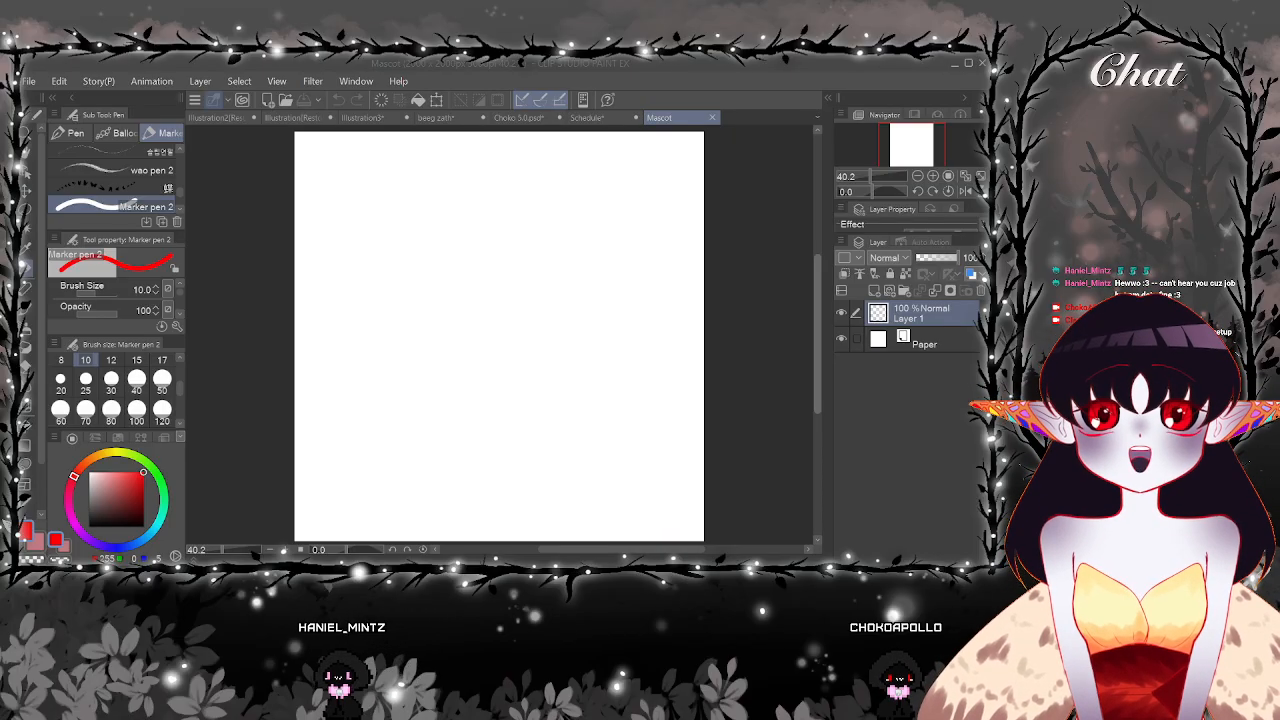
{"action": "left_click", "coordinate": [821, 306]}
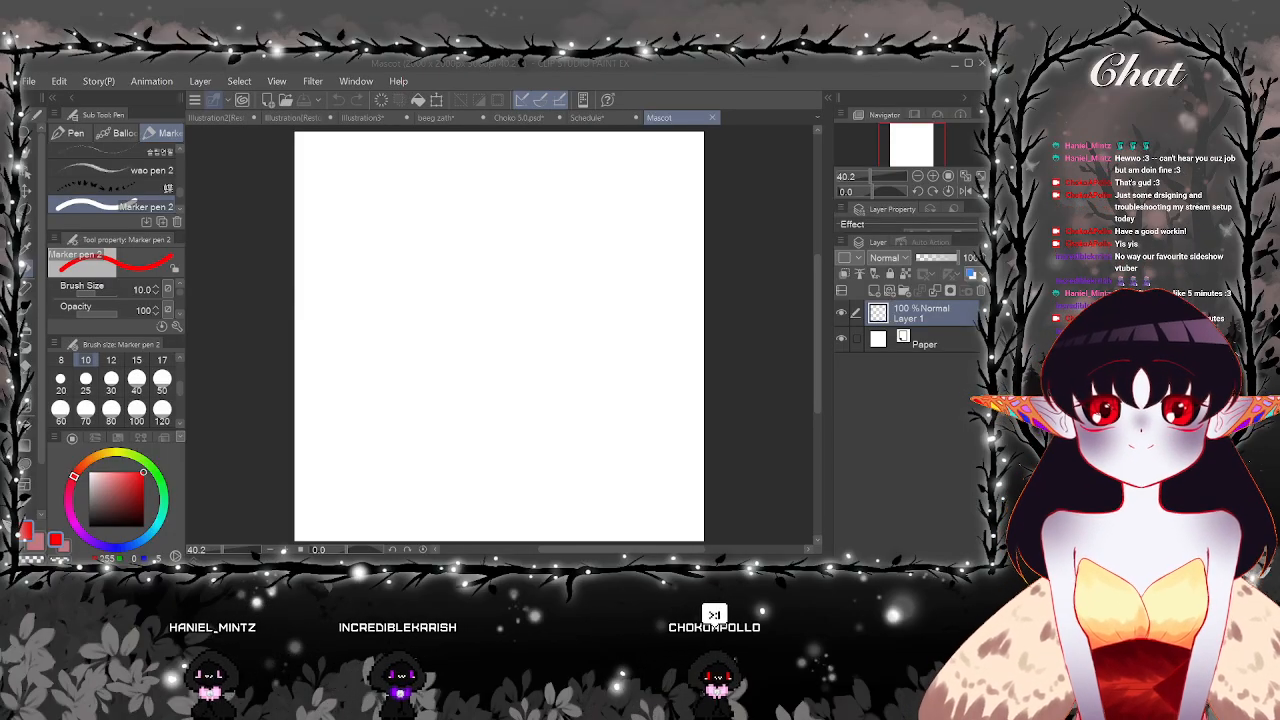
{"action": "left_click", "coordinate": [771, 289]}
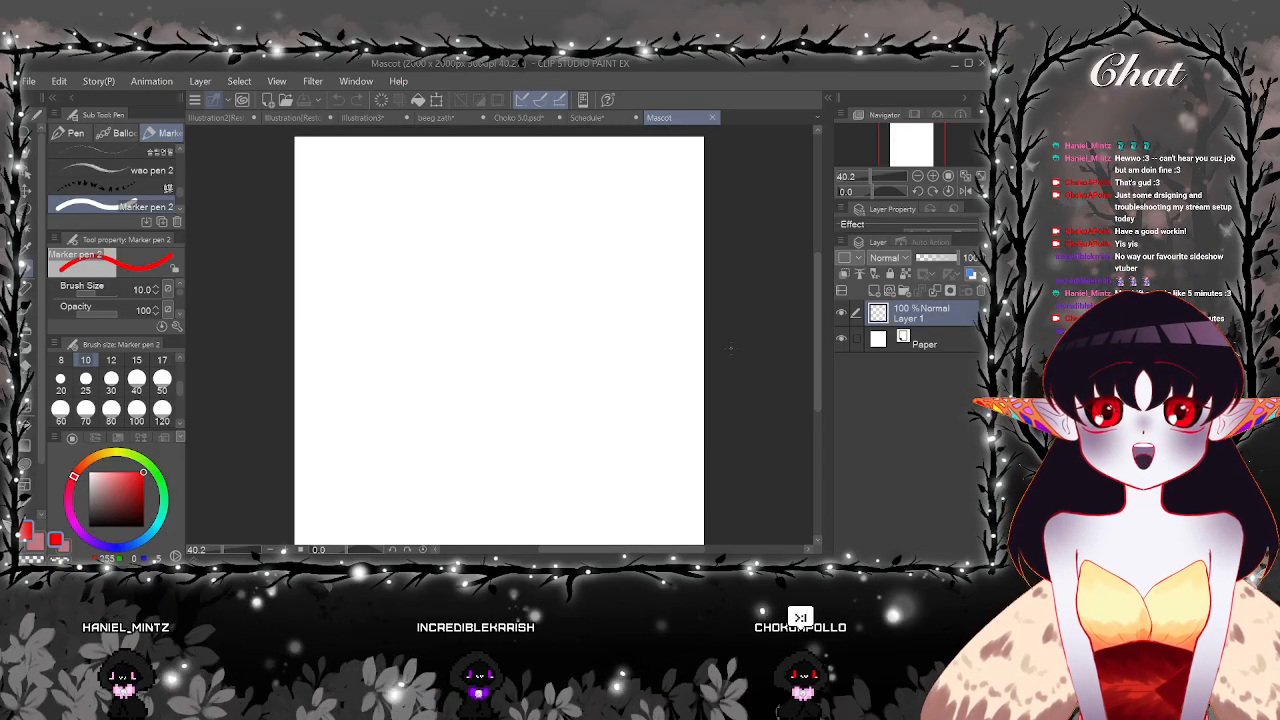
{"action": "key", "text": "ctrl+0"}
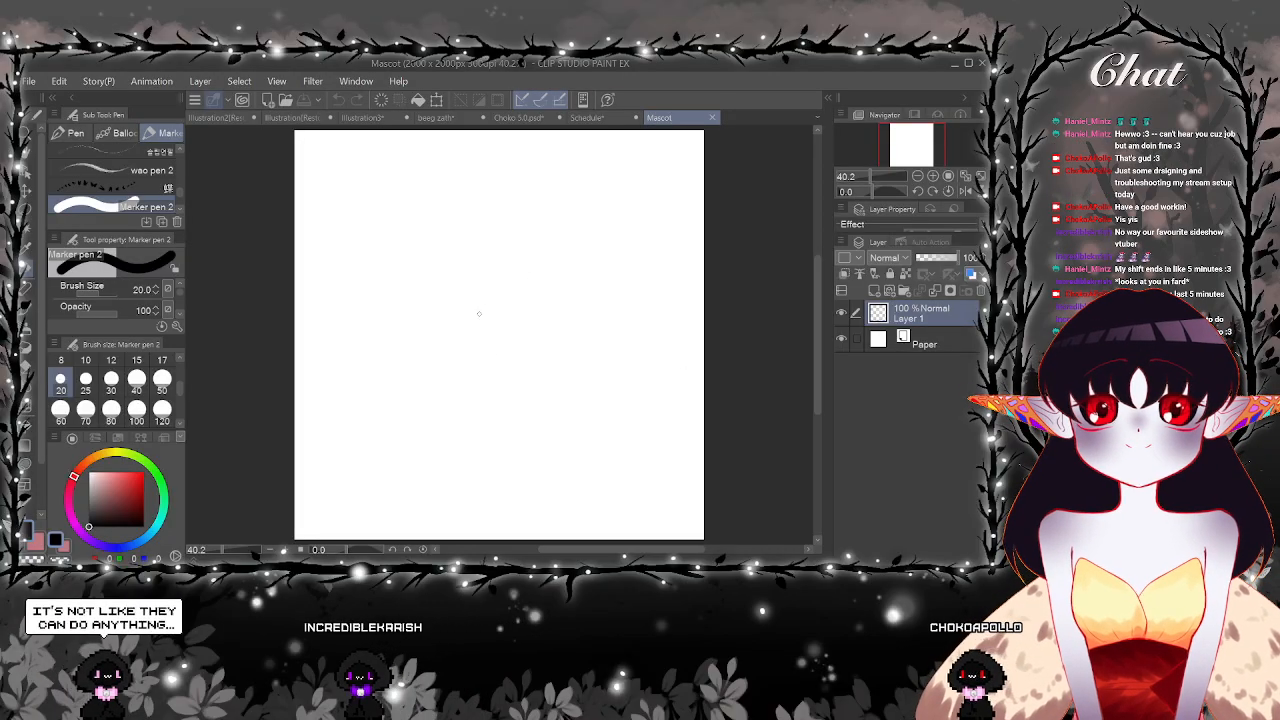
Sketch a quill's nib and its first long curved shaft line in black with the 色筆 pen at brush size 20
{"action": "left_click_drag", "start_coordinate": [363, 269], "coordinate": [374, 250]}
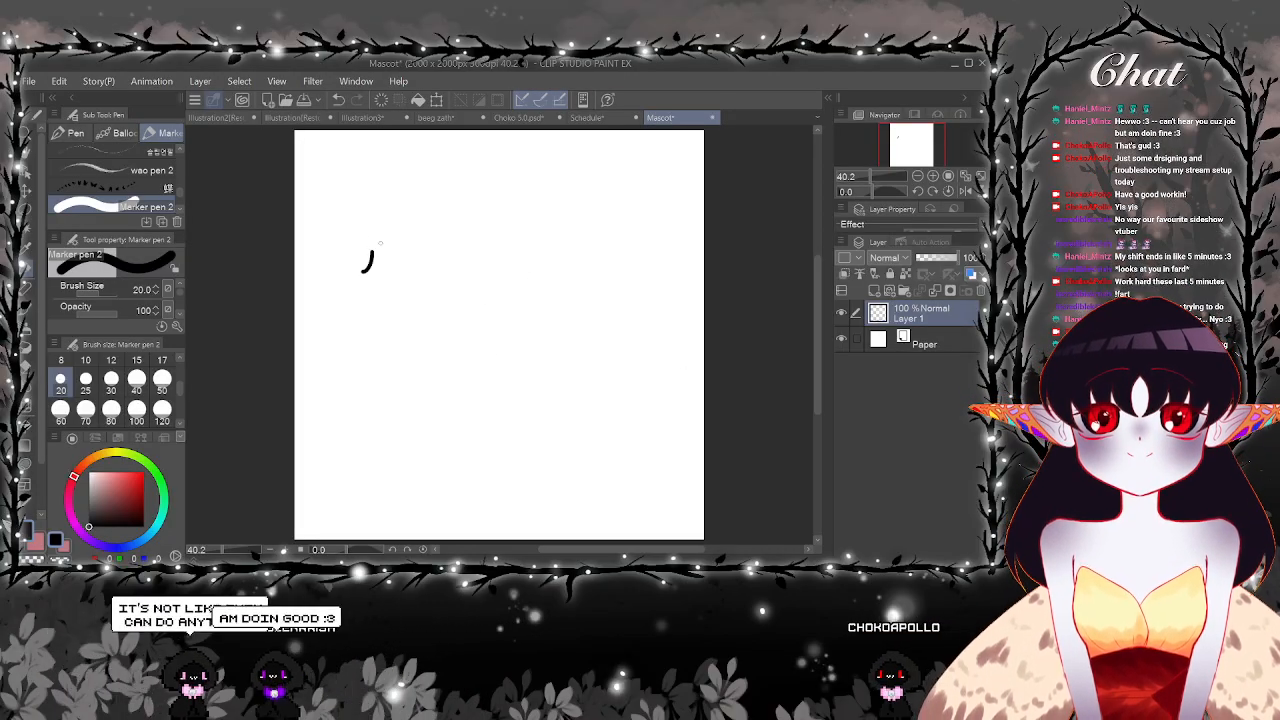
{"action": "key", "text": "ctrl+z"}
{"action": "left_click", "coordinate": [71, 133]}
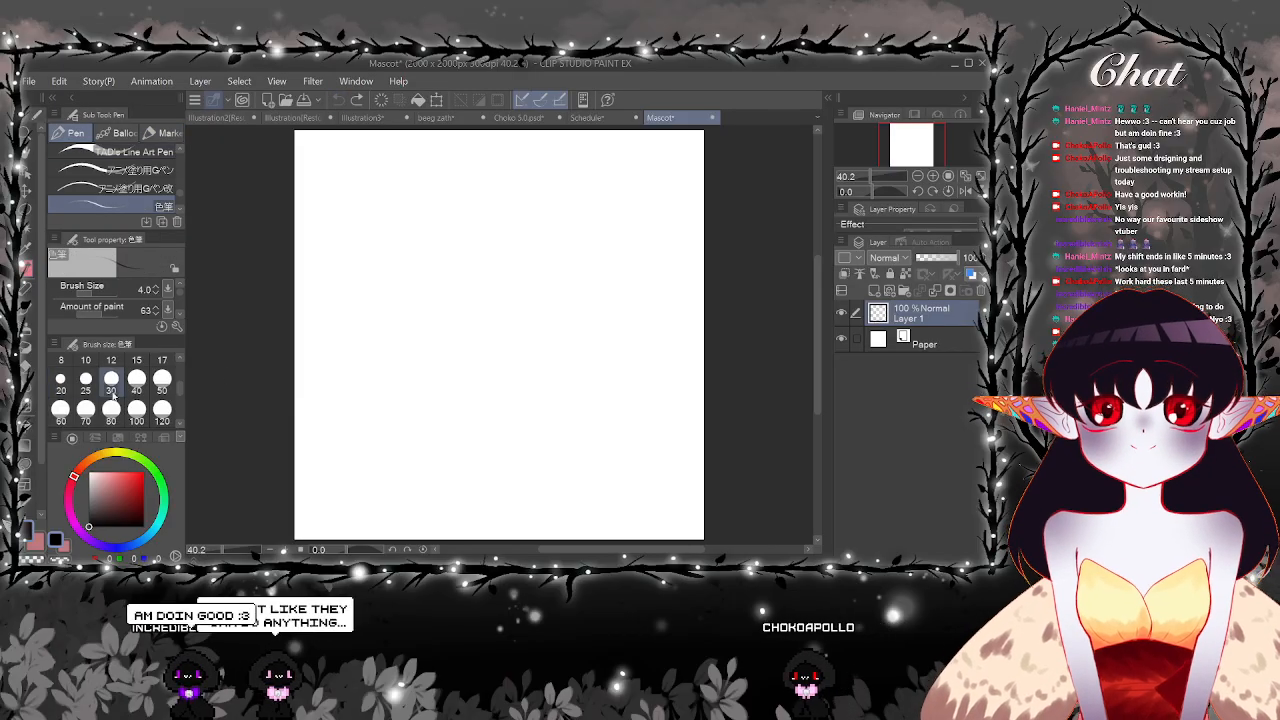
{"action": "left_click", "coordinate": [60, 381]}
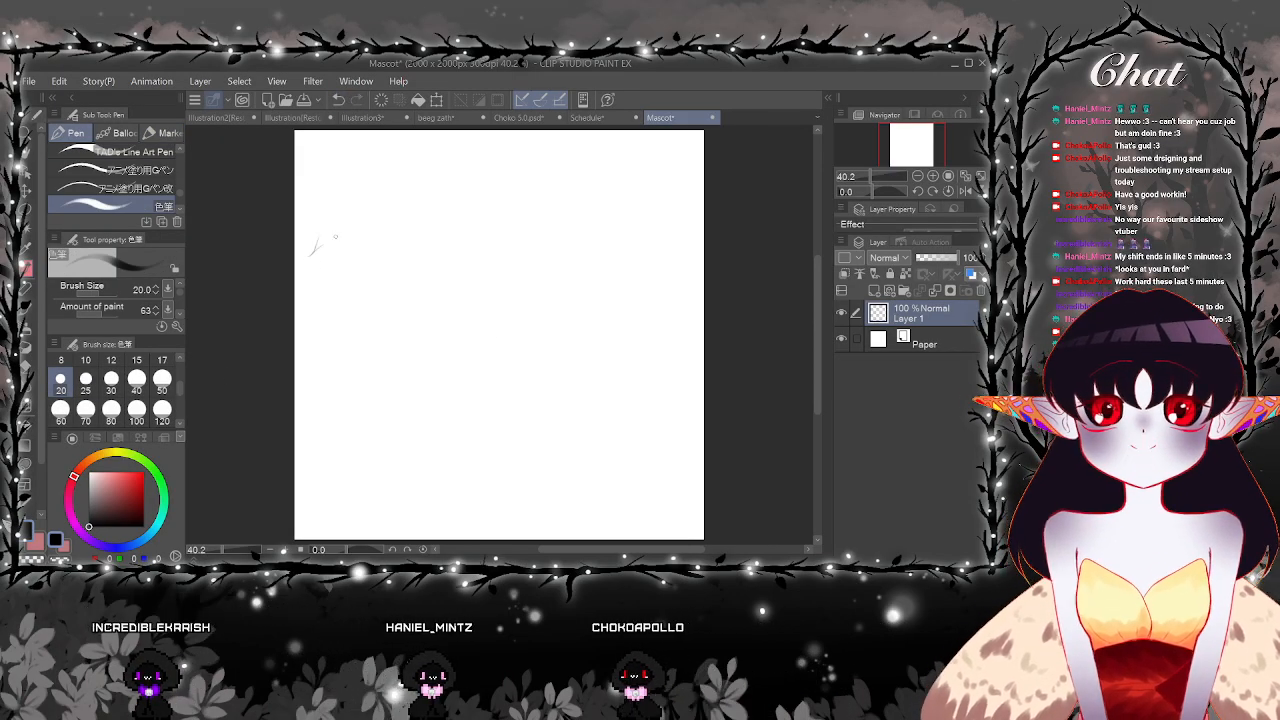
{"action": "left_click_drag", "start_coordinate": [311, 254], "coordinate": [336, 238]}
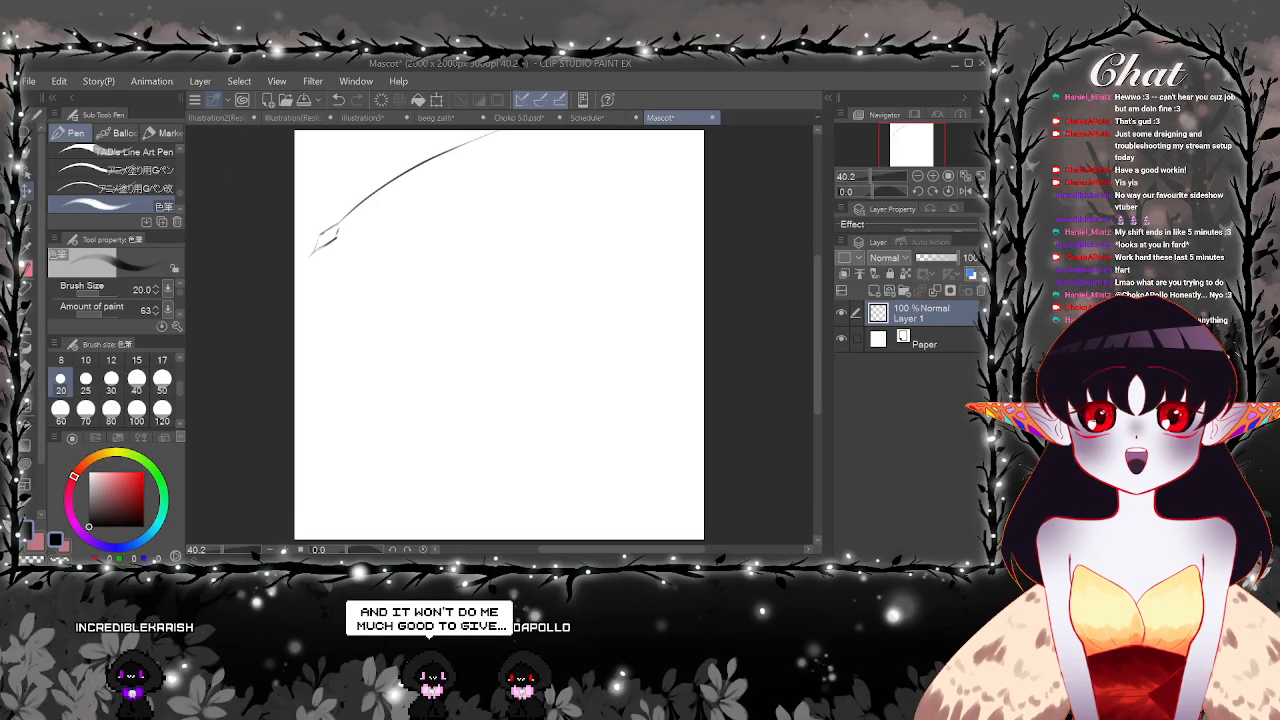
Shift the quill sketch slightly down on the canvas and complete the feather with long curved outlines above and below the shaft
{"action": "left_click", "coordinate": [27, 190]}
{"action": "mouse_move", "coordinate": [420, 154]}
{"action": "left_mouse_down"}
{"action": "mouse_move", "coordinate": [423, 194]}
{"action": "mouse_move", "coordinate": [416, 182]}
{"action": "left_mouse_up"}
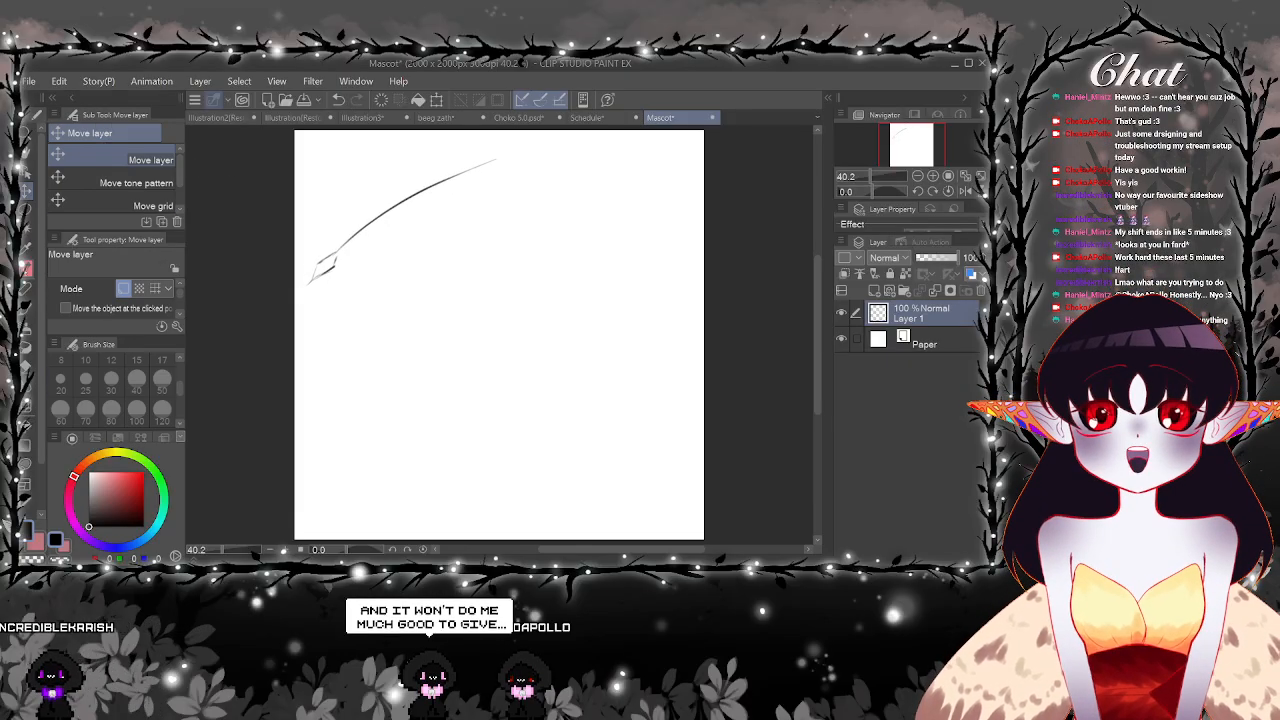
{"action": "key", "text": "p"}
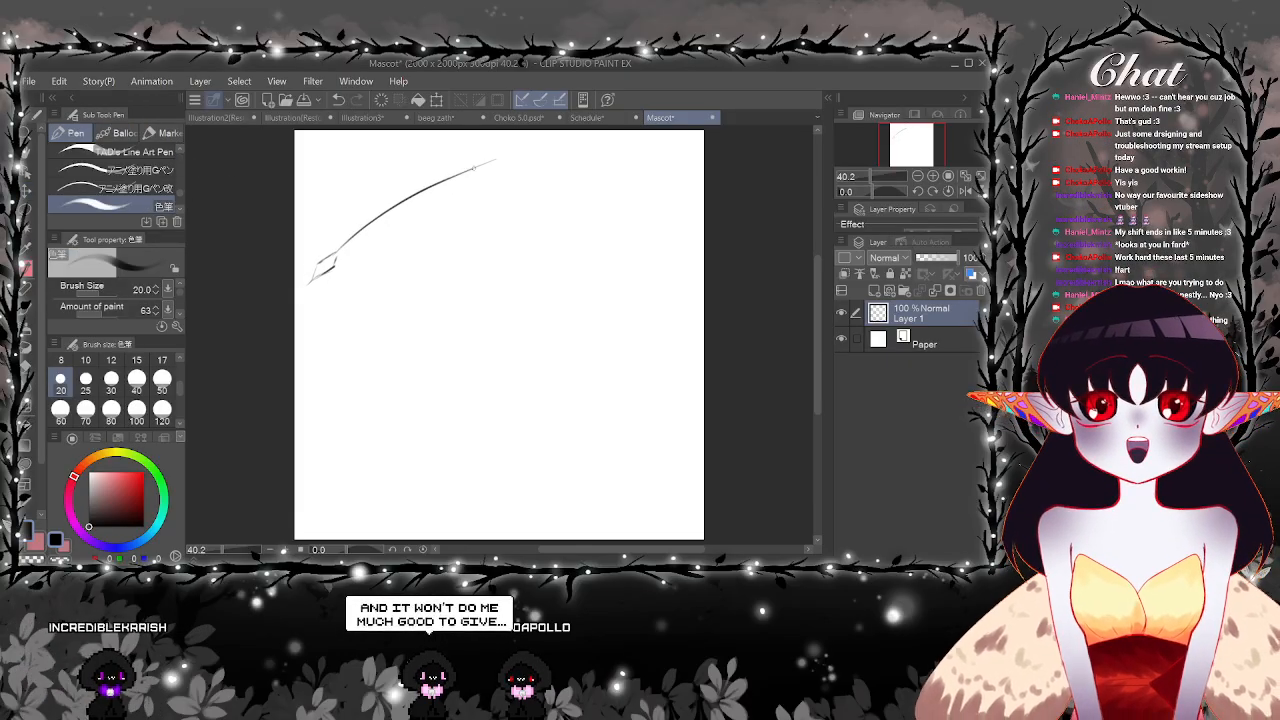
{"action": "left_click_drag", "start_coordinate": [495, 158], "coordinate": [605, 148]}
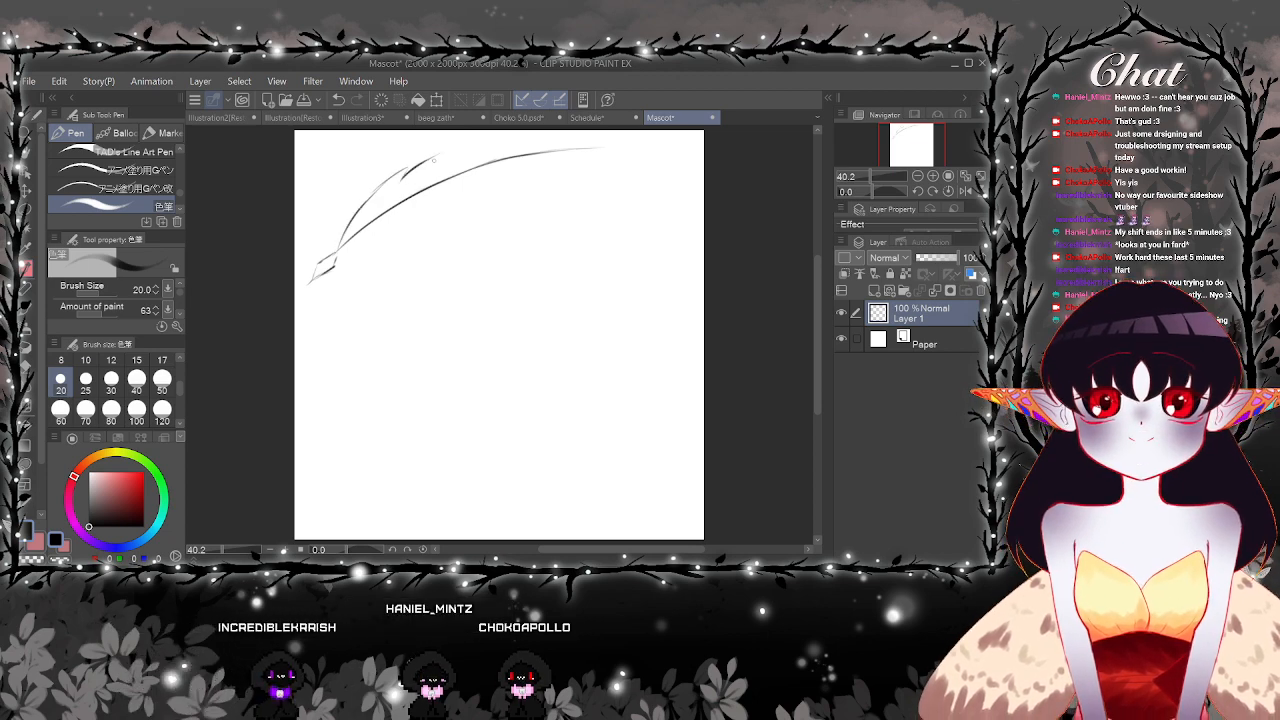
{"action": "left_click_drag", "start_coordinate": [340, 248], "coordinate": [630, 152]}
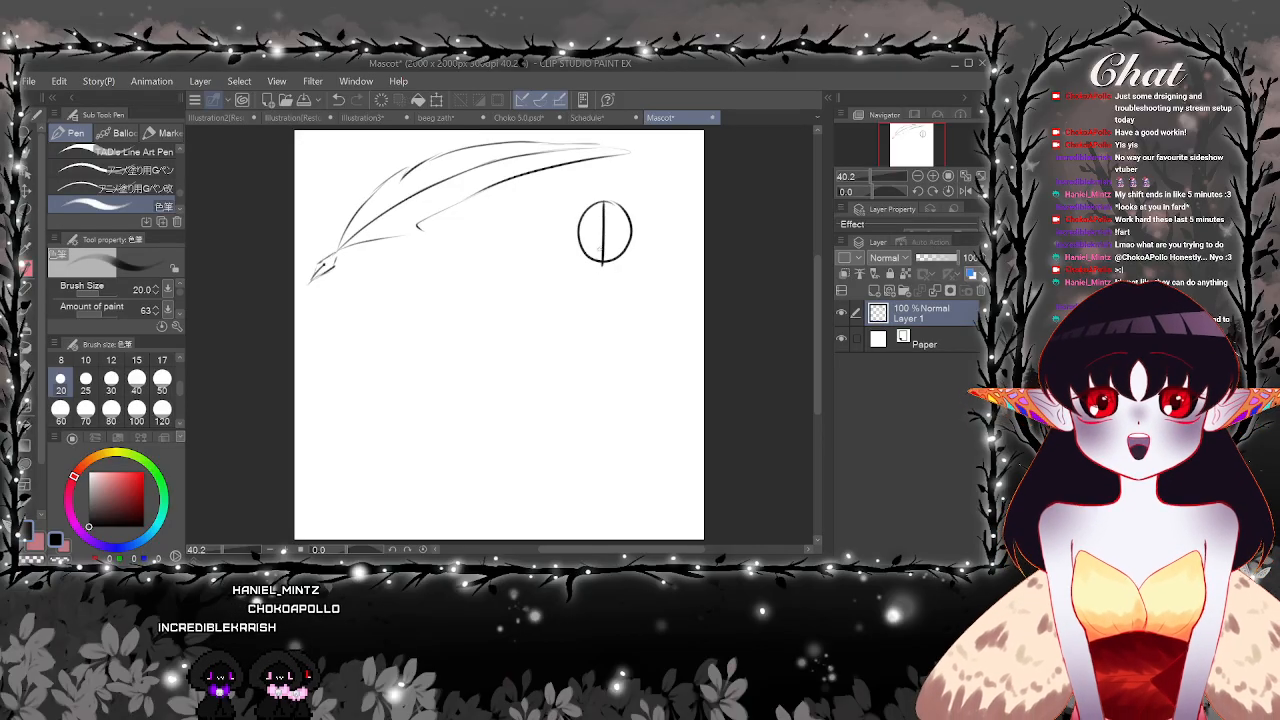
{"action": "mouse_move", "coordinate": [579, 233]}
{"action": "left_mouse_down"}
{"action": "mouse_move", "coordinate": [630, 240]}
{"action": "mouse_move", "coordinate": [587, 170]}
{"action": "left_mouse_up"}
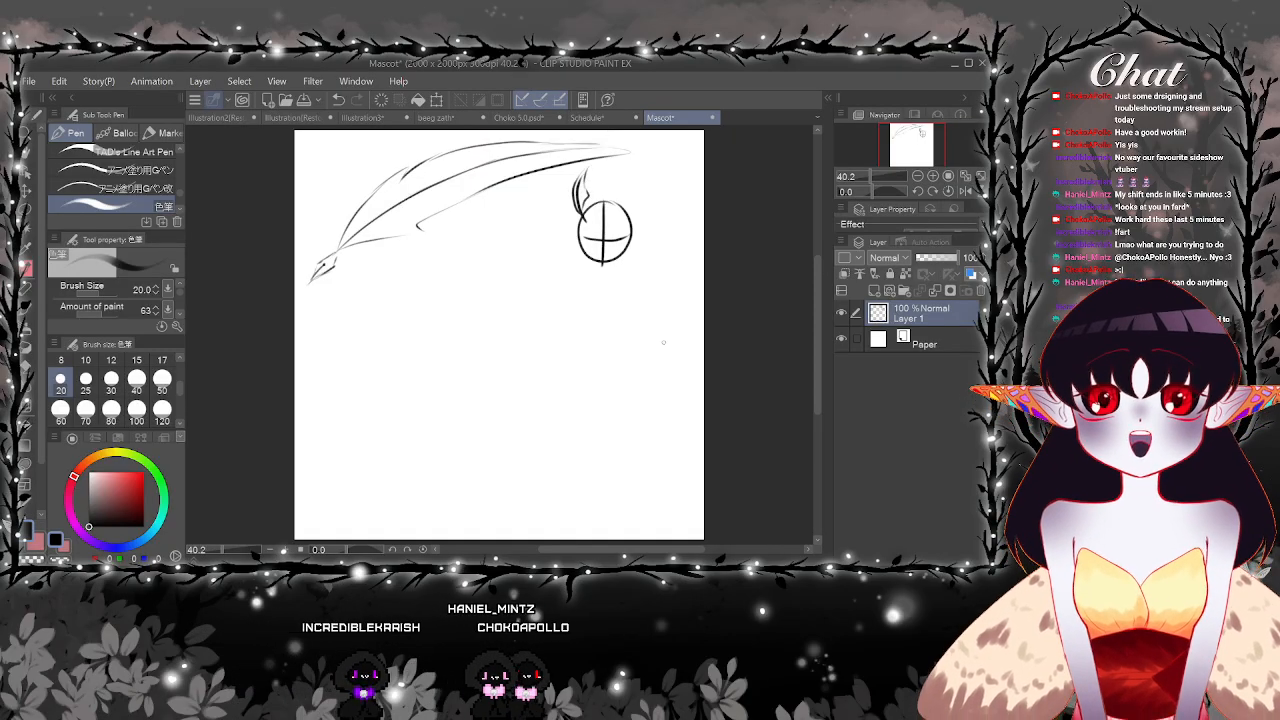
{"action": "mouse_move", "coordinate": [573, 285]}
{"action": "left_mouse_down"}
{"action": "mouse_move", "coordinate": [463, 274]}
{"action": "mouse_move", "coordinate": [466, 302]}
{"action": "mouse_move", "coordinate": [540, 314]}
{"action": "mouse_move", "coordinate": [596, 302]}
{"action": "mouse_move", "coordinate": [572, 283]}
{"action": "left_mouse_up"}
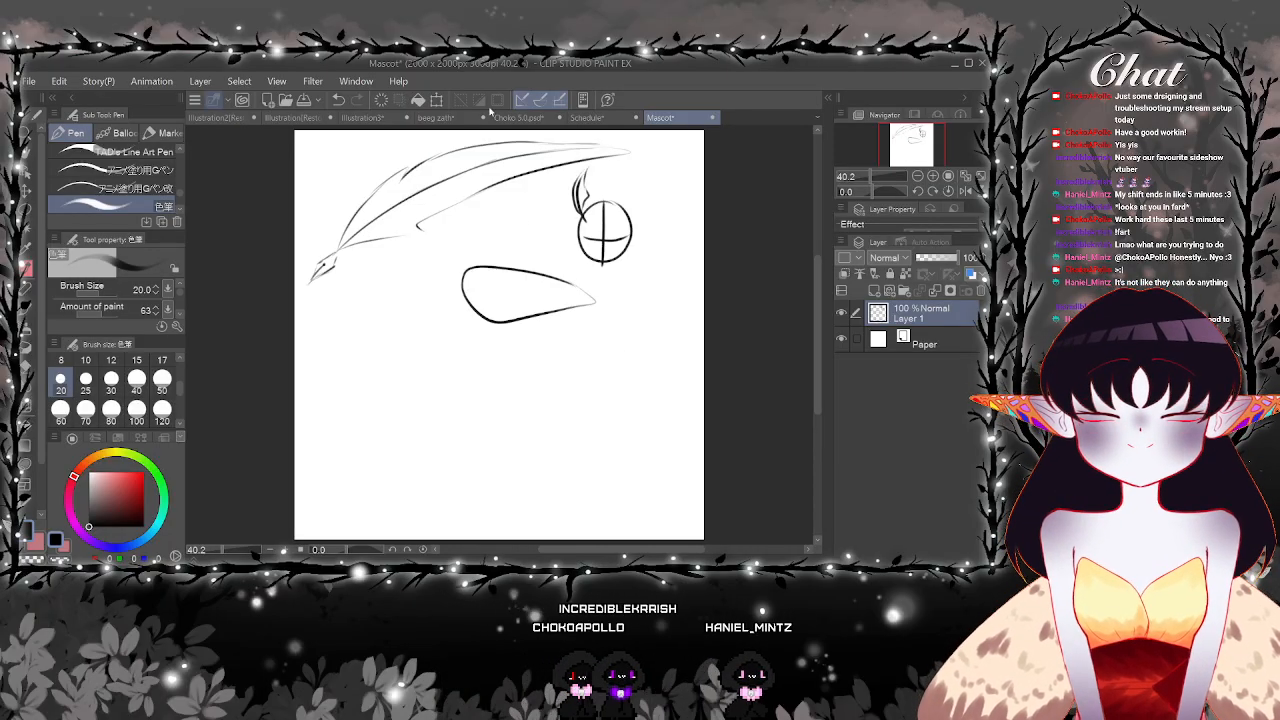
{"action": "left_click", "coordinate": [339, 99]}
{"action": "left_click", "coordinate": [339, 99]}
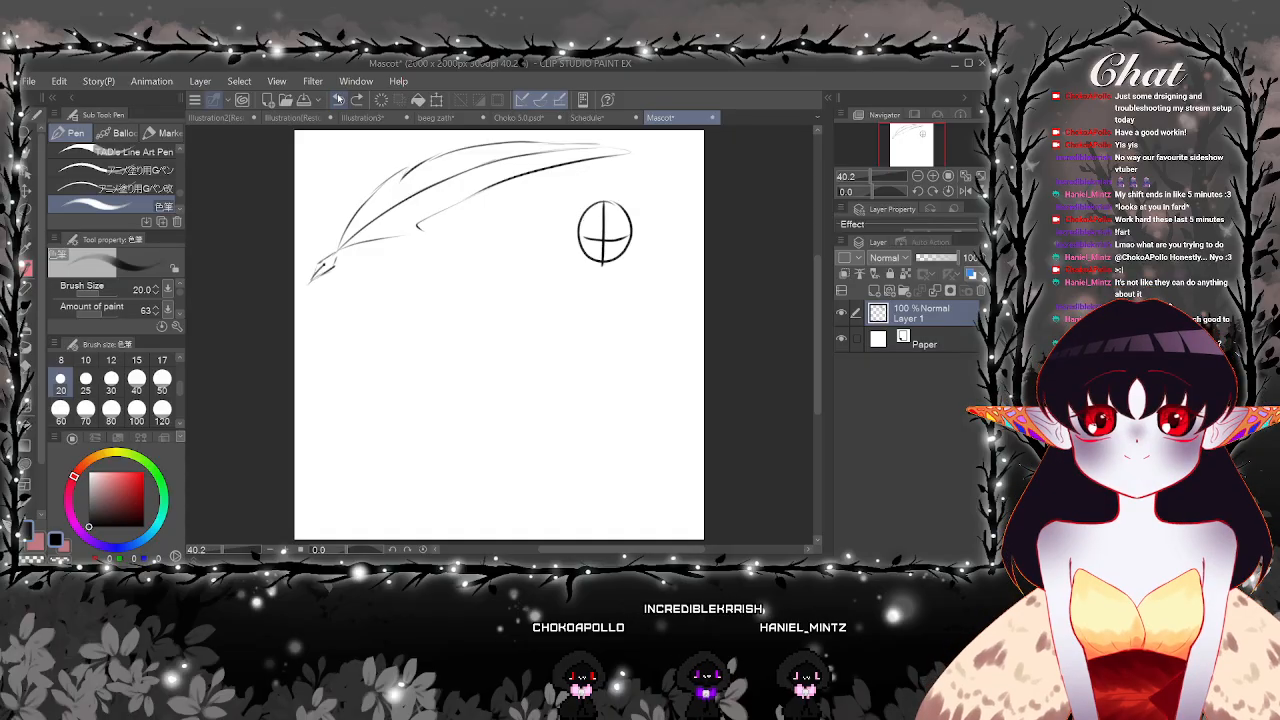
{"action": "left_click", "coordinate": [339, 99]}
{"action": "left_click", "coordinate": [339, 99]}
{"action": "left_click", "coordinate": [339, 99]}
{"action": "left_click", "coordinate": [339, 99]}
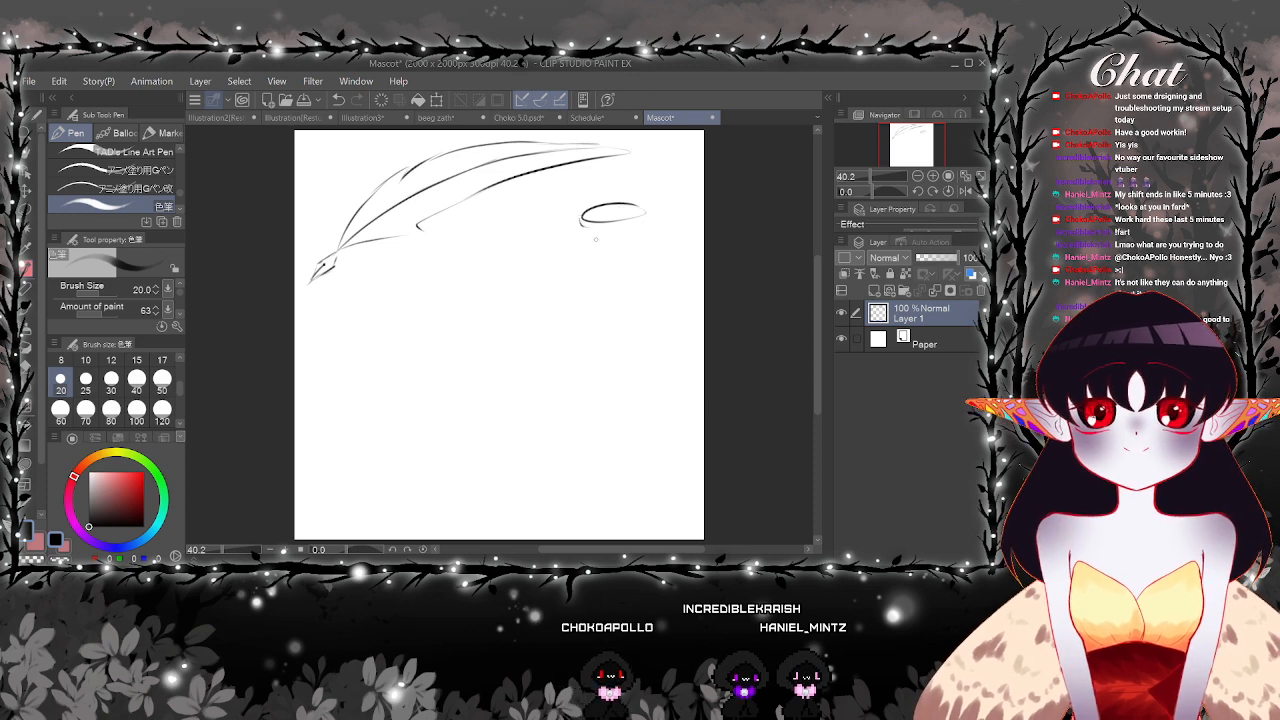
Sketch an ink bottle with an elliptical rim, narrow neck and wide rounded body beneath the feather's tip
{"action": "mouse_move", "coordinate": [588, 227]}
{"action": "left_mouse_down"}
{"action": "mouse_move", "coordinate": [590, 245]}
{"action": "mouse_move", "coordinate": [637, 245]}
{"action": "mouse_move", "coordinate": [645, 219]}
{"action": "left_mouse_up"}
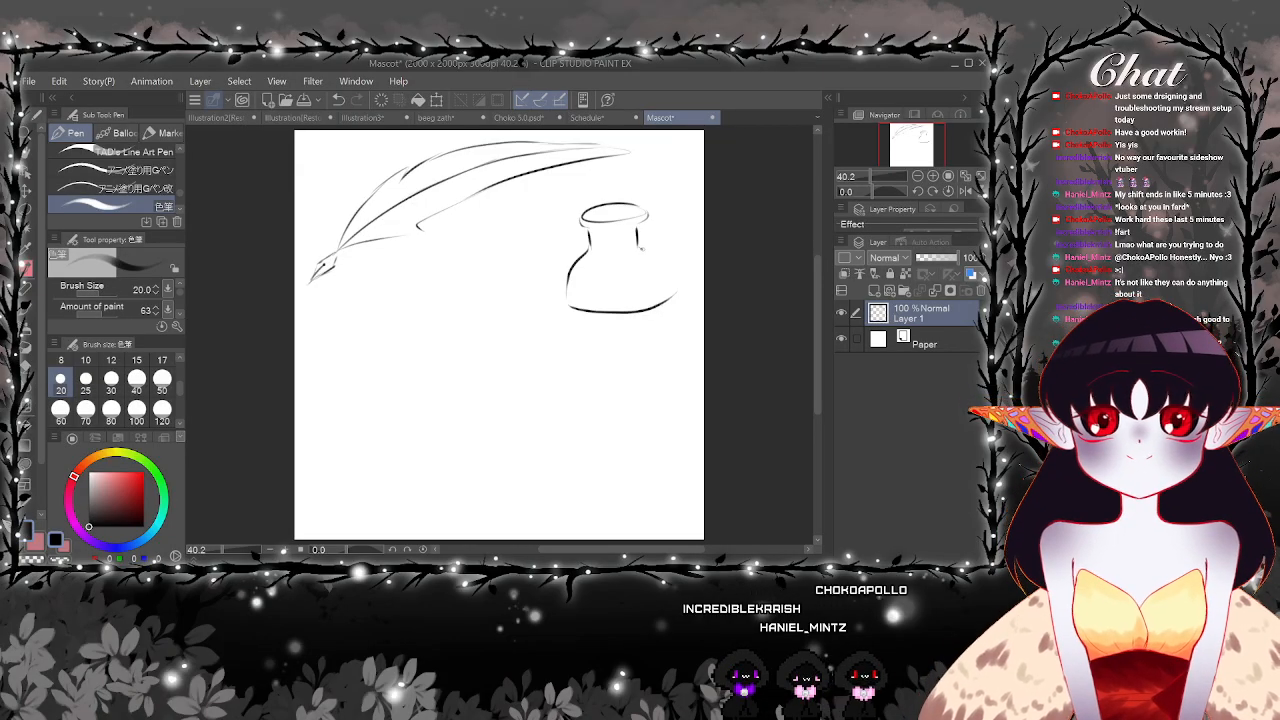
{"action": "left_click_drag", "start_coordinate": [640, 244], "coordinate": [655, 250]}
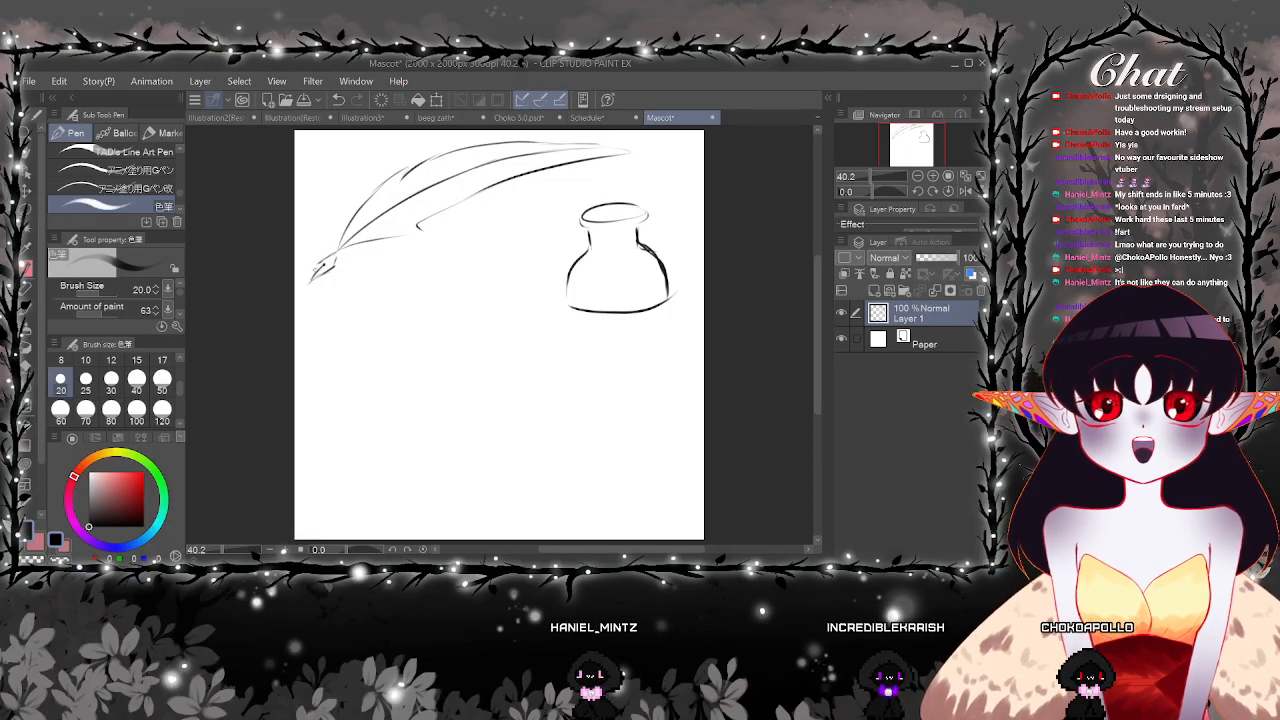
{"action": "mouse_move", "coordinate": [380, 286]}
{"action": "left_mouse_down"}
{"action": "mouse_move", "coordinate": [592, 173]}
{"action": "mouse_move", "coordinate": [395, 185]}
{"action": "mouse_move", "coordinate": [468, 321]}
{"action": "left_mouse_up"}
{"action": "left_click", "coordinate": [339, 100]}
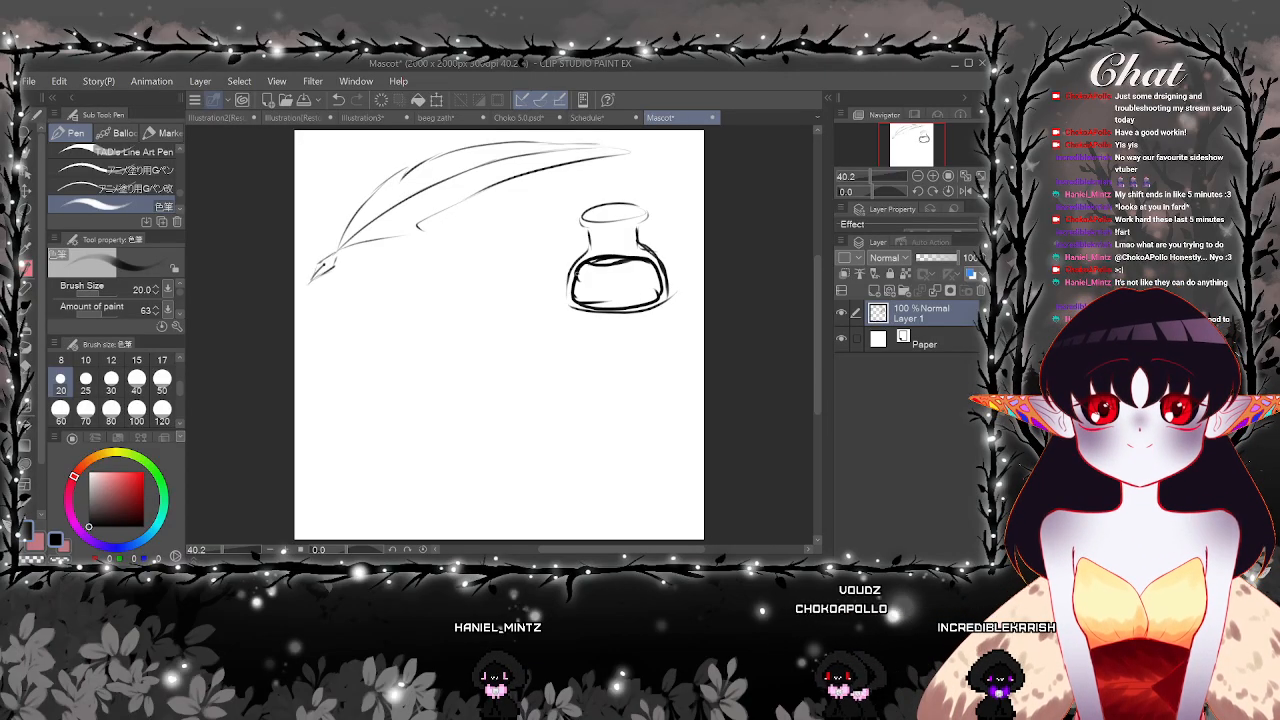
Thicken the ink outline inside the bottle at brush size 25 and fill the ink solid black with Lasso fill
{"action": "left_click", "coordinate": [85, 389]}
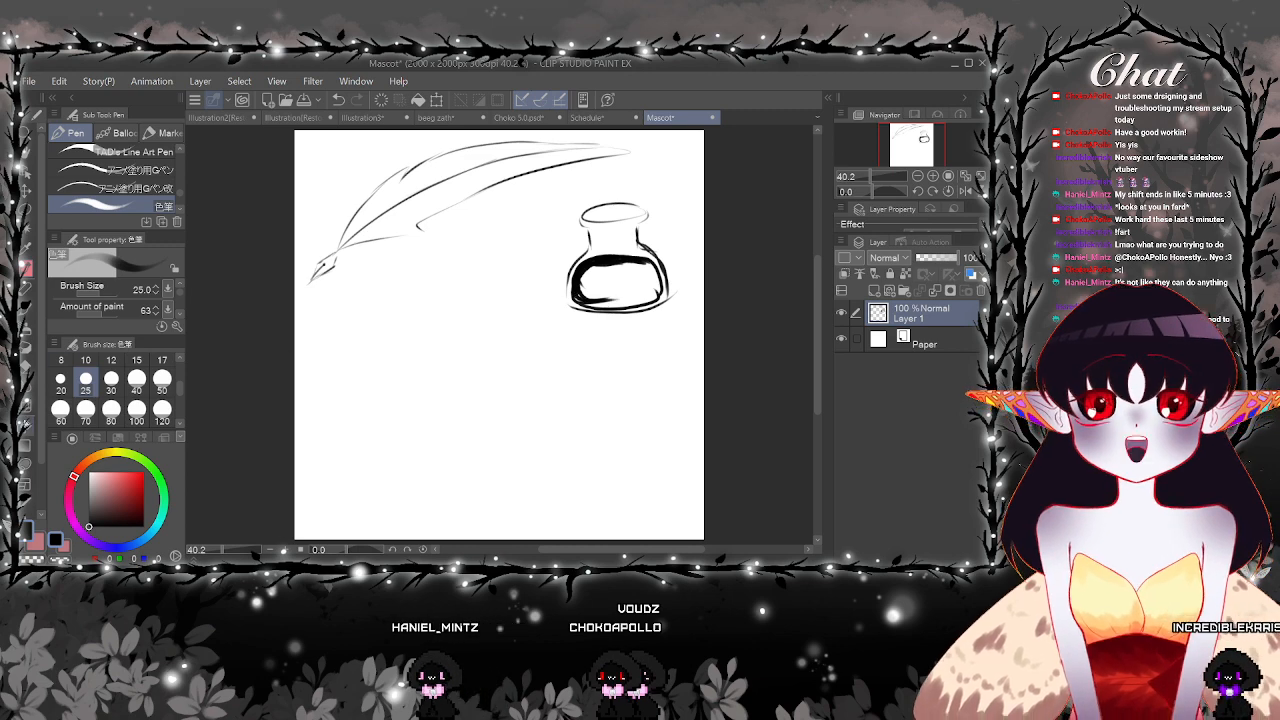
{"action": "key", "text": "g"}
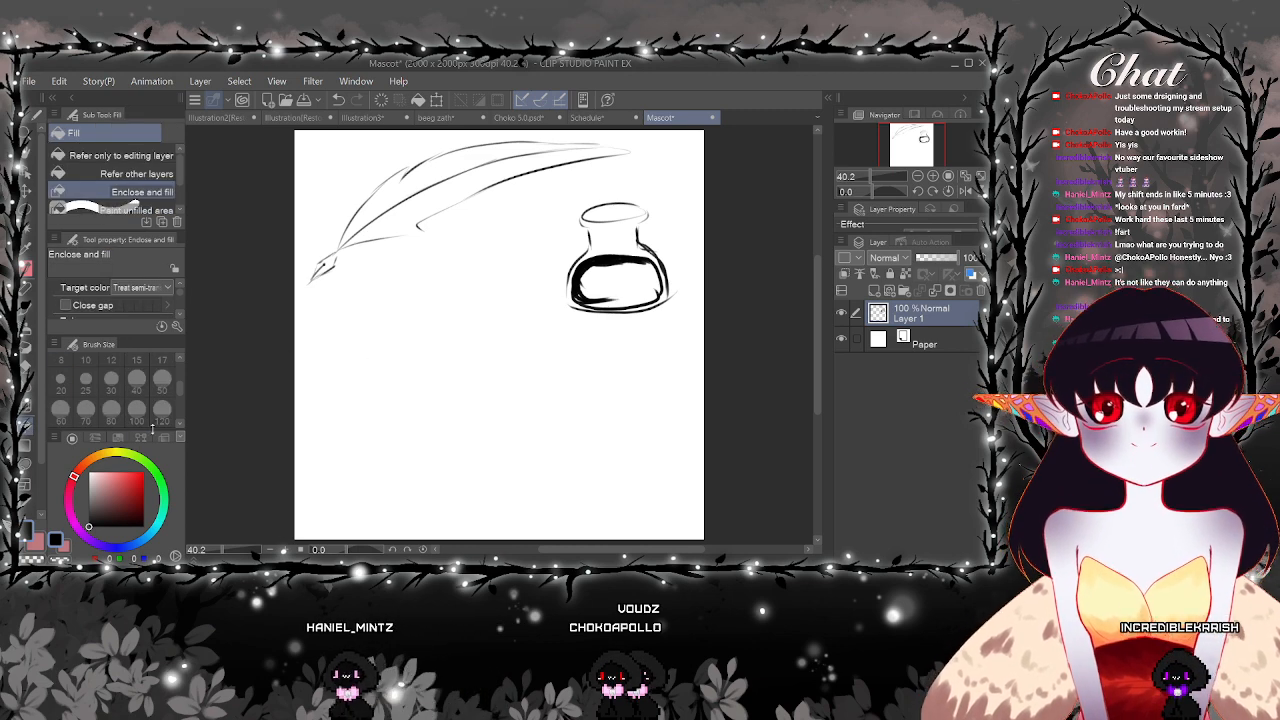
{"action": "key", "text": "u"}
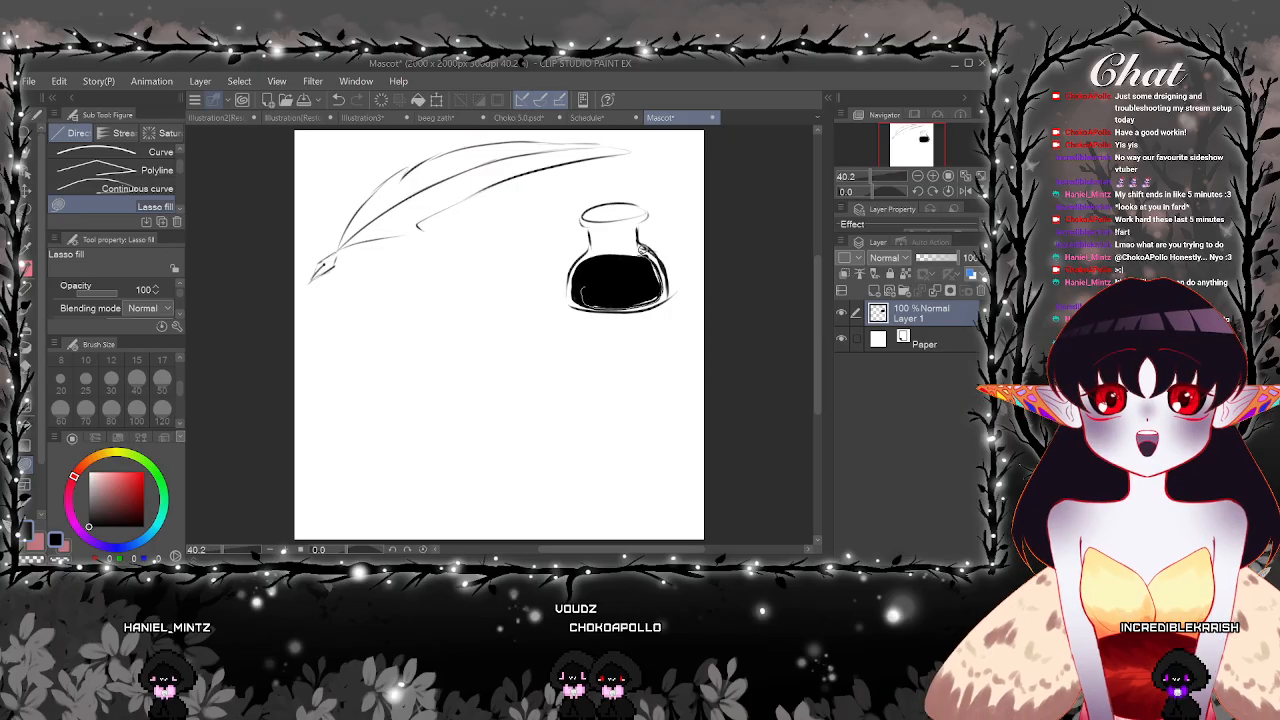
{"action": "mouse_move", "coordinate": [644, 251]}
{"action": "left_mouse_down"}
{"action": "mouse_move", "coordinate": [608, 250]}
{"action": "mouse_move", "coordinate": [584, 286]}
{"action": "left_mouse_up"}
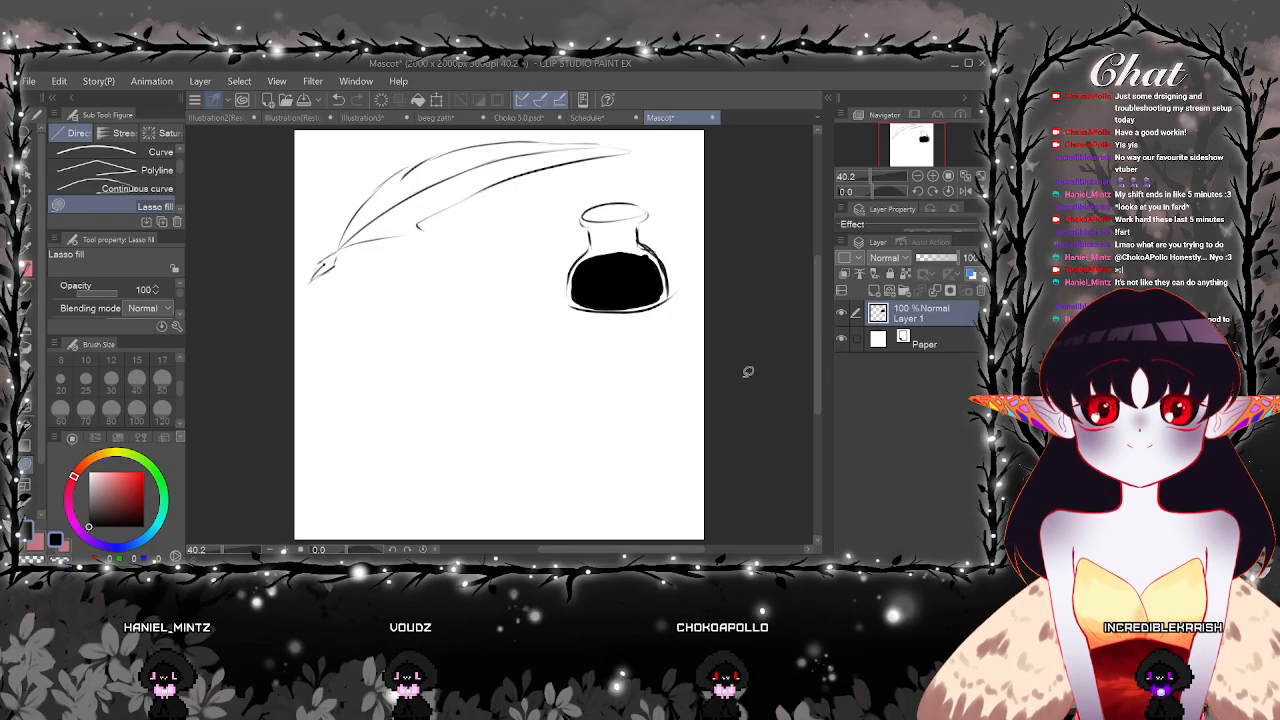
Add small white highlights along the ink's upper edge and letter INK in white on the bottle
{"action": "left_click_drag", "start_coordinate": [98, 485], "coordinate": [73, 442]}
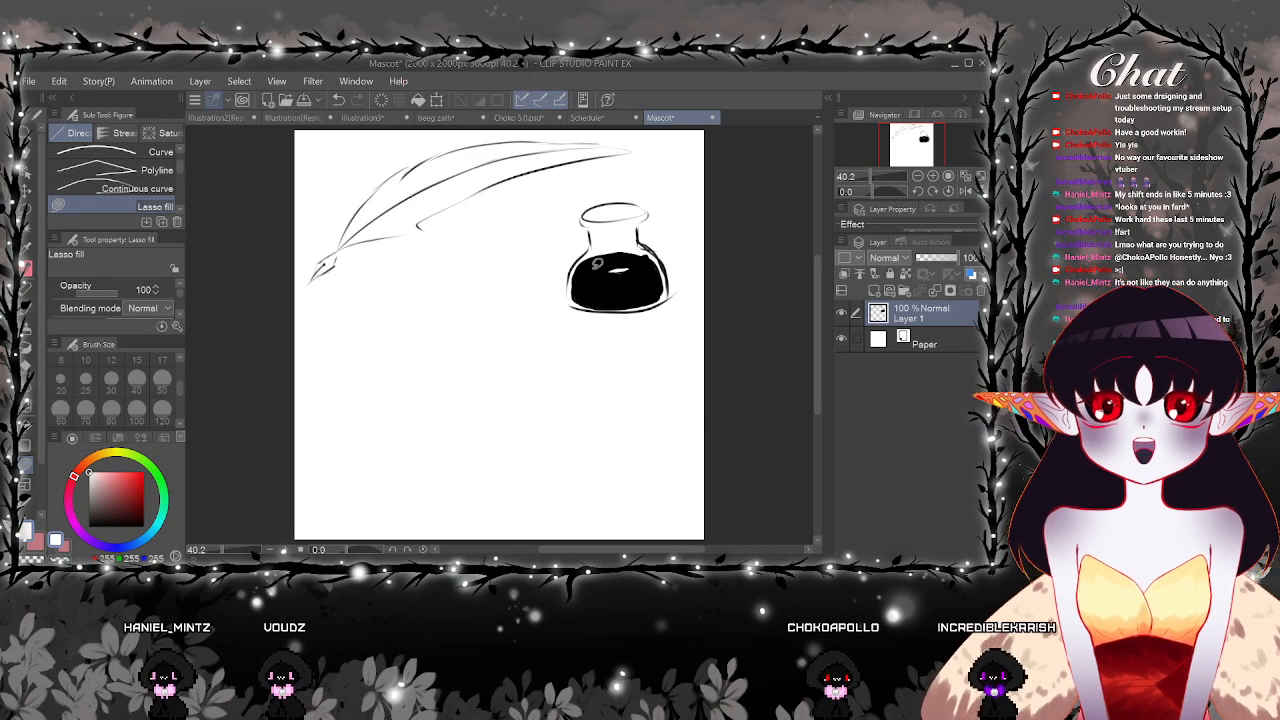
{"action": "left_click_drag", "start_coordinate": [599, 266], "coordinate": [587, 270]}
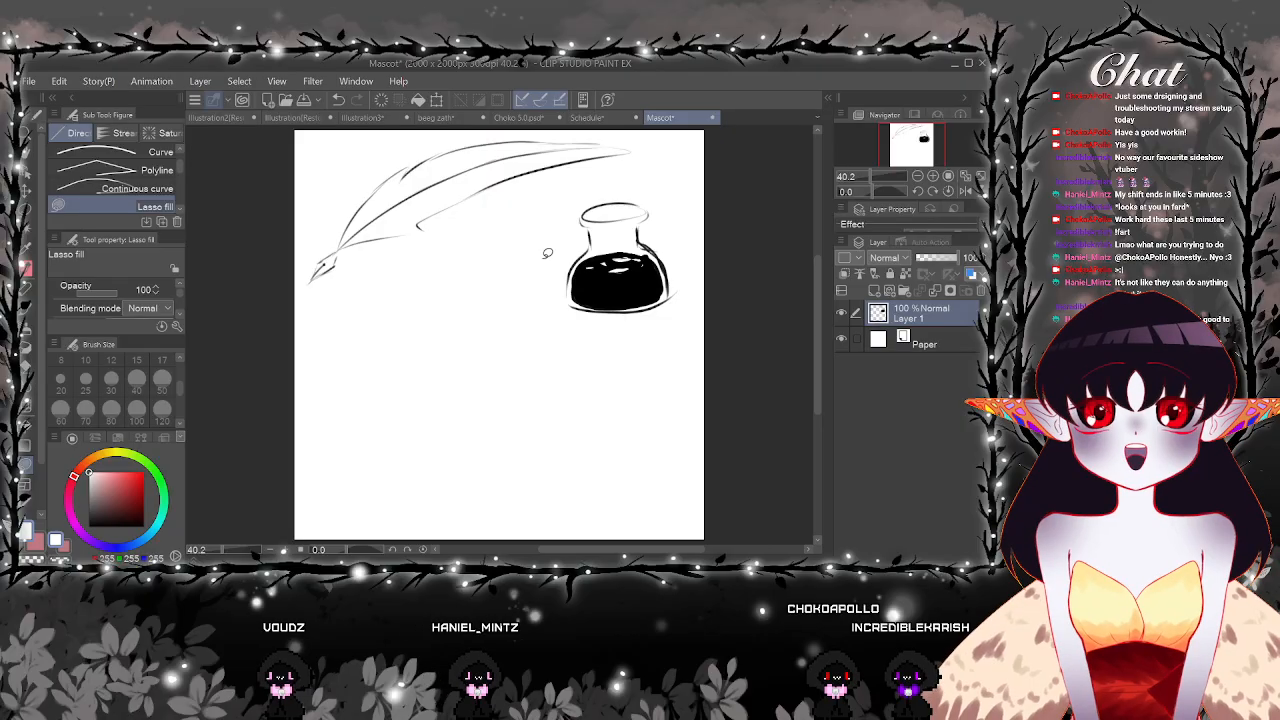
{"action": "key", "text": "p"}
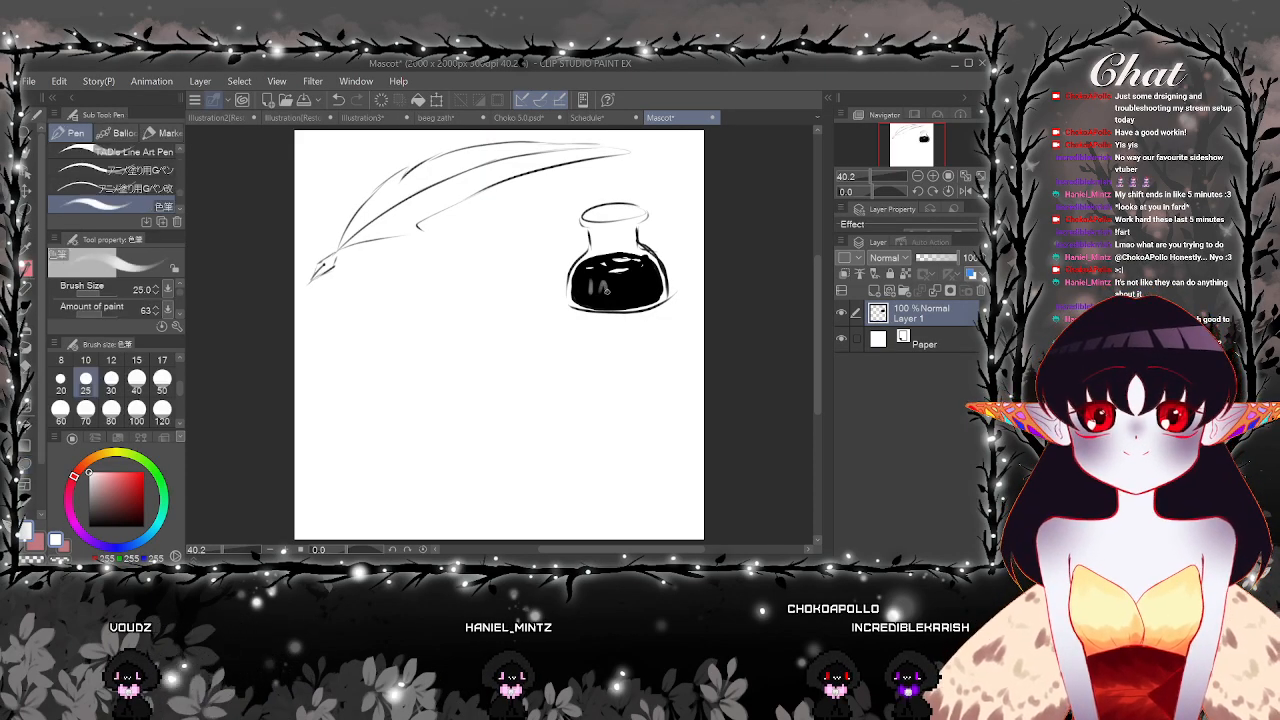
{"action": "left_click_drag", "start_coordinate": [620, 277], "coordinate": [620, 296]}
{"action": "left_click_drag", "start_coordinate": [631, 276], "coordinate": [631, 297]}
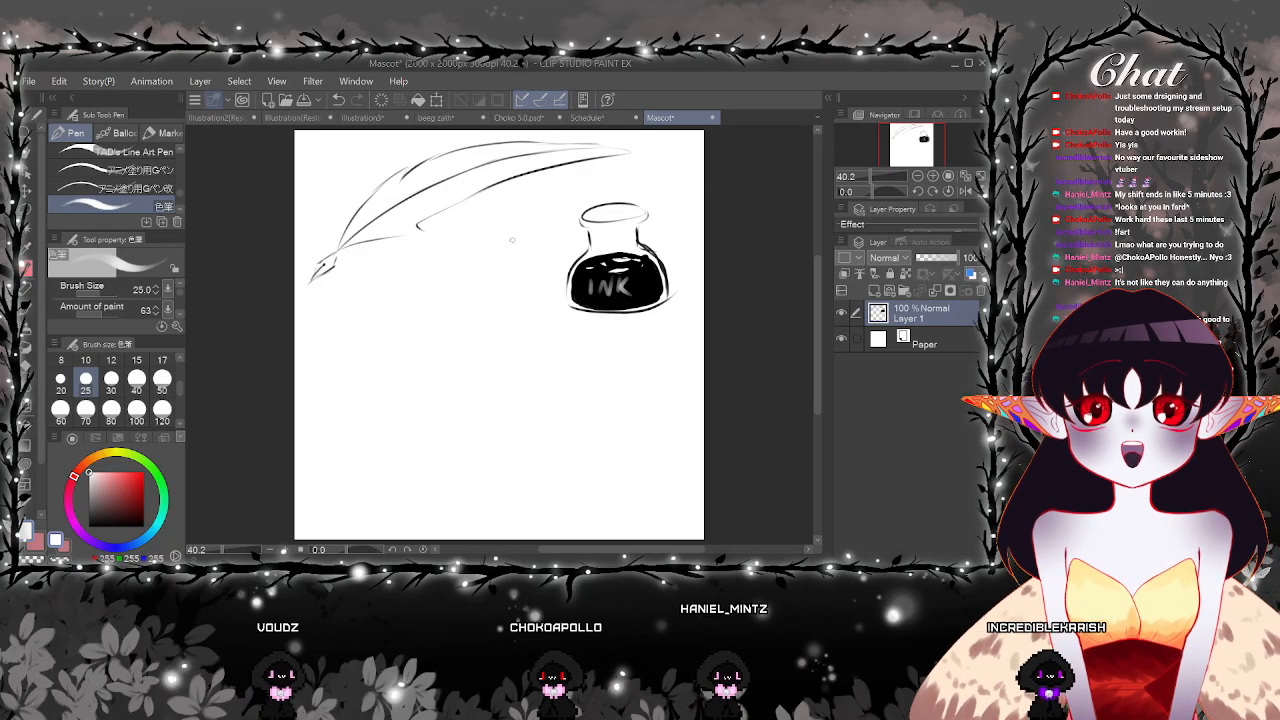
Draw a large tilted oval with pointed bumps at both ends in black at size 70 and fill it solid with Lasso fill
{"action": "left_click", "coordinate": [89, 526]}
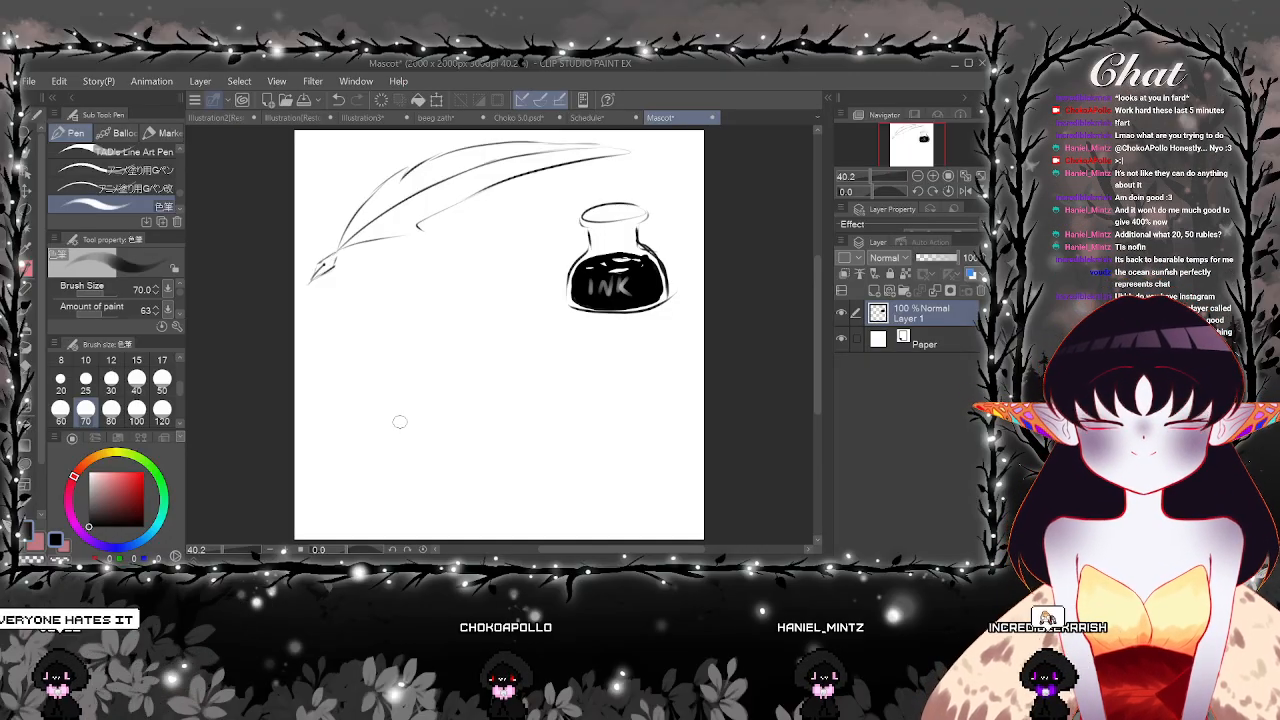
{"action": "mouse_move", "coordinate": [450, 310]}
{"action": "left_mouse_down"}
{"action": "mouse_move", "coordinate": [399, 317]}
{"action": "mouse_move", "coordinate": [367, 357]}
{"action": "mouse_move", "coordinate": [365, 413]}
{"action": "mouse_move", "coordinate": [398, 450]}
{"action": "mouse_move", "coordinate": [466, 445]}
{"action": "mouse_move", "coordinate": [513, 401]}
{"action": "mouse_move", "coordinate": [515, 338]}
{"action": "mouse_move", "coordinate": [481, 304]}
{"action": "mouse_move", "coordinate": [401, 319]}
{"action": "mouse_move", "coordinate": [432, 296]}
{"action": "left_mouse_up"}
{"action": "mouse_move", "coordinate": [415, 454]}
{"action": "left_mouse_down"}
{"action": "mouse_move", "coordinate": [429, 465]}
{"action": "mouse_move", "coordinate": [463, 436]}
{"action": "left_mouse_up"}
{"action": "key", "text": "u"}
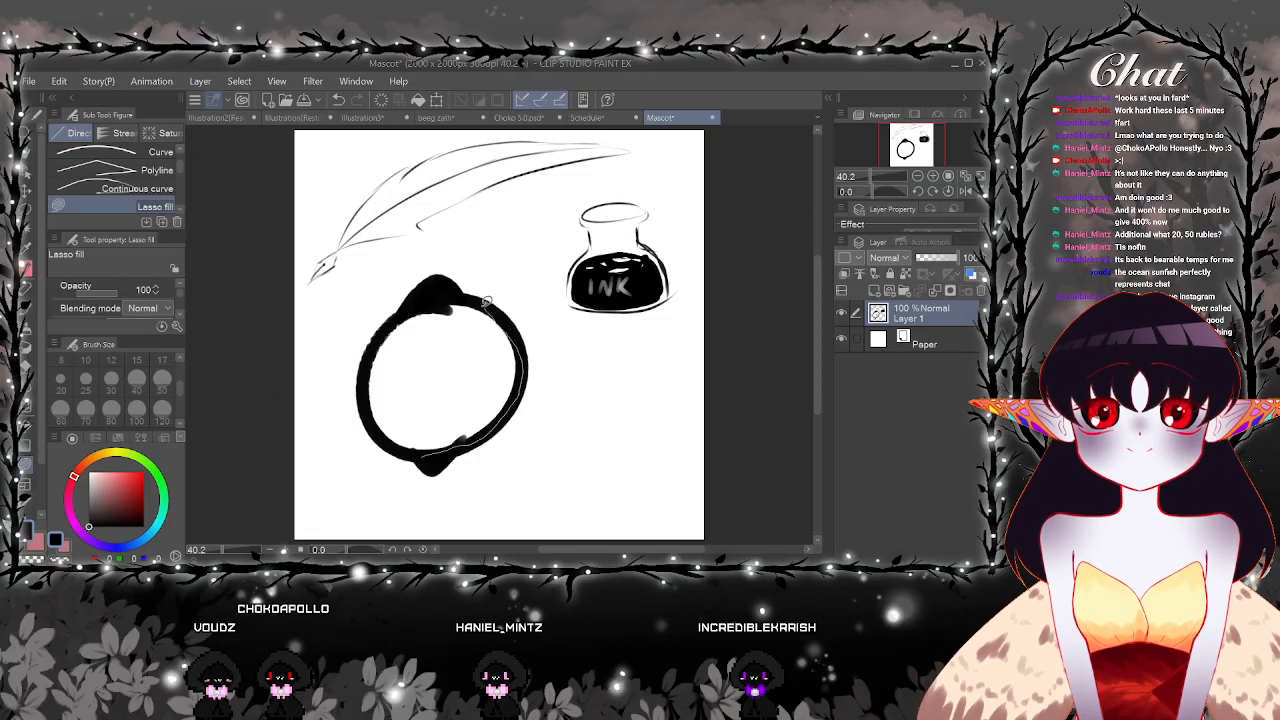
{"action": "left_click_drag", "start_coordinate": [403, 443], "coordinate": [507, 430]}
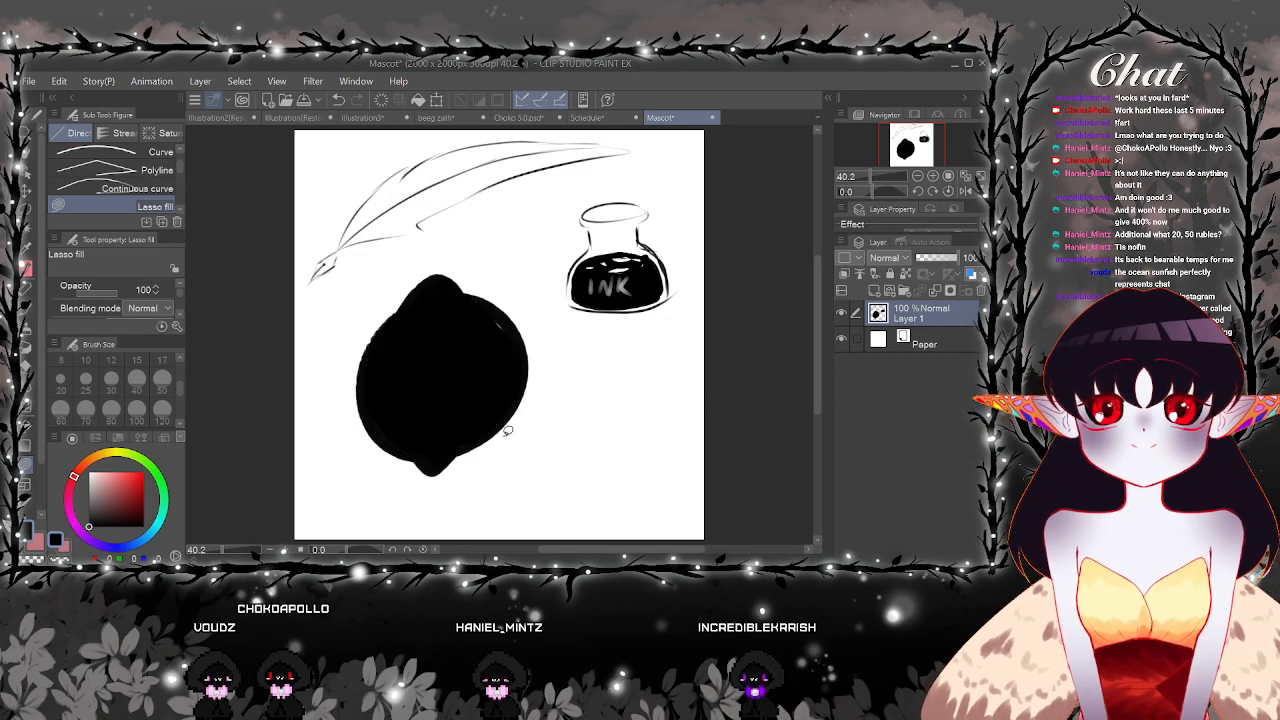
Lasso-fill a small white eye and jagged white bites on both sides of the blob, and add a black spike on its right edge
{"action": "key", "text": "x"}
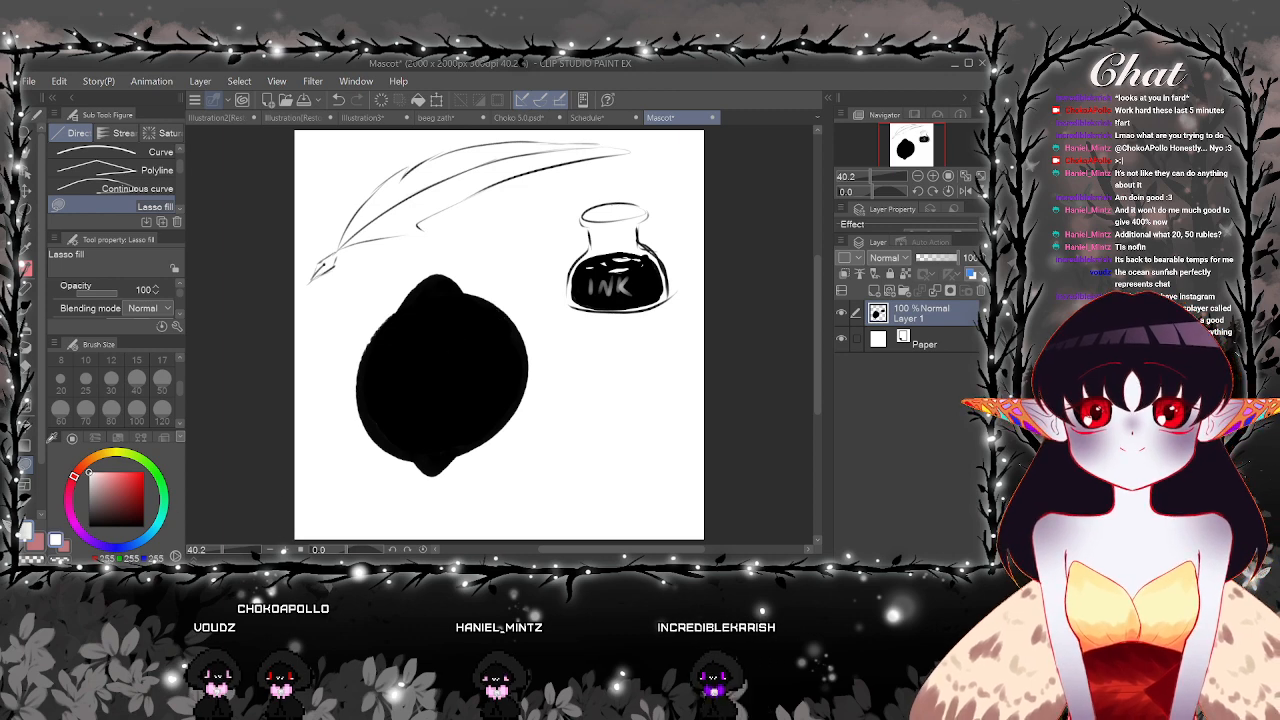
{"action": "left_click_drag", "start_coordinate": [395, 381], "coordinate": [393, 386]}
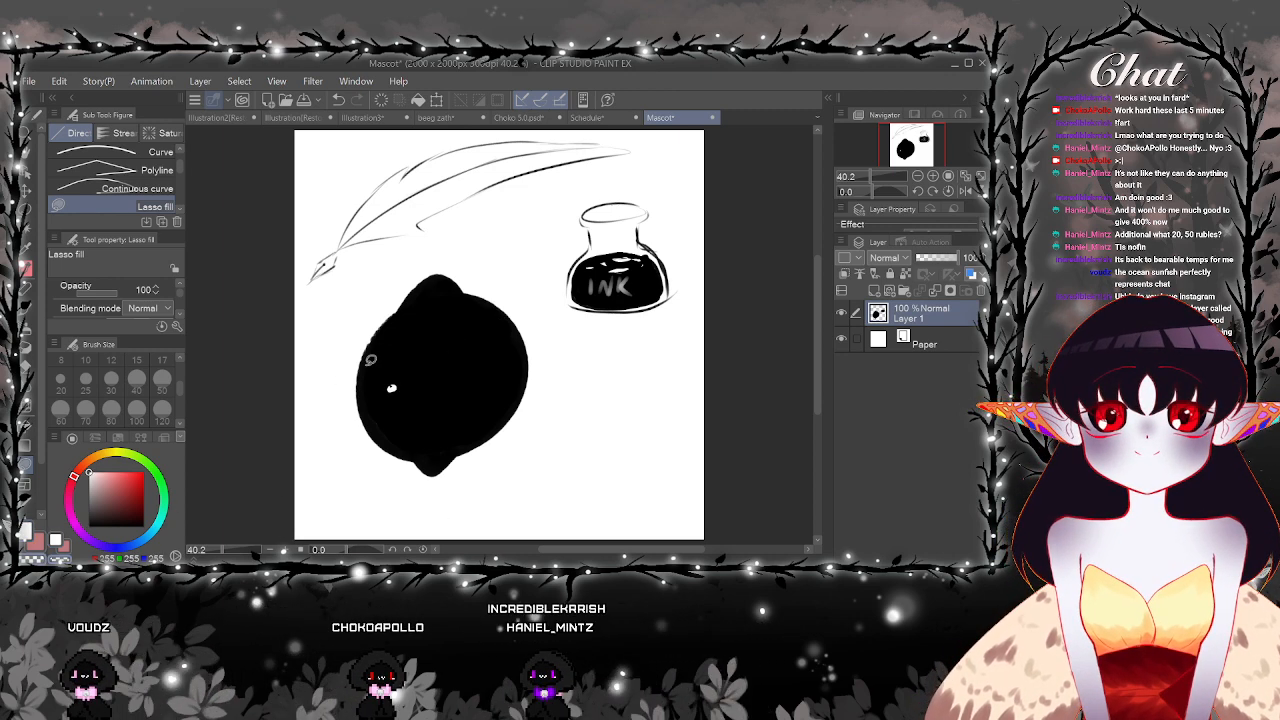
{"action": "mouse_move", "coordinate": [356, 349]}
{"action": "left_mouse_down"}
{"action": "mouse_move", "coordinate": [381, 344]}
{"action": "mouse_move", "coordinate": [402, 305]}
{"action": "mouse_move", "coordinate": [362, 318]}
{"action": "mouse_move", "coordinate": [356, 348]}
{"action": "left_mouse_up"}
{"action": "mouse_move", "coordinate": [536, 408]}
{"action": "left_mouse_down"}
{"action": "mouse_move", "coordinate": [493, 391]}
{"action": "mouse_move", "coordinate": [460, 440]}
{"action": "mouse_move", "coordinate": [524, 455]}
{"action": "mouse_move", "coordinate": [526, 470]}
{"action": "left_mouse_up"}
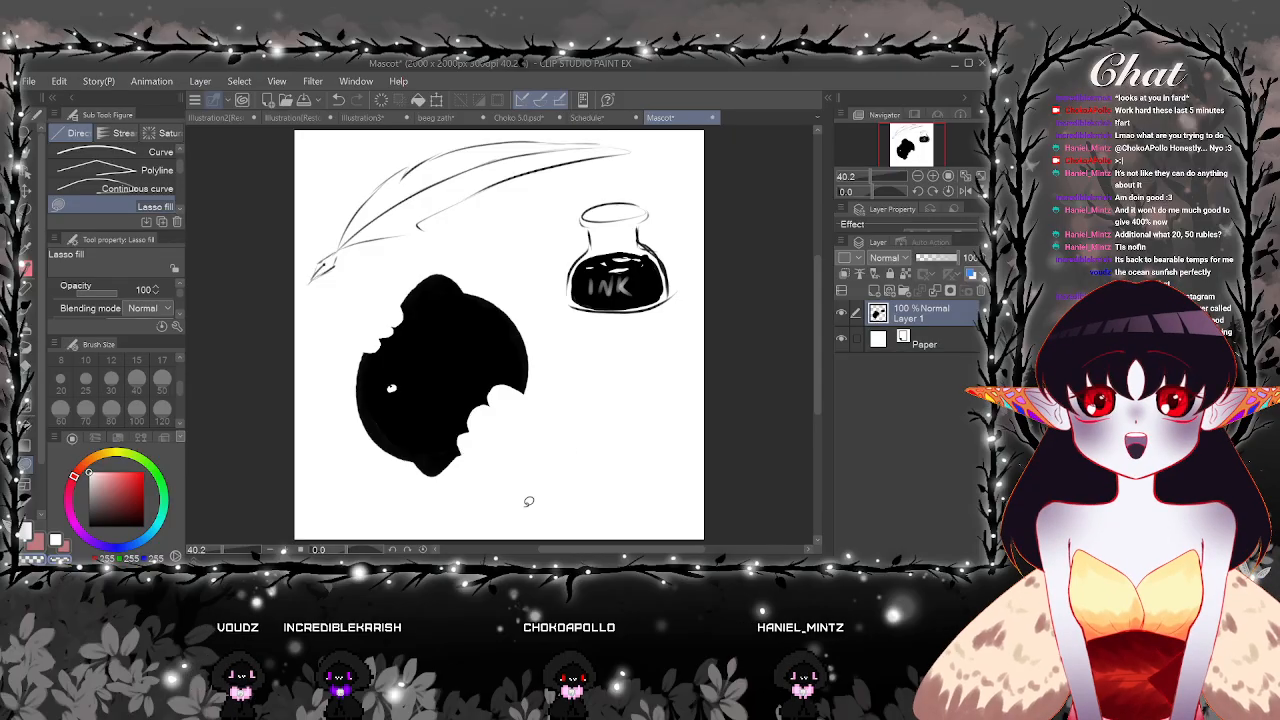
{"action": "key", "text": "x"}
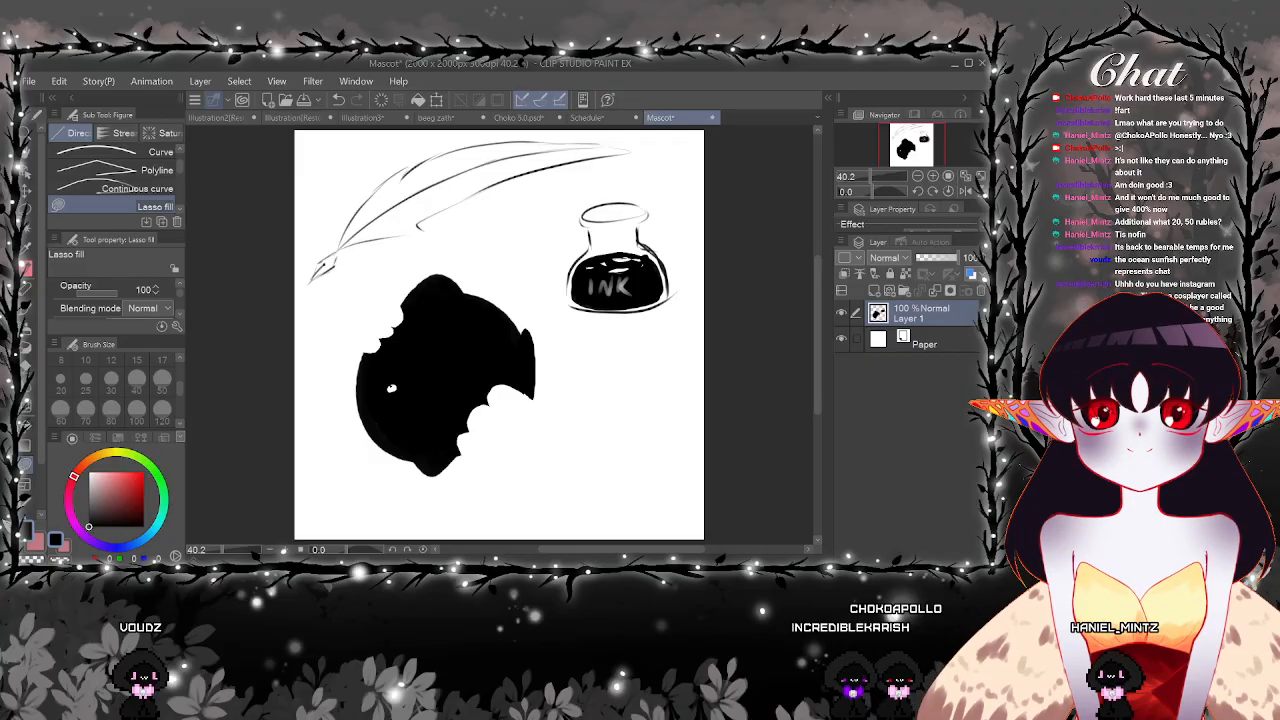
Lasso-select the black blob, move it onto its own new layer, and hide that layer
{"action": "left_click", "coordinate": [28, 210]}
{"action": "mouse_move", "coordinate": [560, 455]}
{"action": "left_mouse_down"}
{"action": "mouse_move", "coordinate": [567, 390]}
{"action": "mouse_move", "coordinate": [525, 284]}
{"action": "mouse_move", "coordinate": [442, 253]}
{"action": "mouse_move", "coordinate": [323, 361]}
{"action": "mouse_move", "coordinate": [468, 525]}
{"action": "mouse_move", "coordinate": [563, 452]}
{"action": "left_mouse_up"}
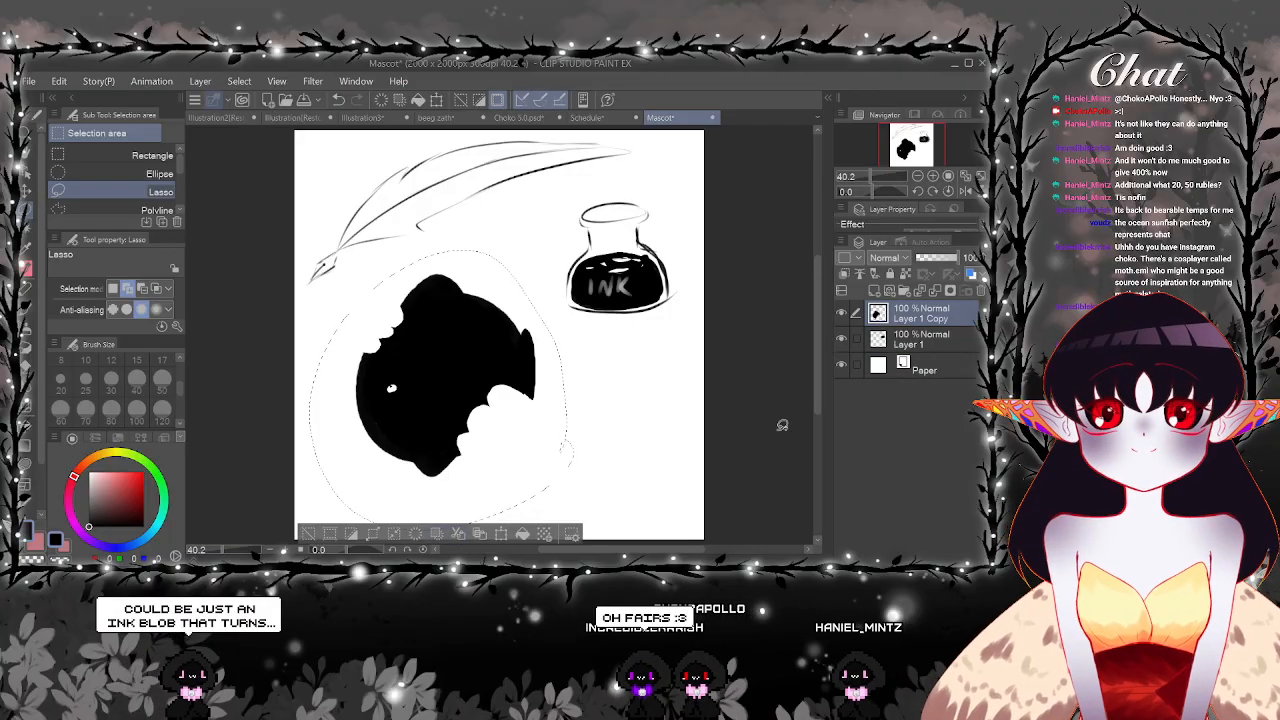
{"action": "left_click", "coordinate": [395, 535]}
{"action": "left_click", "coordinate": [309, 534]}
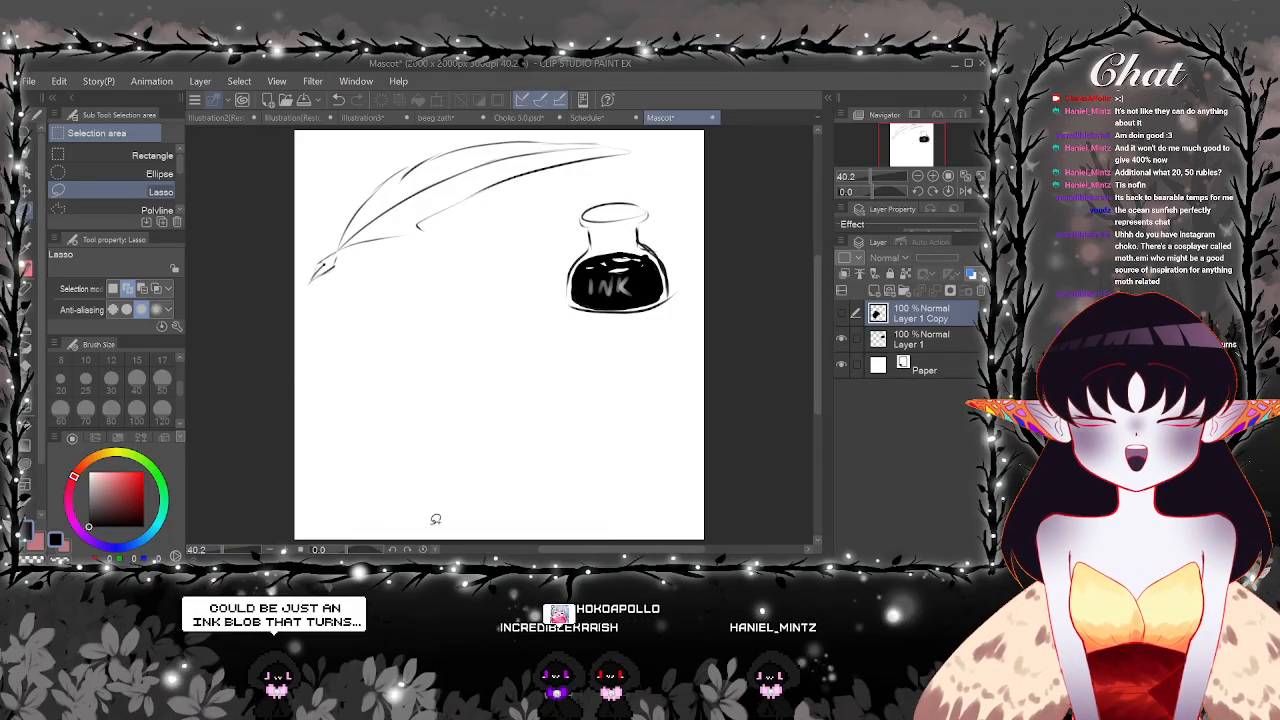
Add a new layer and paint a large solid black round blob below the quill with the pen at size 200
{"action": "key", "text": "p"}
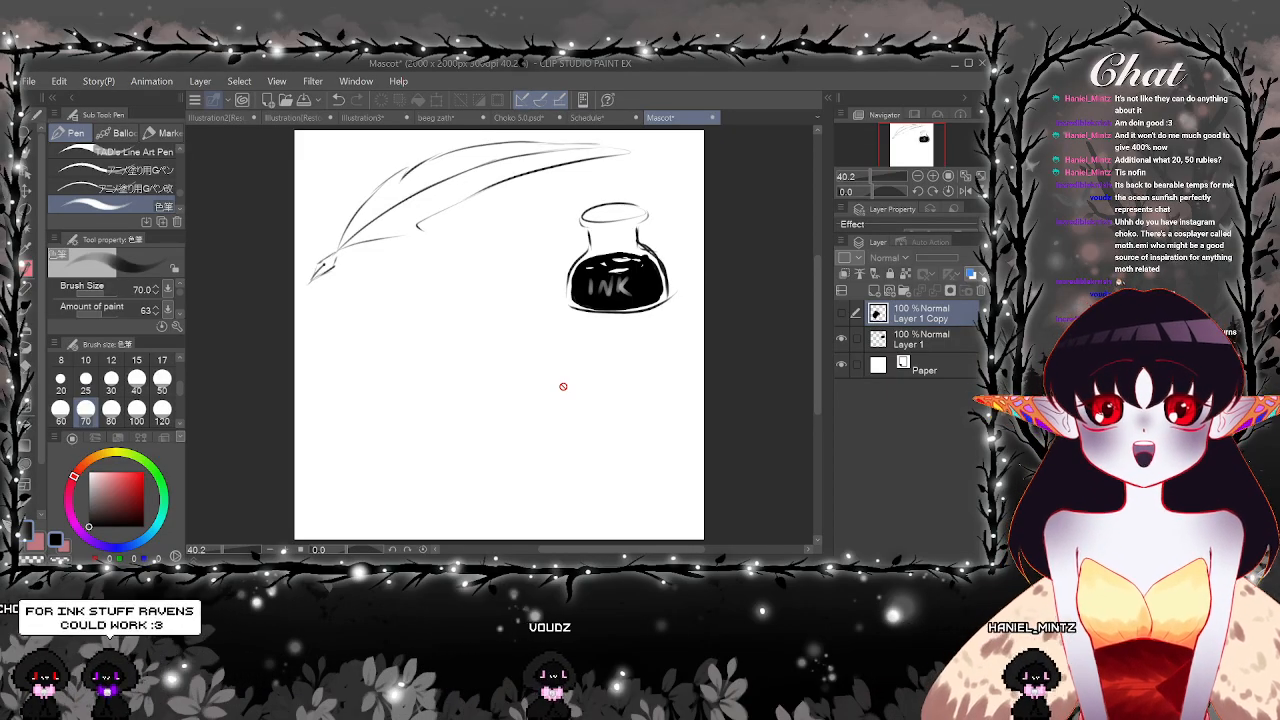
{"action": "left_click", "coordinate": [162, 409]}
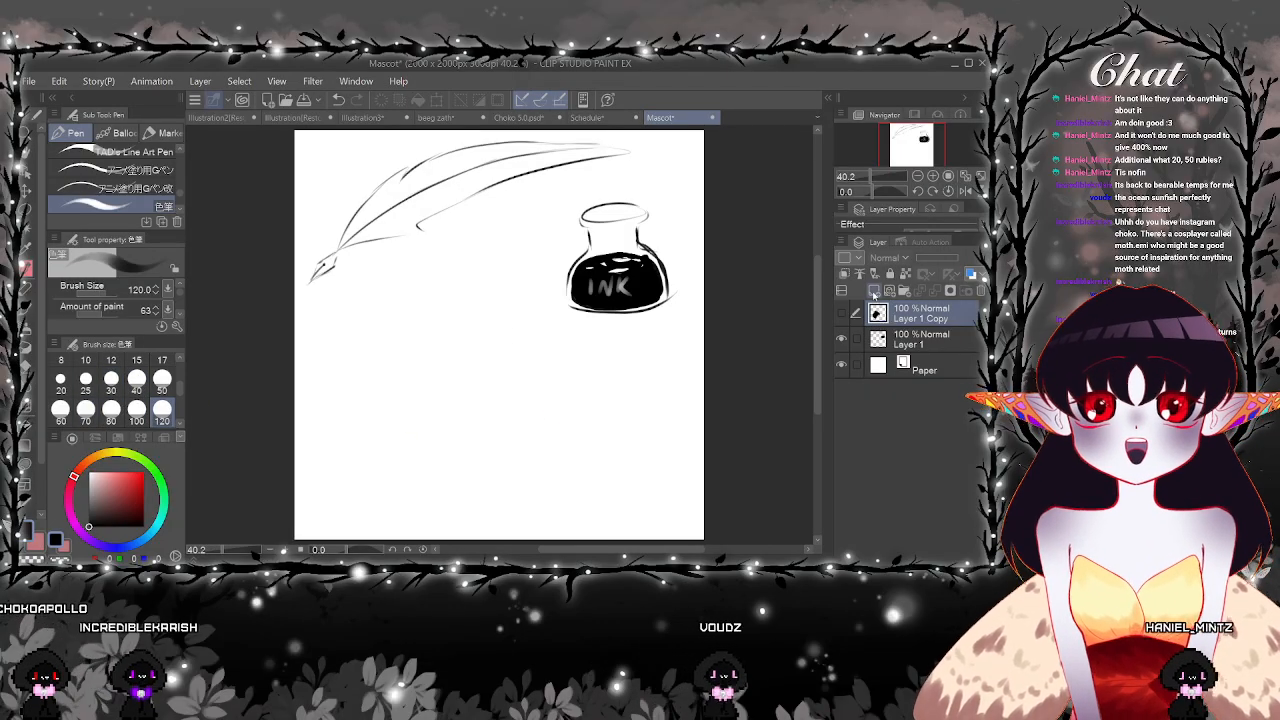
{"action": "key", "text": "ctrl+shift+n"}
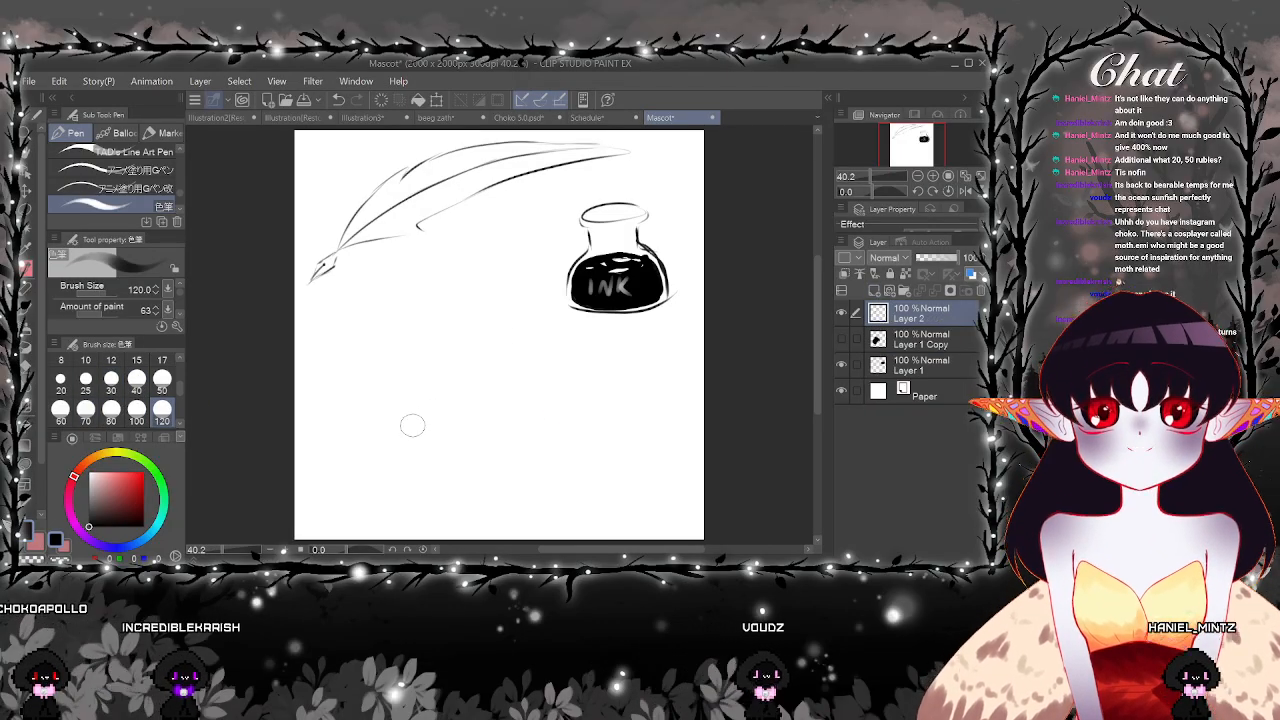
{"action": "left_click", "coordinate": [180, 424]}
{"action": "left_click", "coordinate": [109, 414]}
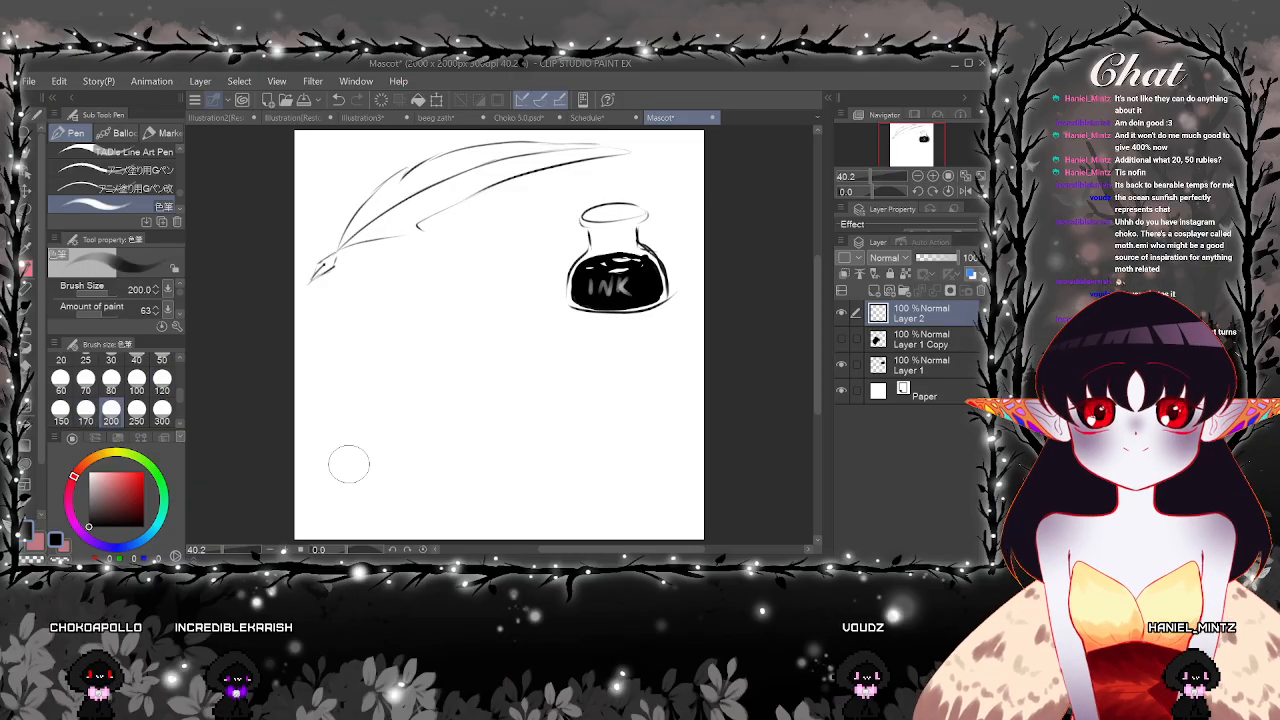
{"action": "mouse_move", "coordinate": [349, 462]}
{"action": "left_mouse_down"}
{"action": "mouse_move", "coordinate": [444, 453]}
{"action": "mouse_move", "coordinate": [471, 398]}
{"action": "mouse_move", "coordinate": [432, 338]}
{"action": "mouse_move", "coordinate": [372, 341]}
{"action": "mouse_move", "coordinate": [328, 399]}
{"action": "mouse_move", "coordinate": [340, 446]}
{"action": "mouse_move", "coordinate": [403, 452]}
{"action": "mouse_move", "coordinate": [449, 407]}
{"action": "mouse_move", "coordinate": [420, 357]}
{"action": "left_mouse_up"}
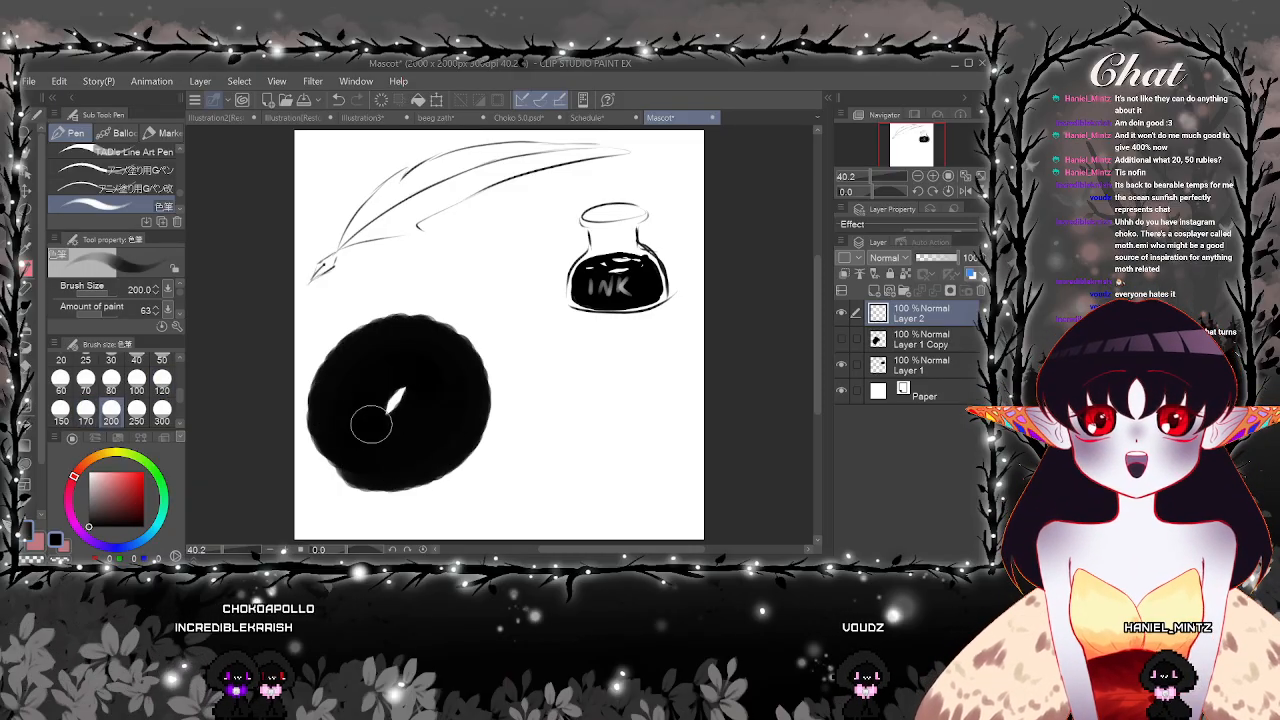
Turn the blob into a cat with black ears, stubby legs and a curled tail at size 80, plus white eyes and a wavy mouth at size 25
{"action": "left_click", "coordinate": [111, 381]}
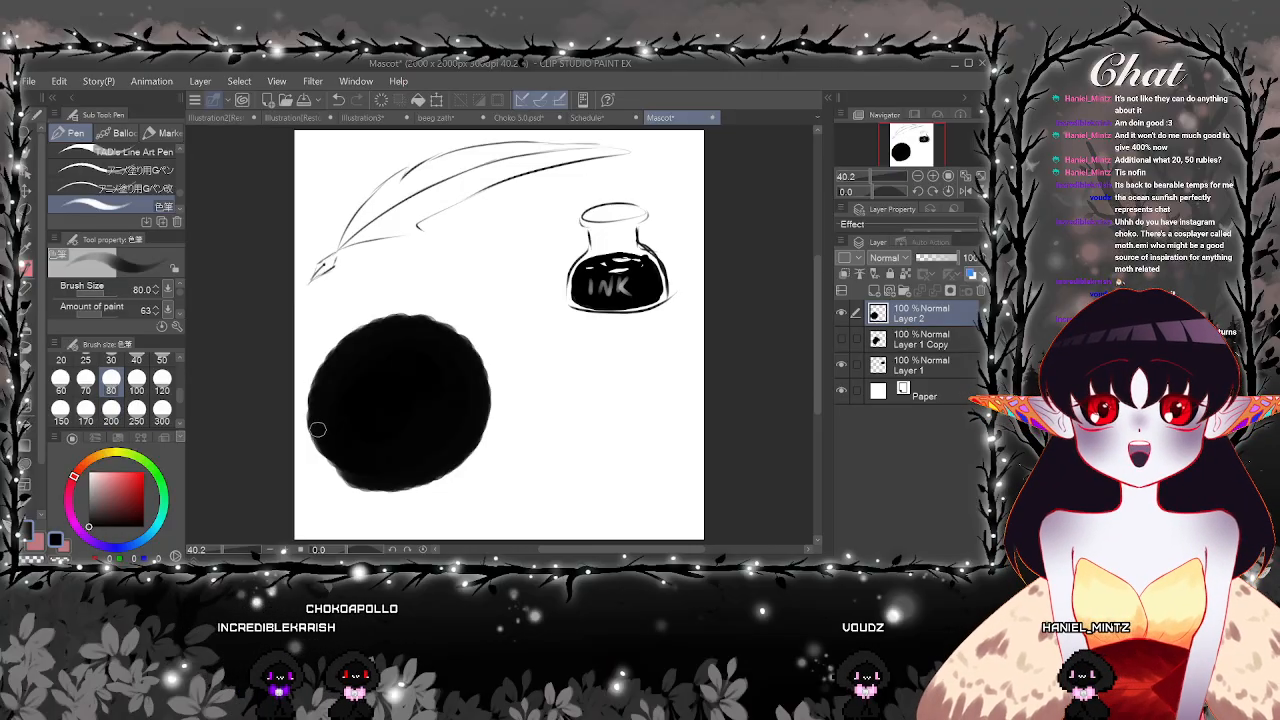
{"action": "mouse_move", "coordinate": [317, 428]}
{"action": "left_mouse_down"}
{"action": "mouse_move", "coordinate": [324, 318]}
{"action": "mouse_move", "coordinate": [333, 338]}
{"action": "left_mouse_up"}
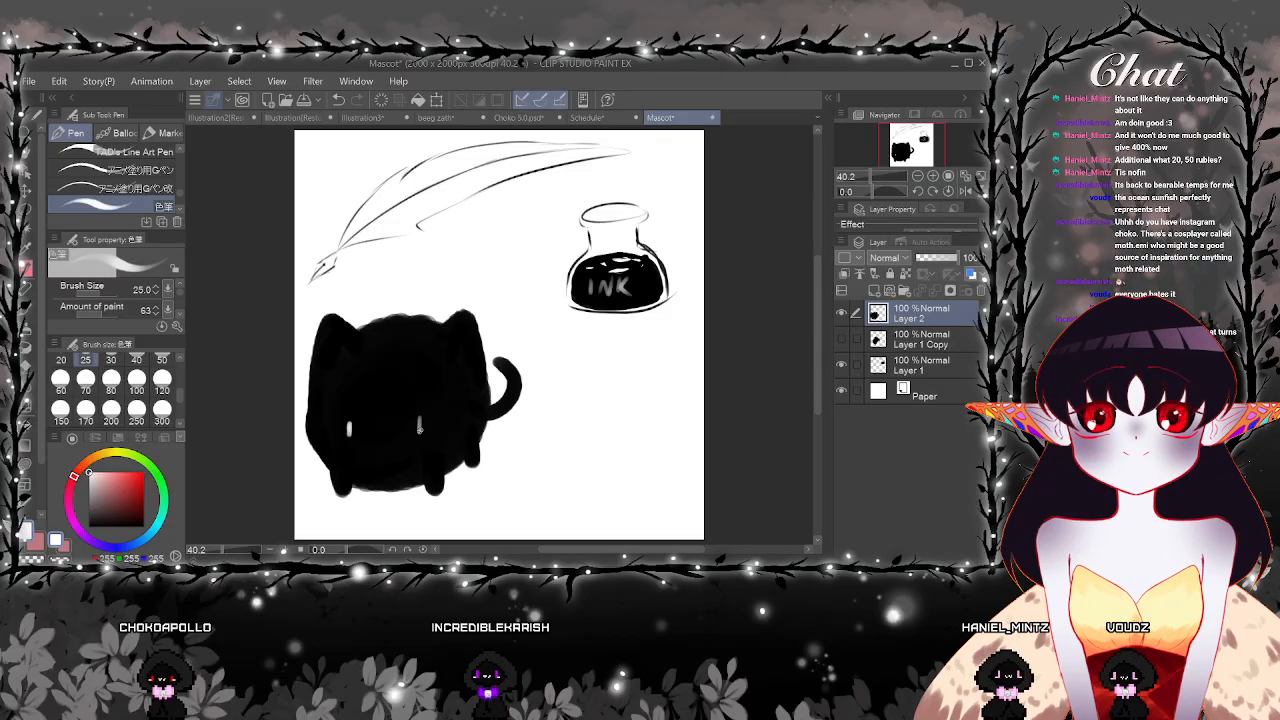
{"action": "mouse_move", "coordinate": [420, 430]}
{"action": "left_mouse_down"}
{"action": "mouse_move", "coordinate": [384, 437]}
{"action": "mouse_move", "coordinate": [397, 435]}
{"action": "left_mouse_up"}
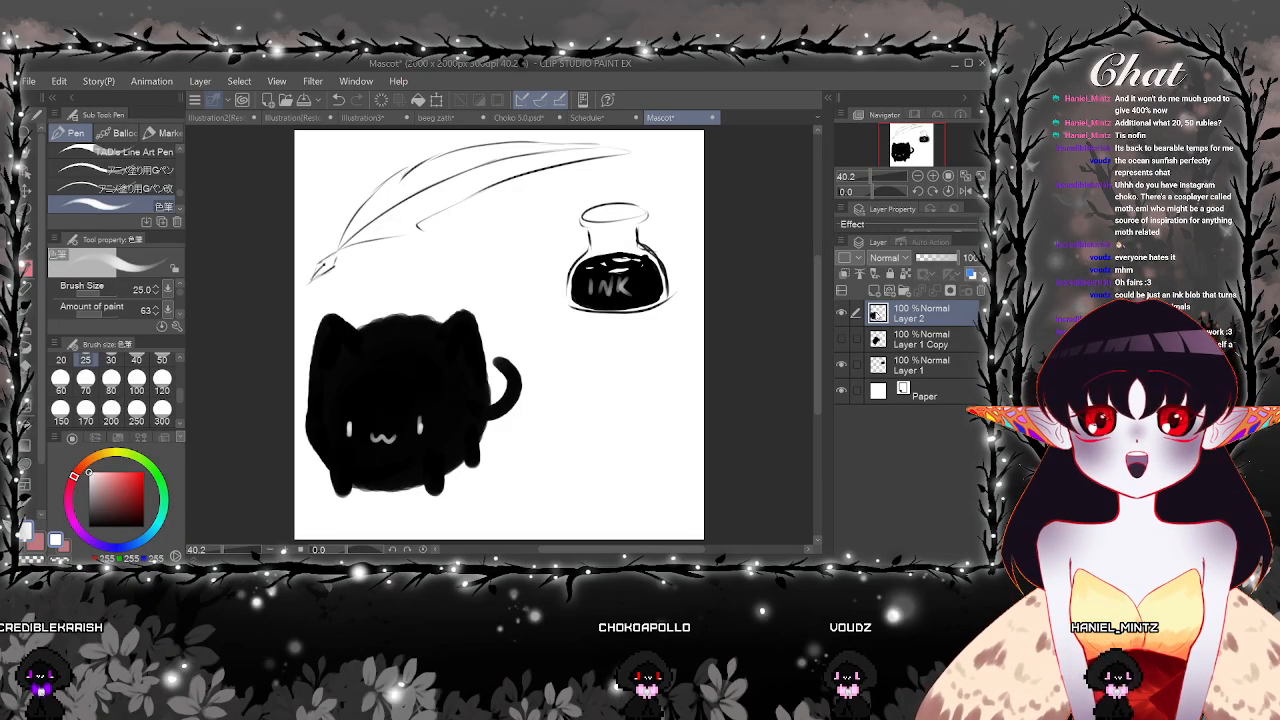
Hide the round cat's layer and letter Inkling in black on a new layer just below the quill
{"action": "left_click", "coordinate": [842, 340]}
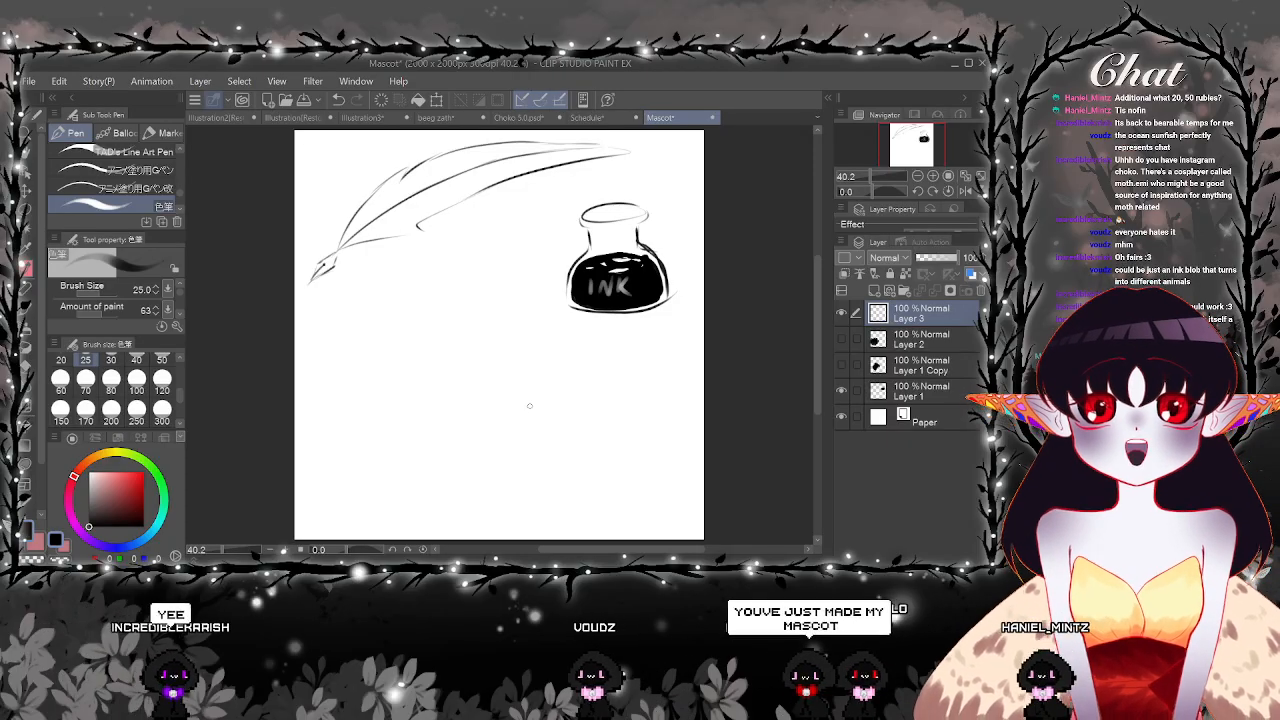
{"action": "left_click", "coordinate": [840, 341]}
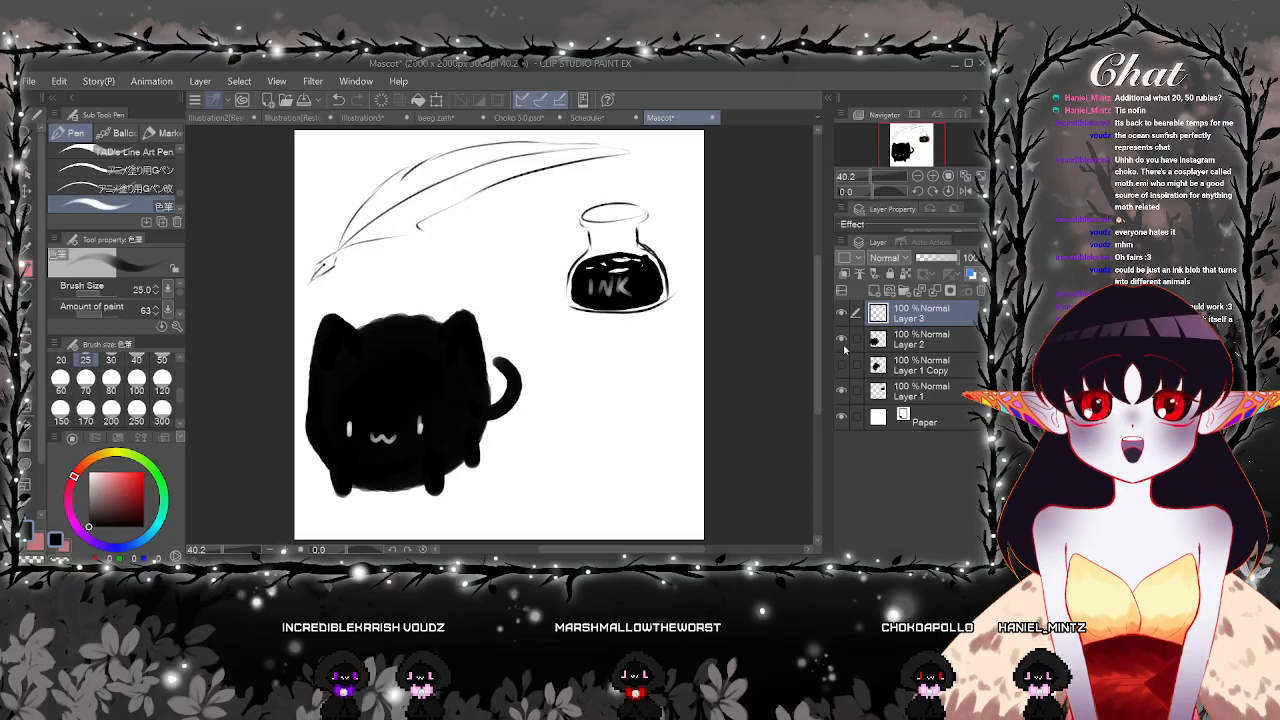
{"action": "left_click", "coordinate": [840, 341]}
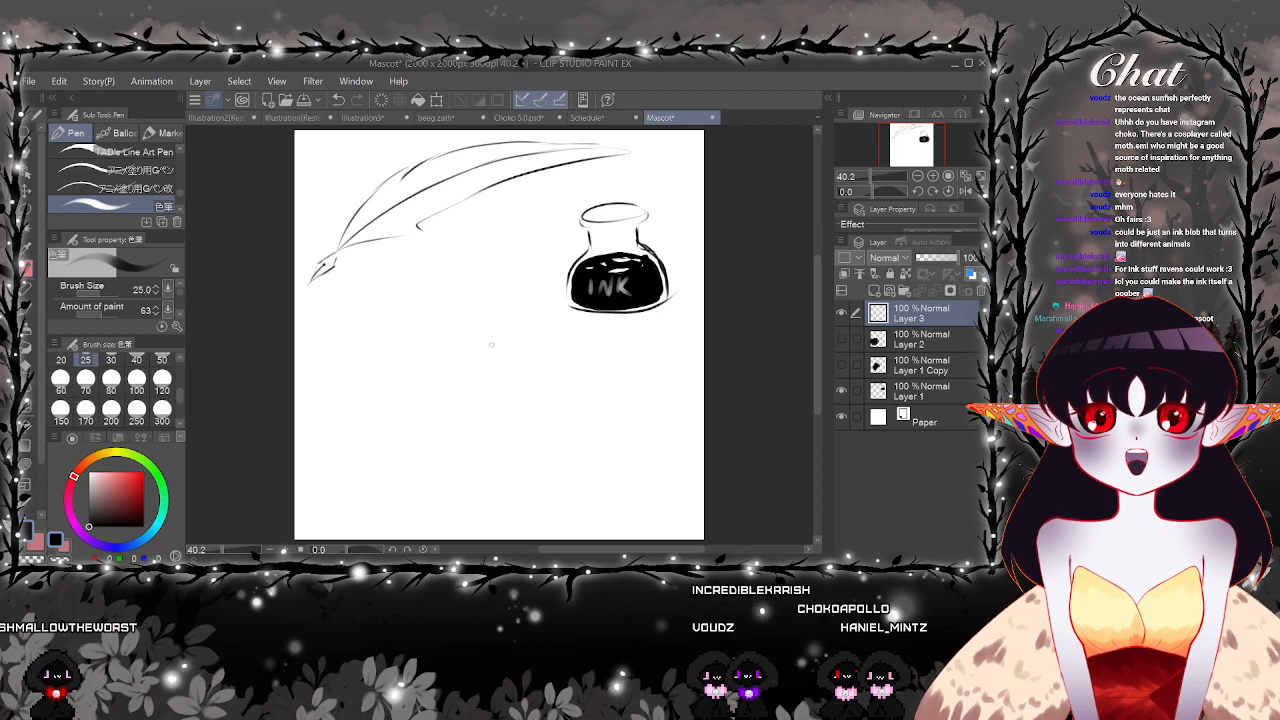
{"action": "mouse_move", "coordinate": [346, 264]}
{"action": "left_mouse_down"}
{"action": "mouse_move", "coordinate": [381, 287]}
{"action": "mouse_move", "coordinate": [400, 262]}
{"action": "mouse_move", "coordinate": [416, 291]}
{"action": "left_mouse_up"}
{"action": "key", "text": "ctrl+z"}
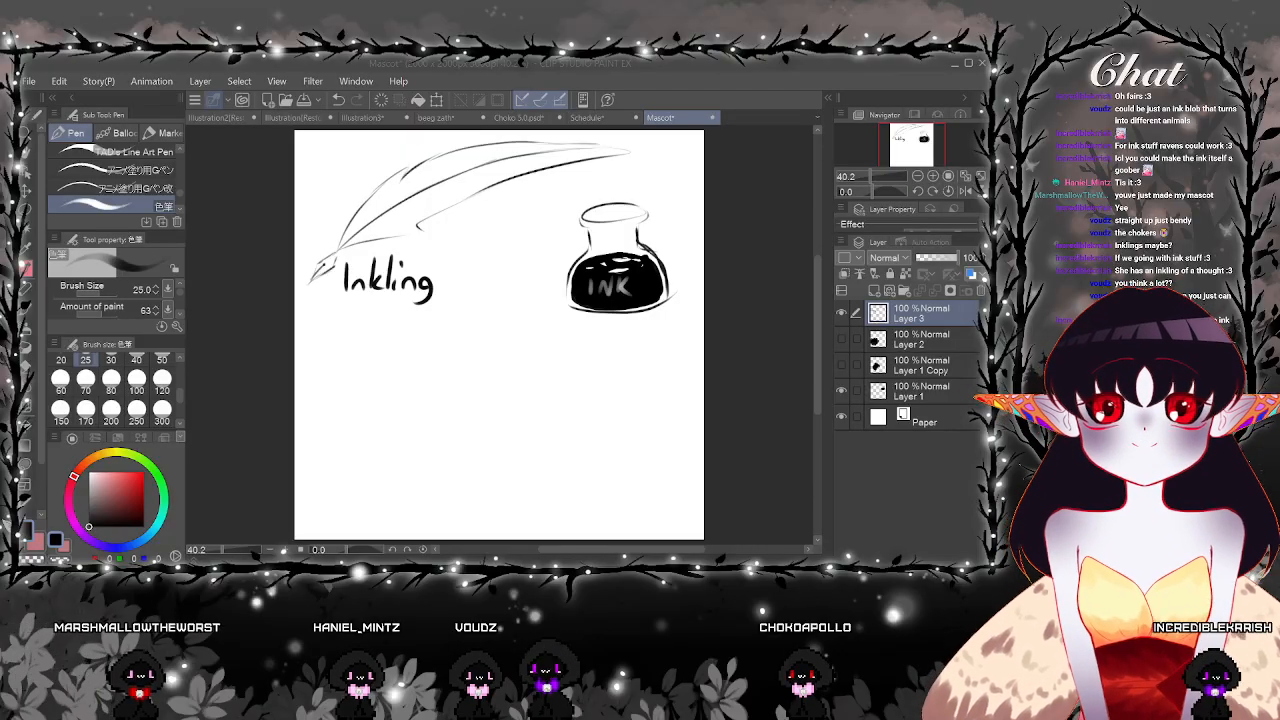
Paint a wide solid black oval at size 300 below the lettering and outline two pairs of rounded wings on its sides at size 30
{"action": "left_click", "coordinate": [74, 290]}
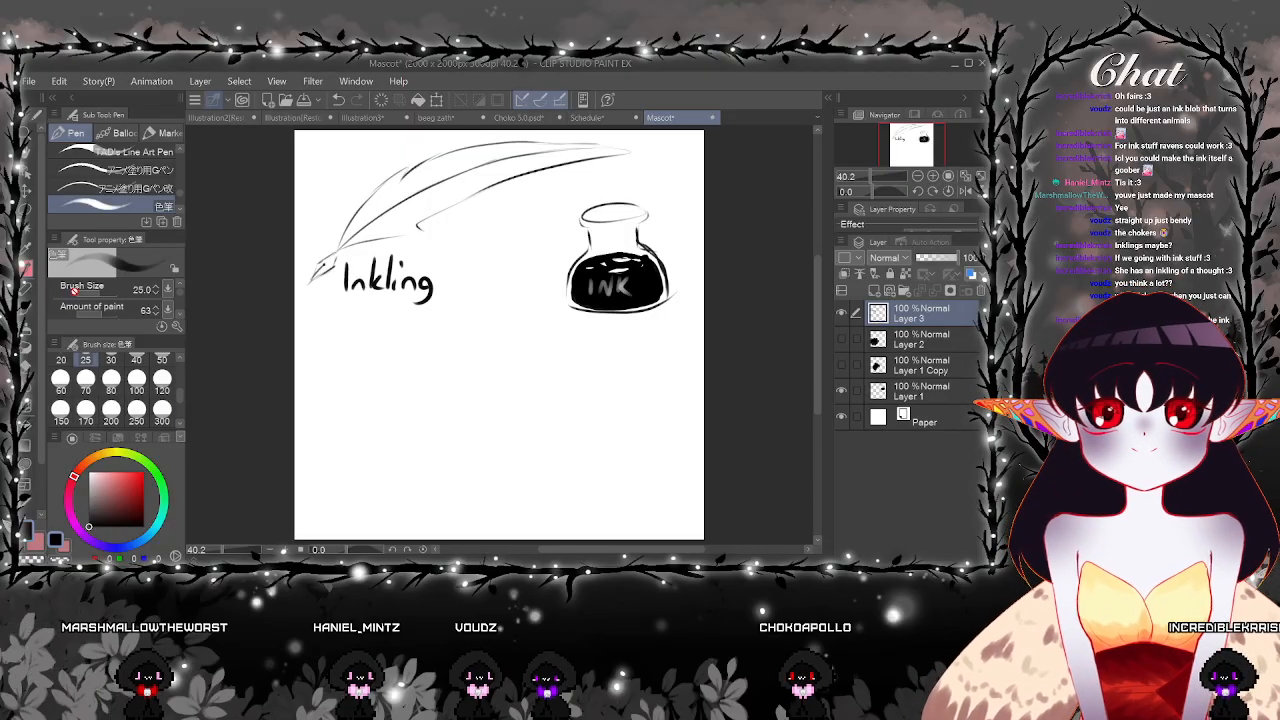
{"action": "left_click", "coordinate": [162, 408]}
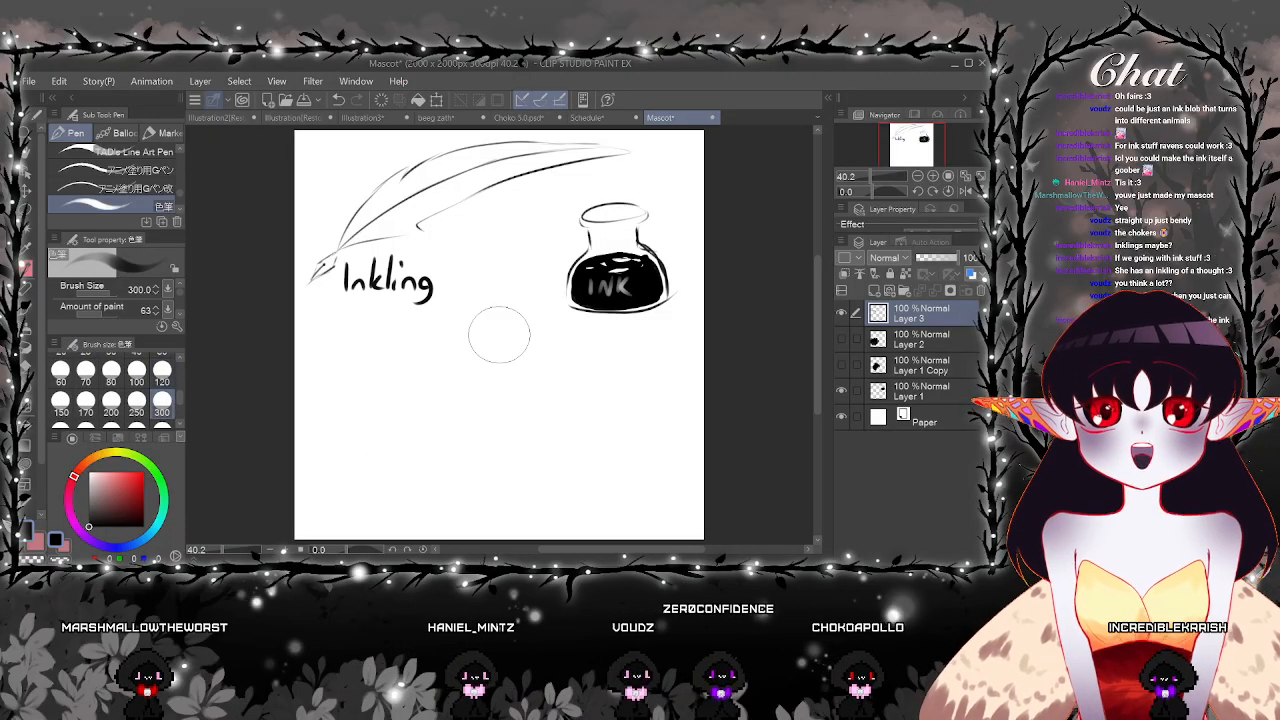
{"action": "left_click", "coordinate": [457, 408]}
{"action": "mouse_move", "coordinate": [457, 408]}
{"action": "left_mouse_down"}
{"action": "mouse_move", "coordinate": [399, 398]}
{"action": "mouse_move", "coordinate": [371, 430]}
{"action": "mouse_move", "coordinate": [409, 451]}
{"action": "mouse_move", "coordinate": [475, 436]}
{"action": "mouse_move", "coordinate": [475, 398]}
{"action": "mouse_move", "coordinate": [417, 376]}
{"action": "mouse_move", "coordinate": [371, 402]}
{"action": "mouse_move", "coordinate": [373, 446]}
{"action": "mouse_move", "coordinate": [429, 464]}
{"action": "mouse_move", "coordinate": [491, 439]}
{"action": "mouse_move", "coordinate": [482, 395]}
{"action": "mouse_move", "coordinate": [411, 388]}
{"action": "mouse_move", "coordinate": [387, 429]}
{"action": "mouse_move", "coordinate": [426, 440]}
{"action": "mouse_move", "coordinate": [450, 422]}
{"action": "mouse_move", "coordinate": [414, 409]}
{"action": "mouse_move", "coordinate": [420, 436]}
{"action": "mouse_move", "coordinate": [456, 453]}
{"action": "mouse_move", "coordinate": [400, 467]}
{"action": "mouse_move", "coordinate": [359, 438]}
{"action": "mouse_move", "coordinate": [373, 394]}
{"action": "mouse_move", "coordinate": [429, 374]}
{"action": "mouse_move", "coordinate": [459, 383]}
{"action": "left_mouse_up"}
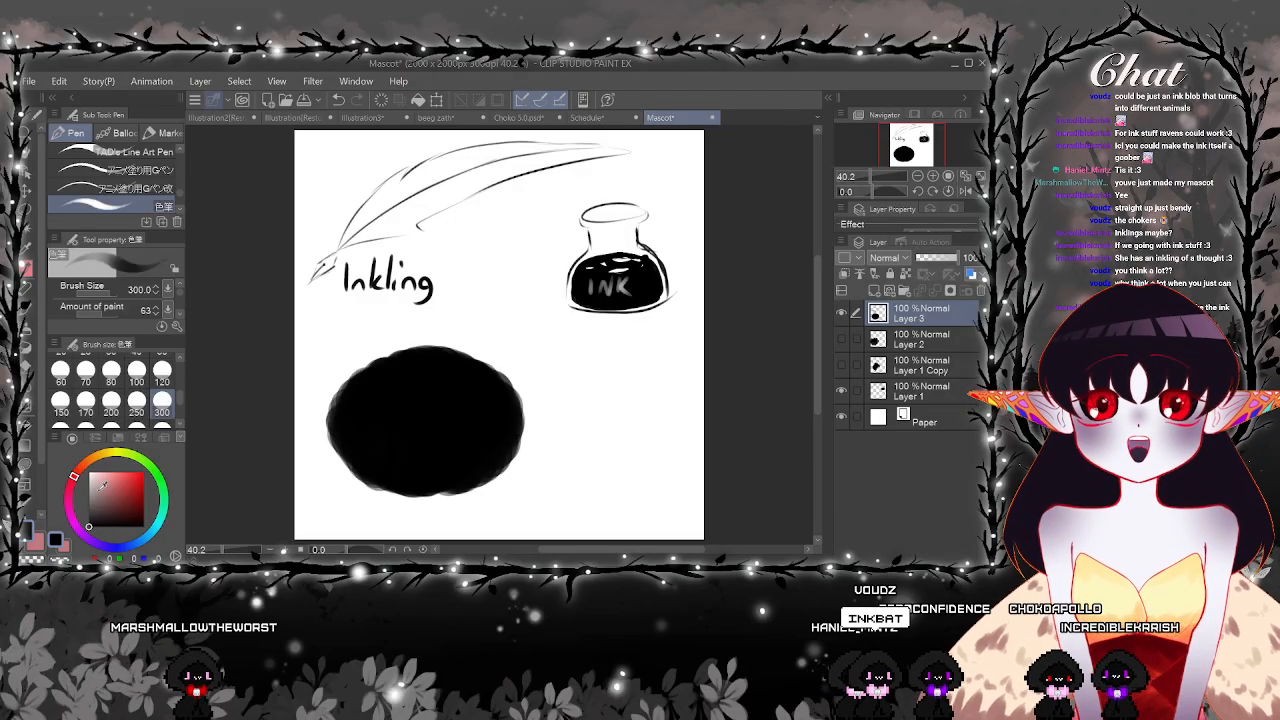
{"action": "scroll", "coordinate": [165, 370], "scroll_direction": "up", "scroll_amount": 1}
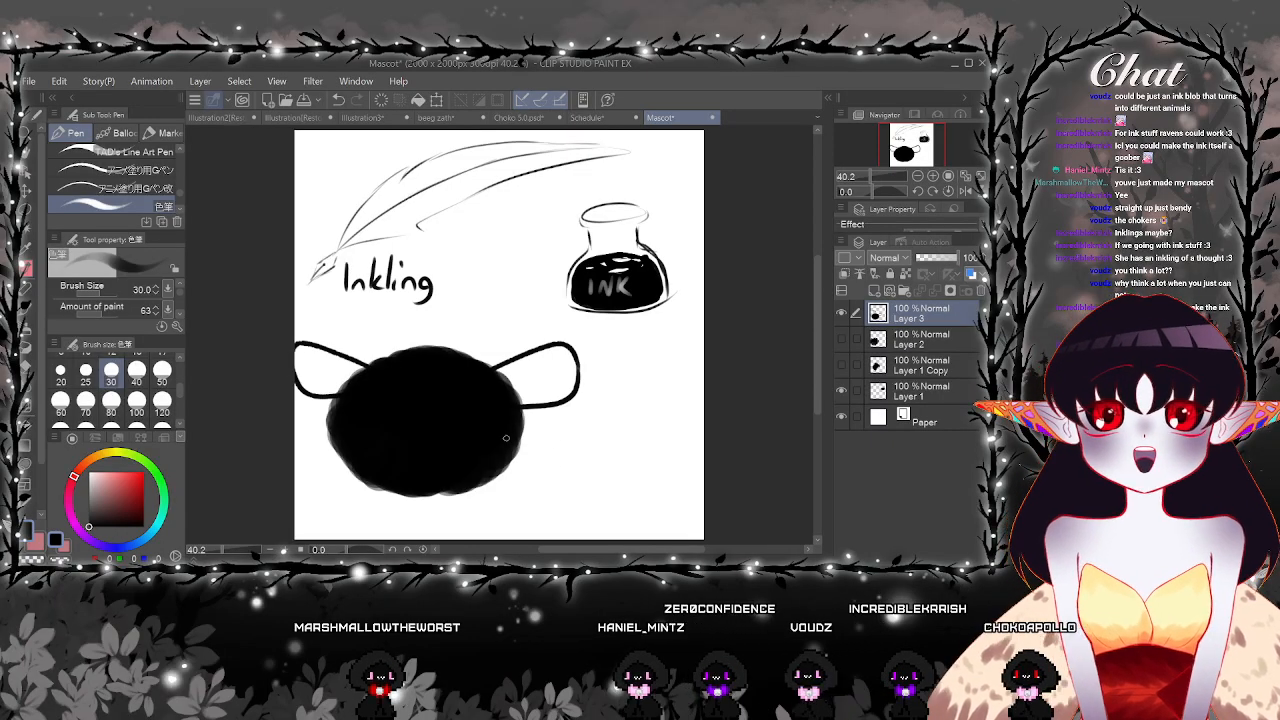
{"action": "left_click_drag", "start_coordinate": [350, 445], "coordinate": [354, 474]}
Give the winged blob white dot eyes and a small wavy white mouth, and add tiny black legs along its underside
{"action": "left_click", "coordinate": [89, 472]}
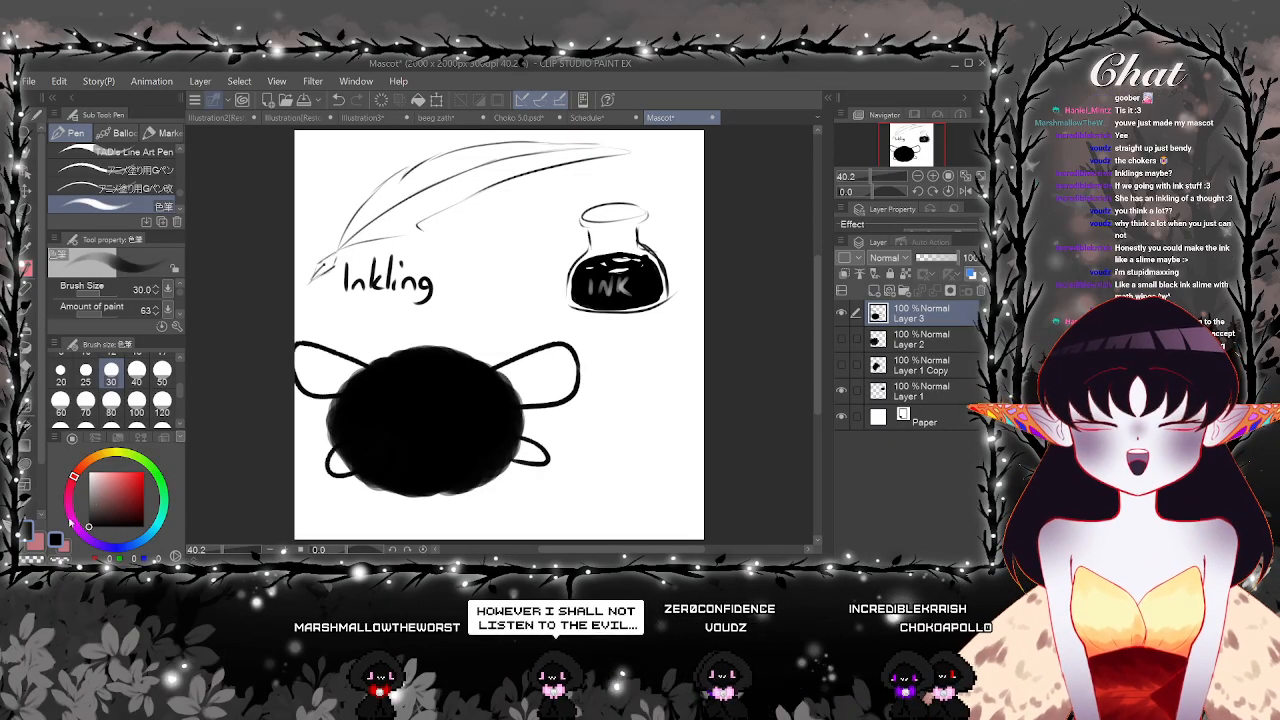
{"action": "left_click", "coordinate": [377, 430]}
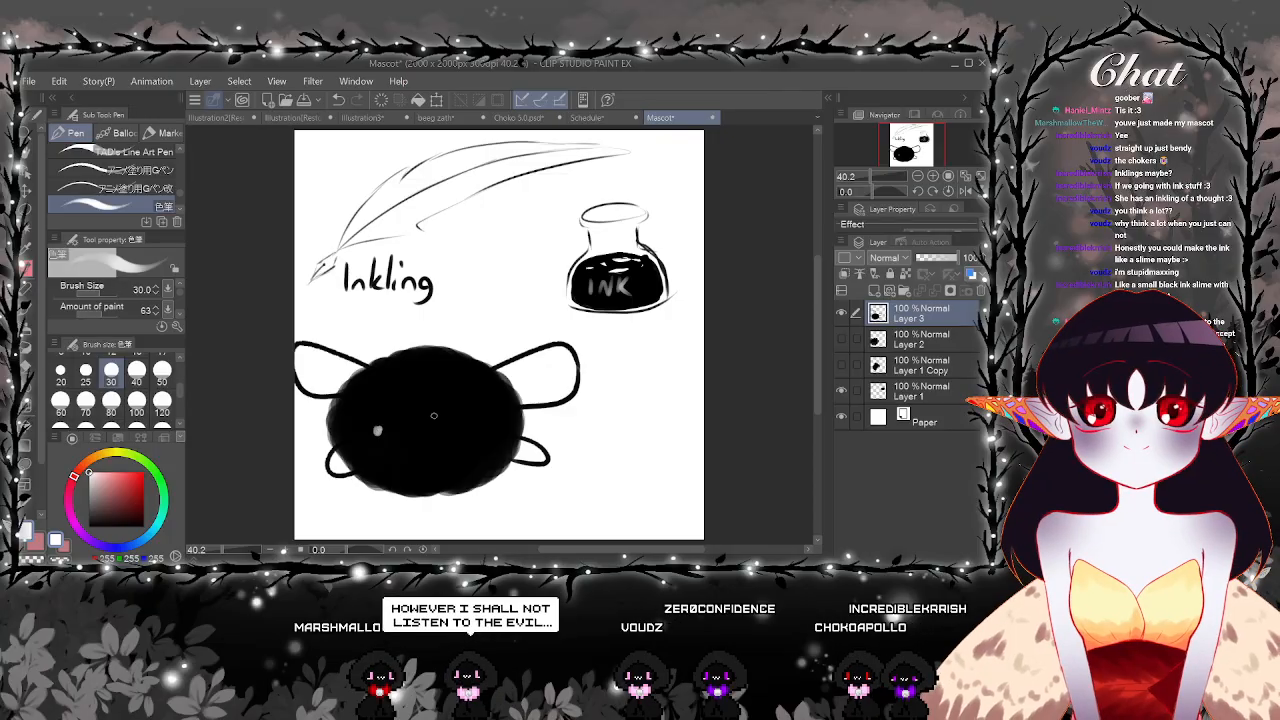
{"action": "left_click", "coordinate": [471, 430]}
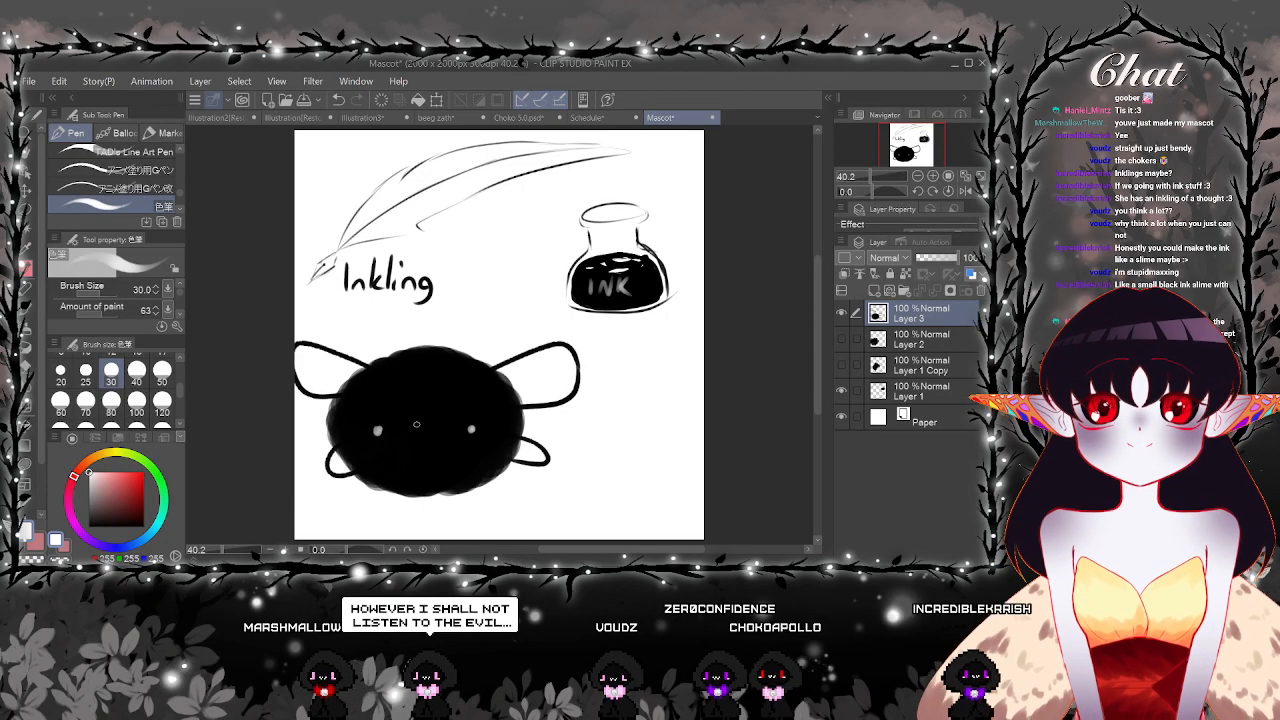
{"action": "left_click_drag", "start_coordinate": [415, 423], "coordinate": [431, 423]}
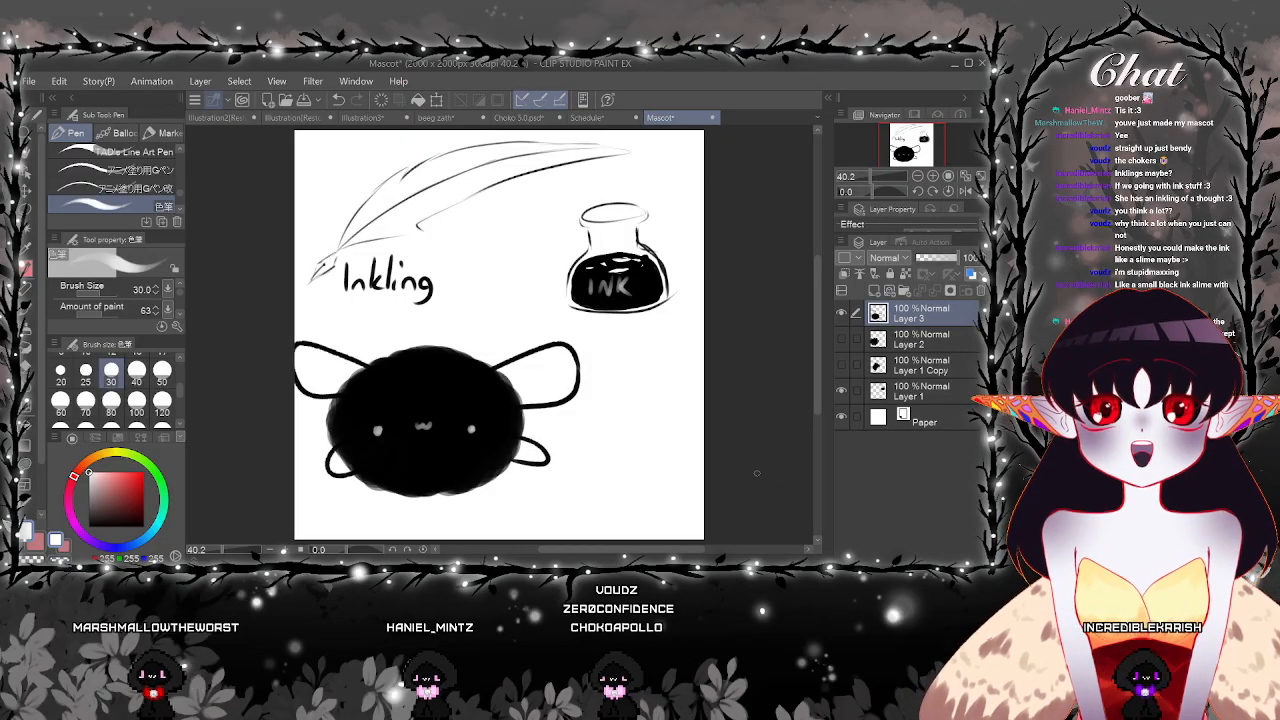
{"action": "left_click_drag", "start_coordinate": [127, 512], "coordinate": [89, 527]}
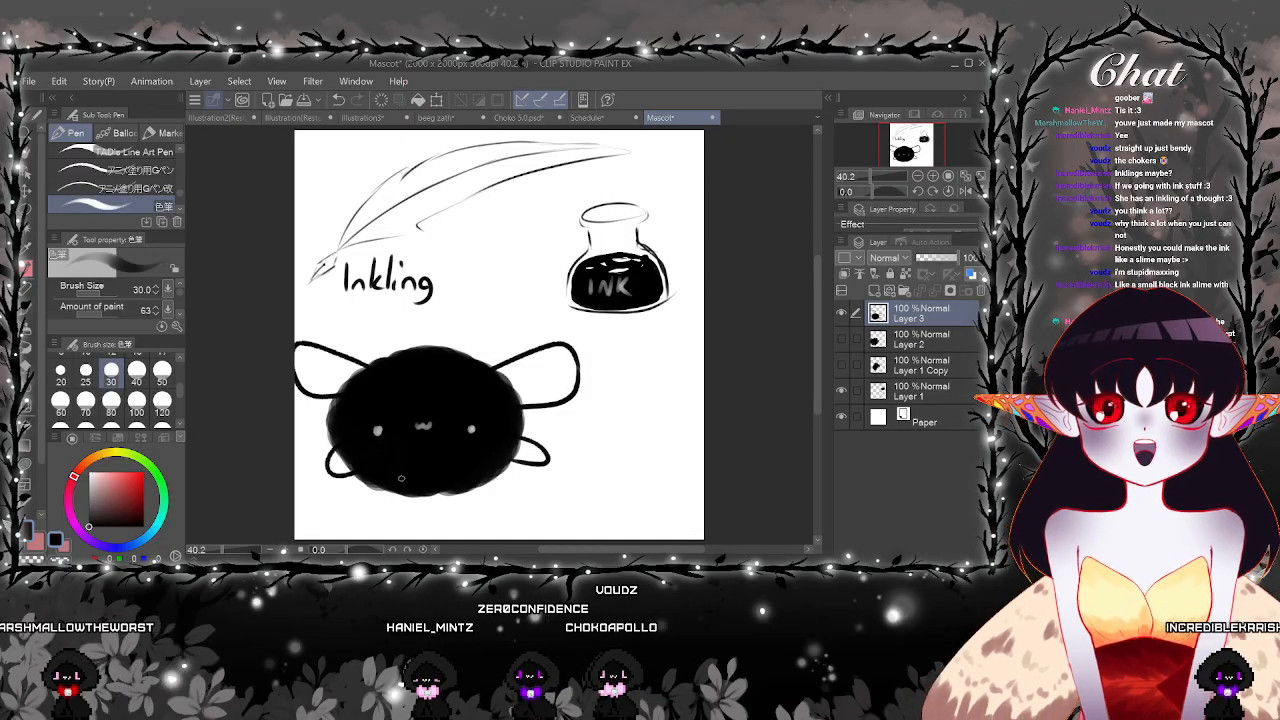
{"action": "mouse_move", "coordinate": [403, 496]}
{"action": "left_mouse_down"}
{"action": "mouse_move", "coordinate": [395, 484]}
{"action": "mouse_move", "coordinate": [392, 498]}
{"action": "mouse_move", "coordinate": [461, 497]}
{"action": "left_mouse_up"}
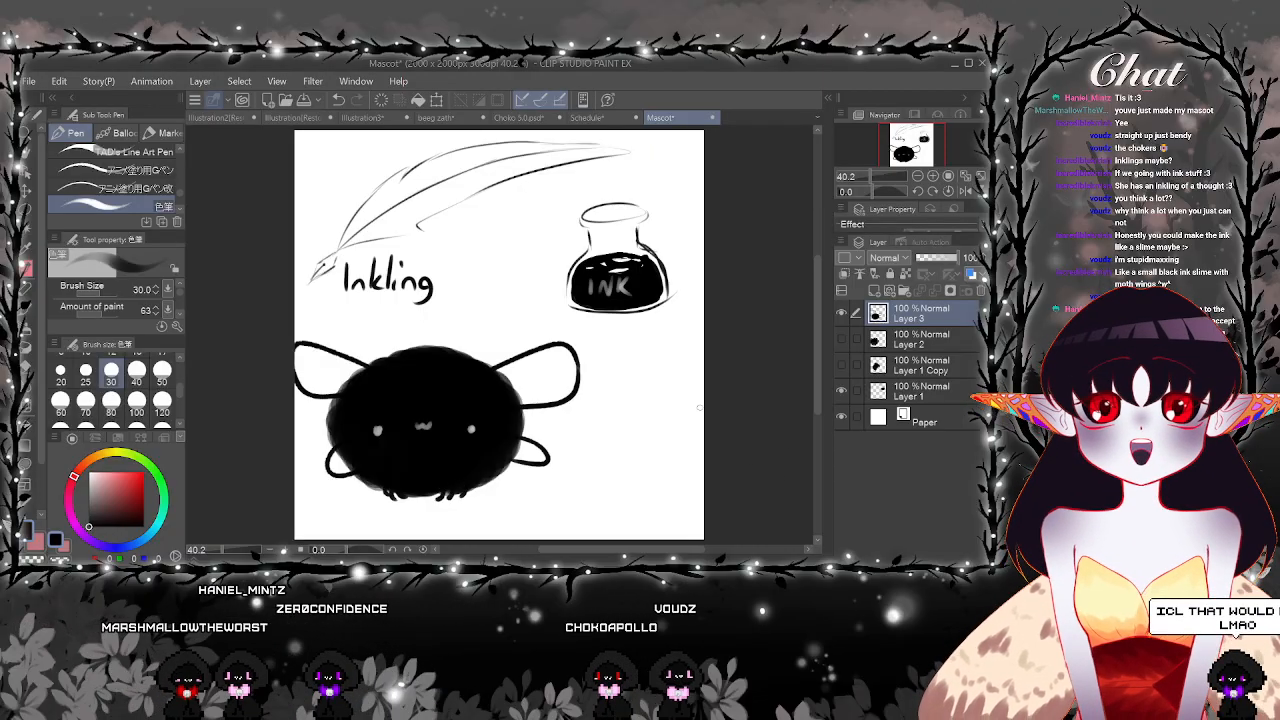
Hide the winged blob's layer, add a new layer, and outline a sitting cat's head, back and curled tail in black at size 40
{"action": "left_click", "coordinate": [841, 313]}
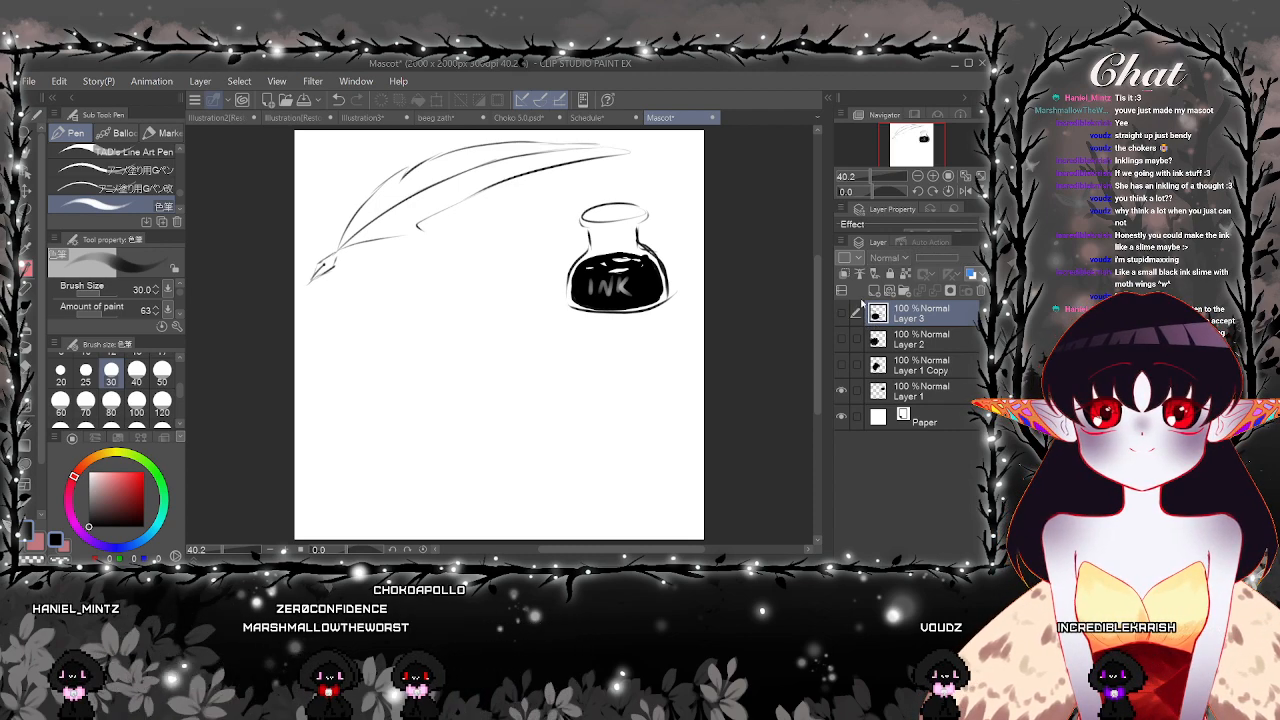
{"action": "left_click", "coordinate": [874, 290]}
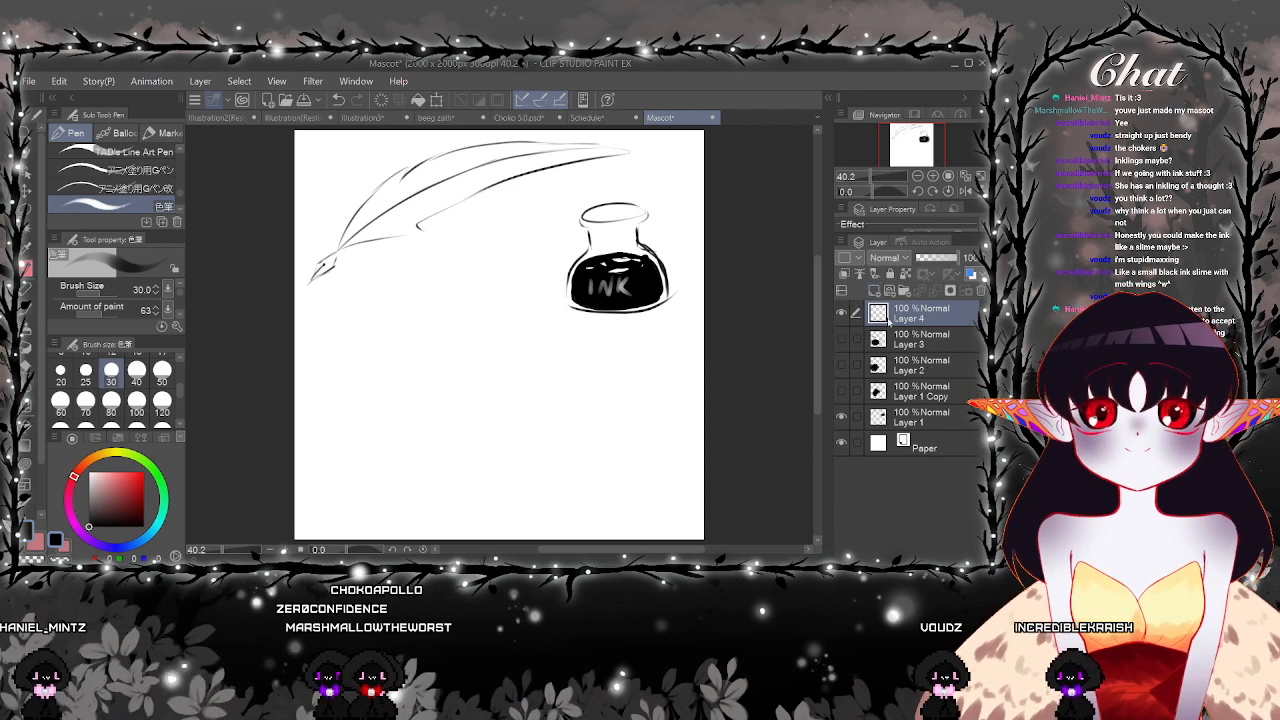
{"action": "left_click", "coordinate": [136, 370]}
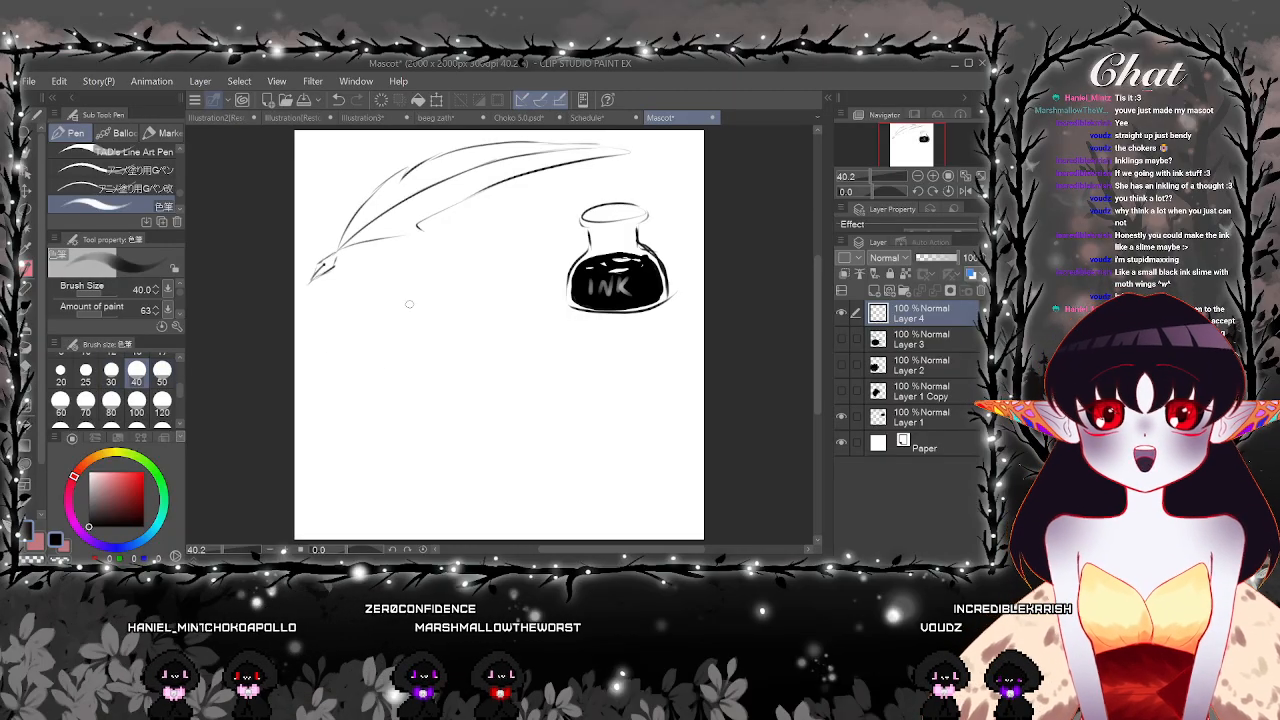
{"action": "left_click_drag", "start_coordinate": [358, 311], "coordinate": [369, 313]}
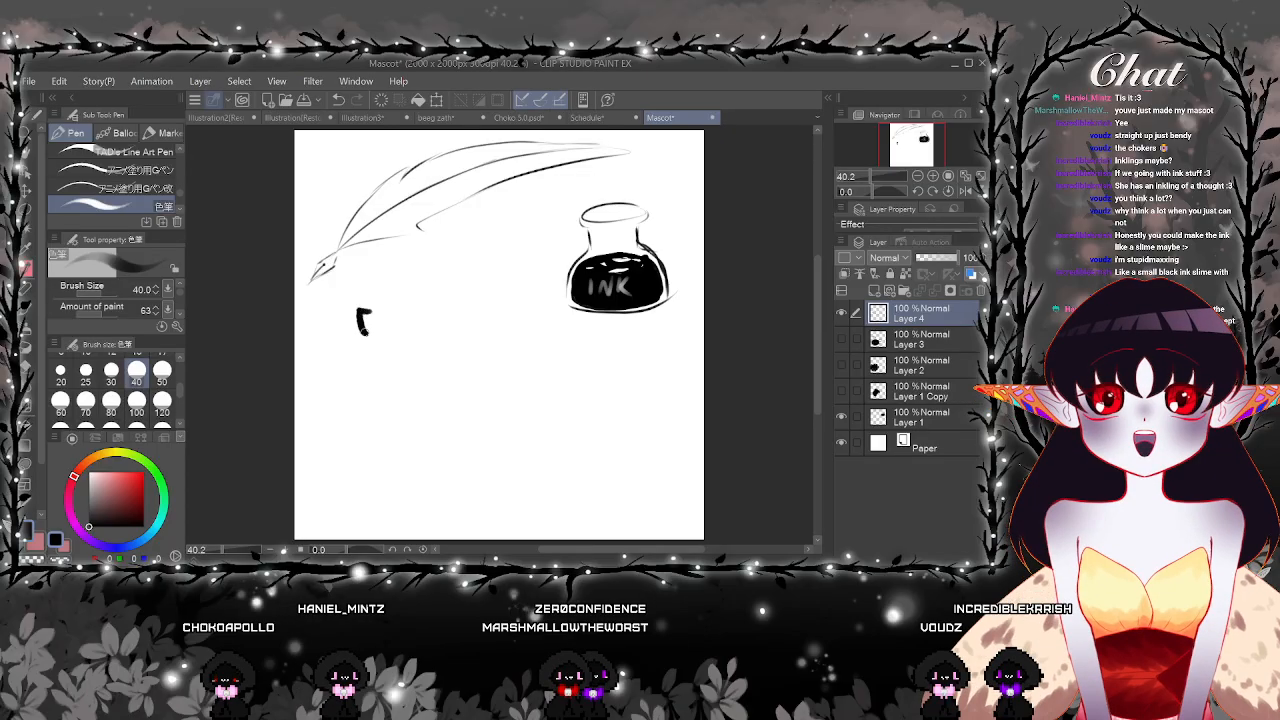
{"action": "mouse_move", "coordinate": [360, 330]}
{"action": "left_mouse_down"}
{"action": "mouse_move", "coordinate": [432, 289]}
{"action": "mouse_move", "coordinate": [433, 309]}
{"action": "mouse_move", "coordinate": [379, 347]}
{"action": "mouse_move", "coordinate": [390, 378]}
{"action": "mouse_move", "coordinate": [416, 341]}
{"action": "mouse_move", "coordinate": [514, 429]}
{"action": "mouse_move", "coordinate": [502, 499]}
{"action": "mouse_move", "coordinate": [452, 522]}
{"action": "mouse_move", "coordinate": [371, 508]}
{"action": "mouse_move", "coordinate": [433, 497]}
{"action": "left_mouse_up"}
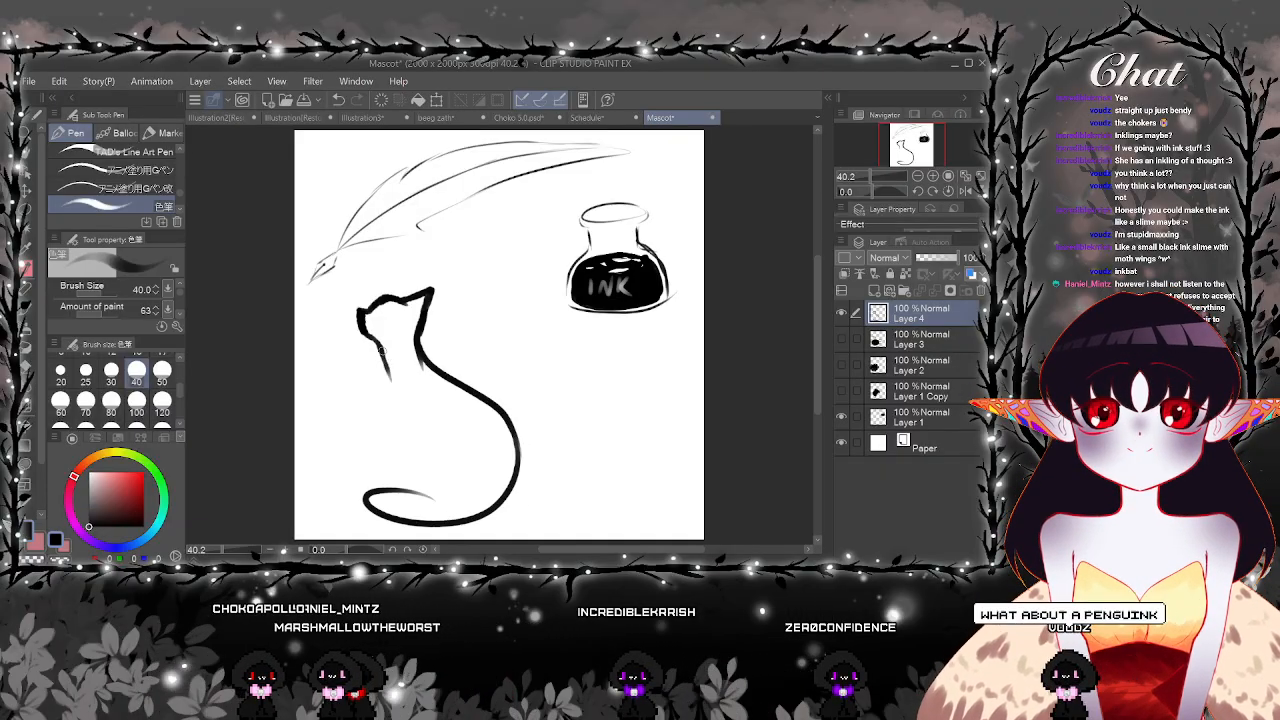
Complete the sitting cat's outline with the chest, belly, hind leg, base line and front leg
{"action": "mouse_move", "coordinate": [387, 376]}
{"action": "left_mouse_down"}
{"action": "mouse_move", "coordinate": [400, 406]}
{"action": "mouse_move", "coordinate": [451, 423]}
{"action": "left_mouse_up"}
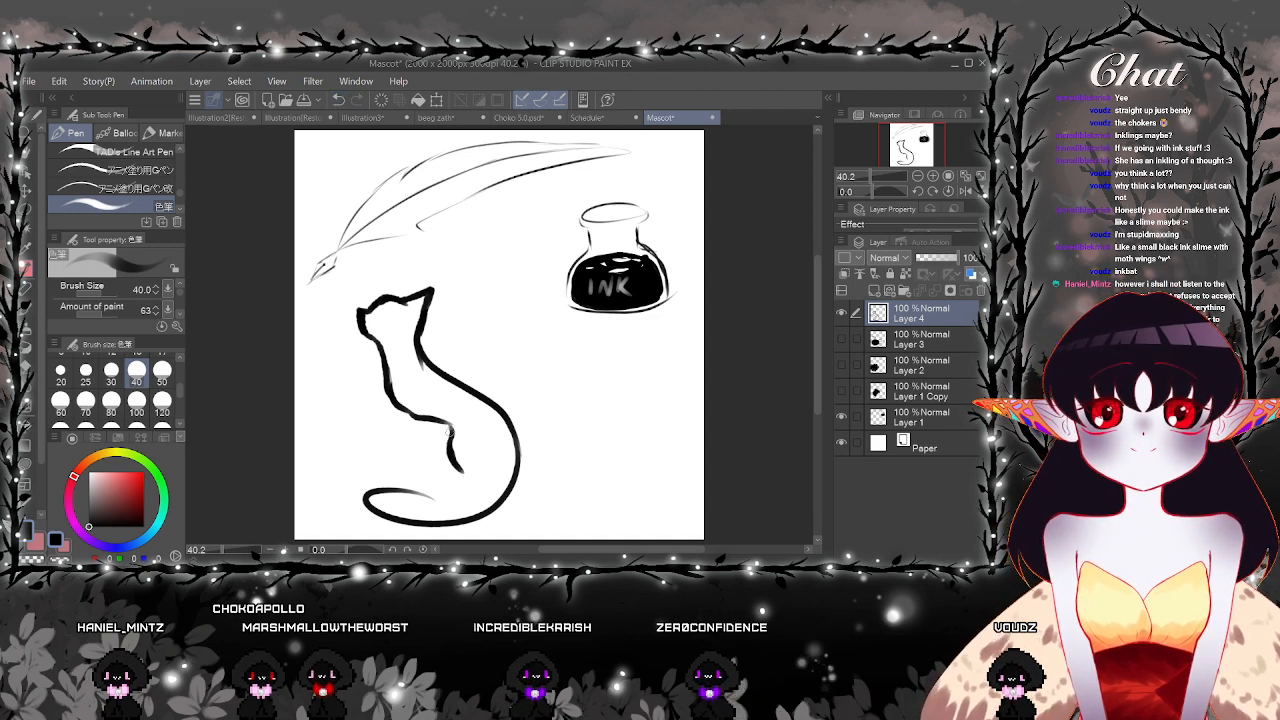
{"action": "mouse_move", "coordinate": [476, 472]}
{"action": "left_mouse_down"}
{"action": "mouse_move", "coordinate": [401, 471]}
{"action": "mouse_move", "coordinate": [521, 474]}
{"action": "left_mouse_up"}
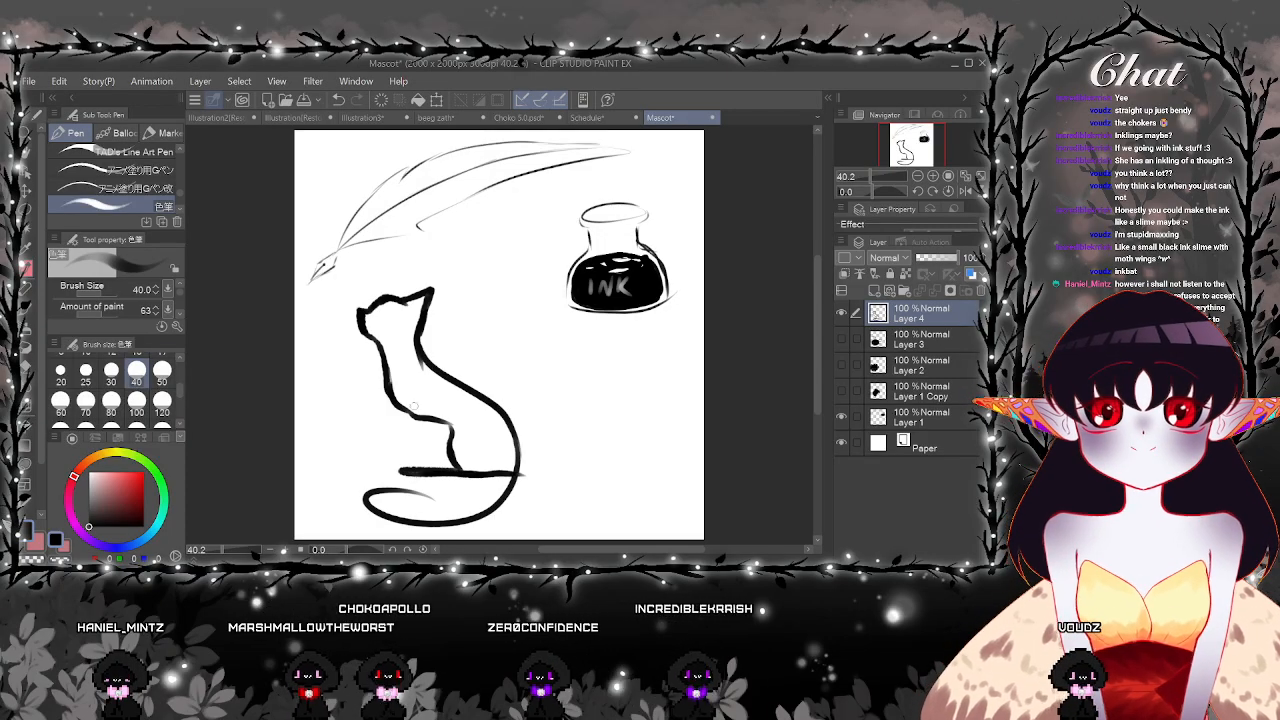
{"action": "left_click_drag", "start_coordinate": [388, 390], "coordinate": [393, 471]}
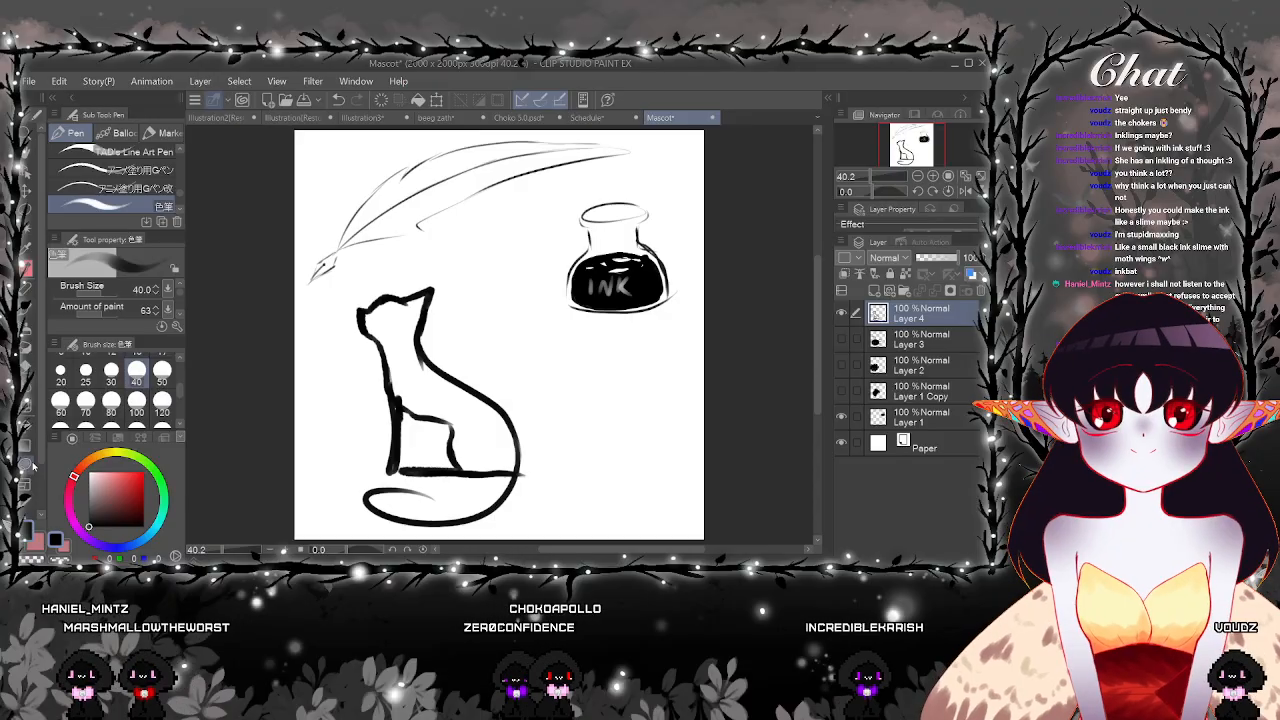
Fill the sitting cat's body solid black with the fill that refers only to the editing layer, and touch up its front legs with the pen
{"action": "left_click", "coordinate": [27, 426]}
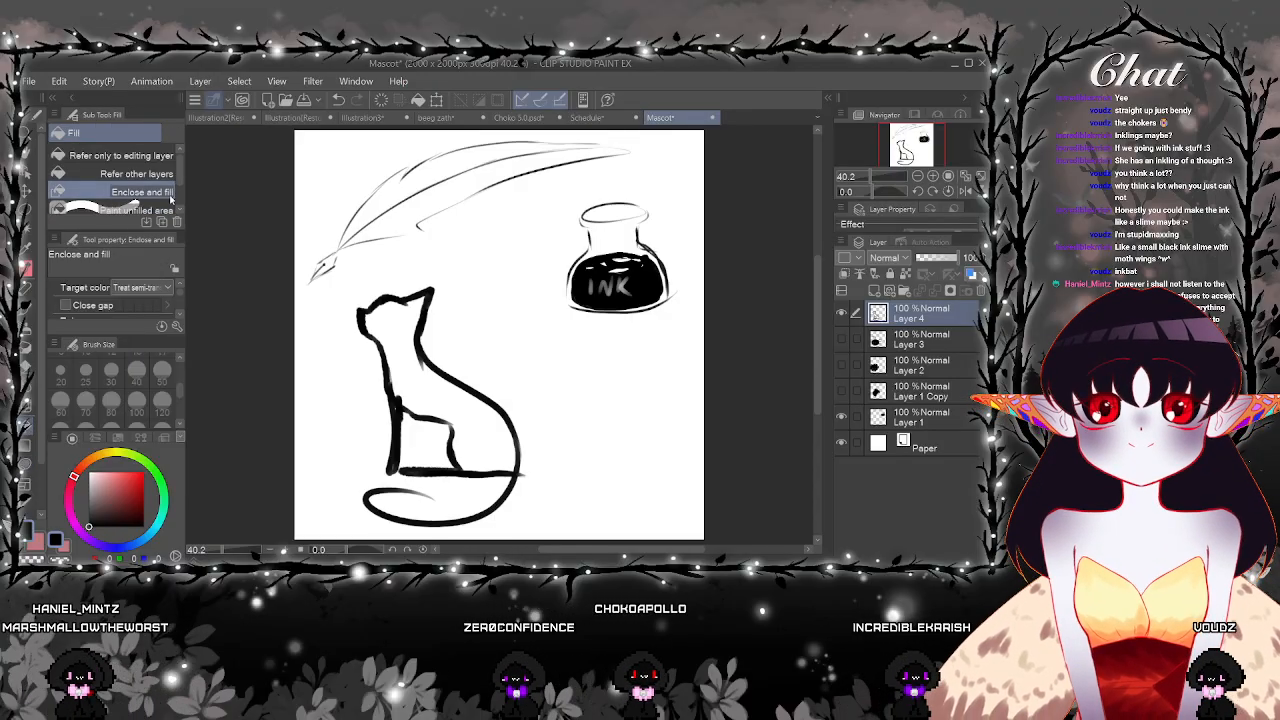
{"action": "left_click", "coordinate": [171, 153]}
{"action": "left_click", "coordinate": [463, 390]}
{"action": "left_click", "coordinate": [488, 423]}
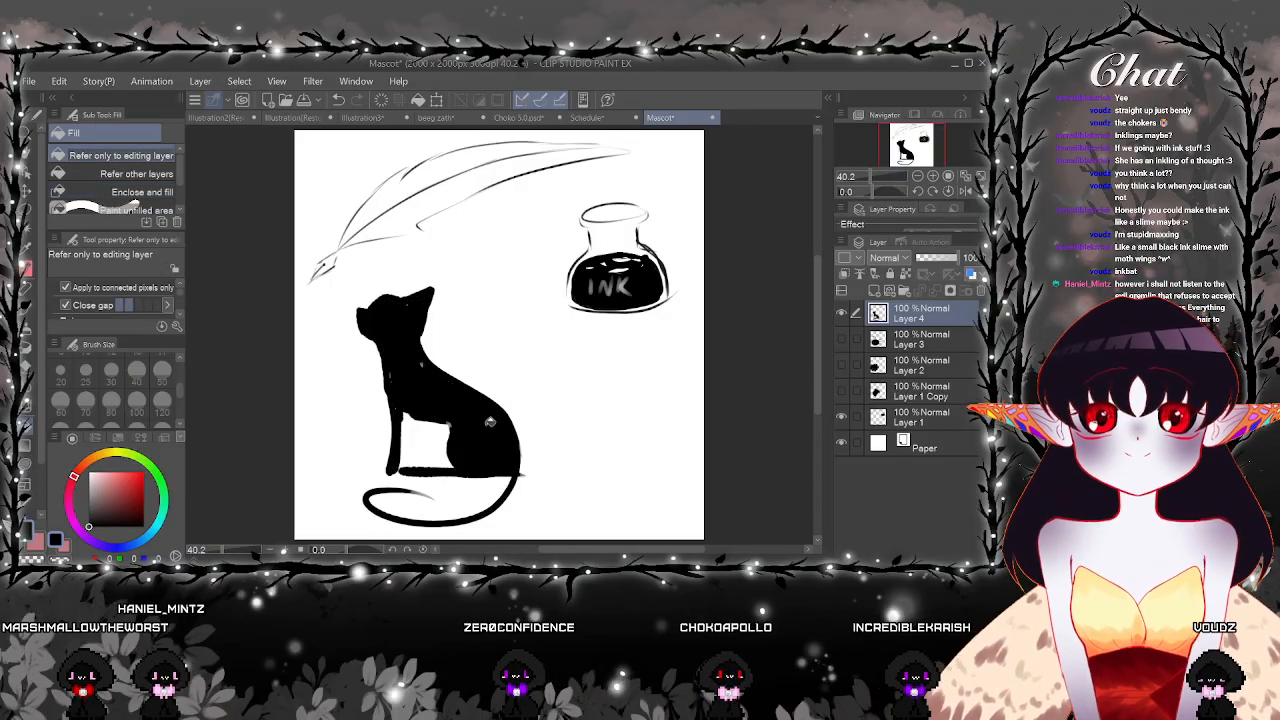
{"action": "left_click", "coordinate": [338, 102]}
{"action": "key", "text": "p"}
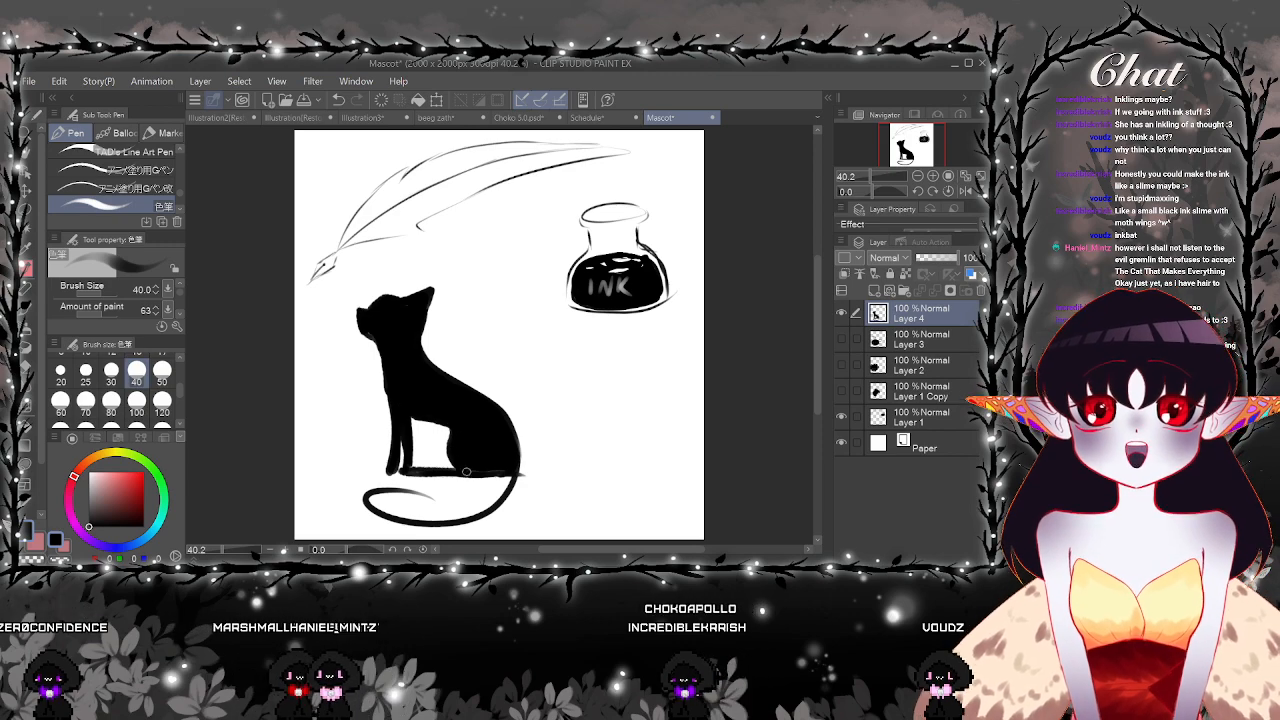
Give the sitting cat a small white oval eye with the pen at size 8
{"action": "left_click", "coordinate": [89, 472]}
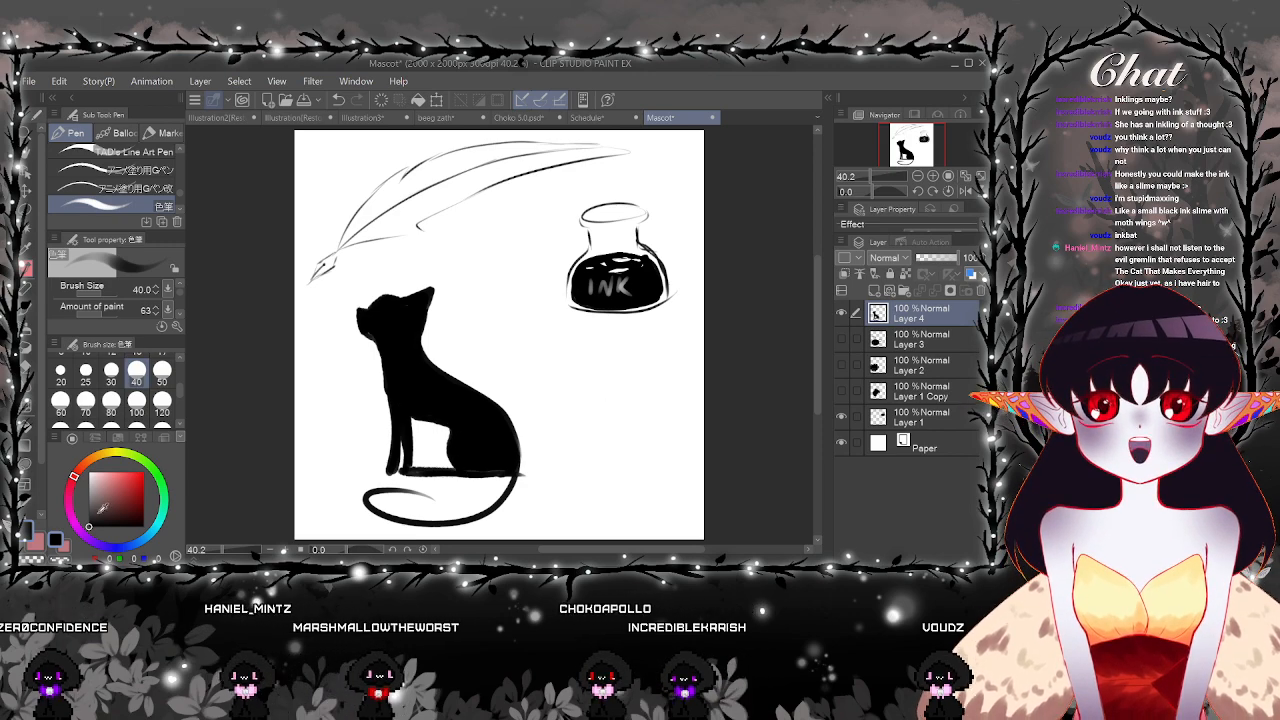
{"action": "left_click", "coordinate": [100, 460]}
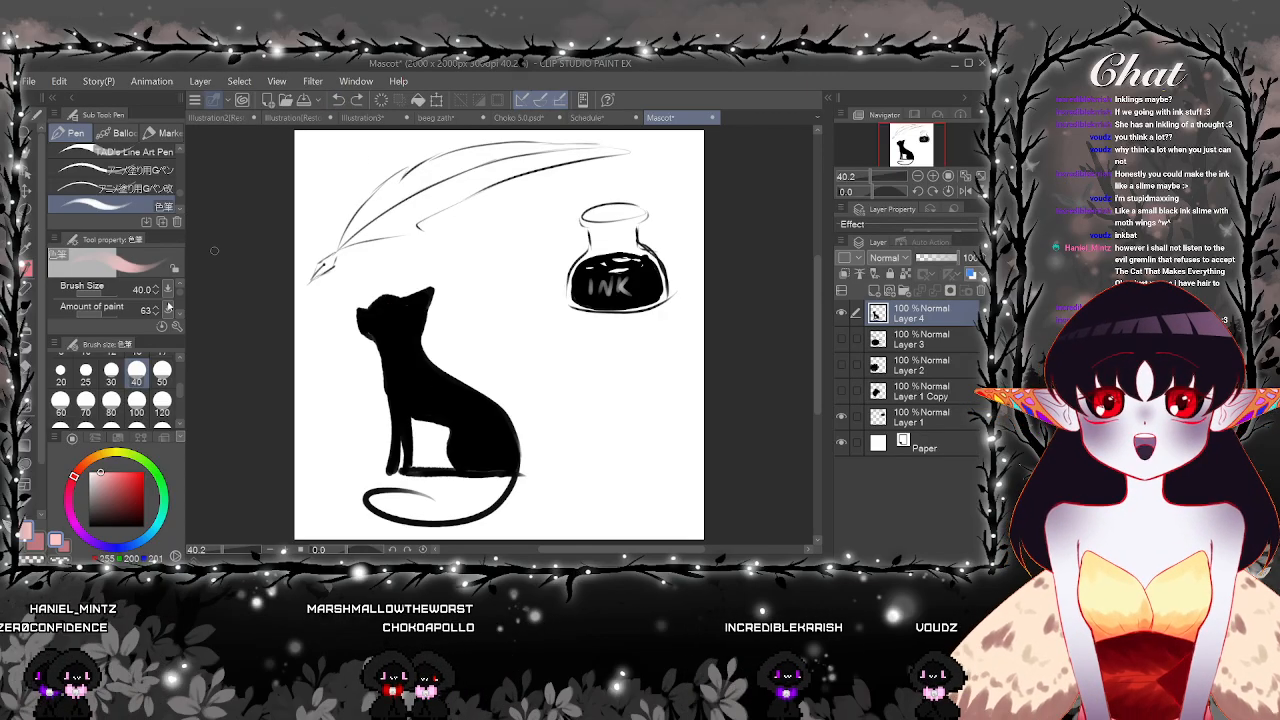
{"action": "scroll", "coordinate": [380, 308], "scroll_direction": "up", "scroll_amount": 5}
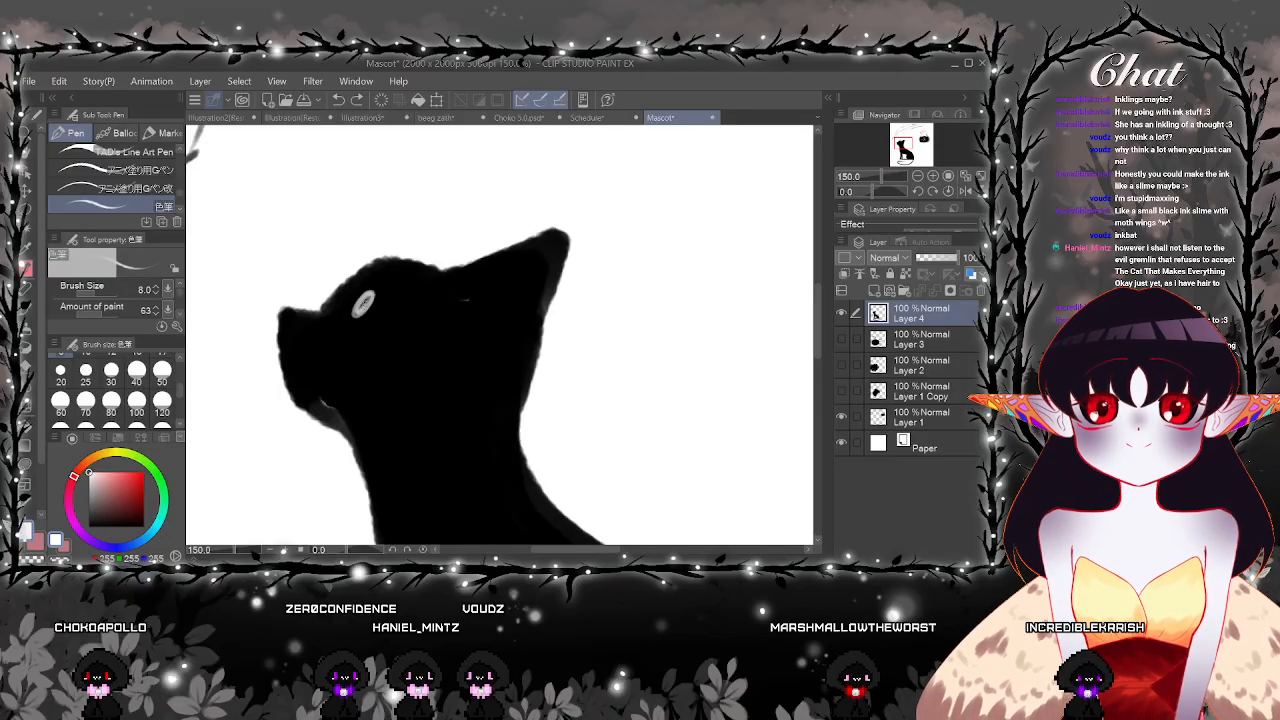
{"action": "scroll", "coordinate": [464, 299], "scroll_direction": "down", "scroll_amount": 5}
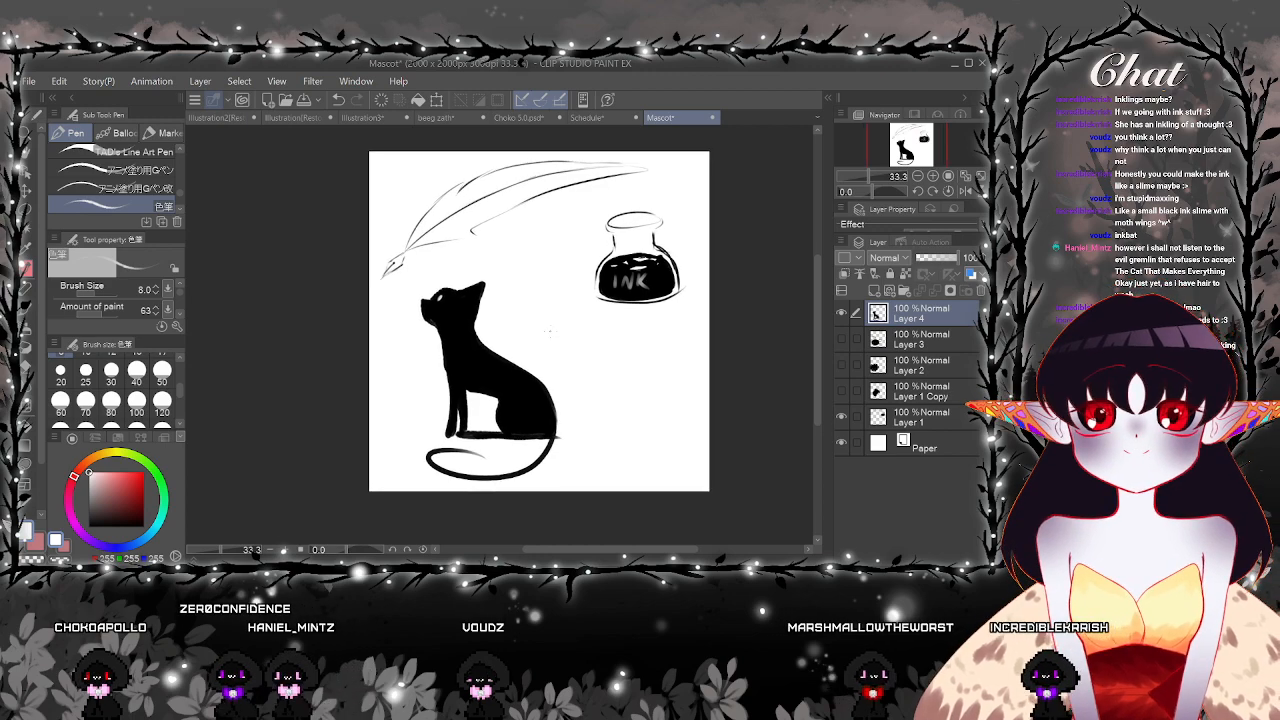
{"action": "scroll", "coordinate": [430, 300], "scroll_direction": "up", "scroll_amount": 2}
{"action": "scroll", "coordinate": [359, 327], "scroll_direction": "up", "scroll_amount": 1}
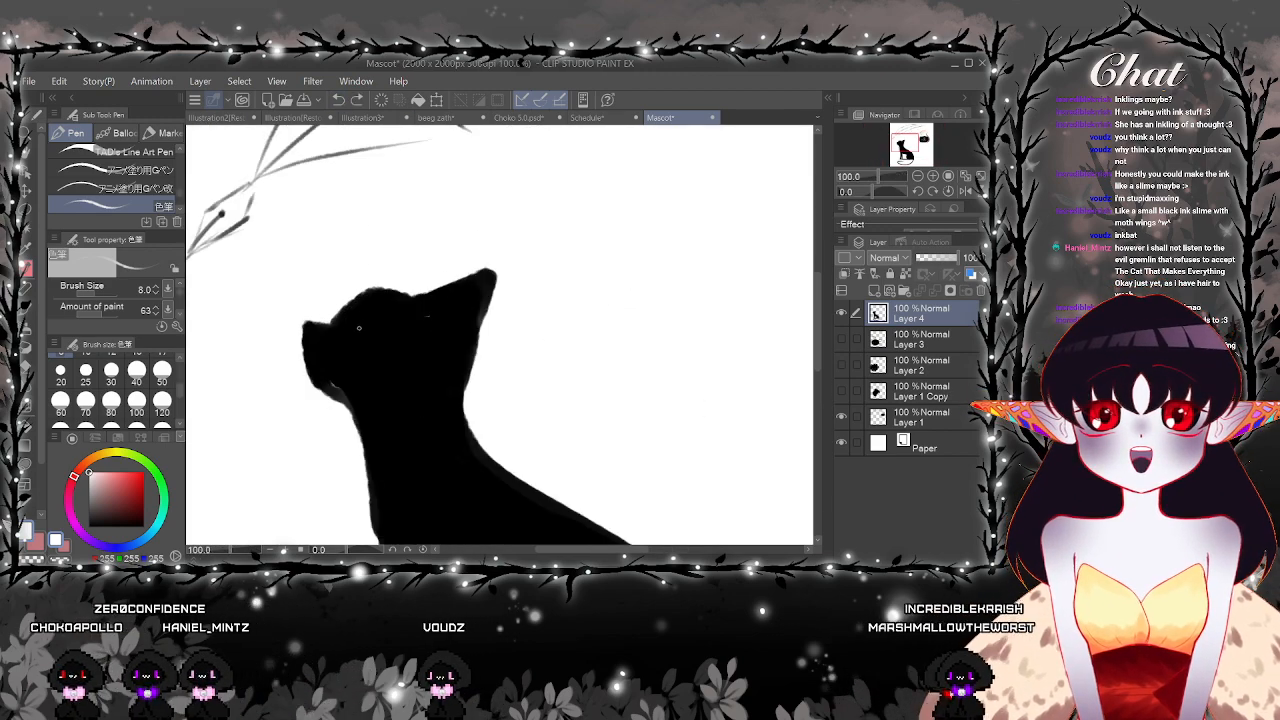
{"action": "left_click_drag", "start_coordinate": [359, 328], "coordinate": [365, 317]}
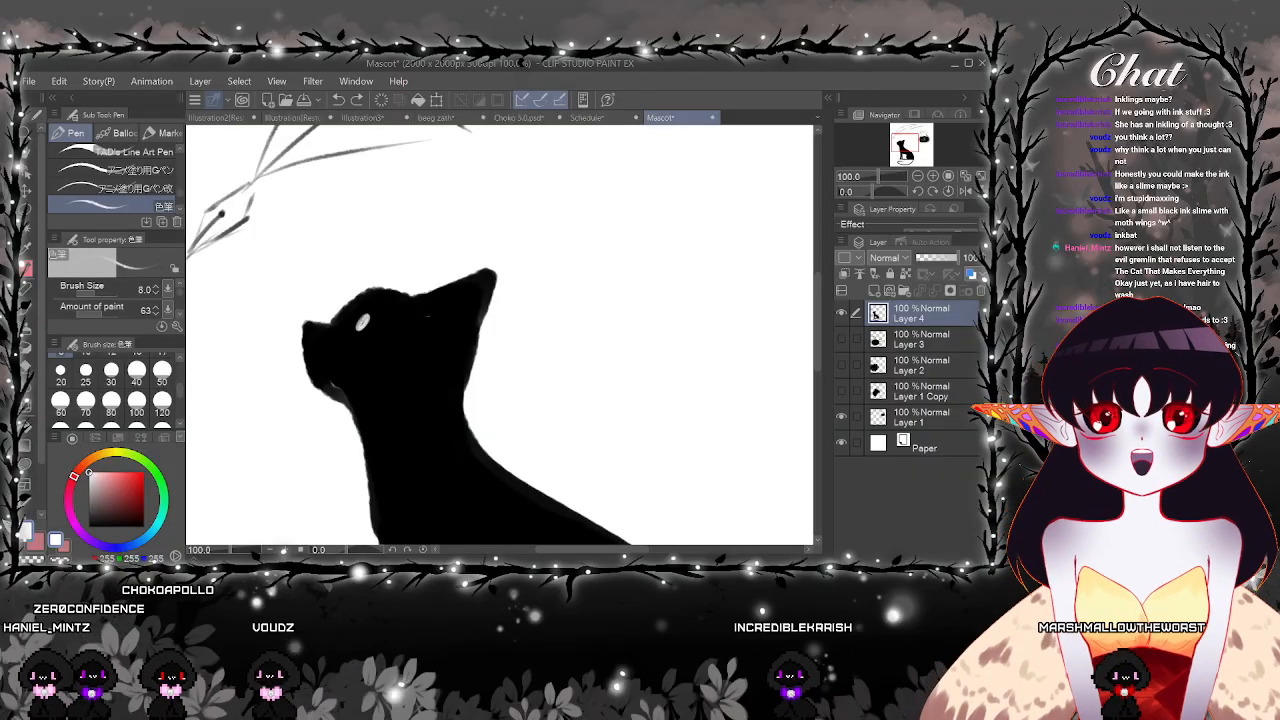
{"action": "scroll", "coordinate": [600, 347], "scroll_direction": "down", "scroll_amount": 3}
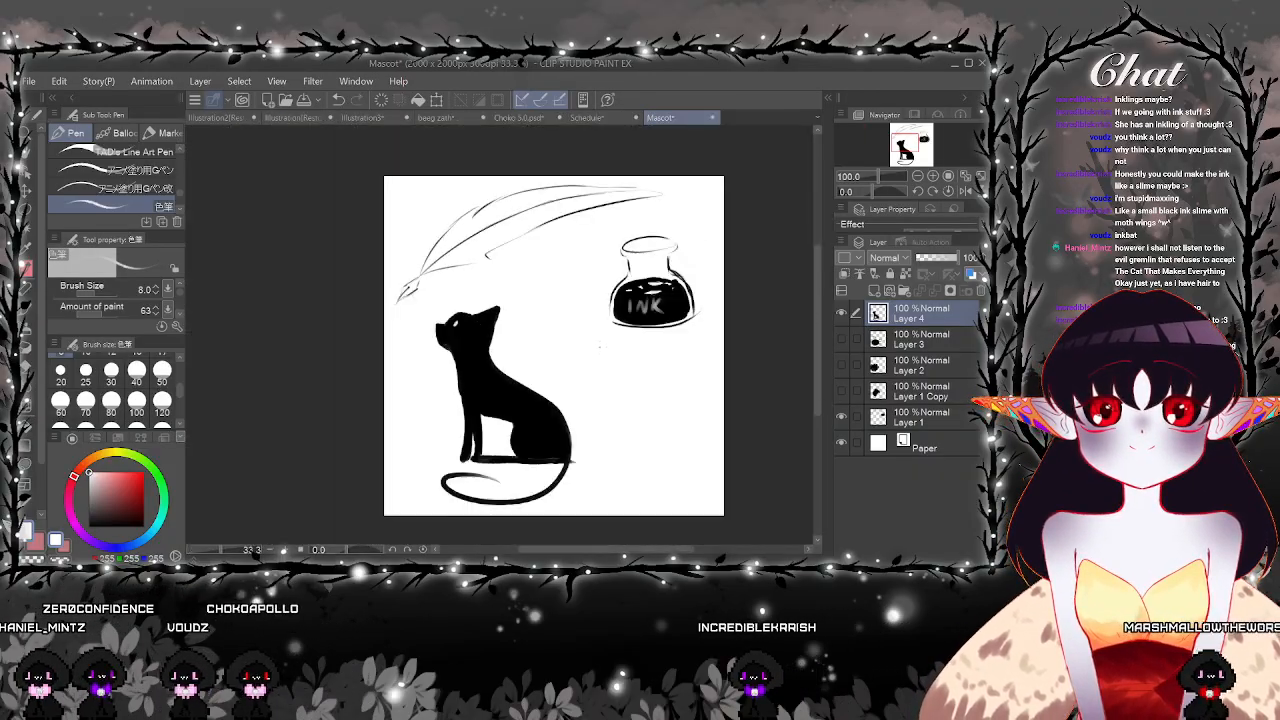
Add a second pointed black ear to the cat's head with the pen at size 25
{"action": "left_click_drag", "start_coordinate": [605, 360], "coordinate": [591, 354]}
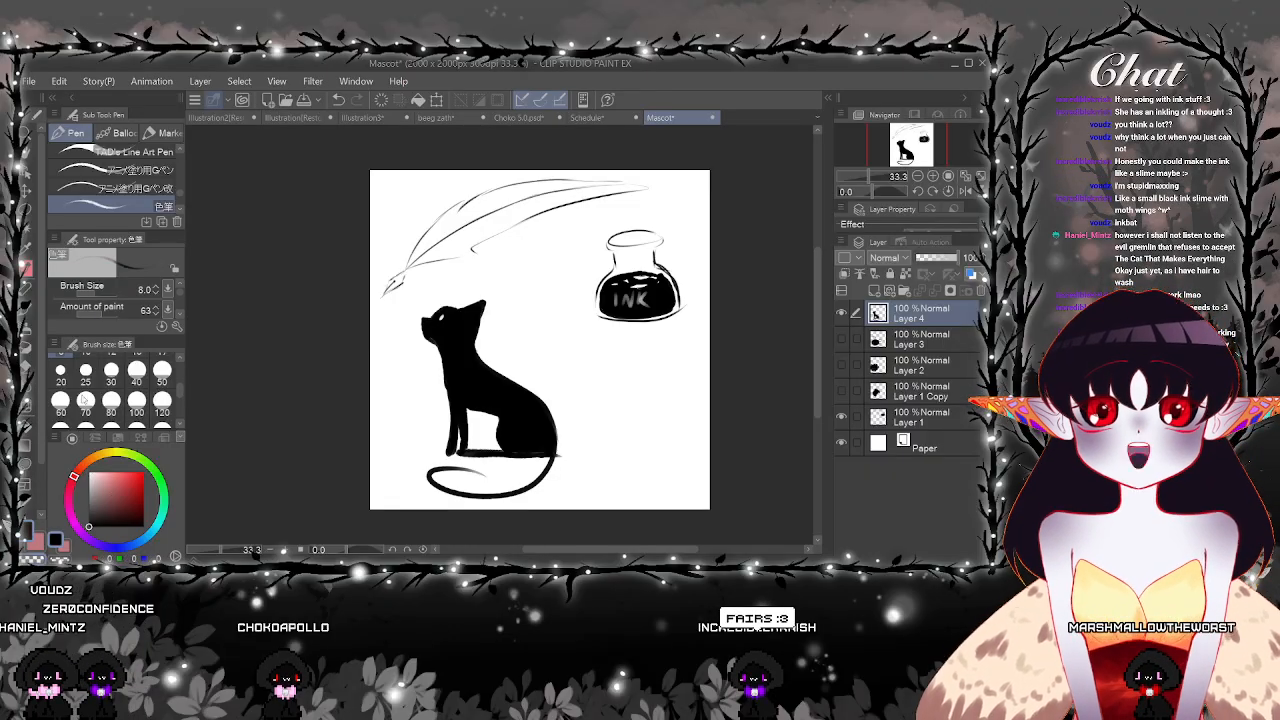
{"action": "scroll", "coordinate": [498, 334], "scroll_direction": "up", "scroll_amount": 2}
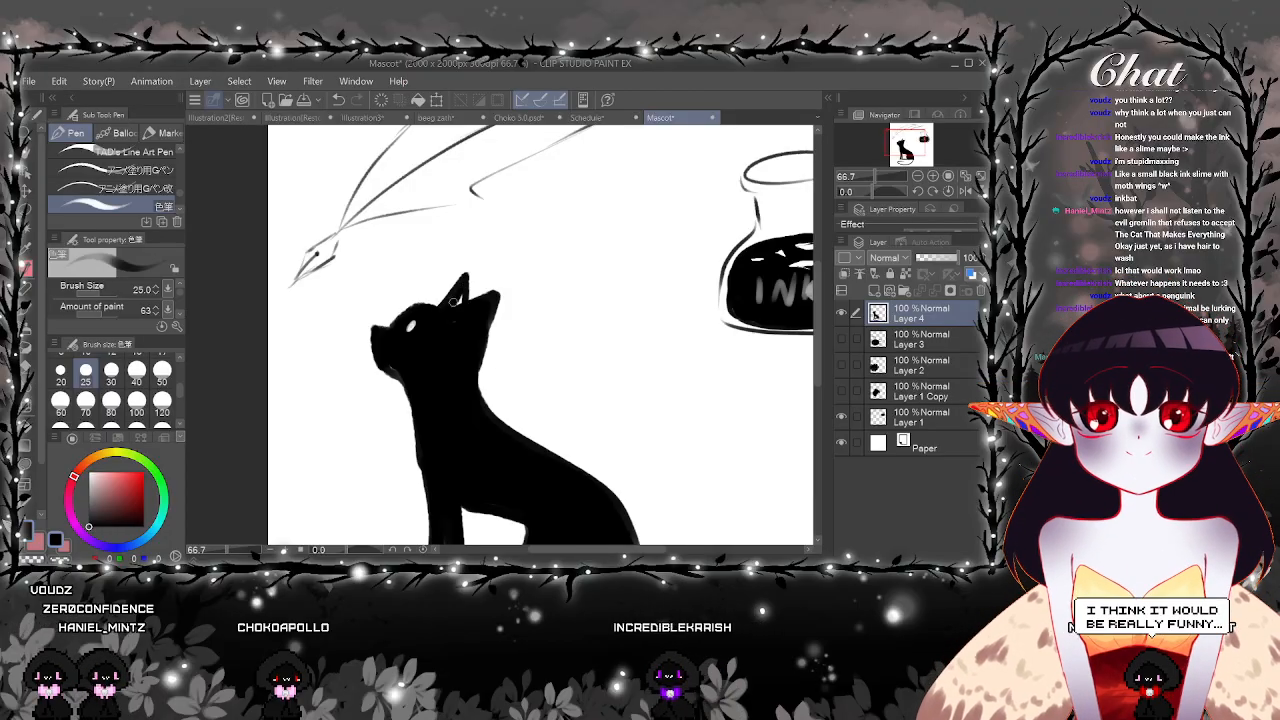
{"action": "scroll", "coordinate": [452, 304], "scroll_direction": "down", "scroll_amount": 3}
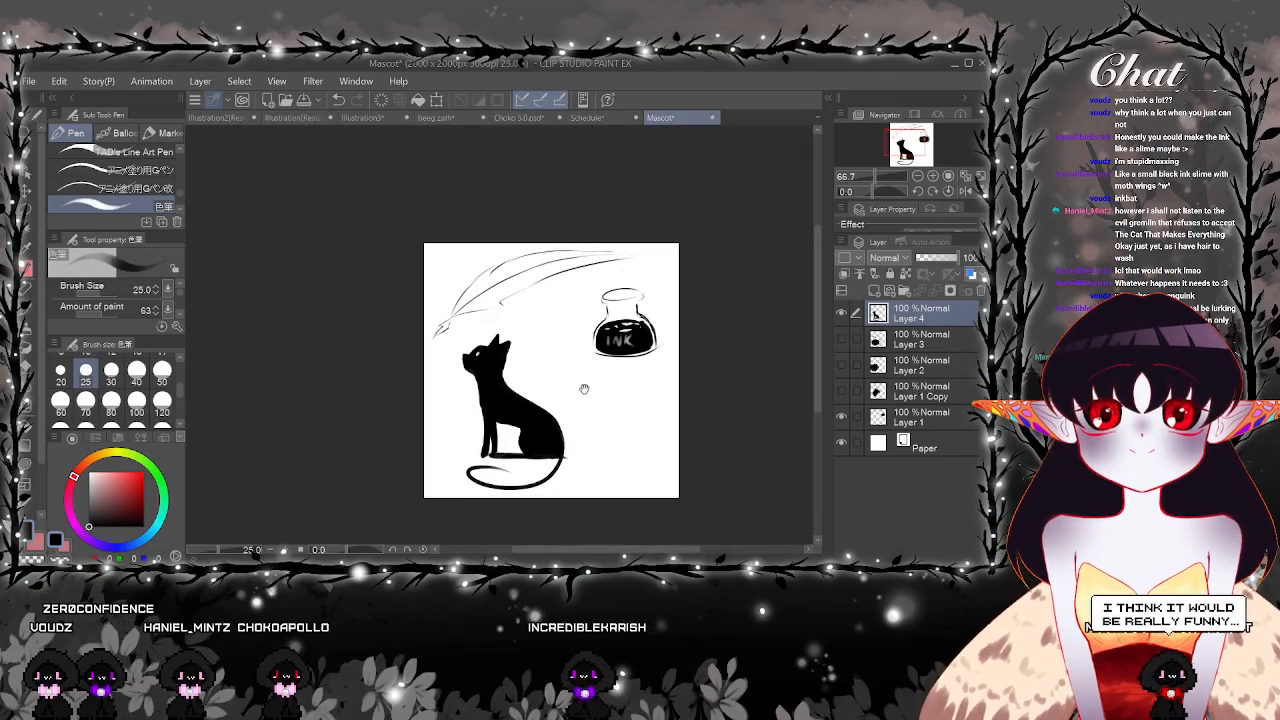
{"action": "scroll", "coordinate": [615, 348], "scroll_direction": "up", "scroll_amount": 1}
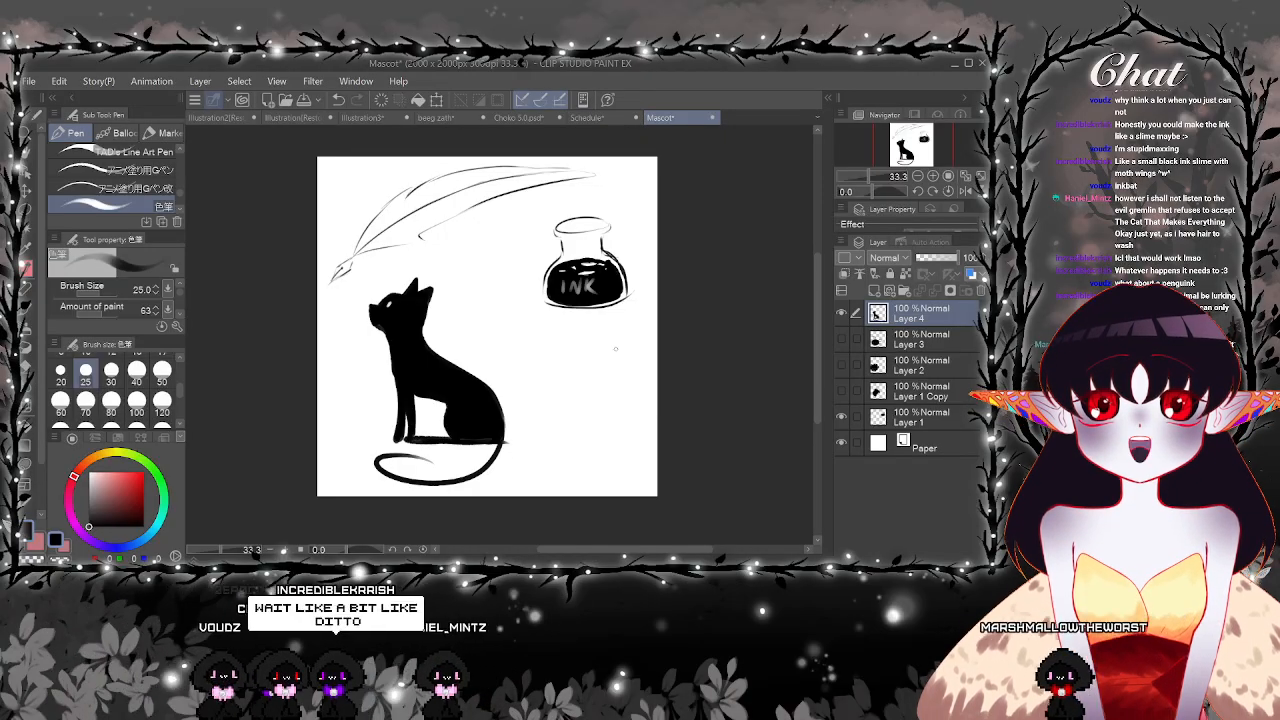
Hide the cat's layer and, on a new layer, outline a long ink puddle at size 50 and fill it solid black
{"action": "left_click", "coordinate": [843, 314]}
{"action": "left_click", "coordinate": [889, 291]}
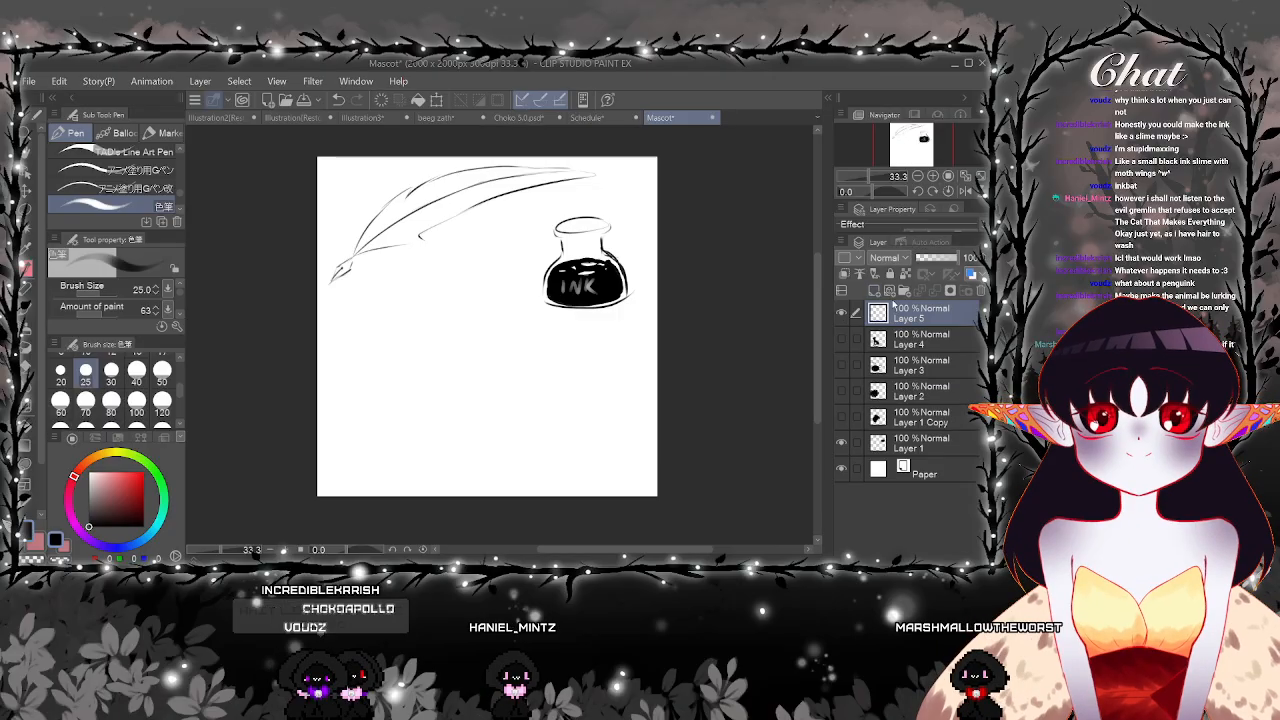
{"action": "left_click", "coordinate": [162, 370]}
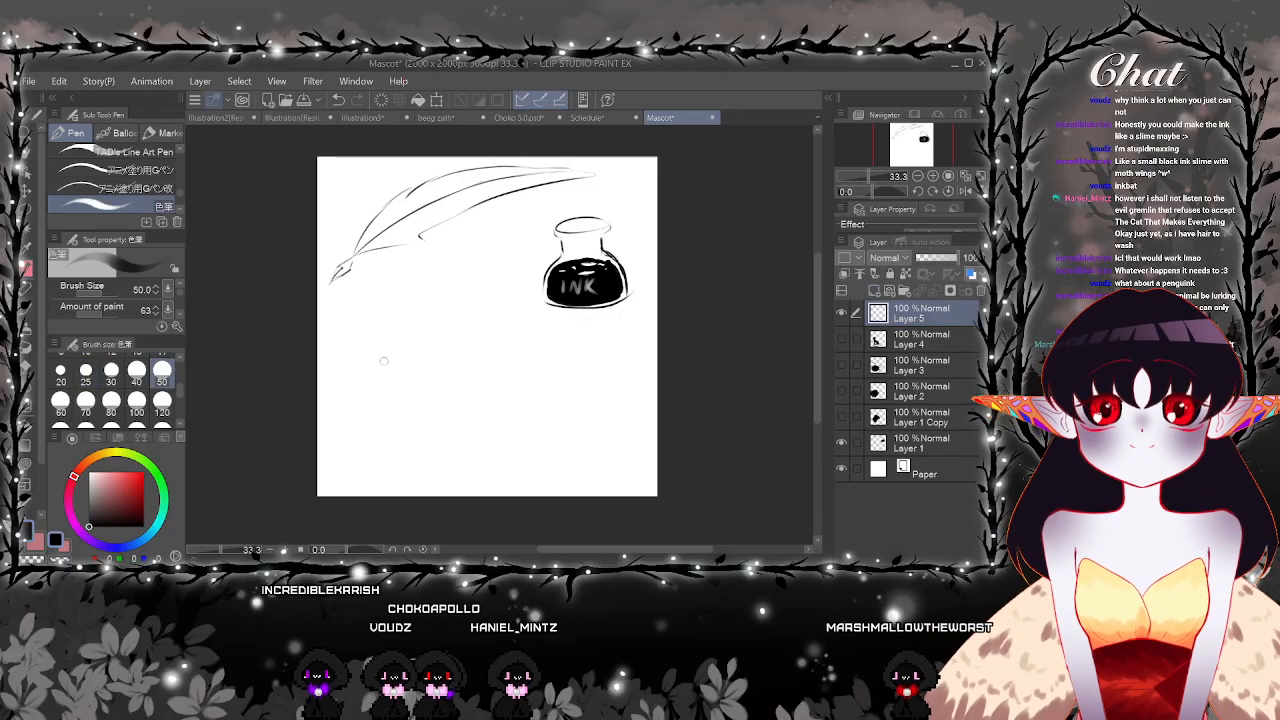
{"action": "left_click_drag", "start_coordinate": [352, 430], "coordinate": [520, 416]}
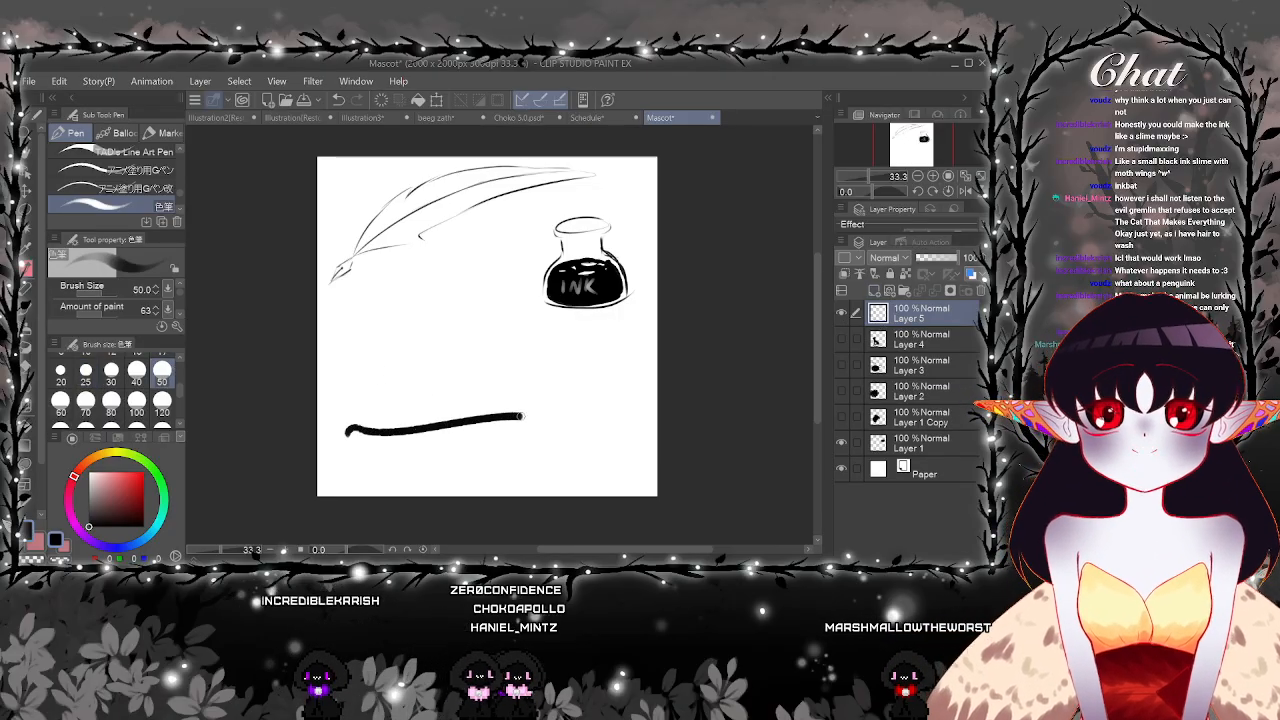
{"action": "mouse_move", "coordinate": [588, 445]}
{"action": "left_mouse_down"}
{"action": "mouse_move", "coordinate": [578, 458]}
{"action": "mouse_move", "coordinate": [445, 463]}
{"action": "mouse_move", "coordinate": [352, 455]}
{"action": "mouse_move", "coordinate": [348, 432]}
{"action": "left_mouse_up"}
{"action": "left_click", "coordinate": [27, 428]}
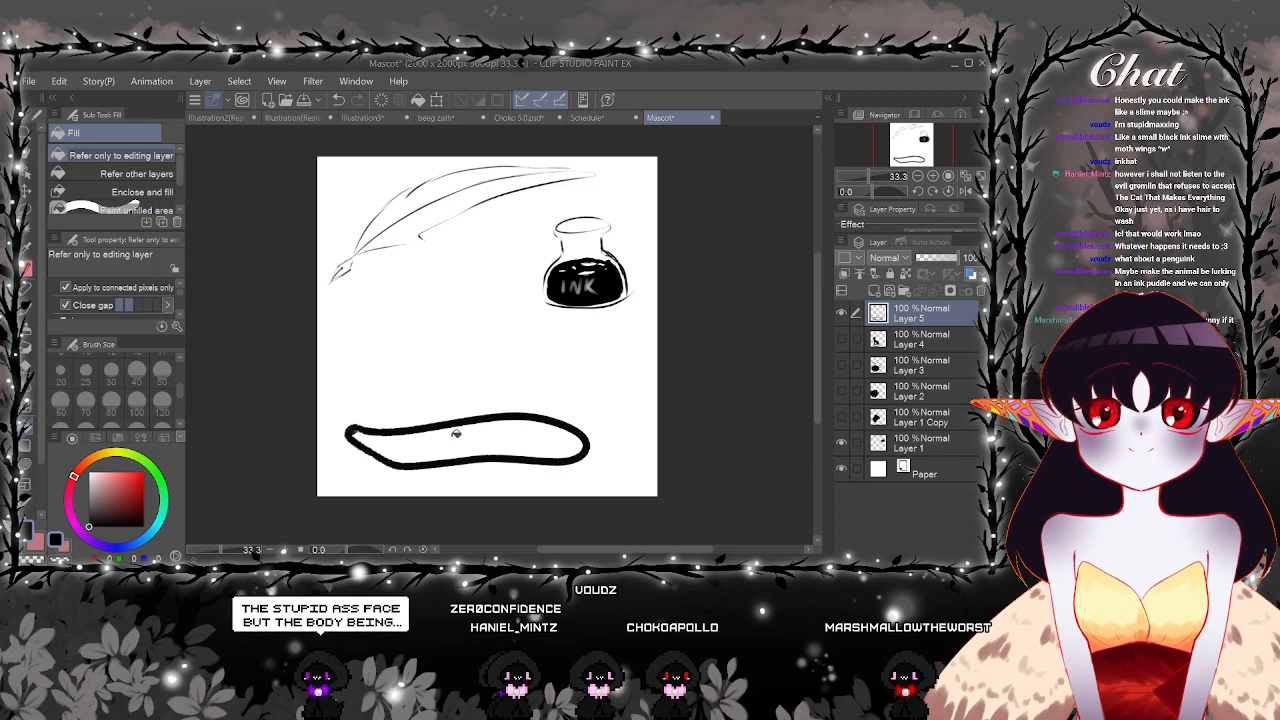
{"action": "left_click", "coordinate": [460, 441]}
Draw a white face on the puddle at size 10, with two dot eyes and a small open mouth
{"action": "key", "text": "p"}
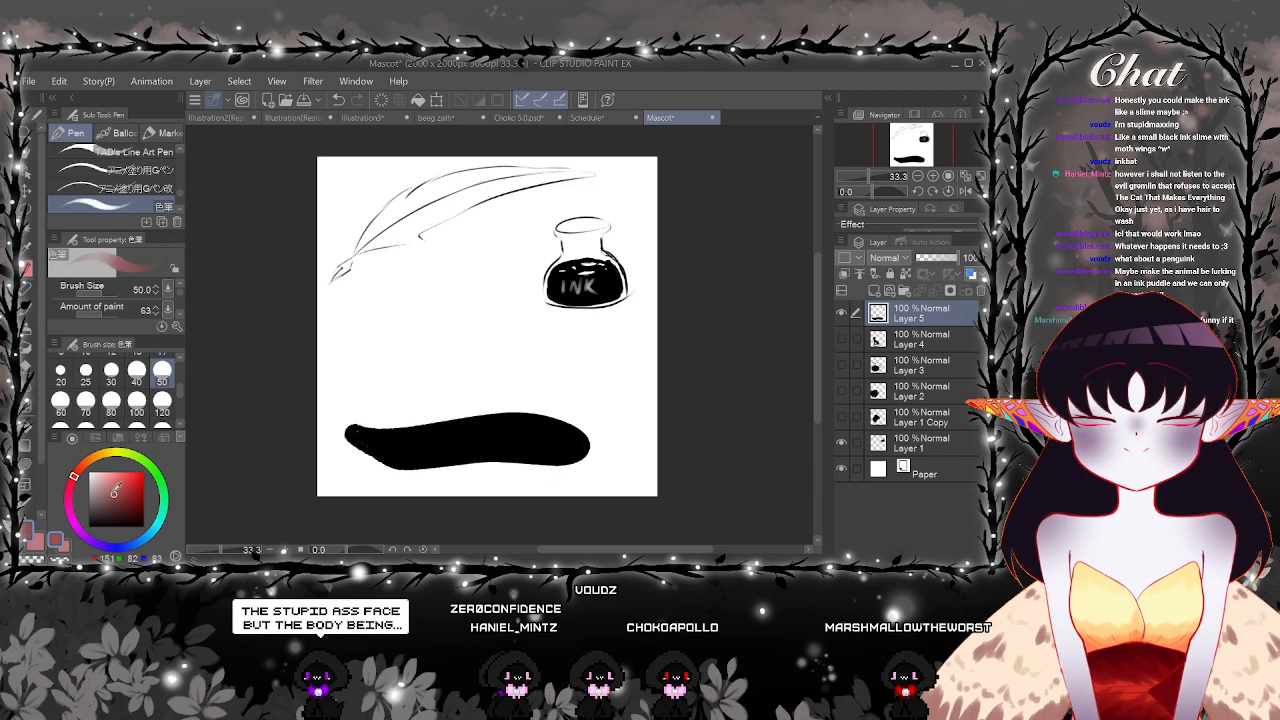
{"action": "scroll", "coordinate": [164, 376], "scroll_direction": "up", "scroll_amount": 1}
{"action": "left_click", "coordinate": [86, 374]}
{"action": "scroll", "coordinate": [456, 425], "scroll_direction": "up", "scroll_amount": 2}
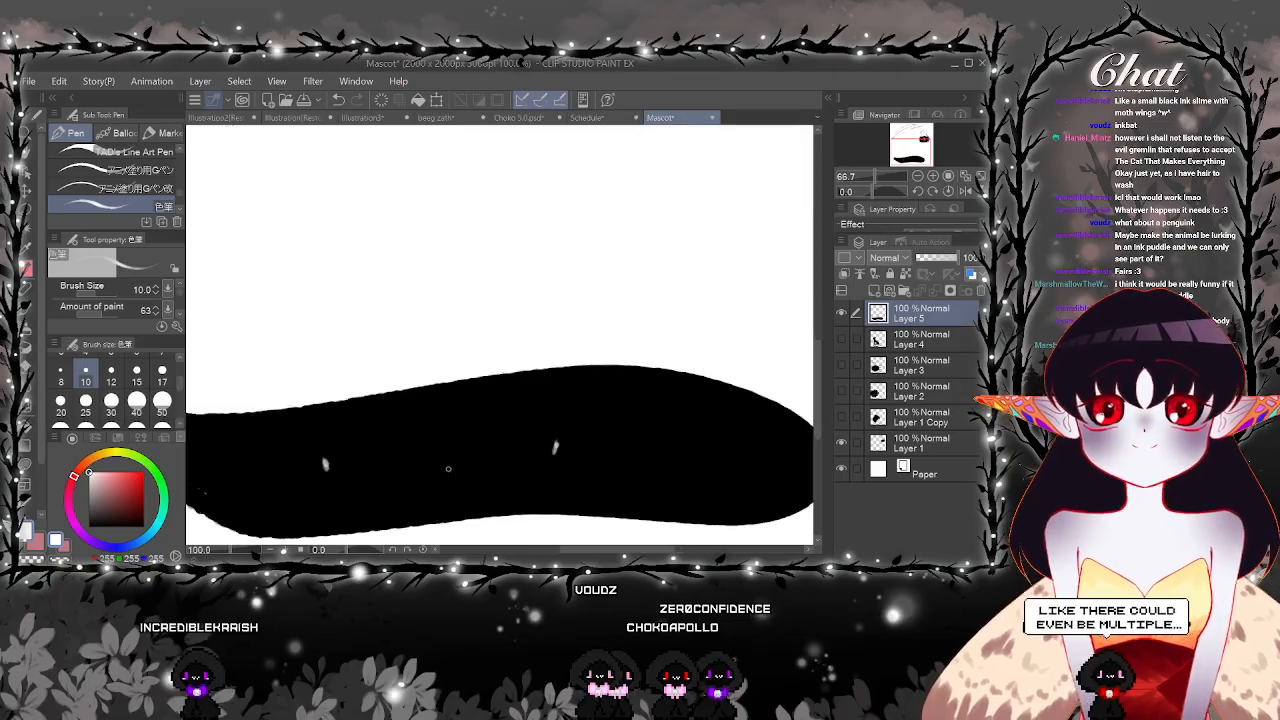
{"action": "scroll", "coordinate": [508, 469], "scroll_direction": "up", "scroll_amount": 1}
{"action": "mouse_move", "coordinate": [413, 463]}
{"action": "left_mouse_down"}
{"action": "mouse_move", "coordinate": [458, 455]}
{"action": "mouse_move", "coordinate": [432, 474]}
{"action": "mouse_move", "coordinate": [458, 458]}
{"action": "left_mouse_up"}
{"action": "scroll", "coordinate": [458, 460], "scroll_direction": "down", "scroll_amount": 2}
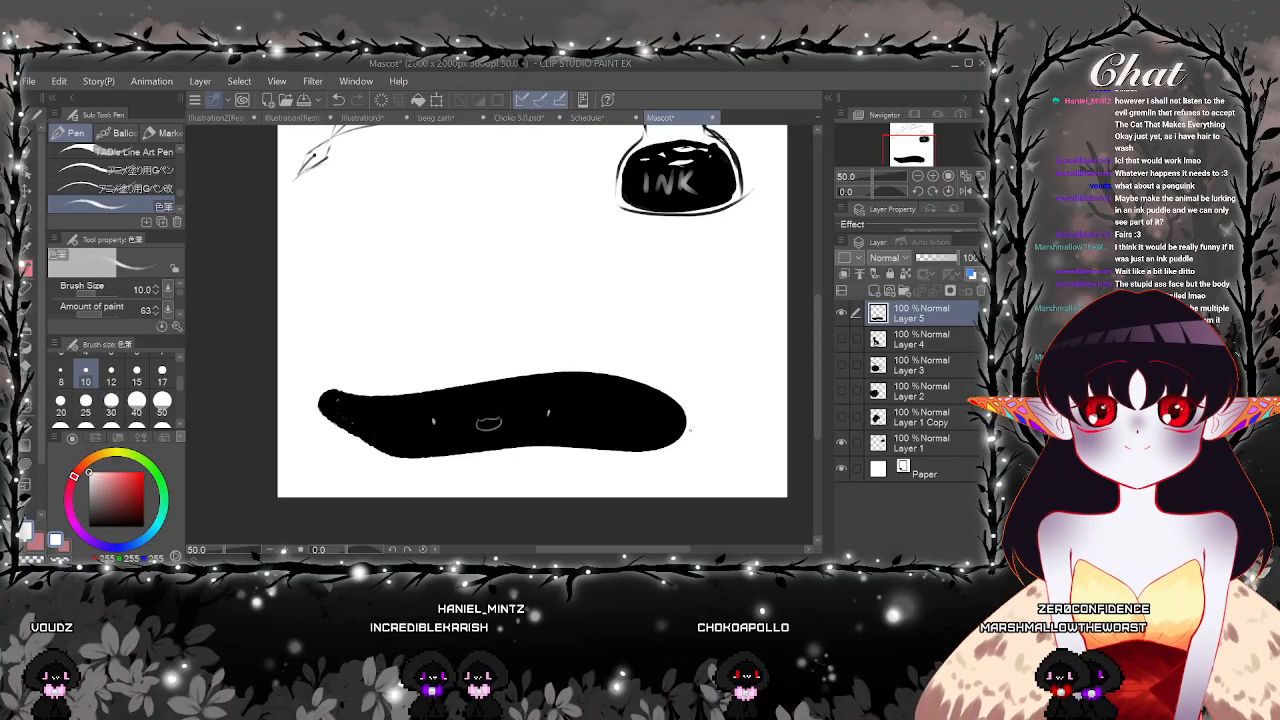
Outline a small rounded ink bottle in black at size 10 in the space above the puddle
{"action": "left_click", "coordinate": [89, 526]}
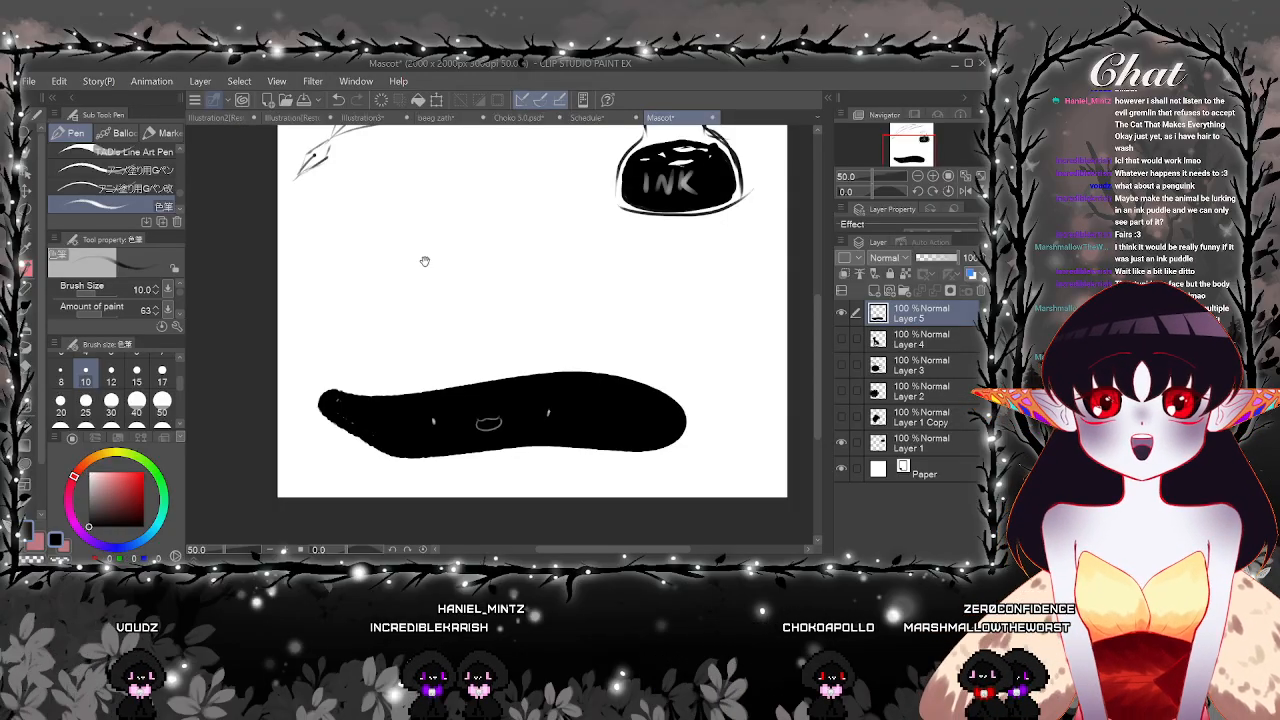
{"action": "scroll", "coordinate": [423, 260], "scroll_direction": "up", "scroll_amount": 2}
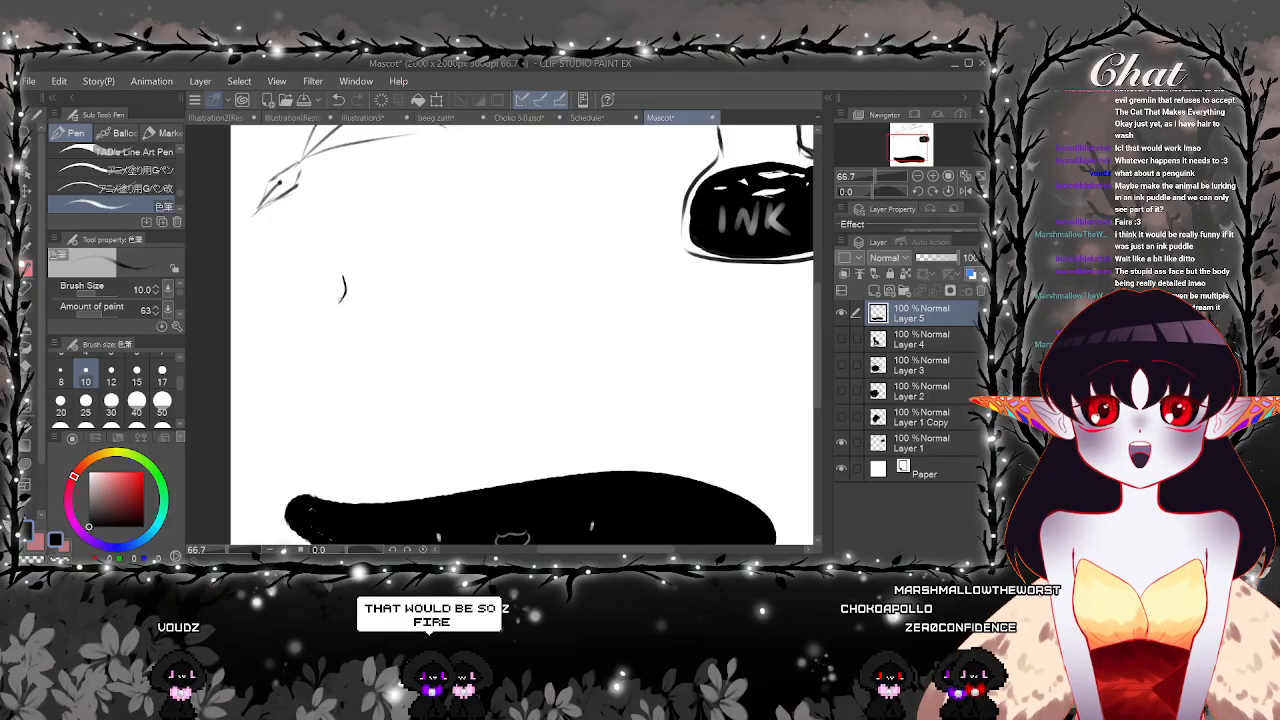
{"action": "mouse_move", "coordinate": [345, 354]}
{"action": "left_mouse_down"}
{"action": "mouse_move", "coordinate": [417, 340]}
{"action": "mouse_move", "coordinate": [385, 268]}
{"action": "left_mouse_up"}
{"action": "scroll", "coordinate": [364, 303], "scroll_direction": "up", "scroll_amount": 3}
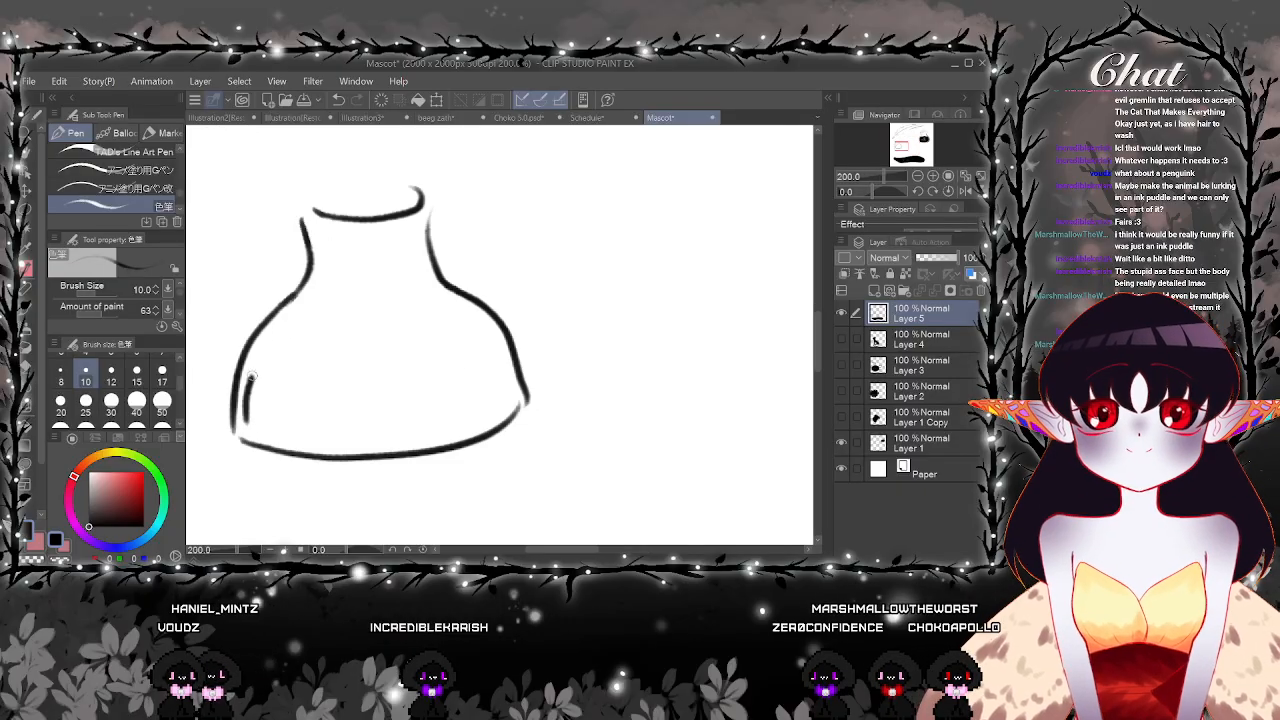
Outline the ink inside the small bottle and fill it solid black with the fill that refers only to the editing layer
{"action": "mouse_move", "coordinate": [246, 420]}
{"action": "left_mouse_down"}
{"action": "mouse_move", "coordinate": [256, 350]}
{"action": "mouse_move", "coordinate": [380, 328]}
{"action": "left_mouse_up"}
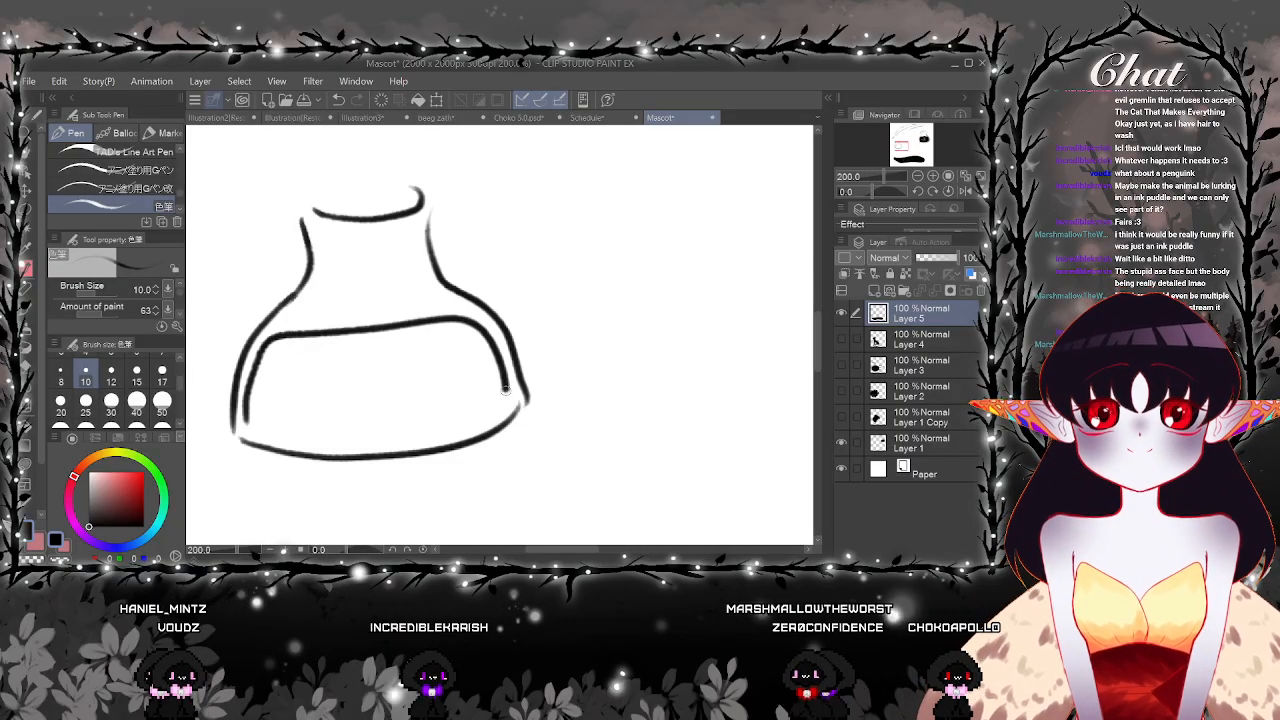
{"action": "mouse_move", "coordinate": [460, 427]}
{"action": "left_mouse_down"}
{"action": "mouse_move", "coordinate": [323, 440]}
{"action": "mouse_move", "coordinate": [245, 422]}
{"action": "left_mouse_up"}
{"action": "key", "text": "g"}
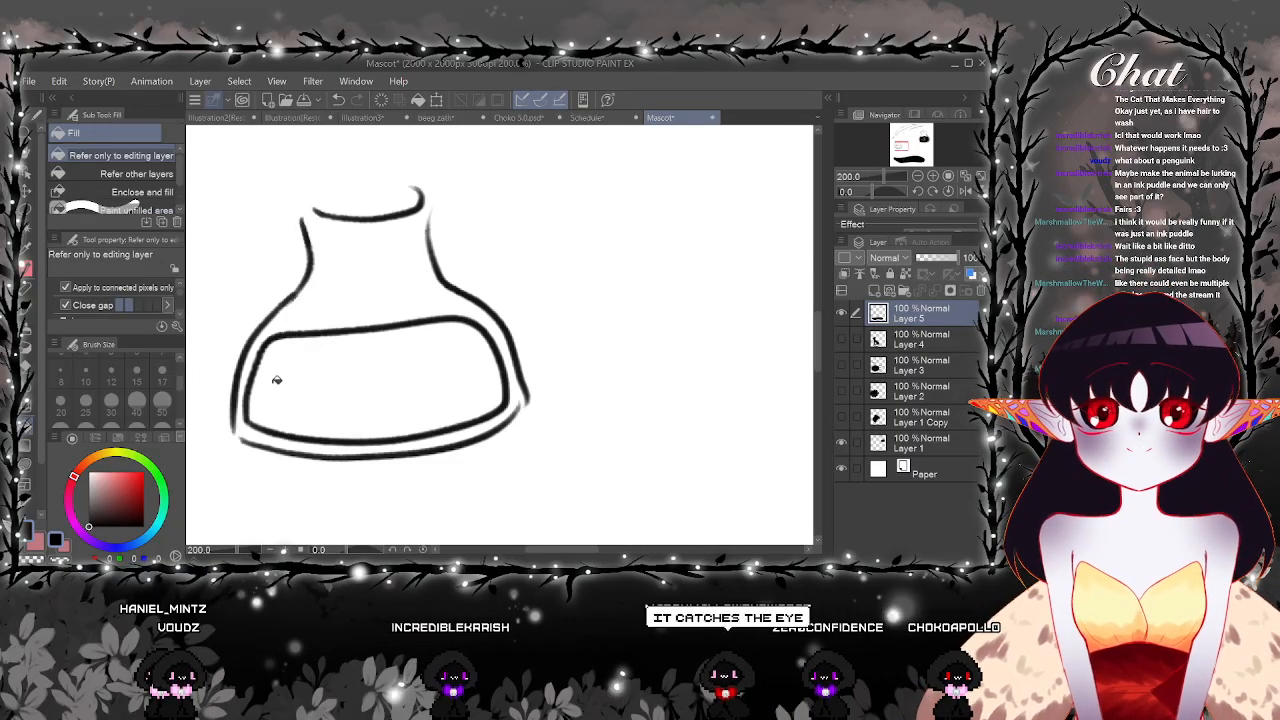
{"action": "left_click", "coordinate": [413, 383]}
Give the small bottle's ink a white face with two dot eyes and an open, wavy-topped mouth
{"action": "key", "text": "p"}
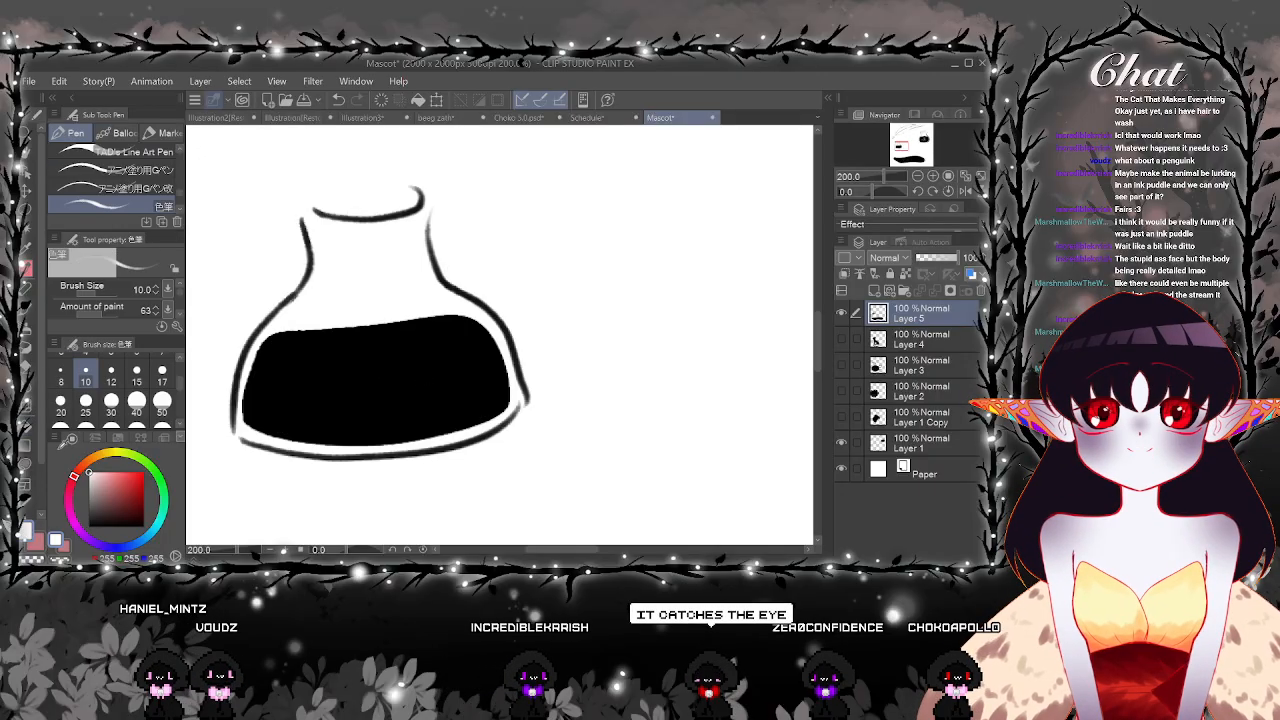
{"action": "scroll", "coordinate": [333, 400], "scroll_direction": "up", "scroll_amount": 2}
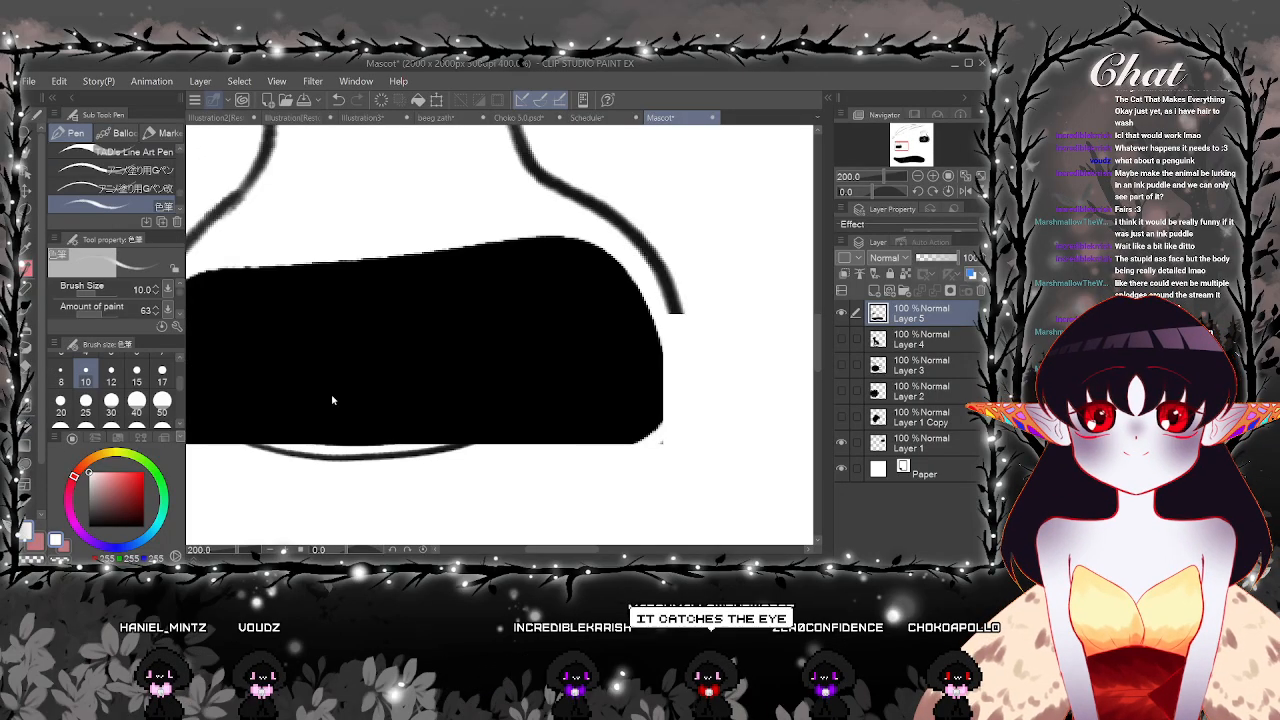
{"action": "left_click_drag", "start_coordinate": [238, 342], "coordinate": [230, 356]}
{"action": "mouse_move", "coordinate": [533, 376]}
{"action": "left_mouse_down"}
{"action": "mouse_move", "coordinate": [536, 390]}
{"action": "mouse_move", "coordinate": [583, 365]}
{"action": "left_mouse_up"}
{"action": "mouse_move", "coordinate": [404, 328]}
{"action": "left_mouse_down"}
{"action": "mouse_move", "coordinate": [411, 344]}
{"action": "mouse_move", "coordinate": [461, 348]}
{"action": "mouse_move", "coordinate": [471, 336]}
{"action": "mouse_move", "coordinate": [457, 380]}
{"action": "mouse_move", "coordinate": [471, 341]}
{"action": "left_mouse_up"}
{"action": "key", "text": "["}
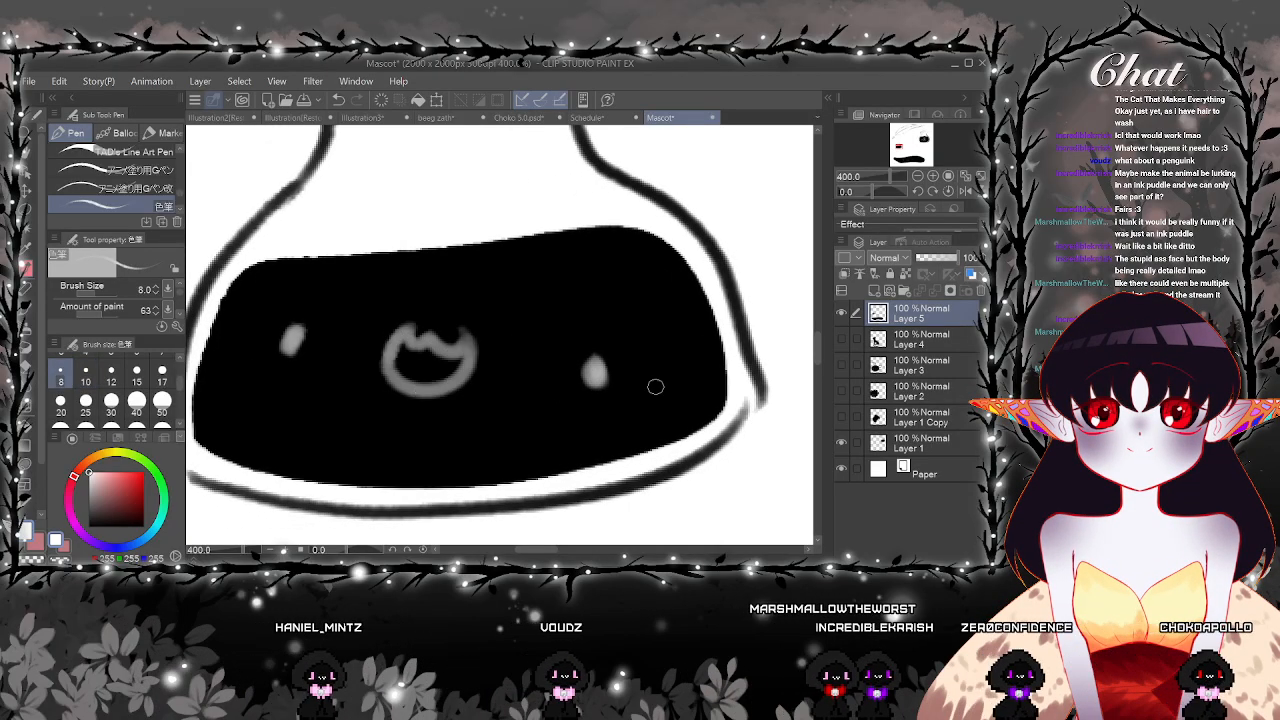
{"action": "scroll", "coordinate": [664, 391], "scroll_direction": "down", "scroll_amount": 3}
{"action": "scroll", "coordinate": [671, 399], "scroll_direction": "down", "scroll_amount": 4}
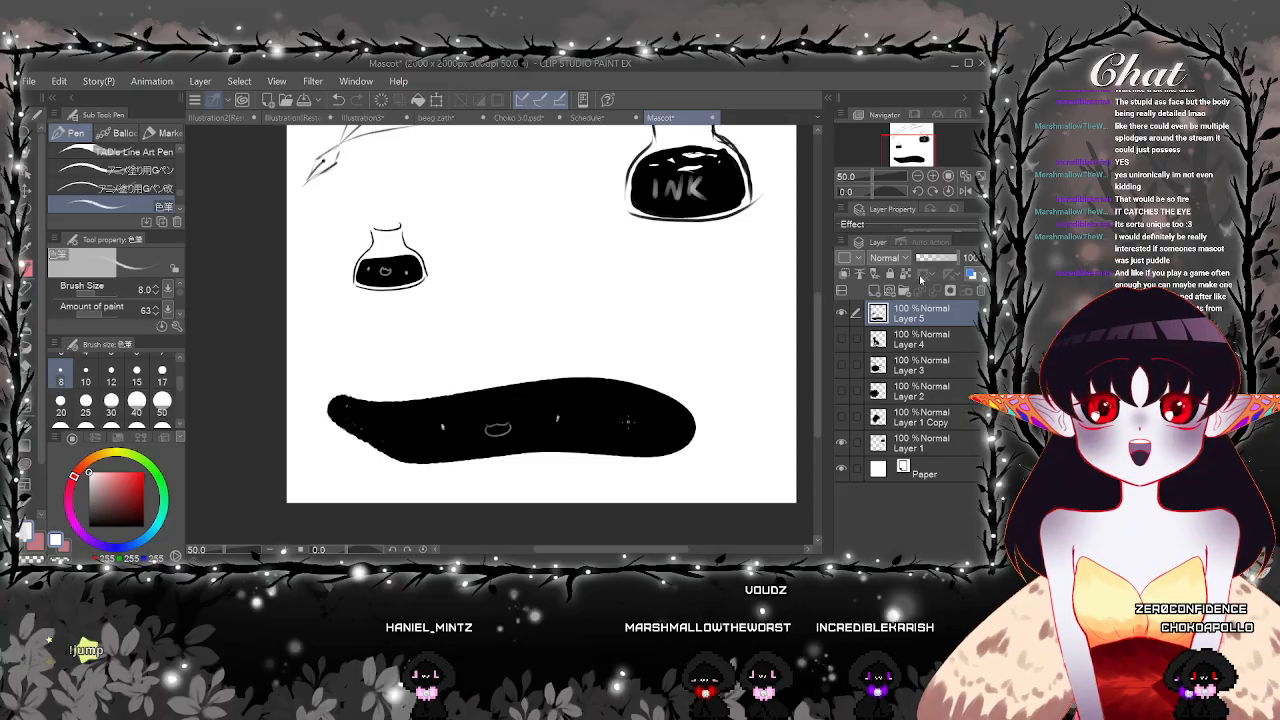
Add a new layer, sketch a hand's wrist contour in black at size 8 beside the small bottle, and undo the trial finger
{"action": "left_click", "coordinate": [876, 291]}
{"action": "left_click_drag", "start_coordinate": [634, 320], "coordinate": [582, 427]}
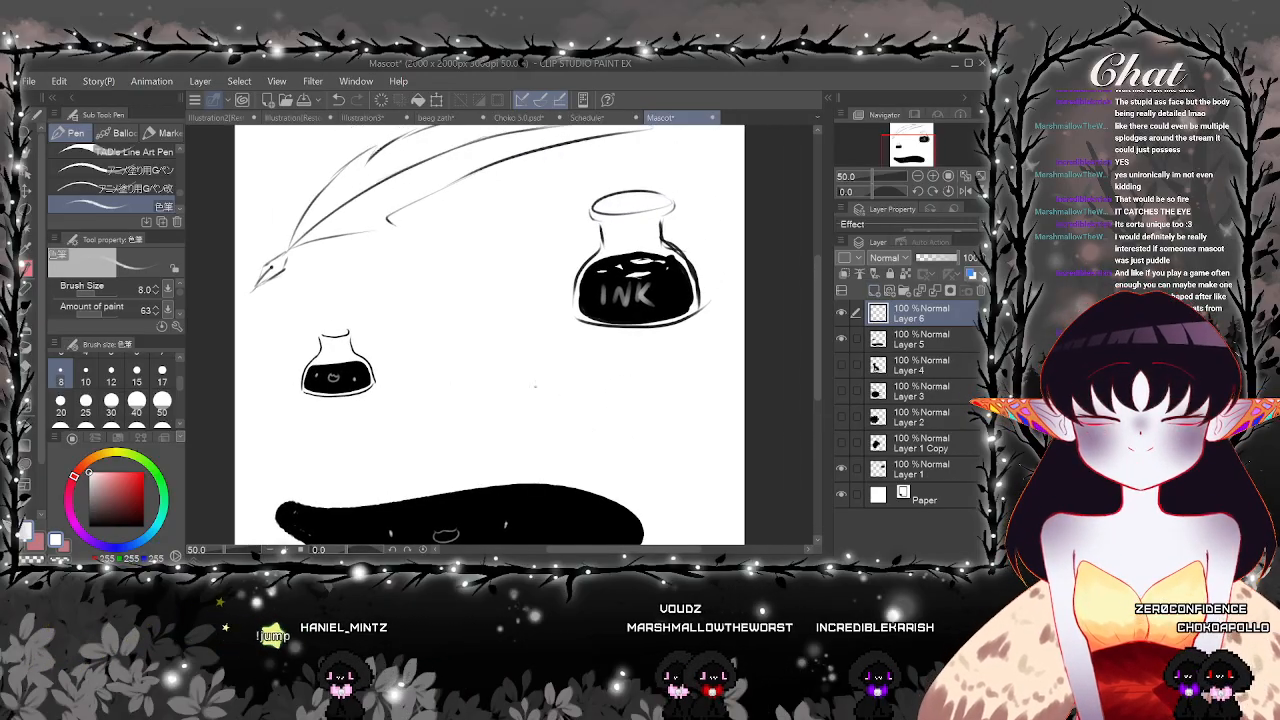
{"action": "left_click", "coordinate": [352, 382], "text": "alt"}
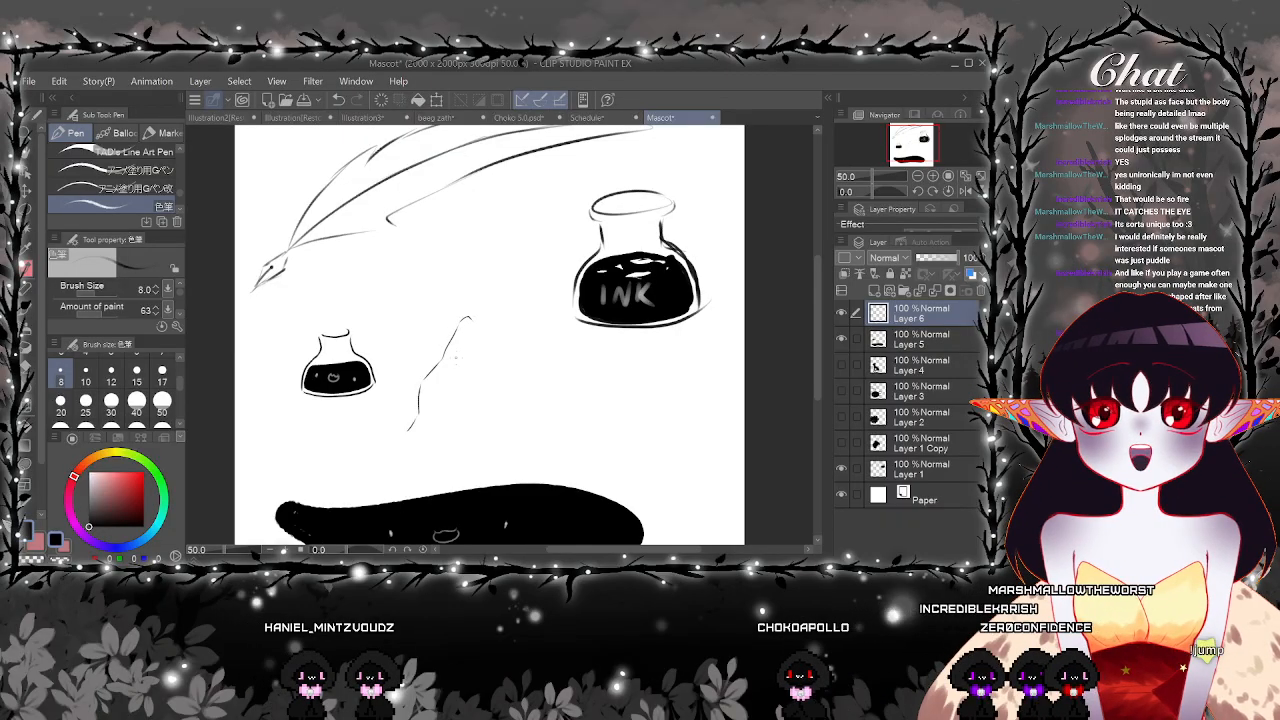
{"action": "left_click_drag", "start_coordinate": [467, 318], "coordinate": [455, 352]}
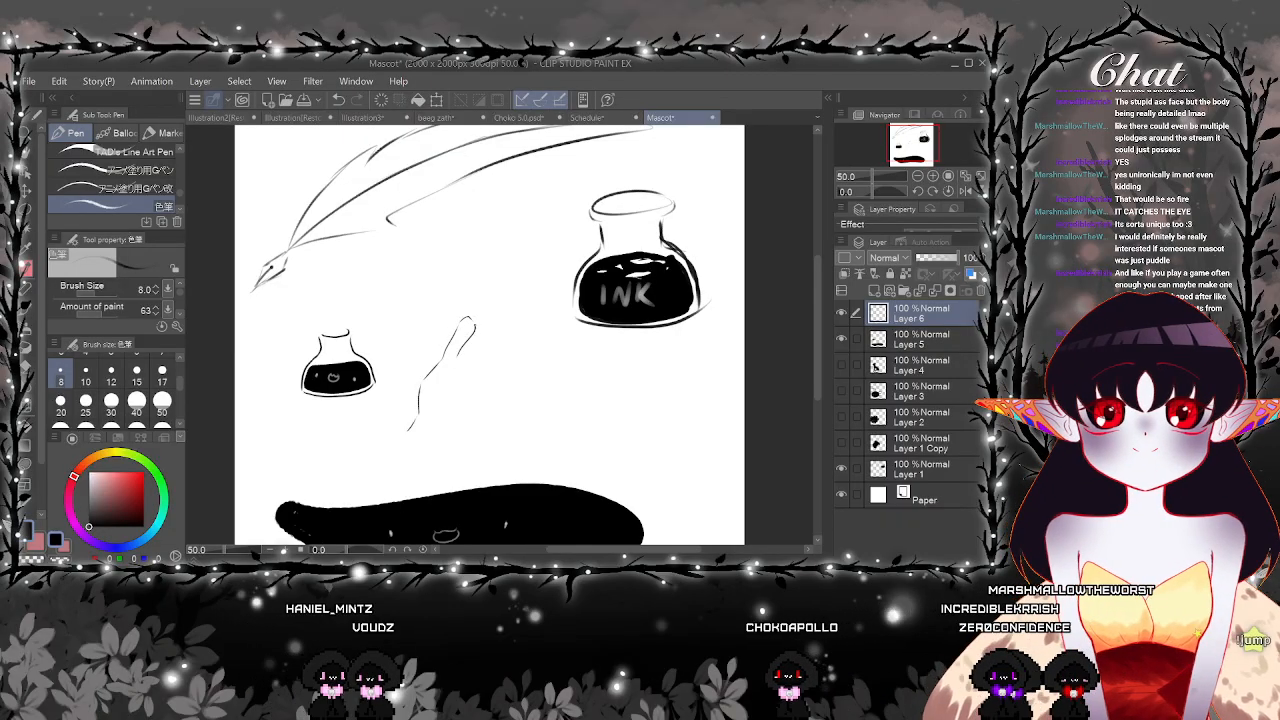
{"action": "left_click", "coordinate": [340, 100]}
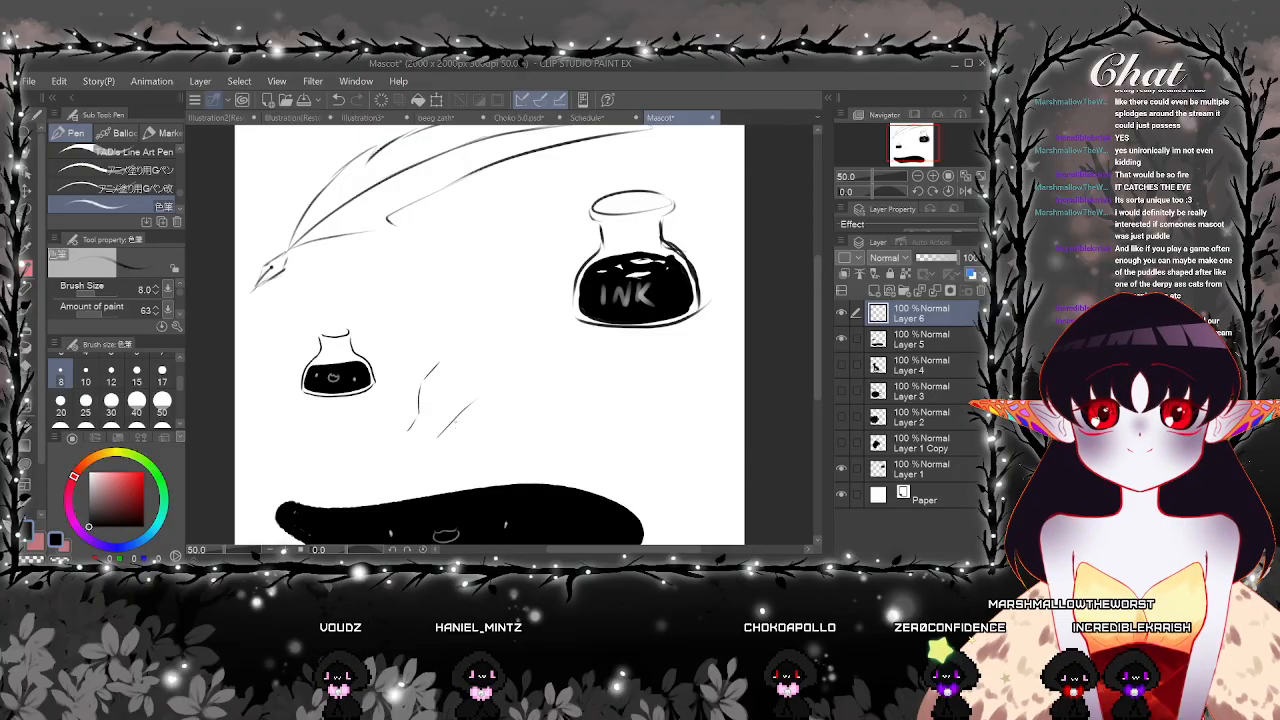
Try to sketch an open hand with spread fingers in black at size 8, extending from the wrist contour
{"action": "mouse_move", "coordinate": [488, 393]}
{"action": "left_mouse_down"}
{"action": "mouse_move", "coordinate": [437, 436]}
{"action": "mouse_move", "coordinate": [552, 338]}
{"action": "left_mouse_up"}
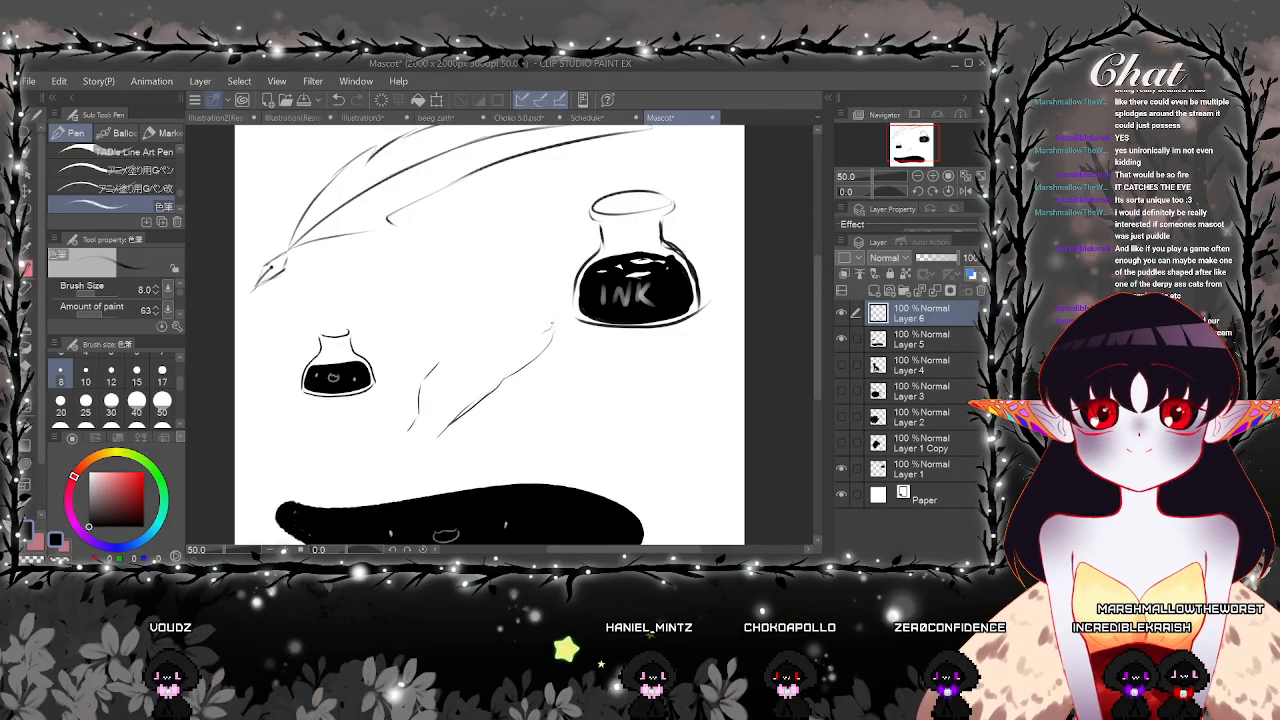
{"action": "scroll", "coordinate": [546, 312], "scroll_direction": "up", "scroll_amount": 1}
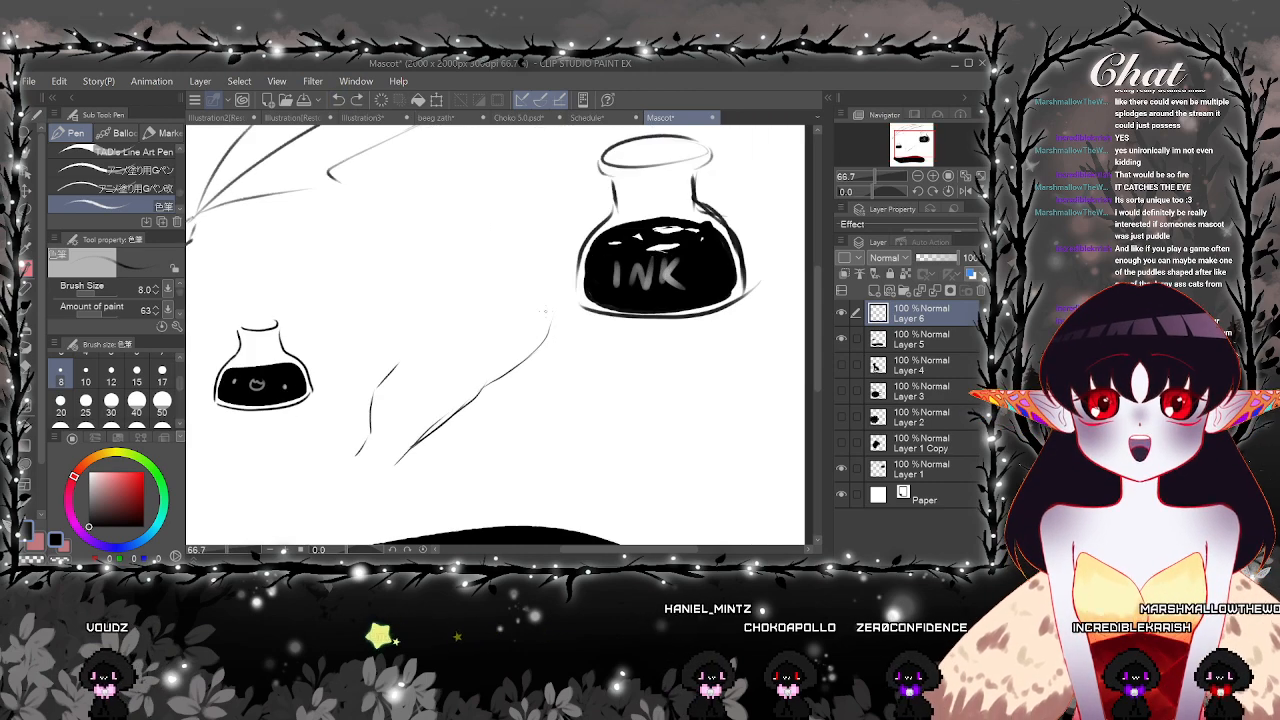
{"action": "mouse_move", "coordinate": [527, 330]}
{"action": "left_mouse_down"}
{"action": "mouse_move", "coordinate": [500, 353]}
{"action": "mouse_move", "coordinate": [473, 293]}
{"action": "mouse_move", "coordinate": [500, 292]}
{"action": "left_mouse_up"}
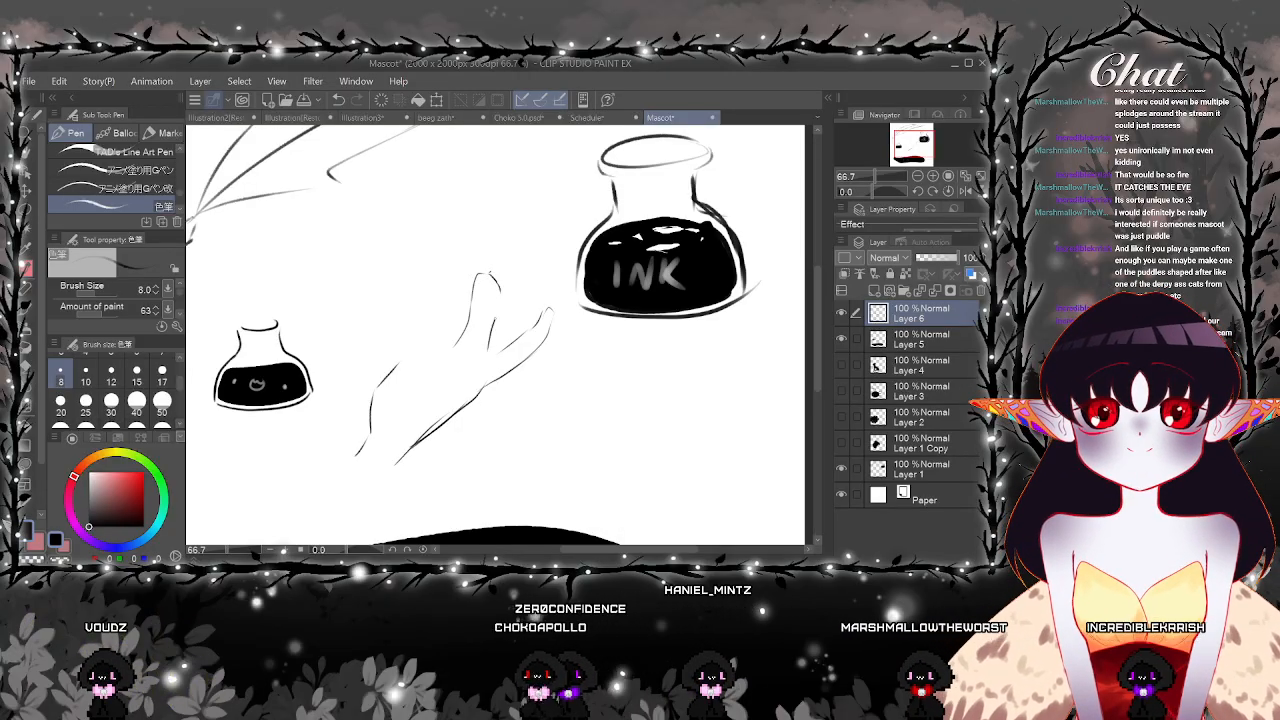
{"action": "left_click_drag", "start_coordinate": [434, 337], "coordinate": [432, 271]}
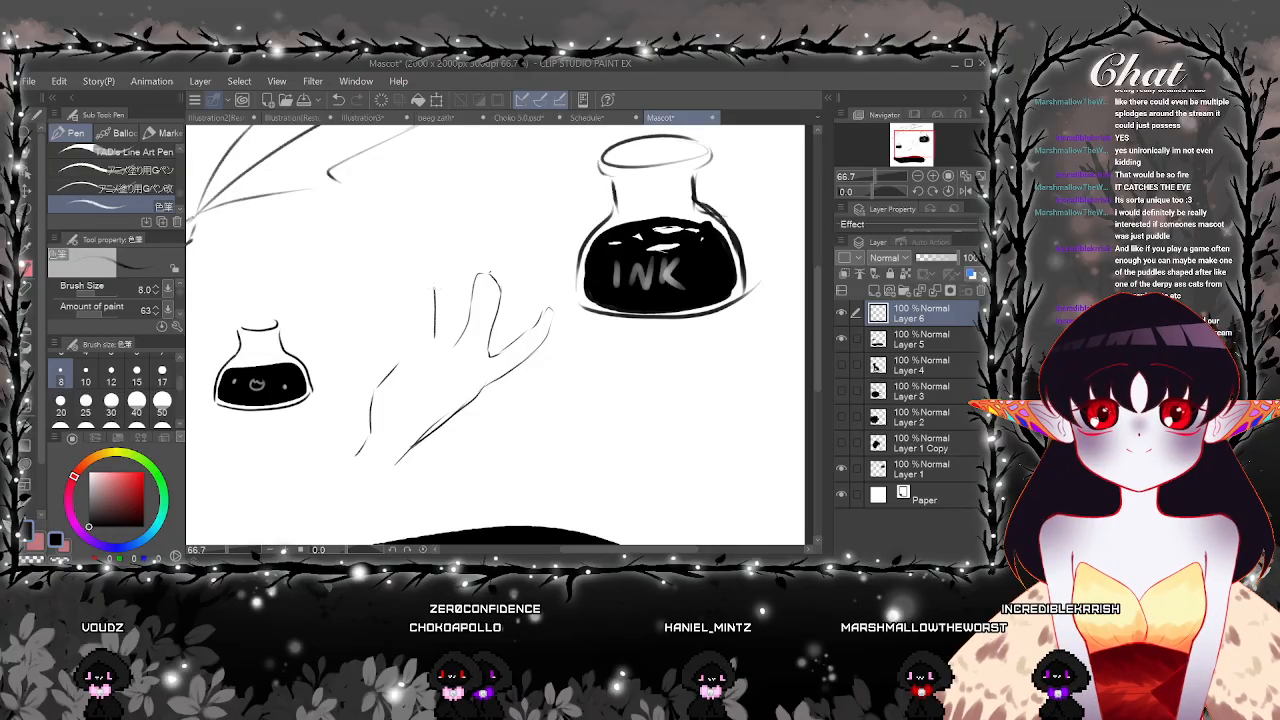
{"action": "left_click", "coordinate": [338, 99]}
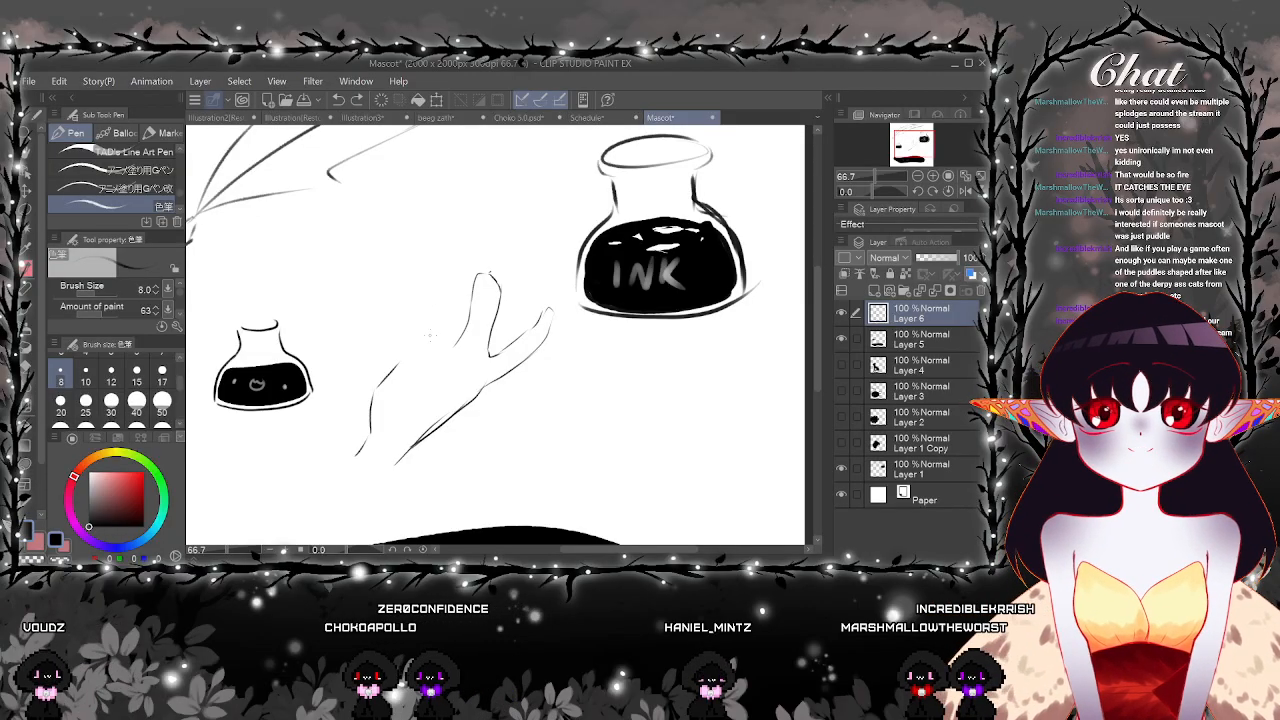
{"action": "mouse_move", "coordinate": [429, 337]}
{"action": "left_mouse_down"}
{"action": "mouse_move", "coordinate": [395, 288]}
{"action": "mouse_move", "coordinate": [430, 312]}
{"action": "left_mouse_up"}
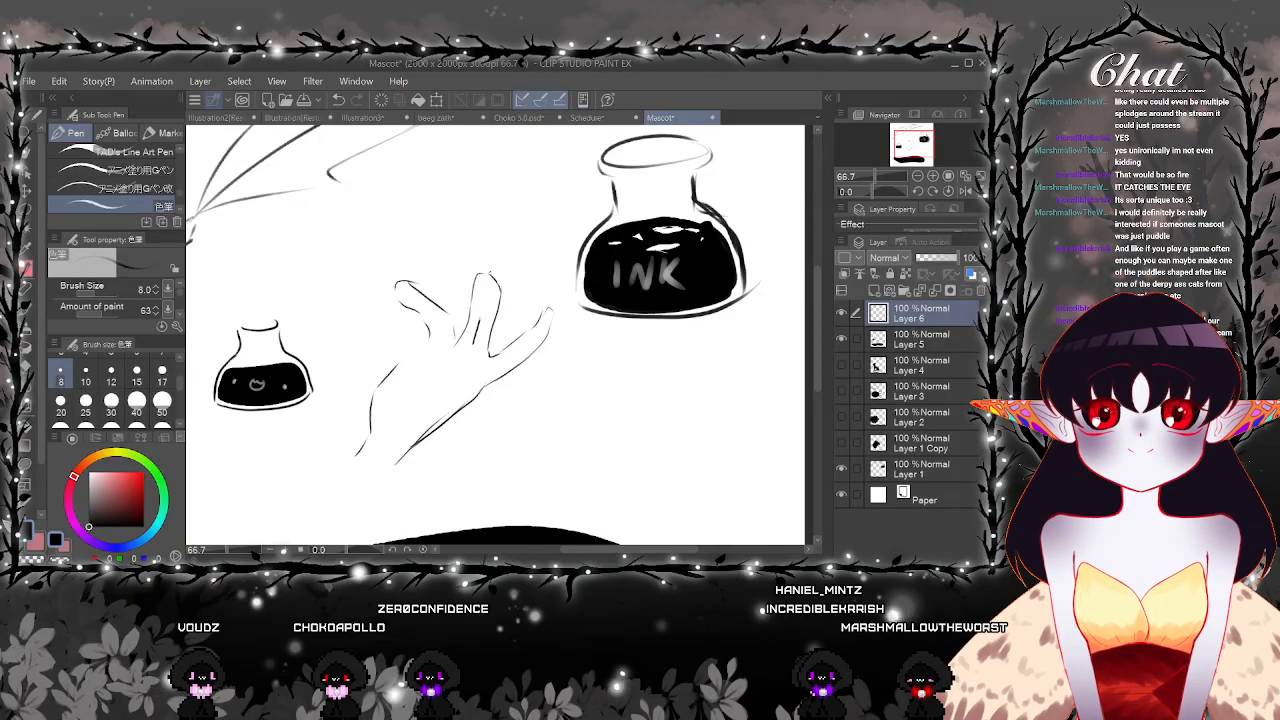
Undo the whole open-hand sketch, including its wrist contour and the new layer
{"action": "scroll", "coordinate": [486, 279], "scroll_direction": "down", "scroll_amount": 3}
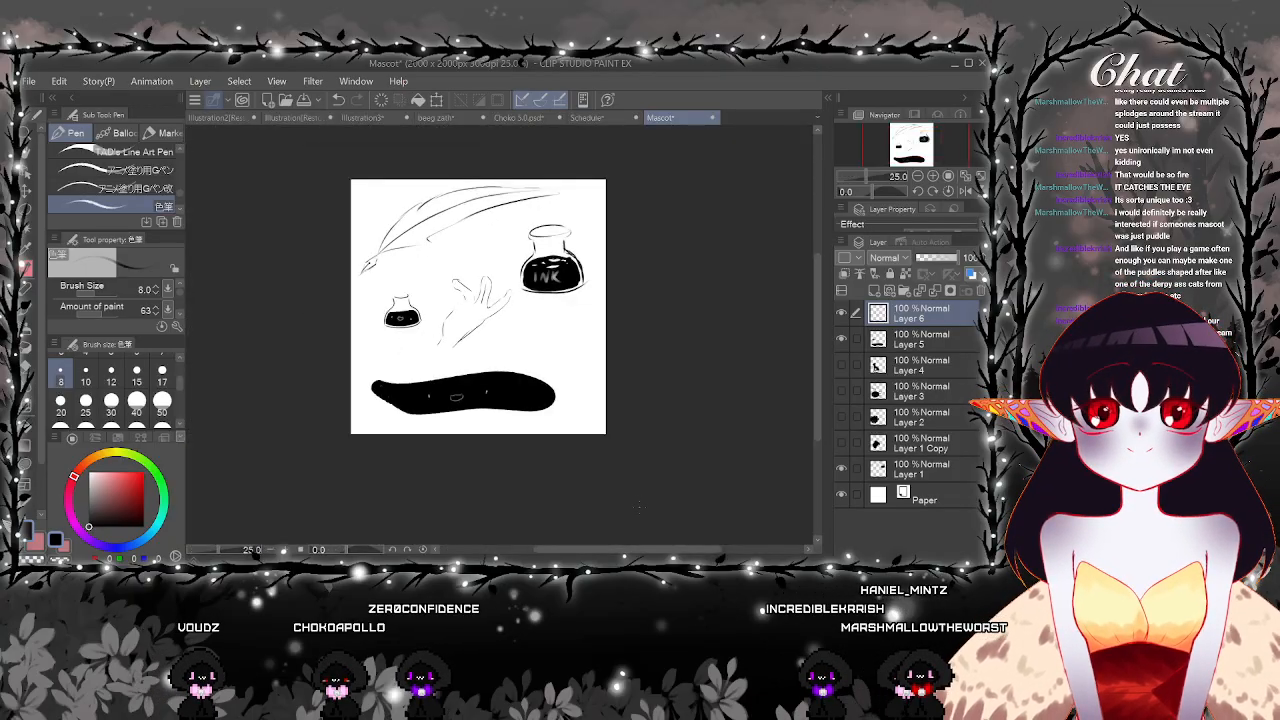
{"action": "scroll", "coordinate": [547, 334], "scroll_direction": "up", "scroll_amount": 2}
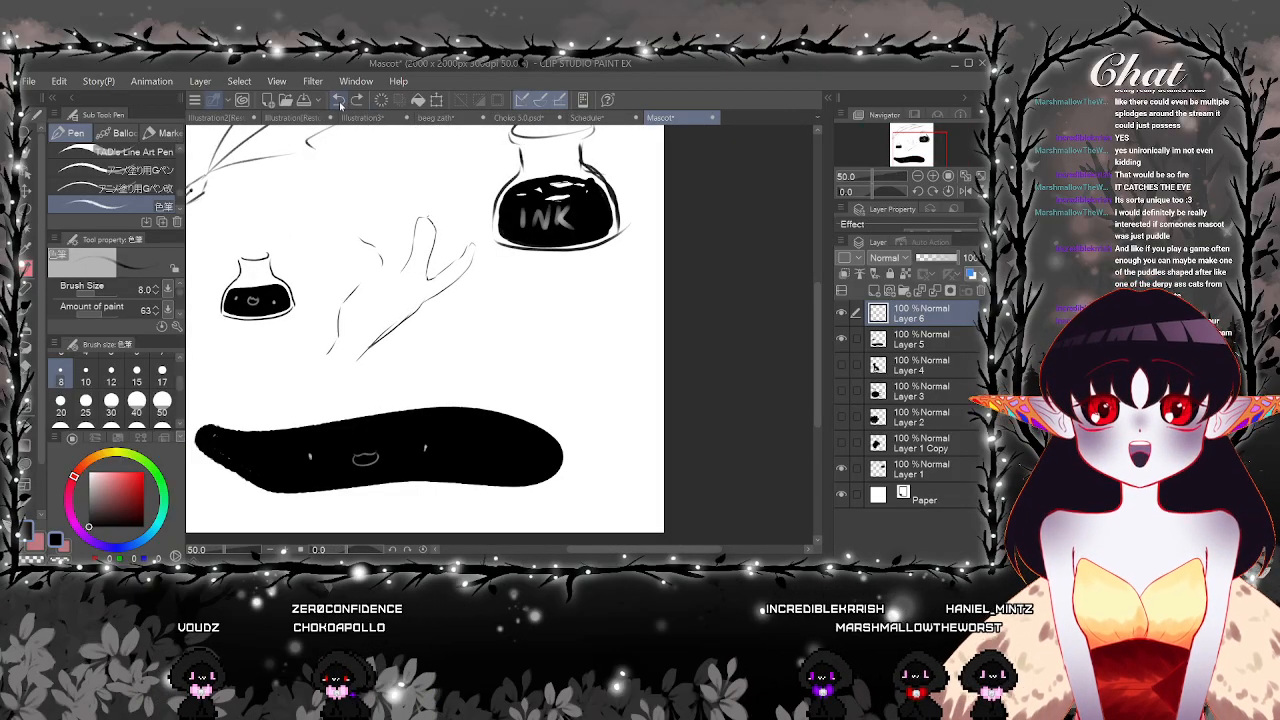
{"action": "left_click", "coordinate": [340, 100]}
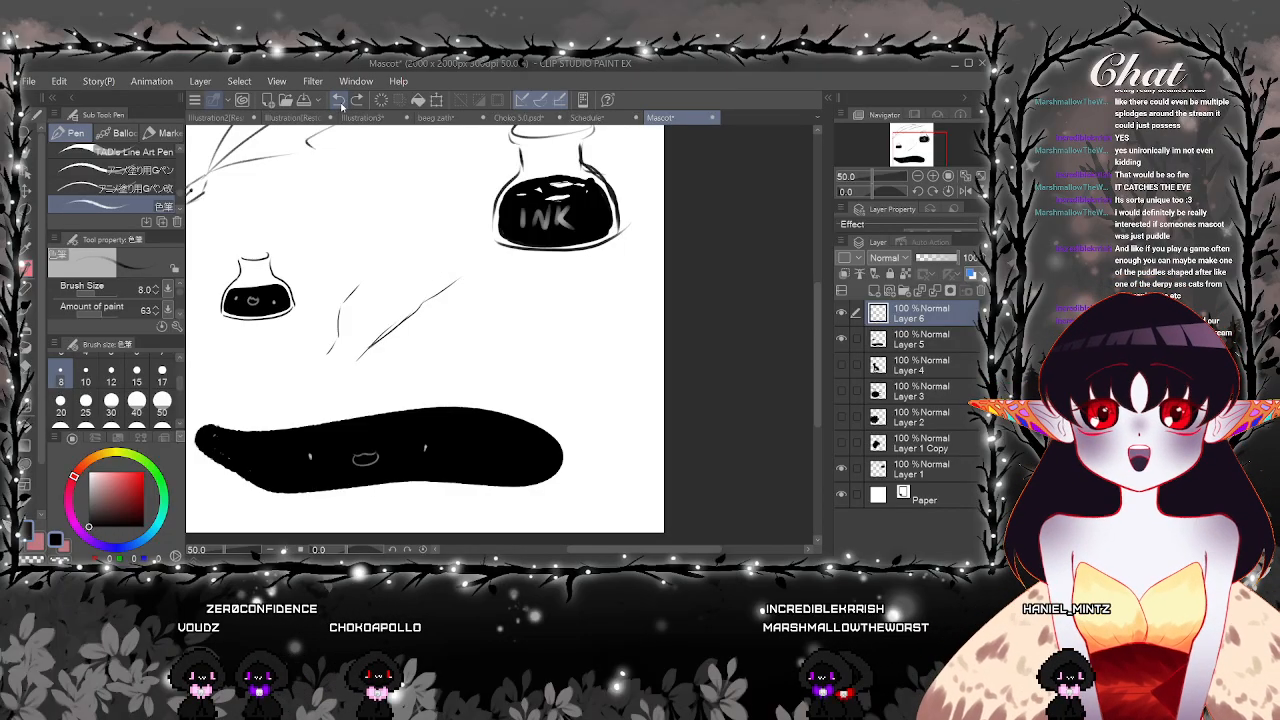
{"action": "left_click", "coordinate": [339, 100]}
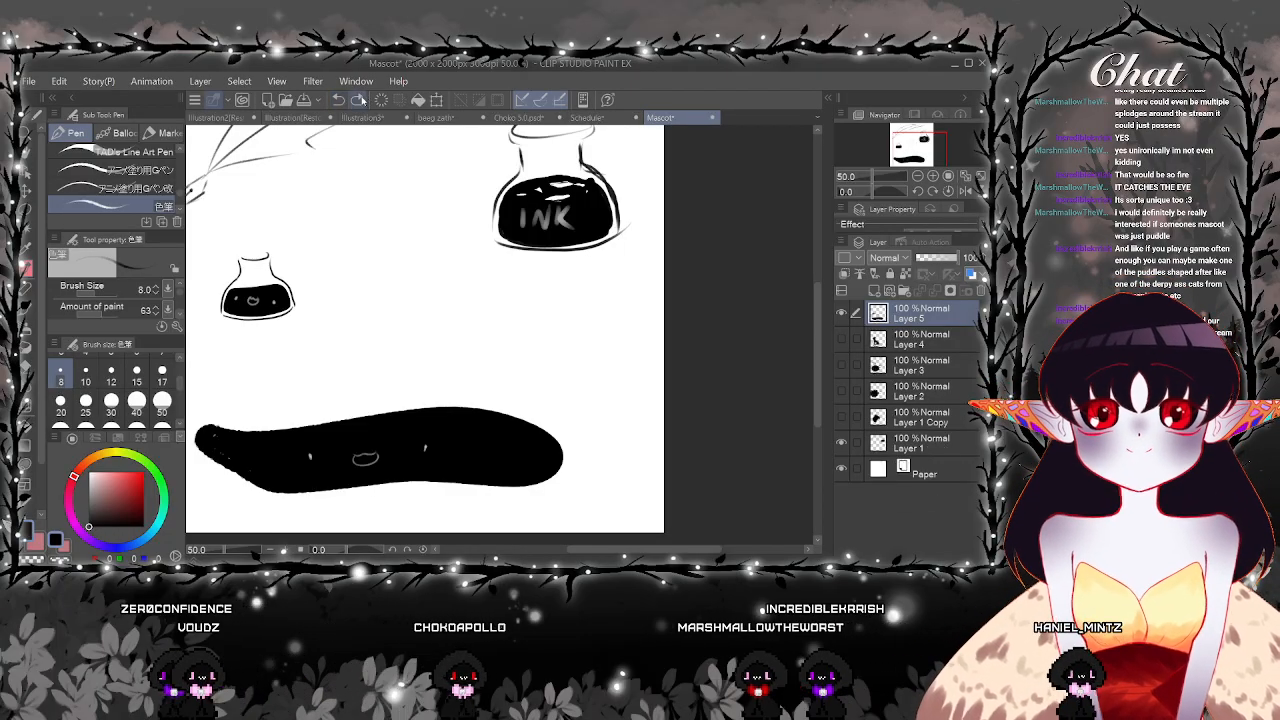
Sketch a new hand on a fresh layer beside the small bottle, with the palm edge, bent fingers and a raised index finger
{"action": "scroll", "coordinate": [420, 452], "scroll_direction": "up", "scroll_amount": 1}
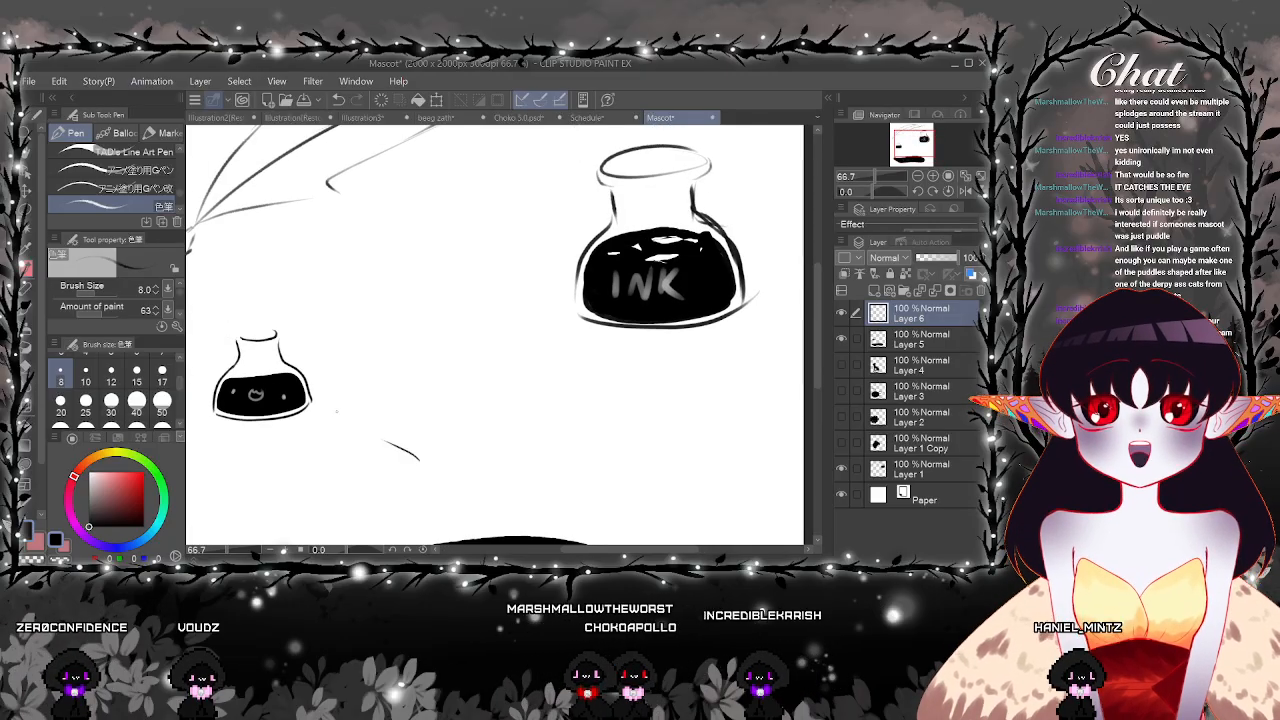
{"action": "mouse_move", "coordinate": [372, 434]}
{"action": "left_mouse_down"}
{"action": "mouse_move", "coordinate": [418, 459]}
{"action": "mouse_move", "coordinate": [354, 425]}
{"action": "mouse_move", "coordinate": [334, 393]}
{"action": "mouse_move", "coordinate": [334, 356]}
{"action": "mouse_move", "coordinate": [355, 342]}
{"action": "left_mouse_up"}
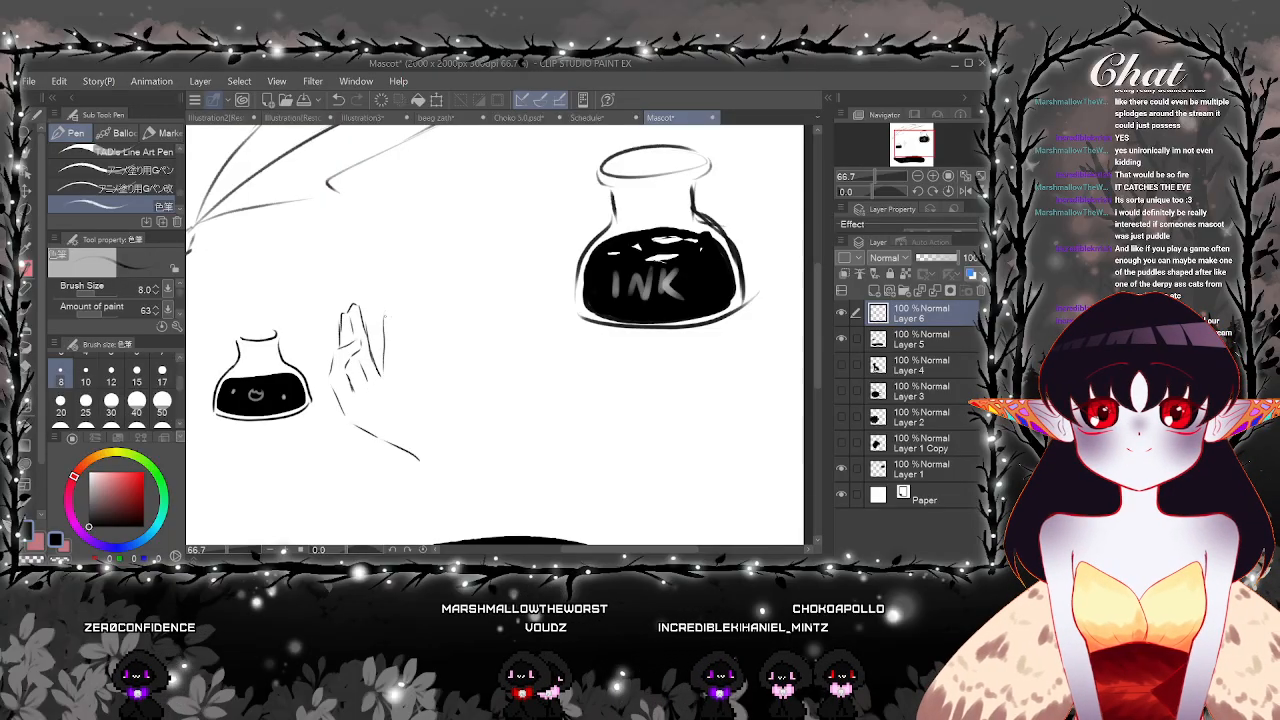
{"action": "left_click_drag", "start_coordinate": [383, 374], "coordinate": [394, 310]}
{"action": "left_click", "coordinate": [338, 99]}
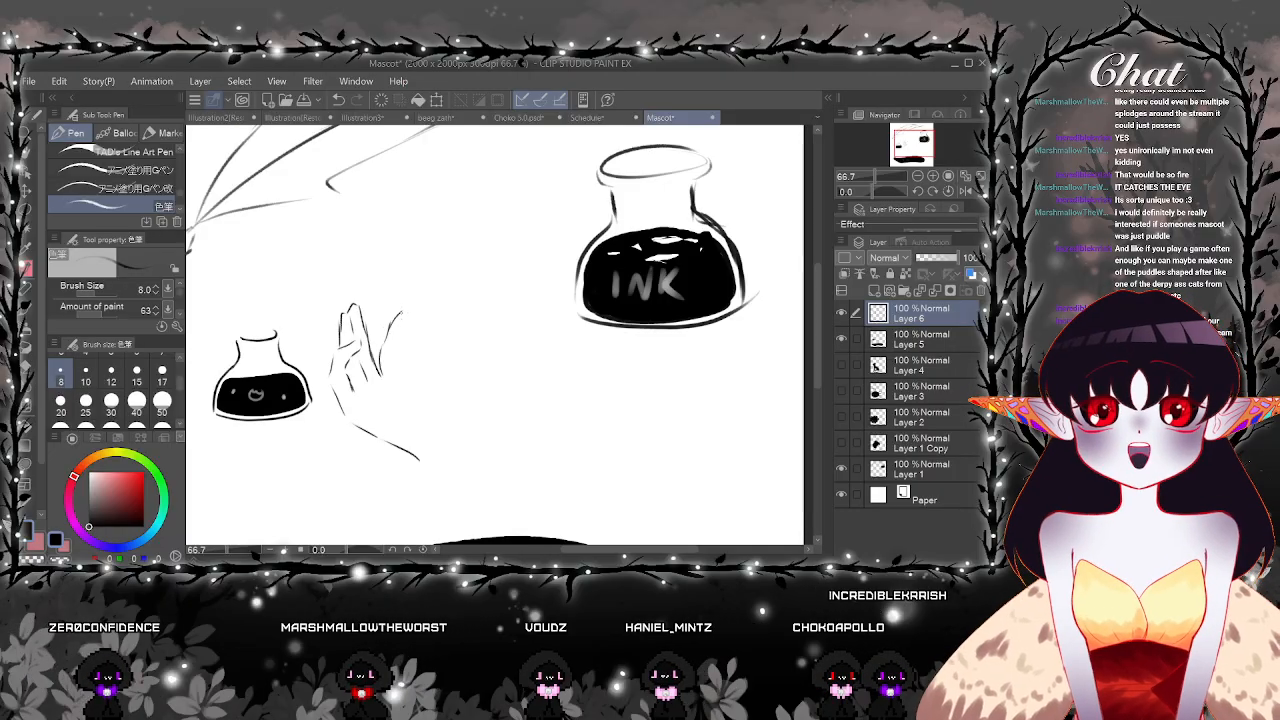
{"action": "left_click_drag", "start_coordinate": [408, 311], "coordinate": [378, 374]}
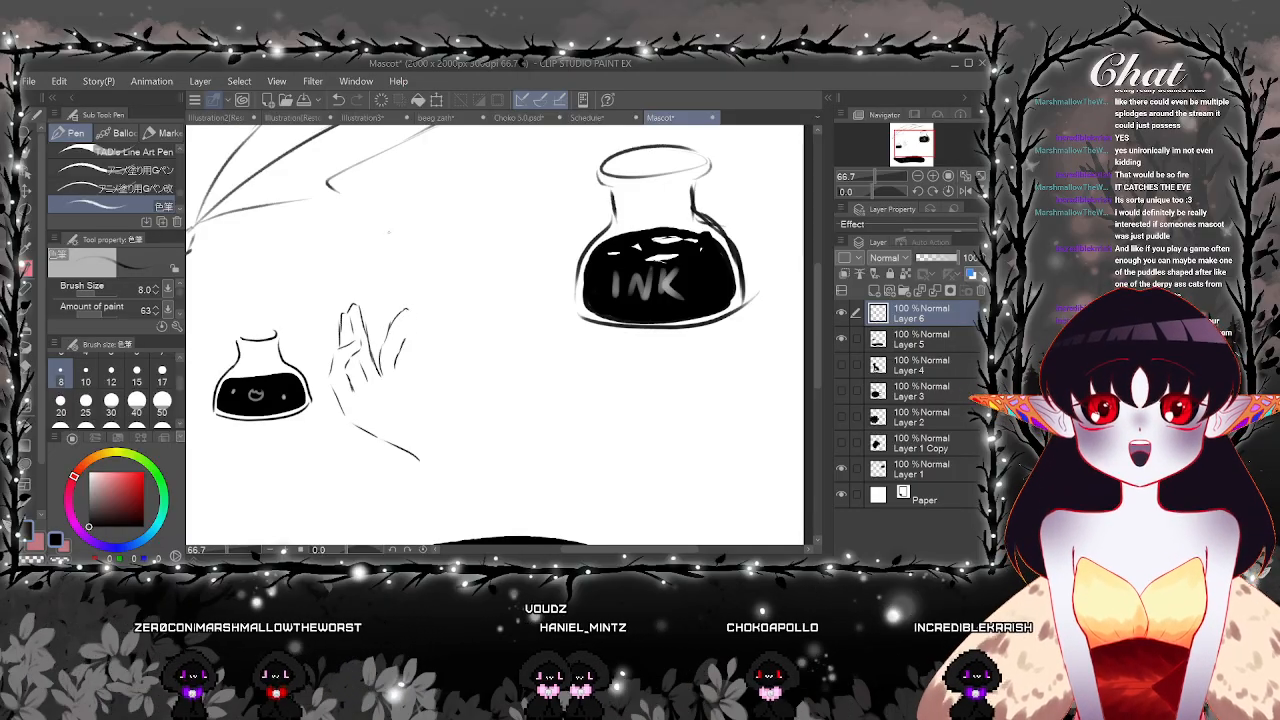
{"action": "scroll", "coordinate": [371, 202], "scroll_direction": "up", "scroll_amount": 1}
{"action": "left_click_drag", "start_coordinate": [425, 364], "coordinate": [401, 456]}
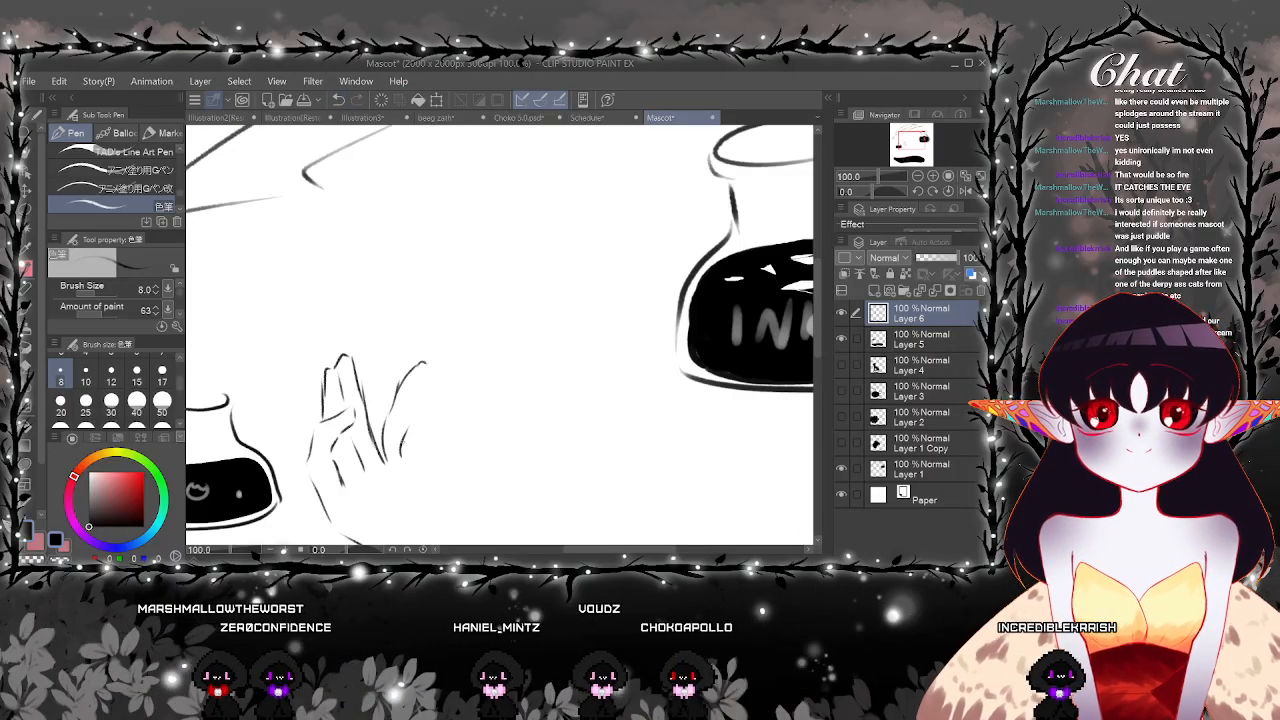
Flip the canvas view horizontally and try a wrist line on the thumb side of the hand
{"action": "scroll", "coordinate": [432, 345], "scroll_direction": "down", "scroll_amount": 2}
{"action": "left_click_drag", "start_coordinate": [550, 377], "coordinate": [550, 331]}
{"action": "left_click", "coordinate": [965, 191]}
{"action": "scroll", "coordinate": [480, 461], "scroll_direction": "up", "scroll_amount": 2}
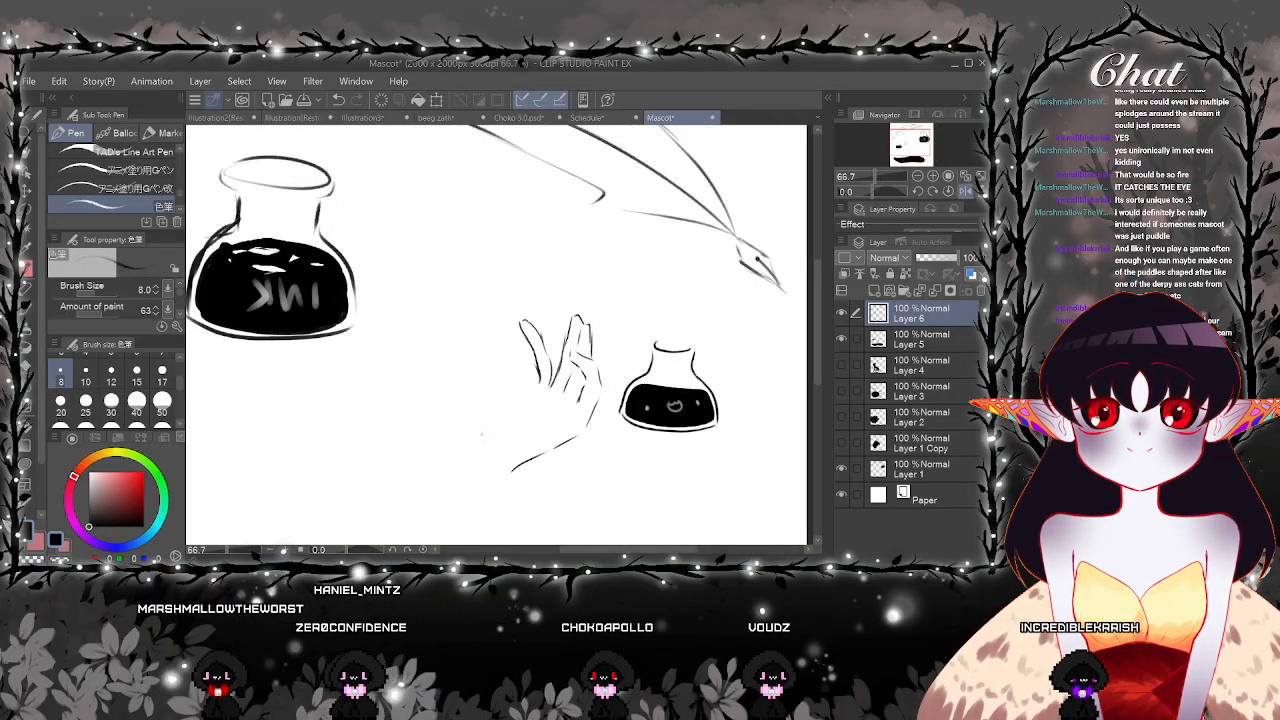
{"action": "left_click_drag", "start_coordinate": [679, 254], "coordinate": [591, 279]}
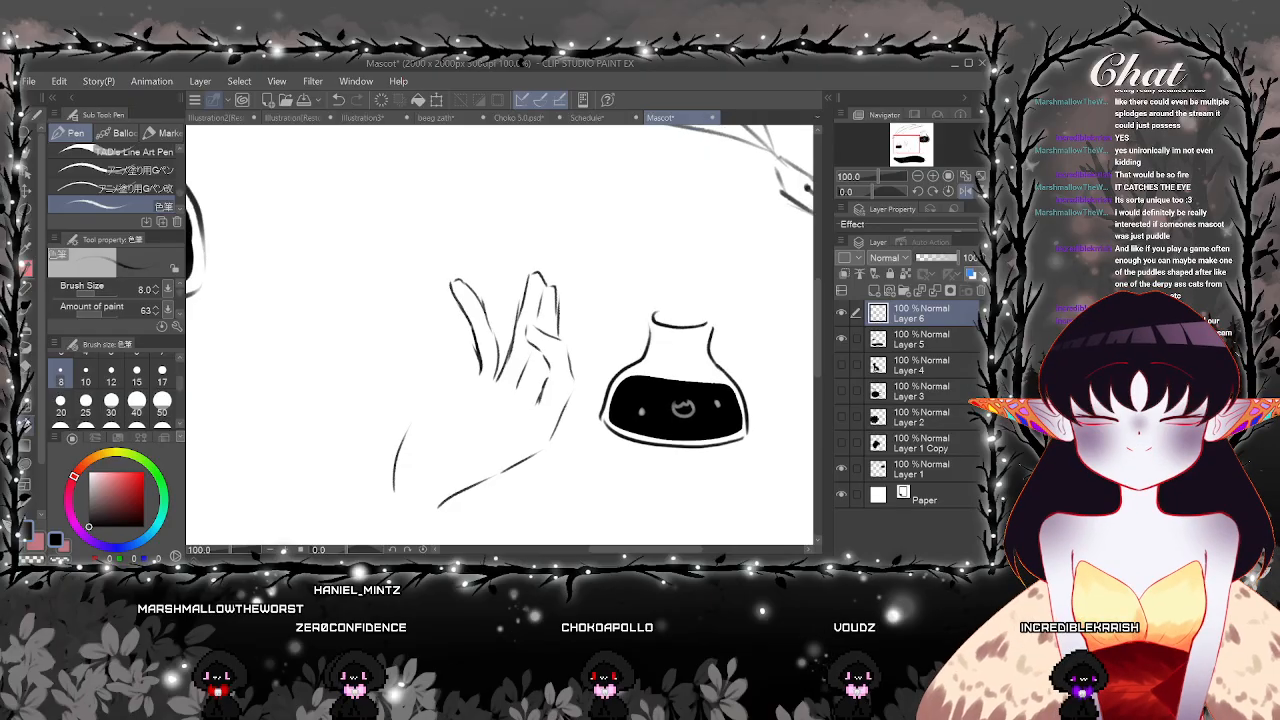
Try to reshape the fingers with Liquify at sizes 120 and 300, undo back to the palm edge, and unflip the view
{"action": "key", "text": "j"}
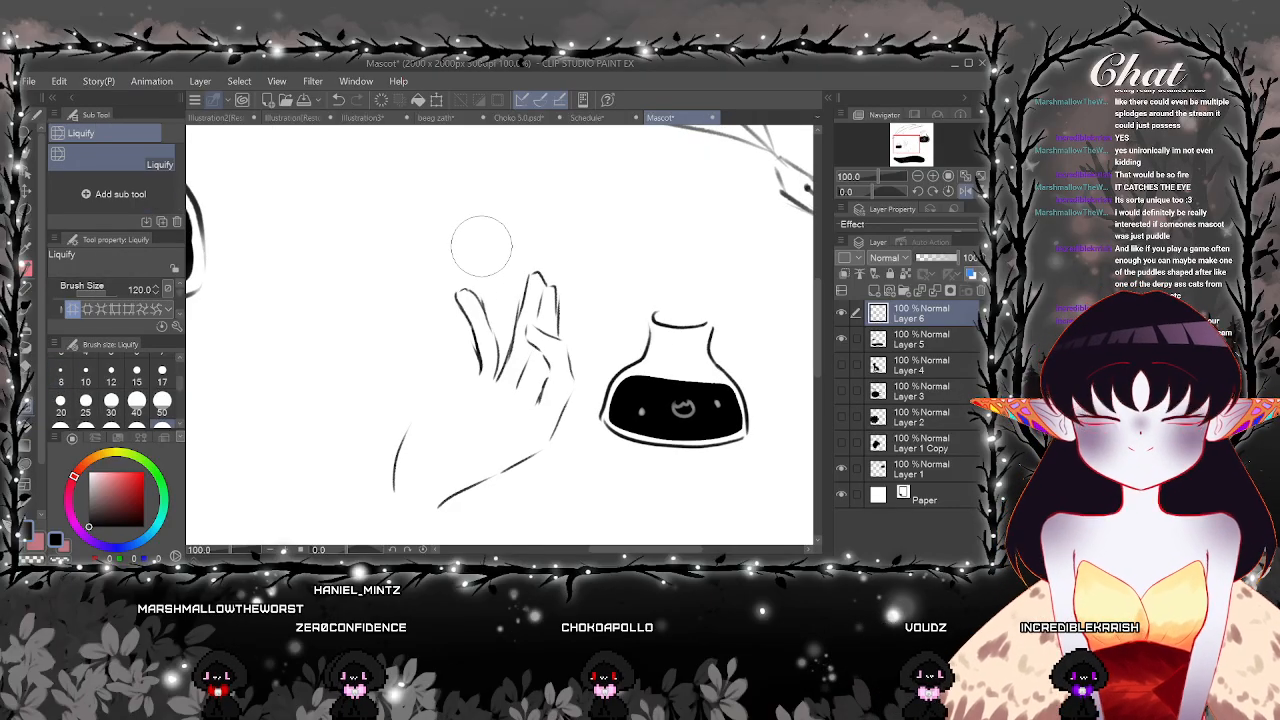
{"action": "scroll", "coordinate": [481, 245], "scroll_direction": "down", "scroll_amount": 2}
{"action": "scroll", "coordinate": [481, 245], "scroll_direction": "up", "scroll_amount": 1}
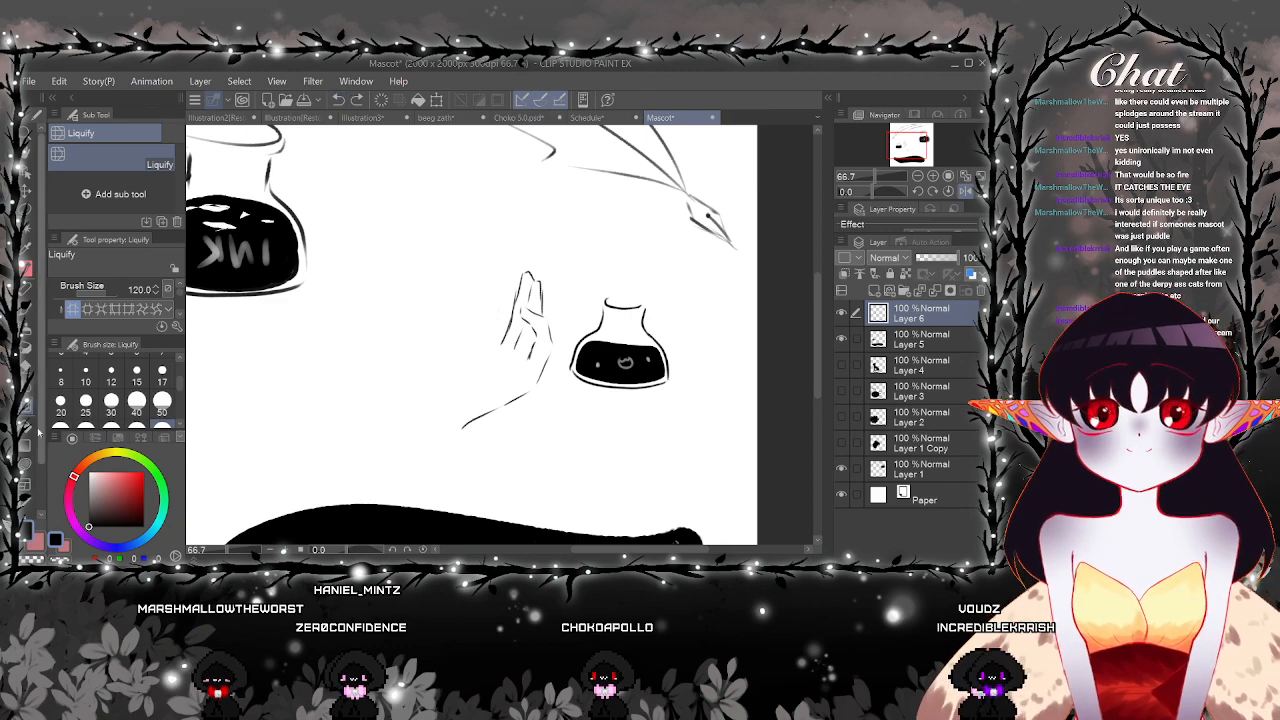
{"action": "scroll", "coordinate": [172, 424], "scroll_direction": "down", "scroll_amount": 2}
{"action": "left_click", "coordinate": [162, 398]}
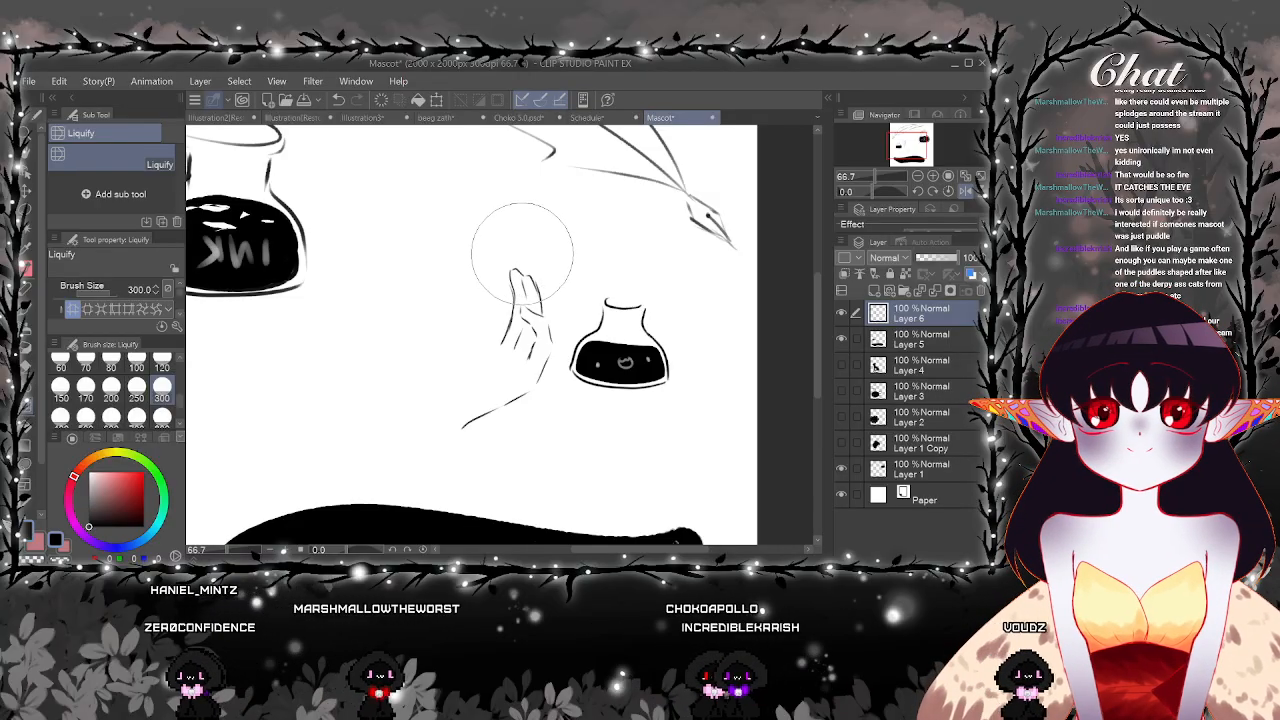
{"action": "left_click", "coordinate": [340, 101]}
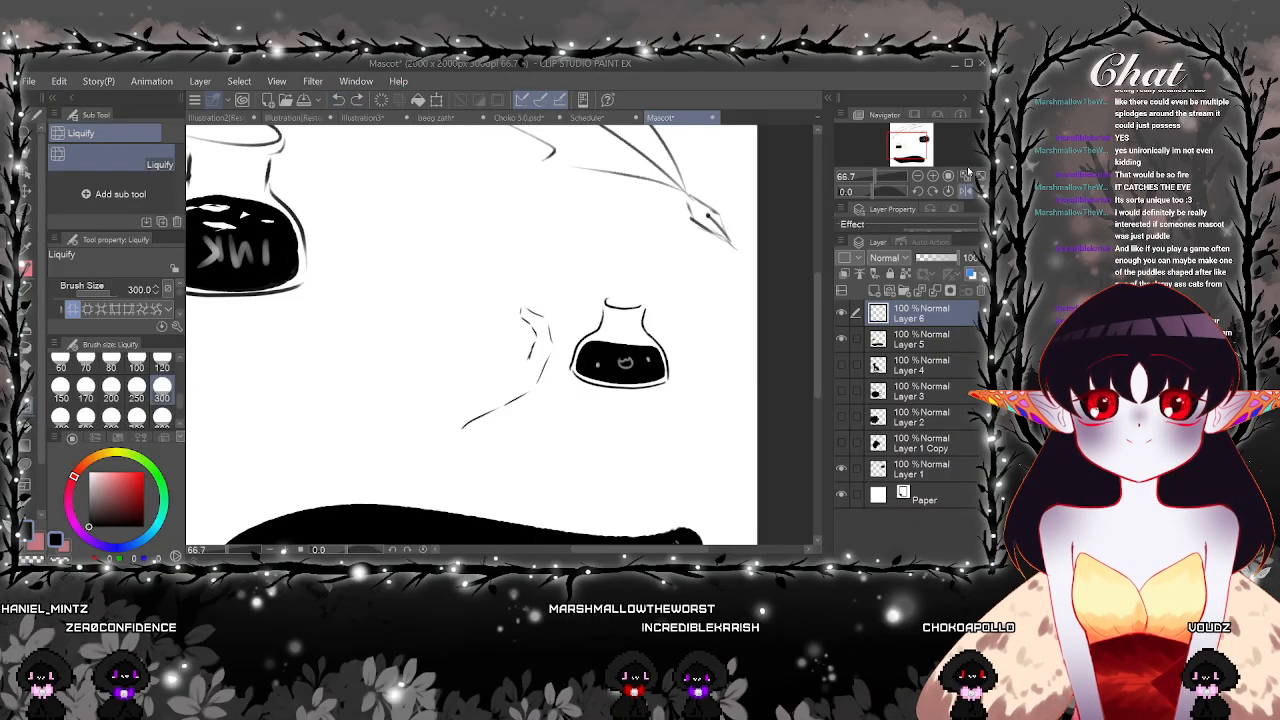
{"action": "left_click", "coordinate": [948, 192]}
Redraw the hand's long fingers, thumb and thumb-side wrist contour with the black pen at size 8
{"action": "key", "text": "p"}
{"action": "scroll", "coordinate": [478, 298], "scroll_direction": "up", "scroll_amount": 1}
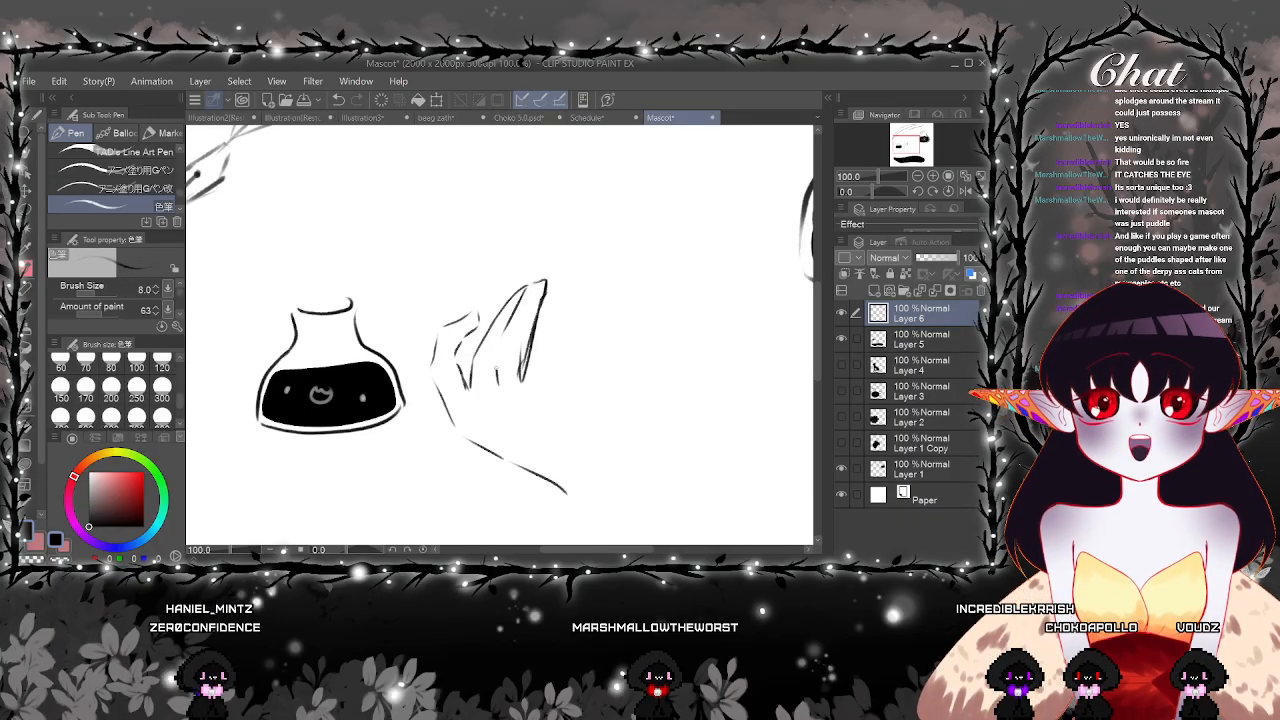
{"action": "mouse_move", "coordinate": [586, 379]}
{"action": "left_mouse_down"}
{"action": "mouse_move", "coordinate": [522, 300]}
{"action": "mouse_move", "coordinate": [558, 290]}
{"action": "left_mouse_up"}
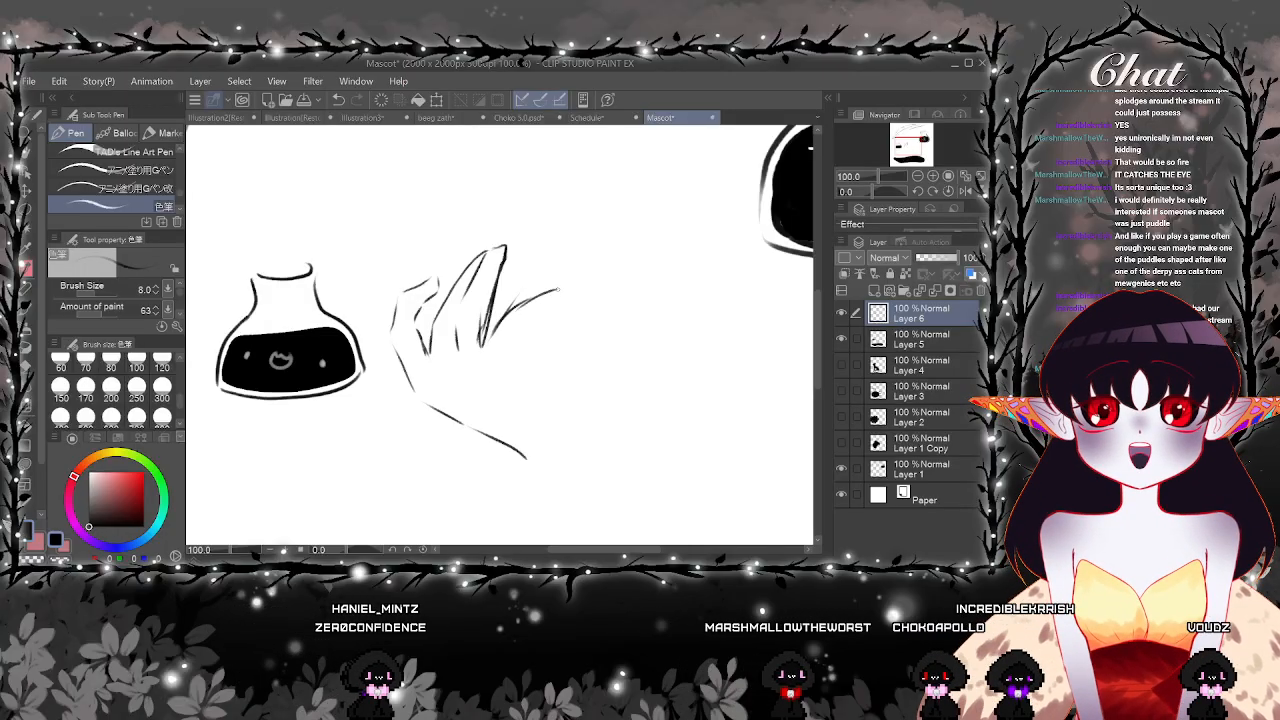
{"action": "left_click_drag", "start_coordinate": [504, 352], "coordinate": [563, 311]}
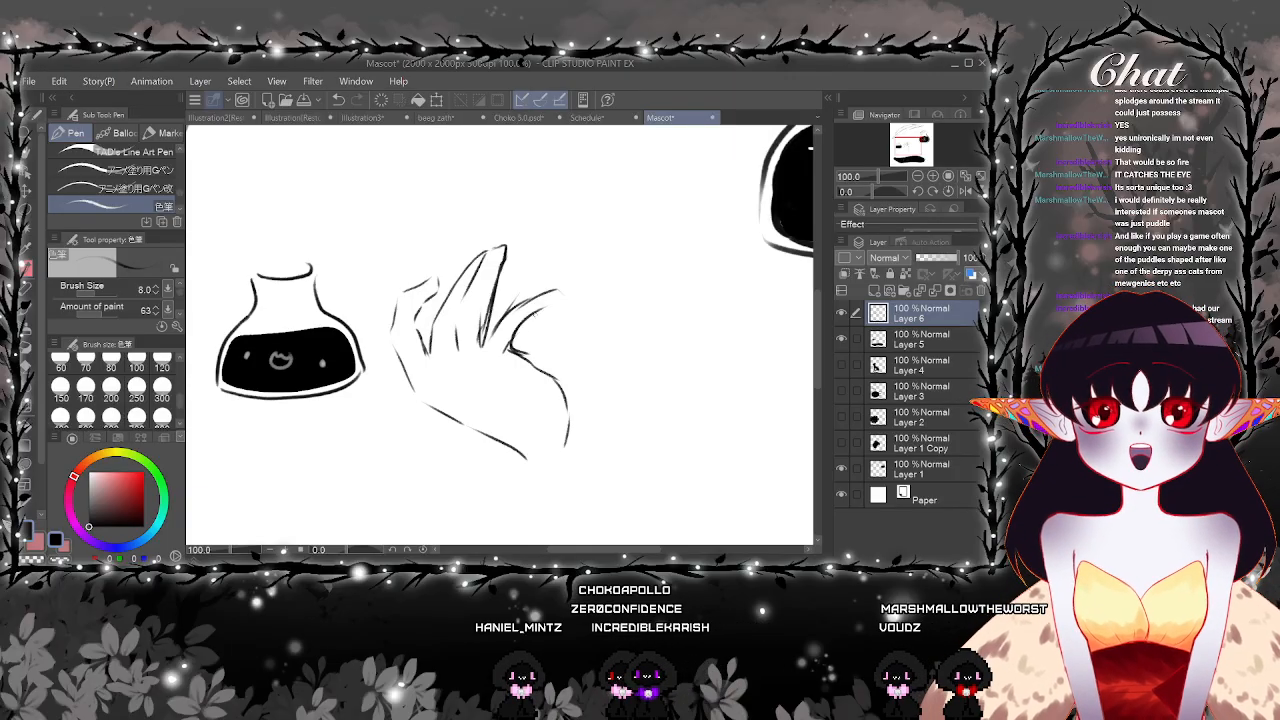
Lasso the finished hand, scale it up, deselect it, and touch up its contour with Liquify at size 300
{"action": "scroll", "coordinate": [484, 358], "scroll_direction": "down", "scroll_amount": 6}
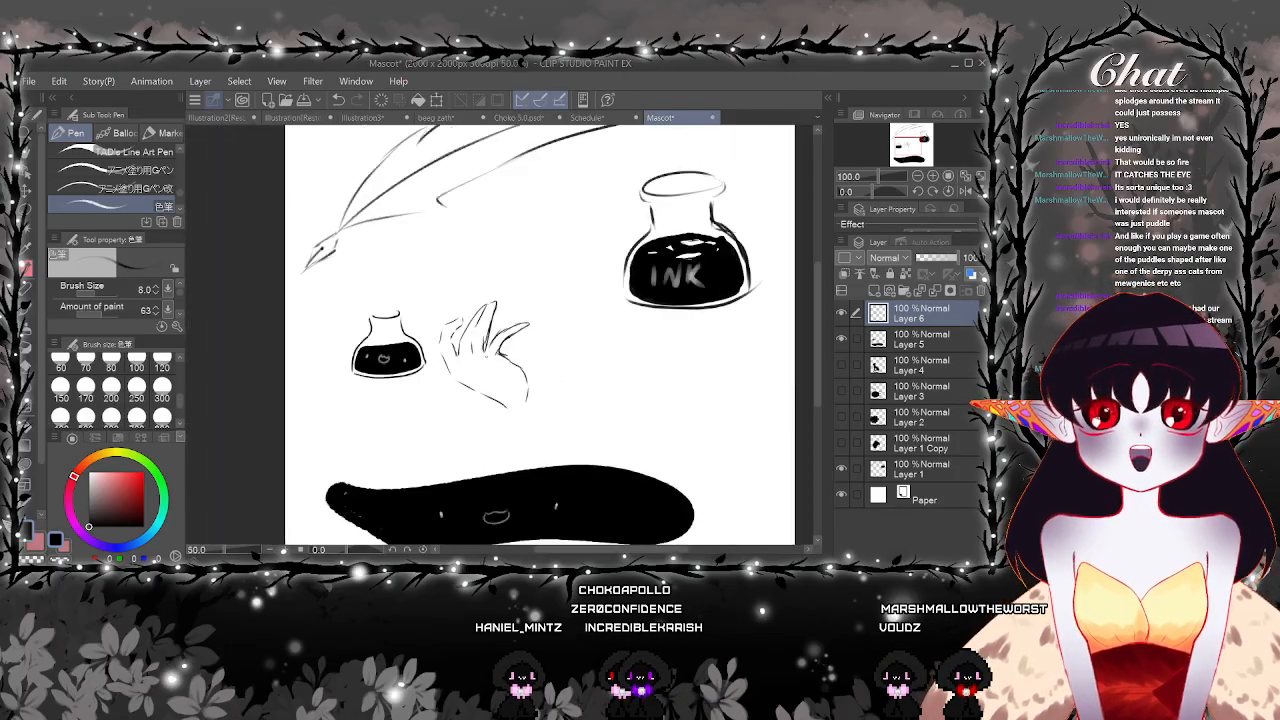
{"action": "scroll", "coordinate": [384, 506], "scroll_direction": "up", "scroll_amount": 5}
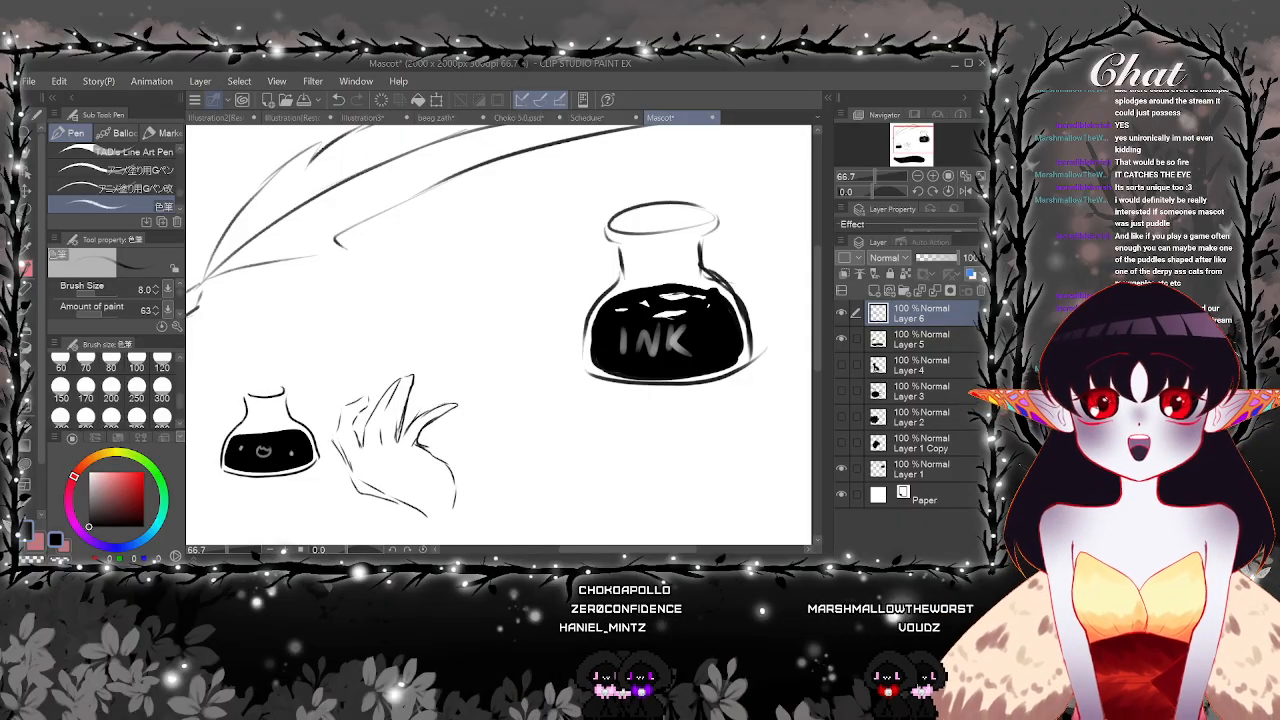
{"action": "scroll", "coordinate": [534, 351], "scroll_direction": "down", "scroll_amount": 1}
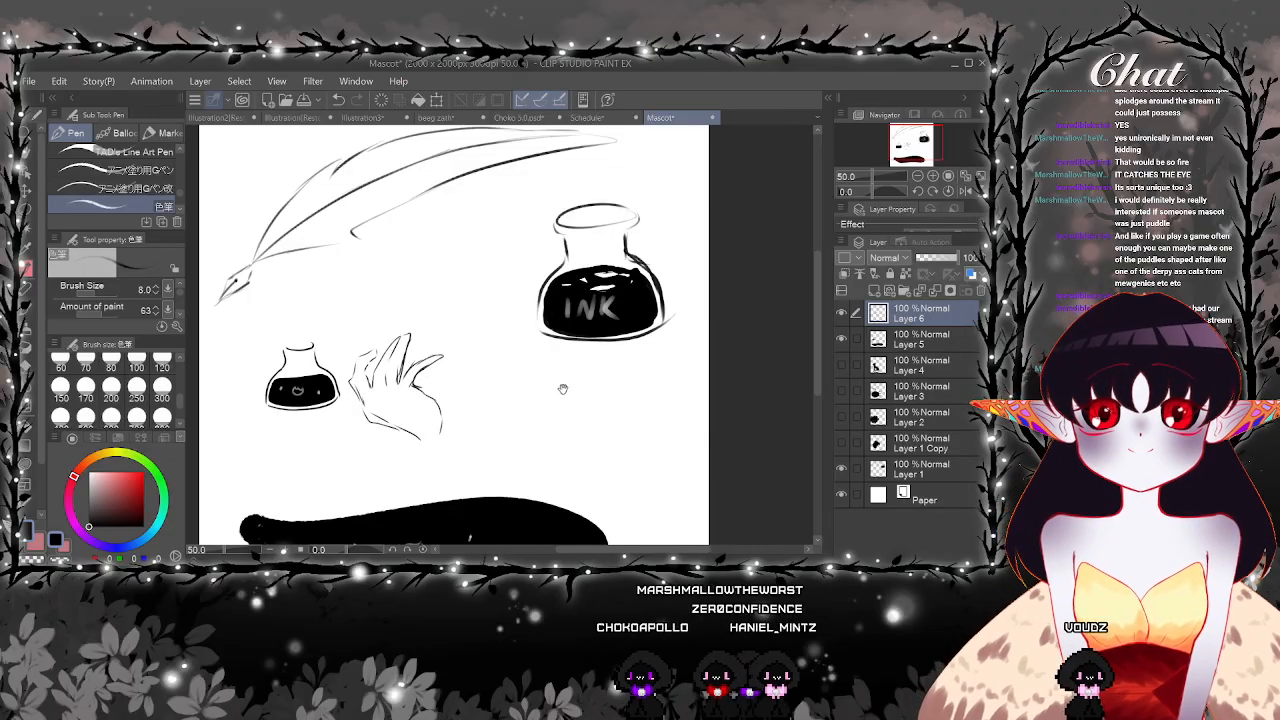
{"action": "scroll", "coordinate": [565, 370], "scroll_direction": "down", "scroll_amount": 2}
{"action": "left_click", "coordinate": [29, 213]}
{"action": "mouse_move", "coordinate": [513, 346]}
{"action": "left_mouse_down"}
{"action": "mouse_move", "coordinate": [478, 256]}
{"action": "mouse_move", "coordinate": [352, 306]}
{"action": "mouse_move", "coordinate": [509, 350]}
{"action": "mouse_move", "coordinate": [519, 308]}
{"action": "mouse_move", "coordinate": [564, 309]}
{"action": "left_mouse_up"}
{"action": "left_click", "coordinate": [489, 436]}
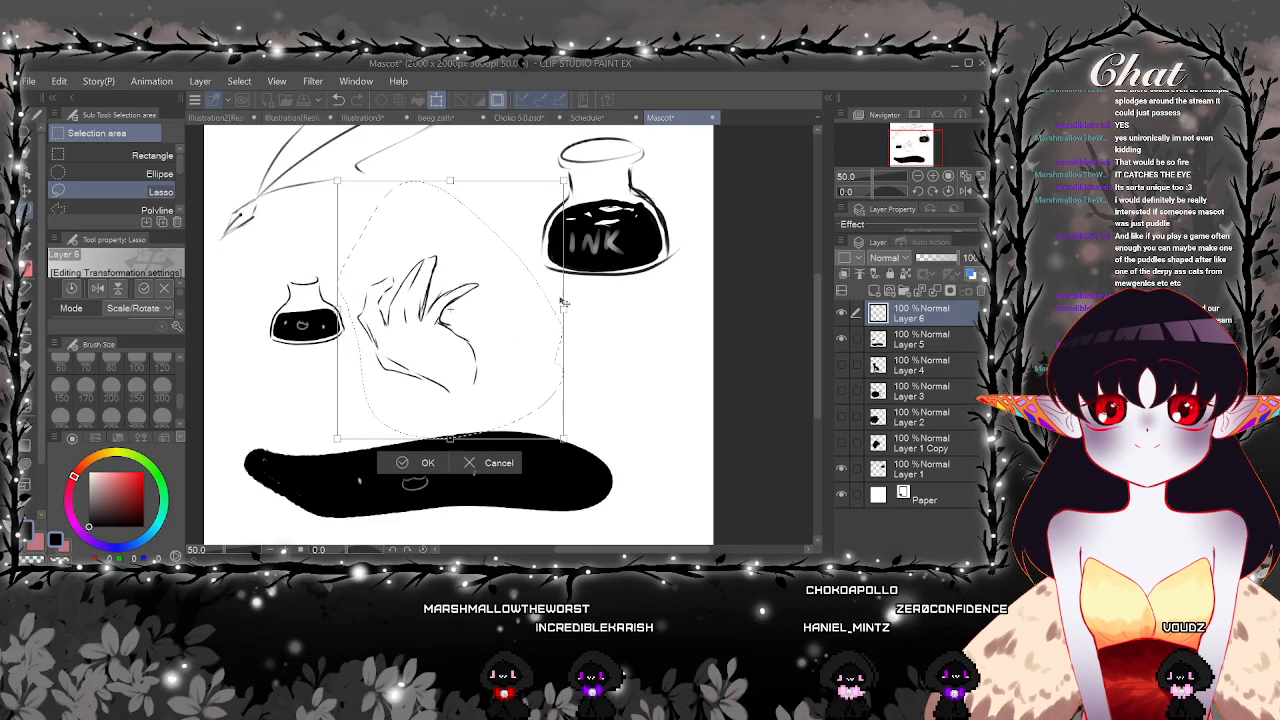
{"action": "left_click", "coordinate": [398, 463]}
{"action": "left_click", "coordinate": [317, 462]}
{"action": "left_click", "coordinate": [27, 404]}
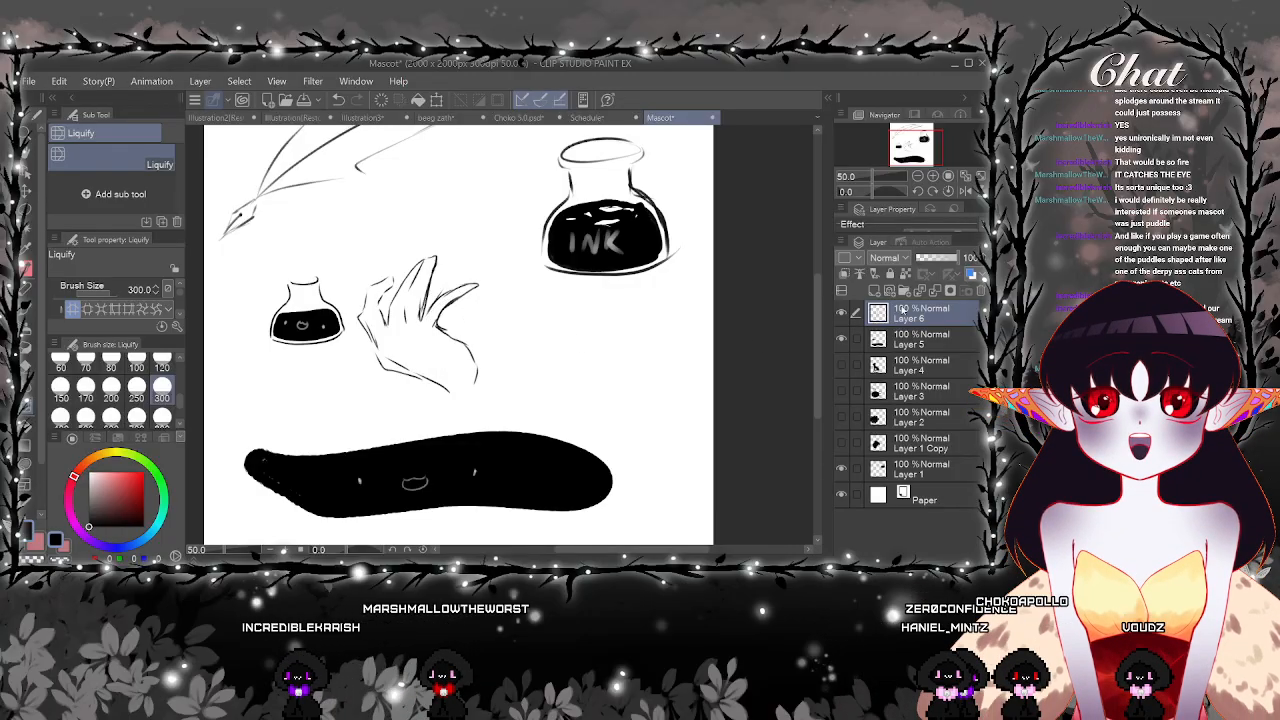
{"action": "scroll", "coordinate": [571, 300], "scroll_direction": "up", "scroll_amount": 1}
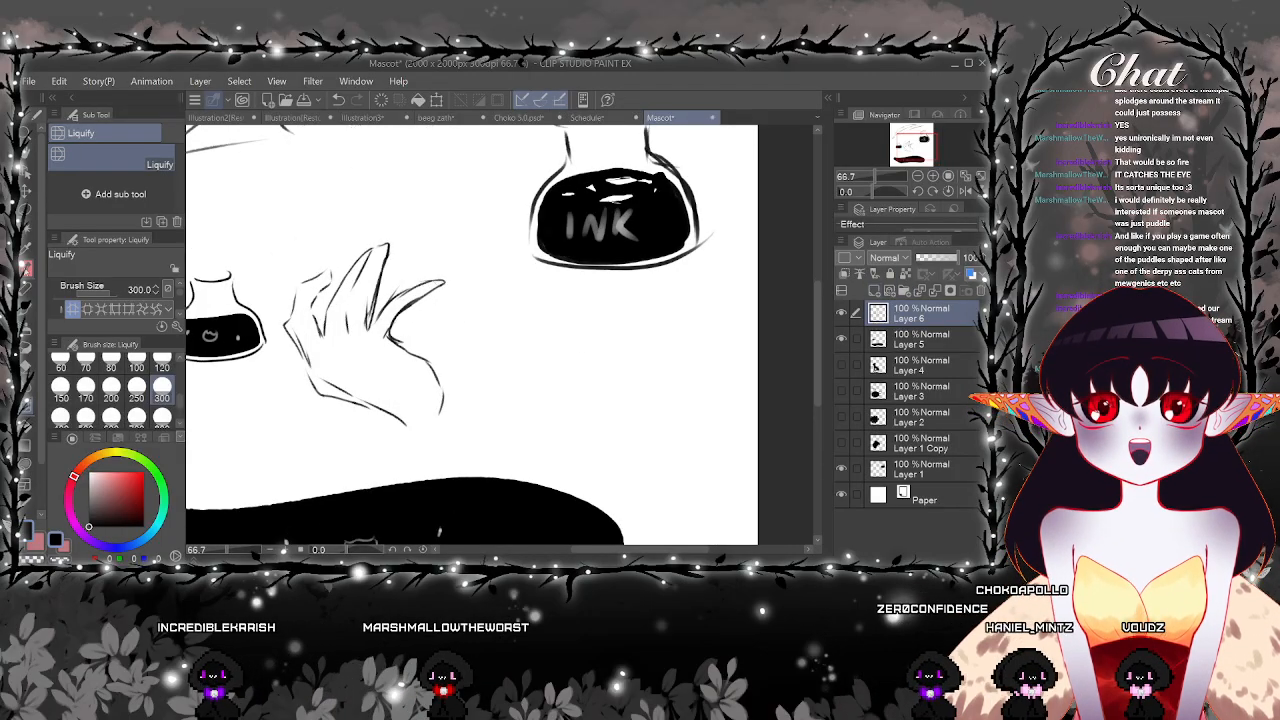
Set the pen's stabilization to 0 and size to 25, and paint black ink blobs and drips around the thumb and palm
{"action": "key", "text": "p"}
{"action": "scroll", "coordinate": [432, 352], "scroll_direction": "up", "scroll_amount": 1}
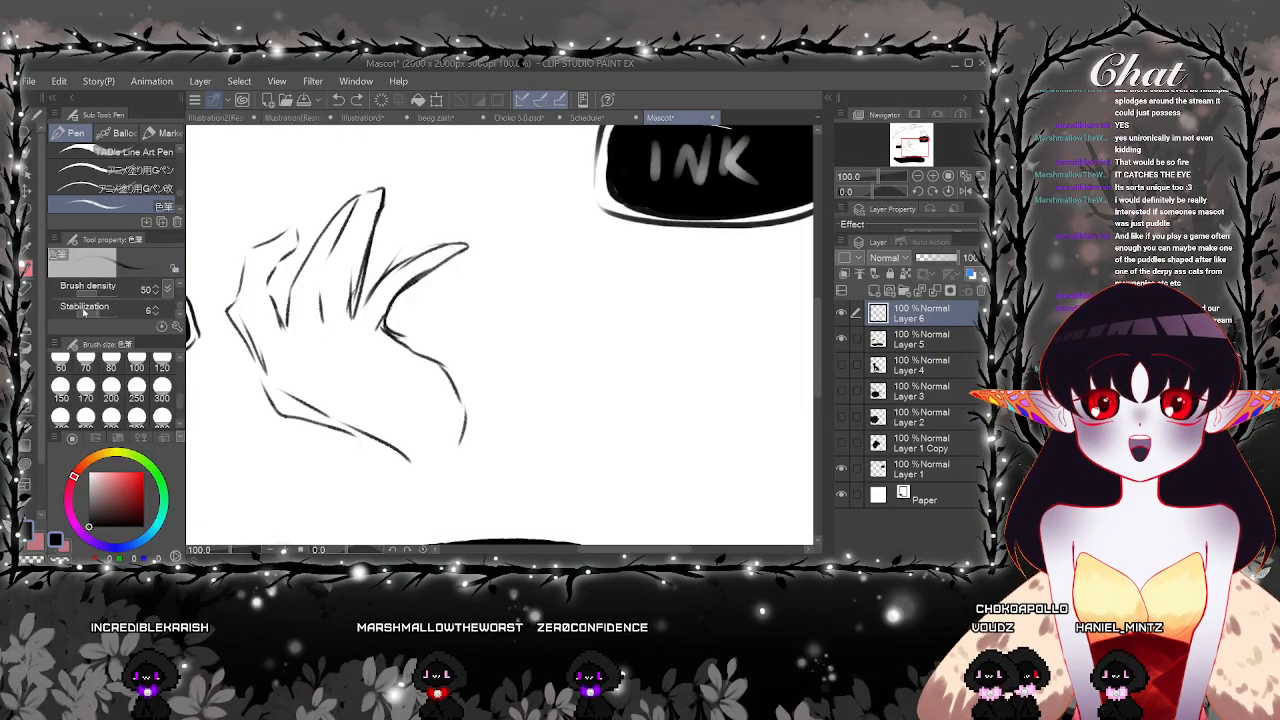
{"action": "left_click", "coordinate": [179, 362]}
{"action": "left_click", "coordinate": [86, 417]}
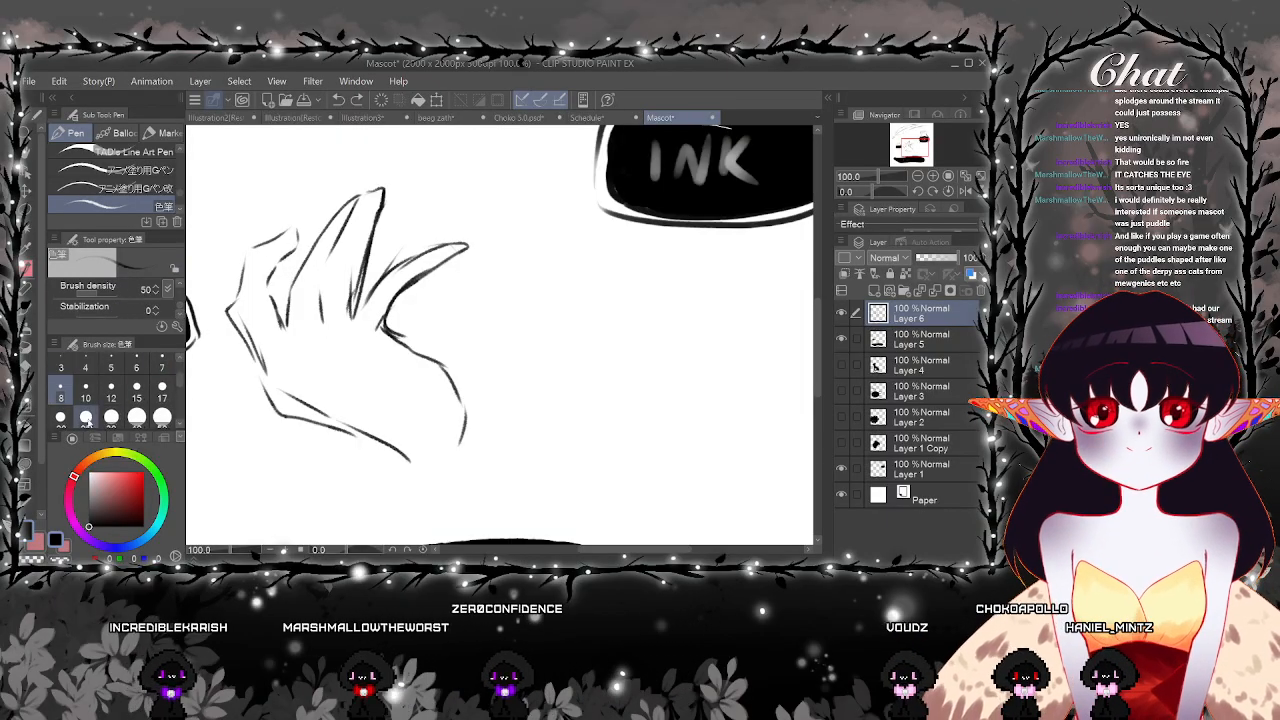
{"action": "mouse_move", "coordinate": [390, 338]}
{"action": "left_mouse_down"}
{"action": "mouse_move", "coordinate": [394, 370]}
{"action": "mouse_move", "coordinate": [400, 334]}
{"action": "mouse_move", "coordinate": [443, 364]}
{"action": "left_mouse_up"}
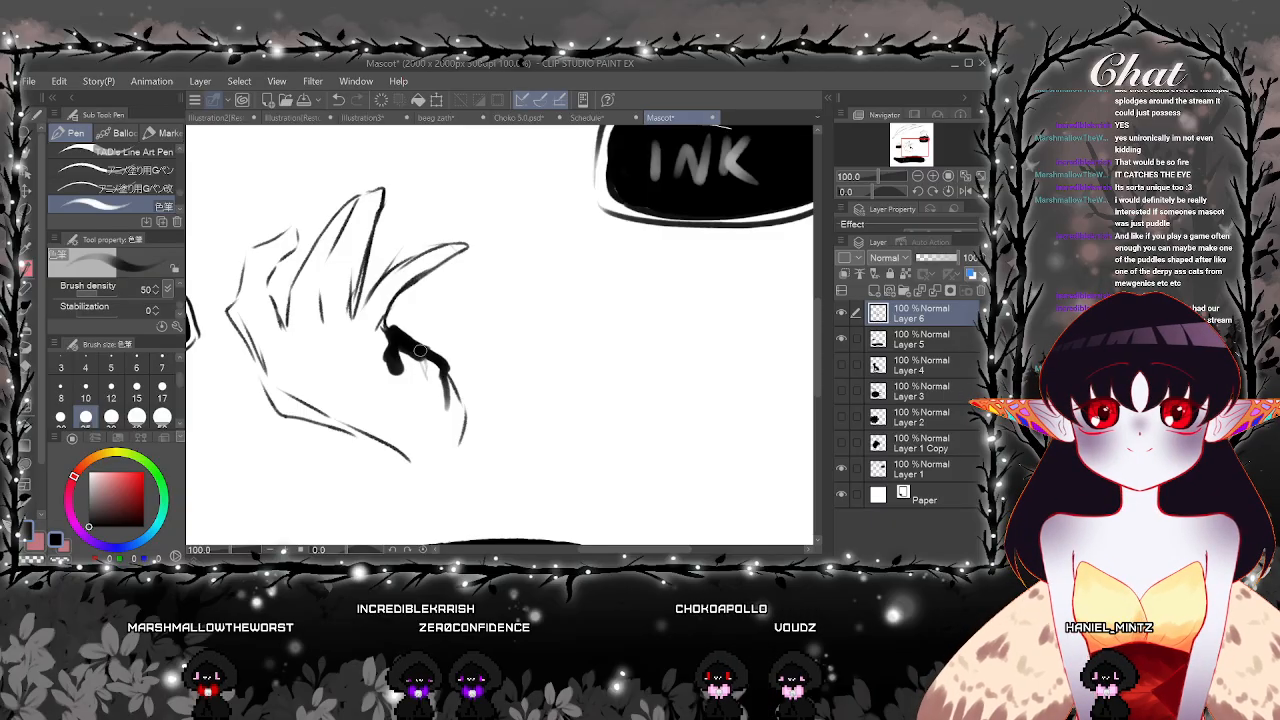
{"action": "left_click_drag", "start_coordinate": [420, 351], "coordinate": [425, 373]}
{"action": "mouse_move", "coordinate": [390, 332]}
{"action": "left_mouse_down"}
{"action": "mouse_move", "coordinate": [382, 318]}
{"action": "mouse_move", "coordinate": [462, 249]}
{"action": "mouse_move", "coordinate": [452, 281]}
{"action": "left_mouse_up"}
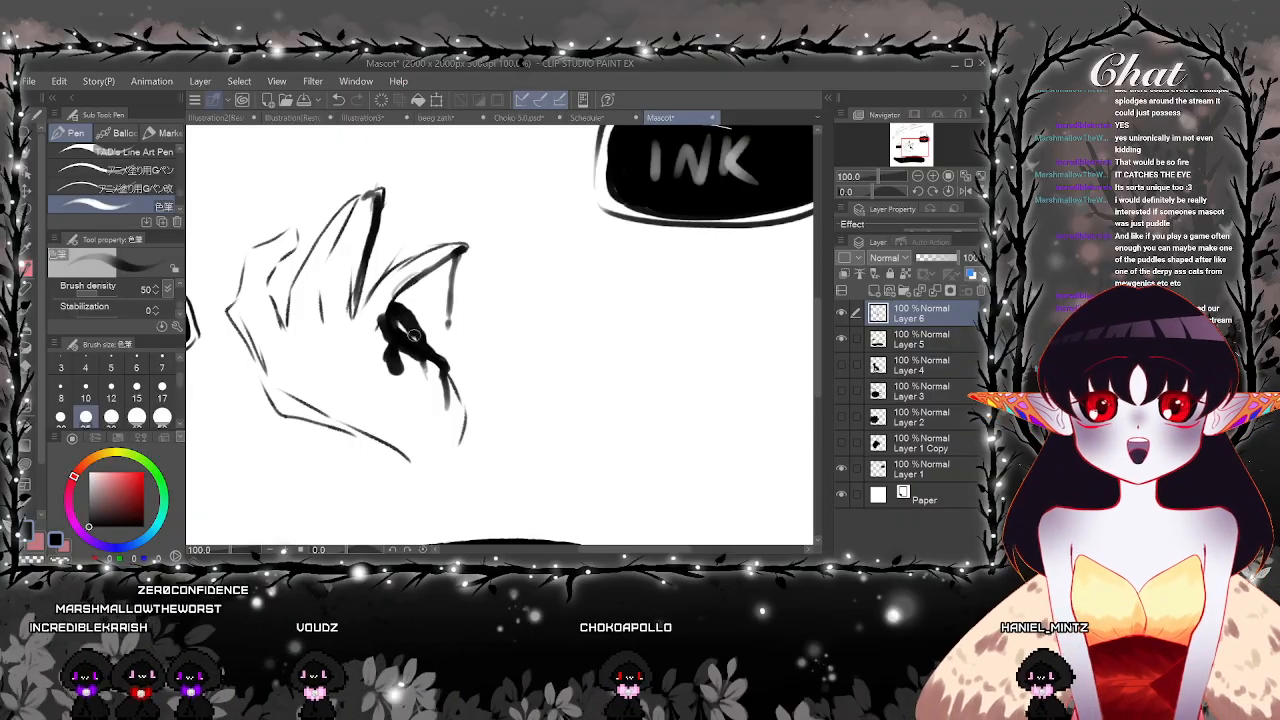
{"action": "left_click_drag", "start_coordinate": [414, 336], "coordinate": [377, 291]}
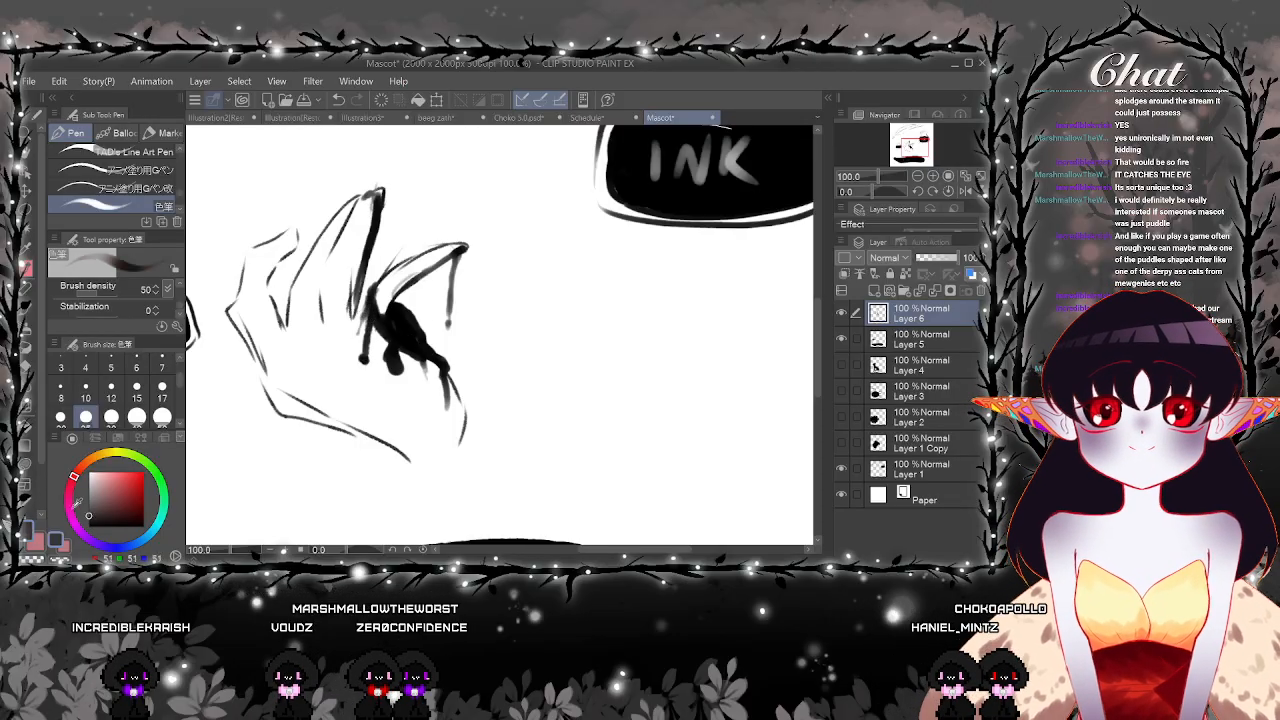
Draw a small white face with two eyes and an open mouth on the hand's ink blob, using the pen at size 10
{"action": "scroll", "coordinate": [389, 314], "scroll_direction": "up", "scroll_amount": 2}
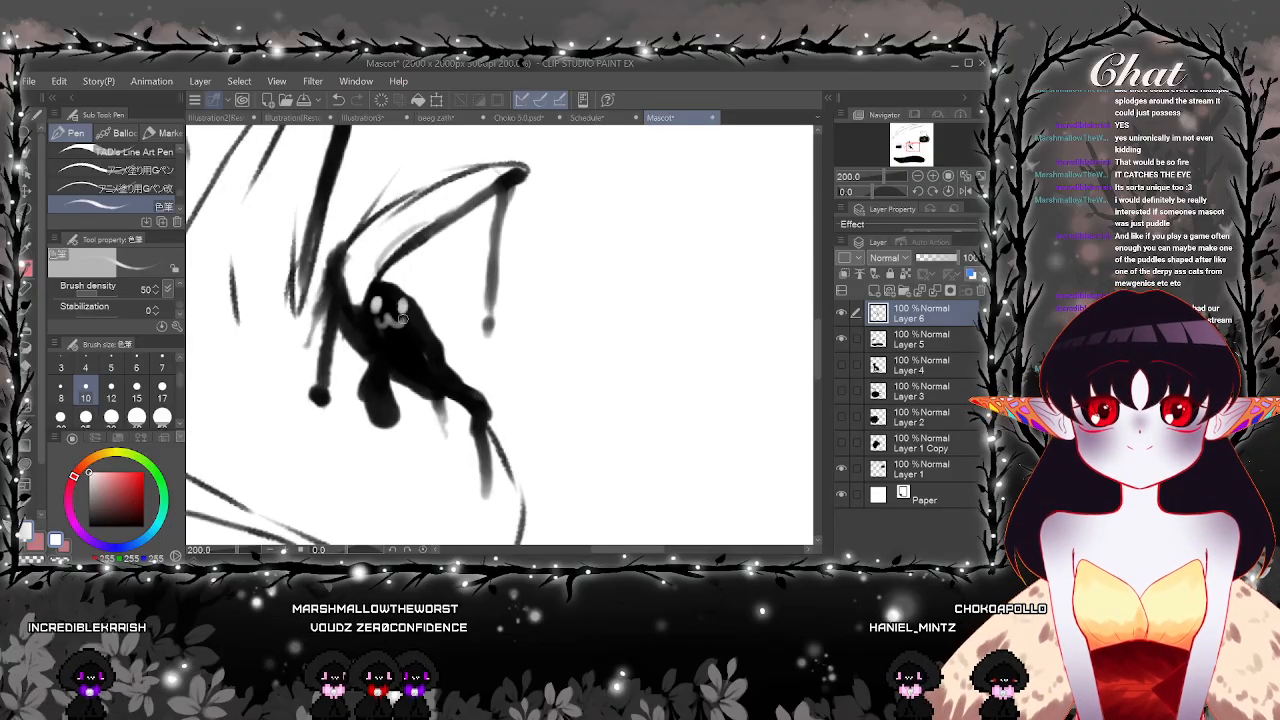
{"action": "scroll", "coordinate": [601, 318], "scroll_direction": "down", "scroll_amount": 5}
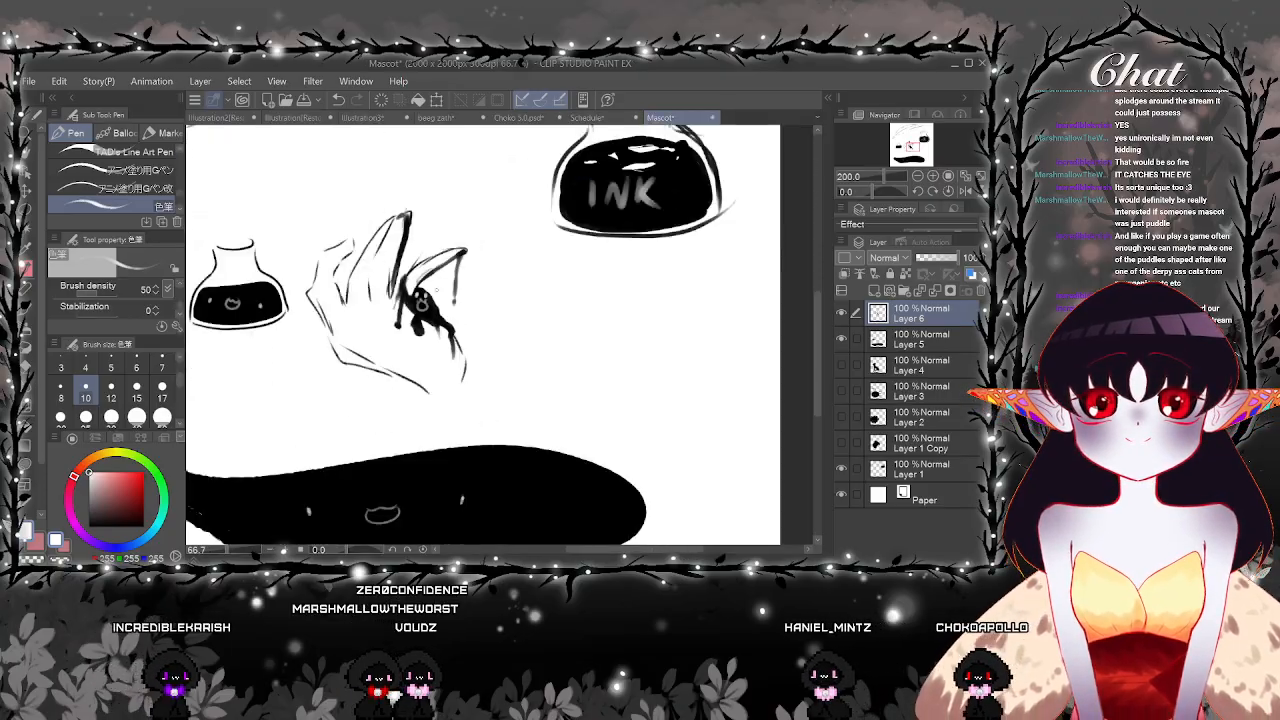
{"action": "scroll", "coordinate": [620, 330], "scroll_direction": "up", "scroll_amount": 1}
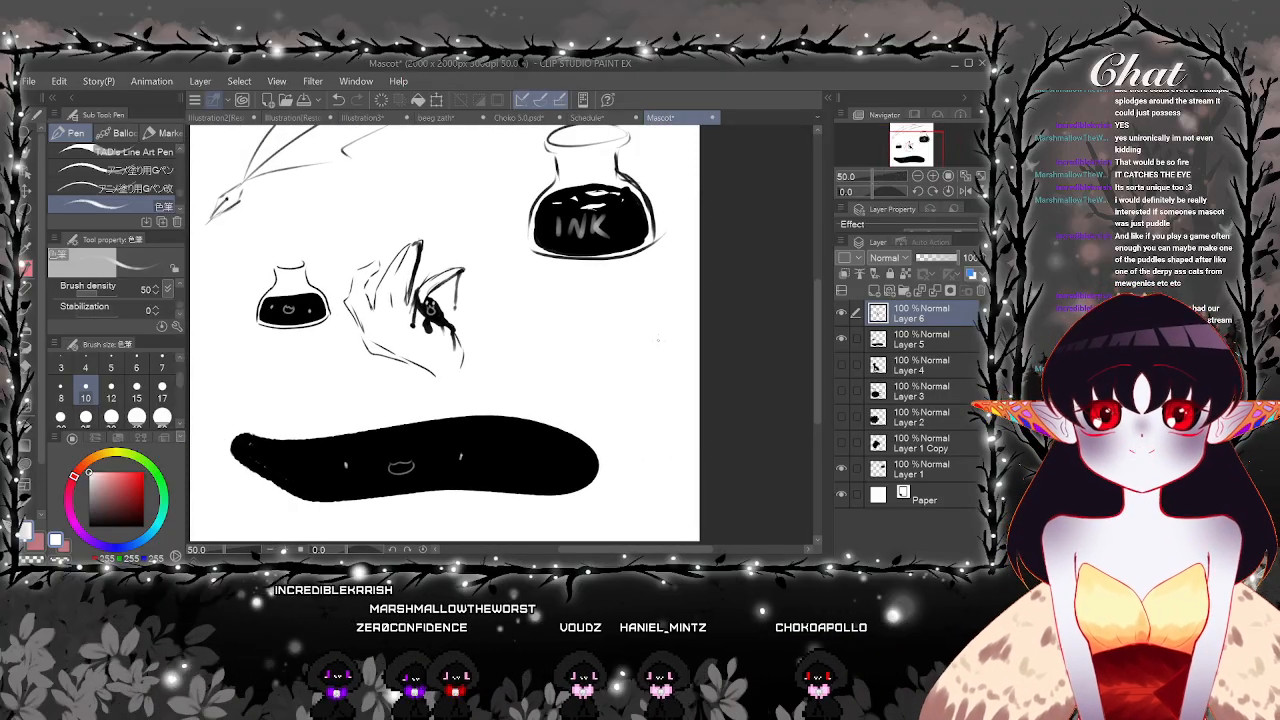
{"action": "scroll", "coordinate": [658, 340], "scroll_direction": "up", "scroll_amount": 3}
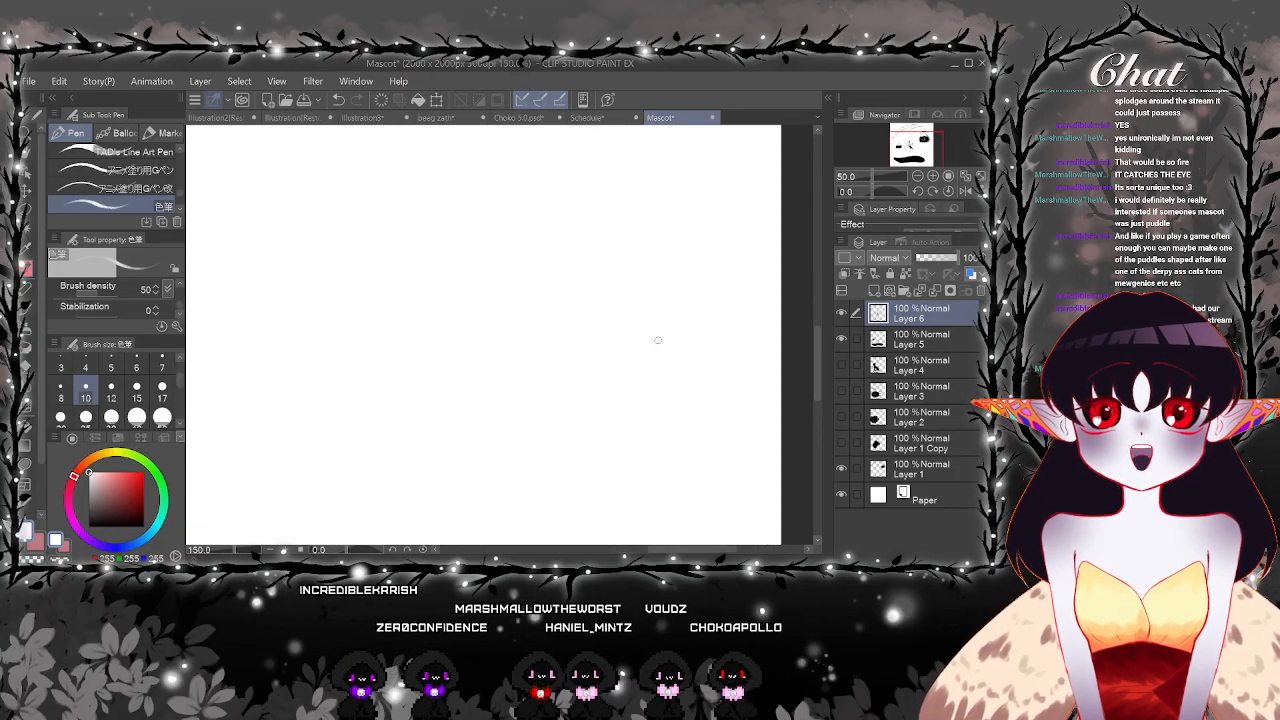
{"action": "mouse_move", "coordinate": [353, 331]}
{"action": "left_mouse_down"}
{"action": "mouse_move", "coordinate": [717, 348]}
{"action": "mouse_move", "coordinate": [803, 374]}
{"action": "mouse_move", "coordinate": [830, 404]}
{"action": "left_mouse_up"}
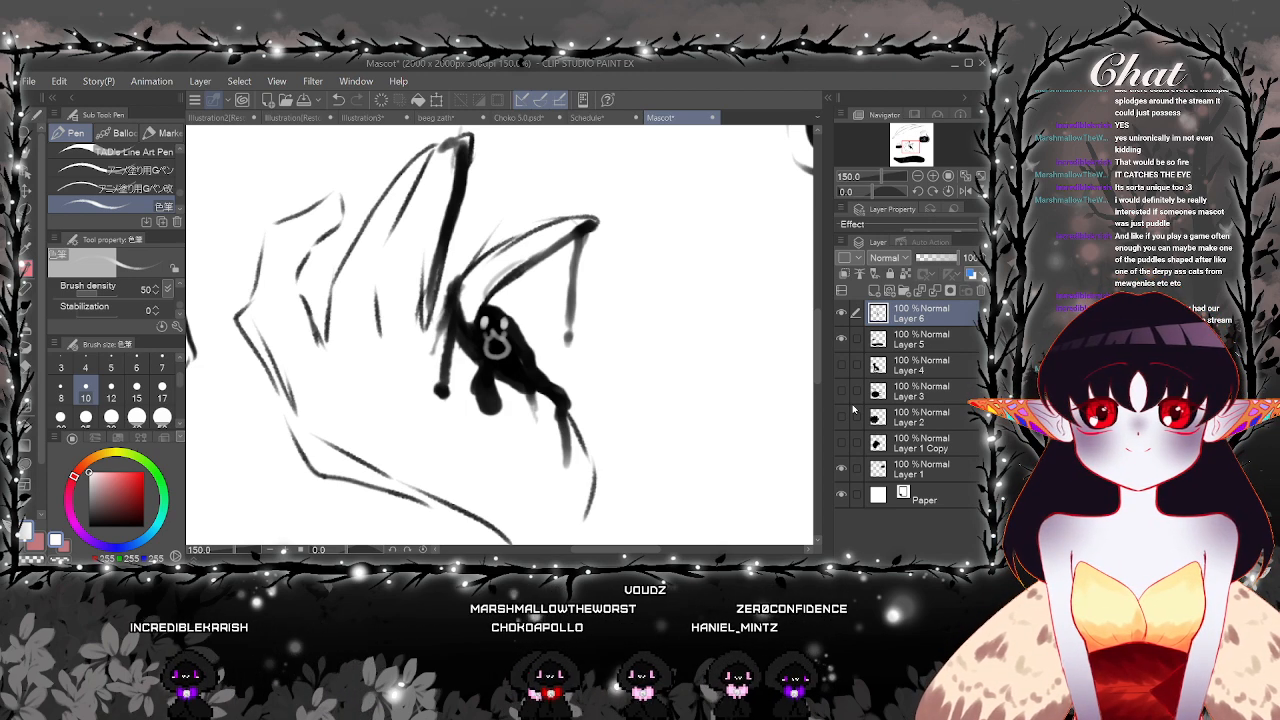
{"action": "key", "text": "ctrl+minus"}
{"action": "key", "text": "ctrl+minus"}
{"action": "key", "text": "ctrl+minus"}
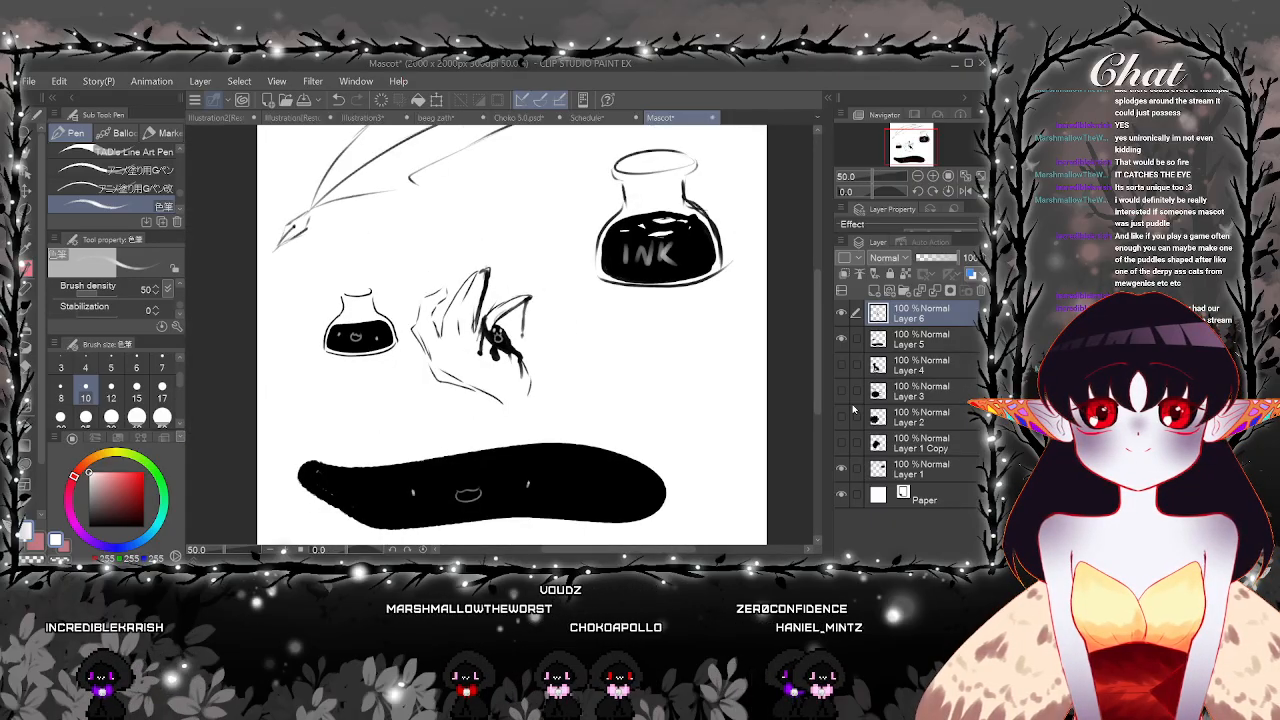
Lasso the small ink bottle and duplicate it from Layer 5 onto its own layer
{"action": "left_click_drag", "start_coordinate": [377, 315], "coordinate": [534, 338]}
{"action": "key", "text": "ctrl+plus"}
{"action": "key", "text": "ctrl+plus"}
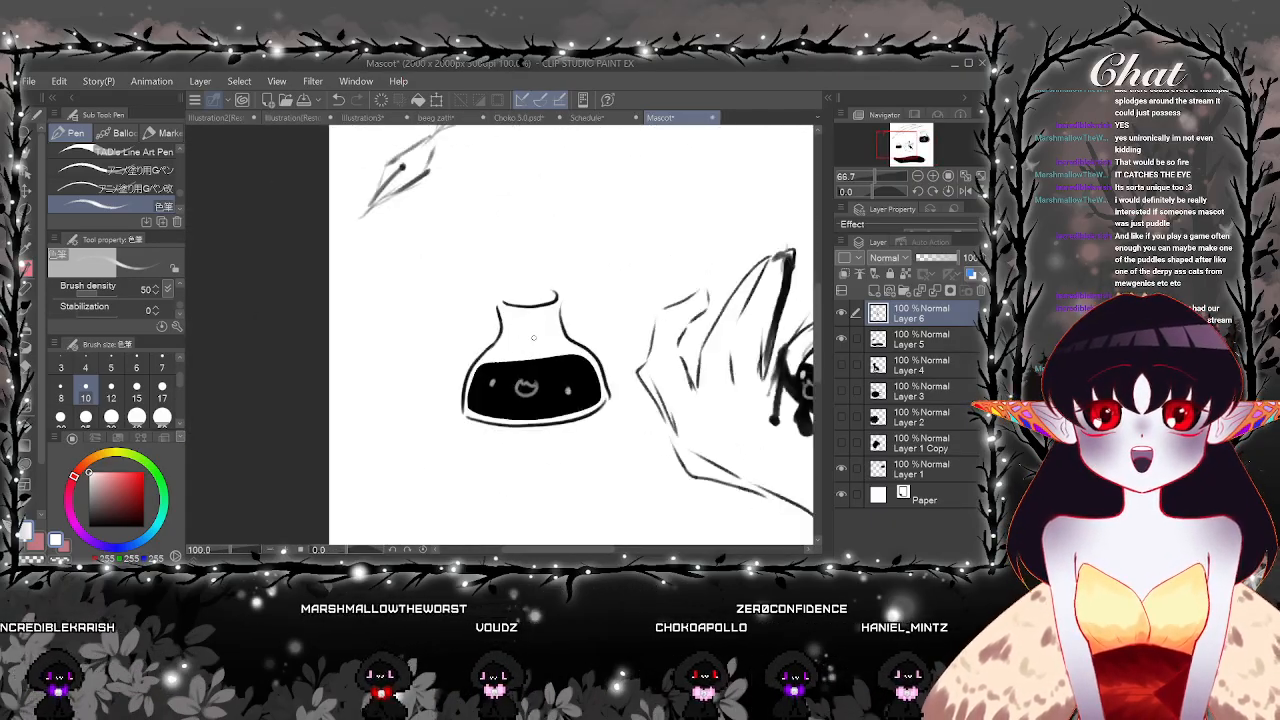
{"action": "key", "text": "ctrl+plus"}
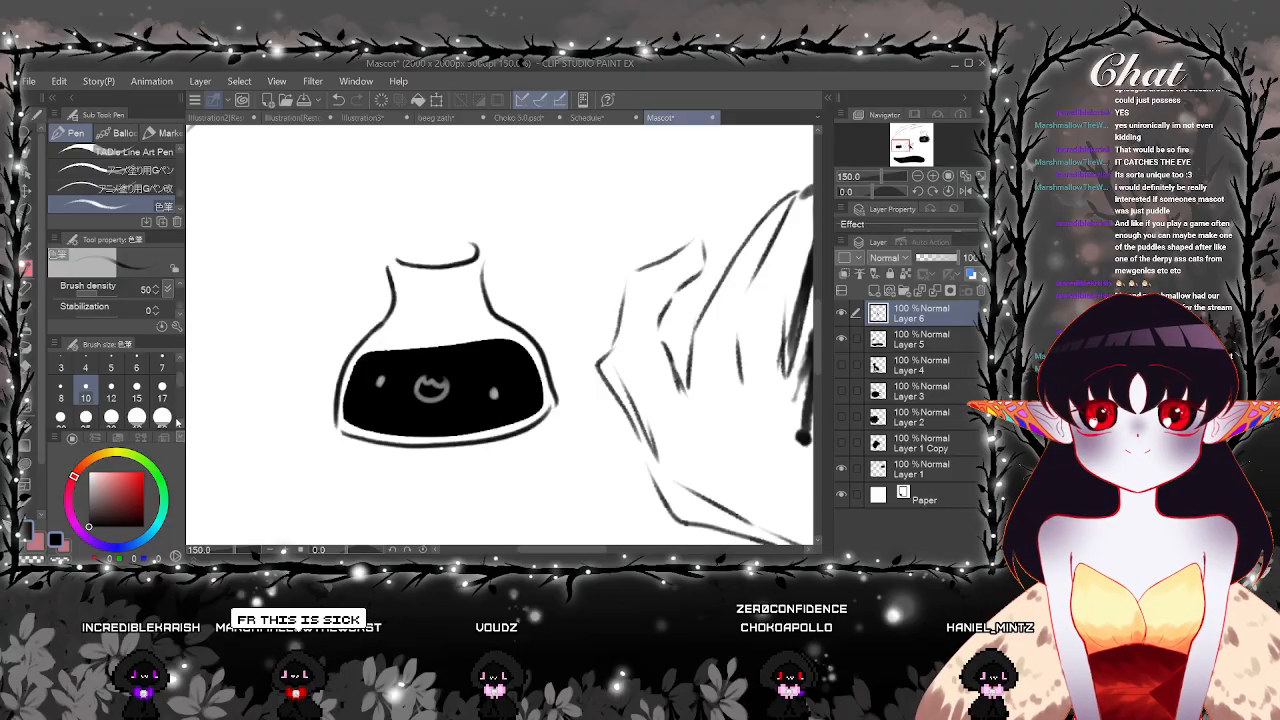
{"action": "key", "text": "m"}
{"action": "mouse_move", "coordinate": [520, 463]}
{"action": "left_mouse_down"}
{"action": "mouse_move", "coordinate": [423, 157]}
{"action": "mouse_move", "coordinate": [567, 438]}
{"action": "left_mouse_up"}
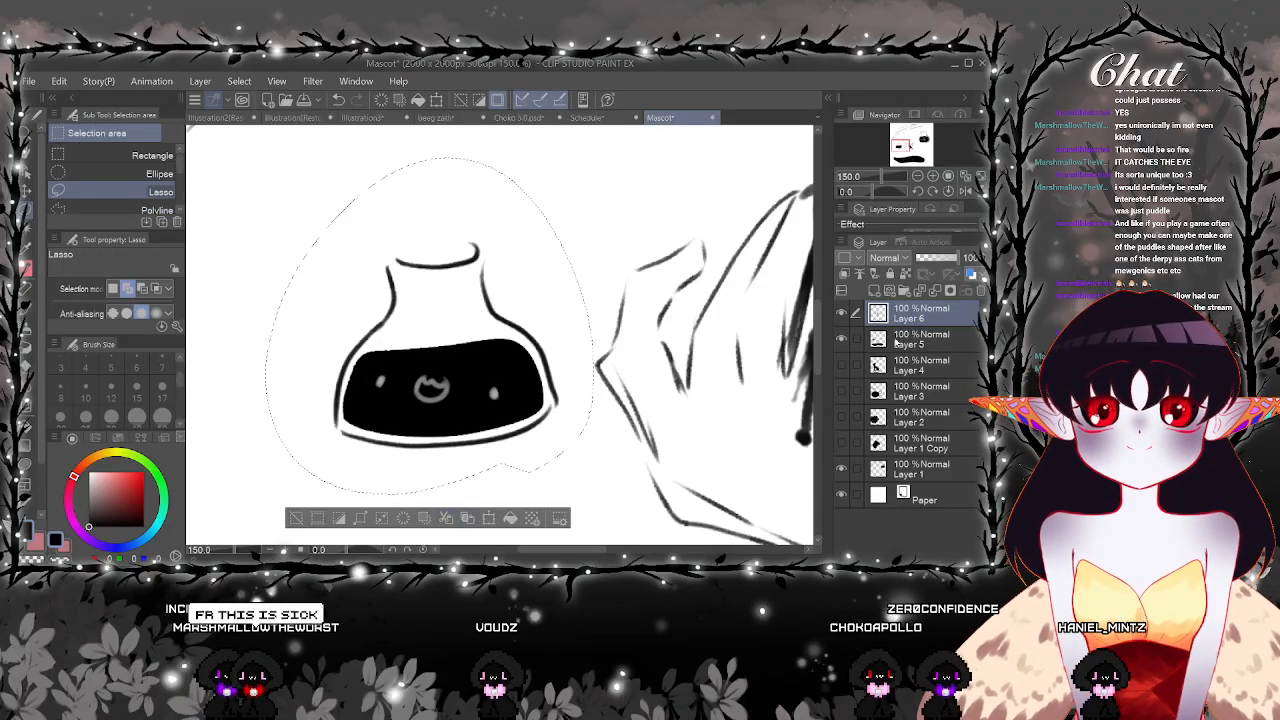
{"action": "left_click", "coordinate": [843, 341]}
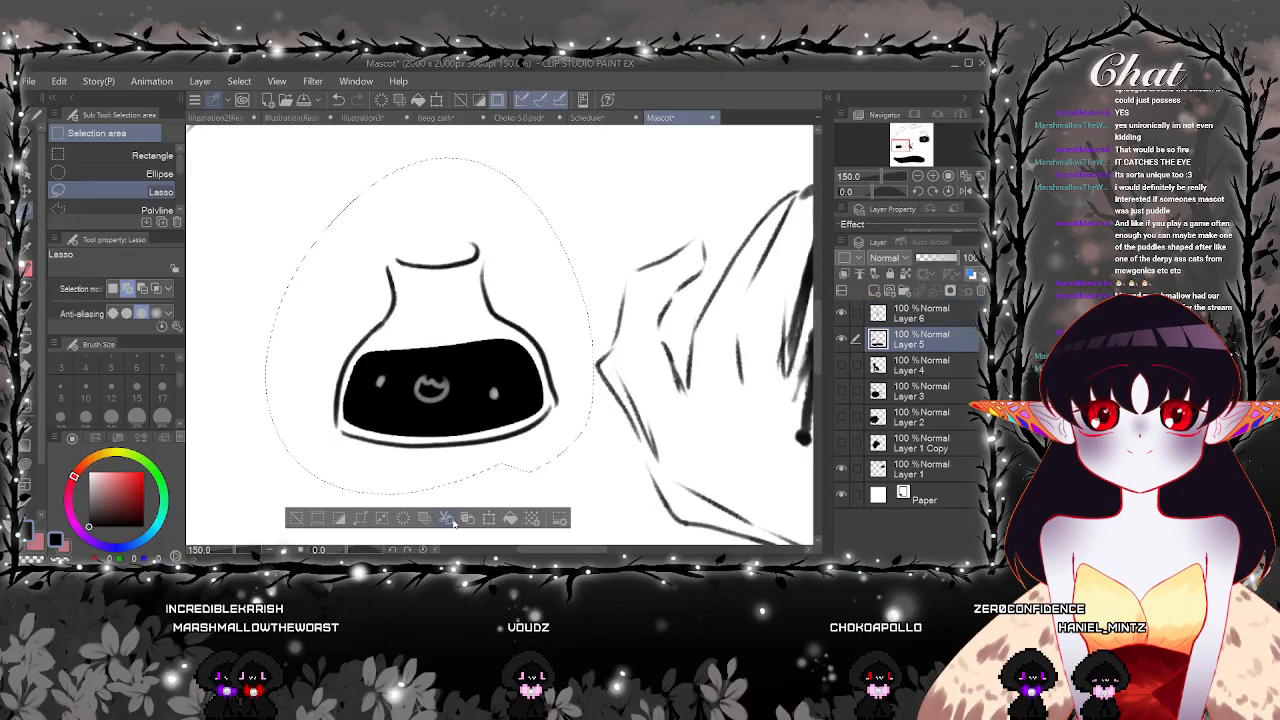
{"action": "left_click", "coordinate": [446, 518]}
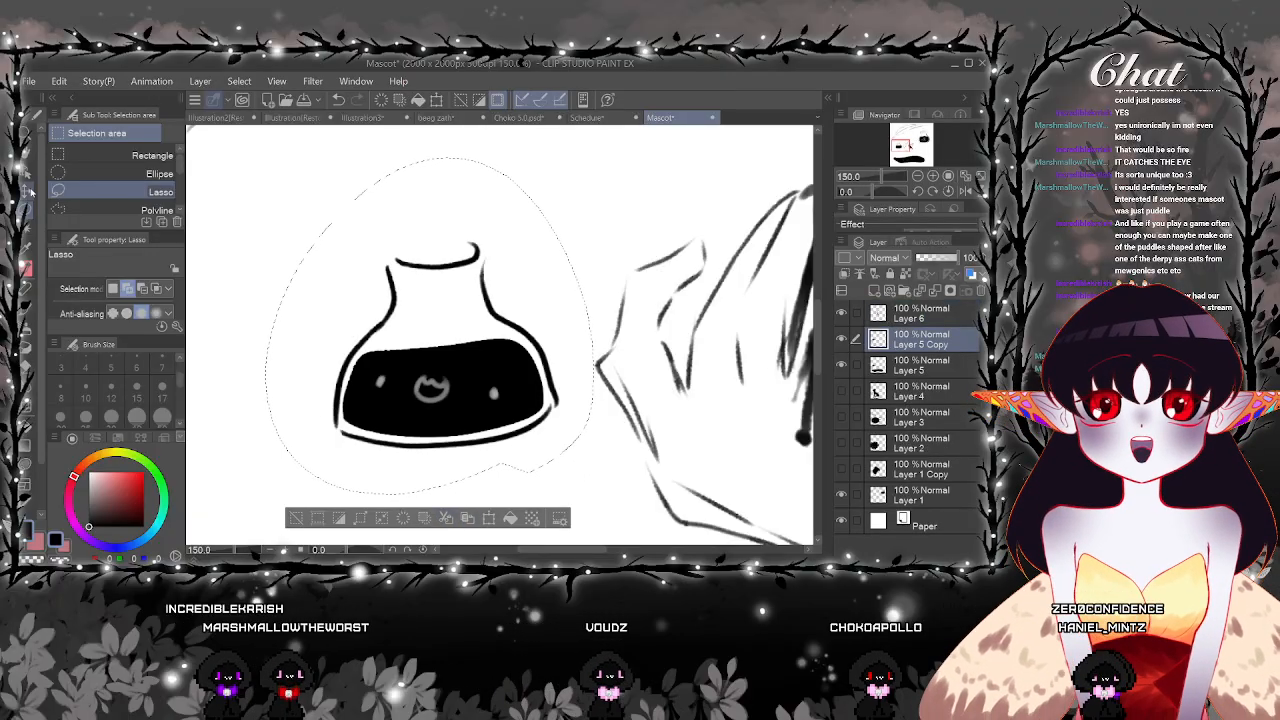
Move the copied bottle directly above the original and deselect it
{"action": "left_click", "coordinate": [28, 191]}
{"action": "scroll", "coordinate": [467, 325], "scroll_direction": "down", "scroll_amount": 2}
{"action": "left_click_drag", "start_coordinate": [467, 332], "coordinate": [466, 235]}
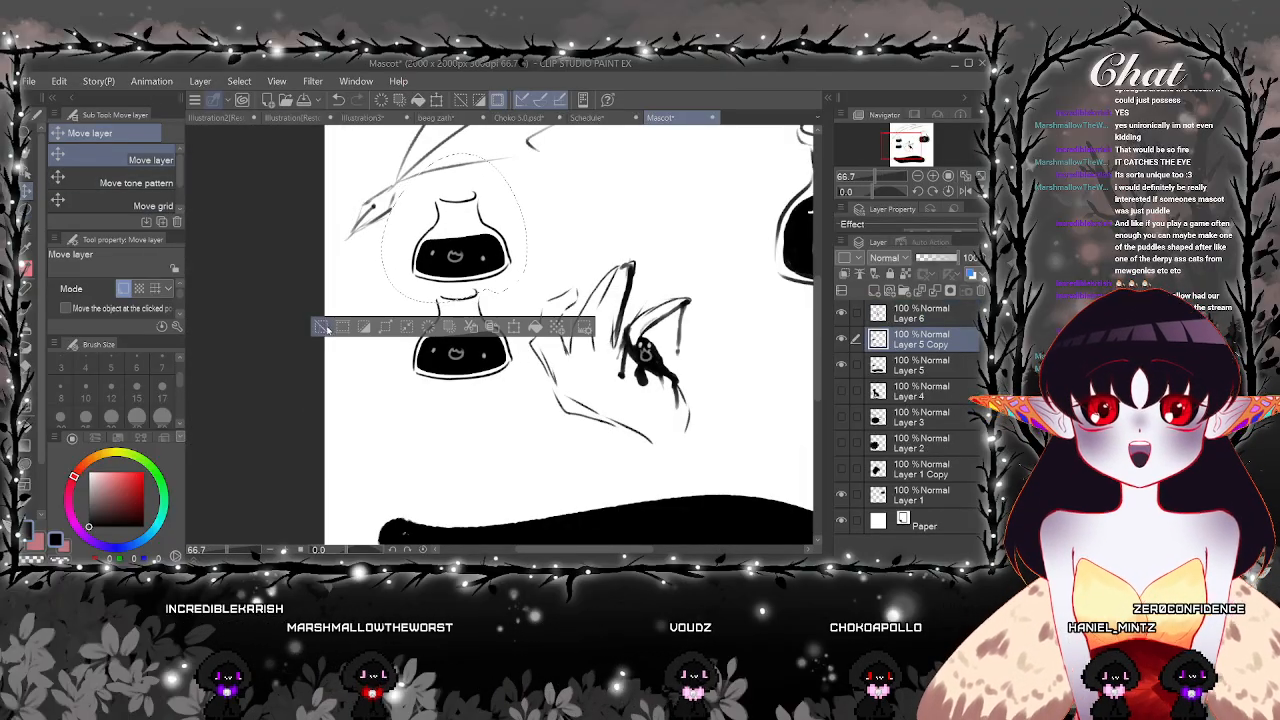
{"action": "left_click", "coordinate": [322, 328]}
Paint over the copied bottle's face in black at size 50 and draw an angry white face with a triangular mouth at size 4
{"action": "scroll", "coordinate": [325, 330], "scroll_direction": "up", "scroll_amount": 4}
{"action": "key", "text": "p"}
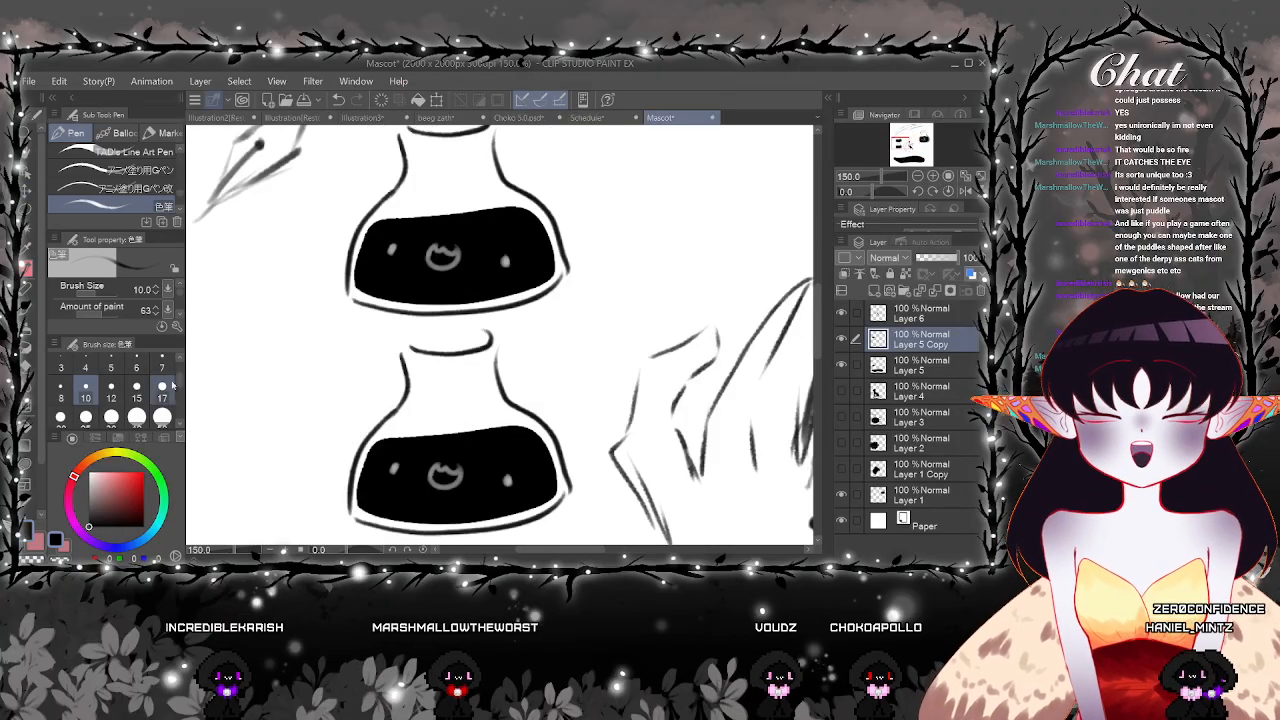
{"action": "left_click", "coordinate": [162, 416]}
{"action": "left_click_drag", "start_coordinate": [458, 257], "coordinate": [413, 268]}
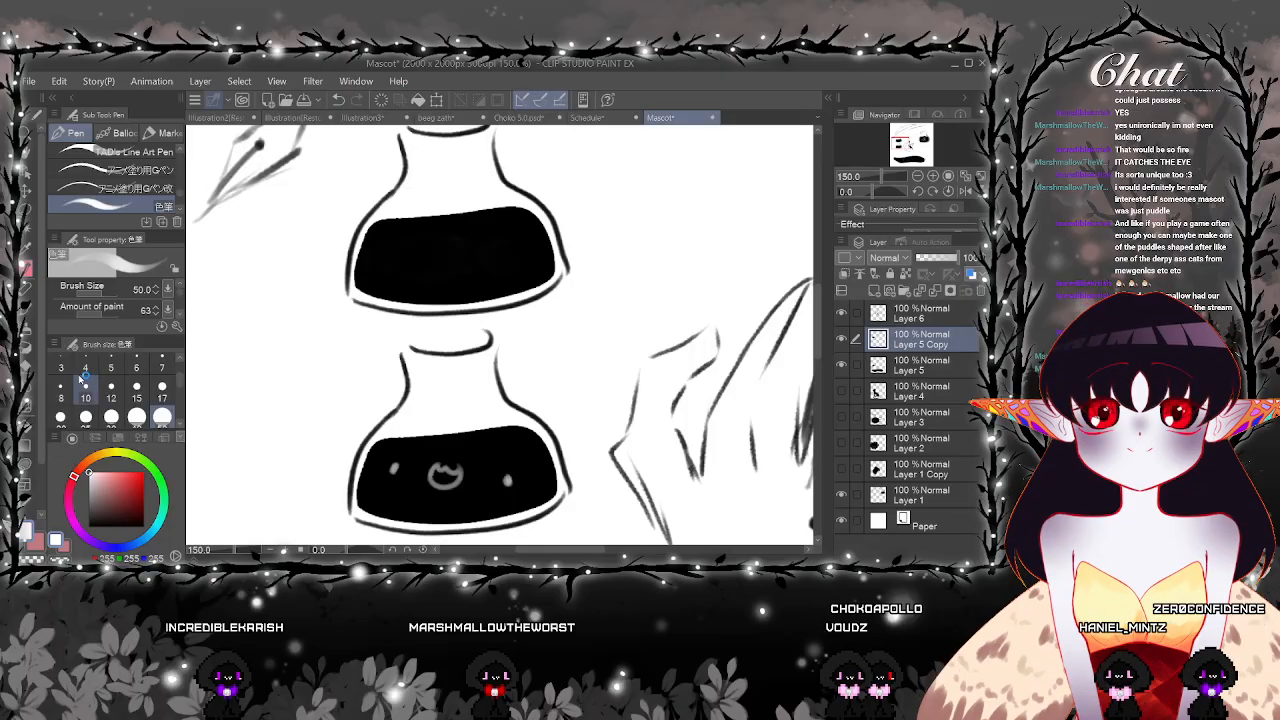
{"action": "scroll", "coordinate": [415, 270], "scroll_direction": "up", "scroll_amount": 3}
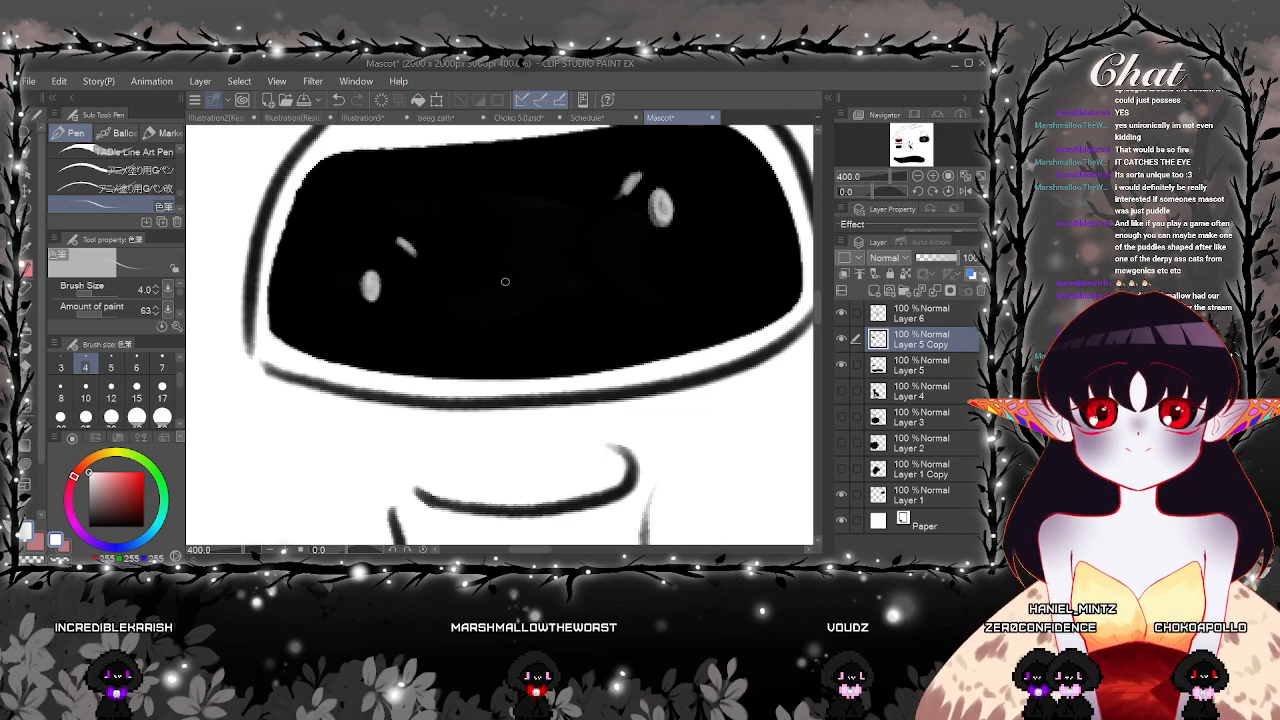
{"action": "mouse_move", "coordinate": [504, 280]}
{"action": "left_mouse_down"}
{"action": "mouse_move", "coordinate": [527, 245]}
{"action": "mouse_move", "coordinate": [544, 278]}
{"action": "mouse_move", "coordinate": [505, 281]}
{"action": "left_mouse_up"}
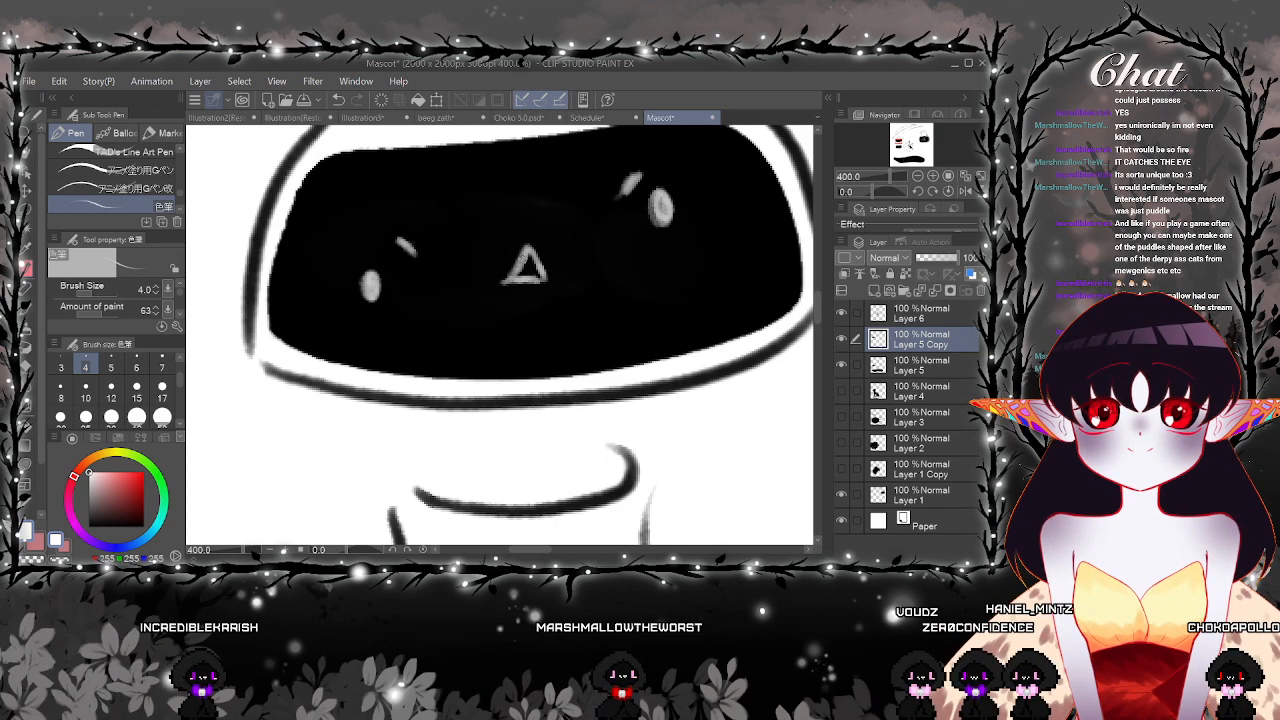
{"action": "scroll", "coordinate": [662, 375], "scroll_direction": "down", "scroll_amount": 5}
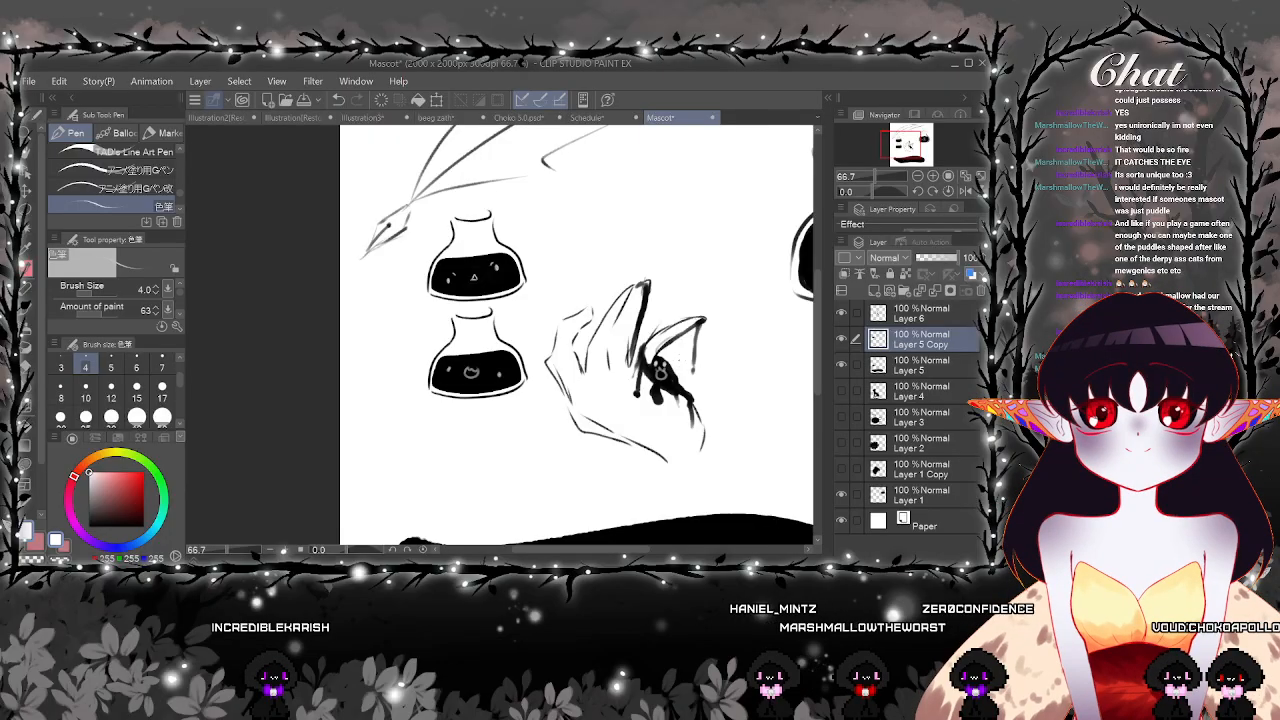
Sketch three small black face expressions above the hand: a wide grin, an angry face with a triangular mouth, and a cat-like w mouth
{"action": "scroll", "coordinate": [600, 320], "scroll_direction": "up", "scroll_amount": 4}
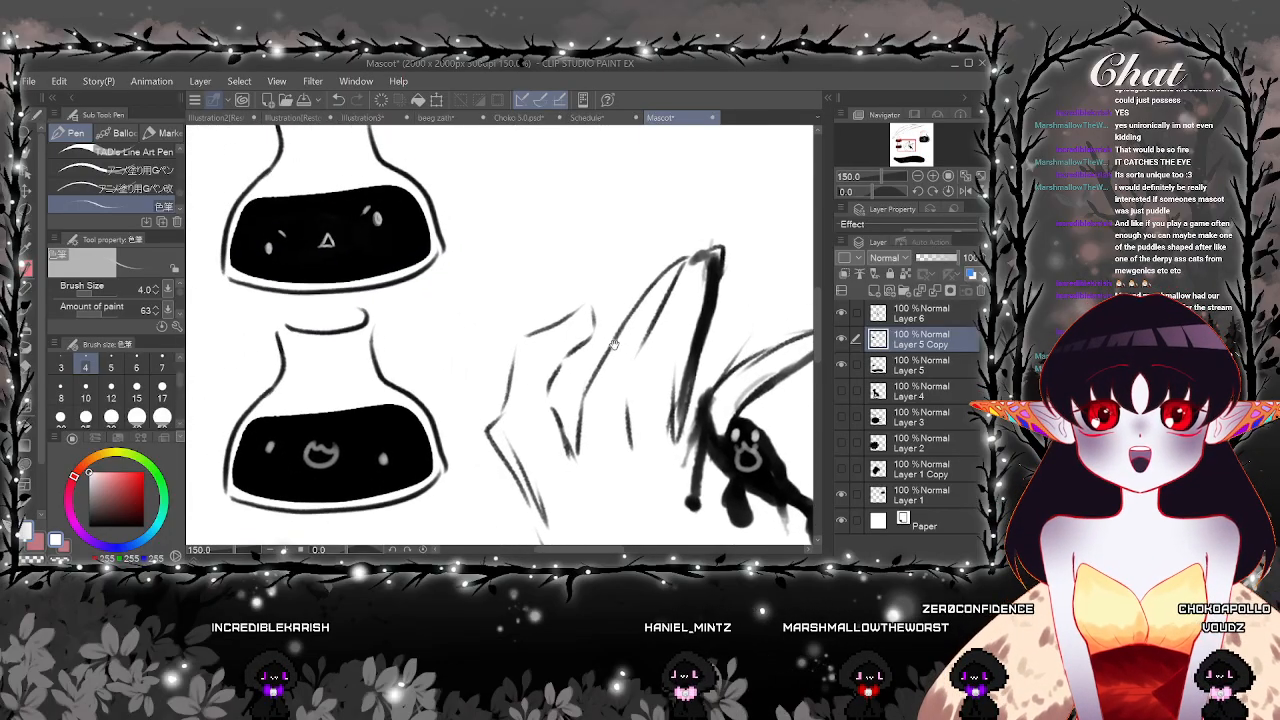
{"action": "mouse_move", "coordinate": [600, 300]}
{"action": "left_mouse_down"}
{"action": "mouse_move", "coordinate": [503, 369]}
{"action": "mouse_move", "coordinate": [460, 356]}
{"action": "left_mouse_up"}
{"action": "left_click", "coordinate": [113, 500]}
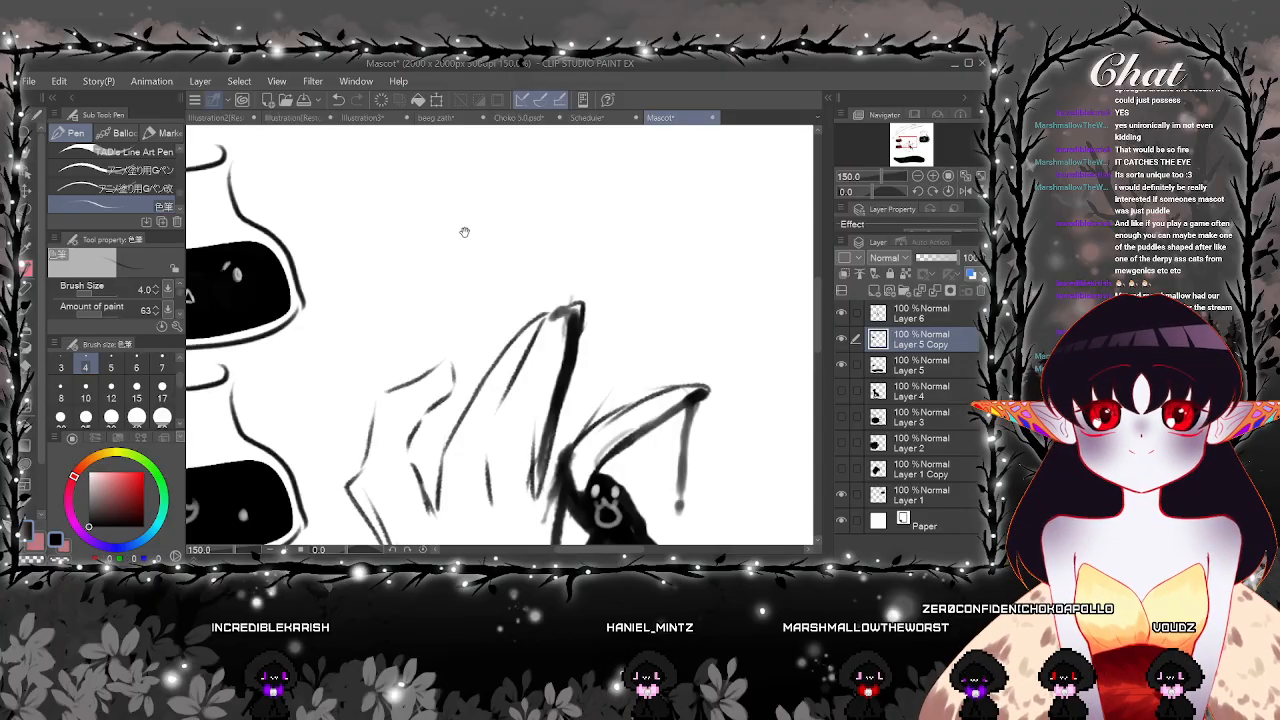
{"action": "mouse_move", "coordinate": [464, 232]}
{"action": "left_mouse_down"}
{"action": "mouse_move", "coordinate": [466, 275]}
{"action": "mouse_move", "coordinate": [521, 265]}
{"action": "left_mouse_up"}
{"action": "mouse_move", "coordinate": [691, 346]}
{"action": "left_mouse_down"}
{"action": "mouse_move", "coordinate": [645, 337]}
{"action": "mouse_move", "coordinate": [612, 354]}
{"action": "left_mouse_up"}
{"action": "mouse_move", "coordinate": [514, 288]}
{"action": "left_mouse_down"}
{"action": "mouse_move", "coordinate": [511, 302]}
{"action": "mouse_move", "coordinate": [552, 318]}
{"action": "mouse_move", "coordinate": [576, 314]}
{"action": "mouse_move", "coordinate": [589, 289]}
{"action": "mouse_move", "coordinate": [612, 311]}
{"action": "left_mouse_up"}
{"action": "left_click_drag", "start_coordinate": [672, 389], "coordinate": [632, 384]}
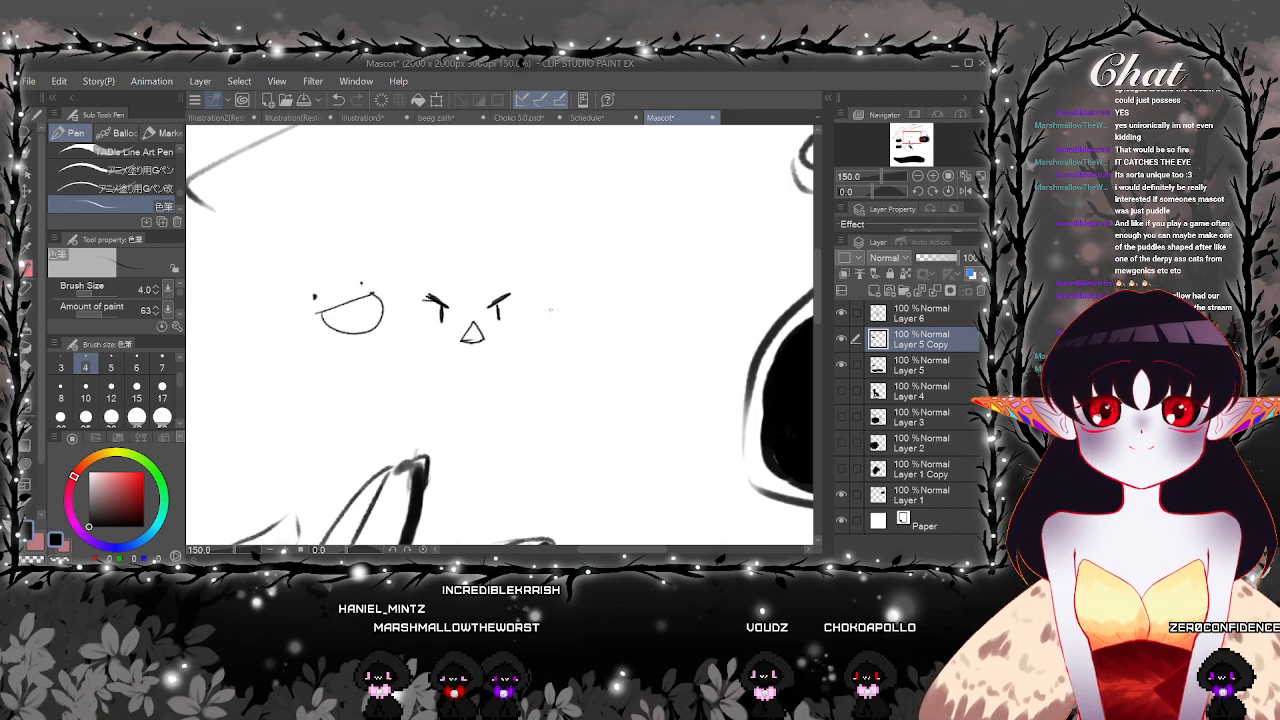
{"action": "mouse_move", "coordinate": [548, 305]}
{"action": "left_mouse_down"}
{"action": "mouse_move", "coordinate": [586, 302]}
{"action": "mouse_move", "coordinate": [538, 320]}
{"action": "mouse_move", "coordinate": [557, 334]}
{"action": "mouse_move", "coordinate": [564, 320]}
{"action": "mouse_move", "coordinate": [600, 313]}
{"action": "left_mouse_up"}
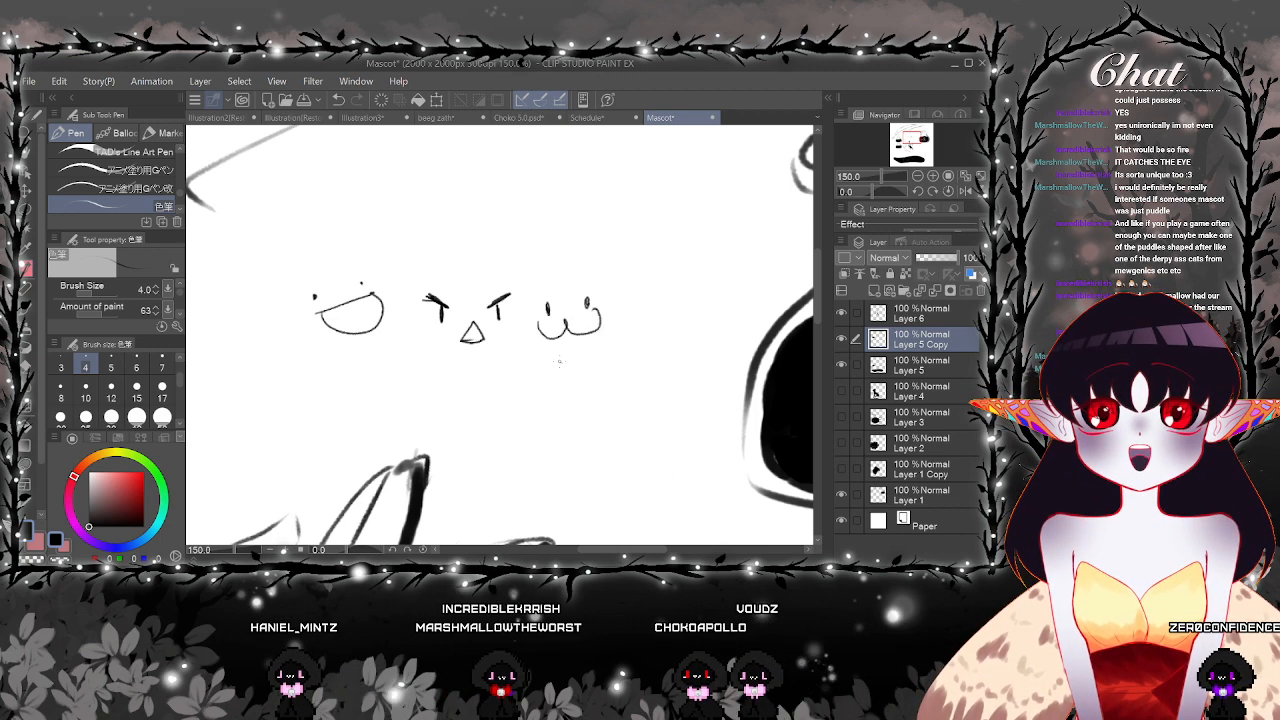
{"action": "left_click_drag", "start_coordinate": [689, 391], "coordinate": [657, 406]}
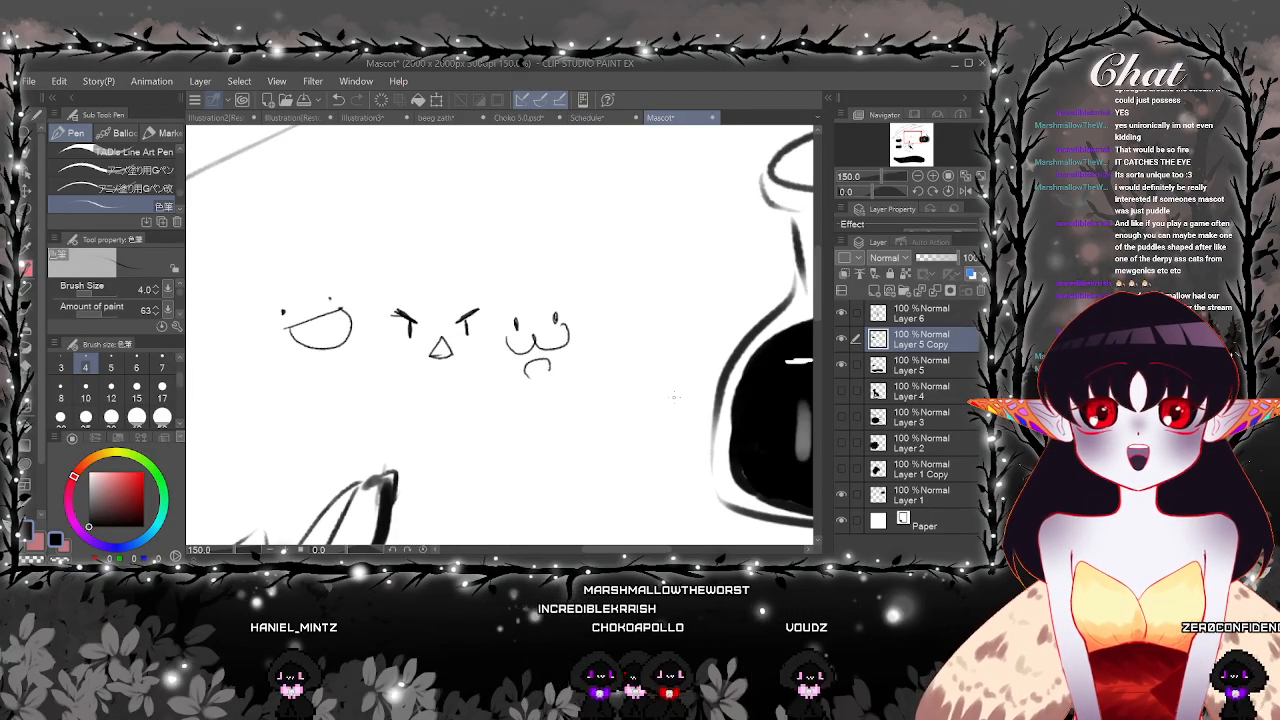
{"action": "scroll", "coordinate": [674, 397], "scroll_direction": "down", "scroll_amount": 2}
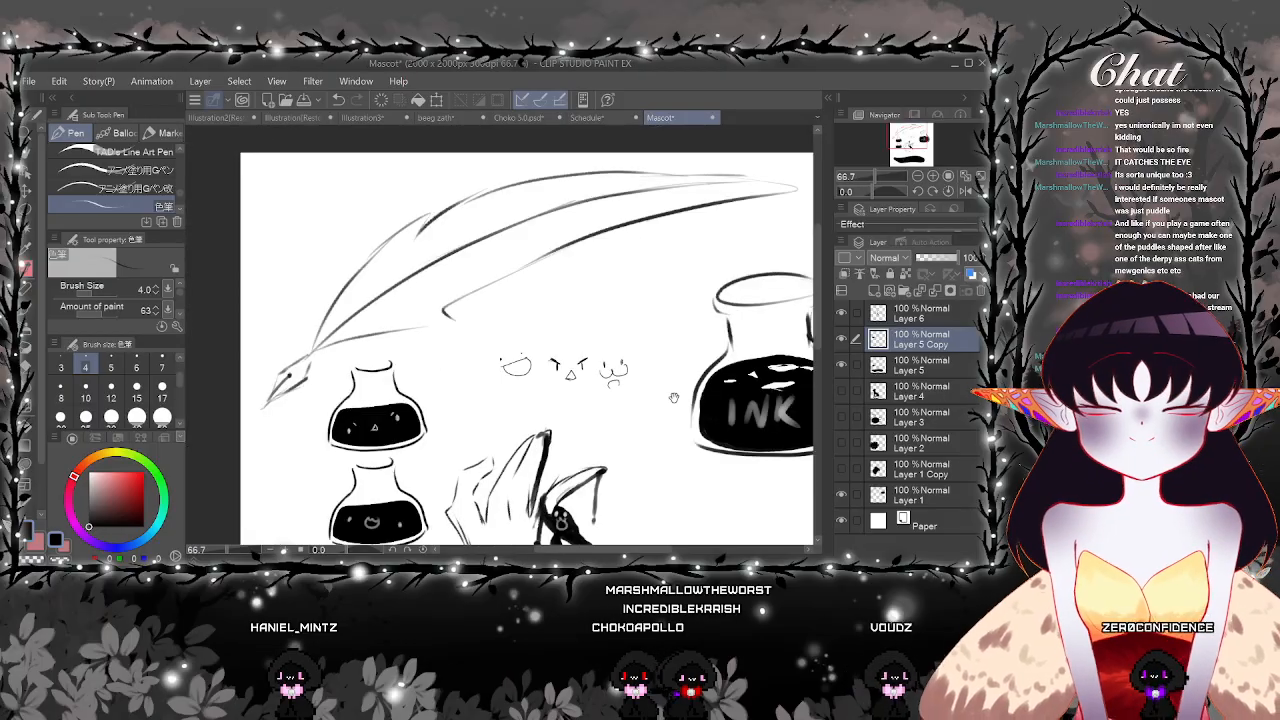
{"action": "left_click_drag", "start_coordinate": [614, 424], "coordinate": [548, 277]}
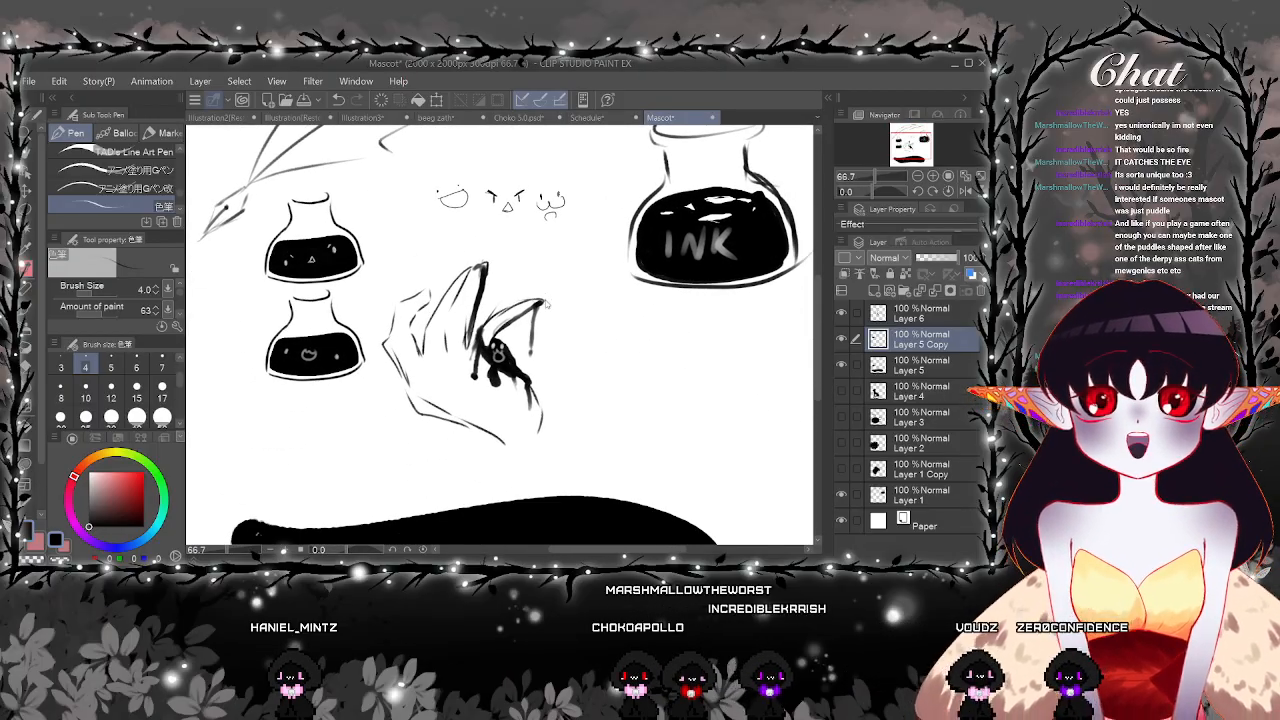
{"action": "scroll", "coordinate": [540, 300], "scroll_direction": "up", "scroll_amount": 1}
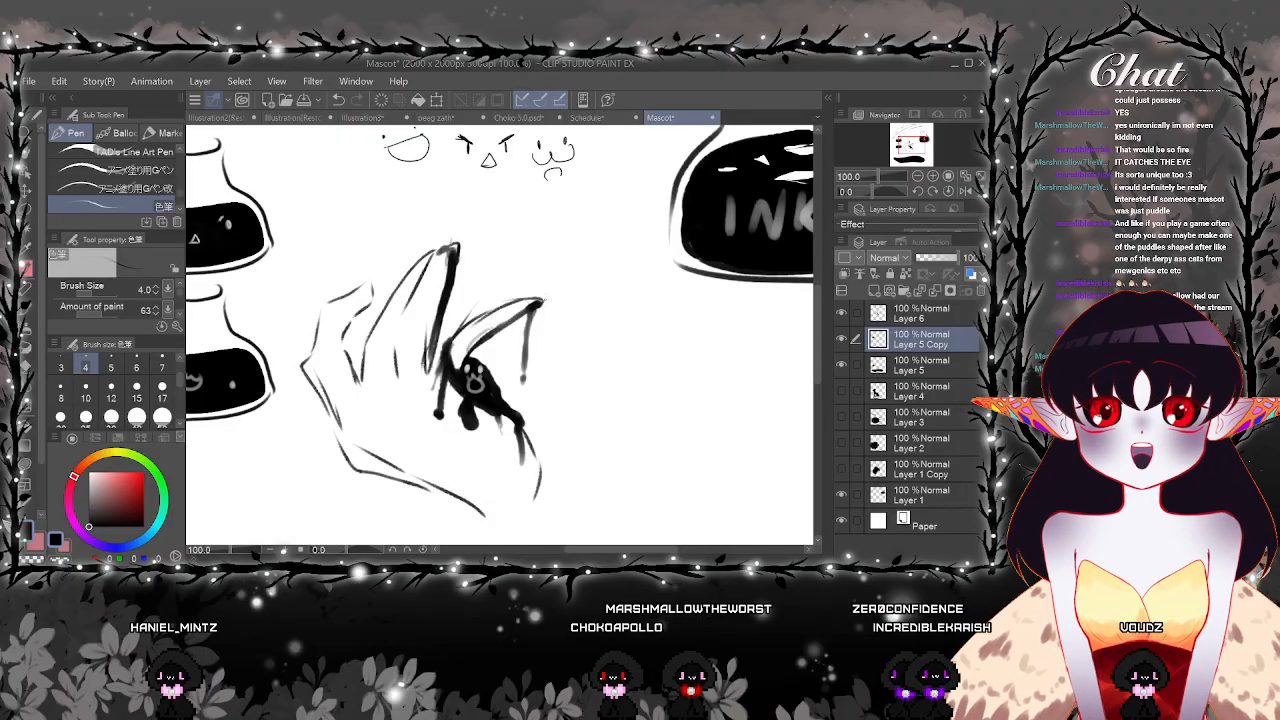
{"action": "scroll", "coordinate": [547, 297], "scroll_direction": "down", "scroll_amount": 3}
{"action": "scroll", "coordinate": [546, 298], "scroll_direction": "up", "scroll_amount": 1}
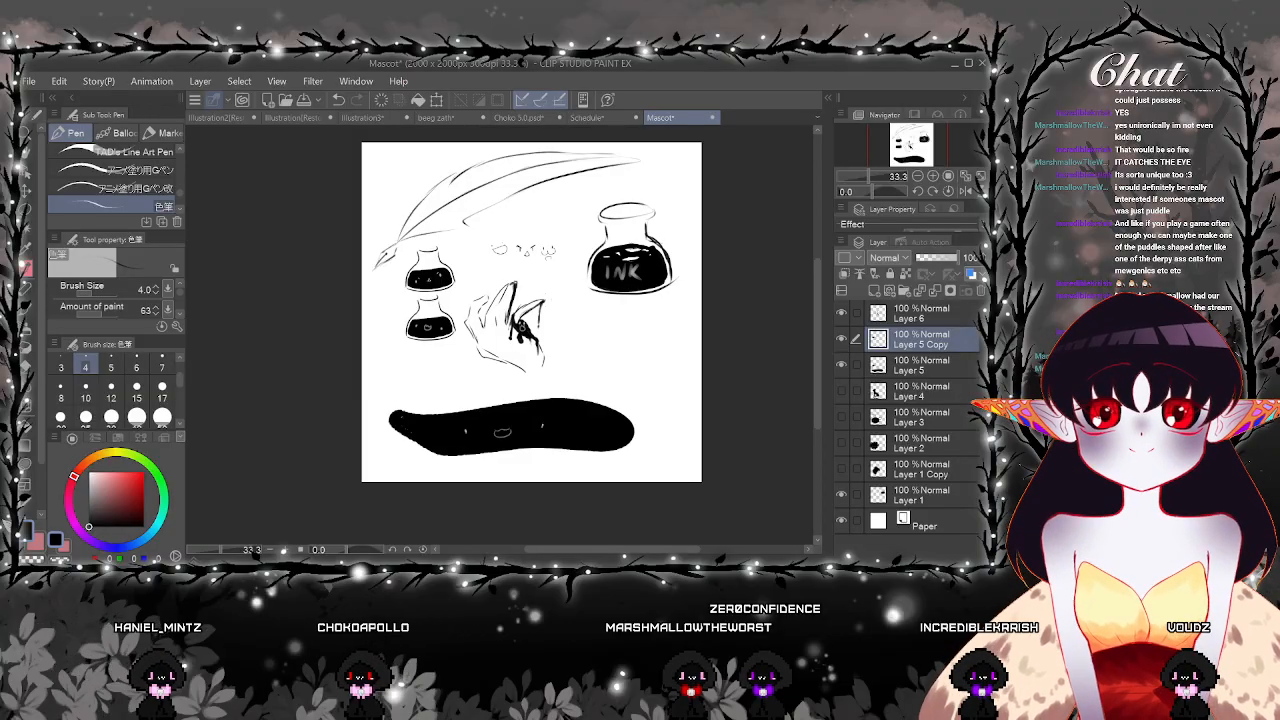
{"action": "scroll", "coordinate": [704, 404], "scroll_direction": "up", "scroll_amount": 1}
{"action": "scroll", "coordinate": [704, 404], "scroll_direction": "up", "scroll_amount": 1}
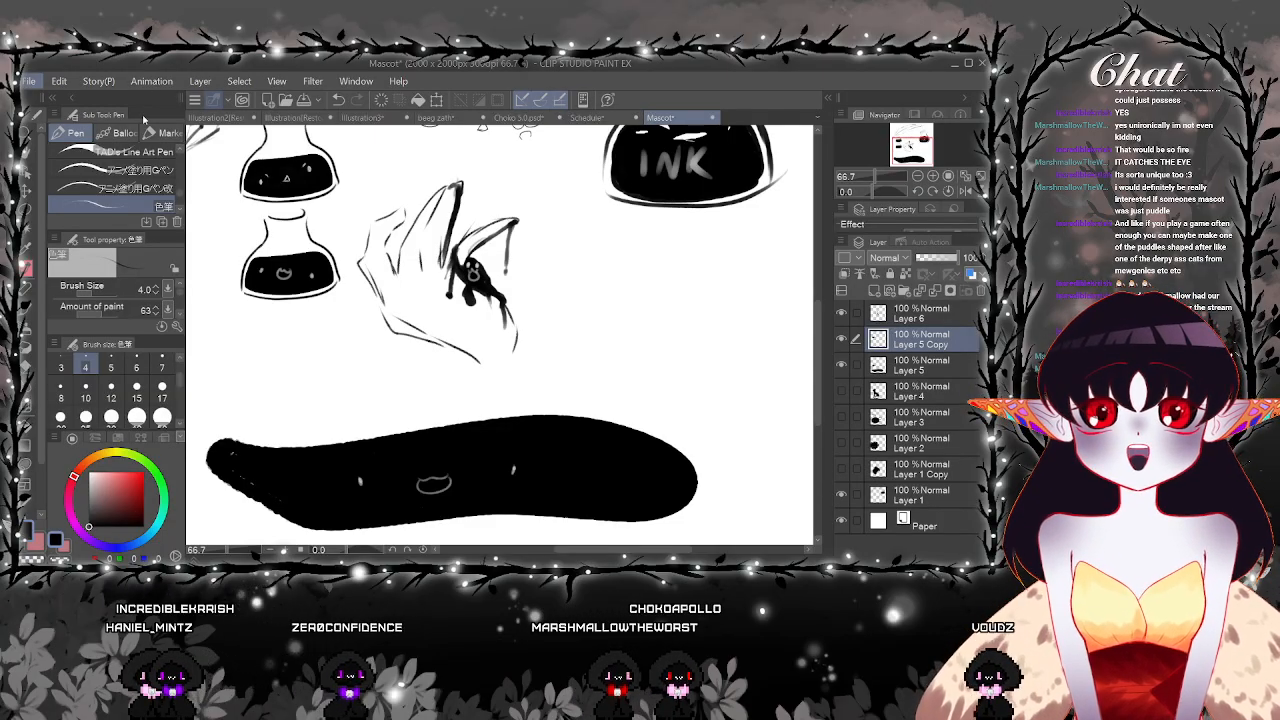
Open the image Bokura.png from the file window and add a new layer above the picture
{"action": "key", "text": "alt+Tab"}
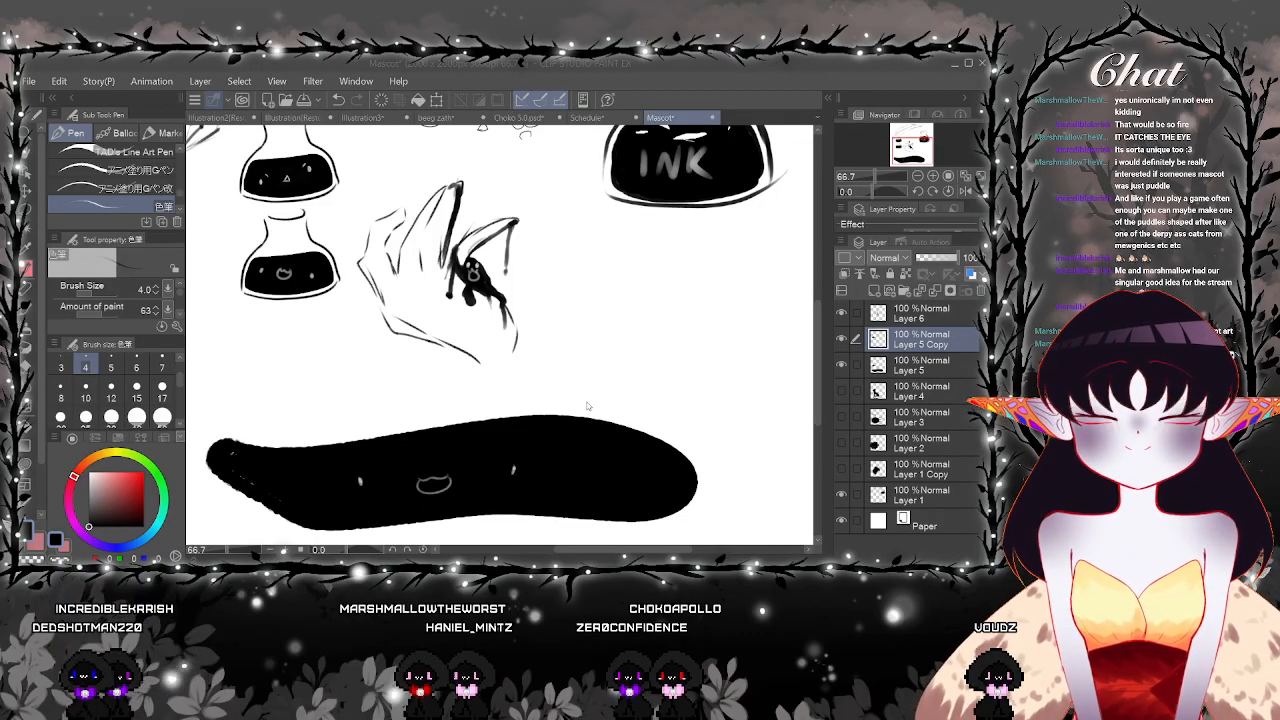
{"action": "double_click", "coordinate": [708, 349]}
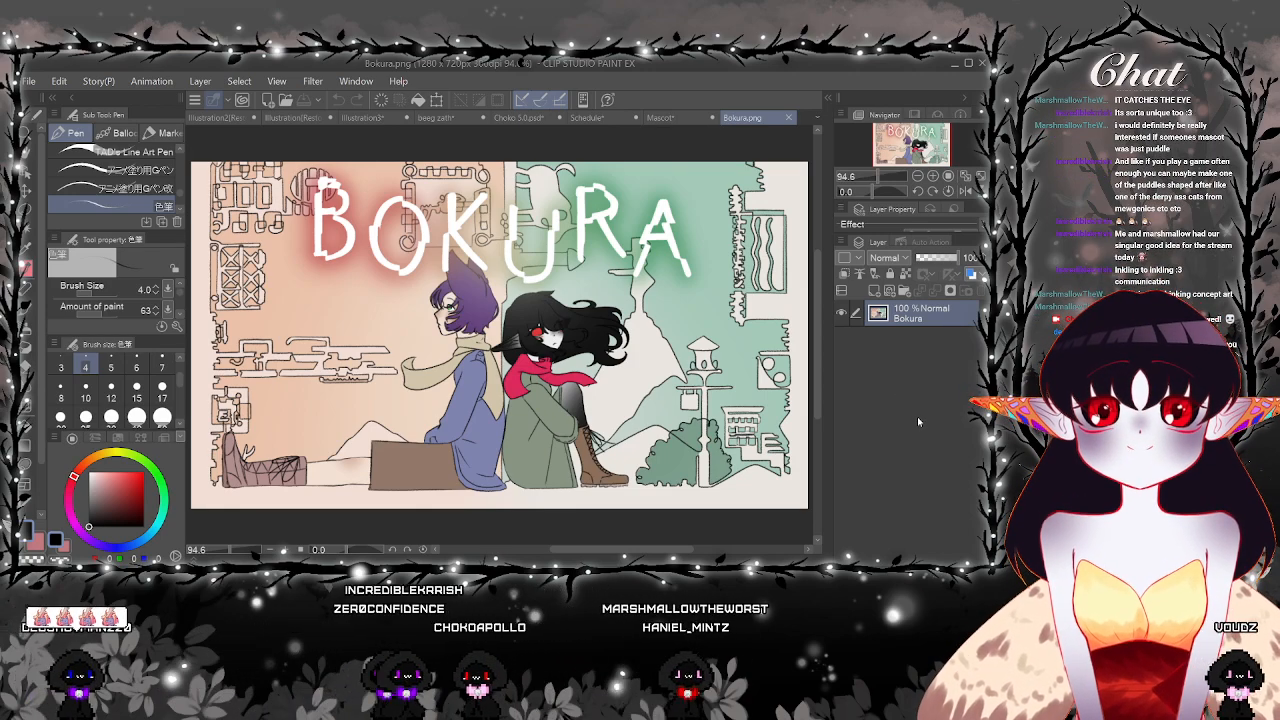
{"action": "left_click_drag", "start_coordinate": [500, 335], "coordinate": [500, 340]}
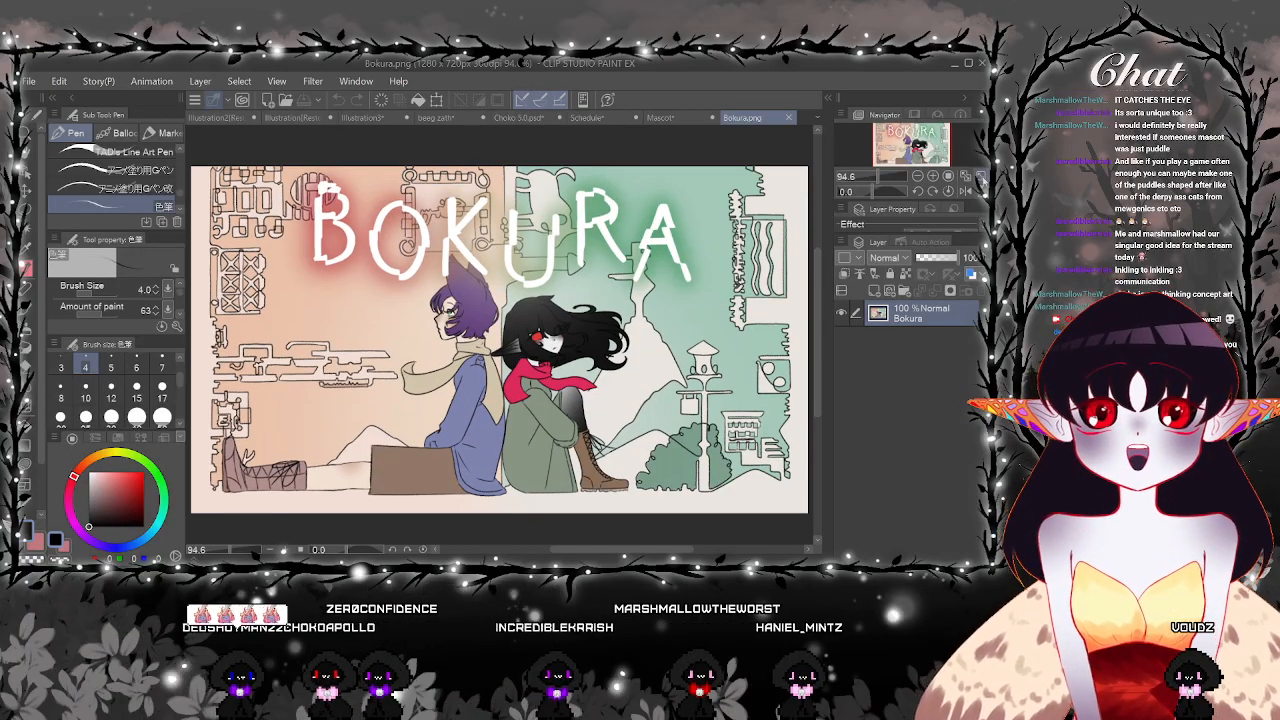
{"action": "left_click_drag", "start_coordinate": [500, 340], "coordinate": [500, 335]}
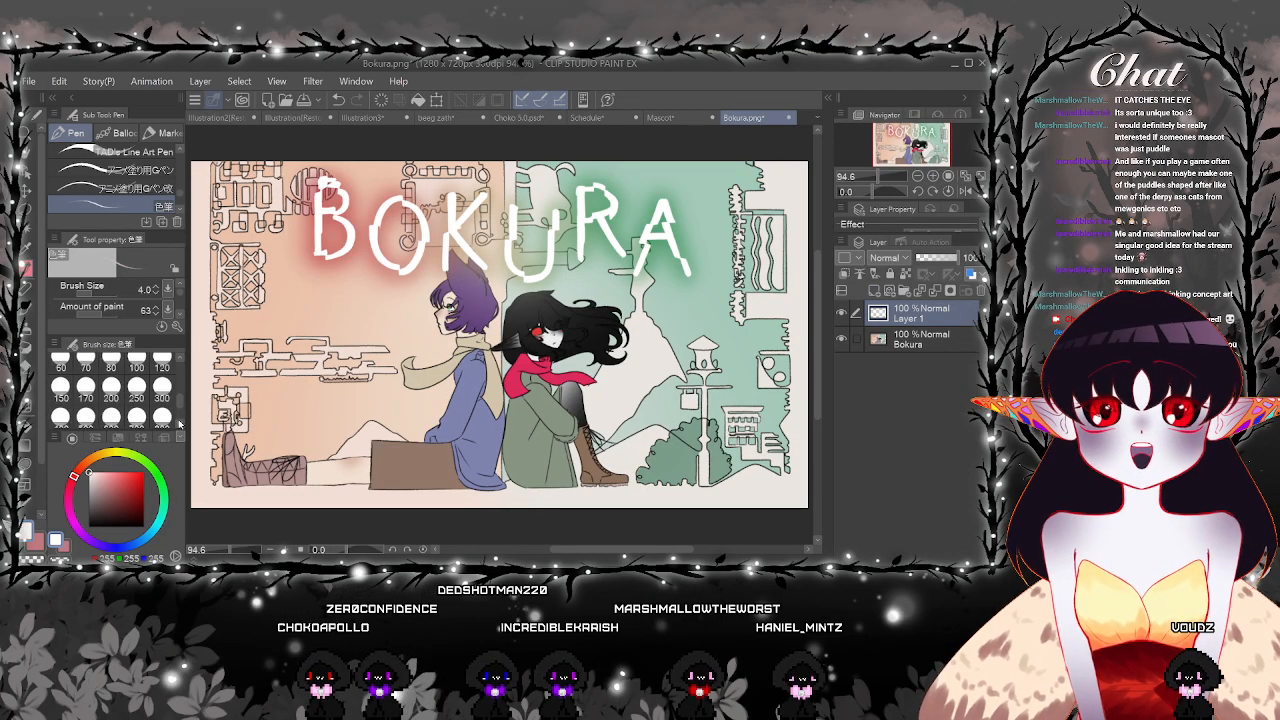
Cover the Bokura picture layer completely with white, using the pen at size 2000
{"action": "scroll", "coordinate": [181, 421], "scroll_direction": "down", "scroll_amount": 3}
{"action": "left_click", "coordinate": [918, 340]}
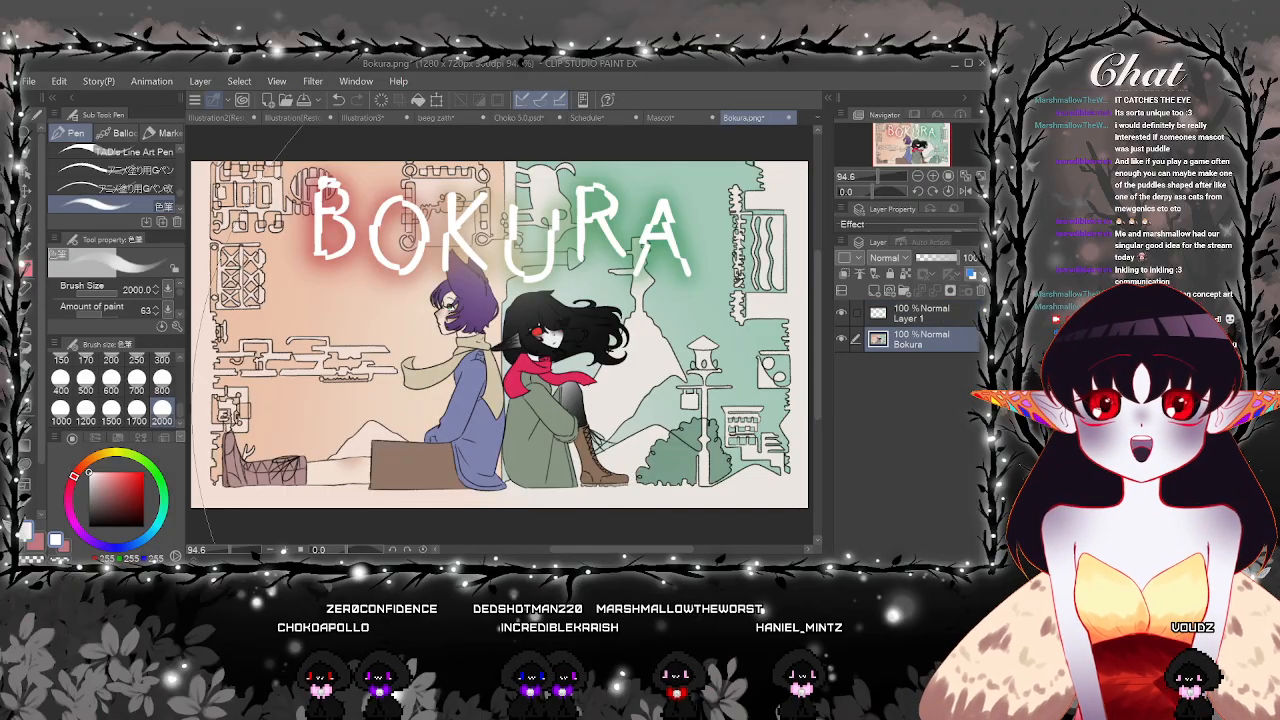
{"action": "mouse_move", "coordinate": [600, 380]}
{"action": "left_mouse_down"}
{"action": "mouse_move", "coordinate": [570, 375]}
{"action": "mouse_move", "coordinate": [659, 286]}
{"action": "mouse_move", "coordinate": [672, 312]}
{"action": "mouse_move", "coordinate": [625, 410]}
{"action": "mouse_move", "coordinate": [640, 400]}
{"action": "left_mouse_up"}
Handwrite a red 3 and the bulleted words Start, Brb and End on Layer 1 with the pen at size 10
{"action": "left_click", "coordinate": [921, 316]}
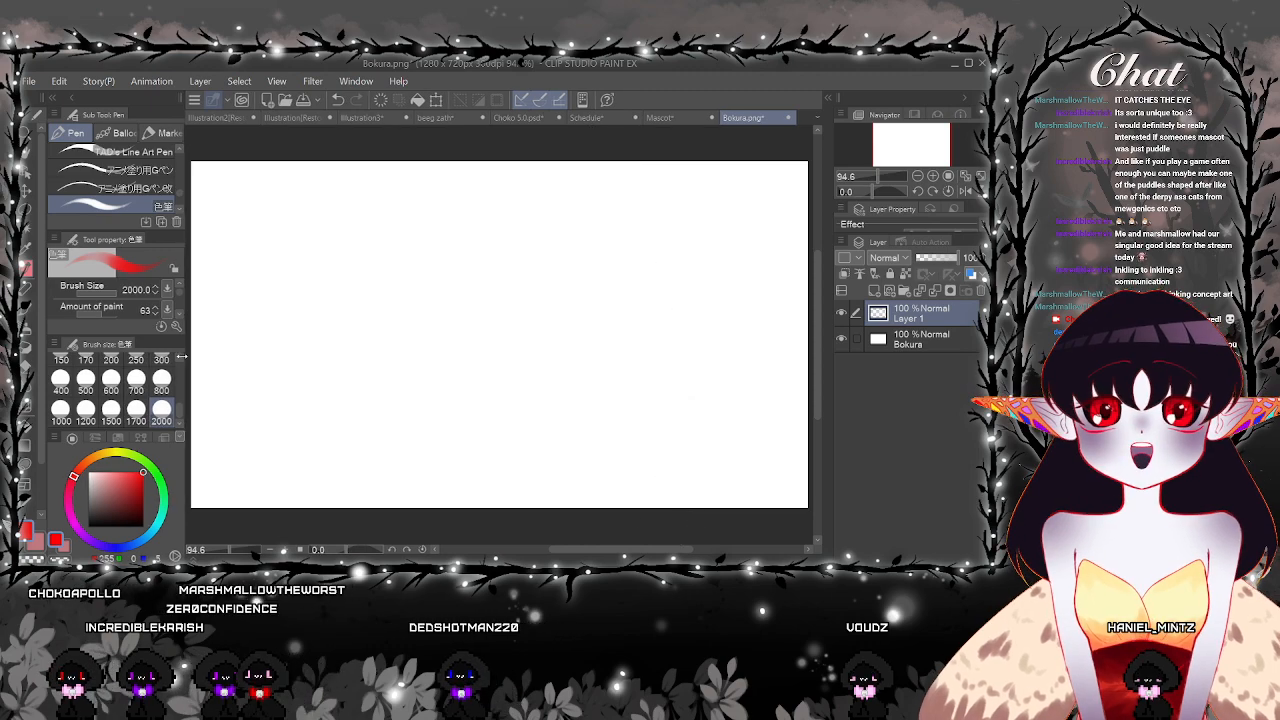
{"action": "scroll", "coordinate": [177, 362], "scroll_direction": "up", "scroll_amount": 1}
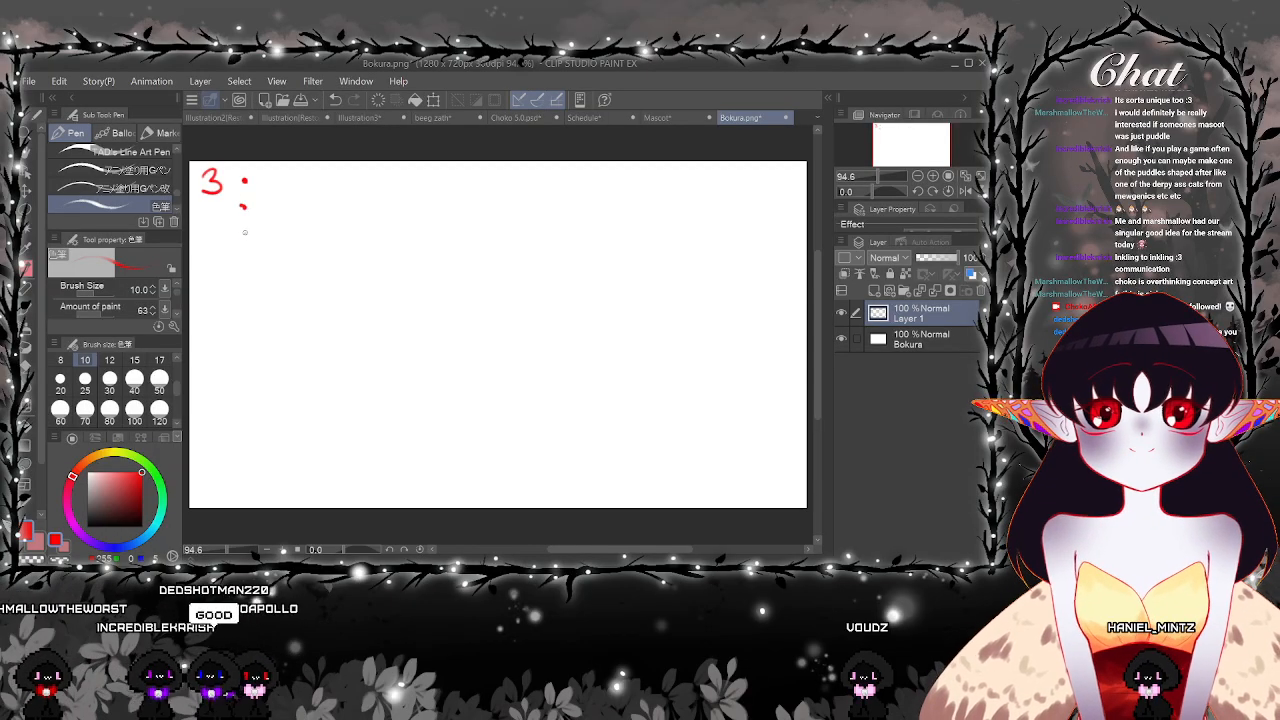
{"action": "scroll", "coordinate": [267, 181], "scroll_direction": "up", "scroll_amount": 2}
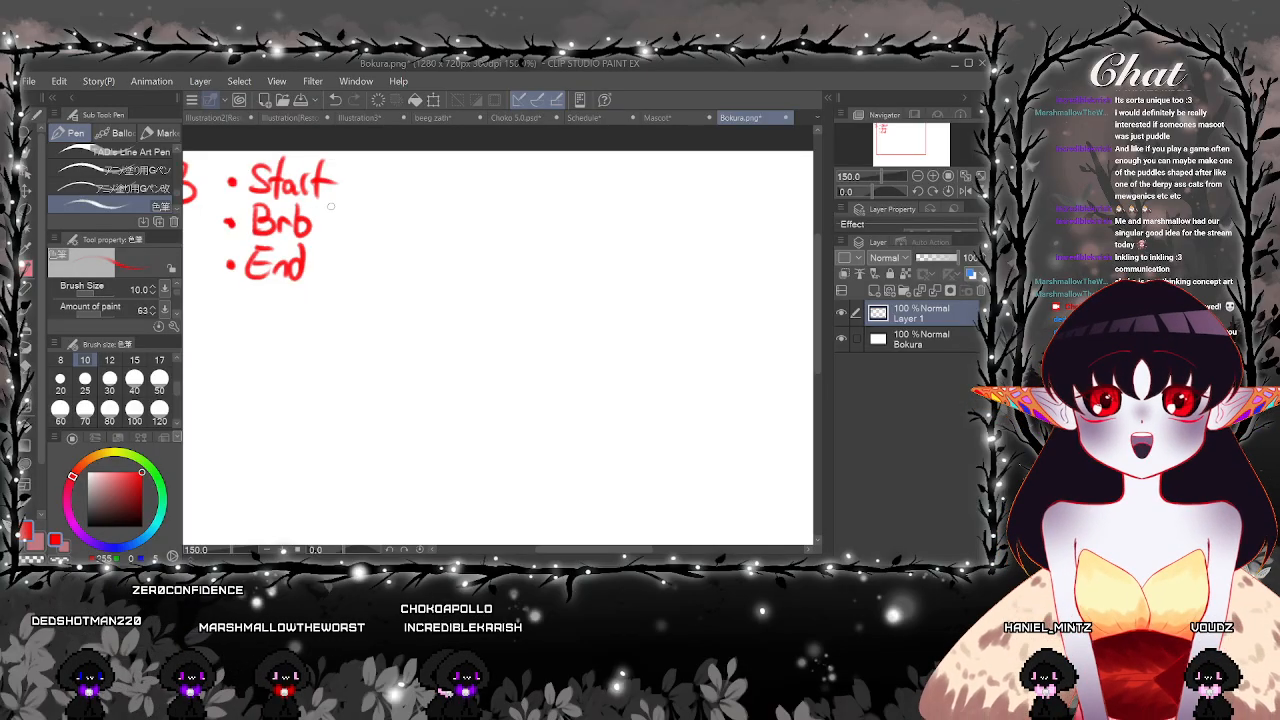
{"action": "scroll", "coordinate": [337, 207], "scroll_direction": "down", "scroll_amount": 3}
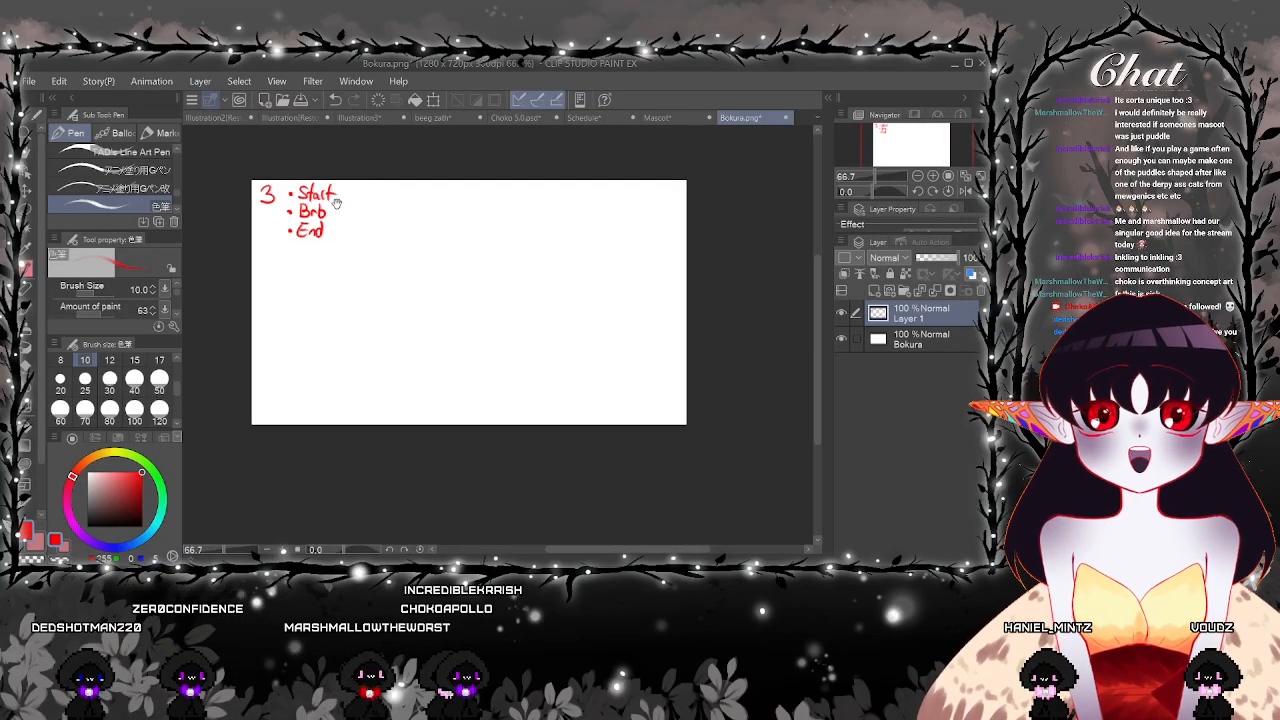
{"action": "key", "text": "ctrl+0"}
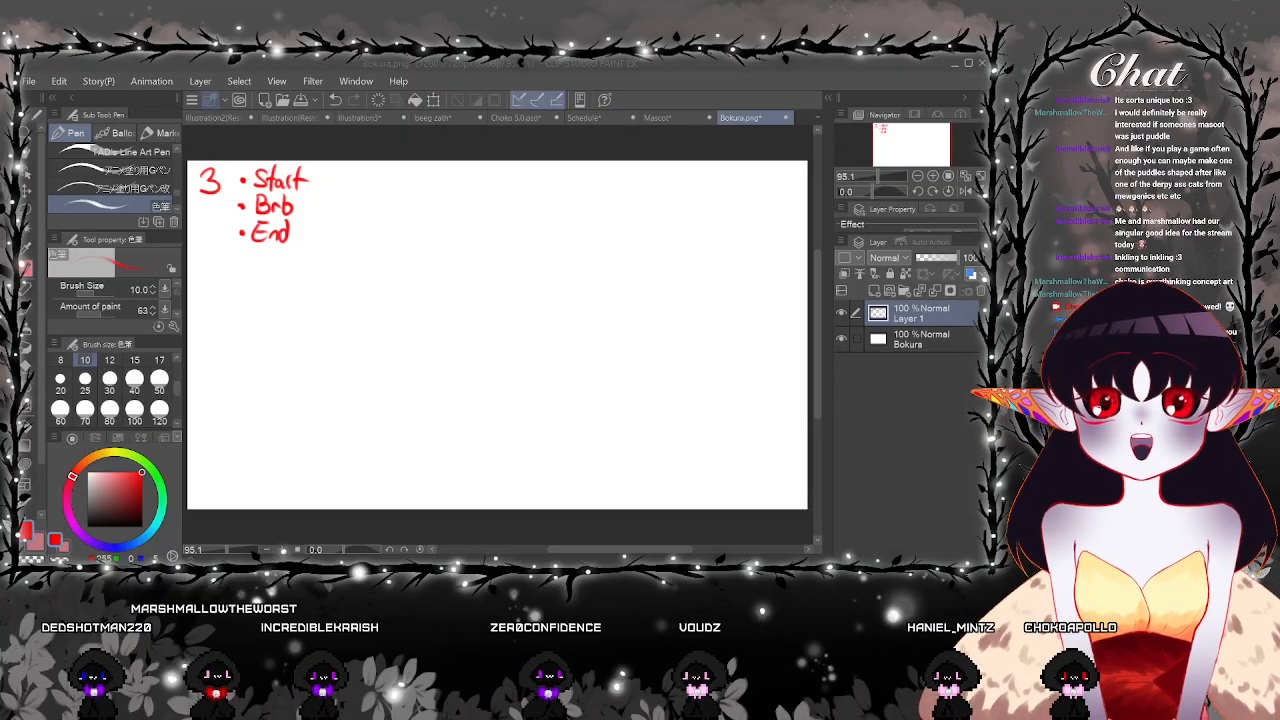
{"action": "left_click", "coordinate": [904, 290]}
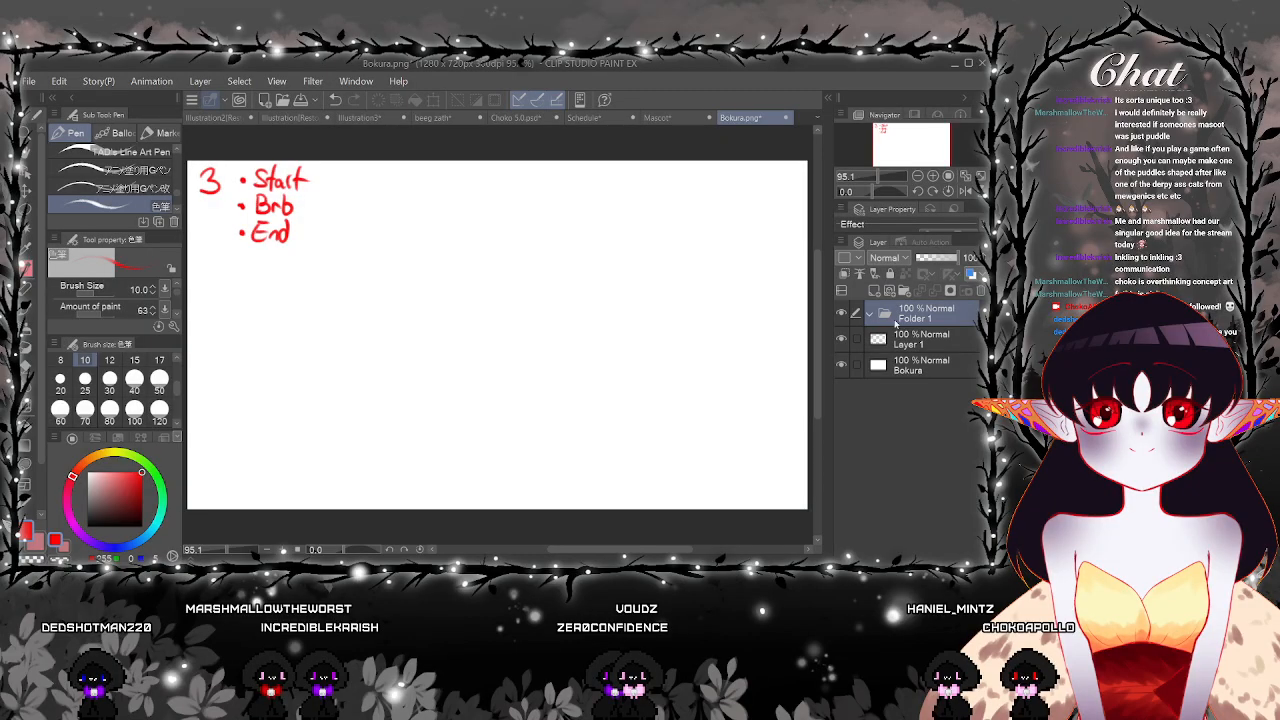
{"action": "left_click", "coordinate": [335, 100]}
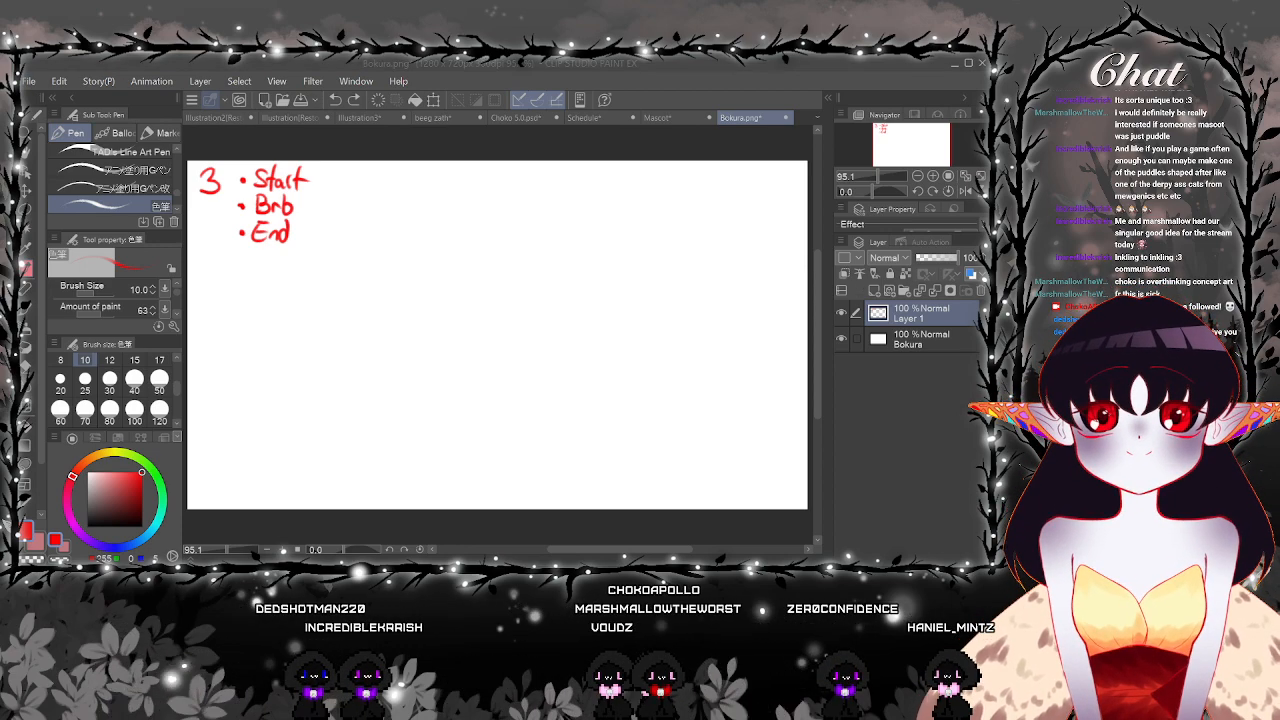
Create a new 1280 x 720 px animation canvas at 144 dpi with blank space around the frame
{"action": "key", "text": "Return"}
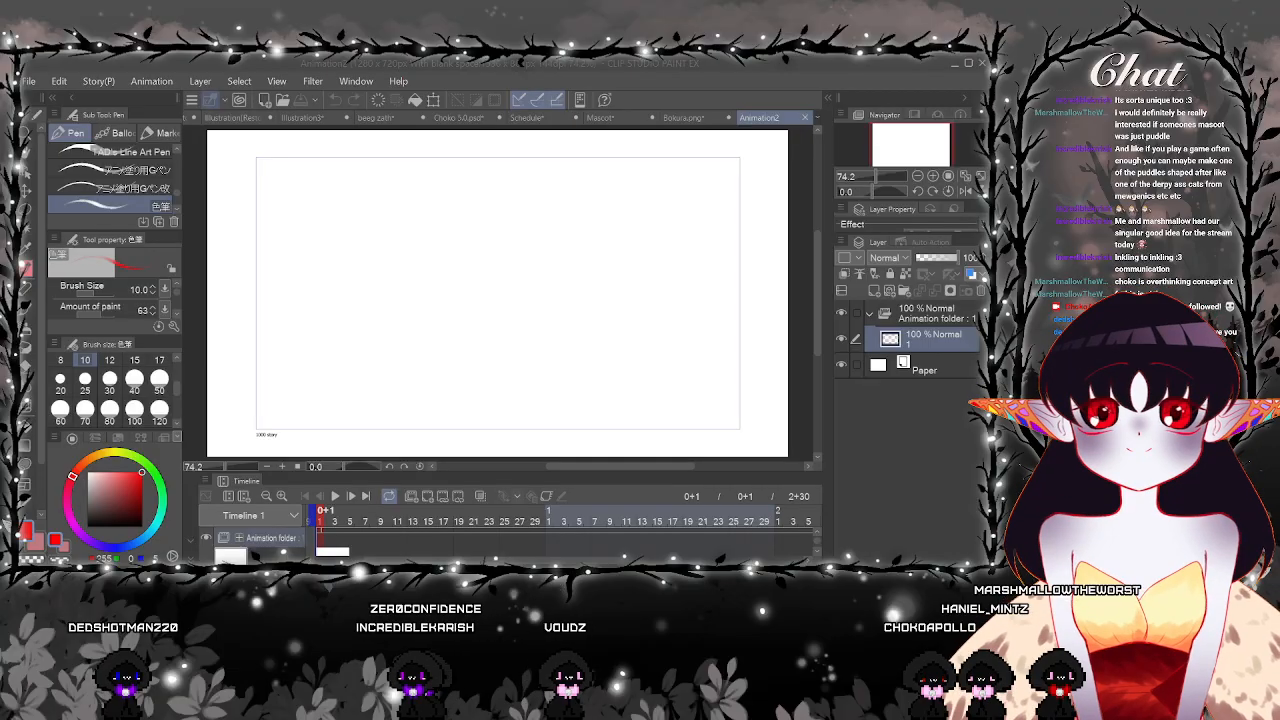
{"action": "left_click", "coordinate": [748, 266]}
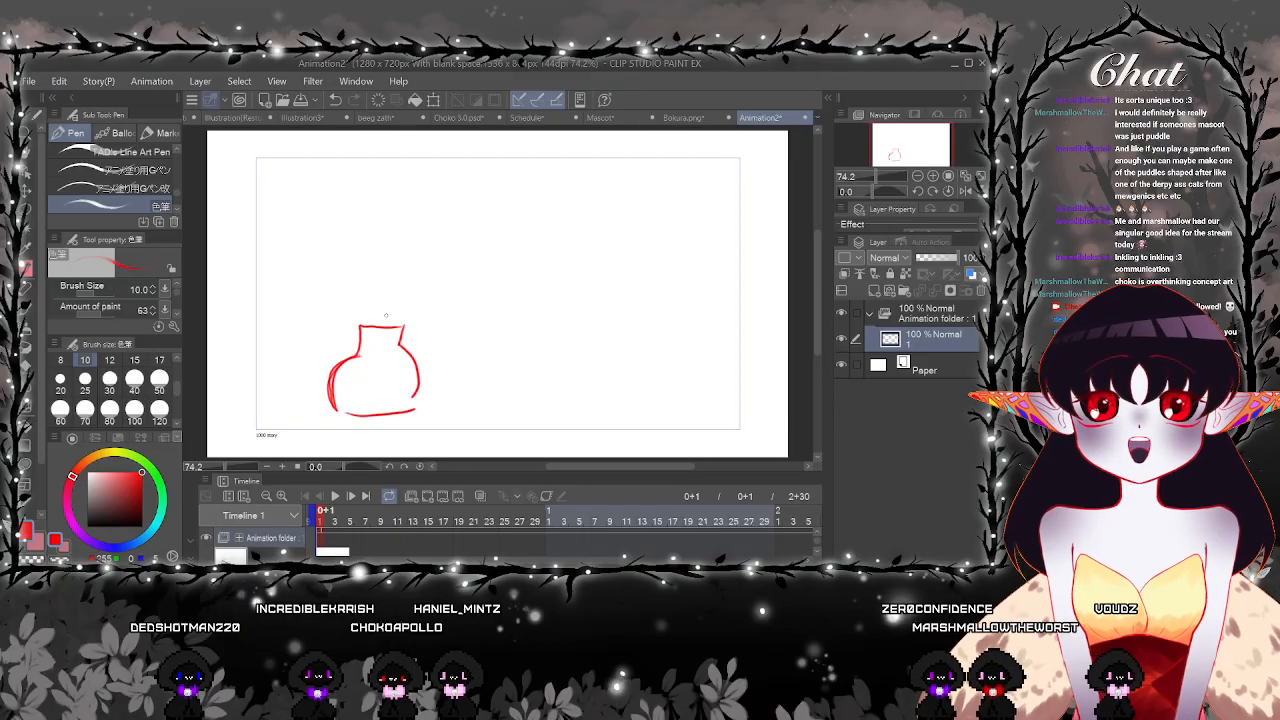
Try a round red bottle with an arc springing from its neck, moved toward the canvas centre, and clear the sketch
{"action": "left_click_drag", "start_coordinate": [388, 323], "coordinate": [462, 333]}
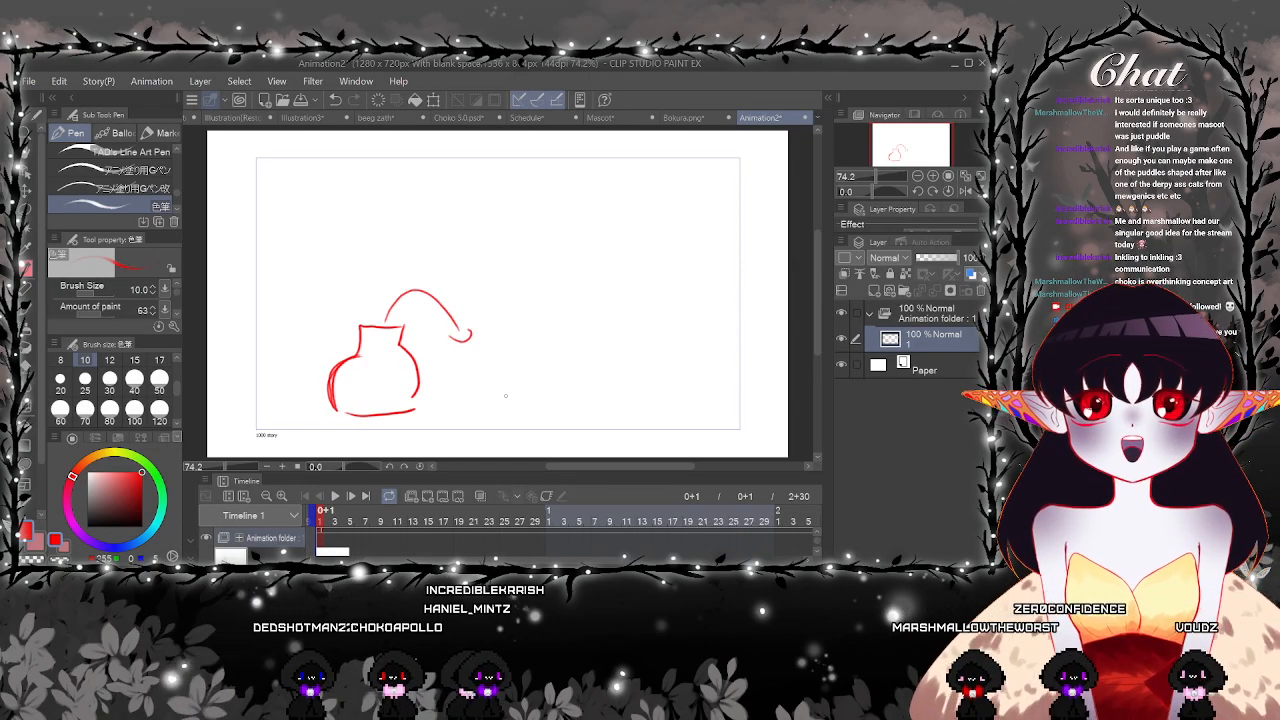
{"action": "key", "text": "k"}
{"action": "left_click_drag", "start_coordinate": [466, 313], "coordinate": [598, 317]}
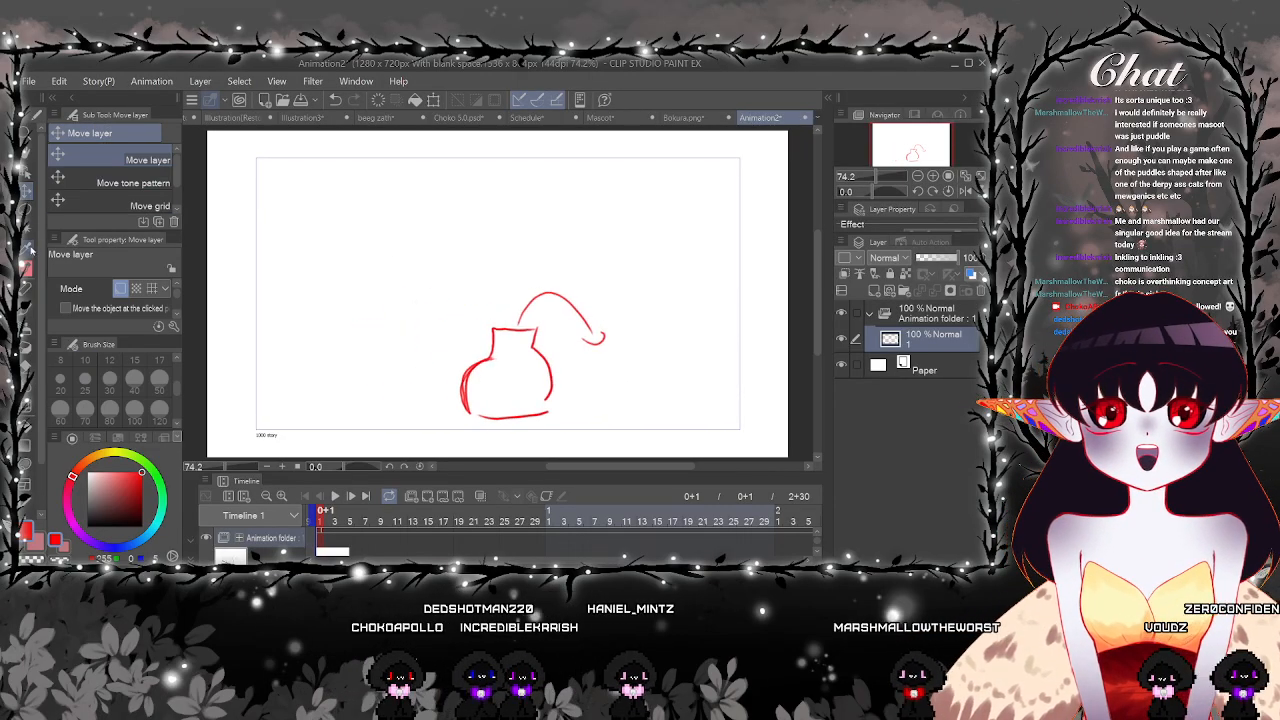
{"action": "key", "text": "i"}
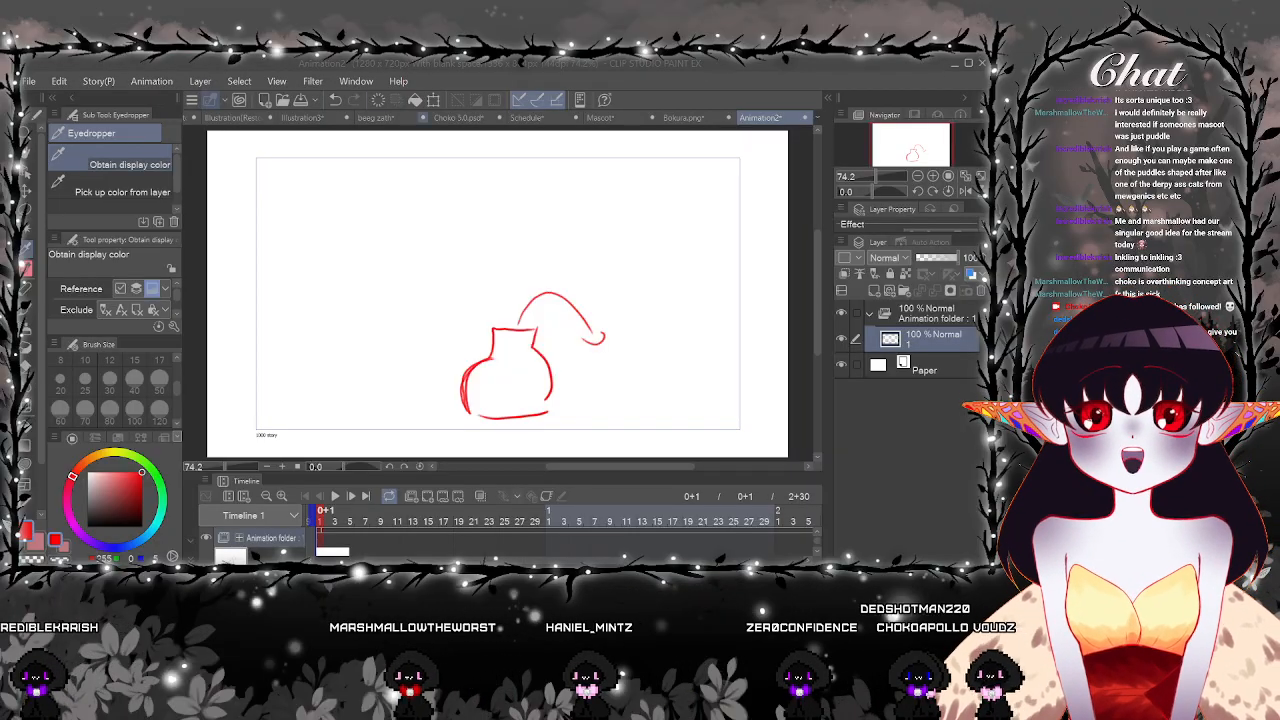
{"action": "key", "text": "Delete"}
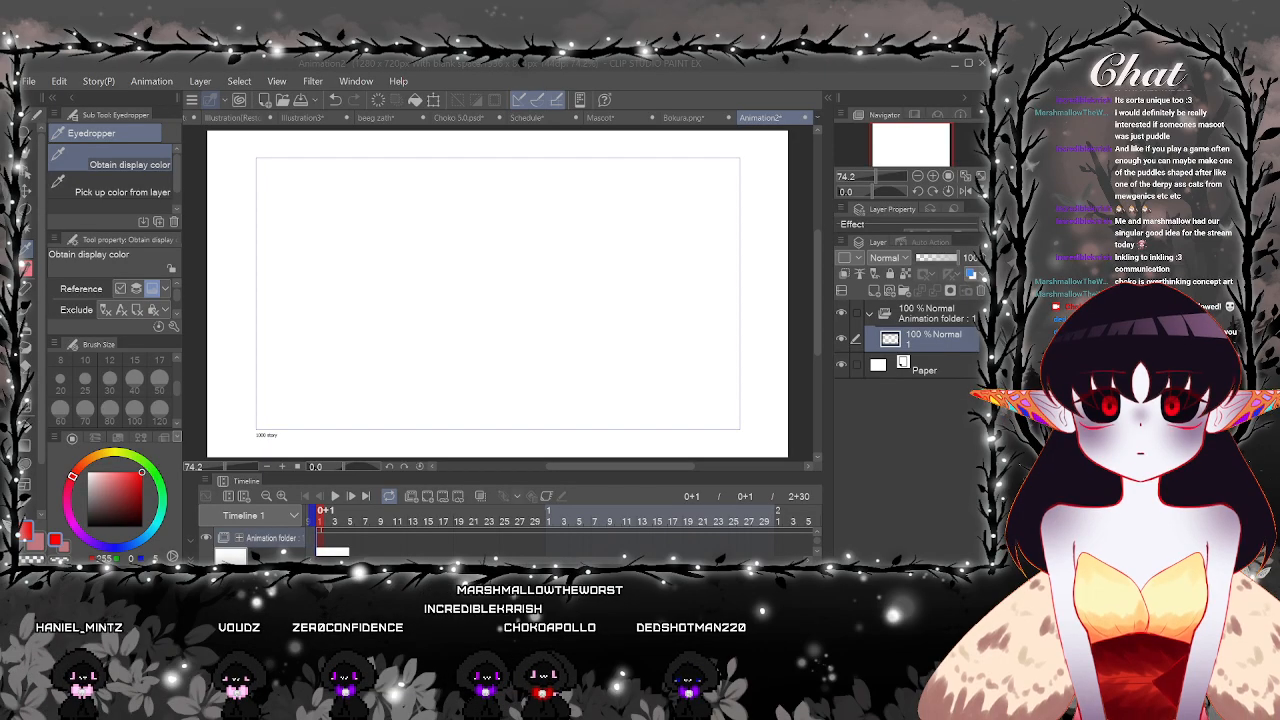
Sketch a red angular bottle with a wide faceted body and a small rectangular neck, using the pen at size 10
{"action": "left_click", "coordinate": [812, 286]}
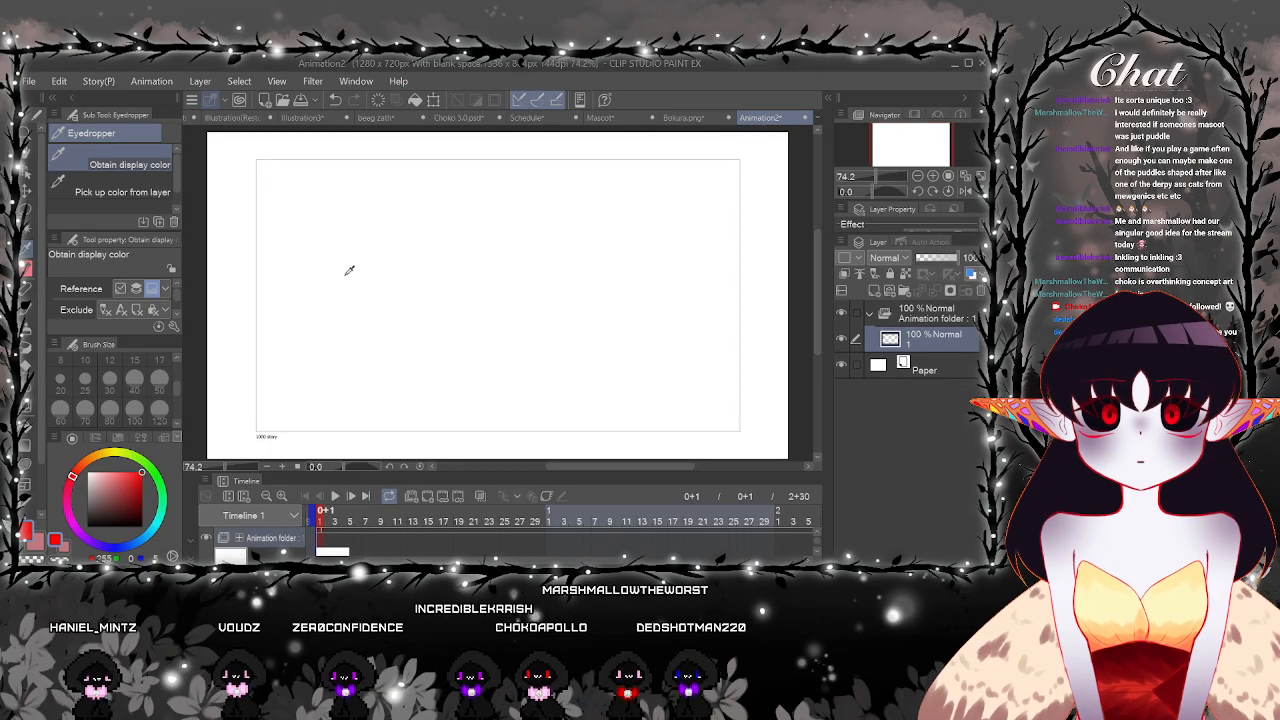
{"action": "key", "text": "p"}
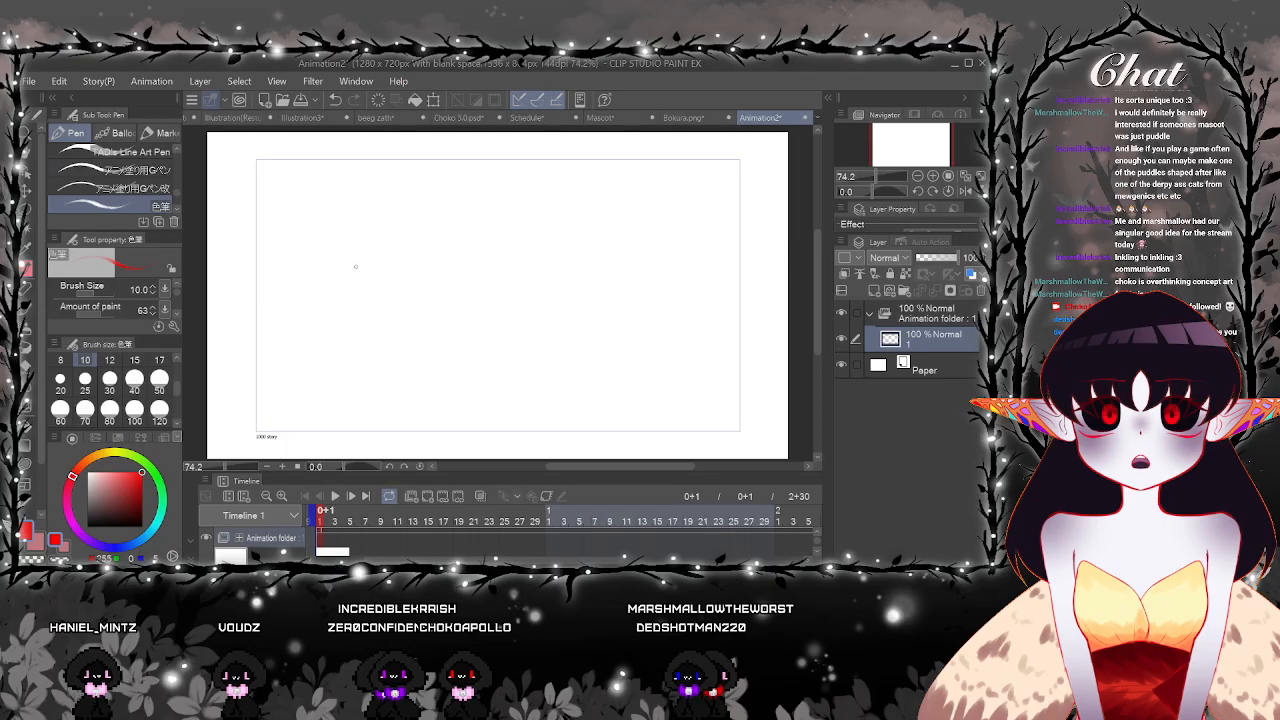
{"action": "mouse_move", "coordinate": [362, 265]}
{"action": "left_mouse_down"}
{"action": "mouse_move", "coordinate": [318, 331]}
{"action": "mouse_move", "coordinate": [339, 361]}
{"action": "mouse_move", "coordinate": [422, 362]}
{"action": "mouse_move", "coordinate": [446, 332]}
{"action": "mouse_move", "coordinate": [420, 281]}
{"action": "left_mouse_up"}
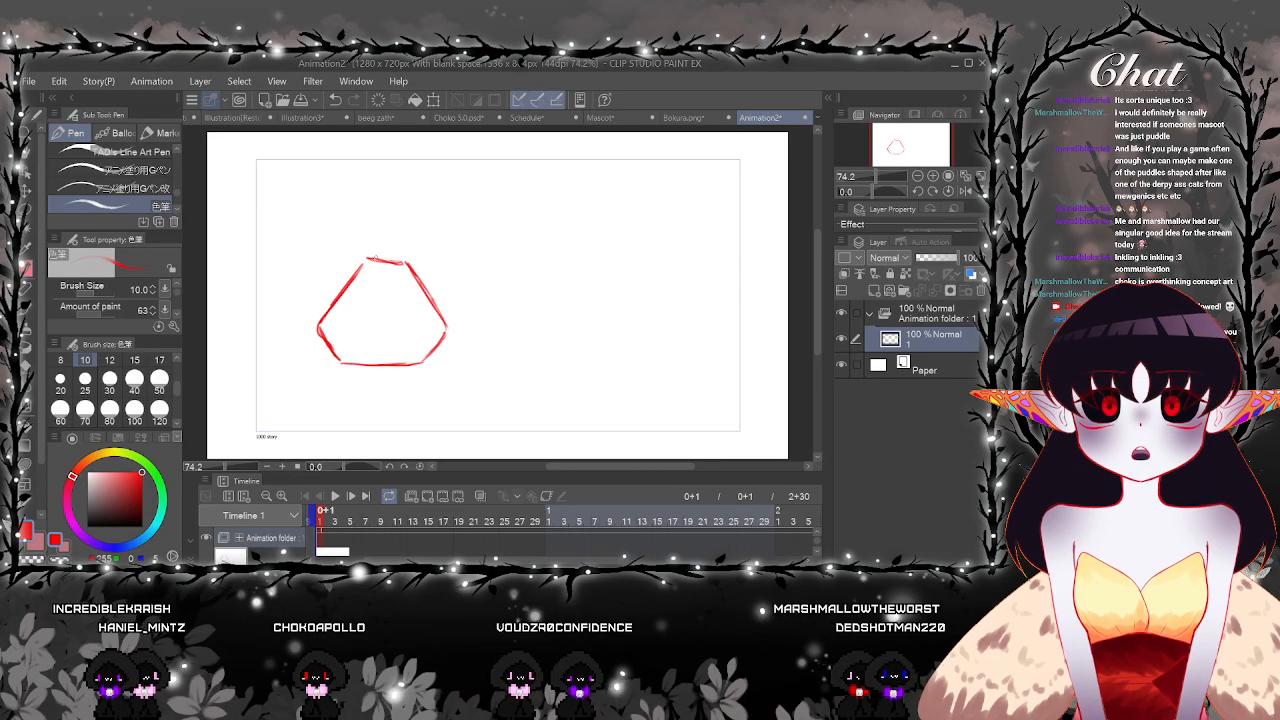
{"action": "mouse_move", "coordinate": [376, 244]}
{"action": "left_mouse_down"}
{"action": "mouse_move", "coordinate": [374, 258]}
{"action": "mouse_move", "coordinate": [395, 243]}
{"action": "mouse_move", "coordinate": [402, 262]}
{"action": "left_mouse_up"}
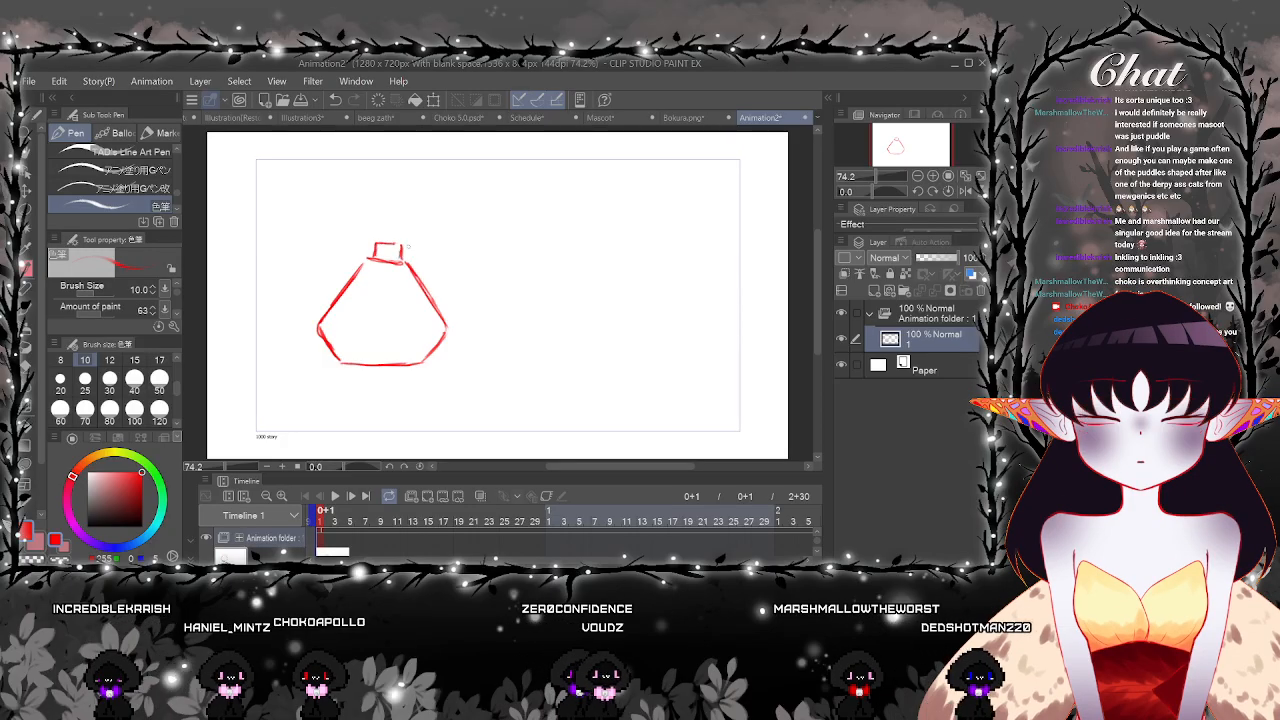
Widen the neck and shoulders of the angular bottle with Liquify at brush size 800
{"action": "key", "text": "j"}
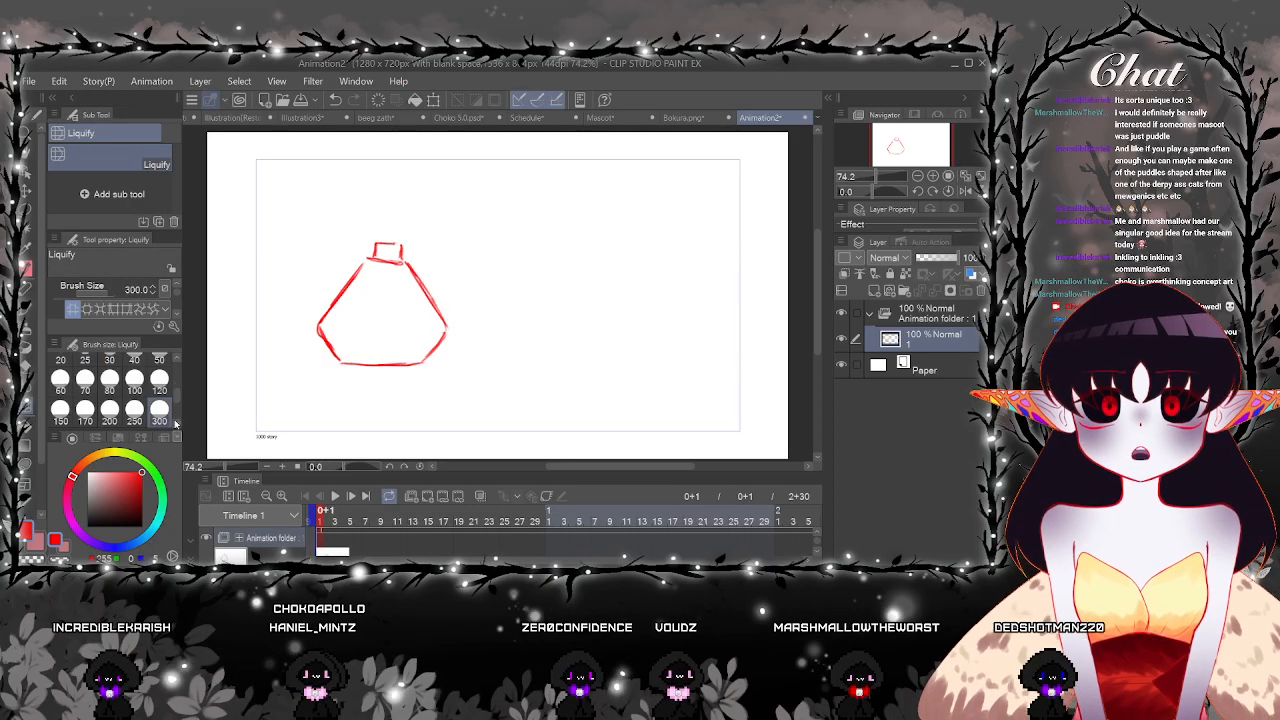
{"action": "scroll", "coordinate": [170, 415], "scroll_direction": "down", "scroll_amount": 2}
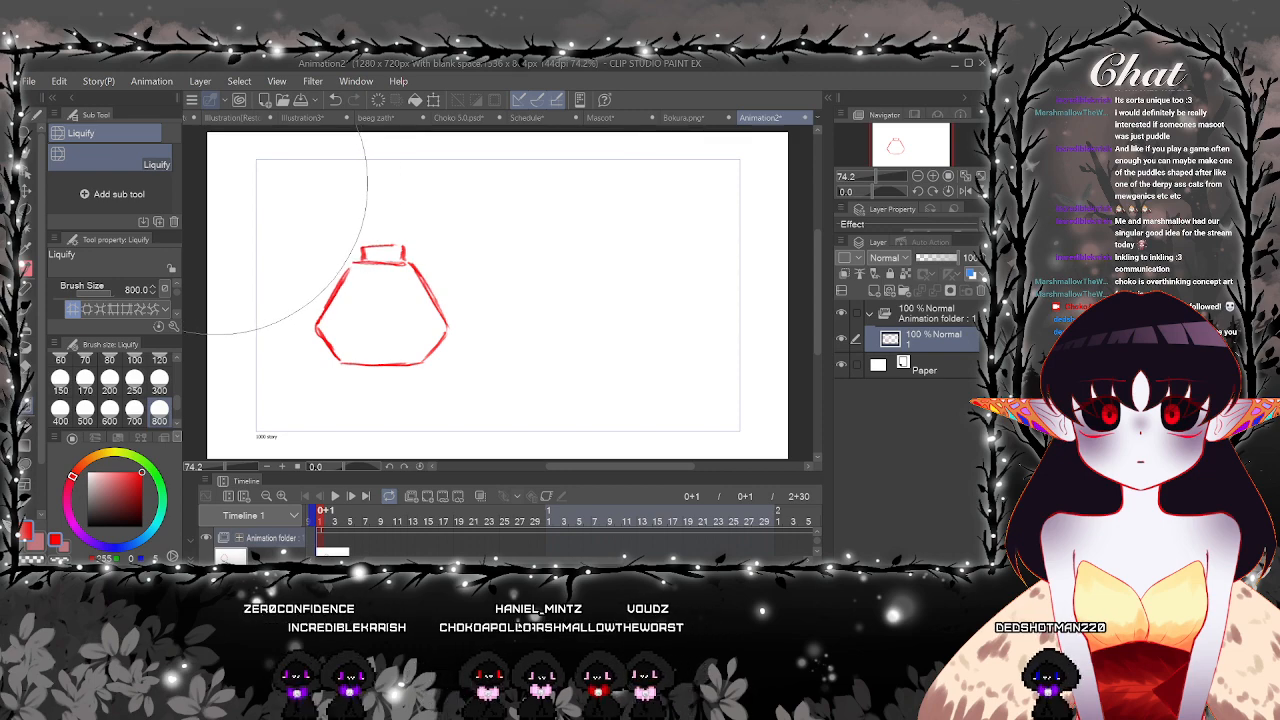
{"action": "left_click_drag", "start_coordinate": [297, 149], "coordinate": [287, 195]}
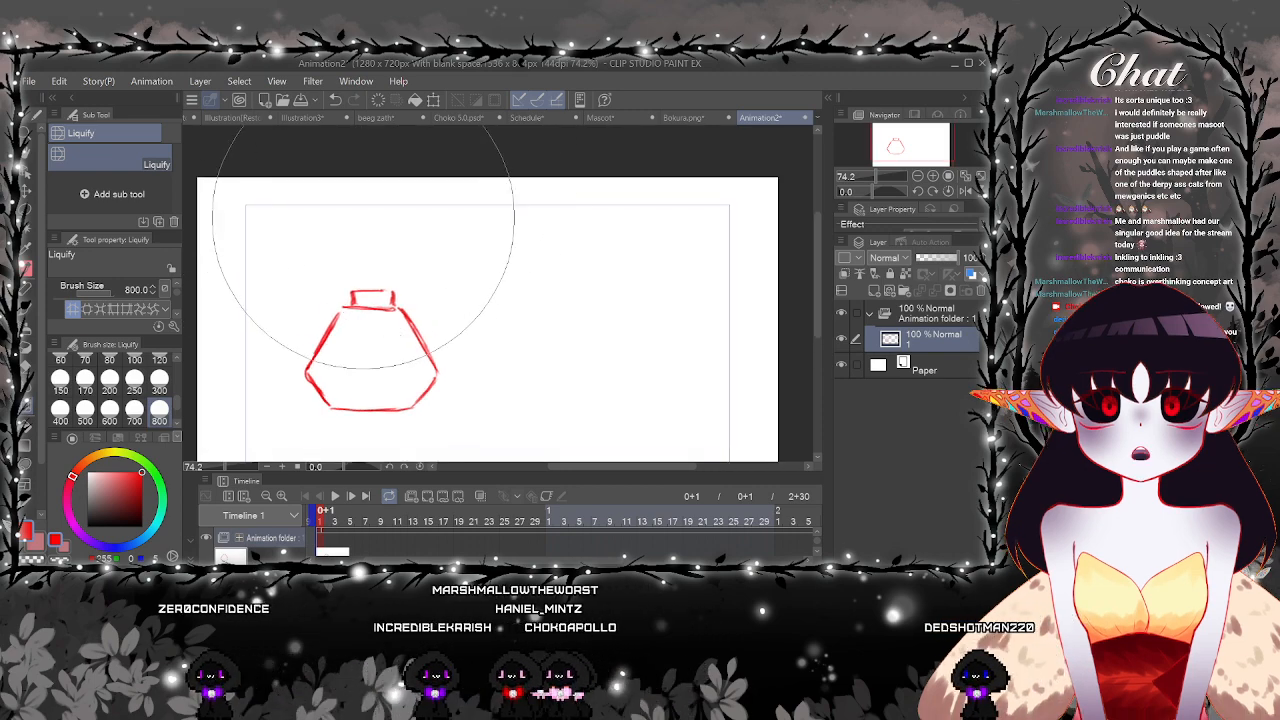
{"action": "left_click_drag", "start_coordinate": [655, 306], "coordinate": [614, 266]}
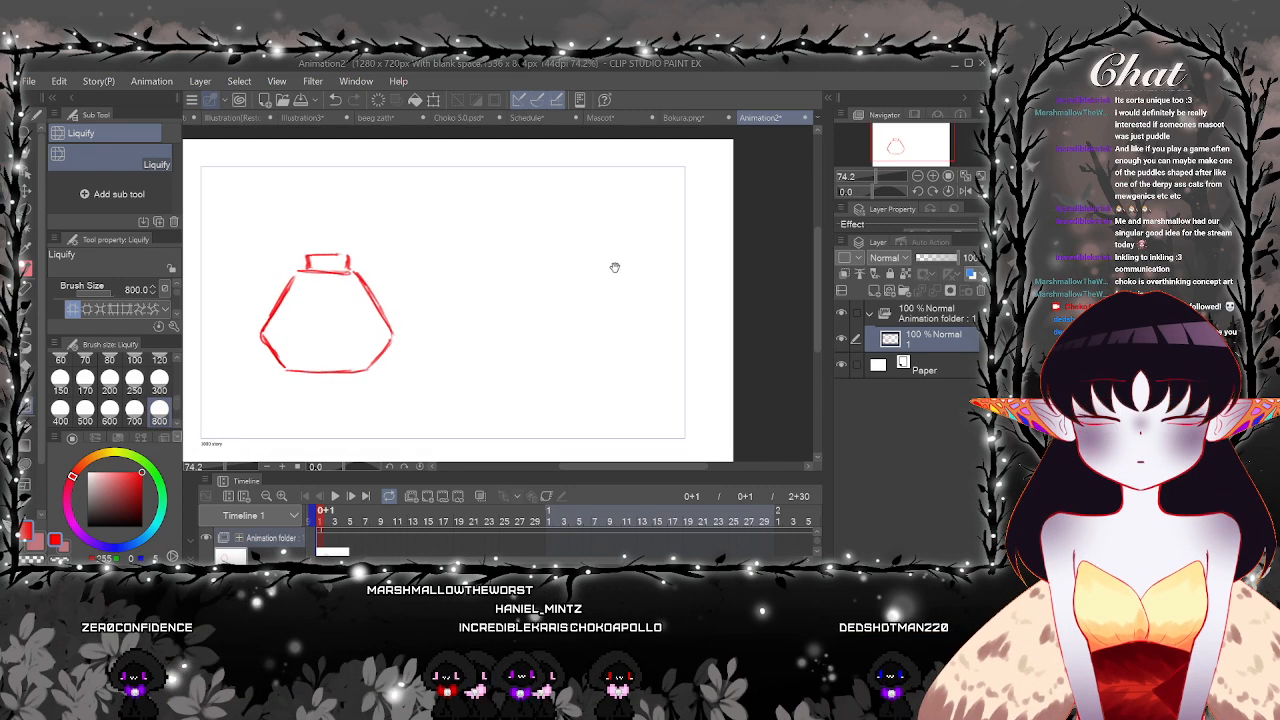
{"action": "left_click_drag", "start_coordinate": [611, 320], "coordinate": [637, 298]}
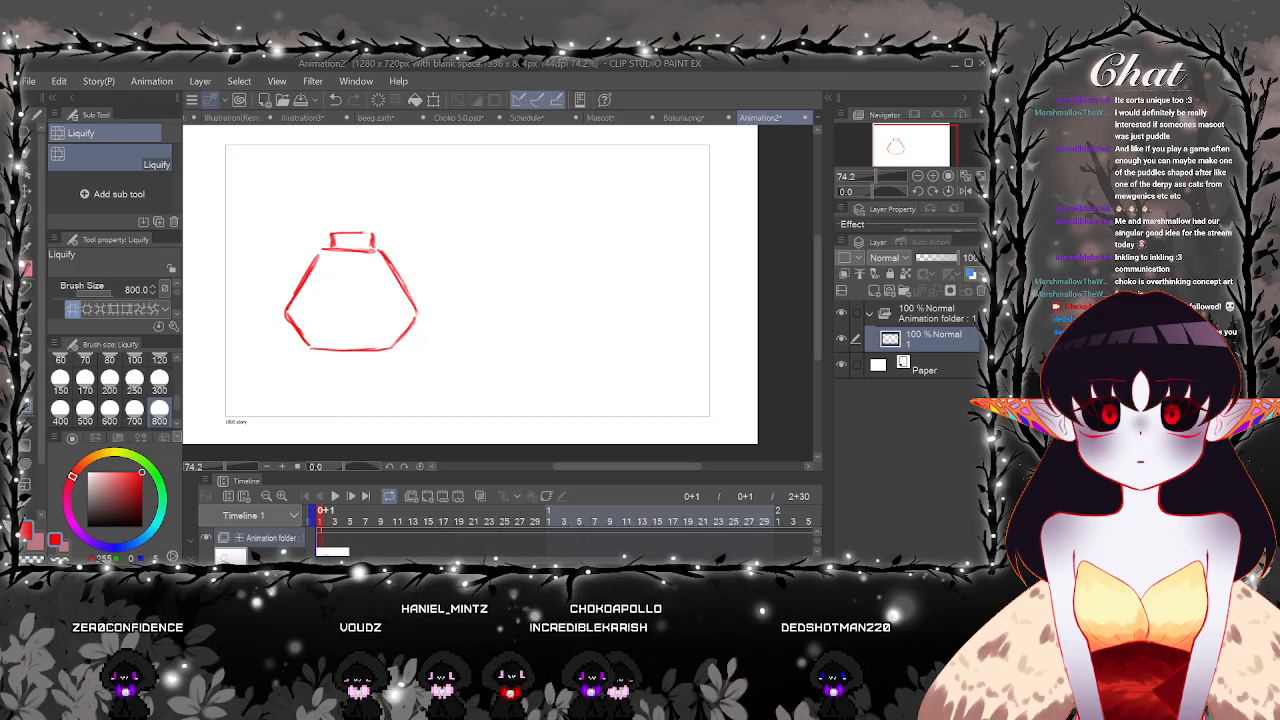
Sketch a rounded, apple-shaped red bottle body to the right of the angular bottle
{"action": "key", "text": "p"}
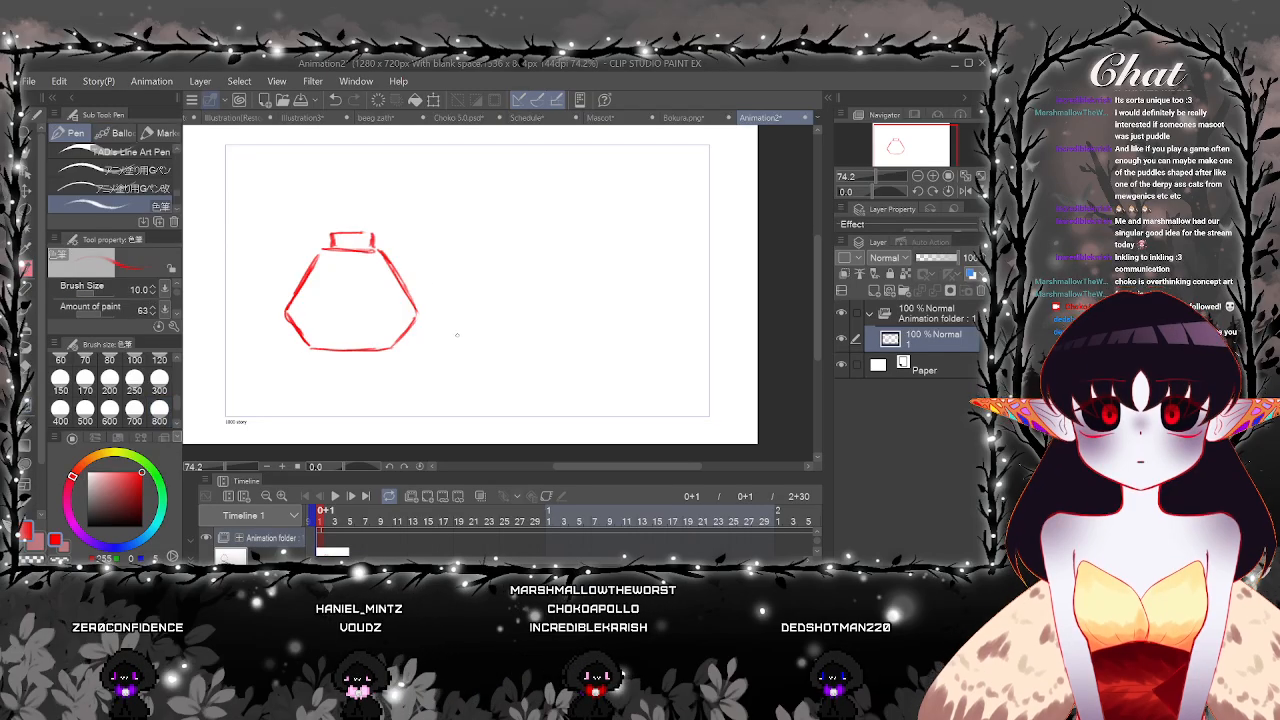
{"action": "left_click_drag", "start_coordinate": [456, 335], "coordinate": [443, 377]}
{"action": "left_click_drag", "start_coordinate": [411, 312], "coordinate": [430, 388]}
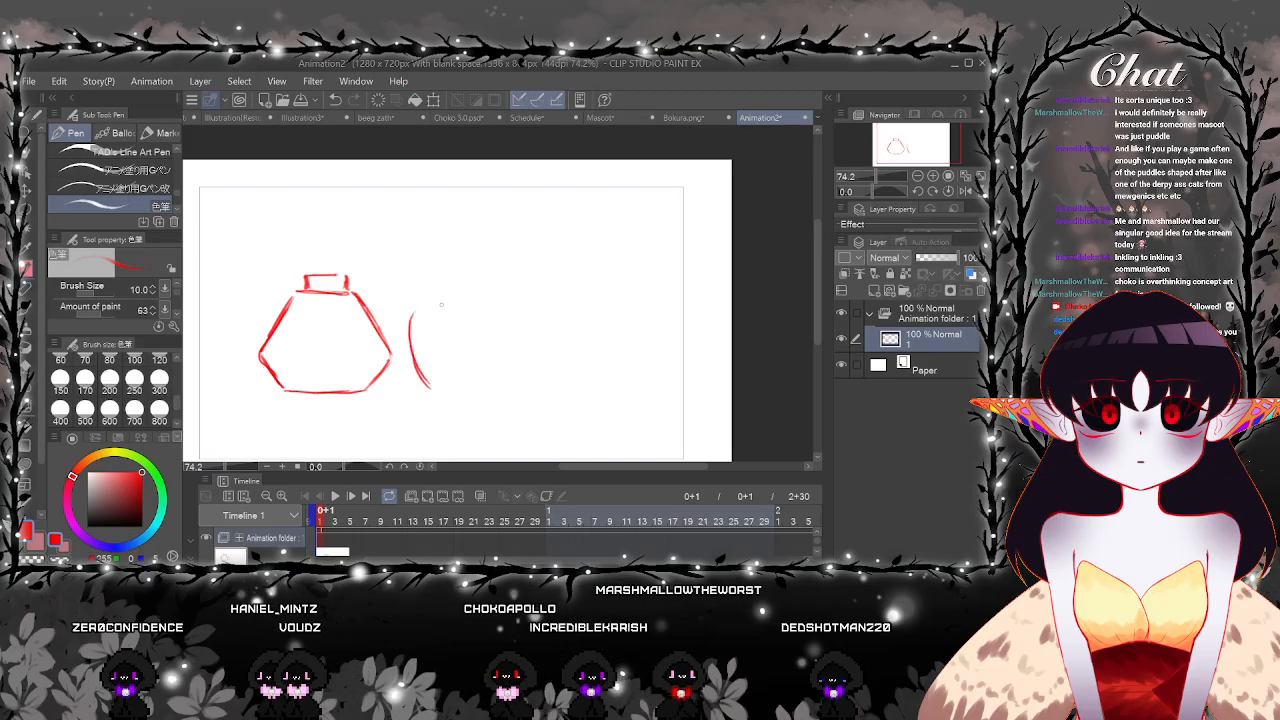
{"action": "mouse_move", "coordinate": [412, 312]}
{"action": "left_mouse_down"}
{"action": "mouse_move", "coordinate": [458, 284]}
{"action": "mouse_move", "coordinate": [522, 290]}
{"action": "mouse_move", "coordinate": [536, 318]}
{"action": "mouse_move", "coordinate": [503, 385]}
{"action": "left_mouse_up"}
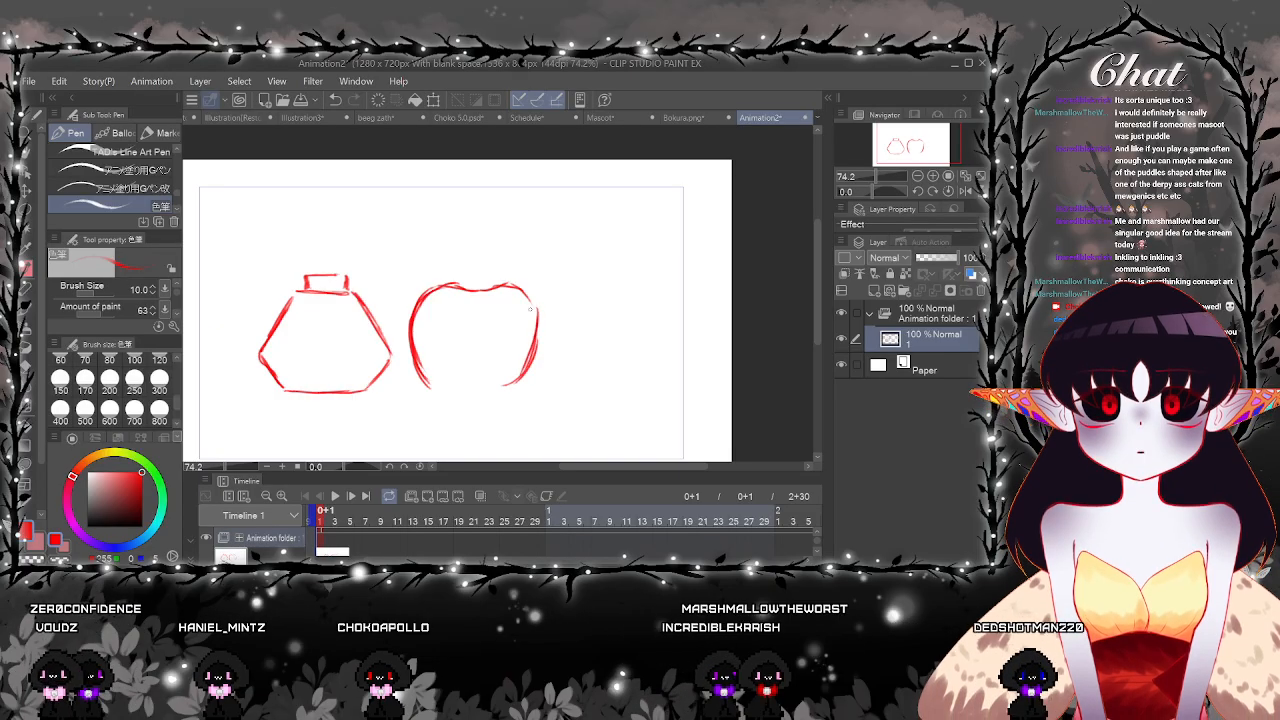
{"action": "left_click_drag", "start_coordinate": [512, 287], "coordinate": [536, 335]}
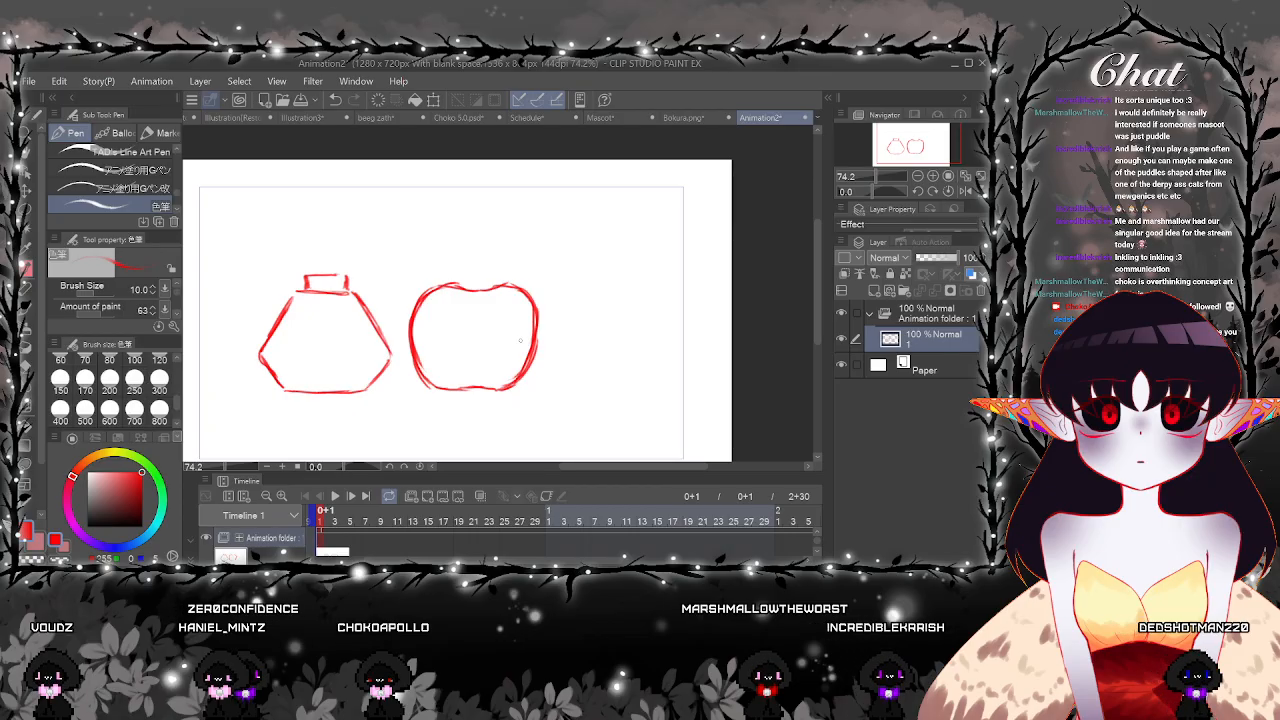
Decorate the rounded bottle with diagonal curved stripes and small curved marks, and add a short neck on top
{"action": "left_click_drag", "start_coordinate": [428, 382], "coordinate": [527, 289]}
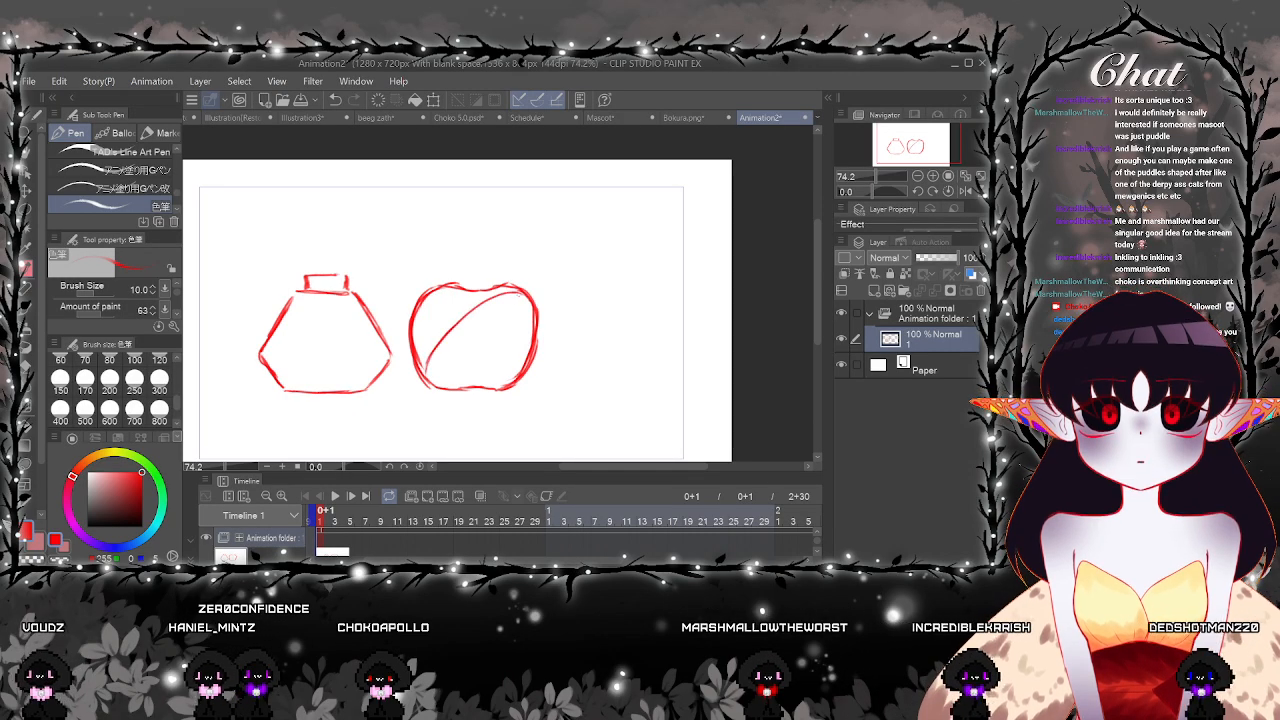
{"action": "left_click_drag", "start_coordinate": [437, 385], "coordinate": [510, 312]}
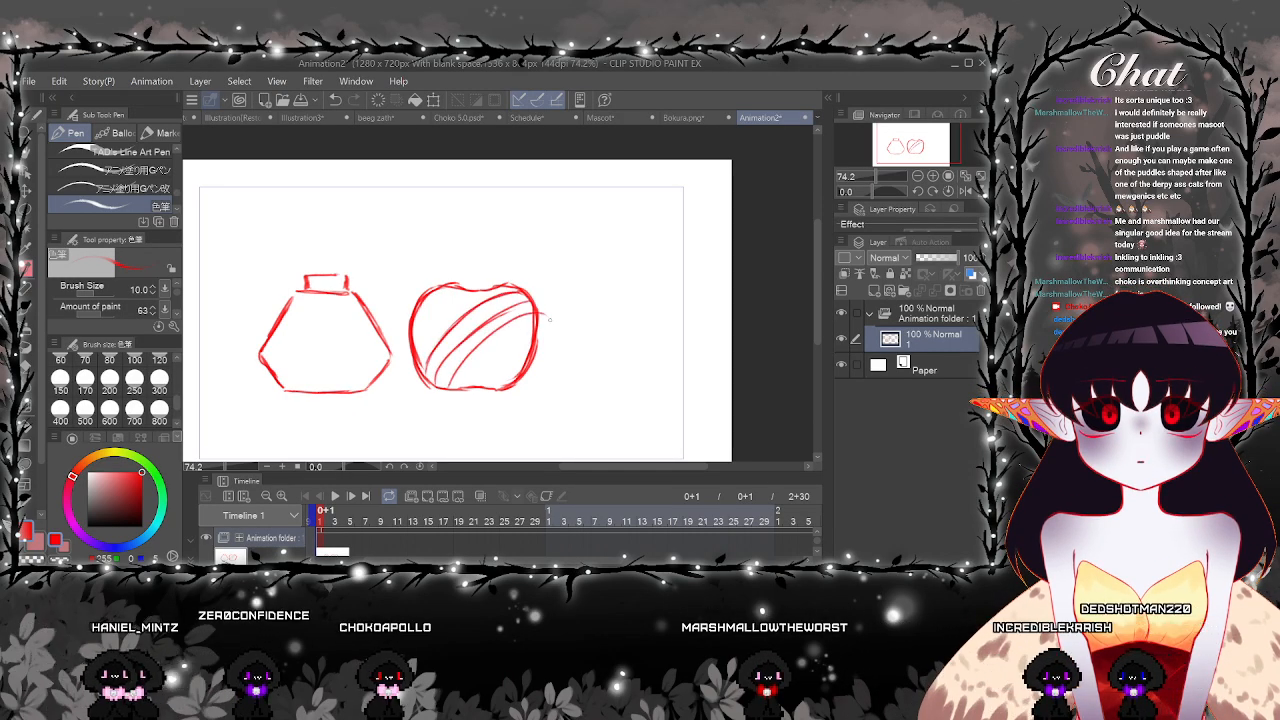
{"action": "left_click_drag", "start_coordinate": [474, 375], "coordinate": [535, 331]}
{"action": "left_click_drag", "start_coordinate": [490, 383], "coordinate": [499, 373]}
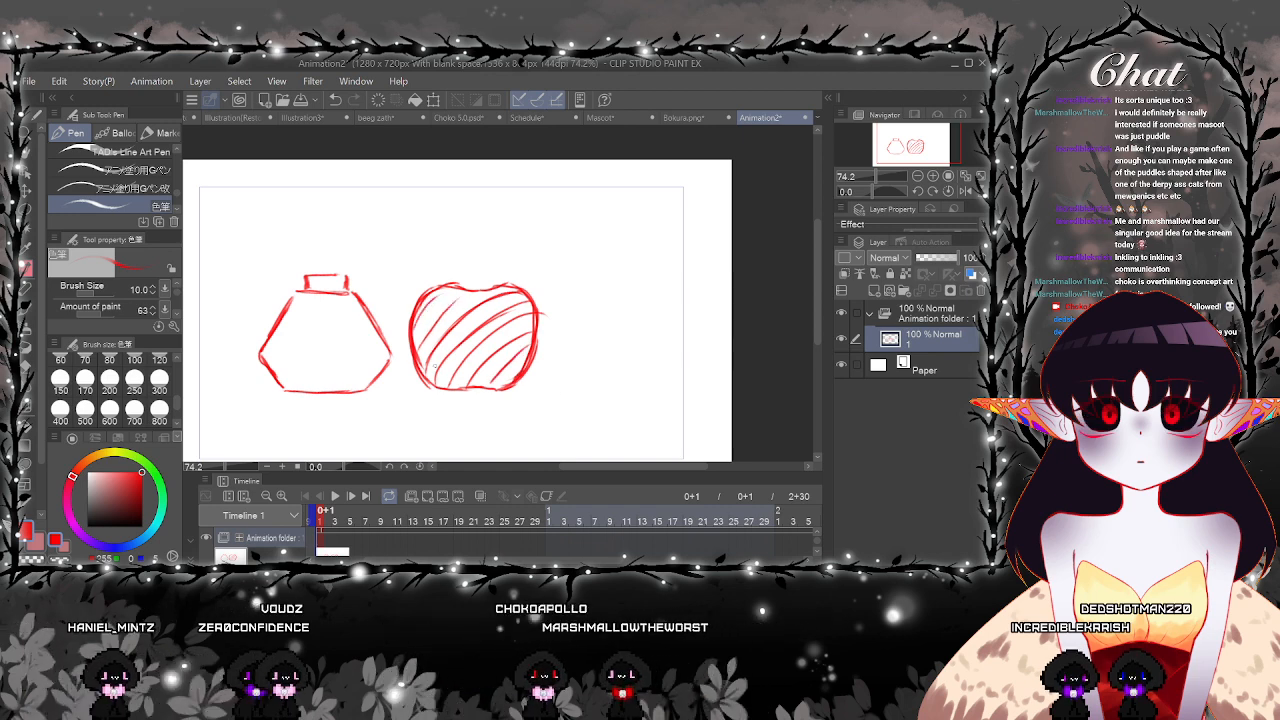
{"action": "left_click_drag", "start_coordinate": [437, 378], "coordinate": [452, 330]}
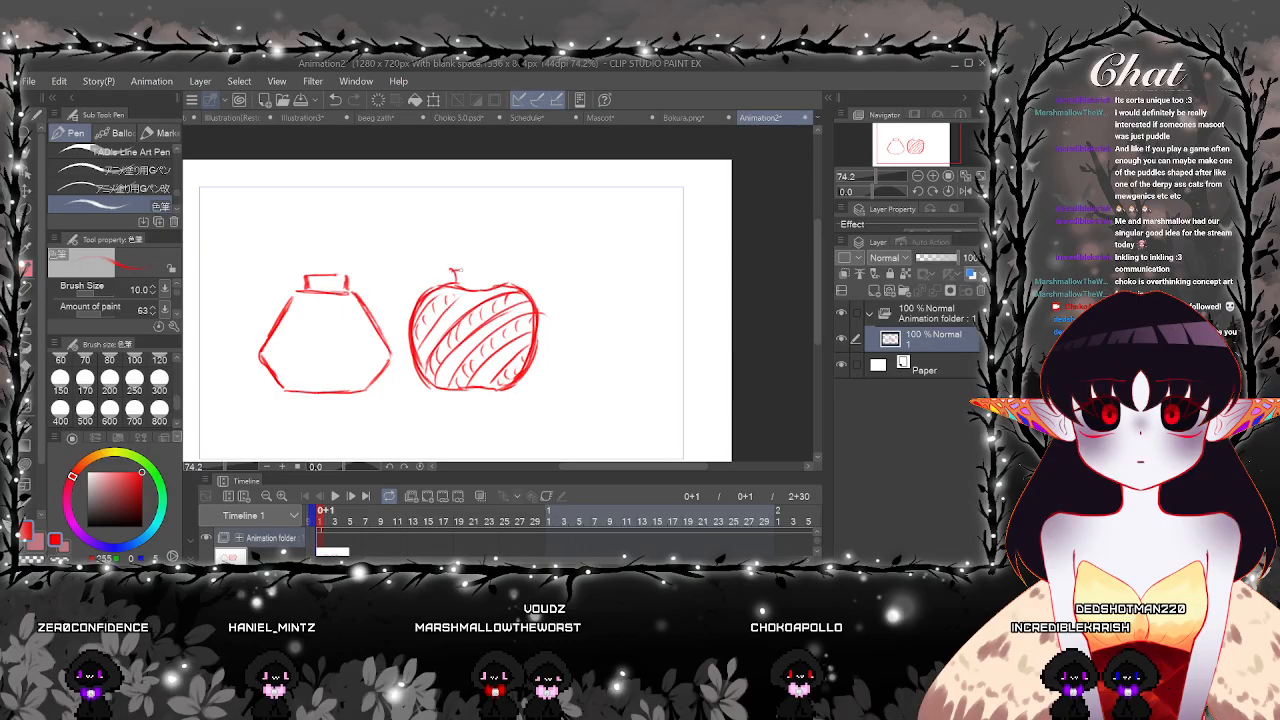
{"action": "mouse_move", "coordinate": [460, 269]}
{"action": "left_mouse_down"}
{"action": "mouse_move", "coordinate": [497, 267]}
{"action": "mouse_move", "coordinate": [495, 283]}
{"action": "left_mouse_up"}
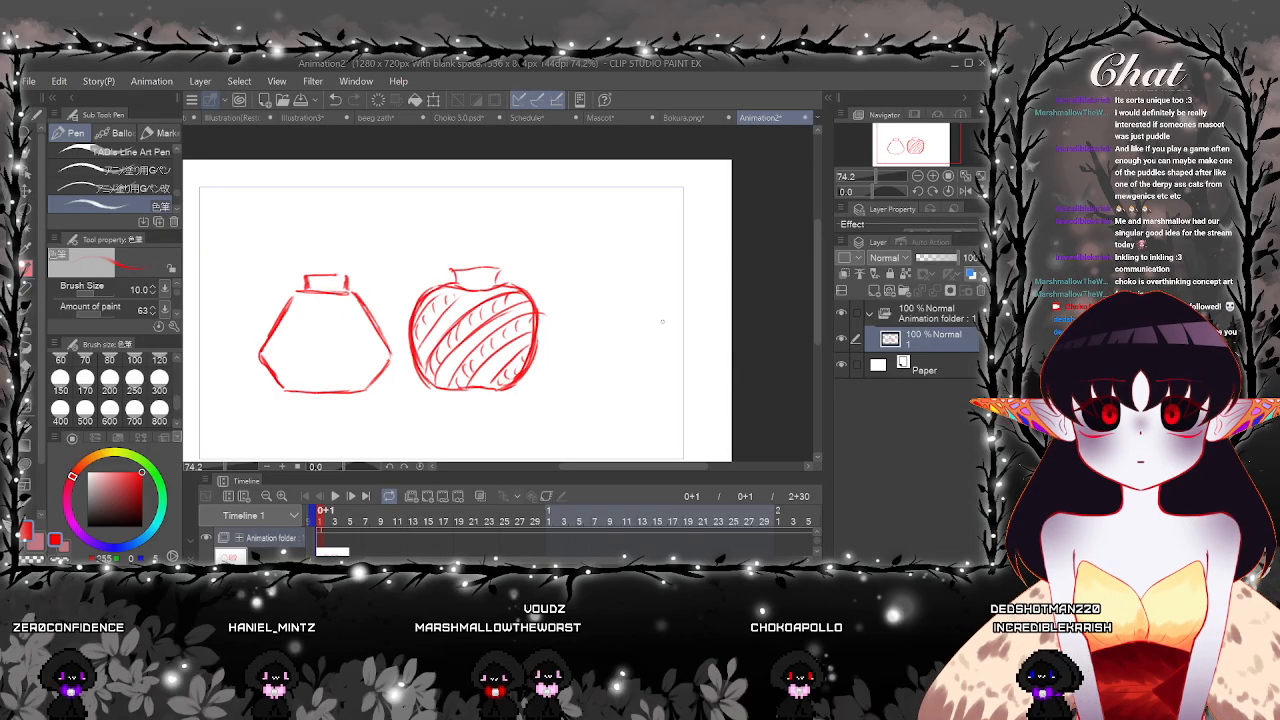
Remove the striped round bottle completely with undo and the Hard eraser at size 70
{"action": "left_click", "coordinate": [337, 101]}
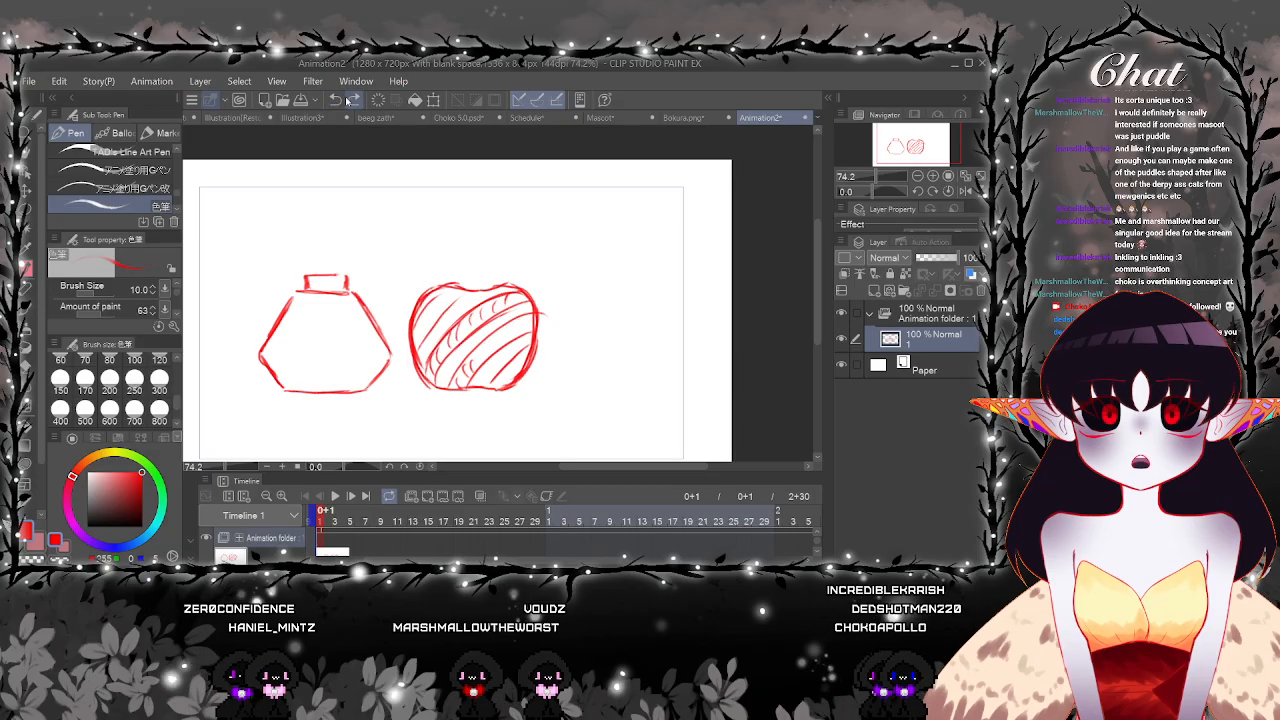
{"action": "key", "text": "e"}
{"action": "mouse_move", "coordinate": [538, 288]}
{"action": "left_mouse_down"}
{"action": "mouse_move", "coordinate": [530, 382]}
{"action": "mouse_move", "coordinate": [520, 274]}
{"action": "mouse_move", "coordinate": [444, 386]}
{"action": "mouse_move", "coordinate": [409, 306]}
{"action": "left_mouse_up"}
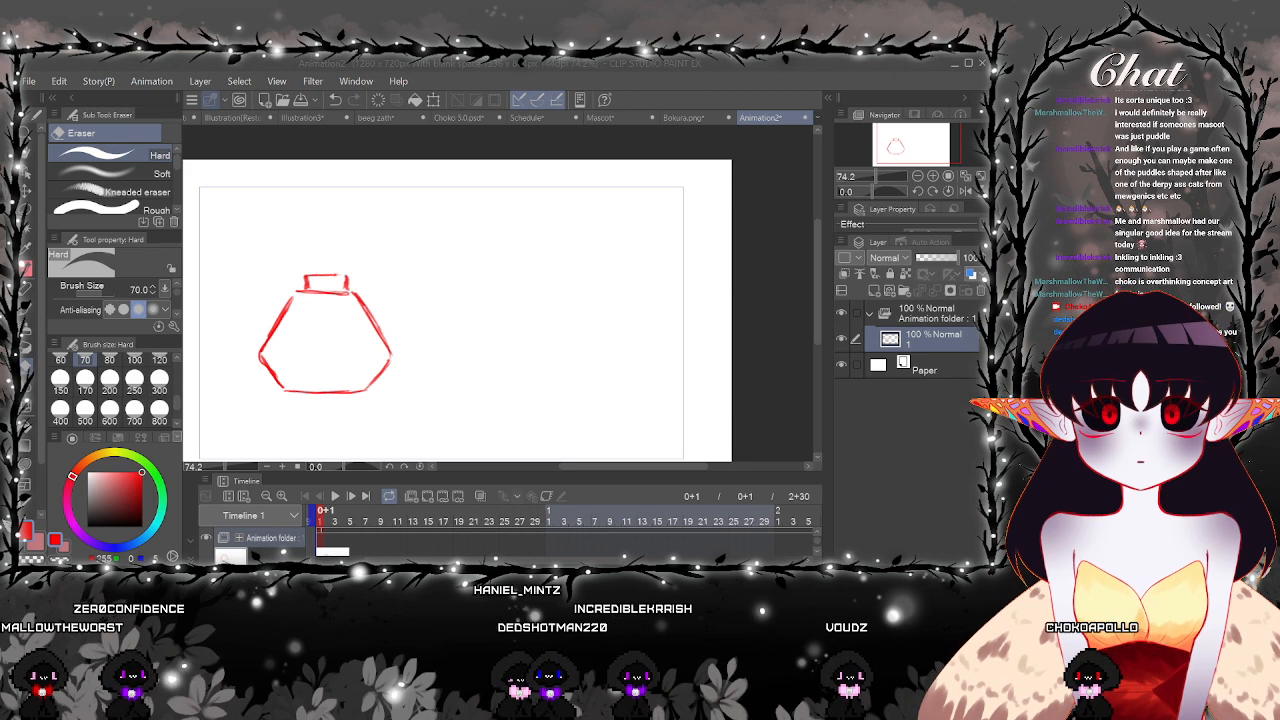
Sketch a tall, narrow tapered red bottle with a small square cap to the right of the angular bottle
{"action": "key", "text": "p"}
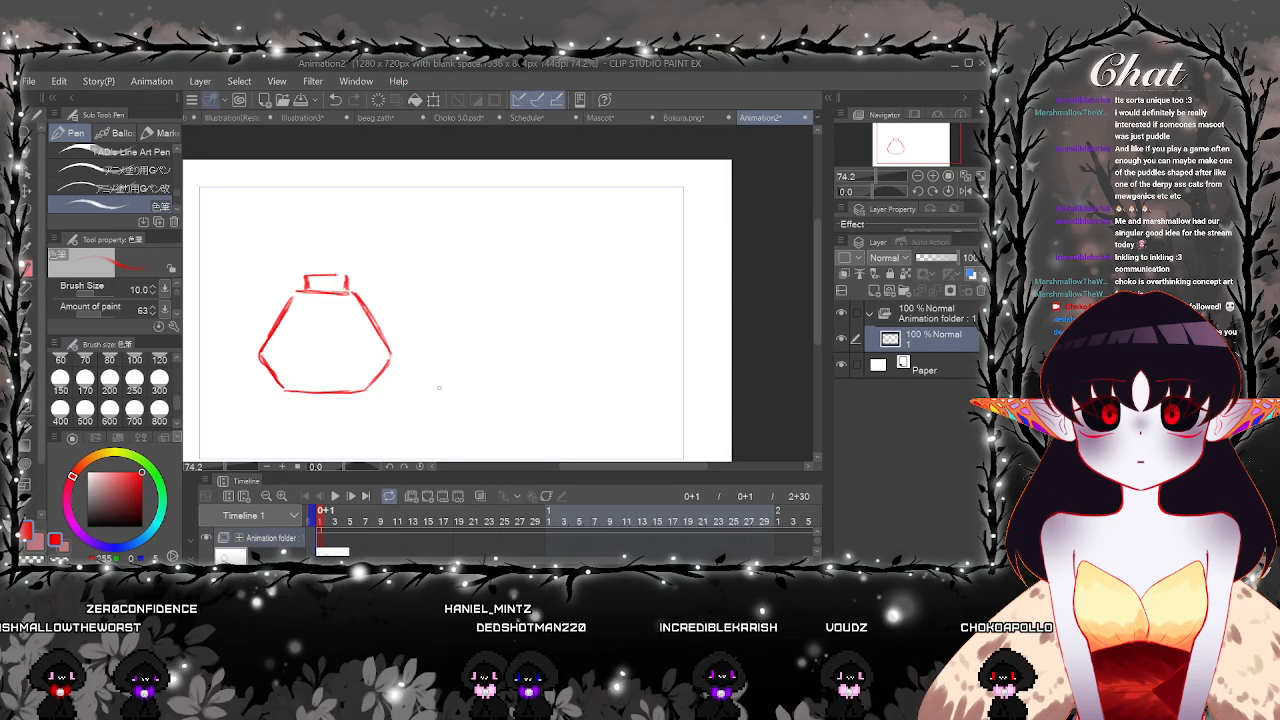
{"action": "mouse_move", "coordinate": [428, 370]}
{"action": "left_mouse_down"}
{"action": "mouse_move", "coordinate": [441, 392]}
{"action": "mouse_move", "coordinate": [490, 370]}
{"action": "mouse_move", "coordinate": [446, 260]}
{"action": "mouse_move", "coordinate": [471, 254]}
{"action": "mouse_move", "coordinate": [463, 240]}
{"action": "left_mouse_up"}
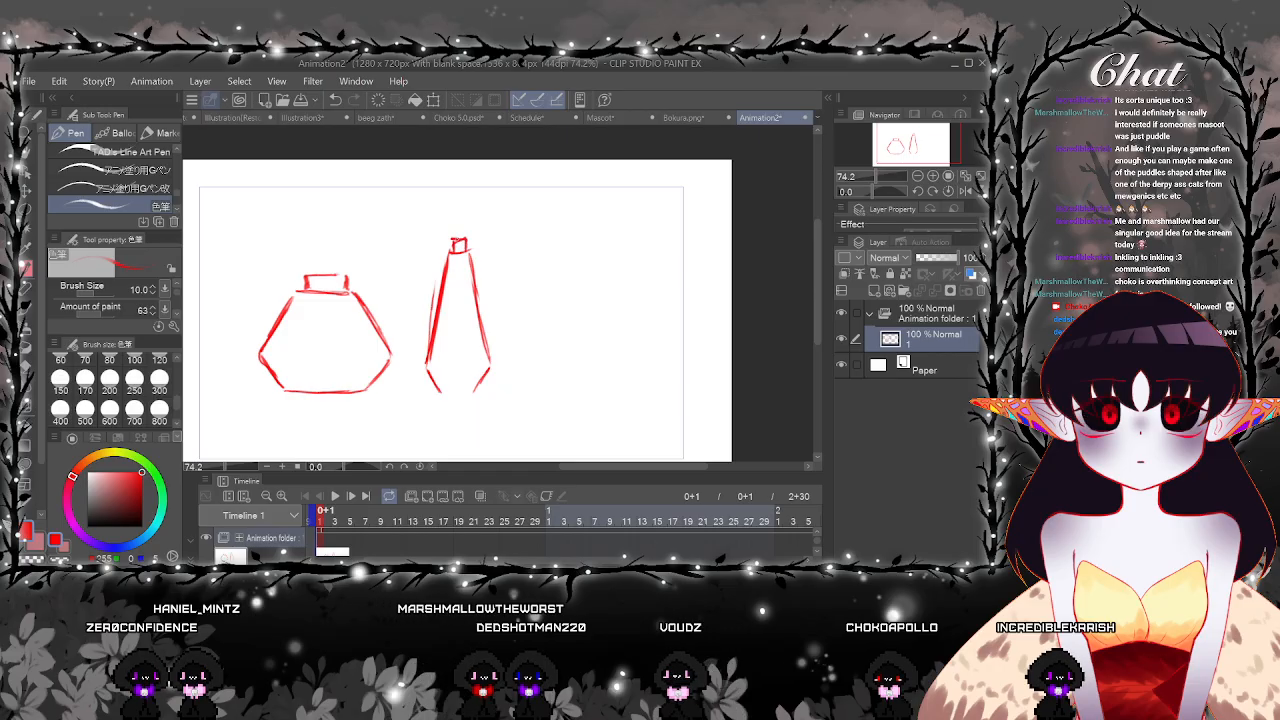
{"action": "left_click_drag", "start_coordinate": [445, 391], "coordinate": [473, 393]}
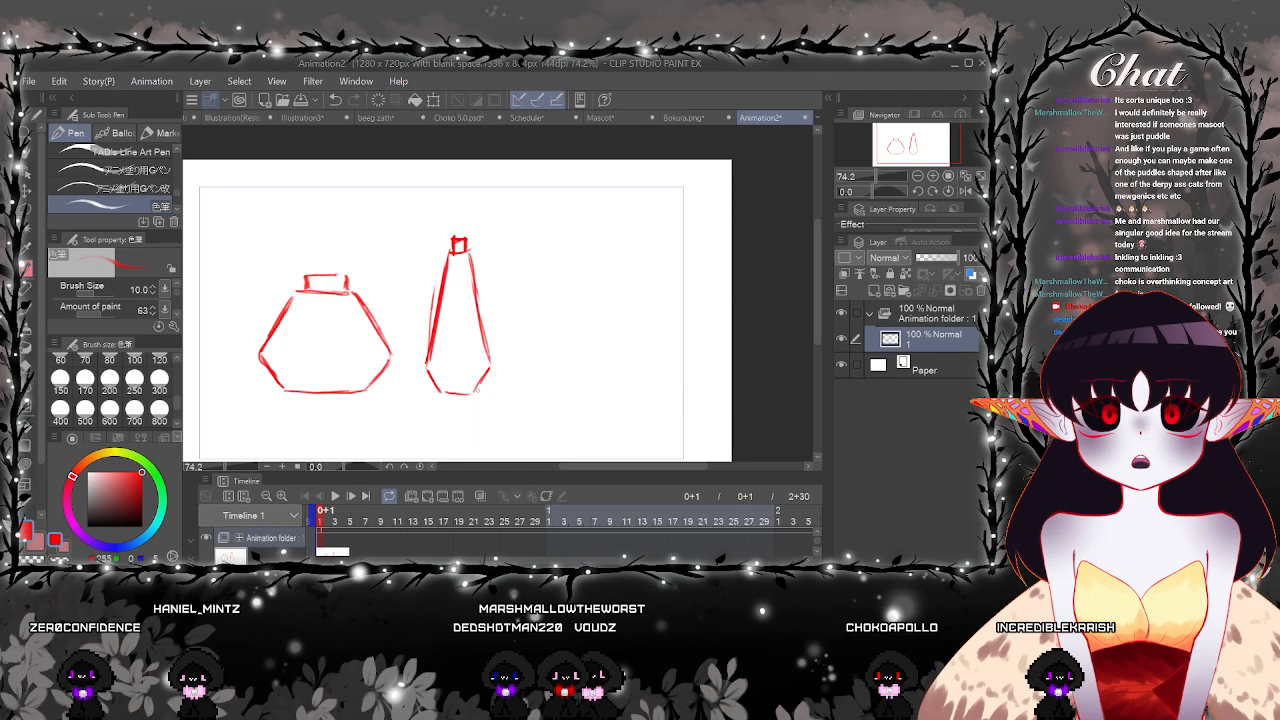
{"action": "left_click_drag", "start_coordinate": [647, 364], "coordinate": [654, 371]}
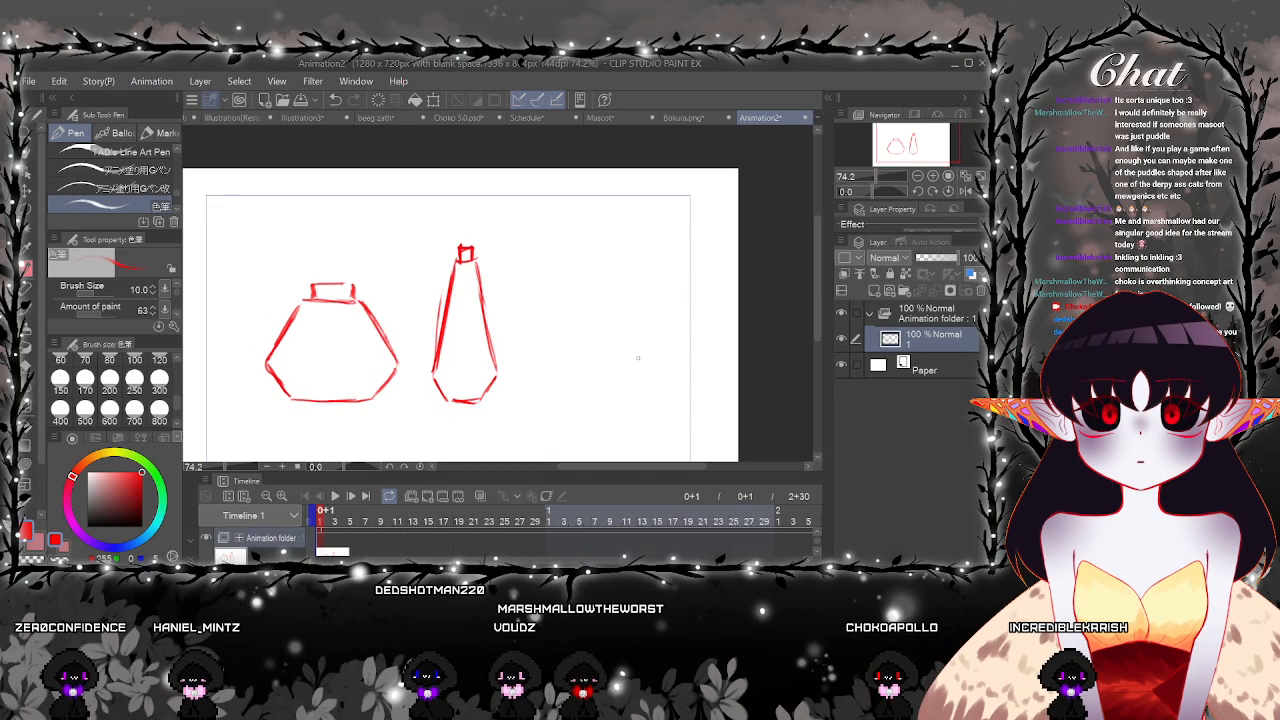
{"action": "left_click_drag", "start_coordinate": [523, 267], "coordinate": [490, 256]}
{"action": "left_click_drag", "start_coordinate": [632, 340], "coordinate": [677, 343]}
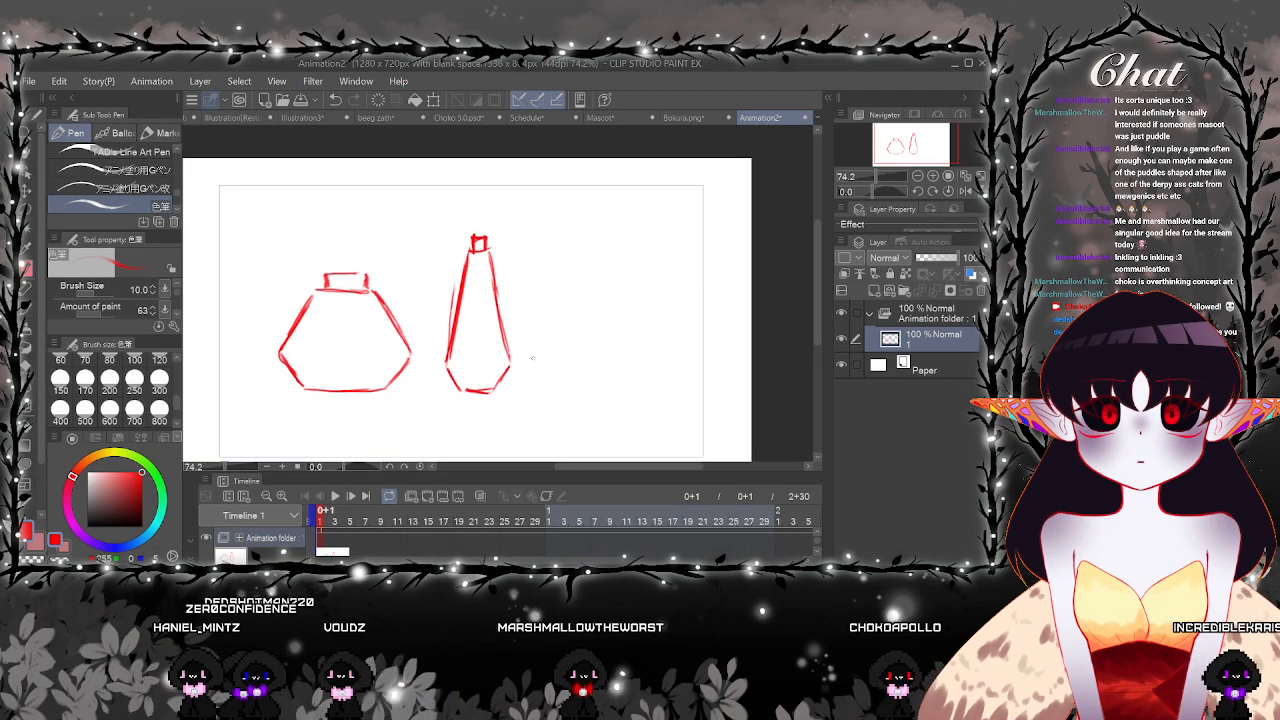
Sketch a low, wide red bottle with rounded ends and a flat, shallow cap to the right of the tall bottle
{"action": "left_click_drag", "start_coordinate": [531, 352], "coordinate": [547, 388]}
{"action": "left_click_drag", "start_coordinate": [531, 344], "coordinate": [553, 390]}
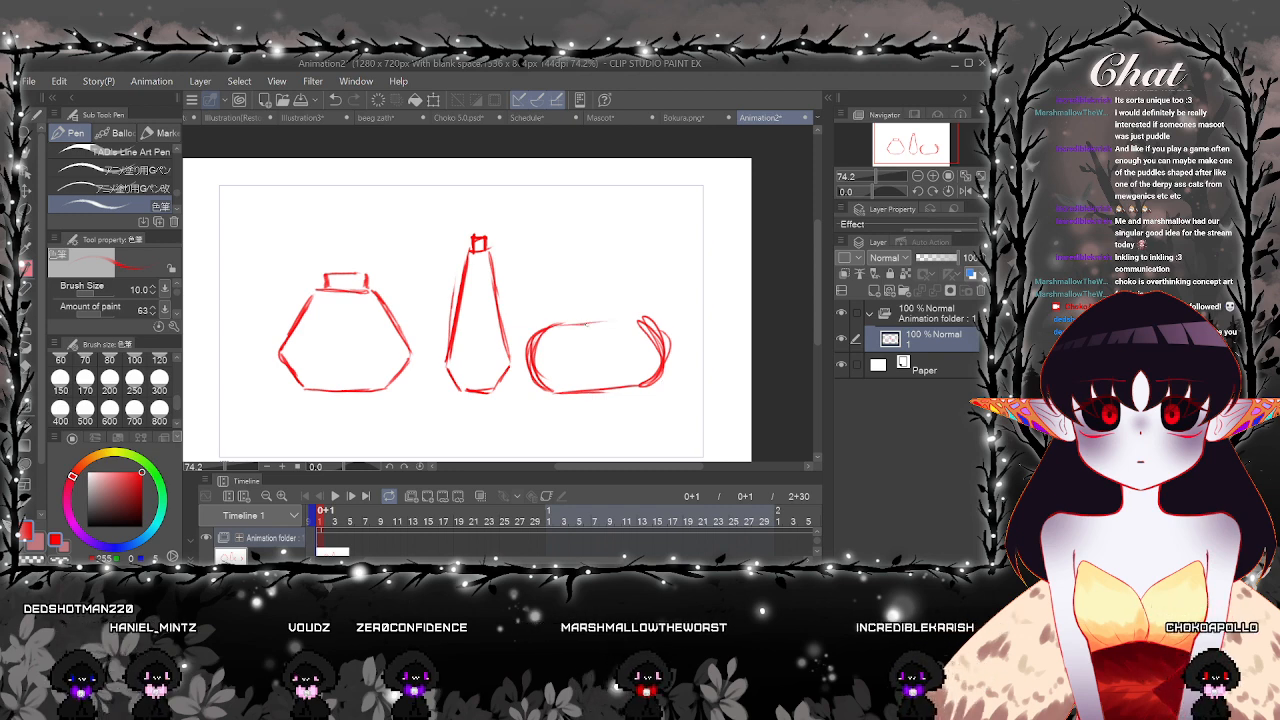
{"action": "left_click_drag", "start_coordinate": [565, 320], "coordinate": [565, 312]}
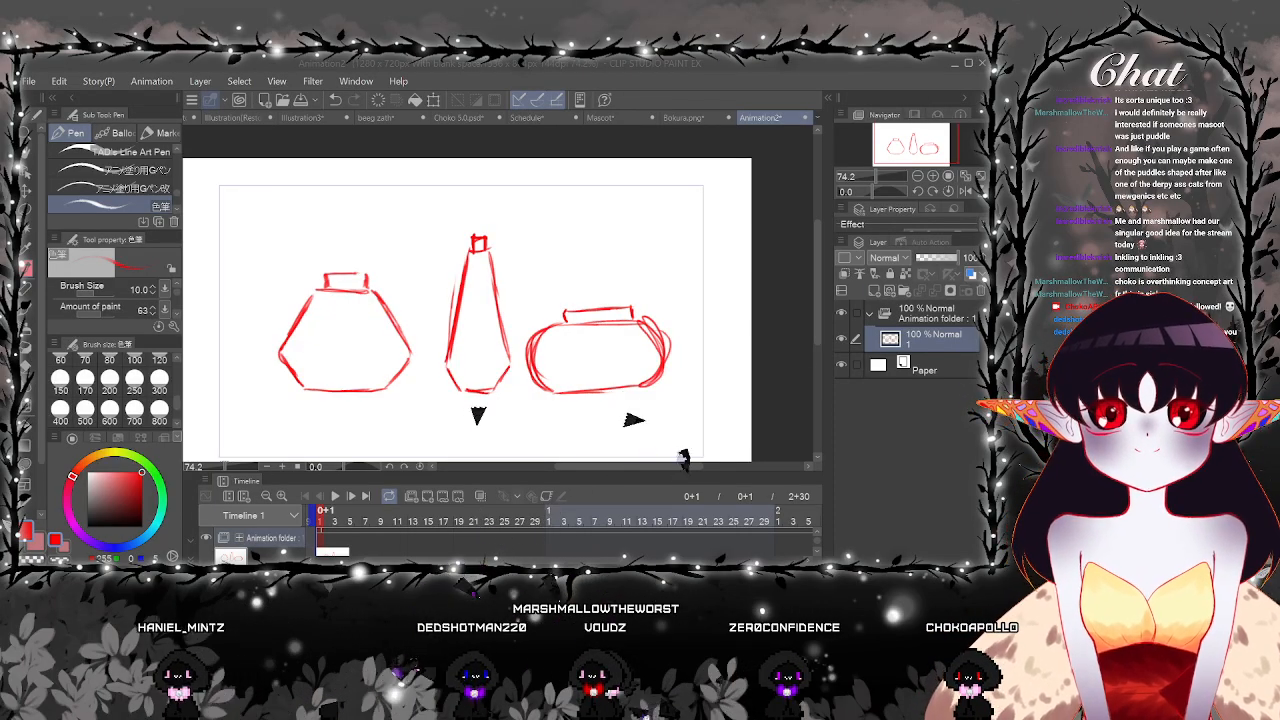
Create a new layer folder and place the bottles' animation folder inside it
{"action": "key", "text": "ctrl+minus"}
{"action": "key", "text": "ctrl+minus"}
{"action": "key", "text": "ctrl+minus"}
{"action": "key", "text": "ctrl+plus"}
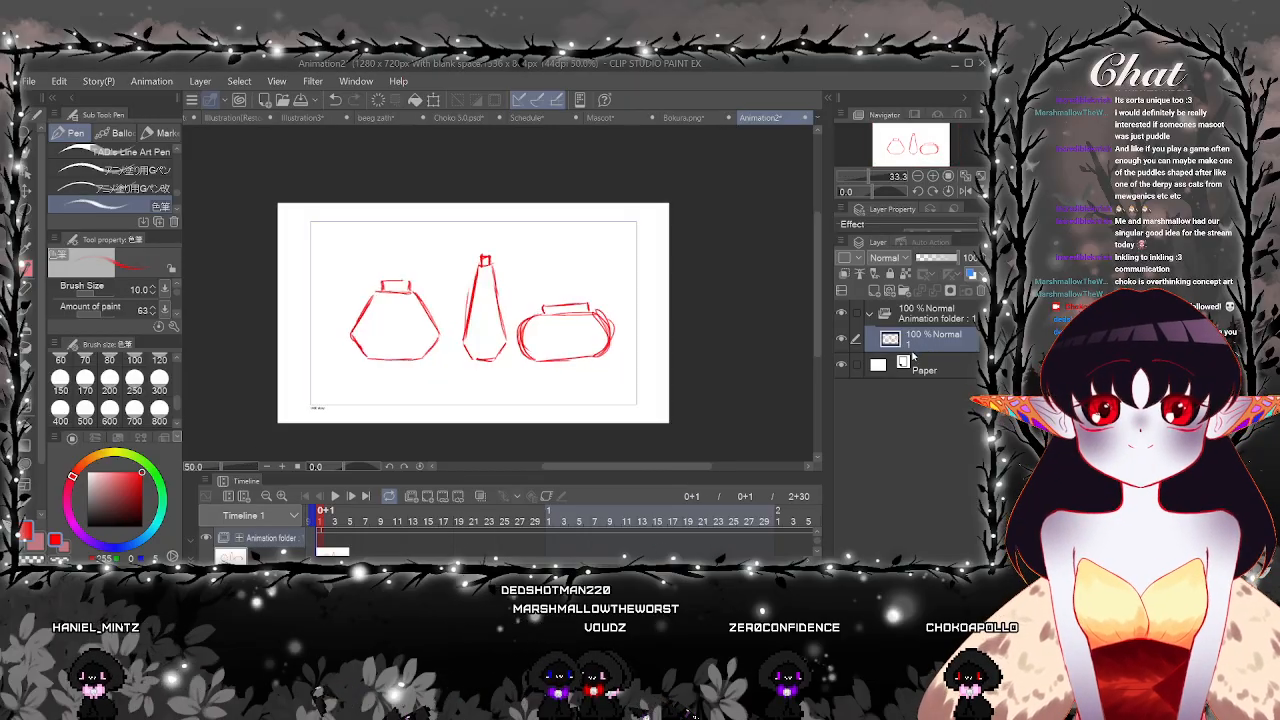
{"action": "scroll", "coordinate": [732, 346], "scroll_direction": "down", "scroll_amount": 2}
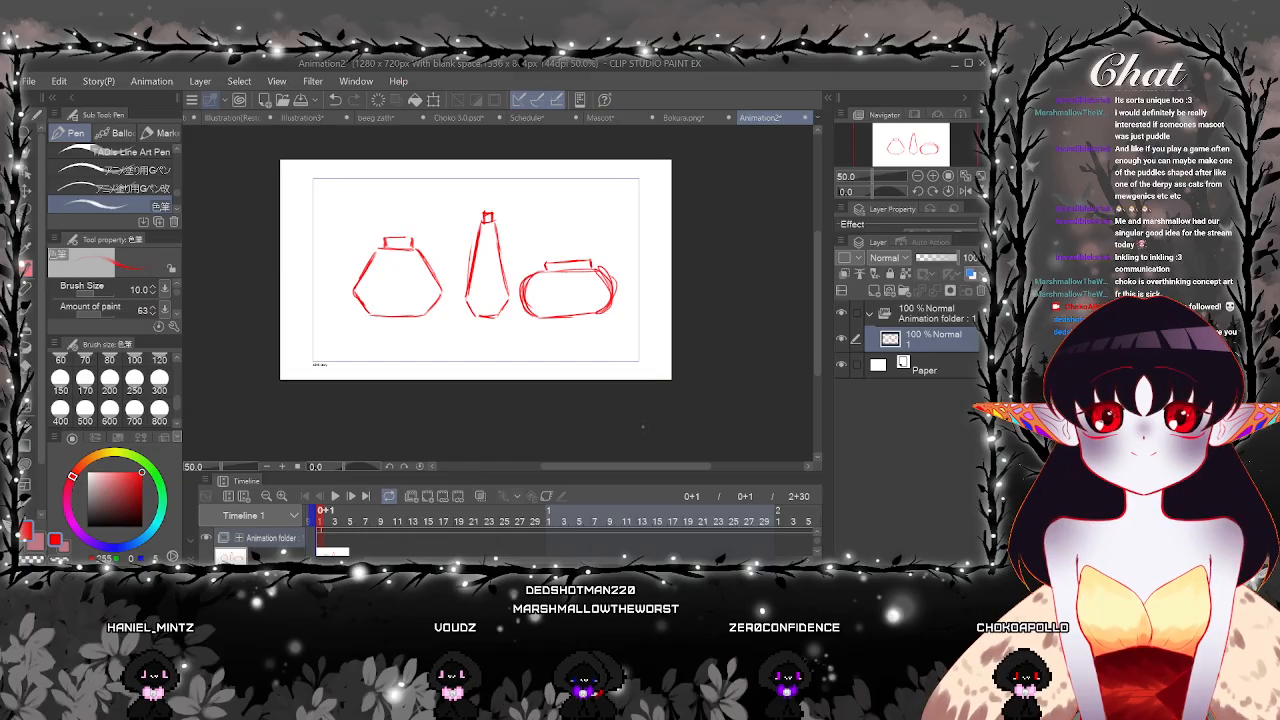
{"action": "left_click_drag", "start_coordinate": [651, 472], "coordinate": [655, 366]}
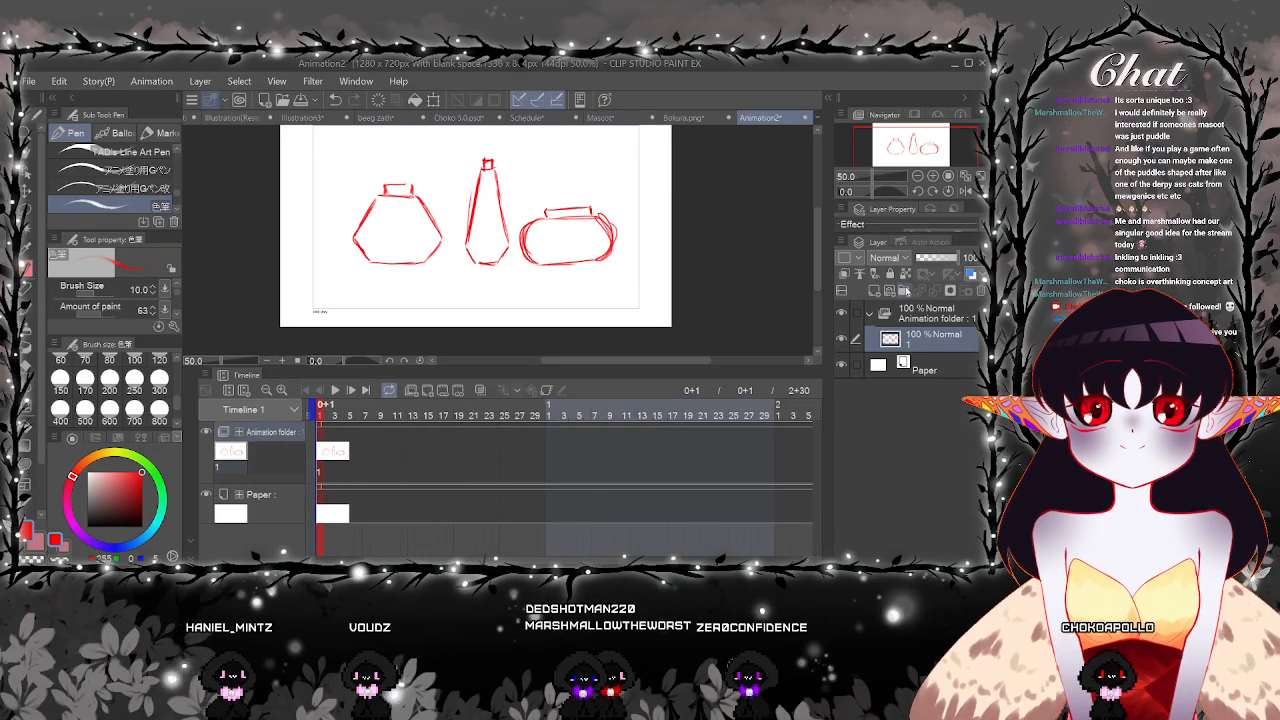
{"action": "left_click", "coordinate": [905, 291]}
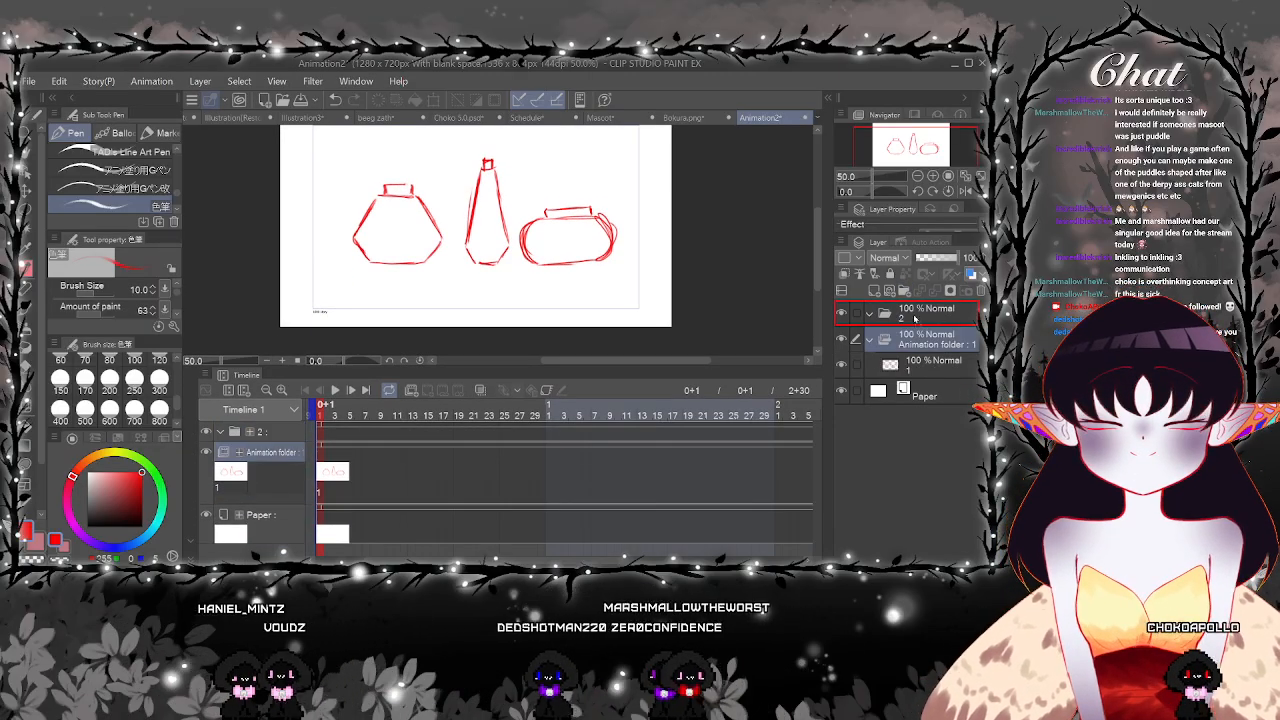
{"action": "left_click_drag", "start_coordinate": [914, 318], "coordinate": [914, 318]}
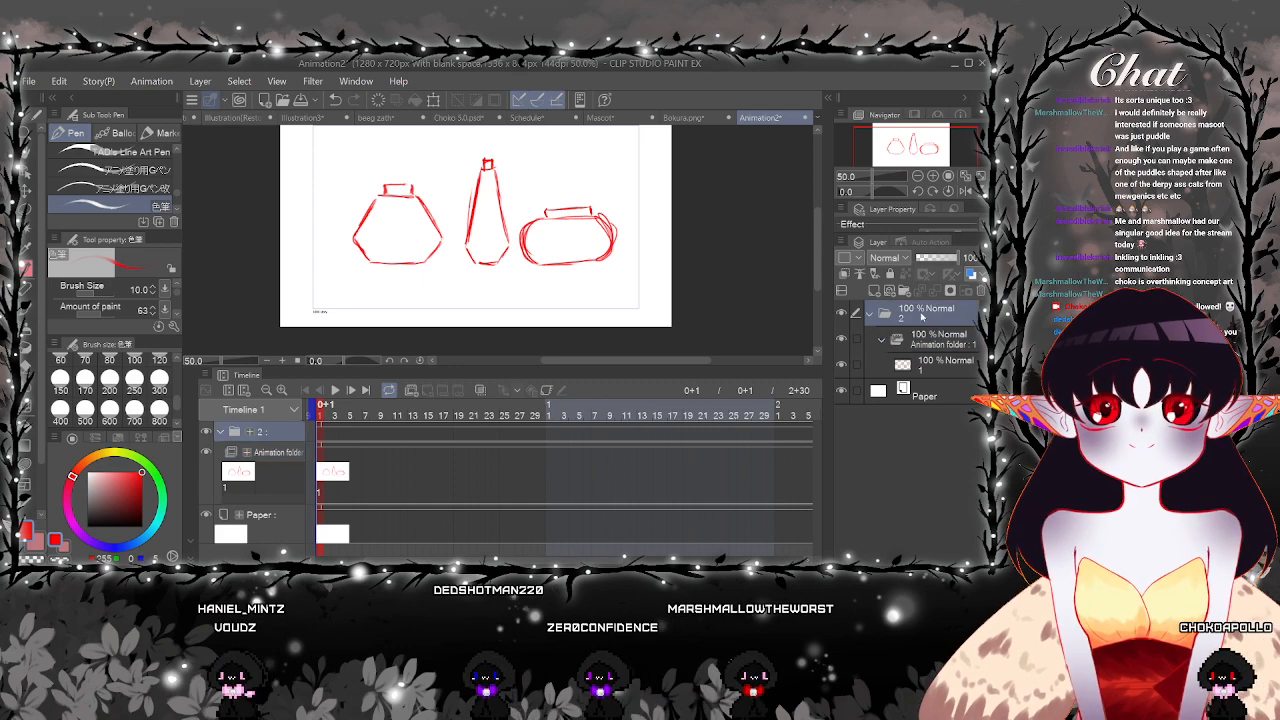
{"action": "left_click", "coordinate": [874, 291]}
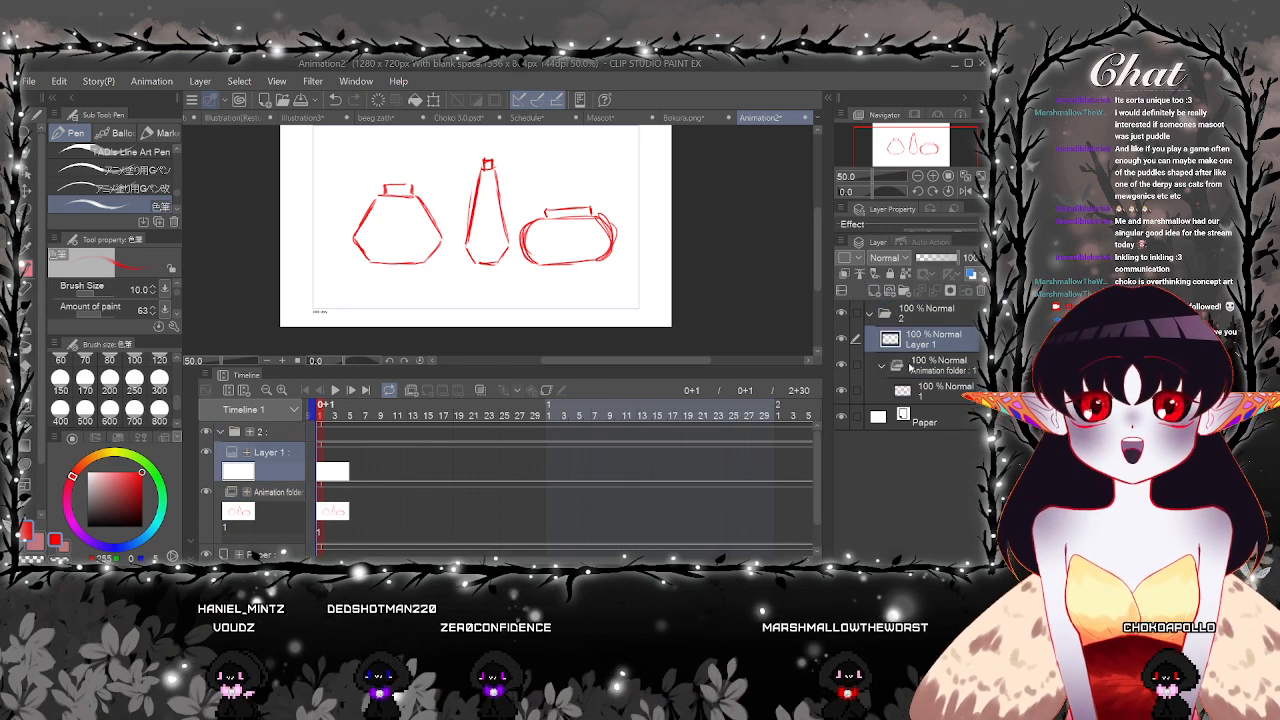
{"action": "left_click", "coordinate": [905, 291]}
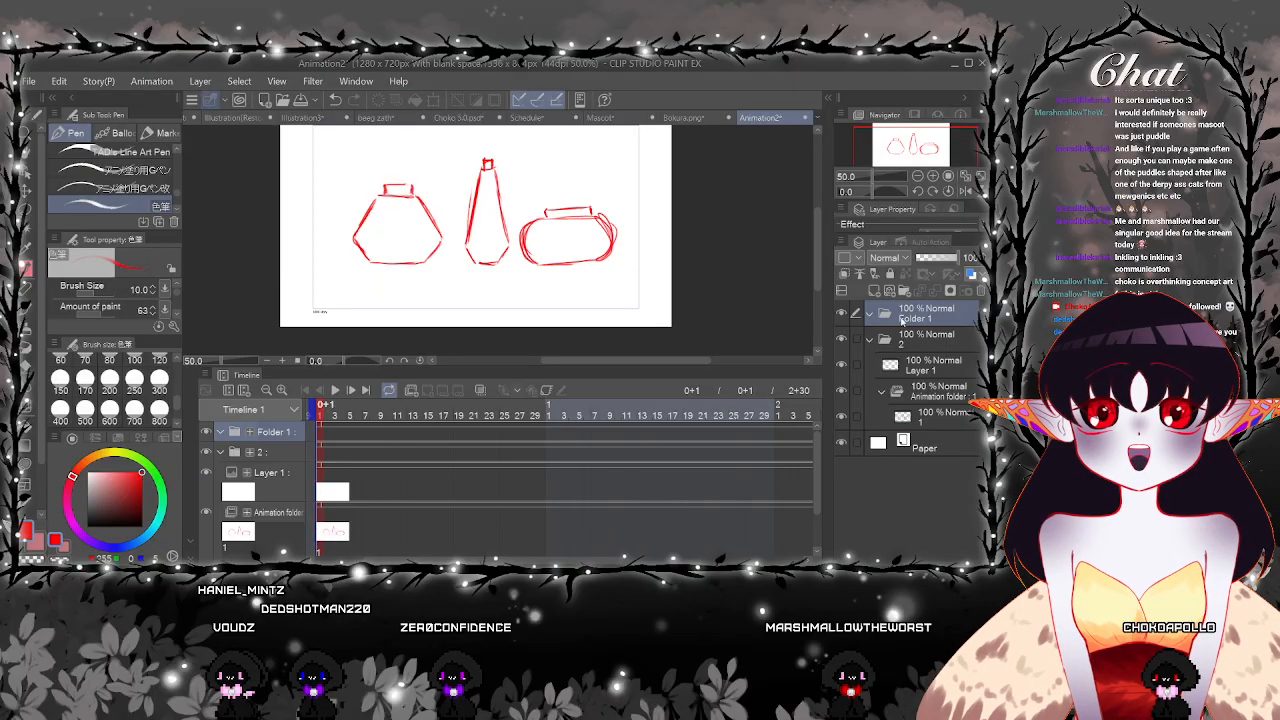
{"action": "left_click", "coordinate": [920, 368]}
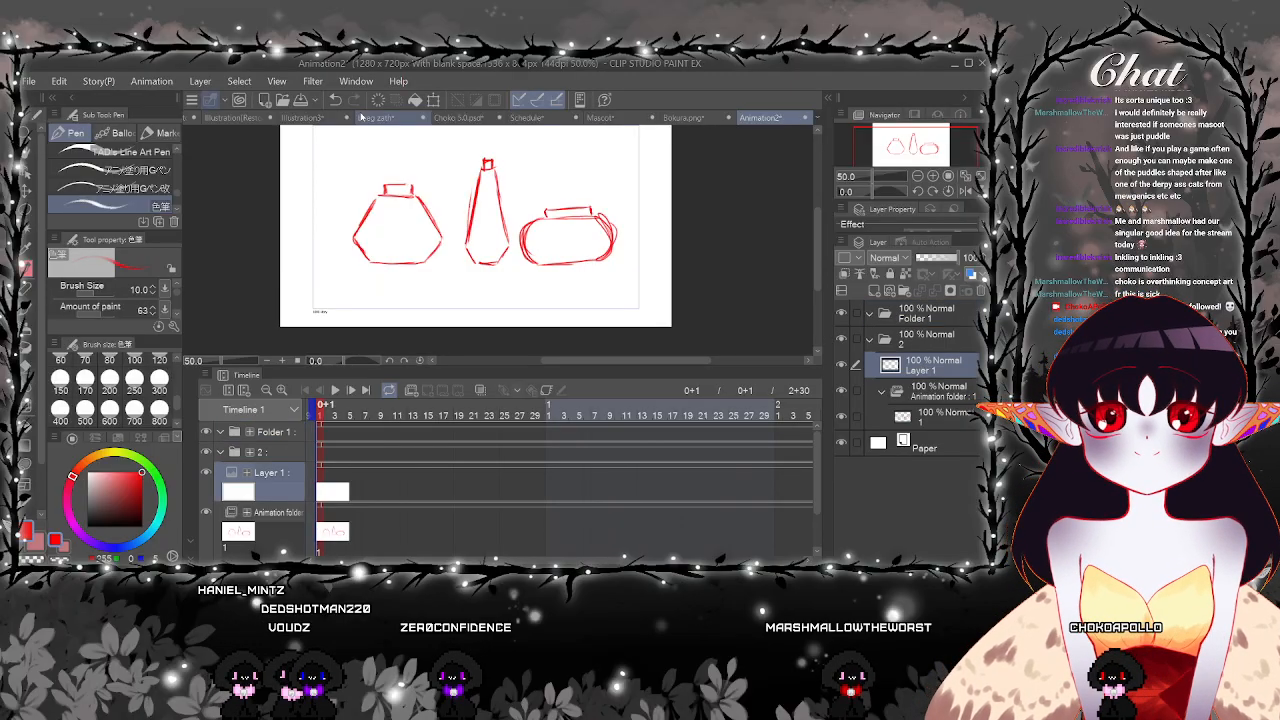
{"action": "key", "text": "ctrl+z"}
{"action": "left_click", "coordinate": [908, 337]}
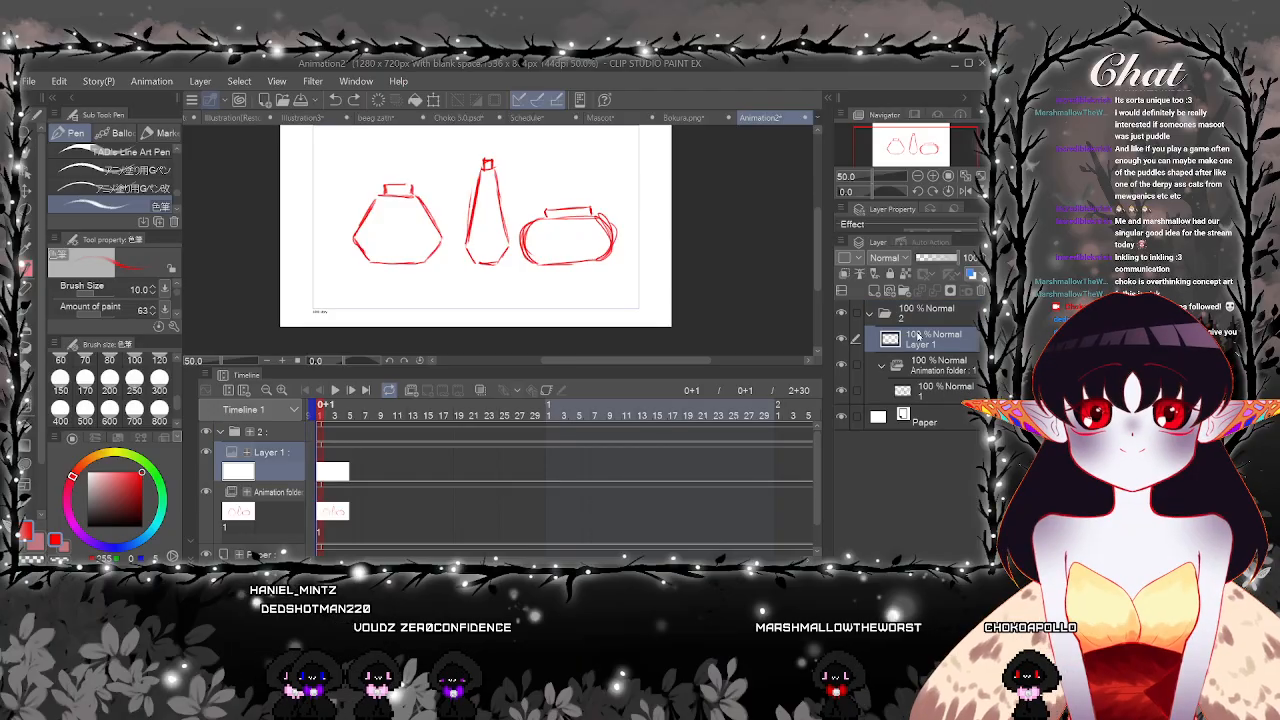
{"action": "left_click", "coordinate": [980, 290]}
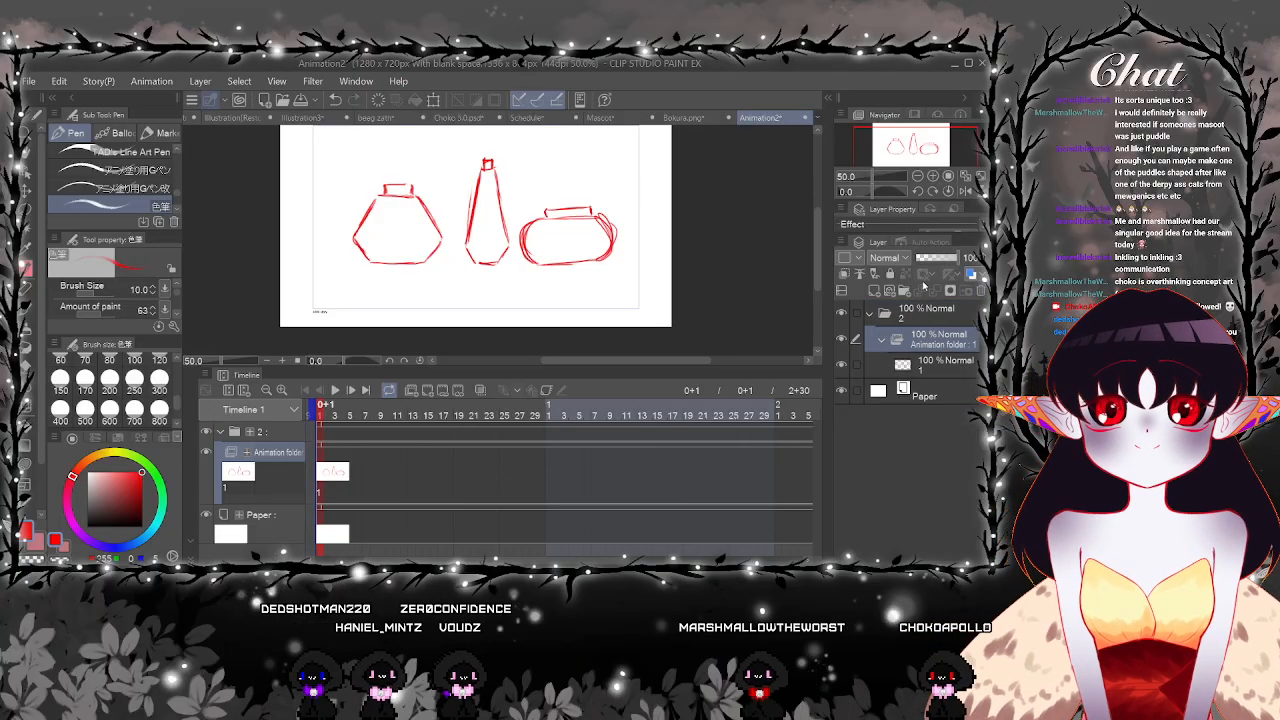
Add a new layer folder above the bottles' folder and create an empty animation folder inside it
{"action": "left_click", "coordinate": [918, 313]}
{"action": "left_click", "coordinate": [969, 274]}
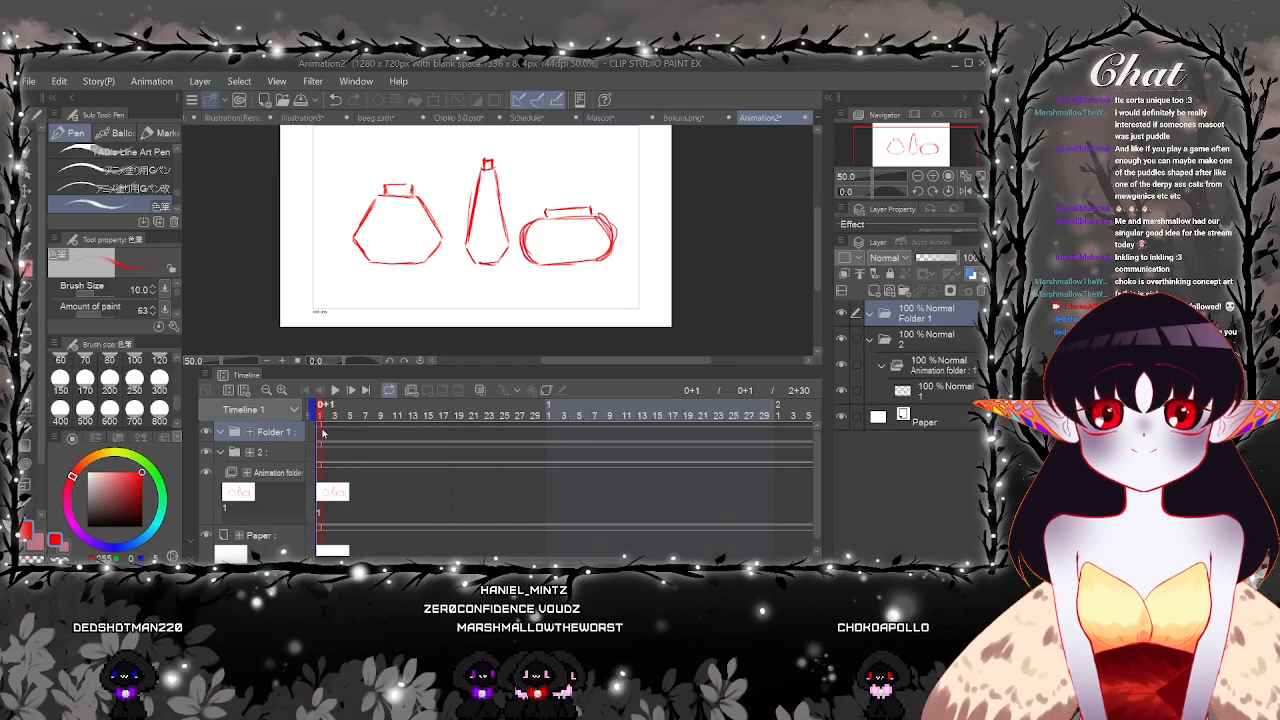
{"action": "left_click", "coordinate": [412, 391]}
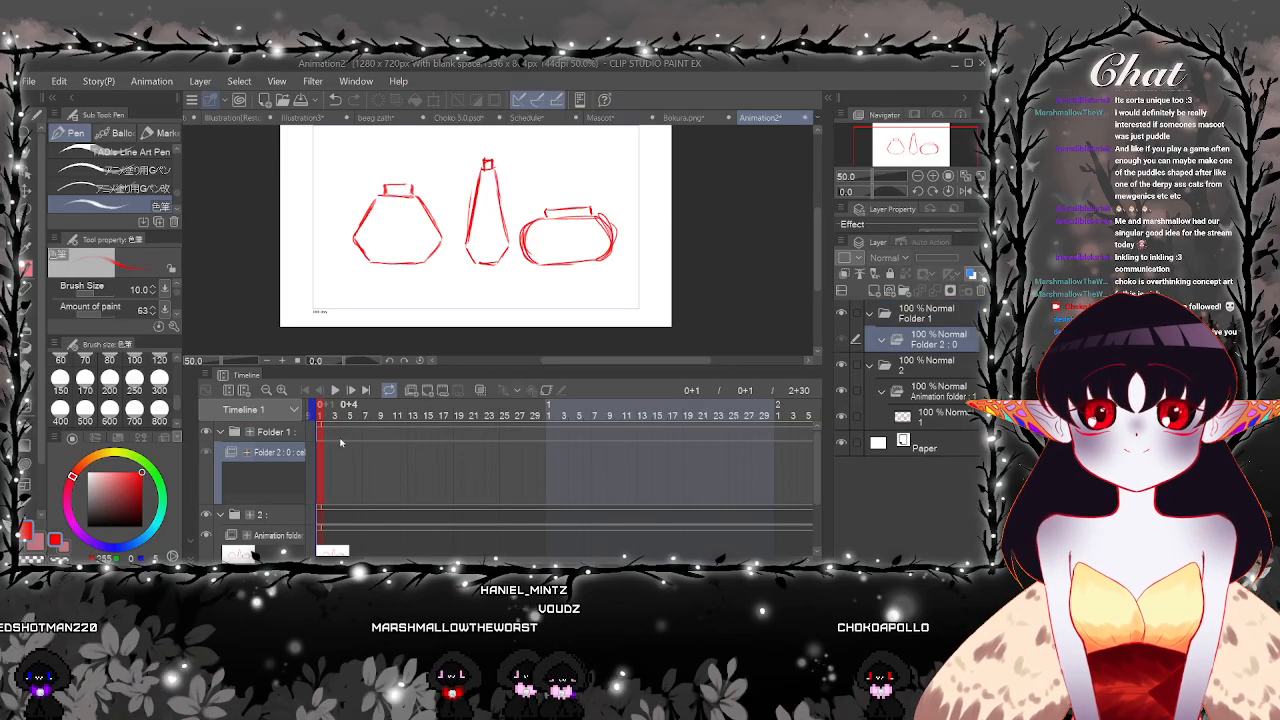
{"action": "mouse_move", "coordinate": [629, 282]}
{"action": "left_mouse_down"}
{"action": "mouse_move", "coordinate": [634, 326]}
{"action": "mouse_move", "coordinate": [638, 295]}
{"action": "left_mouse_up"}
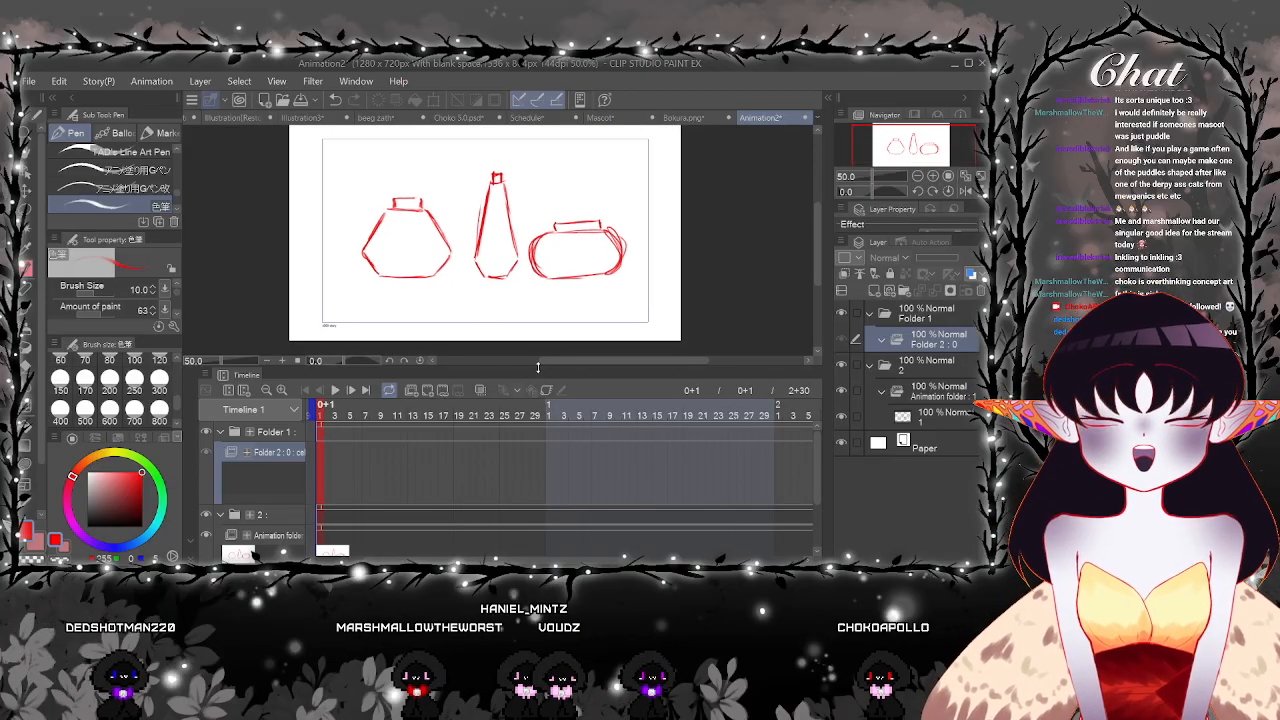
{"action": "left_click_drag", "start_coordinate": [538, 368], "coordinate": [540, 474]}
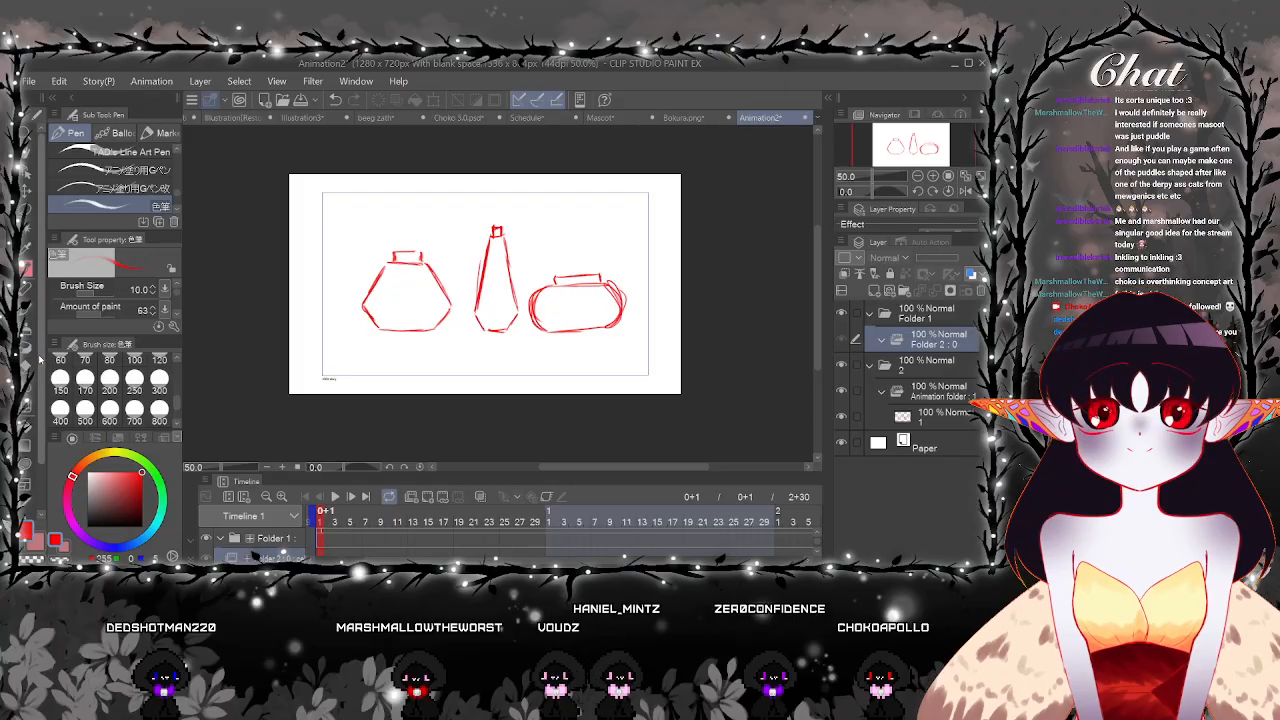
Add a cel to the new animation folder and draw an outlined red rectangle across the canvas, its upper edge just beneath the bottles
{"action": "left_click", "coordinate": [27, 450]}
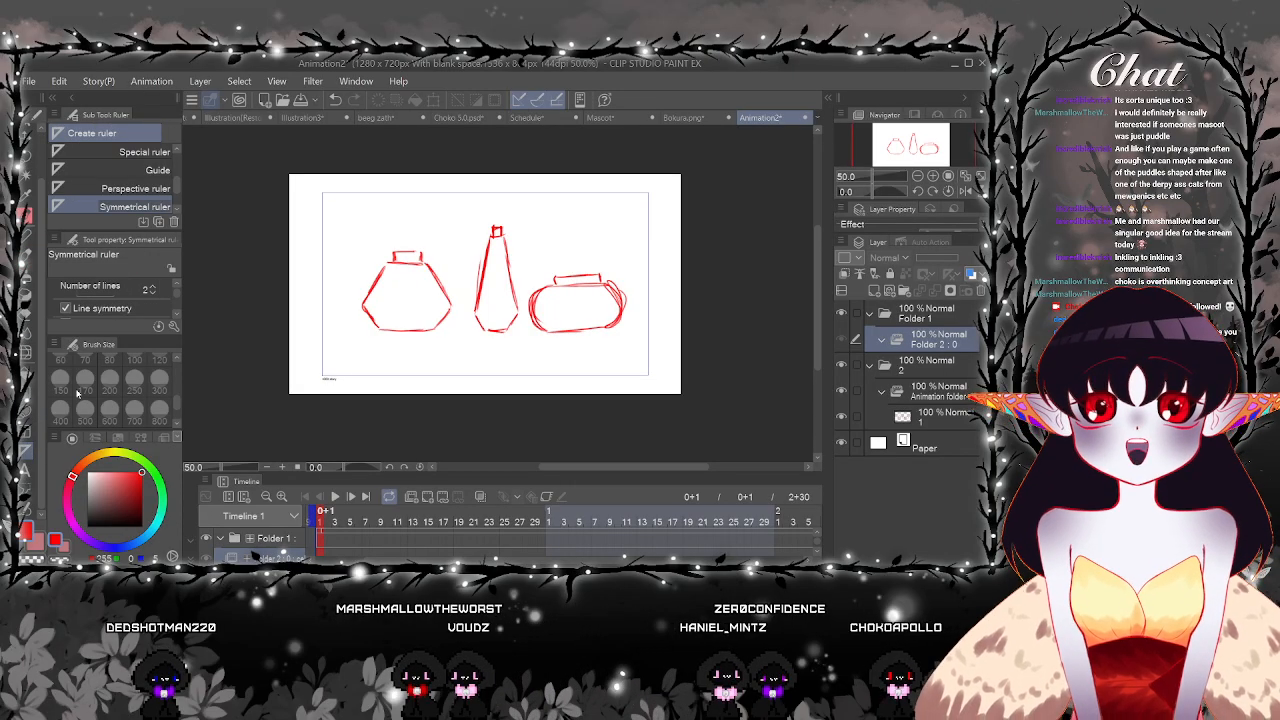
{"action": "left_click", "coordinate": [28, 413]}
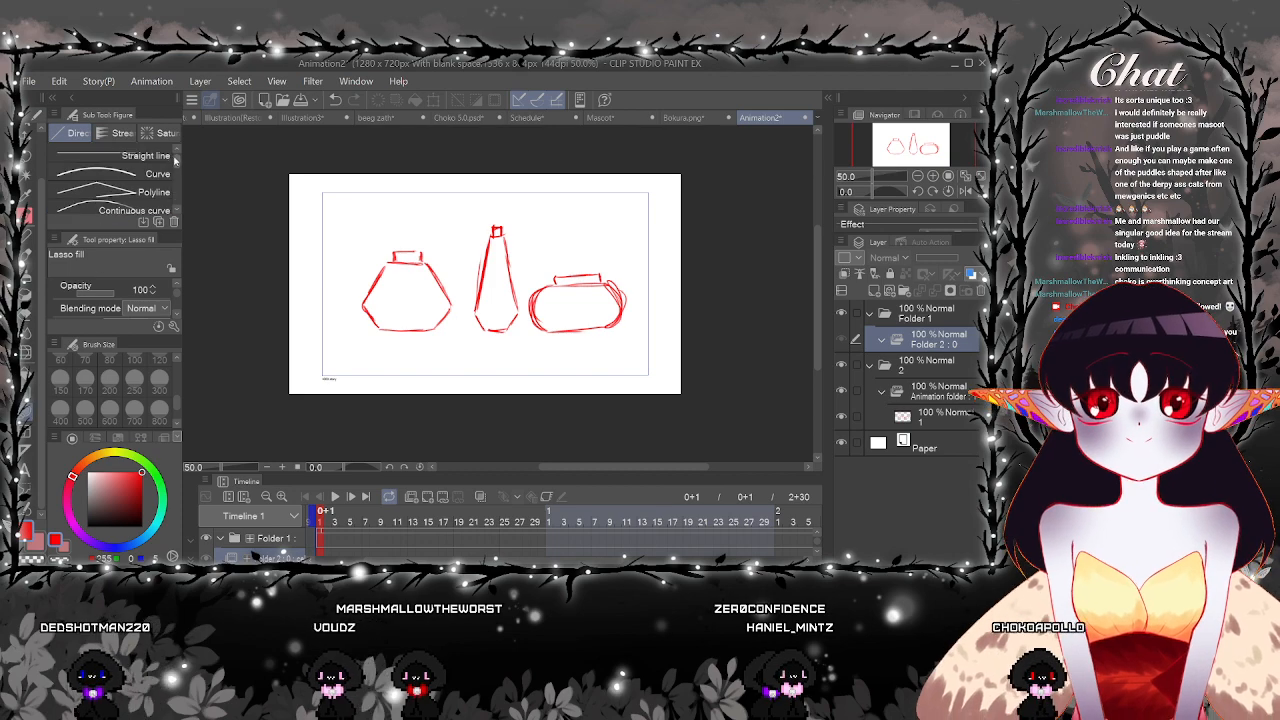
{"action": "left_click_drag", "start_coordinate": [176, 161], "coordinate": [176, 184]}
{"action": "left_click", "coordinate": [150, 177]}
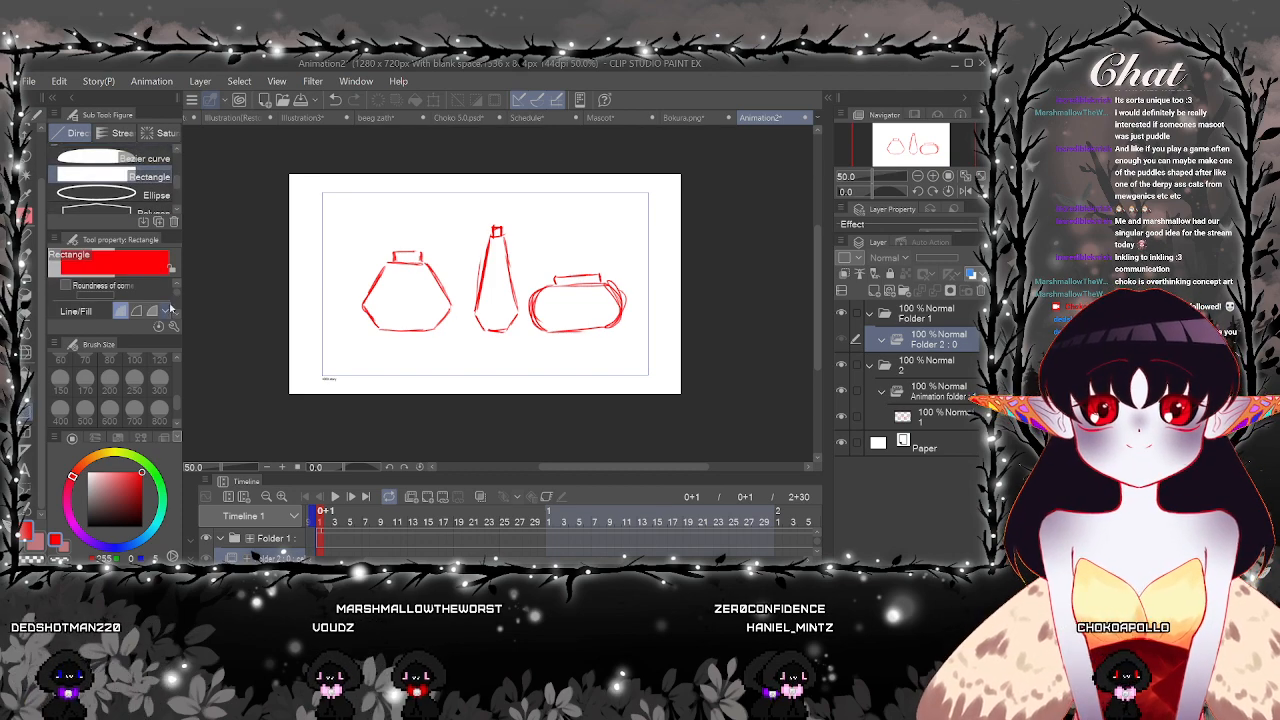
{"action": "left_click", "coordinate": [136, 311]}
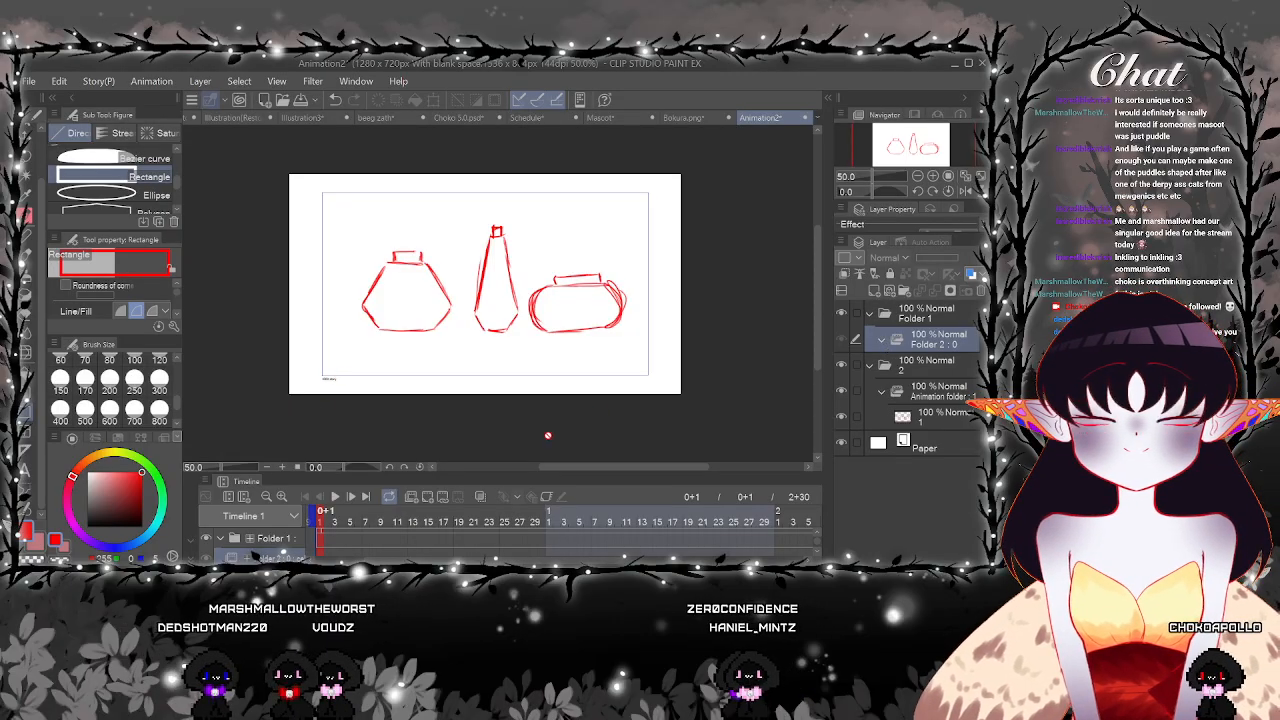
{"action": "key", "text": "ctrl+shift+n"}
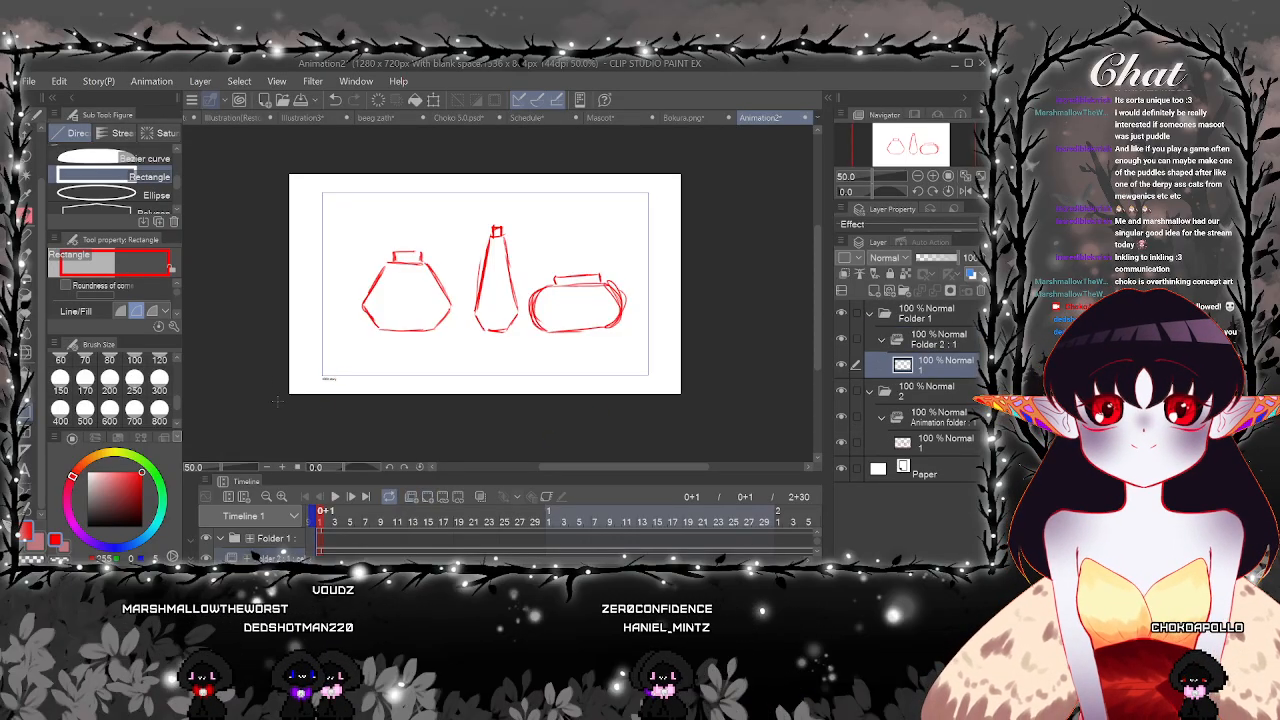
{"action": "left_click_drag", "start_coordinate": [278, 344], "coordinate": [771, 339]}
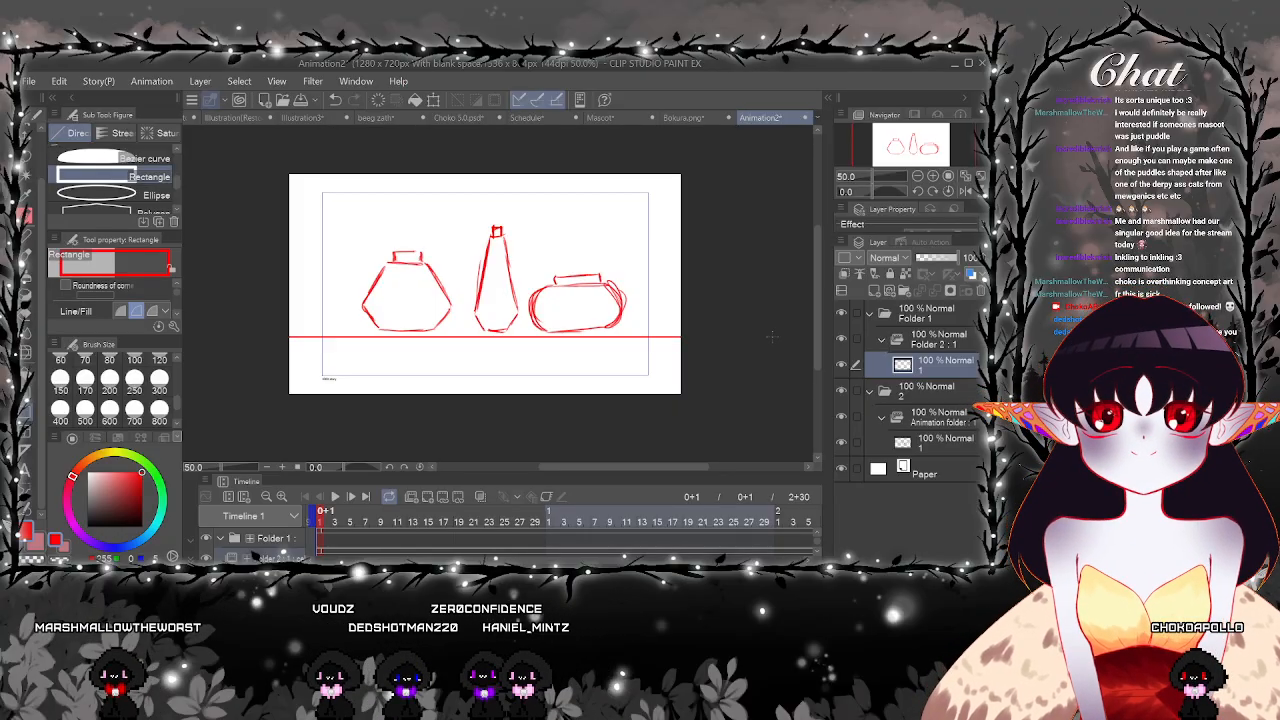
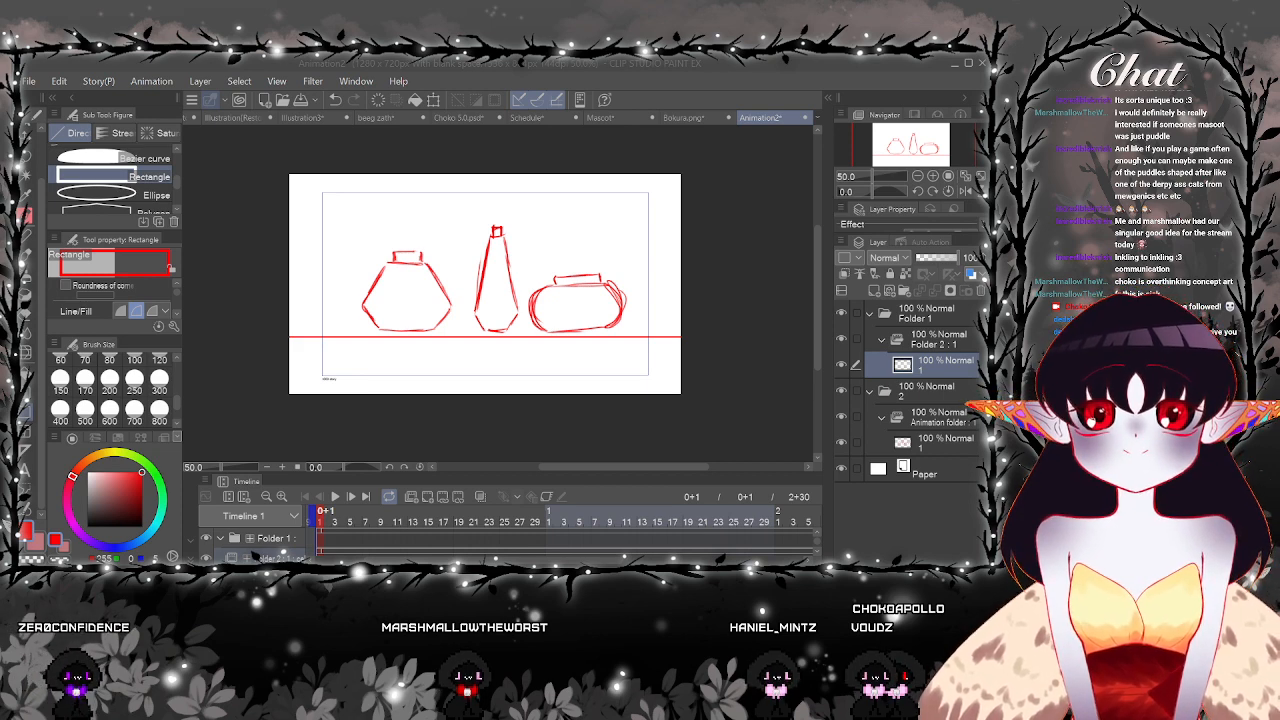
Add another layer folder at the top of the stack, containing a new animation folder with one empty cel
{"action": "left_click", "coordinate": [903, 306]}
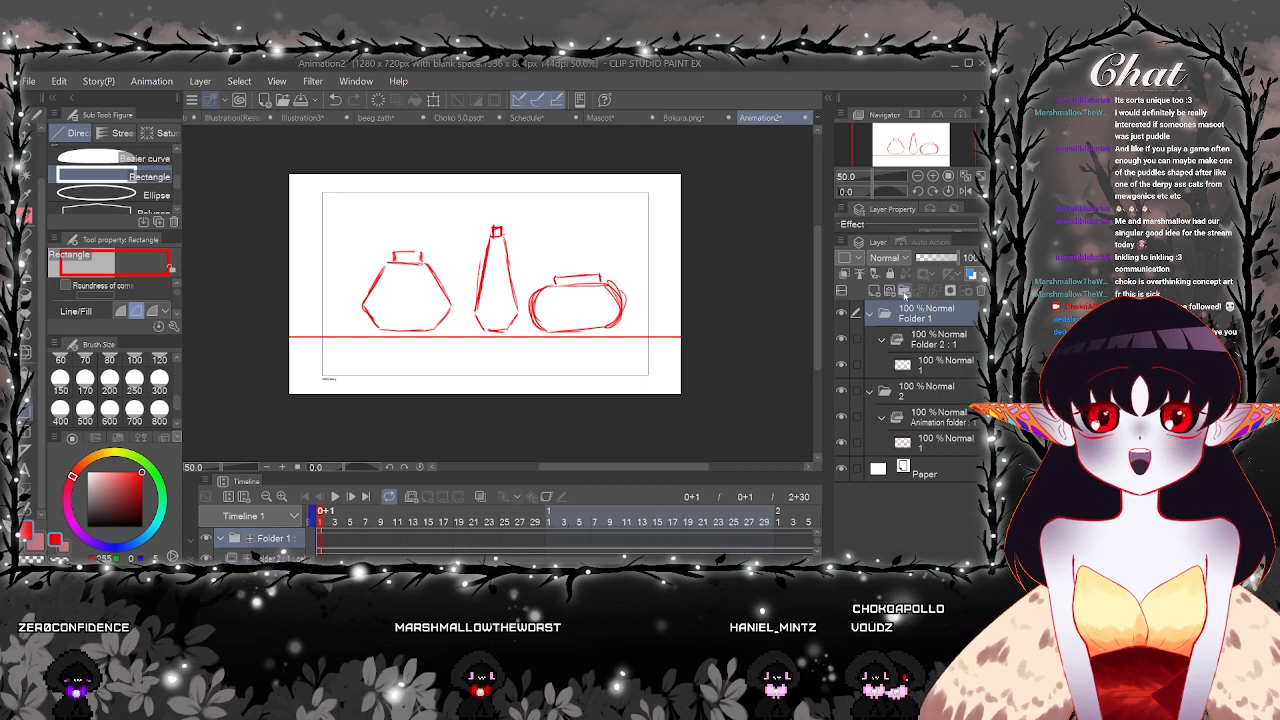
{"action": "left_click", "coordinate": [905, 295]}
{"action": "left_click", "coordinate": [901, 319]}
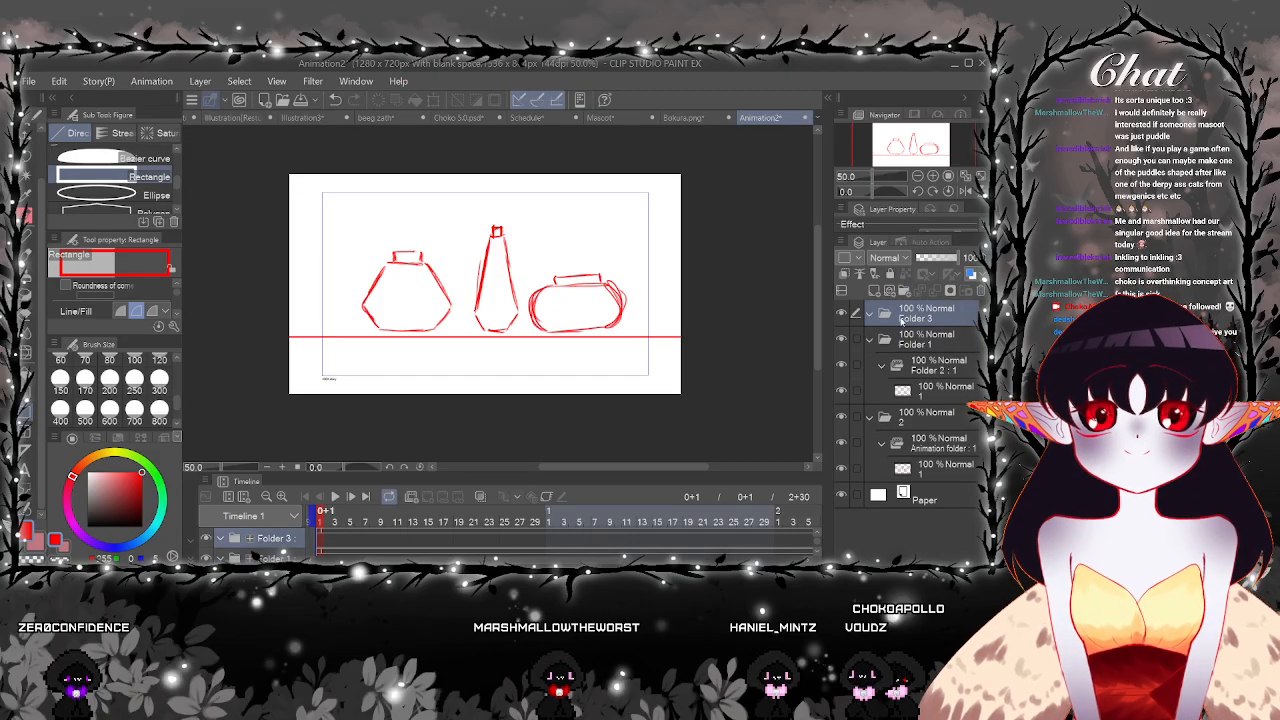
{"action": "left_click", "coordinate": [425, 498]}
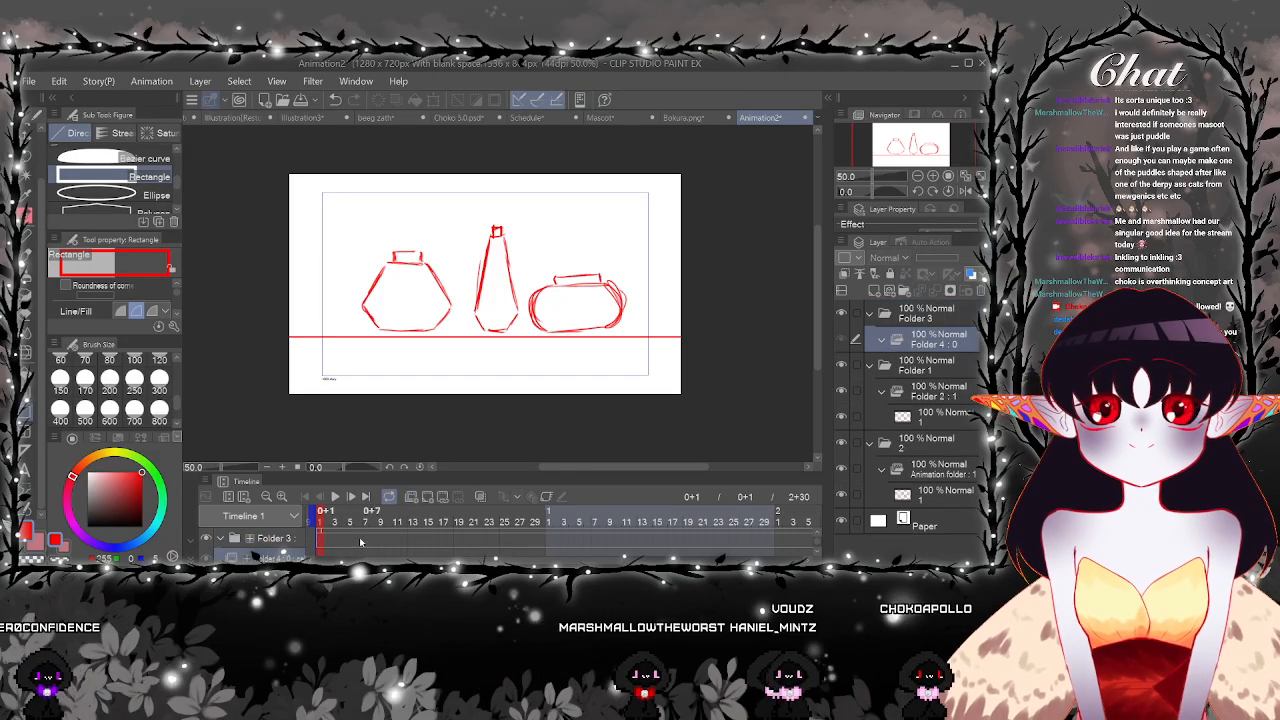
{"action": "left_click", "coordinate": [425, 498]}
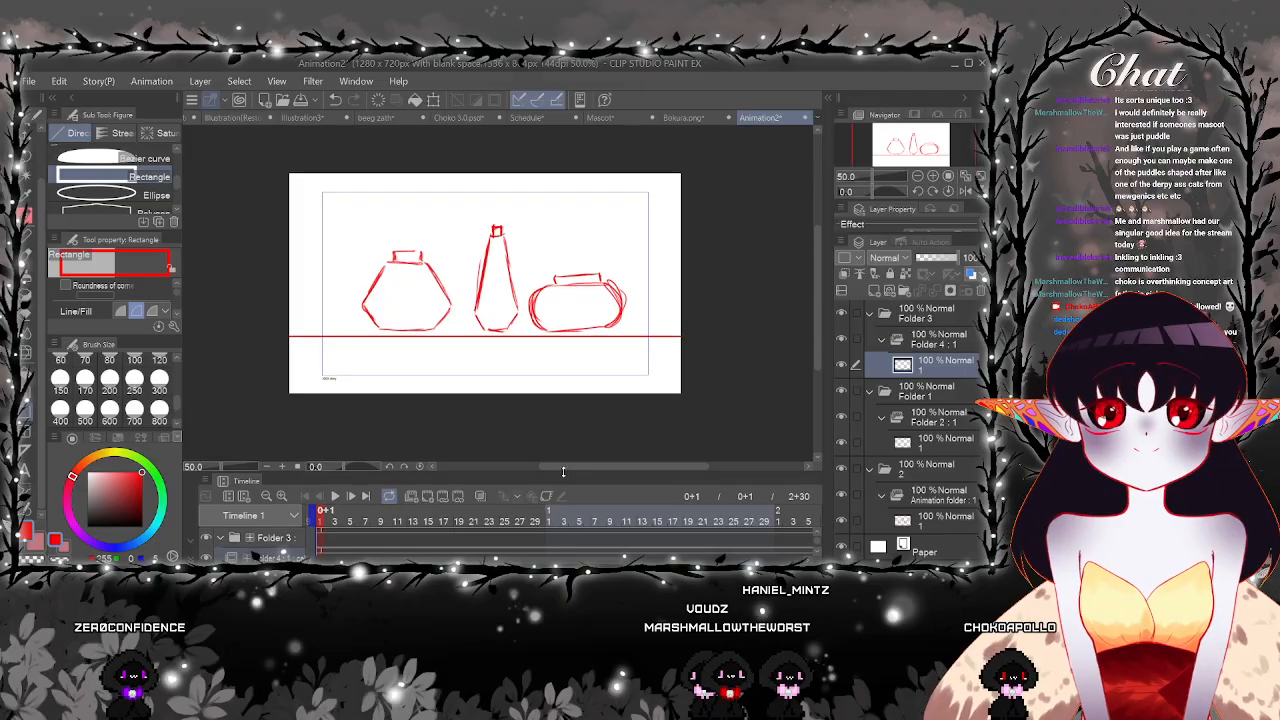
{"action": "left_click_drag", "start_coordinate": [562, 472], "coordinate": [577, 384]}
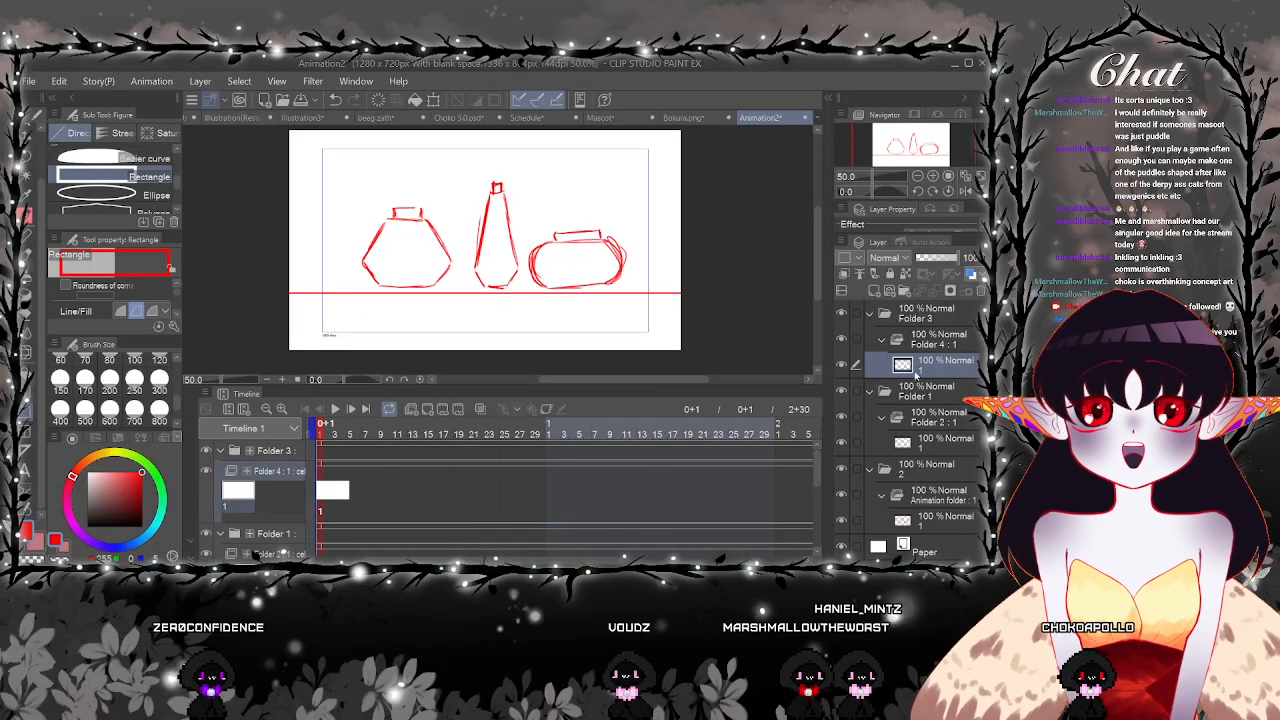
Collapse the two lower folders and move the bottles' folder down and right so the bottles overlap the horizontal line
{"action": "left_click", "coordinate": [869, 392]}
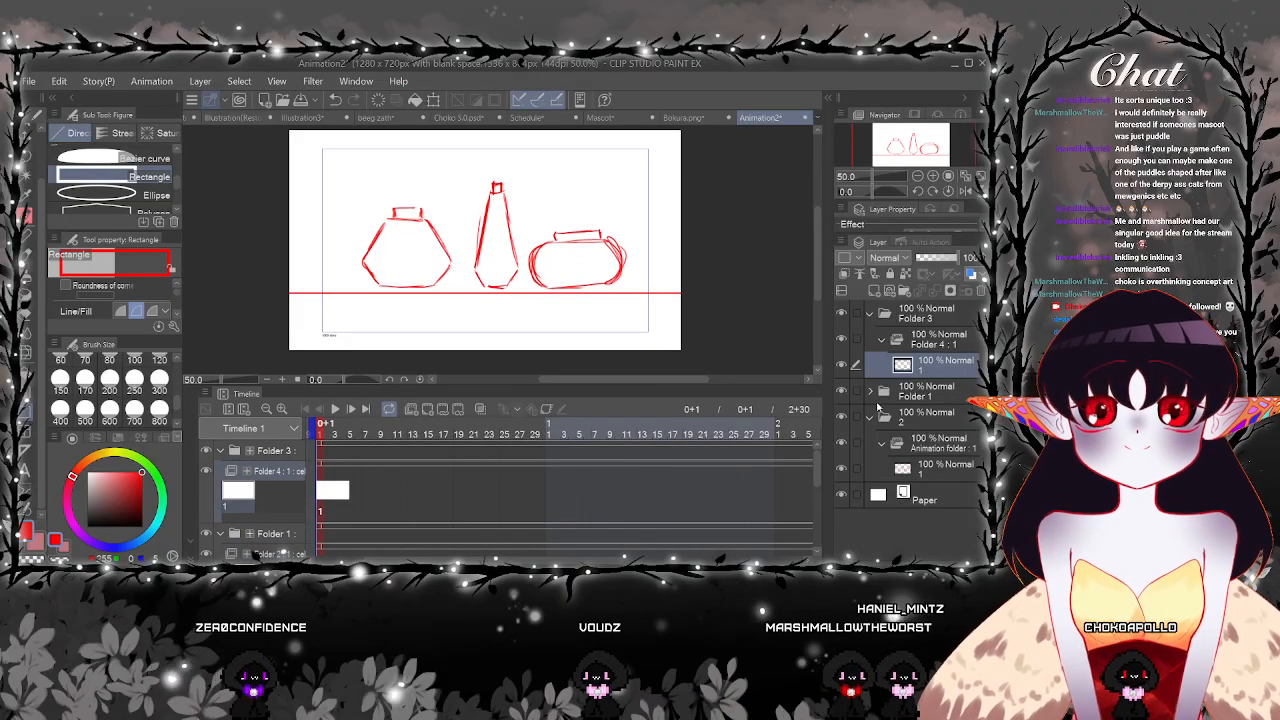
{"action": "left_click", "coordinate": [843, 418]}
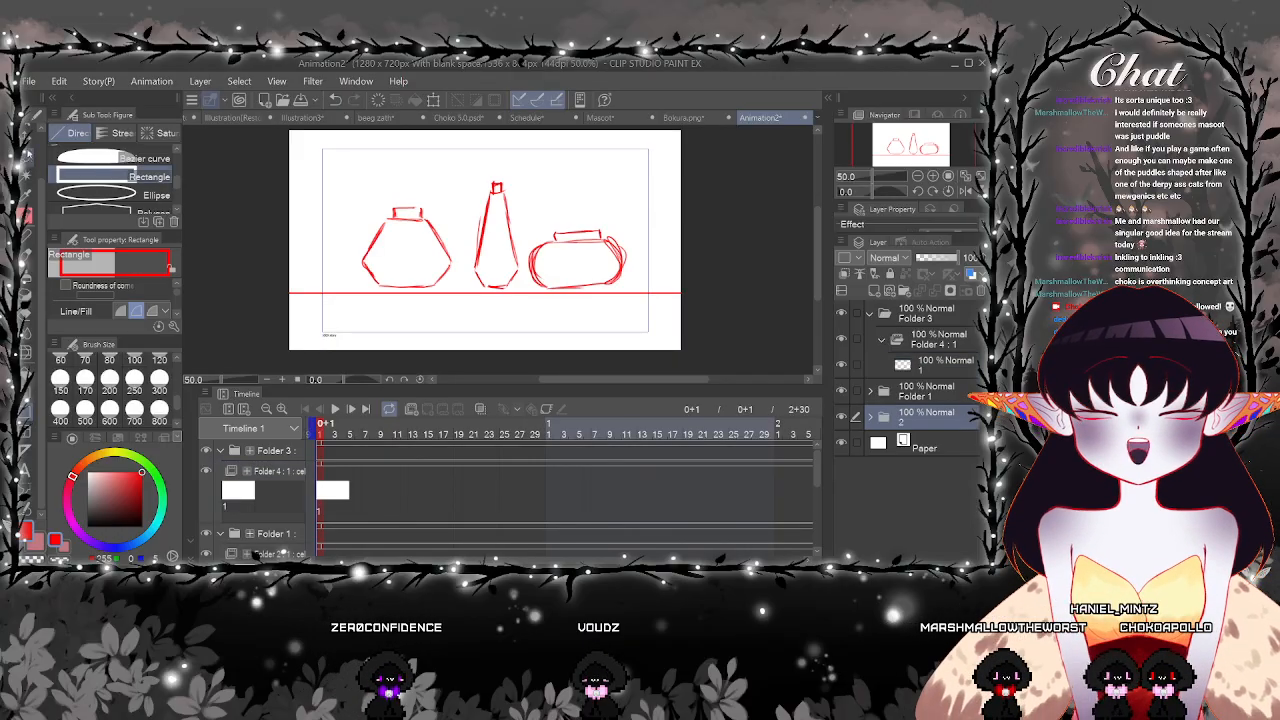
{"action": "key", "text": "k"}
{"action": "mouse_move", "coordinate": [588, 234]}
{"action": "left_mouse_down"}
{"action": "mouse_move", "coordinate": [578, 261]}
{"action": "mouse_move", "coordinate": [600, 260]}
{"action": "left_mouse_up"}
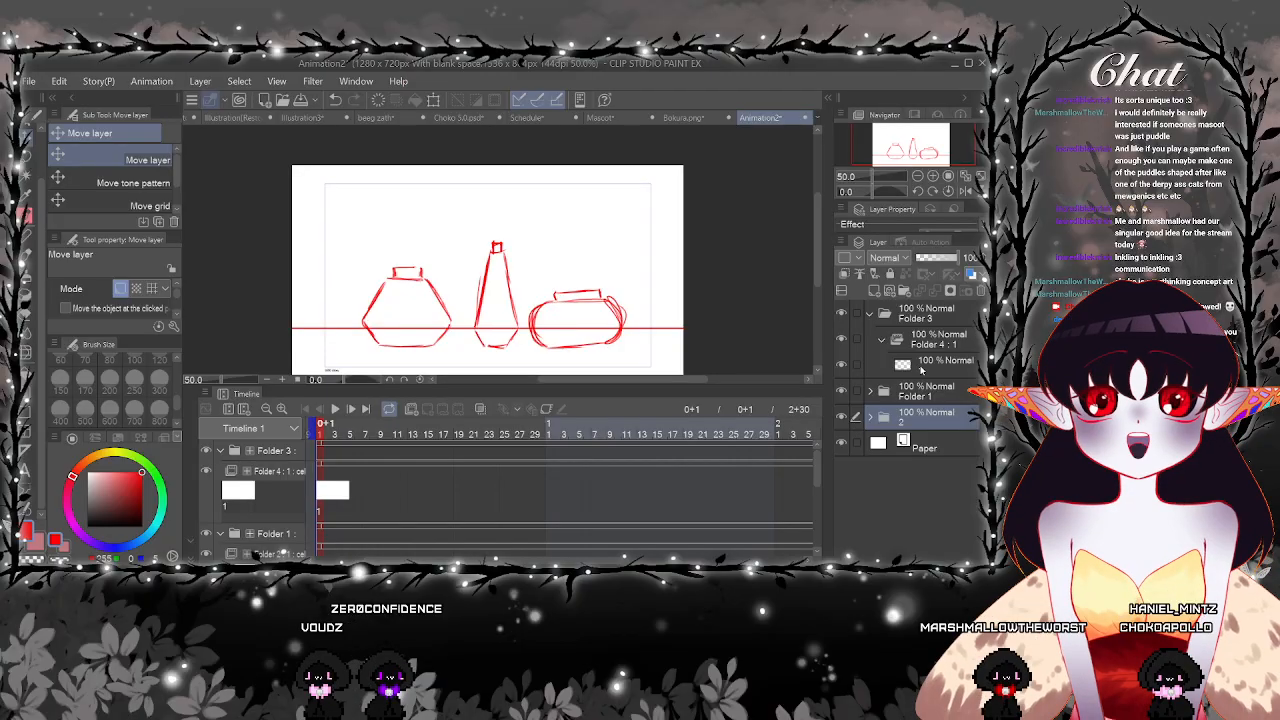
{"action": "left_click", "coordinate": [921, 366]}
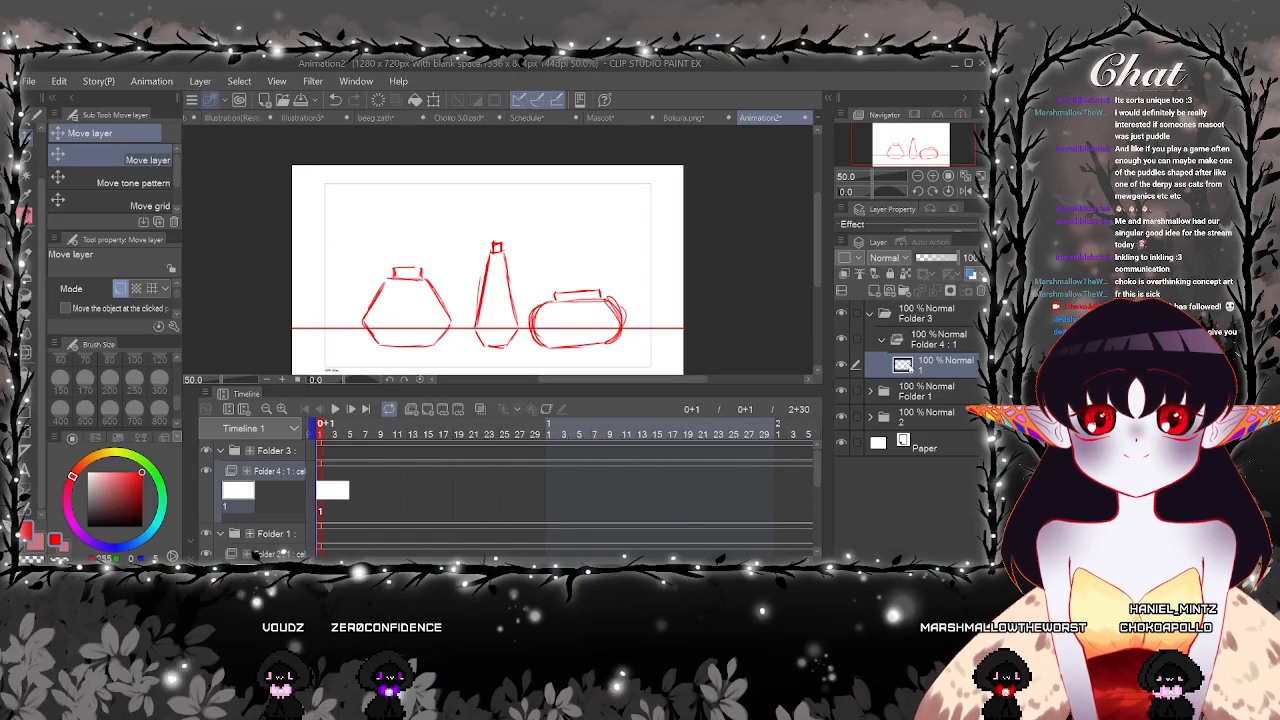
{"action": "left_click", "coordinate": [903, 421]}
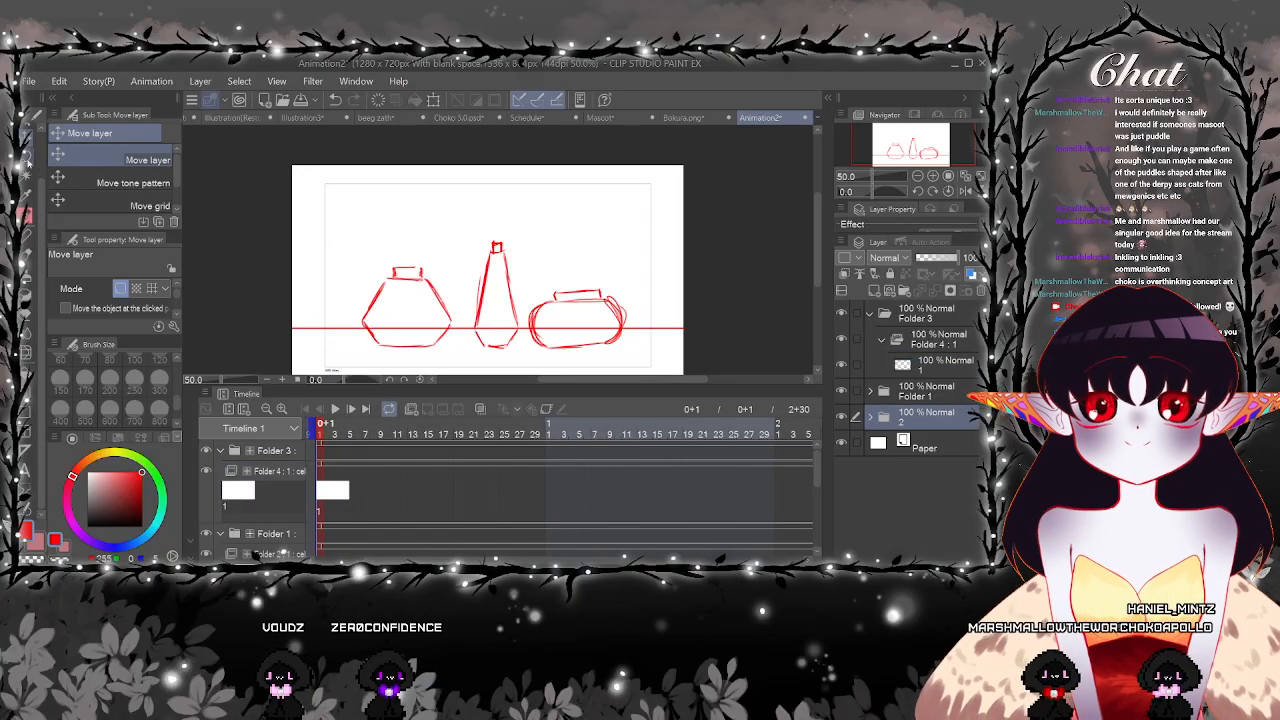
{"action": "left_click_drag", "start_coordinate": [580, 242], "coordinate": [655, 247]}
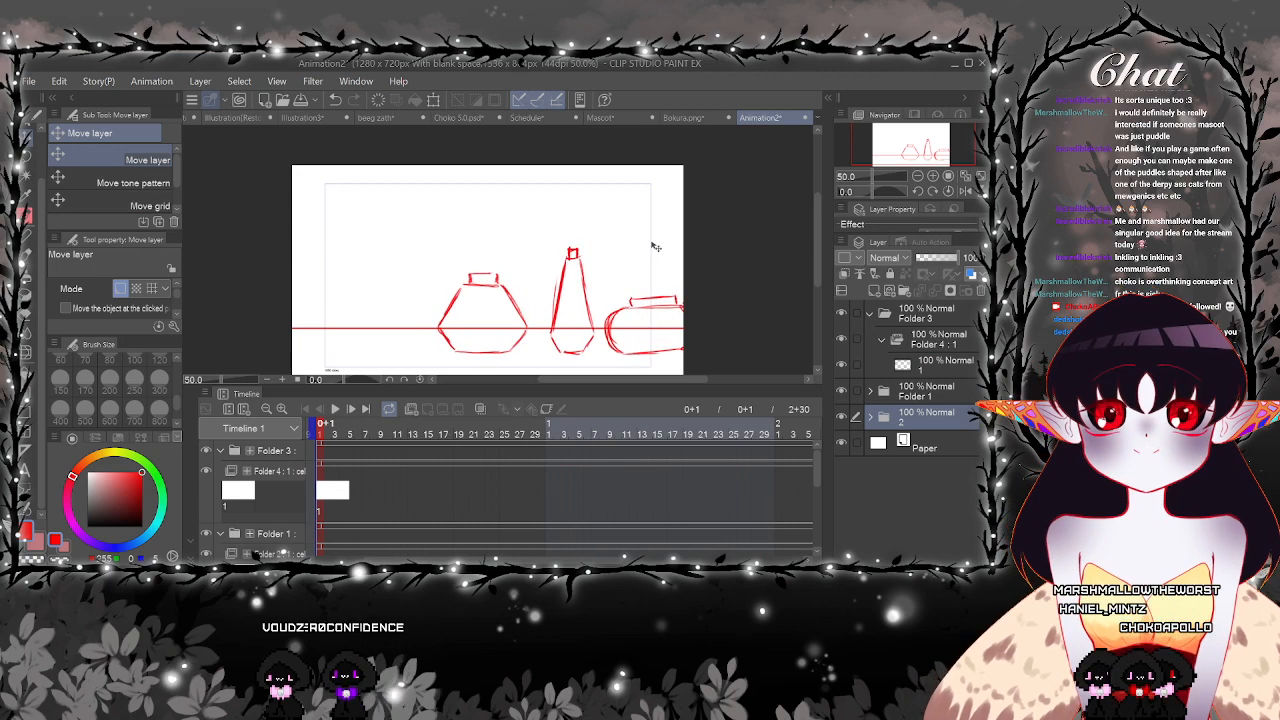
Select the empty cel in the top animation folder and switch to the pen with green as the drawing colour
{"action": "left_click", "coordinate": [928, 362]}
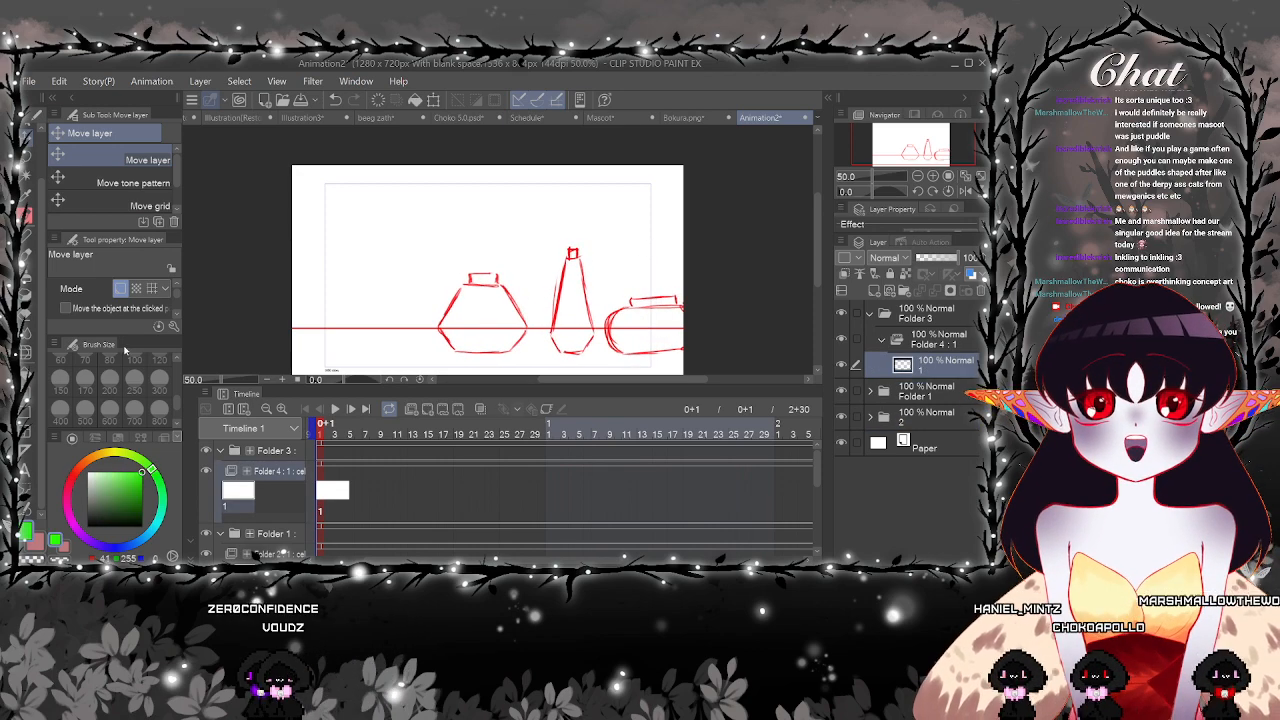
{"action": "key", "text": "p"}
{"action": "scroll", "coordinate": [457, 337], "scroll_direction": "up", "scroll_amount": 2}
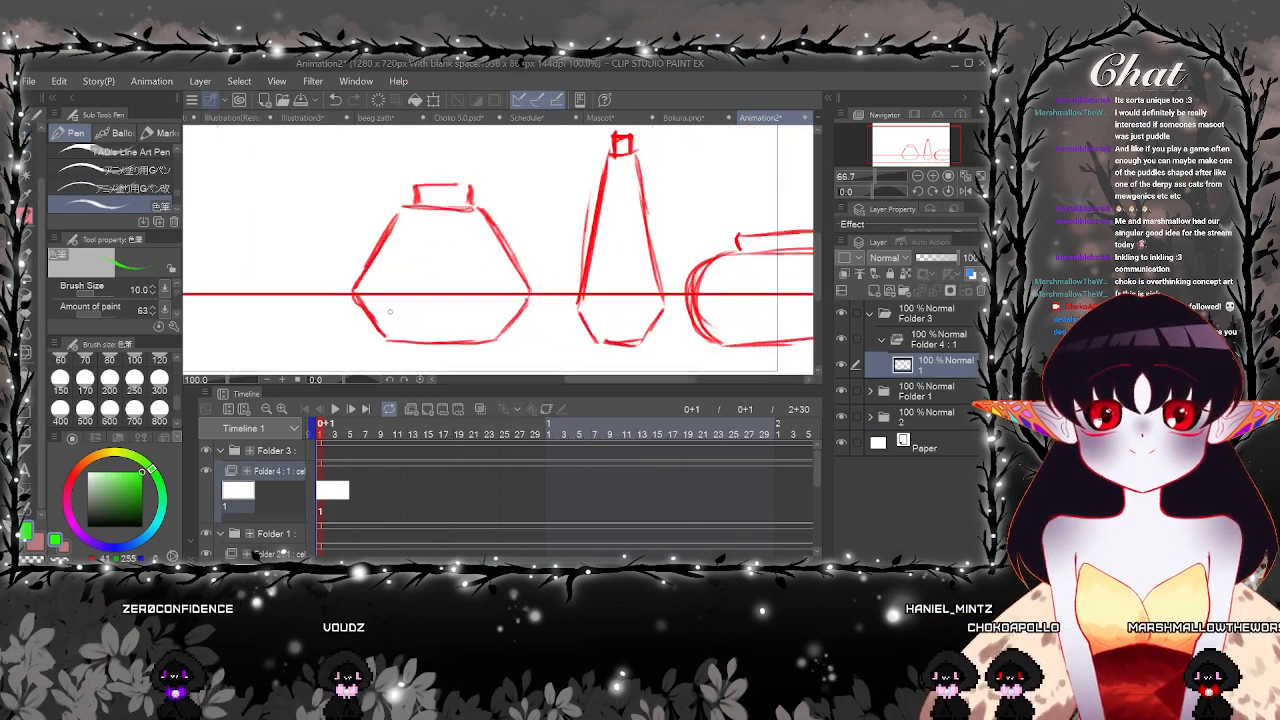
{"action": "scroll", "coordinate": [390, 311], "scroll_direction": "up", "scroll_amount": 3}
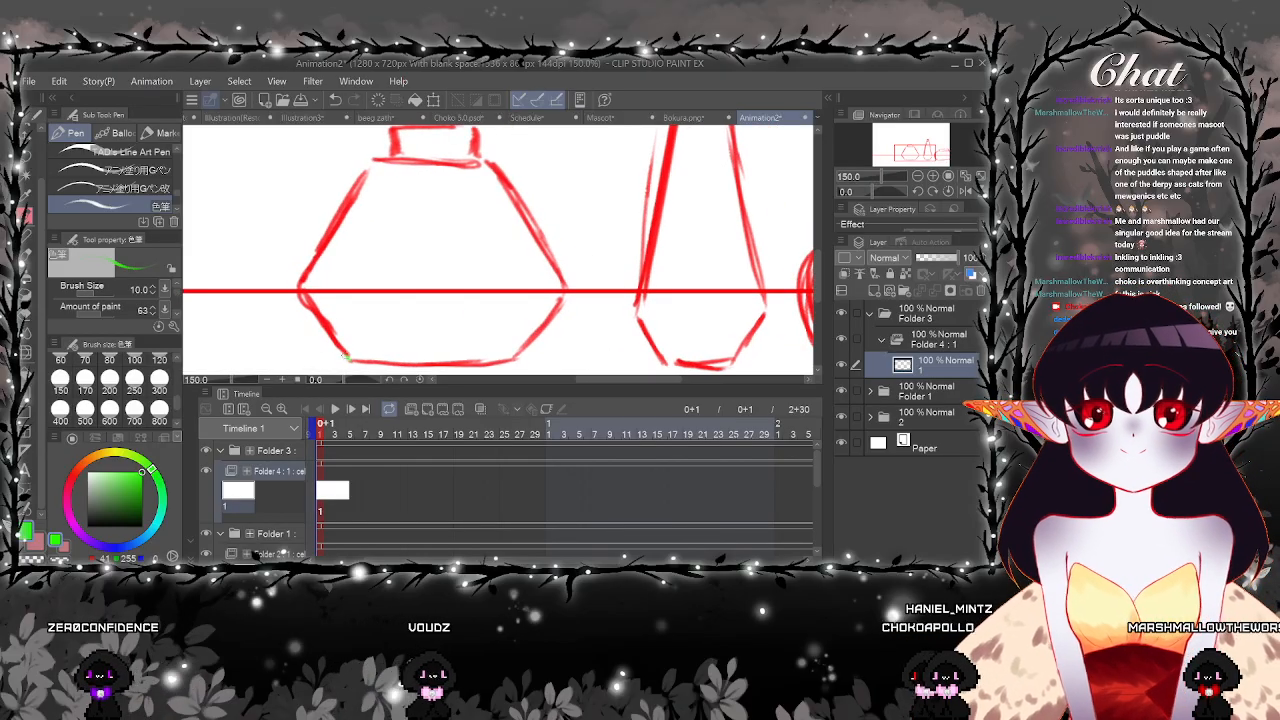
{"action": "left_click_drag", "start_coordinate": [317, 309], "coordinate": [347, 357]}
{"action": "mouse_move", "coordinate": [303, 277]}
{"action": "left_mouse_down"}
{"action": "mouse_move", "coordinate": [315, 315]}
{"action": "mouse_move", "coordinate": [300, 300]}
{"action": "left_mouse_up"}
{"action": "left_click", "coordinate": [335, 100]}
{"action": "left_click", "coordinate": [335, 100]}
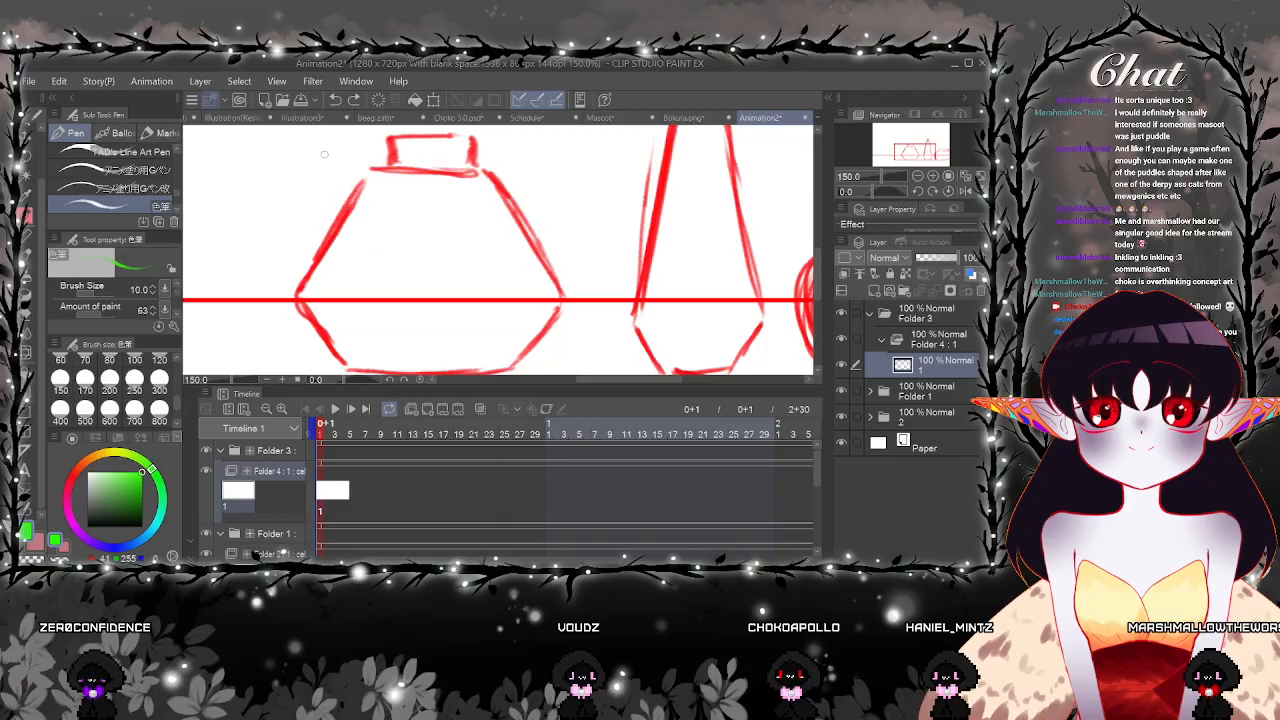
Place a vertical symmetrical ruler through the centre of the wide bottle sketch and trace the bottle's mirrored sides in green
{"action": "left_click", "coordinate": [28, 452]}
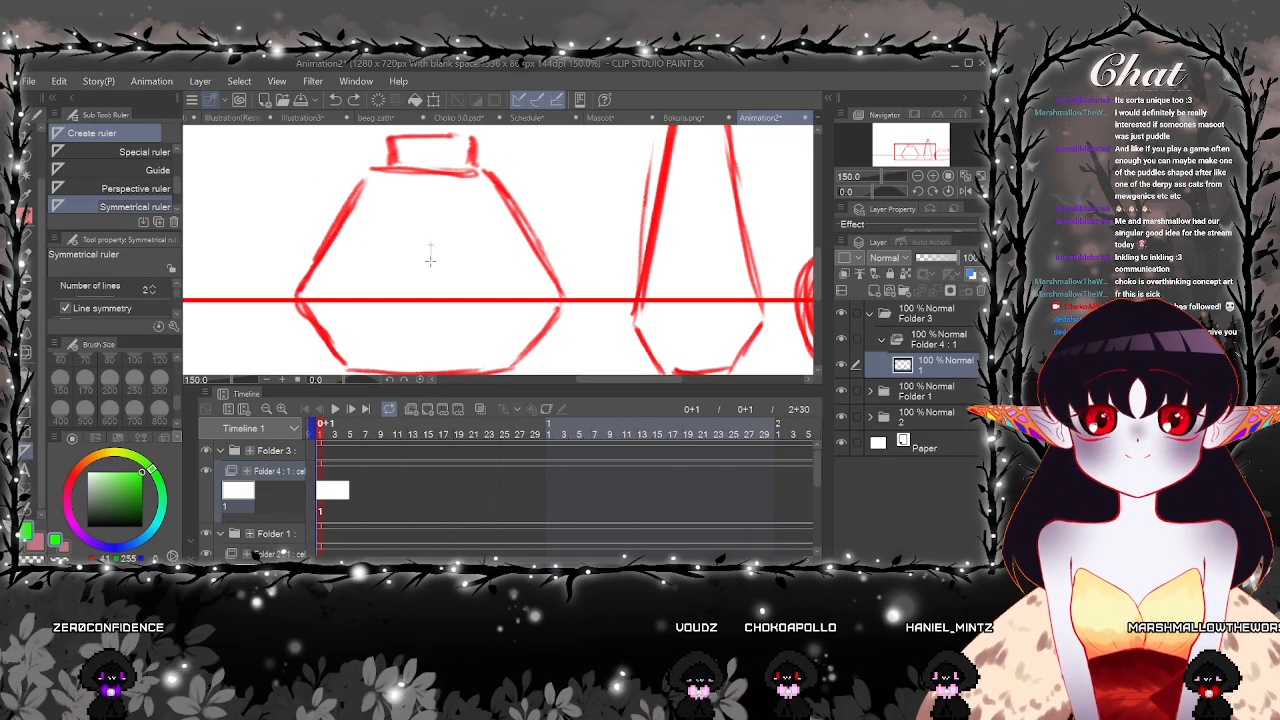
{"action": "scroll", "coordinate": [620, 295], "scroll_direction": "down", "scroll_amount": 1}
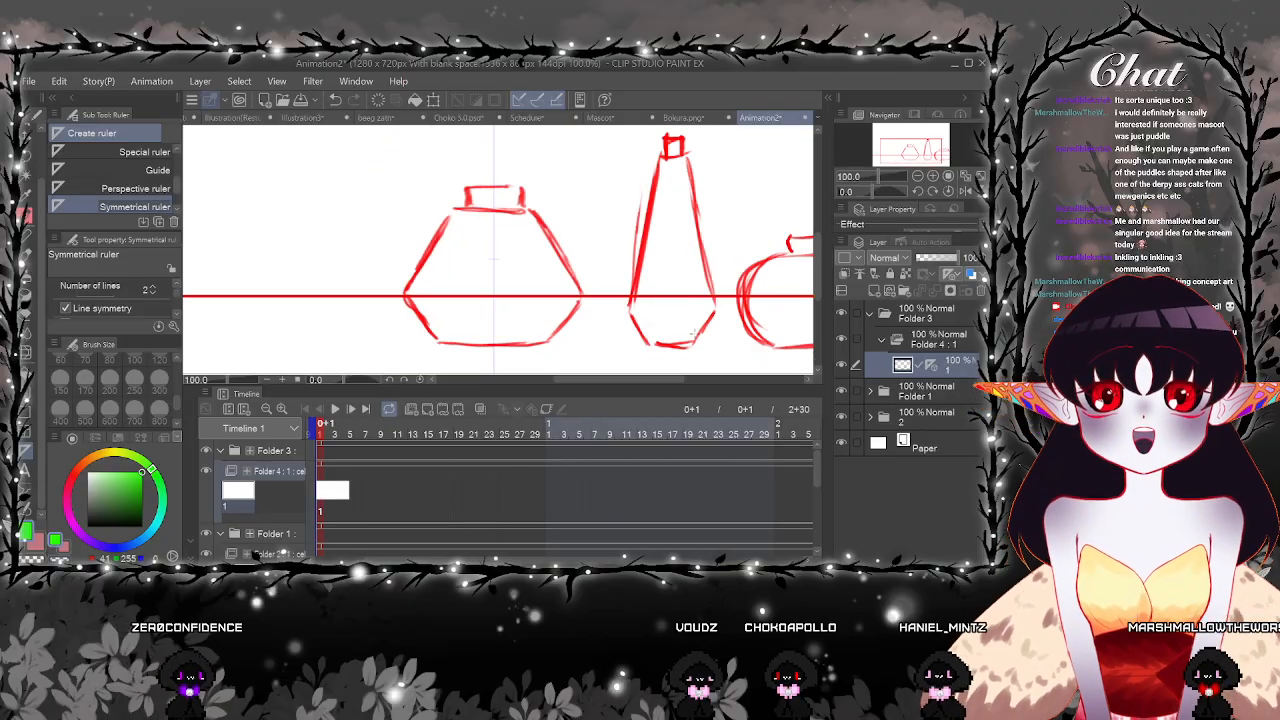
{"action": "key", "text": "p"}
{"action": "scroll", "coordinate": [566, 300], "scroll_direction": "up", "scroll_amount": 1}
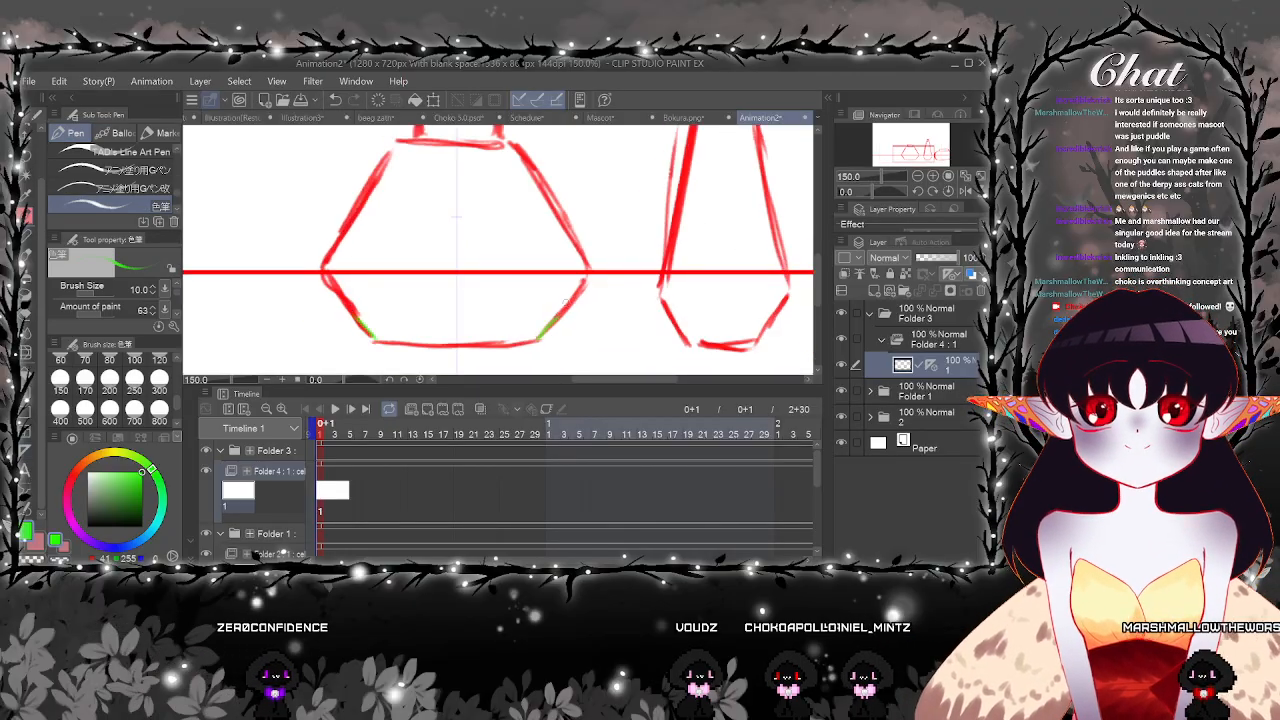
{"action": "mouse_move", "coordinate": [566, 301]}
{"action": "left_mouse_down"}
{"action": "mouse_move", "coordinate": [584, 282]}
{"action": "mouse_move", "coordinate": [531, 340]}
{"action": "left_mouse_up"}
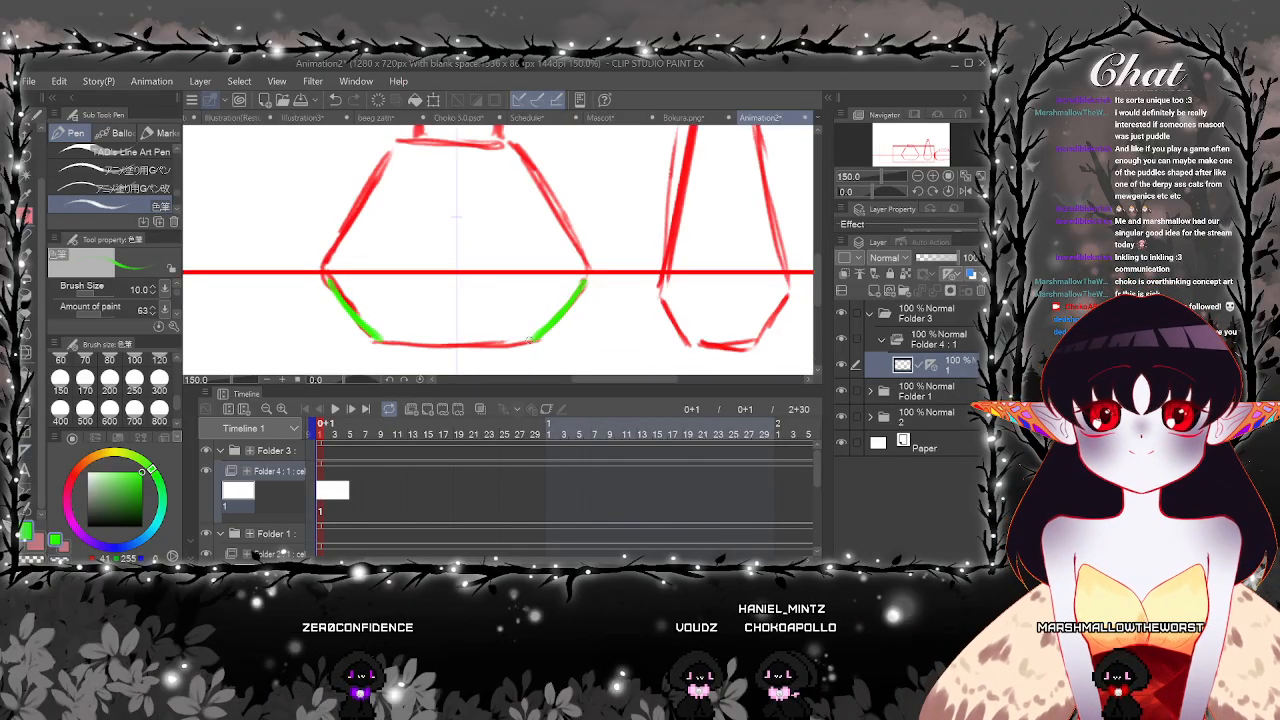
{"action": "mouse_move", "coordinate": [331, 288]}
{"action": "left_mouse_down"}
{"action": "mouse_move", "coordinate": [329, 262]}
{"action": "mouse_move", "coordinate": [346, 318]}
{"action": "mouse_move", "coordinate": [334, 308]}
{"action": "mouse_move", "coordinate": [407, 192]}
{"action": "left_mouse_up"}
Trace the wide bottle's shoulder and draw a short neck with a slightly overhanging rim in mirrored green lines
{"action": "scroll", "coordinate": [346, 318], "scroll_direction": "up", "scroll_amount": 1}
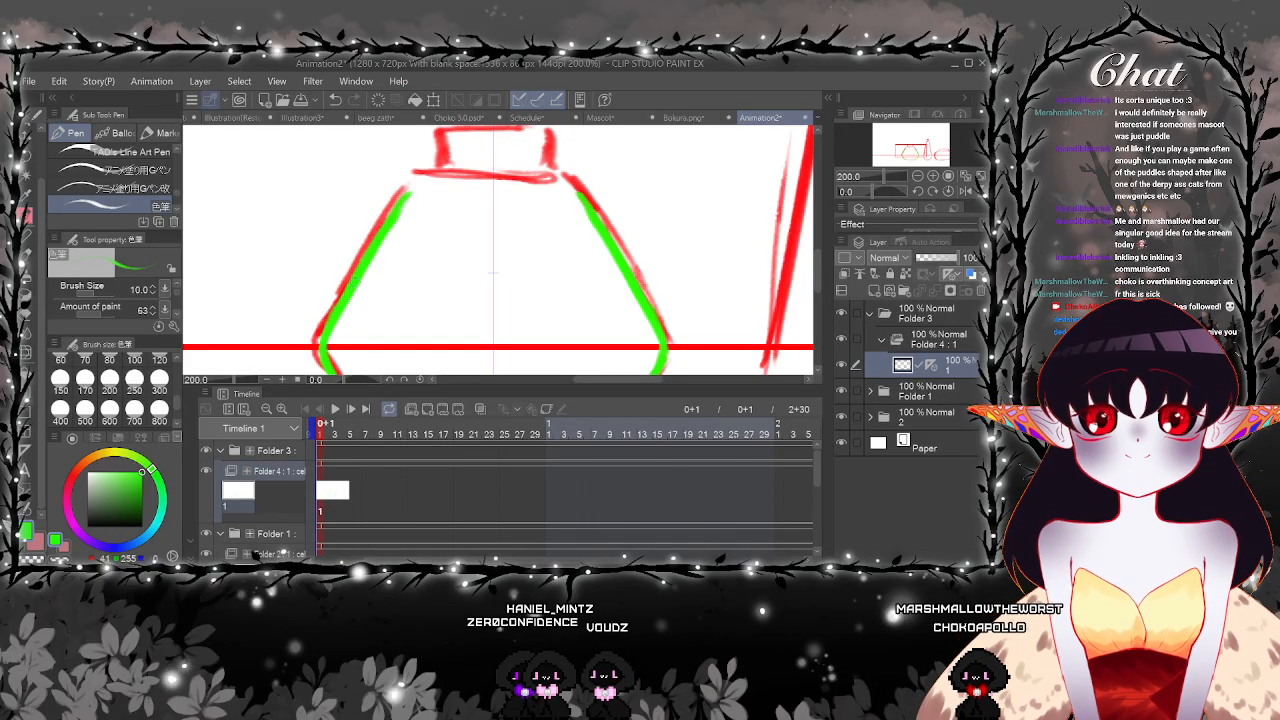
{"action": "scroll", "coordinate": [405, 214], "scroll_direction": "up", "scroll_amount": 2}
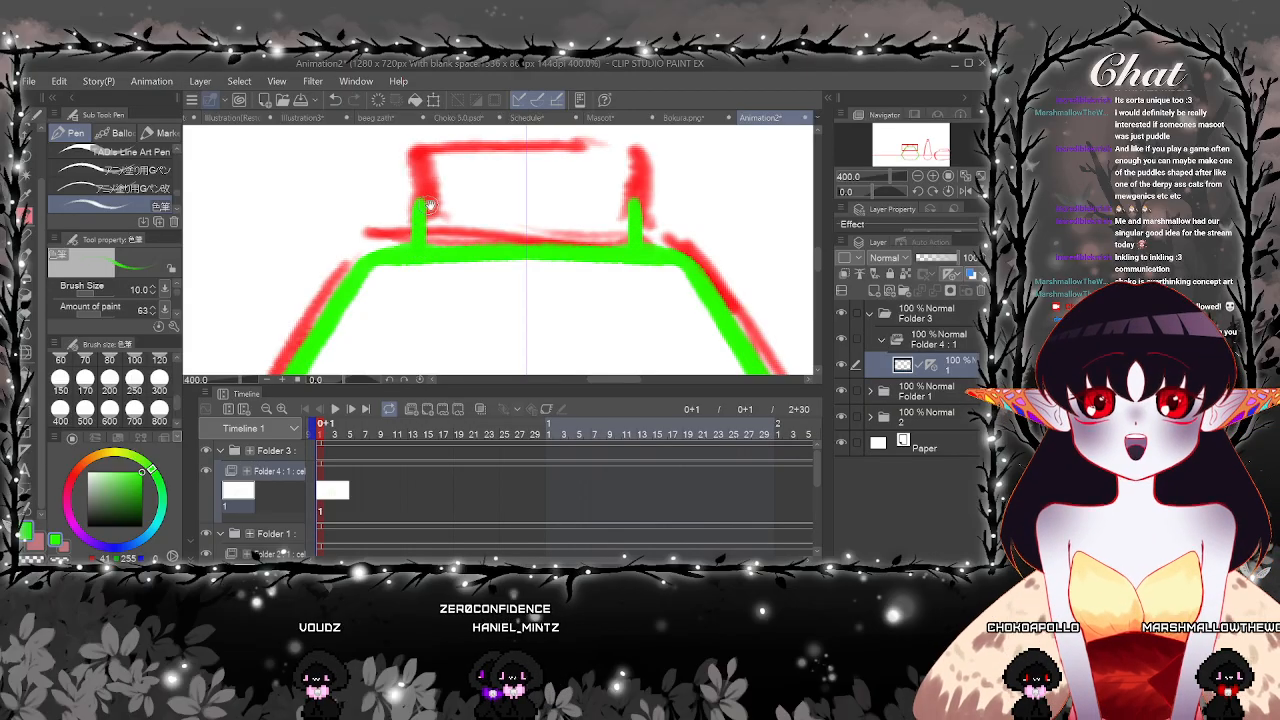
{"action": "mouse_move", "coordinate": [430, 205]}
{"action": "left_mouse_down"}
{"action": "mouse_move", "coordinate": [403, 251]}
{"action": "mouse_move", "coordinate": [576, 237]}
{"action": "left_mouse_up"}
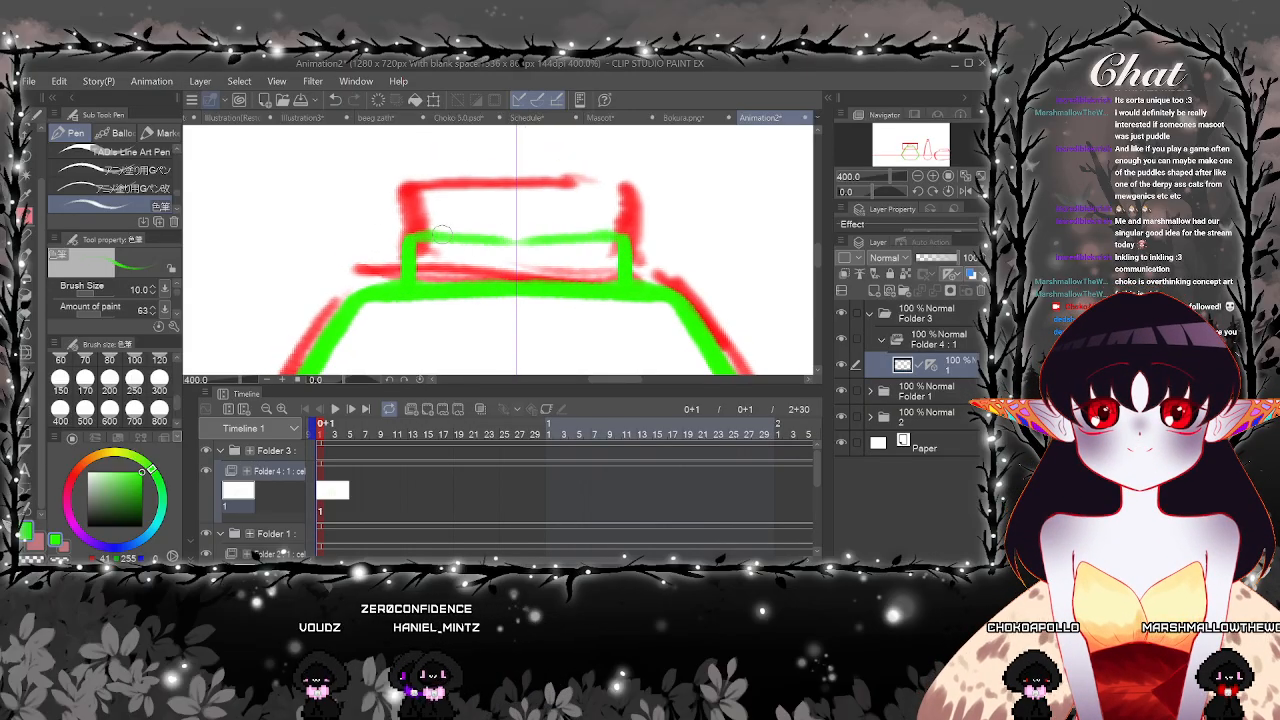
{"action": "left_click_drag", "start_coordinate": [426, 237], "coordinate": [610, 237]}
{"action": "scroll", "coordinate": [586, 238], "scroll_direction": "down", "scroll_amount": 5}
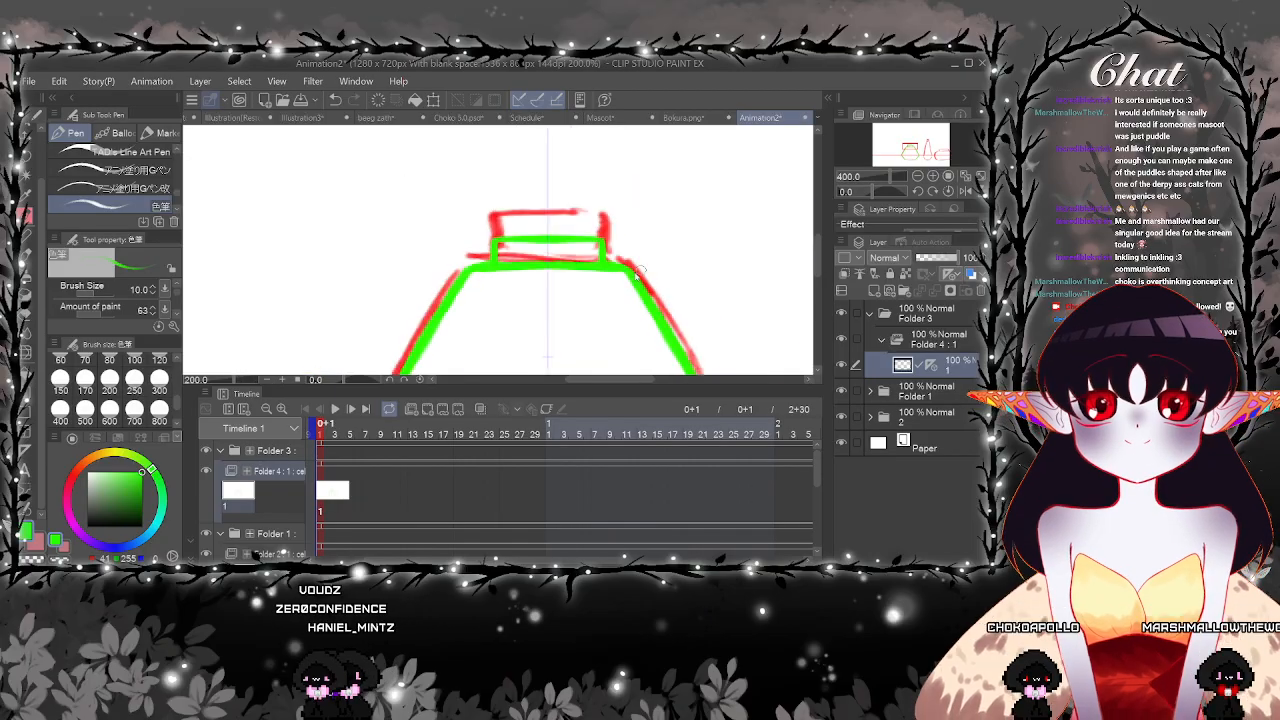
{"action": "left_click_drag", "start_coordinate": [699, 303], "coordinate": [667, 266]}
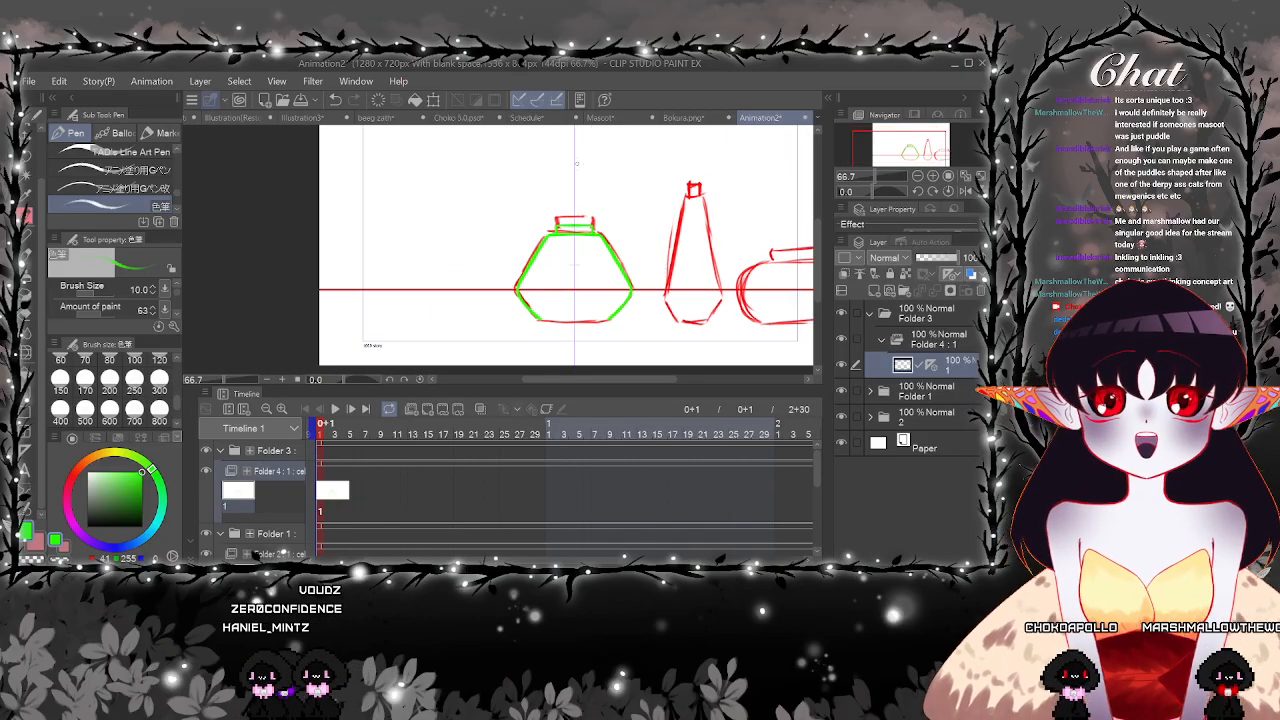
{"action": "scroll", "coordinate": [596, 222], "scroll_direction": "up", "scroll_amount": 5}
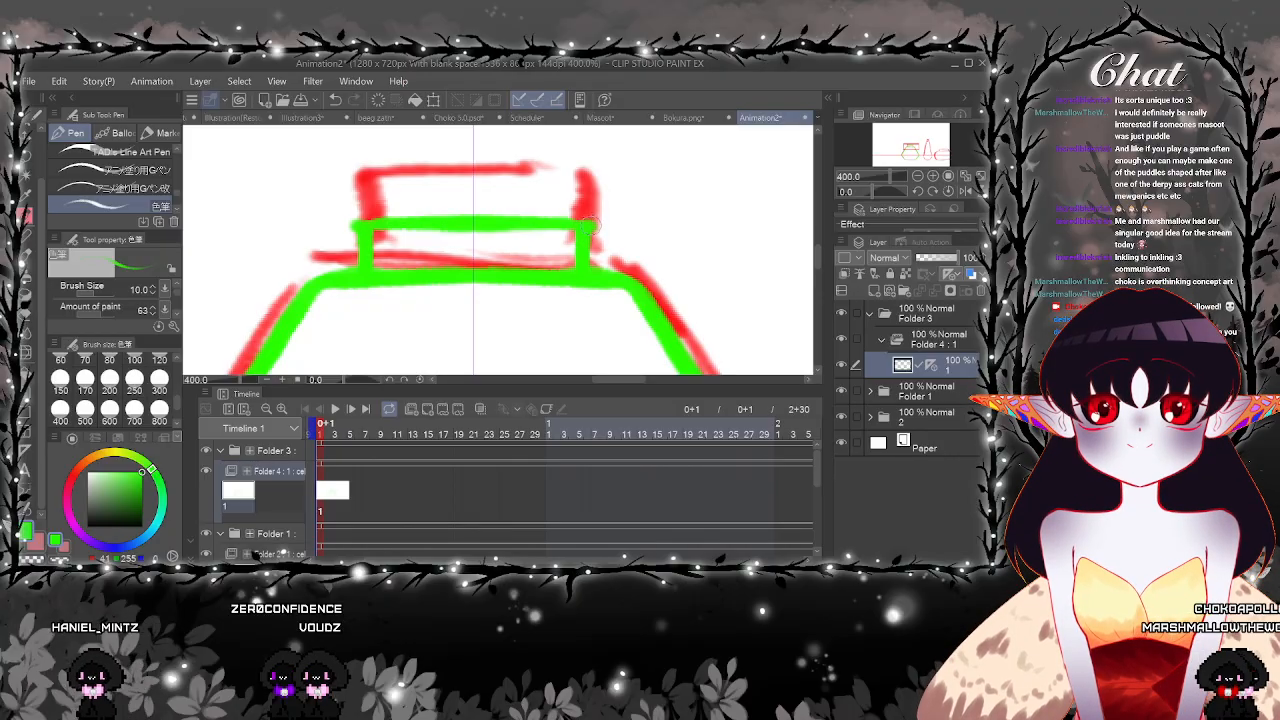
{"action": "scroll", "coordinate": [390, 234], "scroll_direction": "up", "scroll_amount": 2}
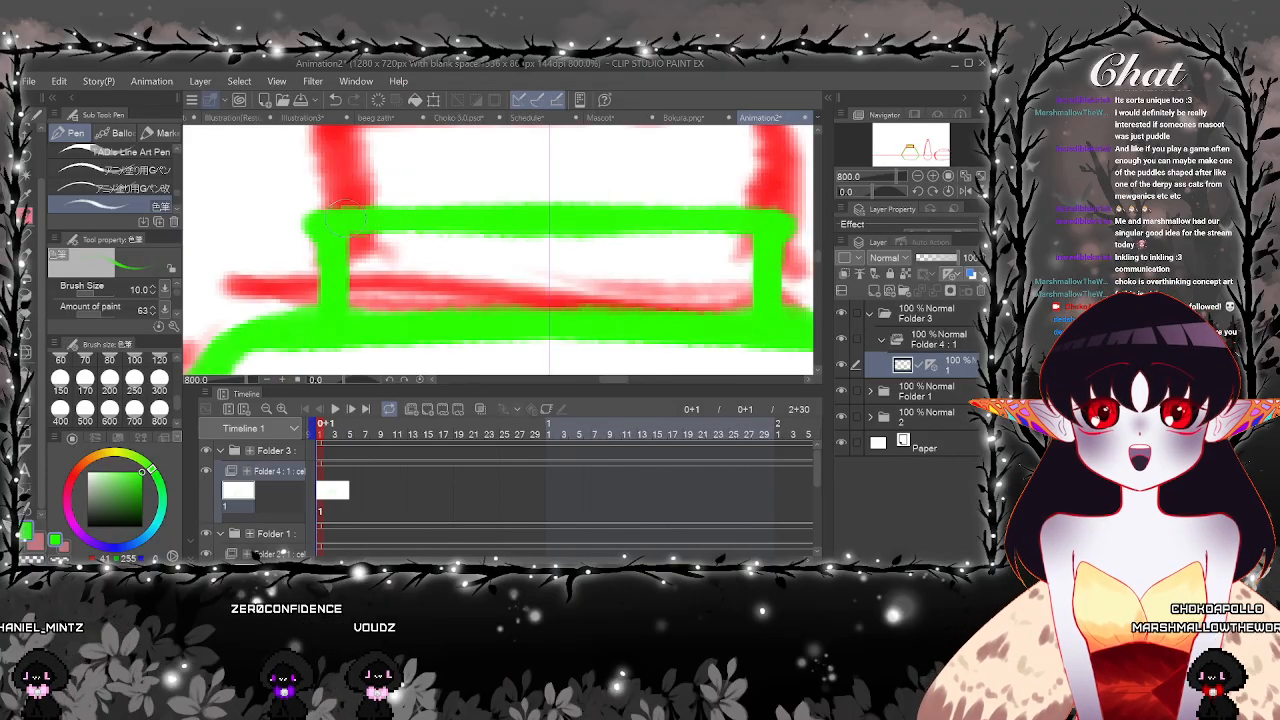
{"action": "scroll", "coordinate": [711, 240], "scroll_direction": "down", "scroll_amount": 6}
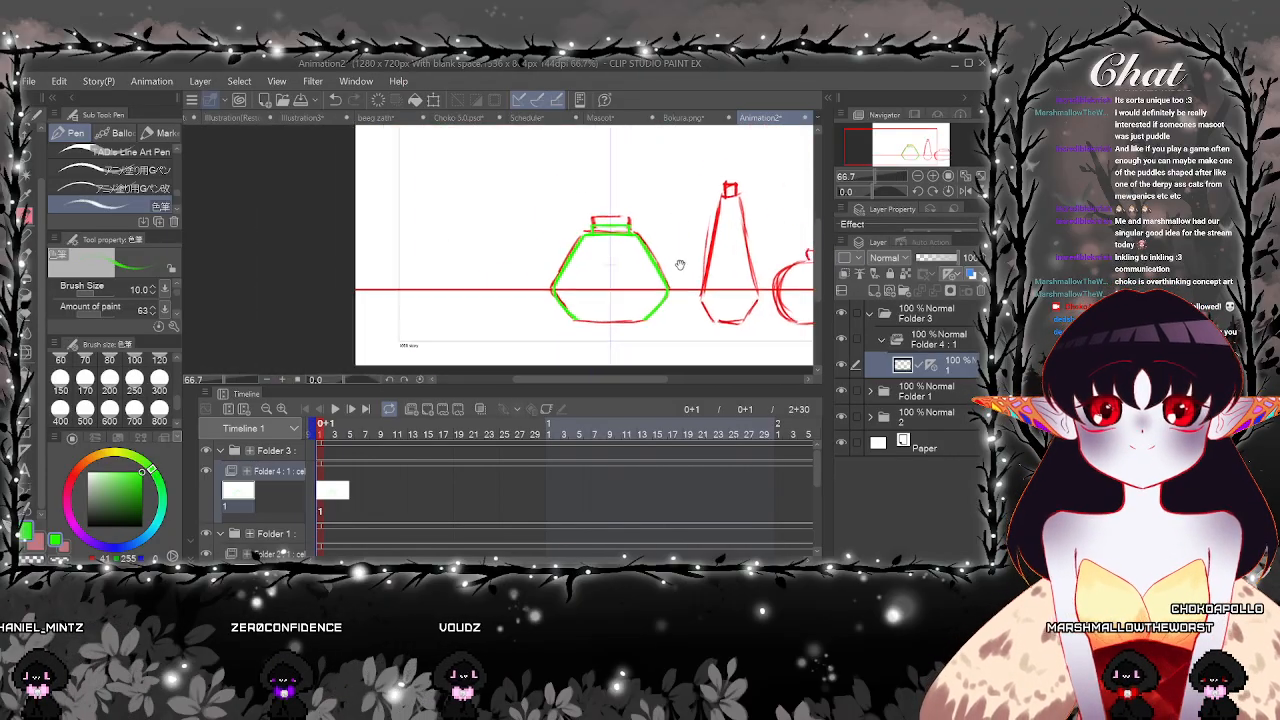
Trace the wide bottle's base in green just beneath the sketch line and hide the folder with the red bottle sketches
{"action": "scroll", "coordinate": [662, 311], "scroll_direction": "up", "scroll_amount": 5}
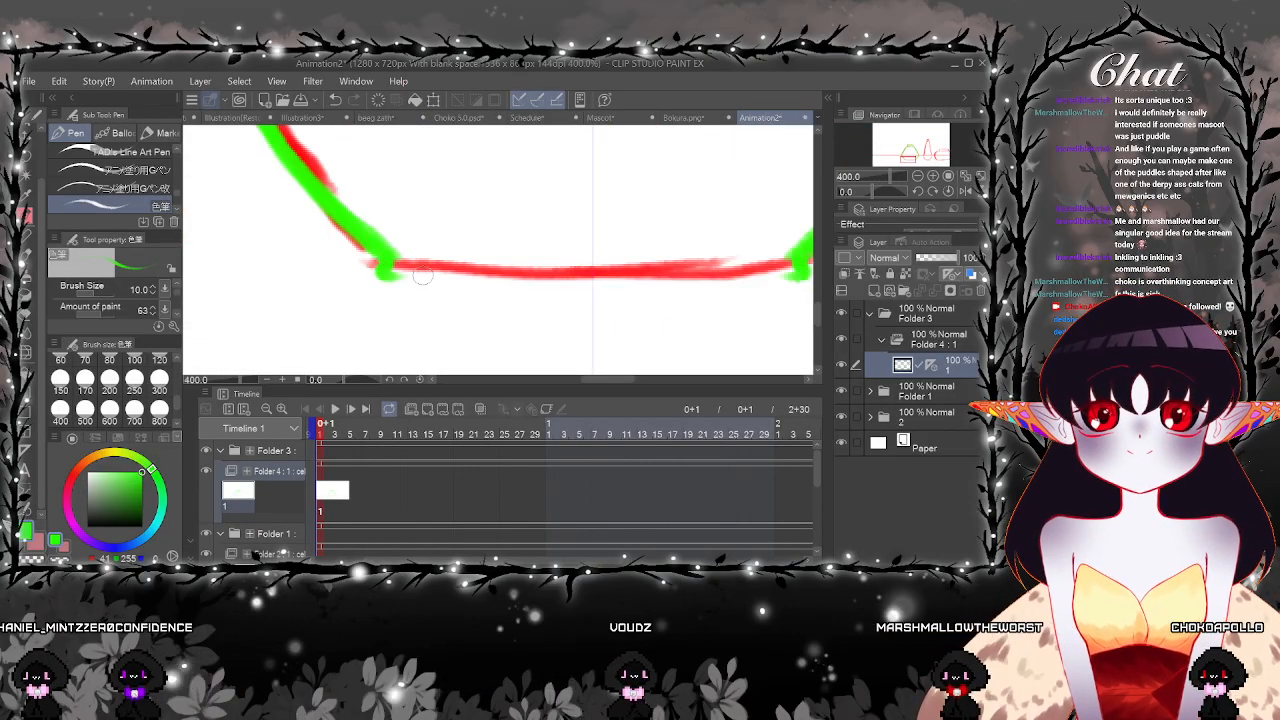
{"action": "left_click_drag", "start_coordinate": [385, 273], "coordinate": [594, 287]}
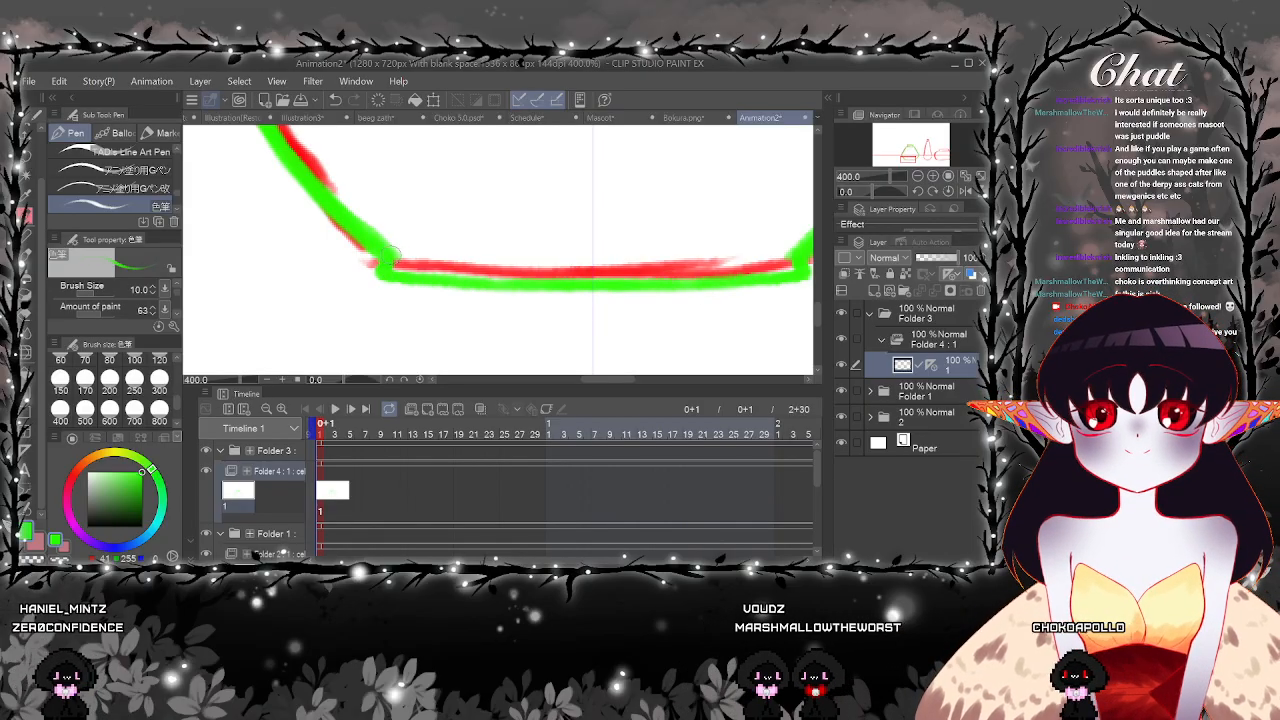
{"action": "scroll", "coordinate": [590, 277], "scroll_direction": "down", "scroll_amount": 6}
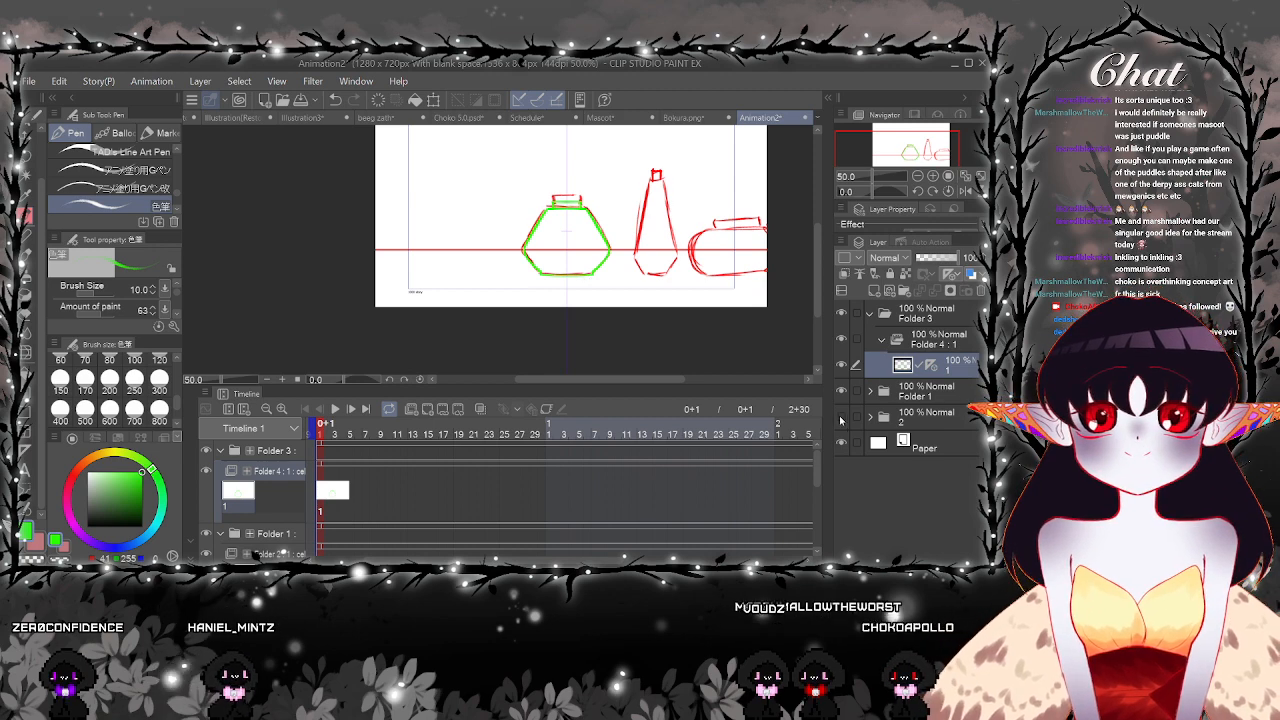
{"action": "left_click", "coordinate": [843, 416]}
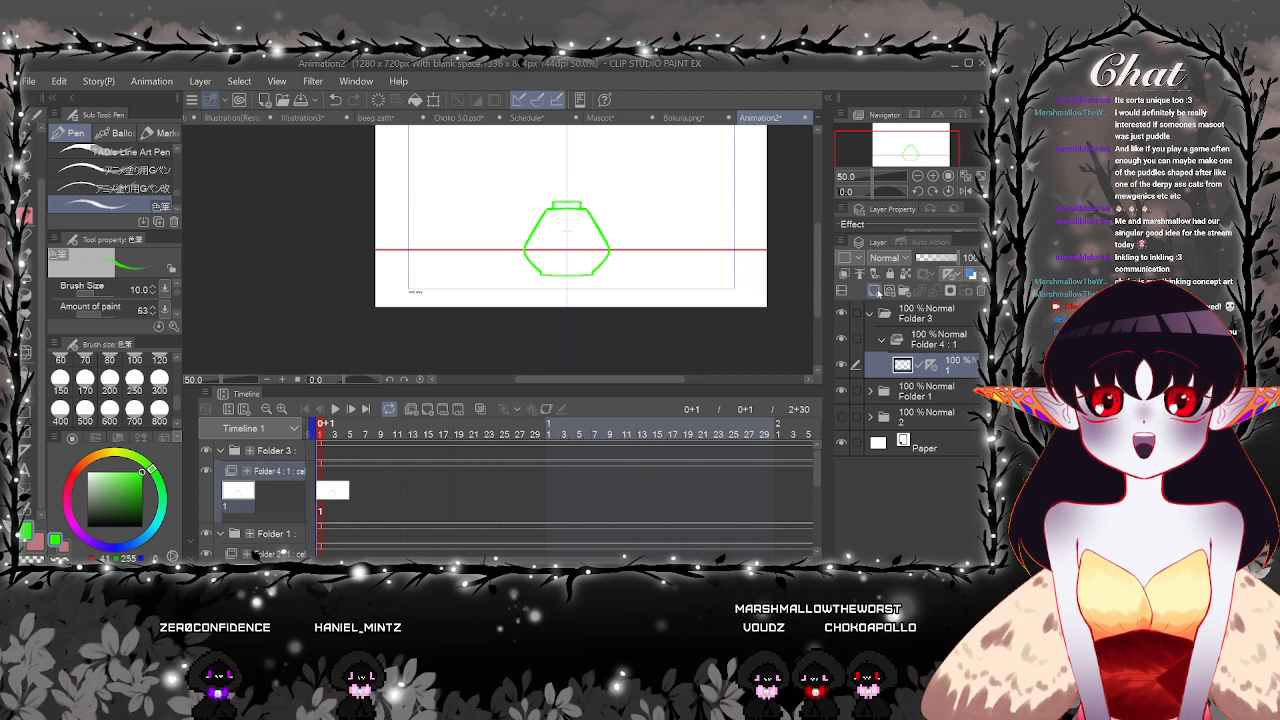
{"action": "left_click", "coordinate": [875, 290]}
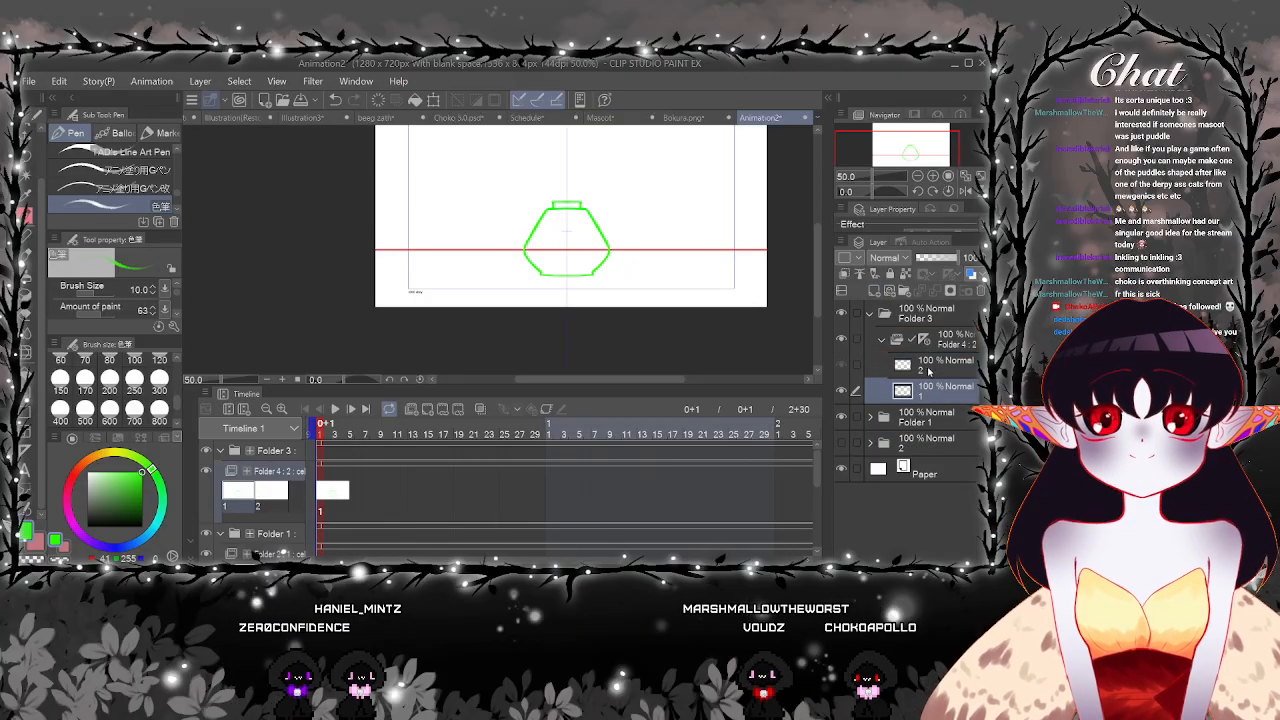
{"action": "left_click", "coordinate": [929, 371]}
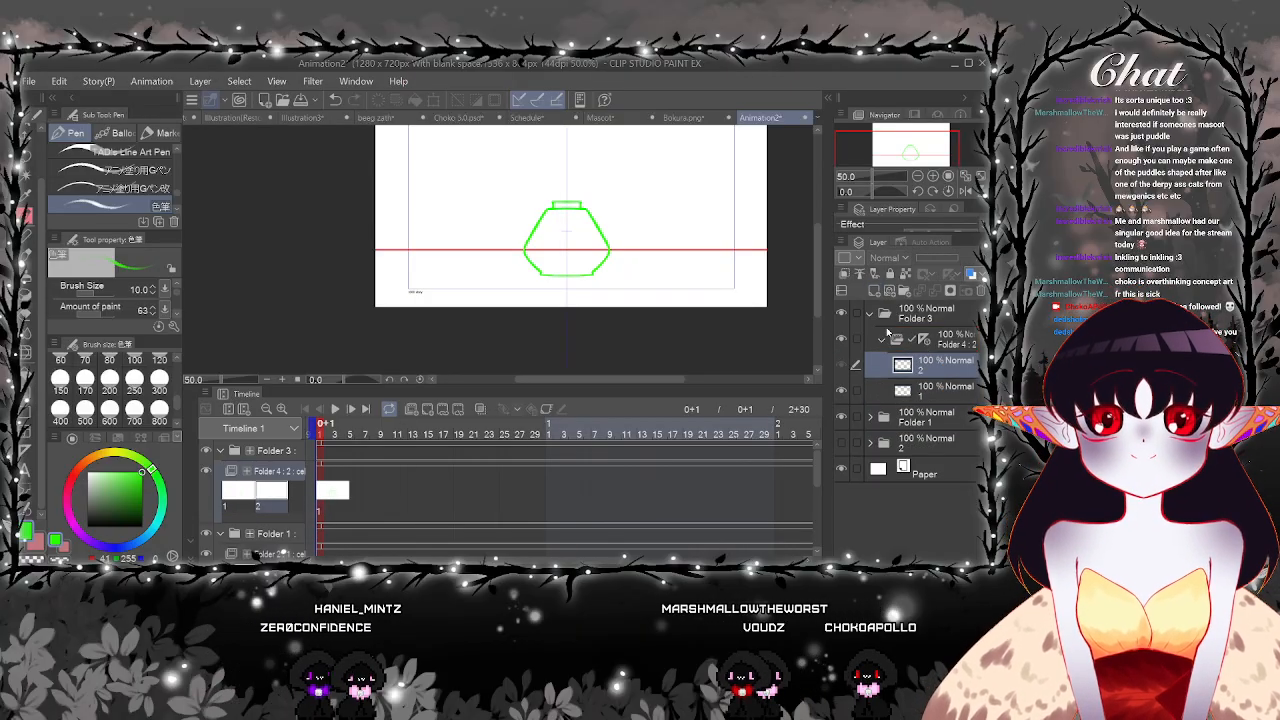
{"action": "left_click", "coordinate": [335, 99]}
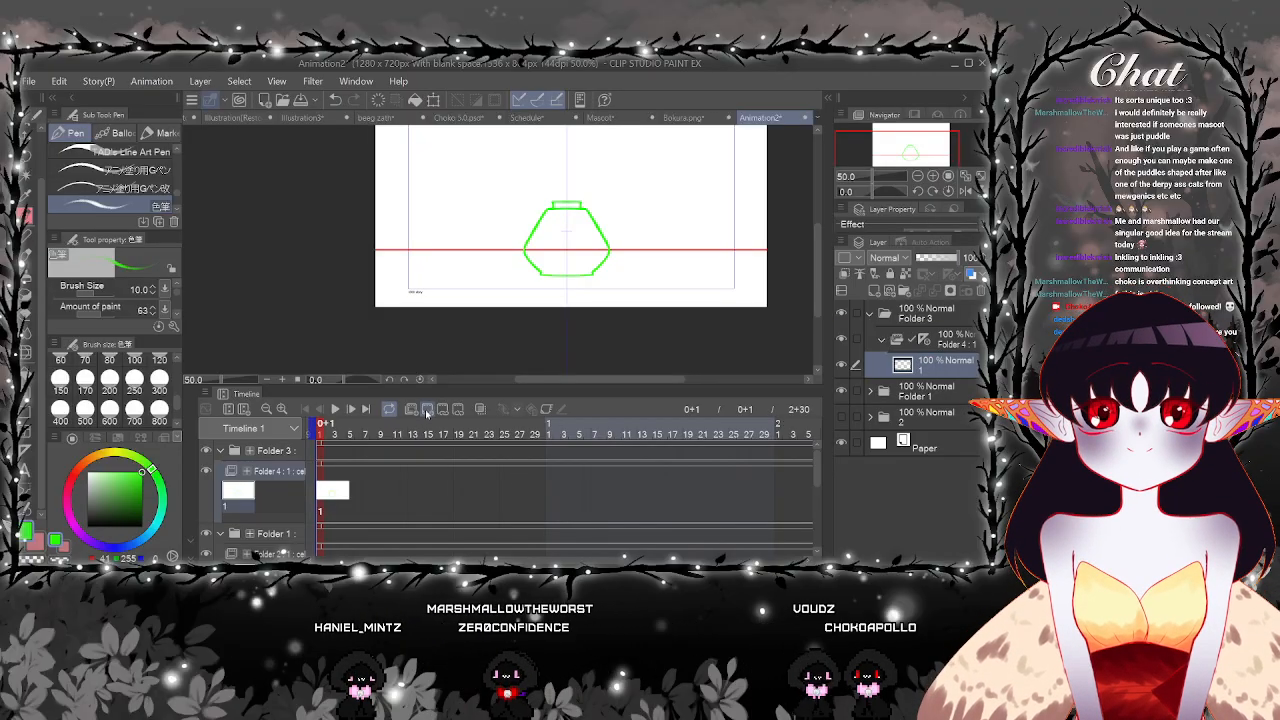
{"action": "left_click", "coordinate": [427, 409]}
{"action": "left_click", "coordinate": [337, 100]}
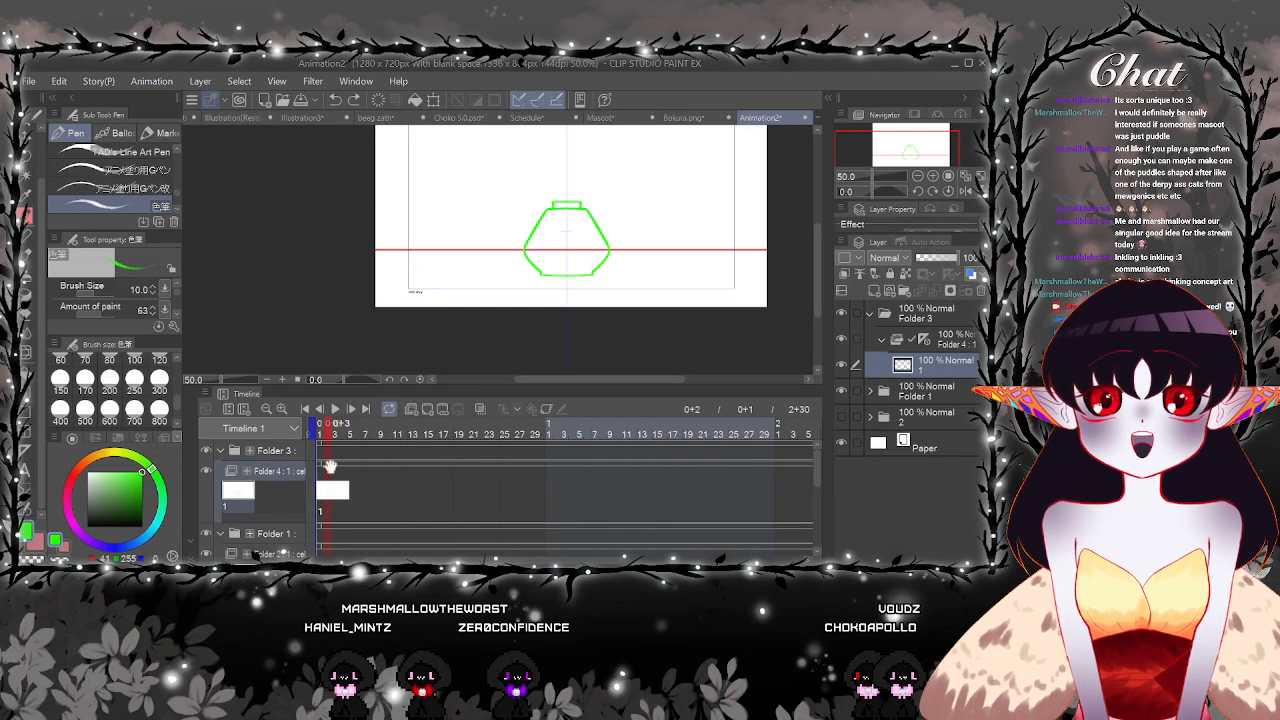
Add an animation folder with one cel above the bottle's and move the symmetrical ruler onto the parent Folder 3
{"action": "left_click", "coordinate": [411, 409]}
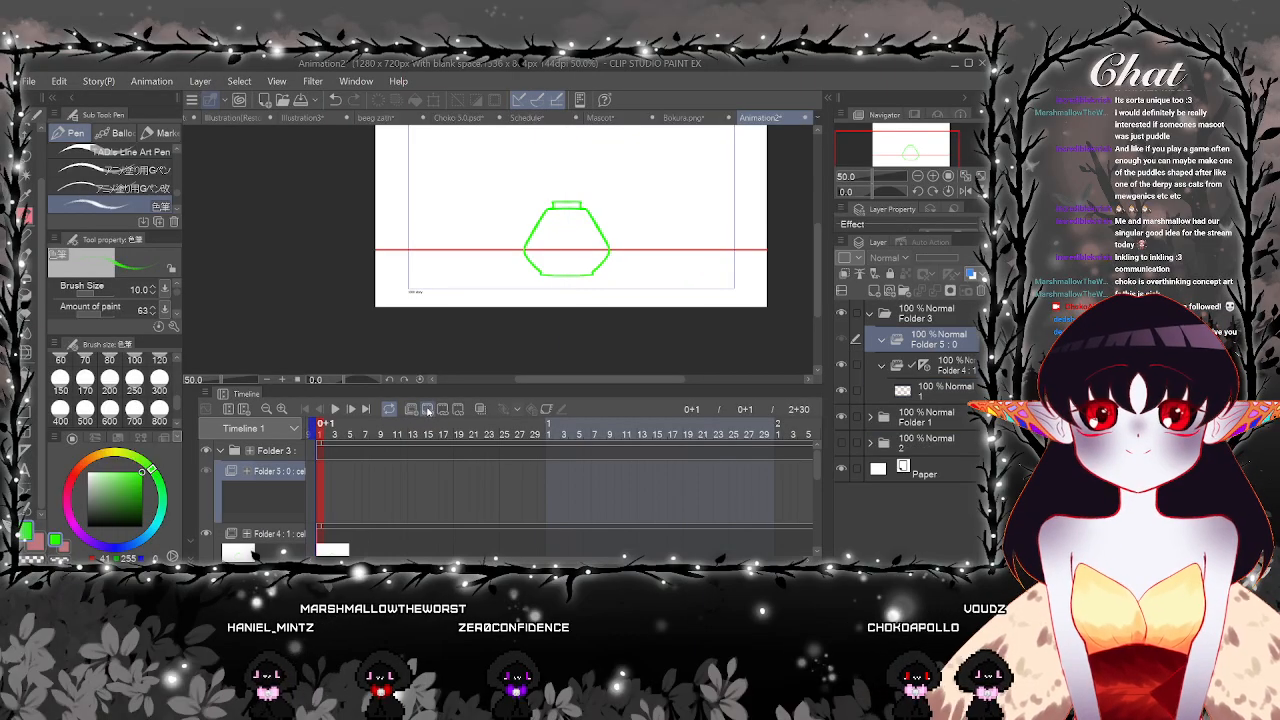
{"action": "left_click", "coordinate": [427, 409]}
{"action": "scroll", "coordinate": [493, 264], "scroll_direction": "up", "scroll_amount": 5}
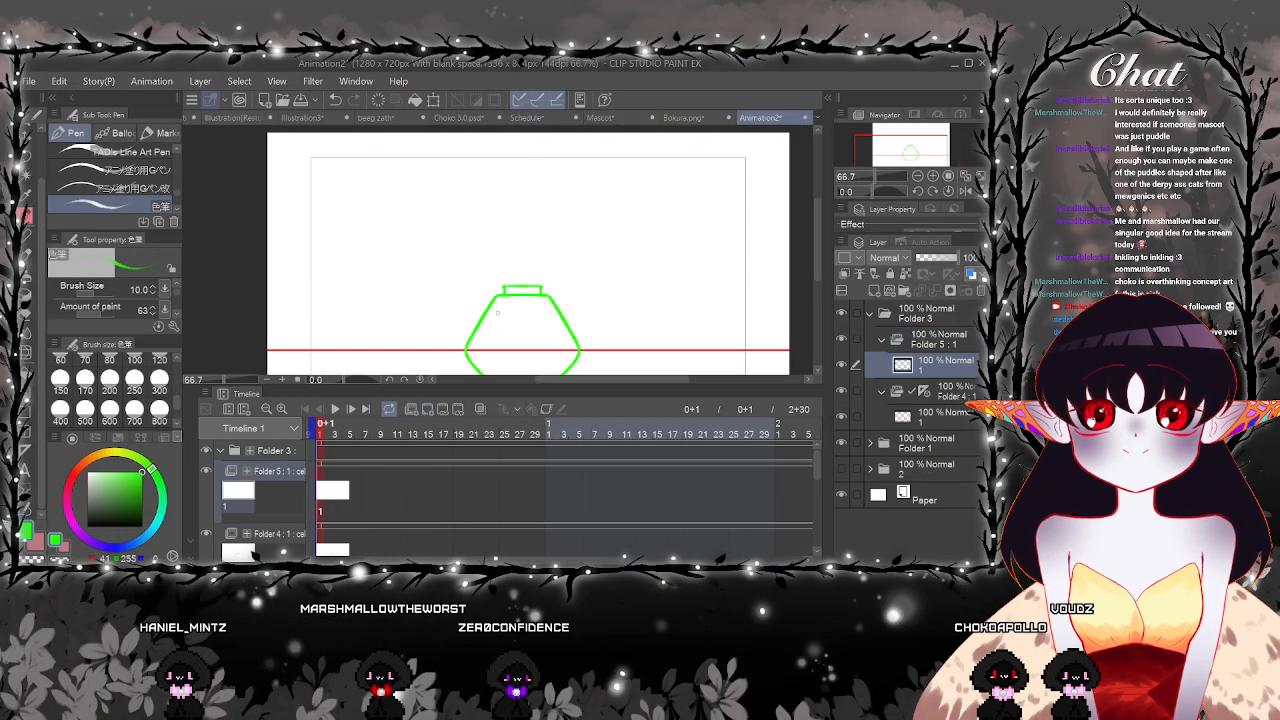
{"action": "scroll", "coordinate": [485, 272], "scroll_direction": "up", "scroll_amount": 1}
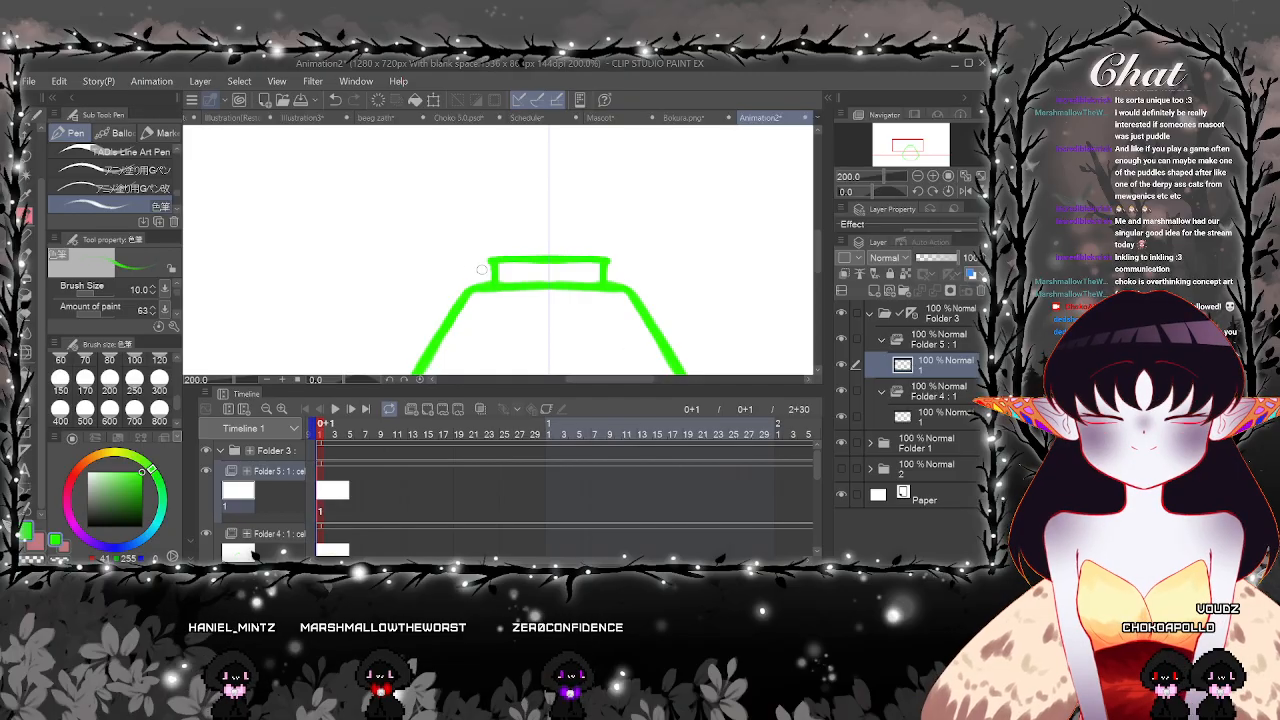
Draw a cap outline with a slightly arched upper edge around the bottle's neck on the new cel
{"action": "mouse_move", "coordinate": [479, 258]}
{"action": "left_mouse_down"}
{"action": "mouse_move", "coordinate": [473, 303]}
{"action": "mouse_move", "coordinate": [591, 290]}
{"action": "left_mouse_up"}
{"action": "scroll", "coordinate": [484, 232], "scroll_direction": "up", "scroll_amount": 2}
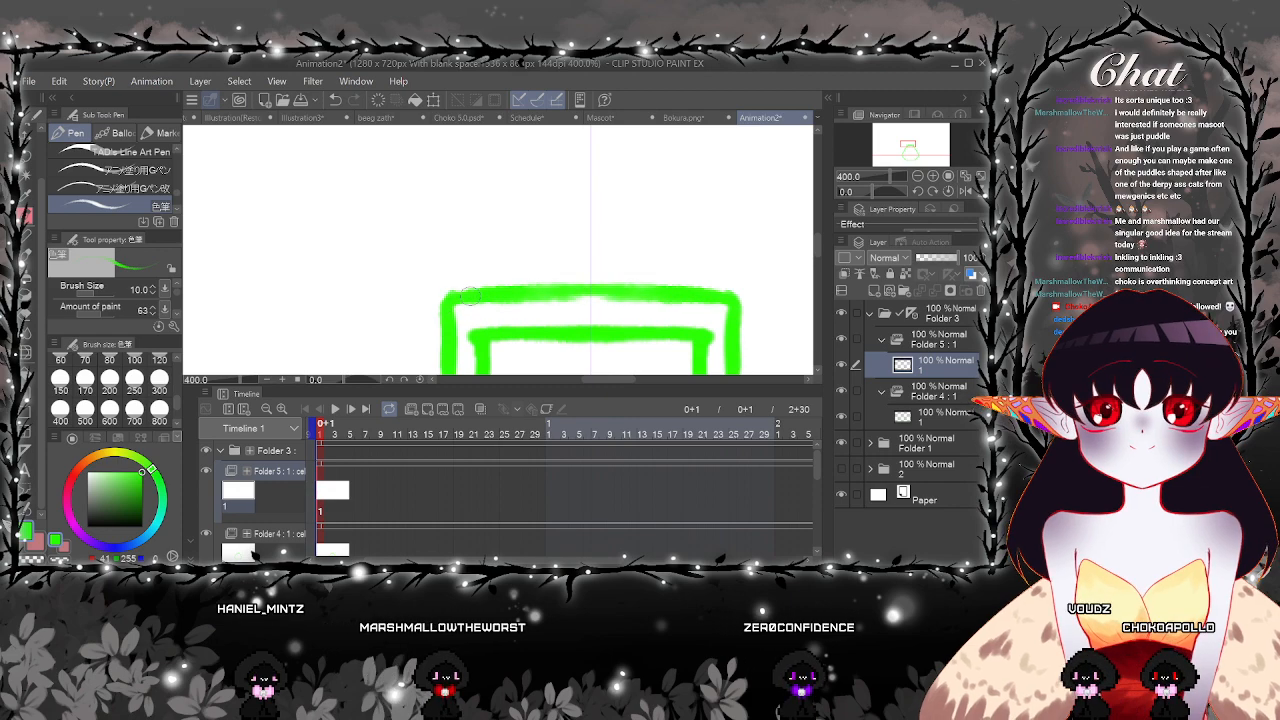
{"action": "scroll", "coordinate": [706, 290], "scroll_direction": "down", "scroll_amount": 6}
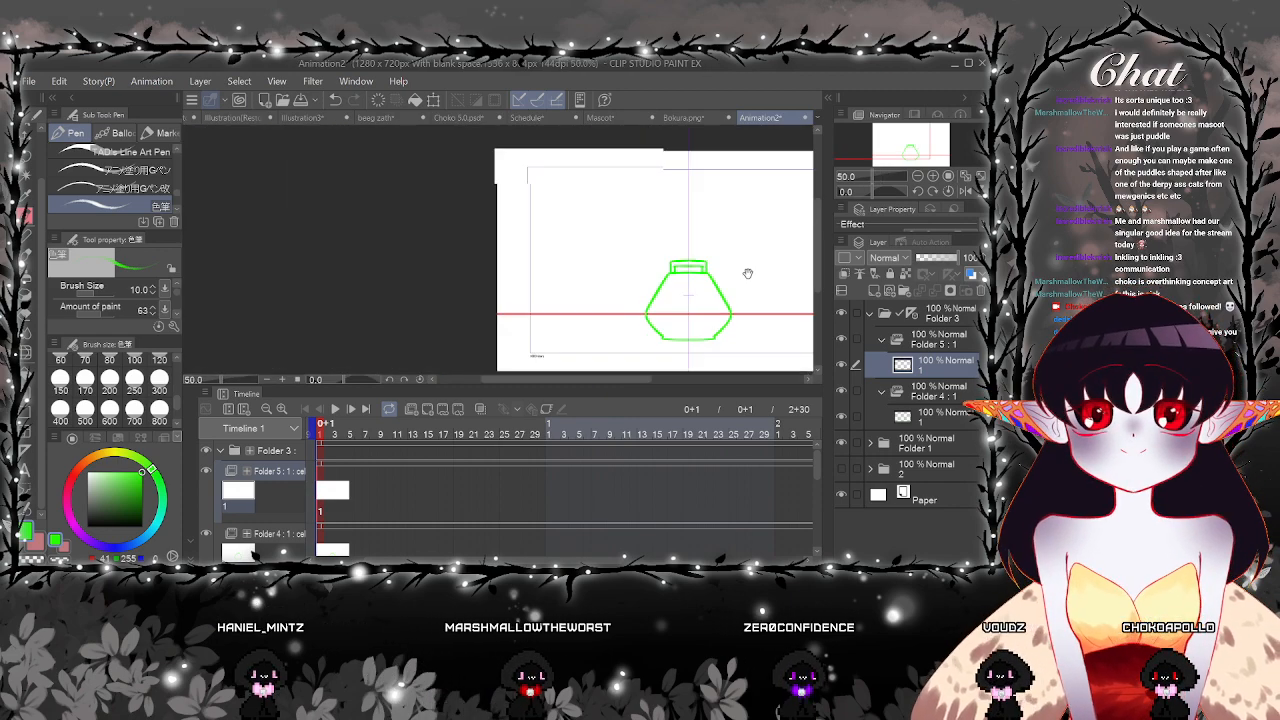
{"action": "scroll", "coordinate": [723, 273], "scroll_direction": "up", "scroll_amount": 6}
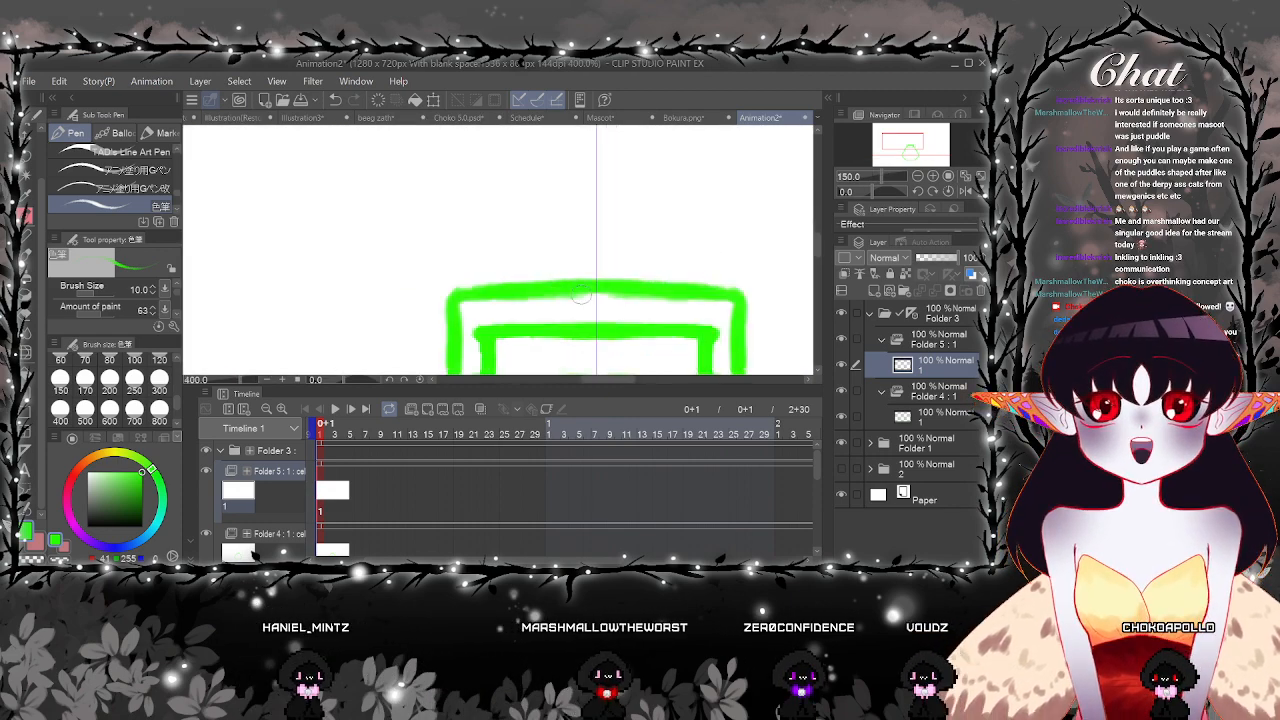
Draw a small mirrored diamond-shaped finial standing on the middle of the cap
{"action": "left_click_drag", "start_coordinate": [667, 241], "coordinate": [594, 294]}
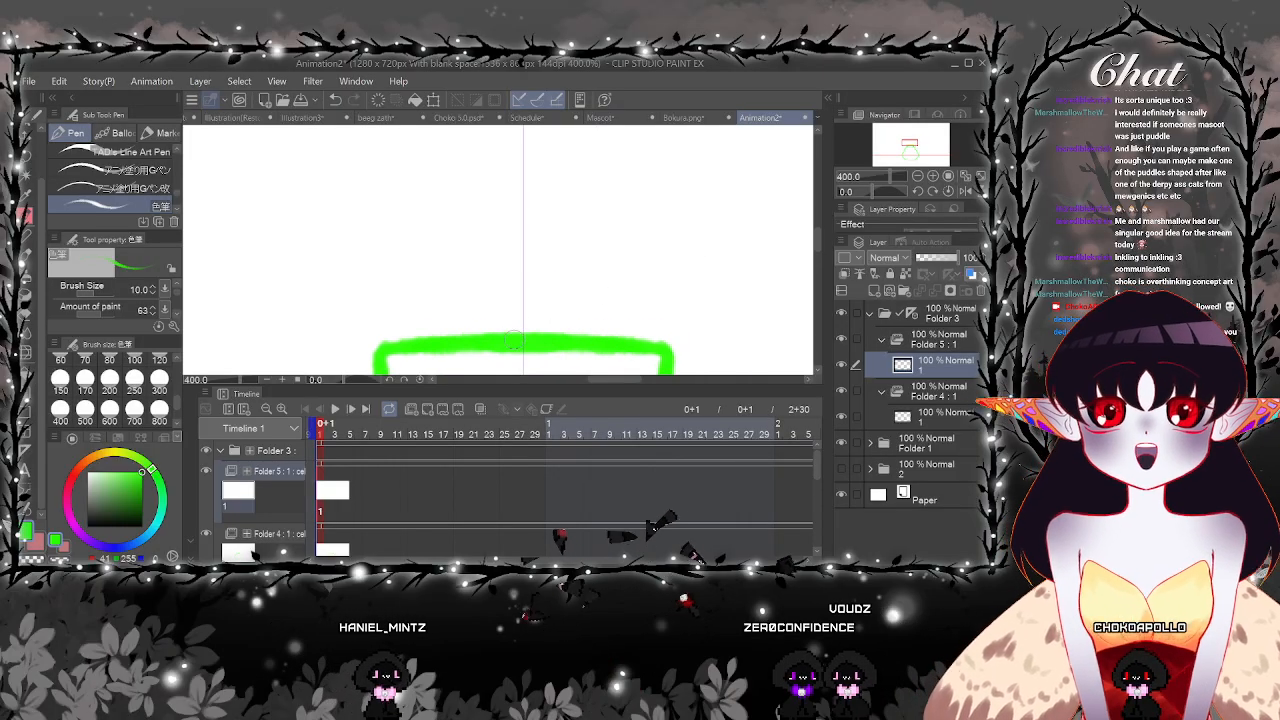
{"action": "mouse_move", "coordinate": [498, 312]}
{"action": "left_mouse_down"}
{"action": "mouse_move", "coordinate": [515, 337]}
{"action": "mouse_move", "coordinate": [488, 278]}
{"action": "mouse_move", "coordinate": [525, 218]}
{"action": "left_mouse_up"}
{"action": "left_click_drag", "start_coordinate": [486, 282], "coordinate": [523, 219]}
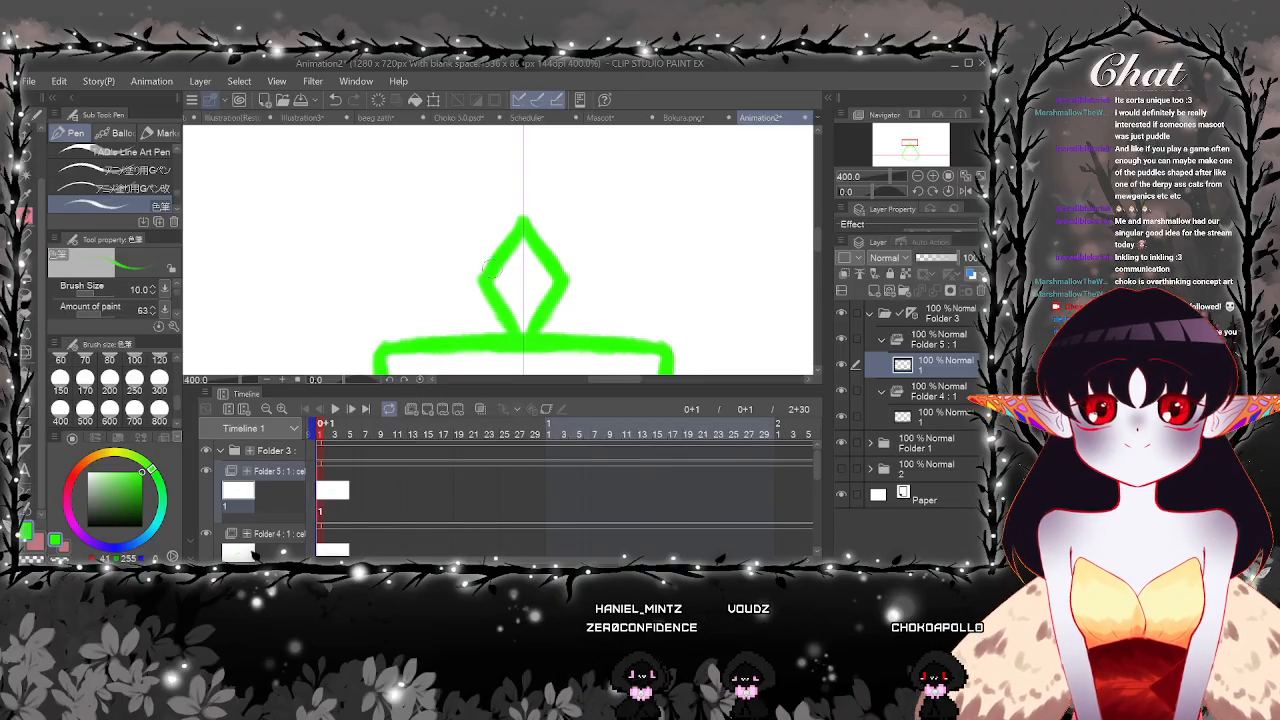
Erase the inner lines where the diamond meets the cap so both outlines join into one open shape
{"action": "scroll", "coordinate": [545, 325], "scroll_direction": "down", "scroll_amount": 6}
{"action": "left_click_drag", "start_coordinate": [646, 326], "coordinate": [631, 265]}
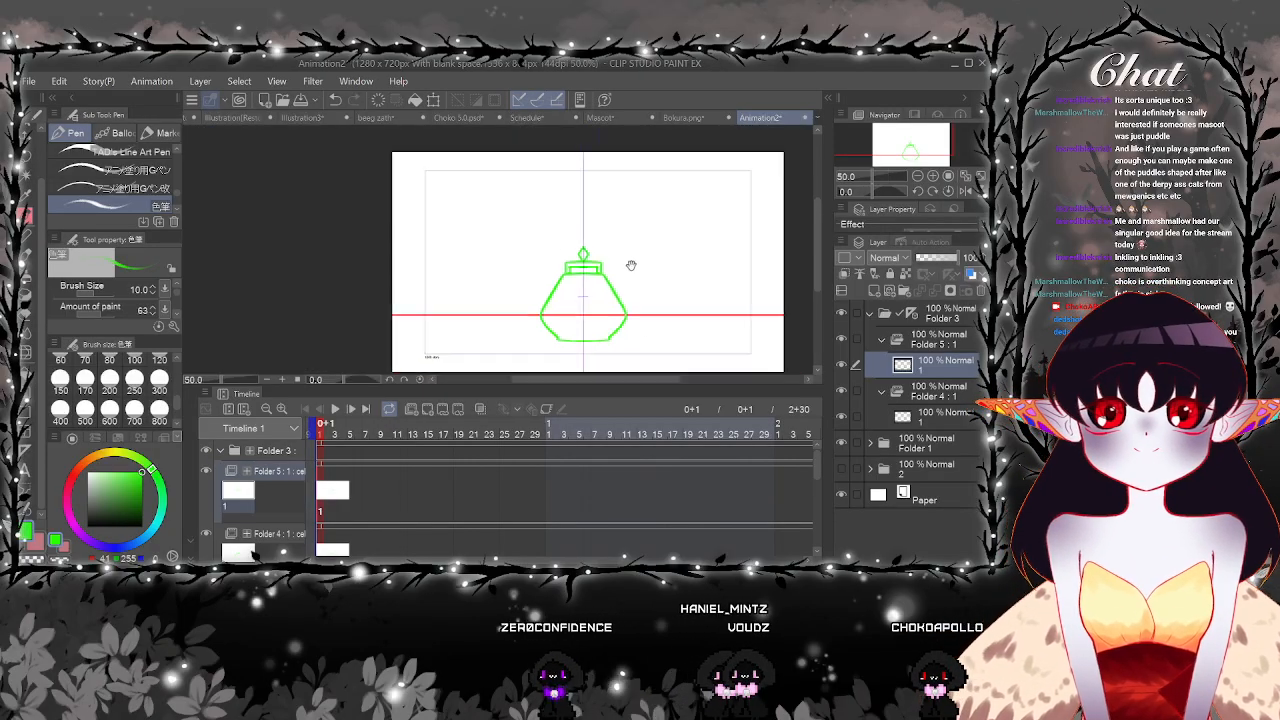
{"action": "scroll", "coordinate": [590, 263], "scroll_direction": "up", "scroll_amount": 8}
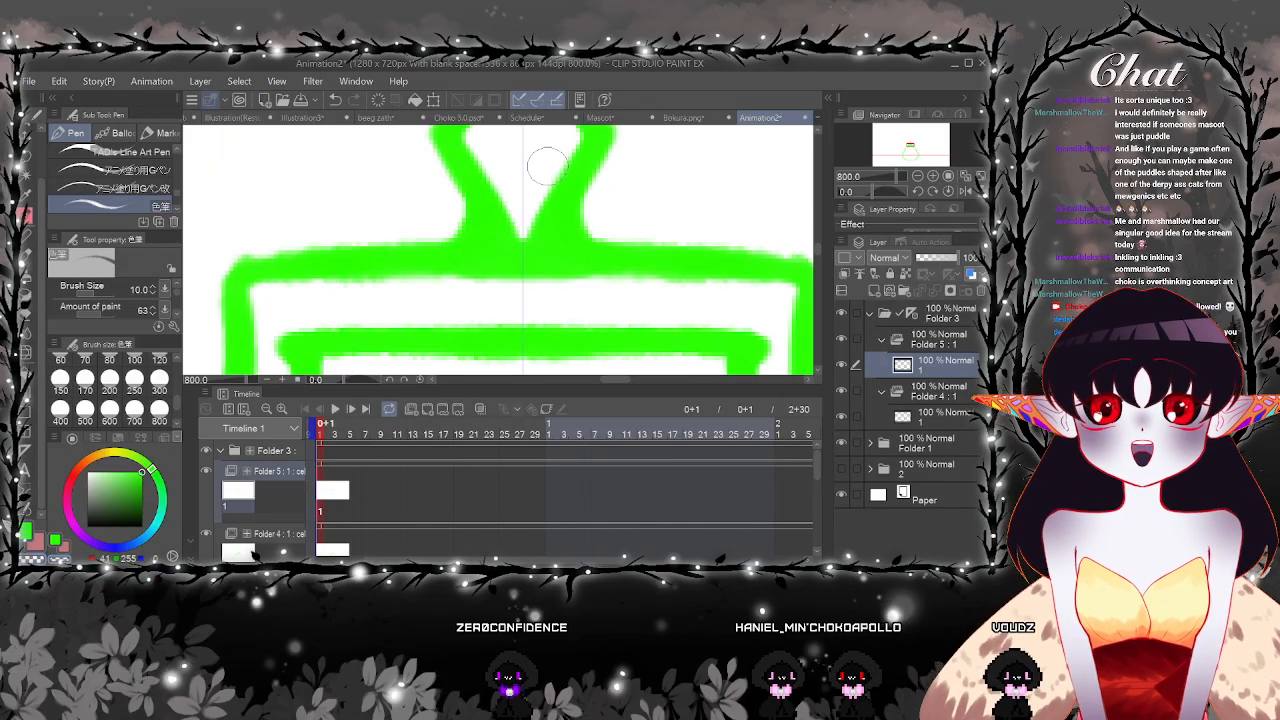
{"action": "mouse_move", "coordinate": [547, 165]}
{"action": "left_mouse_down"}
{"action": "mouse_move", "coordinate": [528, 235]}
{"action": "mouse_move", "coordinate": [539, 175]}
{"action": "mouse_move", "coordinate": [549, 280]}
{"action": "mouse_move", "coordinate": [531, 175]}
{"action": "mouse_move", "coordinate": [574, 297]}
{"action": "mouse_move", "coordinate": [526, 225]}
{"action": "mouse_move", "coordinate": [531, 264]}
{"action": "left_mouse_up"}
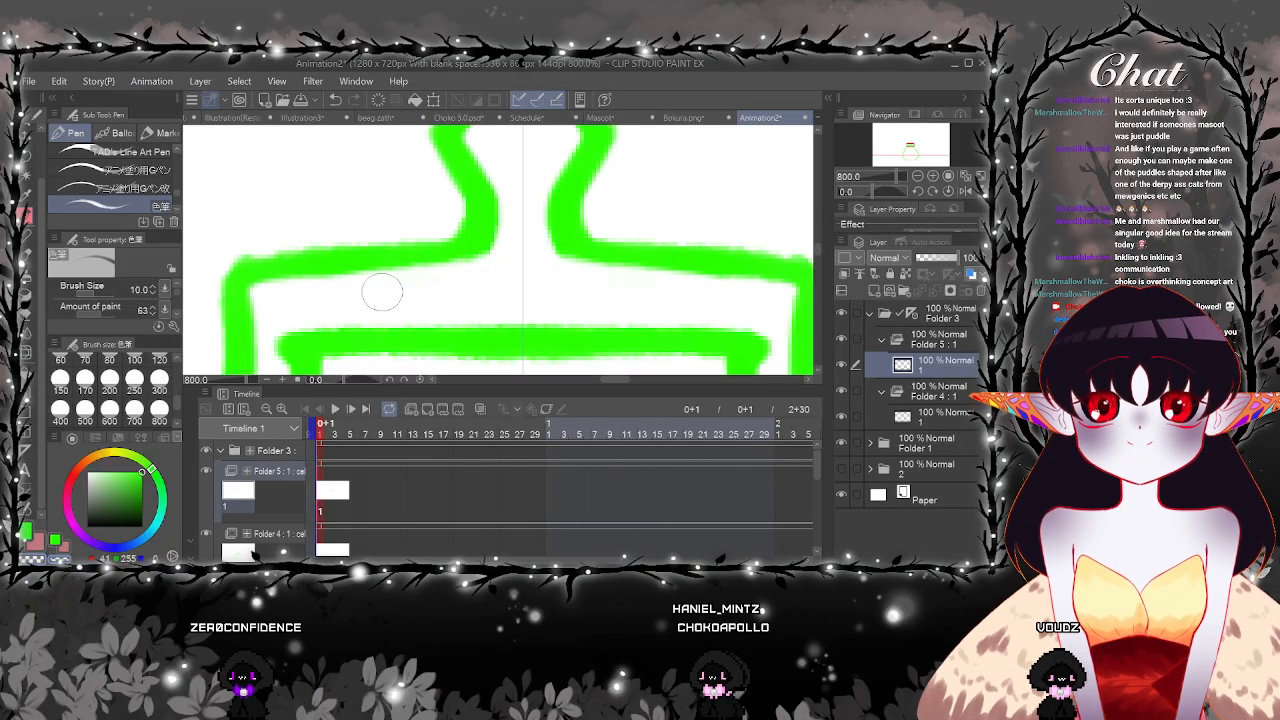
Examine the bottle with its cap and diamond finial, both close up and as a whole on the canvas
{"action": "scroll", "coordinate": [382, 291], "scroll_direction": "down", "scroll_amount": 8}
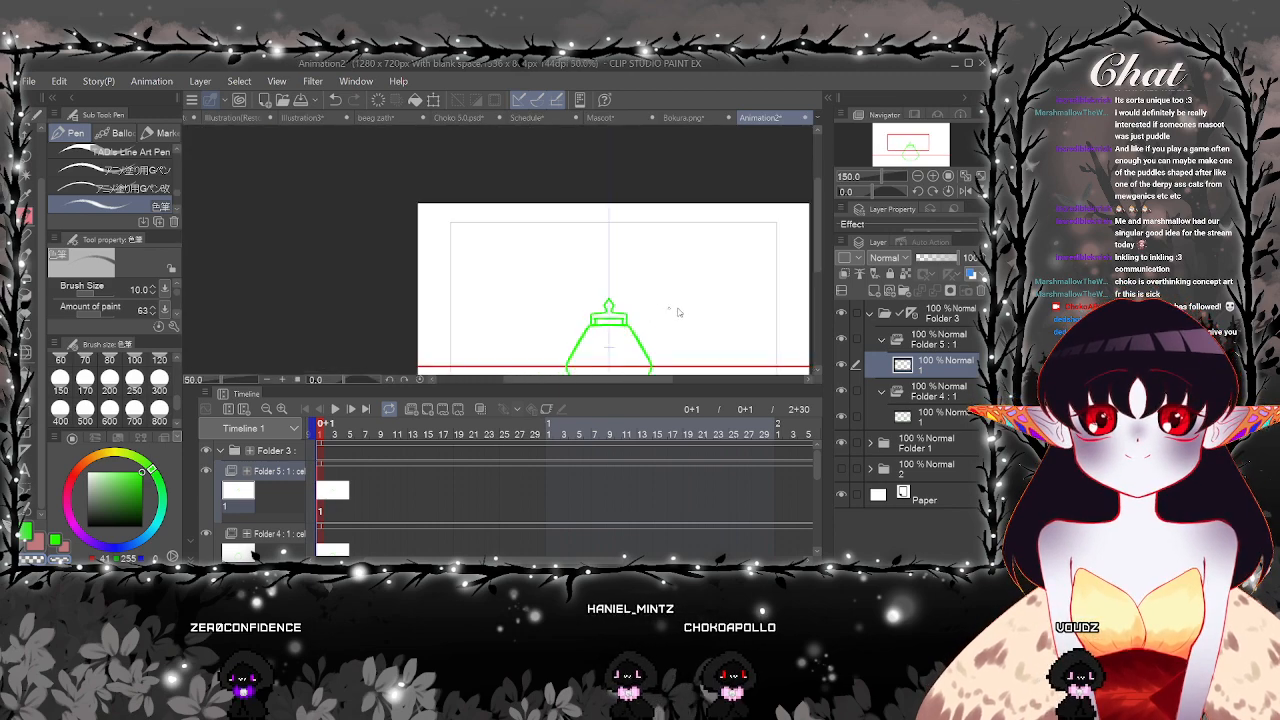
{"action": "scroll", "coordinate": [677, 305], "scroll_direction": "down", "scroll_amount": 4}
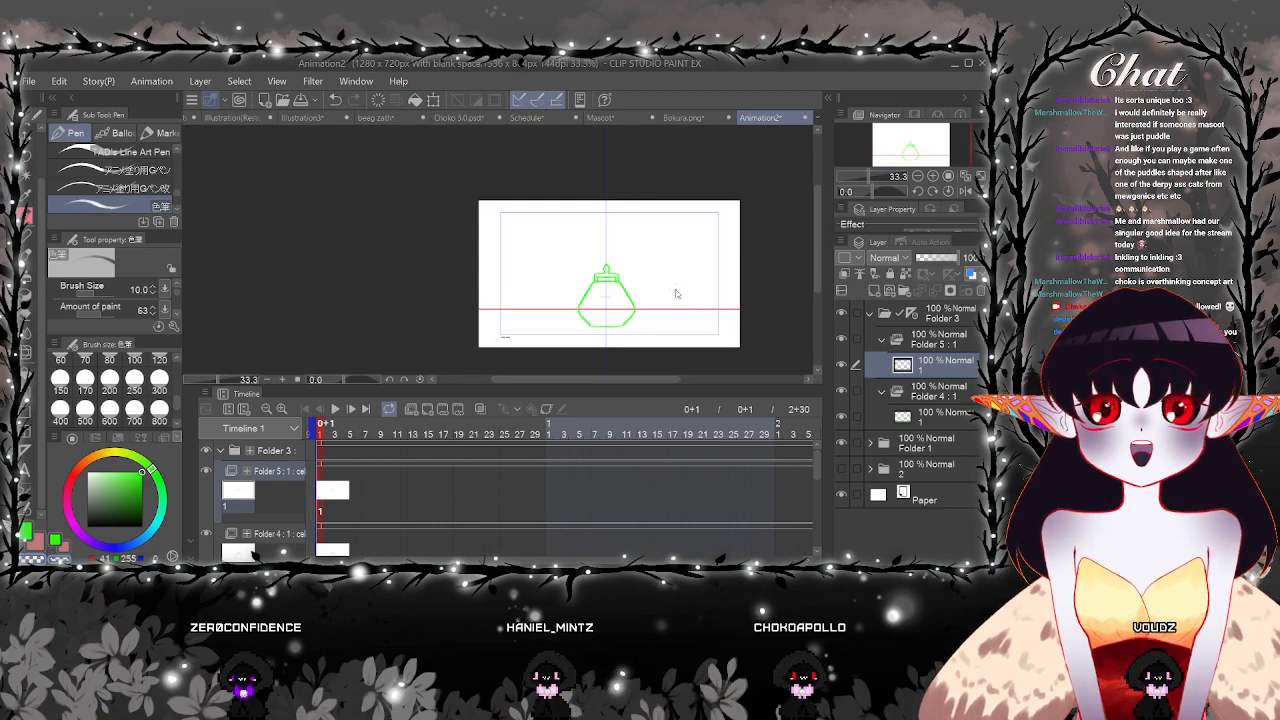
{"action": "scroll", "coordinate": [675, 293], "scroll_direction": "up", "scroll_amount": 4}
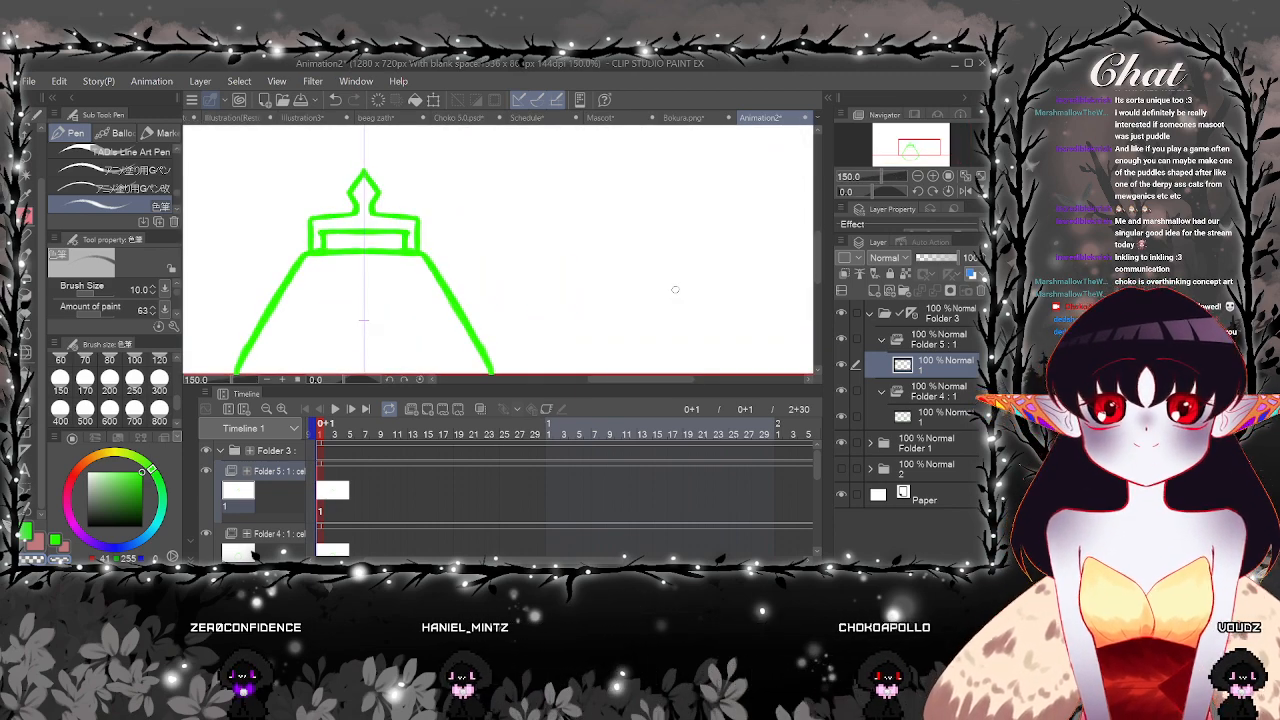
{"action": "scroll", "coordinate": [675, 290], "scroll_direction": "down", "scroll_amount": 3}
{"action": "scroll", "coordinate": [675, 289], "scroll_direction": "up", "scroll_amount": 4}
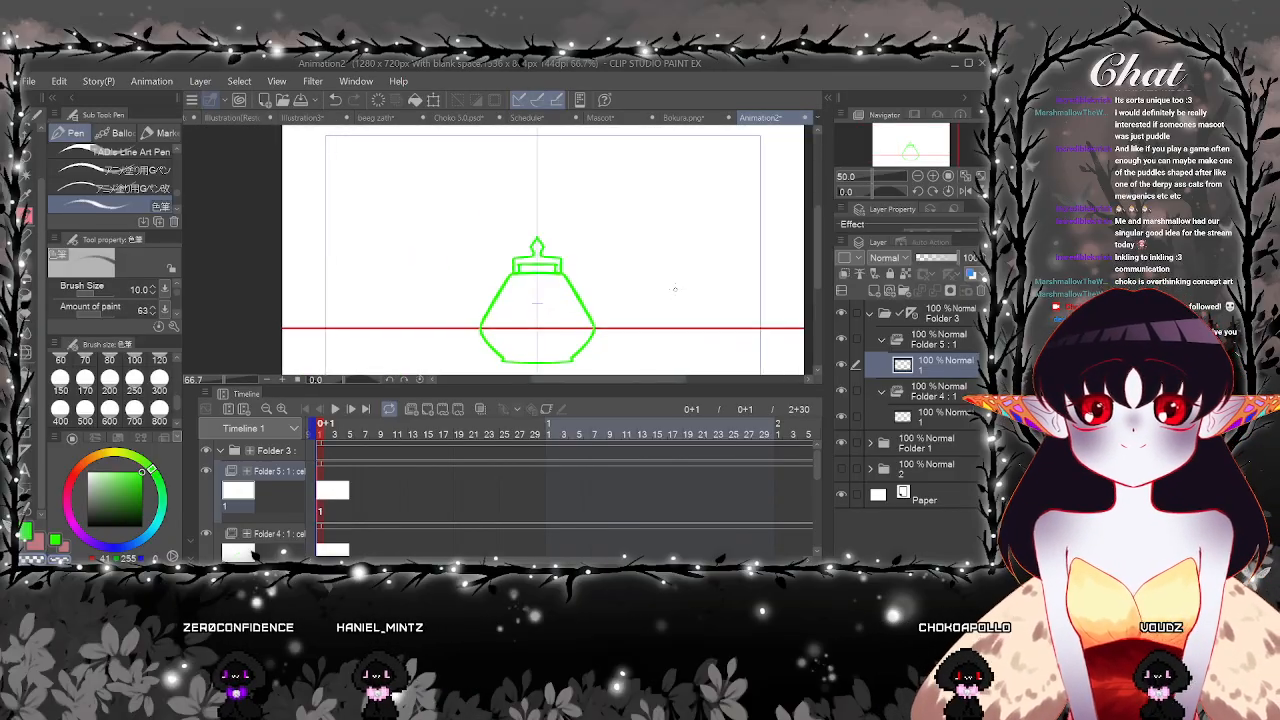
{"action": "scroll", "coordinate": [661, 212], "scroll_direction": "down", "scroll_amount": 2}
{"action": "scroll", "coordinate": [650, 280], "scroll_direction": "down", "scroll_amount": 1}
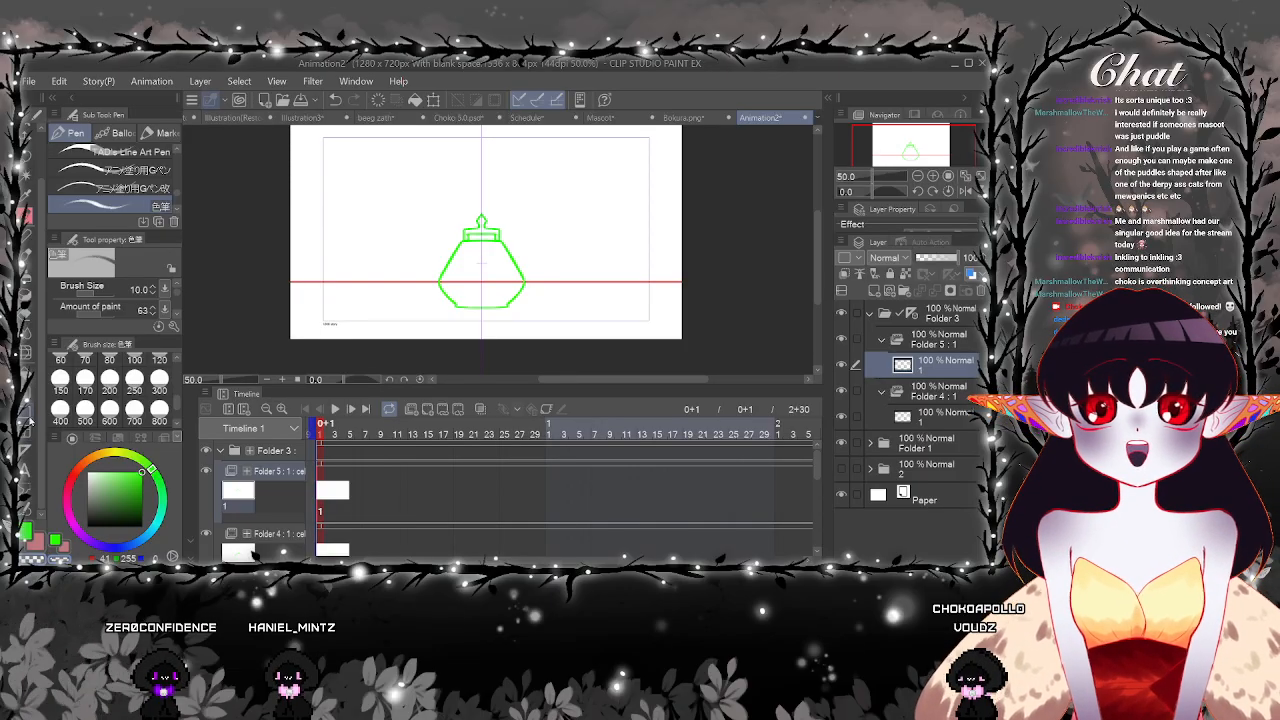
{"action": "left_click", "coordinate": [28, 351]}
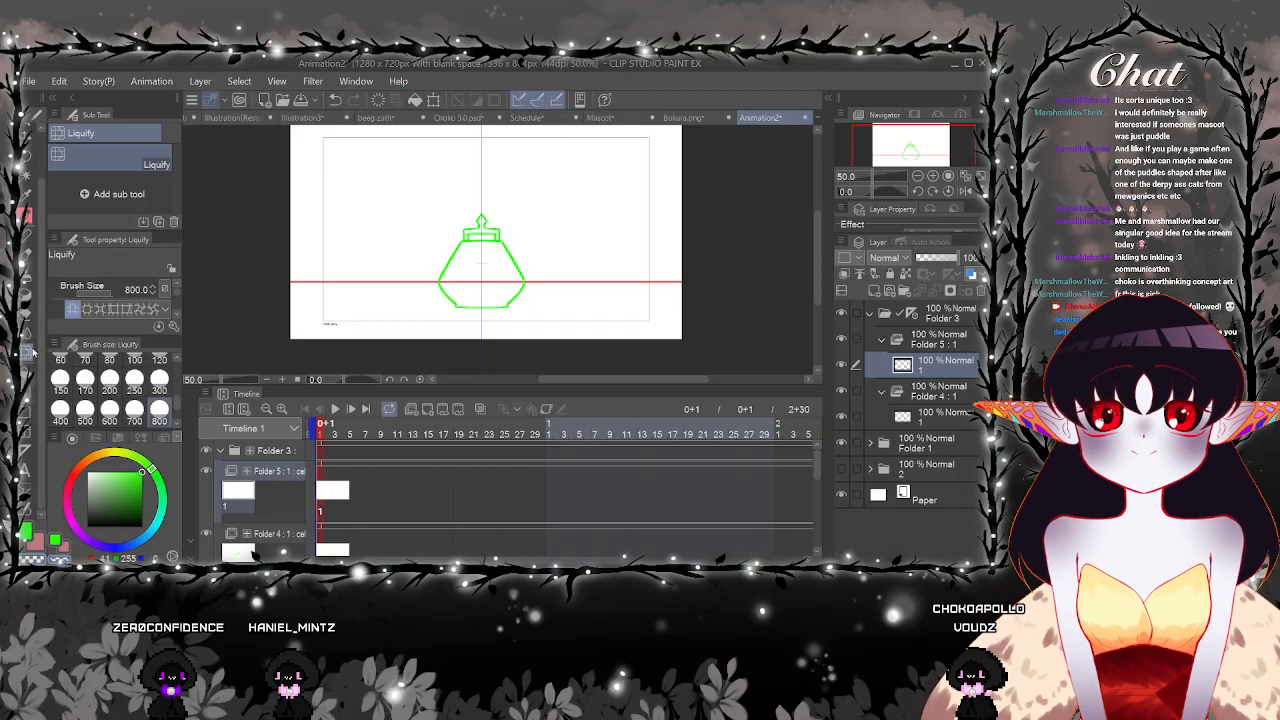
{"action": "scroll", "coordinate": [496, 149], "scroll_direction": "up", "scroll_amount": 1}
{"action": "scroll", "coordinate": [478, 226], "scroll_direction": "up", "scroll_amount": 1}
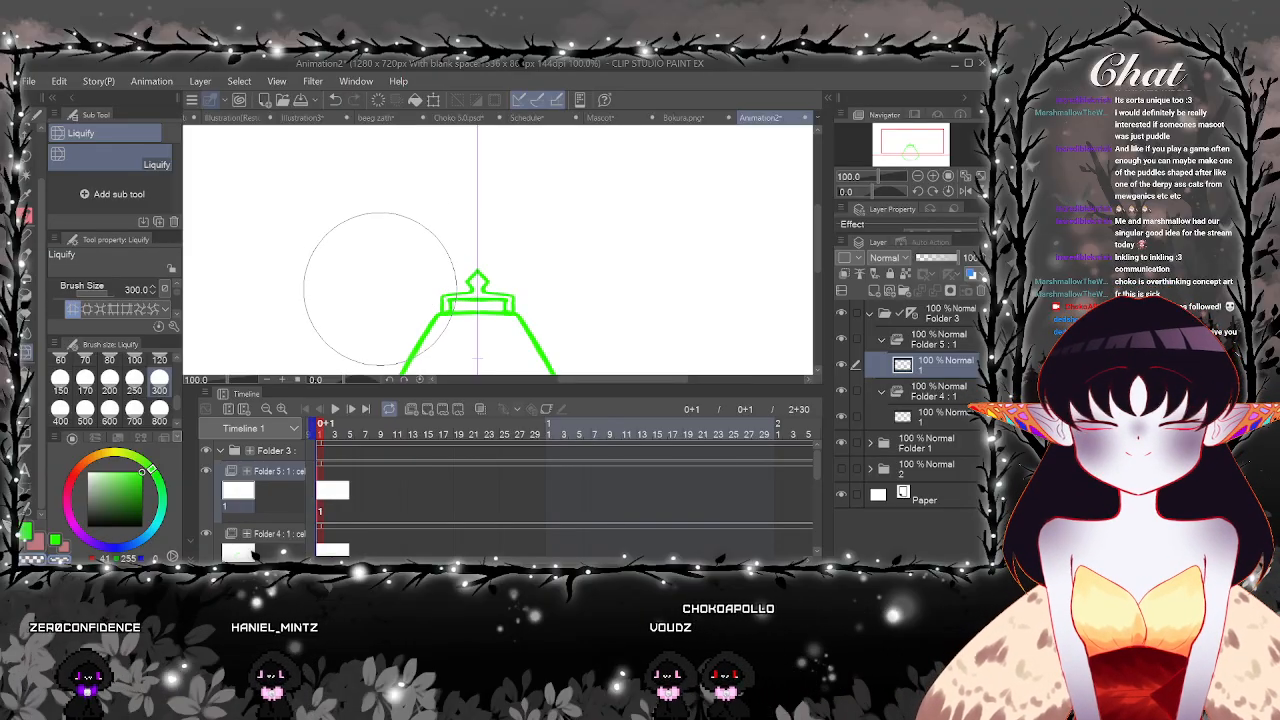
{"action": "scroll", "coordinate": [390, 240], "scroll_direction": "down", "scroll_amount": 2}
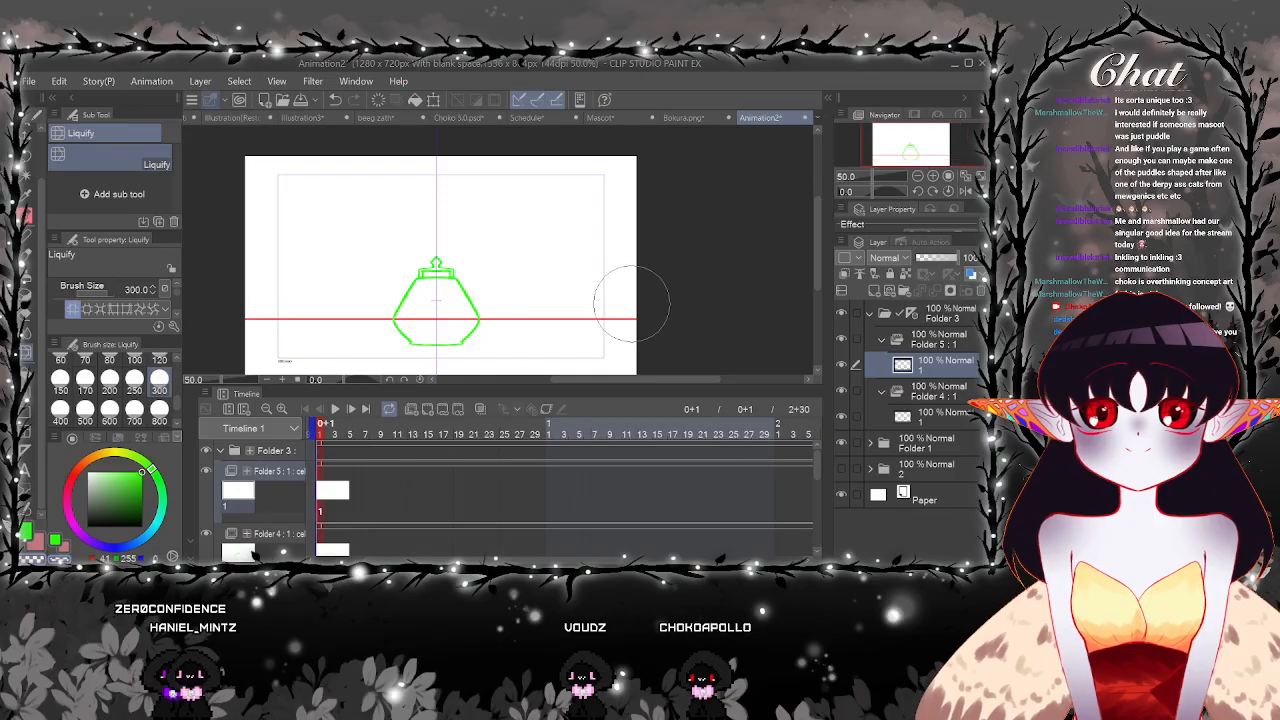
{"action": "left_click_drag", "start_coordinate": [639, 307], "coordinate": [670, 286]}
{"action": "scroll", "coordinate": [594, 260], "scroll_direction": "up", "scroll_amount": 1}
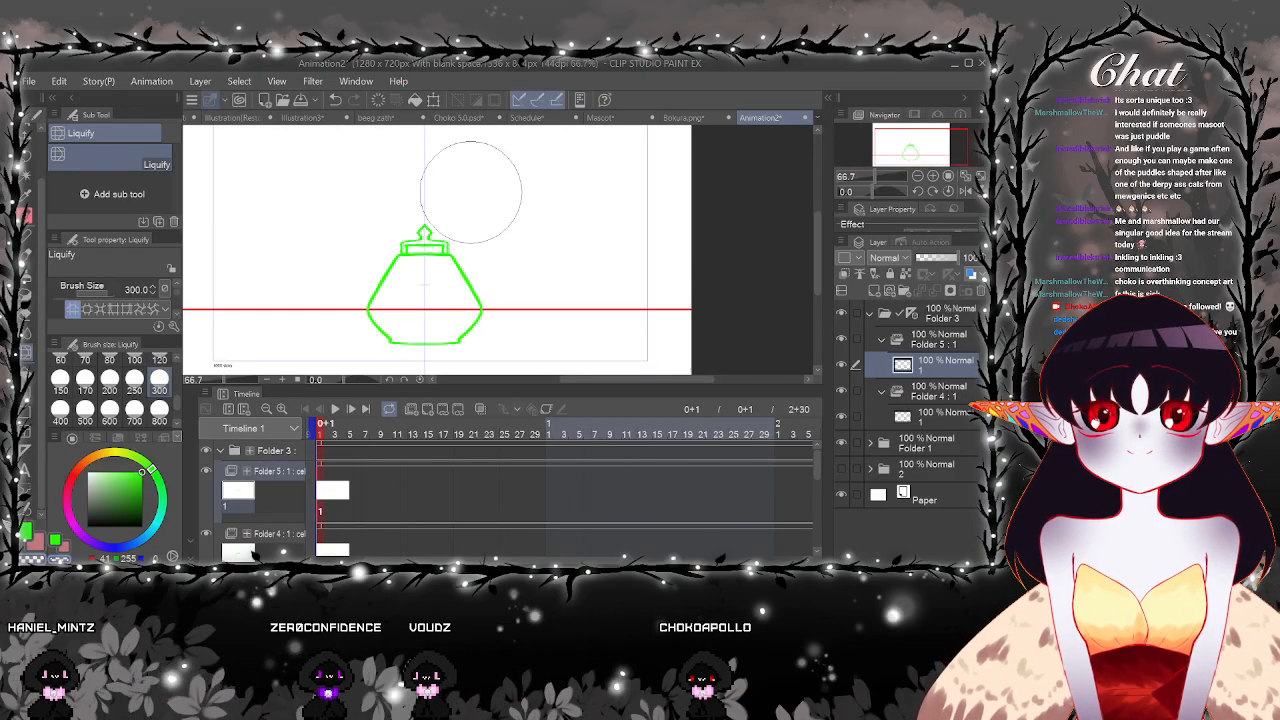
{"action": "scroll", "coordinate": [626, 288], "scroll_direction": "down", "scroll_amount": 2}
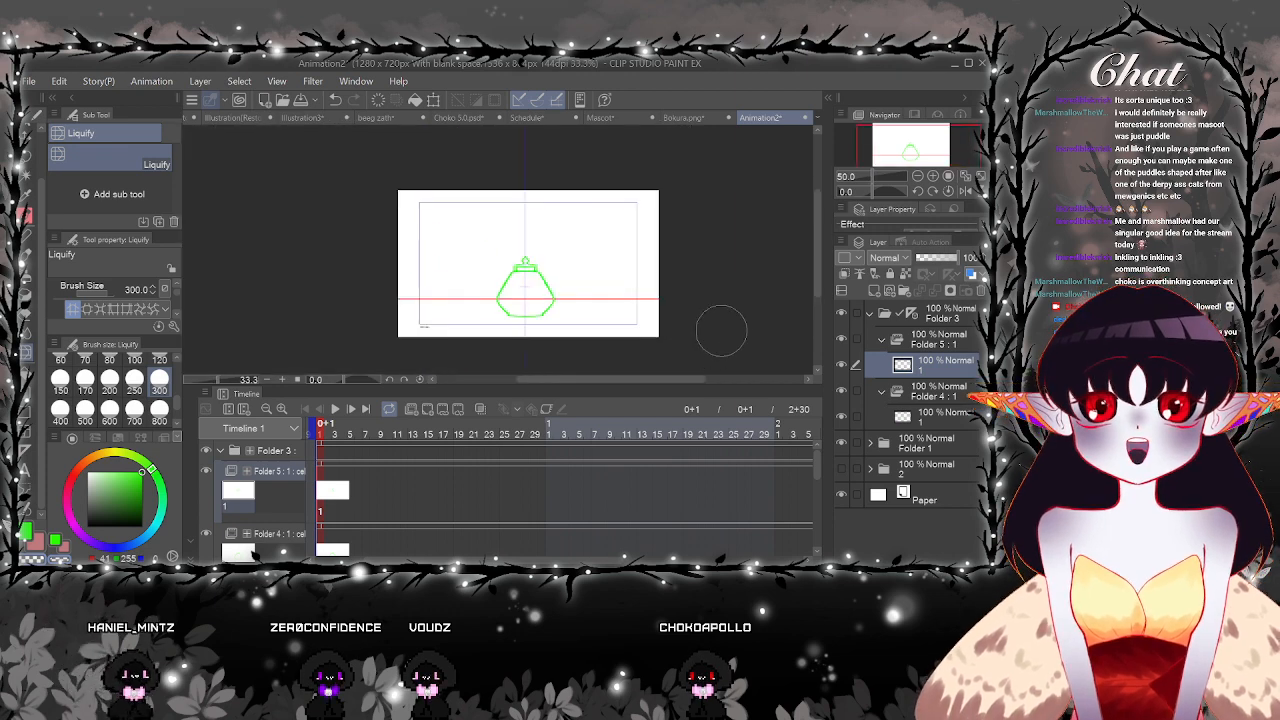
{"action": "scroll", "coordinate": [737, 350], "scroll_direction": "up", "scroll_amount": 1}
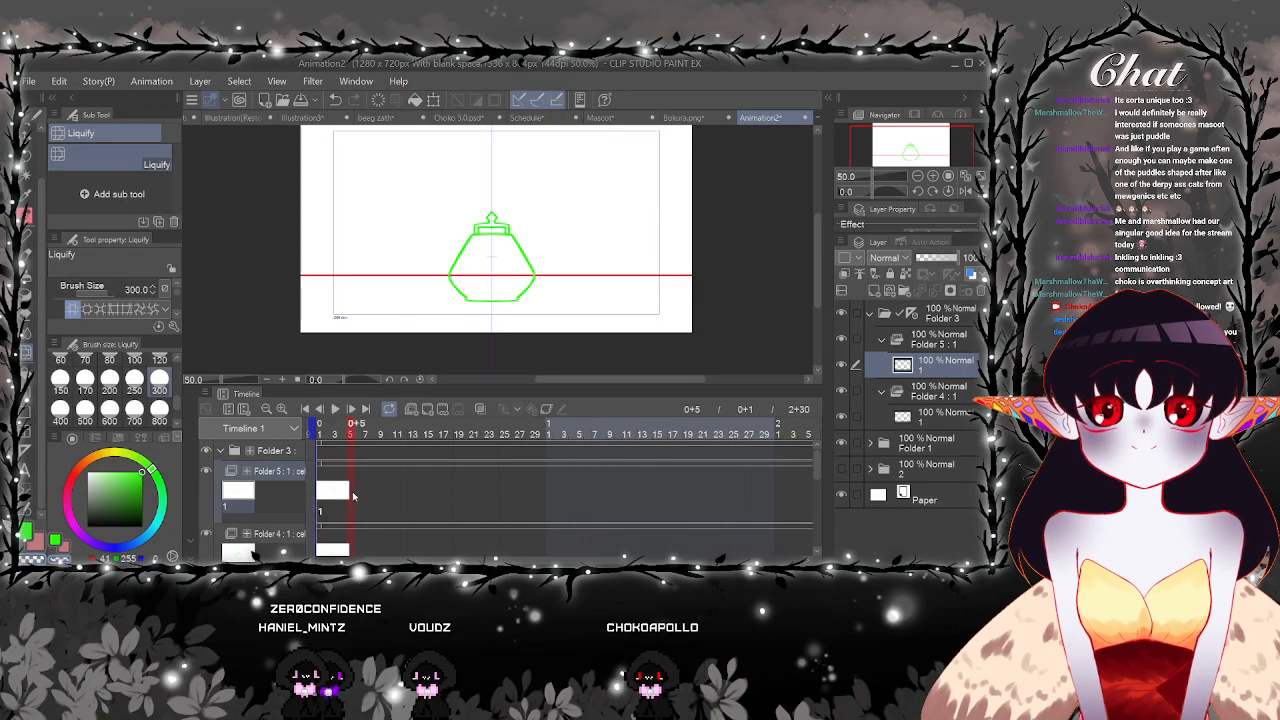
Add a second cel at frame 5 of the cap's animation folder and turn on onion skin
{"action": "left_click", "coordinate": [412, 411]}
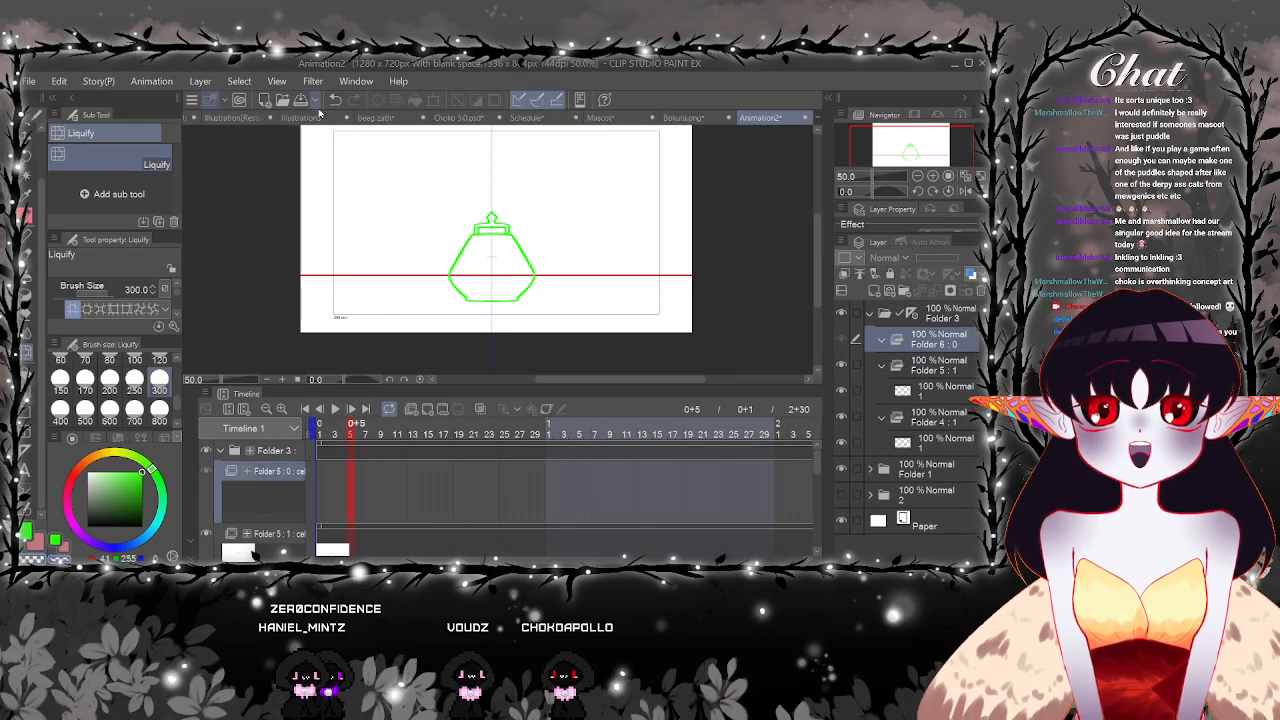
{"action": "key", "text": "ctrl+z"}
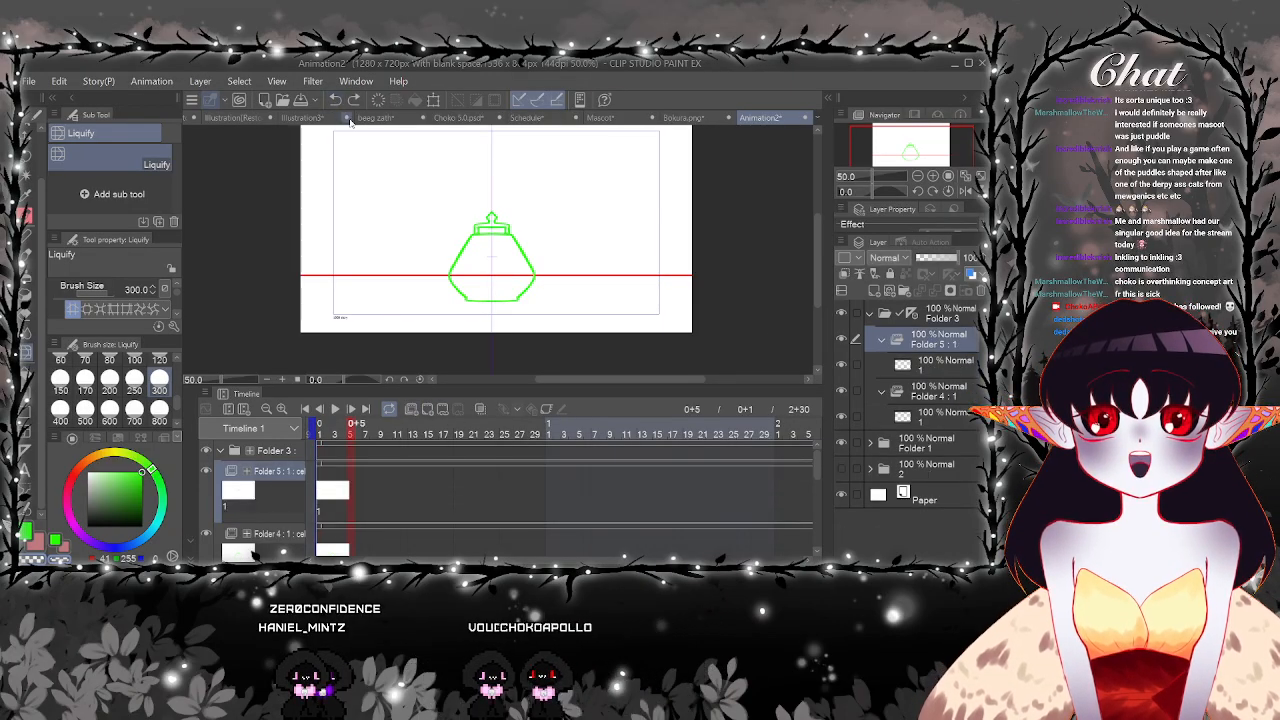
{"action": "left_click", "coordinate": [351, 490]}
{"action": "left_click", "coordinate": [428, 409]}
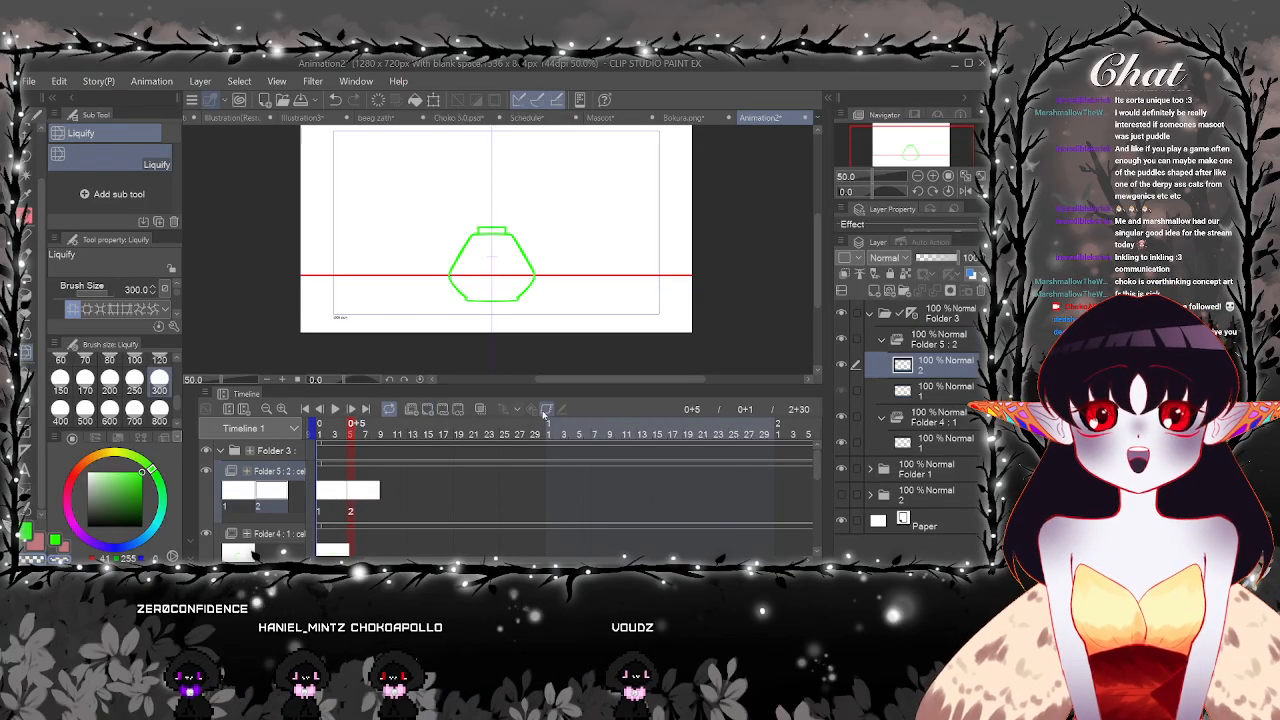
{"action": "left_click", "coordinate": [547, 411]}
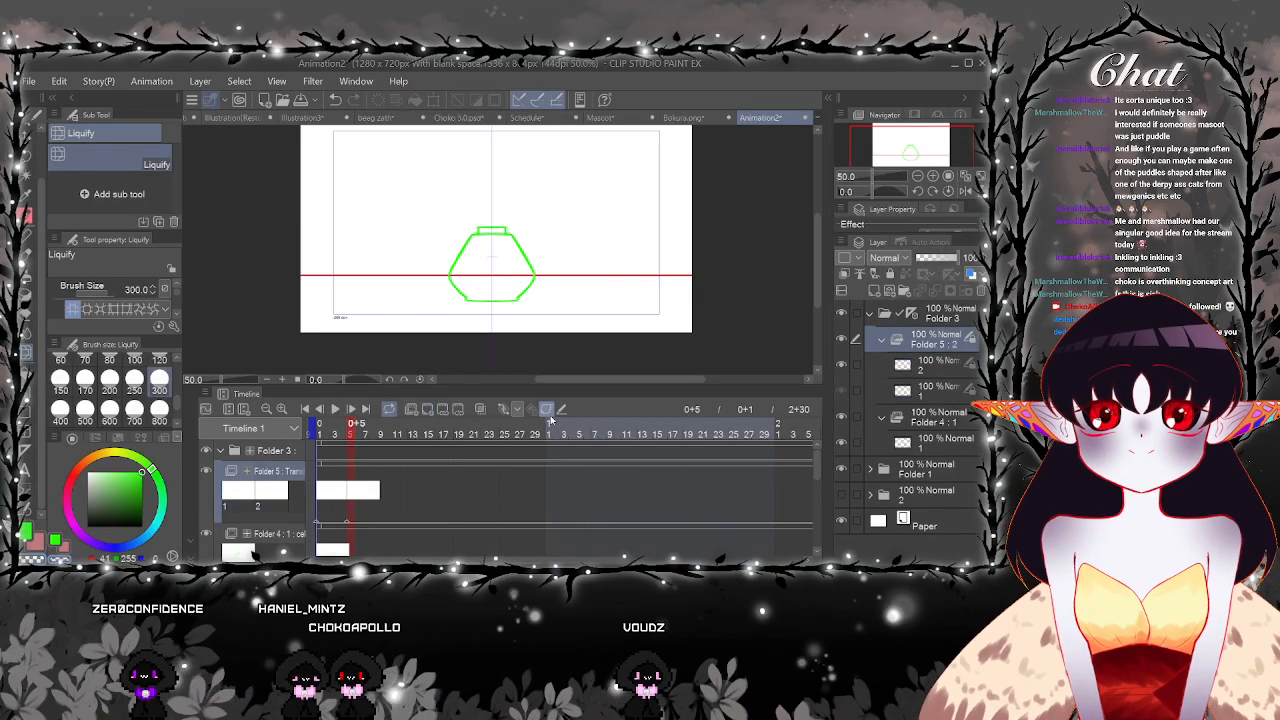
{"action": "left_click", "coordinate": [547, 411]}
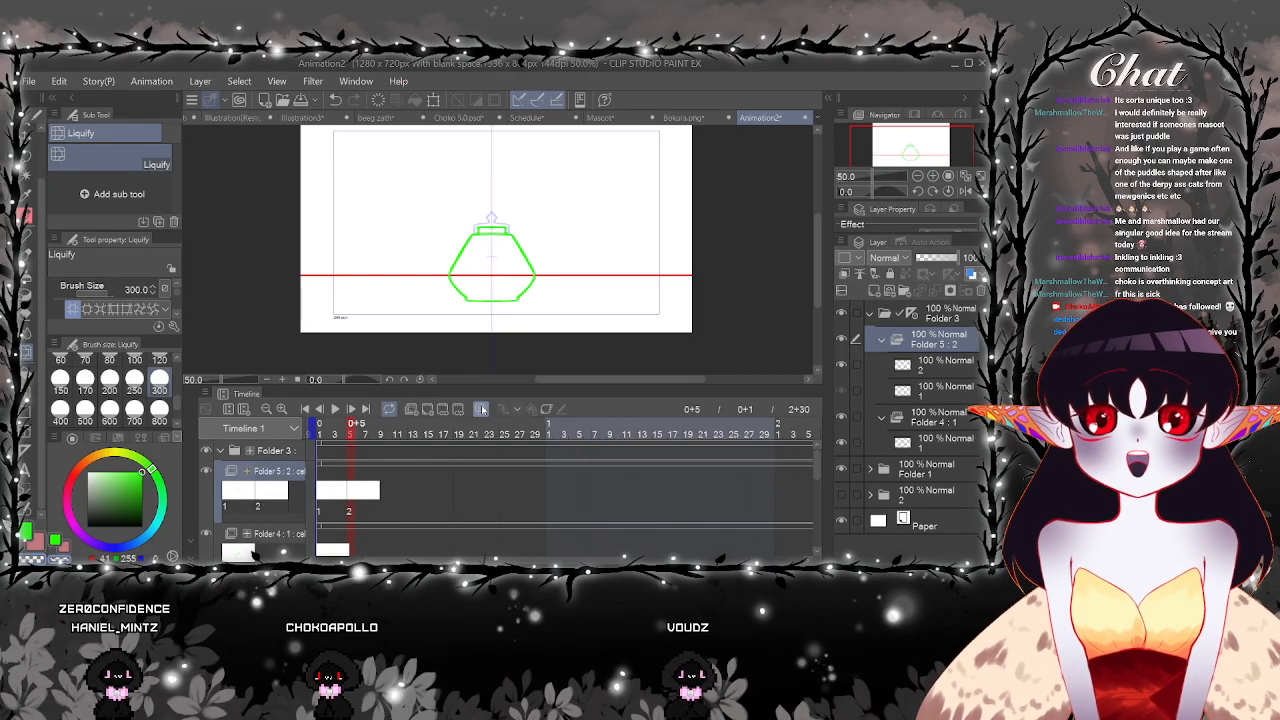
Return to cel 1 with the cap outline and set the drawing colour to bright blue
{"action": "scroll", "coordinate": [505, 166], "scroll_direction": "up", "scroll_amount": 5}
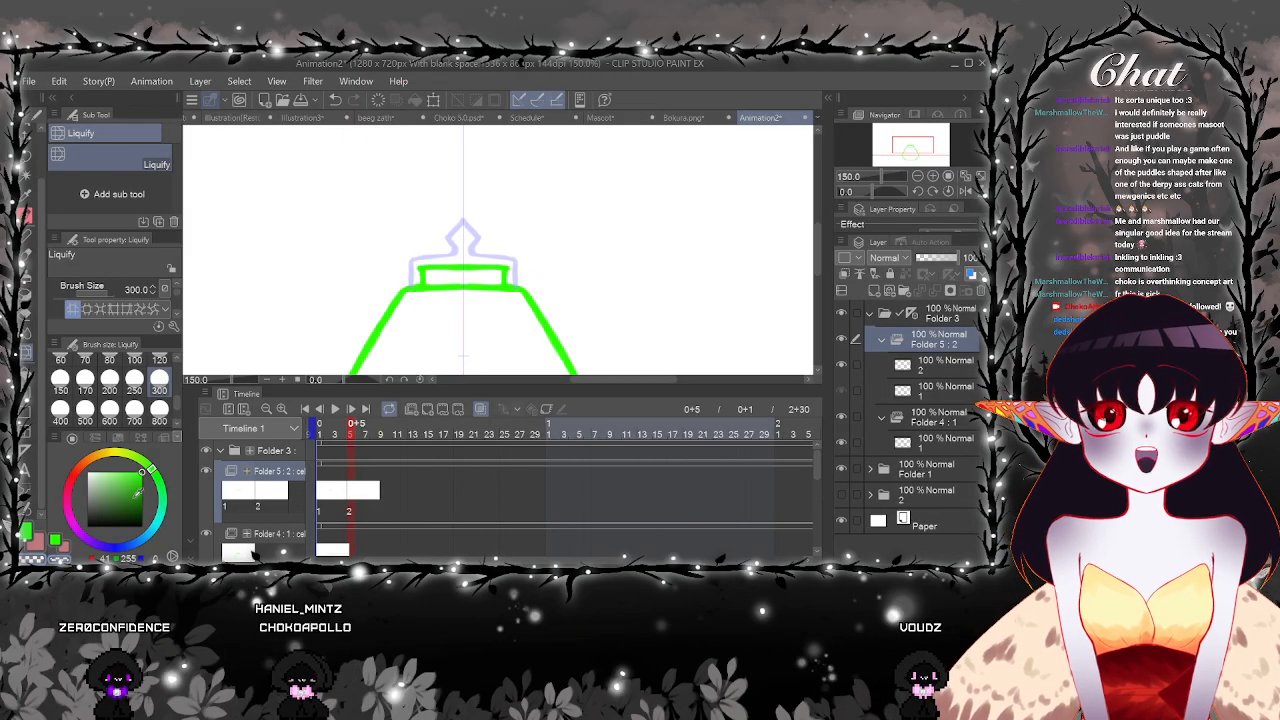
{"action": "left_click", "coordinate": [117, 548]}
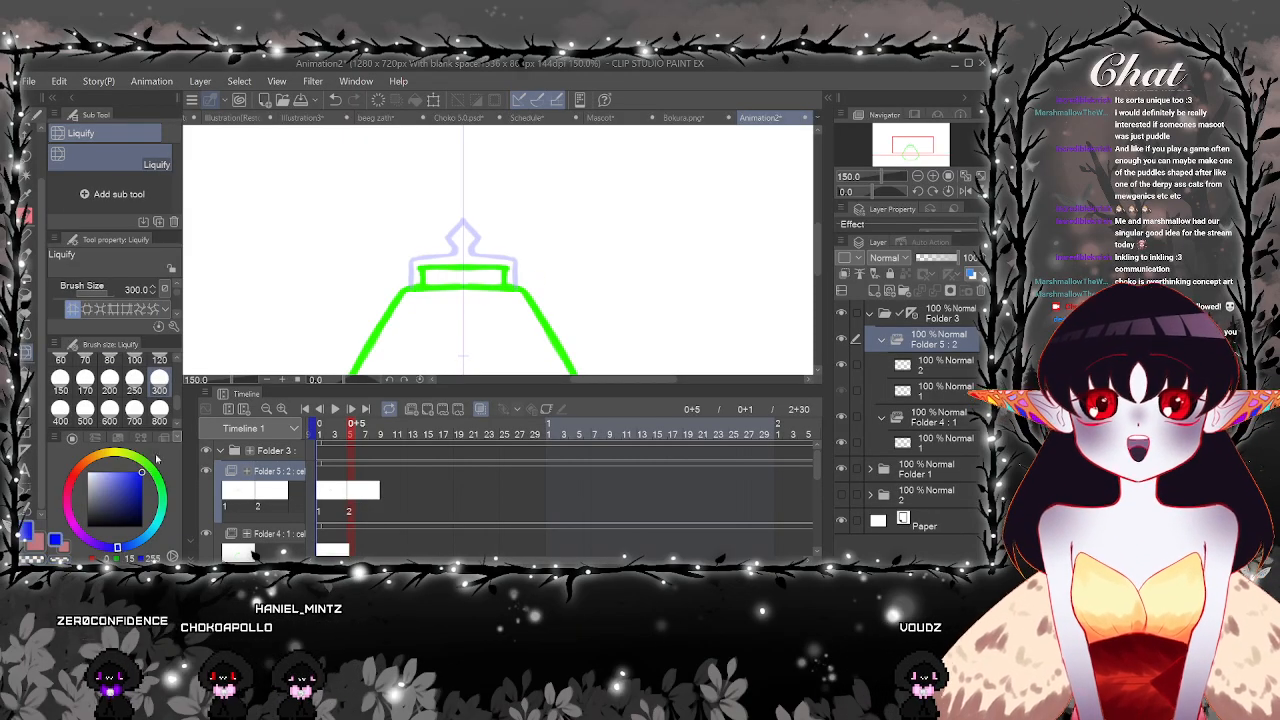
{"action": "left_click", "coordinate": [534, 310], "text": "alt"}
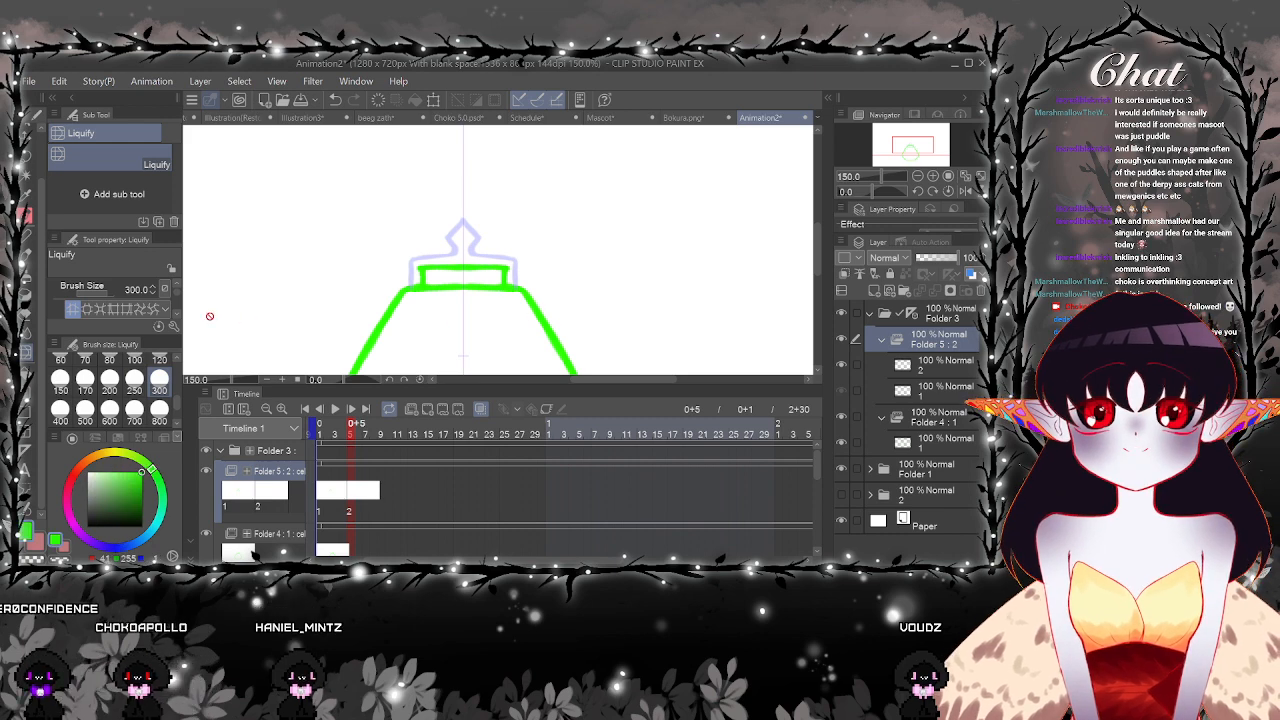
{"action": "left_click", "coordinate": [335, 491]}
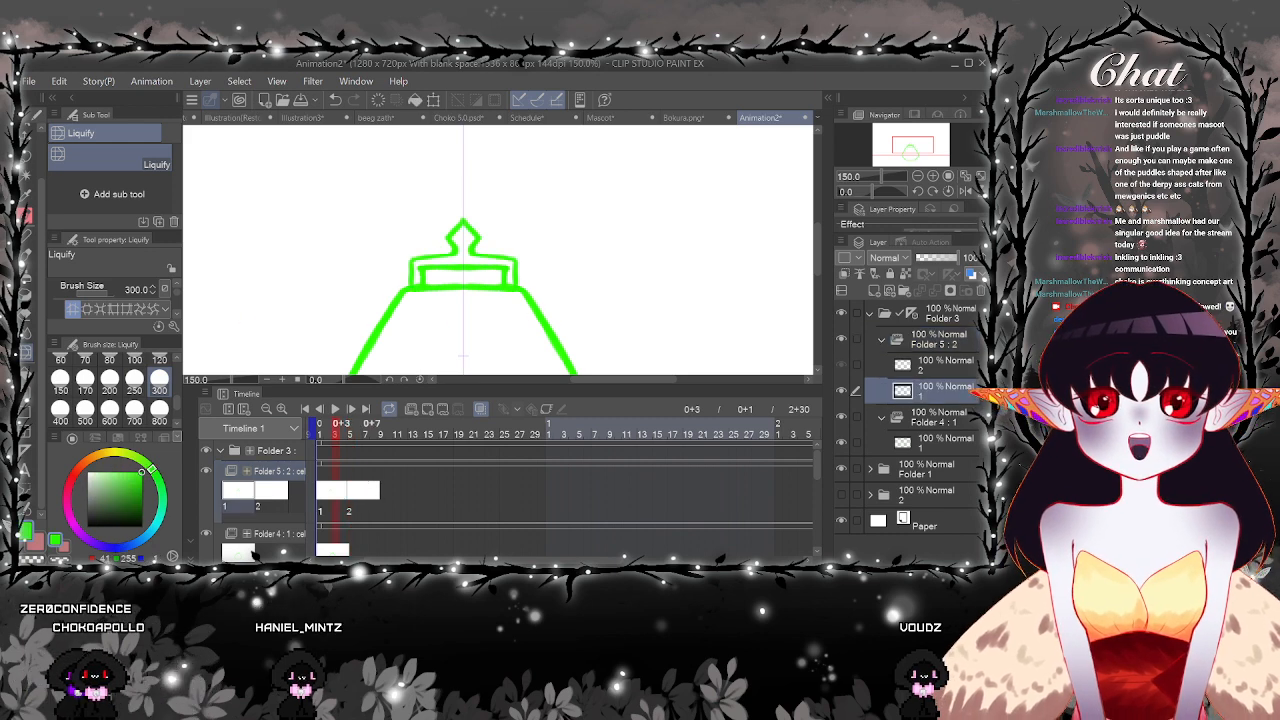
{"action": "left_click", "coordinate": [117, 548]}
{"action": "left_click", "coordinate": [159, 420]}
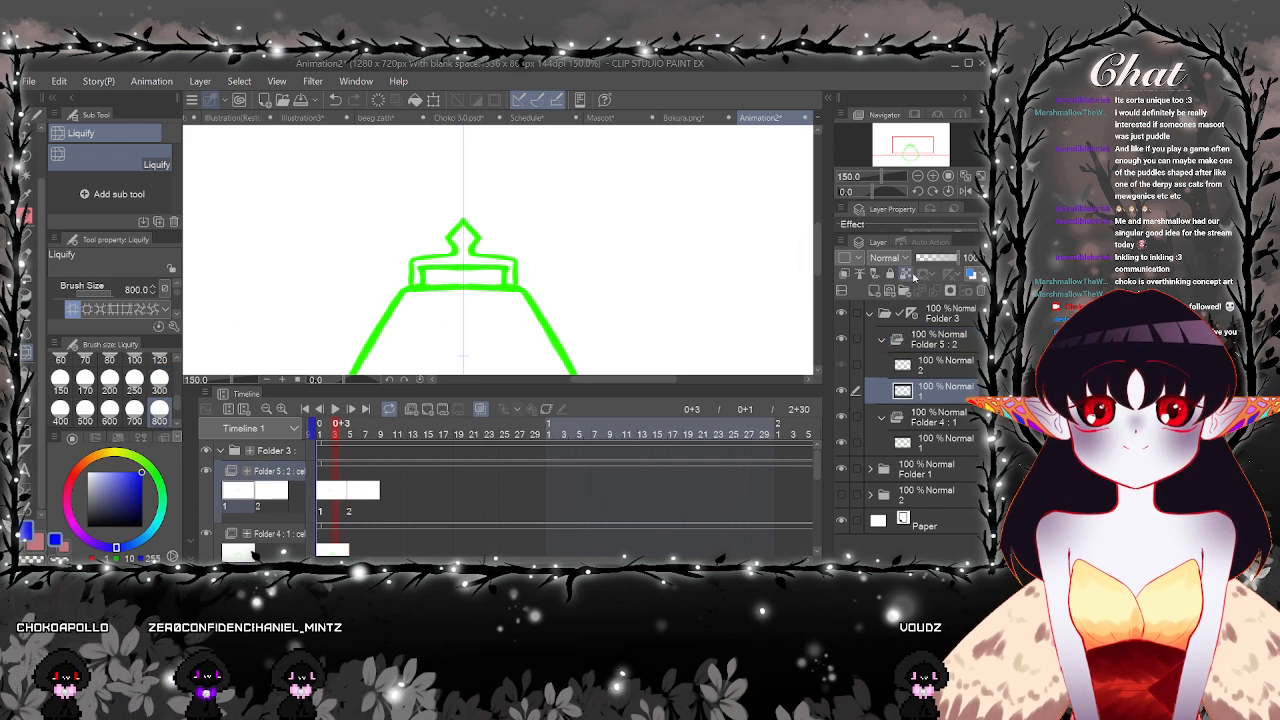
{"action": "mouse_move", "coordinate": [492, 278]}
{"action": "left_mouse_down"}
{"action": "mouse_move", "coordinate": [489, 186]}
{"action": "mouse_move", "coordinate": [486, 240]}
{"action": "left_mouse_up"}
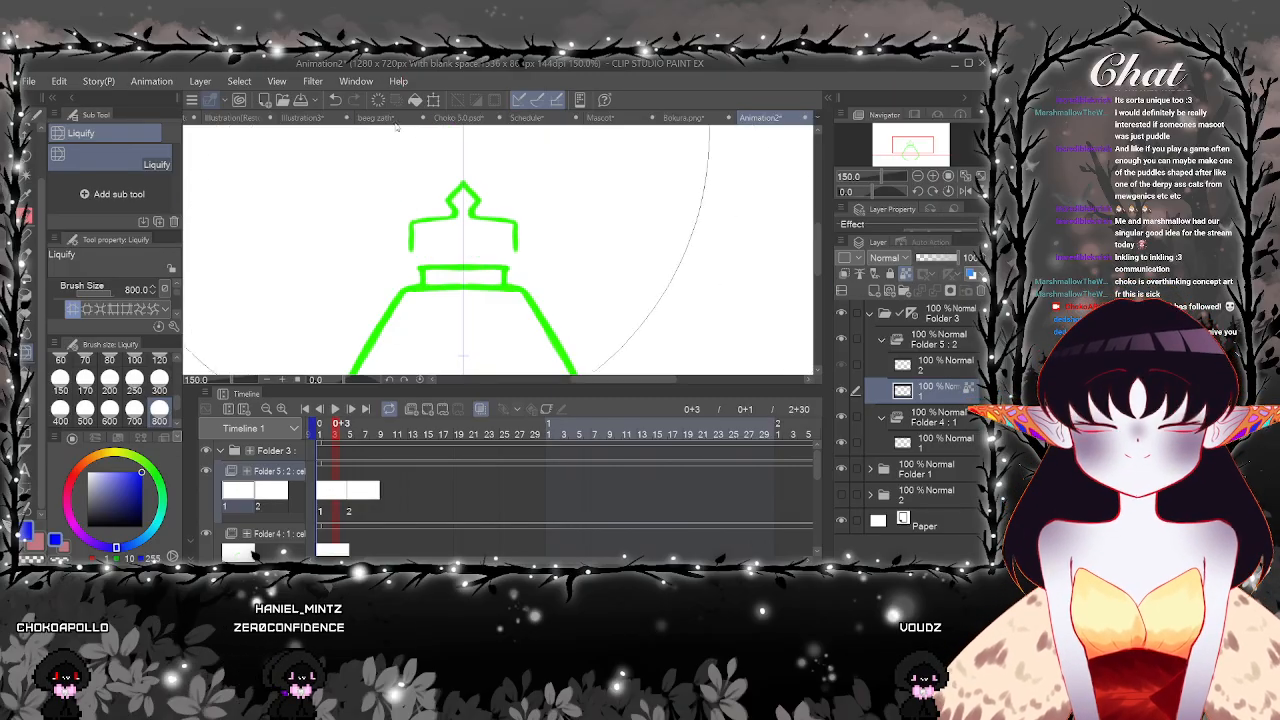
{"action": "left_click", "coordinate": [337, 101]}
Recolour the cap outline on cel 1 blue with Marker pen 2 at brush size 800, keeping transparent pixels locked
{"action": "key", "text": "p"}
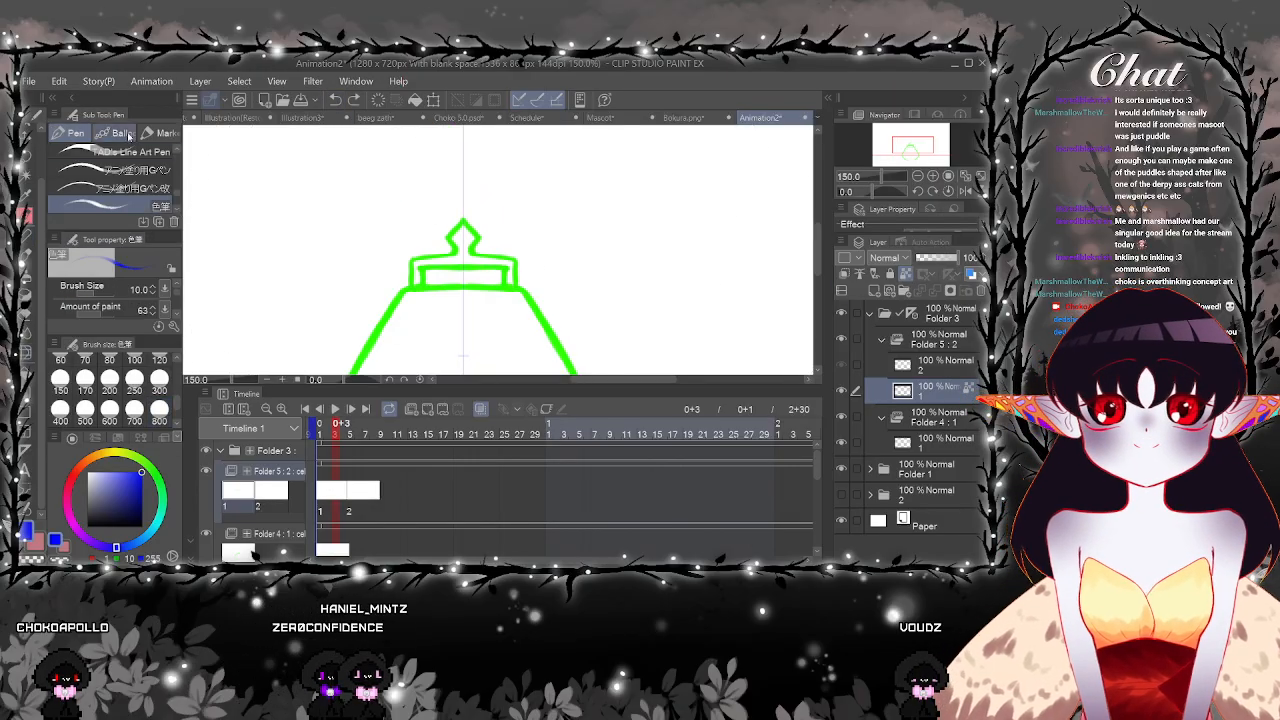
{"action": "left_click", "coordinate": [165, 133]}
{"action": "left_click", "coordinate": [159, 380]}
{"action": "left_click", "coordinate": [159, 410]}
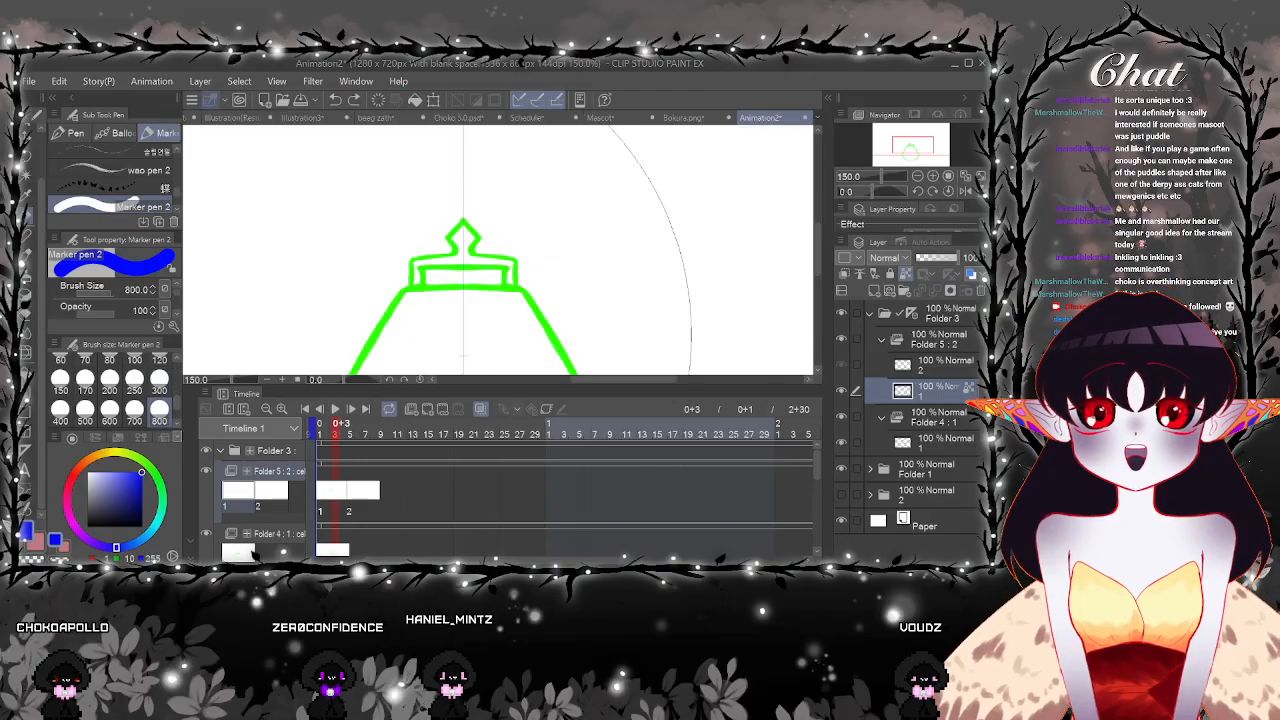
{"action": "left_click", "coordinate": [476, 258]}
{"action": "scroll", "coordinate": [552, 318], "scroll_direction": "down", "scroll_amount": 3}
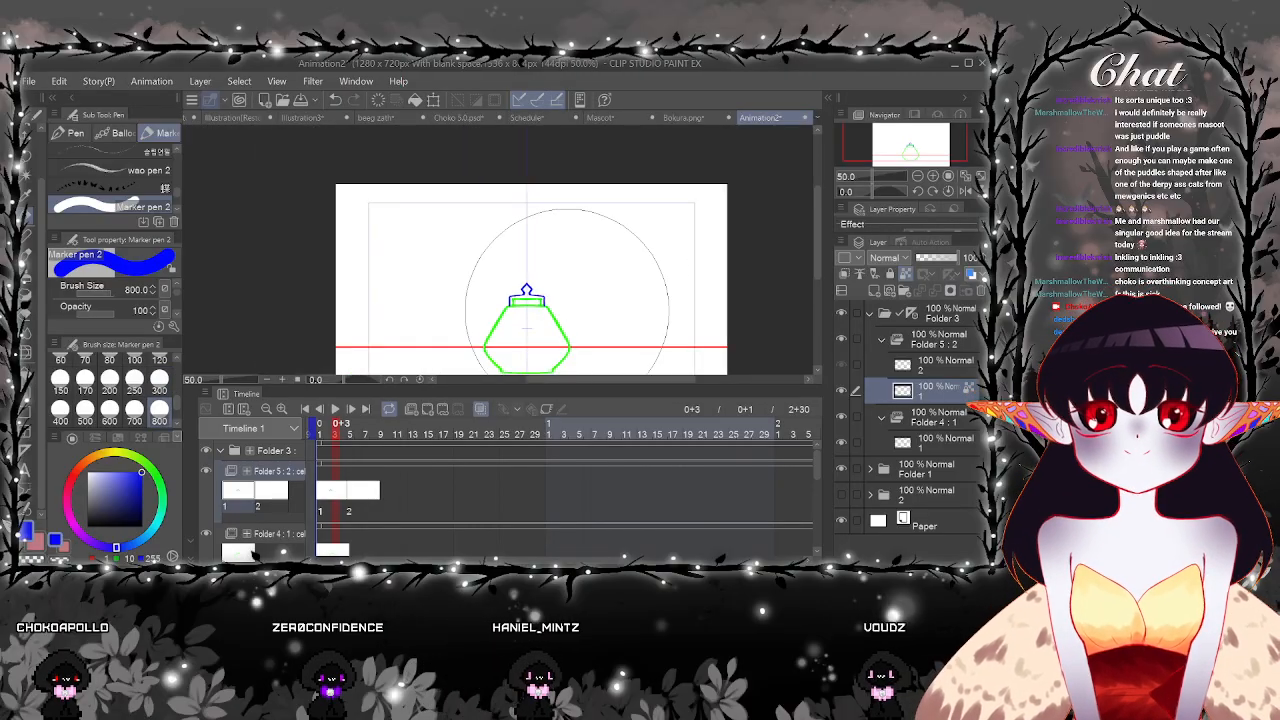
{"action": "scroll", "coordinate": [566, 313], "scroll_direction": "up", "scroll_amount": 2}
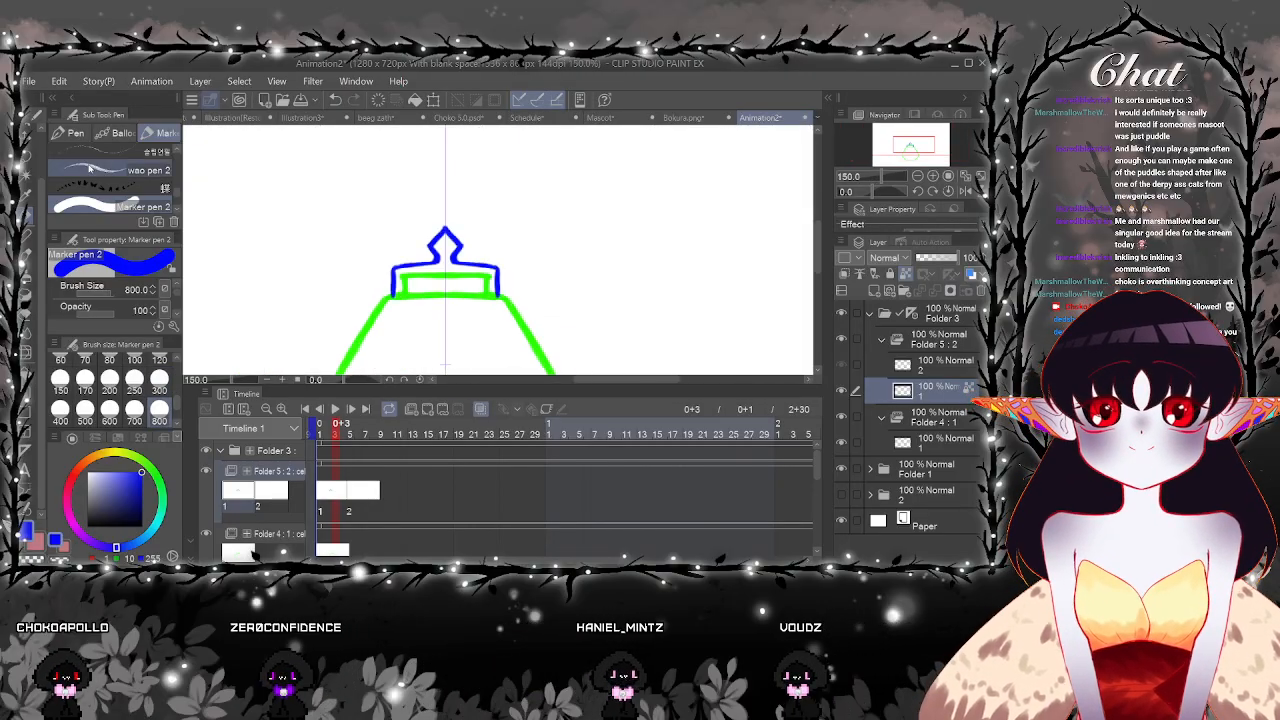
Unlock transparent pixels and draw a straight mirrored pen line at size 10 closing the cap's lower edge
{"action": "key", "text": "p"}
{"action": "scroll", "coordinate": [518, 313], "scroll_direction": "up", "scroll_amount": 2}
{"action": "scroll", "coordinate": [398, 296], "scroll_direction": "up", "scroll_amount": 2}
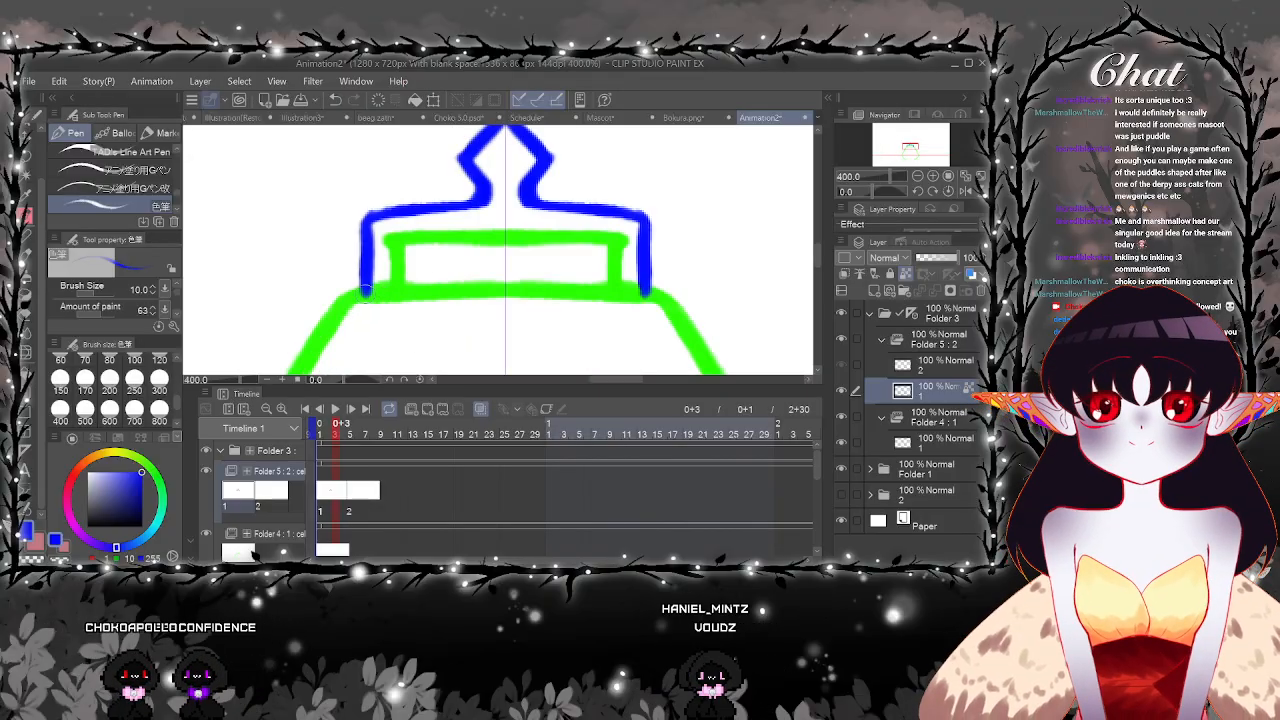
{"action": "left_click", "coordinate": [905, 274]}
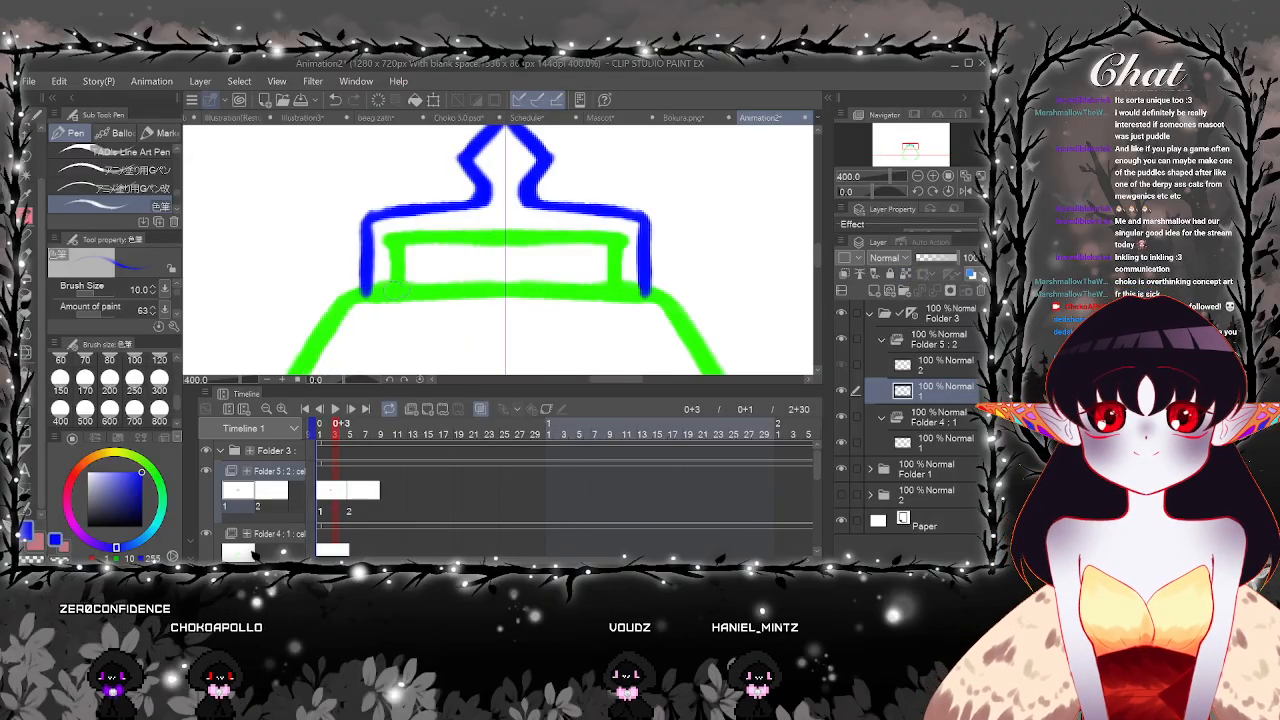
{"action": "left_click_drag", "start_coordinate": [366, 293], "coordinate": [506, 296]}
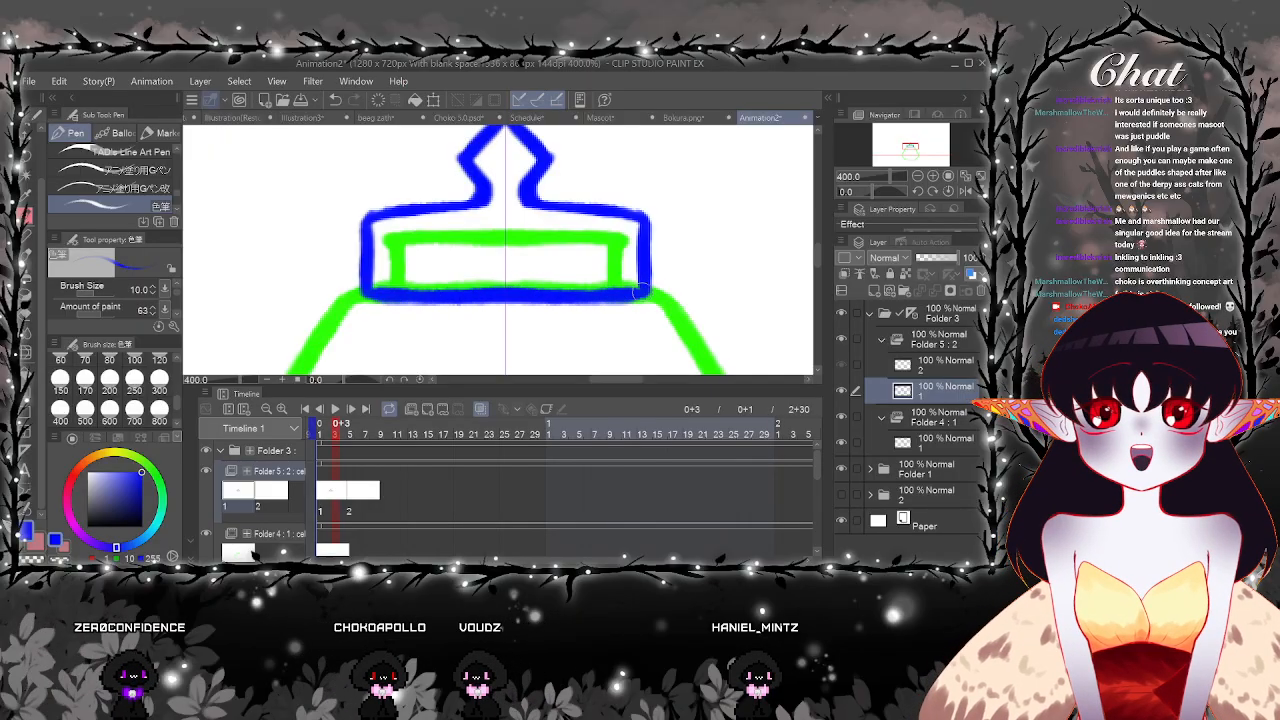
{"action": "scroll", "coordinate": [545, 290], "scroll_direction": "down", "scroll_amount": 3}
{"action": "scroll", "coordinate": [545, 291], "scroll_direction": "down", "scroll_amount": 4}
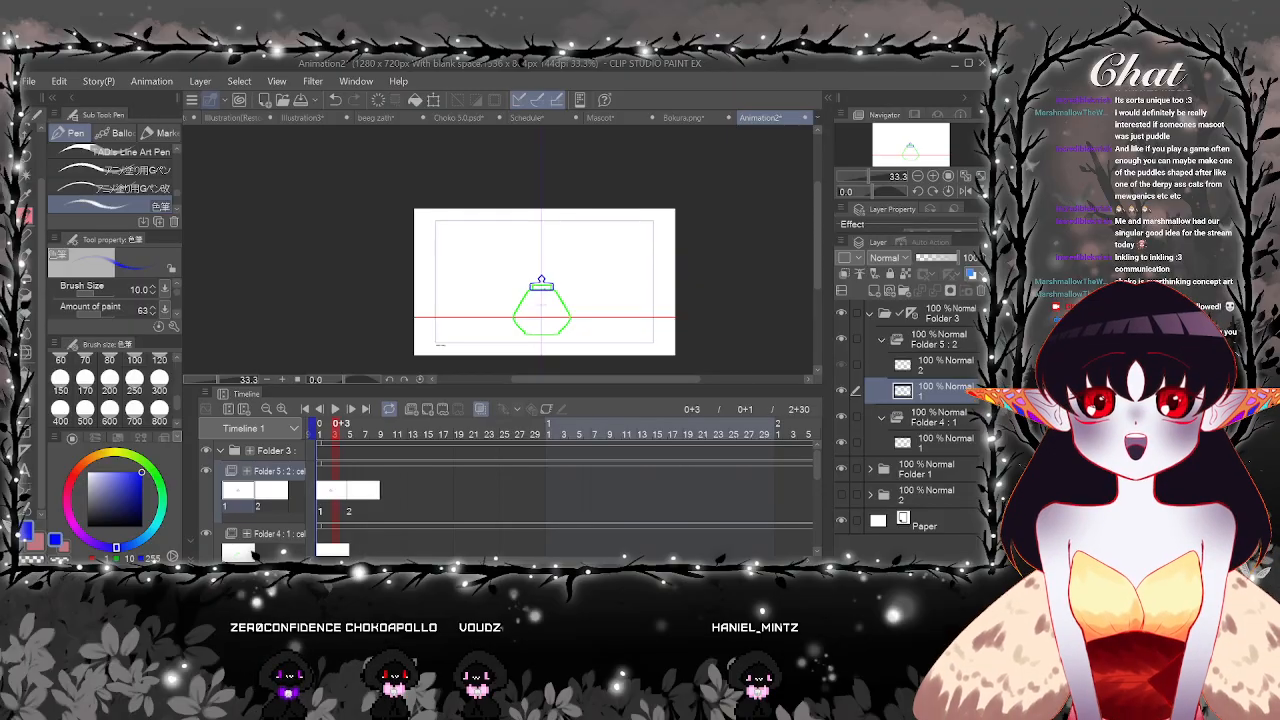
Trace the cap's two vertical sides on cel 2 at frame 5, following the onion-skinned outline
{"action": "scroll", "coordinate": [546, 291], "scroll_direction": "up", "scroll_amount": 1}
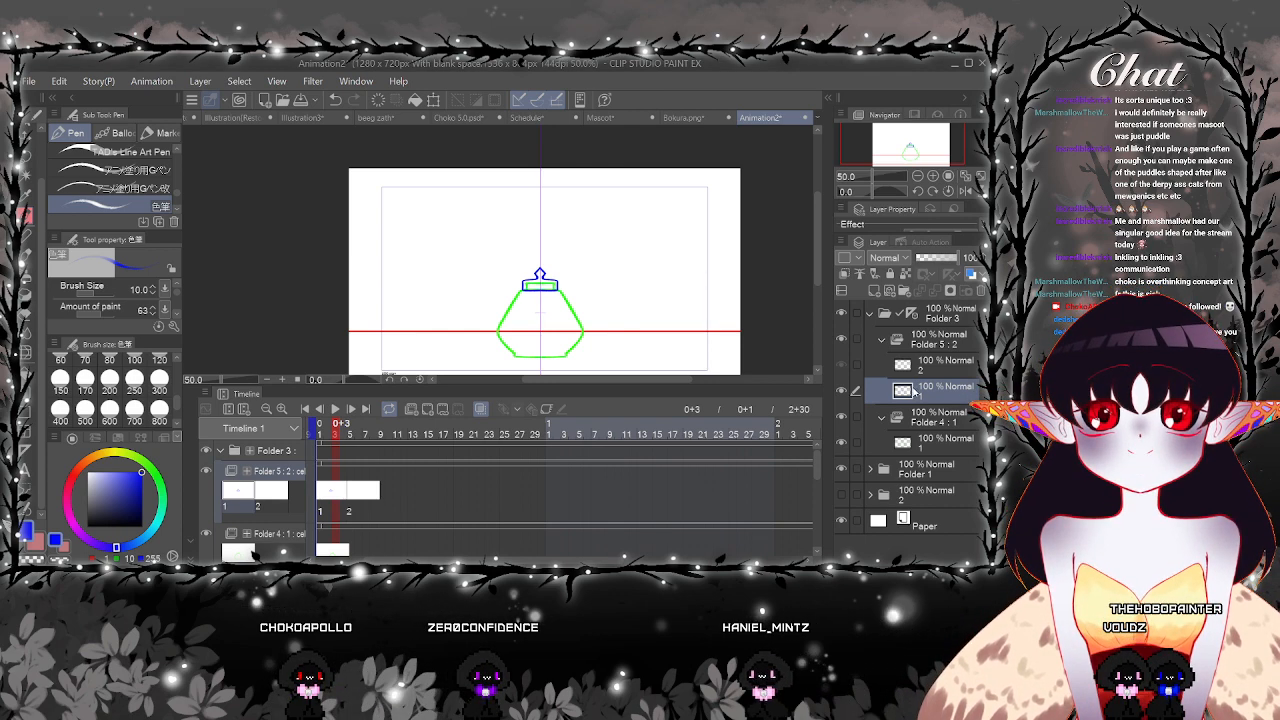
{"action": "key", "text": "ctrl+plus"}
{"action": "left_click", "coordinate": [349, 493]}
{"action": "key", "text": "ctrl+plus"}
{"action": "key", "text": "ctrl+plus"}
{"action": "key", "text": "ctrl+plus"}
{"action": "key", "text": "ctrl+plus"}
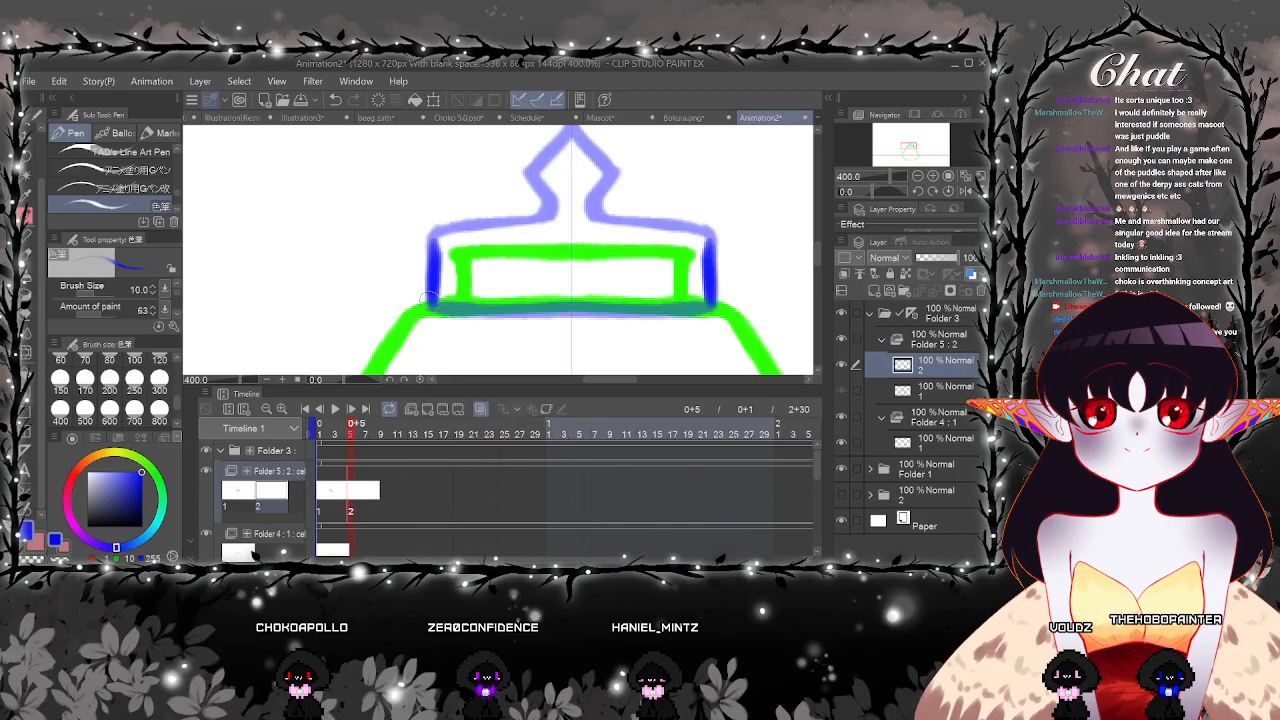
Review the blue cap outline on cel 1 against the green bottle neck and body
{"action": "left_click", "coordinate": [332, 488]}
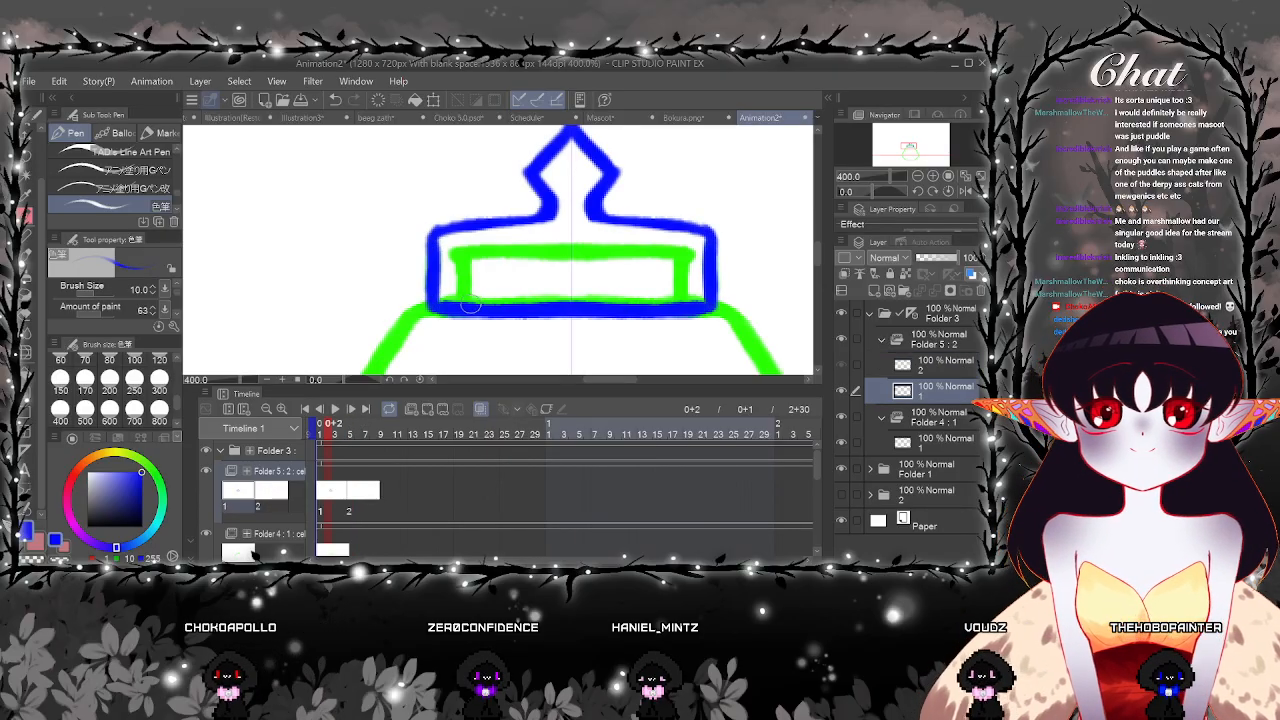
{"action": "scroll", "coordinate": [487, 296], "scroll_direction": "down", "scroll_amount": 3}
{"action": "scroll", "coordinate": [484, 292], "scroll_direction": "up", "scroll_amount": 3}
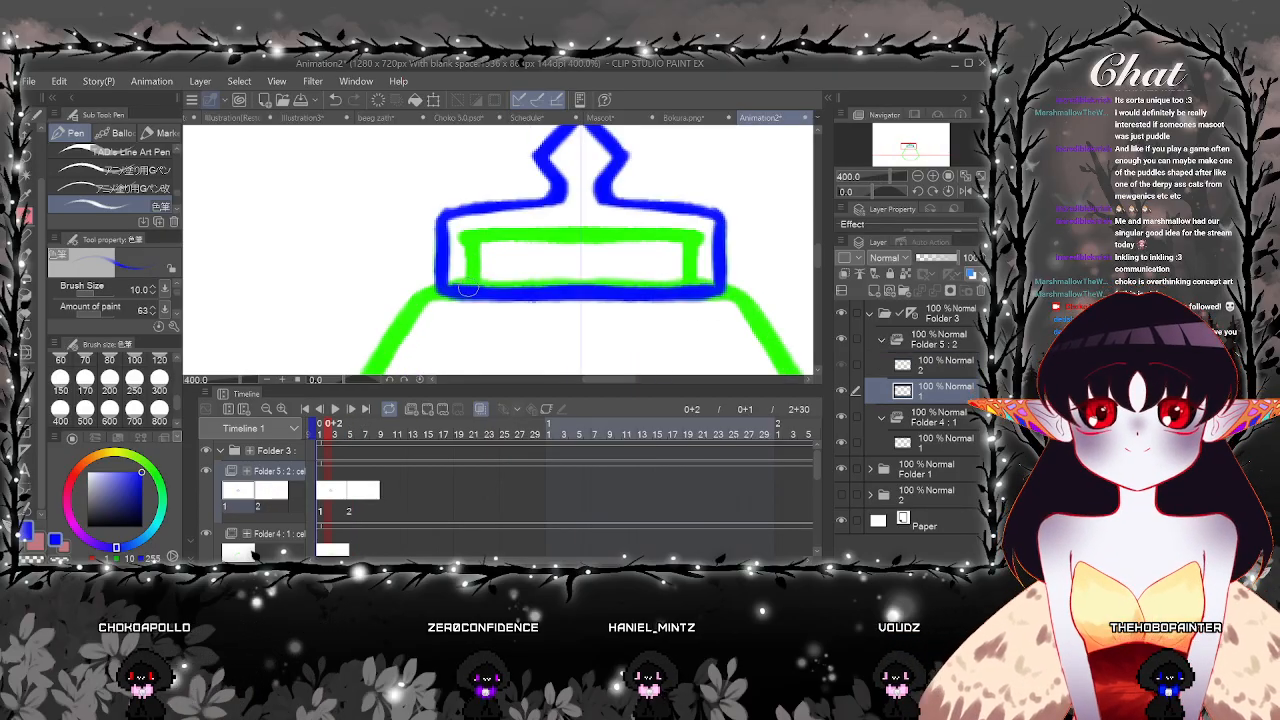
{"action": "mouse_move", "coordinate": [469, 234]}
{"action": "left_mouse_down"}
{"action": "mouse_move", "coordinate": [470, 284]}
{"action": "mouse_move", "coordinate": [518, 269]}
{"action": "mouse_move", "coordinate": [506, 271]}
{"action": "left_mouse_up"}
{"action": "scroll", "coordinate": [591, 340], "scroll_direction": "down", "scroll_amount": 2}
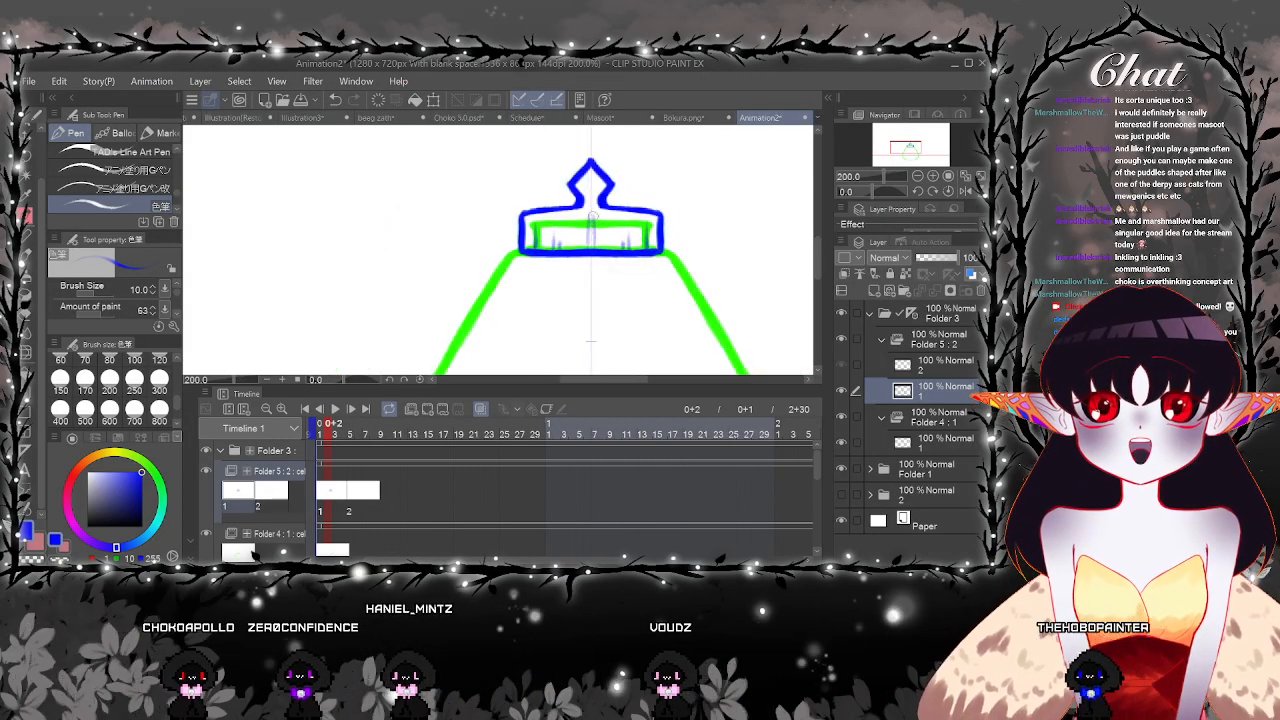
{"action": "scroll", "coordinate": [629, 307], "scroll_direction": "down", "scroll_amount": 1}
{"action": "scroll", "coordinate": [636, 316], "scroll_direction": "down", "scroll_amount": 1}
{"action": "scroll", "coordinate": [691, 334], "scroll_direction": "up", "scroll_amount": 1}
{"action": "left_click_drag", "start_coordinate": [691, 334], "coordinate": [670, 323]}
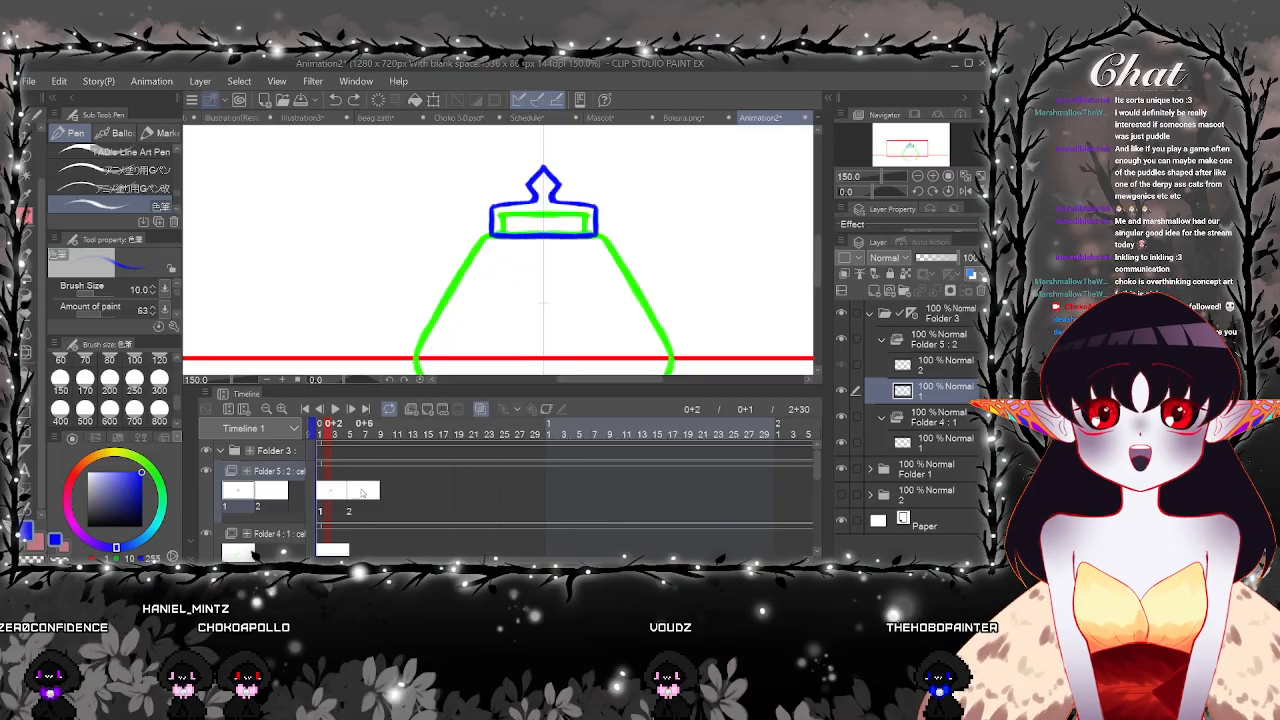
Complete the cap outline on cel 2 with a jagged, streaky finial and closed lower edge, and compare it with cel 1
{"action": "left_click", "coordinate": [363, 492]}
{"action": "scroll", "coordinate": [518, 200], "scroll_direction": "up", "scroll_amount": 3}
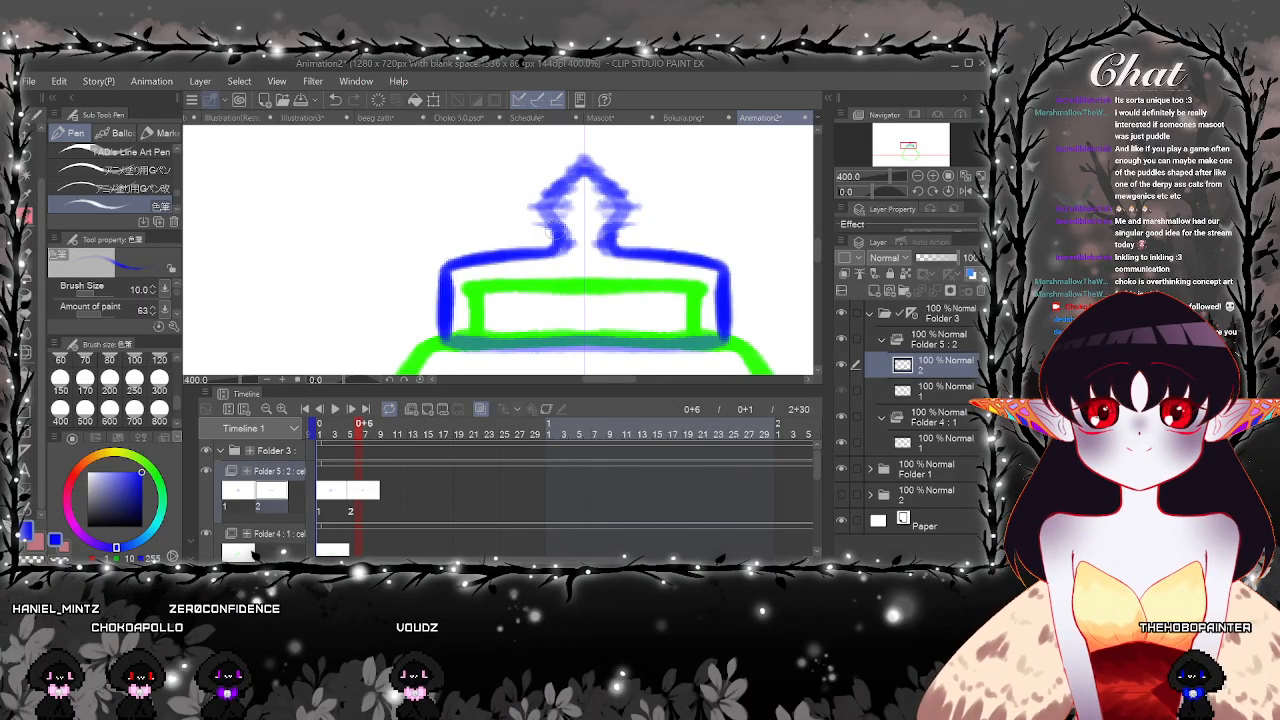
{"action": "scroll", "coordinate": [685, 310], "scroll_direction": "down", "scroll_amount": 3}
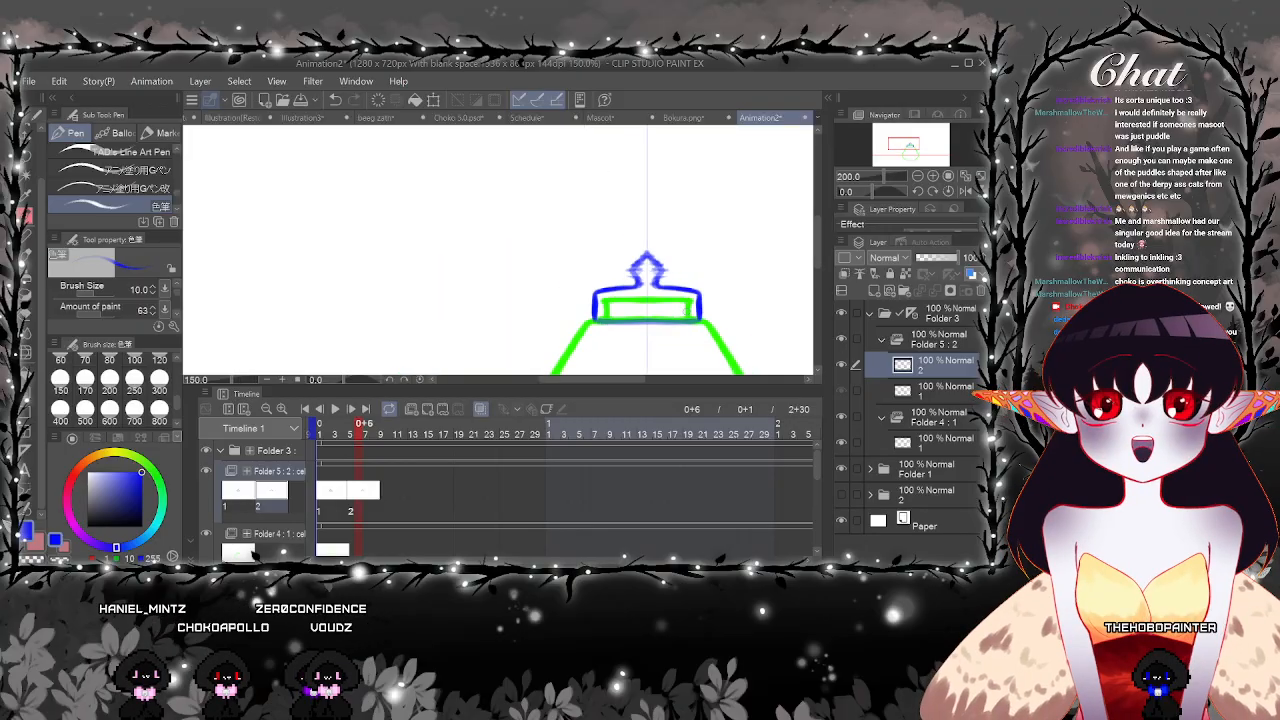
{"action": "scroll", "coordinate": [638, 320], "scroll_direction": "up", "scroll_amount": 3}
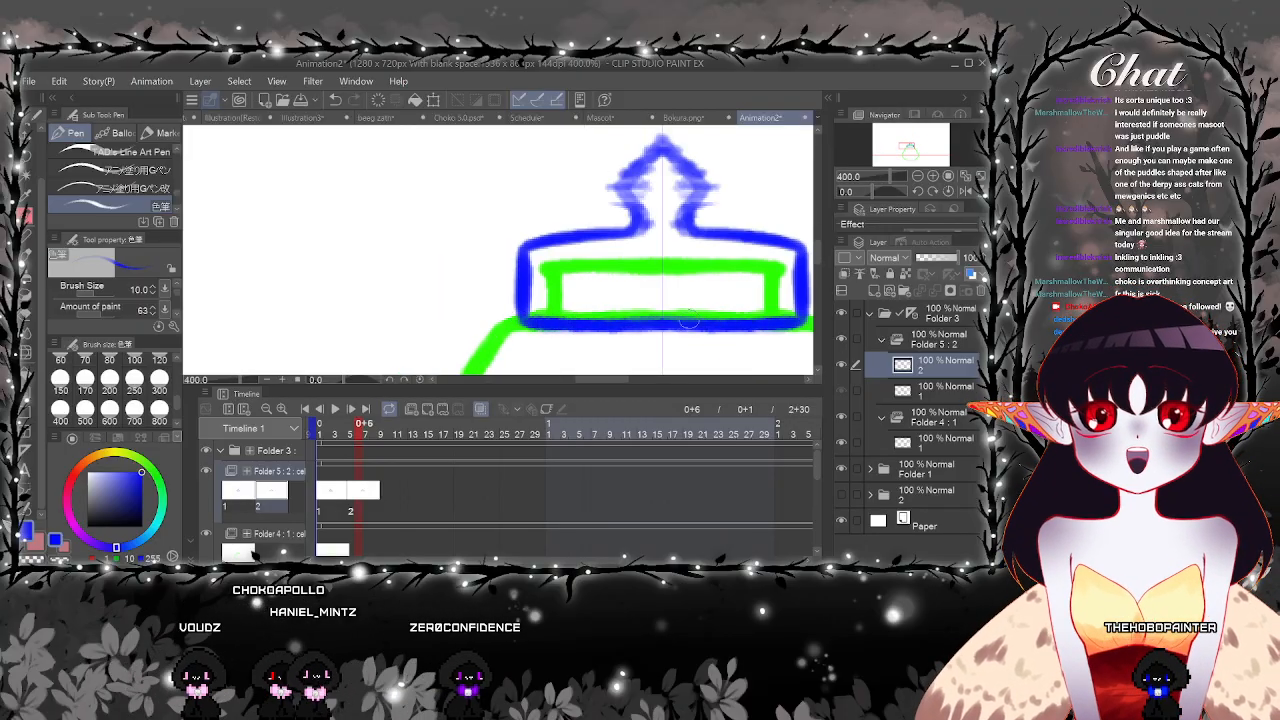
{"action": "scroll", "coordinate": [706, 326], "scroll_direction": "down", "scroll_amount": 5}
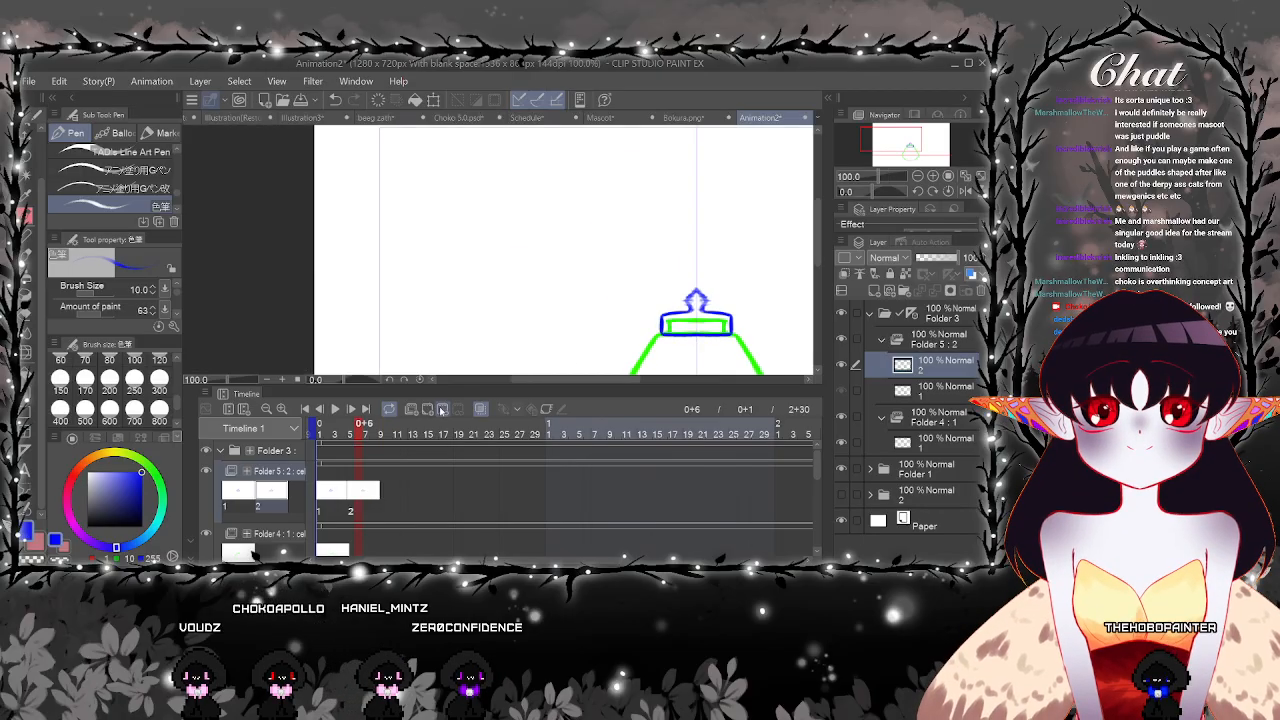
{"action": "left_click", "coordinate": [334, 491]}
{"action": "left_click", "coordinate": [351, 491]}
Add cel 3 at frame 9 and draw a flatter mirrored cap with a lower, jagged finial
{"action": "scroll", "coordinate": [723, 323], "scroll_direction": "down", "scroll_amount": 1}
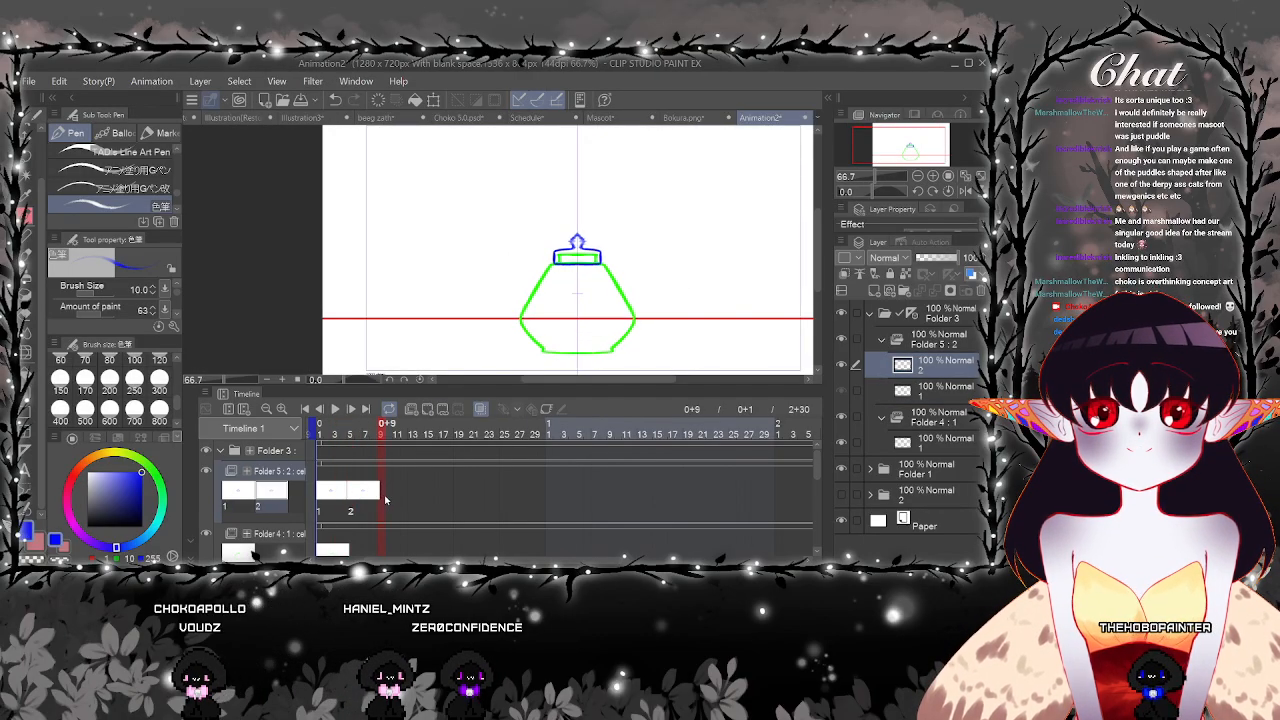
{"action": "left_click", "coordinate": [429, 411]}
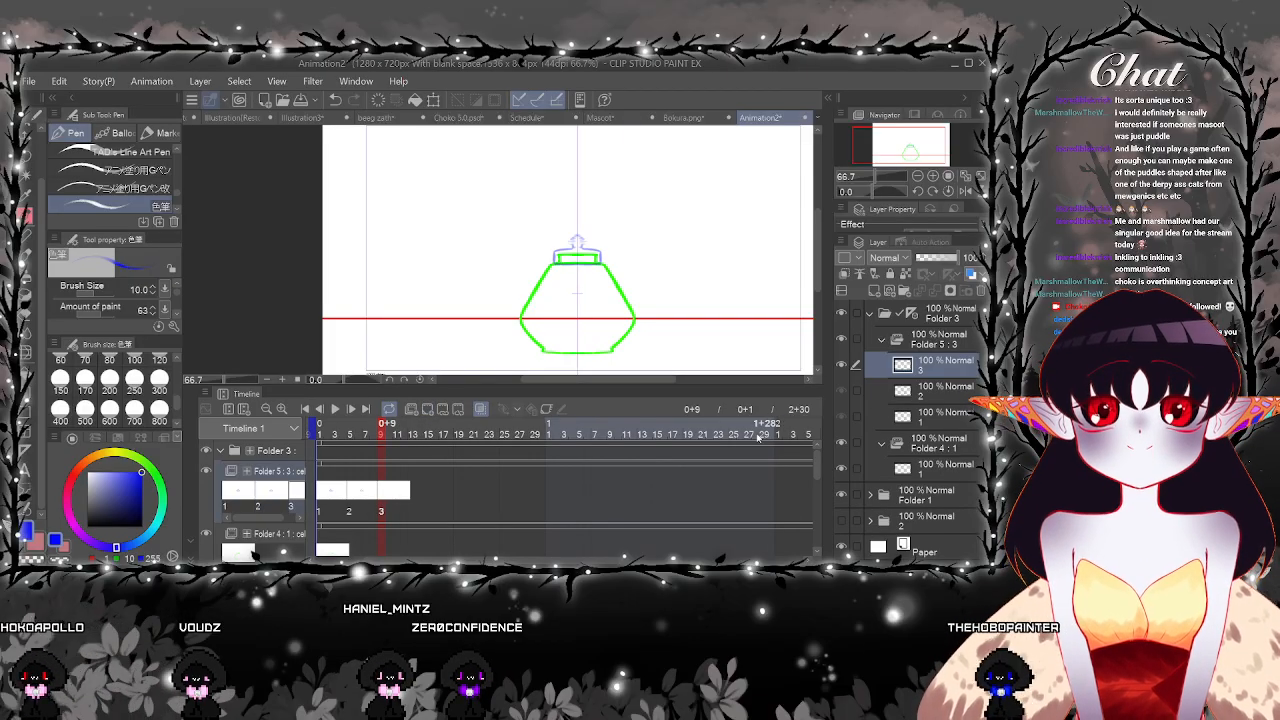
{"action": "scroll", "coordinate": [573, 268], "scroll_direction": "up", "scroll_amount": 5}
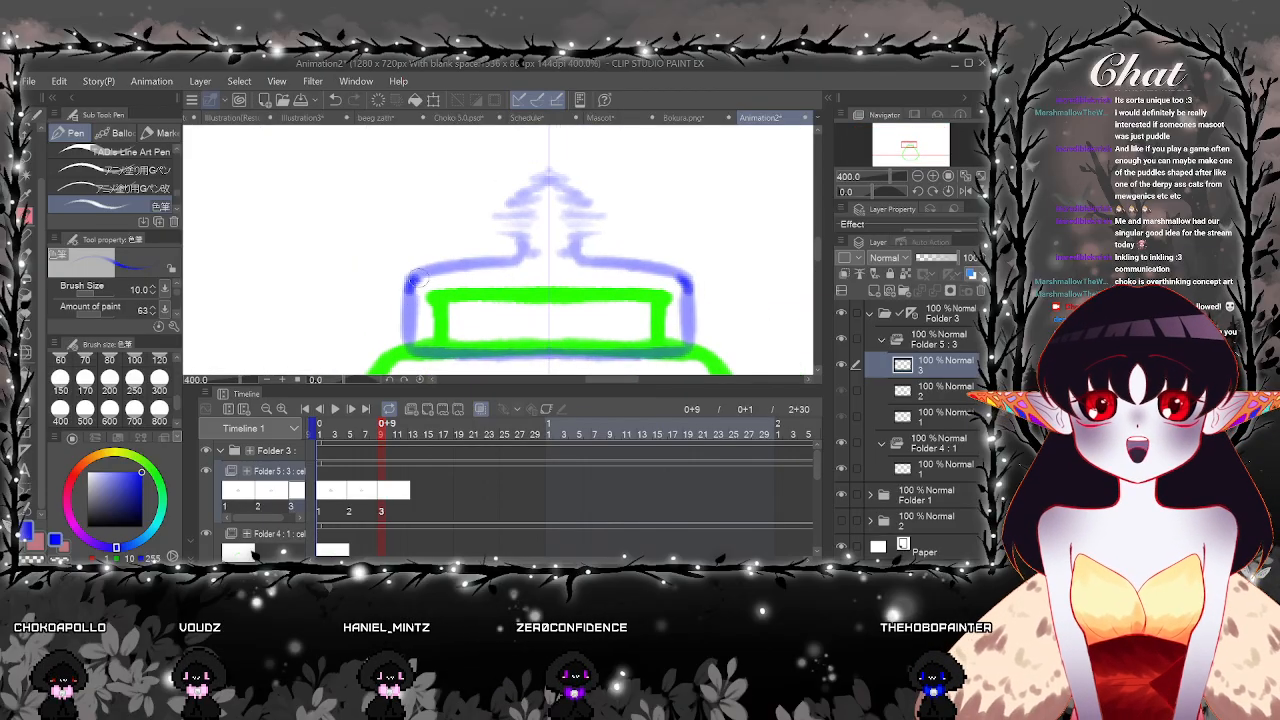
{"action": "mouse_move", "coordinate": [418, 278]}
{"action": "left_mouse_down"}
{"action": "mouse_move", "coordinate": [522, 283]}
{"action": "mouse_move", "coordinate": [528, 273]}
{"action": "mouse_move", "coordinate": [501, 265]}
{"action": "mouse_move", "coordinate": [525, 249]}
{"action": "mouse_move", "coordinate": [486, 245]}
{"action": "mouse_move", "coordinate": [524, 243]}
{"action": "mouse_move", "coordinate": [503, 237]}
{"action": "mouse_move", "coordinate": [566, 221]}
{"action": "left_mouse_up"}
{"action": "left_click_drag", "start_coordinate": [521, 338], "coordinate": [517, 307]}
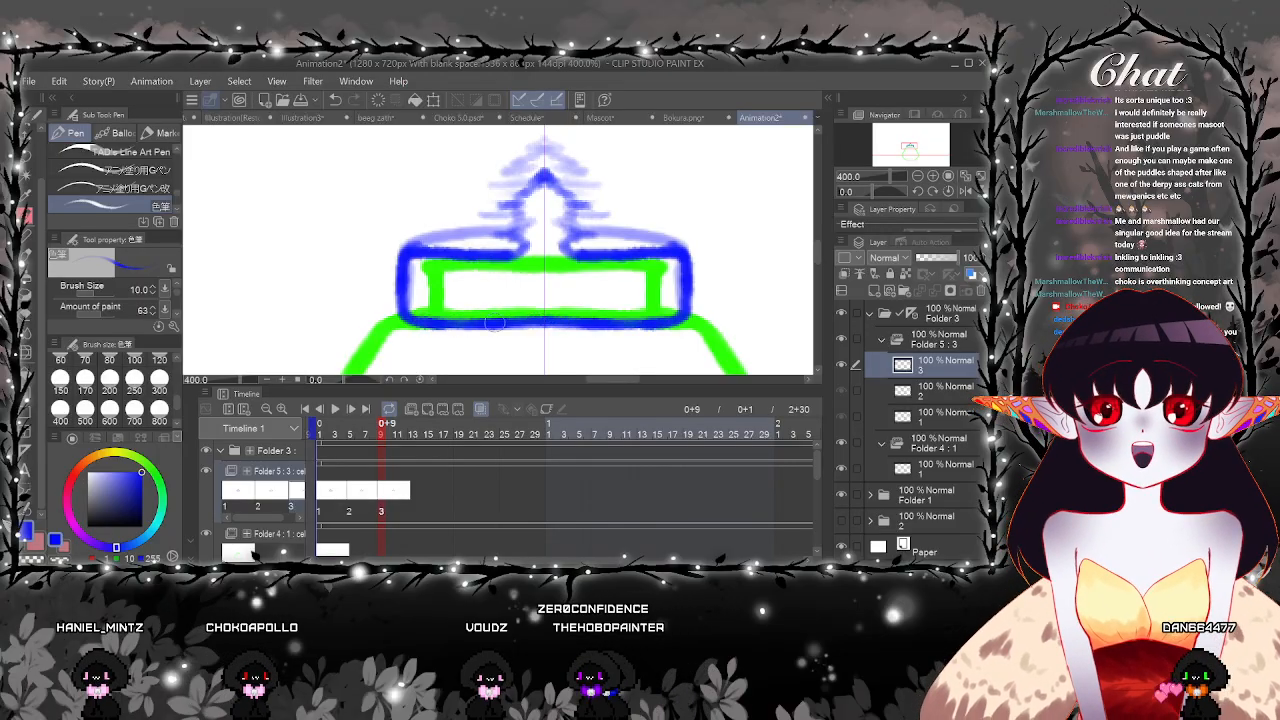
Check cels 1 to 3 in sequence and add cel 4 at frame 13 of the cap folder
{"action": "scroll", "coordinate": [686, 330], "scroll_direction": "down", "scroll_amount": 4}
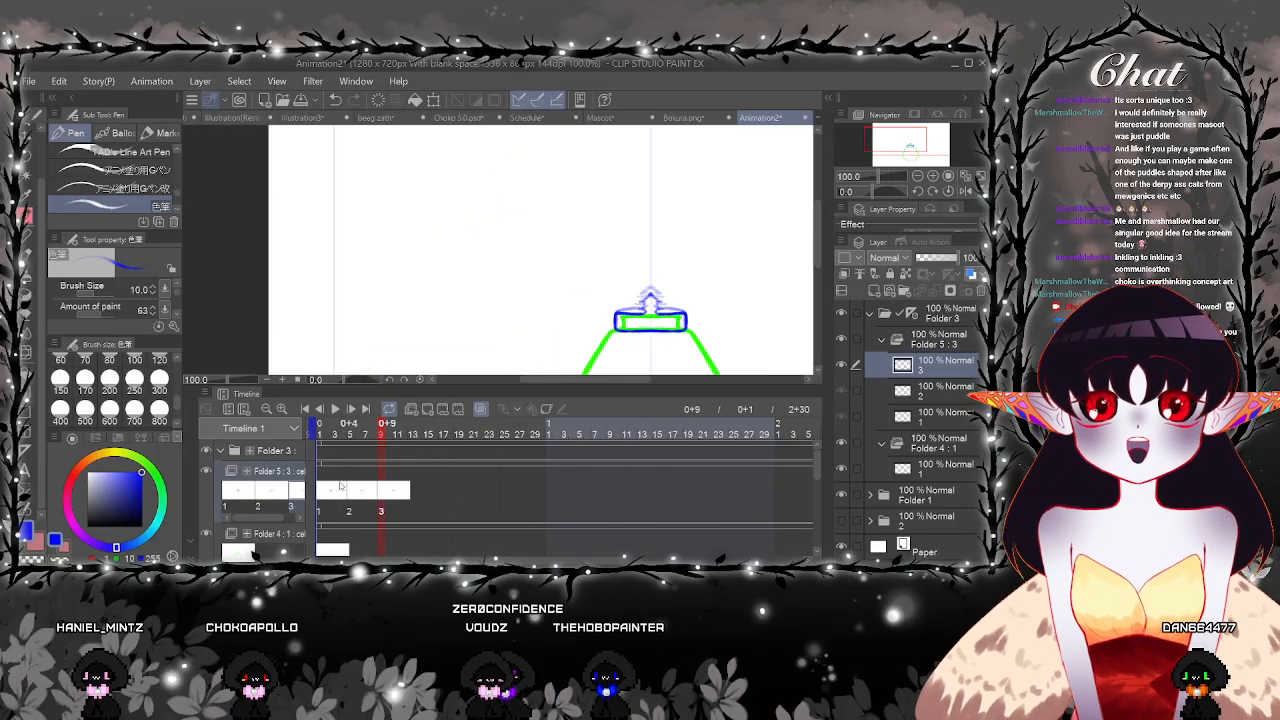
{"action": "left_click", "coordinate": [331, 491]}
{"action": "left_click", "coordinate": [361, 491]}
{"action": "left_click", "coordinate": [391, 491]}
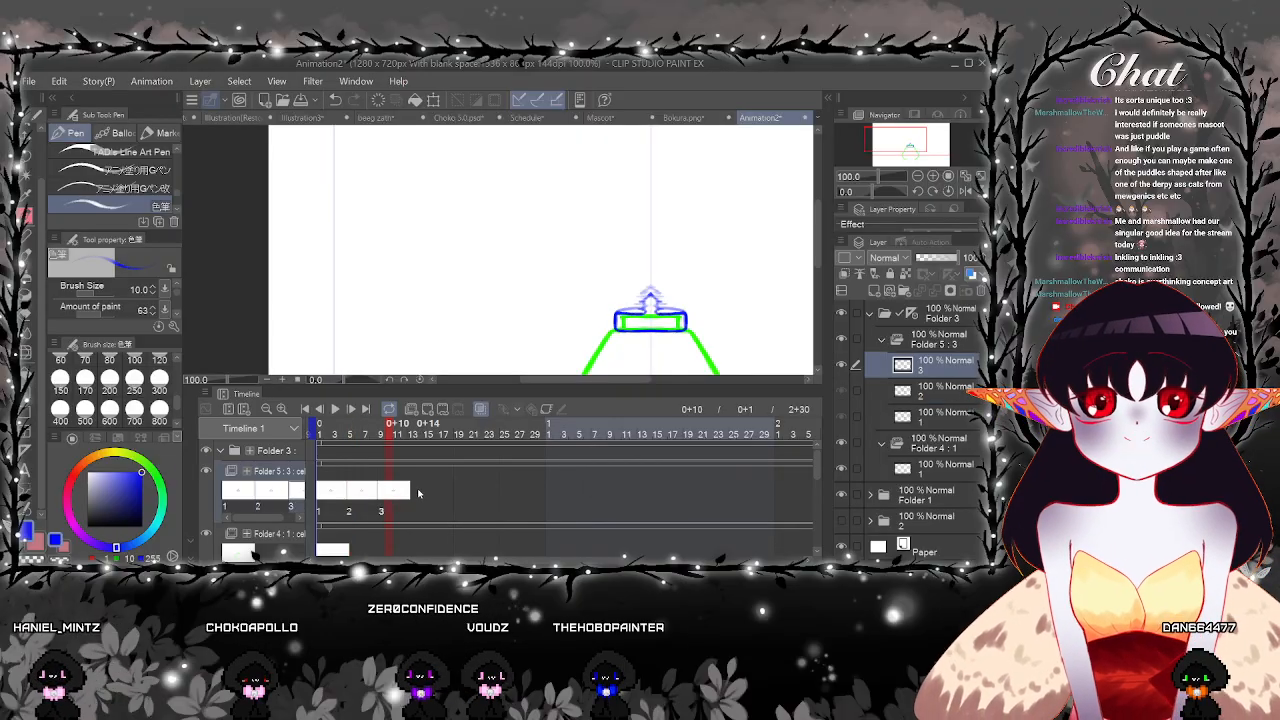
{"action": "left_click", "coordinate": [413, 492]}
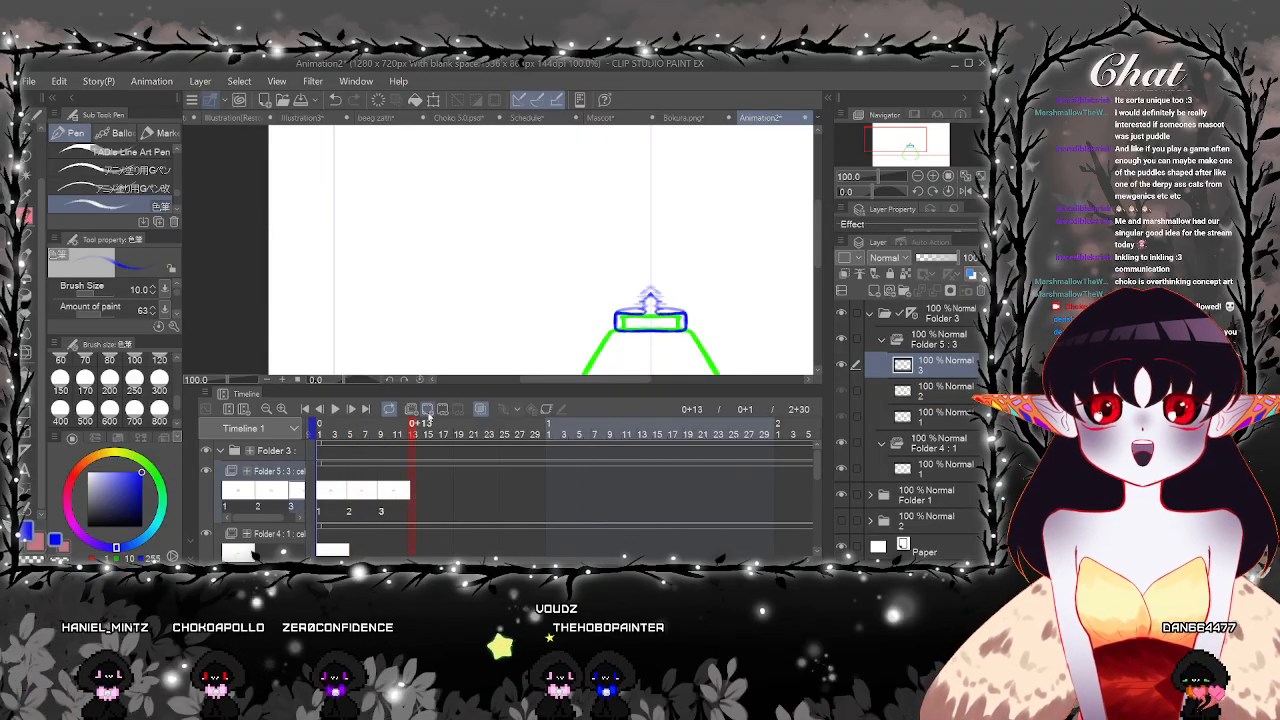
{"action": "left_click", "coordinate": [427, 409]}
{"action": "left_click_drag", "start_coordinate": [672, 322], "coordinate": [618, 333]}
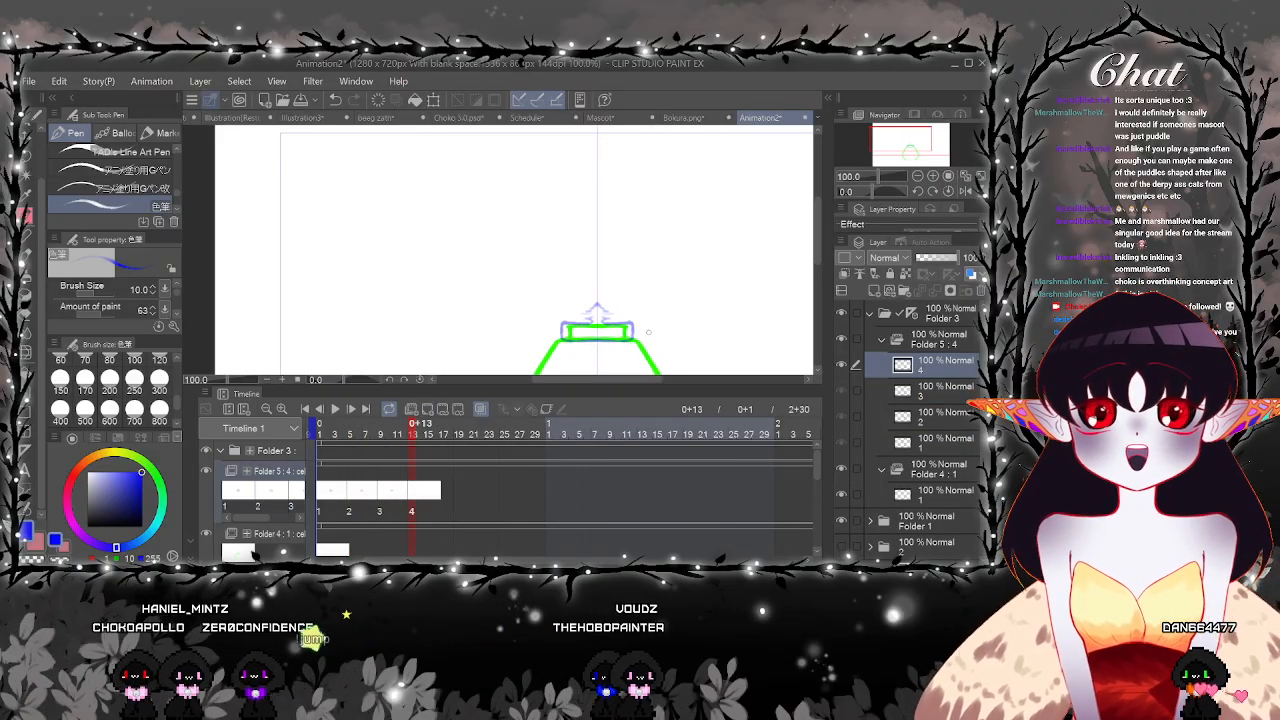
Bulge the cap's sides outward on cel 3 with Liquify at brush size 120
{"action": "left_click", "coordinate": [397, 491]}
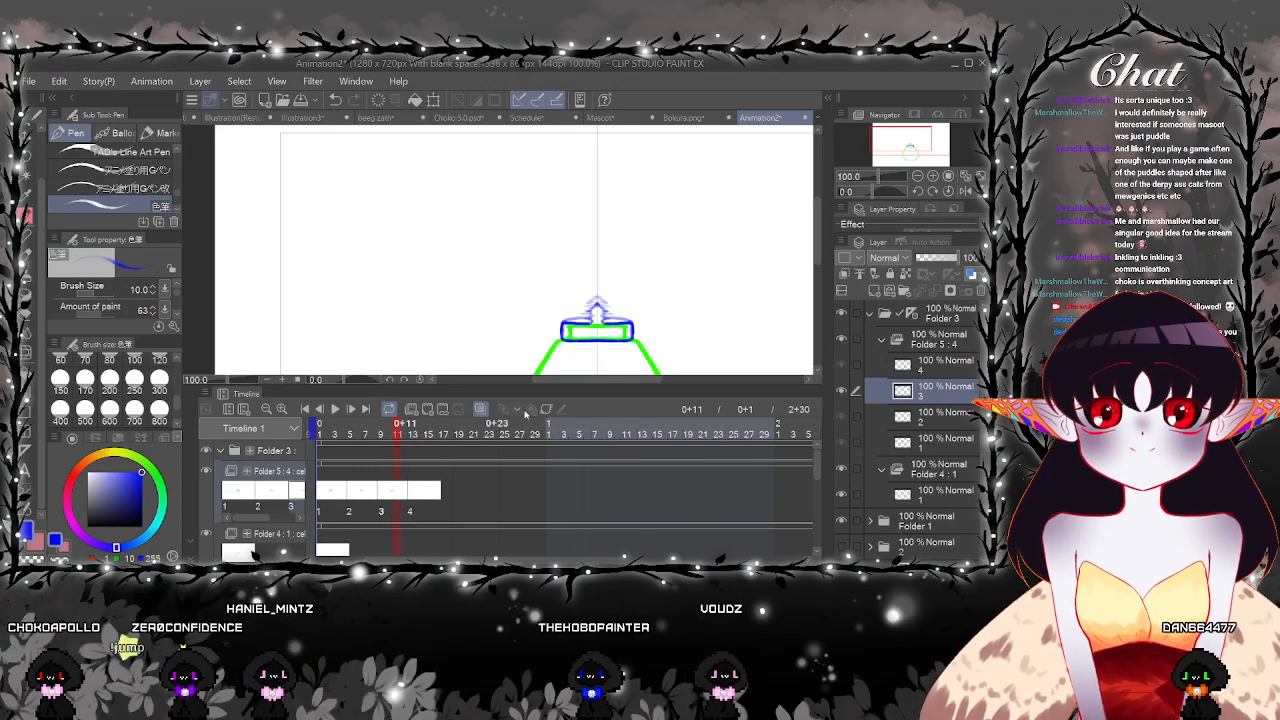
{"action": "left_click", "coordinate": [27, 352]}
{"action": "left_click_drag", "start_coordinate": [697, 351], "coordinate": [606, 316]}
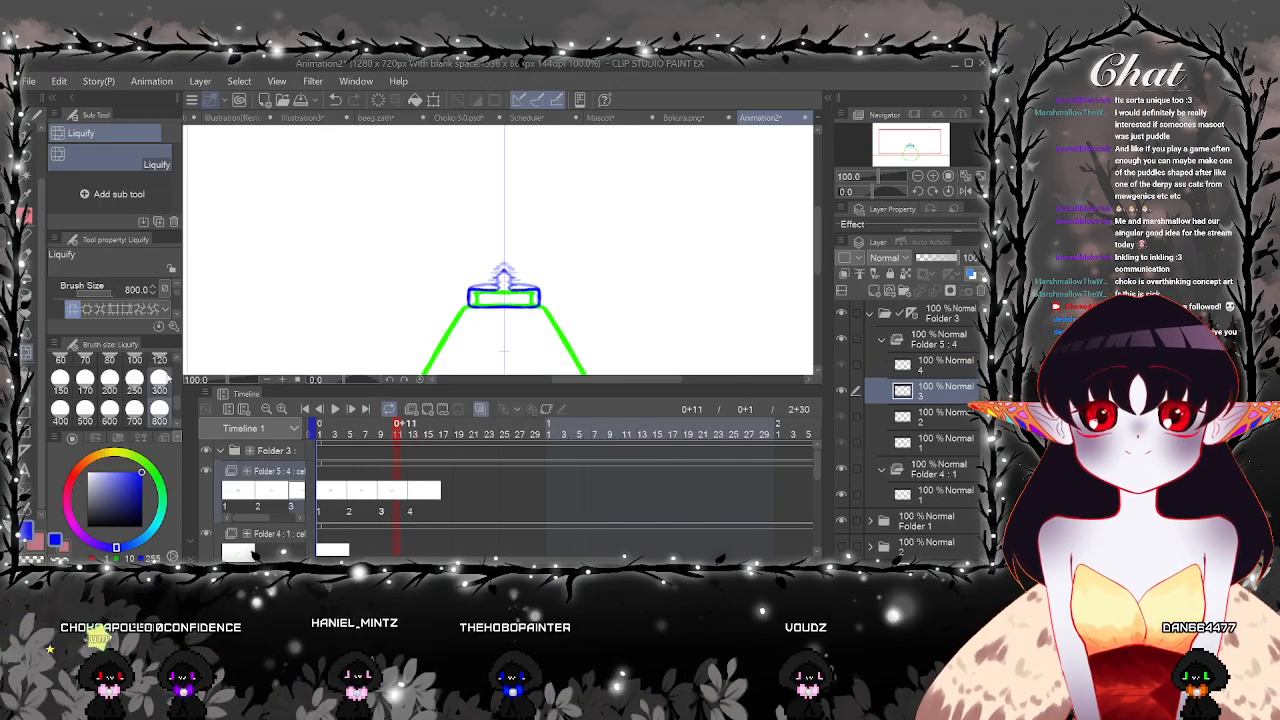
{"action": "left_click", "coordinate": [159, 358]}
{"action": "scroll", "coordinate": [585, 286], "scroll_direction": "up", "scroll_amount": 2}
{"action": "left_click_drag", "start_coordinate": [535, 299], "coordinate": [557, 297]}
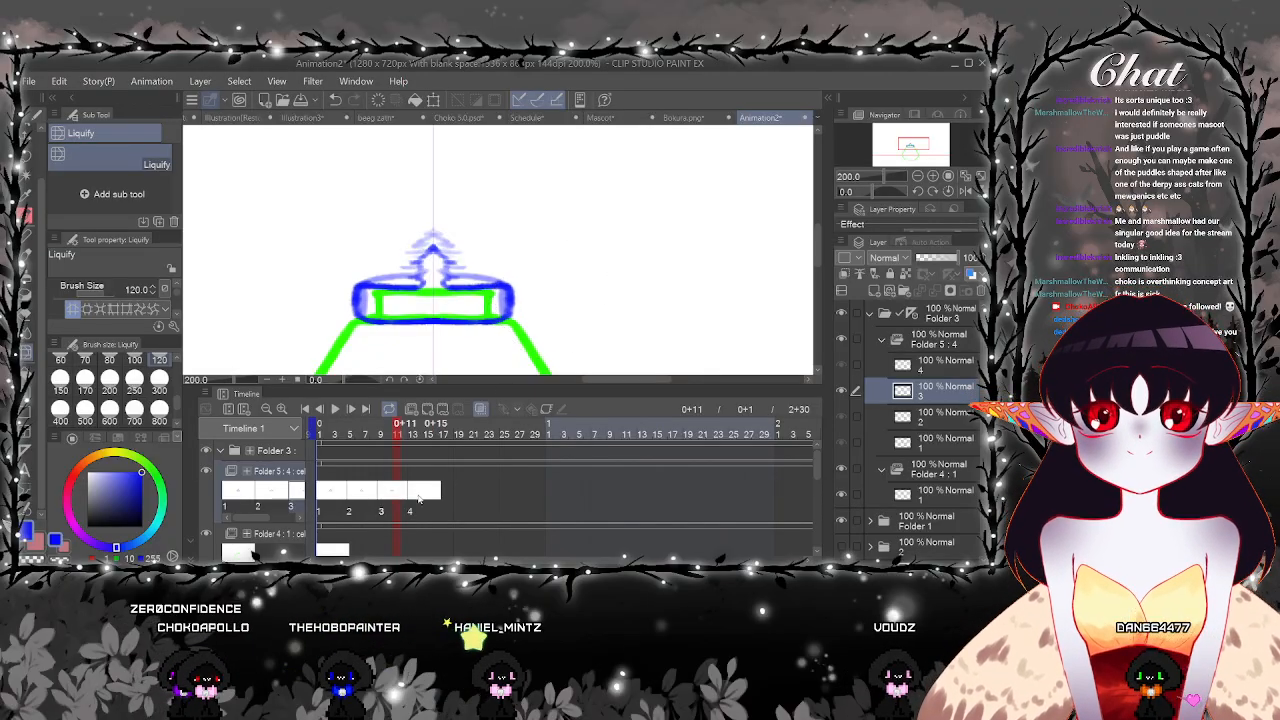
Draw the cap on cel 4 with the pen at size 10 as broken upward streaks rising to a pointed spire
{"action": "left_click", "coordinate": [424, 493]}
{"action": "left_click", "coordinate": [29, 217]}
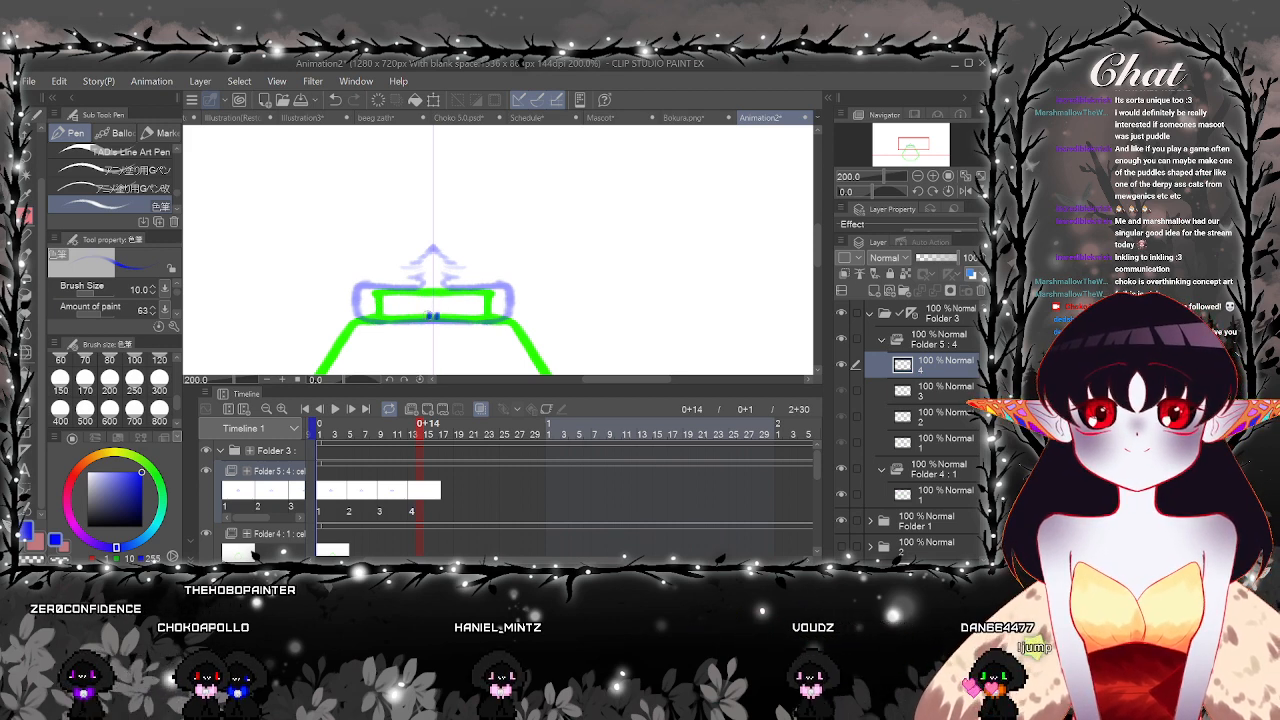
{"action": "left_click_drag", "start_coordinate": [409, 315], "coordinate": [374, 309]}
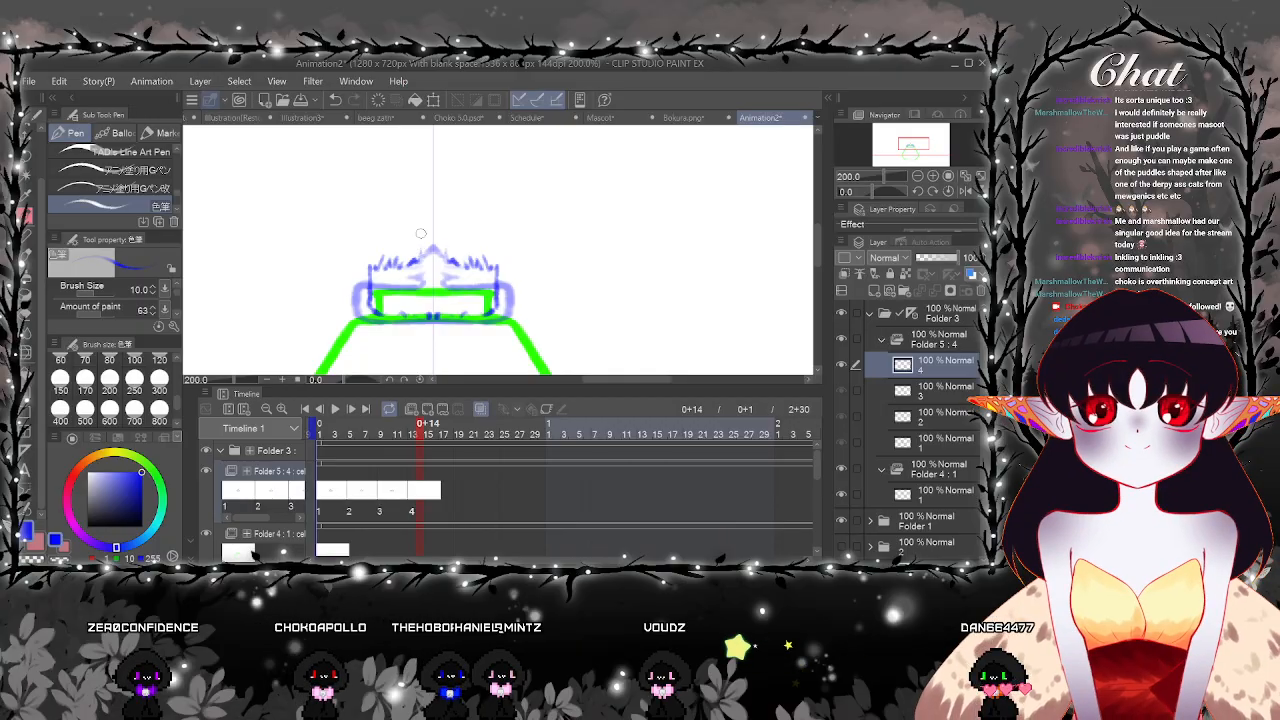
{"action": "mouse_move", "coordinate": [415, 234]}
{"action": "left_mouse_down"}
{"action": "mouse_move", "coordinate": [421, 250]}
{"action": "mouse_move", "coordinate": [433, 194]}
{"action": "left_mouse_up"}
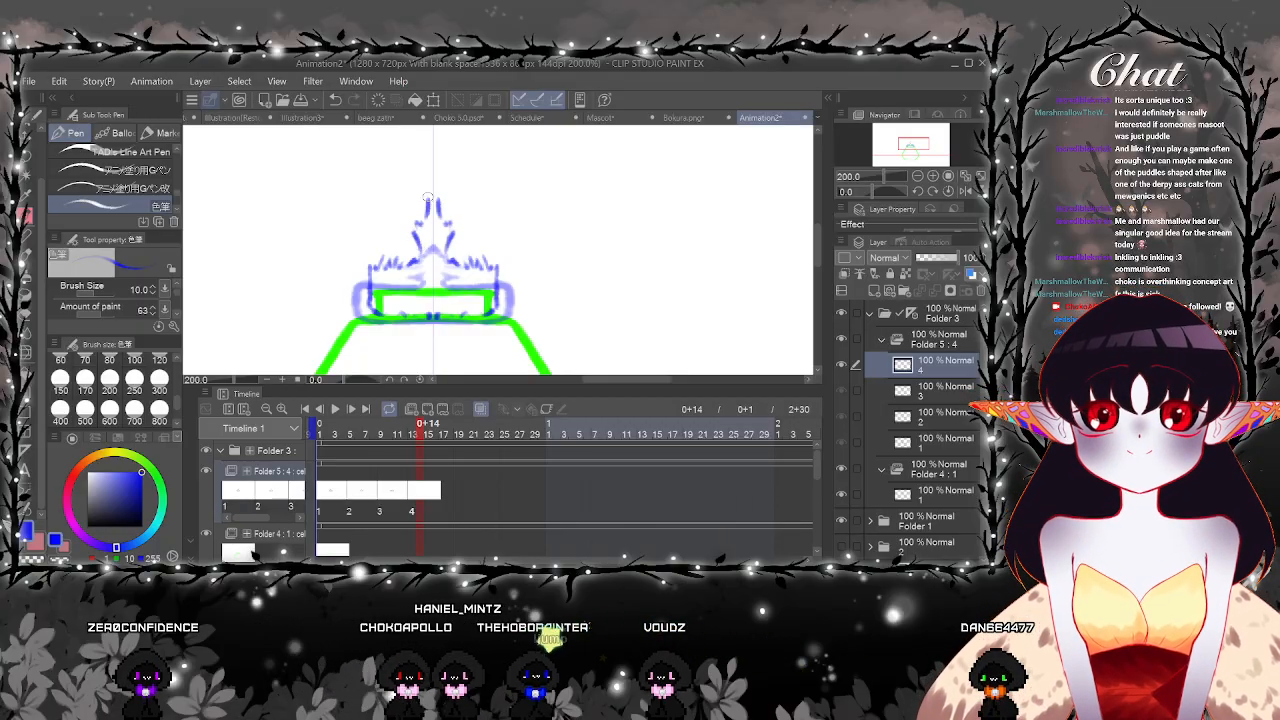
{"action": "scroll", "coordinate": [434, 197], "scroll_direction": "down", "scroll_amount": 3}
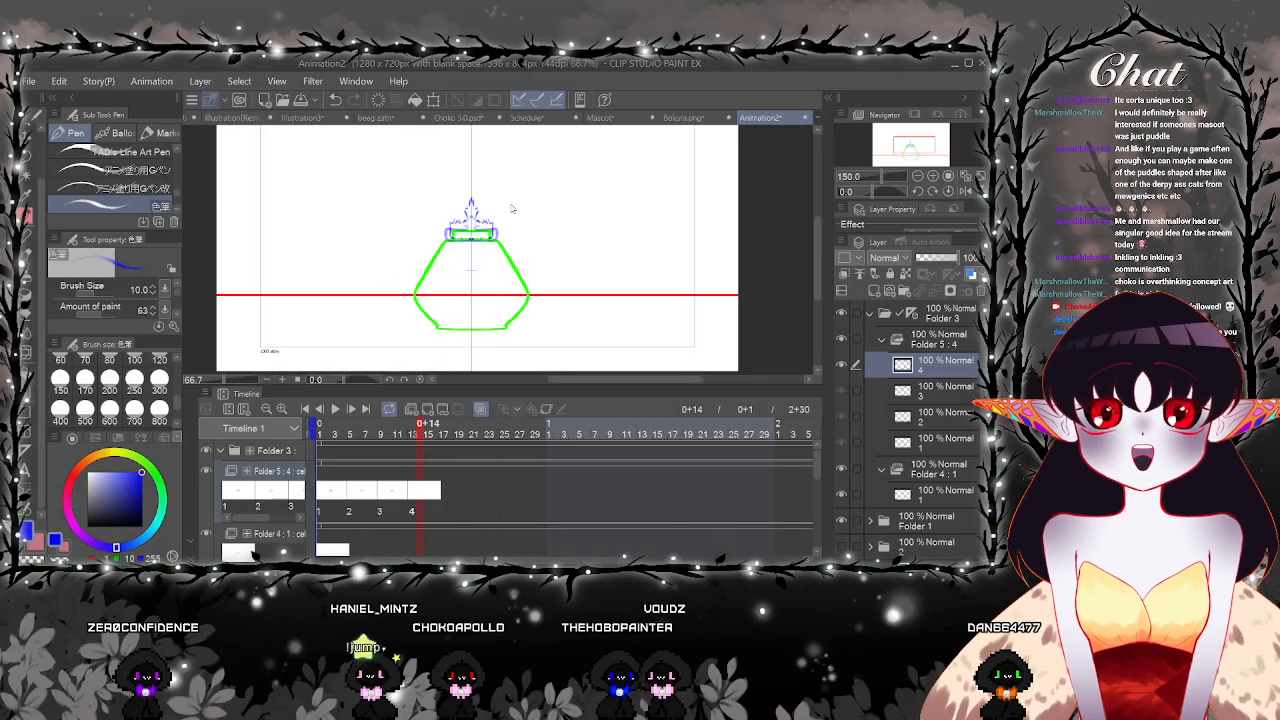
{"action": "left_click_drag", "start_coordinate": [529, 197], "coordinate": [522, 219]}
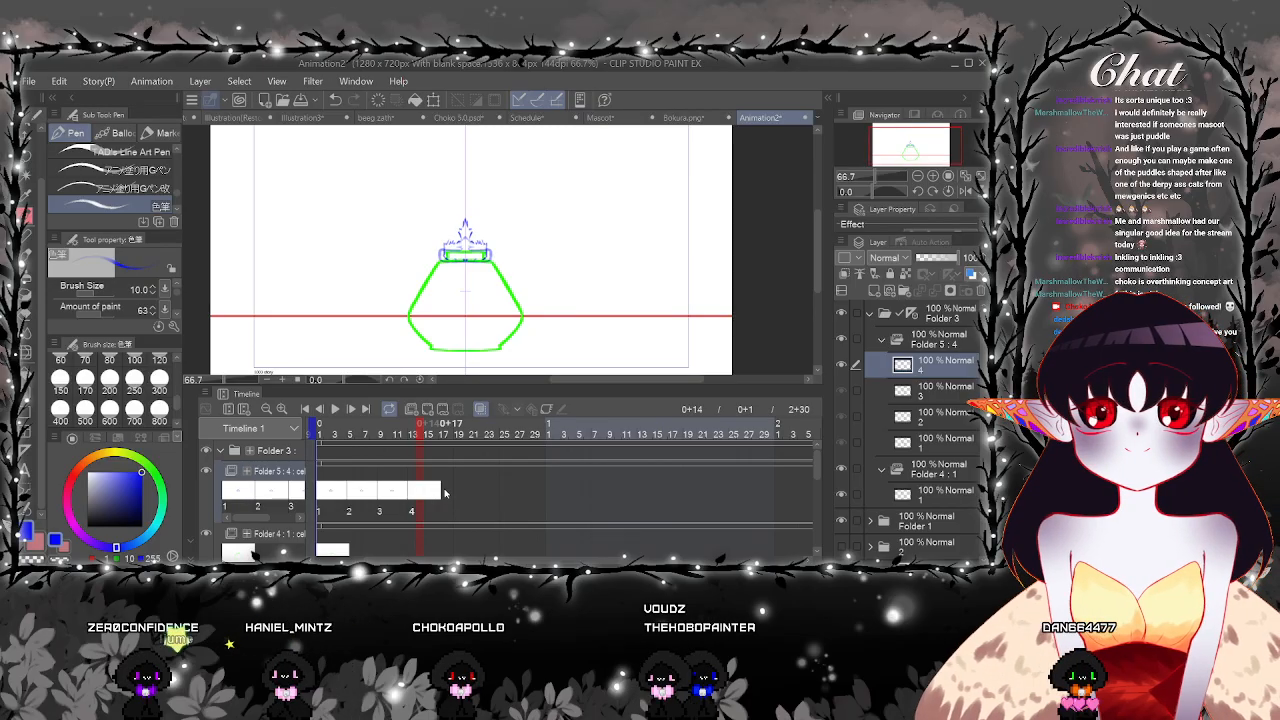
Add cel 5 at frame 17 and draw the cap's two mirrored vertical side strokes
{"action": "left_click", "coordinate": [446, 490]}
{"action": "left_click", "coordinate": [427, 410]}
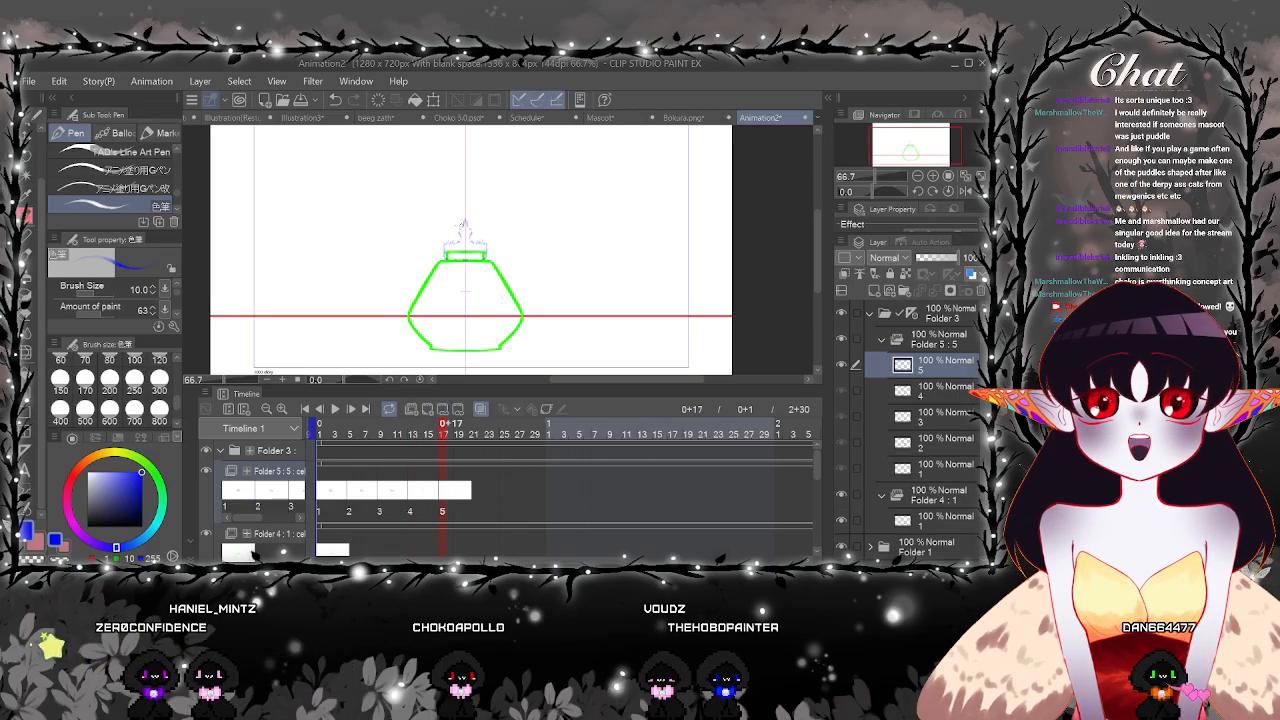
{"action": "scroll", "coordinate": [458, 228], "scroll_direction": "up", "scroll_amount": 1}
{"action": "left_click_drag", "start_coordinate": [447, 209], "coordinate": [438, 257]}
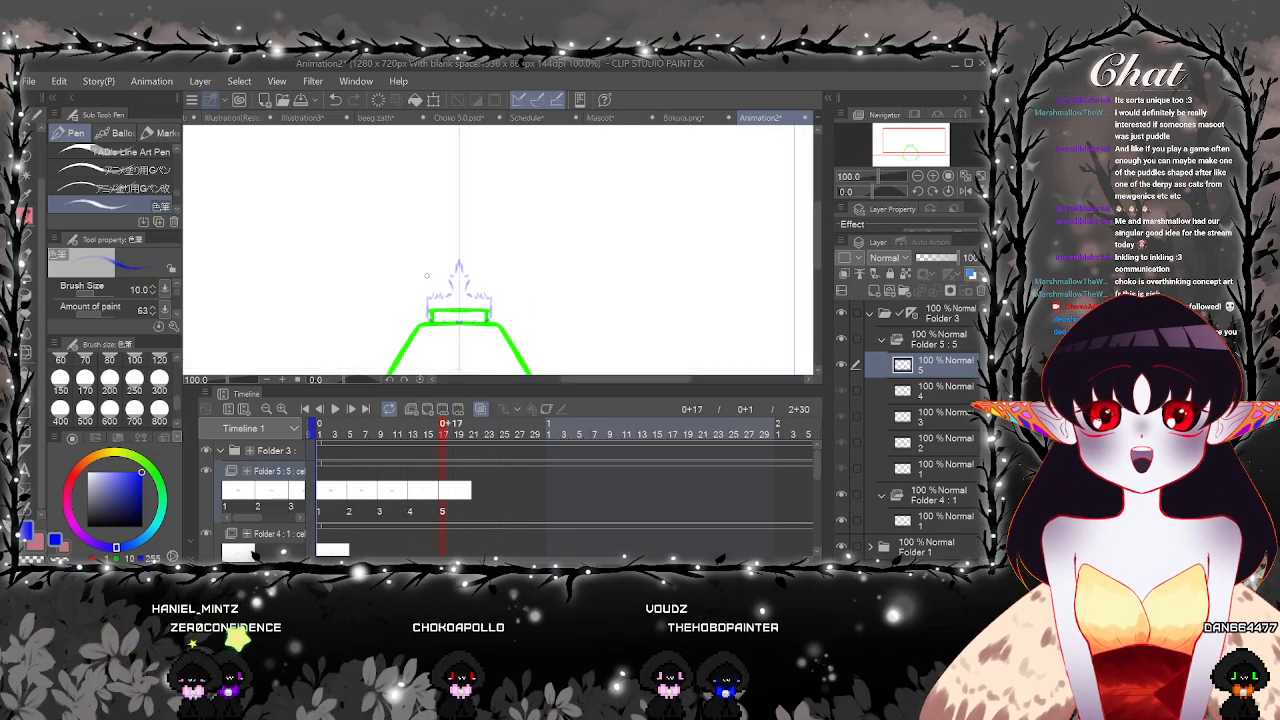
{"action": "scroll", "coordinate": [426, 276], "scroll_direction": "up", "scroll_amount": 2}
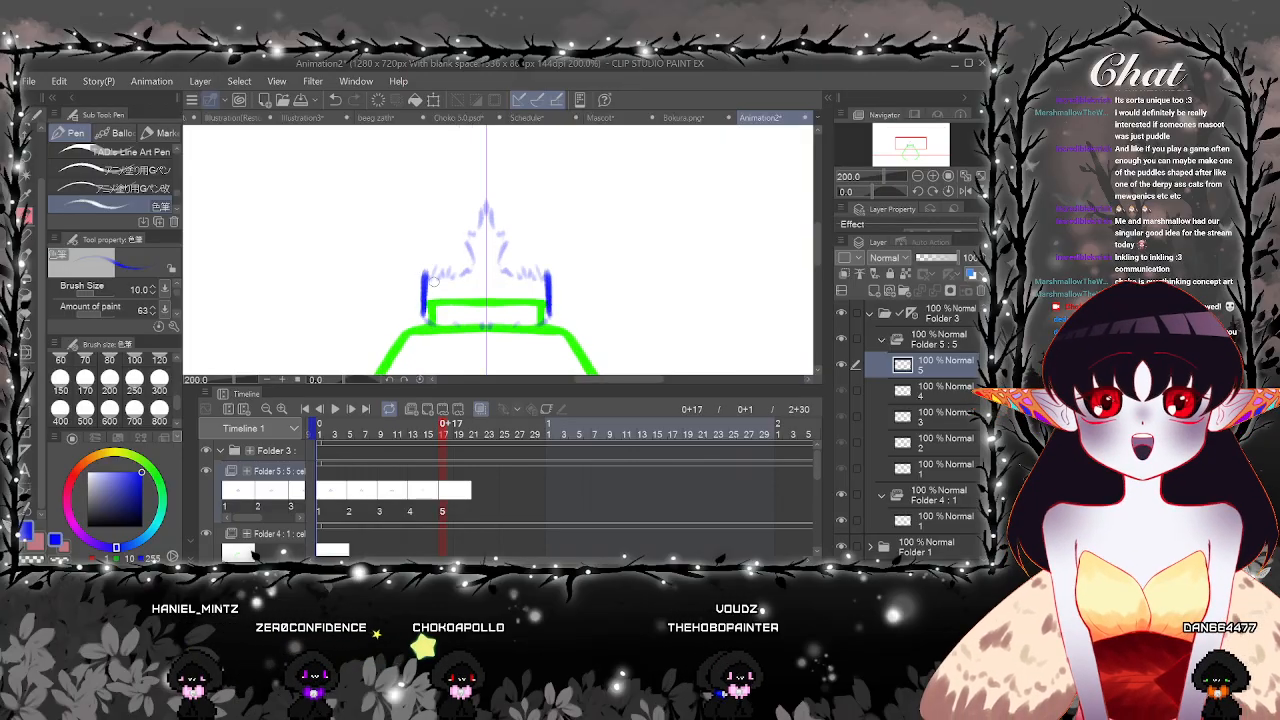
Fill out cel 5's cap with broken vertical streaks along its upper and lower edges and a tall pointed tip
{"action": "mouse_move", "coordinate": [434, 280]}
{"action": "left_mouse_down"}
{"action": "mouse_move", "coordinate": [438, 248]}
{"action": "mouse_move", "coordinate": [442, 276]}
{"action": "mouse_move", "coordinate": [453, 252]}
{"action": "left_mouse_up"}
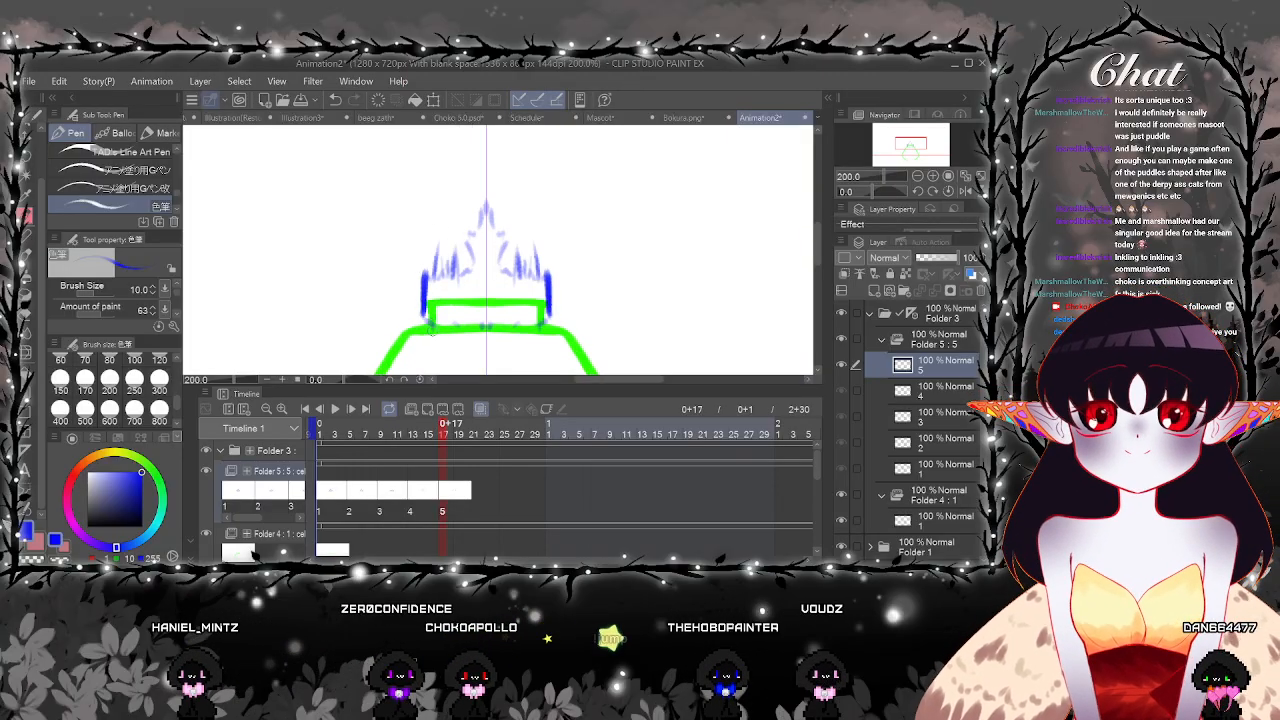
{"action": "mouse_move", "coordinate": [433, 328]}
{"action": "left_mouse_down"}
{"action": "mouse_move", "coordinate": [440, 308]}
{"action": "mouse_move", "coordinate": [467, 341]}
{"action": "mouse_move", "coordinate": [474, 316]}
{"action": "left_mouse_up"}
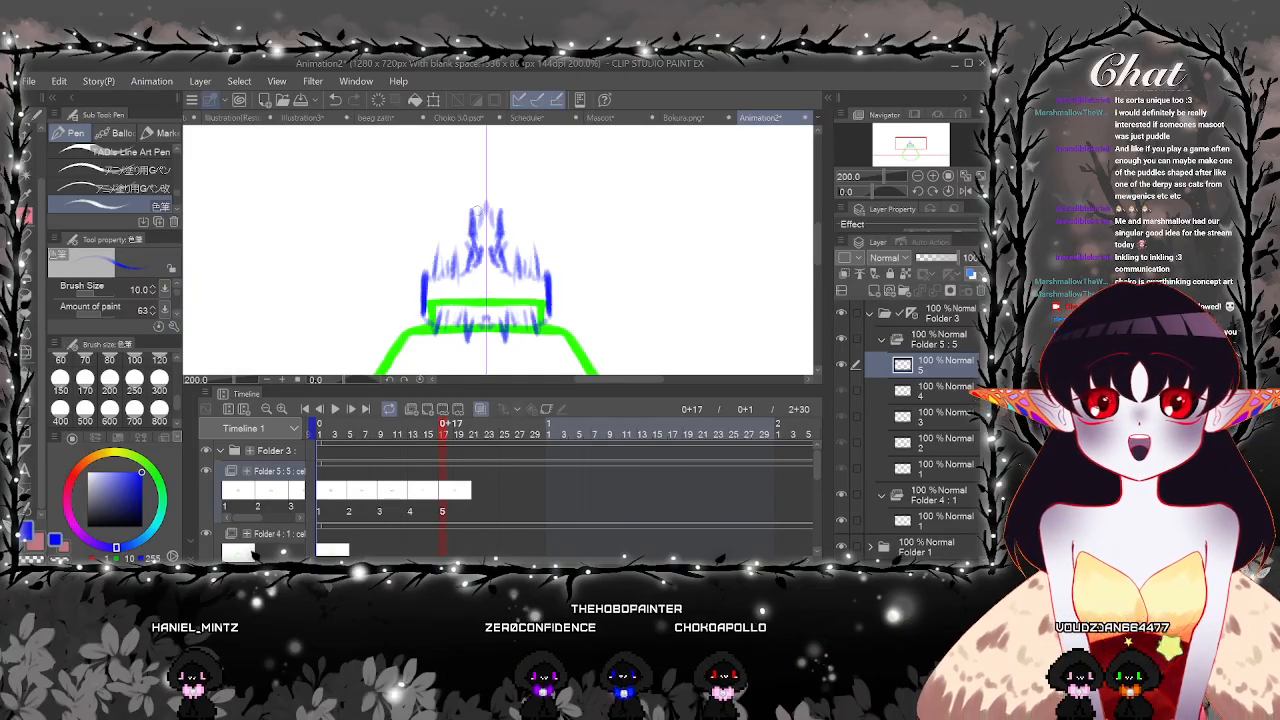
{"action": "left_click_drag", "start_coordinate": [483, 211], "coordinate": [483, 206]}
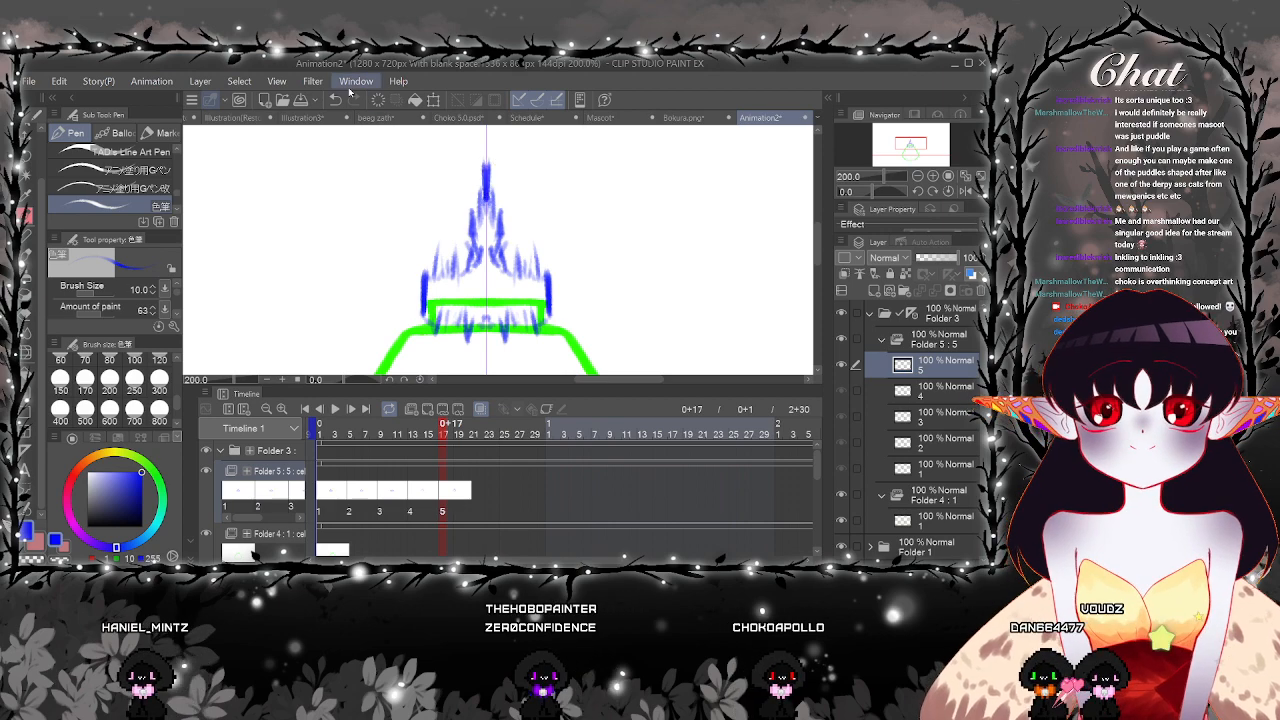
{"action": "key", "text": "ctrl+z"}
Move the streaked cap on cel 5 straight up, well clear of the bottle neck, with Move layer
{"action": "scroll", "coordinate": [488, 182], "scroll_direction": "down", "scroll_amount": 2}
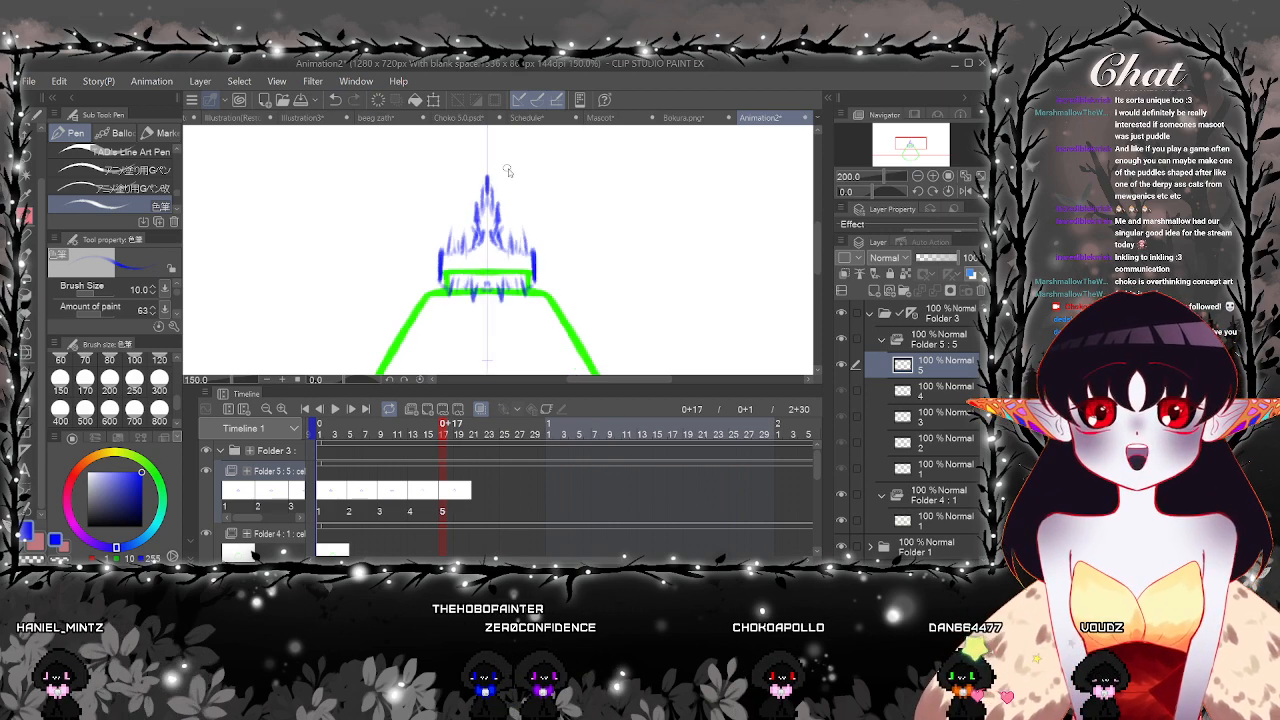
{"action": "mouse_move", "coordinate": [517, 186]}
{"action": "left_mouse_down"}
{"action": "mouse_move", "coordinate": [458, 271]}
{"action": "mouse_move", "coordinate": [472, 173]}
{"action": "left_mouse_up"}
{"action": "key", "text": "k"}
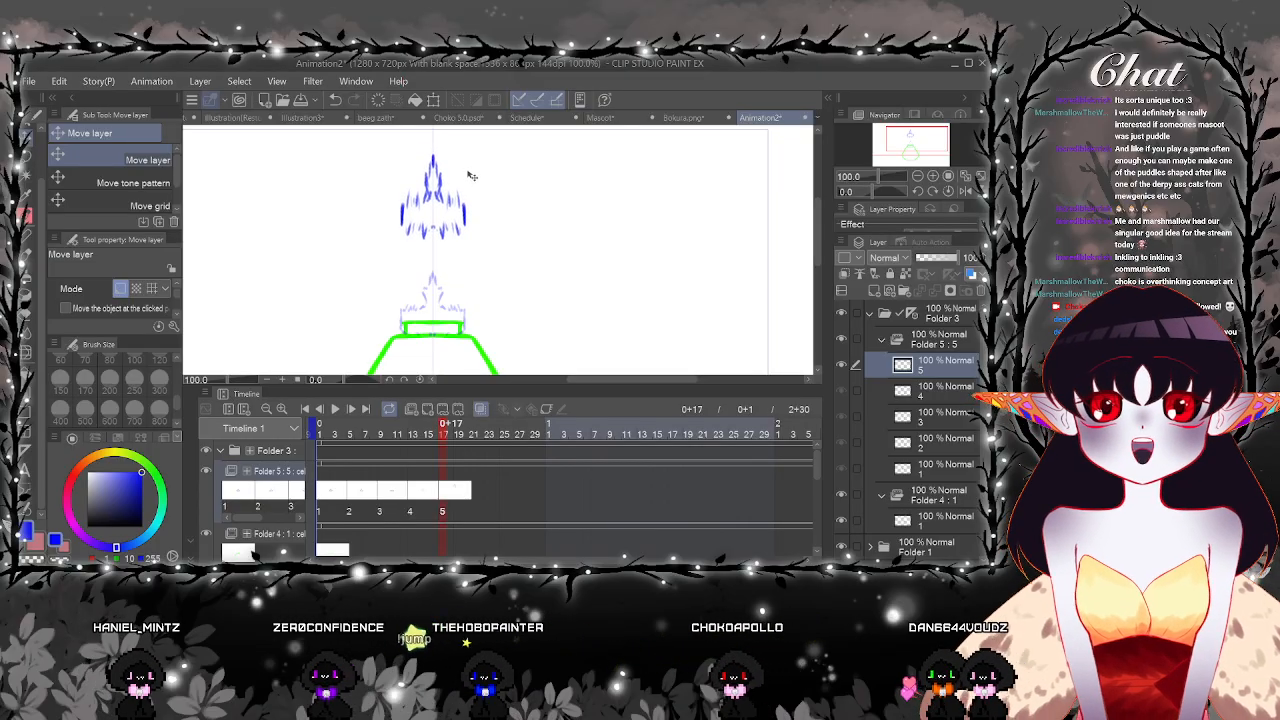
Inspect the raised cap on cel 5 and play back the cap animation
{"action": "scroll", "coordinate": [430, 205], "scroll_direction": "up", "scroll_amount": 4}
{"action": "scroll", "coordinate": [414, 213], "scroll_direction": "down", "scroll_amount": 1}
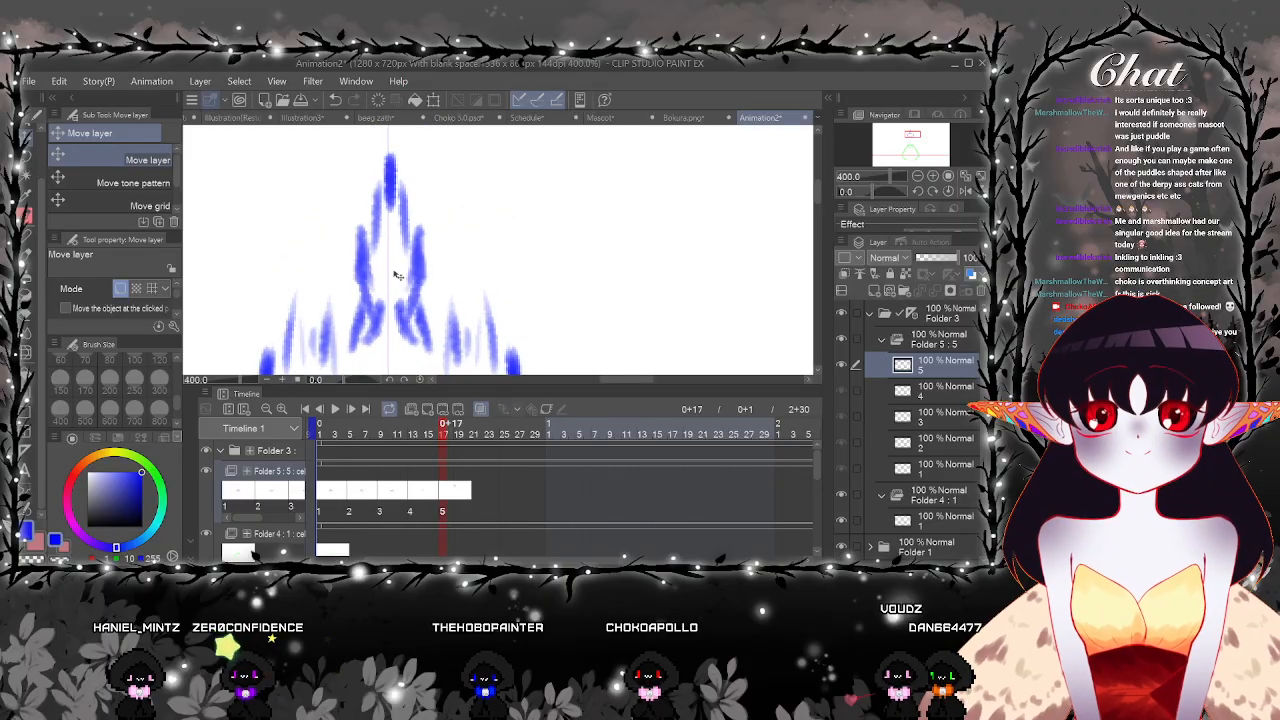
{"action": "scroll", "coordinate": [440, 260], "scroll_direction": "down", "scroll_amount": 3}
{"action": "scroll", "coordinate": [470, 265], "scroll_direction": "down", "scroll_amount": 4}
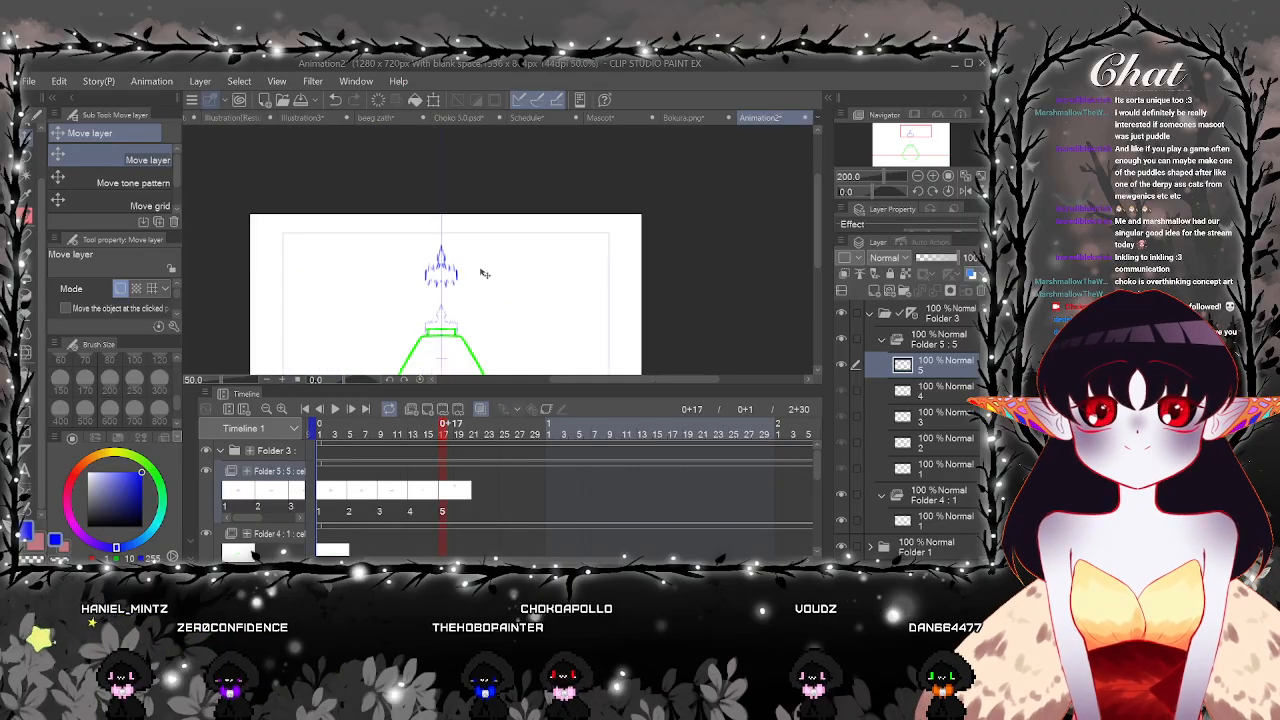
{"action": "left_click", "coordinate": [335, 409]}
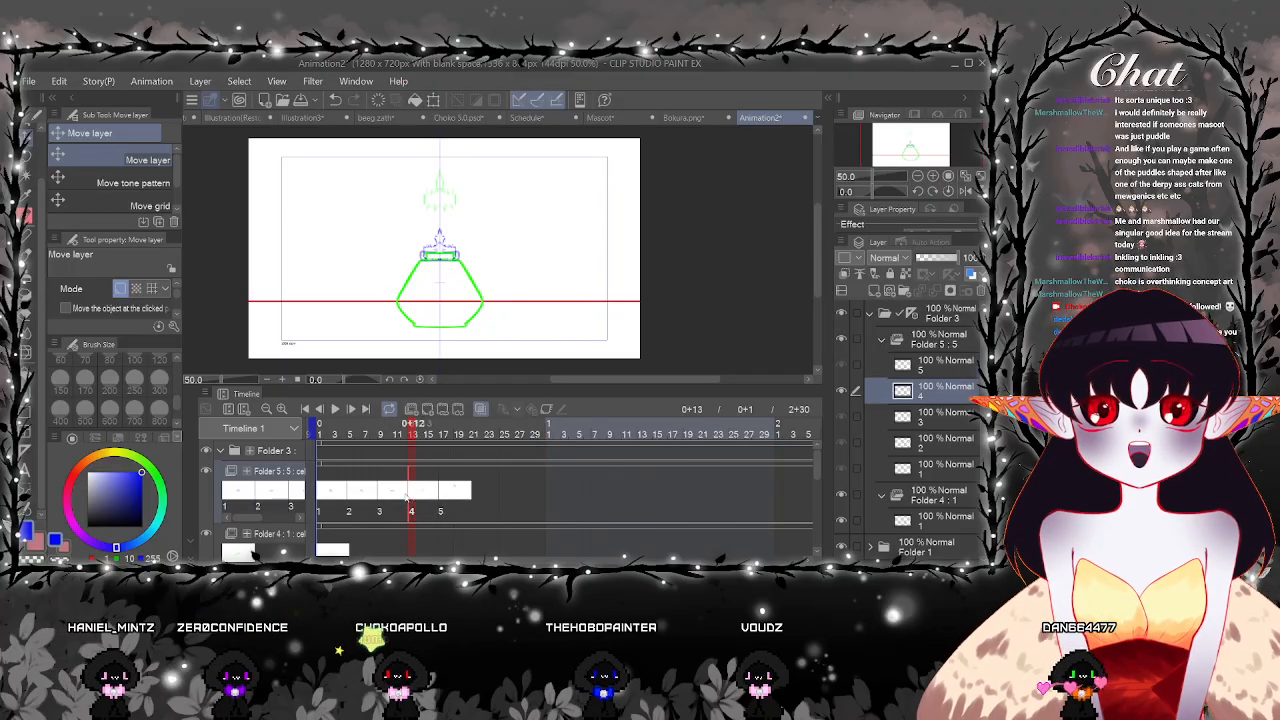
Shift cels 4 and 5 earlier on the timeline, to frames 12 and 14, and play back the cap animation
{"action": "left_click_drag", "start_coordinate": [411, 497], "coordinate": [423, 497]}
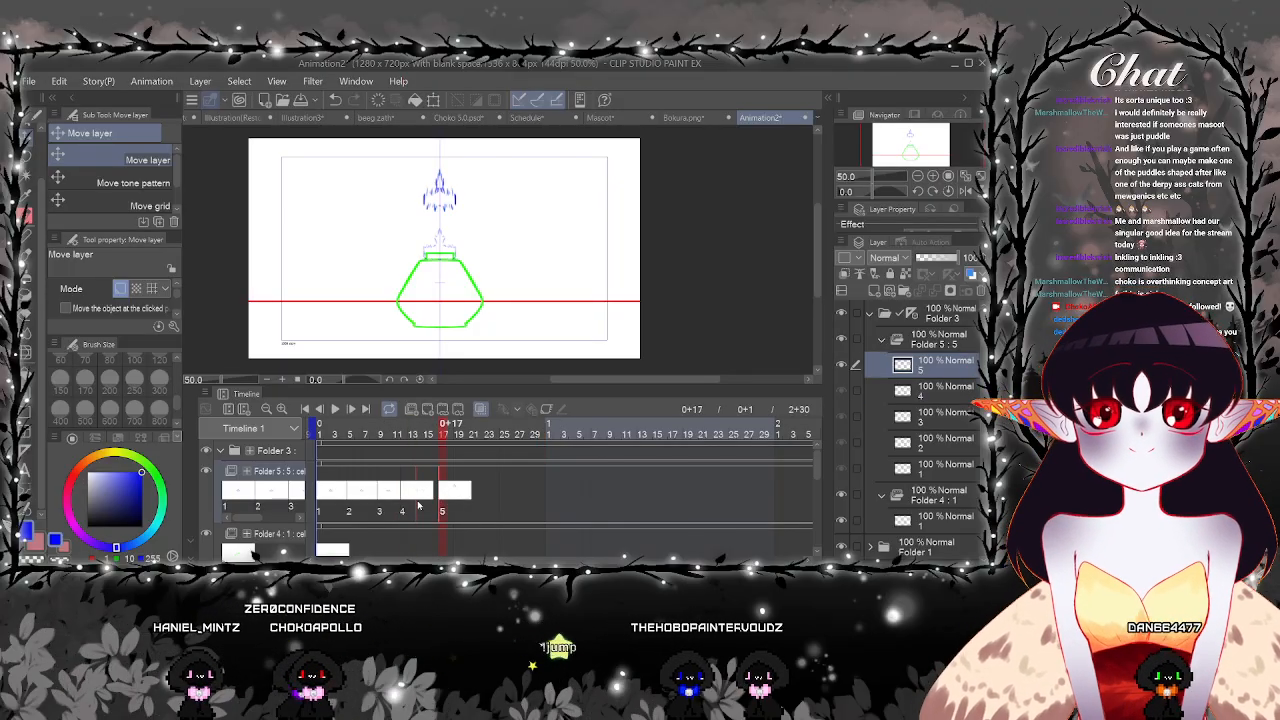
{"action": "left_click", "coordinate": [335, 409]}
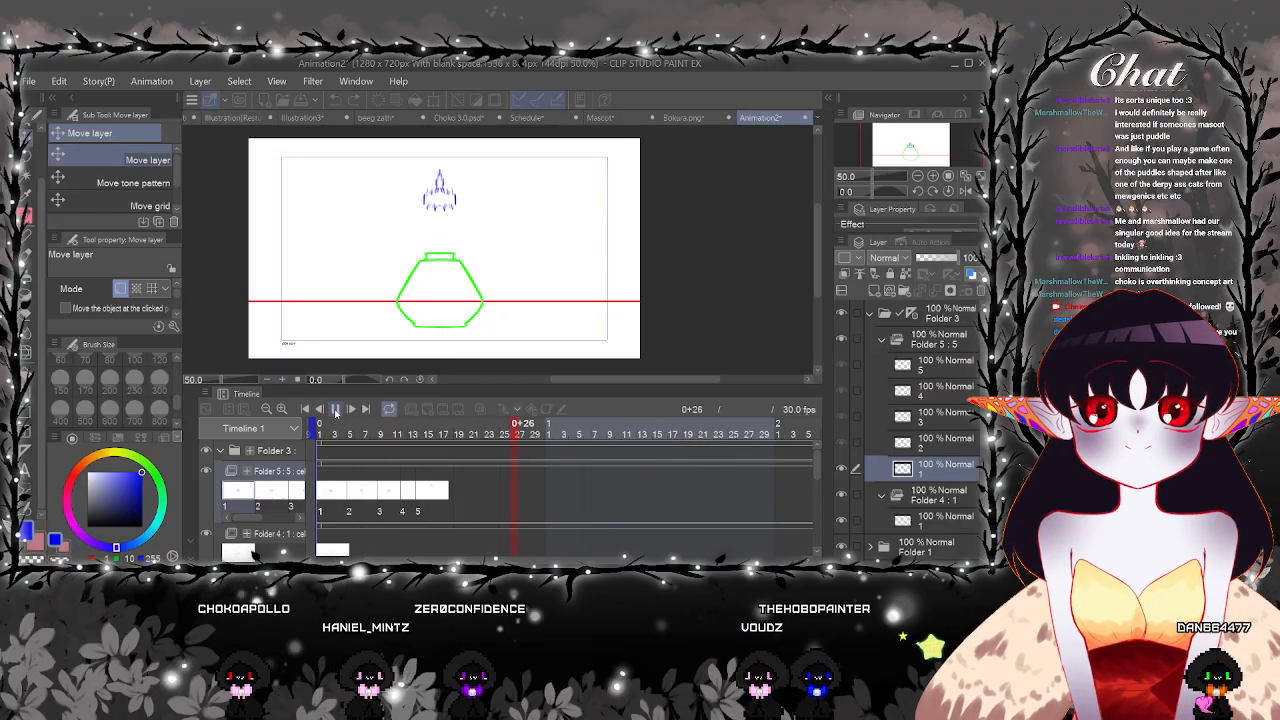
{"action": "left_click", "coordinate": [336, 411]}
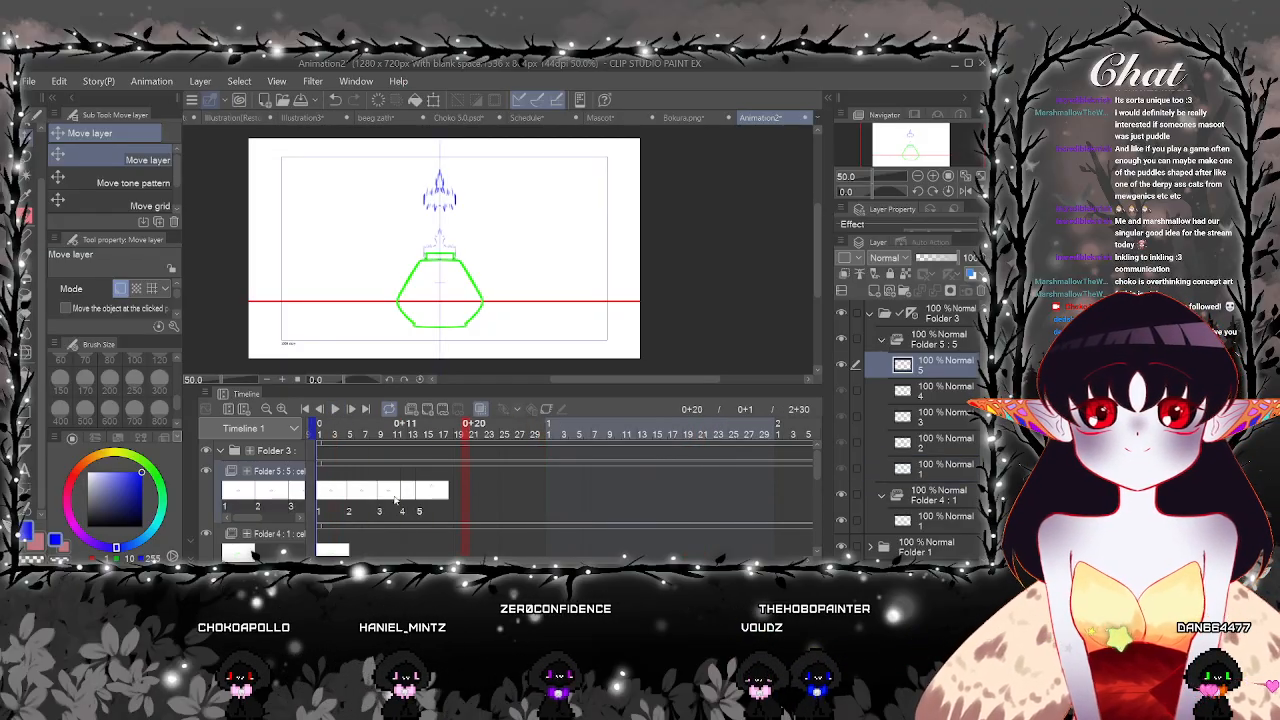
Move cels 3, 4 and 5 later to about frames 12, 15 and 18, leaving a gap after cel 2
{"action": "left_click", "coordinate": [390, 494]}
{"action": "left_click", "coordinate": [421, 495]}
{"action": "left_click_drag", "start_coordinate": [450, 491], "coordinate": [426, 494]}
{"action": "left_click", "coordinate": [381, 496]}
{"action": "left_click", "coordinate": [351, 497]}
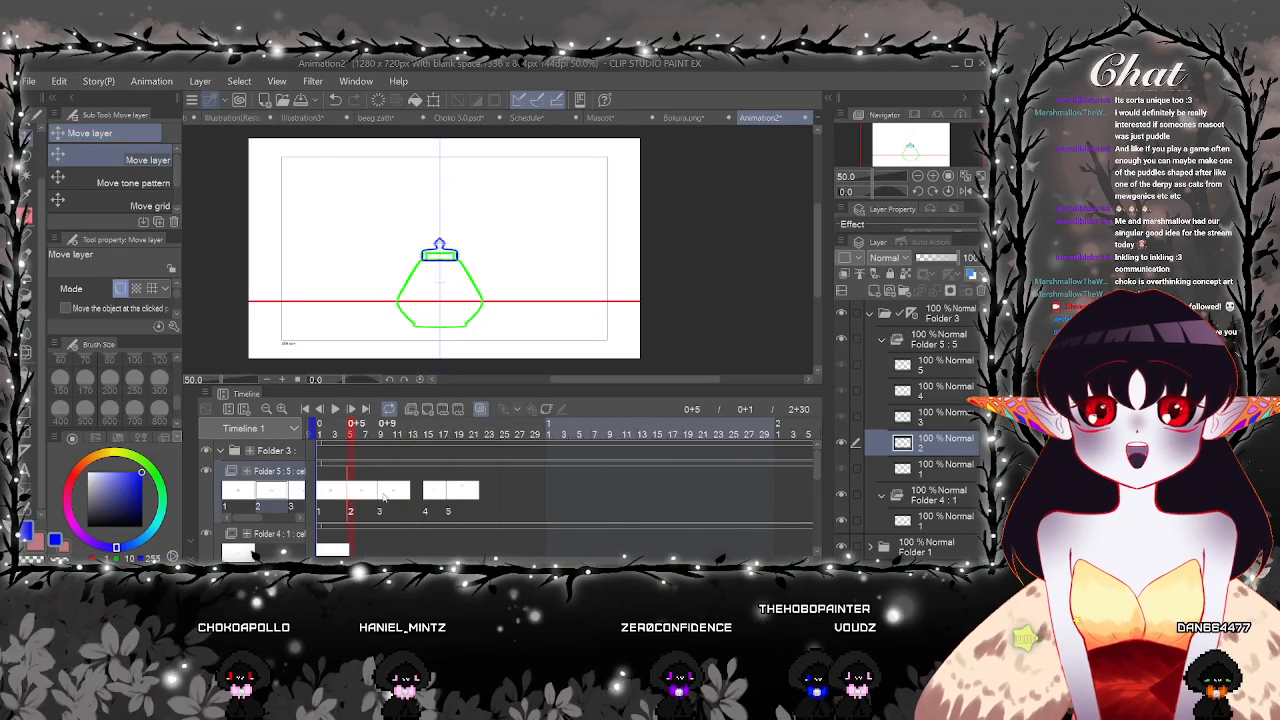
{"action": "left_click", "coordinate": [381, 496]}
{"action": "left_click_drag", "start_coordinate": [404, 493], "coordinate": [403, 494]}
{"action": "left_click", "coordinate": [362, 494]}
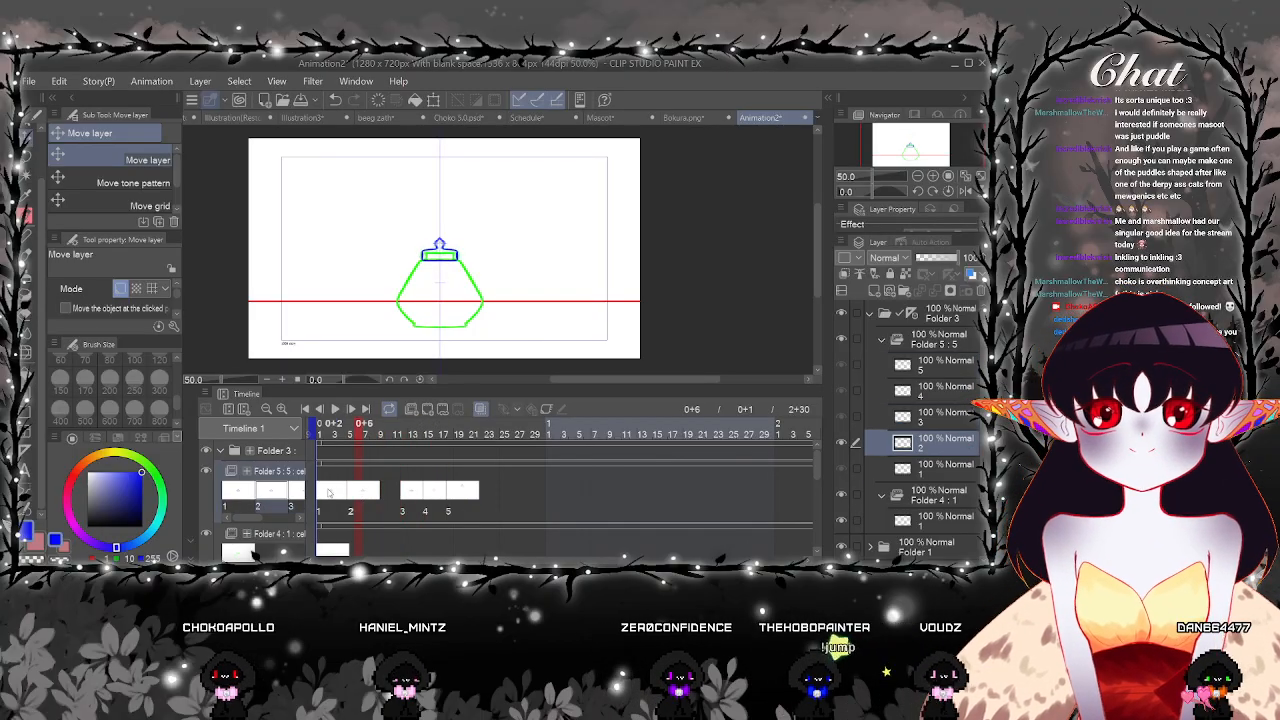
{"action": "left_click", "coordinate": [329, 492]}
{"action": "left_click", "coordinate": [351, 494]}
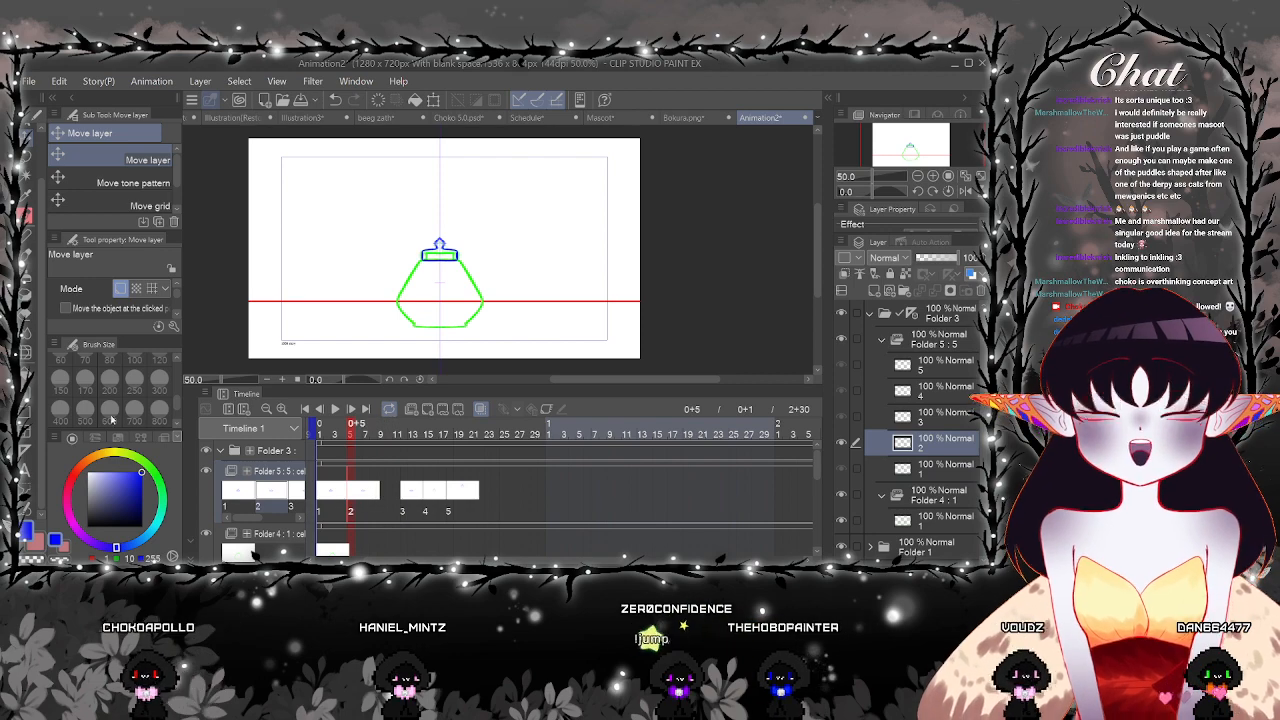
{"action": "left_click", "coordinate": [27, 352]}
{"action": "scroll", "coordinate": [436, 240], "scroll_direction": "up", "scroll_amount": 2}
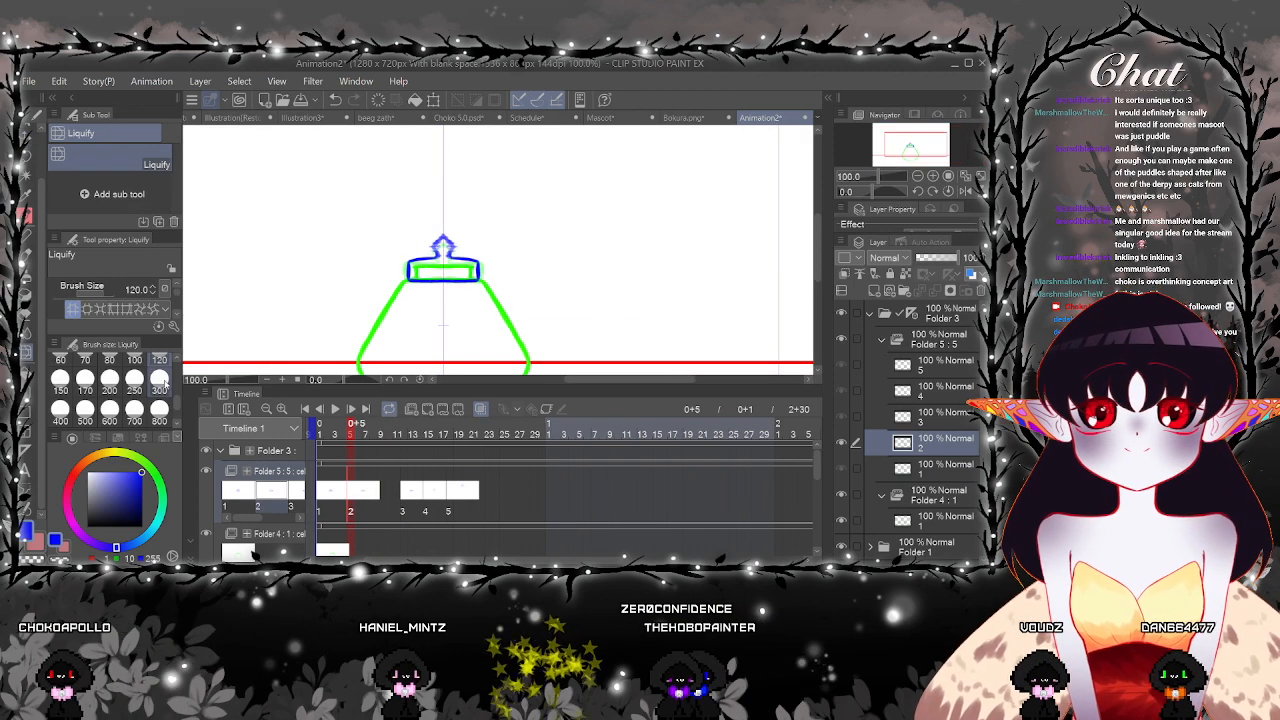
{"action": "left_click", "coordinate": [159, 389]}
{"action": "scroll", "coordinate": [441, 222], "scroll_direction": "up", "scroll_amount": 2}
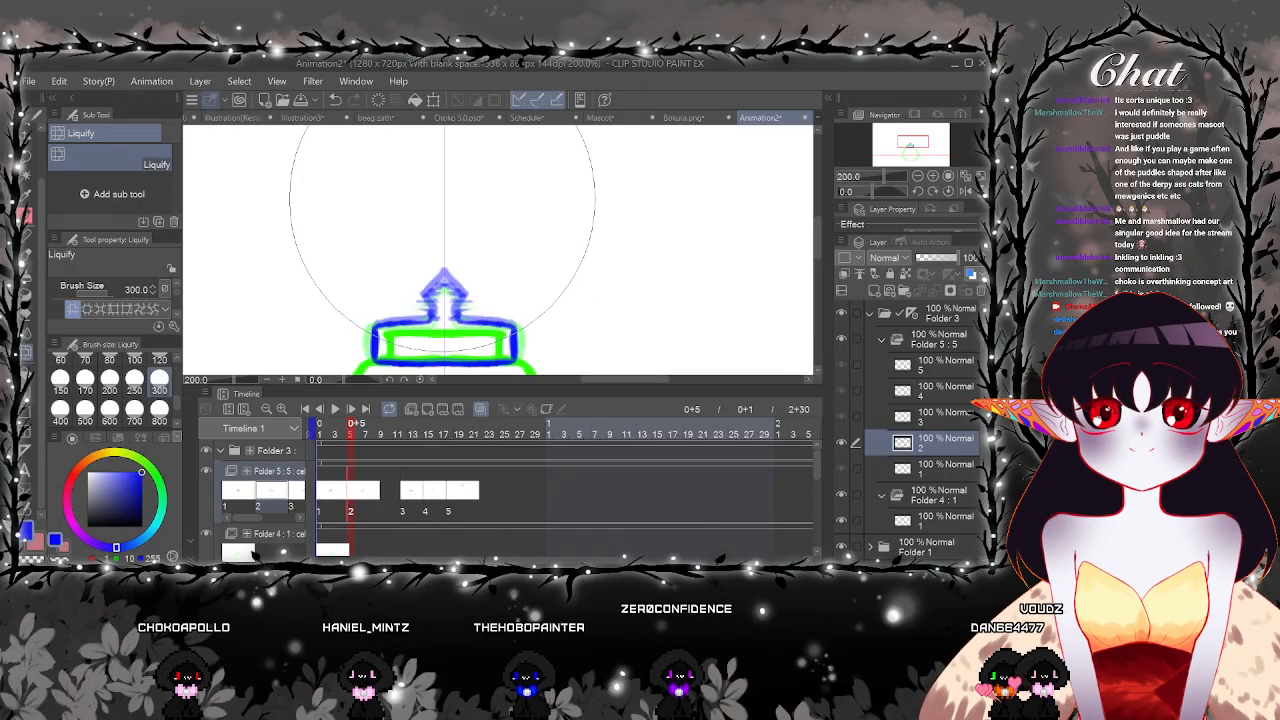
{"action": "left_click", "coordinate": [159, 360]}
{"action": "scroll", "coordinate": [516, 298], "scroll_direction": "up", "scroll_amount": 2}
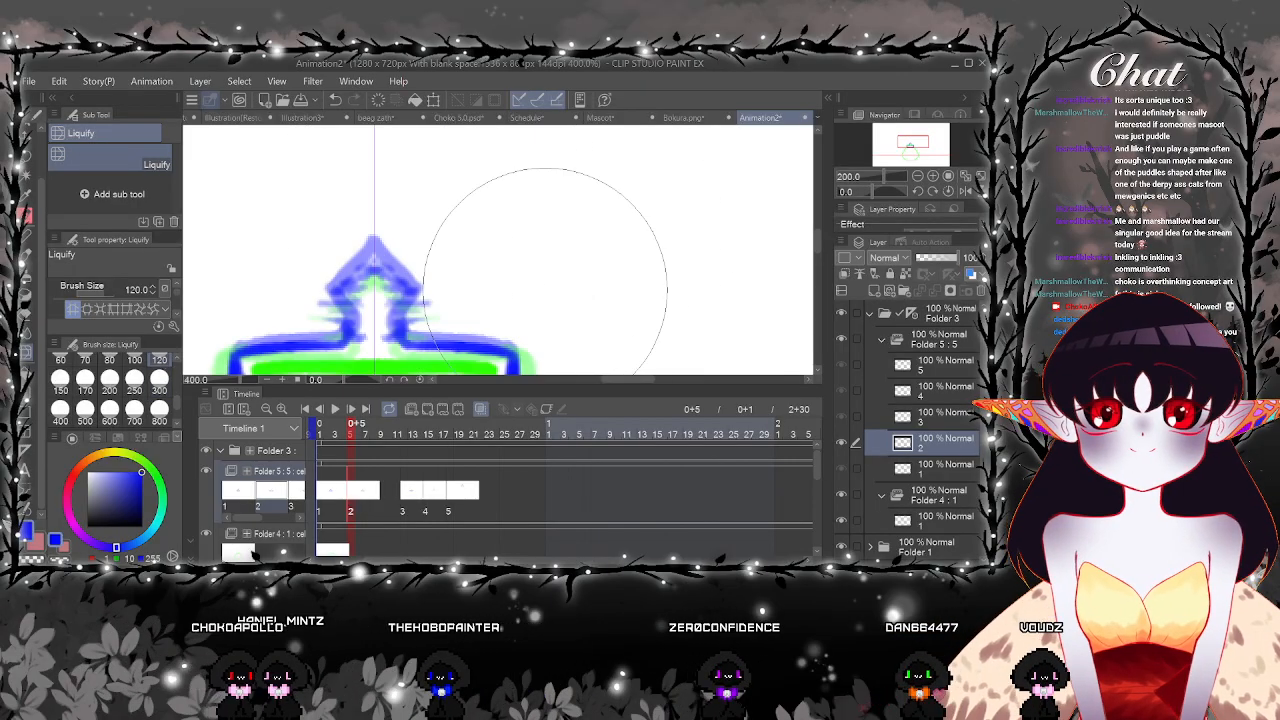
{"action": "left_click_drag", "start_coordinate": [593, 253], "coordinate": [646, 177]}
Add a new cel at frame 7 and move it ahead of cel 2, to frame 4, for drawing with the pen
{"action": "left_click", "coordinate": [366, 434]}
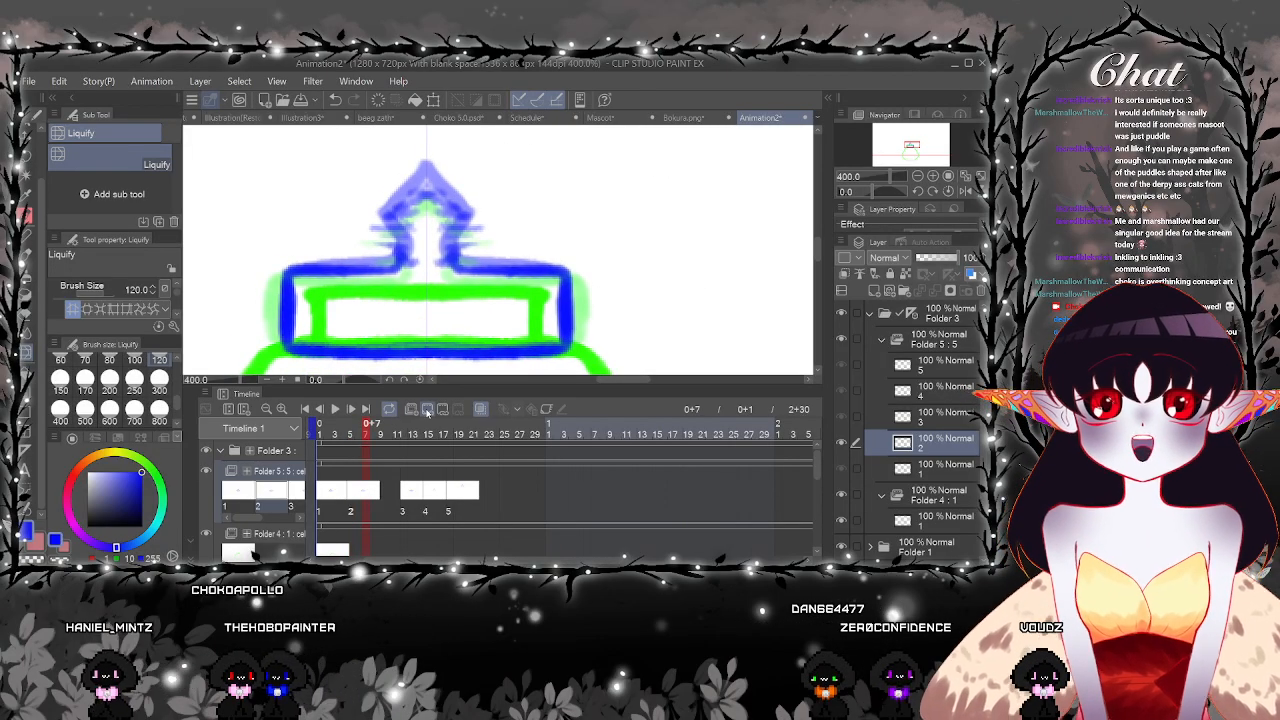
{"action": "left_click", "coordinate": [427, 412]}
{"action": "key", "text": "p"}
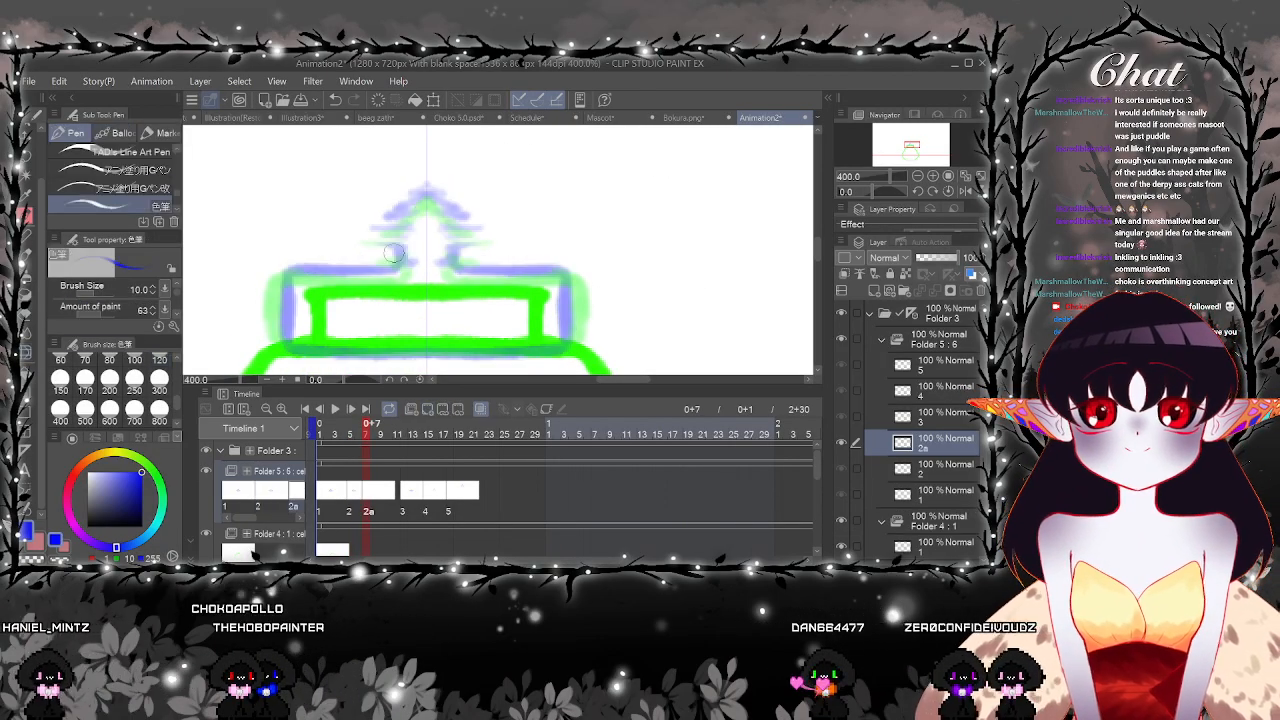
{"action": "left_click_drag", "start_coordinate": [351, 497], "coordinate": [351, 494]}
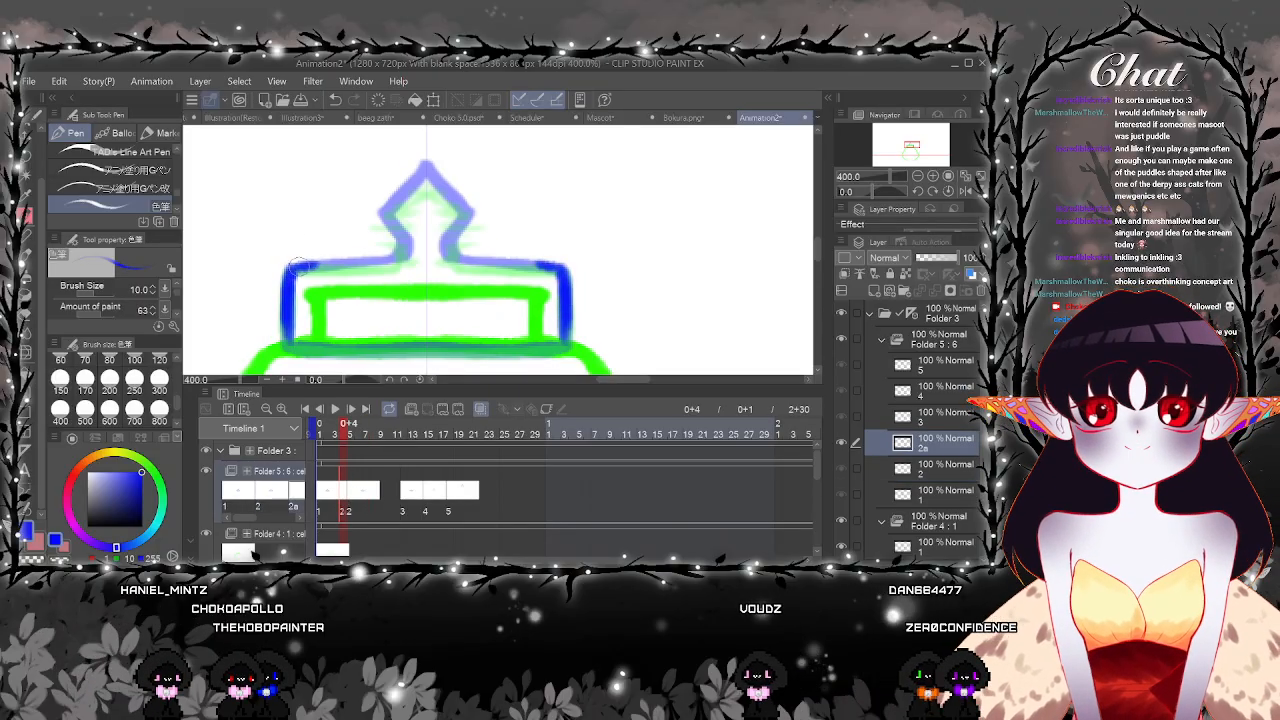
Draw the blue cap body on cel 2a with mirrored sloping top edges and a straight base line
{"action": "left_click_drag", "start_coordinate": [299, 266], "coordinate": [380, 252]}
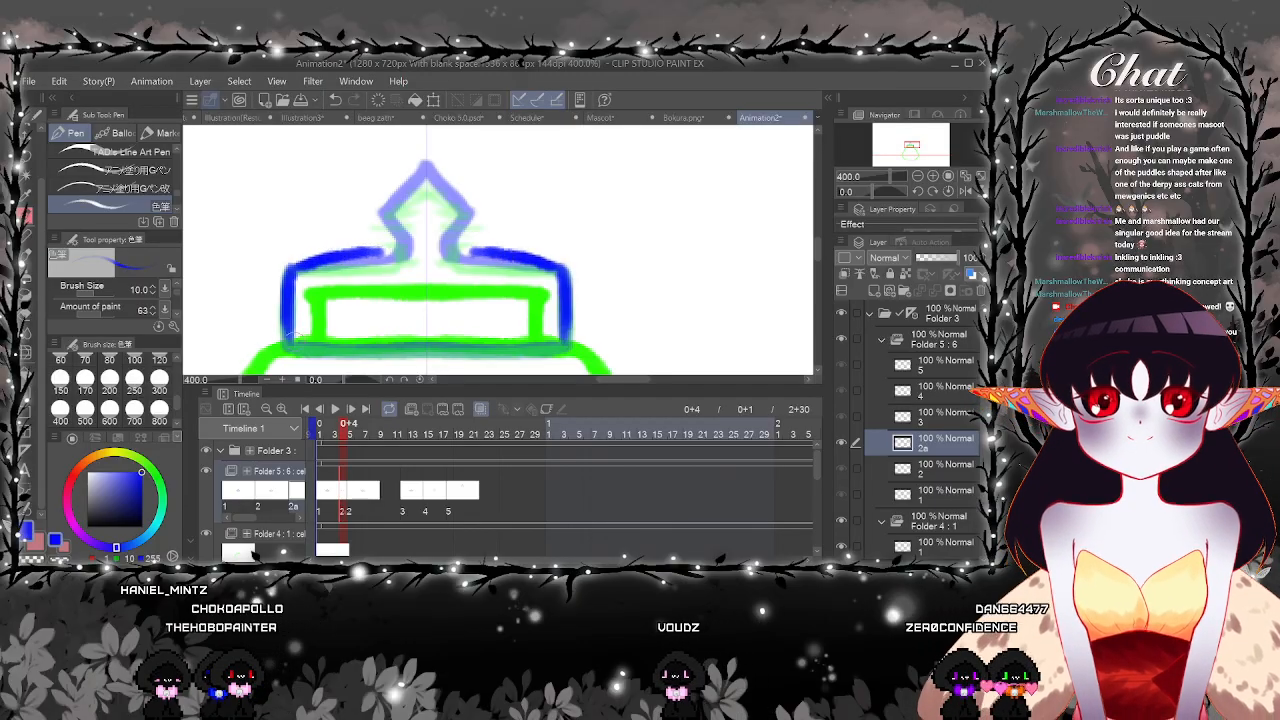
{"action": "left_click", "coordinate": [356, 496]}
{"action": "left_click", "coordinate": [344, 495]}
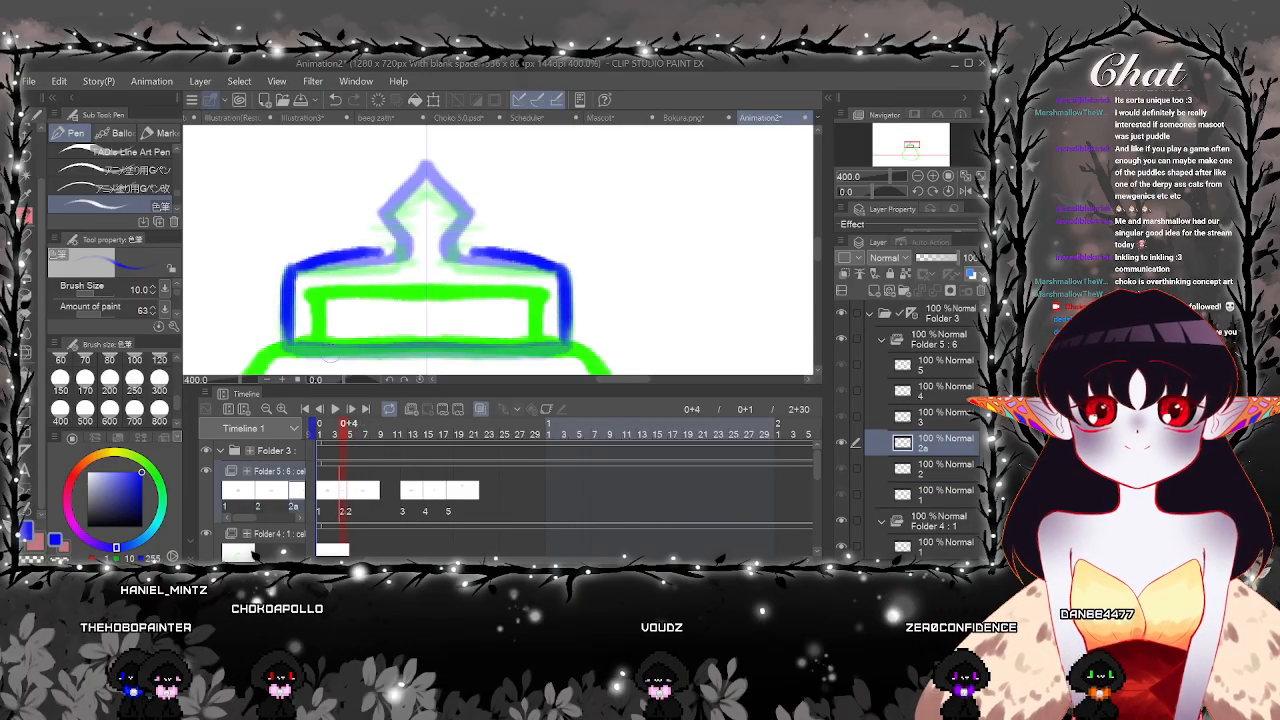
{"action": "left_click_drag", "start_coordinate": [290, 345], "coordinate": [565, 343]}
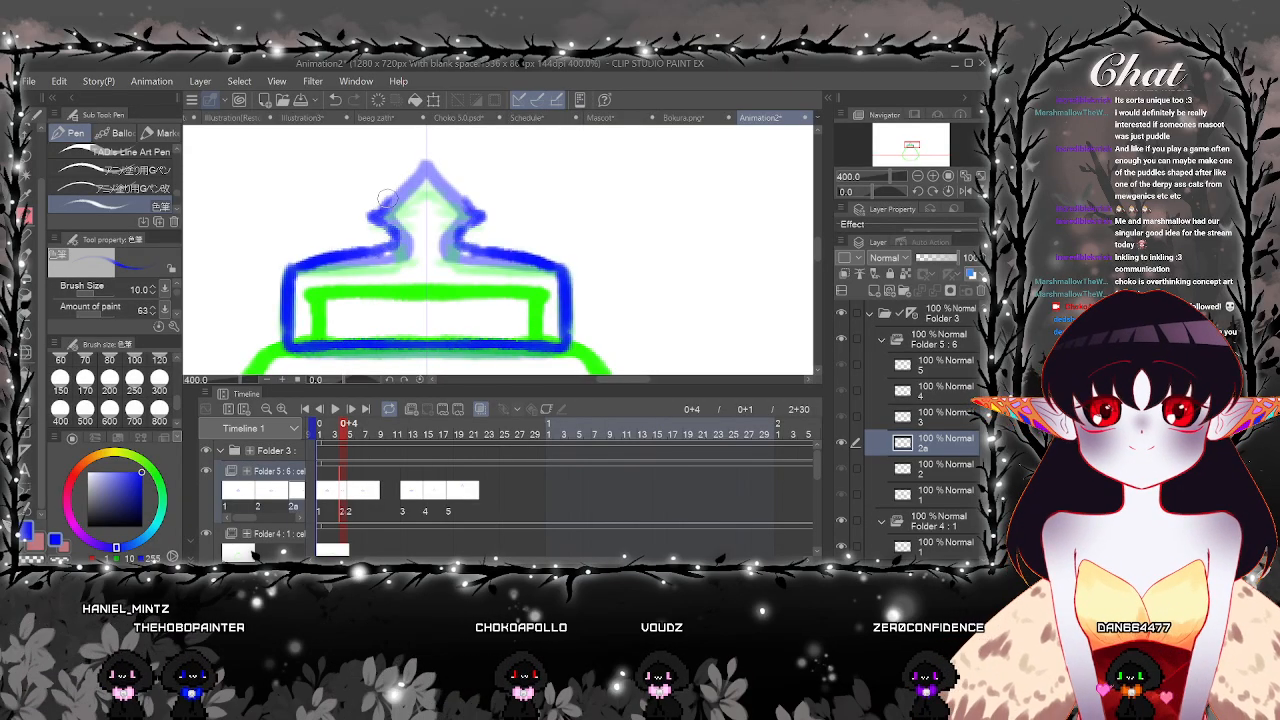
Build cel 2a's cap tip from mirrored broken horizontal streaks that narrow to a short stroke at the peak
{"action": "mouse_move", "coordinate": [367, 193]}
{"action": "left_mouse_down"}
{"action": "mouse_move", "coordinate": [410, 150]}
{"action": "mouse_move", "coordinate": [490, 195]}
{"action": "mouse_move", "coordinate": [498, 225]}
{"action": "left_mouse_up"}
{"action": "scroll", "coordinate": [436, 150], "scroll_direction": "down", "scroll_amount": 4}
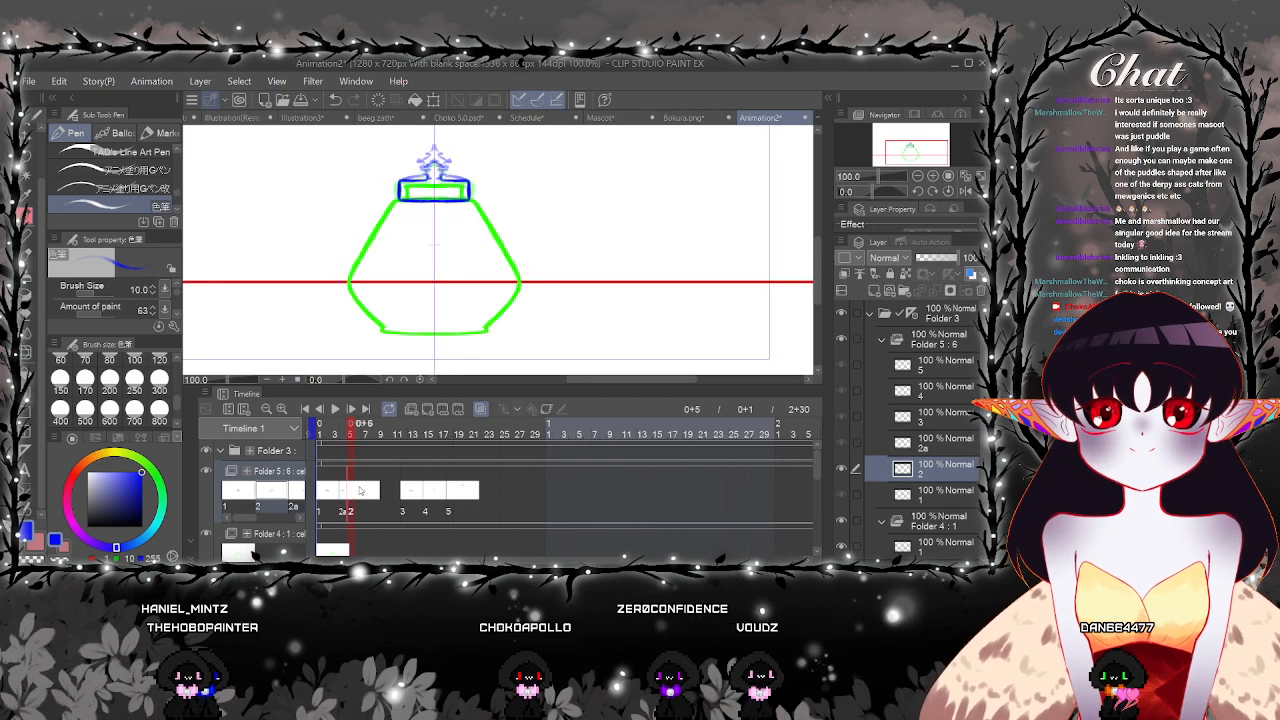
{"action": "key", "text": "e"}
{"action": "scroll", "coordinate": [404, 190], "scroll_direction": "up", "scroll_amount": 3}
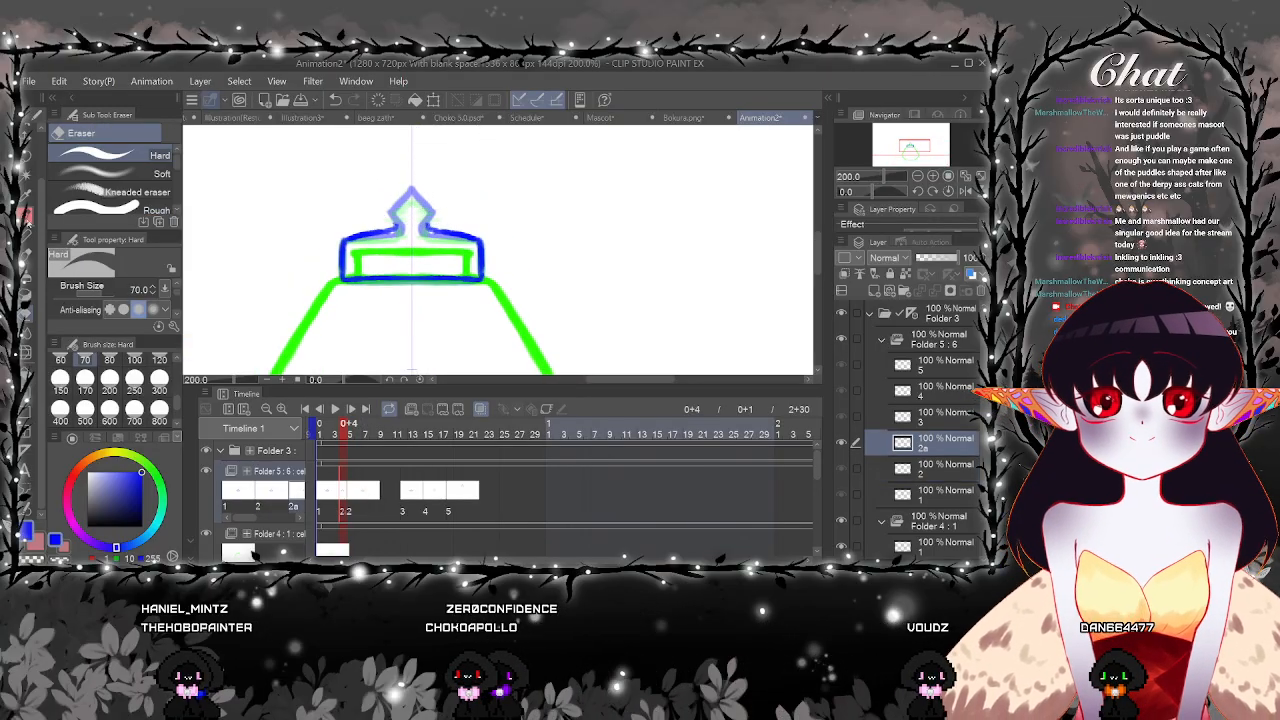
{"action": "key", "text": "p"}
{"action": "scroll", "coordinate": [404, 190], "scroll_direction": "up", "scroll_amount": 2}
{"action": "mouse_move", "coordinate": [447, 250]}
{"action": "left_mouse_down"}
{"action": "mouse_move", "coordinate": [412, 250]}
{"action": "mouse_move", "coordinate": [439, 256]}
{"action": "mouse_move", "coordinate": [427, 270]}
{"action": "mouse_move", "coordinate": [377, 282]}
{"action": "mouse_move", "coordinate": [403, 282]}
{"action": "mouse_move", "coordinate": [426, 320]}
{"action": "left_mouse_up"}
{"action": "left_click", "coordinate": [454, 231]}
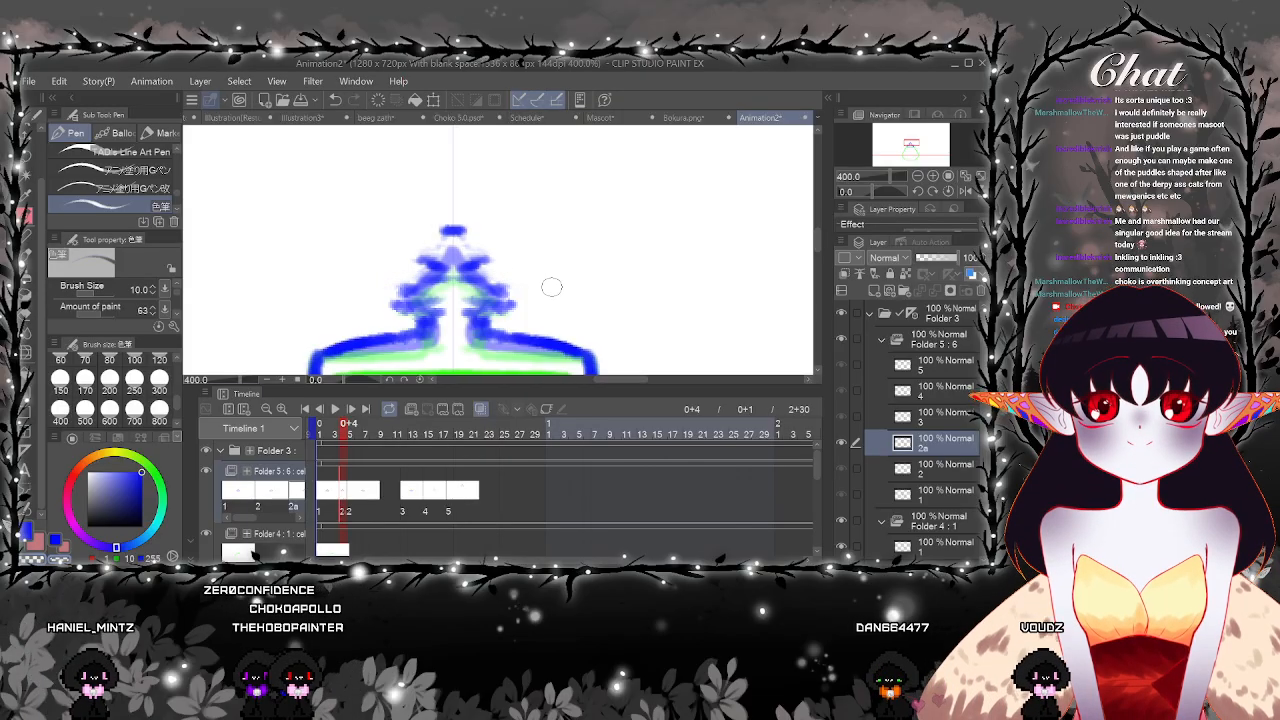
Move cels 3, 4 and 5 much later on the timeline, to about frames 25, 27 and 30
{"action": "scroll", "coordinate": [551, 287], "scroll_direction": "down", "scroll_amount": 5}
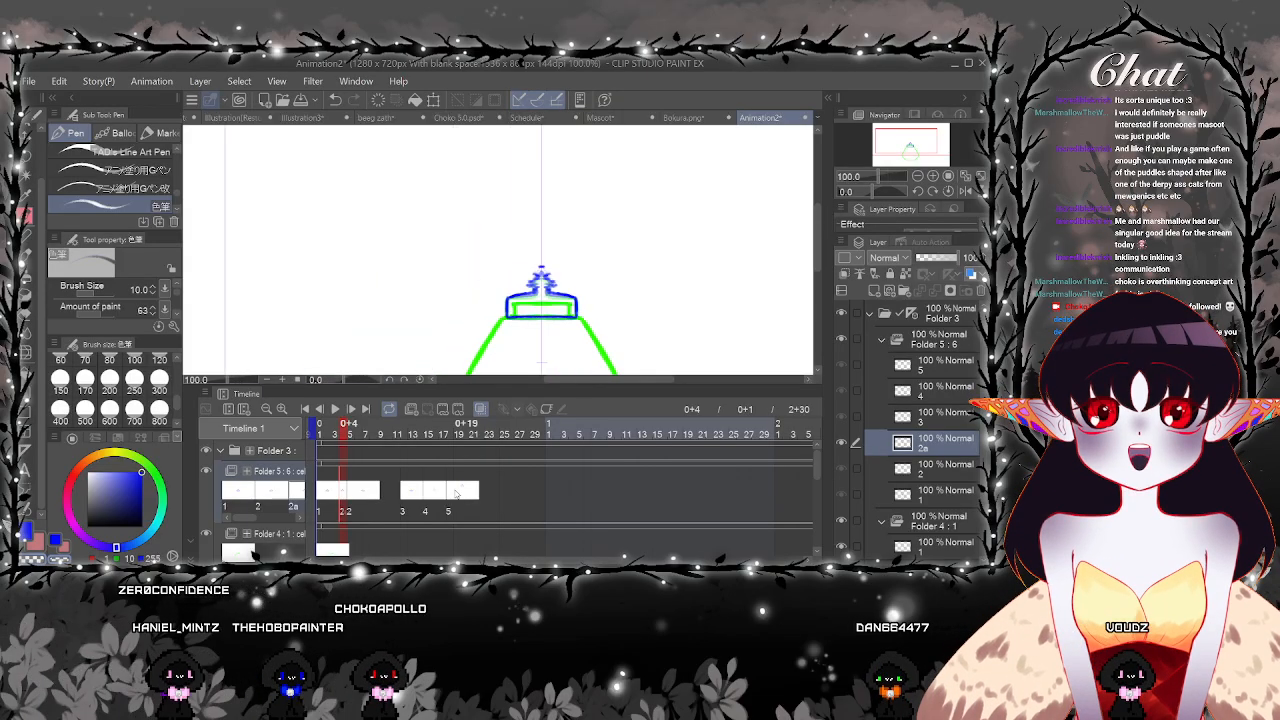
{"action": "left_click", "coordinate": [459, 494]}
{"action": "left_click_drag", "start_coordinate": [449, 492], "coordinate": [519, 489]}
{"action": "left_click_drag", "start_coordinate": [405, 493], "coordinate": [501, 490]}
Rearrange the vibration cels so cel 2 starts at frame 7 and cel 2a follows it at frame 10
{"action": "left_click", "coordinate": [350, 492]}
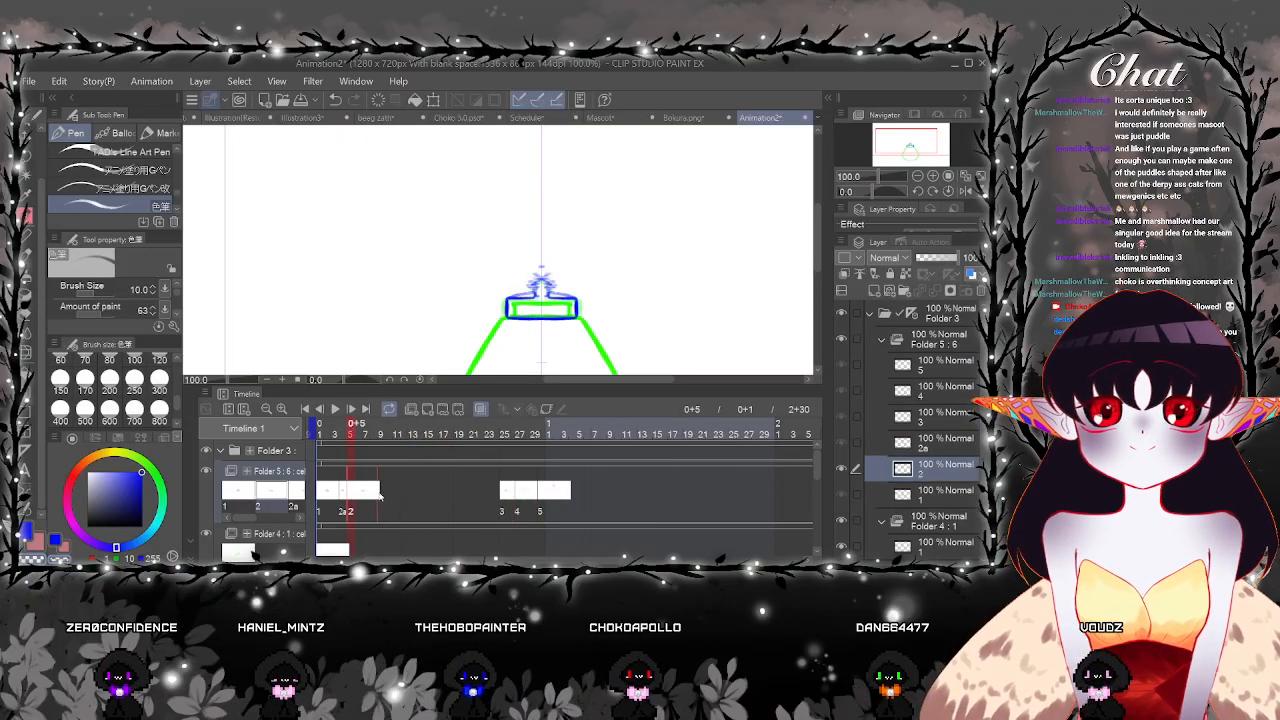
{"action": "left_click_drag", "start_coordinate": [379, 496], "coordinate": [356, 493]}
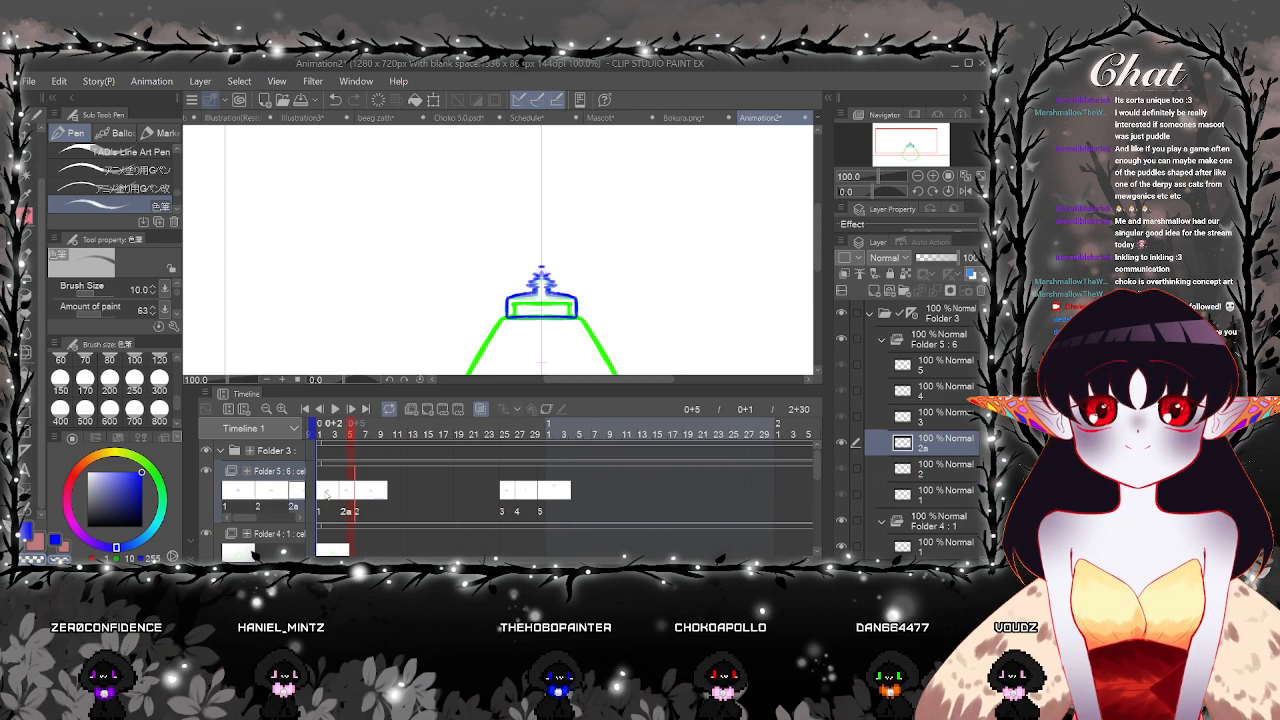
{"action": "left_click", "coordinate": [366, 496]}
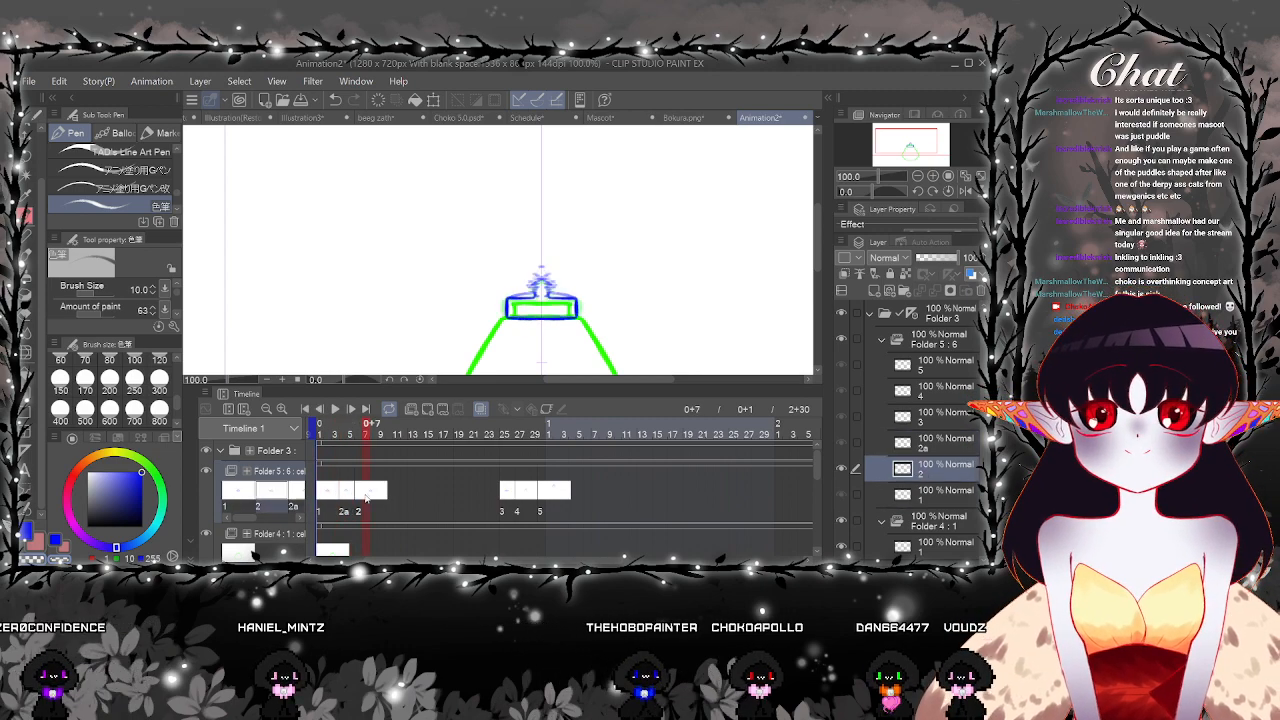
{"action": "left_click", "coordinate": [345, 495]}
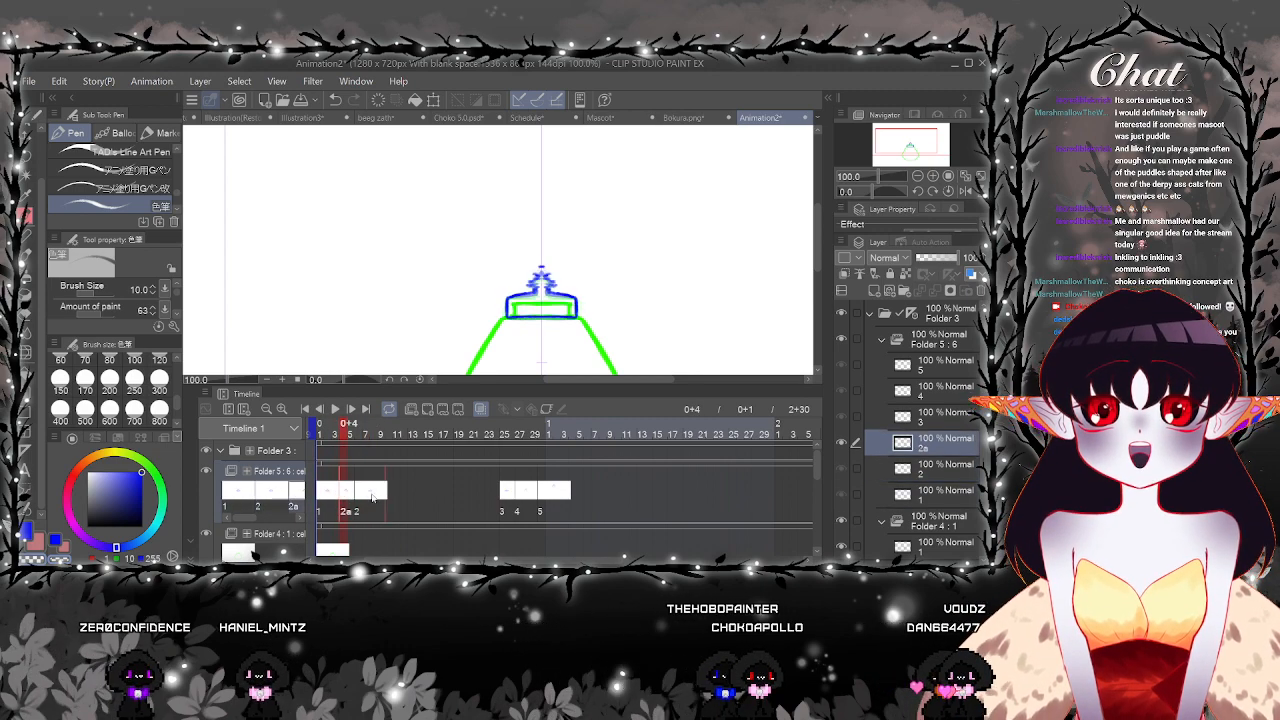
{"action": "mouse_move", "coordinate": [361, 497]}
{"action": "left_mouse_down"}
{"action": "mouse_move", "coordinate": [345, 498]}
{"action": "mouse_move", "coordinate": [385, 500]}
{"action": "left_mouse_up"}
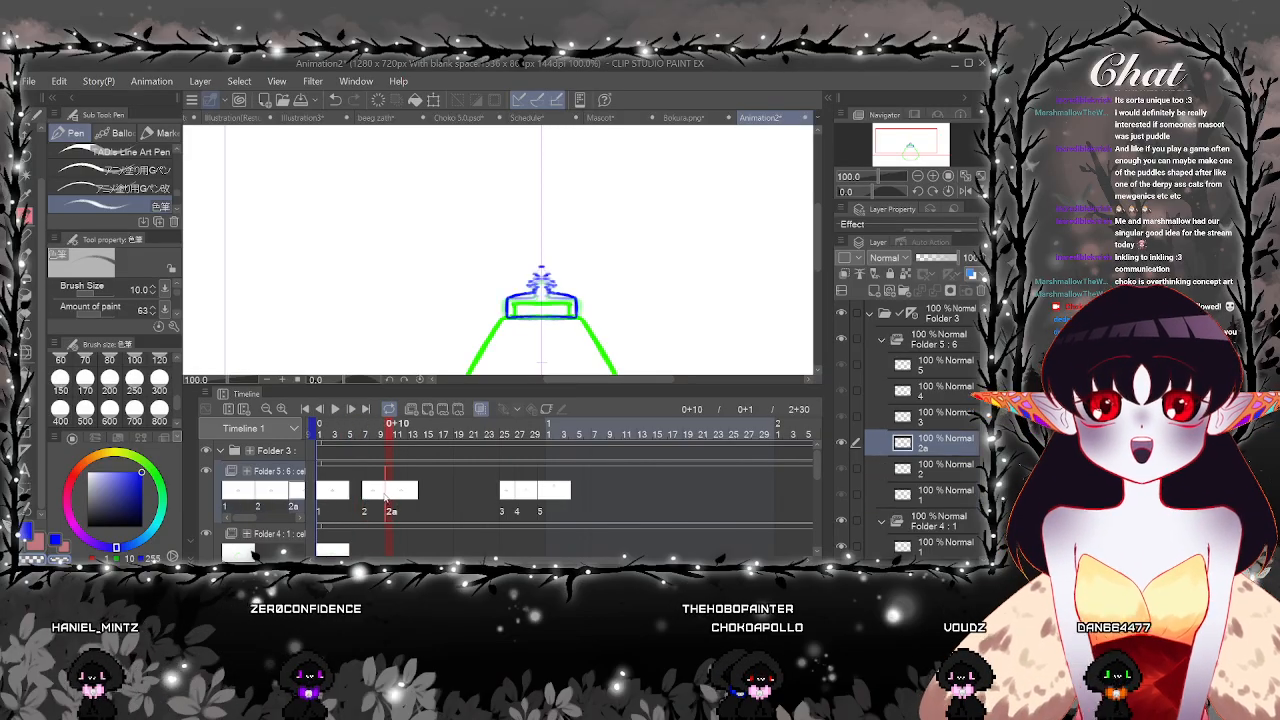
Repeat cel 2 at frames 14 and 22, leaving a gap between the copies, and select cel 2a at frame 10
{"action": "left_click", "coordinate": [368, 499]}
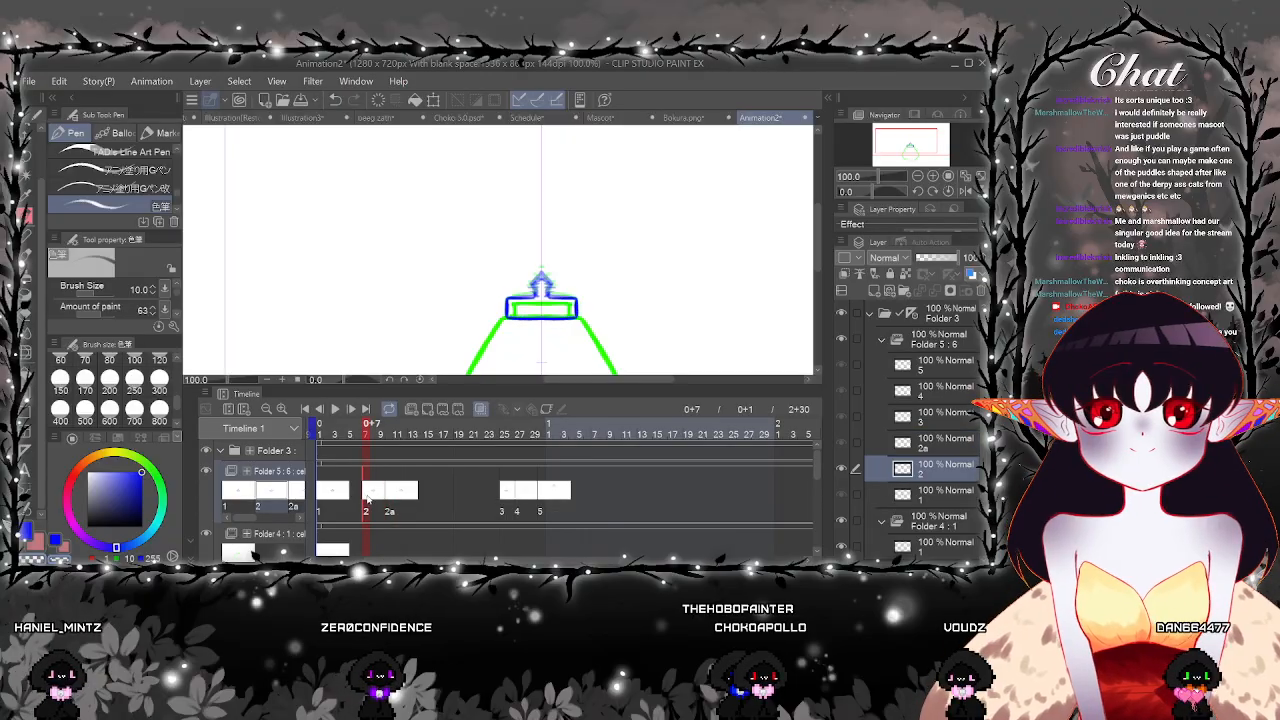
{"action": "left_click", "coordinate": [378, 470]}
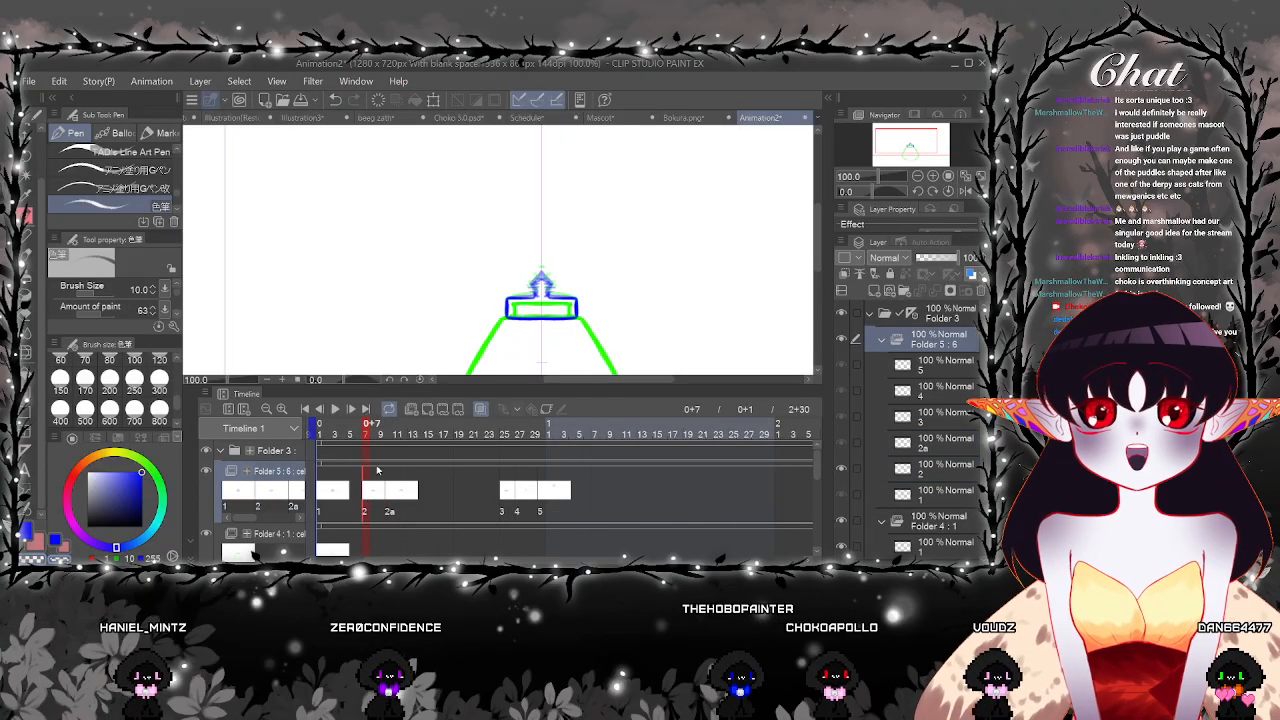
{"action": "left_click", "coordinate": [419, 494]}
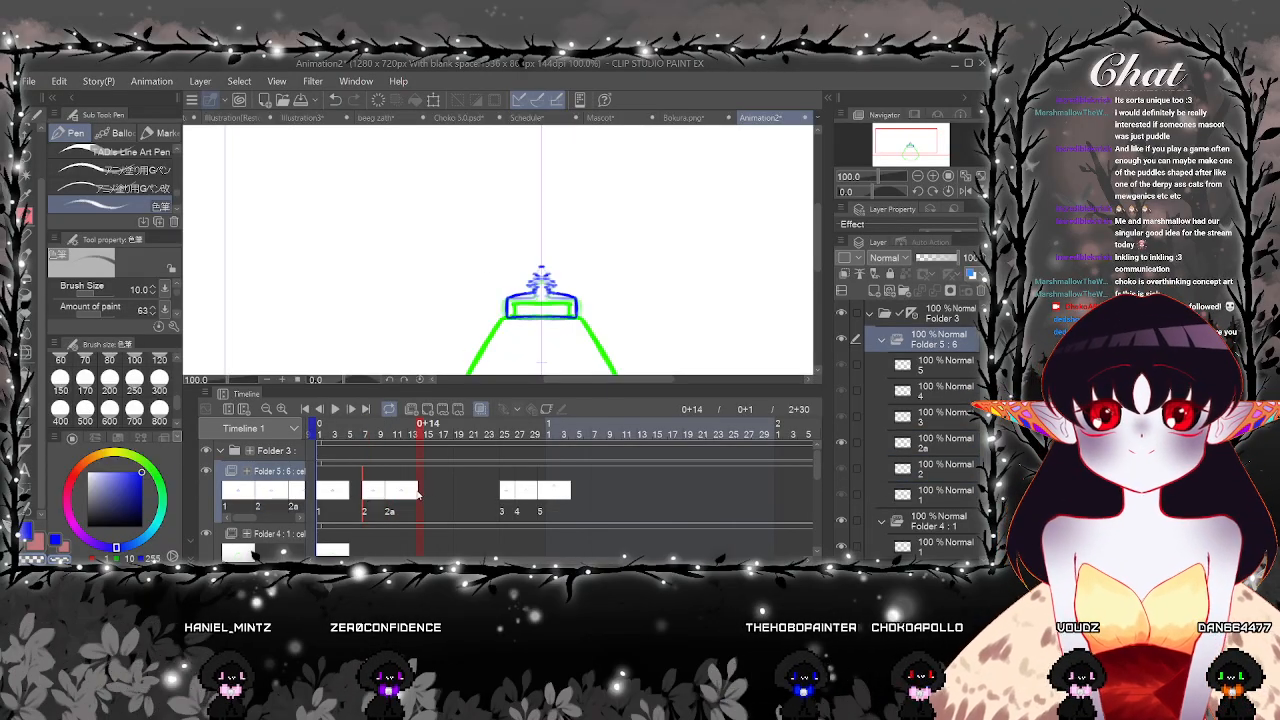
{"action": "key", "text": "ctrl+v"}
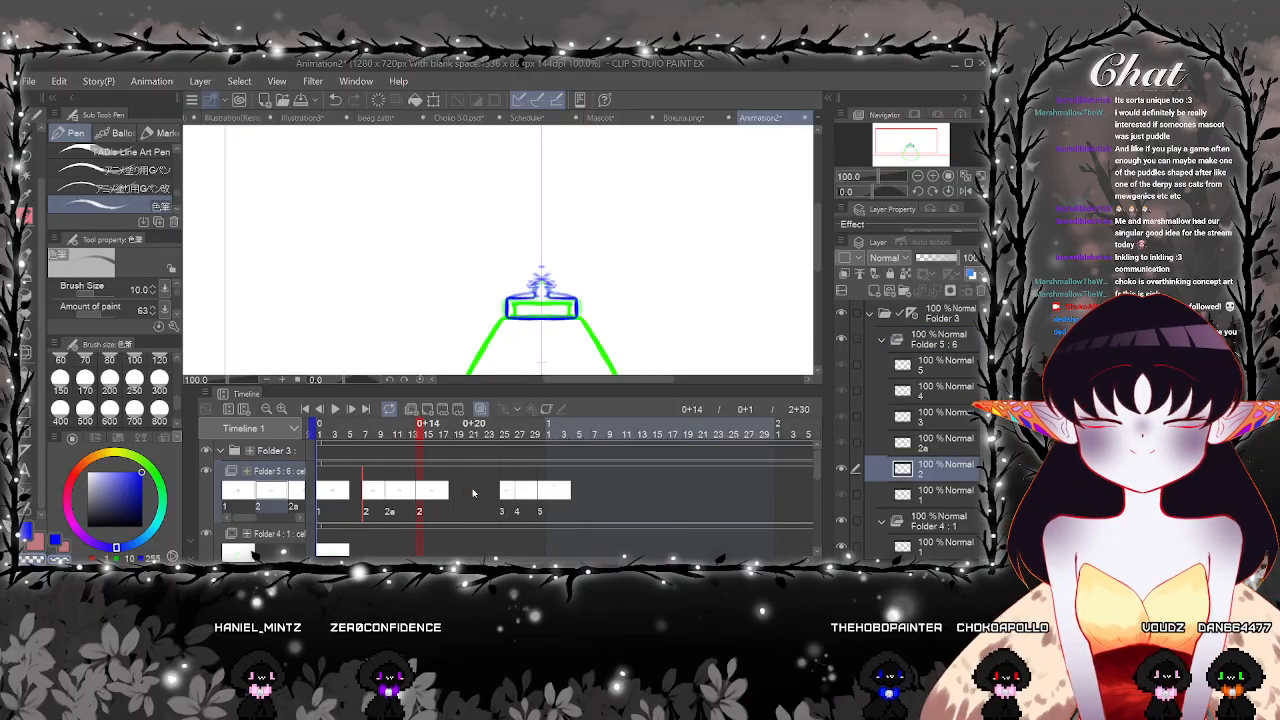
{"action": "left_click", "coordinate": [470, 493]}
{"action": "left_click", "coordinate": [467, 497]}
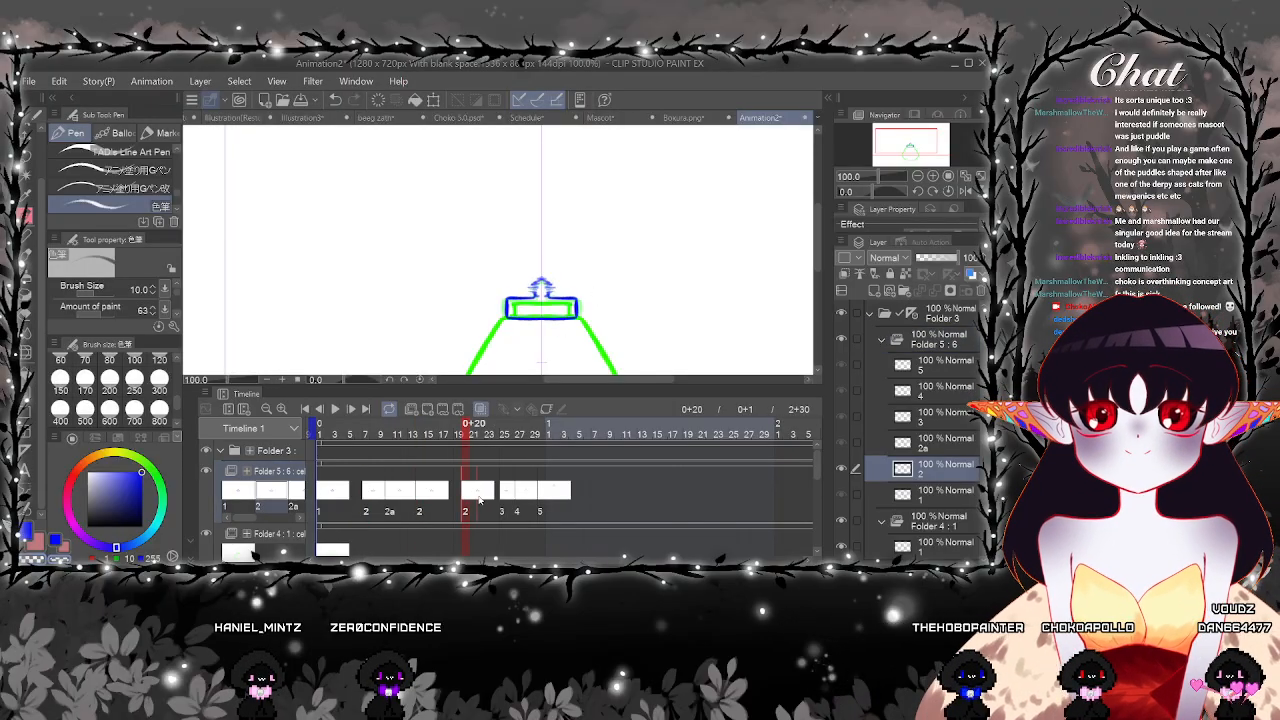
{"action": "left_click", "coordinate": [392, 497]}
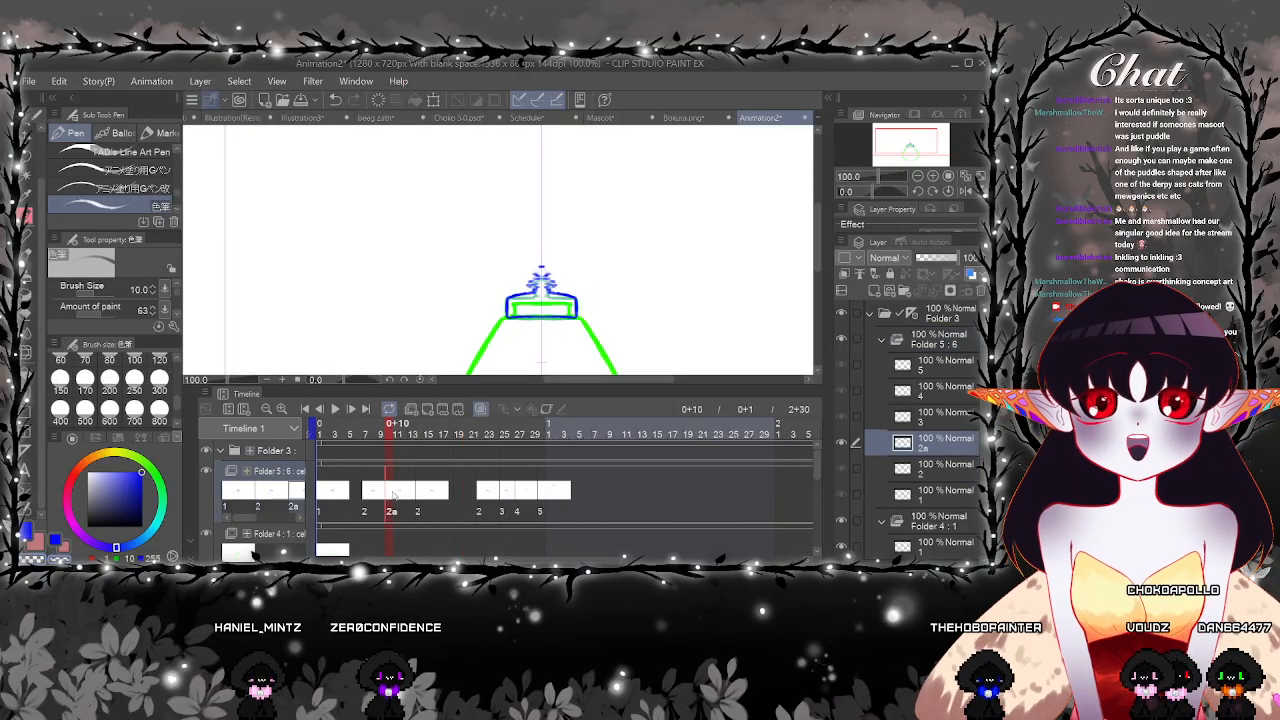
Copy the 2a cel of Folder 5 into the timeline gap at 0+18 and play the animation from the start
{"action": "left_click", "coordinate": [393, 496]}
{"action": "left_click", "coordinate": [456, 498]}
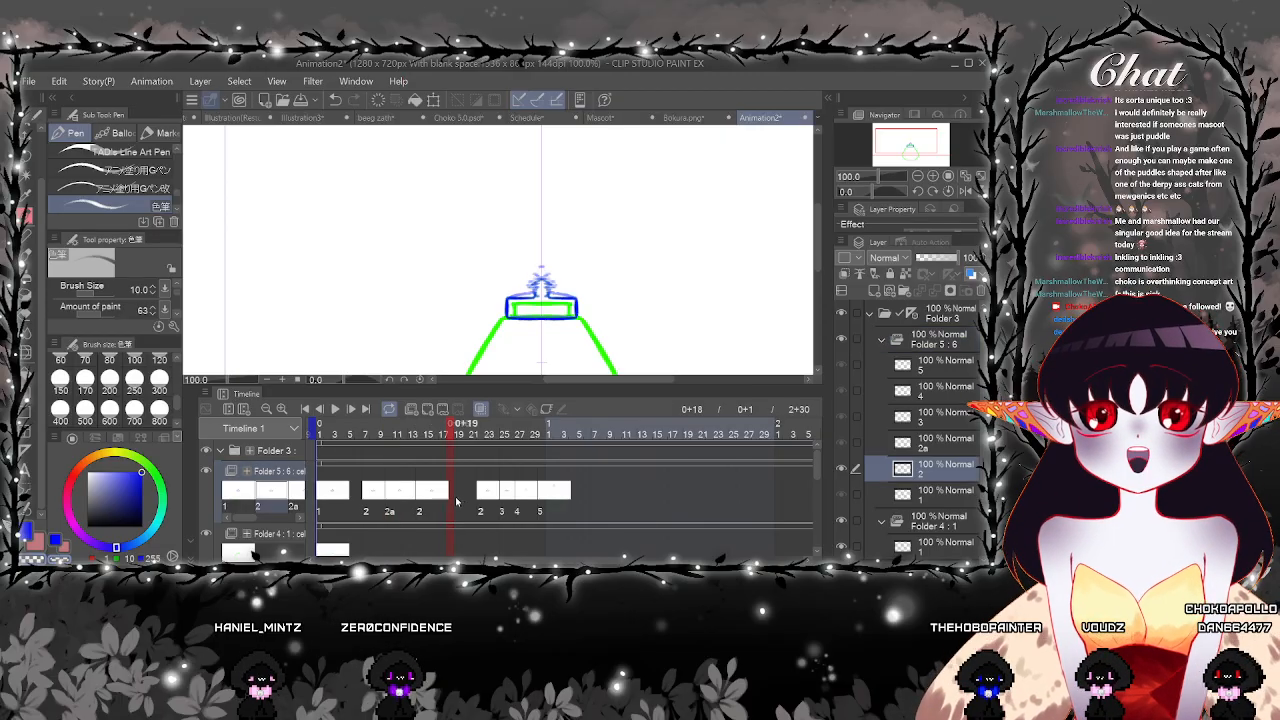
{"action": "key", "text": "ctrl+v"}
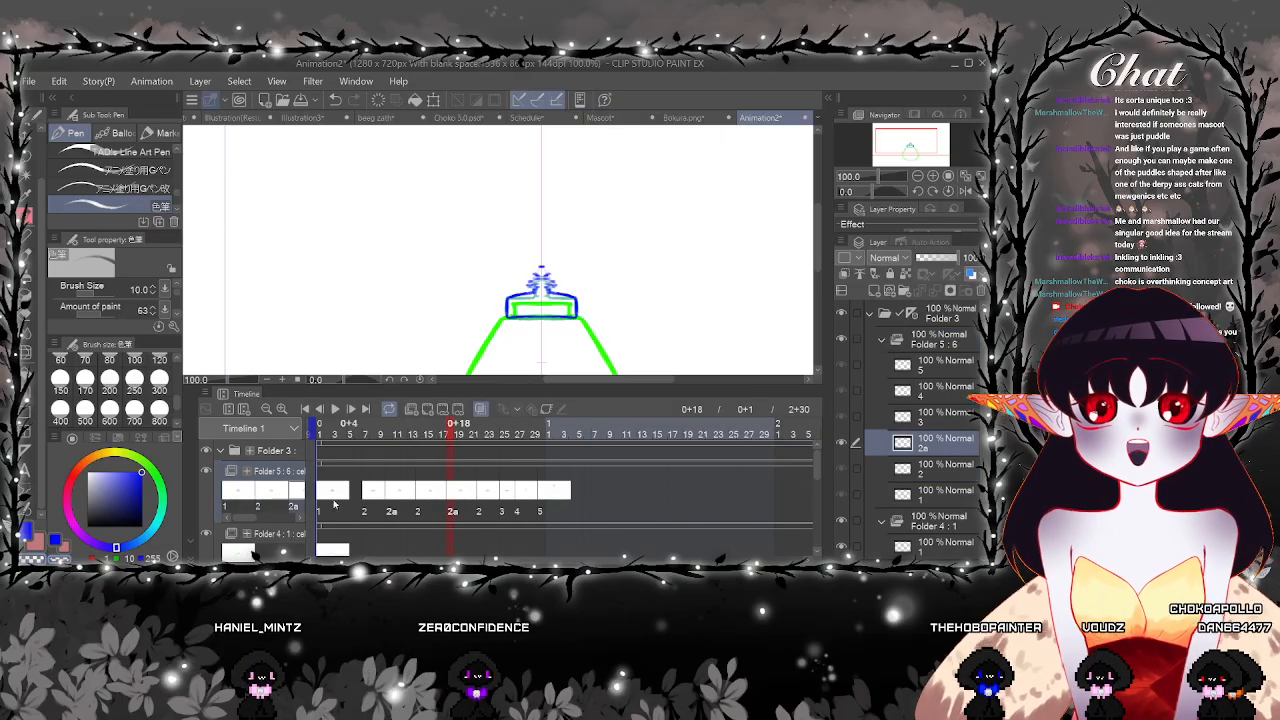
{"action": "left_click", "coordinate": [320, 498]}
{"action": "left_click", "coordinate": [337, 410]}
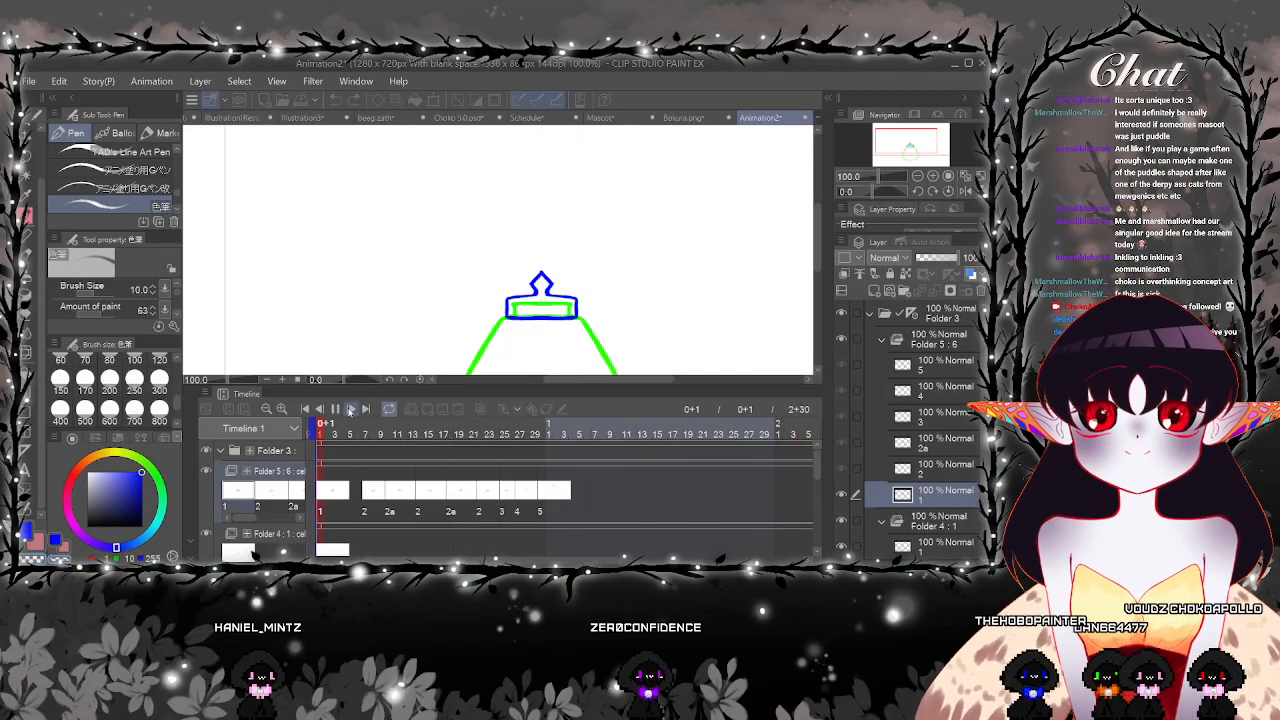
{"action": "left_click", "coordinate": [337, 410]}
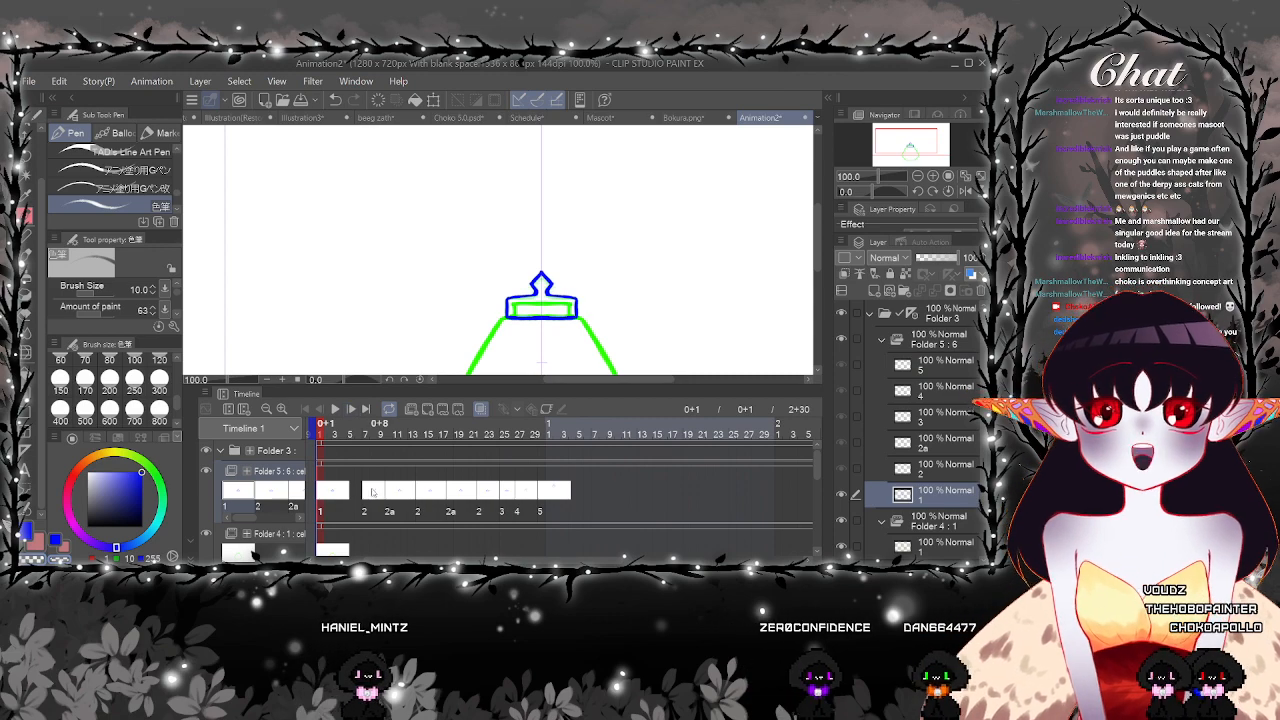
Set the Blend tool to brush size 5 and smudge the lid's side outlines outward on the first cel 2
{"action": "left_click", "coordinate": [365, 491]}
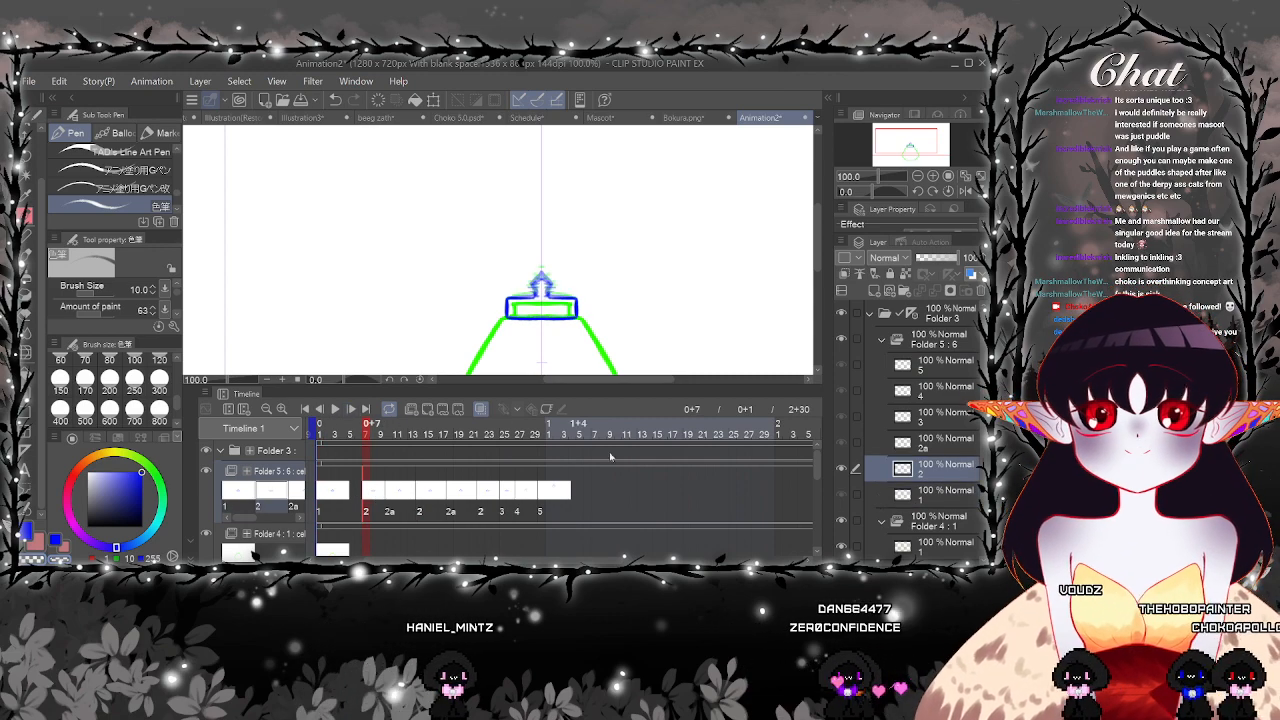
{"action": "scroll", "coordinate": [598, 320], "scroll_direction": "up", "scroll_amount": 5}
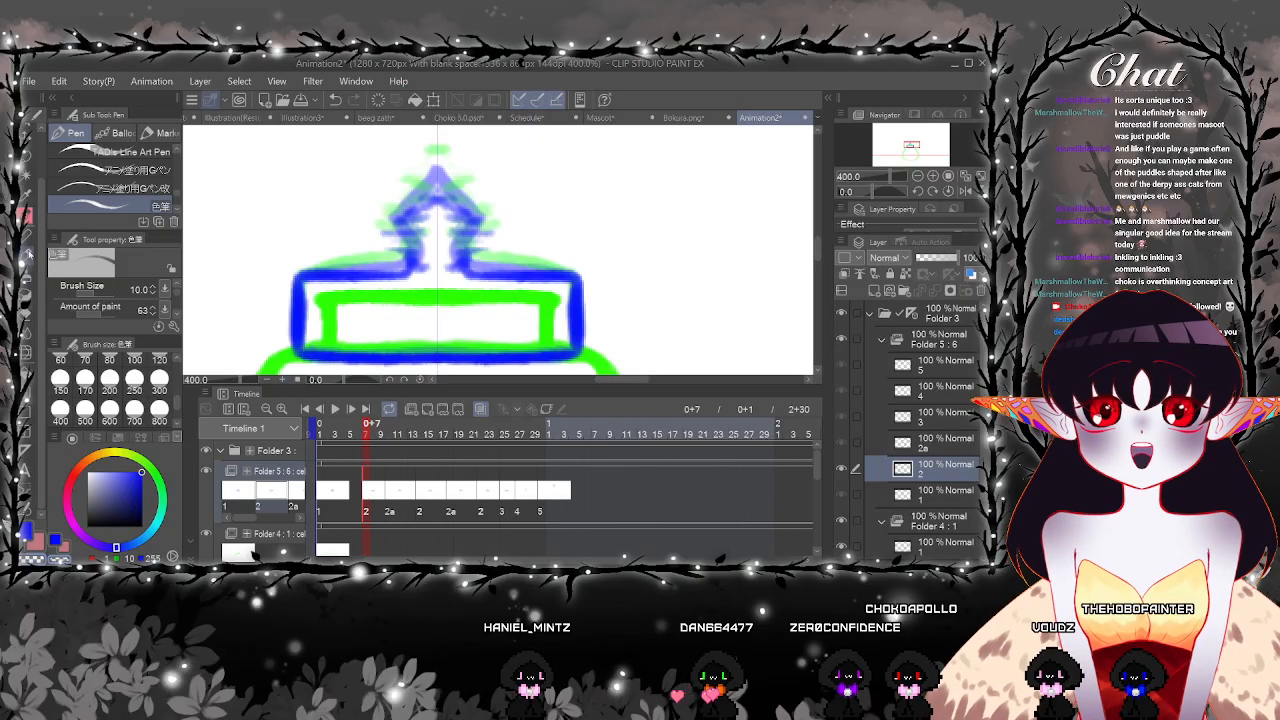
{"action": "left_click", "coordinate": [29, 316]}
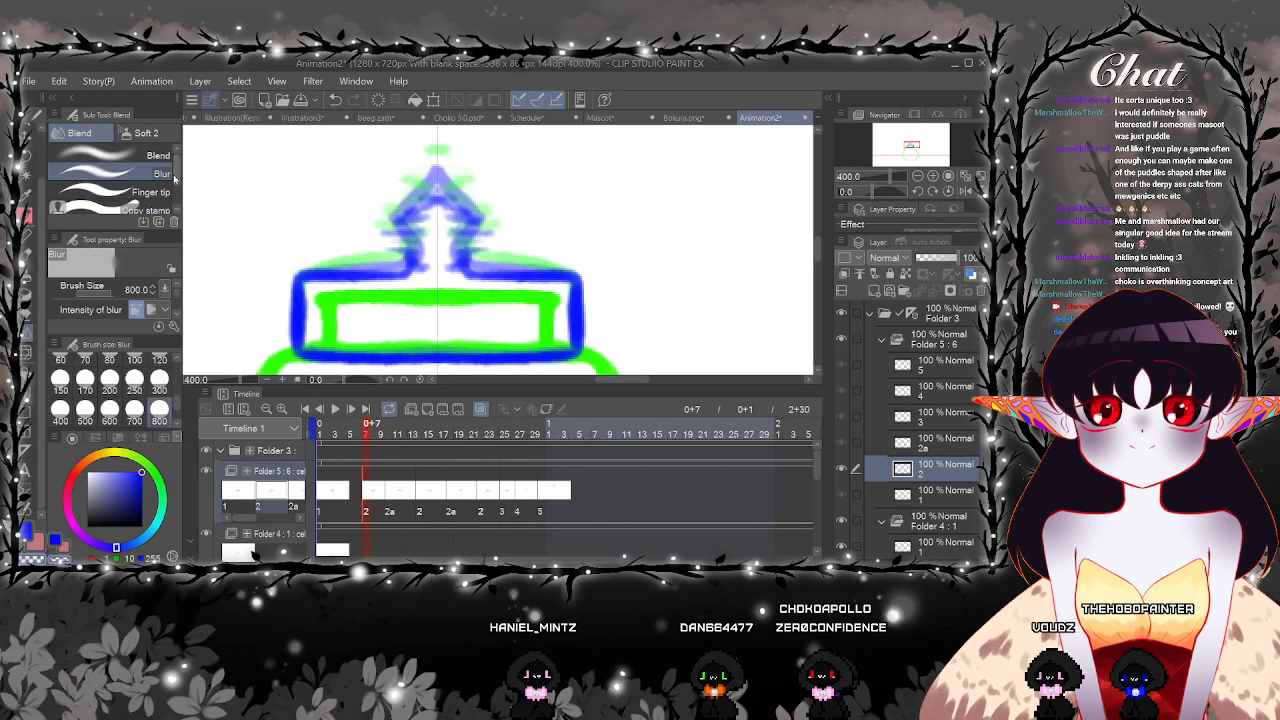
{"action": "left_click", "coordinate": [115, 155]}
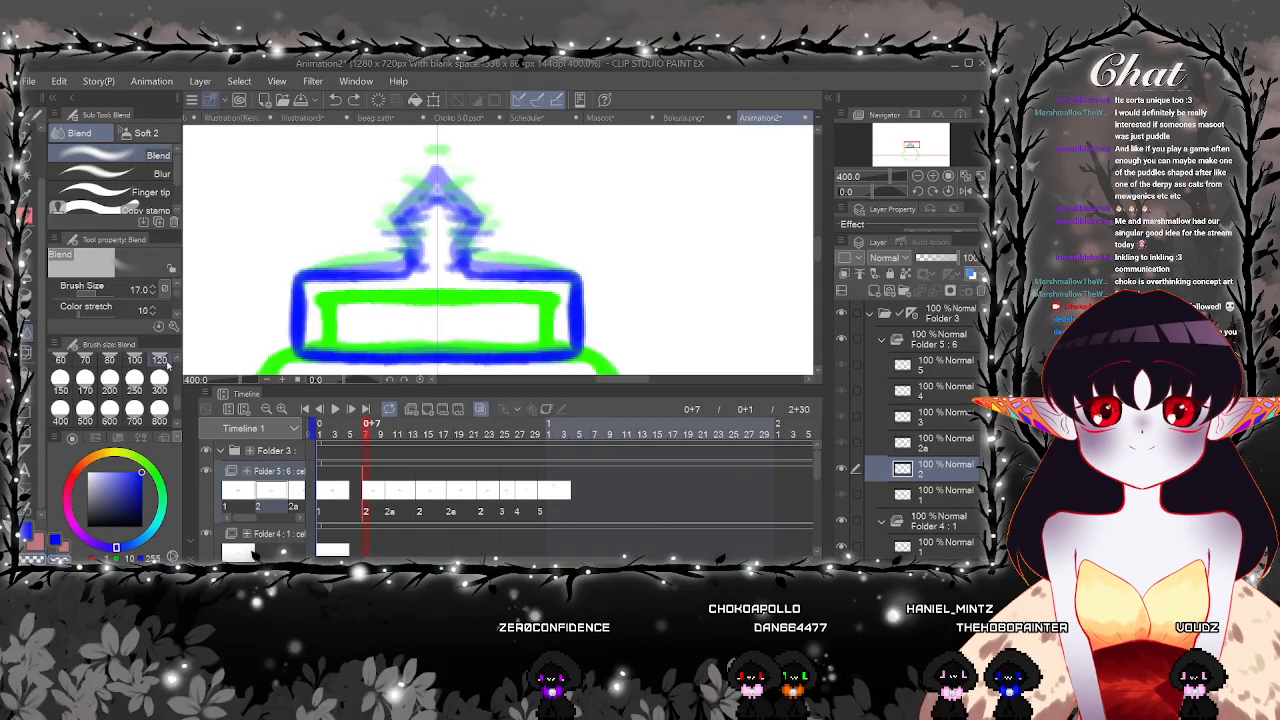
{"action": "left_click_drag", "start_coordinate": [177, 396], "coordinate": [177, 381]}
{"action": "left_click", "coordinate": [110, 382]}
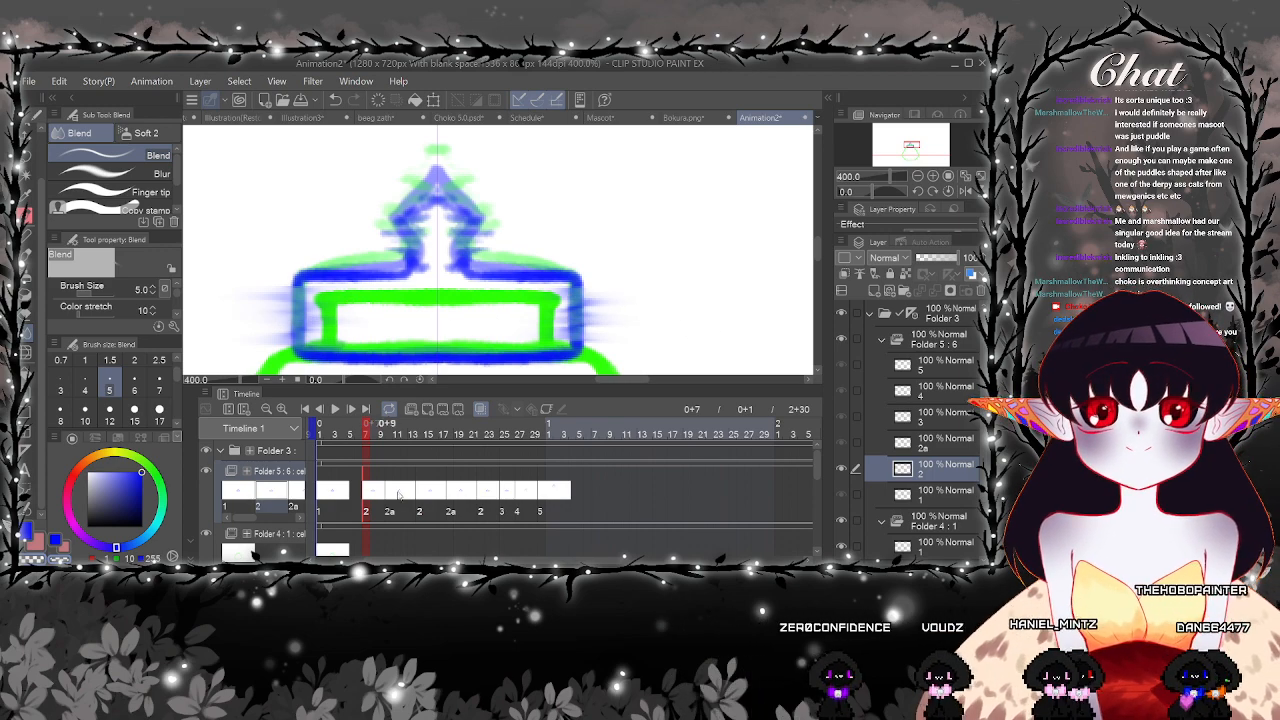
Try smudging the lid's sides on cel 2a and preview the playback, undoing the side smudges on both cels
{"action": "left_click", "coordinate": [402, 494]}
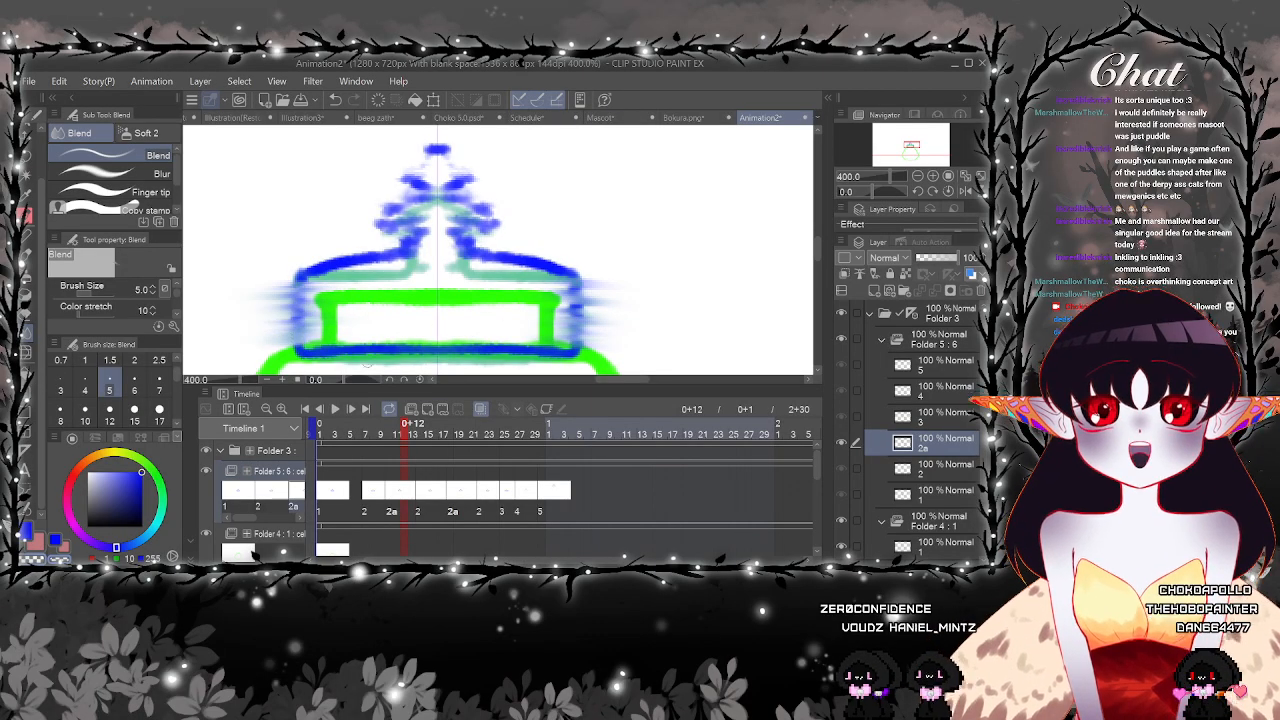
{"action": "scroll", "coordinate": [317, 336], "scroll_direction": "down", "scroll_amount": 3}
{"action": "left_click", "coordinate": [326, 434]}
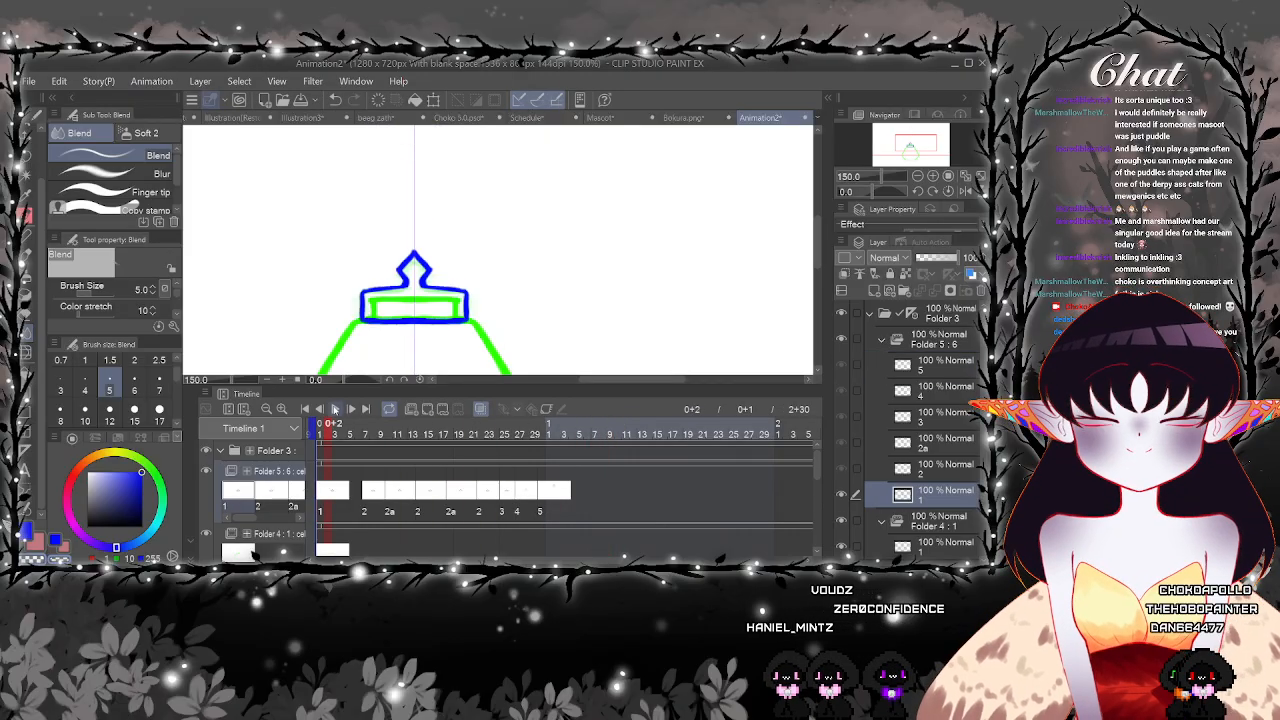
{"action": "left_click", "coordinate": [336, 410]}
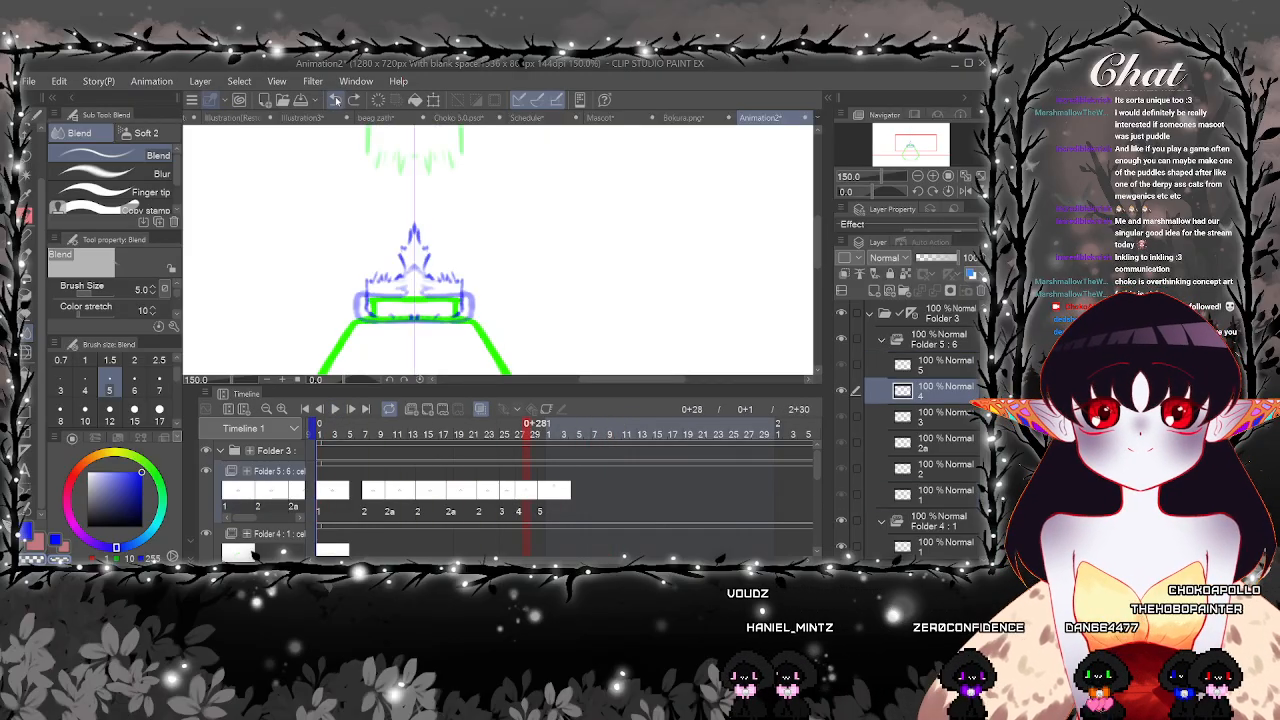
Smudge the blue lid's side outlines on cels 2 and 2a with short horizontal strokes kept close to the lines
{"action": "left_click", "coordinate": [373, 434]}
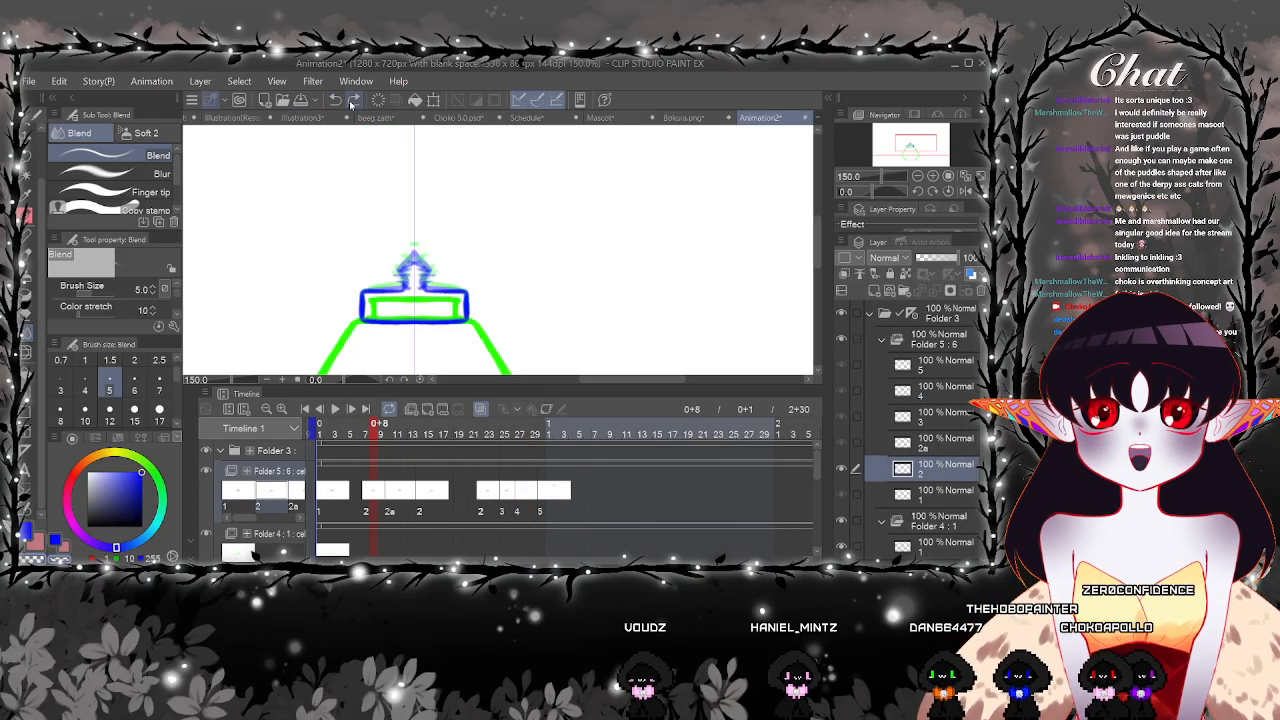
{"action": "scroll", "coordinate": [477, 318], "scroll_direction": "up", "scroll_amount": 4}
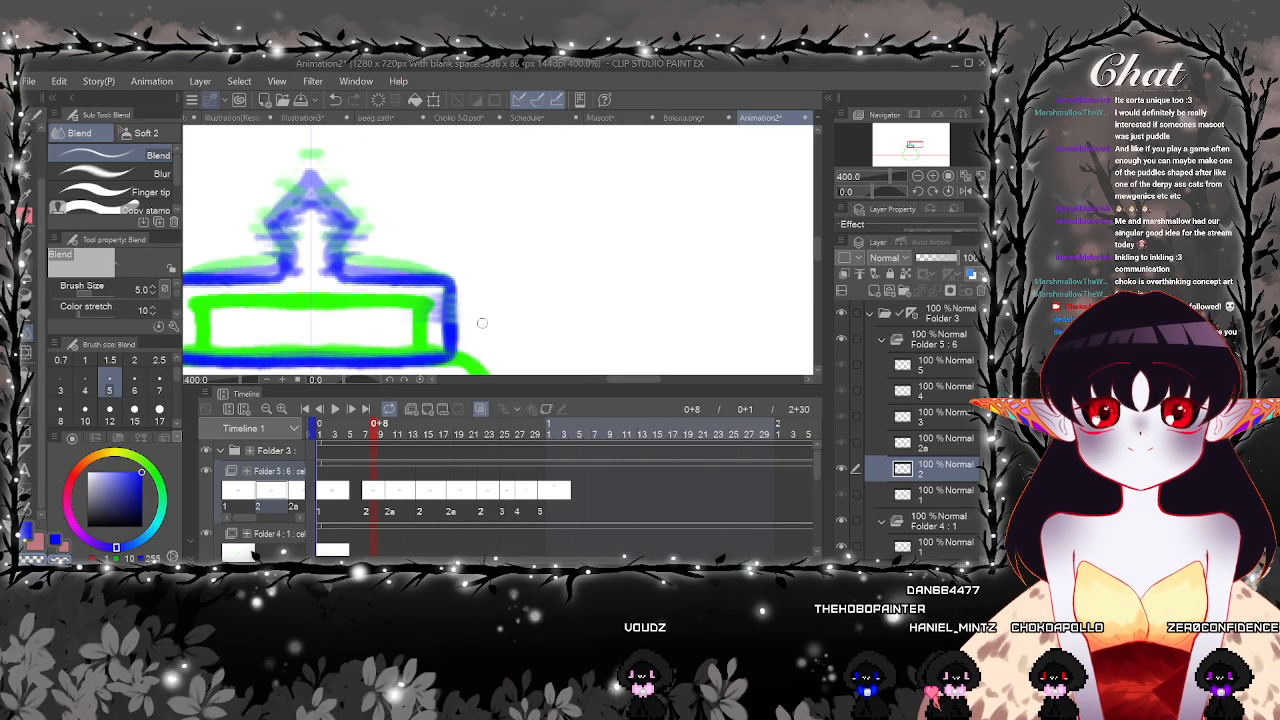
{"action": "left_click_drag", "start_coordinate": [512, 345], "coordinate": [702, 363]}
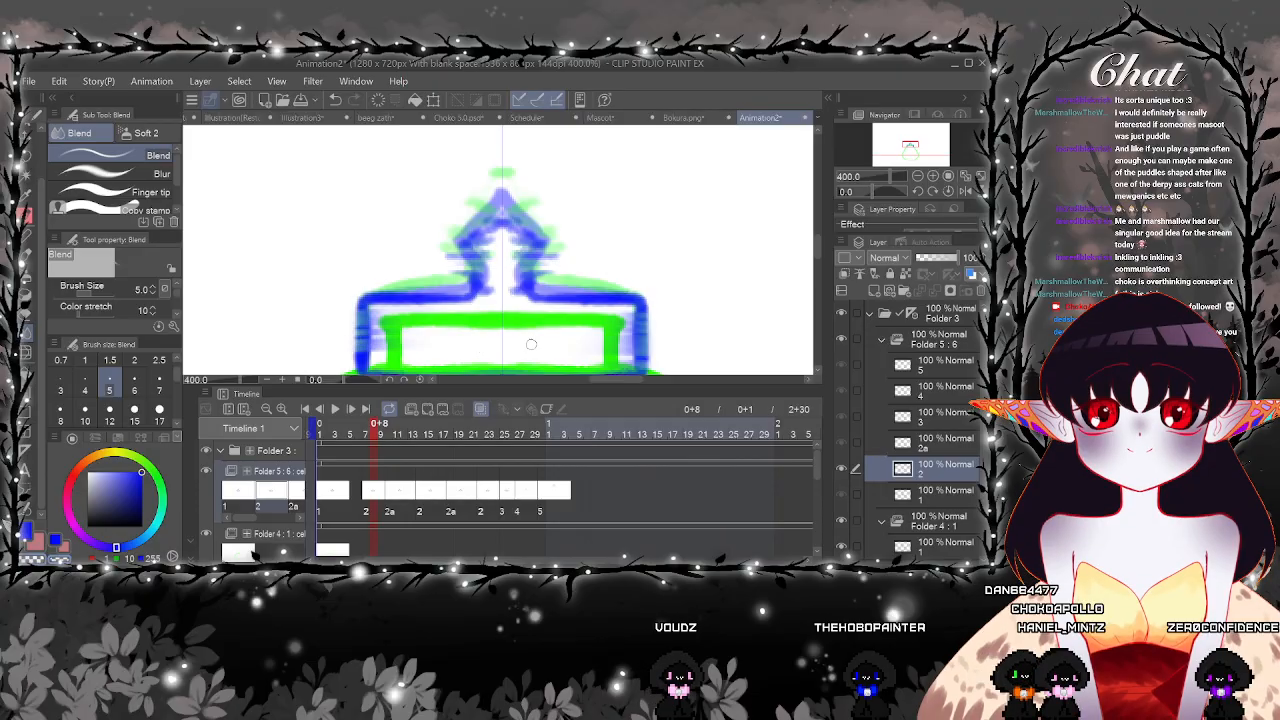
{"action": "left_click_drag", "start_coordinate": [531, 344], "coordinate": [556, 278]}
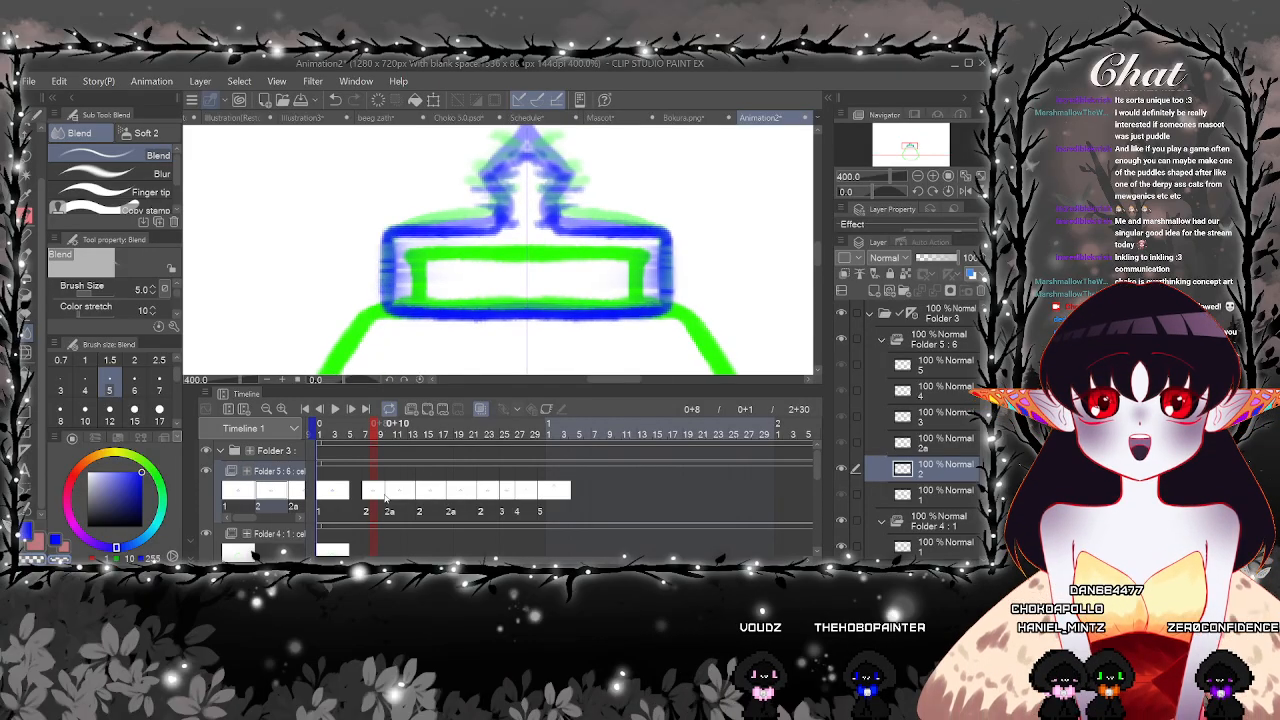
{"action": "left_click", "coordinate": [396, 486]}
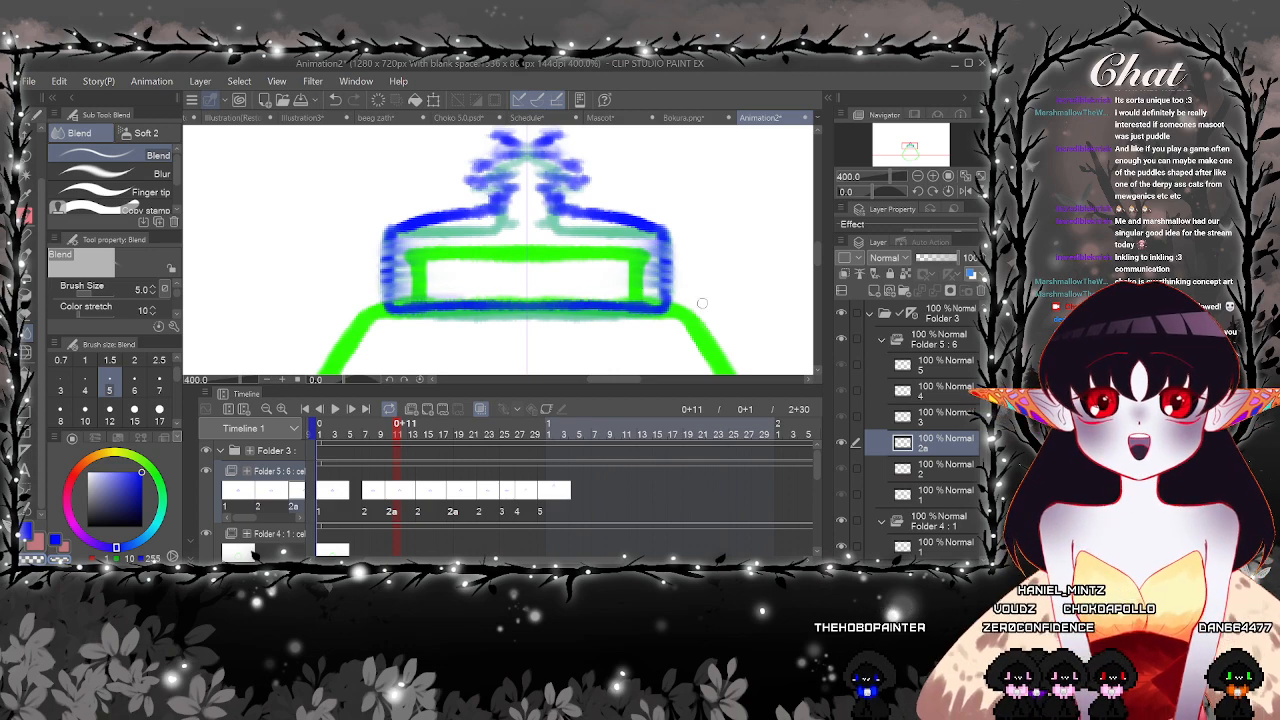
Play the lid animation several times from the first frame with the whole bottle in view to check its motion
{"action": "scroll", "coordinate": [558, 229], "scroll_direction": "down", "scroll_amount": 3}
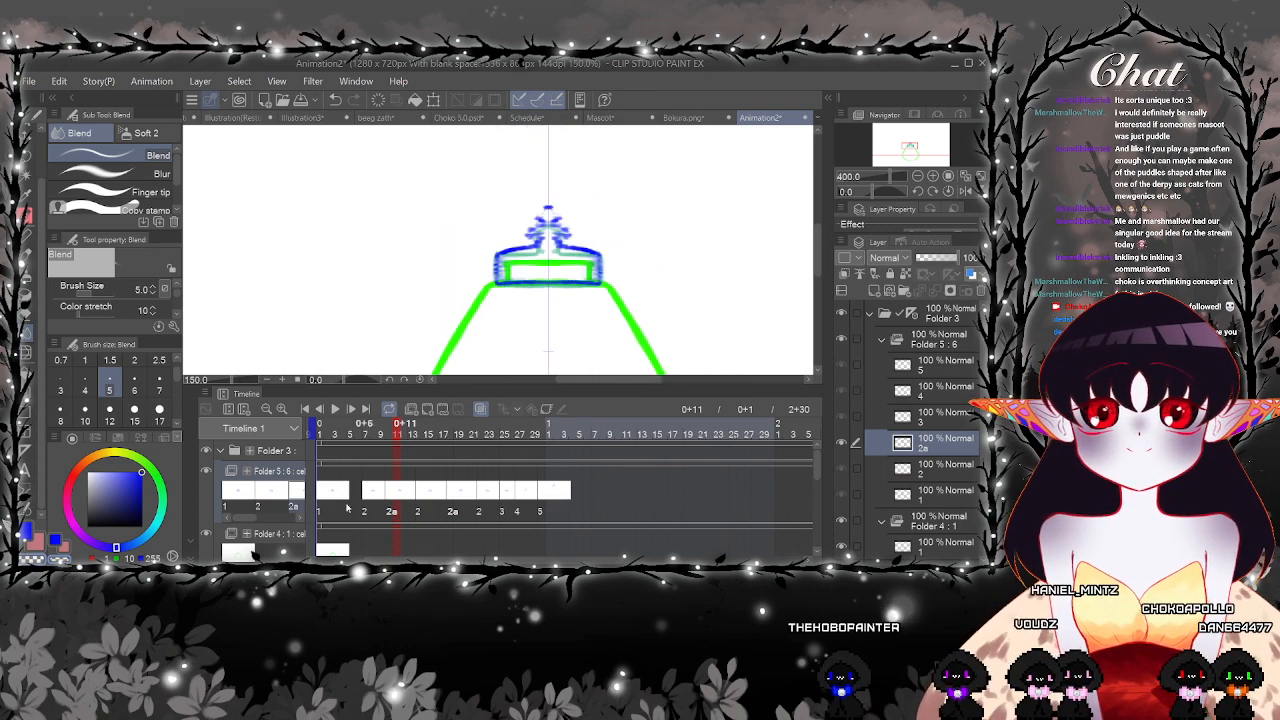
{"action": "left_click", "coordinate": [335, 409]}
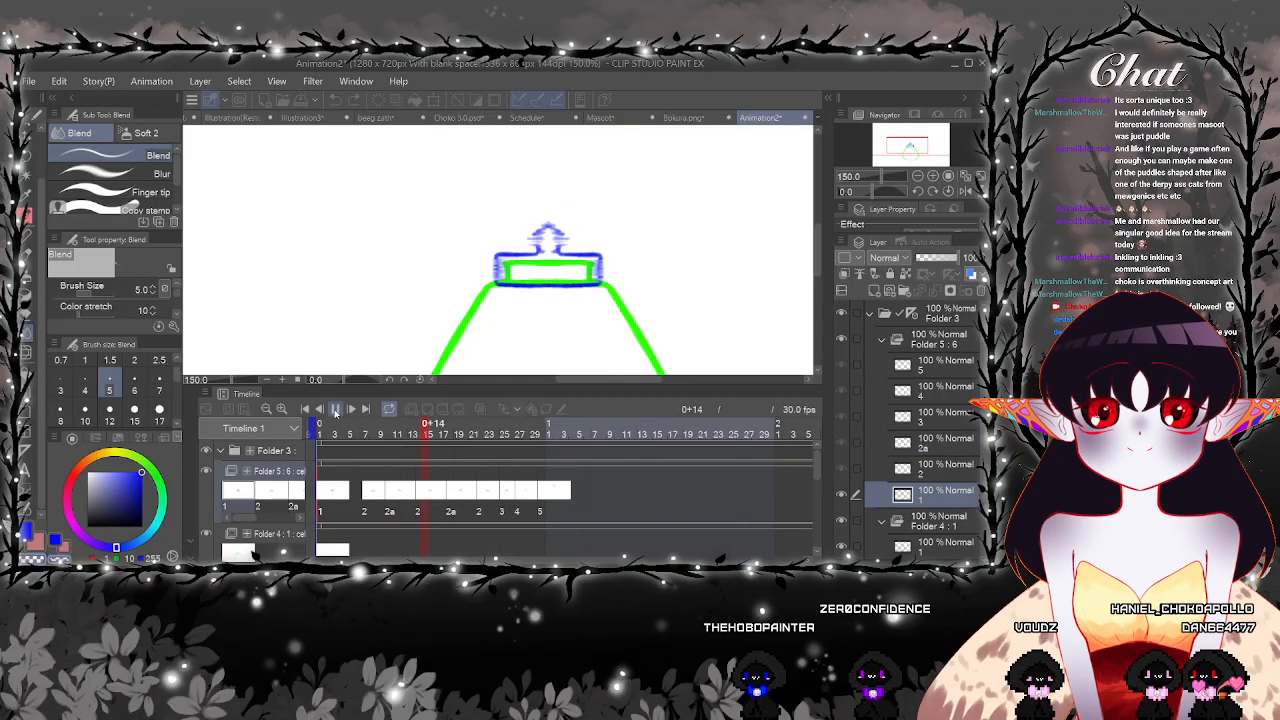
{"action": "key", "text": "ctrl+minus"}
{"action": "key", "text": "ctrl+minus"}
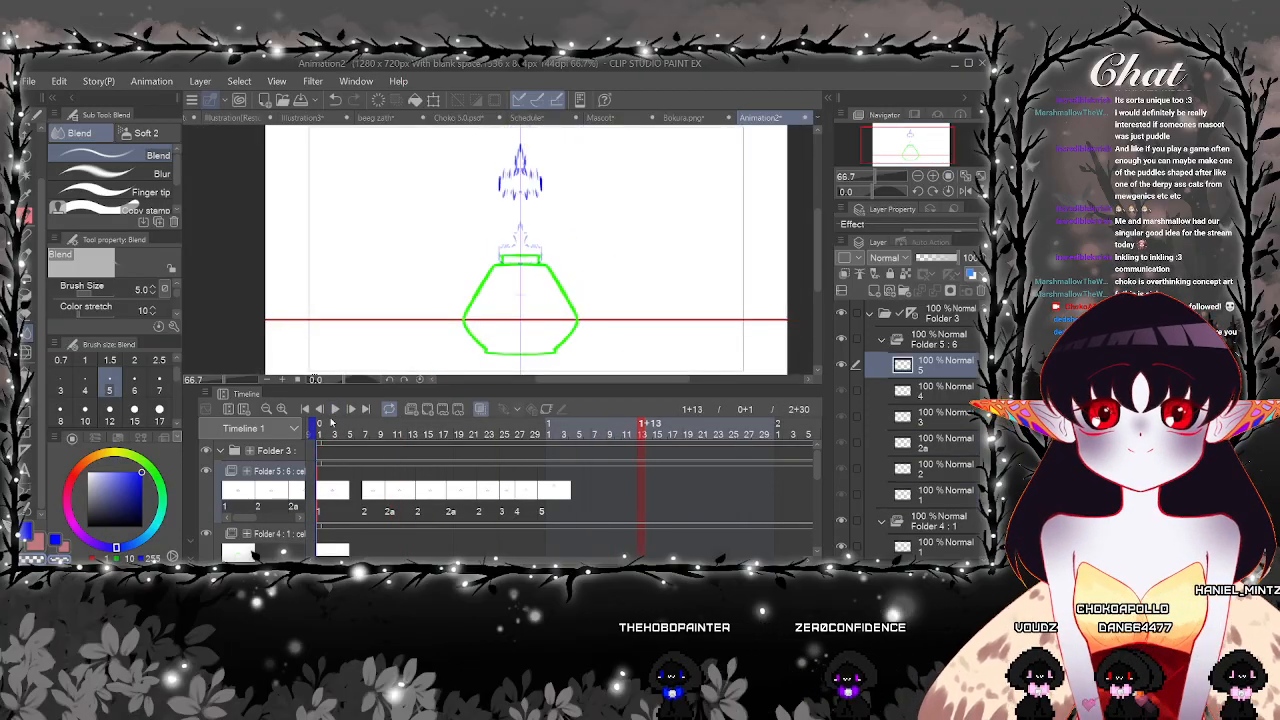
{"action": "left_click", "coordinate": [335, 409]}
{"action": "left_click", "coordinate": [336, 408]}
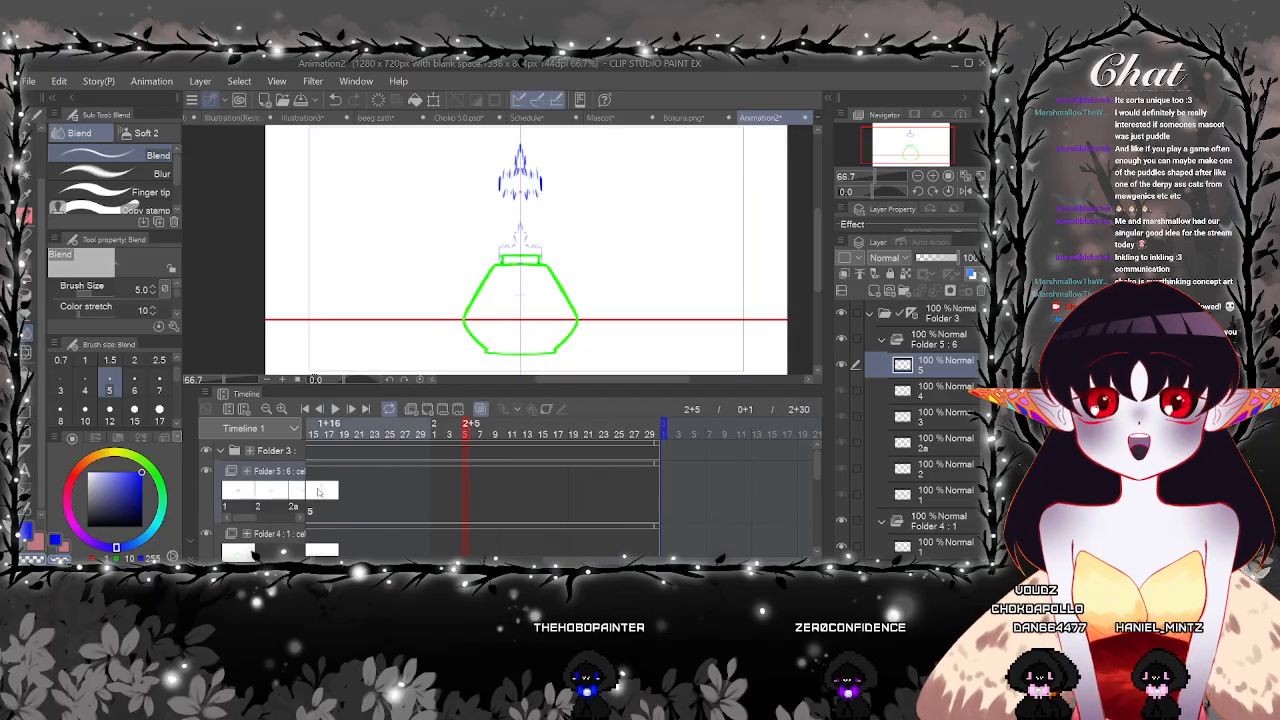
{"action": "left_click_drag", "start_coordinate": [612, 562], "coordinate": [390, 562]}
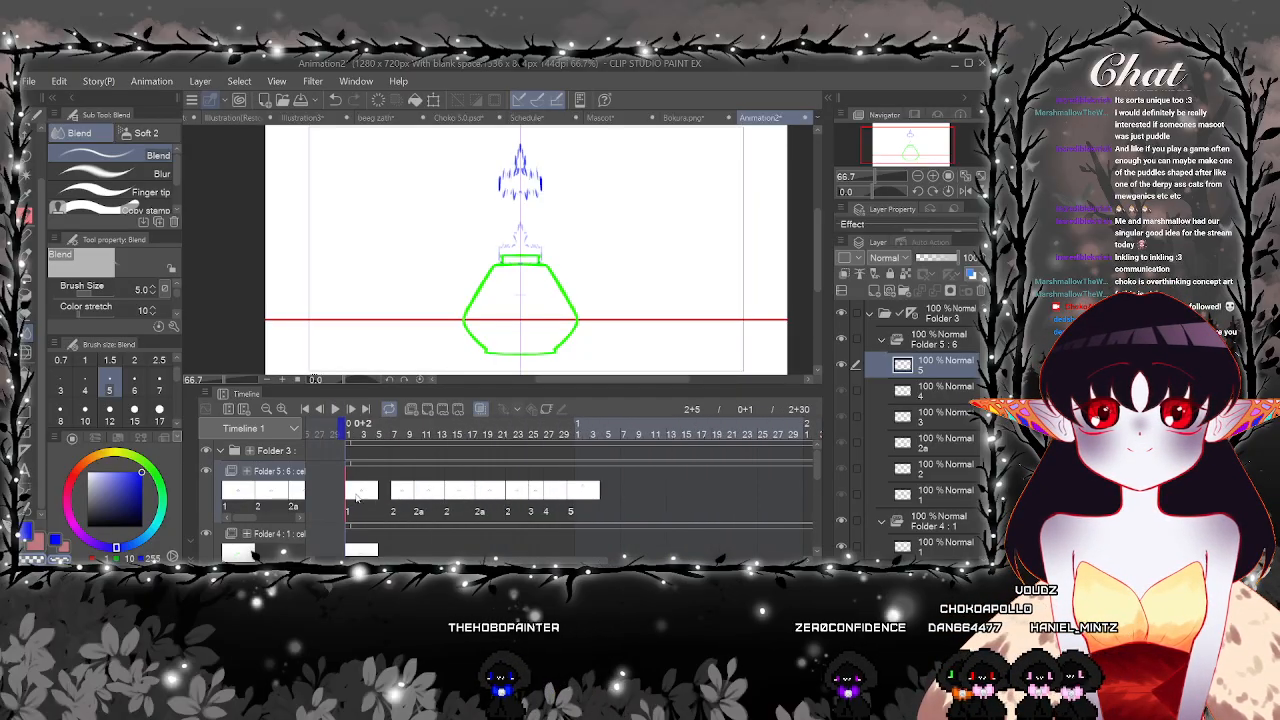
{"action": "left_click", "coordinate": [356, 434]}
{"action": "left_click", "coordinate": [336, 410]}
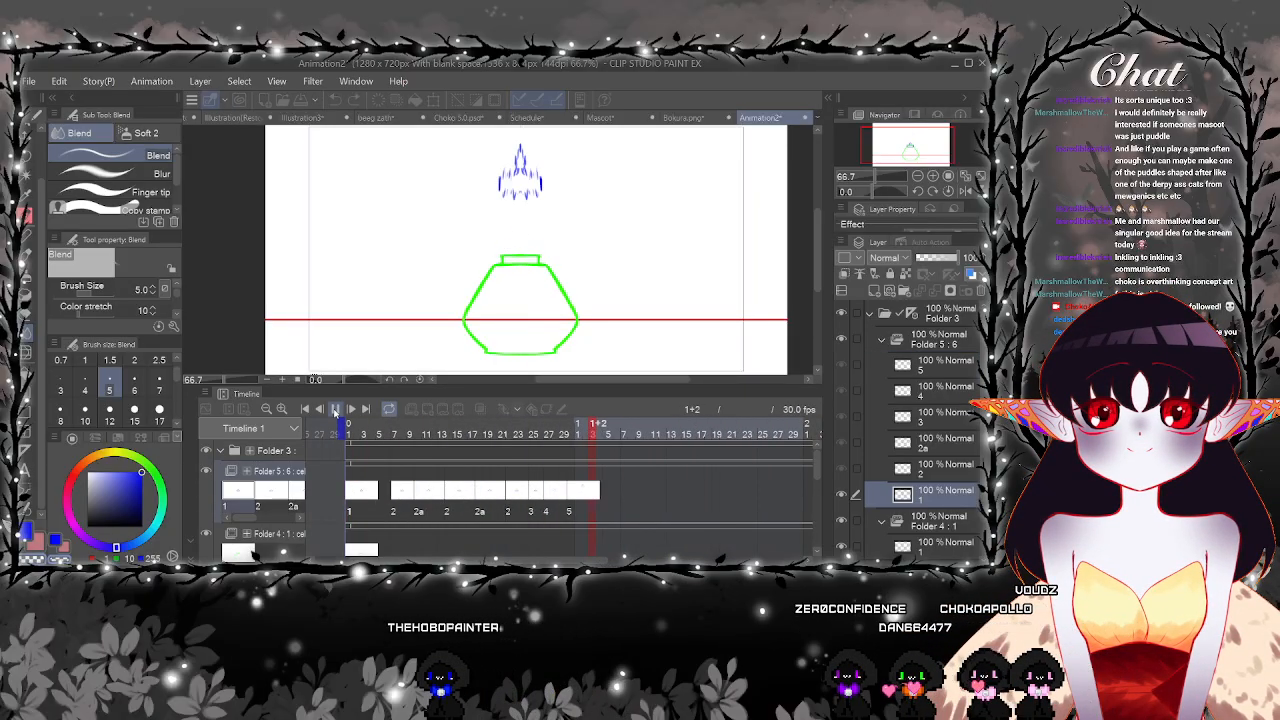
{"action": "left_click", "coordinate": [348, 424]}
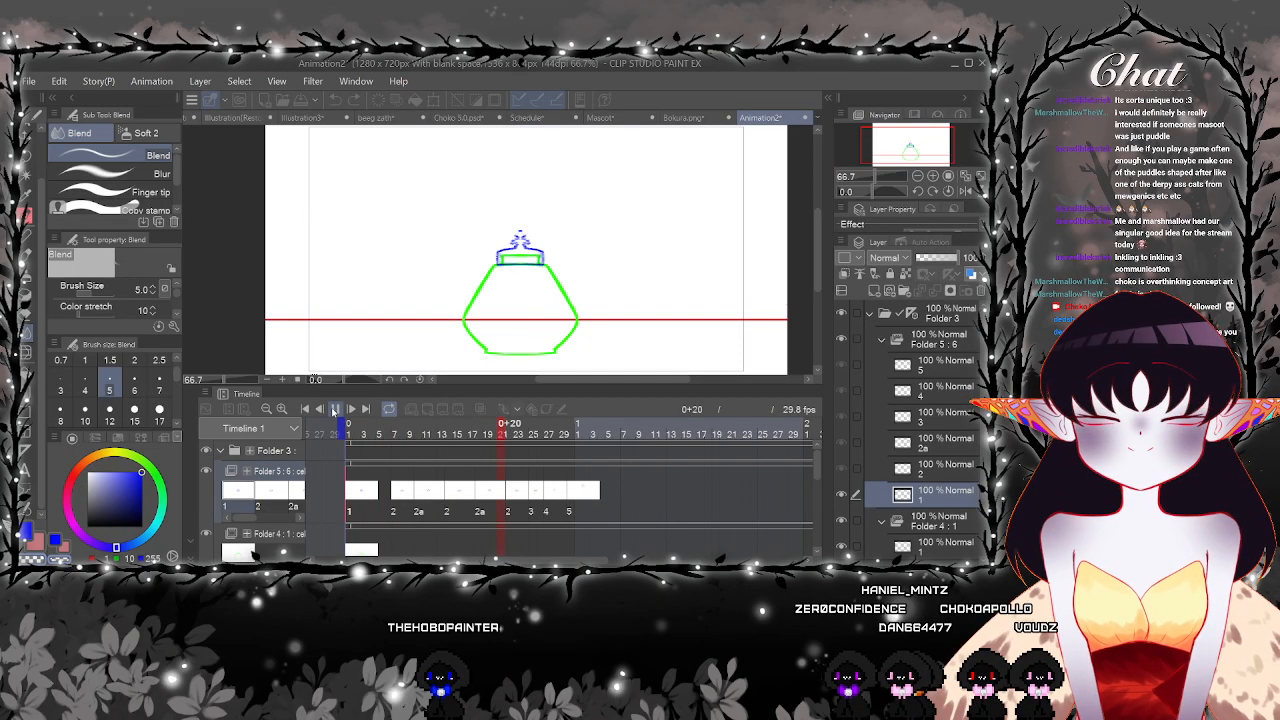
{"action": "left_click", "coordinate": [336, 410]}
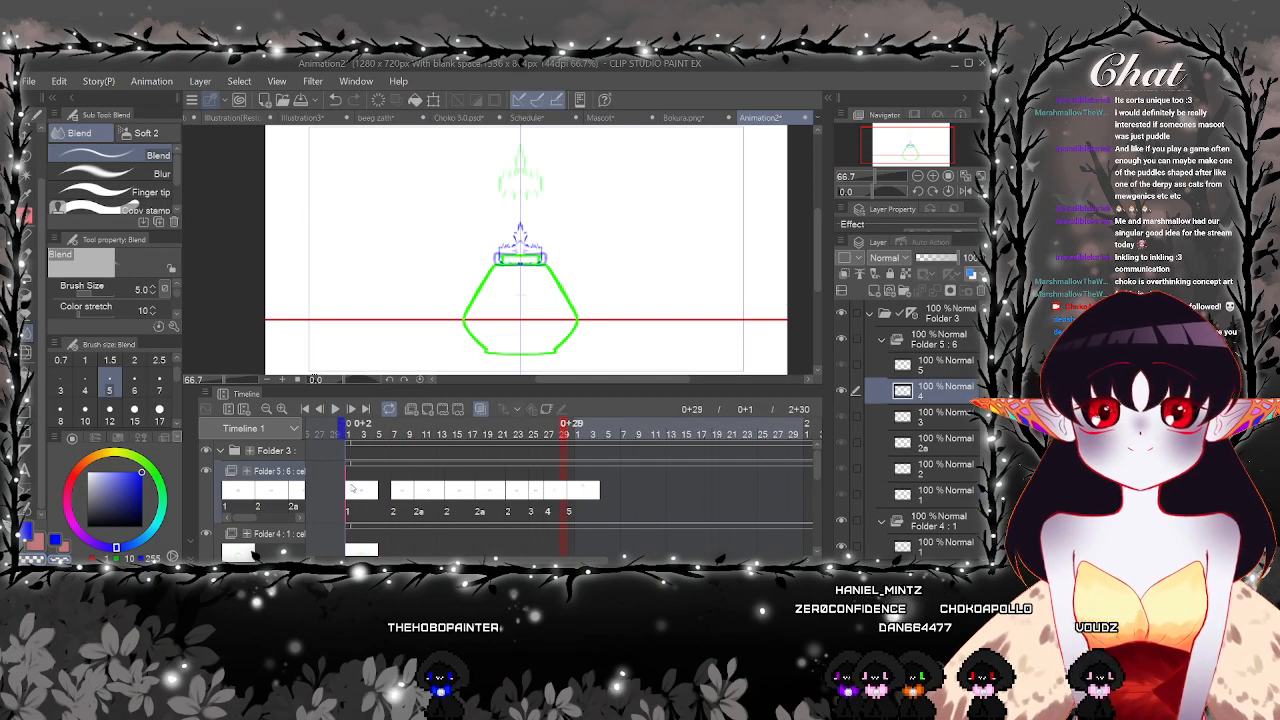
{"action": "left_click", "coordinate": [351, 490]}
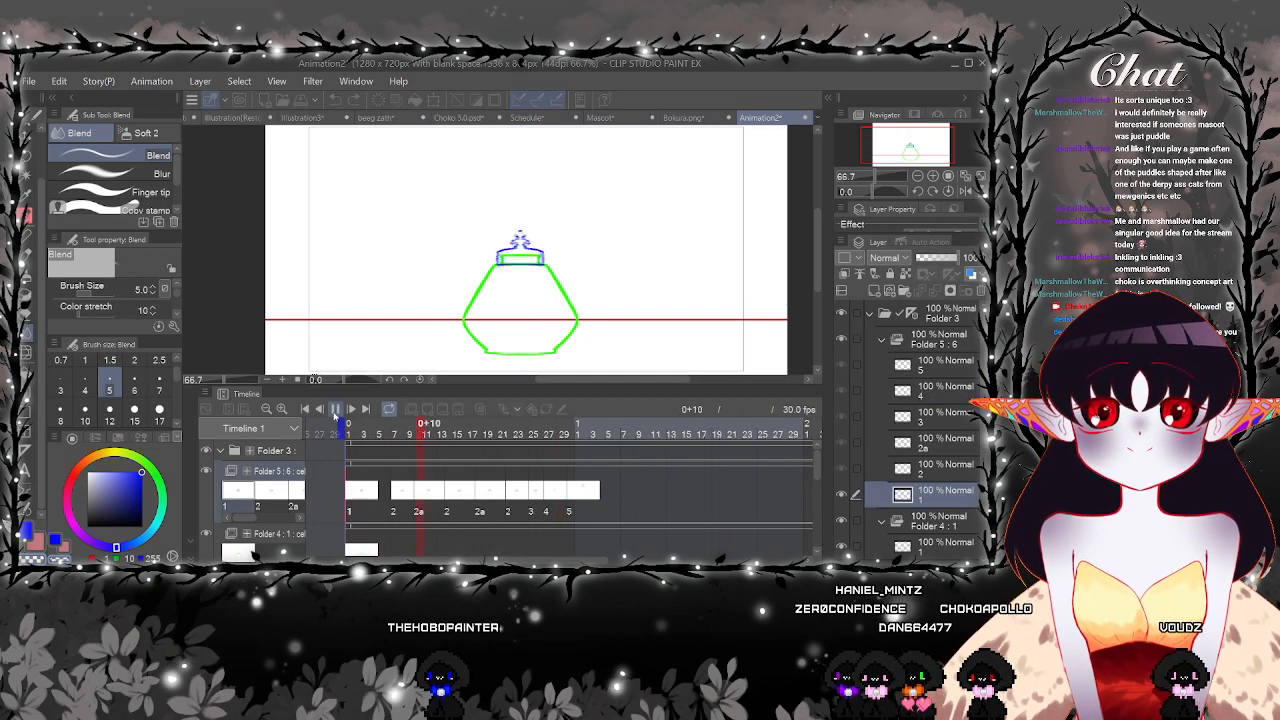
{"action": "left_click", "coordinate": [337, 412]}
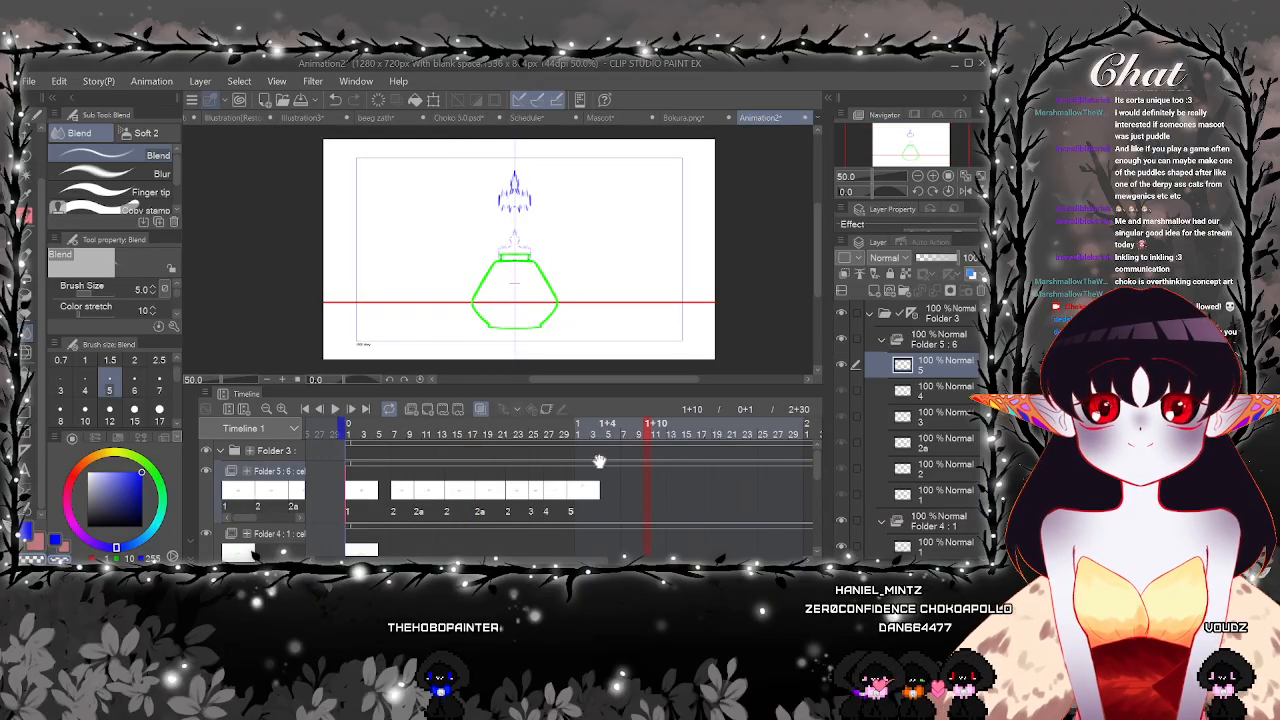
Add a new blank animation cel at 1+3, following cel 5 in Folder 5
{"action": "left_click_drag", "start_coordinate": [605, 278], "coordinate": [597, 301]}
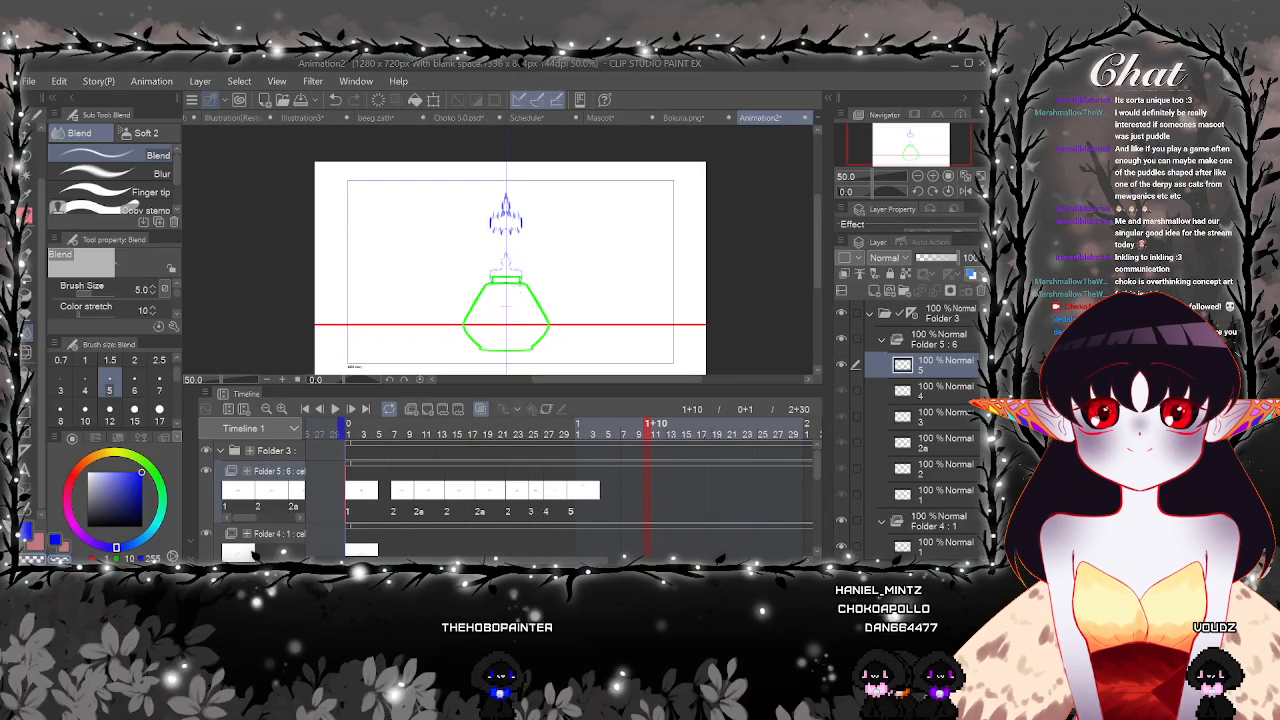
{"action": "left_click", "coordinate": [578, 496]}
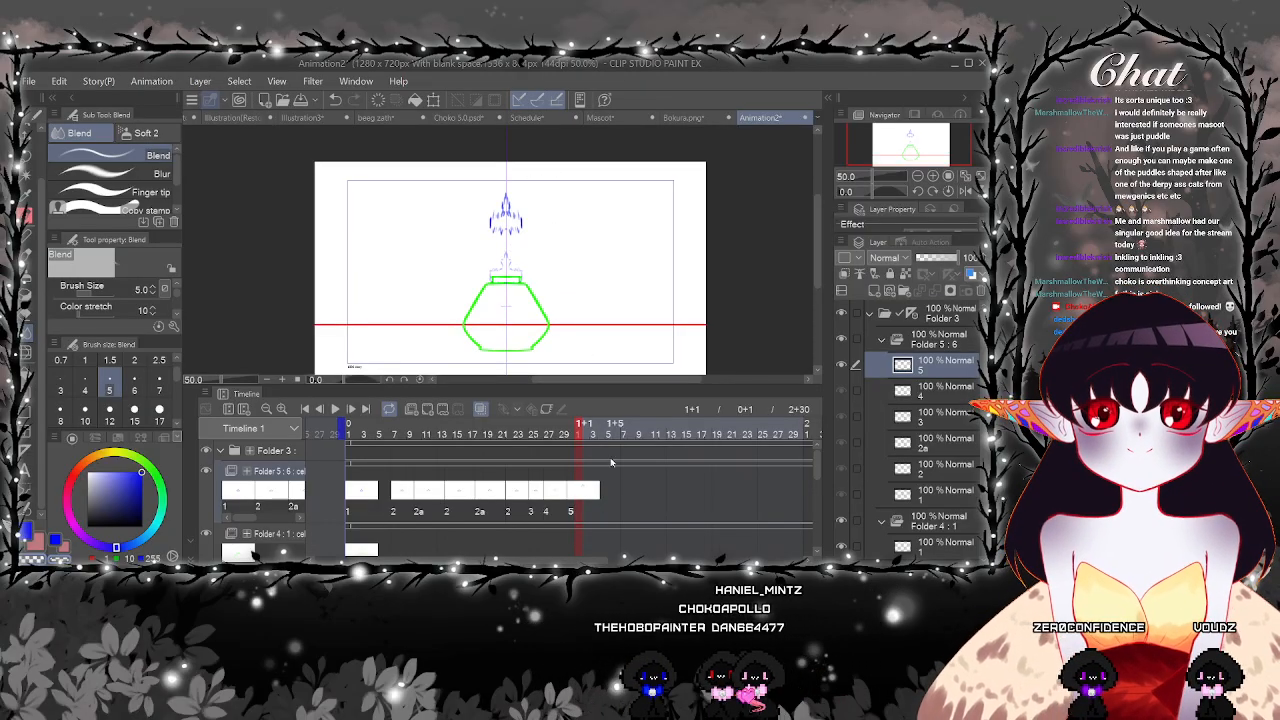
{"action": "left_click", "coordinate": [593, 490]}
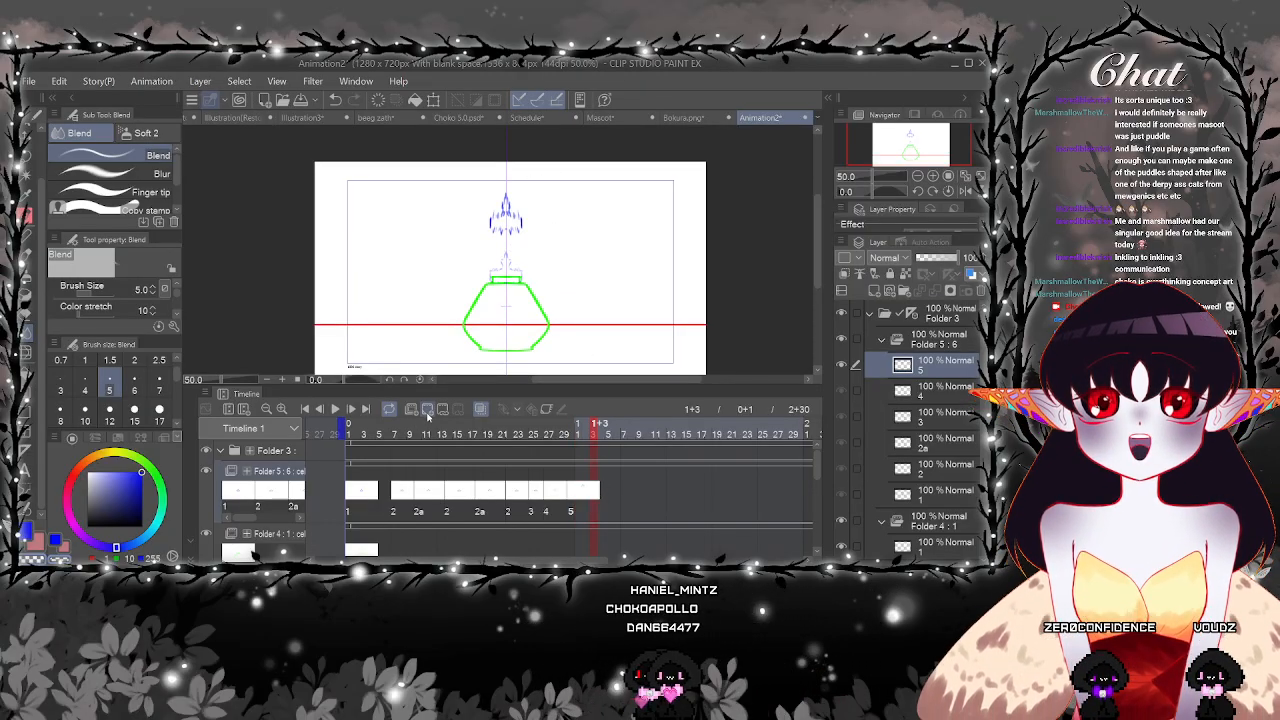
{"action": "left_click", "coordinate": [426, 410]}
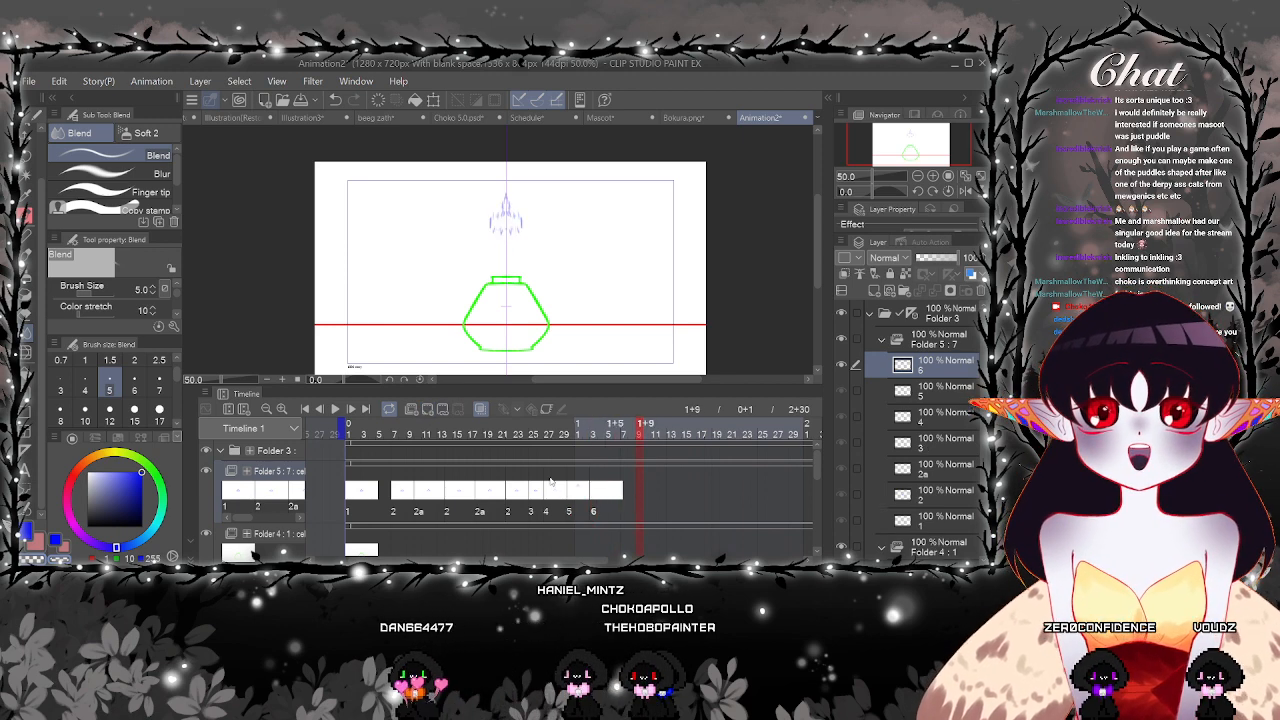
Draw a blue circle with the Ellipse tool beside the bottle on cel 7 and lasso around it
{"action": "left_click", "coordinate": [28, 228]}
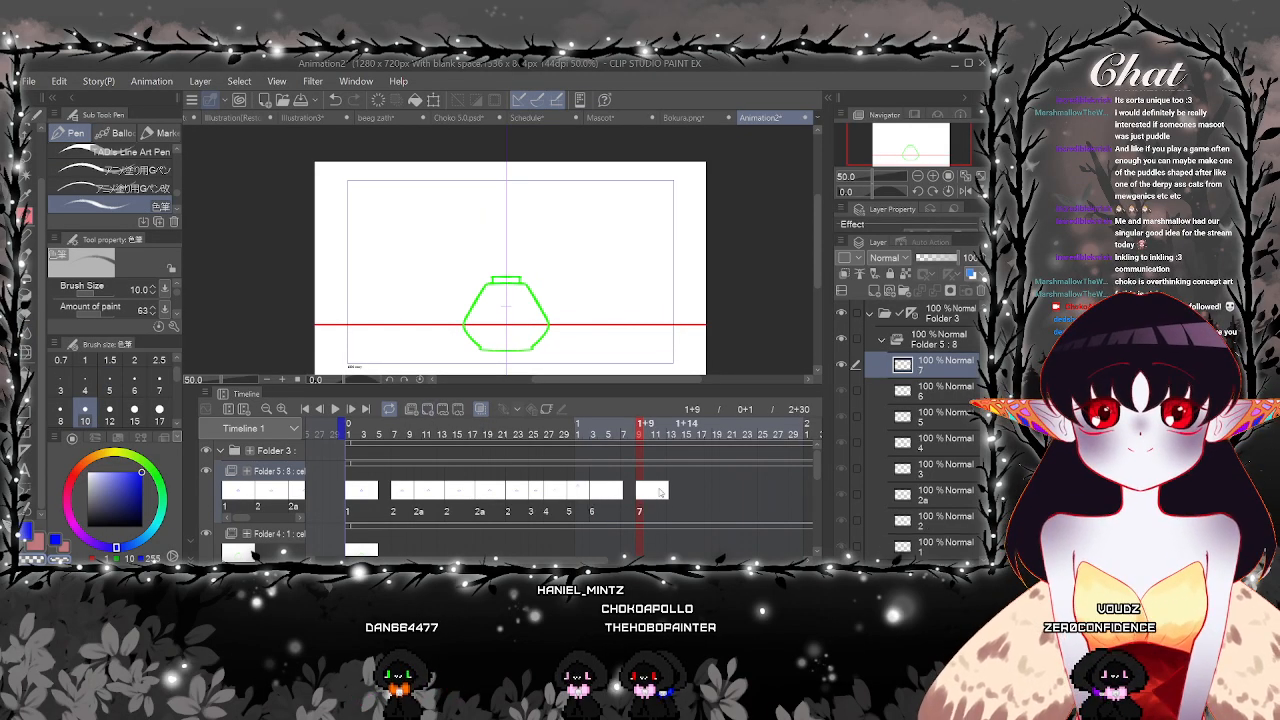
{"action": "scroll", "coordinate": [640, 331], "scroll_direction": "up", "scroll_amount": 3}
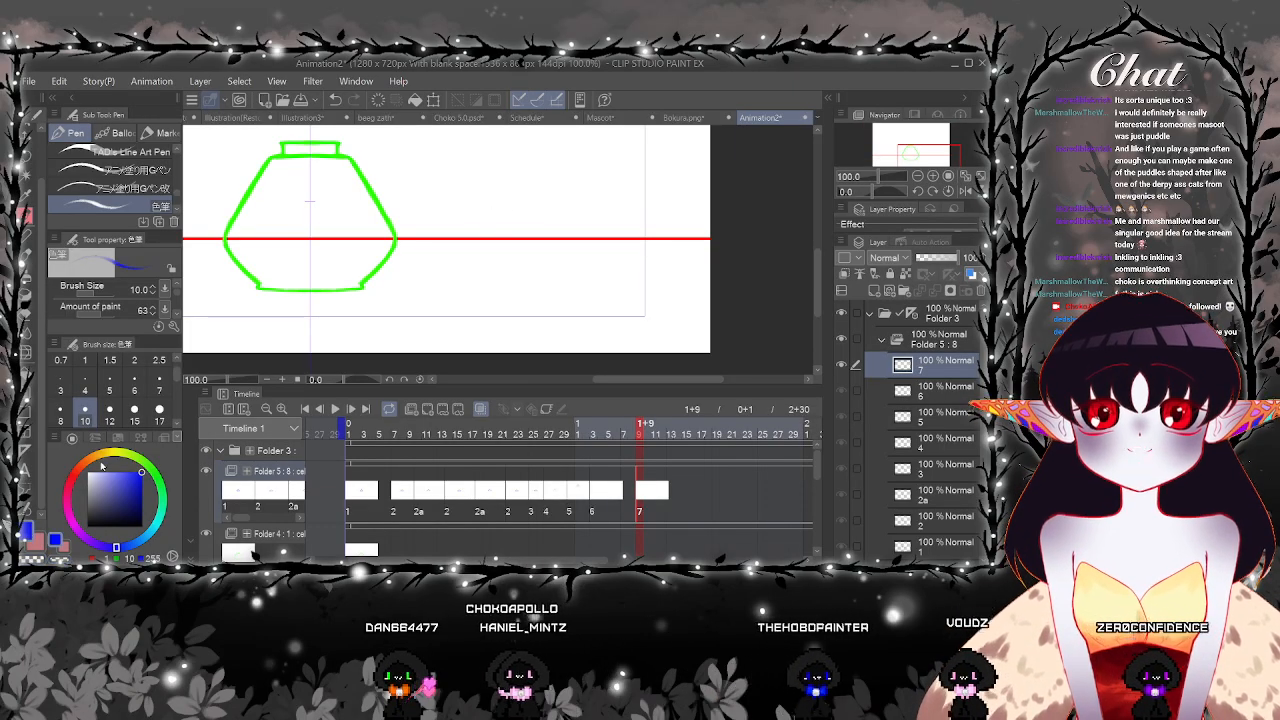
{"action": "mouse_move", "coordinate": [493, 245]}
{"action": "left_mouse_down"}
{"action": "mouse_move", "coordinate": [510, 218]}
{"action": "mouse_move", "coordinate": [562, 228]}
{"action": "left_mouse_up"}
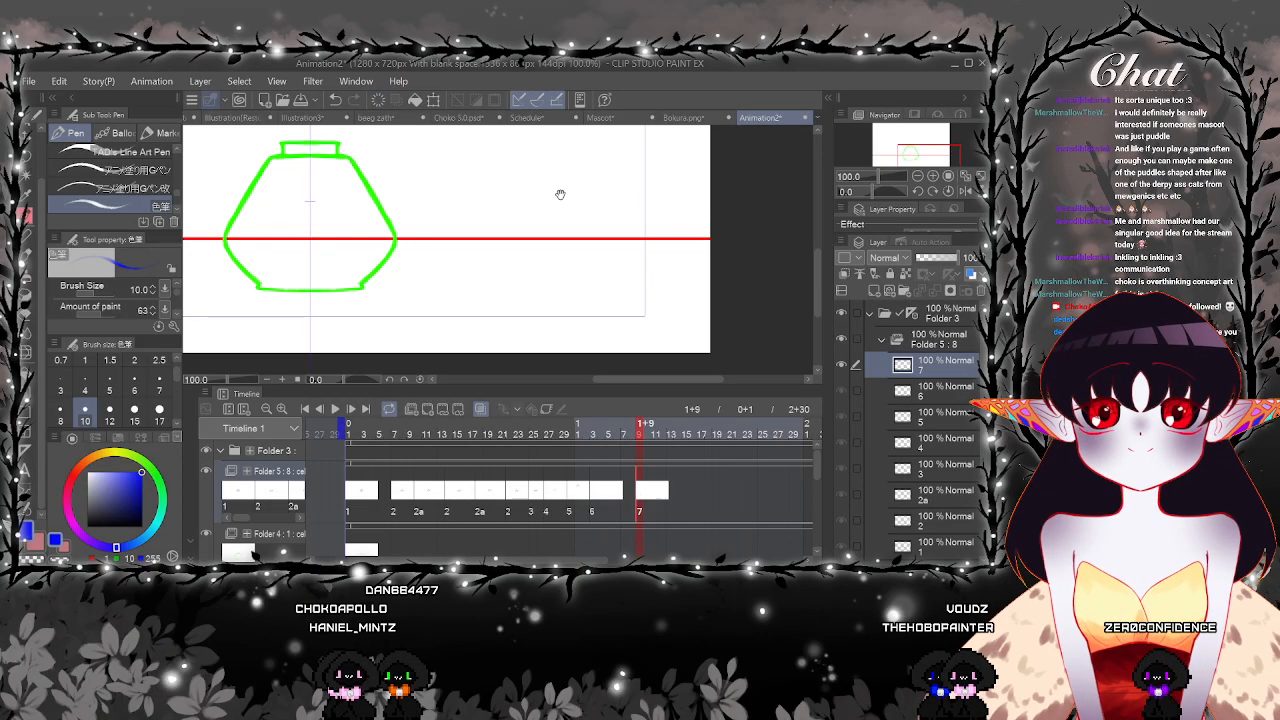
{"action": "left_click_drag", "start_coordinate": [560, 194], "coordinate": [561, 239]}
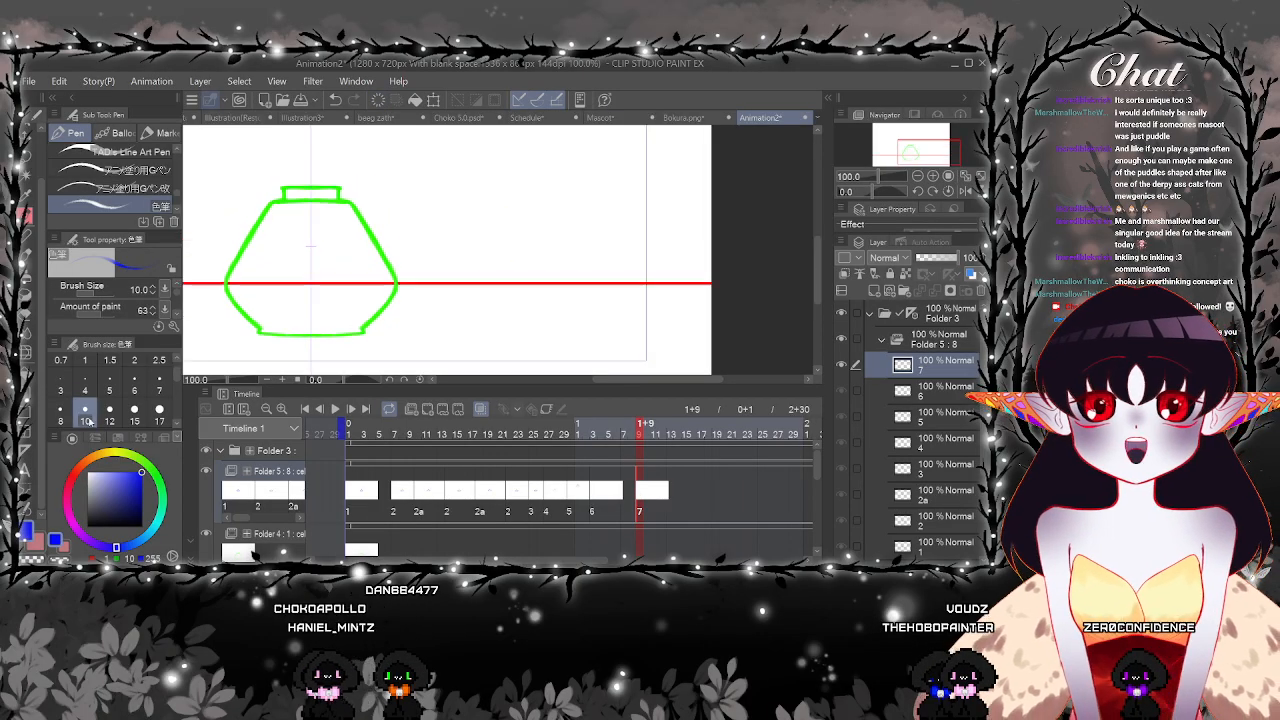
{"action": "left_click", "coordinate": [27, 449]}
{"action": "left_click", "coordinate": [27, 412]}
{"action": "mouse_move", "coordinate": [176, 181]}
{"action": "left_mouse_down"}
{"action": "mouse_move", "coordinate": [176, 168]}
{"action": "mouse_move", "coordinate": [176, 188]}
{"action": "left_mouse_up"}
{"action": "left_click", "coordinate": [125, 188]}
{"action": "mouse_move", "coordinate": [455, 300]}
{"action": "left_mouse_down"}
{"action": "mouse_move", "coordinate": [503, 280]}
{"action": "mouse_move", "coordinate": [529, 246]}
{"action": "left_mouse_up"}
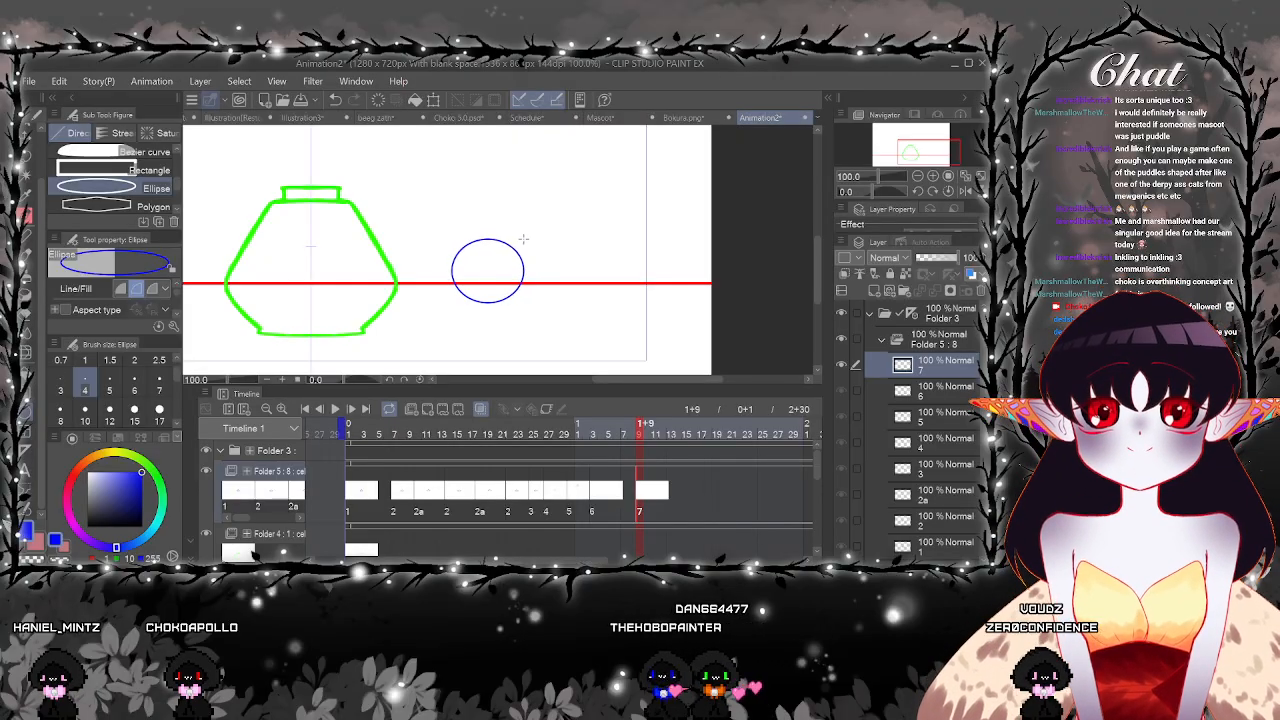
{"action": "left_click_drag", "start_coordinate": [520, 237], "coordinate": [515, 241]}
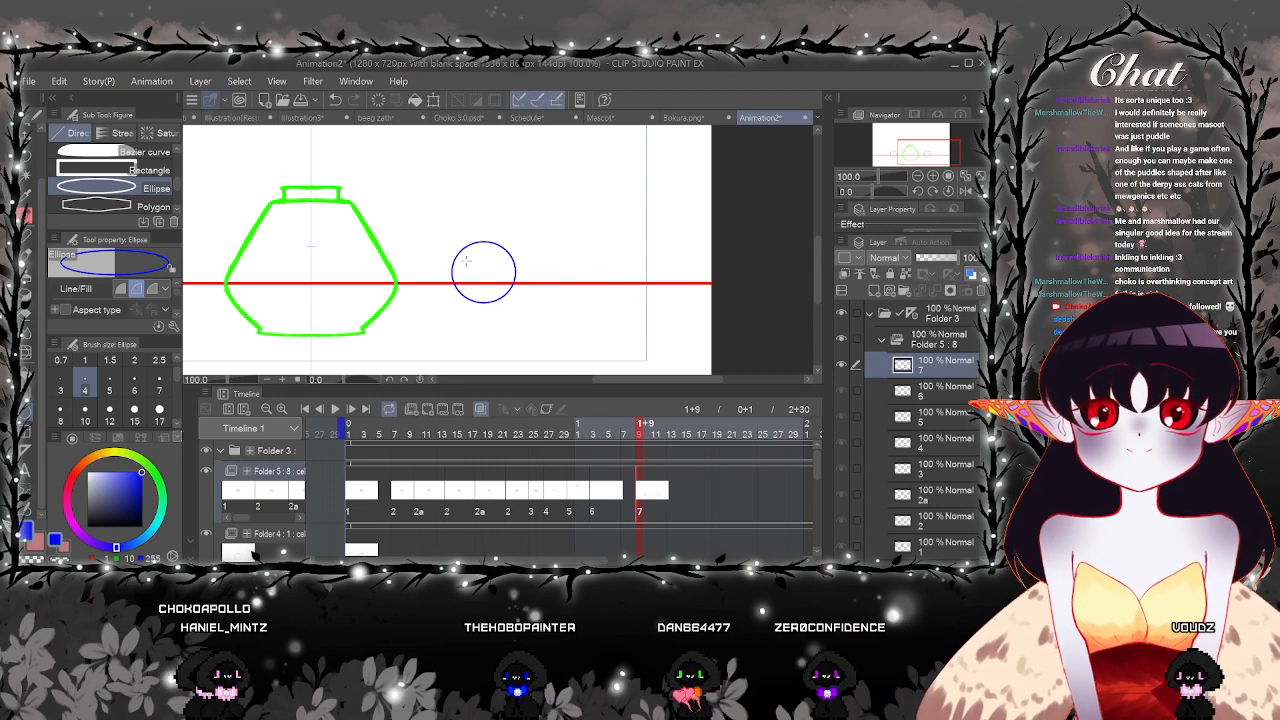
{"action": "key", "text": "m"}
{"action": "left_click_drag", "start_coordinate": [503, 309], "coordinate": [509, 317]}
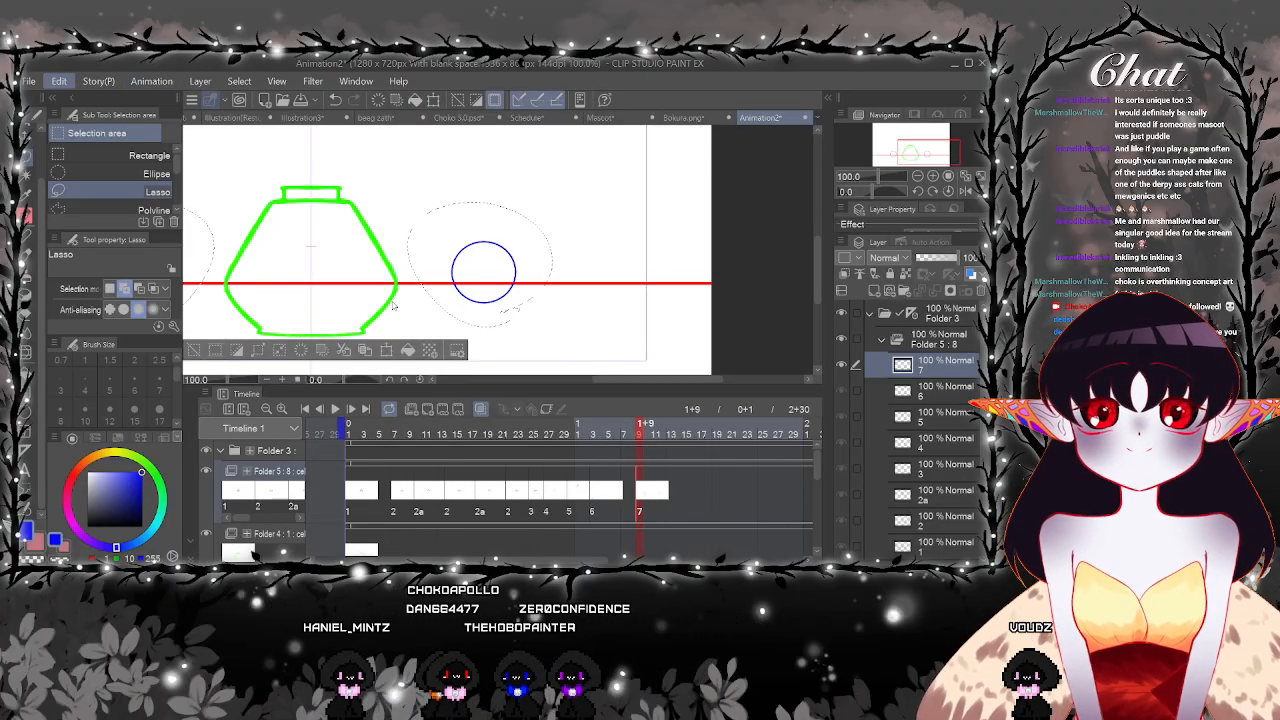
{"action": "key", "text": "ctrl+t"}
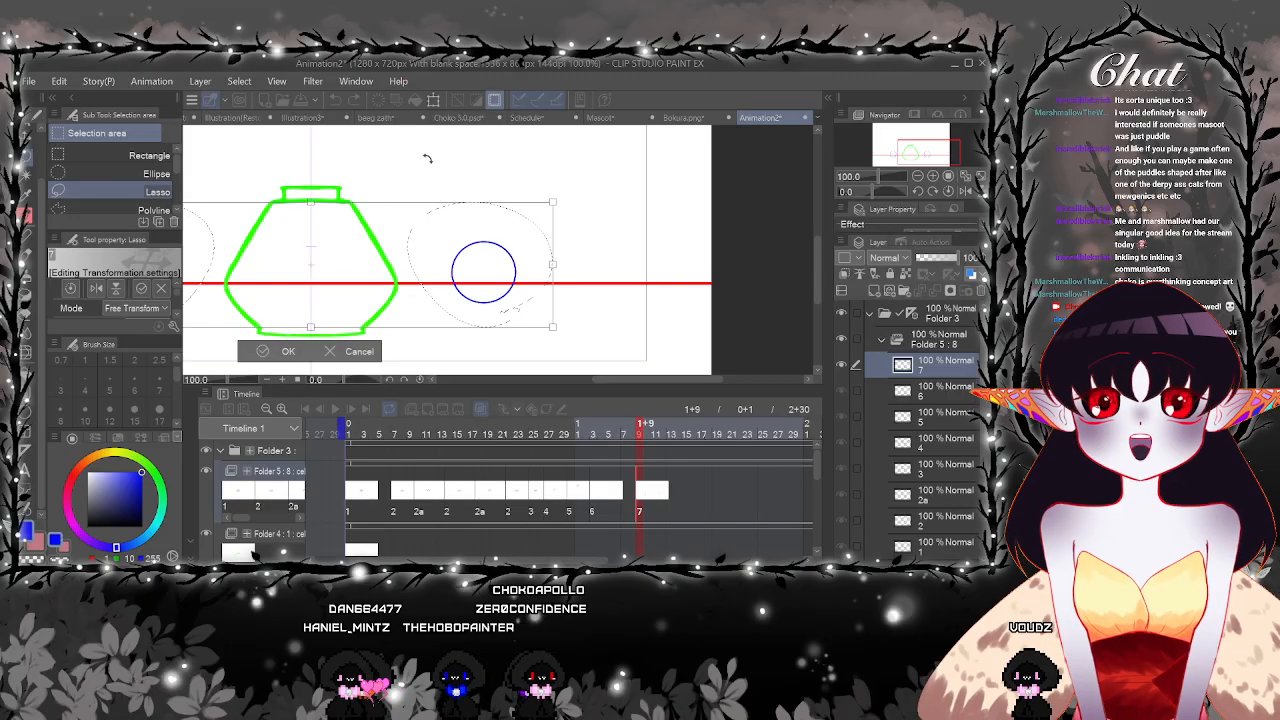
{"action": "key", "text": "space"}
{"action": "left_click_drag", "start_coordinate": [393, 167], "coordinate": [608, 147]}
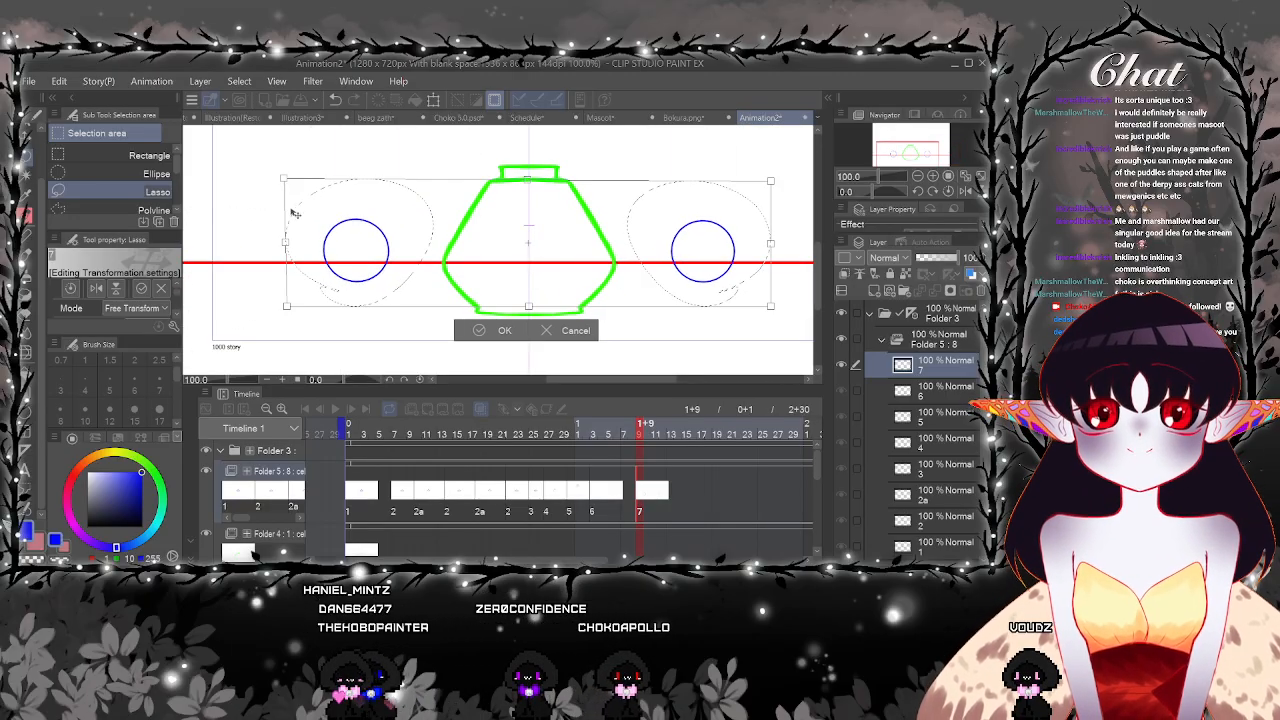
{"action": "left_click", "coordinate": [544, 335]}
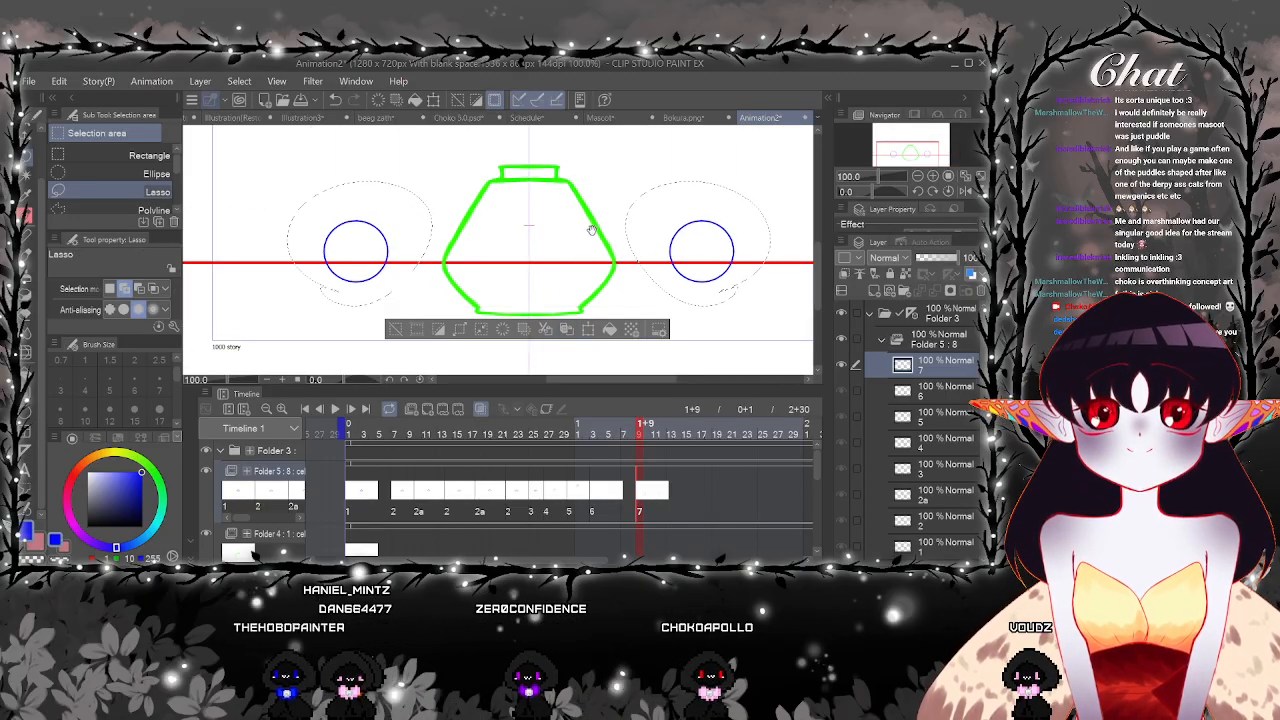
Erase the mirrored circle, move the symmetry ruler from Folder 3 to cel 6 and deselect the area around the erased circle
{"action": "key", "text": "e"}
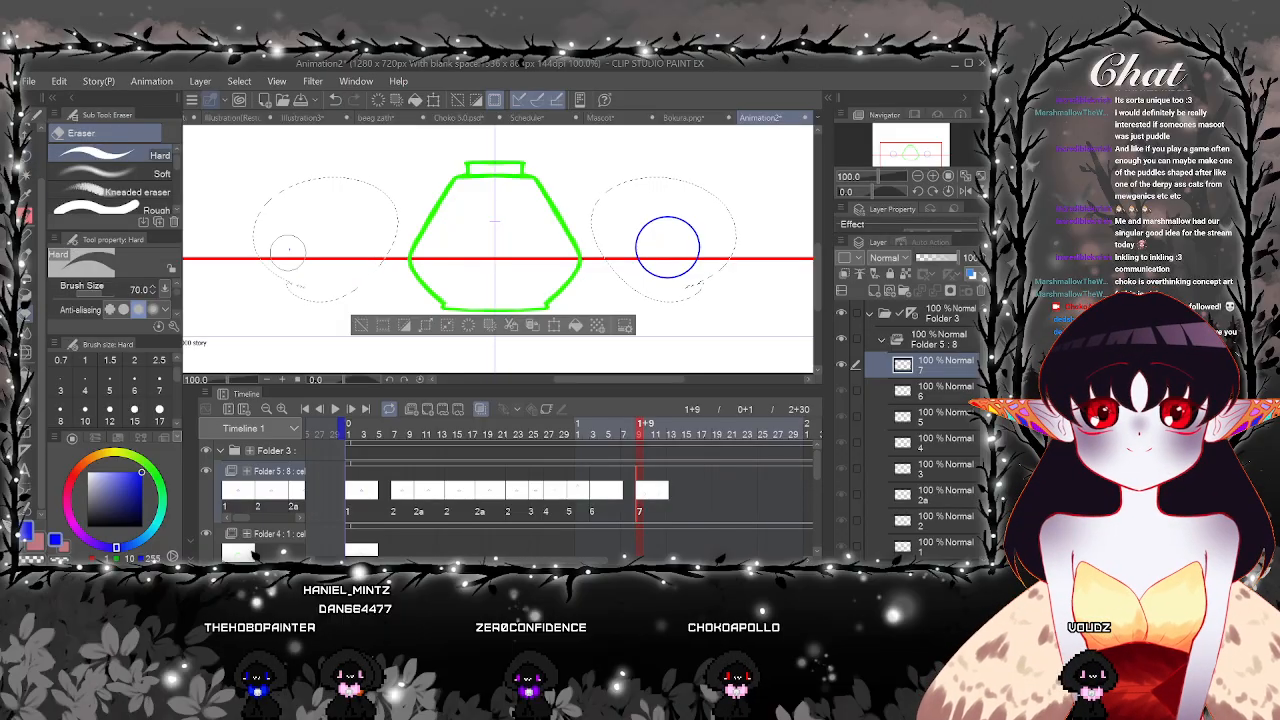
{"action": "left_click", "coordinate": [30, 189]}
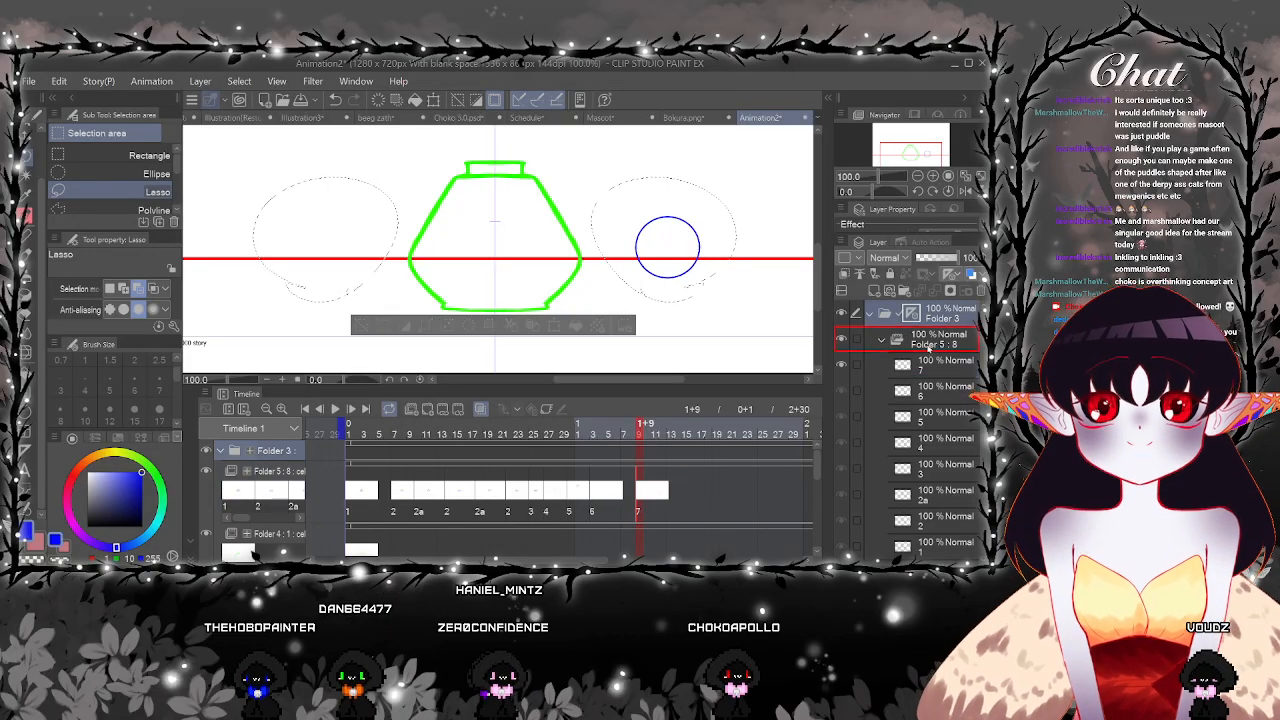
{"action": "left_click_drag", "start_coordinate": [451, 233], "coordinate": [434, 269]}
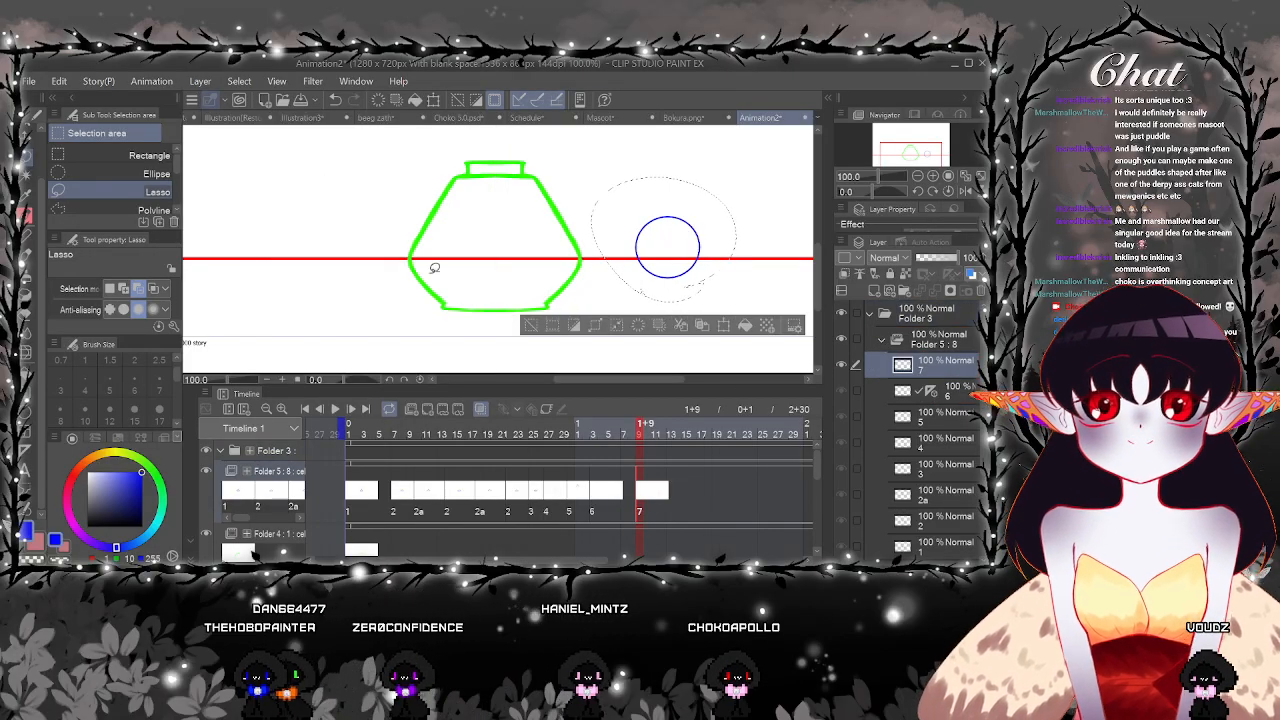
Free-transform the selected blue circle into a flatter oval by pulling in its corners
{"action": "left_click_drag", "start_coordinate": [690, 243], "coordinate": [557, 274]}
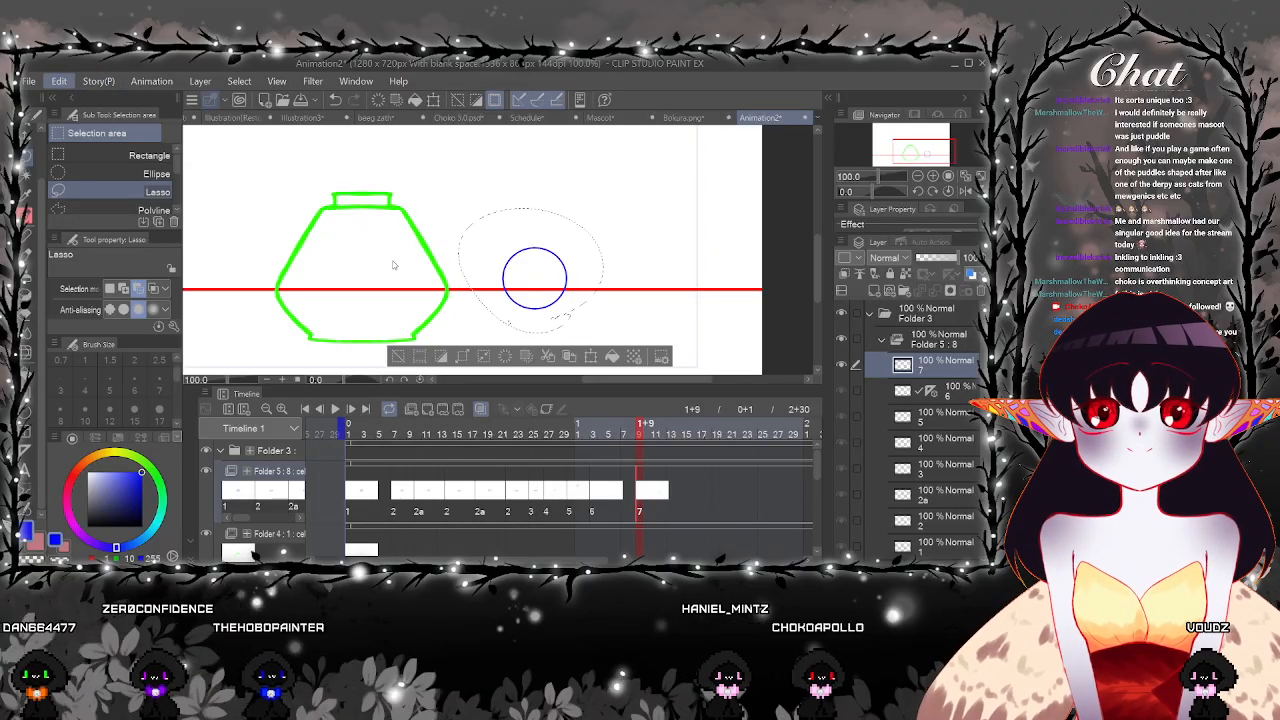
{"action": "key", "text": "ctrl+t"}
{"action": "scroll", "coordinate": [460, 203], "scroll_direction": "up", "scroll_amount": 1}
{"action": "left_click_drag", "start_coordinate": [458, 236], "coordinate": [469, 149]}
{"action": "left_click_drag", "start_coordinate": [463, 303], "coordinate": [481, 279]}
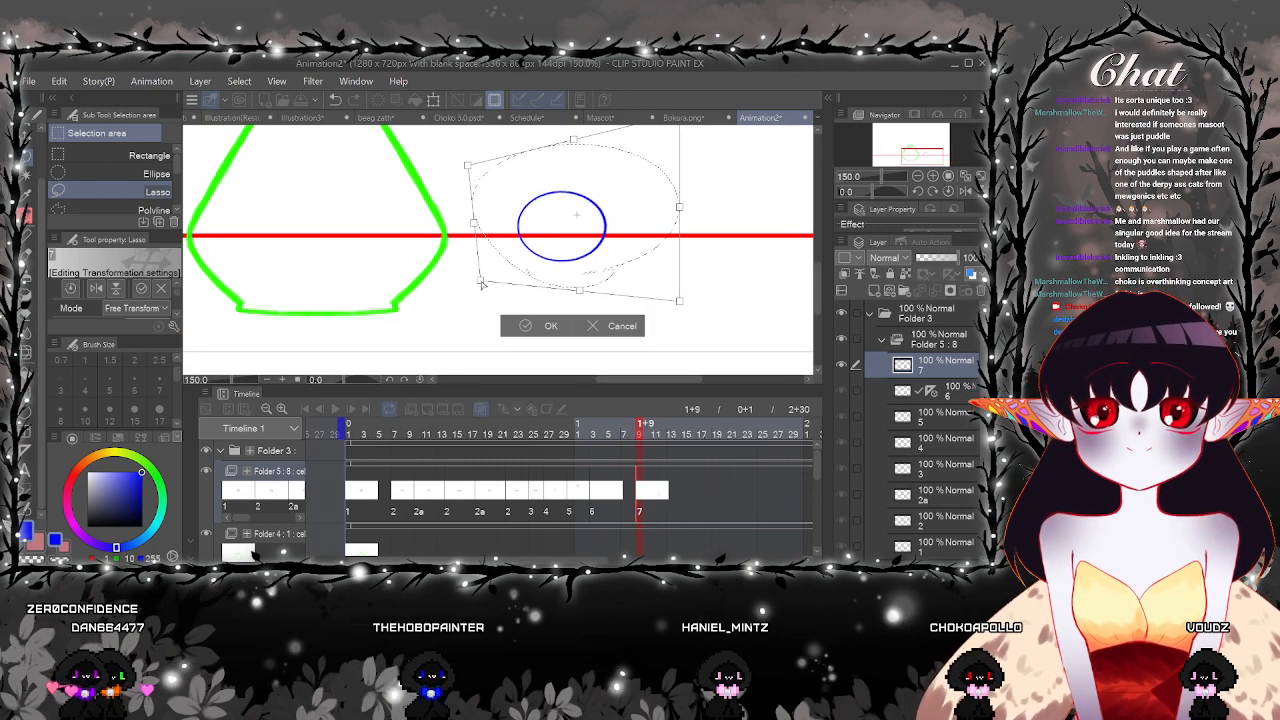
{"action": "left_click_drag", "start_coordinate": [652, 243], "coordinate": [644, 267]}
{"action": "left_click_drag", "start_coordinate": [672, 326], "coordinate": [667, 330]}
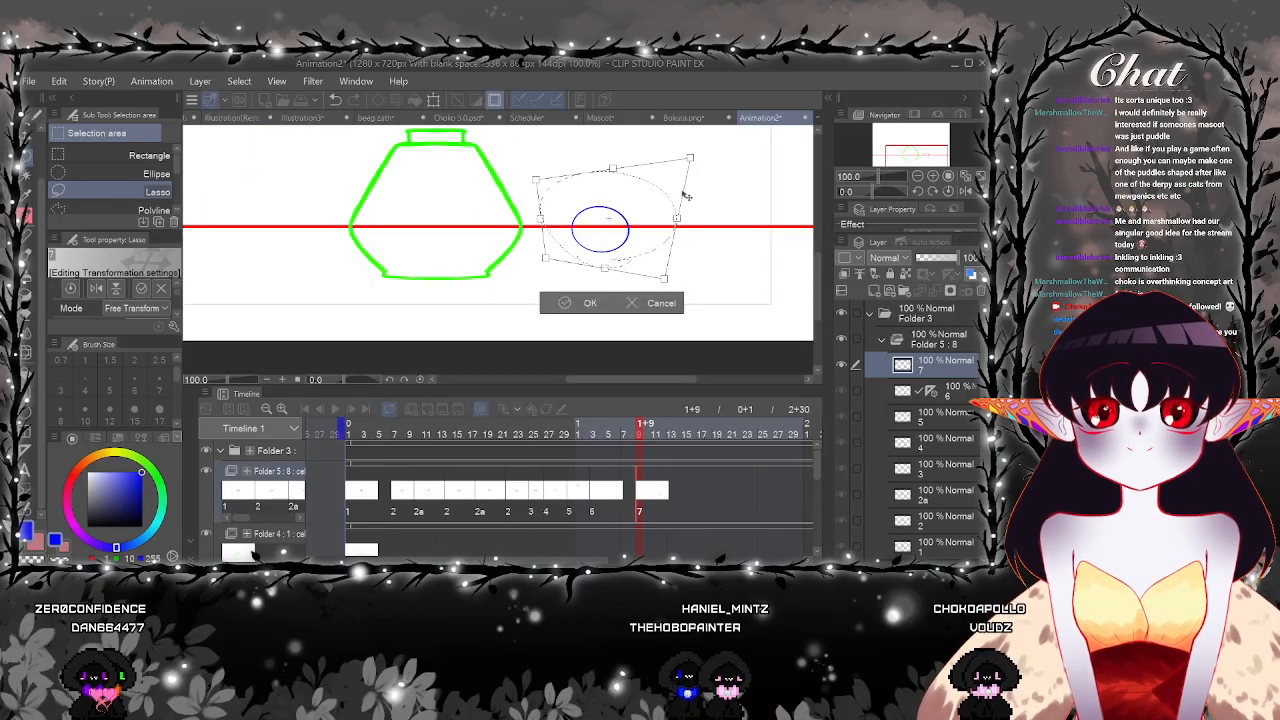
Skew the oval so it tilts upward on the side away from the bottle, apply the transformation and clear the selection
{"action": "scroll", "coordinate": [673, 263], "scroll_direction": "down", "scroll_amount": 2}
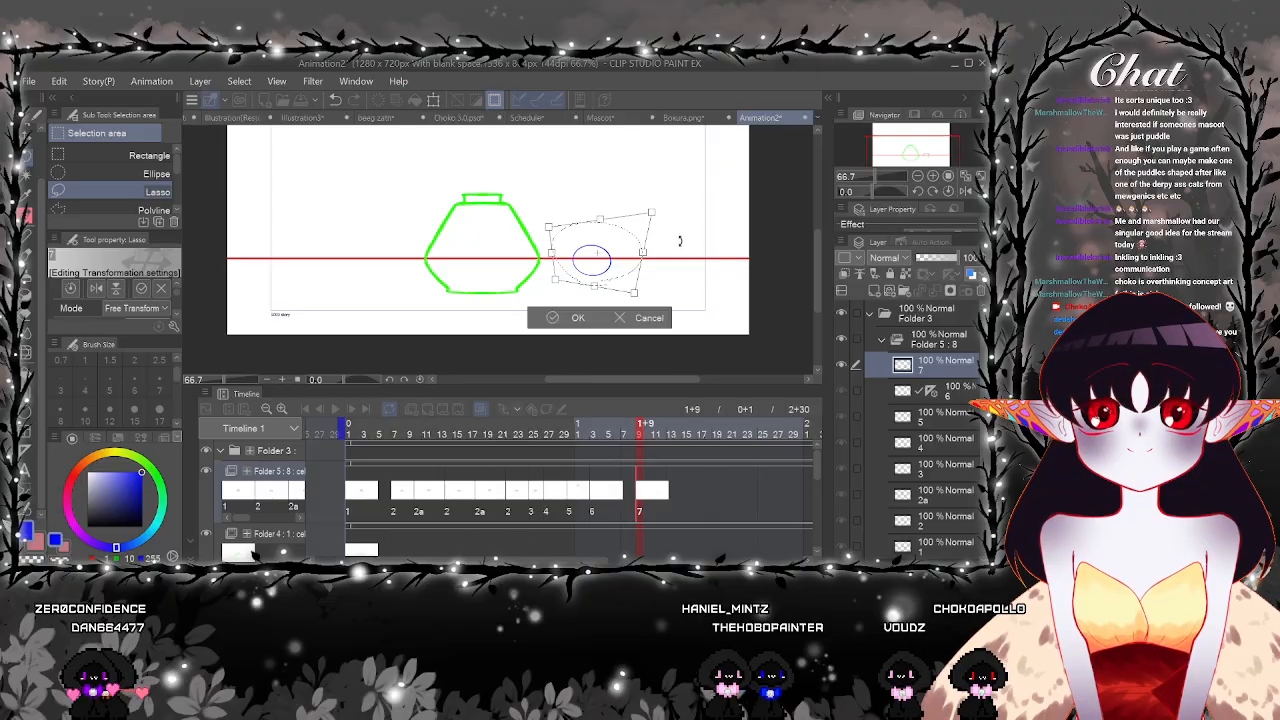
{"action": "scroll", "coordinate": [673, 195], "scroll_direction": "up", "scroll_amount": 2}
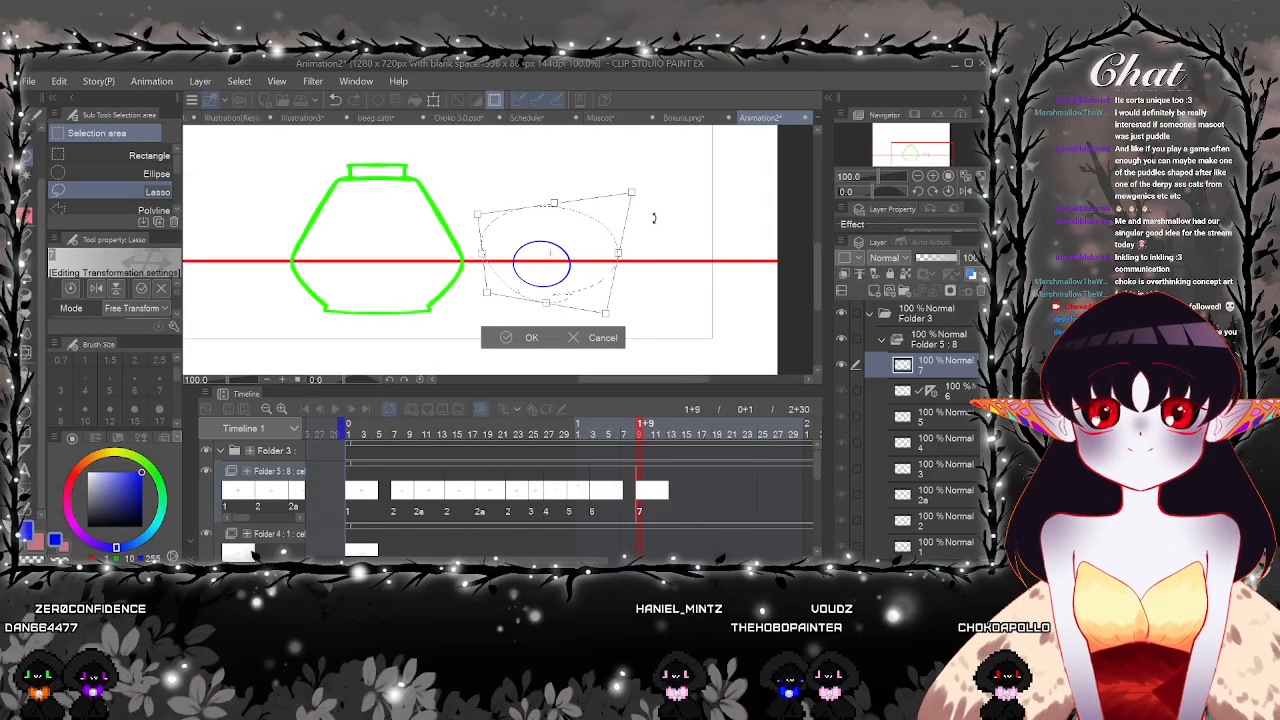
{"action": "left_click_drag", "start_coordinate": [578, 213], "coordinate": [591, 222]}
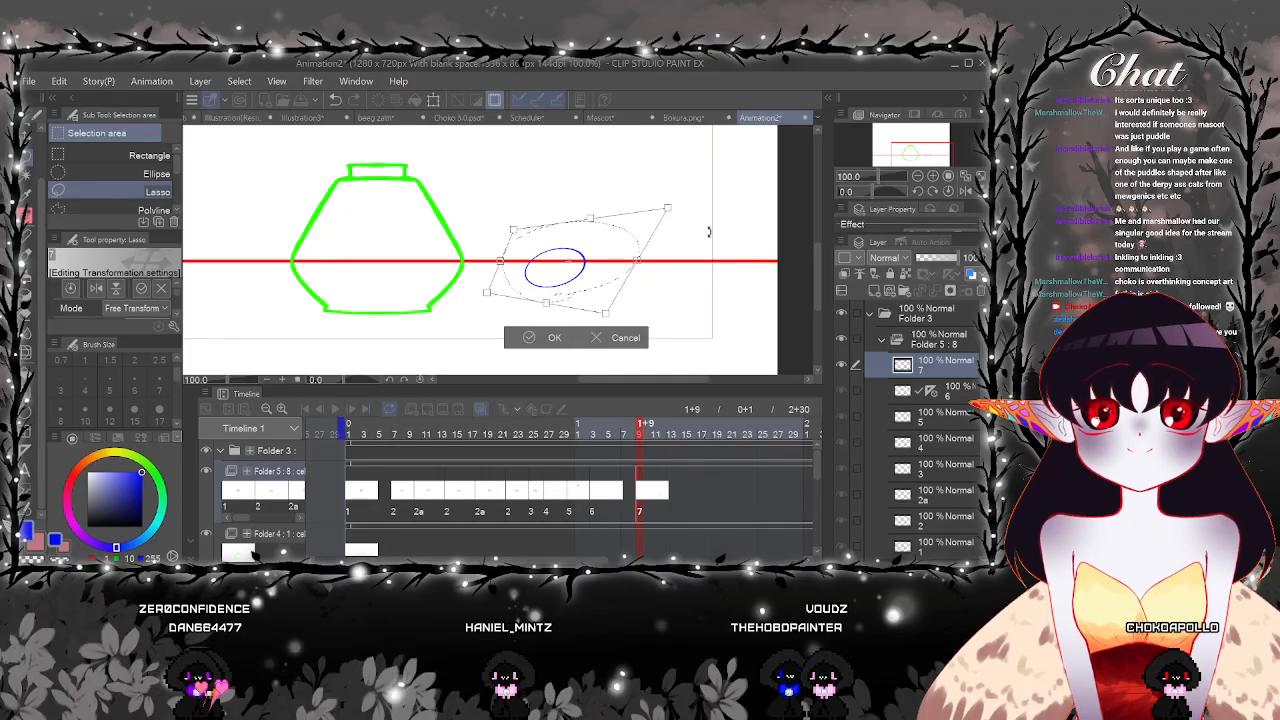
{"action": "left_click_drag", "start_coordinate": [591, 218], "coordinate": [586, 211]}
{"action": "left_click", "coordinate": [545, 338]}
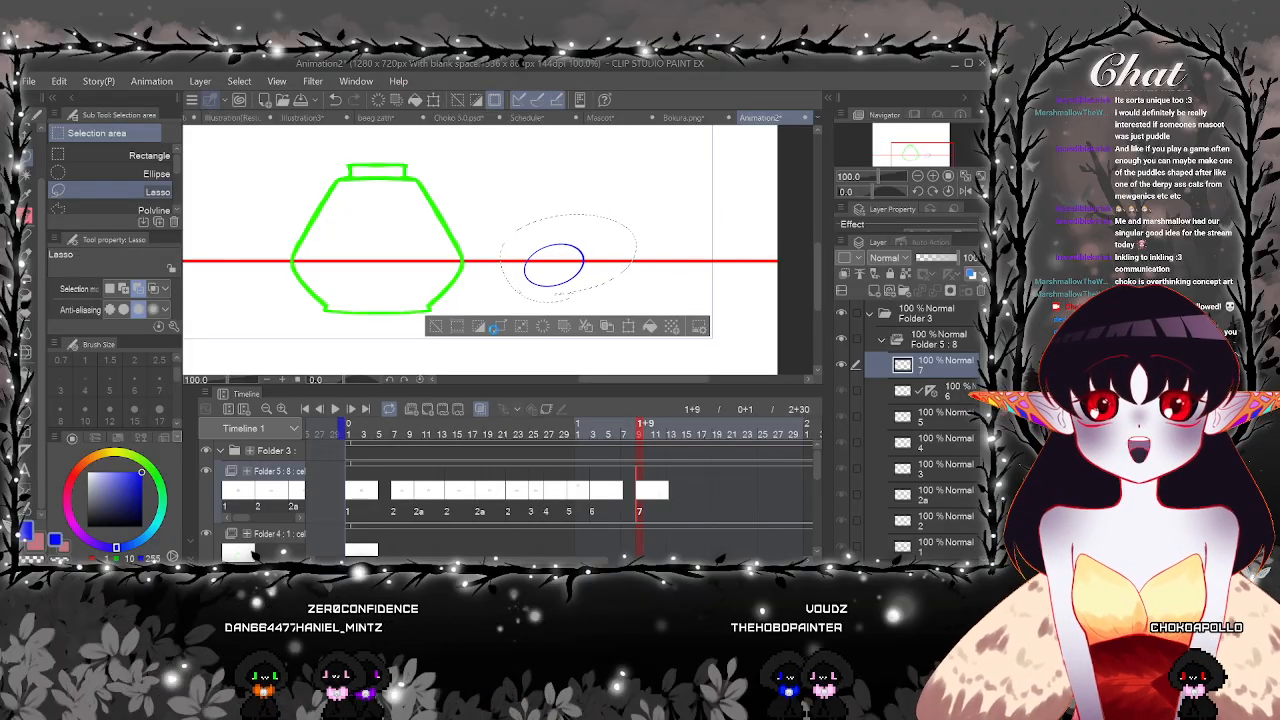
{"action": "left_click", "coordinate": [436, 328]}
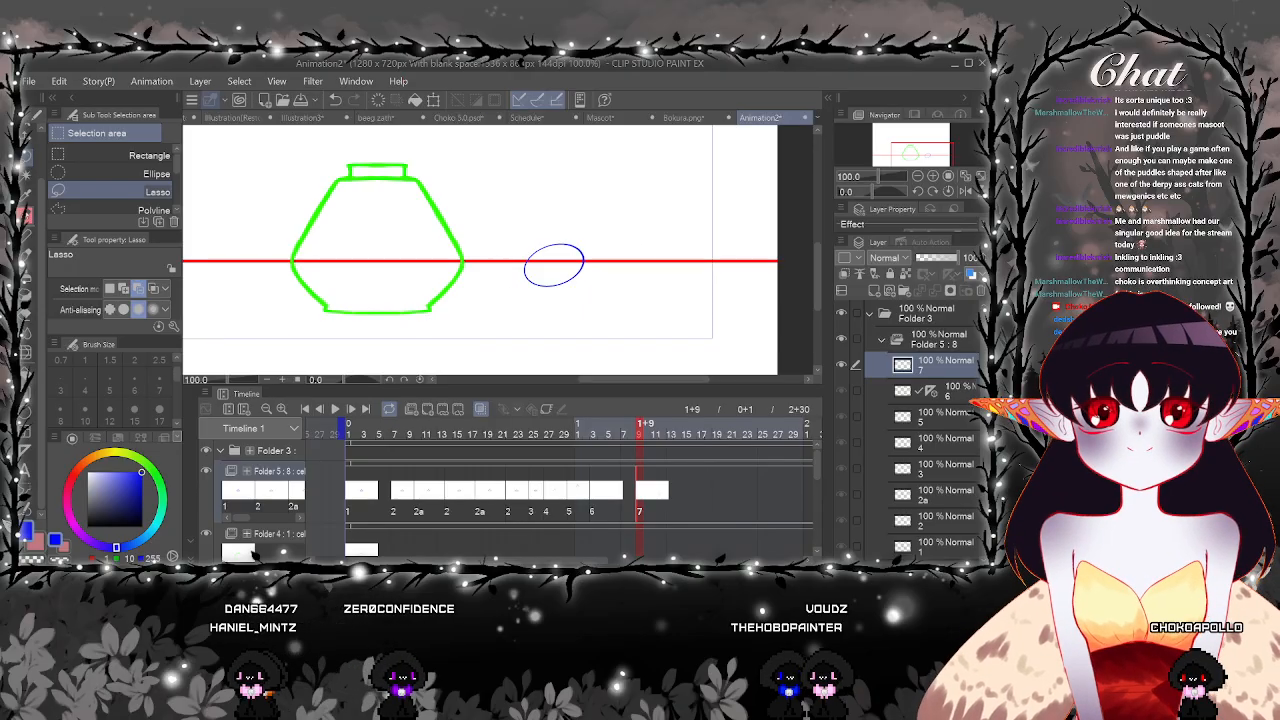
Thicken the oval's outline with the size 10 pen and add an offset arc on its far side for the lid's thickness
{"action": "key", "text": "p"}
{"action": "scroll", "coordinate": [560, 293], "scroll_direction": "up", "scroll_amount": 3}
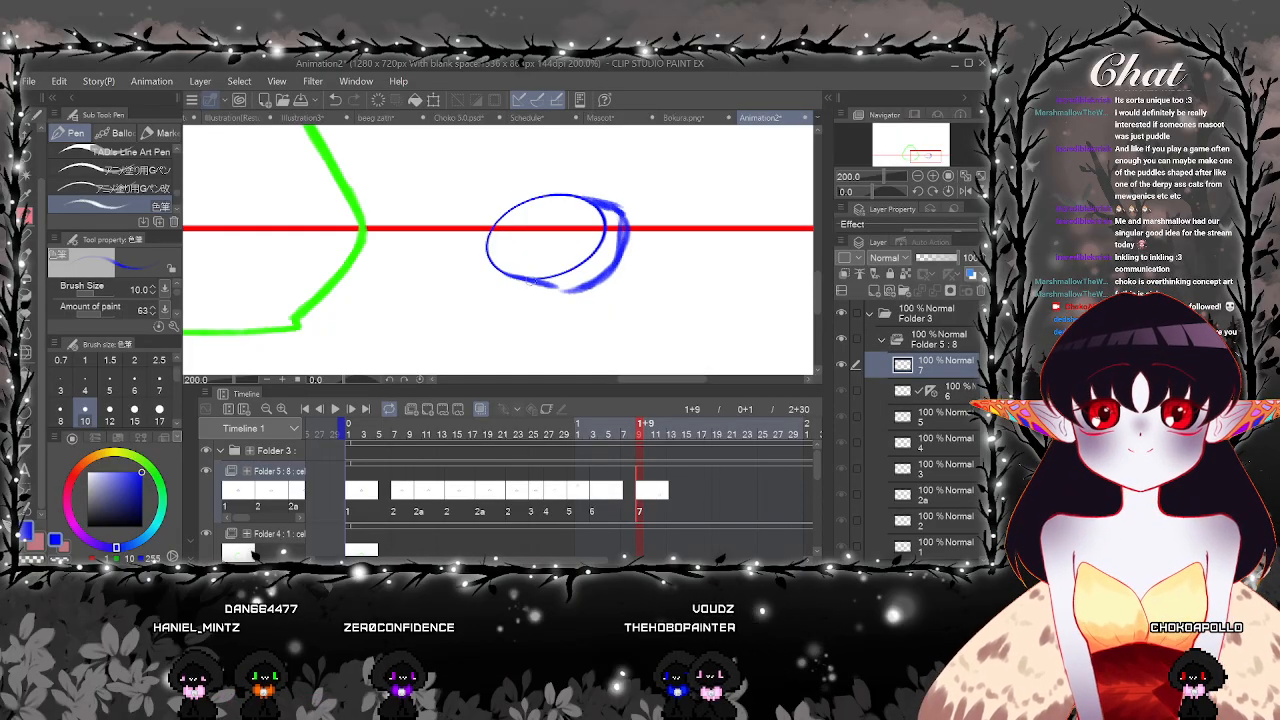
{"action": "left_click_drag", "start_coordinate": [531, 282], "coordinate": [590, 260]}
{"action": "left_click_drag", "start_coordinate": [568, 197], "coordinate": [604, 236]}
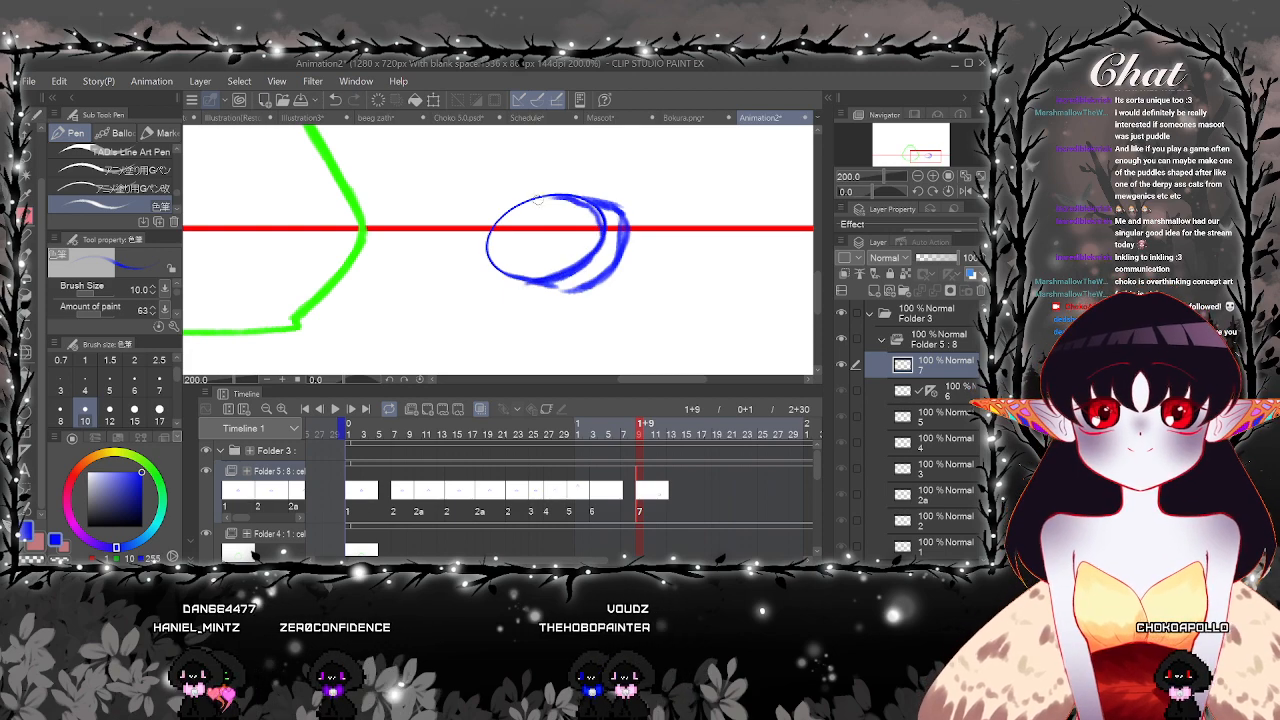
{"action": "left_click_drag", "start_coordinate": [549, 198], "coordinate": [503, 280]}
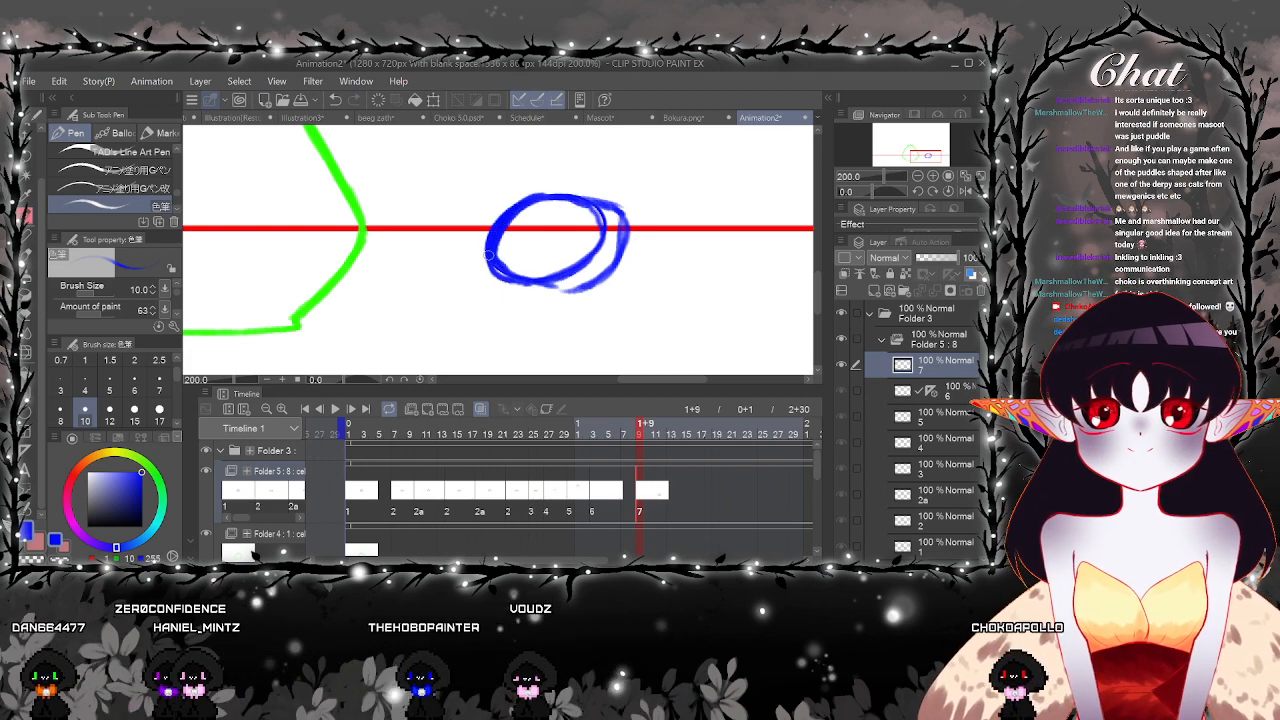
{"action": "scroll", "coordinate": [615, 276], "scroll_direction": "down", "scroll_amount": 6}
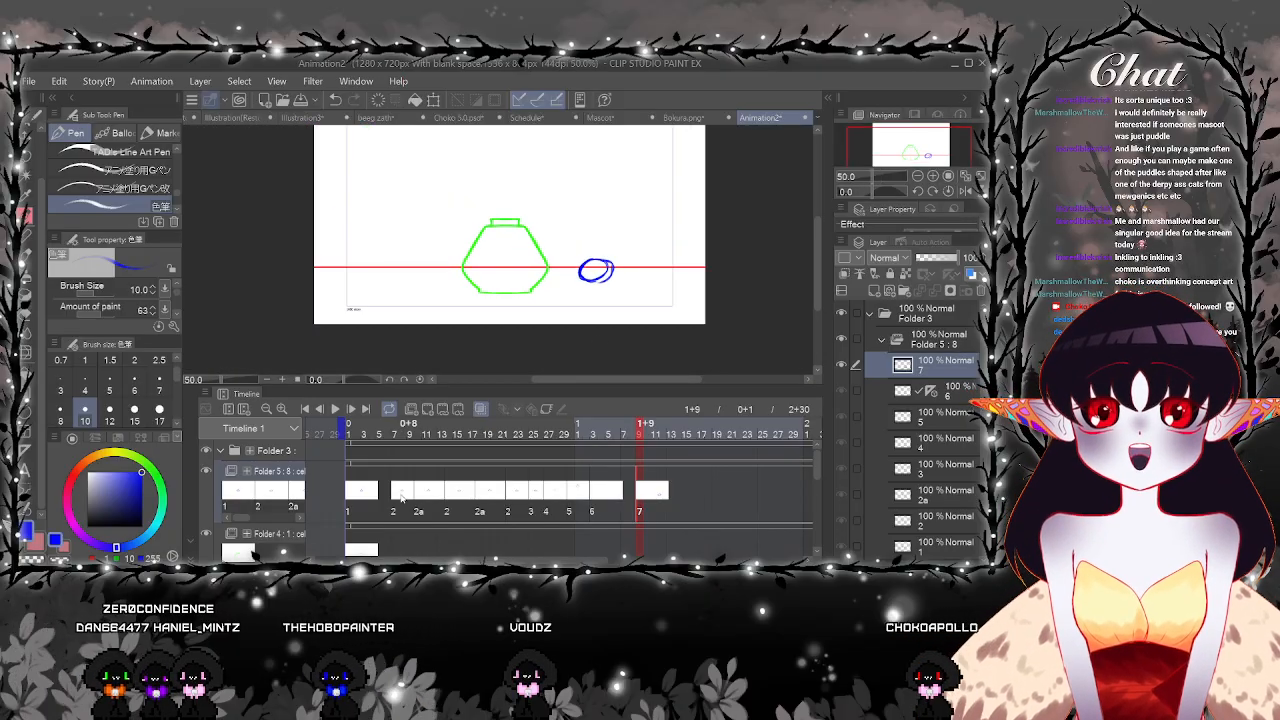
Clean up the overlapping rim lines of the fallen lid on cel 7 and draw a small knob on its far side
{"action": "left_click", "coordinate": [402, 497]}
{"action": "left_click", "coordinate": [647, 492]}
{"action": "scroll", "coordinate": [624, 295], "scroll_direction": "up", "scroll_amount": 3}
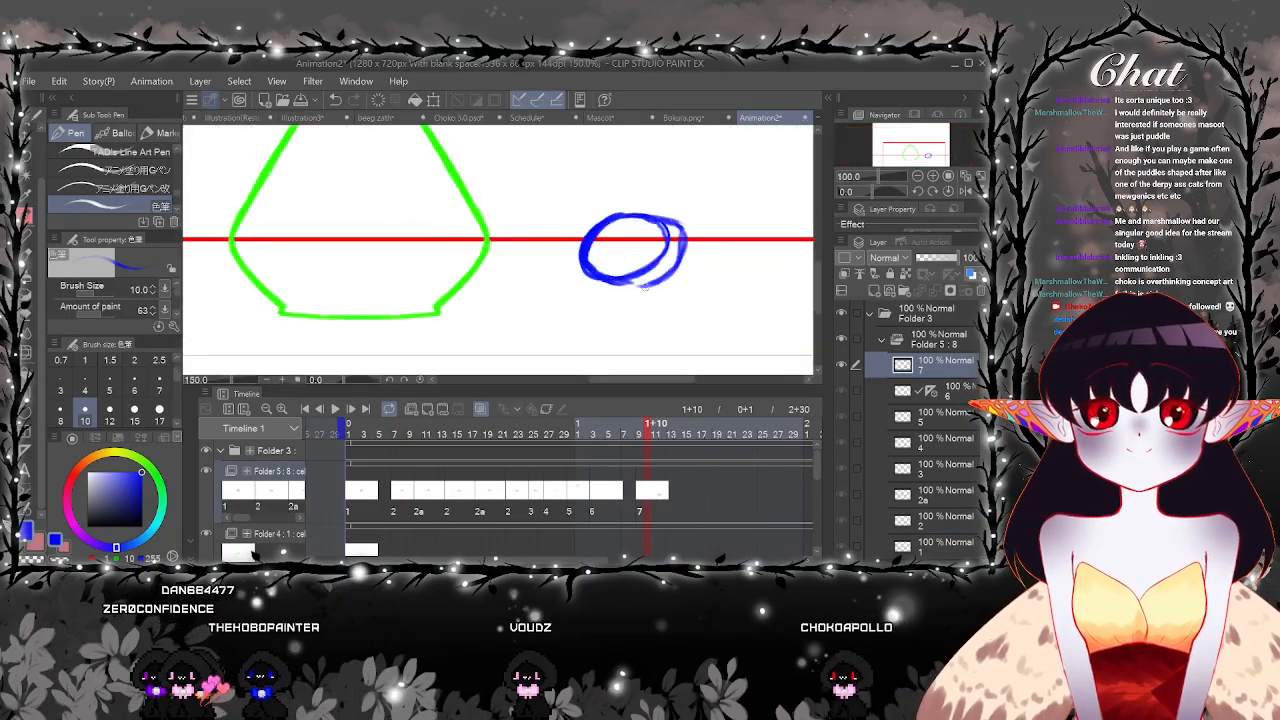
{"action": "scroll", "coordinate": [644, 287], "scroll_direction": "up", "scroll_amount": 1}
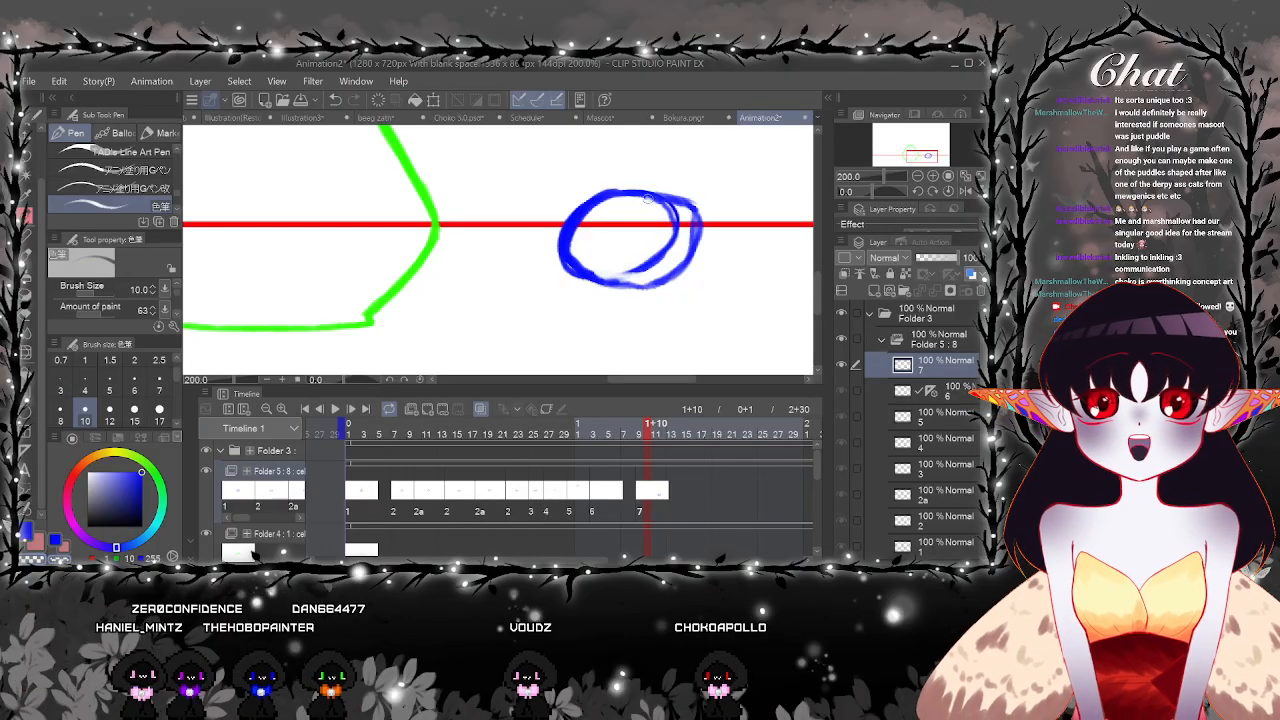
{"action": "scroll", "coordinate": [650, 197], "scroll_direction": "down", "scroll_amount": 5}
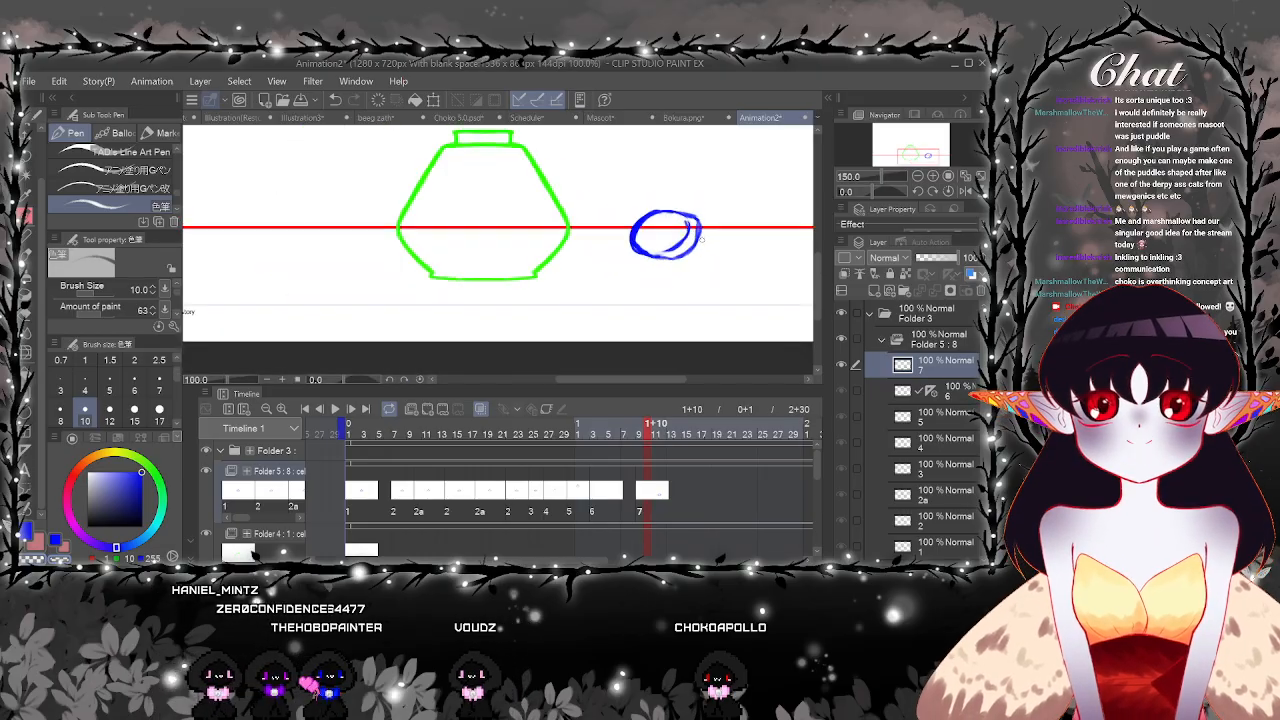
{"action": "scroll", "coordinate": [546, 340], "scroll_direction": "up", "scroll_amount": 2}
{"action": "scroll", "coordinate": [546, 340], "scroll_direction": "up", "scroll_amount": 1}
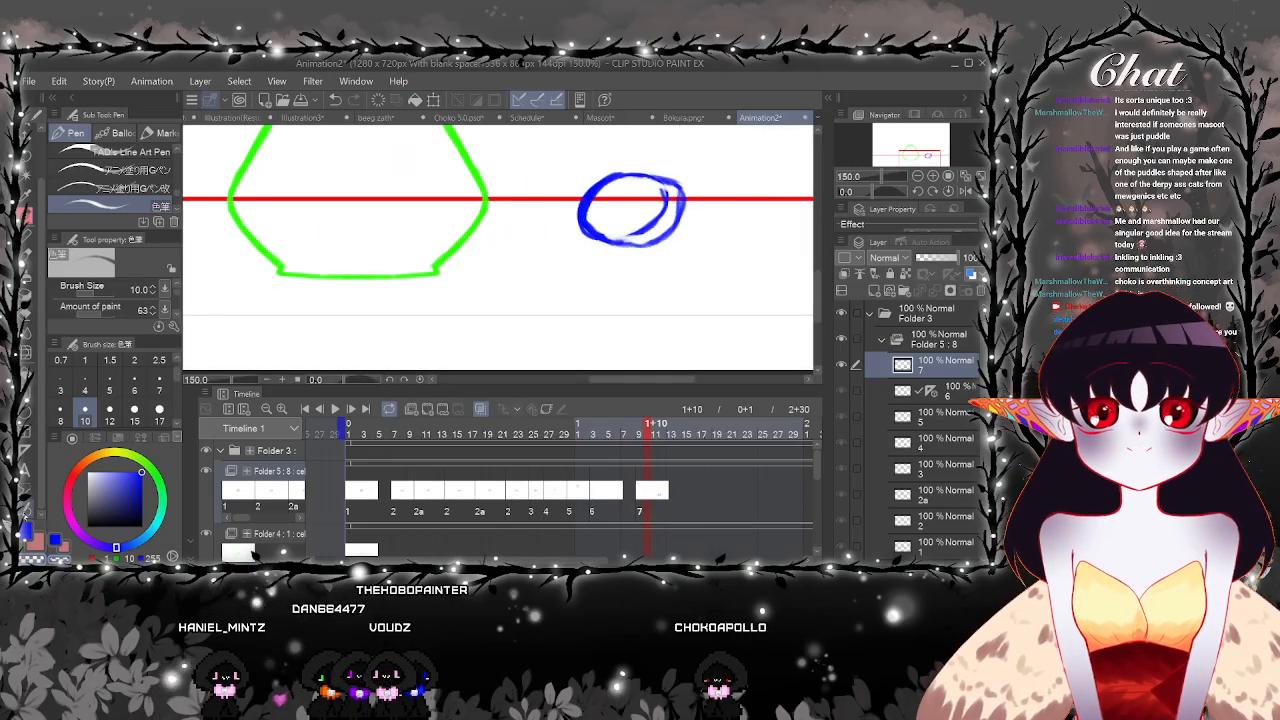
{"action": "scroll", "coordinate": [691, 235], "scroll_direction": "up", "scroll_amount": 1}
{"action": "left_click_drag", "start_coordinate": [691, 235], "coordinate": [590, 283]}
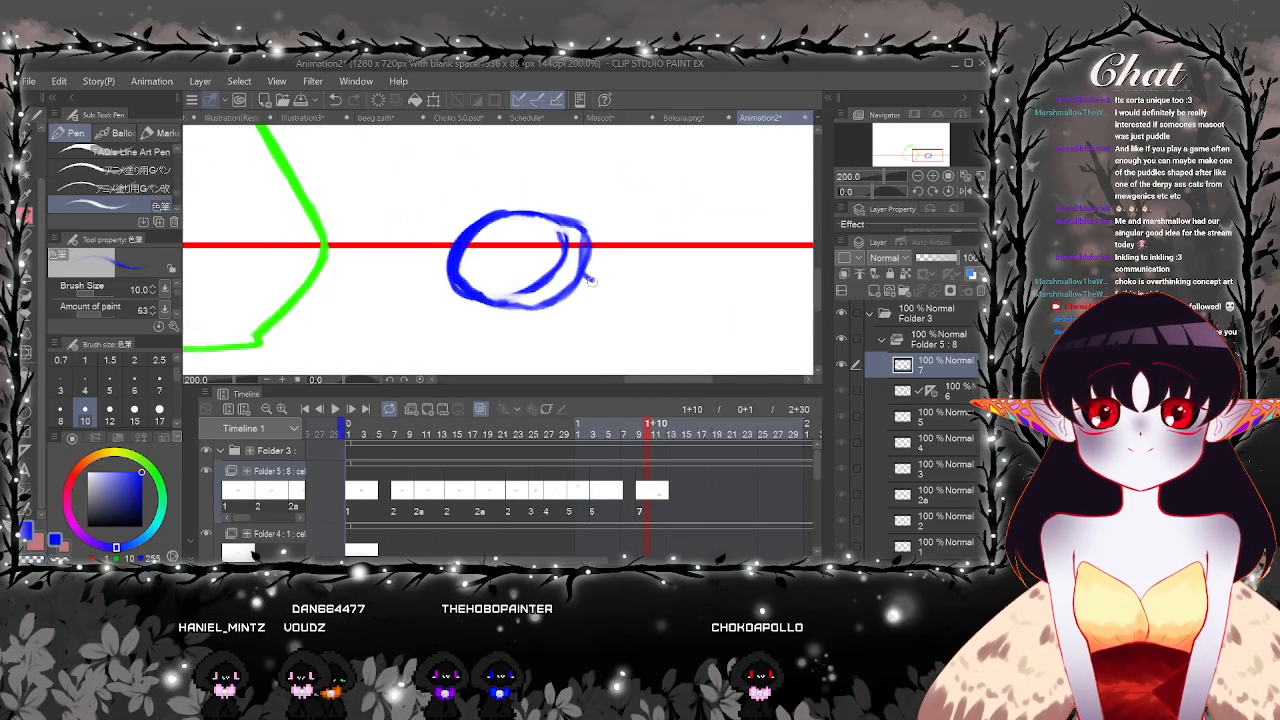
{"action": "scroll", "coordinate": [591, 283], "scroll_direction": "down", "scroll_amount": 4}
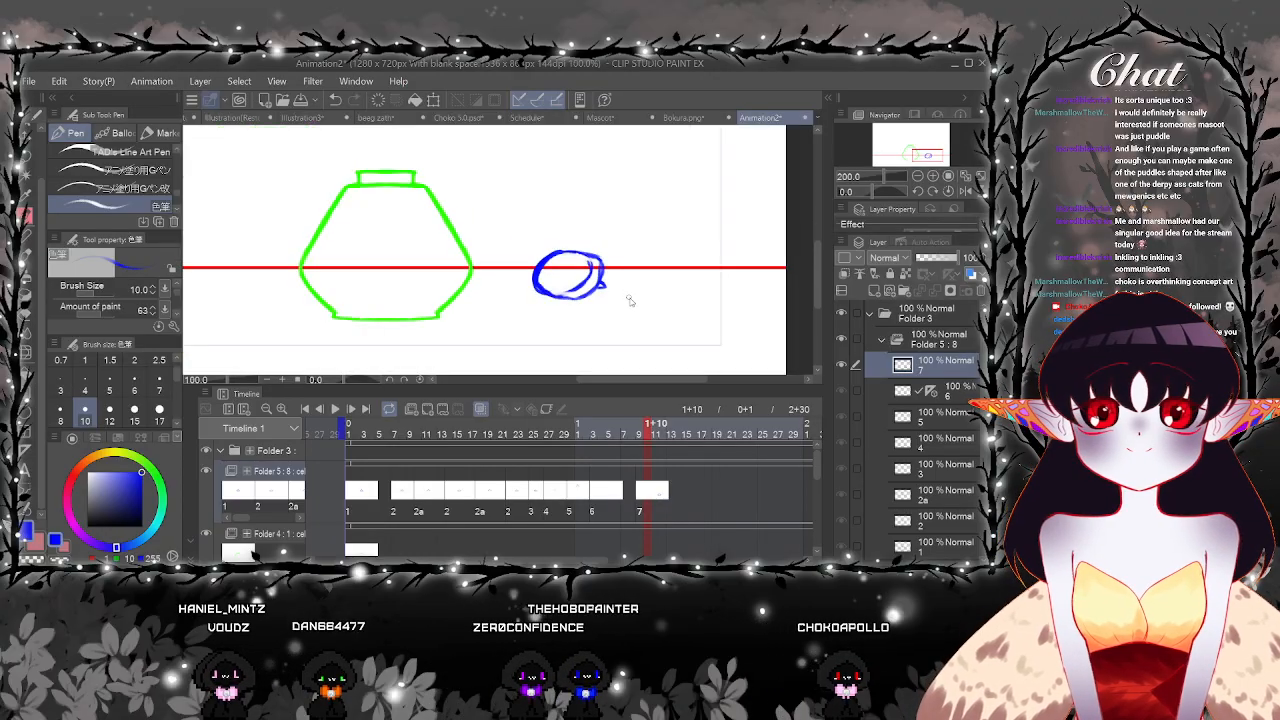
Compare cels 6 and 7, insert a new cel 6a between them and shift cels 6a and 7 to later frames
{"action": "left_click", "coordinate": [617, 492]}
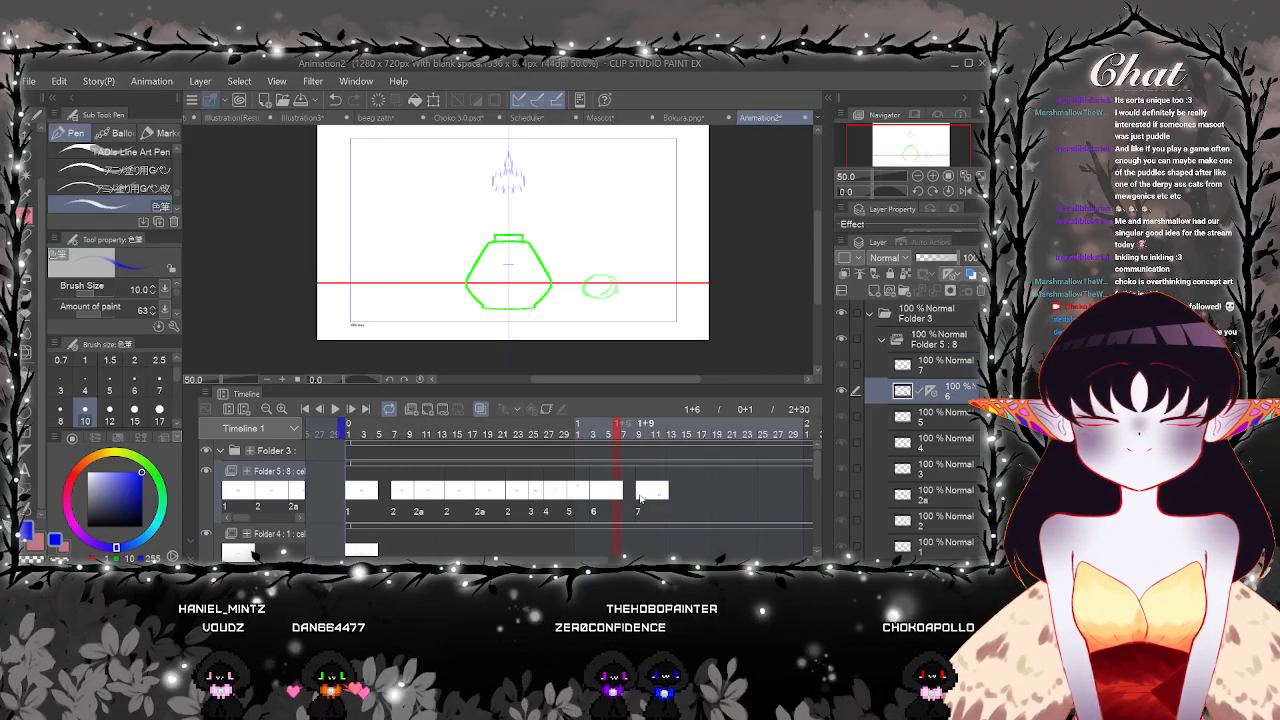
{"action": "left_click", "coordinate": [640, 494]}
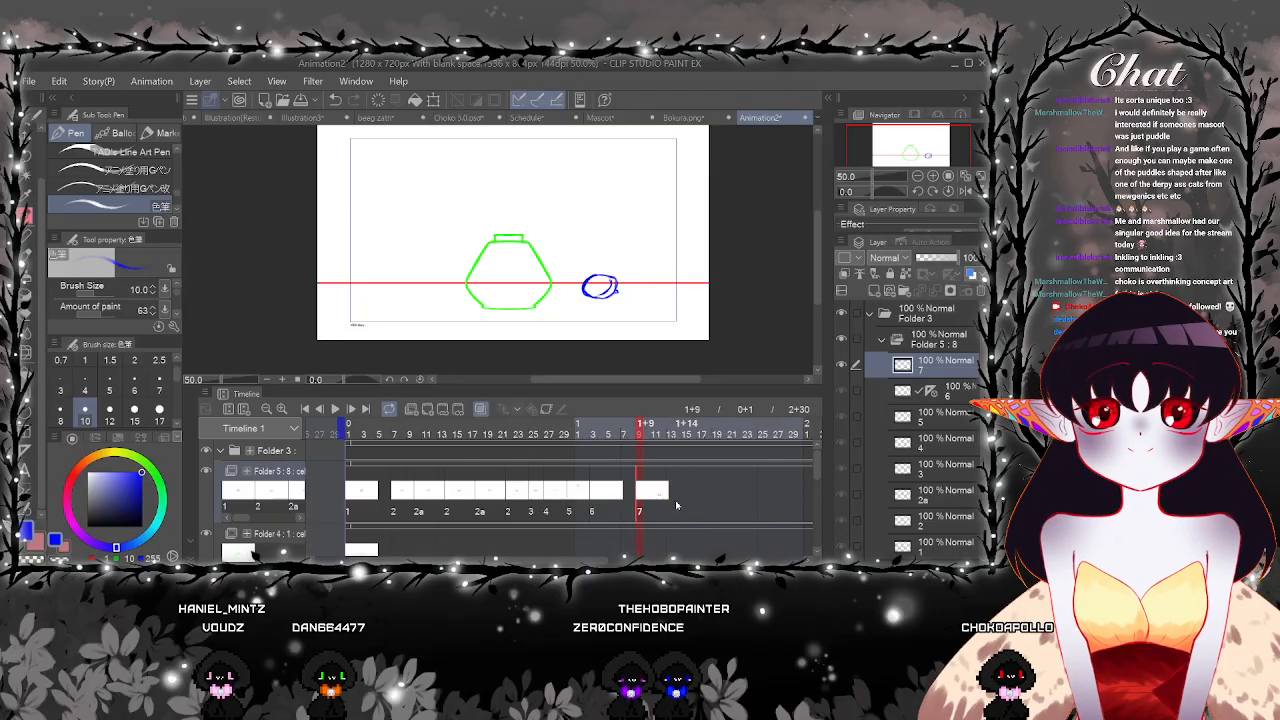
{"action": "left_click", "coordinate": [621, 491]}
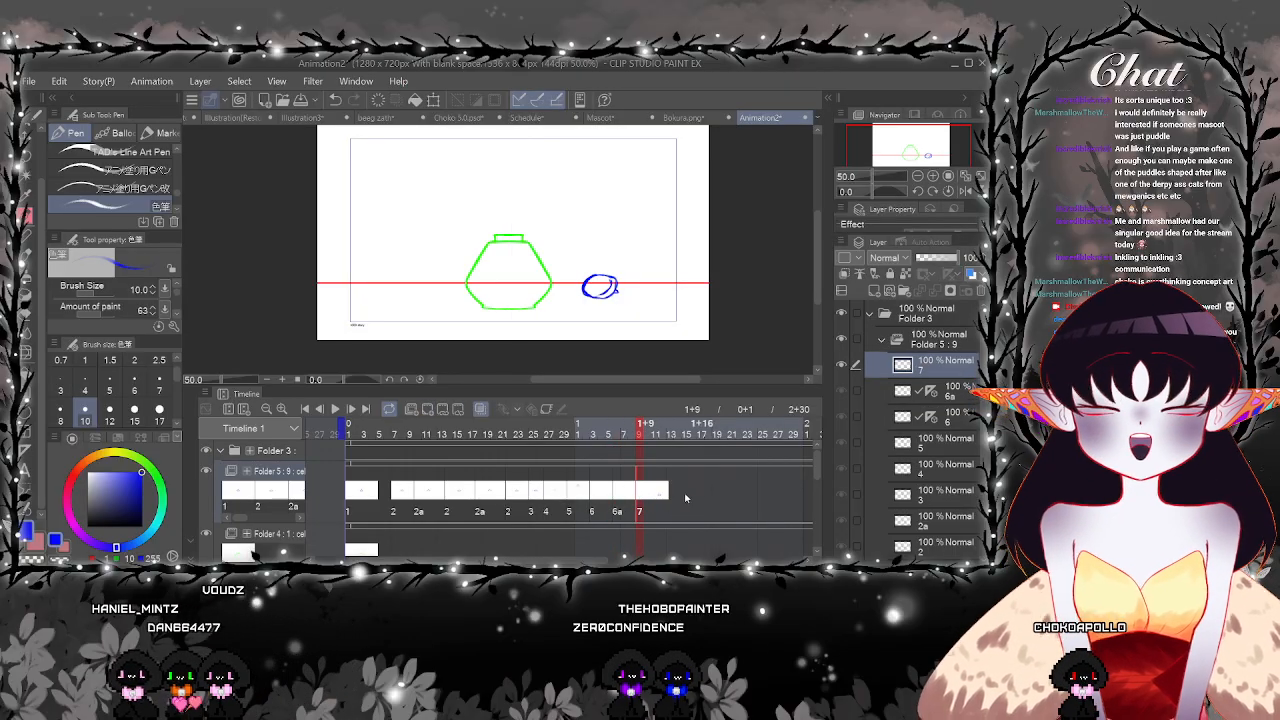
{"action": "left_click_drag", "start_coordinate": [651, 496], "coordinate": [685, 497]}
{"action": "left_click", "coordinate": [686, 494]}
{"action": "left_click", "coordinate": [655, 494]}
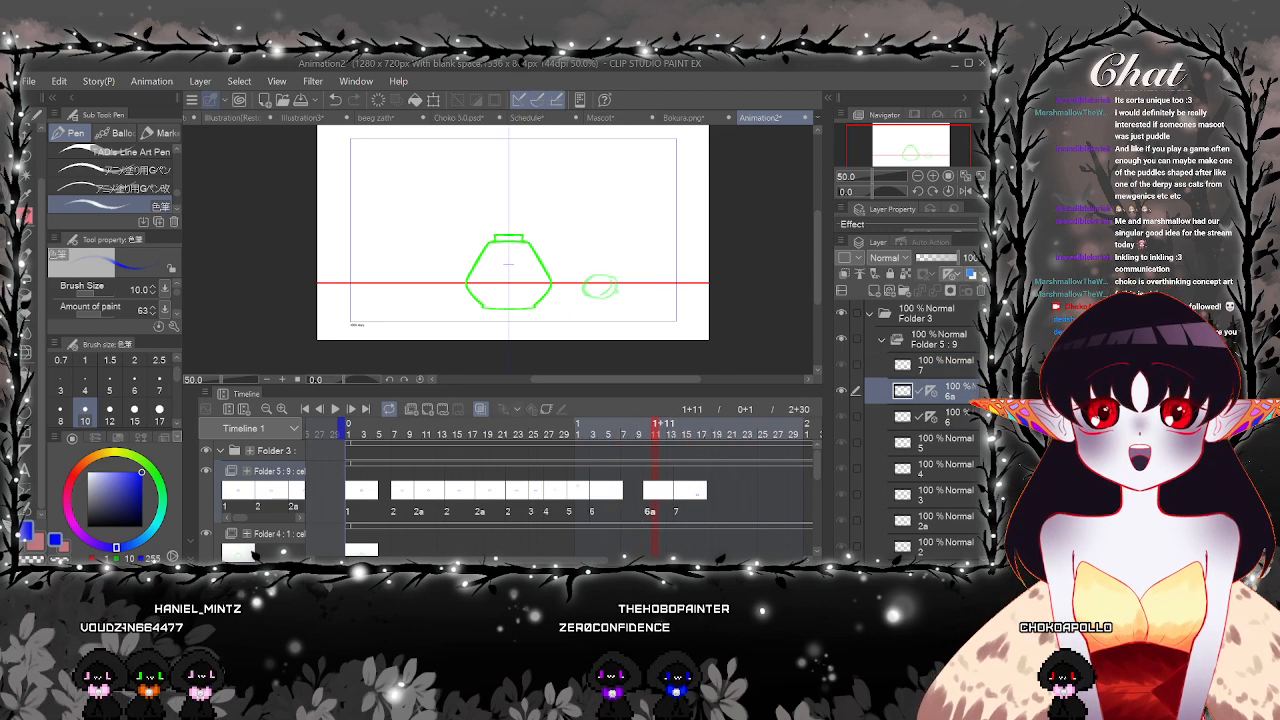
Trace the fallen lid's outline, thickness arc and knob on cel 6a in blue over the green onion skin
{"action": "left_click", "coordinate": [655, 490]}
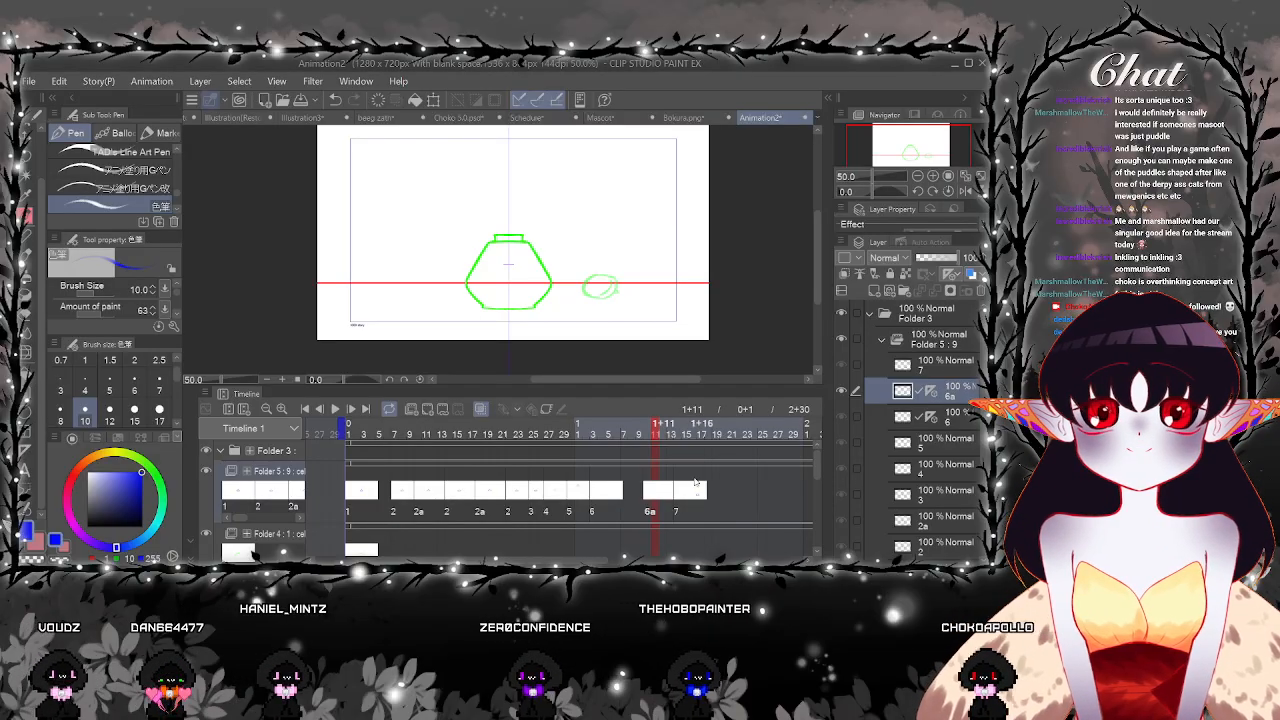
{"action": "scroll", "coordinate": [567, 185], "scroll_direction": "up", "scroll_amount": 1}
{"action": "left_click_drag", "start_coordinate": [567, 170], "coordinate": [555, 205]}
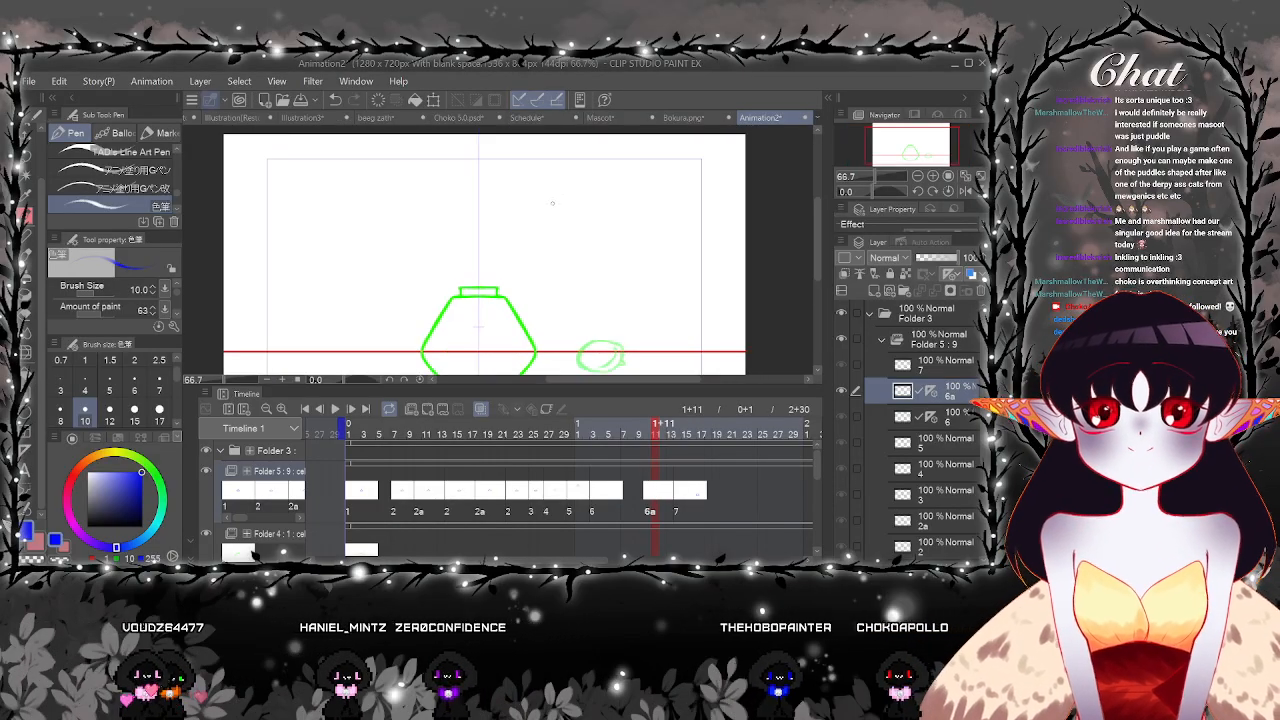
{"action": "mouse_move", "coordinate": [620, 336]}
{"action": "left_mouse_down"}
{"action": "mouse_move", "coordinate": [582, 265]}
{"action": "mouse_move", "coordinate": [558, 274]}
{"action": "left_mouse_up"}
{"action": "scroll", "coordinate": [580, 269], "scroll_direction": "up", "scroll_amount": 3}
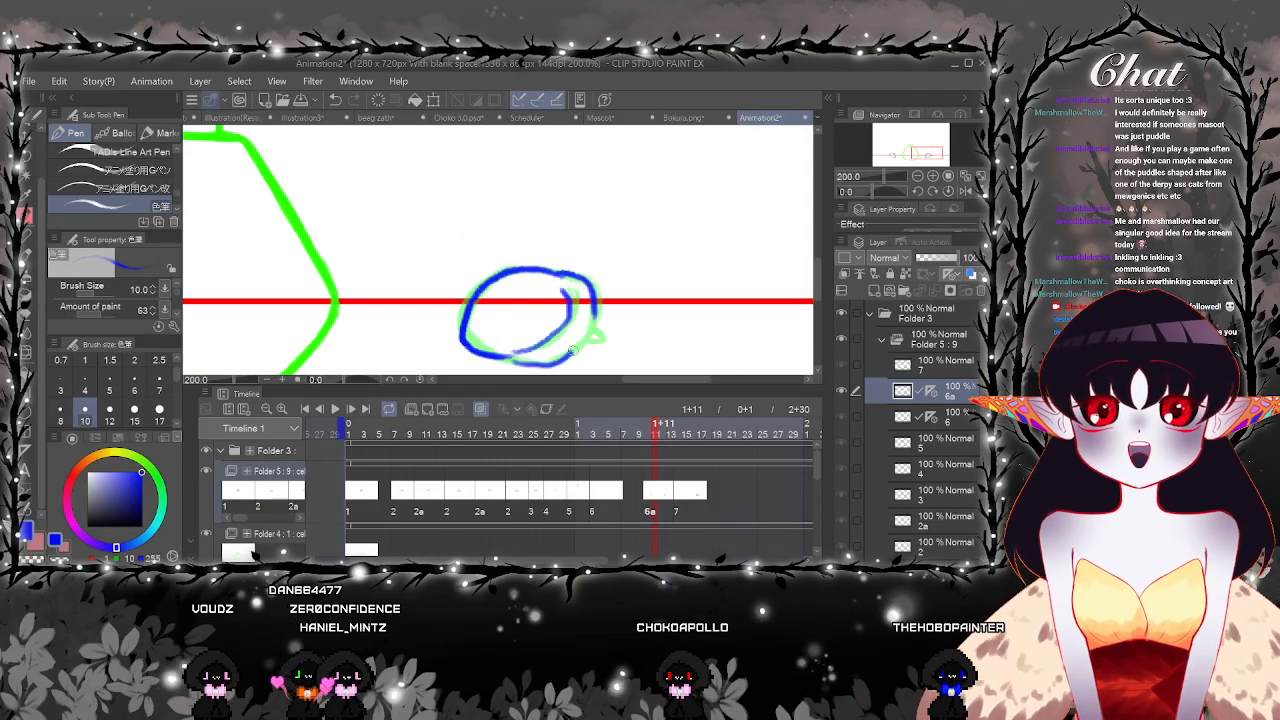
{"action": "scroll", "coordinate": [600, 335], "scroll_direction": "down", "scroll_amount": 4}
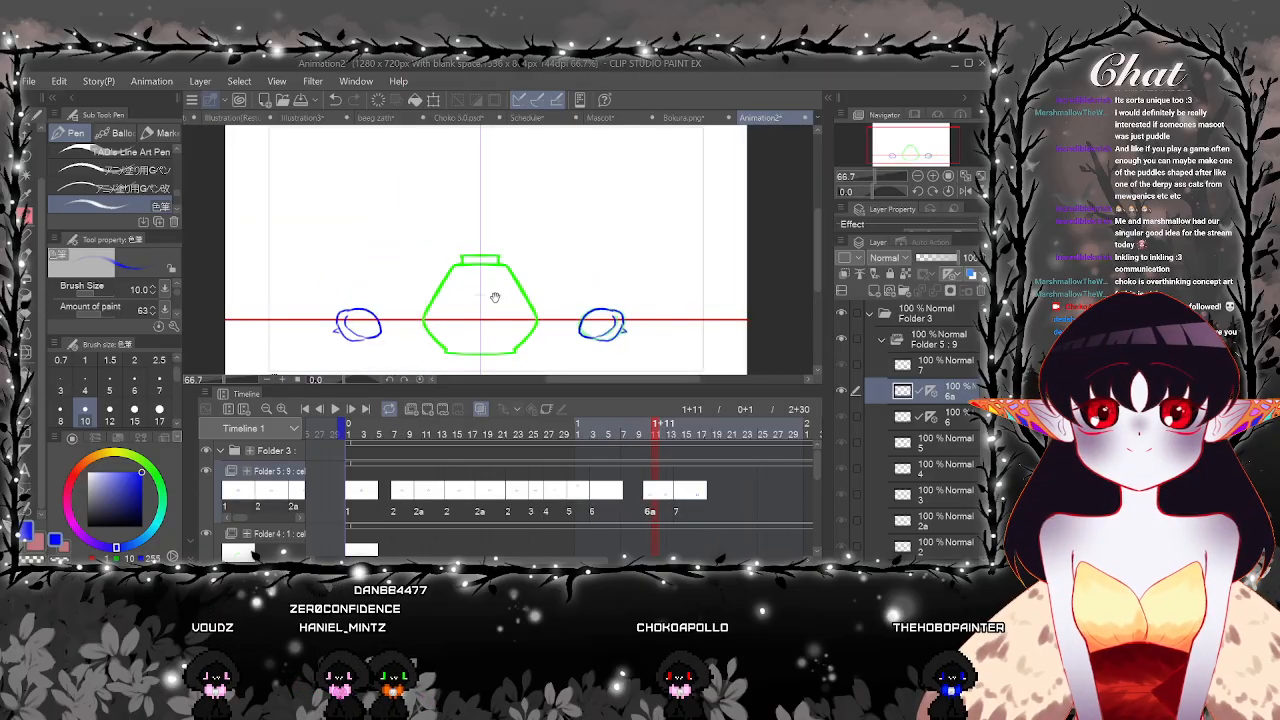
Move the symmetry ruler off cels 6a and 6 down to cel 4, and return to cel 6a
{"action": "key", "text": "k"}
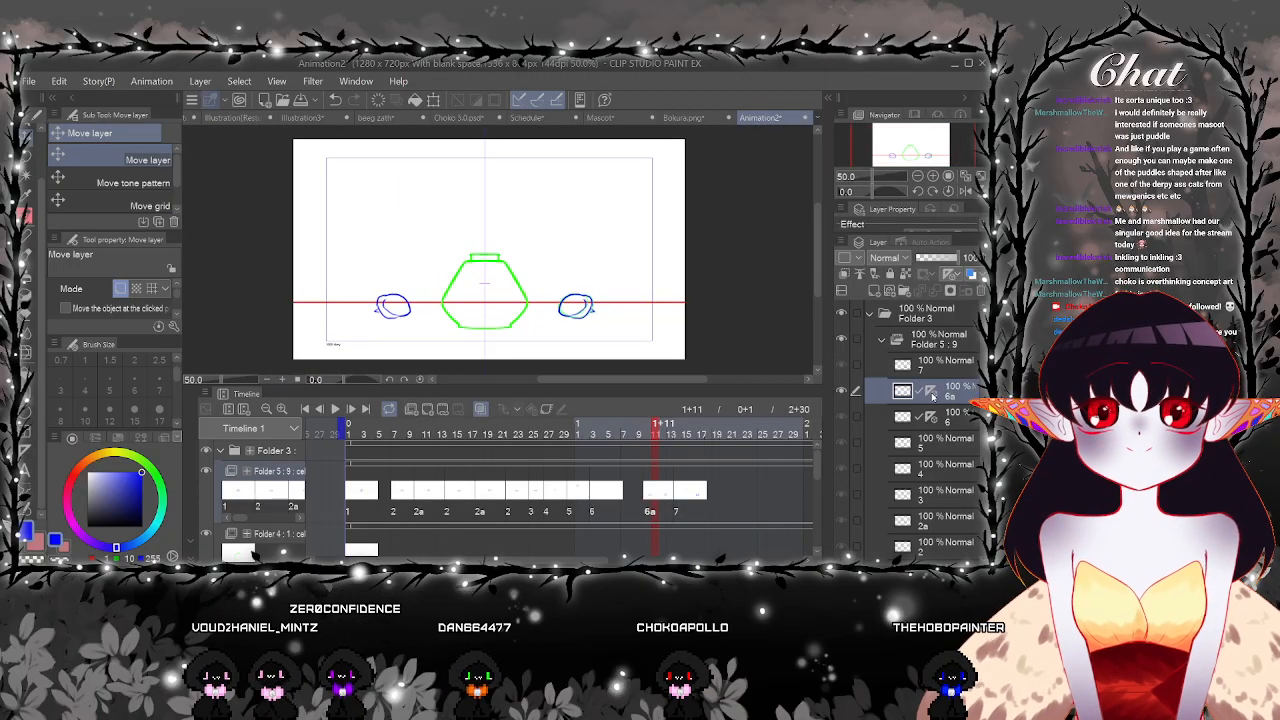
{"action": "left_click", "coordinate": [980, 293]}
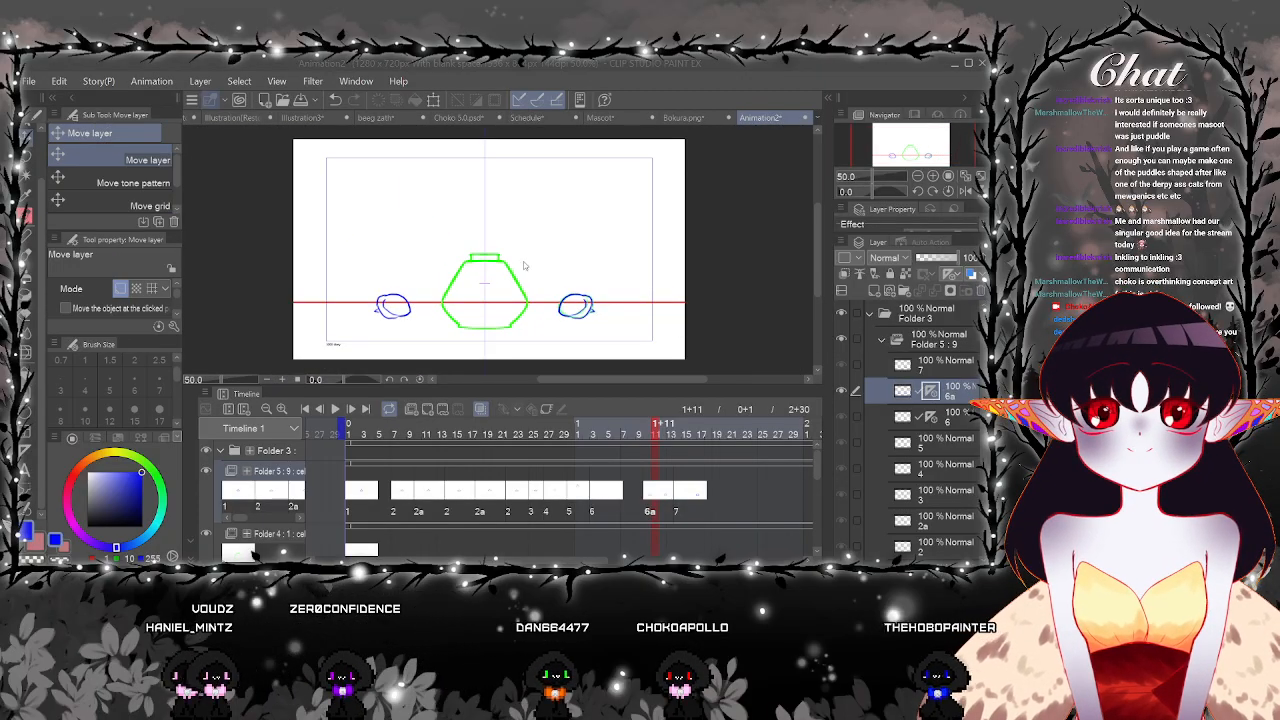
{"action": "left_click", "coordinate": [523, 264]}
{"action": "left_click", "coordinate": [932, 421]}
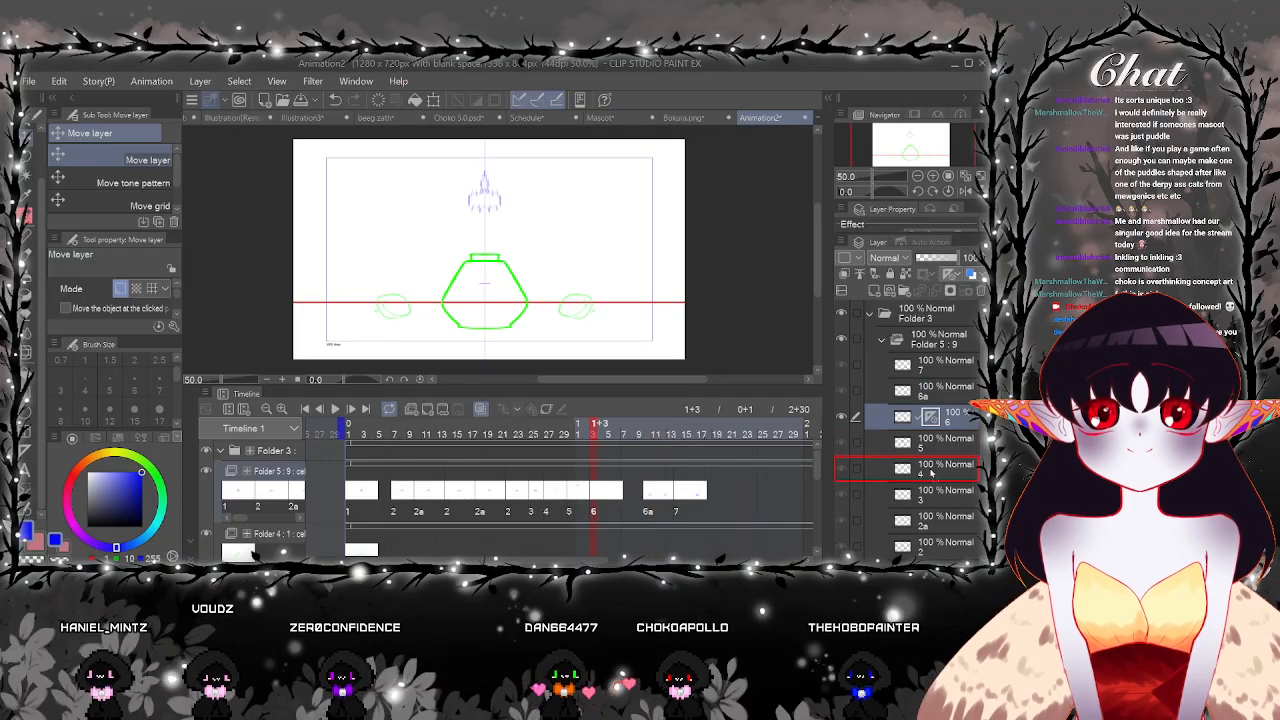
{"action": "left_click", "coordinate": [932, 390]}
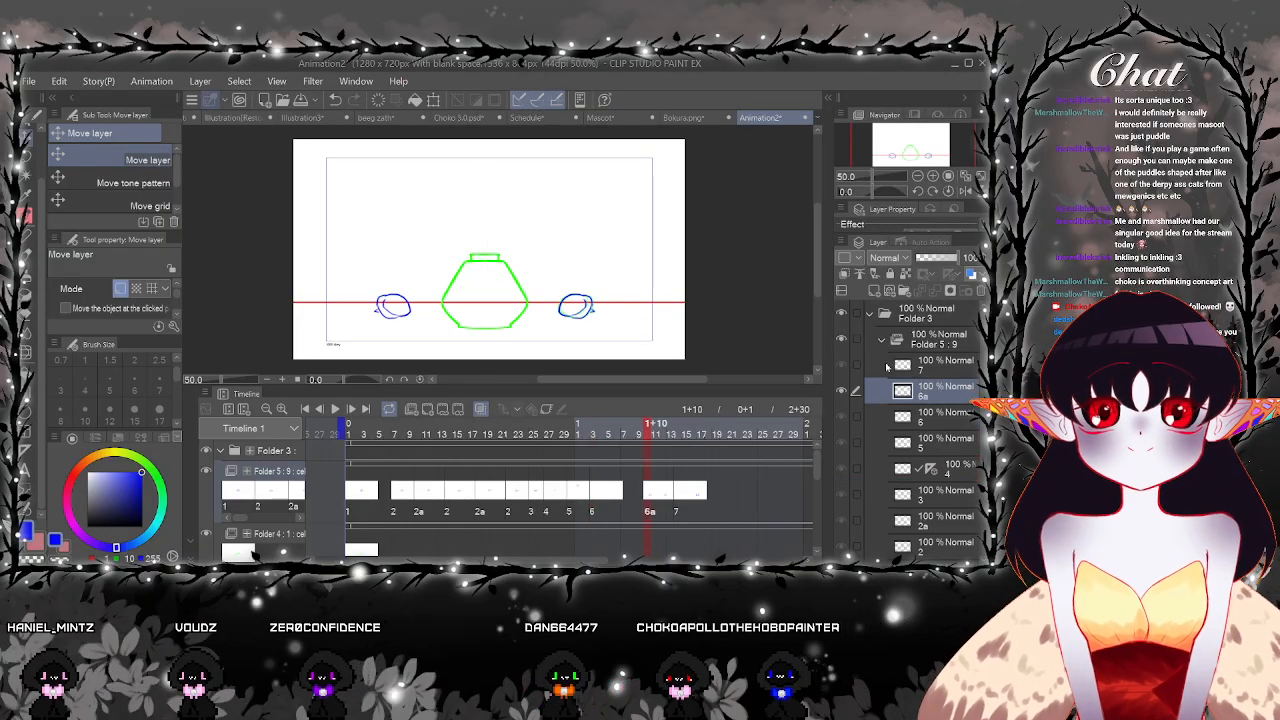
Erase the mirrored lid copy on the bottle's left side and move the remaining lid high above its landing spot
{"action": "key", "text": "e"}
{"action": "mouse_move", "coordinate": [406, 314]}
{"action": "left_mouse_down"}
{"action": "mouse_move", "coordinate": [416, 283]}
{"action": "mouse_move", "coordinate": [369, 300]}
{"action": "left_mouse_up"}
{"action": "mouse_move", "coordinate": [659, 308]}
{"action": "left_mouse_down"}
{"action": "mouse_move", "coordinate": [633, 310]}
{"action": "mouse_move", "coordinate": [560, 212]}
{"action": "mouse_move", "coordinate": [587, 186]}
{"action": "mouse_move", "coordinate": [595, 196]}
{"action": "left_mouse_up"}
{"action": "key", "text": "k"}
Lasso the raised lid, rotate it clockwise so its knob points downward, apply the transformation and clear the selection
{"action": "key", "text": "m"}
{"action": "mouse_move", "coordinate": [586, 246]}
{"action": "left_mouse_down"}
{"action": "mouse_move", "coordinate": [608, 205]}
{"action": "mouse_move", "coordinate": [583, 246]}
{"action": "left_mouse_up"}
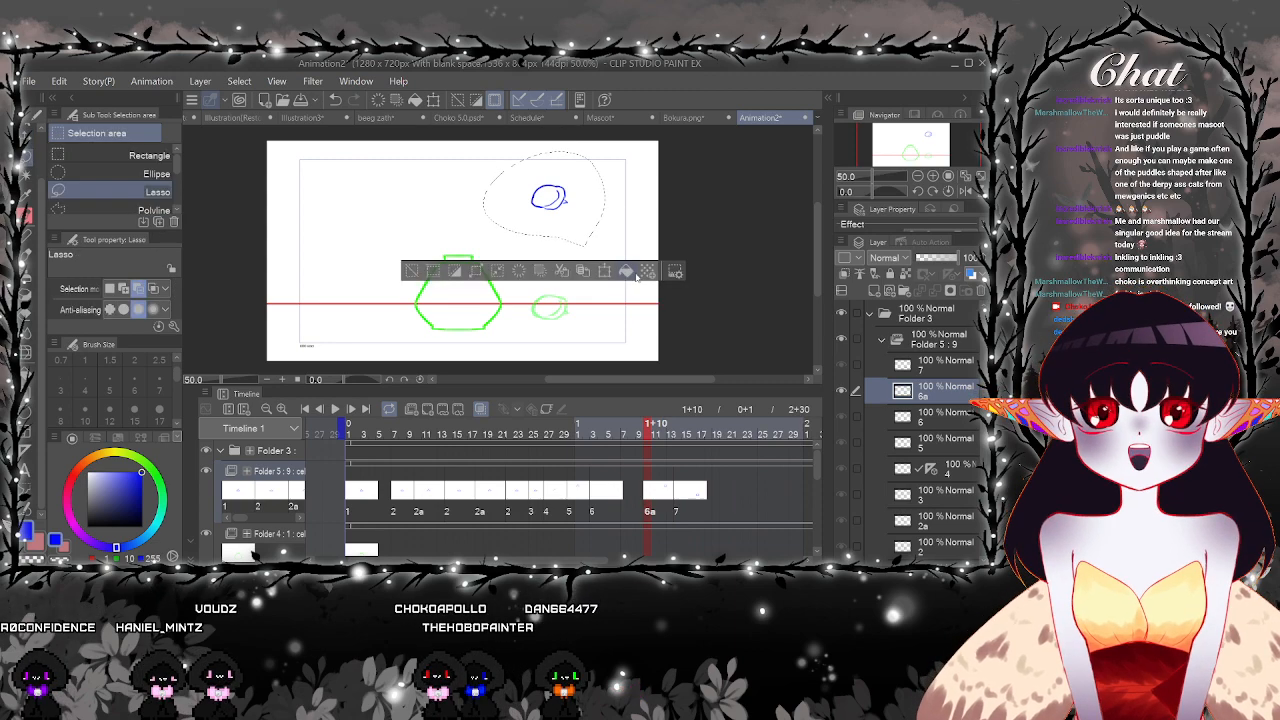
{"action": "key", "text": "ctrl+t"}
{"action": "left_click_drag", "start_coordinate": [669, 176], "coordinate": [655, 262]}
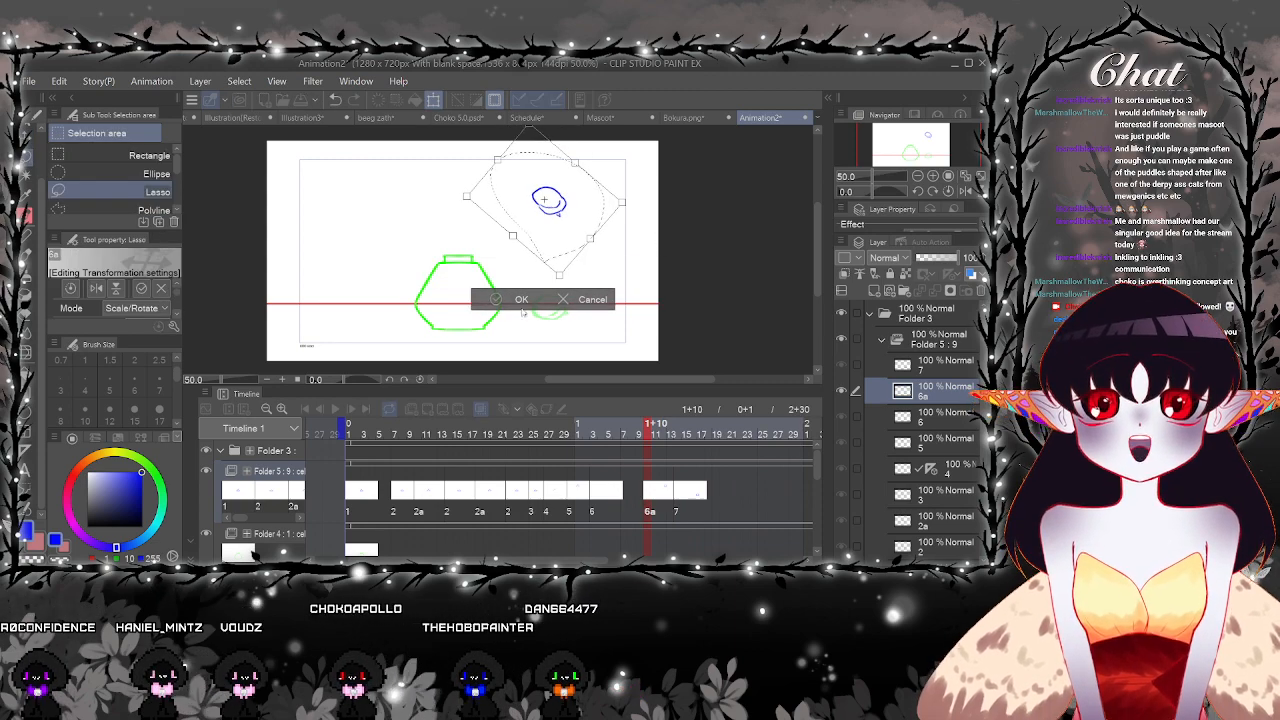
{"action": "left_click", "coordinate": [522, 303]}
{"action": "left_click", "coordinate": [416, 288]}
Draw short and long vertical speed lines rising from the top edge of the falling lid on cel 6a
{"action": "scroll", "coordinate": [603, 210], "scroll_direction": "up", "scroll_amount": 2}
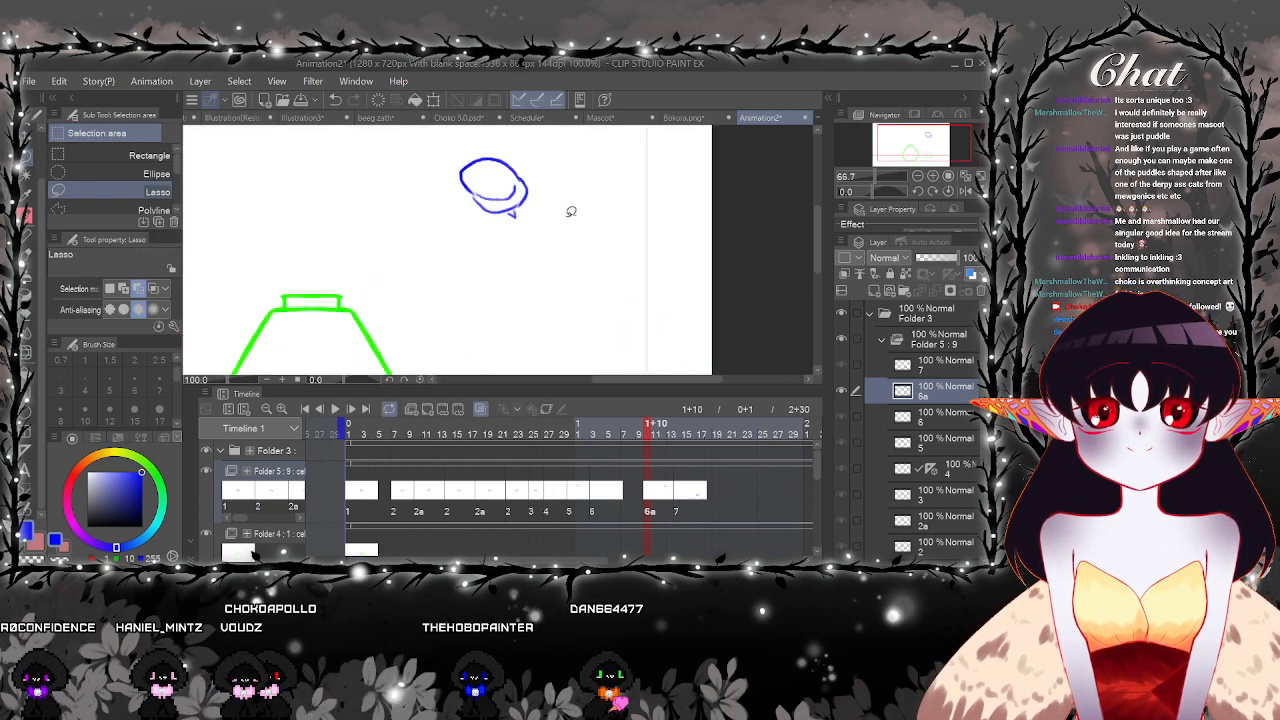
{"action": "left_click_drag", "start_coordinate": [571, 212], "coordinate": [579, 278]}
{"action": "key", "text": "p"}
{"action": "scroll", "coordinate": [480, 237], "scroll_direction": "up", "scroll_amount": 2}
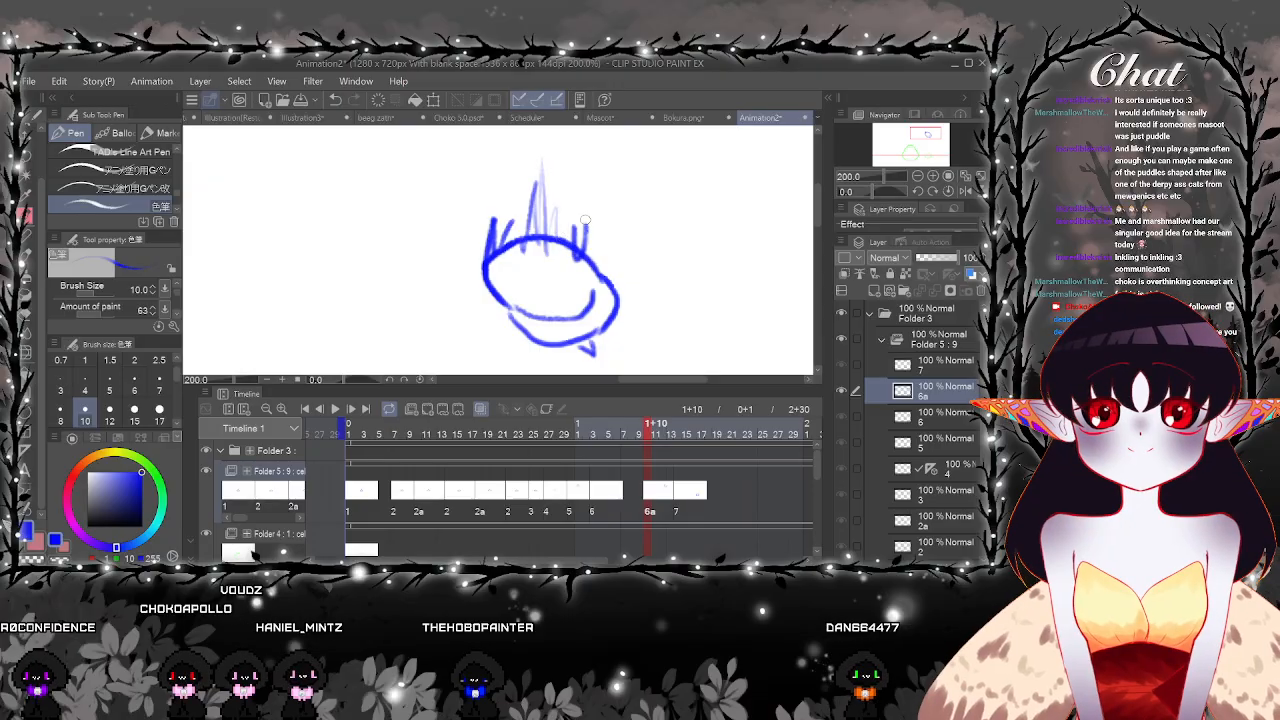
{"action": "left_click_drag", "start_coordinate": [591, 130], "coordinate": [588, 262]}
{"action": "left_click_drag", "start_coordinate": [598, 212], "coordinate": [601, 258]}
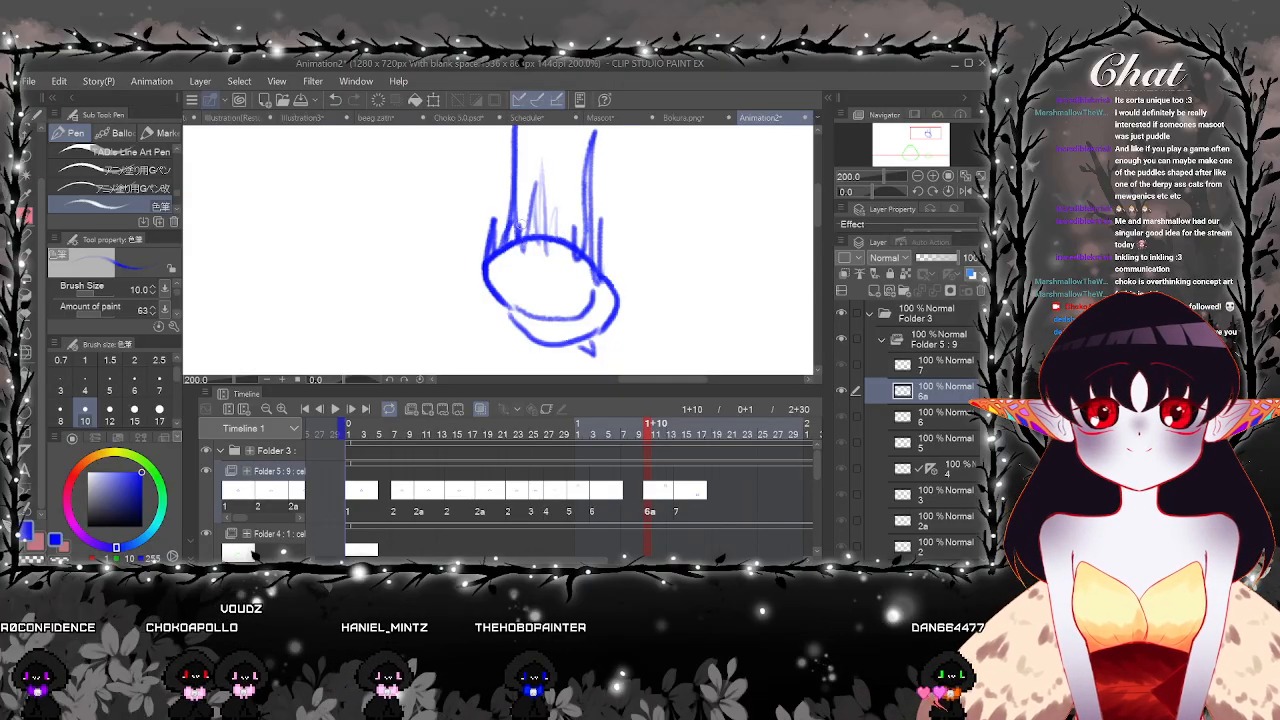
{"action": "mouse_move", "coordinate": [527, 291]}
{"action": "left_mouse_down"}
{"action": "mouse_move", "coordinate": [502, 212]}
{"action": "mouse_move", "coordinate": [485, 353]}
{"action": "left_mouse_up"}
{"action": "left_click_drag", "start_coordinate": [474, 238], "coordinate": [477, 300]}
{"action": "left_click_drag", "start_coordinate": [484, 232], "coordinate": [480, 275]}
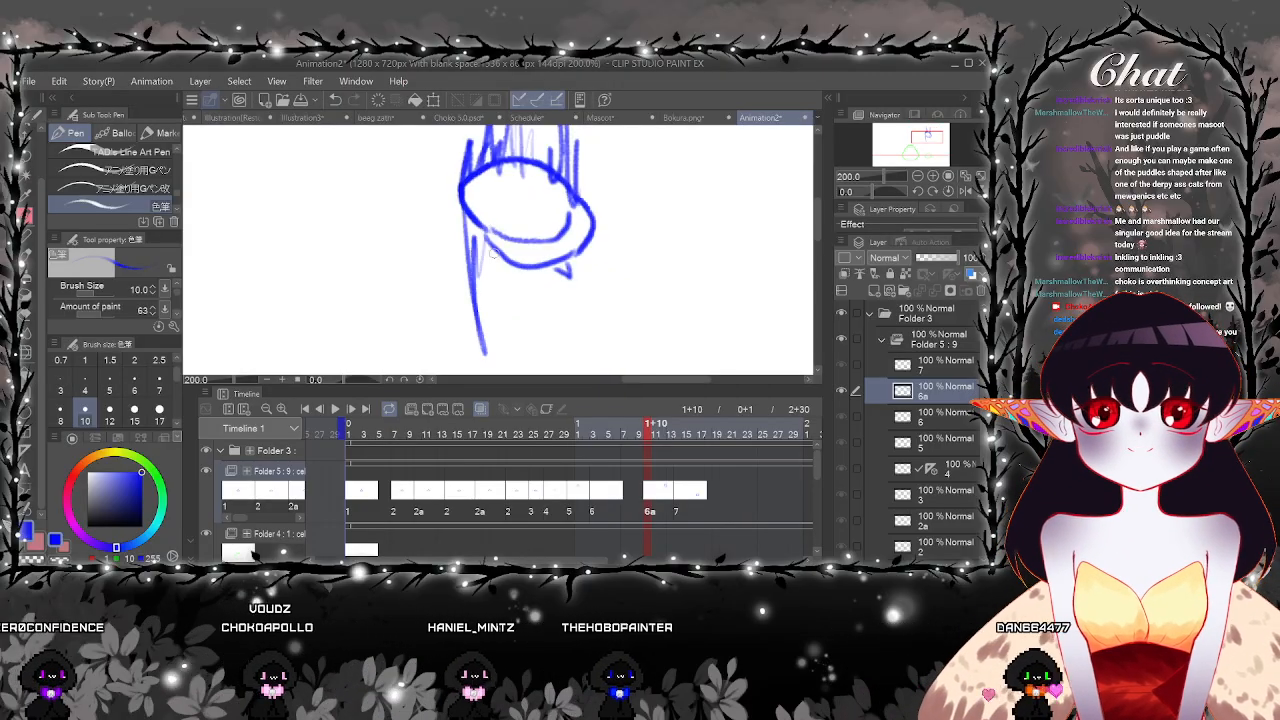
{"action": "scroll", "coordinate": [545, 195], "scroll_direction": "down", "scroll_amount": 2}
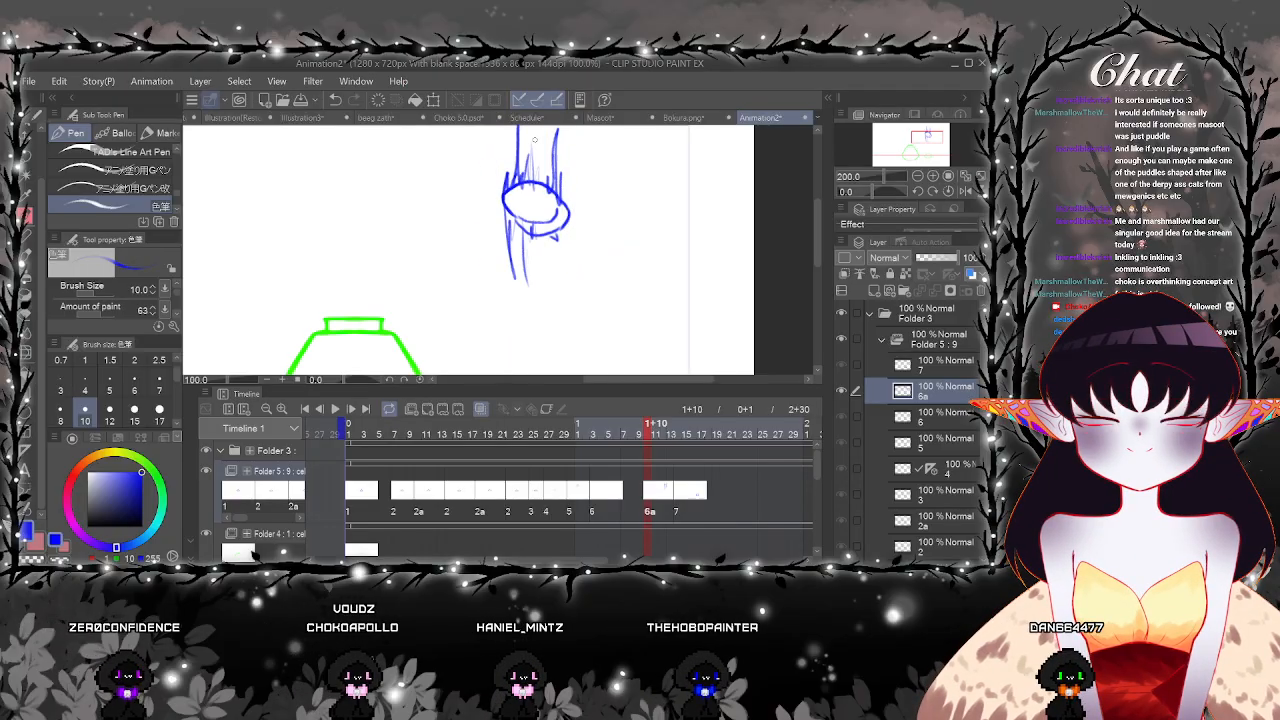
{"action": "scroll", "coordinate": [534, 140], "scroll_direction": "down", "scroll_amount": 1}
{"action": "left_click", "coordinate": [335, 104]}
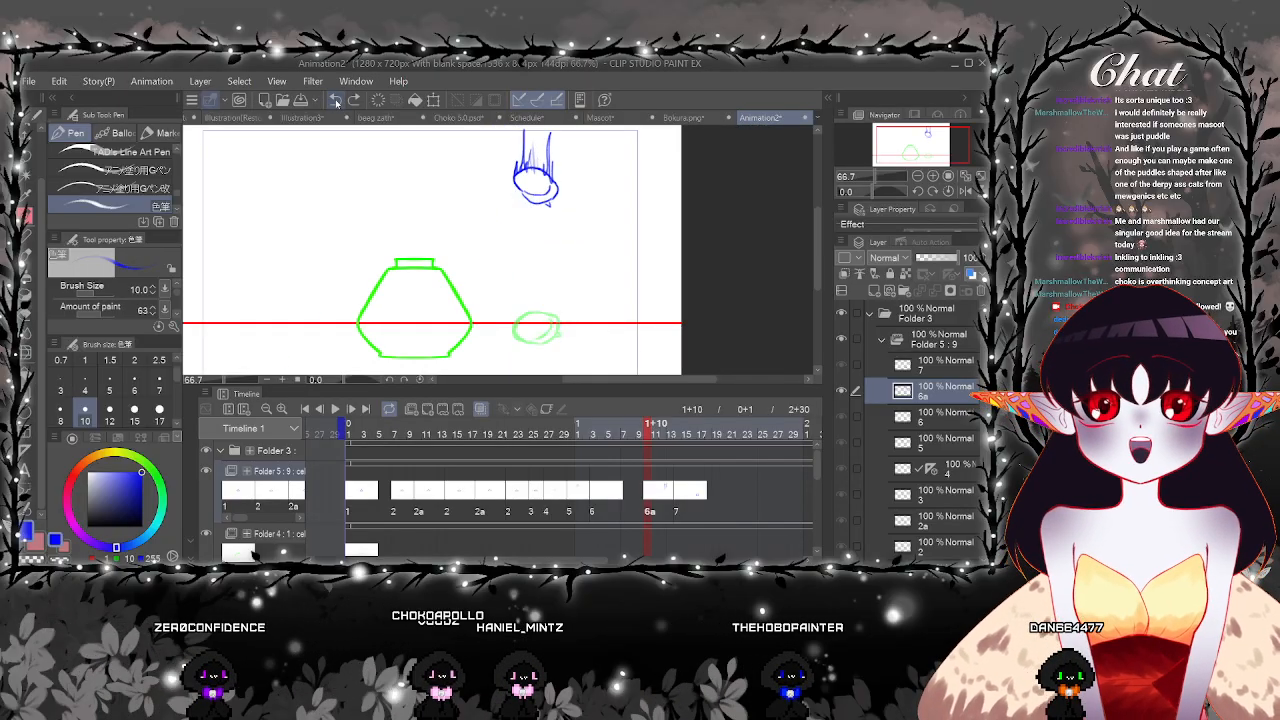
{"action": "left_click", "coordinate": [335, 104]}
{"action": "left_click", "coordinate": [354, 103]}
{"action": "scroll", "coordinate": [512, 158], "scroll_direction": "up", "scroll_amount": 2}
{"action": "scroll", "coordinate": [541, 208], "scroll_direction": "down", "scroll_amount": 4}
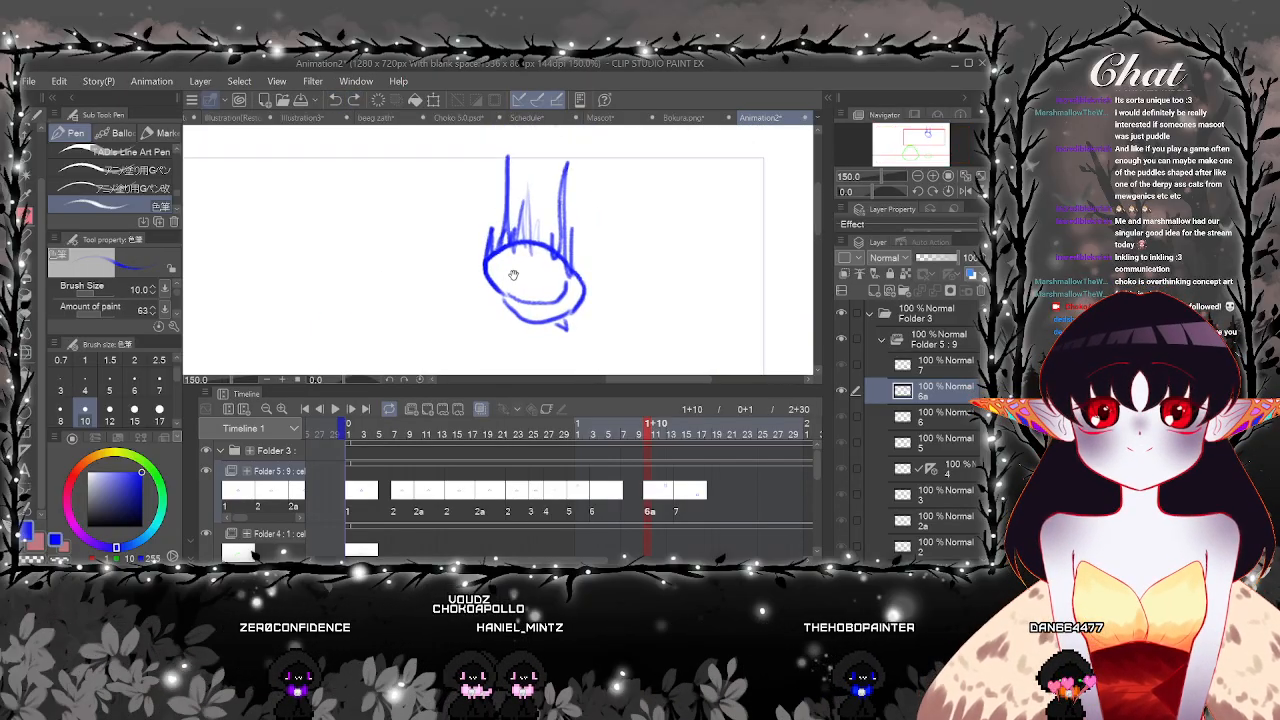
Stretch the speed lines above the falling lid upward with the Liquify tool at brush size 300
{"action": "key", "text": "k"}
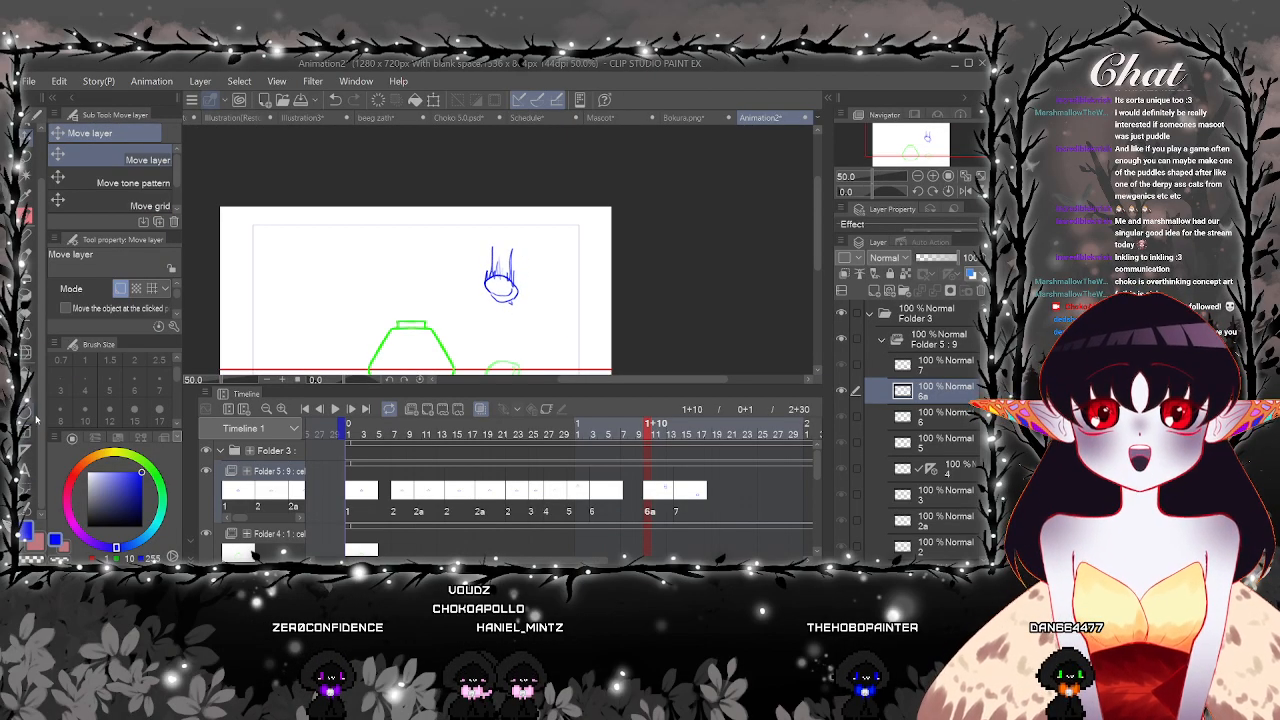
{"action": "left_click", "coordinate": [30, 350]}
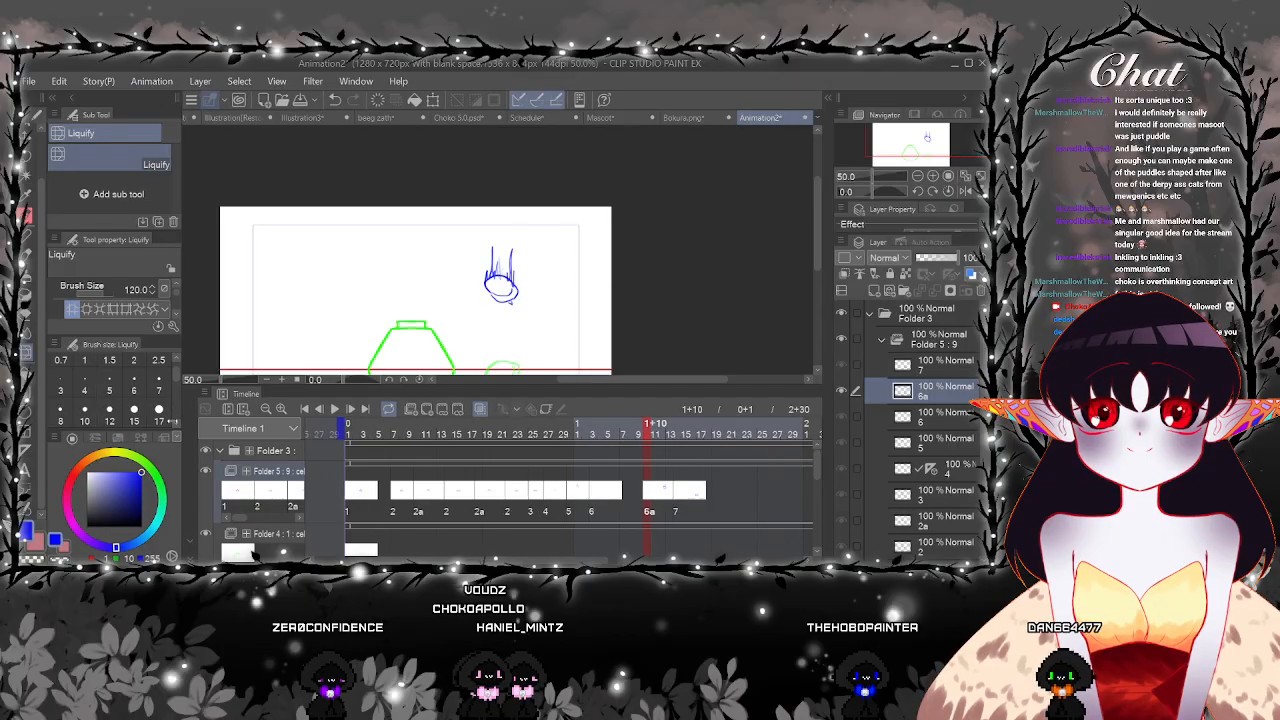
{"action": "left_click_drag", "start_coordinate": [178, 422], "coordinate": [171, 425]}
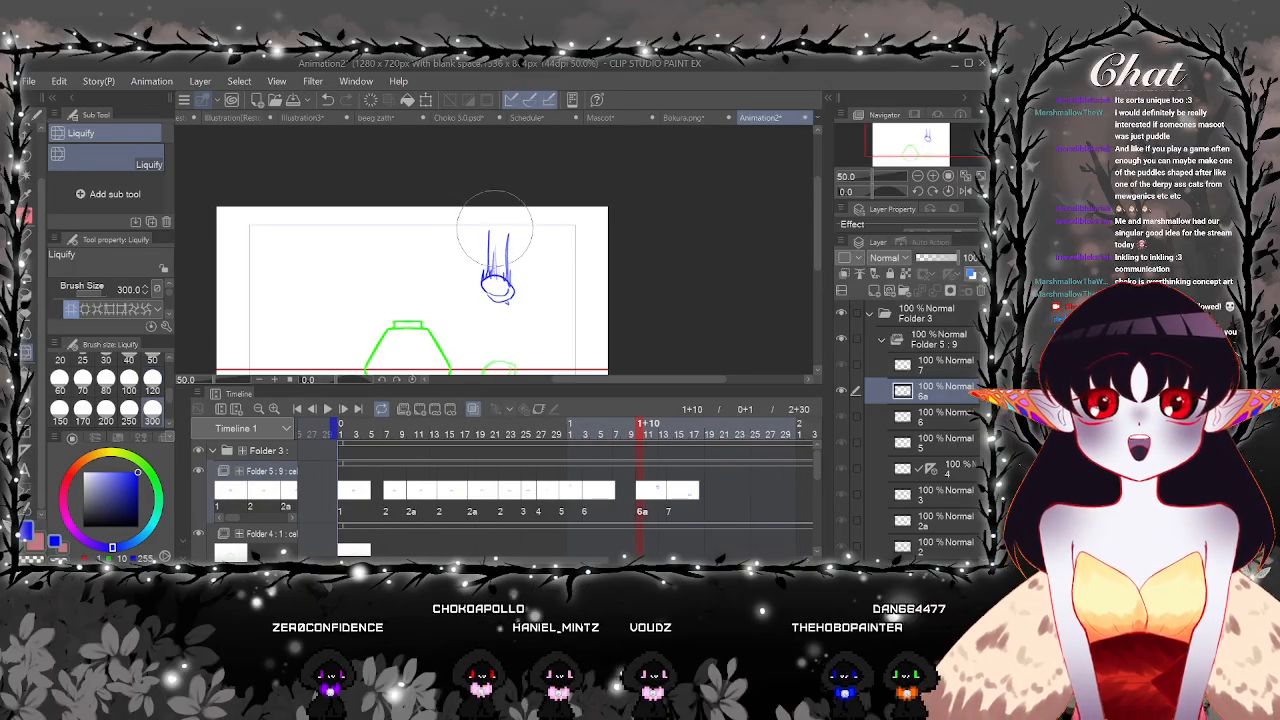
{"action": "scroll", "coordinate": [495, 228], "scroll_direction": "up", "scroll_amount": 2}
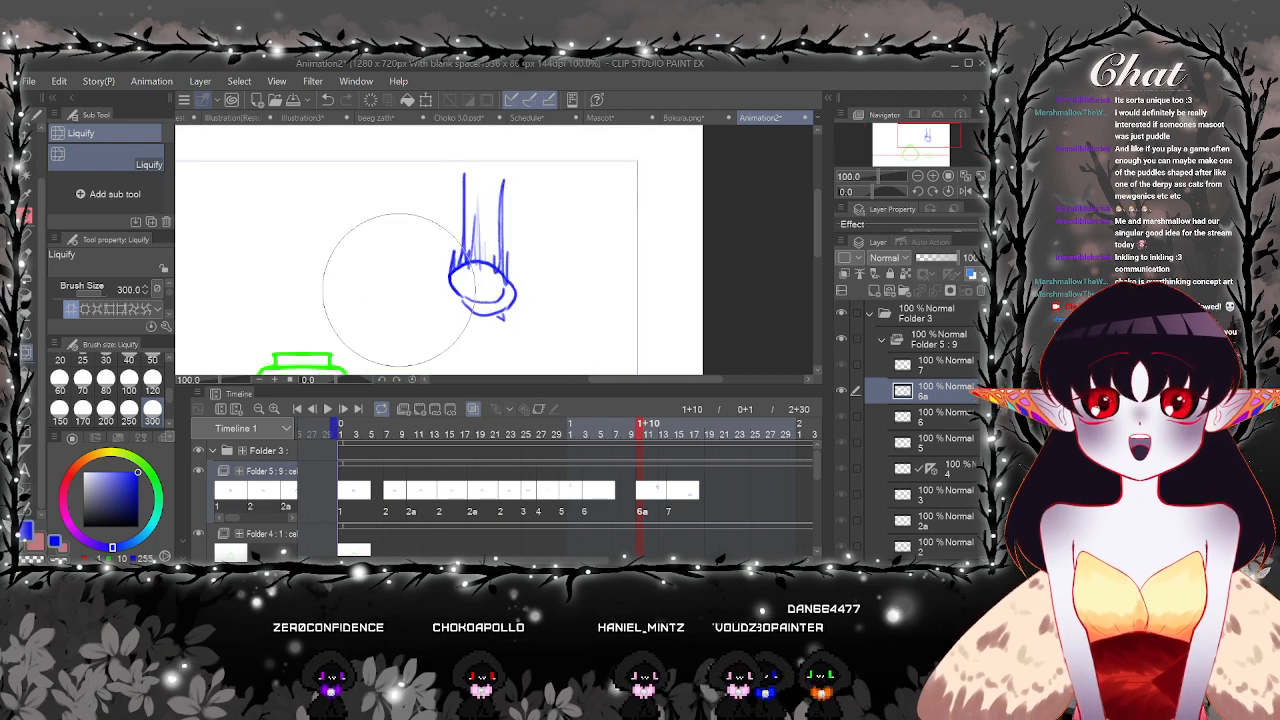
Add more vertical speed lines across the face and side rim of the falling lid with the pen
{"action": "key", "text": "p"}
{"action": "scroll", "coordinate": [500, 250], "scroll_direction": "up", "scroll_amount": 1}
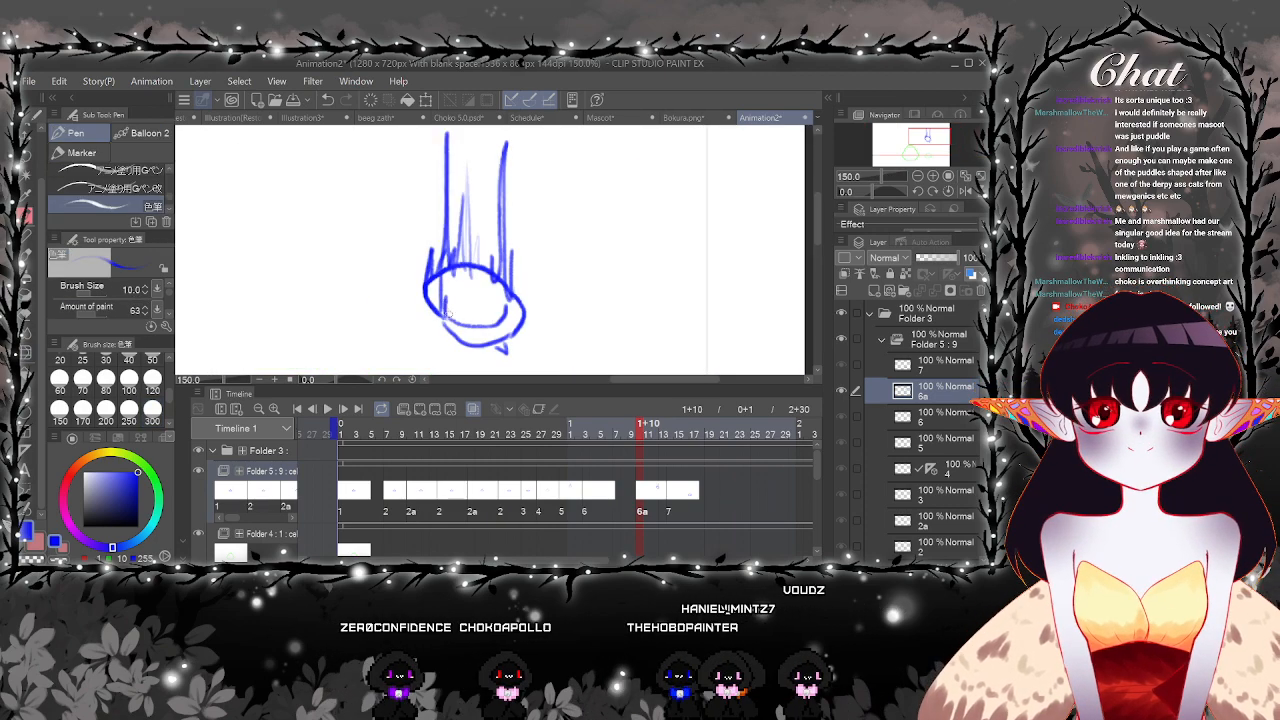
{"action": "left_click_drag", "start_coordinate": [466, 240], "coordinate": [470, 316]}
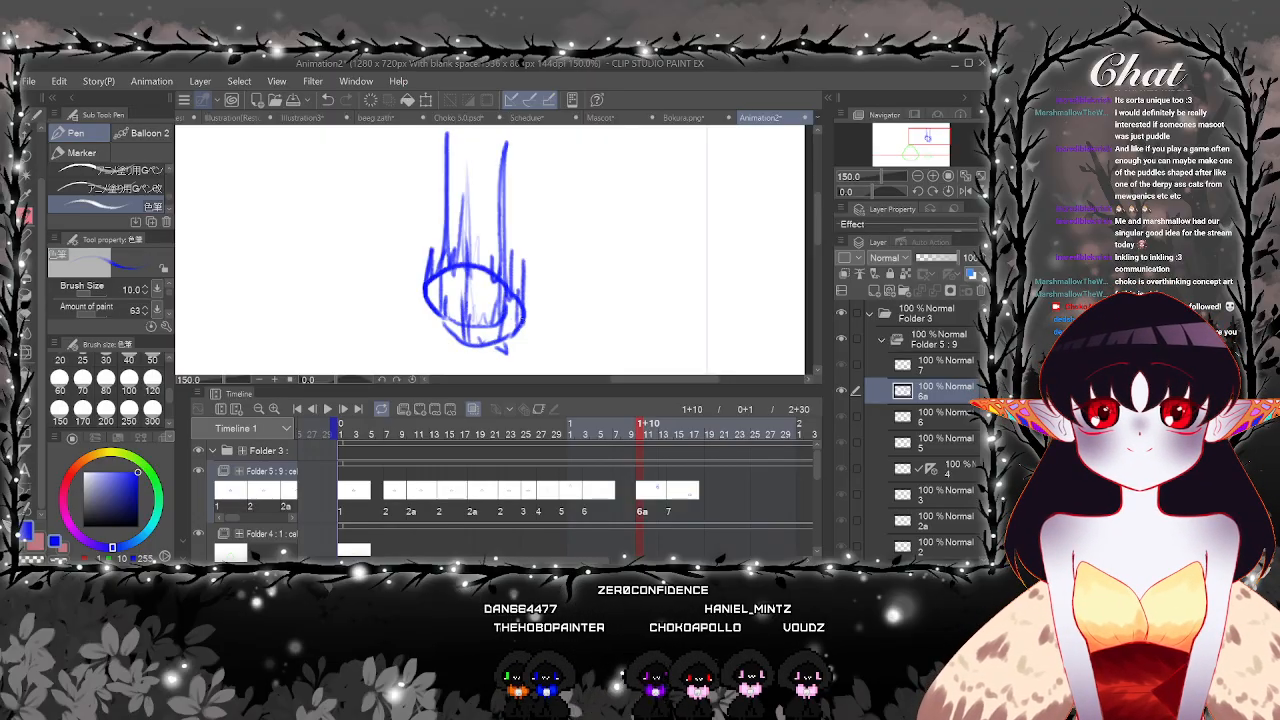
{"action": "scroll", "coordinate": [510, 352], "scroll_direction": "down", "scroll_amount": 5}
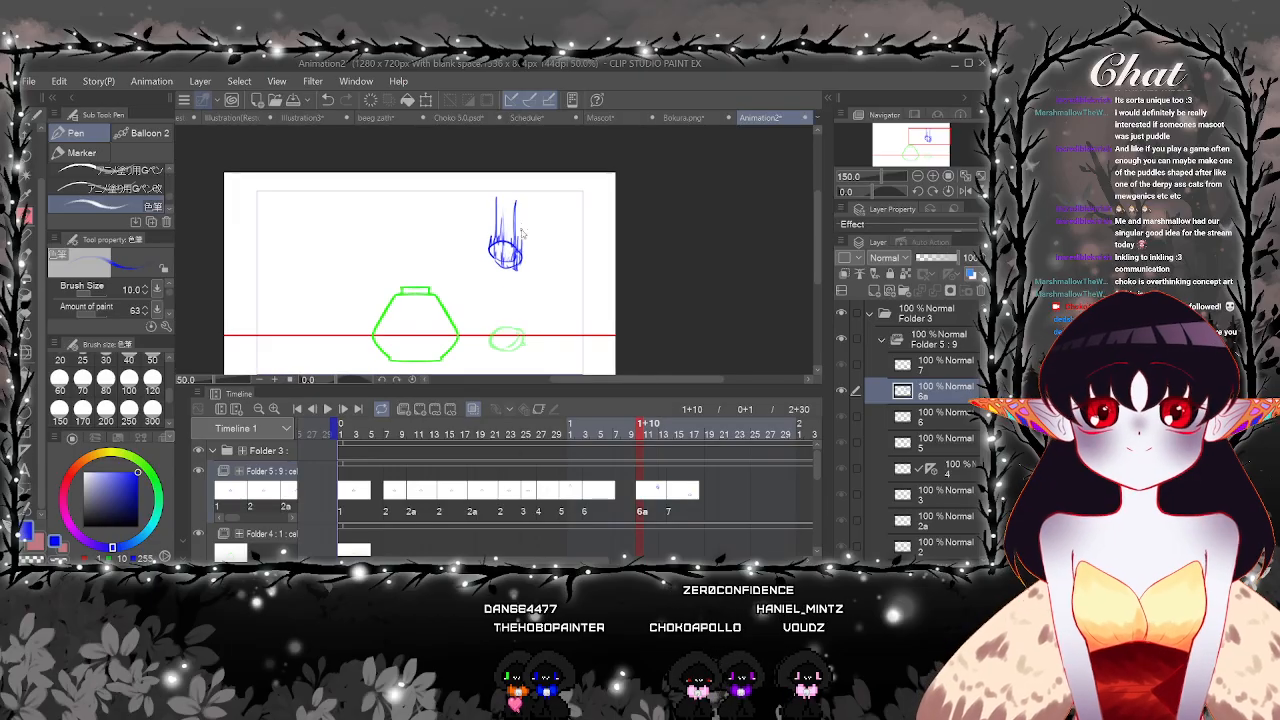
Shift cel 7 one frame earlier to 1+13 and play the animation to check the timing of the lid's fall
{"action": "left_click", "coordinate": [669, 501]}
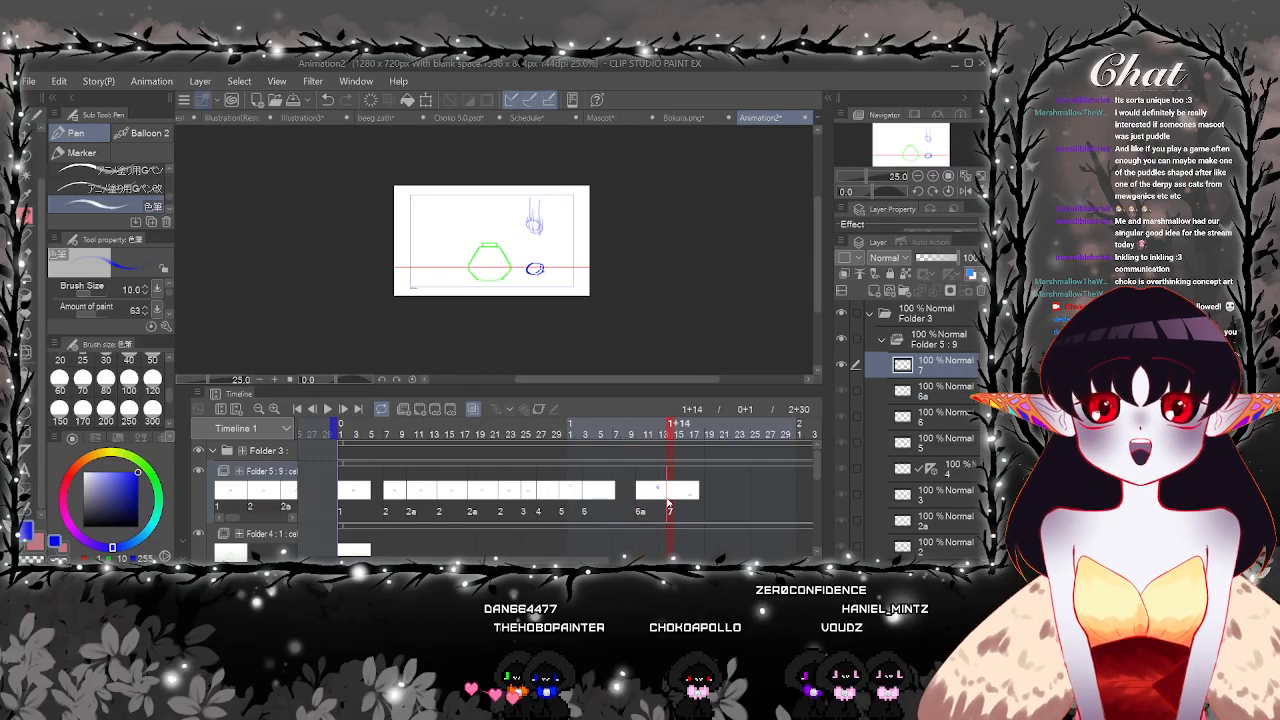
{"action": "left_click", "coordinate": [328, 411]}
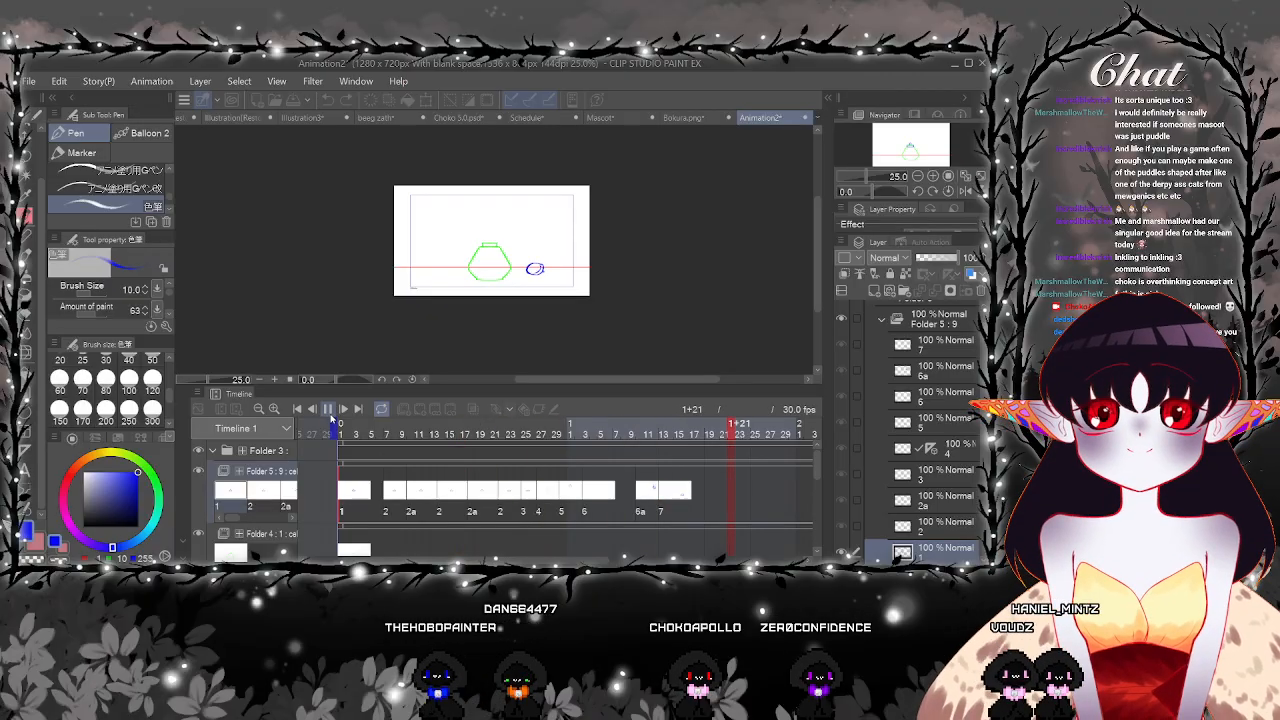
{"action": "left_click", "coordinate": [329, 410]}
{"action": "left_click", "coordinate": [653, 500]}
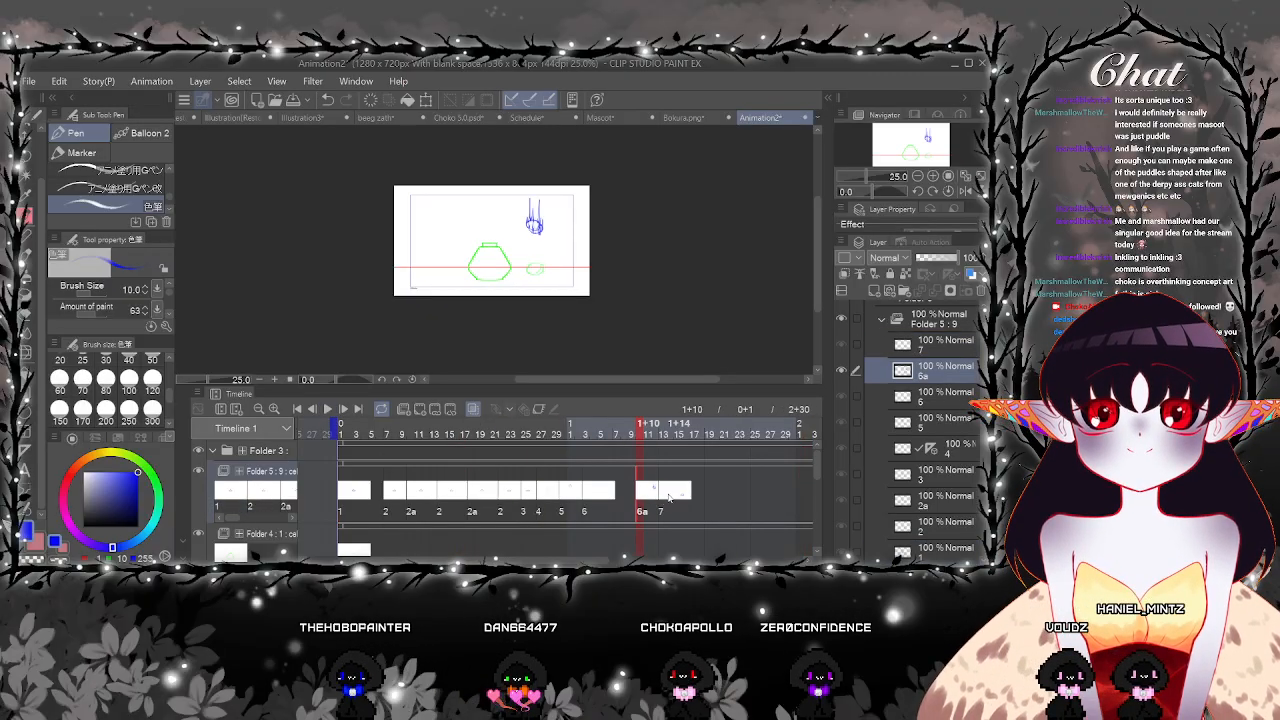
{"action": "left_click", "coordinate": [669, 497]}
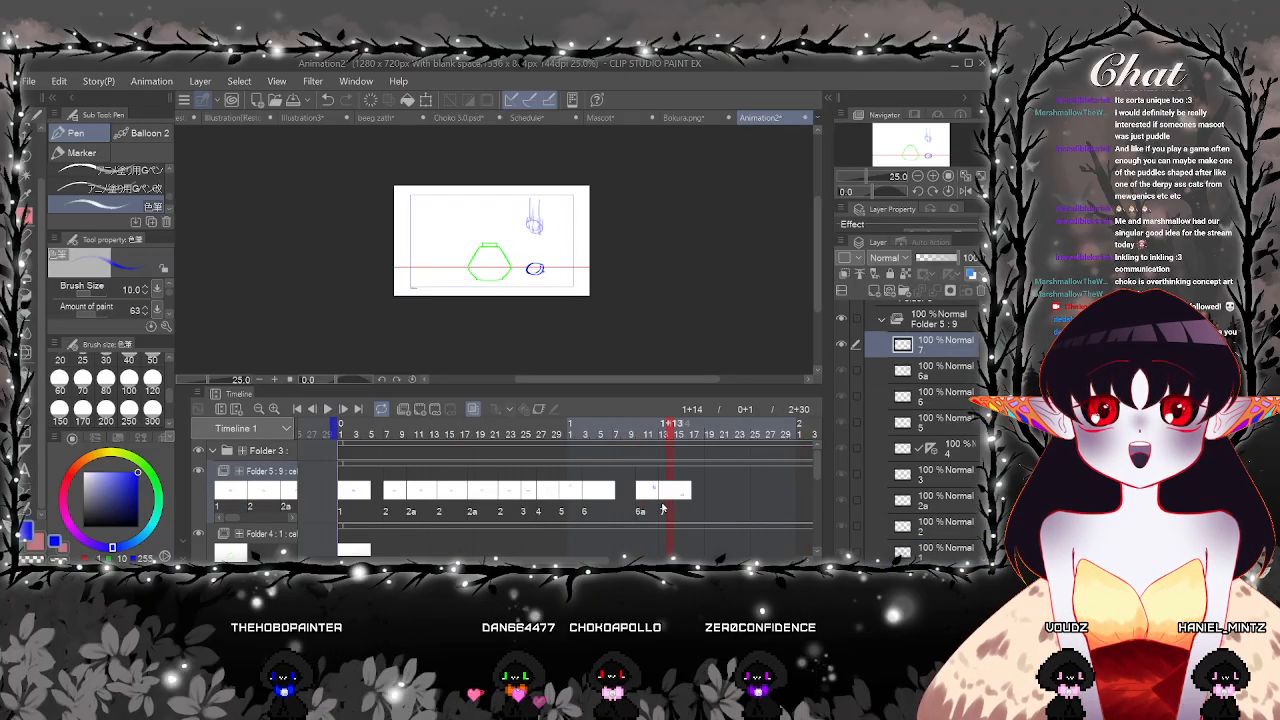
{"action": "left_click", "coordinate": [327, 410]}
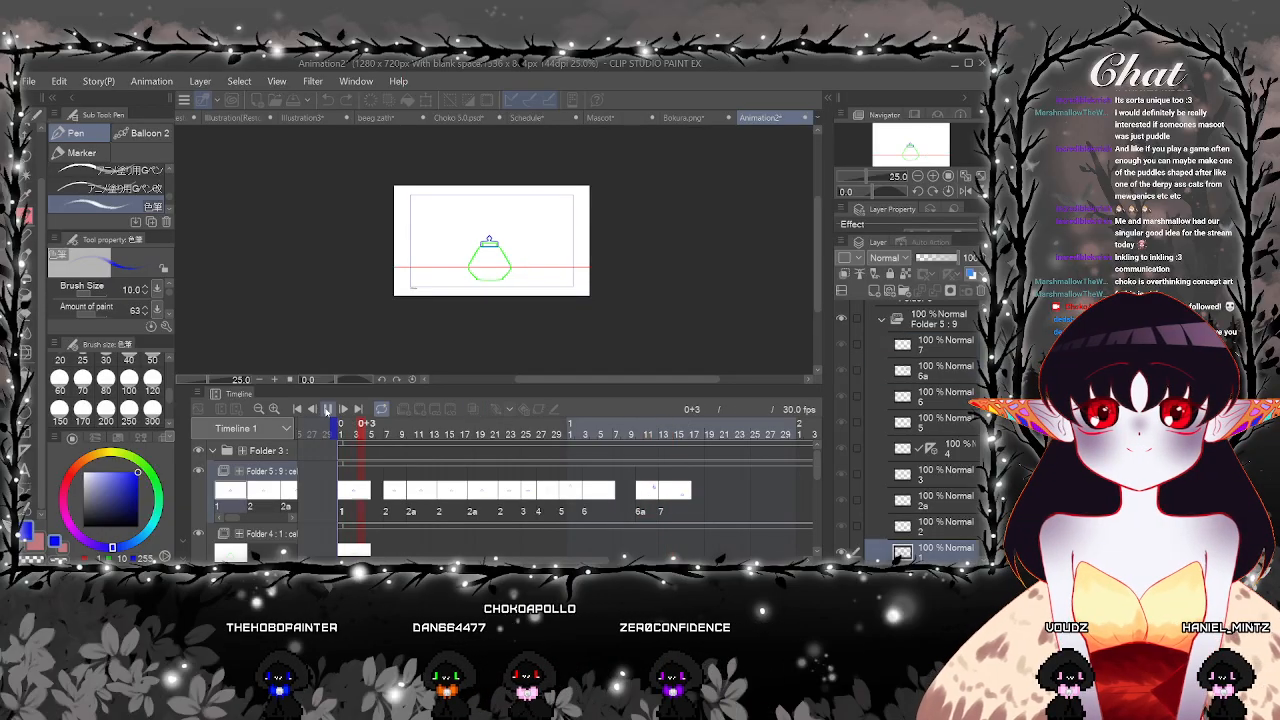
{"action": "left_click", "coordinate": [327, 410]}
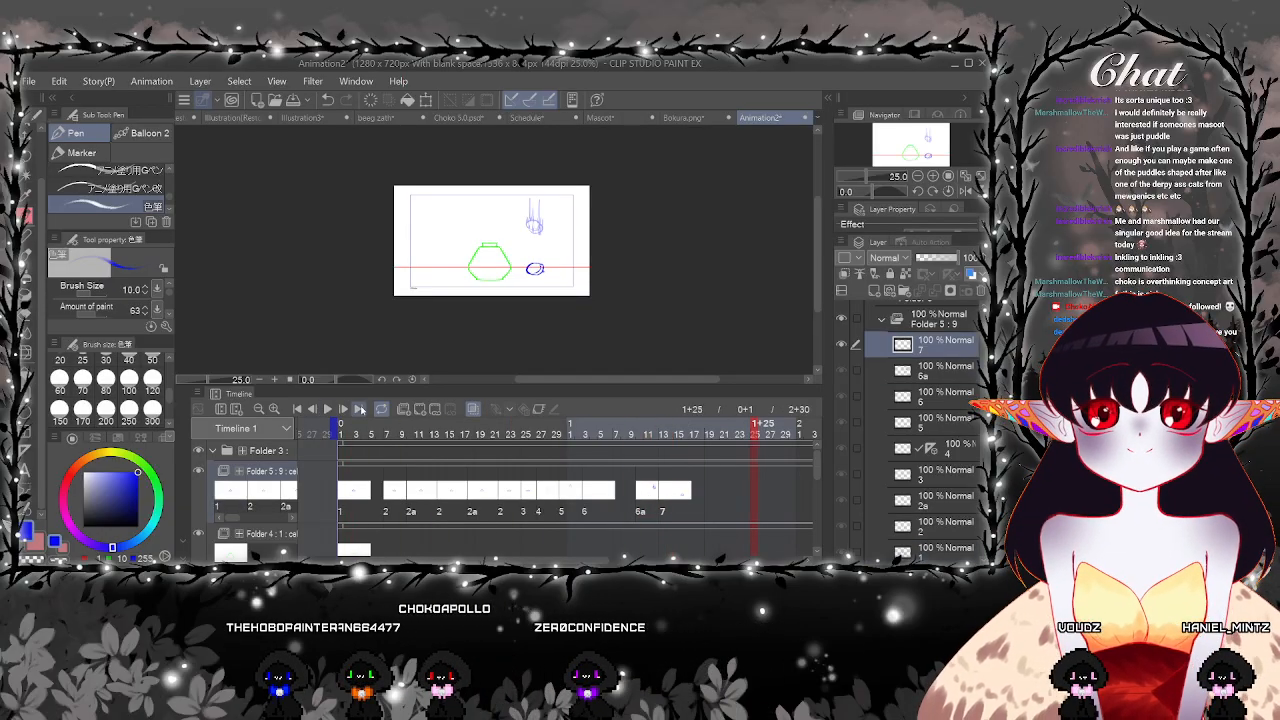
Move cel 7 to frame 1+27 and insert a new cel 6b at frame 1+14
{"action": "left_click", "coordinate": [670, 500]}
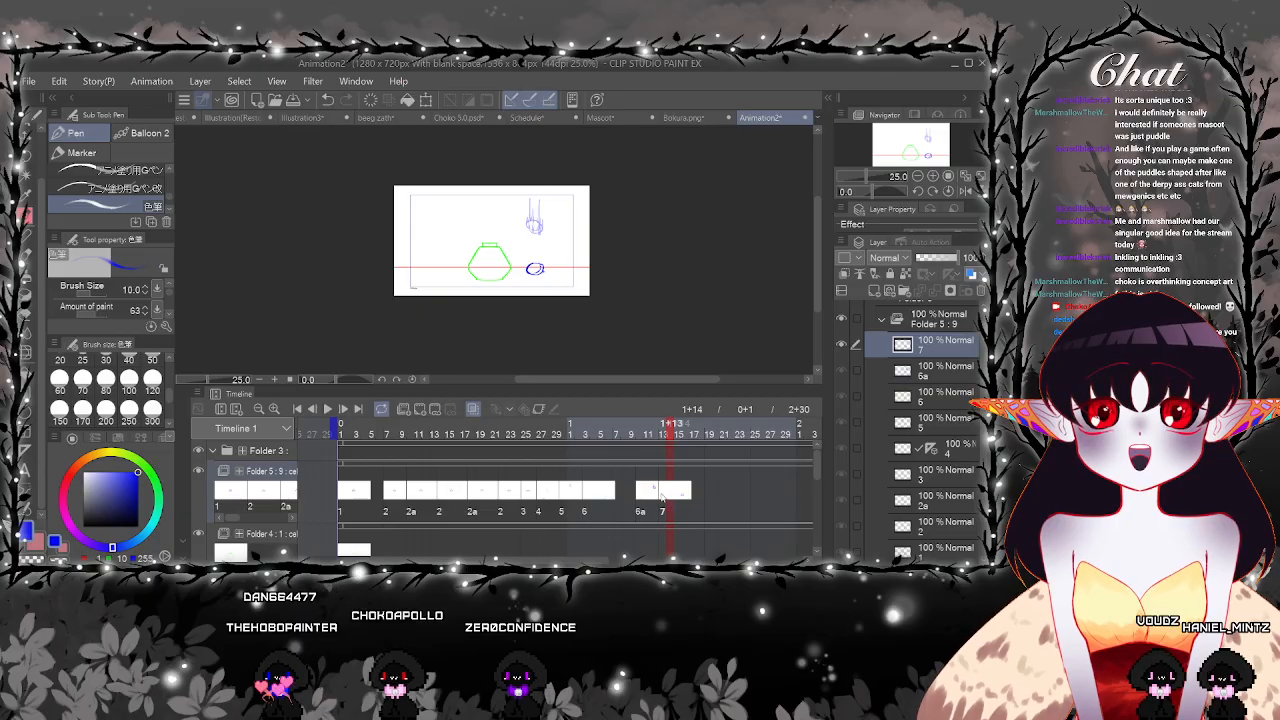
{"action": "left_click_drag", "start_coordinate": [769, 494], "coordinate": [772, 490]}
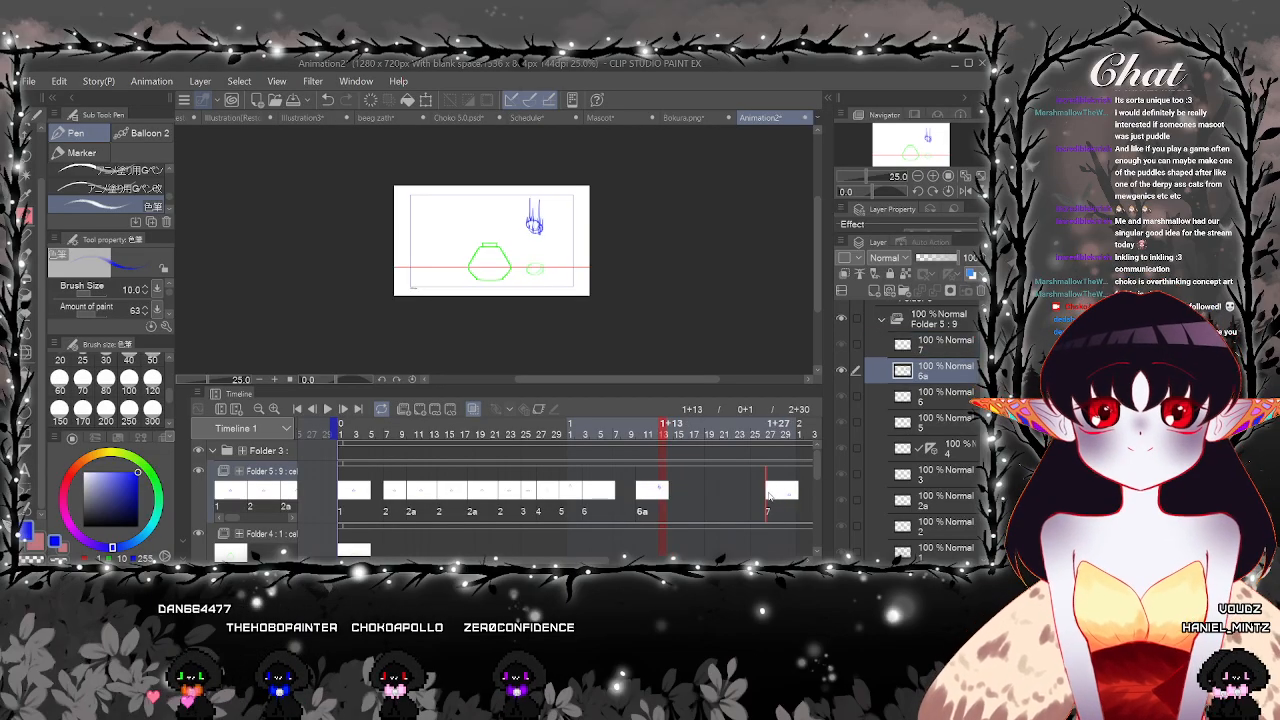
{"action": "left_click", "coordinate": [769, 496]}
{"action": "left_click", "coordinate": [687, 498]}
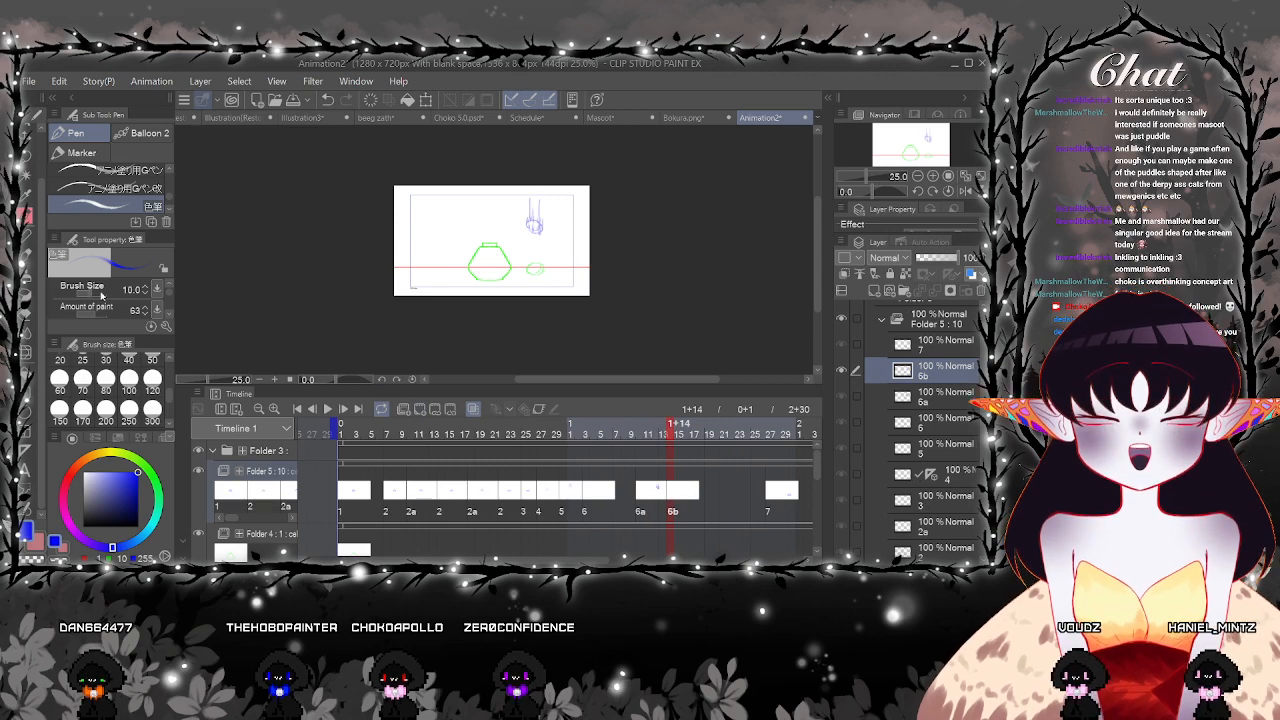
Sketch the lid squashed flat at the ground line on cel 6b and widen its sides with Liquify at brush size 300
{"action": "scroll", "coordinate": [542, 249], "scroll_direction": "up", "scroll_amount": 5}
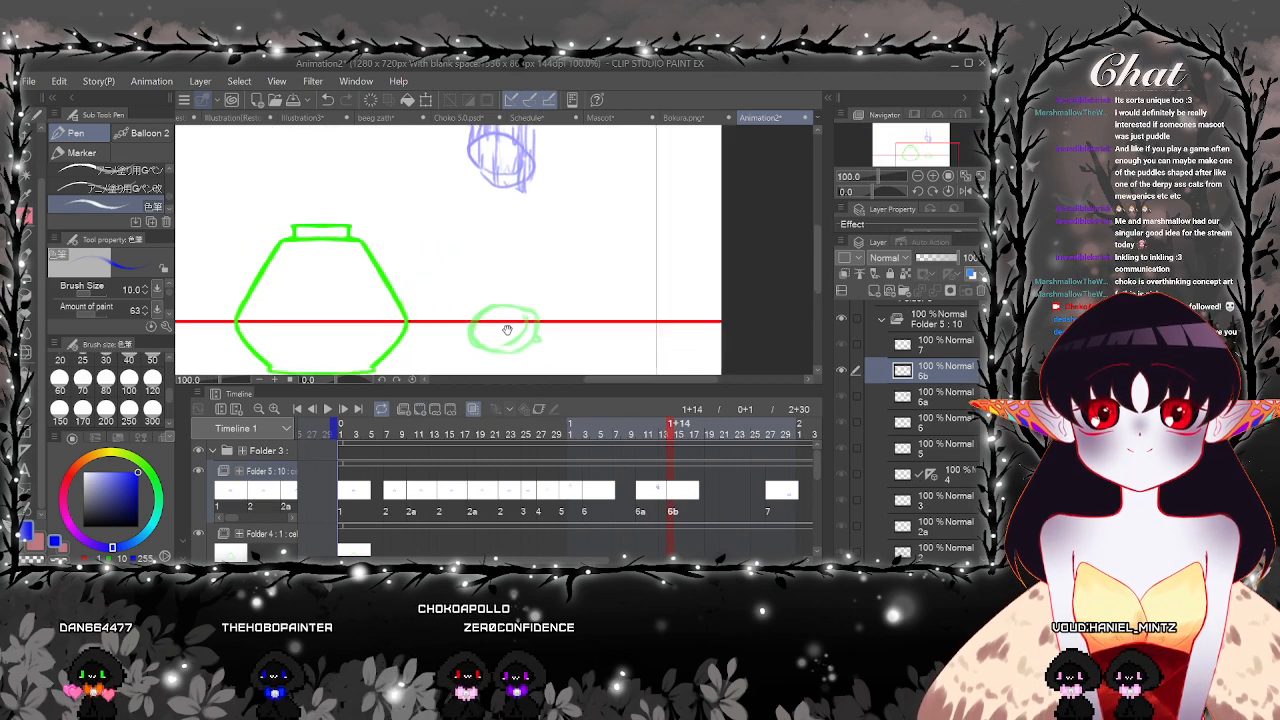
{"action": "scroll", "coordinate": [538, 345], "scroll_direction": "up", "scroll_amount": 1}
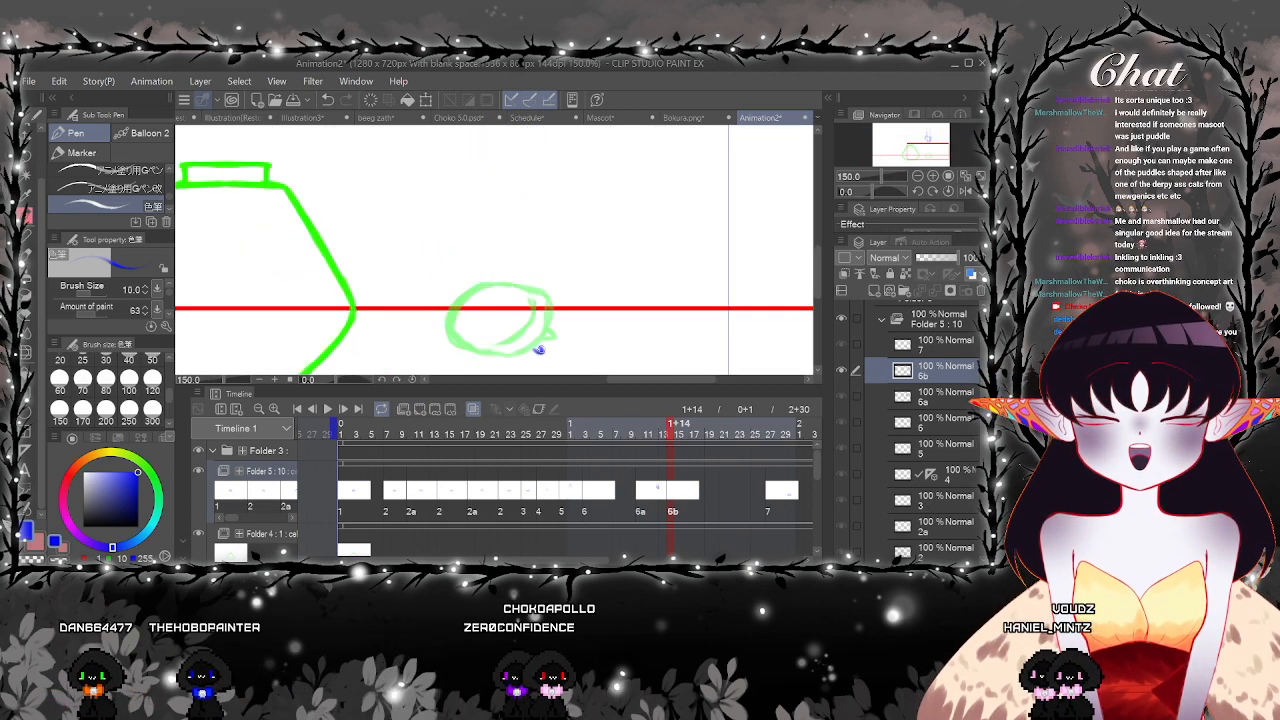
{"action": "mouse_move", "coordinate": [538, 345]}
{"action": "left_mouse_down"}
{"action": "mouse_move", "coordinate": [440, 342]}
{"action": "mouse_move", "coordinate": [452, 336]}
{"action": "mouse_move", "coordinate": [439, 314]}
{"action": "mouse_move", "coordinate": [473, 314]}
{"action": "mouse_move", "coordinate": [452, 311]}
{"action": "mouse_move", "coordinate": [481, 295]}
{"action": "mouse_move", "coordinate": [563, 311]}
{"action": "mouse_move", "coordinate": [538, 344]}
{"action": "mouse_move", "coordinate": [563, 322]}
{"action": "left_mouse_up"}
{"action": "left_click", "coordinate": [27, 353]}
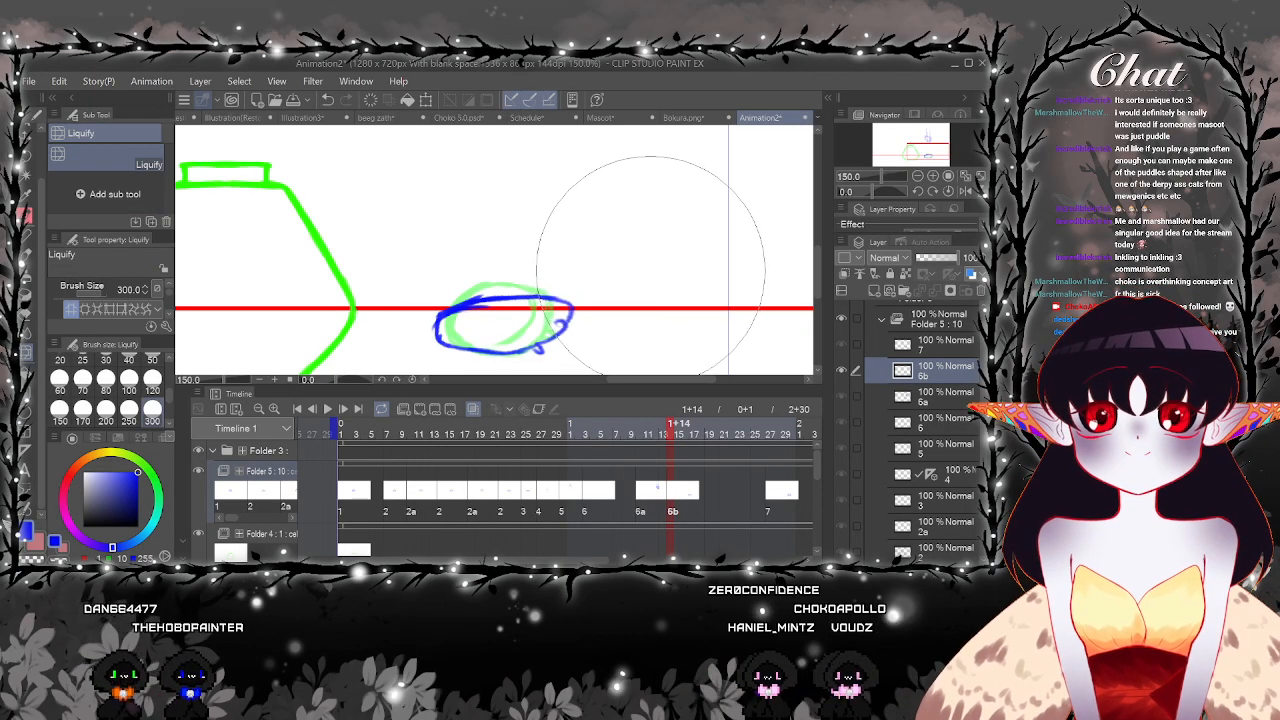
{"action": "left_click_drag", "start_coordinate": [635, 295], "coordinate": [655, 297]}
{"action": "left_click_drag", "start_coordinate": [354, 306], "coordinate": [322, 304]}
Add an inner rim, small impact marks at both ends and vertical speed lines above the squashed lid with the pen
{"action": "left_click", "coordinate": [27, 216]}
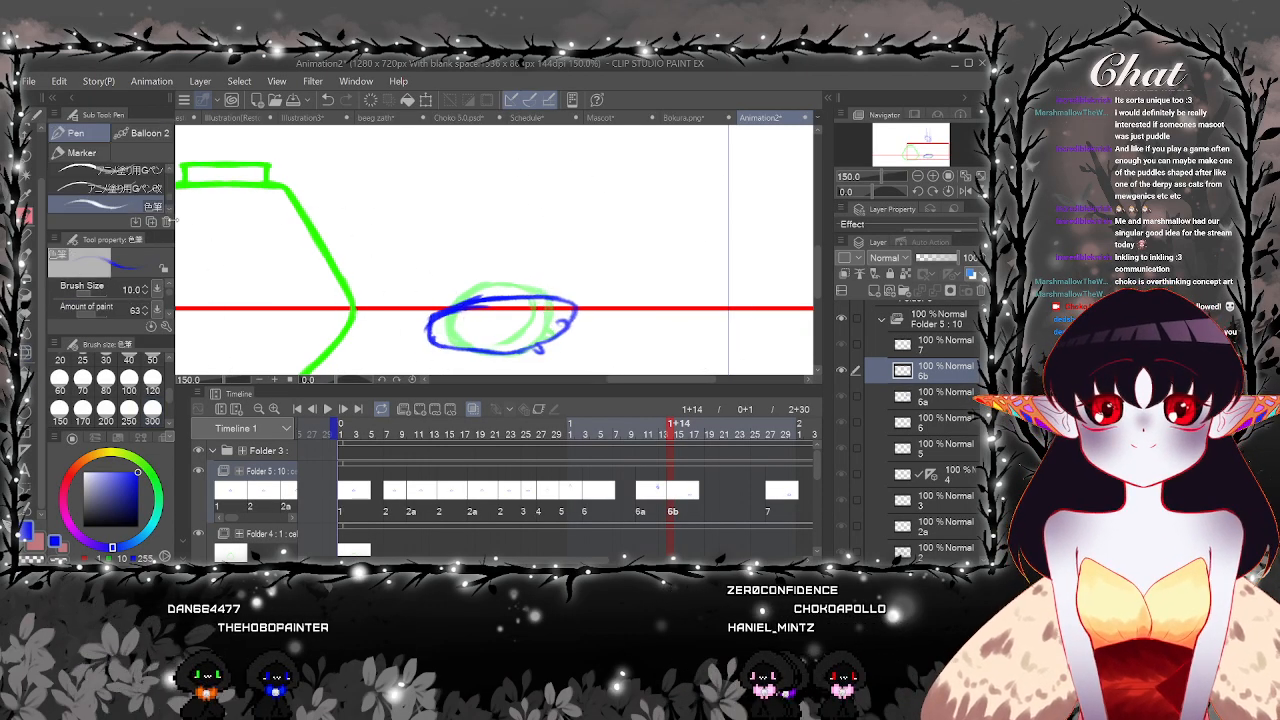
{"action": "left_click_drag", "start_coordinate": [438, 327], "coordinate": [474, 341]}
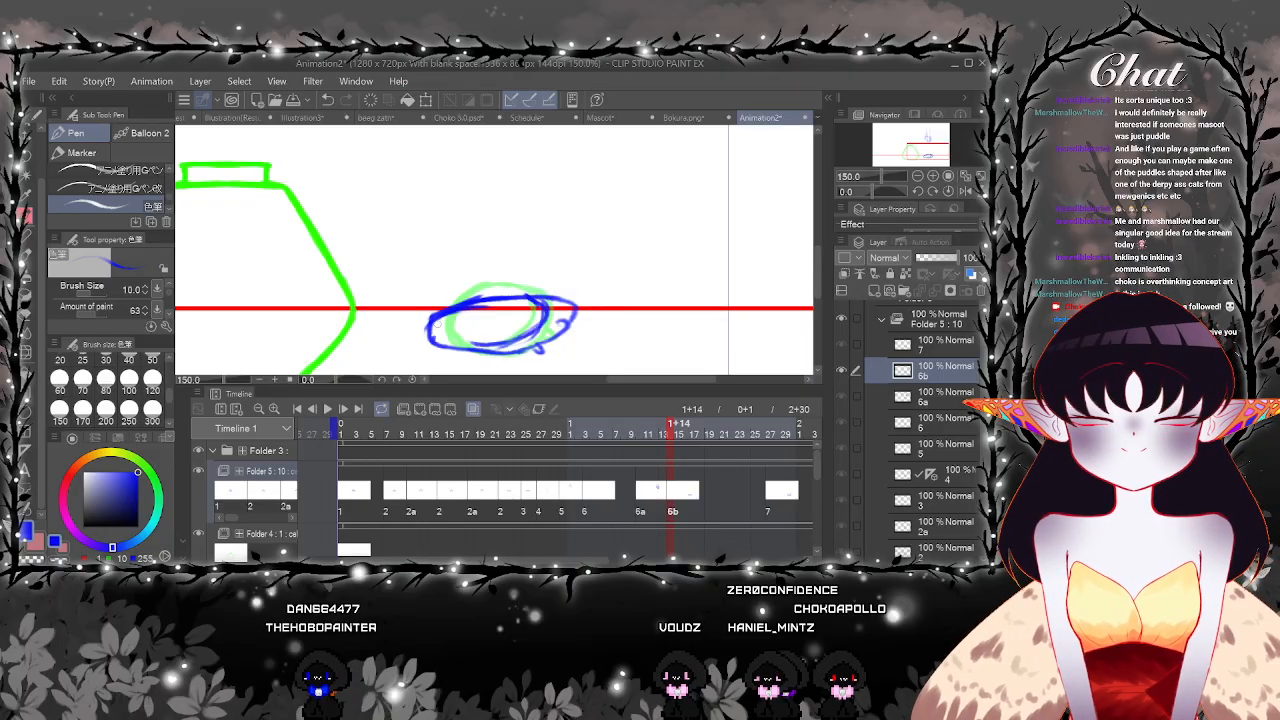
{"action": "left_click_drag", "start_coordinate": [572, 308], "coordinate": [562, 328]}
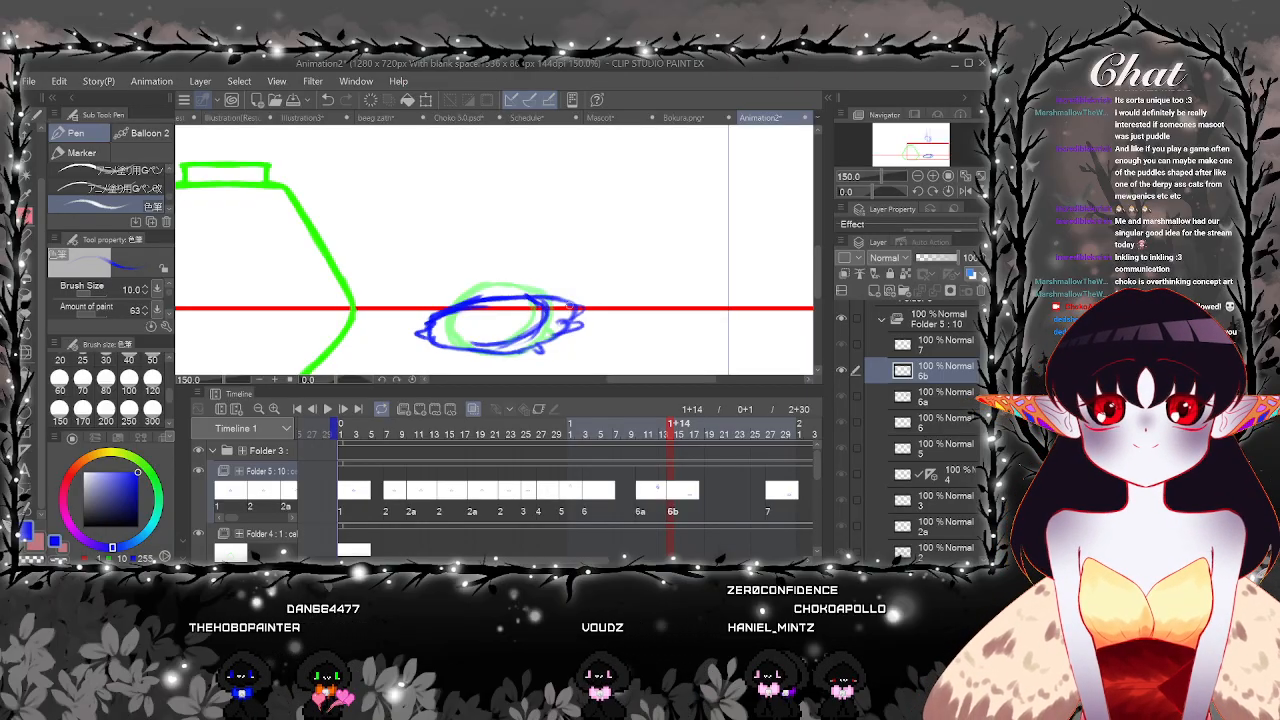
{"action": "left_click_drag", "start_coordinate": [438, 307], "coordinate": [457, 305]}
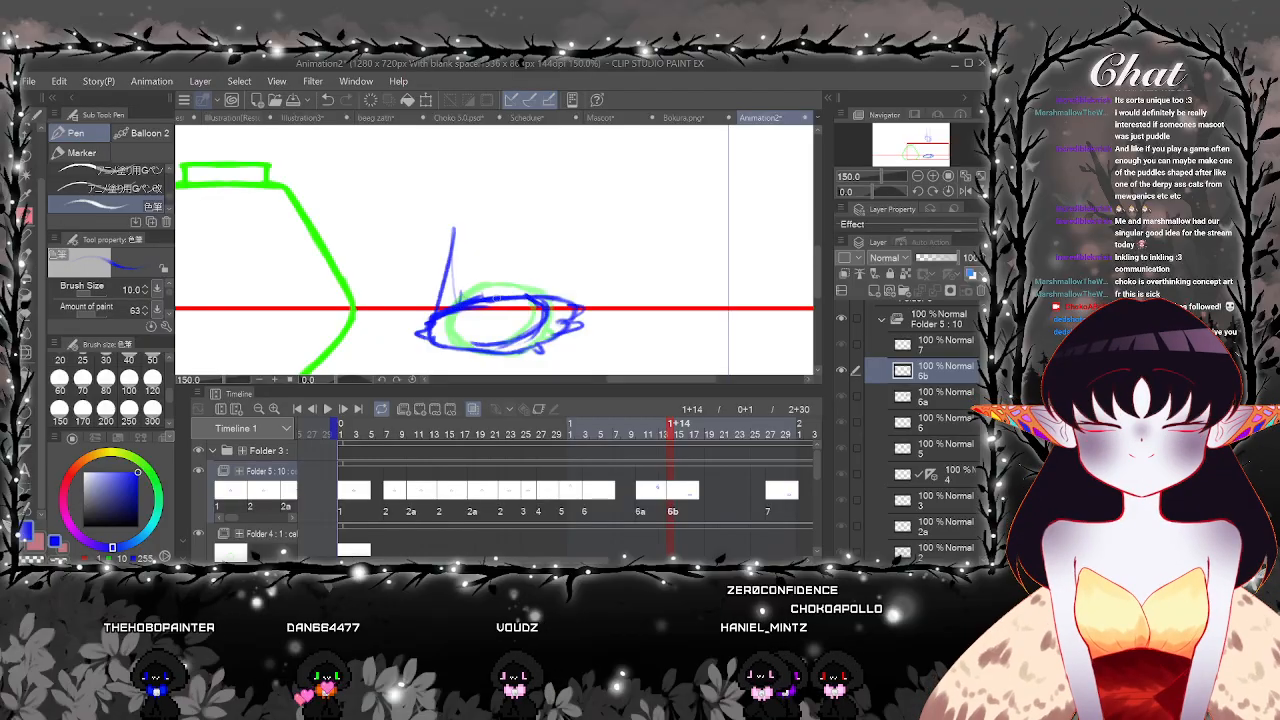
{"action": "mouse_move", "coordinate": [569, 298]}
{"action": "left_mouse_down"}
{"action": "mouse_move", "coordinate": [565, 222]}
{"action": "mouse_move", "coordinate": [543, 291]}
{"action": "mouse_move", "coordinate": [511, 198]}
{"action": "left_mouse_up"}
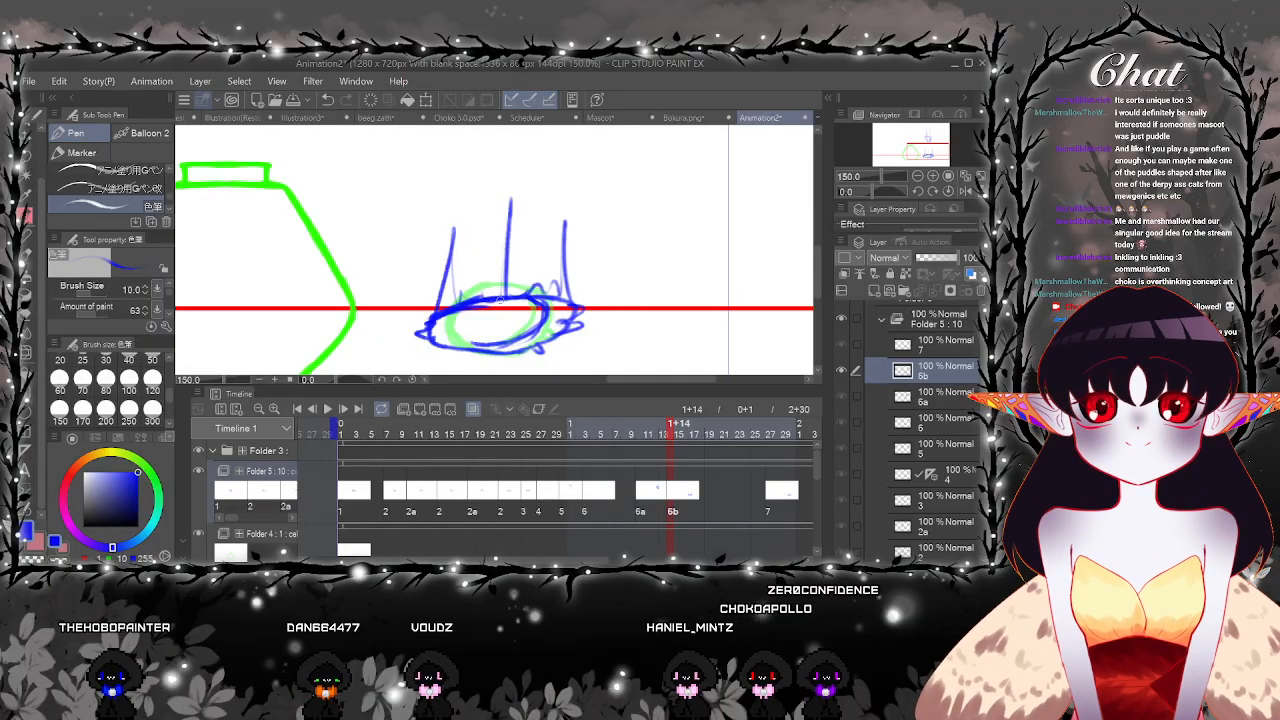
Play the animation to check the timing of the lid's squashed landing
{"action": "scroll", "coordinate": [484, 279], "scroll_direction": "down", "scroll_amount": 4}
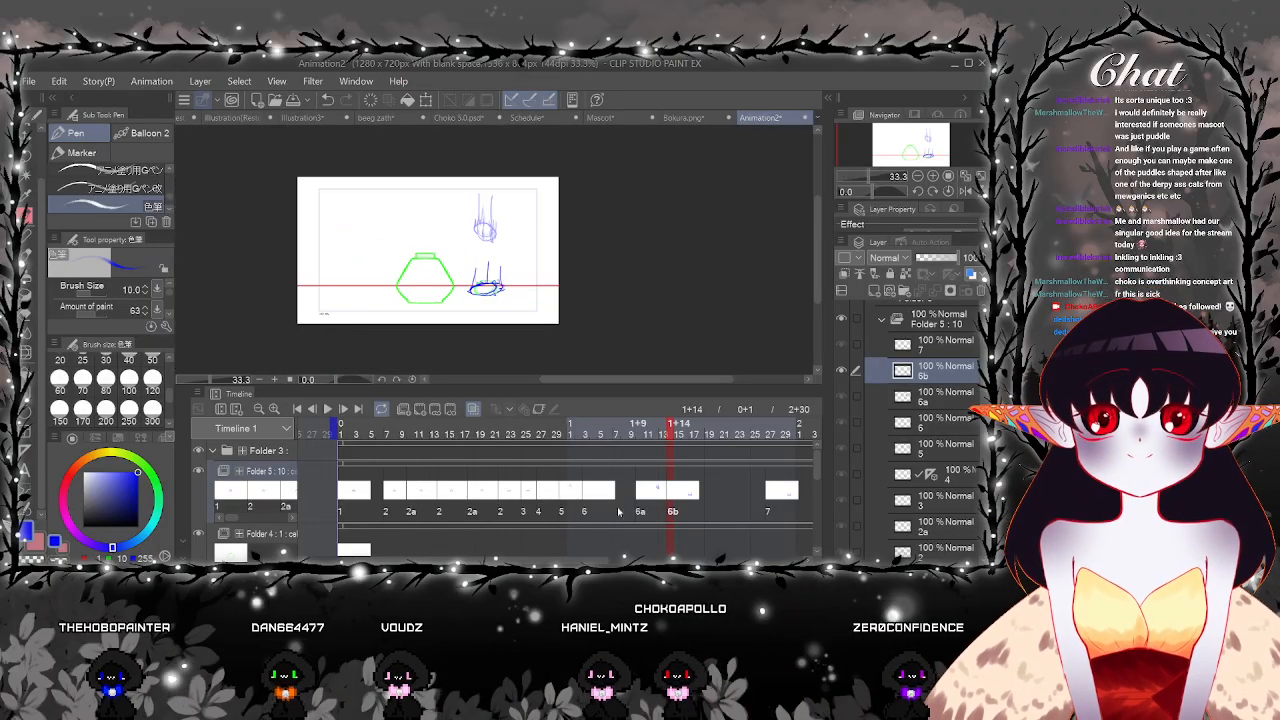
{"action": "left_click", "coordinate": [330, 411]}
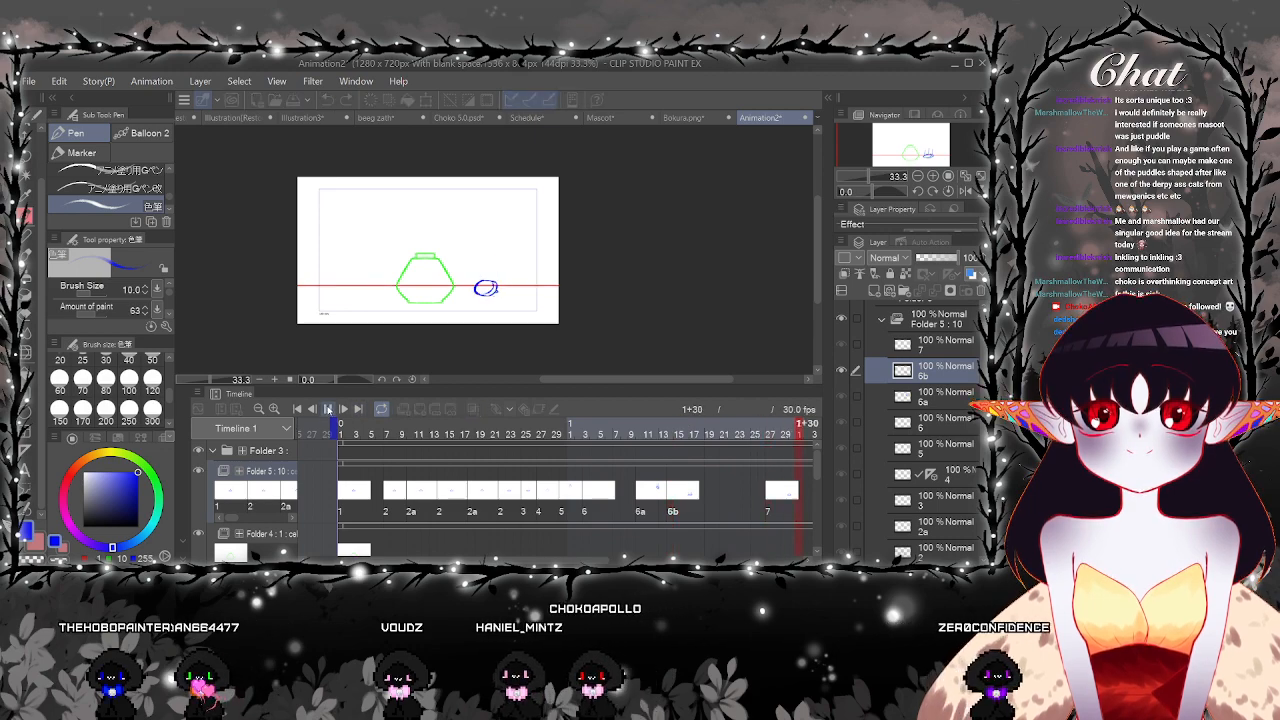
{"action": "left_click", "coordinate": [330, 411]}
{"action": "left_click_drag", "start_coordinate": [680, 558], "coordinate": [655, 558]}
{"action": "left_click", "coordinate": [327, 410]}
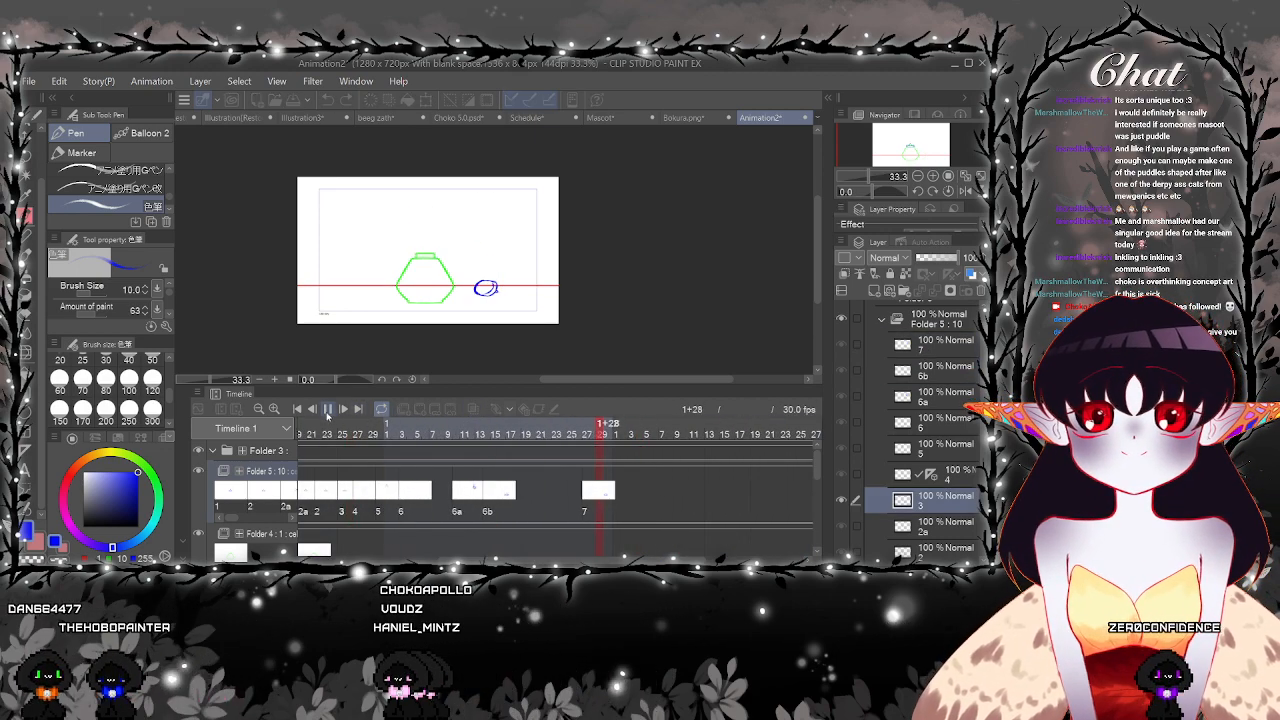
{"action": "left_click", "coordinate": [326, 411]}
Insert a new cel 6c at frame 1+18, directly after the squashed lid cel
{"action": "left_click", "coordinate": [458, 495]}
{"action": "left_click", "coordinate": [495, 498]}
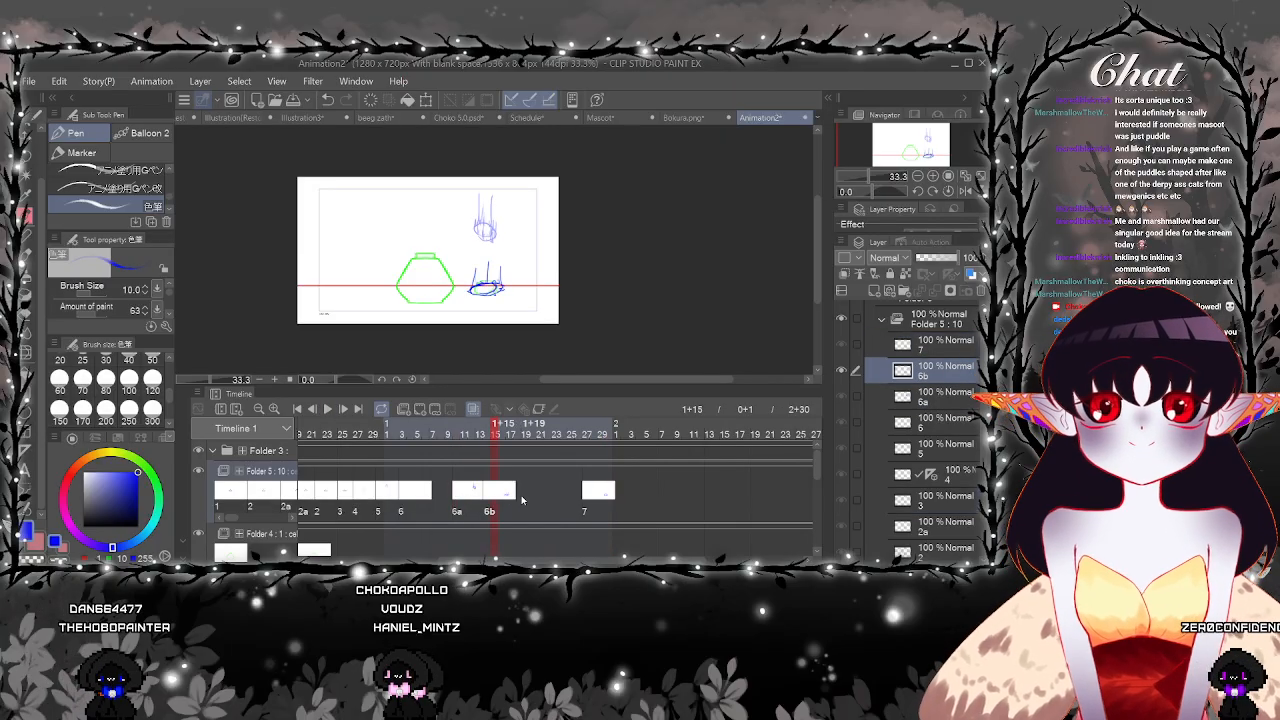
{"action": "scroll", "coordinate": [490, 280], "scroll_direction": "up", "scroll_amount": 2}
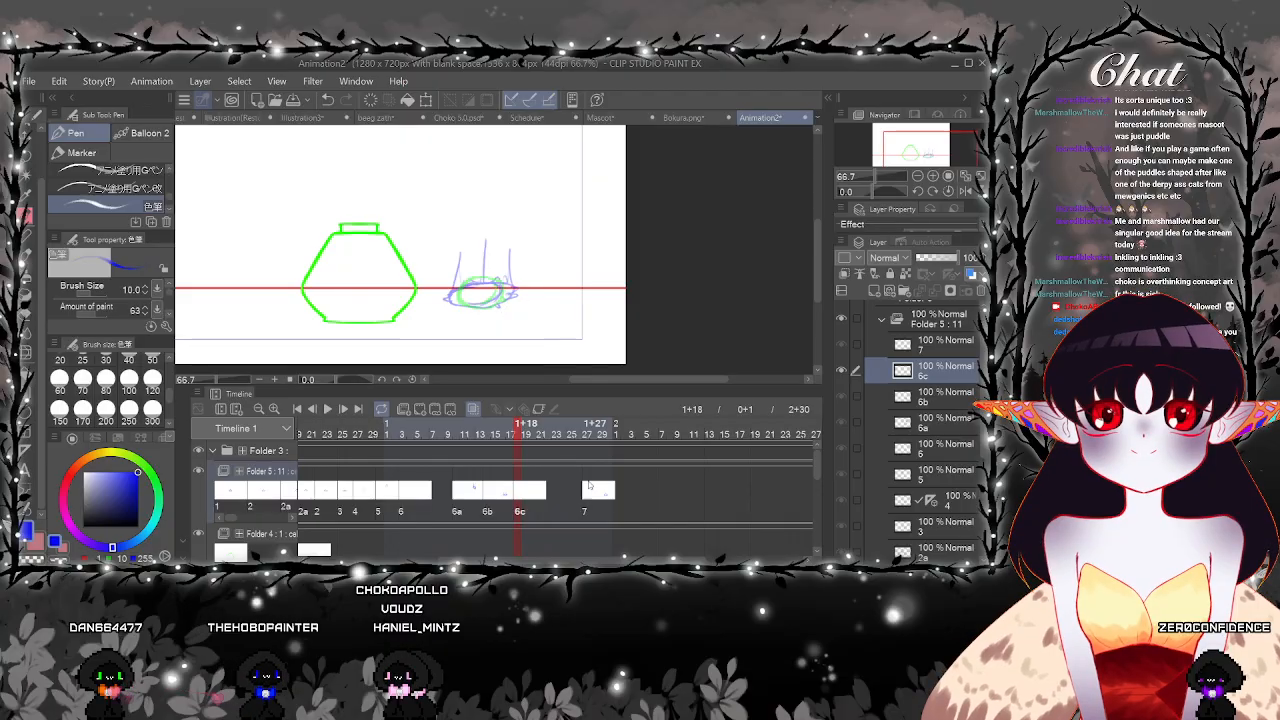
Move the landed lid on cel 7 farther right from the bottle and compare it with the squashed lid on cel 6b
{"action": "left_click", "coordinate": [589, 487]}
{"action": "key", "text": "k"}
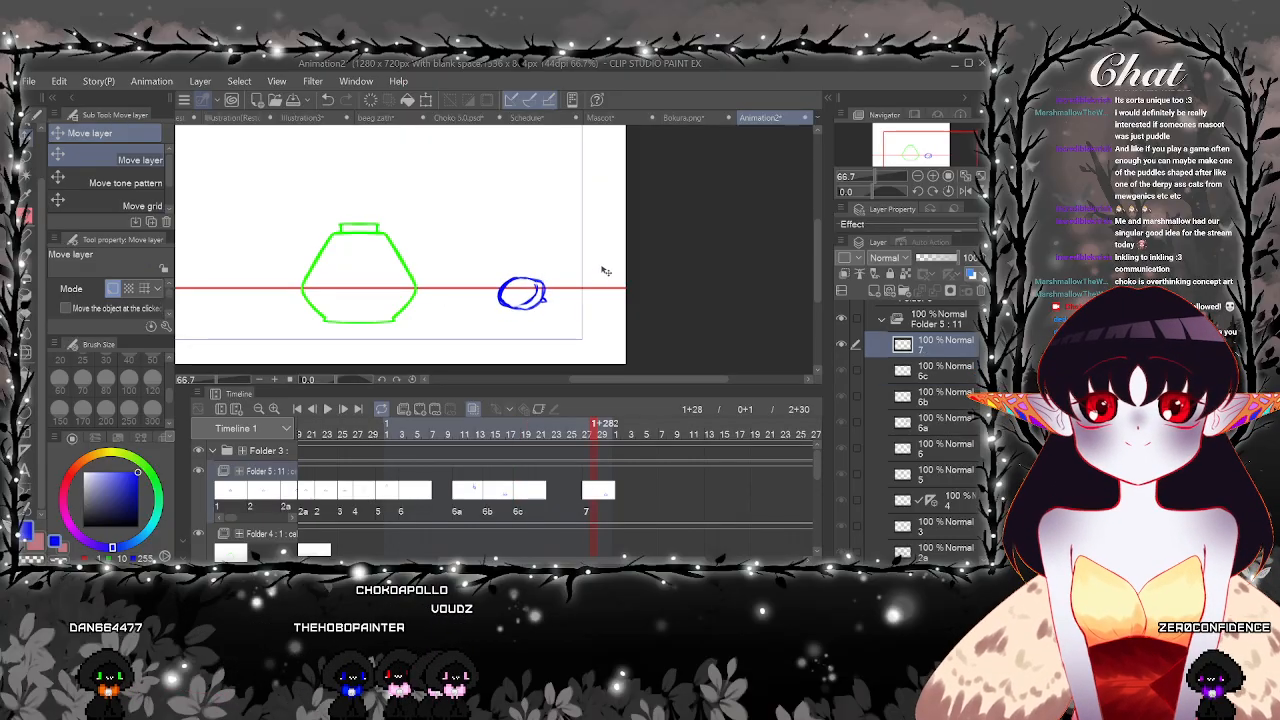
{"action": "left_click", "coordinate": [467, 495]}
{"action": "left_click", "coordinate": [495, 497]}
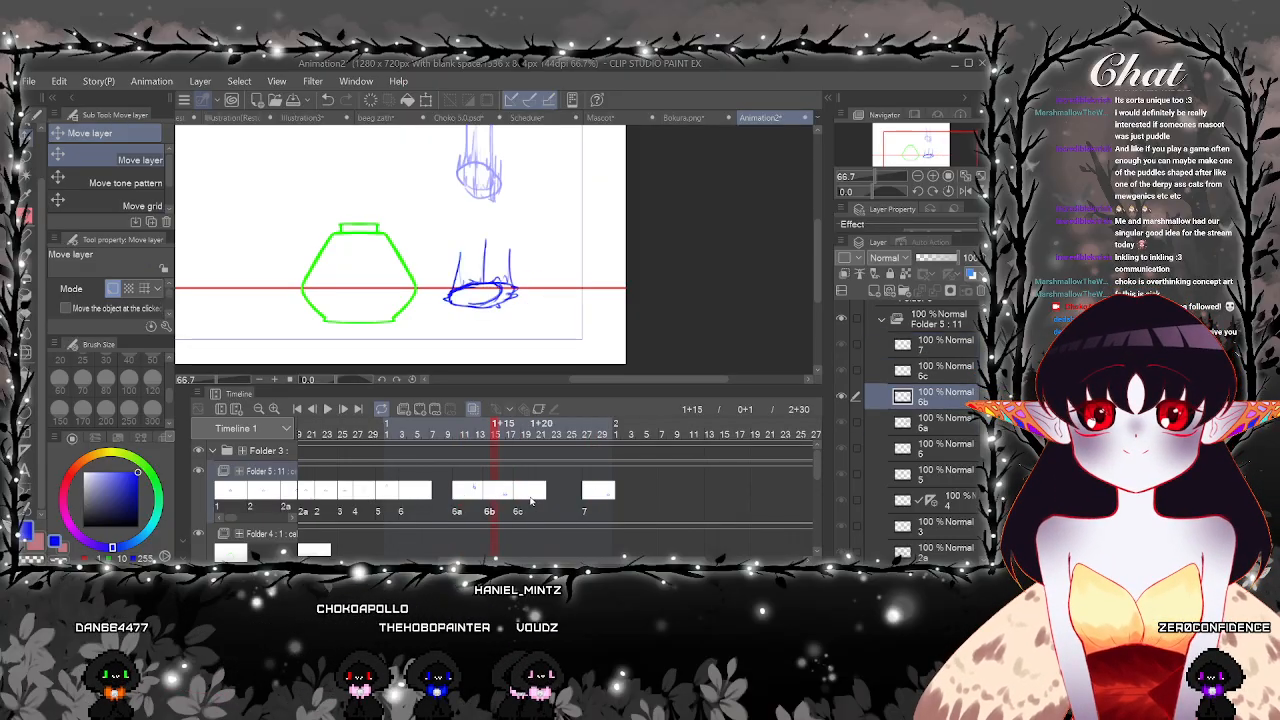
Draw the lid bouncing up at a tilt on cel 6c, between the squashed and landed lids, with an inner rim and side knob
{"action": "left_click", "coordinate": [525, 495]}
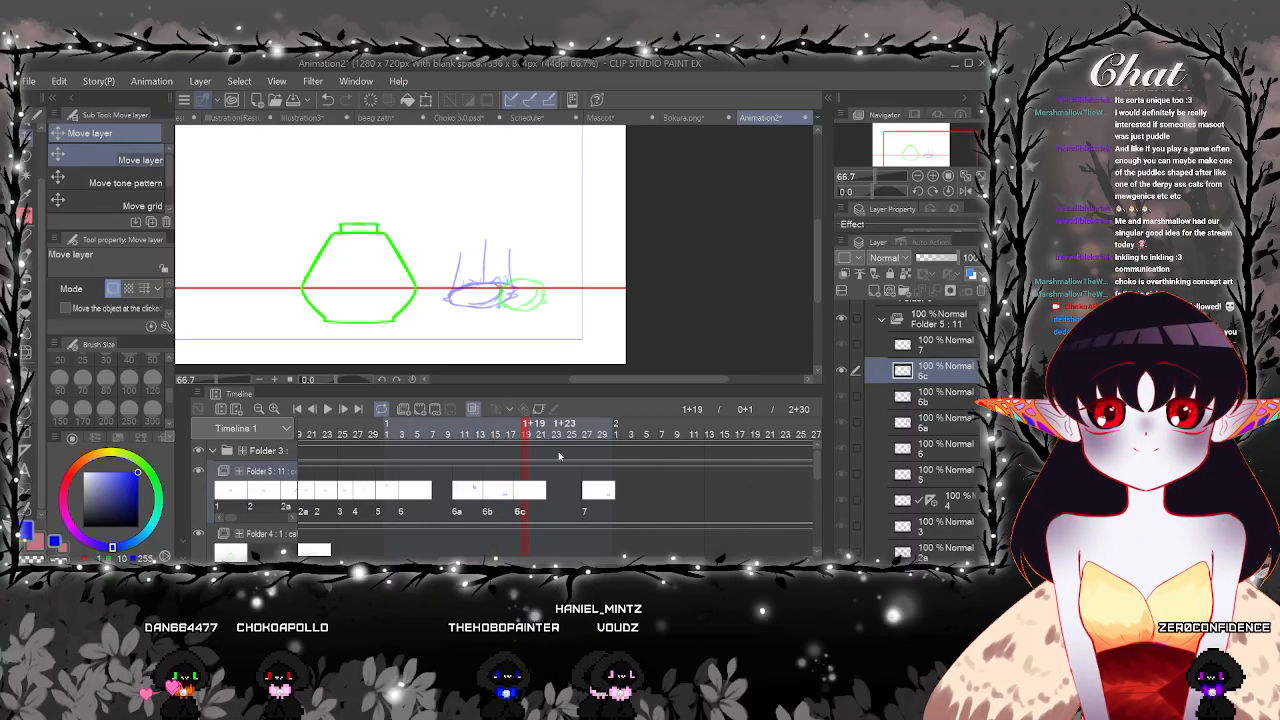
{"action": "key", "text": "p"}
{"action": "scroll", "coordinate": [484, 300], "scroll_direction": "up", "scroll_amount": 2}
{"action": "mouse_move", "coordinate": [447, 265]}
{"action": "left_mouse_down"}
{"action": "mouse_move", "coordinate": [412, 332]}
{"action": "mouse_move", "coordinate": [397, 310]}
{"action": "left_mouse_up"}
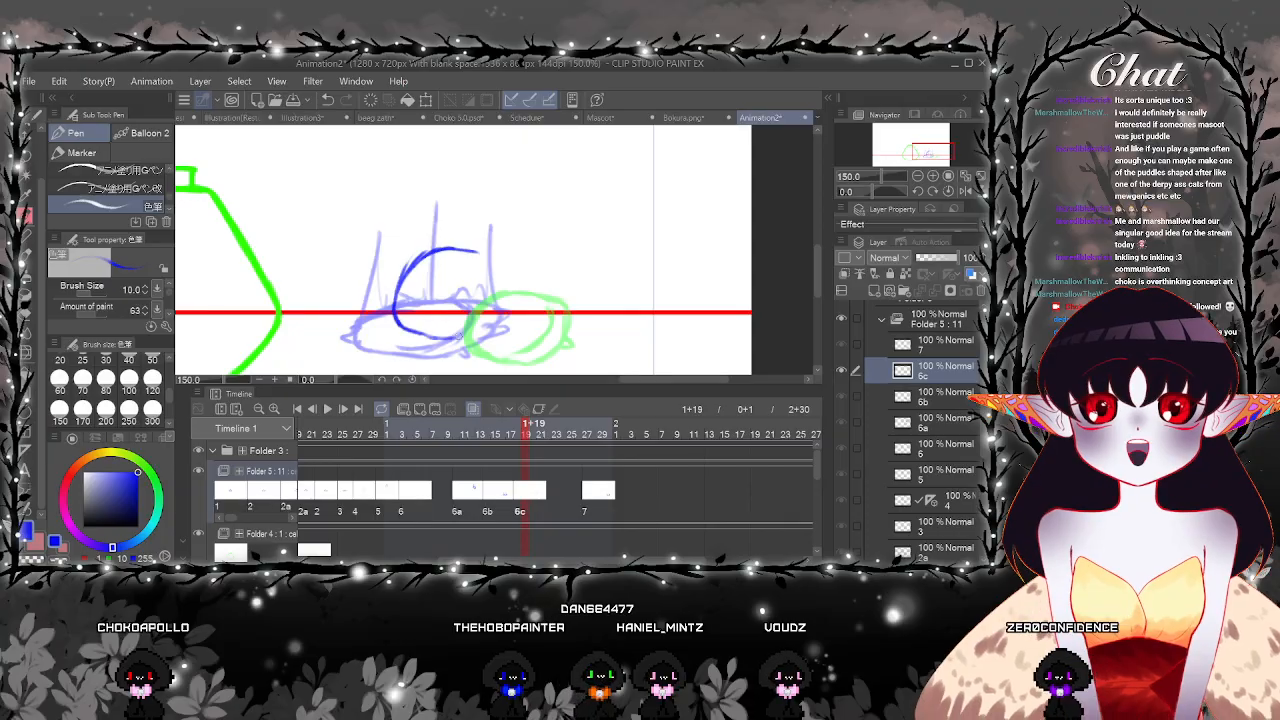
{"action": "mouse_move", "coordinate": [408, 268]}
{"action": "left_mouse_down"}
{"action": "mouse_move", "coordinate": [510, 268]}
{"action": "mouse_move", "coordinate": [506, 290]}
{"action": "left_mouse_up"}
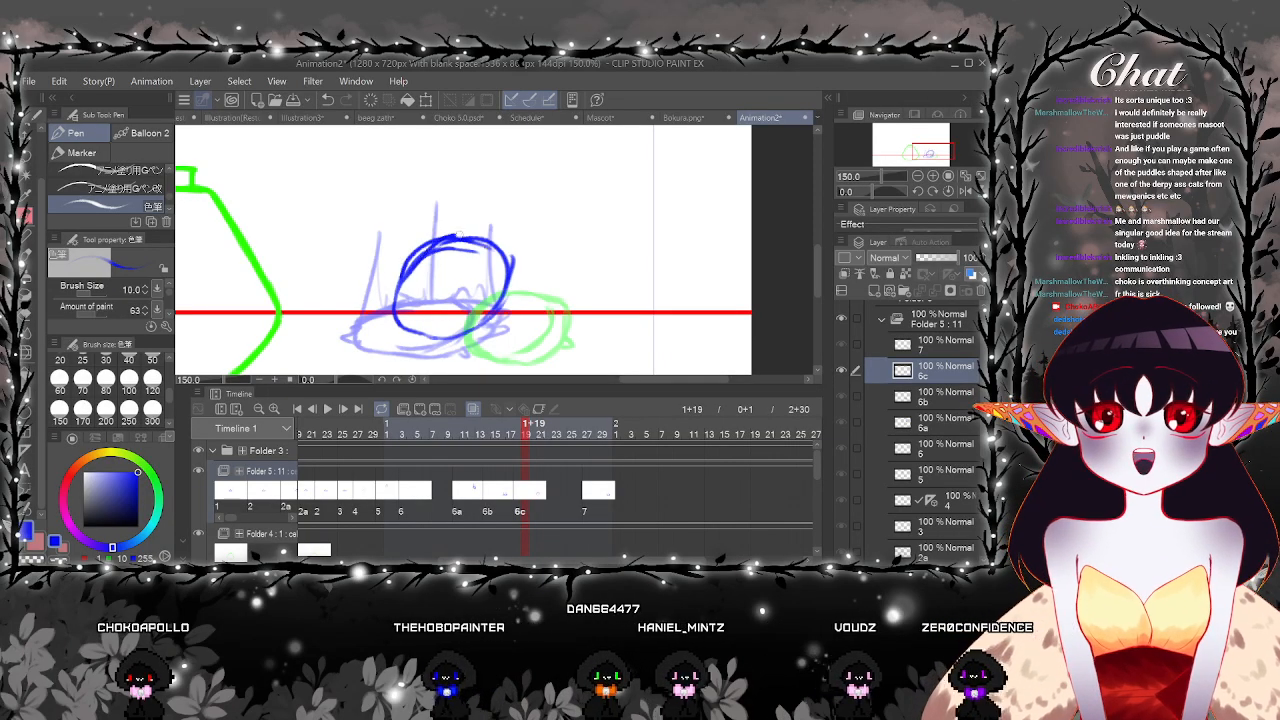
{"action": "left_click_drag", "start_coordinate": [486, 246], "coordinate": [474, 324]}
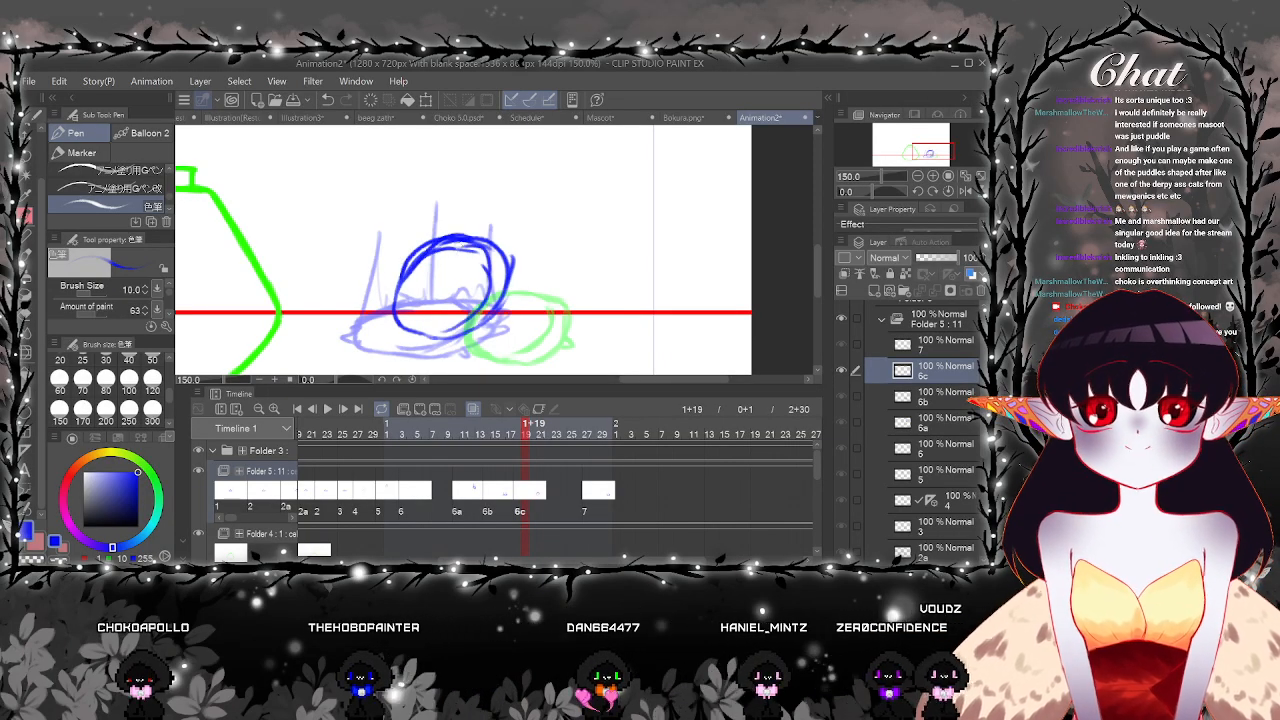
{"action": "mouse_move", "coordinate": [503, 282]}
{"action": "left_mouse_down"}
{"action": "mouse_move", "coordinate": [517, 308]}
{"action": "mouse_move", "coordinate": [500, 302]}
{"action": "left_mouse_up"}
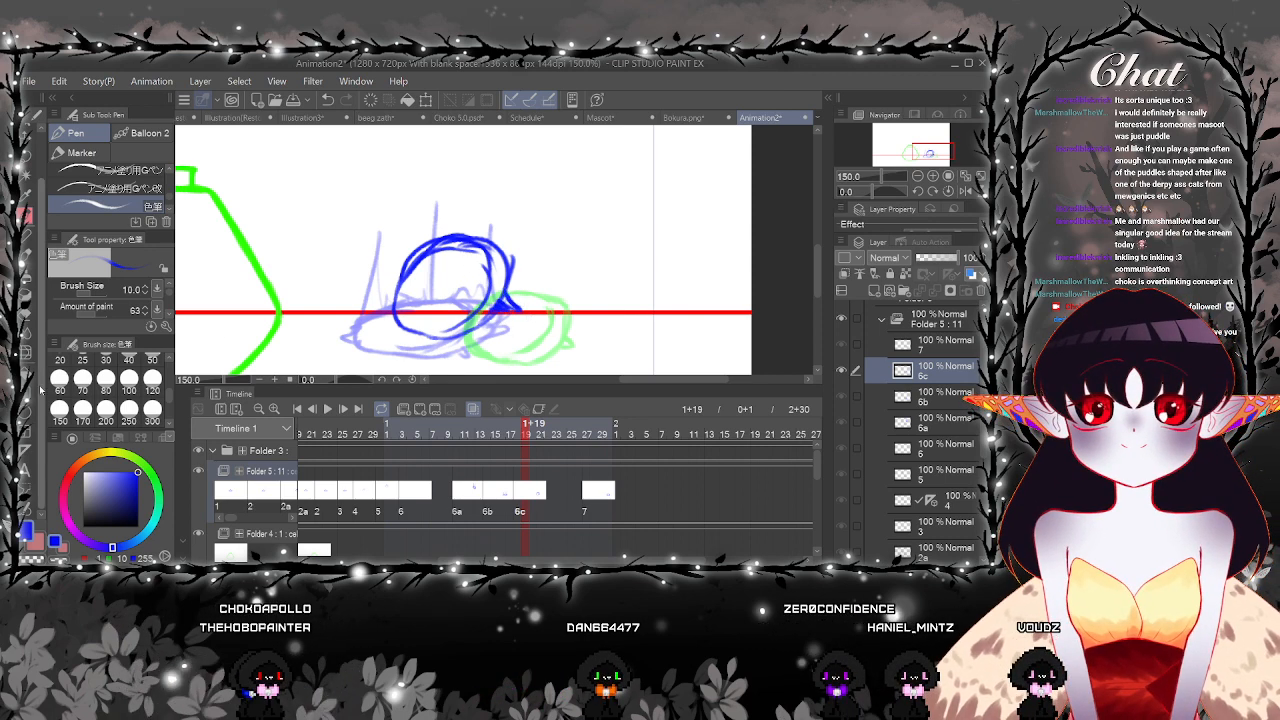
Stretch the tilted lid's top upward with Liquify, then add pen strokes to its lower-left edge and upper rim
{"action": "left_click", "coordinate": [27, 352]}
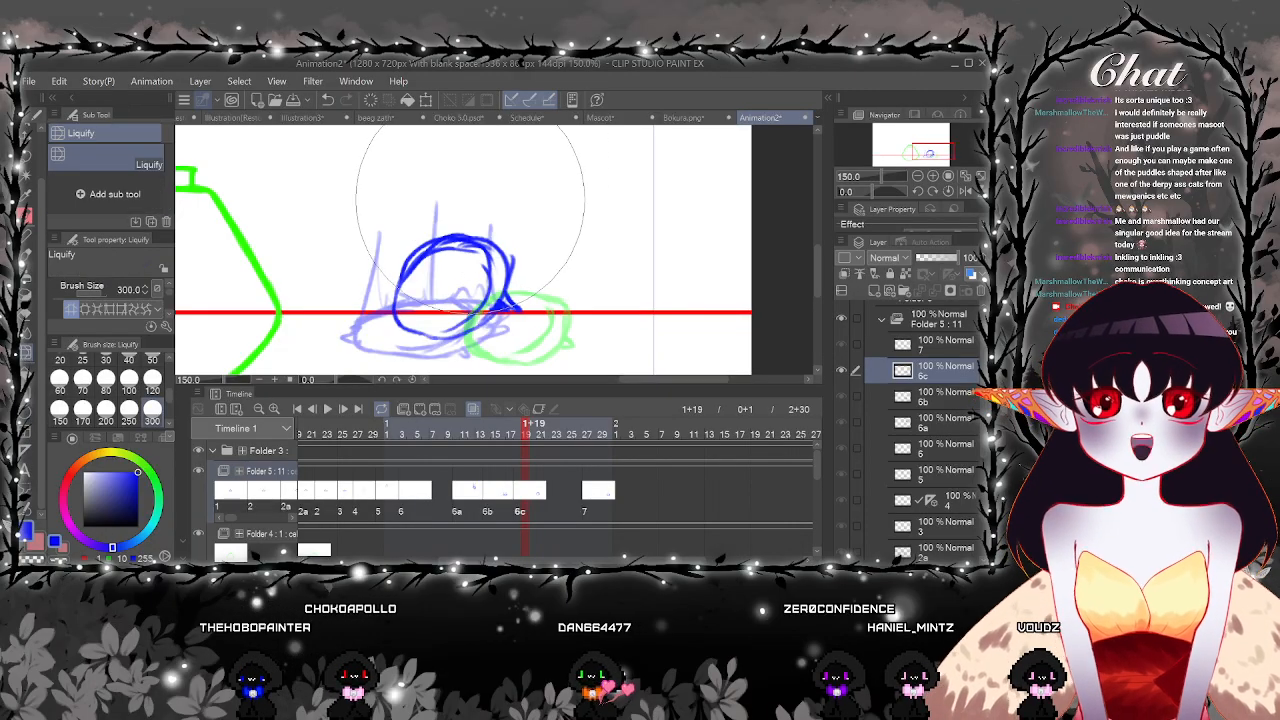
{"action": "left_click_drag", "start_coordinate": [471, 236], "coordinate": [465, 224]}
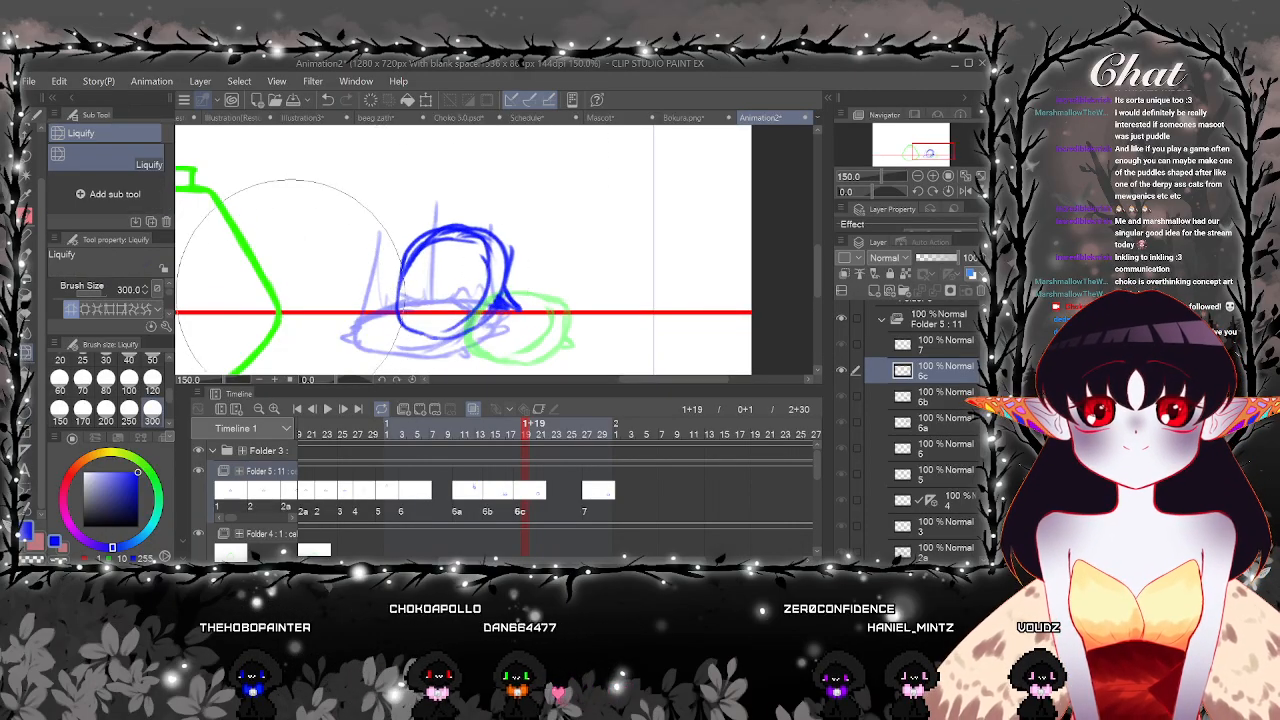
{"action": "key", "text": "p"}
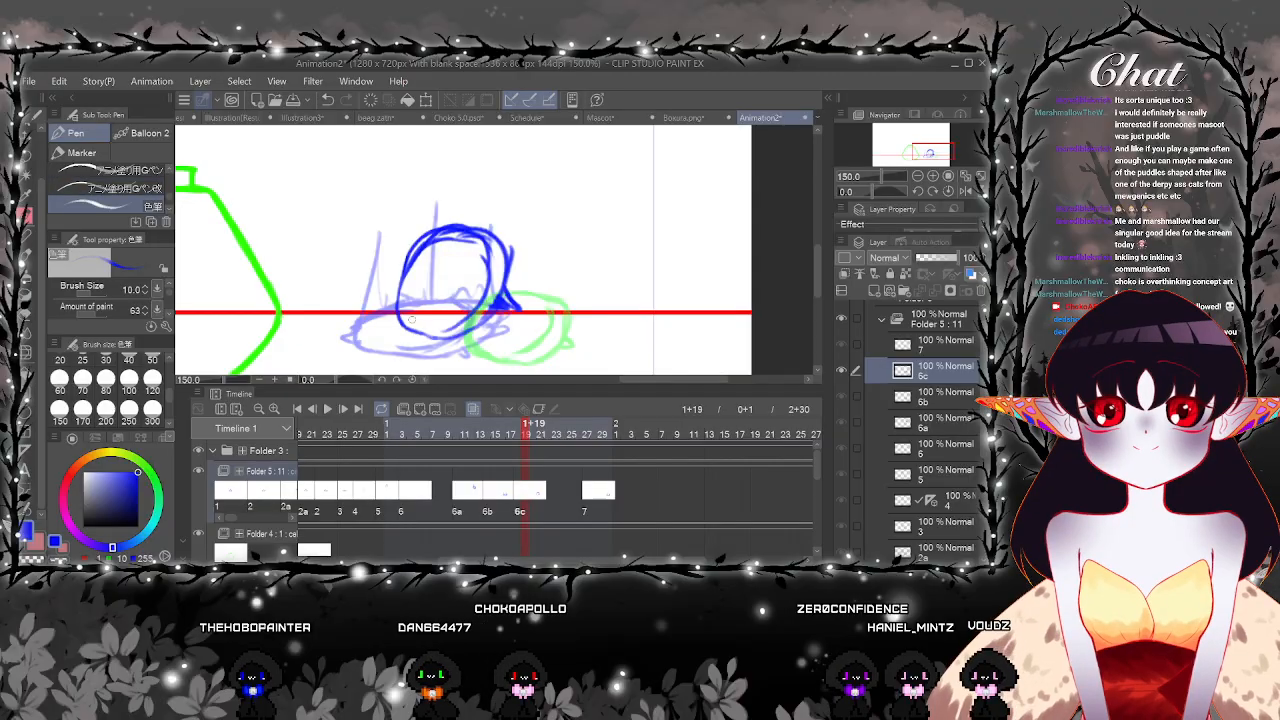
{"action": "mouse_move", "coordinate": [395, 318]}
{"action": "left_mouse_down"}
{"action": "mouse_move", "coordinate": [404, 340]}
{"action": "mouse_move", "coordinate": [425, 344]}
{"action": "left_mouse_up"}
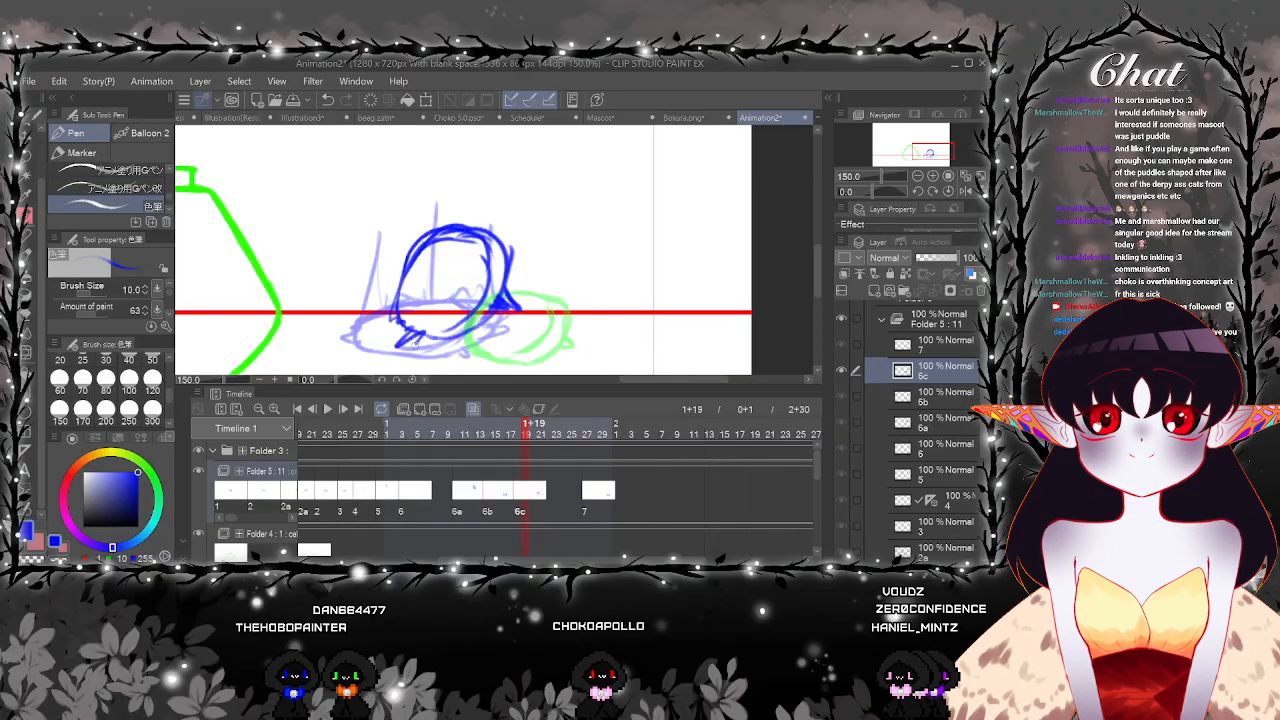
{"action": "left_click_drag", "start_coordinate": [449, 228], "coordinate": [491, 254]}
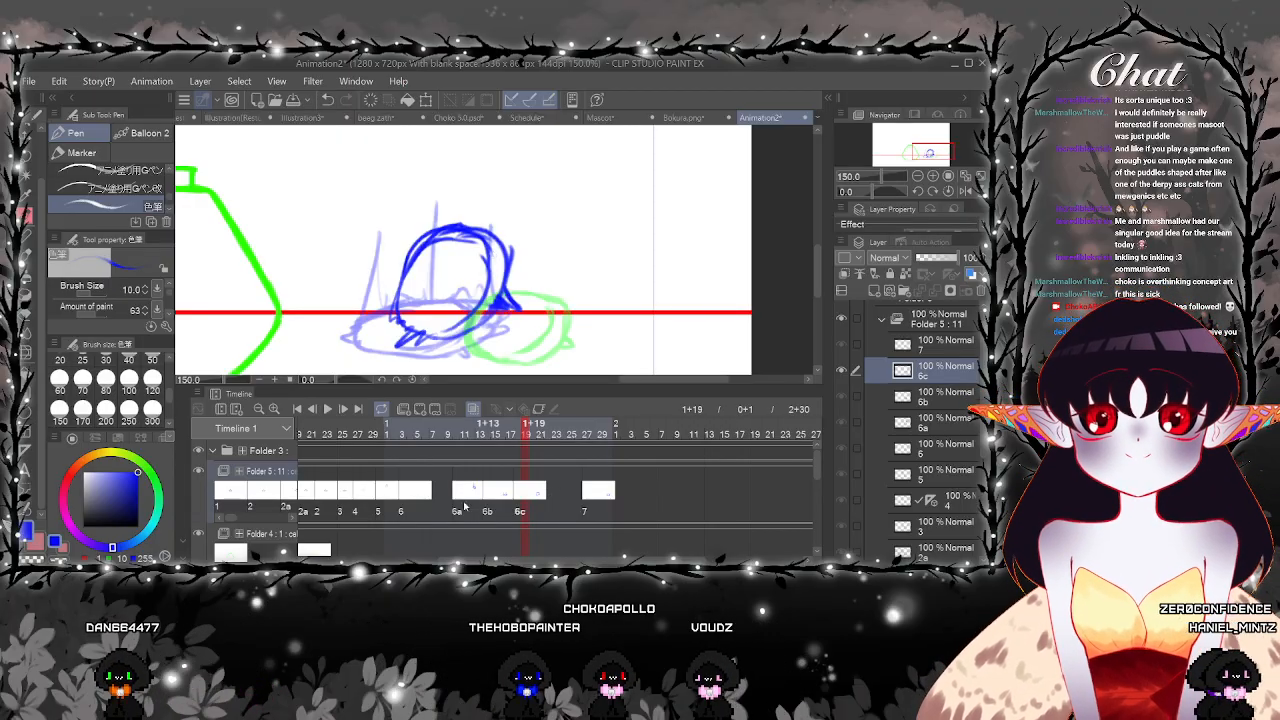
Play the animation to check how the lid bounces after landing
{"action": "left_click", "coordinate": [434, 434]}
{"action": "left_click", "coordinate": [328, 409]}
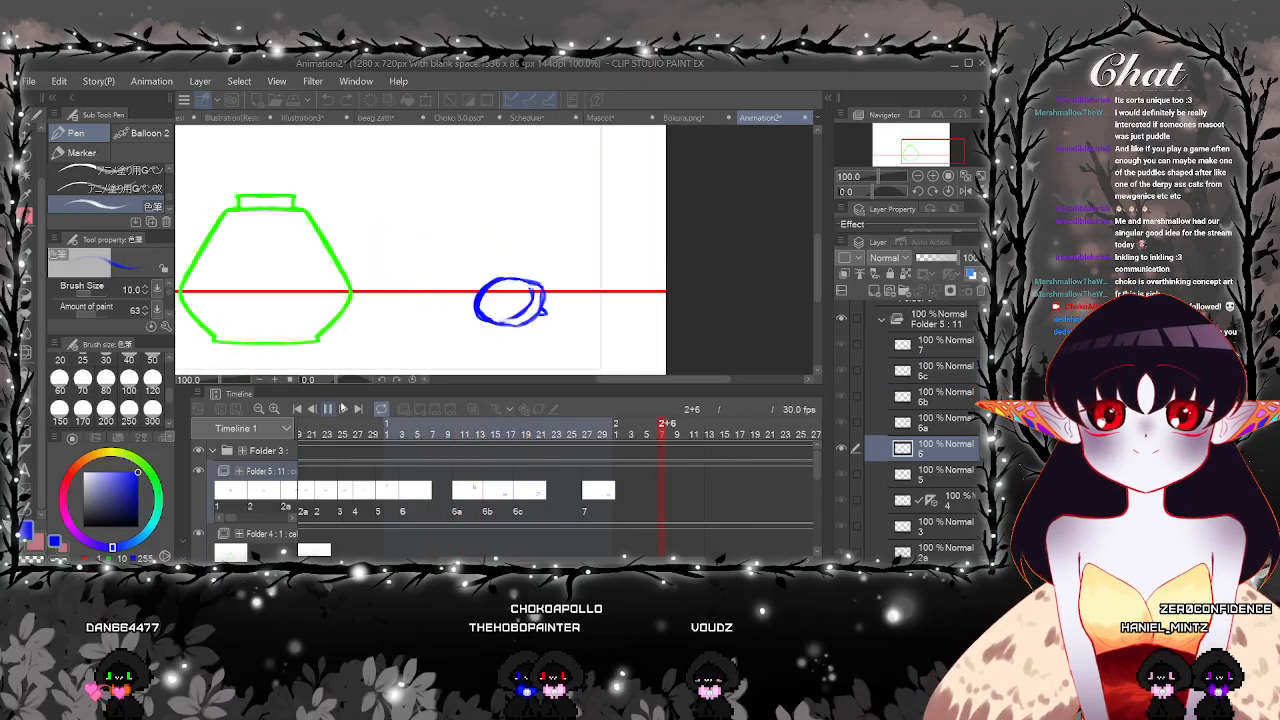
{"action": "key", "text": "ctrl+minus"}
{"action": "key", "text": "ctrl+minus"}
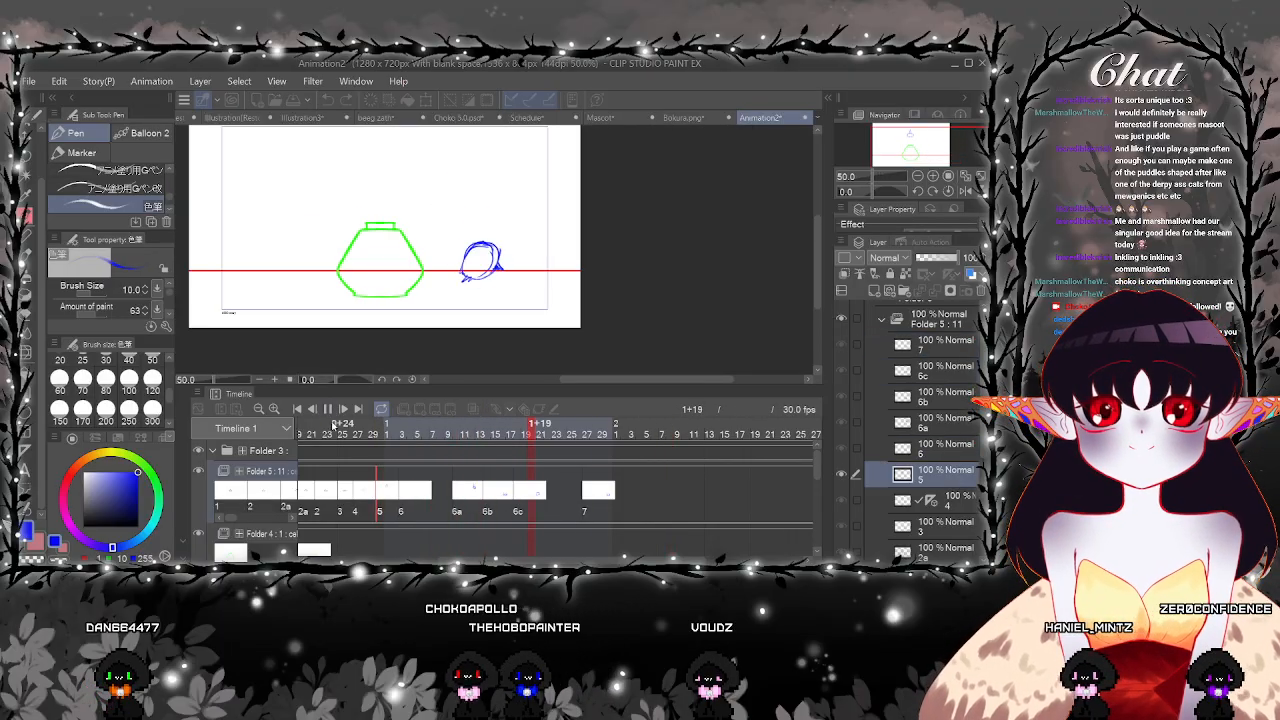
{"action": "left_click", "coordinate": [328, 412]}
Shift the bouncing lid drawing on cel 6c slightly to the right with the Move layer tool
{"action": "left_click", "coordinate": [530, 497]}
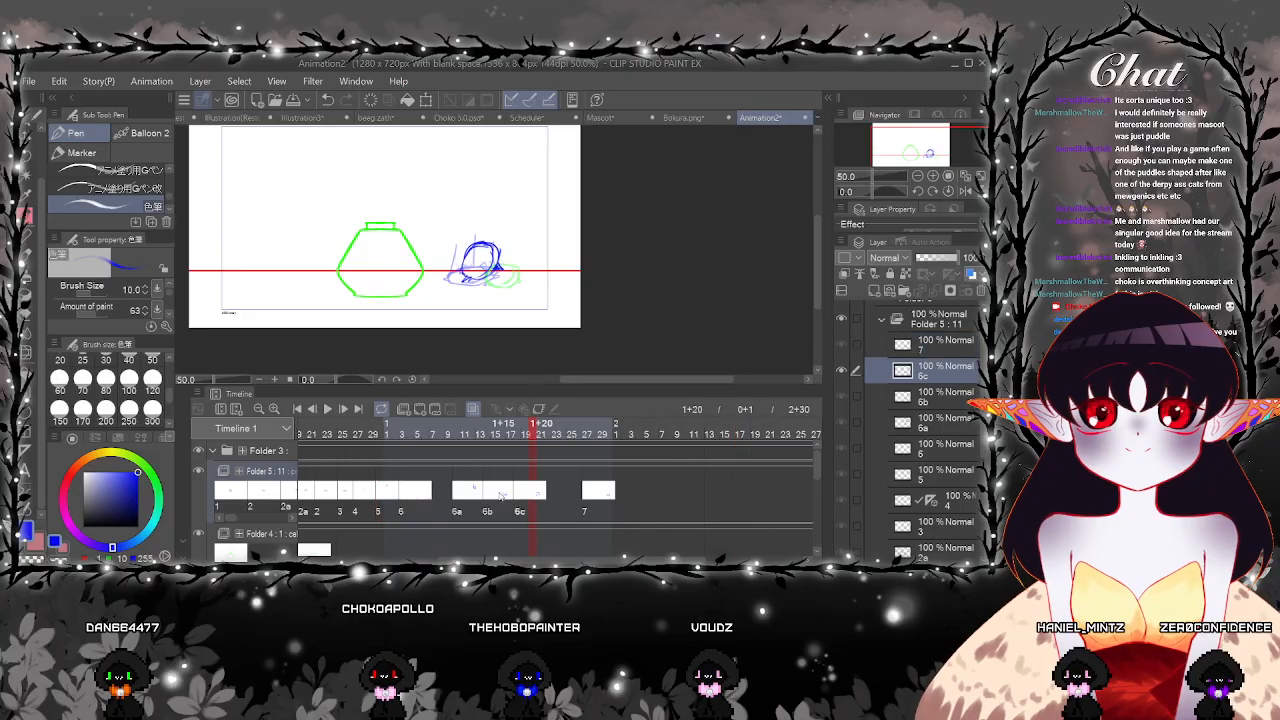
{"action": "key", "text": "ctrl+plus"}
{"action": "left_click", "coordinate": [29, 140]}
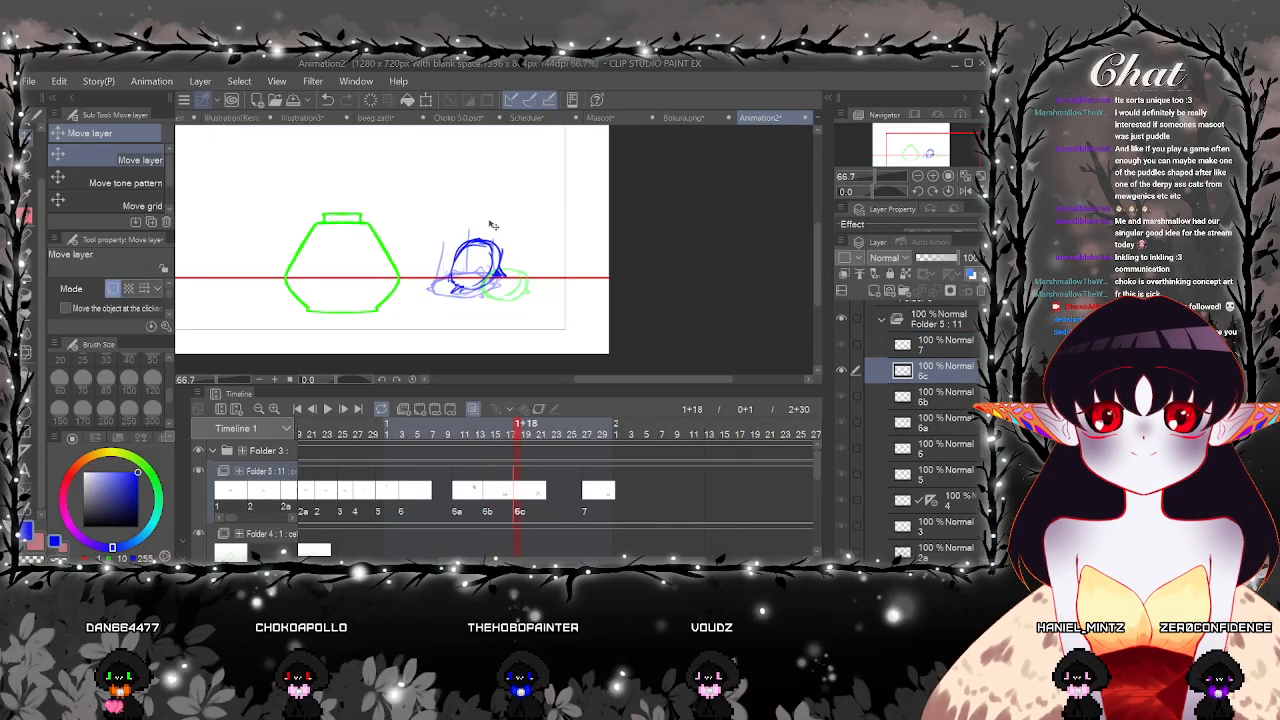
{"action": "mouse_move", "coordinate": [494, 227]}
{"action": "left_mouse_down"}
{"action": "mouse_move", "coordinate": [506, 232]}
{"action": "mouse_move", "coordinate": [500, 220]}
{"action": "left_mouse_up"}
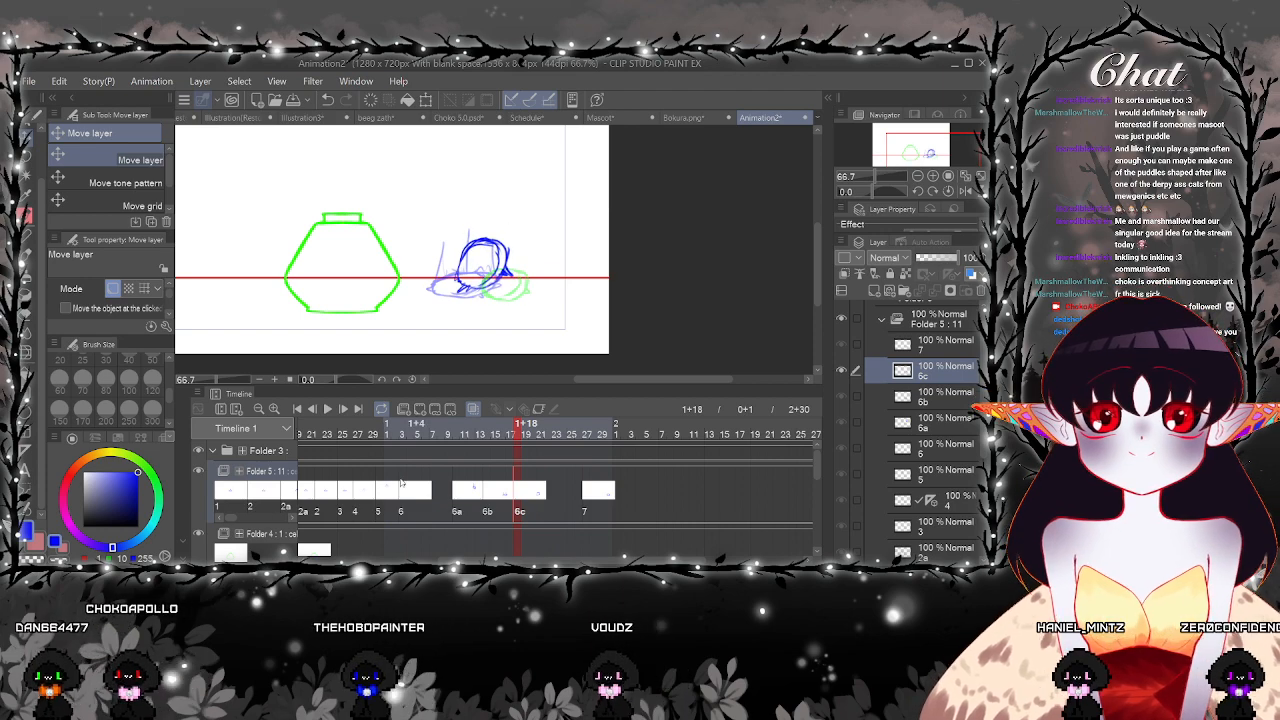
Play the animation again to check the bounce with the lid in its shifted position
{"action": "left_click", "coordinate": [328, 409]}
{"action": "key", "text": "ctrl+minus"}
{"action": "key", "text": "ctrl+minus"}
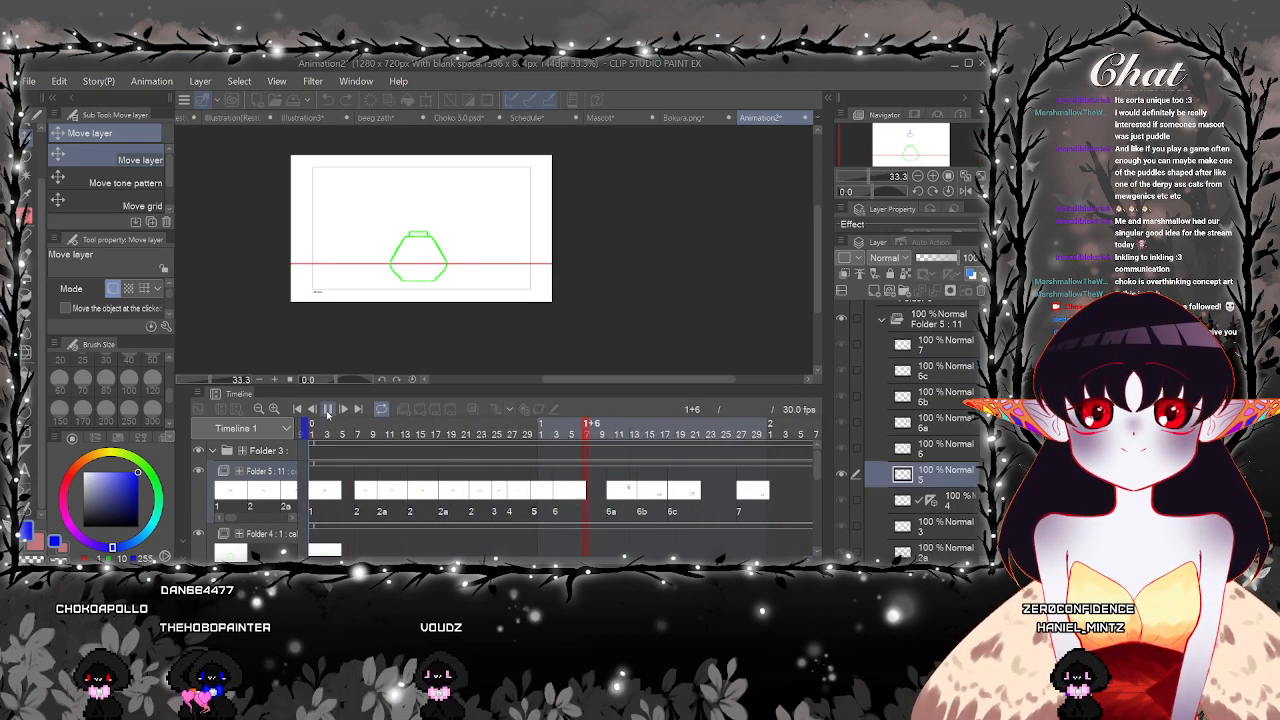
{"action": "left_click", "coordinate": [375, 428]}
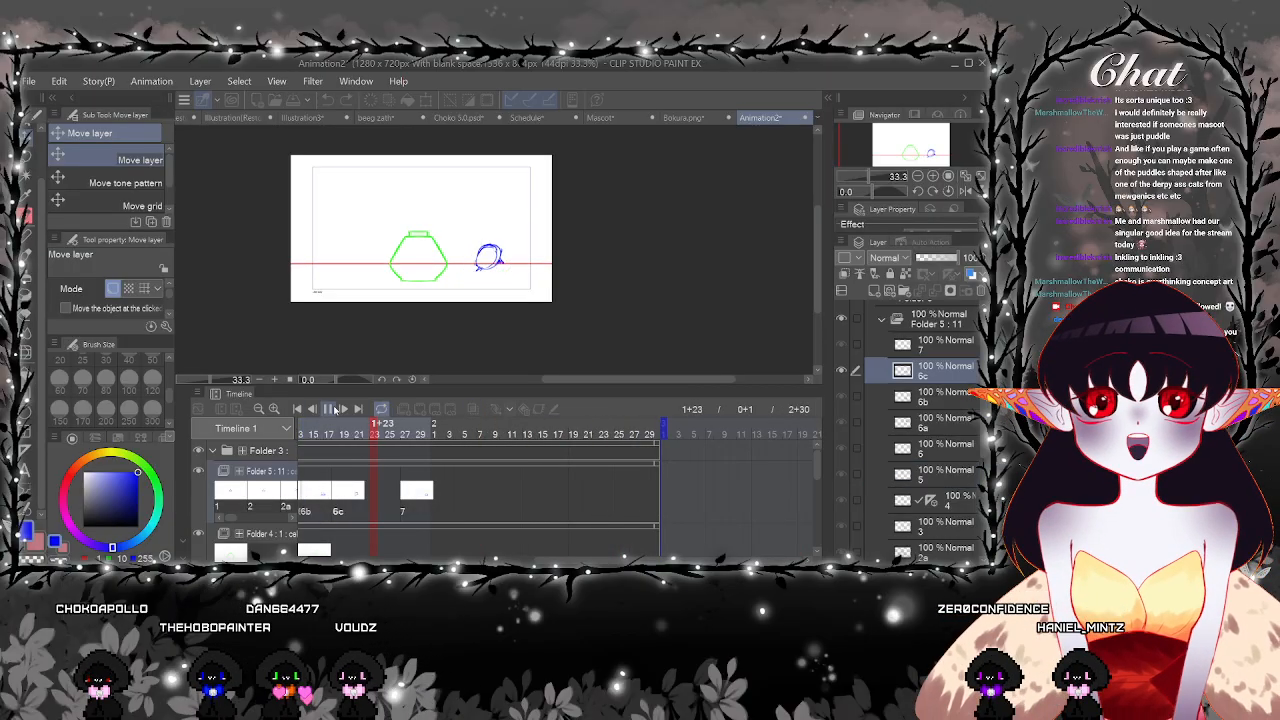
{"action": "left_click", "coordinate": [329, 409]}
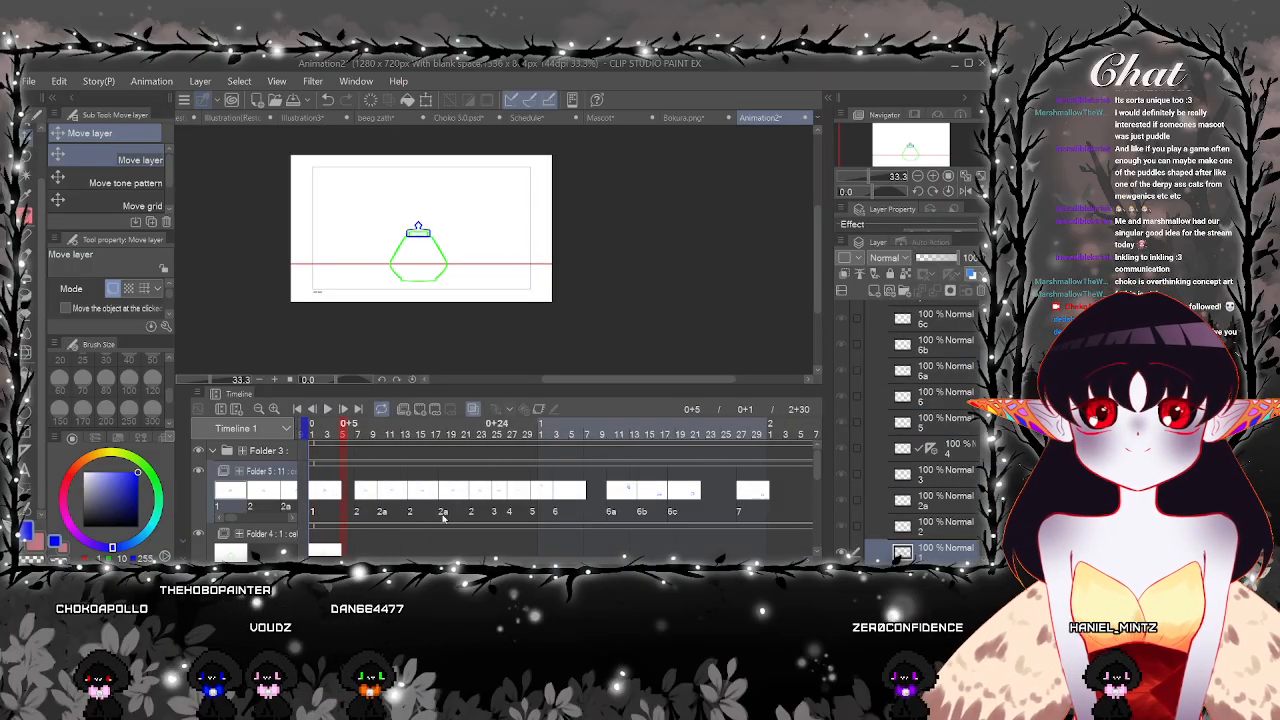
Lasso the lid drawing on cel 6c and rotate it to a more level tilt
{"action": "left_click", "coordinate": [692, 496]}
{"action": "scroll", "coordinate": [411, 300], "scroll_direction": "up", "scroll_amount": 1}
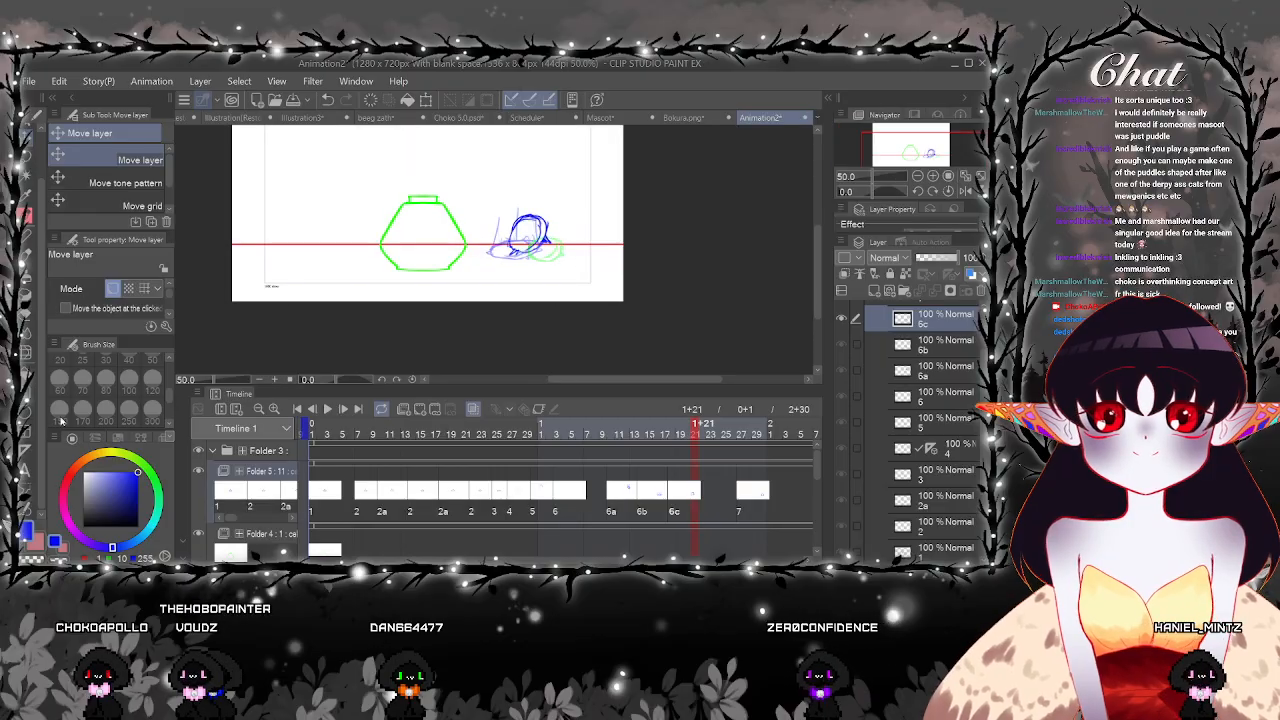
{"action": "left_click", "coordinate": [26, 352]}
{"action": "scroll", "coordinate": [548, 192], "scroll_direction": "up", "scroll_amount": 1}
{"action": "scroll", "coordinate": [546, 196], "scroll_direction": "up", "scroll_amount": 1}
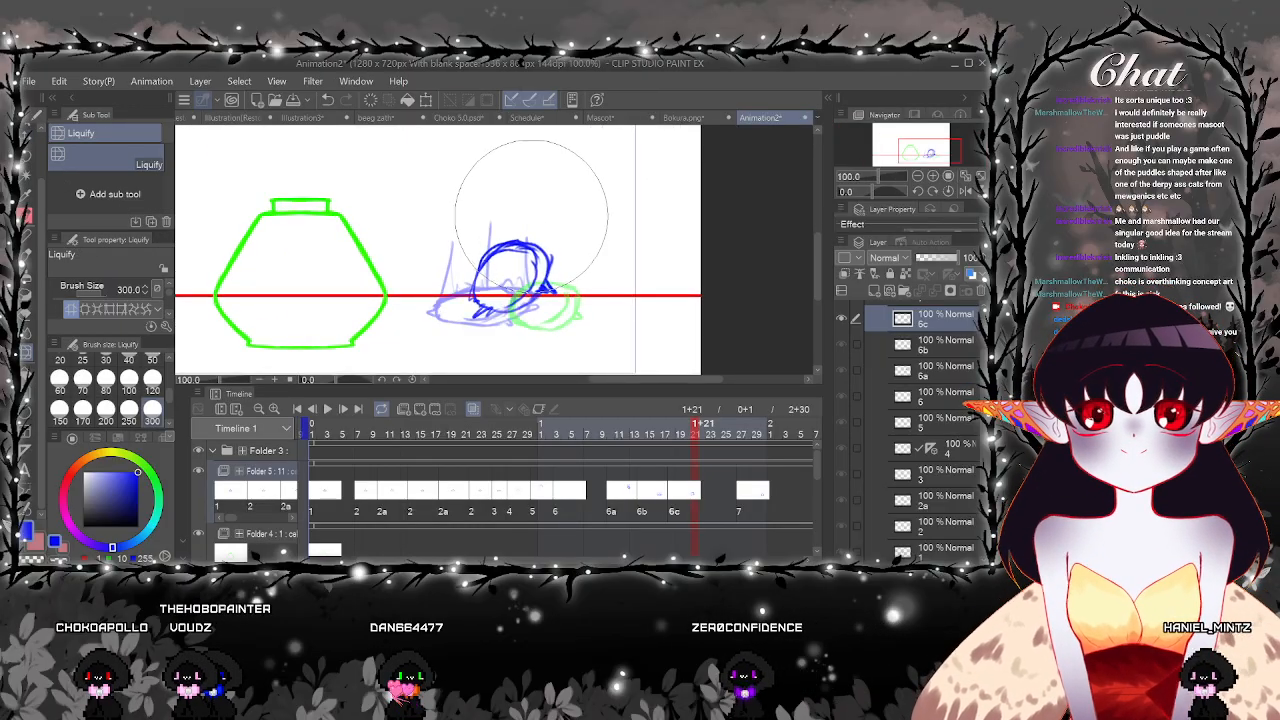
{"action": "left_click", "coordinate": [32, 158]}
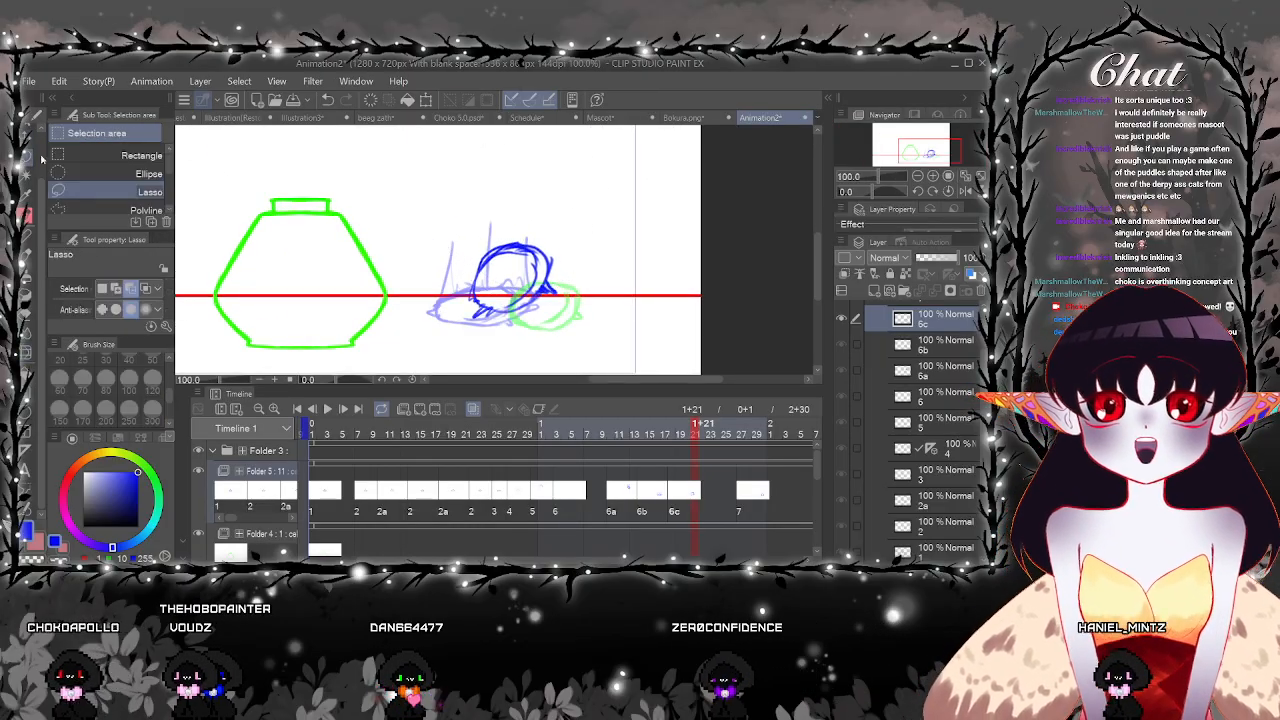
{"action": "left_click_drag", "start_coordinate": [540, 193], "coordinate": [610, 325]}
{"action": "left_click", "coordinate": [566, 364]}
{"action": "left_click_drag", "start_coordinate": [634, 242], "coordinate": [640, 274]}
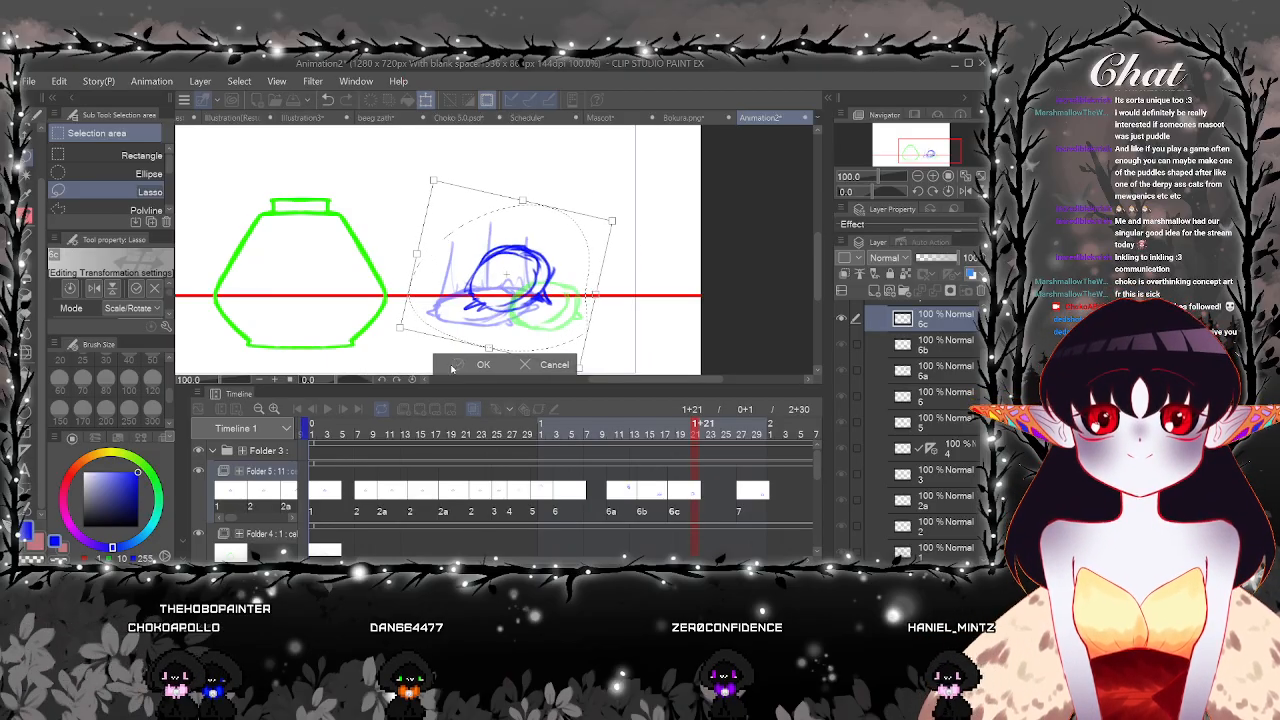
{"action": "left_click", "coordinate": [474, 364]}
Move cel 7 earlier on the timeline, directly after cel 6c, and play the animation to check the timing
{"action": "left_click", "coordinate": [738, 495]}
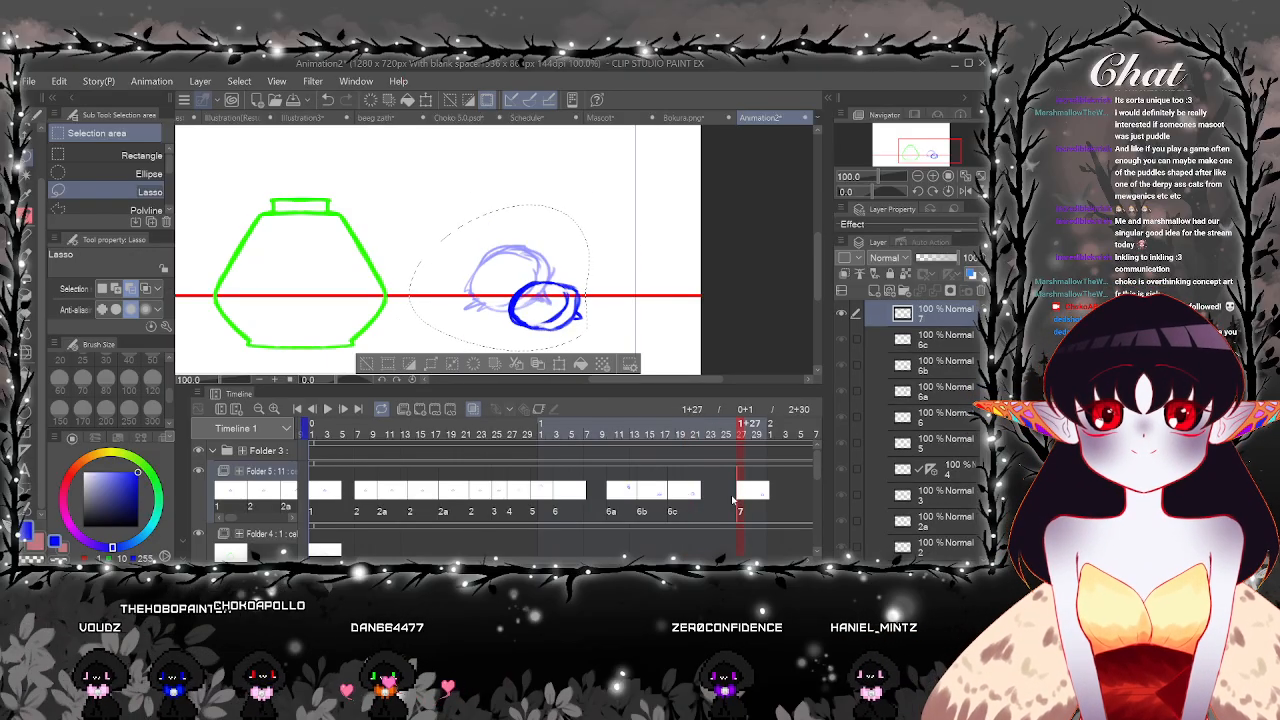
{"action": "left_click_drag", "start_coordinate": [693, 505], "coordinate": [694, 505]}
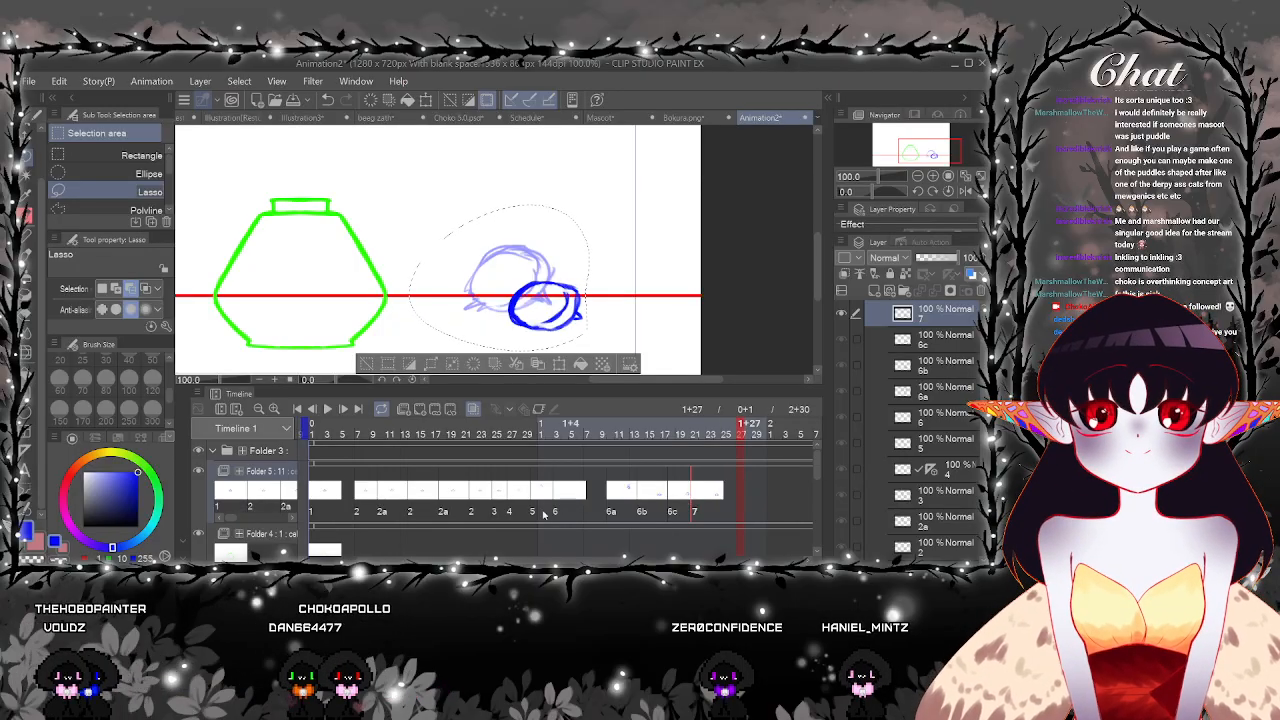
{"action": "left_click", "coordinate": [318, 490]}
{"action": "left_click", "coordinate": [329, 409]}
{"action": "key", "text": "ctrl+minus"}
{"action": "key", "text": "ctrl+minus"}
{"action": "key", "text": "ctrl+minus"}
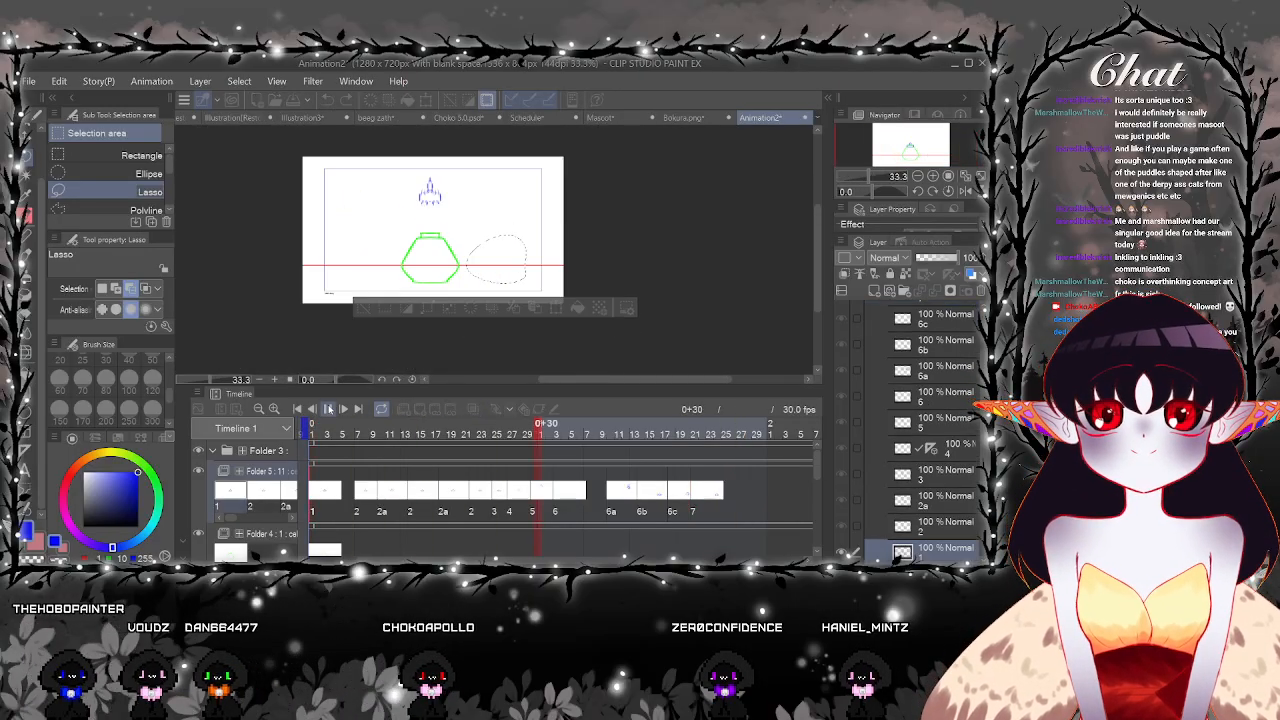
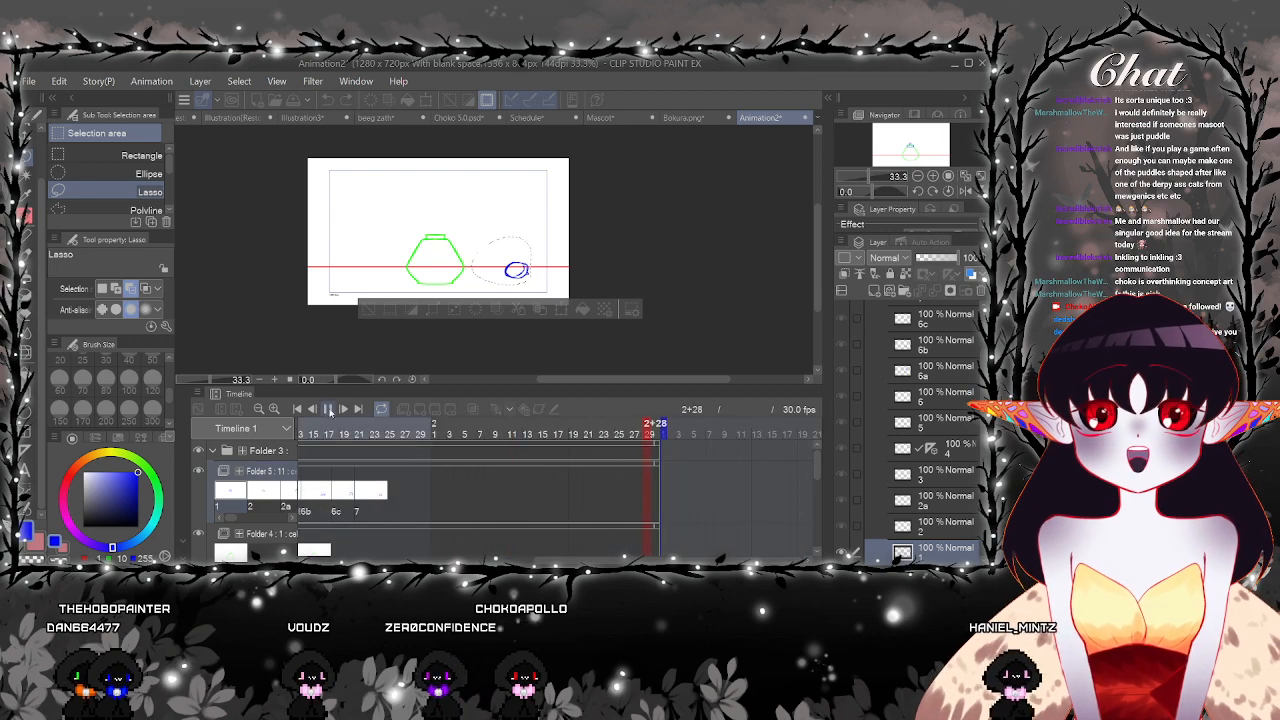
{"action": "left_click", "coordinate": [329, 410]}
Add a new animation cel 8 at frame 1+23, following cel 7 in Folder 5
{"action": "left_click", "coordinate": [349, 497]}
{"action": "key", "text": "ctrl+alt+0"}
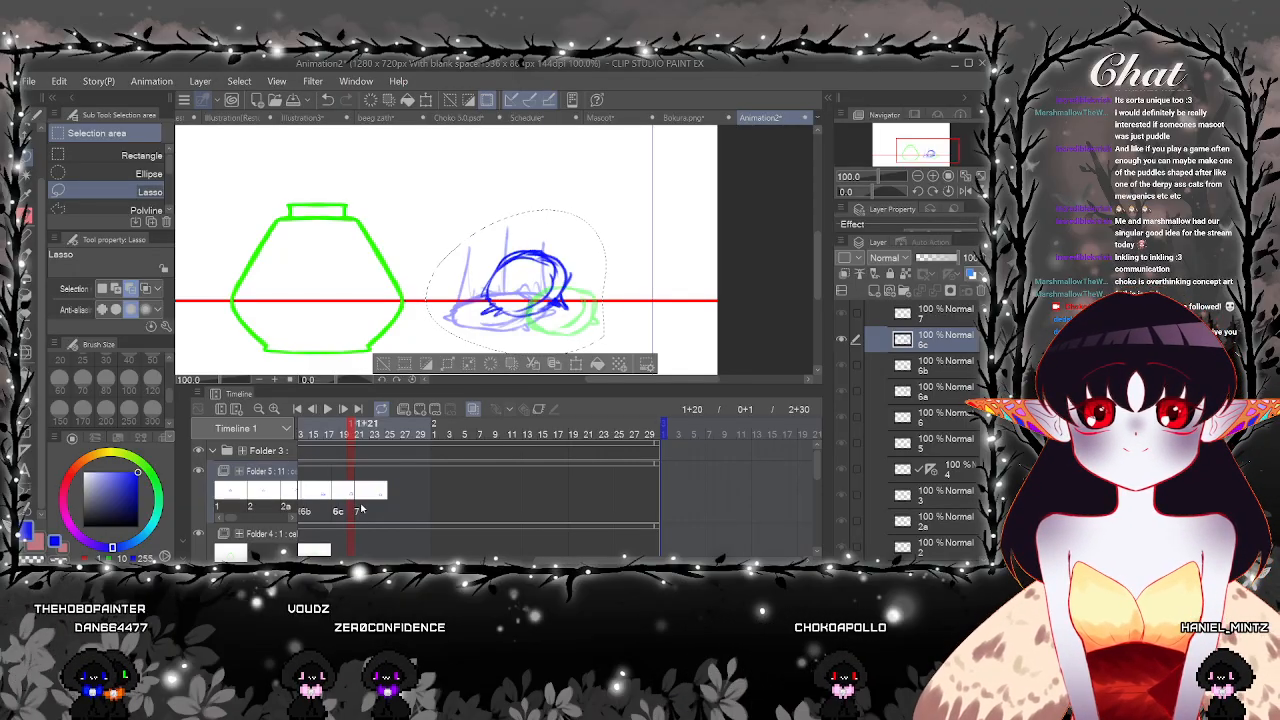
{"action": "left_click", "coordinate": [360, 498]}
{"action": "left_click_drag", "start_coordinate": [367, 494], "coordinate": [512, 499]}
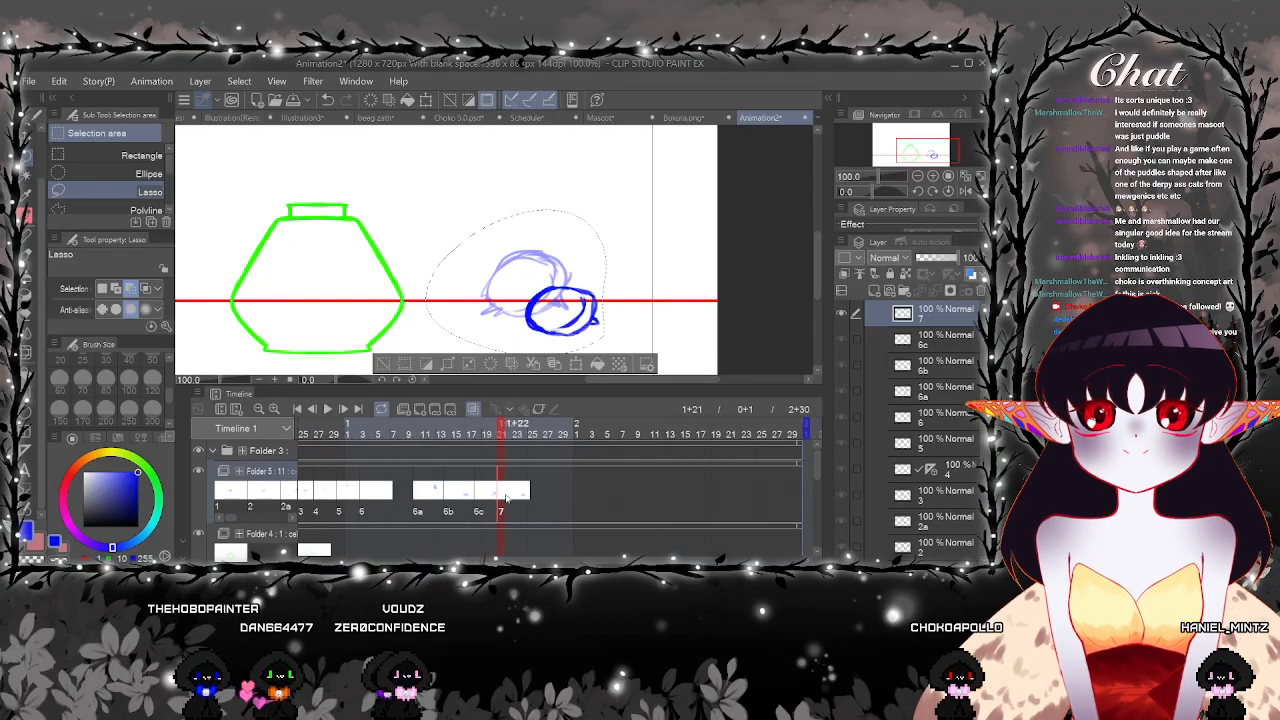
{"action": "left_click", "coordinate": [506, 498]}
{"action": "left_click", "coordinate": [516, 496]}
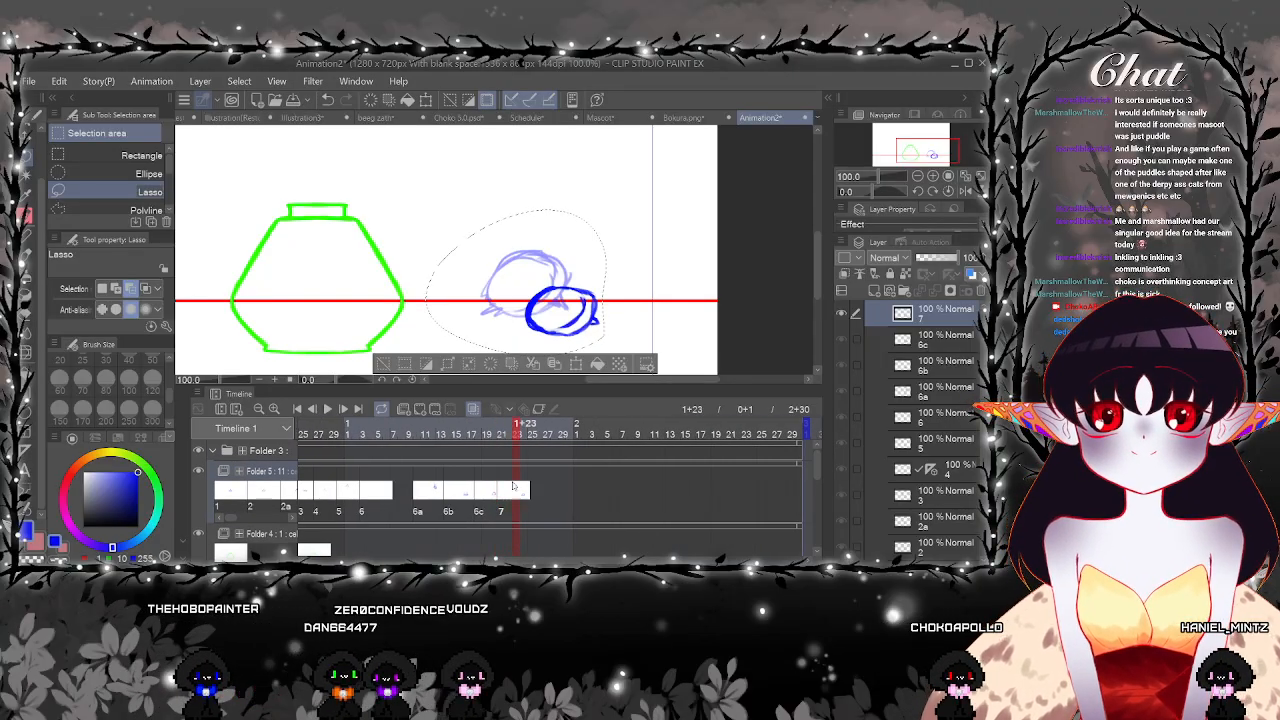
{"action": "left_click", "coordinate": [420, 410]}
Trace the previous lid's oval outline on cel 8 with the pen and shift it slightly to the right
{"action": "key", "text": "p"}
{"action": "scroll", "coordinate": [560, 308], "scroll_direction": "up", "scroll_amount": 1}
{"action": "mouse_move", "coordinate": [562, 318]}
{"action": "left_mouse_down"}
{"action": "mouse_move", "coordinate": [517, 273]}
{"action": "mouse_move", "coordinate": [484, 307]}
{"action": "left_mouse_up"}
{"action": "key", "text": "ctrl+d"}
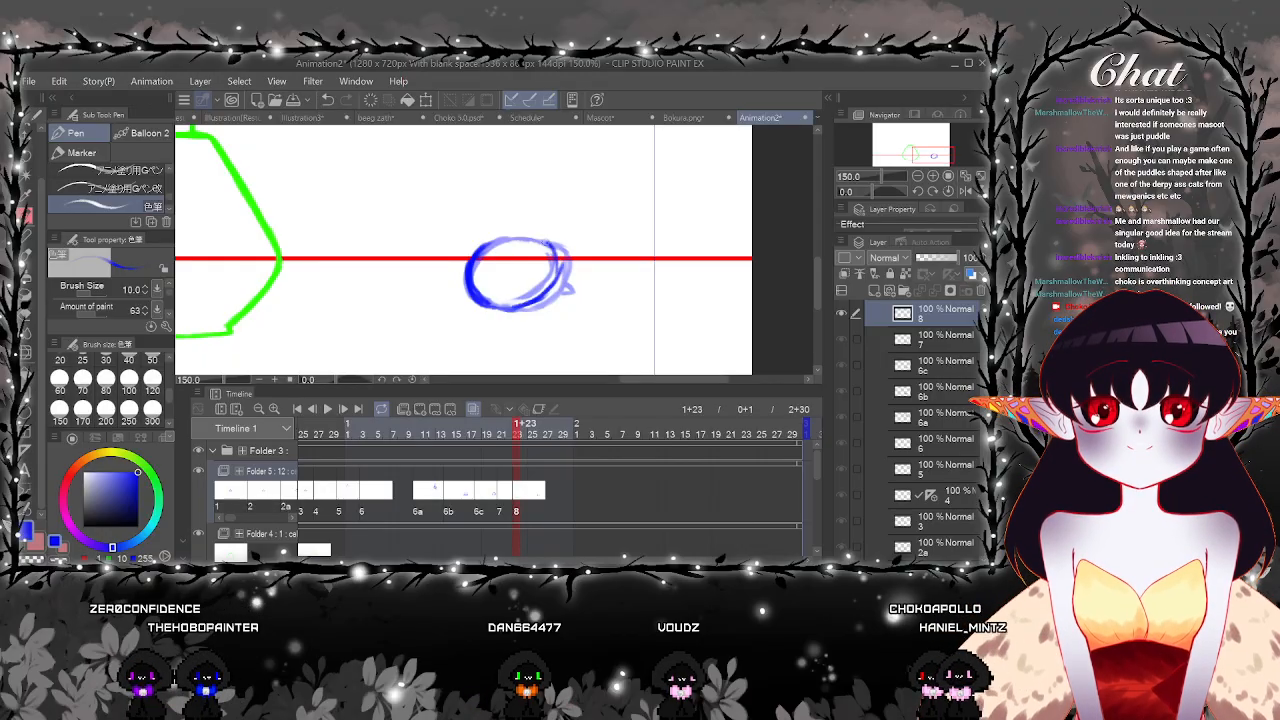
{"action": "key", "text": "k"}
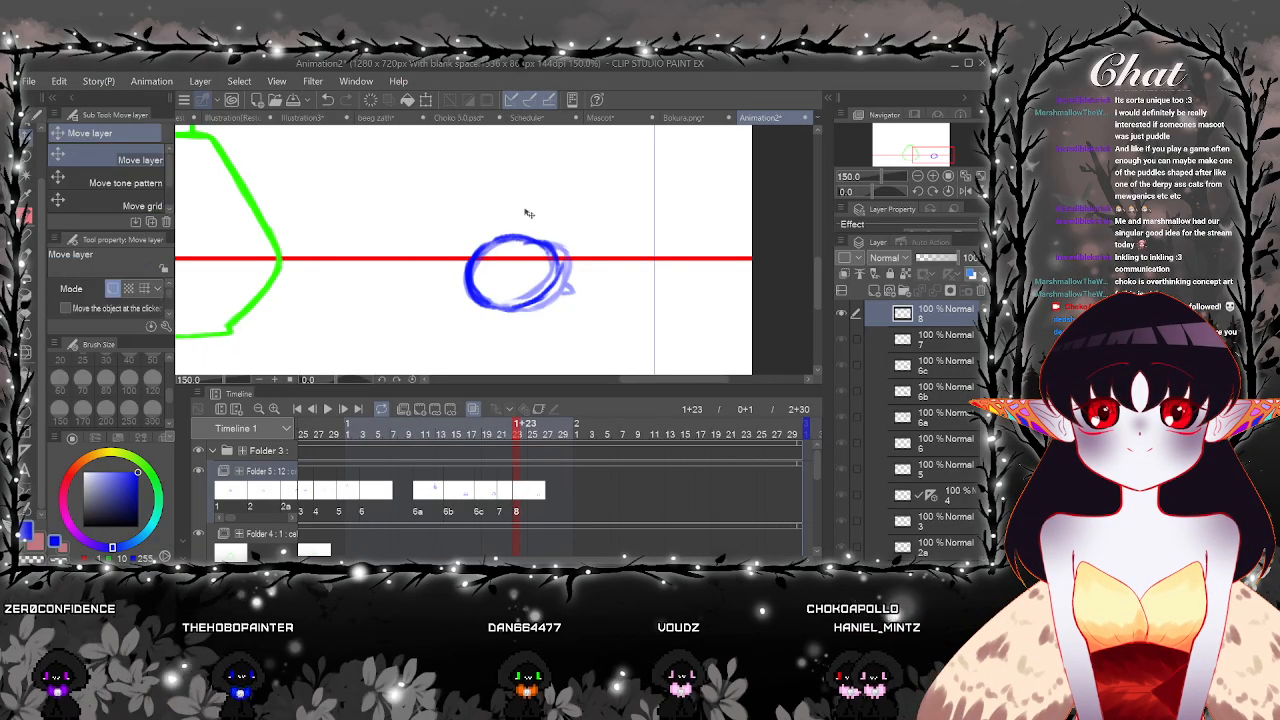
{"action": "left_click_drag", "start_coordinate": [576, 261], "coordinate": [586, 263]}
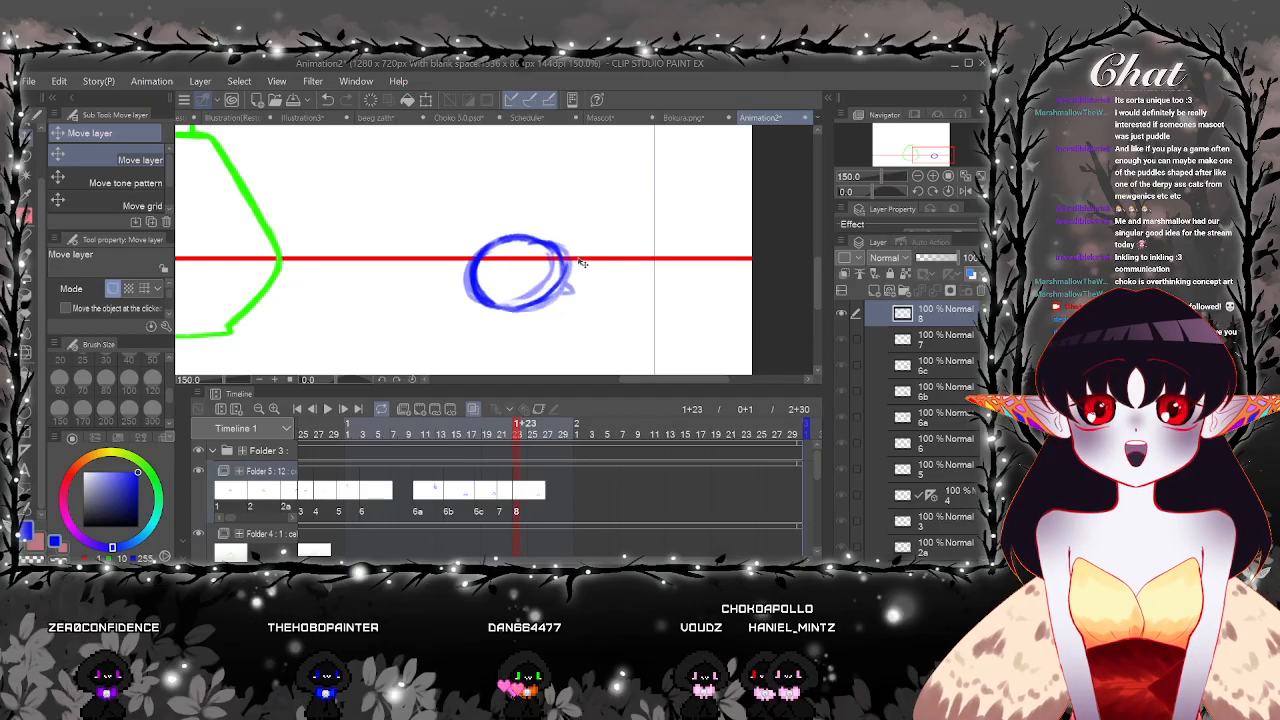
Draw the lid on cel 8 as a rounder outline set slightly lower and to the right of cel 7's lid
{"action": "key", "text": "p"}
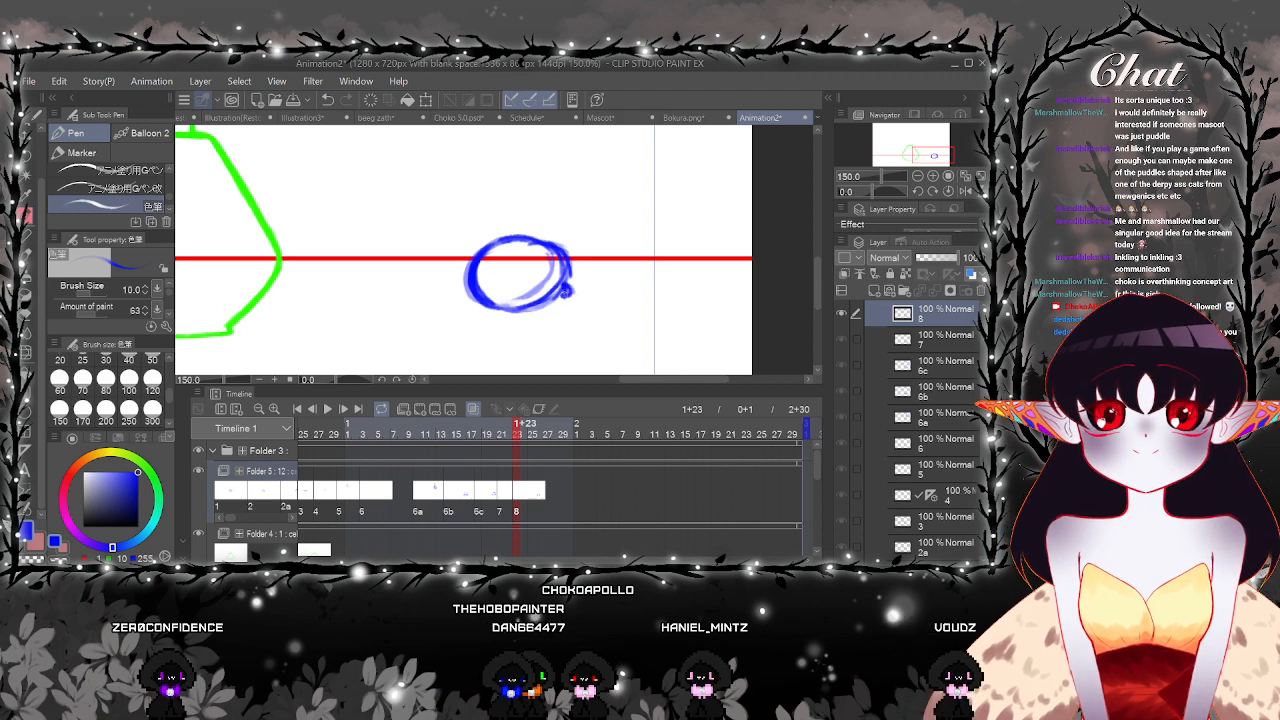
{"action": "left_click", "coordinate": [503, 488]}
{"action": "left_click", "coordinate": [518, 490]}
{"action": "left_click", "coordinate": [507, 490]}
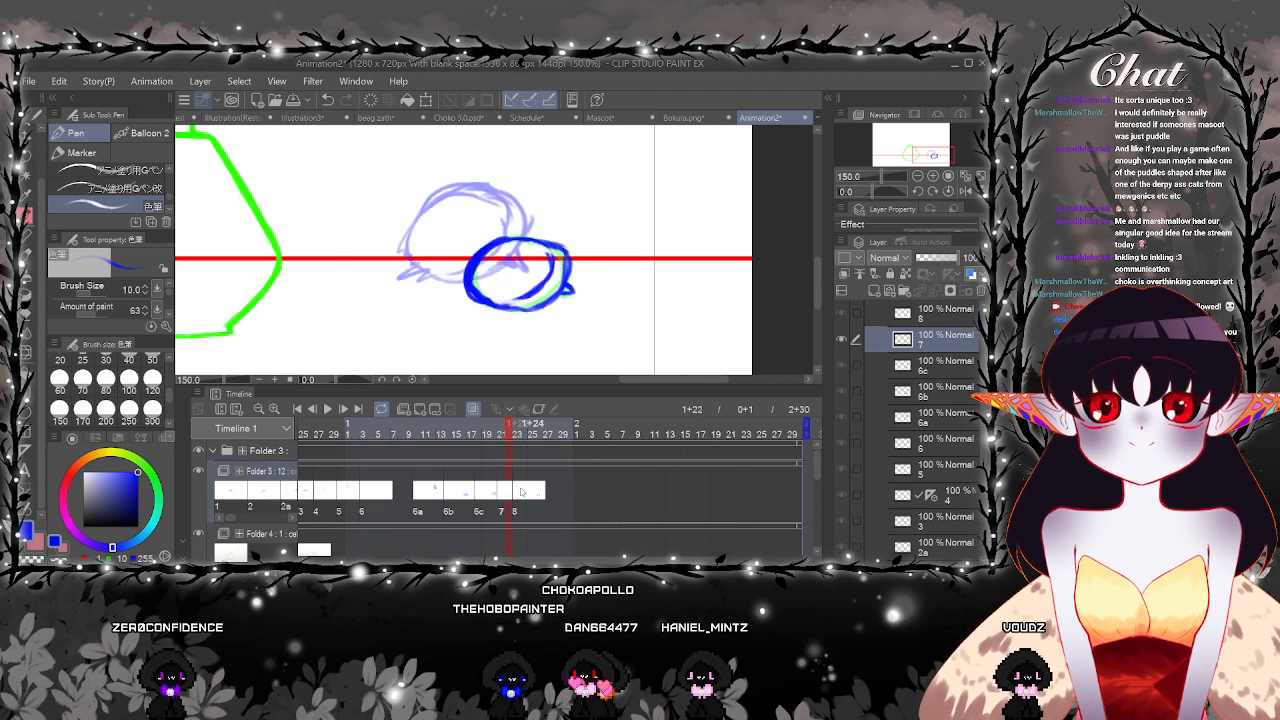
{"action": "left_click", "coordinate": [523, 492]}
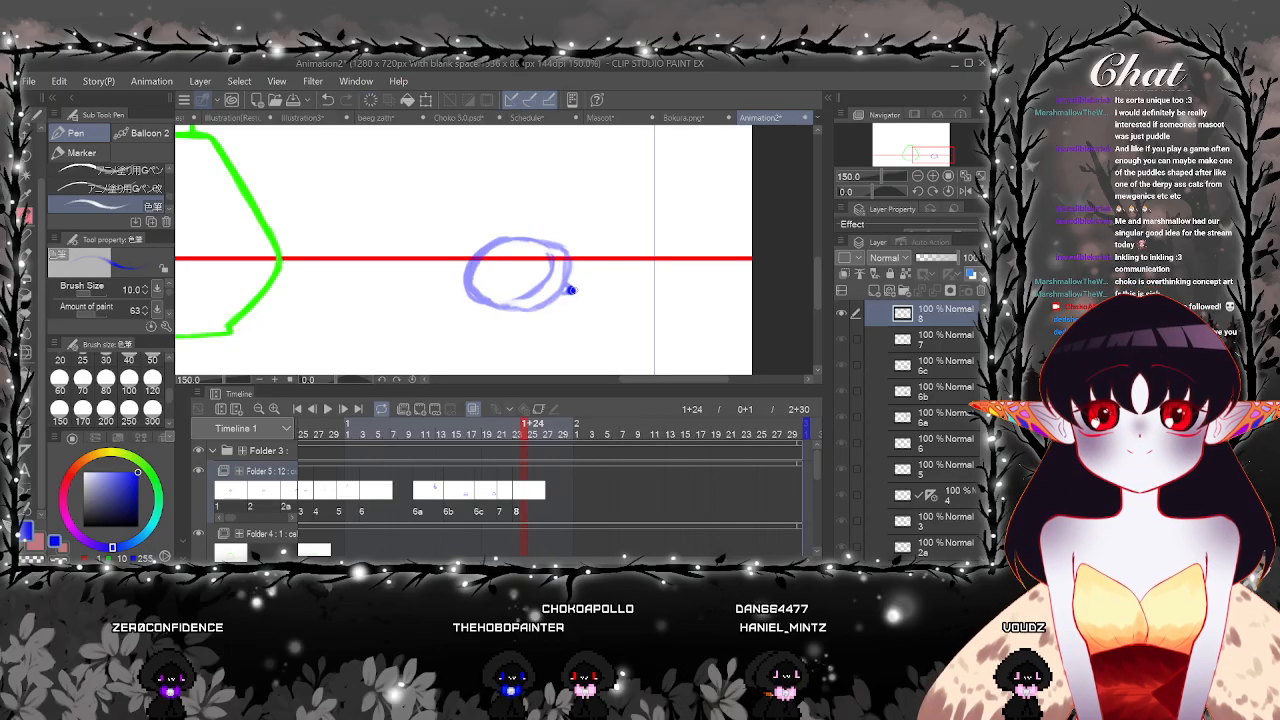
{"action": "left_click_drag", "start_coordinate": [570, 254], "coordinate": [565, 298]}
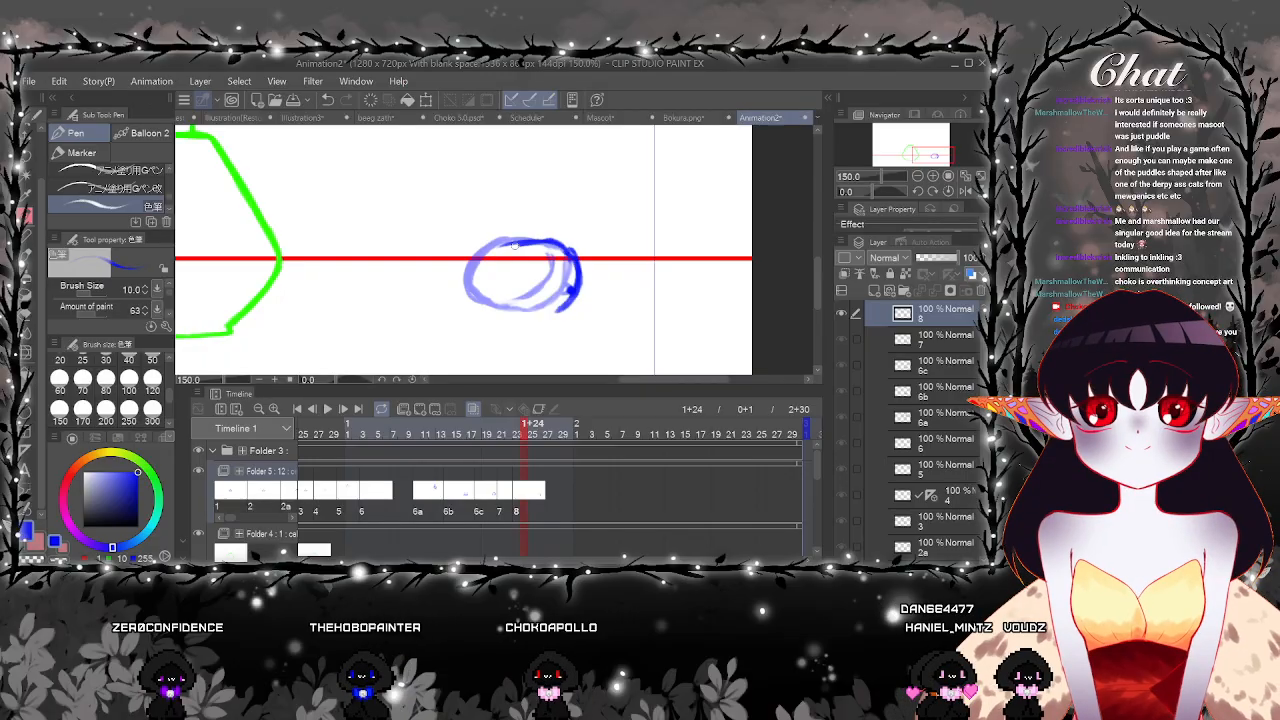
{"action": "mouse_move", "coordinate": [524, 243]}
{"action": "left_mouse_down"}
{"action": "mouse_move", "coordinate": [481, 298]}
{"action": "mouse_move", "coordinate": [565, 307]}
{"action": "left_mouse_up"}
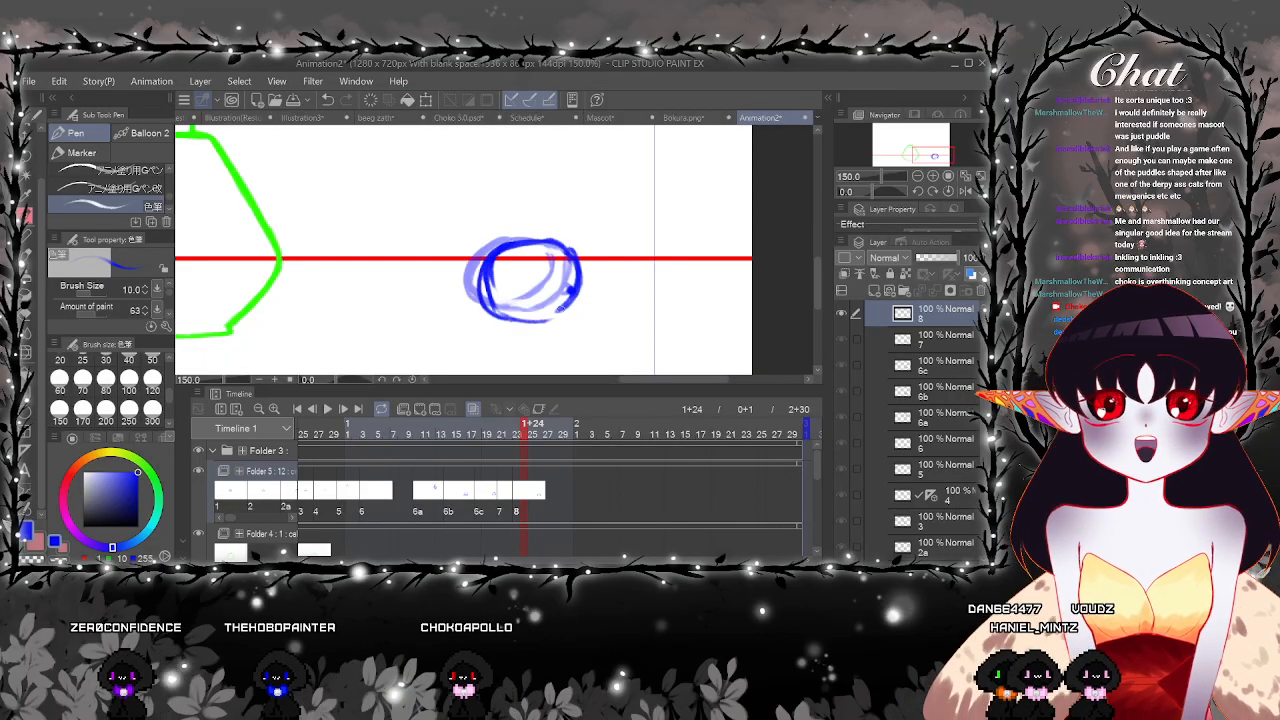
{"action": "key", "text": "e"}
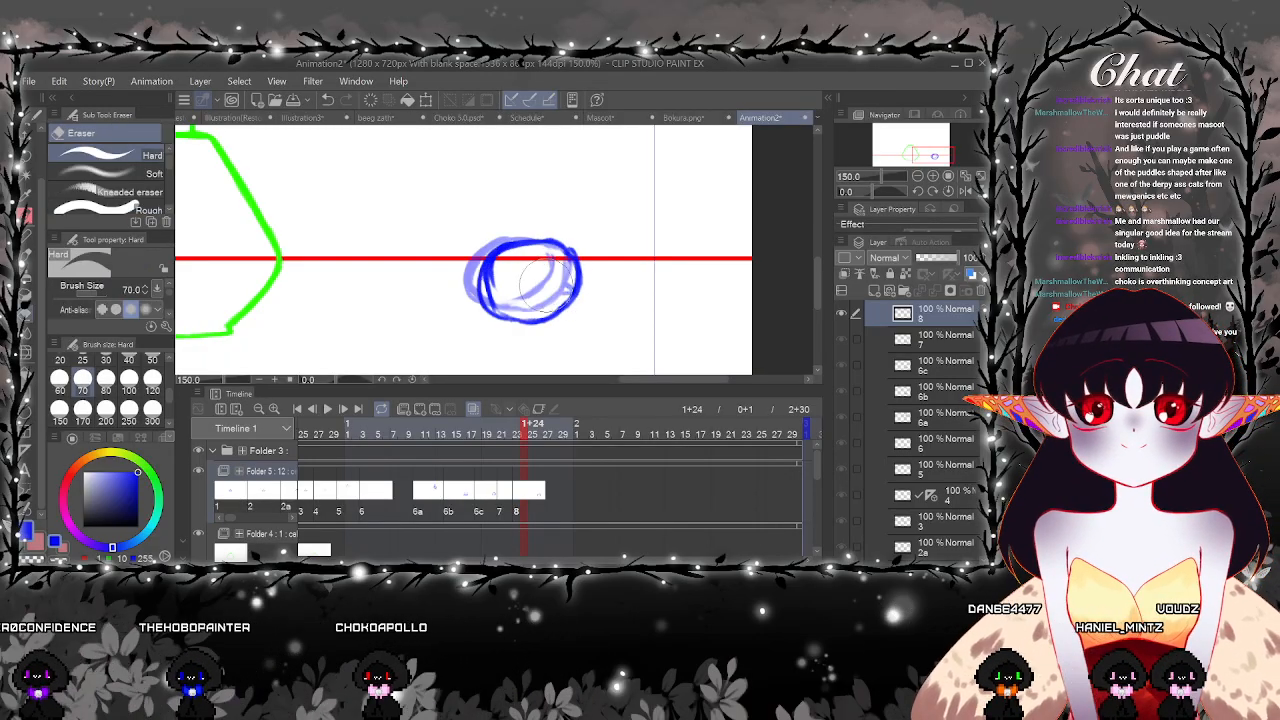
{"action": "key", "text": "p"}
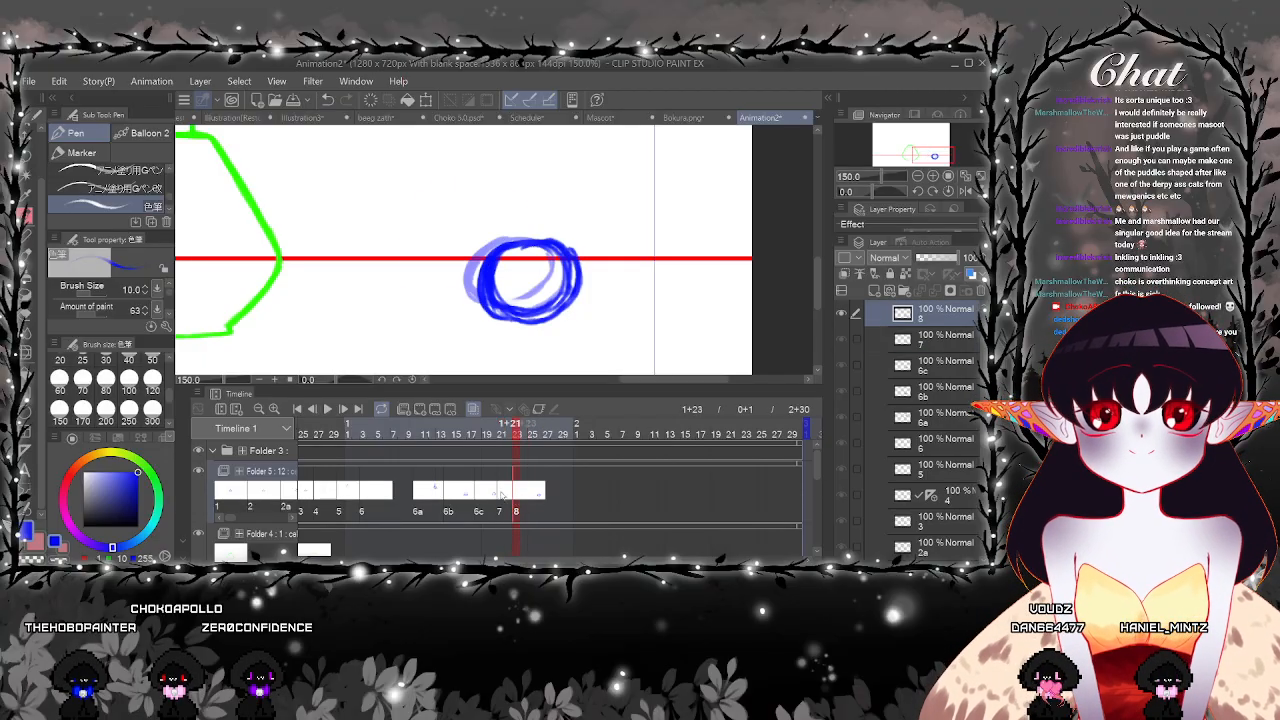
Make the rounded lid on cel 8 slightly more compact with Liquify and compare it with cel 7
{"action": "left_click", "coordinate": [501, 494]}
{"action": "left_click", "coordinate": [532, 487]}
{"action": "key", "text": "j"}
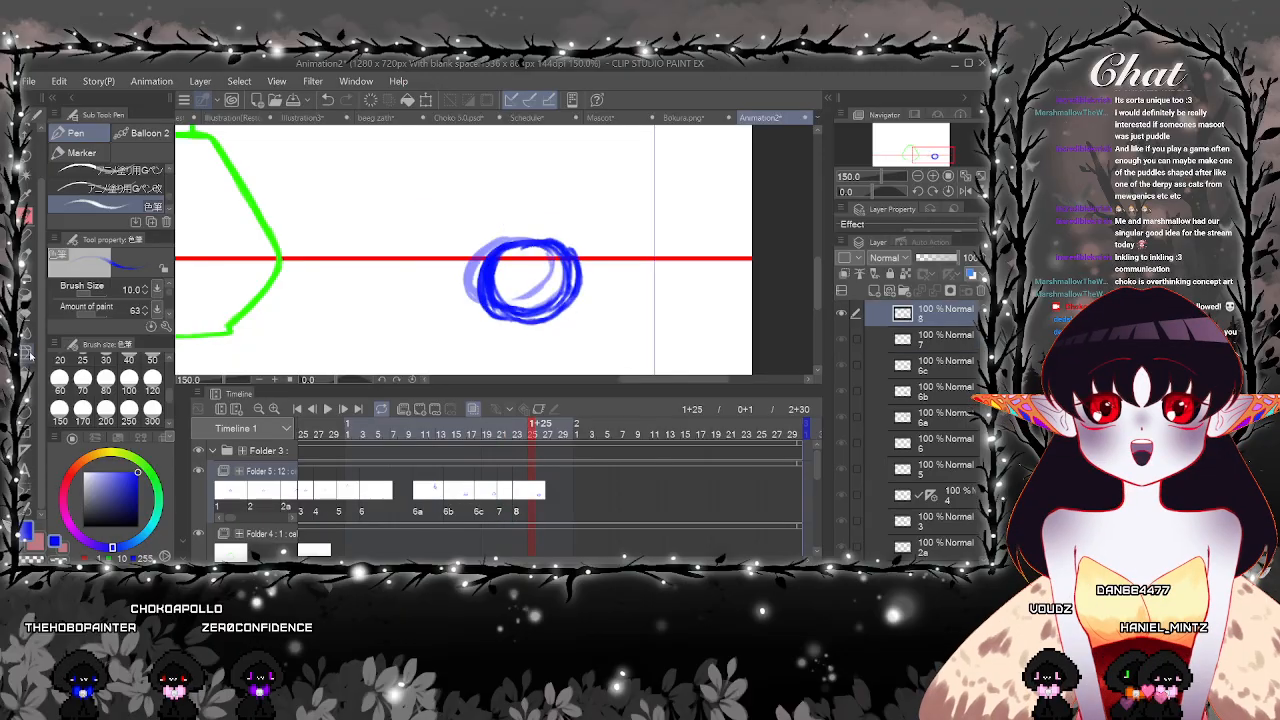
{"action": "left_click_drag", "start_coordinate": [550, 326], "coordinate": [526, 221]}
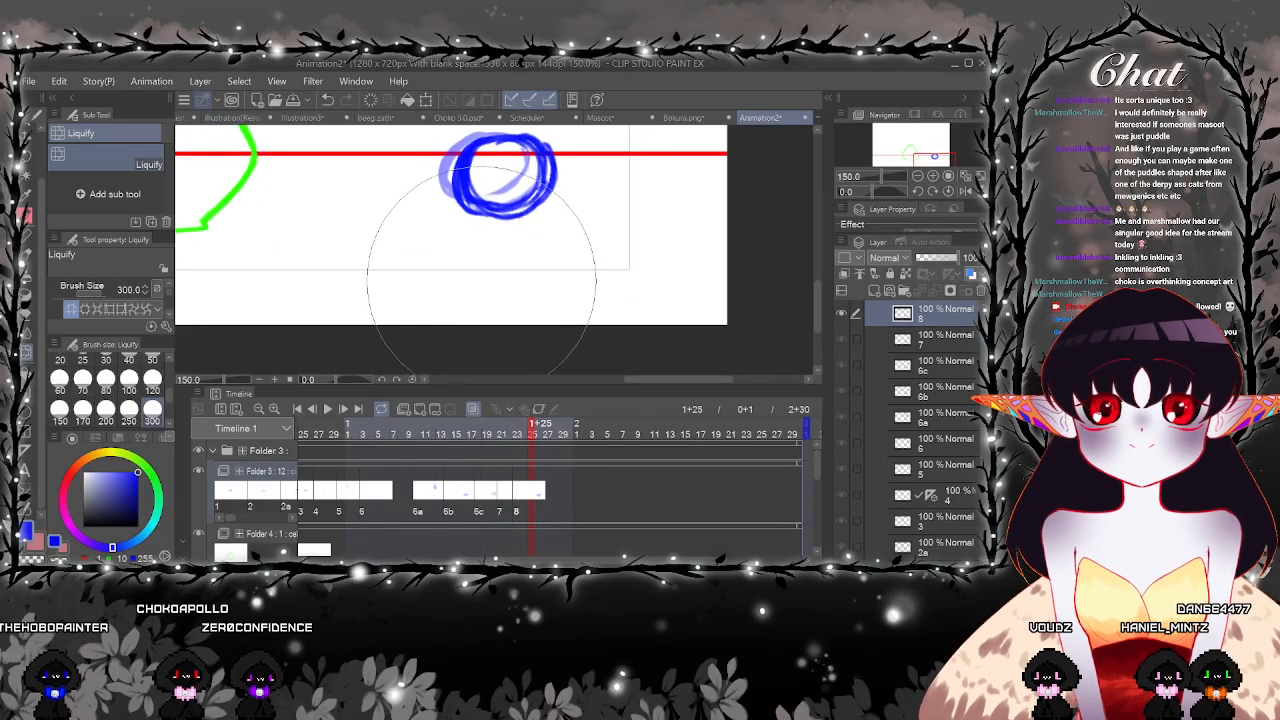
{"action": "left_click_drag", "start_coordinate": [481, 281], "coordinate": [478, 358]}
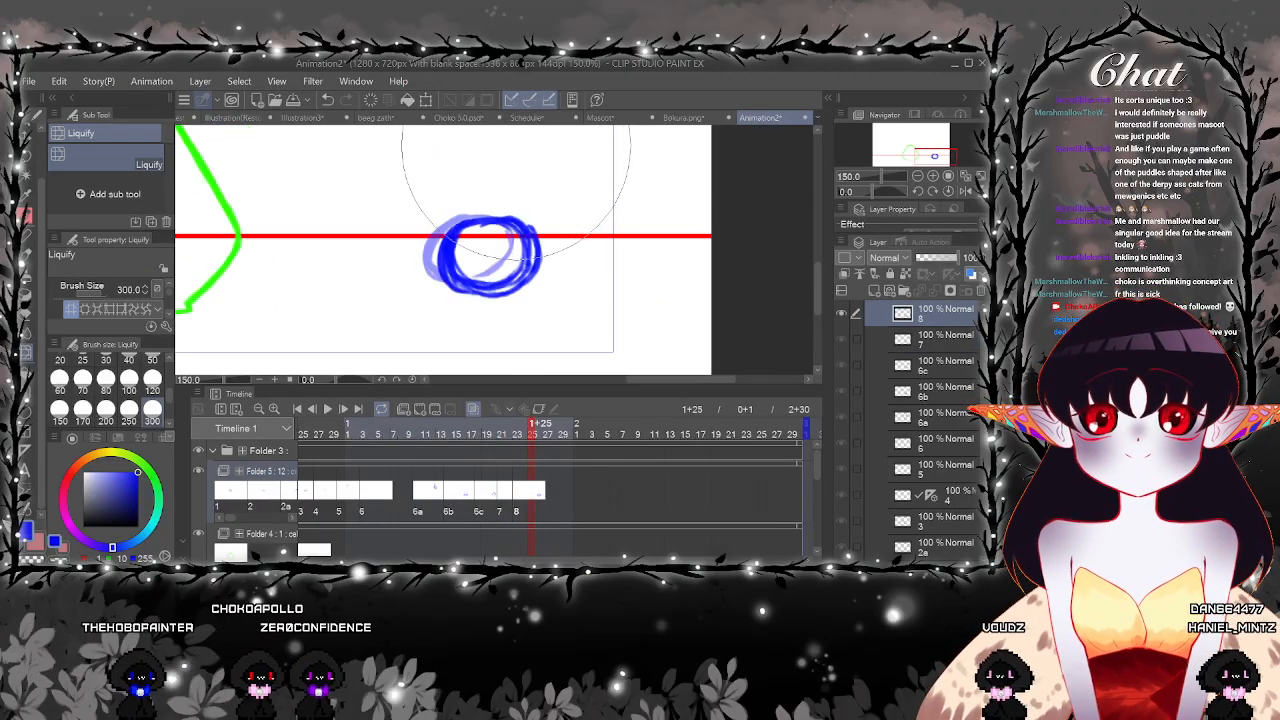
{"action": "left_click_drag", "start_coordinate": [510, 160], "coordinate": [507, 198]}
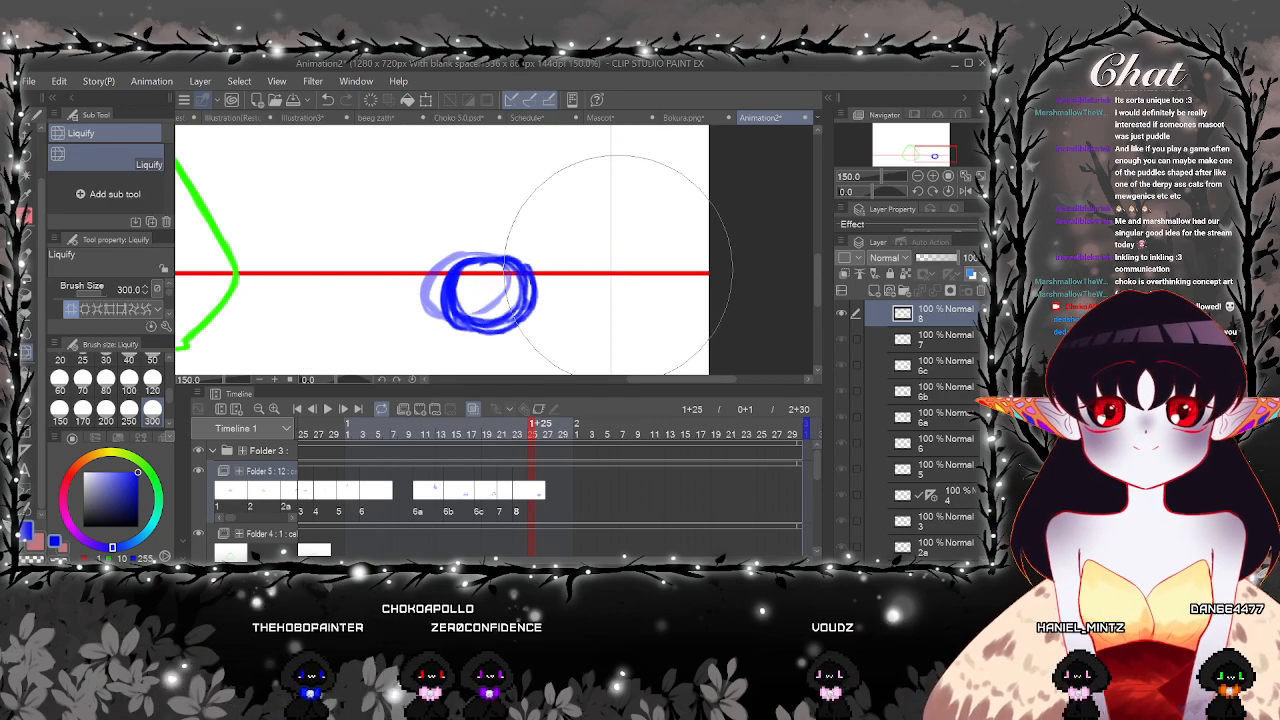
{"action": "left_click", "coordinate": [502, 491]}
{"action": "left_click_drag", "start_coordinate": [514, 493], "coordinate": [525, 497]}
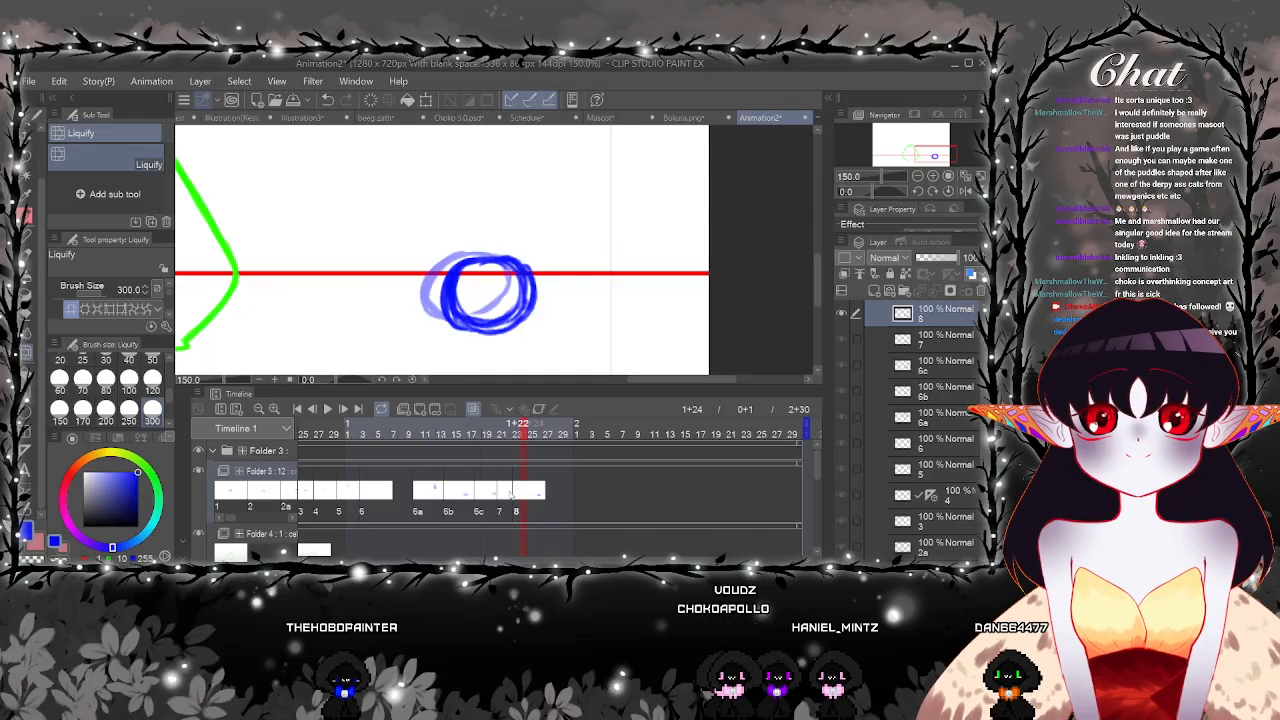
{"action": "left_click_drag", "start_coordinate": [509, 494], "coordinate": [512, 494]}
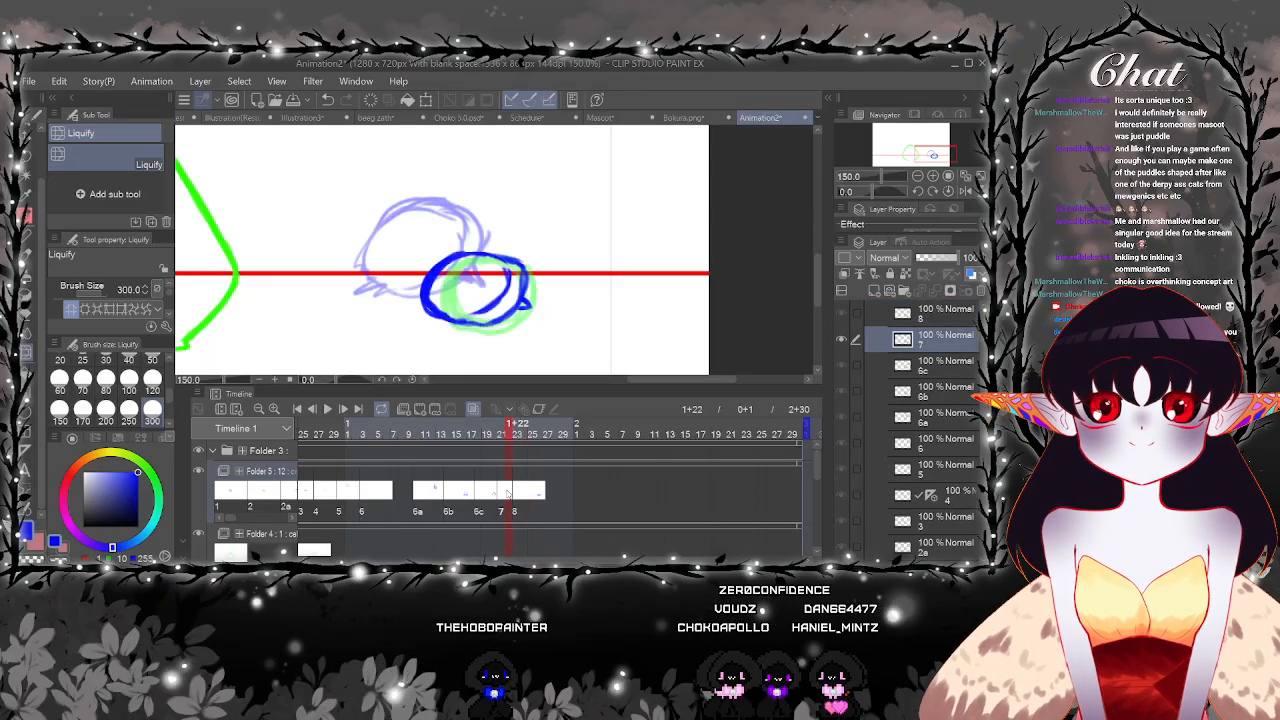
{"action": "left_click", "coordinate": [502, 490]}
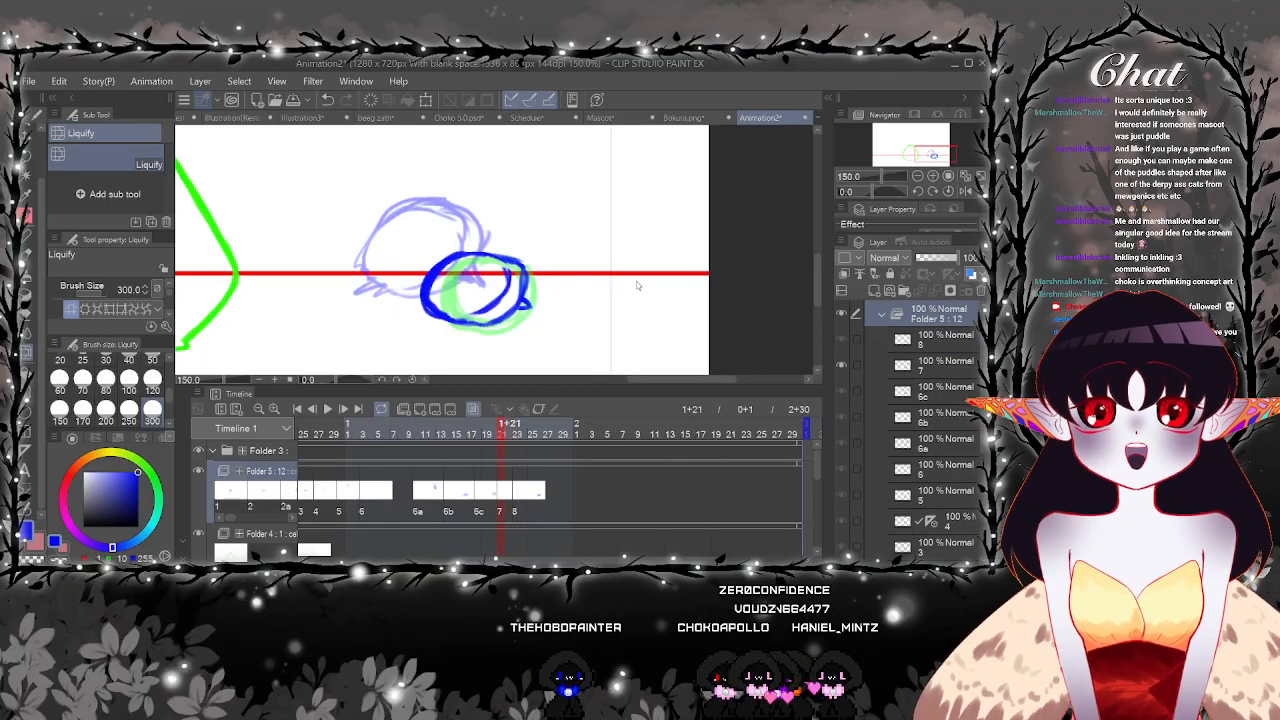
{"action": "key", "text": "ctrl+v"}
{"action": "key", "text": "ctrl+z"}
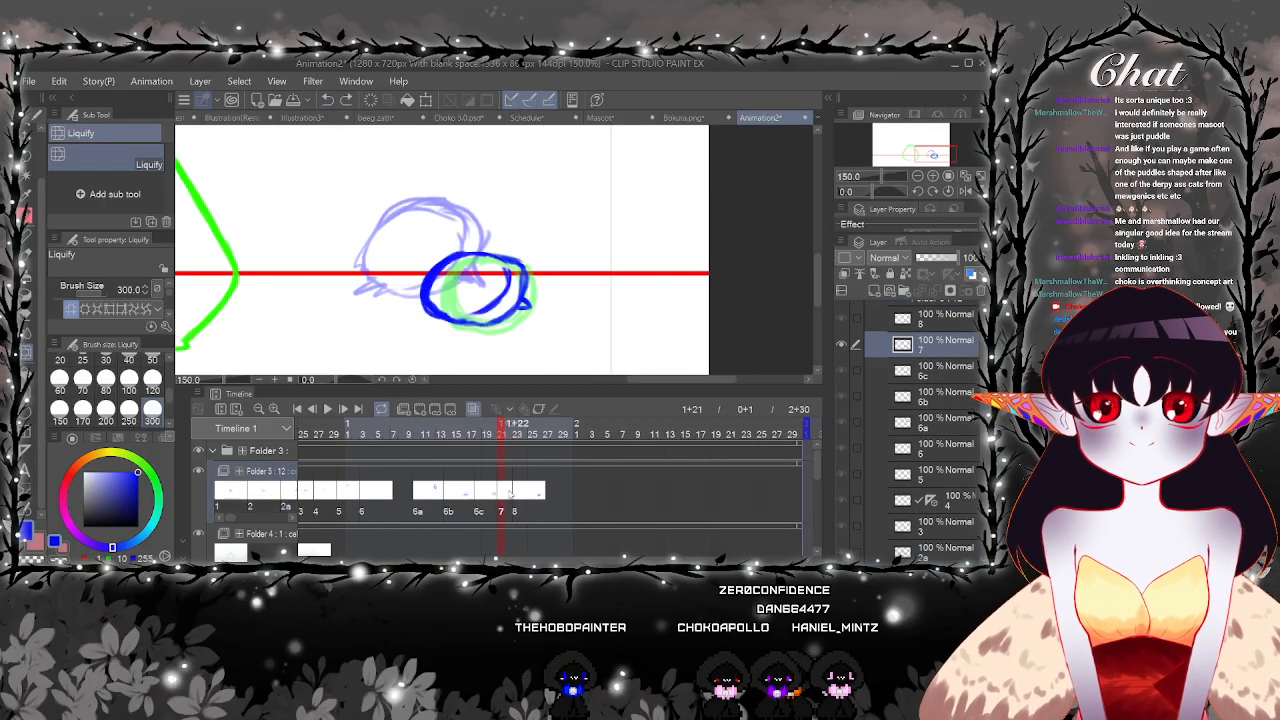
Copy cel 7 on the timeline and paste it after cel 8 at frame 1+26
{"action": "left_click", "coordinate": [514, 458]}
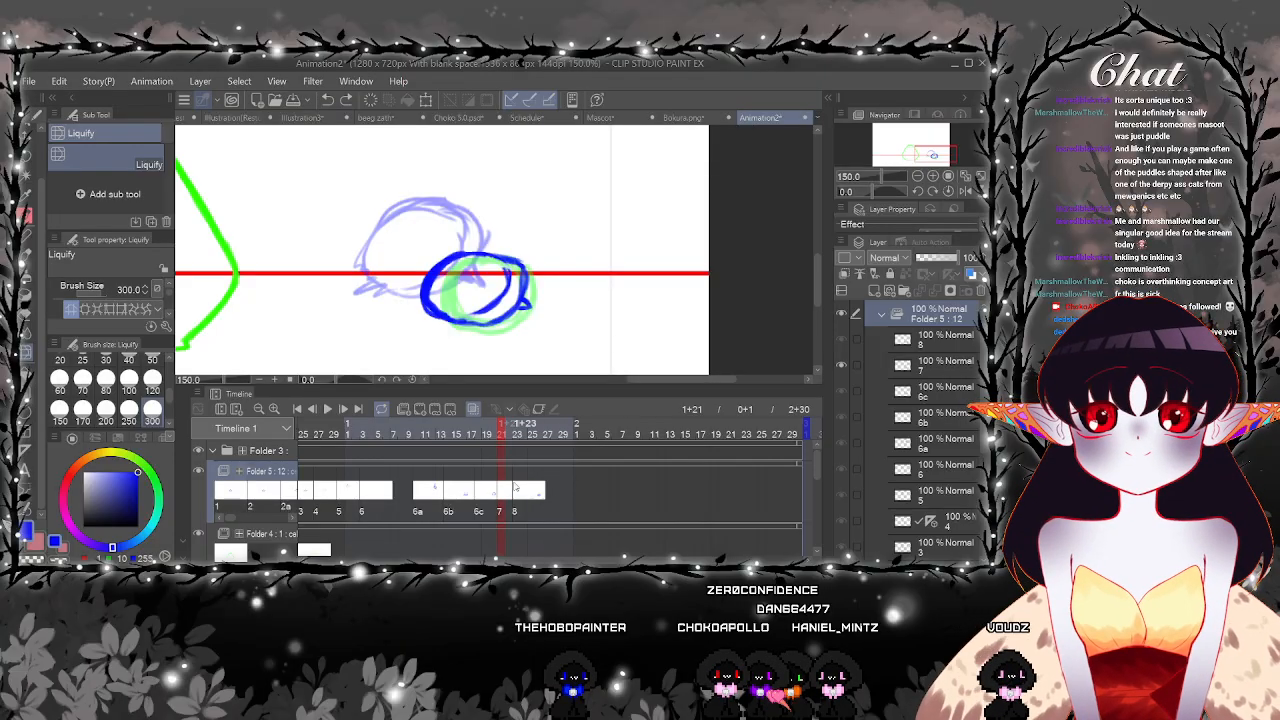
{"action": "left_click", "coordinate": [505, 493]}
{"action": "left_click", "coordinate": [502, 490]}
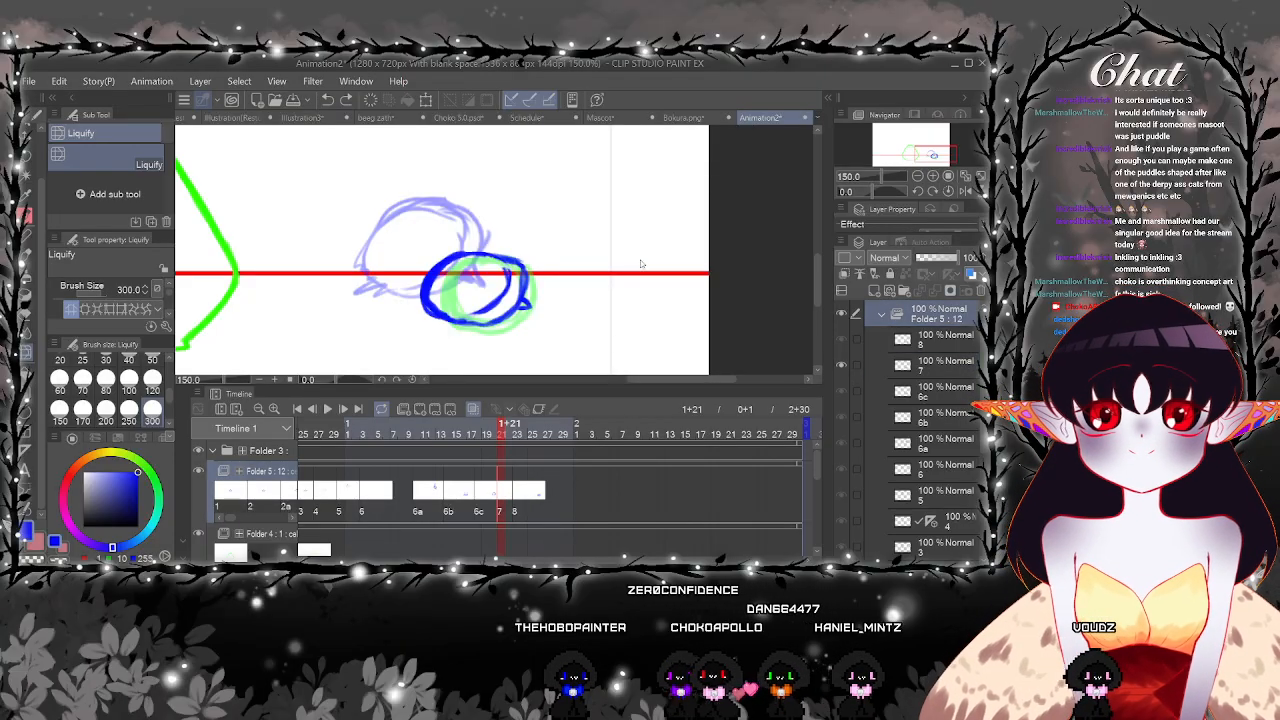
{"action": "left_click", "coordinate": [541, 494]}
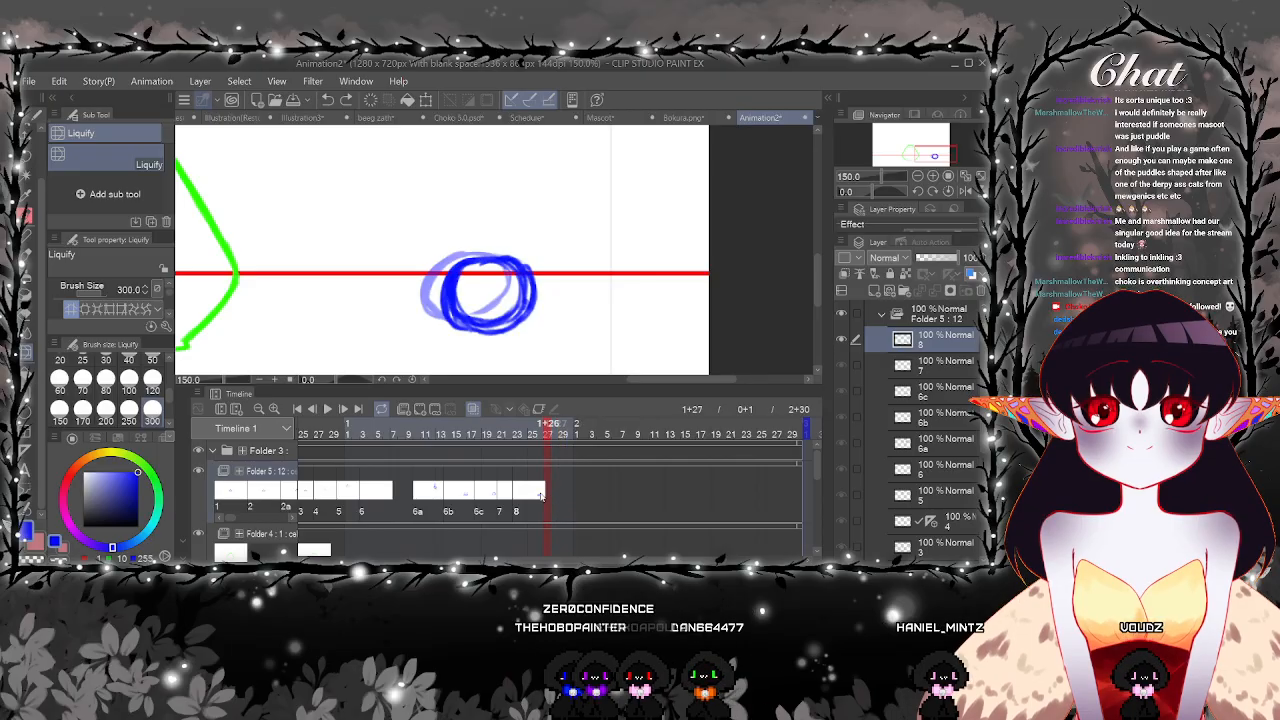
{"action": "left_click", "coordinate": [542, 491]}
{"action": "key", "text": "ctrl+v"}
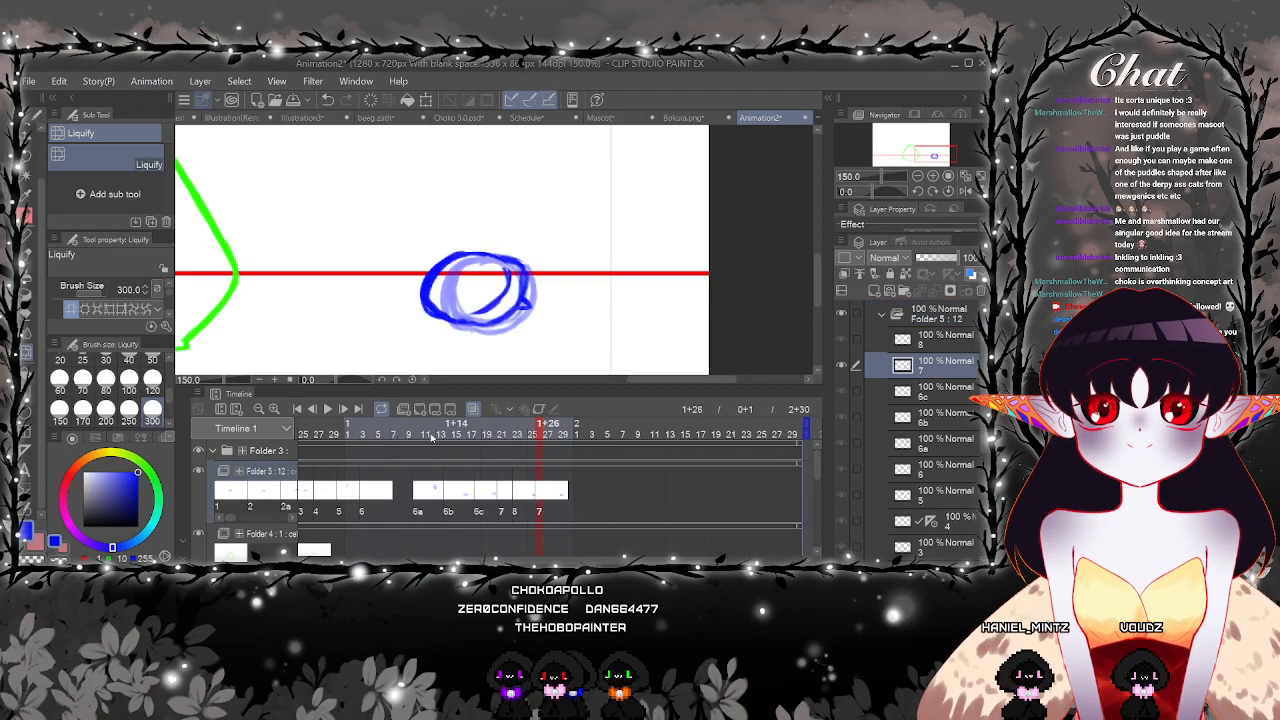
Play the whole animation from the start to check the lid's landing with the repeated cel 7
{"action": "key", "text": "ctrl+minus"}
{"action": "key", "text": "ctrl+minus"}
{"action": "key", "text": "ctrl+minus"}
{"action": "key", "text": "ctrl+minus"}
{"action": "scroll", "coordinate": [411, 495], "scroll_direction": "left", "scroll_amount": 2}
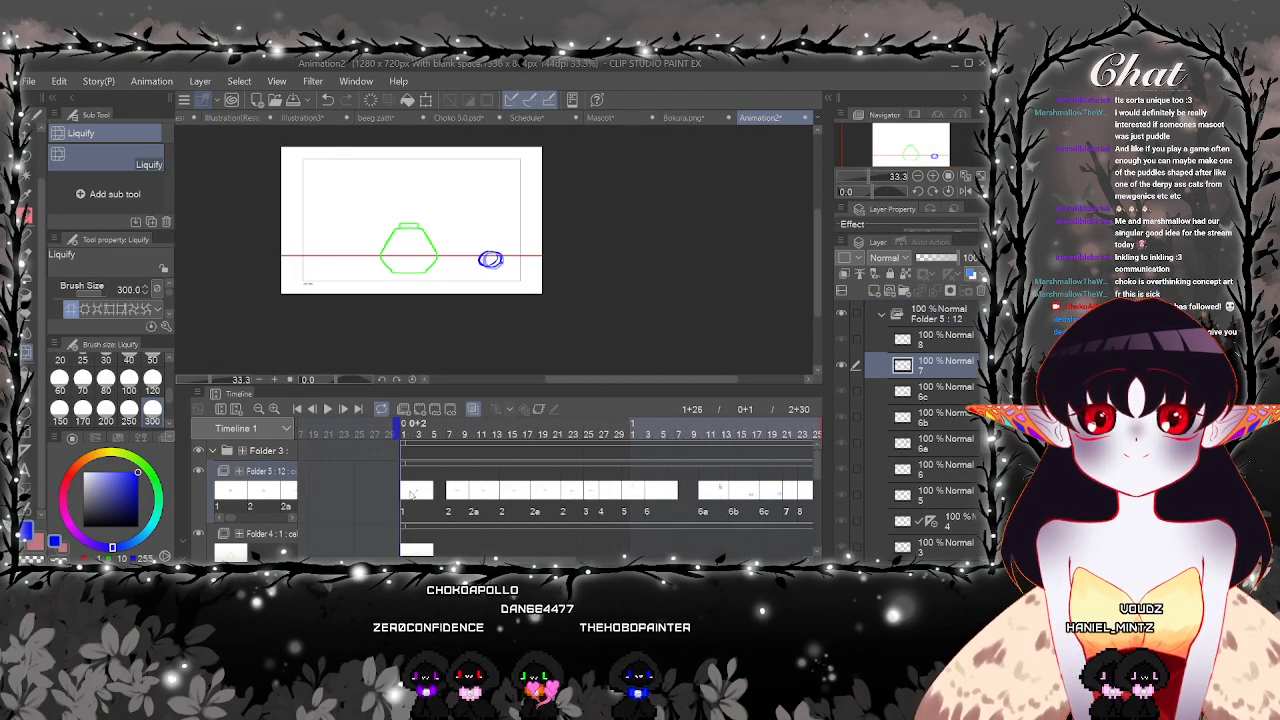
{"action": "left_click", "coordinate": [411, 494]}
{"action": "left_click", "coordinate": [327, 409]}
{"action": "left_click_drag", "start_coordinate": [598, 280], "coordinate": [686, 352]}
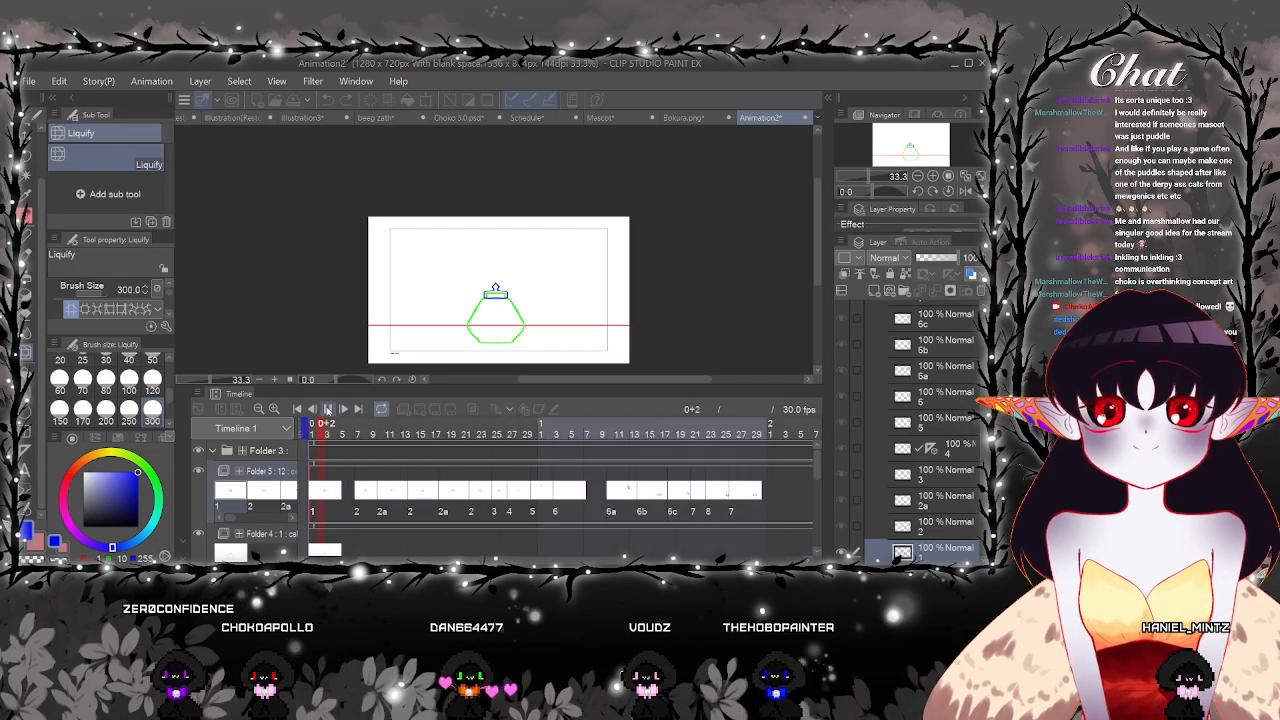
Examine the landing cels 6b, 6c and 7 on the timeline and replay the animation
{"action": "left_click", "coordinate": [328, 409]}
{"action": "left_click_drag", "start_coordinate": [586, 557], "coordinate": [620, 557]}
{"action": "left_click", "coordinate": [584, 497]}
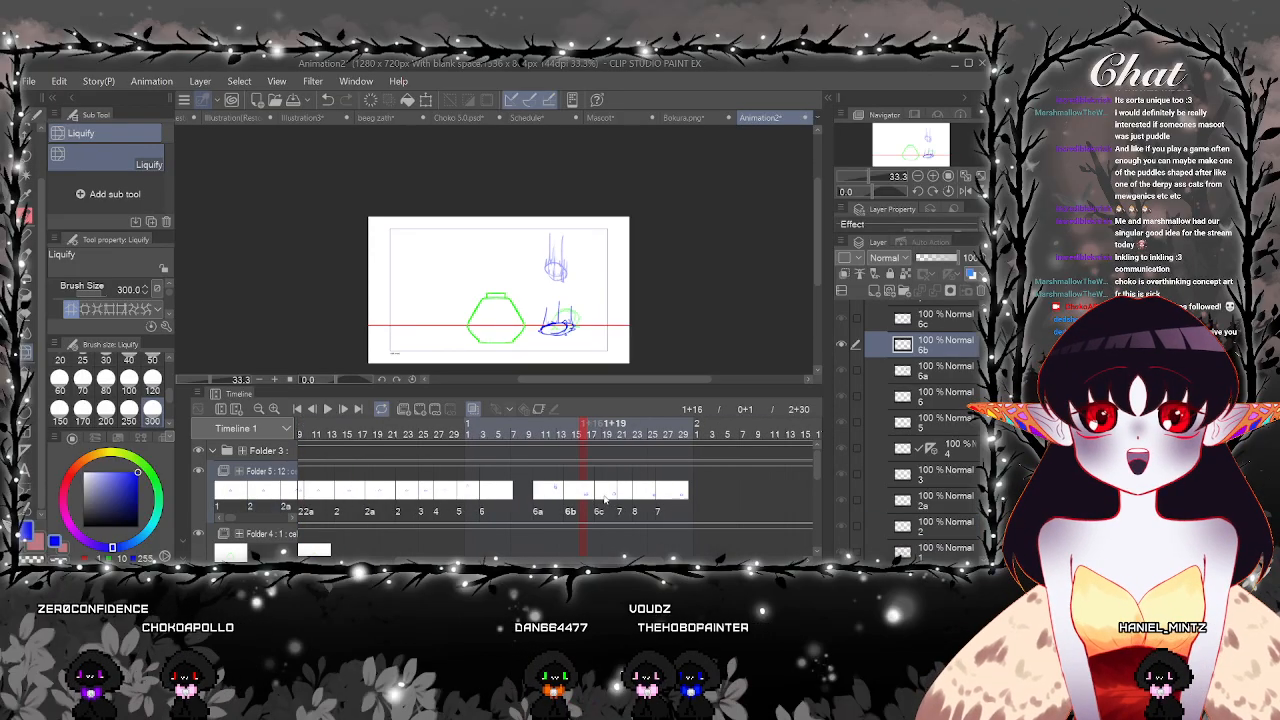
{"action": "left_click", "coordinate": [600, 493]}
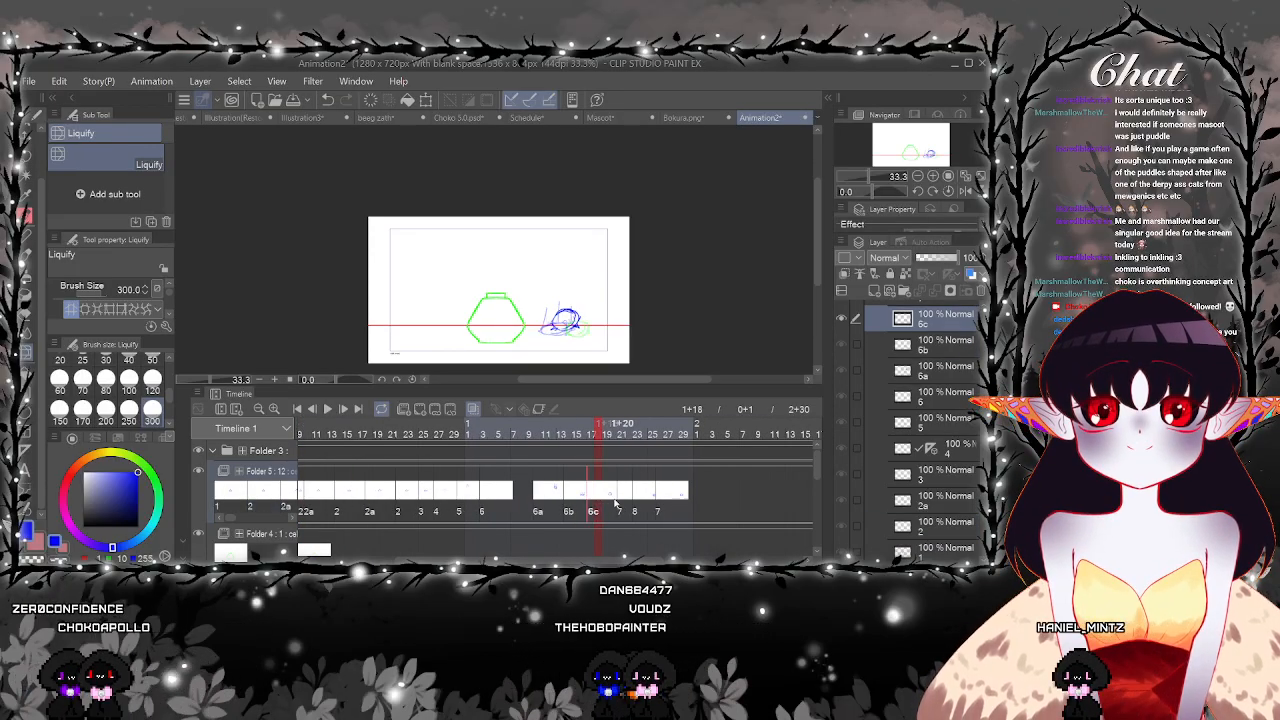
{"action": "left_click_drag", "start_coordinate": [622, 497], "coordinate": [613, 497]}
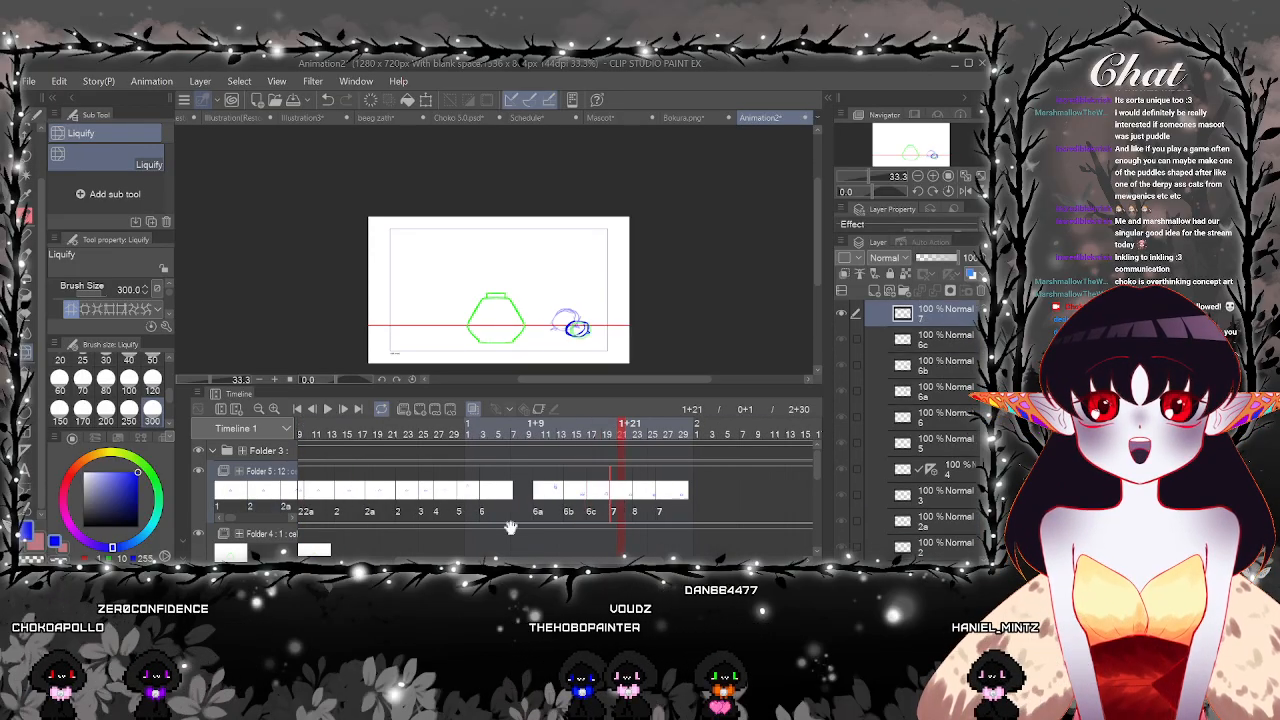
{"action": "left_click", "coordinate": [328, 409]}
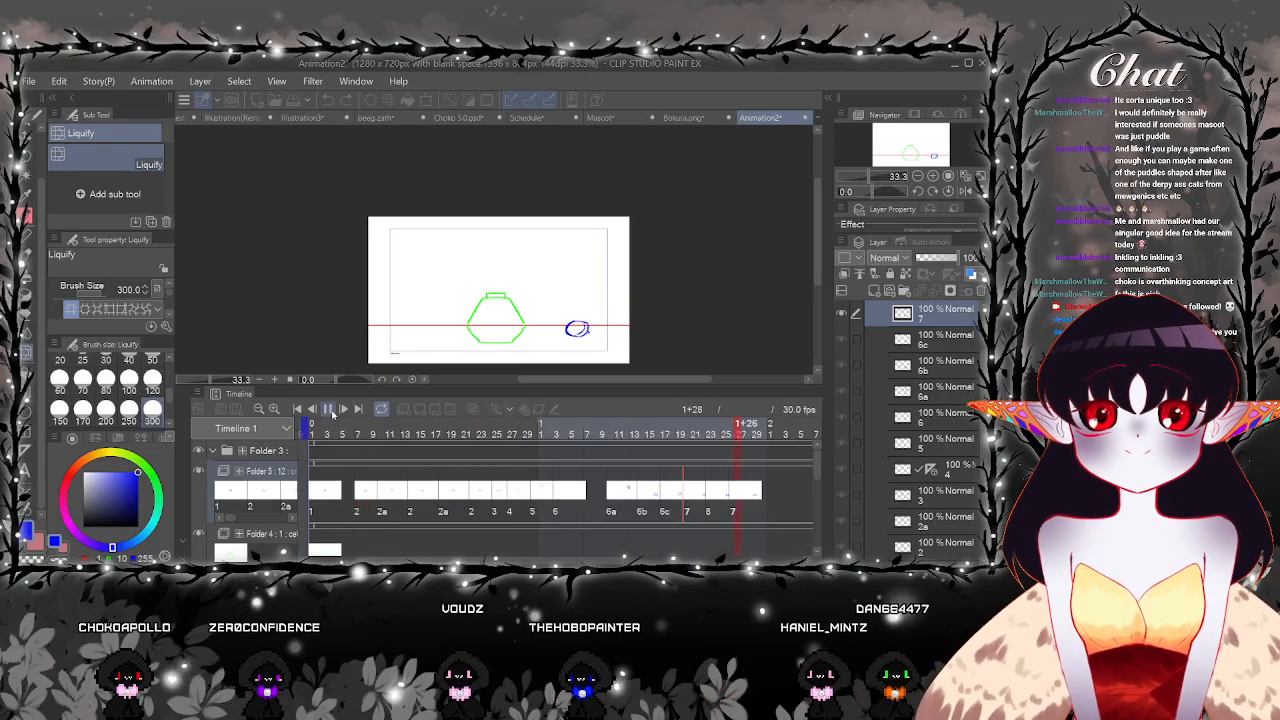
Retime the lid's shake by placing cel 2a at frame 0+16, cel 2 at 0+19 and another cel 2a at 0+22
{"action": "left_click", "coordinate": [474, 492]}
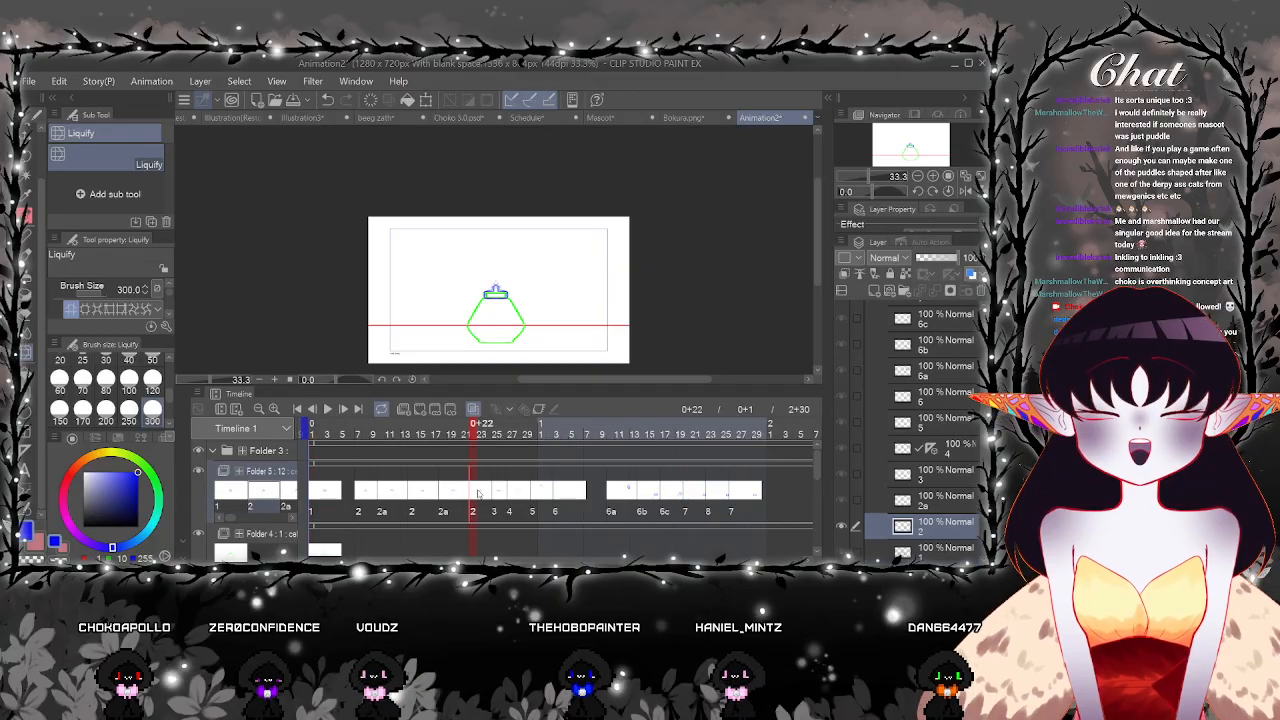
{"action": "left_click", "coordinate": [498, 494]}
{"action": "scroll", "coordinate": [445, 263], "scroll_direction": "up", "scroll_amount": 2}
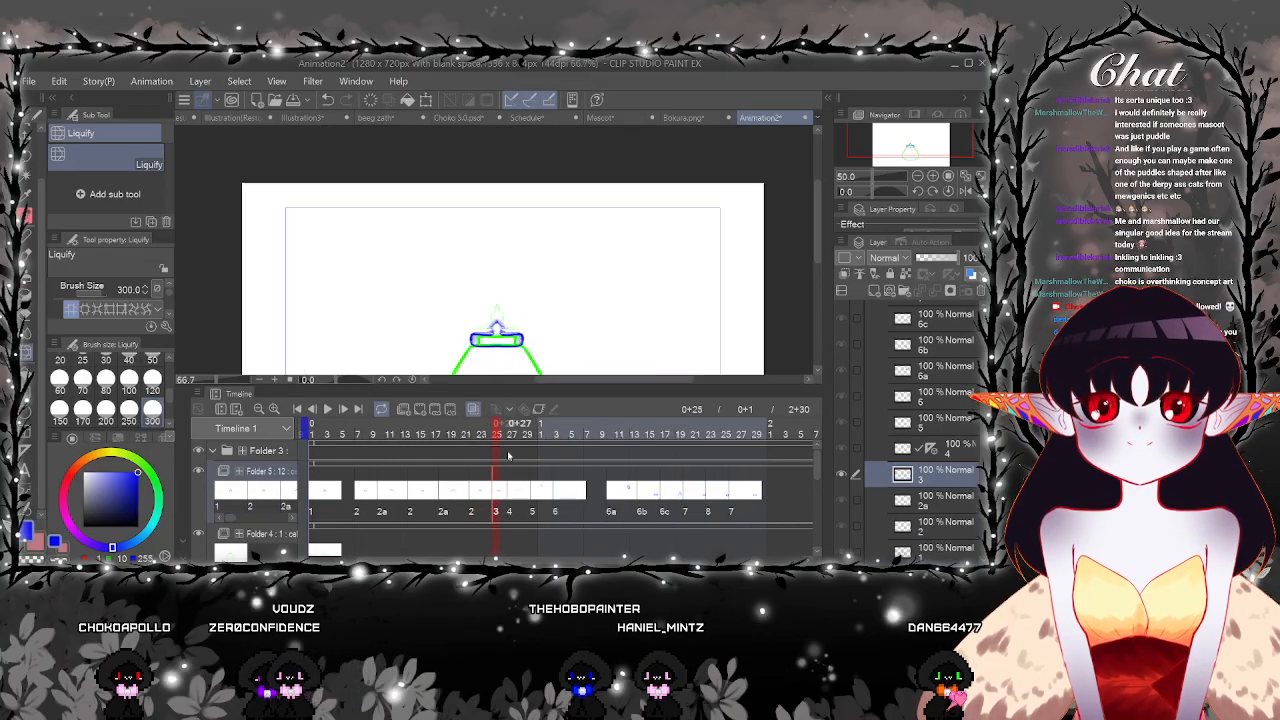
{"action": "scroll", "coordinate": [423, 245], "scroll_direction": "up", "scroll_amount": 2}
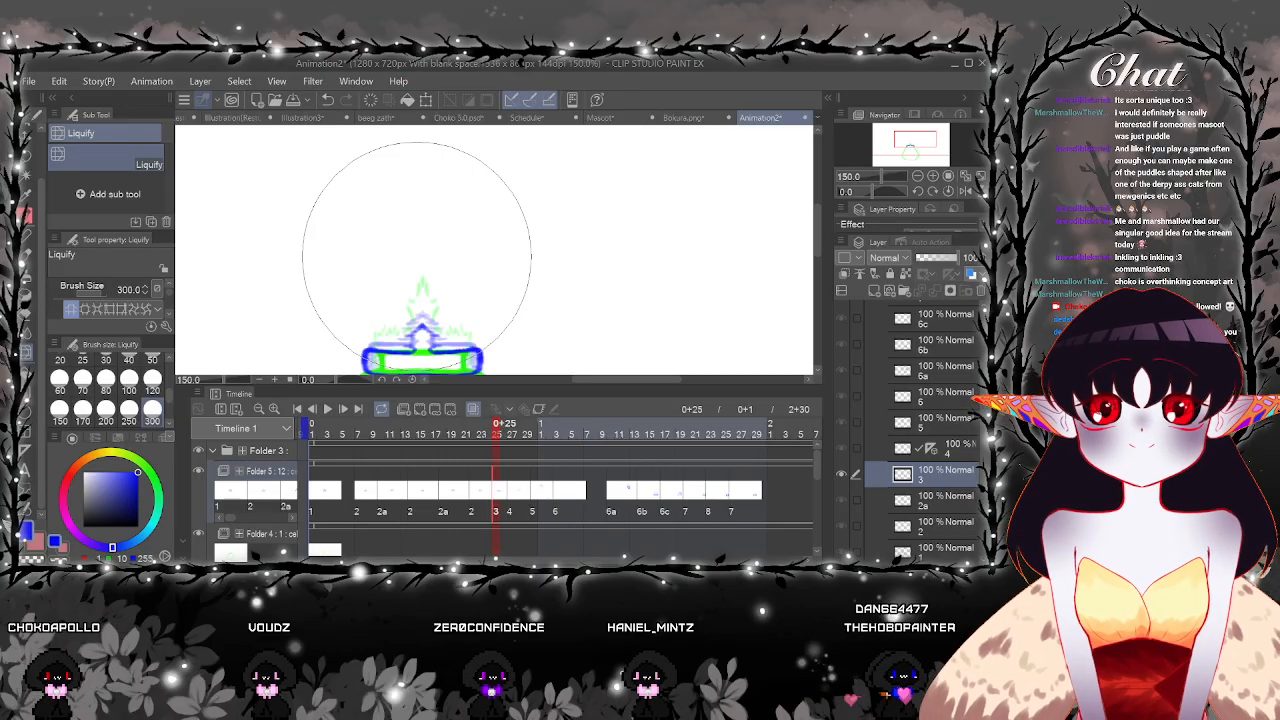
{"action": "left_click", "coordinate": [452, 494]}
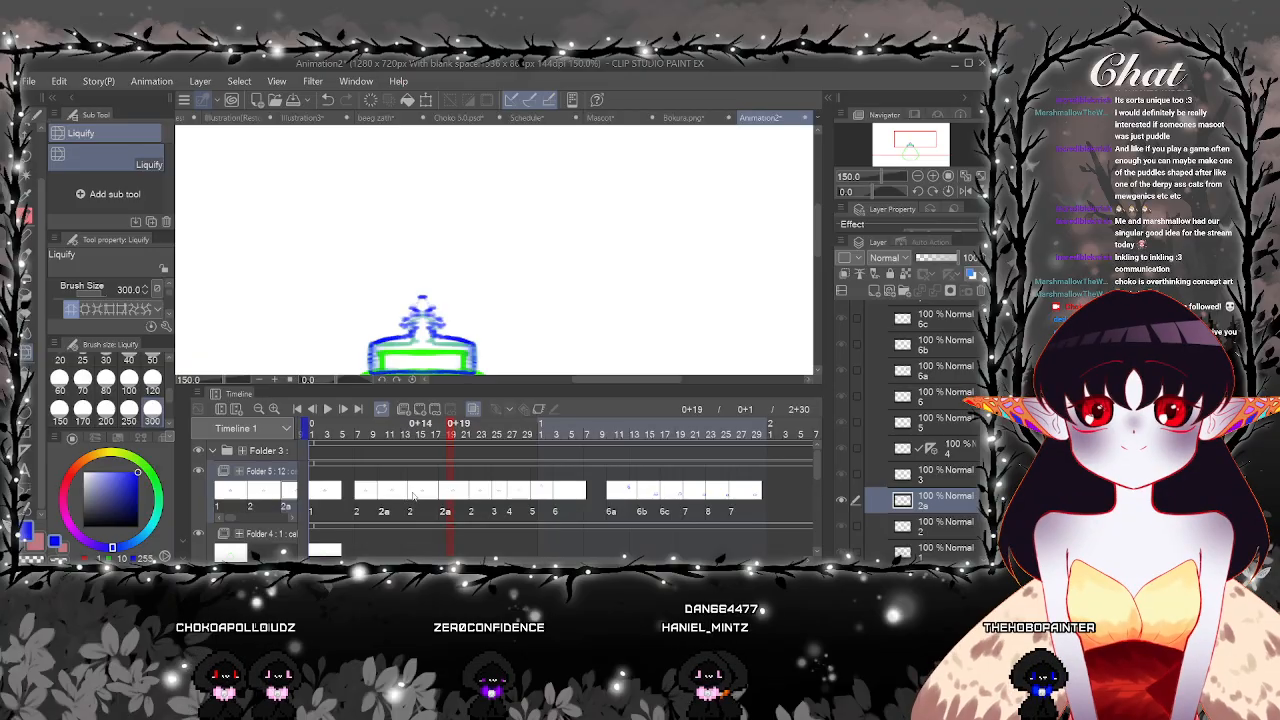
{"action": "left_click_drag", "start_coordinate": [412, 496], "coordinate": [428, 499]}
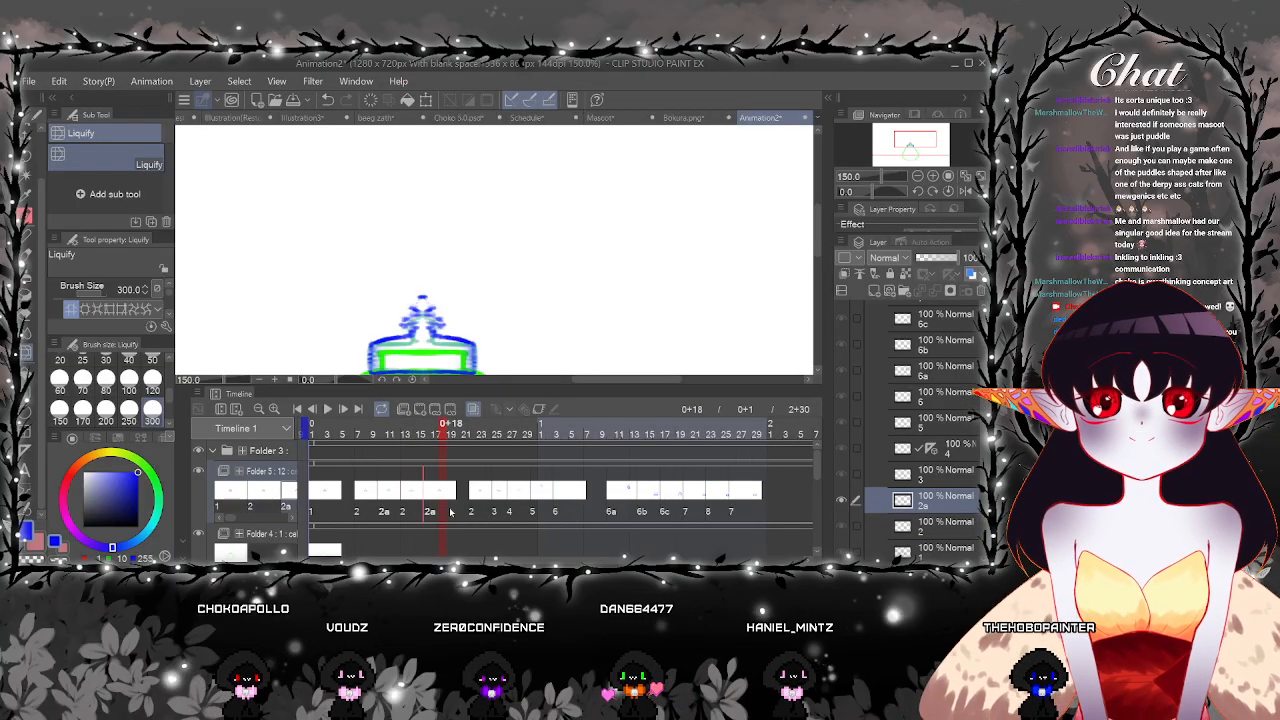
{"action": "left_click", "coordinate": [386, 498]}
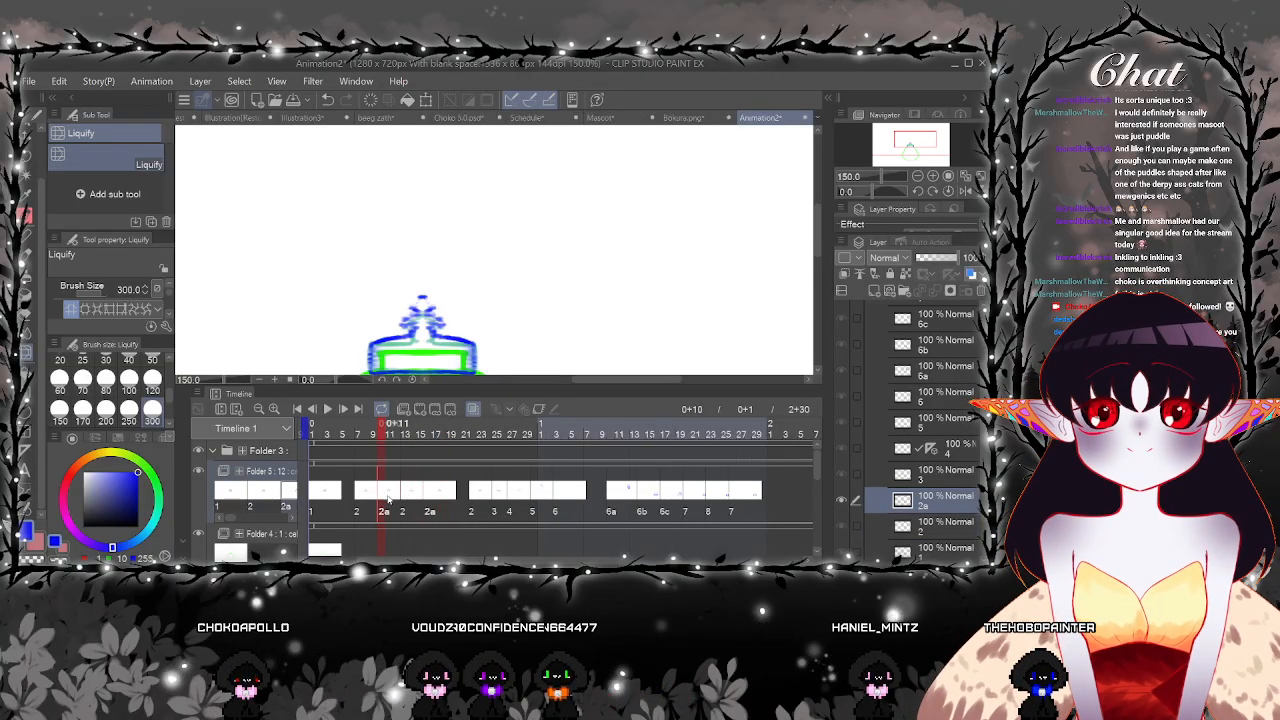
{"action": "left_click", "coordinate": [384, 497]}
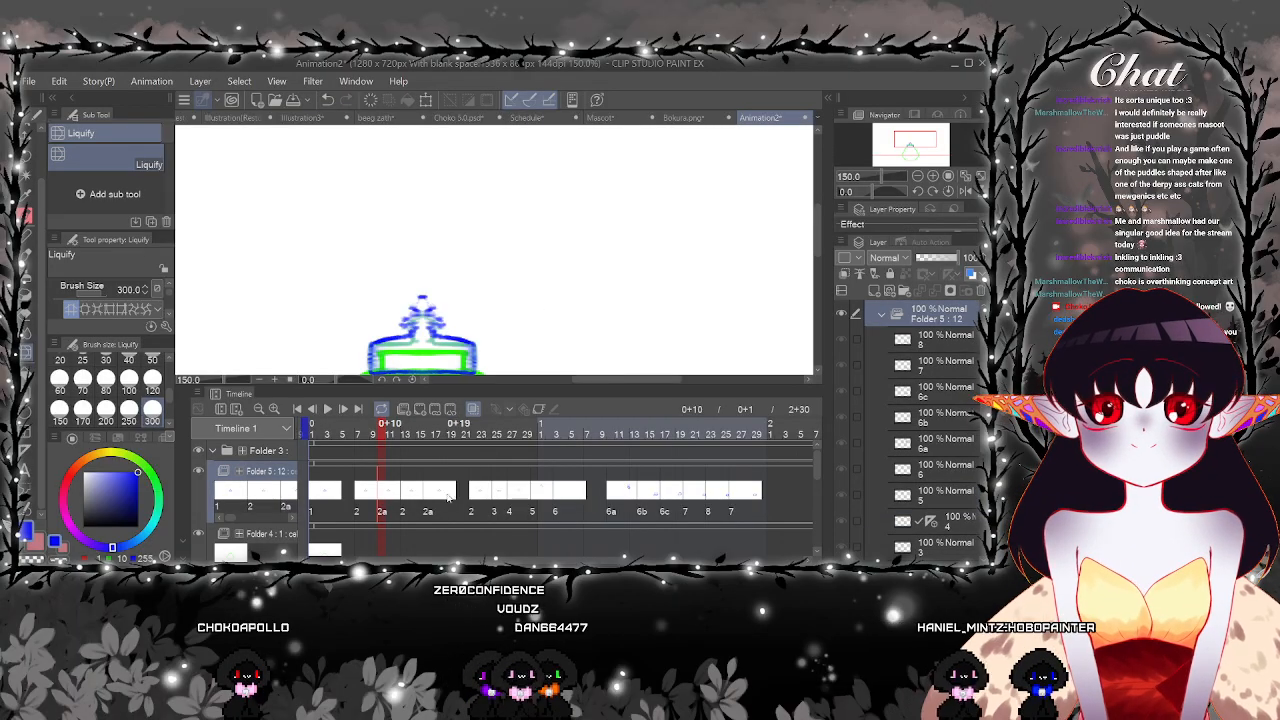
{"action": "left_click", "coordinate": [478, 507]}
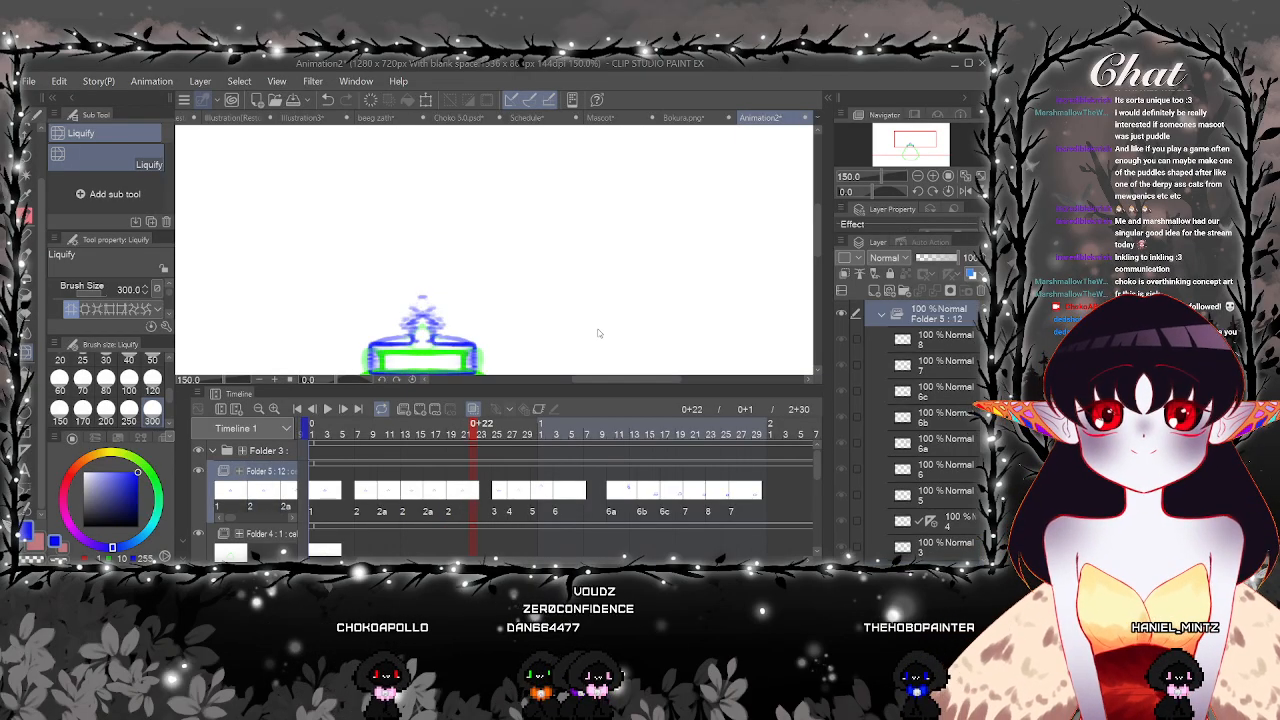
{"action": "left_click", "coordinate": [498, 503]}
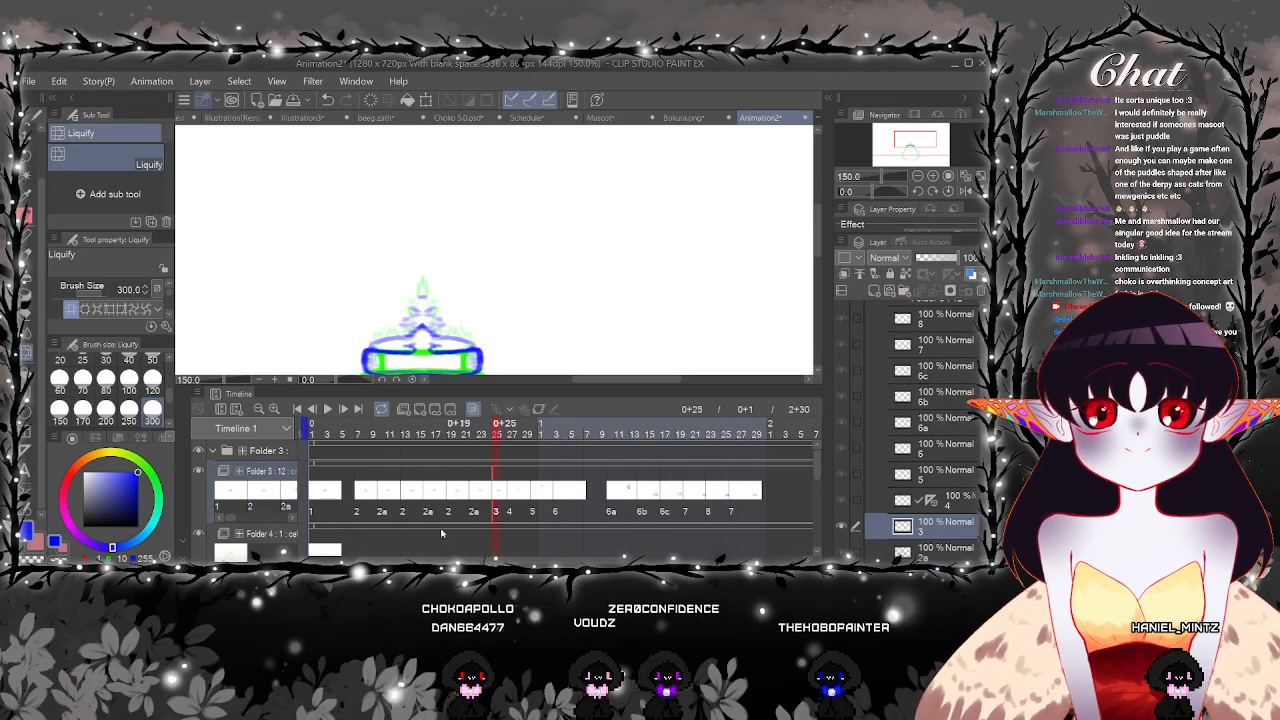
Play the whole animation from the first frame to check the retimed lid shake
{"action": "left_click", "coordinate": [313, 500]}
{"action": "key", "text": "ctrl+minus"}
{"action": "key", "text": "ctrl+minus"}
{"action": "key", "text": "ctrl+minus"}
{"action": "left_click", "coordinate": [330, 410]}
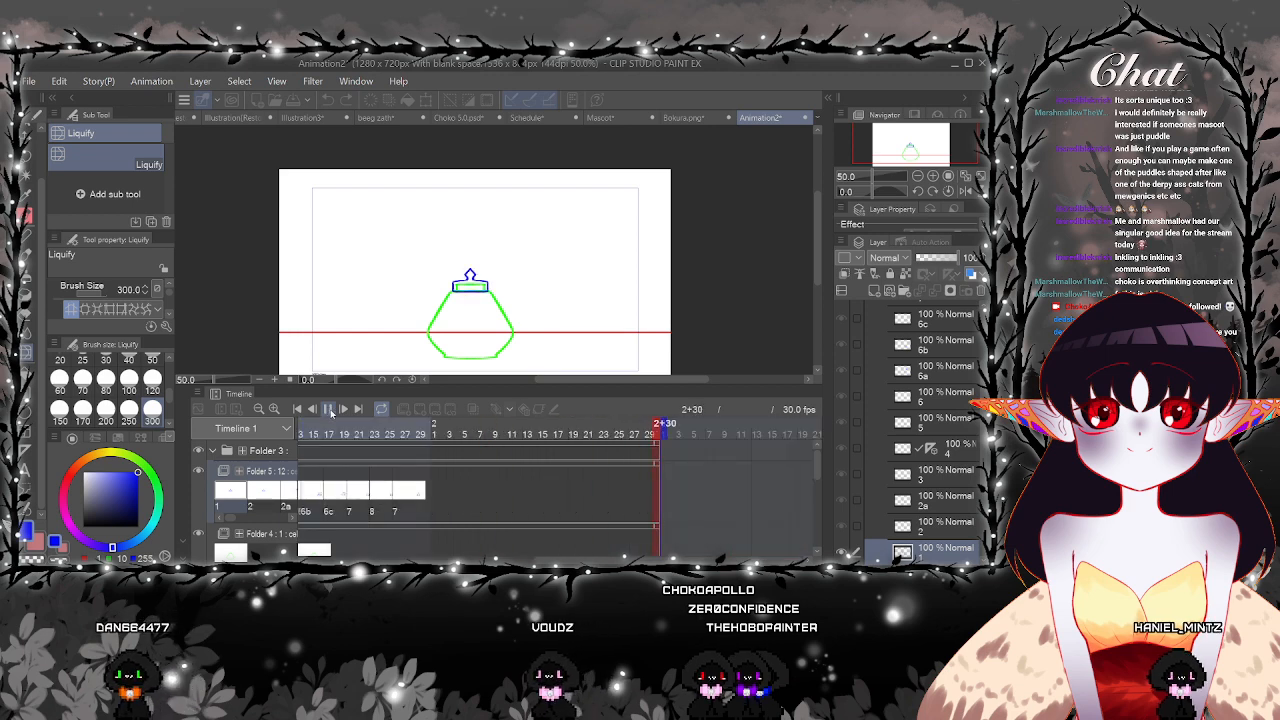
{"action": "left_click", "coordinate": [330, 411]}
Nudge the lid slightly upward on cels 2 and 2a with Liquify, comparing the two cels
{"action": "left_click", "coordinate": [368, 498]}
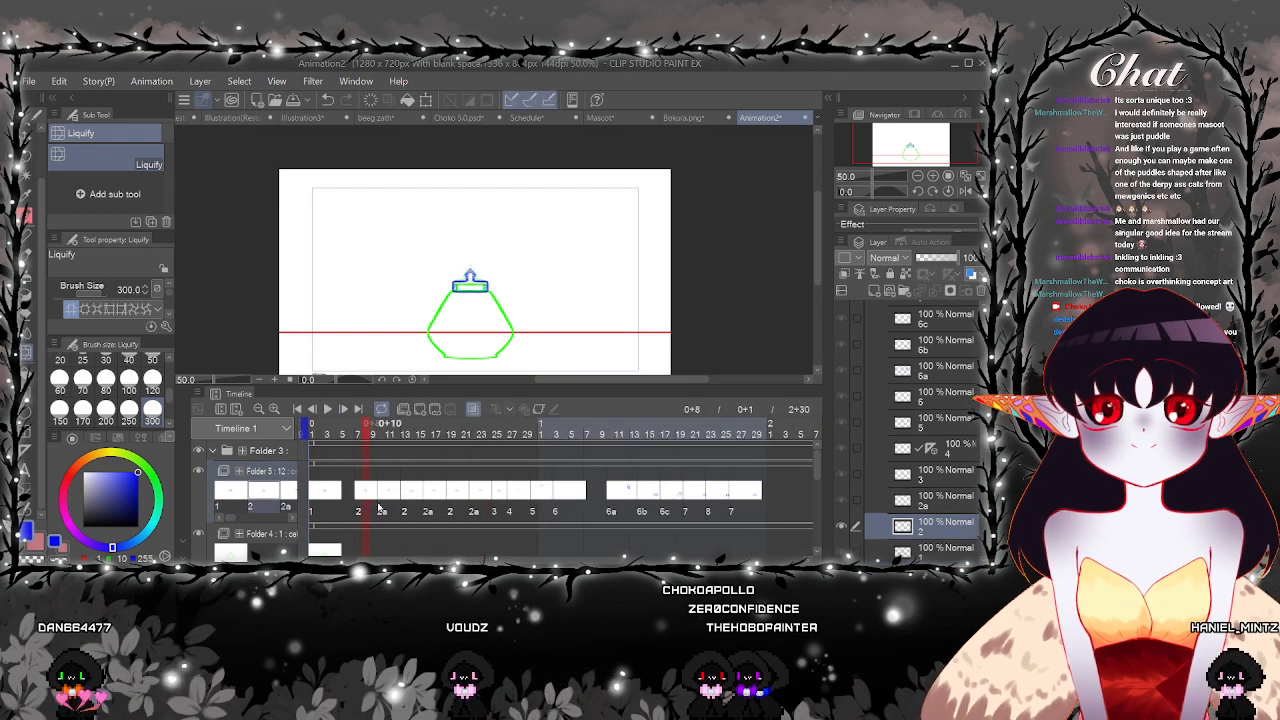
{"action": "scroll", "coordinate": [485, 266], "scroll_direction": "up", "scroll_amount": 3}
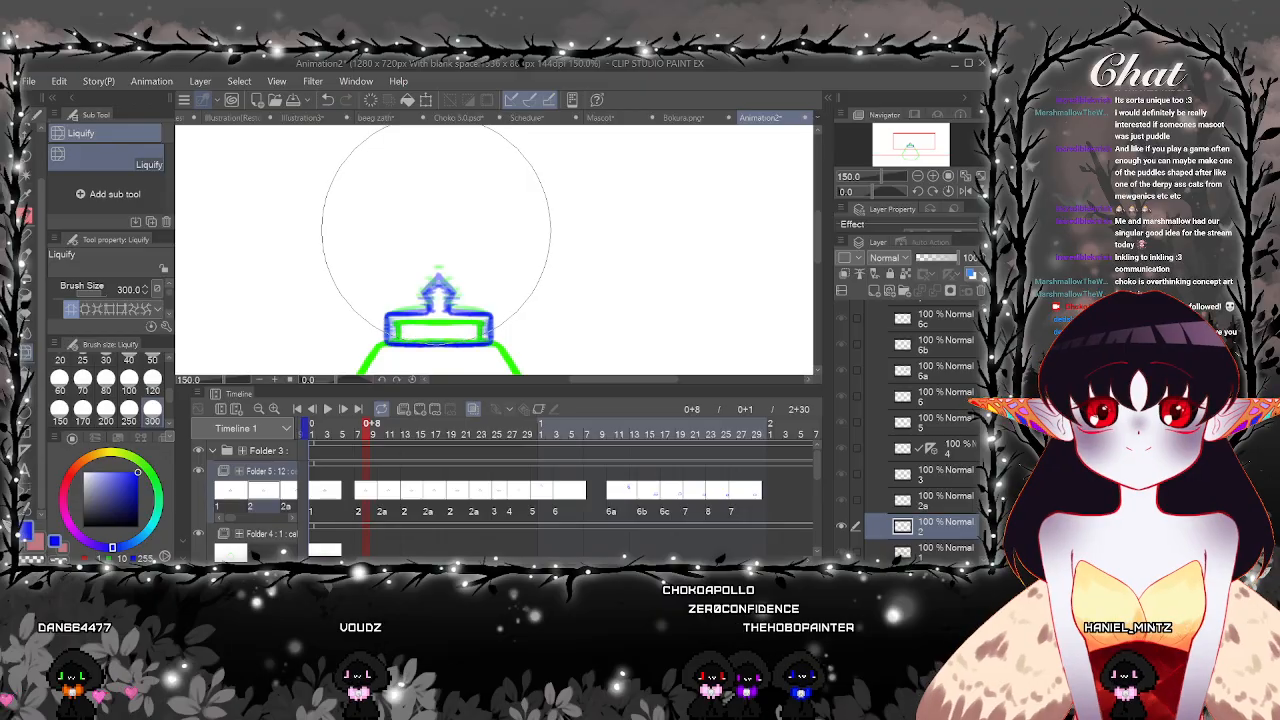
{"action": "left_click", "coordinate": [389, 500]}
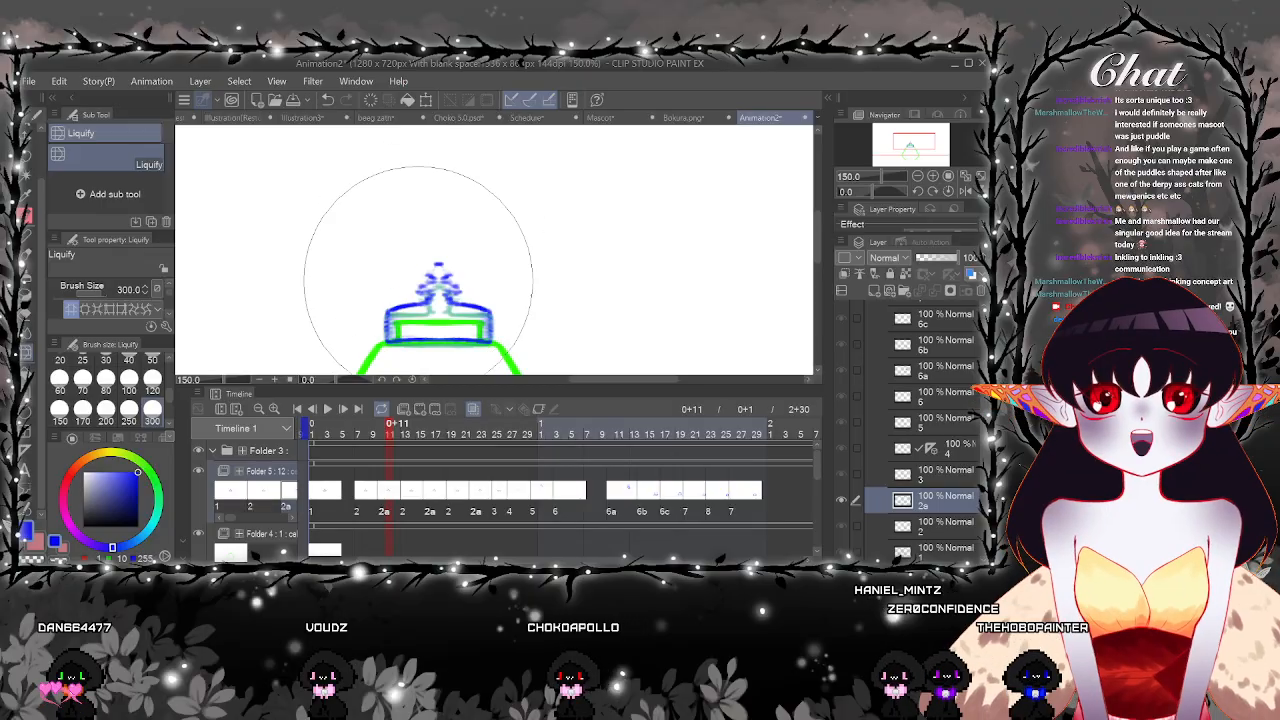
{"action": "left_click", "coordinate": [374, 474]}
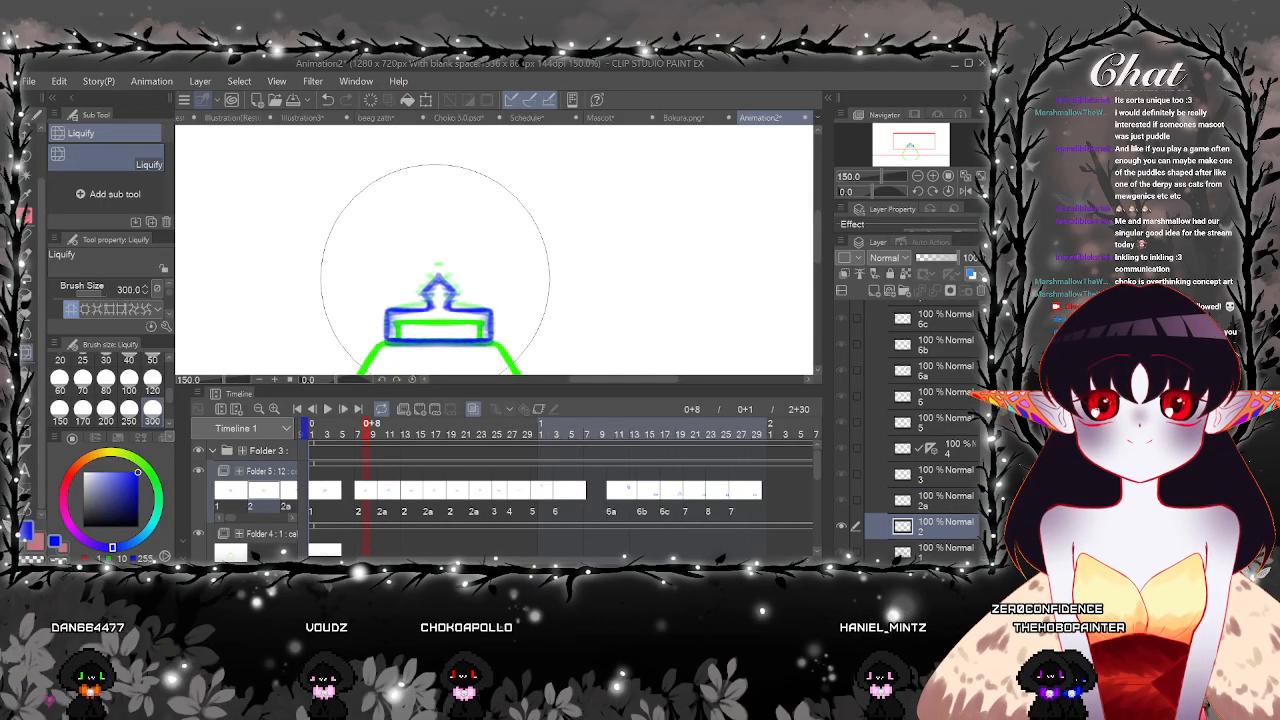
{"action": "left_click", "coordinate": [321, 496]}
{"action": "left_click", "coordinate": [358, 500]}
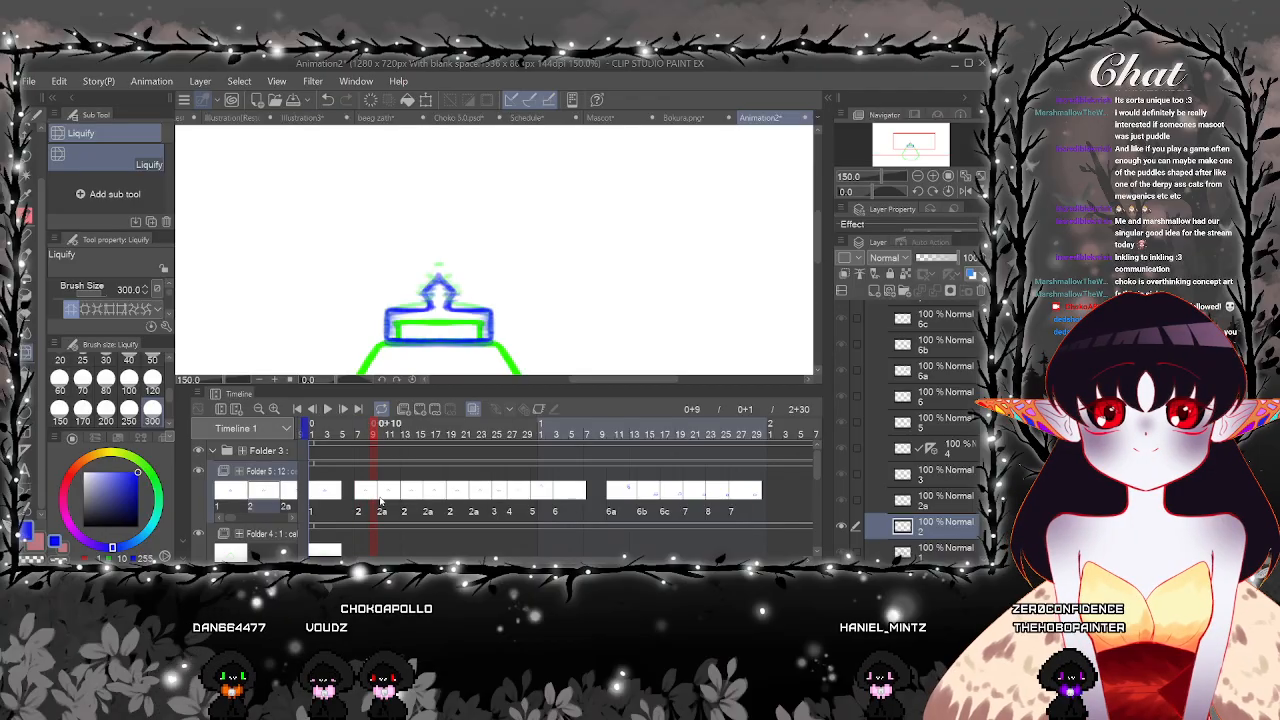
{"action": "left_click", "coordinate": [411, 497]}
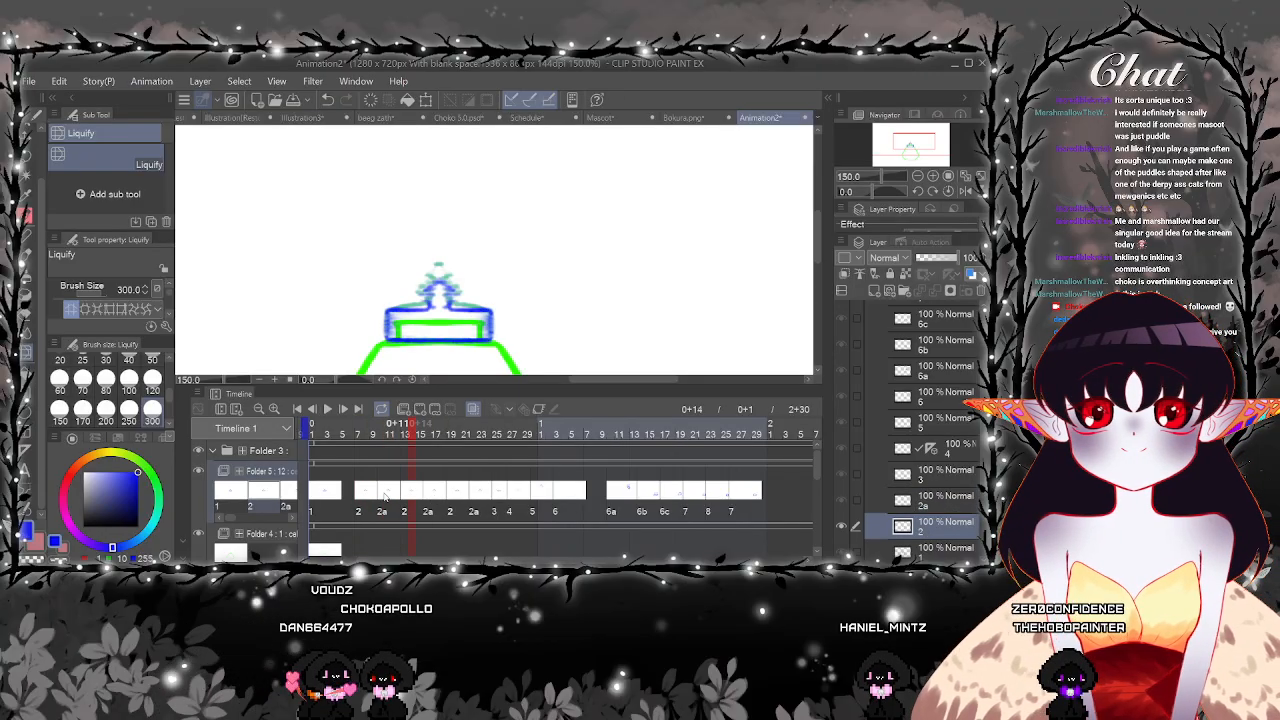
{"action": "left_click", "coordinate": [386, 496]}
{"action": "left_click_drag", "start_coordinate": [431, 300], "coordinate": [436, 299]}
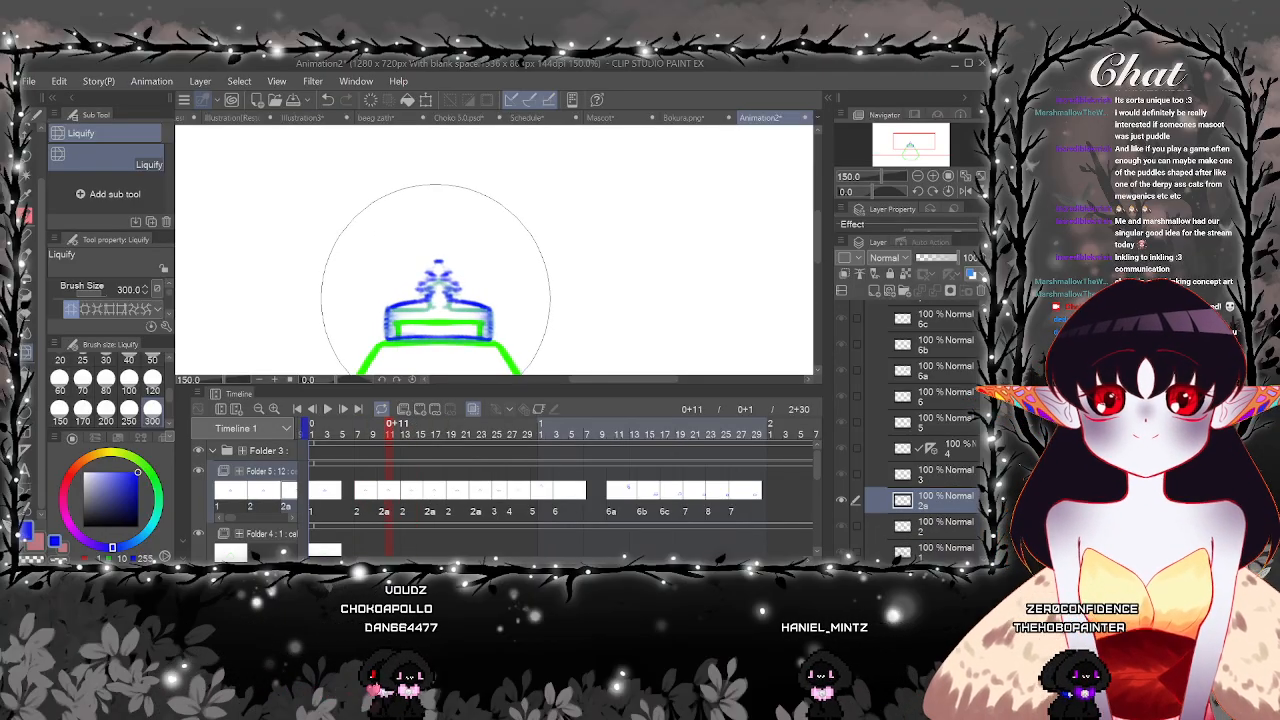
Flip through the shake cels 2, 2a and 3 up close to compare the lid's height from pose to pose
{"action": "left_click", "coordinate": [368, 497]}
{"action": "left_click", "coordinate": [389, 497]}
{"action": "left_click", "coordinate": [368, 497]}
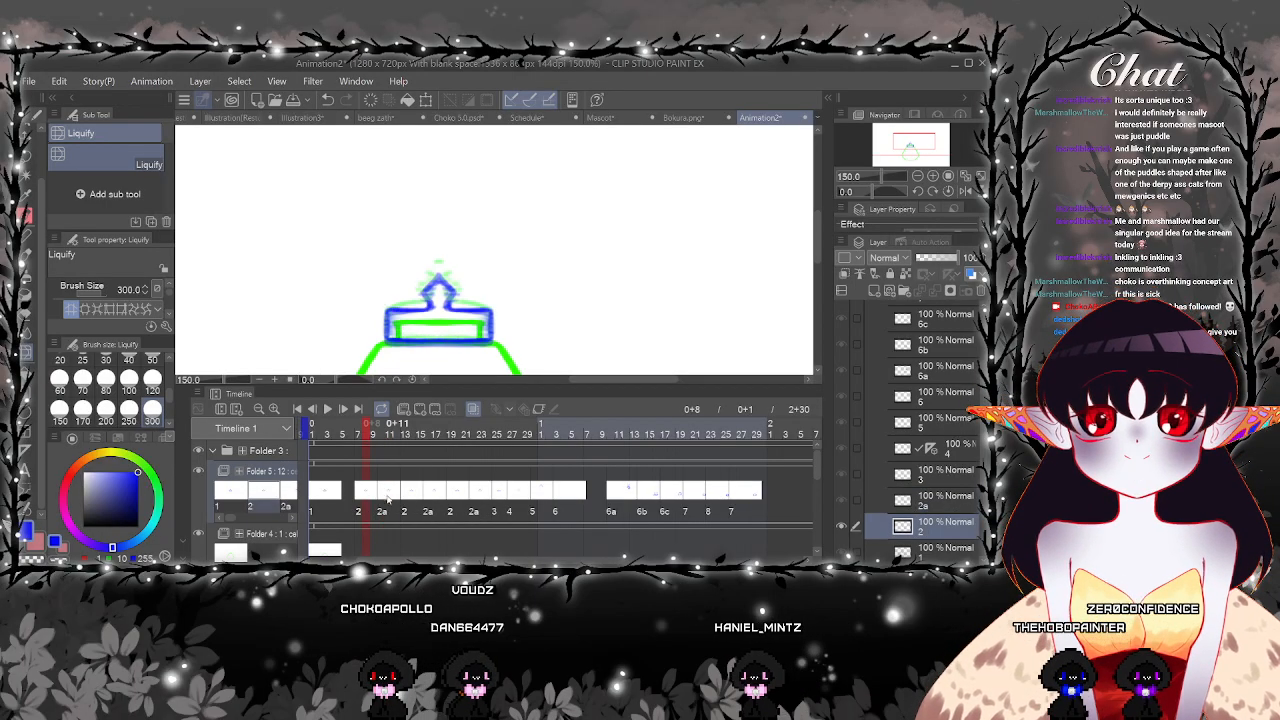
{"action": "left_click", "coordinate": [386, 497]}
{"action": "left_click", "coordinate": [360, 497]}
{"action": "left_click", "coordinate": [404, 497]}
{"action": "left_click", "coordinate": [428, 504]}
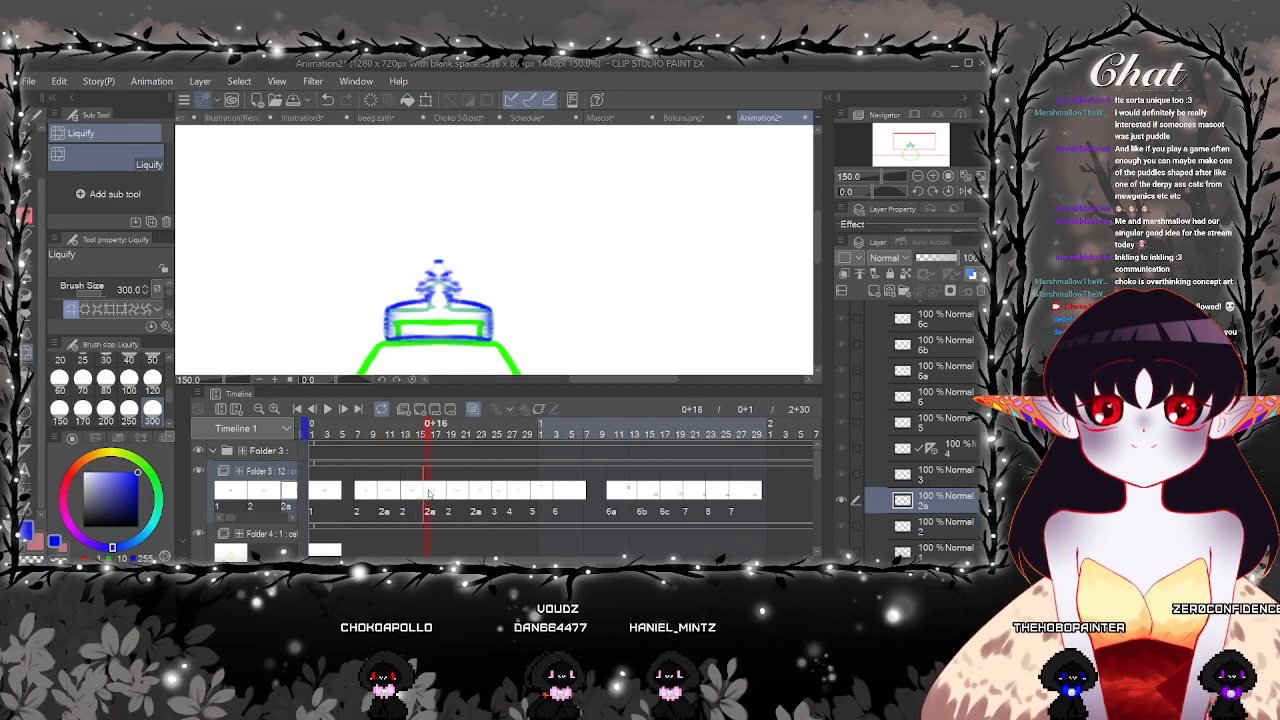
{"action": "left_click", "coordinate": [443, 501]}
{"action": "left_click", "coordinate": [455, 499]}
{"action": "left_click", "coordinate": [474, 498]}
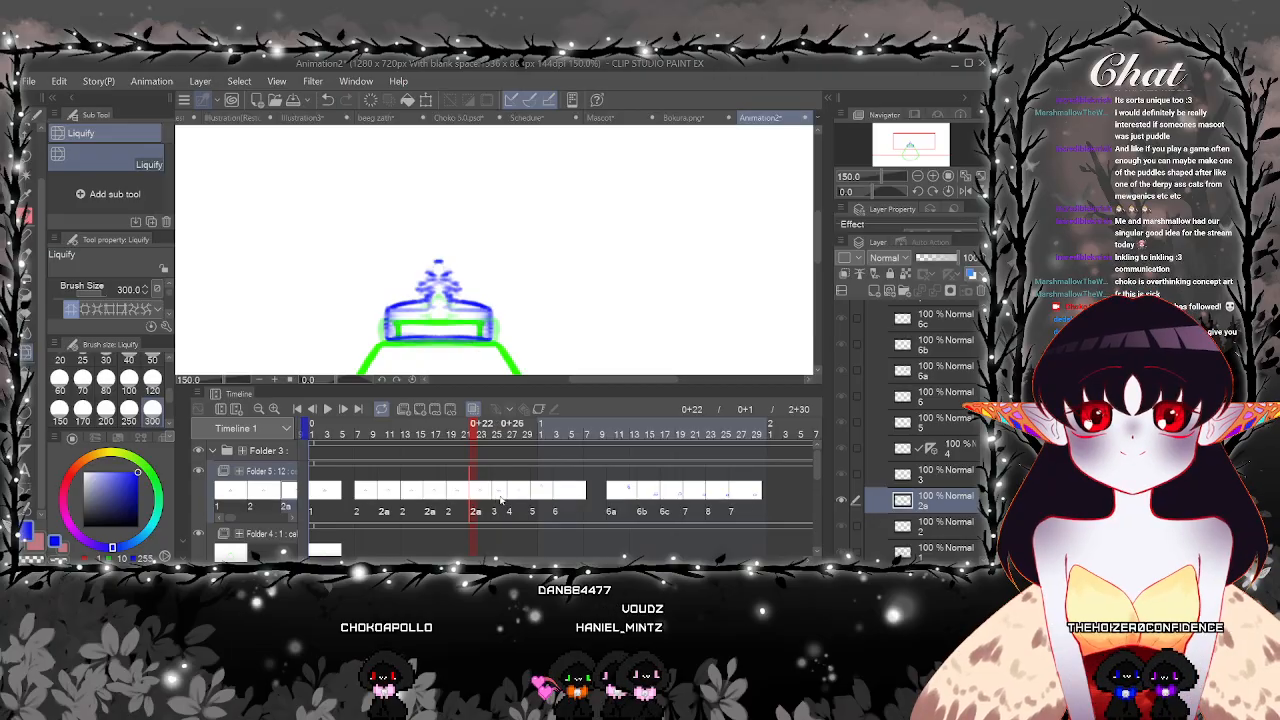
{"action": "left_click", "coordinate": [505, 500]}
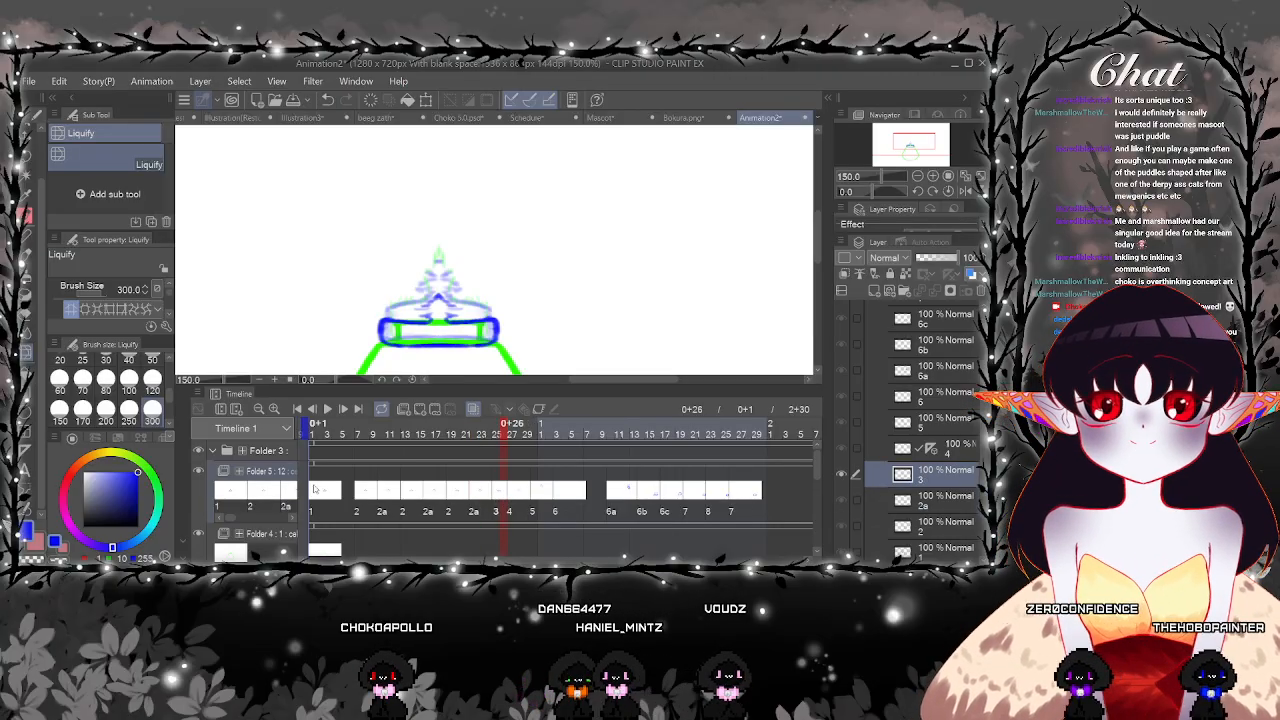
Play the animation from the start with the whole bottle and landing area in view
{"action": "left_click", "coordinate": [314, 489]}
{"action": "left_click", "coordinate": [327, 410]}
{"action": "scroll", "coordinate": [710, 320], "scroll_direction": "down", "scroll_amount": 2}
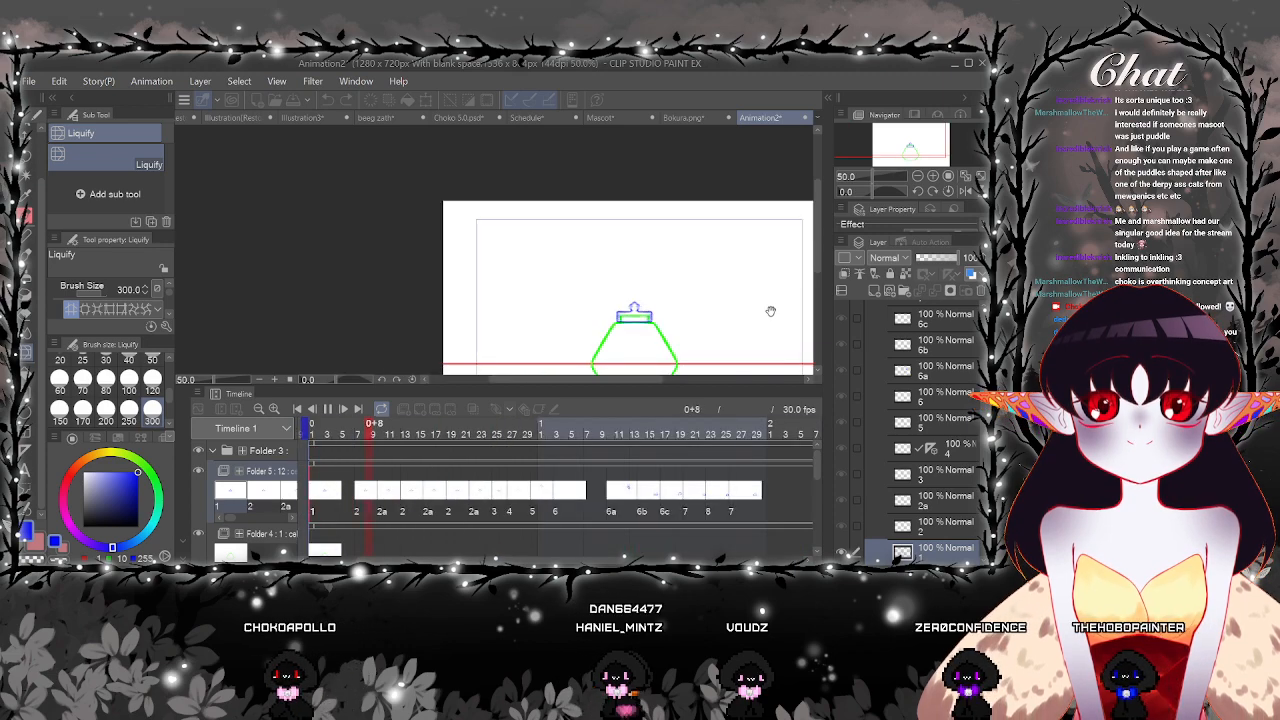
{"action": "scroll", "coordinate": [760, 300], "scroll_direction": "down", "scroll_amount": 1}
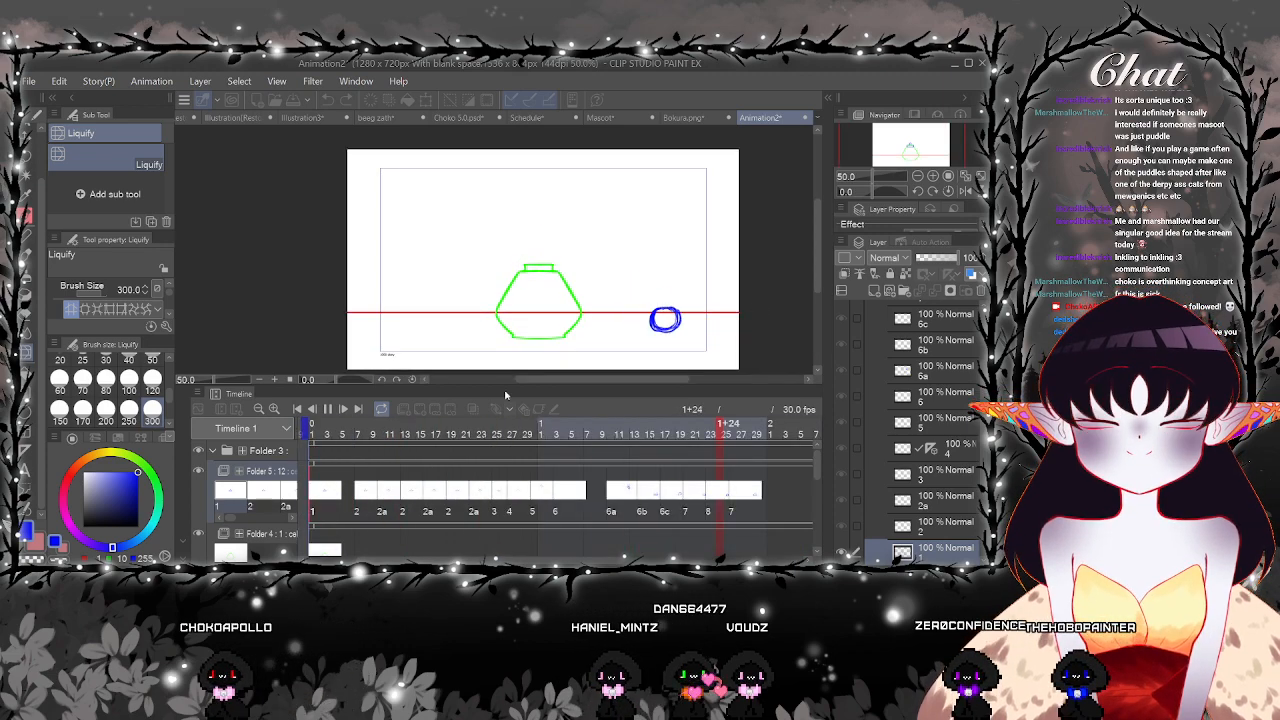
{"action": "left_click", "coordinate": [327, 409]}
{"action": "left_click_drag", "start_coordinate": [620, 560], "coordinate": [490, 560]}
{"action": "left_click_drag", "start_coordinate": [326, 529], "coordinate": [441, 529]}
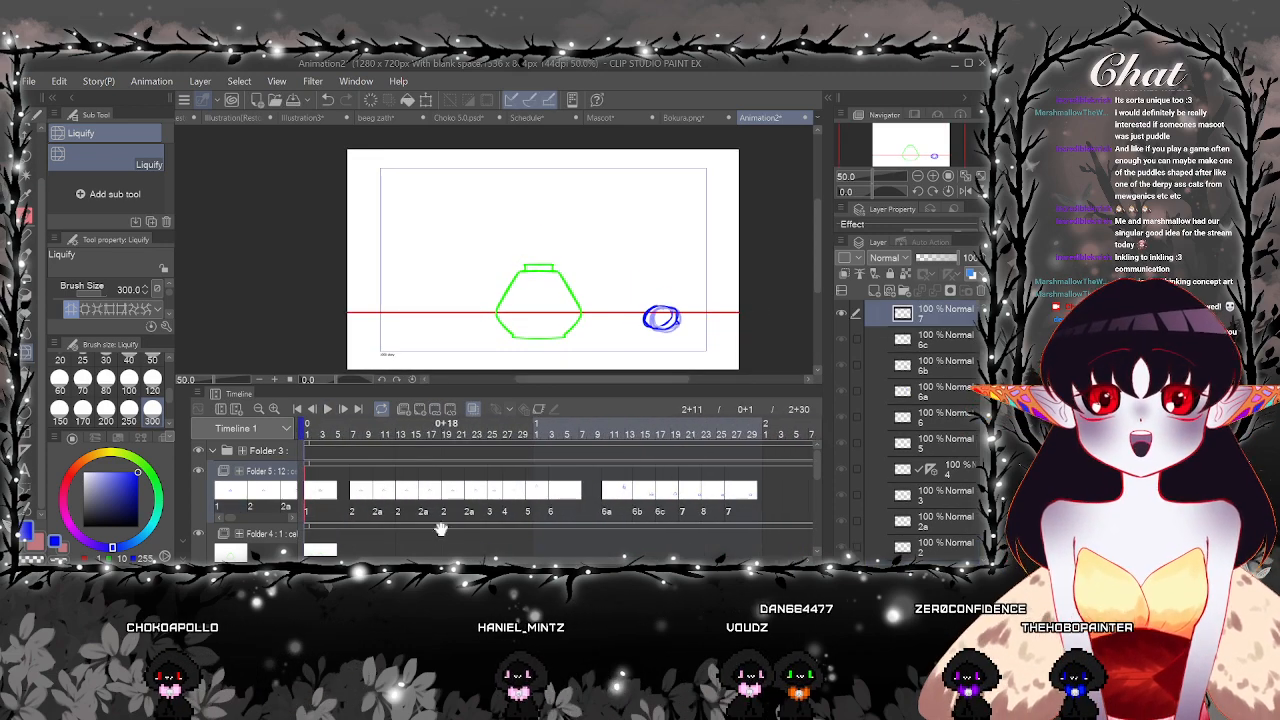
Examine the pop-off cels 3, 4 and 5 around another playback to judge the lid's launch
{"action": "left_click_drag", "start_coordinate": [537, 497], "coordinate": [493, 487]}
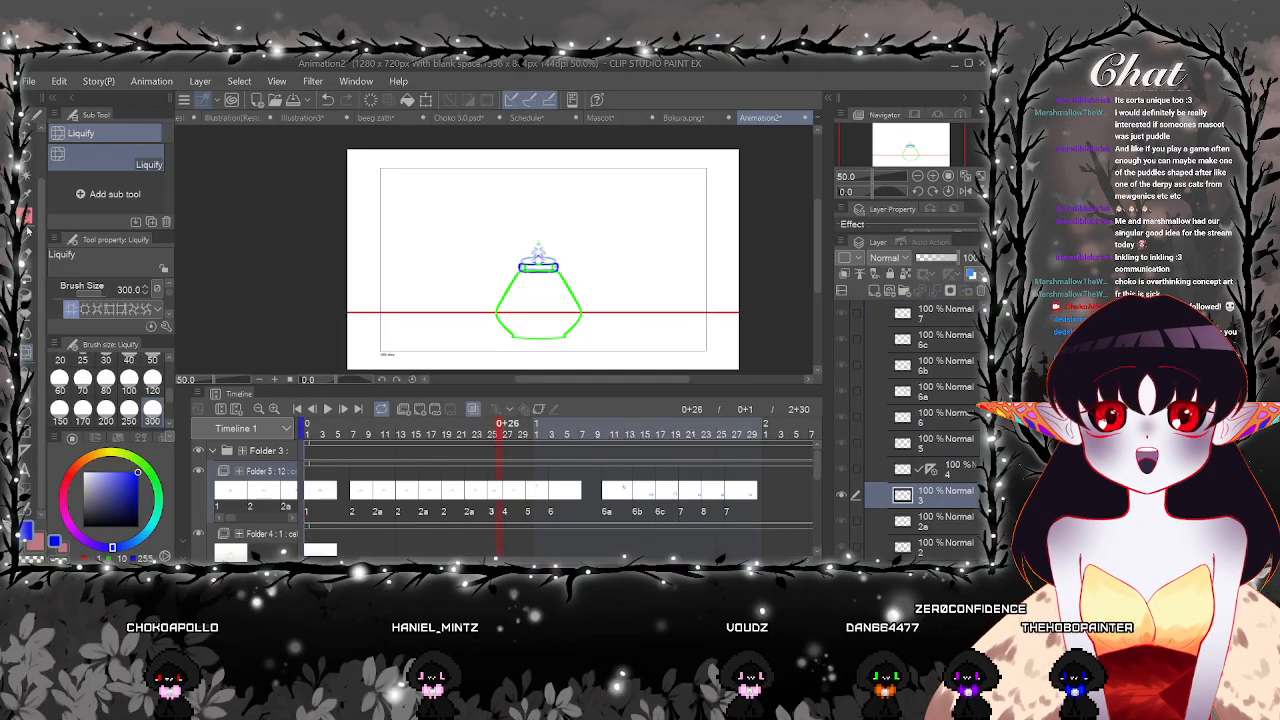
{"action": "key", "text": "p"}
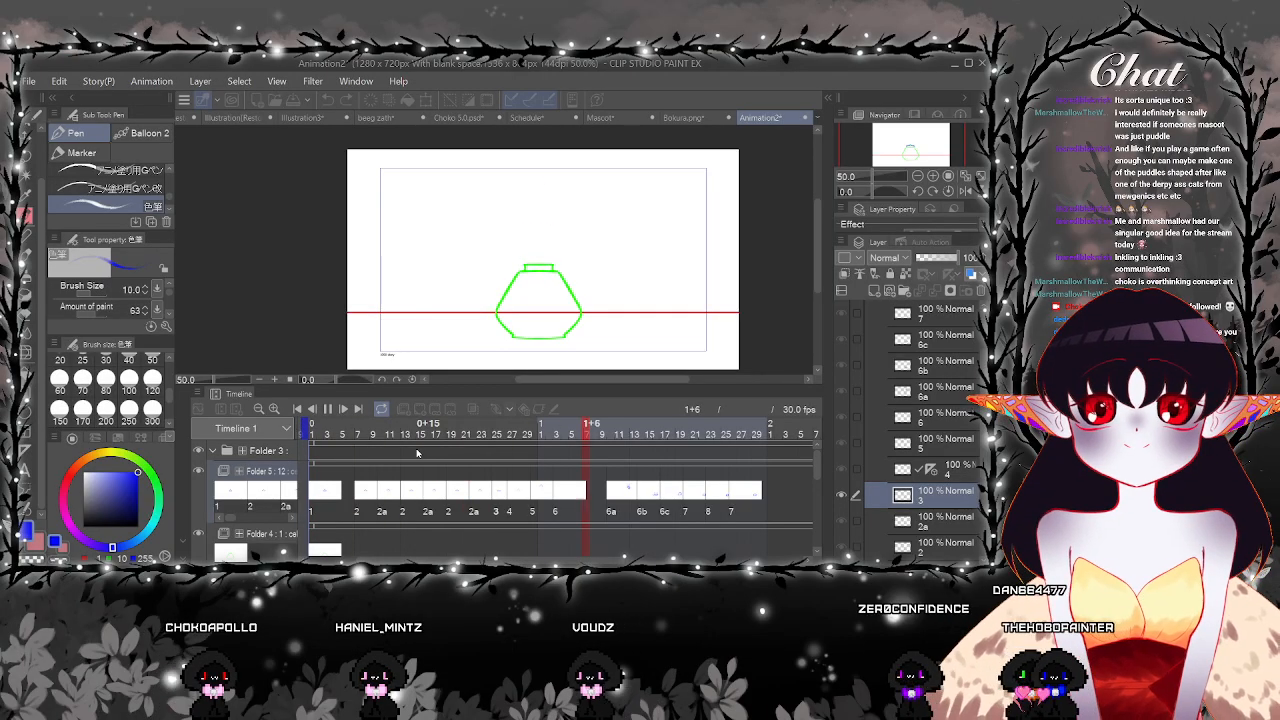
{"action": "key", "text": "space"}
{"action": "left_click", "coordinate": [535, 501]}
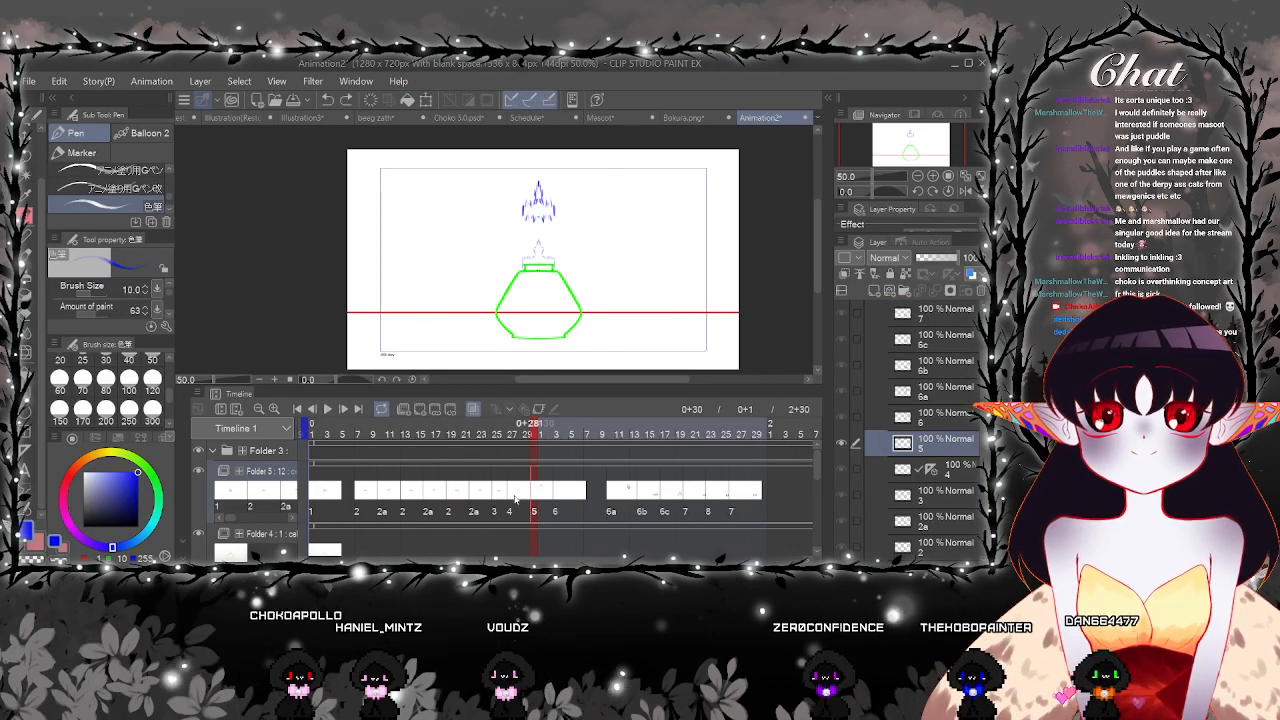
{"action": "left_click", "coordinate": [513, 498]}
{"action": "left_click", "coordinate": [519, 497]}
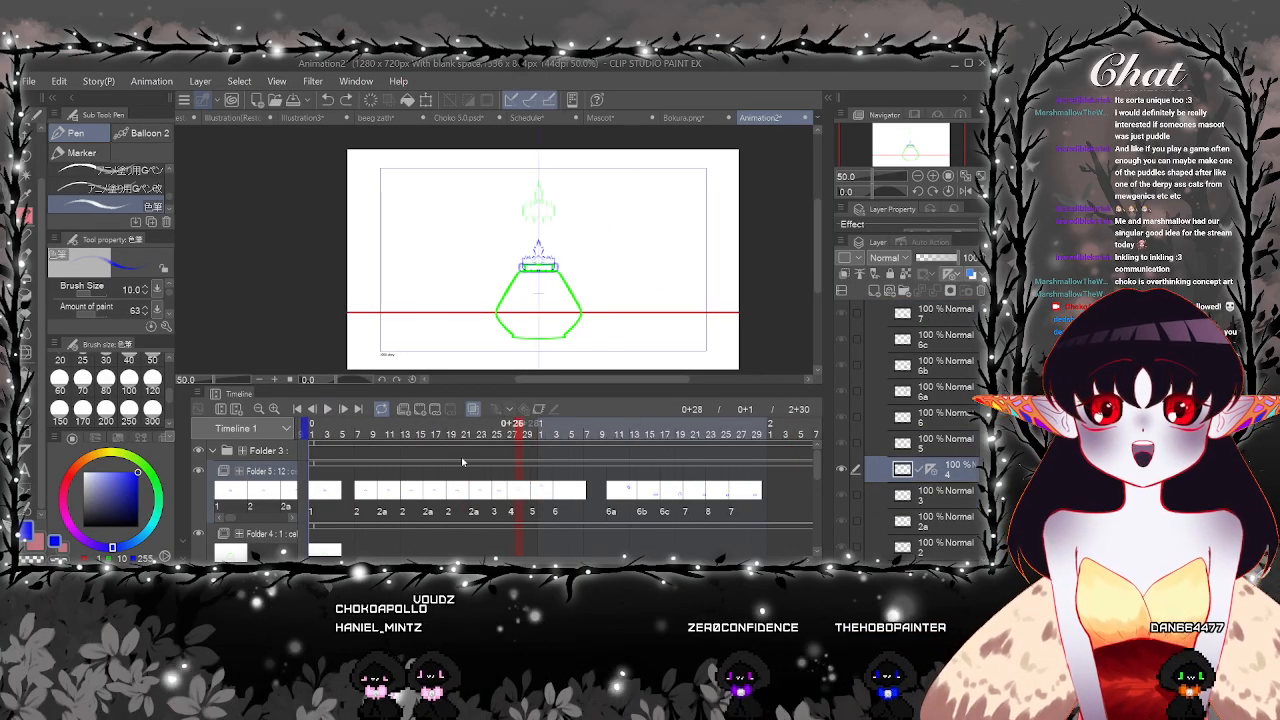
Raise the lid on cel 4 slightly above the bottle's neck with Move layer and replay the animation from the first frame
{"action": "scroll", "coordinate": [350, 314], "scroll_direction": "up", "scroll_amount": 1}
{"action": "key", "text": "k"}
{"action": "mouse_move", "coordinate": [650, 266]}
{"action": "left_mouse_down"}
{"action": "mouse_move", "coordinate": [588, 341]}
{"action": "mouse_move", "coordinate": [558, 308]}
{"action": "left_mouse_up"}
{"action": "scroll", "coordinate": [562, 324], "scroll_direction": "up", "scroll_amount": 1}
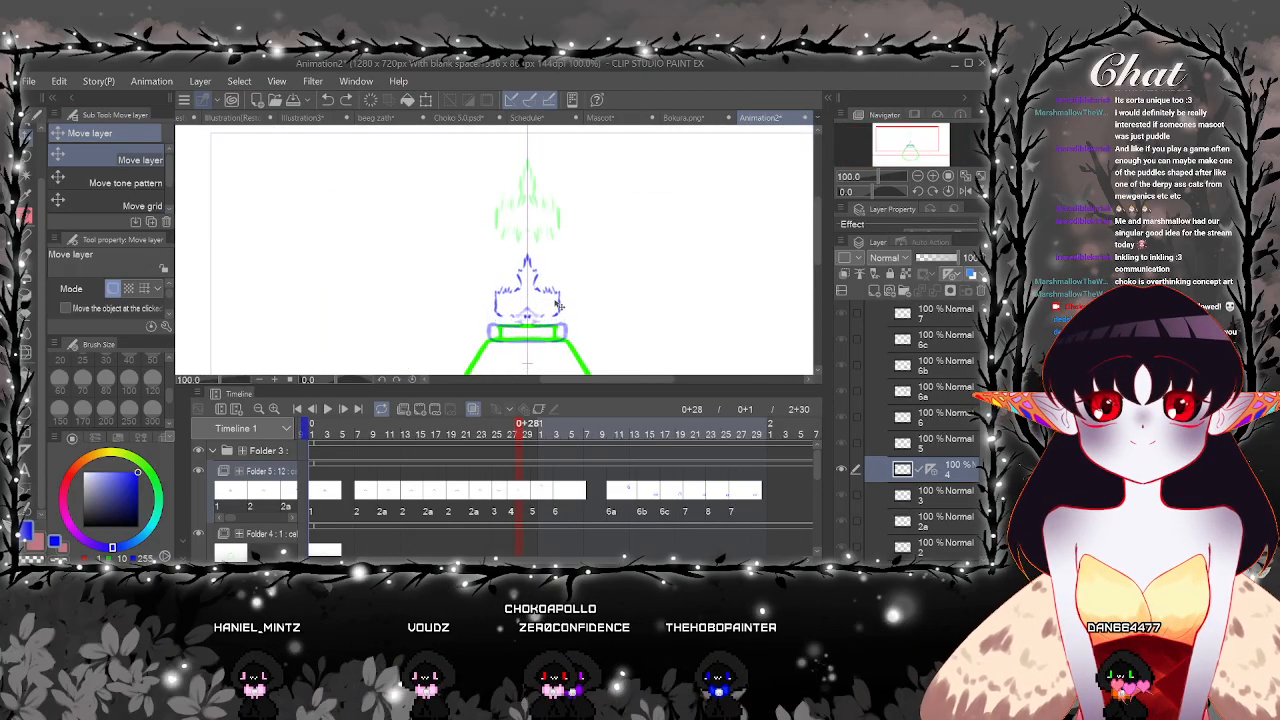
{"action": "scroll", "coordinate": [536, 203], "scroll_direction": "up", "scroll_amount": 1}
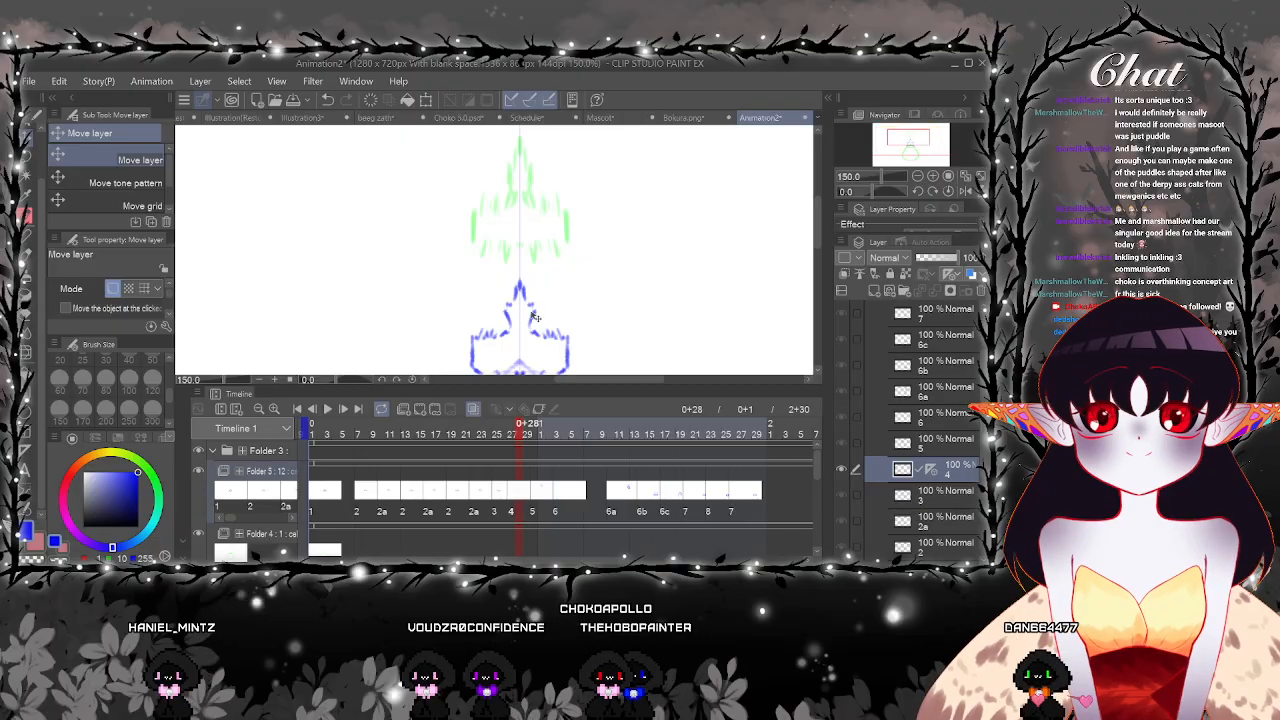
{"action": "scroll", "coordinate": [556, 300], "scroll_direction": "down", "scroll_amount": 3}
{"action": "left_click_drag", "start_coordinate": [579, 292], "coordinate": [576, 259]}
{"action": "left_click", "coordinate": [318, 503]}
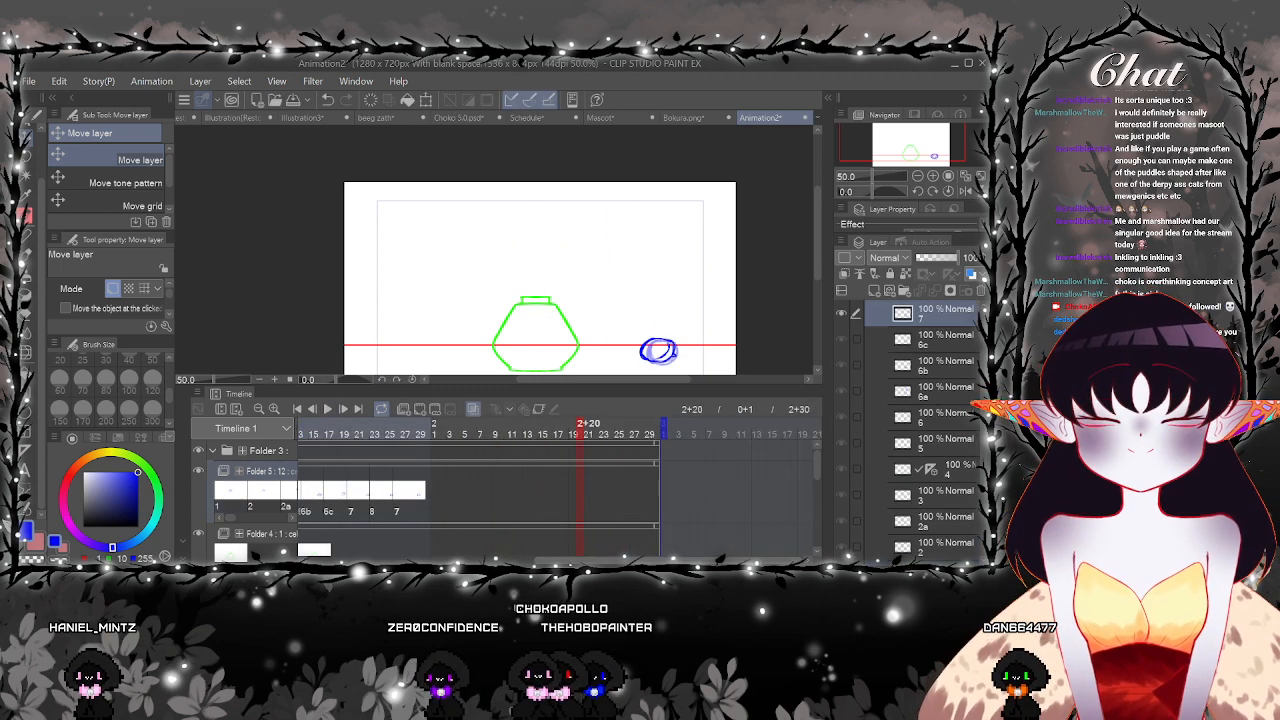
Try raising the lid on cel 5 slightly with Move layer, and undo the shift
{"action": "left_click", "coordinate": [328, 409]}
{"action": "left_click", "coordinate": [573, 434]}
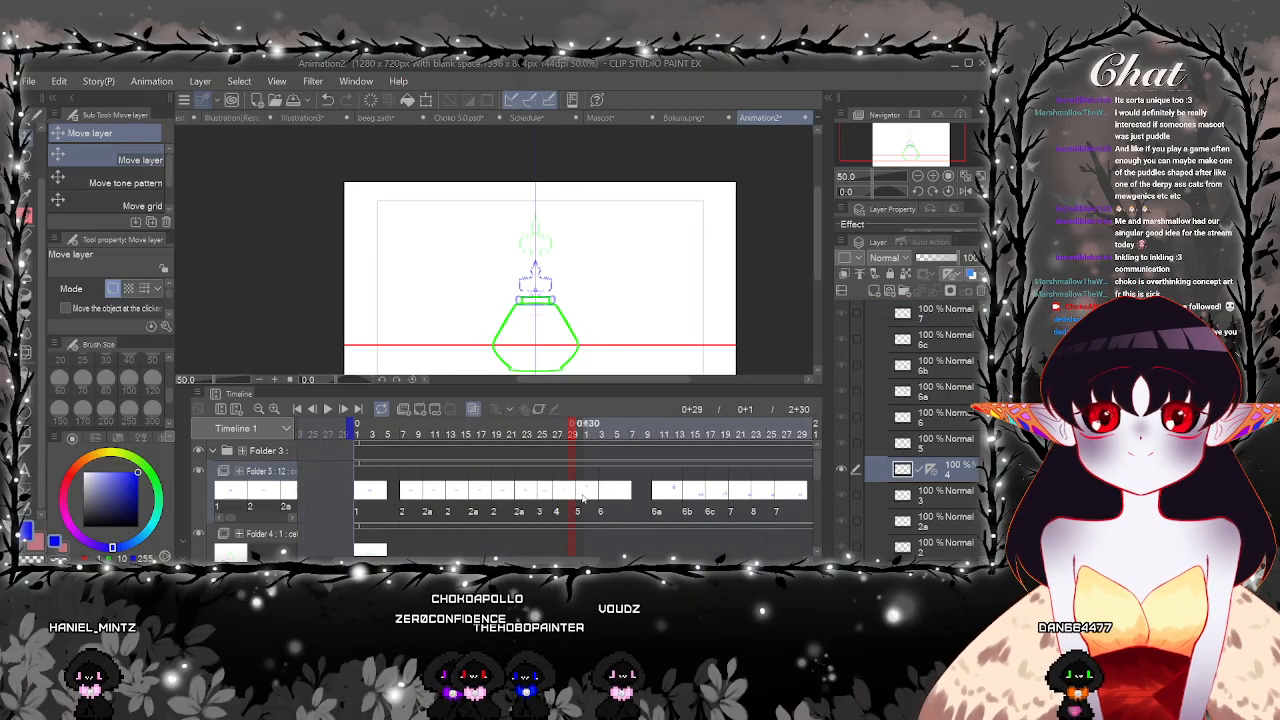
{"action": "left_click", "coordinate": [588, 435]}
{"action": "left_click_drag", "start_coordinate": [548, 253], "coordinate": [547, 244]}
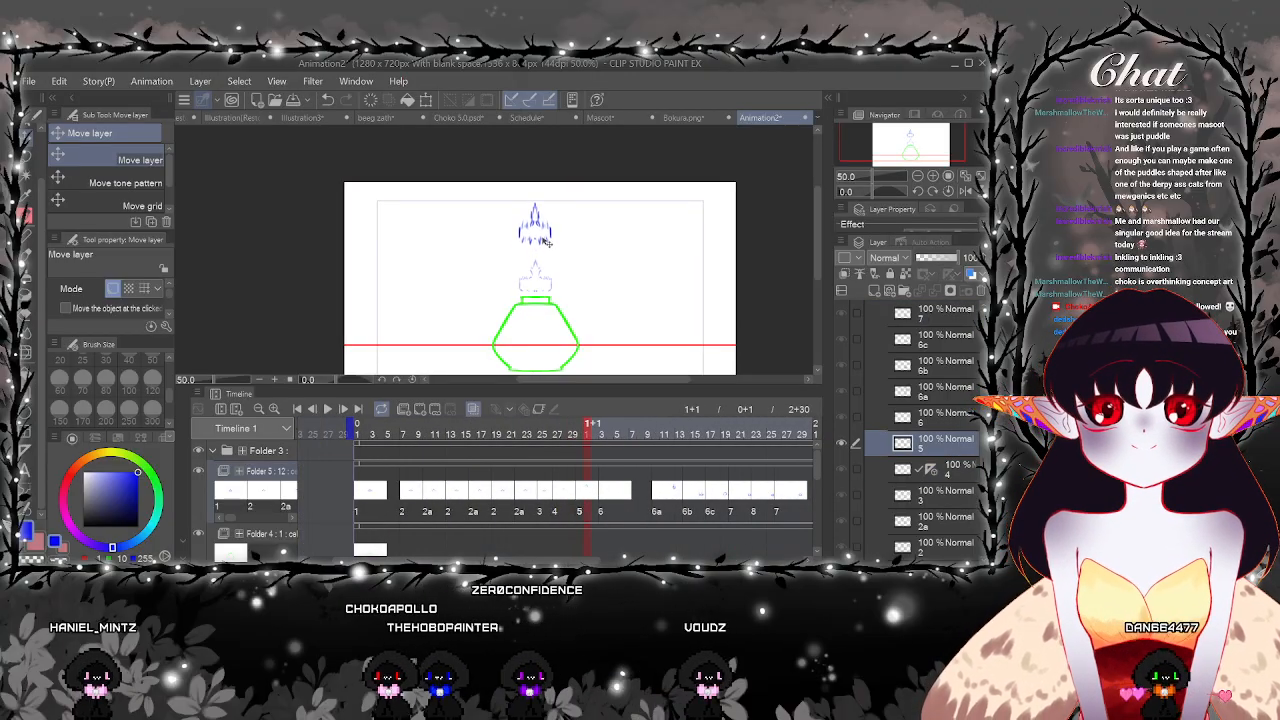
{"action": "left_click", "coordinate": [328, 99]}
{"action": "scroll", "coordinate": [534, 208], "scroll_direction": "up", "scroll_amount": 4}
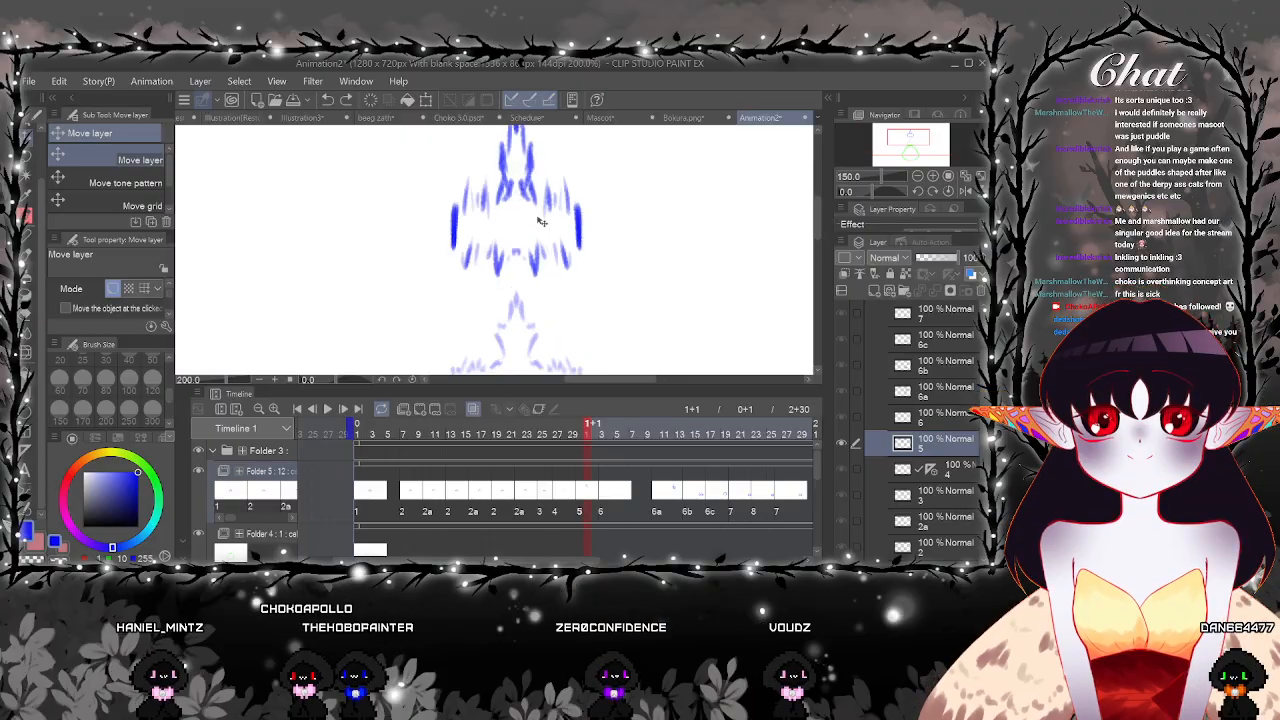
{"action": "mouse_move", "coordinate": [534, 208]}
{"action": "left_mouse_down"}
{"action": "mouse_move", "coordinate": [532, 173]}
{"action": "mouse_move", "coordinate": [530, 216]}
{"action": "left_mouse_up"}
{"action": "scroll", "coordinate": [530, 216], "scroll_direction": "down", "scroll_amount": 5}
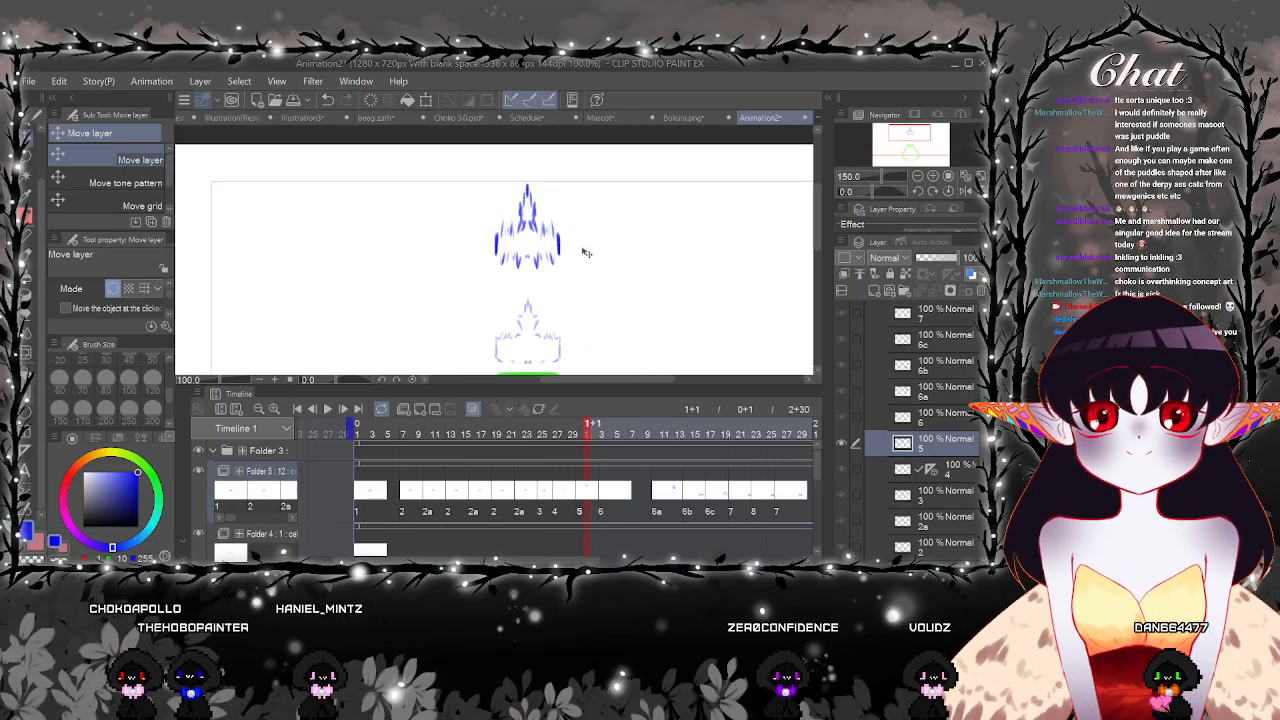
Examine the lid's position on cel 4 up close against the bottle's neck and the neighbouring onion-skin poses
{"action": "left_click", "coordinate": [565, 497]}
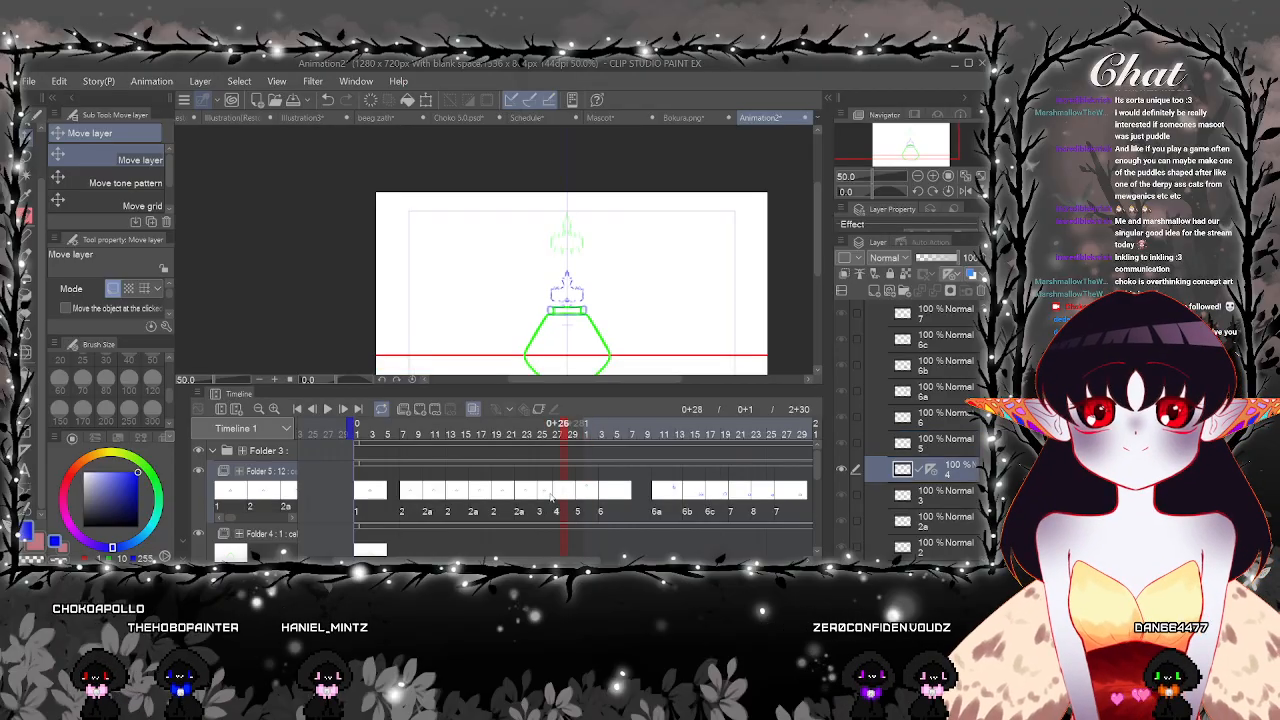
{"action": "scroll", "coordinate": [610, 292], "scroll_direction": "up", "scroll_amount": 2}
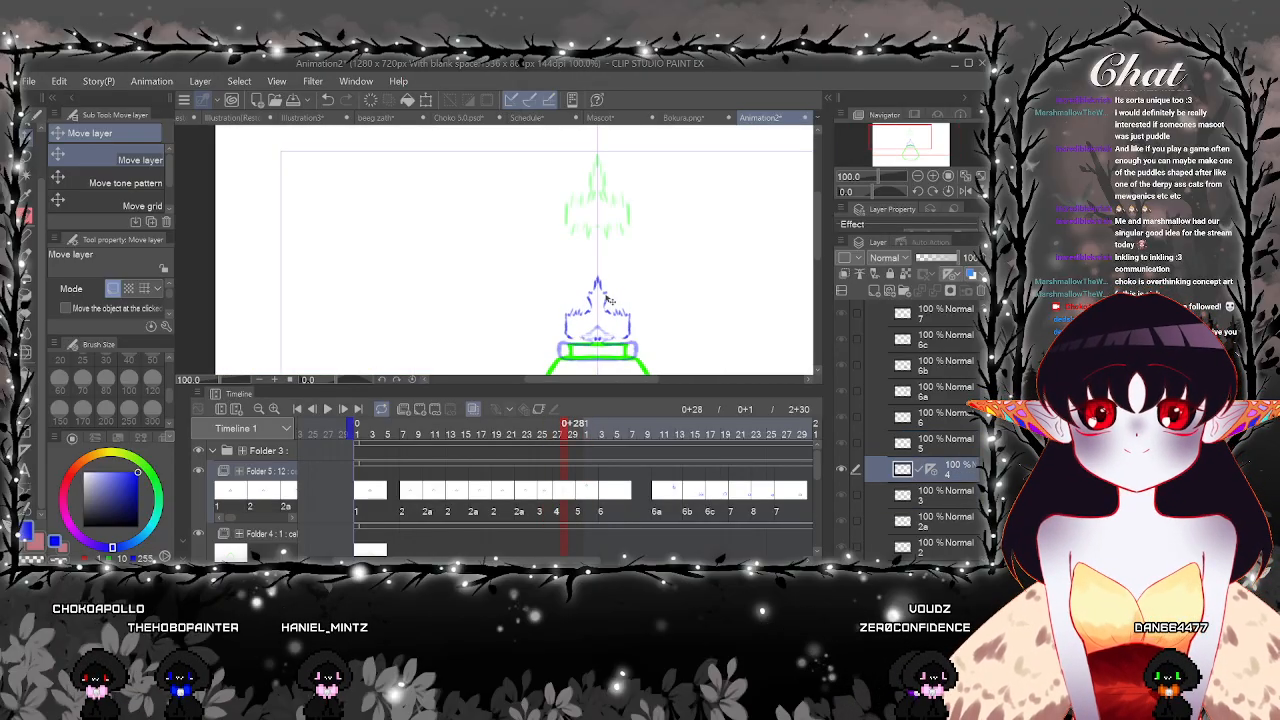
{"action": "scroll", "coordinate": [607, 302], "scroll_direction": "up", "scroll_amount": 1}
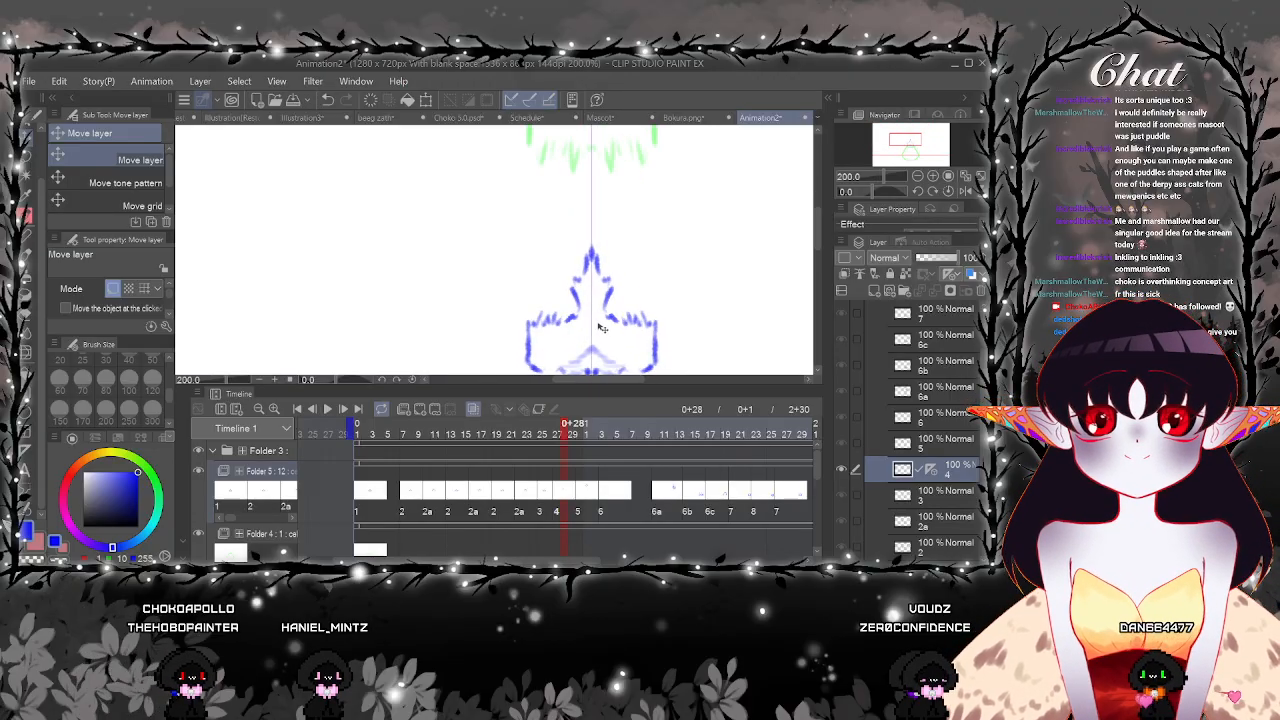
{"action": "scroll", "coordinate": [601, 327], "scroll_direction": "up", "scroll_amount": 3}
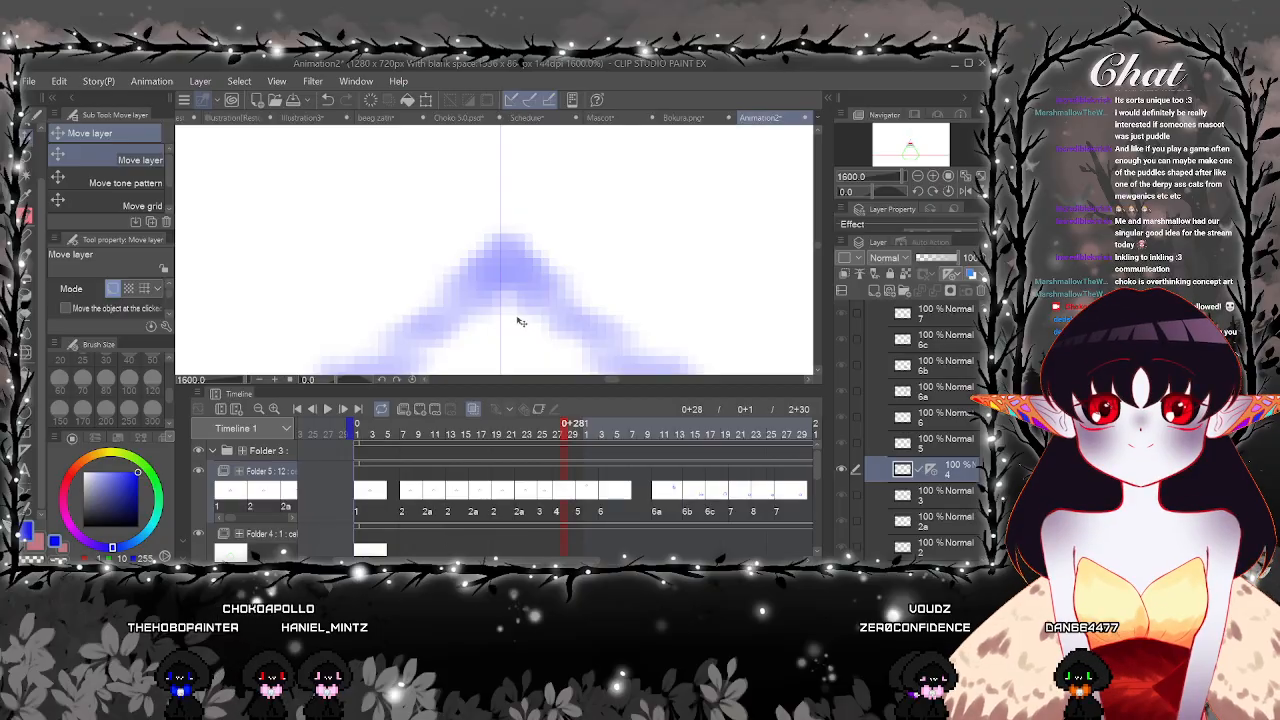
{"action": "scroll", "coordinate": [510, 328], "scroll_direction": "down", "scroll_amount": 4}
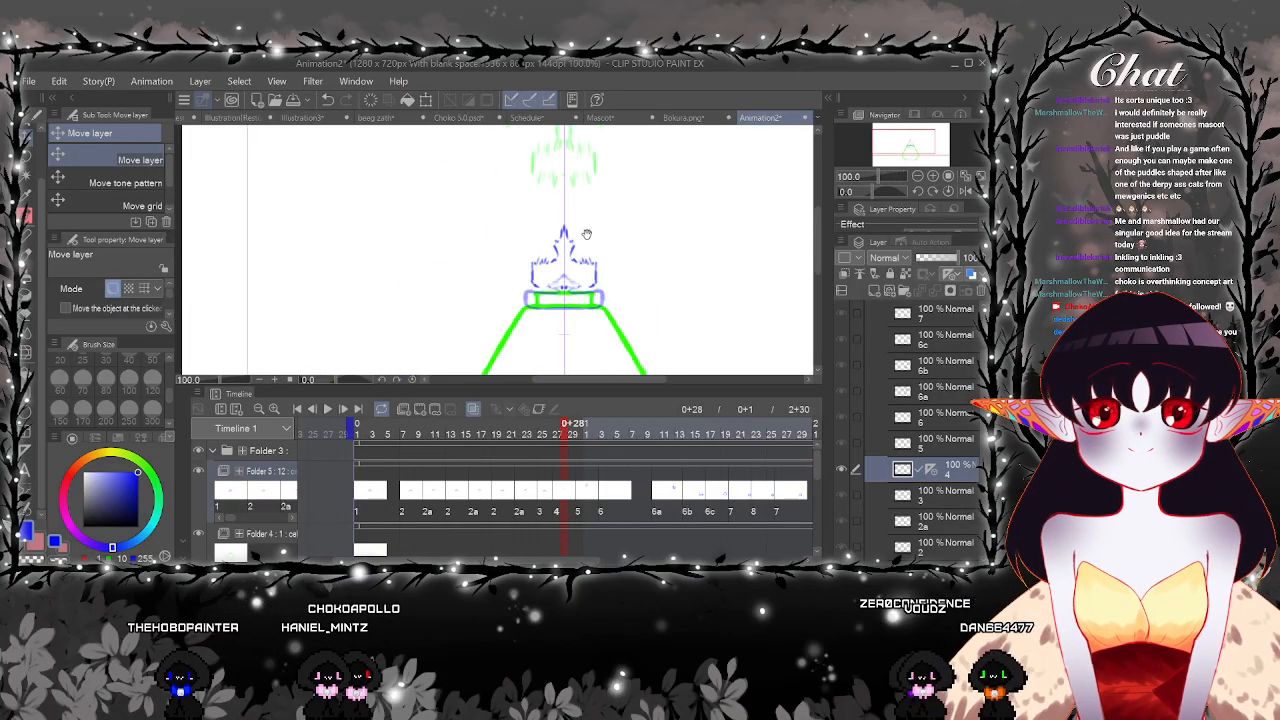
{"action": "mouse_move", "coordinate": [578, 236]}
{"action": "left_mouse_down"}
{"action": "mouse_move", "coordinate": [578, 296]}
{"action": "mouse_move", "coordinate": [571, 246]}
{"action": "left_mouse_up"}
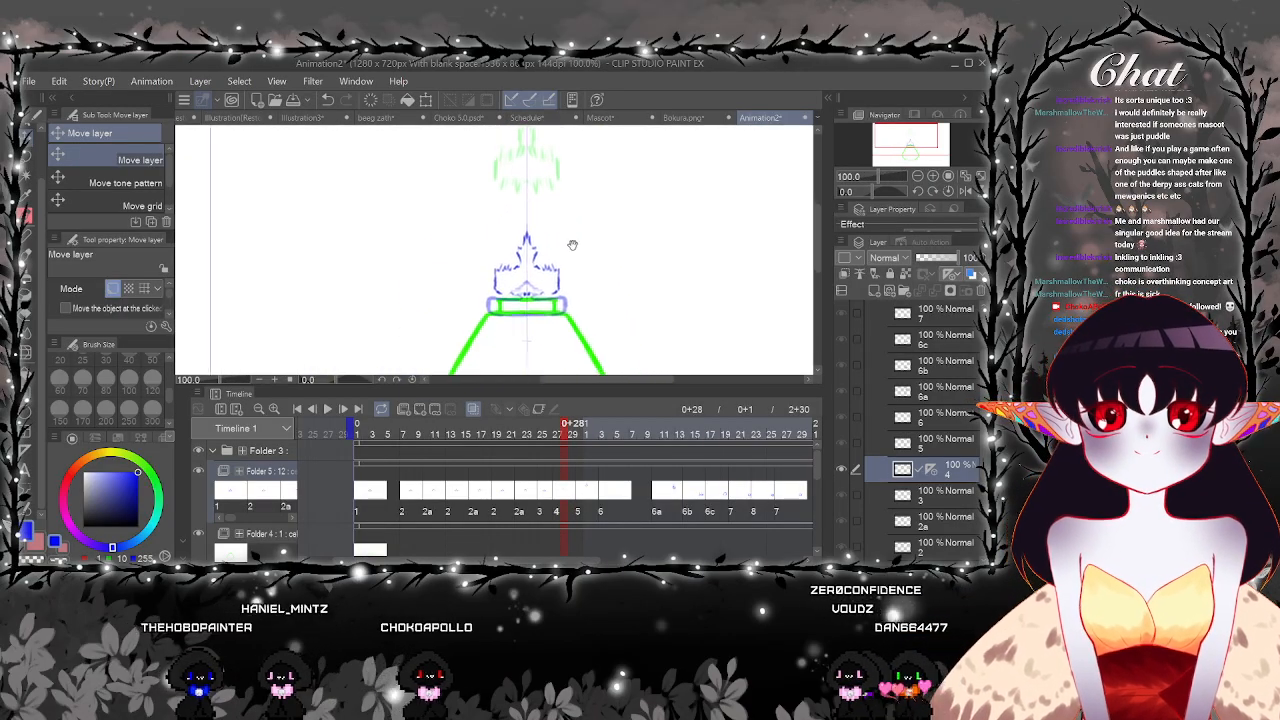
{"action": "scroll", "coordinate": [580, 268], "scroll_direction": "down", "scroll_amount": 2}
{"action": "scroll", "coordinate": [567, 368], "scroll_direction": "down", "scroll_amount": 1}
Play the animation and flip between cels 4 and 5 to judge how the lid launches
{"action": "left_click", "coordinate": [327, 409]}
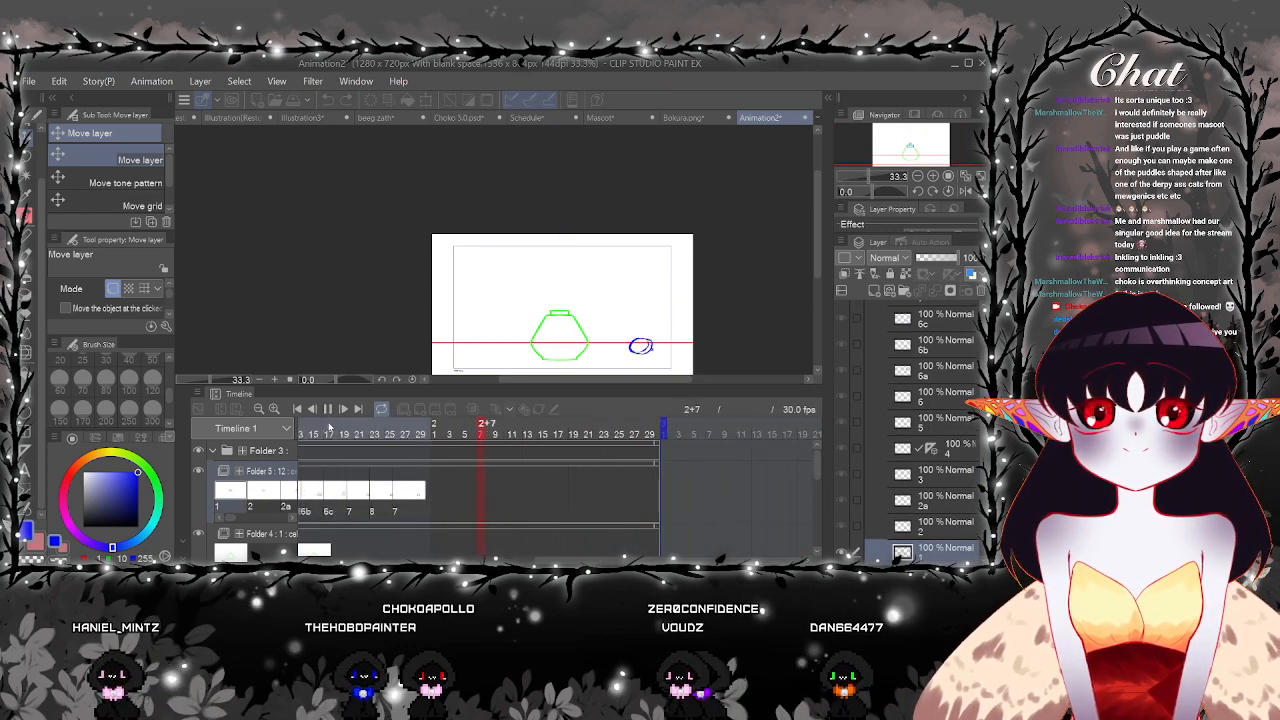
{"action": "left_click", "coordinate": [330, 409]}
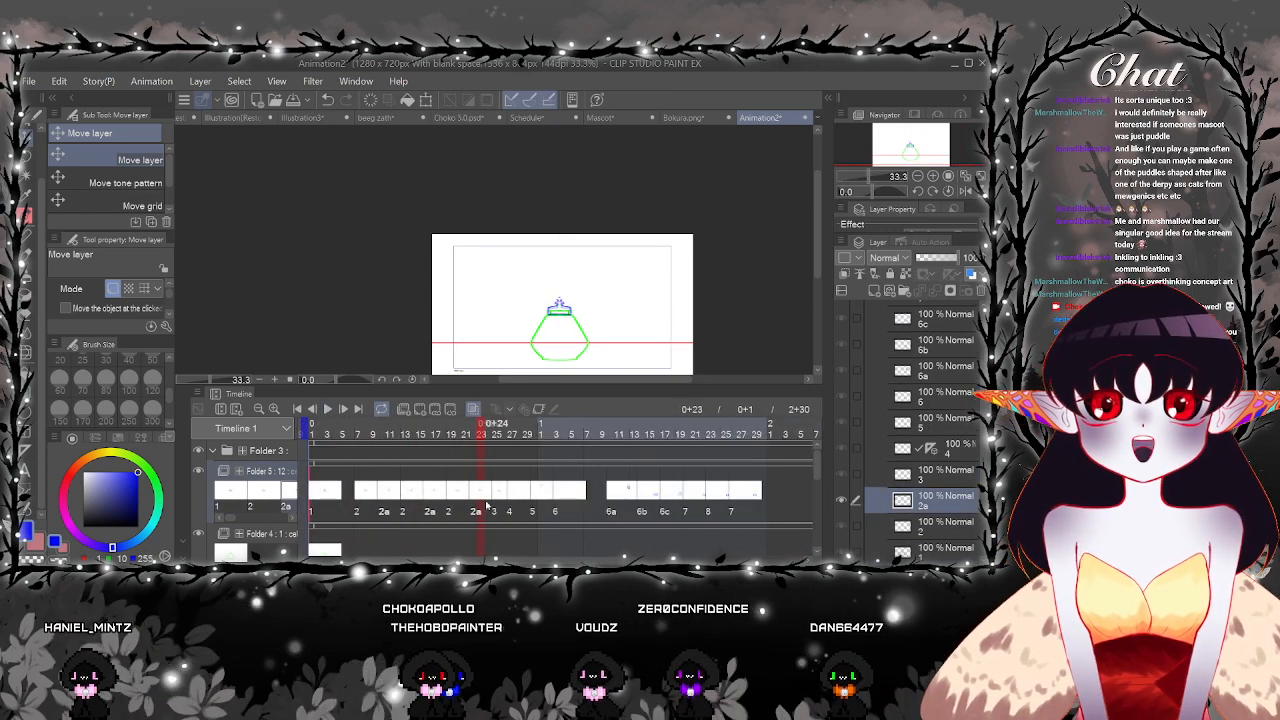
{"action": "left_click", "coordinate": [541, 497]}
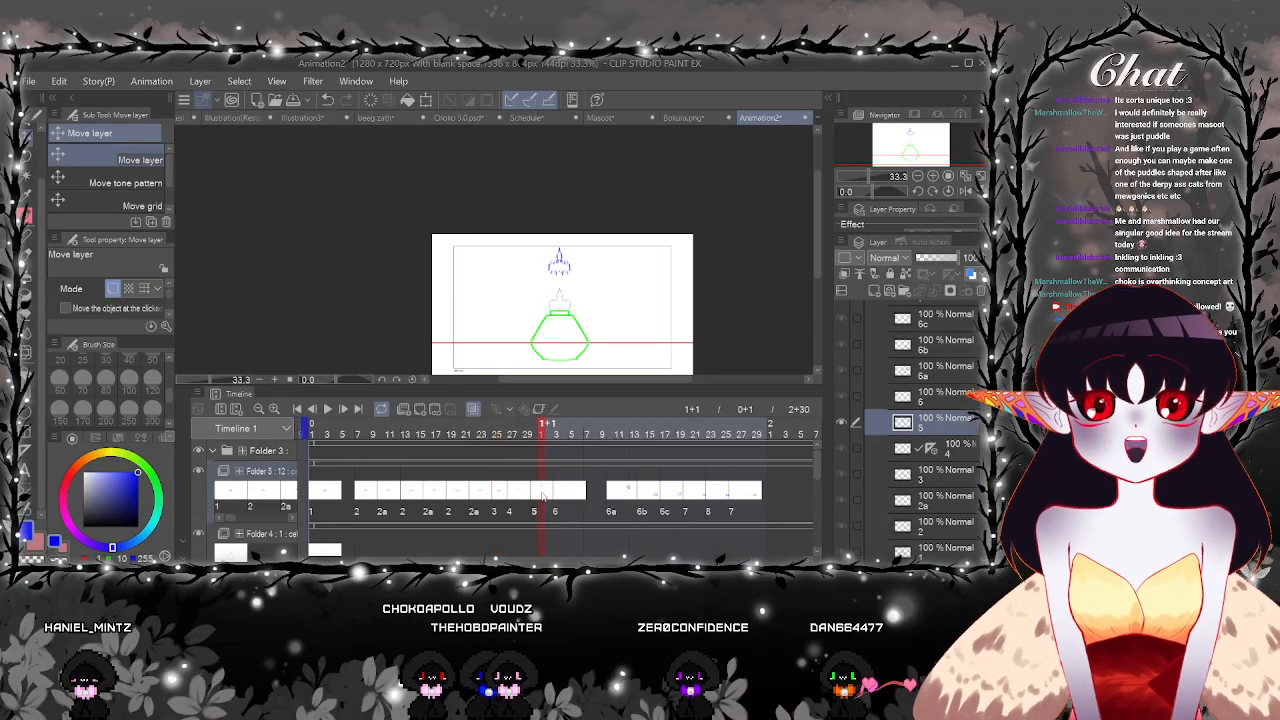
{"action": "left_click", "coordinate": [514, 491]}
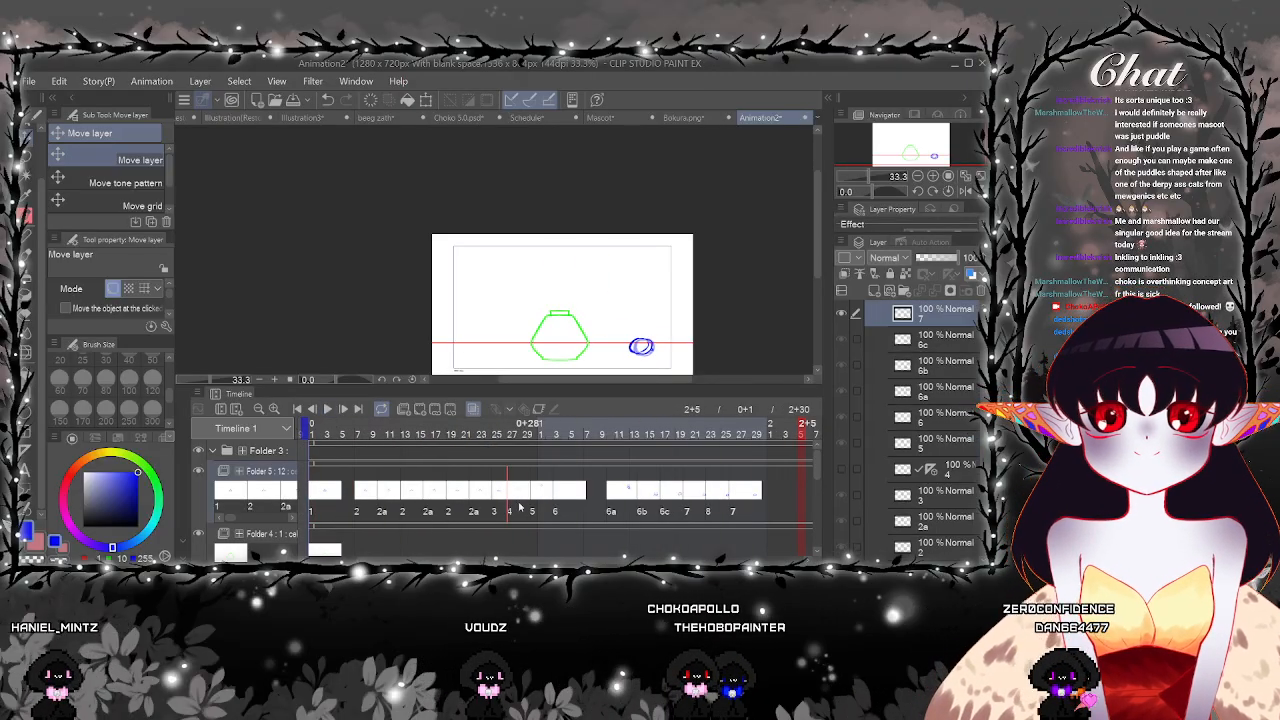
{"action": "left_click", "coordinate": [569, 500]}
{"action": "left_click", "coordinate": [520, 502]}
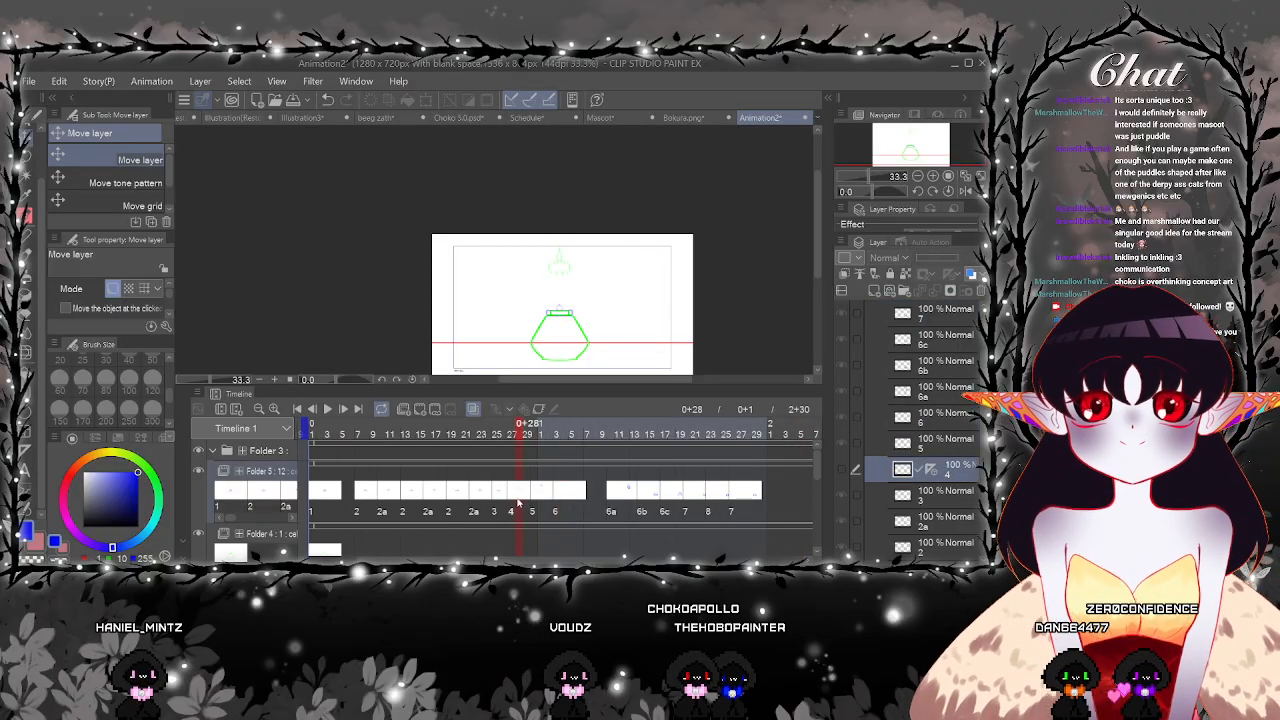
{"action": "left_click", "coordinate": [533, 498]}
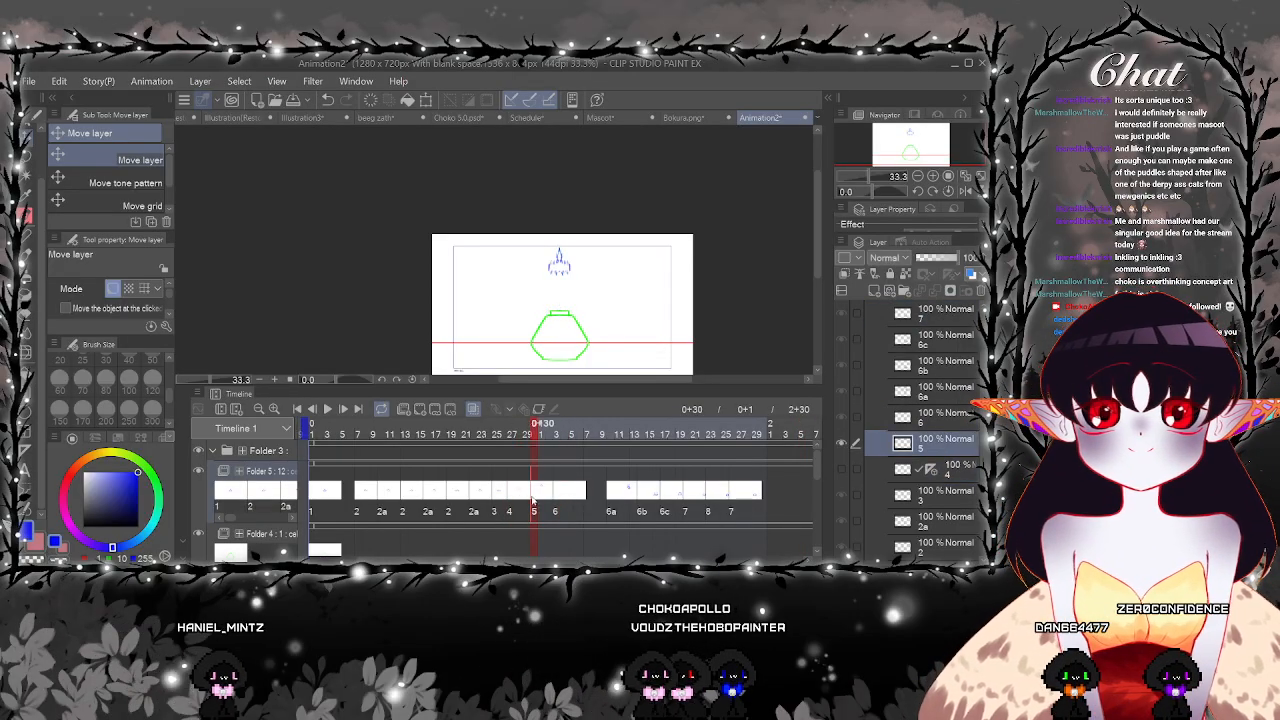
{"action": "left_click", "coordinate": [512, 498]}
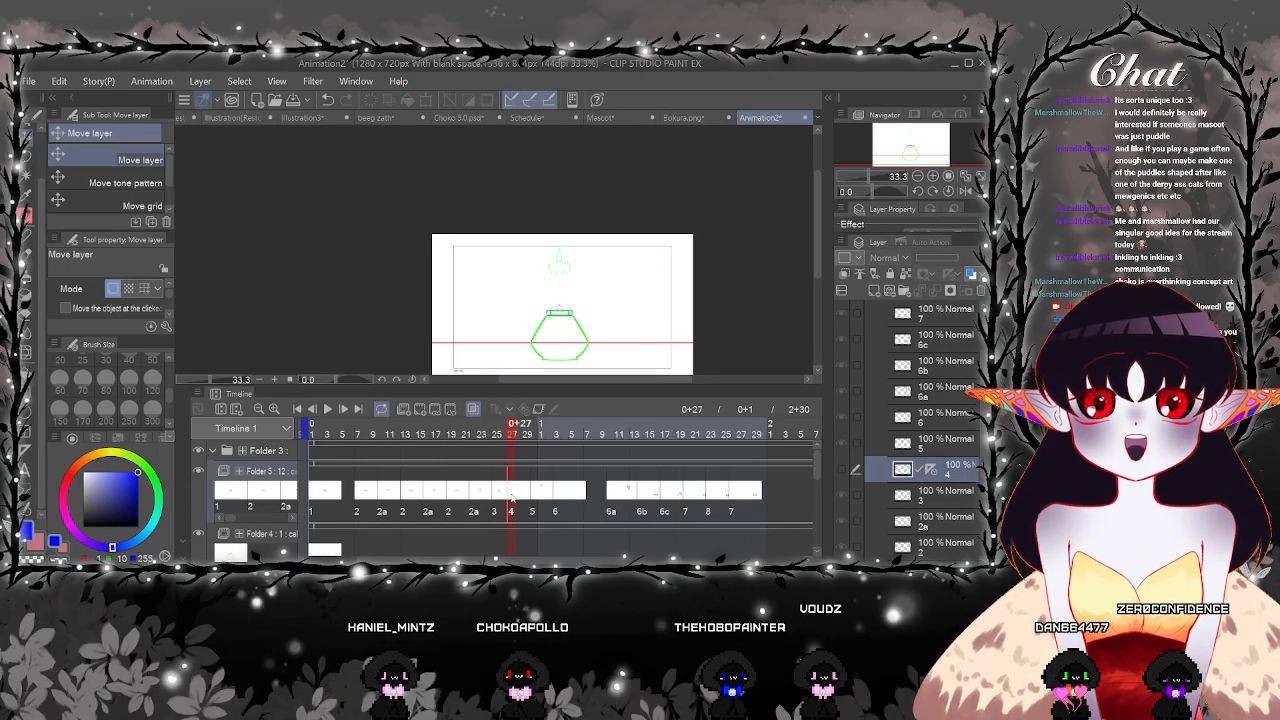
Take cel 4 out of the launch by moving it behind cel 6 on the timeline, and replay the animation
{"action": "left_click_drag", "start_coordinate": [513, 490], "coordinate": [579, 510]}
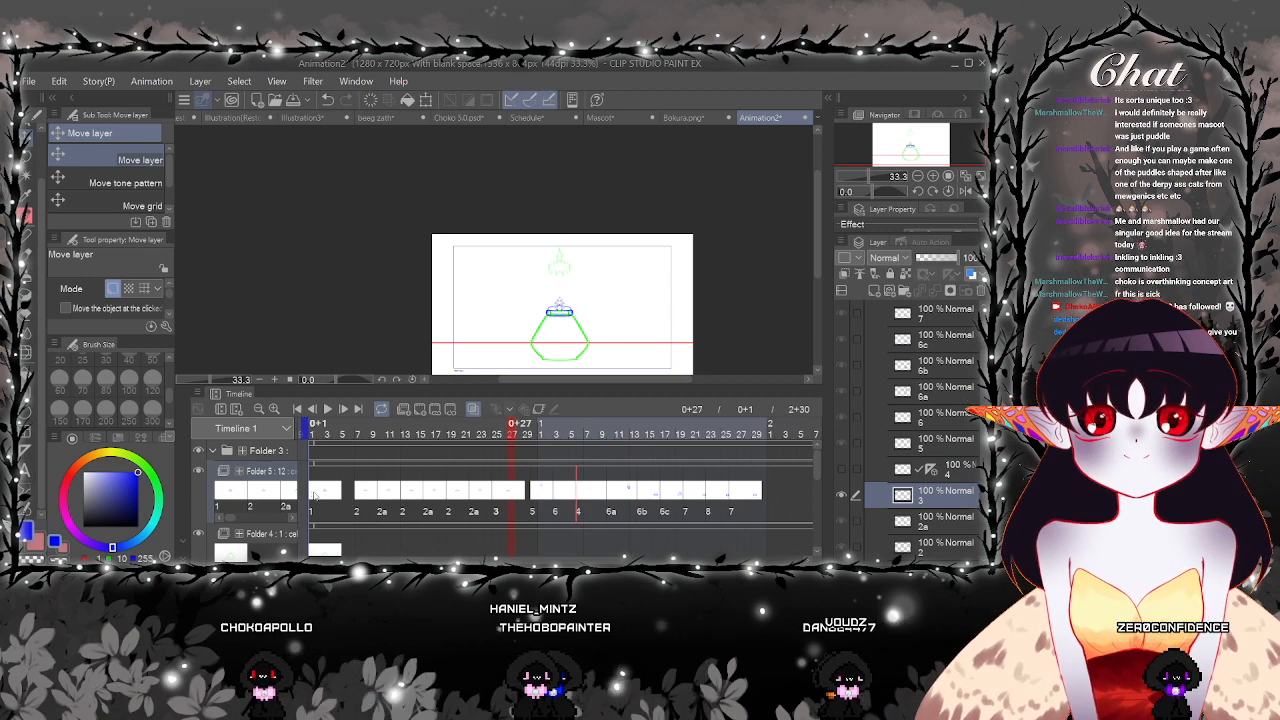
{"action": "left_click", "coordinate": [327, 409]}
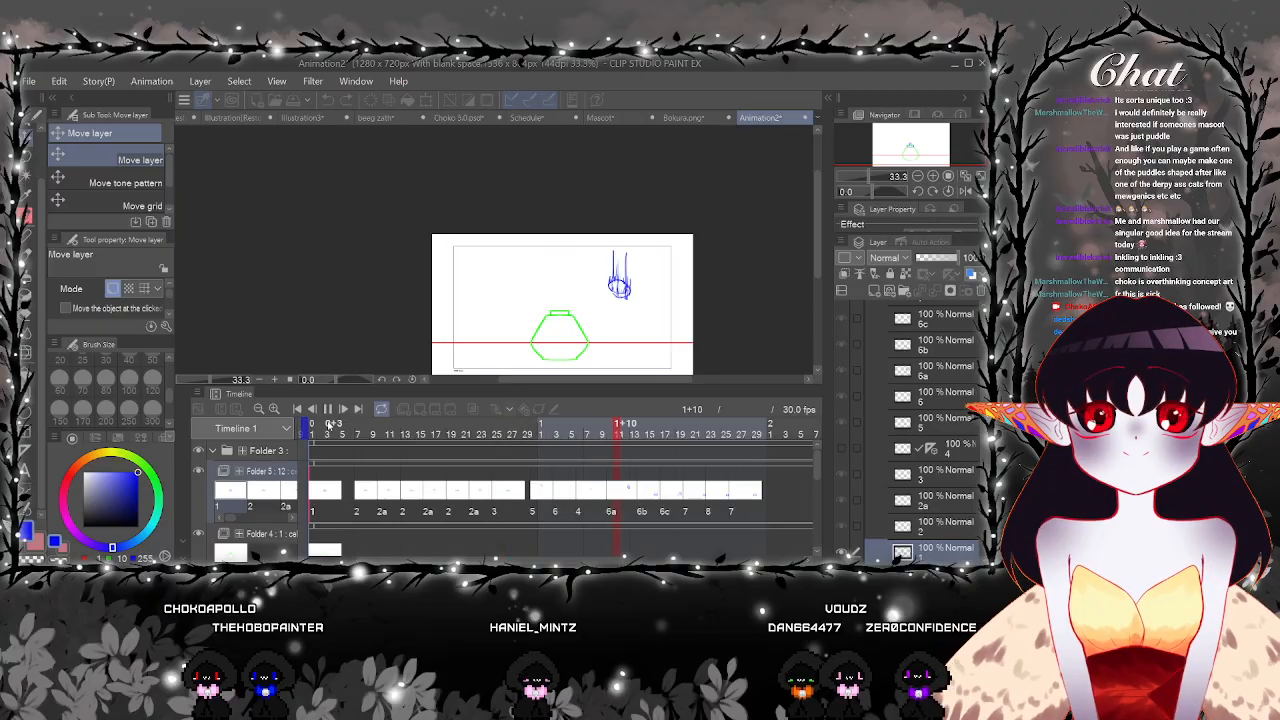
{"action": "left_click", "coordinate": [328, 410]}
Move cel 5 earlier on the timeline to frame 0+27, right after cel 3, and replay from the first frame
{"action": "left_click_drag", "start_coordinate": [549, 557], "coordinate": [396, 550]}
{"action": "left_click", "coordinate": [608, 499]}
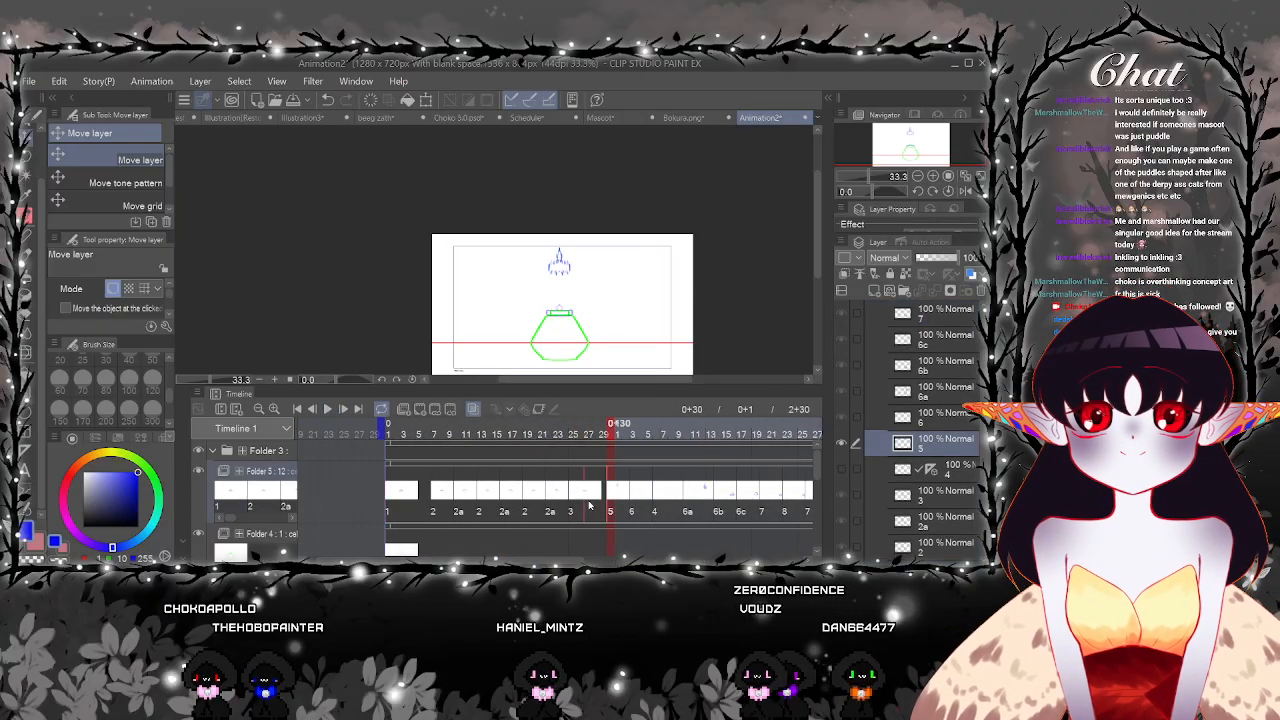
{"action": "left_click_drag", "start_coordinate": [589, 507], "coordinate": [560, 520]}
{"action": "left_click", "coordinate": [416, 495]}
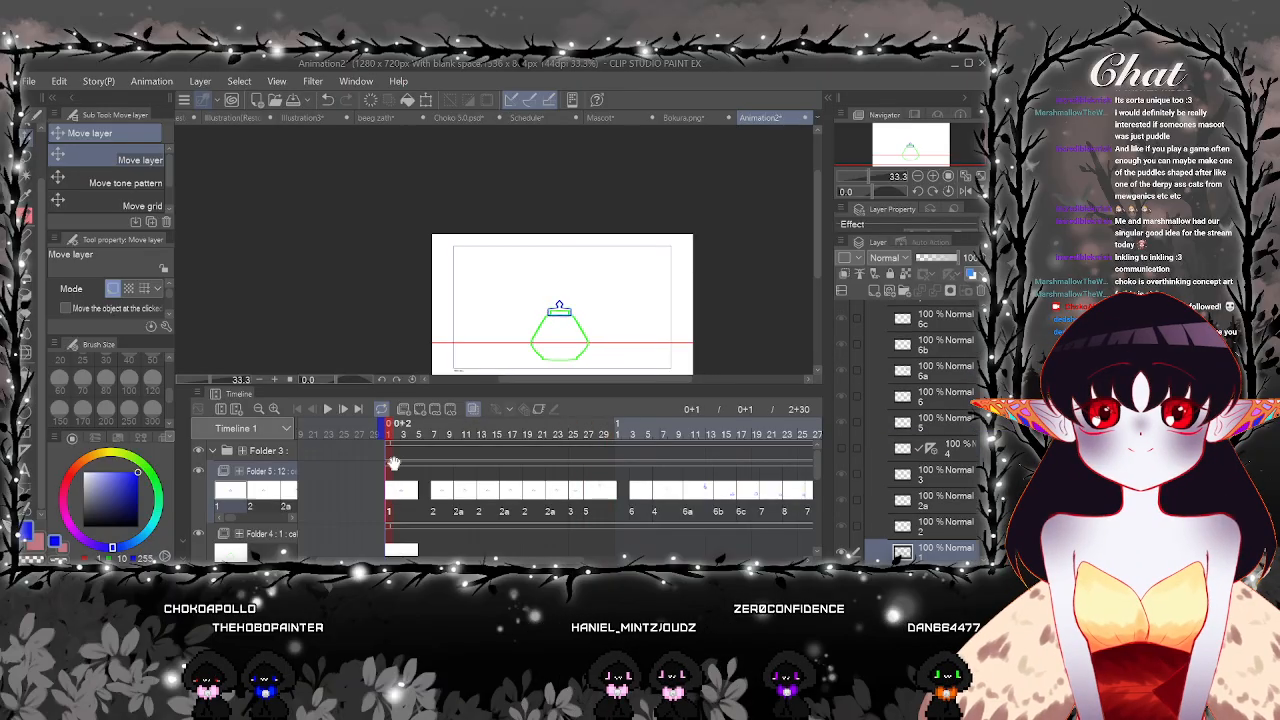
{"action": "left_click", "coordinate": [328, 410]}
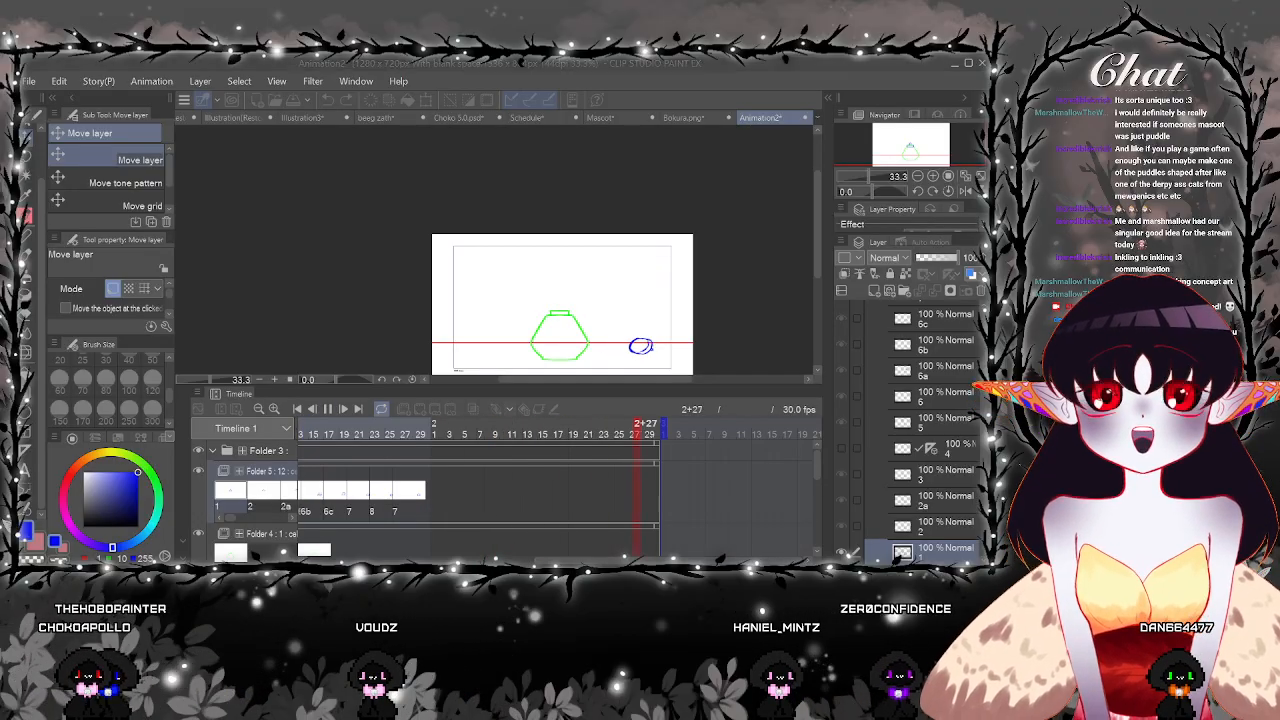
{"action": "left_click", "coordinate": [329, 409]}
Move cel 6 earlier on the timeline to frame 1+1 and replay the animation from the first frame
{"action": "left_click", "coordinate": [517, 497]}
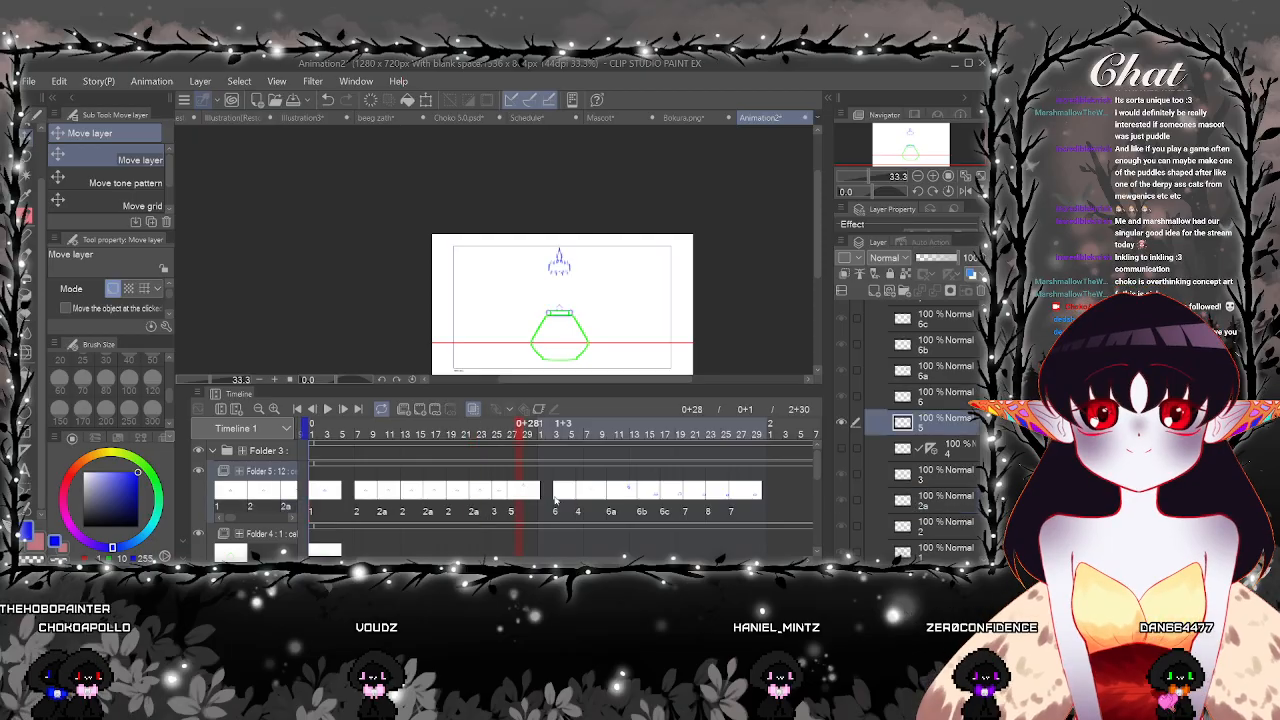
{"action": "left_click", "coordinate": [556, 500]}
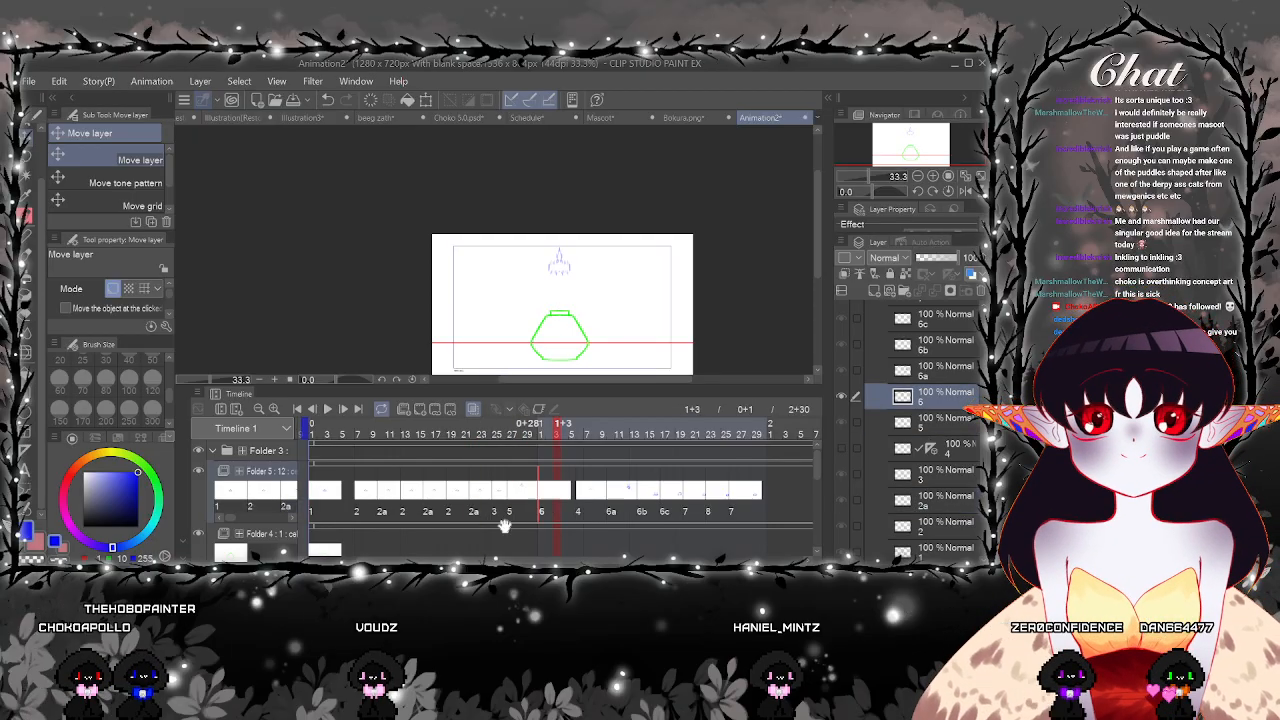
{"action": "left_click", "coordinate": [318, 493]}
{"action": "left_click", "coordinate": [327, 409]}
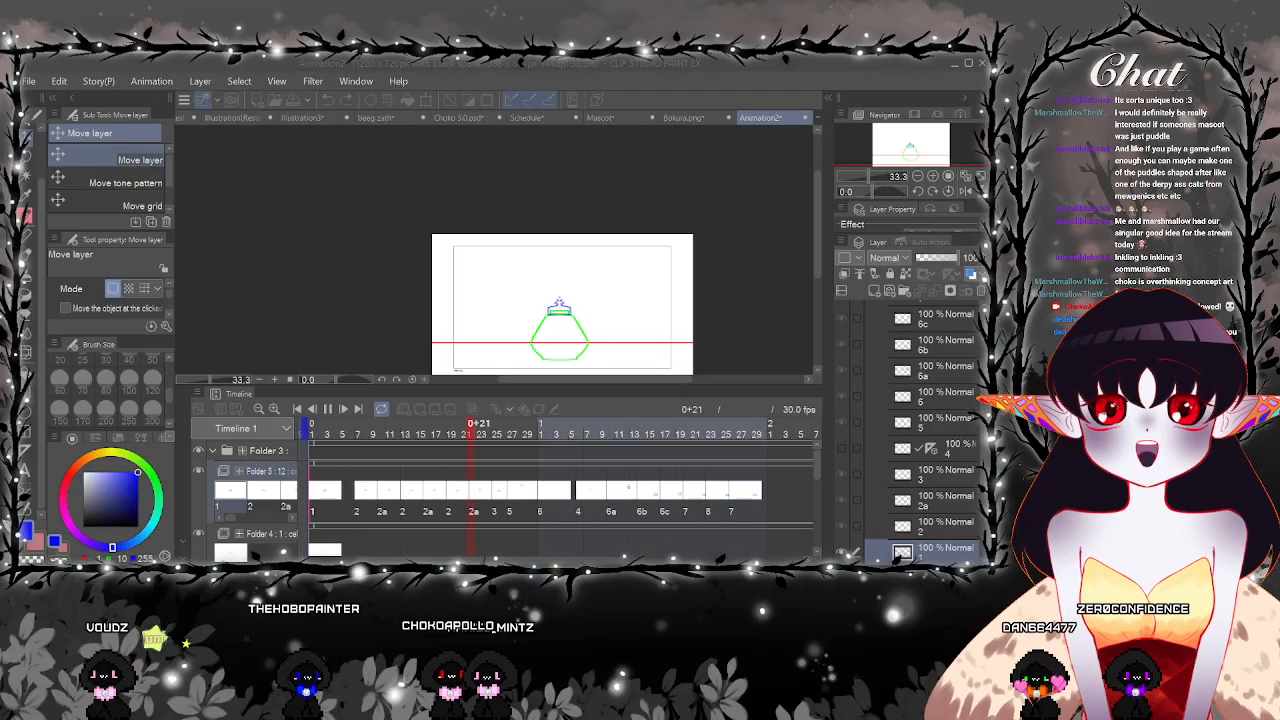
{"action": "key", "text": "space"}
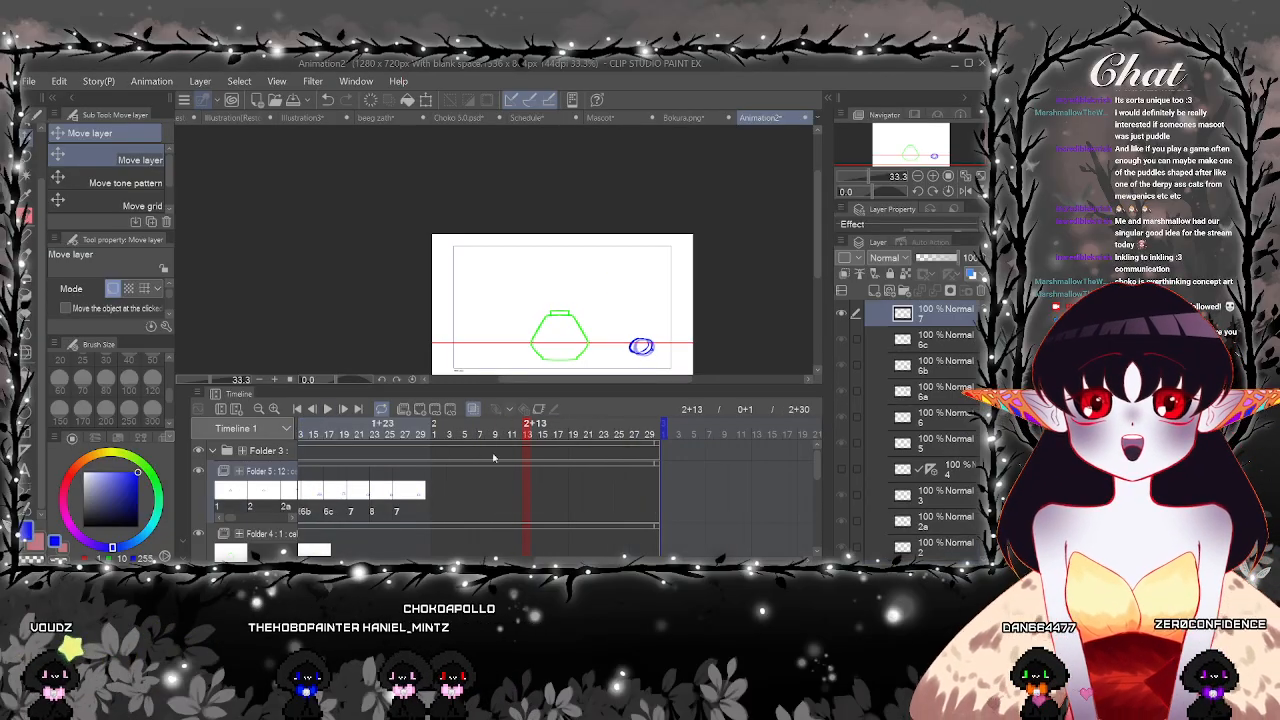
Hide the lid's animation folder, Folder 5, and add a new animation folder with its first cel at frame 1
{"action": "left_click_drag", "start_coordinate": [410, 558], "coordinate": [397, 539]}
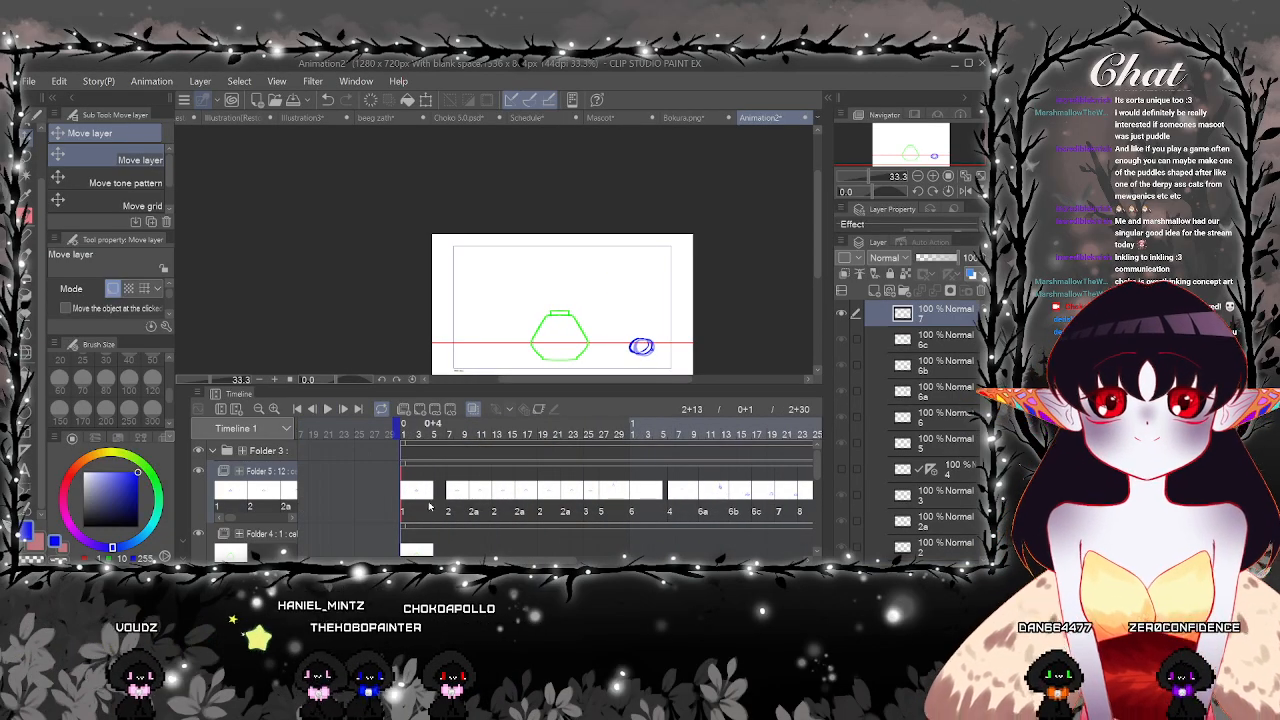
{"action": "left_click", "coordinate": [421, 503]}
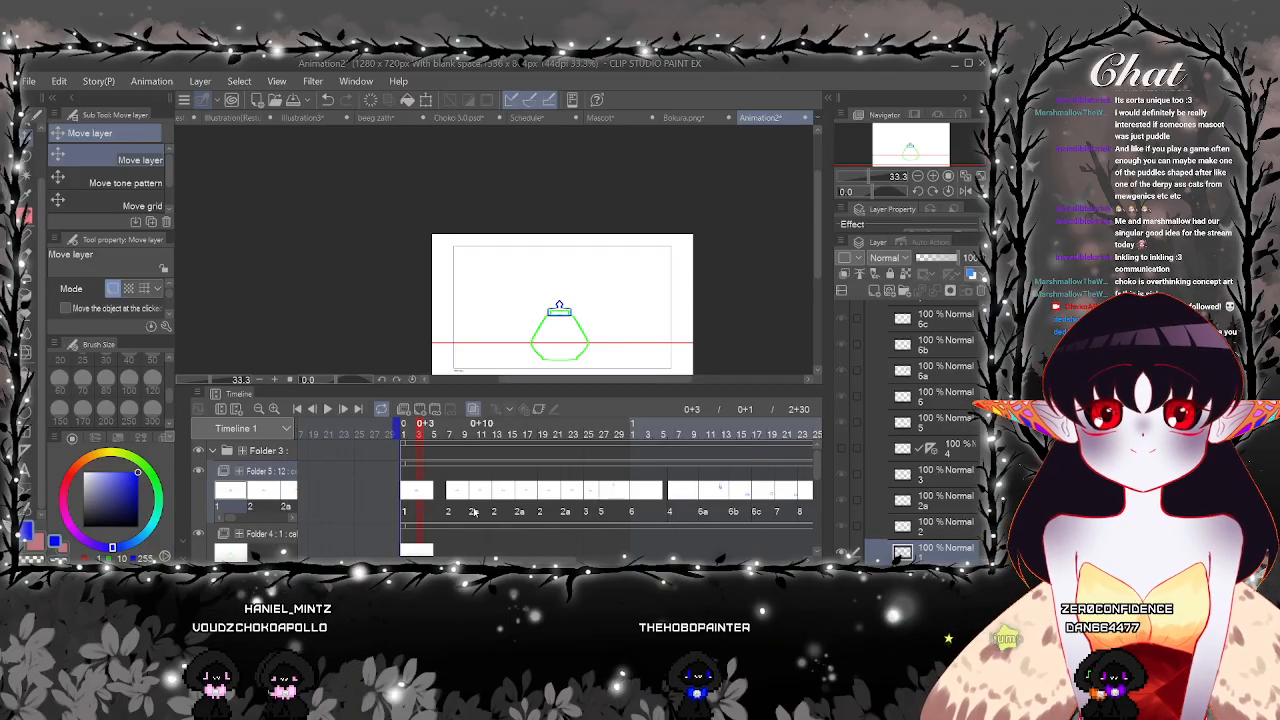
{"action": "left_click", "coordinate": [199, 471]}
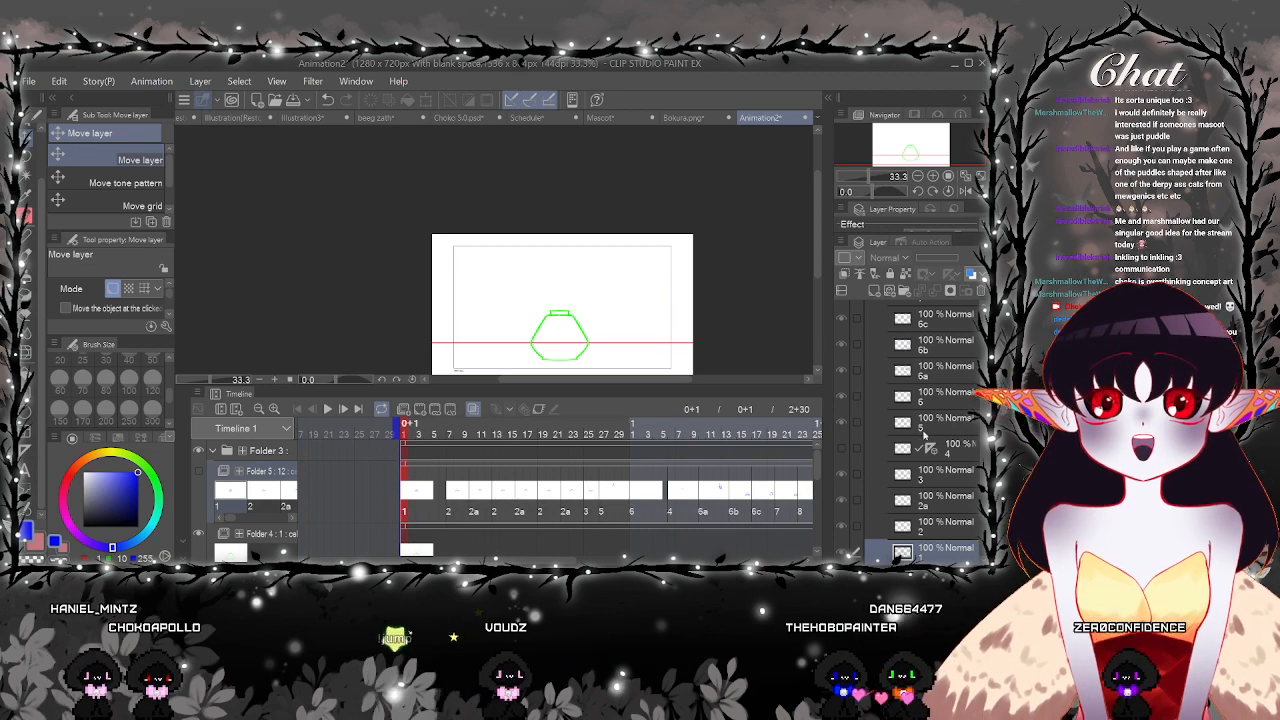
{"action": "scroll", "coordinate": [923, 435], "scroll_direction": "up", "scroll_amount": 2}
{"action": "left_click", "coordinate": [404, 411]}
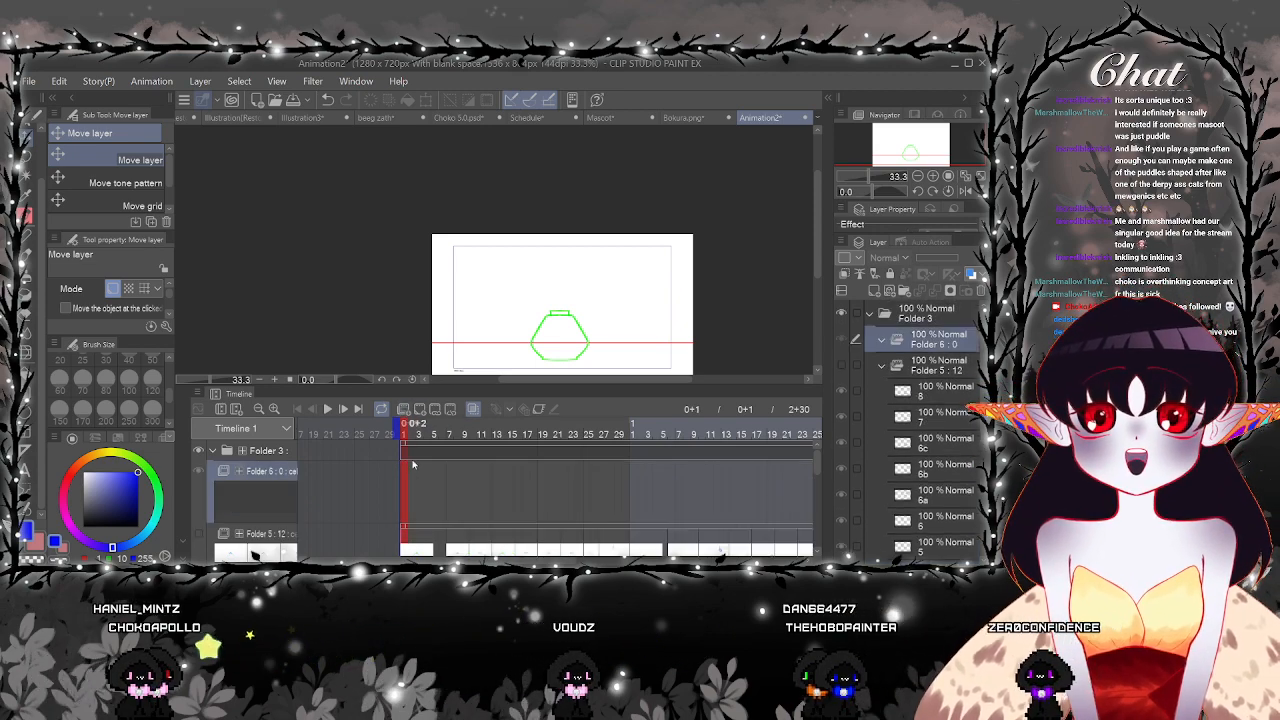
{"action": "left_click", "coordinate": [413, 464]}
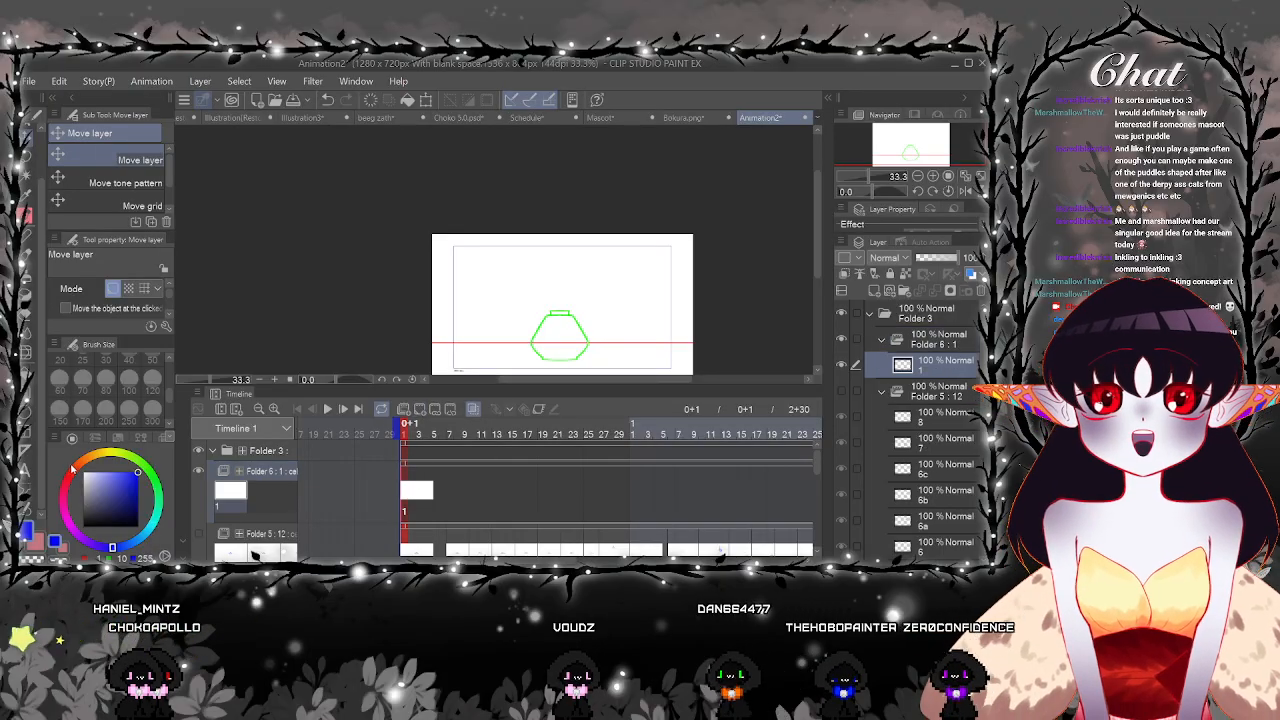
Draw a wavy purple liquid surface line across the upper part of the bottle with the size 10 pen
{"action": "scroll", "coordinate": [557, 343], "scroll_direction": "up", "scroll_amount": 2}
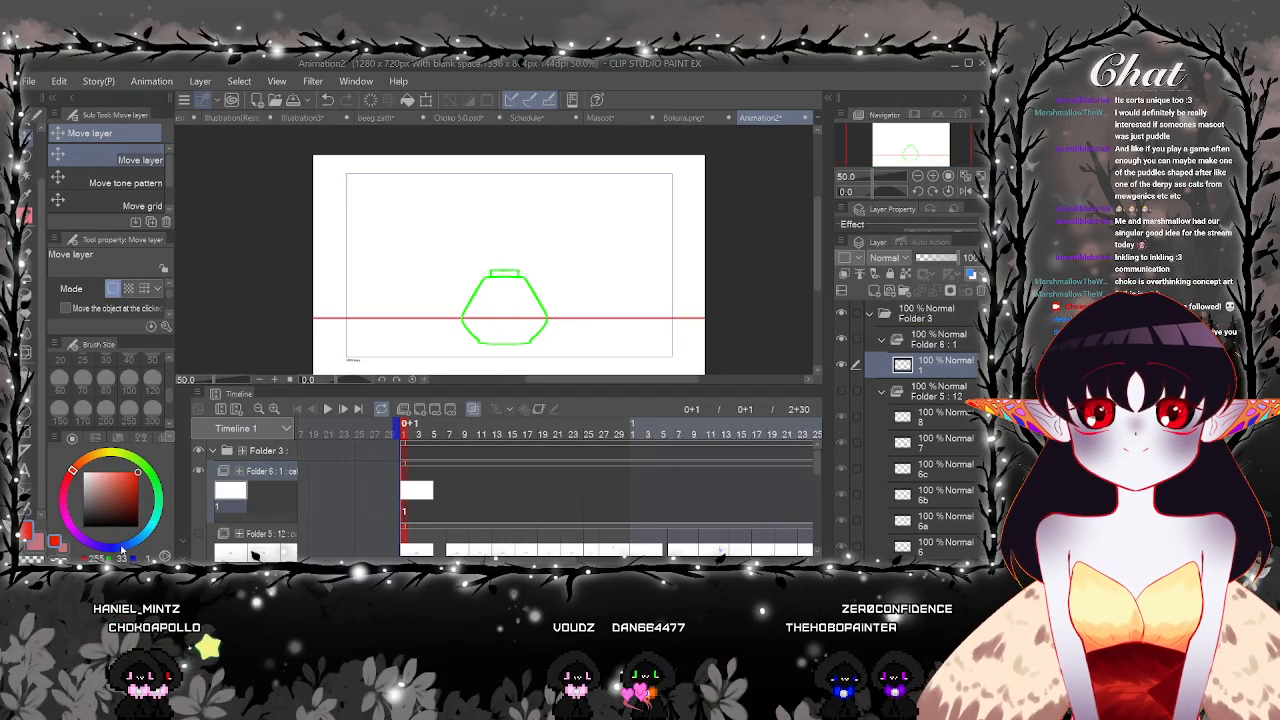
{"action": "left_click", "coordinate": [77, 537]}
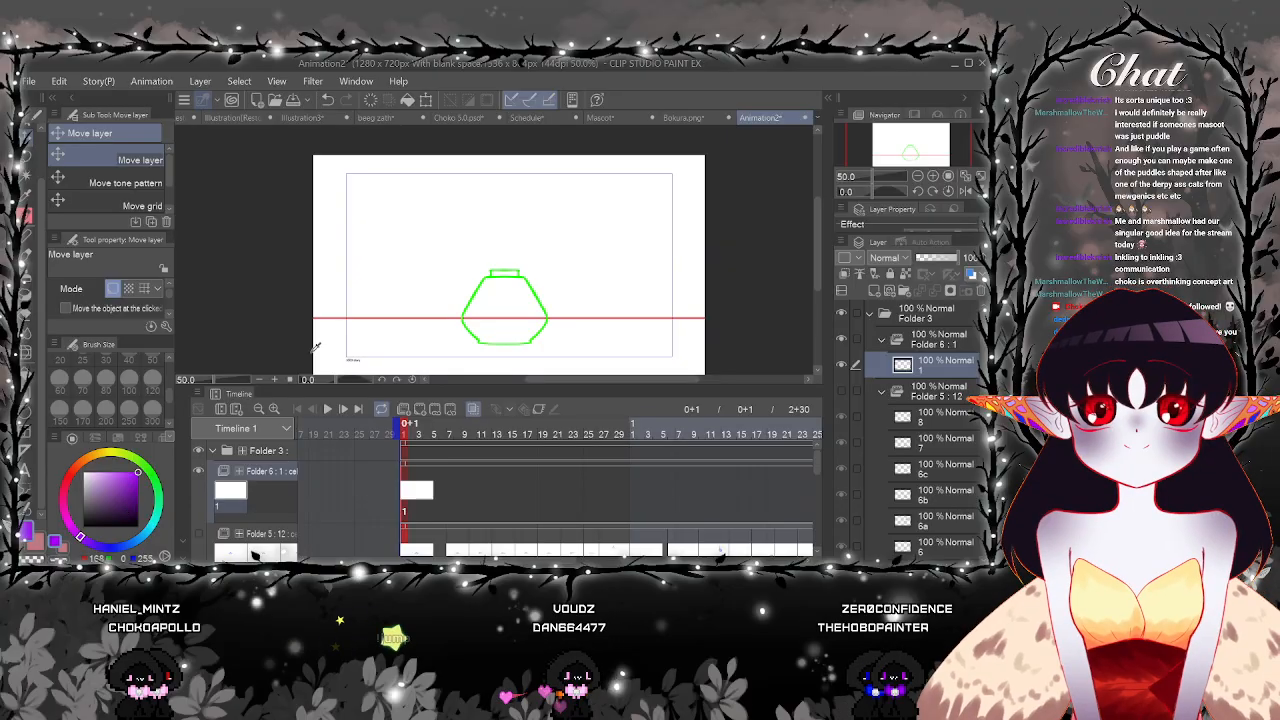
{"action": "scroll", "coordinate": [480, 320], "scroll_direction": "up", "scroll_amount": 3}
{"action": "key", "text": "p"}
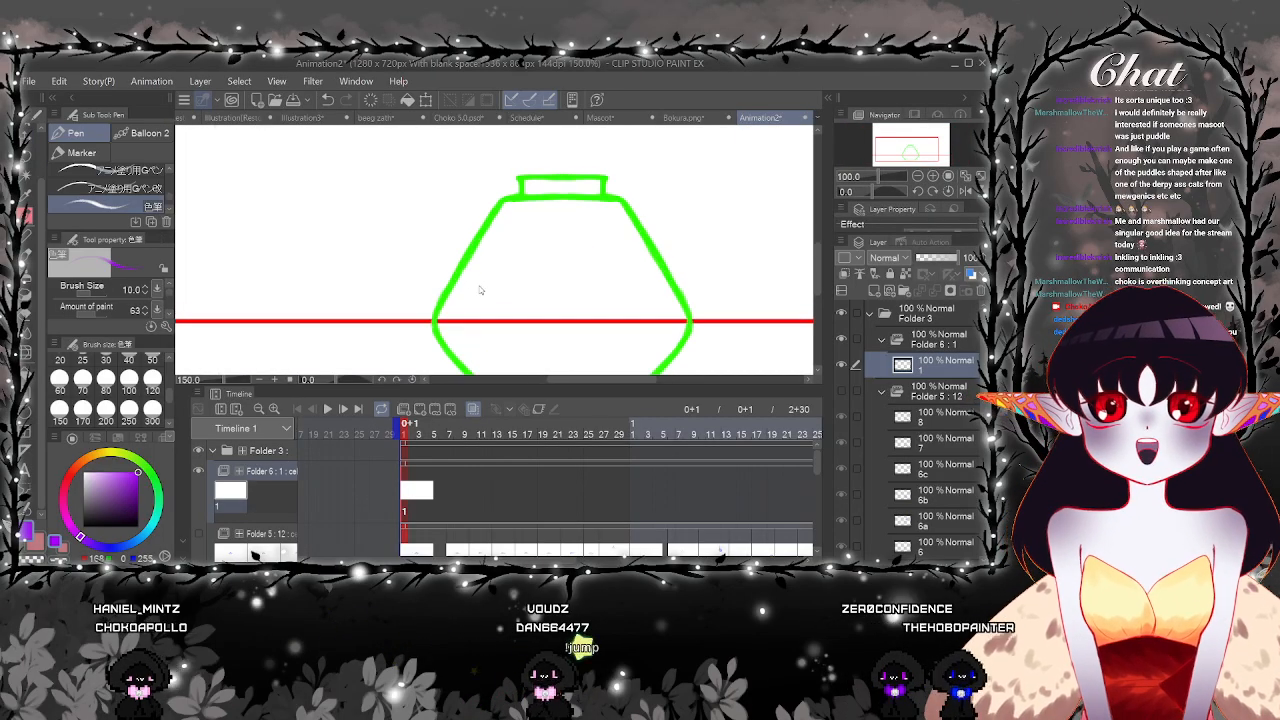
{"action": "mouse_move", "coordinate": [477, 253]}
{"action": "left_mouse_down"}
{"action": "mouse_move", "coordinate": [642, 247]}
{"action": "mouse_move", "coordinate": [608, 228]}
{"action": "mouse_move", "coordinate": [572, 157]}
{"action": "left_mouse_up"}
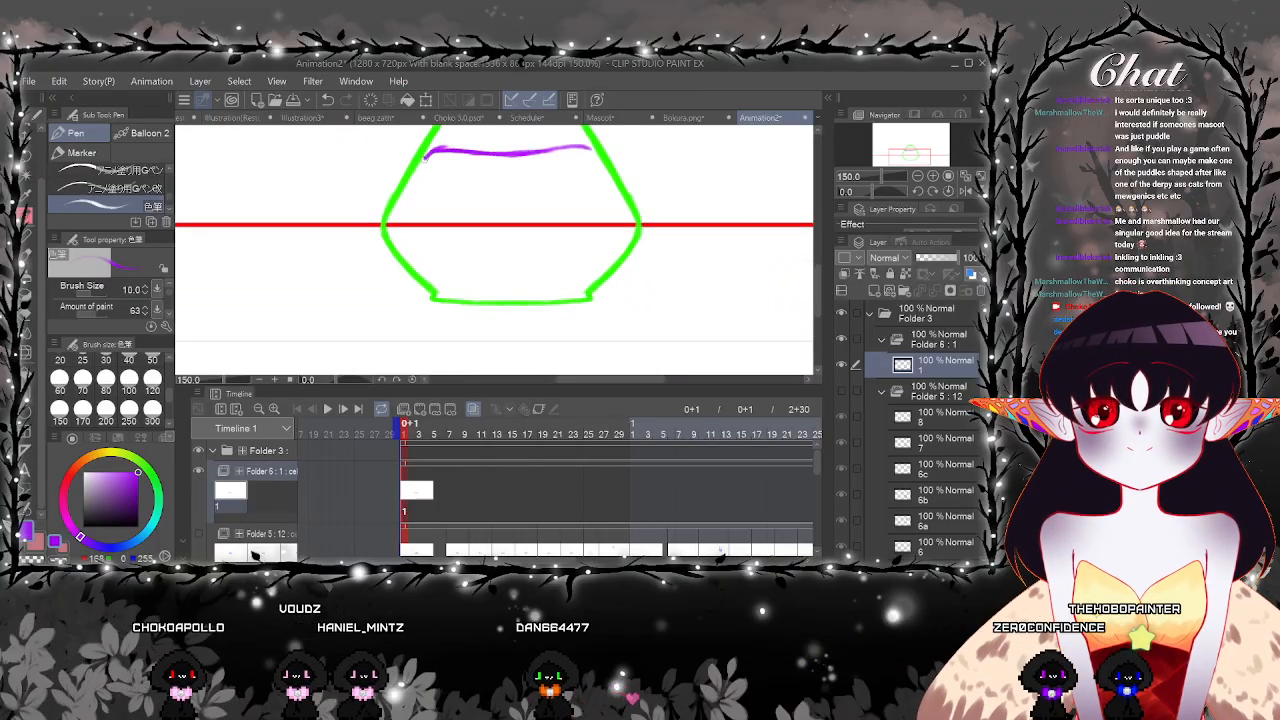
Complete the purple liquid outline by drawing its sides and base just inside the green bottle contour, closing the shape
{"action": "left_click_drag", "start_coordinate": [428, 152], "coordinate": [390, 225]}
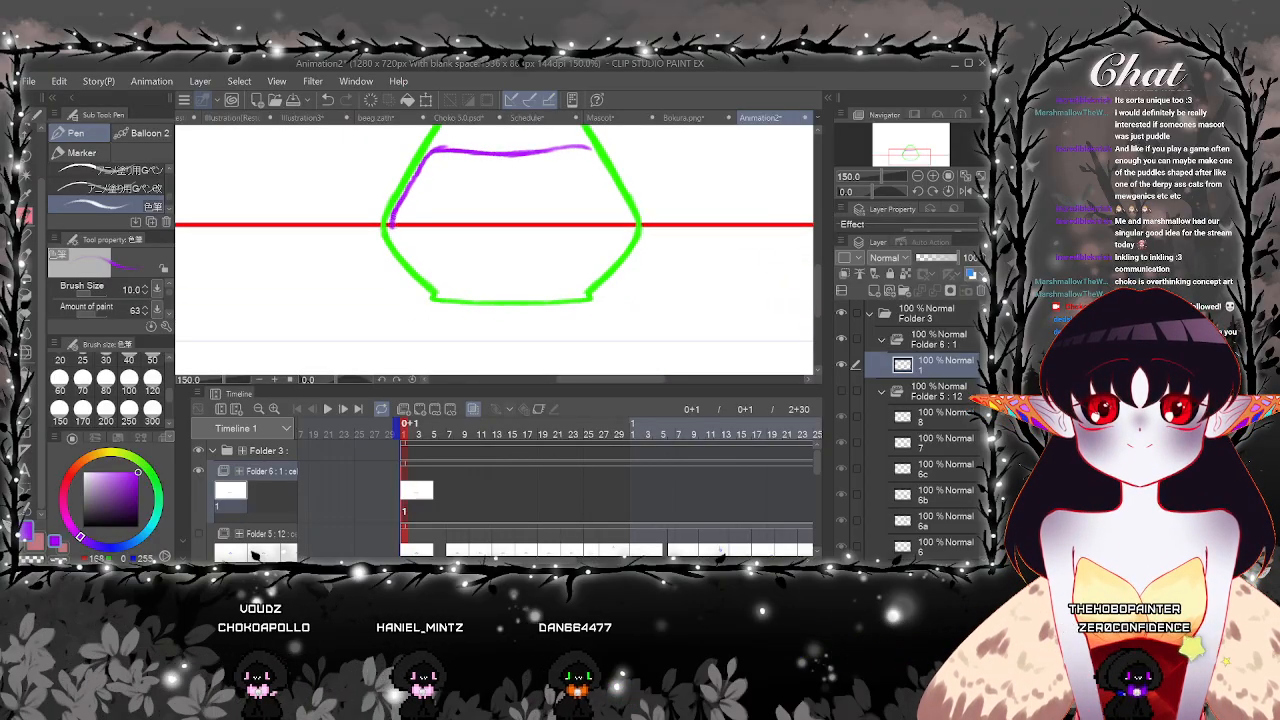
{"action": "left_click_drag", "start_coordinate": [407, 250], "coordinate": [428, 272]}
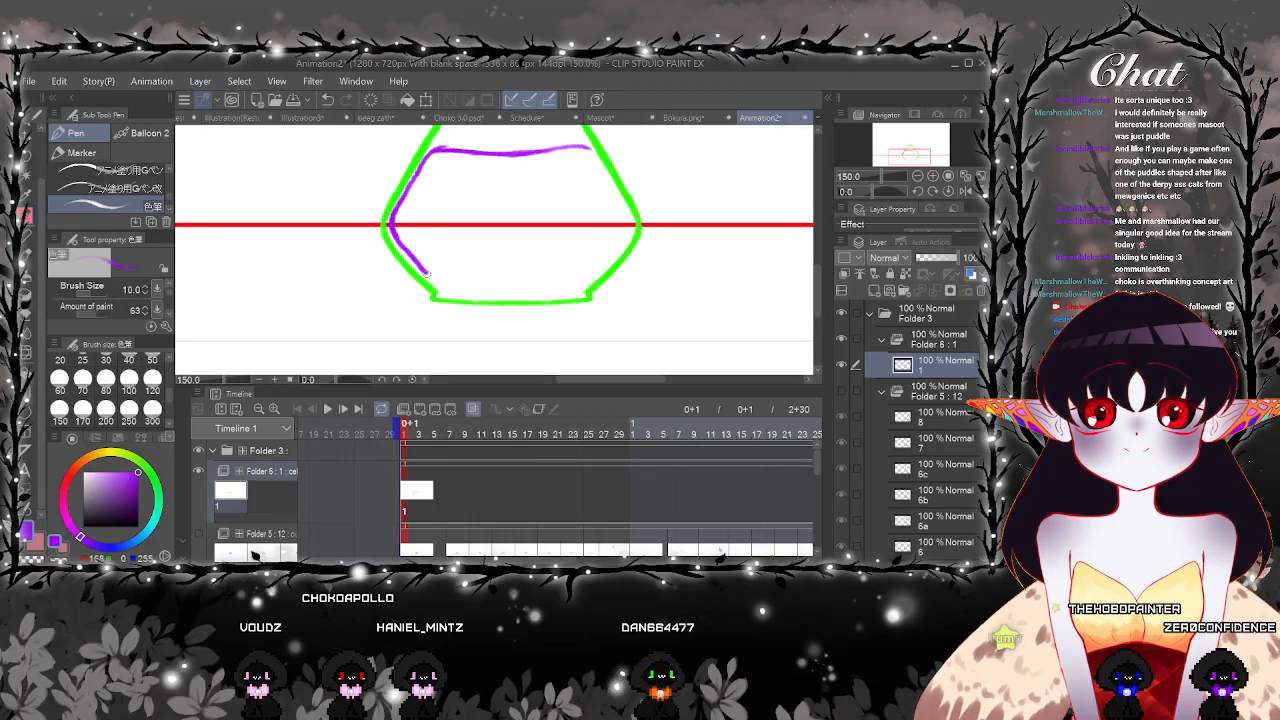
{"action": "scroll", "coordinate": [446, 281], "scroll_direction": "up", "scroll_amount": 1}
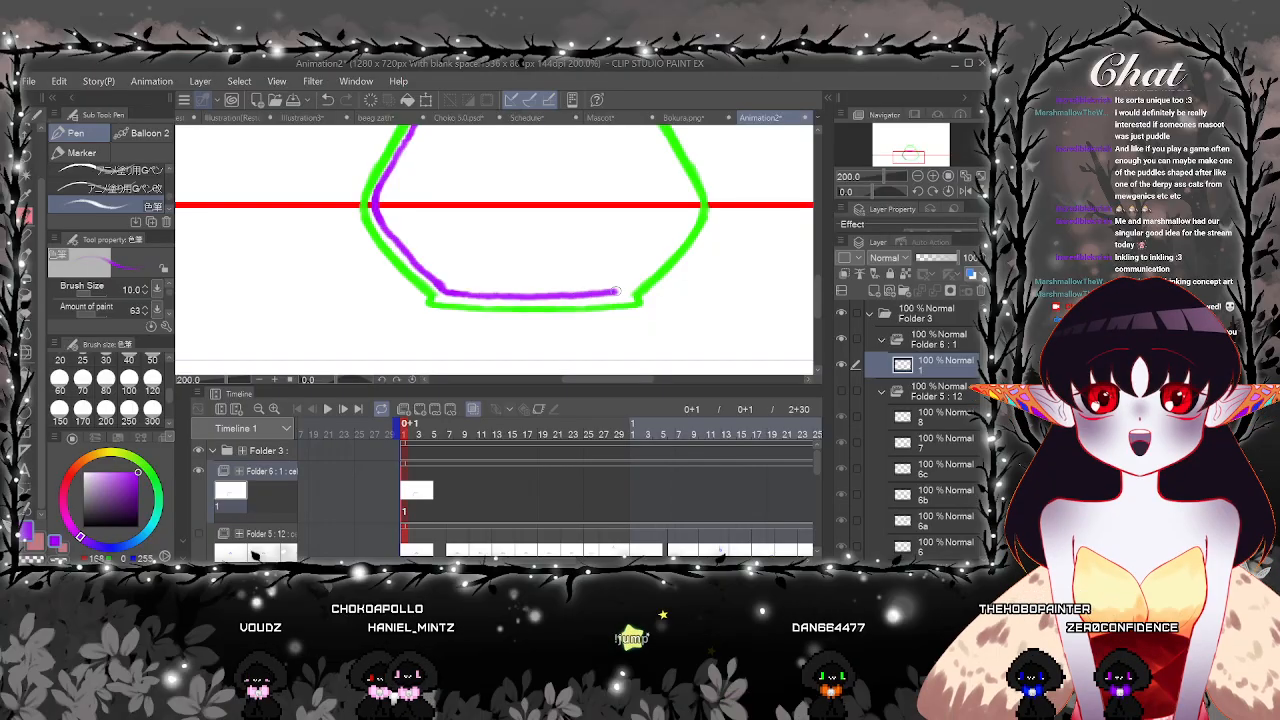
{"action": "left_click_drag", "start_coordinate": [692, 263], "coordinate": [594, 327]}
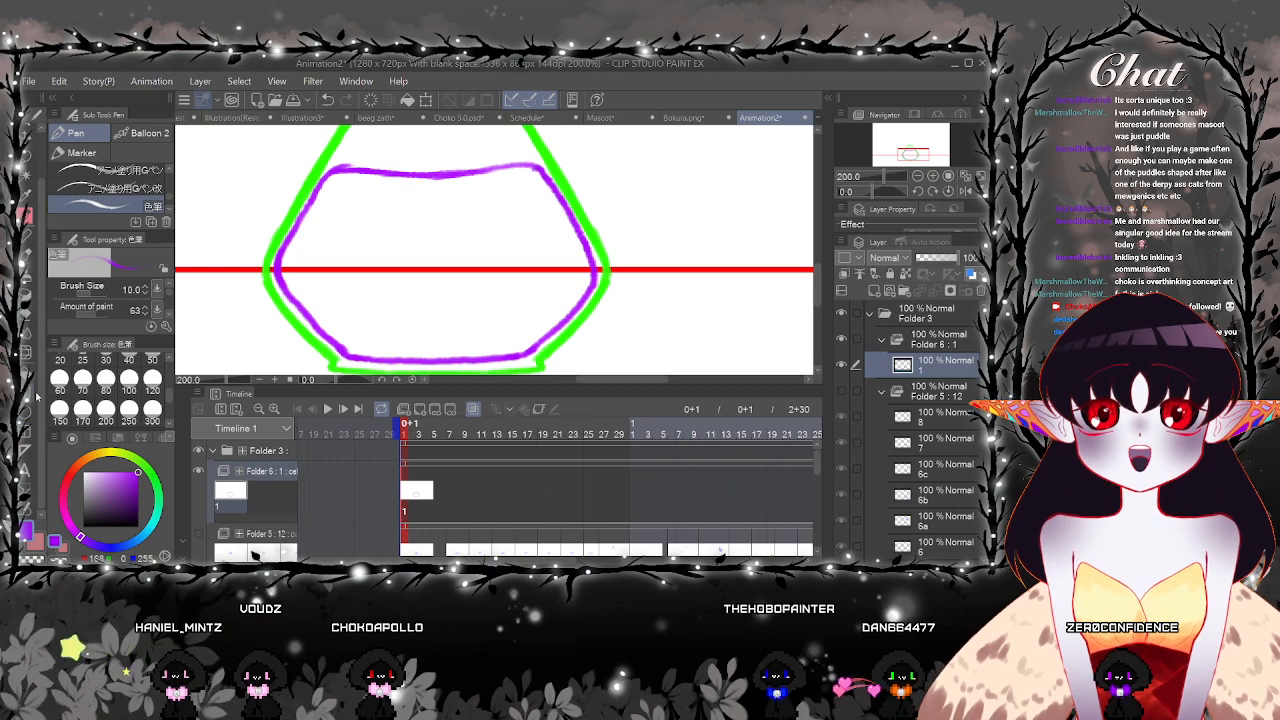
Fill the closed liquid outline with solid purple
{"action": "key", "text": "g"}
{"action": "left_click", "coordinate": [437, 215]}
{"action": "scroll", "coordinate": [627, 240], "scroll_direction": "down", "scroll_amount": 4}
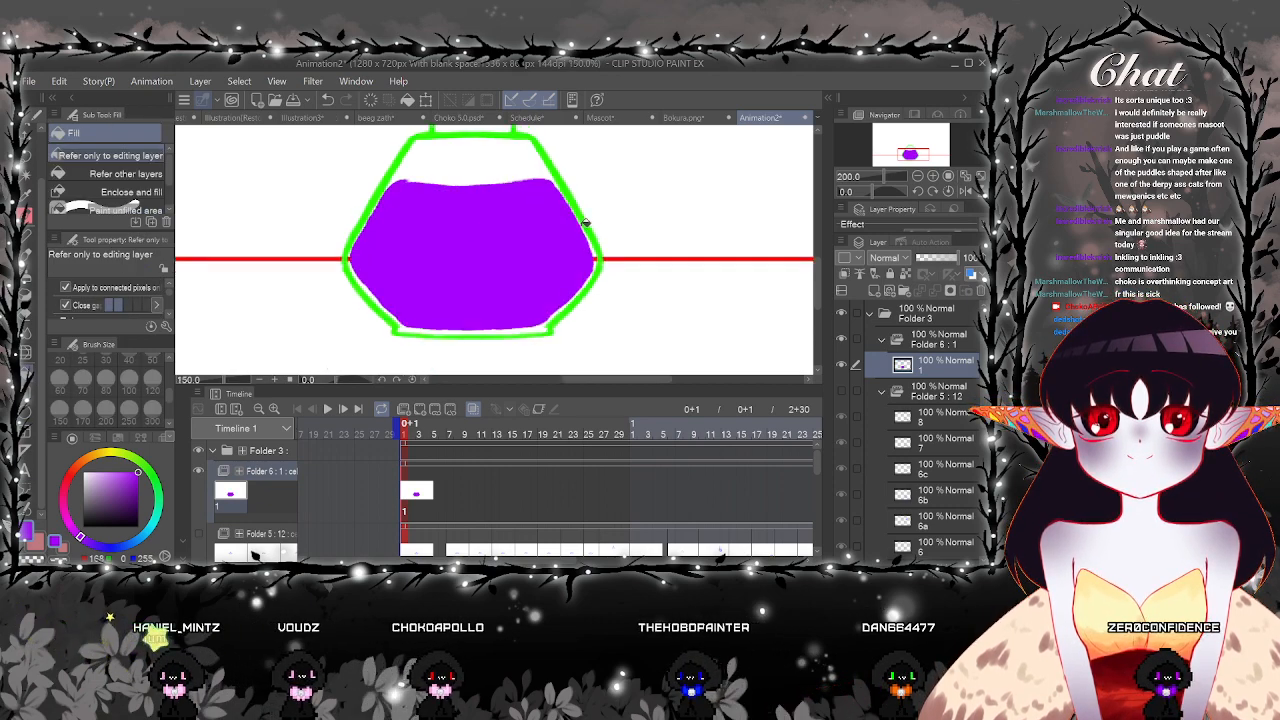
{"action": "scroll", "coordinate": [627, 240], "scroll_direction": "down", "scroll_amount": 1}
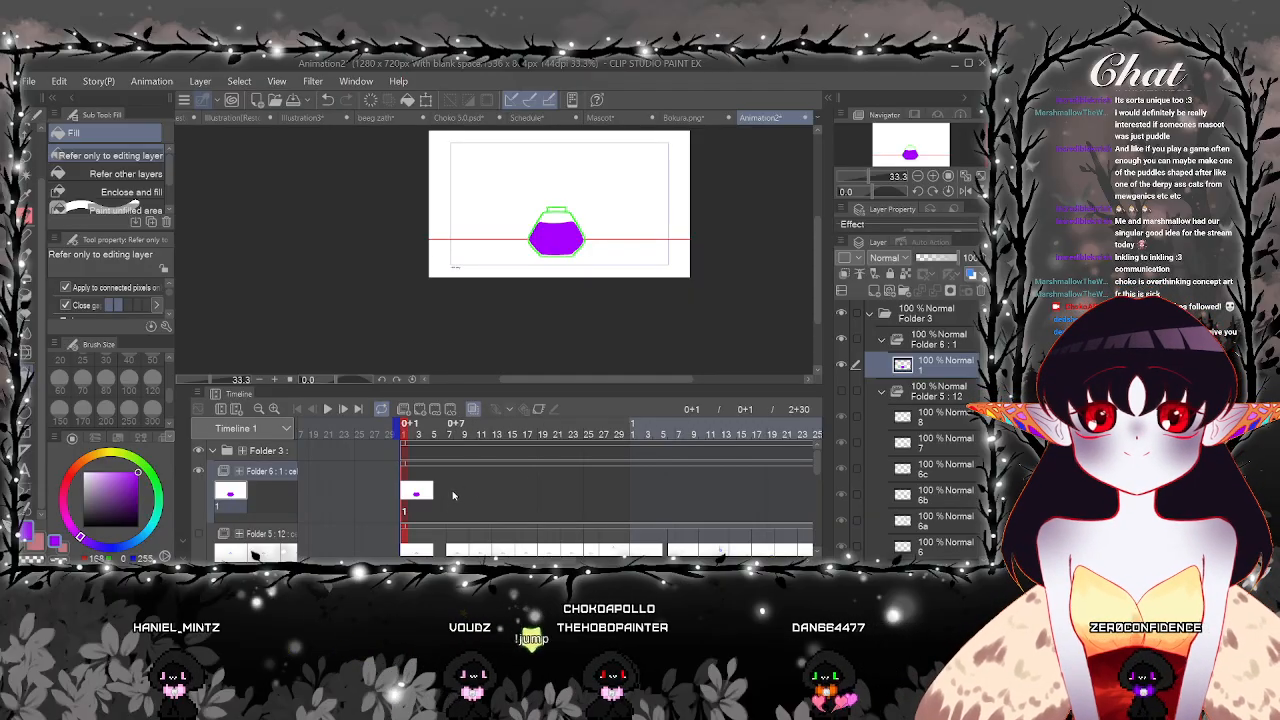
Add another animation folder with its first cel at frame 1 and set the drawing colour to white
{"action": "left_click", "coordinate": [404, 410]}
{"action": "left_click", "coordinate": [420, 410]}
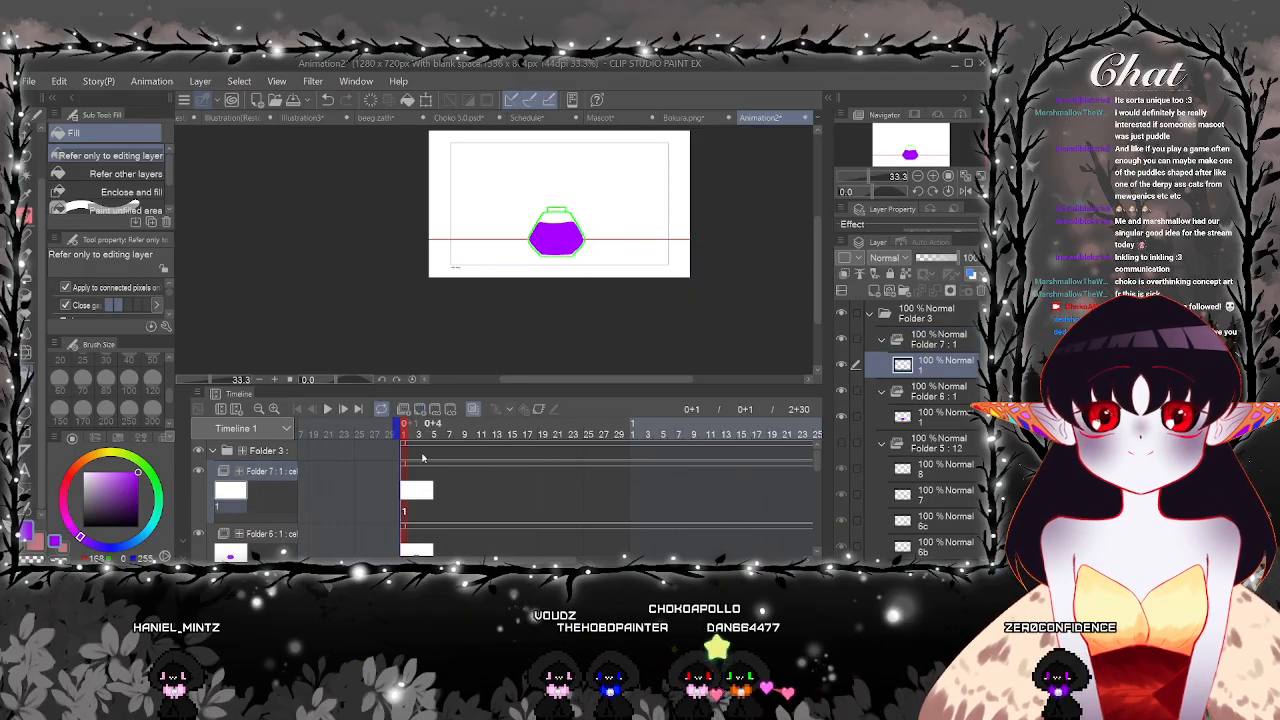
{"action": "left_click", "coordinate": [83, 472]}
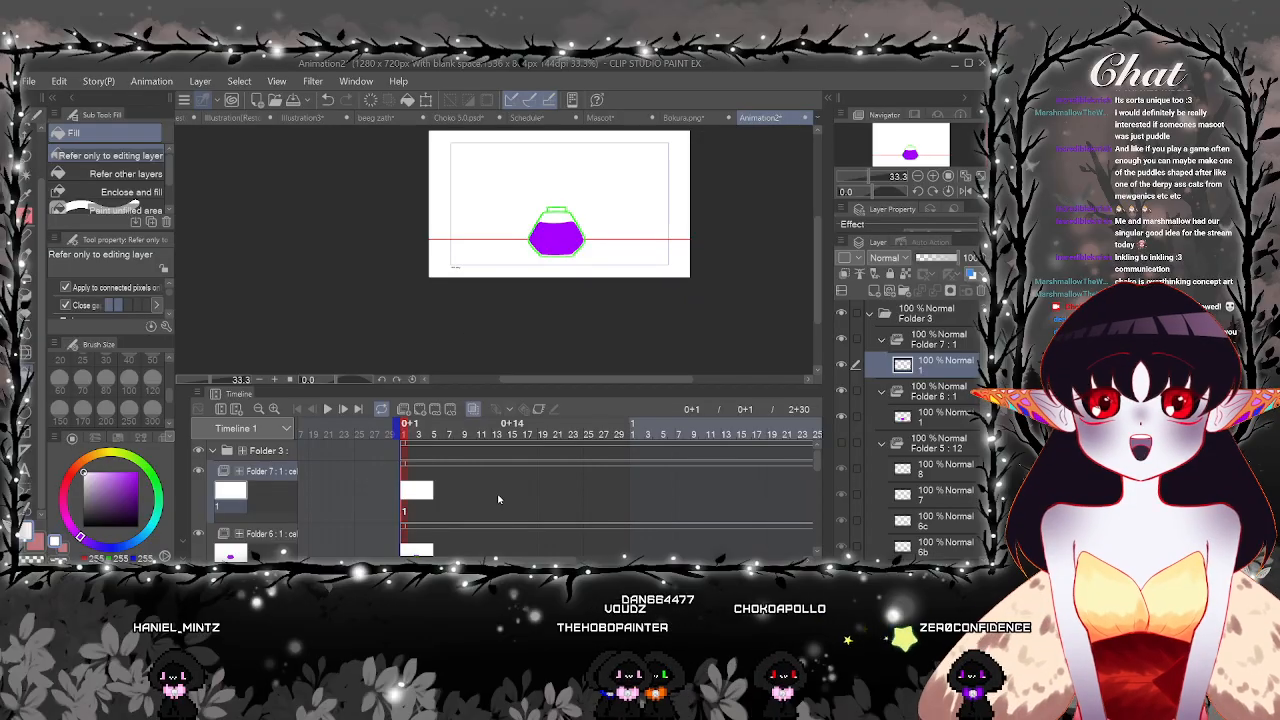
Add cels at frames 0+9 and 0+14 and draw two small white eyes low in the liquid on each with the size 10 pen
{"action": "left_click", "coordinate": [433, 408]}
{"action": "scroll", "coordinate": [570, 245], "scroll_direction": "up", "scroll_amount": 4}
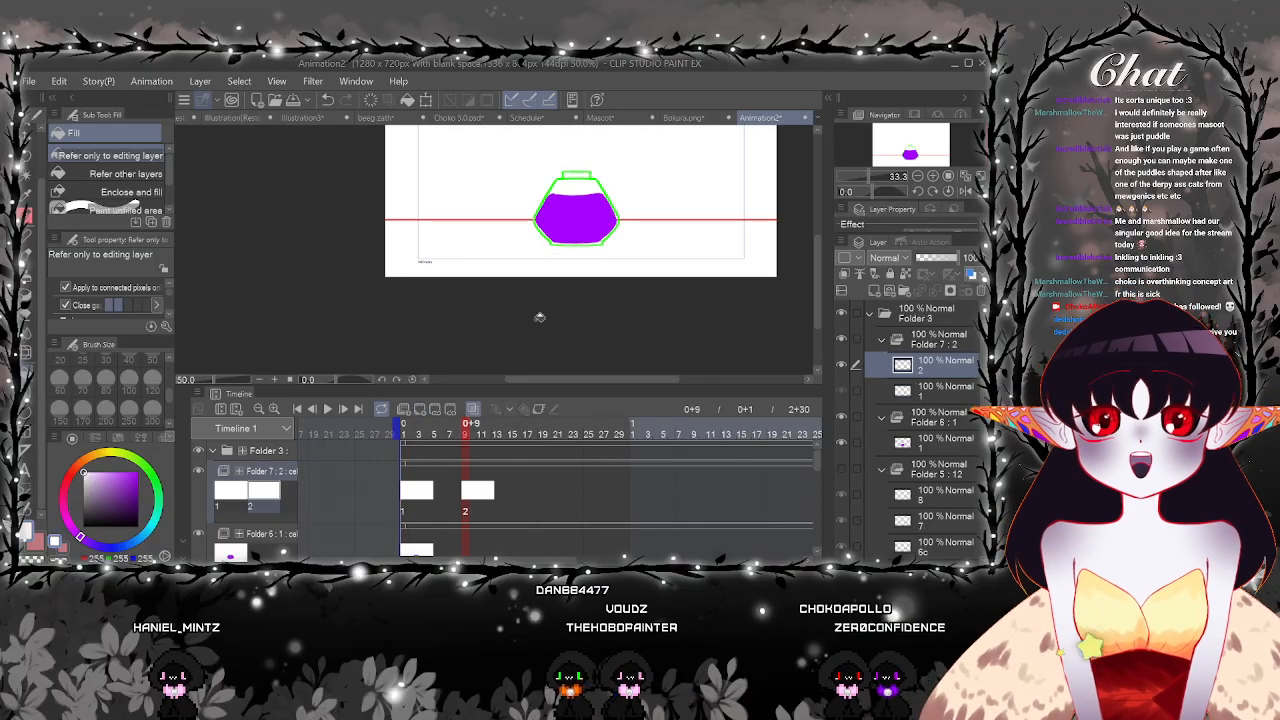
{"action": "key", "text": "p"}
{"action": "scroll", "coordinate": [560, 260], "scroll_direction": "up", "scroll_amount": 2}
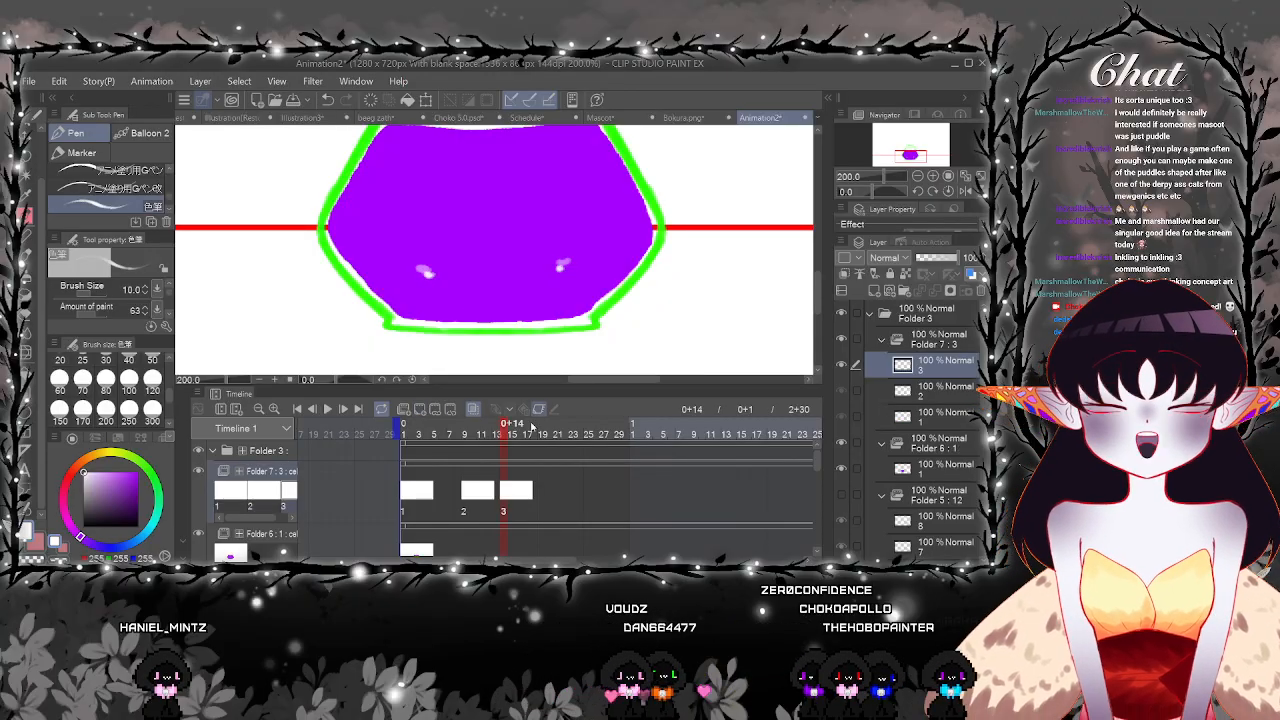
Add cel 4 at frame 0+19 and draw two larger white eyes and an open mouth higher up in the liquid
{"action": "left_click", "coordinate": [419, 410]}
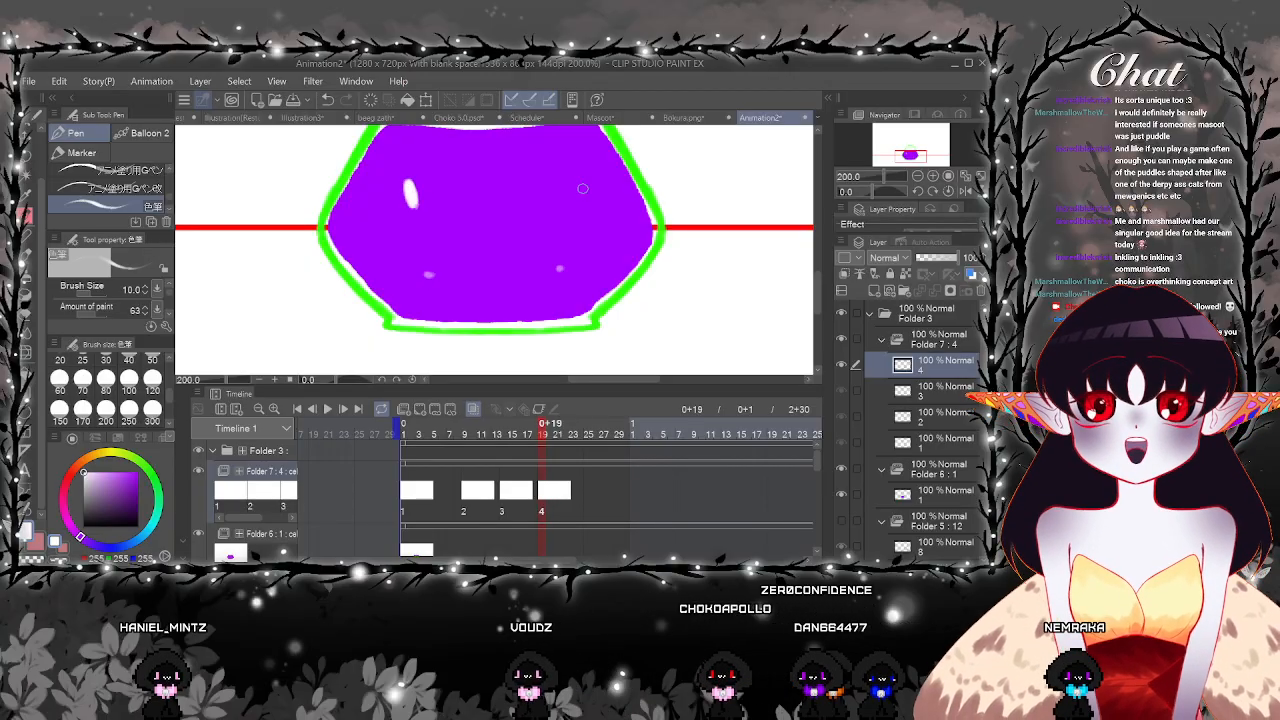
{"action": "mouse_move", "coordinate": [594, 188]}
{"action": "left_mouse_down"}
{"action": "mouse_move", "coordinate": [590, 231]}
{"action": "mouse_move", "coordinate": [597, 222]}
{"action": "left_mouse_up"}
{"action": "key", "text": "ctrl+z"}
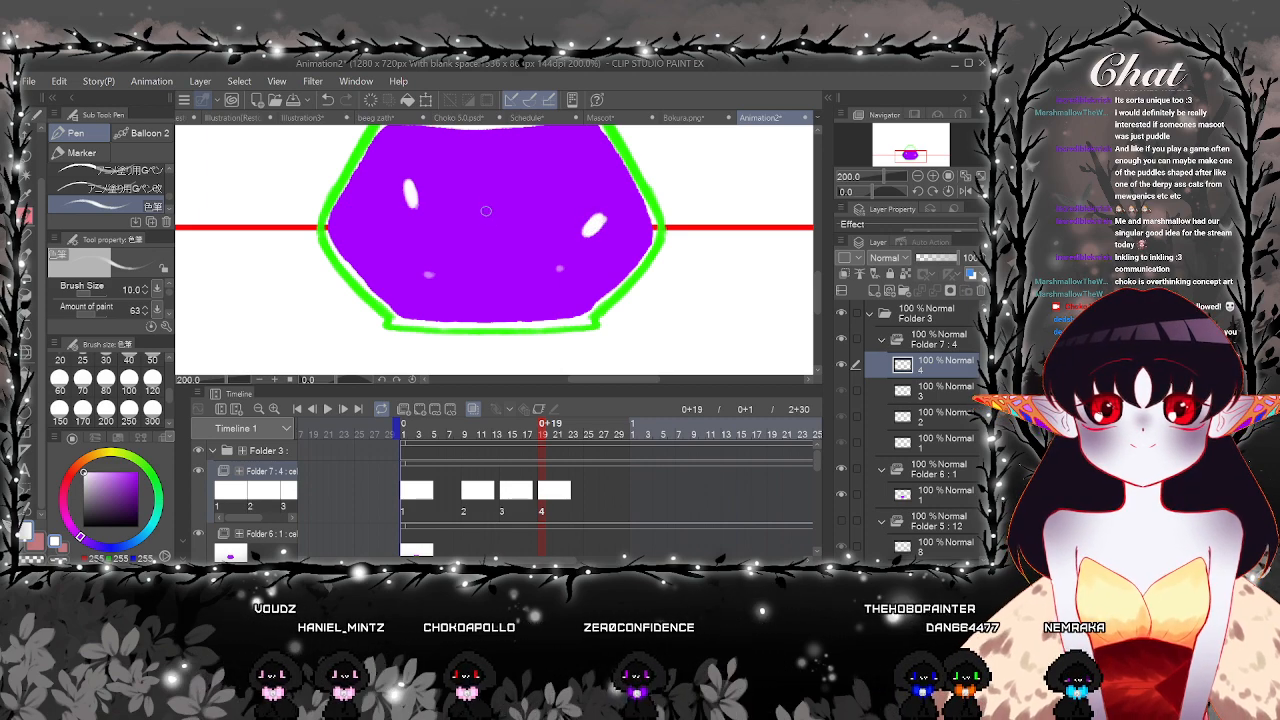
{"action": "mouse_move", "coordinate": [493, 213]}
{"action": "left_mouse_down"}
{"action": "mouse_move", "coordinate": [476, 228]}
{"action": "mouse_move", "coordinate": [498, 242]}
{"action": "mouse_move", "coordinate": [518, 218]}
{"action": "left_mouse_up"}
Add a tiny mouth dot between the eyes on cel 3 and play the animation from the first frame
{"action": "left_click_drag", "start_coordinate": [527, 461], "coordinate": [516, 459]}
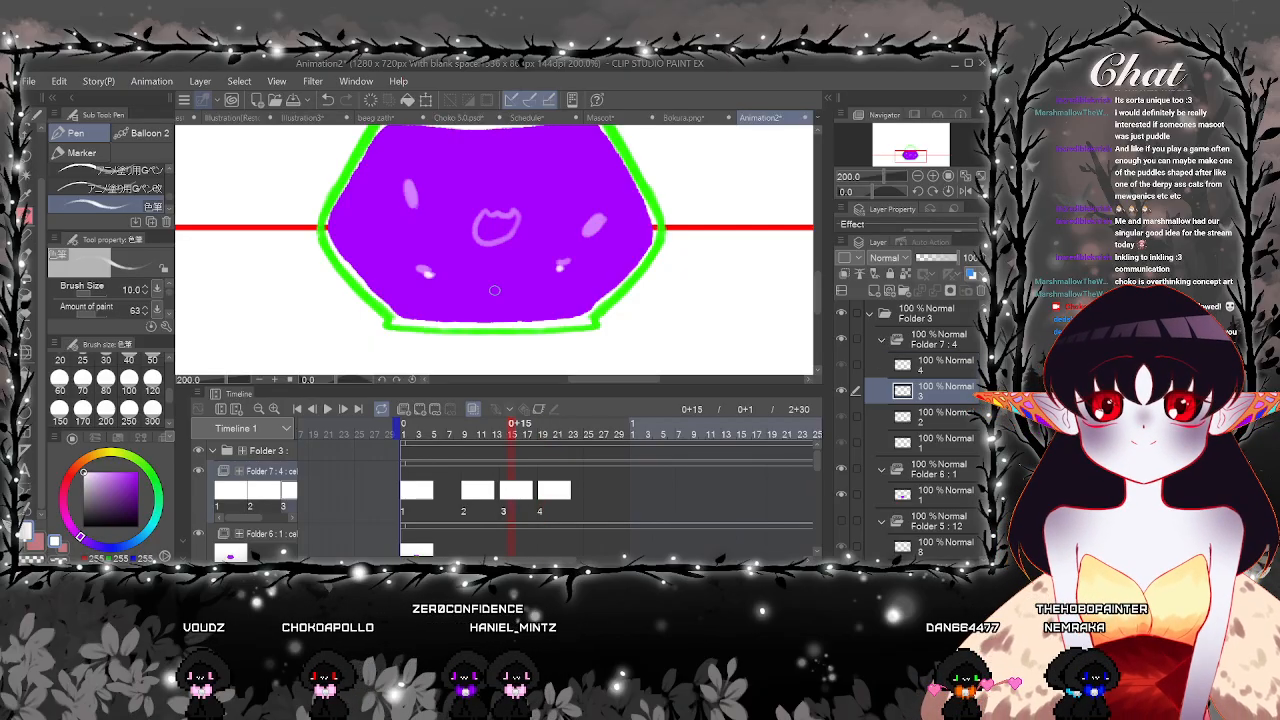
{"action": "left_click", "coordinate": [406, 424]}
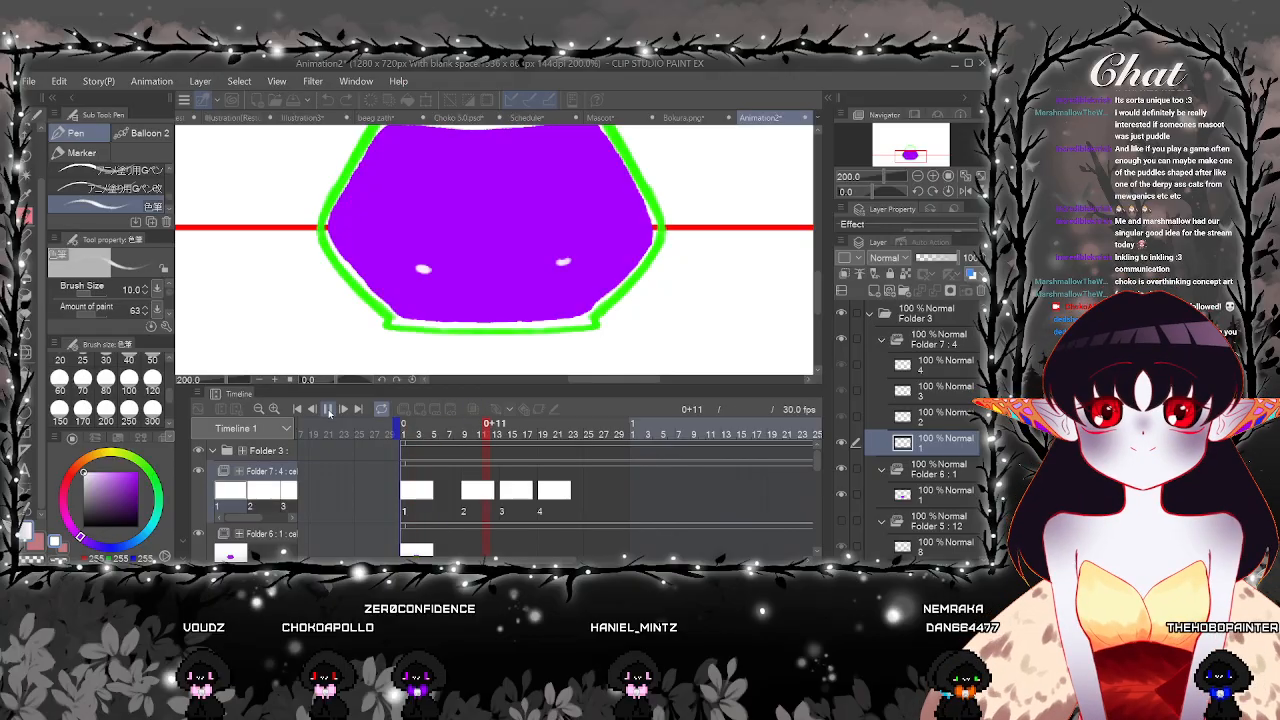
{"action": "left_click", "coordinate": [329, 411]}
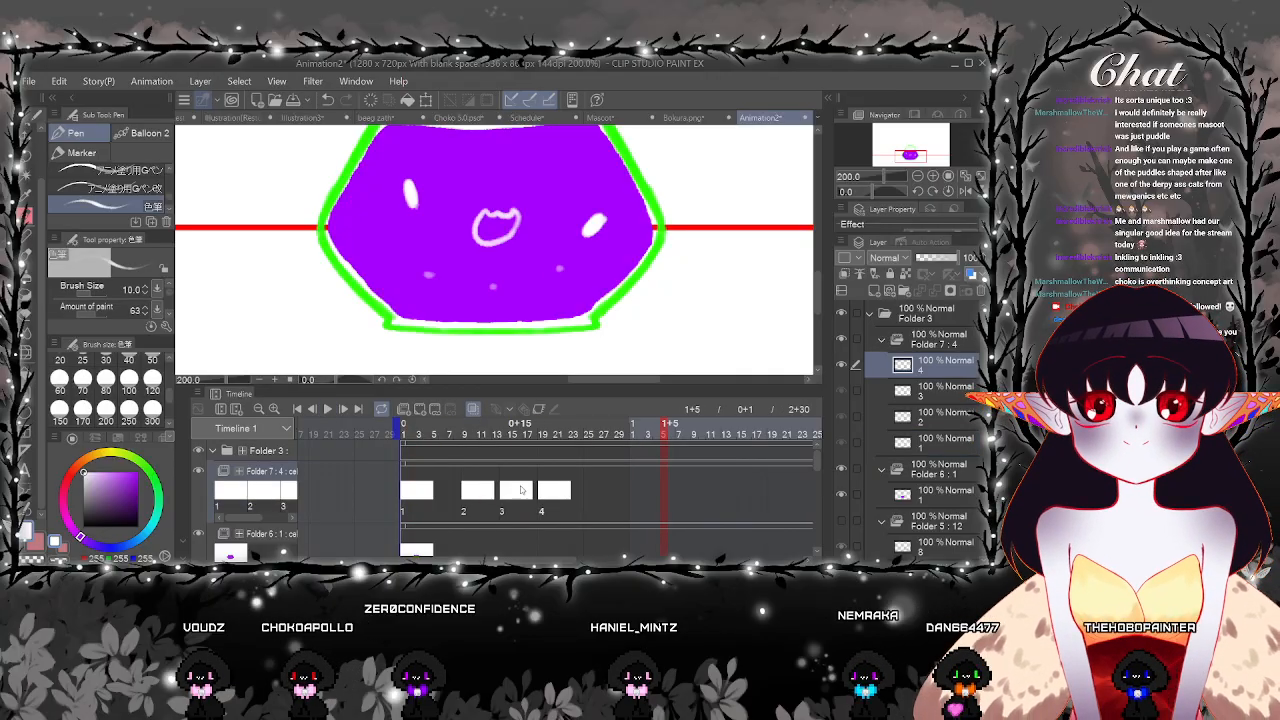
Add cel 5 at frame 0+23, draw smaller white eyes over those of cel 4, and undo the attempted mouth
{"action": "left_click", "coordinate": [543, 491]}
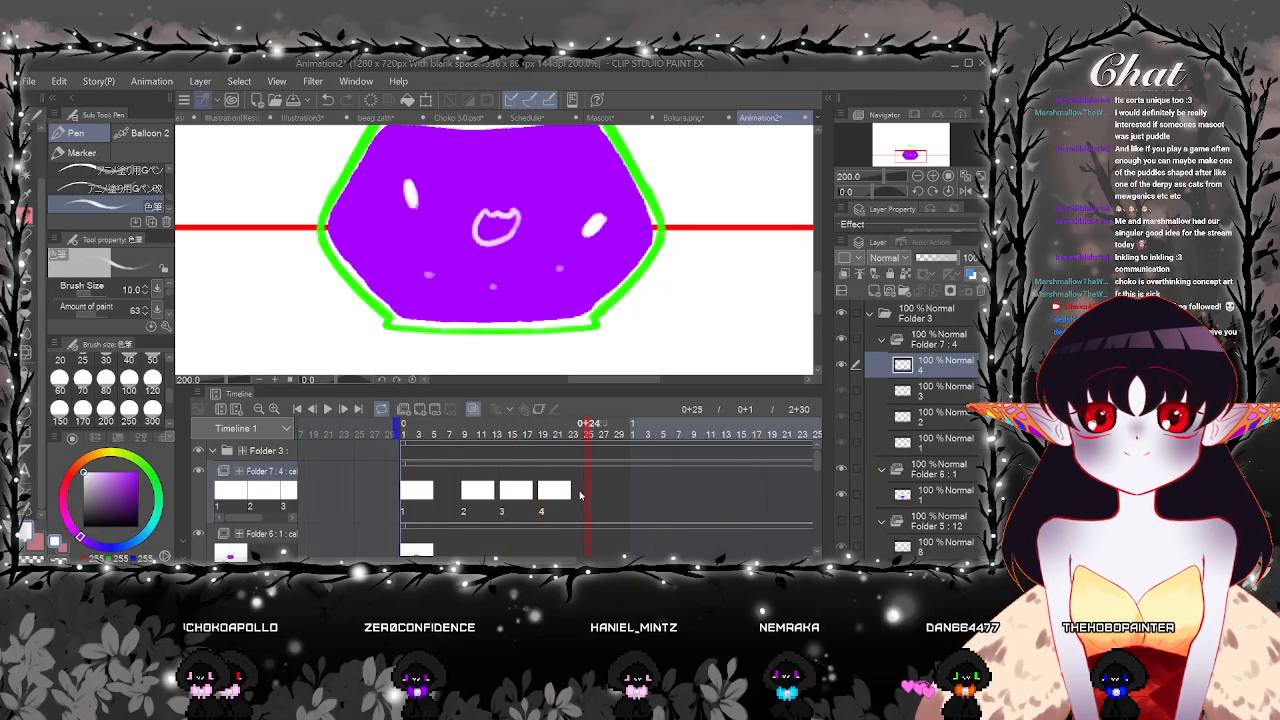
{"action": "left_click", "coordinate": [420, 409]}
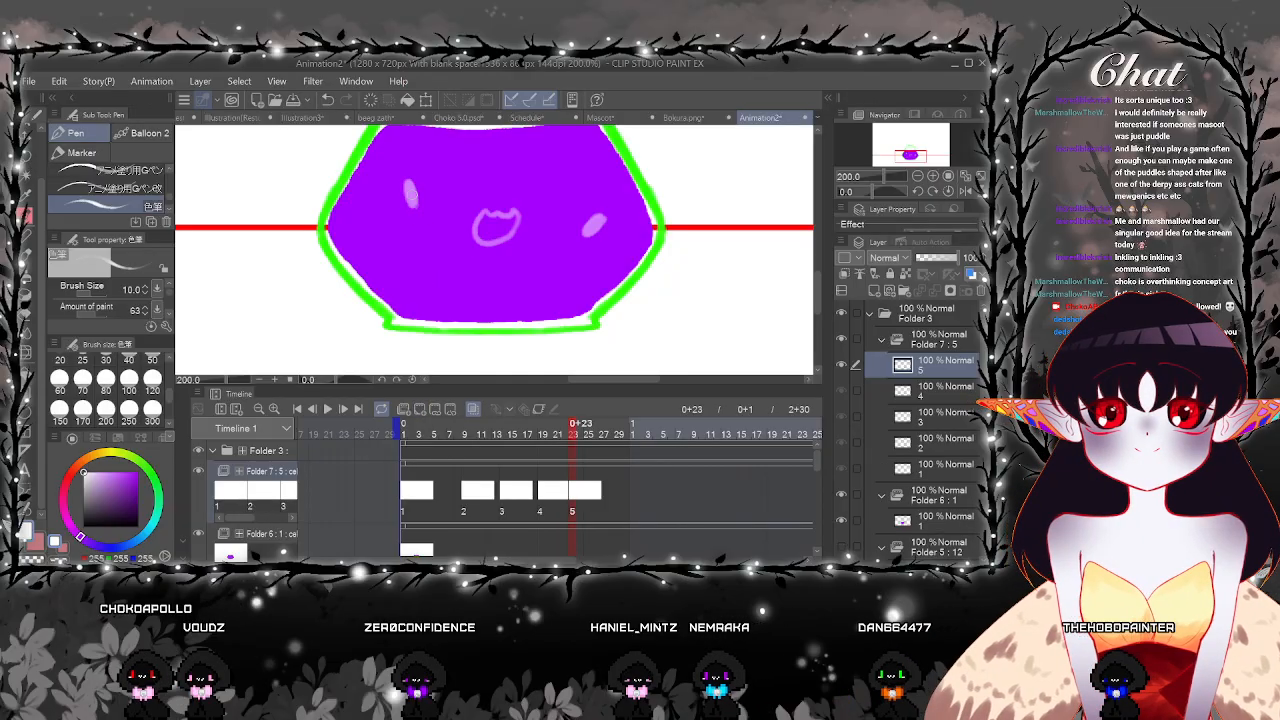
{"action": "left_click_drag", "start_coordinate": [410, 190], "coordinate": [414, 210]}
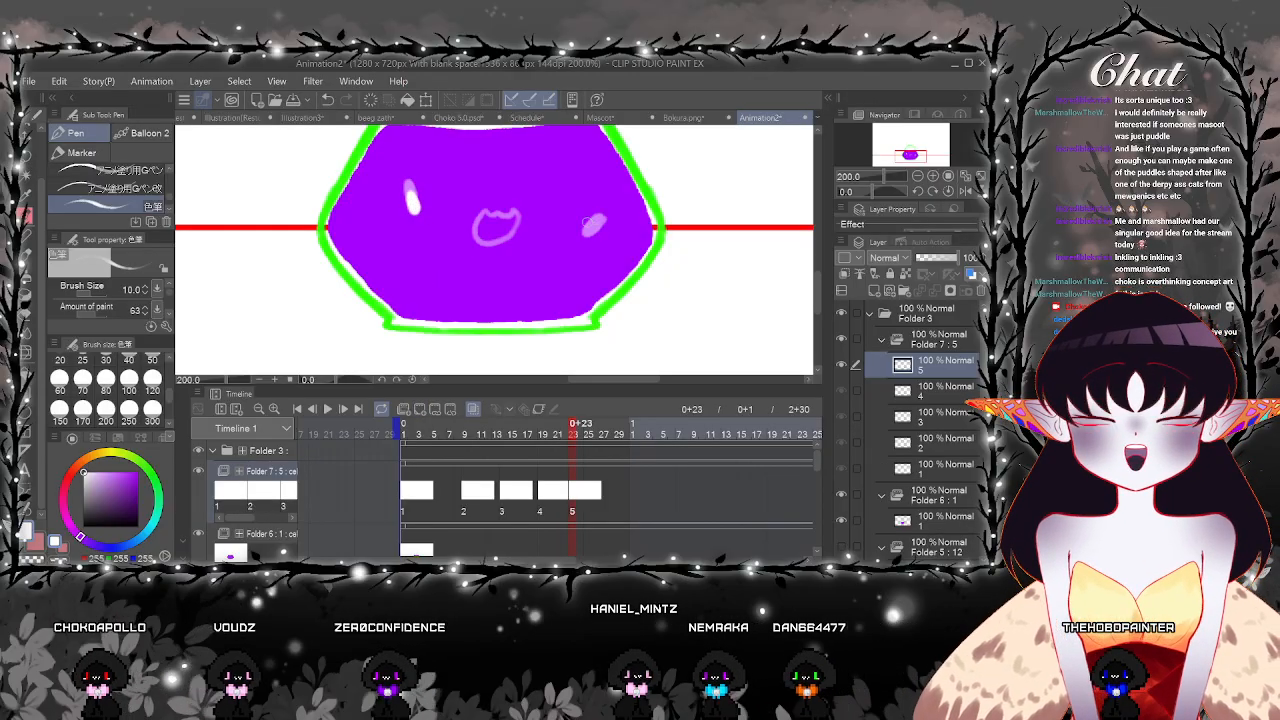
{"action": "left_click_drag", "start_coordinate": [596, 214], "coordinate": [588, 230]}
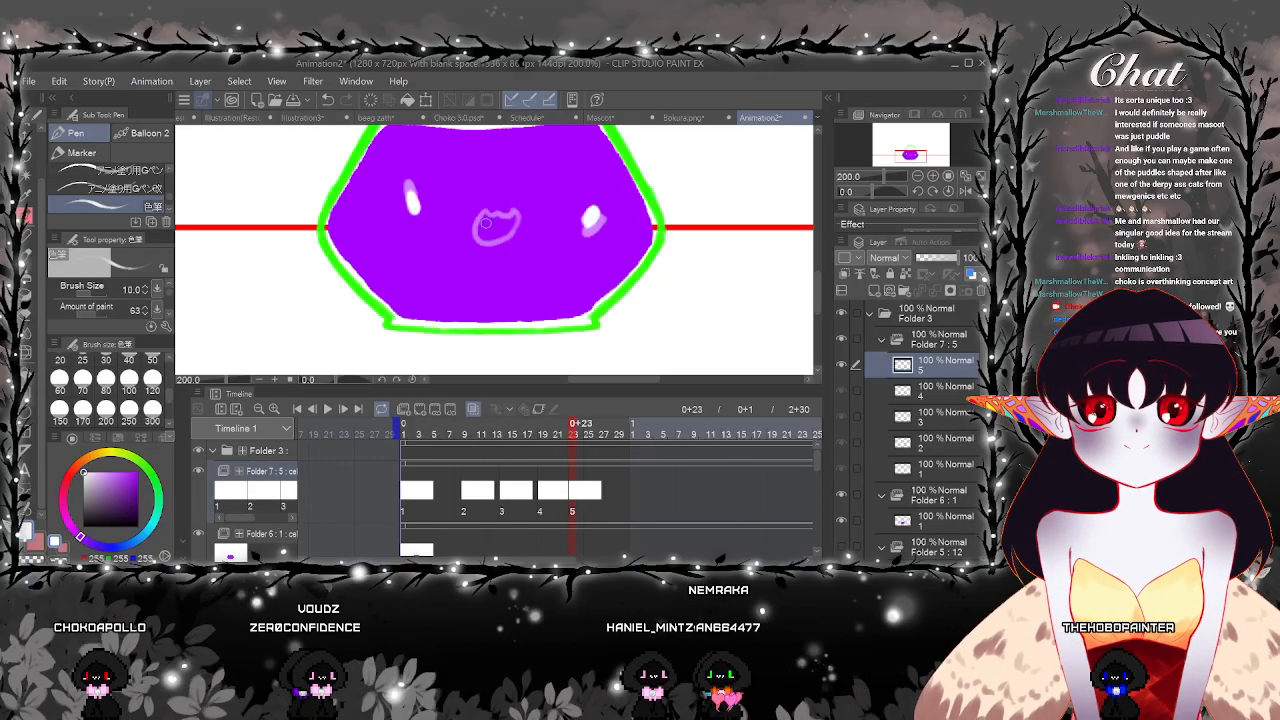
{"action": "mouse_move", "coordinate": [484, 222]}
{"action": "left_mouse_down"}
{"action": "mouse_move", "coordinate": [500, 216]}
{"action": "mouse_move", "coordinate": [480, 228]}
{"action": "mouse_move", "coordinate": [505, 230]}
{"action": "mouse_move", "coordinate": [492, 238]}
{"action": "mouse_move", "coordinate": [505, 226]}
{"action": "left_mouse_up"}
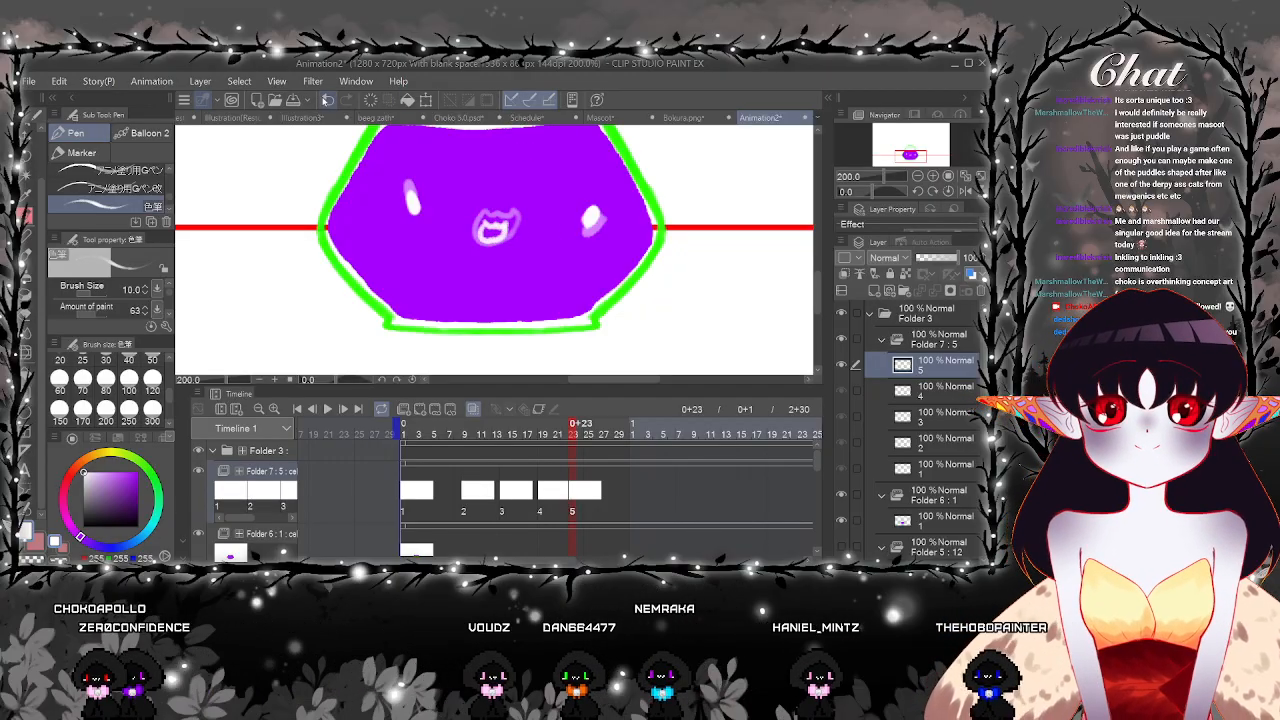
{"action": "left_click", "coordinate": [325, 100]}
Select the mouth on cel 4 with the Lasso and scale it up slightly
{"action": "left_click", "coordinate": [544, 460]}
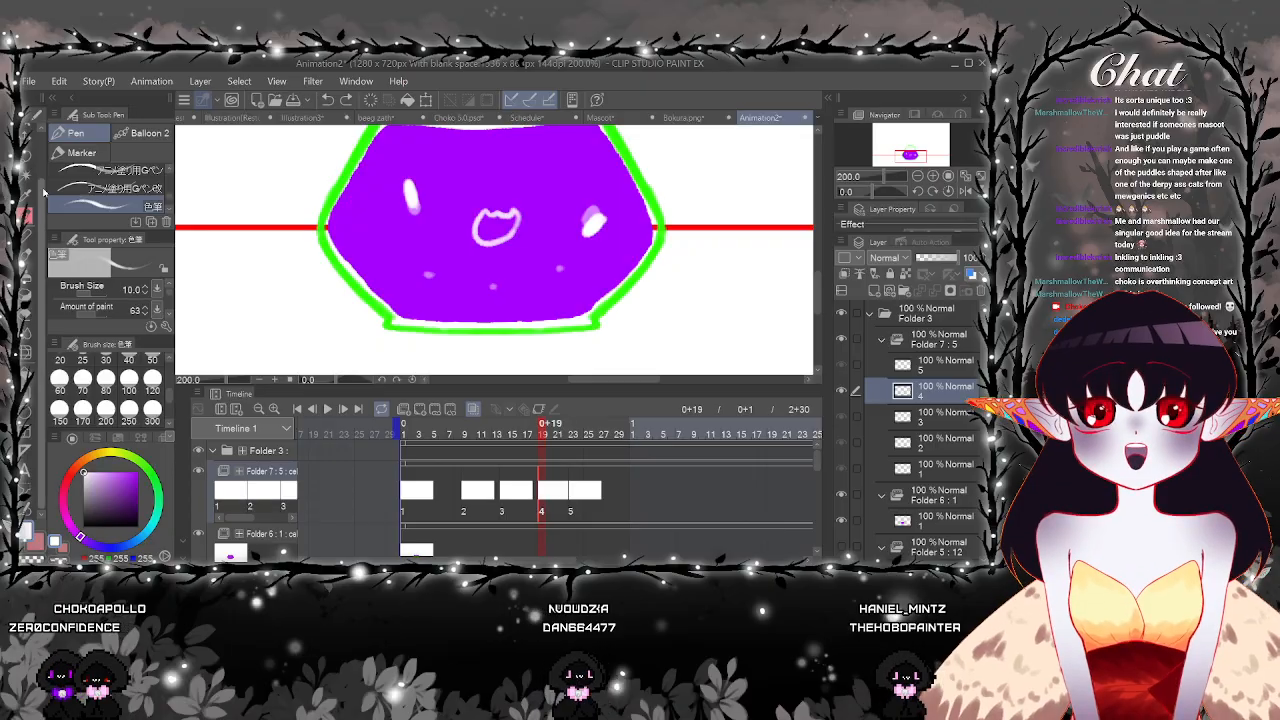
{"action": "left_click", "coordinate": [27, 157]}
{"action": "mouse_move", "coordinate": [520, 256]}
{"action": "left_mouse_down"}
{"action": "mouse_move", "coordinate": [442, 213]}
{"action": "mouse_move", "coordinate": [490, 296]}
{"action": "mouse_move", "coordinate": [520, 258]}
{"action": "mouse_move", "coordinate": [477, 291]}
{"action": "left_mouse_up"}
{"action": "left_click", "coordinate": [551, 295]}
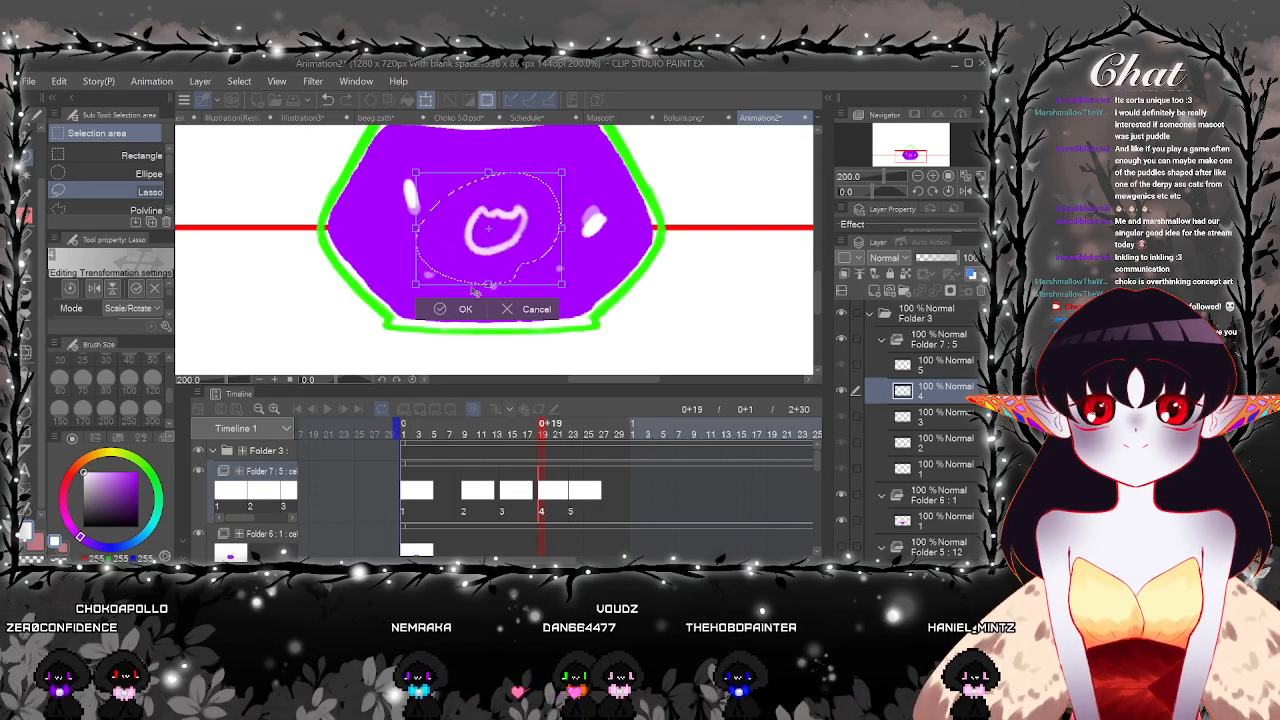
{"action": "left_click", "coordinate": [440, 309]}
{"action": "left_click", "coordinate": [360, 308]}
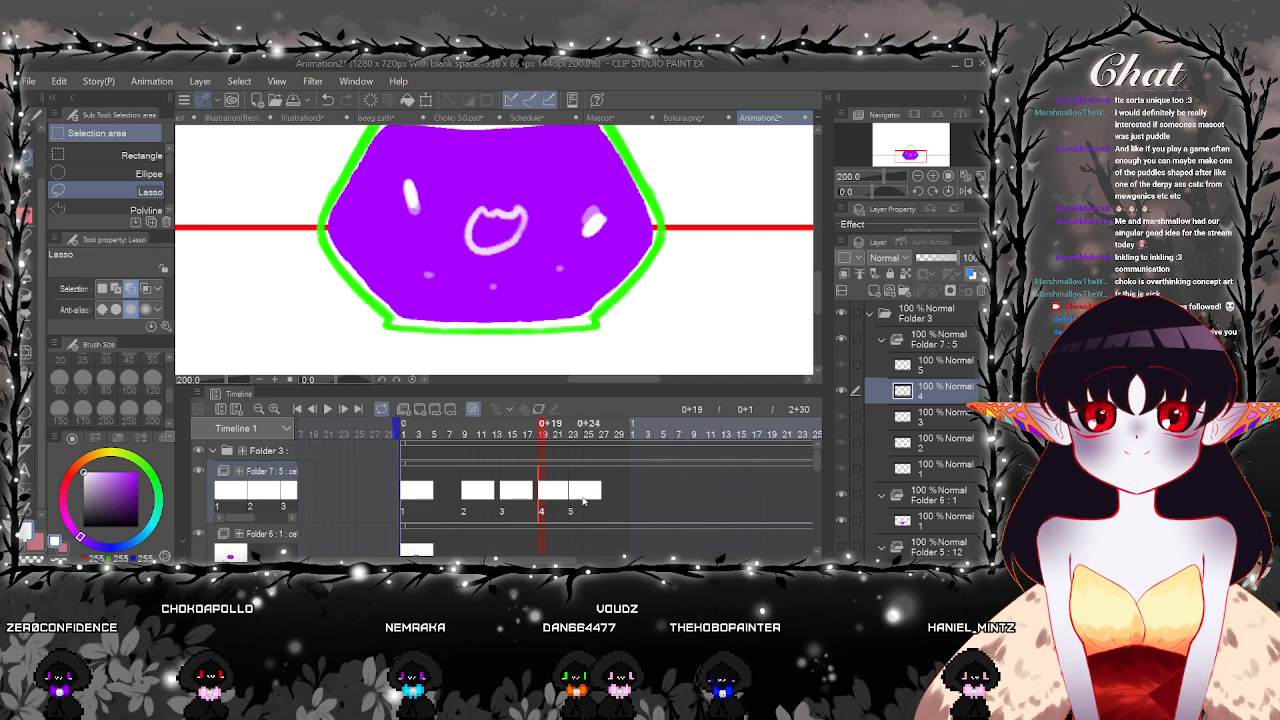
Draw a smaller mouth on cel 5 inside the outline of cel 4's mouth and play back the animation
{"action": "left_click", "coordinate": [580, 457]}
{"action": "key", "text": "p"}
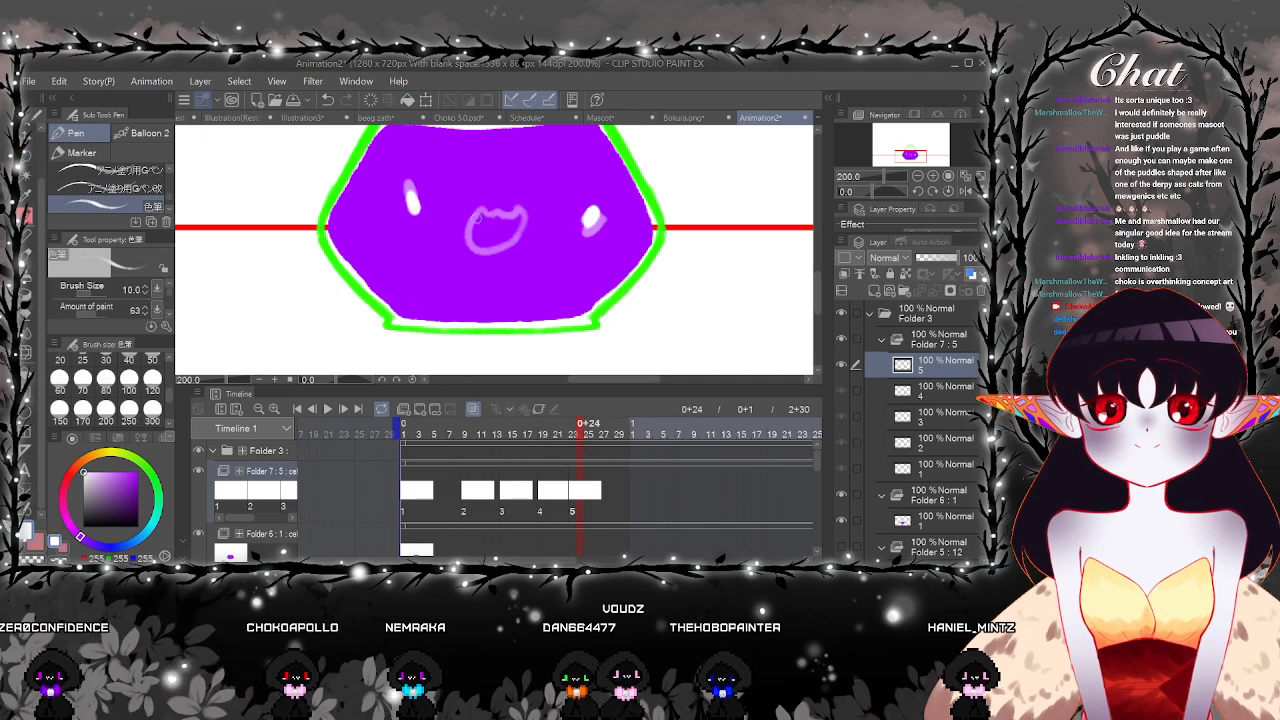
{"action": "mouse_move", "coordinate": [477, 221]}
{"action": "left_mouse_down"}
{"action": "mouse_move", "coordinate": [519, 220]}
{"action": "mouse_move", "coordinate": [483, 240]}
{"action": "mouse_move", "coordinate": [504, 241]}
{"action": "mouse_move", "coordinate": [515, 223]}
{"action": "mouse_move", "coordinate": [502, 216]}
{"action": "left_mouse_up"}
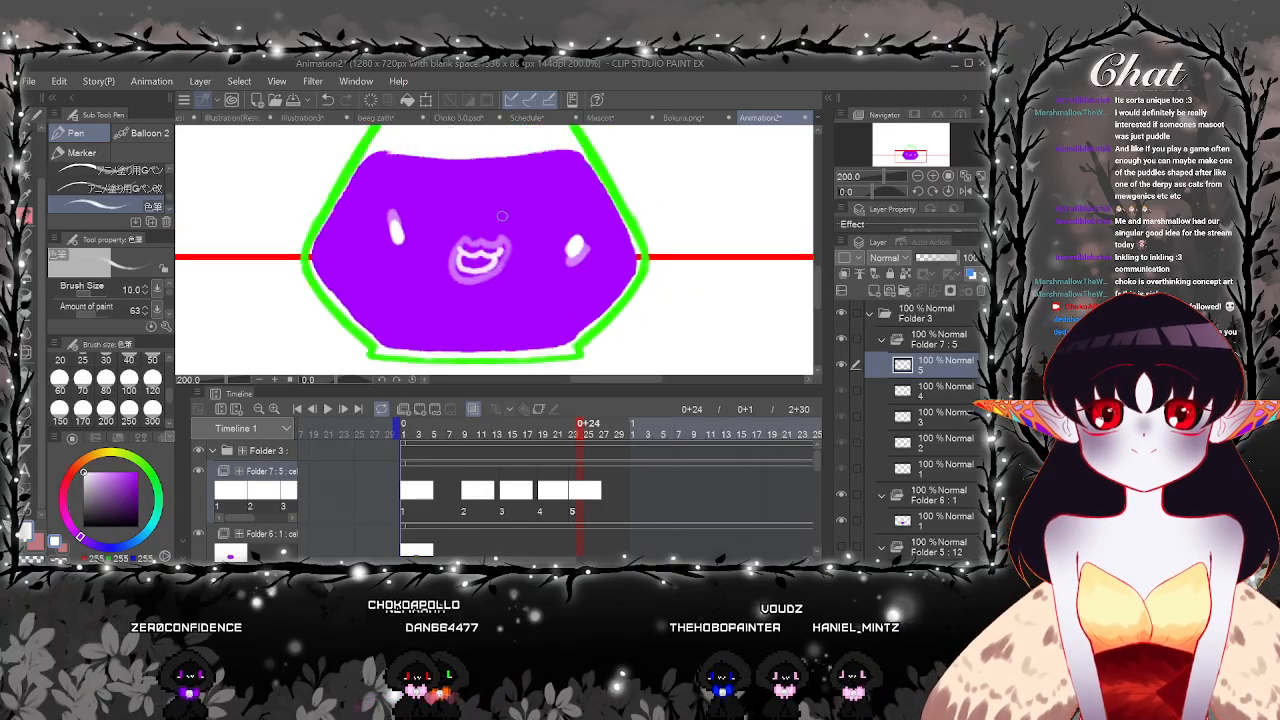
{"action": "scroll", "coordinate": [502, 216], "scroll_direction": "up", "scroll_amount": 3}
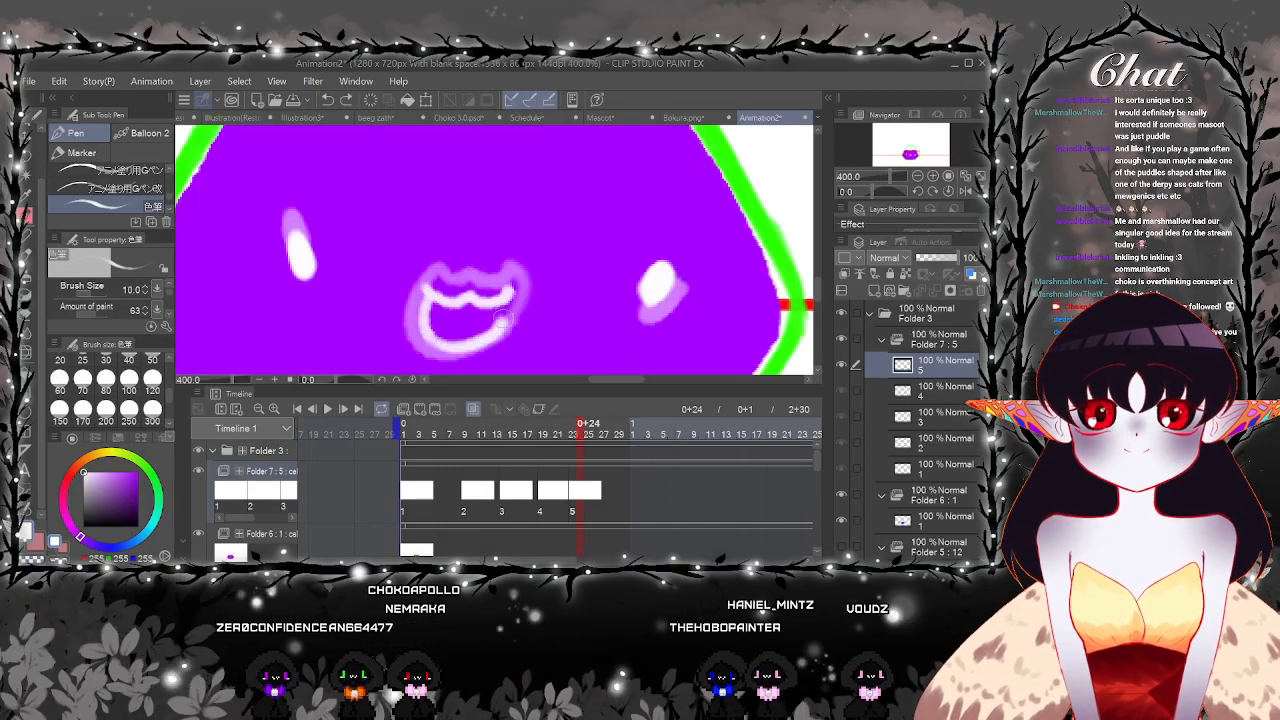
{"action": "scroll", "coordinate": [505, 318], "scroll_direction": "down", "scroll_amount": 6}
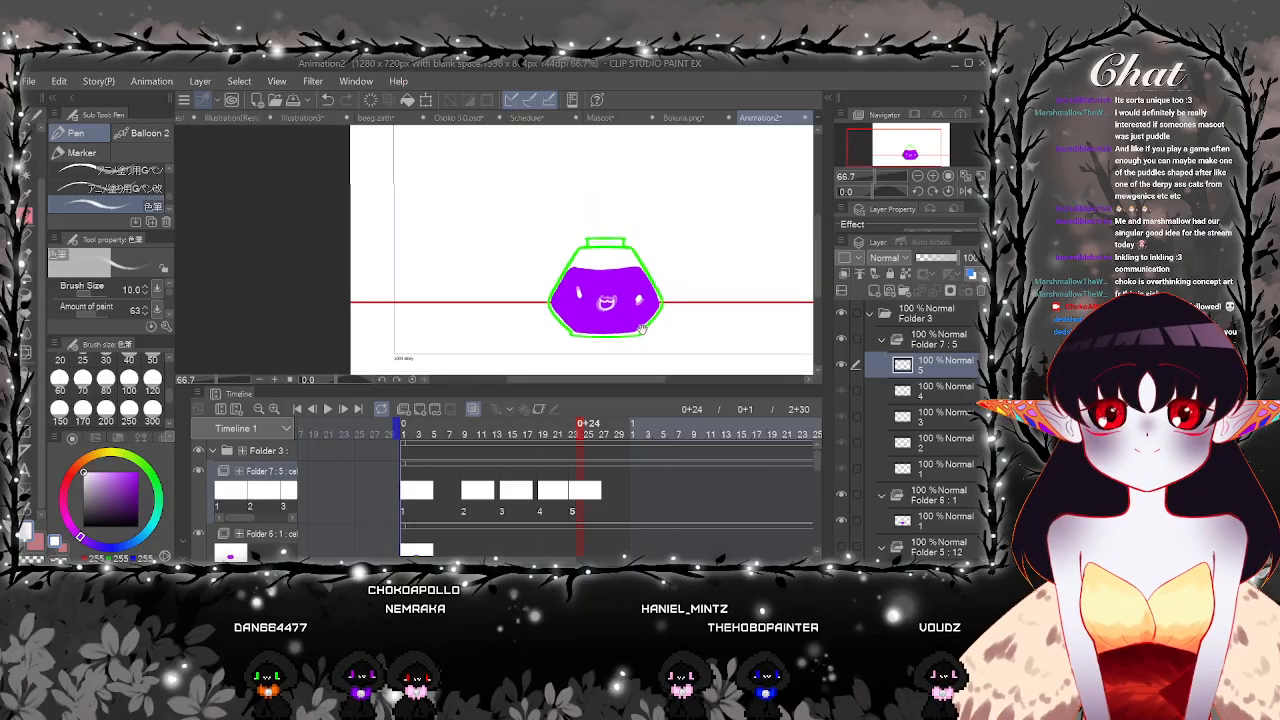
{"action": "left_click", "coordinate": [327, 409]}
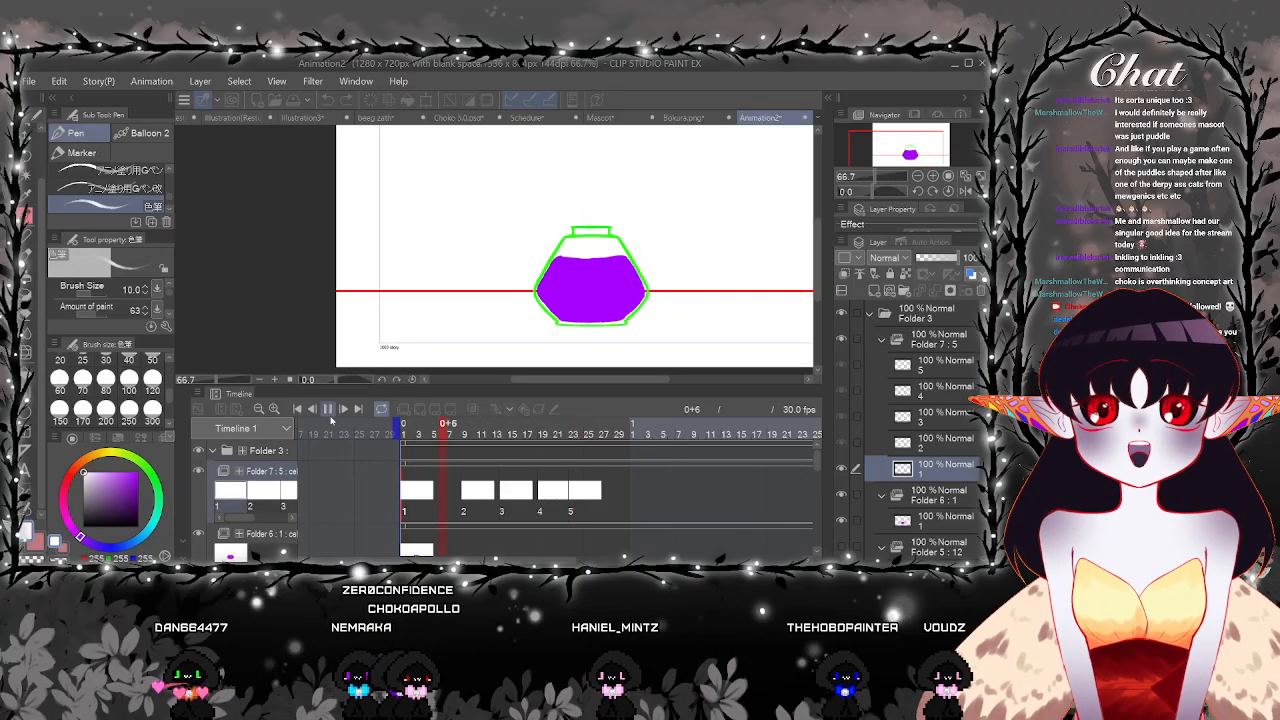
{"action": "left_click", "coordinate": [347, 409]}
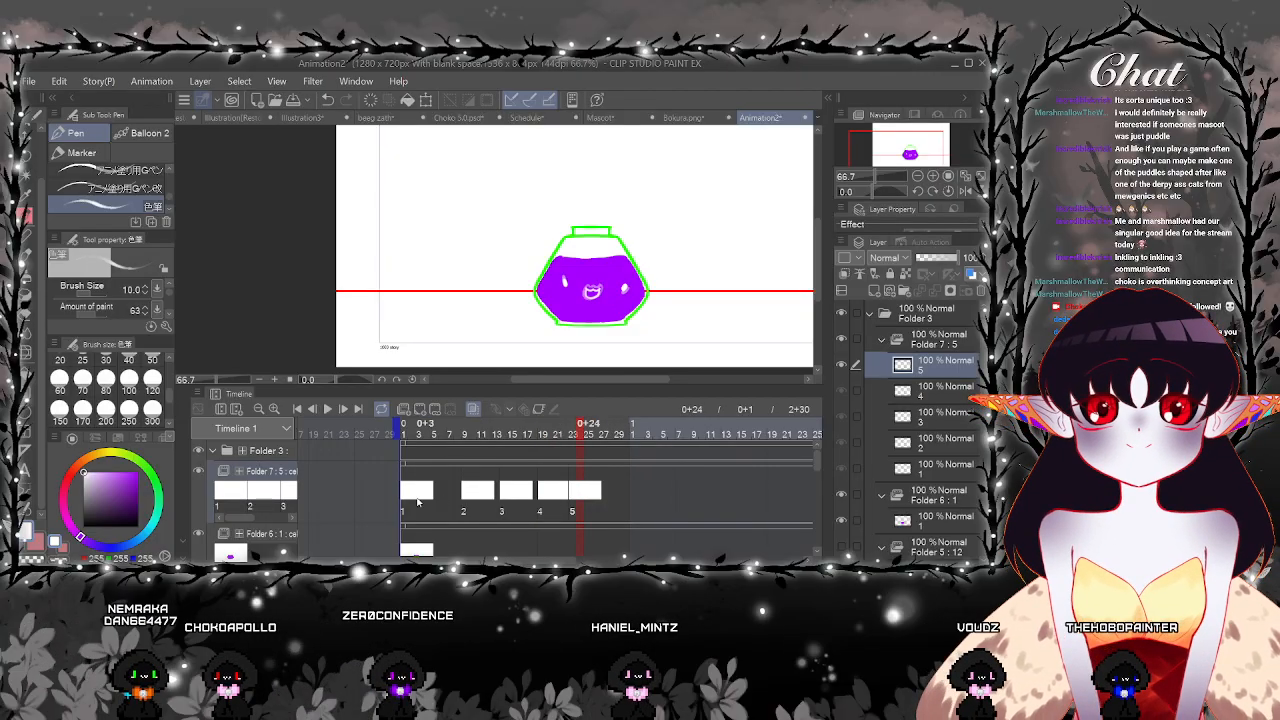
Move cel 5 earlier on the timeline to frame 0+21 and replay the animation
{"action": "left_click", "coordinate": [327, 409]}
{"action": "left_click", "coordinate": [327, 409]}
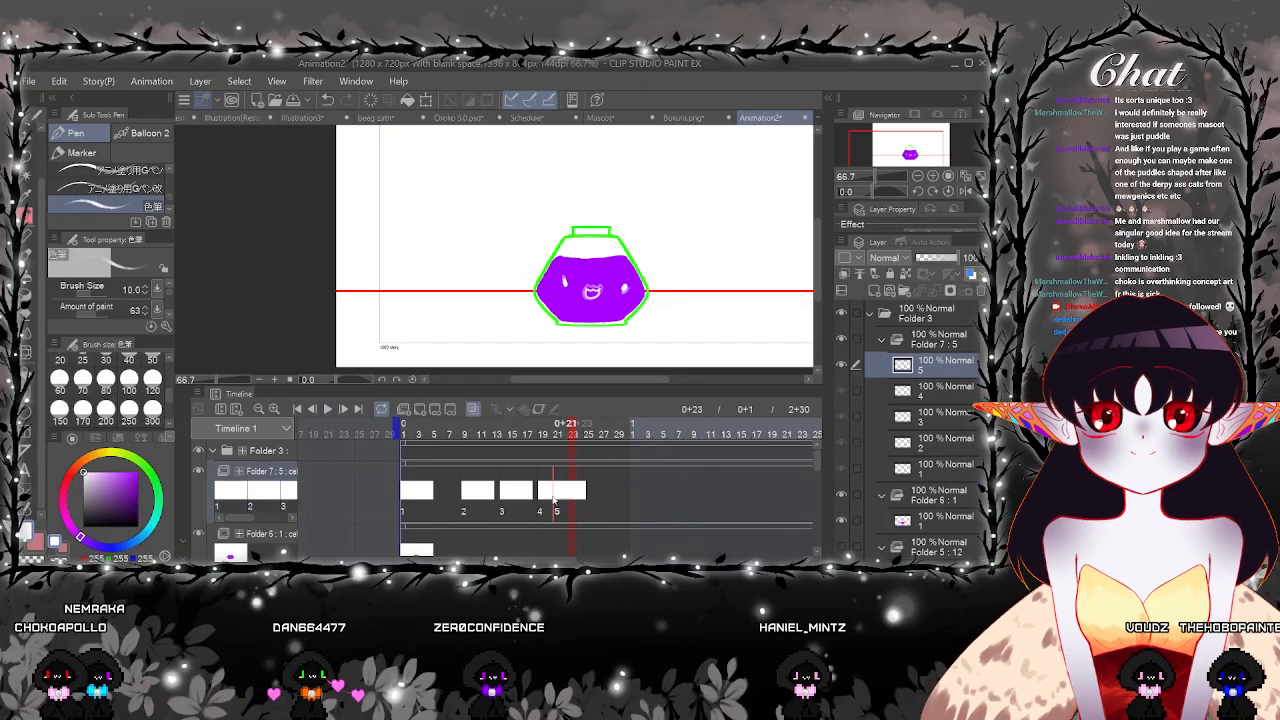
{"action": "left_click", "coordinate": [327, 409]}
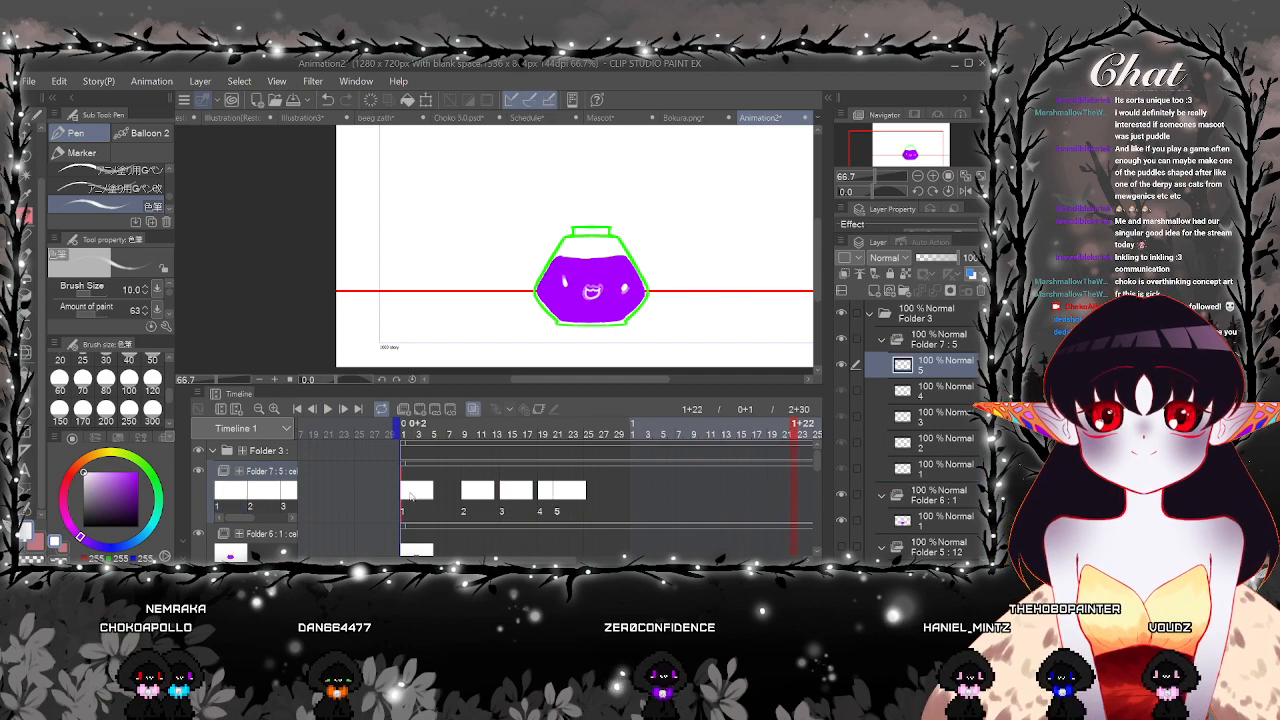
{"action": "left_click", "coordinate": [327, 409]}
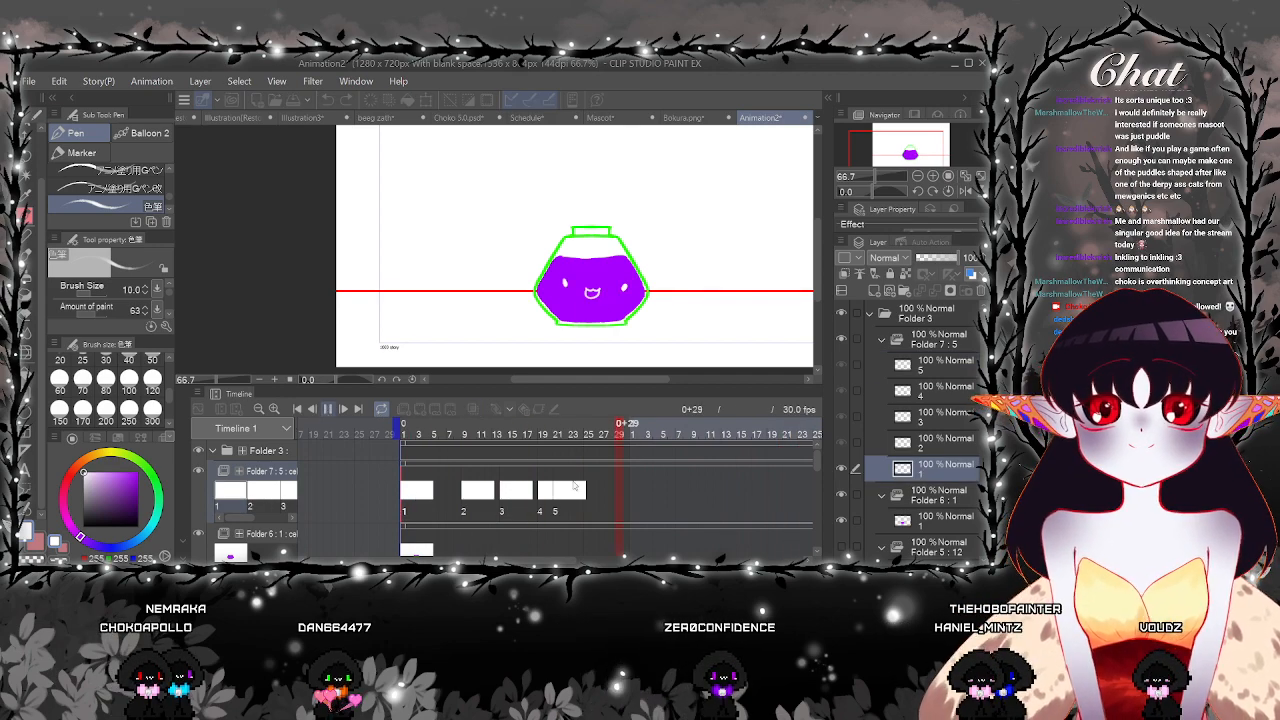
Move cel 5 later on the timeline to frame 0+28 and cel 4 to frame 0+25, and review cels 1 and 2
{"action": "left_click", "coordinate": [557, 496]}
{"action": "left_click_drag", "start_coordinate": [600, 496], "coordinate": [611, 495]}
{"action": "left_click", "coordinate": [545, 493]}
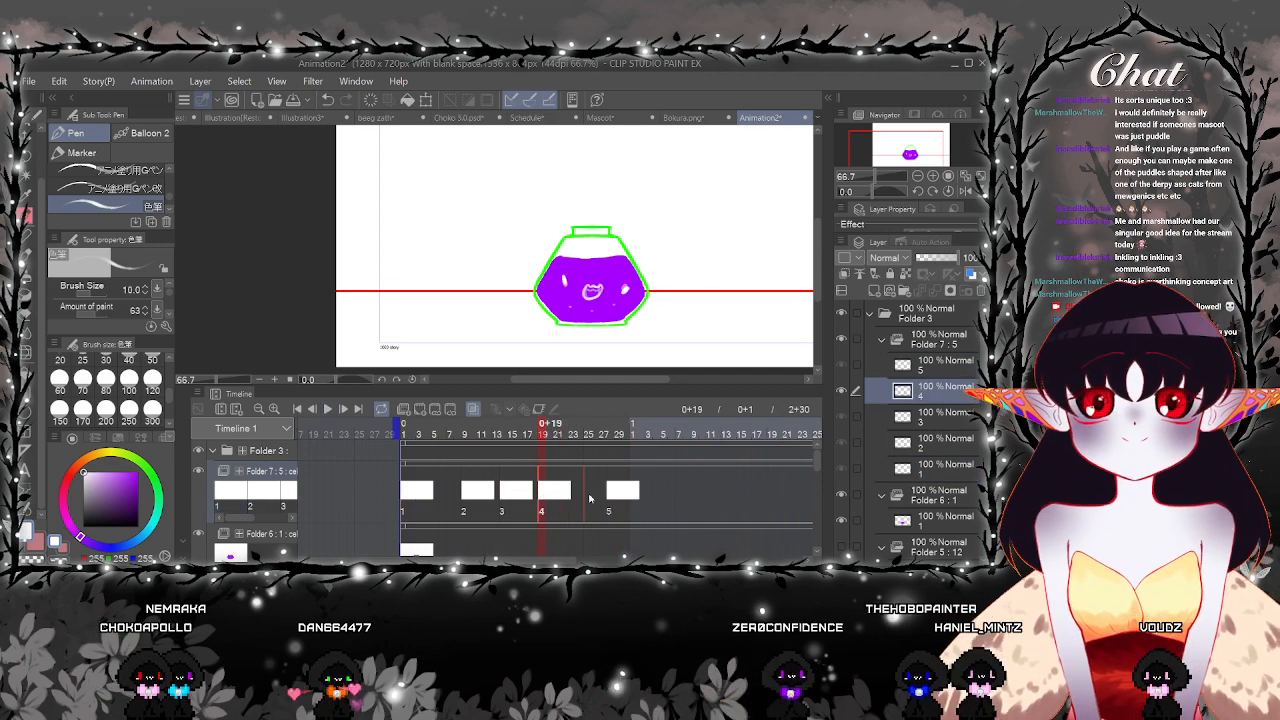
{"action": "left_click", "coordinate": [420, 495]}
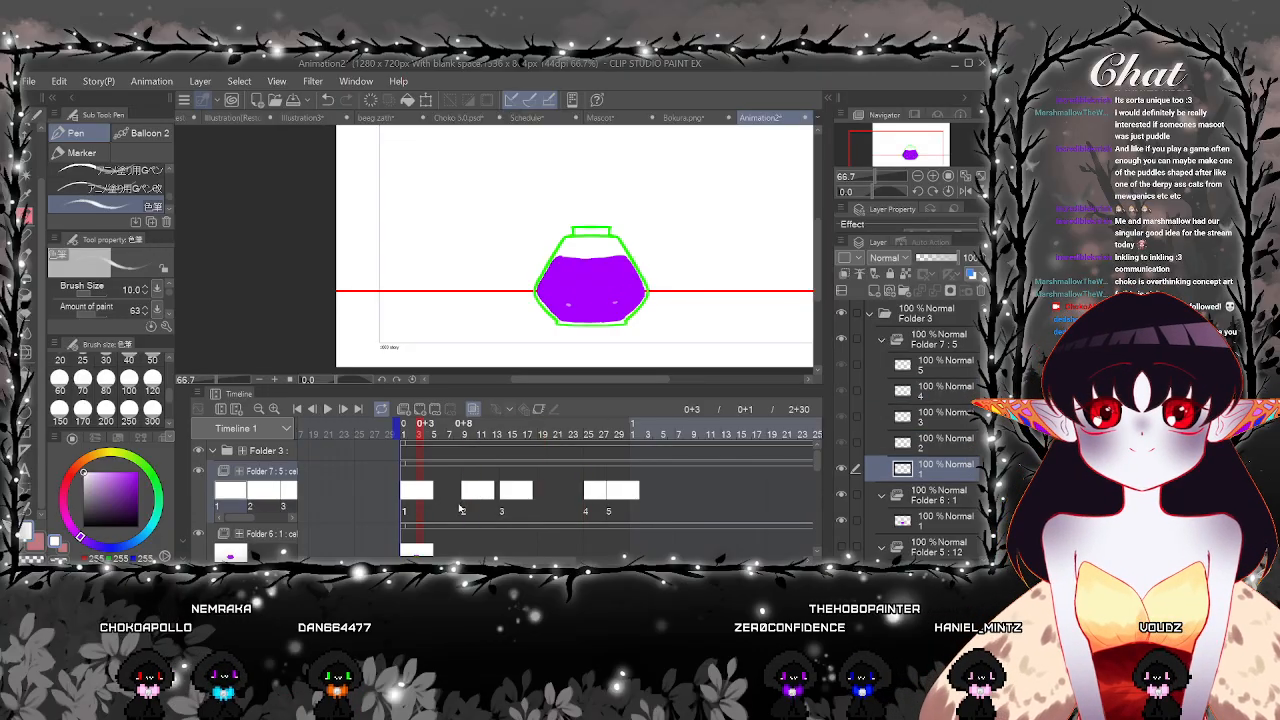
{"action": "left_click", "coordinate": [466, 497]}
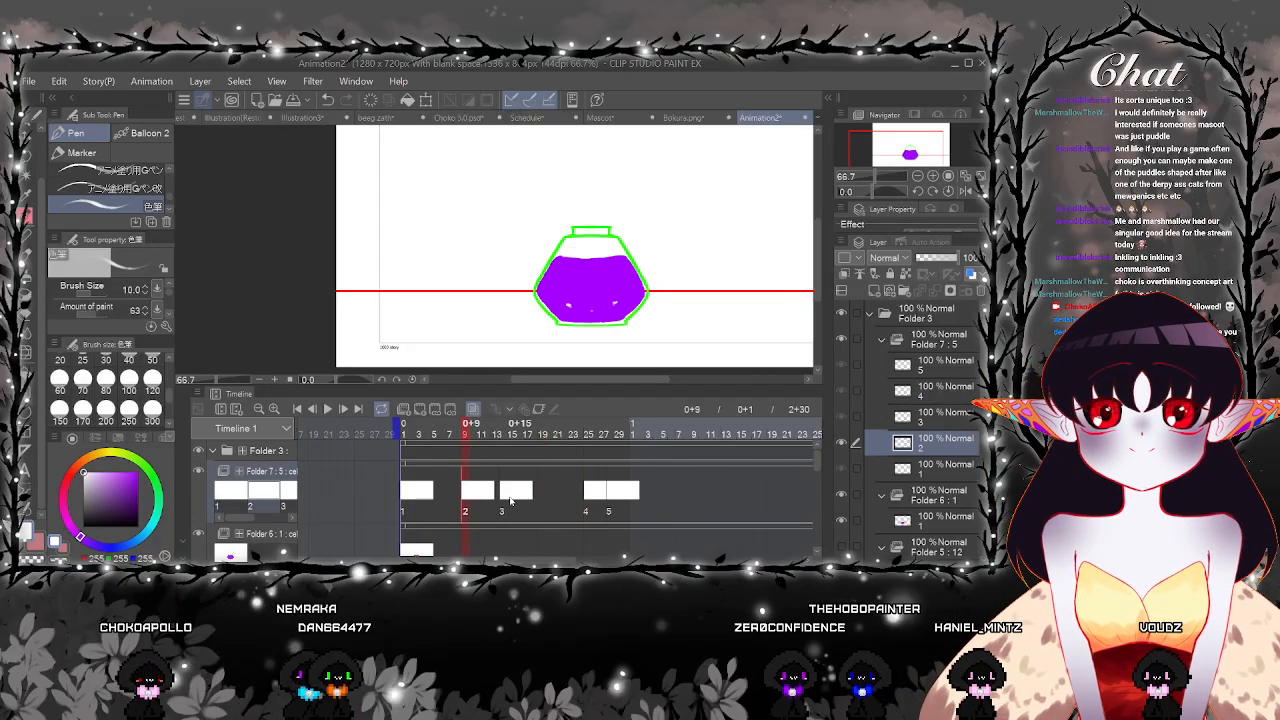
Move cels 3, 4 and 5 later on the timeline so cel 3 starts just past the one-second mark
{"action": "left_click_drag", "start_coordinate": [565, 497], "coordinate": [564, 497]}
{"action": "left_click_drag", "start_coordinate": [611, 495], "coordinate": [782, 491]}
{"action": "left_click", "coordinate": [587, 498]}
{"action": "left_click_drag", "start_coordinate": [626, 497], "coordinate": [587, 497]}
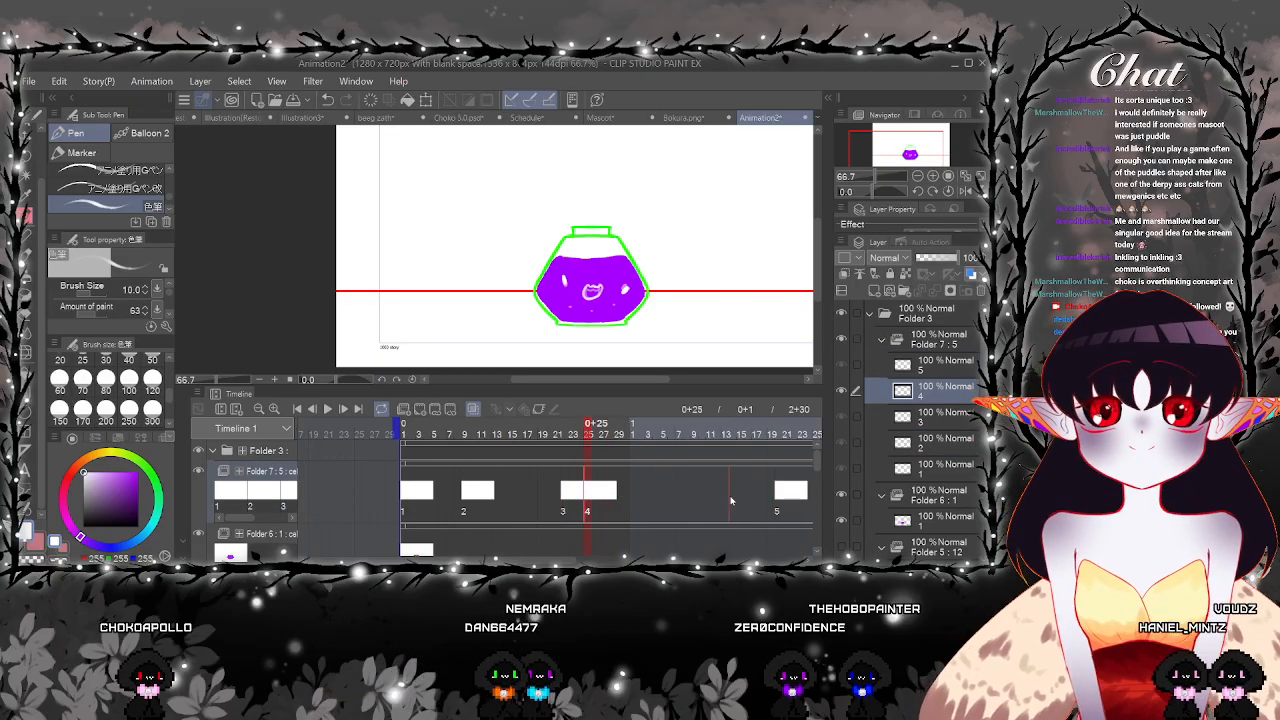
{"action": "left_click_drag", "start_coordinate": [730, 500], "coordinate": [747, 502]}
{"action": "left_click_drag", "start_coordinate": [567, 500], "coordinate": [659, 504]}
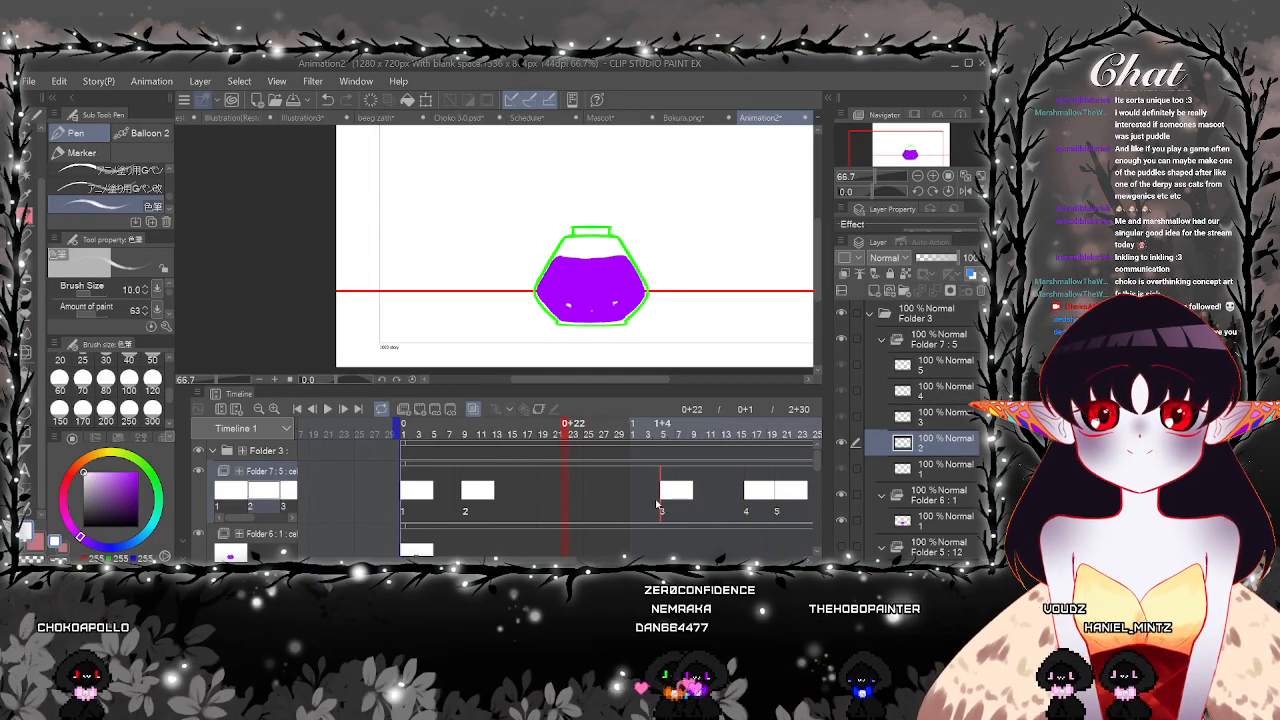
Review cels 1 and 2, and add a new animation cel after cel 2 at frame 0+15
{"action": "left_click", "coordinate": [411, 493]}
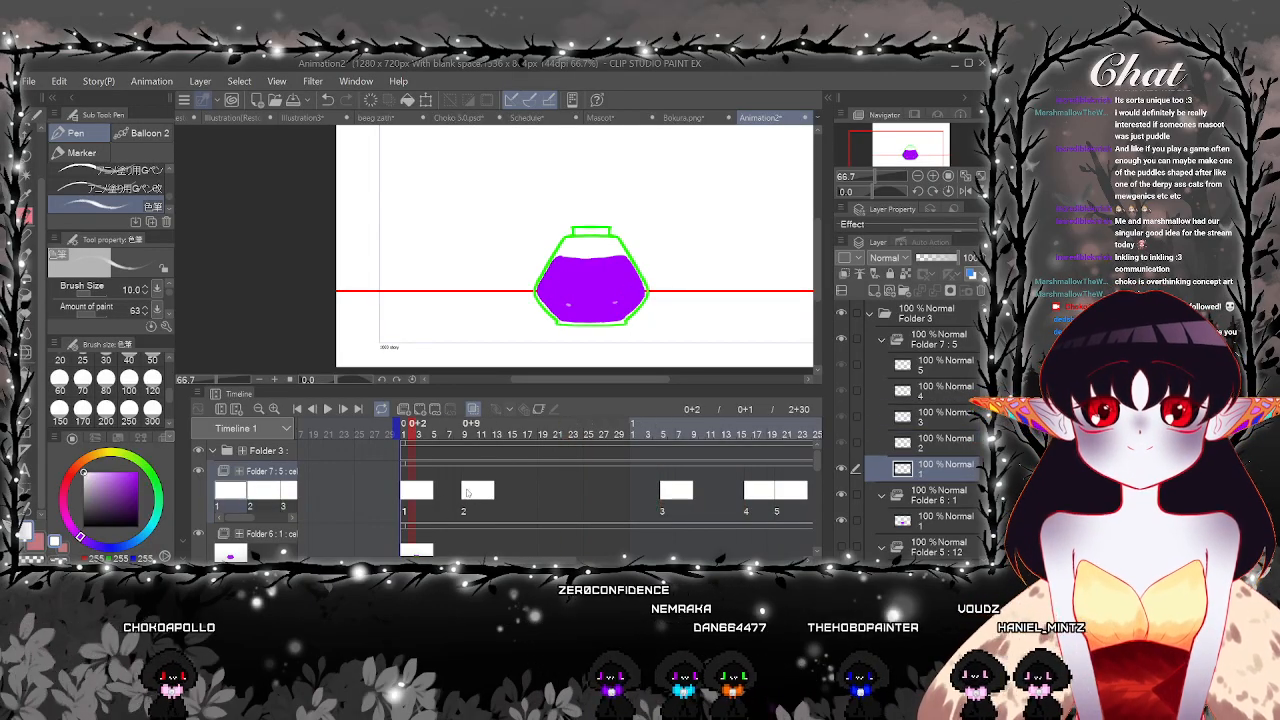
{"action": "left_click", "coordinate": [467, 492]}
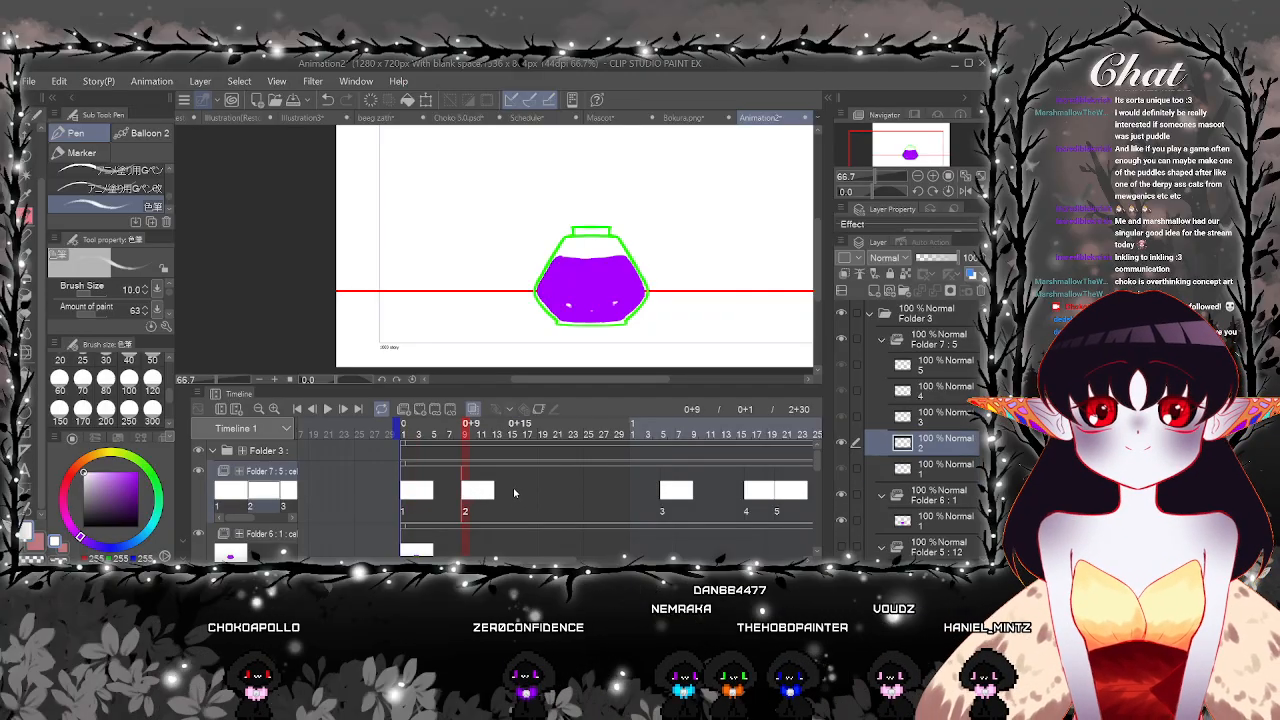
{"action": "left_click", "coordinate": [514, 492]}
{"action": "left_click", "coordinate": [419, 409]}
{"action": "scroll", "coordinate": [622, 312], "scroll_direction": "up", "scroll_amount": 2}
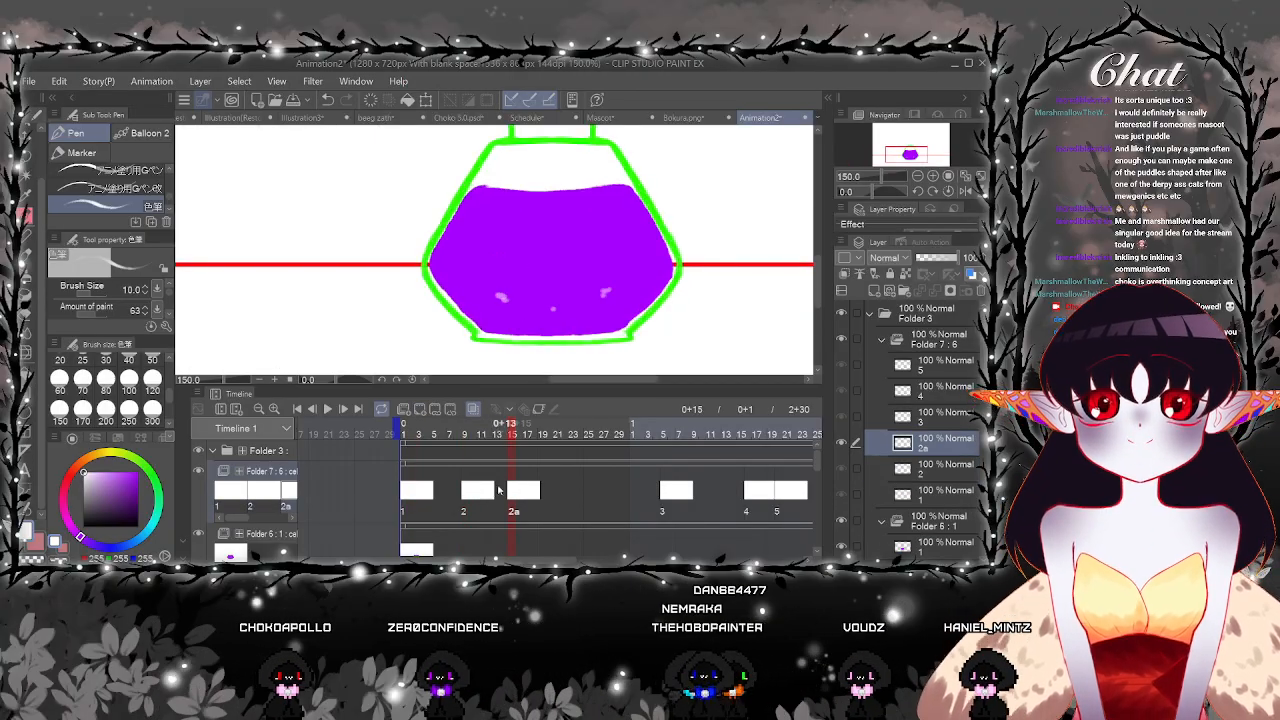
Check cel 2 up close and move it later on the timeline to frame 0+18, behind cel 2a
{"action": "left_click", "coordinate": [473, 492]}
{"action": "key", "text": "ctrl+plus"}
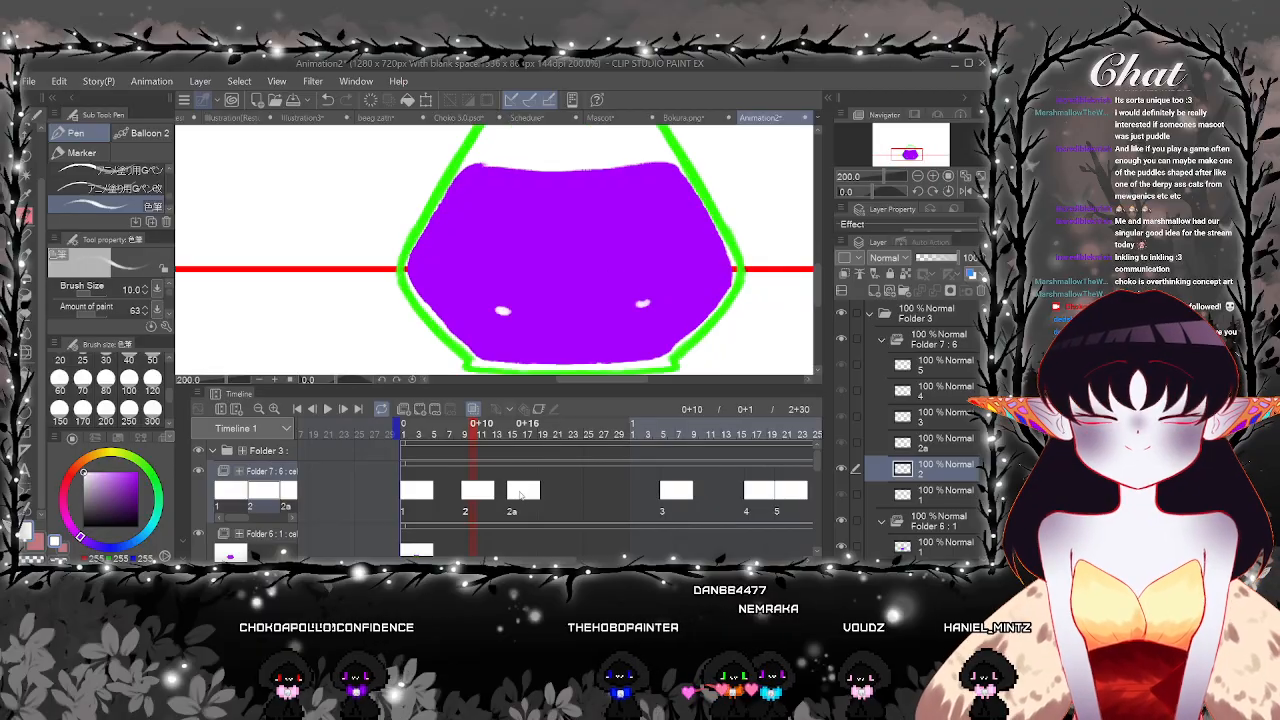
{"action": "left_click_drag", "start_coordinate": [496, 495], "coordinate": [534, 494]}
Paint two small eye dots on cel 2b at frame 0+13 and add another cel at frame 0+16
{"action": "left_click", "coordinate": [475, 491]}
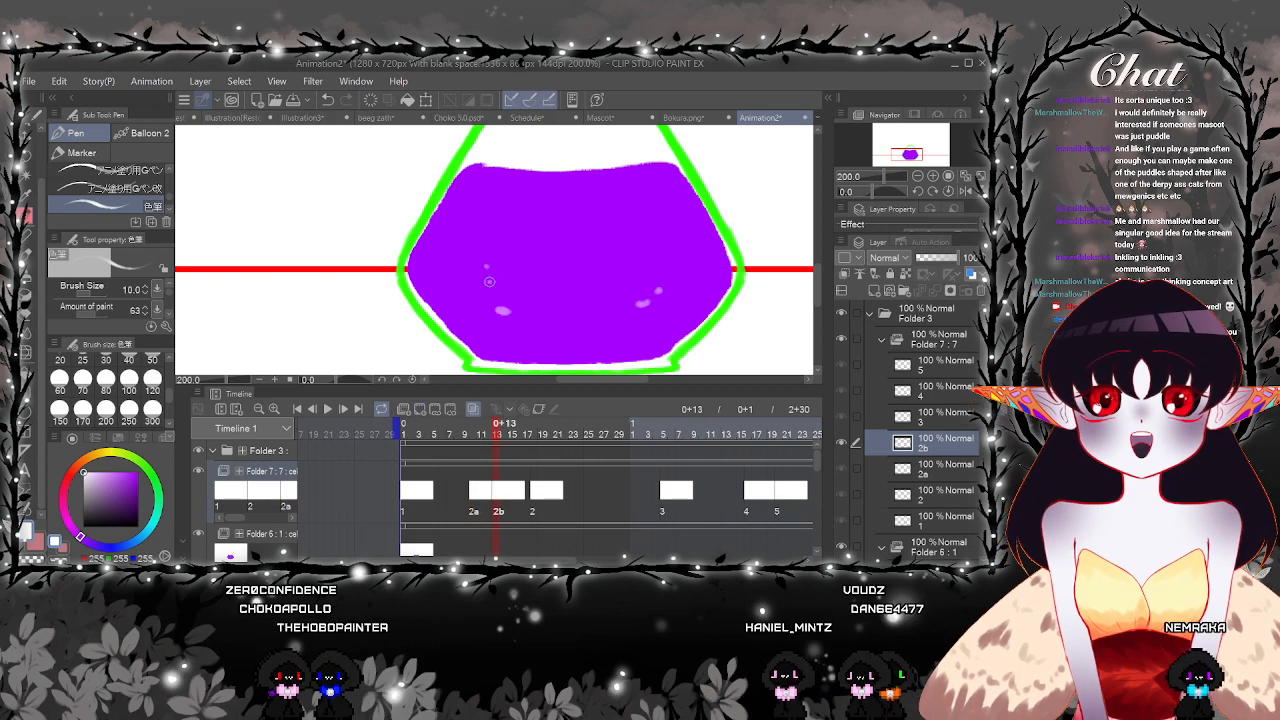
{"action": "left_click", "coordinate": [653, 292]}
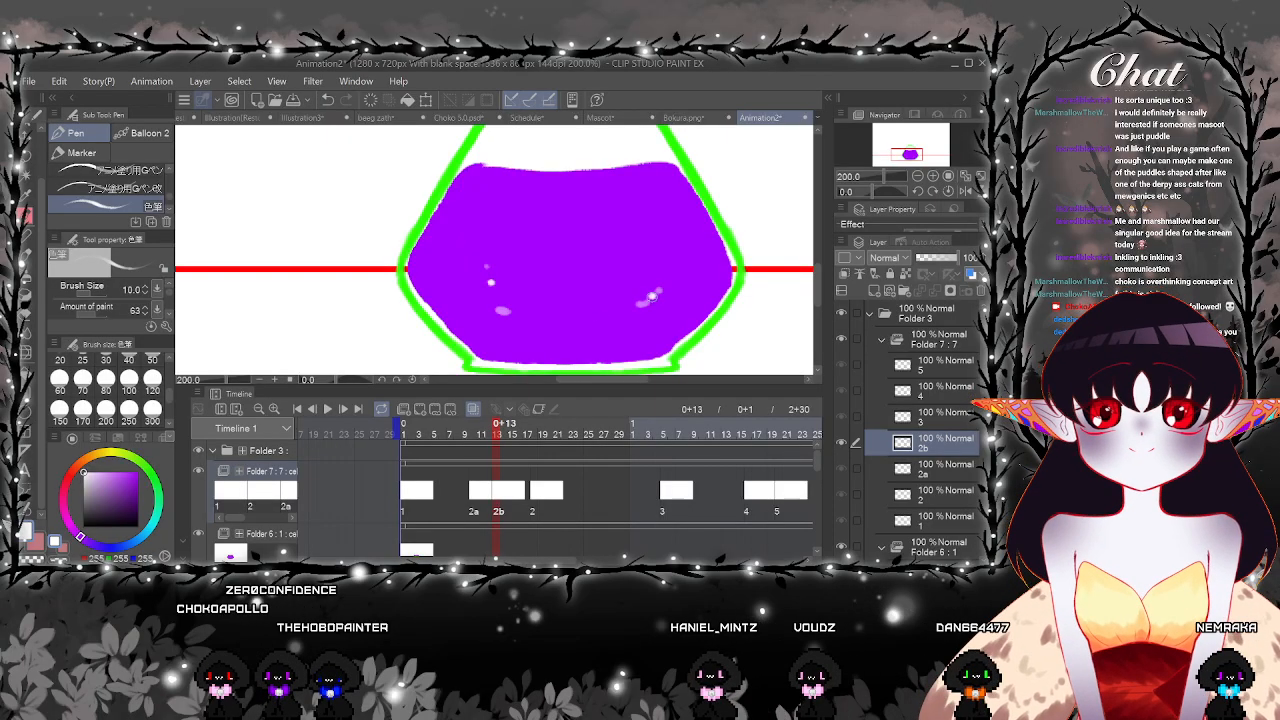
{"action": "left_click", "coordinate": [420, 409]}
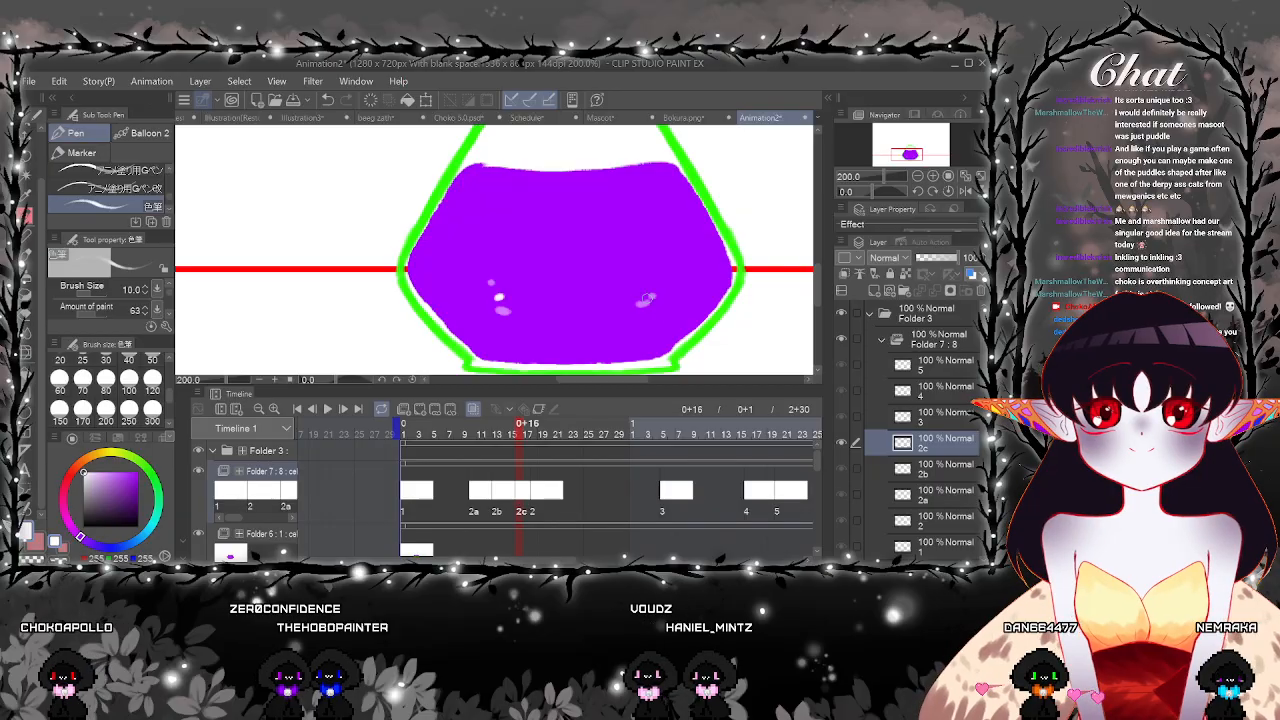
Play back the animation from the first frame with the whole bottle in view
{"action": "key", "text": "ctrl+minus"}
{"action": "key", "text": "ctrl+minus"}
{"action": "key", "text": "ctrl+minus"}
{"action": "key", "text": "ctrl+minus"}
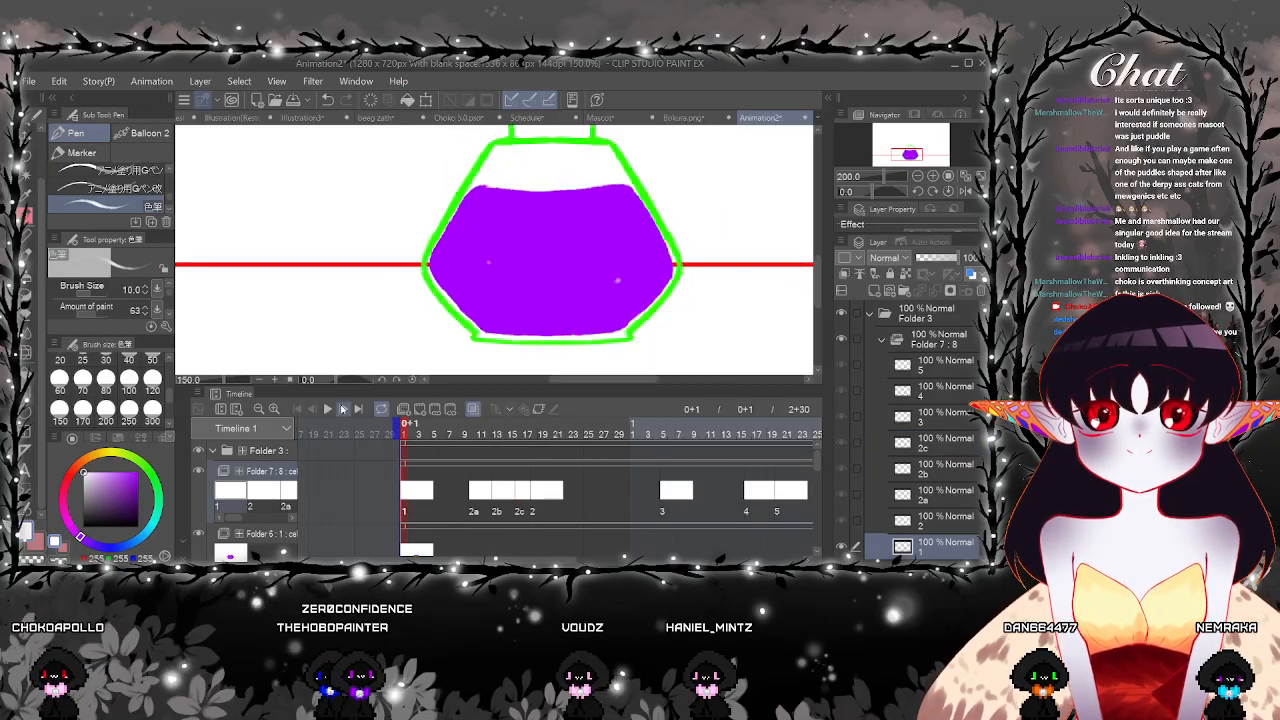
{"action": "left_click", "coordinate": [327, 409]}
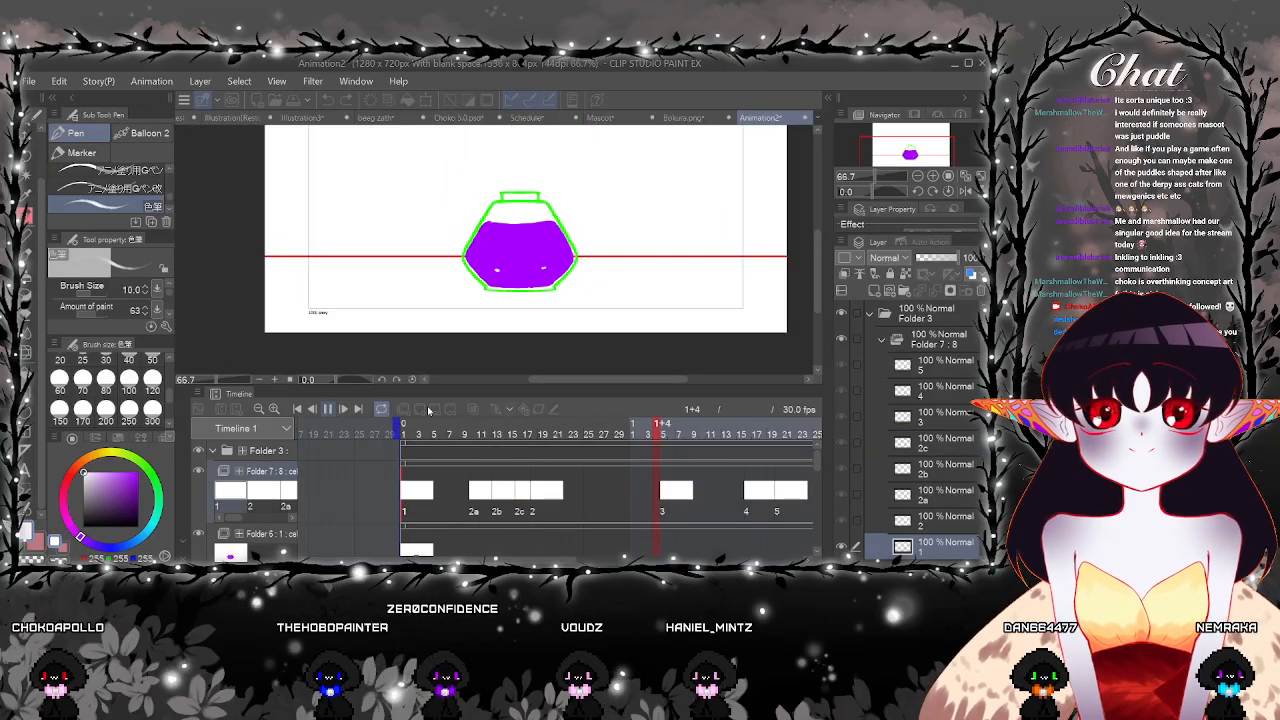
{"action": "left_click", "coordinate": [428, 410]}
Space the cels further apart, shifting cels 2 to 5 later and placing cel 2b at frame 0+17 and cel 2c at 0+25
{"action": "mouse_move", "coordinate": [780, 494]}
{"action": "left_mouse_down"}
{"action": "mouse_move", "coordinate": [838, 494]}
{"action": "mouse_move", "coordinate": [765, 502]}
{"action": "left_mouse_up"}
{"action": "left_click_drag", "start_coordinate": [620, 498], "coordinate": [719, 500]}
{"action": "left_click_drag", "start_coordinate": [500, 500], "coordinate": [613, 501]}
{"action": "left_click_drag", "start_coordinate": [472, 503], "coordinate": [543, 502]}
{"action": "left_click_drag", "start_coordinate": [453, 502], "coordinate": [482, 502]}
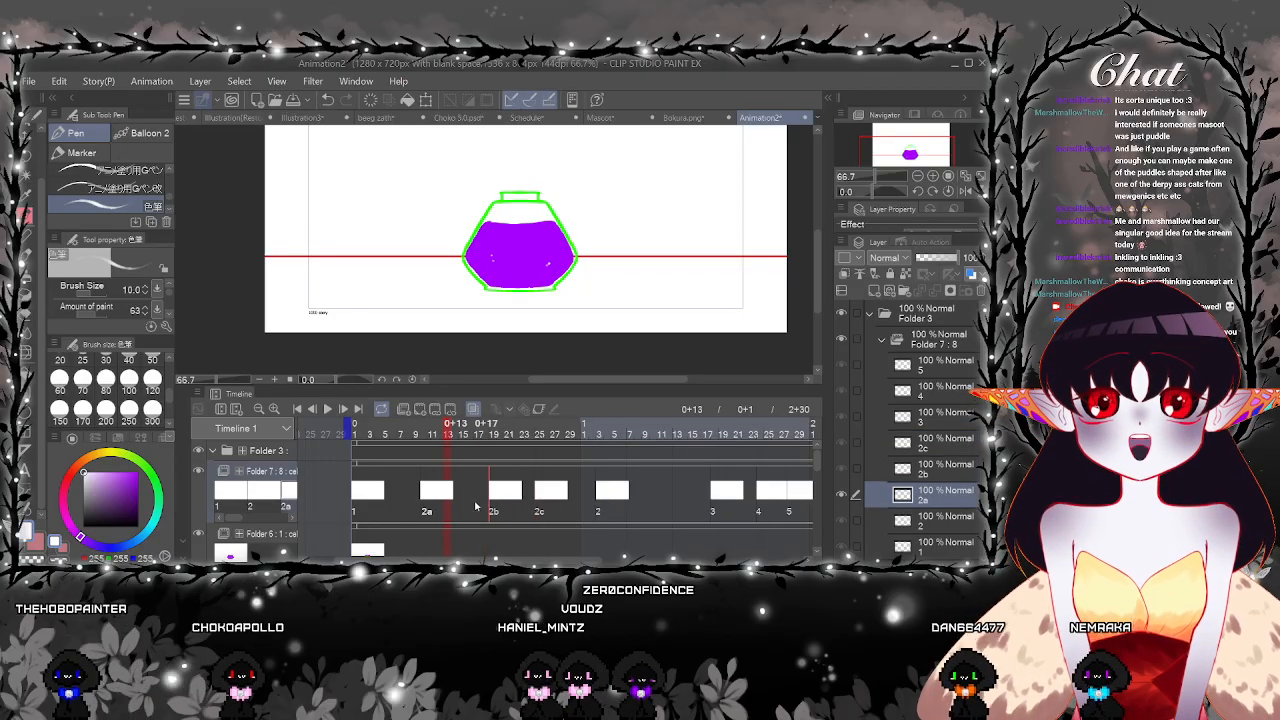
Replay the animation from frame 0+1 to check the new cel spacing
{"action": "left_click", "coordinate": [355, 434]}
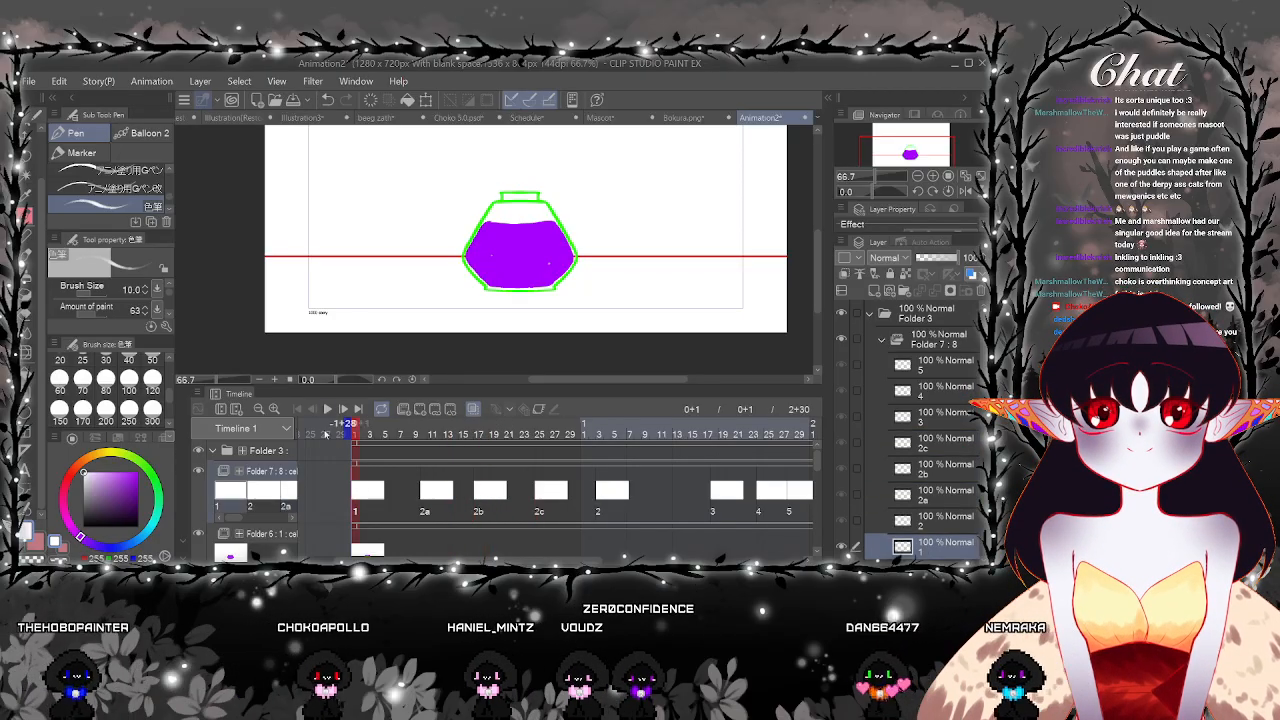
{"action": "left_click", "coordinate": [327, 409]}
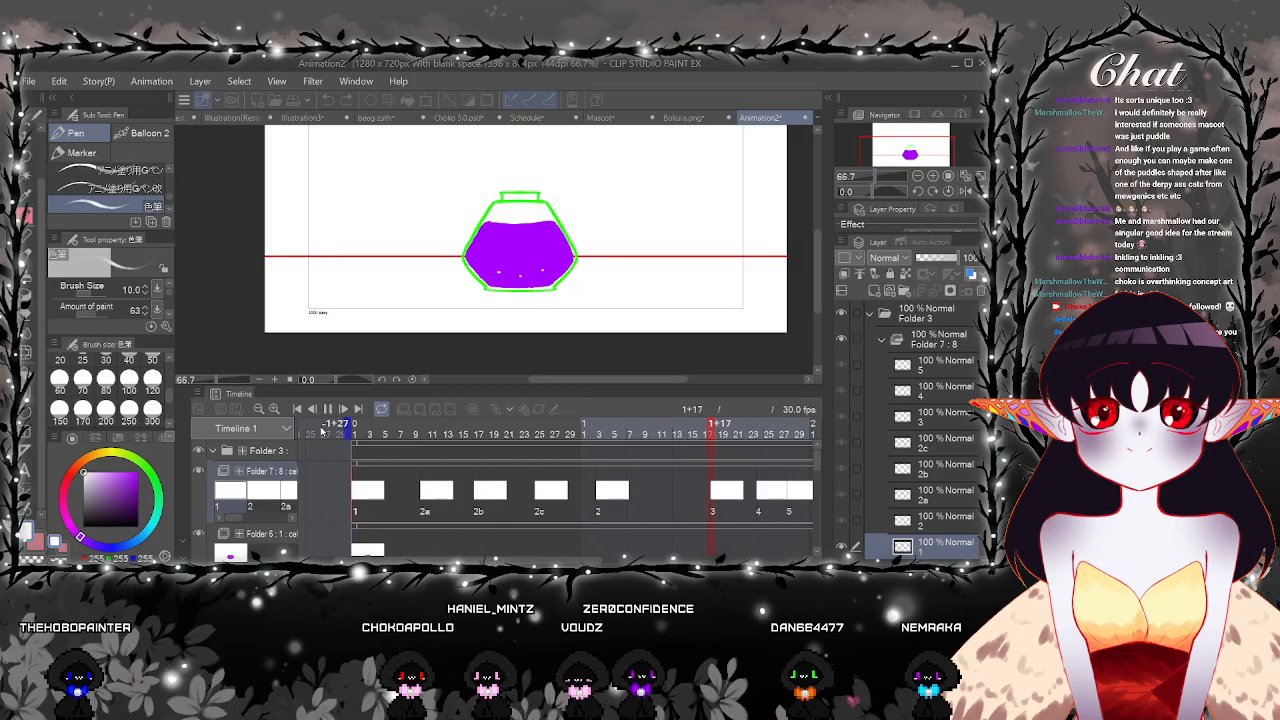
{"action": "left_click", "coordinate": [327, 409]}
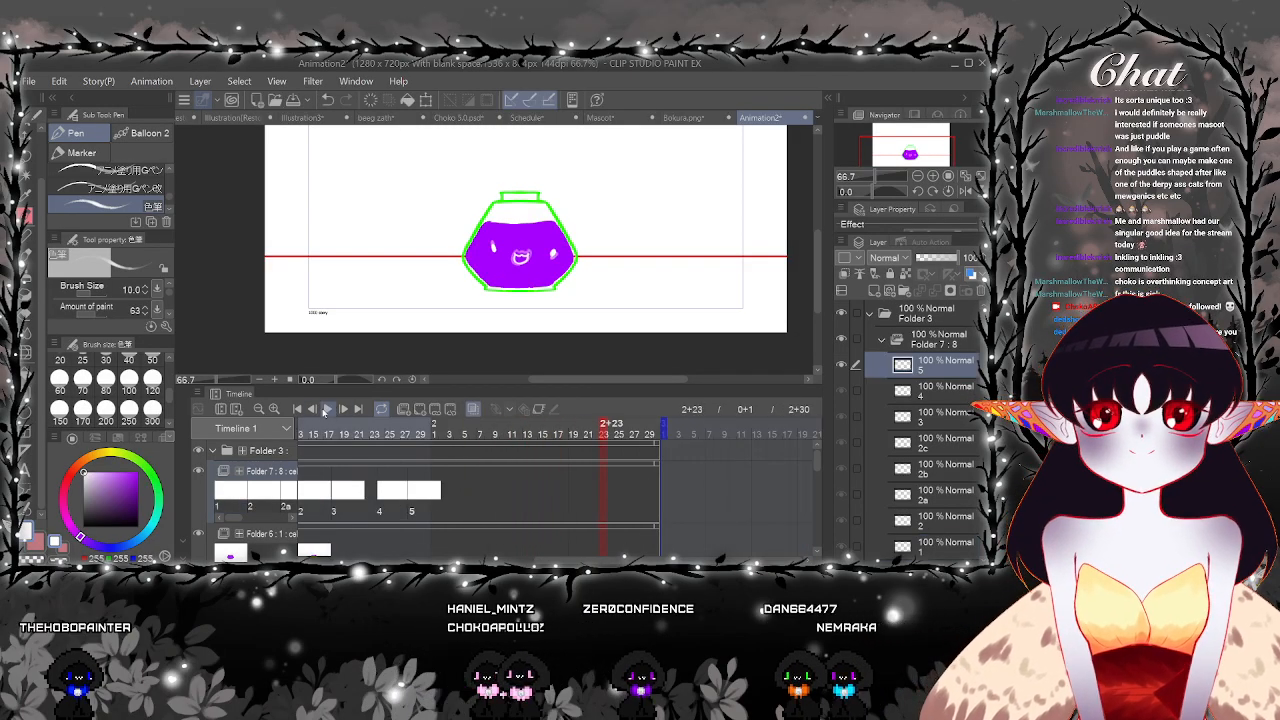
Erase the left eye dot on cel 2b and repaint it just beside cel 2a's left dot
{"action": "left_click_drag", "start_coordinate": [568, 562], "coordinate": [422, 562]}
{"action": "left_click", "coordinate": [446, 493]}
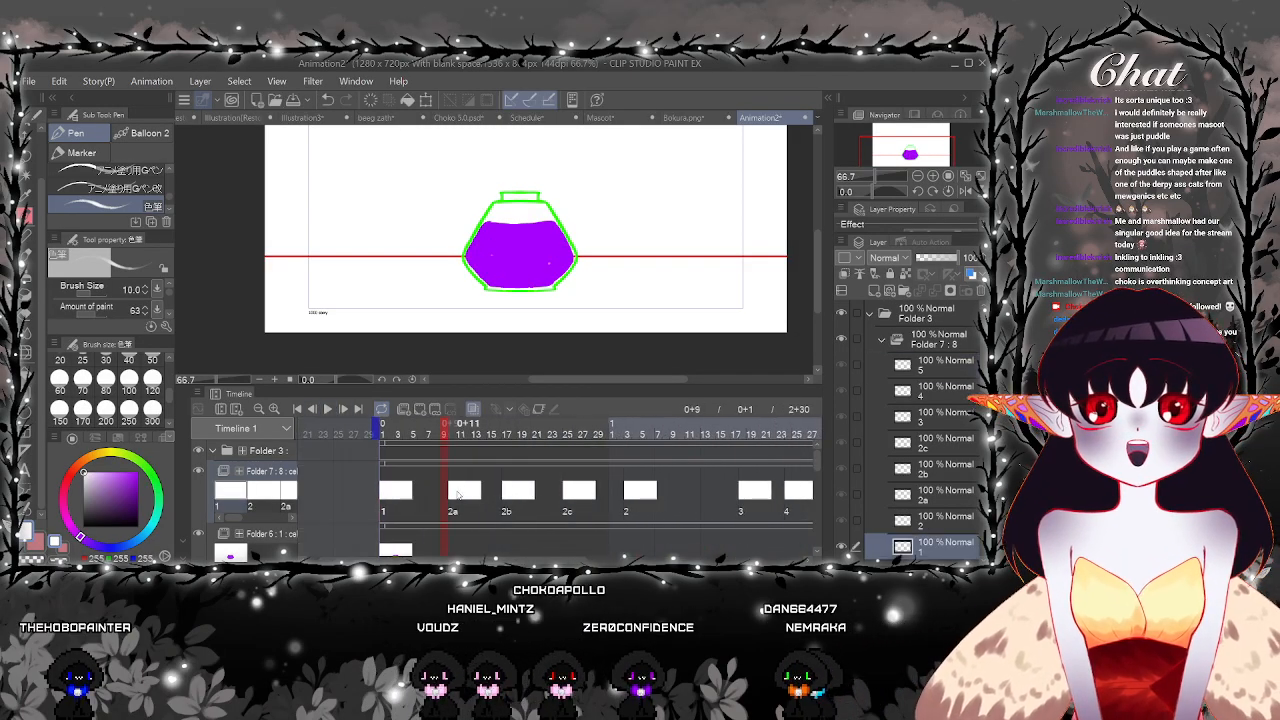
{"action": "left_click", "coordinate": [458, 495]}
{"action": "key", "text": "ctrl+plus"}
{"action": "key", "text": "ctrl+plus"}
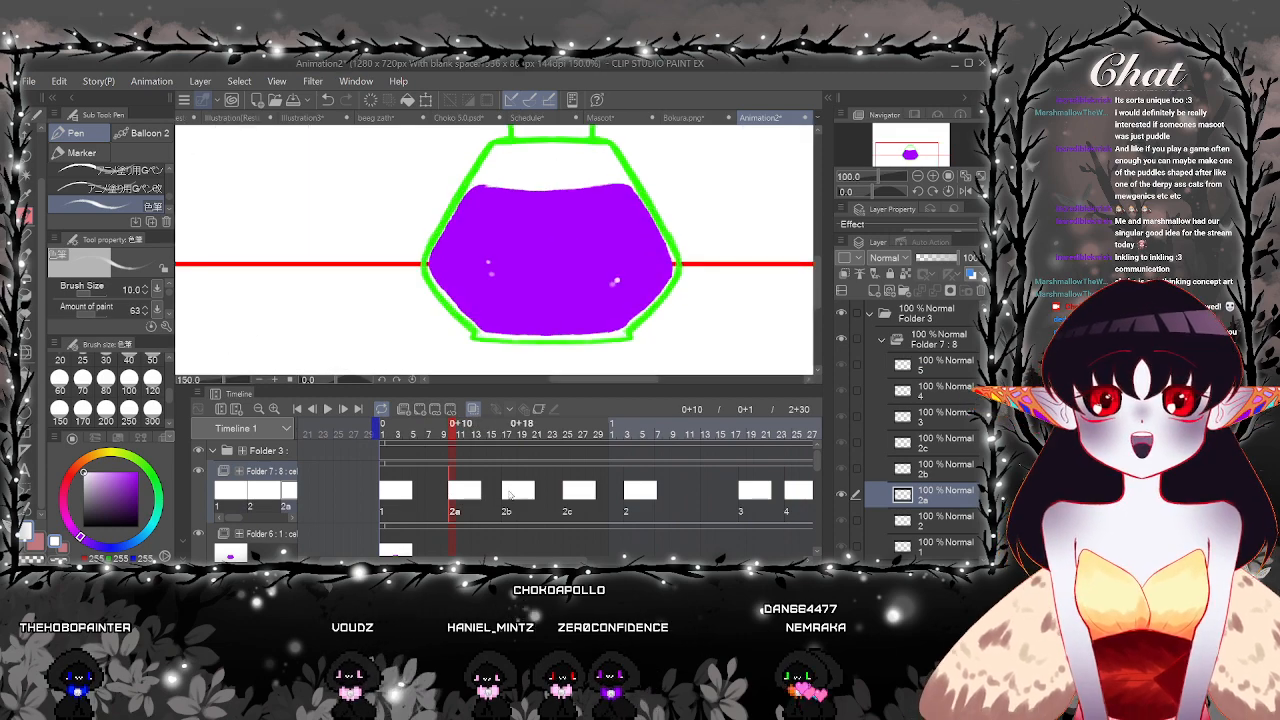
{"action": "left_click", "coordinate": [511, 493]}
{"action": "scroll", "coordinate": [560, 315], "scroll_direction": "up", "scroll_amount": 1}
{"action": "key", "text": "e"}
{"action": "left_click", "coordinate": [469, 260]}
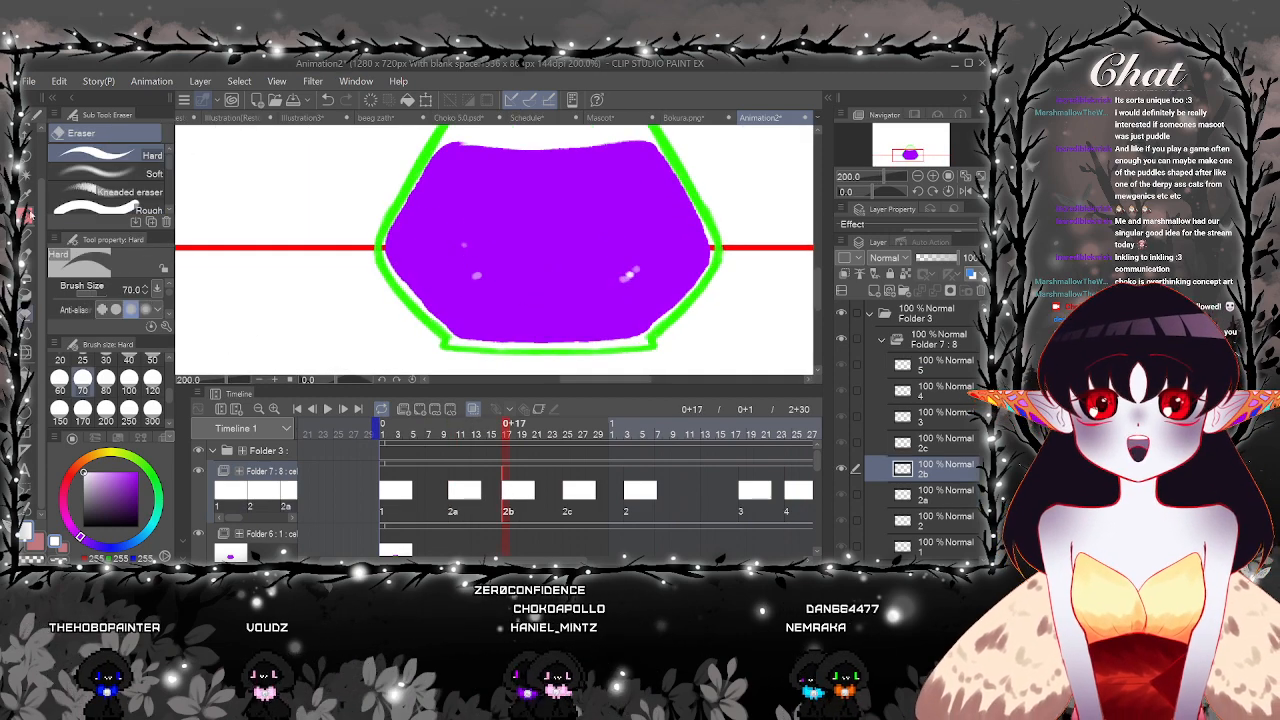
{"action": "key", "text": "p"}
{"action": "left_click", "coordinate": [480, 249]}
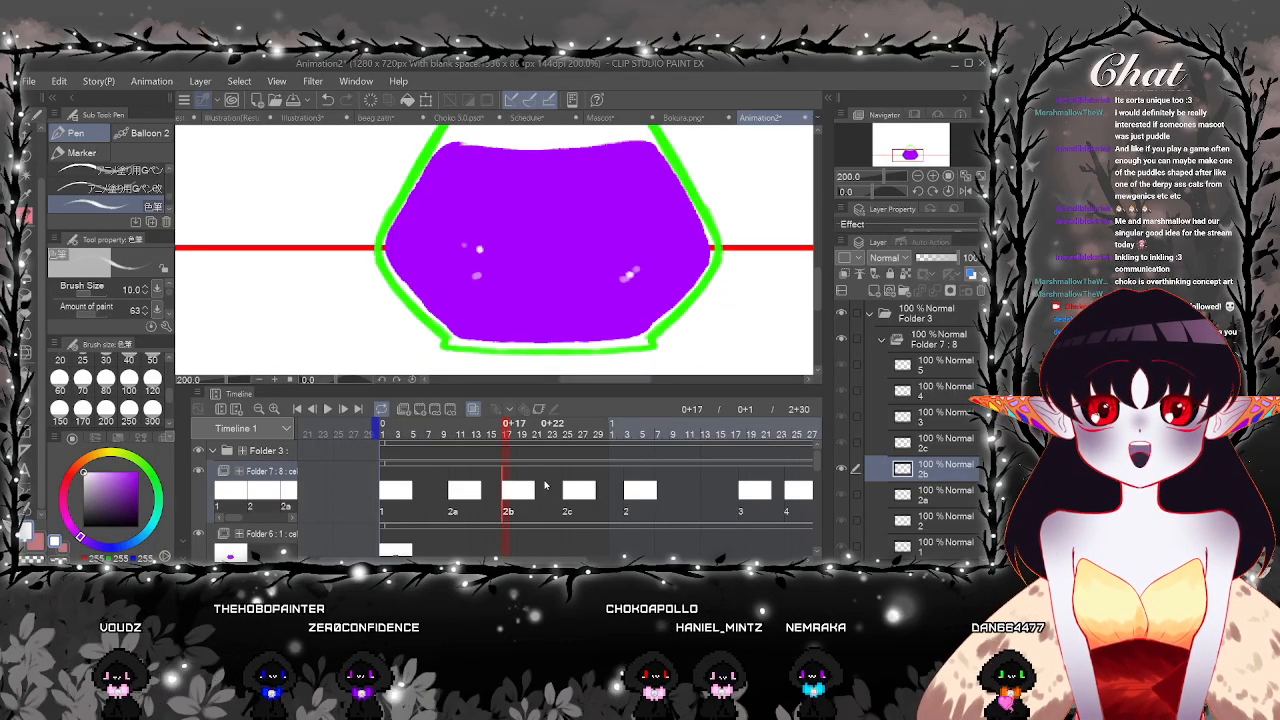
Add in-between cels at frames 0+20 and 0+22 and paint eye dots on them, stepping the left eye downward
{"action": "left_click", "coordinate": [531, 494]}
{"action": "left_click", "coordinate": [420, 409]}
{"action": "left_click", "coordinate": [491, 257]}
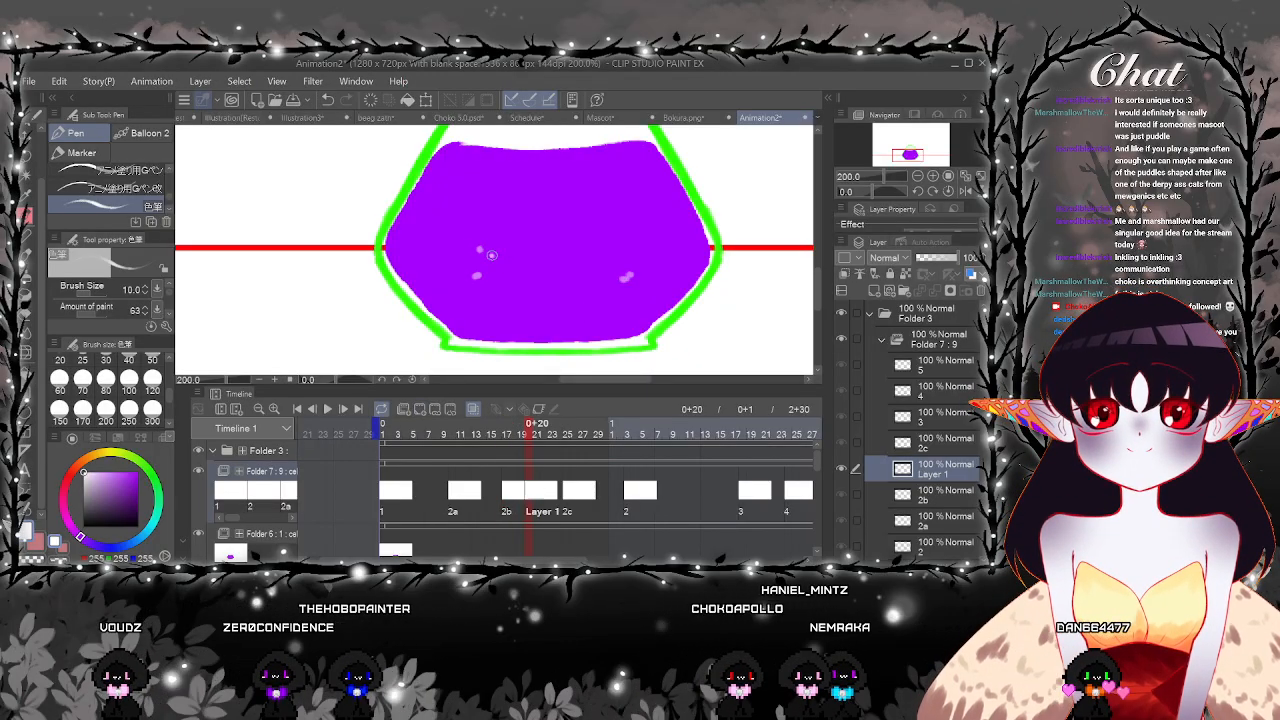
{"action": "left_click", "coordinate": [545, 492]}
{"action": "left_click", "coordinate": [420, 409]}
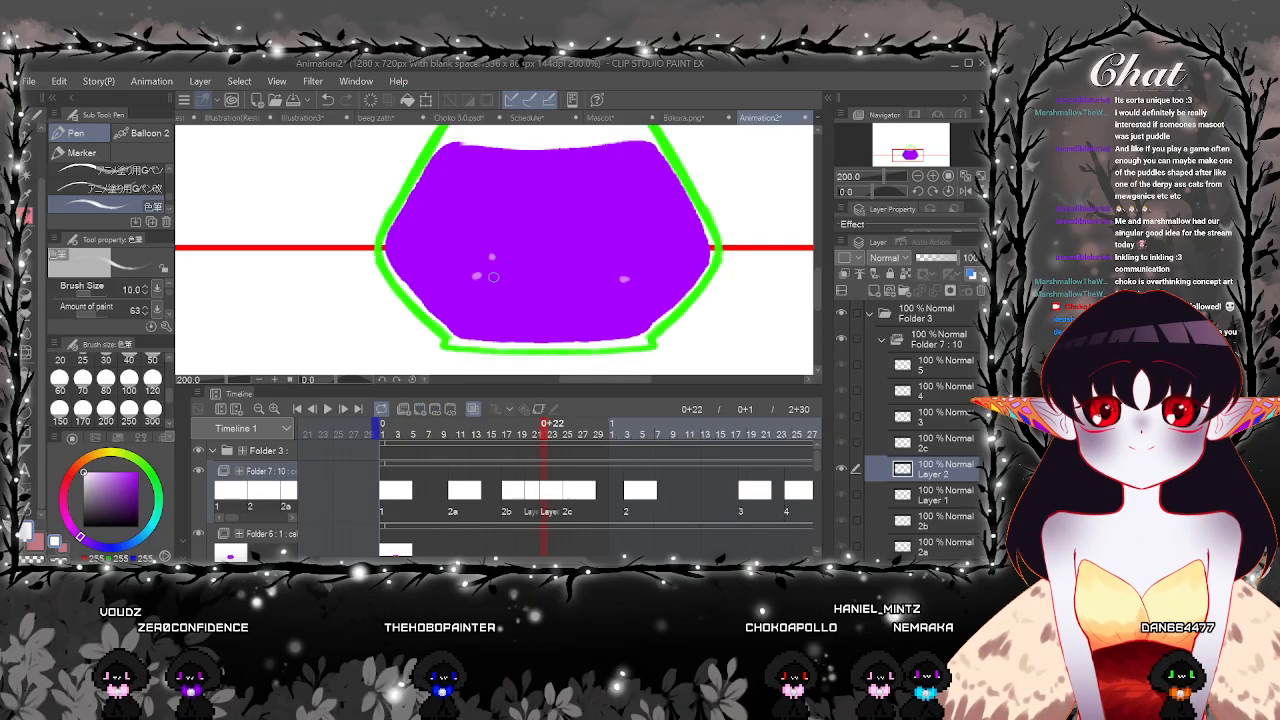
{"action": "left_click", "coordinate": [495, 271]}
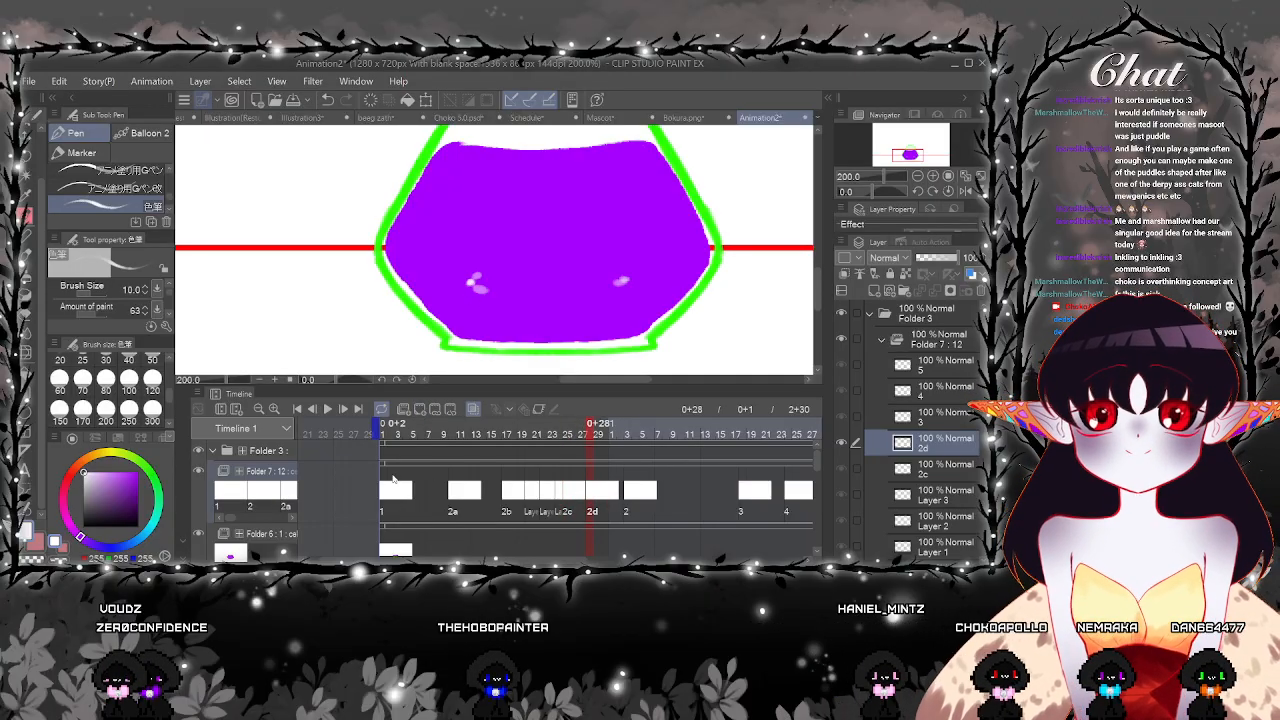
Play back the close-up of the moving eyes and return to cel 2a at frame 0+10
{"action": "left_click", "coordinate": [330, 410]}
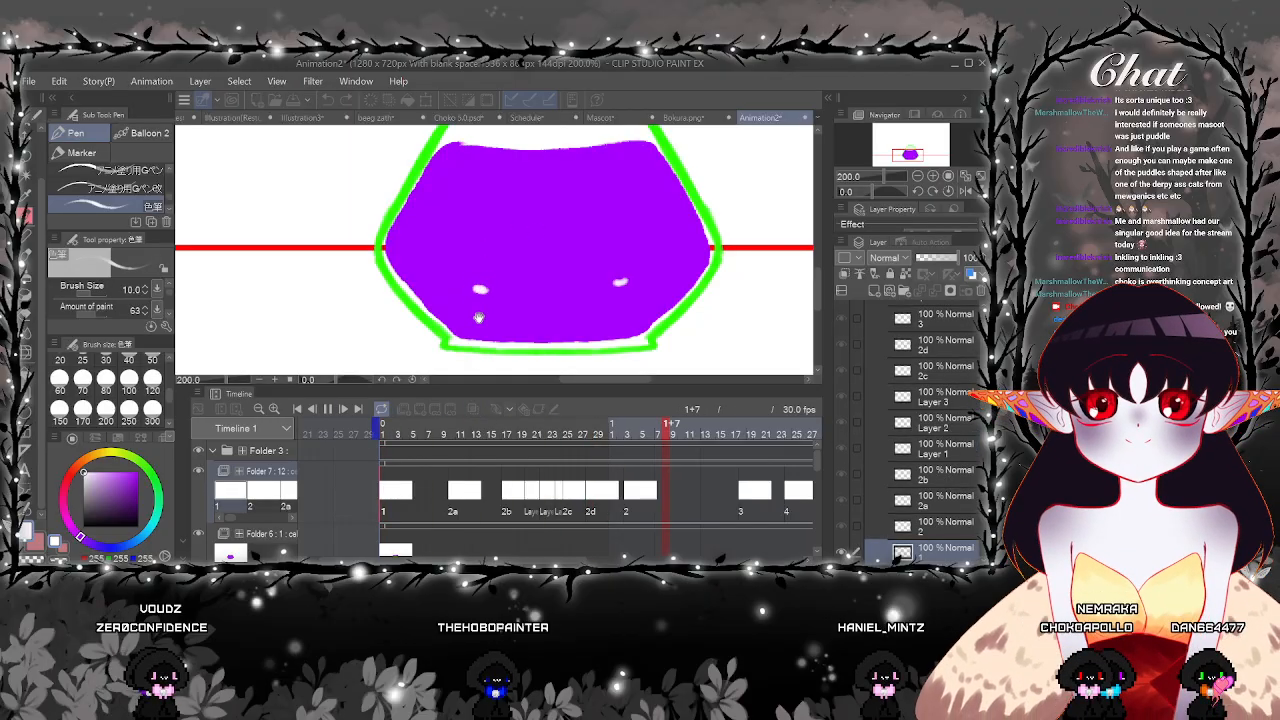
{"action": "left_click", "coordinate": [327, 410]}
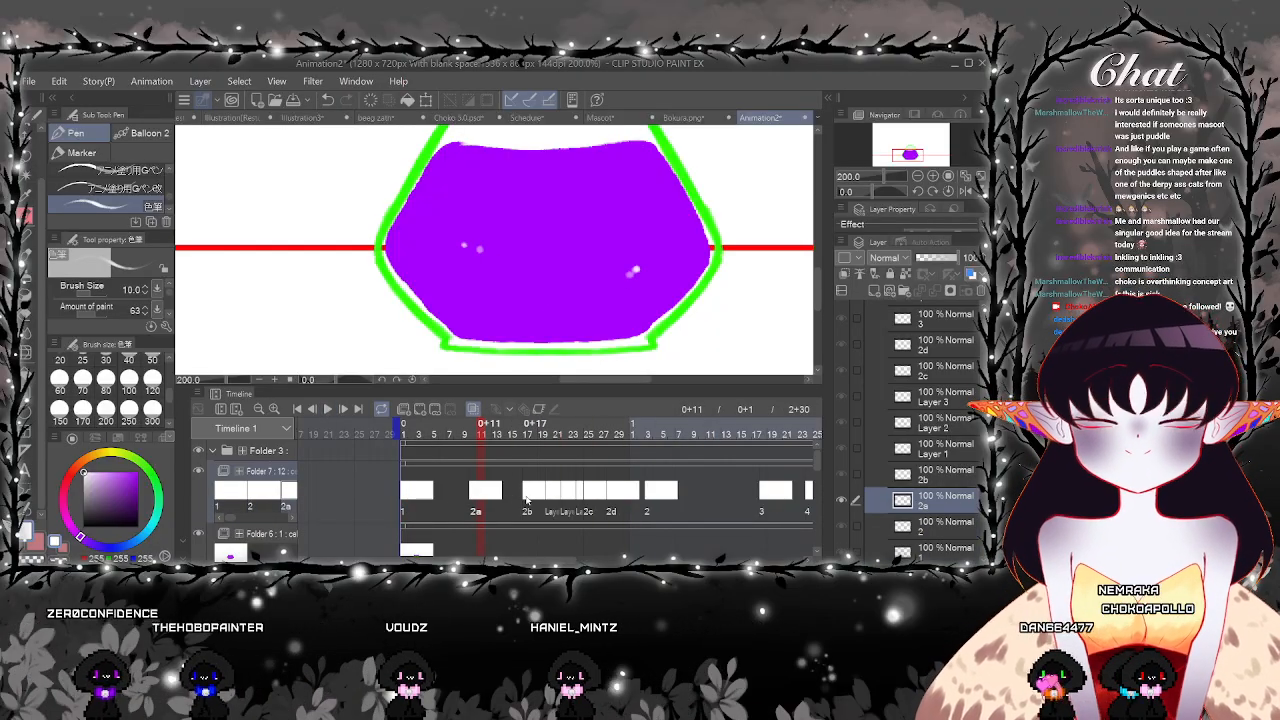
{"action": "key", "text": "Left"}
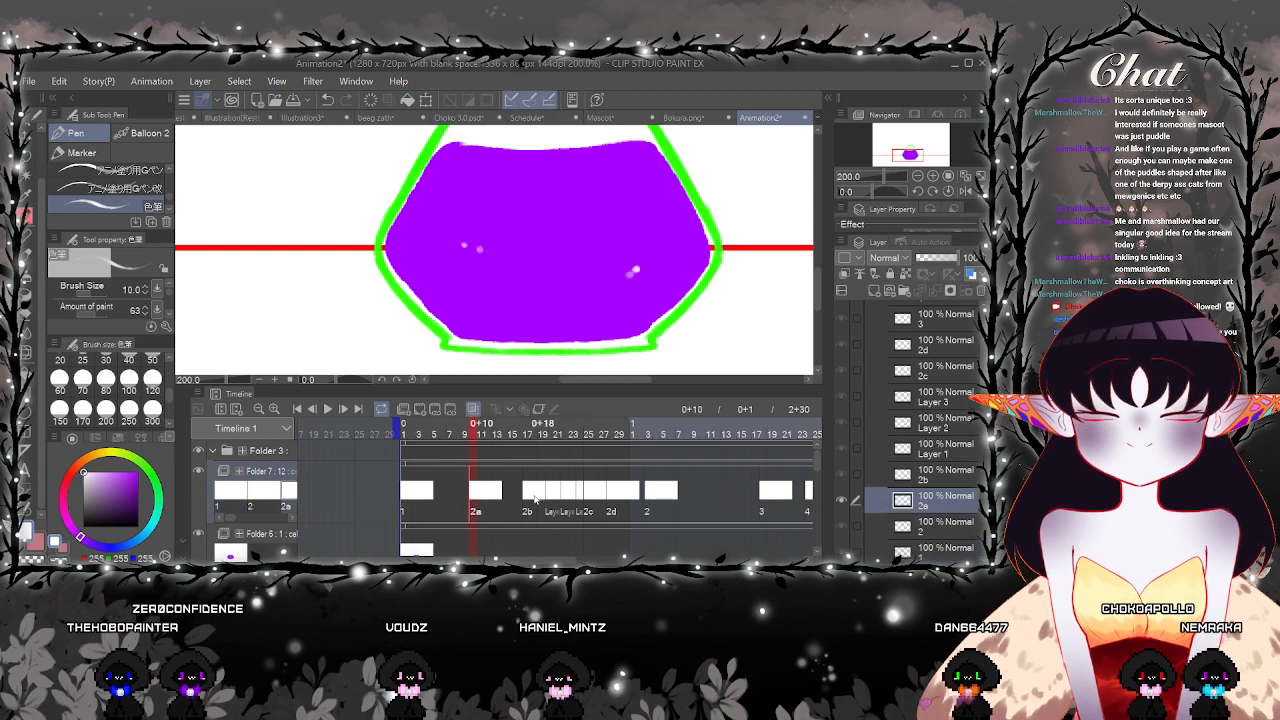
Erase and repaint the right eye dots on the in-between cels from 2b to 2c, frames 0+17 to 0+25
{"action": "key", "text": "e"}
{"action": "left_click", "coordinate": [527, 497]}
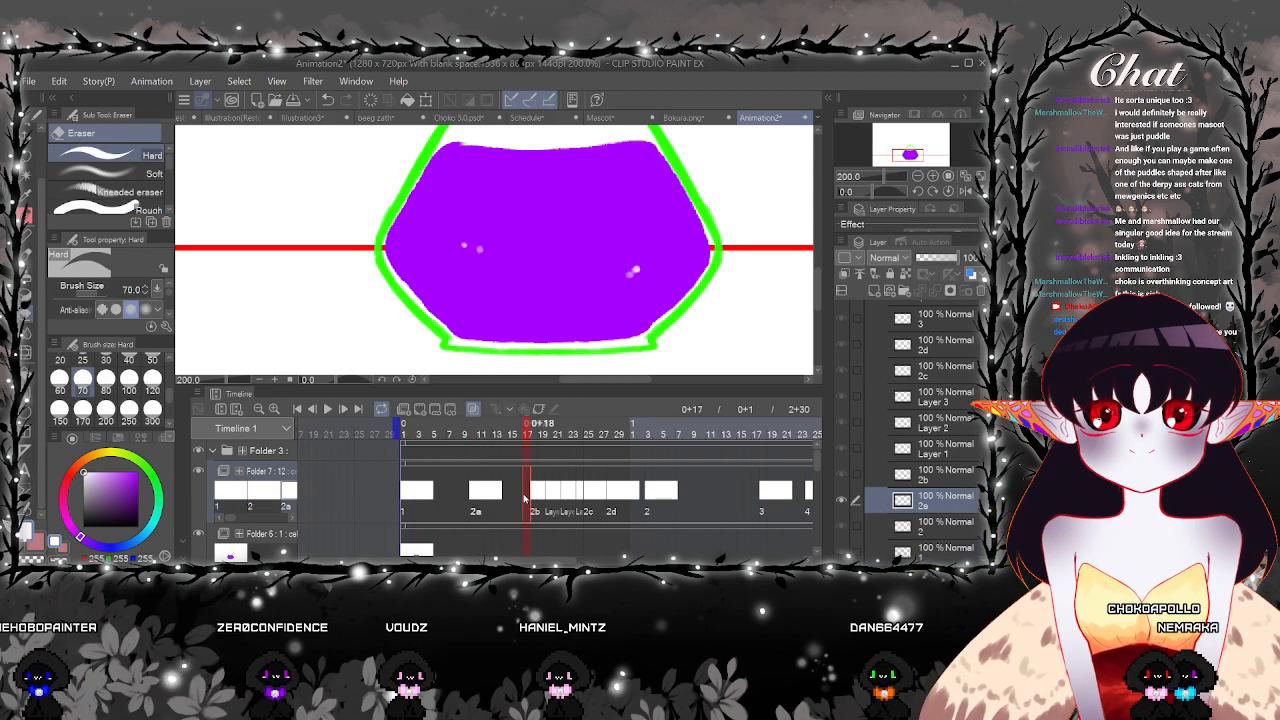
{"action": "key", "text": "Right"}
{"action": "key", "text": "p"}
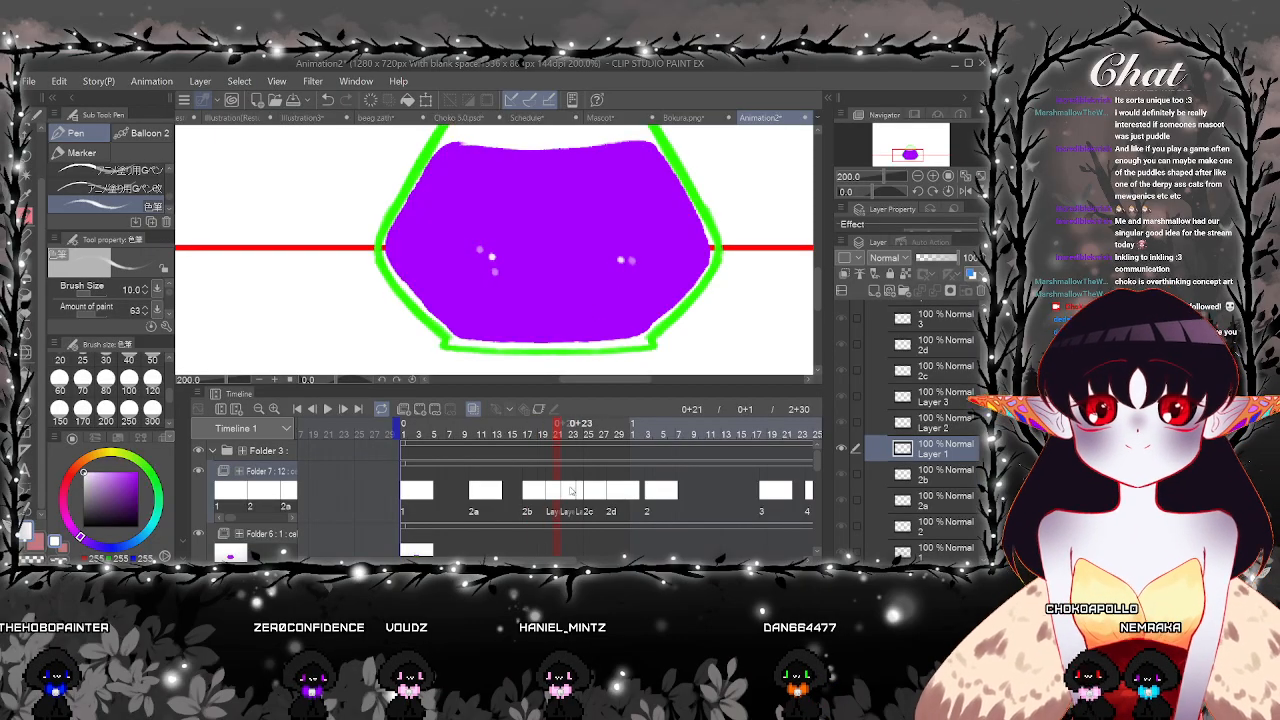
{"action": "left_click", "coordinate": [614, 281]}
{"action": "left_click", "coordinate": [589, 434]}
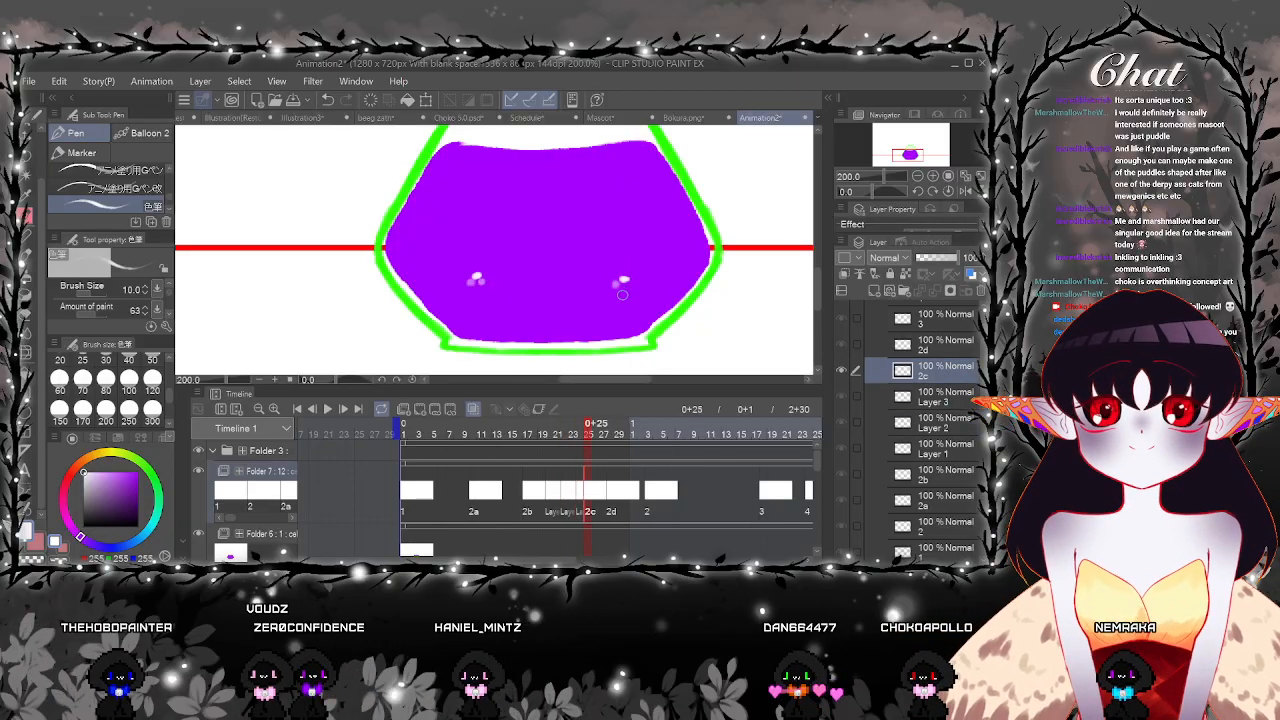
Replay the animation from the first frame at 50% zoom to check the revised eye motion
{"action": "left_click", "coordinate": [404, 427]}
{"action": "key", "text": "ctrl+minus"}
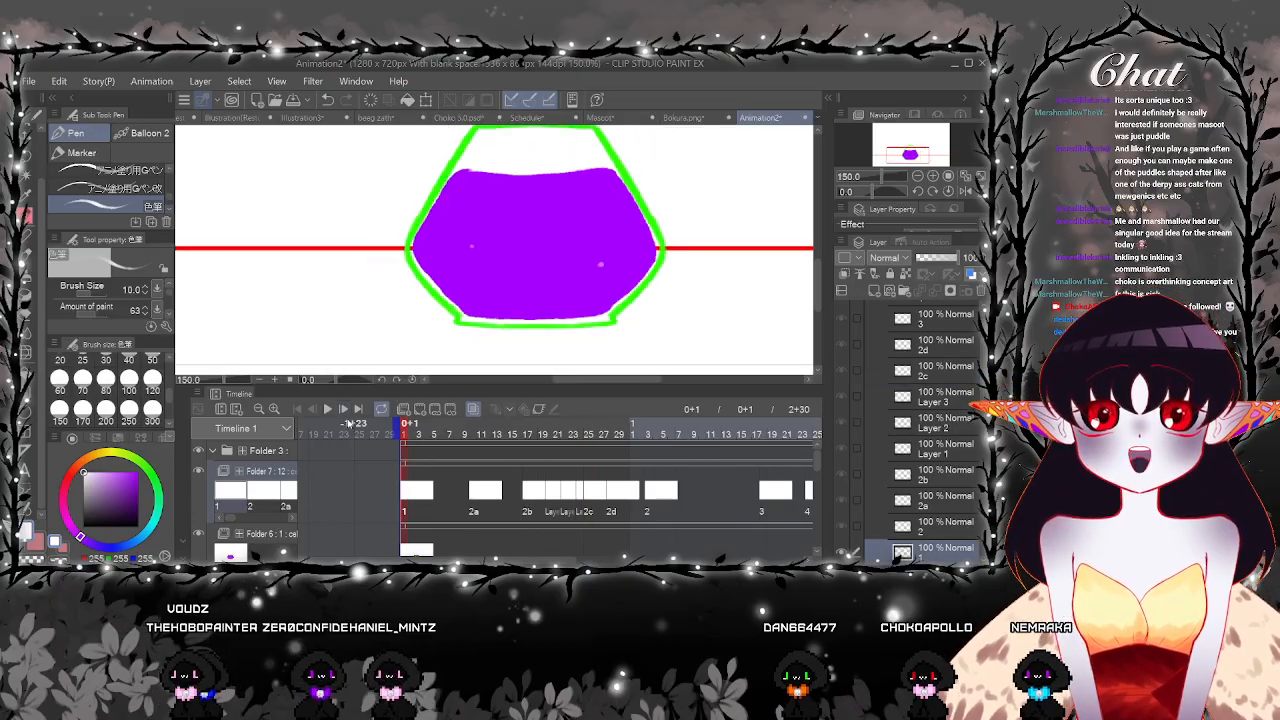
{"action": "key", "text": "ctrl+minus"}
{"action": "key", "text": "ctrl+minus"}
{"action": "key", "text": "ctrl+minus"}
{"action": "left_click", "coordinate": [328, 409]}
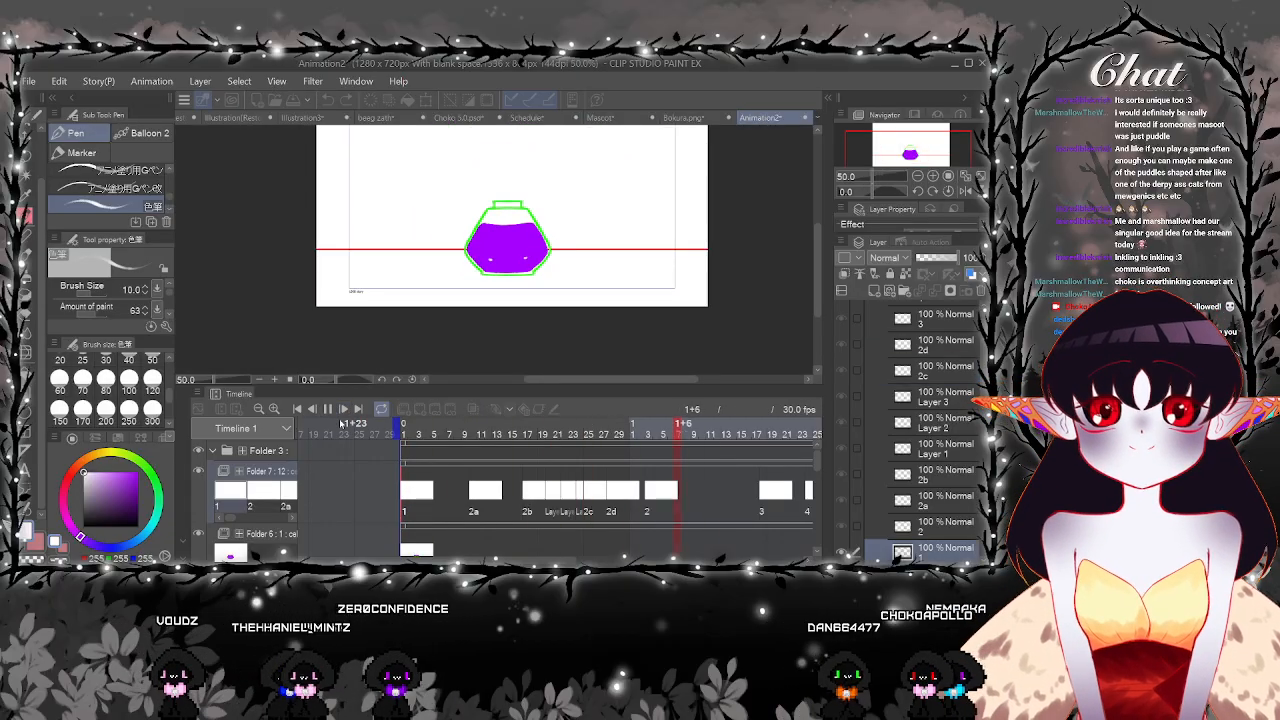
{"action": "left_click", "coordinate": [328, 409]}
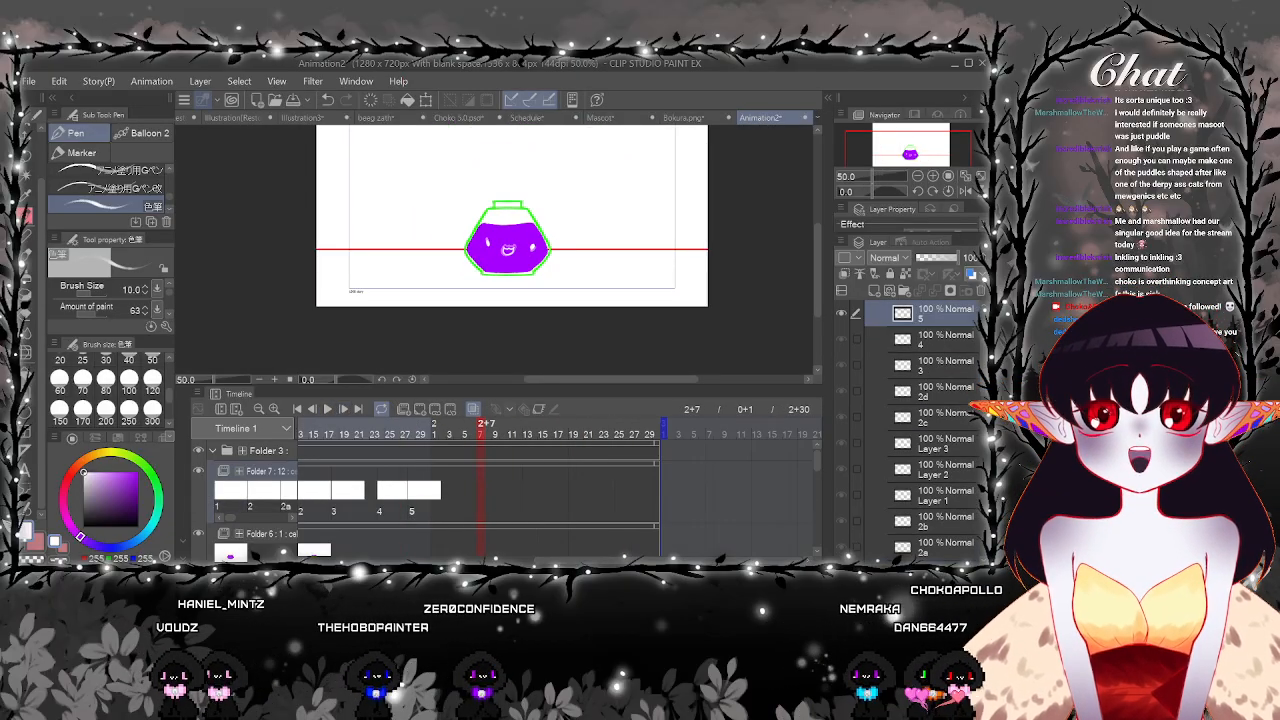
Examine the eye dots on cels 2c and 2d up close, and replay the animation from cel 1
{"action": "scroll", "coordinate": [558, 490], "scroll_direction": "left", "scroll_amount": 5}
{"action": "left_click", "coordinate": [590, 498]}
{"action": "key", "text": "ctrl+plus"}
{"action": "key", "text": "ctrl+plus"}
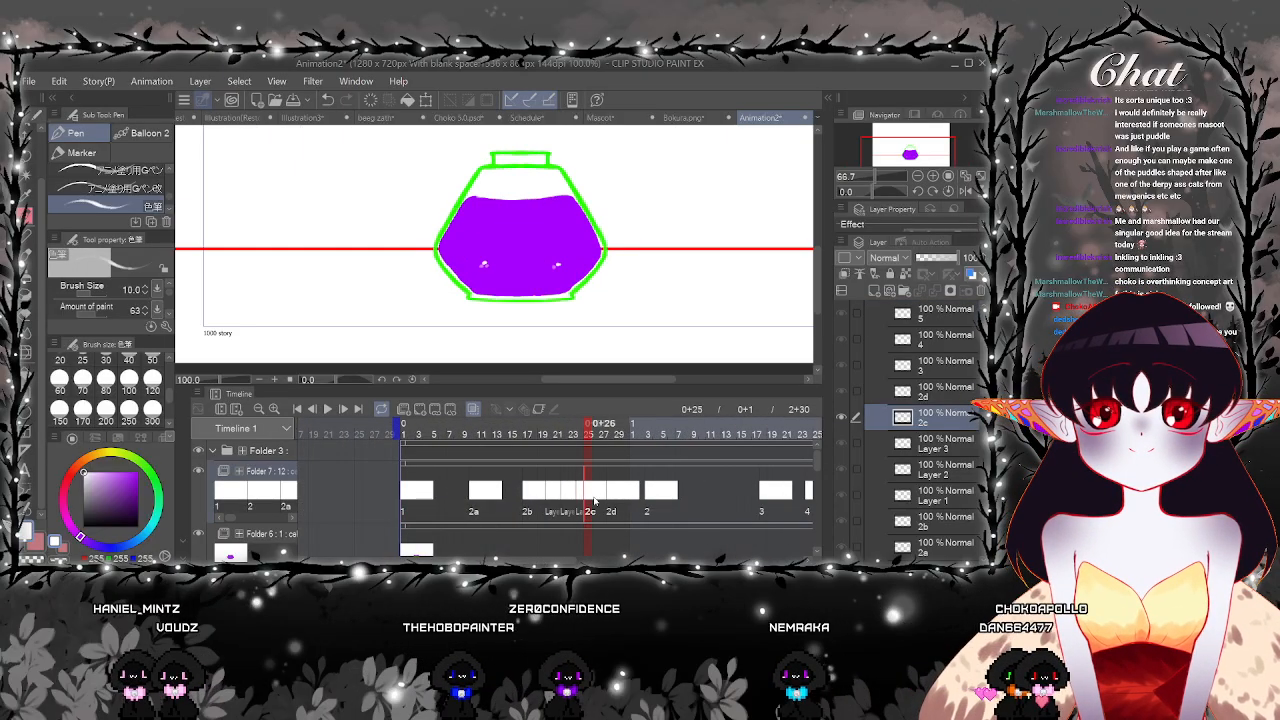
{"action": "key", "text": "ctrl+plus"}
{"action": "left_click", "coordinate": [614, 498]}
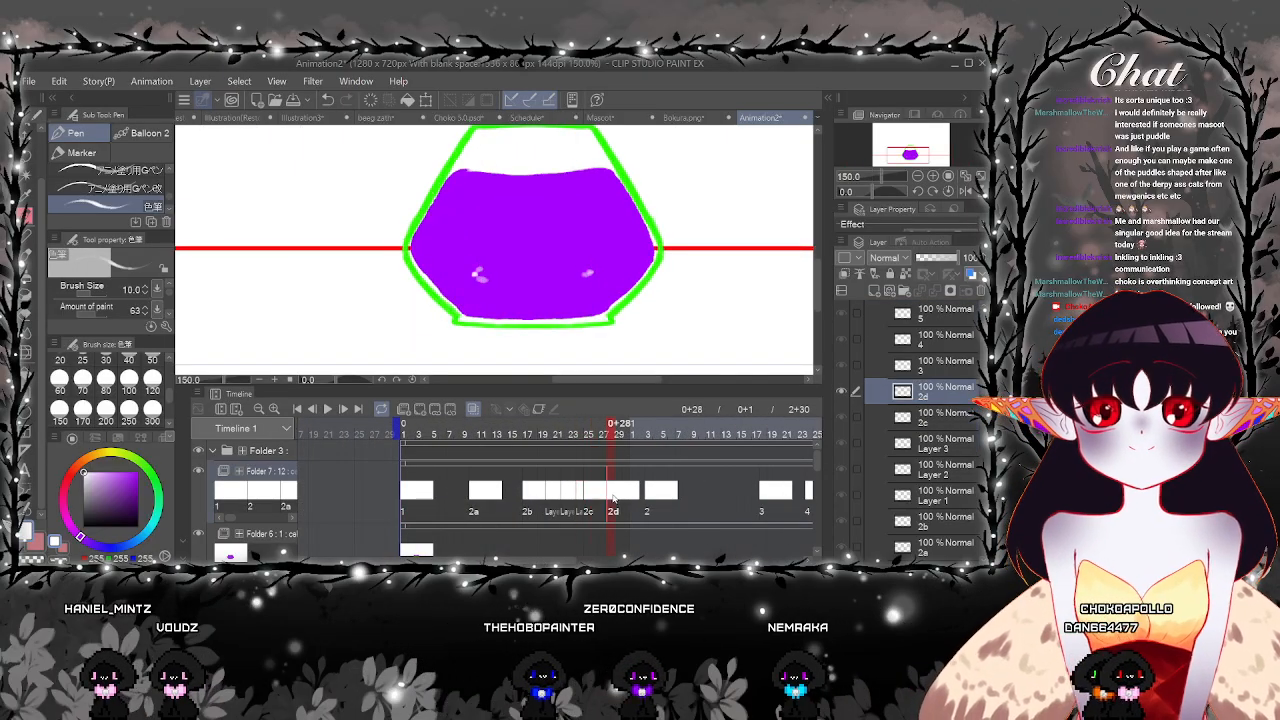
{"action": "scroll", "coordinate": [589, 277], "scroll_direction": "up", "scroll_amount": 3}
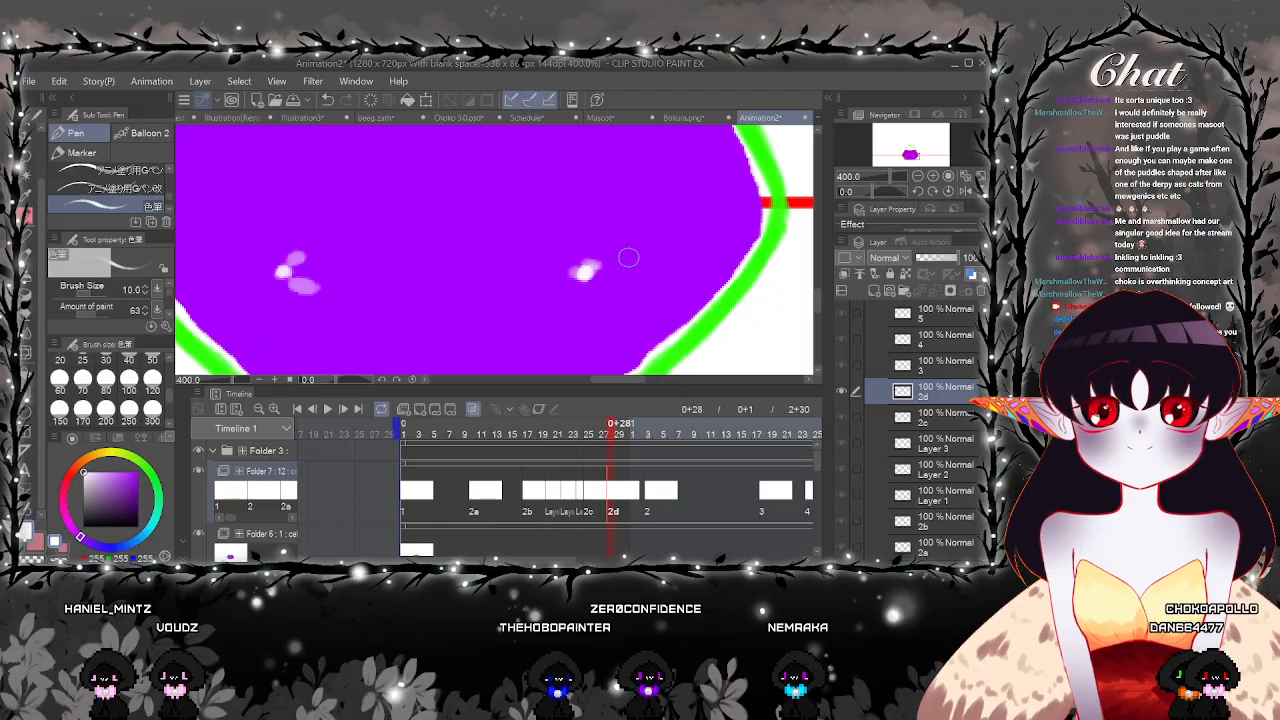
{"action": "scroll", "coordinate": [628, 258], "scroll_direction": "down", "scroll_amount": 4}
{"action": "left_click", "coordinate": [406, 497]}
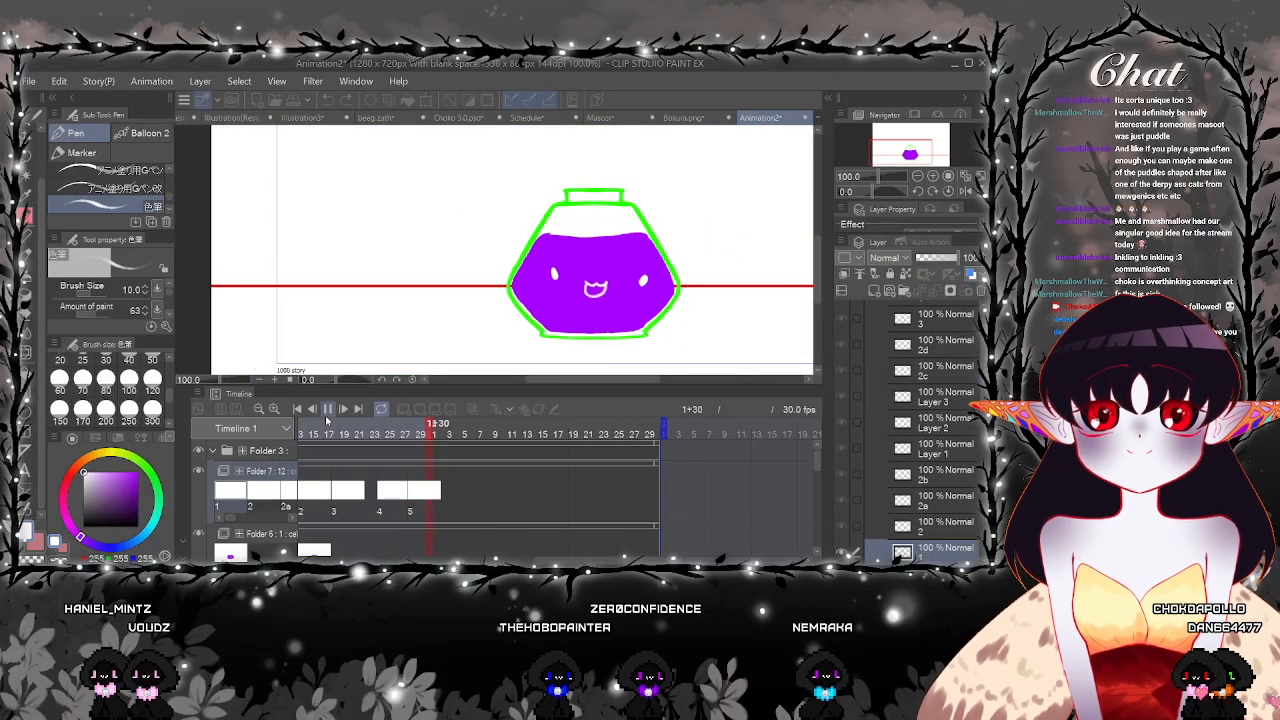
Stop the playback and move the last cels 3, 4 and 5 later, placing 4 and 5 close to the end at 2+30
{"action": "key", "text": "ctrl+minus"}
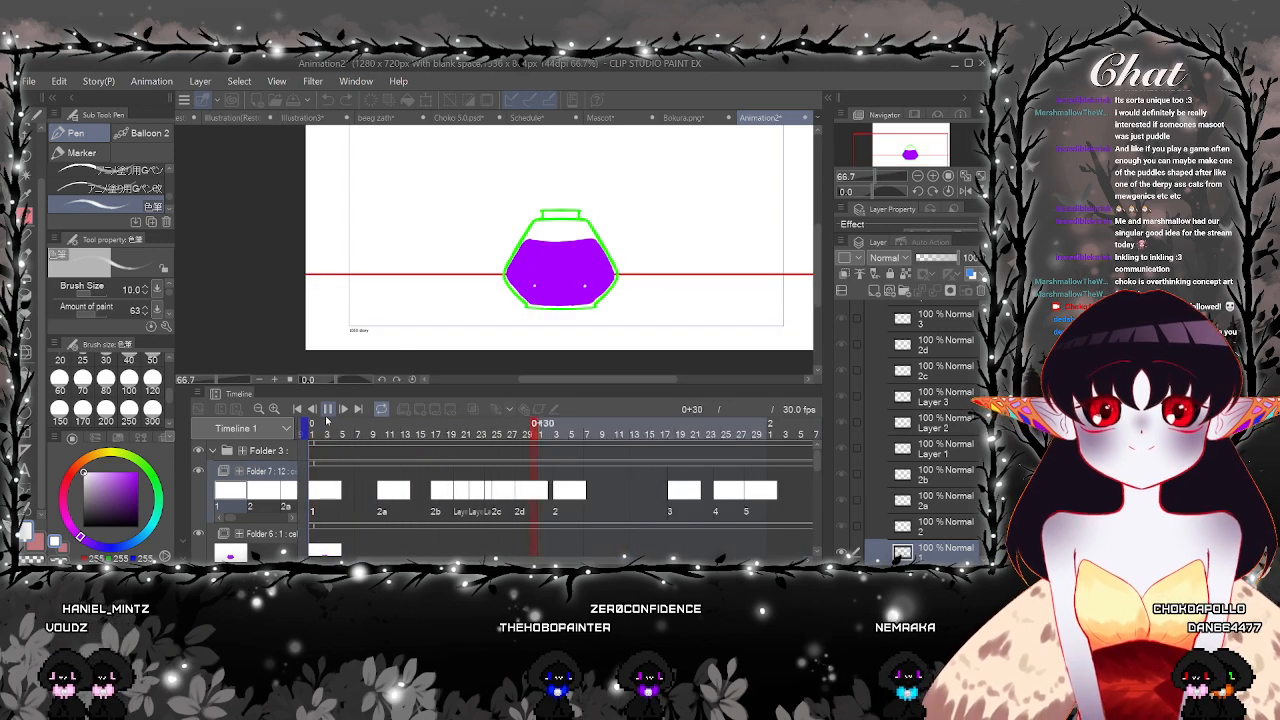
{"action": "left_click", "coordinate": [435, 414]}
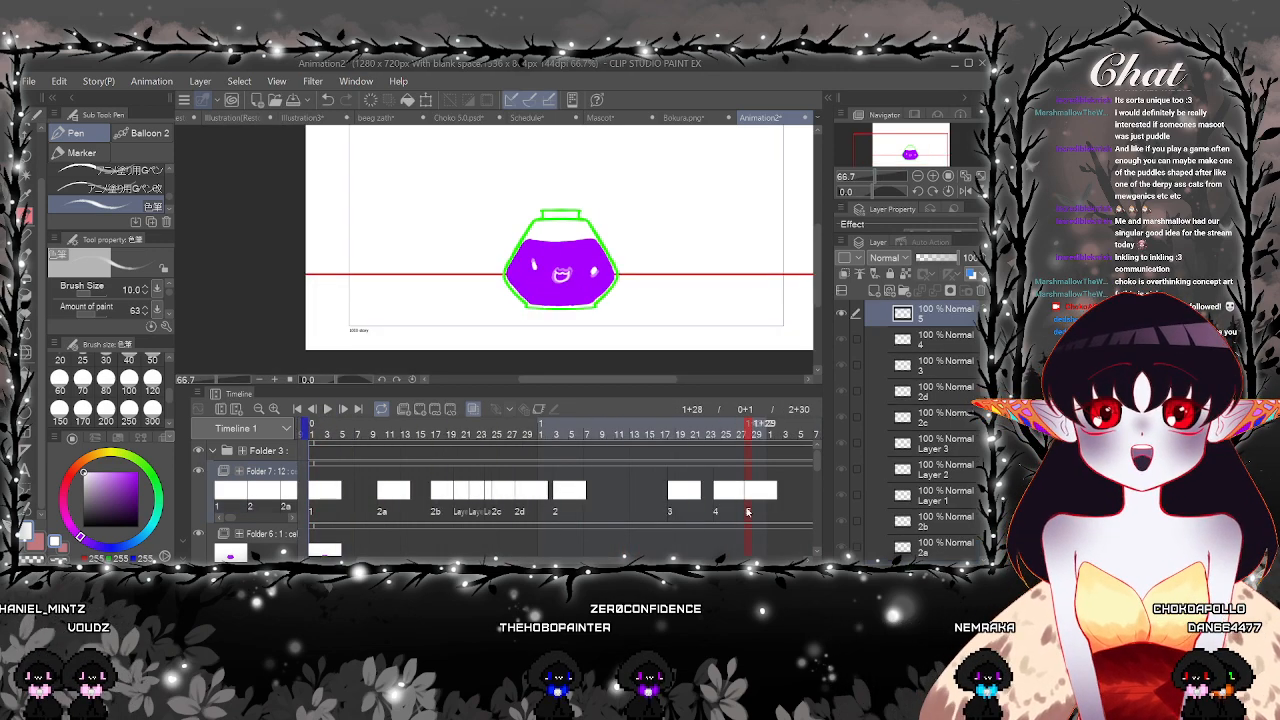
{"action": "scroll", "coordinate": [537, 500], "scroll_direction": "right", "scroll_amount": 5}
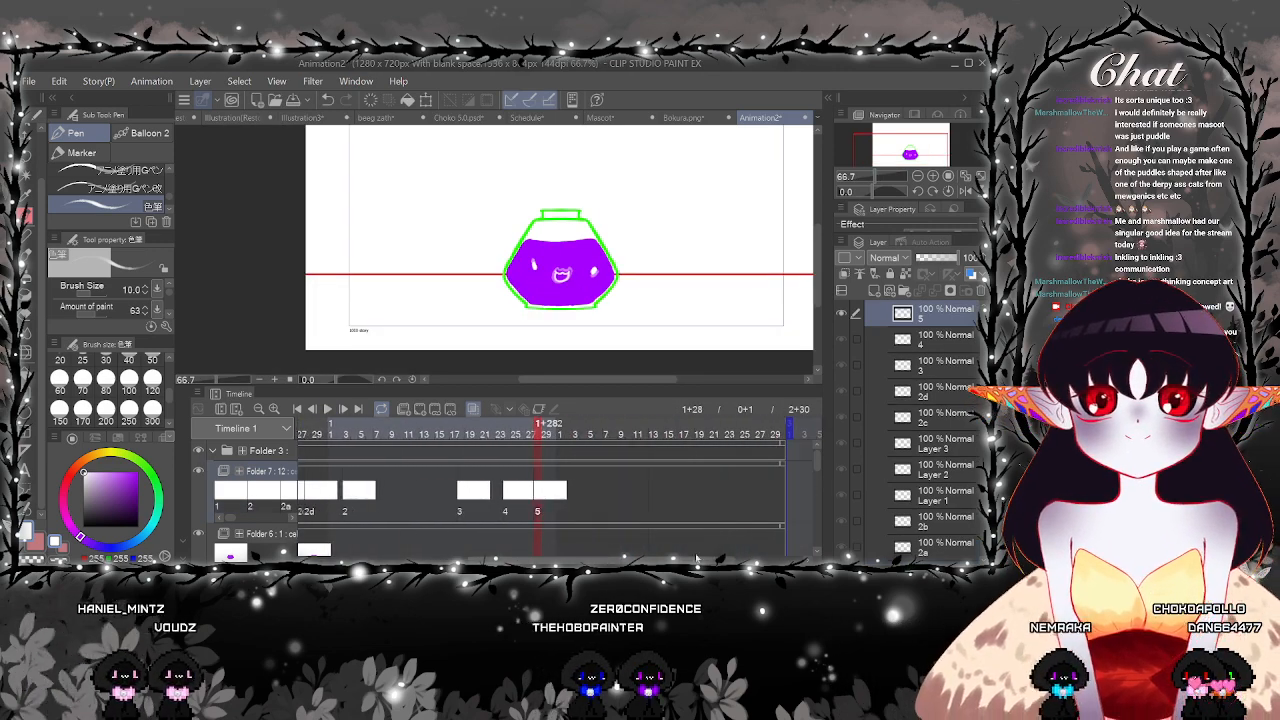
{"action": "left_click_drag", "start_coordinate": [537, 498], "coordinate": [738, 495]}
{"action": "left_click_drag", "start_coordinate": [462, 495], "coordinate": [565, 515]}
{"action": "left_click_drag", "start_coordinate": [429, 530], "coordinate": [730, 535]}
Space cels Layer 1, Layer 2, Layer 3, 2c and 2d seven frames apart after cel 2b
{"action": "left_click", "coordinate": [609, 502]}
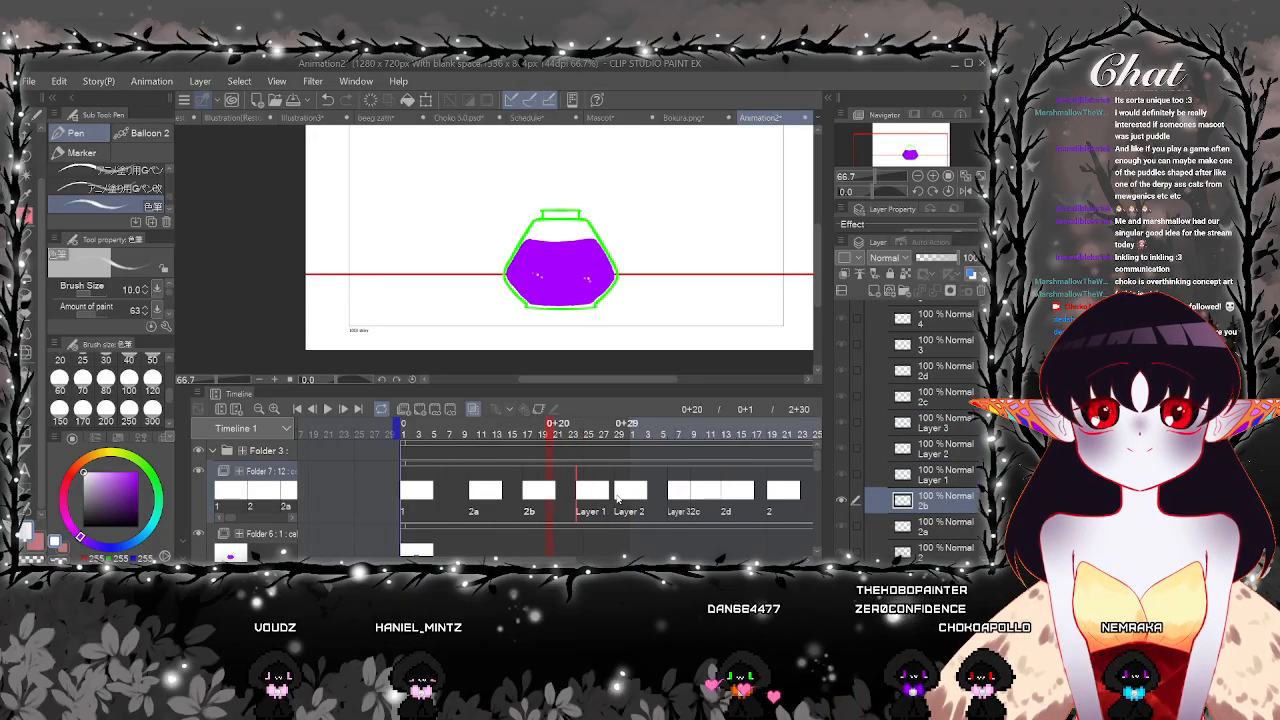
{"action": "left_click", "coordinate": [617, 497]}
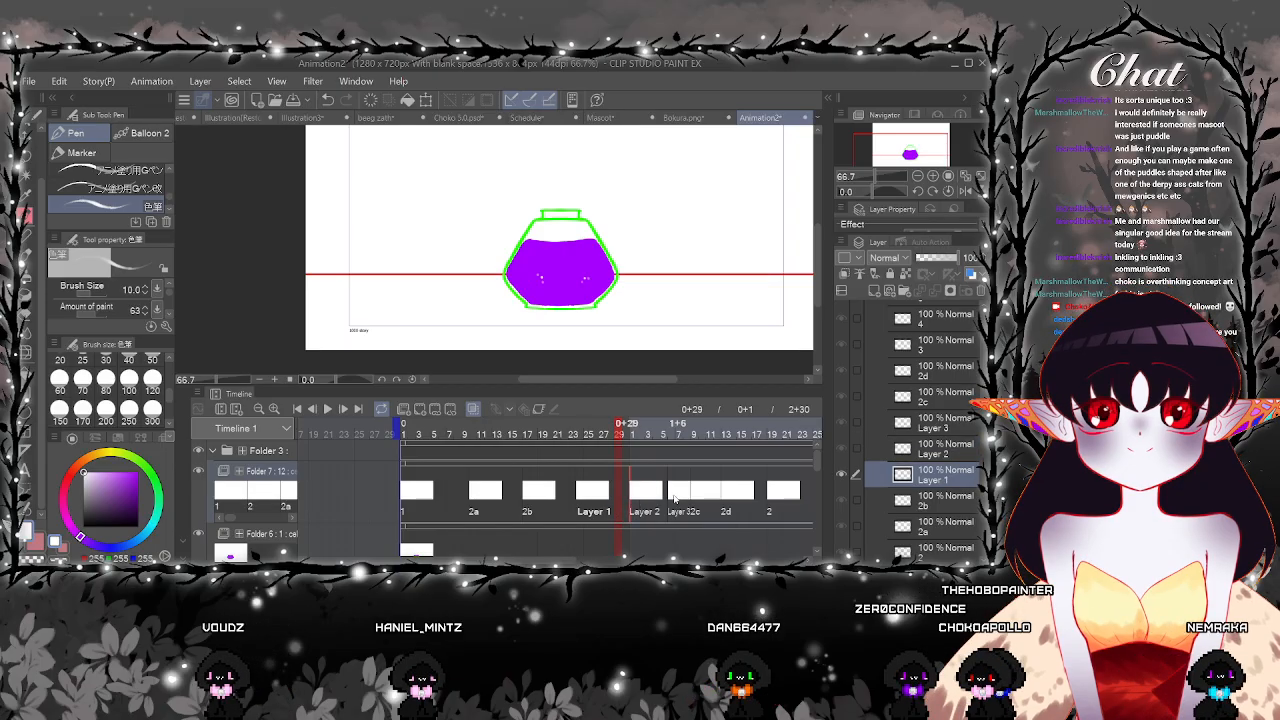
{"action": "scroll", "coordinate": [577, 545], "scroll_direction": "right", "scroll_amount": 2}
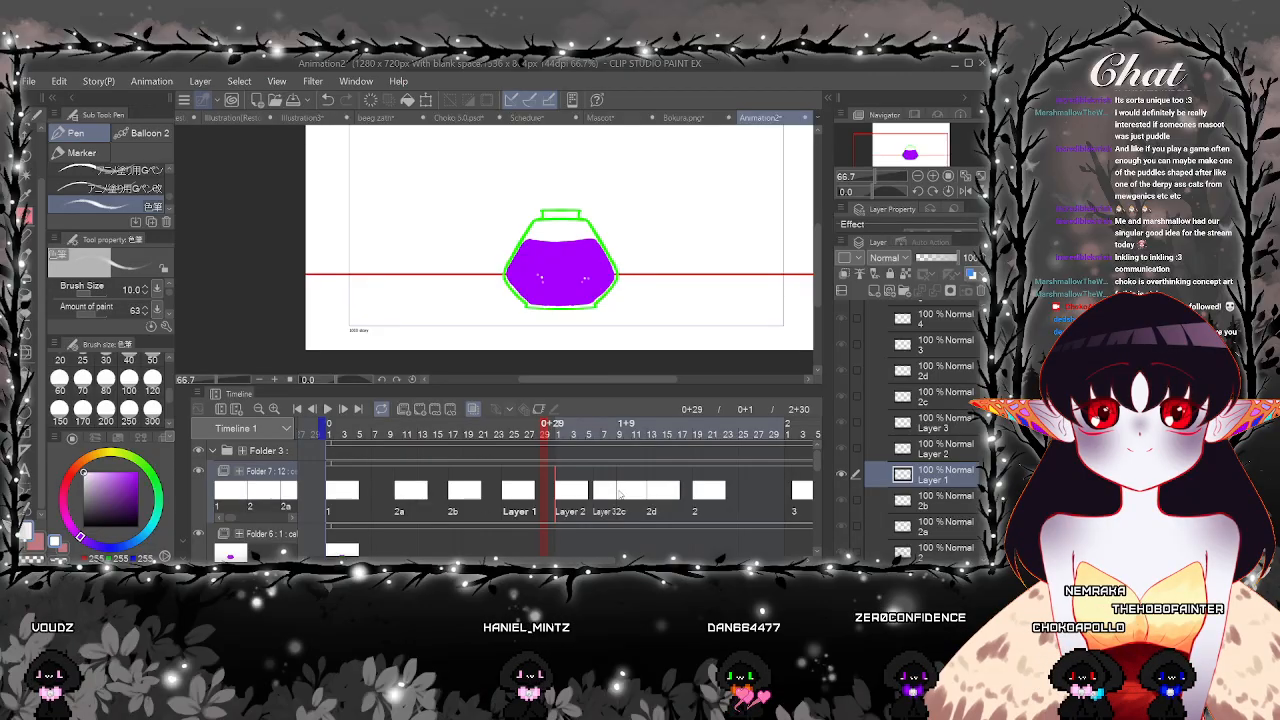
{"action": "left_click", "coordinate": [697, 491]}
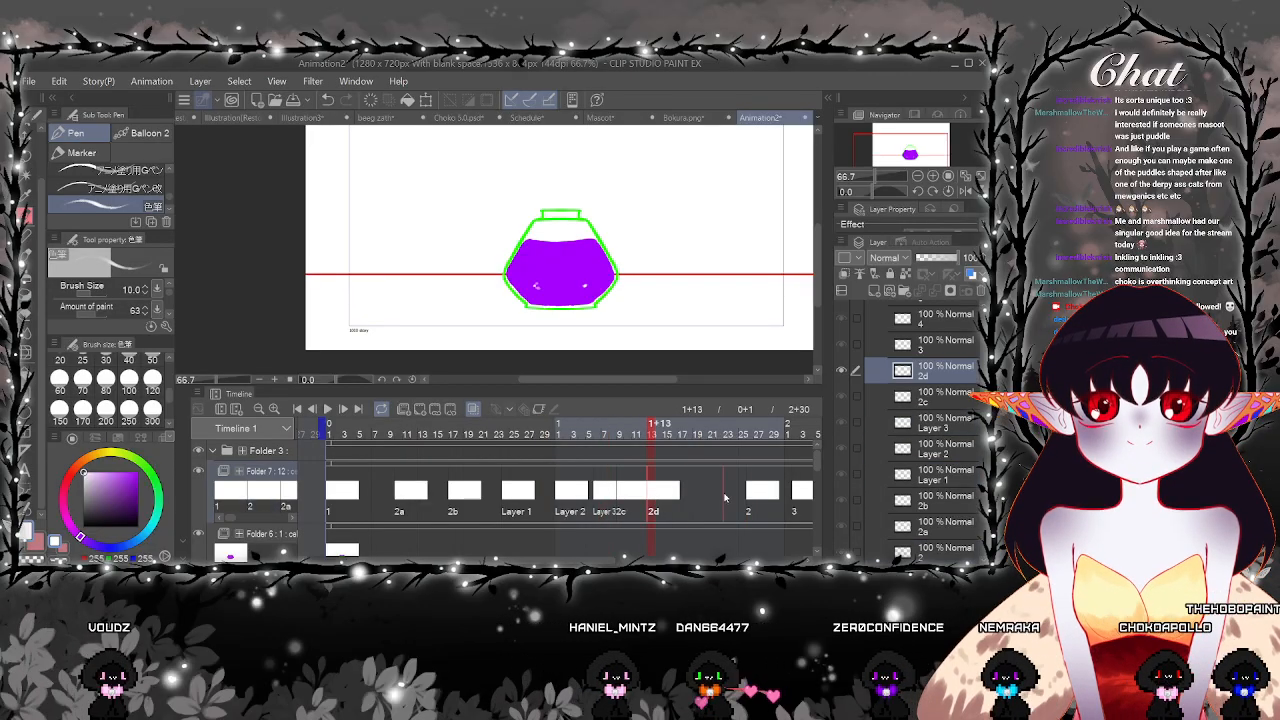
{"action": "left_click", "coordinate": [622, 495]}
{"action": "left_click_drag", "start_coordinate": [596, 496], "coordinate": [720, 500]}
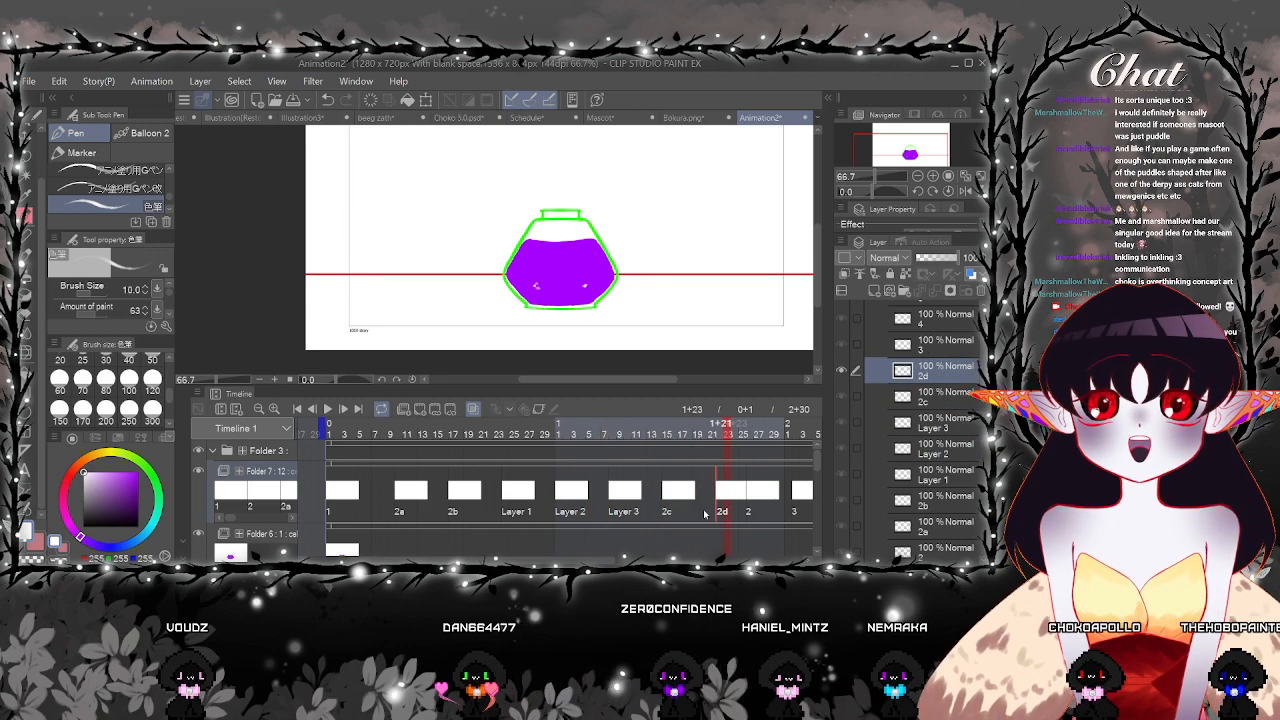
Space cels 2, 3 and 4 seven frames apart after cel 2d, with cel 5 following at frame 2+17
{"action": "scroll", "coordinate": [515, 497], "scroll_direction": "right", "scroll_amount": 5}
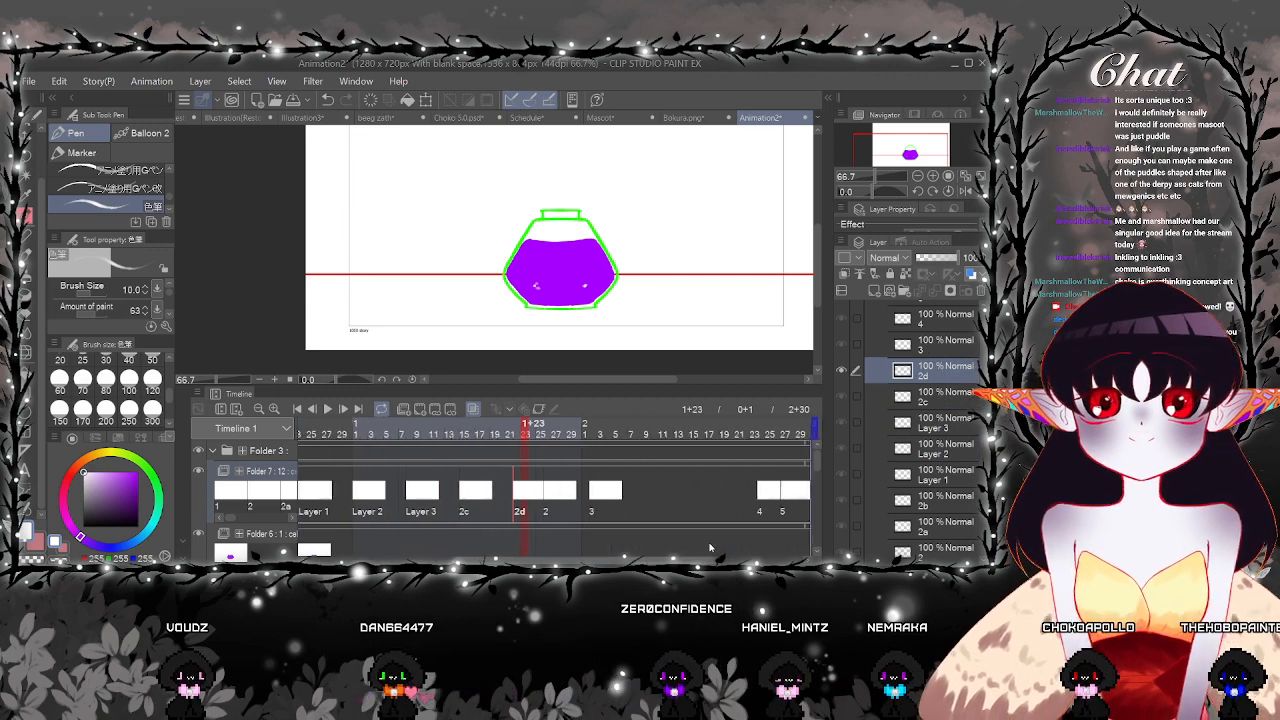
{"action": "left_click_drag", "start_coordinate": [530, 490], "coordinate": [621, 490]}
{"action": "left_click", "coordinate": [478, 494]}
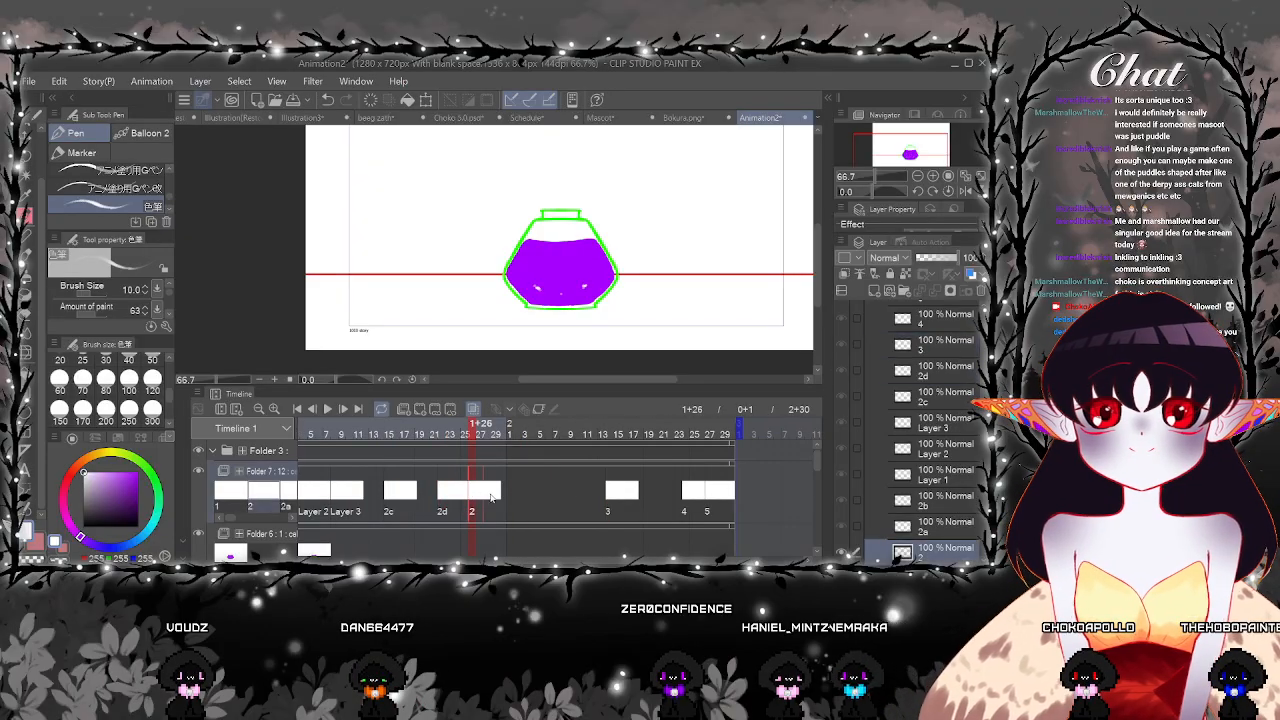
{"action": "left_click_drag", "start_coordinate": [491, 497], "coordinate": [552, 508]}
{"action": "left_click", "coordinate": [608, 492]}
{"action": "left_click", "coordinate": [684, 495]}
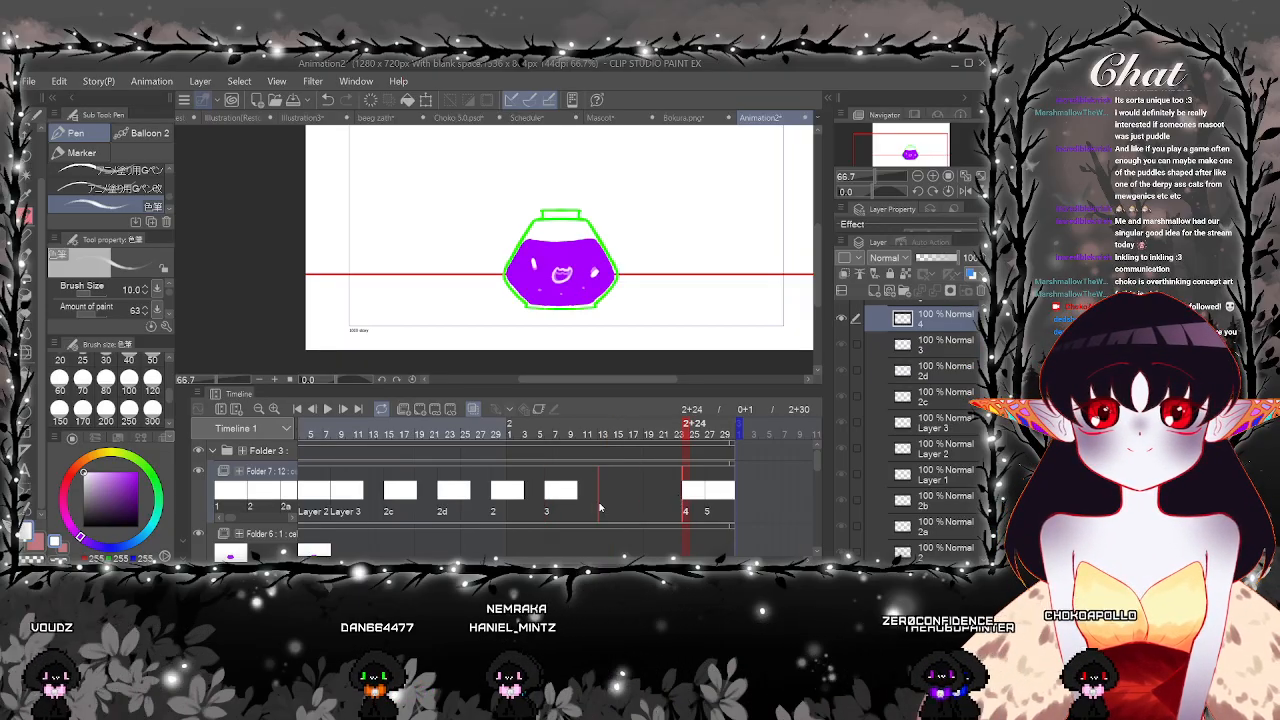
{"action": "left_click", "coordinate": [707, 491]}
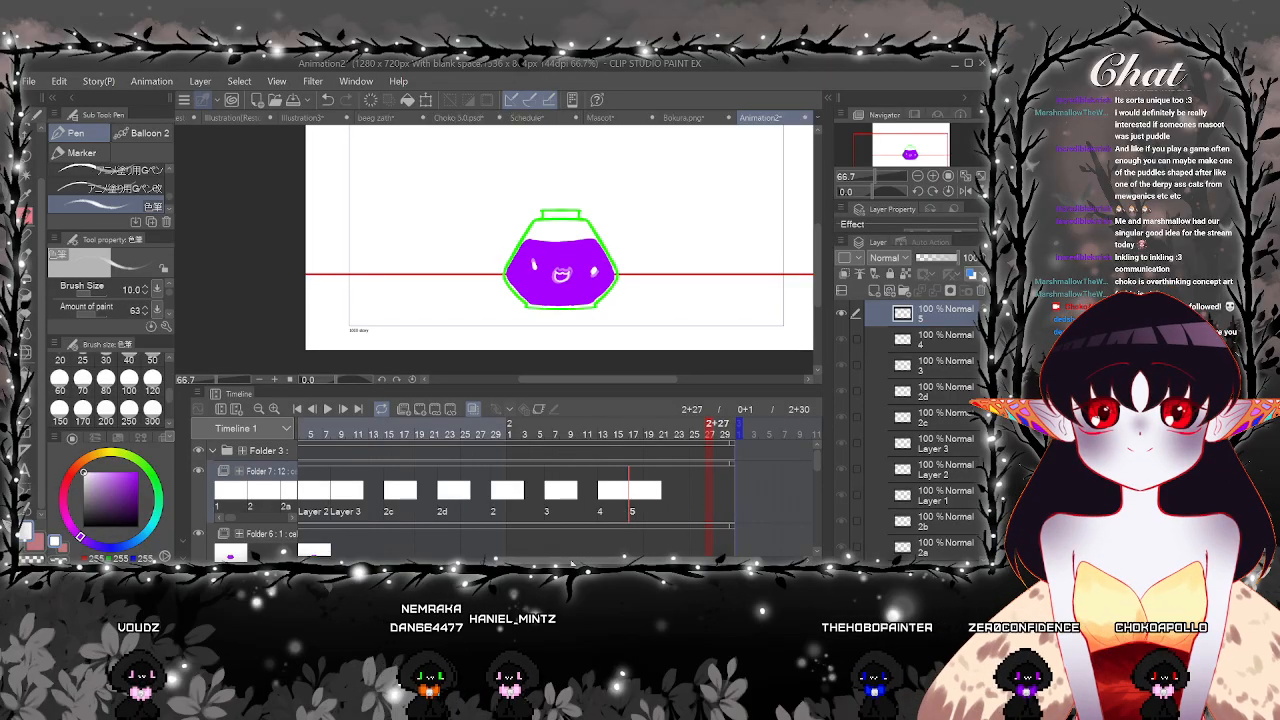
{"action": "left_click_drag", "start_coordinate": [707, 491], "coordinate": [720, 493]}
Play back the new timing, then move cels 4 and 5 later to frames 2+22 and 2+27
{"action": "left_click", "coordinate": [327, 409]}
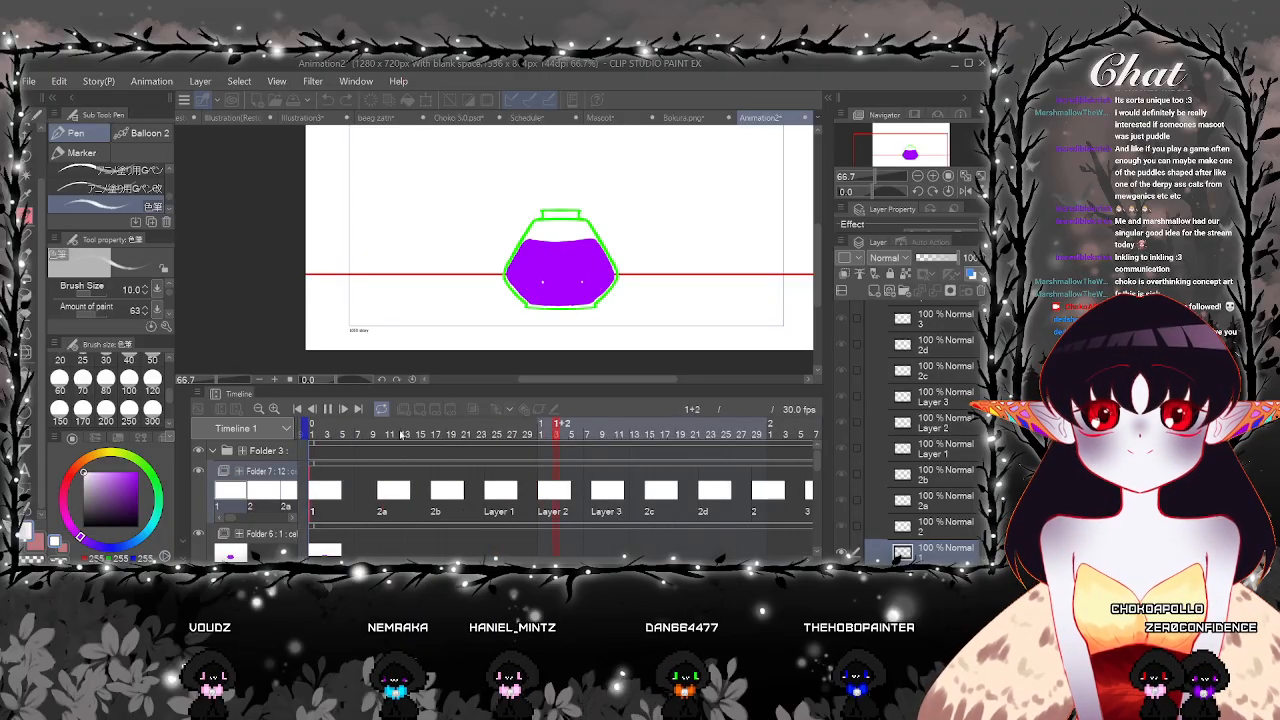
{"action": "left_click", "coordinate": [330, 411]}
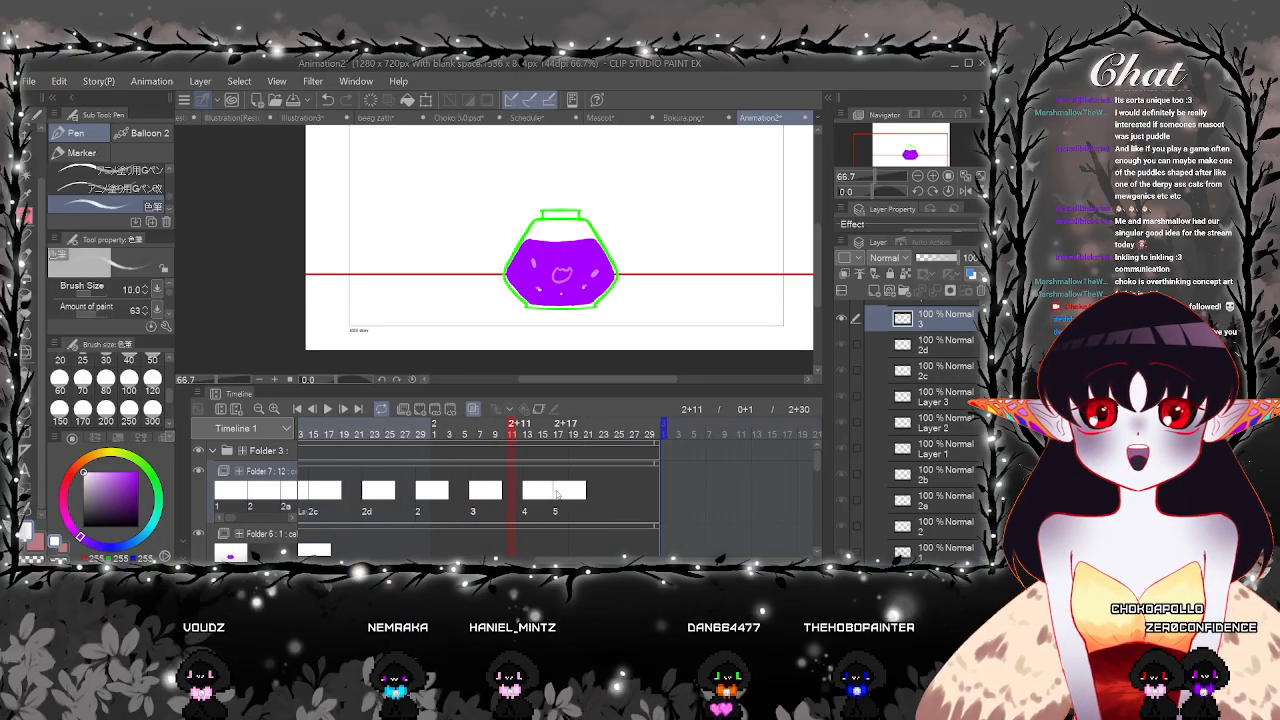
{"action": "left_click_drag", "start_coordinate": [557, 508], "coordinate": [596, 505]}
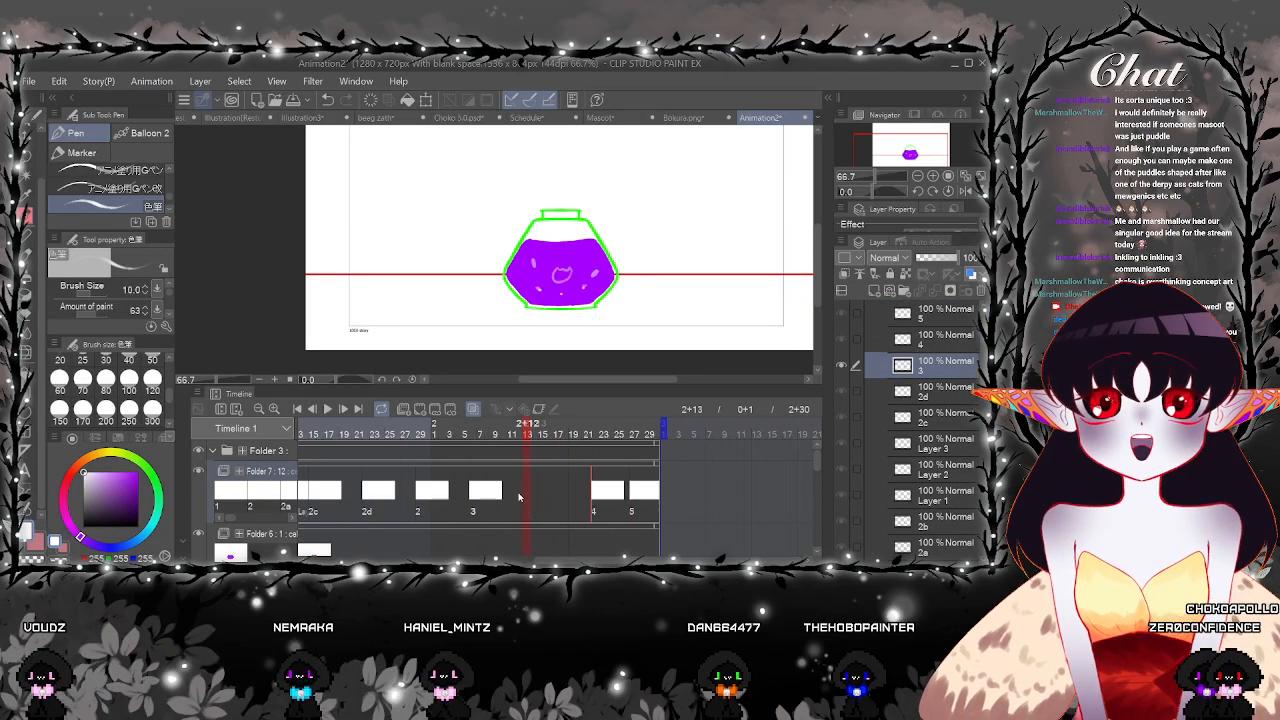
Add cel 3a at frame 2+11 and paint two white eye dots and a small mouth dot in the liquid
{"action": "left_click", "coordinate": [515, 496]}
{"action": "left_click", "coordinate": [419, 409]}
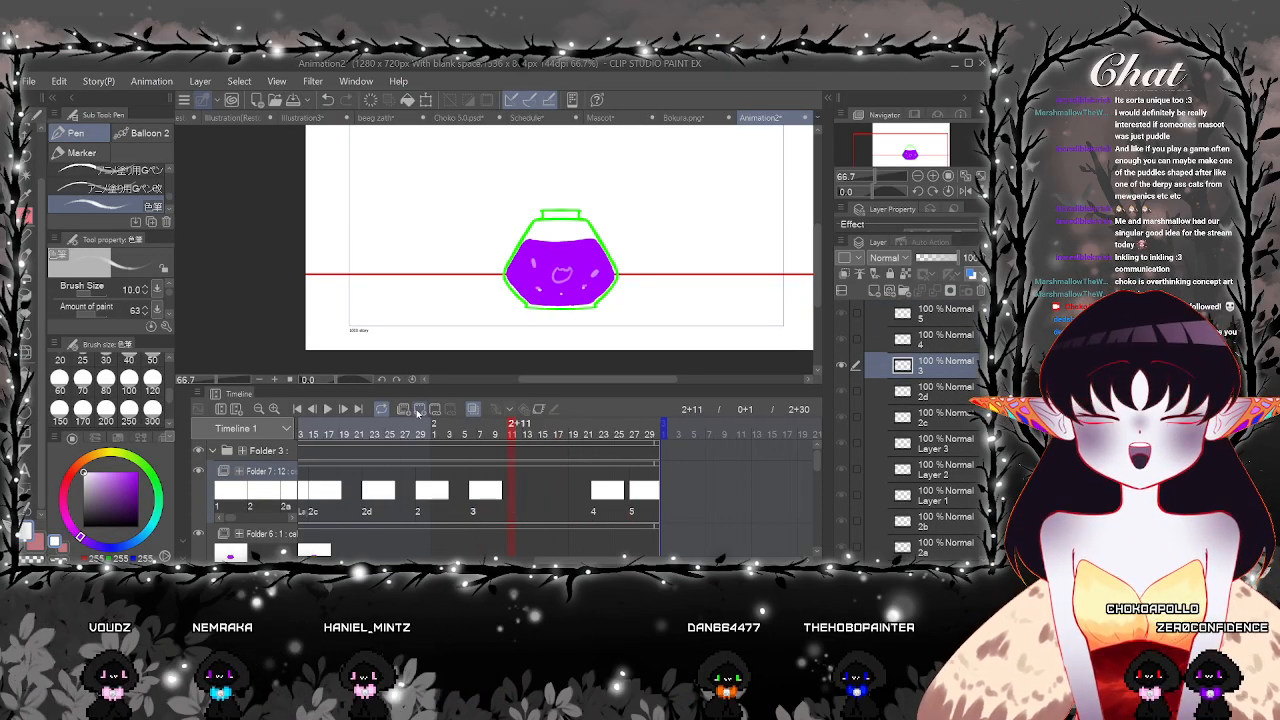
{"action": "scroll", "coordinate": [575, 288], "scroll_direction": "up", "scroll_amount": 6}
{"action": "mouse_move", "coordinate": [575, 287]}
{"action": "left_mouse_down"}
{"action": "mouse_move", "coordinate": [586, 279]}
{"action": "mouse_move", "coordinate": [574, 287]}
{"action": "left_mouse_up"}
{"action": "mouse_move", "coordinate": [329, 288]}
{"action": "left_mouse_down"}
{"action": "mouse_move", "coordinate": [341, 295]}
{"action": "mouse_move", "coordinate": [331, 289]}
{"action": "left_mouse_up"}
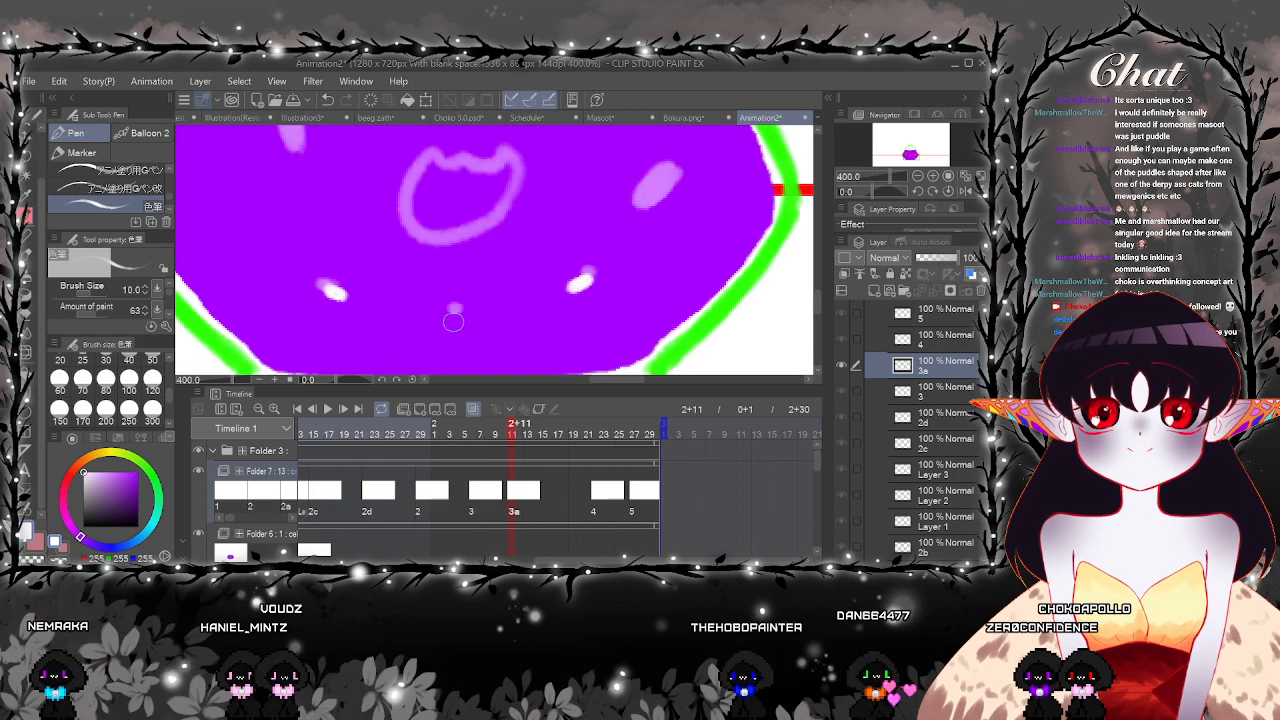
{"action": "left_click_drag", "start_coordinate": [451, 318], "coordinate": [457, 318]}
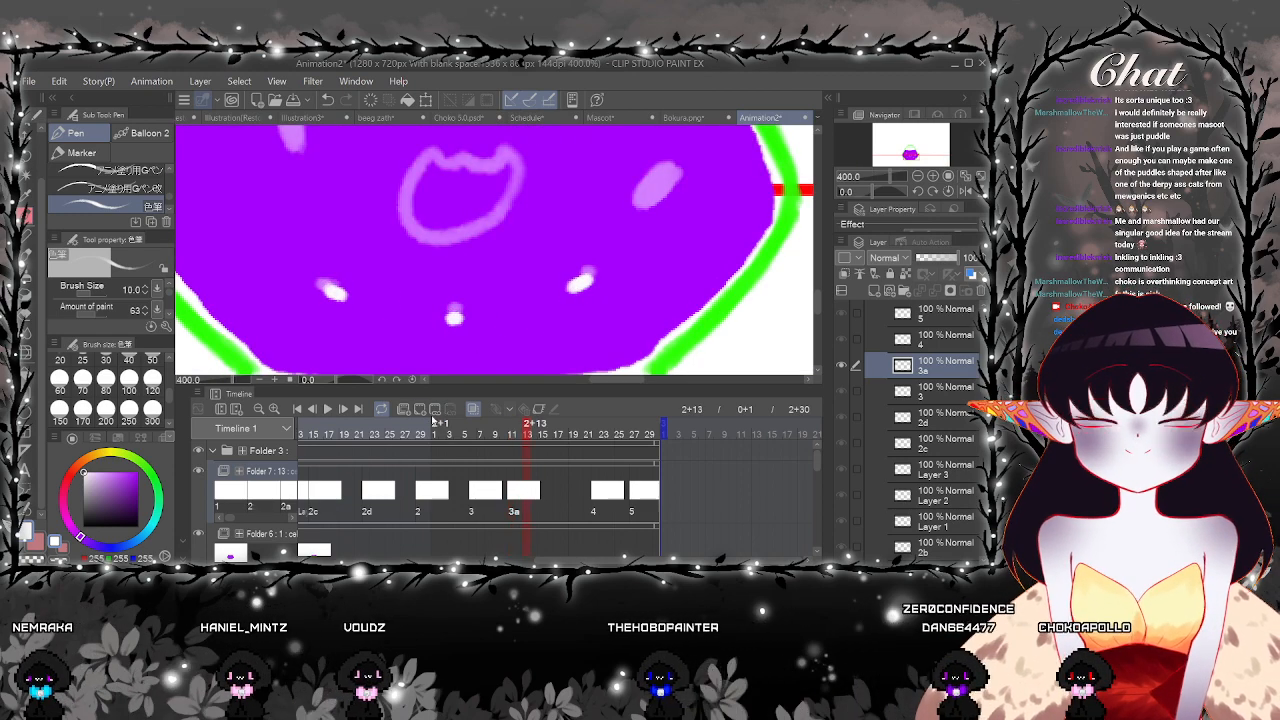
Add cel 3b with slightly shifted eye and mouth dots, and start cels 3a and 3b at frames 2+12 and 2+14
{"action": "left_click", "coordinate": [421, 410]}
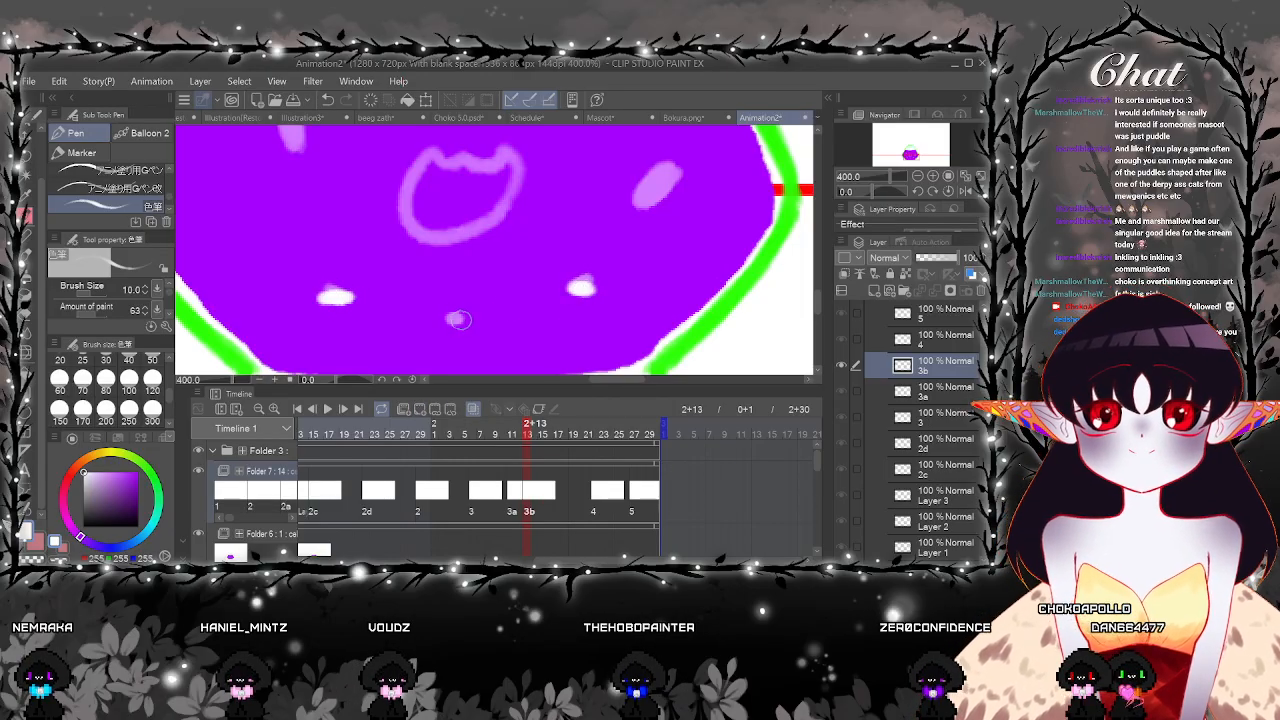
{"action": "left_click", "coordinate": [510, 494]}
{"action": "left_click_drag", "start_coordinate": [512, 494], "coordinate": [533, 496]}
{"action": "left_click", "coordinate": [327, 100]}
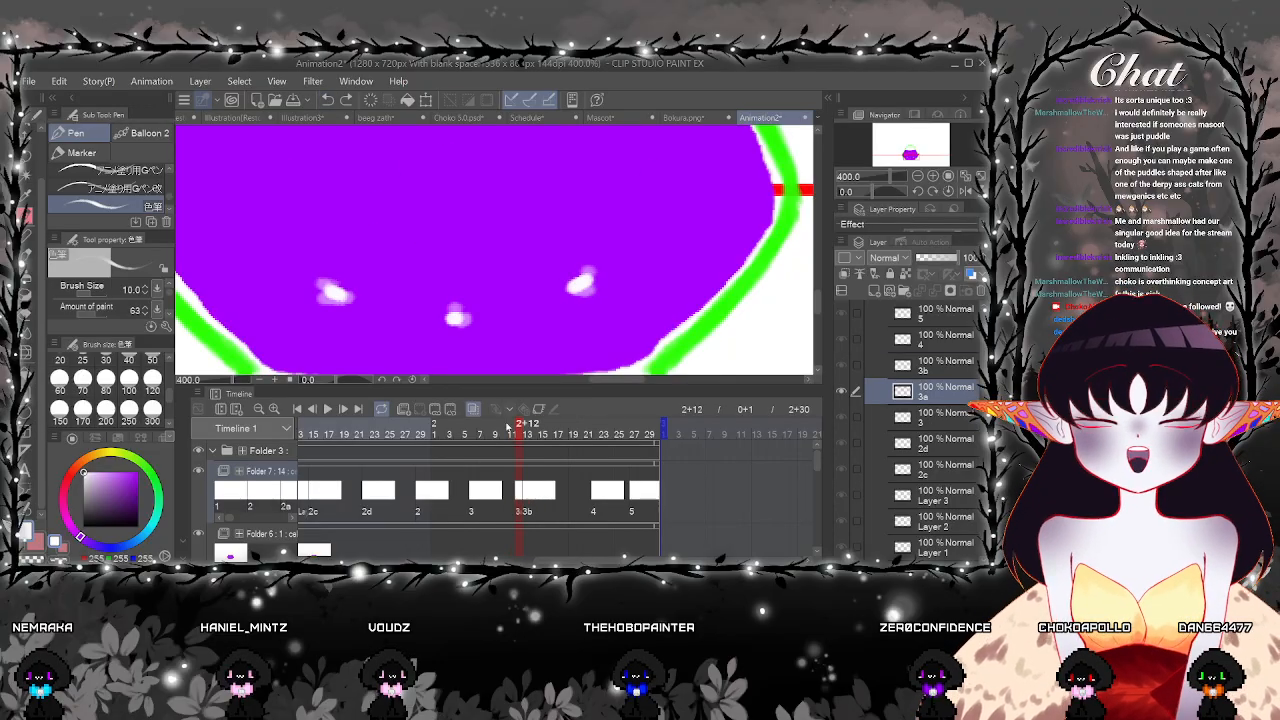
{"action": "left_click", "coordinate": [526, 494]}
{"action": "left_click_drag", "start_coordinate": [527, 494], "coordinate": [535, 495]}
{"action": "left_click", "coordinate": [519, 495]}
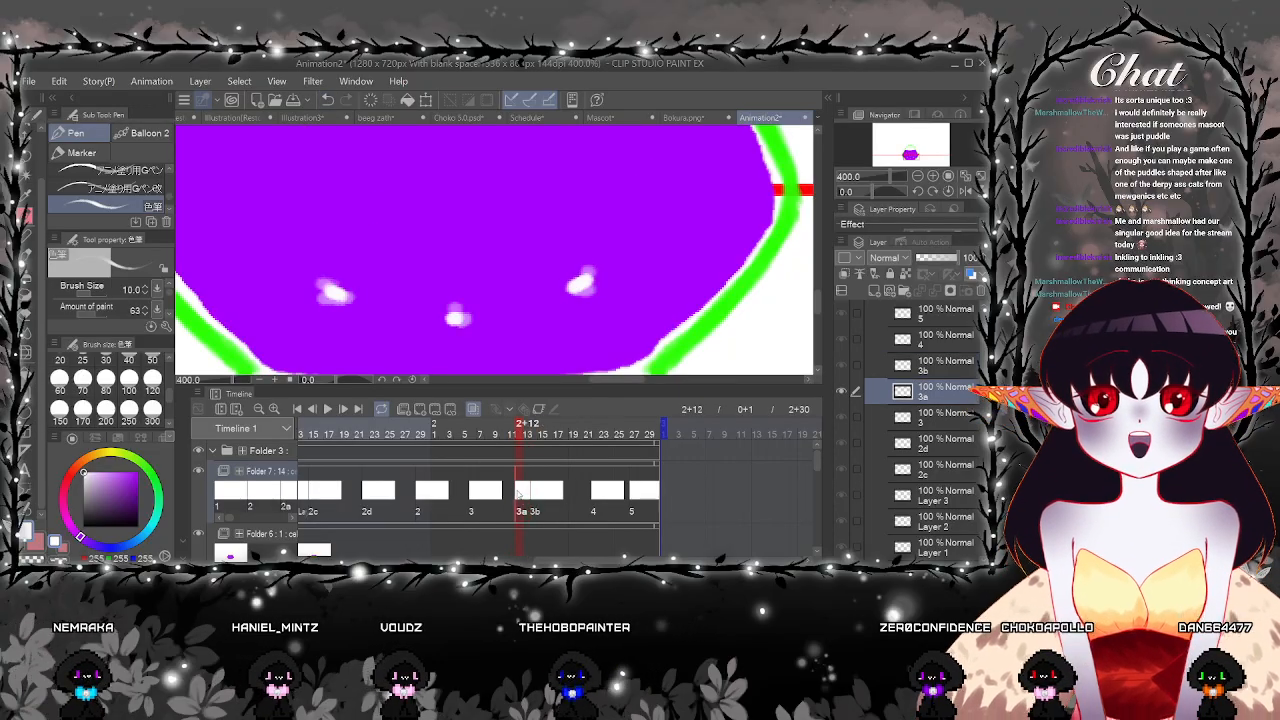
{"action": "left_click", "coordinate": [548, 494]}
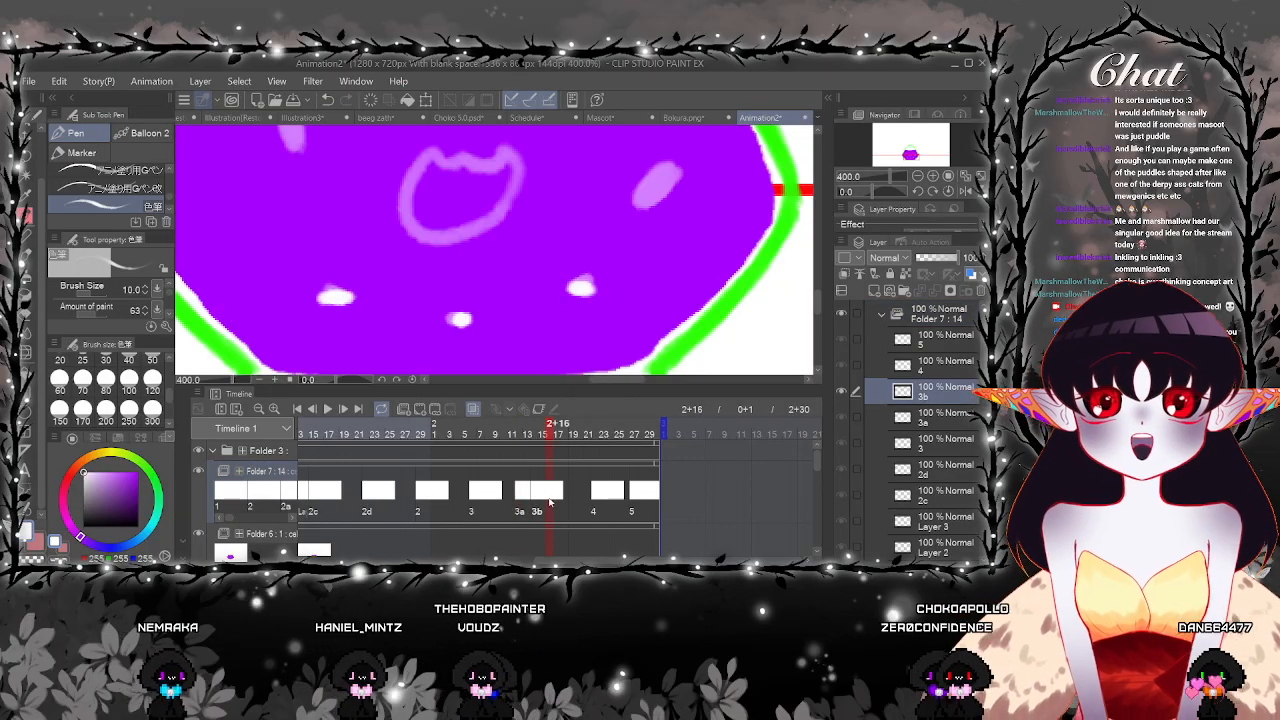
Repeat the two in-between cels alternately: 3a at frame 2+16, 3b at 2+18 and 3a at 2+20
{"action": "right_click", "coordinate": [548, 497]}
{"action": "left_click", "coordinate": [694, 291]}
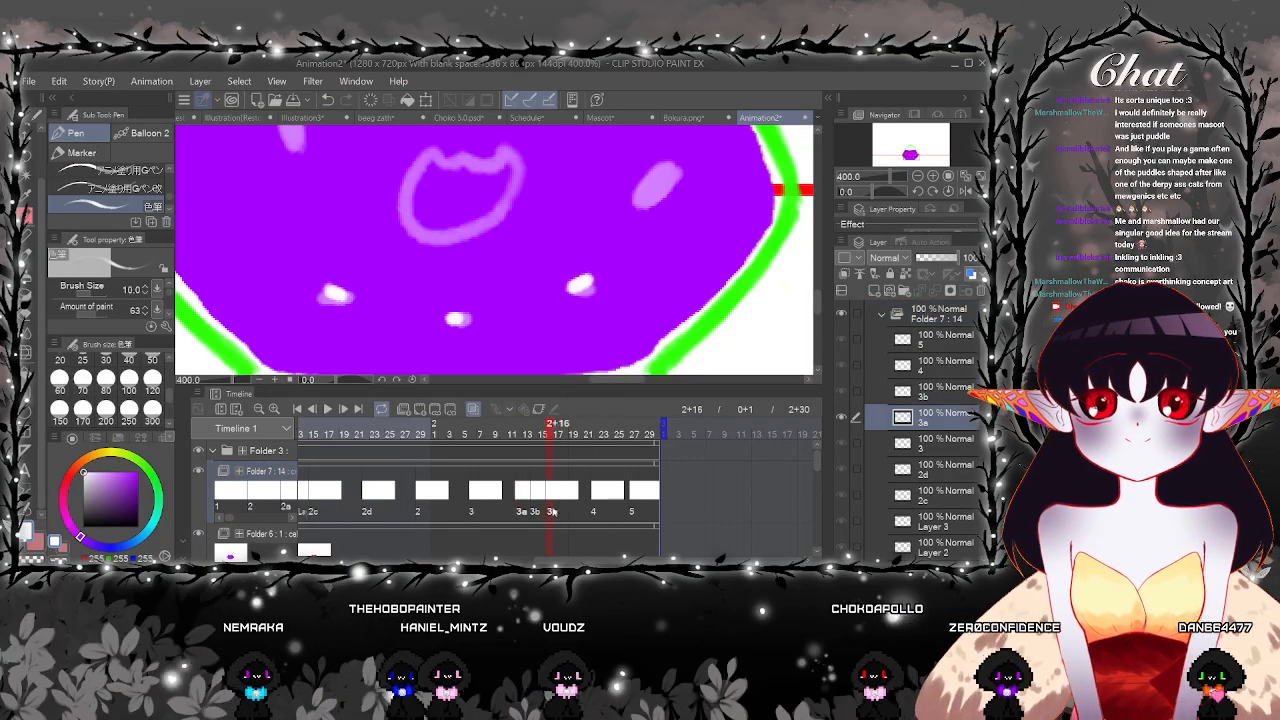
{"action": "left_click", "coordinate": [535, 496]}
{"action": "right_click", "coordinate": [535, 497]}
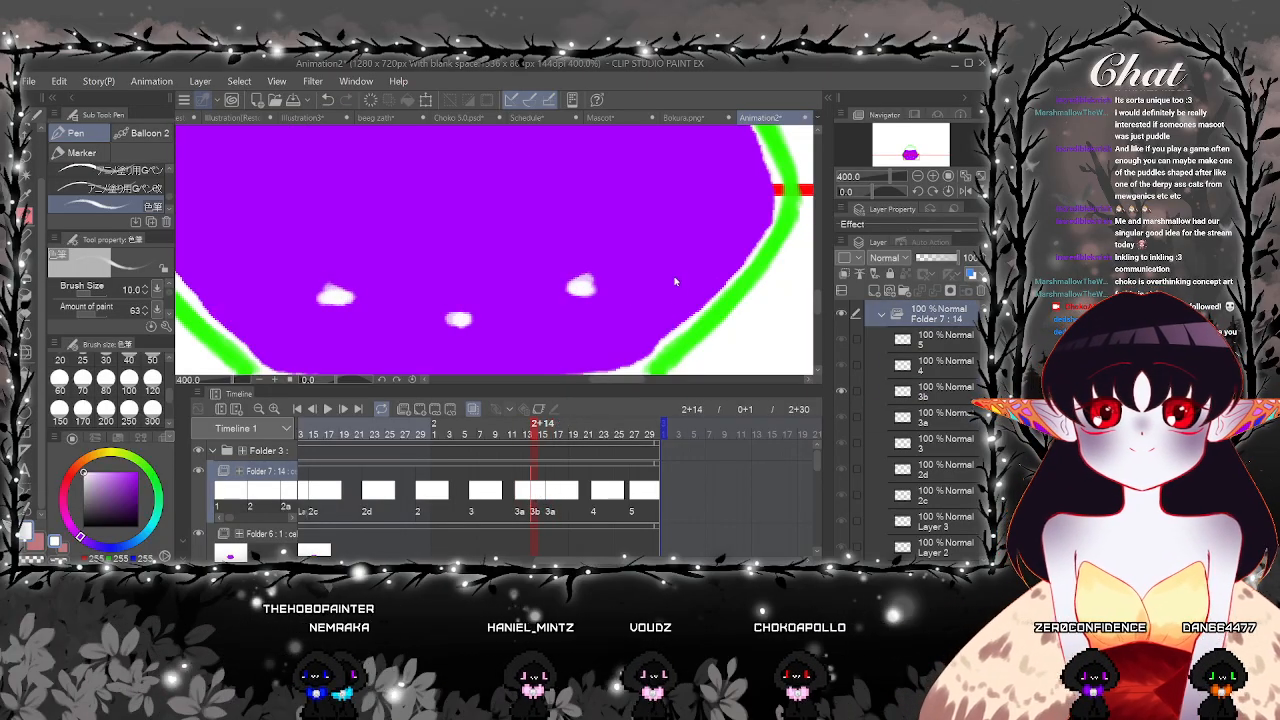
{"action": "left_click", "coordinate": [566, 495]}
{"action": "right_click", "coordinate": [566, 495]}
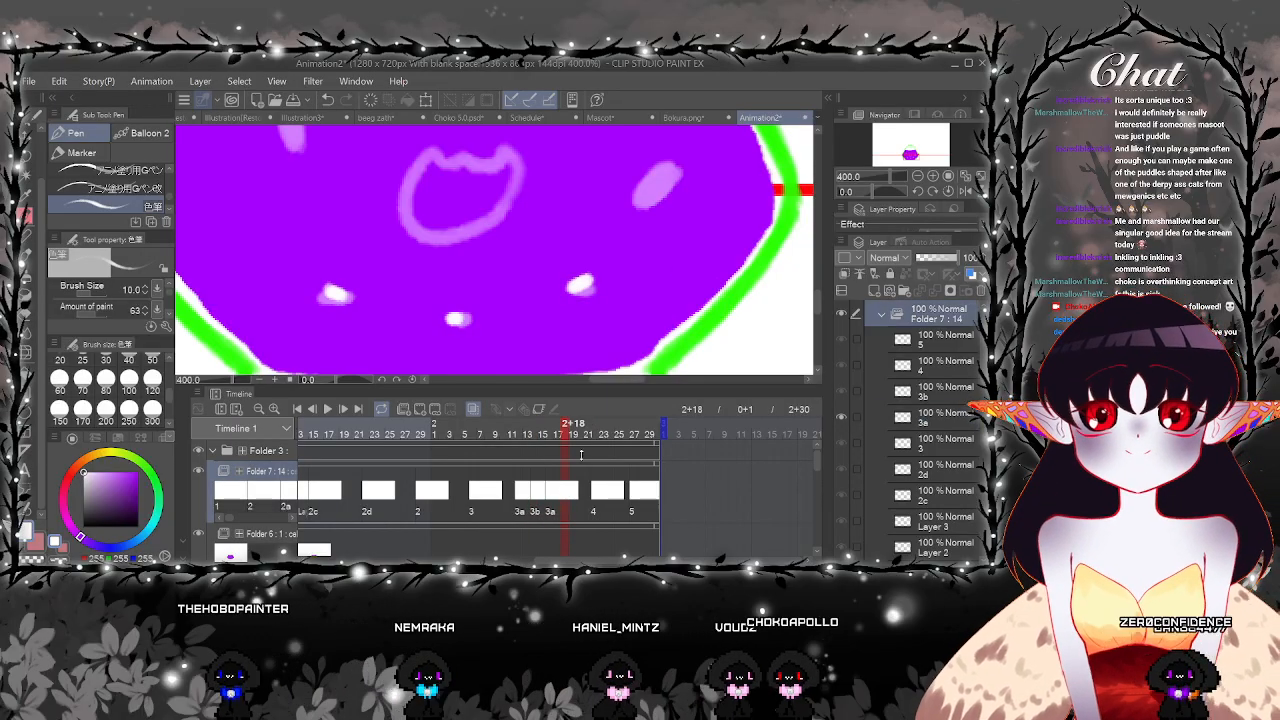
{"action": "left_click", "coordinate": [702, 288]}
{"action": "left_click", "coordinate": [550, 495]}
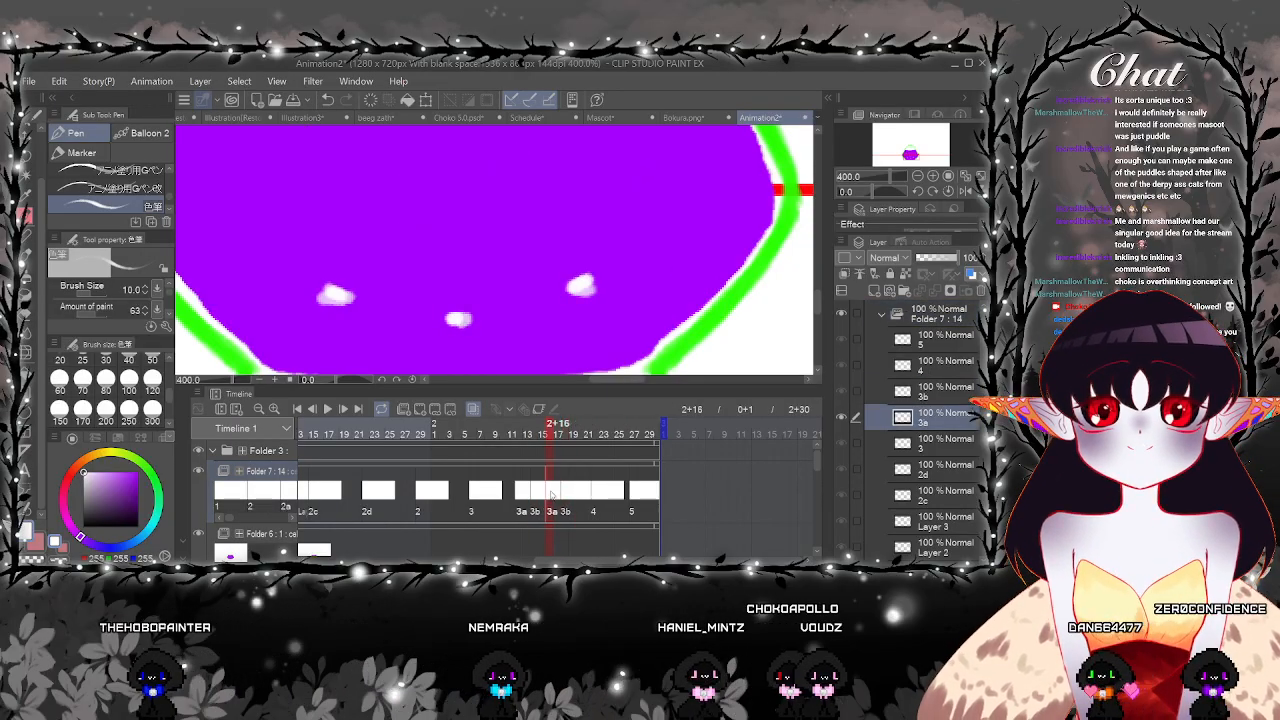
{"action": "right_click", "coordinate": [550, 495]}
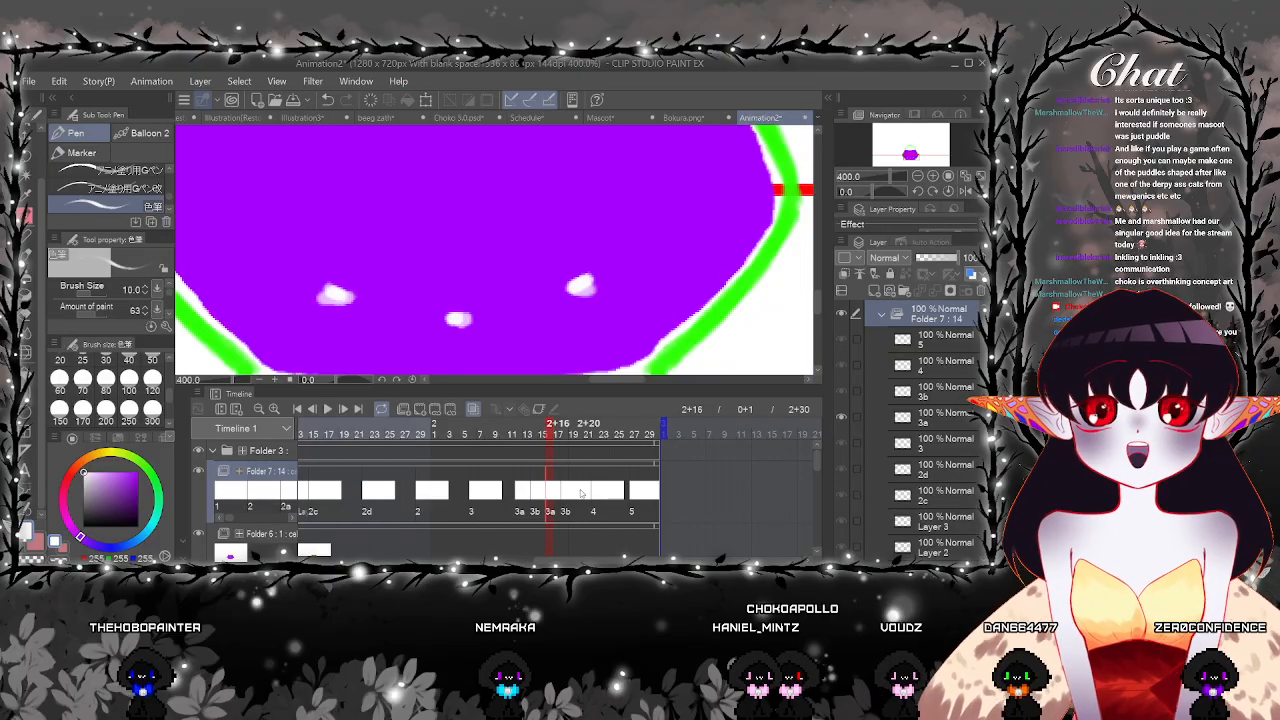
{"action": "left_click", "coordinate": [580, 492]}
{"action": "left_click", "coordinate": [722, 285]}
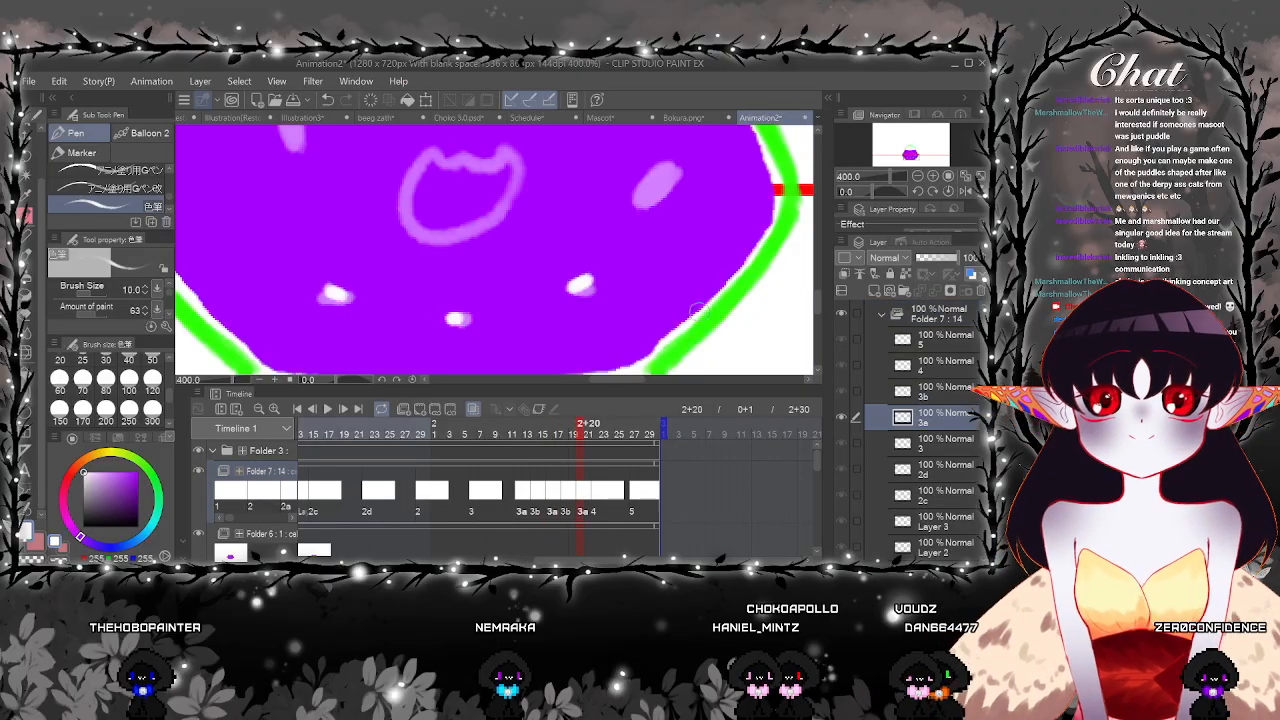
Review the bottle at 100% zoom and remove the repeated cels 3a at frame 2+16 and 3b at 2+18
{"action": "scroll", "coordinate": [554, 282], "scroll_direction": "down", "scroll_amount": 4}
{"action": "left_click_drag", "start_coordinate": [608, 561], "coordinate": [389, 561]}
{"action": "left_click", "coordinate": [389, 482]}
{"action": "left_click", "coordinate": [376, 453]}
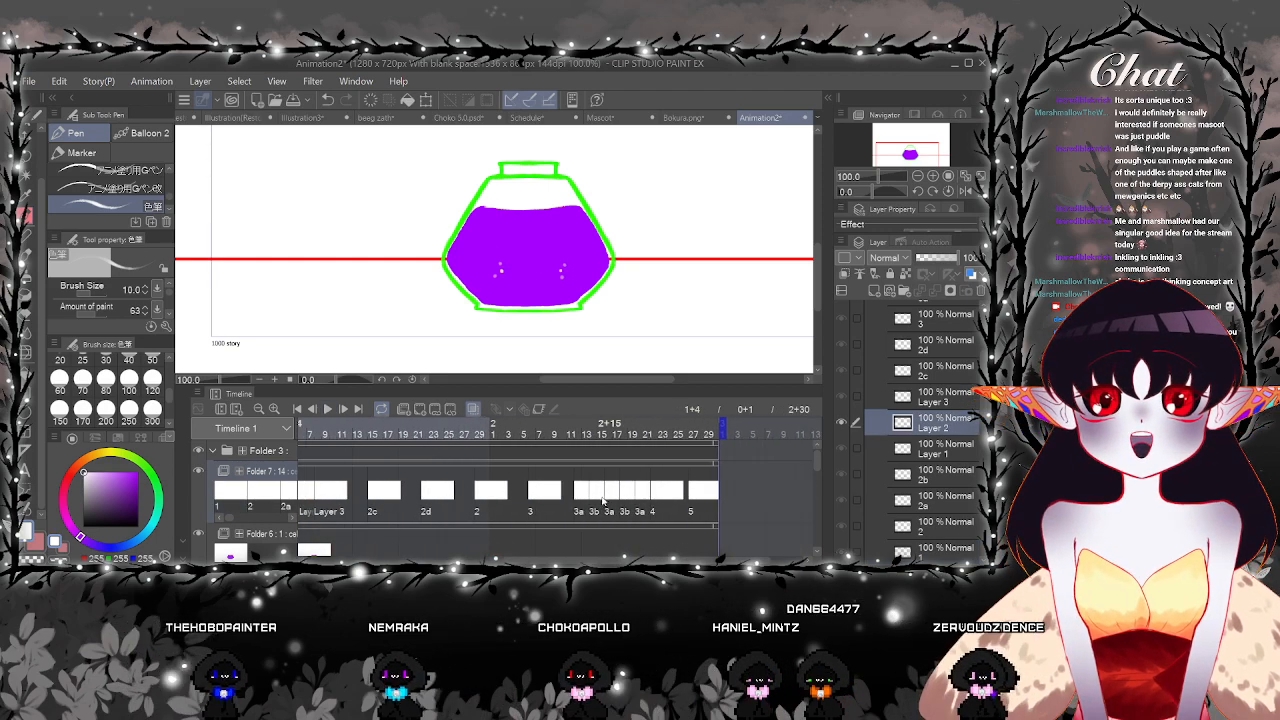
{"action": "left_click", "coordinate": [609, 492]}
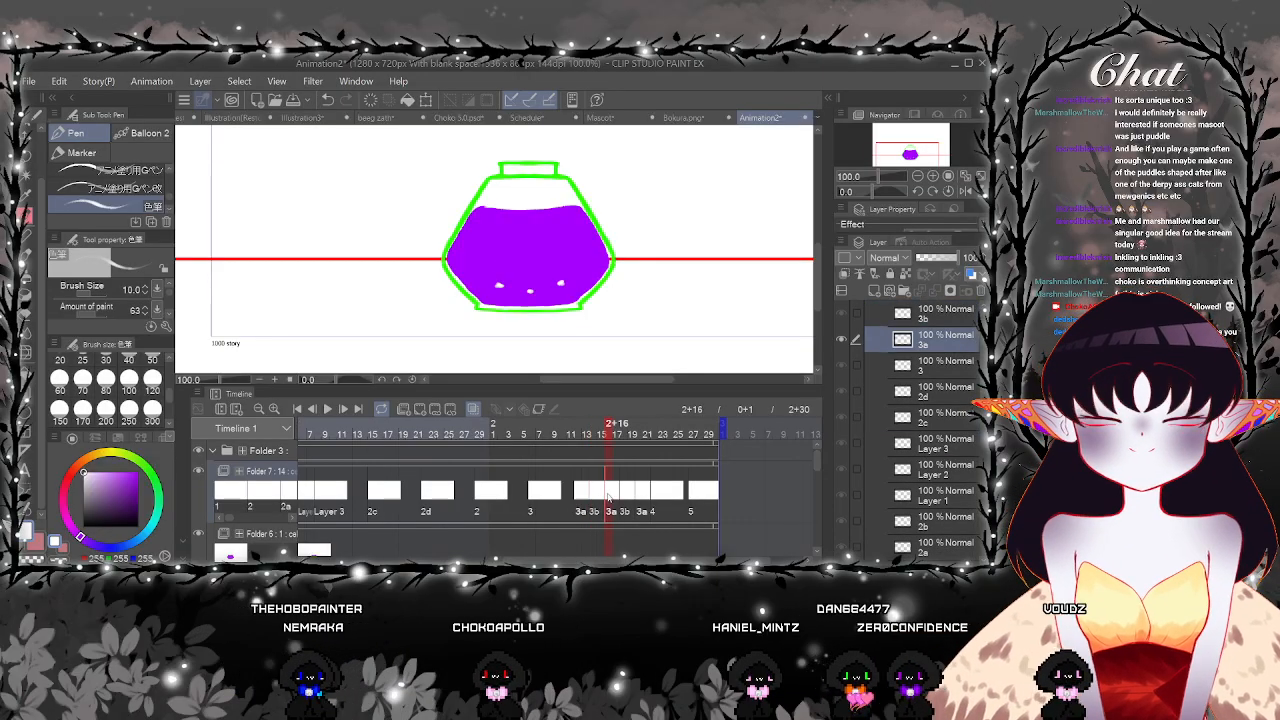
{"action": "left_click", "coordinate": [609, 488]}
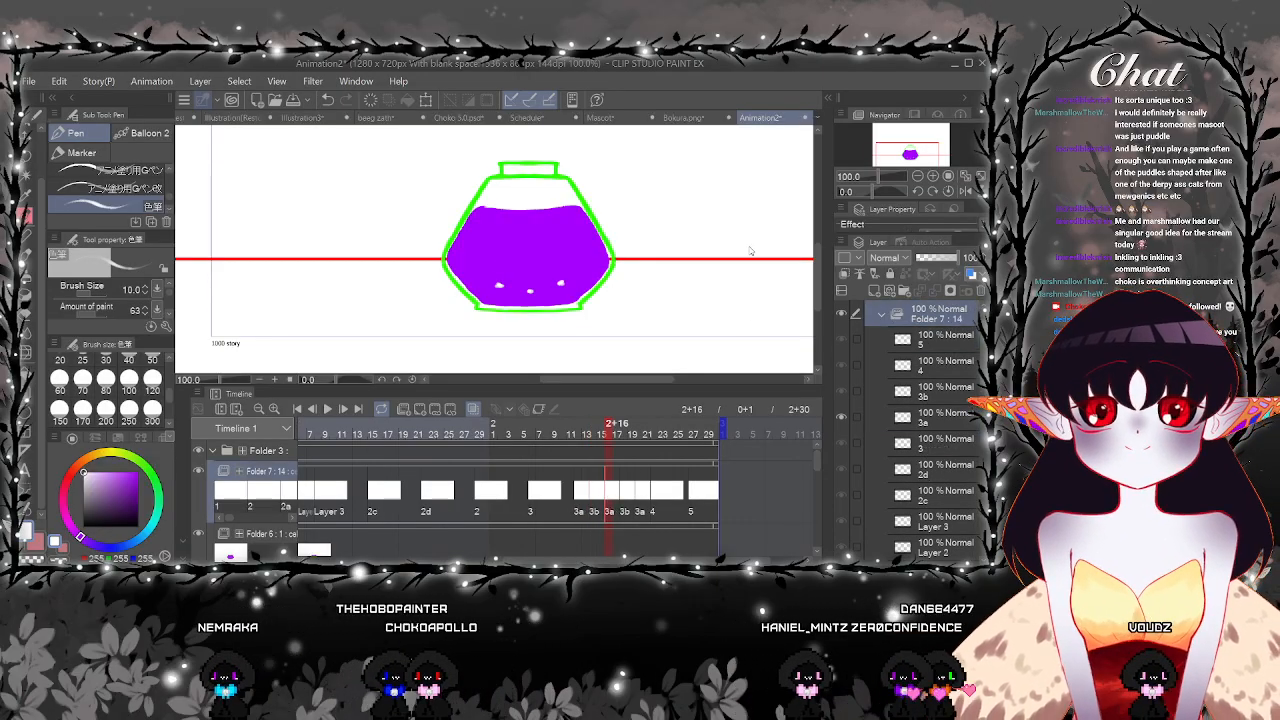
{"action": "left_click", "coordinate": [647, 510]}
{"action": "left_click", "coordinate": [624, 492]}
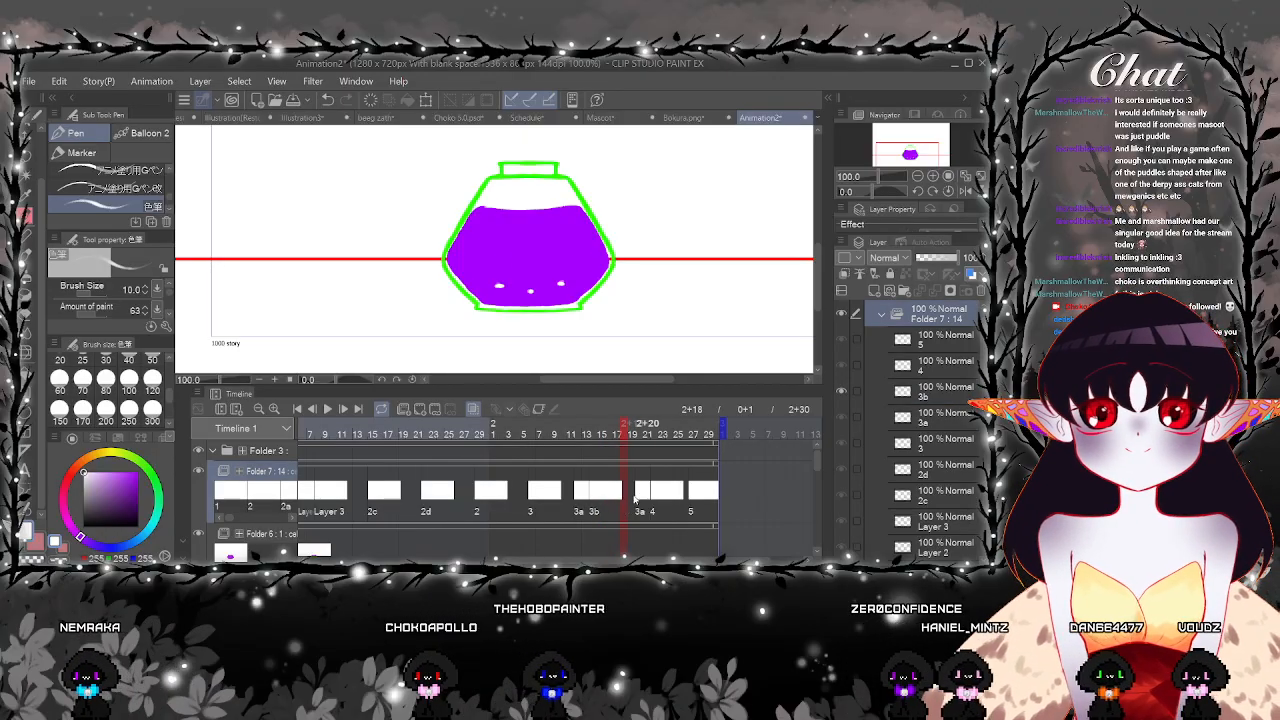
Space cels 3a, 3b, the repeated 3a and 4 four frames apart following cel 3
{"action": "left_click", "coordinate": [634, 497]}
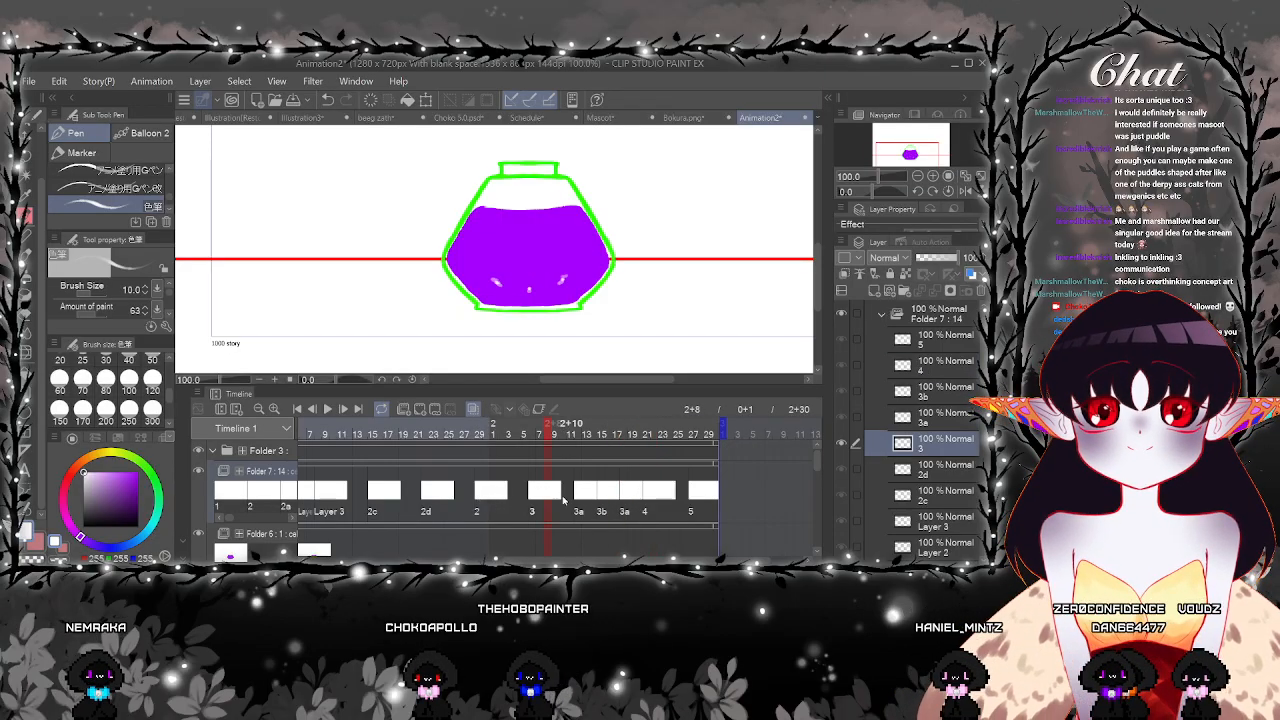
{"action": "left_click", "coordinate": [578, 497]}
{"action": "left_click", "coordinate": [546, 499]}
{"action": "left_click", "coordinate": [517, 499]}
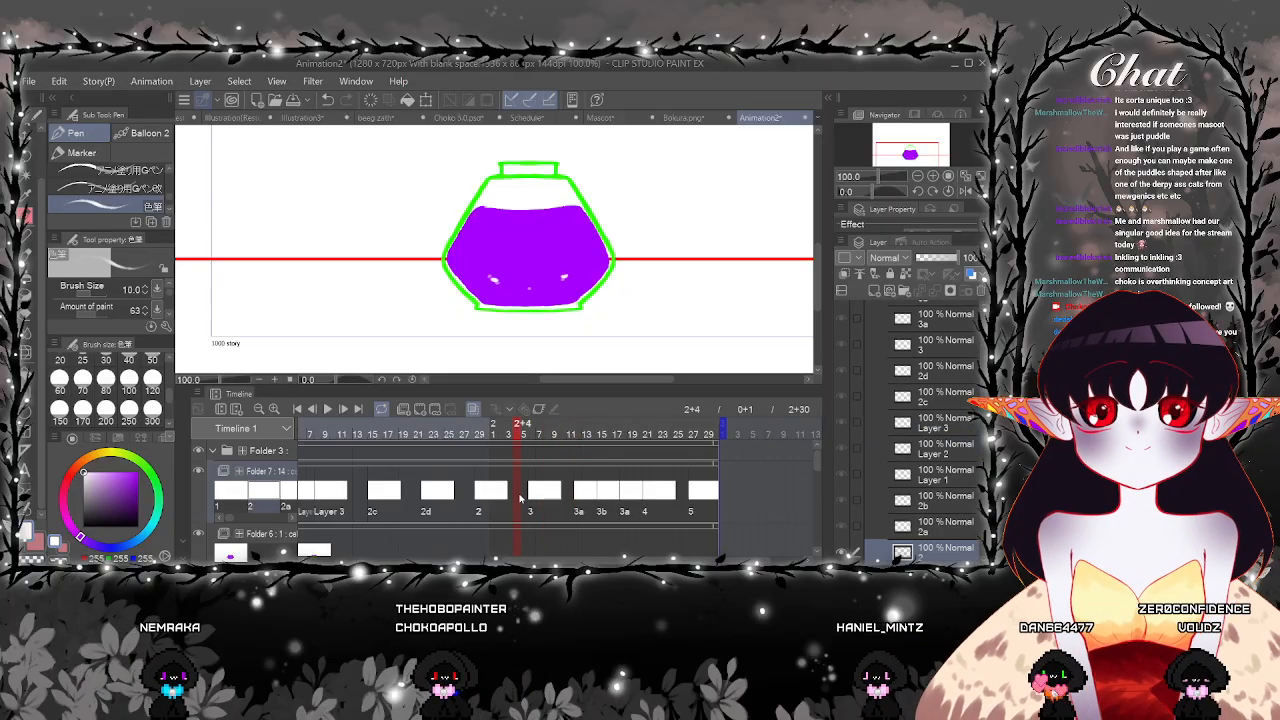
{"action": "left_click", "coordinate": [548, 499]}
{"action": "left_click", "coordinate": [586, 500]}
{"action": "left_click_drag", "start_coordinate": [606, 500], "coordinate": [655, 499]}
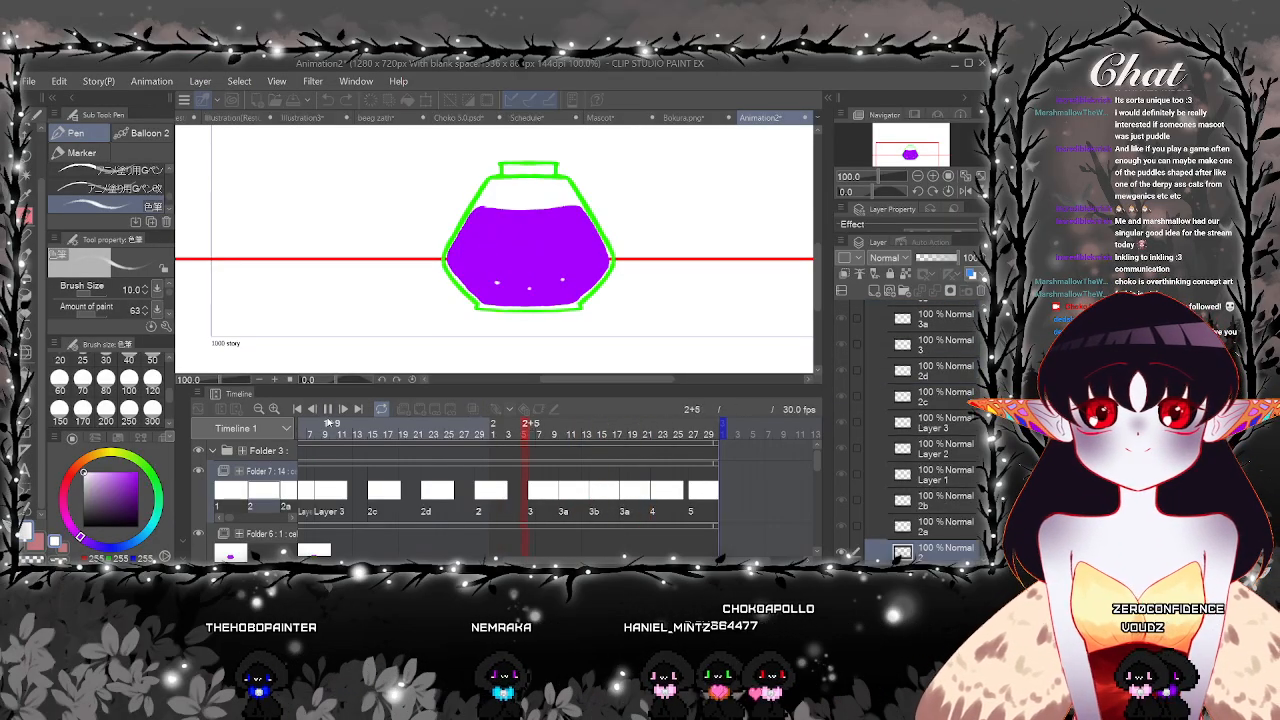
Play back the bottle animation in a loop and review the face's motion at different zoom levels
{"action": "left_click", "coordinate": [327, 409]}
{"action": "key", "text": "ctrl+minus"}
{"action": "key", "text": "ctrl+minus"}
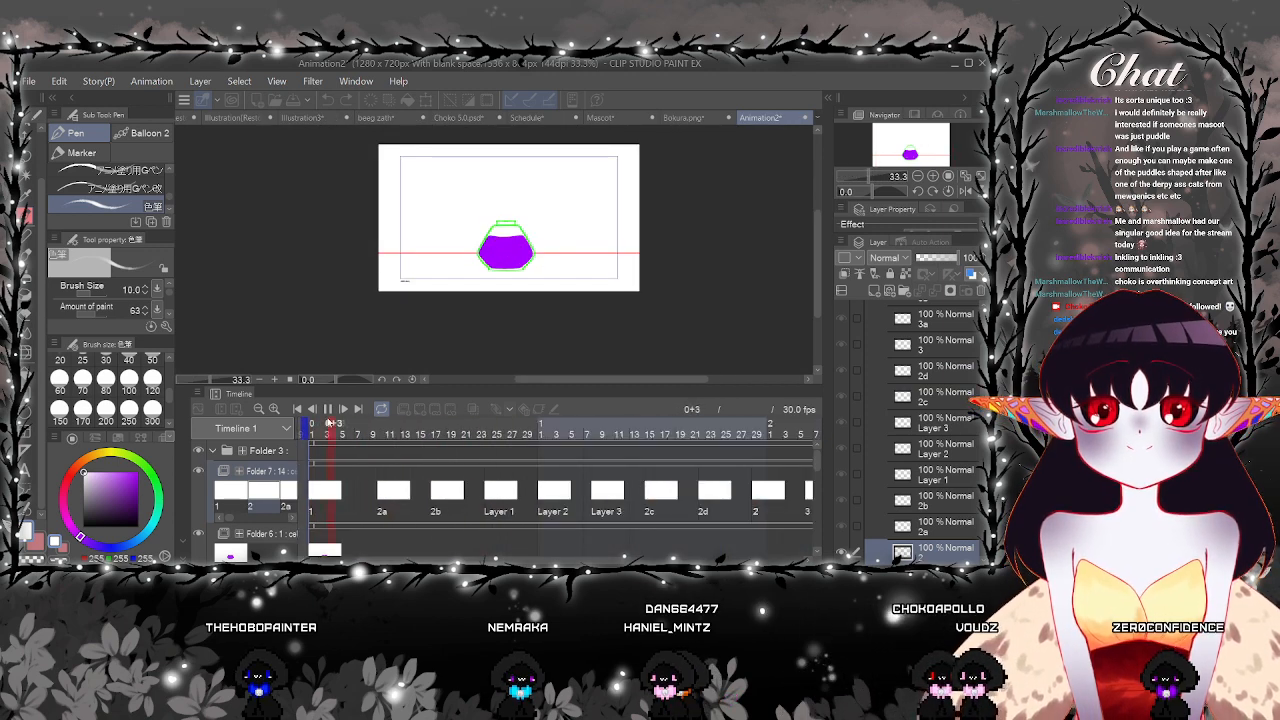
{"action": "key", "text": "ctrl+plus"}
{"action": "key", "text": "ctrl+plus"}
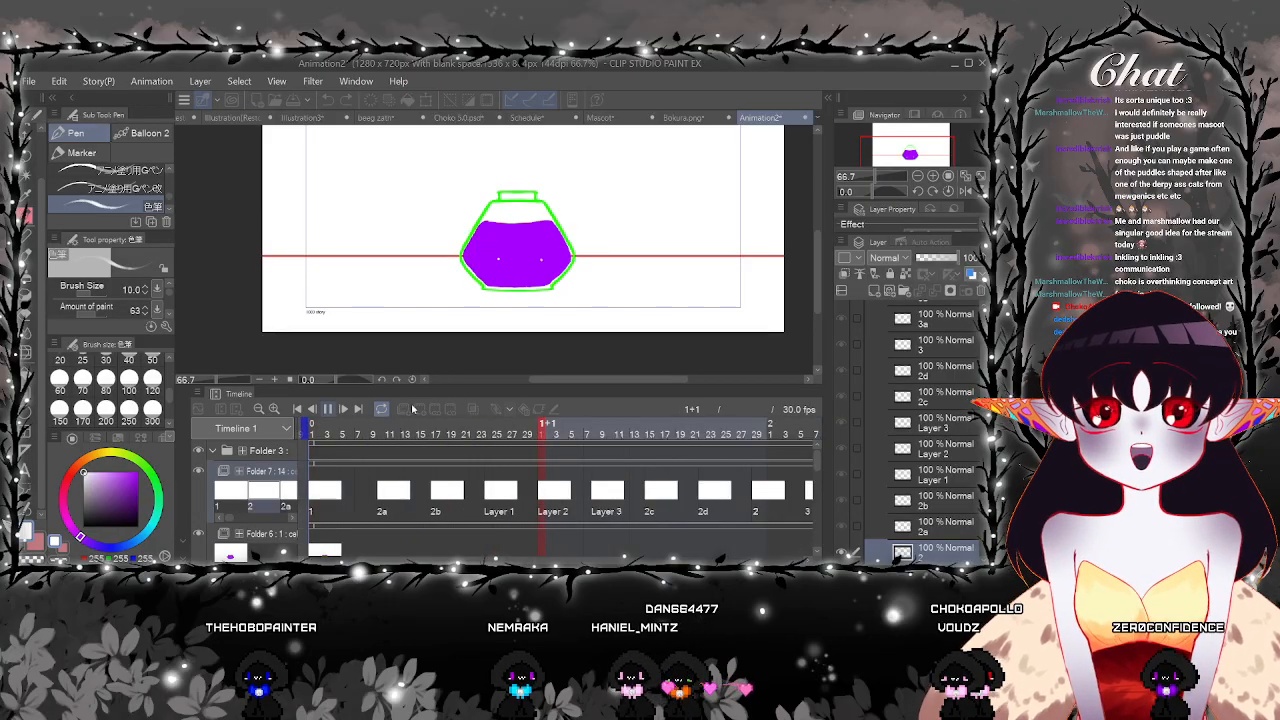
Lengthen both eye marks on cel 3a into short white dashes slanting down toward the mouth dot
{"action": "left_click", "coordinate": [518, 496]}
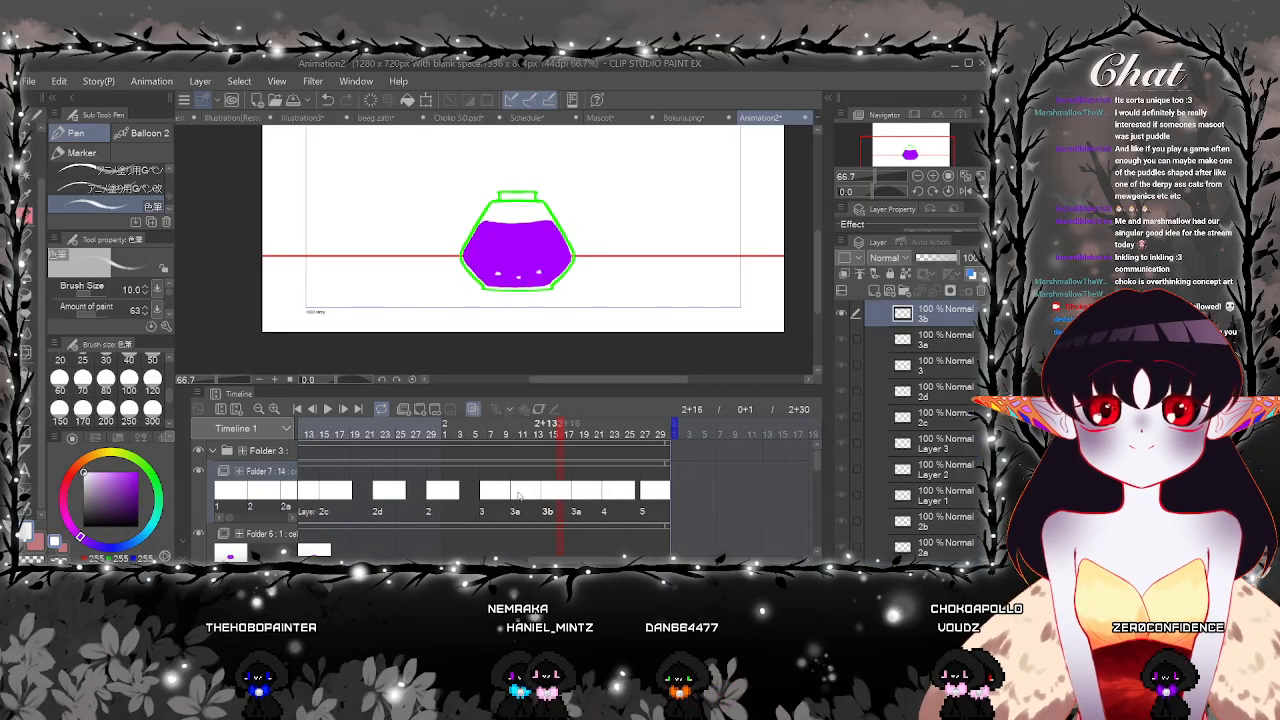
{"action": "key", "text": "ctrl+plus"}
{"action": "left_click", "coordinate": [520, 495]}
{"action": "left_click", "coordinate": [499, 494]}
{"action": "left_click", "coordinate": [522, 494]}
{"action": "key", "text": "ctrl+plus"}
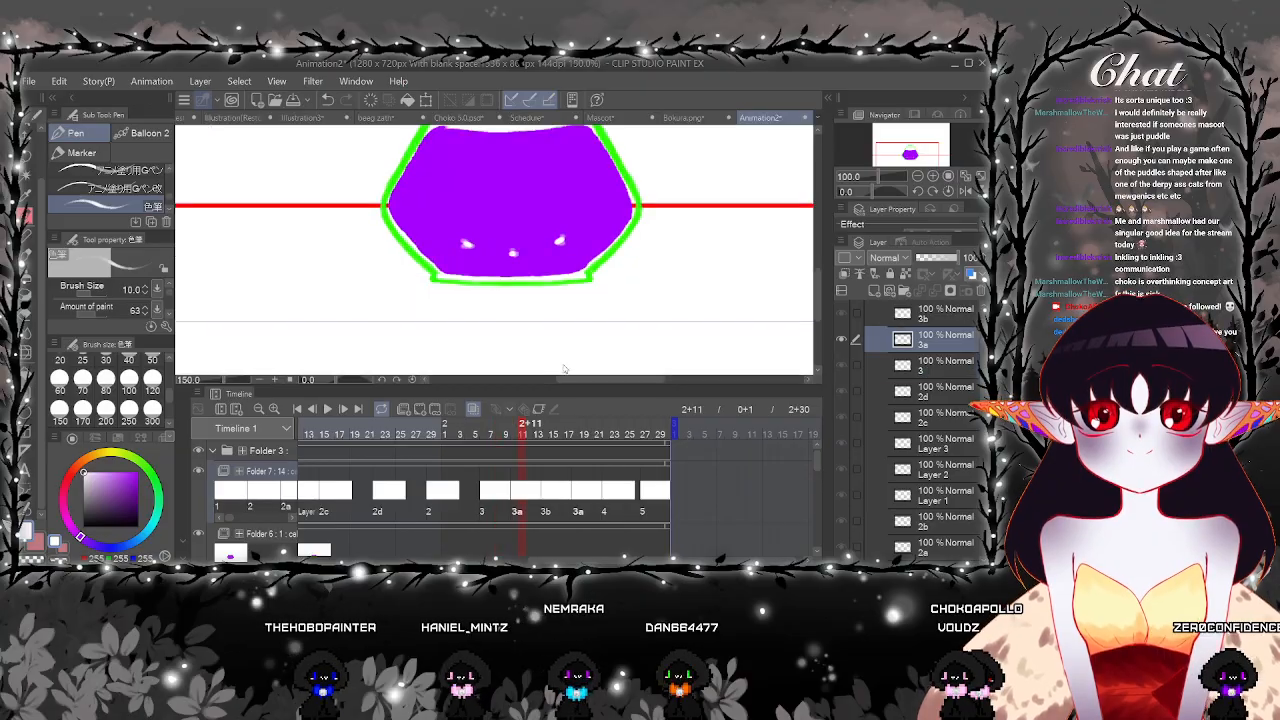
{"action": "scroll", "coordinate": [563, 245], "scroll_direction": "up", "scroll_amount": 3}
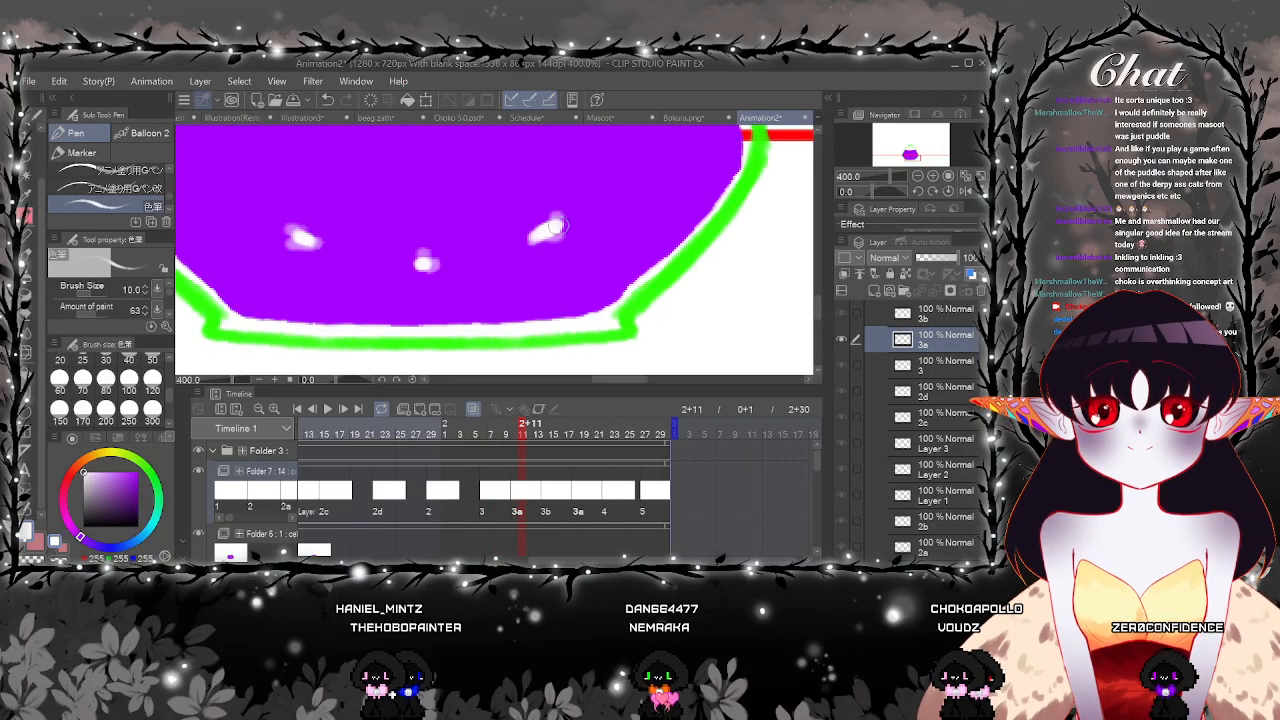
{"action": "left_click_drag", "start_coordinate": [558, 226], "coordinate": [525, 243]}
{"action": "left_click_drag", "start_coordinate": [317, 242], "coordinate": [284, 229]}
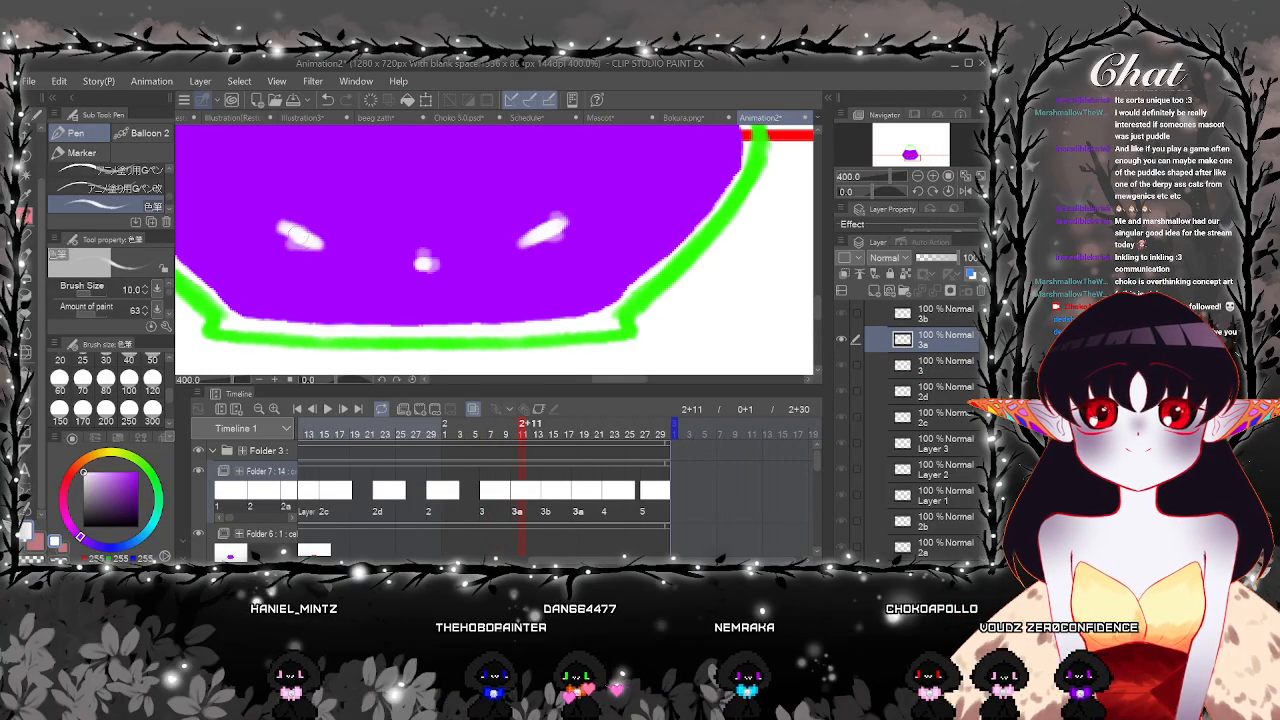
Stretch both eyes on cel 3b sideways into wider horizontal dashes and check them in playback
{"action": "left_click", "coordinate": [571, 443]}
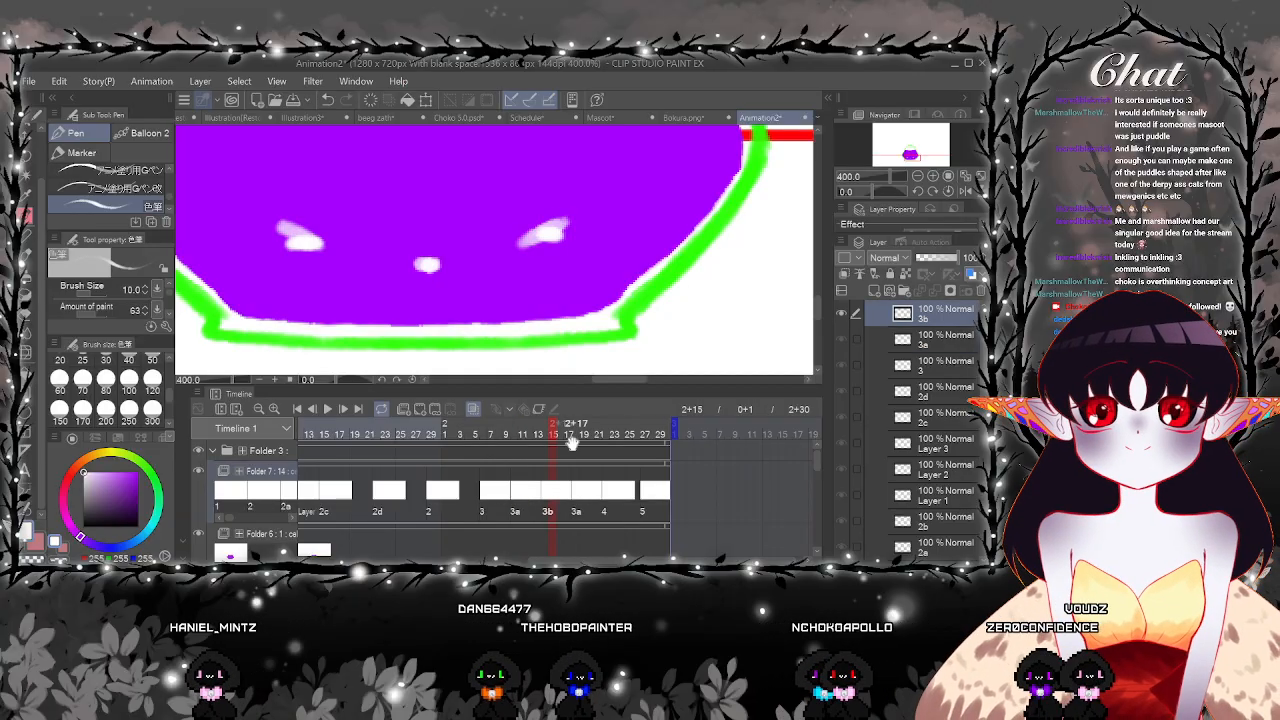
{"action": "left_click_drag", "start_coordinate": [573, 237], "coordinate": [537, 237]}
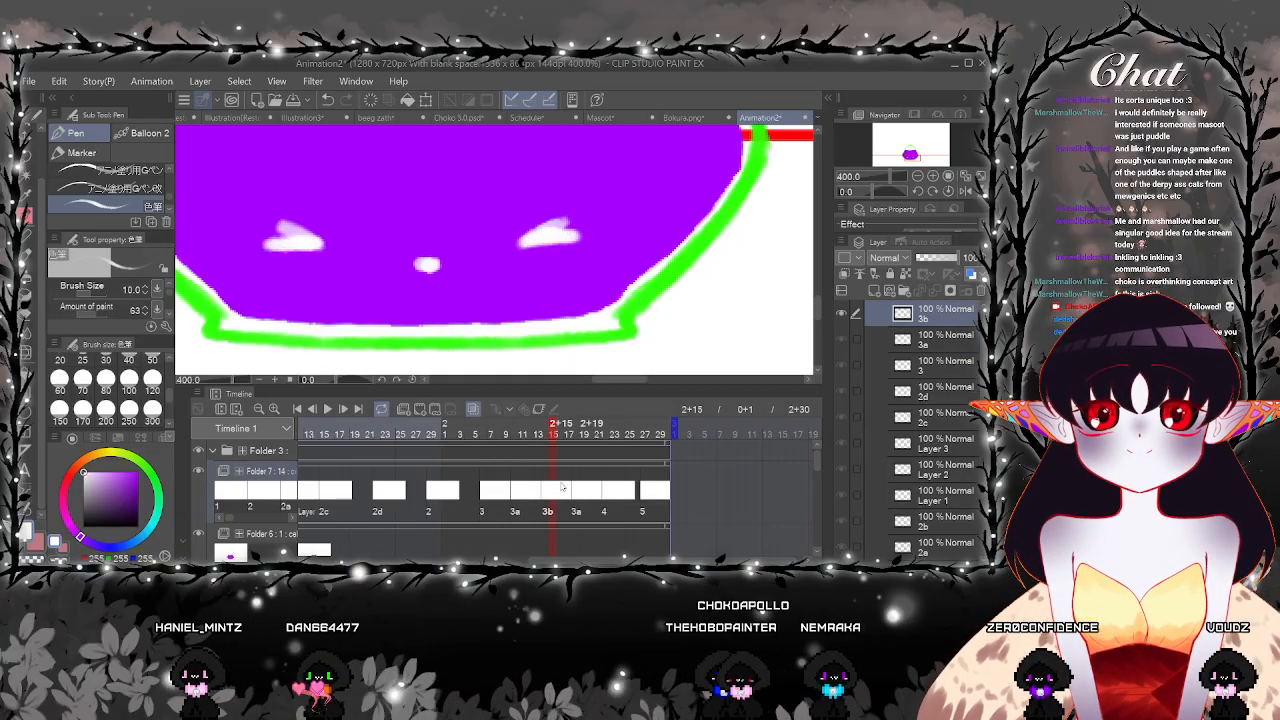
{"action": "key", "text": "ctrl+minus"}
{"action": "key", "text": "ctrl+minus"}
{"action": "key", "text": "ctrl+minus"}
{"action": "key", "text": "ctrl+minus"}
{"action": "left_click", "coordinate": [329, 410]}
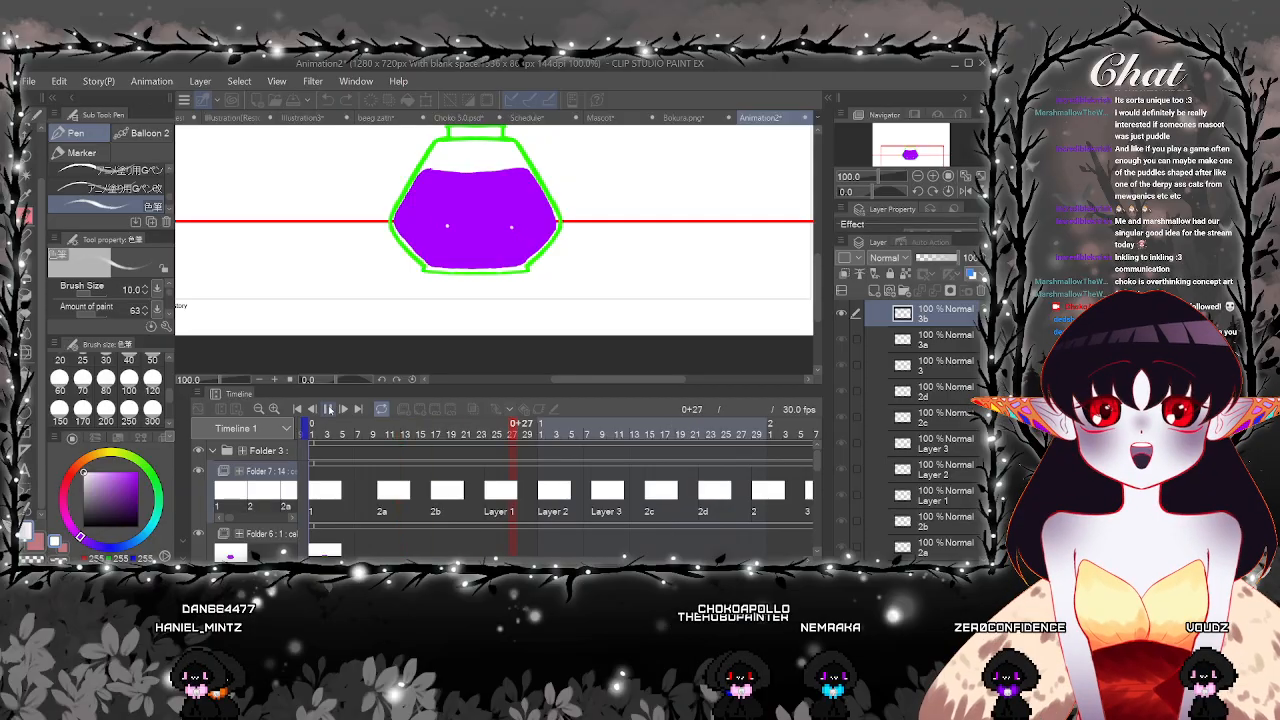
{"action": "left_click", "coordinate": [329, 410]}
Compare cels 3a and 3b, and erase the horizontal eye dashes from cel 3b
{"action": "left_click_drag", "start_coordinate": [540, 560], "coordinate": [640, 560]}
{"action": "left_click", "coordinate": [612, 432]}
{"action": "scroll", "coordinate": [562, 334], "scroll_direction": "up", "scroll_amount": 1}
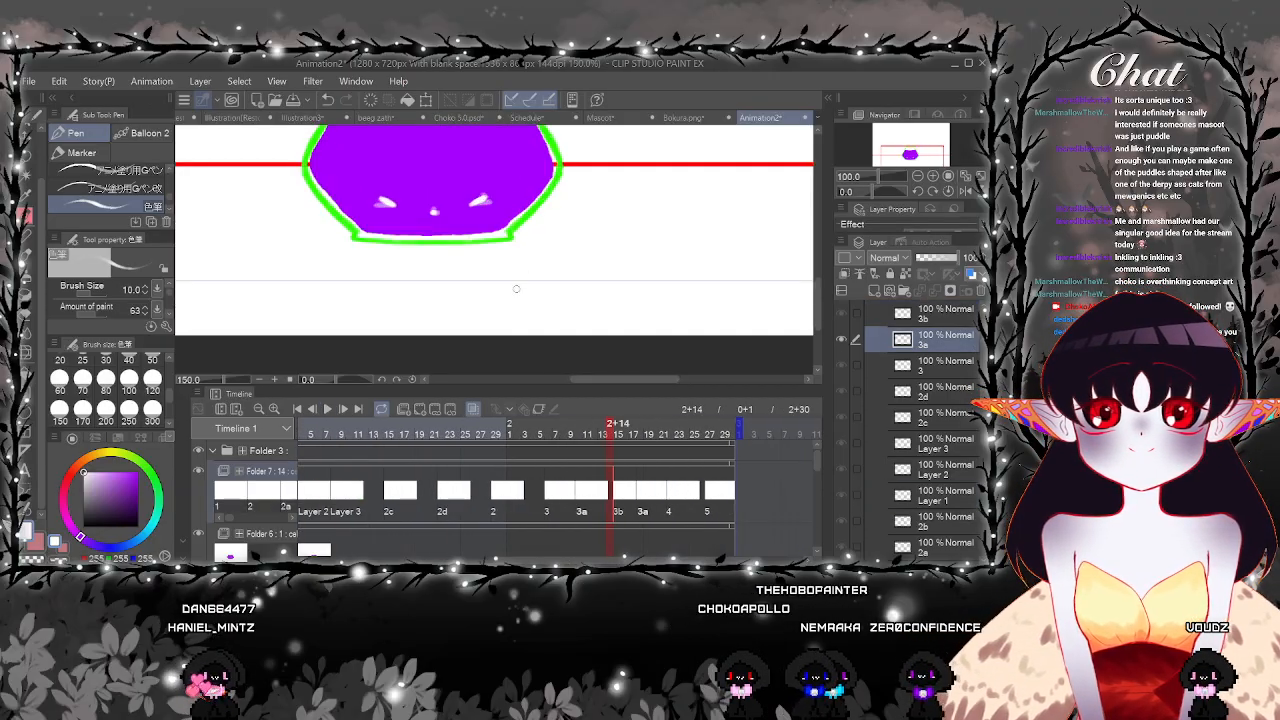
{"action": "scroll", "coordinate": [516, 288], "scroll_direction": "up", "scroll_amount": 1}
{"action": "left_click", "coordinate": [591, 497]}
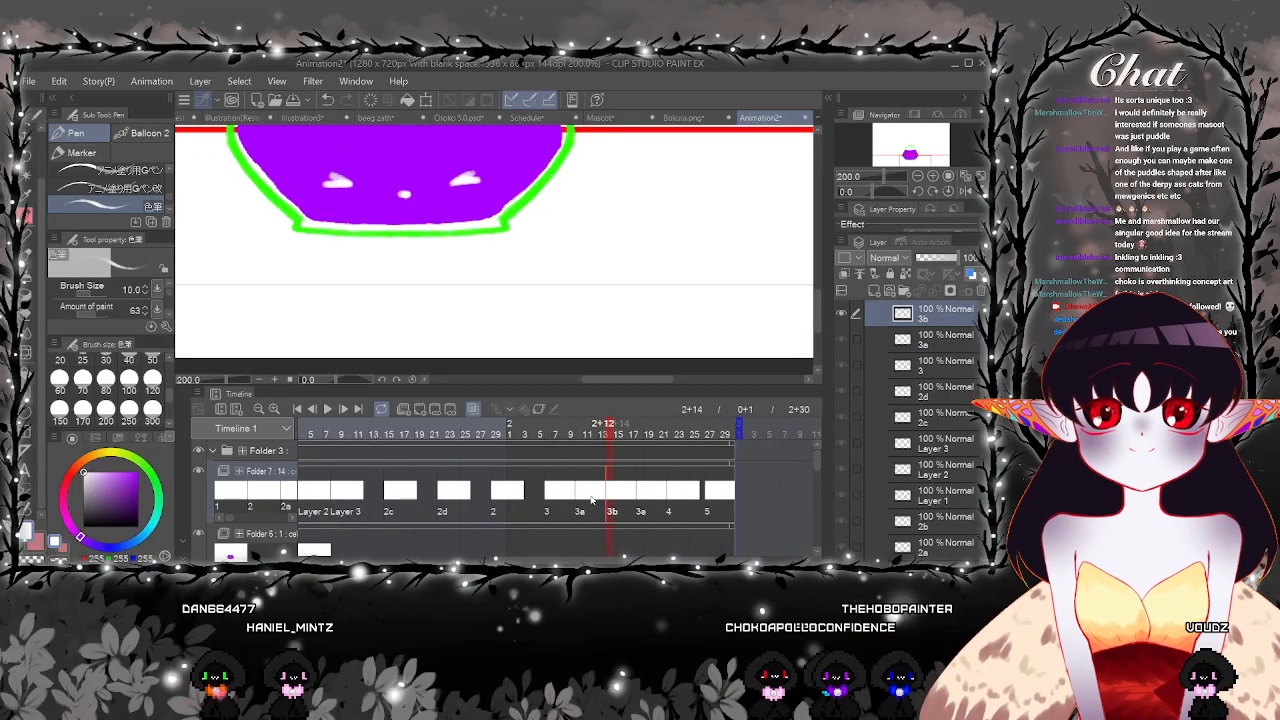
{"action": "left_click", "coordinate": [591, 499]}
{"action": "left_click", "coordinate": [617, 498]}
{"action": "key", "text": "e"}
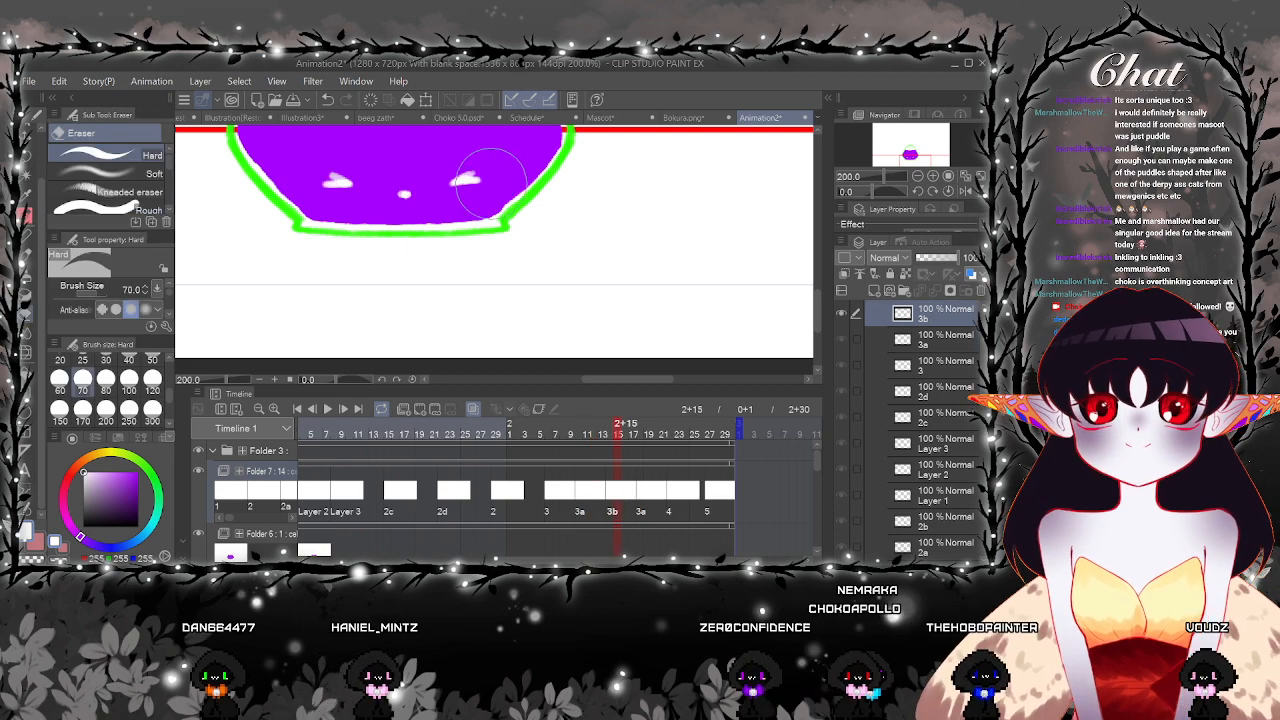
{"action": "key", "text": "p"}
Repaint cel 3b's eyes as slanted white dashes slightly below those of cel 3a, and touch up the mouth dot
{"action": "scroll", "coordinate": [464, 182], "scroll_direction": "up", "scroll_amount": 1}
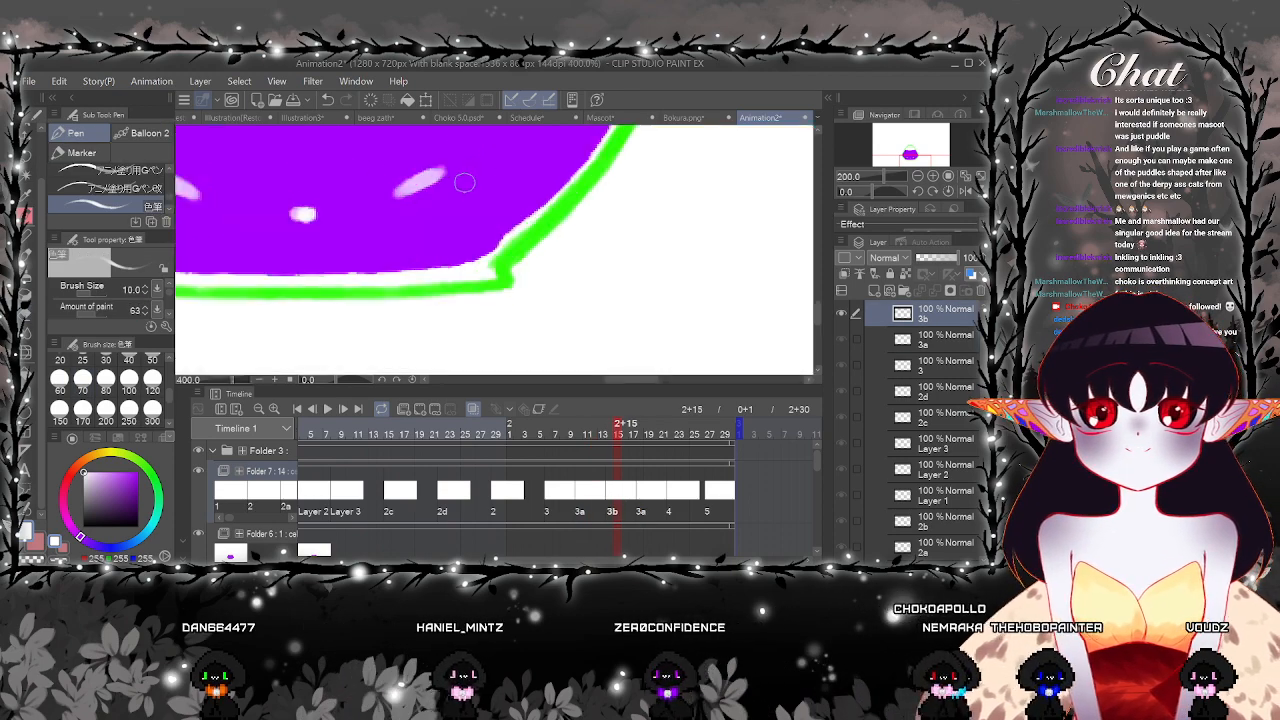
{"action": "scroll", "coordinate": [464, 182], "scroll_direction": "up", "scroll_amount": 1}
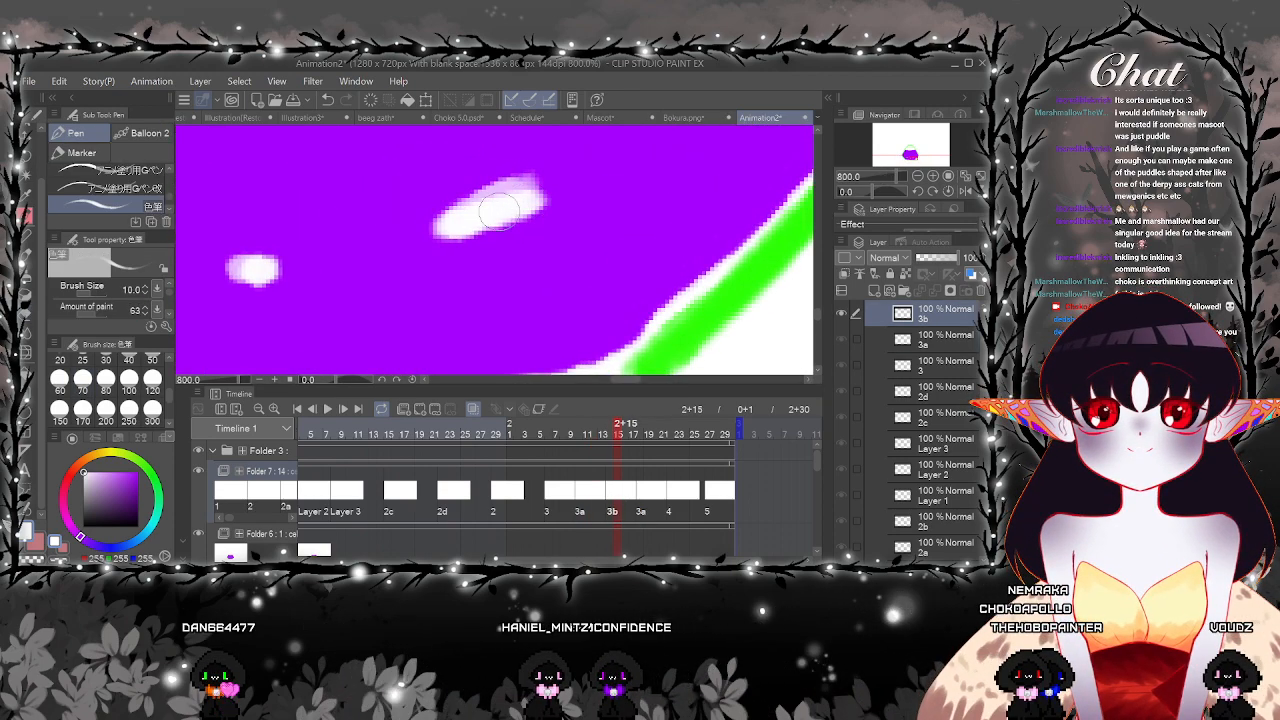
{"action": "left_click_drag", "start_coordinate": [459, 240], "coordinate": [898, 280]}
{"action": "left_click_drag", "start_coordinate": [429, 258], "coordinate": [478, 270]}
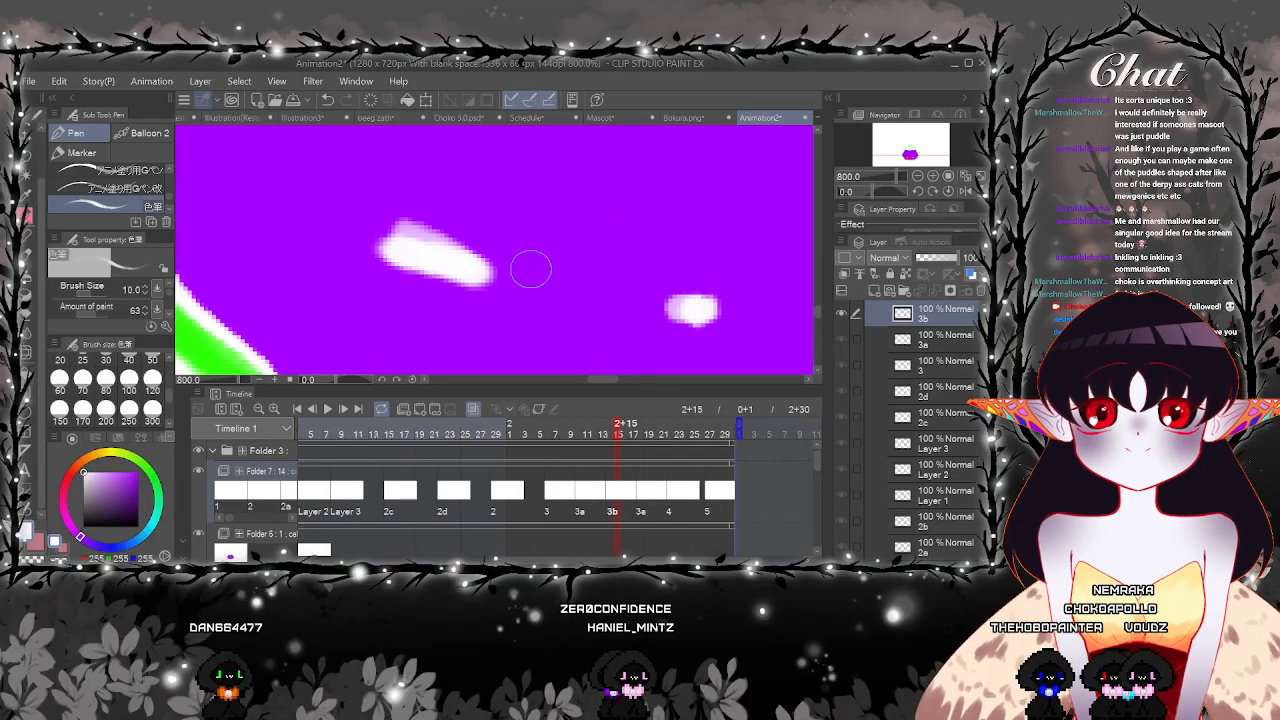
{"action": "left_click_drag", "start_coordinate": [668, 324], "coordinate": [686, 297]}
{"action": "key", "text": "ctrl+minus"}
{"action": "key", "text": "ctrl+minus"}
{"action": "key", "text": "ctrl+minus"}
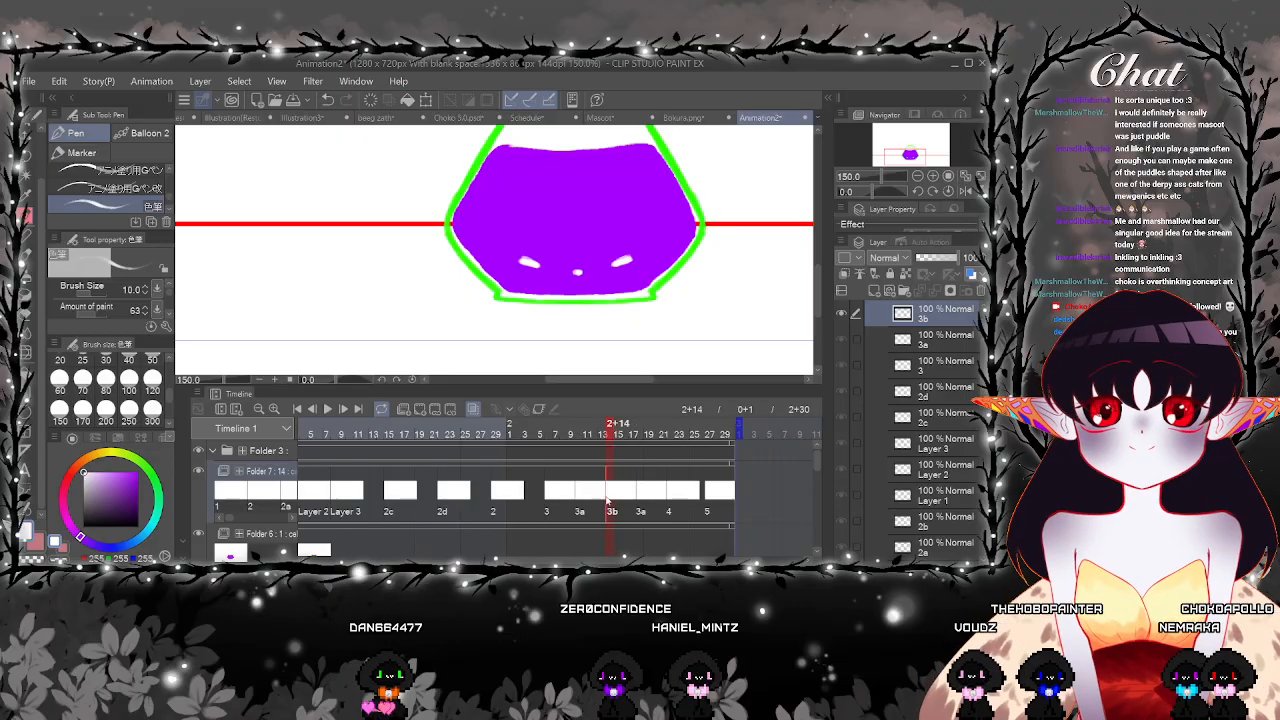
Space cels 3, 3a, 3b and the repeated 3a three frames apart, and repeat cel 3b at frame 2+18
{"action": "left_click", "coordinate": [640, 500]}
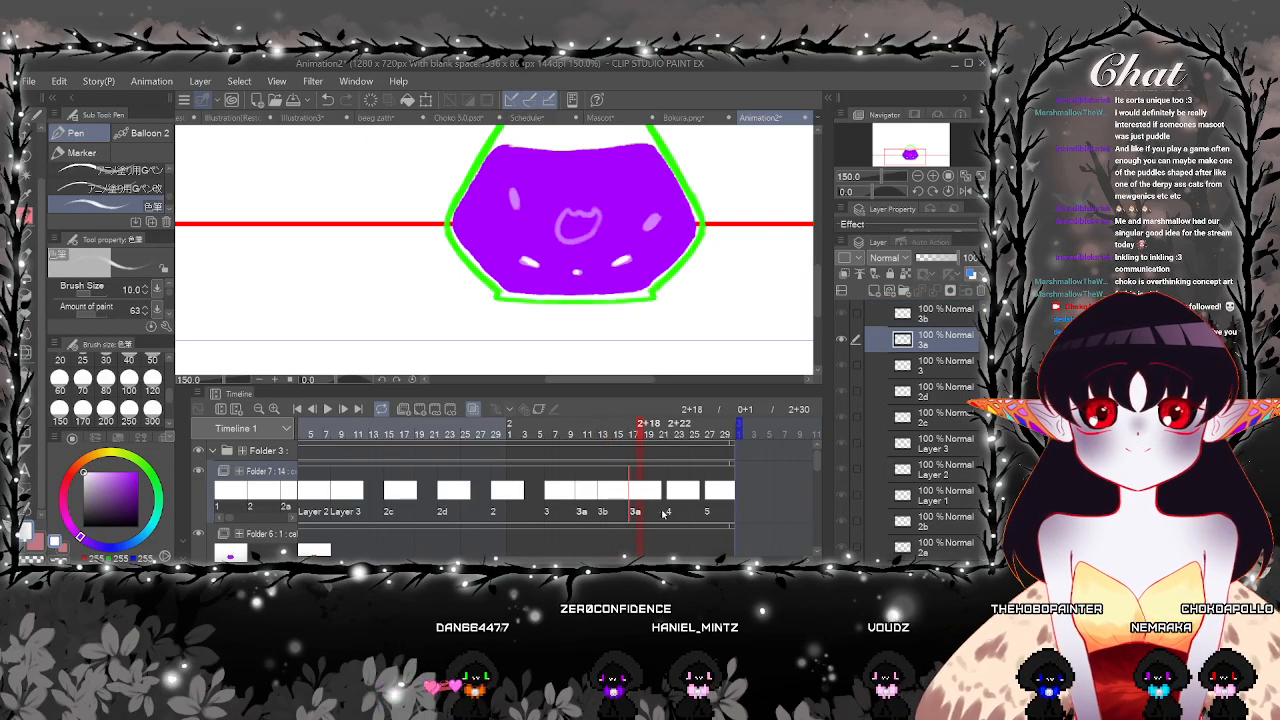
{"action": "left_click", "coordinate": [549, 500]}
{"action": "left_click", "coordinate": [579, 497]}
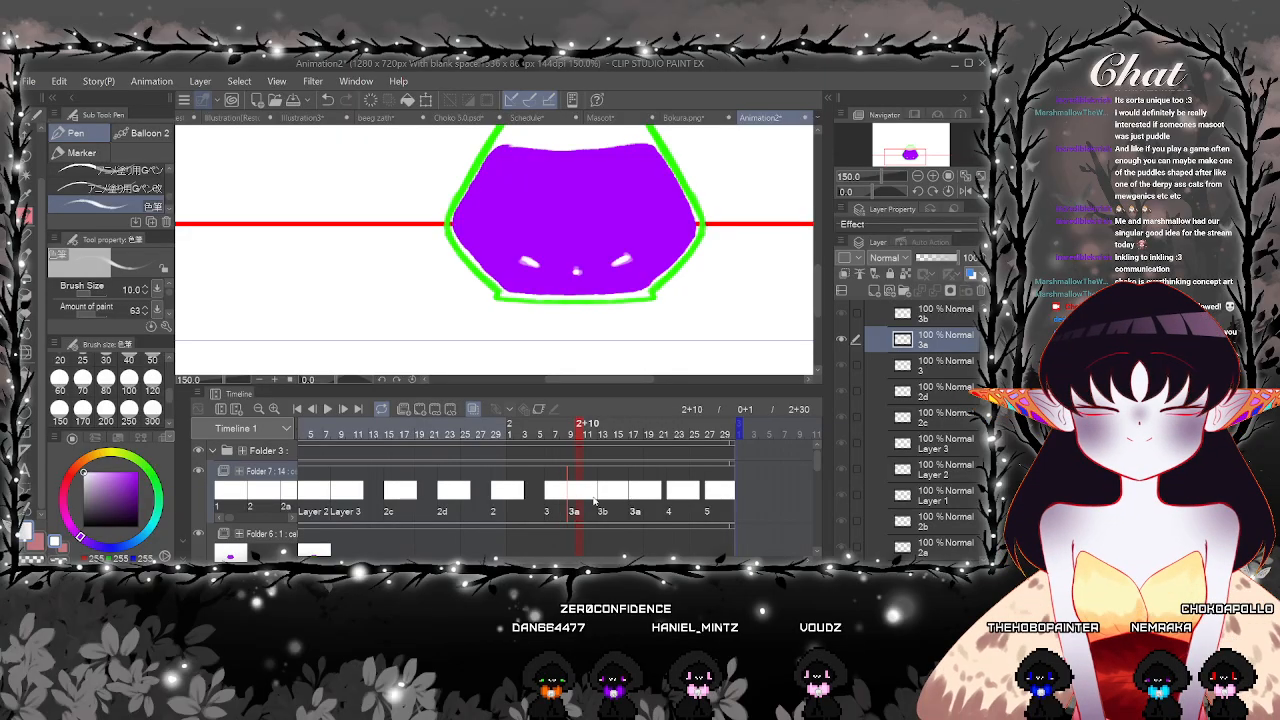
{"action": "left_click", "coordinate": [600, 500]}
{"action": "left_click", "coordinate": [631, 500]}
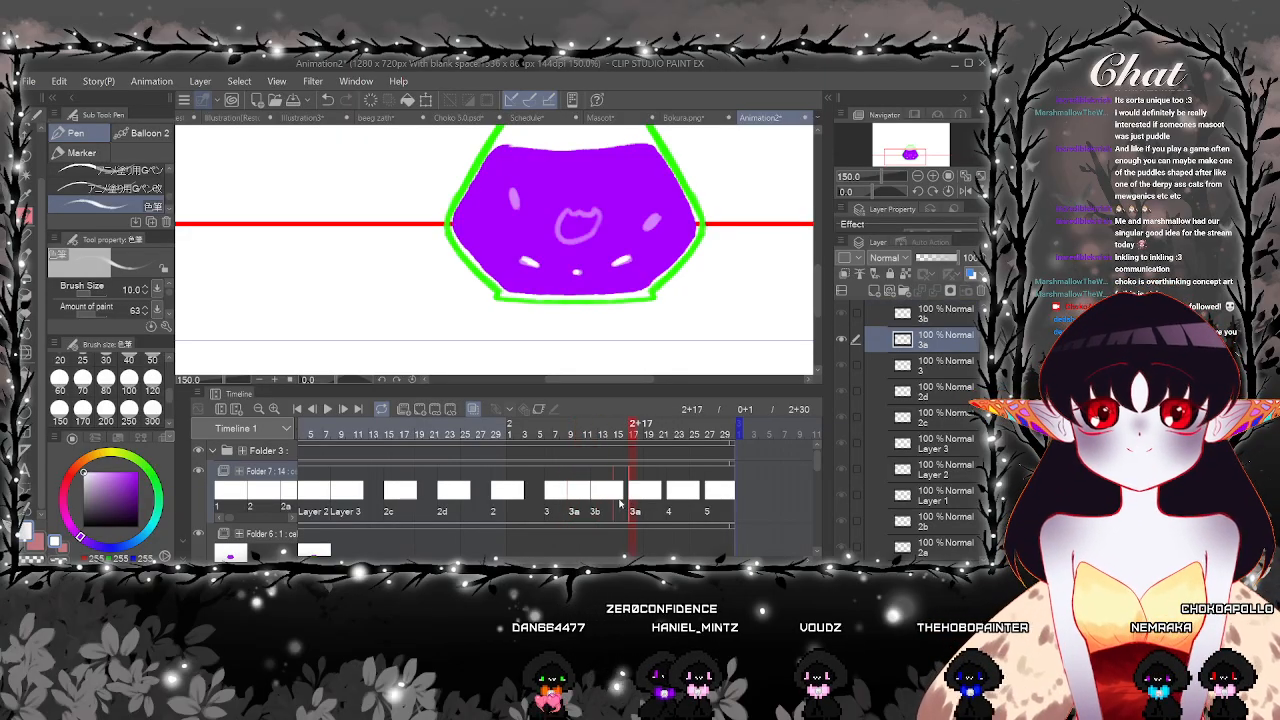
{"action": "left_click", "coordinate": [596, 498]}
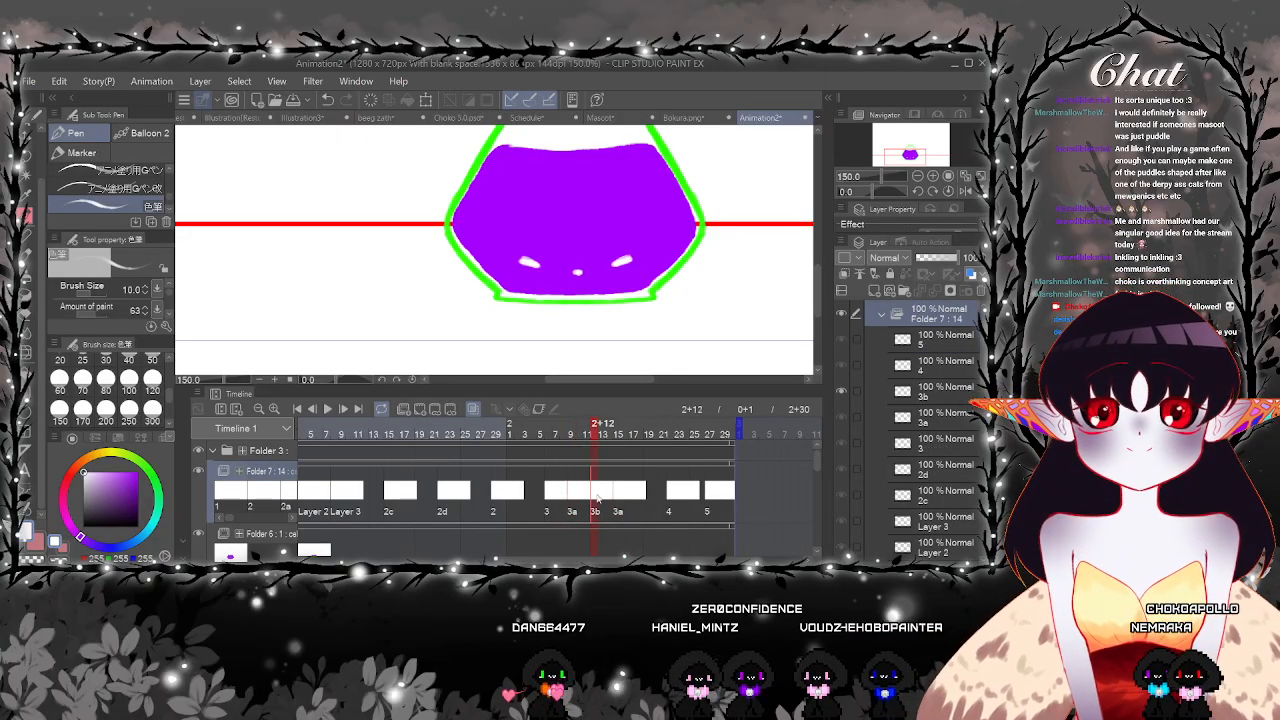
{"action": "left_click_drag", "start_coordinate": [641, 494], "coordinate": [643, 494]}
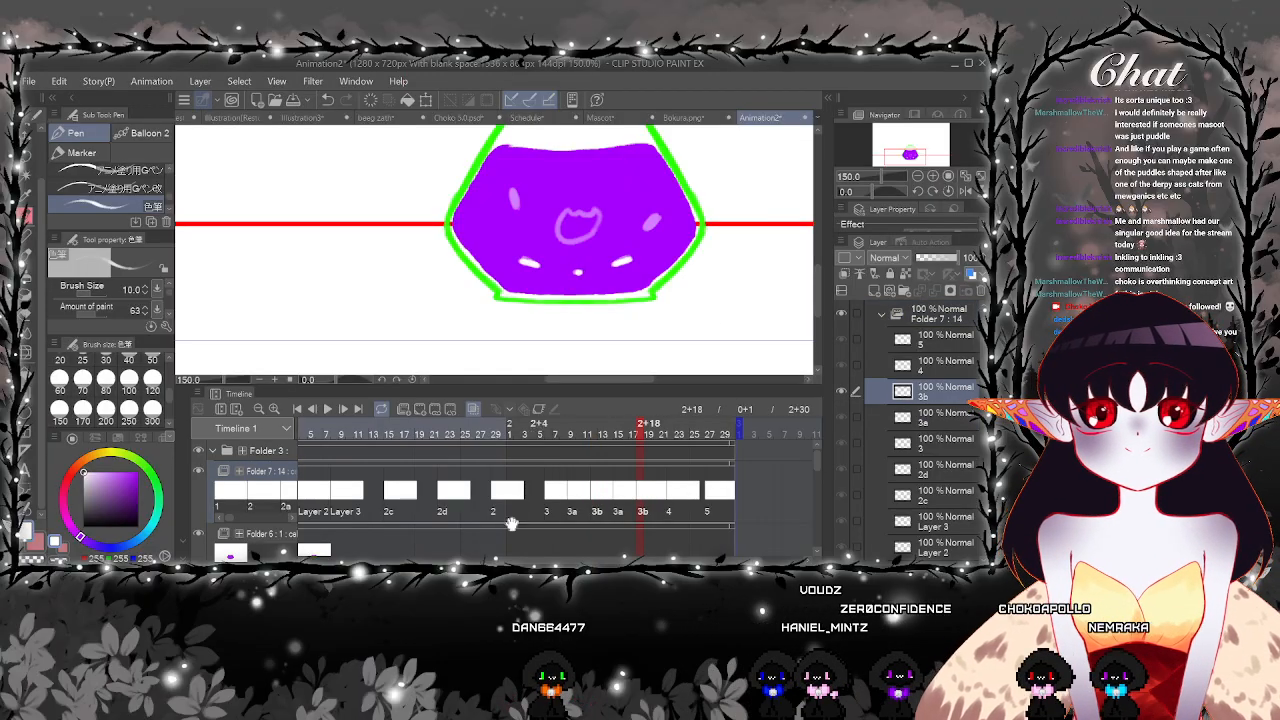
Play back the retimed face animation with the whole bottle in view at 66.7% zoom
{"action": "left_click", "coordinate": [326, 410]}
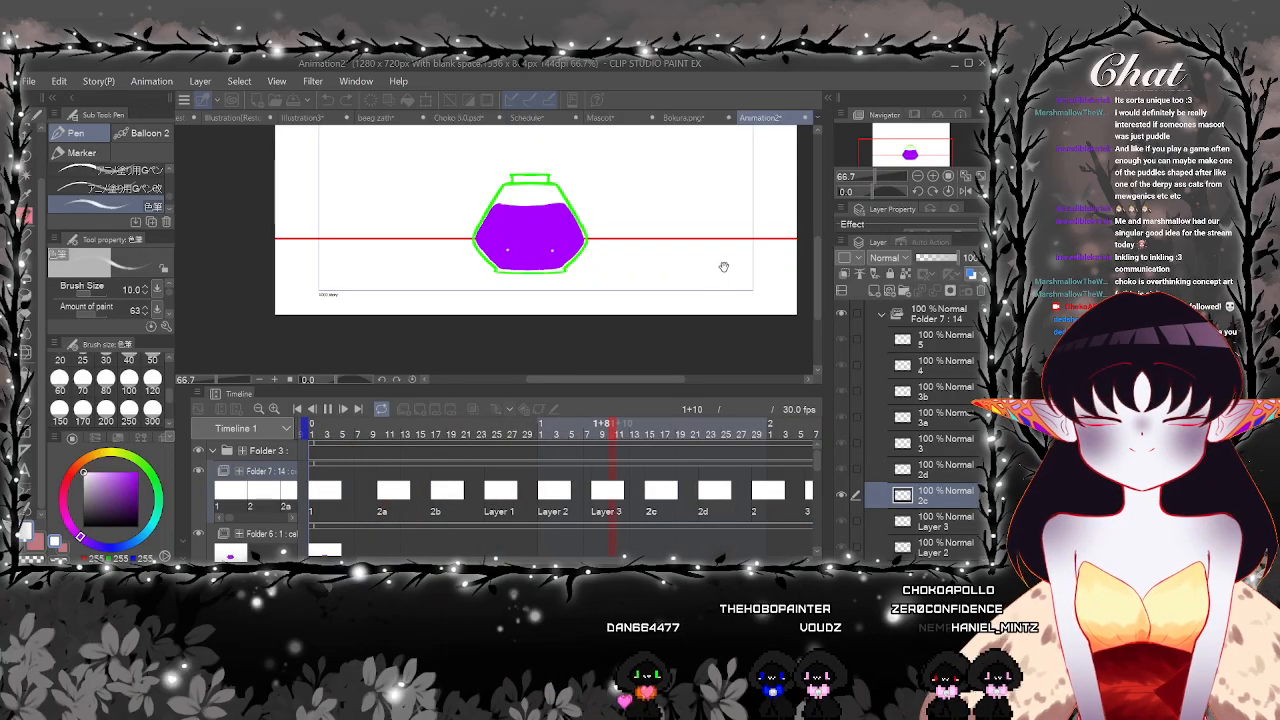
{"action": "left_click_drag", "start_coordinate": [724, 267], "coordinate": [710, 320]}
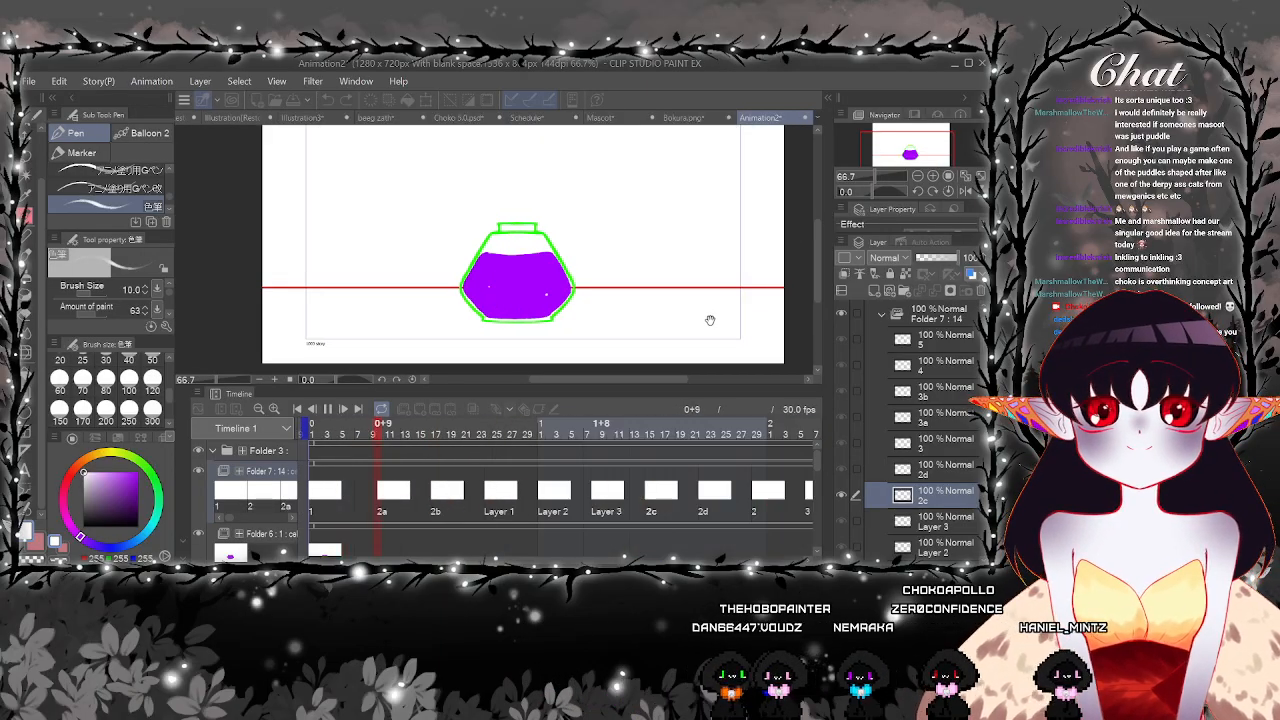
{"action": "left_click", "coordinate": [328, 409]}
Shift cel 3b's eyes and mouth slightly downward relative to cel 3a using Move layer
{"action": "left_click_drag", "start_coordinate": [490, 559], "coordinate": [662, 552]}
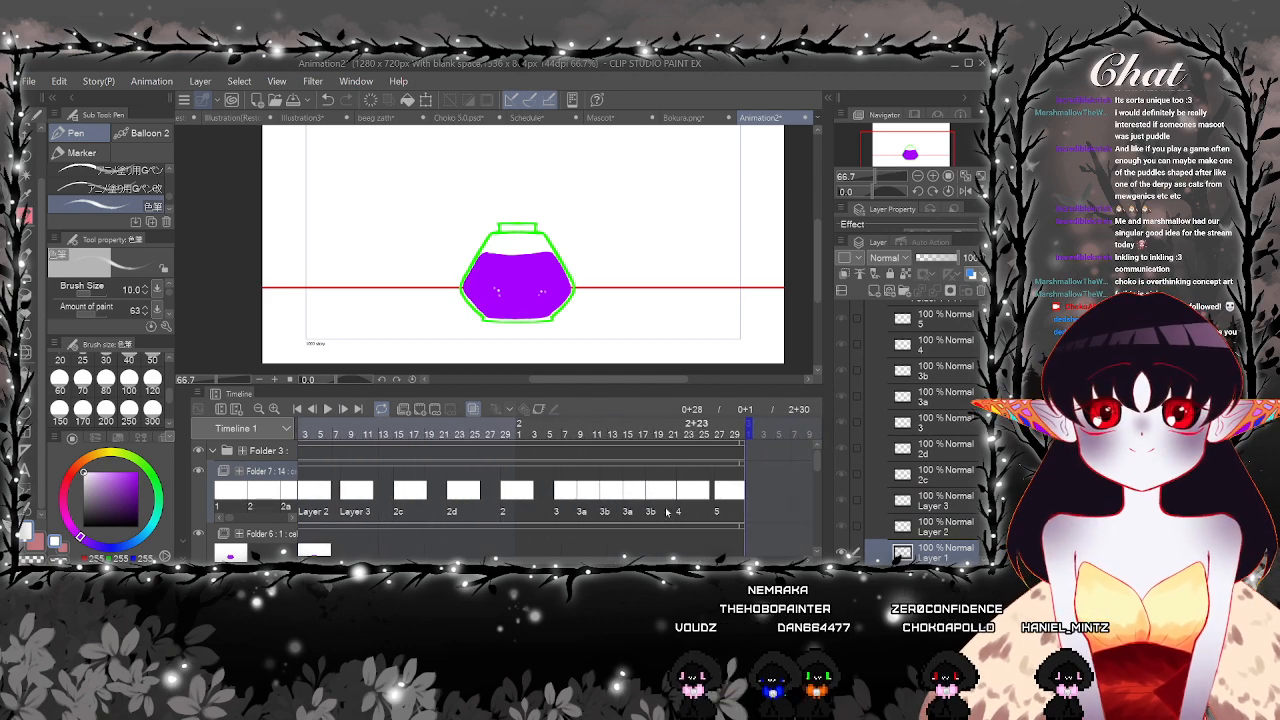
{"action": "left_click", "coordinate": [588, 490]}
{"action": "scroll", "coordinate": [512, 224], "scroll_direction": "up", "scroll_amount": 5}
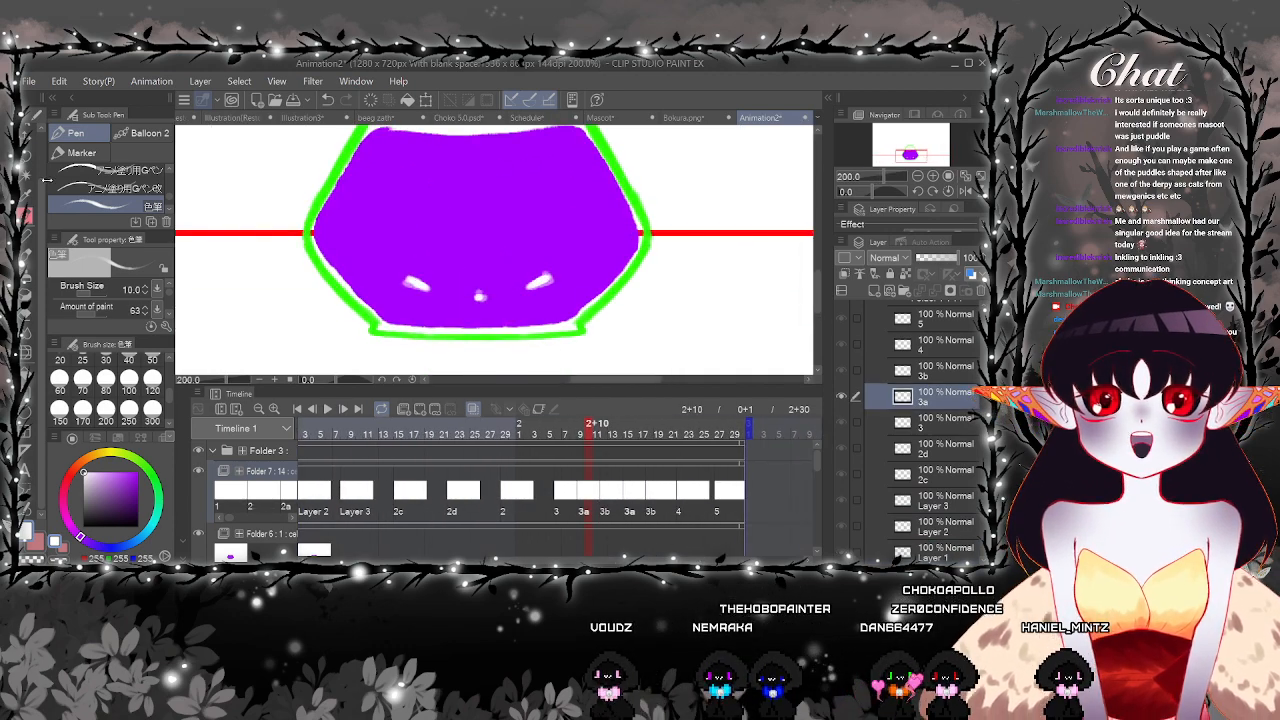
{"action": "key", "text": "k"}
{"action": "scroll", "coordinate": [540, 258], "scroll_direction": "up", "scroll_amount": 2}
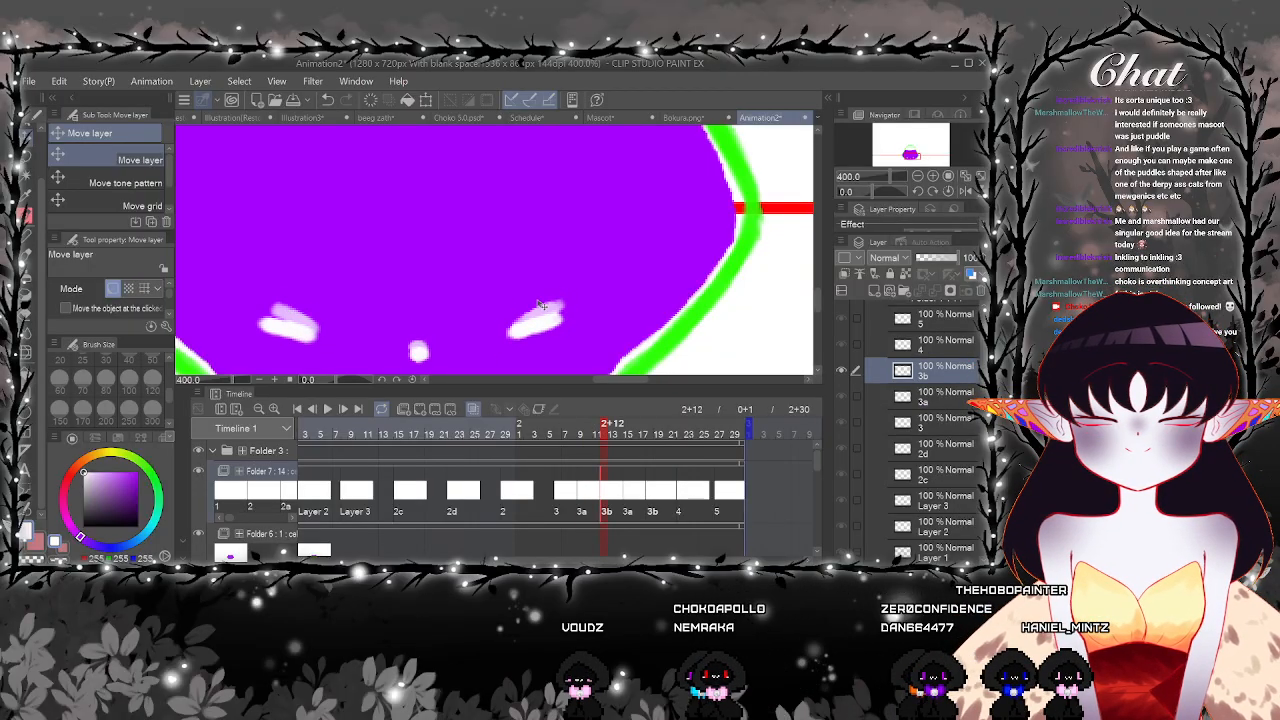
{"action": "scroll", "coordinate": [540, 305], "scroll_direction": "down", "scroll_amount": 4}
Review the shifted face in playback and return to cel 3a at frame 2+10 for a close check against its neighbouring cels
{"action": "left_click", "coordinate": [327, 409]}
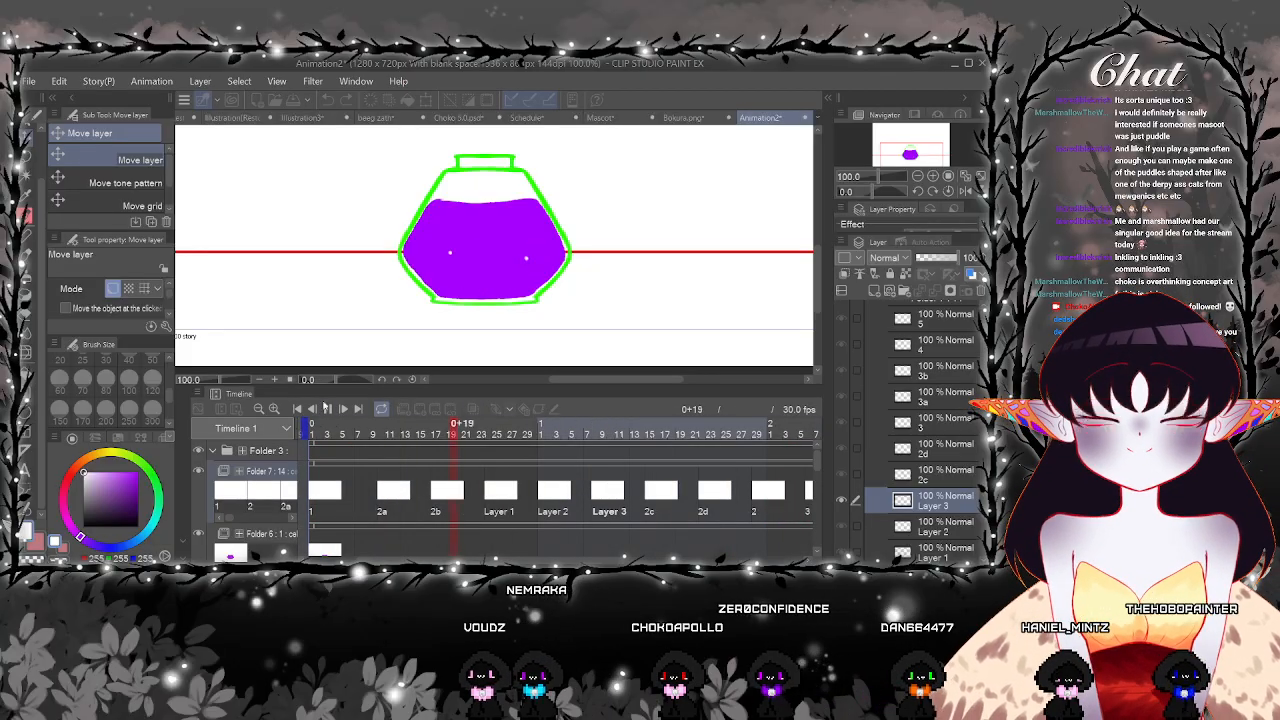
{"action": "left_click", "coordinate": [327, 408]}
{"action": "left_click_drag", "start_coordinate": [567, 560], "coordinate": [690, 560]}
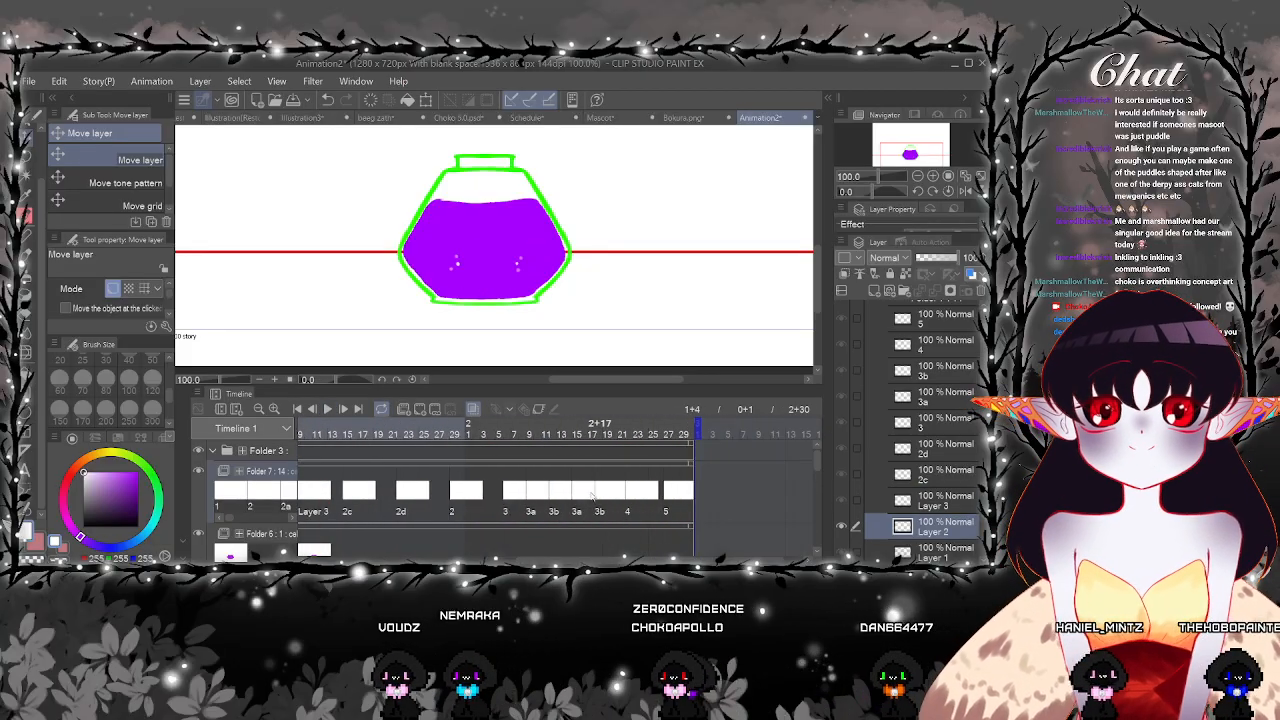
{"action": "left_click", "coordinate": [536, 490]}
{"action": "scroll", "coordinate": [515, 285], "scroll_direction": "up", "scroll_amount": 4}
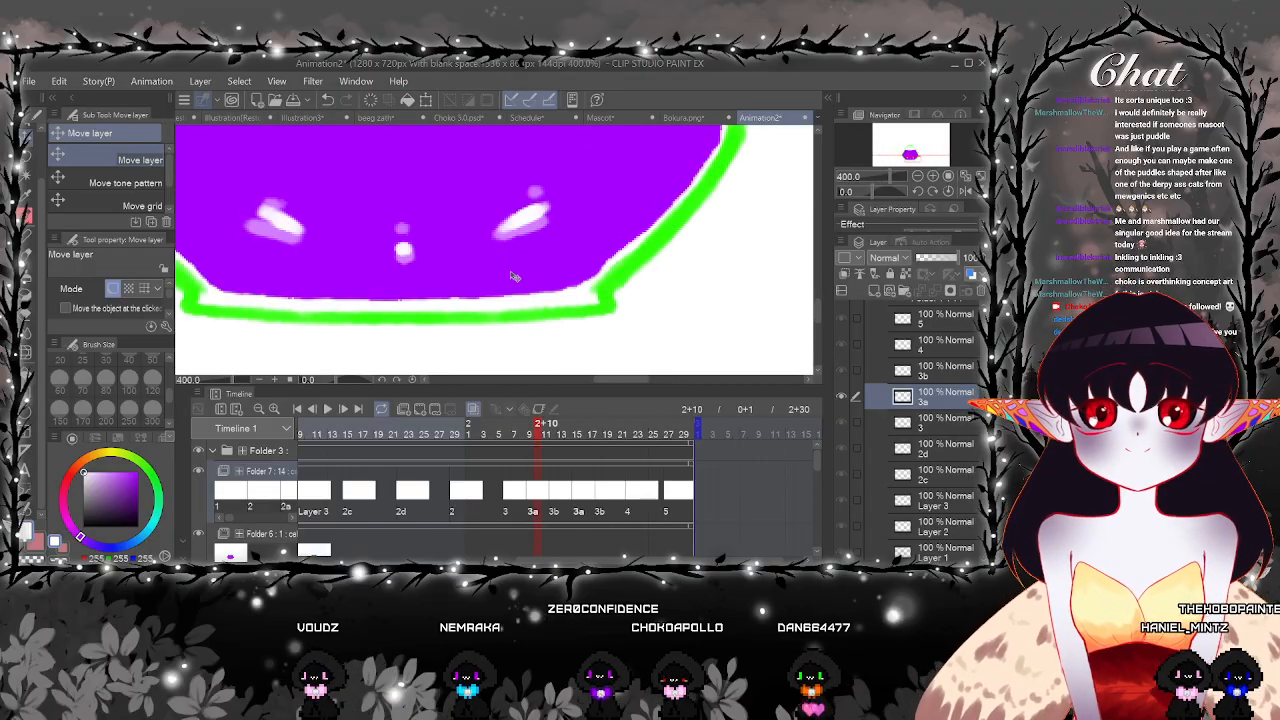
Play the potion jar animation from the start to review the face's motion
{"action": "left_click", "coordinate": [554, 492]}
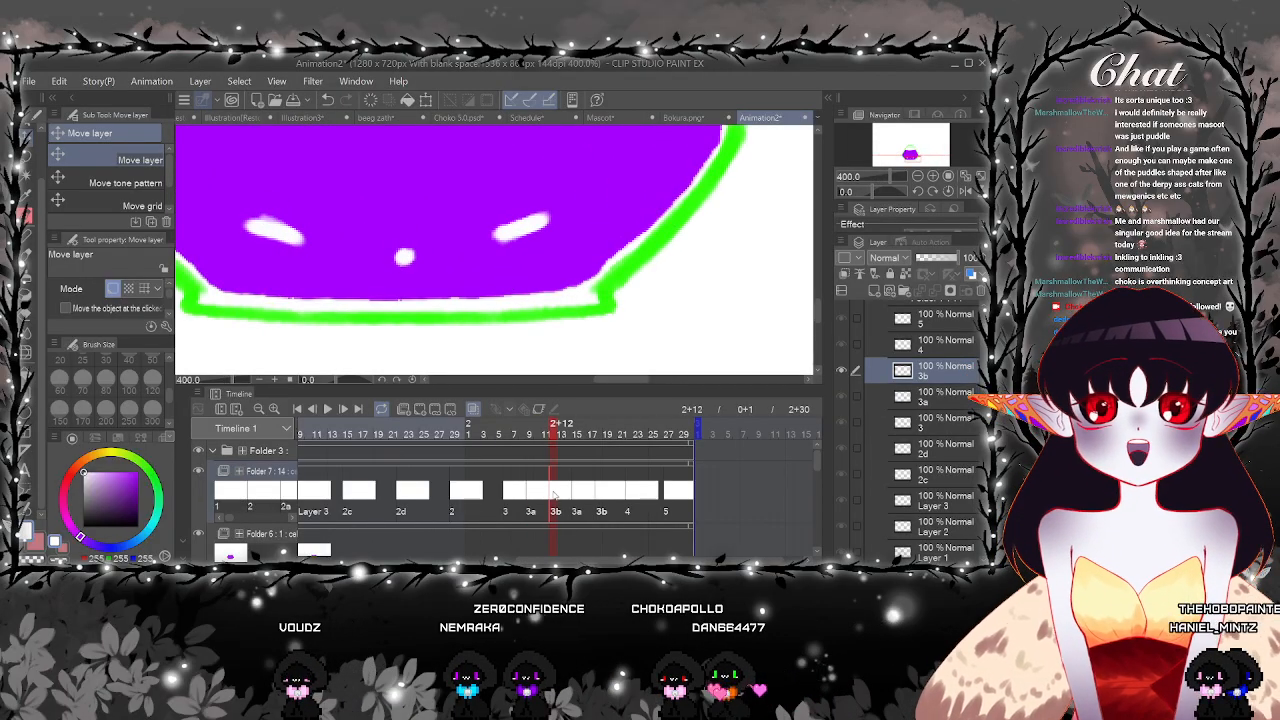
{"action": "scroll", "coordinate": [455, 289], "scroll_direction": "down", "scroll_amount": 4}
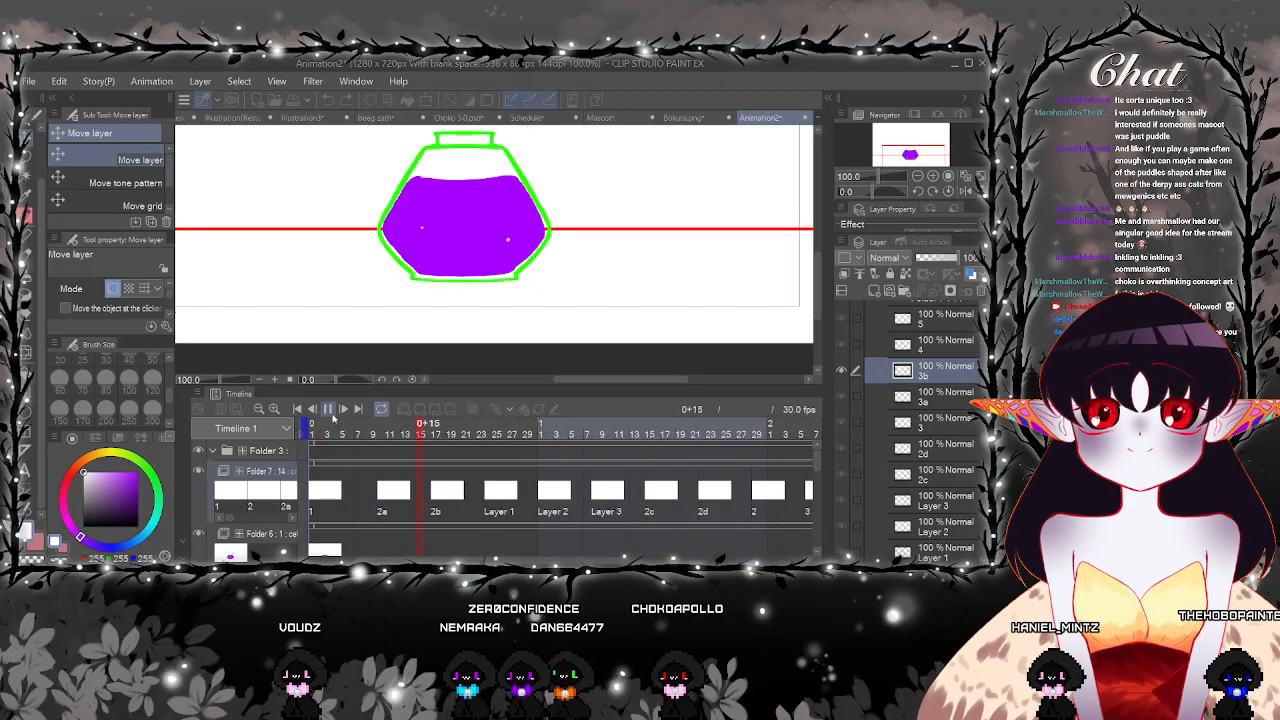
{"action": "key", "text": "ctrl+minus"}
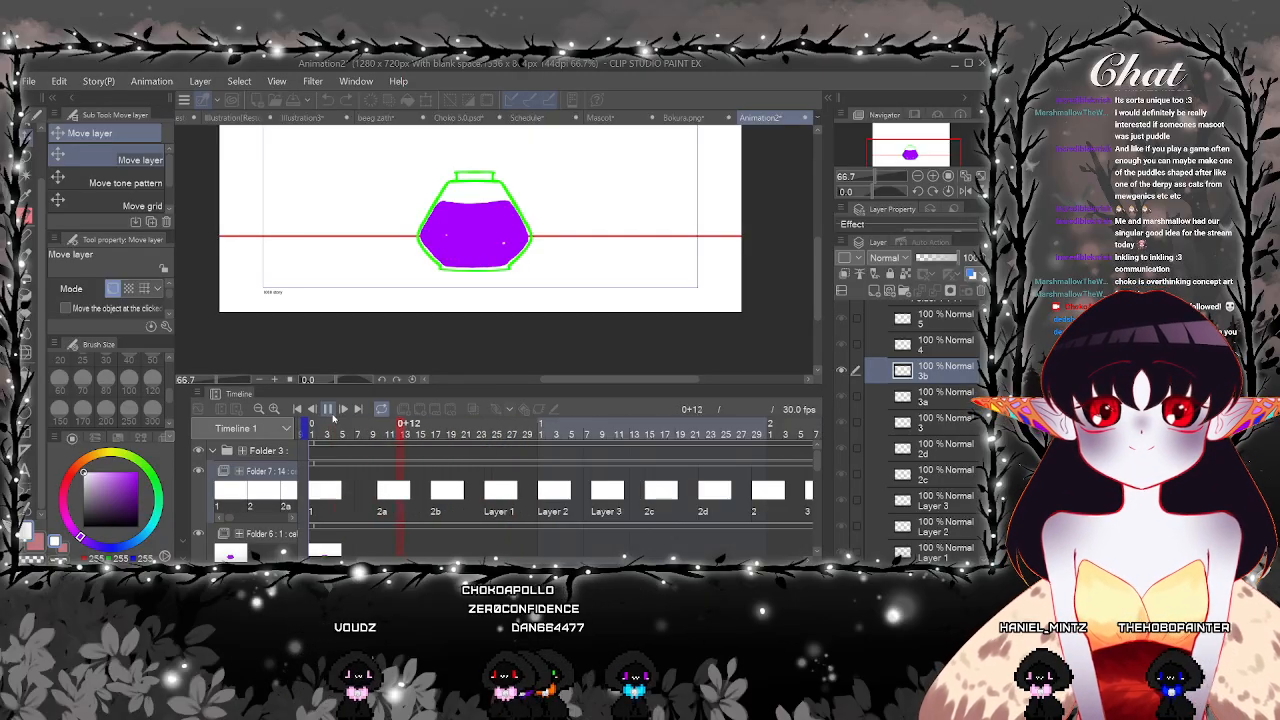
{"action": "left_click", "coordinate": [330, 411]}
Extend the timeline's end to 3+22 and lengthen the Folder 3 and Folder 7 tracks to match
{"action": "left_click_drag", "start_coordinate": [540, 560], "coordinate": [707, 541]}
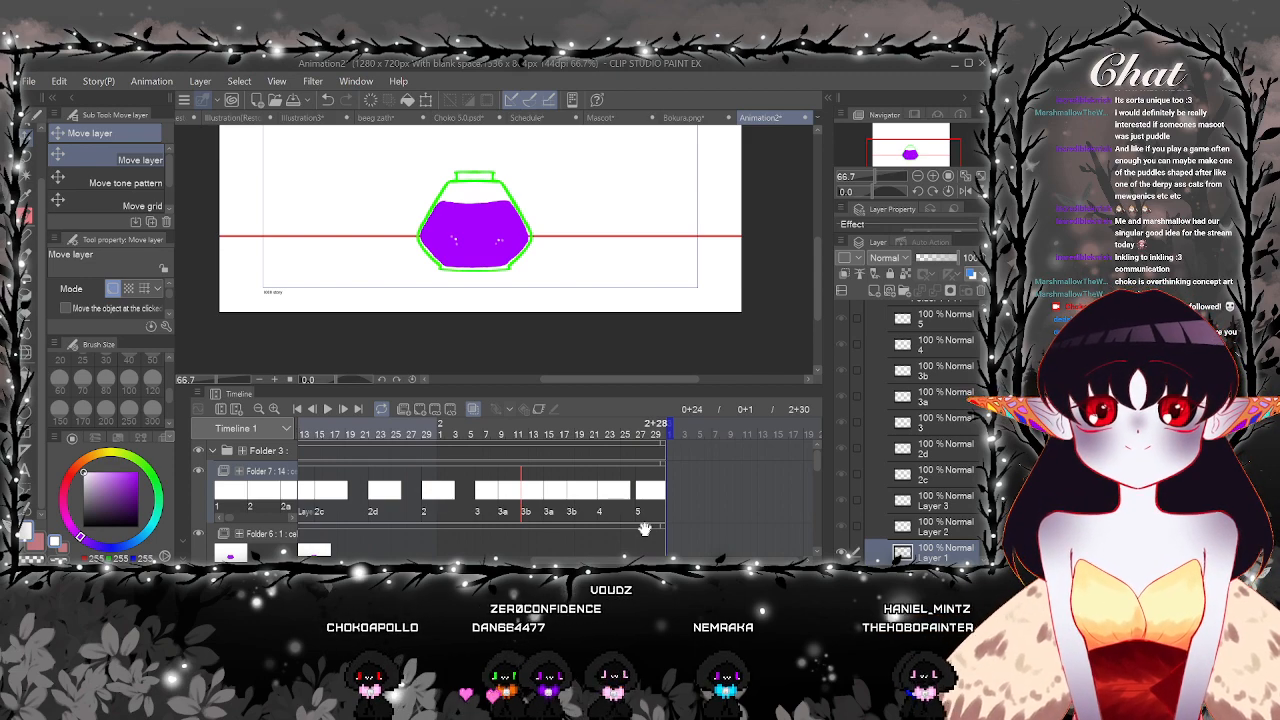
{"action": "left_click_drag", "start_coordinate": [670, 431], "coordinate": [834, 446]}
{"action": "left_click_drag", "start_coordinate": [659, 463], "coordinate": [762, 458]}
{"action": "left_click", "coordinate": [597, 471]}
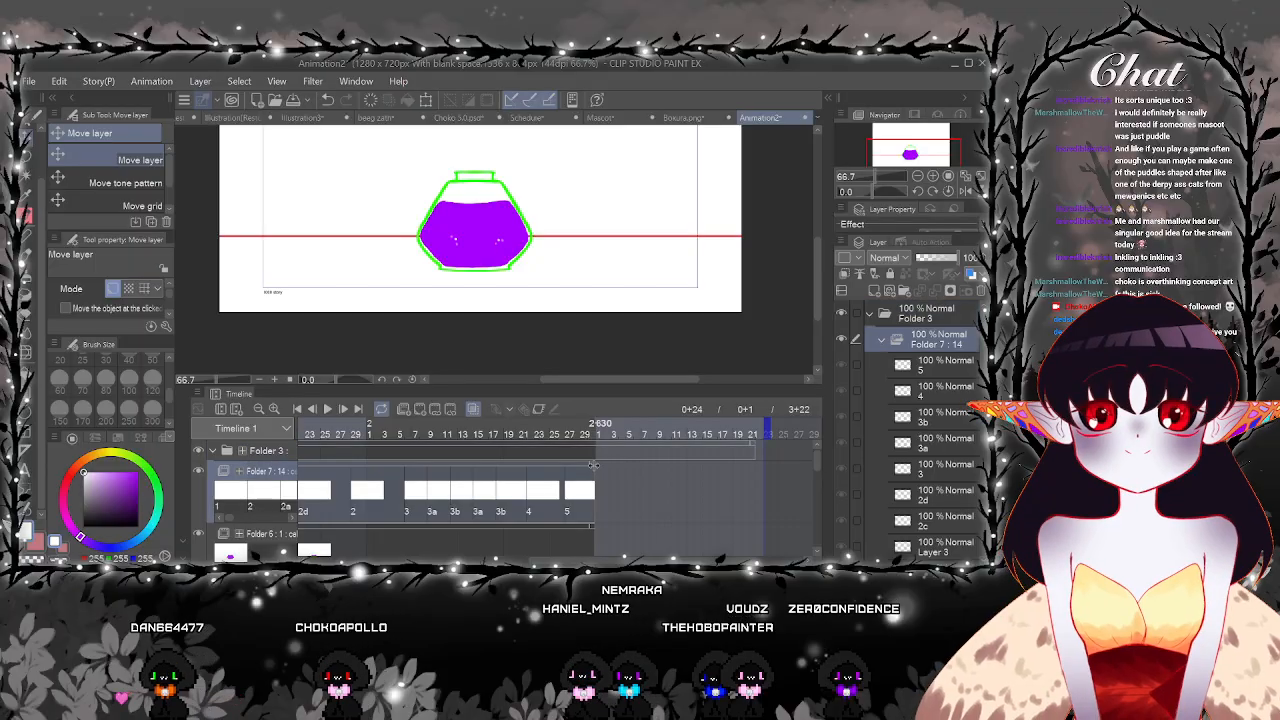
{"action": "left_click", "coordinate": [594, 466]}
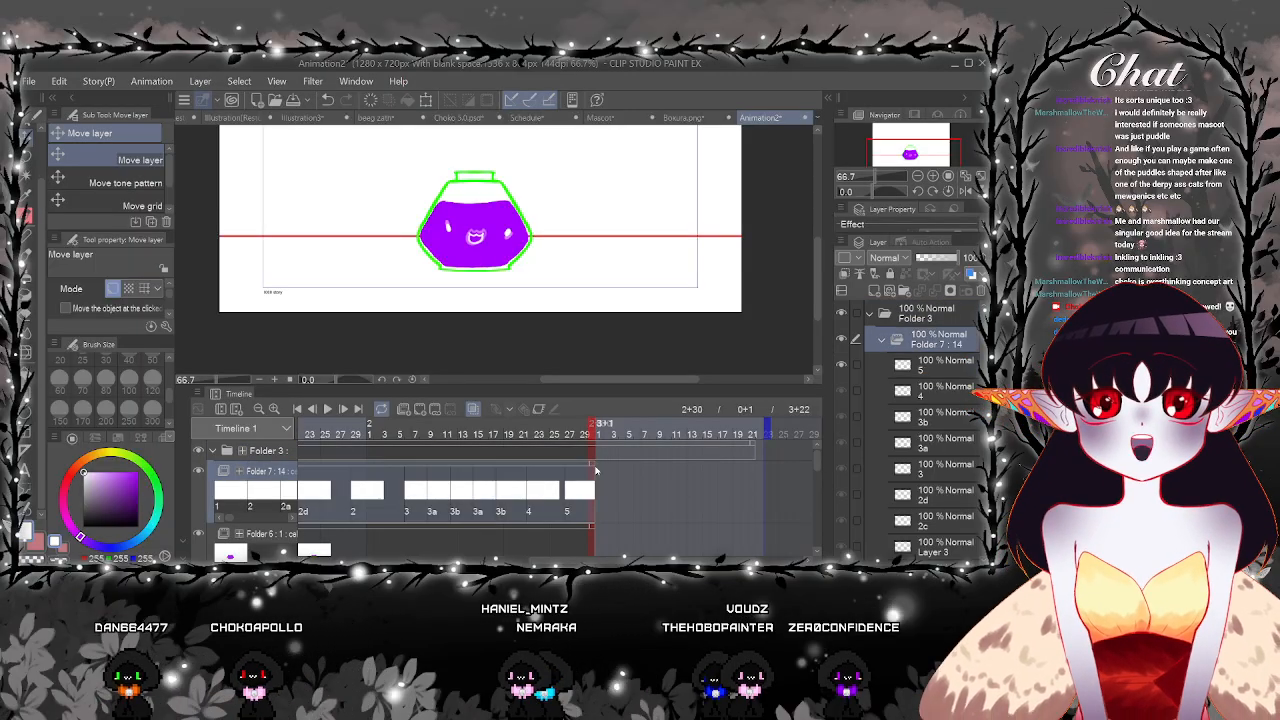
{"action": "left_click_drag", "start_coordinate": [762, 468], "coordinate": [762, 466]}
{"action": "left_click", "coordinate": [763, 447]}
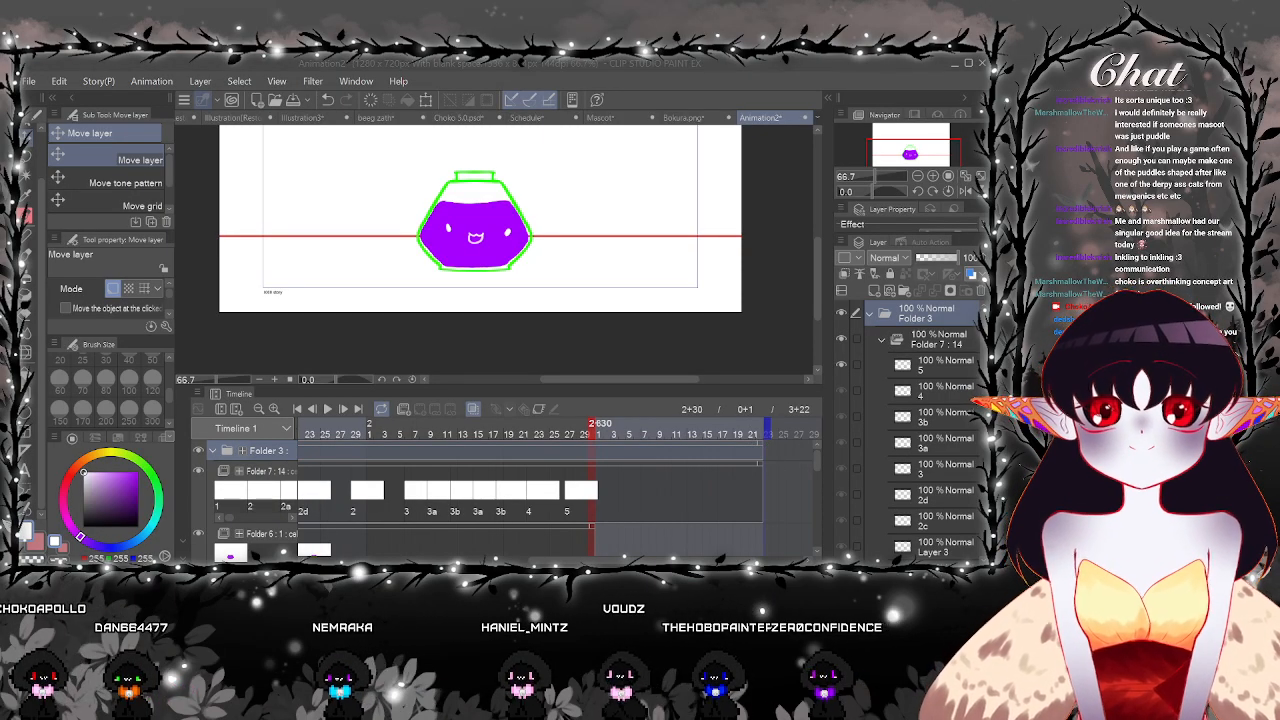
Move cels 4 and 5 to the end of the extended timeline, starting at 3+15, and check the earlier cels
{"action": "mouse_move", "coordinate": [568, 494]}
{"action": "left_mouse_down"}
{"action": "mouse_move", "coordinate": [736, 499]}
{"action": "mouse_move", "coordinate": [563, 499]}
{"action": "mouse_move", "coordinate": [705, 504]}
{"action": "left_mouse_up"}
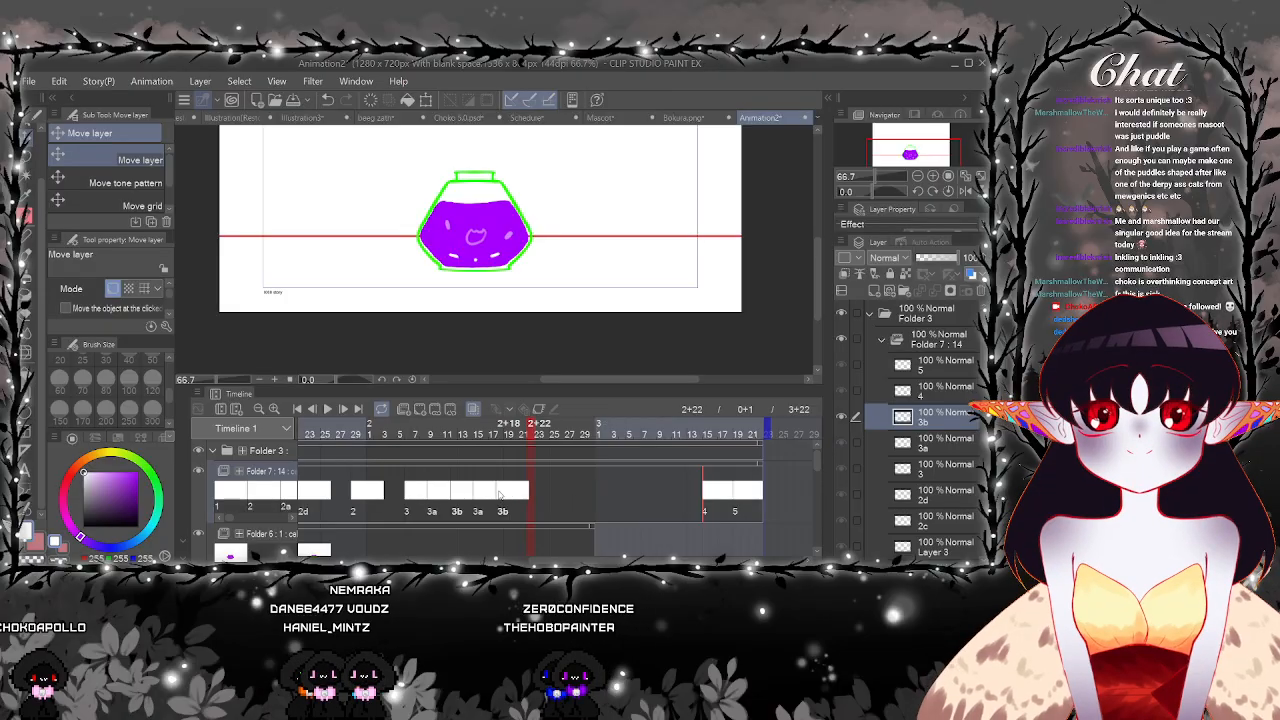
{"action": "left_click", "coordinate": [502, 497]}
{"action": "left_click", "coordinate": [417, 497]}
{"action": "left_click", "coordinate": [363, 501]}
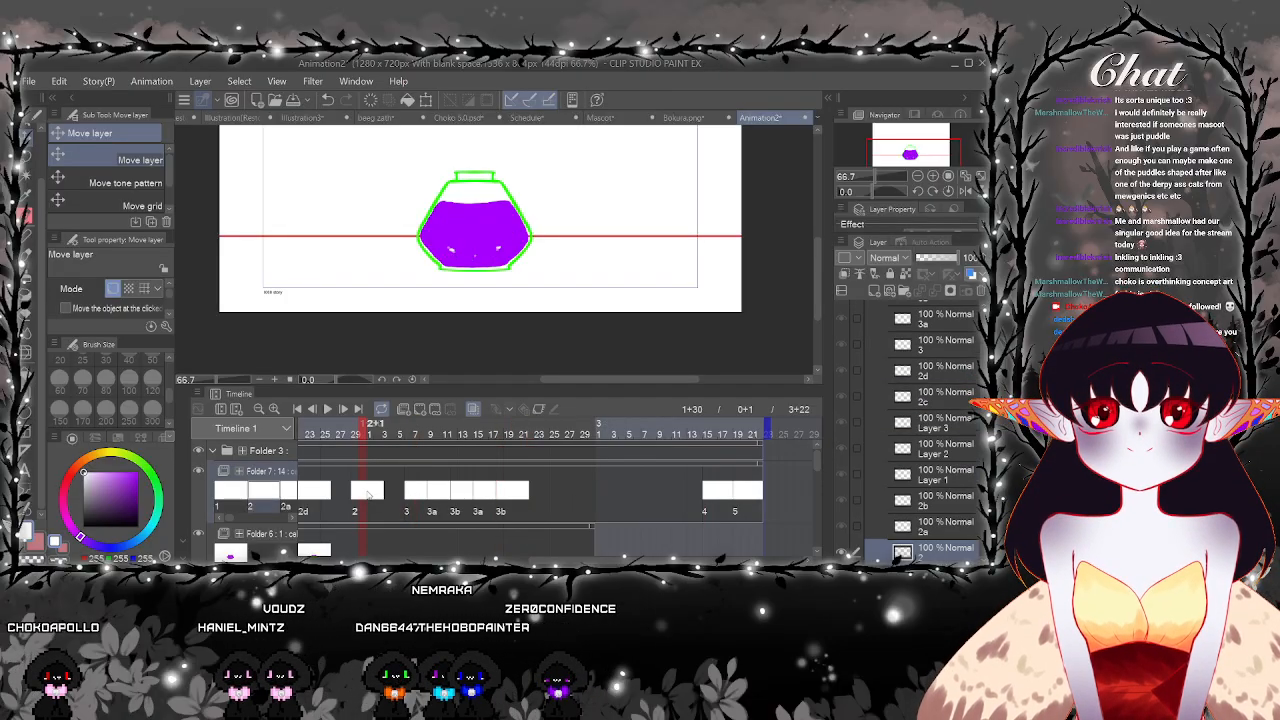
{"action": "key", "text": "ctrl+minus"}
{"action": "key", "text": "ctrl+plus"}
{"action": "left_click", "coordinate": [416, 497]}
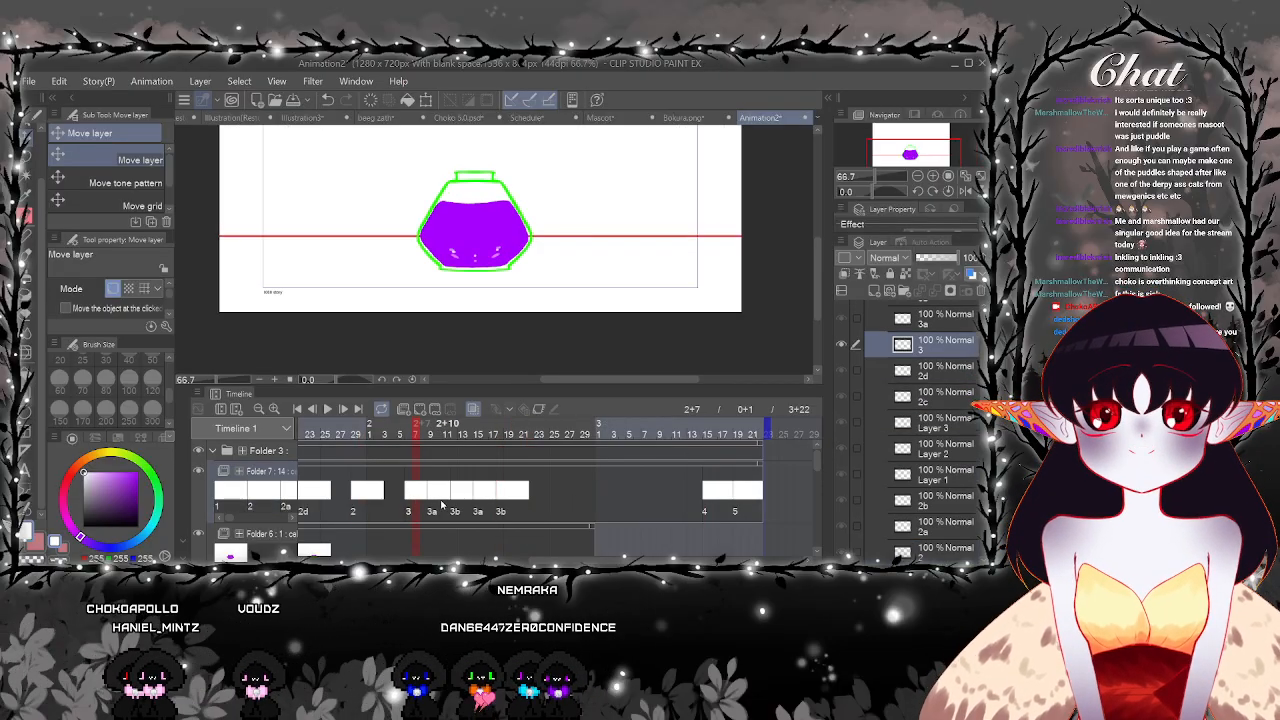
Delete the alternating 3a and 3b cels that follow cel 3 from the Folder 7 track
{"action": "left_click", "coordinate": [431, 497]}
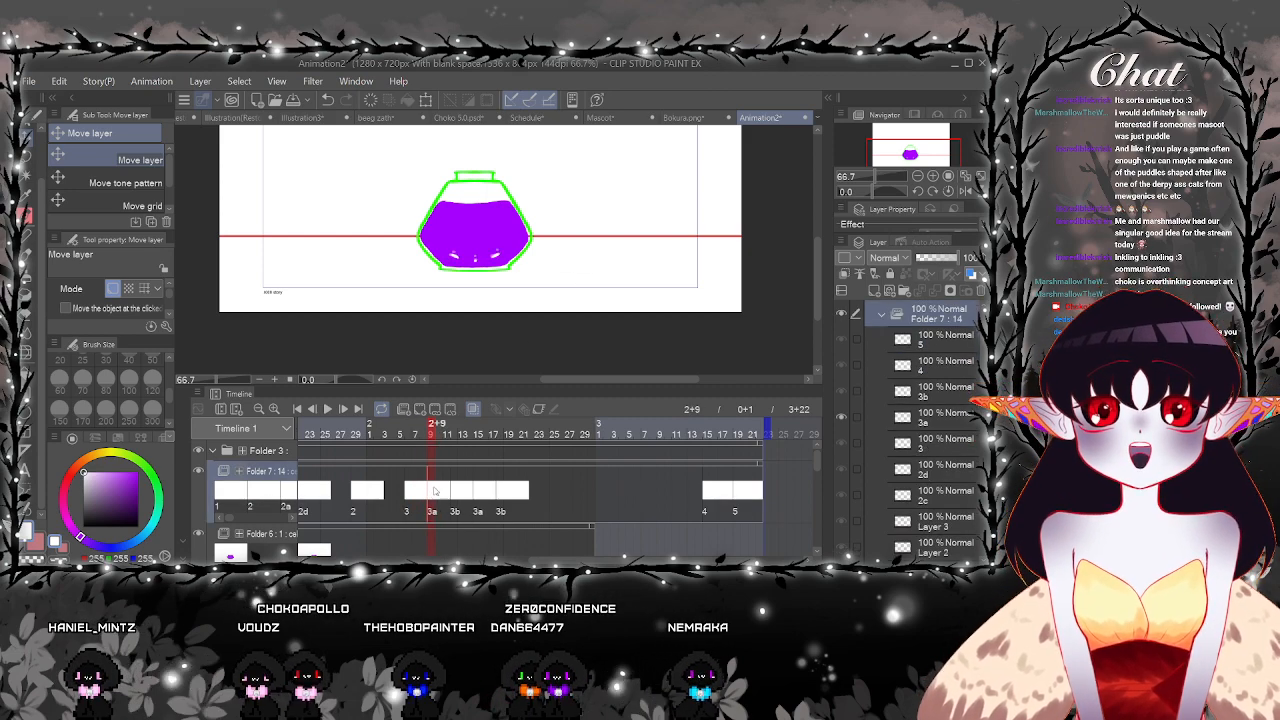
{"action": "left_click", "coordinate": [568, 229]}
{"action": "left_click", "coordinate": [456, 492]}
{"action": "right_click", "coordinate": [456, 492]}
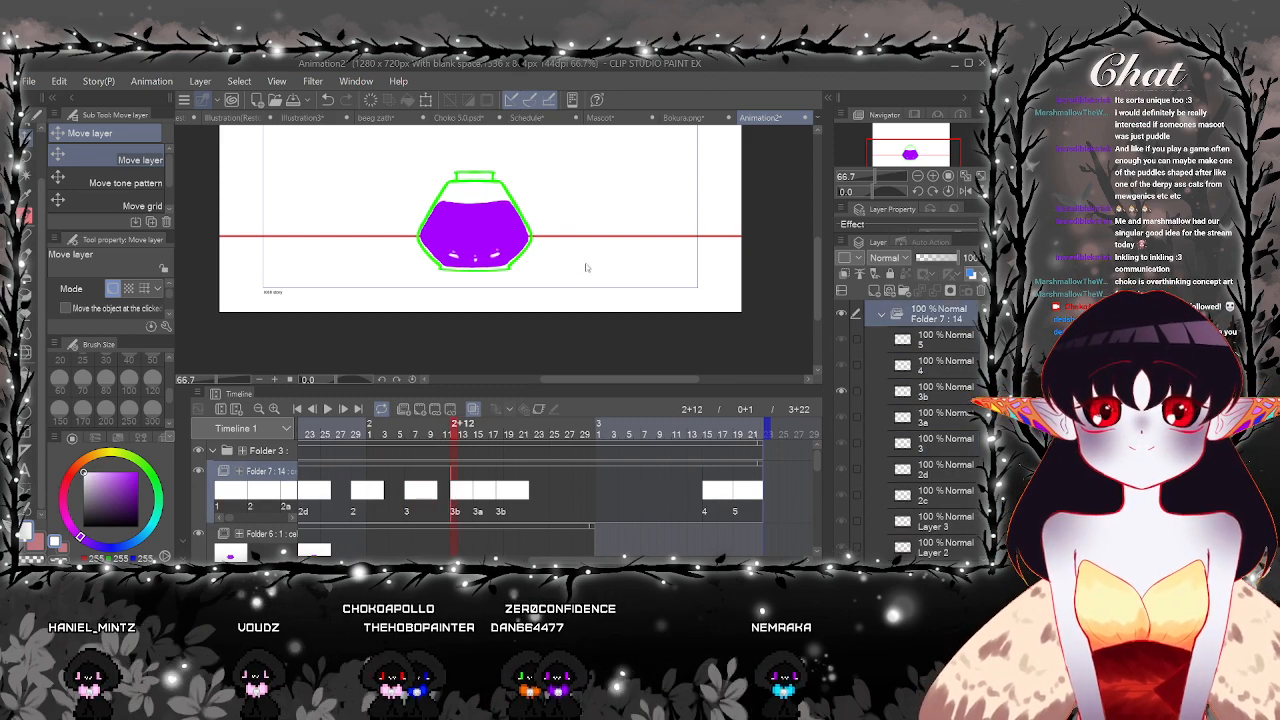
{"action": "left_click", "coordinate": [586, 266]}
{"action": "left_click", "coordinate": [480, 492]}
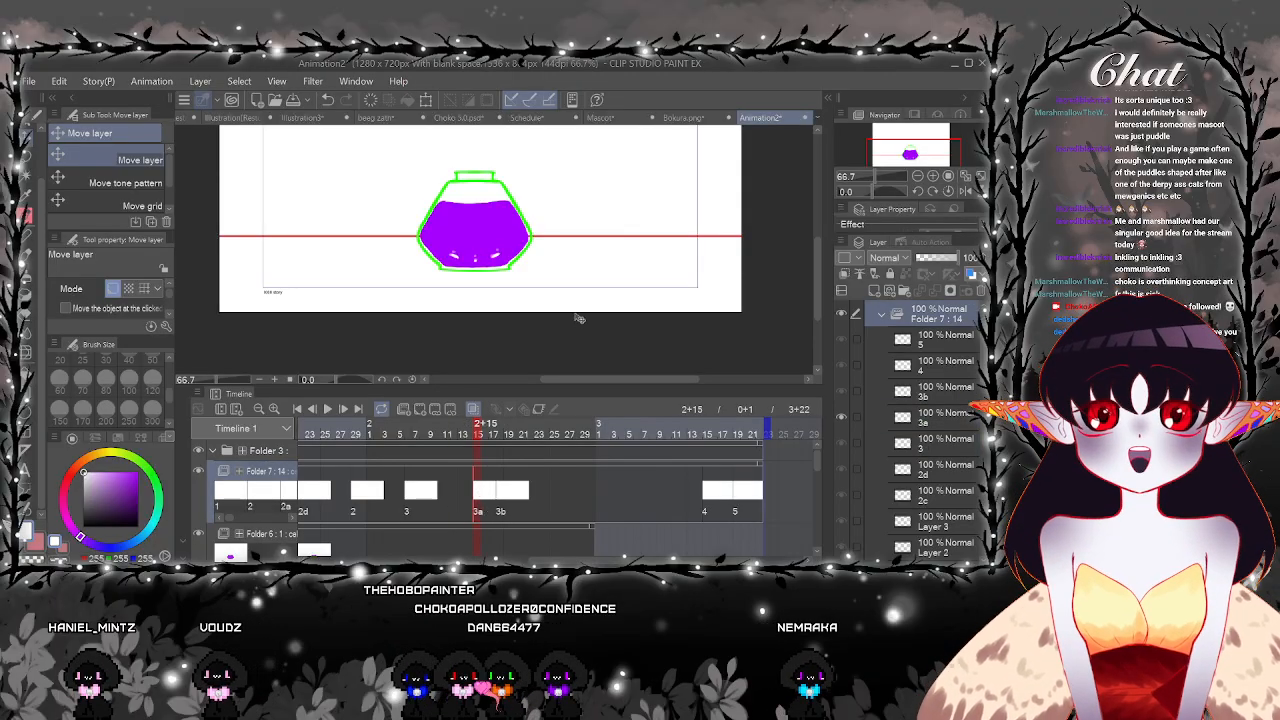
{"action": "left_click", "coordinate": [578, 319]}
{"action": "left_click", "coordinate": [502, 492]}
{"action": "right_click", "coordinate": [502, 492]}
{"action": "left_click", "coordinate": [640, 231]}
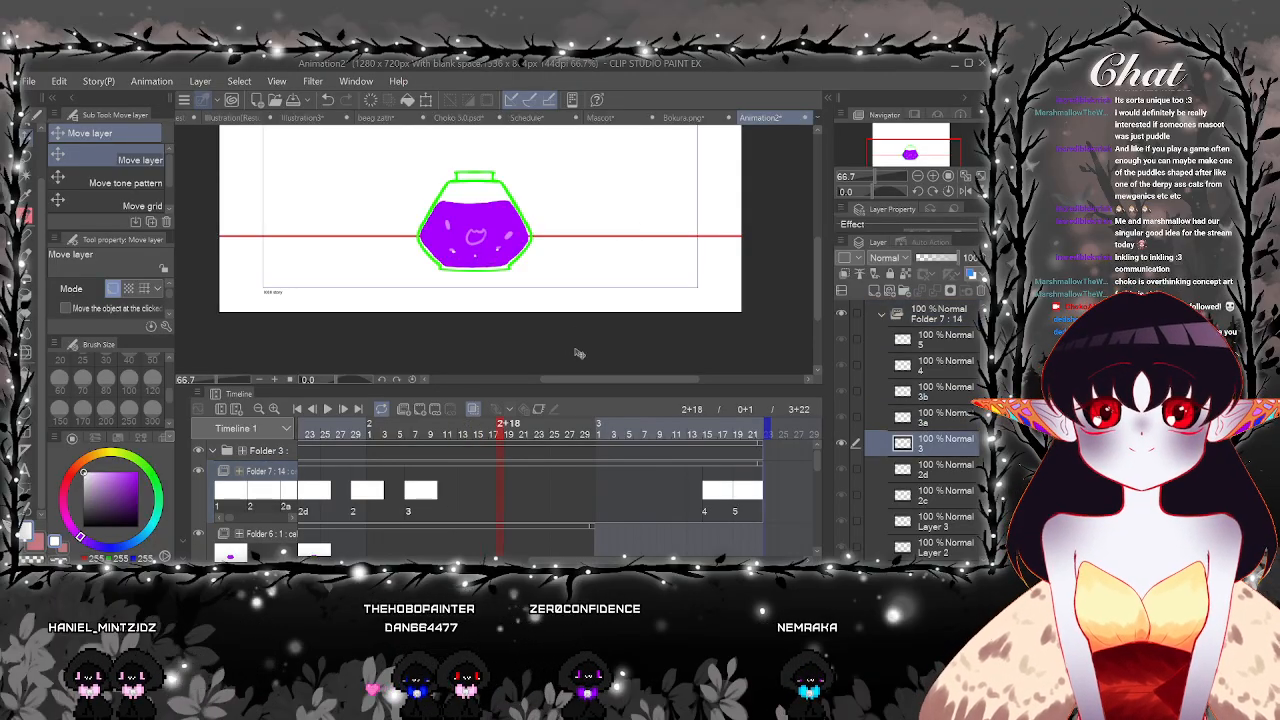
Insert a new animation cel at frame 2+13 on the Folder 7 track
{"action": "left_click", "coordinate": [459, 493]}
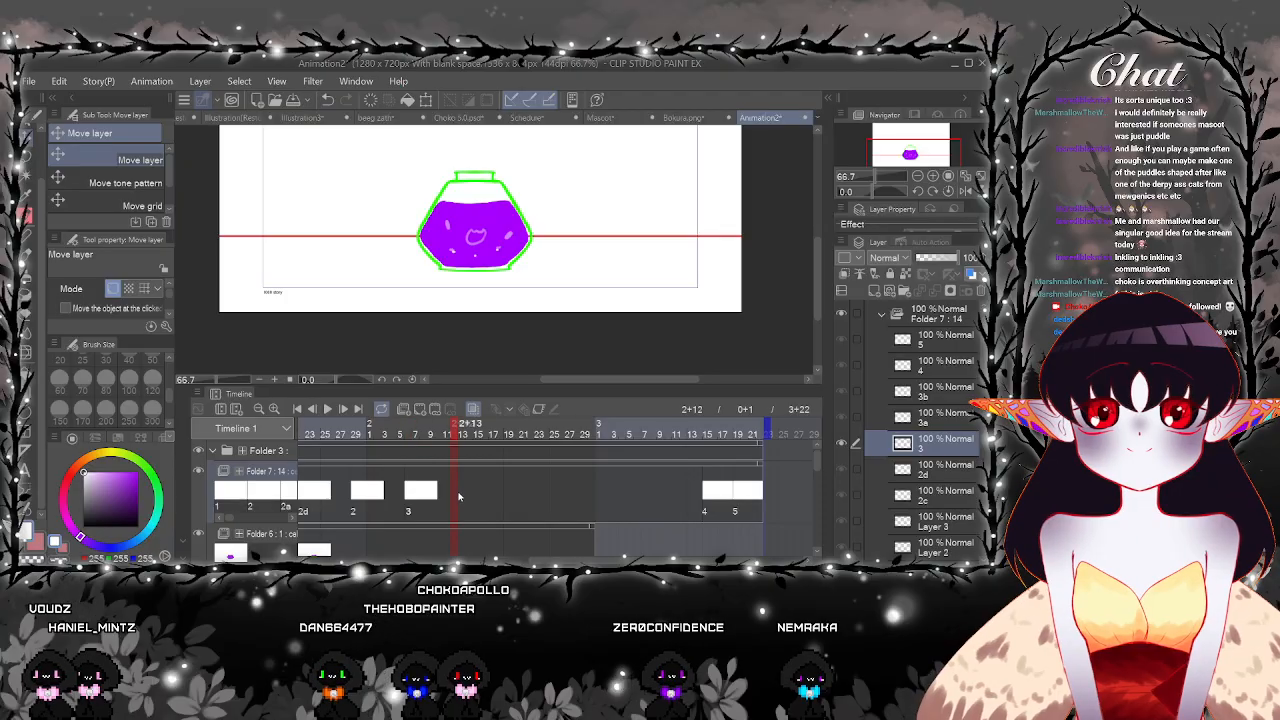
{"action": "left_click", "coordinate": [420, 409]}
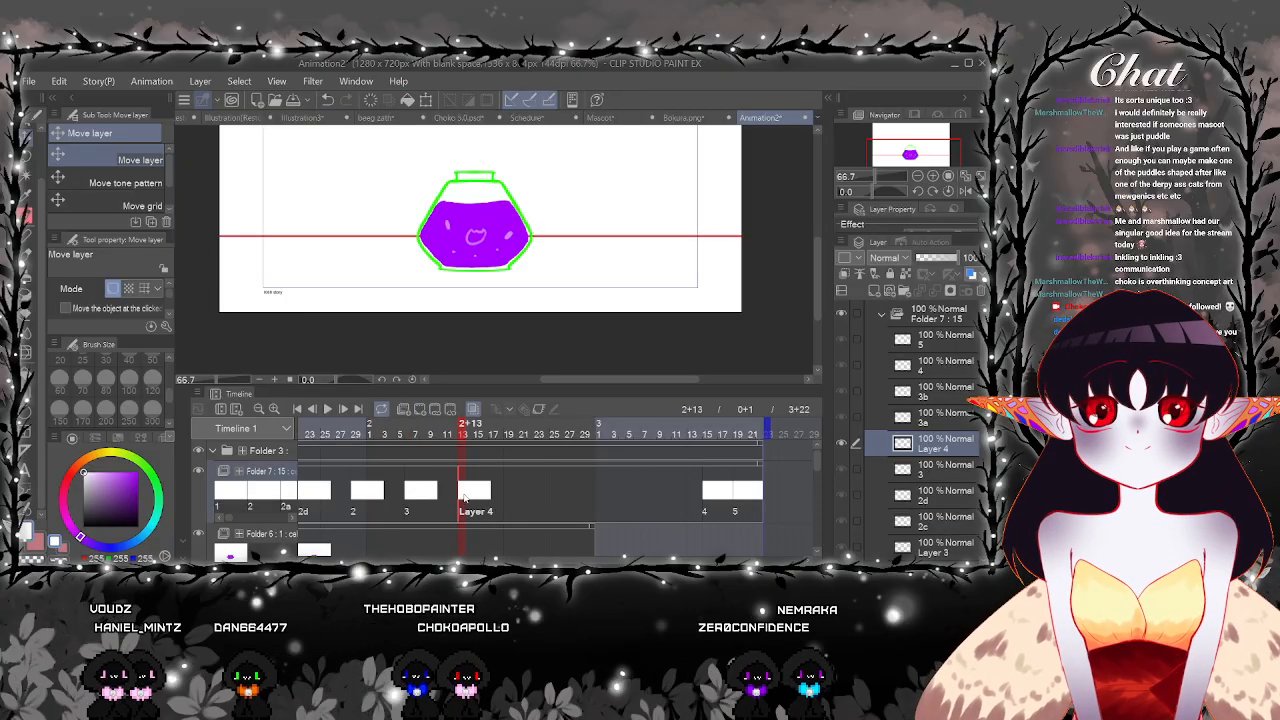
{"action": "key", "text": "ctrl+plus"}
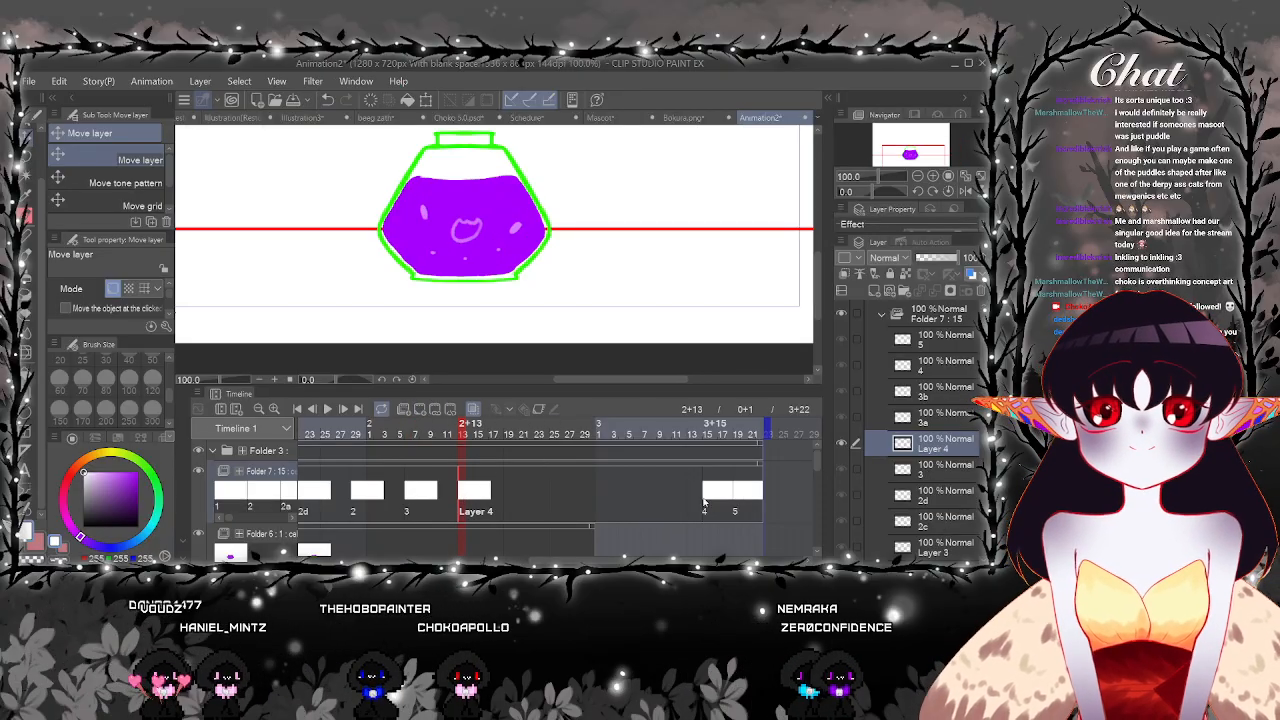
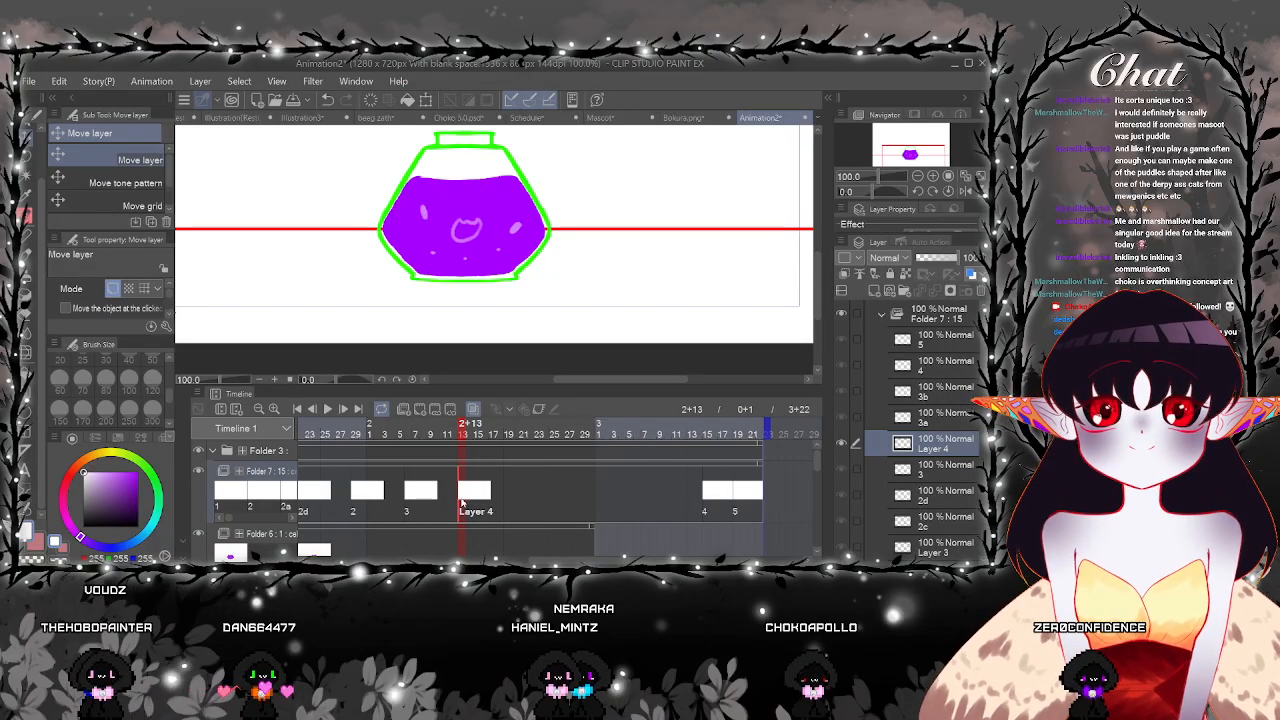
Draw two small oval eyes and an upright oval mouth on the new cel with the Pen tool
{"action": "key", "text": "p"}
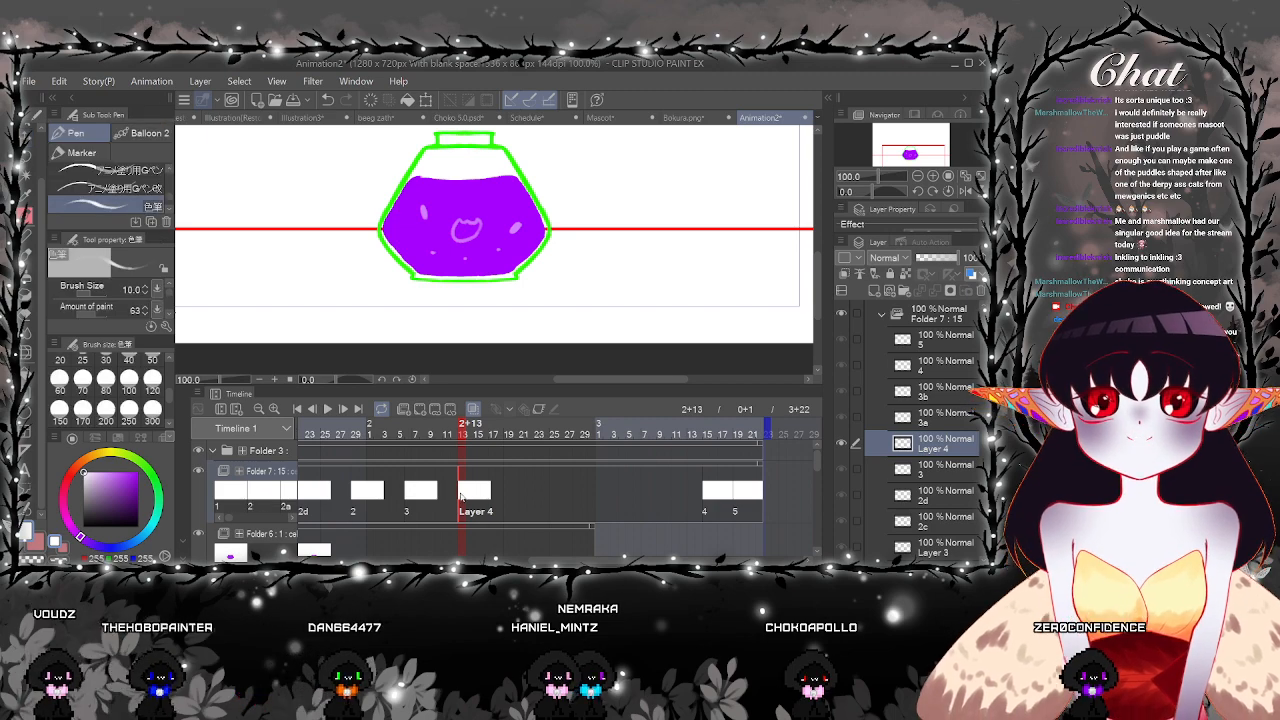
{"action": "scroll", "coordinate": [469, 291], "scroll_direction": "up", "scroll_amount": 1}
{"action": "left_click_drag", "start_coordinate": [469, 291], "coordinate": [468, 343]}
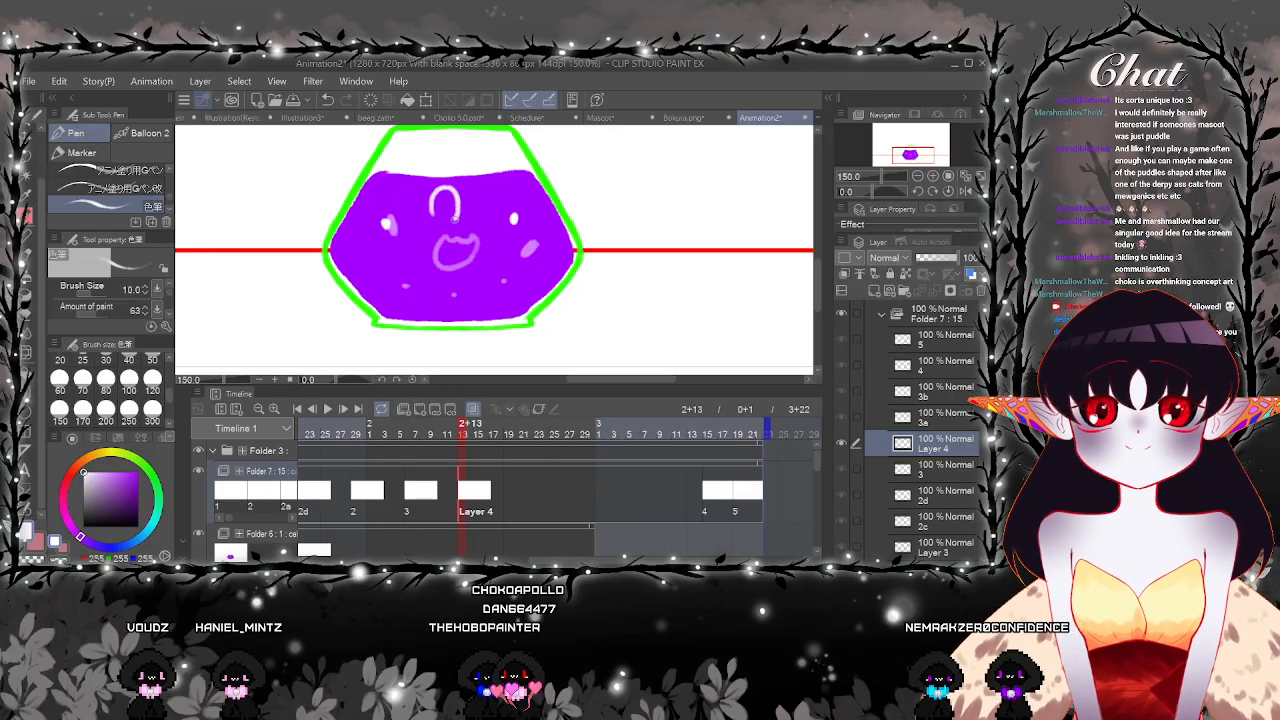
Shift cel 3 to start at frame 2+7 and preview the playback
{"action": "left_click", "coordinate": [416, 505]}
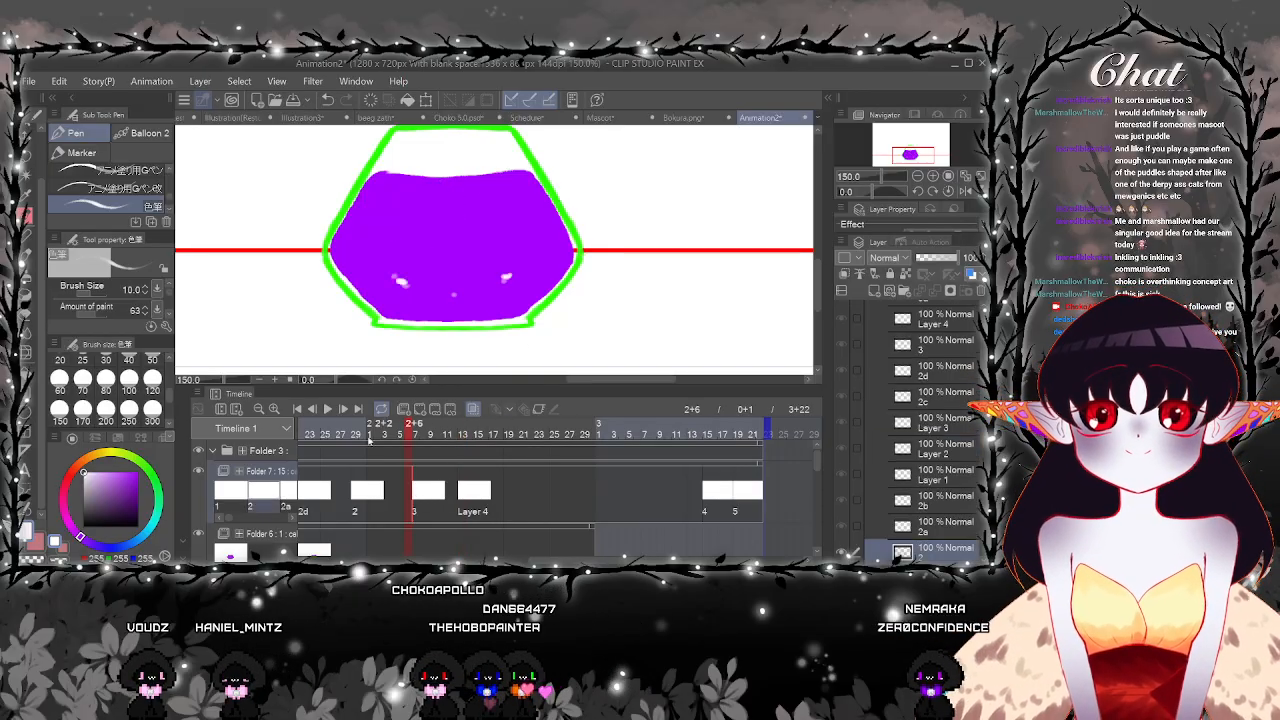
{"action": "left_click", "coordinate": [328, 410]}
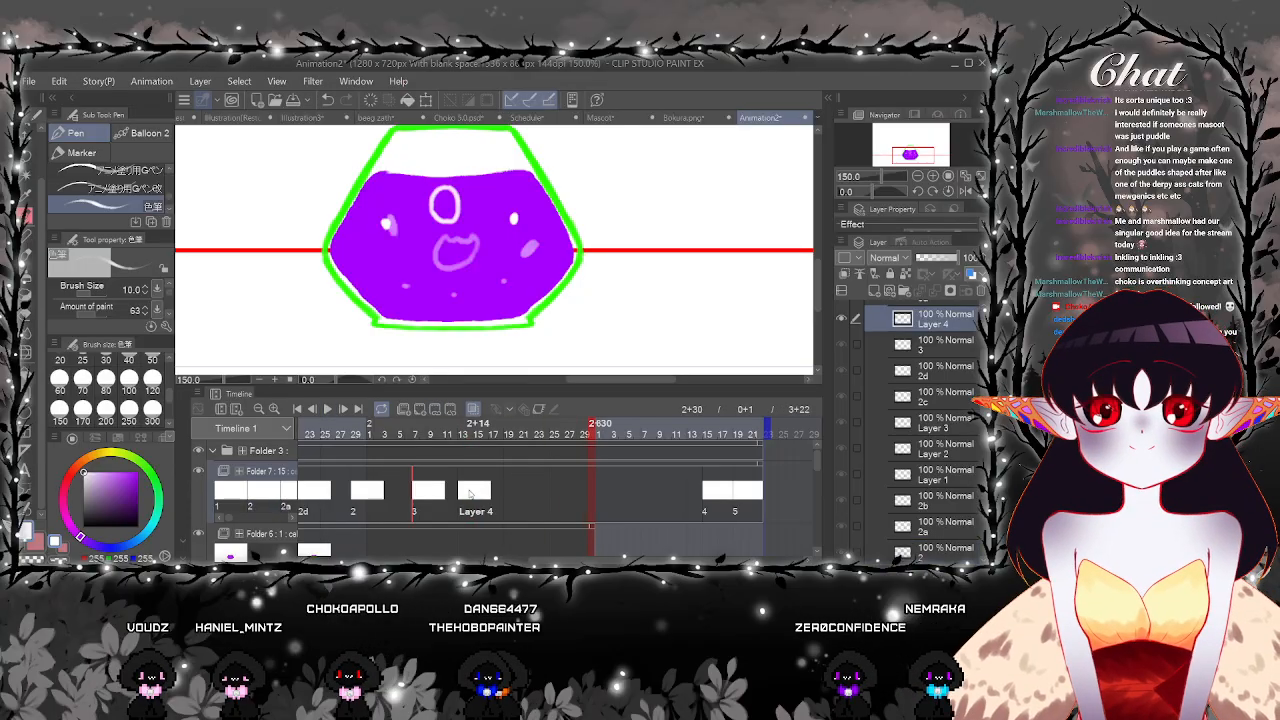
Redraw both eyes on the cel at 2+13 as short thick slanted strokes and erase the oval mouth
{"action": "scroll", "coordinate": [530, 229], "scroll_direction": "up", "scroll_amount": 3}
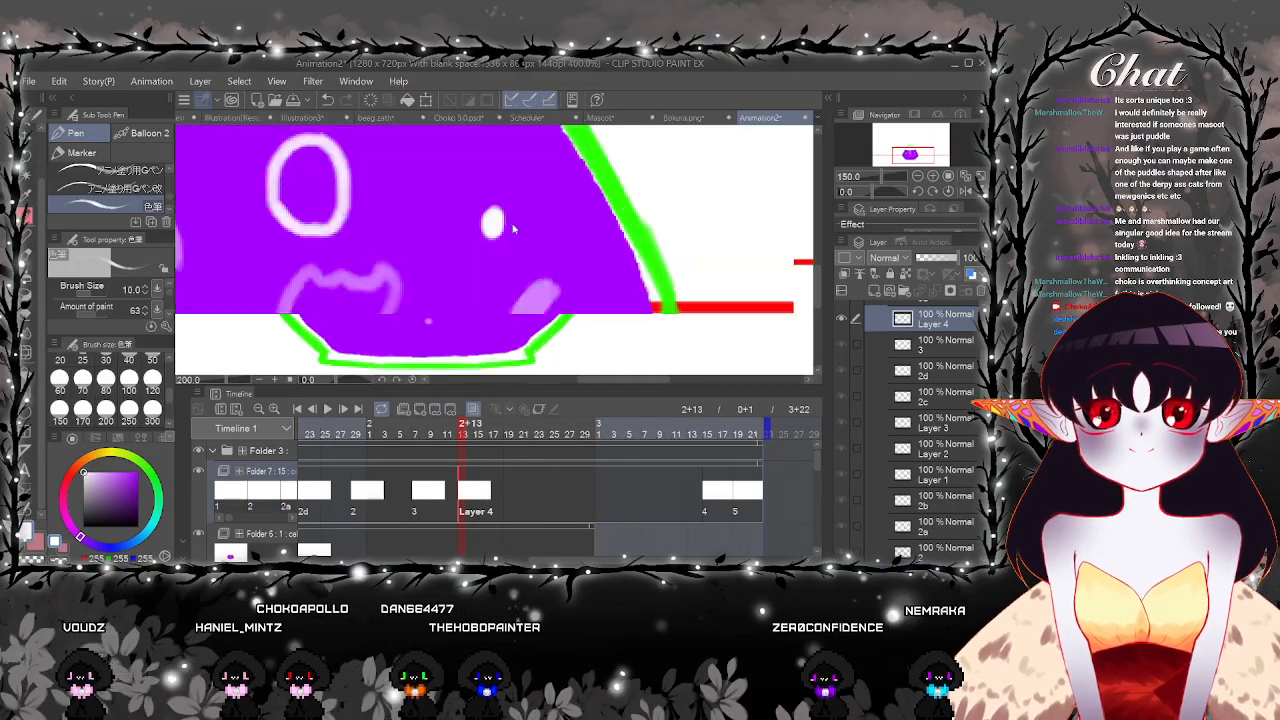
{"action": "left_click_drag", "start_coordinate": [524, 236], "coordinate": [718, 260]}
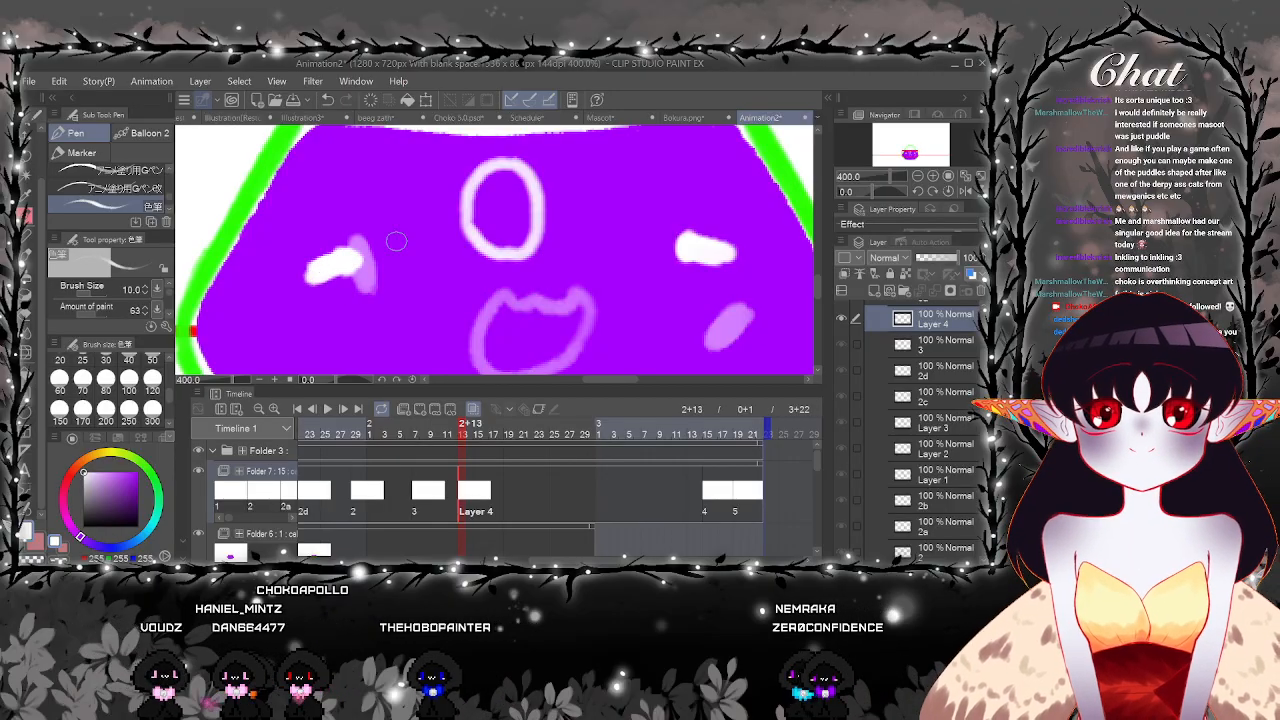
{"action": "scroll", "coordinate": [396, 241], "scroll_direction": "down", "scroll_amount": 3}
{"action": "key", "text": "e"}
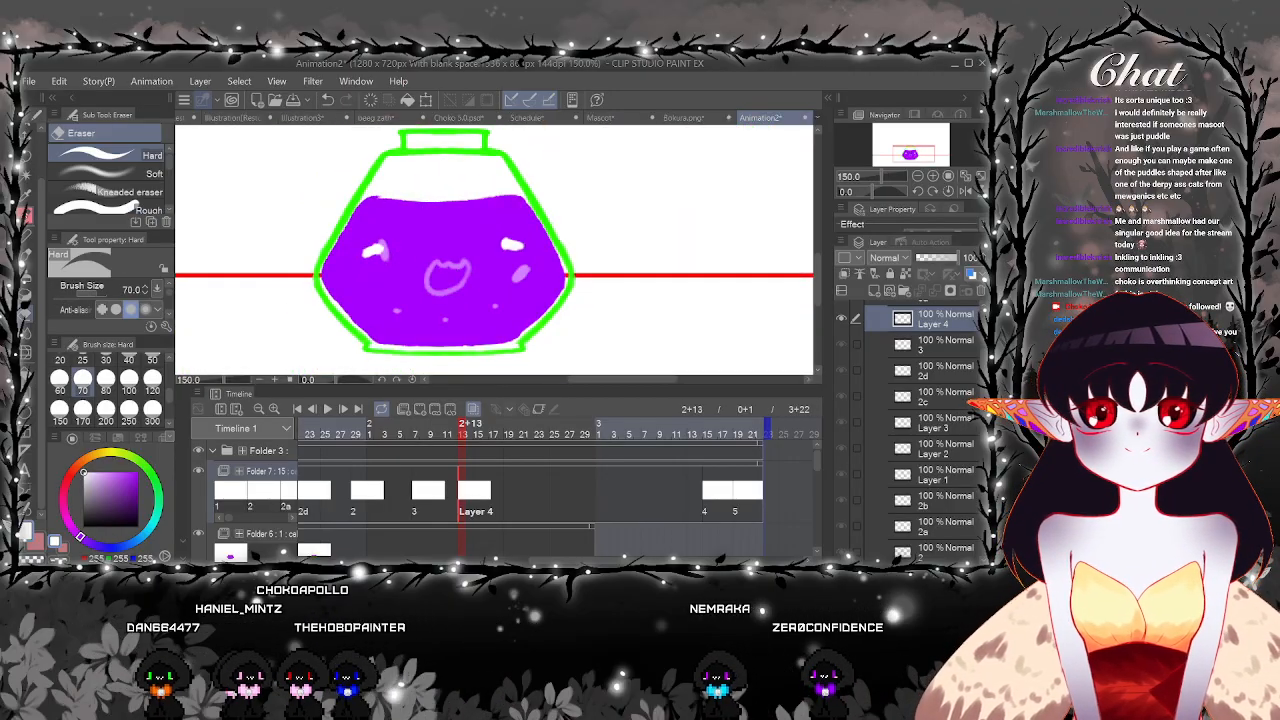
Try several rounded mouth shapes with the pen, undoing the rejected strokes, and draw a large open mouth between the eyes
{"action": "key", "text": "p"}
{"action": "scroll", "coordinate": [440, 238], "scroll_direction": "up", "scroll_amount": 1}
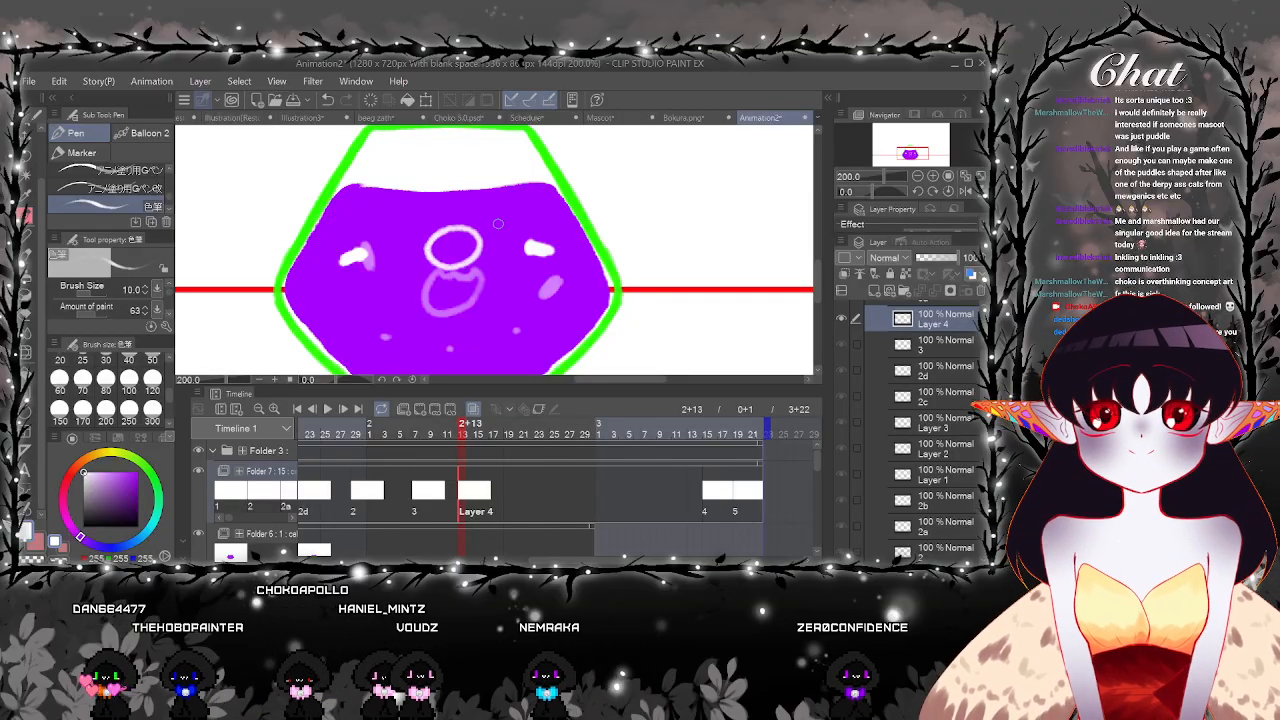
{"action": "scroll", "coordinate": [494, 190], "scroll_direction": "up", "scroll_amount": 2}
{"action": "left_click_drag", "start_coordinate": [445, 270], "coordinate": [490, 228]}
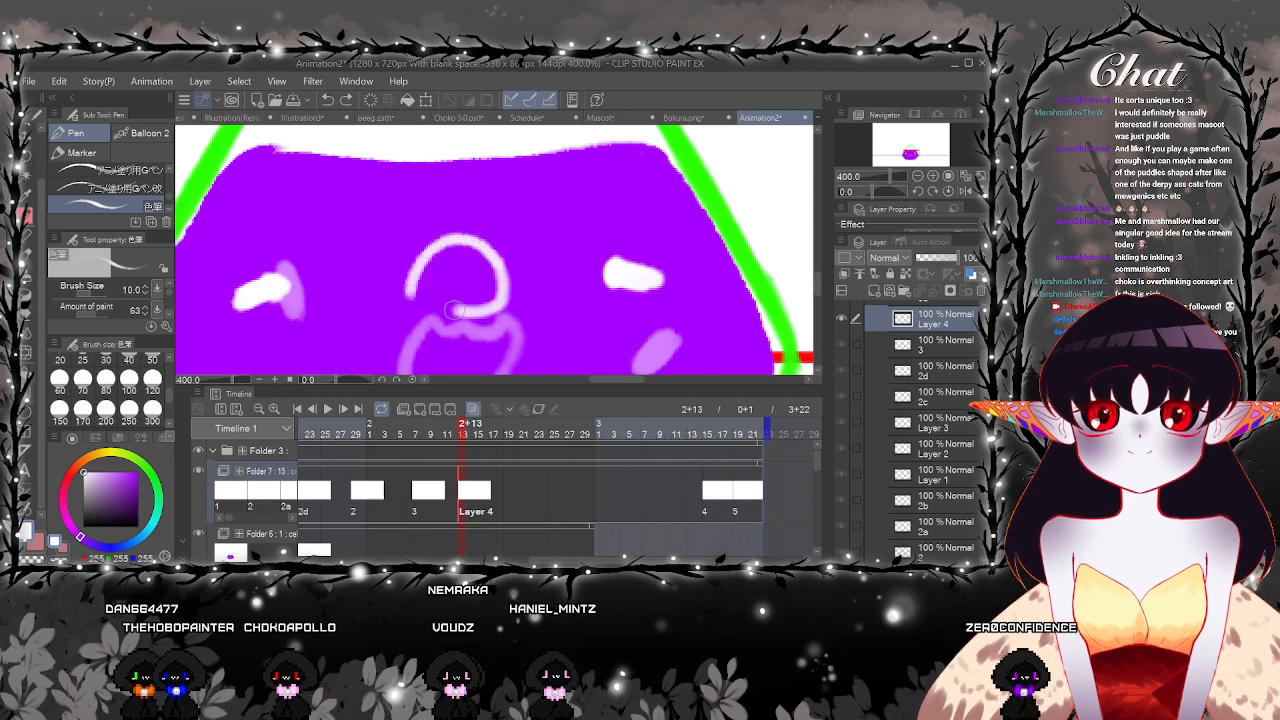
{"action": "scroll", "coordinate": [437, 280], "scroll_direction": "down", "scroll_amount": 3}
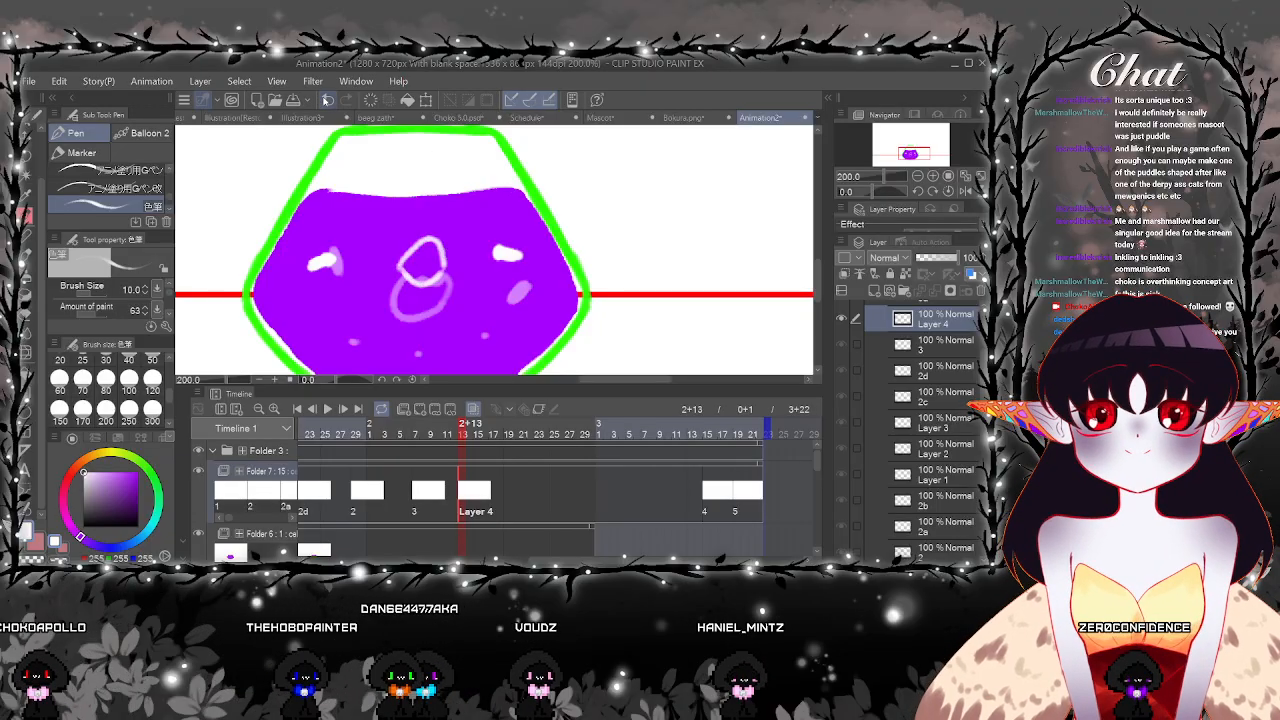
{"action": "left_click", "coordinate": [327, 100]}
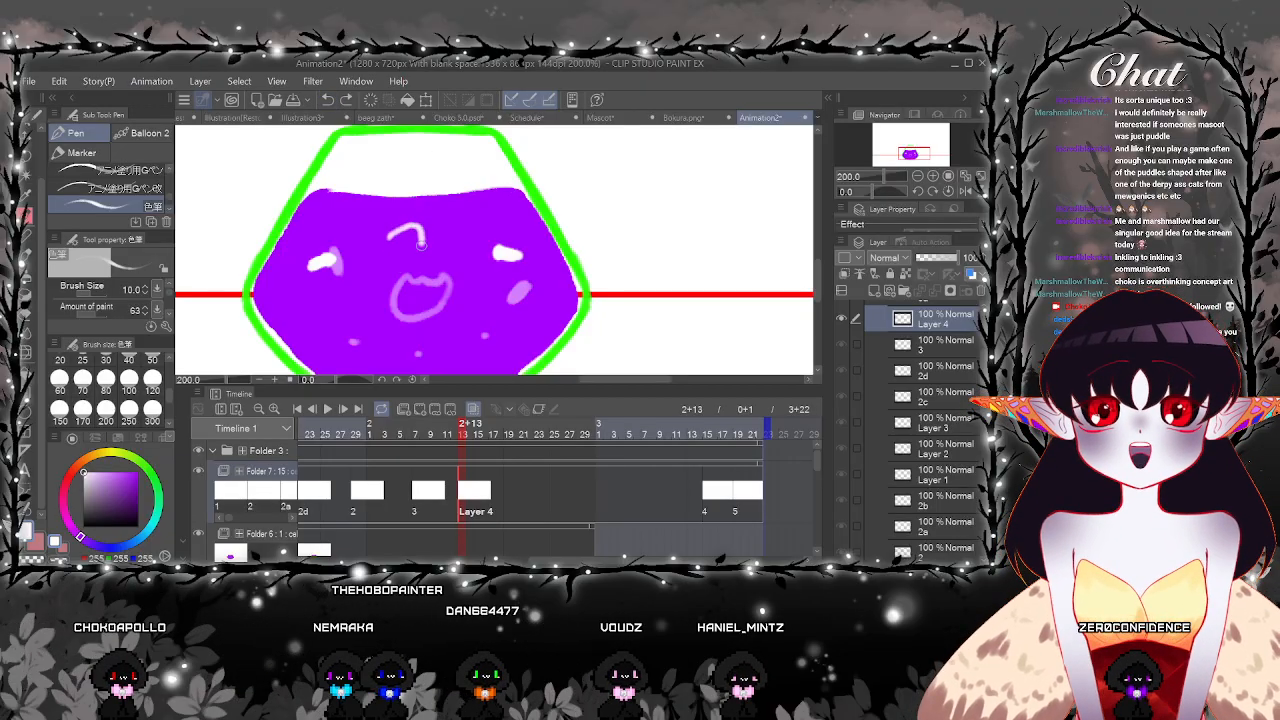
{"action": "left_click_drag", "start_coordinate": [421, 245], "coordinate": [391, 239]}
{"action": "key", "text": "ctrl+z"}
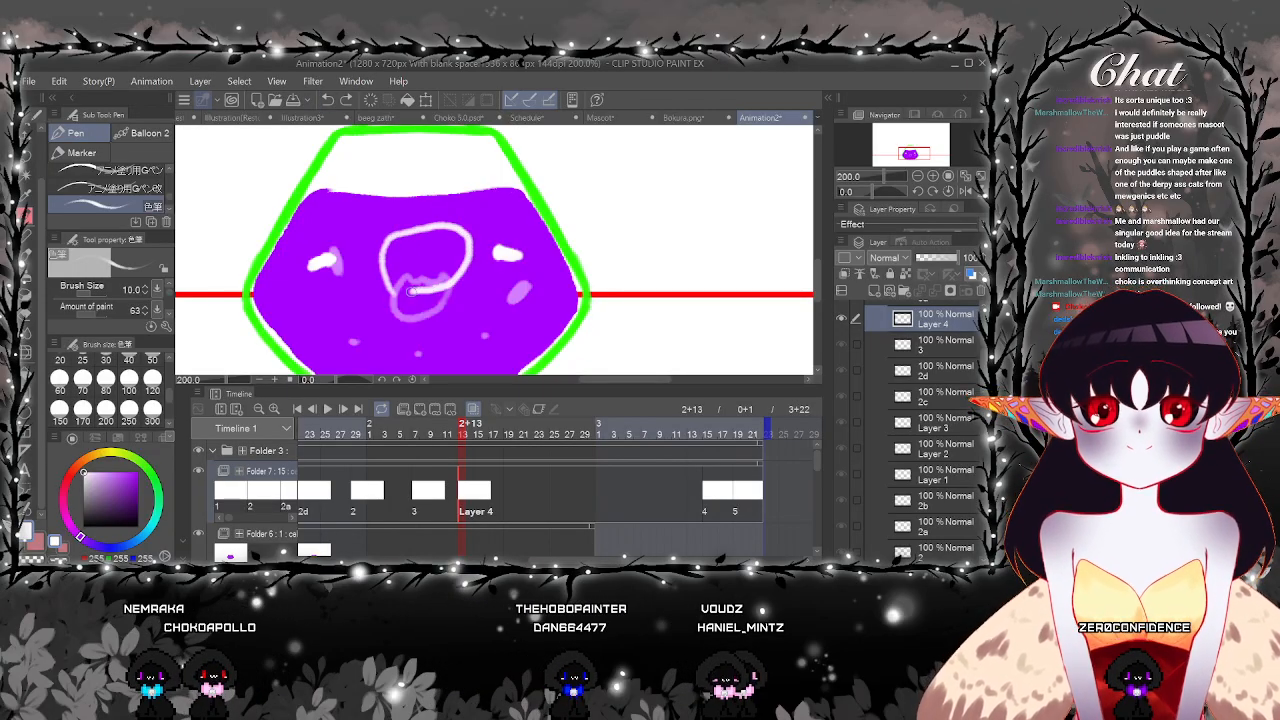
Lasso the mouth, shift it slightly up and to the left with a transformation, and clear the selection
{"action": "key", "text": "ctrl+minus"}
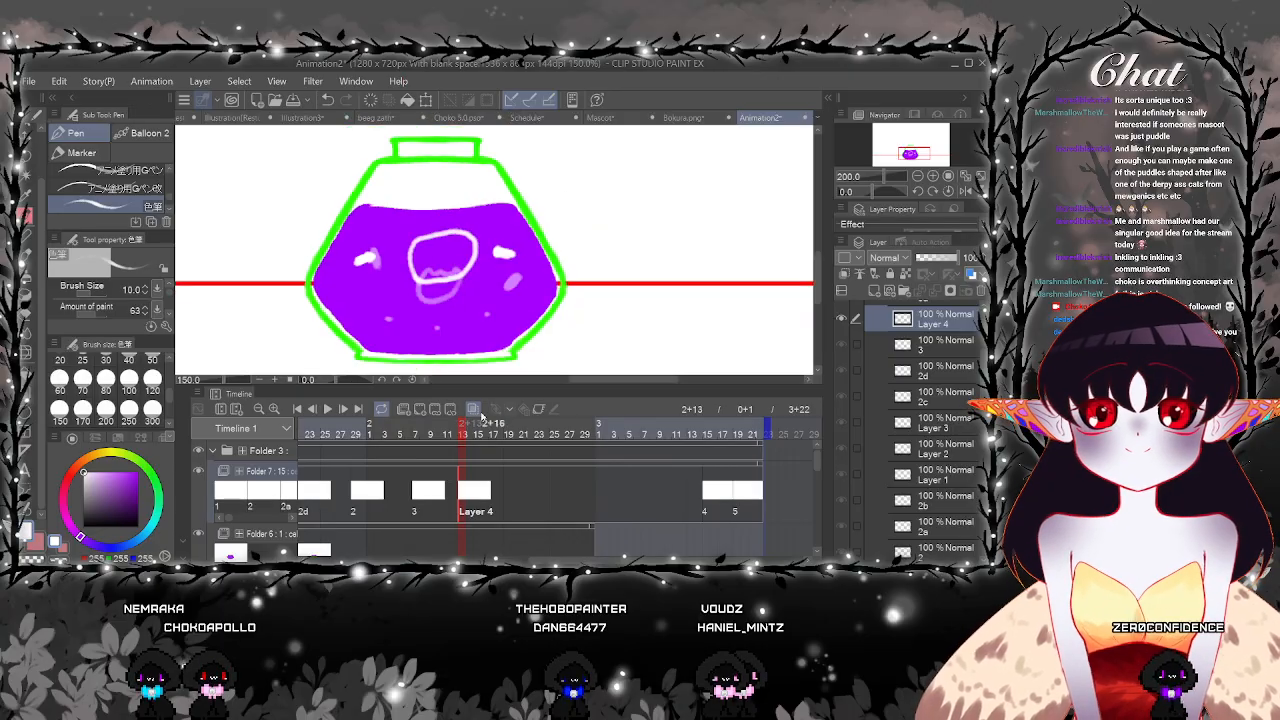
{"action": "key", "text": "ctrl+plus"}
{"action": "key", "text": "m"}
{"action": "mouse_move", "coordinate": [443, 136]}
{"action": "left_mouse_down"}
{"action": "mouse_move", "coordinate": [437, 283]}
{"action": "mouse_move", "coordinate": [480, 223]}
{"action": "left_mouse_up"}
{"action": "key", "text": "ctrl+t"}
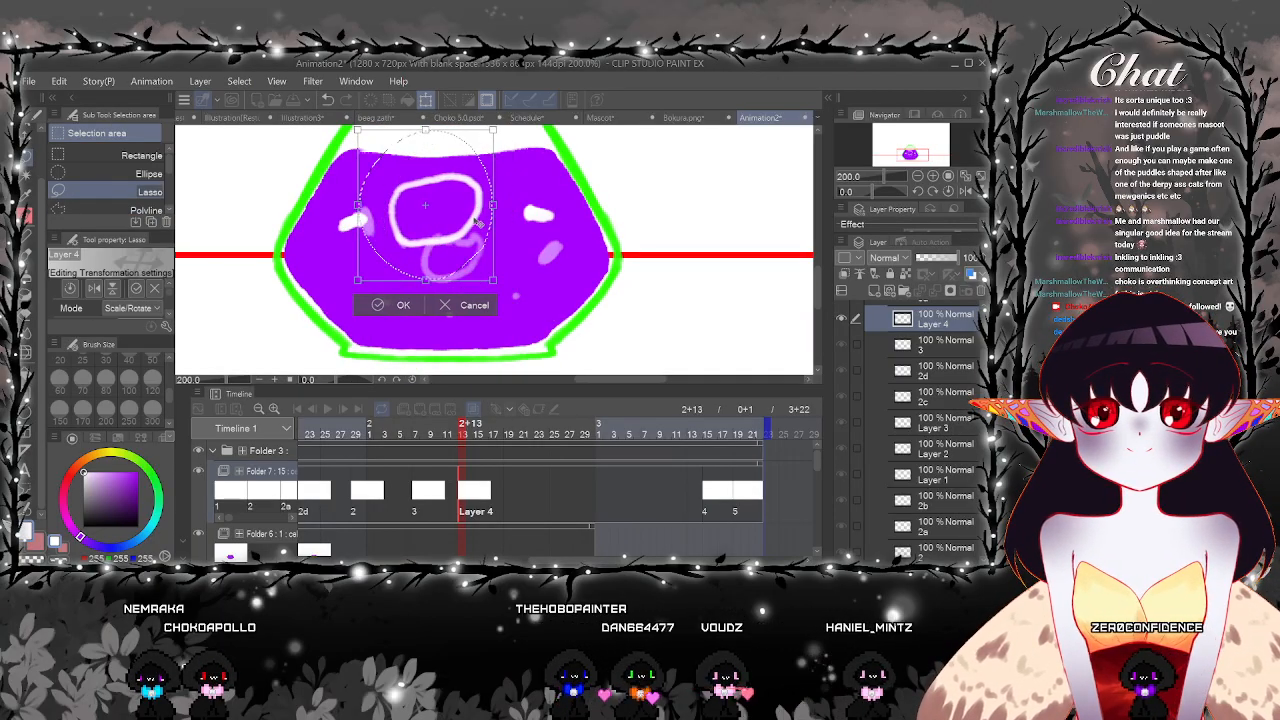
{"action": "left_click", "coordinate": [397, 305]}
{"action": "key", "text": "ctrl+d"}
Compare cel 3 with the face drawn at 2+13, and insert a new cel at frame 2+21 on the Folder 7 track
{"action": "left_click", "coordinate": [426, 511]}
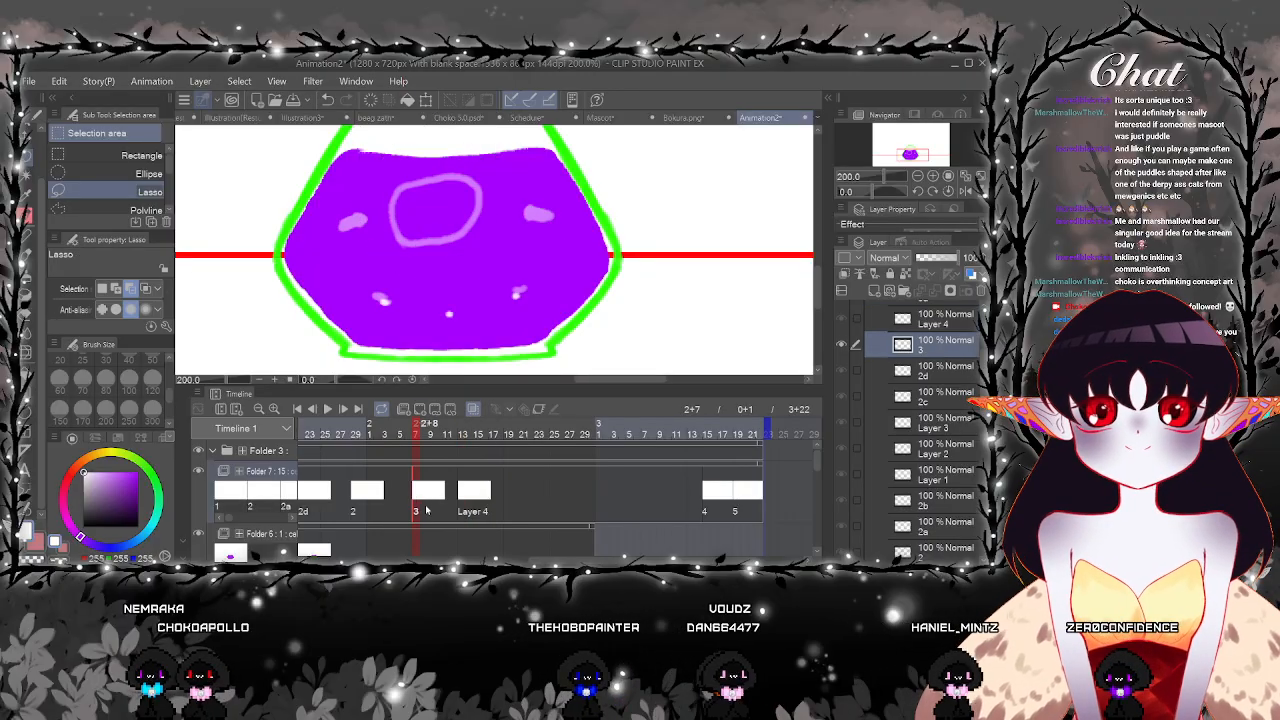
{"action": "left_click", "coordinate": [463, 505]}
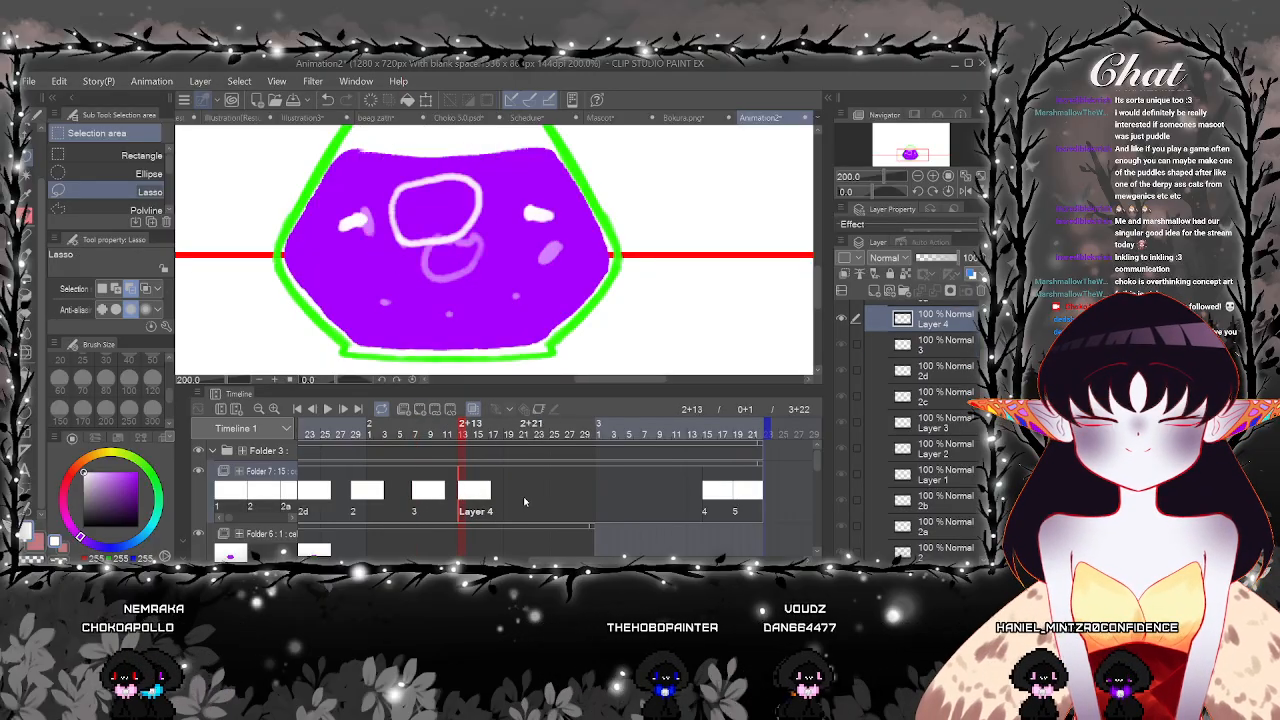
{"action": "left_click", "coordinate": [522, 495]}
{"action": "left_click", "coordinate": [419, 409]}
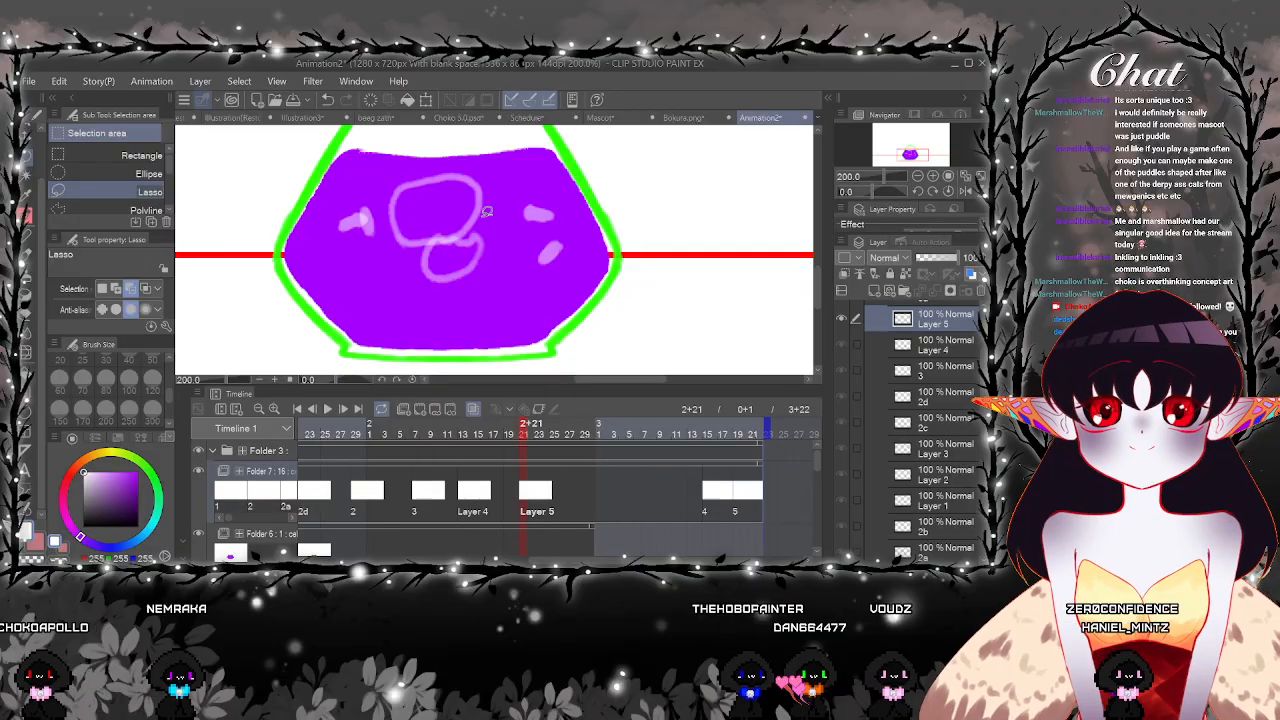
Draw two short slanted eyes and a small round mouth on the cel at 2+21, and play the animation
{"action": "key", "text": "p"}
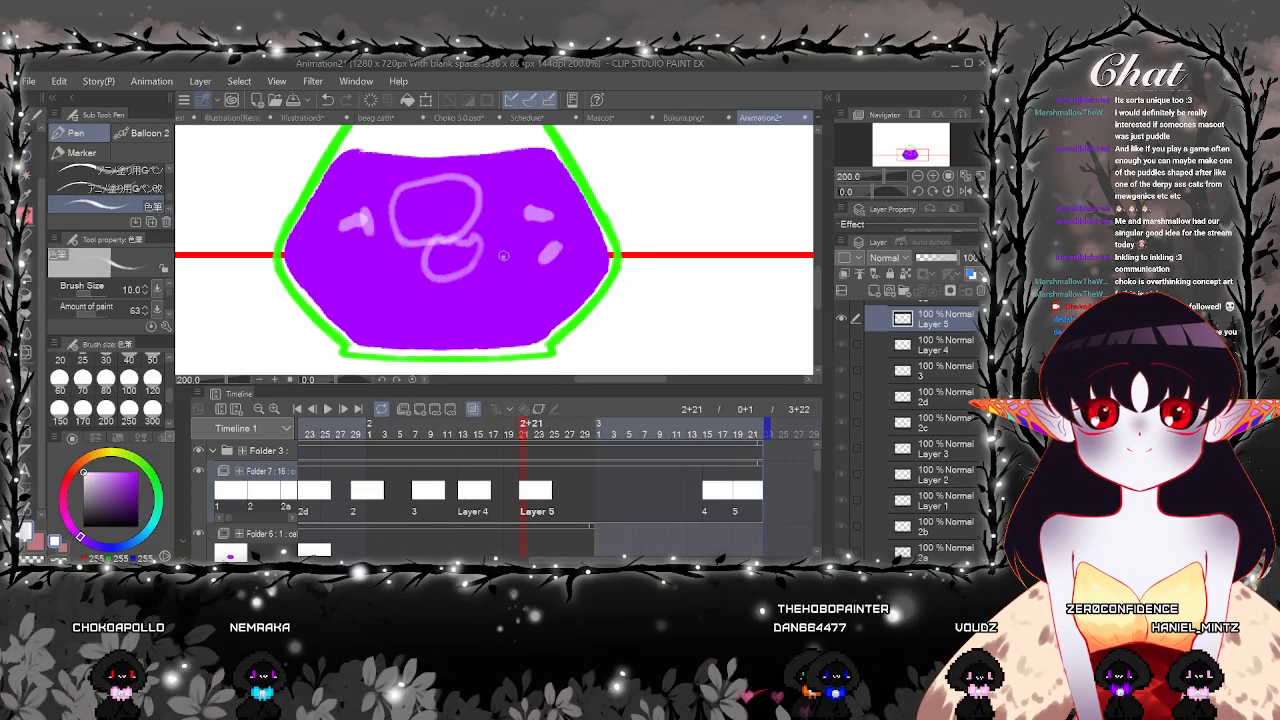
{"action": "mouse_move", "coordinate": [505, 257]}
{"action": "left_mouse_down"}
{"action": "mouse_move", "coordinate": [453, 233]}
{"action": "mouse_move", "coordinate": [445, 253]}
{"action": "mouse_move", "coordinate": [460, 276]}
{"action": "mouse_move", "coordinate": [505, 257]}
{"action": "left_mouse_up"}
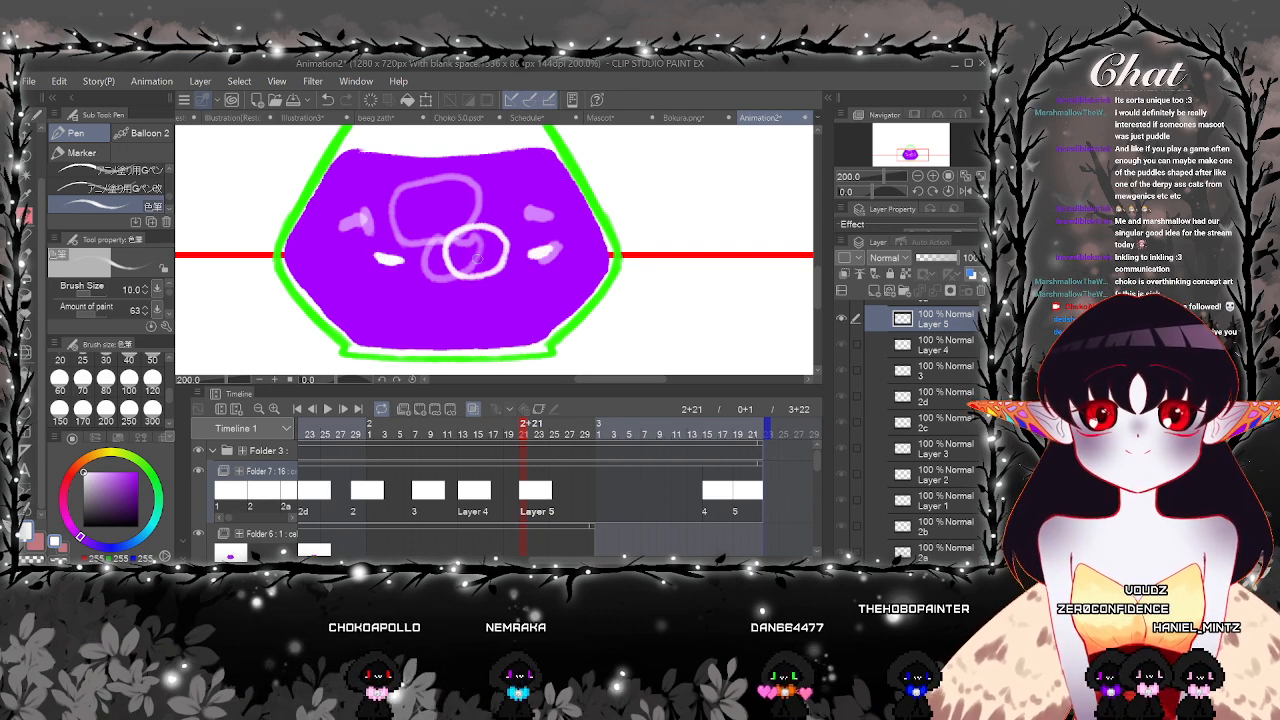
{"action": "left_click", "coordinate": [326, 409]}
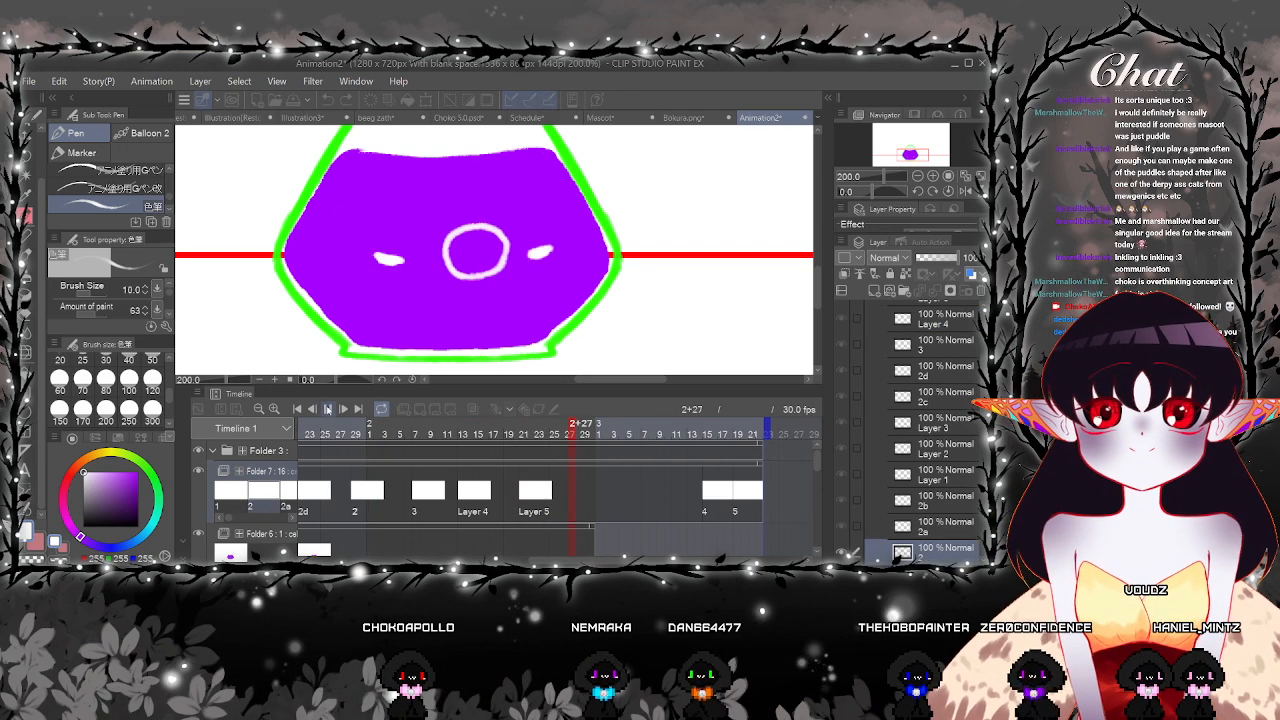
Move the Layer 4 cel a few frames later and the Layer 5 cel to 2+27 on the Folder 7 track
{"action": "left_click", "coordinate": [435, 500]}
{"action": "left_click", "coordinate": [462, 498]}
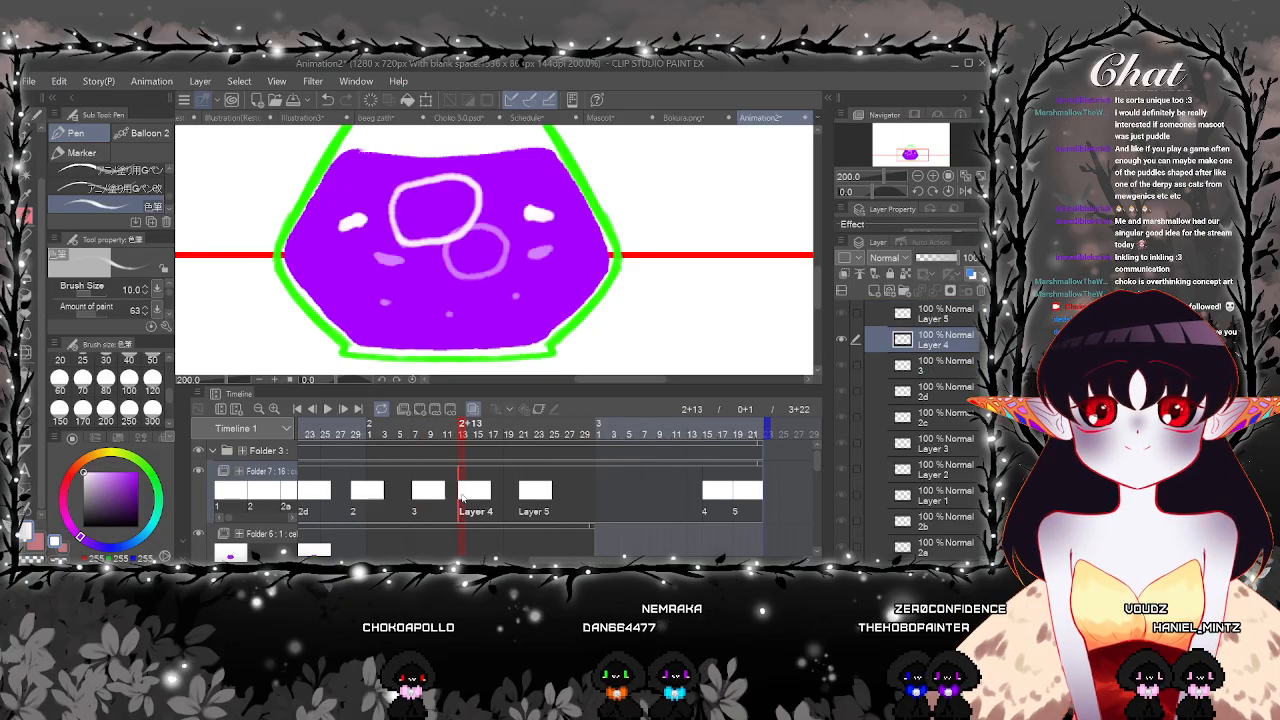
{"action": "left_click", "coordinate": [522, 495]}
{"action": "left_click_drag", "start_coordinate": [566, 495], "coordinate": [567, 495]}
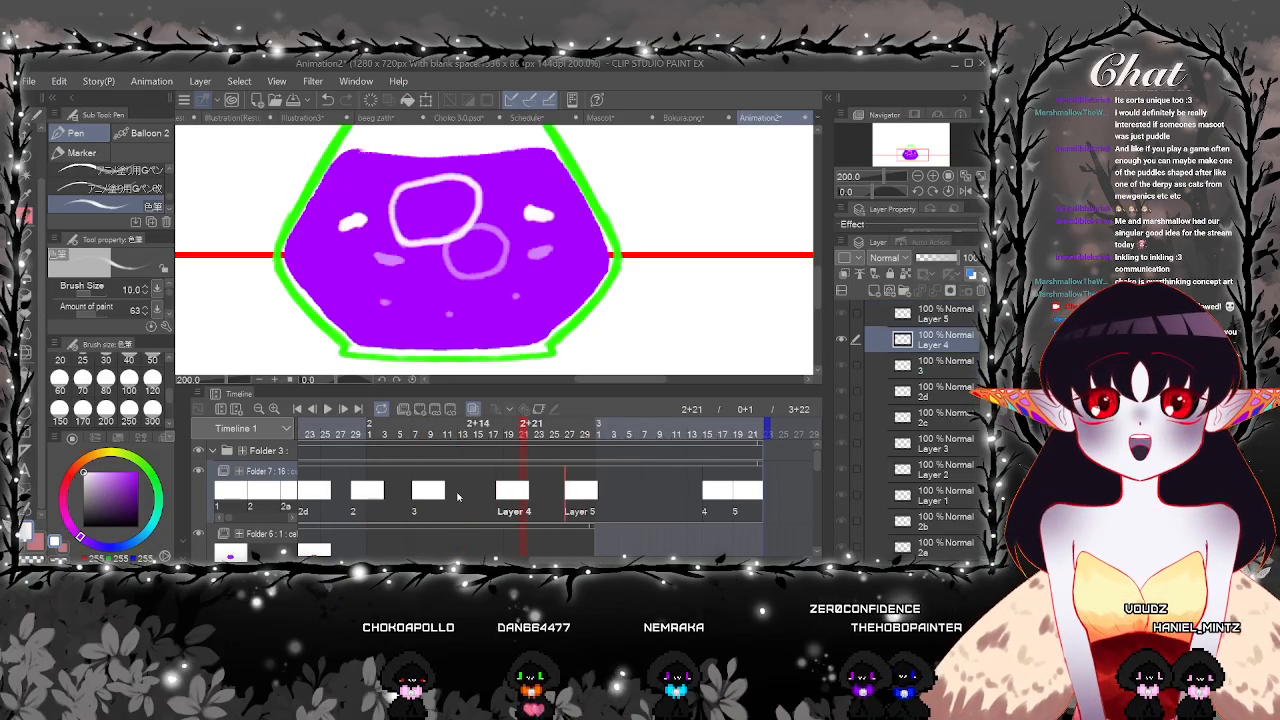
Insert a new cel at 2+12, draw two small eyes with a round mouth between them, and preview the animation
{"action": "left_click", "coordinate": [457, 495]}
{"action": "left_click", "coordinate": [420, 409]}
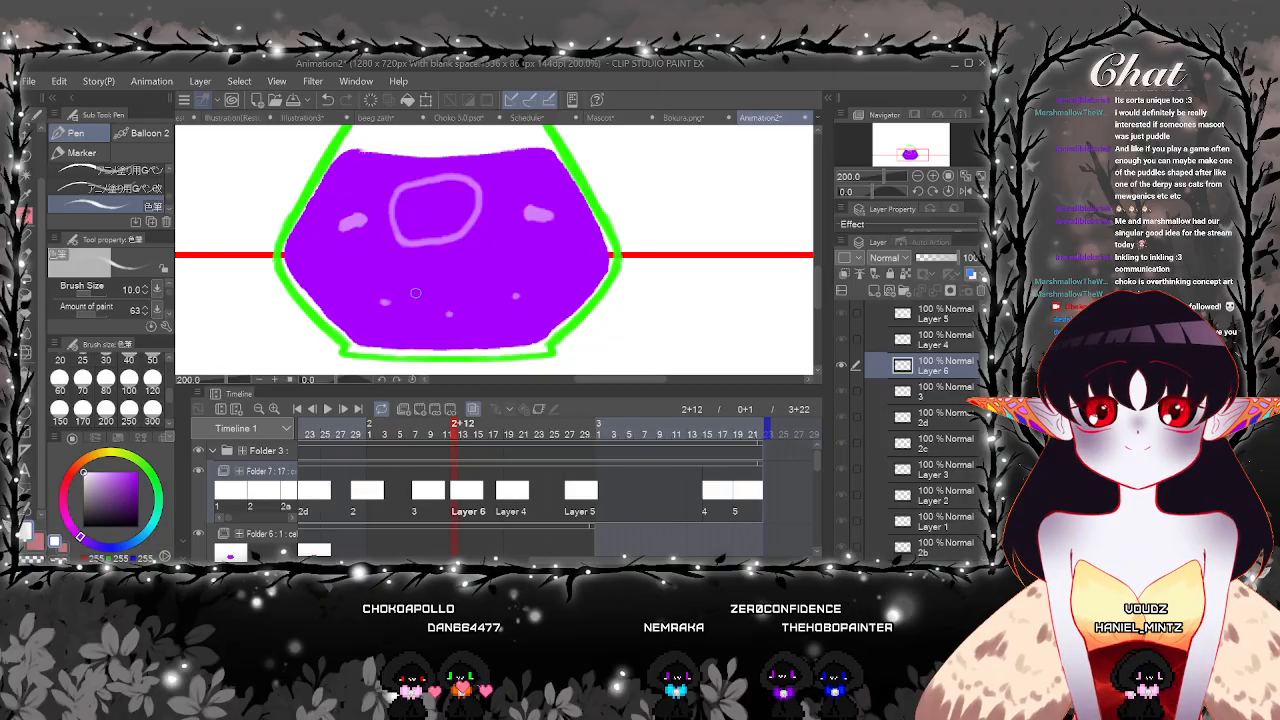
{"action": "left_click_drag", "start_coordinate": [336, 280], "coordinate": [350, 273]}
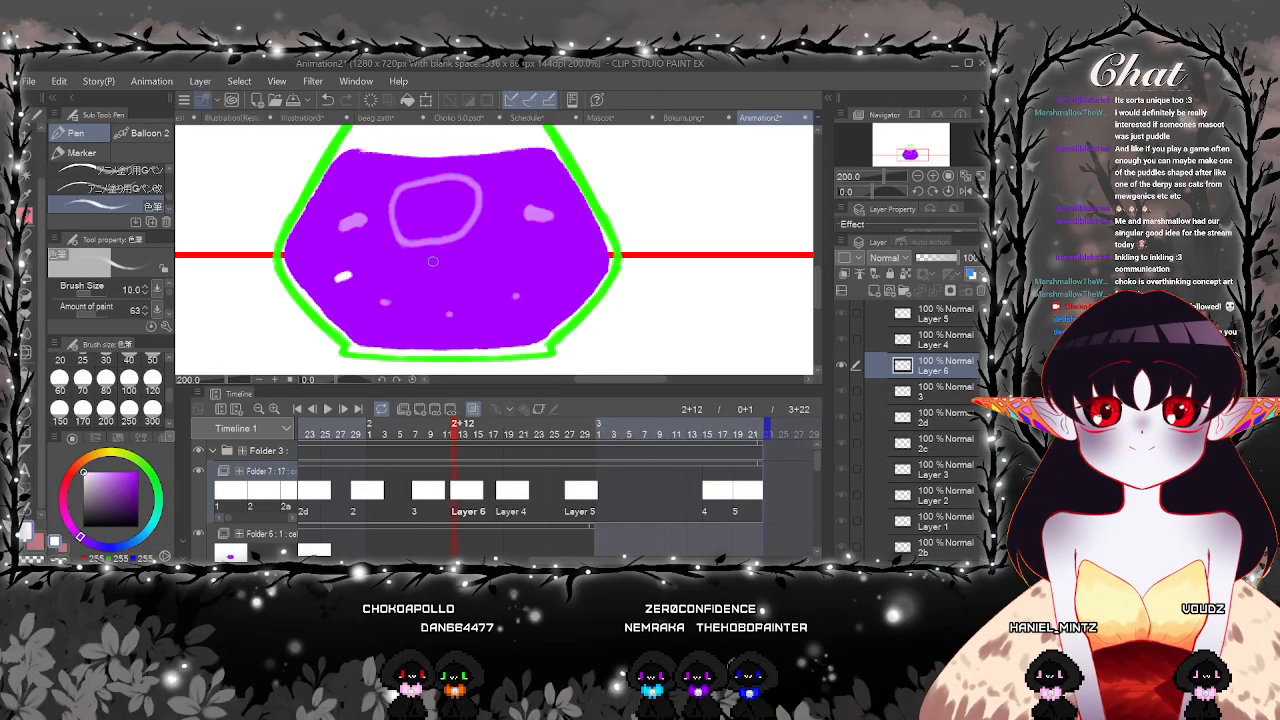
{"action": "left_click_drag", "start_coordinate": [428, 243], "coordinate": [450, 267]}
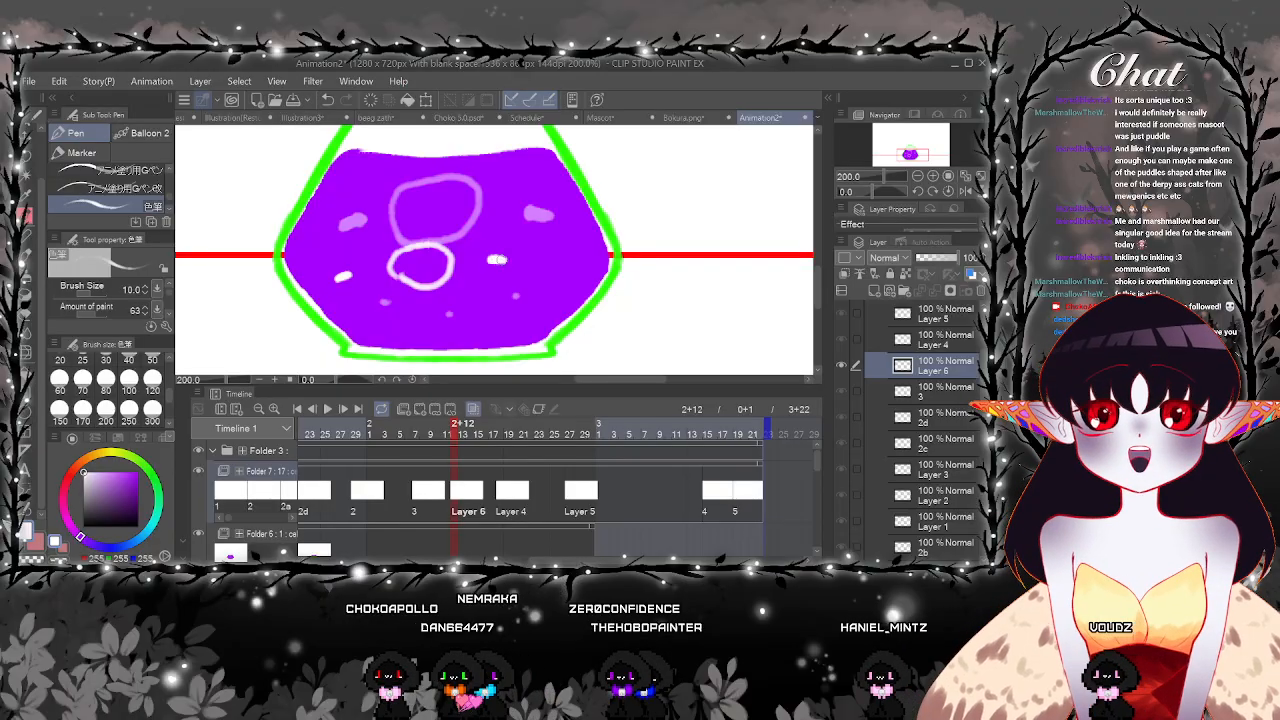
{"action": "left_click", "coordinate": [328, 410]}
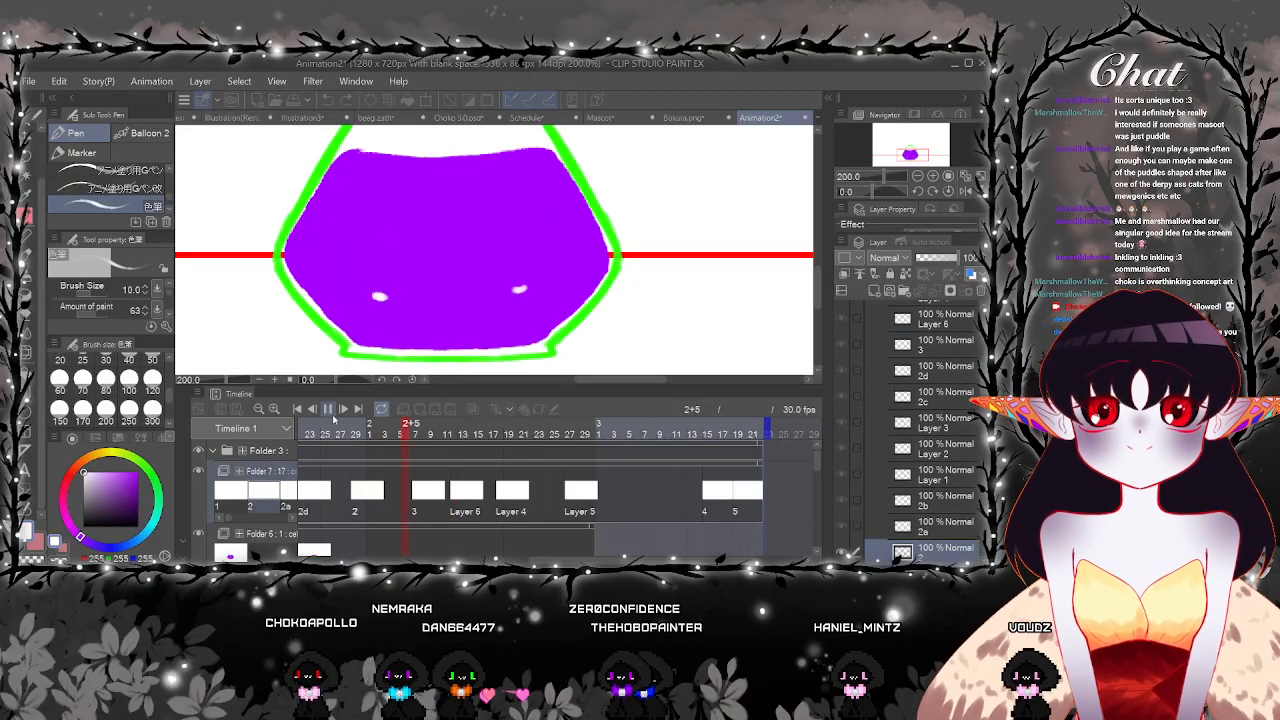
{"action": "left_click", "coordinate": [328, 410]}
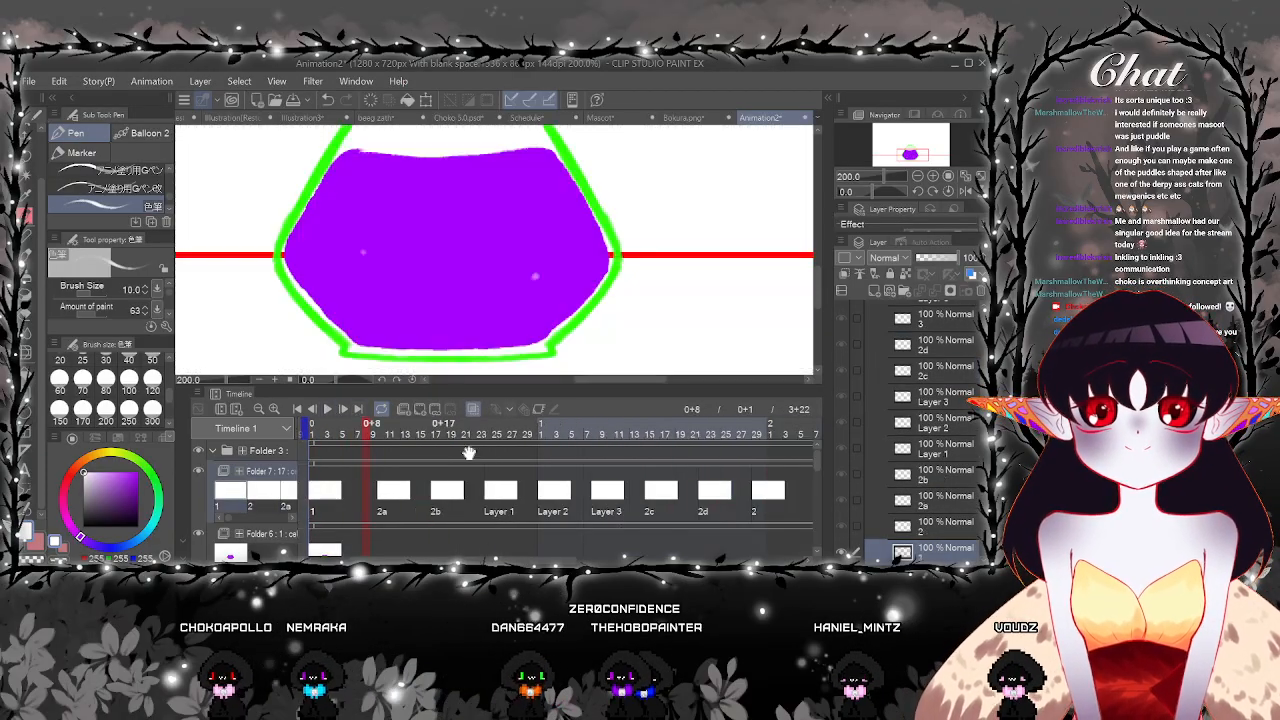
Extend the Folder 6 clip and the other short track clips to the end of the timeline, and preview the animation
{"action": "left_click_drag", "start_coordinate": [420, 558], "coordinate": [660, 551]}
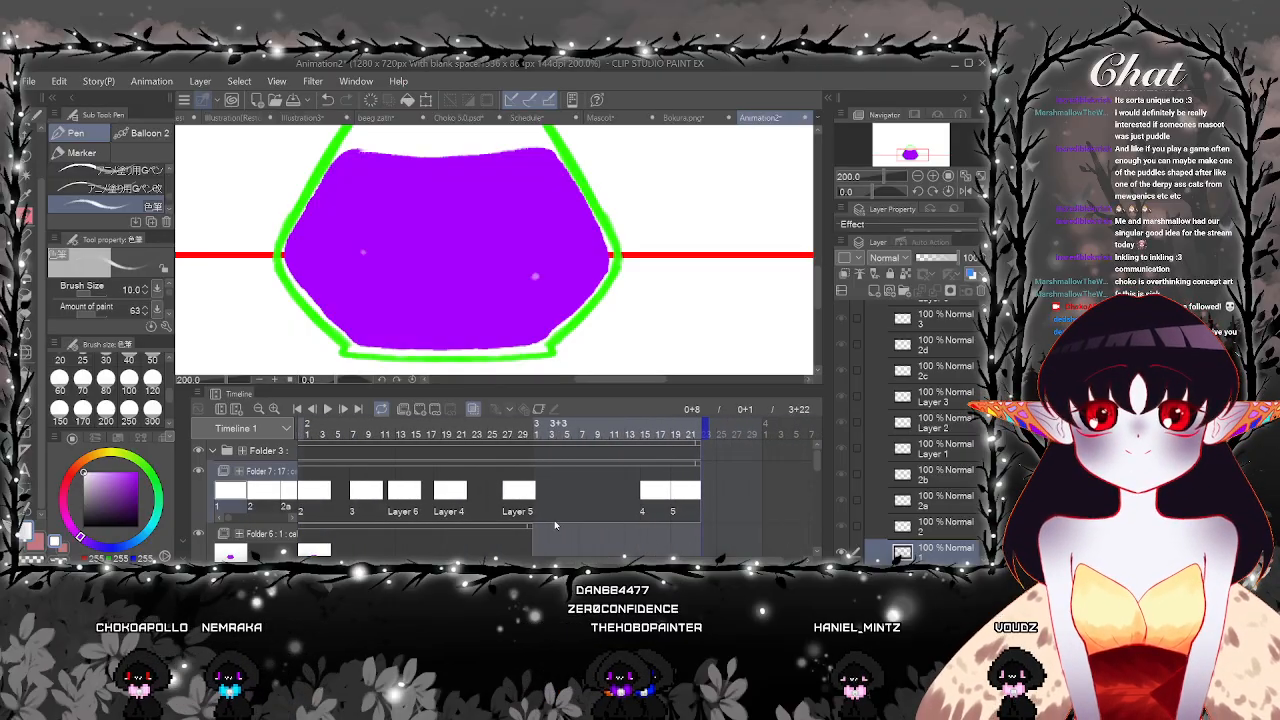
{"action": "key", "text": "ctrl+minus"}
{"action": "key", "text": "ctrl+minus"}
{"action": "left_click_drag", "start_coordinate": [815, 461], "coordinate": [812, 524]}
{"action": "left_click_drag", "start_coordinate": [532, 467], "coordinate": [704, 473]}
{"action": "mouse_move", "coordinate": [816, 521]}
{"action": "left_mouse_down"}
{"action": "mouse_move", "coordinate": [816, 534]}
{"action": "mouse_move", "coordinate": [815, 500]}
{"action": "left_mouse_up"}
{"action": "left_click_drag", "start_coordinate": [531, 495], "coordinate": [704, 492]}
{"action": "left_click", "coordinate": [681, 540]}
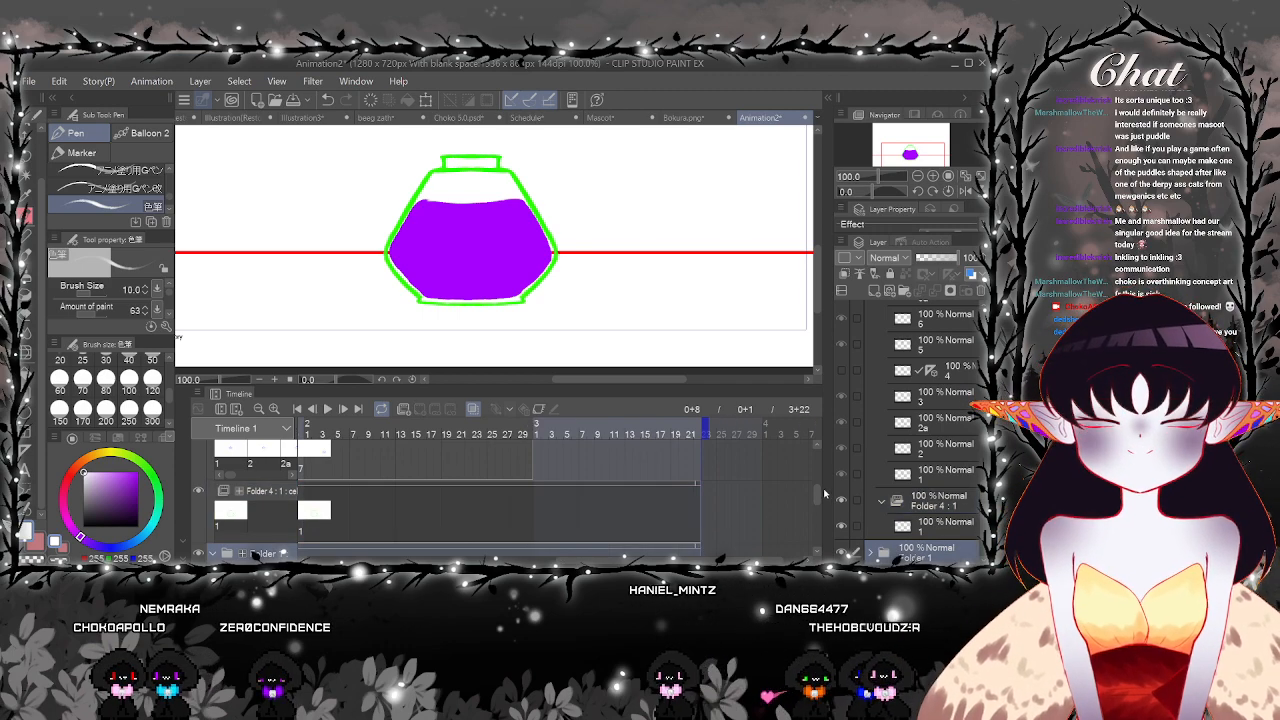
{"action": "left_click_drag", "start_coordinate": [817, 498], "coordinate": [818, 468]}
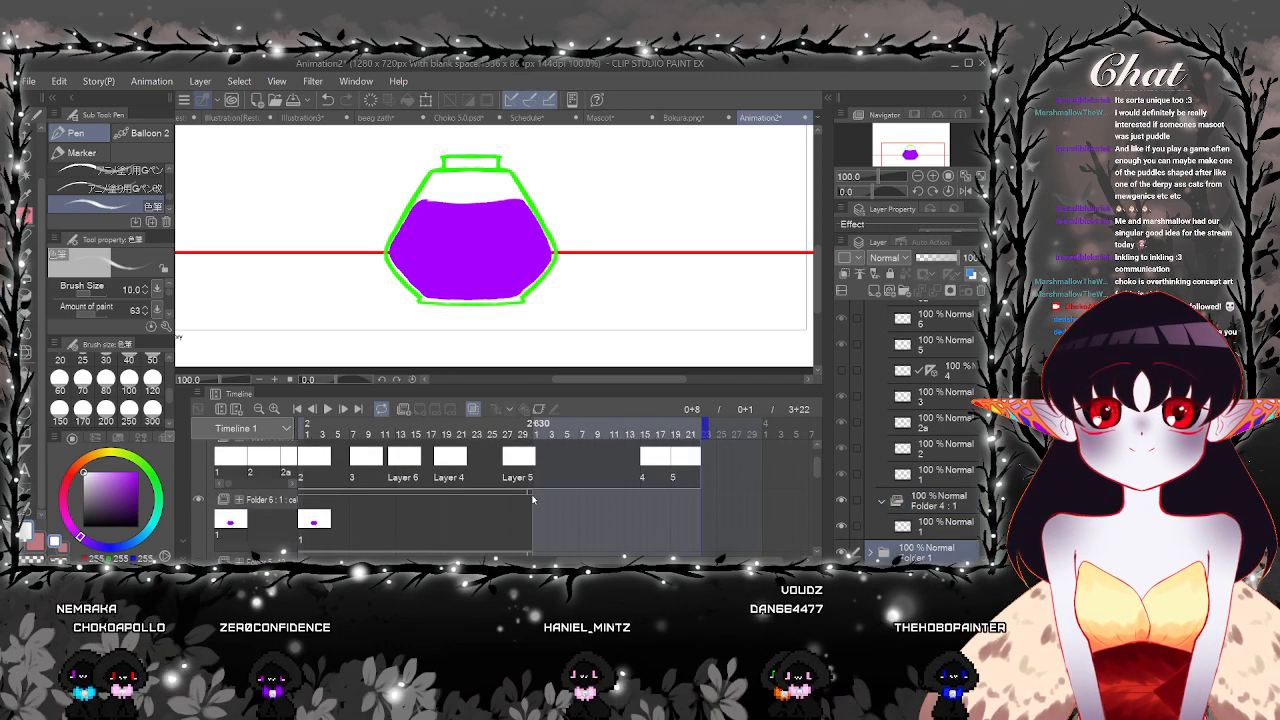
{"action": "left_click", "coordinate": [673, 496]}
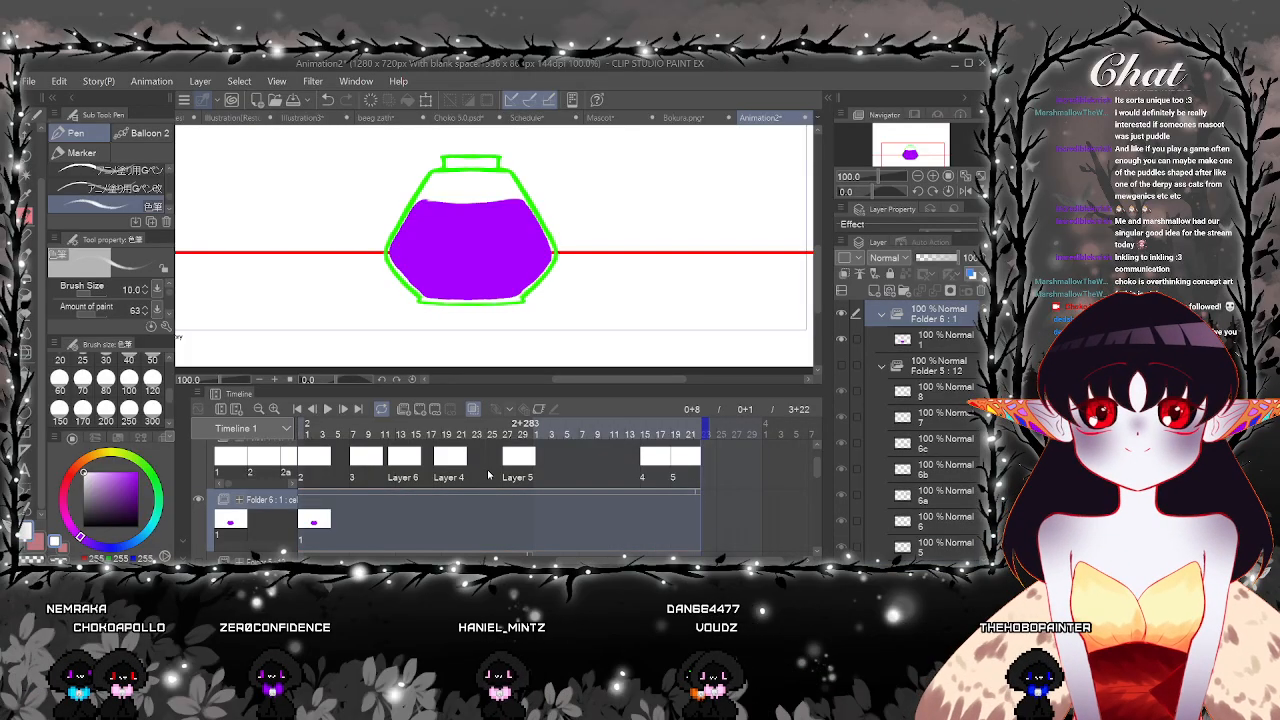
{"action": "left_click", "coordinate": [327, 409]}
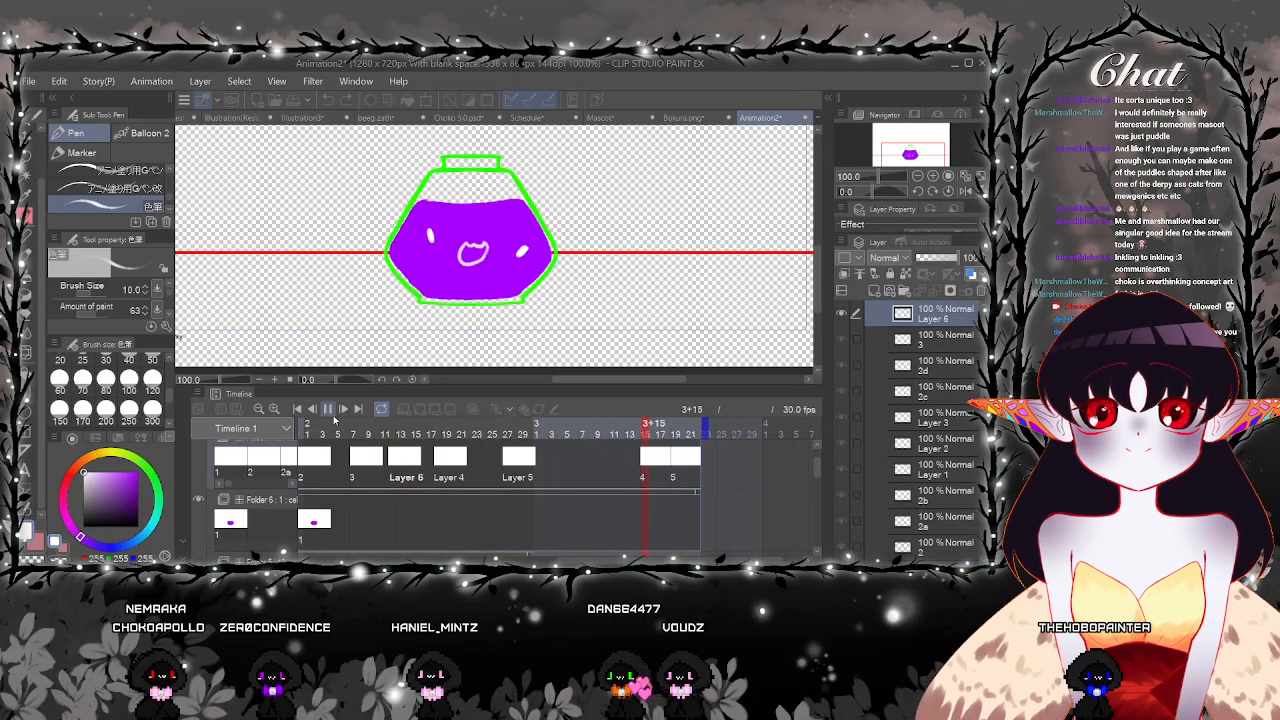
{"action": "left_click", "coordinate": [328, 410]}
Extend the Paper layer's clip to the end of the timeline and play the animation
{"action": "scroll", "coordinate": [600, 510], "scroll_direction": "down", "scroll_amount": 2}
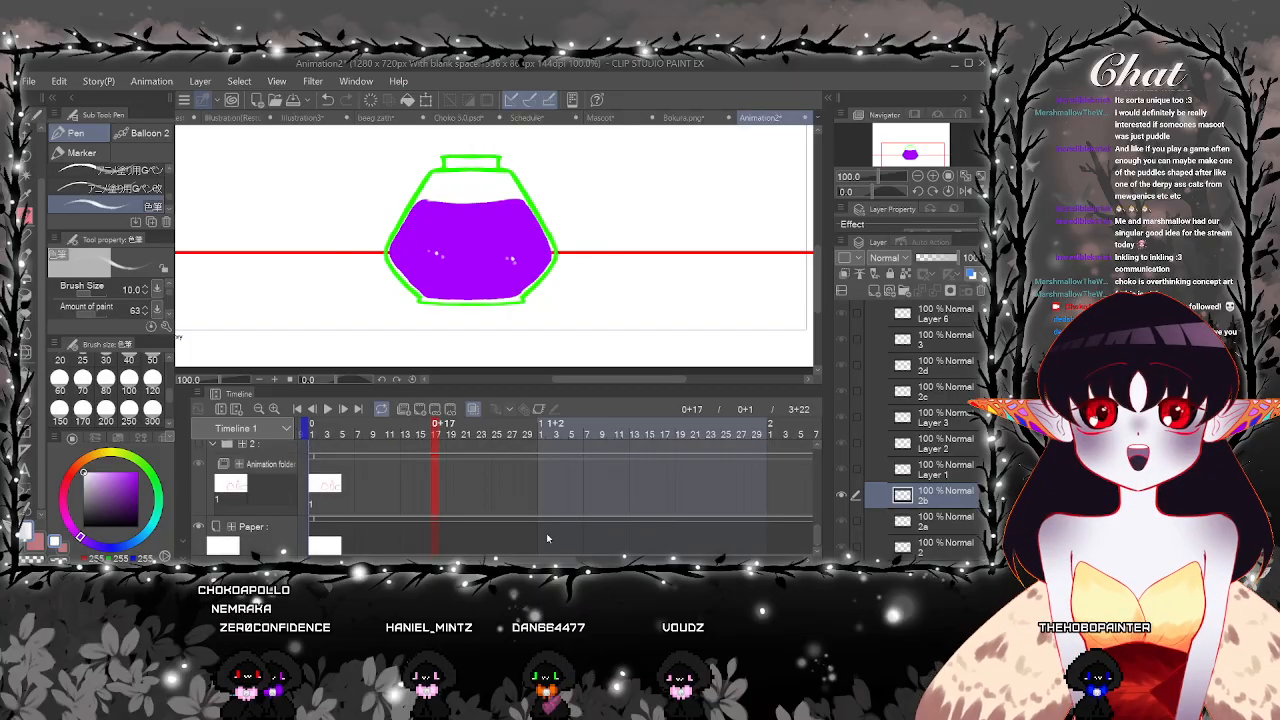
{"action": "scroll", "coordinate": [519, 535], "scroll_direction": "right", "scroll_amount": 5}
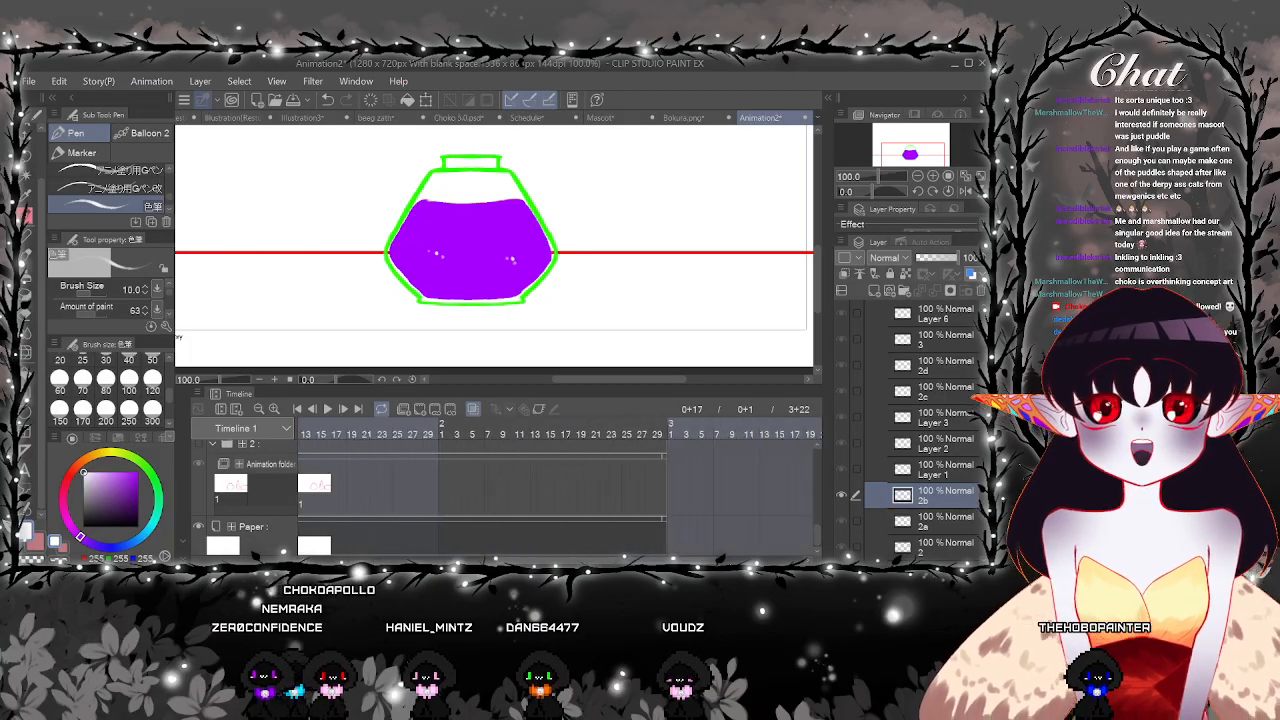
{"action": "left_click_drag", "start_coordinate": [490, 520], "coordinate": [661, 521]}
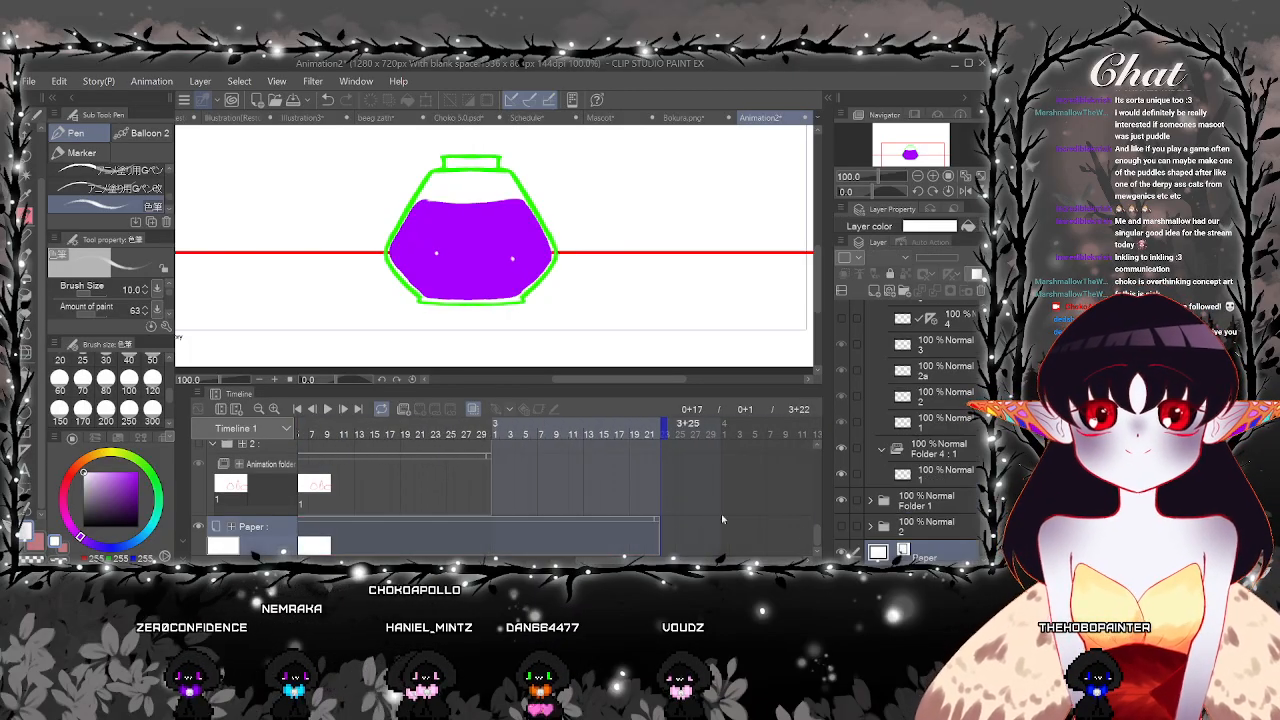
{"action": "scroll", "coordinate": [715, 500], "scroll_direction": "up", "scroll_amount": 8}
{"action": "left_click", "coordinate": [341, 409]}
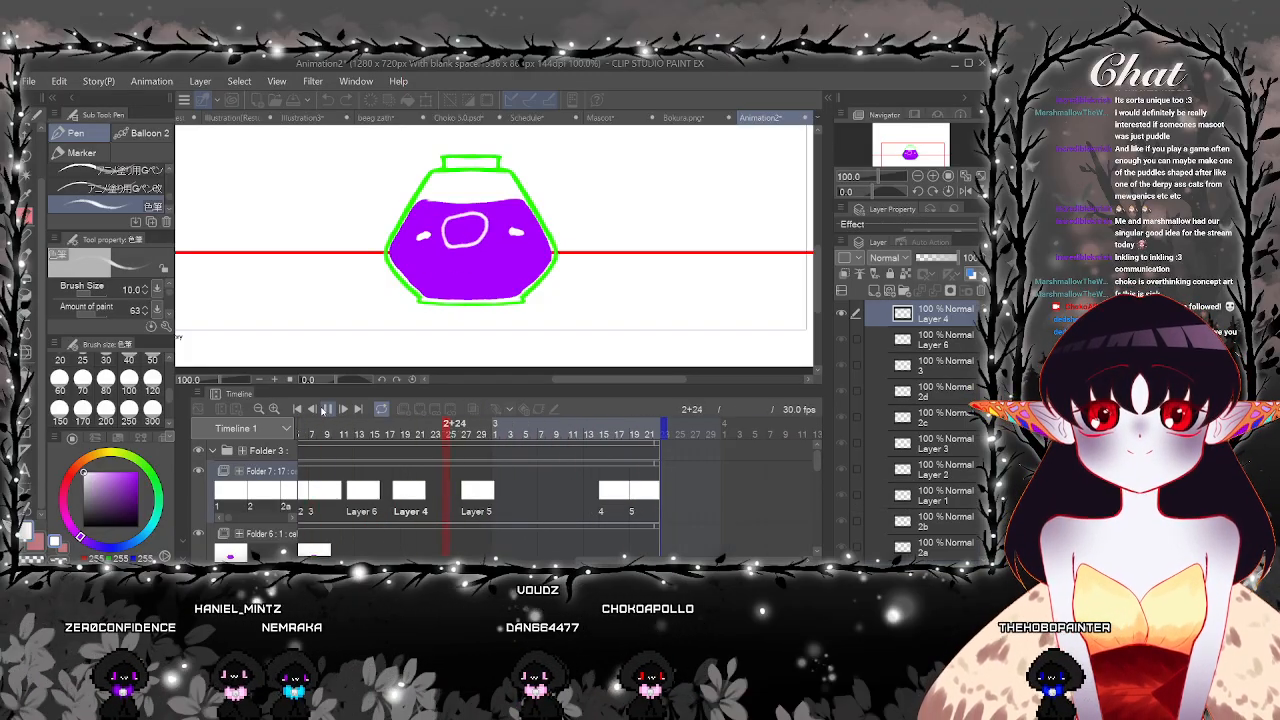
{"action": "left_click", "coordinate": [327, 409]}
Erase both eyes on the Layer 5 cel at 2+27 and redraw them as short thin slanted strokes beside the mouth
{"action": "left_click", "coordinate": [467, 490]}
{"action": "scroll", "coordinate": [480, 298], "scroll_direction": "up", "scroll_amount": 1}
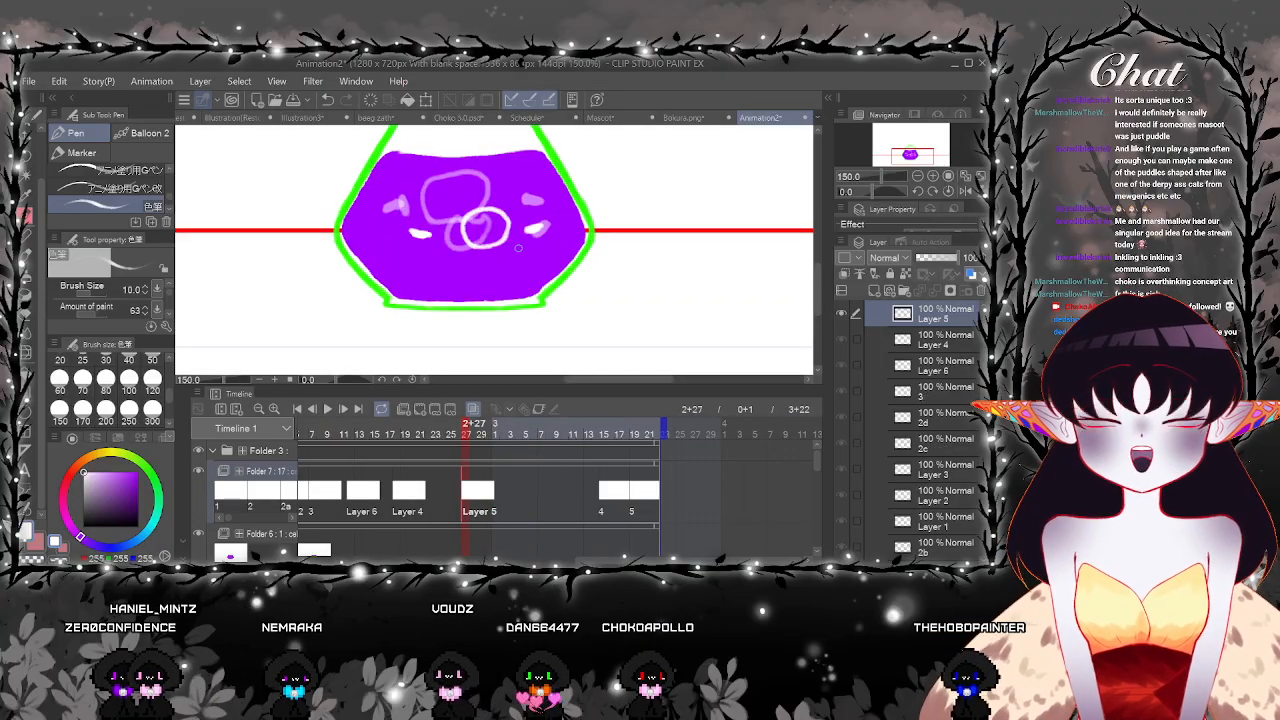
{"action": "key", "text": "e"}
{"action": "scroll", "coordinate": [560, 228], "scroll_direction": "up", "scroll_amount": 1}
{"action": "left_click_drag", "start_coordinate": [541, 229], "coordinate": [549, 223]}
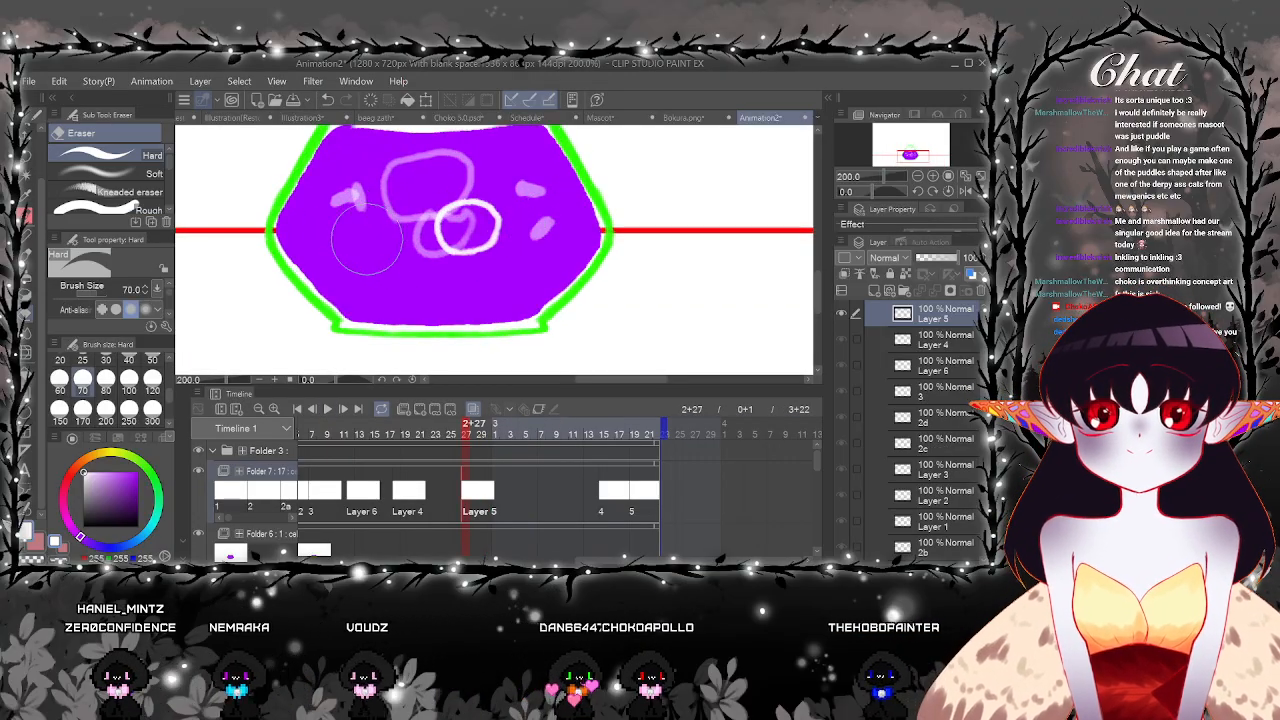
{"action": "key", "text": "p"}
{"action": "left_click_drag", "start_coordinate": [404, 237], "coordinate": [385, 241]}
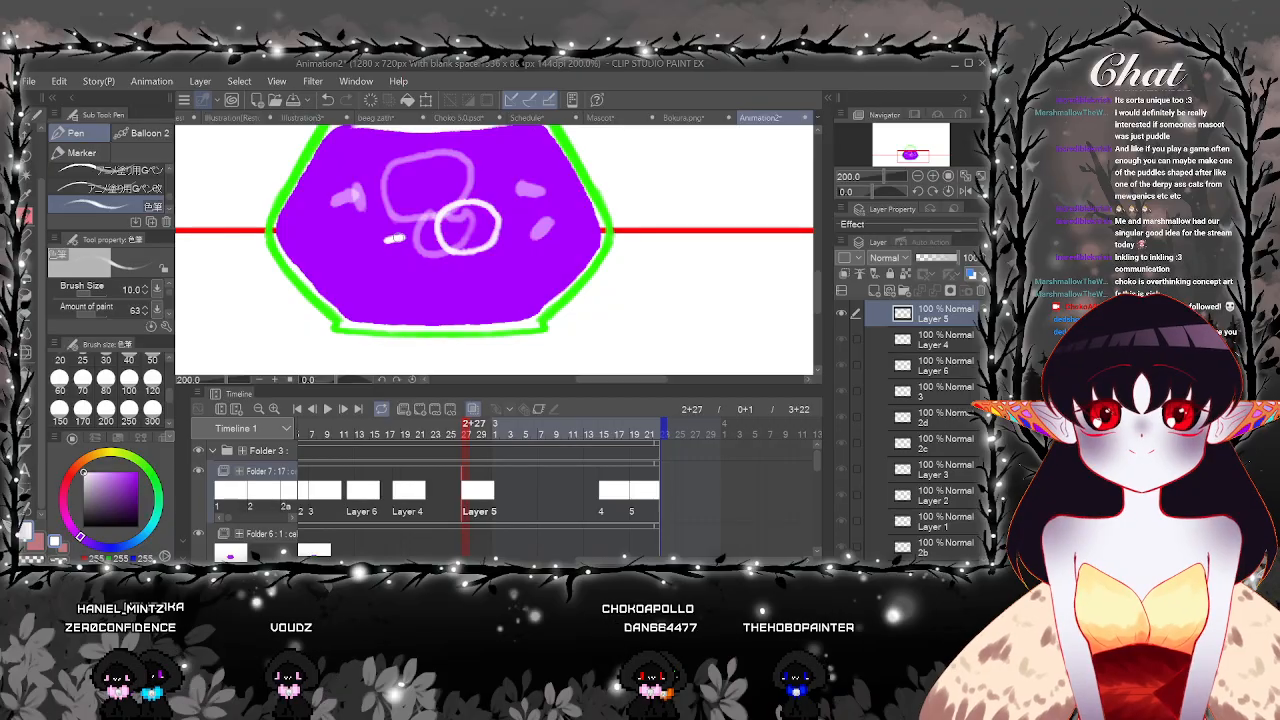
{"action": "left_click_drag", "start_coordinate": [540, 237], "coordinate": [546, 240]}
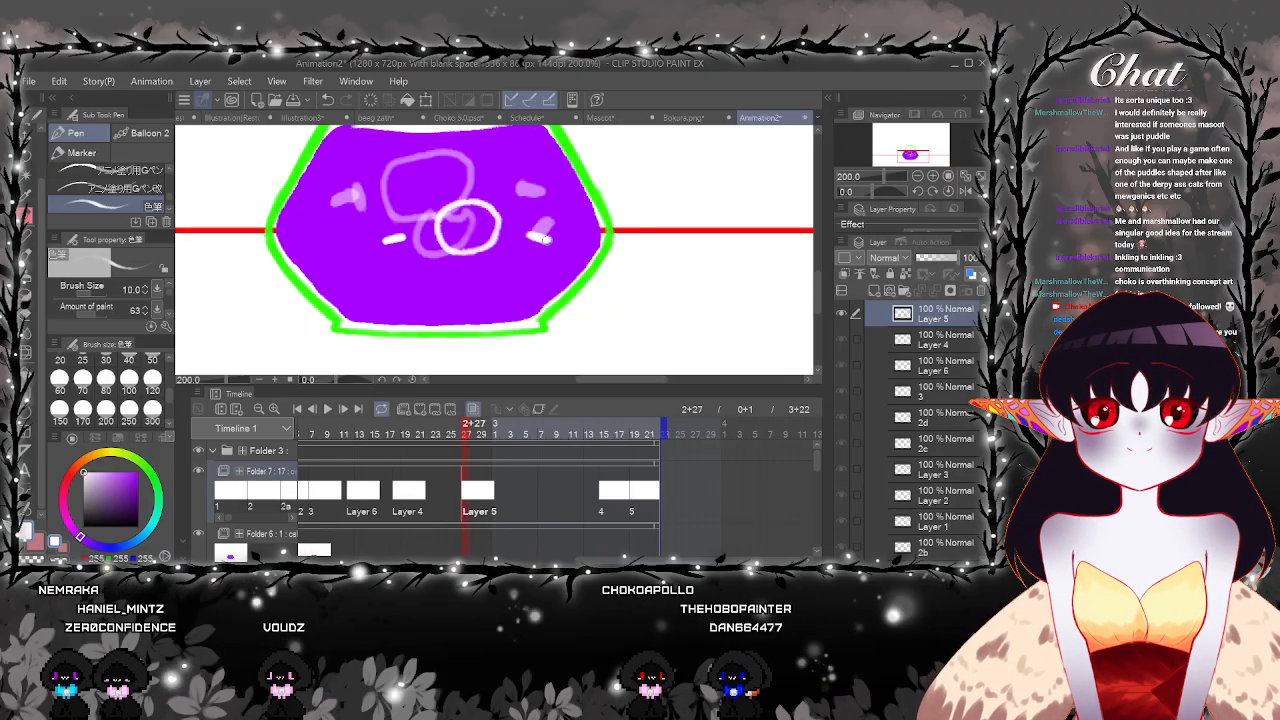
Reuse cel 3 from 2+7 by placing it again at frame 3+4 on the Folder 7 track
{"action": "left_click", "coordinate": [334, 494]}
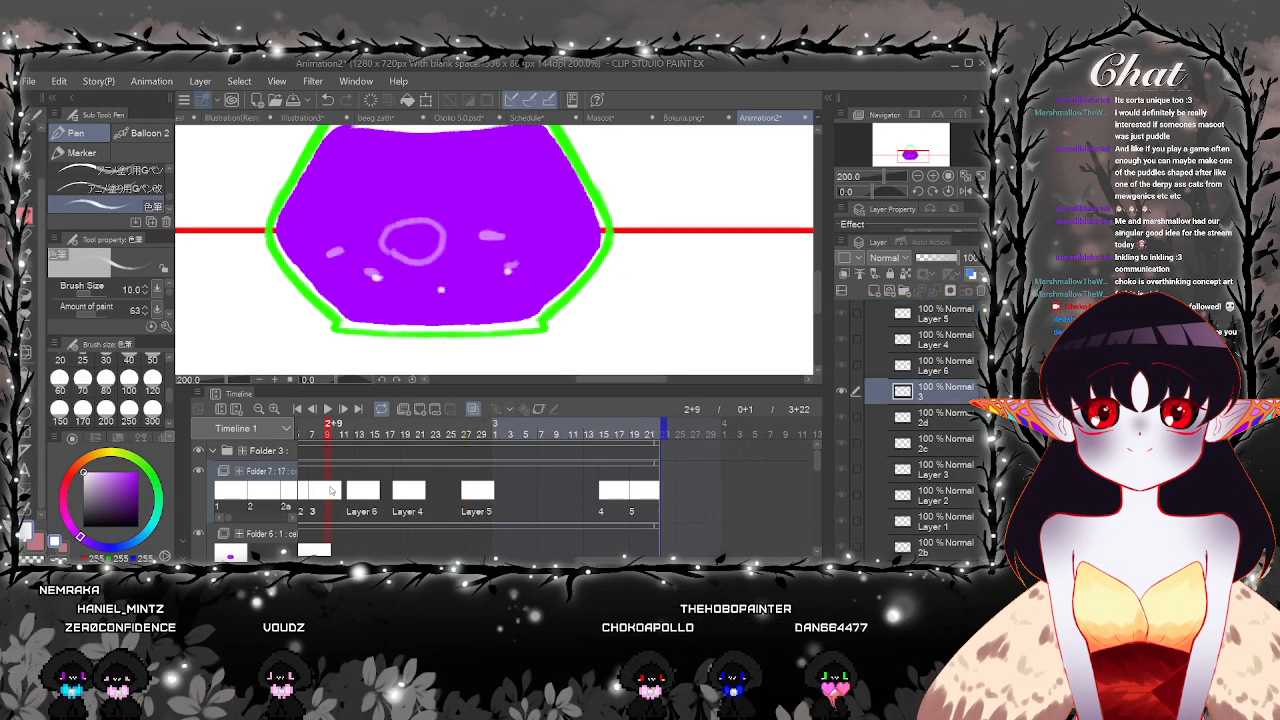
{"action": "left_click", "coordinate": [313, 494]}
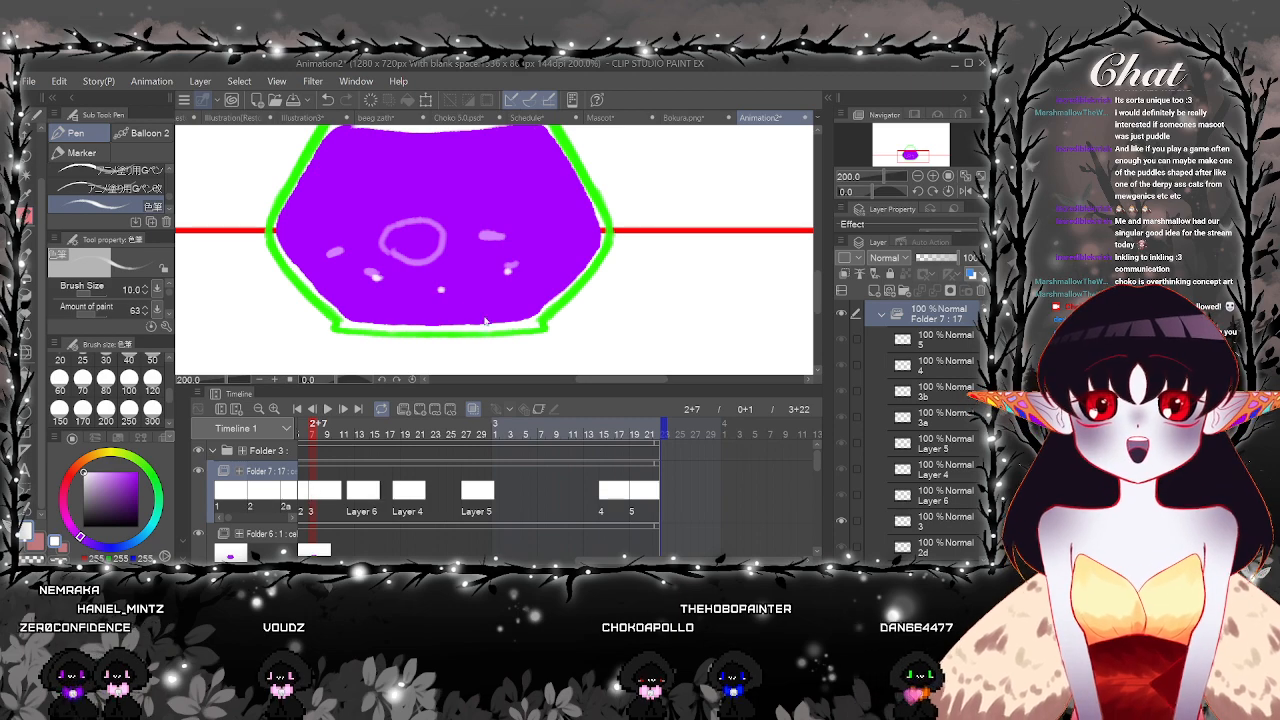
{"action": "left_click", "coordinate": [312, 489]}
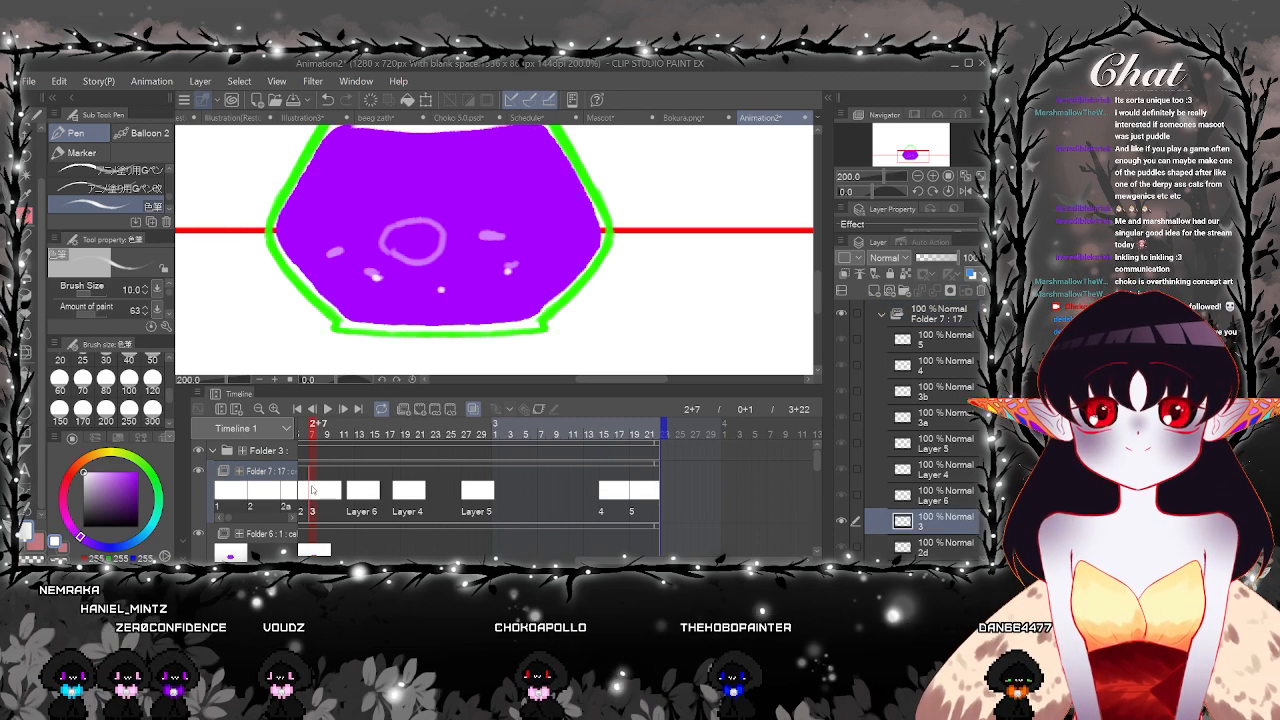
{"action": "left_click", "coordinate": [312, 490]}
{"action": "left_click", "coordinate": [523, 495]}
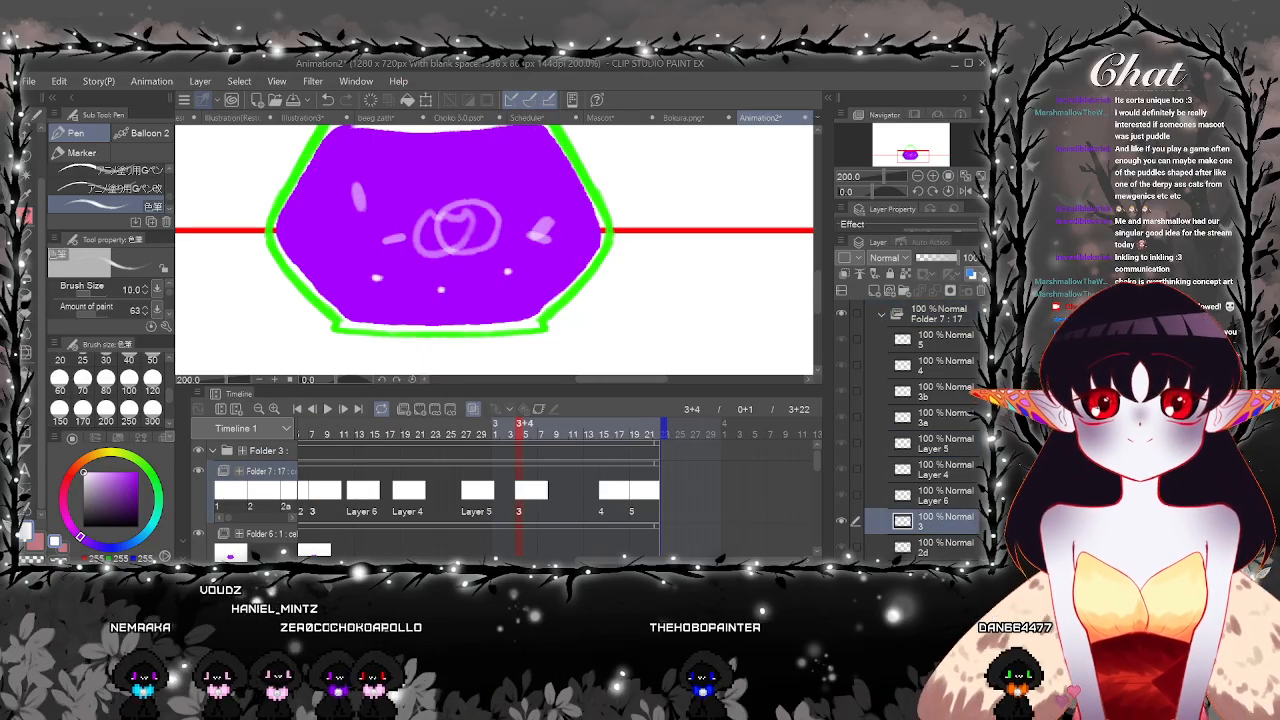
Play the animation to check the face timing, and inspect the Layer 6 cel against its neighbouring faces
{"action": "left_click_drag", "start_coordinate": [594, 557], "coordinate": [494, 557]}
{"action": "left_click", "coordinate": [491, 494]}
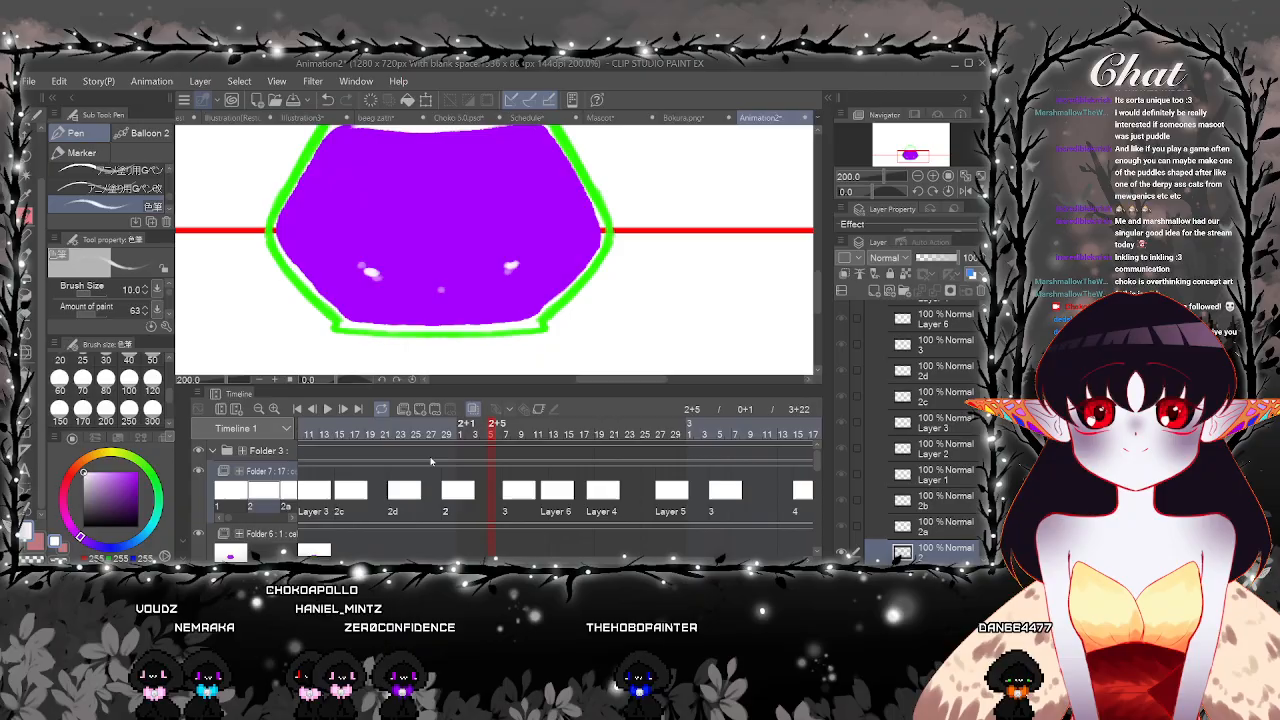
{"action": "left_click", "coordinate": [328, 410]}
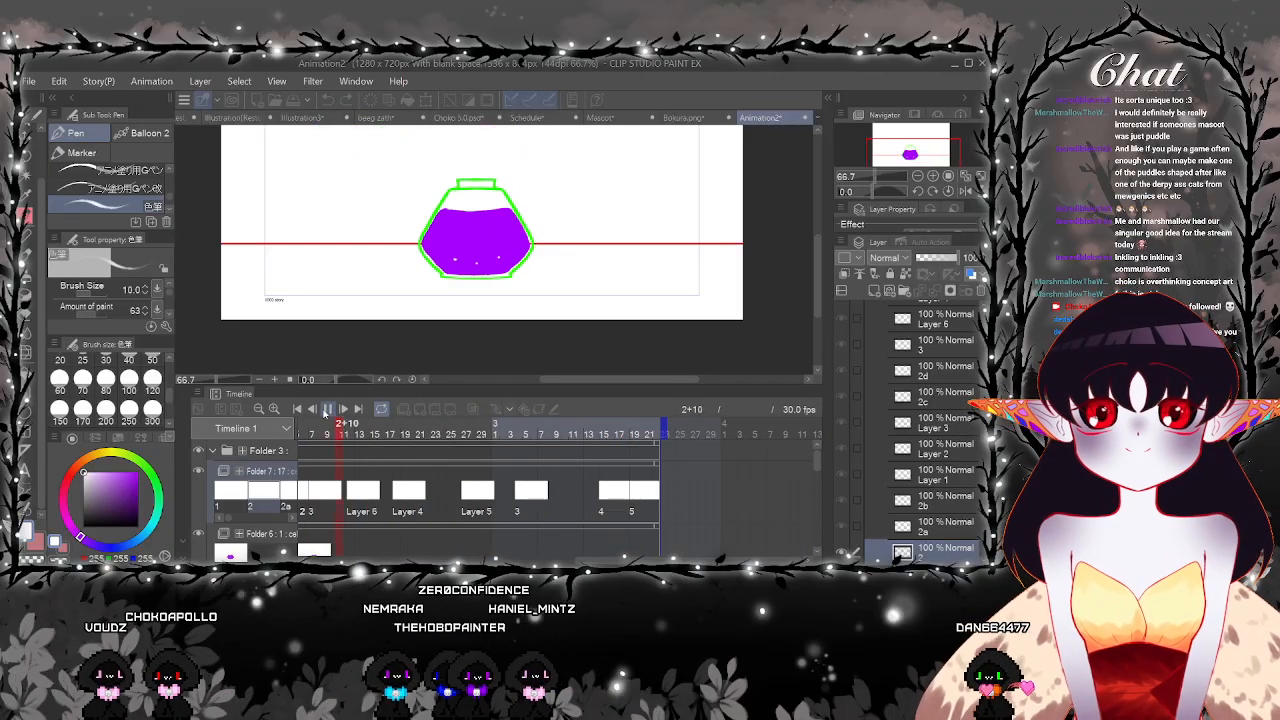
{"action": "left_click", "coordinate": [327, 410]}
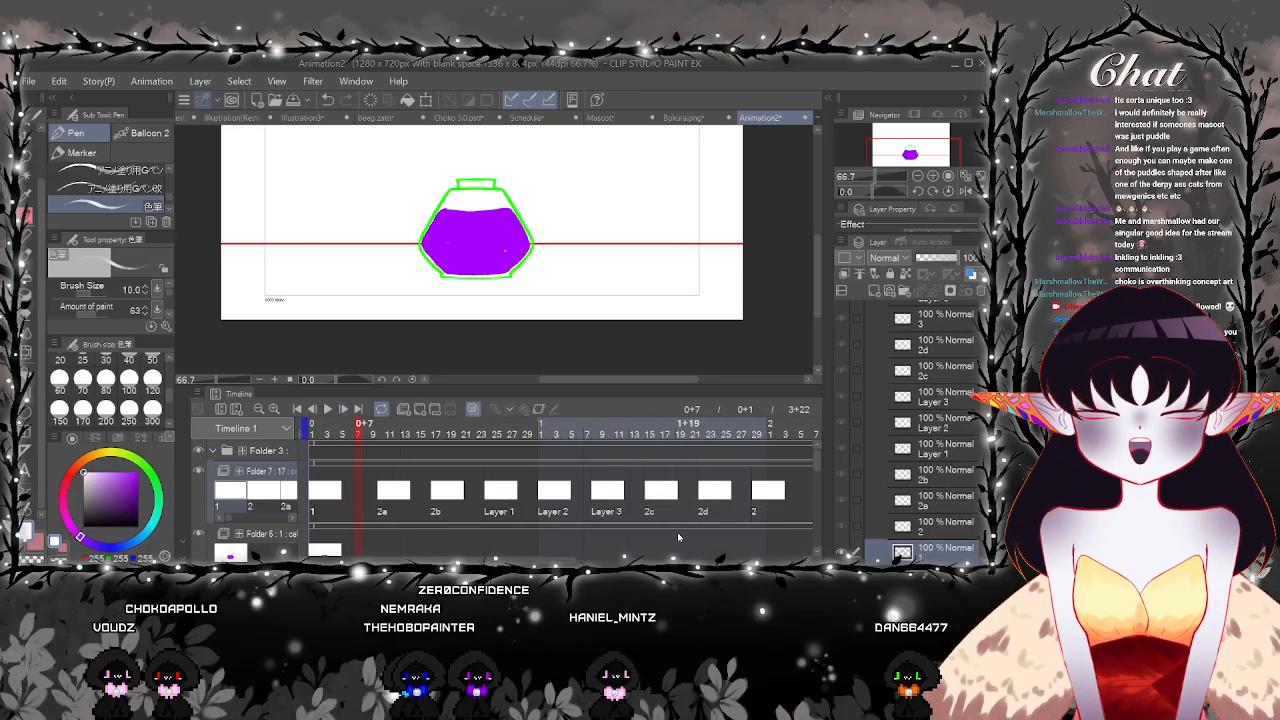
{"action": "left_click_drag", "start_coordinate": [513, 561], "coordinate": [762, 561]}
{"action": "left_click", "coordinate": [405, 496]}
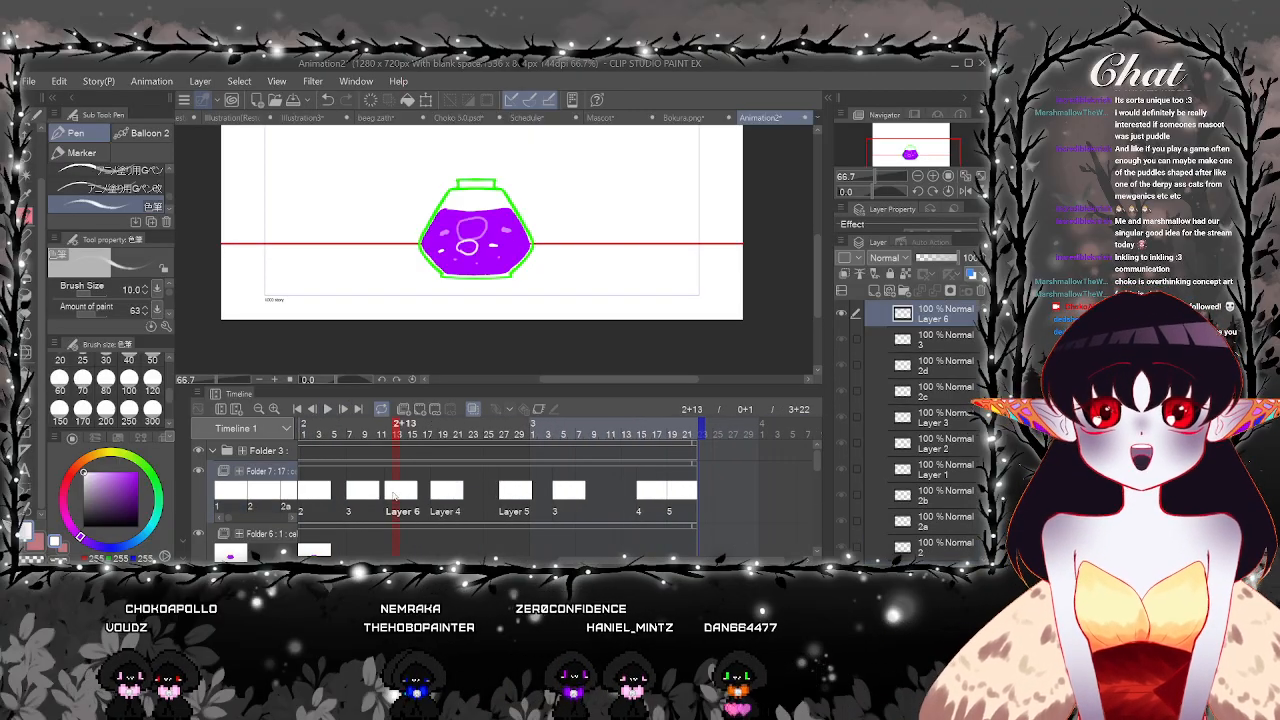
Shift the whole face on the Layer 4 cel slightly left with the Move layer tool, comparing it with the Layer 5 cel
{"action": "left_click", "coordinate": [30, 143]}
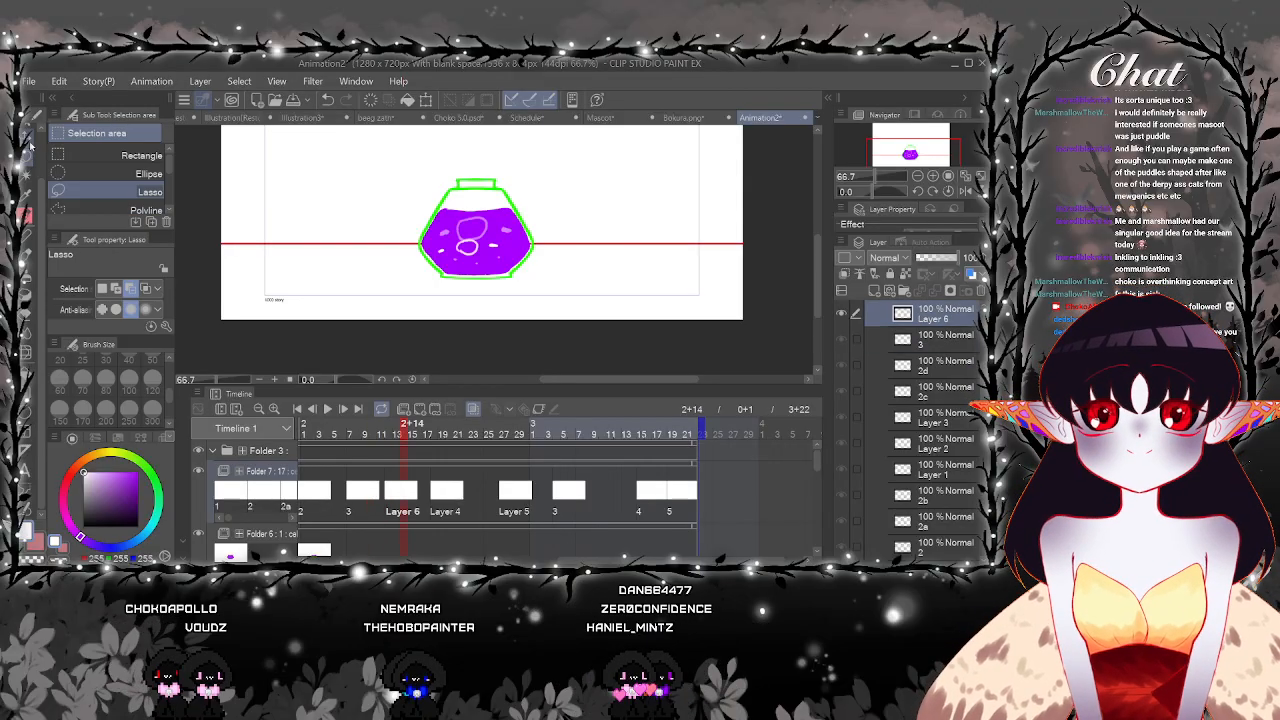
{"action": "left_click", "coordinate": [30, 146]}
{"action": "scroll", "coordinate": [503, 252], "scroll_direction": "up", "scroll_amount": 2}
{"action": "left_click", "coordinate": [502, 490]}
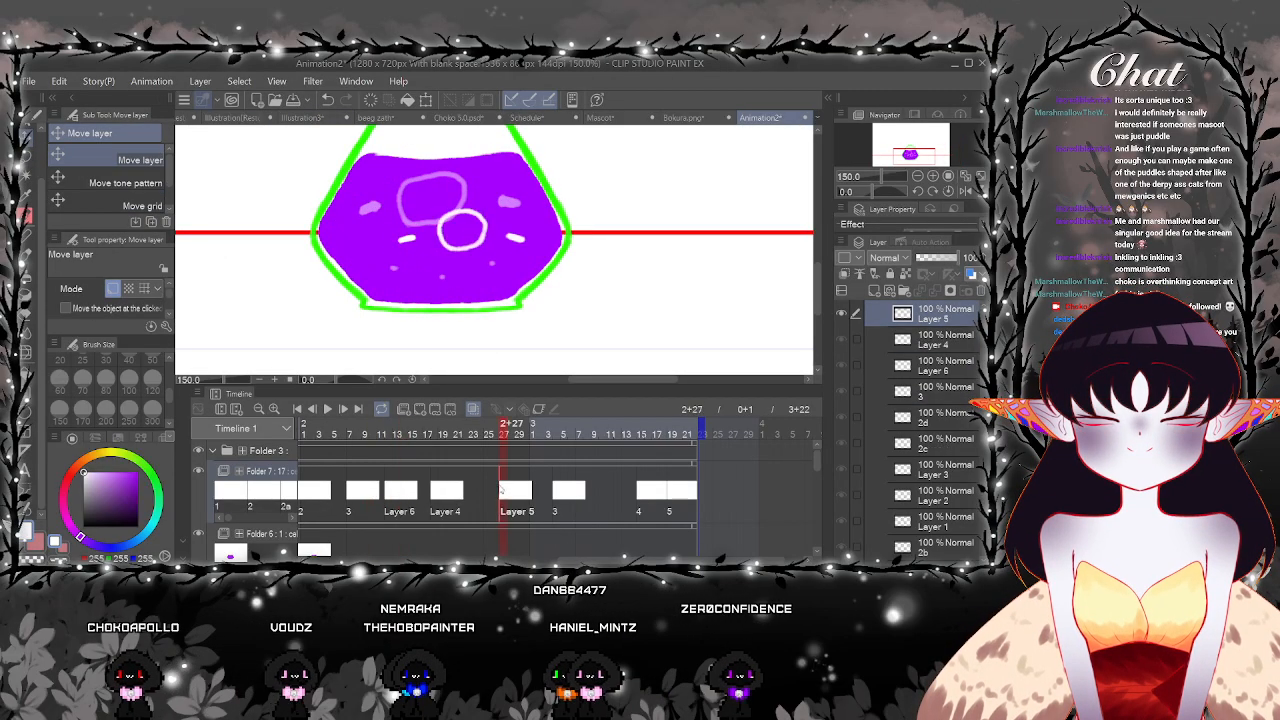
{"action": "left_click", "coordinate": [443, 490]}
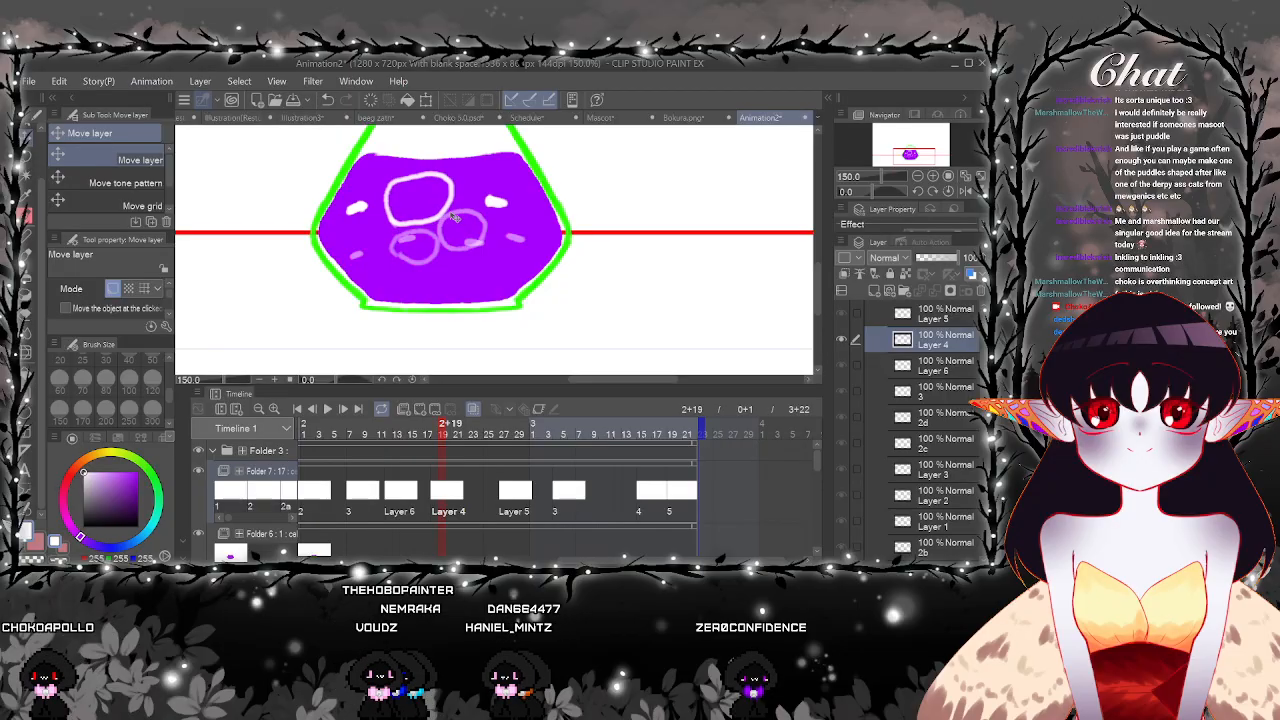
{"action": "left_click", "coordinate": [515, 485]}
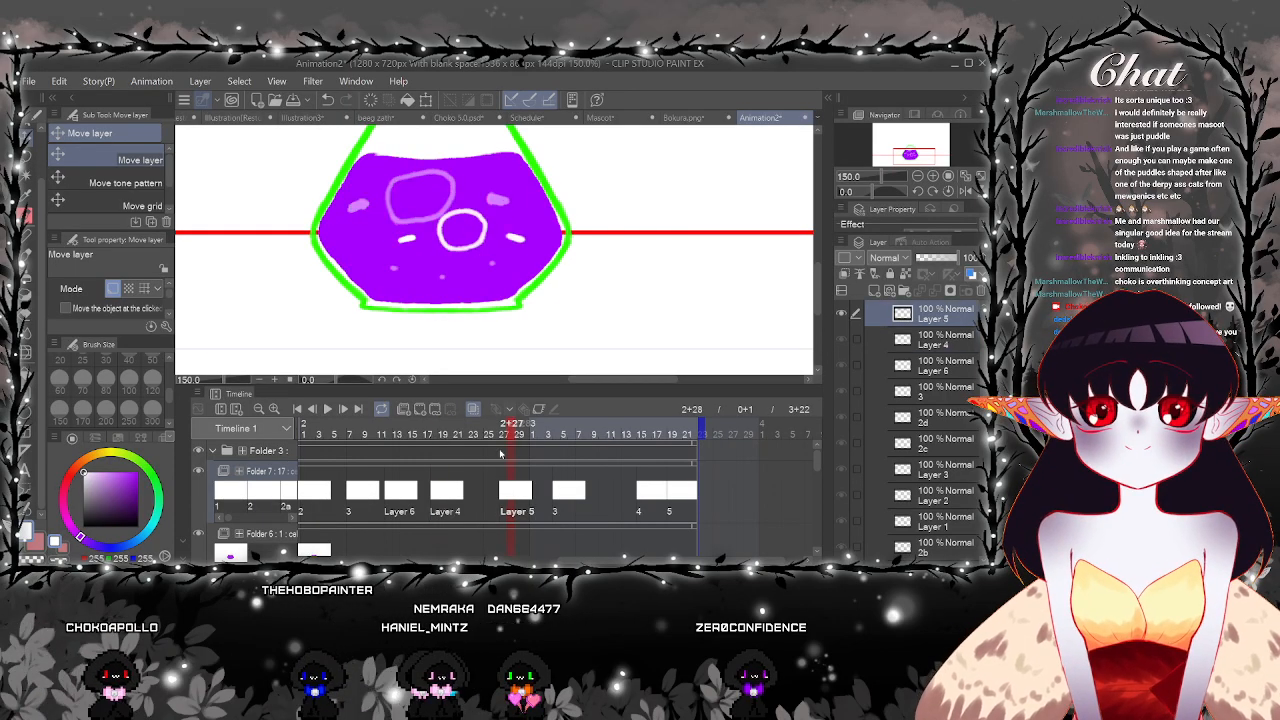
Play the animation with the whole jar in view to check the face timing, and extend the timeline's end to frame 4+12
{"action": "left_click", "coordinate": [564, 487]}
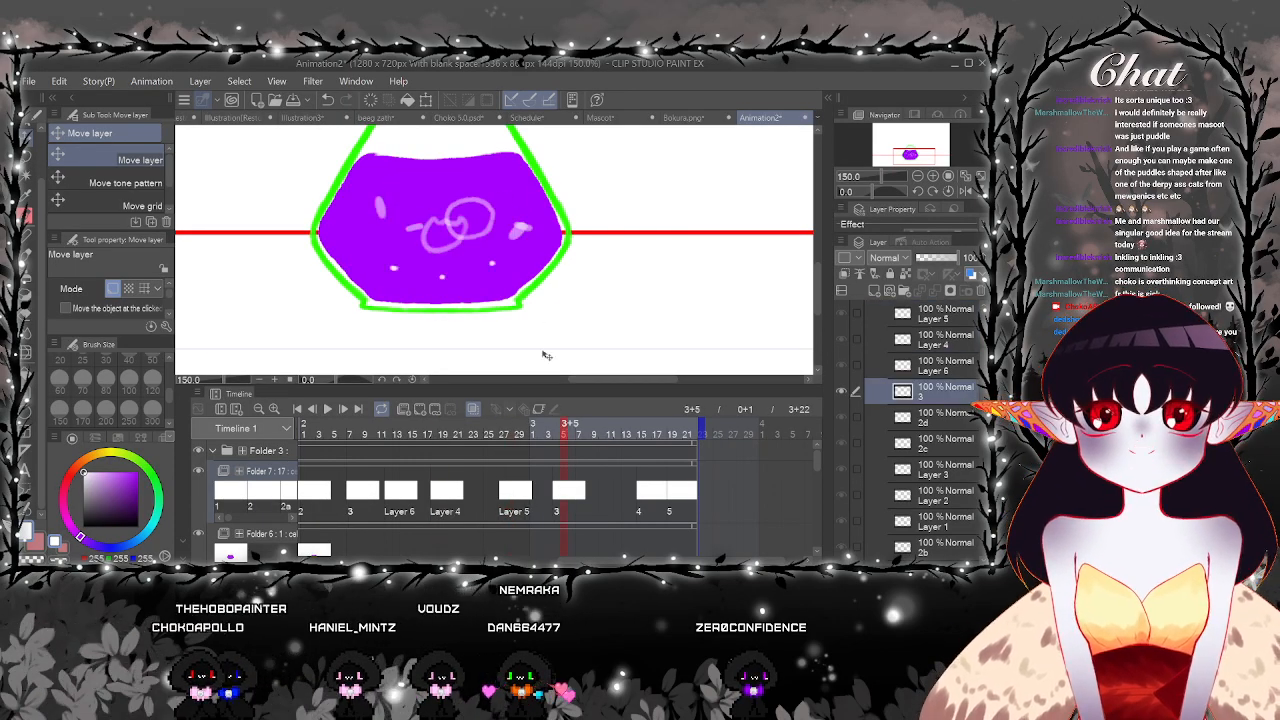
{"action": "left_click", "coordinate": [328, 409]}
{"action": "left_click", "coordinate": [328, 410]}
{"action": "key", "text": "ctrl+minus"}
{"action": "key", "text": "ctrl+minus"}
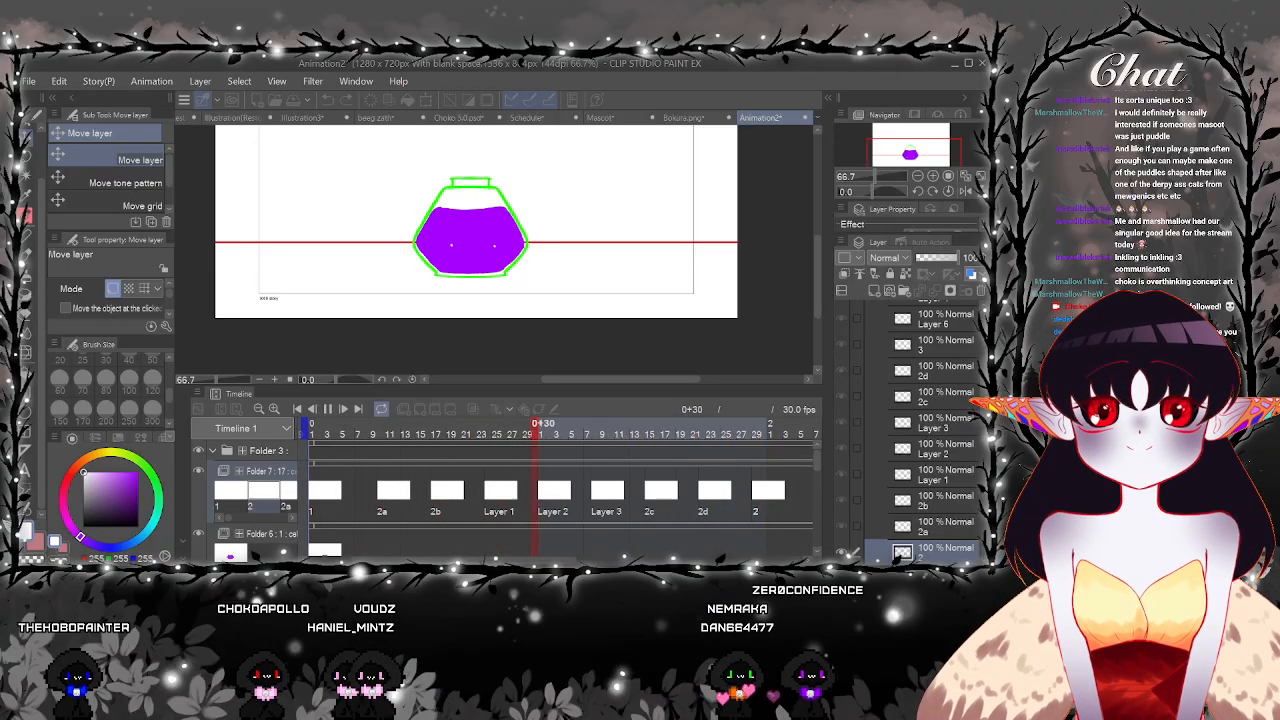
{"action": "left_click", "coordinate": [328, 409]}
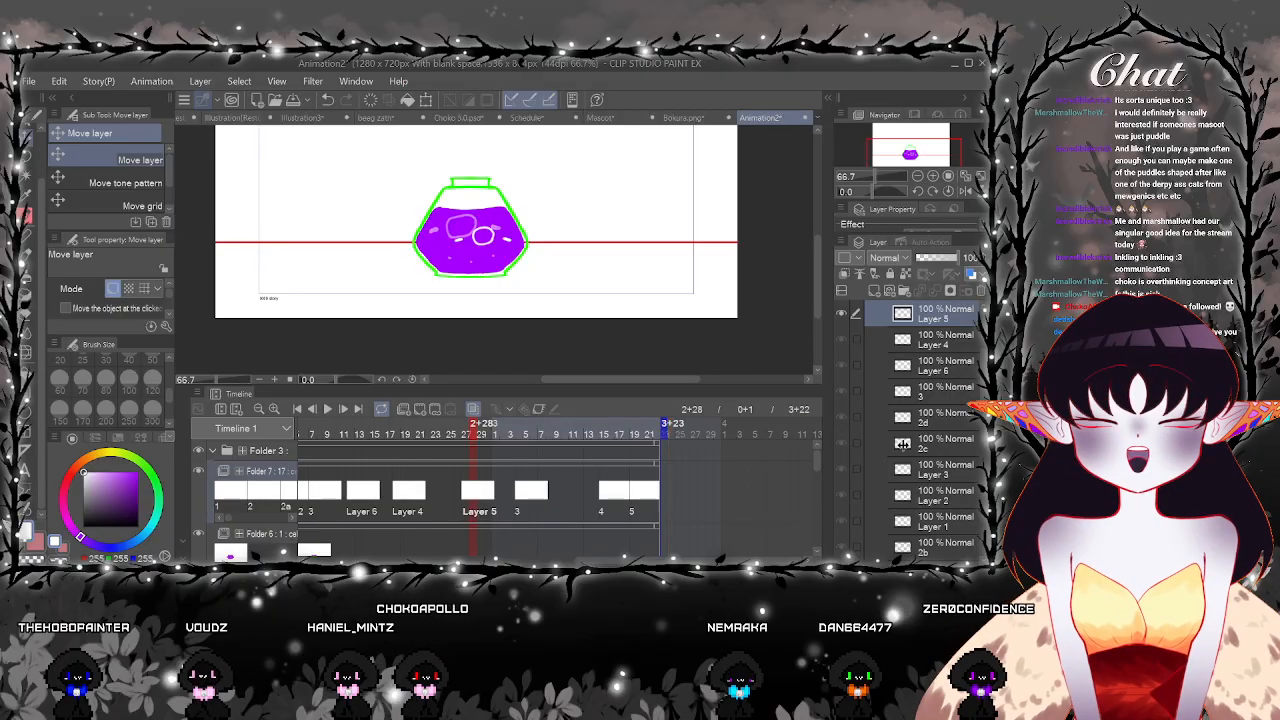
{"action": "left_click_drag", "start_coordinate": [826, 452], "coordinate": [814, 444]}
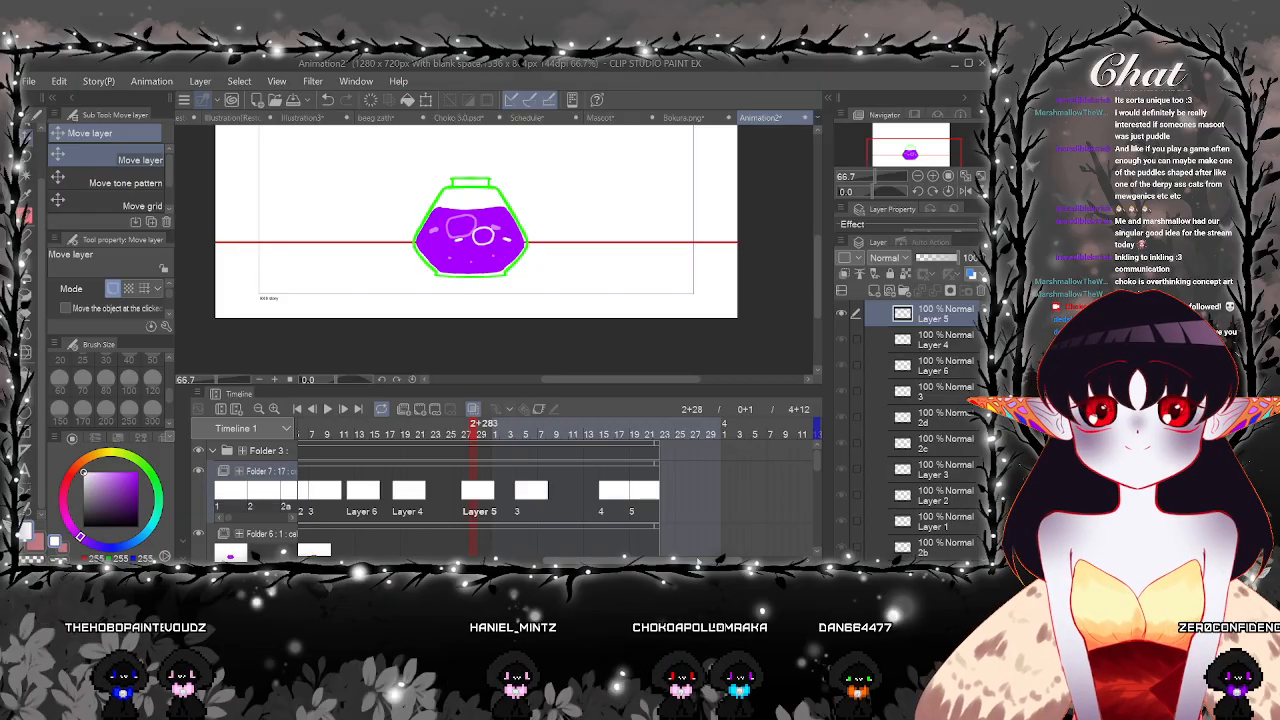
Try placing the Layer 5 face cel on the Folder 6 liquid track at frame 2+27, and undo it
{"action": "left_click", "coordinate": [466, 510]}
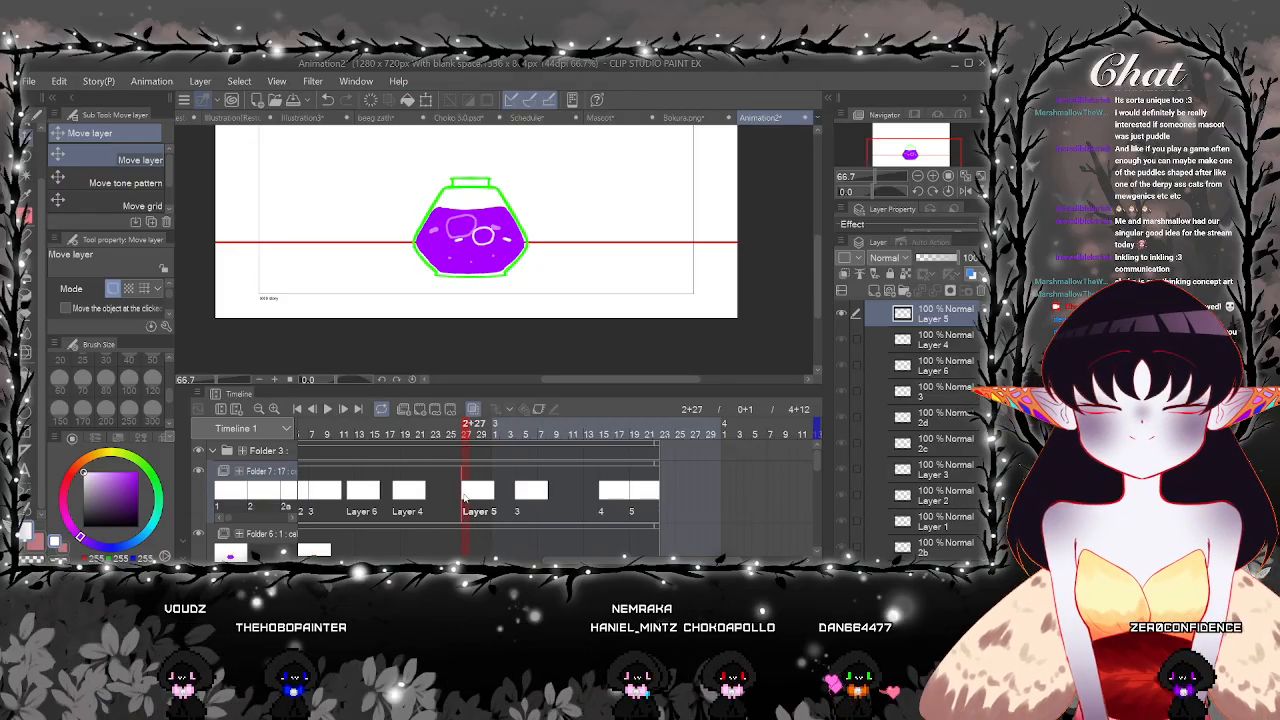
{"action": "left_click", "coordinate": [466, 497]}
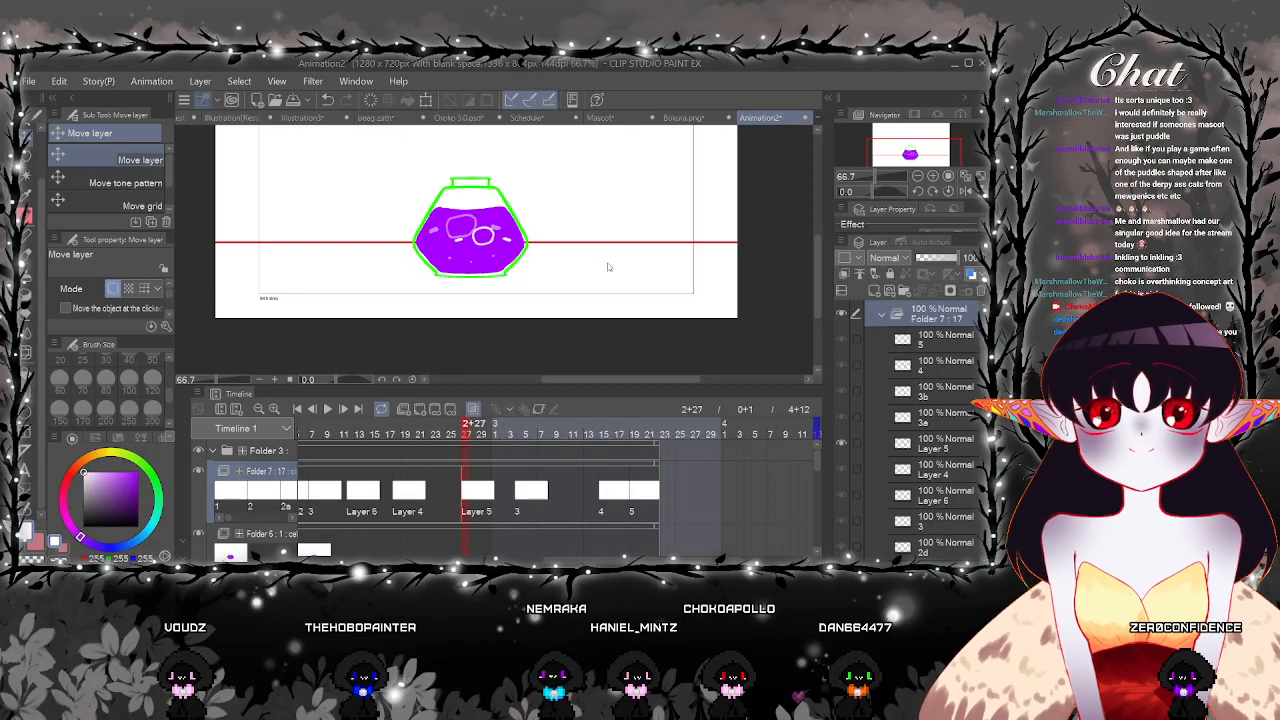
{"action": "left_click", "coordinate": [465, 545]}
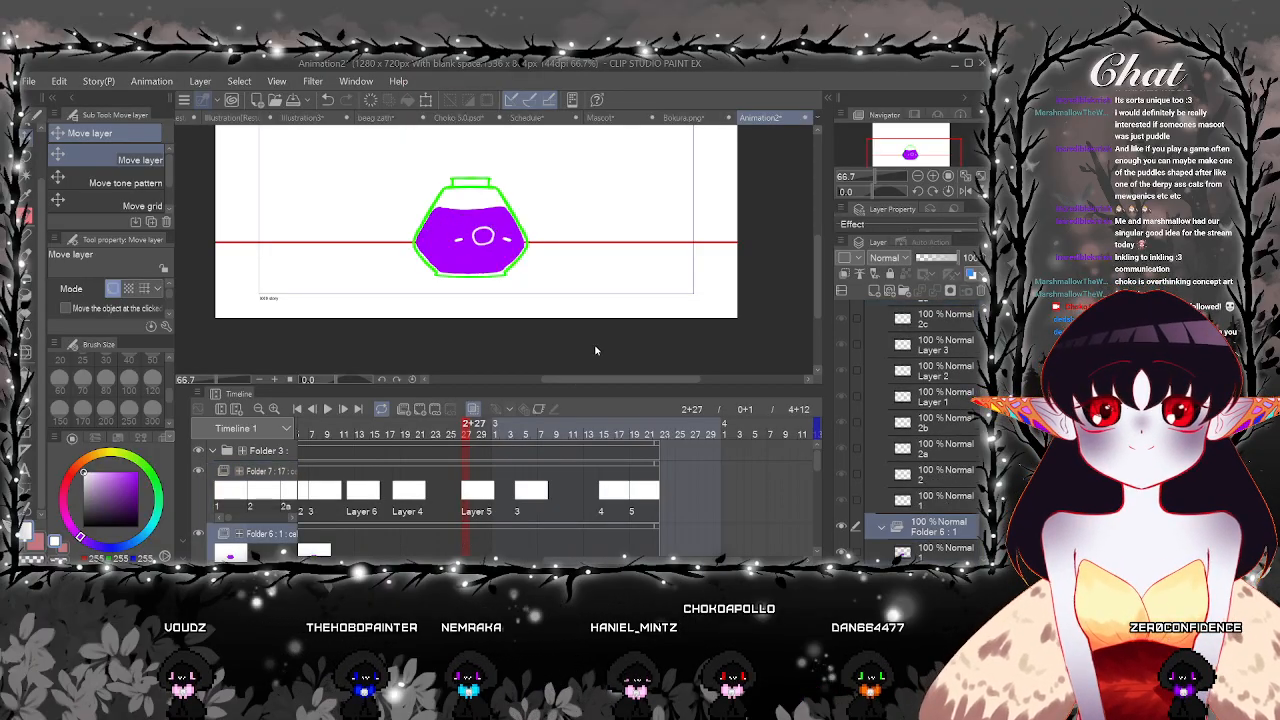
{"action": "scroll", "coordinate": [813, 478], "scroll_direction": "down", "scroll_amount": 2}
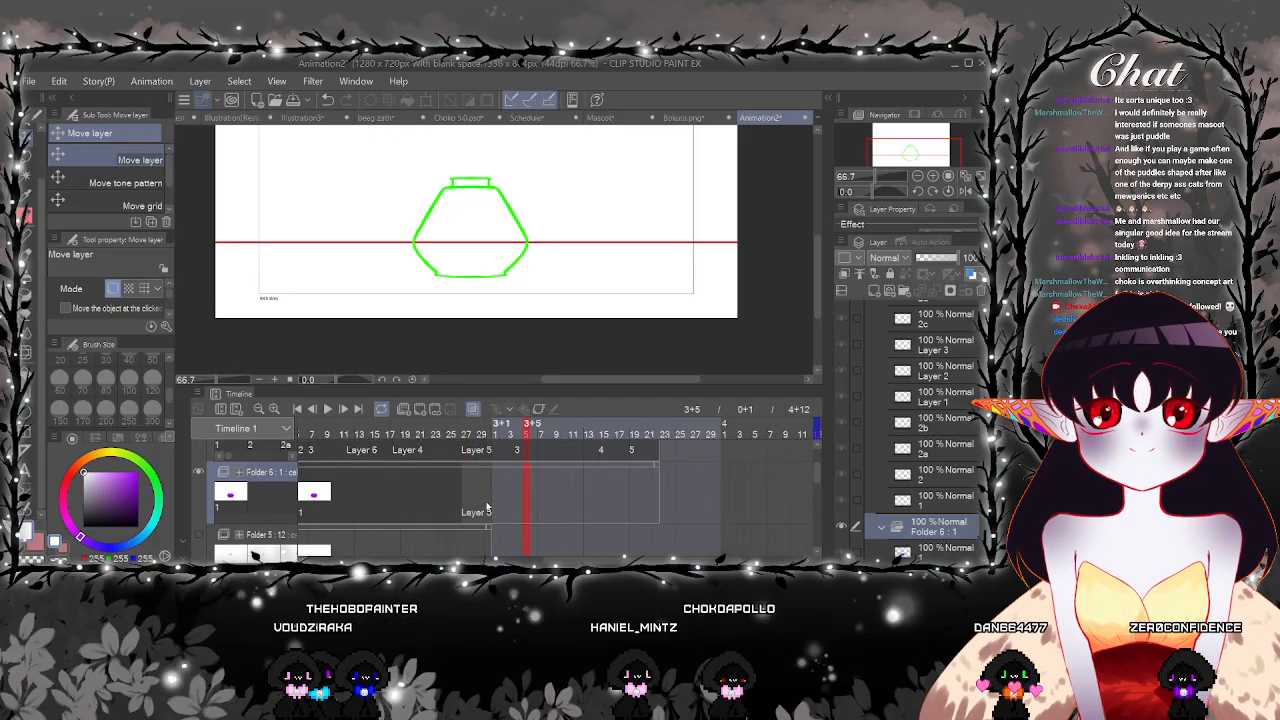
{"action": "left_click_drag", "start_coordinate": [470, 510], "coordinate": [463, 512]}
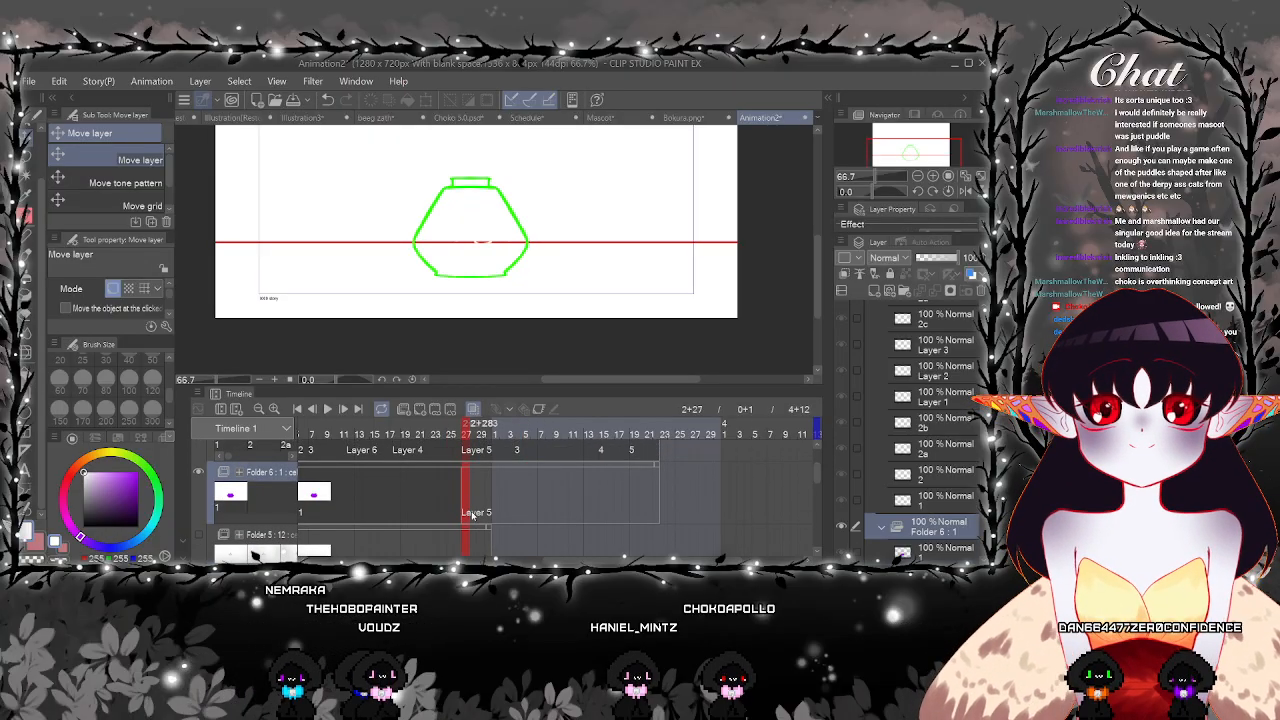
{"action": "left_click", "coordinate": [328, 101]}
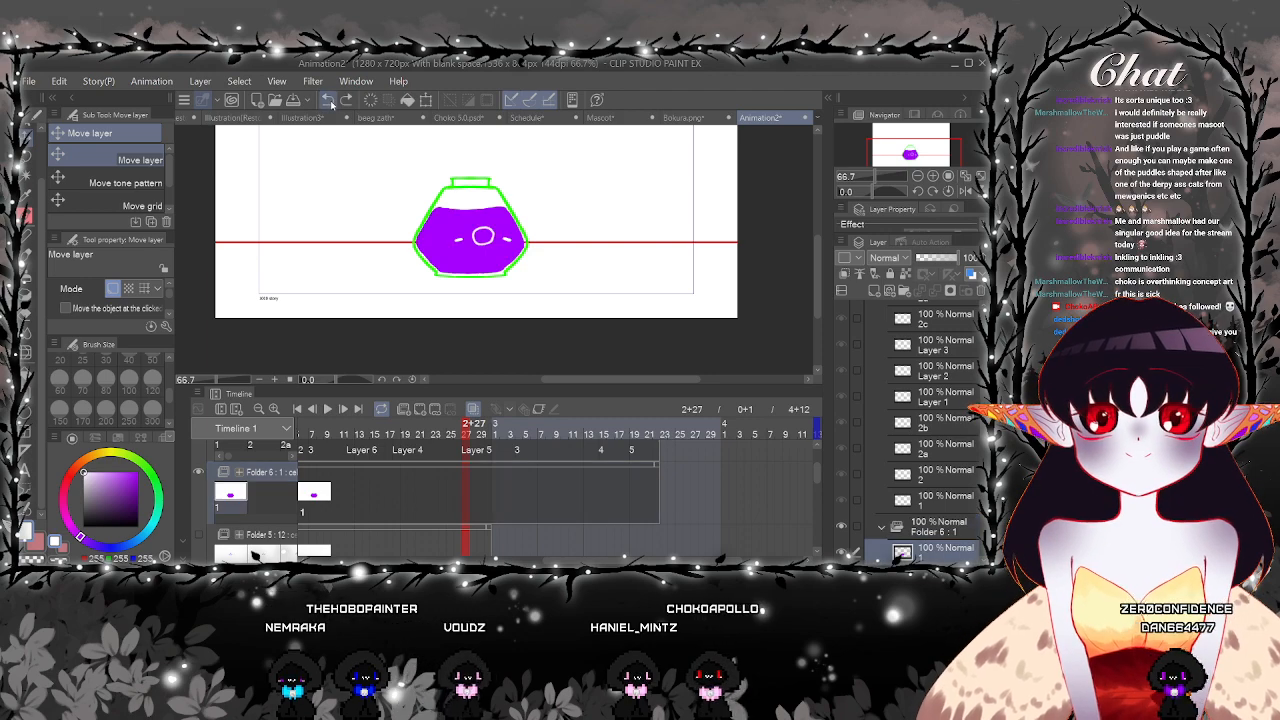
Examine the Folder 5, 6 and 7 tracks, checking the Folder 6 clip from its first frame to its end
{"action": "scroll", "coordinate": [815, 465], "scroll_direction": "up", "scroll_amount": 3}
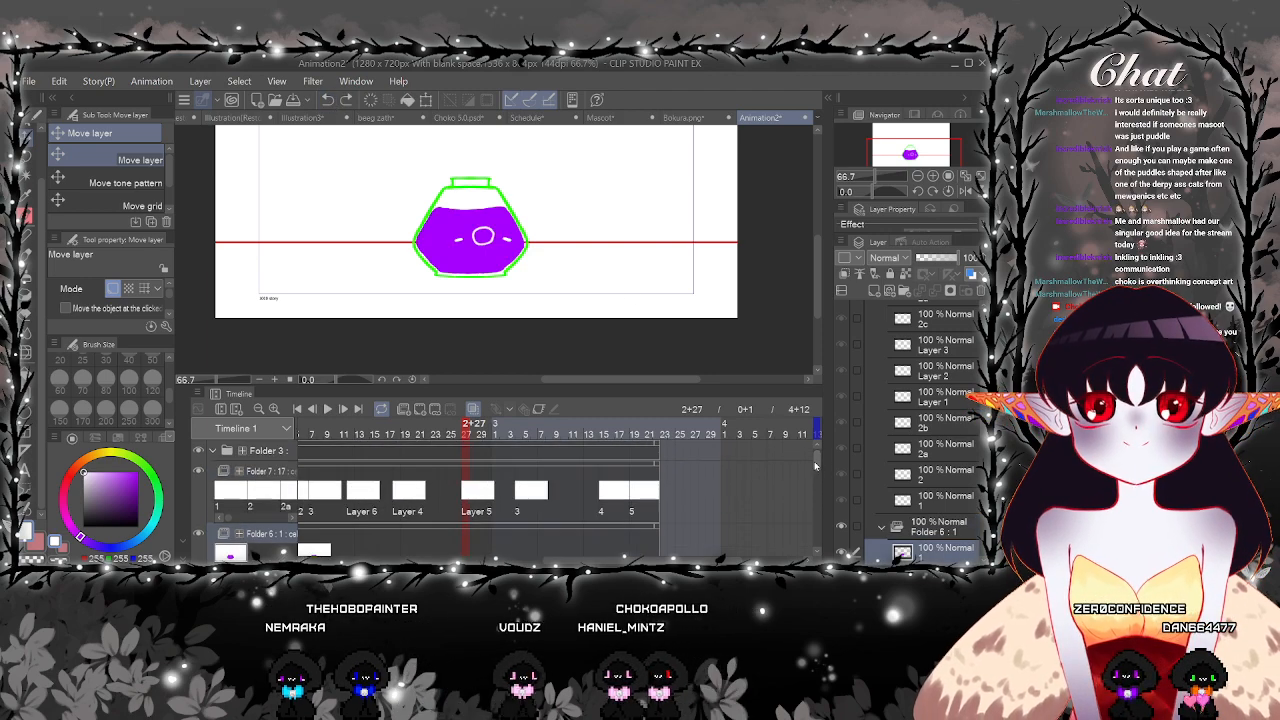
{"action": "scroll", "coordinate": [813, 469], "scroll_direction": "down", "scroll_amount": 5}
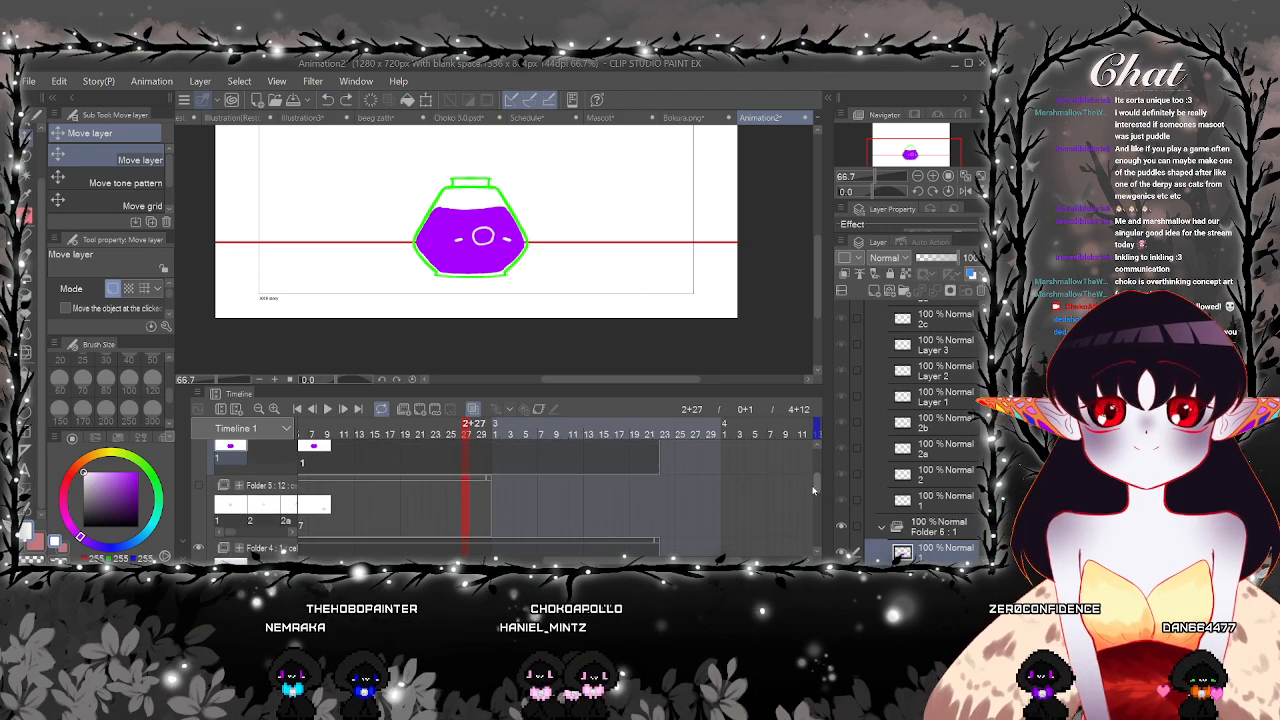
{"action": "scroll", "coordinate": [813, 484], "scroll_direction": "up", "scroll_amount": 3}
{"action": "scroll", "coordinate": [813, 484], "scroll_direction": "left", "scroll_amount": 3}
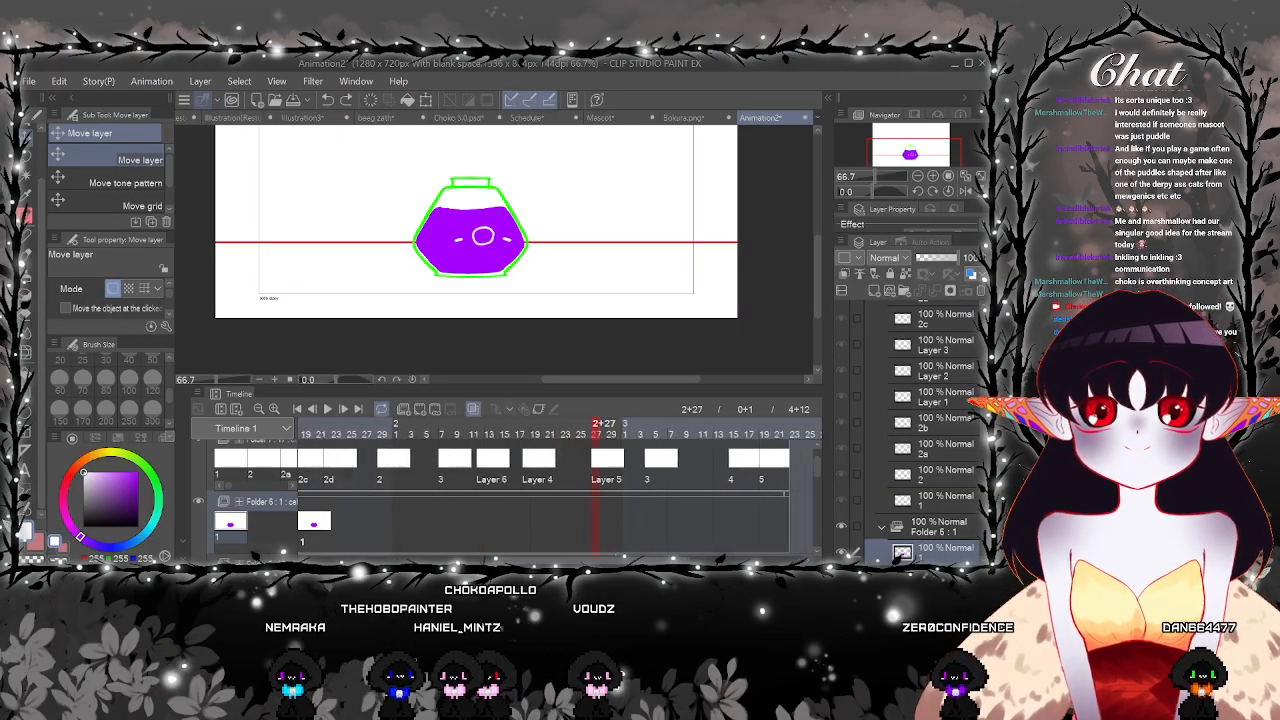
{"action": "scroll", "coordinate": [660, 506], "scroll_direction": "right", "scroll_amount": 3}
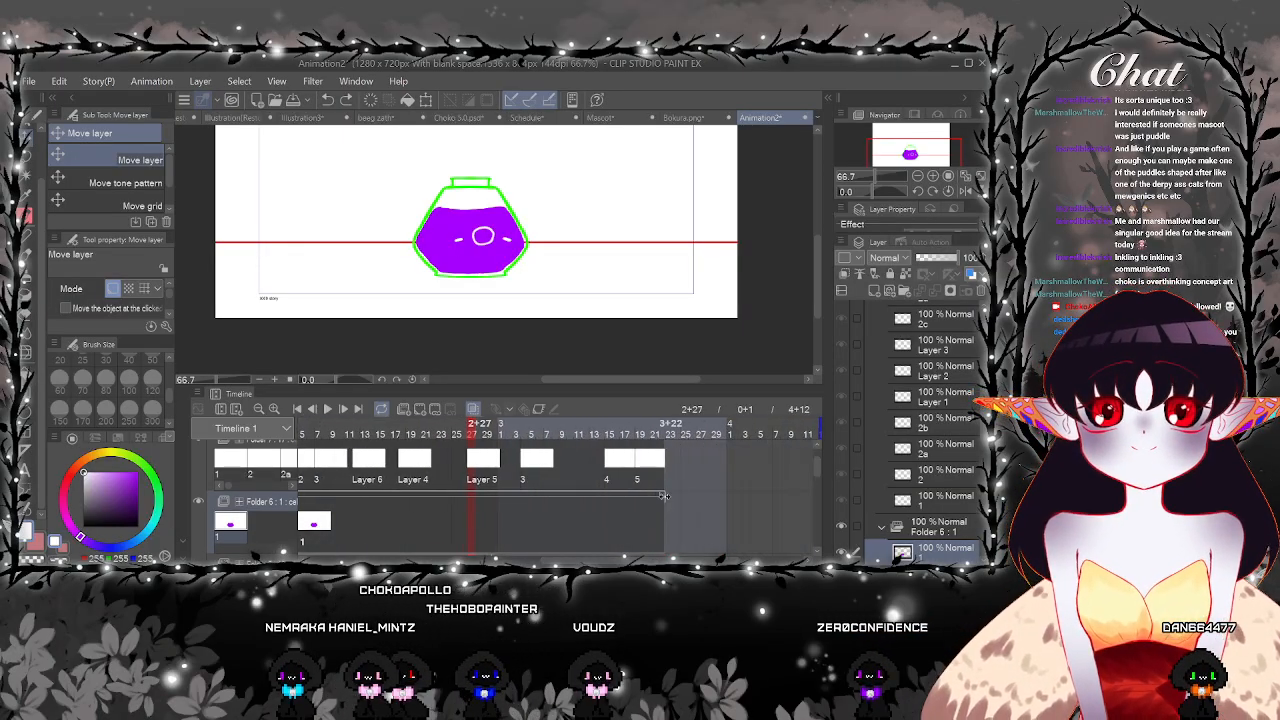
{"action": "left_click", "coordinate": [664, 496]}
{"action": "left_click", "coordinate": [317, 521]}
{"action": "scroll", "coordinate": [317, 521], "scroll_direction": "left", "scroll_amount": 1}
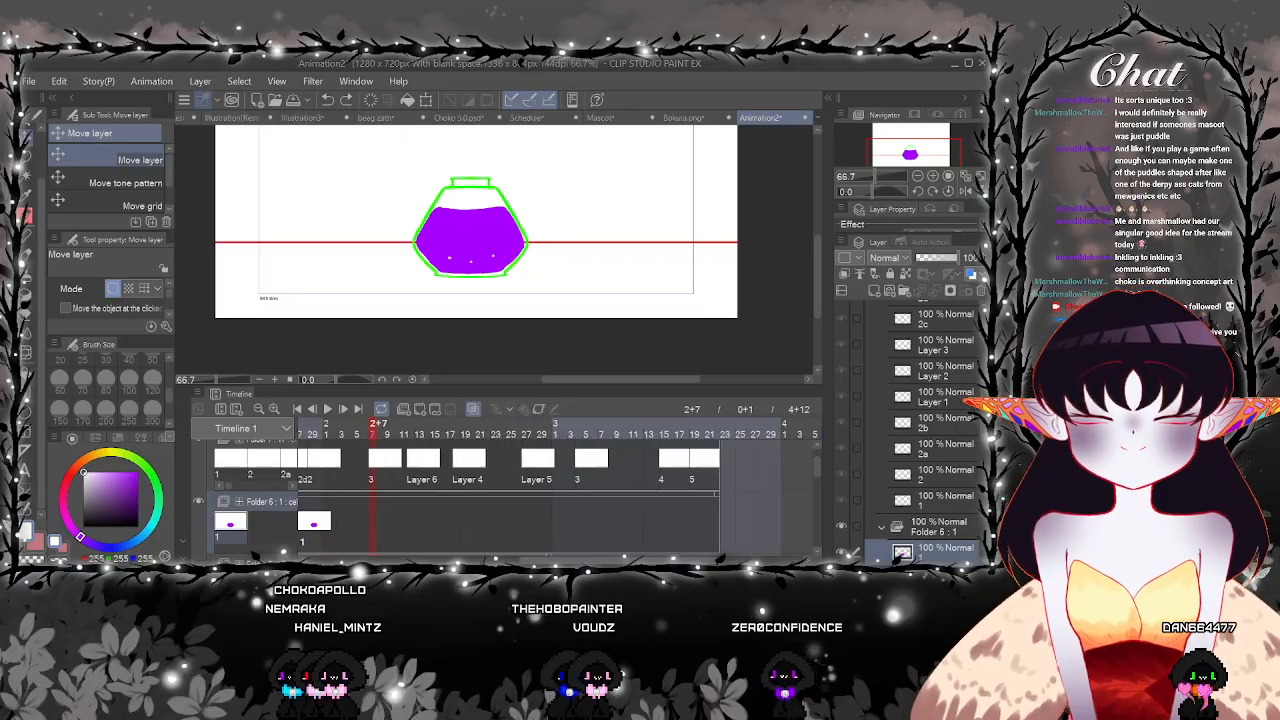
{"action": "scroll", "coordinate": [555, 500], "scroll_direction": "left", "scroll_amount": 5}
{"action": "left_click", "coordinate": [407, 524]}
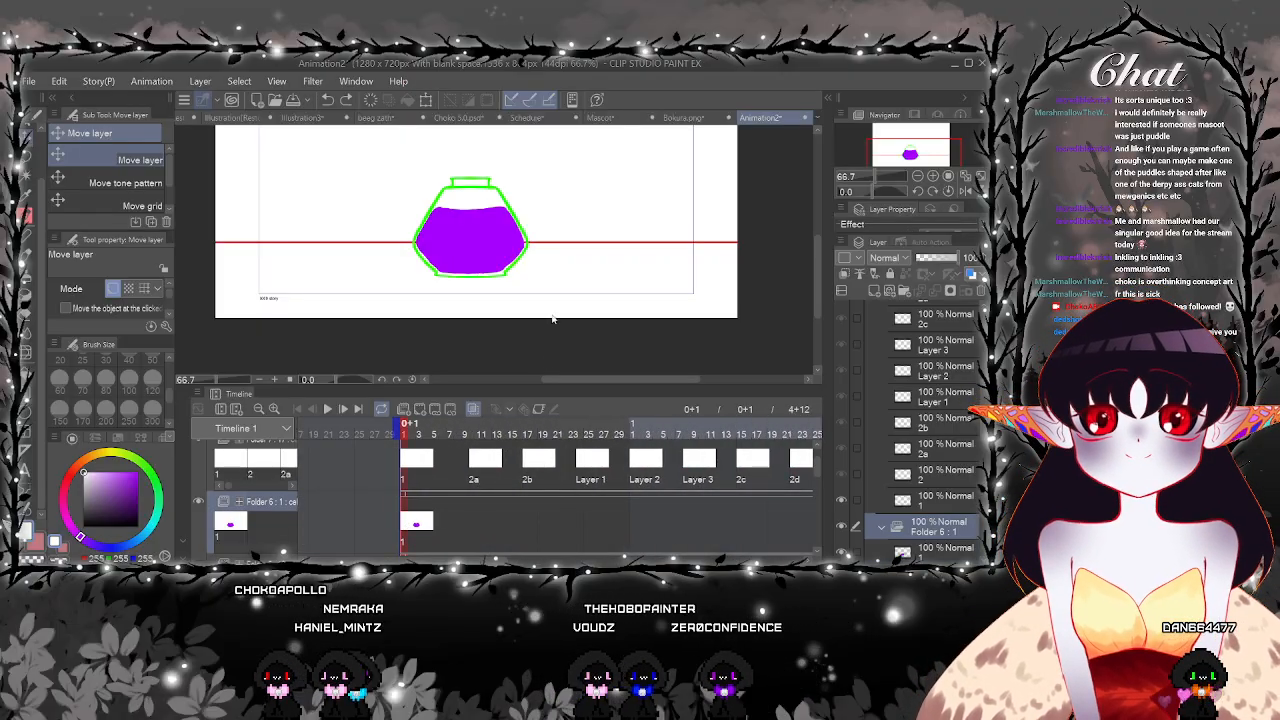
{"action": "scroll", "coordinate": [683, 473], "scroll_direction": "right", "scroll_amount": 5}
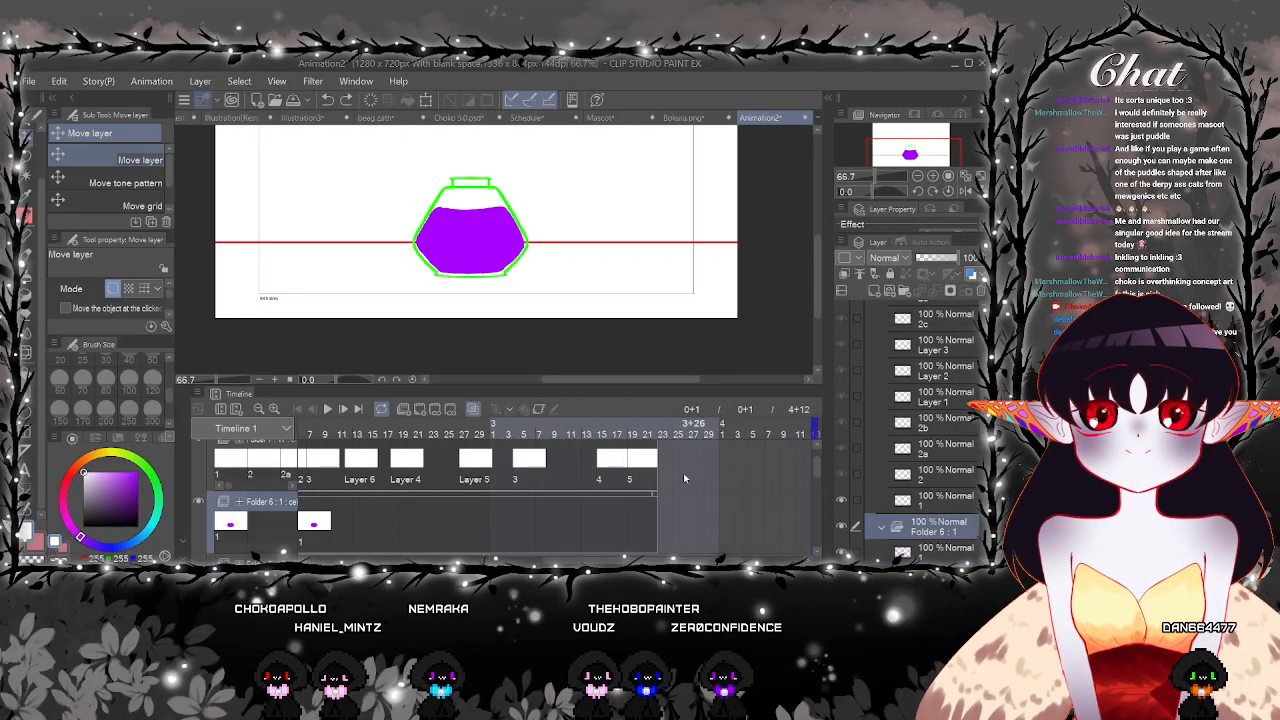
Try adding cel 1 at frame 3+23 on the Folder 7 track and lengthening the Folder 3 and Folder 7 clips, and undo it
{"action": "left_click", "coordinate": [676, 468]}
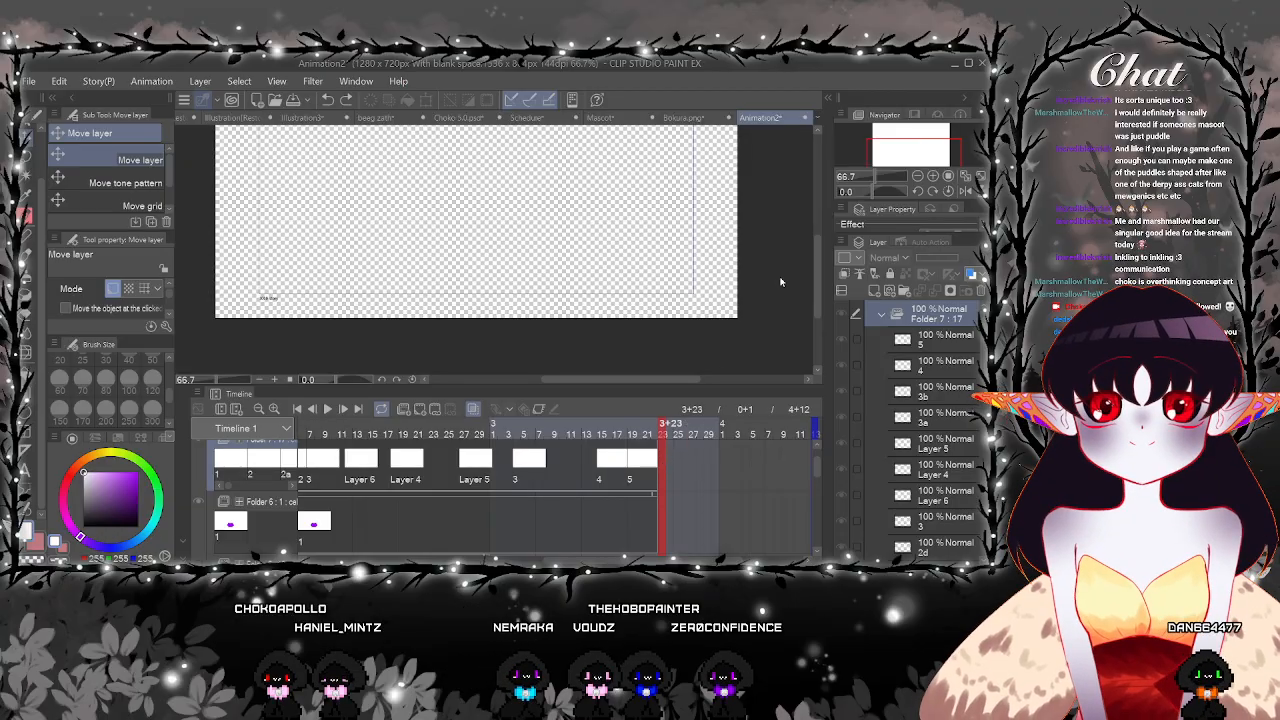
{"action": "left_click", "coordinate": [676, 468]}
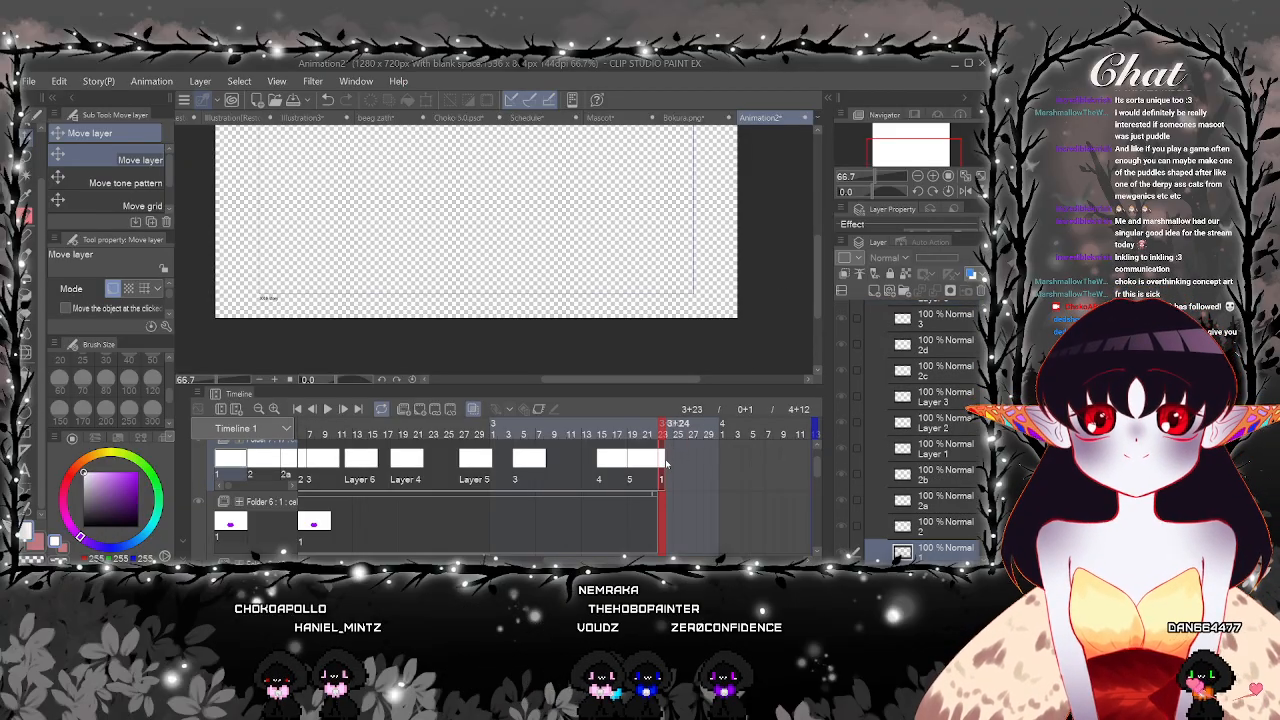
{"action": "scroll", "coordinate": [713, 447], "scroll_direction": "up", "scroll_amount": 1}
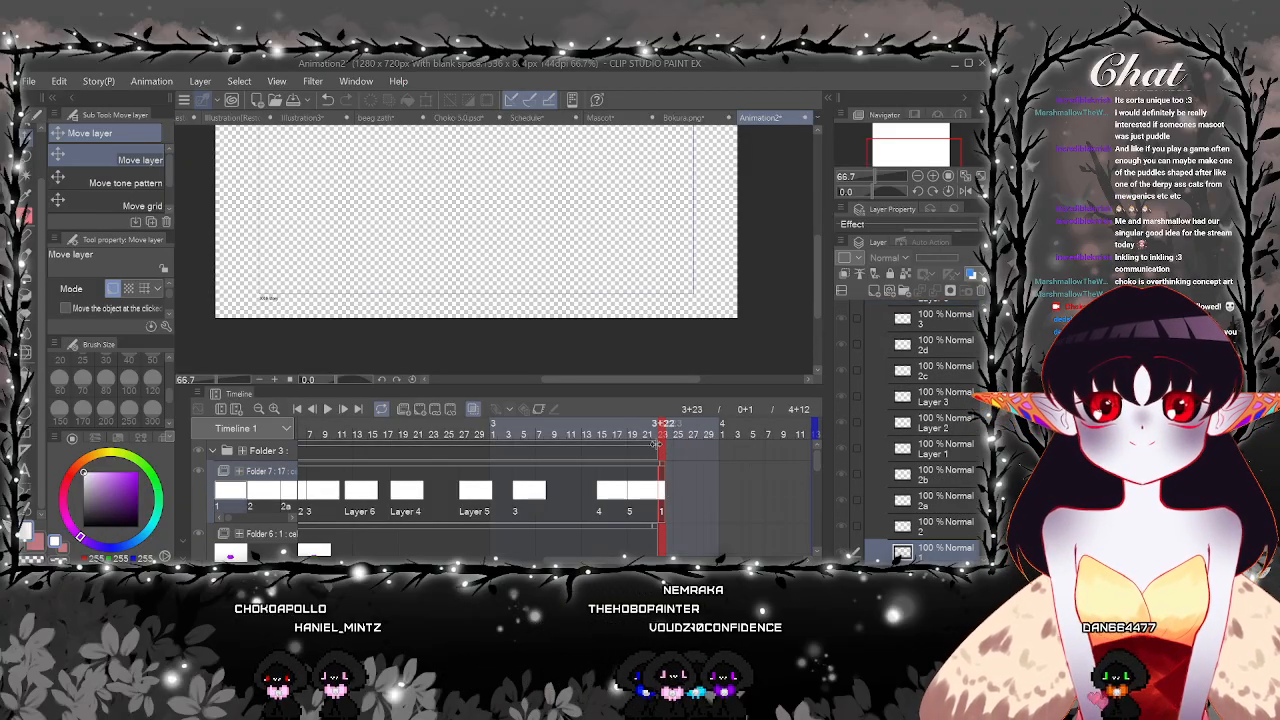
{"action": "left_click", "coordinate": [666, 462]}
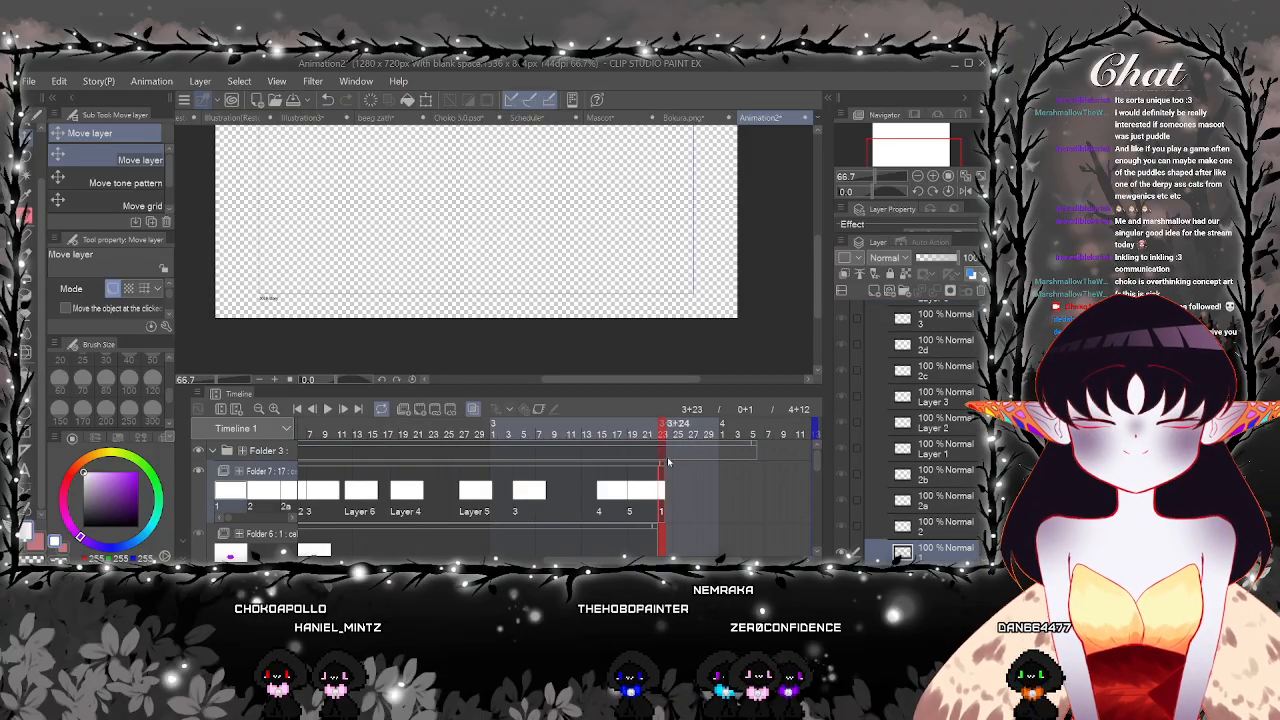
{"action": "left_click_drag", "start_coordinate": [664, 464], "coordinate": [733, 464]}
{"action": "left_click", "coordinate": [680, 496]}
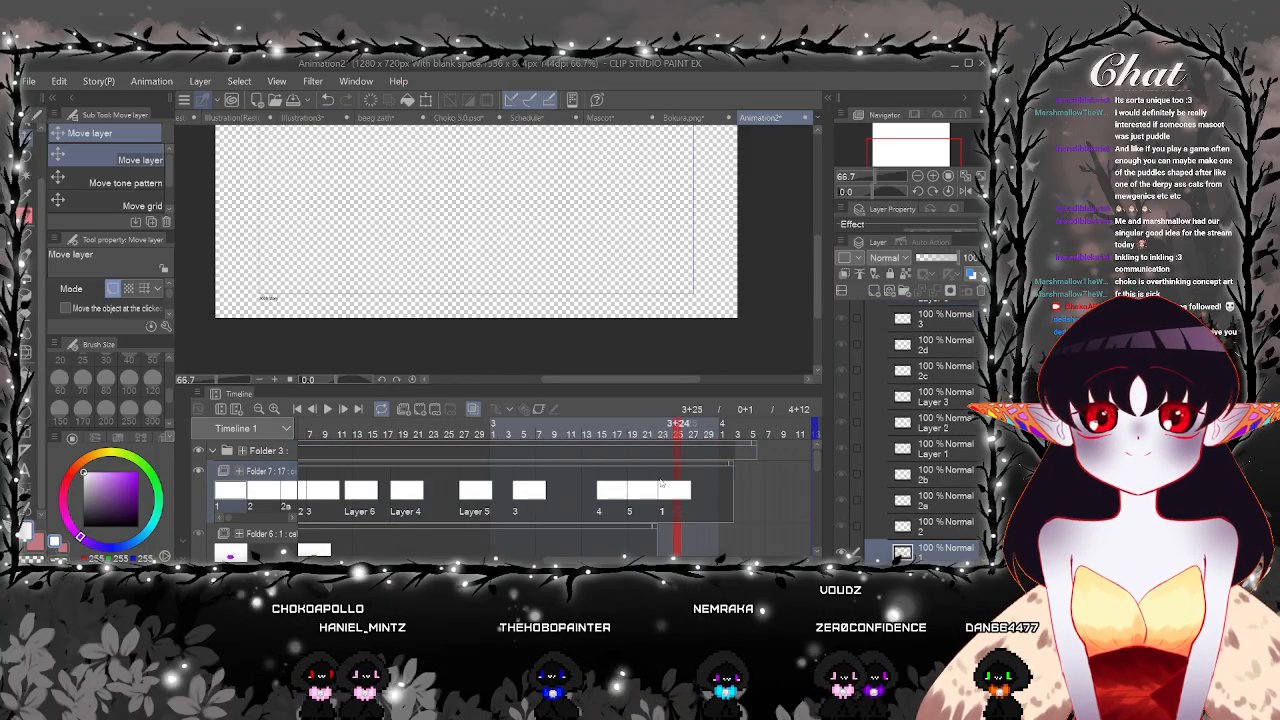
{"action": "left_click", "coordinate": [334, 104]}
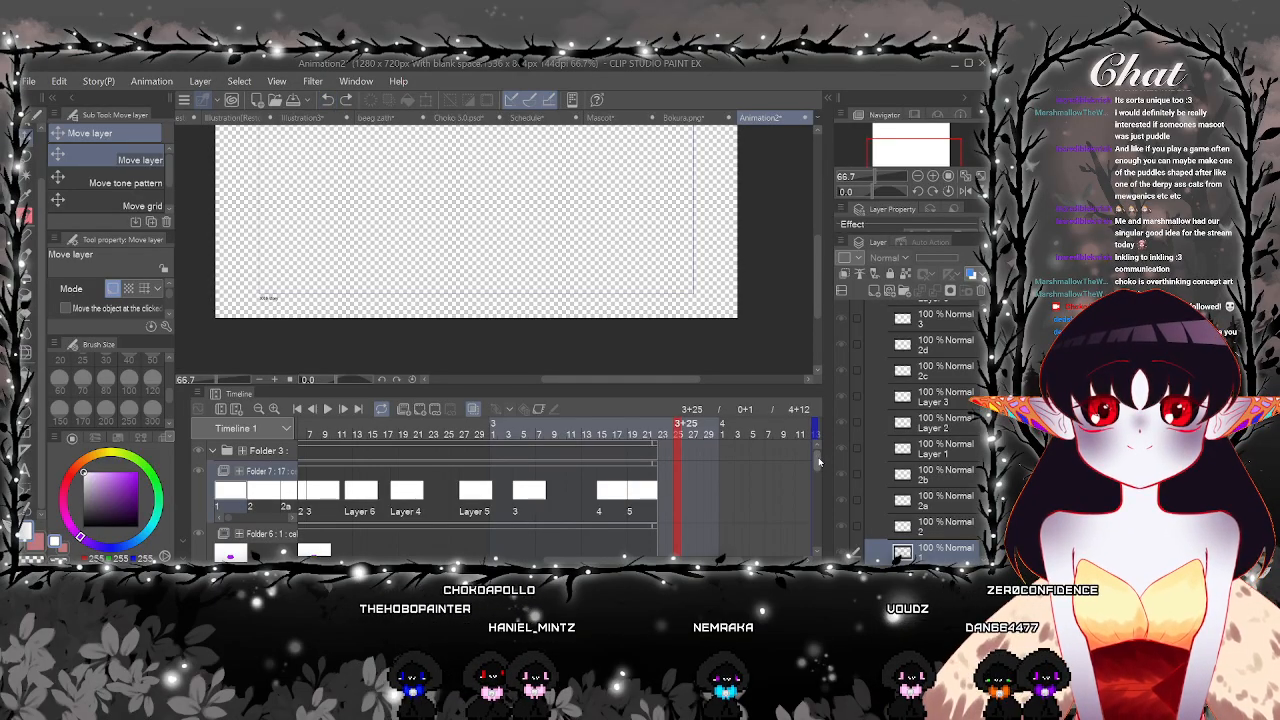
Duplicate the Folder 7 face animation folder together with its timed cels
{"action": "left_click_drag", "start_coordinate": [620, 559], "coordinate": [385, 557]}
{"action": "left_click", "coordinate": [408, 490]}
{"action": "left_click", "coordinate": [262, 471]}
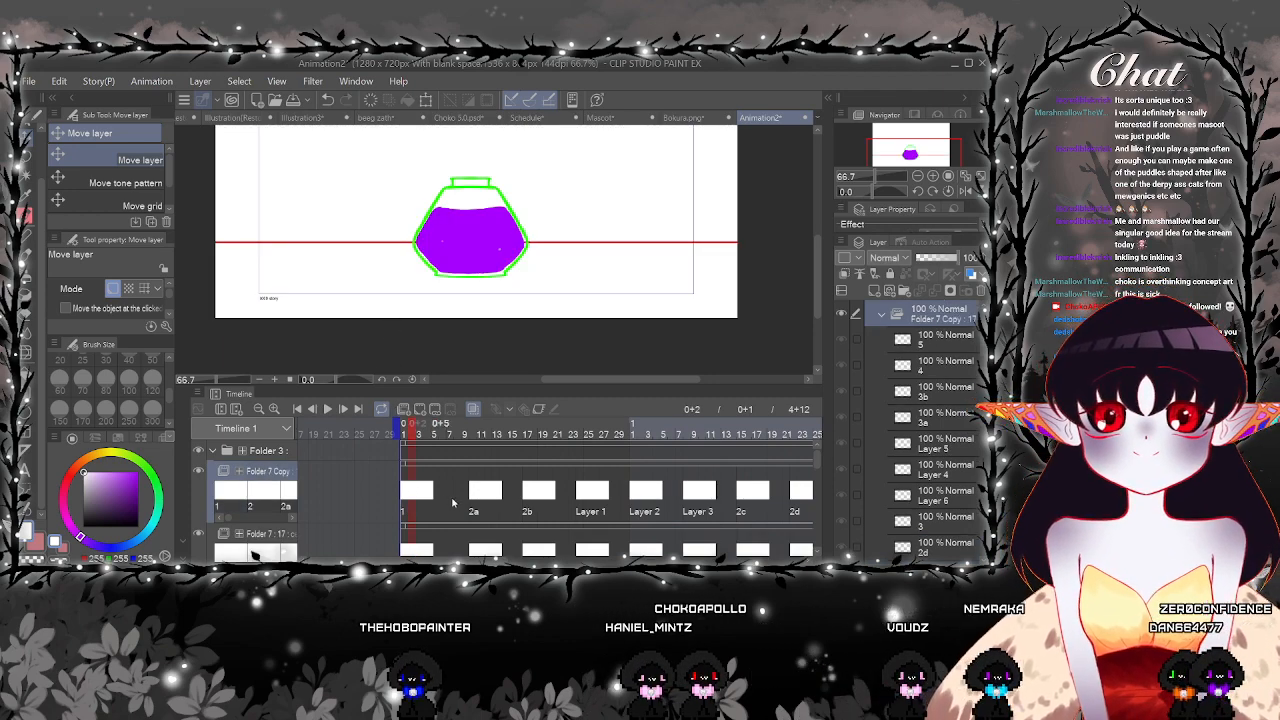
Review the face cels on the duplicated Folder 7 track, from cel 2a through the Layer 6 cel at 2+12
{"action": "left_click", "coordinate": [487, 491]}
{"action": "left_click", "coordinate": [616, 484]}
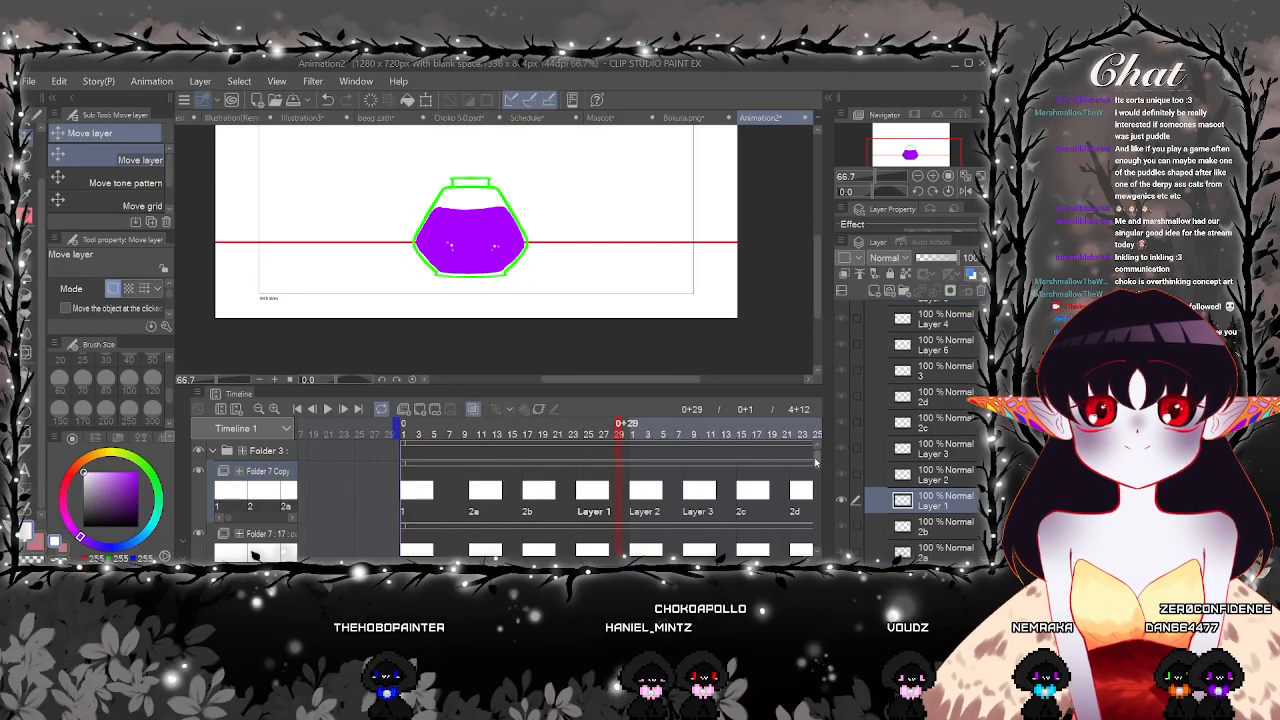
{"action": "scroll", "coordinate": [612, 488], "scroll_direction": "right", "scroll_amount": 5}
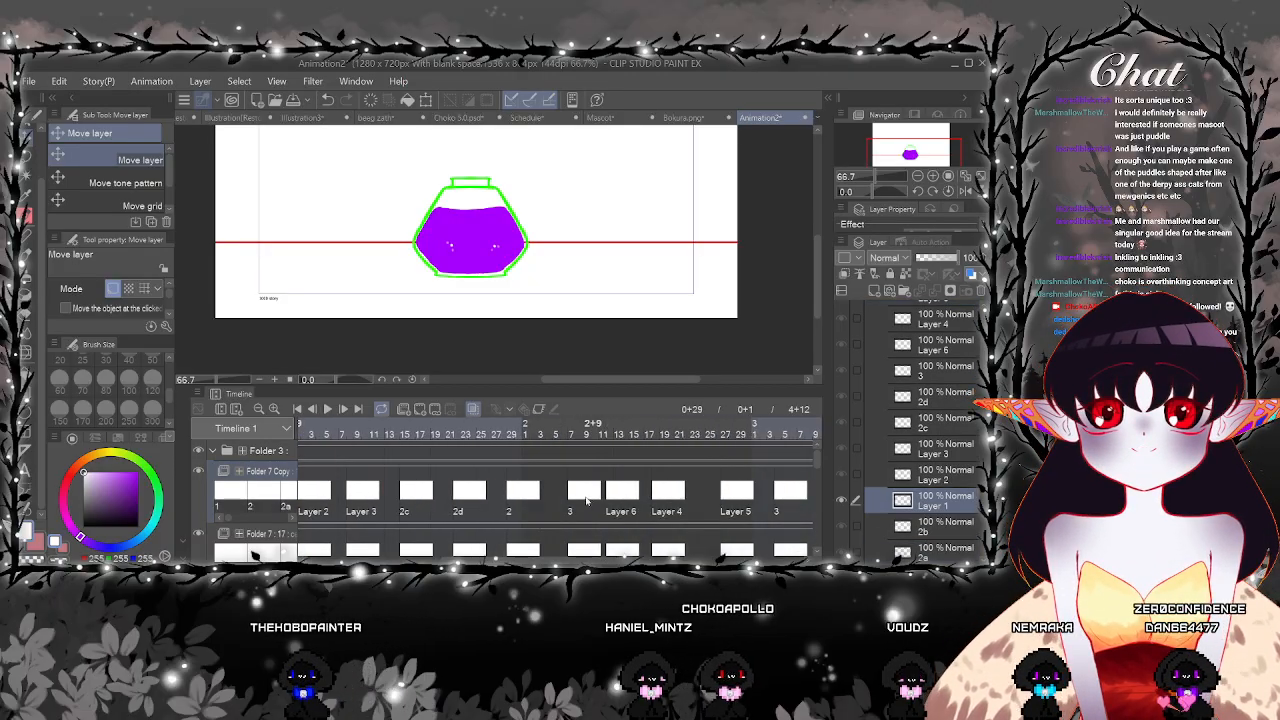
{"action": "left_click", "coordinate": [588, 491]}
{"action": "left_click", "coordinate": [521, 498]}
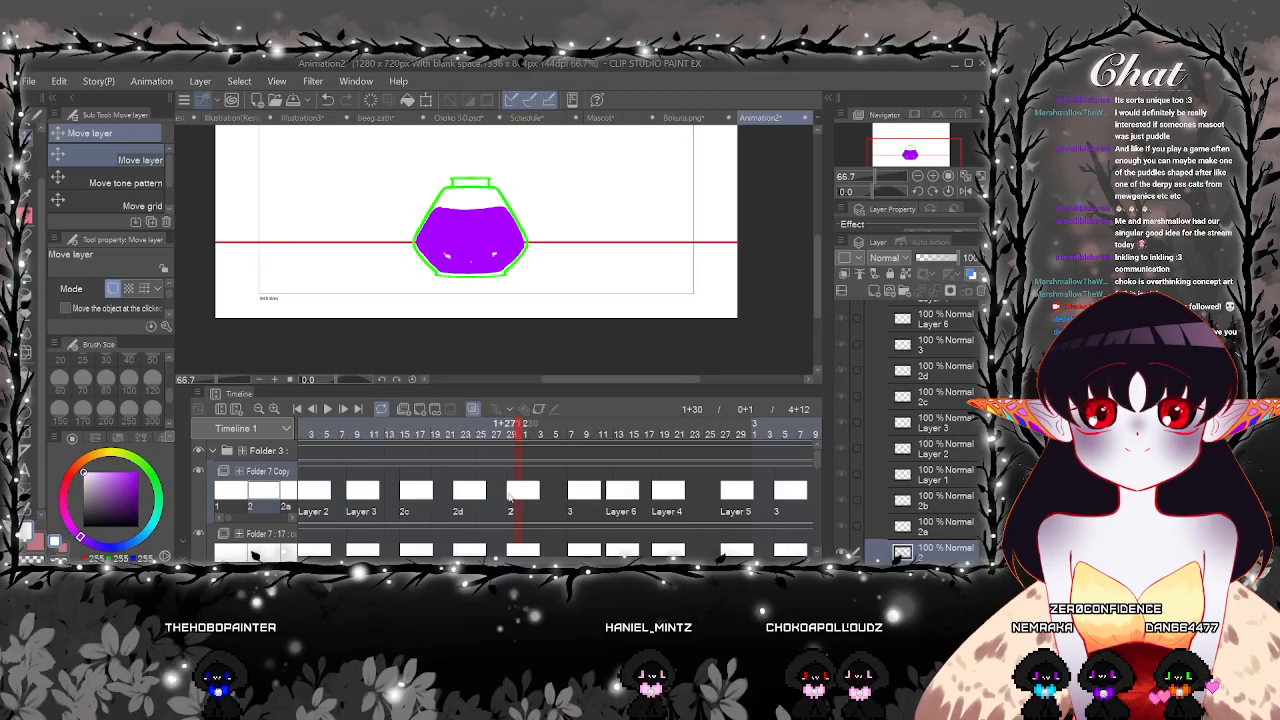
{"action": "left_click", "coordinate": [573, 496]}
{"action": "left_click", "coordinate": [610, 497]}
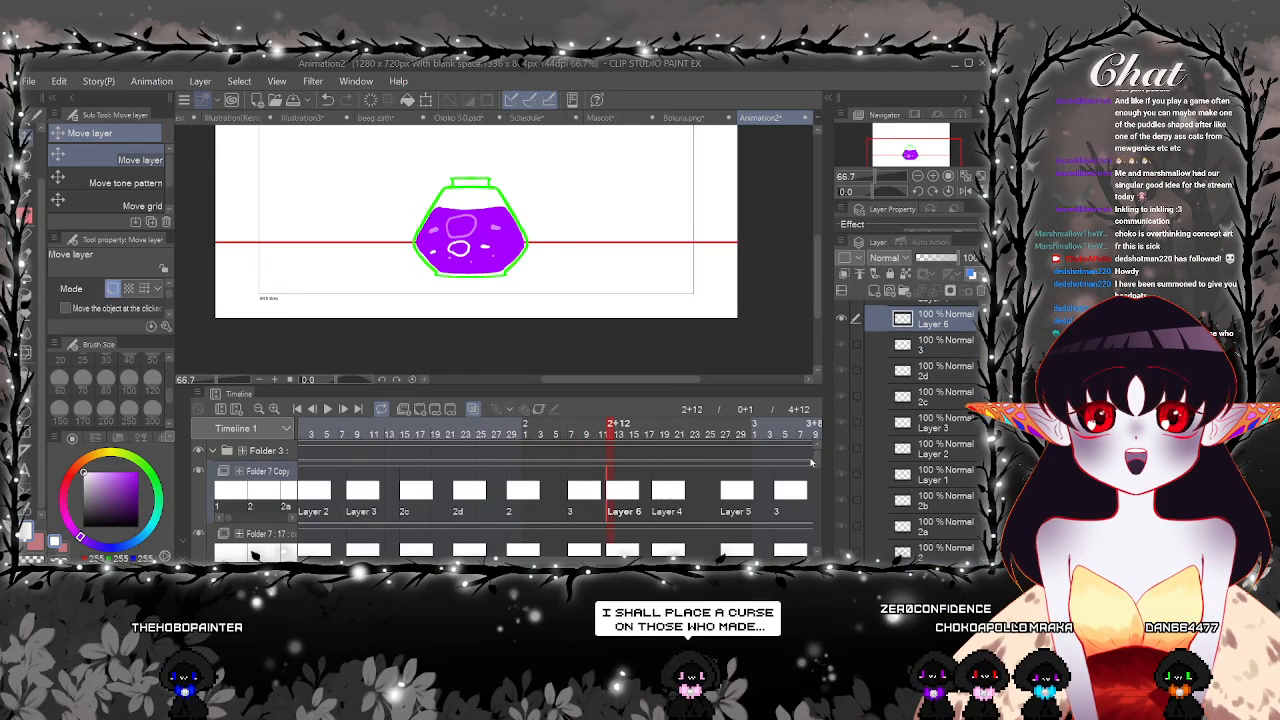
Trim the original Folder 7 clip so that it ends just before the Layer 6 cel at frame 2+12
{"action": "scroll", "coordinate": [811, 462], "scroll_direction": "down", "scroll_amount": 2}
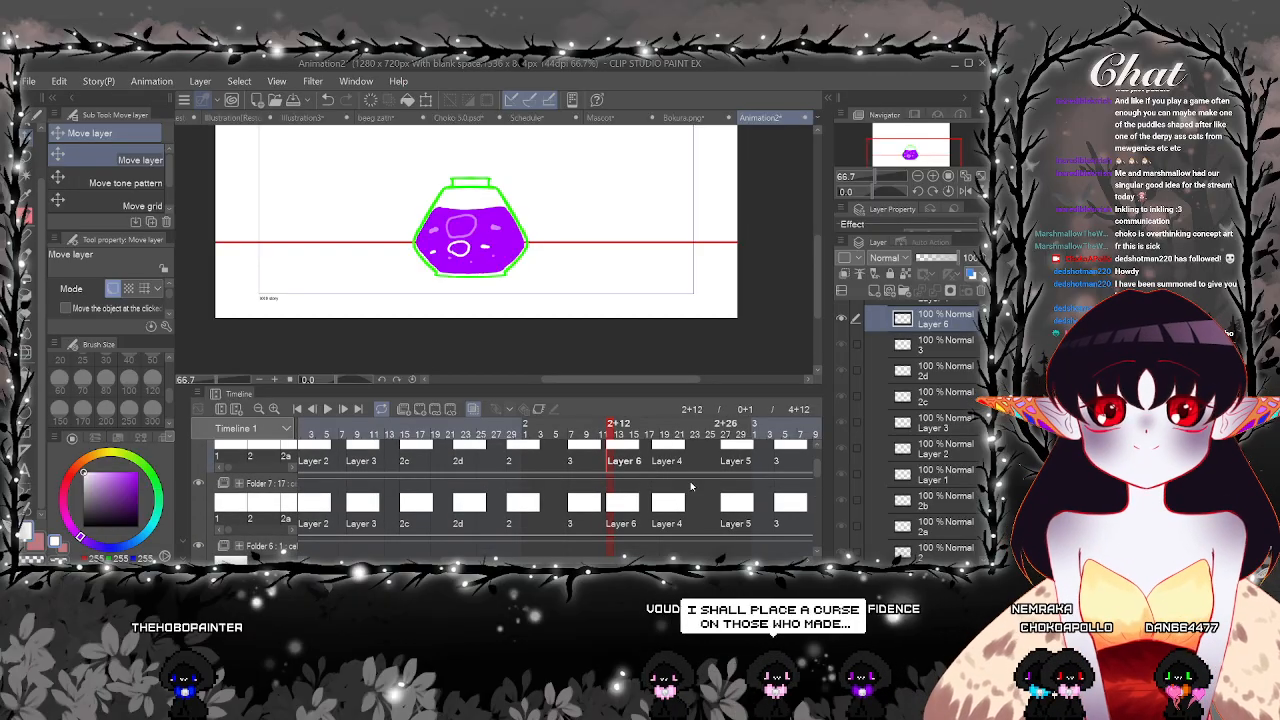
{"action": "left_click", "coordinate": [614, 507]}
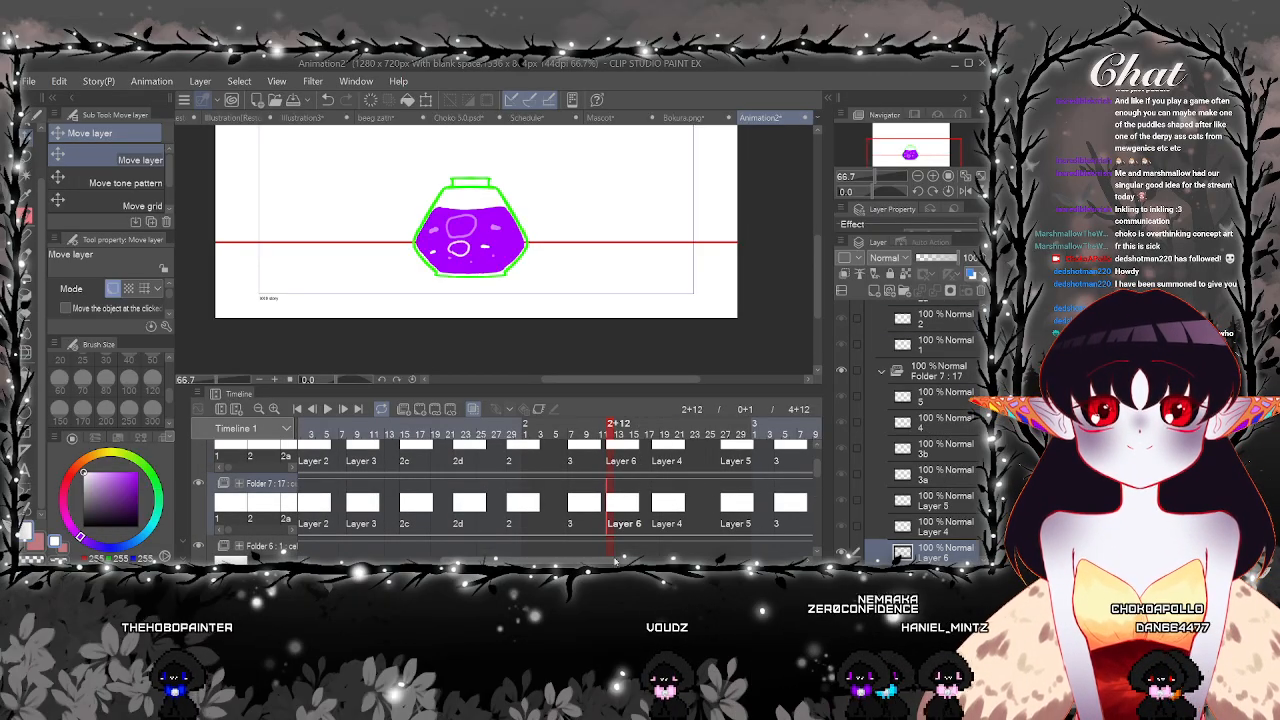
{"action": "left_click_drag", "start_coordinate": [615, 561], "coordinate": [708, 560]}
{"action": "left_click", "coordinate": [733, 478]}
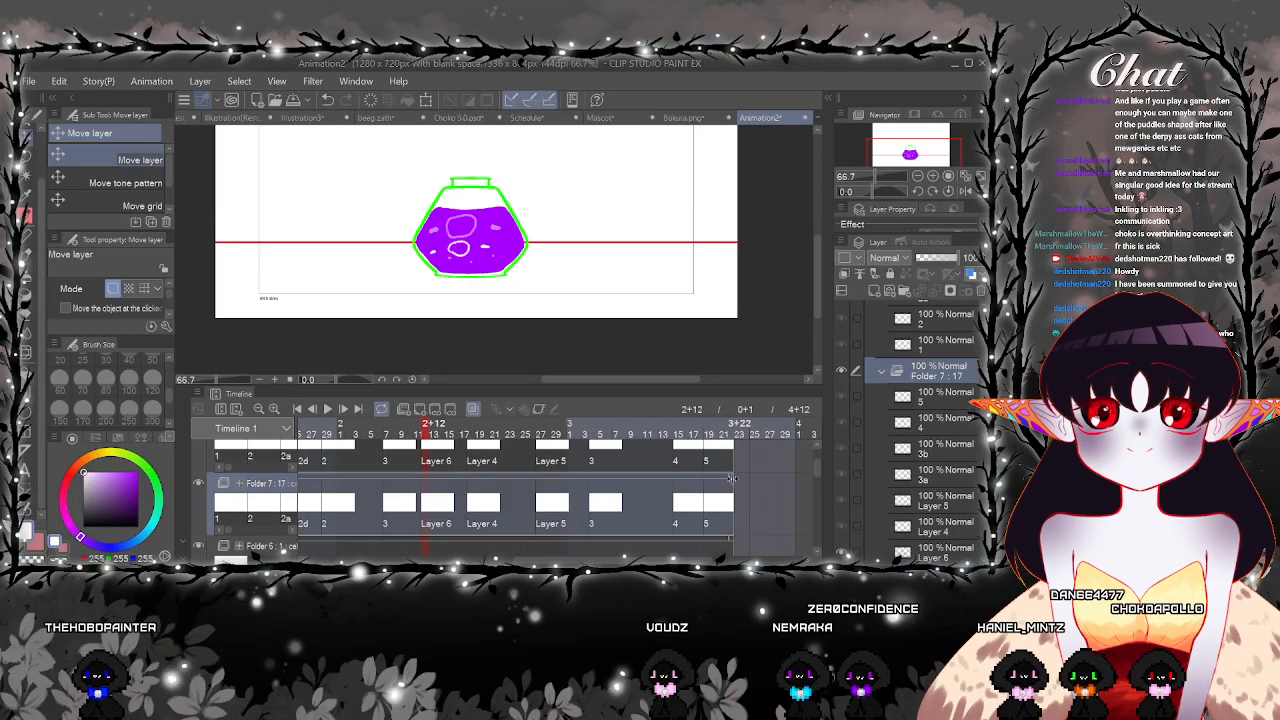
{"action": "left_click_drag", "start_coordinate": [423, 509], "coordinate": [424, 511]}
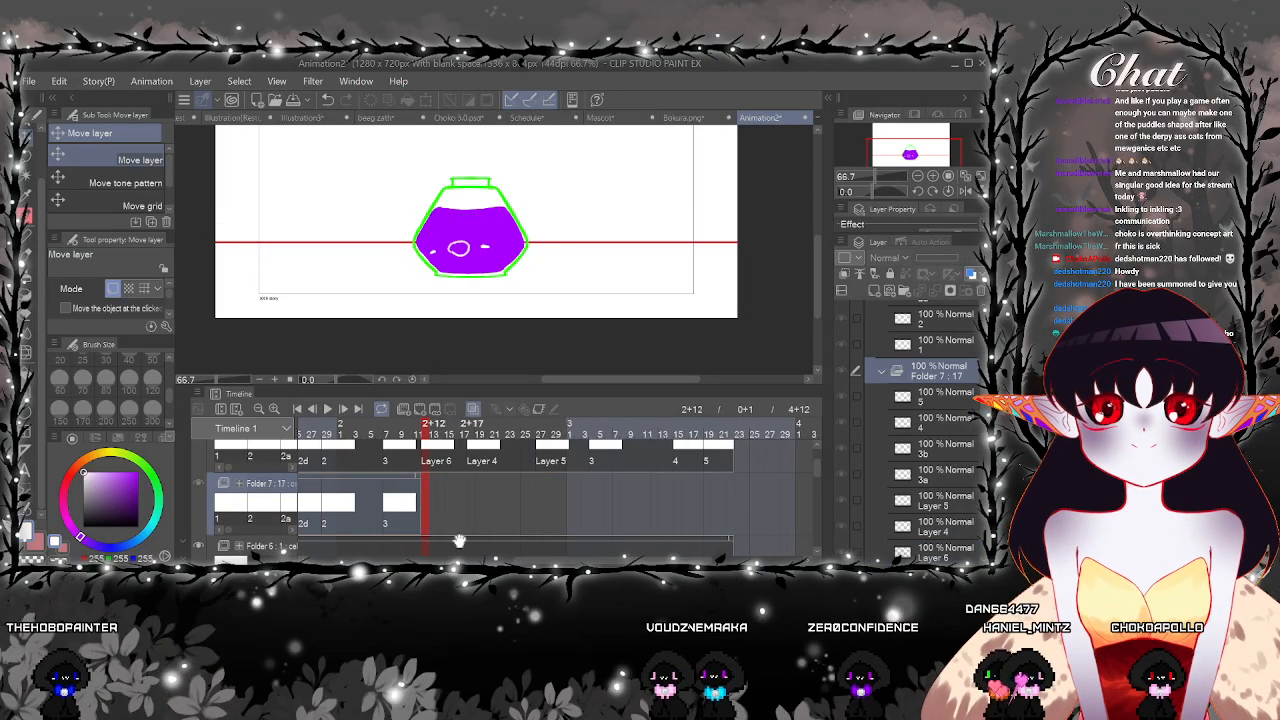
Shorten the timeline so that its end frame is 2+30
{"action": "left_click_drag", "start_coordinate": [702, 561], "coordinate": [692, 561]}
{"action": "mouse_move", "coordinate": [808, 478]}
{"action": "left_mouse_down"}
{"action": "mouse_move", "coordinate": [812, 552]}
{"action": "mouse_move", "coordinate": [817, 455]}
{"action": "left_mouse_up"}
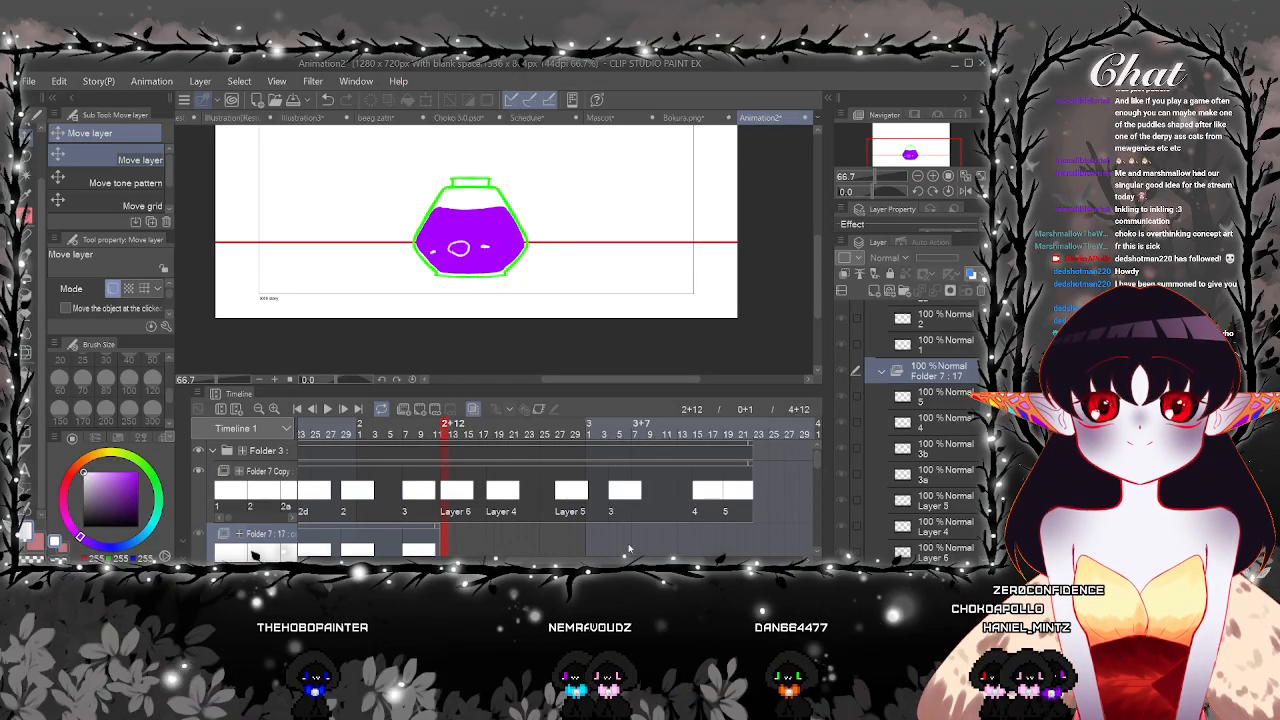
{"action": "left_click_drag", "start_coordinate": [684, 561], "coordinate": [757, 561]}
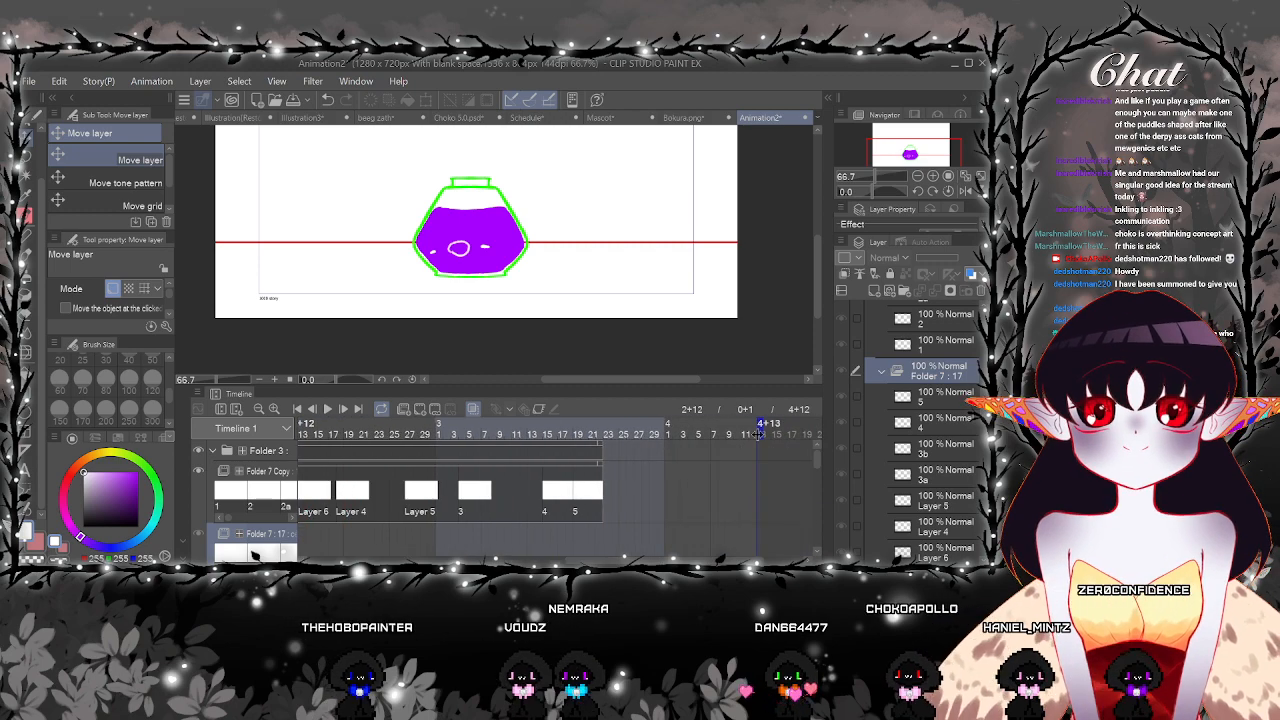
{"action": "left_click_drag", "start_coordinate": [436, 418], "coordinate": [437, 419]}
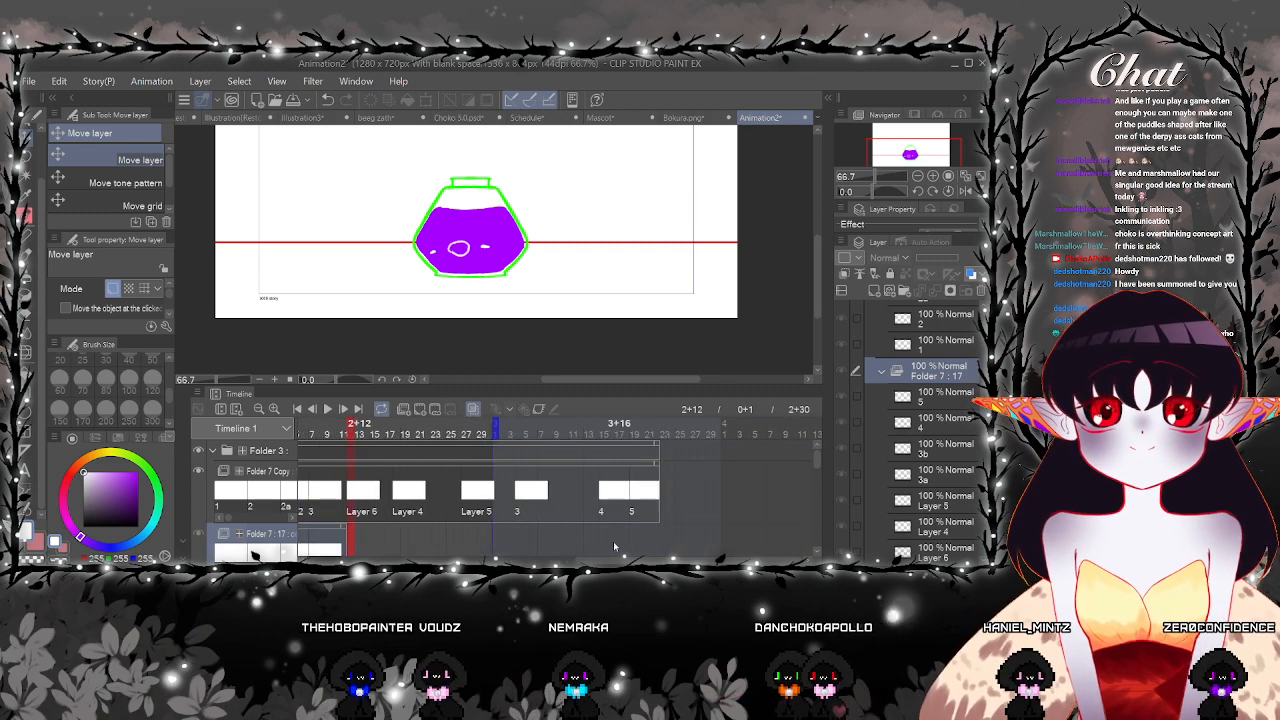
Hide the Folder 7 Copy track and extend the original Folder 7 clip to the timeline's end at 2+30
{"action": "left_click_drag", "start_coordinate": [617, 561], "coordinate": [511, 561]}
{"action": "left_click_drag", "start_coordinate": [816, 462], "coordinate": [815, 469]}
{"action": "left_click", "coordinate": [535, 467]}
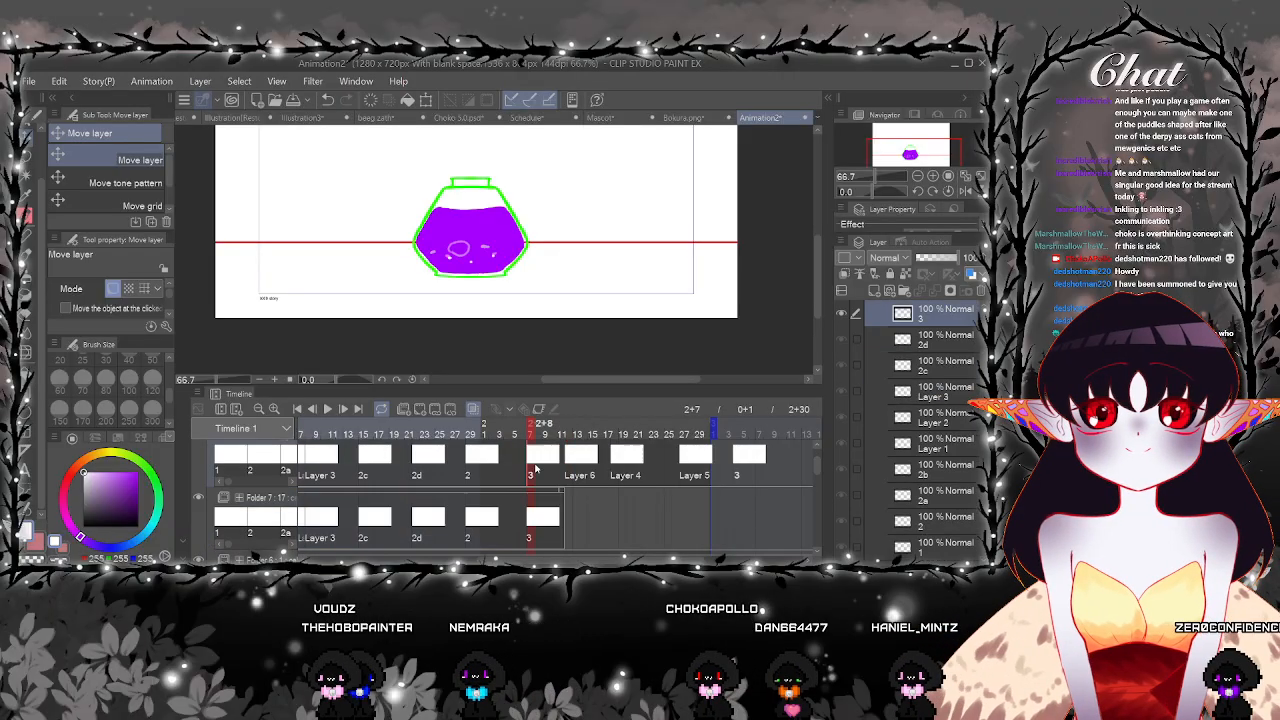
{"action": "left_click_drag", "start_coordinate": [818, 469], "coordinate": [818, 455]}
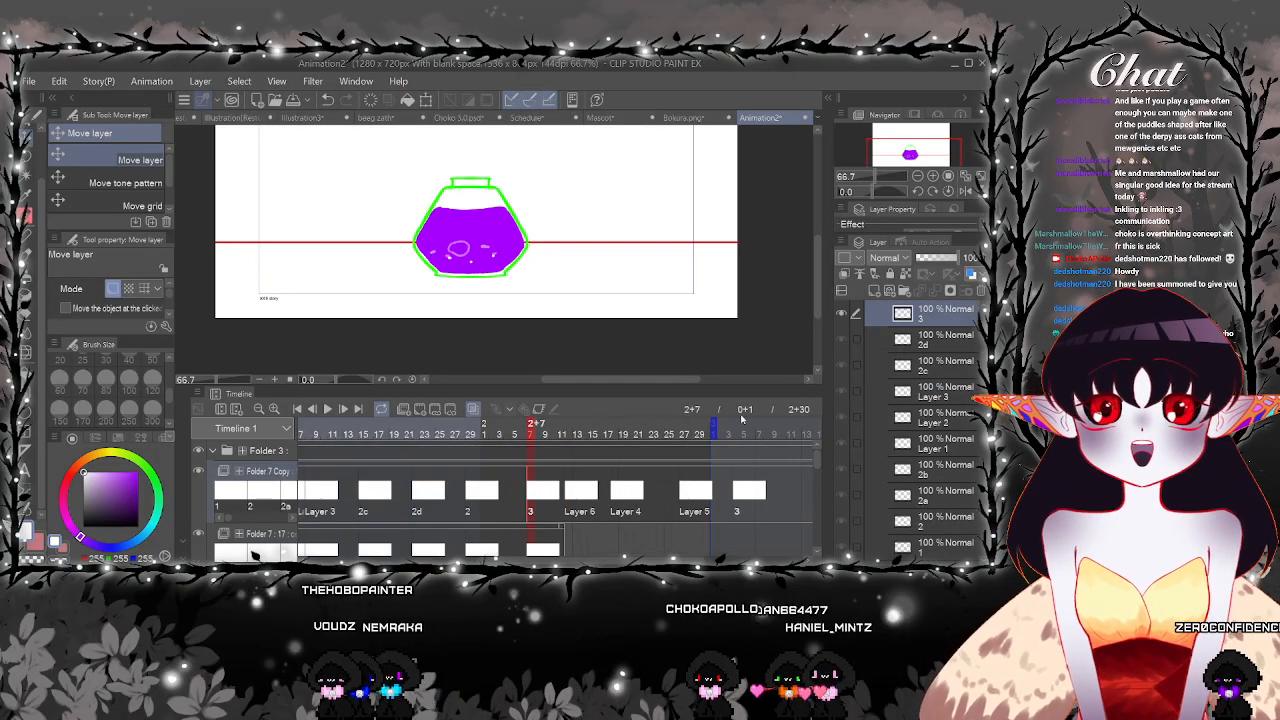
{"action": "left_click", "coordinate": [198, 471]}
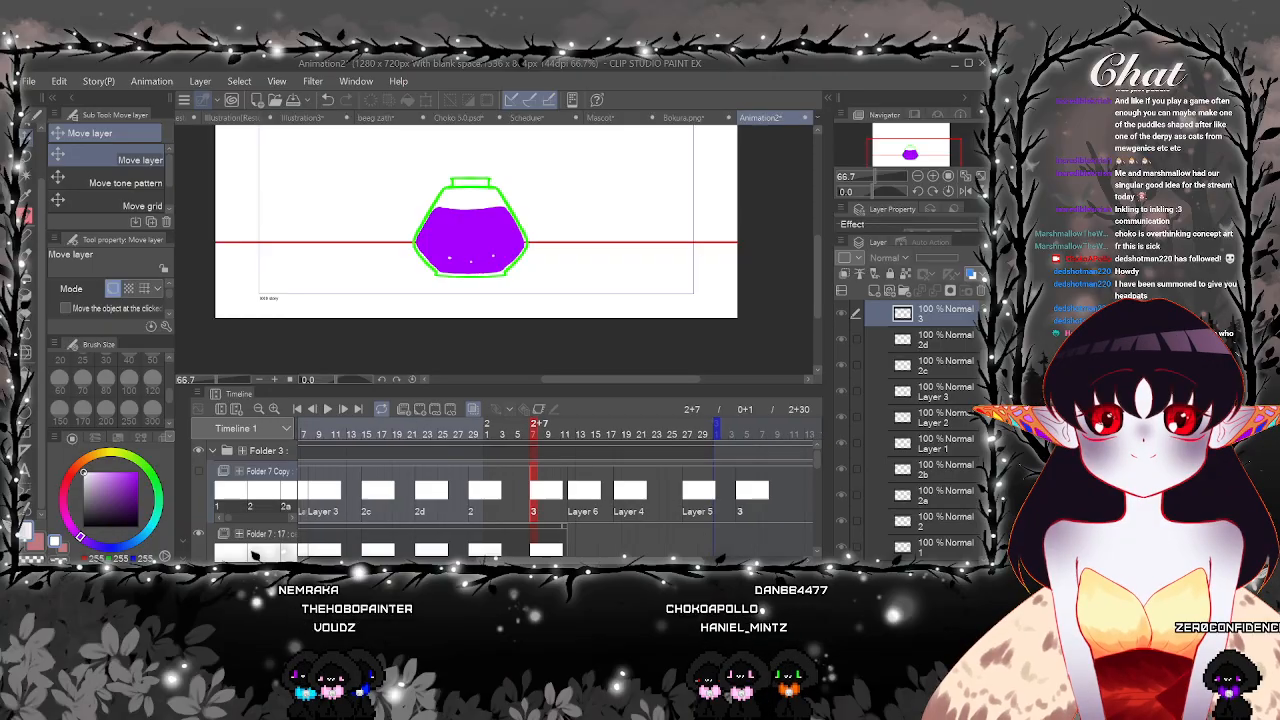
{"action": "scroll", "coordinate": [567, 459], "scroll_direction": "down", "scroll_amount": 2}
{"action": "left_click", "coordinate": [567, 461]}
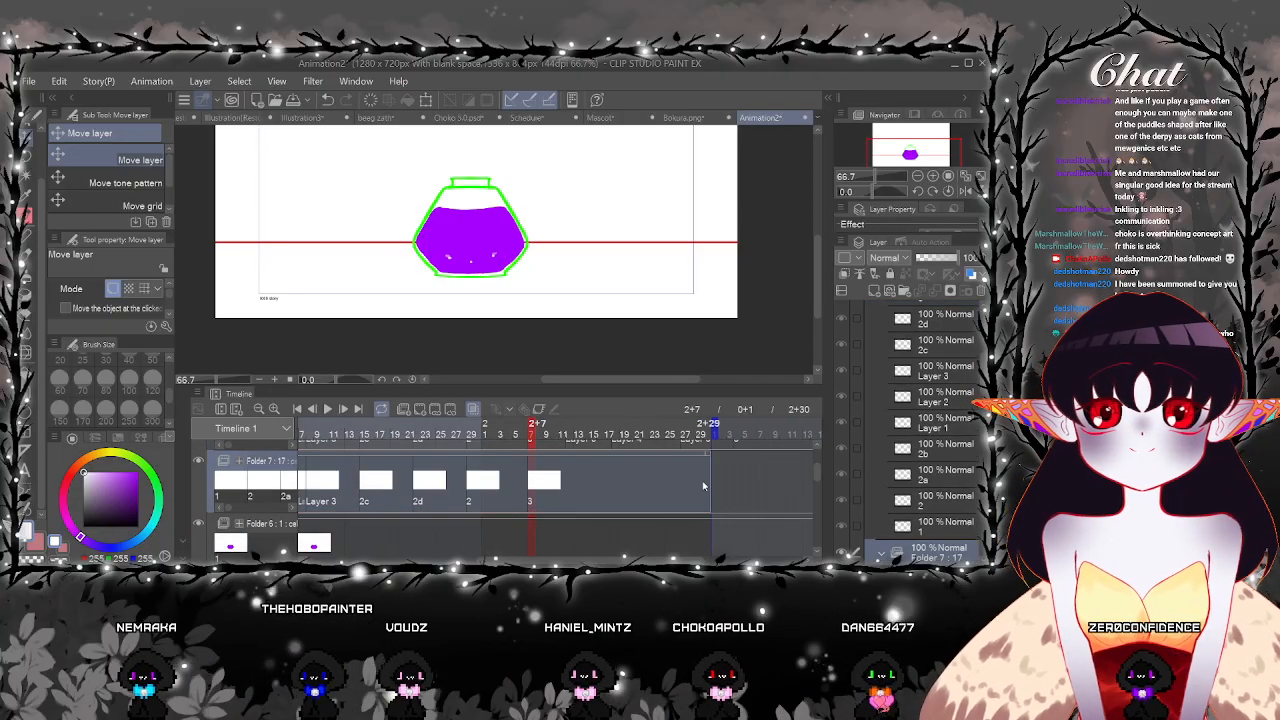
Move cels 3, 2, 2d and 2c later on the original Folder 7 track to space out the face animation
{"action": "left_click", "coordinate": [612, 488]}
{"action": "left_click_drag", "start_coordinate": [618, 491], "coordinate": [666, 491]}
{"action": "scroll", "coordinate": [617, 489], "scroll_direction": "left", "scroll_amount": 5}
{"action": "left_click_drag", "start_coordinate": [558, 490], "coordinate": [597, 490]}
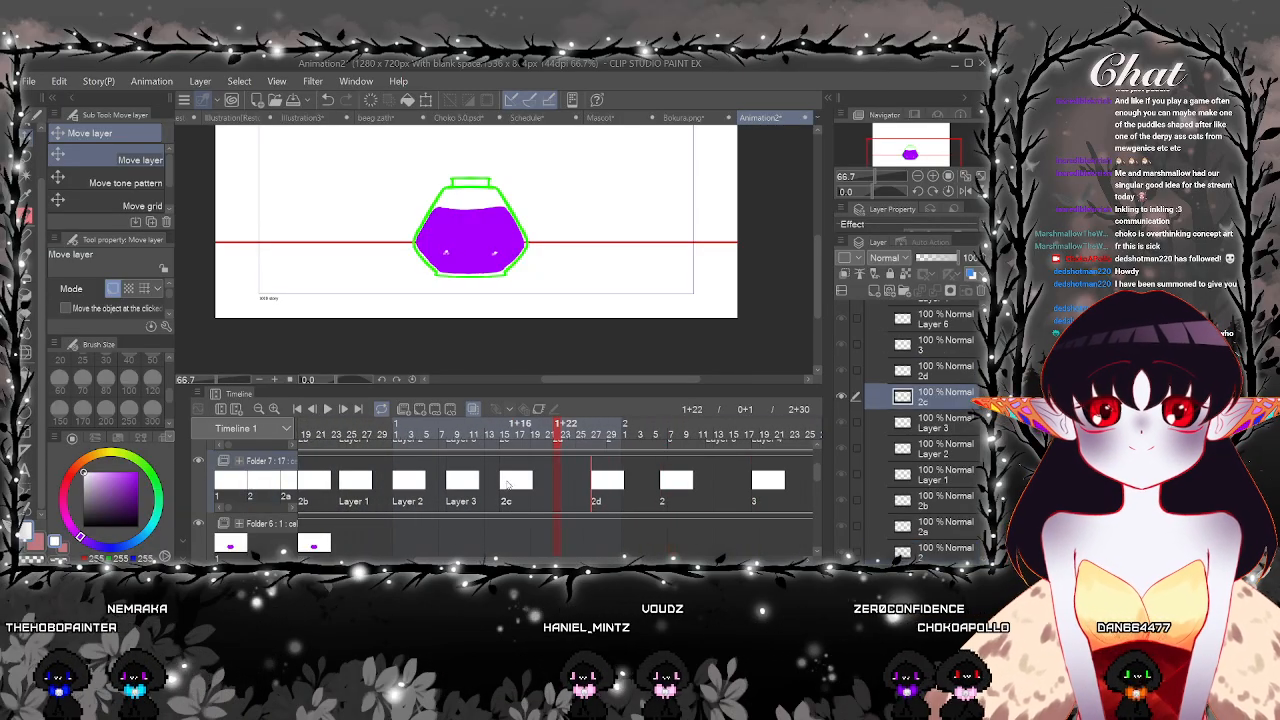
{"action": "left_click_drag", "start_coordinate": [505, 490], "coordinate": [556, 488]}
Shift the Layer 3, Layer 2 and Layer 1 cels slightly later and cel 2a slightly earlier on the Folder 7 track
{"action": "scroll", "coordinate": [534, 503], "scroll_direction": "left", "scroll_amount": 5}
{"action": "left_click", "coordinate": [483, 492]}
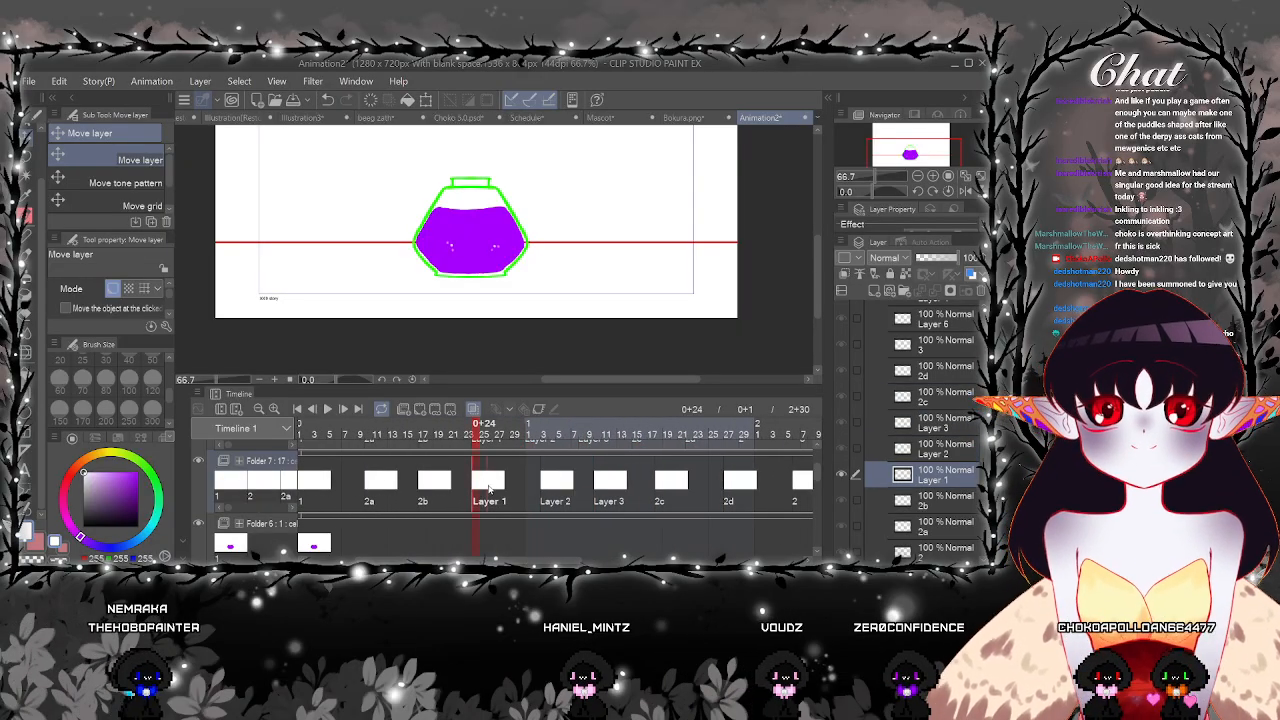
{"action": "left_click", "coordinate": [368, 487]}
{"action": "scroll", "coordinate": [502, 560], "scroll_direction": "left", "scroll_amount": 3}
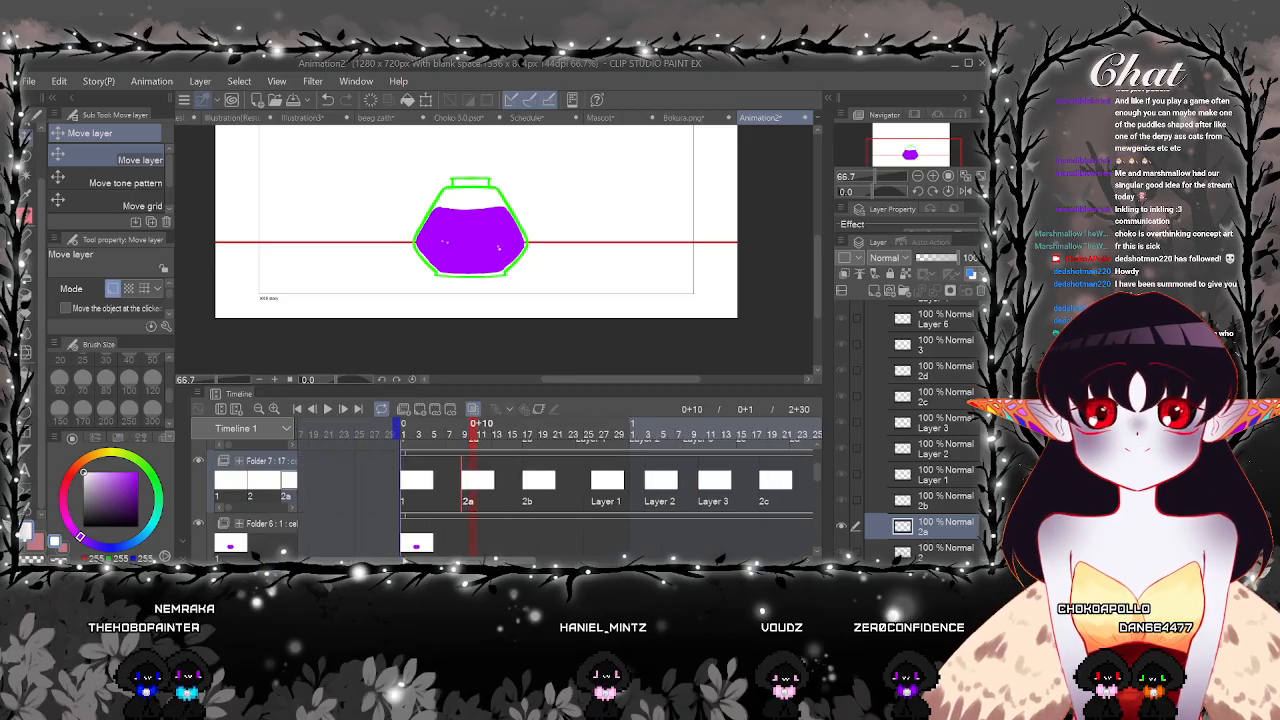
{"action": "left_click", "coordinate": [405, 486]}
Play back the retimed Folder 7 face animation on the jar with the canvas zoomed out to 50%
{"action": "left_click", "coordinate": [327, 409]}
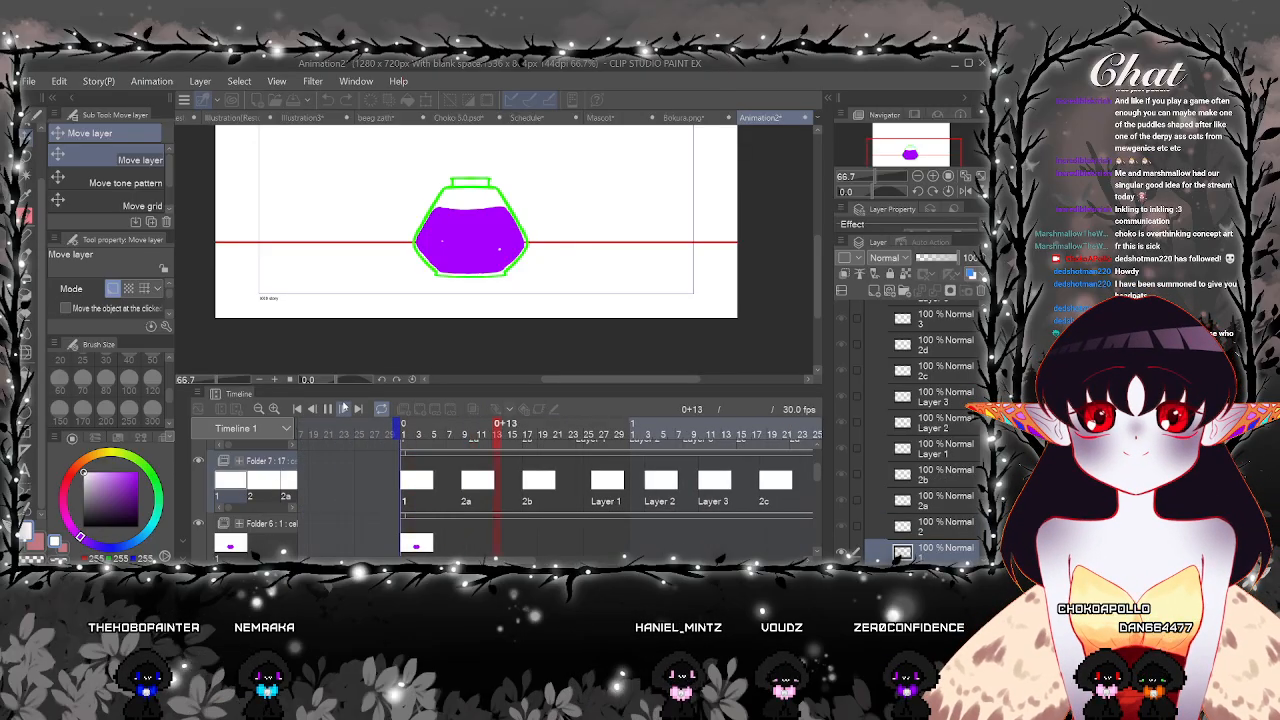
{"action": "key", "text": "ctrl+minus"}
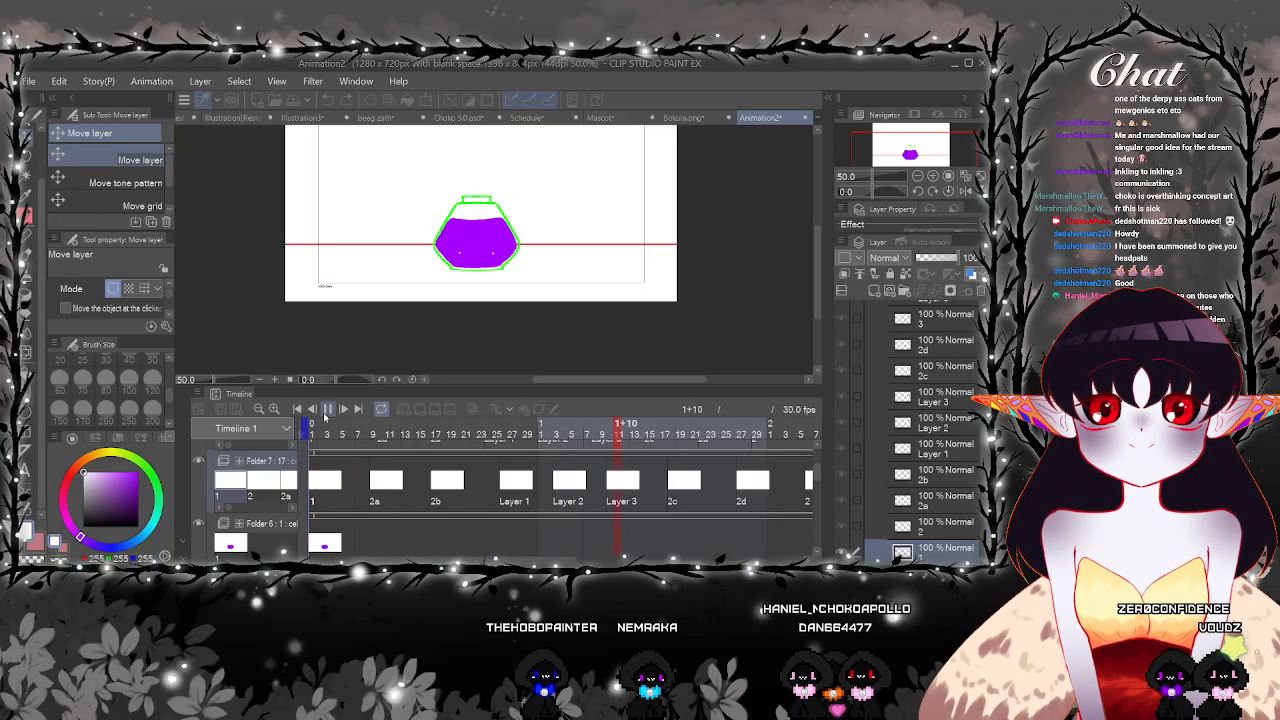
{"action": "left_click", "coordinate": [325, 414]}
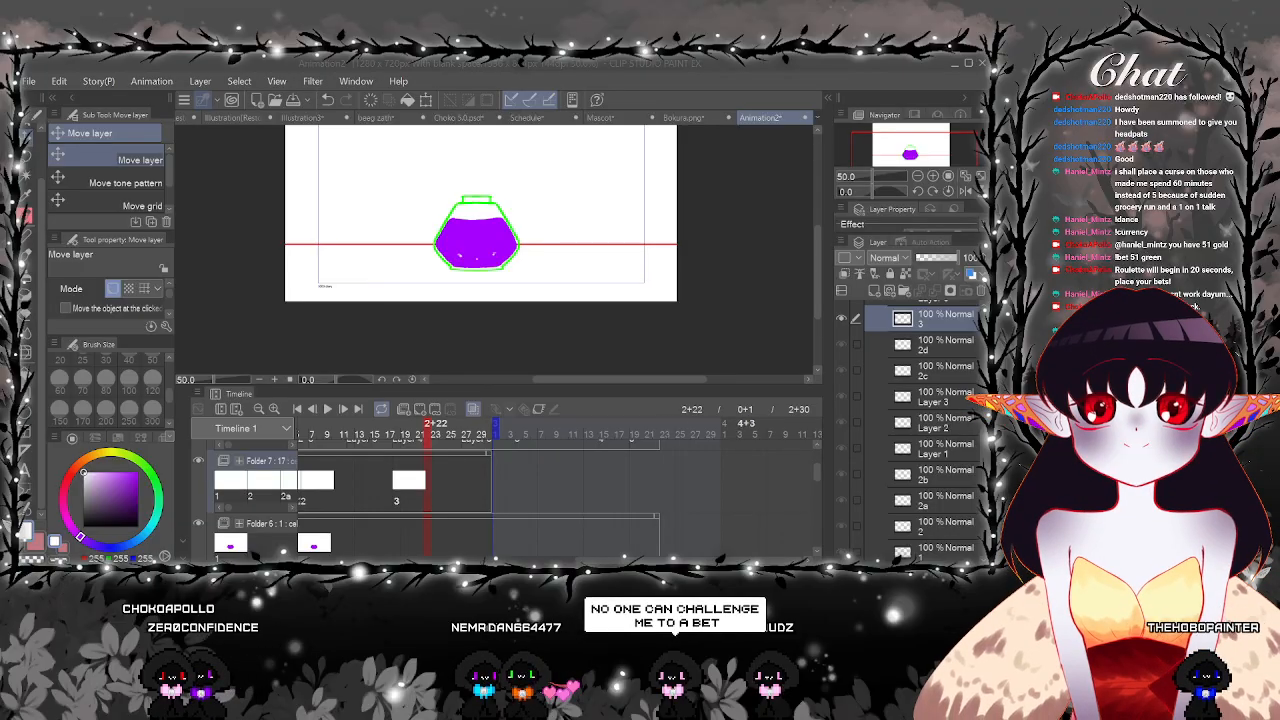
Show the blue Folder 5 animation without the Folder 7 face and play it back from frame 0+1
{"action": "left_click_drag", "start_coordinate": [625, 559], "coordinate": [502, 559]}
{"action": "mouse_move", "coordinate": [816, 472]}
{"action": "left_mouse_down"}
{"action": "mouse_move", "coordinate": [816, 461]}
{"action": "mouse_move", "coordinate": [818, 492]}
{"action": "left_mouse_up"}
{"action": "left_click", "coordinate": [198, 501]}
{"action": "left_click", "coordinate": [198, 481]}
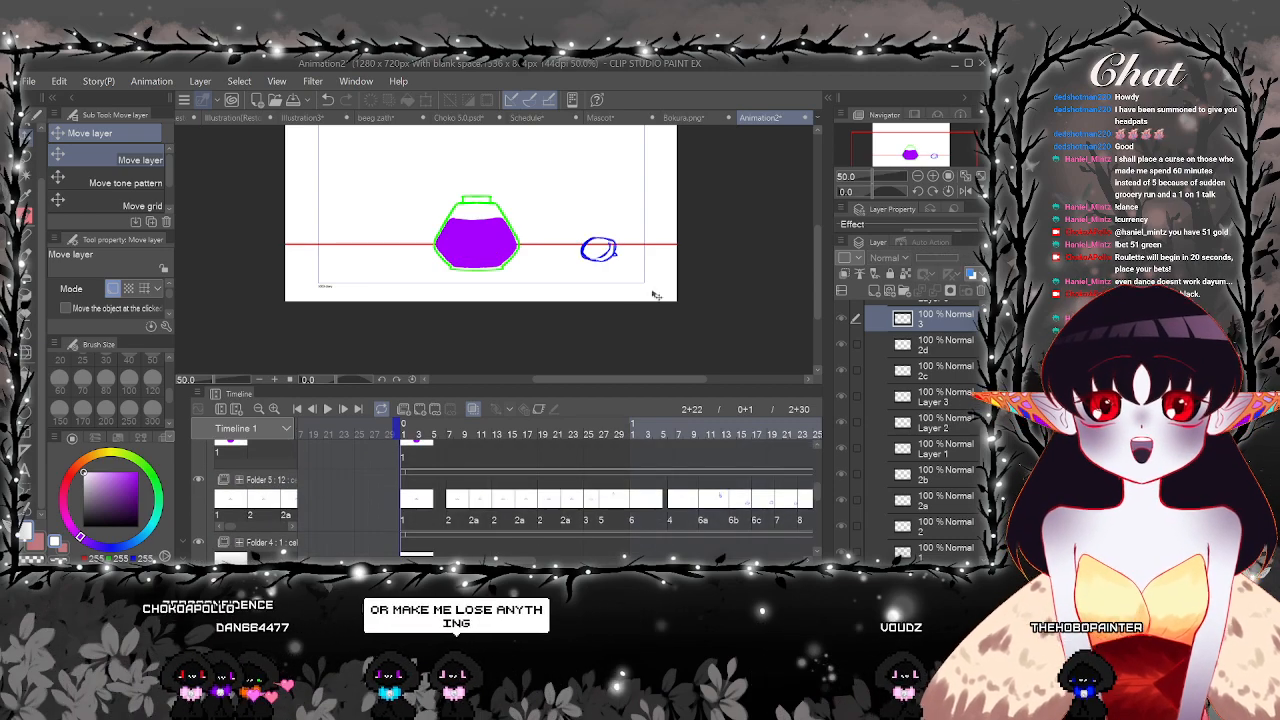
{"action": "left_click", "coordinate": [406, 499]}
{"action": "left_click_drag", "start_coordinate": [717, 252], "coordinate": [731, 302]}
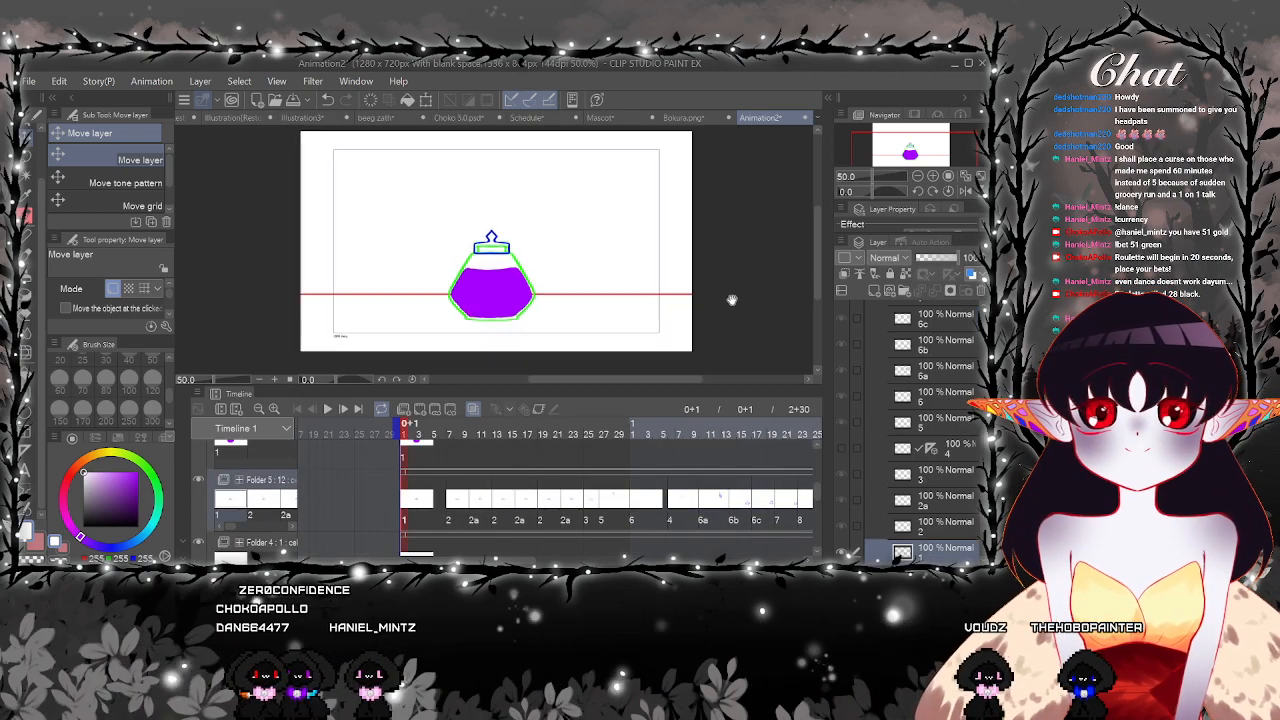
{"action": "left_click", "coordinate": [327, 409]}
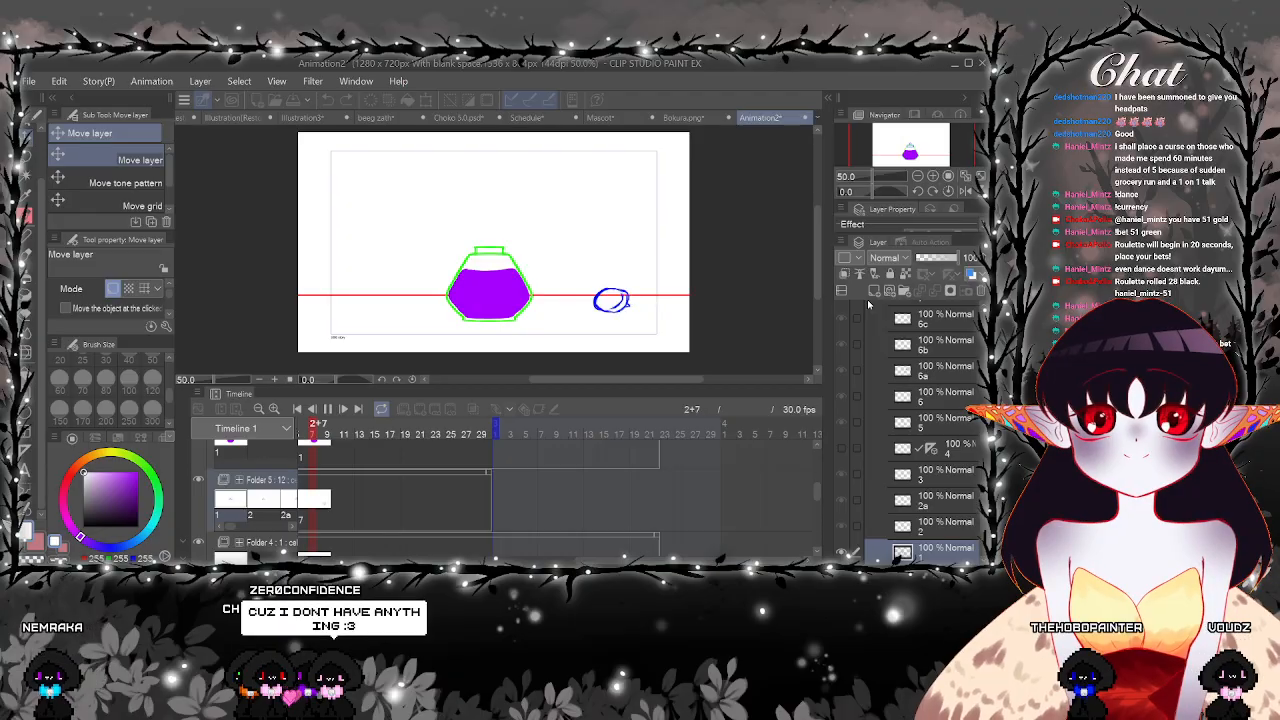
{"action": "left_click_drag", "start_coordinate": [817, 494], "coordinate": [817, 466]}
{"action": "left_click", "coordinate": [327, 409]}
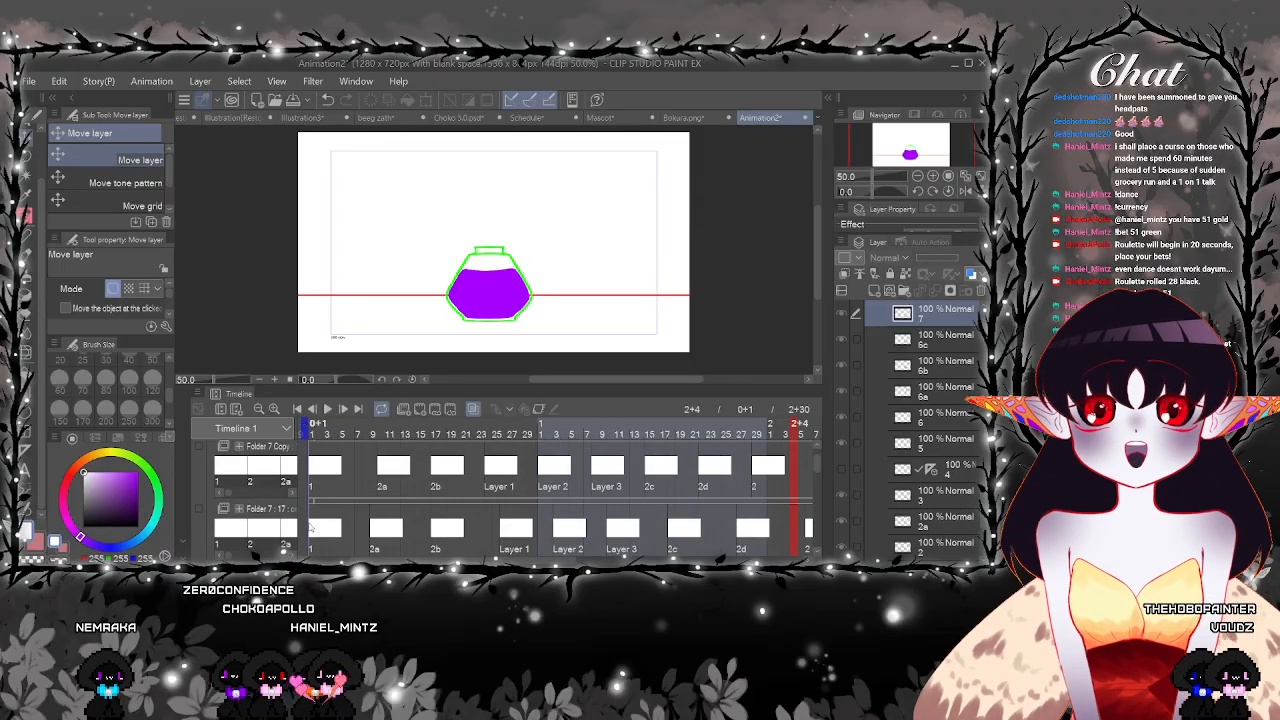
Show the original Folder 7 face track again and play it back from the first frame
{"action": "left_click", "coordinate": [200, 511]}
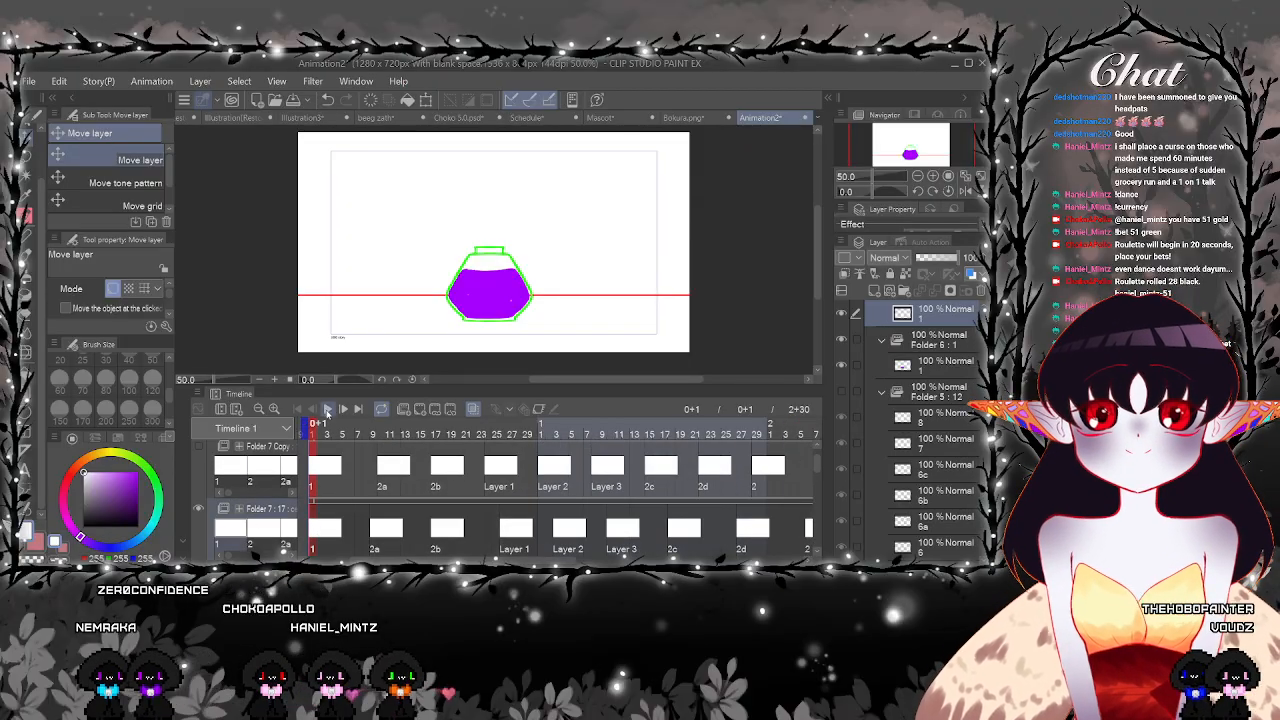
{"action": "left_click", "coordinate": [327, 409]}
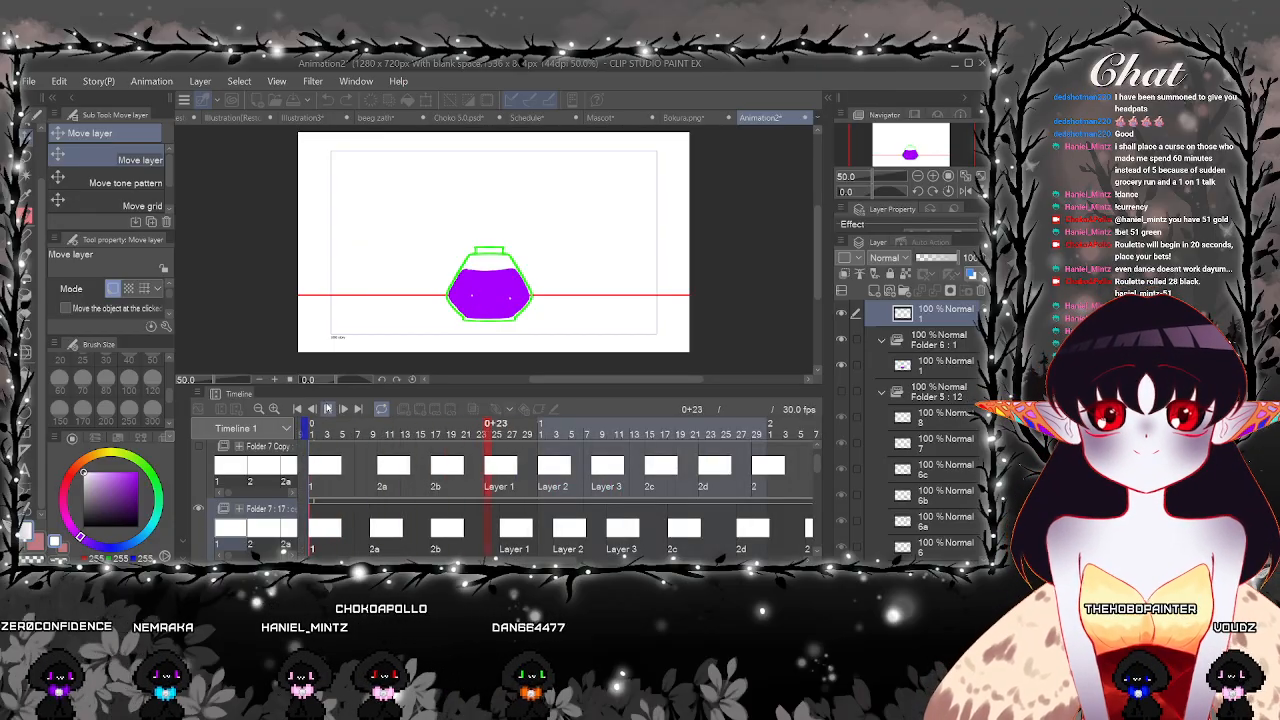
{"action": "left_click", "coordinate": [328, 409]}
Hide the original Folder 7 track, show Folder 7 Copy and select its first cel at frame 0+1
{"action": "left_click", "coordinate": [199, 509]}
{"action": "left_click", "coordinate": [199, 447]}
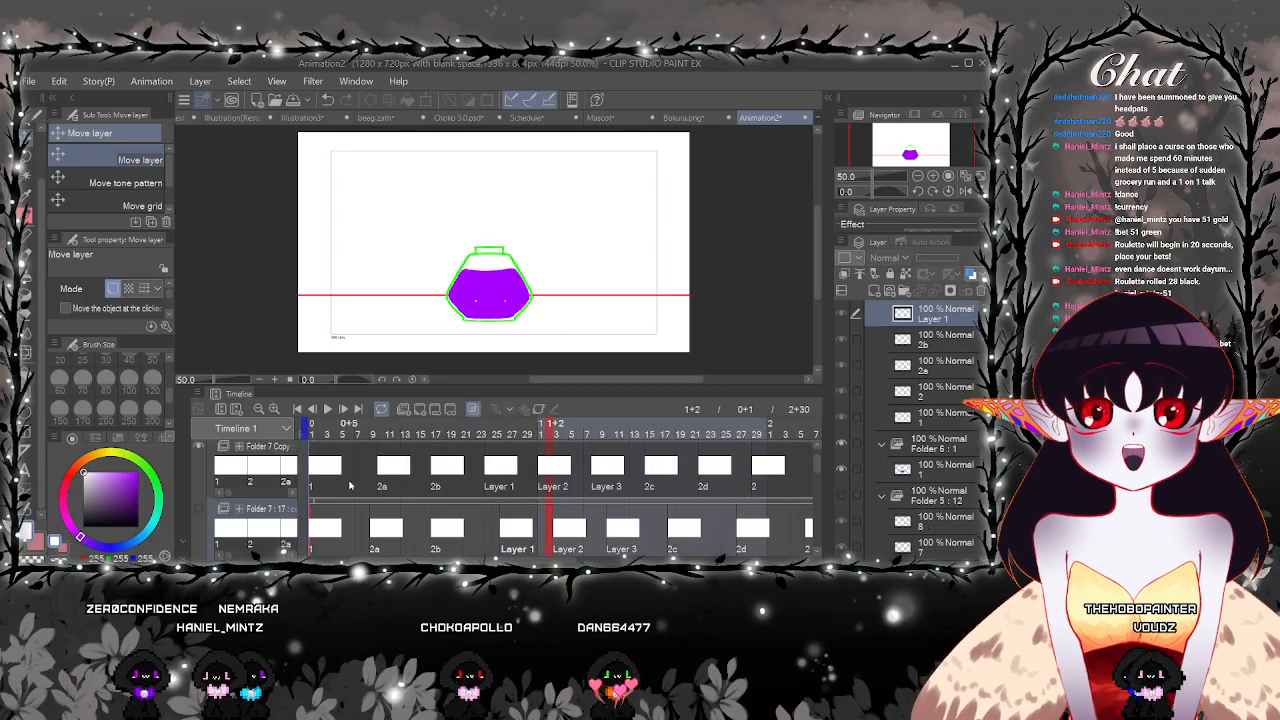
{"action": "left_click", "coordinate": [314, 468]}
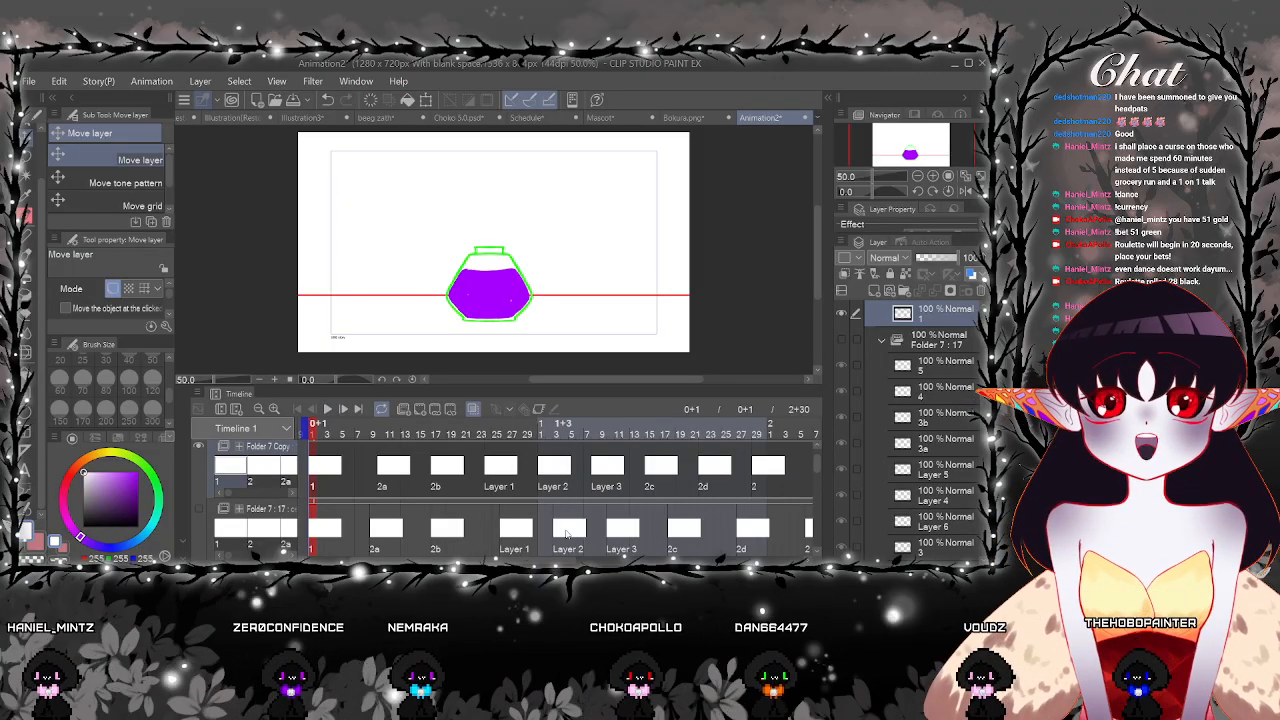
{"action": "scroll", "coordinate": [816, 463], "scroll_direction": "up", "scroll_amount": 1}
{"action": "left_click_drag", "start_coordinate": [816, 463], "coordinate": [816, 449]}
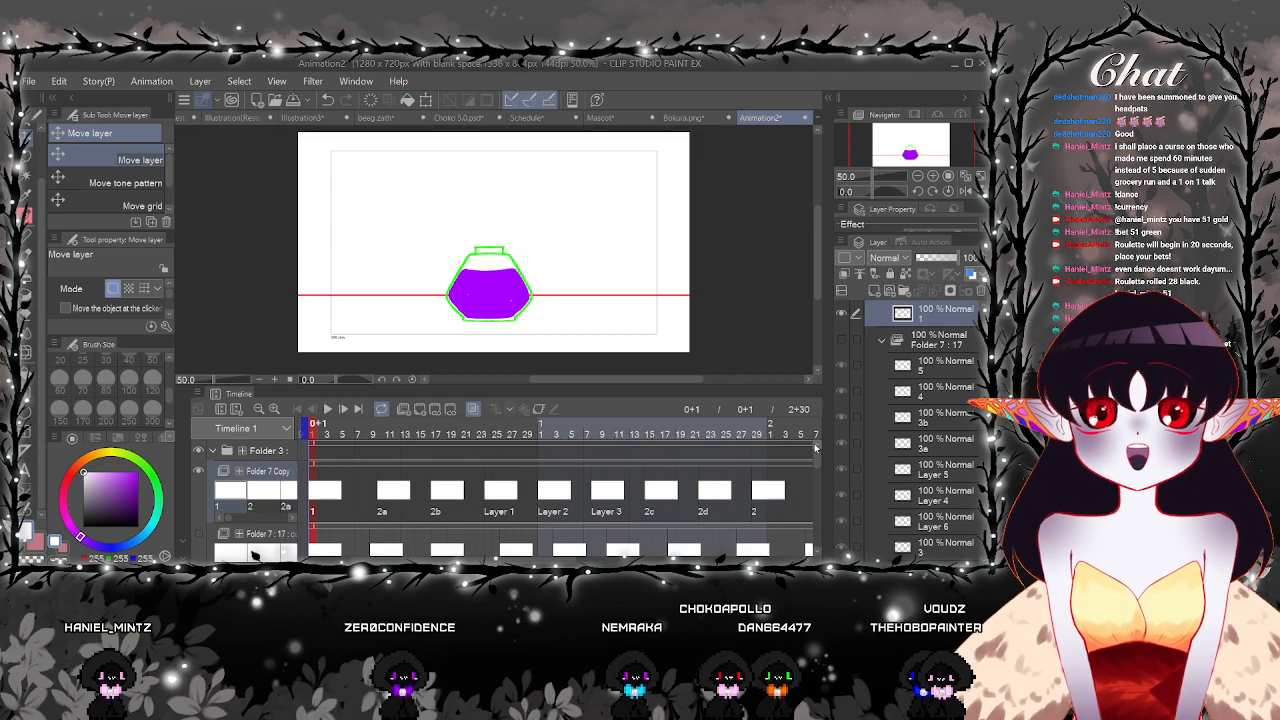
Examine the ink bottle, face and puddle sketches in the Mascot document and return to the Animation2 document
{"action": "left_click", "coordinate": [603, 118]}
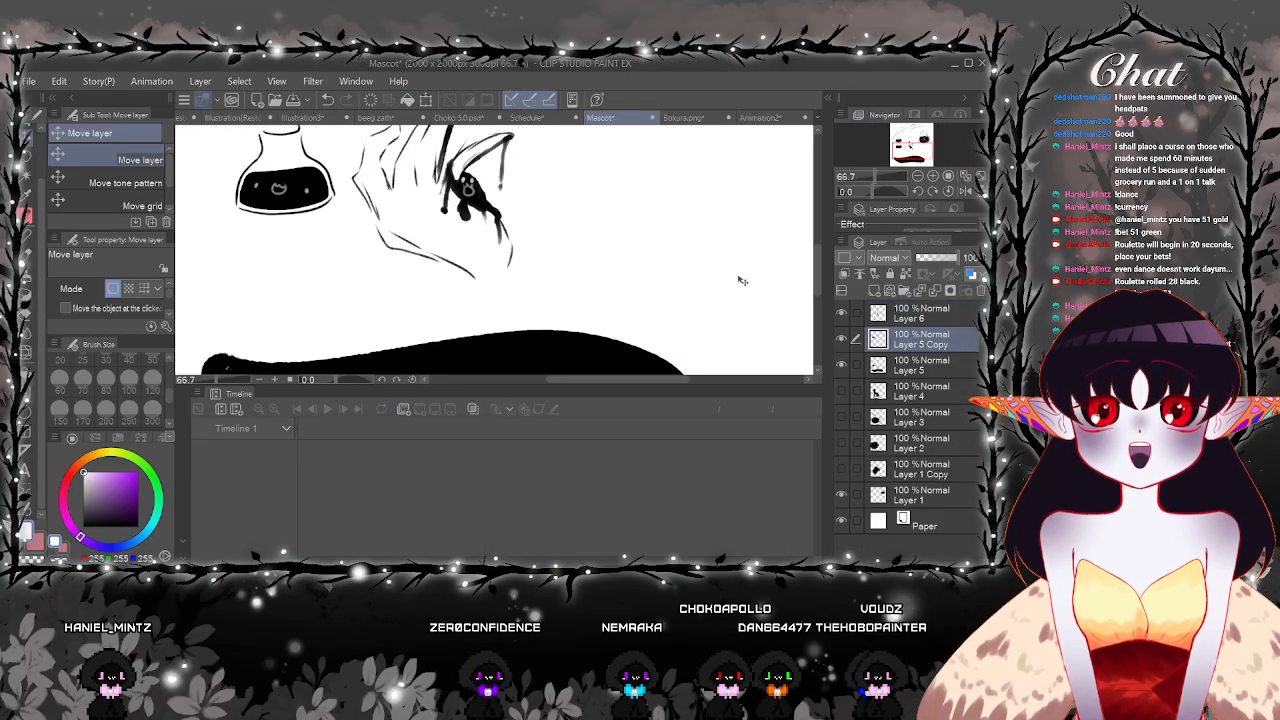
{"action": "scroll", "coordinate": [778, 278], "scroll_direction": "down", "scroll_amount": 2}
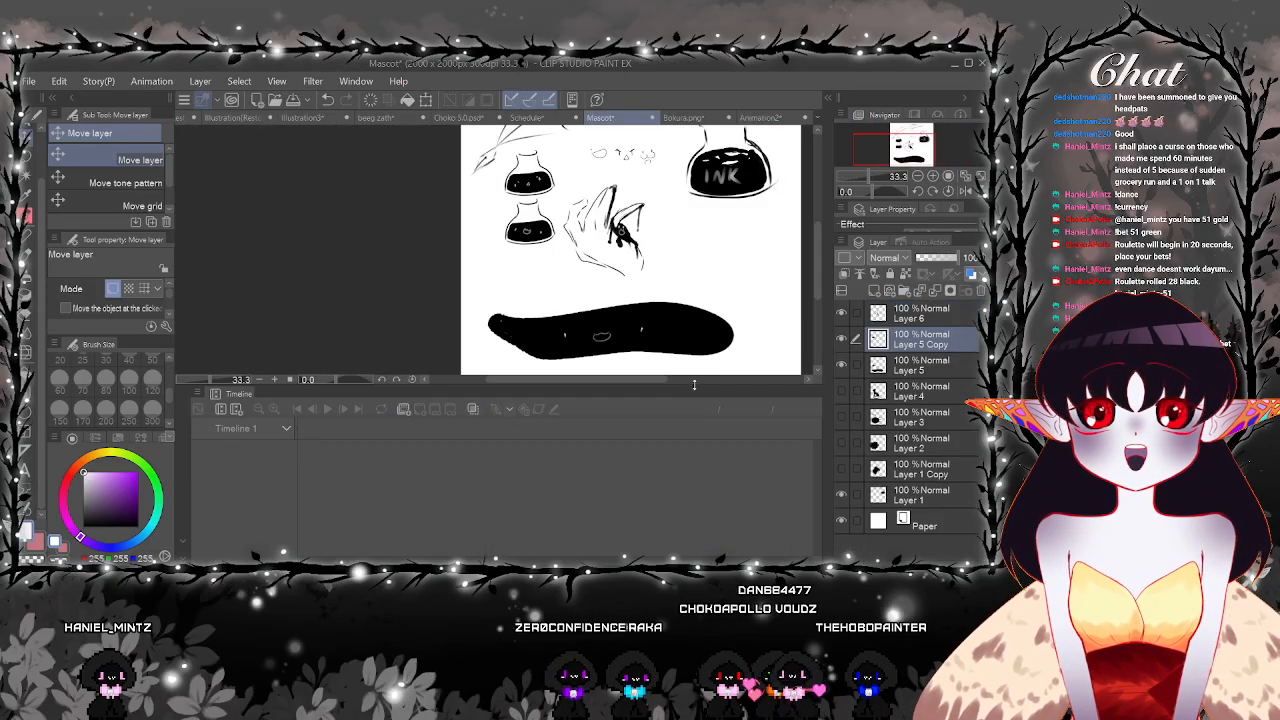
{"action": "left_click_drag", "start_coordinate": [693, 386], "coordinate": [688, 478]}
{"action": "left_click_drag", "start_coordinate": [770, 346], "coordinate": [708, 382]}
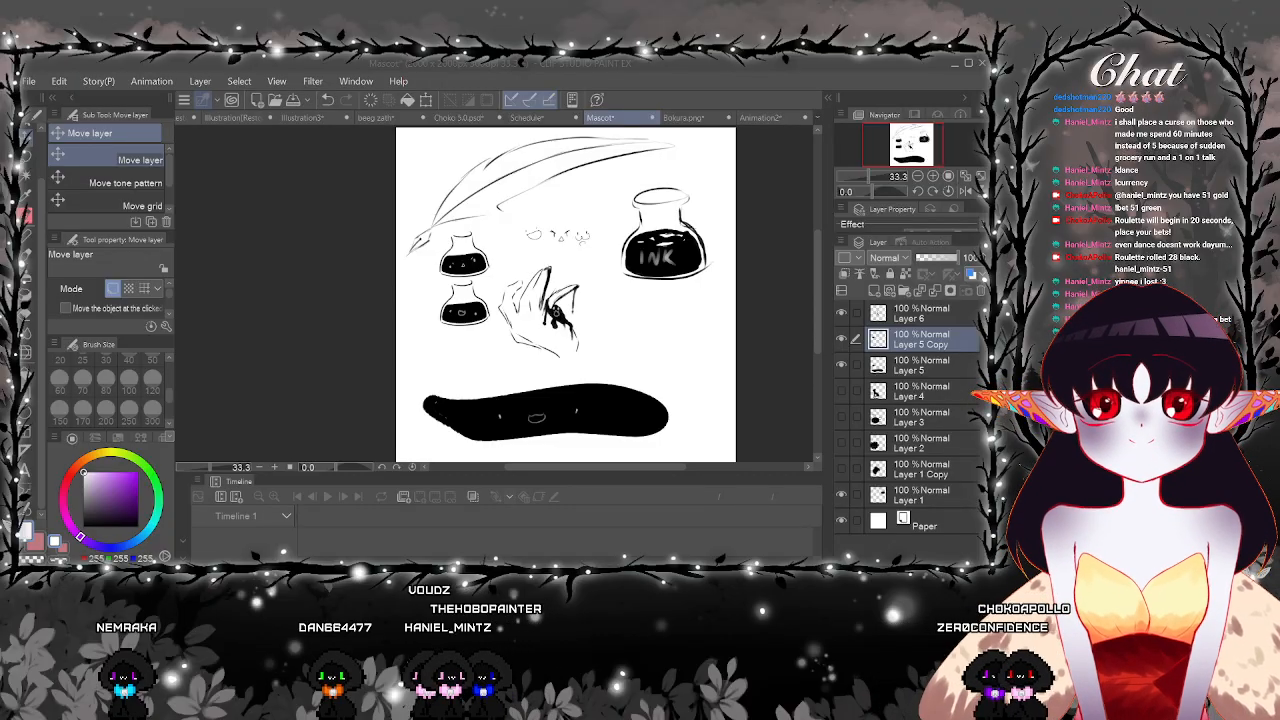
{"action": "left_click", "coordinate": [760, 117]}
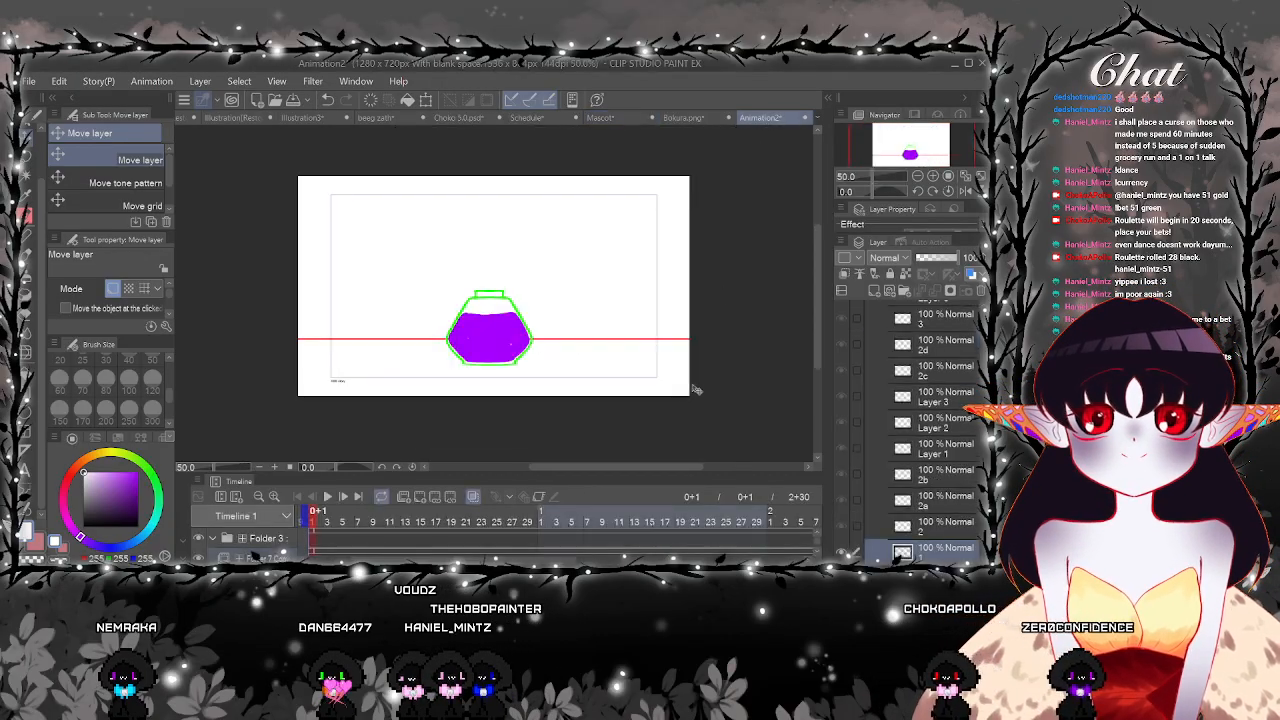
{"action": "left_click_drag", "start_coordinate": [638, 473], "coordinate": [654, 413]}
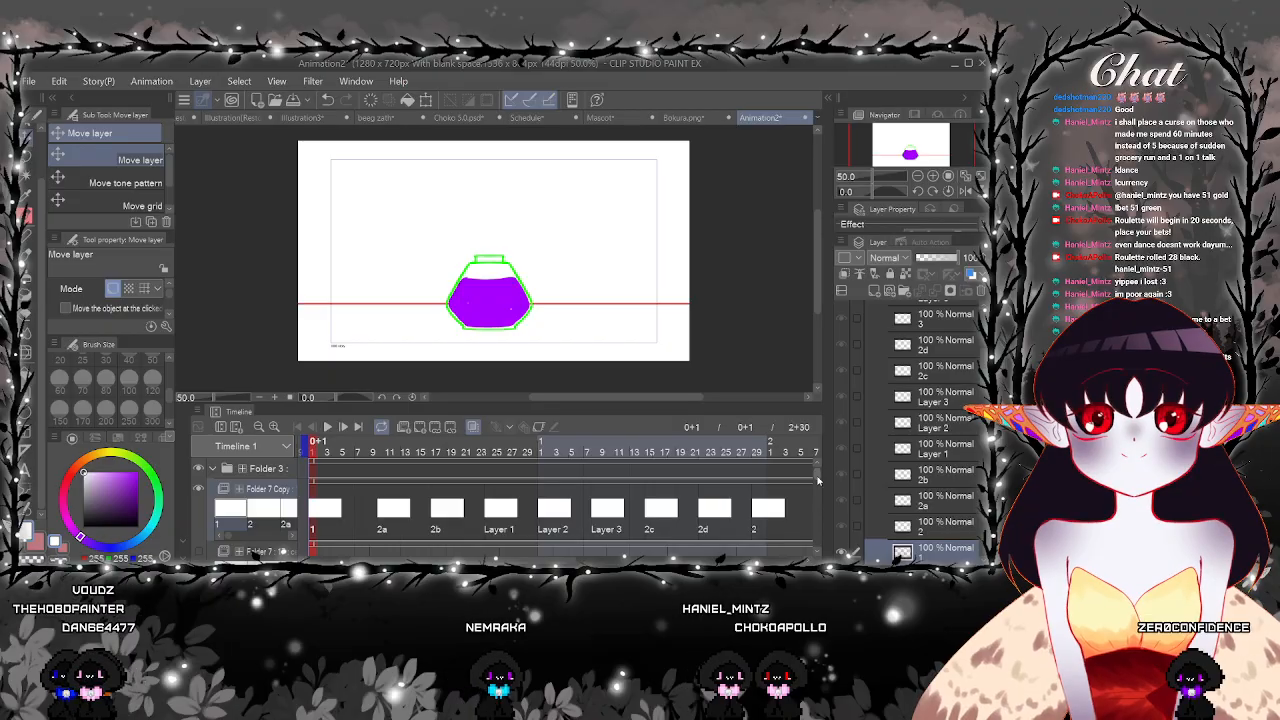
Trim the start of the Folder 7 Copy clip to cel 3 and move the clip to begin at frame 0+1
{"action": "scroll", "coordinate": [818, 481], "scroll_direction": "down", "scroll_amount": 3}
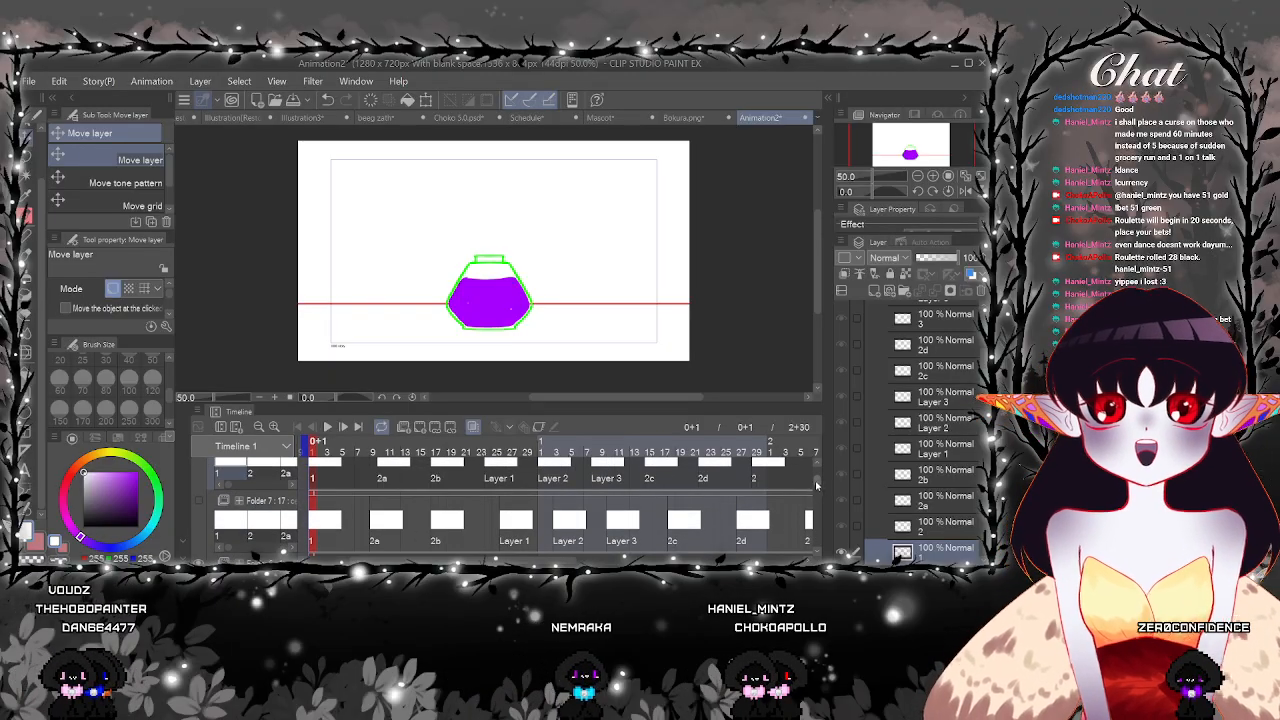
{"action": "scroll", "coordinate": [817, 483], "scroll_direction": "up", "scroll_amount": 3}
{"action": "left_click_drag", "start_coordinate": [538, 560], "coordinate": [541, 560]}
{"action": "left_click_drag", "start_coordinate": [307, 479], "coordinate": [641, 530]}
{"action": "left_click", "coordinate": [645, 518]}
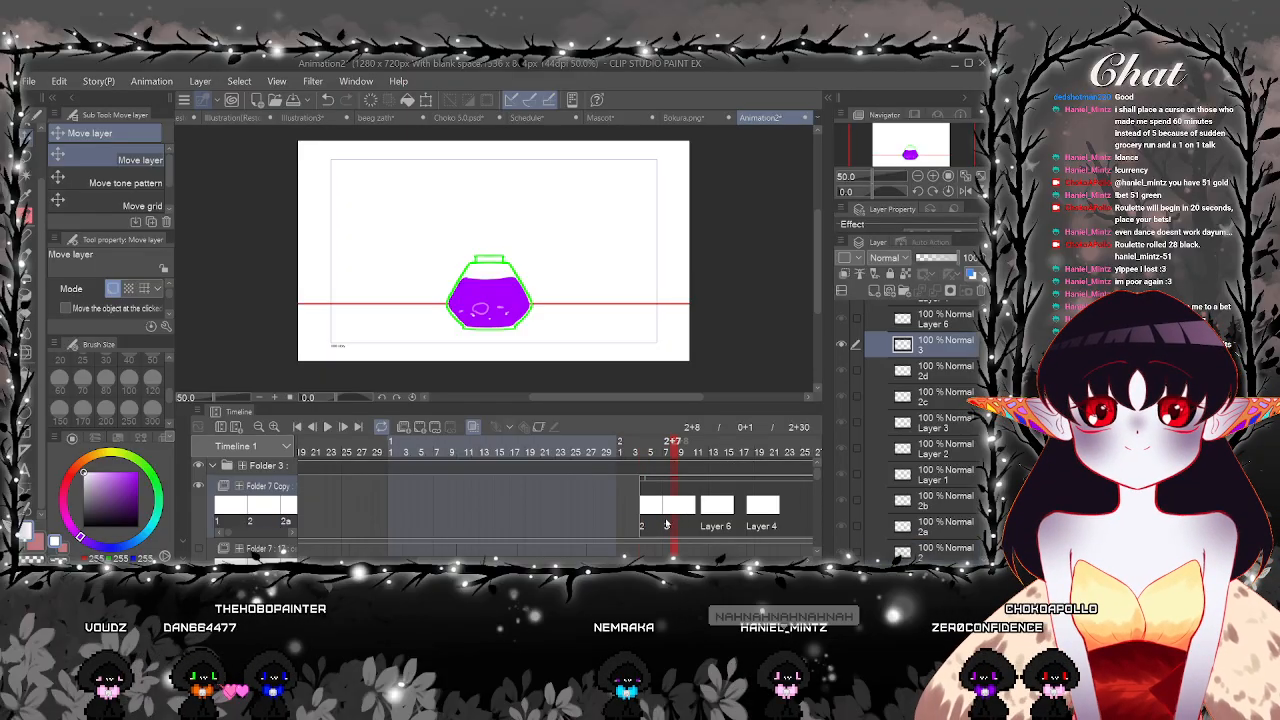
{"action": "left_click_drag", "start_coordinate": [643, 508], "coordinate": [410, 494]}
{"action": "left_click", "coordinate": [667, 508]}
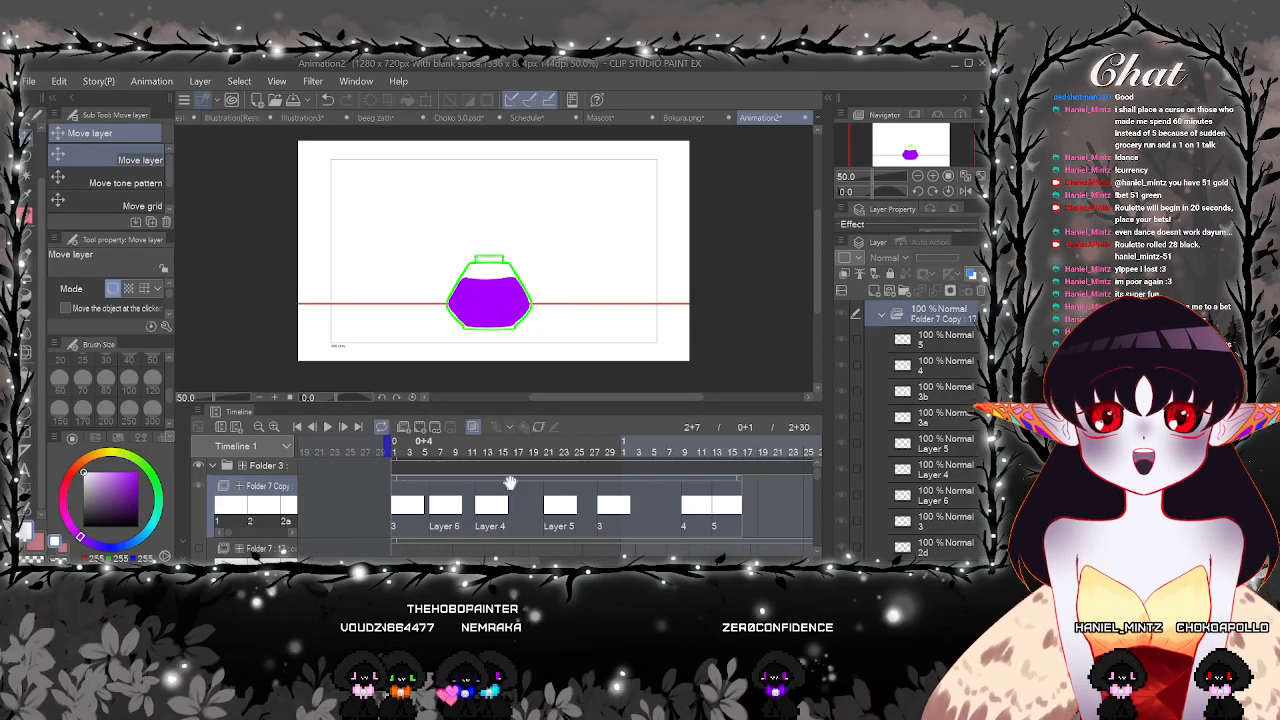
Extend the end of the Folder 7 Copy clip and move cels 4 and 5 to frames 2+6 and 2+12
{"action": "left_click", "coordinate": [410, 507]}
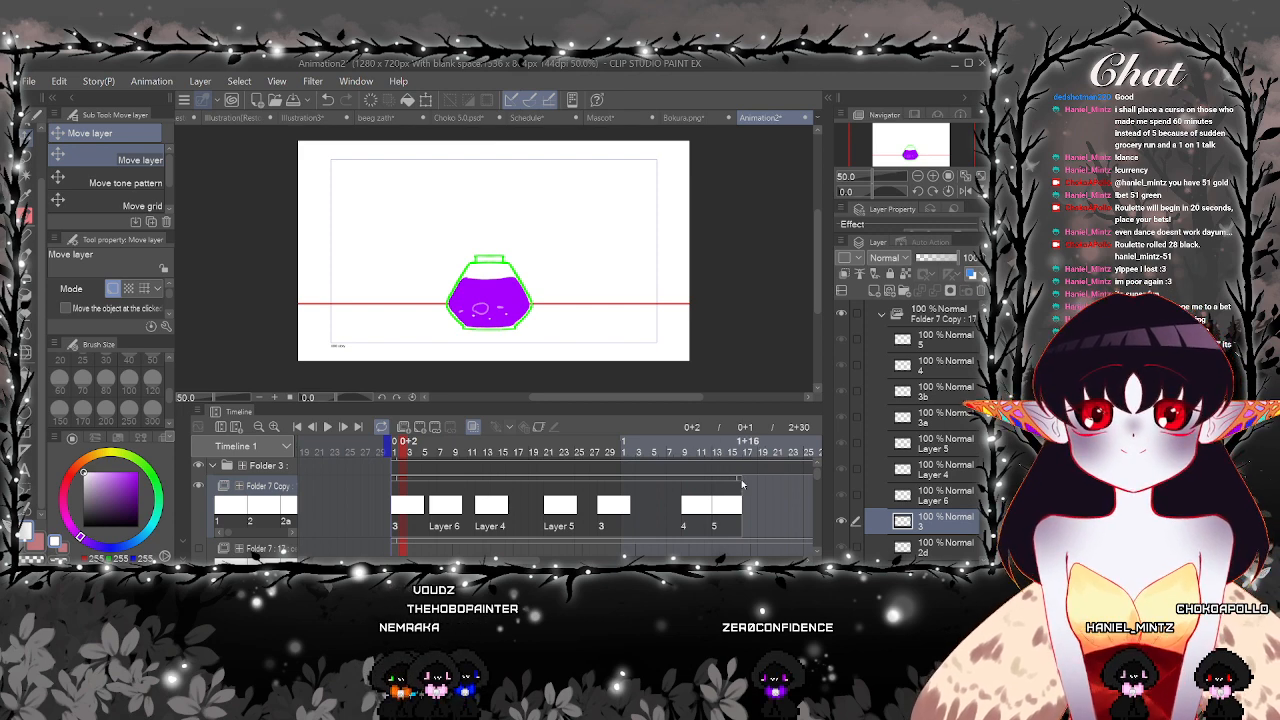
{"action": "left_click", "coordinate": [742, 482]}
{"action": "left_click_drag", "start_coordinate": [902, 477], "coordinate": [809, 489]}
{"action": "mouse_move", "coordinate": [585, 560]}
{"action": "left_mouse_down"}
{"action": "mouse_move", "coordinate": [500, 560]}
{"action": "mouse_move", "coordinate": [562, 560]}
{"action": "left_mouse_up"}
{"action": "left_click_drag", "start_coordinate": [573, 509], "coordinate": [827, 510]}
{"action": "left_click_drag", "start_coordinate": [743, 517], "coordinate": [740, 520]}
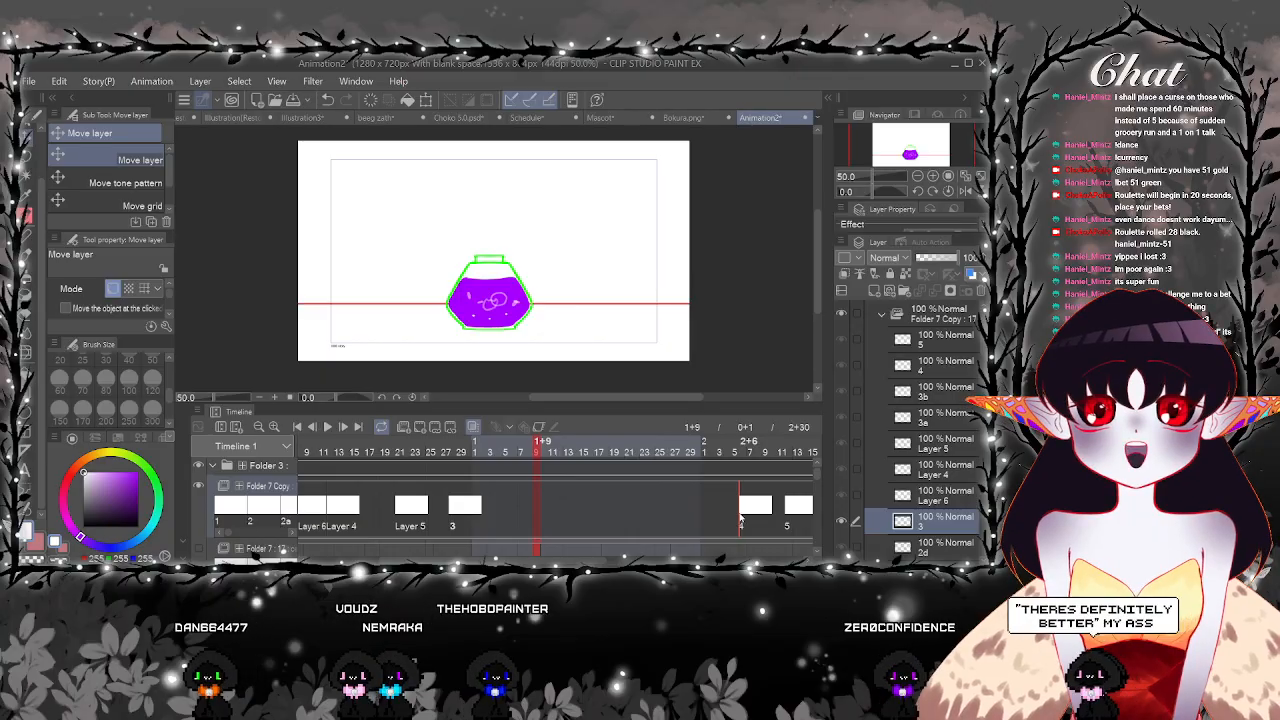
Move the second cel 3 to frame 2+1, Layer 5 to 1+15, Layer 4 to 1+2 and Layer 6 to 0+17 on Folder 7 Copy
{"action": "left_click_drag", "start_coordinate": [603, 559], "coordinate": [566, 559]}
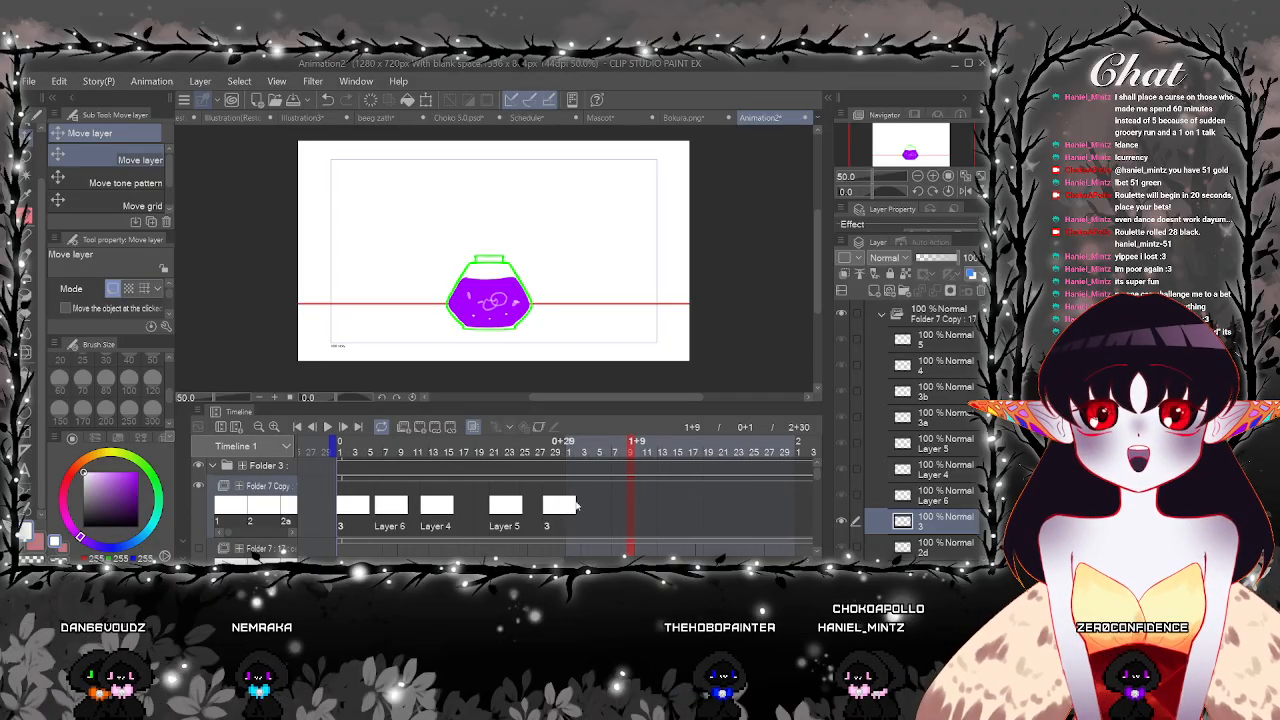
{"action": "left_click", "coordinate": [560, 506]}
{"action": "left_click_drag", "start_coordinate": [671, 514], "coordinate": [797, 519]}
{"action": "left_click", "coordinate": [495, 512]}
{"action": "left_click_drag", "start_coordinate": [677, 527], "coordinate": [677, 527]}
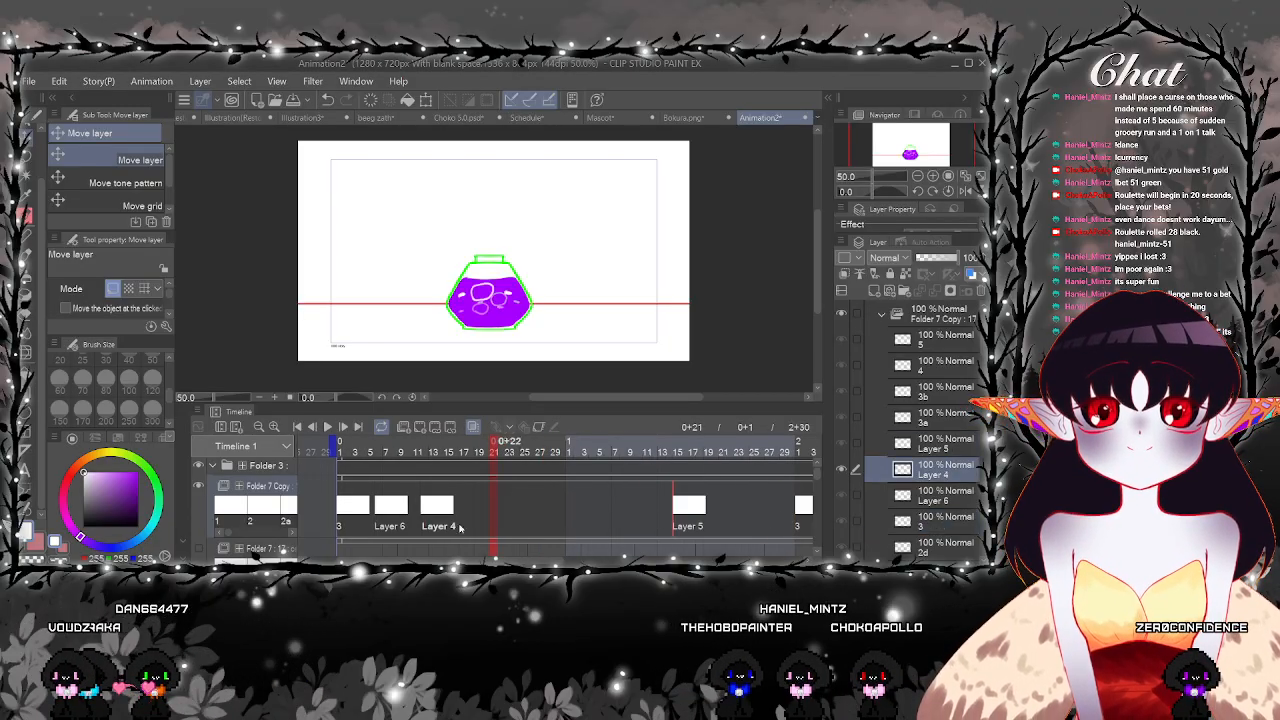
{"action": "left_click_drag", "start_coordinate": [558, 525], "coordinate": [560, 522]}
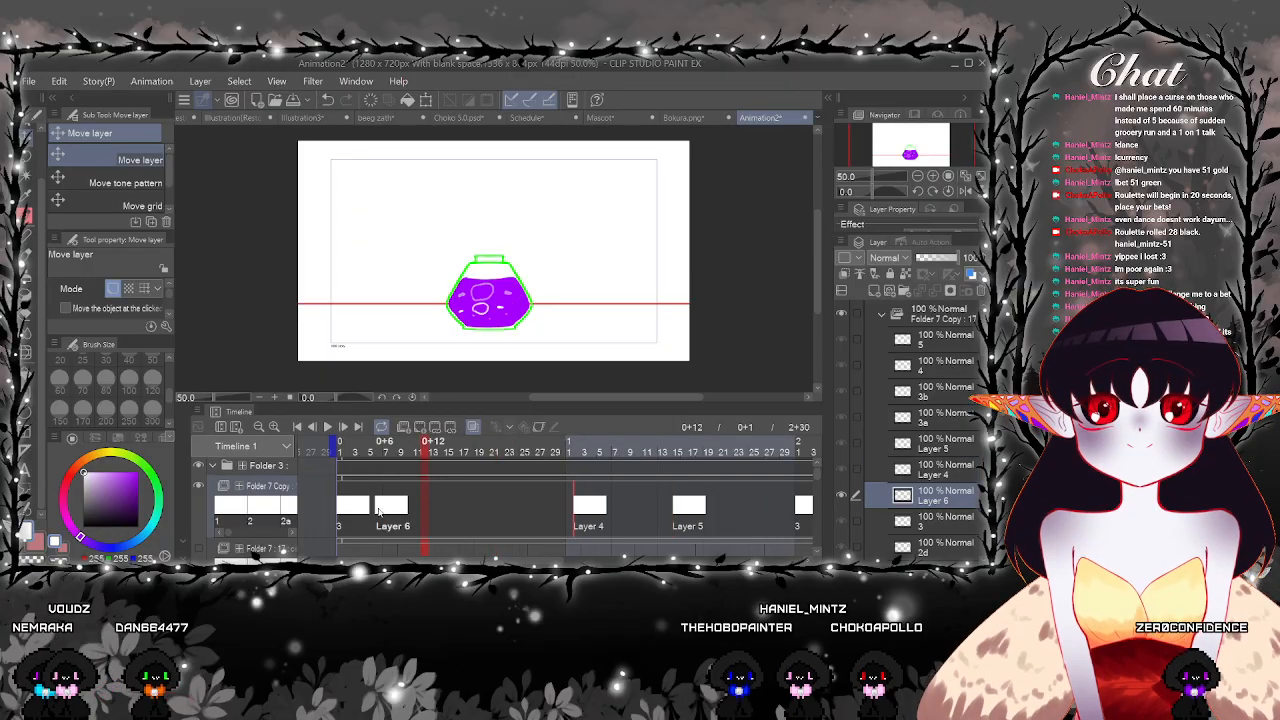
{"action": "left_click_drag", "start_coordinate": [464, 521], "coordinate": [464, 521]}
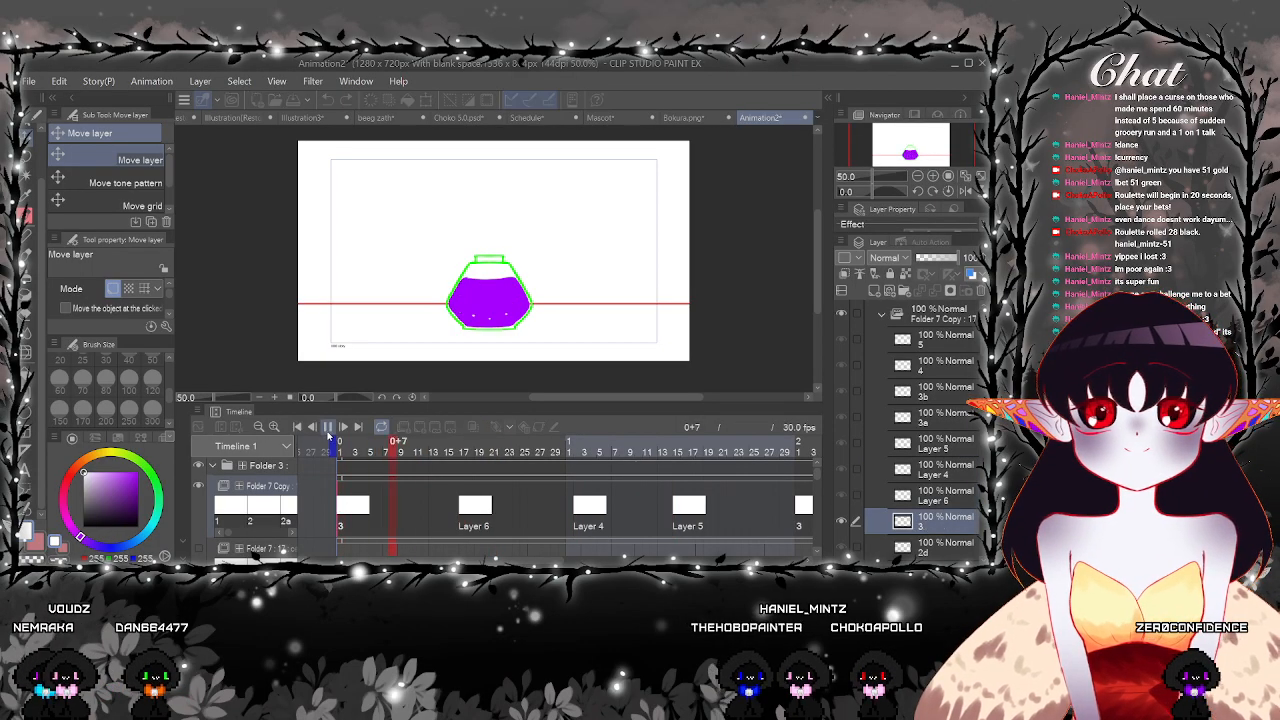
Play back the new timing and add a new cel at frame 0+9 on the Folder 7 Copy track
{"action": "left_click", "coordinate": [329, 428]}
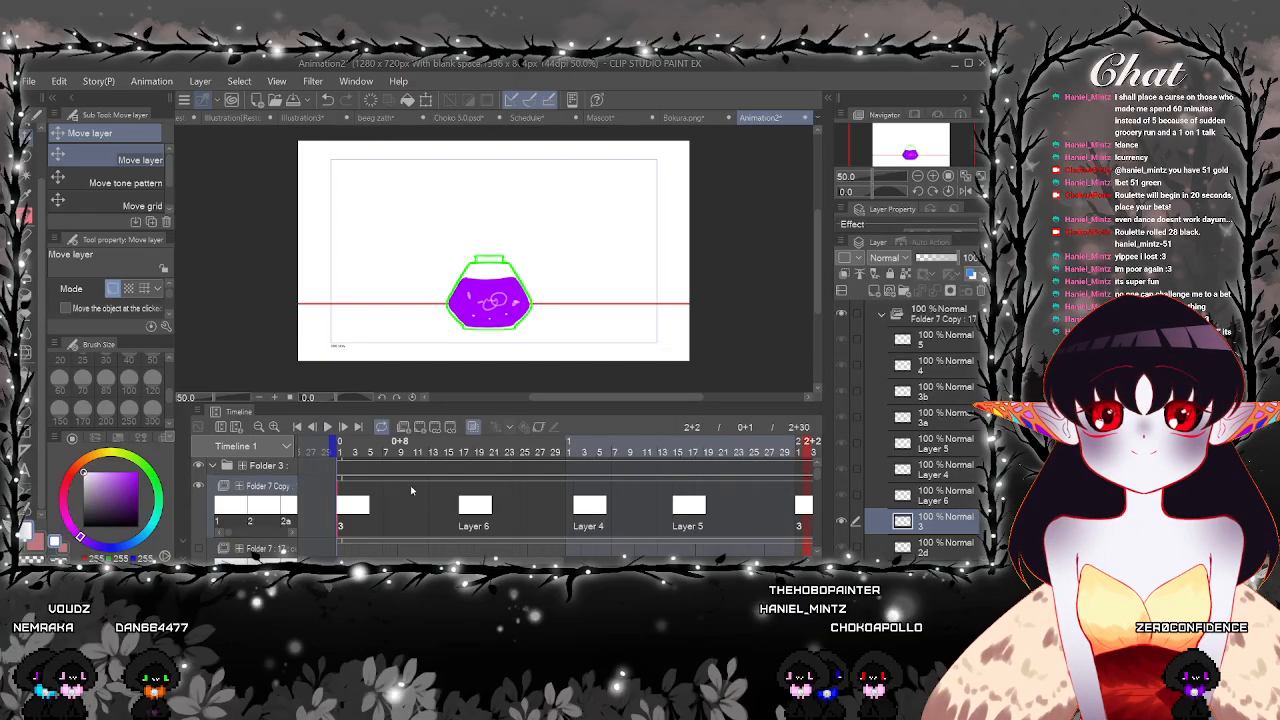
{"action": "left_click", "coordinate": [420, 427]}
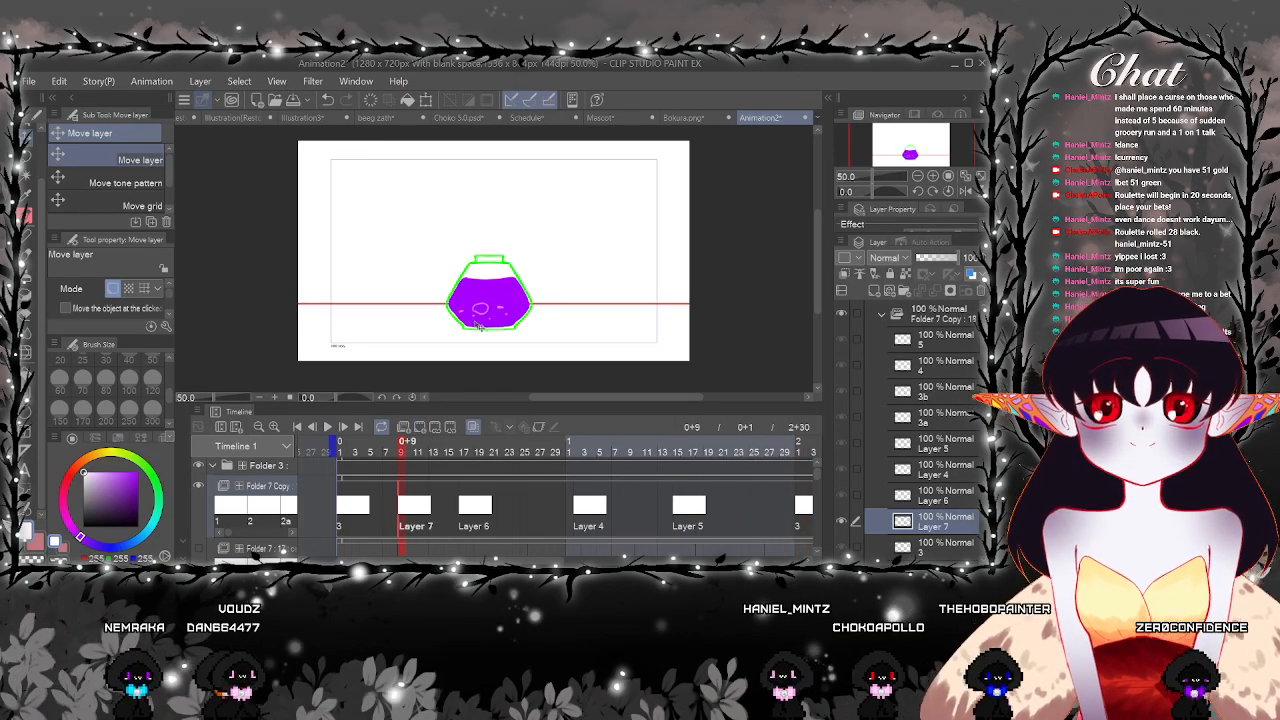
Draw two small white eye dots and a small oval mouth with the Pen on the new cel at frame 0+9
{"action": "scroll", "coordinate": [481, 326], "scroll_direction": "up", "scroll_amount": 3}
{"action": "key", "text": "p"}
{"action": "scroll", "coordinate": [474, 314], "scroll_direction": "up", "scroll_amount": 2}
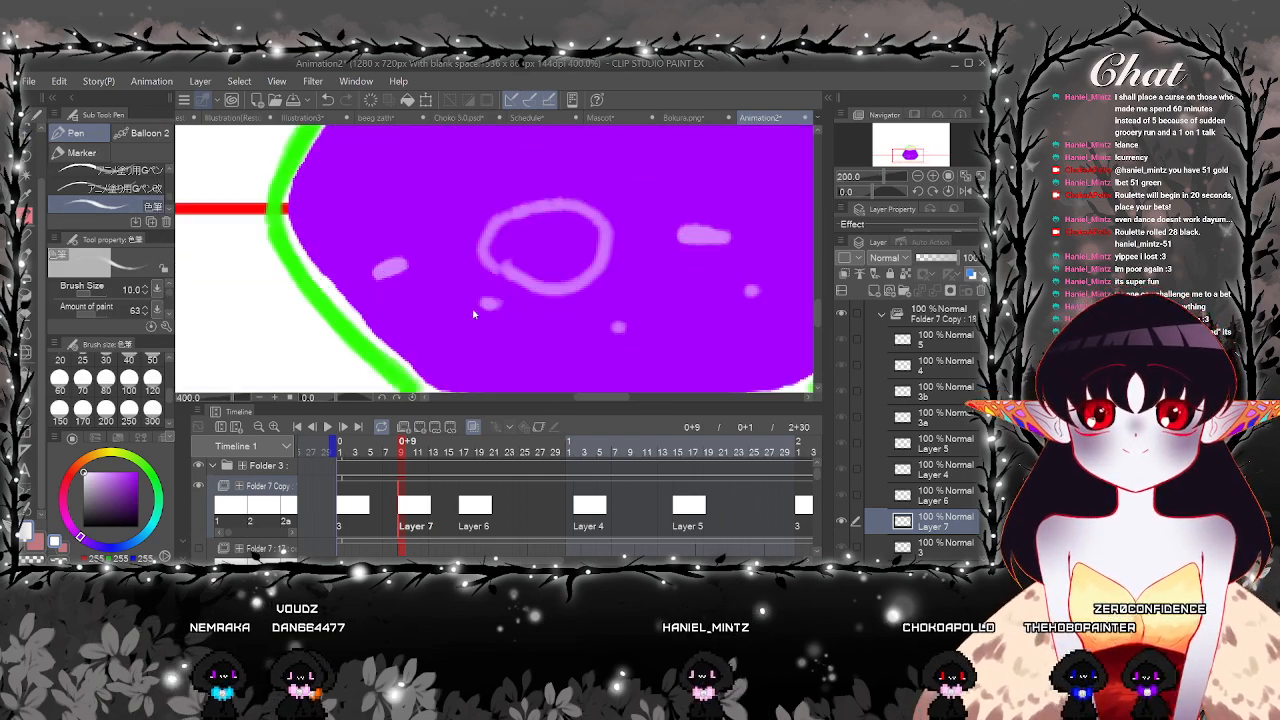
{"action": "left_click", "coordinate": [455, 298]}
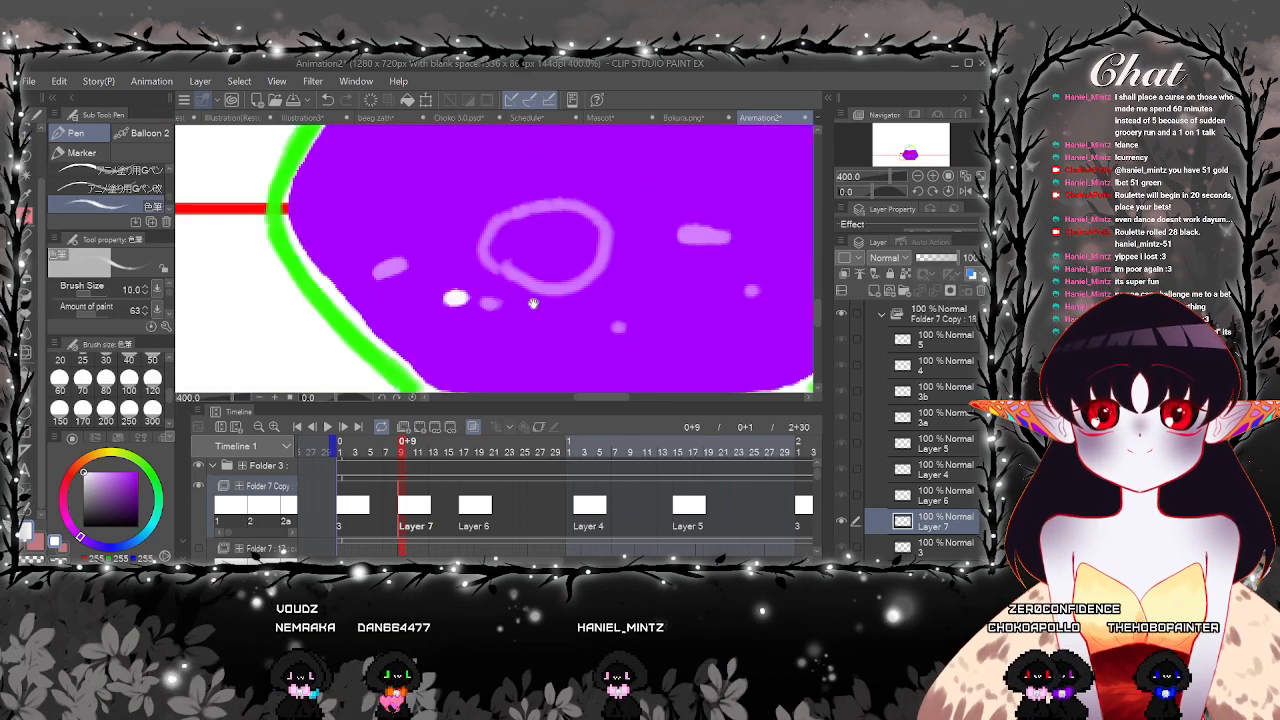
{"action": "left_click_drag", "start_coordinate": [533, 303], "coordinate": [479, 338]}
{"action": "mouse_move", "coordinate": [574, 351]}
{"action": "left_mouse_down"}
{"action": "mouse_move", "coordinate": [491, 328]}
{"action": "mouse_move", "coordinate": [532, 322]}
{"action": "mouse_move", "coordinate": [534, 337]}
{"action": "mouse_move", "coordinate": [490, 340]}
{"action": "left_mouse_up"}
{"action": "left_click", "coordinate": [503, 342]}
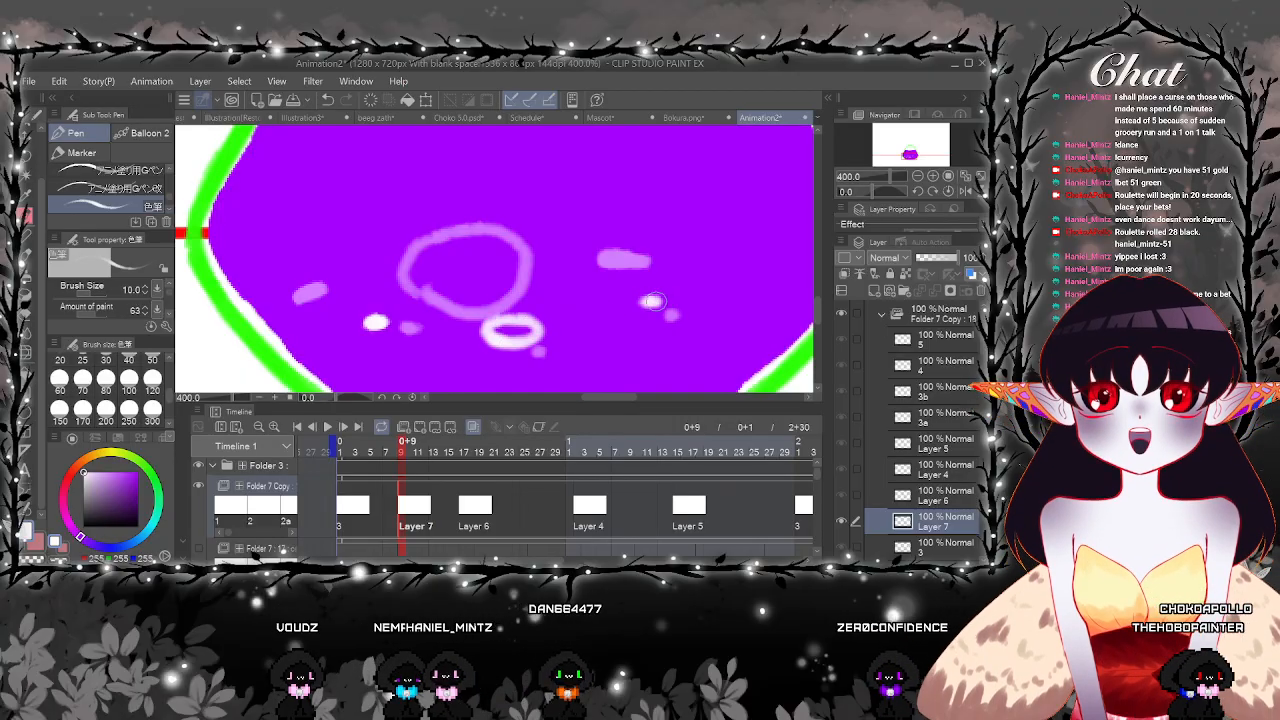
Play back the face animation from frame 0+1 to check the motion
{"action": "left_click", "coordinate": [341, 451]}
{"action": "key", "text": "ctrl+minus"}
{"action": "key", "text": "ctrl+minus"}
{"action": "key", "text": "ctrl+minus"}
{"action": "key", "text": "ctrl+minus"}
{"action": "left_click", "coordinate": [327, 428]}
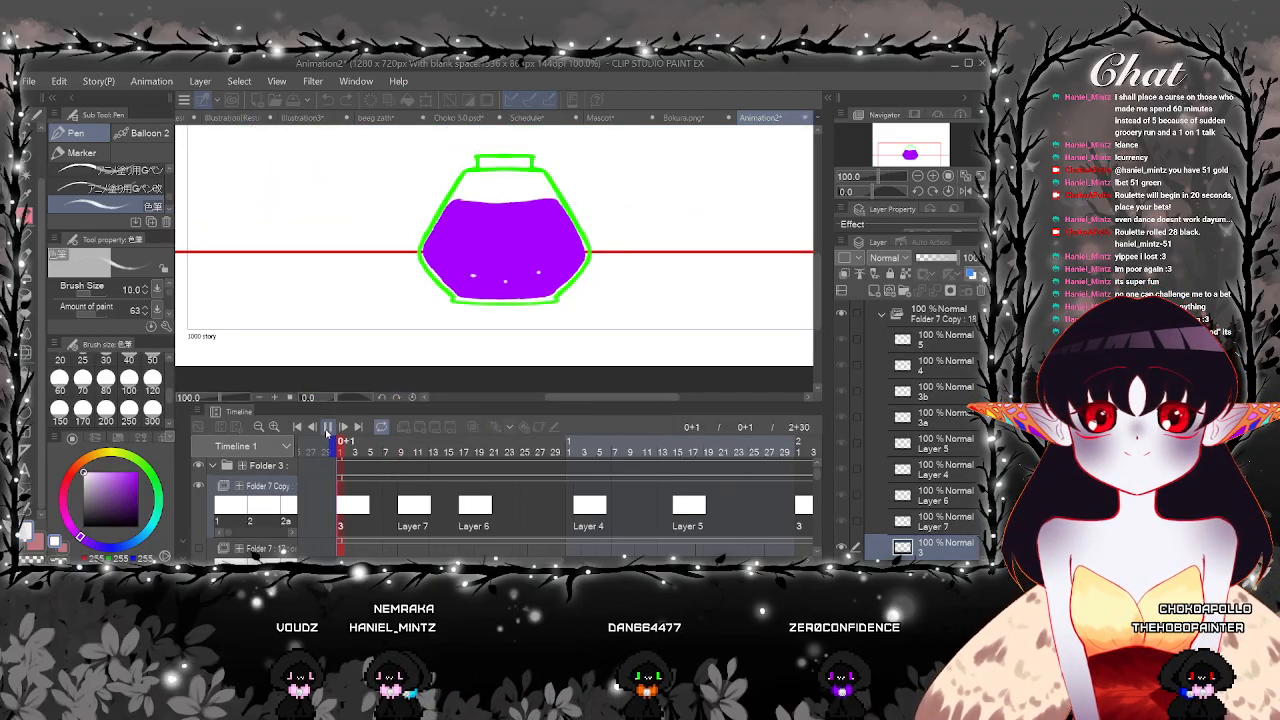
{"action": "left_click", "coordinate": [327, 428]}
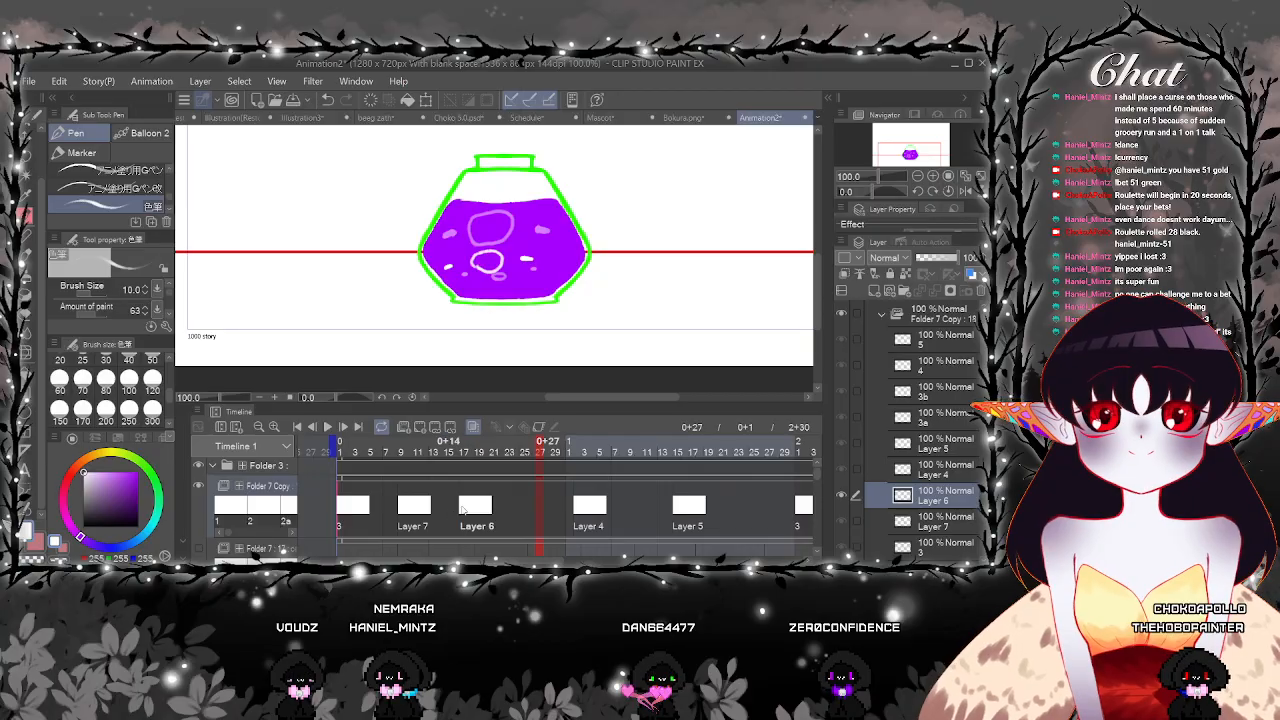
Add a new cel at frame 0+25 on Folder 7 Copy and draw an in-between face with slanted eyes and a wide oval mouth
{"action": "left_click", "coordinate": [526, 513]}
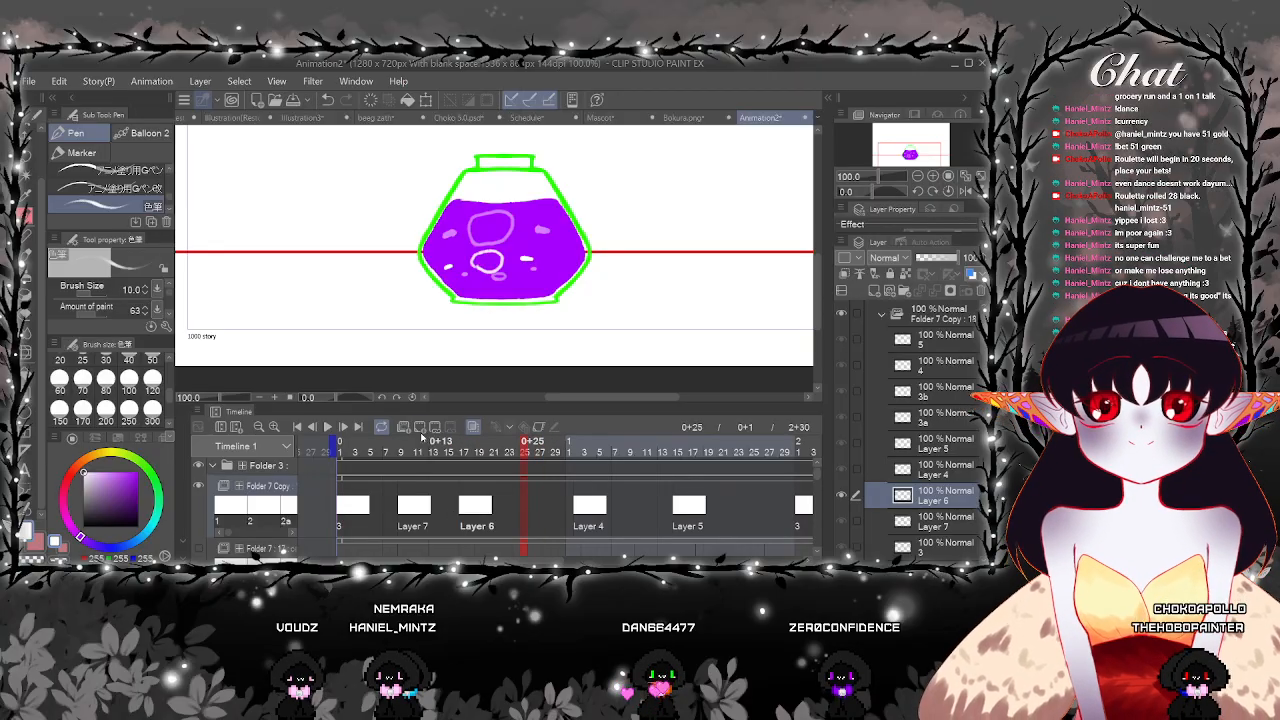
{"action": "key", "text": "ctrl+plus"}
{"action": "left_click_drag", "start_coordinate": [480, 252], "coordinate": [477, 304]}
{"action": "key", "text": "ctrl+plus"}
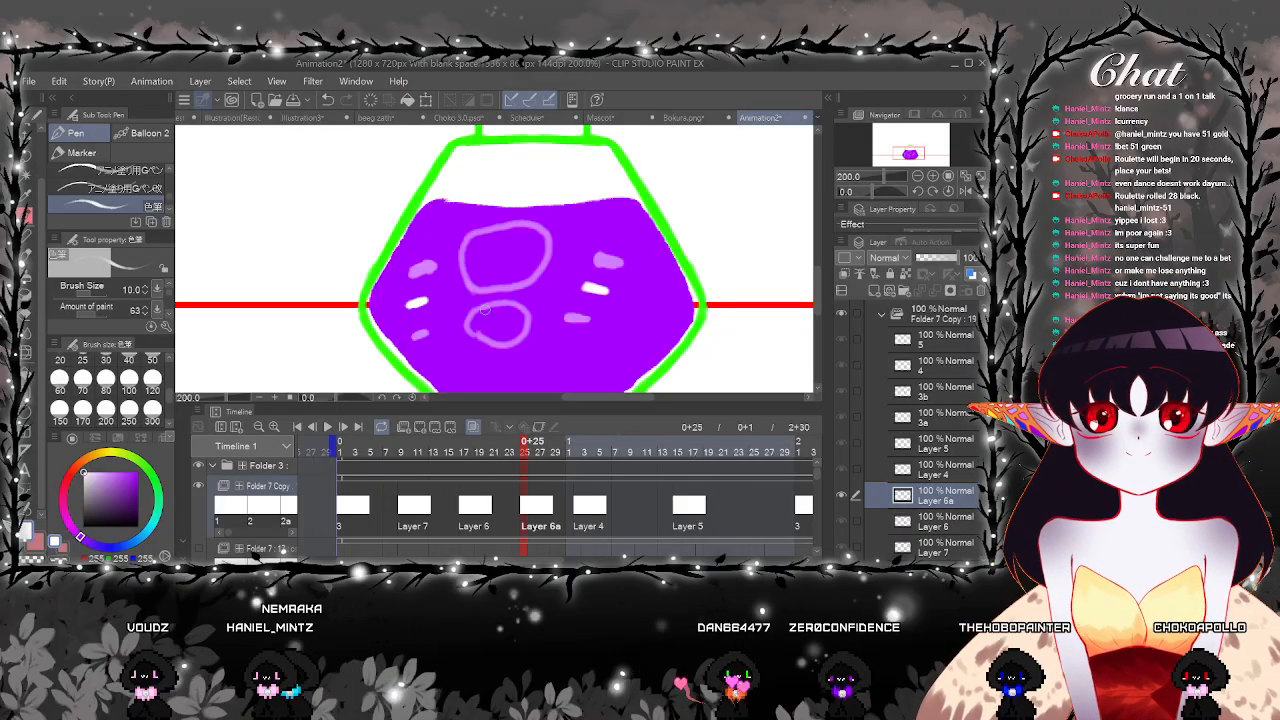
{"action": "left_click_drag", "start_coordinate": [480, 312], "coordinate": [460, 302]}
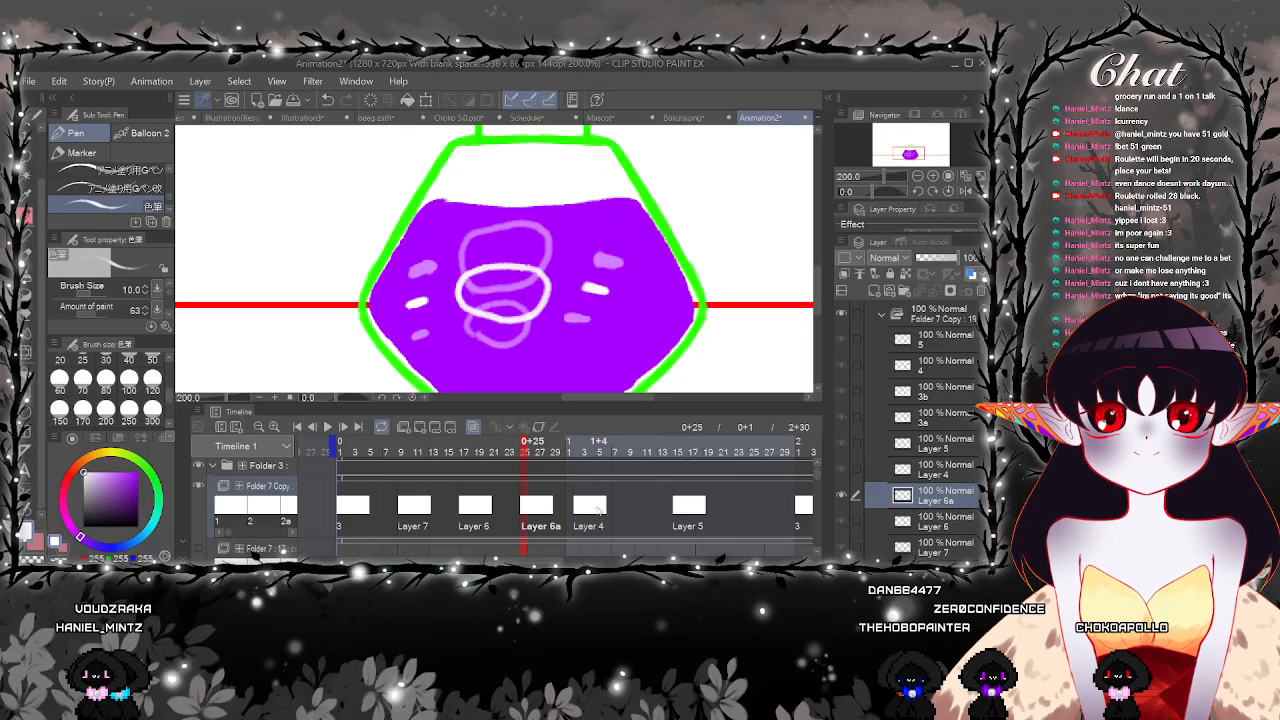
Add a new cel at frame 1+9 and draw in-between eyes and an oval mouth, undoing and redrawing the mouth once
{"action": "left_click", "coordinate": [589, 511]}
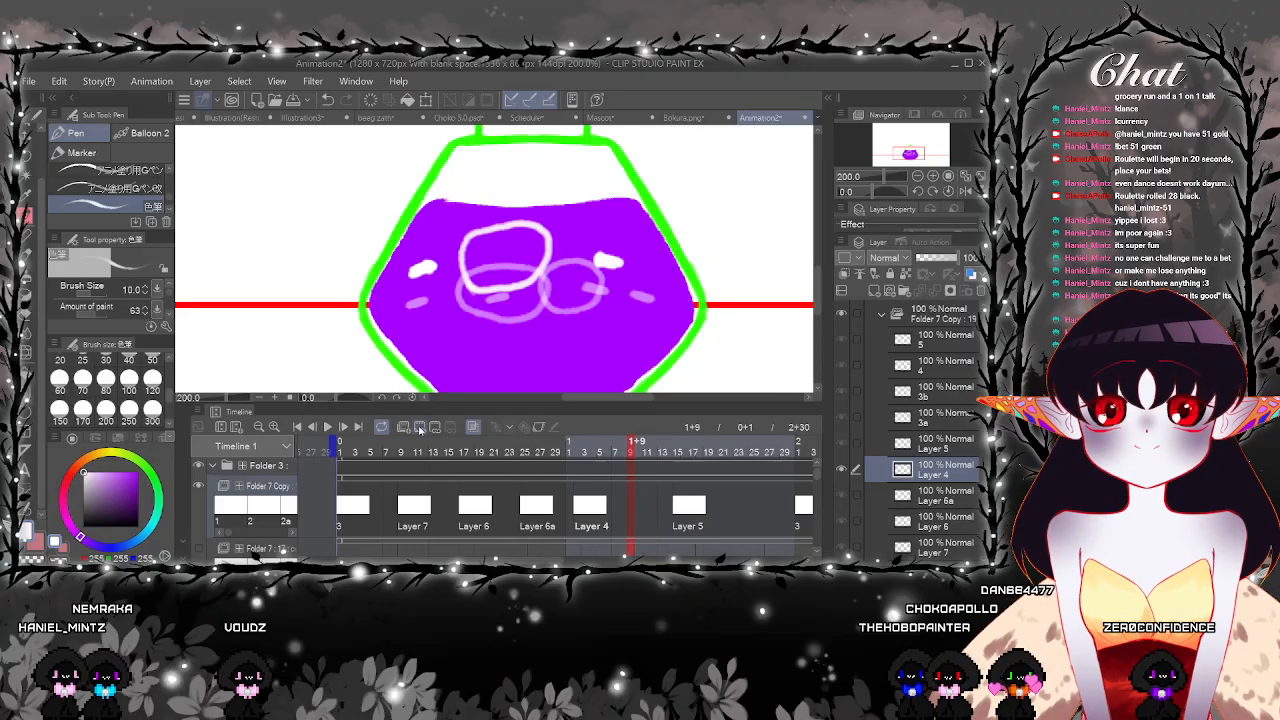
{"action": "left_click", "coordinate": [420, 428]}
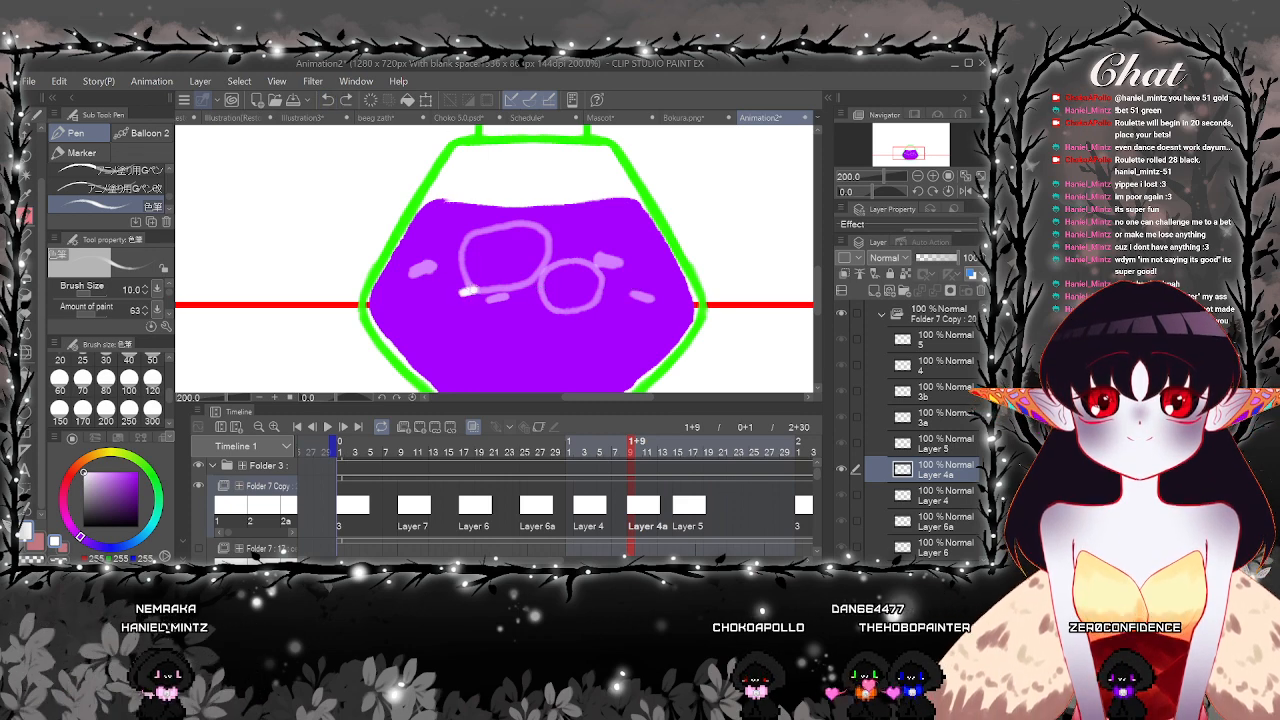
{"action": "left_click_drag", "start_coordinate": [476, 290], "coordinate": [462, 293]}
{"action": "left_click_drag", "start_coordinate": [627, 279], "coordinate": [642, 283]}
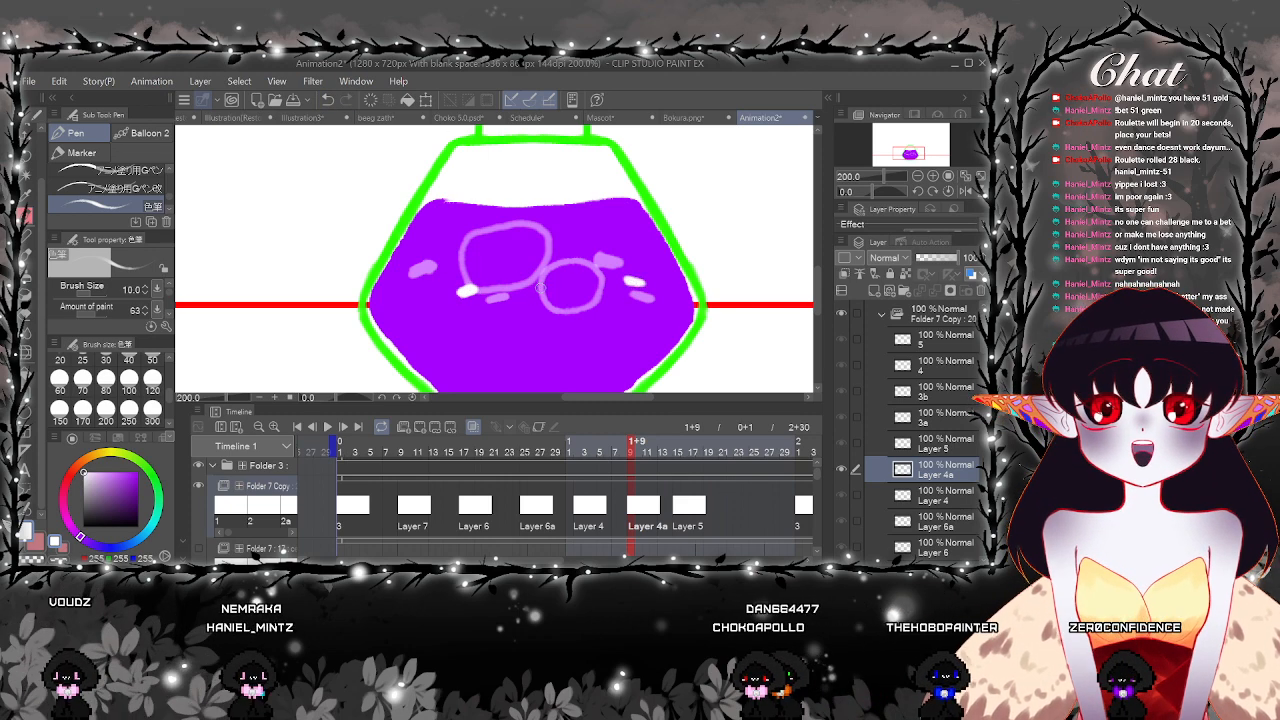
{"action": "mouse_move", "coordinate": [505, 282]}
{"action": "left_mouse_down"}
{"action": "mouse_move", "coordinate": [530, 248]}
{"action": "mouse_move", "coordinate": [570, 255]}
{"action": "mouse_move", "coordinate": [580, 278]}
{"action": "mouse_move", "coordinate": [538, 290]}
{"action": "left_mouse_up"}
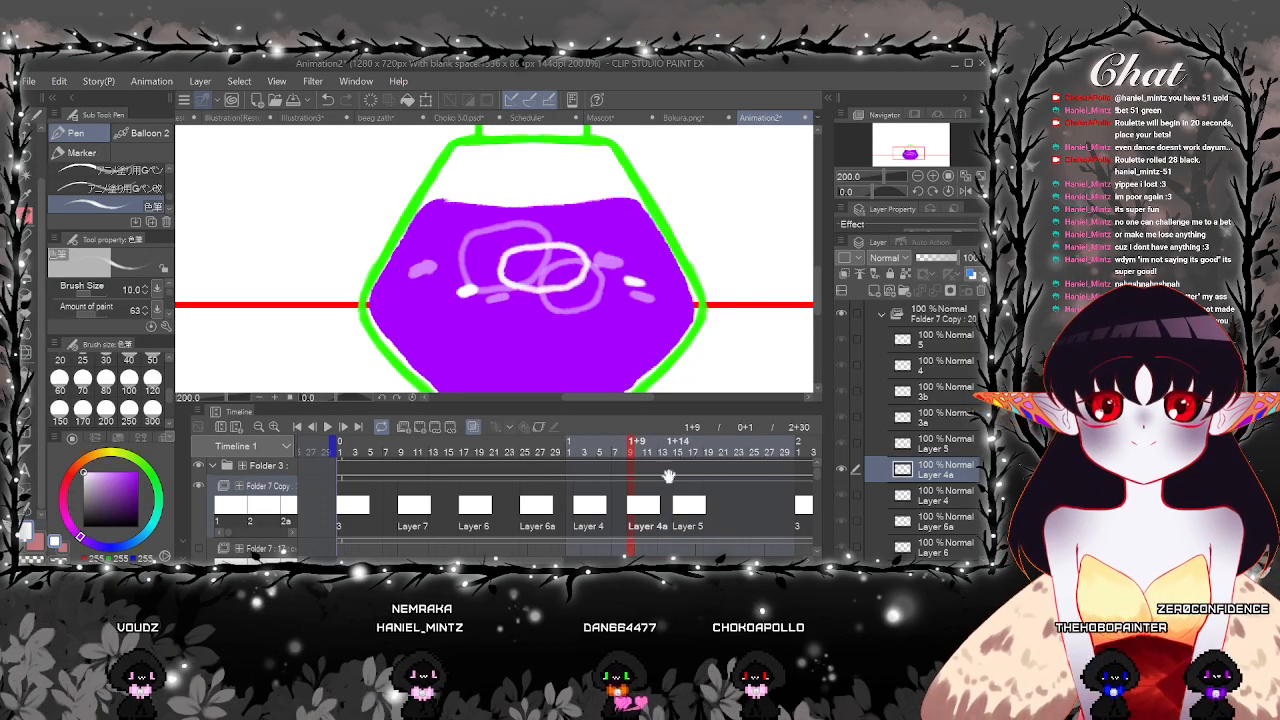
{"action": "left_click", "coordinate": [326, 100]}
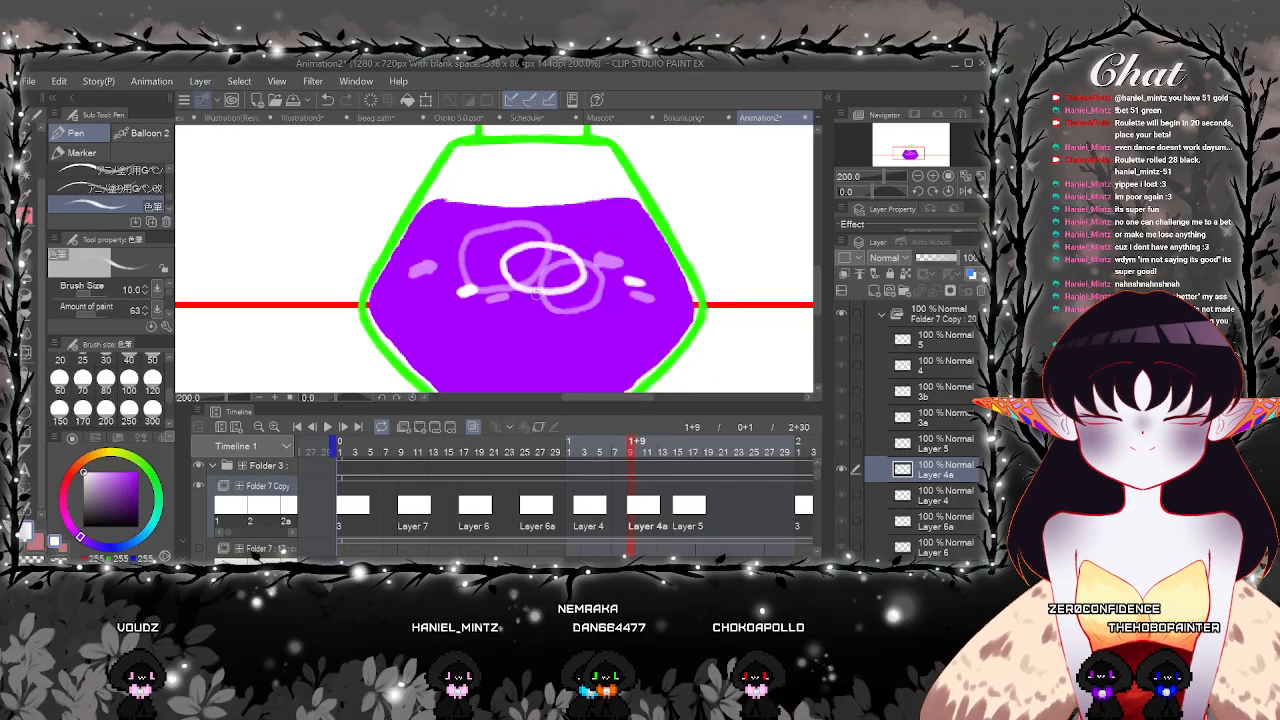
Add a new cel at frame 1+23 and draw two small eyes and a small oval mouth, undoing the first mouth to redraw it
{"action": "left_click", "coordinate": [688, 515]}
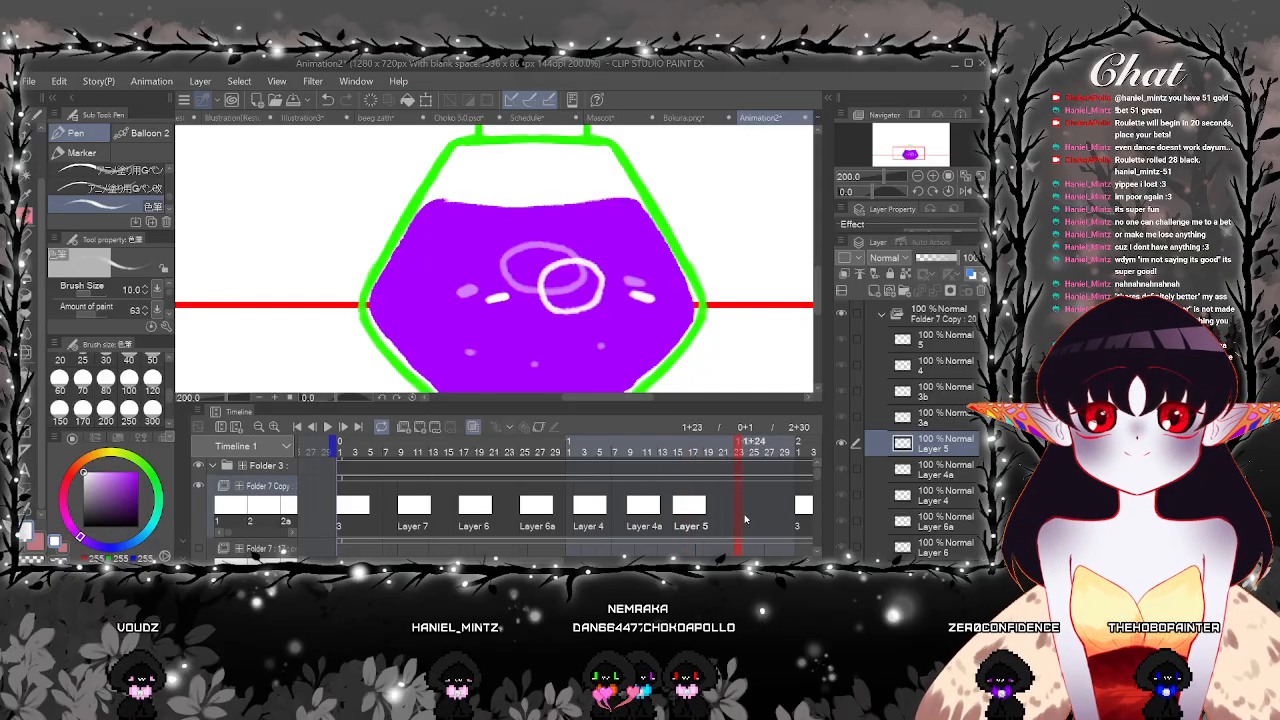
{"action": "left_click", "coordinate": [421, 427]}
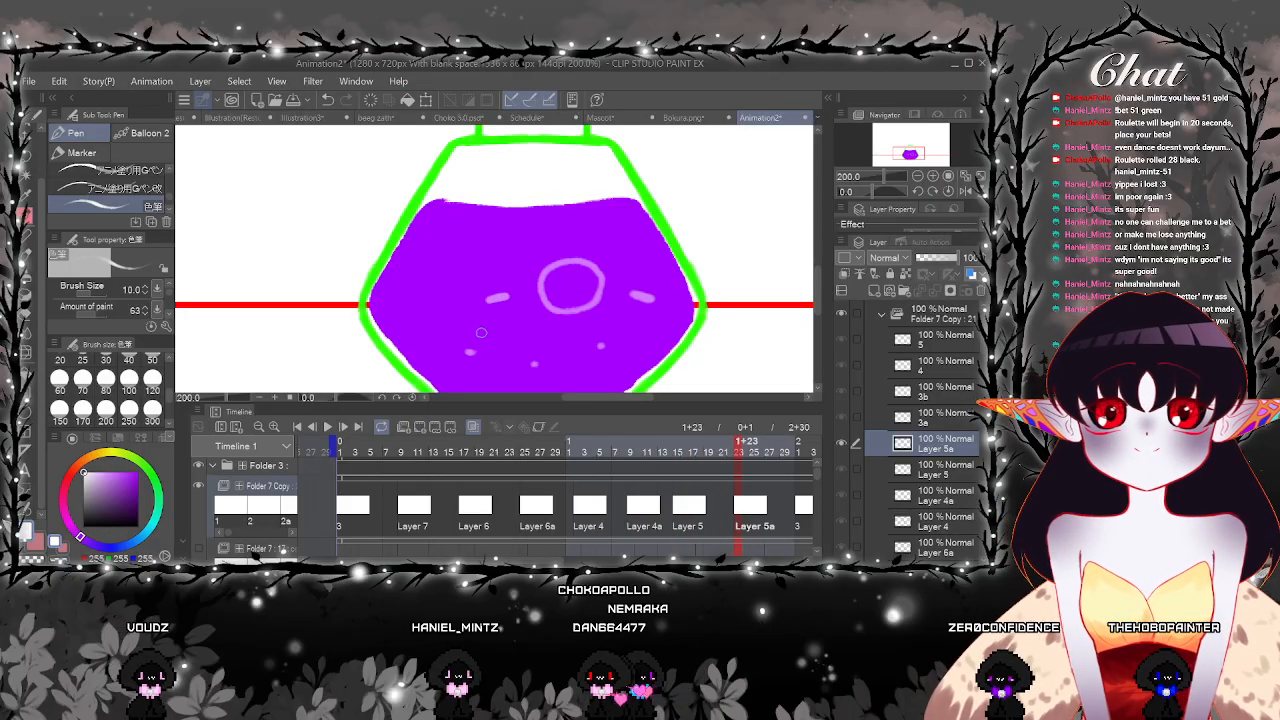
{"action": "left_click_drag", "start_coordinate": [615, 327], "coordinate": [625, 327]}
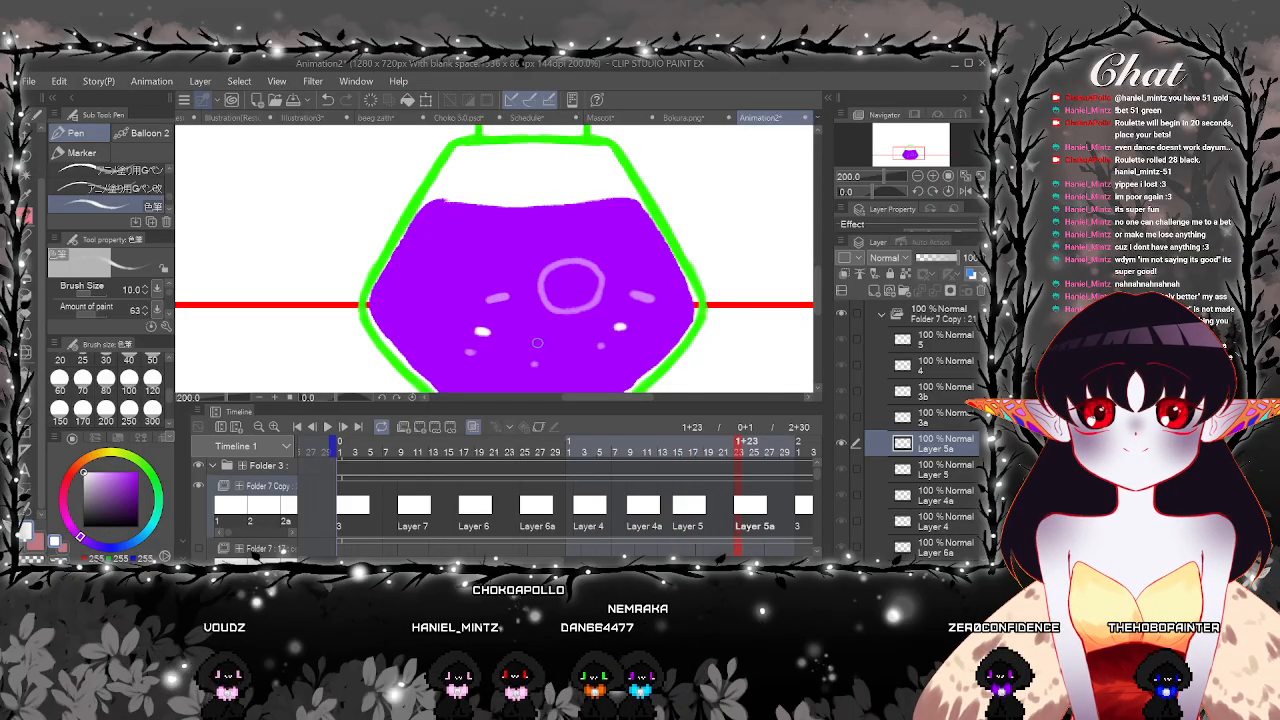
{"action": "mouse_move", "coordinate": [543, 344]}
{"action": "left_mouse_down"}
{"action": "mouse_move", "coordinate": [526, 341]}
{"action": "mouse_move", "coordinate": [530, 328]}
{"action": "mouse_move", "coordinate": [565, 328]}
{"action": "mouse_move", "coordinate": [543, 345]}
{"action": "left_mouse_up"}
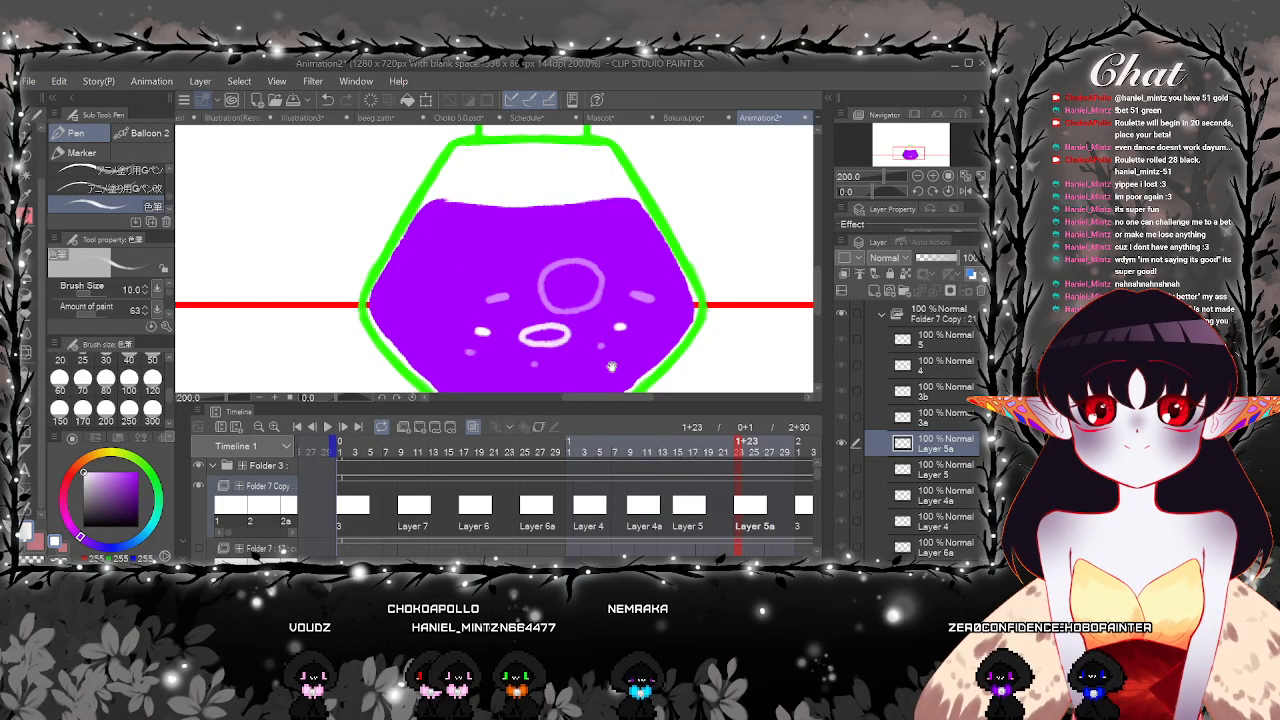
{"action": "key", "text": "ctrl+z"}
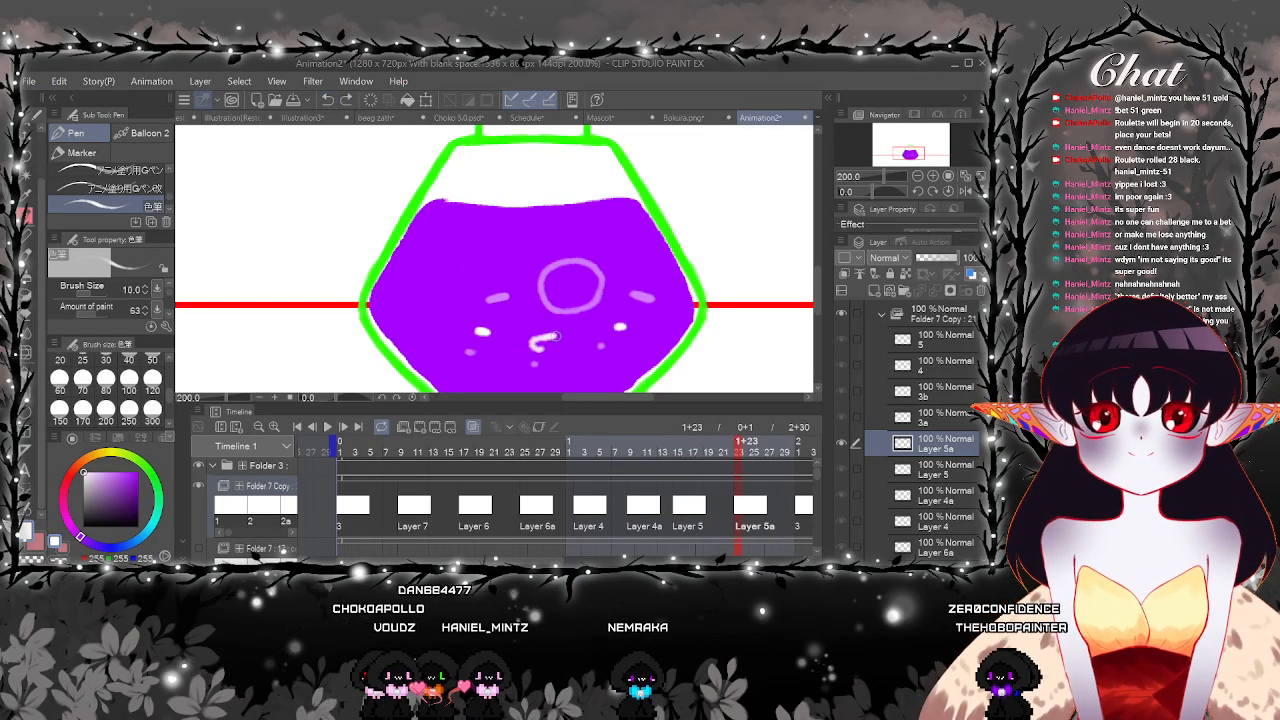
Play back the animation from the start and extend the end of the Folder 7 Copy clip to frame 2+30
{"action": "left_click", "coordinate": [342, 452]}
{"action": "key", "text": "ctrl+minus"}
{"action": "key", "text": "ctrl+minus"}
{"action": "key", "text": "ctrl+minus"}
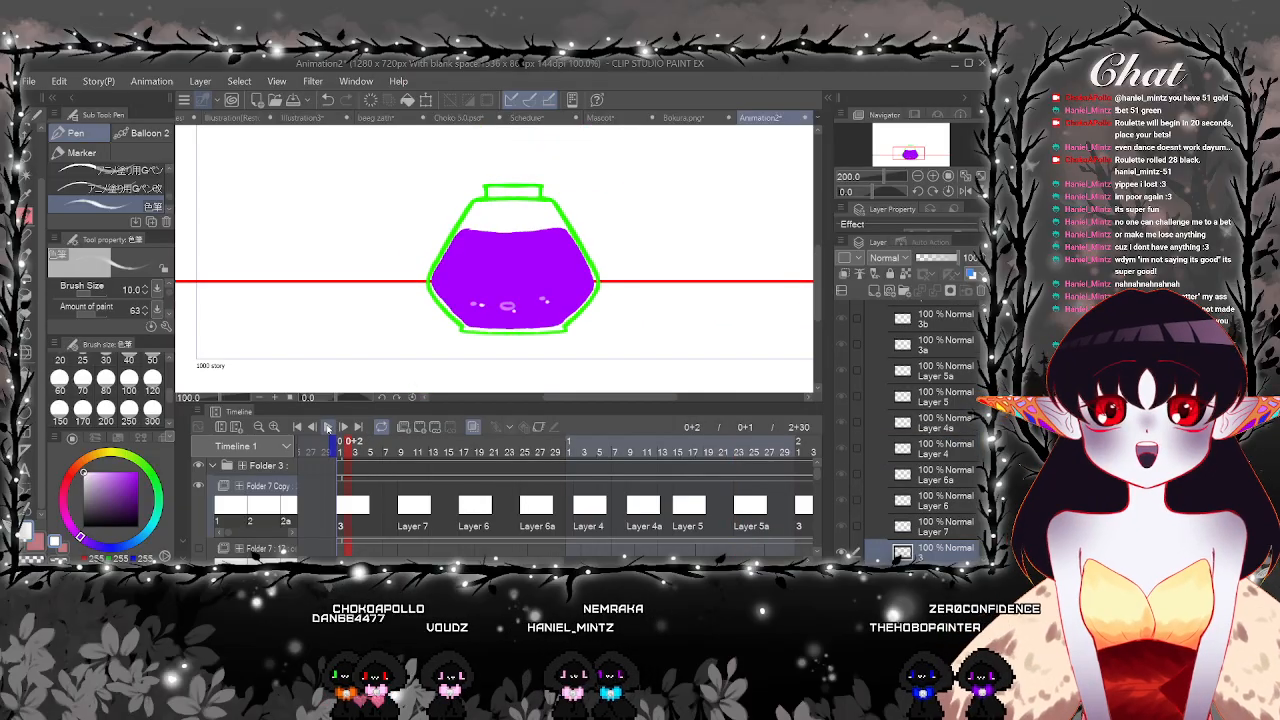
{"action": "left_click", "coordinate": [329, 427]}
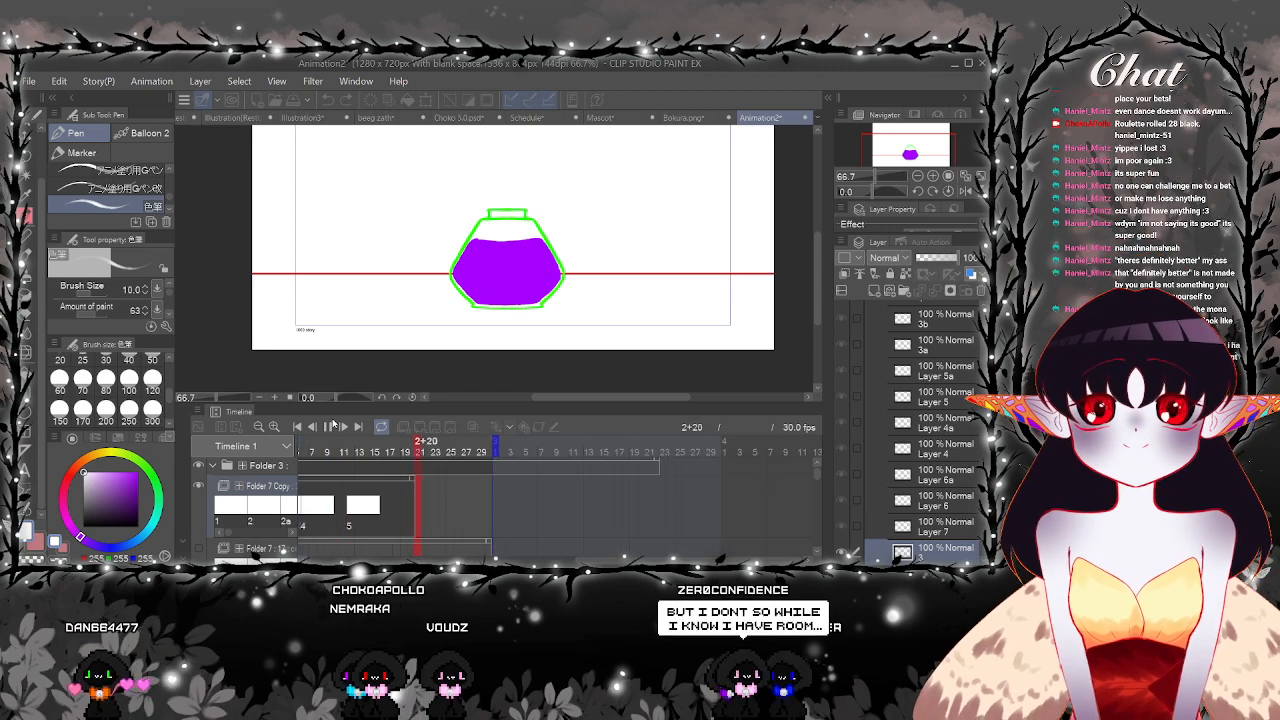
{"action": "left_click", "coordinate": [329, 427]}
{"action": "left_click_drag", "start_coordinate": [480, 542], "coordinate": [646, 542]}
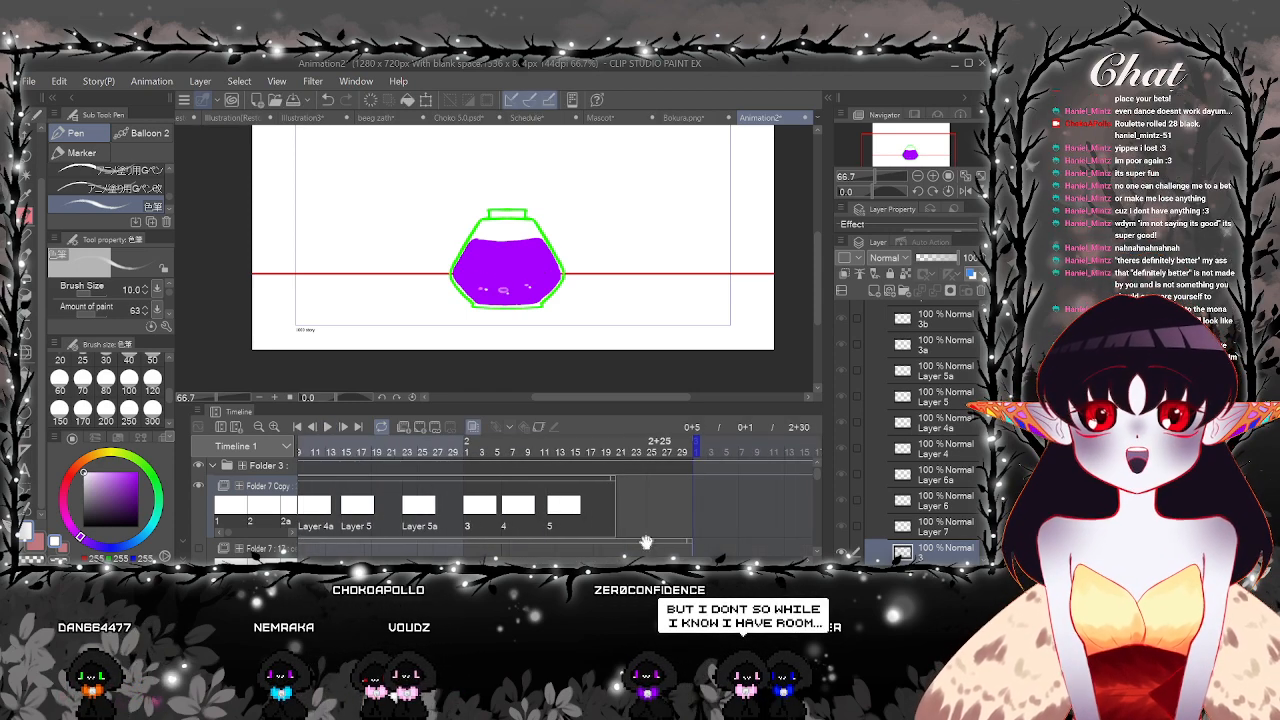
{"action": "left_click", "coordinate": [697, 488]}
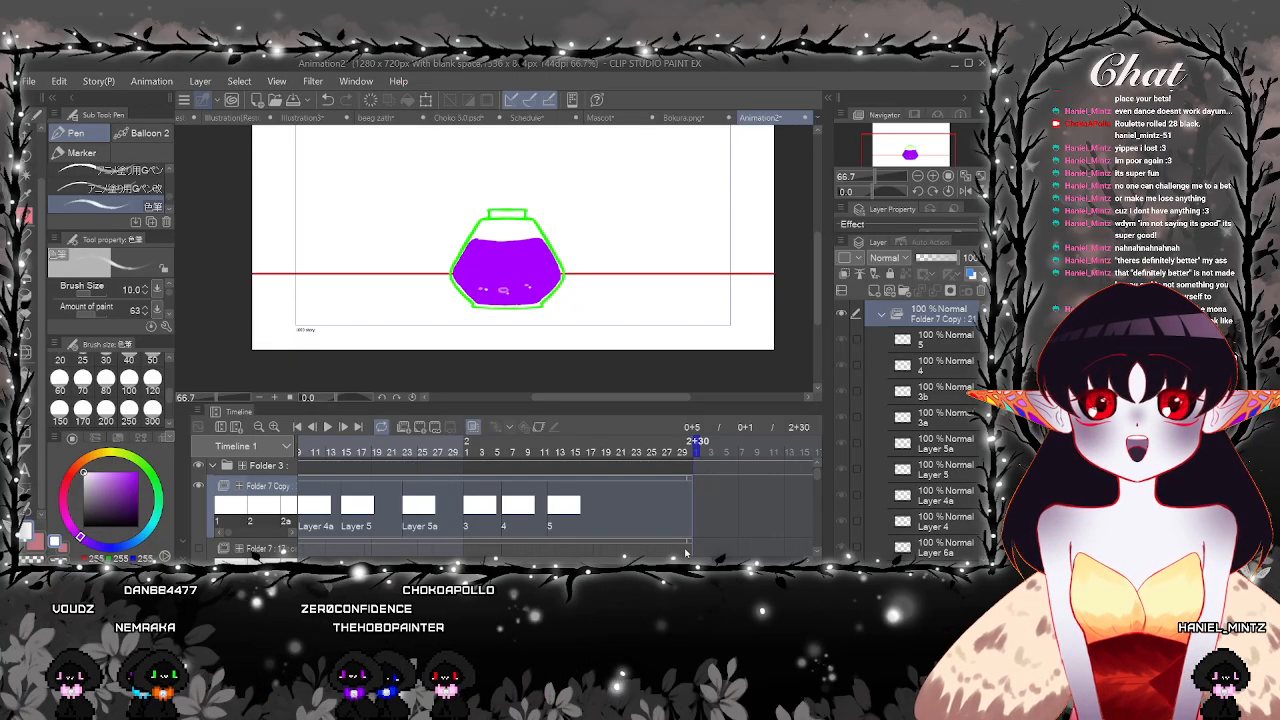
Move cel 5 to frame 2+27, cel 4 to 2+23 and cel 3 to 2+17 on the Folder 7 Copy track
{"action": "left_click", "coordinate": [556, 505]}
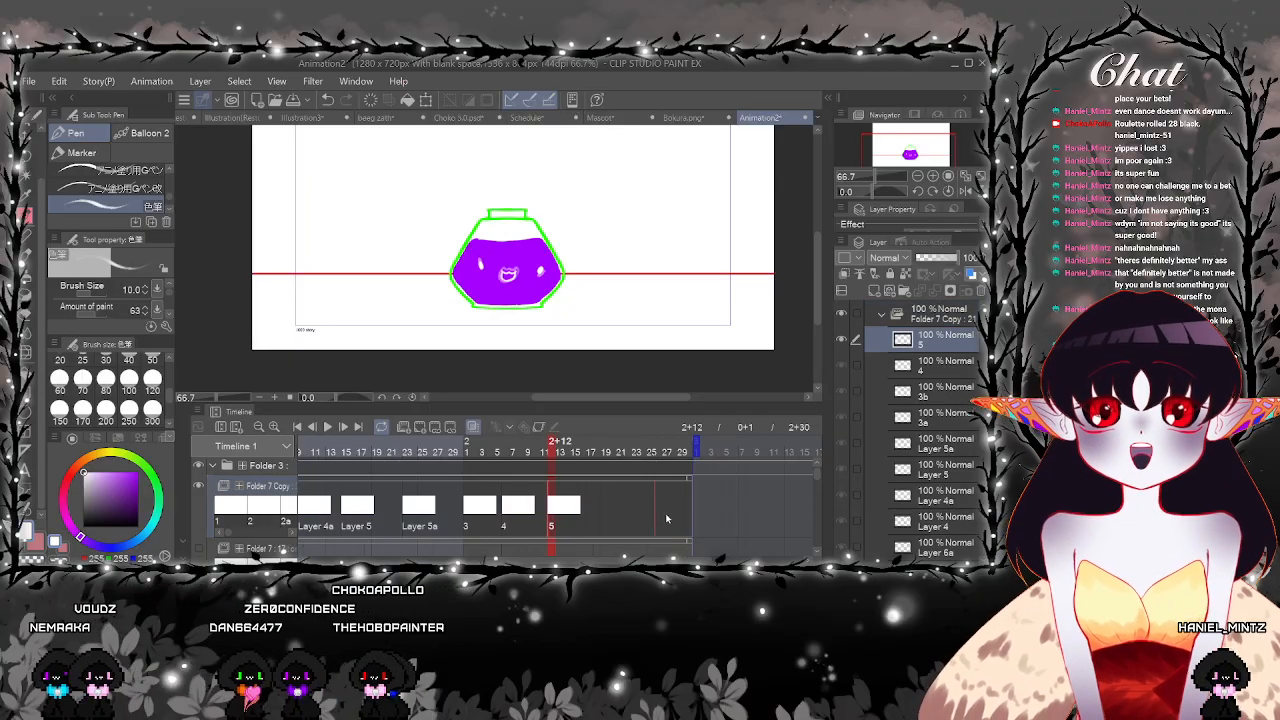
{"action": "left_click_drag", "start_coordinate": [667, 518], "coordinate": [663, 513]}
{"action": "left_click", "coordinate": [507, 508]}
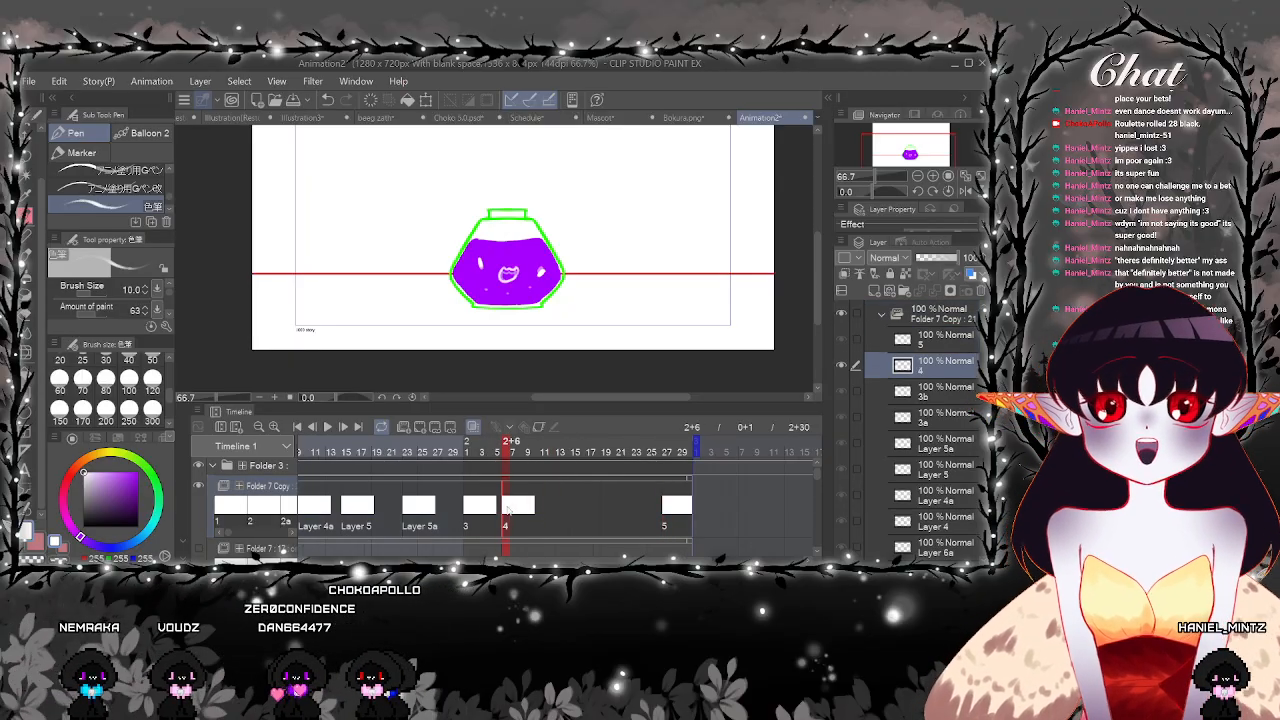
{"action": "left_click", "coordinate": [470, 508]}
Move Layer 5a to frame 2+8, Layer 5 to 1+28 and Layer 4a to 1+20 on the Folder 7 Copy track
{"action": "mouse_move", "coordinate": [633, 518]}
{"action": "left_mouse_down"}
{"action": "mouse_move", "coordinate": [590, 526]}
{"action": "mouse_move", "coordinate": [546, 559]}
{"action": "mouse_move", "coordinate": [474, 559]}
{"action": "mouse_move", "coordinate": [494, 559]}
{"action": "left_mouse_up"}
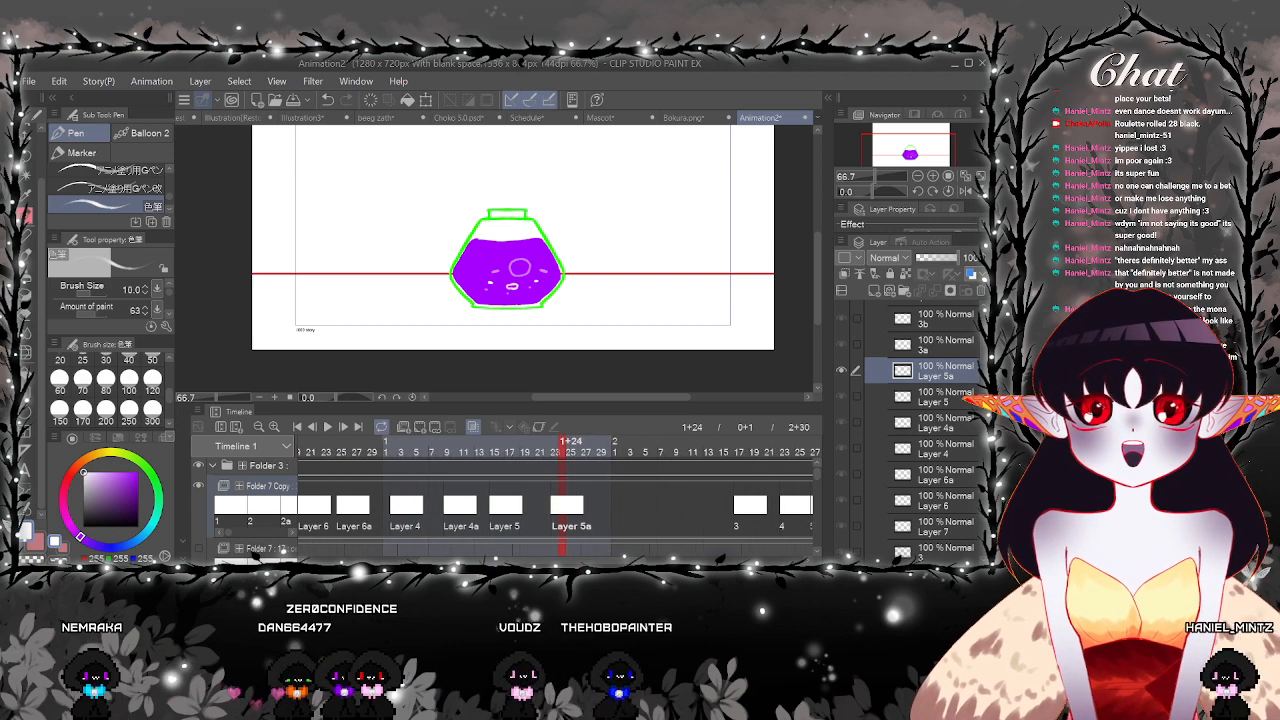
{"action": "left_click", "coordinate": [556, 512]}
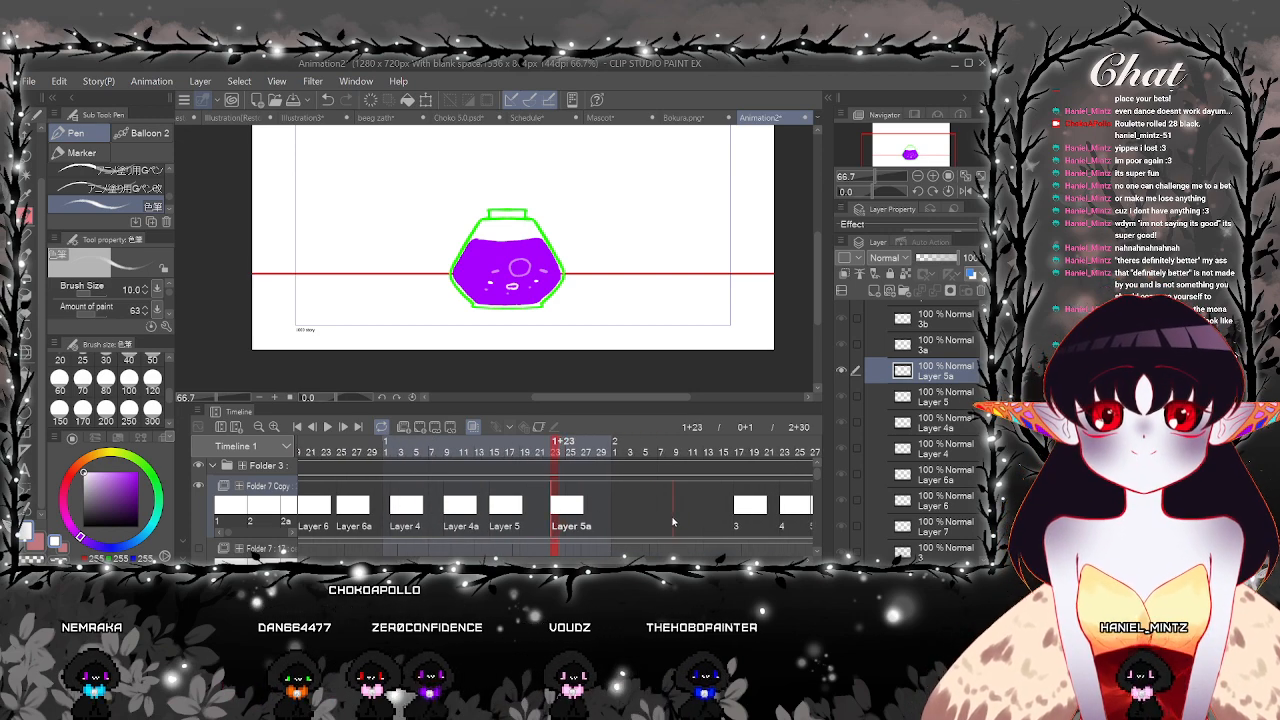
{"action": "left_click_drag", "start_coordinate": [673, 521], "coordinate": [667, 520]}
{"action": "left_click_drag", "start_coordinate": [495, 517], "coordinate": [531, 516]}
{"action": "left_click", "coordinate": [449, 517]}
Add a new cel at frame 1+8 on Folder 7 Copy and draw two slanted eyes and a large rounded mouth near the previous face
{"action": "left_click", "coordinate": [394, 511]}
{"action": "left_click", "coordinate": [441, 510]}
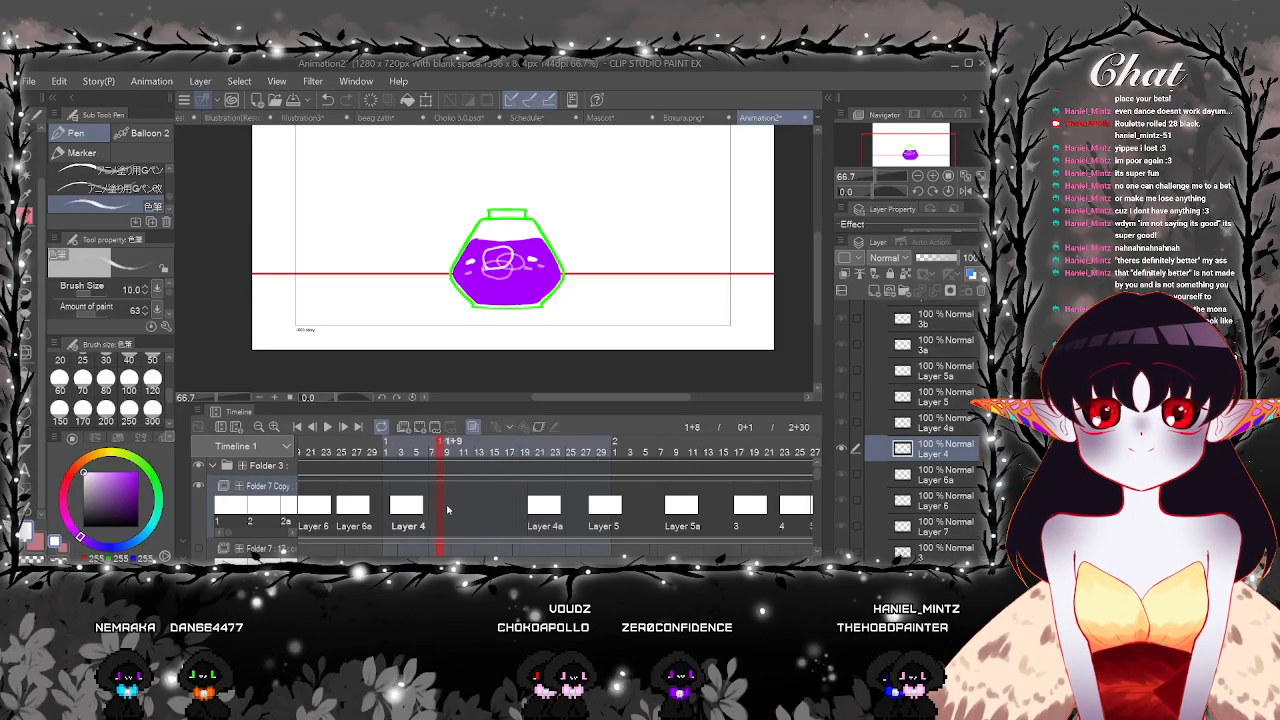
{"action": "left_click", "coordinate": [419, 427]}
{"action": "scroll", "coordinate": [477, 265], "scroll_direction": "down", "scroll_amount": 1}
{"action": "scroll", "coordinate": [476, 265], "scroll_direction": "up", "scroll_amount": 2}
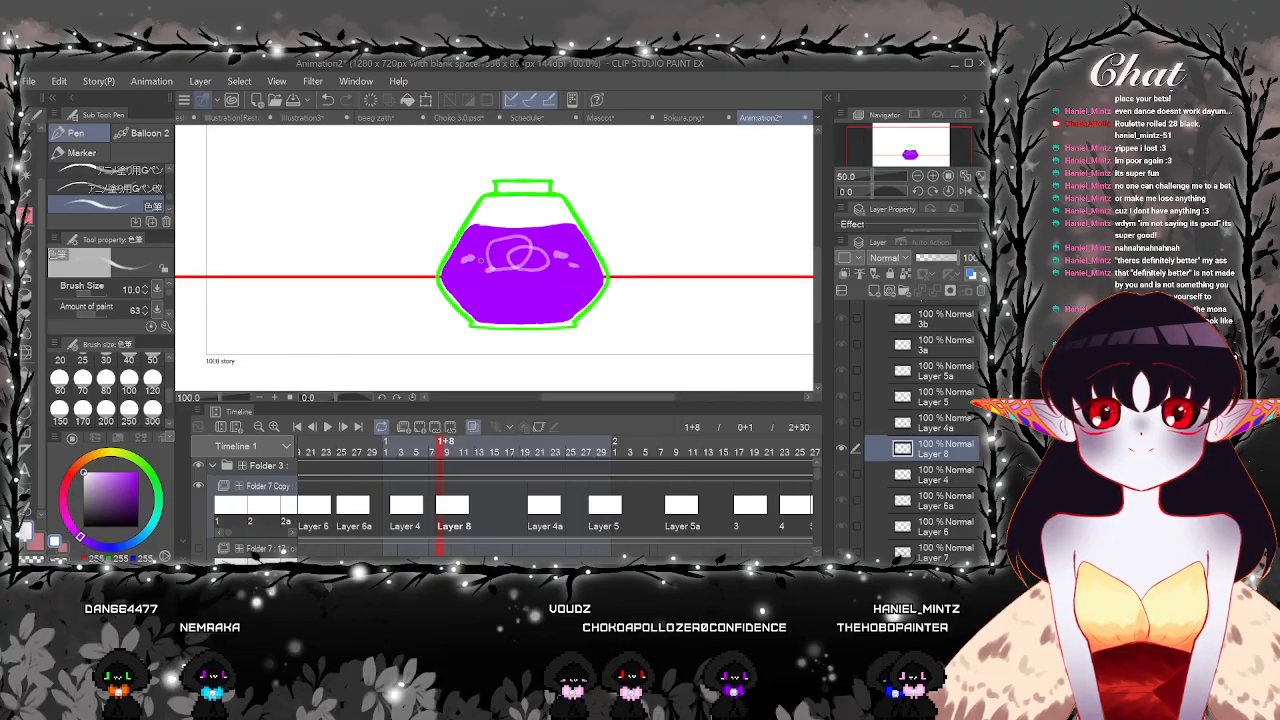
{"action": "scroll", "coordinate": [478, 258], "scroll_direction": "up", "scroll_amount": 2}
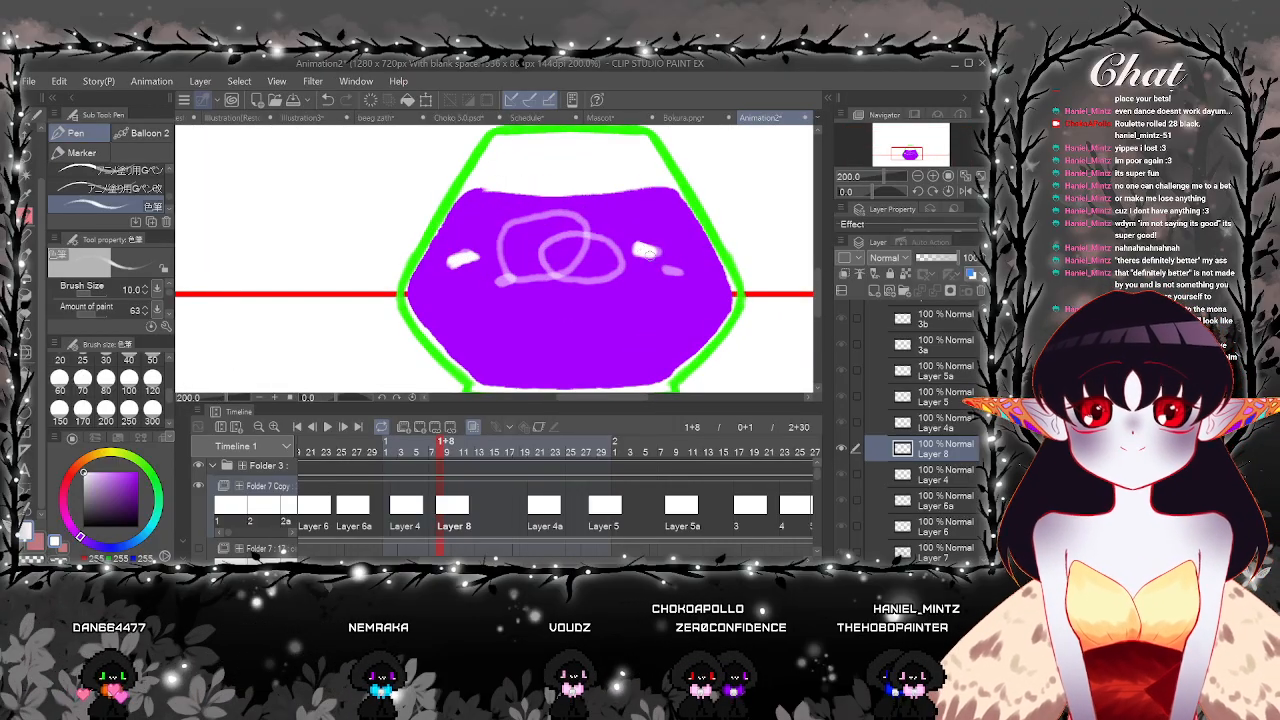
{"action": "left_click_drag", "start_coordinate": [685, 254], "coordinate": [696, 287]}
{"action": "scroll", "coordinate": [520, 298], "scroll_direction": "up", "scroll_amount": 2}
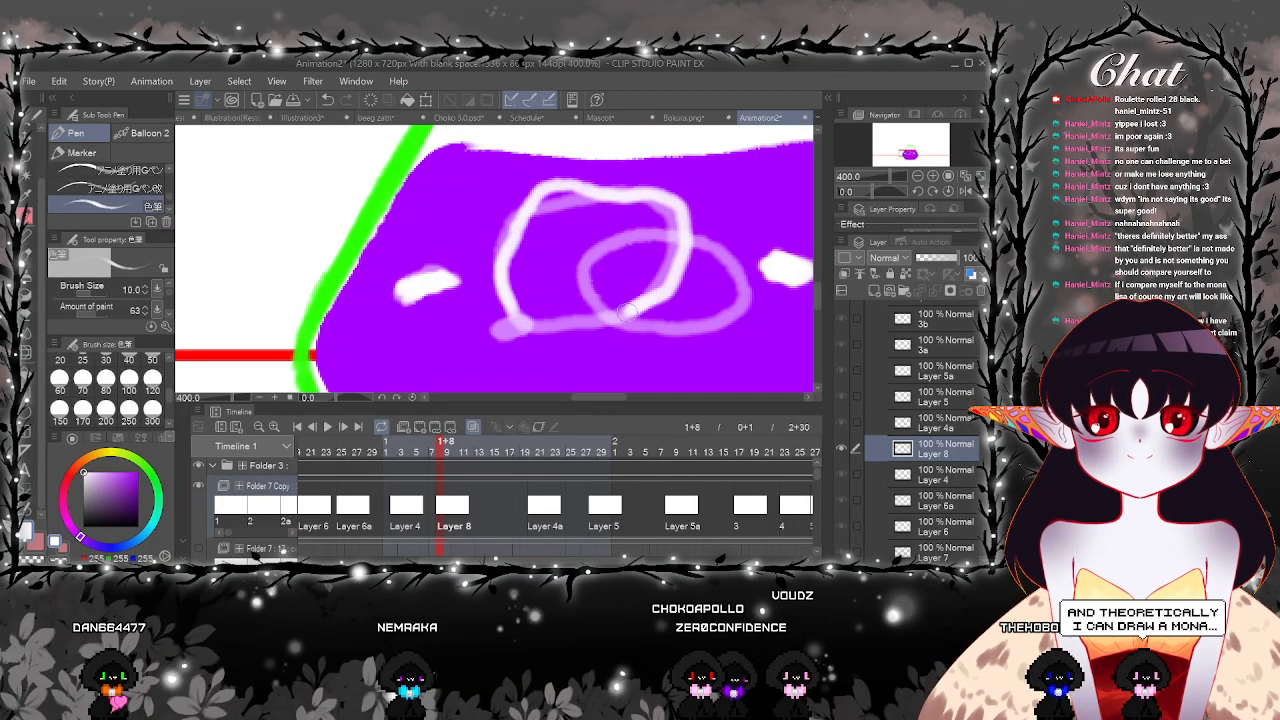
{"action": "scroll", "coordinate": [510, 310], "scroll_direction": "down", "scroll_amount": 3}
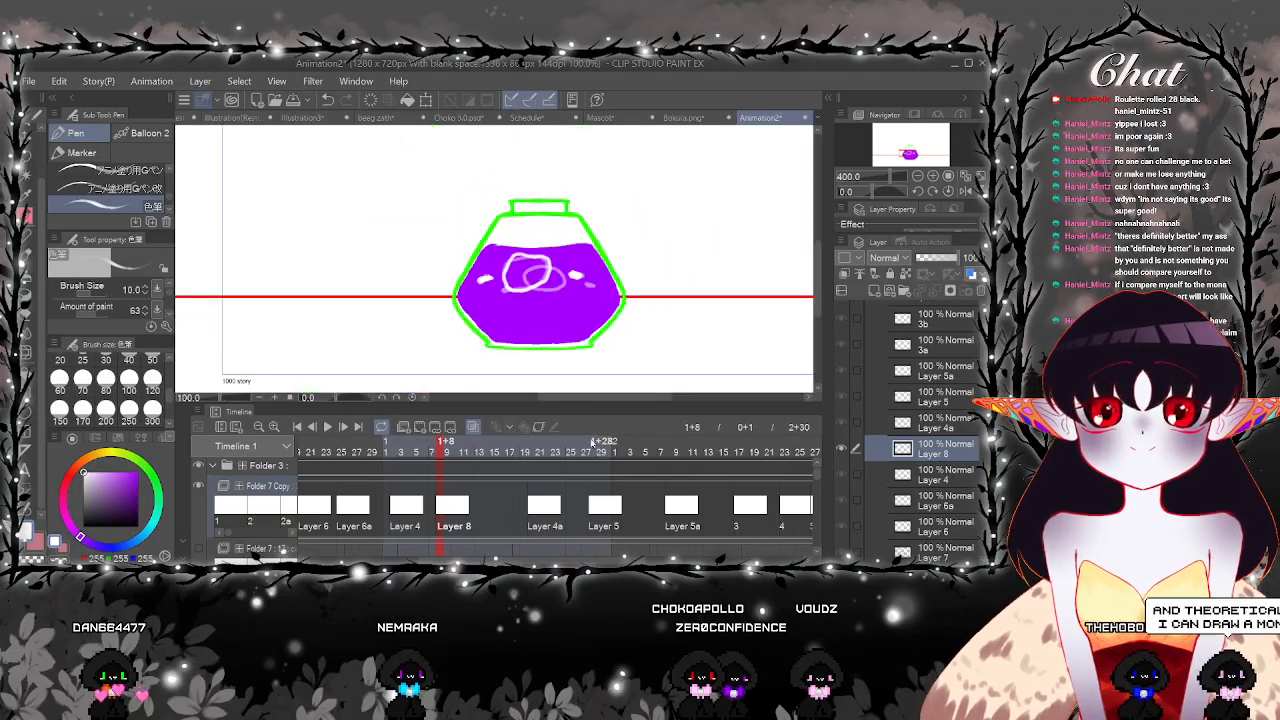
Set the Liquify brush size to 120 and paste a copy of the Layer 4 cel after Layer 8 on Folder 7 Copy
{"action": "left_click", "coordinate": [27, 347]}
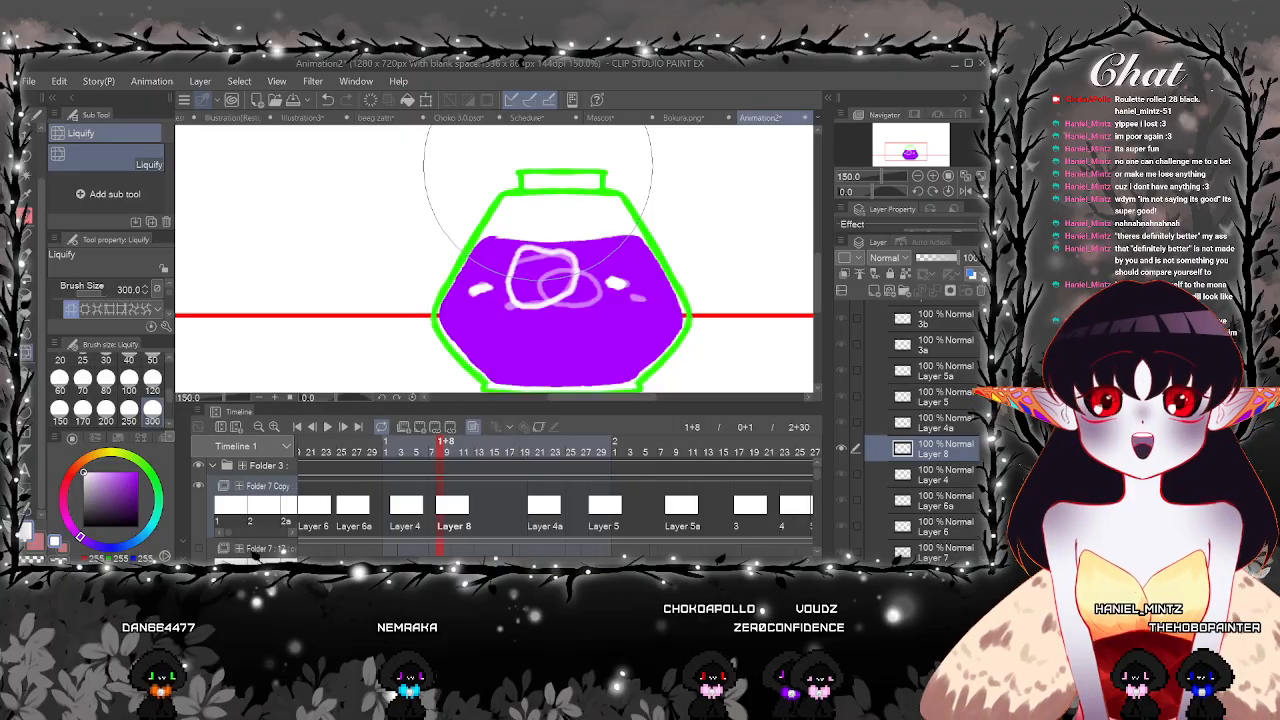
{"action": "left_click", "coordinate": [152, 378]}
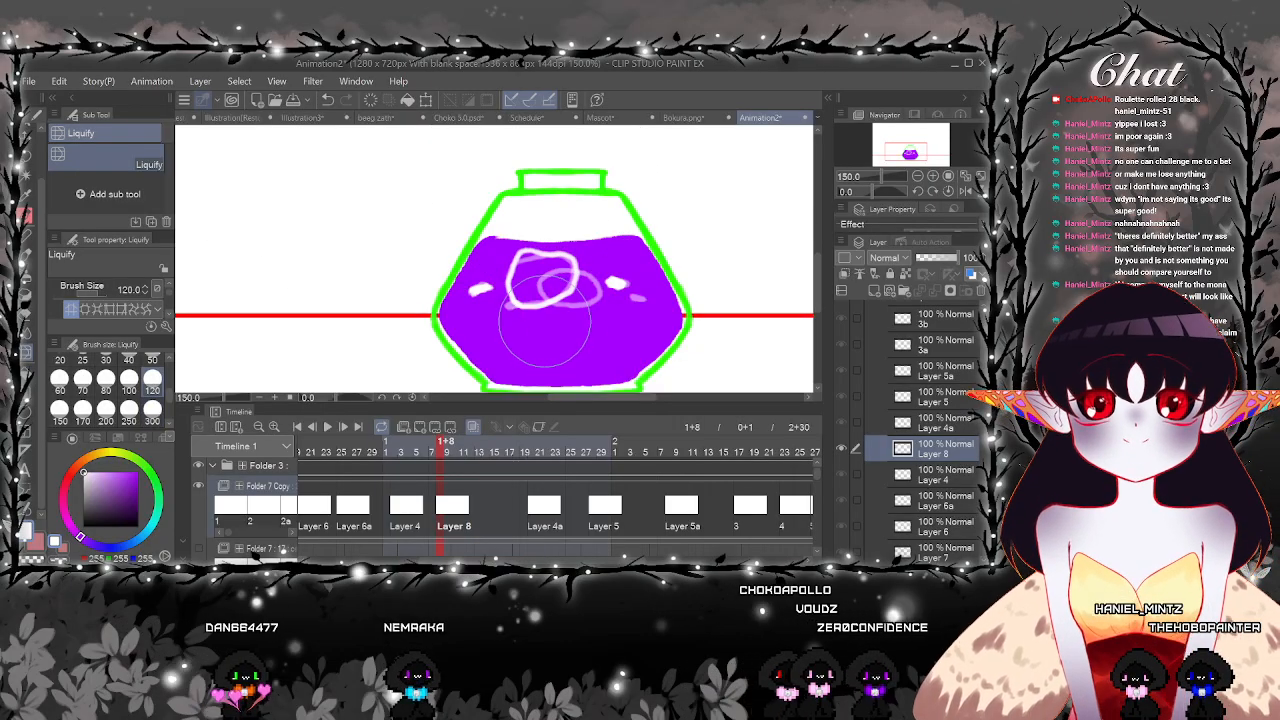
{"action": "left_click", "coordinate": [394, 503]}
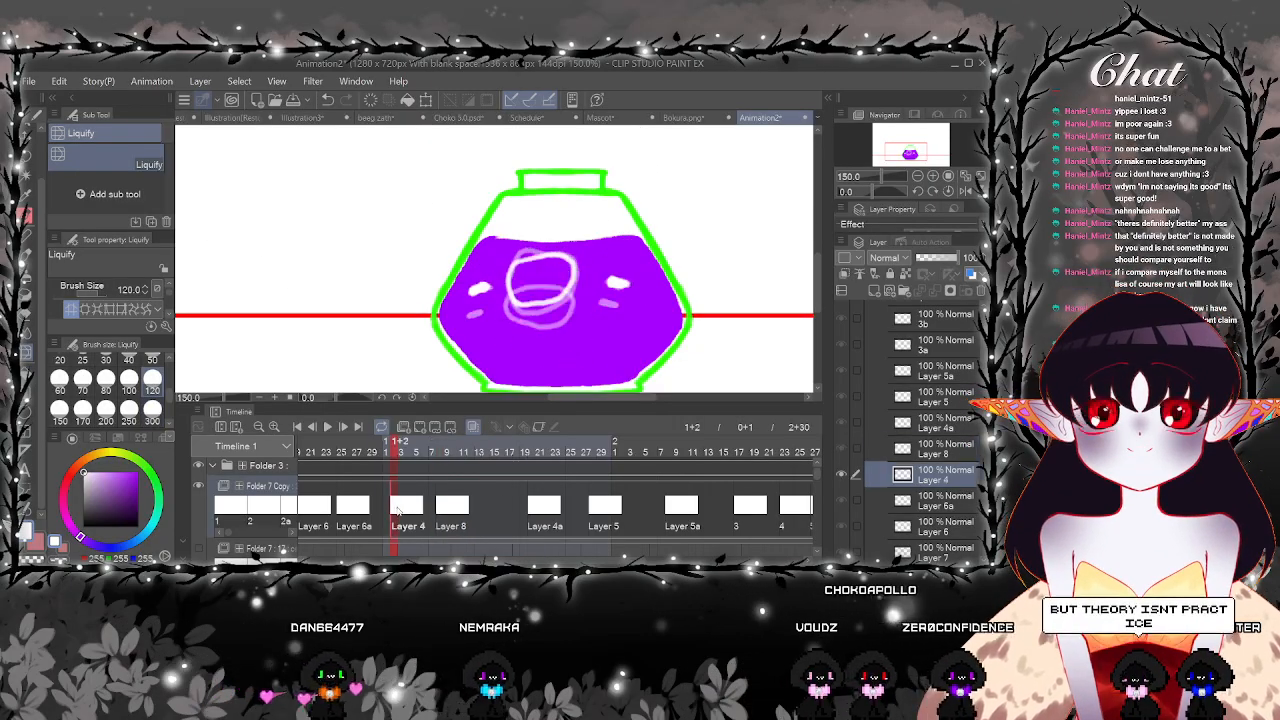
{"action": "left_click", "coordinate": [395, 503]}
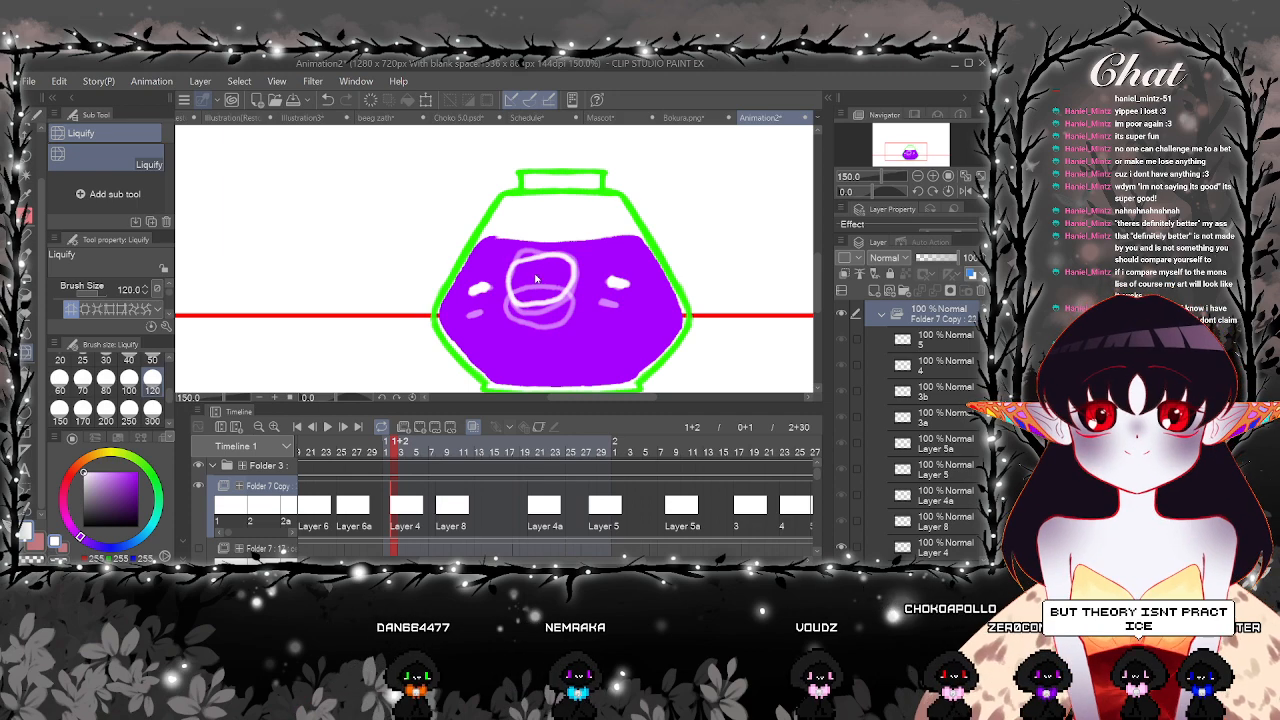
{"action": "left_click", "coordinate": [479, 511]}
{"action": "left_click", "coordinate": [479, 507]}
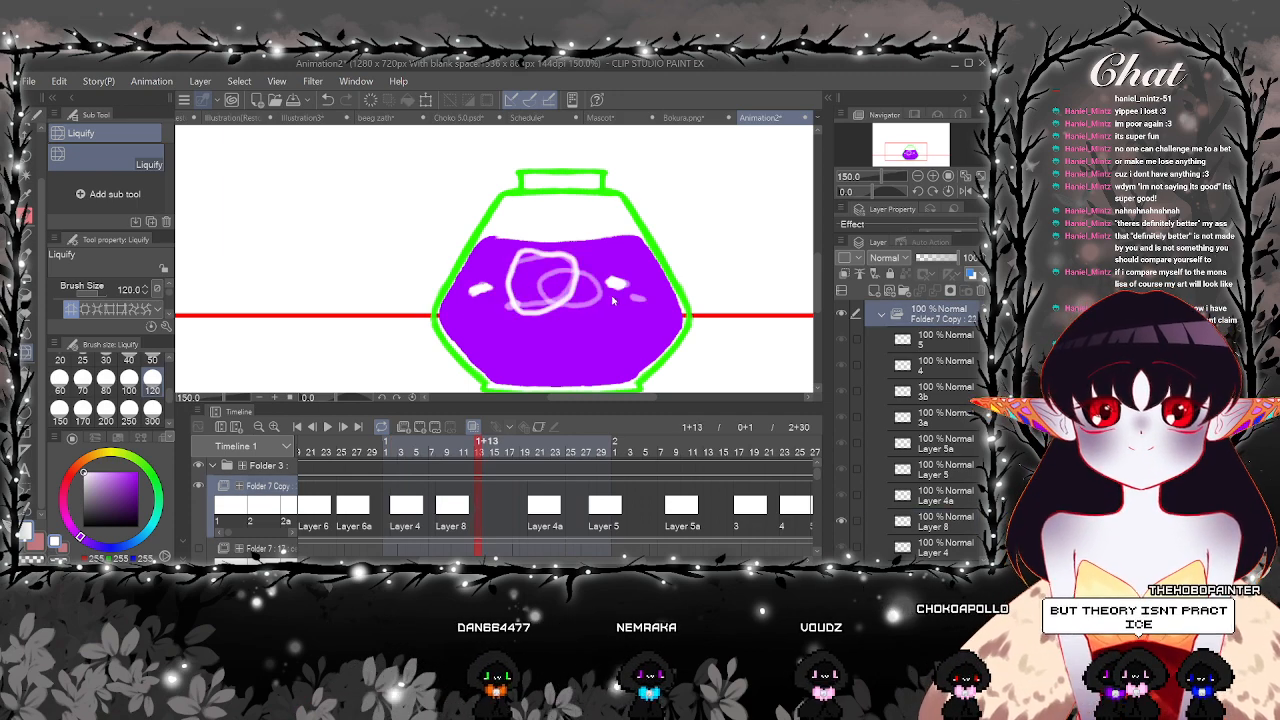
{"action": "key", "text": "ctrl+v"}
Play back the animation from the start with the whole jar in view to check the new cel timing
{"action": "scroll", "coordinate": [540, 505], "scroll_direction": "left", "scroll_amount": 5}
{"action": "left_click", "coordinate": [404, 506]}
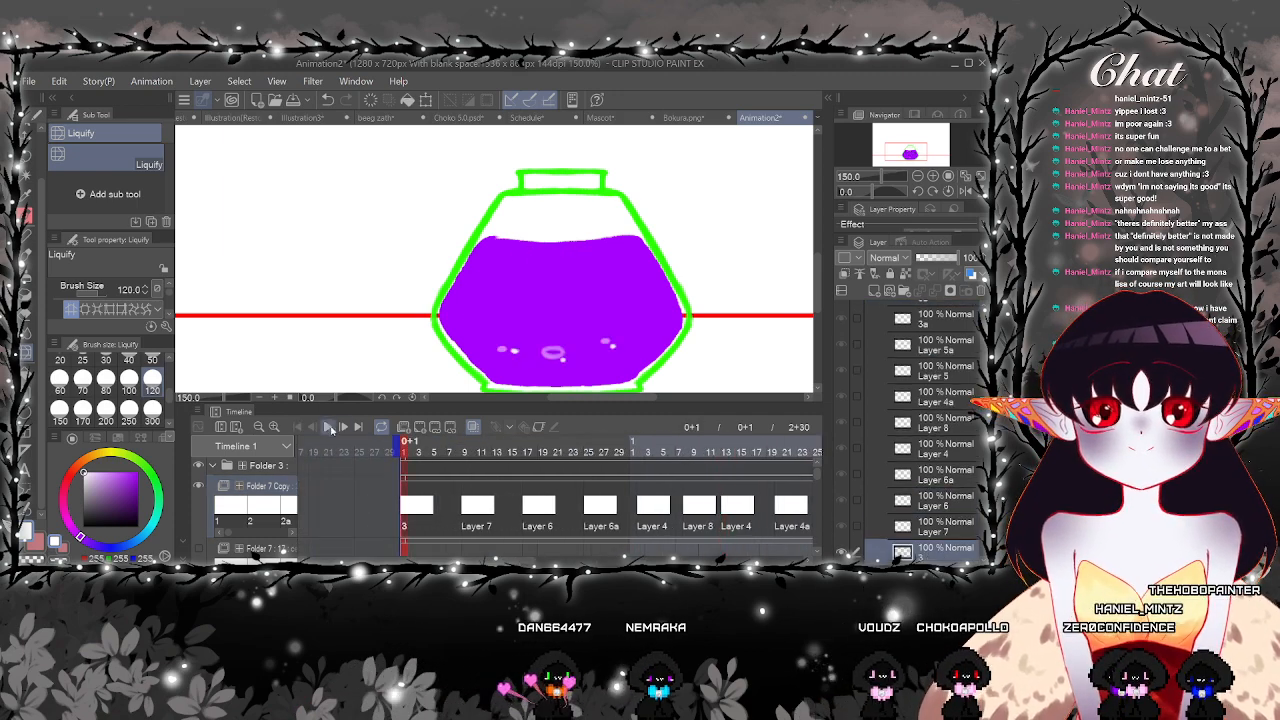
{"action": "left_click", "coordinate": [329, 428]}
{"action": "key", "text": "ctrl+minus"}
{"action": "key", "text": "ctrl+minus"}
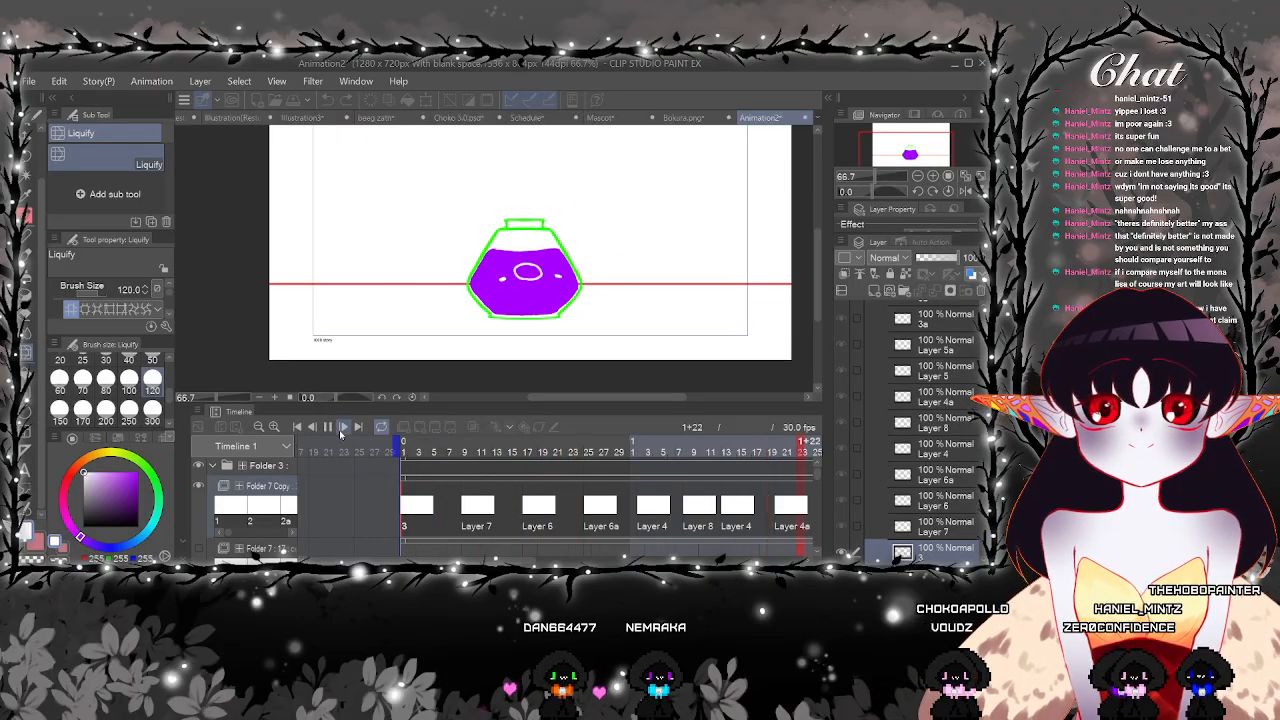
{"action": "left_click", "coordinate": [331, 429]}
{"action": "scroll", "coordinate": [565, 521], "scroll_direction": "left", "scroll_amount": 6}
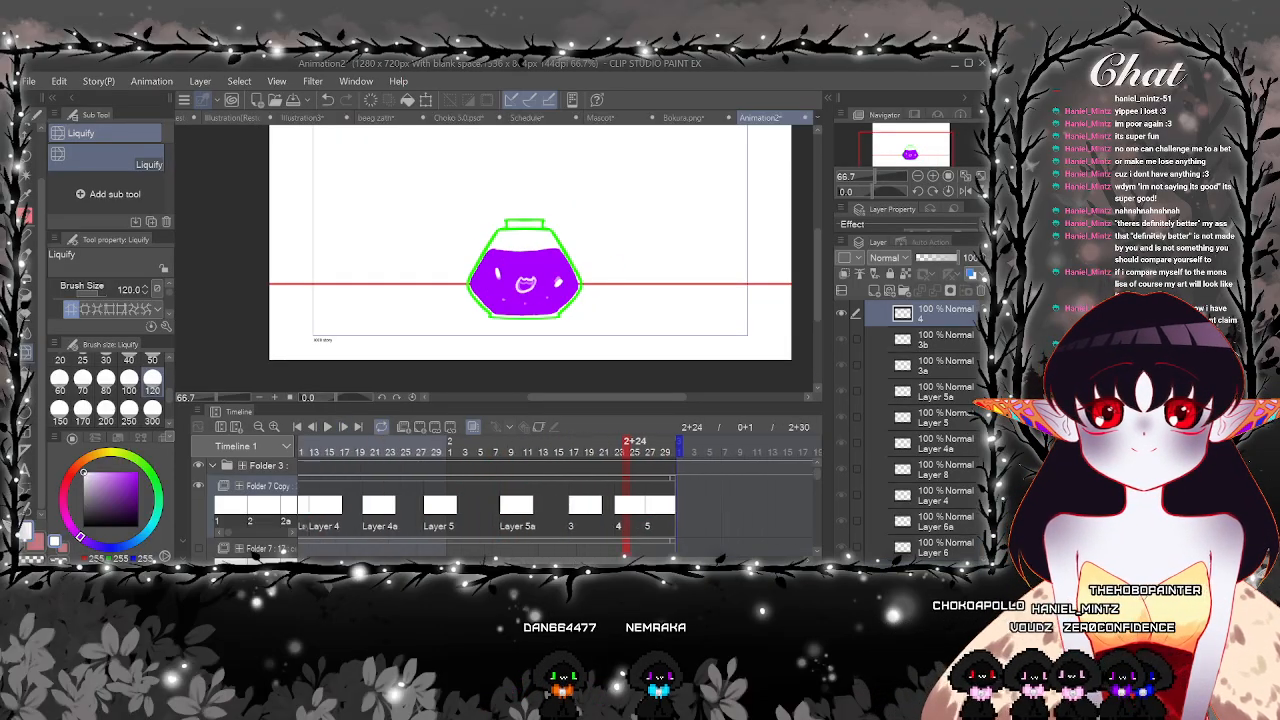
Shift Layer 5 and Layer 5a on the Folder 7 Copy track to make room and move Layer 4a to frame 1+28
{"action": "left_click", "coordinate": [432, 510]}
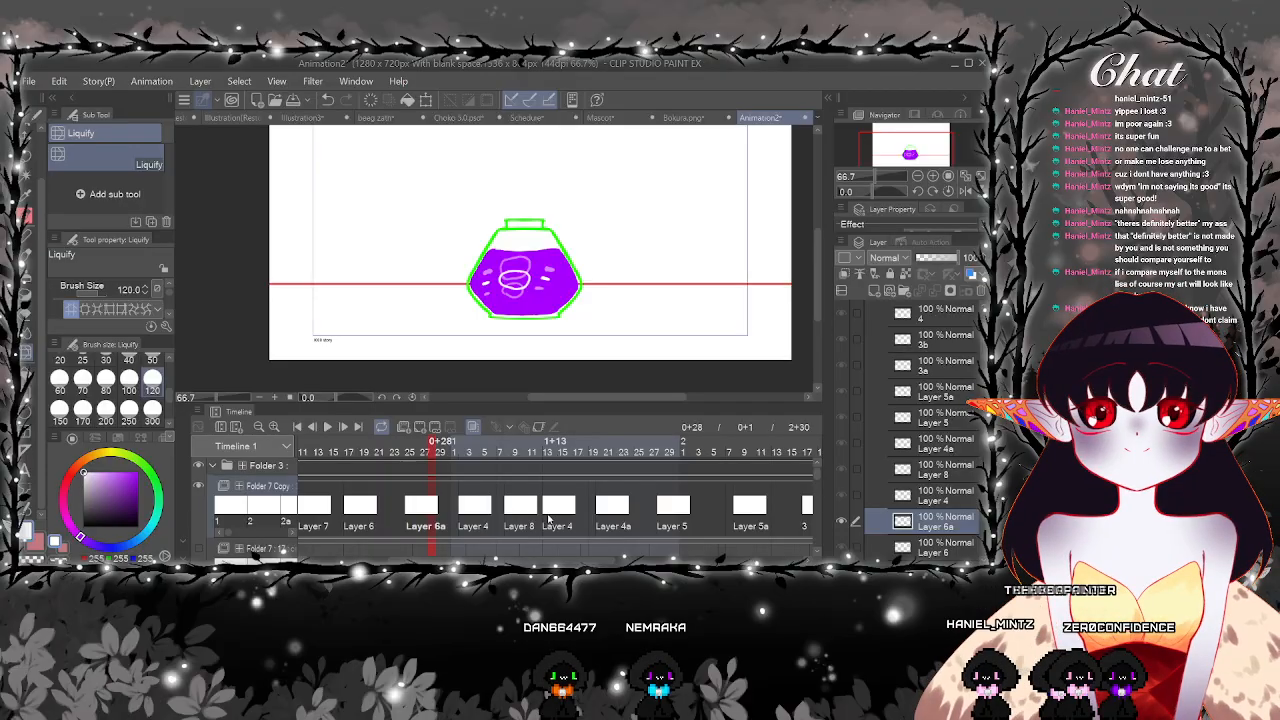
{"action": "left_click", "coordinate": [548, 516]}
{"action": "scroll", "coordinate": [548, 516], "scroll_direction": "right", "scroll_amount": 5}
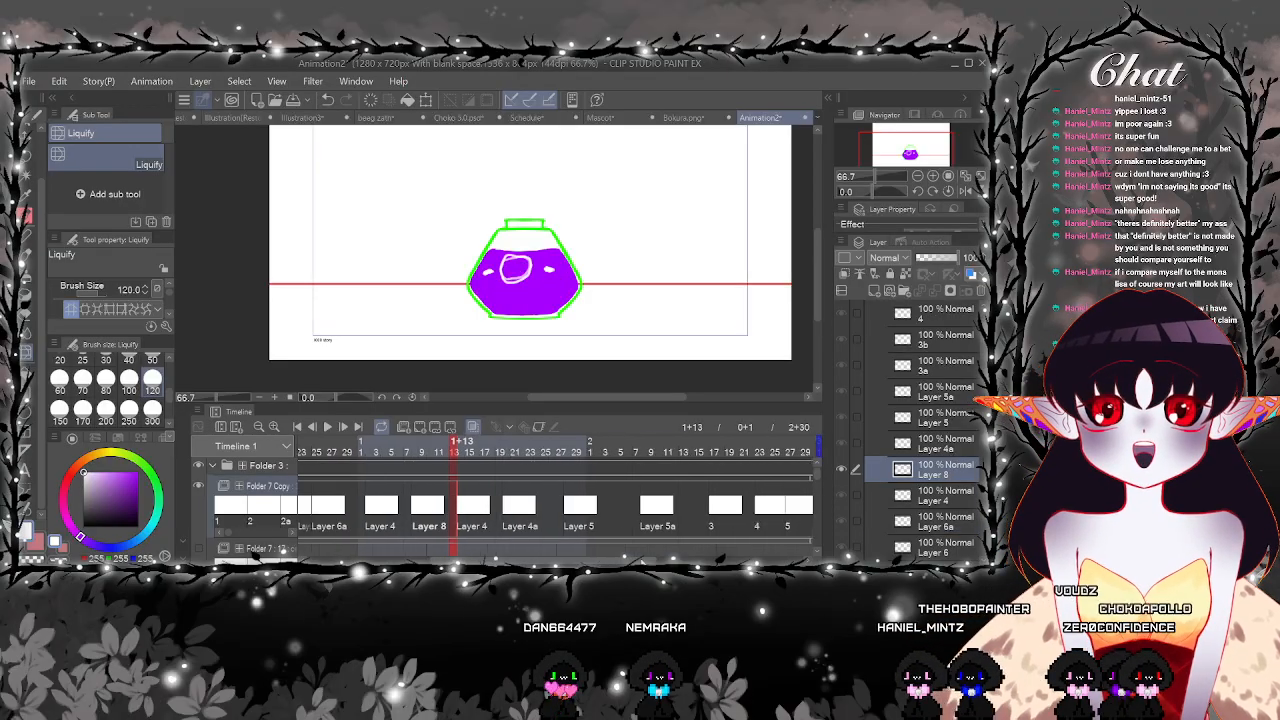
{"action": "left_click", "coordinate": [600, 512]}
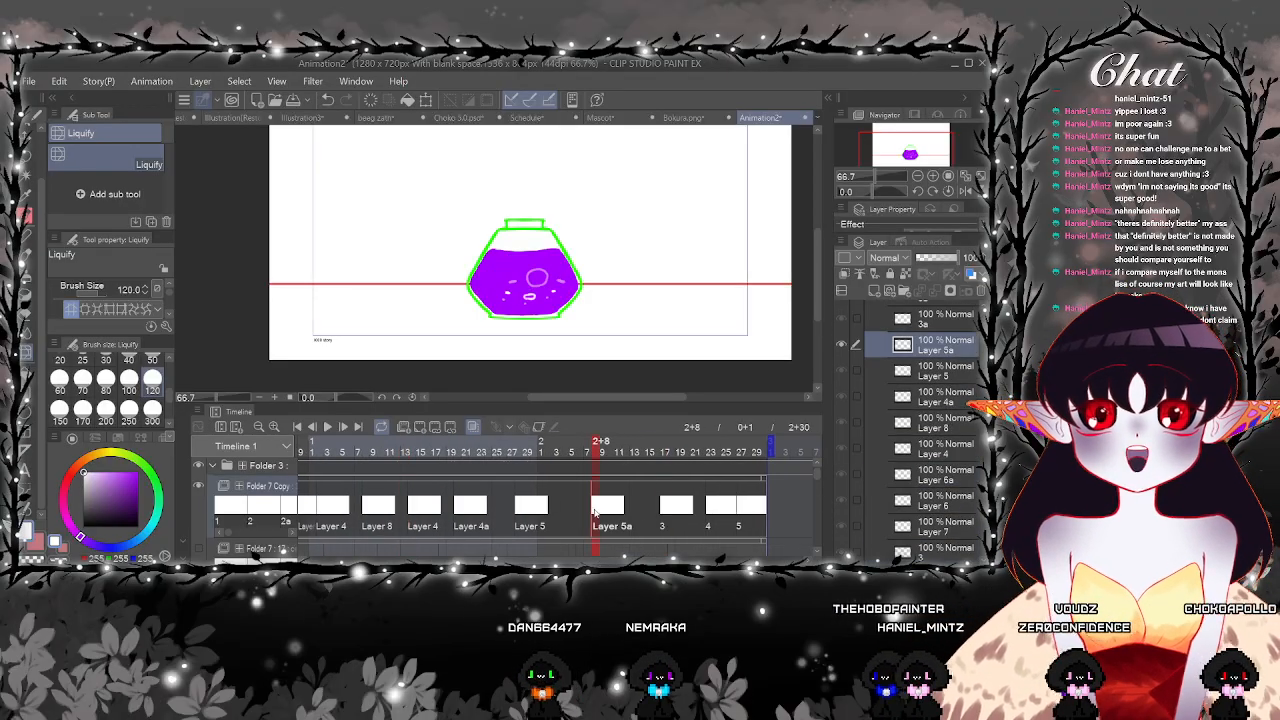
{"action": "left_click", "coordinate": [547, 519]}
{"action": "left_click_drag", "start_coordinate": [617, 513], "coordinate": [520, 519]}
{"action": "left_click", "coordinate": [479, 515]}
{"action": "left_click", "coordinate": [423, 516]}
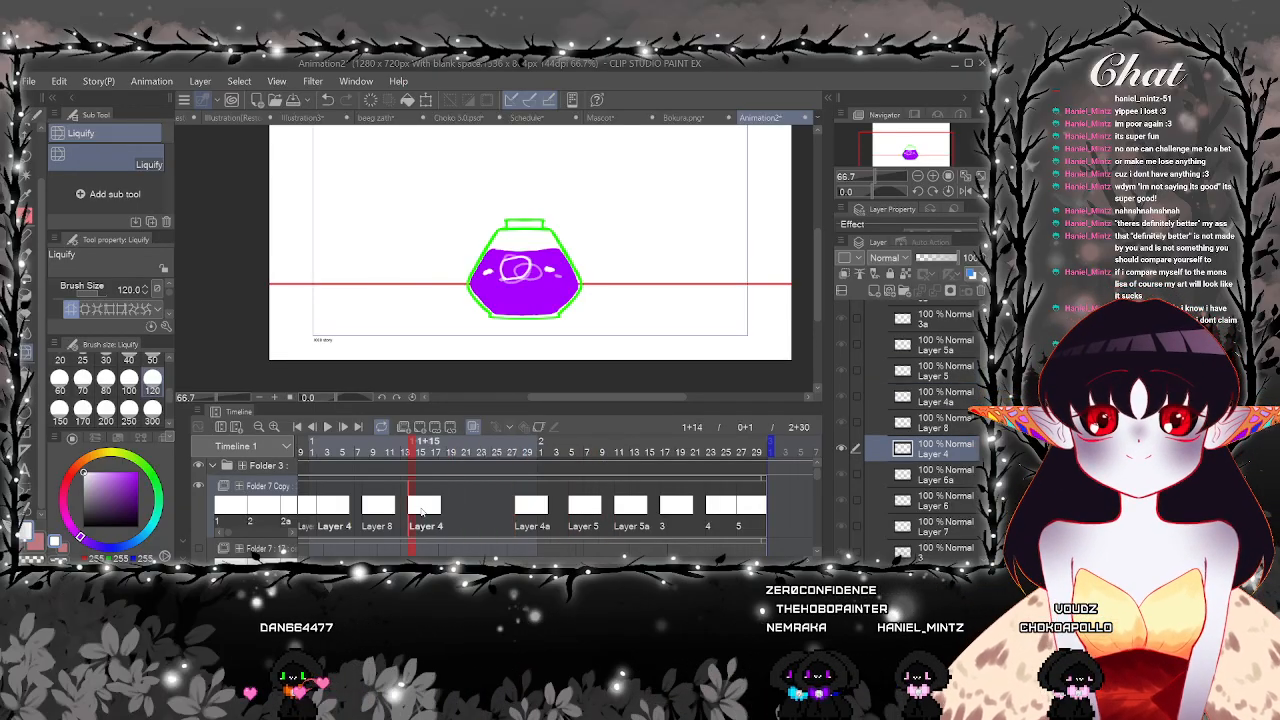
Copy the Layer 8 cel from frame 1+8 and paste it at frame 1+20 on the Folder 7 Copy track
{"action": "scroll", "coordinate": [517, 537], "scroll_direction": "left", "scroll_amount": 2}
{"action": "left_click", "coordinate": [488, 512]}
{"action": "left_click", "coordinate": [435, 510]}
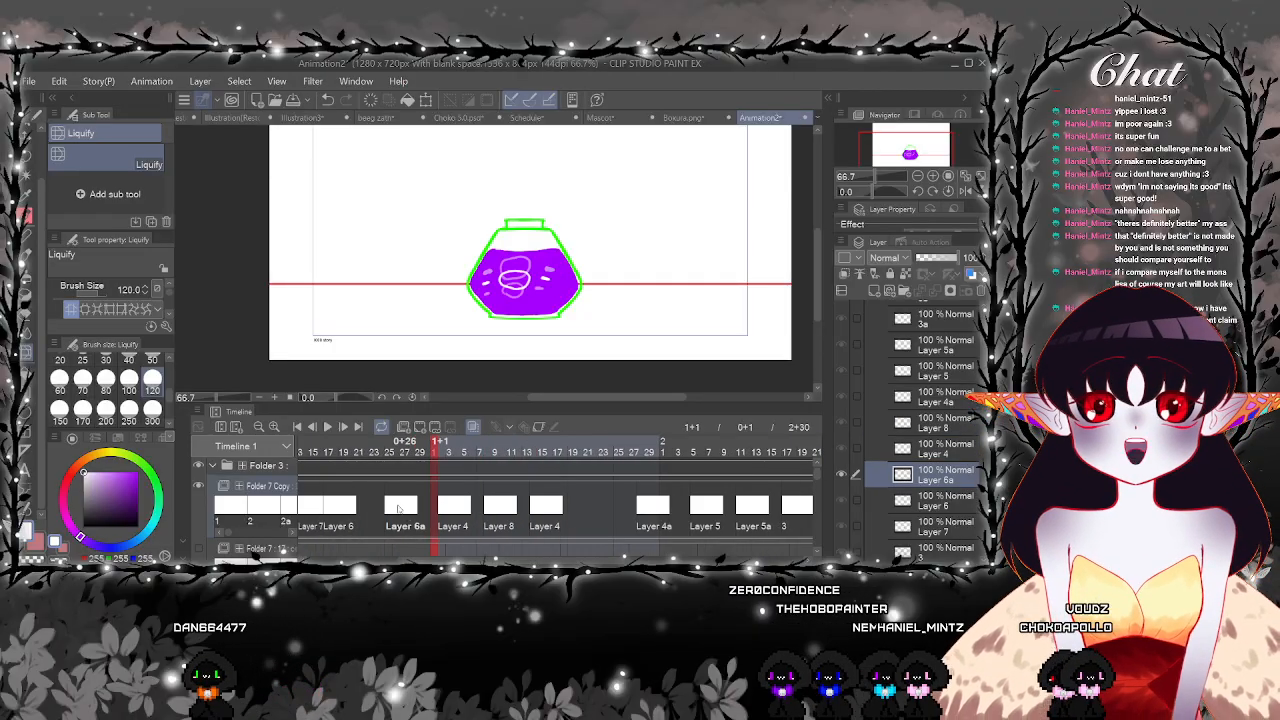
{"action": "left_click", "coordinate": [447, 511]}
{"action": "left_click", "coordinate": [503, 518]}
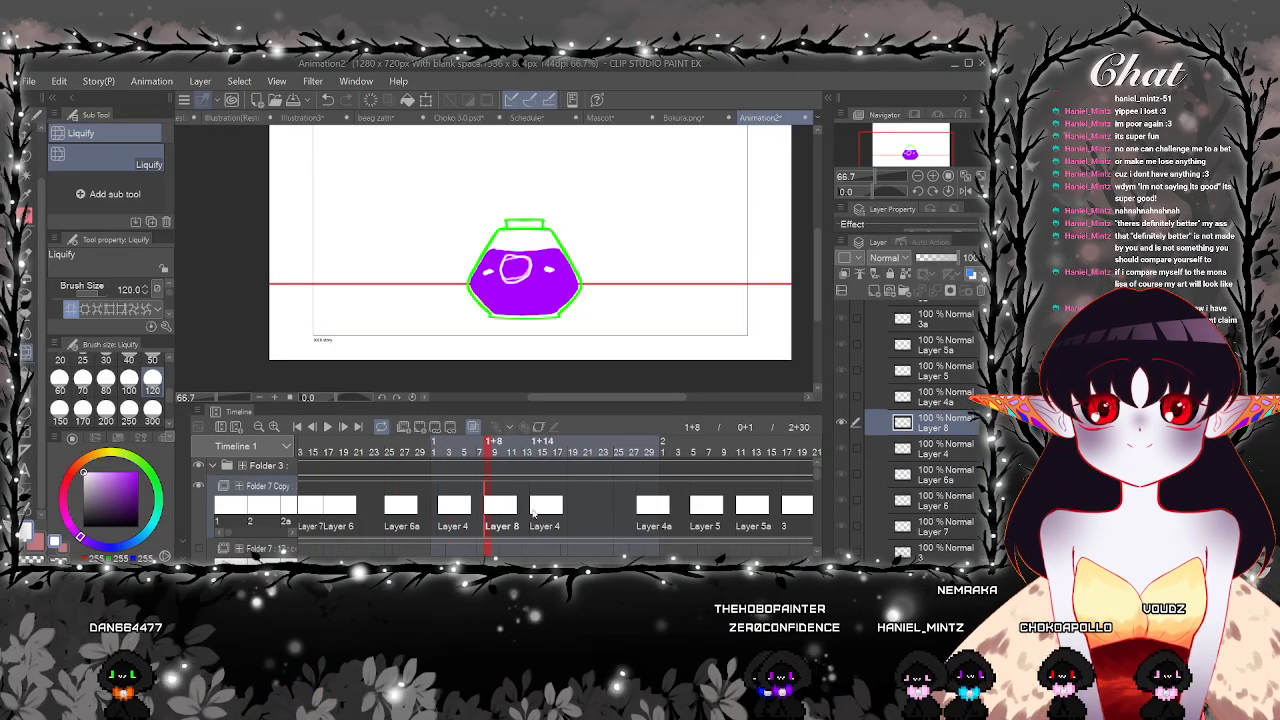
{"action": "left_click", "coordinate": [535, 512]}
{"action": "left_click", "coordinate": [489, 510]}
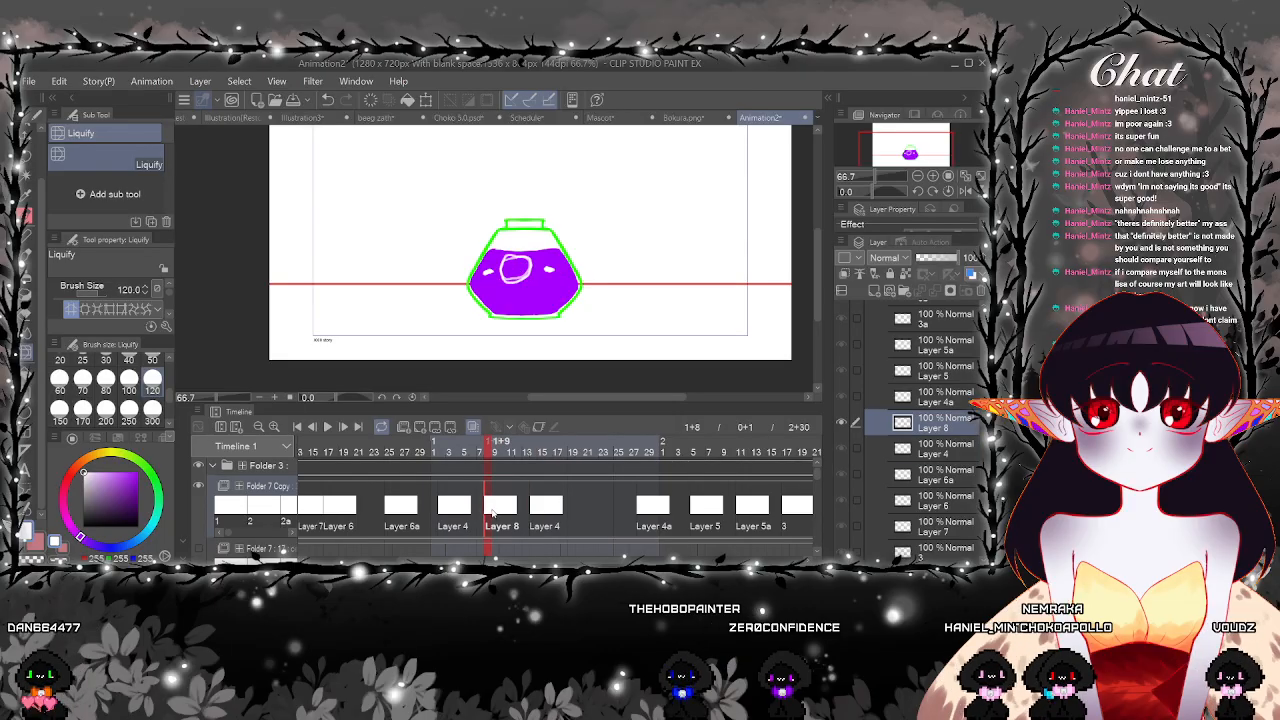
{"action": "left_click", "coordinate": [497, 496]}
{"action": "left_click", "coordinate": [568, 510]}
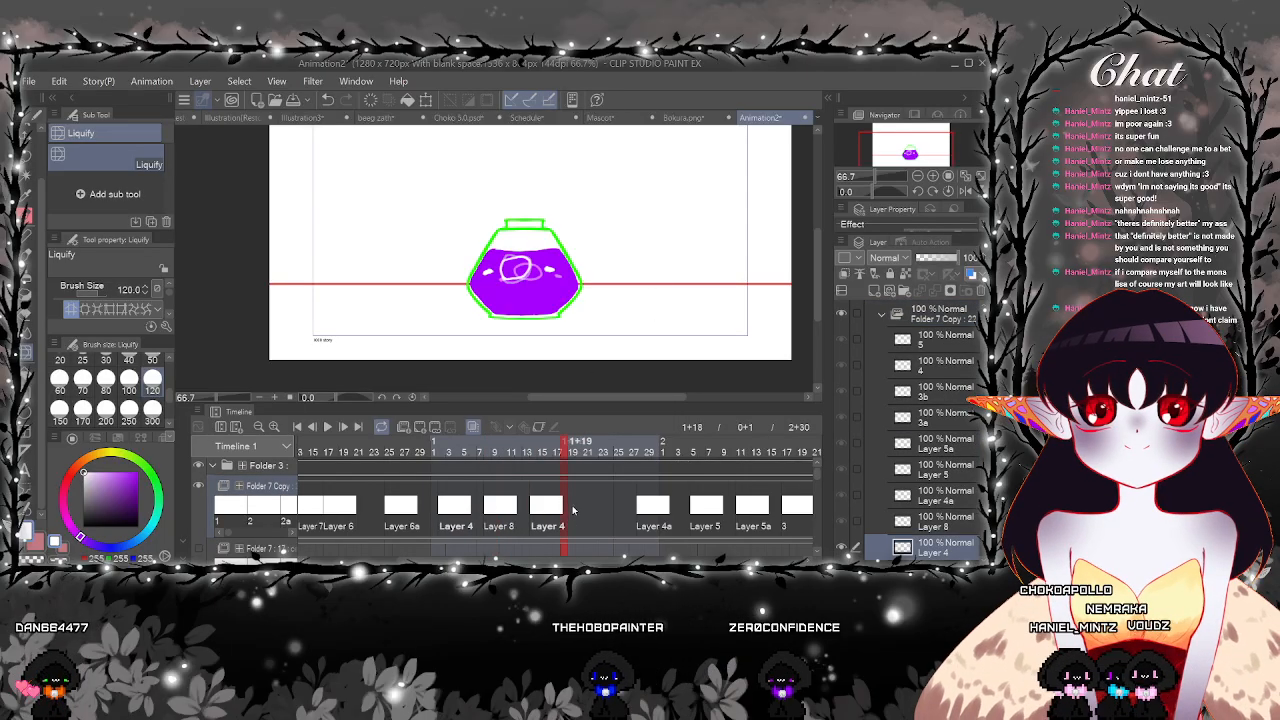
{"action": "left_click", "coordinate": [577, 509]}
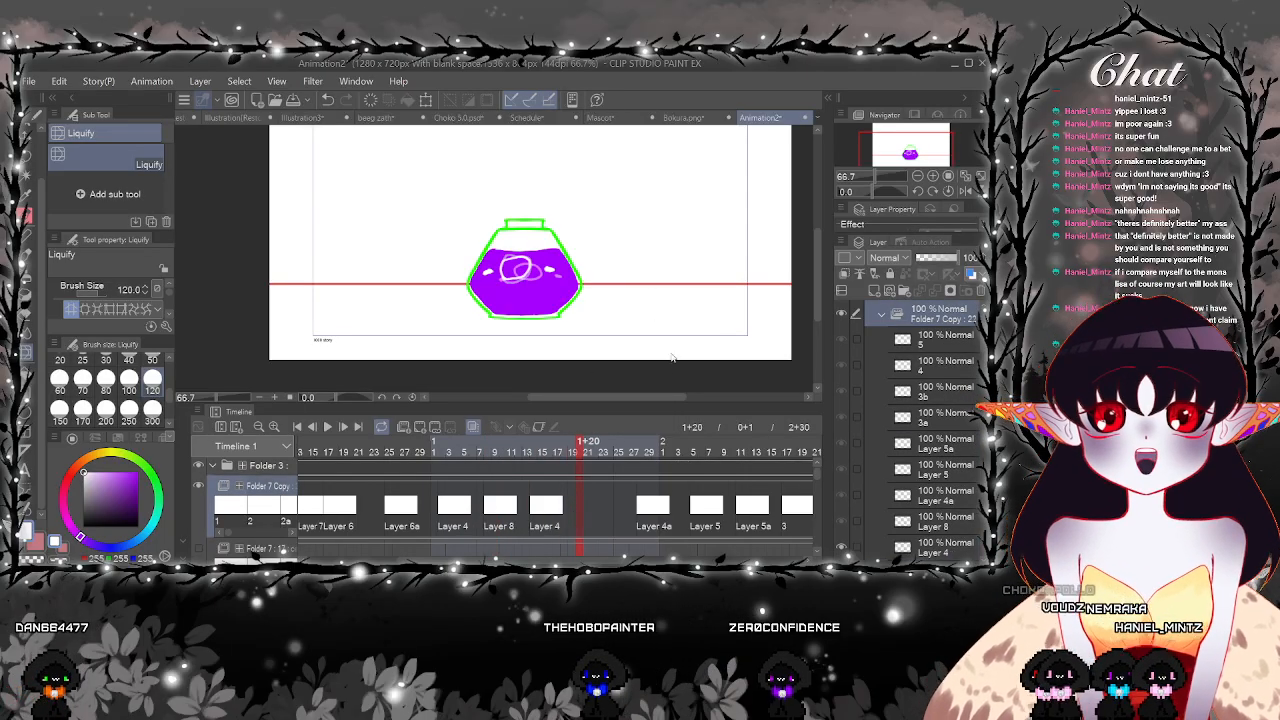
{"action": "key", "text": "ctrl+v"}
Move the repeated Layer 4 and Layer 8 cels to 1+13 and 1+19, and paste another Layer 4 copy at 1+24
{"action": "left_click", "coordinate": [534, 508]}
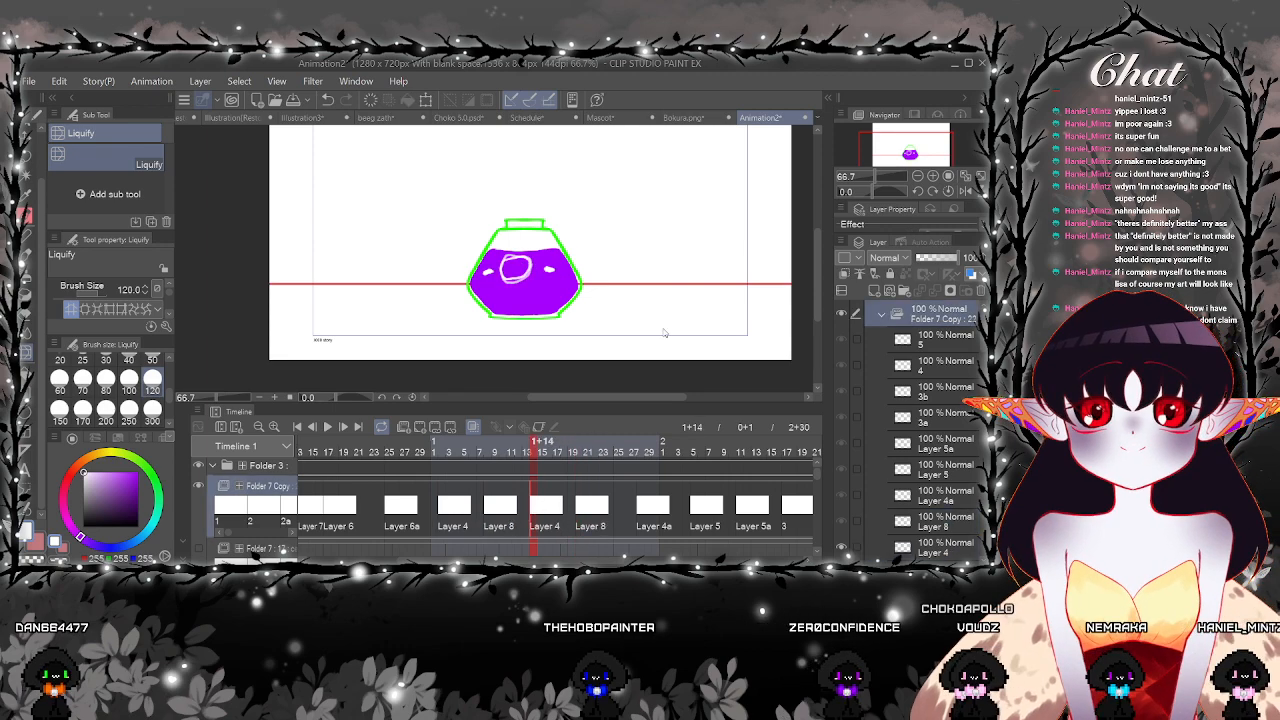
{"action": "left_click", "coordinate": [578, 512]}
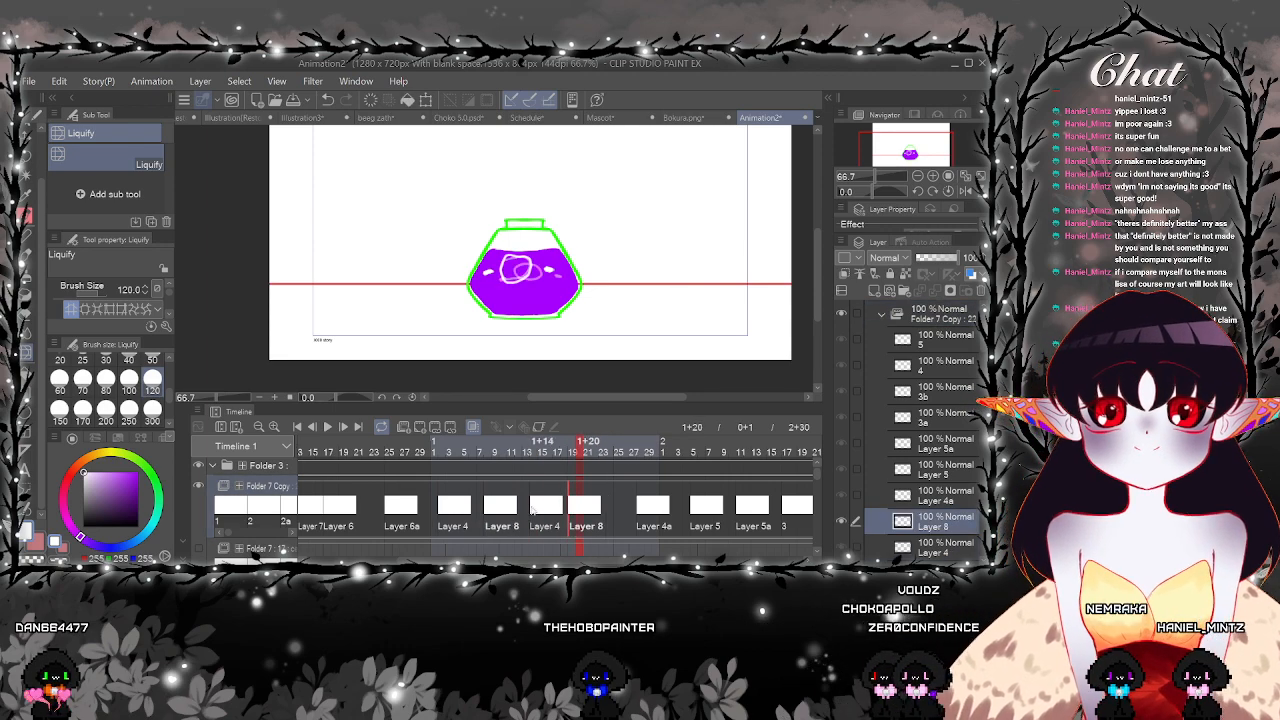
{"action": "left_click", "coordinate": [533, 510]}
{"action": "left_click", "coordinate": [608, 510]}
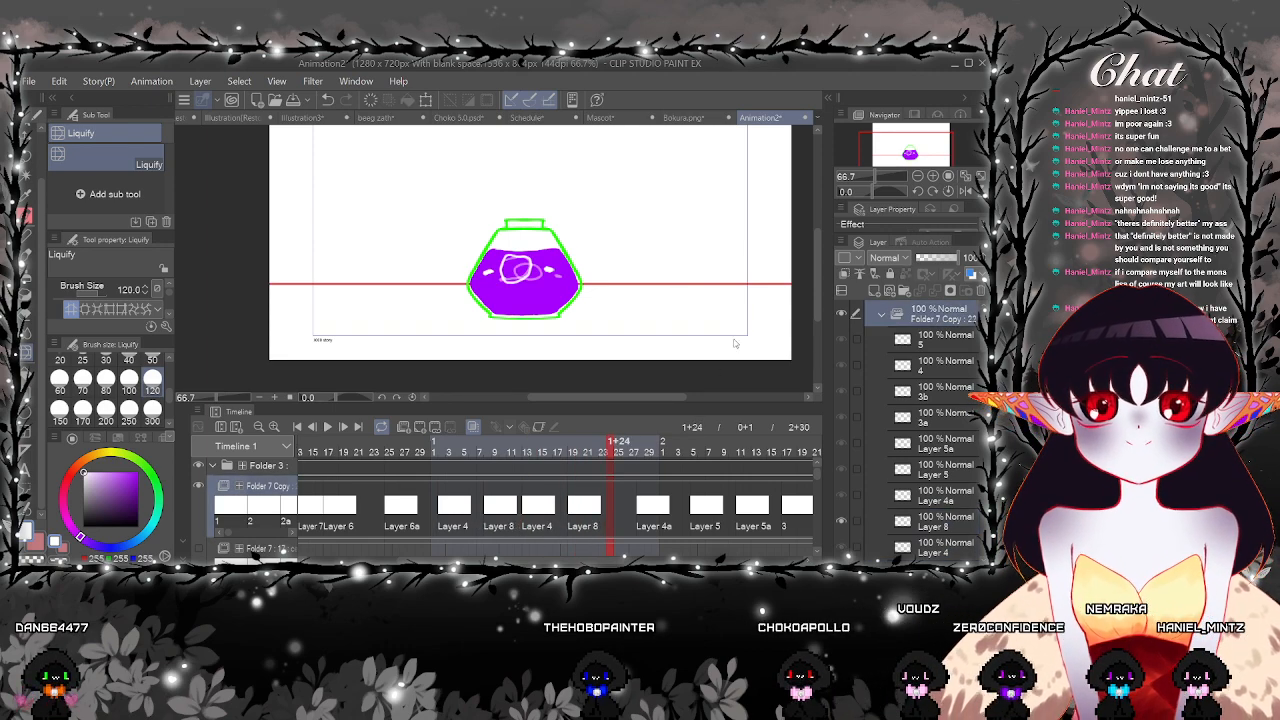
Play back the animation to review the alternating Layer 4 and Layer 8 cels
{"action": "left_click", "coordinate": [431, 528]}
{"action": "left_click", "coordinate": [357, 508]}
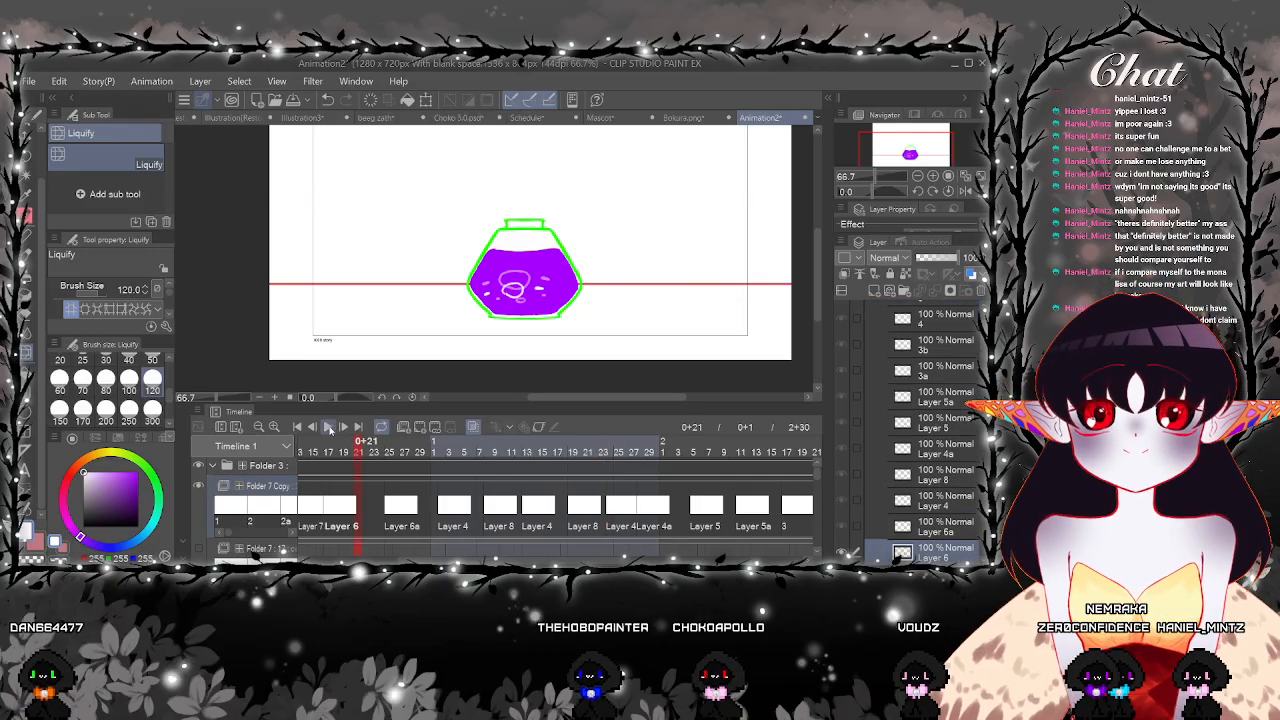
{"action": "left_click", "coordinate": [327, 427]}
{"action": "key", "text": "ctrl+minus"}
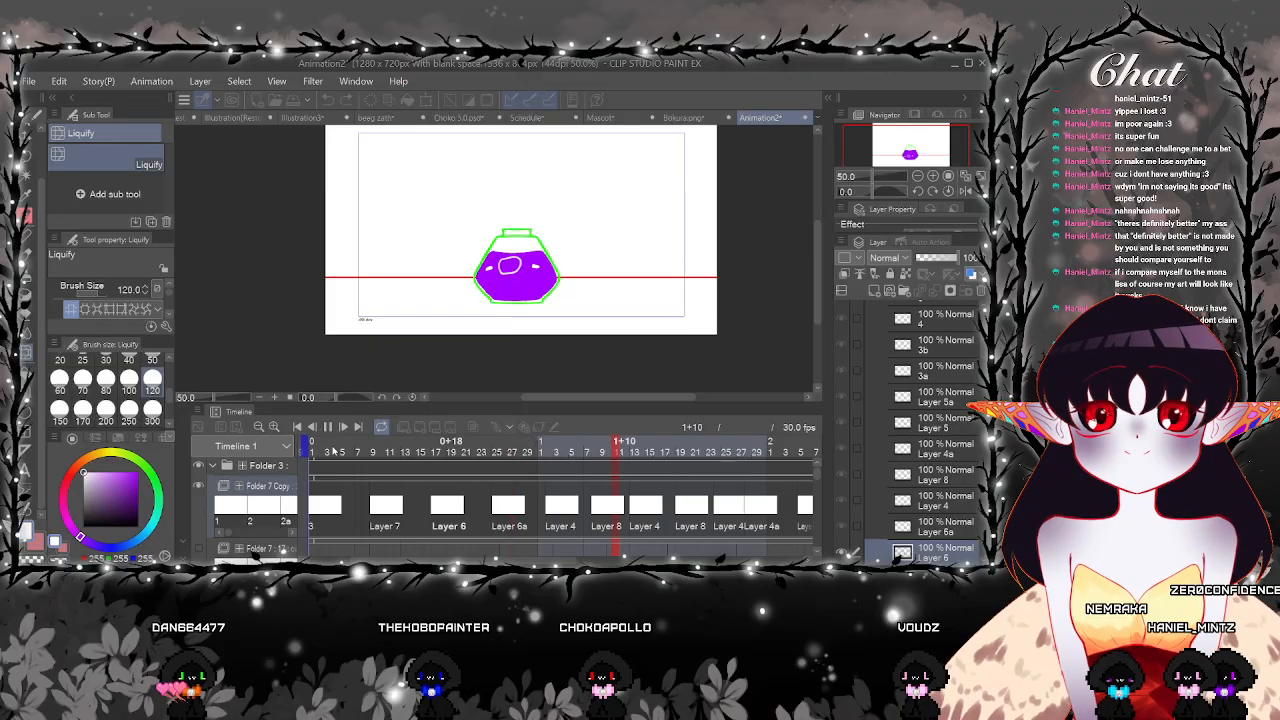
{"action": "left_click", "coordinate": [328, 427]}
Erase the mouth on the Layer 8 cel at frame 1+19 and redraw it as a clean rounded outline with the size 10 pen
{"action": "left_click_drag", "start_coordinate": [605, 556], "coordinate": [457, 556]}
{"action": "left_click", "coordinate": [567, 511]}
{"action": "left_click", "coordinate": [615, 512]}
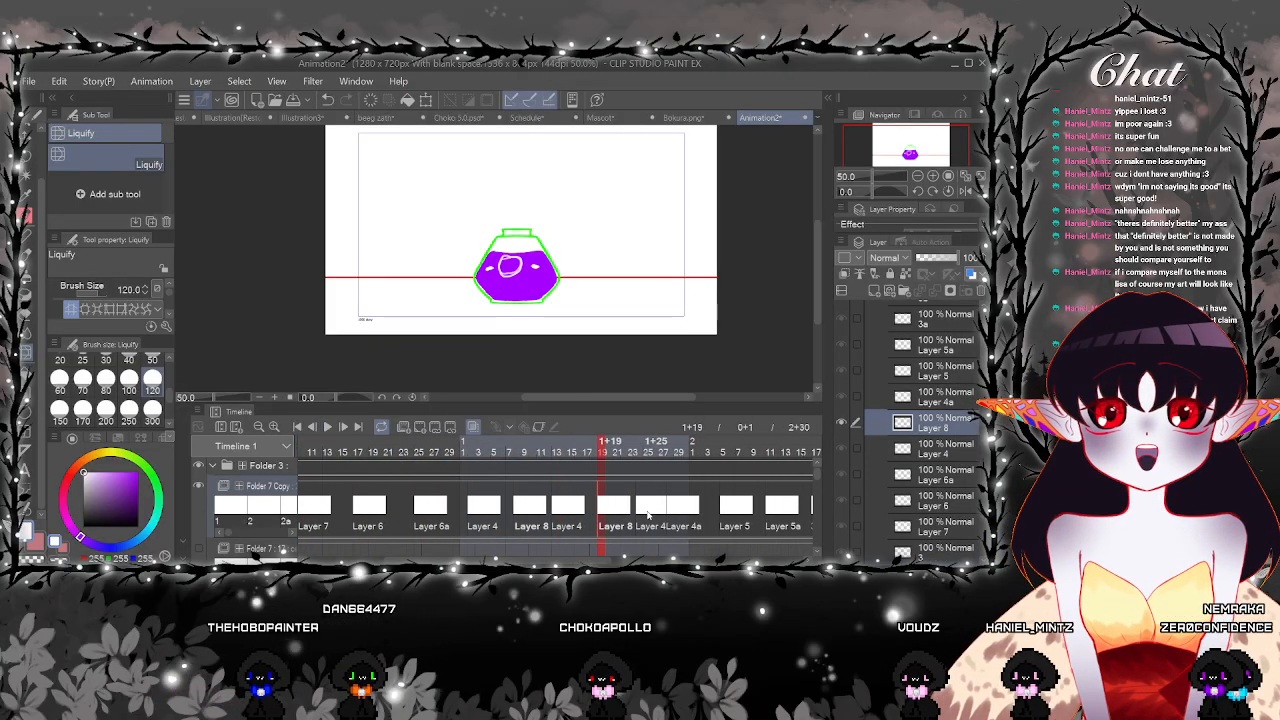
{"action": "left_click", "coordinate": [649, 510]}
{"action": "key", "text": "ctrl+plus"}
{"action": "key", "text": "ctrl+plus"}
{"action": "left_click", "coordinate": [615, 510]}
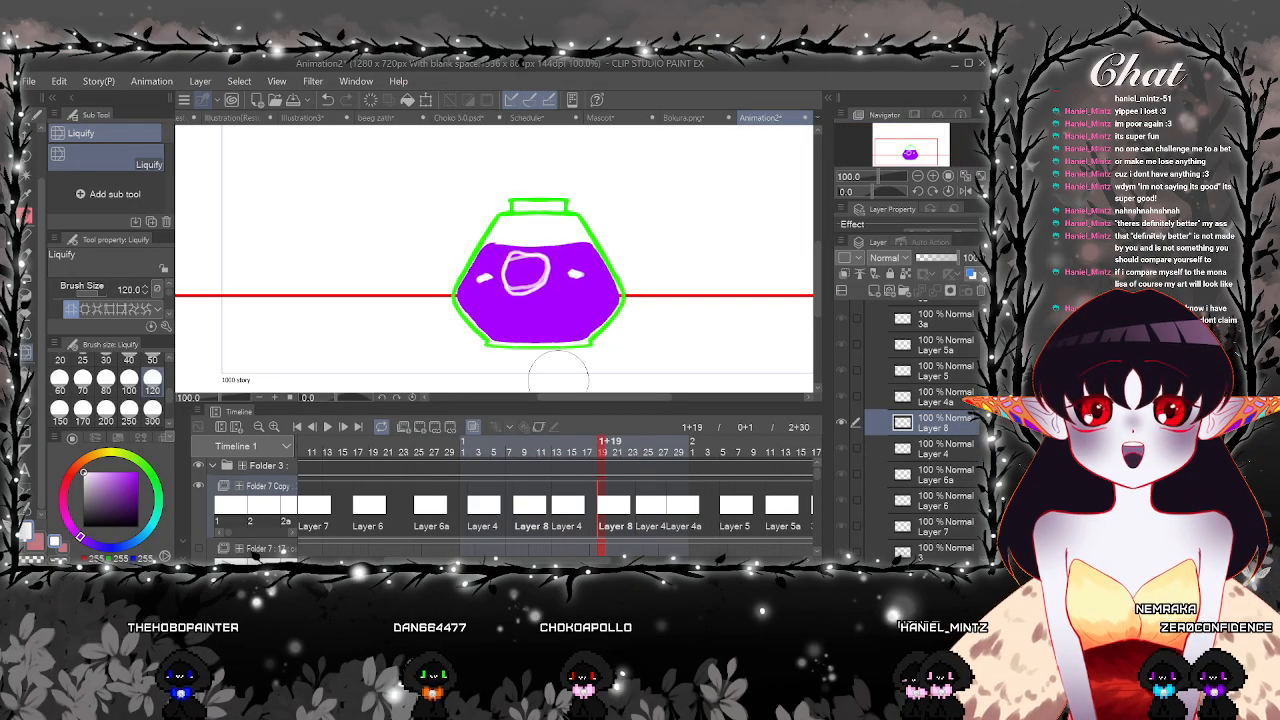
{"action": "key", "text": "e"}
{"action": "scroll", "coordinate": [529, 288], "scroll_direction": "up", "scroll_amount": 1}
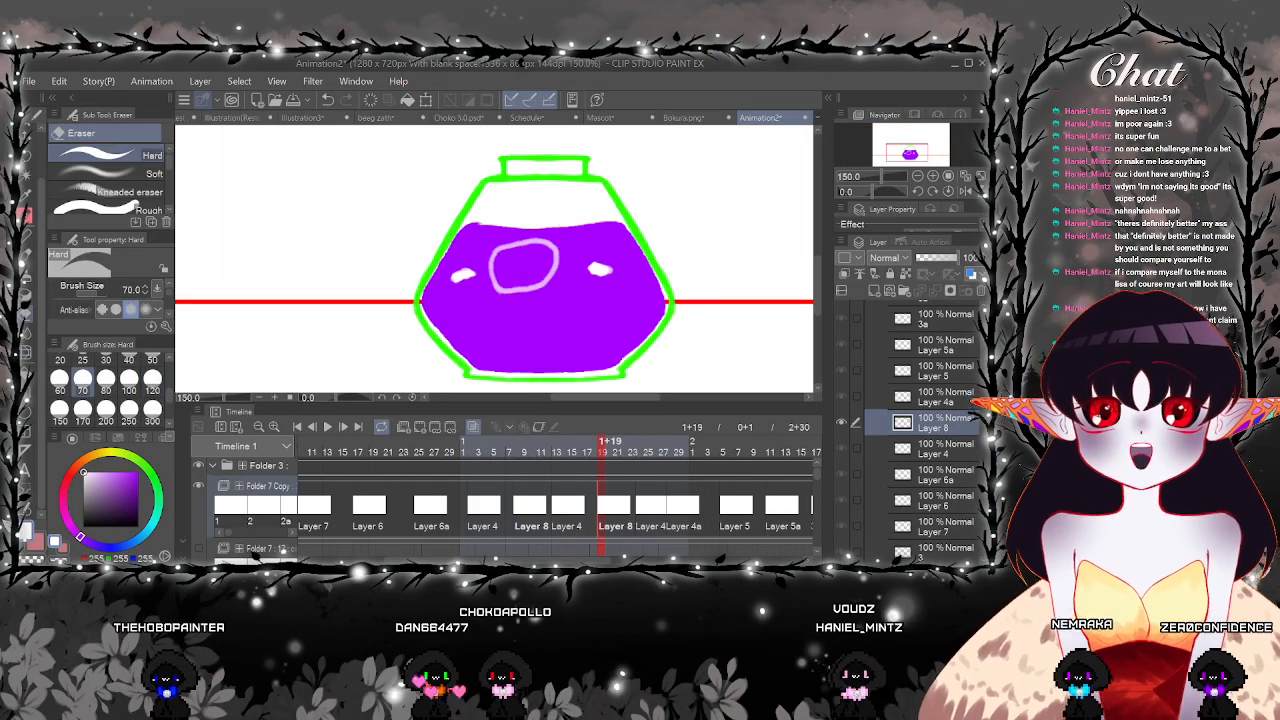
{"action": "key", "text": "p"}
{"action": "scroll", "coordinate": [530, 255], "scroll_direction": "up", "scroll_amount": 3}
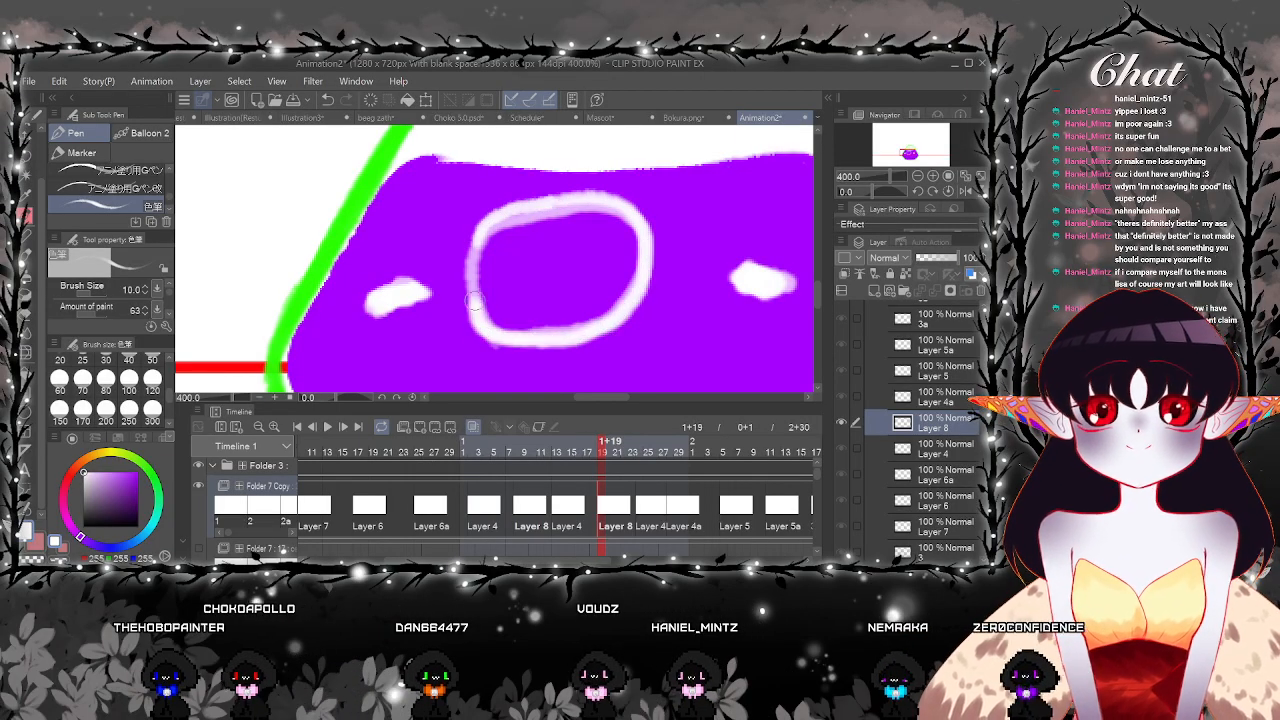
{"action": "scroll", "coordinate": [484, 236], "scroll_direction": "down", "scroll_amount": 5}
Play back the animation with the redrawn mouth and compare the Layer 4 and Layer 8 cels between 1+4 and 1+20
{"action": "left_click", "coordinate": [334, 507]}
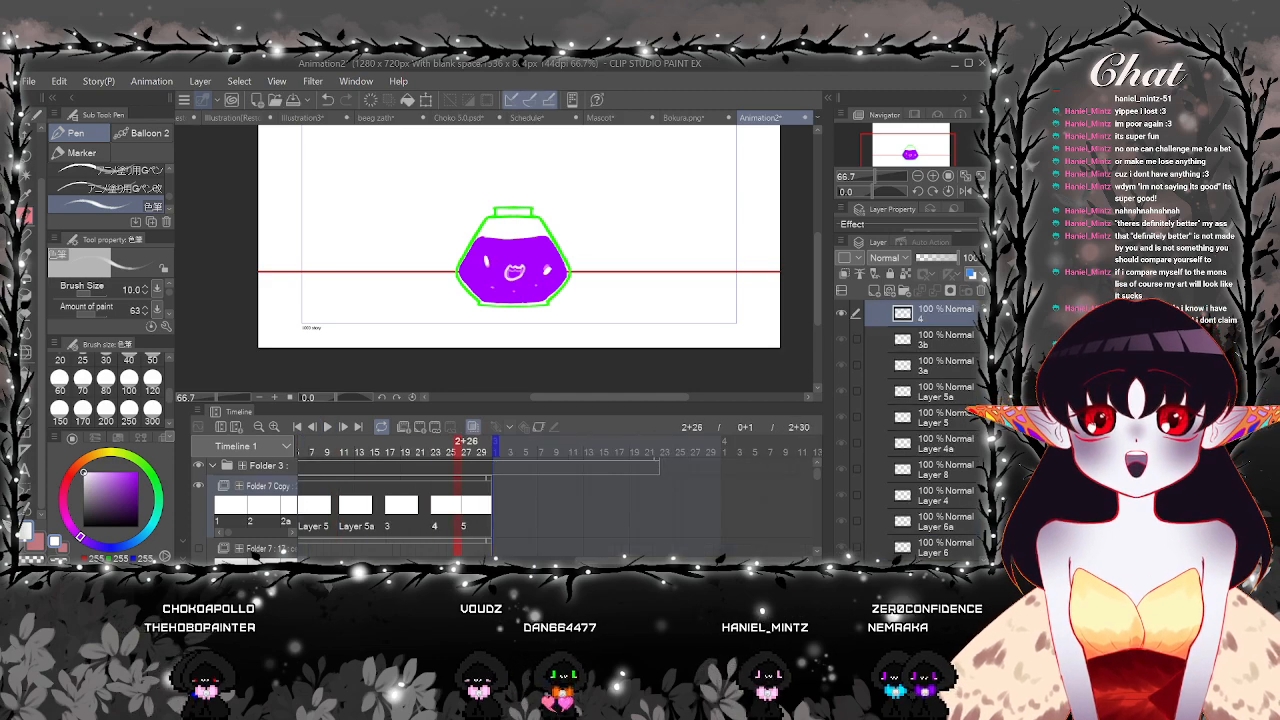
{"action": "left_click", "coordinate": [328, 427]}
{"action": "left_click", "coordinate": [496, 512]}
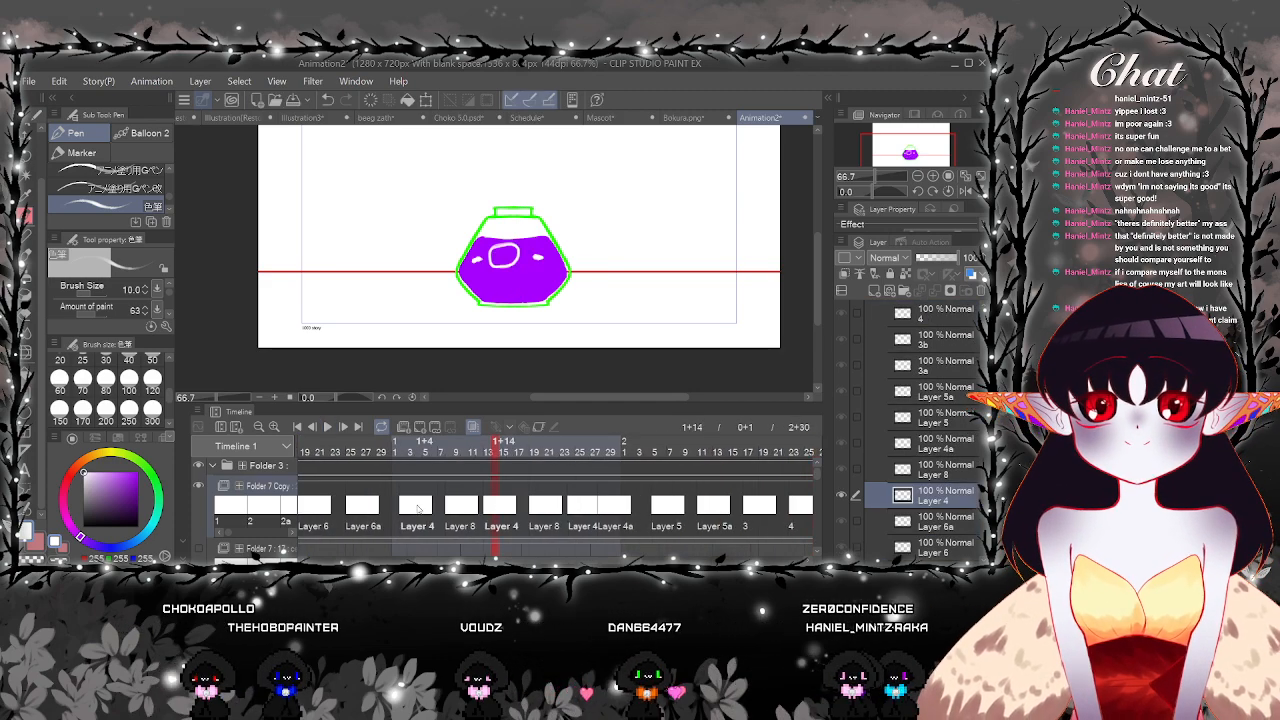
{"action": "left_click", "coordinate": [419, 512]}
{"action": "left_click", "coordinate": [546, 510]}
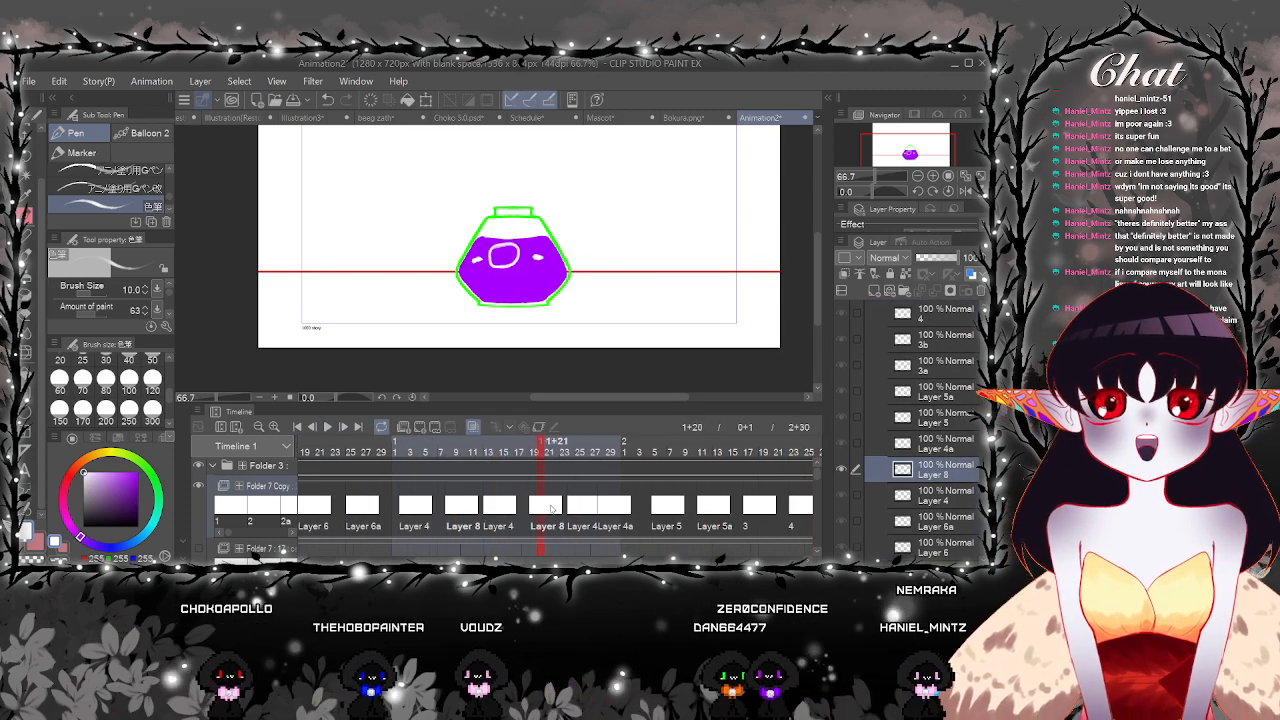
Delete the repeated Layer 8 cel at frame 1+19 and the Layer 4 cel at frame 1+24 from Folder 7 Copy
{"action": "left_click", "coordinate": [535, 508]}
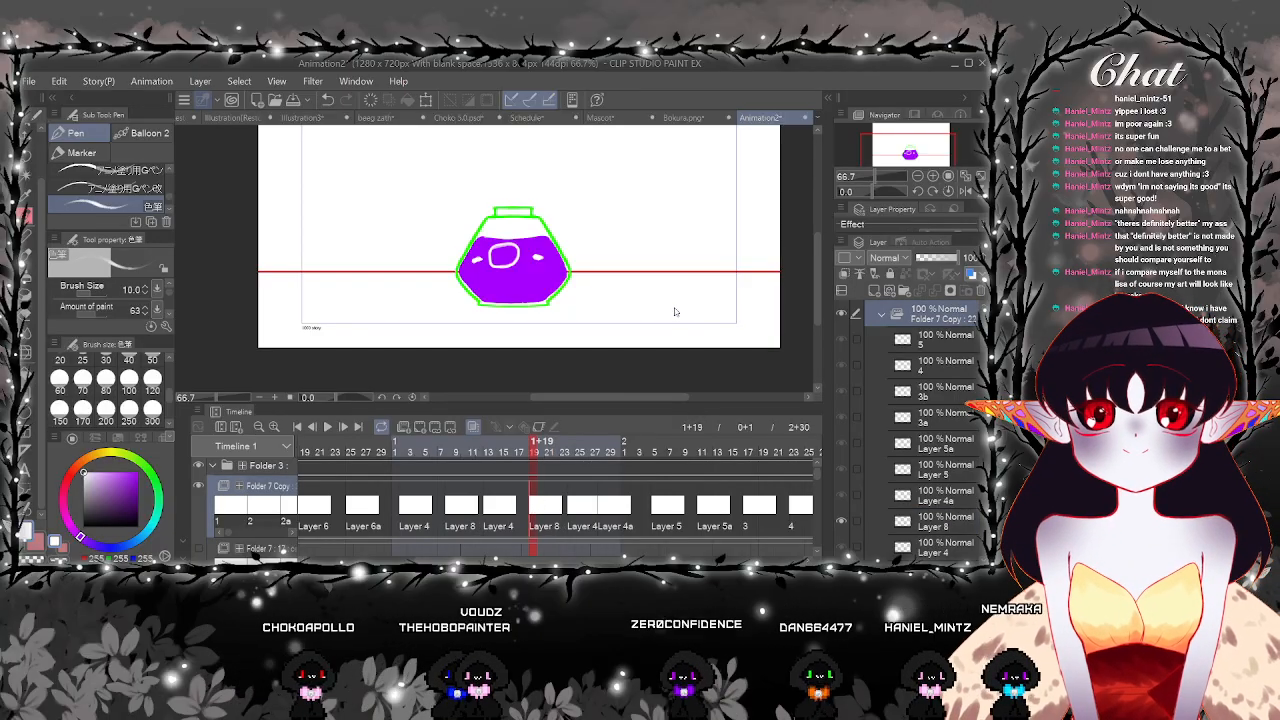
{"action": "key", "text": "Delete"}
{"action": "left_click", "coordinate": [573, 508]}
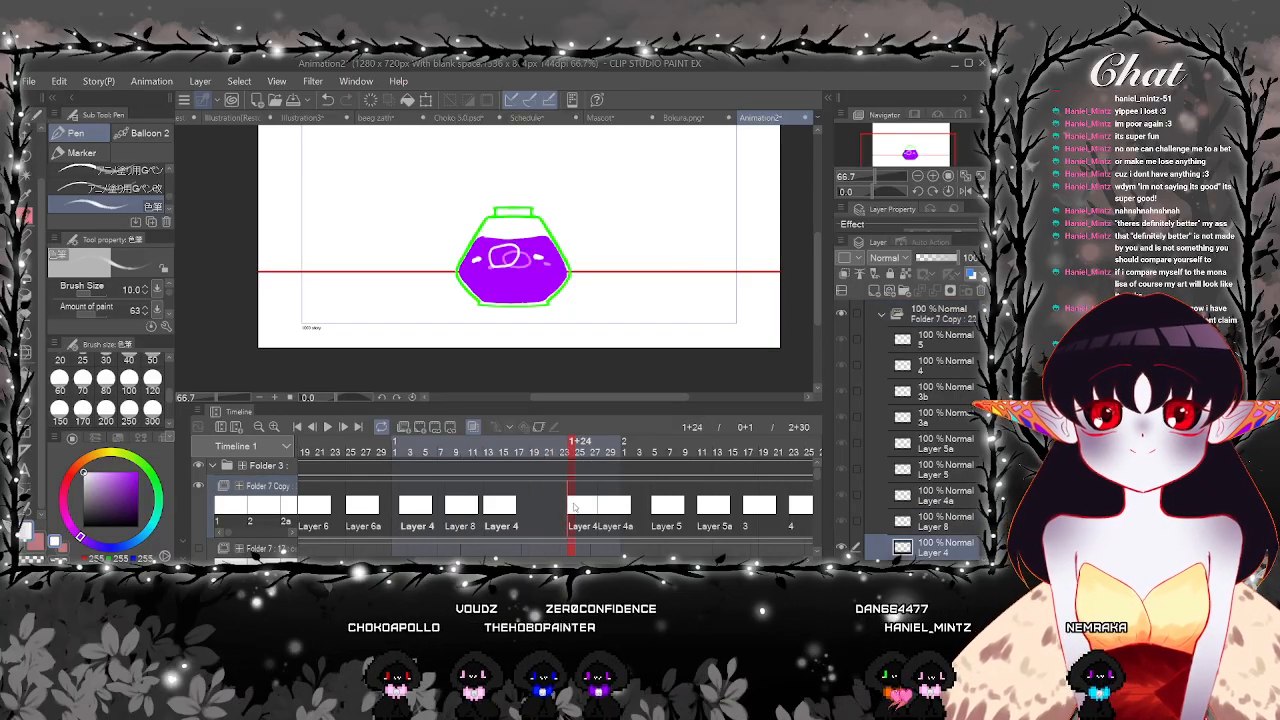
{"action": "key", "text": "Delete"}
Move Layer 4a to frame 1+21 and Layer 5 to just before the two-second mark on the Folder 7 Copy track
{"action": "left_click", "coordinate": [604, 510]}
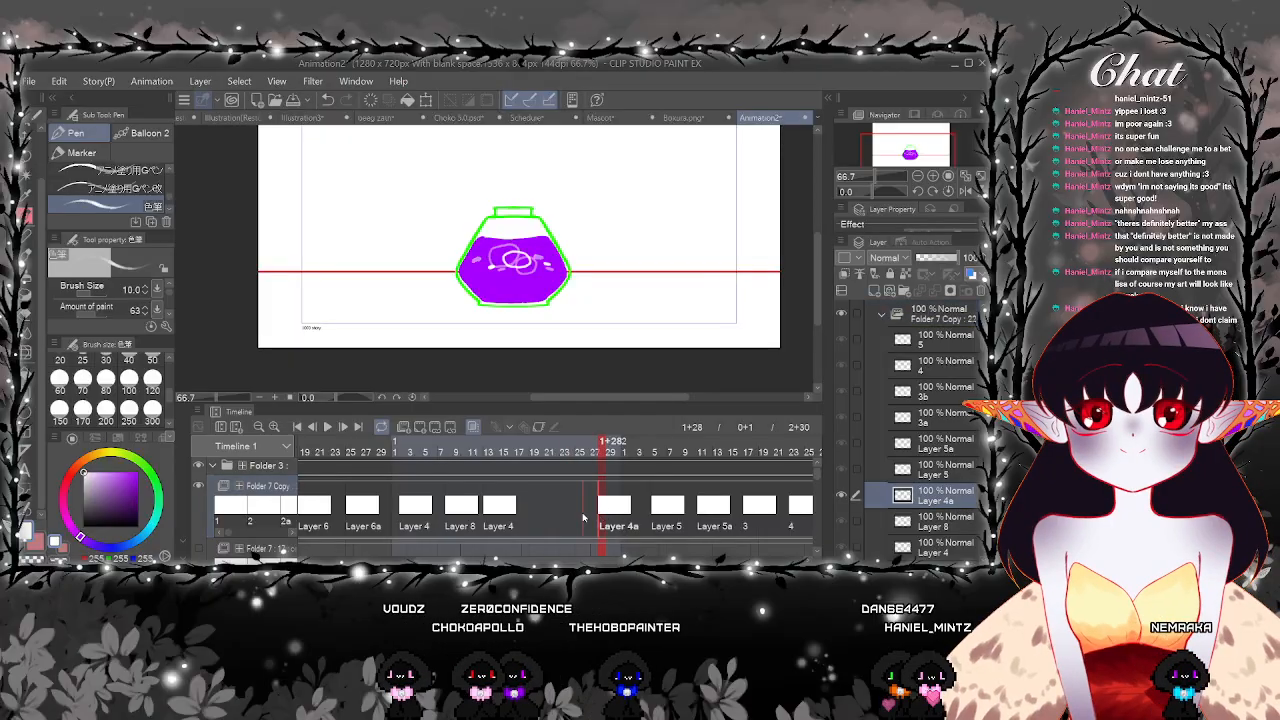
{"action": "left_click_drag", "start_coordinate": [586, 513], "coordinate": [584, 513]}
{"action": "left_click_drag", "start_coordinate": [669, 511], "coordinate": [611, 524]}
{"action": "left_click", "coordinate": [562, 510]}
Play back the animation from the start to check the tightened cel spacing
{"action": "left_click", "coordinate": [335, 516]}
{"action": "left_click", "coordinate": [328, 428]}
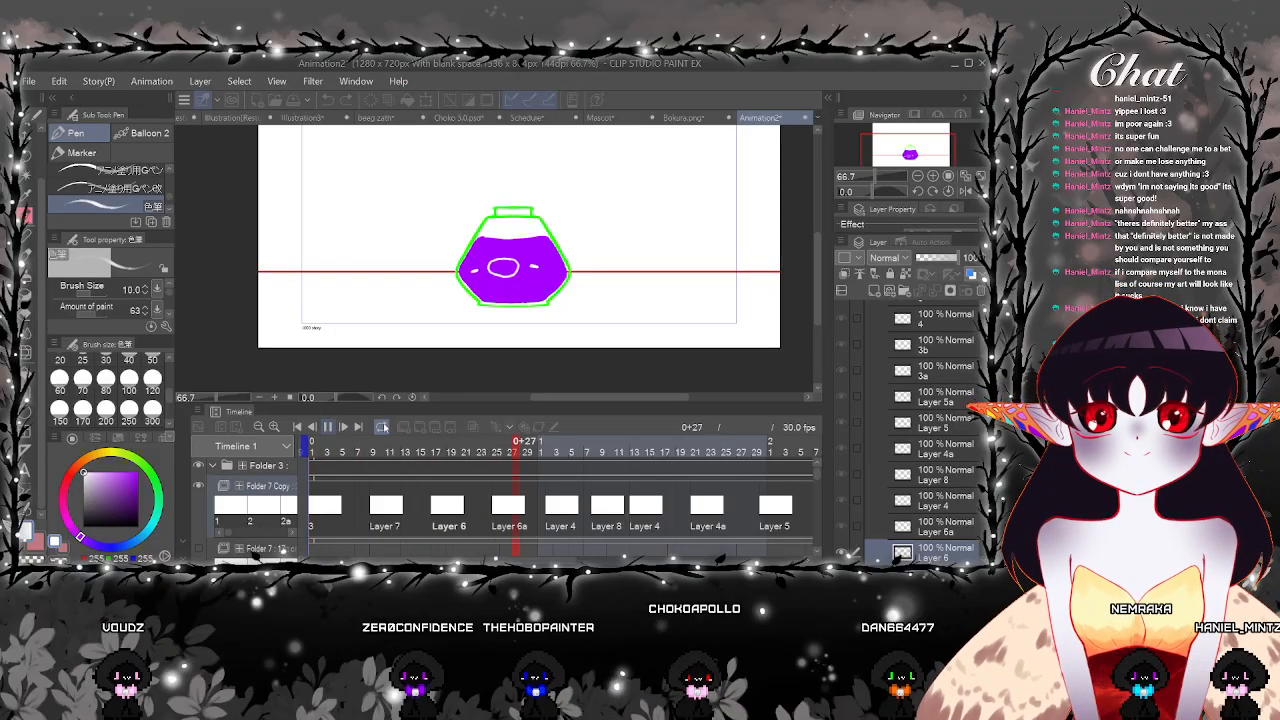
{"action": "left_click", "coordinate": [328, 428]}
Move the second Layer 4 cel to directly after Layer 8 at frame 1+11 and Layer 4a to frame 1+17
{"action": "left_click", "coordinate": [598, 514]}
{"action": "left_click", "coordinate": [632, 515]}
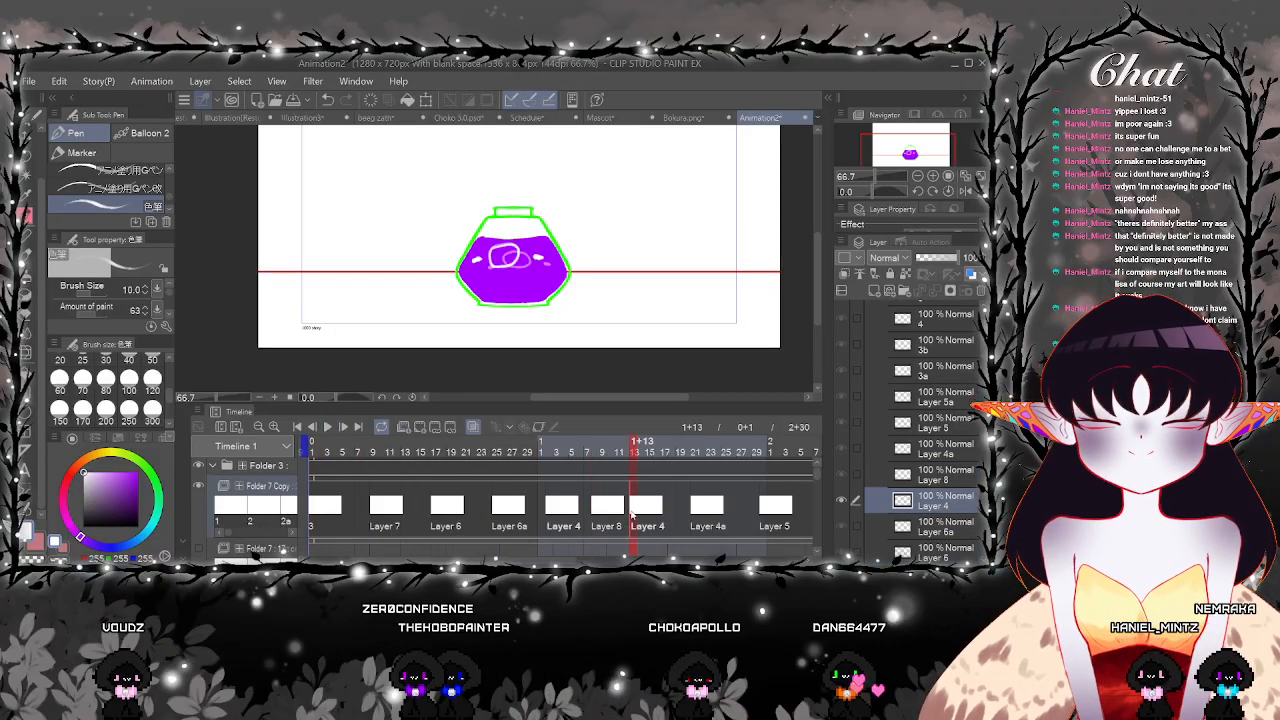
{"action": "left_click_drag", "start_coordinate": [693, 515], "coordinate": [670, 516]}
{"action": "left_click_drag", "start_coordinate": [664, 517], "coordinate": [665, 517]}
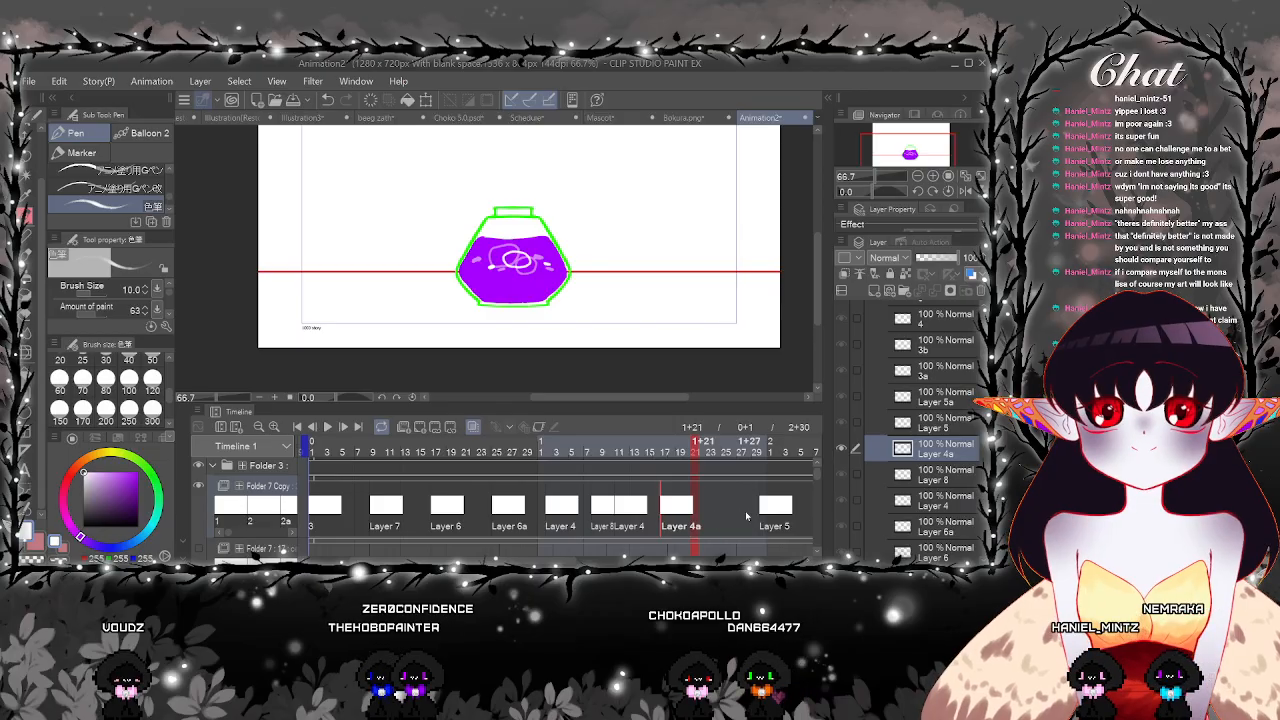
Move the Layer 5 cel to frame 1+27 on the Folder 7 Copy track and play back the timing
{"action": "left_click_drag", "start_coordinate": [765, 517], "coordinate": [740, 516]}
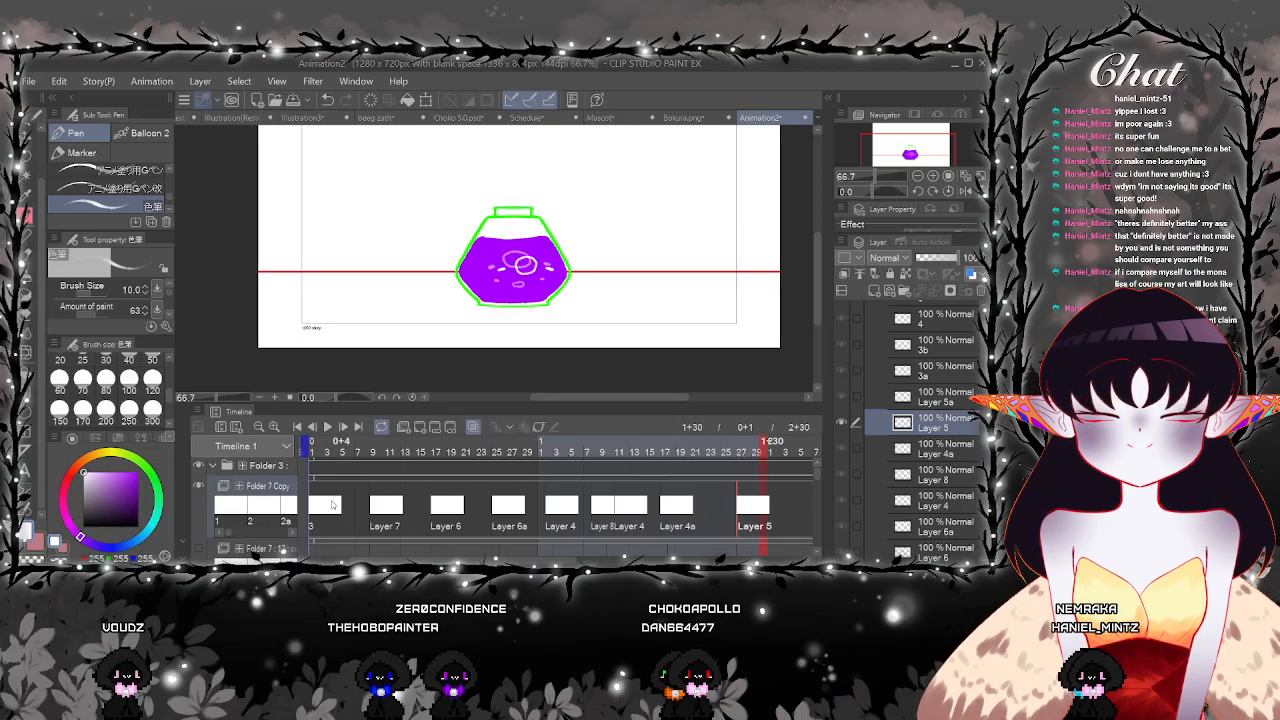
{"action": "left_click", "coordinate": [324, 427]}
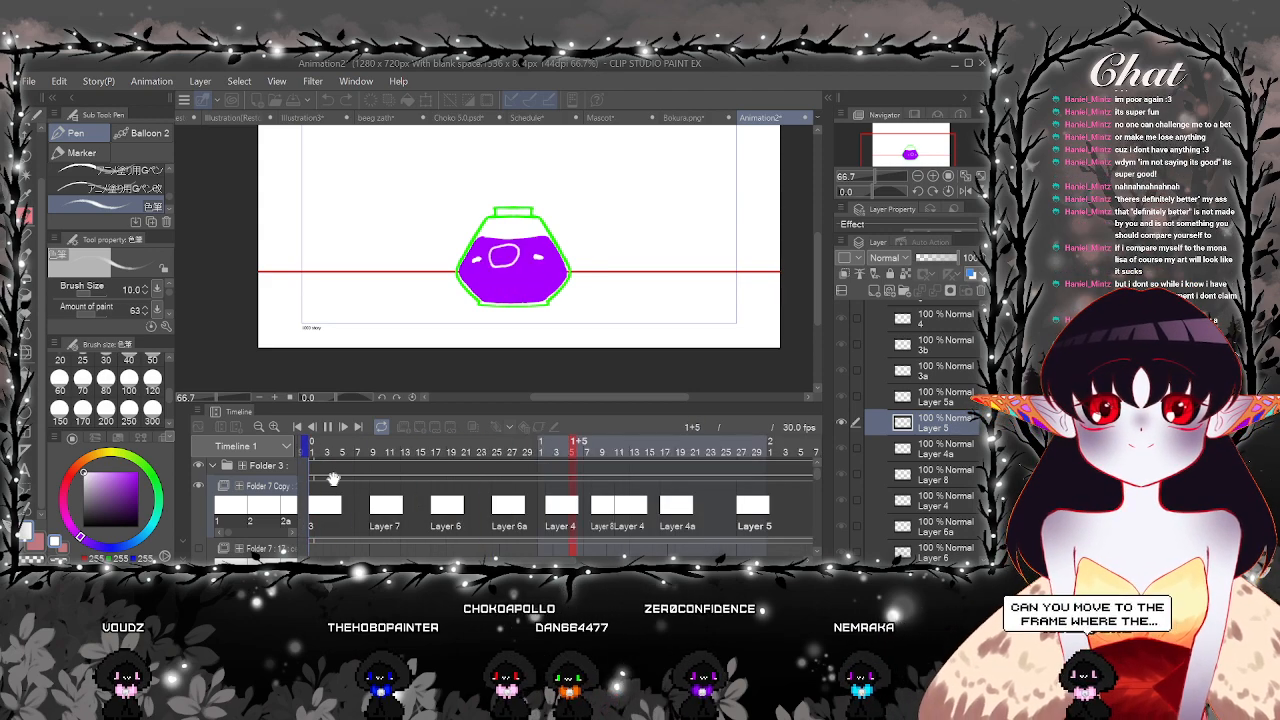
{"action": "left_click", "coordinate": [327, 427]}
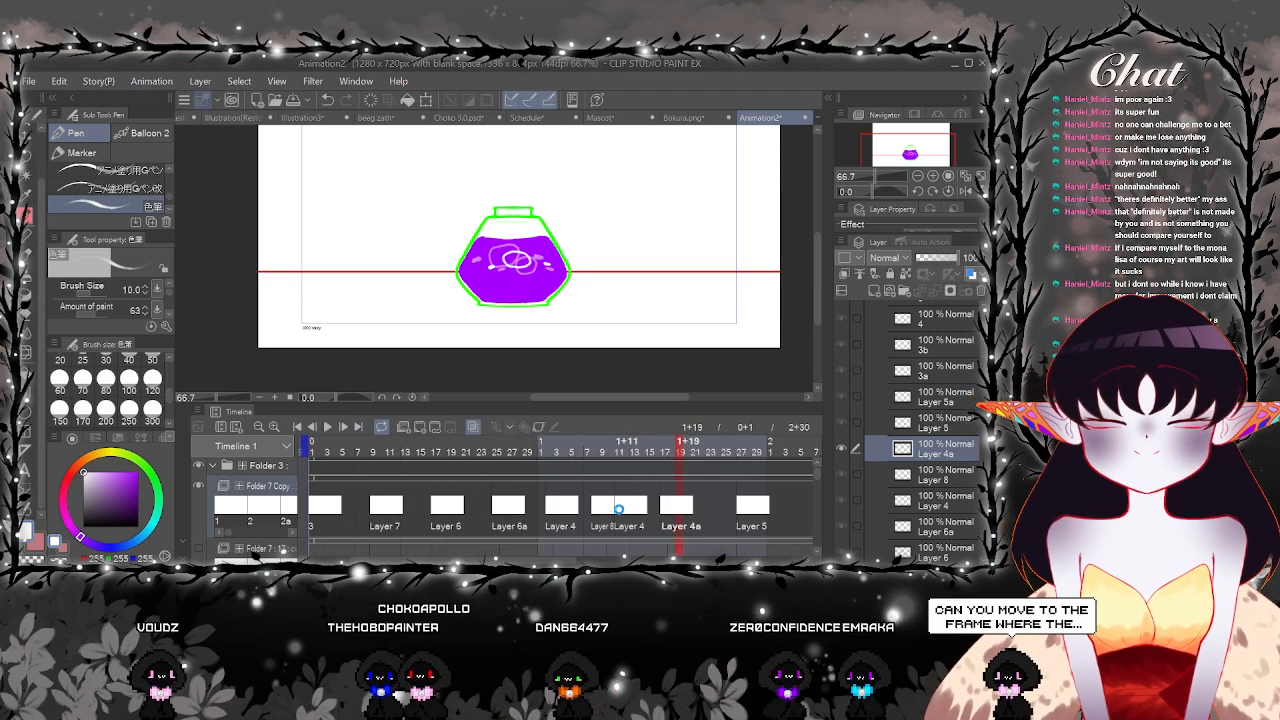
Retime the Folder 7 Copy cels so that Layer 4a starts at frame 1+15, Layer 5 at 1+21 and Layer 5a at 2+3
{"action": "left_click", "coordinate": [615, 514]}
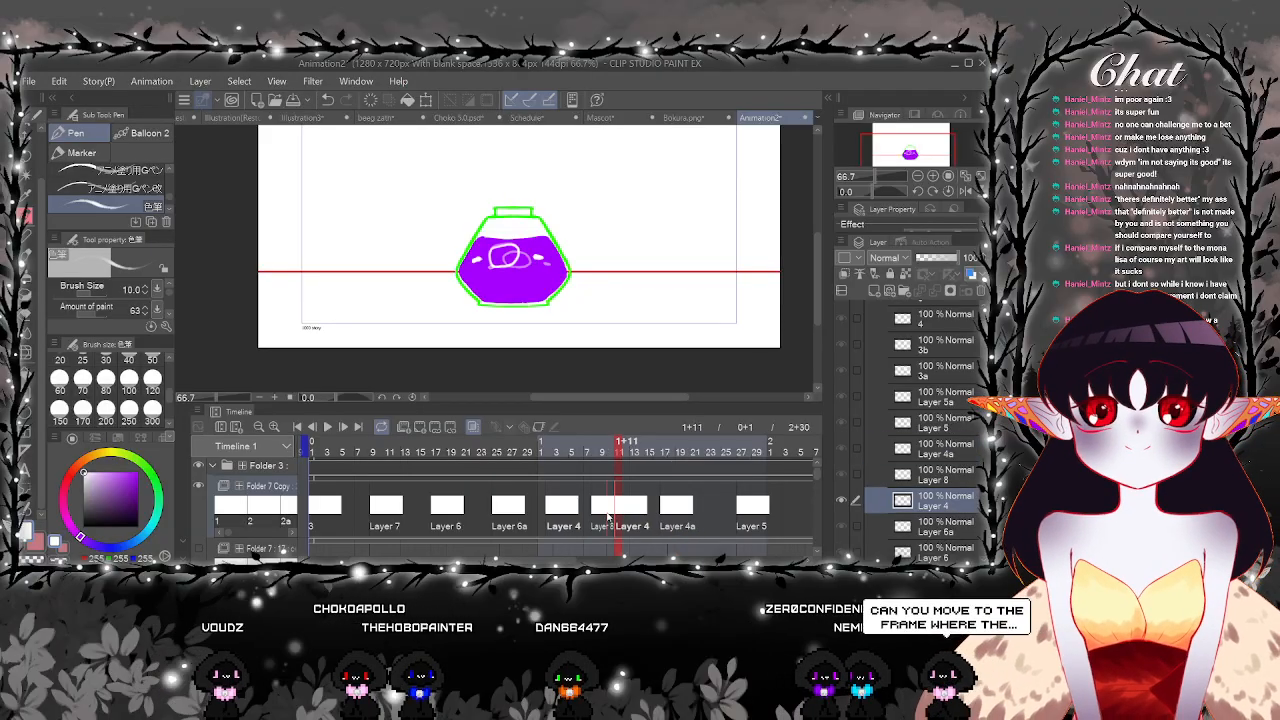
{"action": "left_click", "coordinate": [665, 514]}
{"action": "left_click_drag", "start_coordinate": [742, 513], "coordinate": [700, 523]}
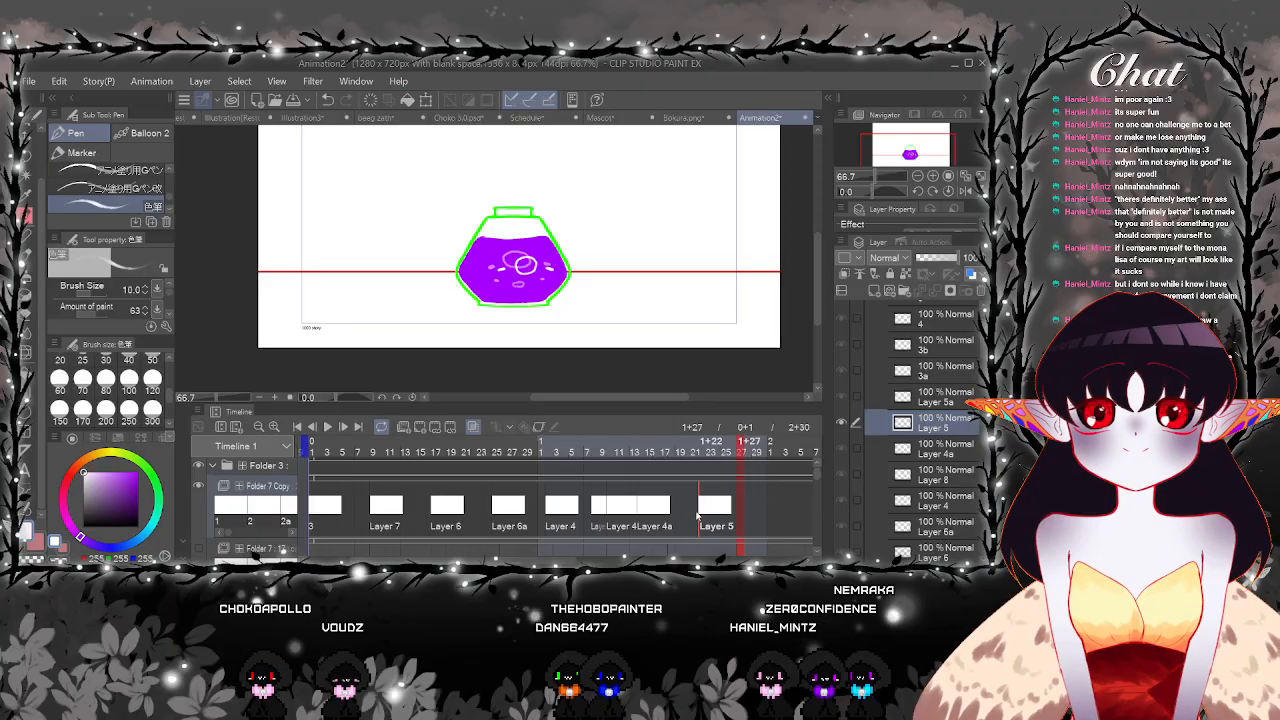
{"action": "mouse_move", "coordinate": [548, 558]}
{"action": "left_mouse_down"}
{"action": "mouse_move", "coordinate": [692, 557]}
{"action": "mouse_move", "coordinate": [601, 523]}
{"action": "mouse_move", "coordinate": [600, 558]}
{"action": "mouse_move", "coordinate": [460, 558]}
{"action": "left_mouse_up"}
{"action": "left_click", "coordinate": [684, 517]}
Play back the retimed animation and compare the neighbouring Layer 8 and Layer 4 cels
{"action": "left_click", "coordinate": [329, 427]}
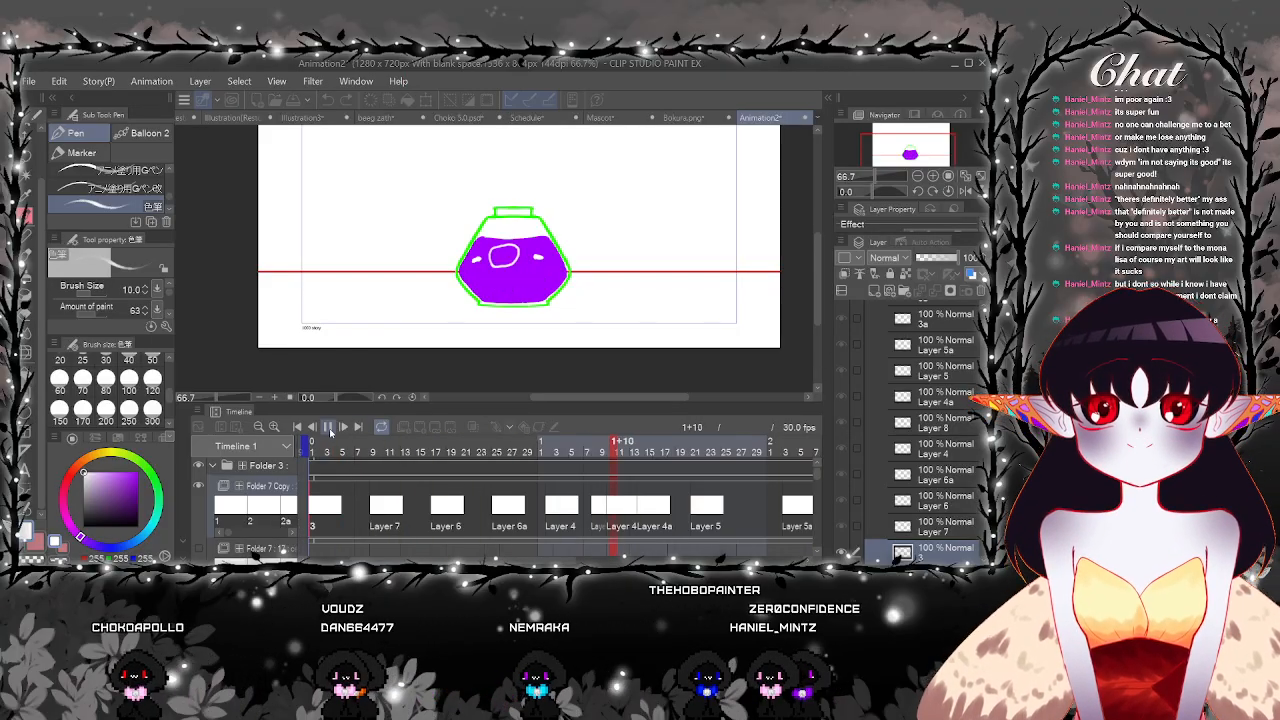
{"action": "left_click", "coordinate": [329, 427]}
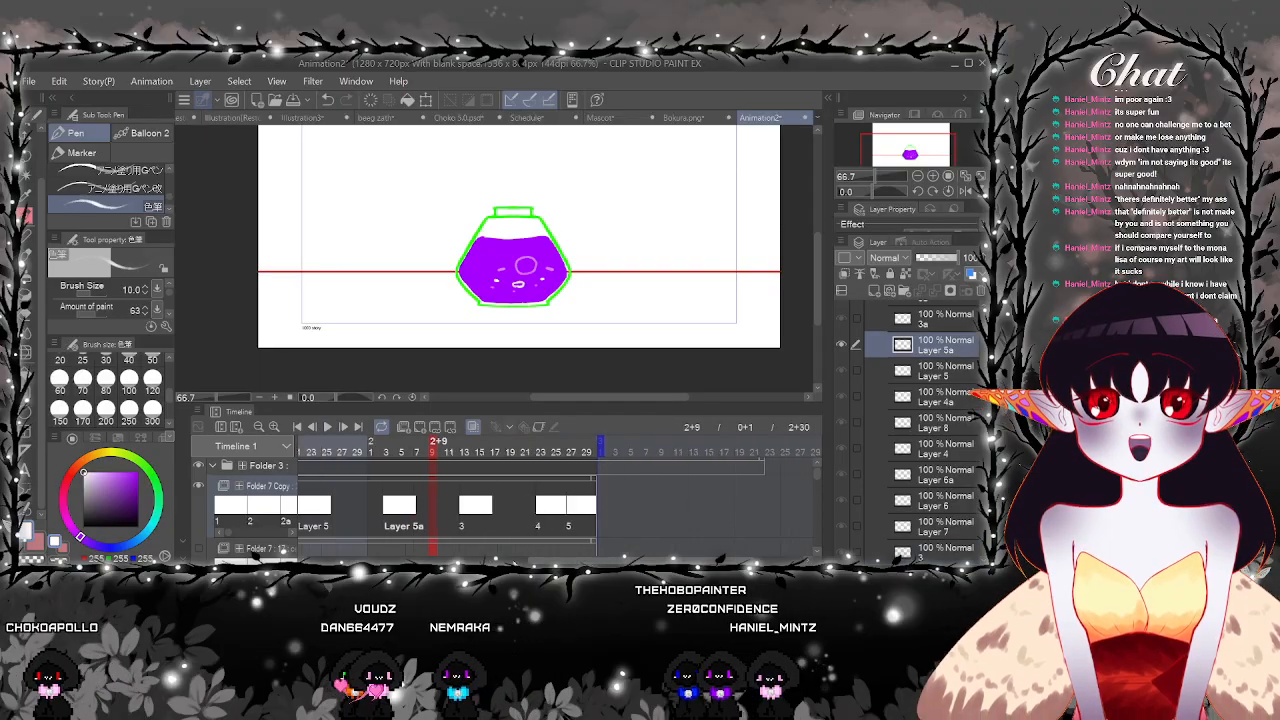
{"action": "left_click", "coordinate": [470, 508]}
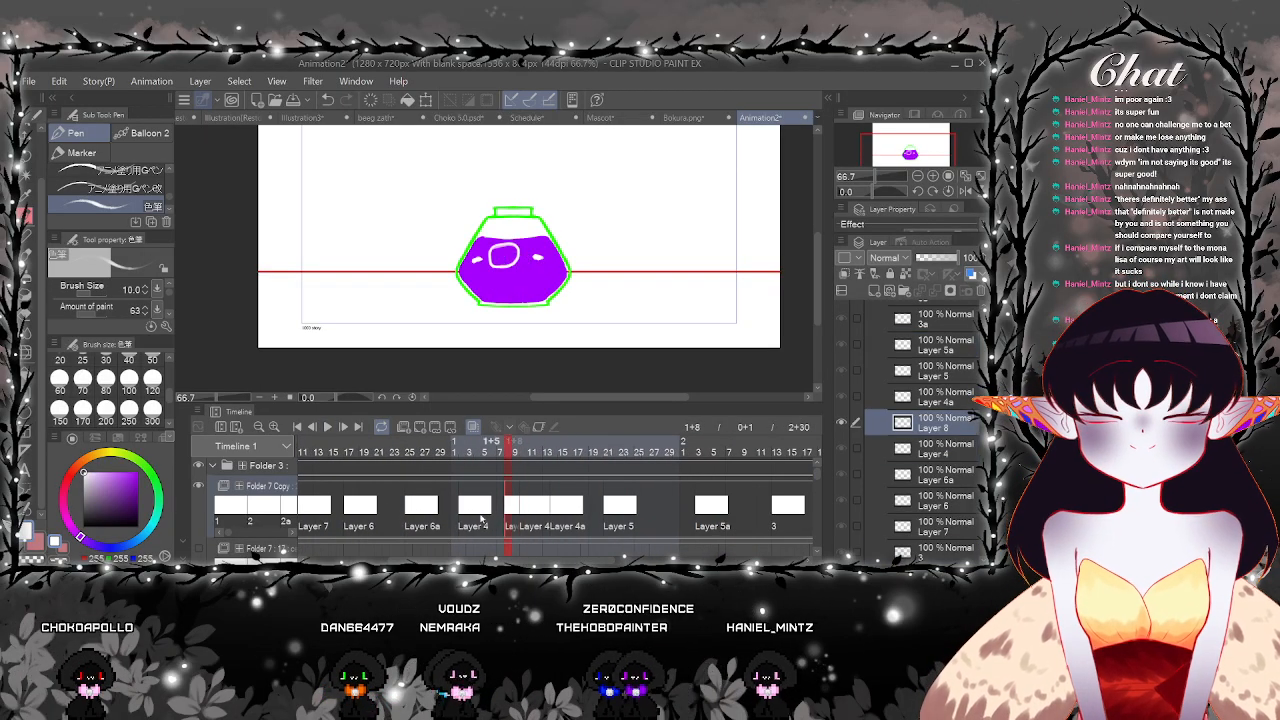
{"action": "left_click", "coordinate": [507, 510]}
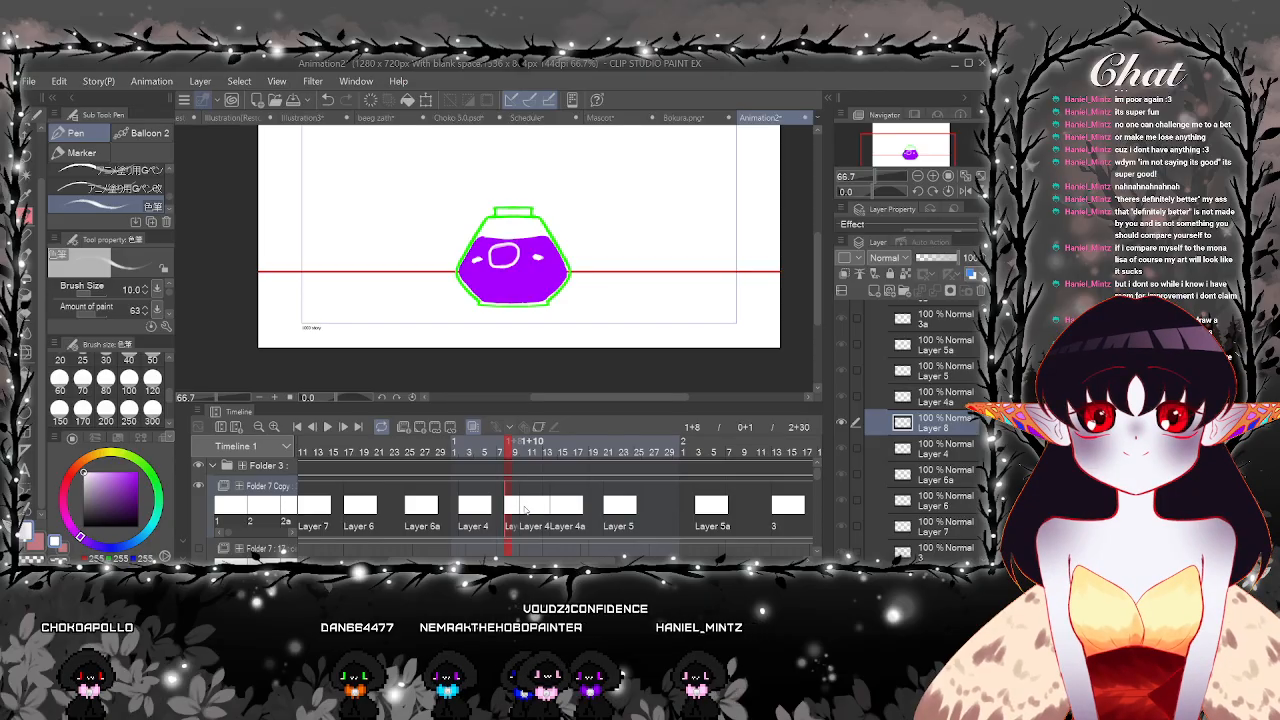
{"action": "left_click", "coordinate": [527, 510]}
Delete the Layer 4a cel following Layer 4 and move the second Layer 4 cel to frame 1+12
{"action": "left_click", "coordinate": [558, 511]}
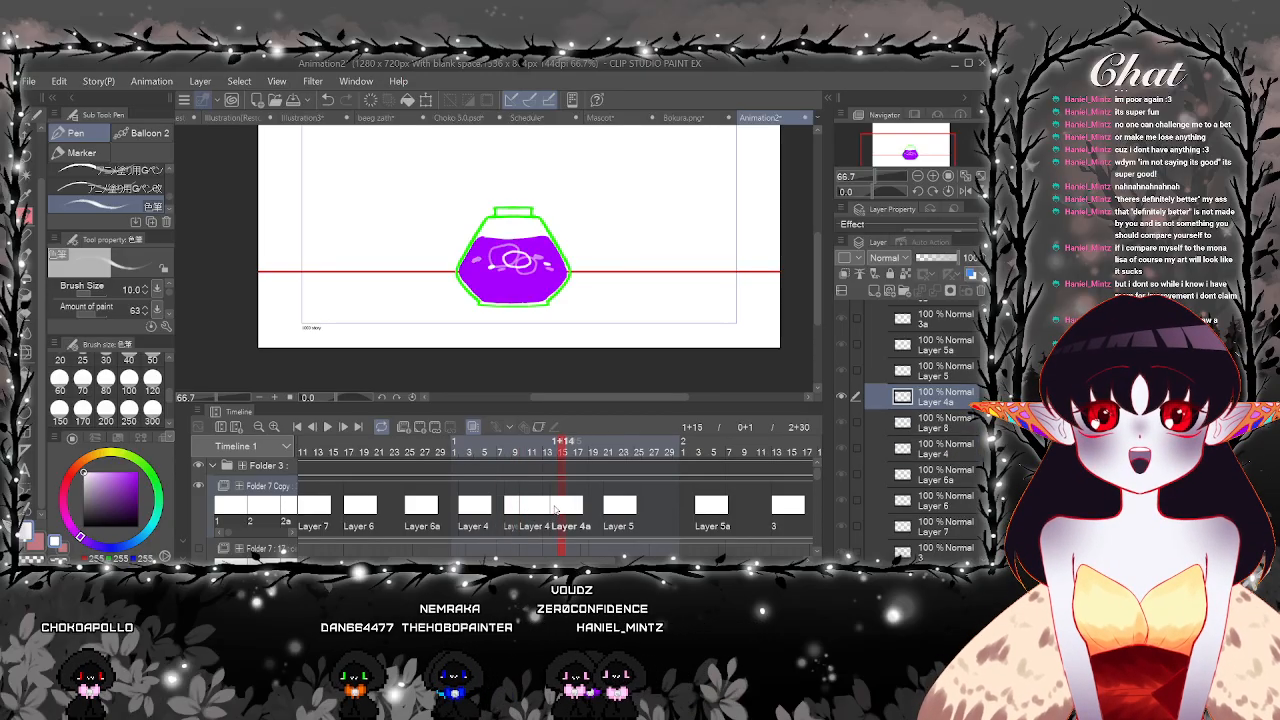
{"action": "left_click", "coordinate": [526, 512]}
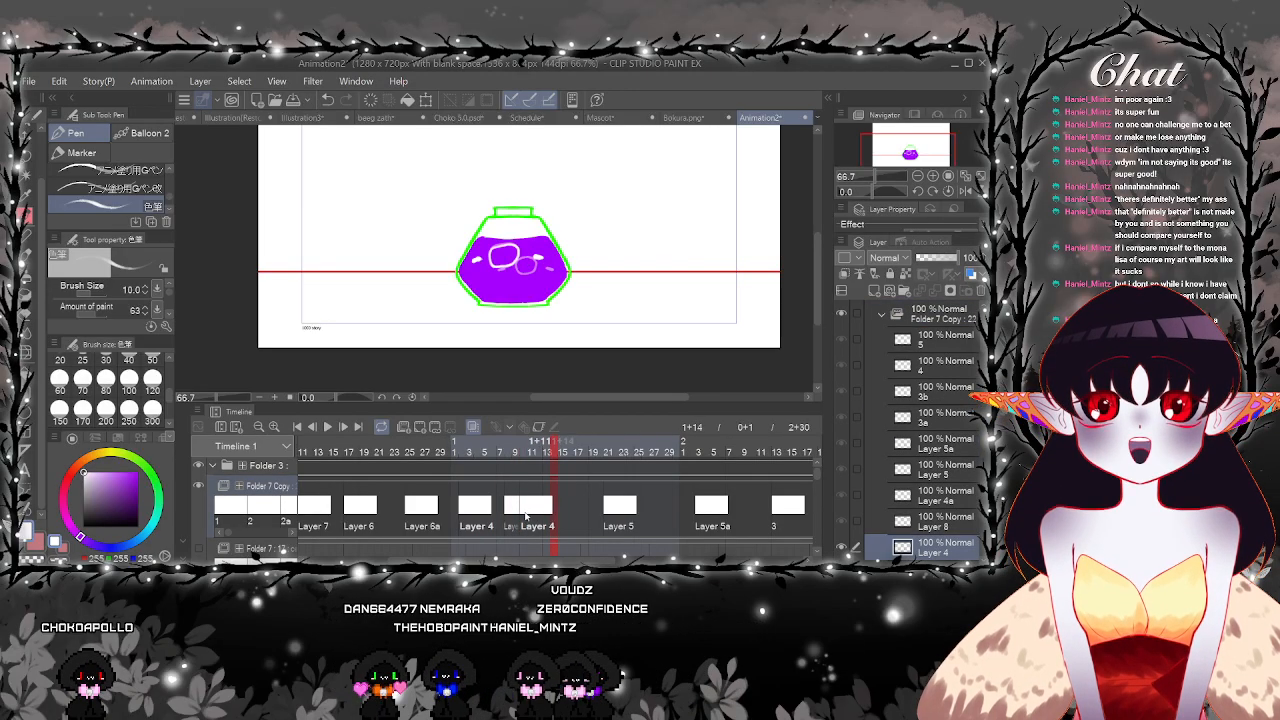
{"action": "left_click_drag", "start_coordinate": [541, 515], "coordinate": [543, 514]}
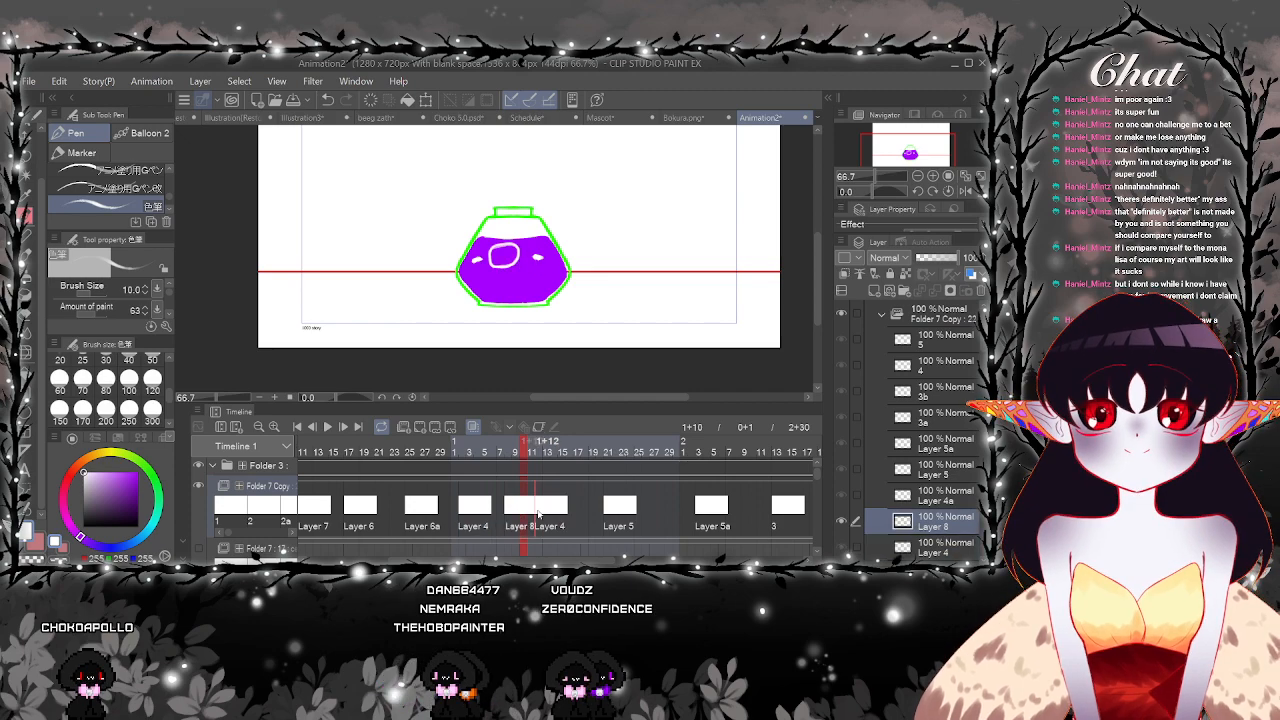
{"action": "left_click", "coordinate": [542, 513]}
Reshape the open mouth and eyes of the Layer 4 drawing with Liquify at brush size 120, and play back the result
{"action": "scroll", "coordinate": [257, 330], "scroll_direction": "up", "scroll_amount": 1}
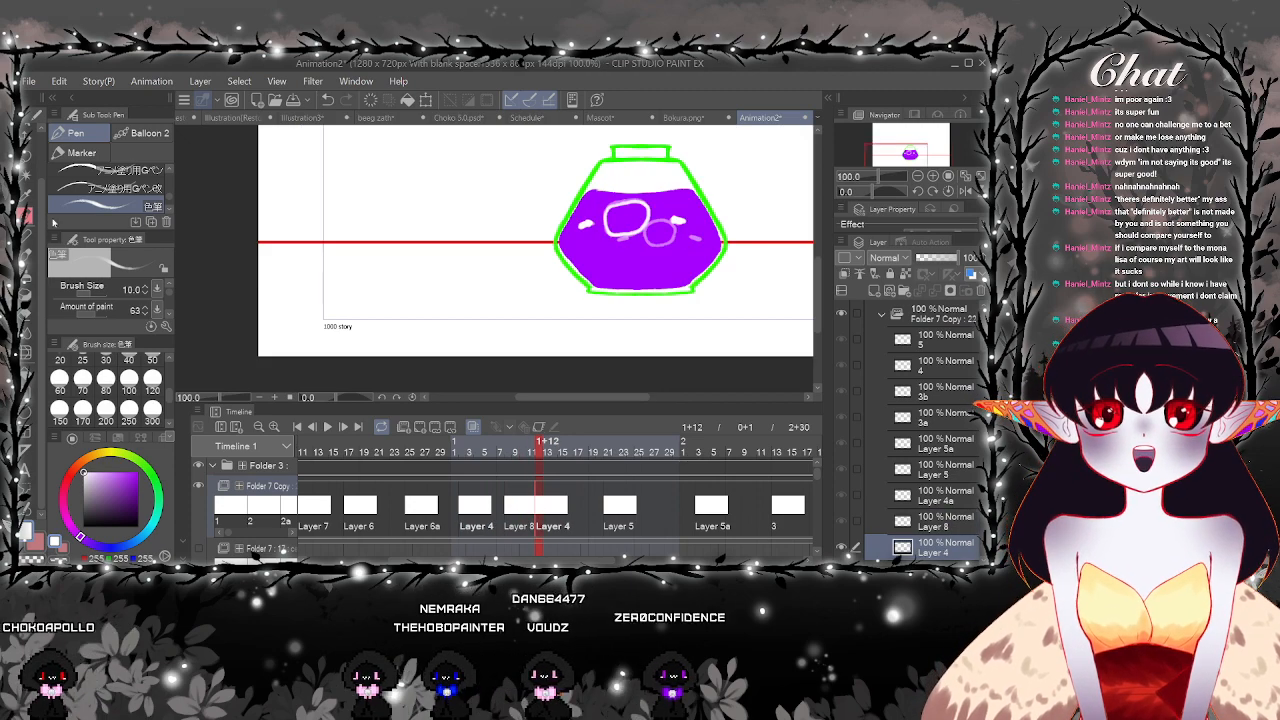
{"action": "left_click", "coordinate": [27, 137]}
{"action": "scroll", "coordinate": [357, 140], "scroll_direction": "up", "scroll_amount": 1}
{"action": "left_click_drag", "start_coordinate": [808, 302], "coordinate": [633, 332]}
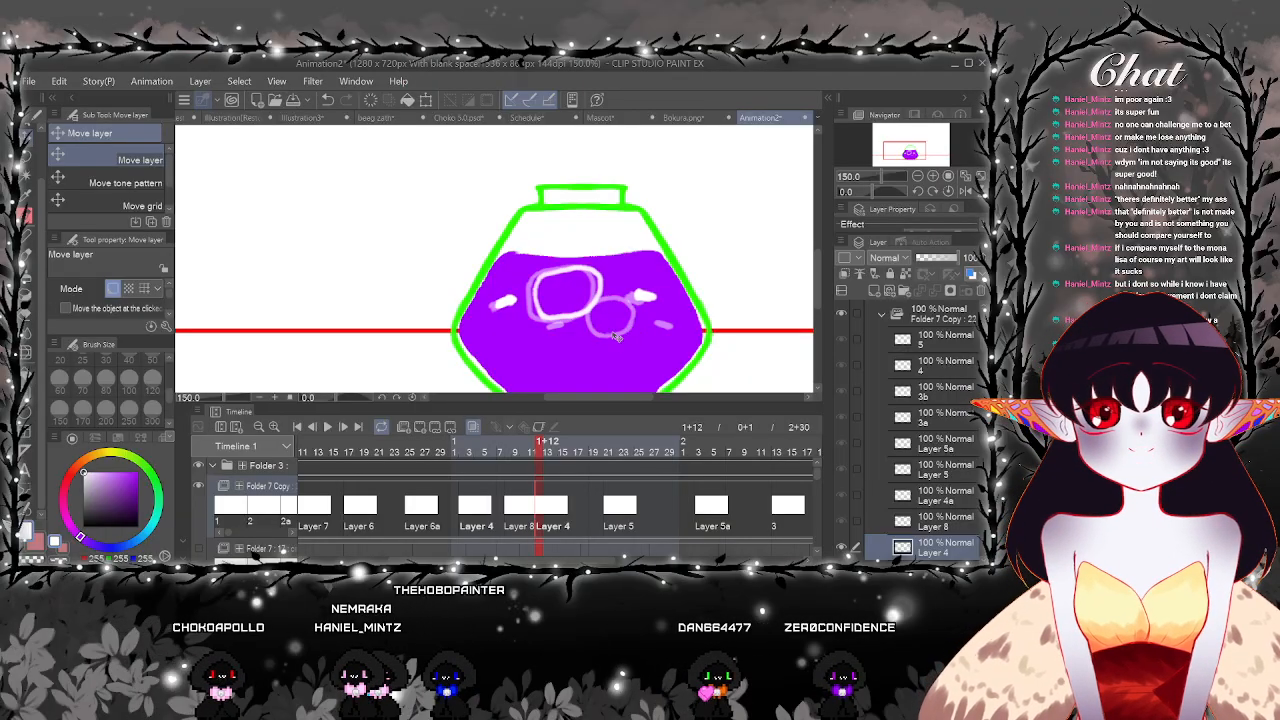
{"action": "left_click", "coordinate": [27, 352]}
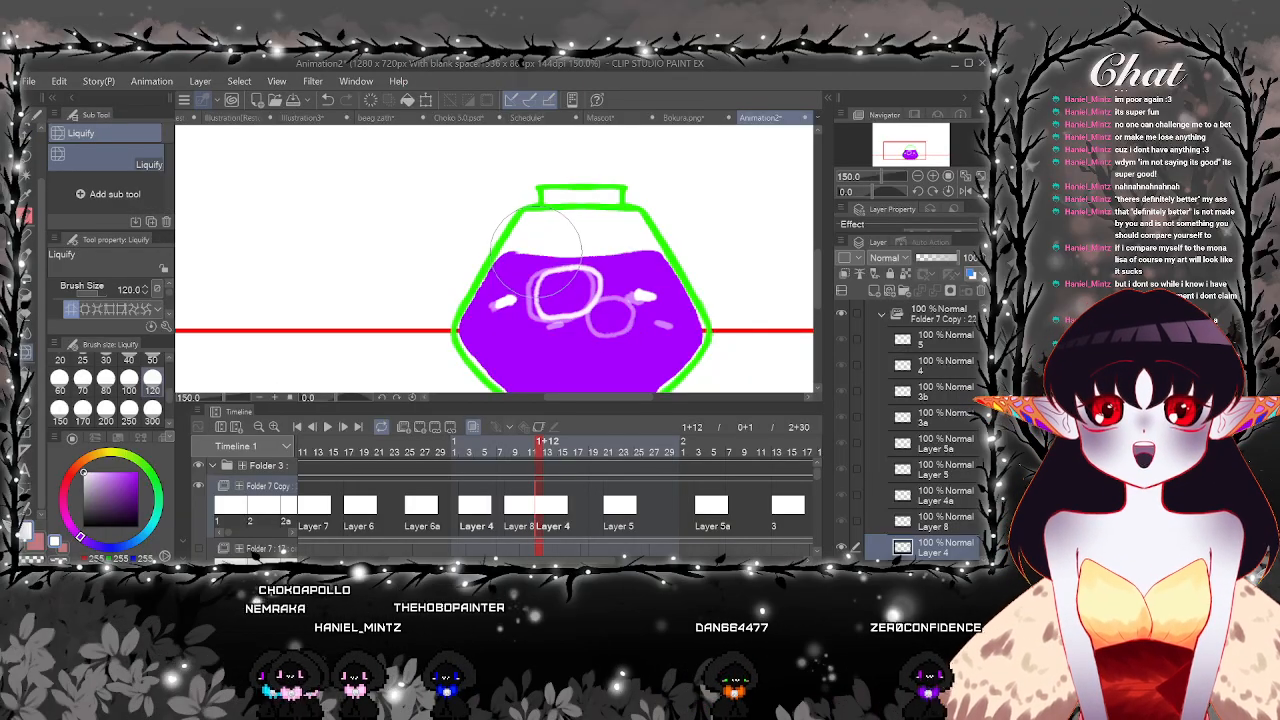
{"action": "left_click_drag", "start_coordinate": [588, 334], "coordinate": [588, 333]}
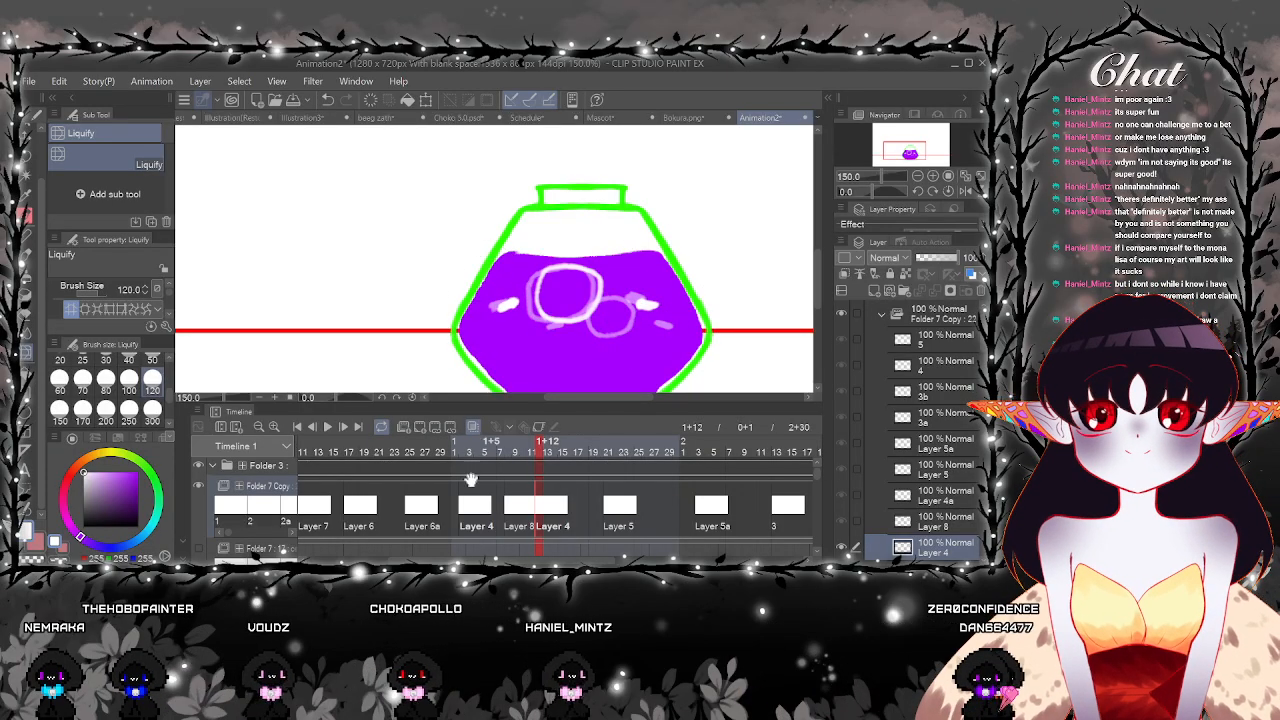
{"action": "left_click", "coordinate": [329, 427]}
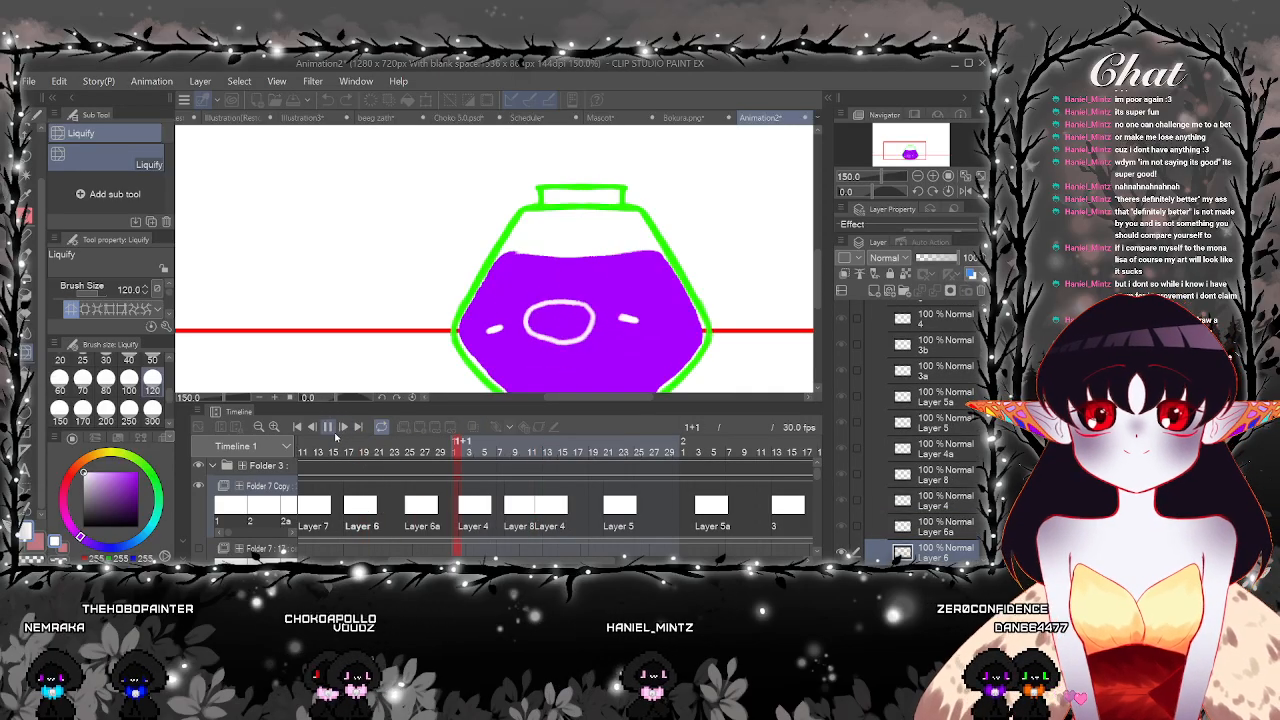
{"action": "left_click", "coordinate": [331, 428]}
Delete the second Layer 4 cel at frame 1+12 and add a new blank cel at frame 1+13 after Layer 8
{"action": "left_click", "coordinate": [541, 513]}
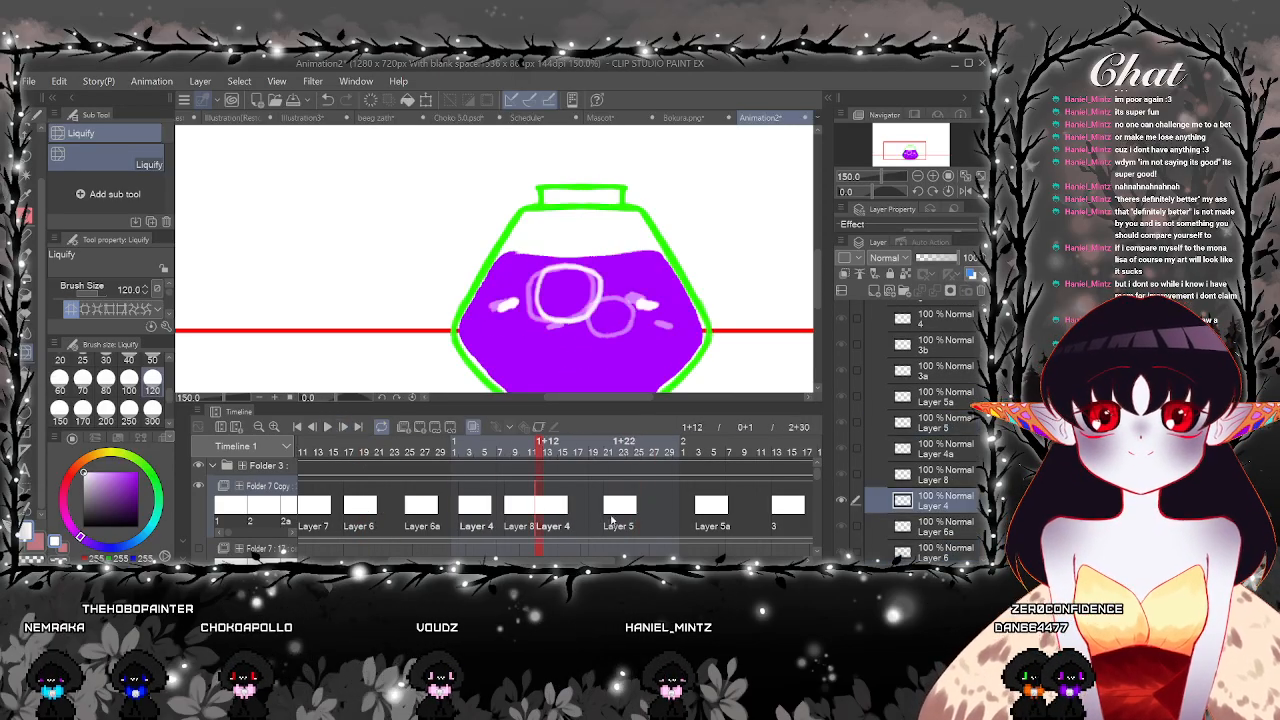
{"action": "left_click", "coordinate": [607, 513]}
{"action": "left_click", "coordinate": [541, 509]}
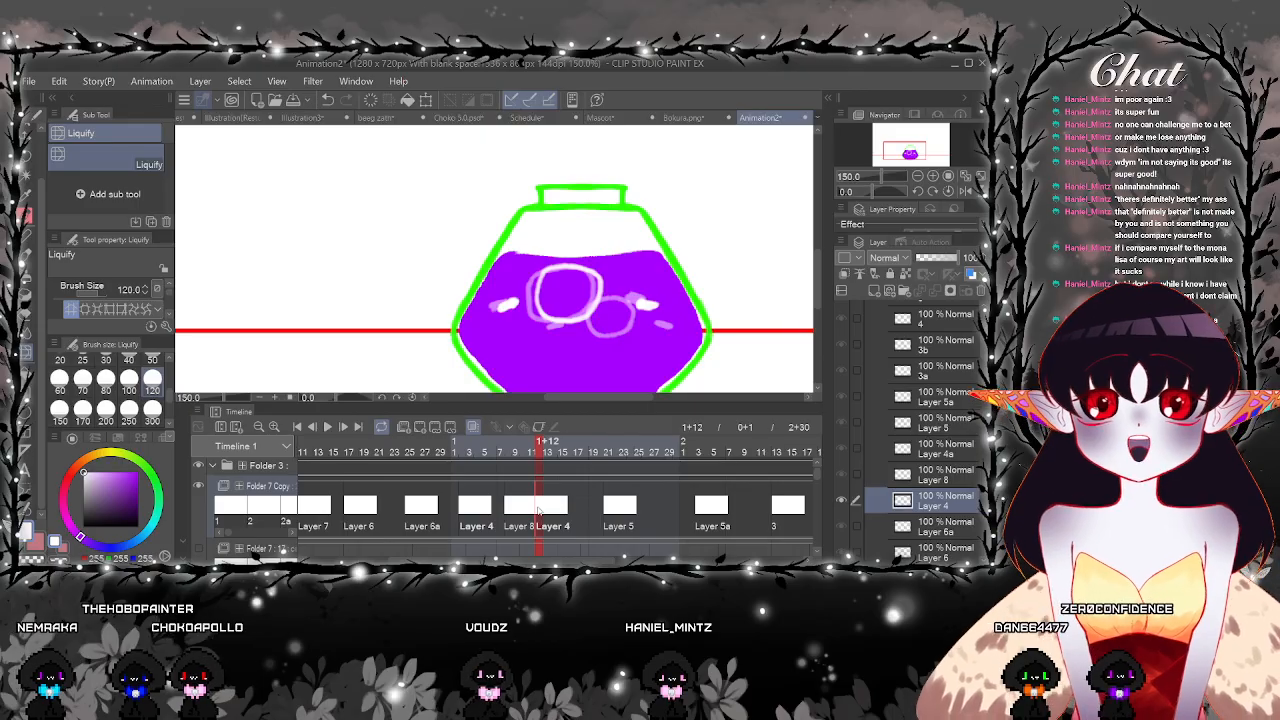
{"action": "left_click", "coordinate": [538, 511]}
{"action": "key", "text": "Delete"}
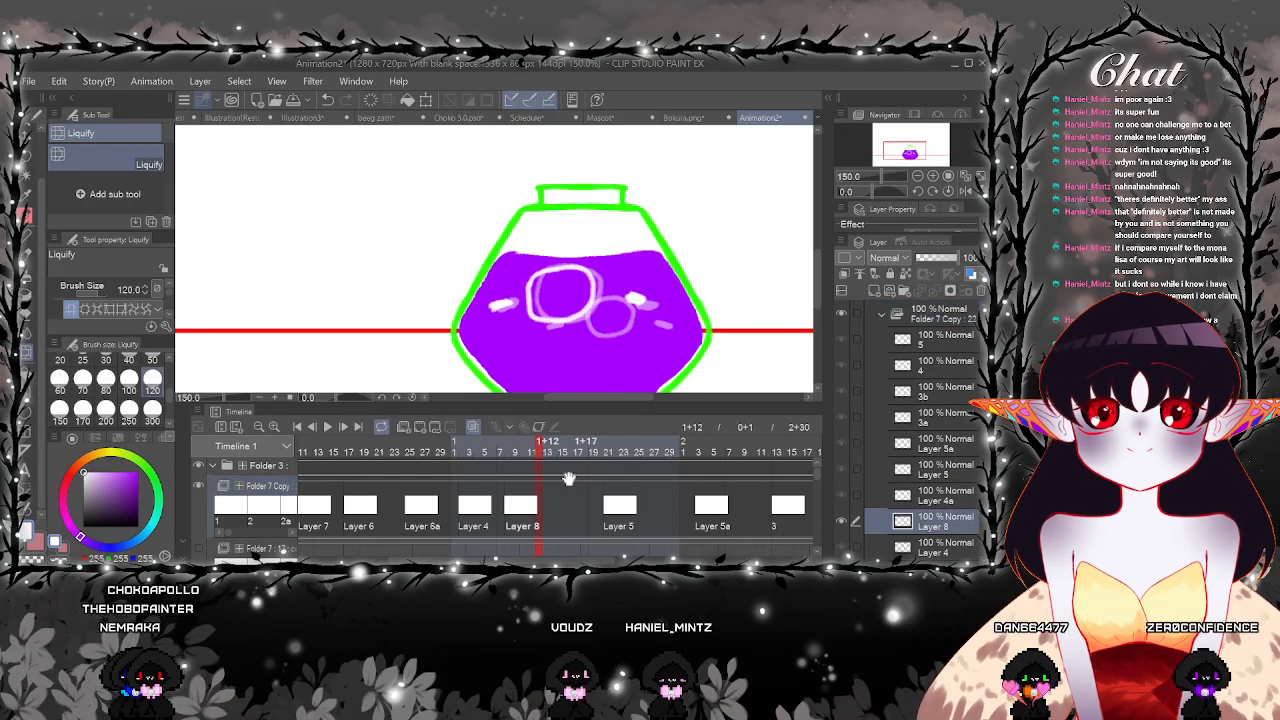
{"action": "left_click", "coordinate": [510, 511]}
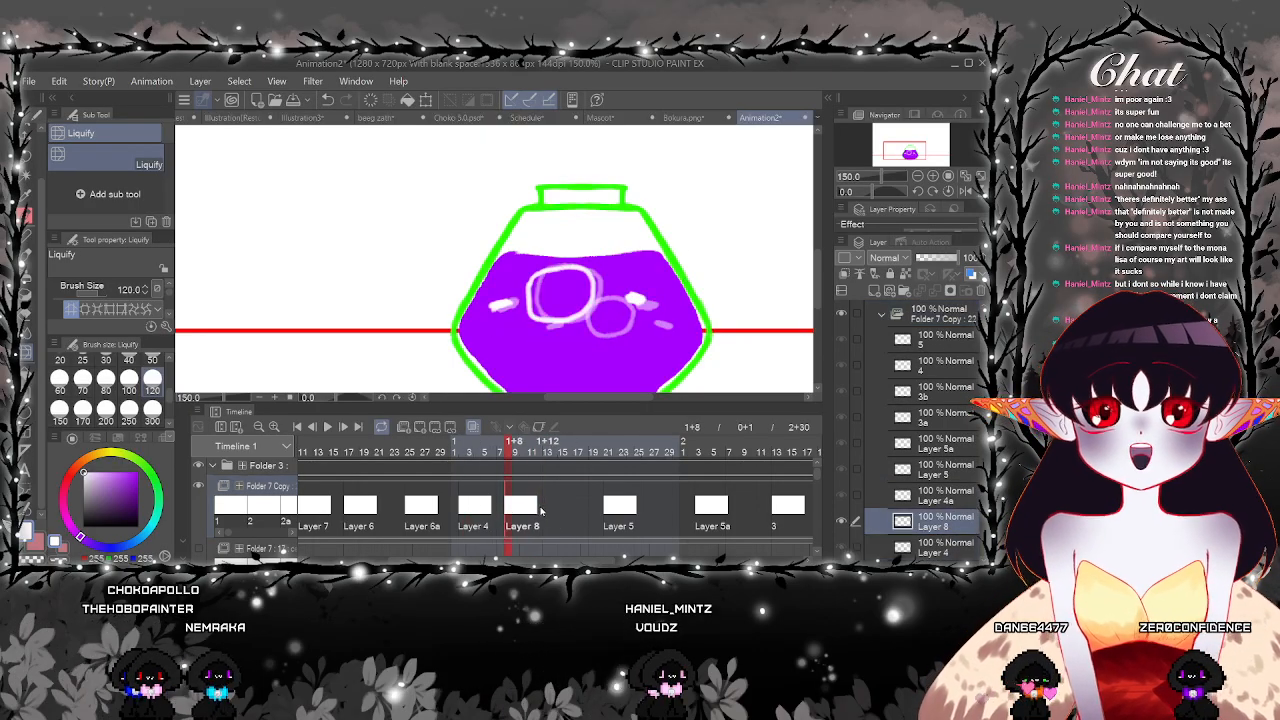
{"action": "left_click", "coordinate": [403, 427]}
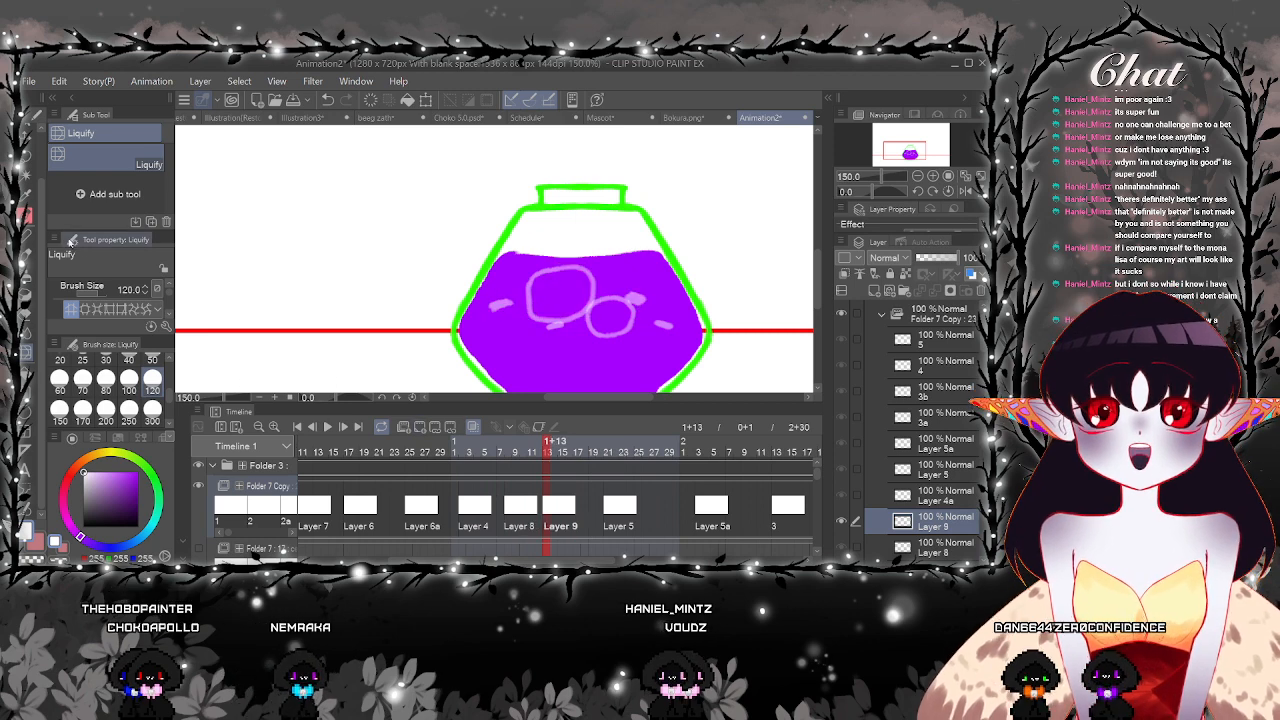
Compare Layer 4 with Layer 8 and swap their order, placing Layer 8 at frame 1+3 and Layer 4 at 1+9
{"action": "left_click", "coordinate": [521, 508]}
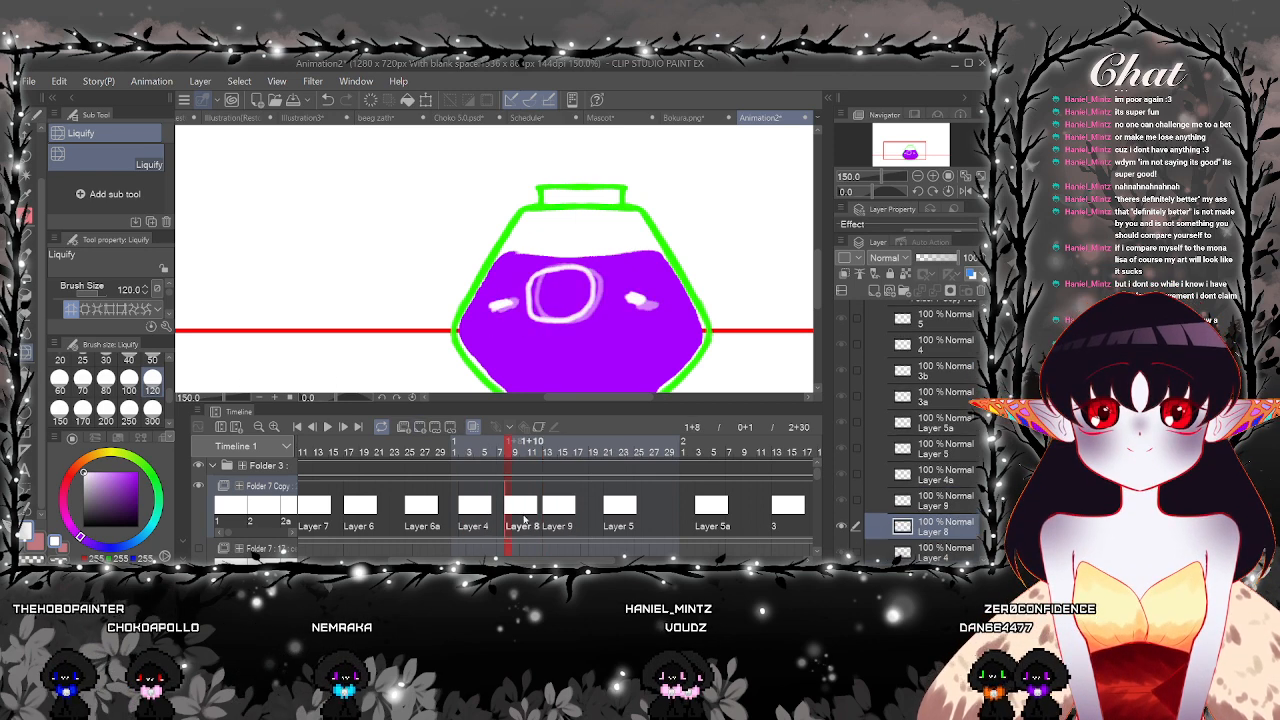
{"action": "left_click", "coordinate": [473, 514]}
{"action": "left_click", "coordinate": [513, 514]}
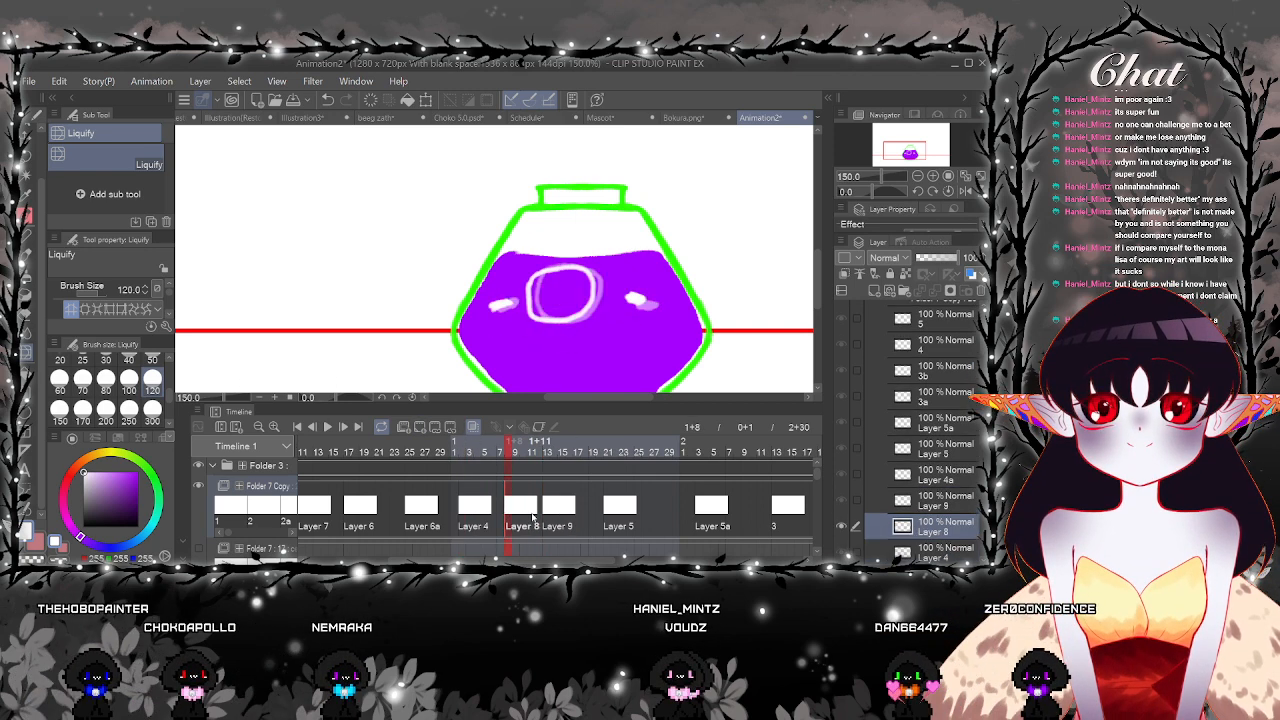
{"action": "left_click", "coordinate": [461, 514]}
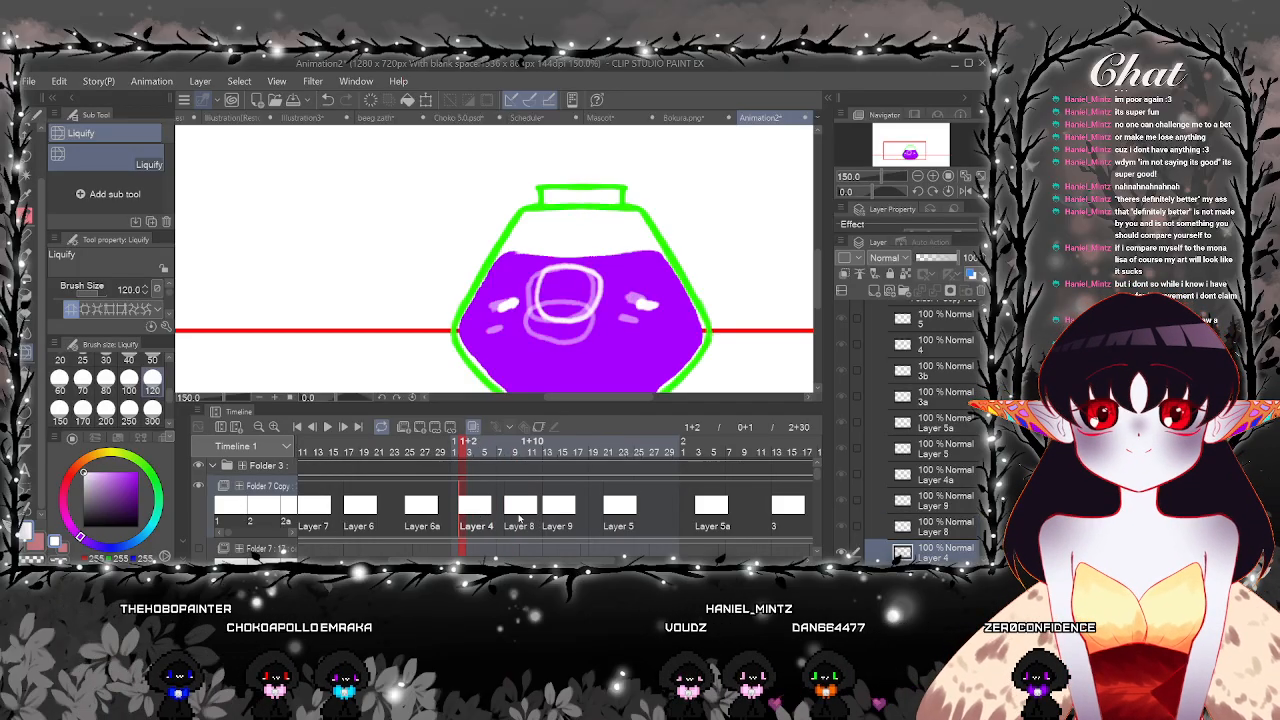
{"action": "left_click", "coordinate": [519, 514]}
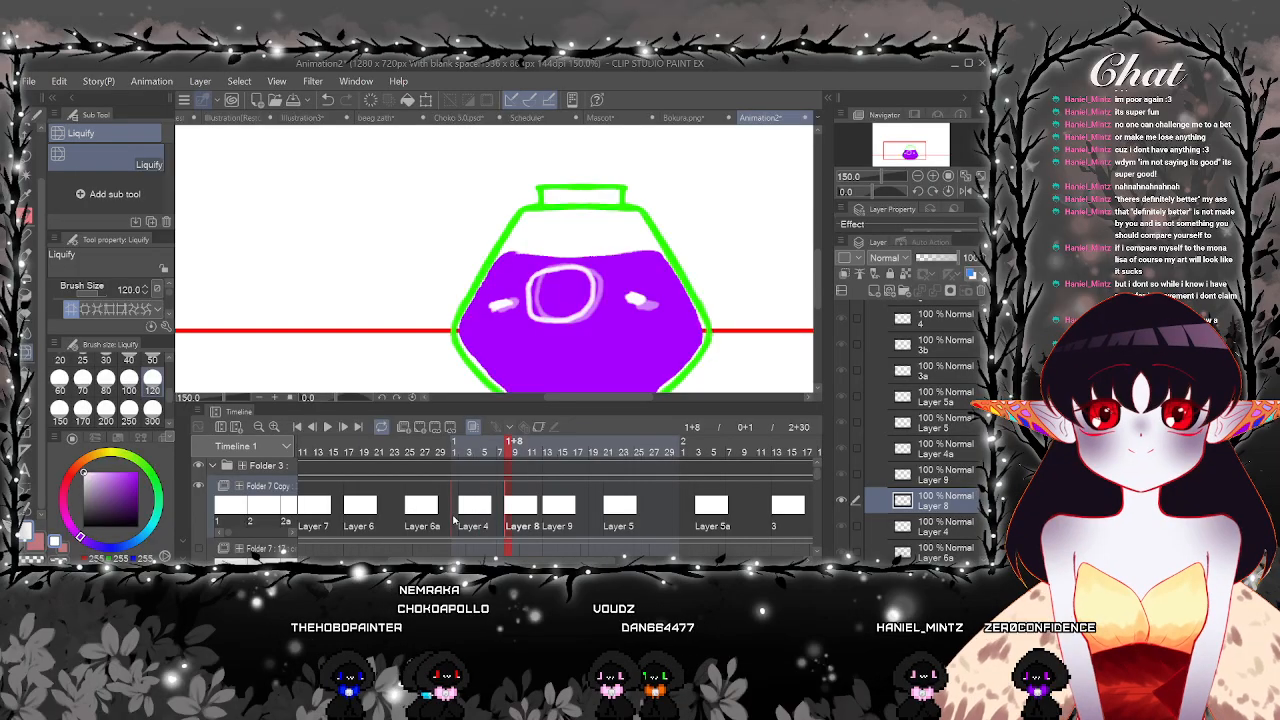
{"action": "left_click", "coordinate": [465, 511]}
{"action": "mouse_move", "coordinate": [464, 510]}
{"action": "left_mouse_down"}
{"action": "mouse_move", "coordinate": [515, 511]}
{"action": "mouse_move", "coordinate": [474, 511]}
{"action": "left_mouse_up"}
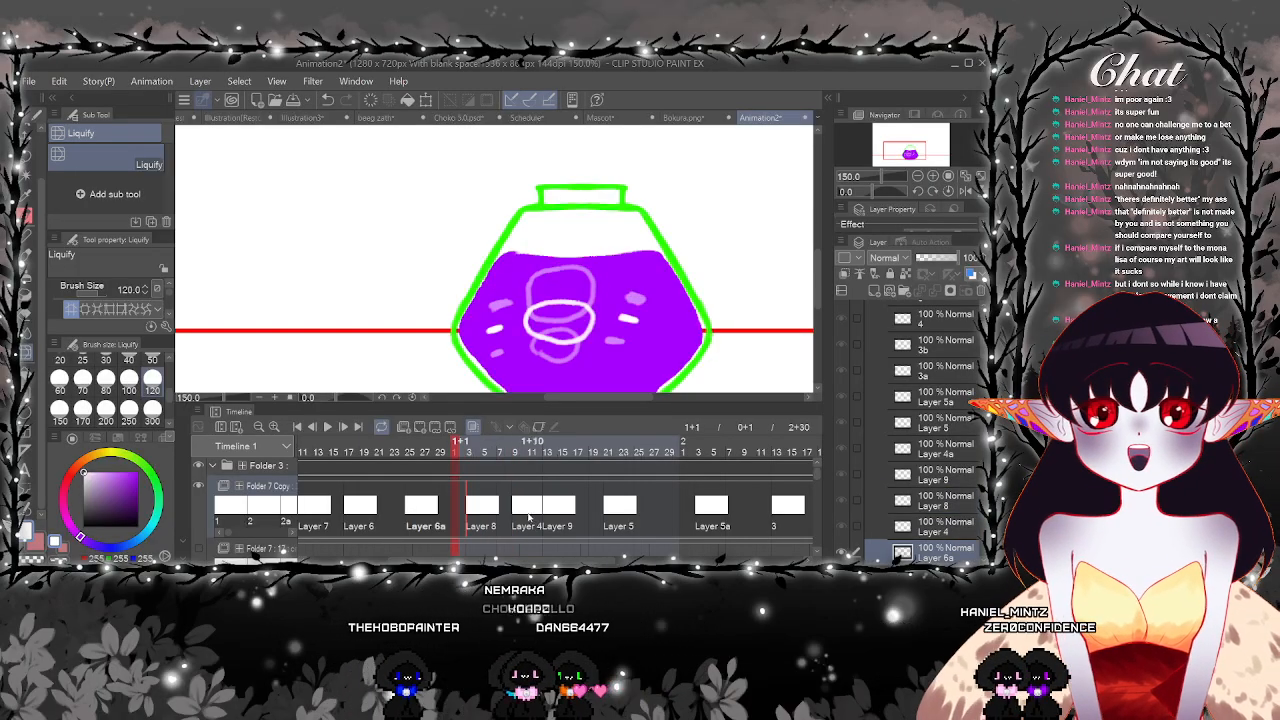
Move the blank Layer 9 cel to frame 1+14 on the Folder 7 Copy track
{"action": "left_click", "coordinate": [516, 511]}
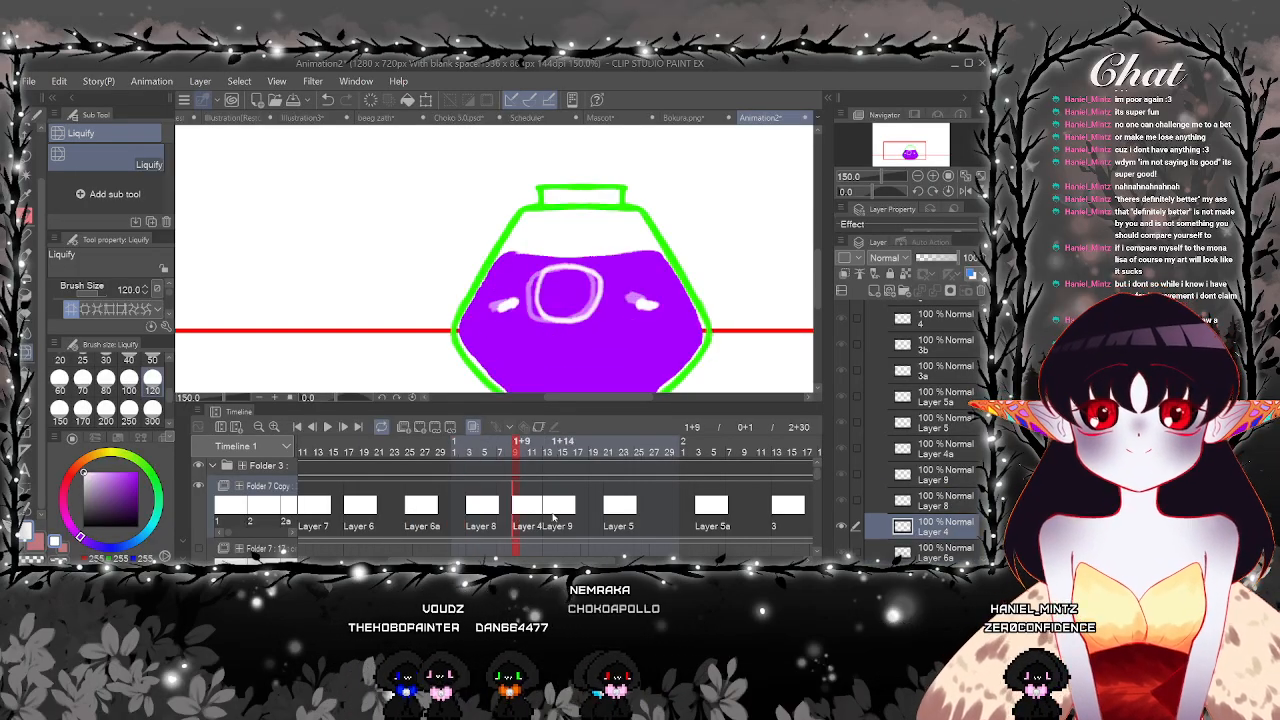
{"action": "left_click", "coordinate": [558, 511]}
{"action": "left_click_drag", "start_coordinate": [560, 516], "coordinate": [551, 514]}
{"action": "key", "text": "Right"}
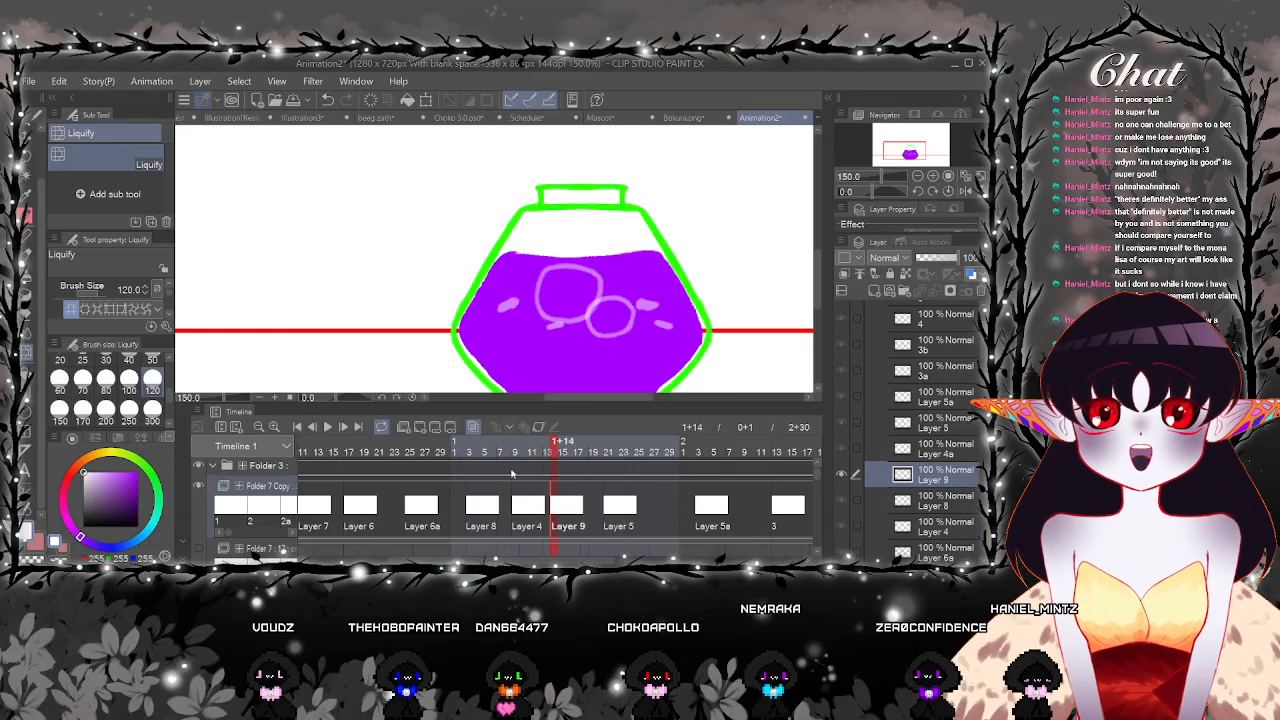
Draw a large round open mouth and two small dash eyes in white on Layer 9, using the size 10 pen and the onion skin as guide
{"action": "key", "text": "p"}
{"action": "scroll", "coordinate": [579, 261], "scroll_direction": "up", "scroll_amount": 3}
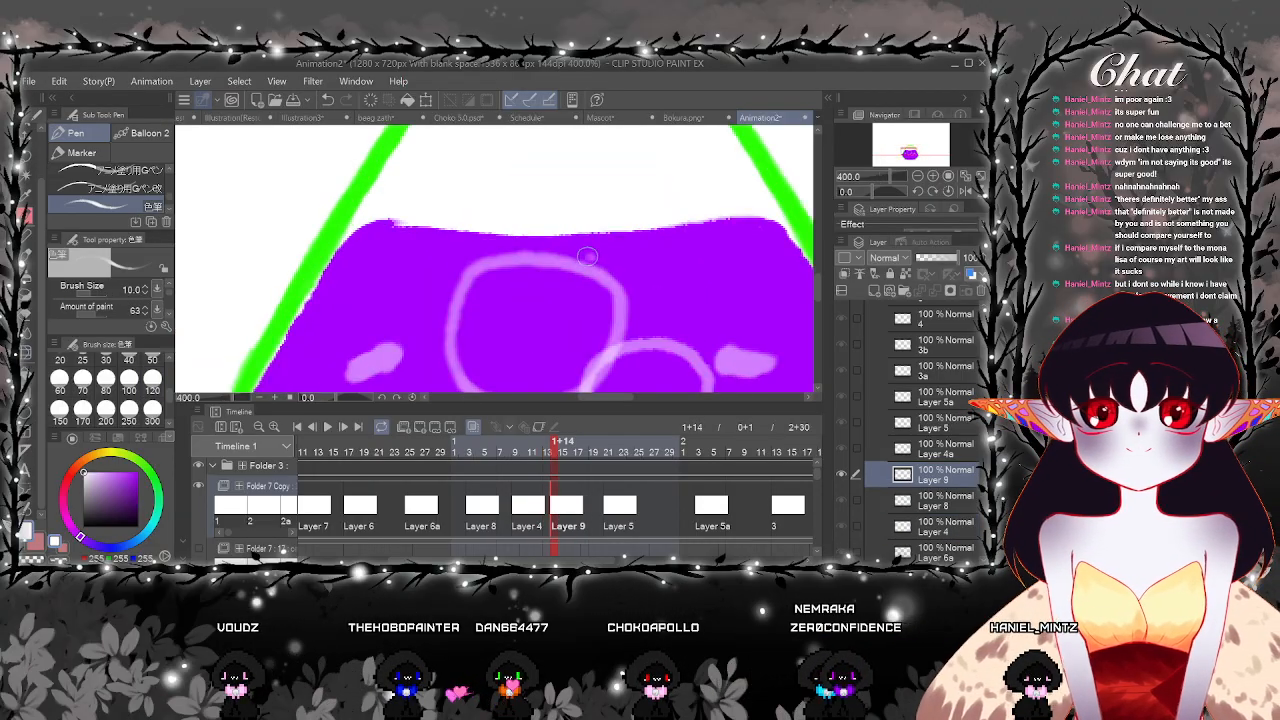
{"action": "scroll", "coordinate": [474, 306], "scroll_direction": "down", "scroll_amount": 2}
{"action": "scroll", "coordinate": [438, 285], "scroll_direction": "up", "scroll_amount": 2}
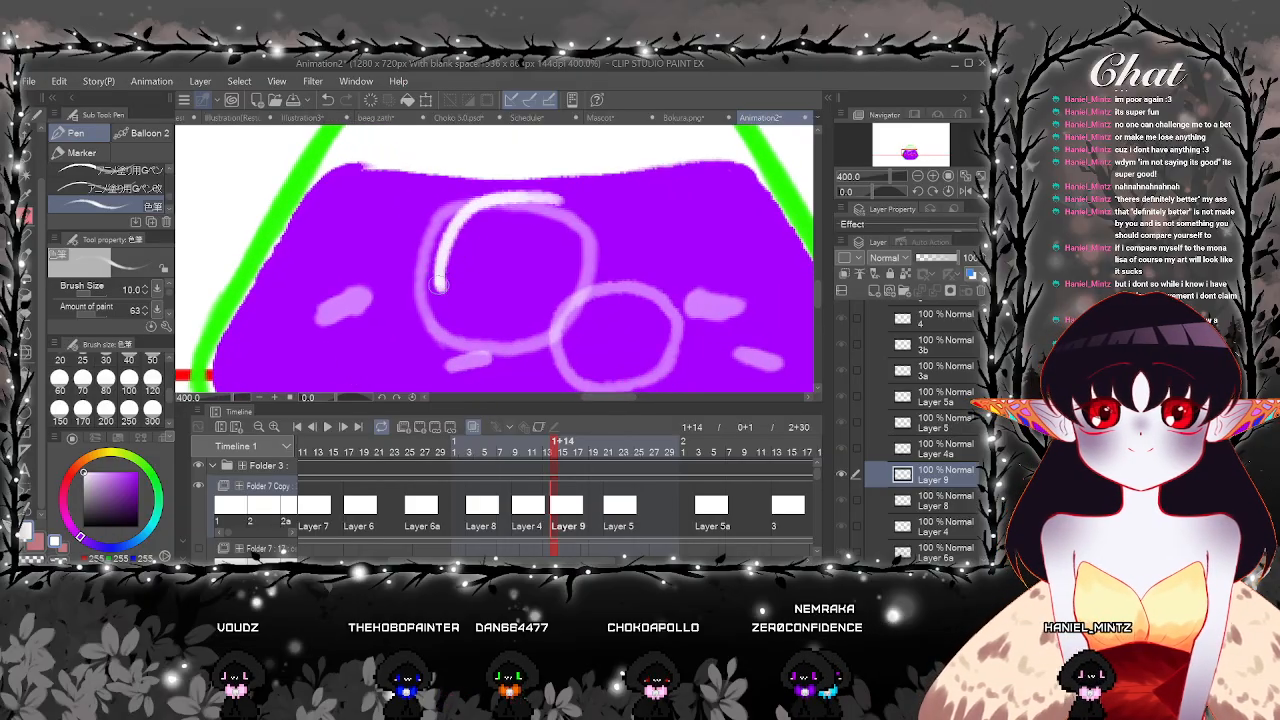
{"action": "left_click_drag", "start_coordinate": [601, 278], "coordinate": [562, 201]}
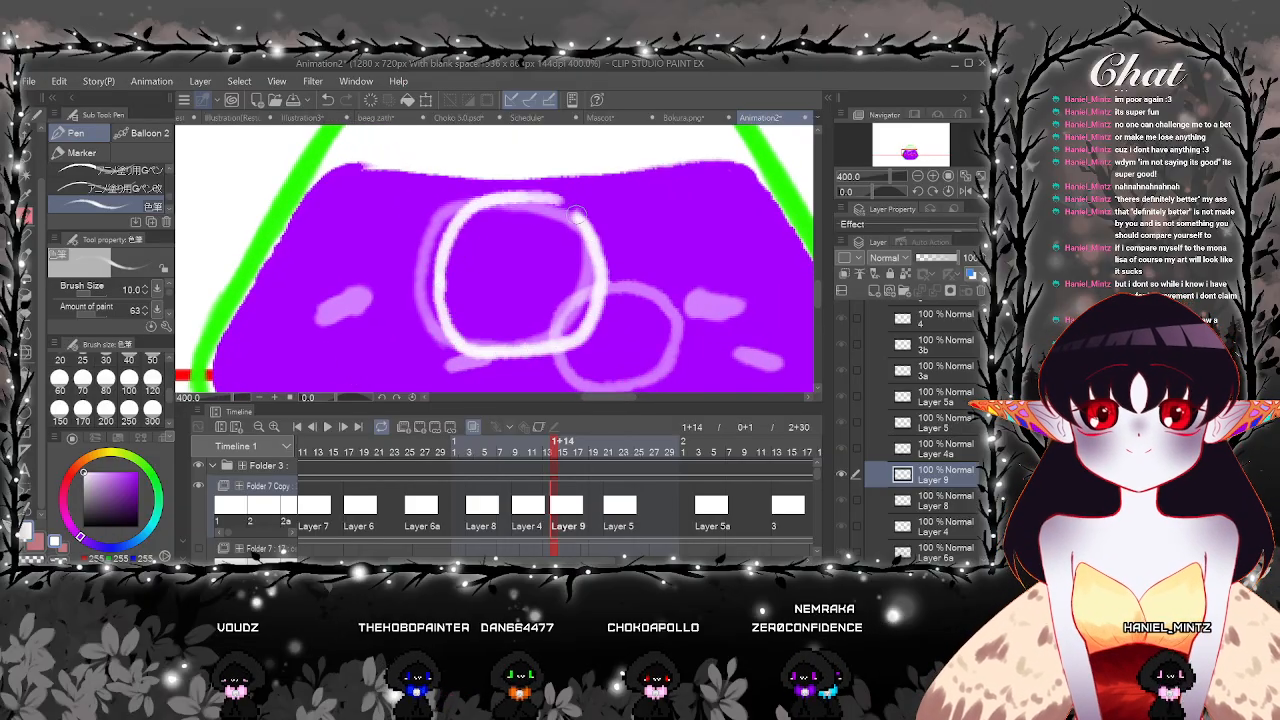
{"action": "left_click_drag", "start_coordinate": [506, 298], "coordinate": [500, 256]}
{"action": "mouse_move", "coordinate": [380, 269]}
{"action": "left_mouse_down"}
{"action": "mouse_move", "coordinate": [350, 277]}
{"action": "mouse_move", "coordinate": [380, 270]}
{"action": "left_mouse_up"}
{"action": "left_click_drag", "start_coordinate": [575, 280], "coordinate": [520, 271]}
{"action": "left_click_drag", "start_coordinate": [667, 264], "coordinate": [682, 268]}
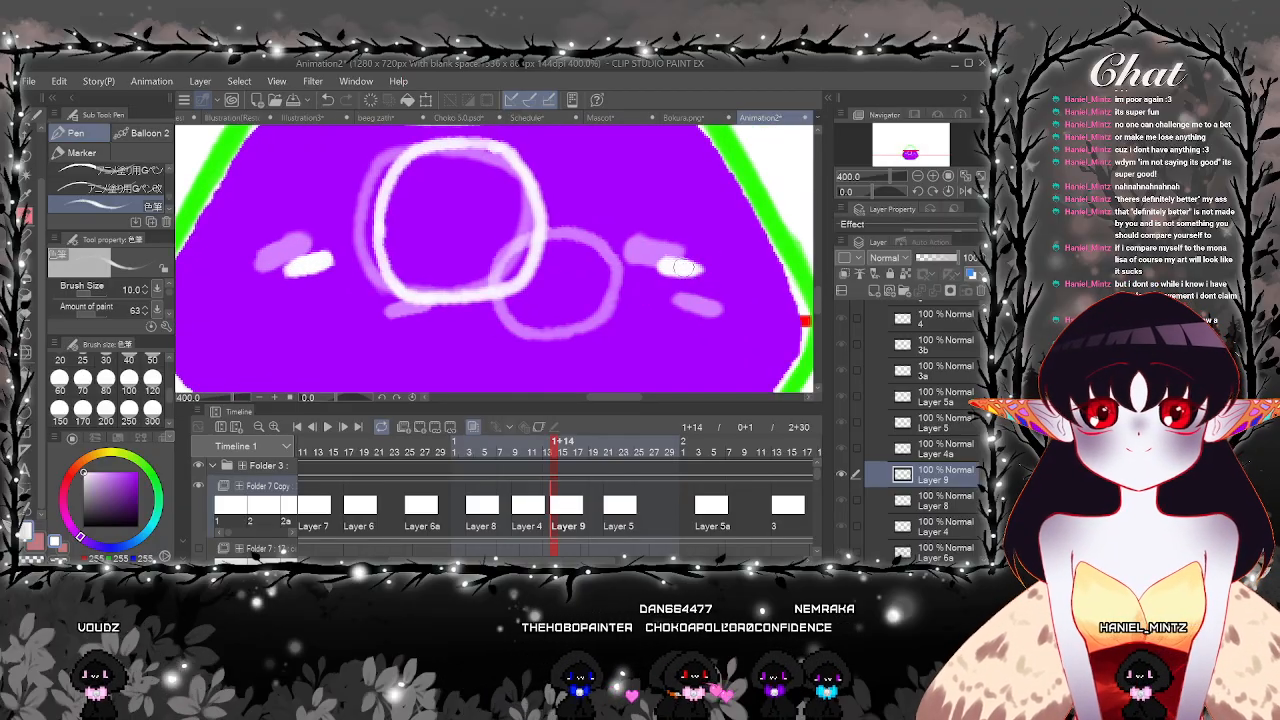
Play back the whole animation from the start to check the new Layer 9 expression
{"action": "scroll", "coordinate": [680, 265], "scroll_direction": "down", "scroll_amount": 5}
{"action": "scroll", "coordinate": [374, 514], "scroll_direction": "left", "scroll_amount": 3}
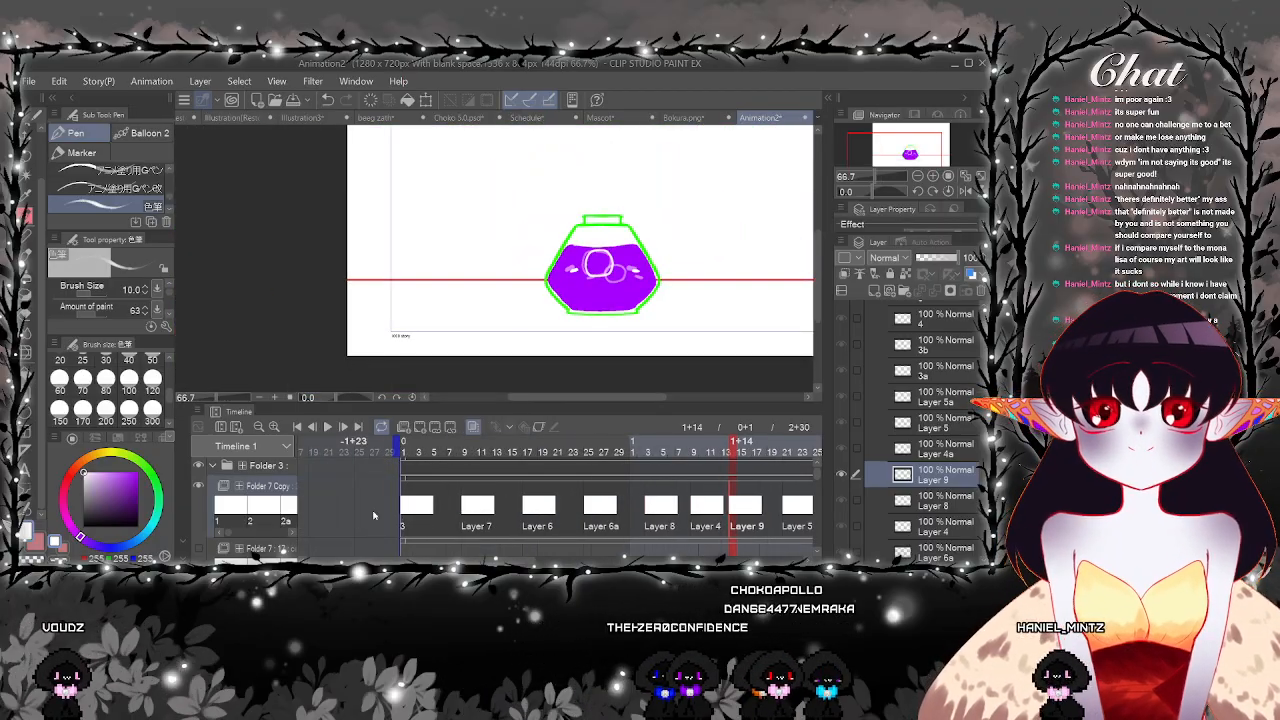
{"action": "left_click", "coordinate": [366, 455]}
{"action": "left_click", "coordinate": [328, 427]}
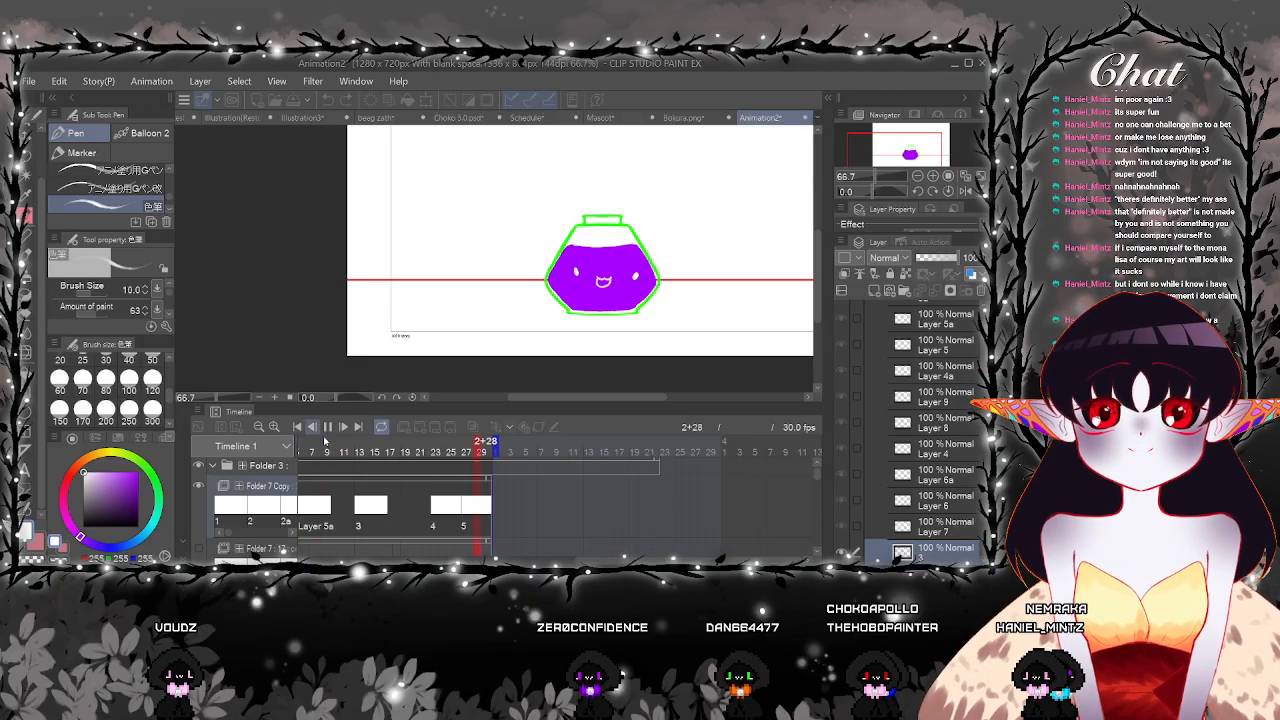
Stop the playback and add a blank cel at frame 1+28 on the Folder 7 Copy track, between Layer 5 and Layer 5a
{"action": "left_click", "coordinate": [327, 427]}
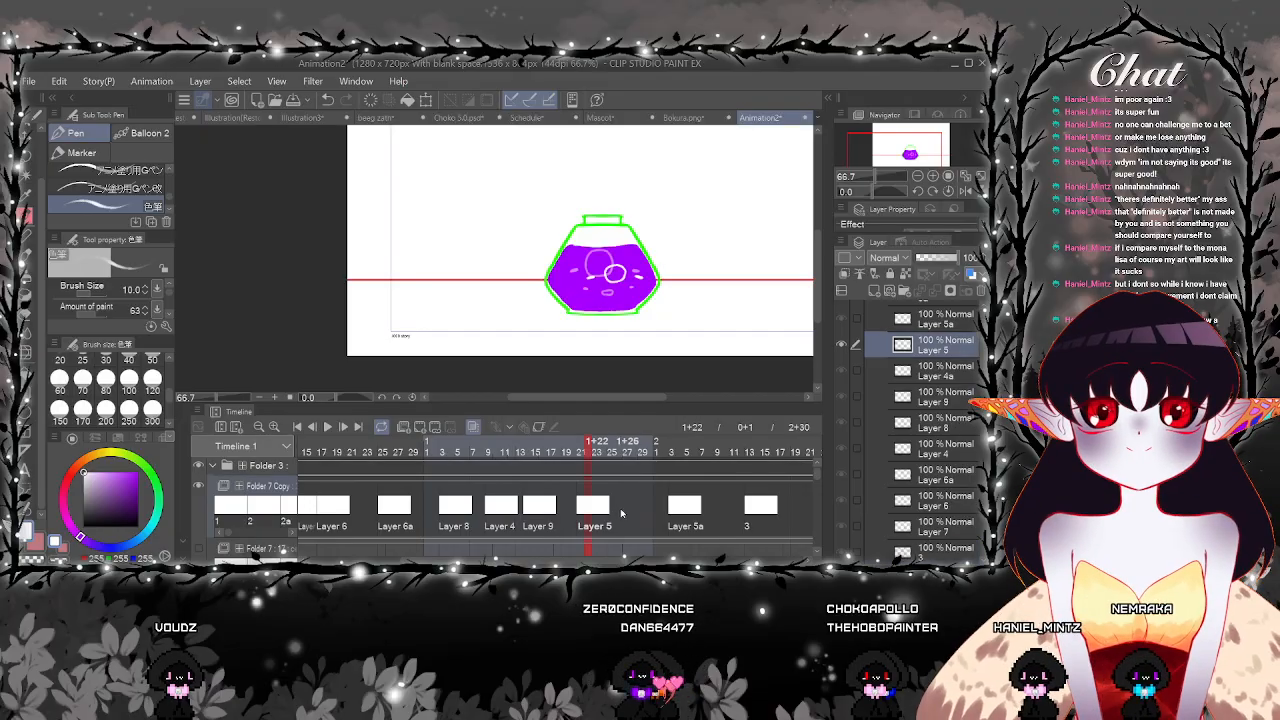
{"action": "left_click", "coordinate": [629, 514]}
{"action": "left_click", "coordinate": [712, 509]}
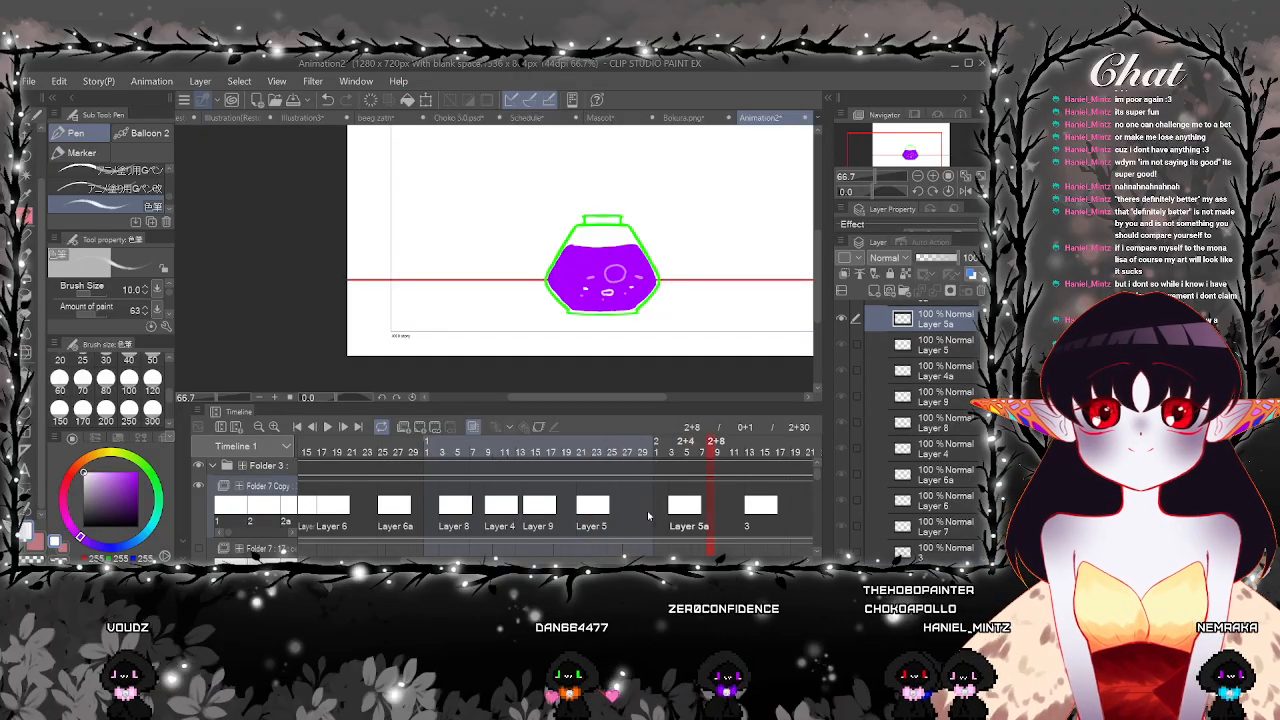
{"action": "left_click", "coordinate": [633, 514]}
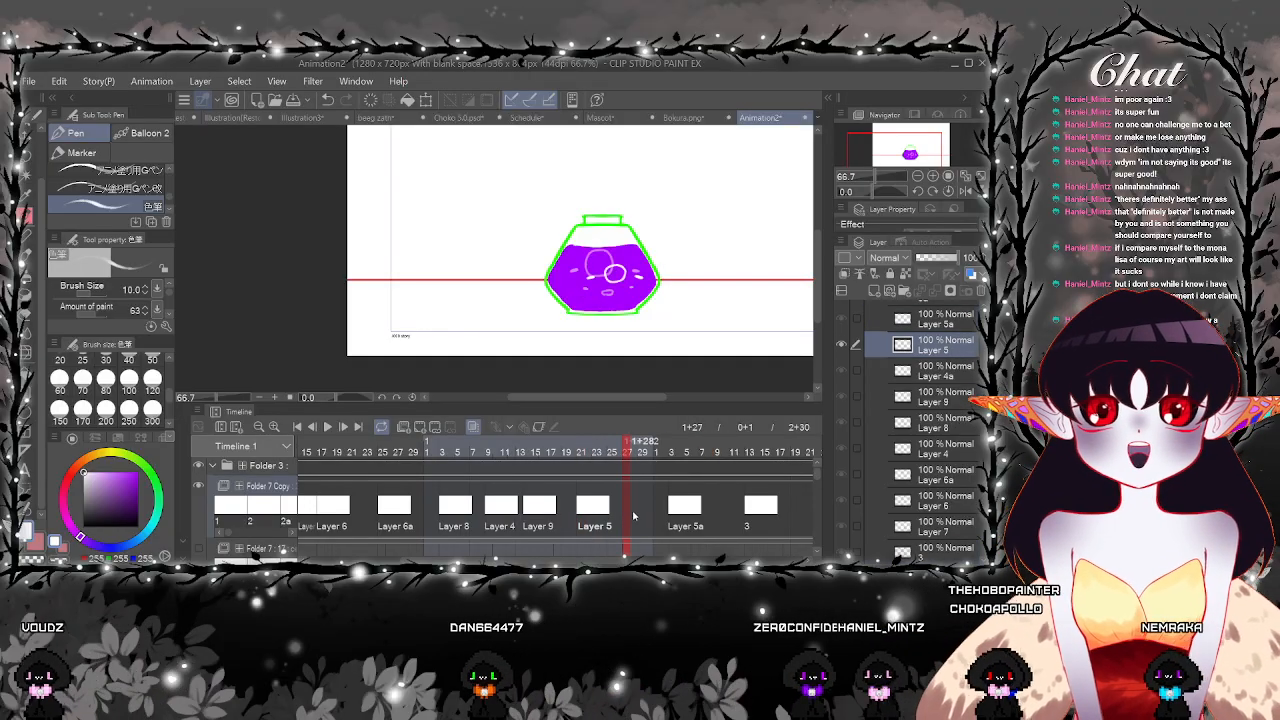
{"action": "left_click", "coordinate": [635, 515]}
{"action": "left_click", "coordinate": [420, 428]}
{"action": "scroll", "coordinate": [605, 289], "scroll_direction": "up", "scroll_amount": 3}
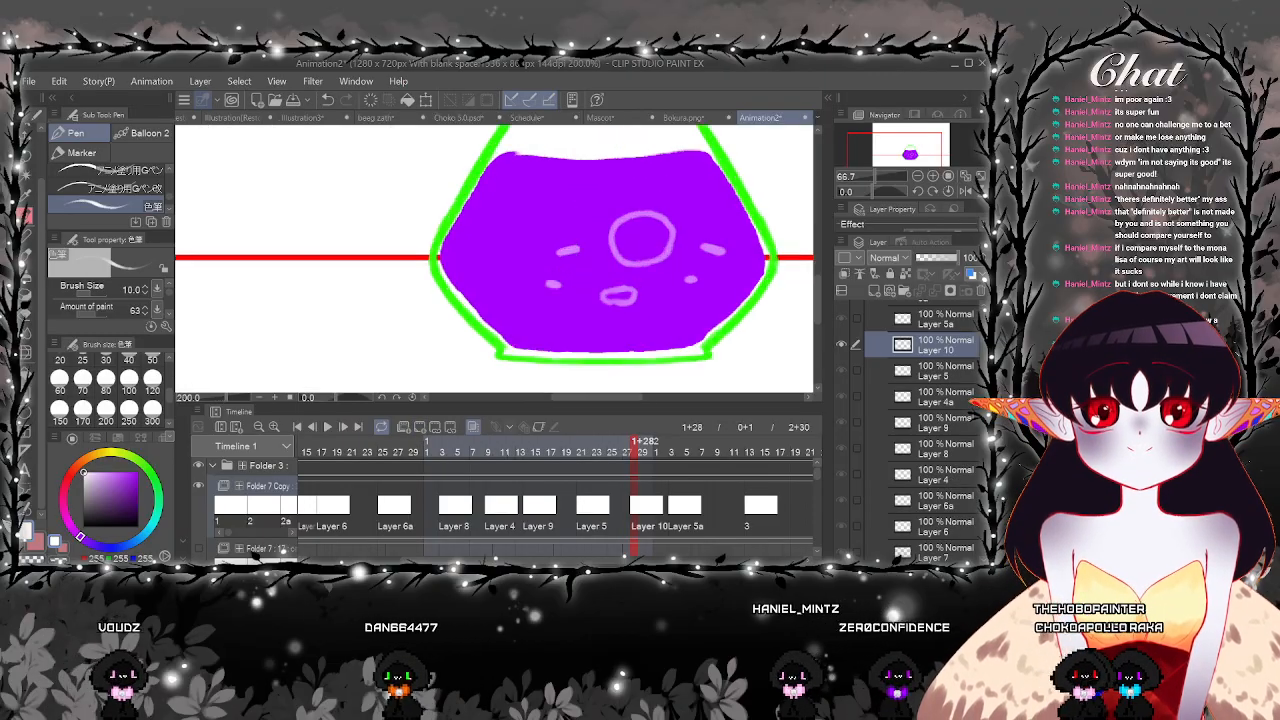
Draw two short dash eyes and a flat oval mouth in white on Layer 10, between the onion-skinned neighbouring faces
{"action": "left_click_drag", "start_coordinate": [552, 271], "coordinate": [567, 270]}
{"action": "left_click_drag", "start_coordinate": [698, 266], "coordinate": [672, 284]}
{"action": "left_click_drag", "start_coordinate": [586, 303], "coordinate": [570, 293]}
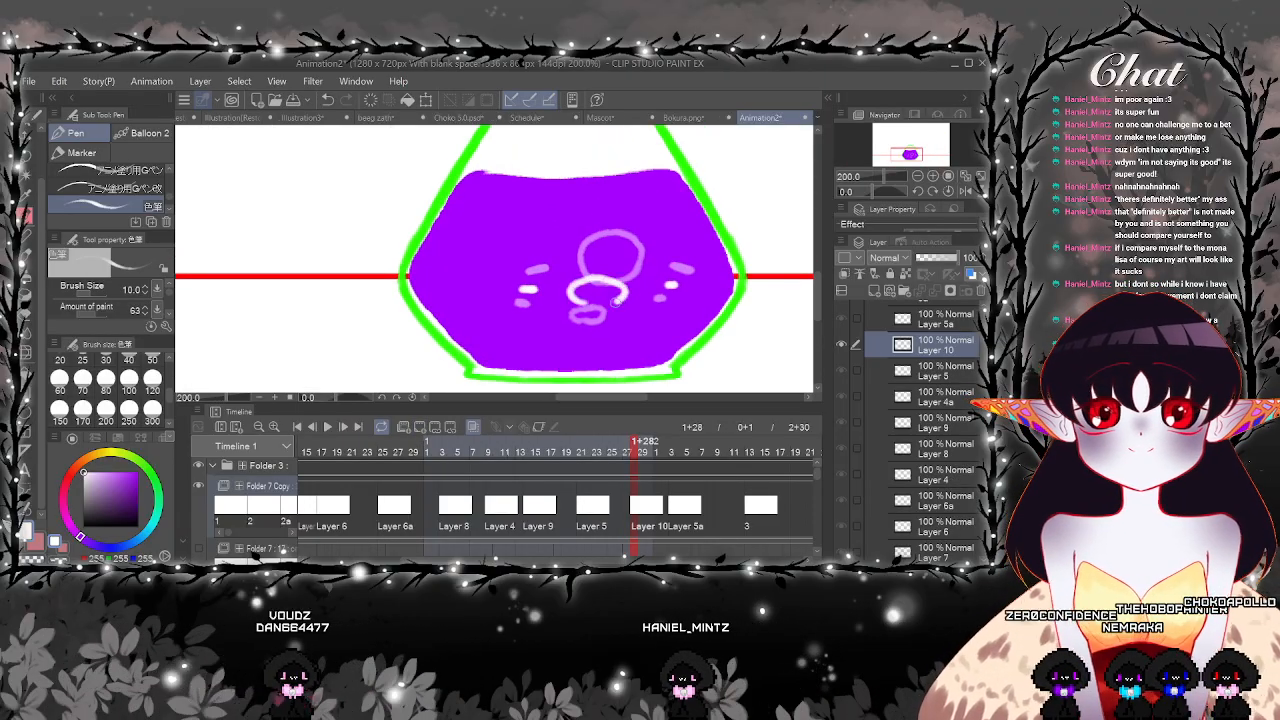
{"action": "left_click_drag", "start_coordinate": [703, 355], "coordinate": [671, 318]}
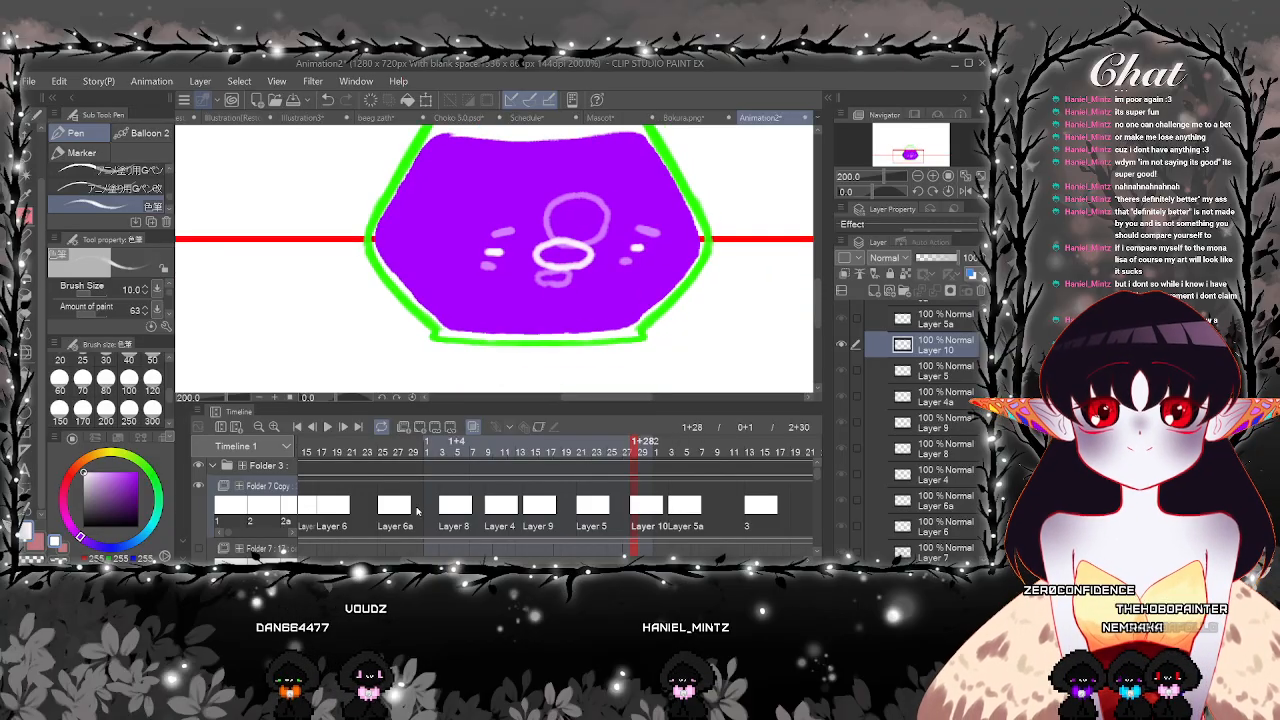
Play back the animation through to its end to check the Layer 10 in-between
{"action": "left_click", "coordinate": [345, 507]}
{"action": "left_click", "coordinate": [329, 428]}
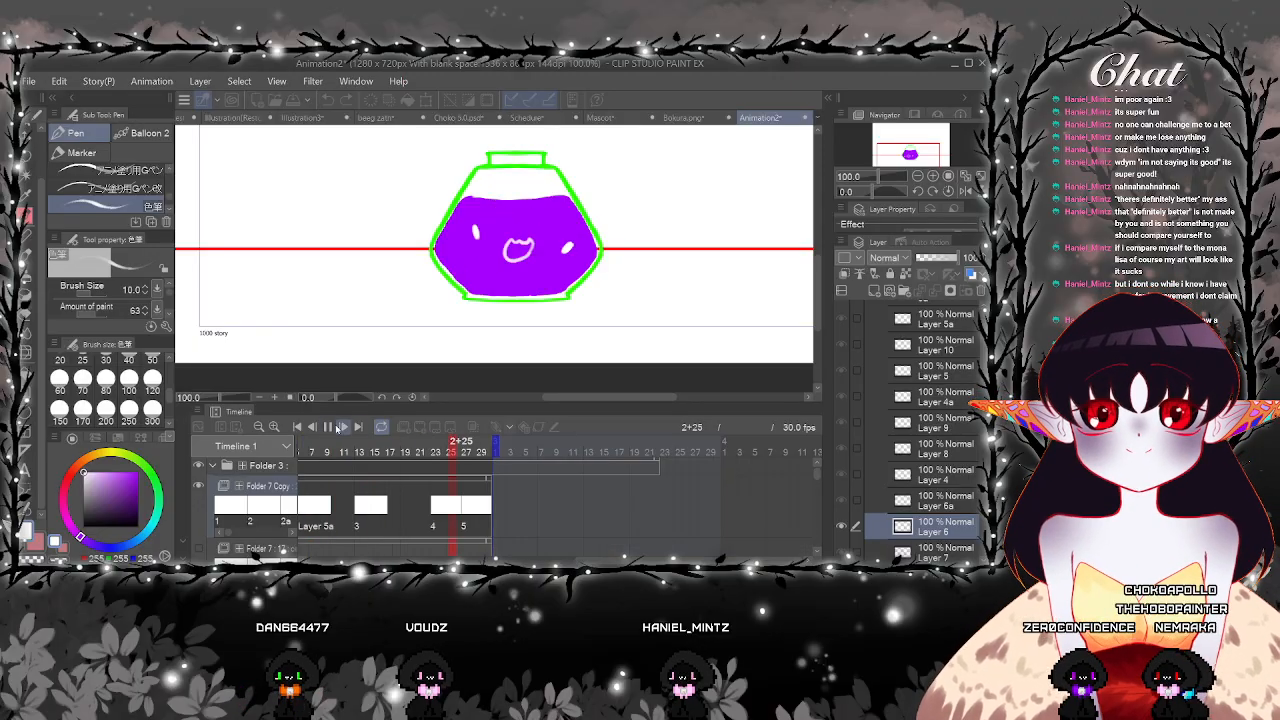
{"action": "left_click", "coordinate": [334, 428]}
Add a cel at frame 2+10 after Layer 5a, draw small dot eyes and a tiny mouth in white, and play it back
{"action": "left_click_drag", "start_coordinate": [522, 560], "coordinate": [562, 560]}
{"action": "left_click", "coordinate": [584, 507]}
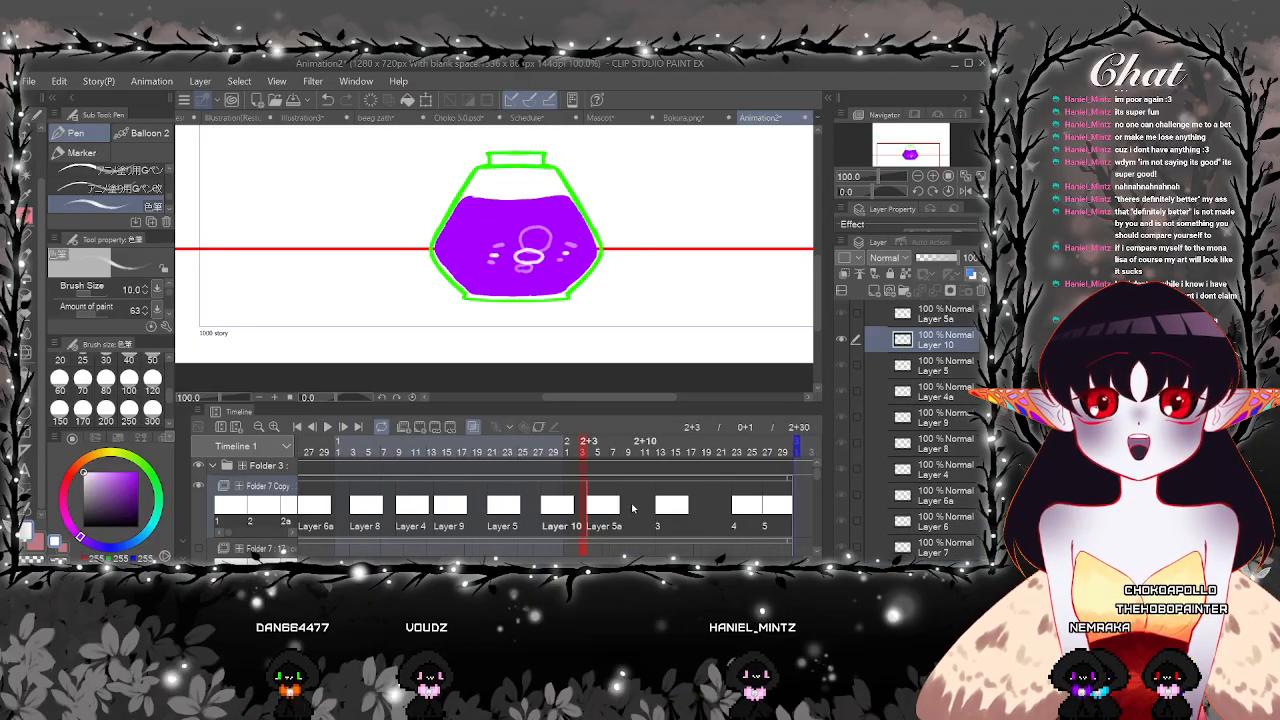
{"action": "left_click", "coordinate": [630, 510]}
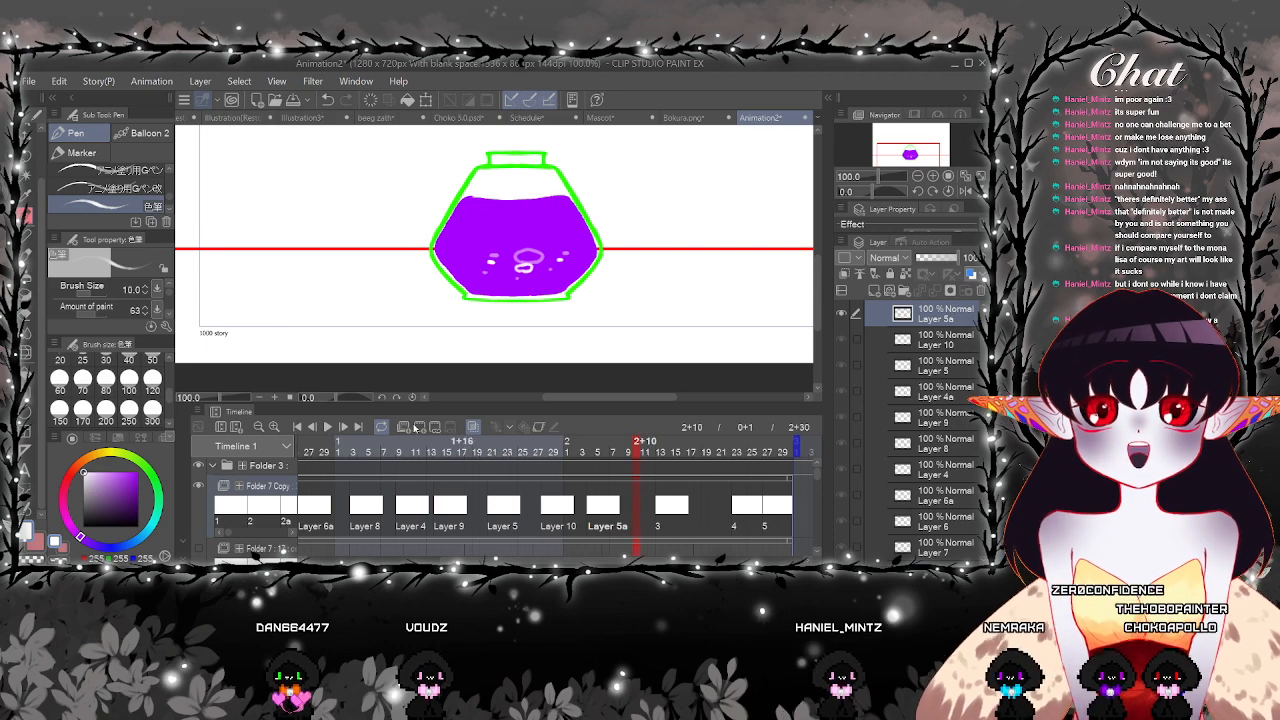
{"action": "scroll", "coordinate": [530, 289], "scroll_direction": "up", "scroll_amount": 5}
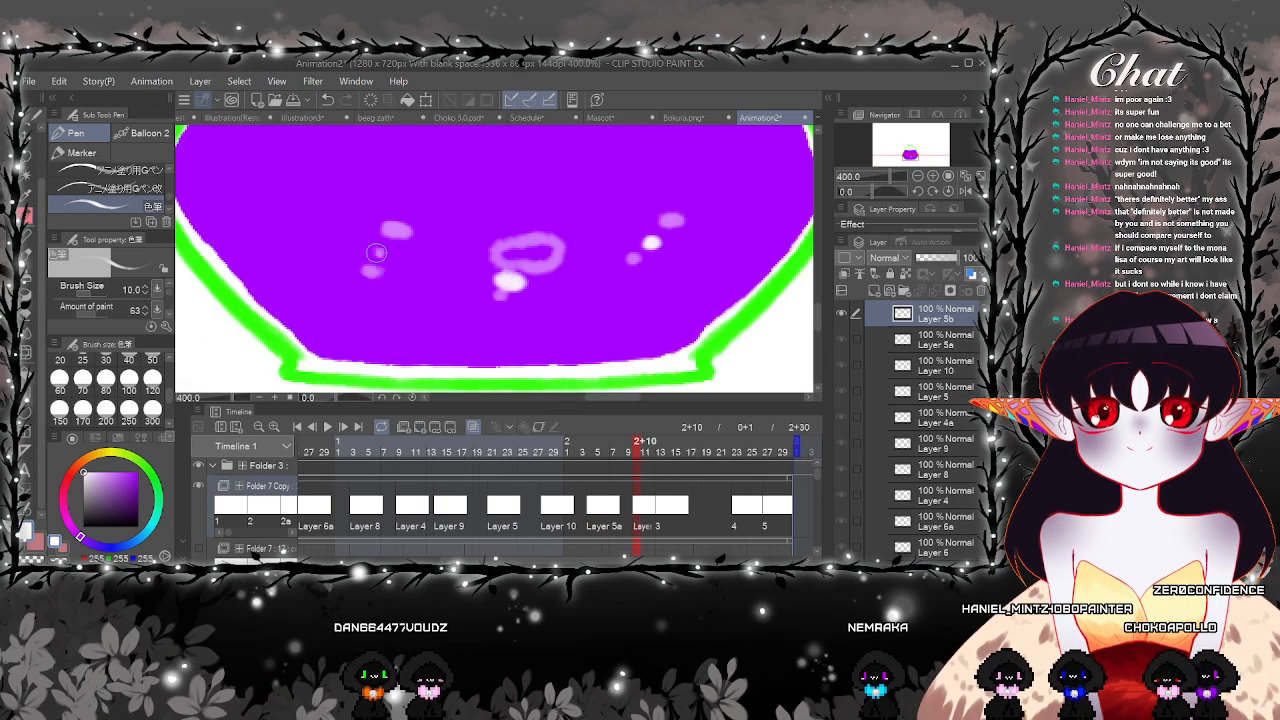
{"action": "scroll", "coordinate": [409, 245], "scroll_direction": "down", "scroll_amount": 5}
{"action": "scroll", "coordinate": [441, 517], "scroll_direction": "up", "scroll_amount": 3}
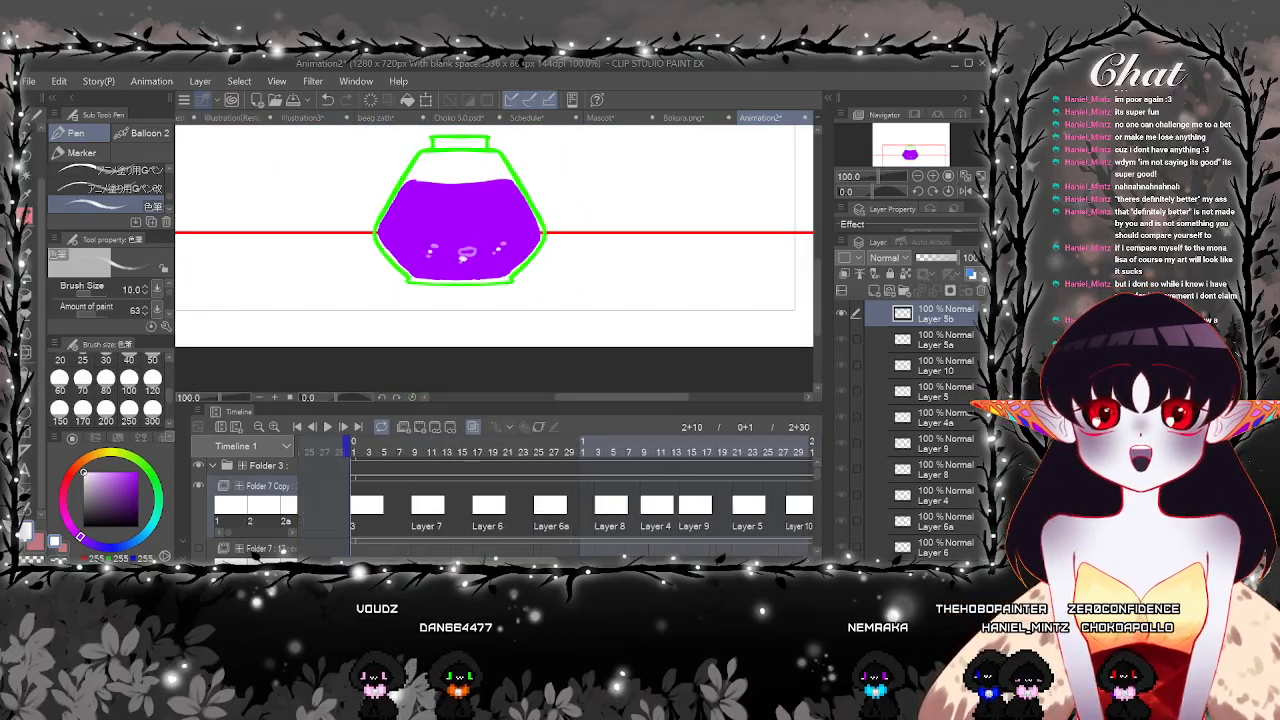
{"action": "left_click", "coordinate": [328, 426]}
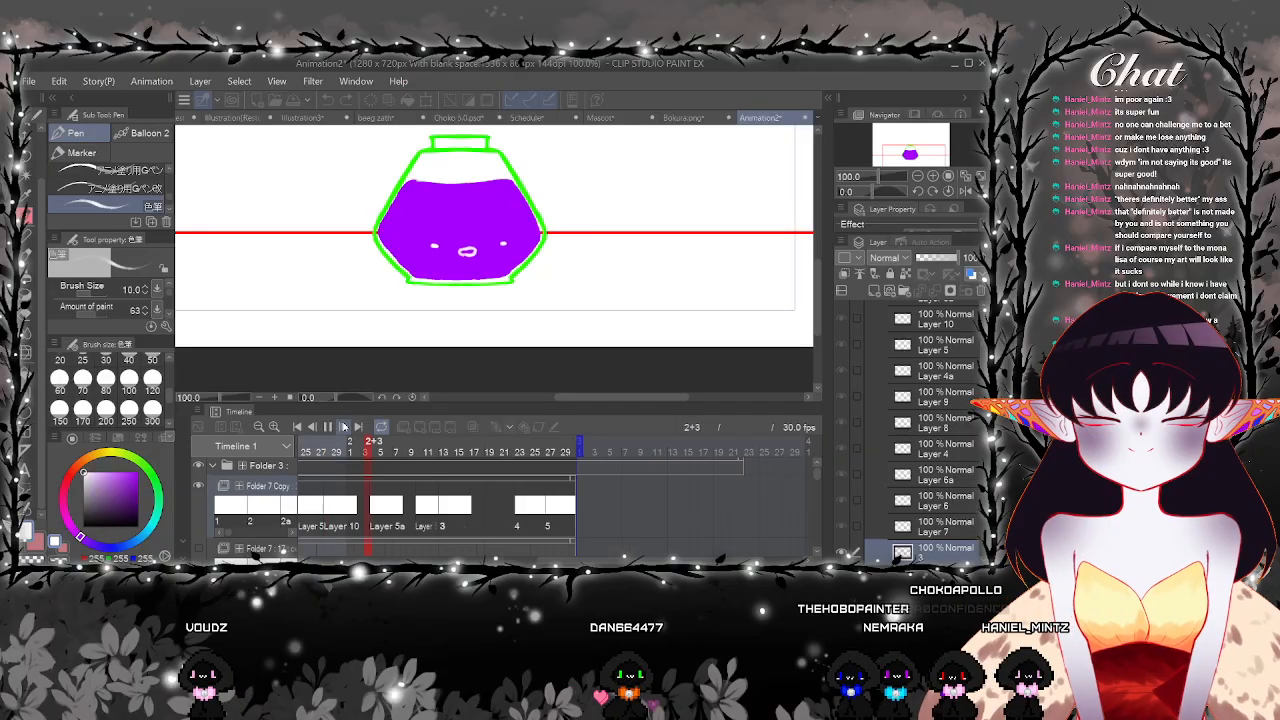
{"action": "left_click", "coordinate": [328, 426]}
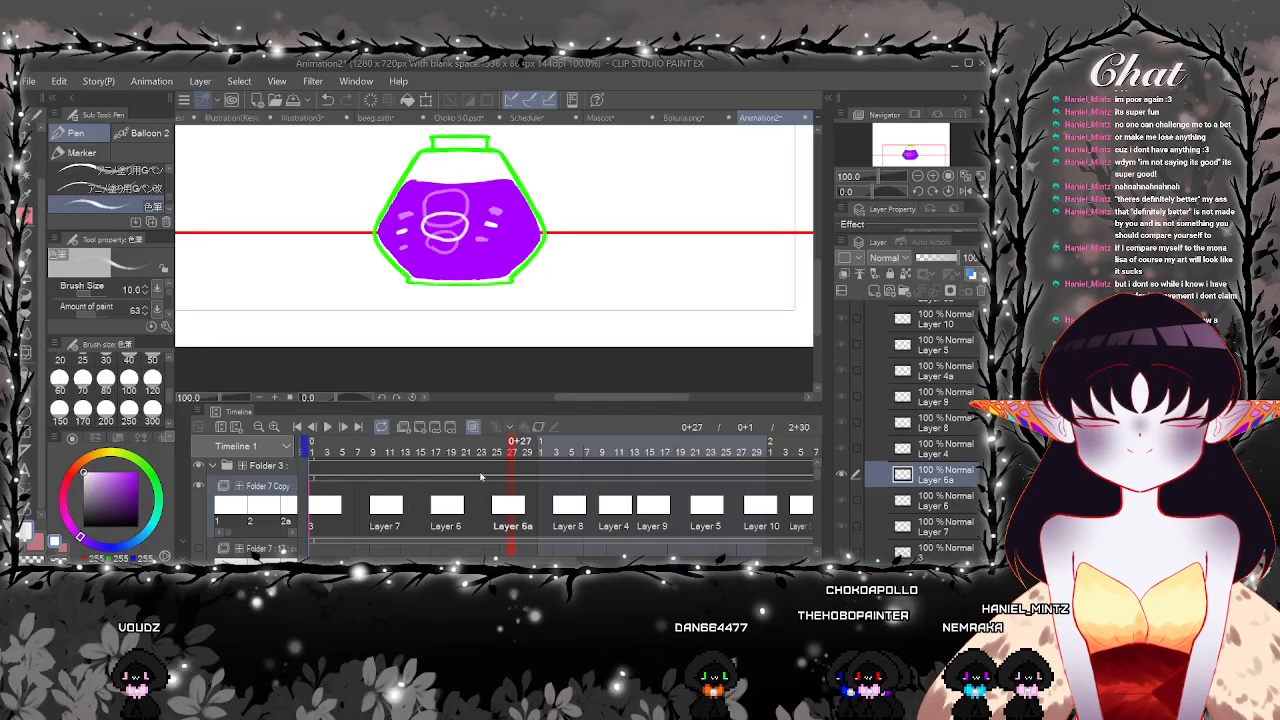
Add a cel at frame 0+13 after Layer 7 and draw short eyes and an oval mouth in white between the onion-skinned faces
{"action": "left_click", "coordinate": [375, 510]}
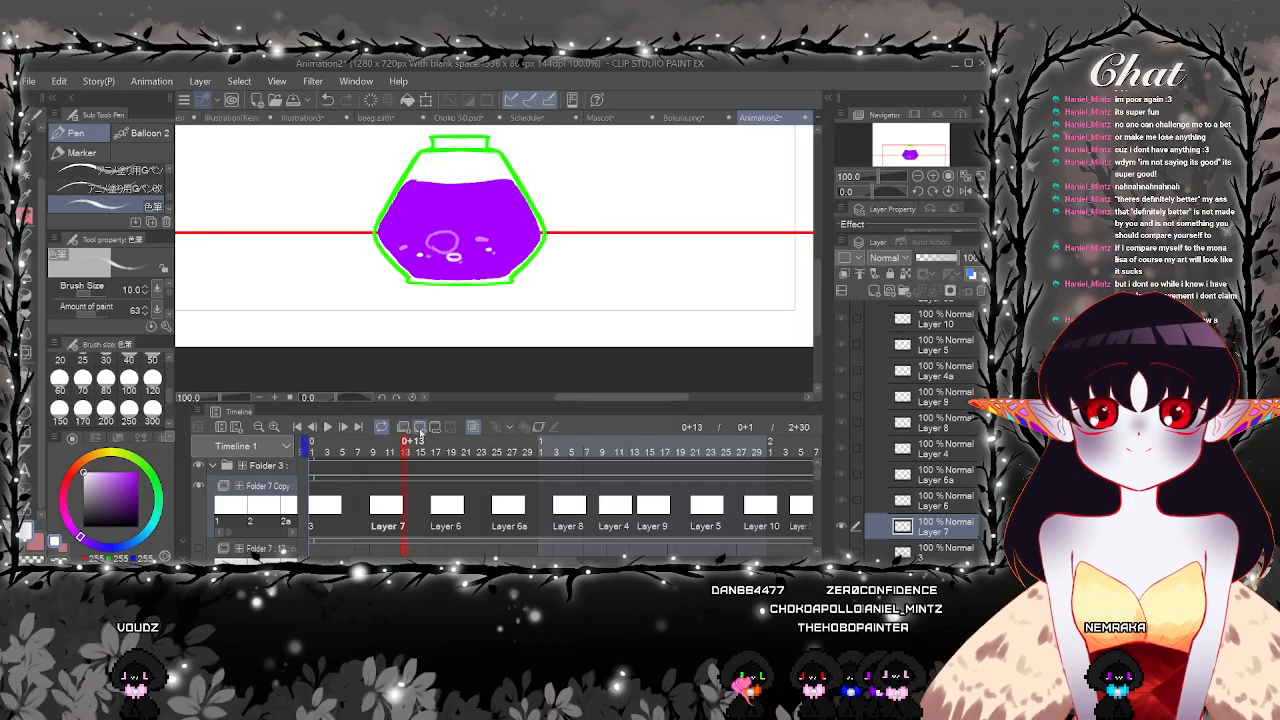
{"action": "scroll", "coordinate": [455, 335], "scroll_direction": "up", "scroll_amount": 1}
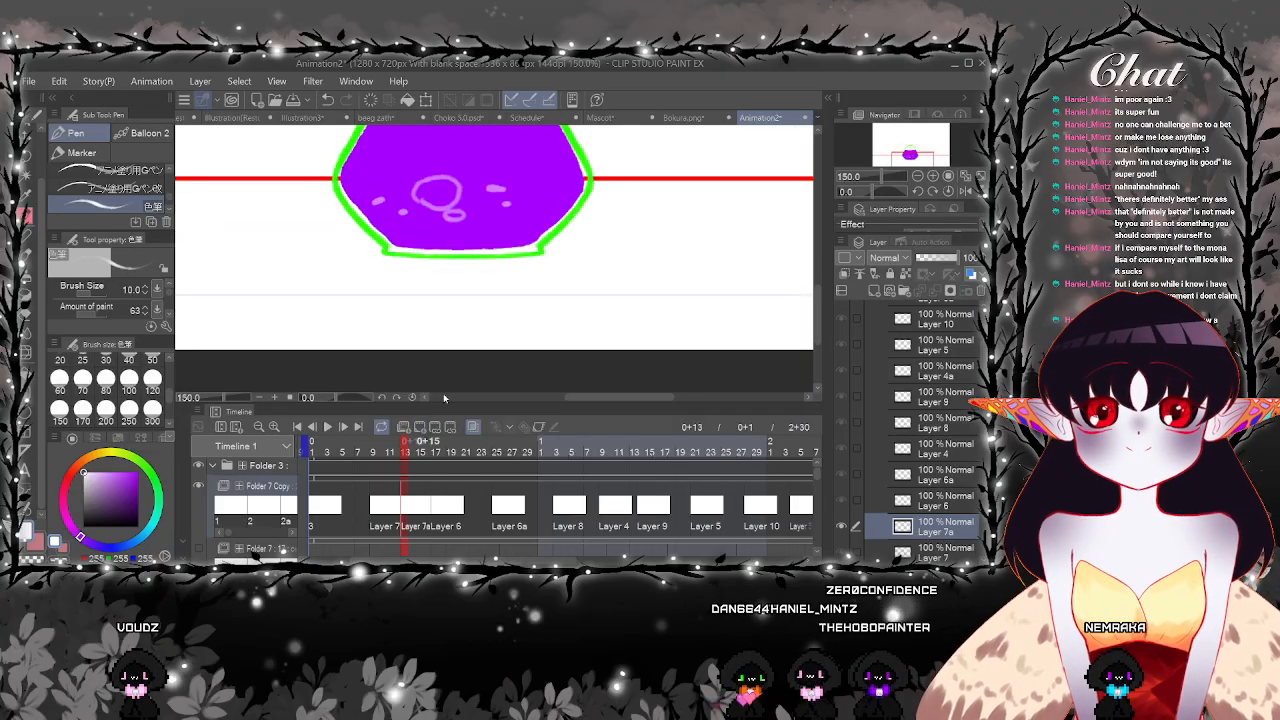
{"action": "scroll", "coordinate": [388, 312], "scroll_direction": "up", "scroll_amount": 1}
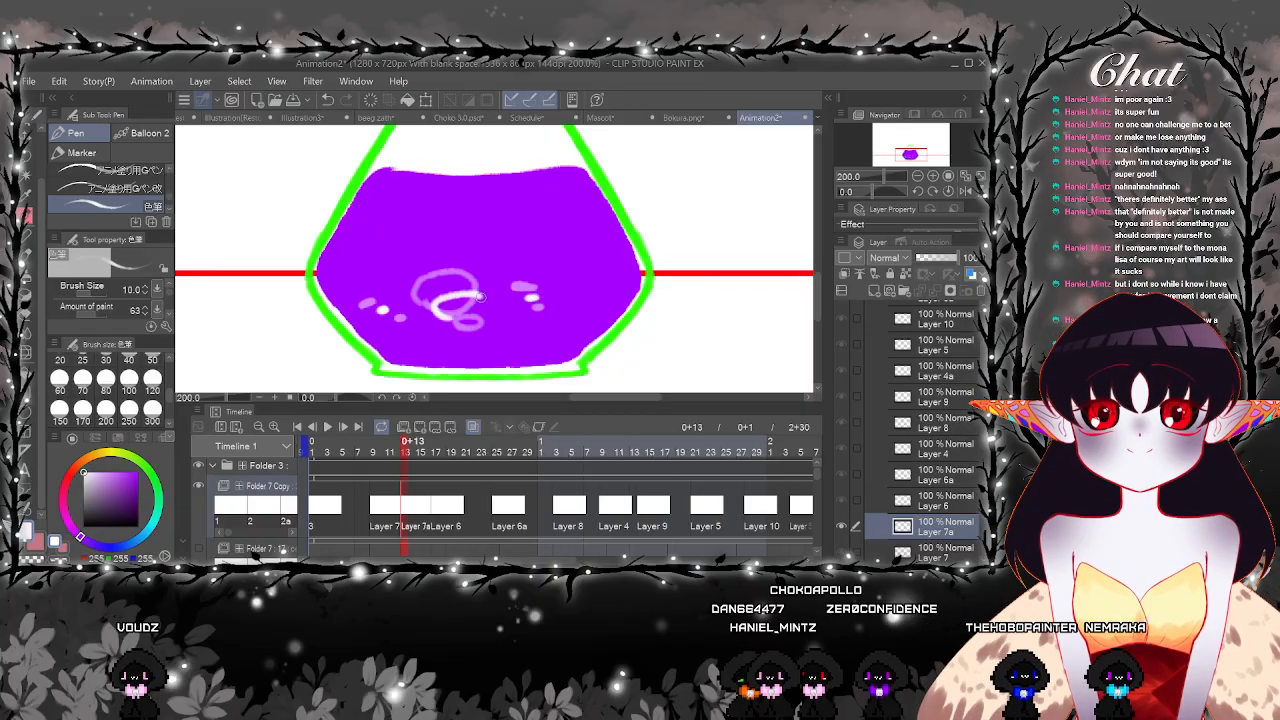
Add a cel at frame 0+4 before Layer 7 and draw dot eyes and a small mouth in white using the onion skin
{"action": "left_click", "coordinate": [337, 508]}
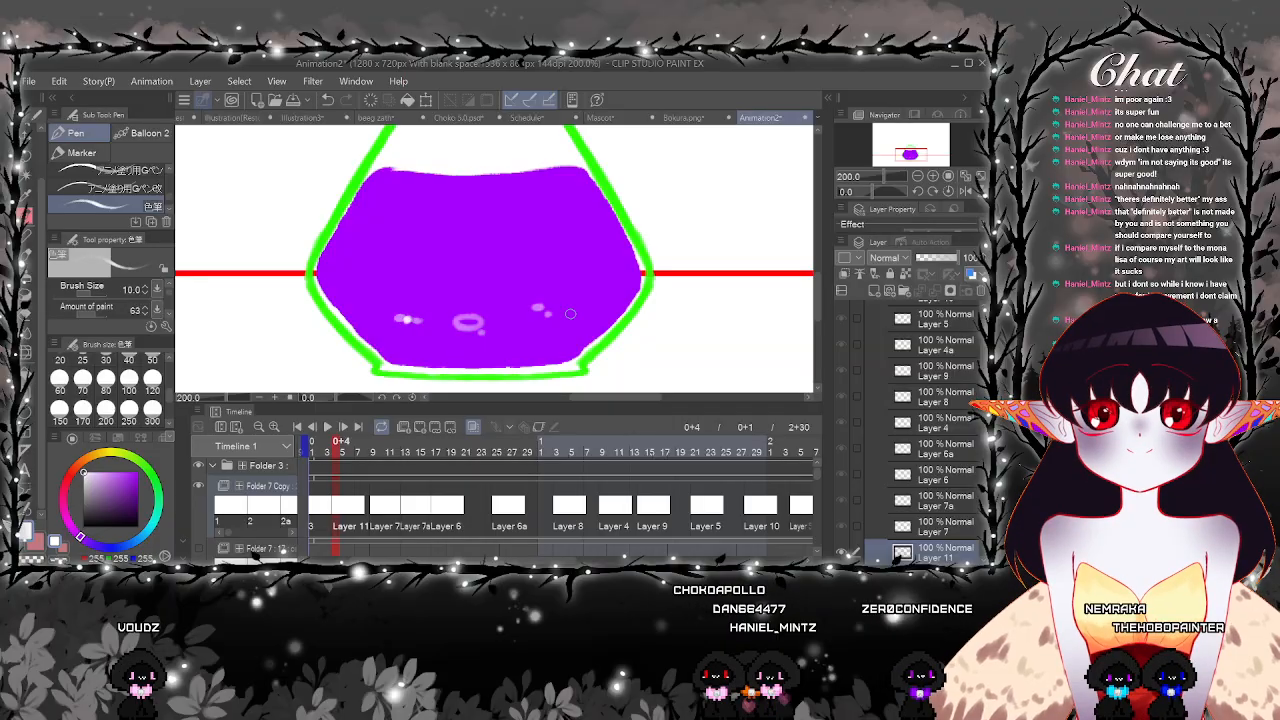
{"action": "scroll", "coordinate": [540, 312], "scroll_direction": "up", "scroll_amount": 3}
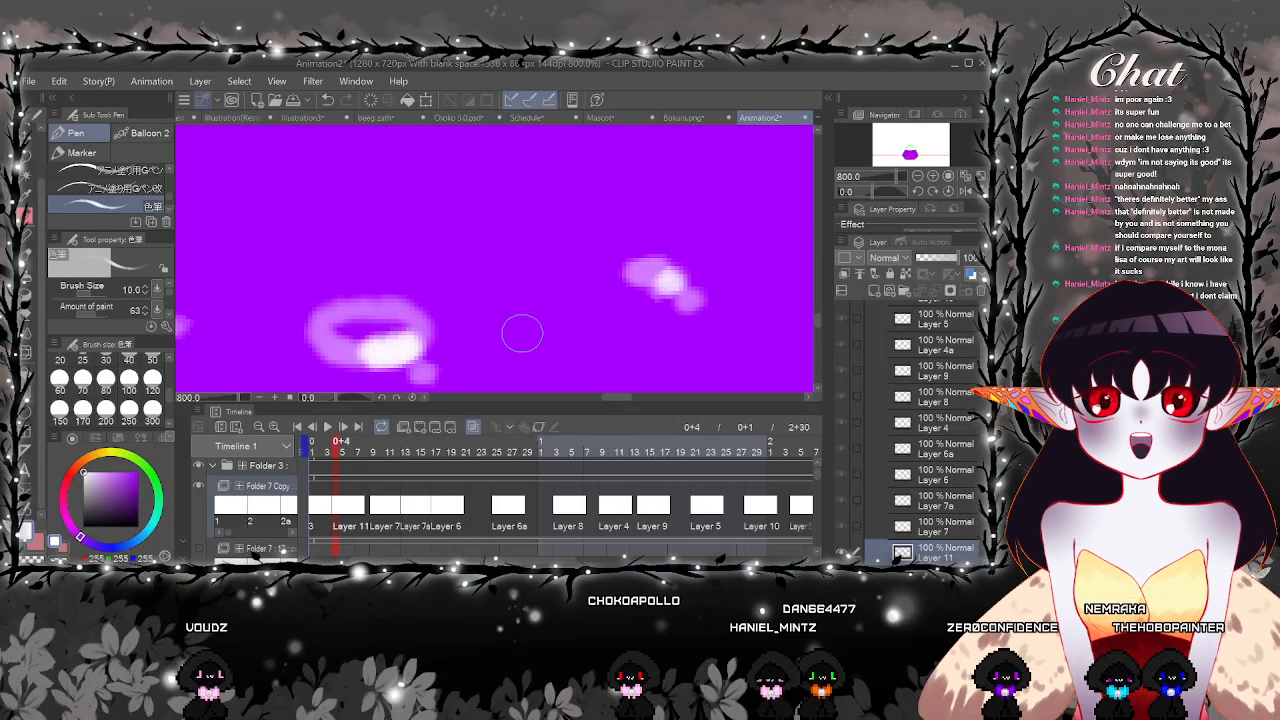
{"action": "scroll", "coordinate": [523, 334], "scroll_direction": "down", "scroll_amount": 2}
{"action": "key", "text": "ctrl+minus"}
View the Layer 6a face, then play the animation from frame 0+1 to check the new early in-betweens
{"action": "left_click", "coordinate": [503, 511]}
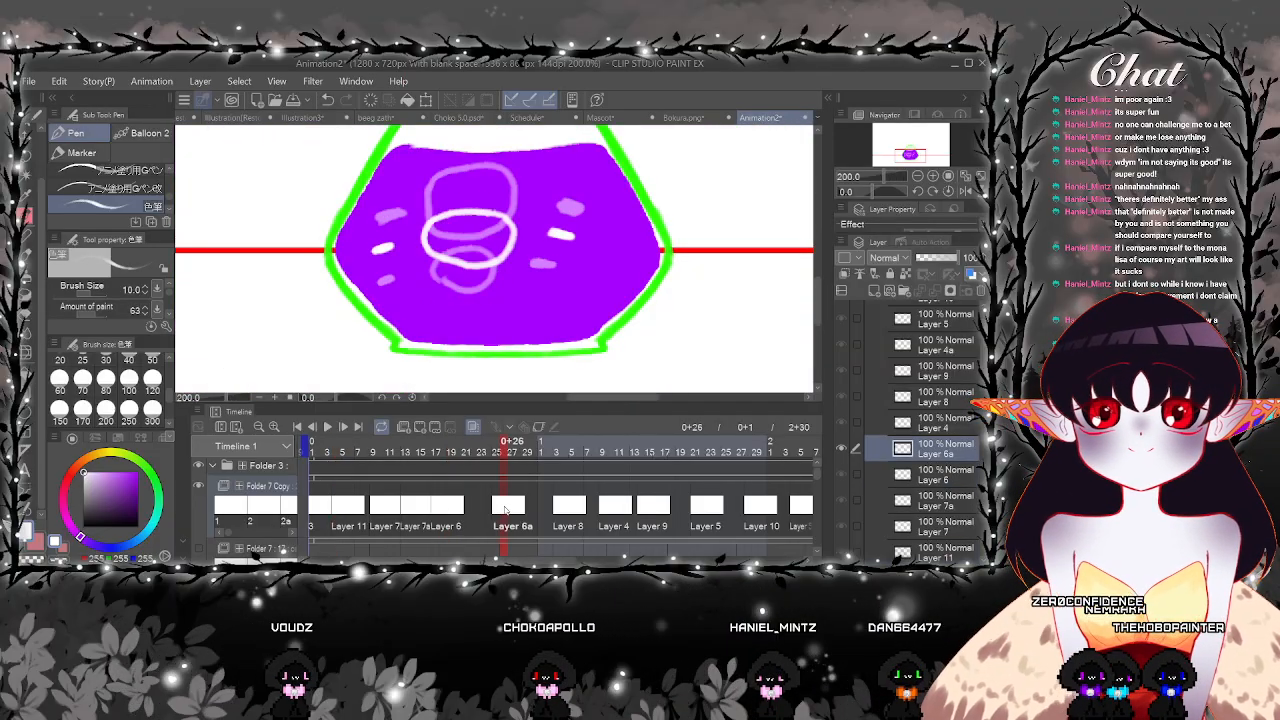
{"action": "left_click", "coordinate": [315, 494]}
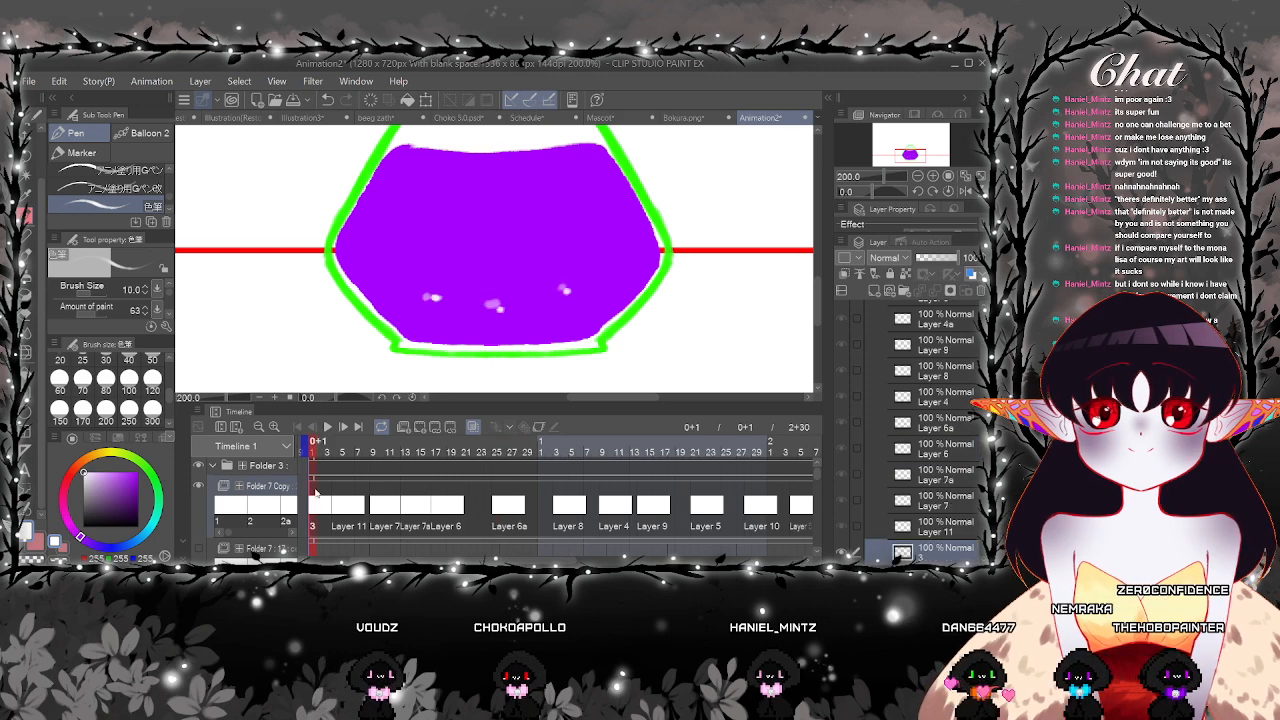
{"action": "left_click", "coordinate": [332, 429]}
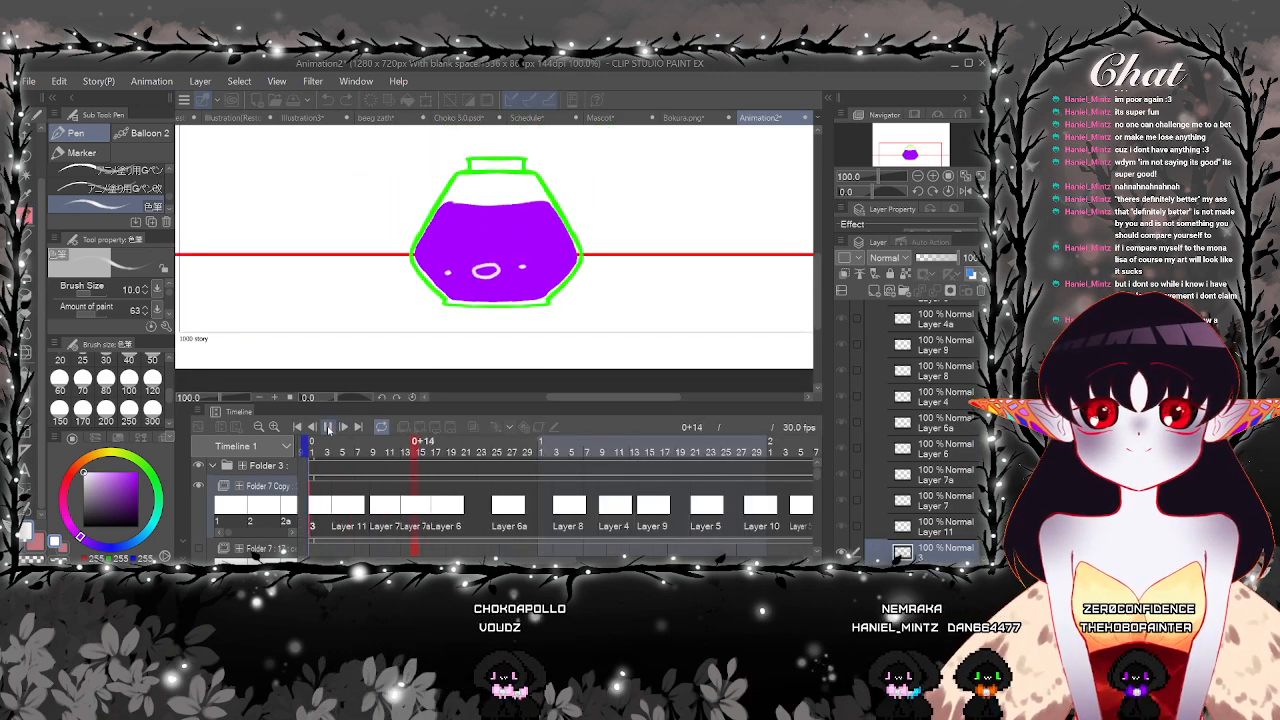
Add a cel at frame 0+21 between Layer 6 and Layer 6a, and draw white dash eyes and a wide flattened mouth
{"action": "left_click", "coordinate": [436, 505]}
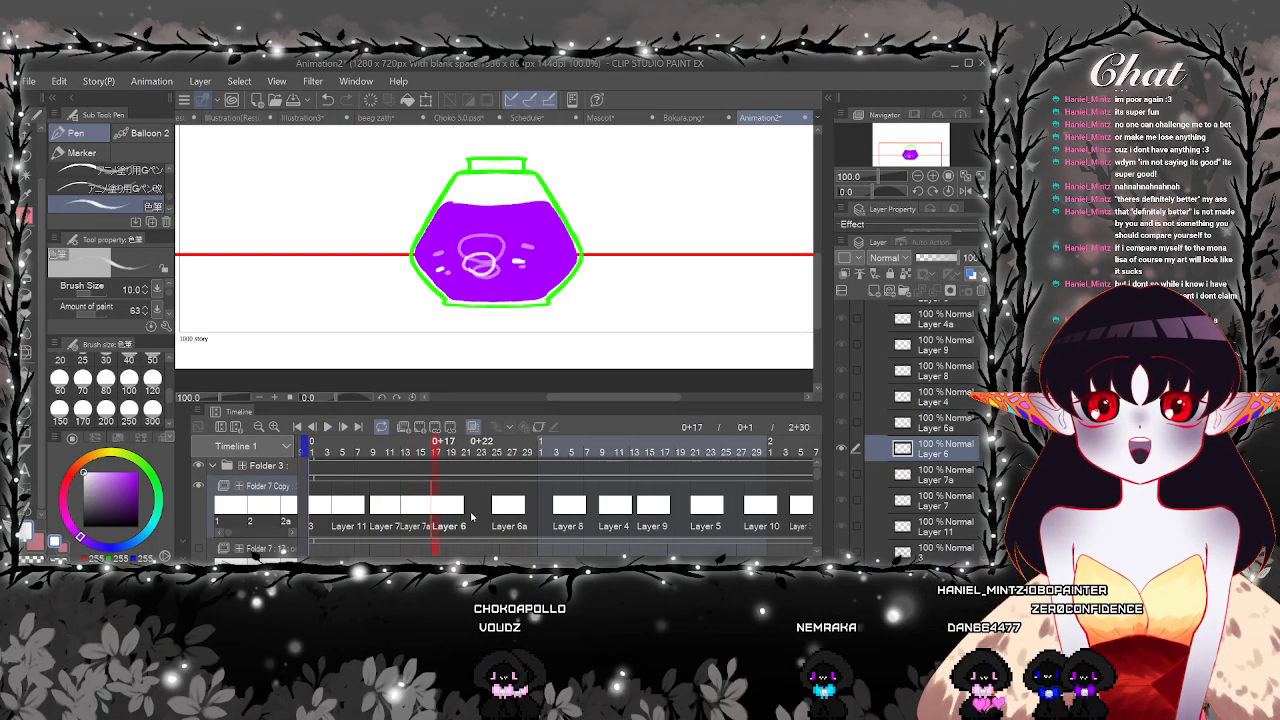
{"action": "left_click", "coordinate": [420, 428]}
{"action": "scroll", "coordinate": [420, 255], "scroll_direction": "up", "scroll_amount": 3}
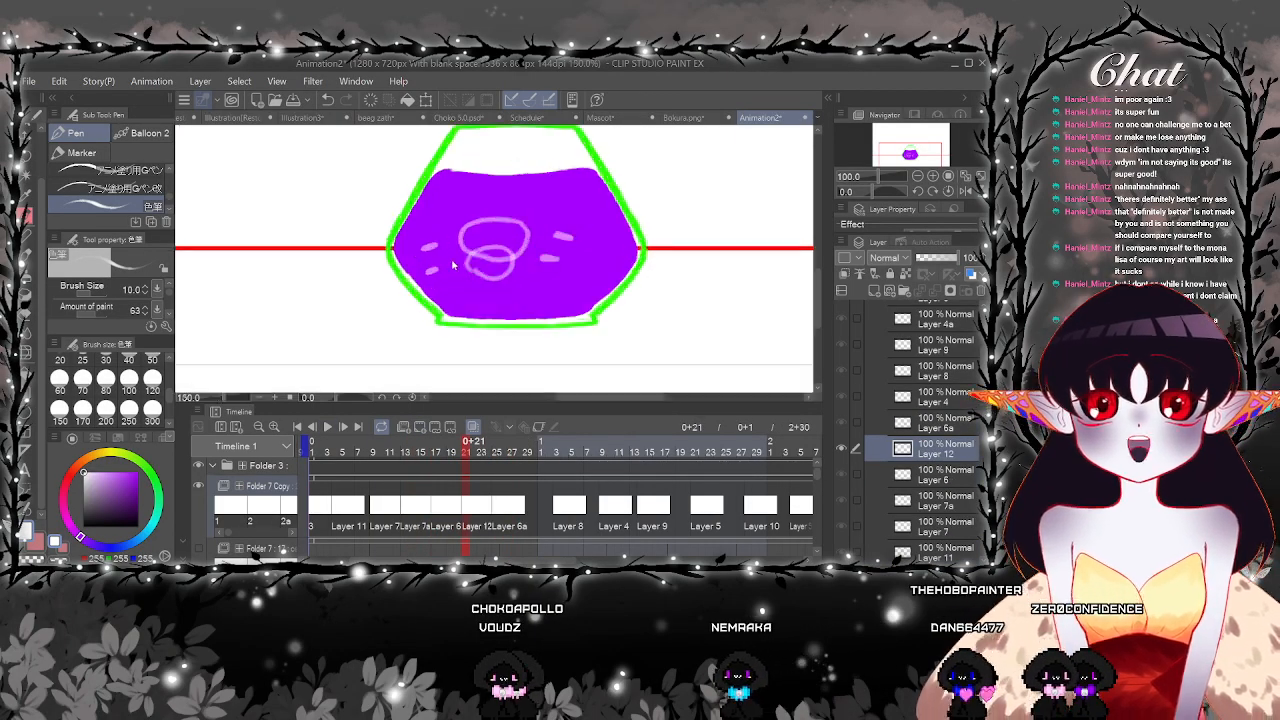
{"action": "left_click_drag", "start_coordinate": [425, 258], "coordinate": [434, 257]}
{"action": "left_click_drag", "start_coordinate": [584, 241], "coordinate": [604, 243]}
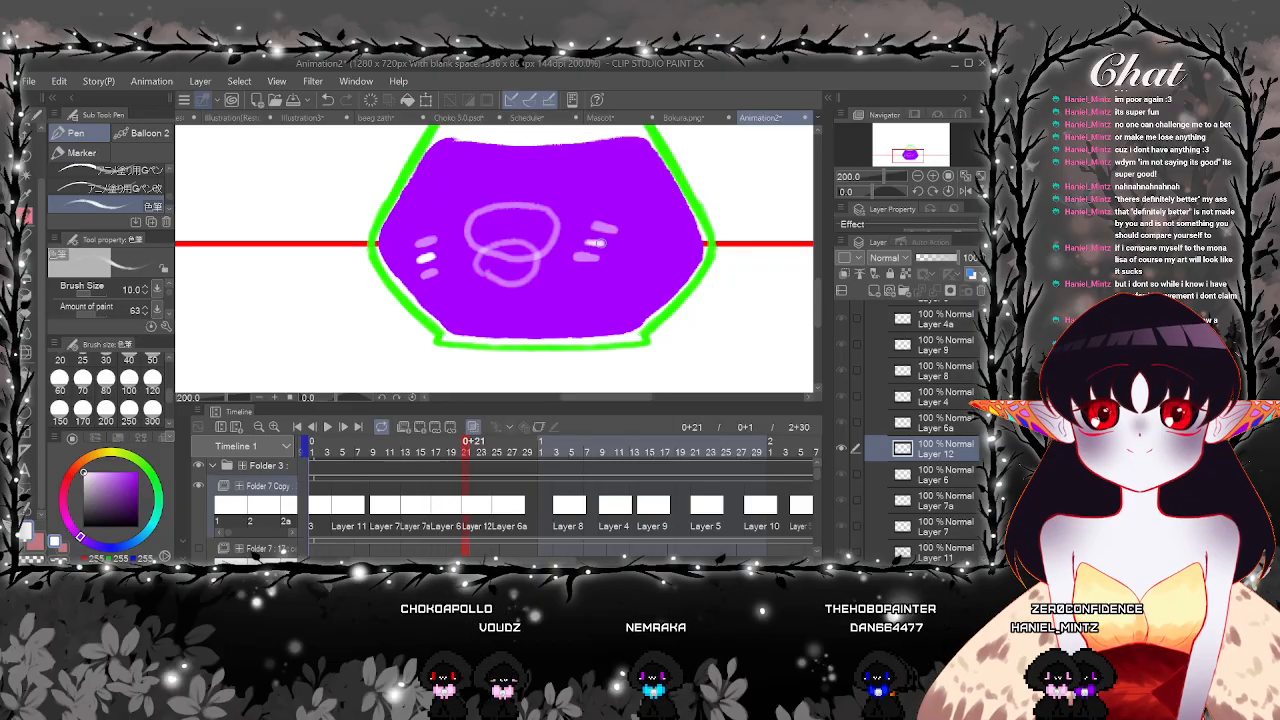
{"action": "mouse_move", "coordinate": [475, 260]}
{"action": "left_mouse_down"}
{"action": "mouse_move", "coordinate": [469, 234]}
{"action": "mouse_move", "coordinate": [540, 231]}
{"action": "mouse_move", "coordinate": [546, 246]}
{"action": "mouse_move", "coordinate": [531, 266]}
{"action": "mouse_move", "coordinate": [480, 262]}
{"action": "left_mouse_up"}
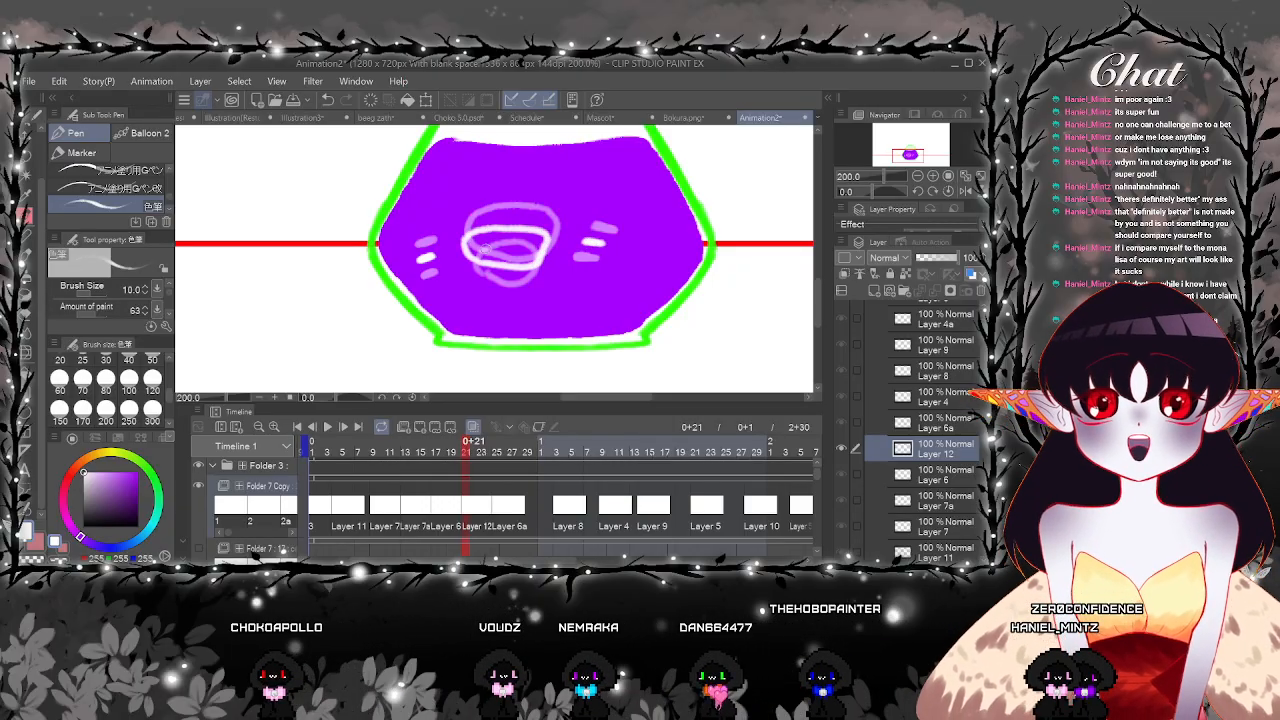
Play back the animation from the start to check the Layer 12 in-between
{"action": "left_click", "coordinate": [320, 449]}
{"action": "left_click", "coordinate": [327, 426]}
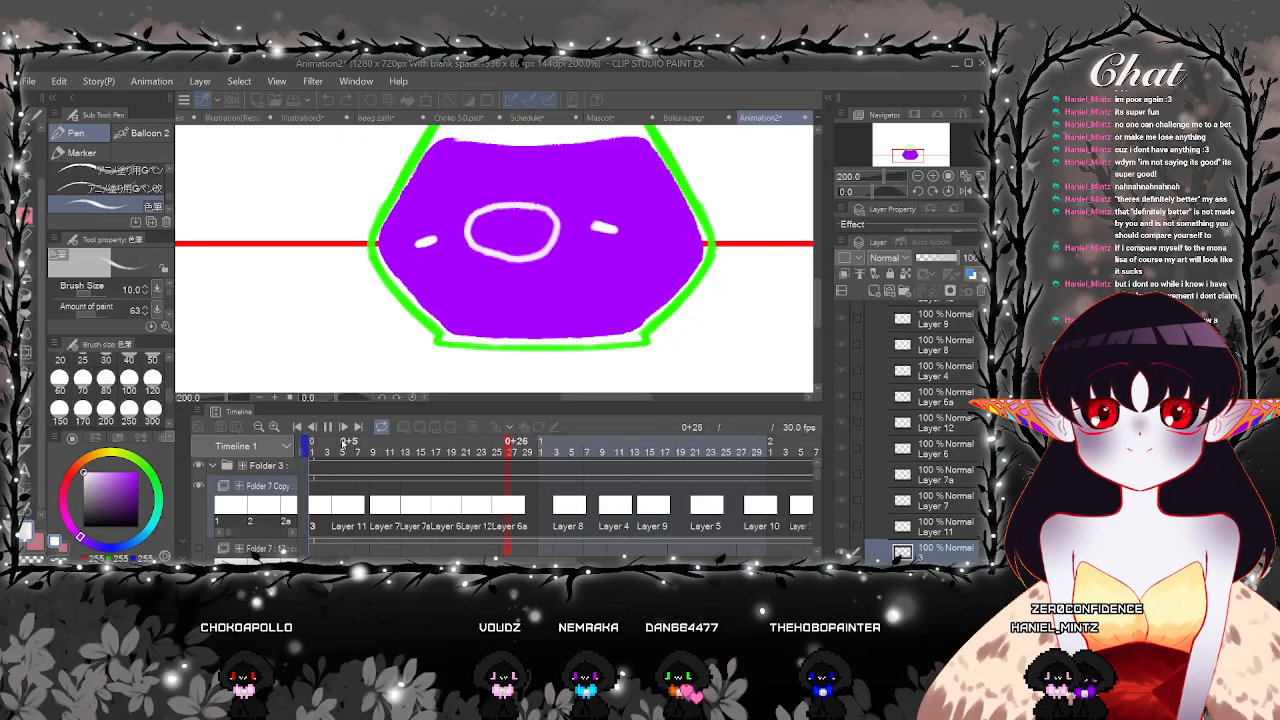
{"action": "left_click", "coordinate": [327, 427]}
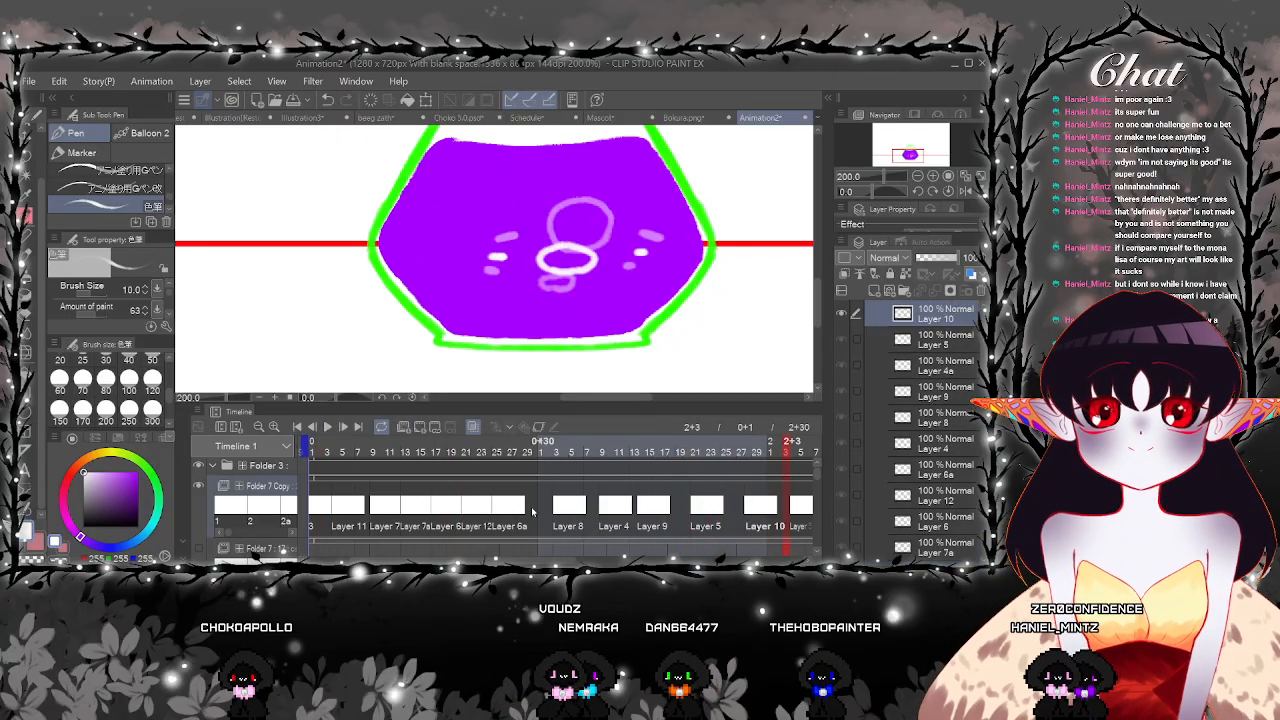
Add a cel at frame 0+28 between Layer 6a and Layer 8, and draw white dash eyes and a wide oval mouth
{"action": "left_click", "coordinate": [520, 507]}
{"action": "left_click", "coordinate": [420, 427]}
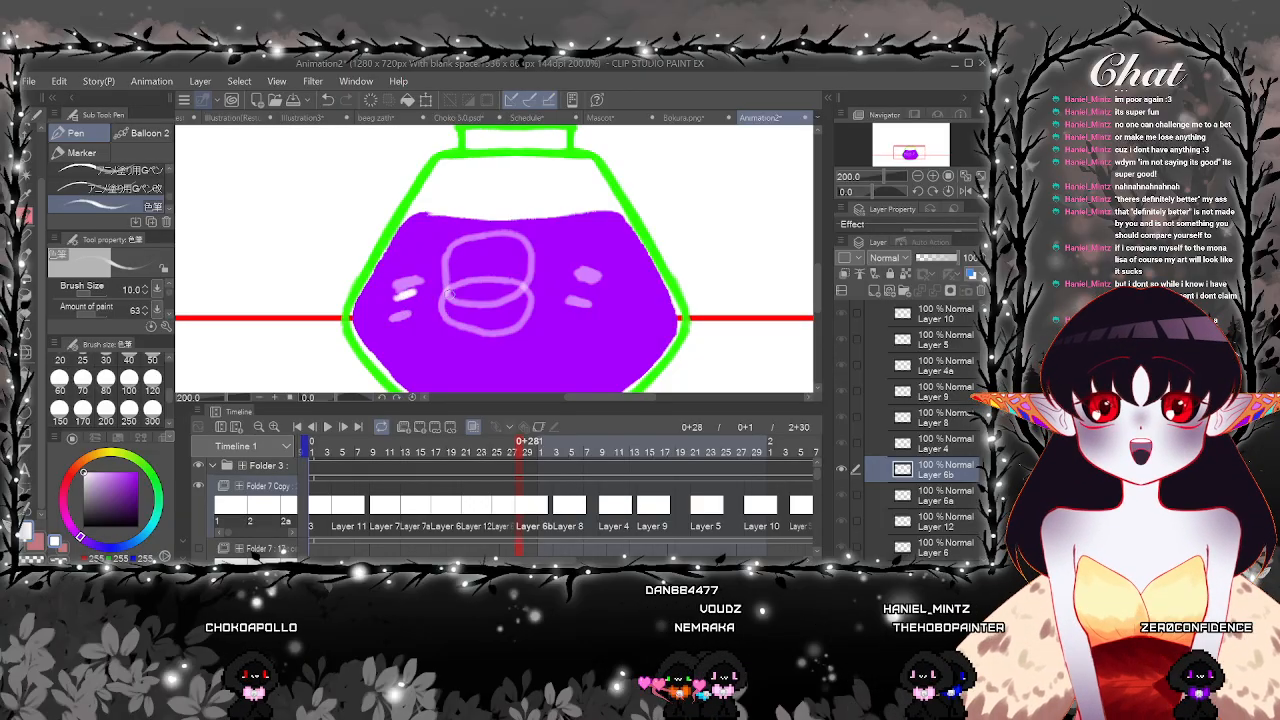
{"action": "left_click_drag", "start_coordinate": [505, 257], "coordinate": [500, 262]}
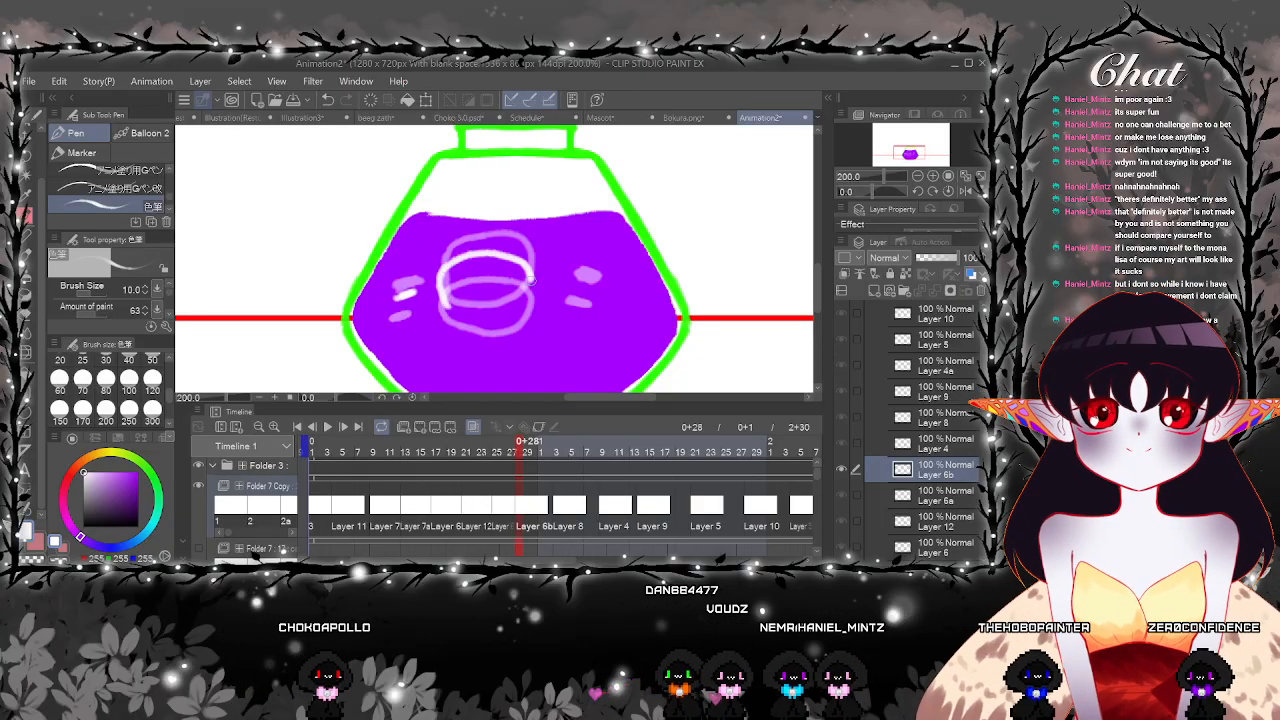
{"action": "left_click_drag", "start_coordinate": [581, 287], "coordinate": [580, 291]}
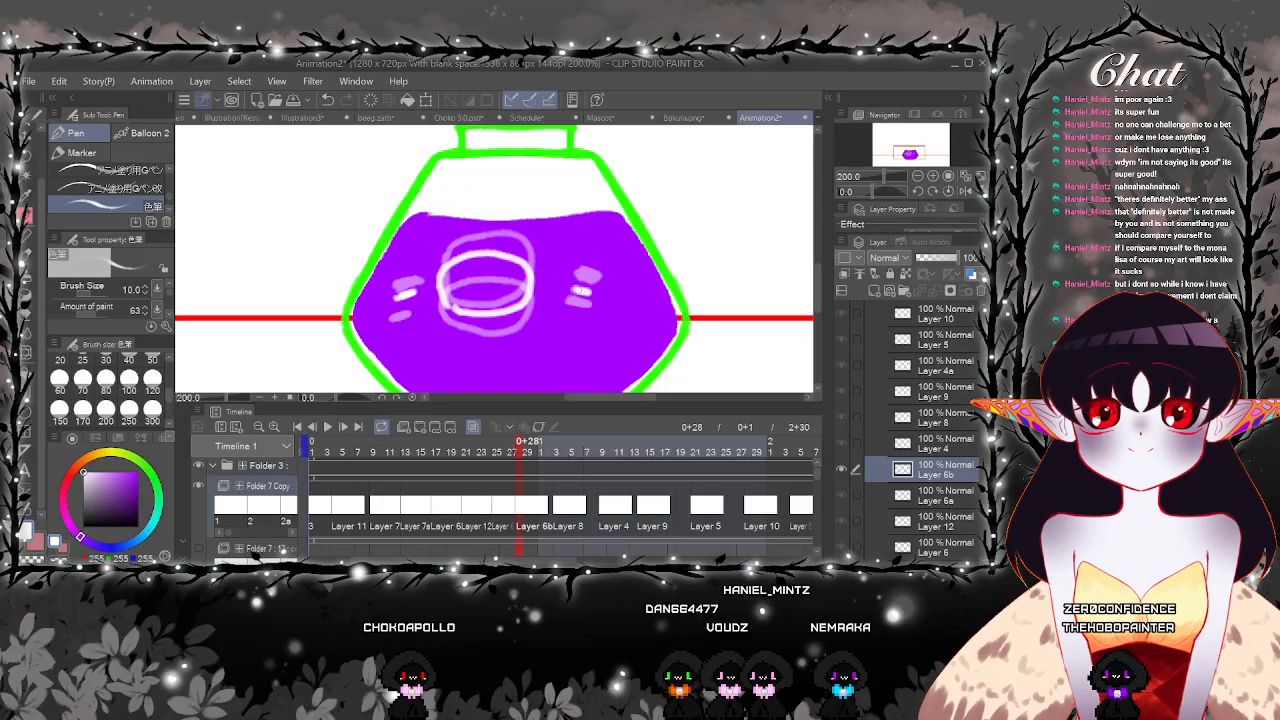
{"action": "scroll", "coordinate": [505, 260], "scroll_direction": "down", "scroll_amount": 1}
Play the animation repeatedly and pause at frame 0+21 to check how smoothly the in-between faces flow
{"action": "left_click", "coordinate": [328, 427]}
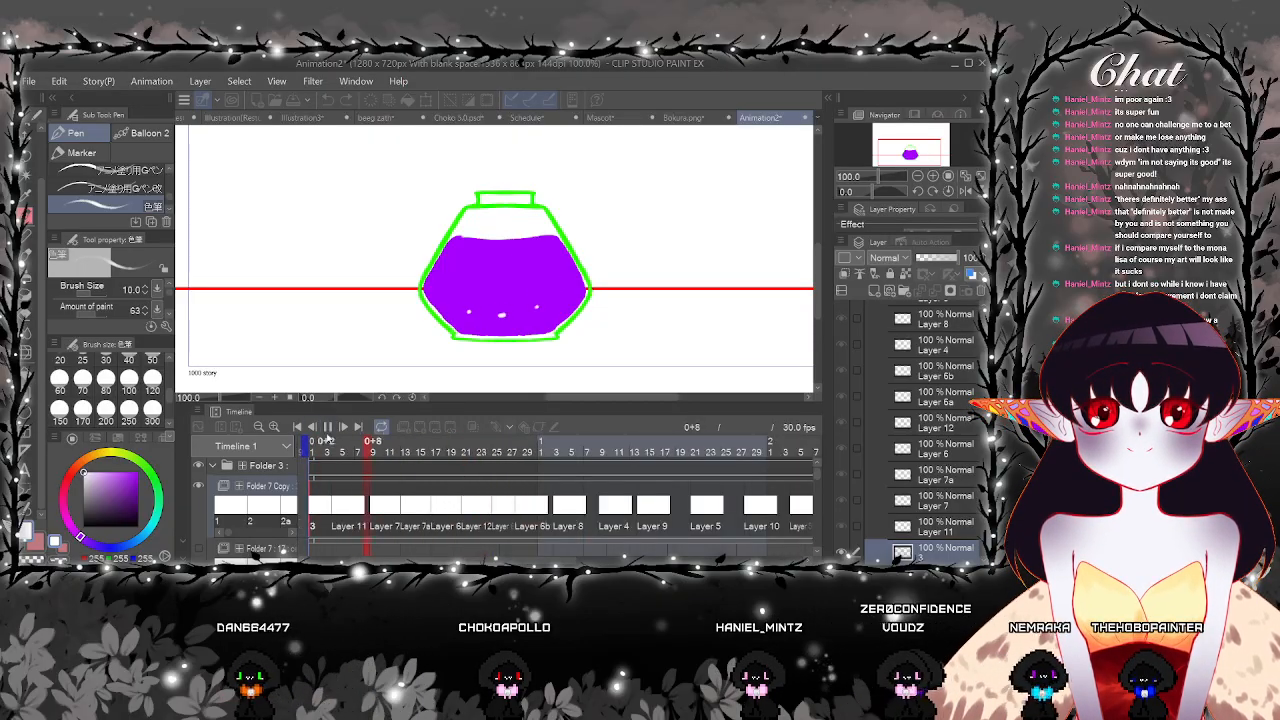
{"action": "left_click", "coordinate": [467, 453]}
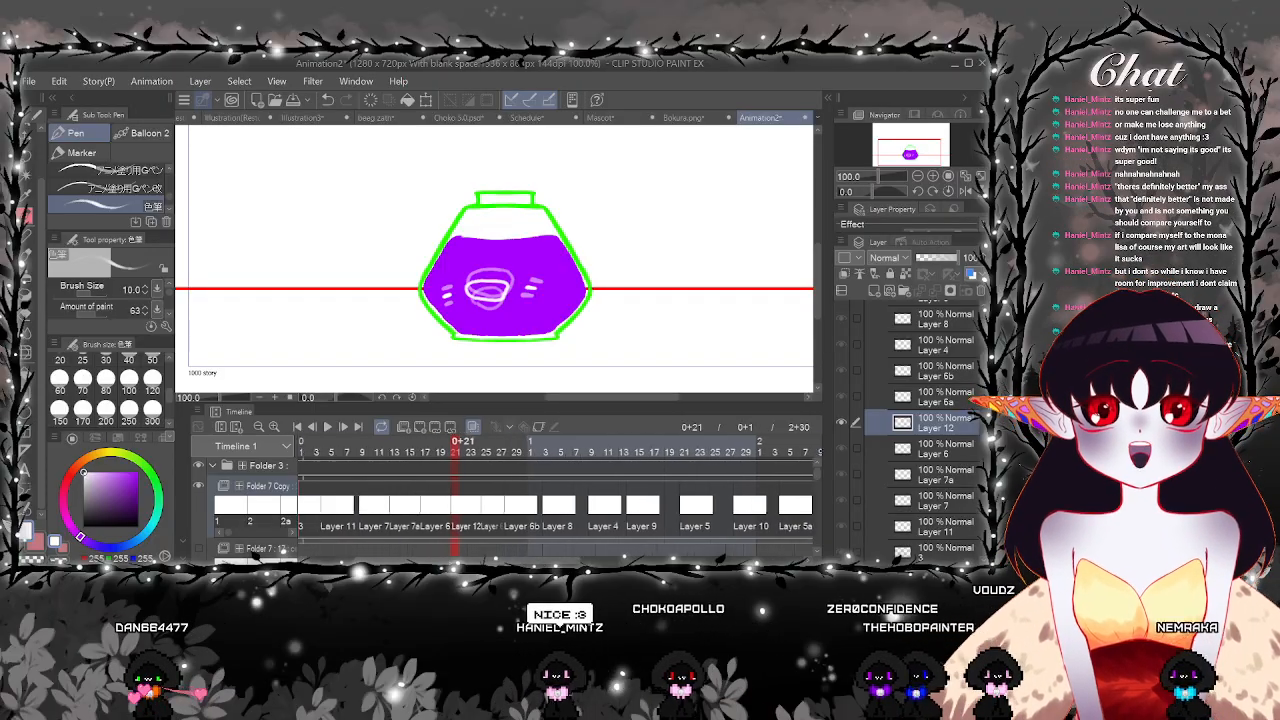
{"action": "scroll", "coordinate": [396, 519], "scroll_direction": "left", "scroll_amount": 3}
{"action": "left_click", "coordinate": [374, 453]}
{"action": "left_click", "coordinate": [327, 427]}
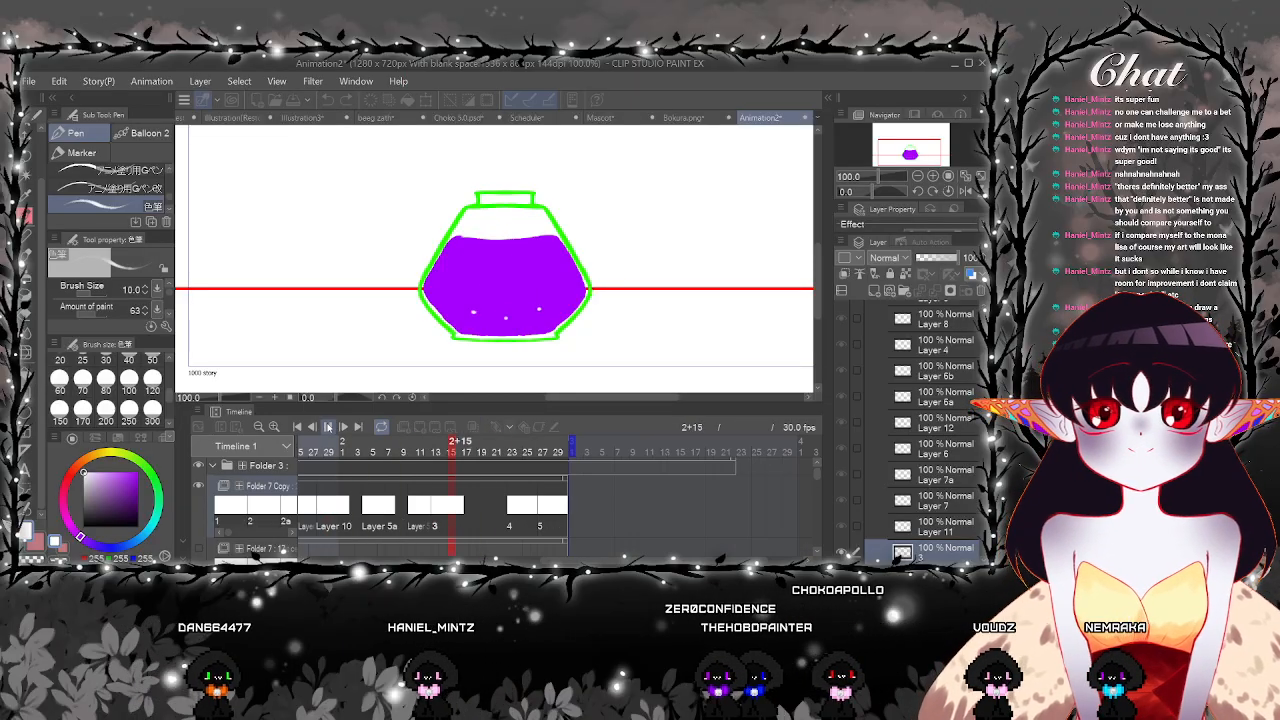
{"action": "left_click", "coordinate": [328, 428]}
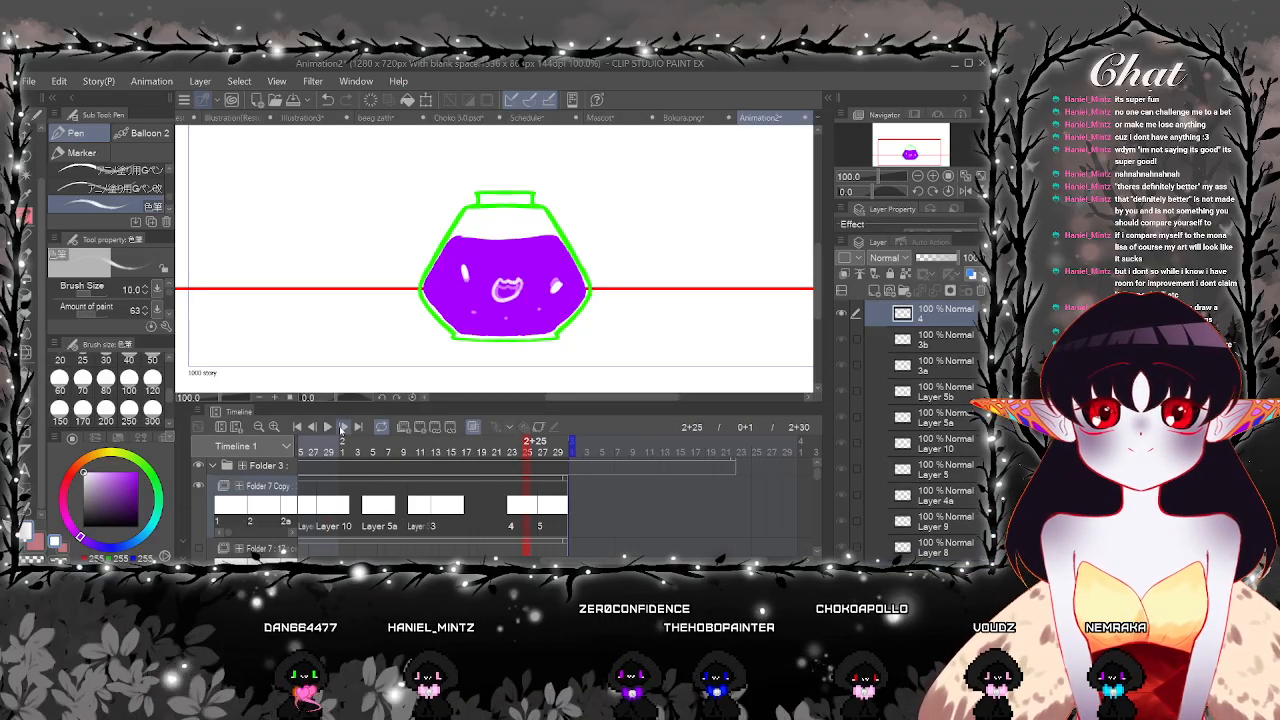
Create a new animation folder above Folder 7 Copy with a first cel at frame 0+1
{"action": "left_click", "coordinate": [342, 429]}
{"action": "left_click", "coordinate": [342, 429]}
{"action": "left_click", "coordinate": [517, 509]}
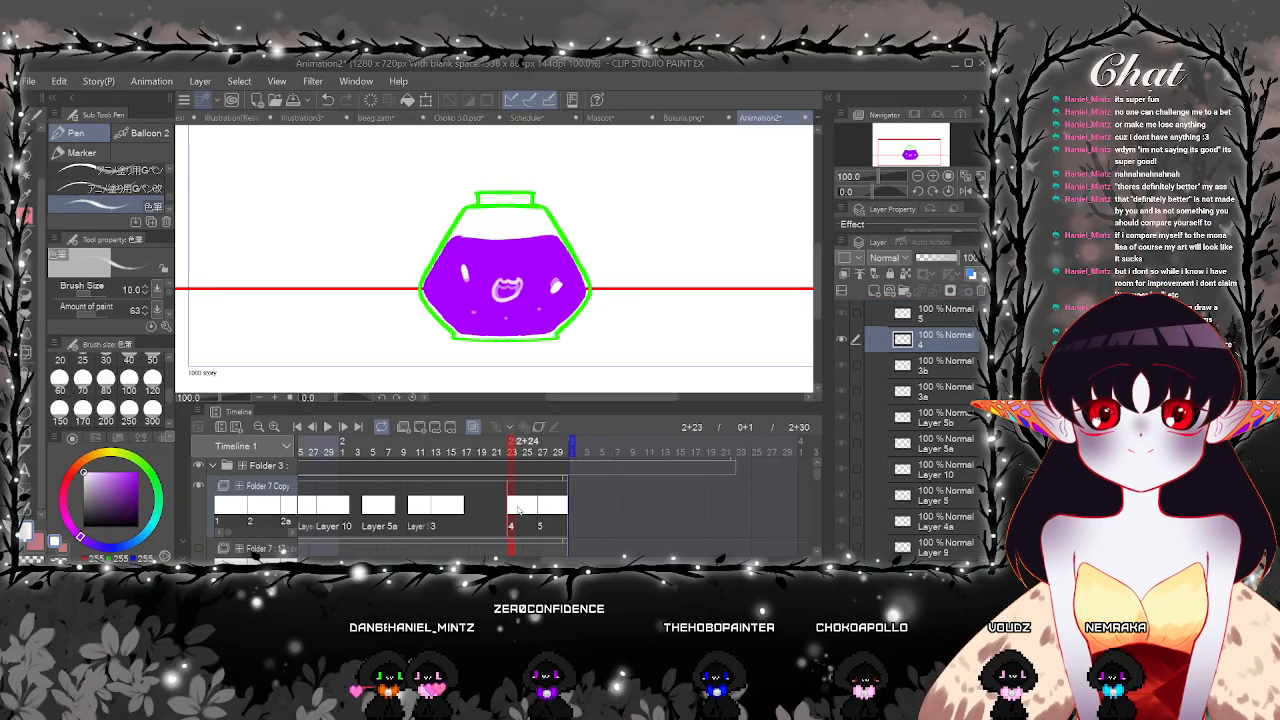
{"action": "scroll", "coordinate": [517, 509], "scroll_direction": "left", "scroll_amount": 5}
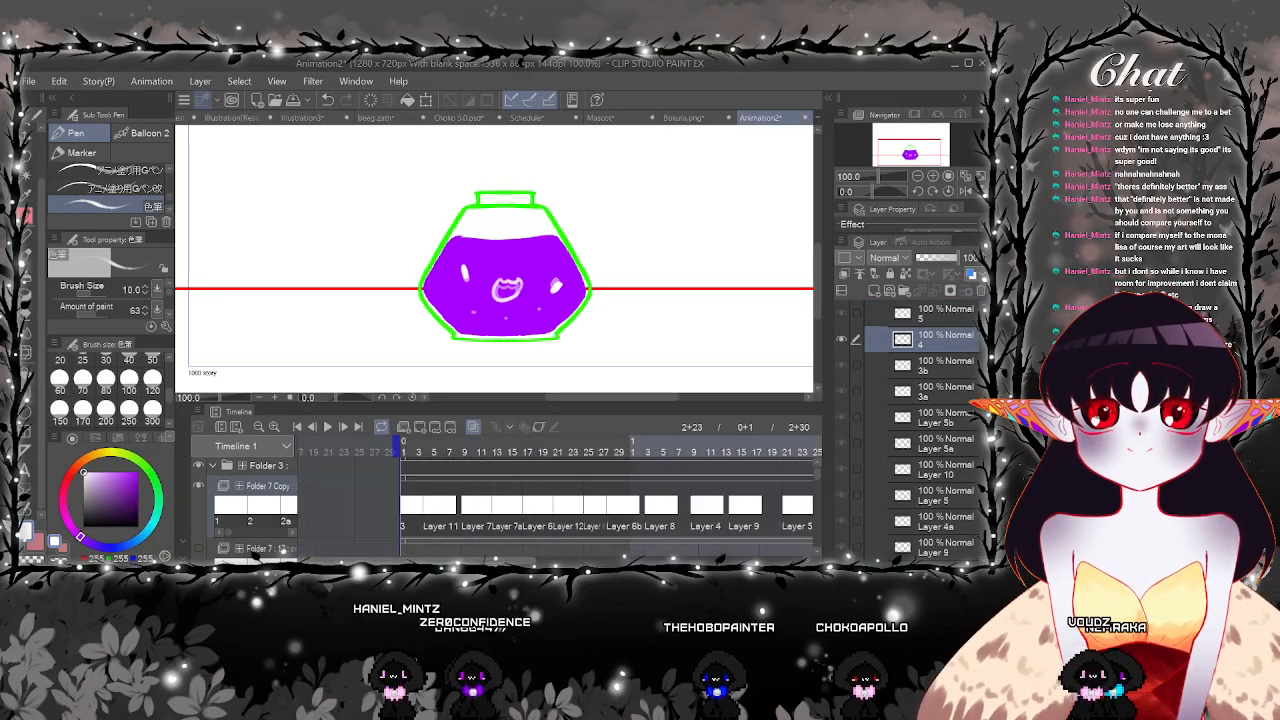
{"action": "left_click", "coordinate": [405, 453]}
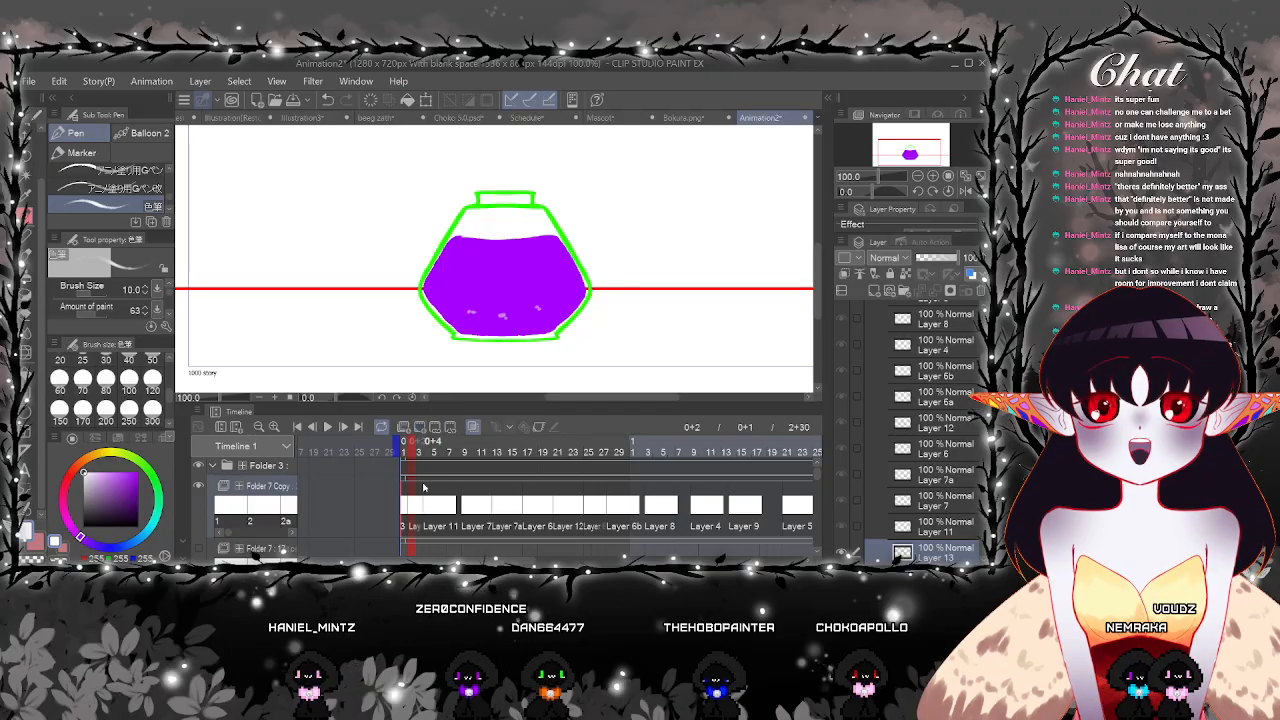
{"action": "left_click", "coordinate": [405, 503]}
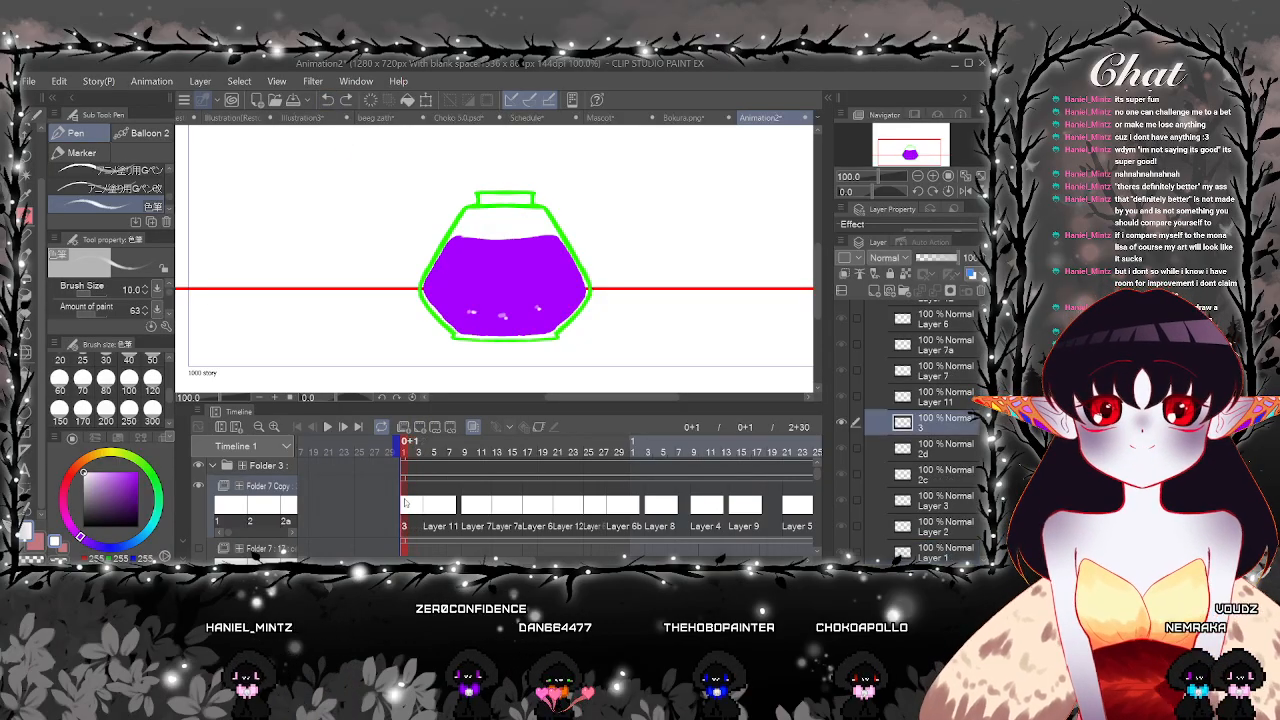
{"action": "left_click", "coordinate": [404, 427]}
{"action": "left_click", "coordinate": [409, 508]}
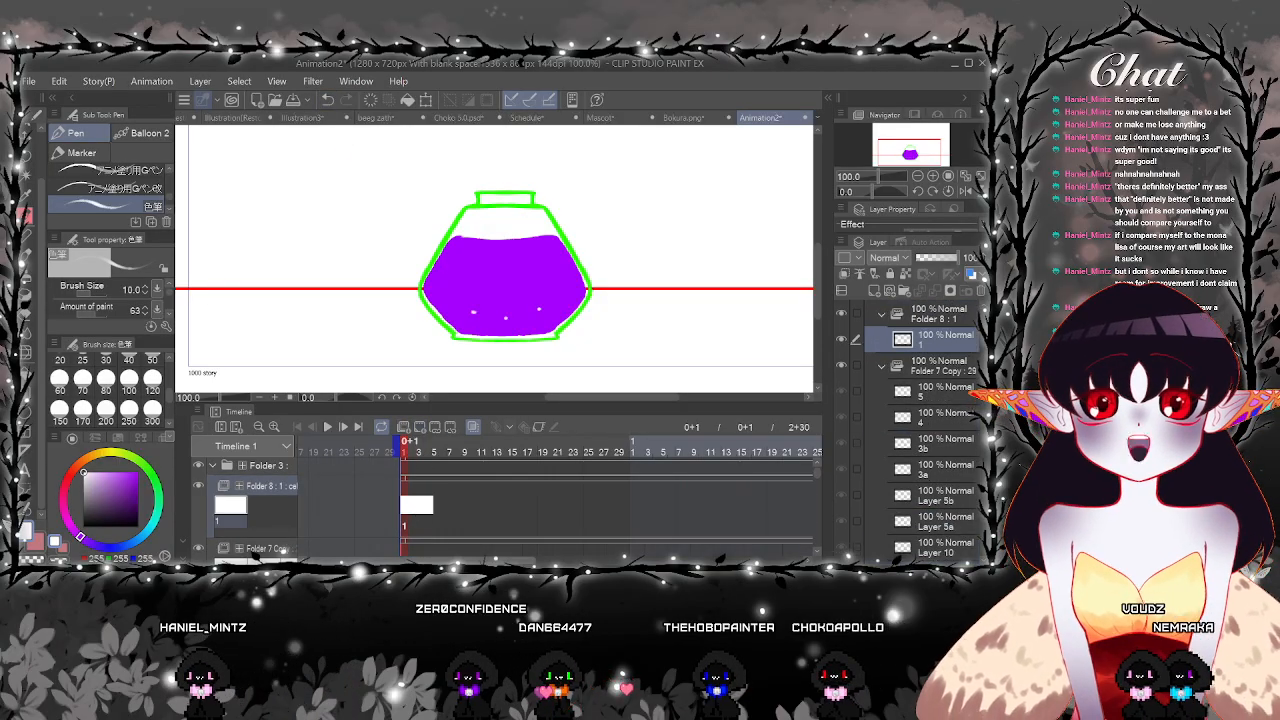
Trace the face shown at frame 2+25 in solid white on cel 1, with two oval eyes and the open cat-like mouth
{"action": "left_click_drag", "start_coordinate": [440, 558], "coordinate": [590, 558]}
{"action": "left_click", "coordinate": [603, 505]}
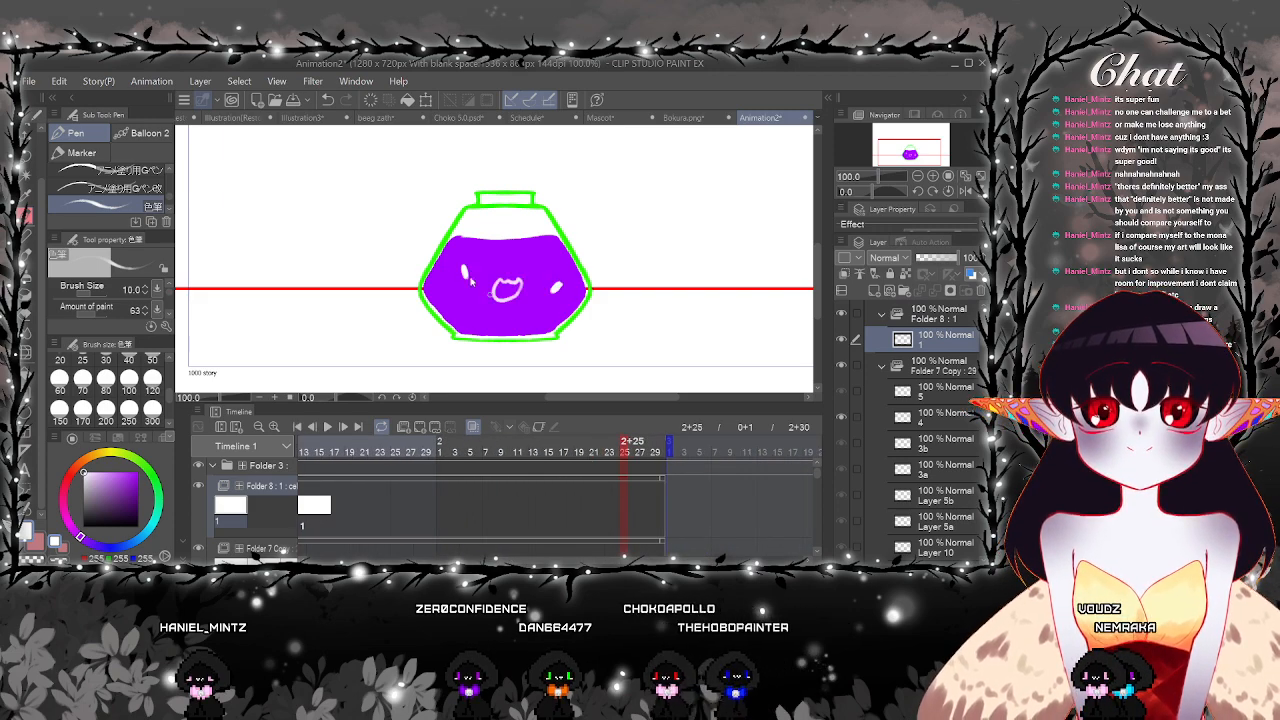
{"action": "scroll", "coordinate": [470, 278], "scroll_direction": "up", "scroll_amount": 6}
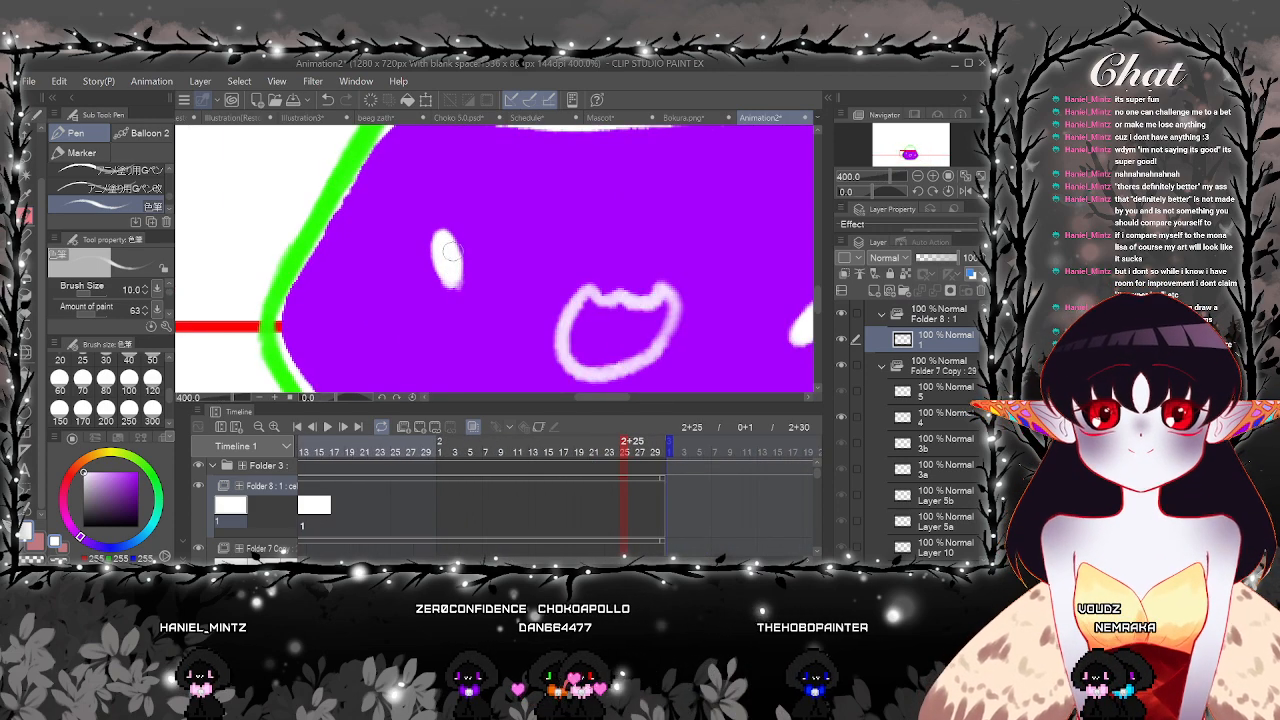
{"action": "left_click_drag", "start_coordinate": [797, 259], "coordinate": [629, 296]}
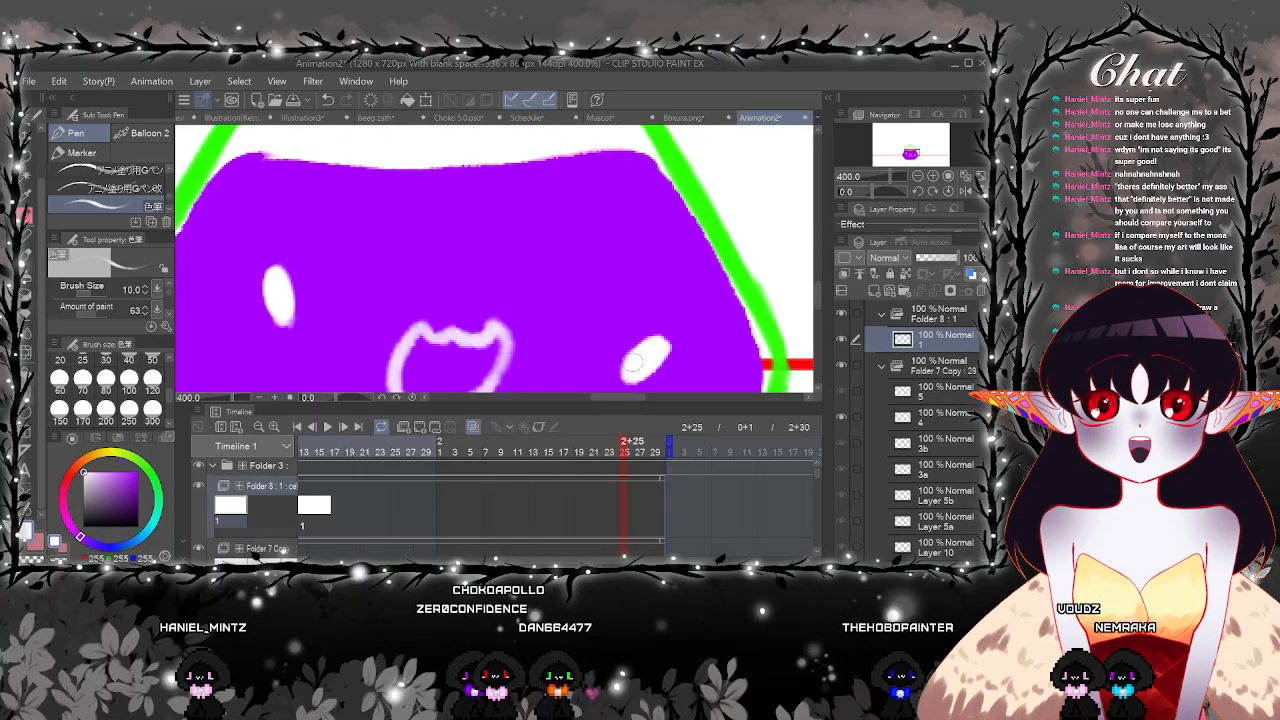
{"action": "left_click_drag", "start_coordinate": [648, 357], "coordinate": [660, 296]}
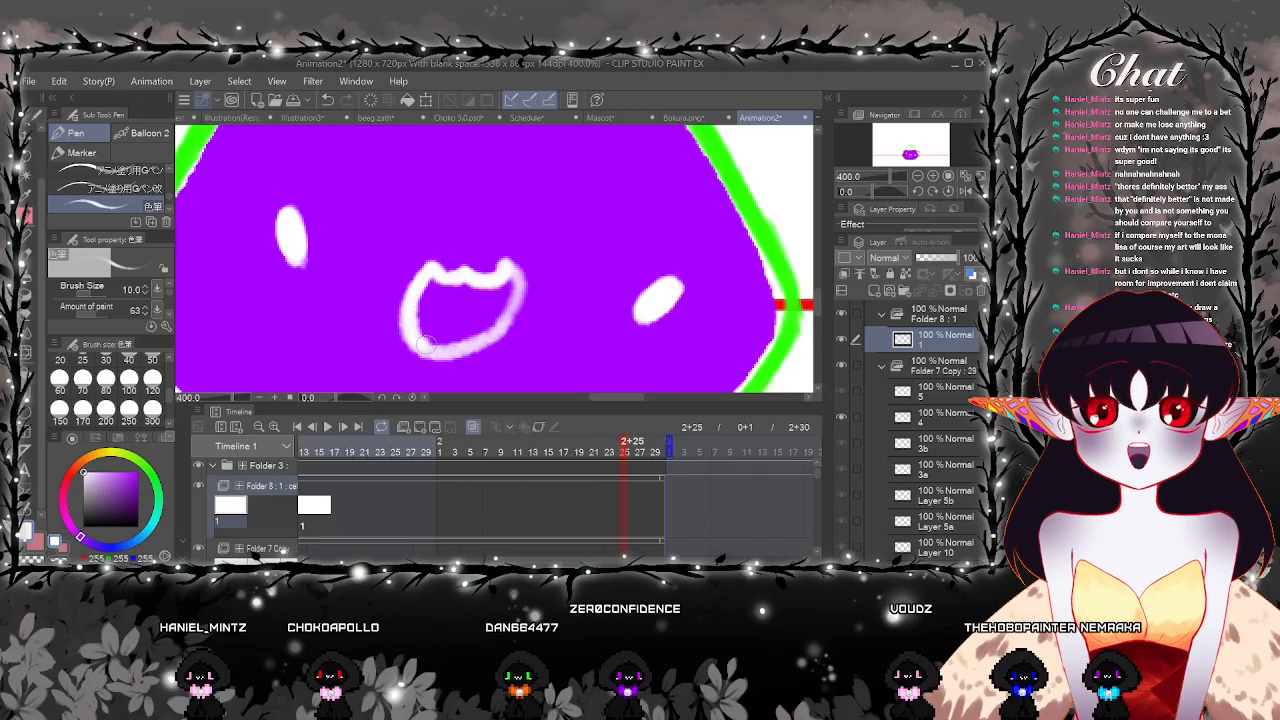
{"action": "mouse_move", "coordinate": [483, 335]}
{"action": "left_mouse_down"}
{"action": "mouse_move", "coordinate": [450, 242]}
{"action": "mouse_move", "coordinate": [392, 230]}
{"action": "mouse_move", "coordinate": [389, 270]}
{"action": "mouse_move", "coordinate": [414, 293]}
{"action": "mouse_move", "coordinate": [462, 284]}
{"action": "mouse_move", "coordinate": [494, 218]}
{"action": "left_mouse_up"}
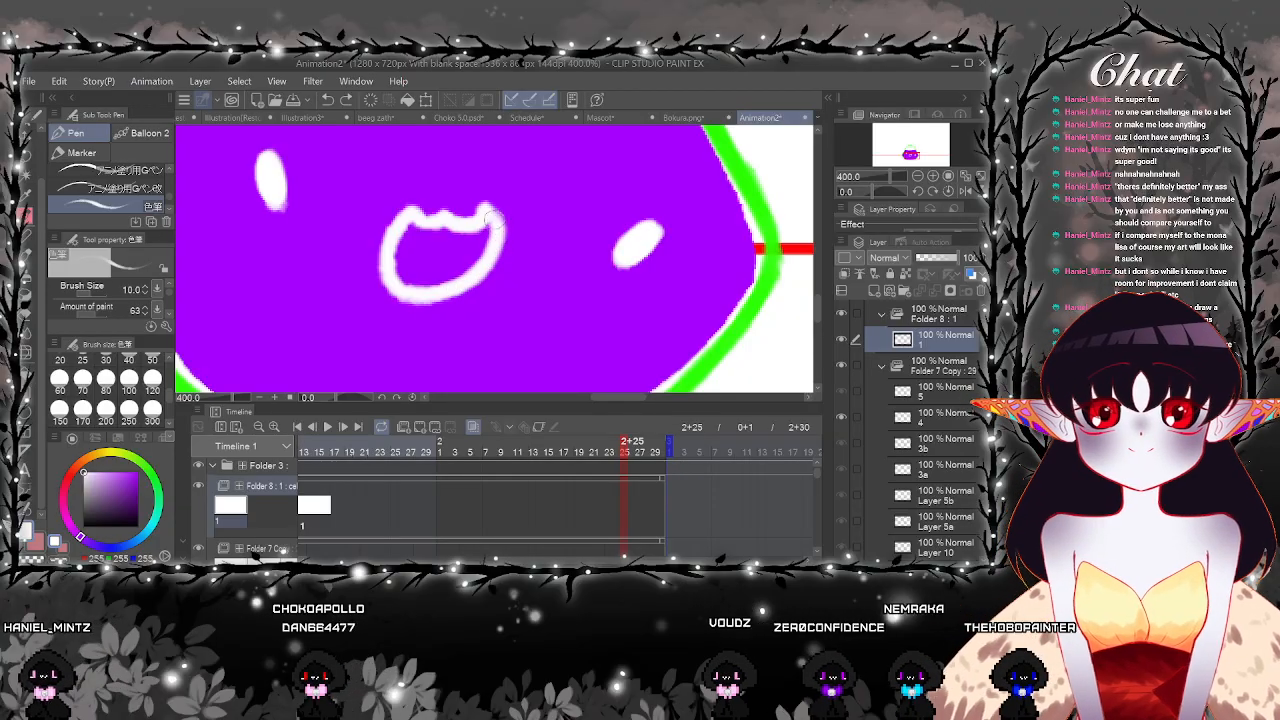
{"action": "key", "text": "ctrl+minus"}
{"action": "key", "text": "ctrl+minus"}
{"action": "key", "text": "ctrl+minus"}
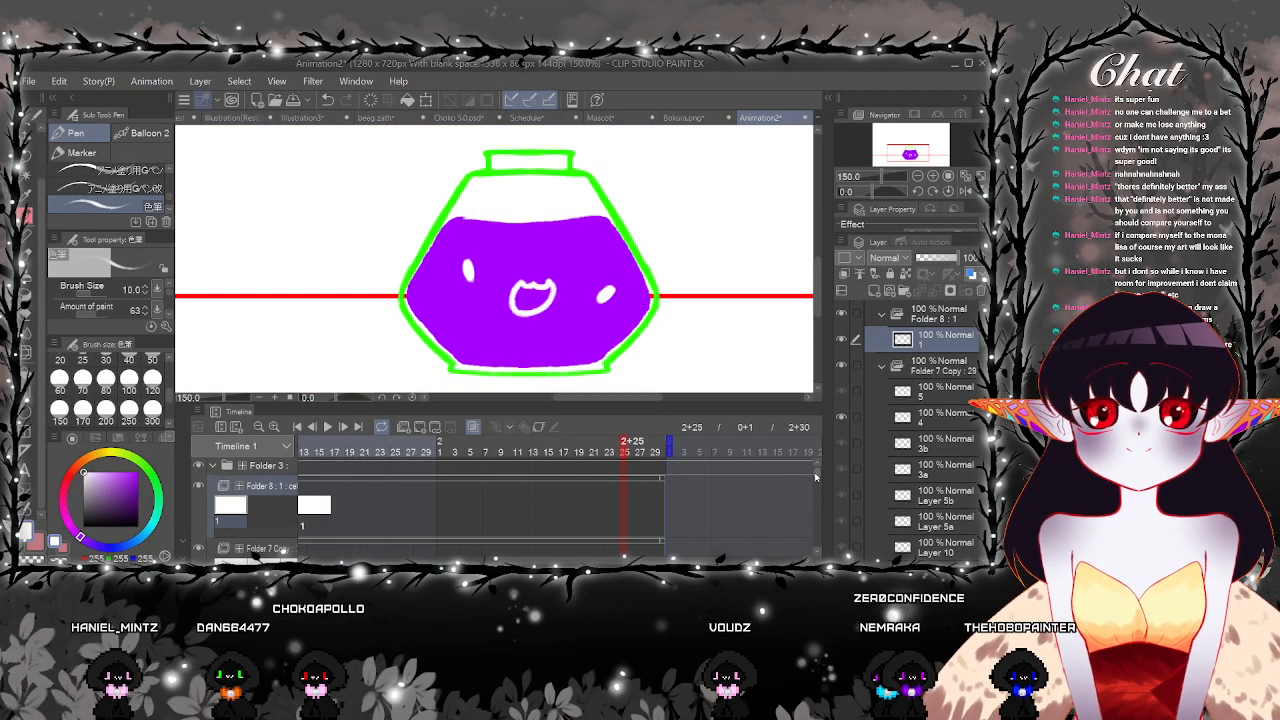
Add a second cel to Folder 8 at frame 2+27 and trace the smaller smiling mouth in solid white
{"action": "left_click_drag", "start_coordinate": [815, 477], "coordinate": [815, 478]}
{"action": "left_click", "coordinate": [640, 502]}
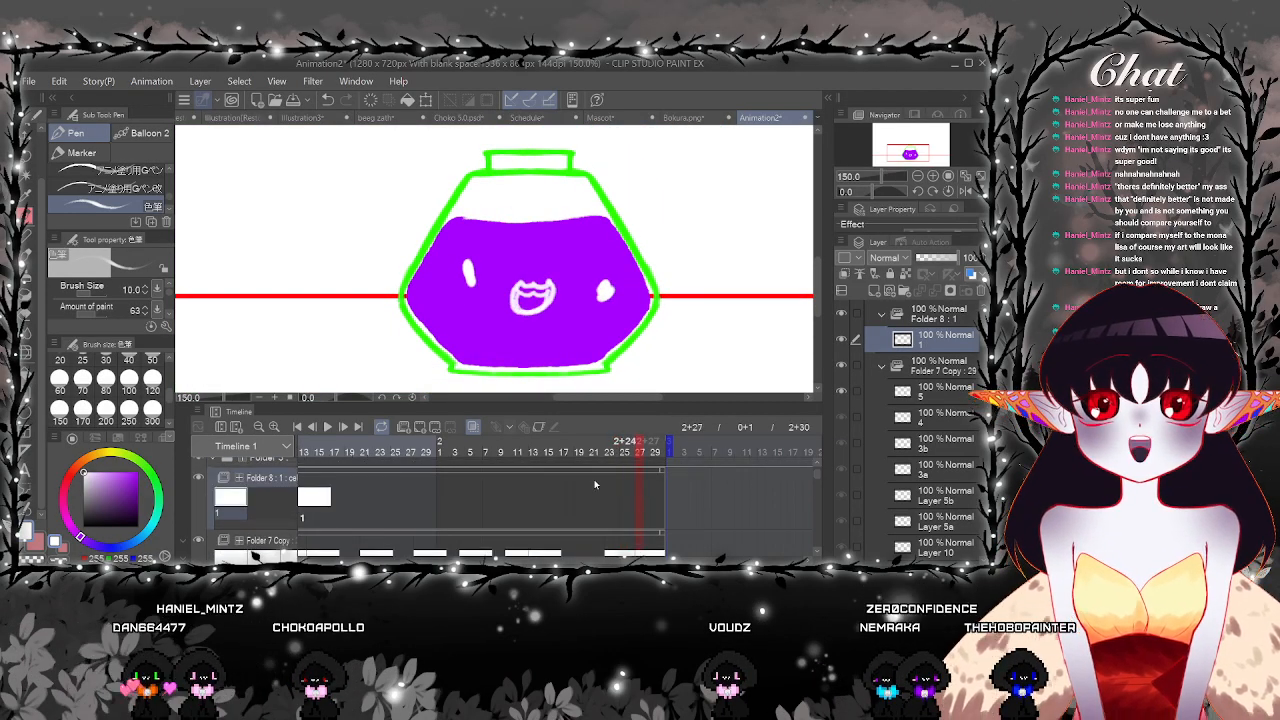
{"action": "left_click", "coordinate": [403, 427]}
{"action": "scroll", "coordinate": [529, 300], "scroll_direction": "up", "scroll_amount": 1}
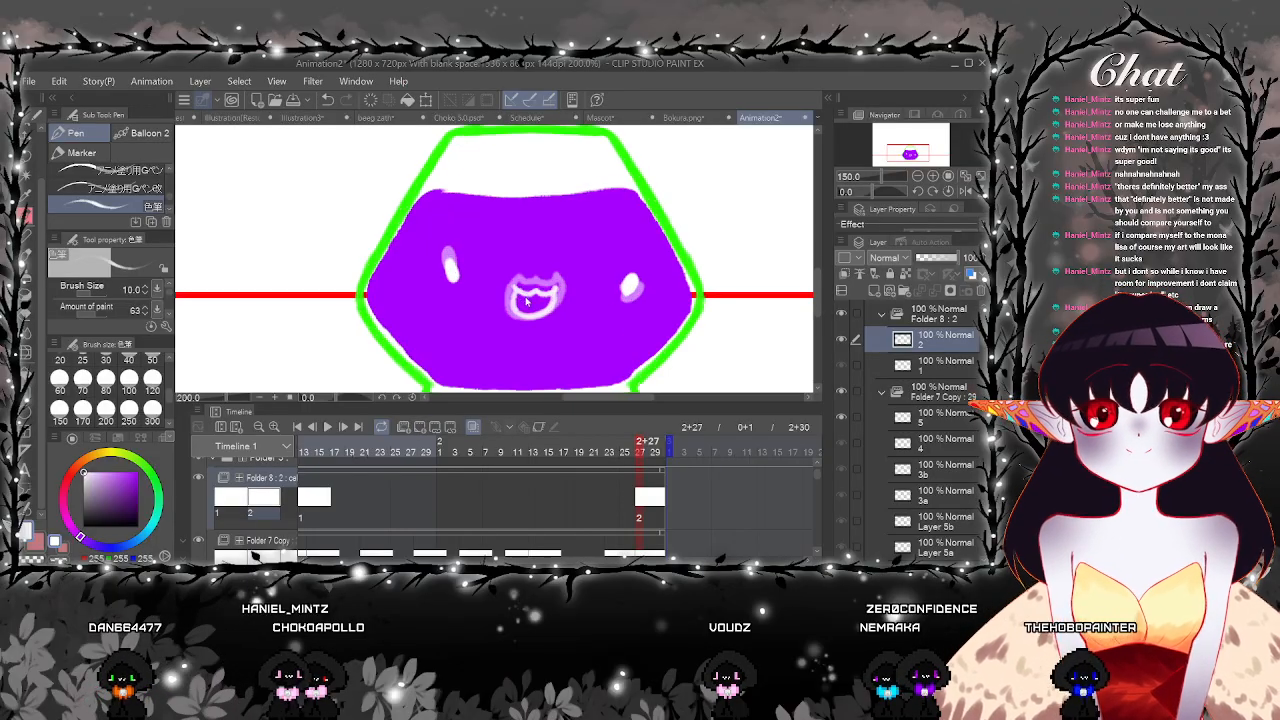
{"action": "scroll", "coordinate": [529, 300], "scroll_direction": "up", "scroll_amount": 4}
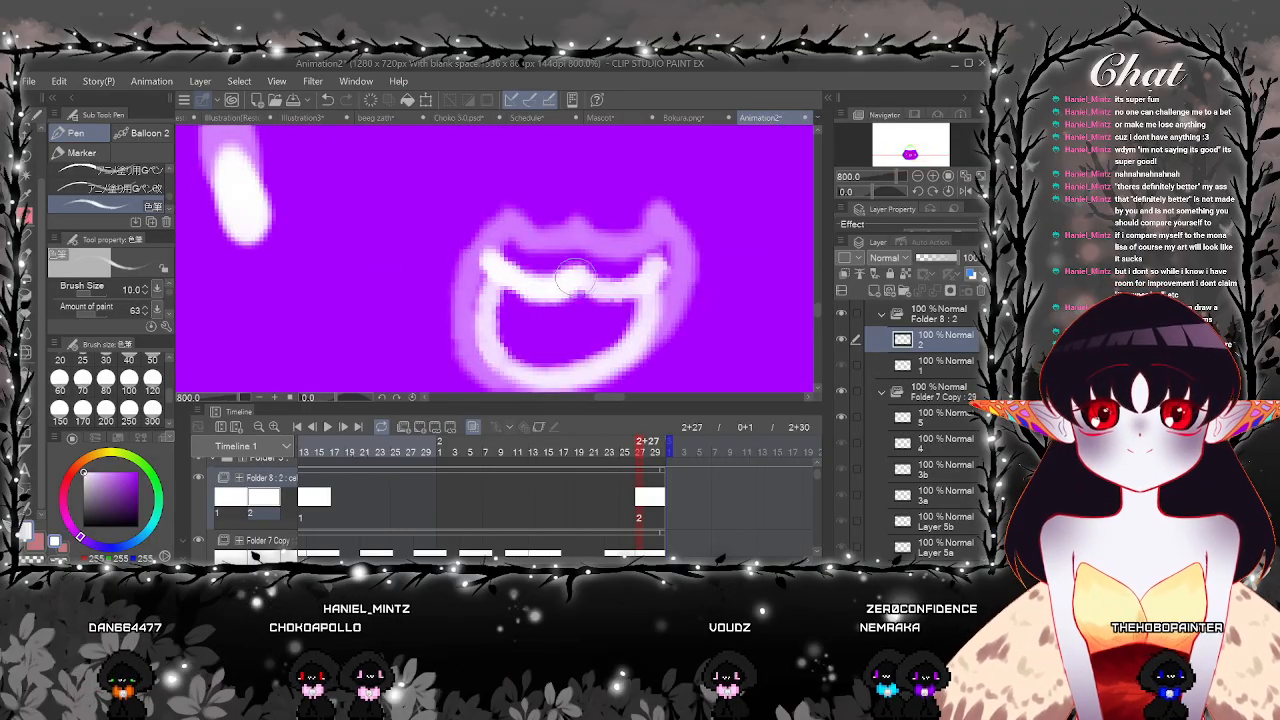
{"action": "mouse_move", "coordinate": [575, 278]}
{"action": "left_mouse_down"}
{"action": "mouse_move", "coordinate": [632, 289]}
{"action": "mouse_move", "coordinate": [661, 263]}
{"action": "left_mouse_up"}
{"action": "left_click_drag", "start_coordinate": [665, 313], "coordinate": [661, 226]}
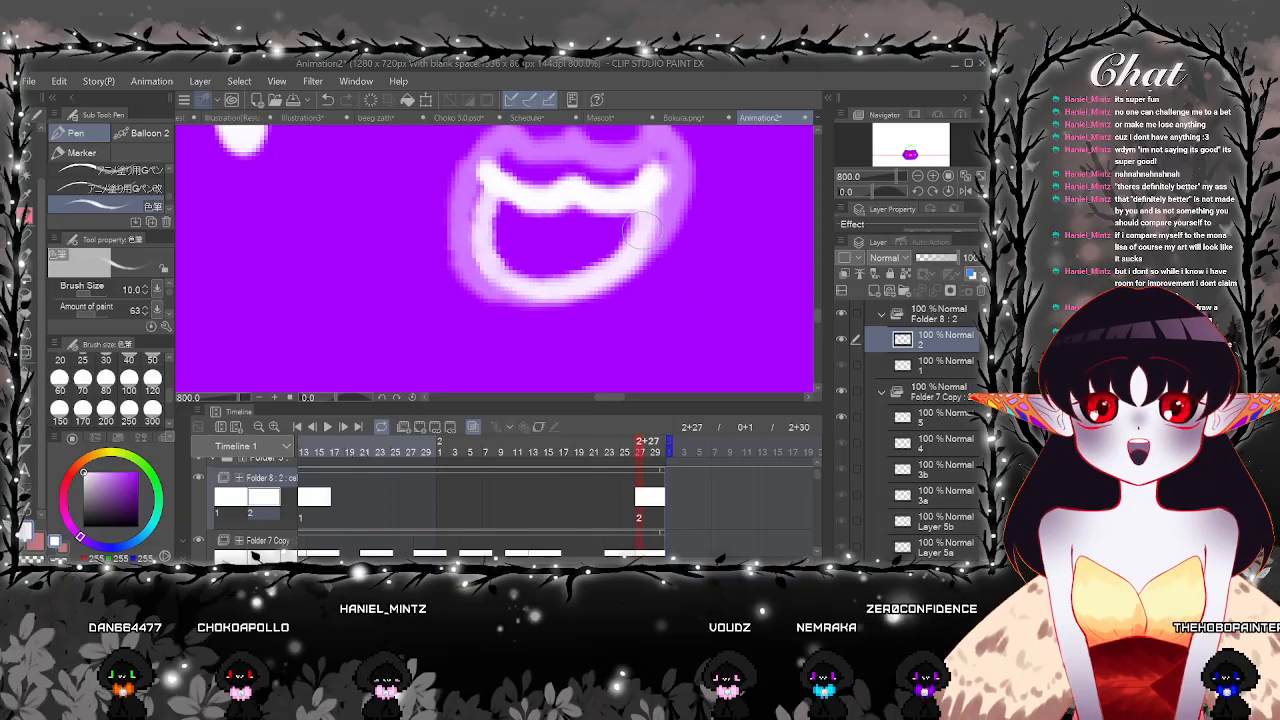
{"action": "mouse_move", "coordinate": [472, 242]}
{"action": "left_mouse_down"}
{"action": "mouse_move", "coordinate": [519, 289]}
{"action": "mouse_move", "coordinate": [580, 288]}
{"action": "mouse_move", "coordinate": [632, 258]}
{"action": "left_mouse_up"}
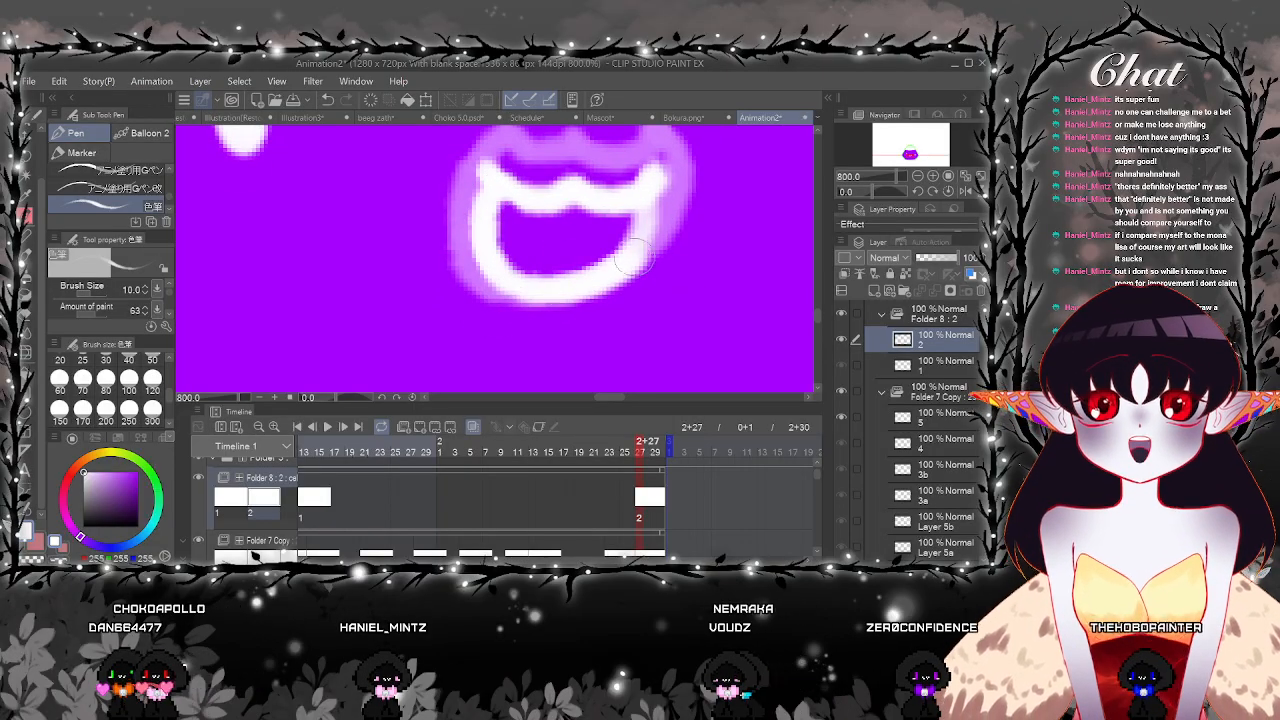
Trace the two oval eyes in solid white on Folder 8's cel 2
{"action": "scroll", "coordinate": [643, 206], "scroll_direction": "down", "scroll_amount": 2}
{"action": "left_click_drag", "start_coordinate": [643, 206], "coordinate": [629, 298]}
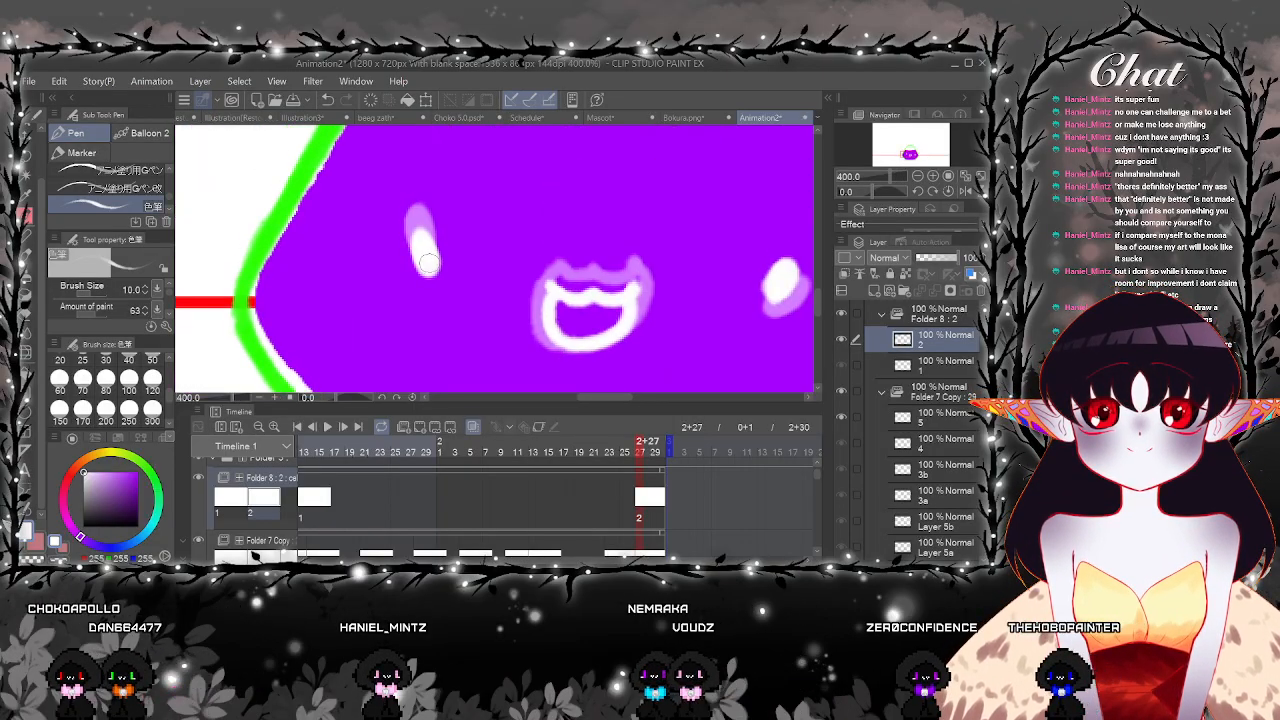
{"action": "left_click_drag", "start_coordinate": [668, 251], "coordinate": [502, 243]}
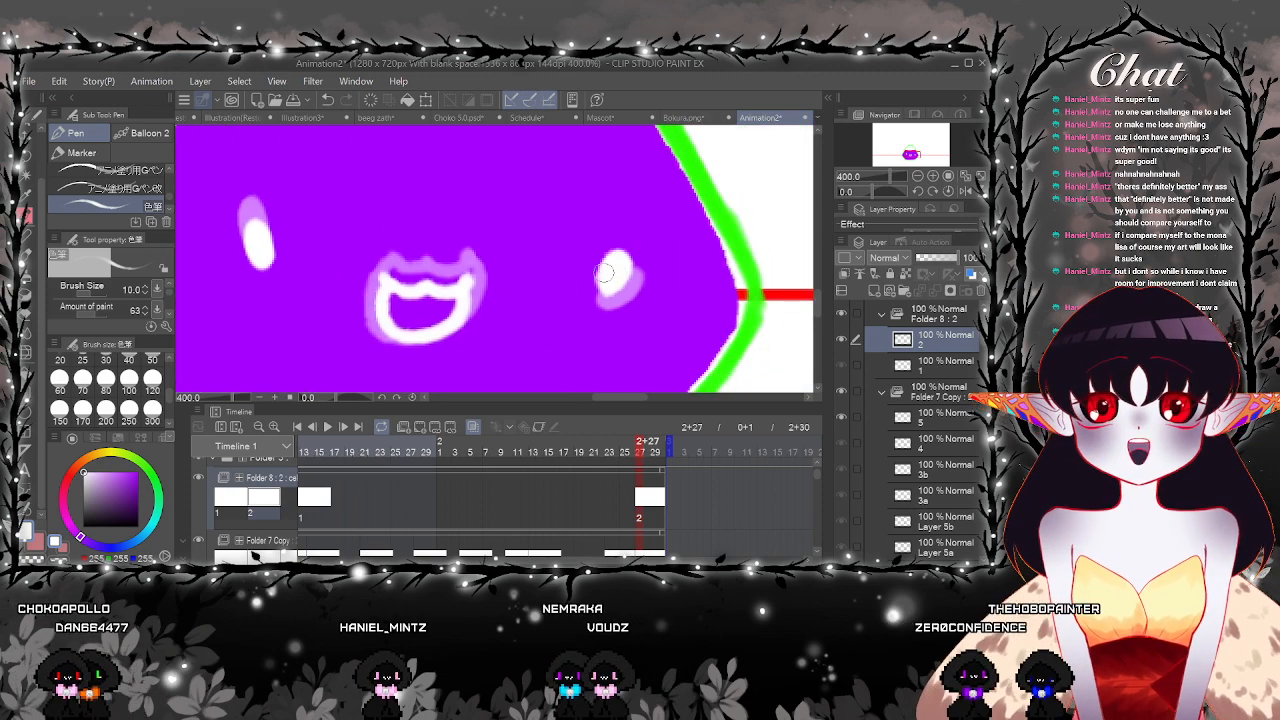
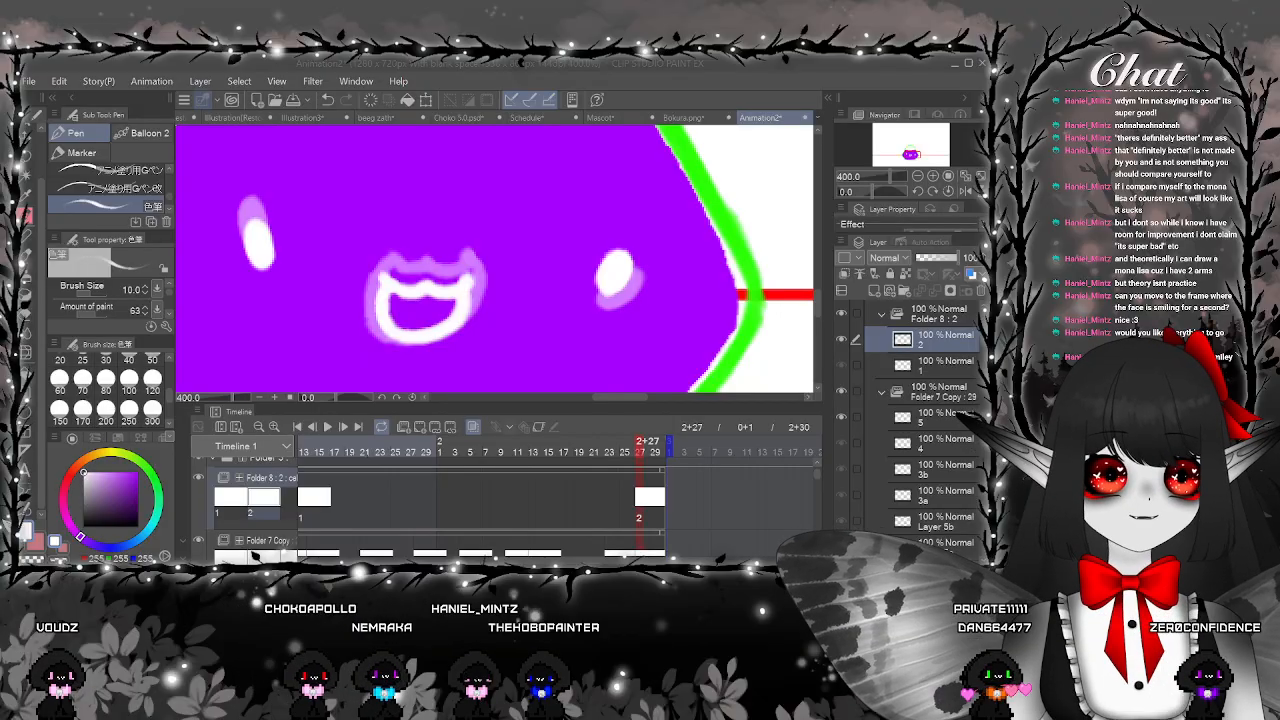
{"action": "left_click", "coordinate": [657, 502]}
{"action": "key", "text": "ctrl+minus"}
{"action": "key", "text": "ctrl+minus"}
{"action": "key", "text": "ctrl+minus"}
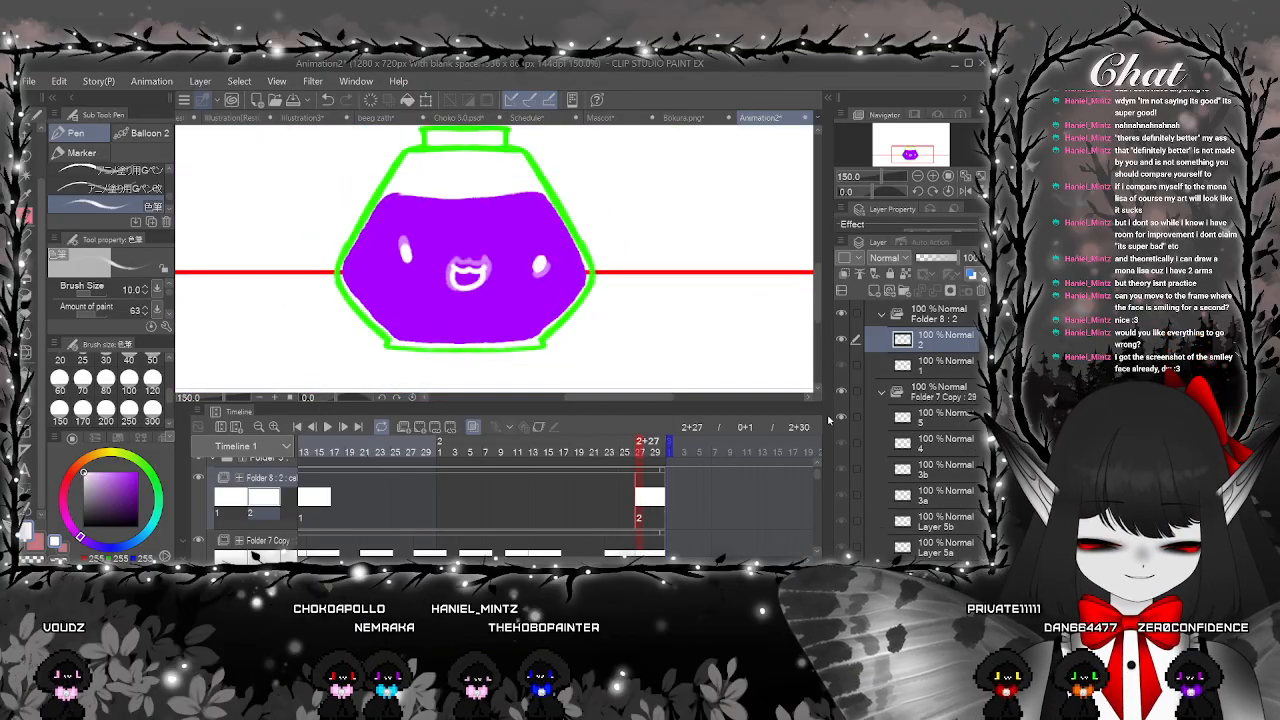
Delete cels 4 and 5 from the Folder 7 Copy track at frames 2+23 and 2+27
{"action": "left_click_drag", "start_coordinate": [815, 480], "coordinate": [815, 486]}
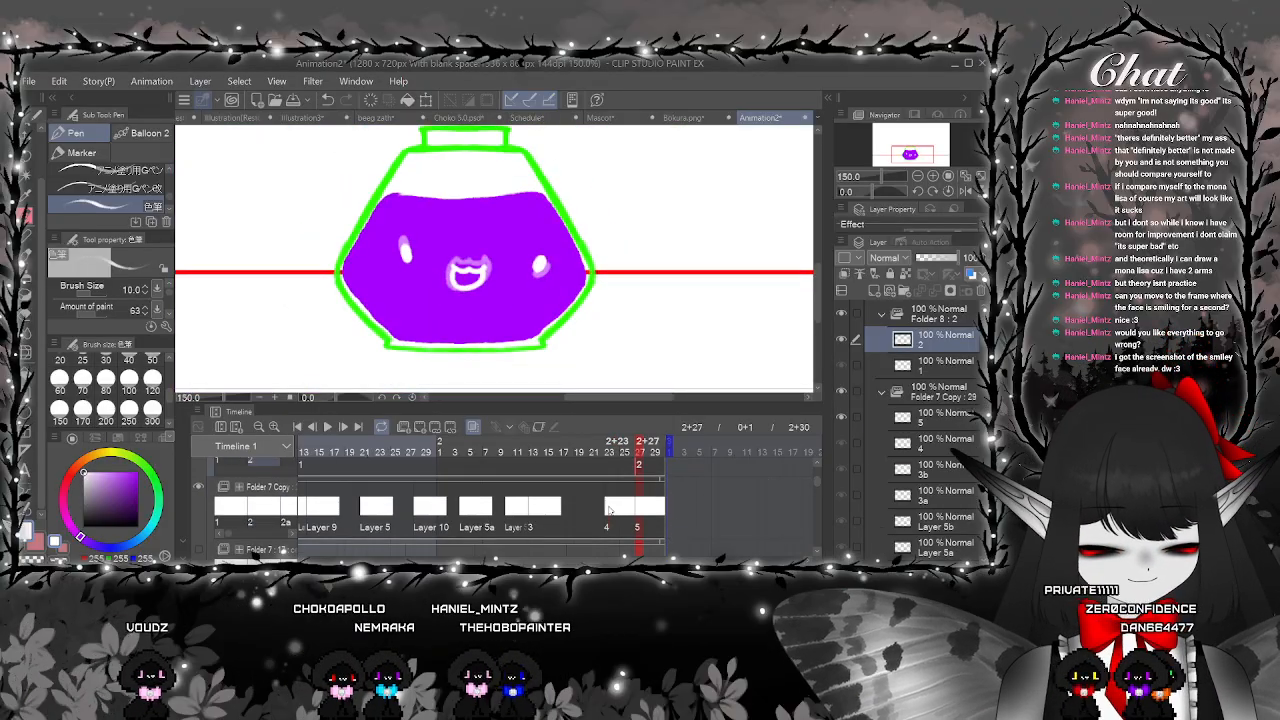
{"action": "left_click", "coordinate": [610, 505]}
{"action": "left_click", "coordinate": [602, 505]}
{"action": "left_click", "coordinate": [746, 245]}
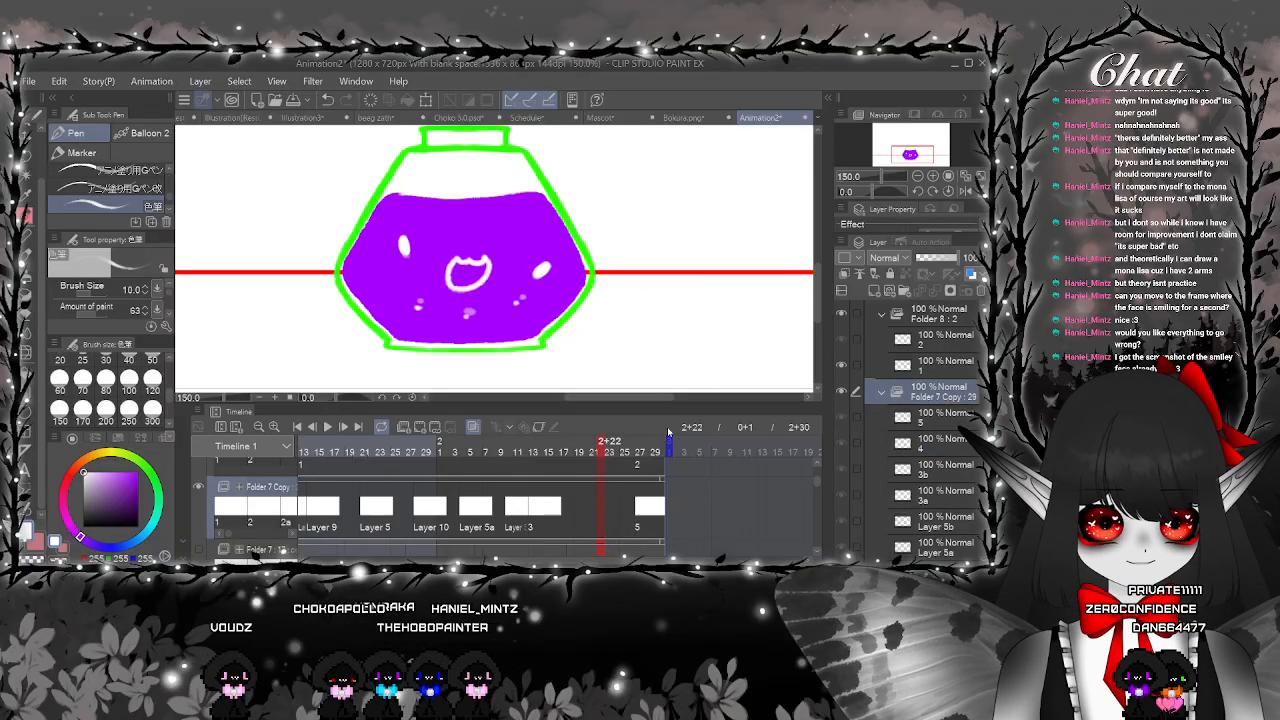
{"action": "left_click", "coordinate": [640, 505]}
{"action": "right_click", "coordinate": [640, 505]}
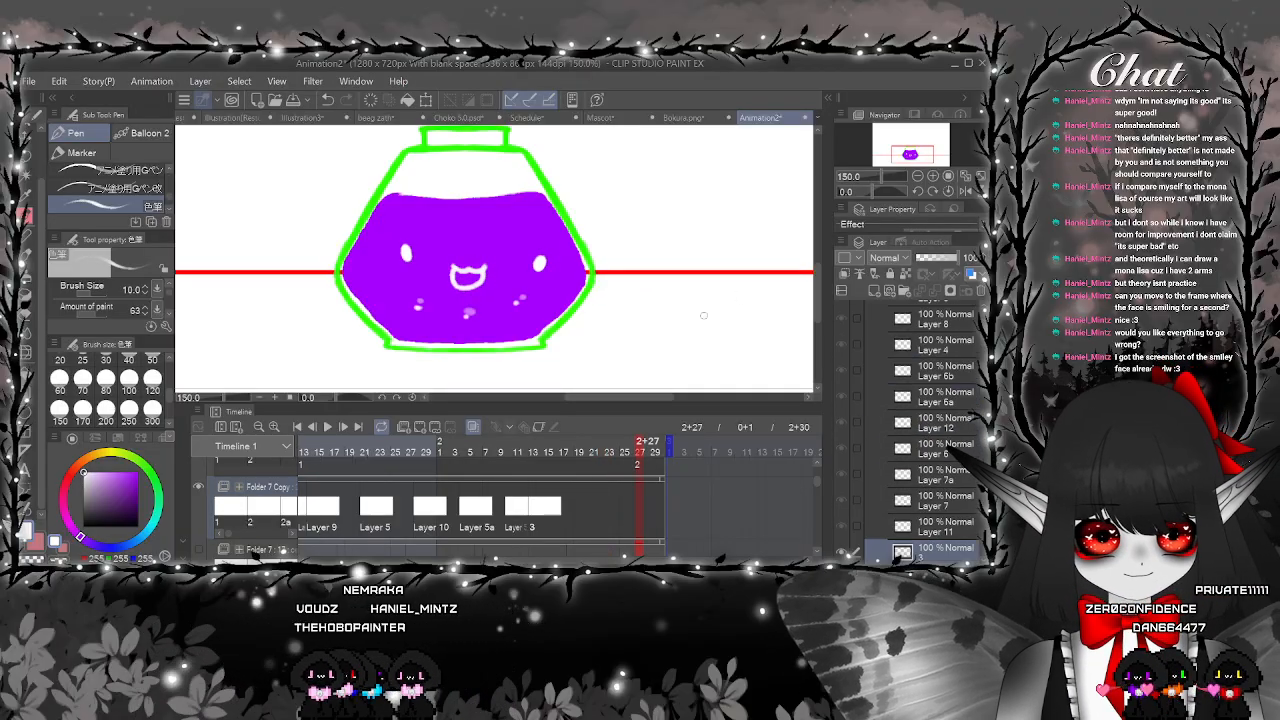
Check the Folder 7 Copy faces at frames 2+11 and 2+13, and hide Folder 7 Copy
{"action": "left_click", "coordinate": [530, 508]}
{"action": "left_click", "coordinate": [517, 520]}
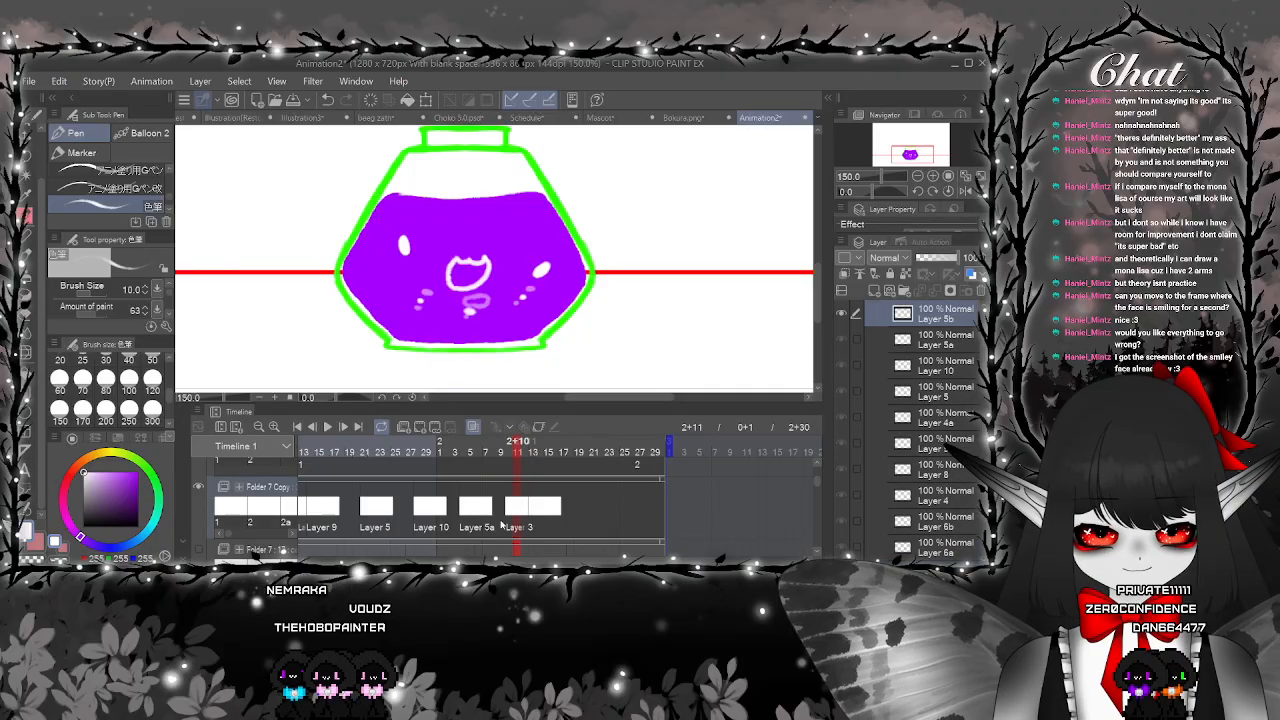
{"action": "left_click", "coordinate": [530, 517]}
{"action": "left_click_drag", "start_coordinate": [394, 498], "coordinate": [817, 473]}
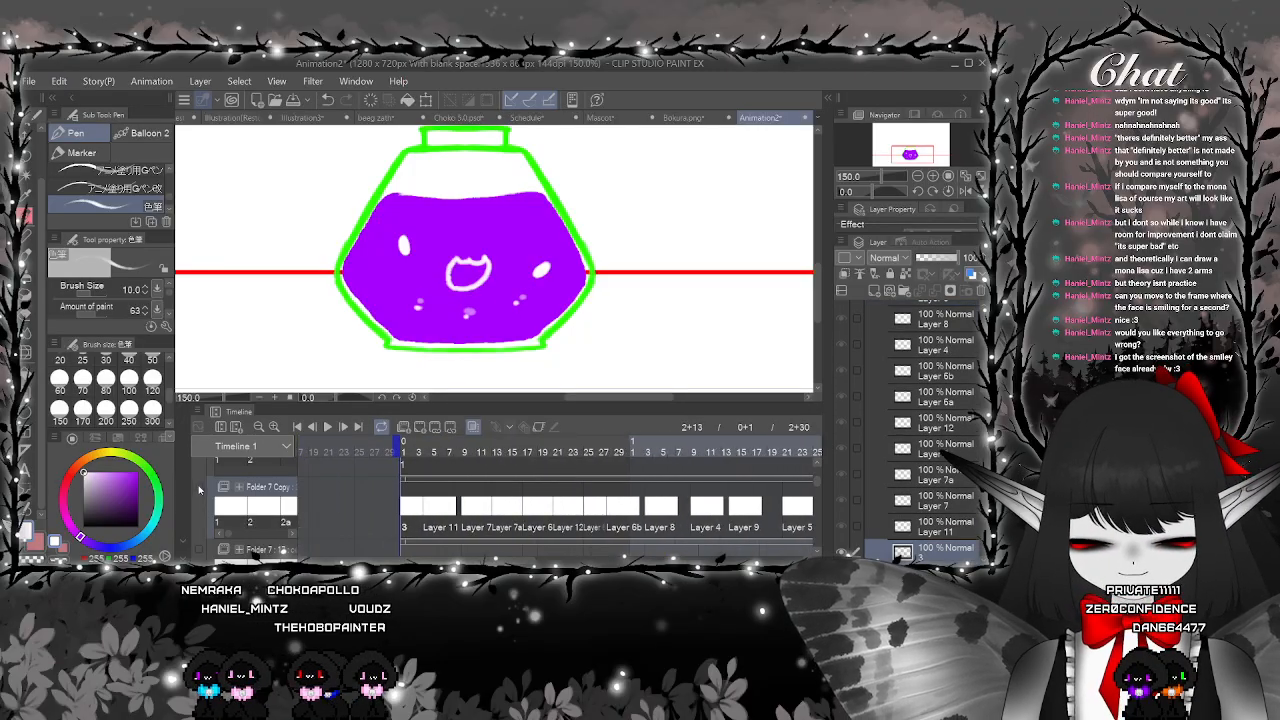
{"action": "scroll", "coordinate": [755, 473], "scroll_direction": "up", "scroll_amount": 2}
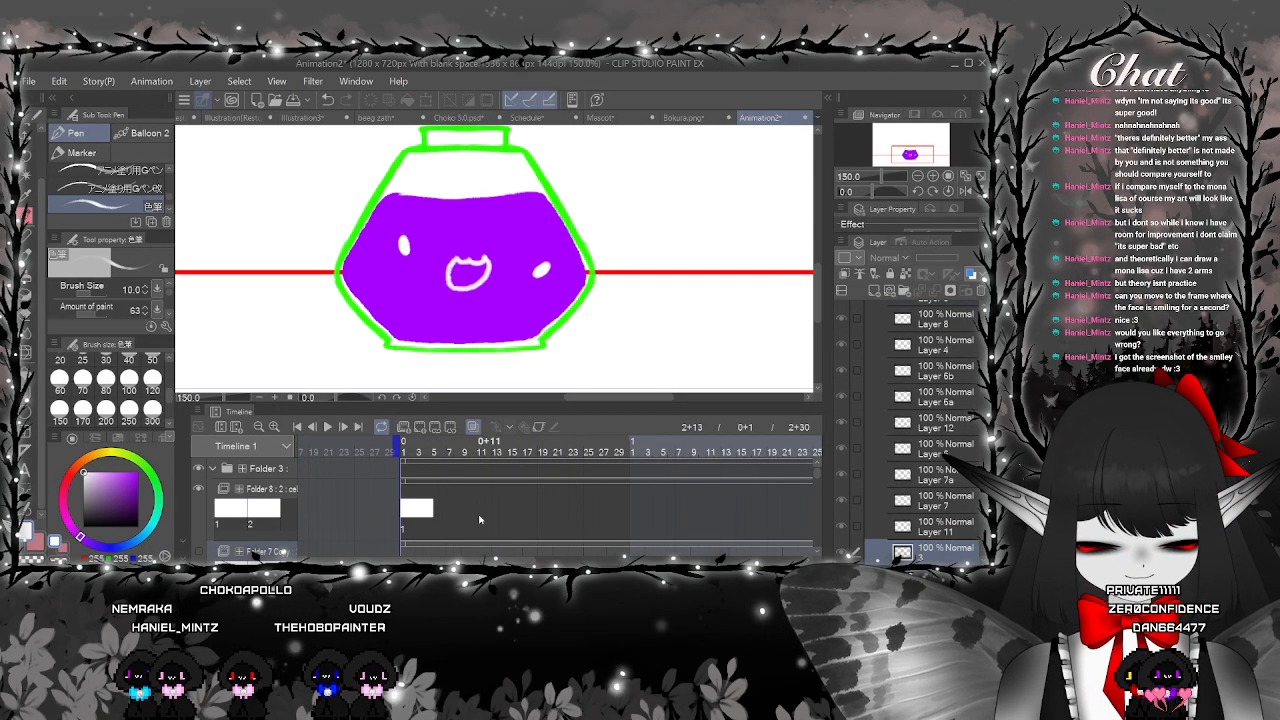
{"action": "left_click_drag", "start_coordinate": [518, 558], "coordinate": [663, 556]}
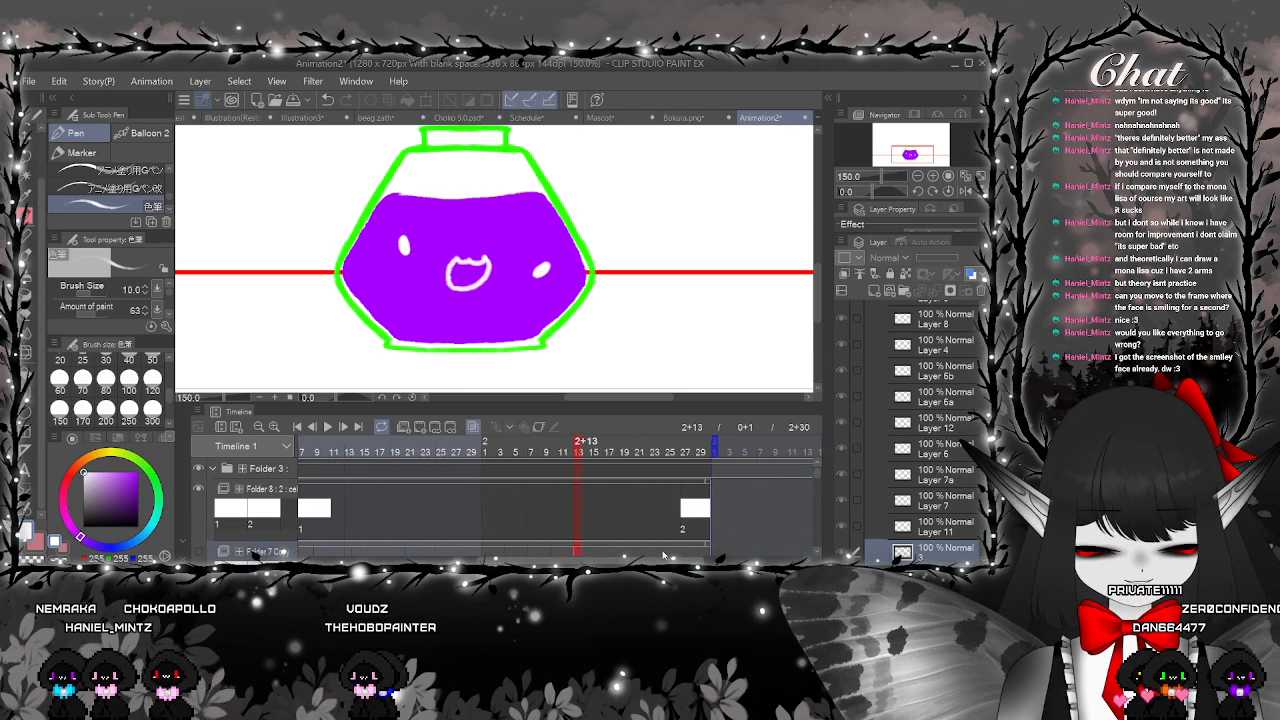
{"action": "scroll", "coordinate": [812, 484], "scroll_direction": "down", "scroll_amount": 2}
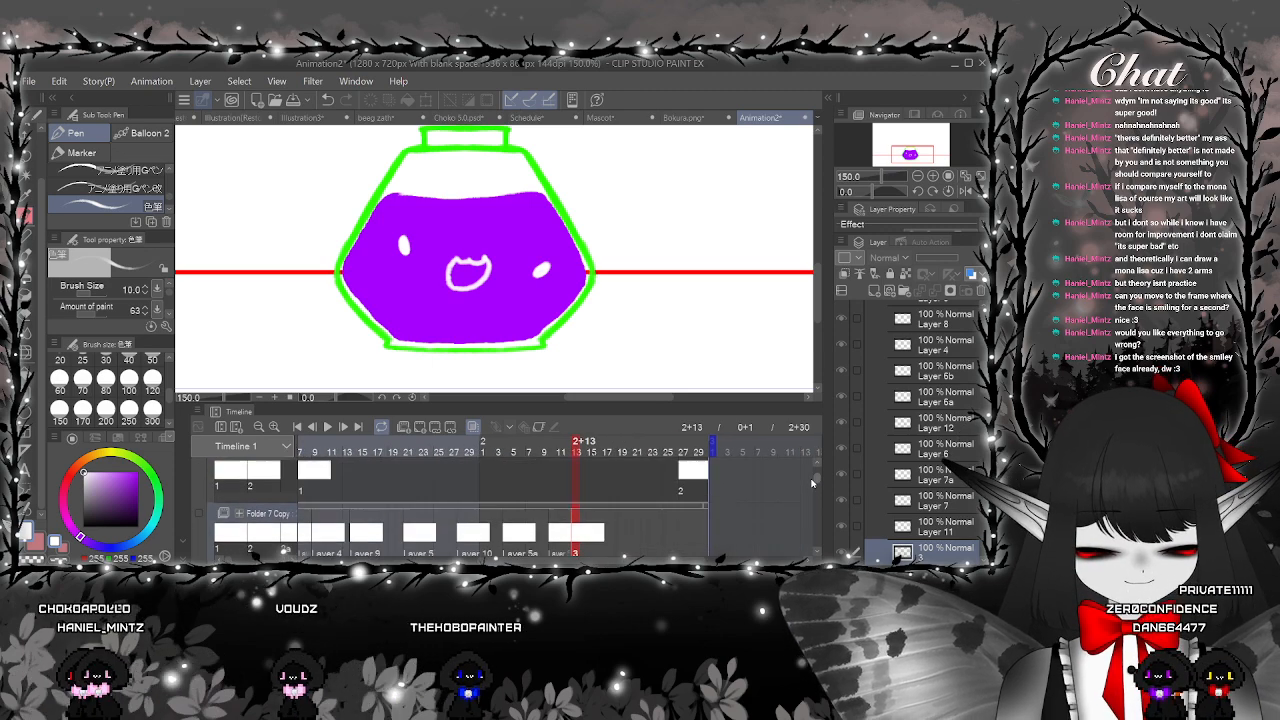
{"action": "scroll", "coordinate": [812, 484], "scroll_direction": "up", "scroll_amount": 2}
Move Folder 8's cel 2 to about frame 2+2 and make Folder 7 Copy visible again at frame 2+13
{"action": "left_click", "coordinate": [683, 505]}
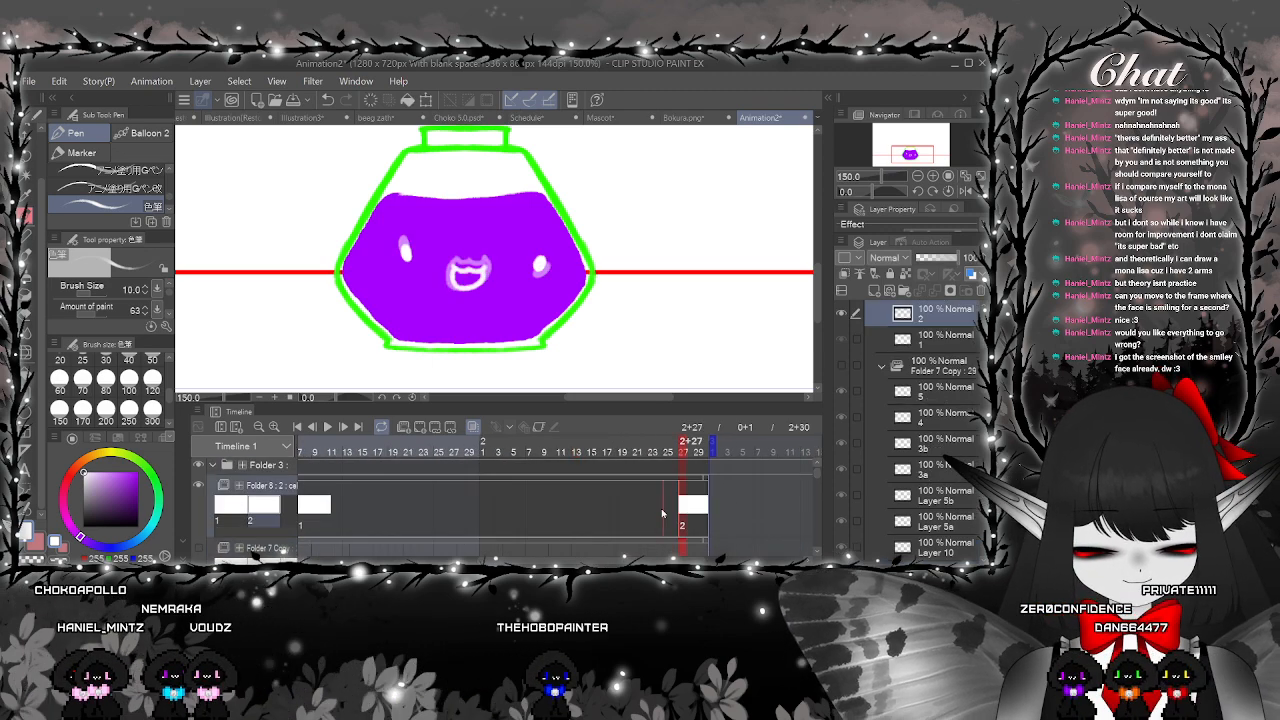
{"action": "scroll", "coordinate": [818, 477], "scroll_direction": "down", "scroll_amount": 2}
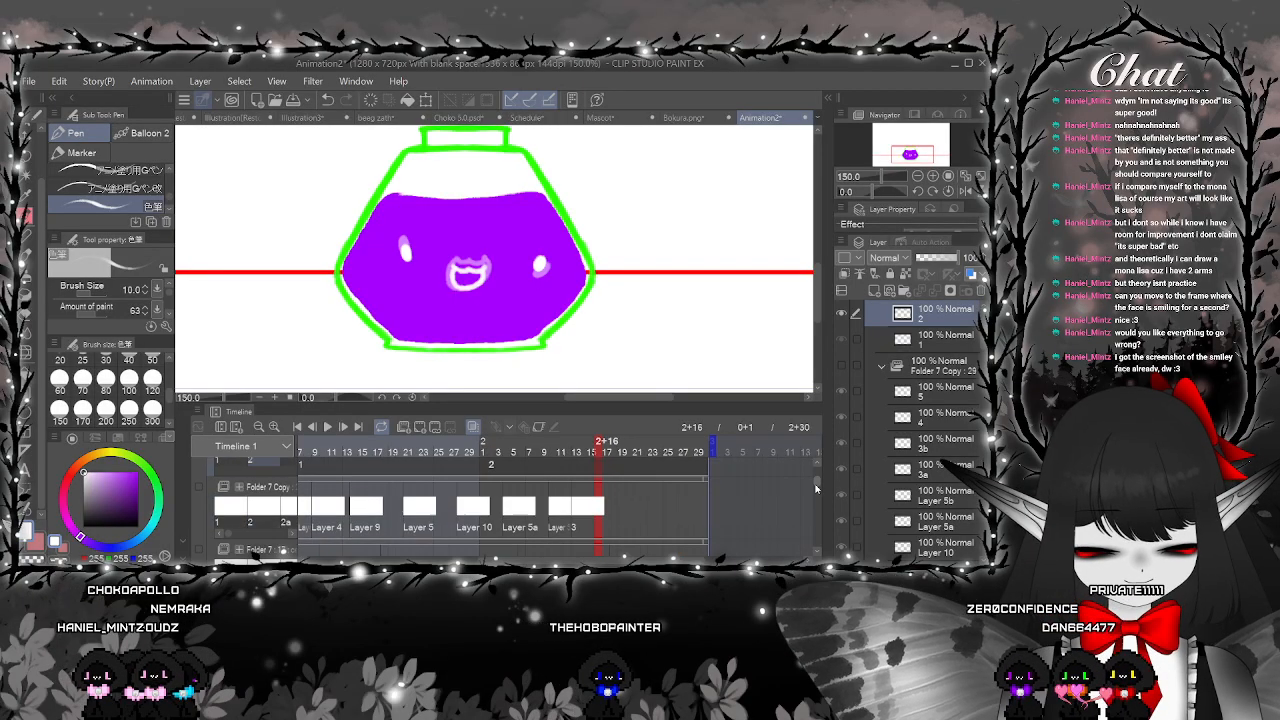
{"action": "left_click", "coordinate": [199, 510]}
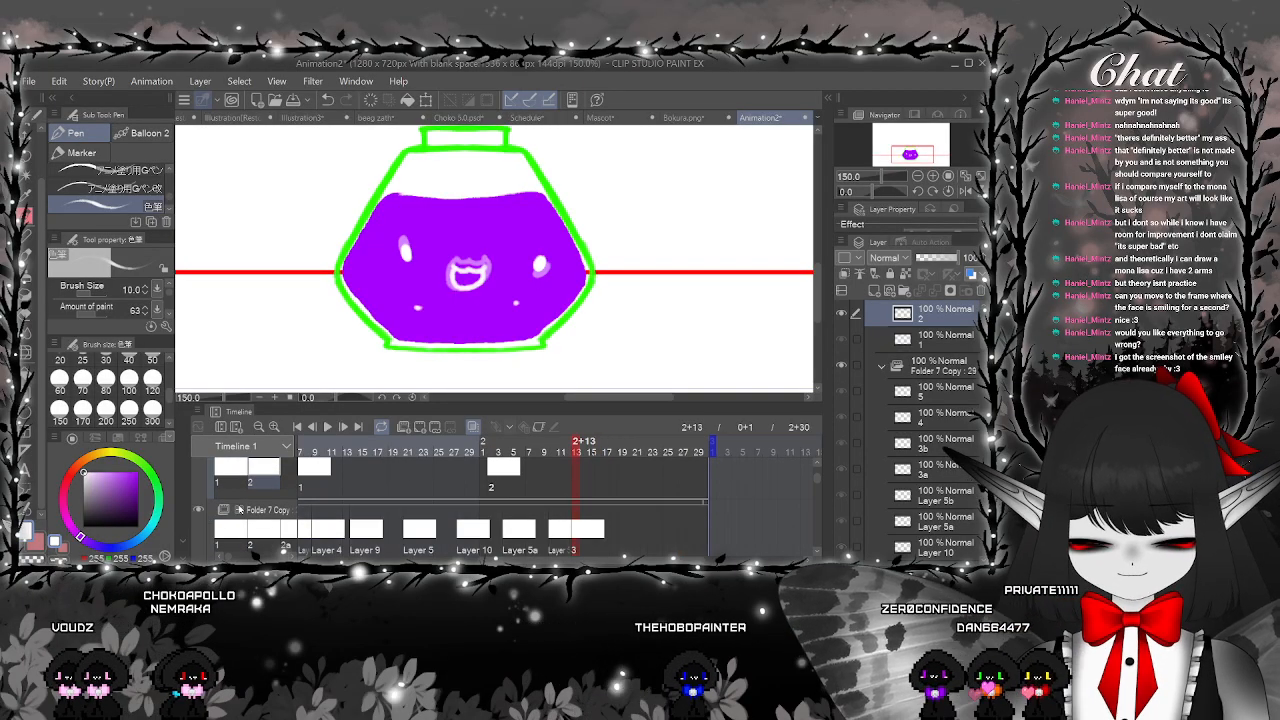
Try to trace the small dot eyes and dot mouth of frame 2+13 in white on cel 2
{"action": "scroll", "coordinate": [435, 297], "scroll_direction": "up", "scroll_amount": 5}
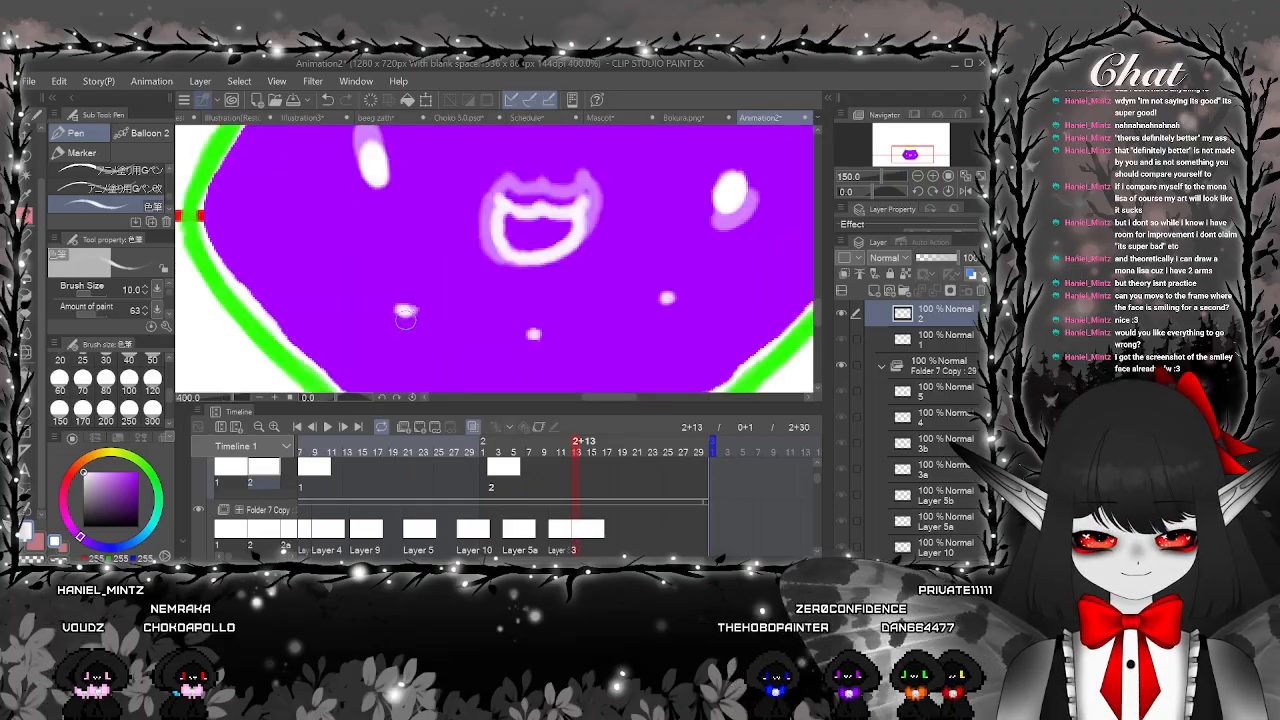
{"action": "mouse_move", "coordinate": [683, 348]}
{"action": "left_mouse_down"}
{"action": "mouse_move", "coordinate": [616, 332]}
{"action": "mouse_move", "coordinate": [669, 320]}
{"action": "mouse_move", "coordinate": [443, 357]}
{"action": "left_mouse_up"}
{"action": "left_click", "coordinate": [598, 332]}
{"action": "left_click", "coordinate": [622, 297]}
{"action": "scroll", "coordinate": [622, 296], "scroll_direction": "down", "scroll_amount": 5}
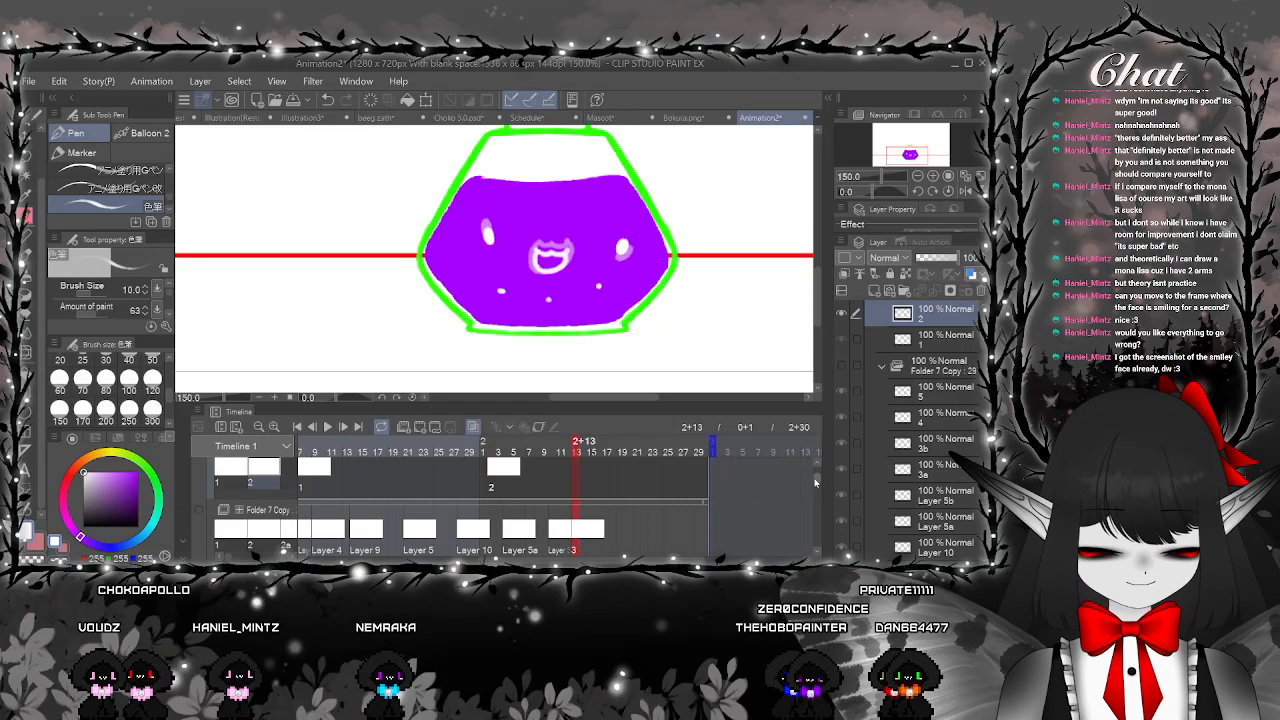
{"action": "left_click_drag", "start_coordinate": [815, 483], "coordinate": [815, 484]}
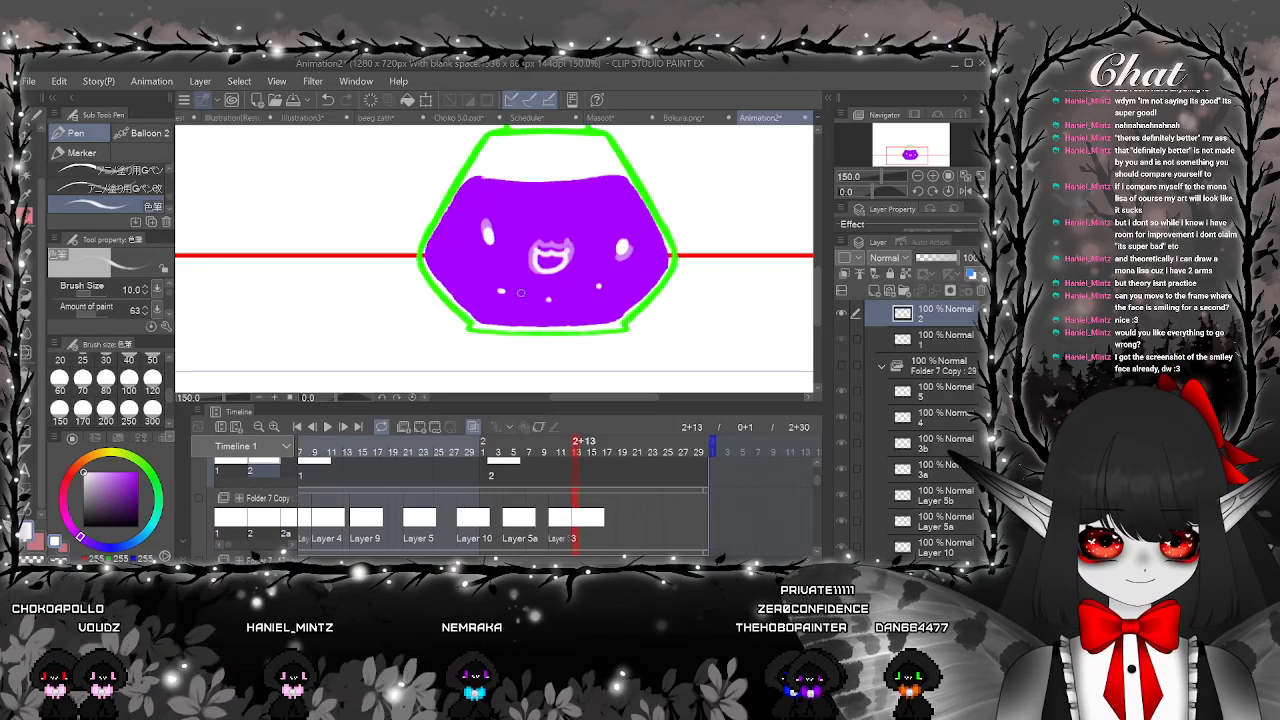
{"action": "left_click", "coordinate": [328, 100]}
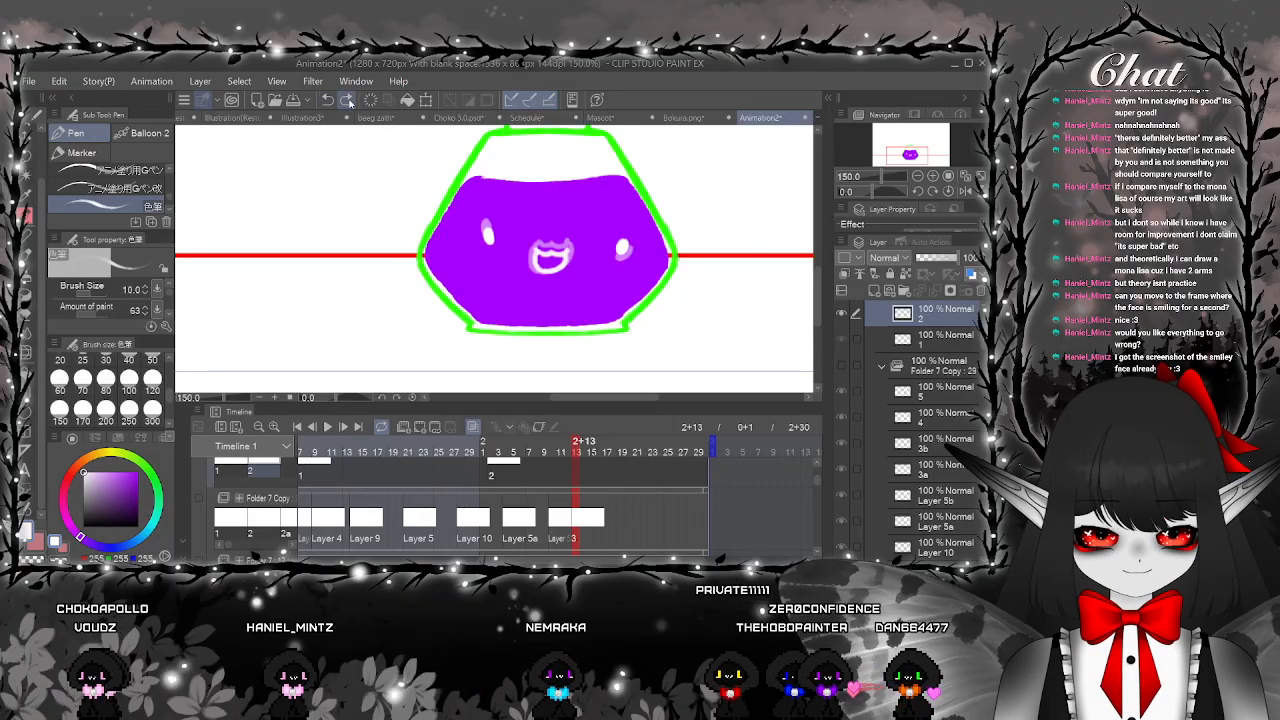
Add cel 3 to Folder 8 at frame 2+13 and trace the two dot eyes and dot mouth on it in white
{"action": "left_click", "coordinate": [347, 100]}
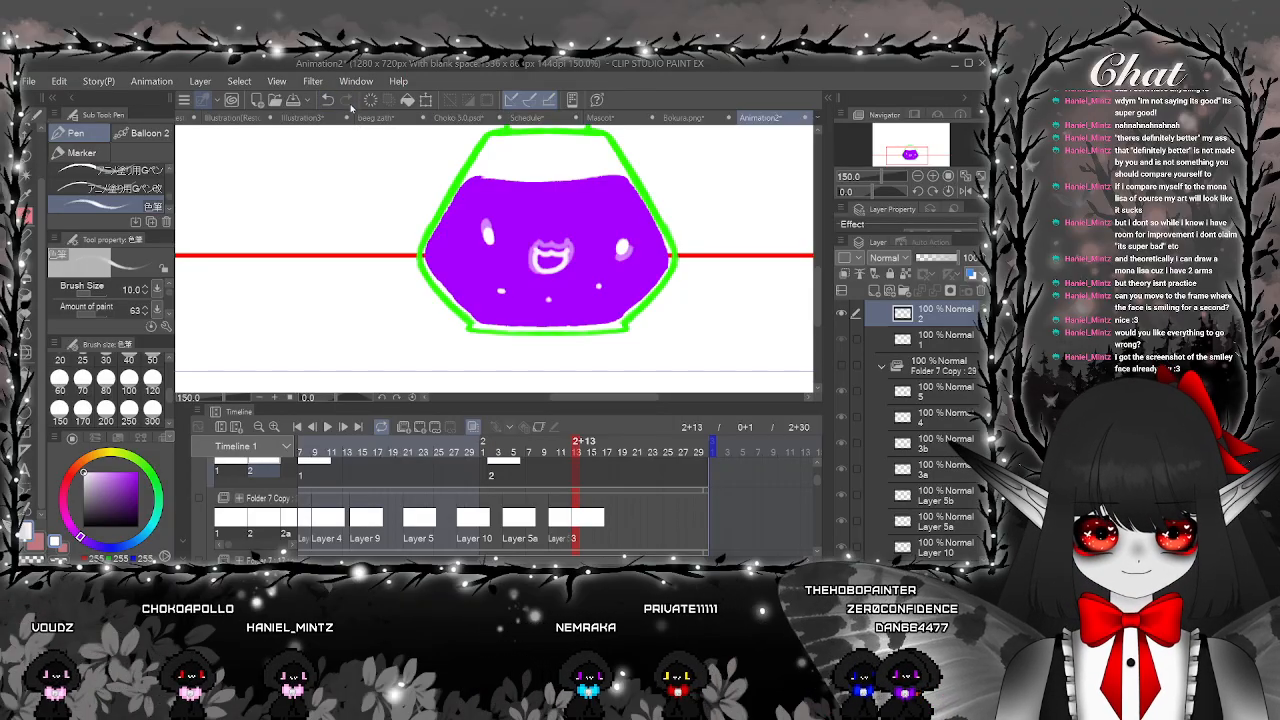
{"action": "left_click", "coordinate": [422, 428]}
{"action": "scroll", "coordinate": [588, 272], "scroll_direction": "up", "scroll_amount": 5}
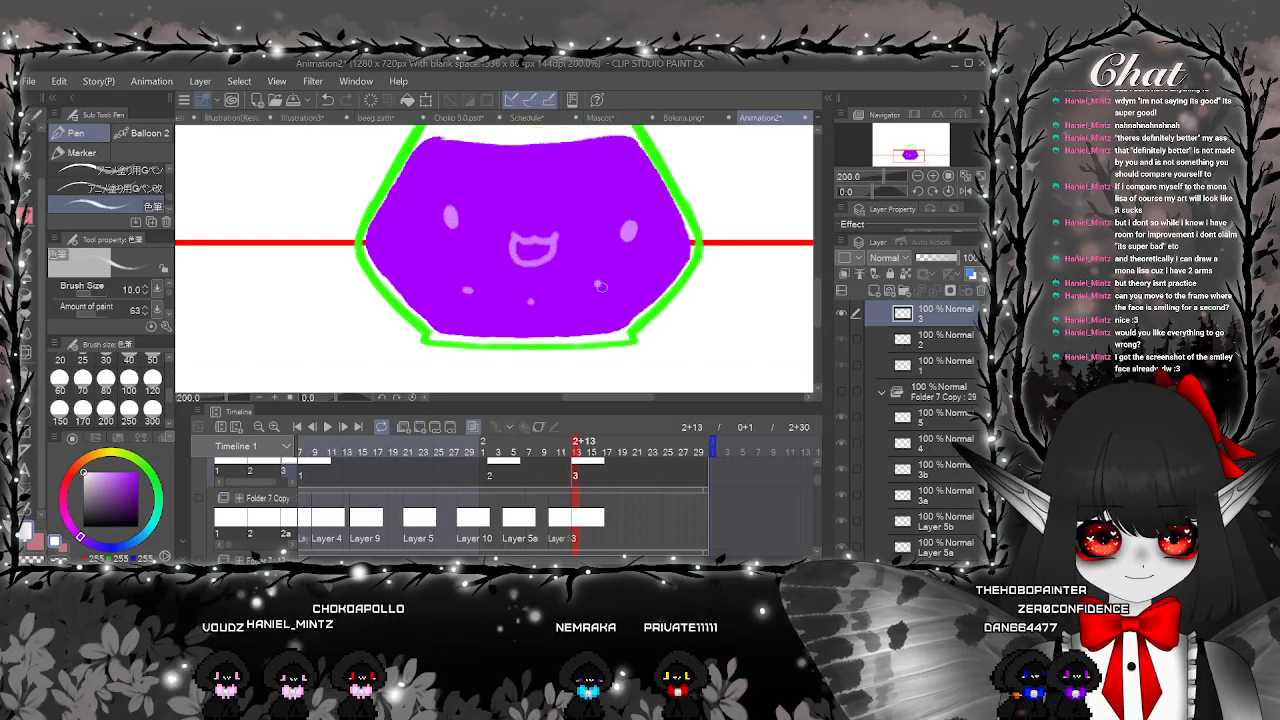
{"action": "left_click_drag", "start_coordinate": [558, 319], "coordinate": [694, 269]}
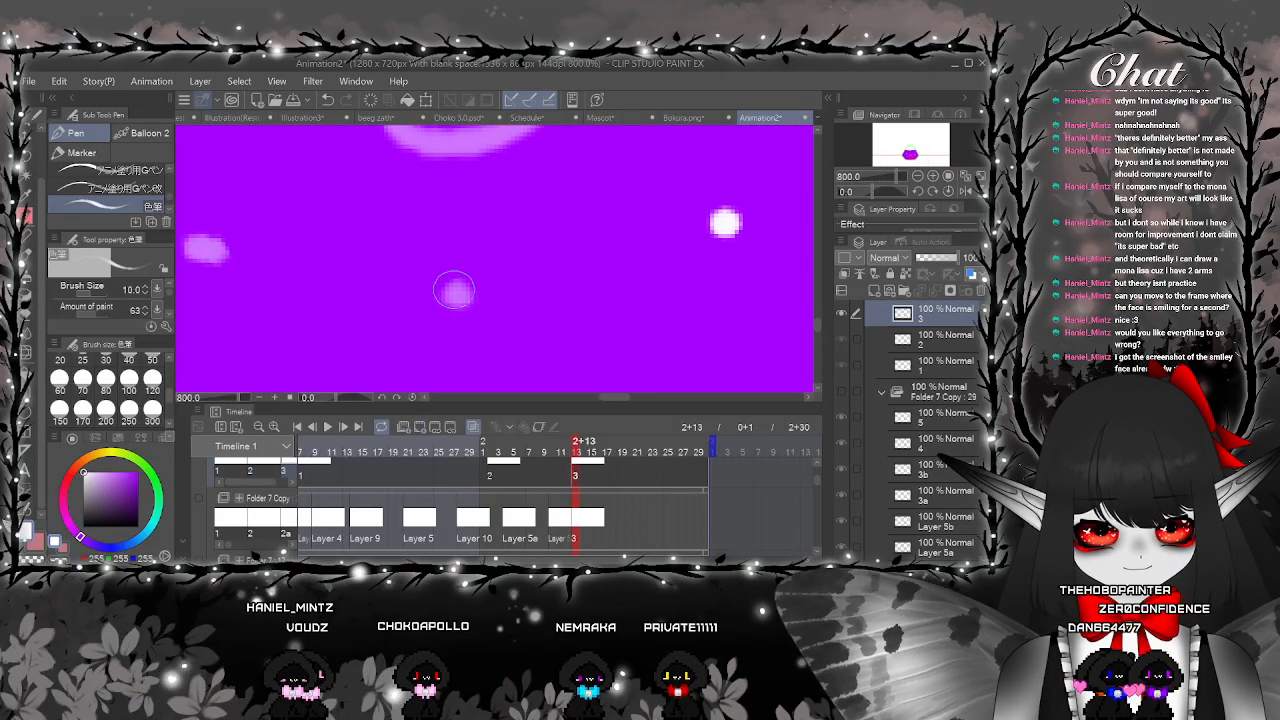
{"action": "left_click_drag", "start_coordinate": [359, 248], "coordinate": [521, 289]}
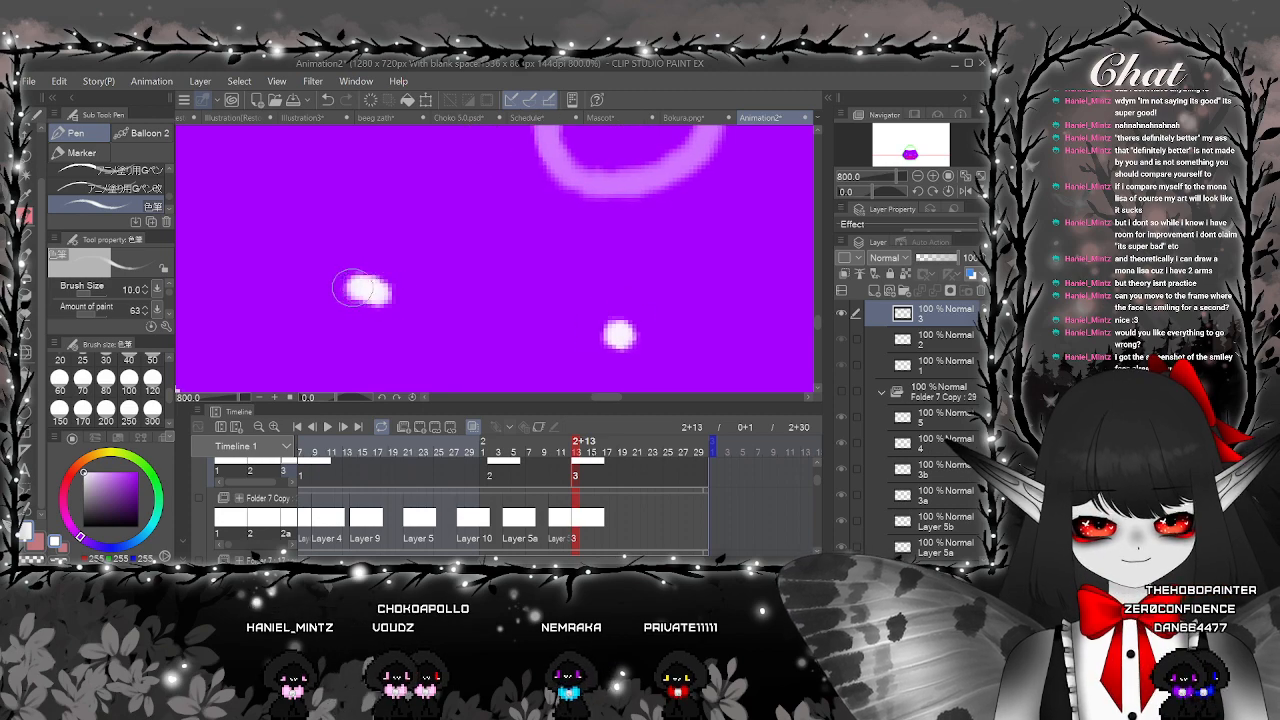
{"action": "scroll", "coordinate": [360, 288], "scroll_direction": "down", "scroll_amount": 4}
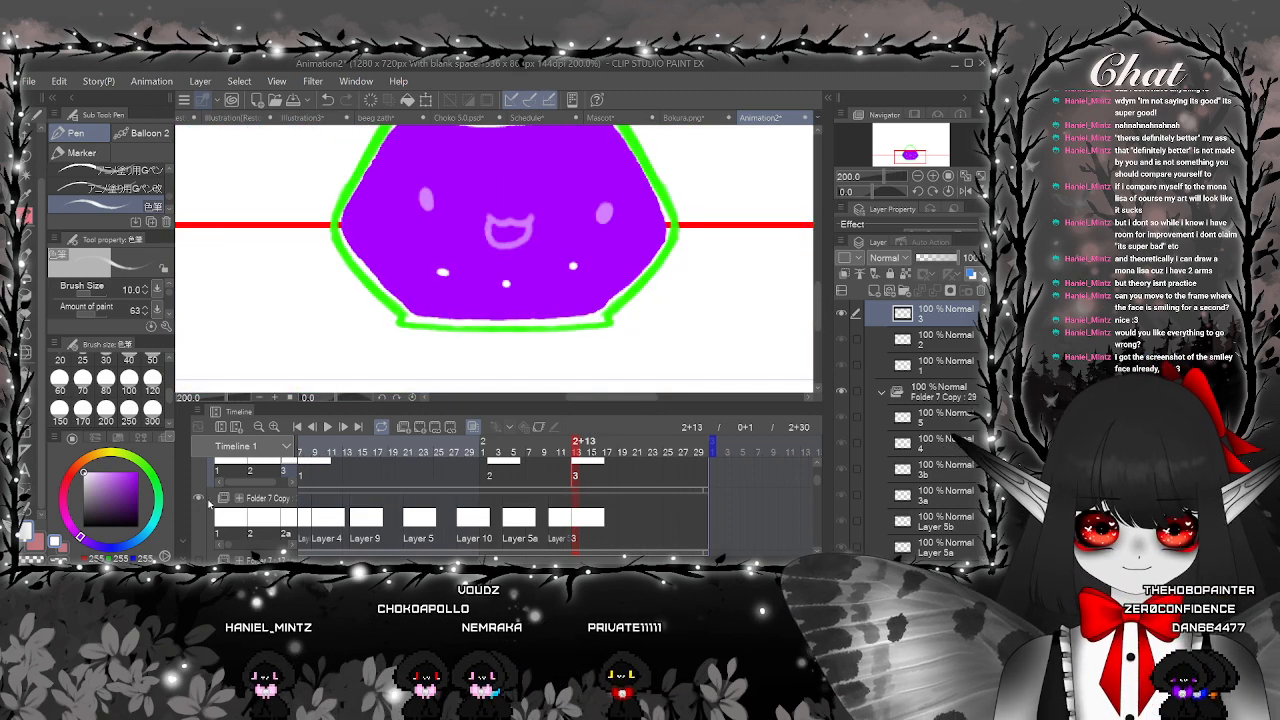
Erase the stray dot eyes and dot mouth from Folder 8's cel 2 at frame 2+3
{"action": "left_click", "coordinate": [496, 470]}
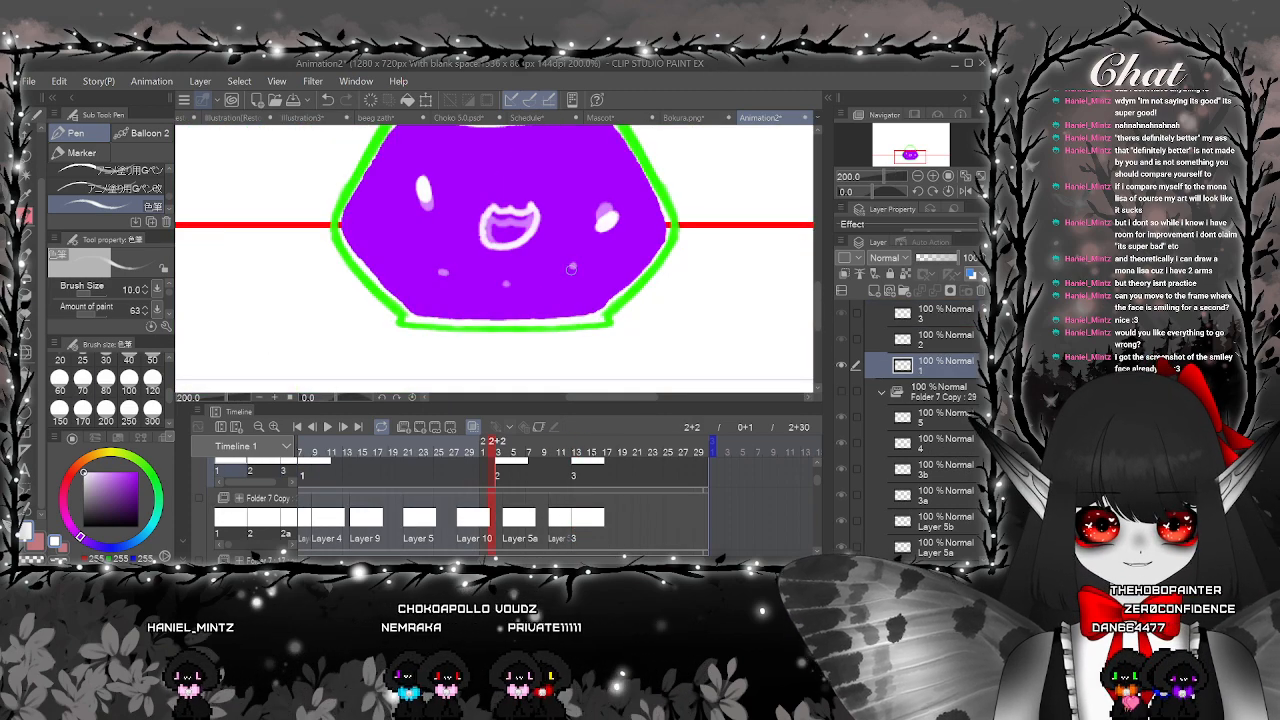
{"action": "key", "text": "e"}
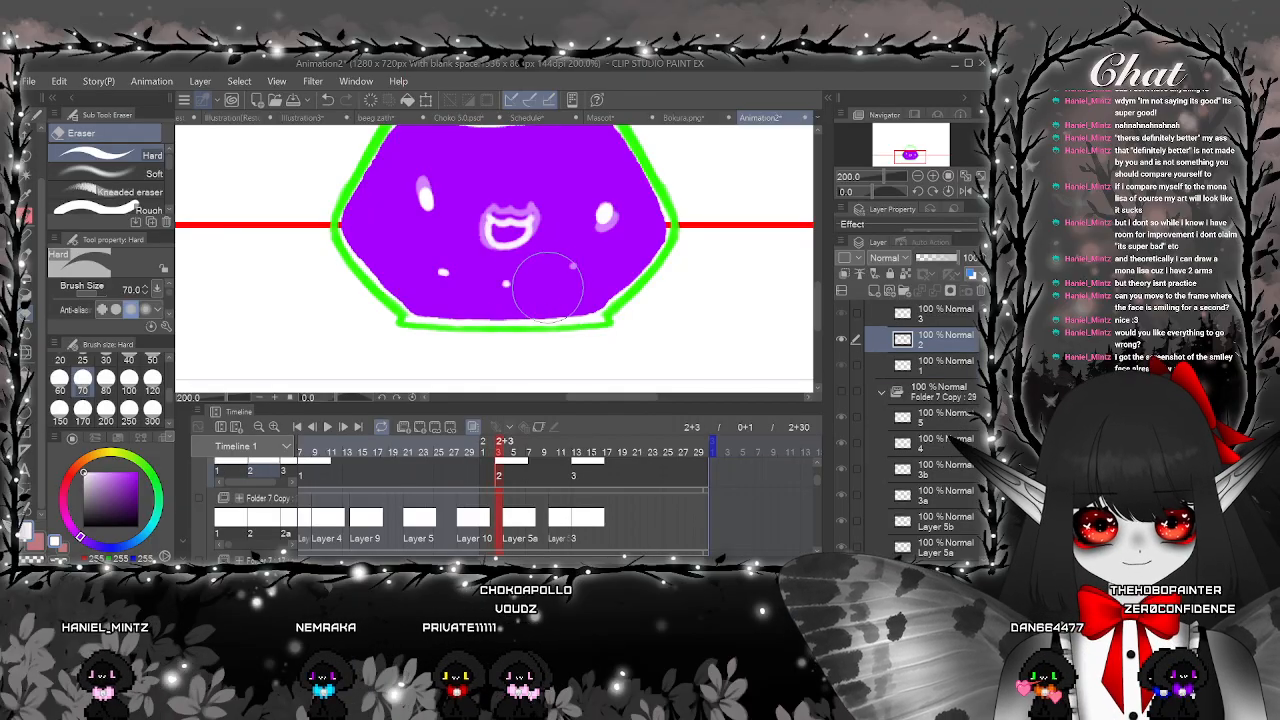
{"action": "scroll", "coordinate": [496, 270], "scroll_direction": "down", "scroll_amount": 3}
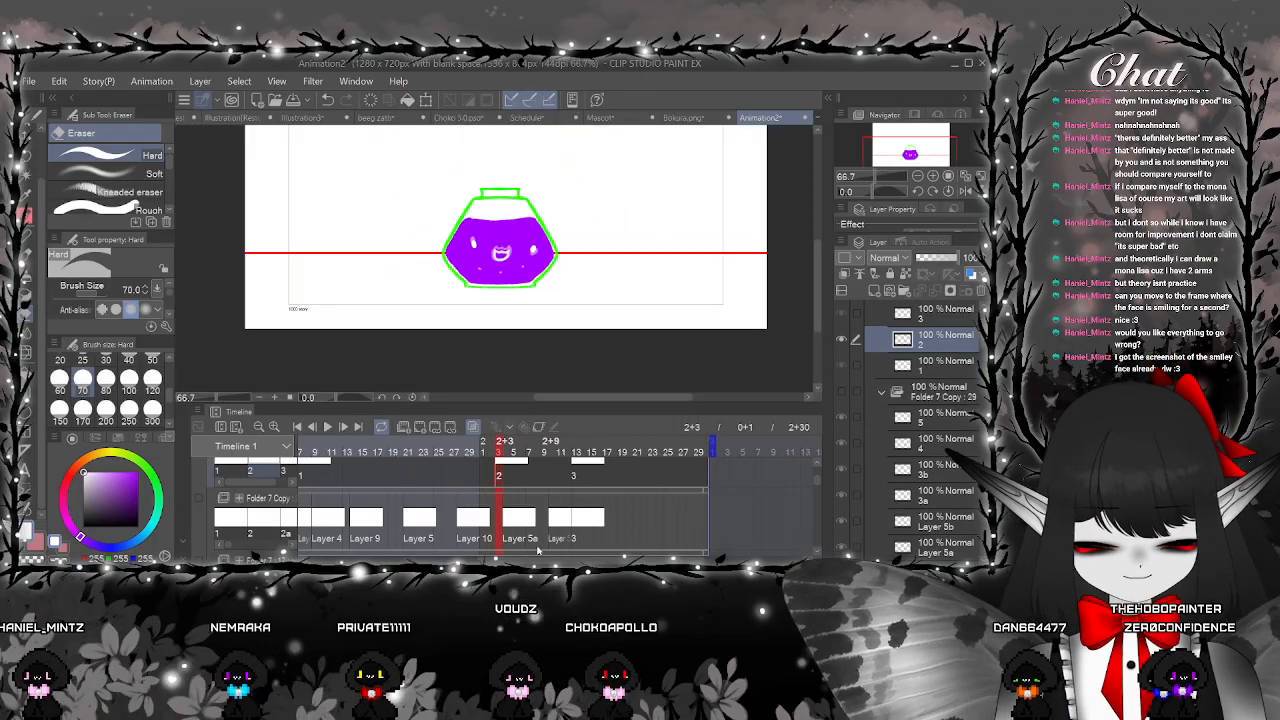
Move Folder 8's cel 3 to the timeline start at frame 0+1 and place cel 1 at about frame 1+1
{"action": "scroll", "coordinate": [813, 483], "scroll_direction": "up", "scroll_amount": 2}
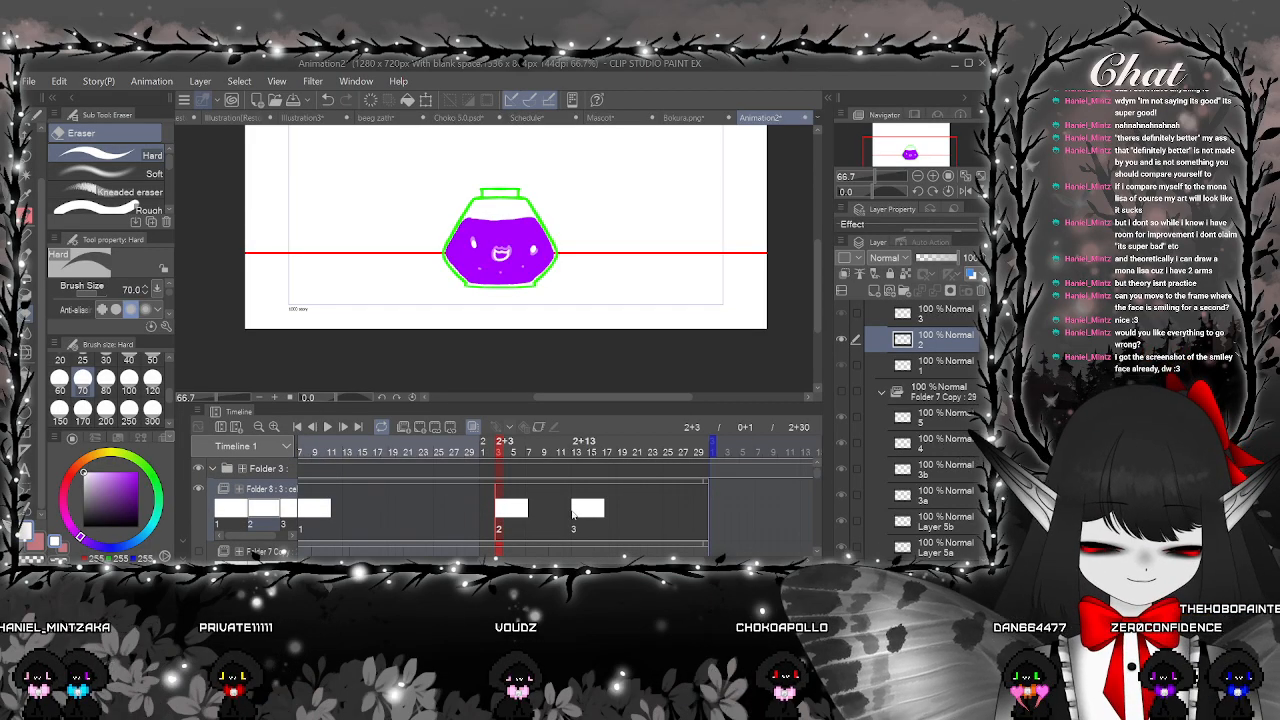
{"action": "left_click_drag", "start_coordinate": [573, 515], "coordinate": [266, 515]}
{"action": "left_click_drag", "start_coordinate": [481, 511], "coordinate": [415, 521]}
{"action": "left_click", "coordinate": [421, 512]}
{"action": "left_click", "coordinate": [421, 519]}
{"action": "left_click_drag", "start_coordinate": [551, 511], "coordinate": [643, 512]}
Add cel 4 to Folder 8 at frame 0+7 and draw small white eyes and a mouth just below the faint dots
{"action": "left_click", "coordinate": [452, 519]}
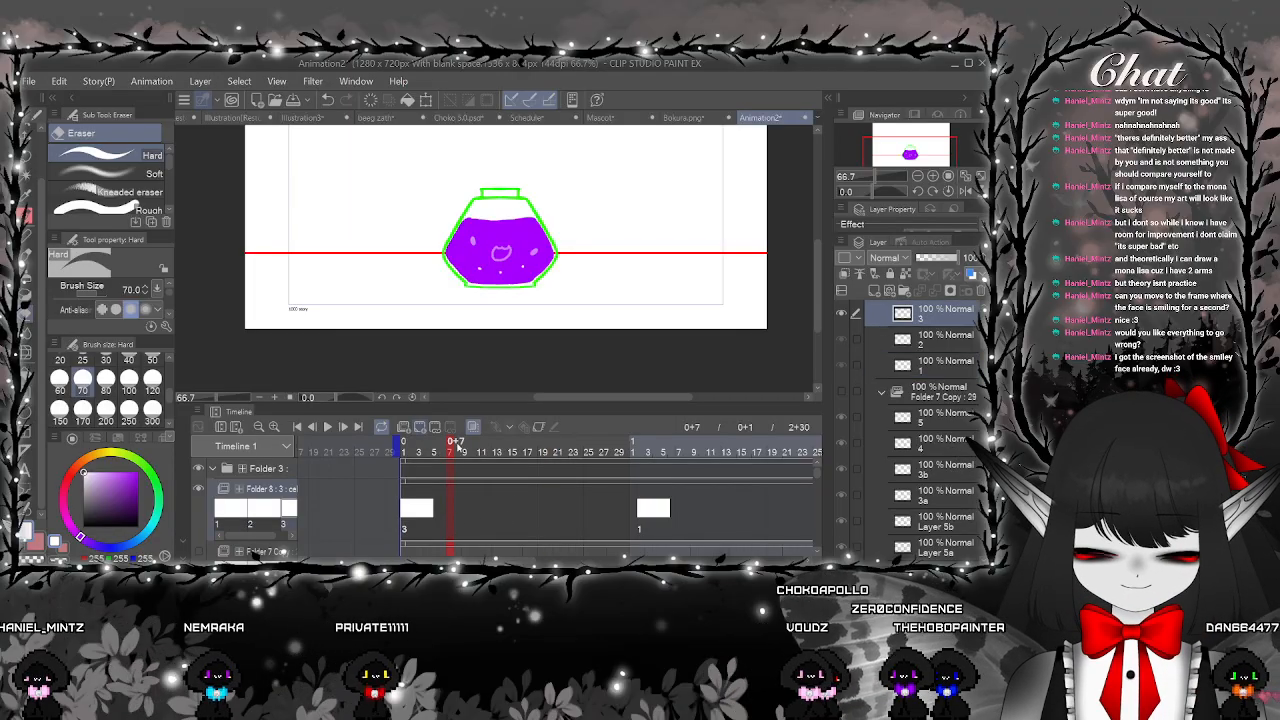
{"action": "left_click", "coordinate": [419, 427]}
{"action": "key", "text": "p"}
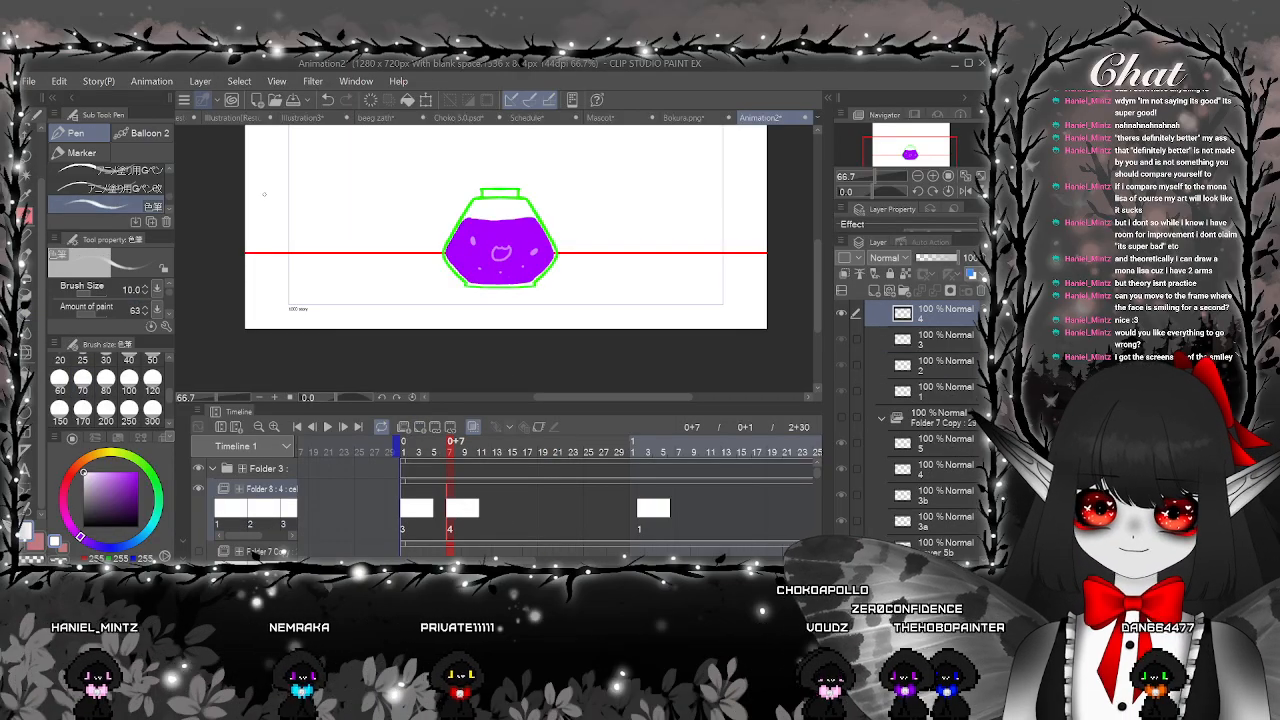
{"action": "scroll", "coordinate": [522, 265], "scroll_direction": "up", "scroll_amount": 4}
{"action": "left_click", "coordinate": [520, 261]}
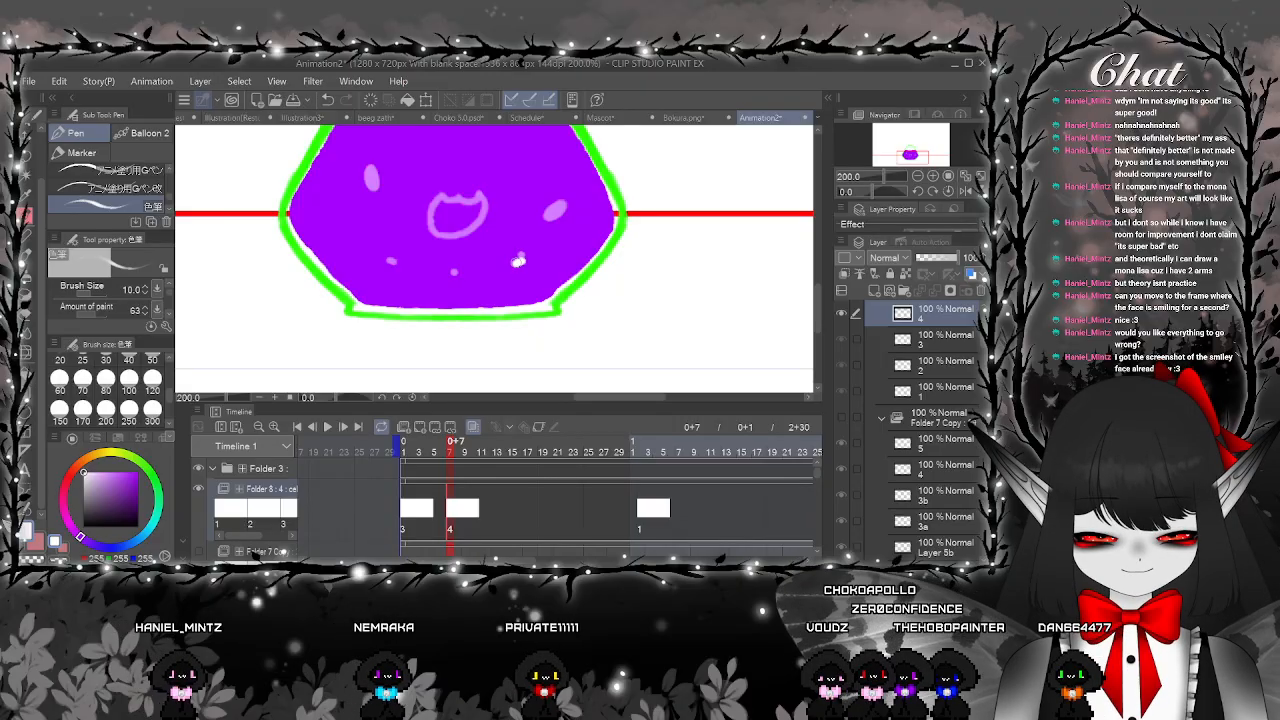
{"action": "left_click", "coordinate": [392, 265]}
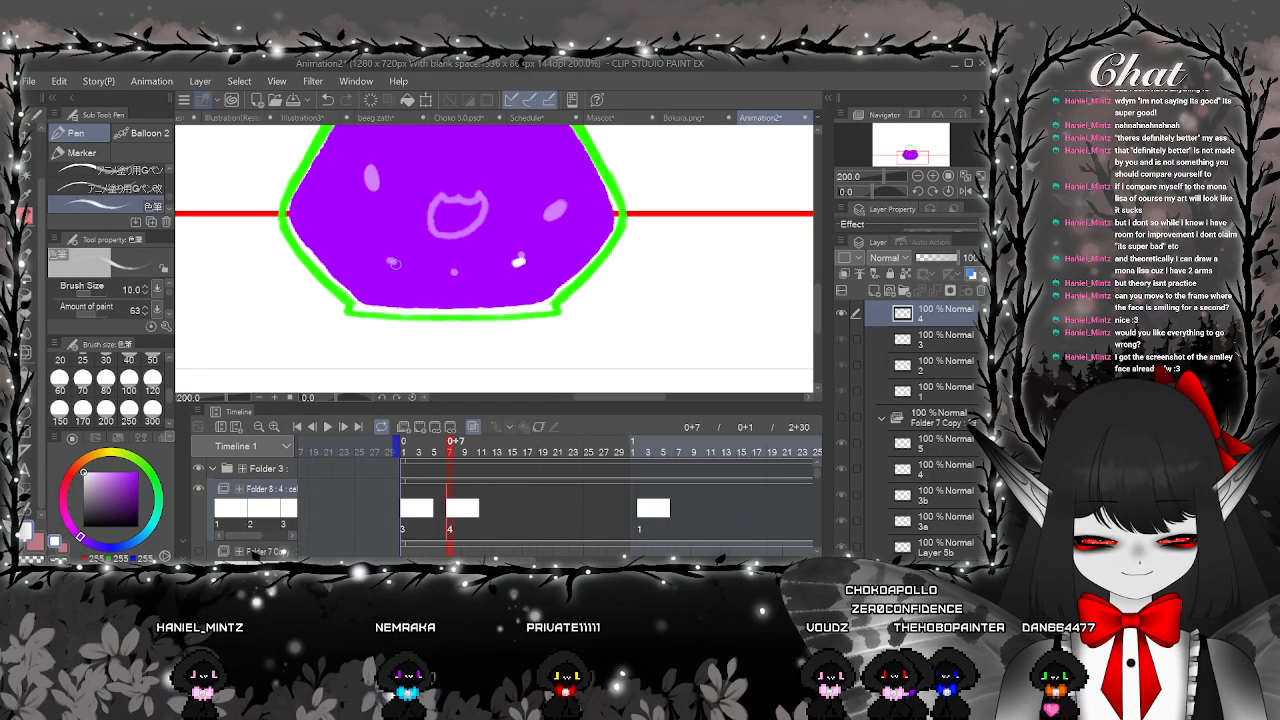
{"action": "left_click", "coordinate": [455, 275]}
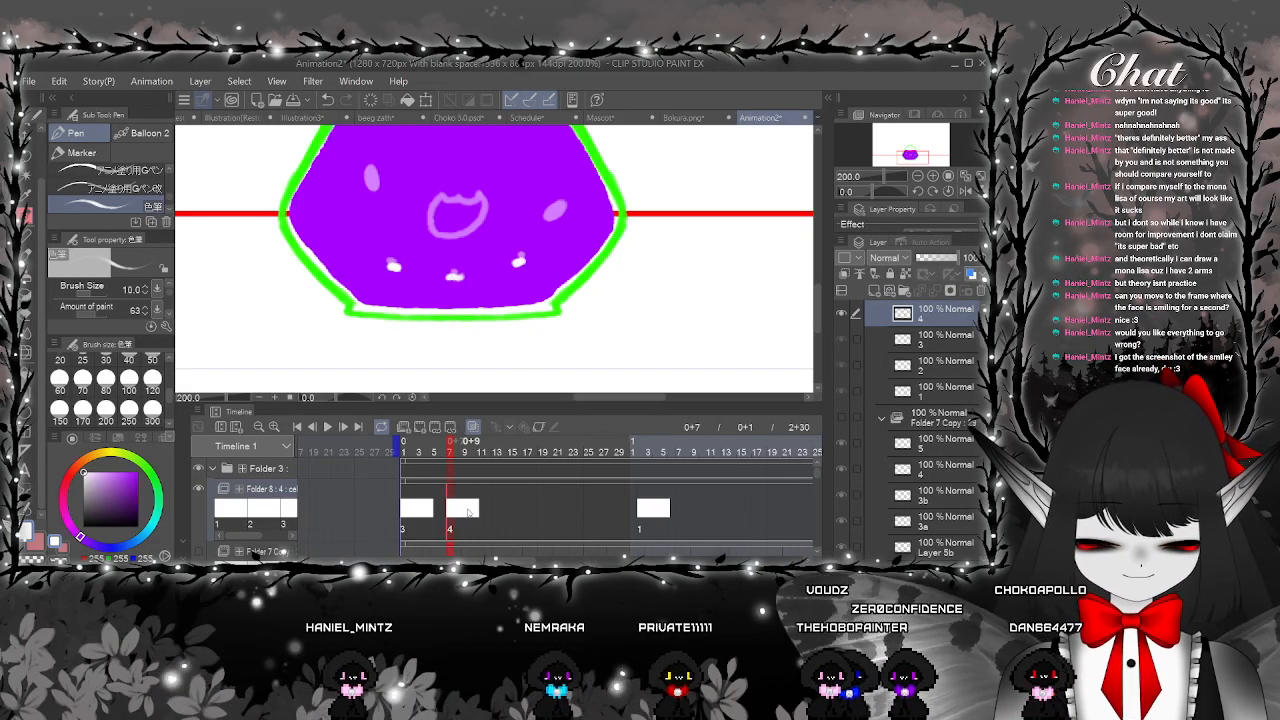
Add cel 5 at frame 0+9 and paint flattened white eyes and a flattened mouth low on the jar
{"action": "left_click", "coordinate": [465, 452]}
{"action": "left_click", "coordinate": [426, 432]}
{"action": "scroll", "coordinate": [448, 298], "scroll_direction": "up", "scroll_amount": 2}
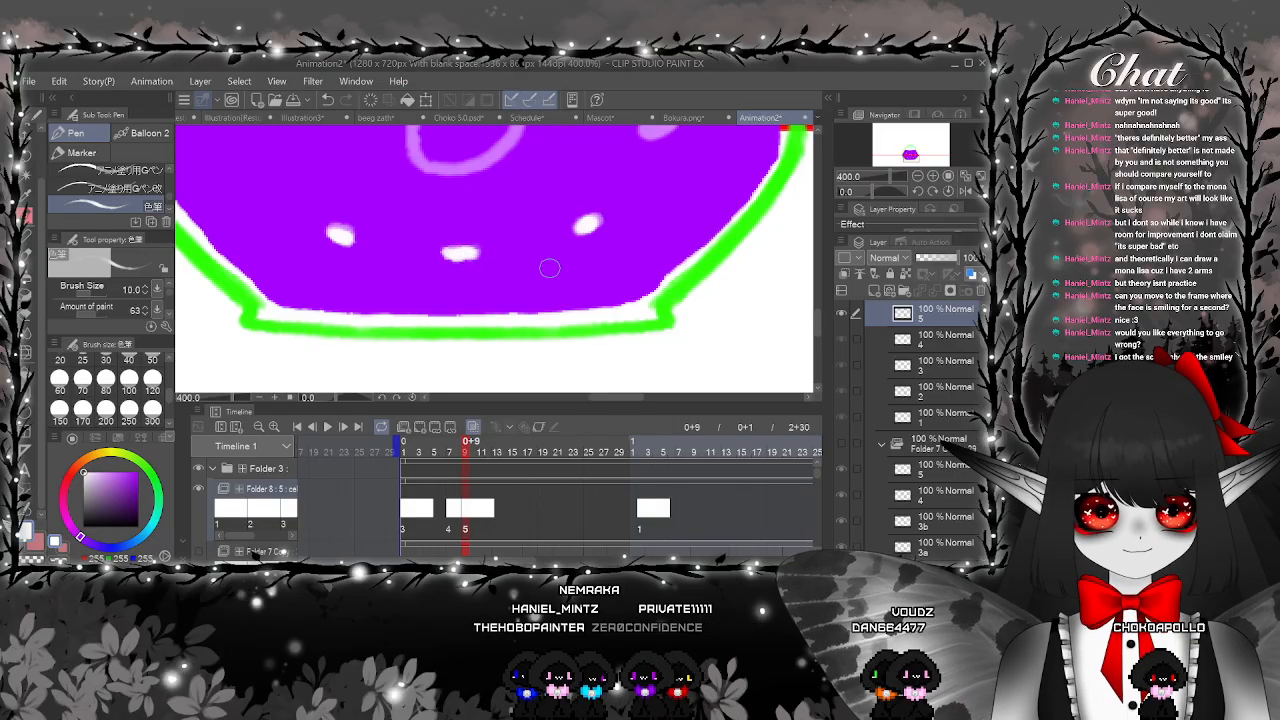
Retime cel 4 to frame 0+8 and cel 5 to frame 0+12 on the Folder 8 track
{"action": "scroll", "coordinate": [511, 332], "scroll_direction": "down", "scroll_amount": 2}
{"action": "left_click_drag", "start_coordinate": [458, 510], "coordinate": [480, 516]}
{"action": "left_click", "coordinate": [327, 99]}
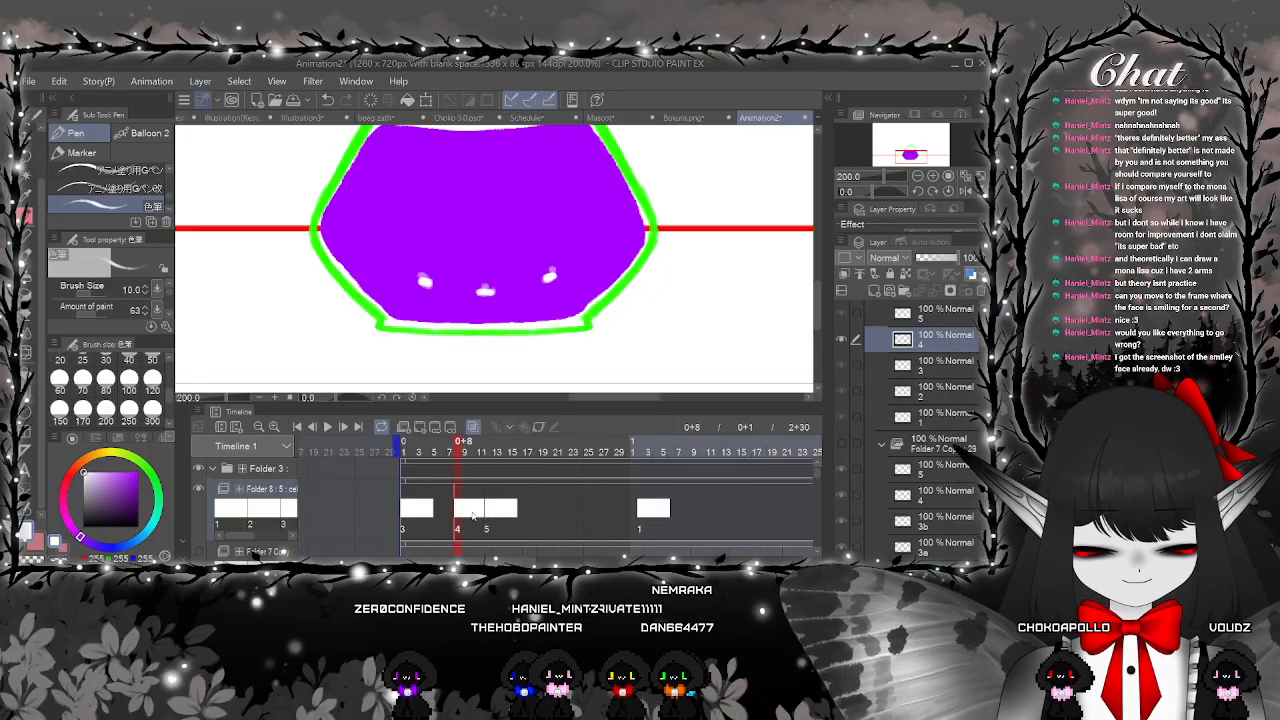
Repeat cel 4 at frame 0+16 and cel 5 at frame 0+20 on the Folder 8 track
{"action": "left_click", "coordinate": [460, 513]}
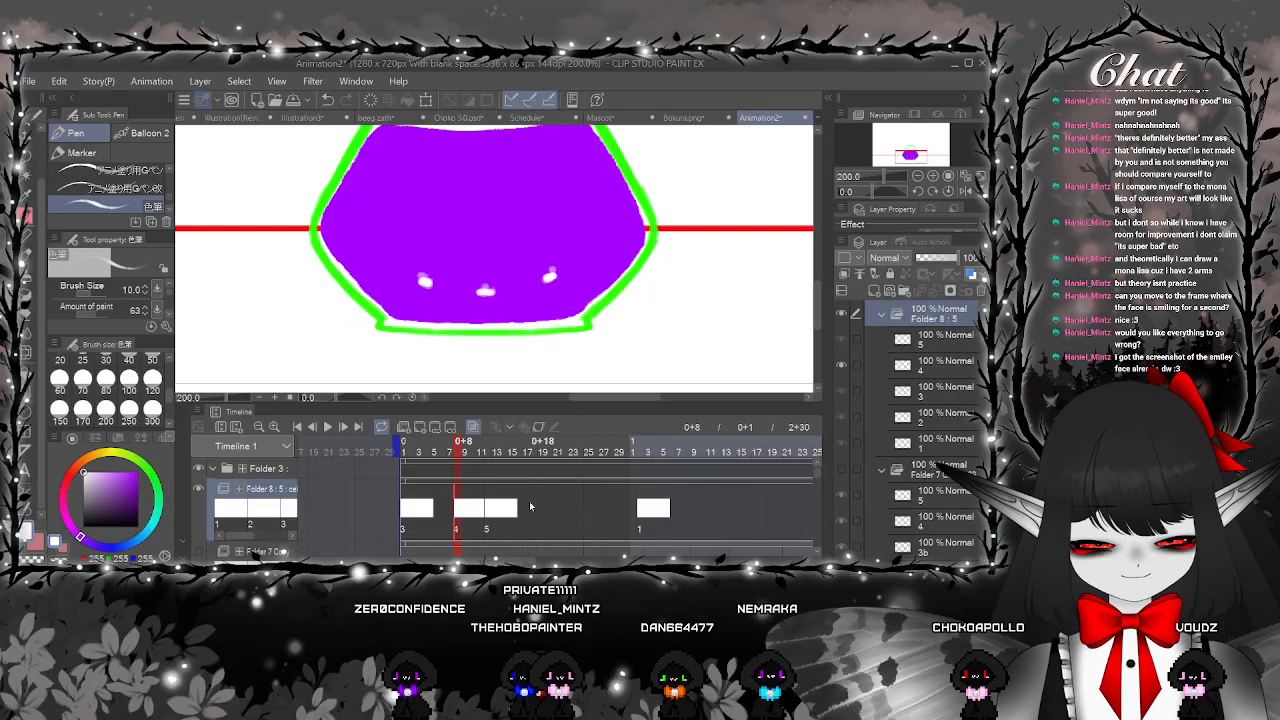
{"action": "left_click", "coordinate": [527, 508]}
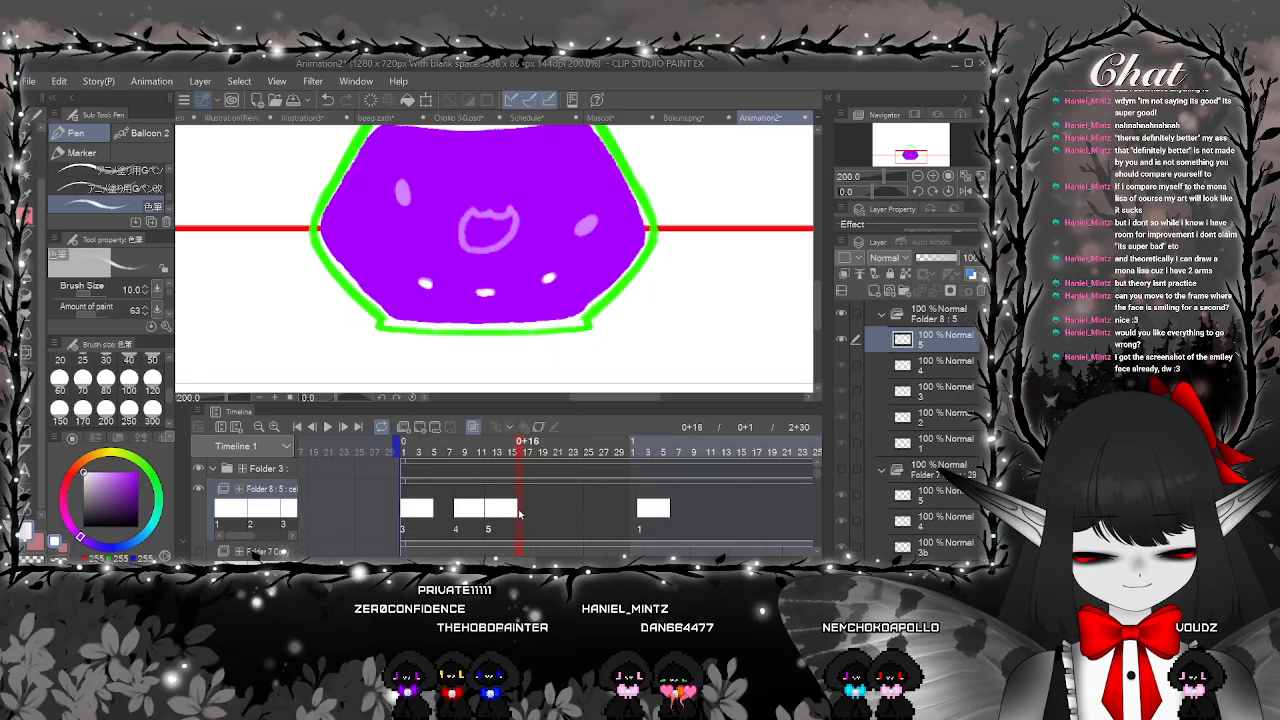
{"action": "left_click", "coordinate": [519, 514]}
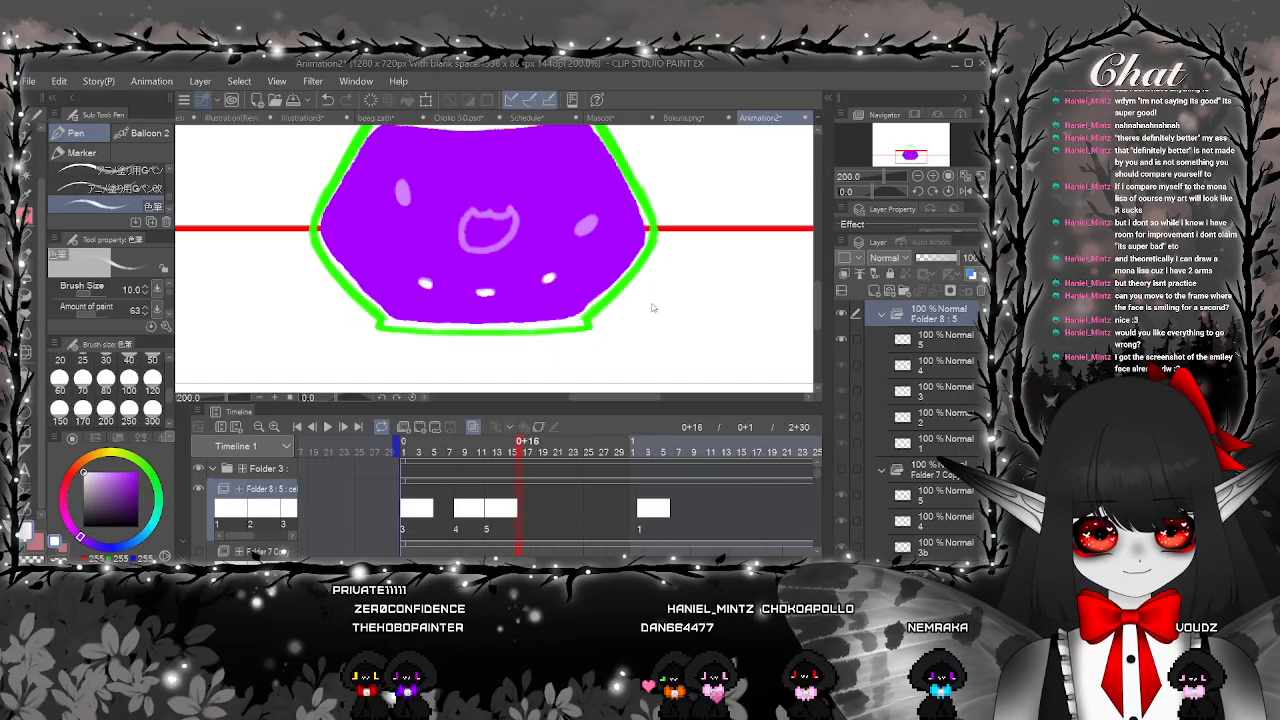
{"action": "left_click", "coordinate": [609, 350]}
{"action": "left_click", "coordinate": [488, 510]}
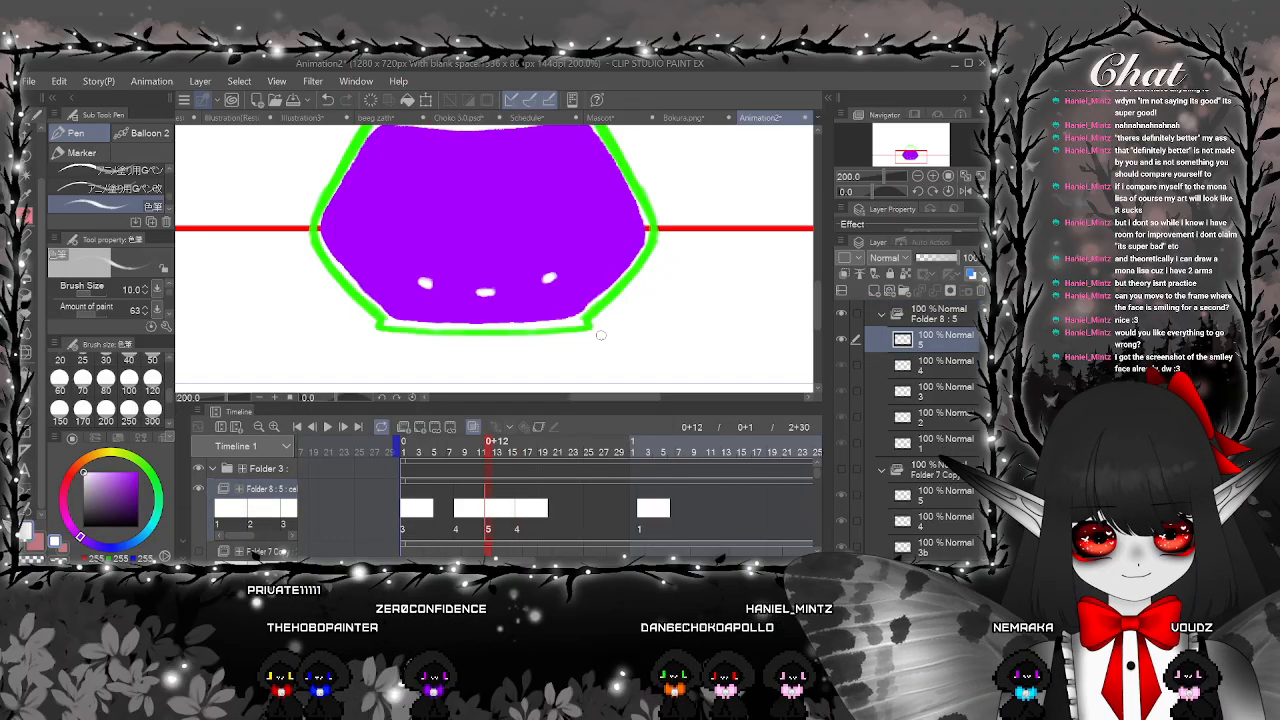
{"action": "right_click", "coordinate": [489, 510]}
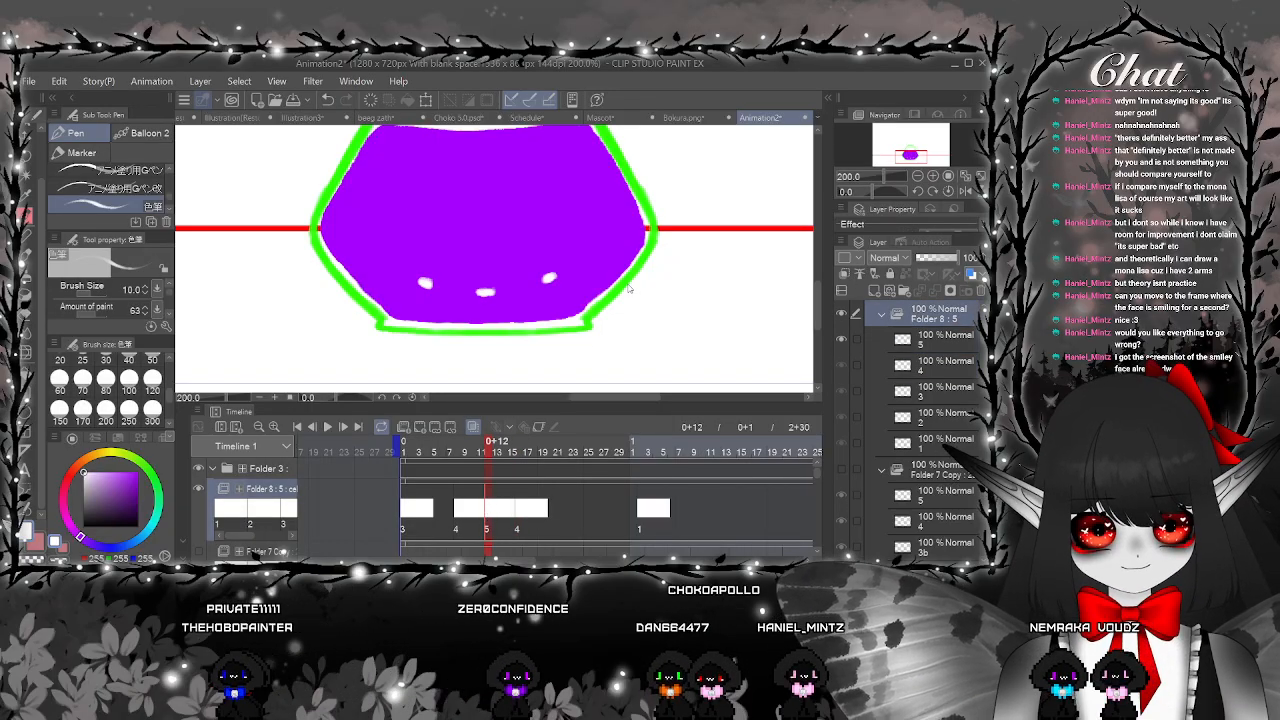
{"action": "left_click", "coordinate": [551, 509]}
{"action": "right_click", "coordinate": [551, 509]}
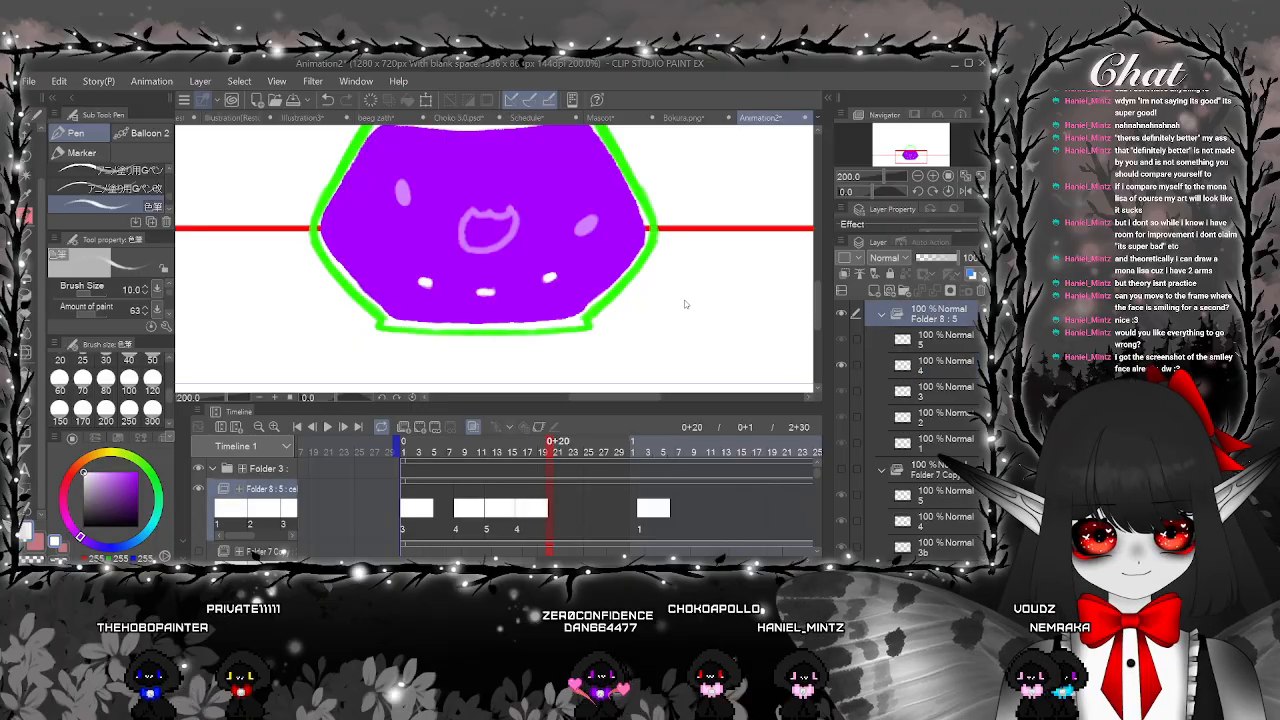
{"action": "left_click", "coordinate": [685, 304]}
Play the animation from the start to check the face's timing with the whole jar in view
{"action": "left_click", "coordinate": [404, 508]}
{"action": "left_click", "coordinate": [327, 427]}
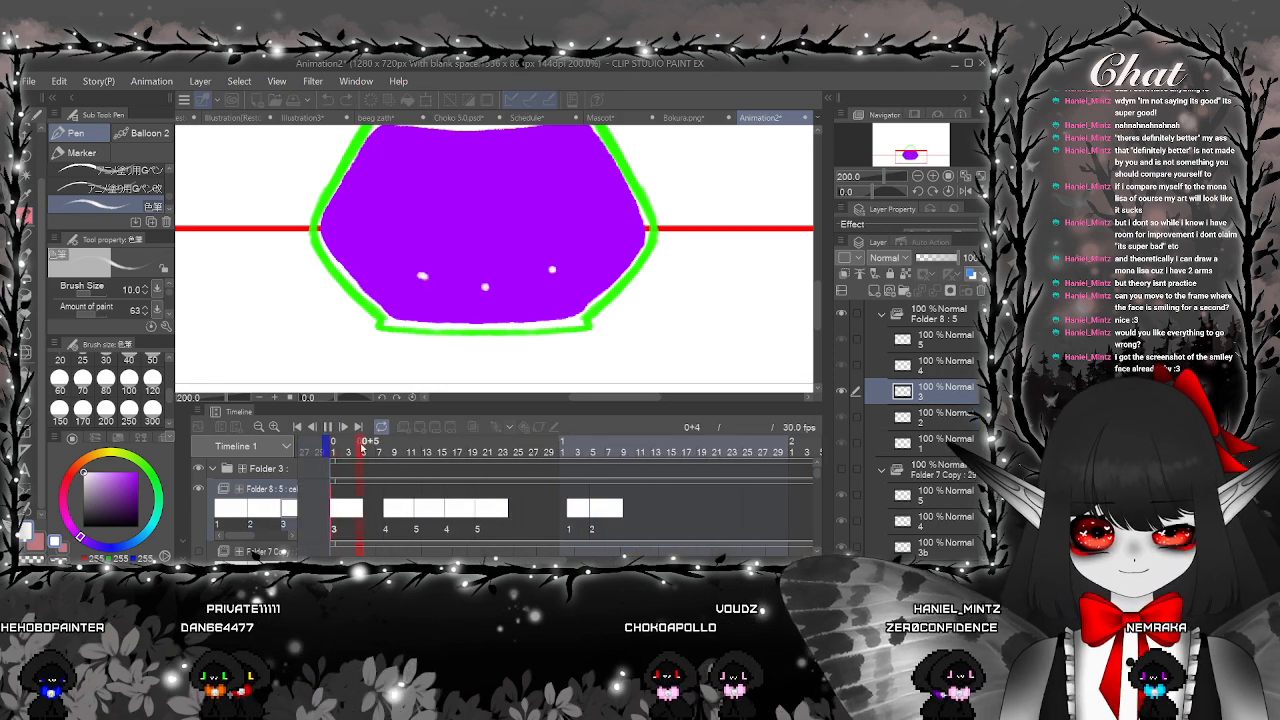
{"action": "scroll", "coordinate": [594, 377], "scroll_direction": "down", "scroll_amount": 5}
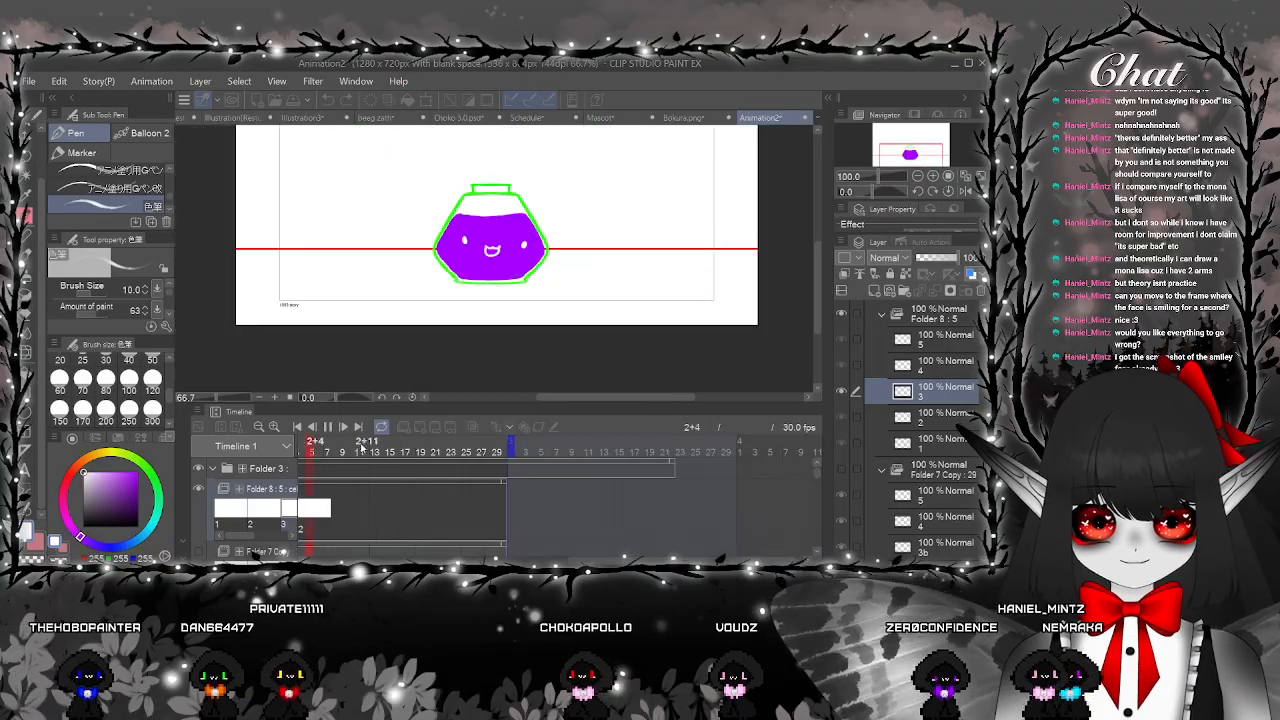
{"action": "left_click_drag", "start_coordinate": [595, 377], "coordinate": [606, 391]}
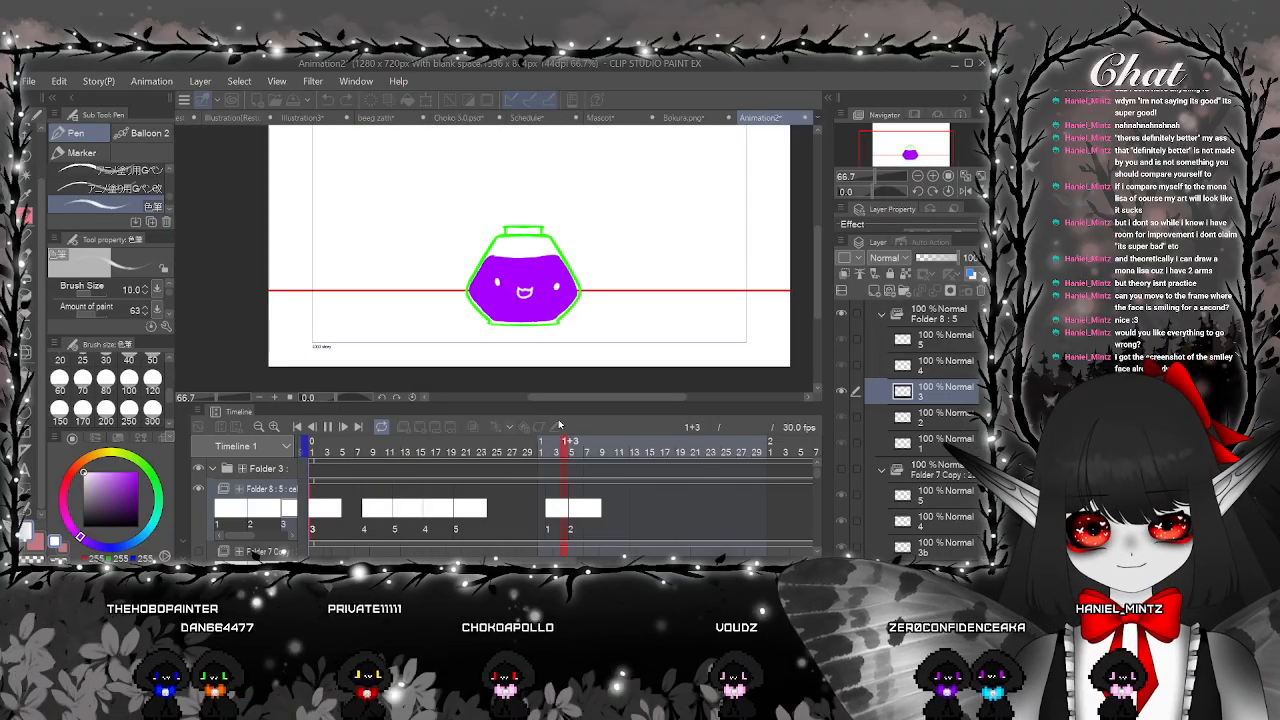
Shift cels 1 and 2 so cel 1 starts at about frame 1+8, and draw a rising face on new cel 6 at frame 0+30
{"action": "left_click", "coordinate": [564, 508]}
{"action": "mouse_move", "coordinate": [571, 508]}
{"action": "left_mouse_down"}
{"action": "mouse_move", "coordinate": [618, 510]}
{"action": "mouse_move", "coordinate": [590, 518]}
{"action": "left_mouse_up"}
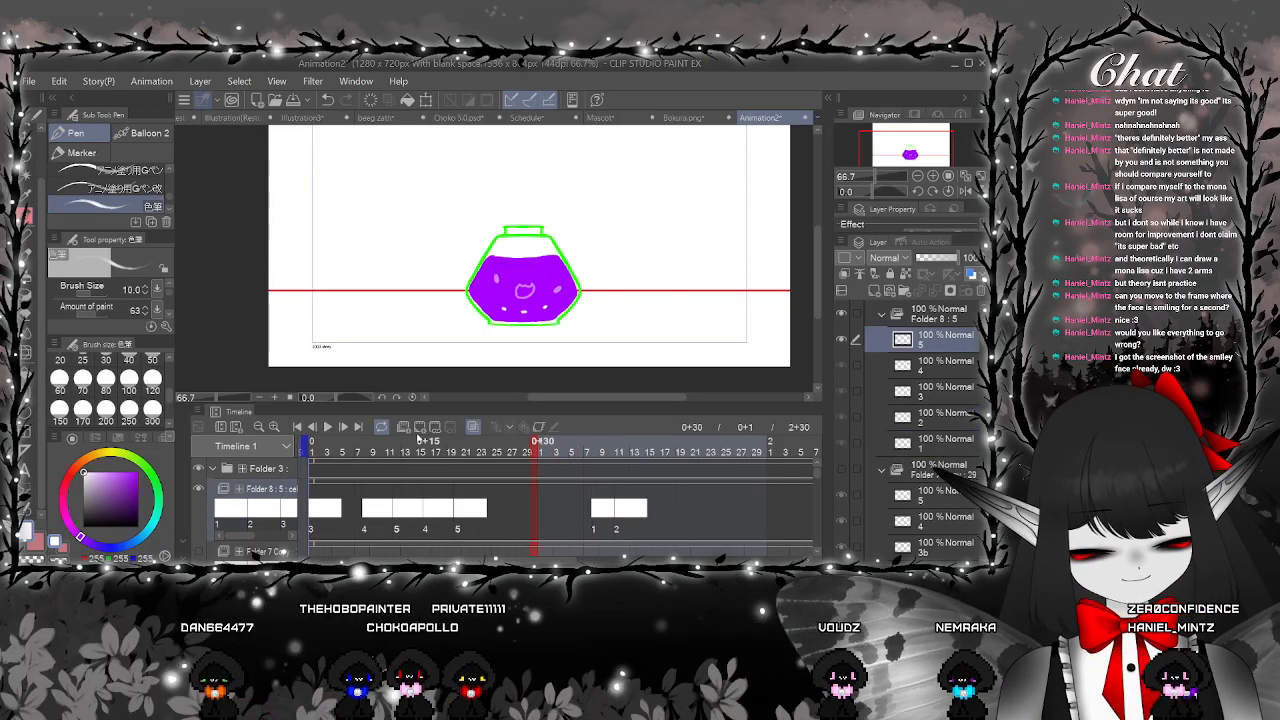
{"action": "scroll", "coordinate": [487, 386], "scroll_direction": "up", "scroll_amount": 5}
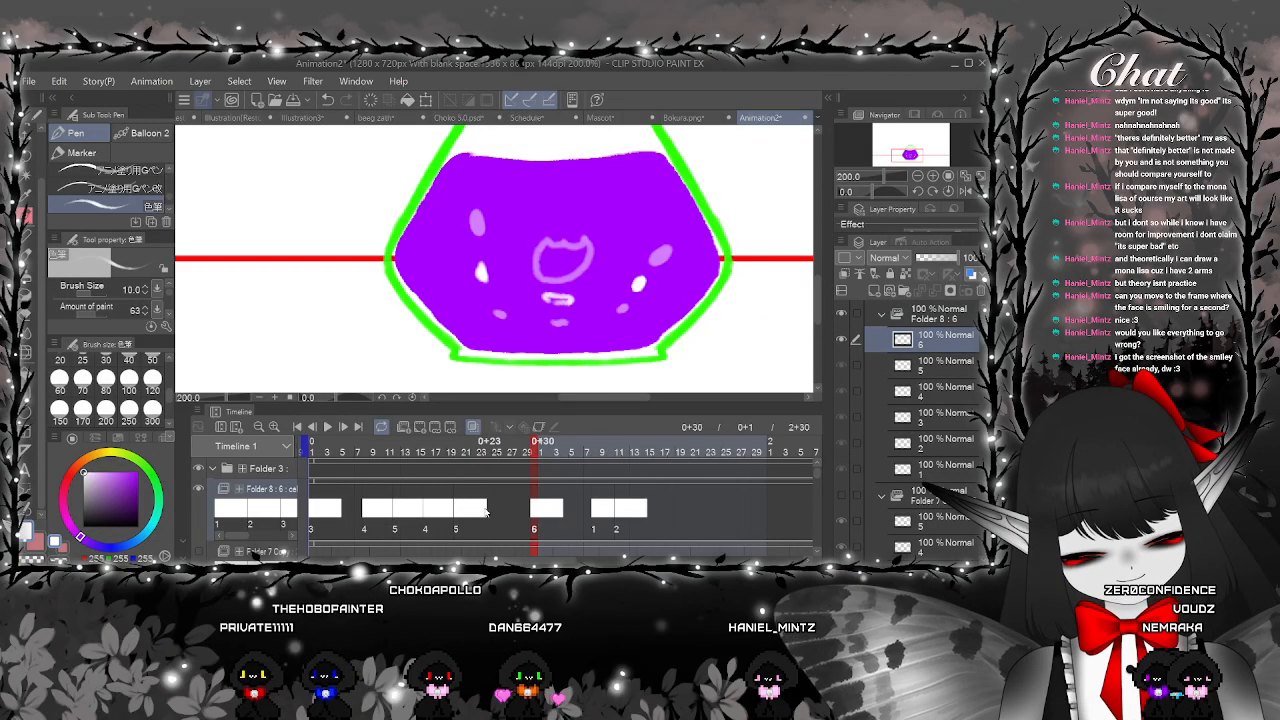
Add in-between cel 5a at frame 0+26 and paint slanted, flattened white eyes and a mouth slightly below the faint marks
{"action": "left_click", "coordinate": [507, 512]}
{"action": "key", "text": "ctrl+shift+n"}
{"action": "scroll", "coordinate": [493, 332], "scroll_direction": "up", "scroll_amount": 2}
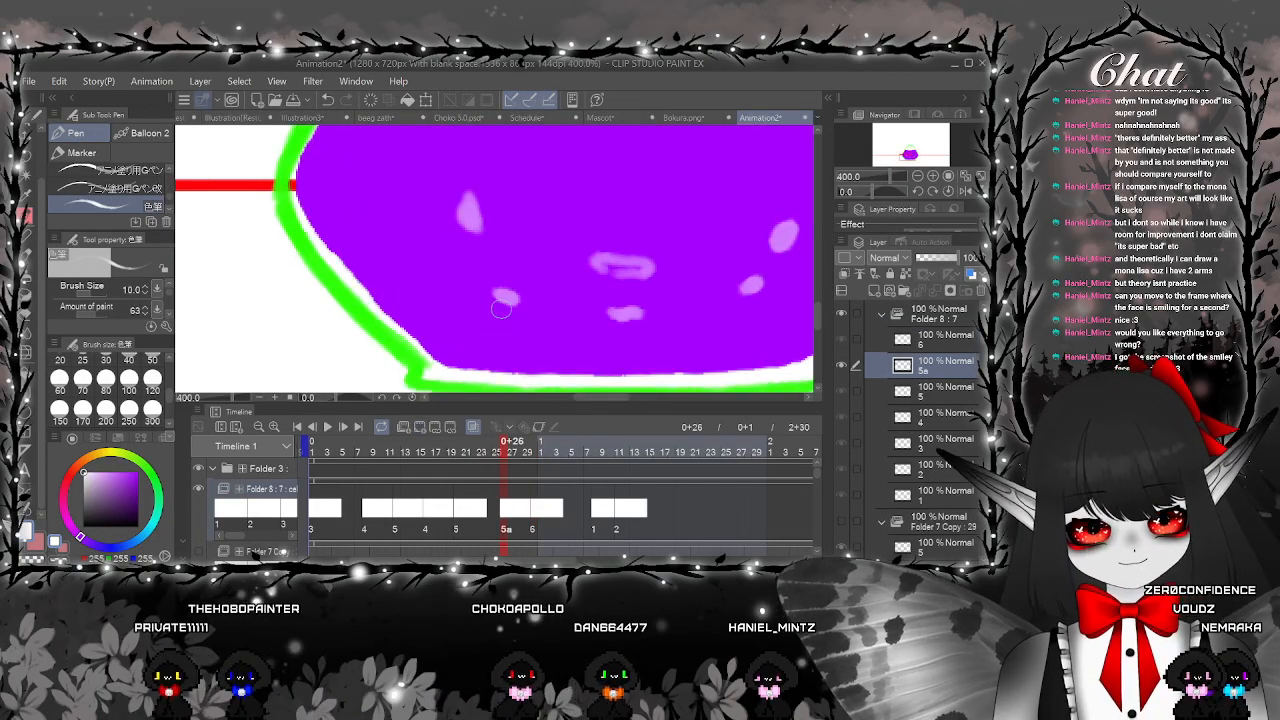
{"action": "left_click_drag", "start_coordinate": [494, 311], "coordinate": [530, 318]}
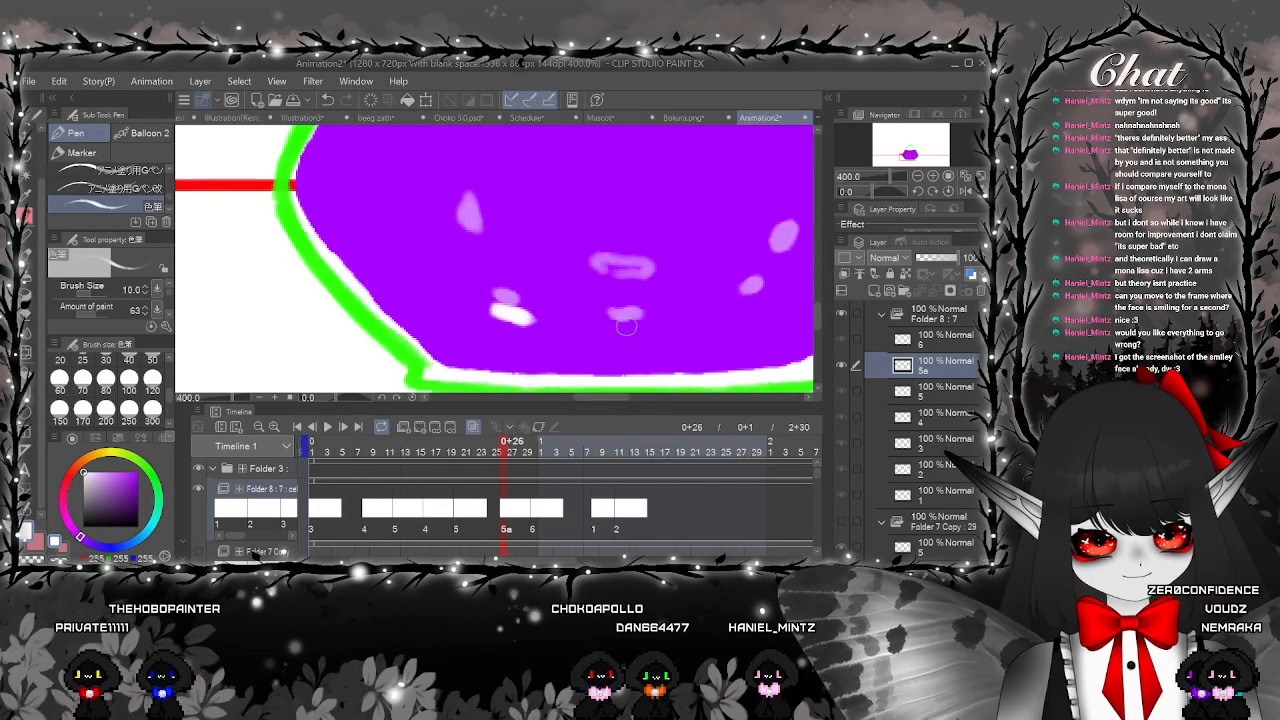
{"action": "left_click_drag", "start_coordinate": [612, 327], "coordinate": [640, 328]}
{"action": "mouse_move", "coordinate": [740, 311]}
{"action": "left_mouse_down"}
{"action": "mouse_move", "coordinate": [703, 321]}
{"action": "mouse_move", "coordinate": [716, 319]}
{"action": "left_mouse_up"}
{"action": "scroll", "coordinate": [704, 325], "scroll_direction": "down", "scroll_amount": 4}
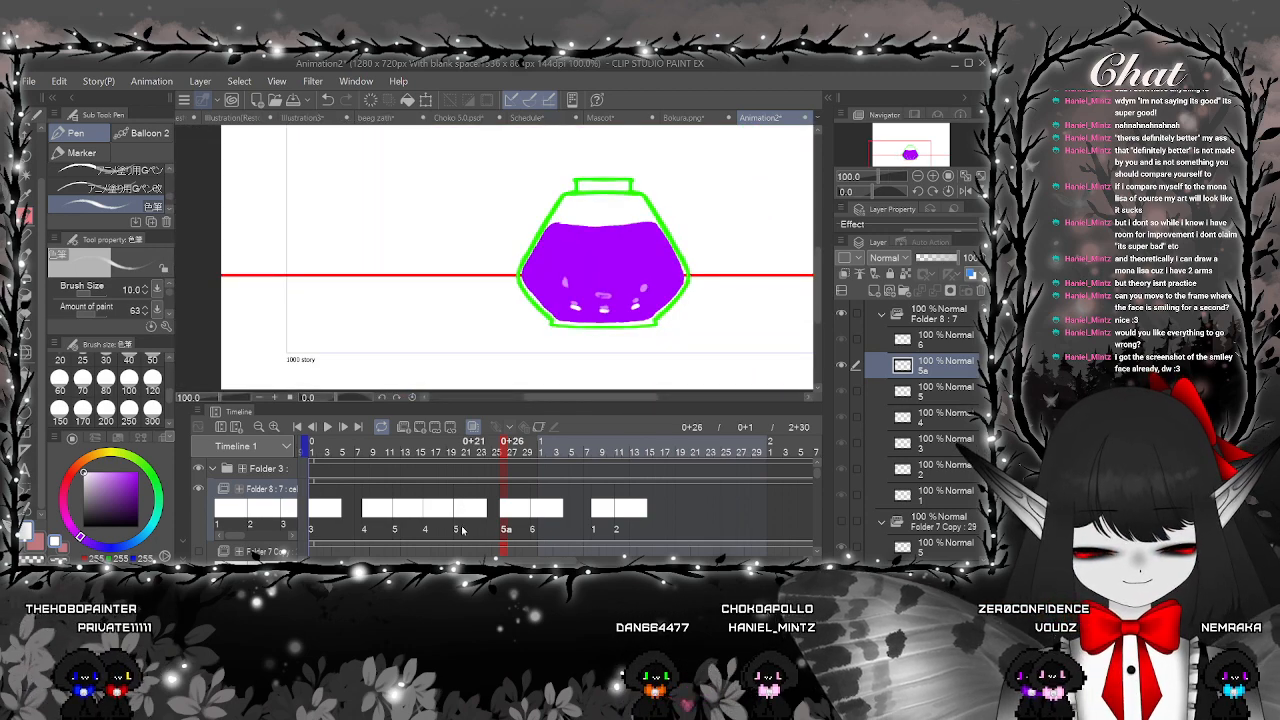
Play back the animation and move cel 6 to about frame 1+5, directly before cel 1
{"action": "left_click", "coordinate": [327, 426]}
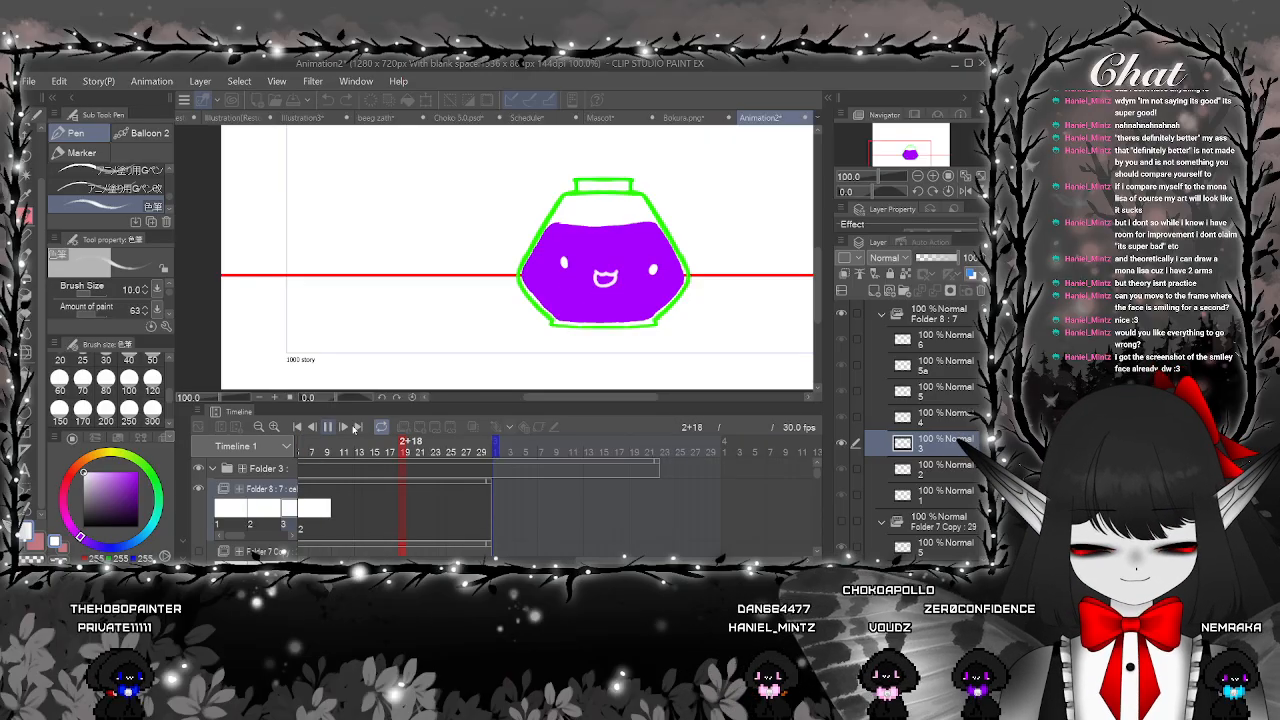
{"action": "left_click", "coordinate": [327, 427]}
{"action": "left_click_drag", "start_coordinate": [608, 559], "coordinate": [508, 556]}
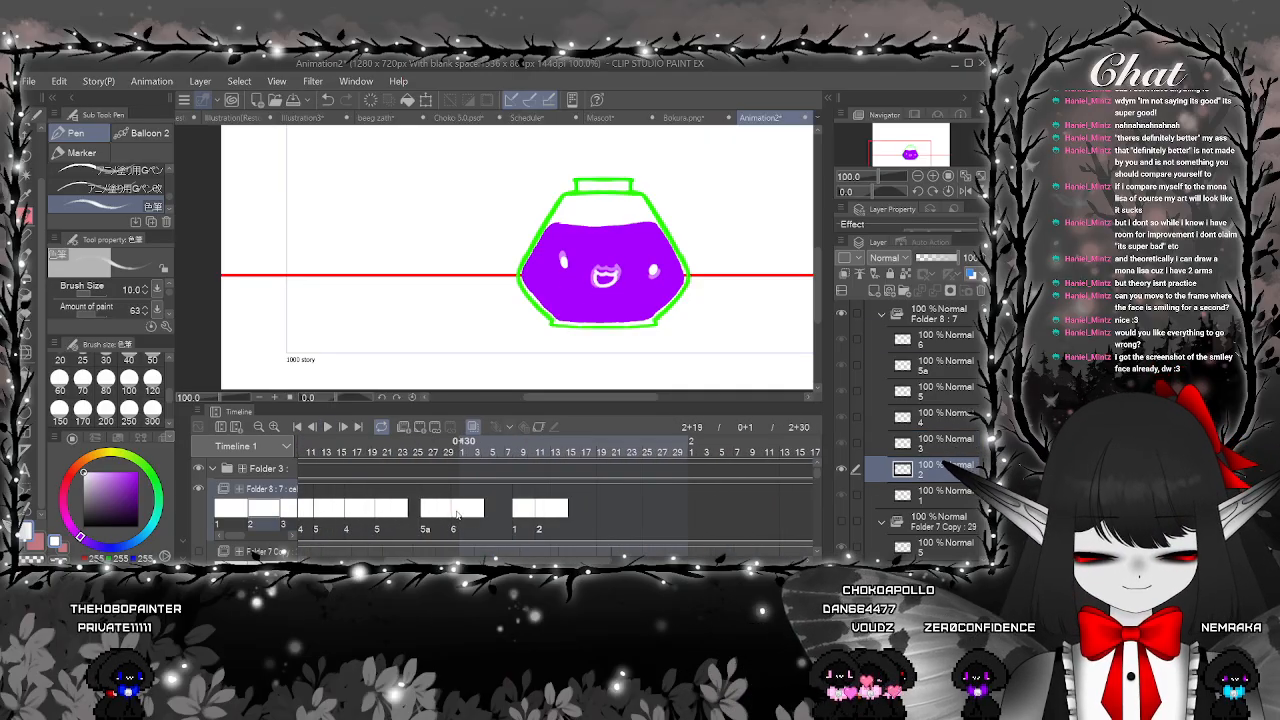
{"action": "left_click", "coordinate": [456, 513]}
{"action": "left_click_drag", "start_coordinate": [456, 513], "coordinate": [494, 521]}
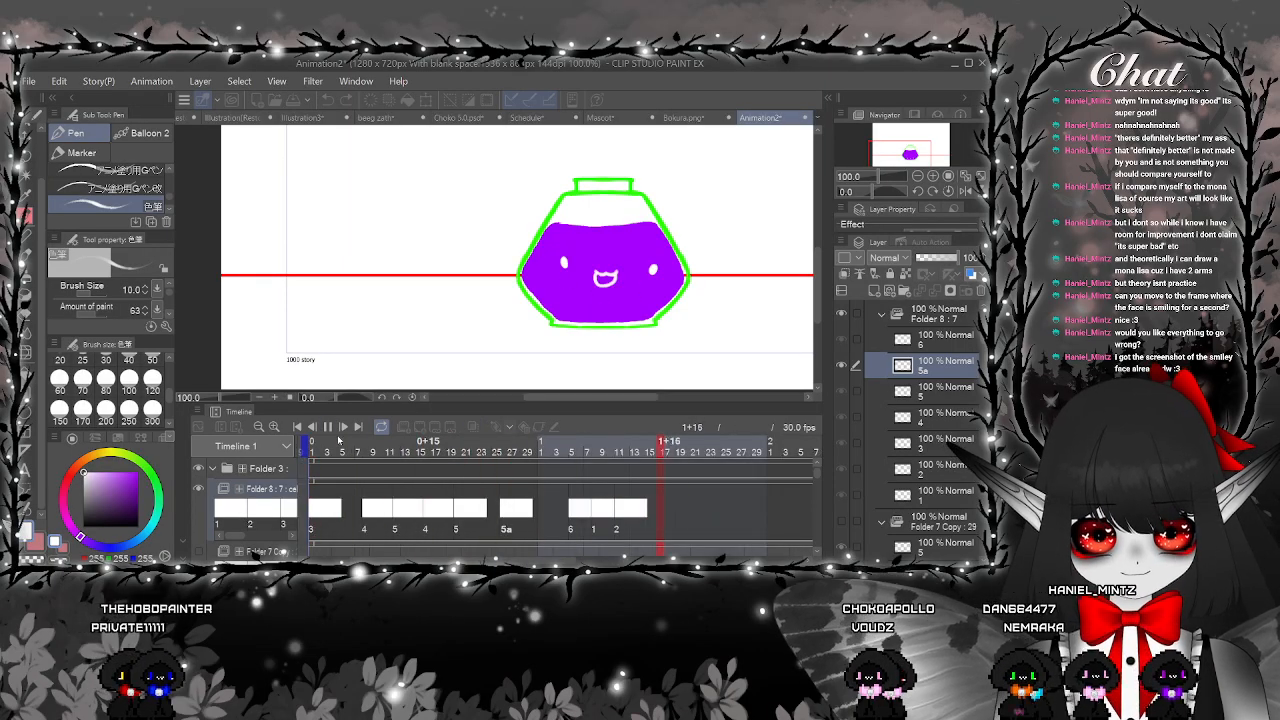
{"action": "left_click", "coordinate": [328, 428]}
Widen the left white eye of the smiling face on cel 1 at frame 1+8
{"action": "left_click_drag", "start_coordinate": [632, 560], "coordinate": [538, 560]}
{"action": "left_click", "coordinate": [498, 452]}
{"action": "scroll", "coordinate": [645, 280], "scroll_direction": "up", "scroll_amount": 5}
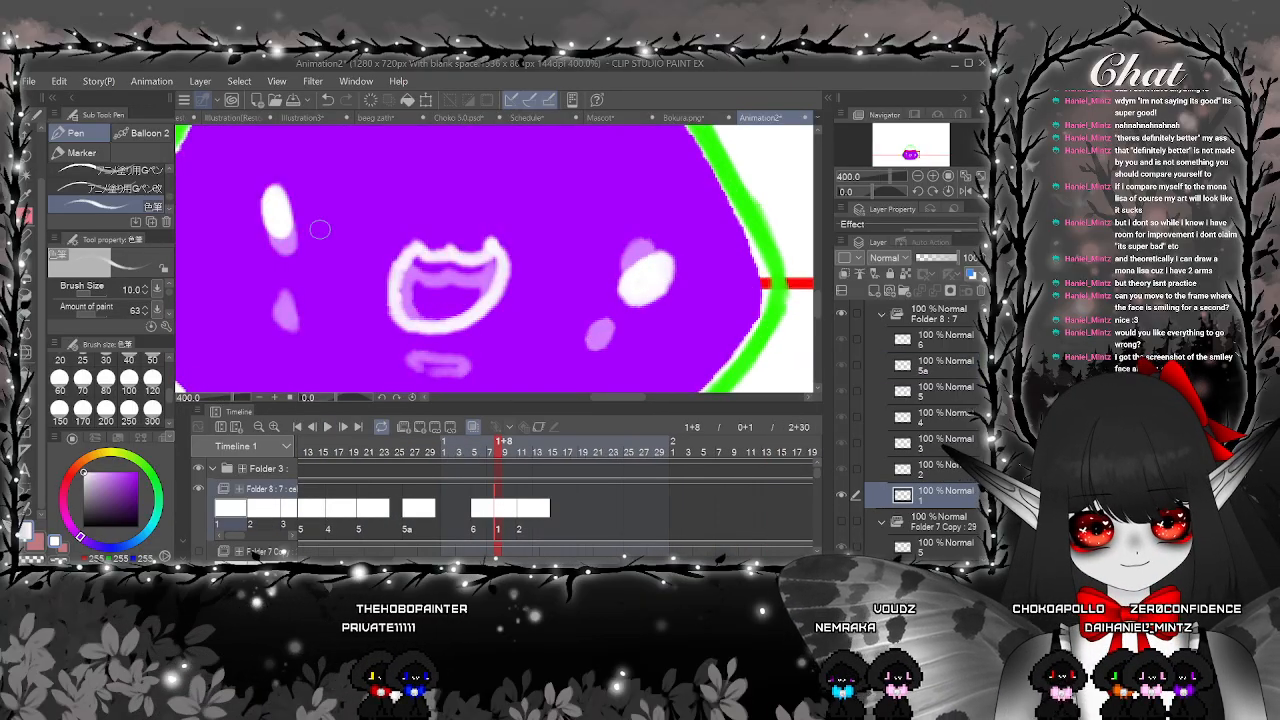
{"action": "left_click_drag", "start_coordinate": [282, 180], "coordinate": [276, 222]}
{"action": "scroll", "coordinate": [591, 363], "scroll_direction": "down", "scroll_amount": 4}
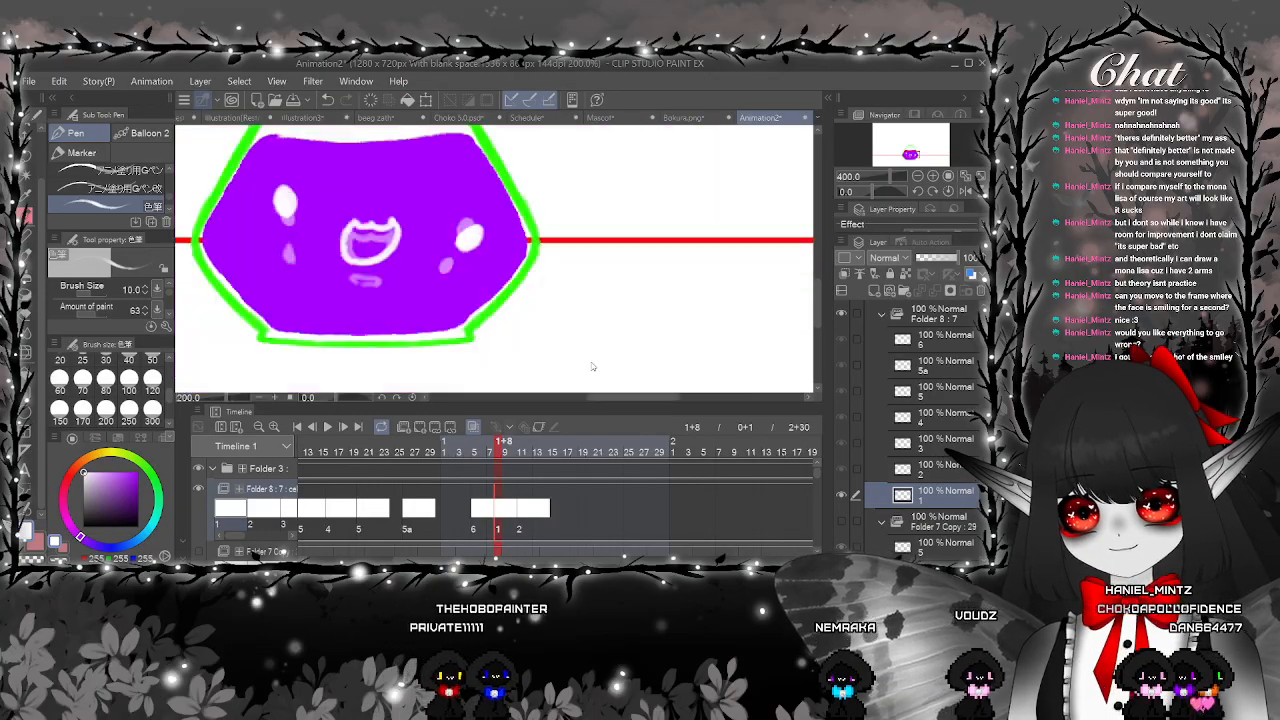
Shift cel 6 to about frame 1+6 and play back the animation to check the timing of the face
{"action": "left_click_drag", "start_coordinate": [479, 513], "coordinate": [511, 514]}
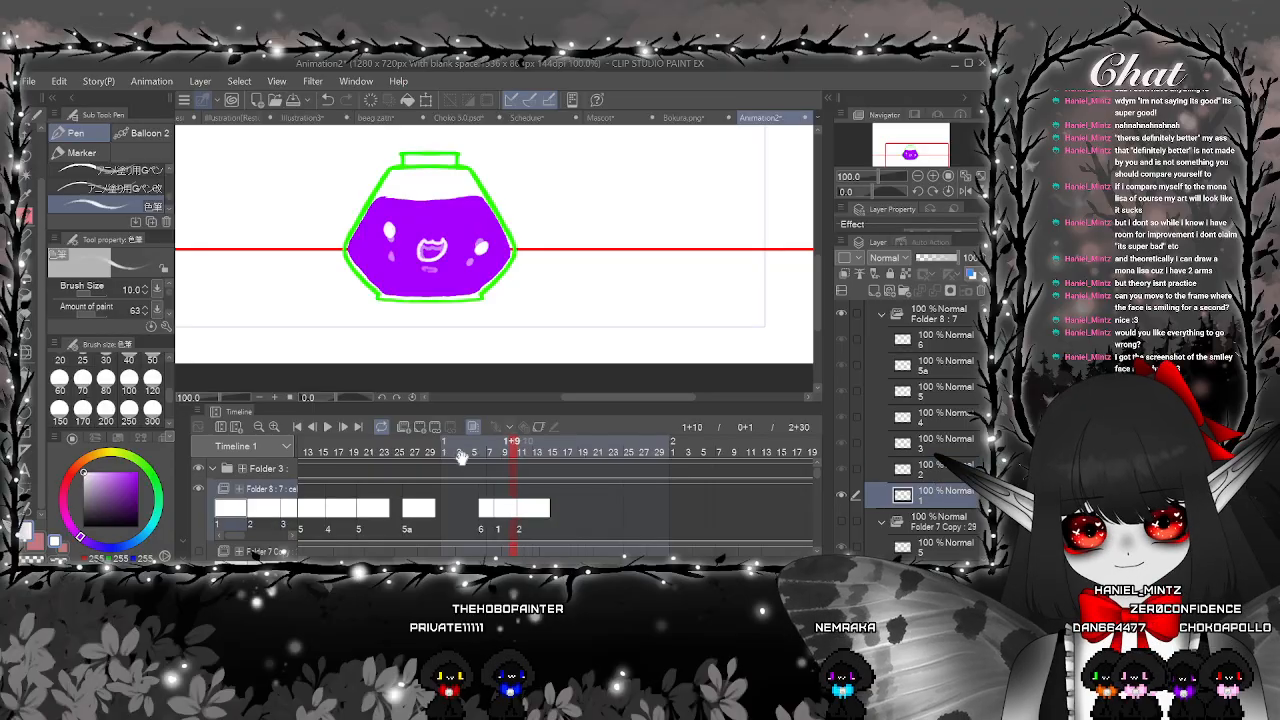
{"action": "scroll", "coordinate": [399, 228], "scroll_direction": "up", "scroll_amount": 5}
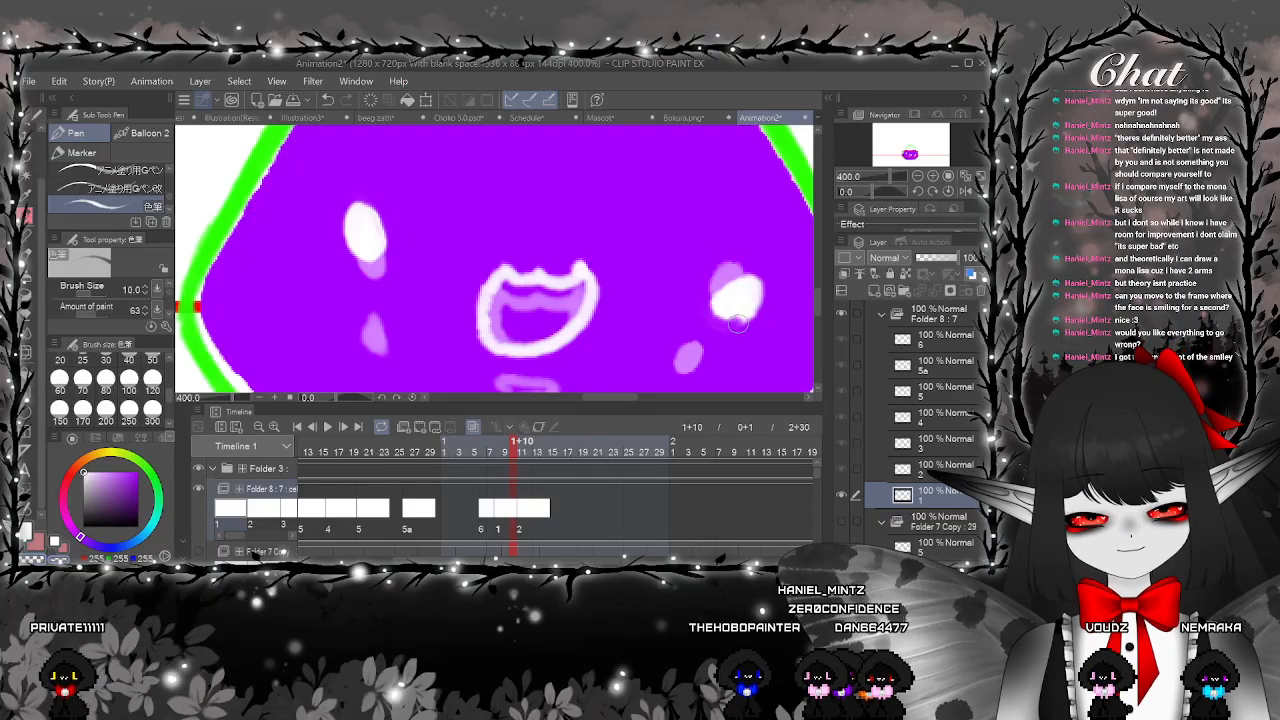
{"action": "scroll", "coordinate": [774, 304], "scroll_direction": "down", "scroll_amount": 5}
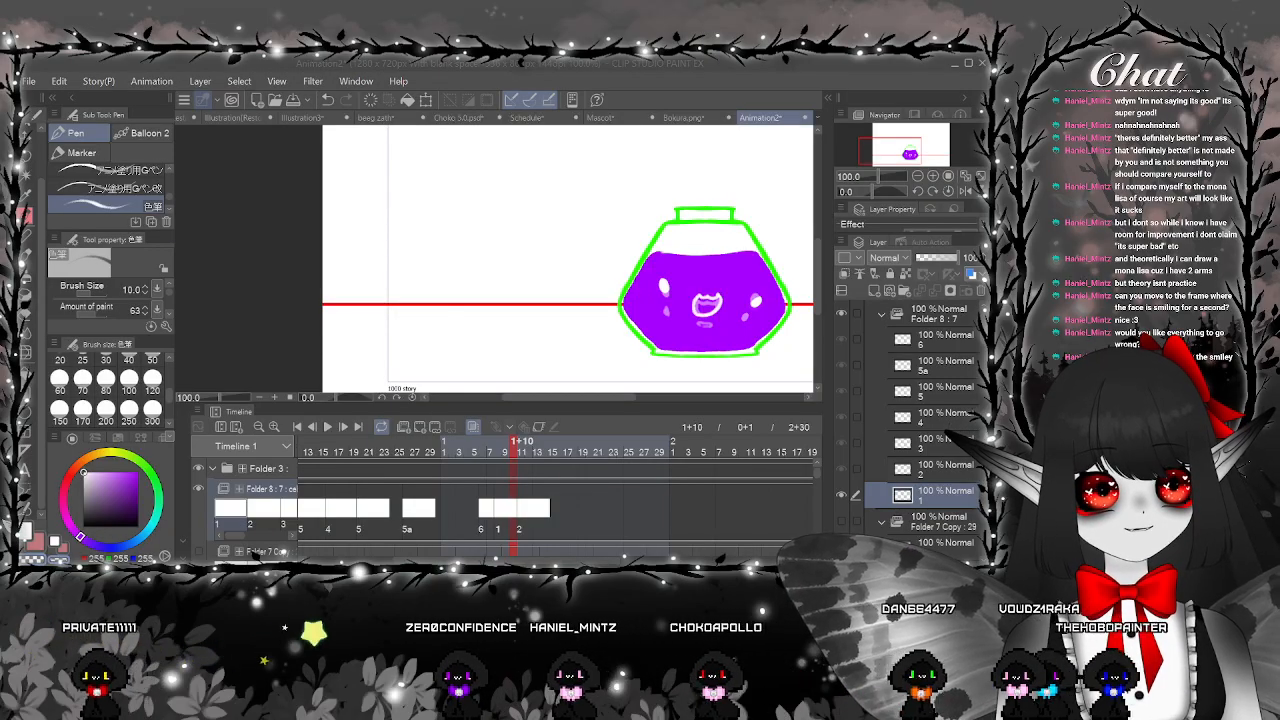
{"action": "left_click", "coordinate": [338, 429]}
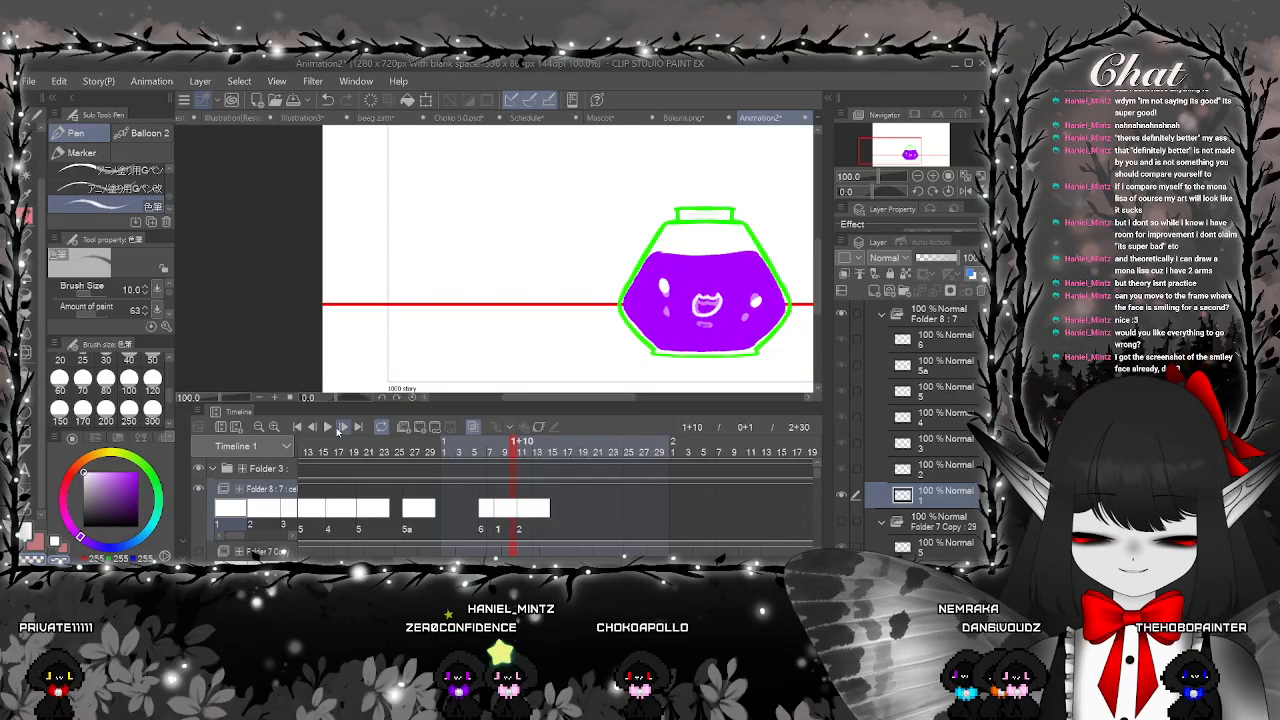
{"action": "left_click_drag", "start_coordinate": [430, 443], "coordinate": [375, 443]}
{"action": "left_click", "coordinate": [329, 429]}
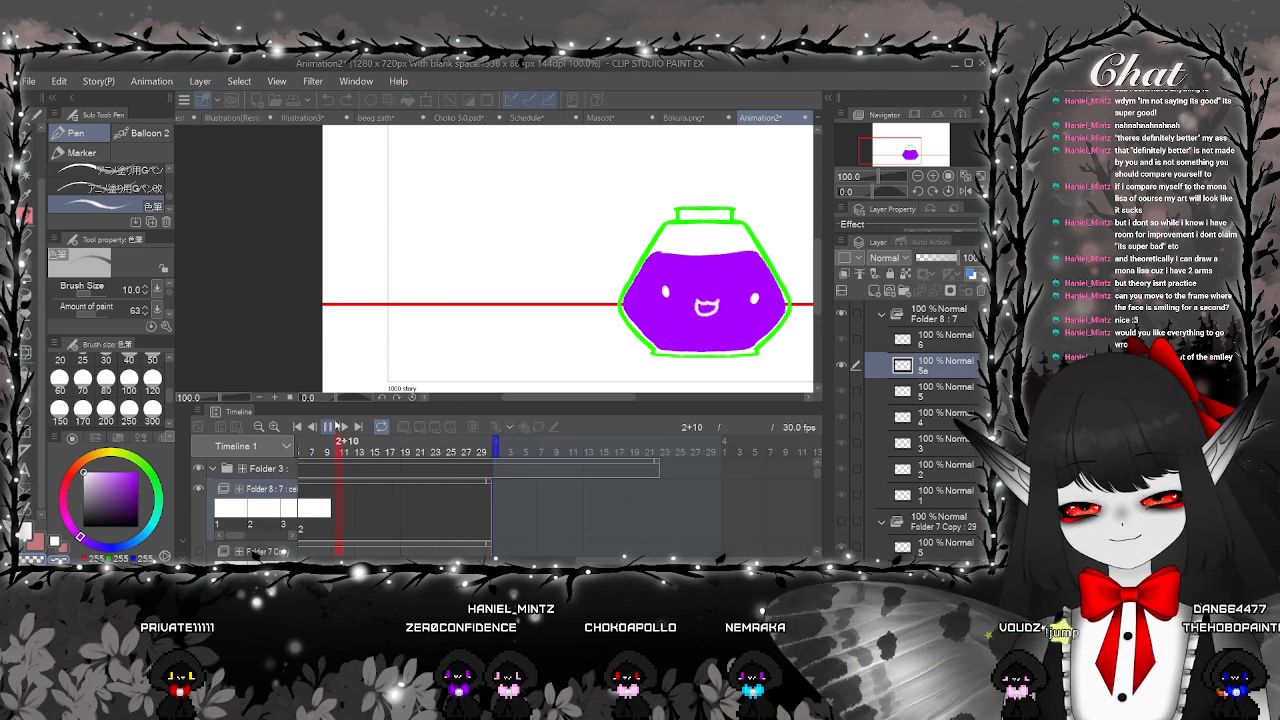
{"action": "left_click", "coordinate": [328, 427]}
{"action": "scroll", "coordinate": [556, 500], "scroll_direction": "left", "scroll_amount": 10}
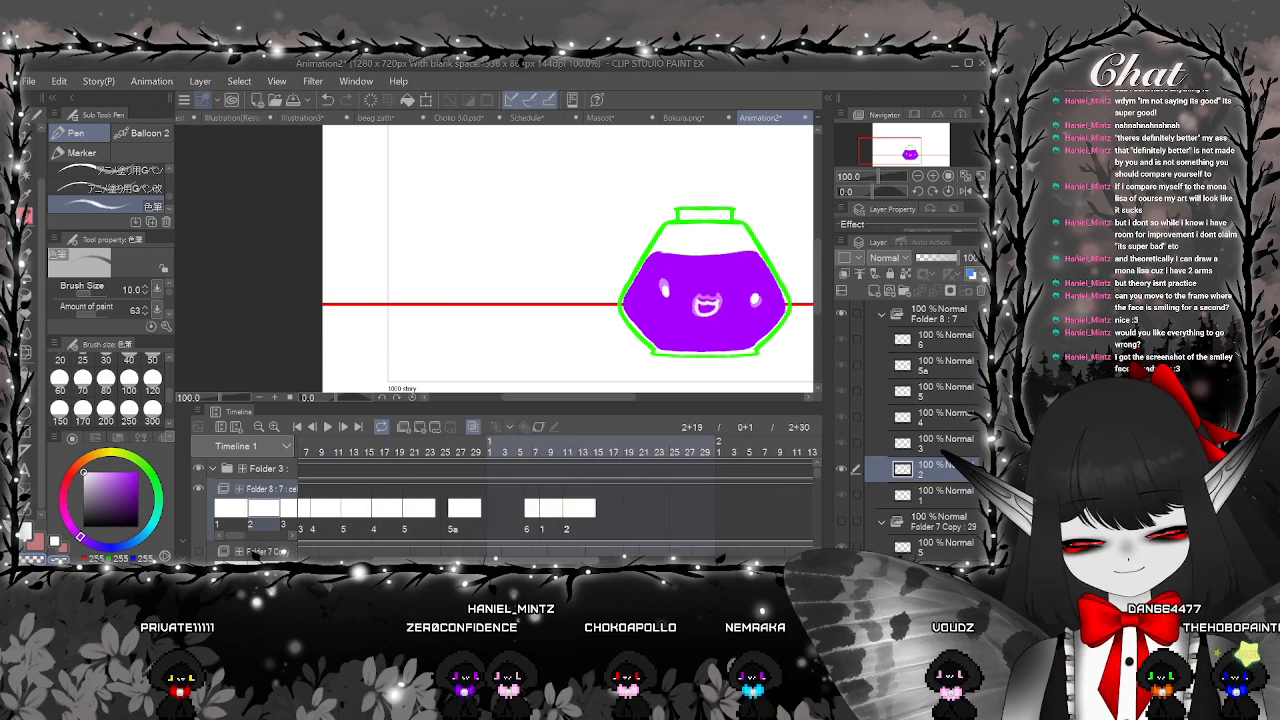
{"action": "scroll", "coordinate": [556, 500], "scroll_direction": "right", "scroll_amount": 4}
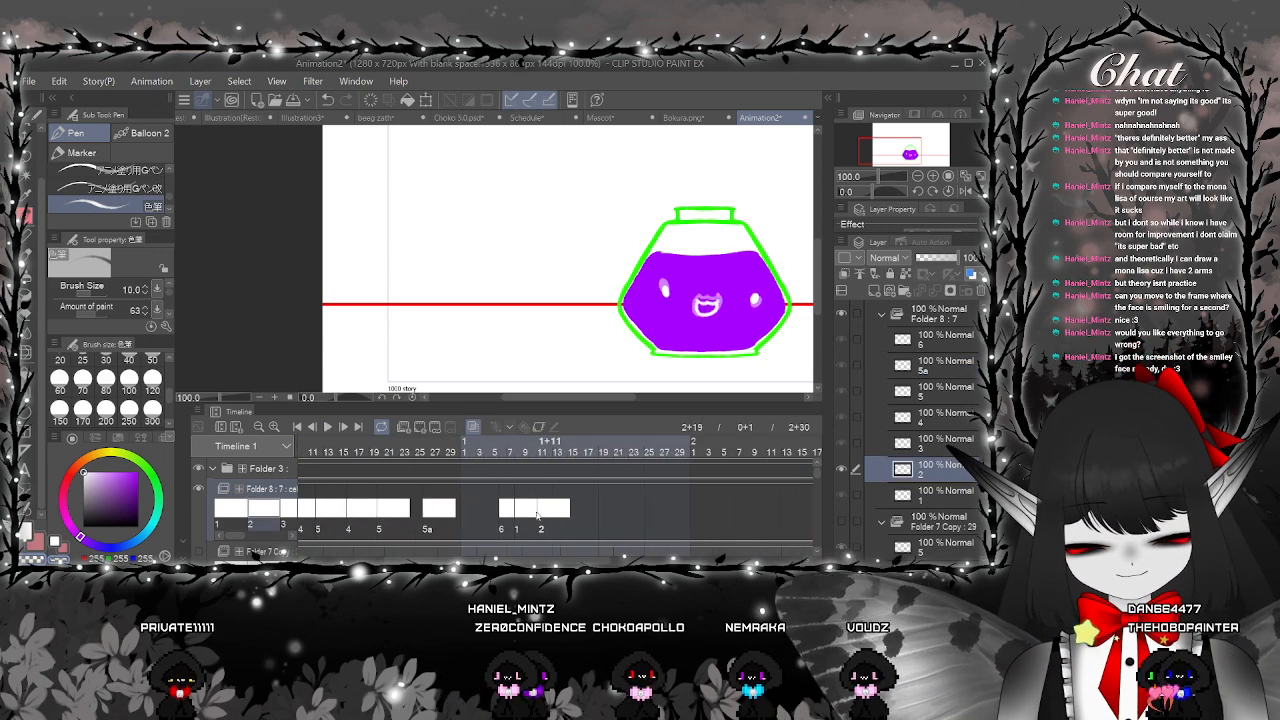
{"action": "left_click", "coordinate": [328, 427]}
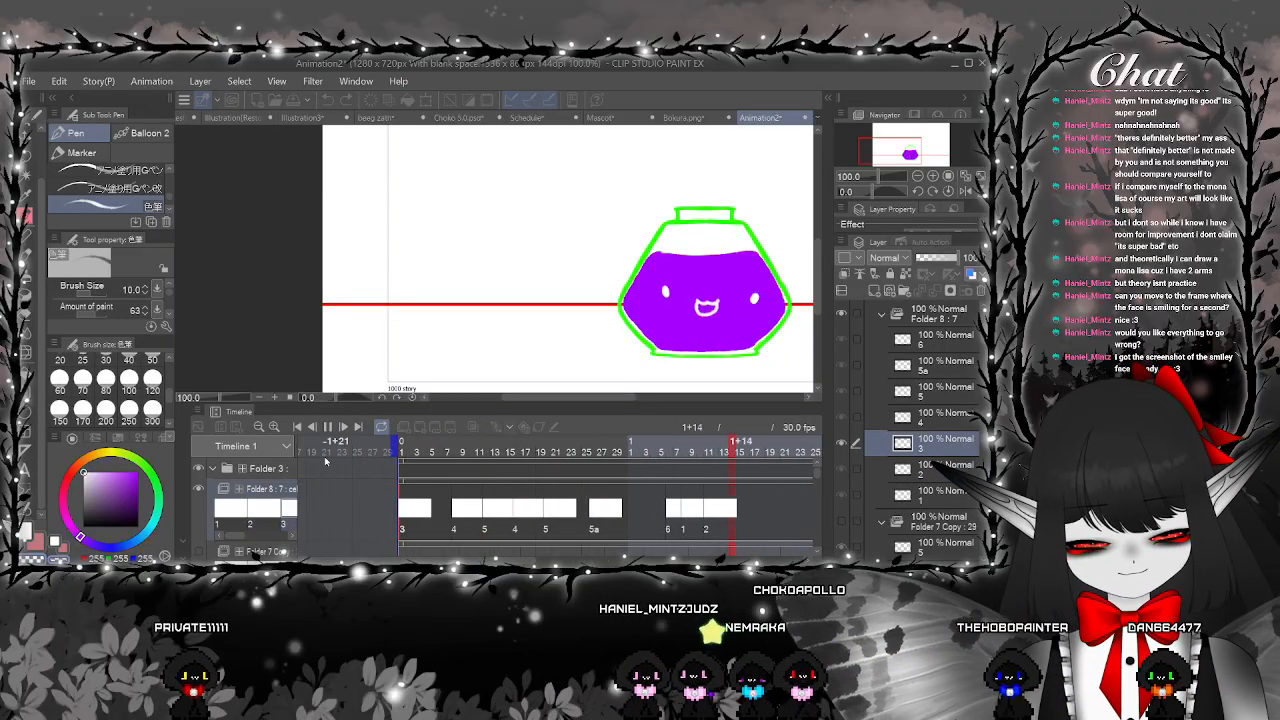
{"action": "left_click", "coordinate": [331, 428]}
{"action": "scroll", "coordinate": [502, 520], "scroll_direction": "left", "scroll_amount": 4}
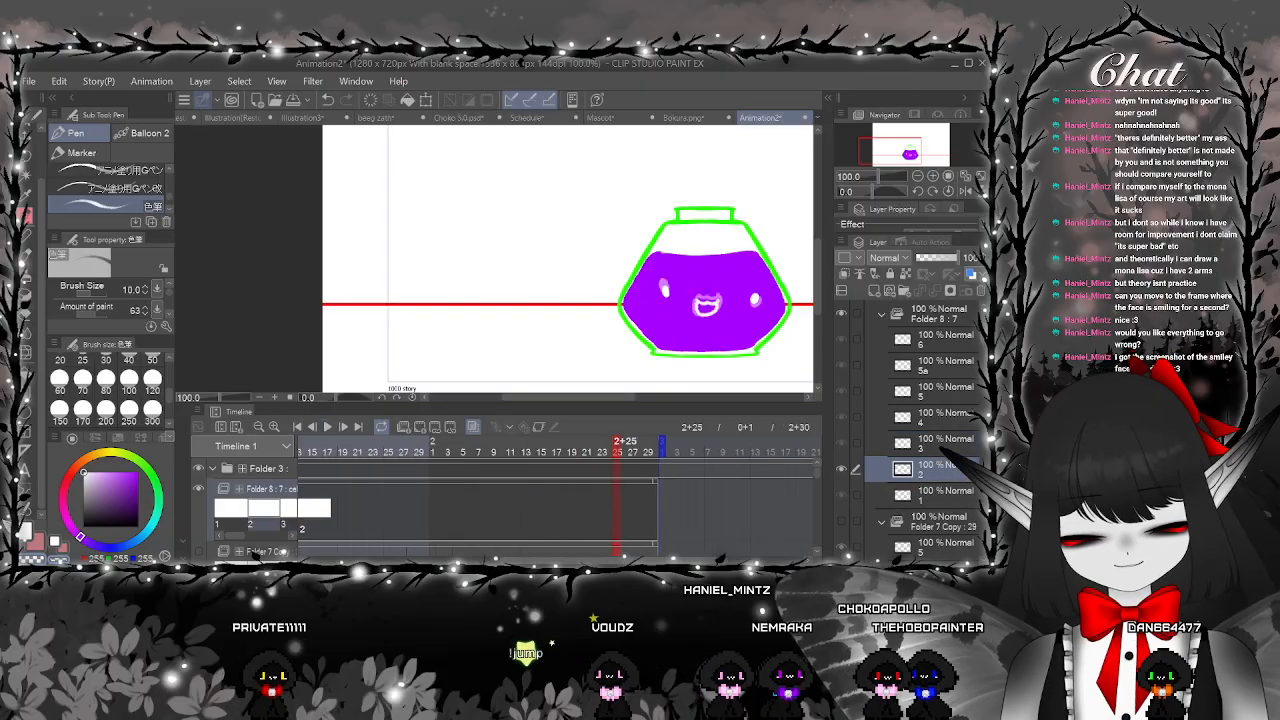
Move the start of cel 1 to about frame 1+10, directly before cel 2, and play back the animation
{"action": "left_click", "coordinate": [505, 514]}
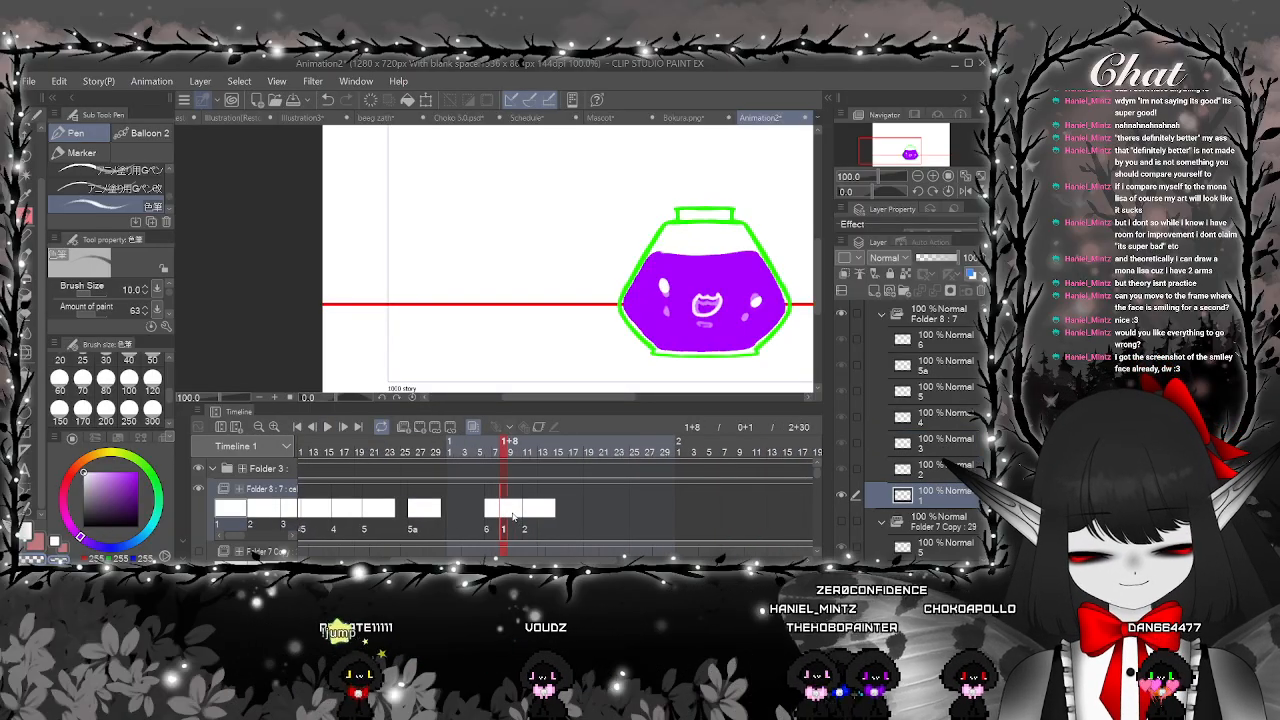
{"action": "left_click", "coordinate": [518, 520]}
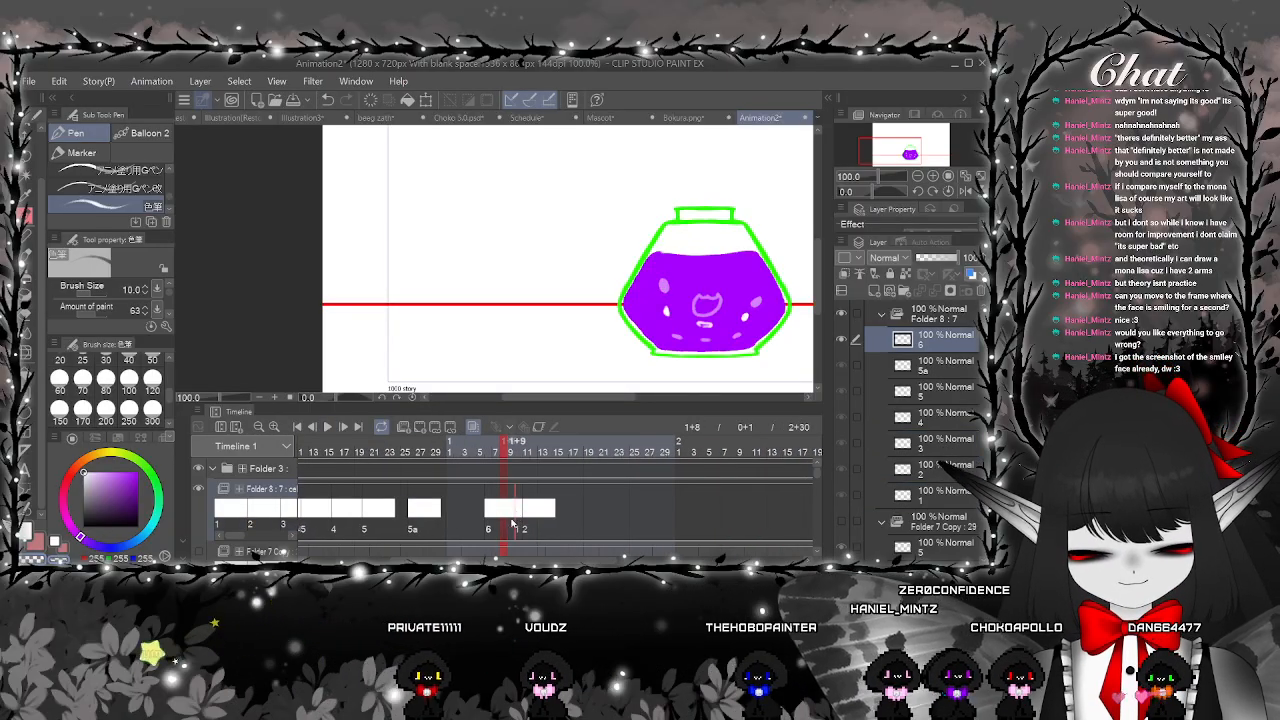
{"action": "left_click", "coordinate": [327, 426]}
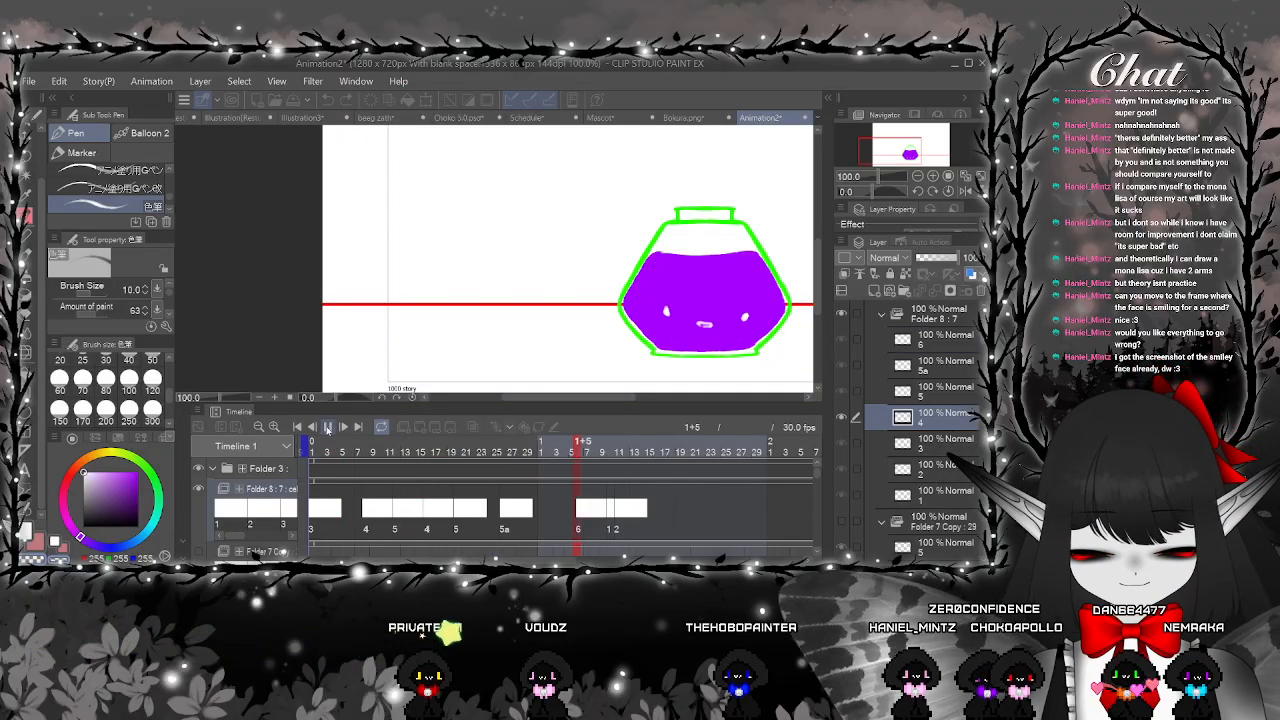
{"action": "left_click", "coordinate": [608, 509]}
Move cel 5a one frame earlier to about frame 0+25 and play back the animation
{"action": "left_click", "coordinate": [27, 138]}
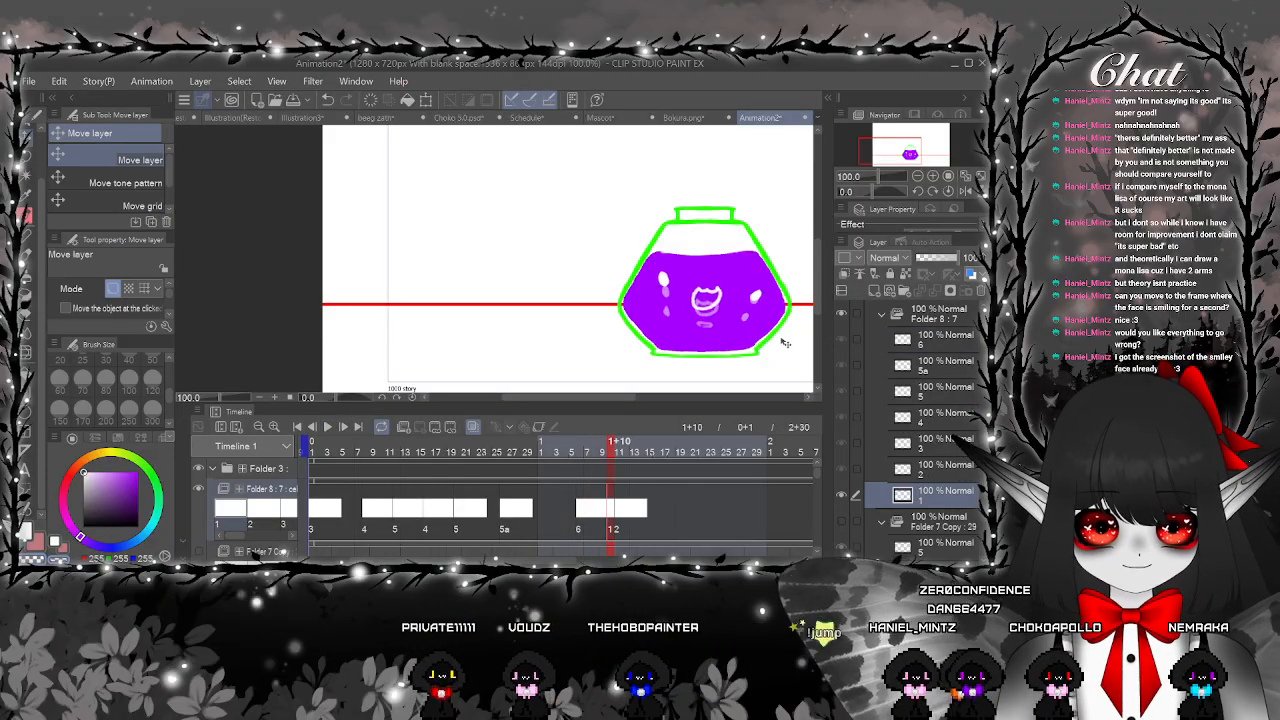
{"action": "left_click_drag", "start_coordinate": [503, 526], "coordinate": [495, 526]}
{"action": "left_click", "coordinate": [329, 426]}
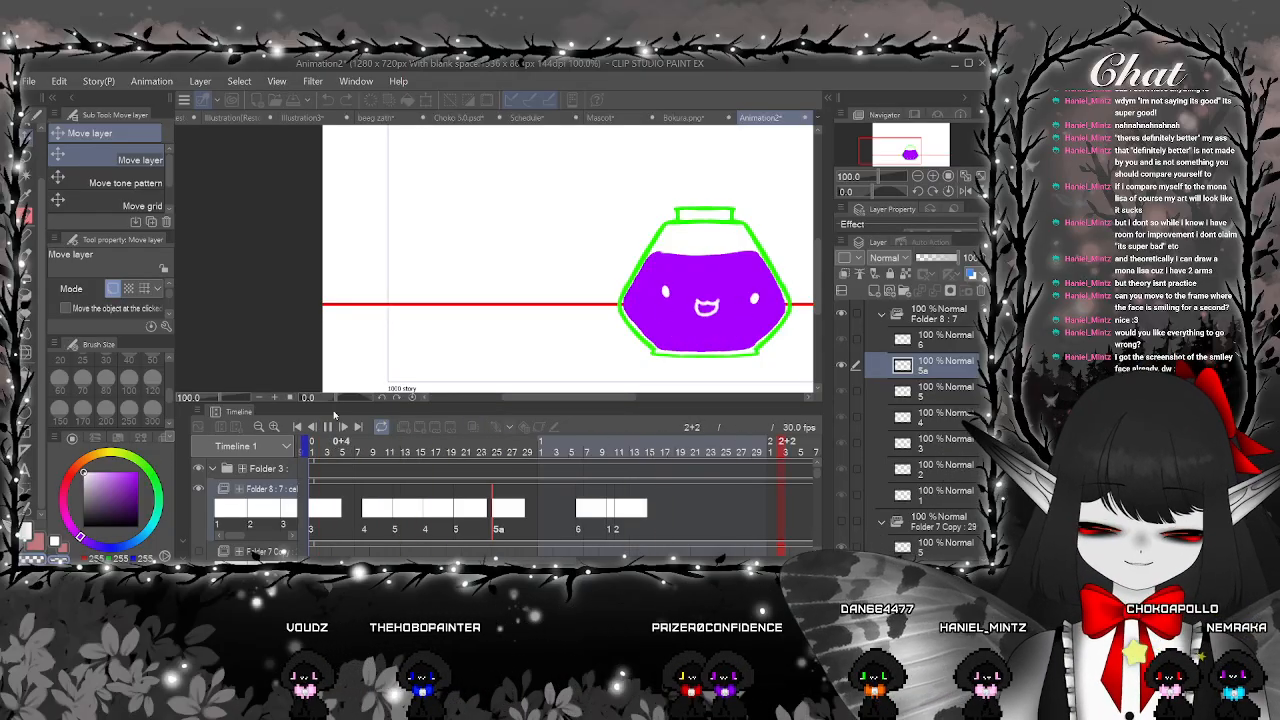
{"action": "left_click", "coordinate": [328, 427]}
Move cel 1 to about frame 1+9, two frames before cel 2, and review the animation in playback
{"action": "left_click_drag", "start_coordinate": [617, 560], "coordinate": [561, 560]}
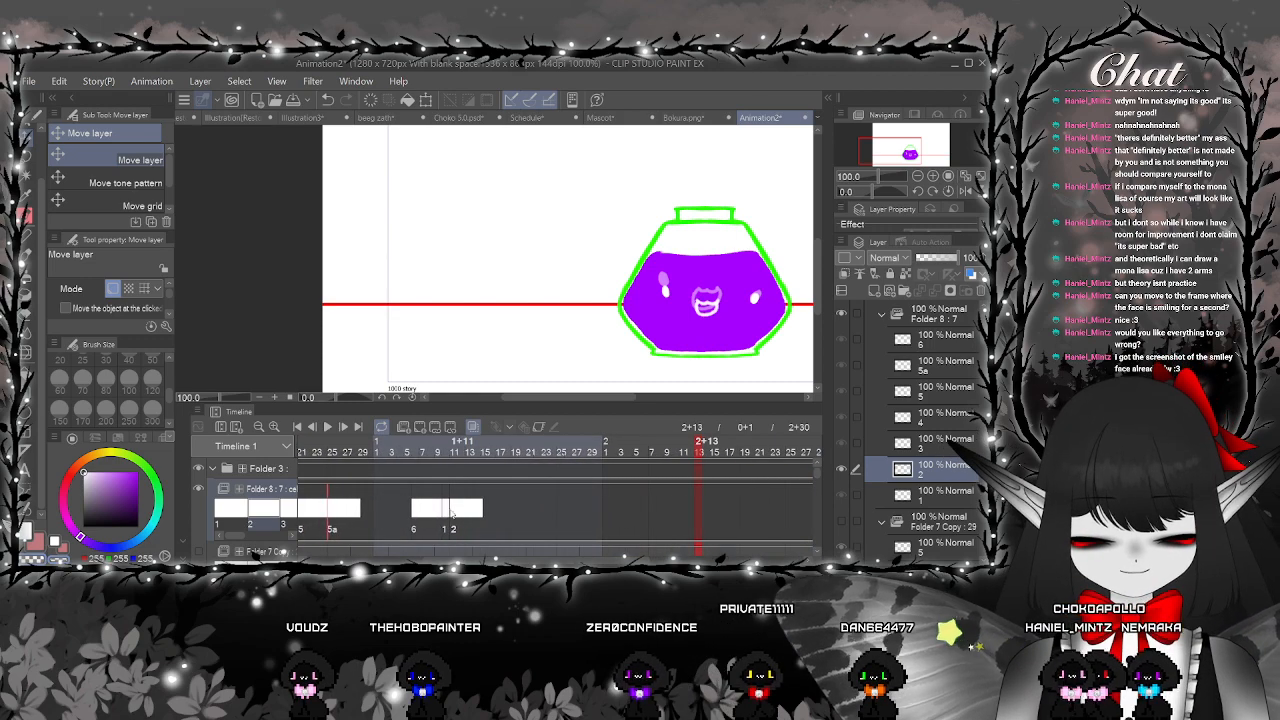
{"action": "left_click", "coordinate": [442, 517]}
{"action": "left_click", "coordinate": [417, 528]}
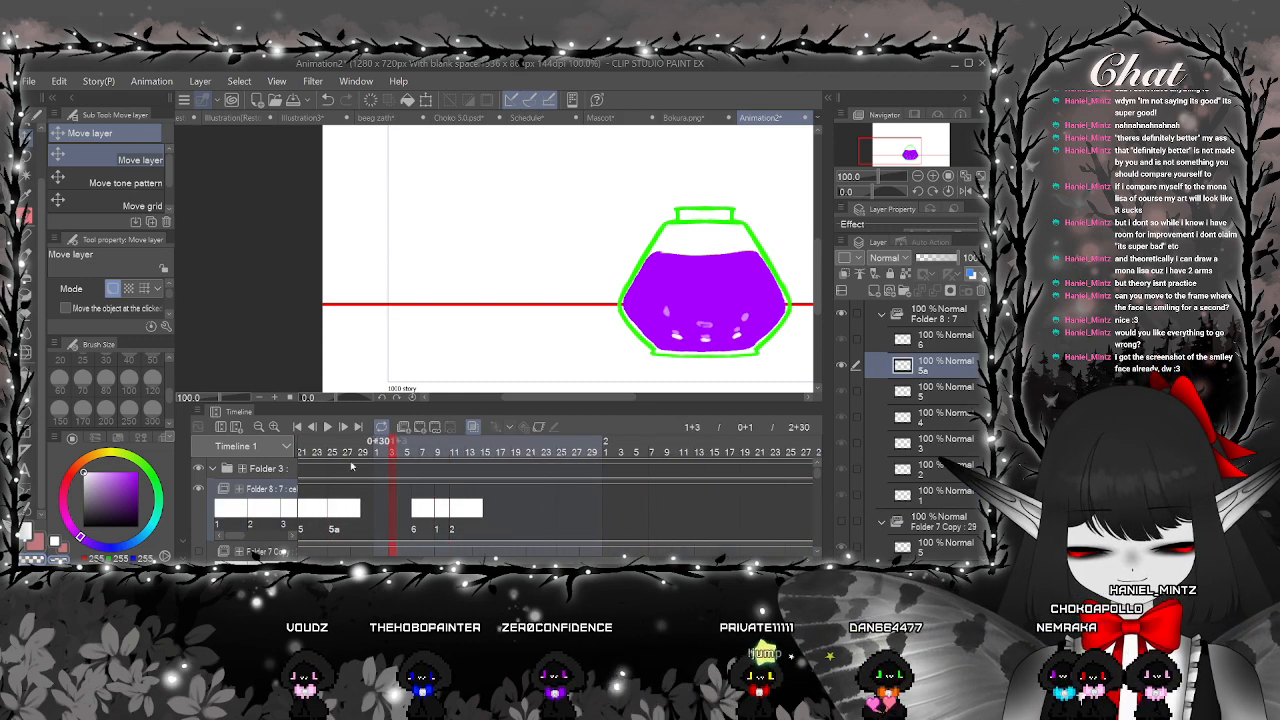
{"action": "left_click", "coordinate": [328, 427]}
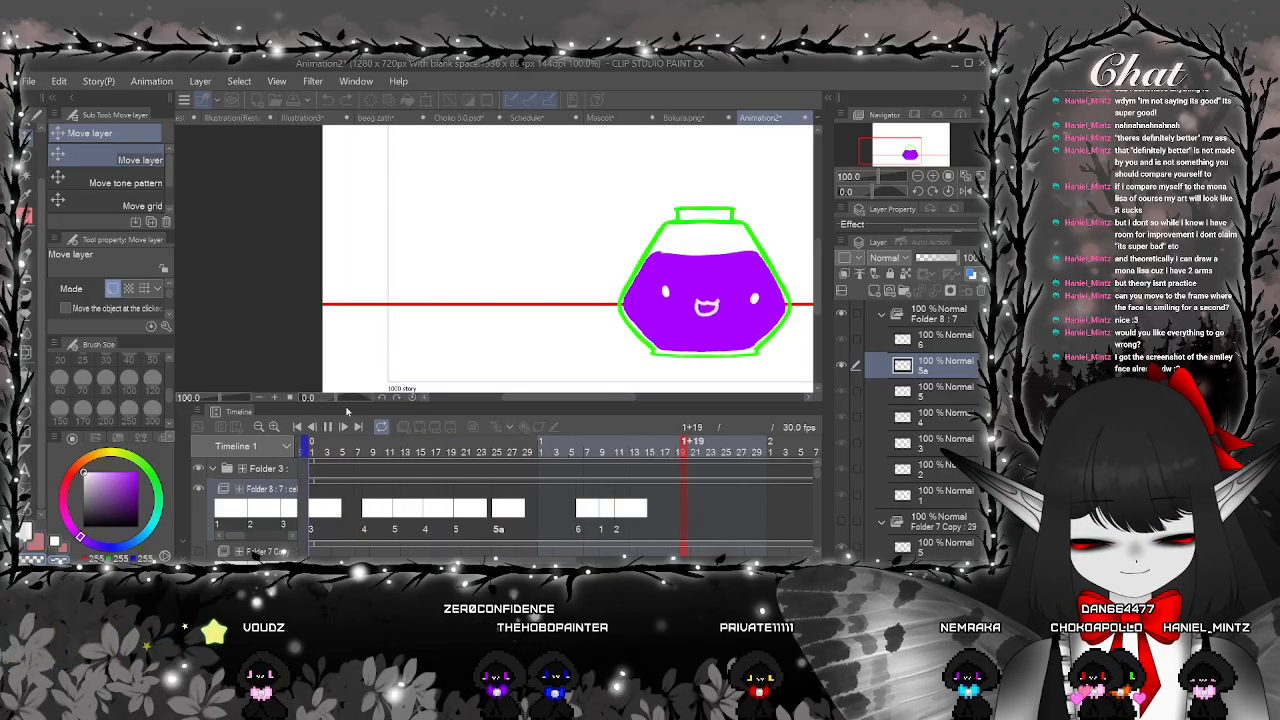
{"action": "left_click", "coordinate": [358, 427]}
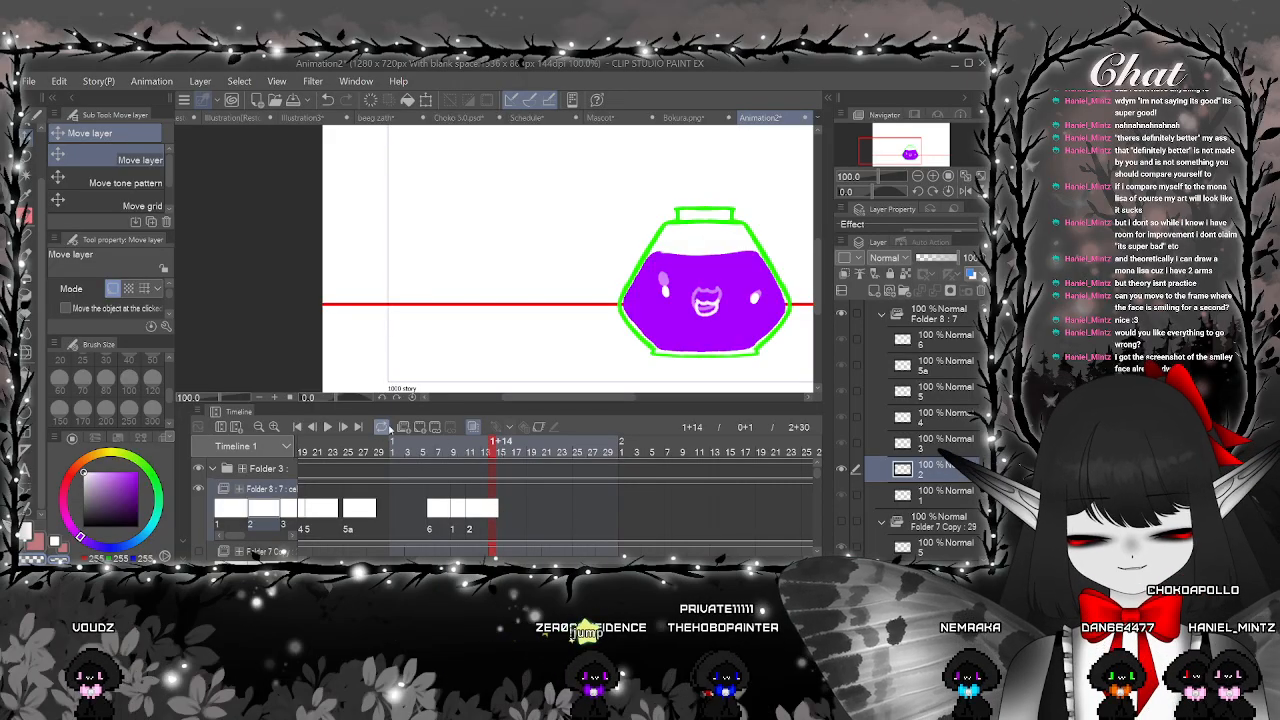
Add cel 2a at frame 1+14, paint two round white eyes slightly below the faint ones, and nudge the right eye with Liquify
{"action": "scroll", "coordinate": [694, 318], "scroll_direction": "up", "scroll_amount": 2}
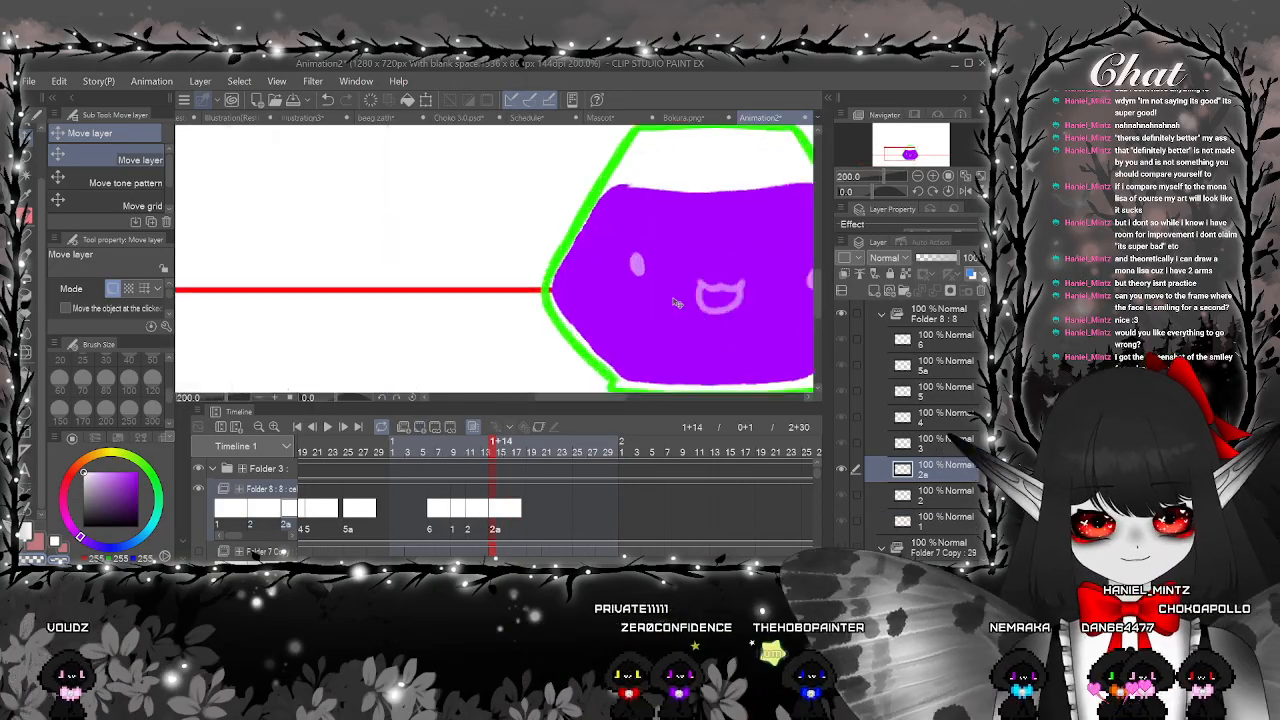
{"action": "key", "text": "p"}
{"action": "scroll", "coordinate": [644, 267], "scroll_direction": "up", "scroll_amount": 2}
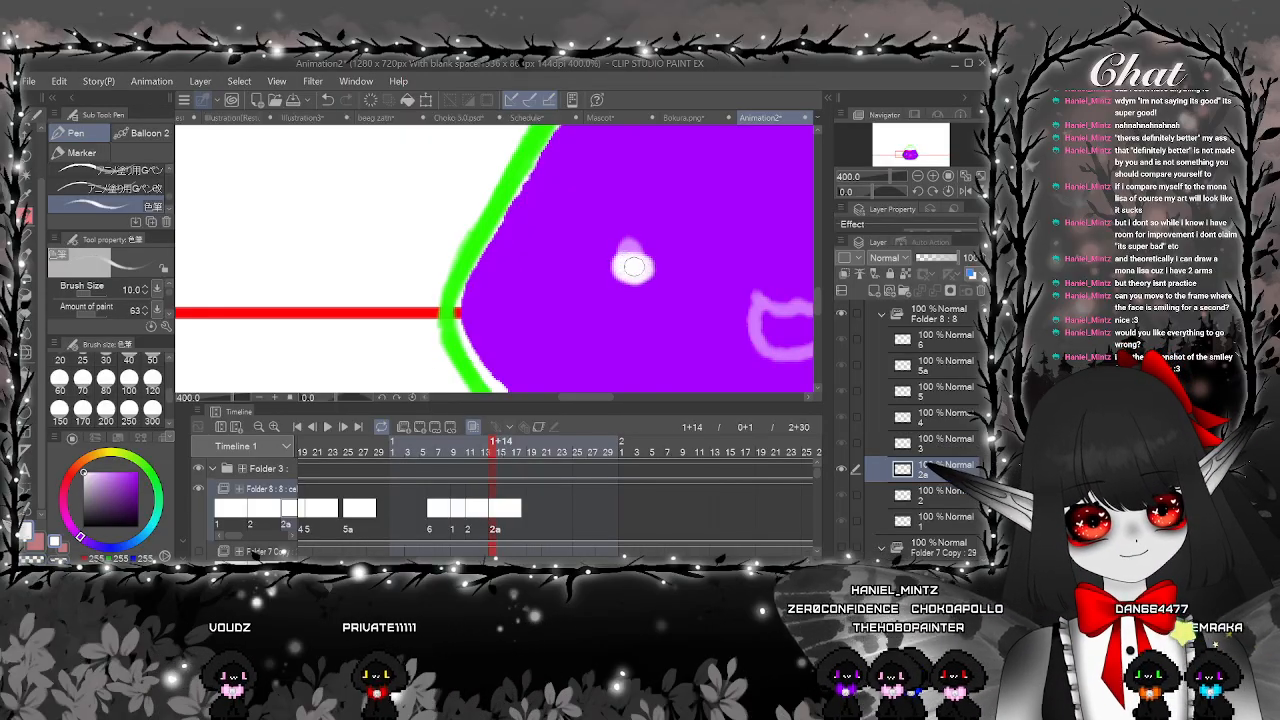
{"action": "left_click_drag", "start_coordinate": [699, 272], "coordinate": [442, 304]}
{"action": "left_click_drag", "start_coordinate": [730, 325], "coordinate": [668, 301]}
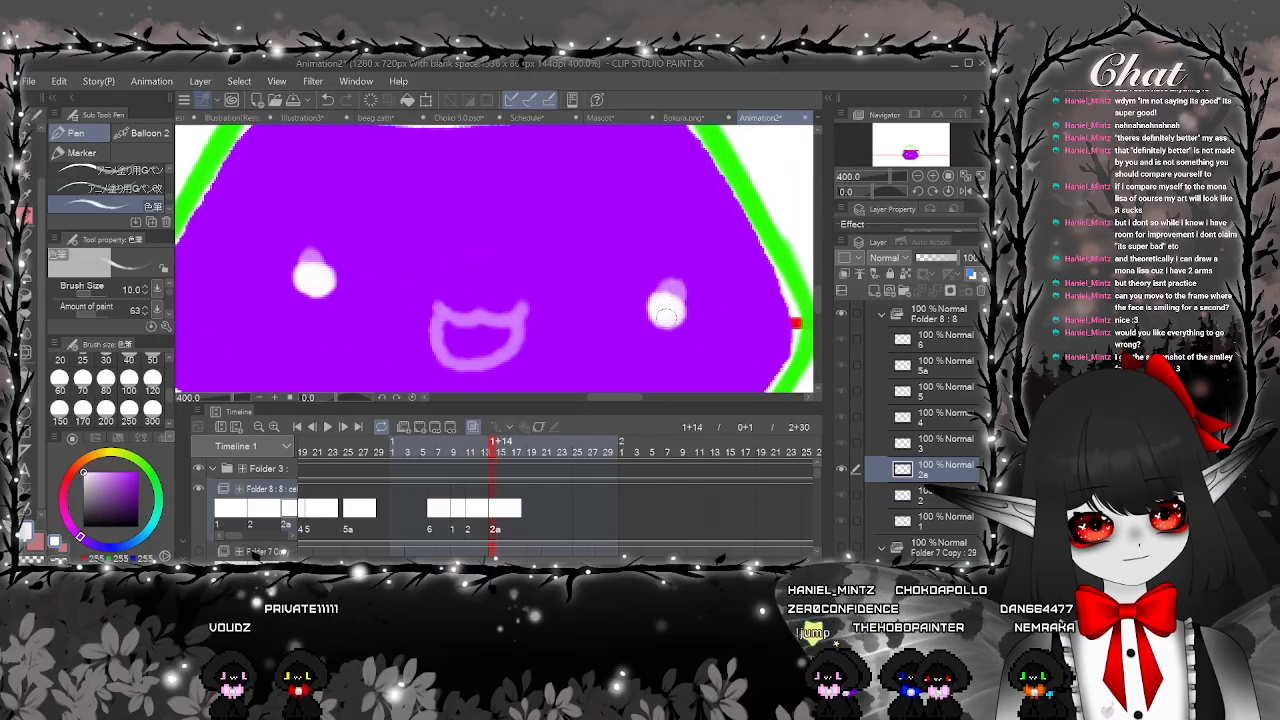
{"action": "left_click", "coordinate": [27, 357]}
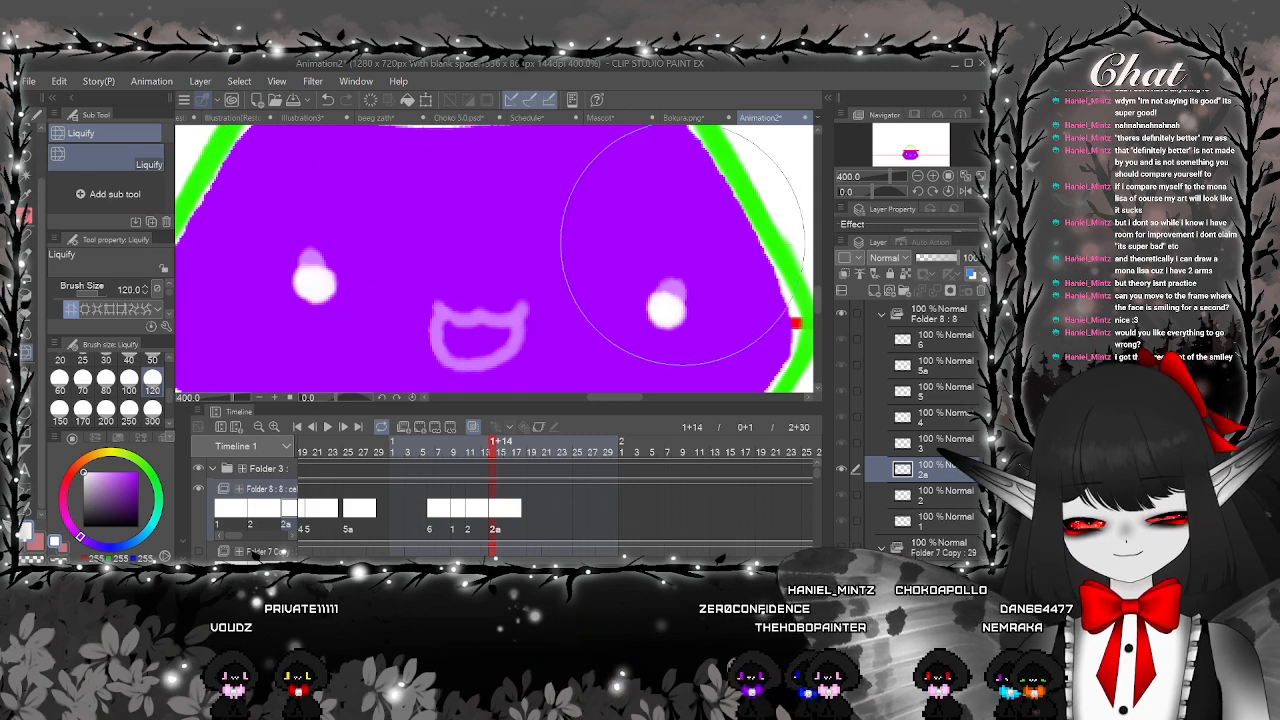
Draw a flattened, open smiling mouth in white on cel 2a, slightly below the faint mouth
{"action": "key", "text": "p"}
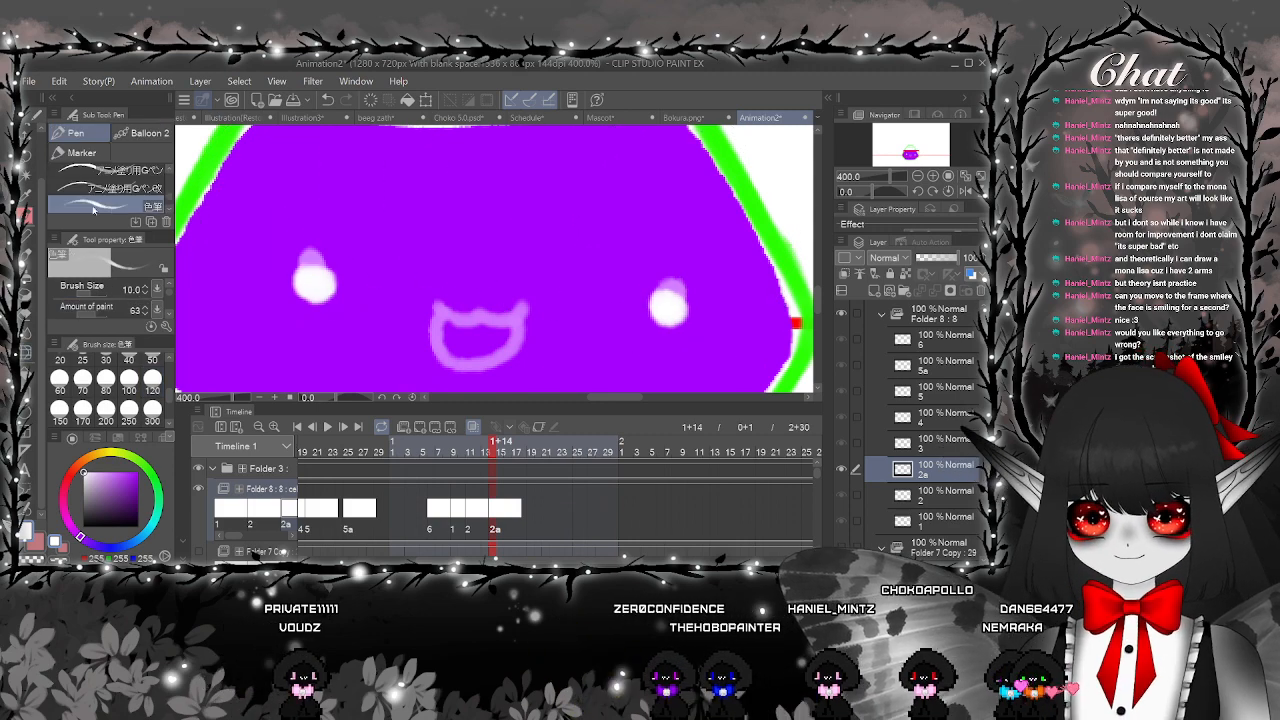
{"action": "mouse_move", "coordinate": [429, 315]}
{"action": "left_mouse_down"}
{"action": "mouse_move", "coordinate": [422, 291]}
{"action": "mouse_move", "coordinate": [507, 307]}
{"action": "mouse_move", "coordinate": [521, 294]}
{"action": "left_mouse_up"}
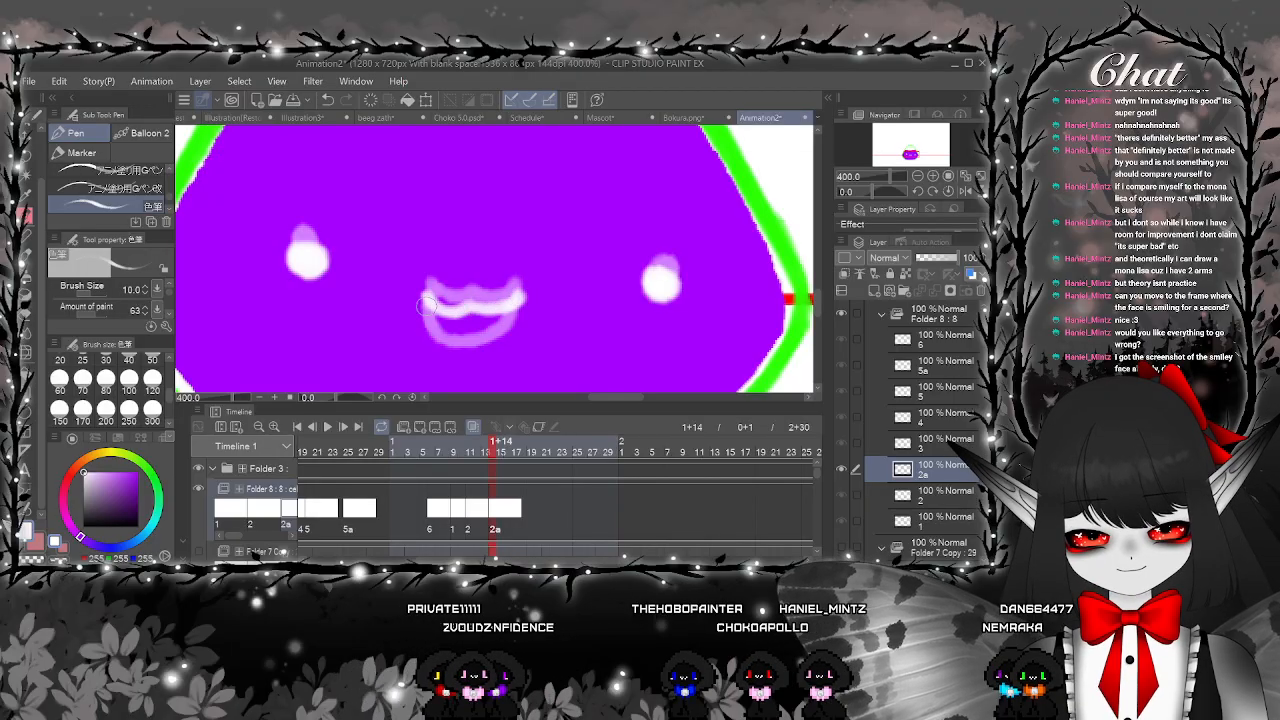
{"action": "mouse_move", "coordinate": [426, 297]}
{"action": "left_mouse_down"}
{"action": "mouse_move", "coordinate": [437, 342]}
{"action": "mouse_move", "coordinate": [493, 341]}
{"action": "mouse_move", "coordinate": [518, 305]}
{"action": "left_mouse_up"}
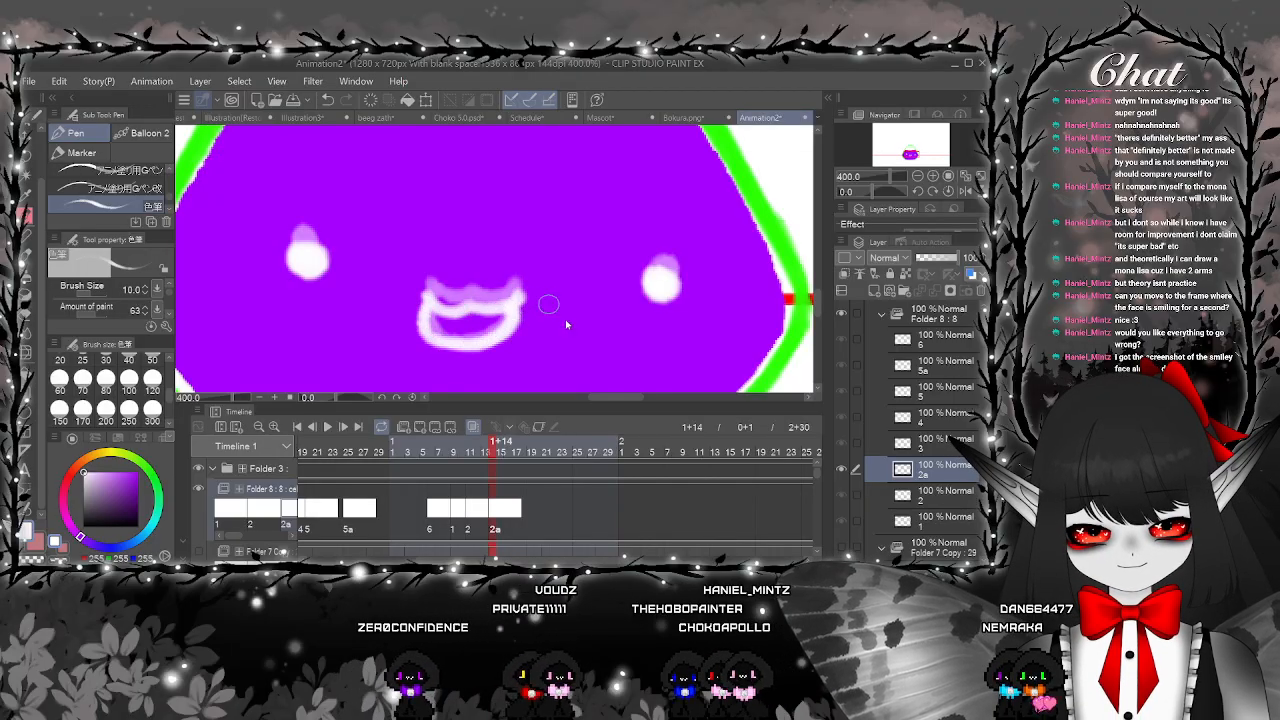
Repeat cel 2 of Folder 8 at frame 1+18, directly after cel 2a in the timeline
{"action": "scroll", "coordinate": [558, 310], "scroll_direction": "down", "scroll_amount": 3}
{"action": "left_click", "coordinate": [470, 510]}
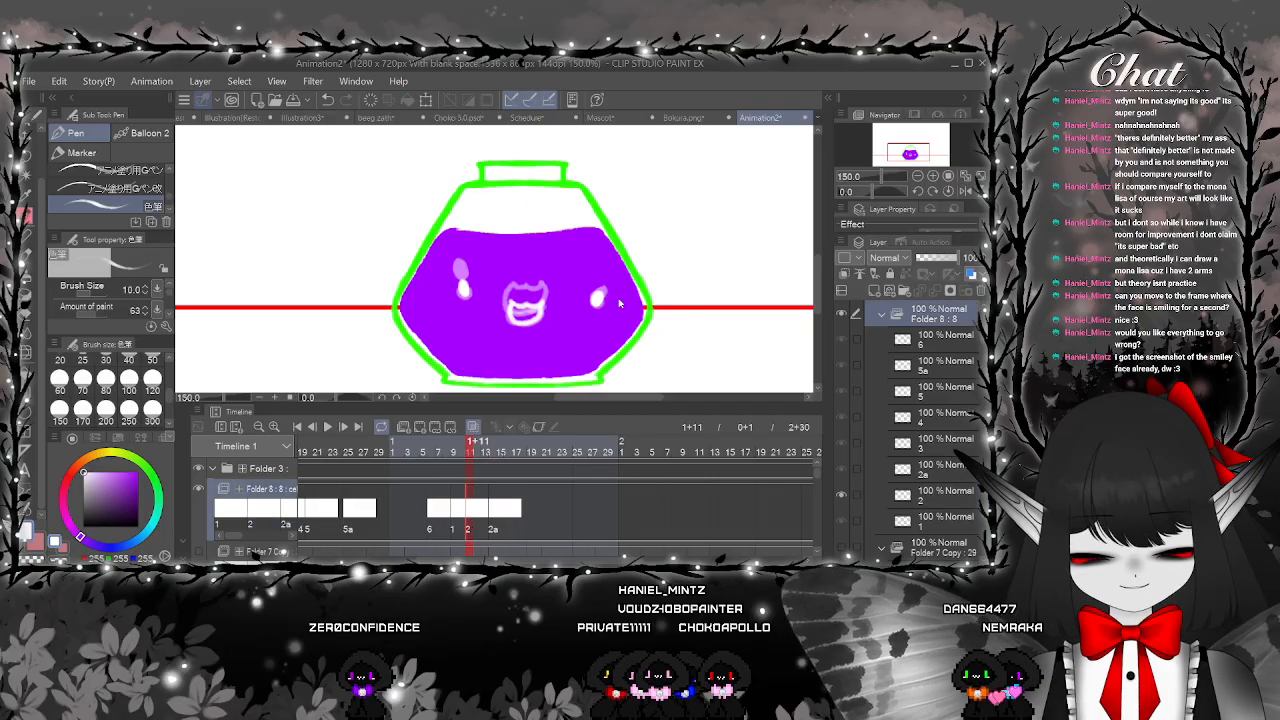
{"action": "left_click", "coordinate": [525, 510]}
{"action": "left_click", "coordinate": [522, 510]}
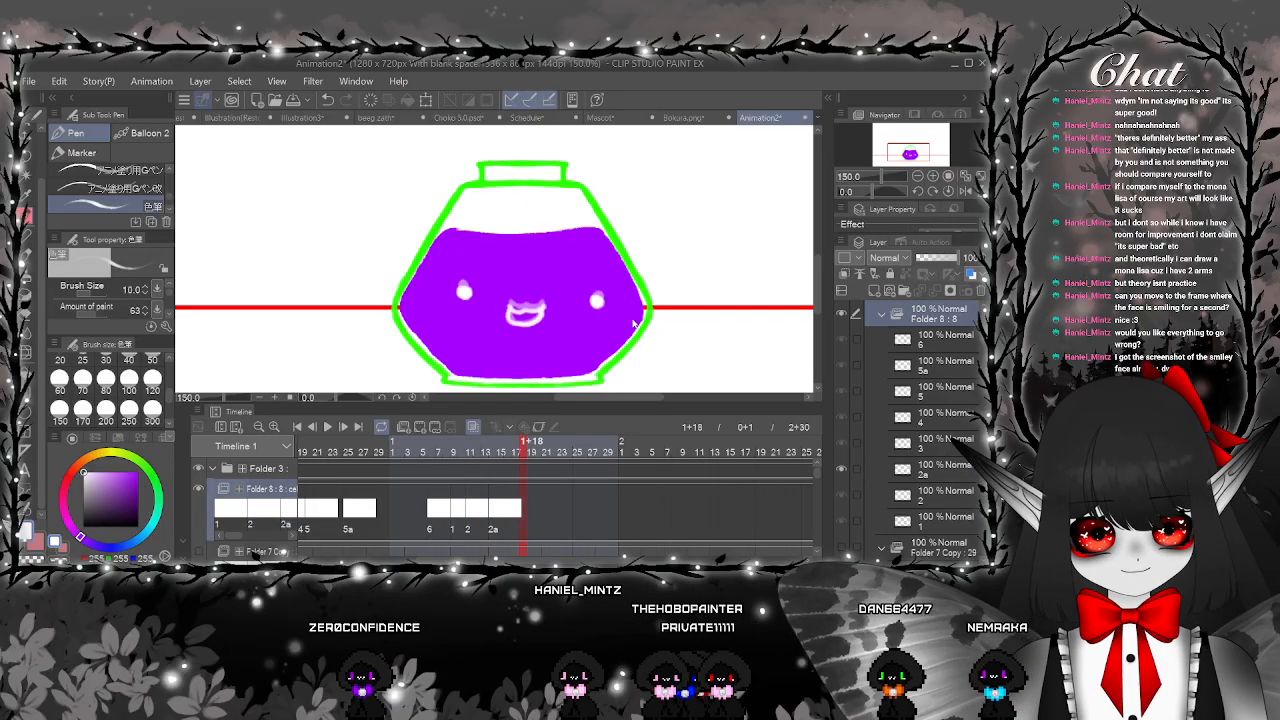
Play back the flask face animation to check the motion of the face cels, and stop it
{"action": "left_click", "coordinate": [388, 517]}
{"action": "left_click", "coordinate": [328, 428]}
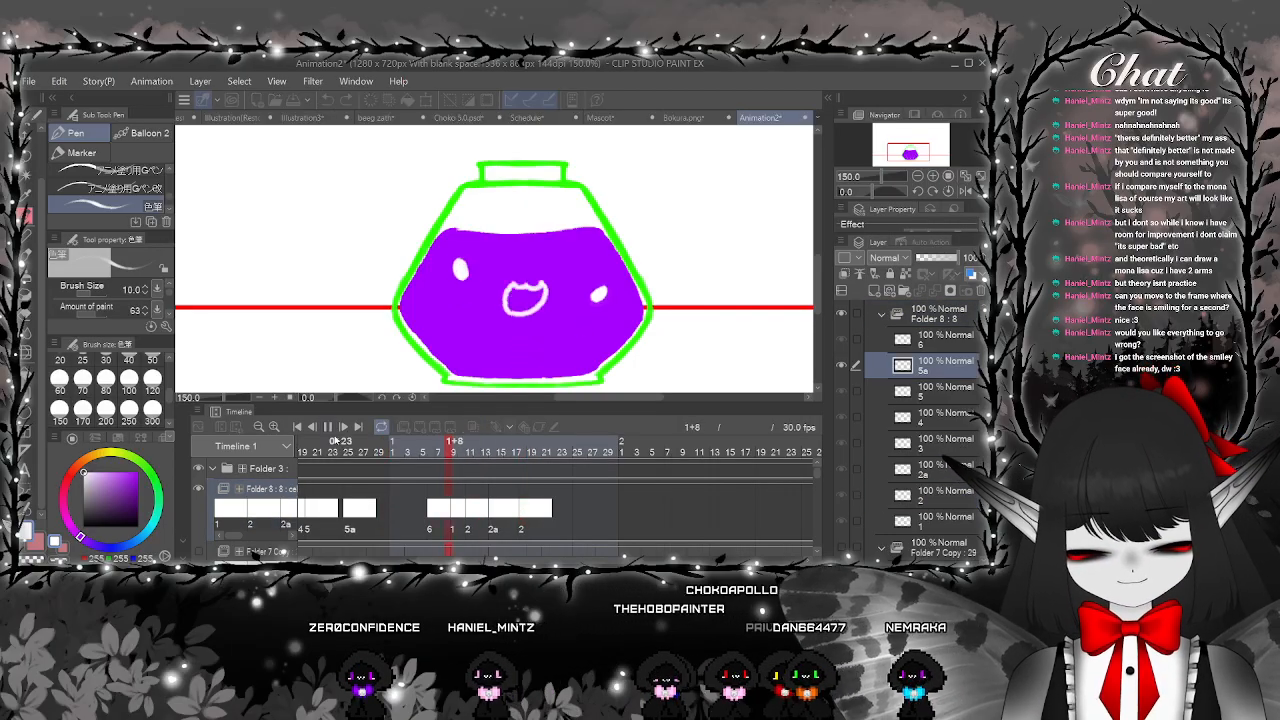
{"action": "key", "text": "ctrl+minus"}
{"action": "key", "text": "ctrl+minus"}
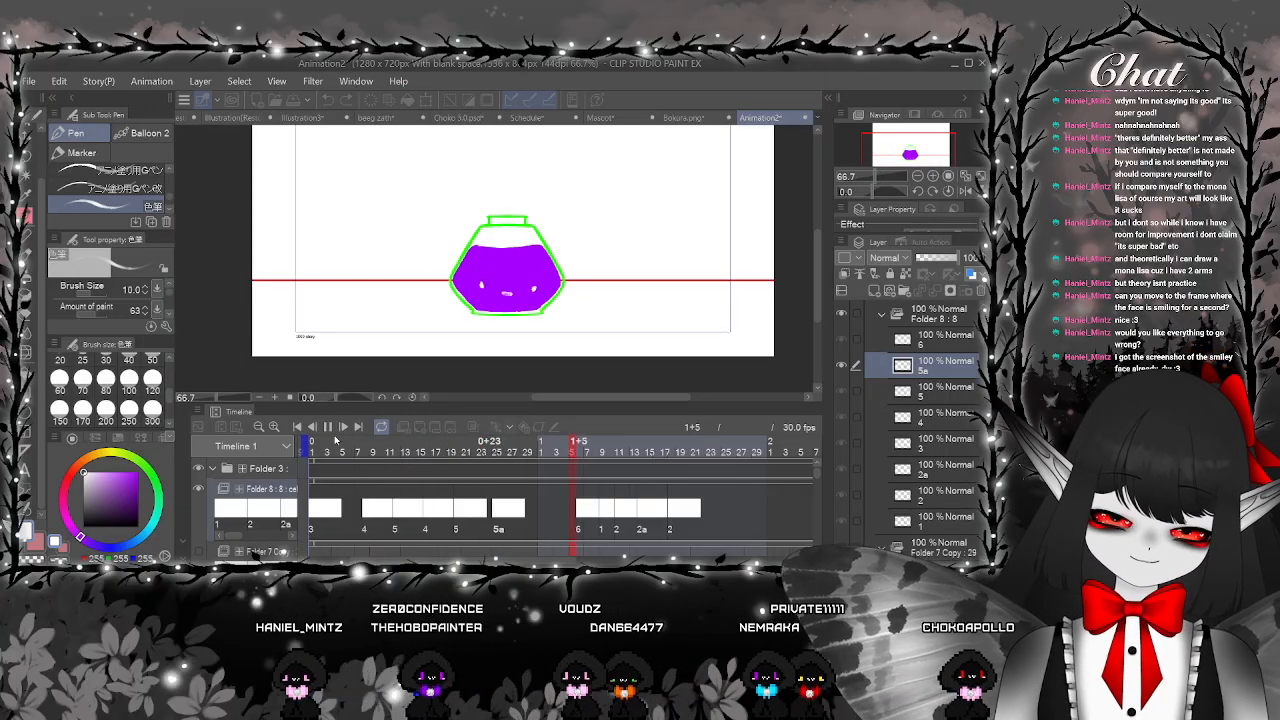
{"action": "left_click", "coordinate": [328, 428]}
Shift the last two cels, 2a and 2, to a later position and insert another cel 2 at frame 1+21
{"action": "left_click_drag", "start_coordinate": [622, 559], "coordinate": [396, 559]}
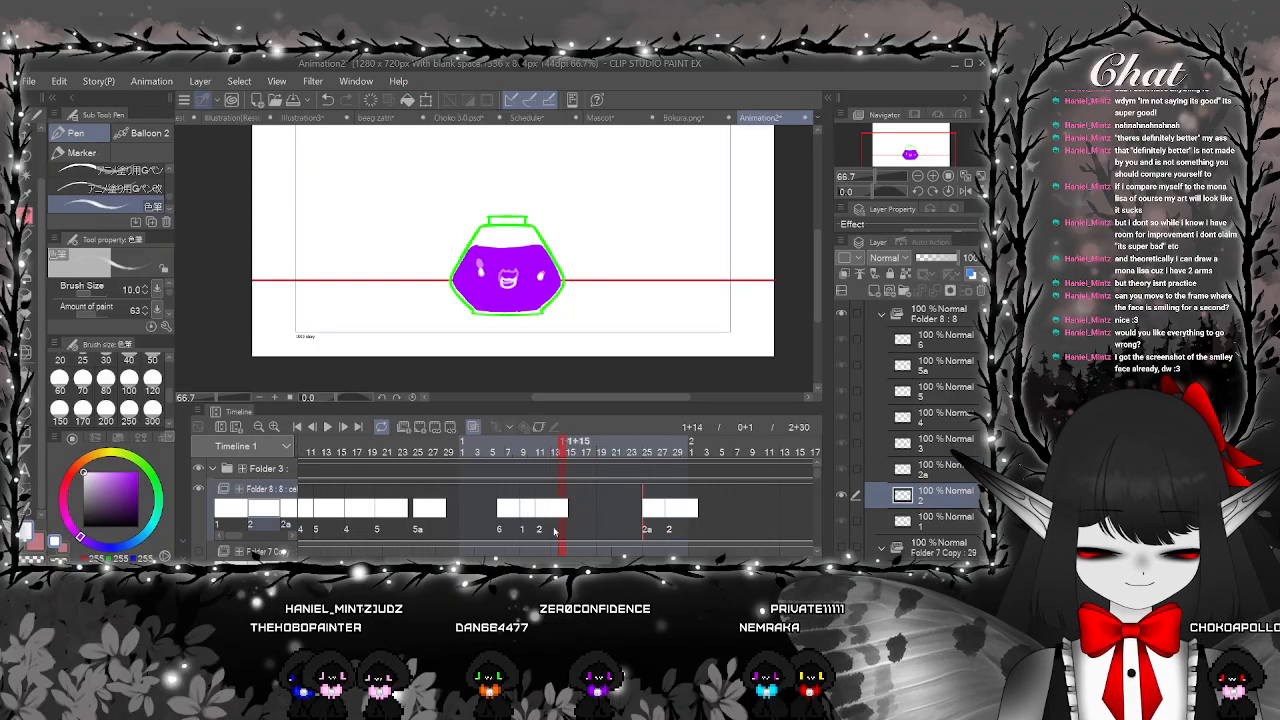
{"action": "left_click", "coordinate": [548, 505]}
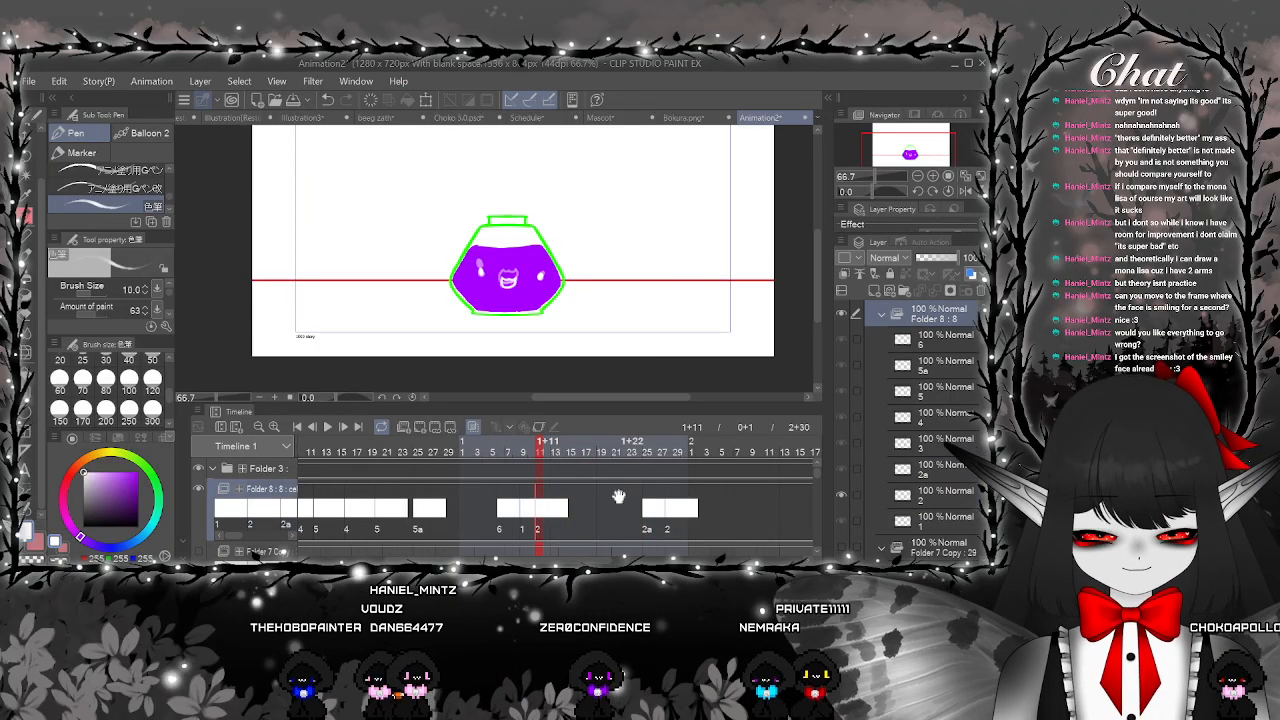
{"action": "left_click", "coordinate": [617, 517]}
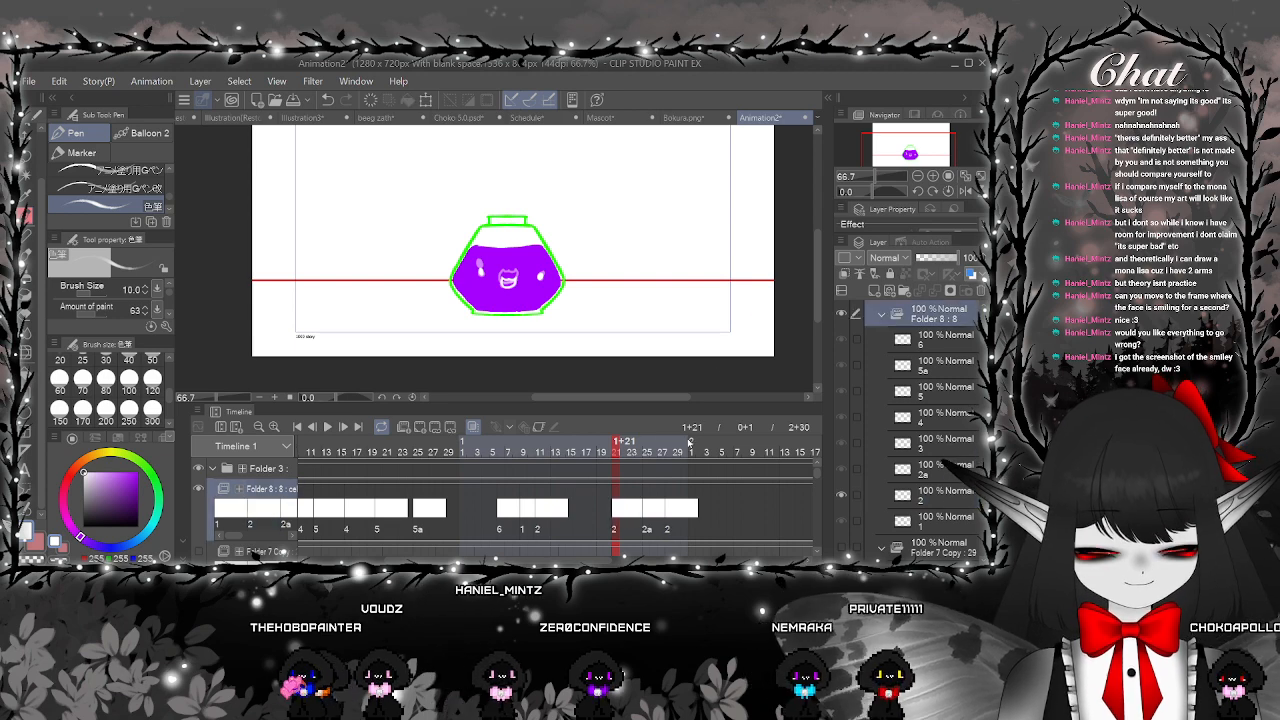
Add a blank cel at frame 1+15 and move the following cels 2, 2a and 2 earlier to close the gap after it
{"action": "key", "text": "ctrl+z"}
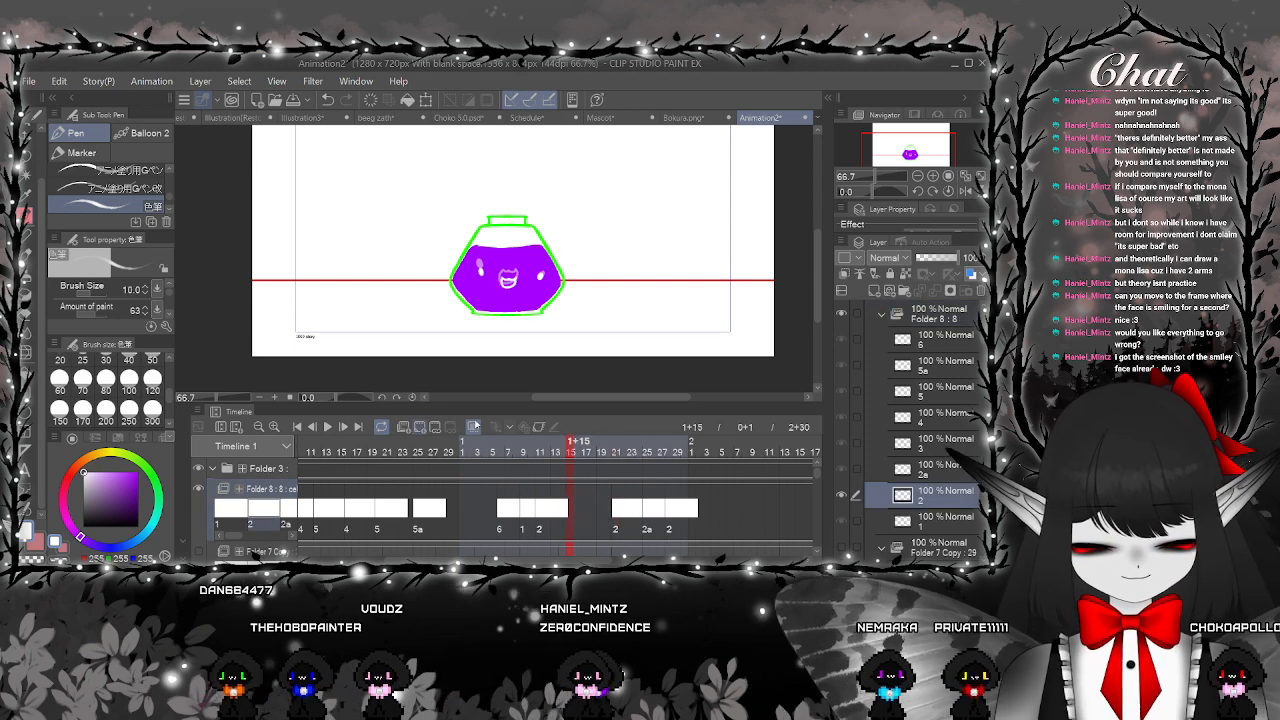
{"action": "left_click_drag", "start_coordinate": [605, 516], "coordinate": [659, 520]}
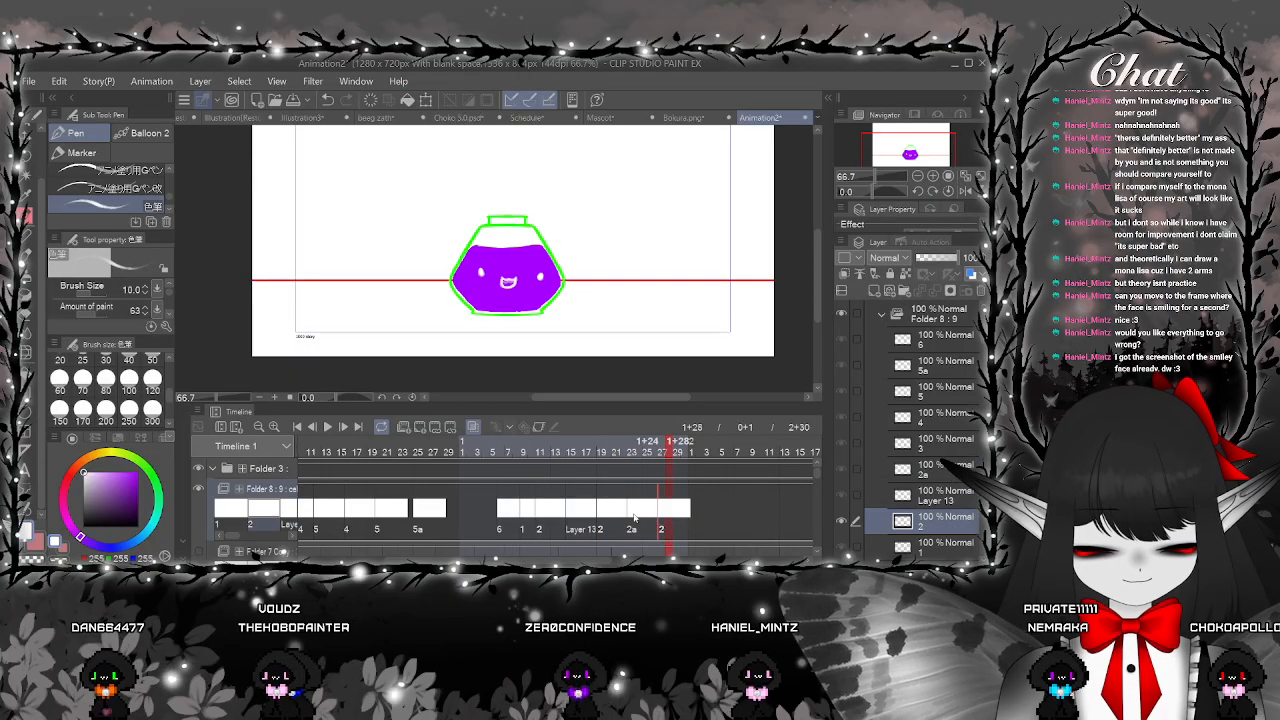
{"action": "left_click", "coordinate": [632, 523]}
{"action": "left_click", "coordinate": [578, 514]}
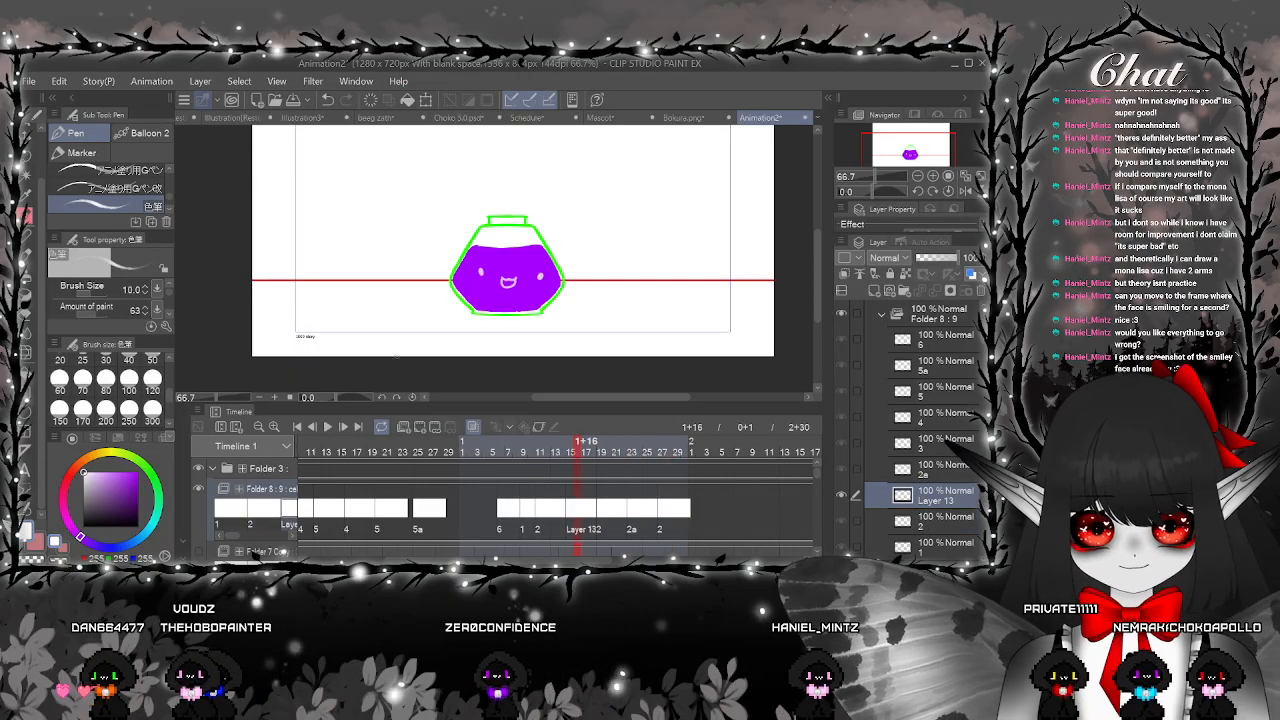
On the Layer 13 cel, draw wide flattened white eyes and a lowered cat mouth just below the onion-skinned face
{"action": "scroll", "coordinate": [496, 285], "scroll_direction": "up", "scroll_amount": 3}
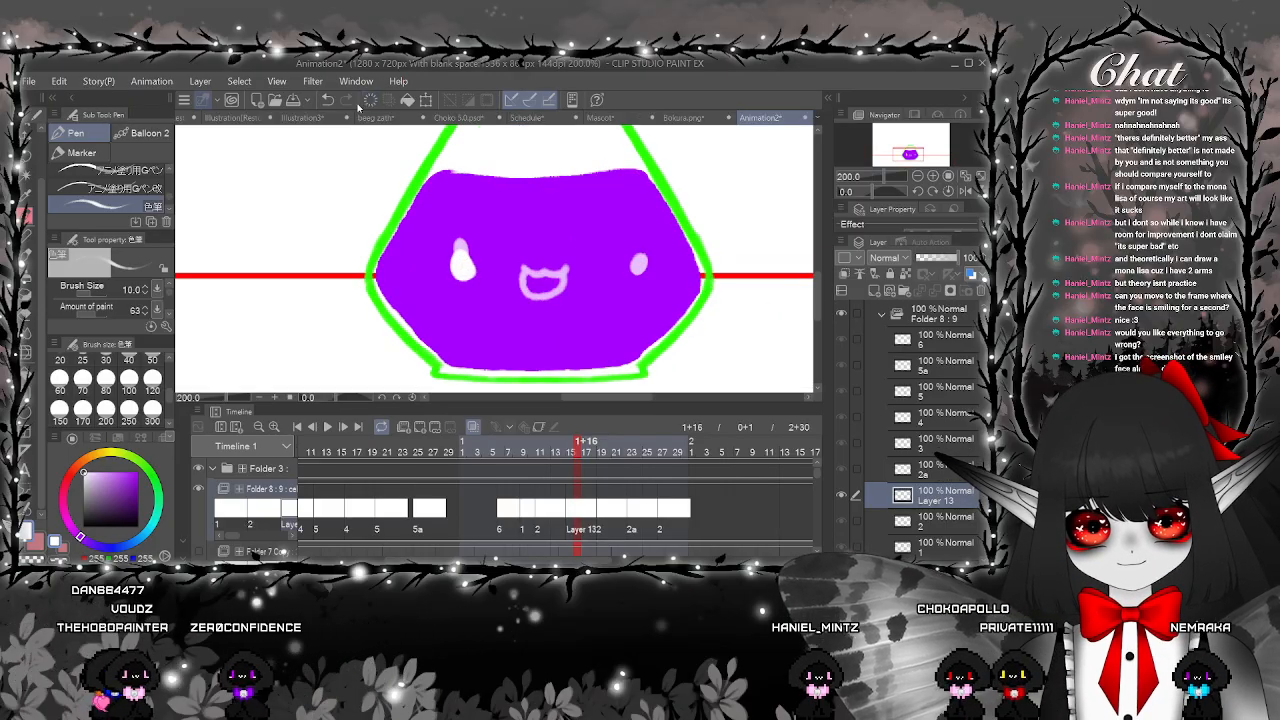
{"action": "scroll", "coordinate": [500, 239], "scroll_direction": "up", "scroll_amount": 2}
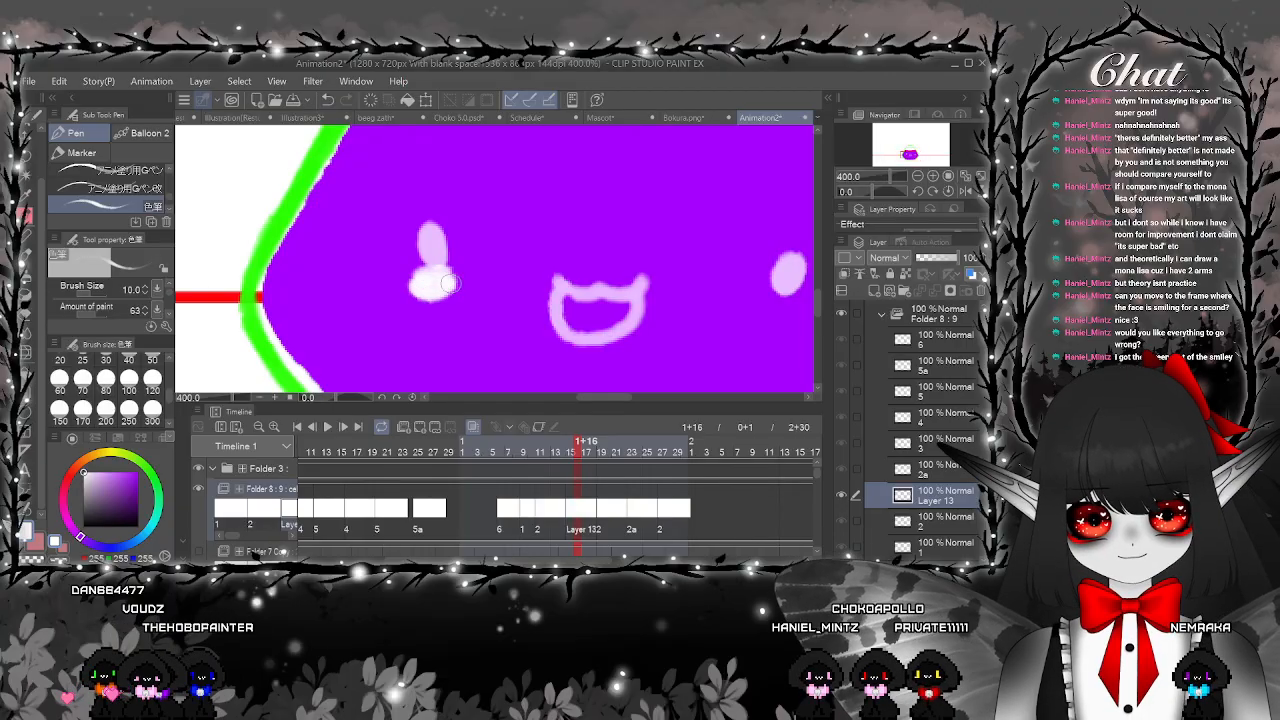
{"action": "scroll", "coordinate": [440, 289], "scroll_direction": "right", "scroll_amount": 3}
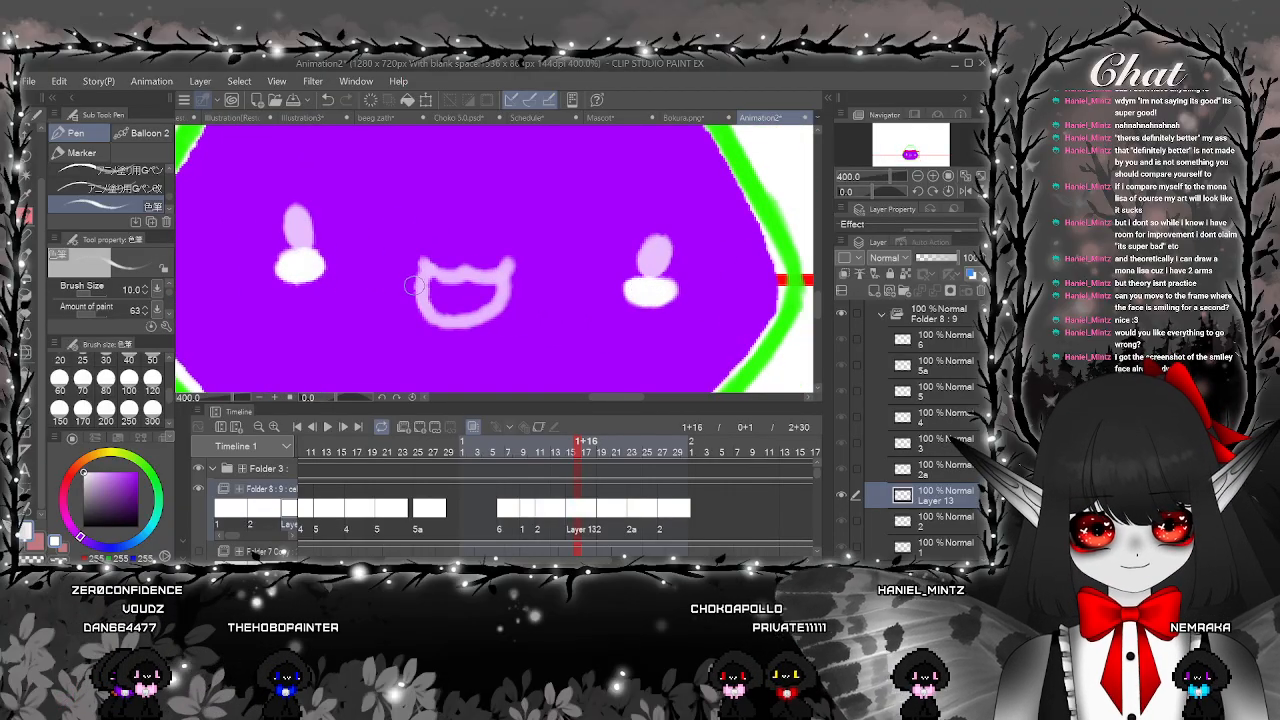
{"action": "left_click_drag", "start_coordinate": [442, 299], "coordinate": [510, 290]}
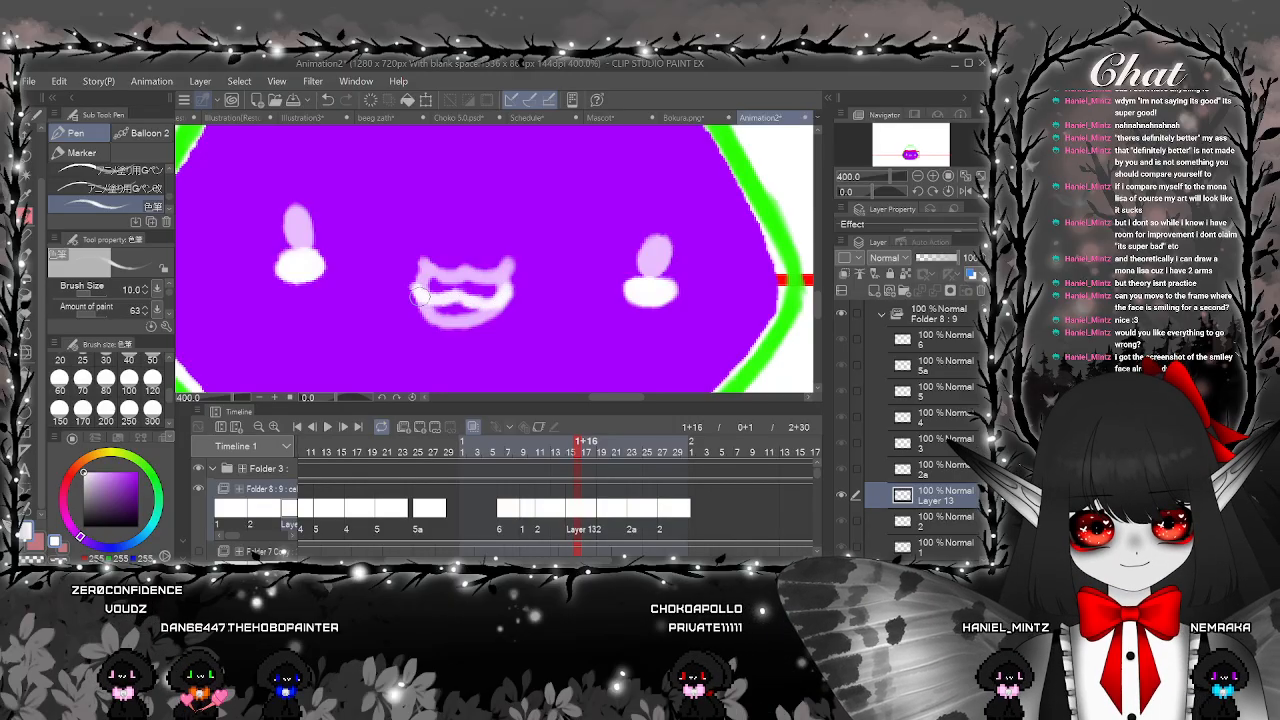
{"action": "left_click_drag", "start_coordinate": [415, 292], "coordinate": [439, 330]}
Play back the animation to check how the flattened face cel fits the sequence, and stop it
{"action": "scroll", "coordinate": [460, 300], "scroll_direction": "down", "scroll_amount": 4}
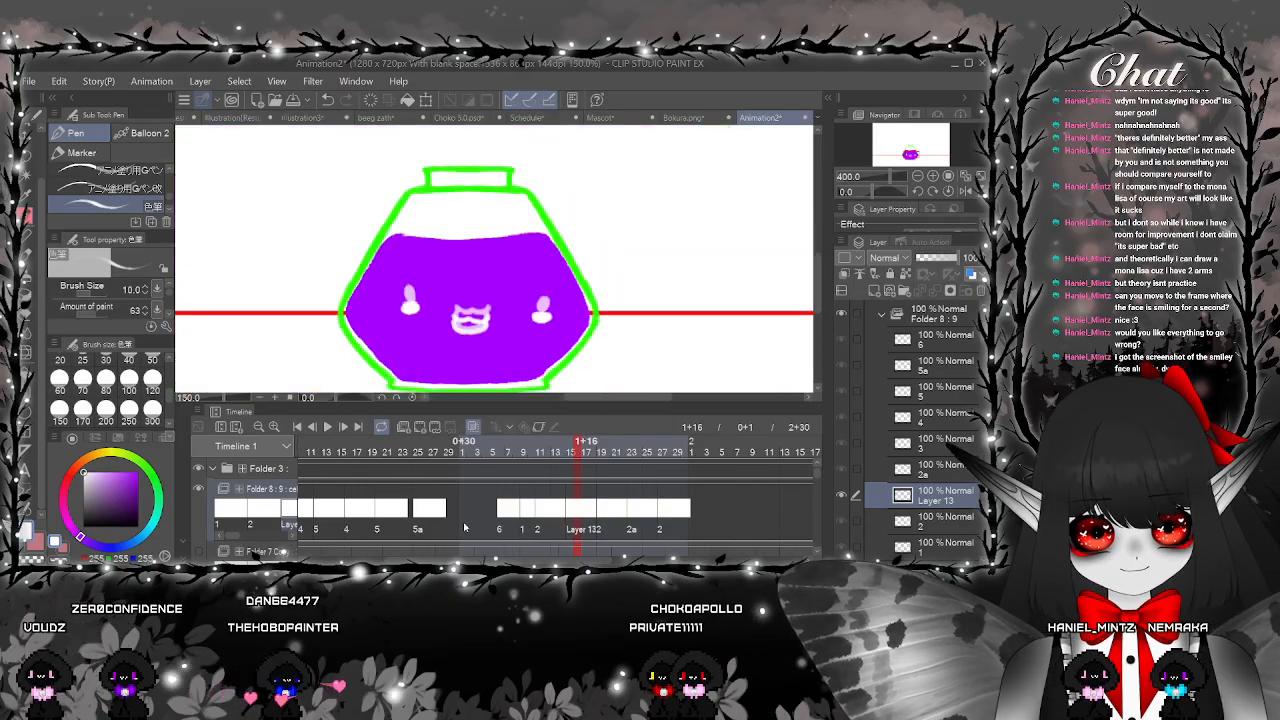
{"action": "left_click", "coordinate": [502, 510]}
{"action": "left_click", "coordinate": [312, 427]}
{"action": "left_click", "coordinate": [328, 427]}
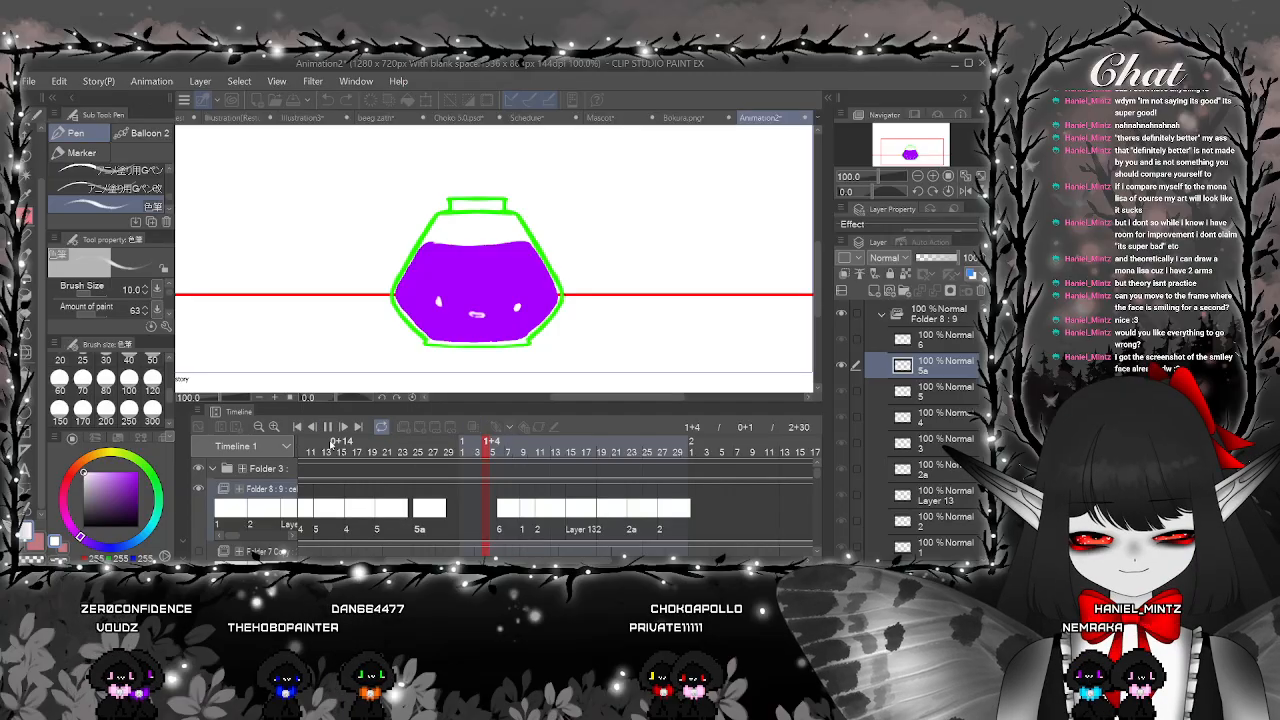
{"action": "key", "text": "ctrl+minus"}
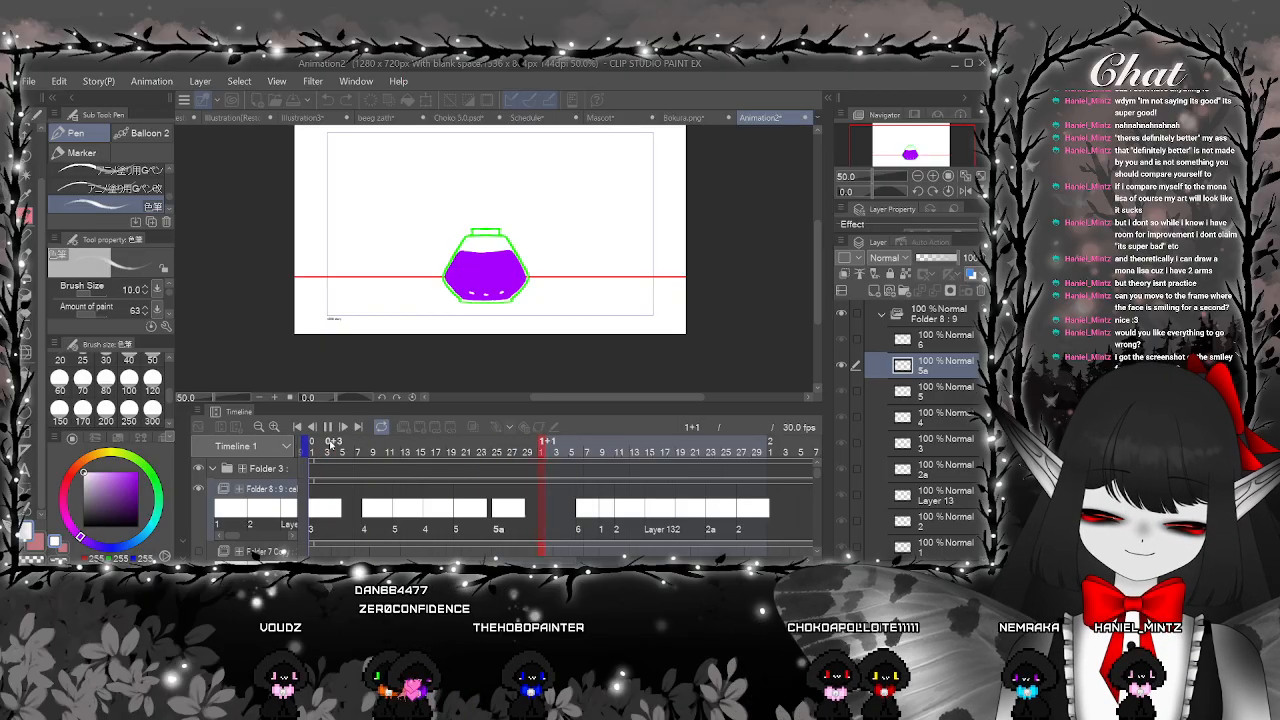
{"action": "left_click", "coordinate": [328, 428]}
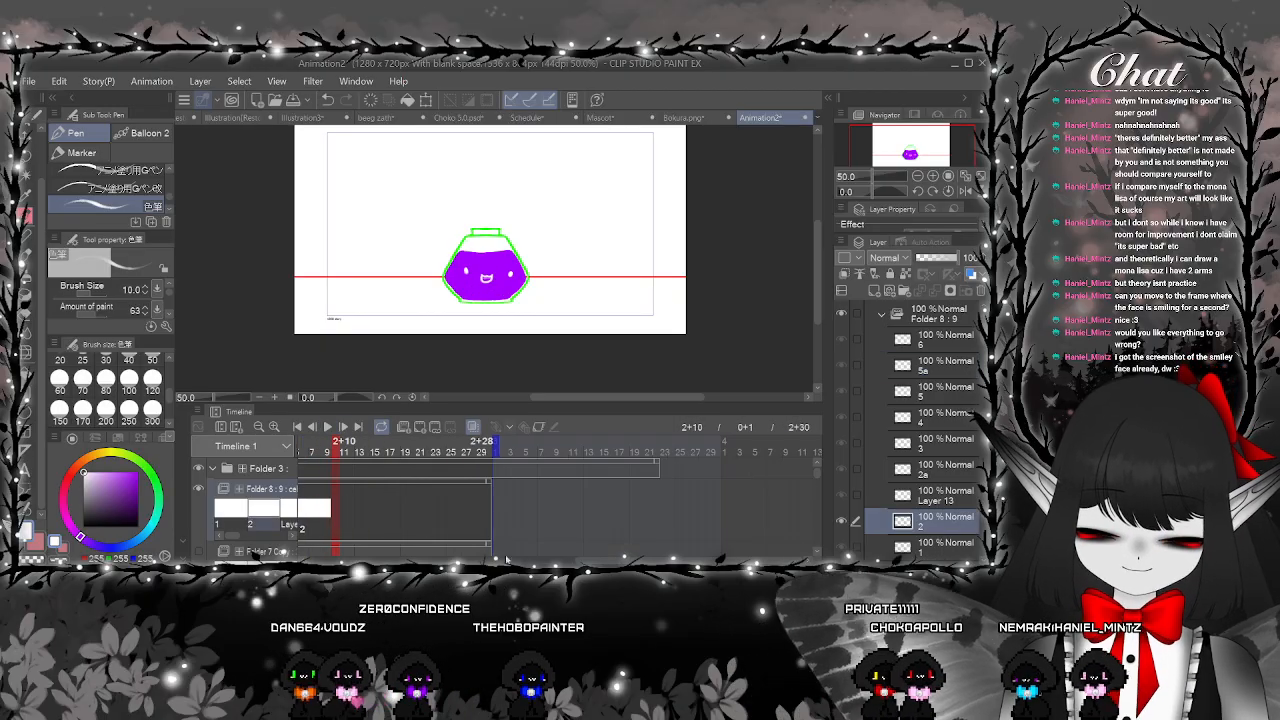
{"action": "scroll", "coordinate": [600, 545], "scroll_direction": "left", "scroll_amount": 5}
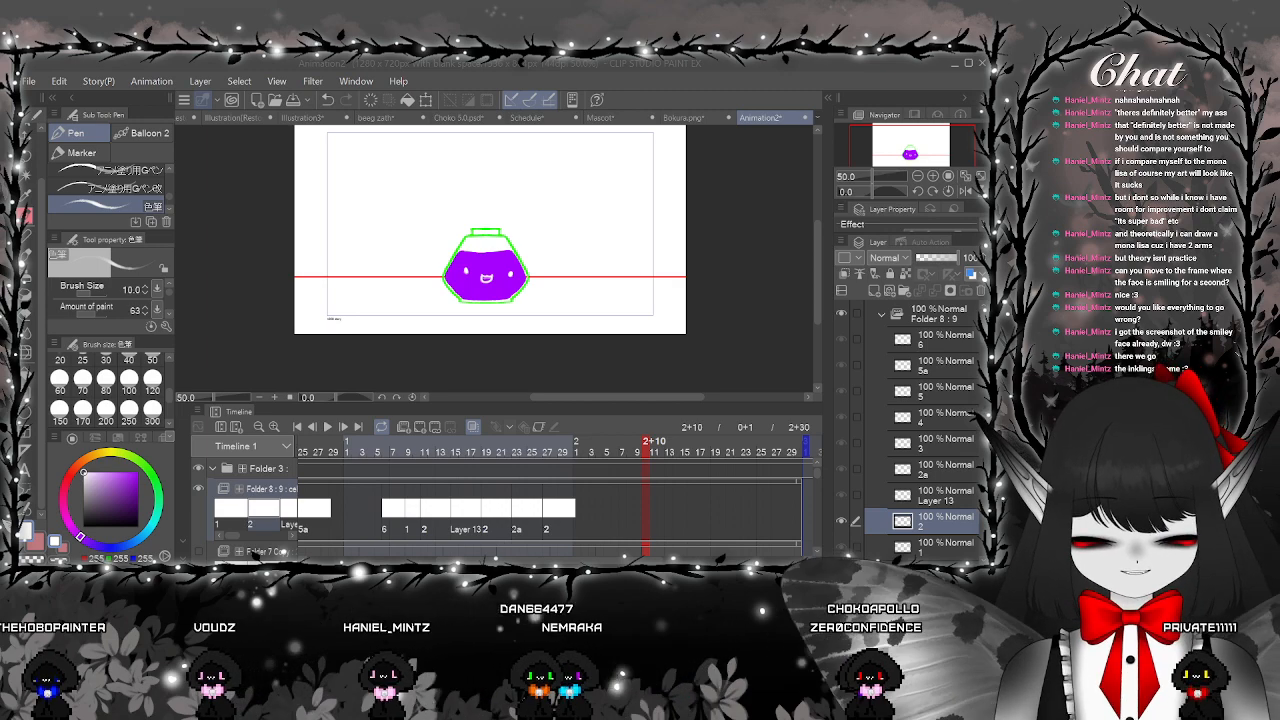
{"action": "left_click", "coordinate": [918, 67]}
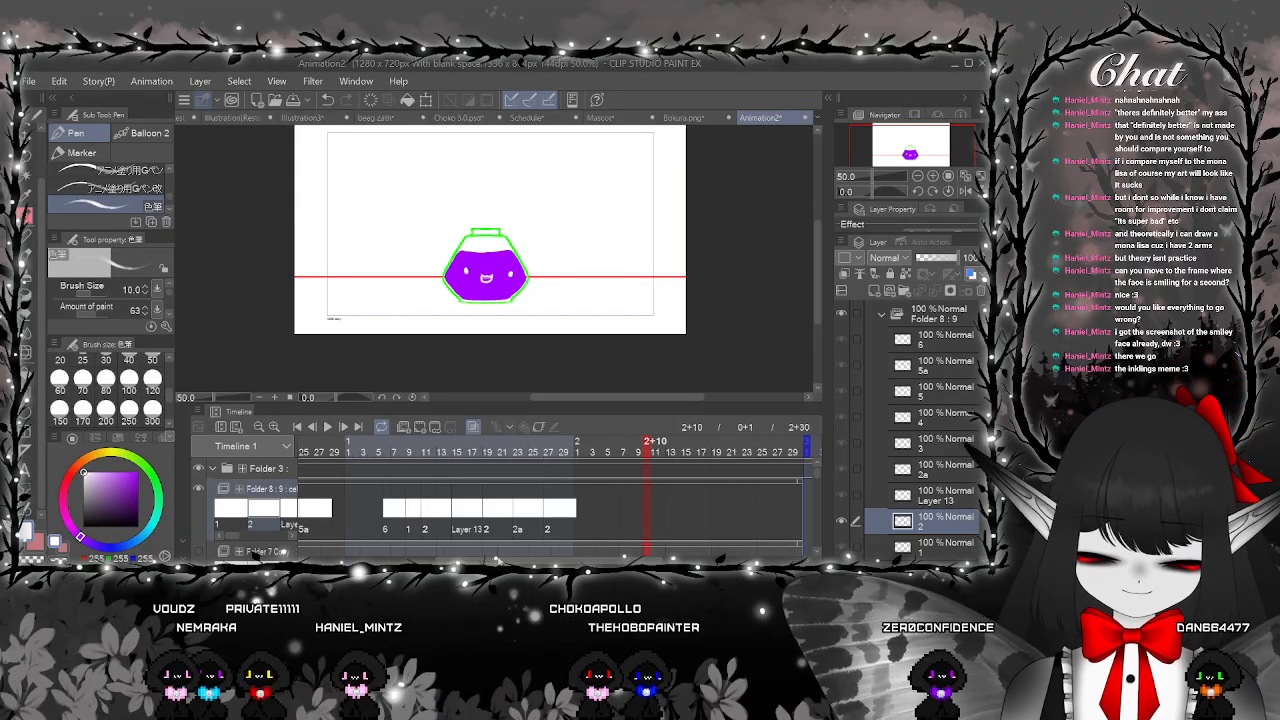
Create a new animation folder above Folder 8 and add its first cel at frame 0+1
{"action": "scroll", "coordinate": [411, 513], "scroll_direction": "left", "scroll_amount": 3}
{"action": "left_click", "coordinate": [406, 452]}
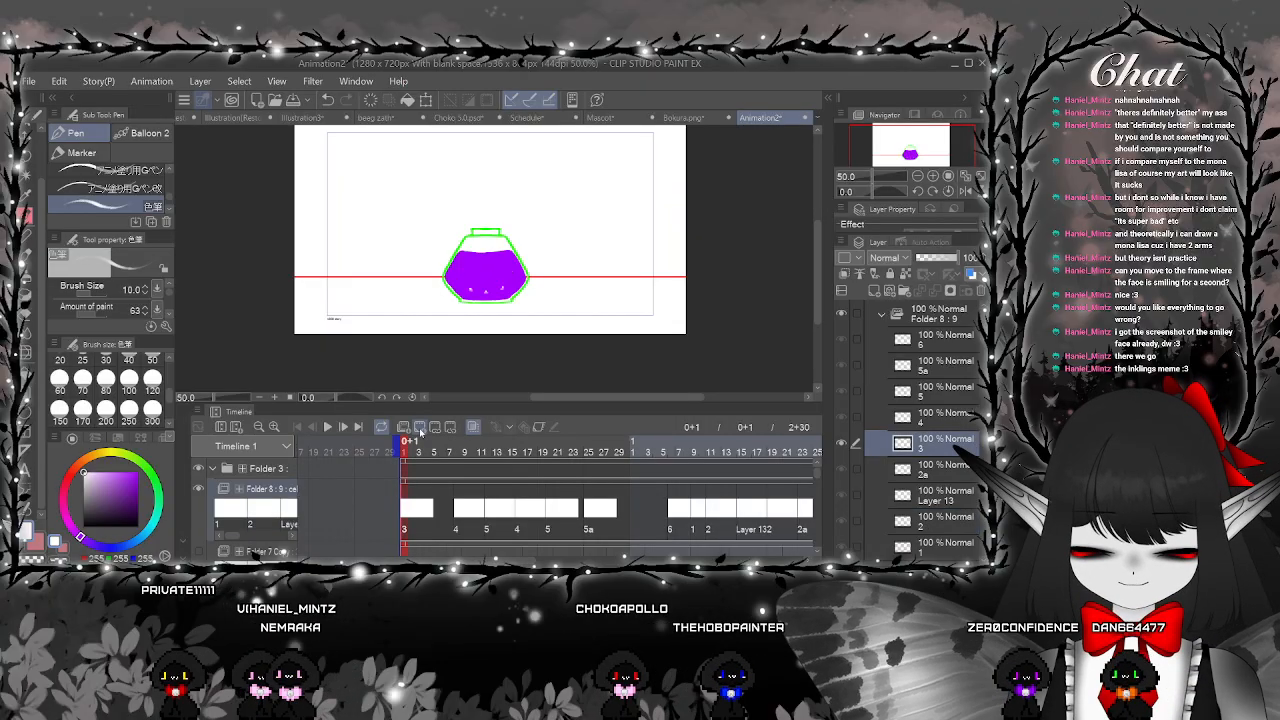
{"action": "left_click", "coordinate": [404, 427]}
{"action": "left_click", "coordinate": [420, 427]}
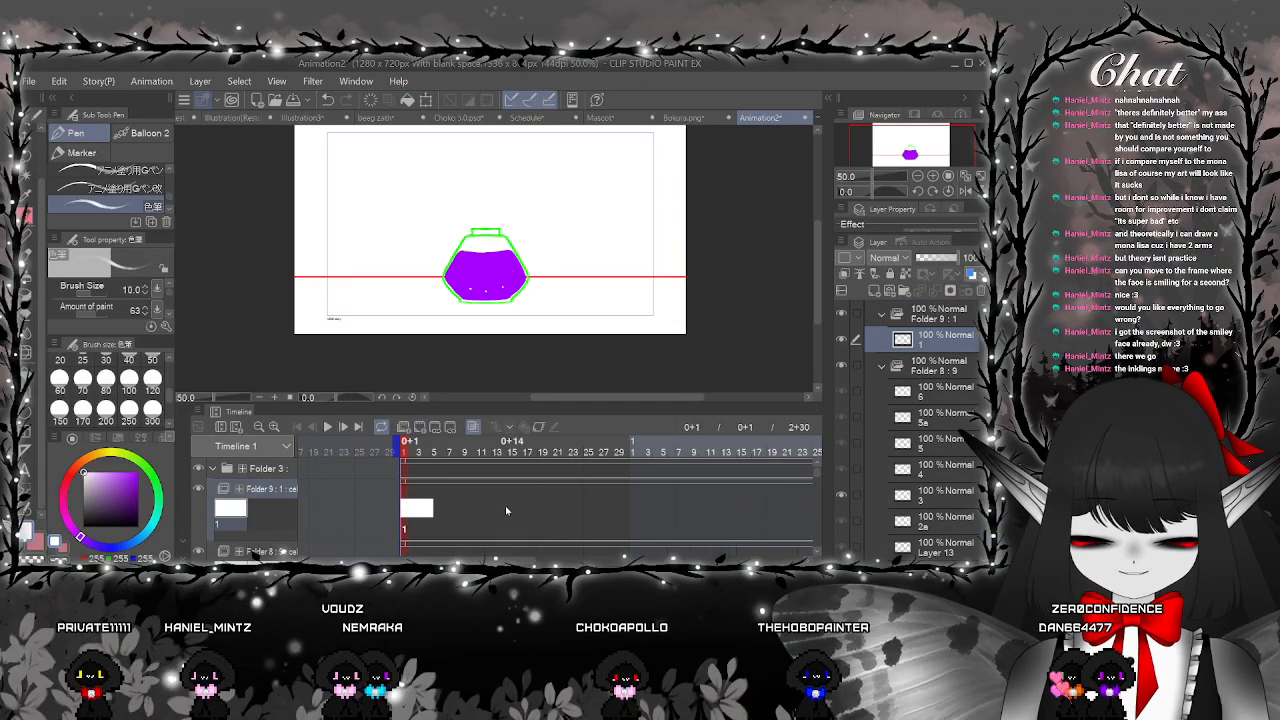
Use the smiling face at frame 2+22 as reference and trace both oval eyes in white on cel 1 of Folder 9
{"action": "left_click", "coordinate": [551, 505]}
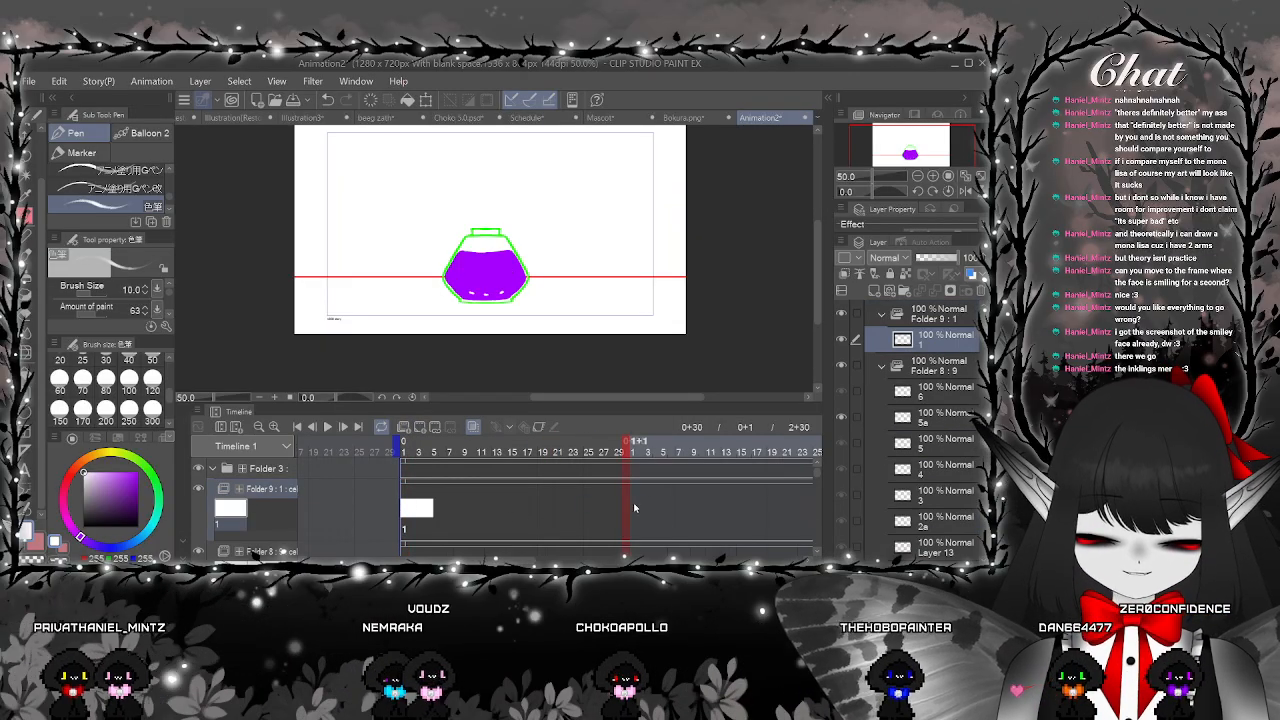
{"action": "left_click_drag", "start_coordinate": [525, 562], "coordinate": [741, 560]}
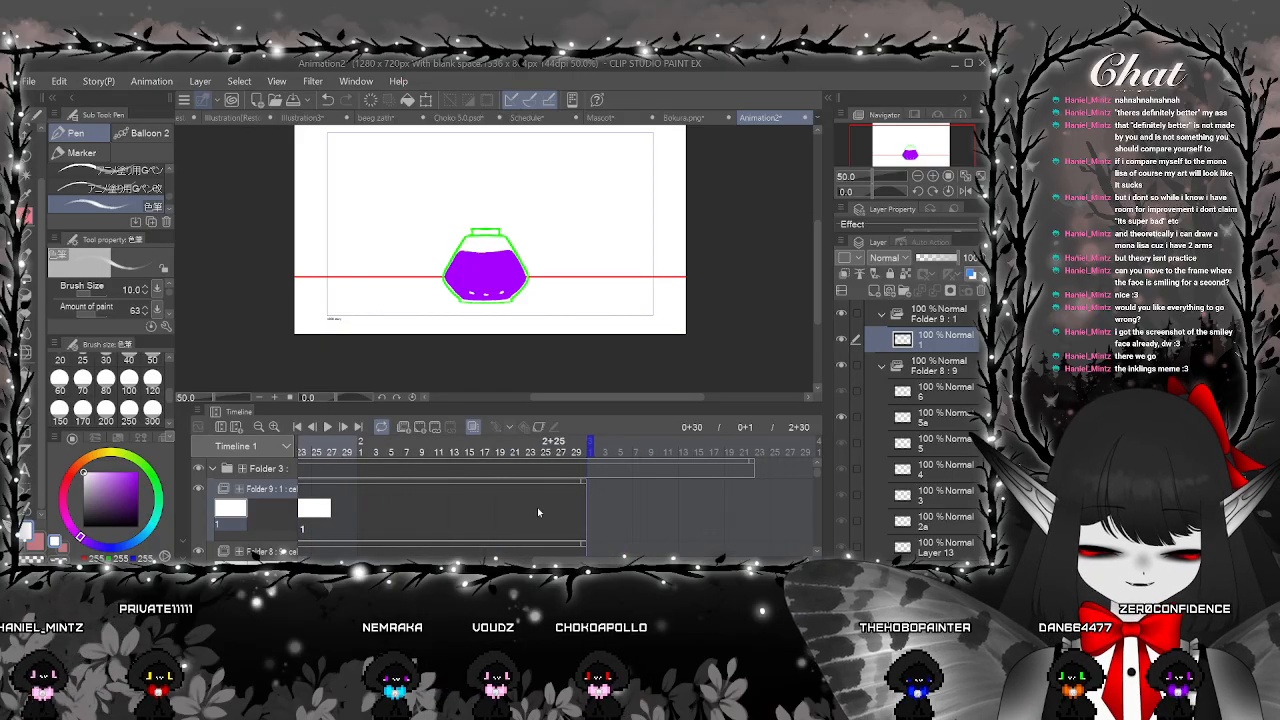
{"action": "left_click", "coordinate": [521, 451]}
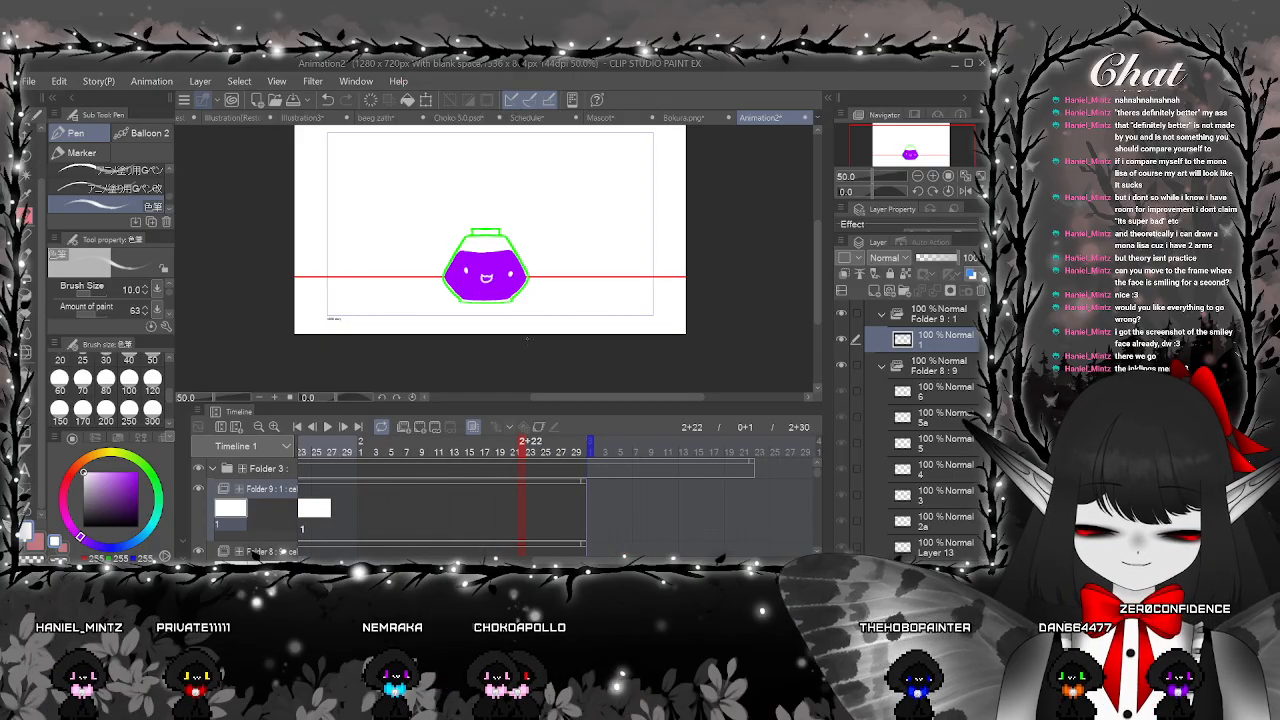
{"action": "scroll", "coordinate": [507, 271], "scroll_direction": "up", "scroll_amount": 3}
{"action": "scroll", "coordinate": [507, 271], "scroll_direction": "up", "scroll_amount": 3}
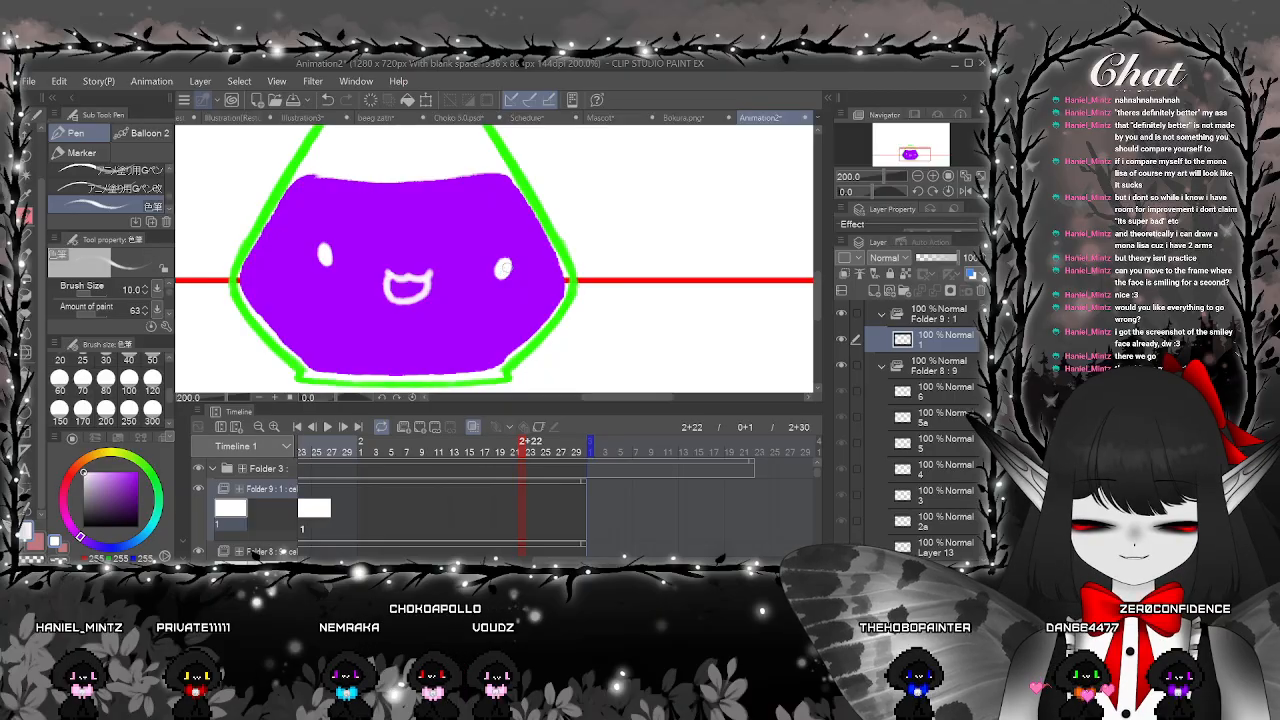
{"action": "scroll", "coordinate": [503, 268], "scroll_direction": "up", "scroll_amount": 4}
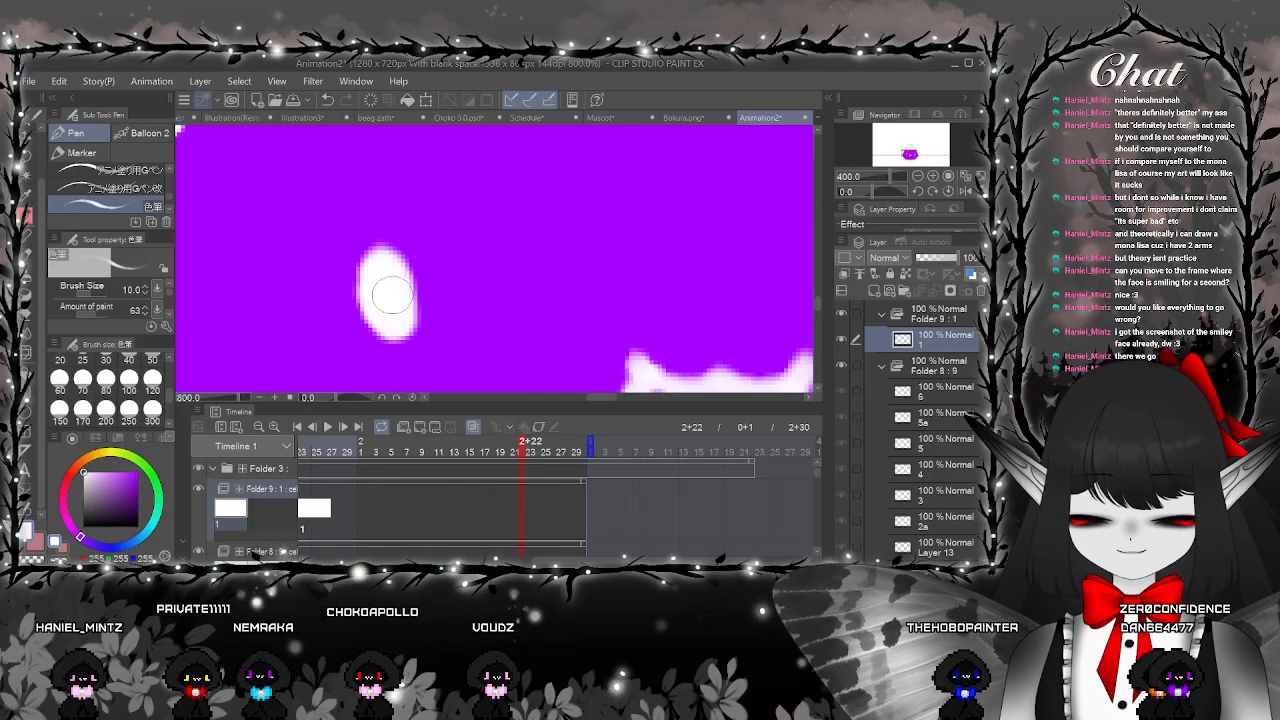
{"action": "scroll", "coordinate": [389, 313], "scroll_direction": "down", "scroll_amount": 3}
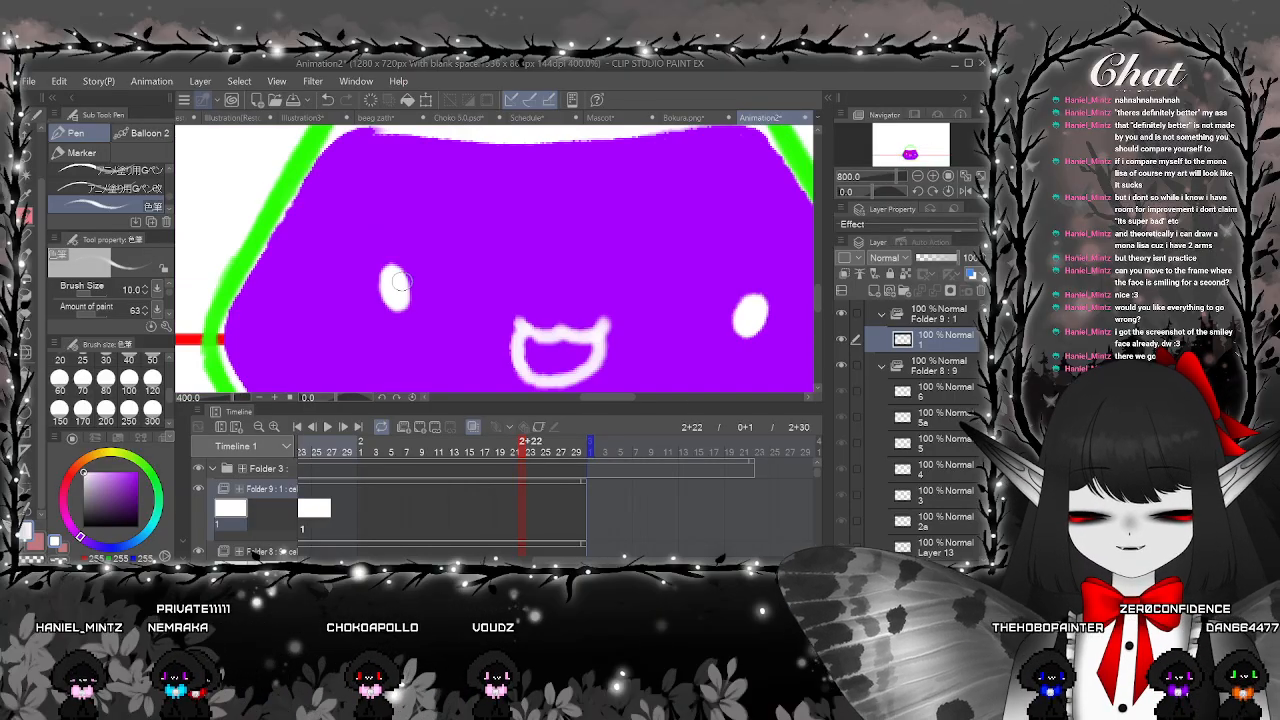
Trace the open cat mouth in white on cel 1 of Folder 9, undoing the first stroke and redrawing it
{"action": "scroll", "coordinate": [497, 311], "scroll_direction": "up", "scroll_amount": 2}
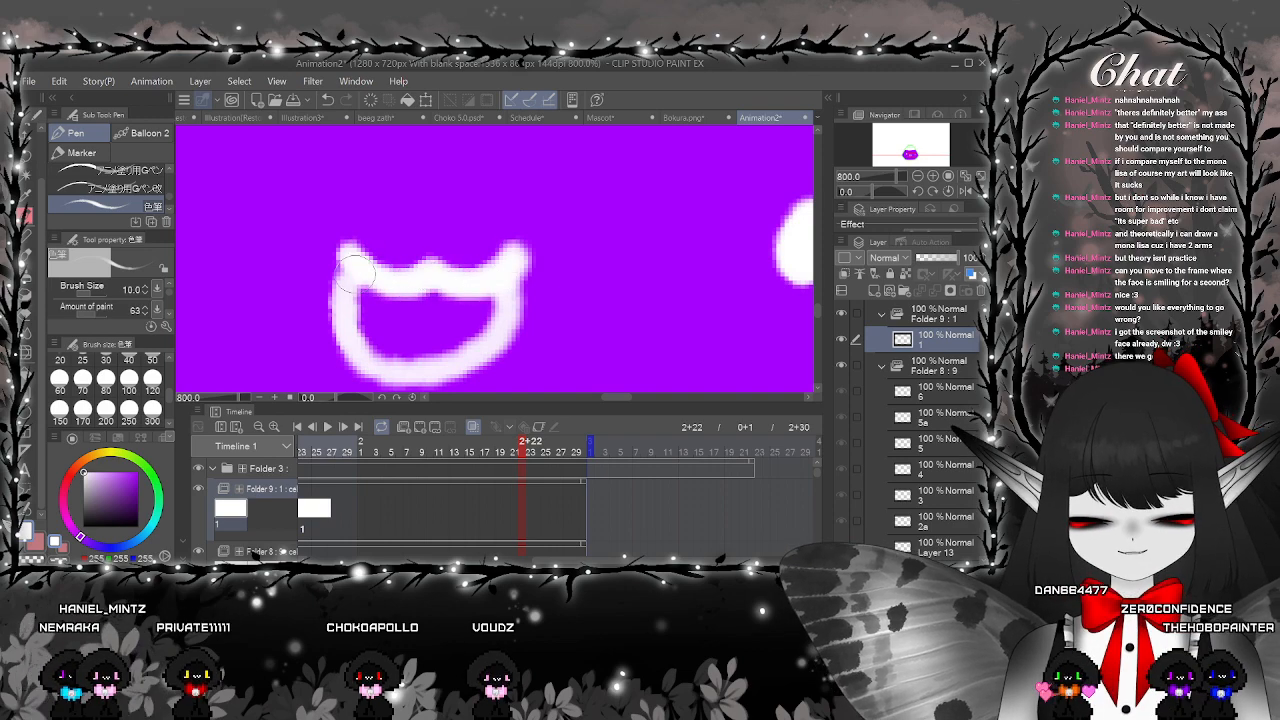
{"action": "left_click", "coordinate": [330, 100]}
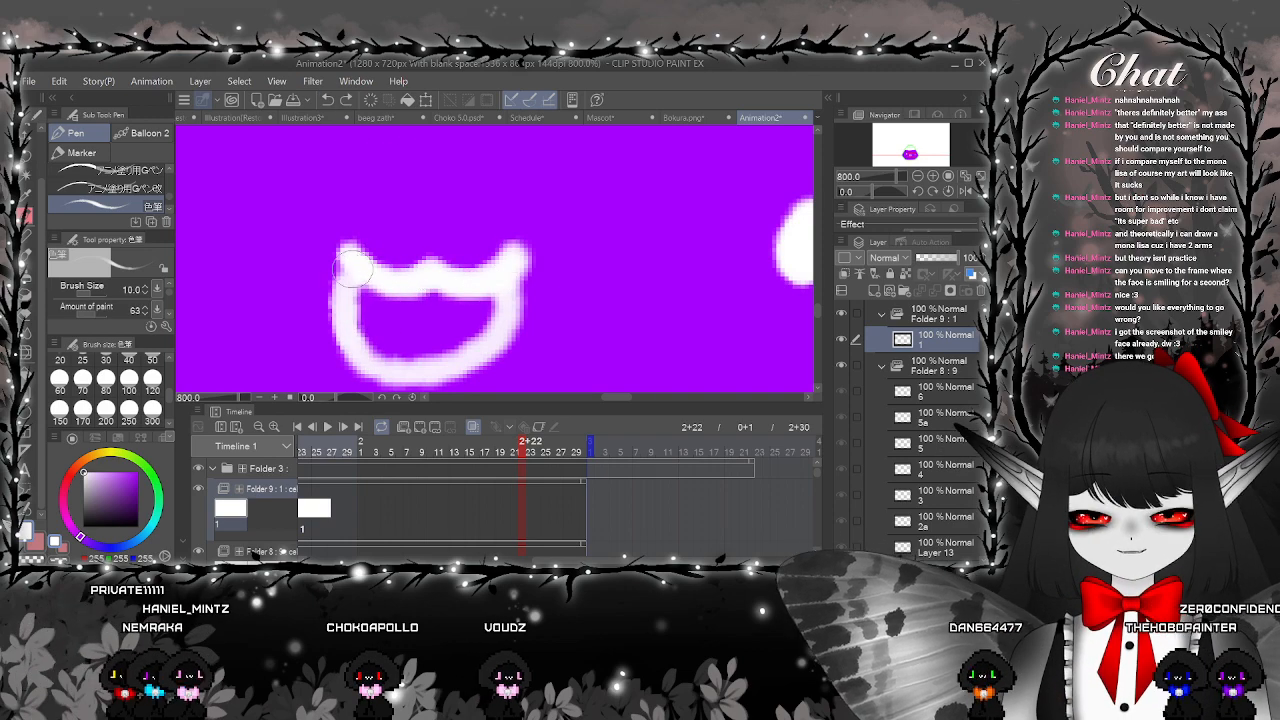
{"action": "mouse_move", "coordinate": [335, 300]}
{"action": "left_mouse_down"}
{"action": "mouse_move", "coordinate": [420, 378]}
{"action": "mouse_move", "coordinate": [505, 300]}
{"action": "left_mouse_up"}
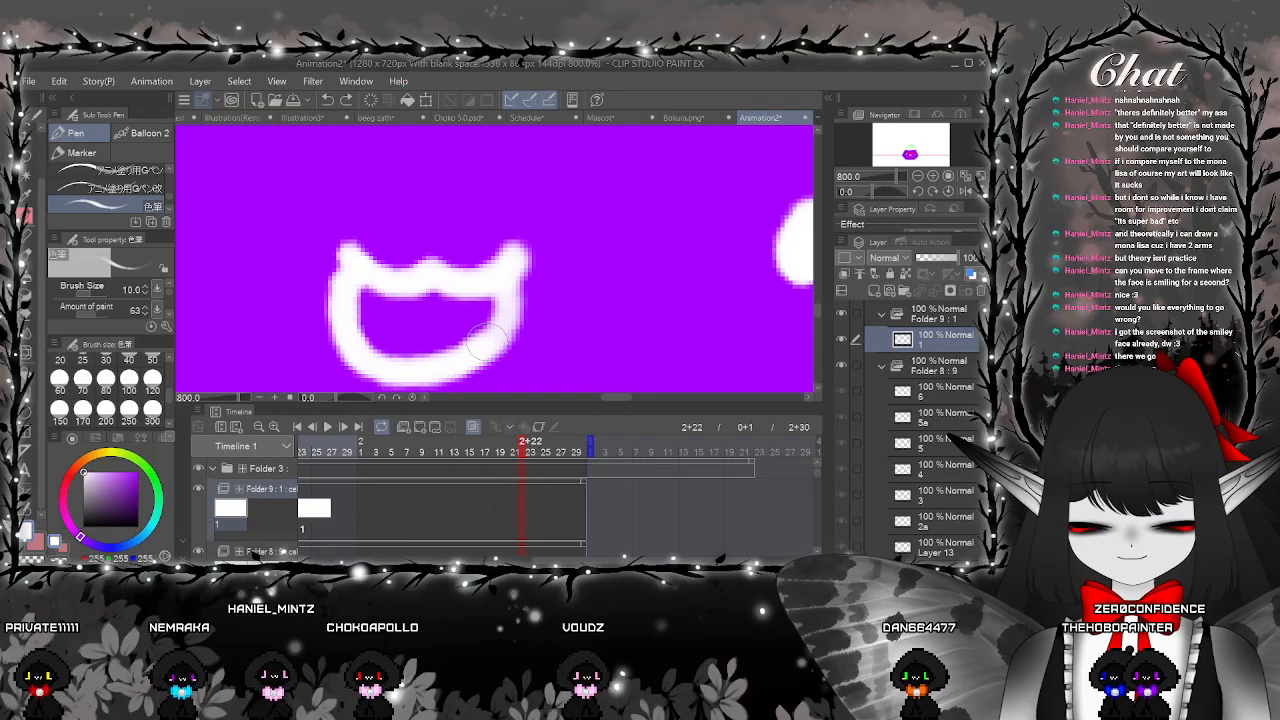
{"action": "scroll", "coordinate": [505, 295], "scroll_direction": "down", "scroll_amount": 6}
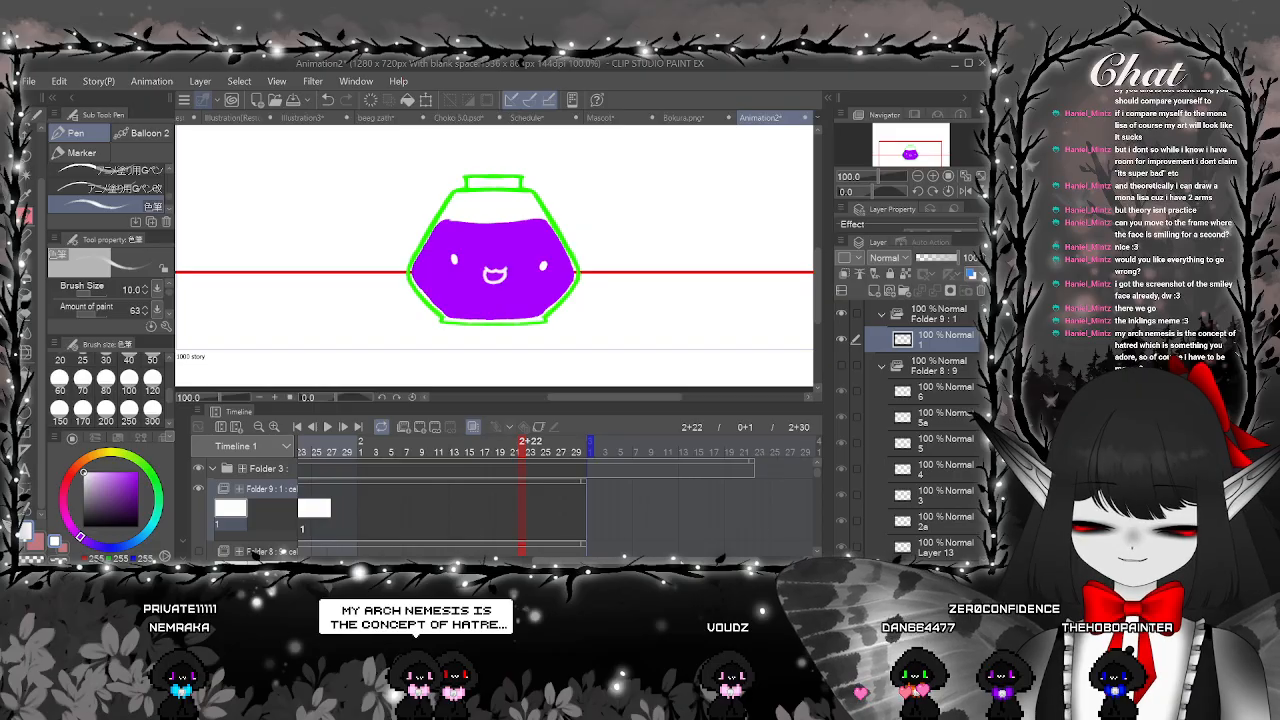
Add cel 2 to Folder 9 at frame 0+14 and draw two white oval eyes above and slightly right of the first face's eyes
{"action": "scroll", "coordinate": [555, 500], "scroll_direction": "left", "scroll_amount": 6}
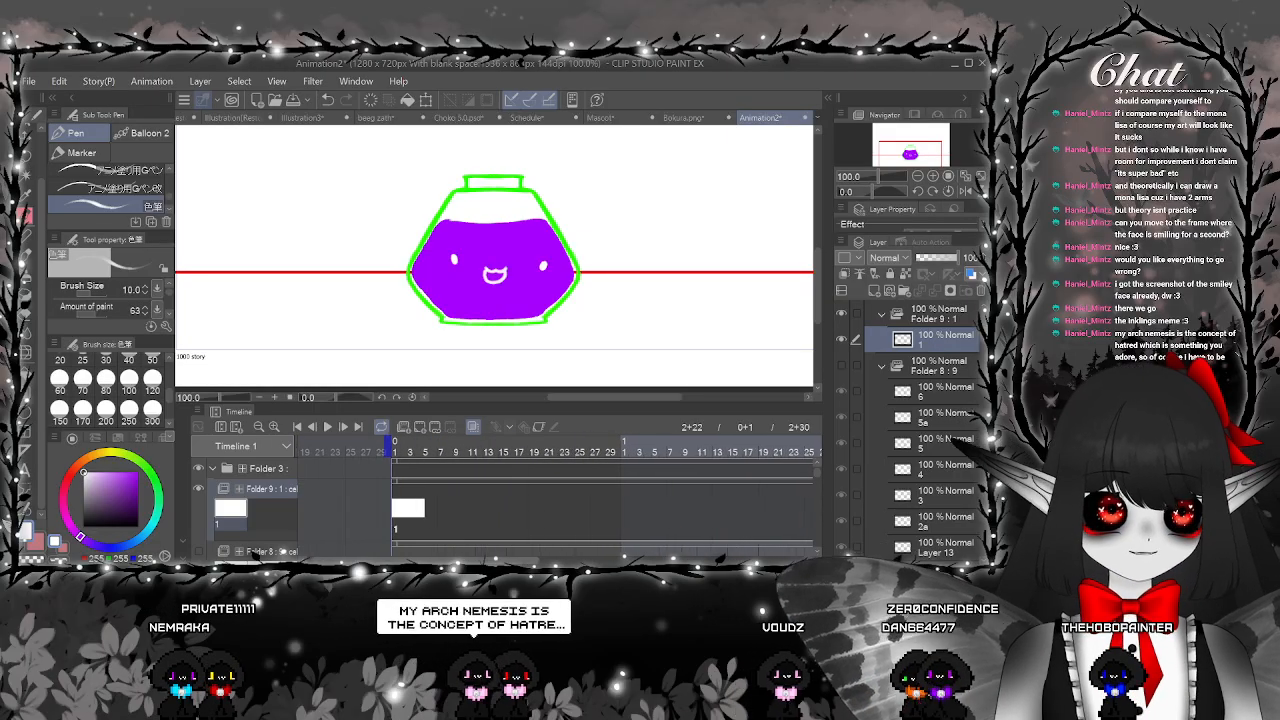
{"action": "left_click_drag", "start_coordinate": [473, 560], "coordinate": [484, 560]}
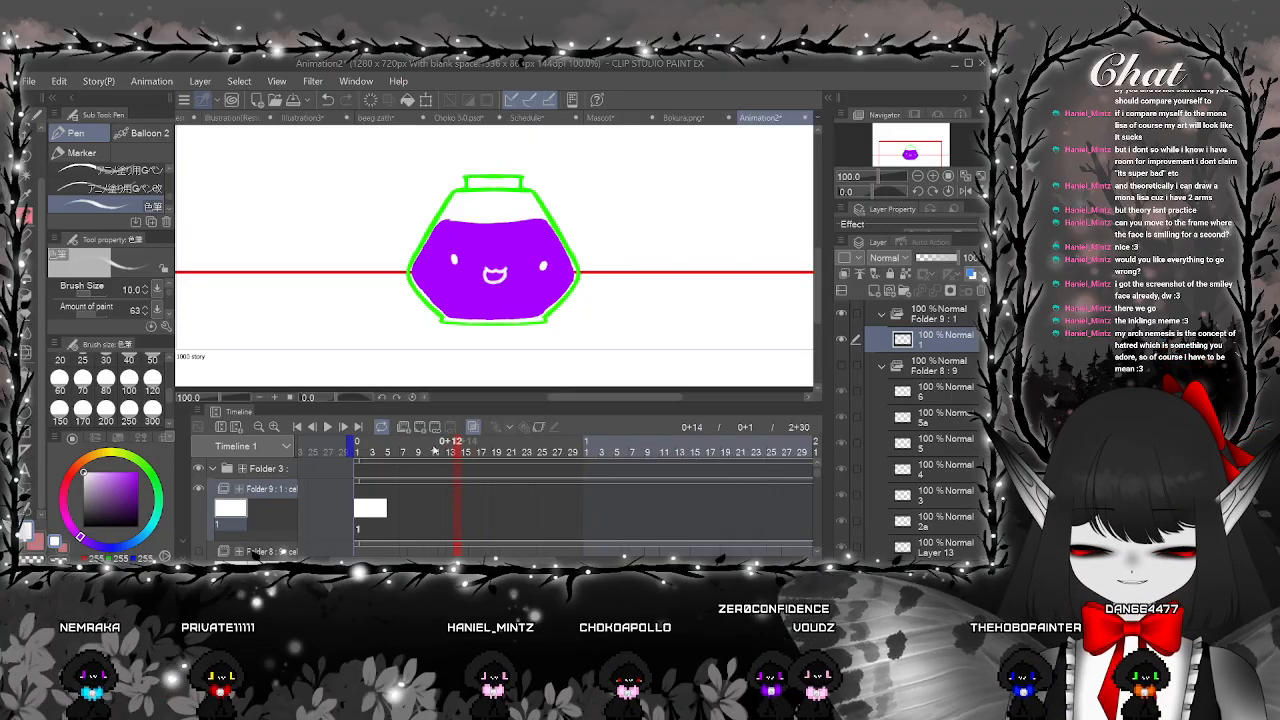
{"action": "left_click", "coordinate": [403, 427]}
{"action": "scroll", "coordinate": [552, 240], "scroll_direction": "up", "scroll_amount": 2}
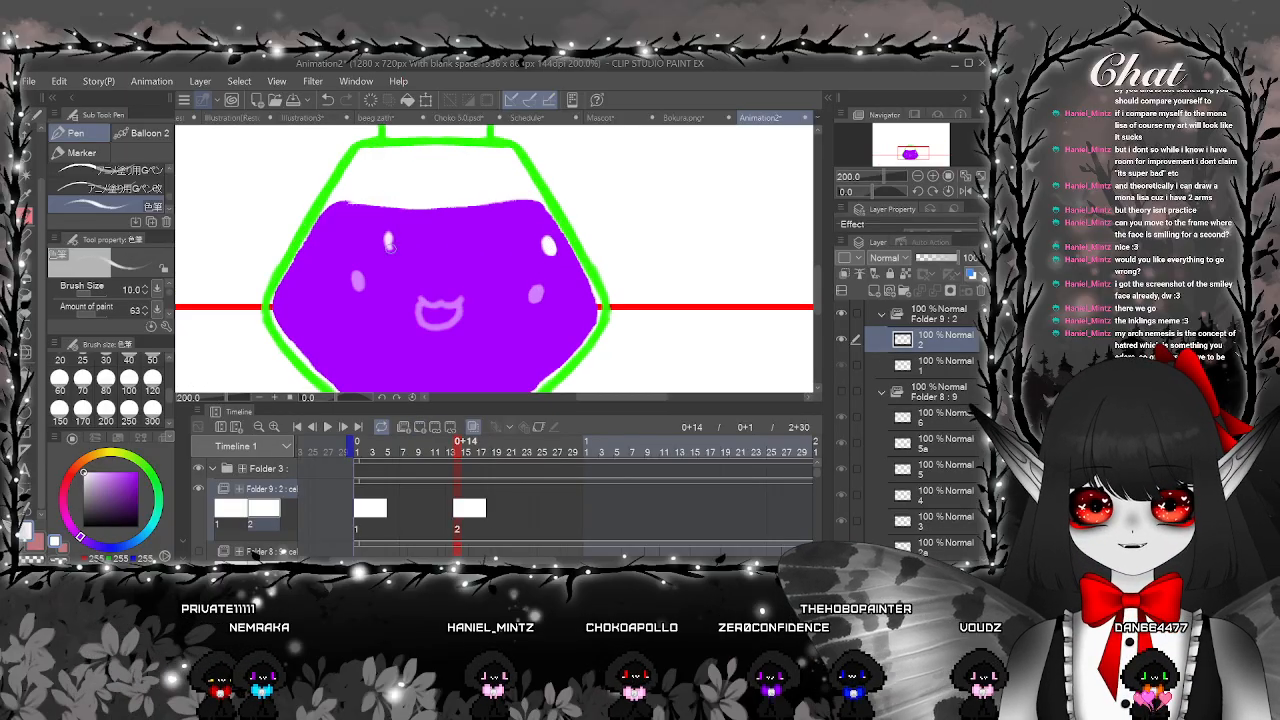
{"action": "left_click_drag", "start_coordinate": [388, 236], "coordinate": [395, 250]}
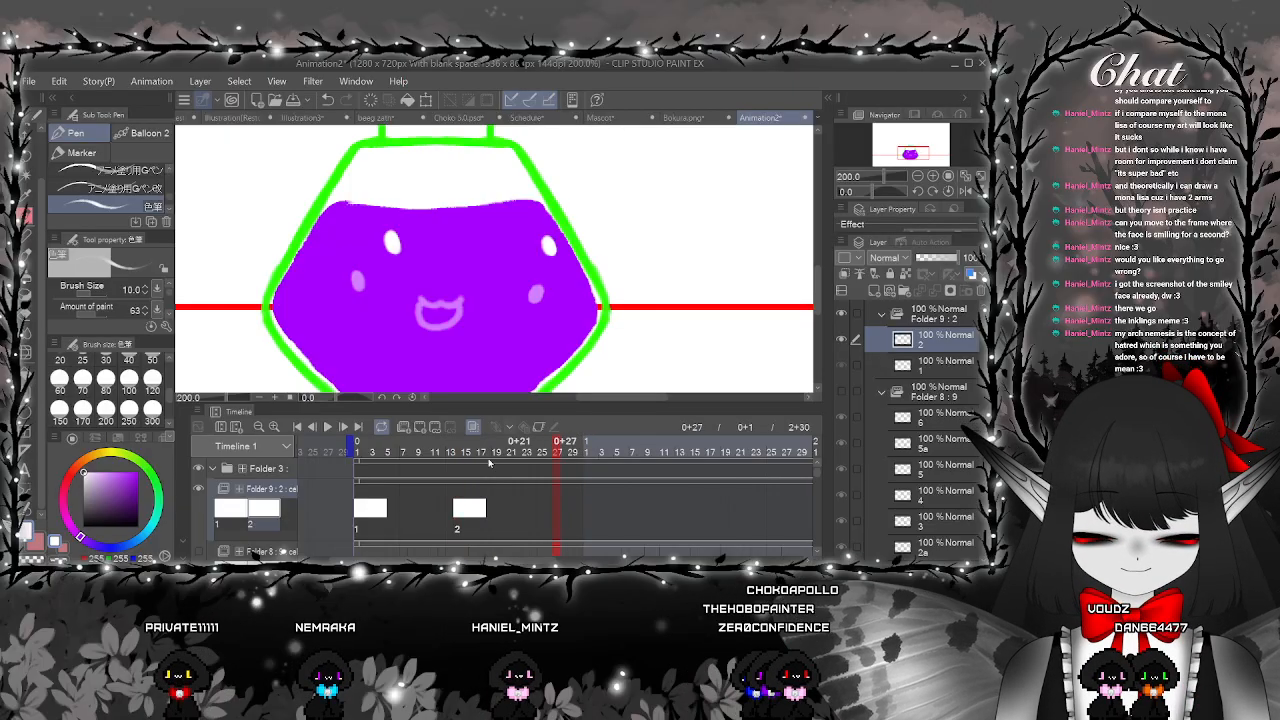
Add cel 3 at frame 0+27 and draw two white oval eyes shifted toward the upper left of the purple liquid
{"action": "left_click", "coordinate": [420, 427]}
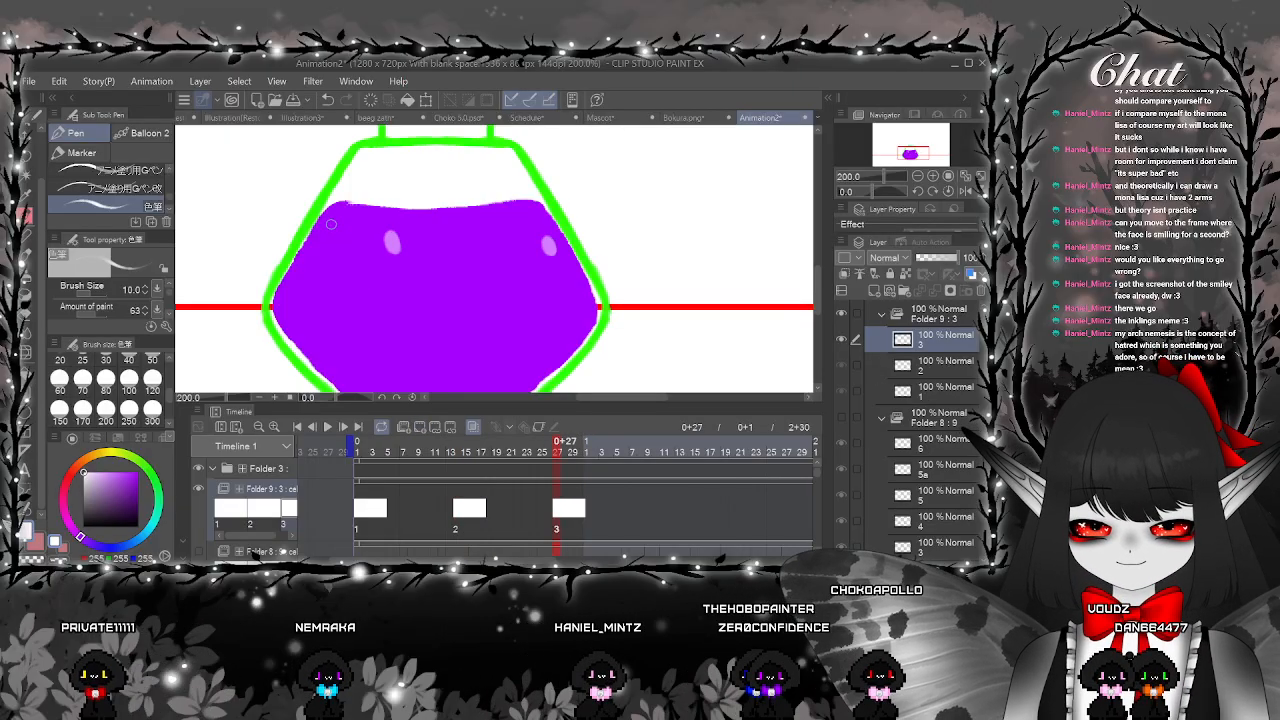
{"action": "left_click", "coordinate": [329, 228]}
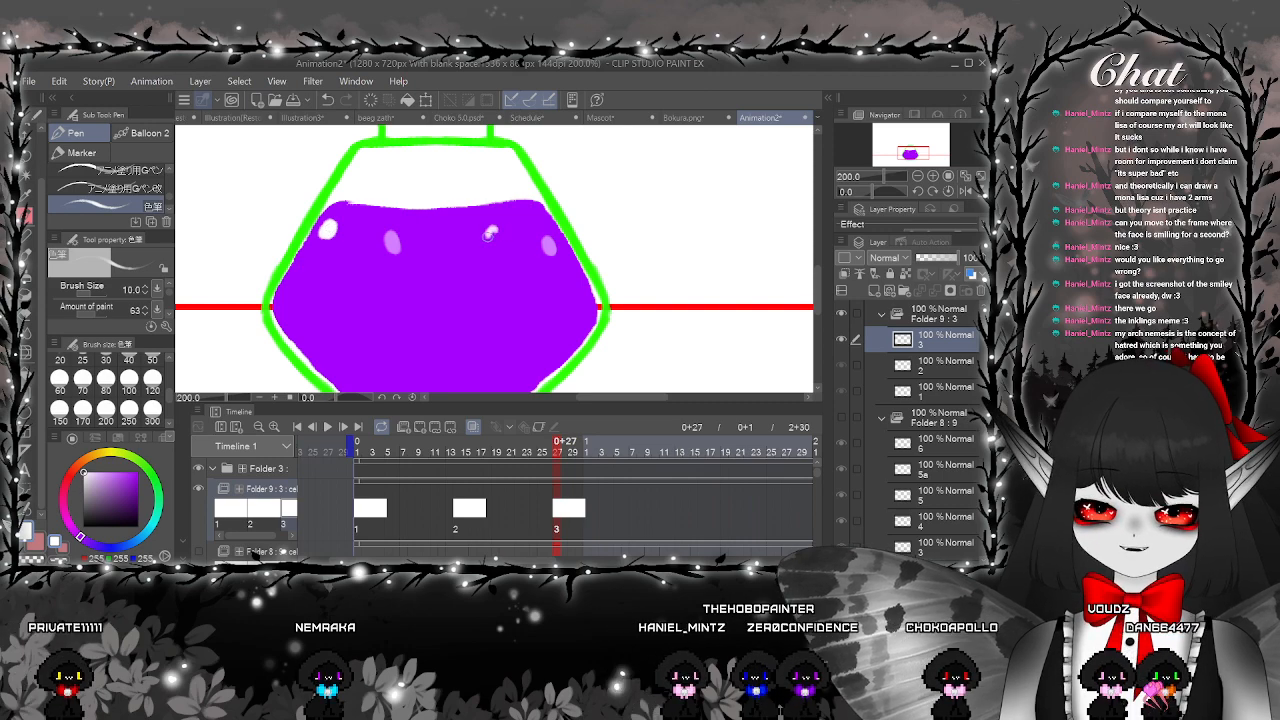
Move cel 3 of Folder 9 to frame 1+10 and paste a copy of cel 1 at frame 0+26
{"action": "left_click", "coordinate": [470, 510]}
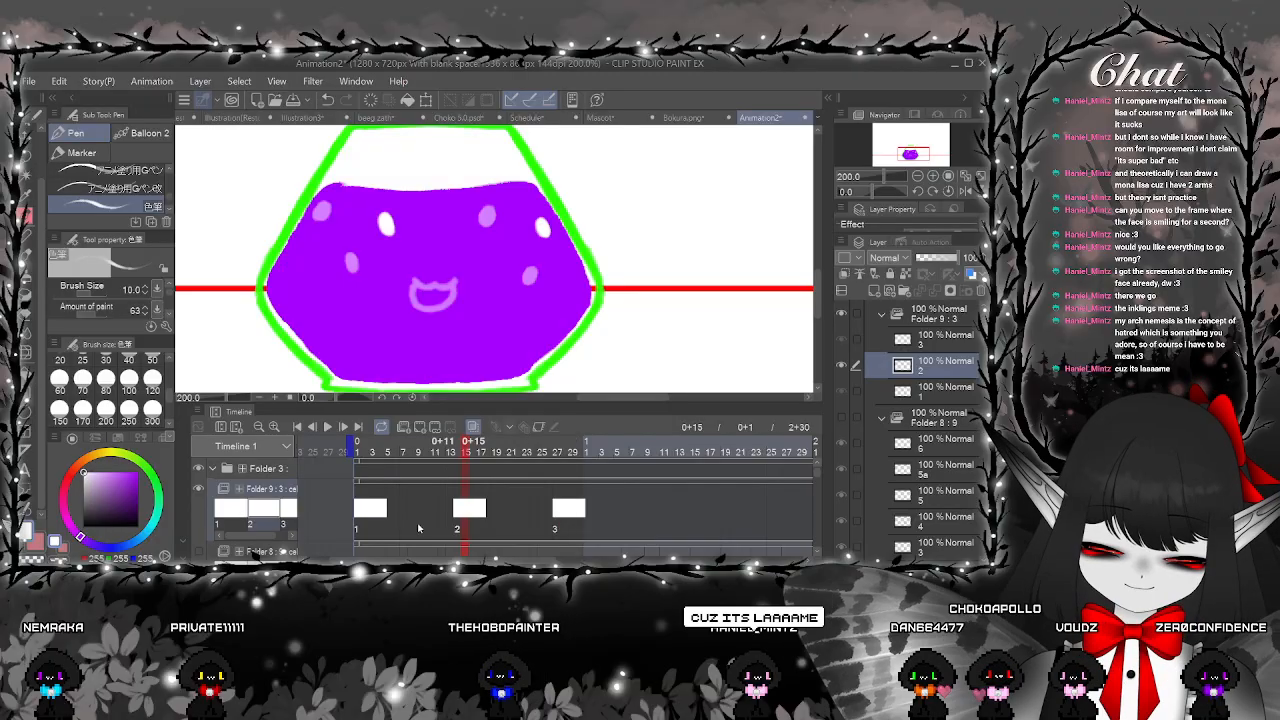
{"action": "left_click", "coordinate": [380, 516]}
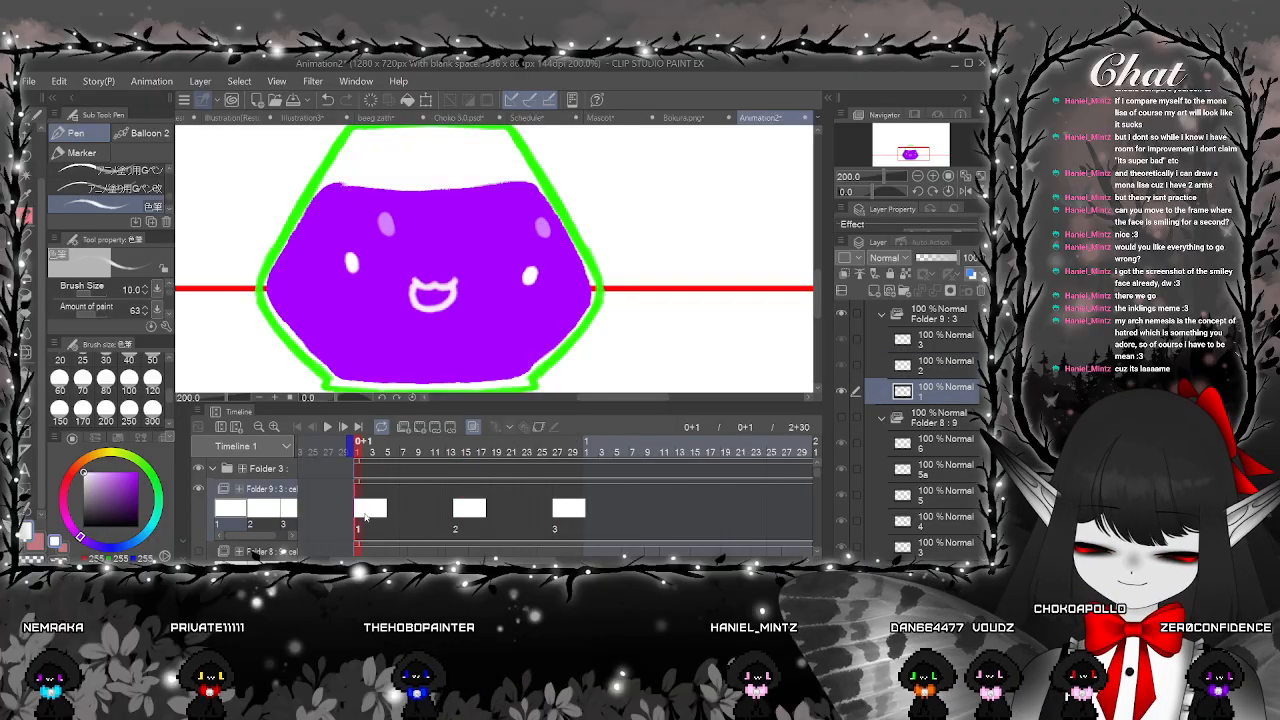
{"action": "left_click", "coordinate": [366, 516]}
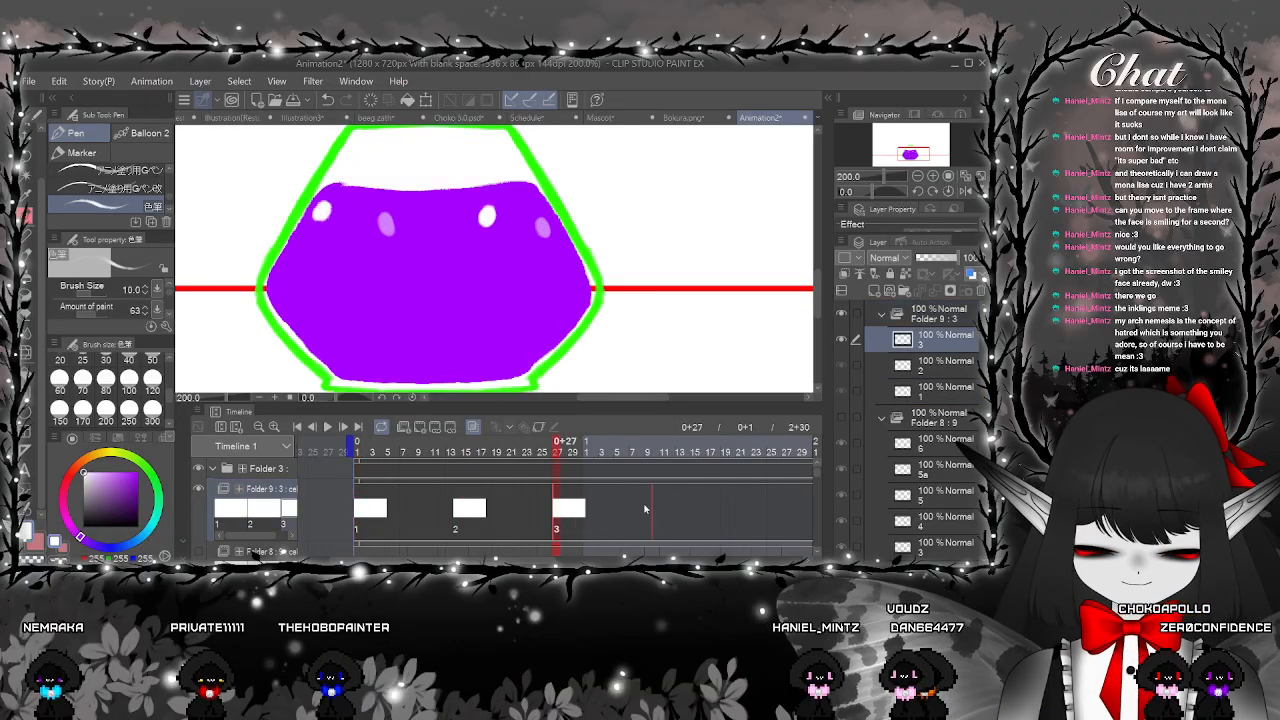
{"action": "left_click_drag", "start_coordinate": [557, 511], "coordinate": [656, 511]}
{"action": "left_click", "coordinate": [550, 506]}
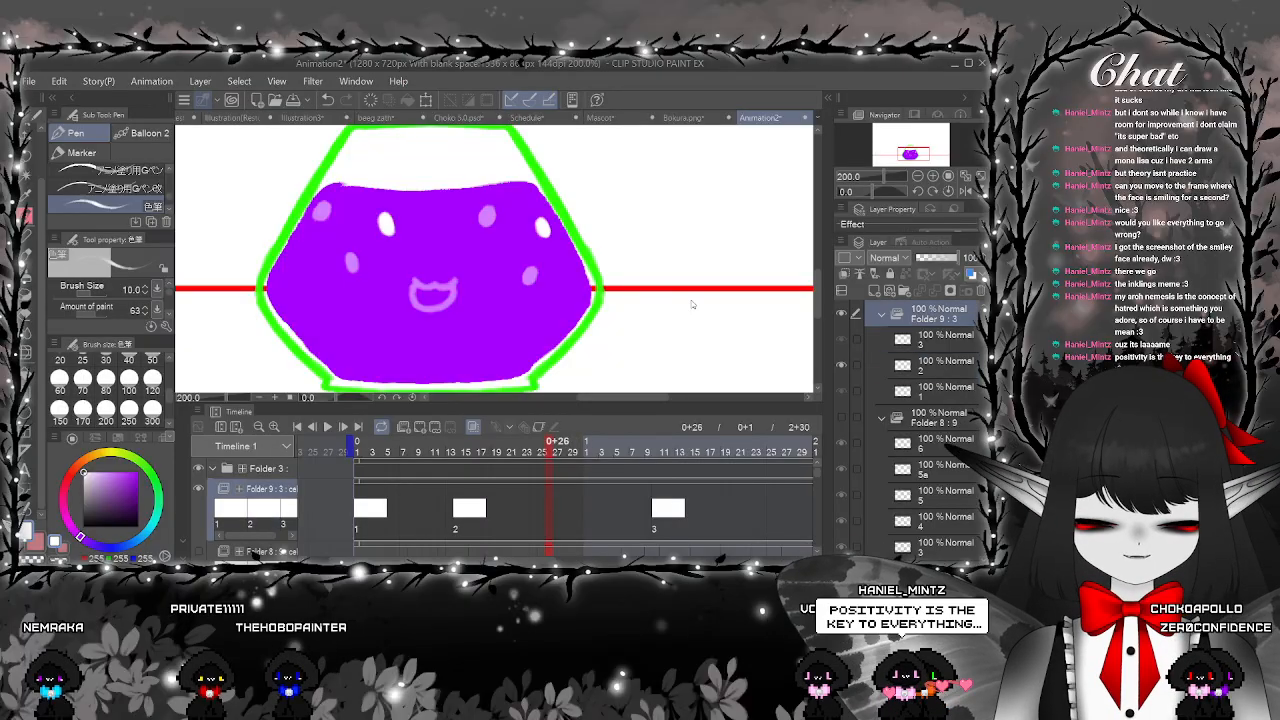
{"action": "key", "text": "ctrl+v"}
Draw a white open cat mouth below and between the eyes on cel 2 at frame 0+14
{"action": "left_click", "coordinate": [460, 507]}
{"action": "scroll", "coordinate": [477, 247], "scroll_direction": "up", "scroll_amount": 3}
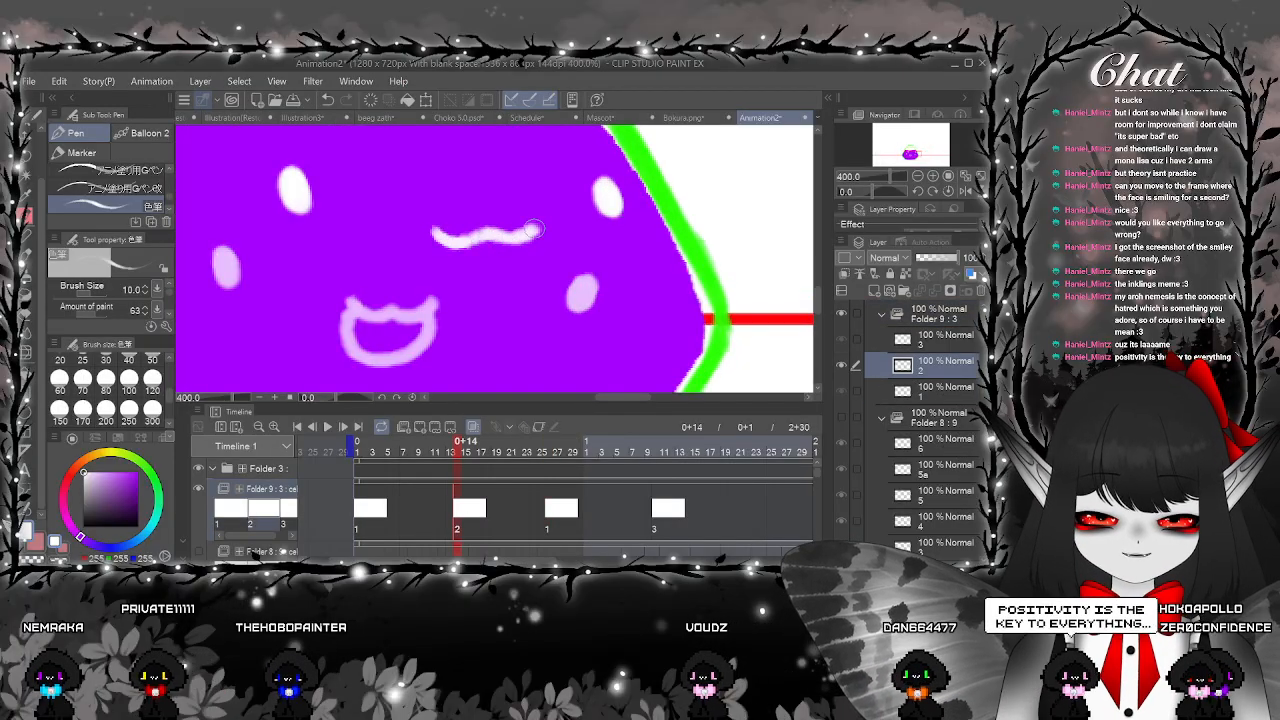
{"action": "scroll", "coordinate": [462, 290], "scroll_direction": "down", "scroll_amount": 5}
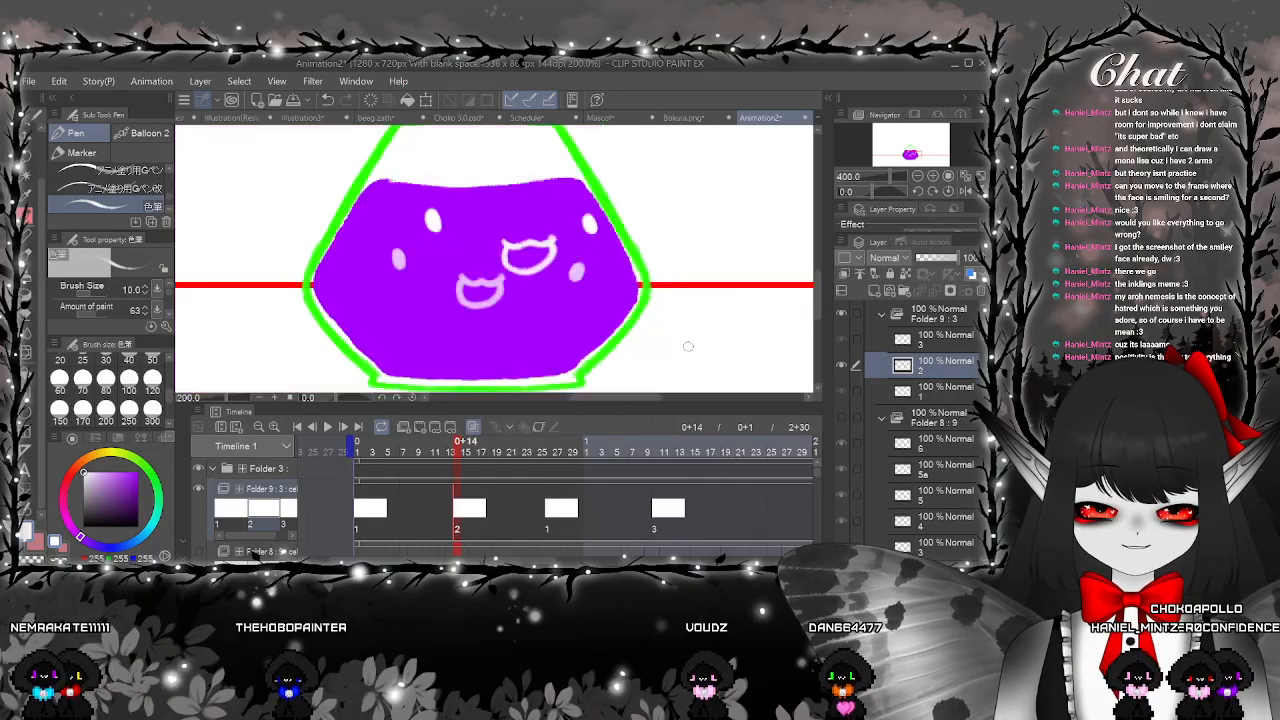
Draw a white open cat mouth between the eyes on cel 3 at frame 1+10, undoing the first version and redrawing it
{"action": "left_click", "coordinate": [648, 500]}
{"action": "scroll", "coordinate": [466, 236], "scroll_direction": "up", "scroll_amount": 3}
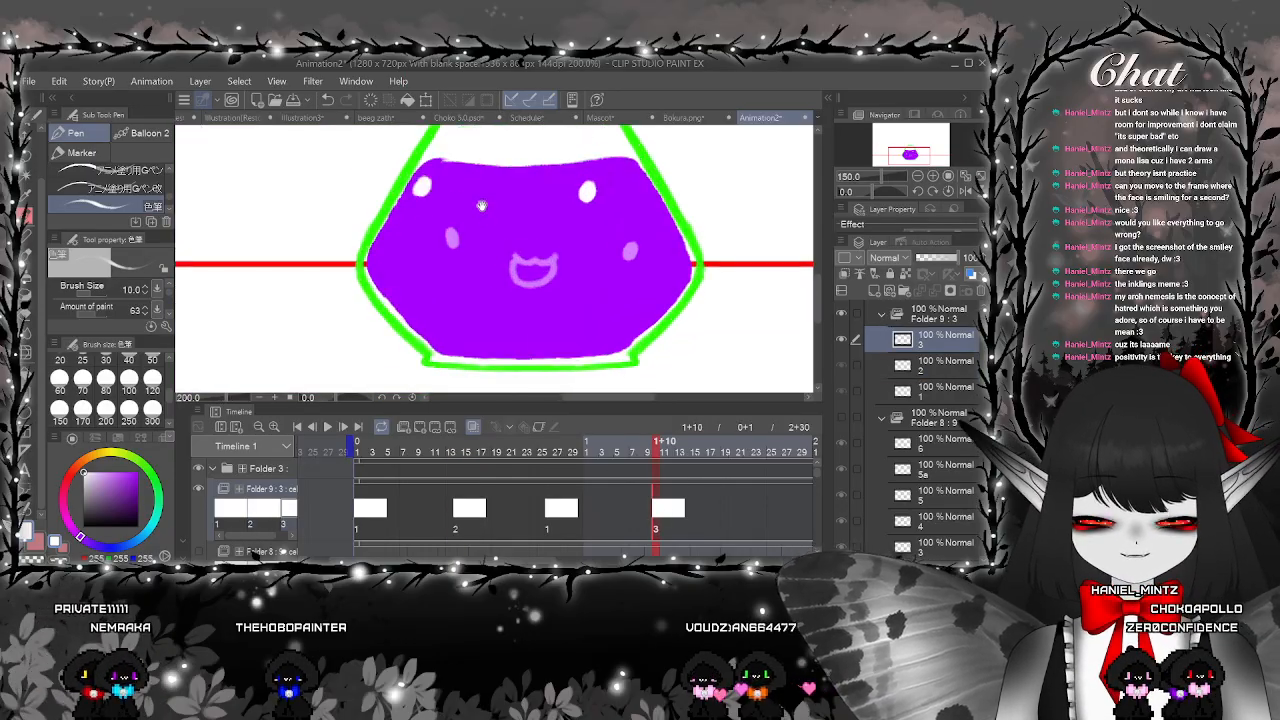
{"action": "left_click_drag", "start_coordinate": [466, 236], "coordinate": [515, 256]}
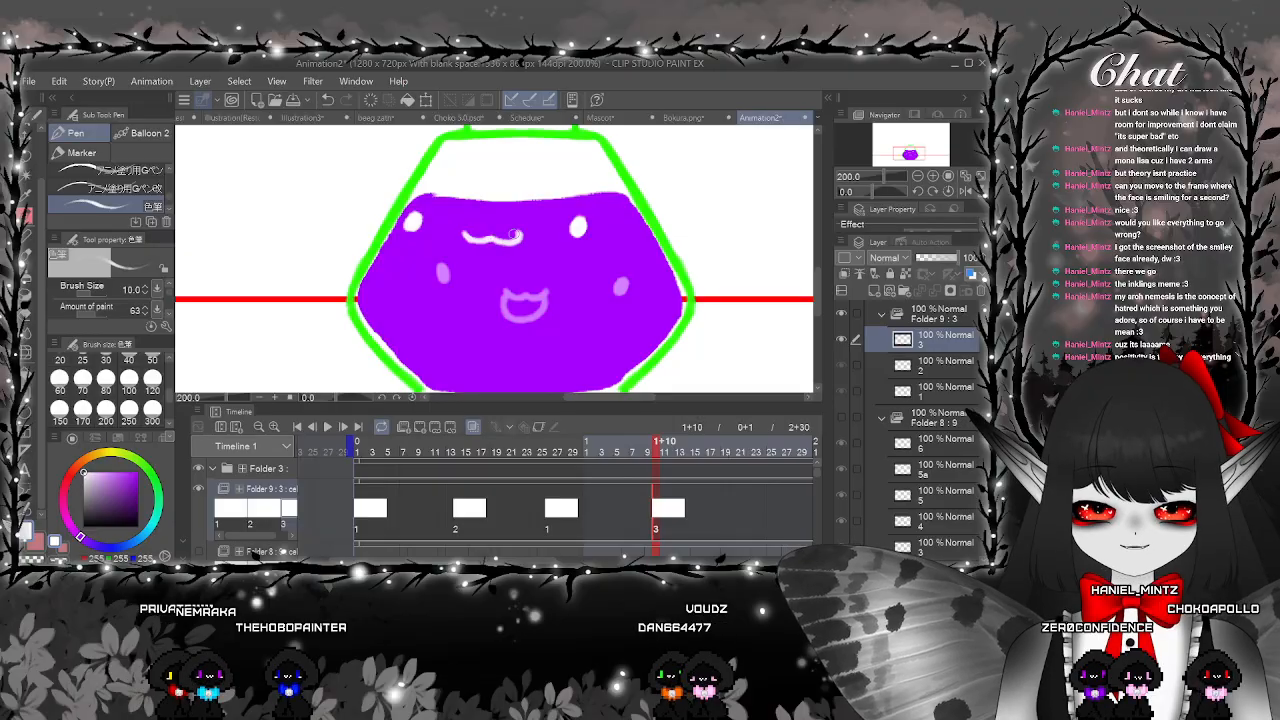
{"action": "scroll", "coordinate": [513, 255], "scroll_direction": "up", "scroll_amount": 2}
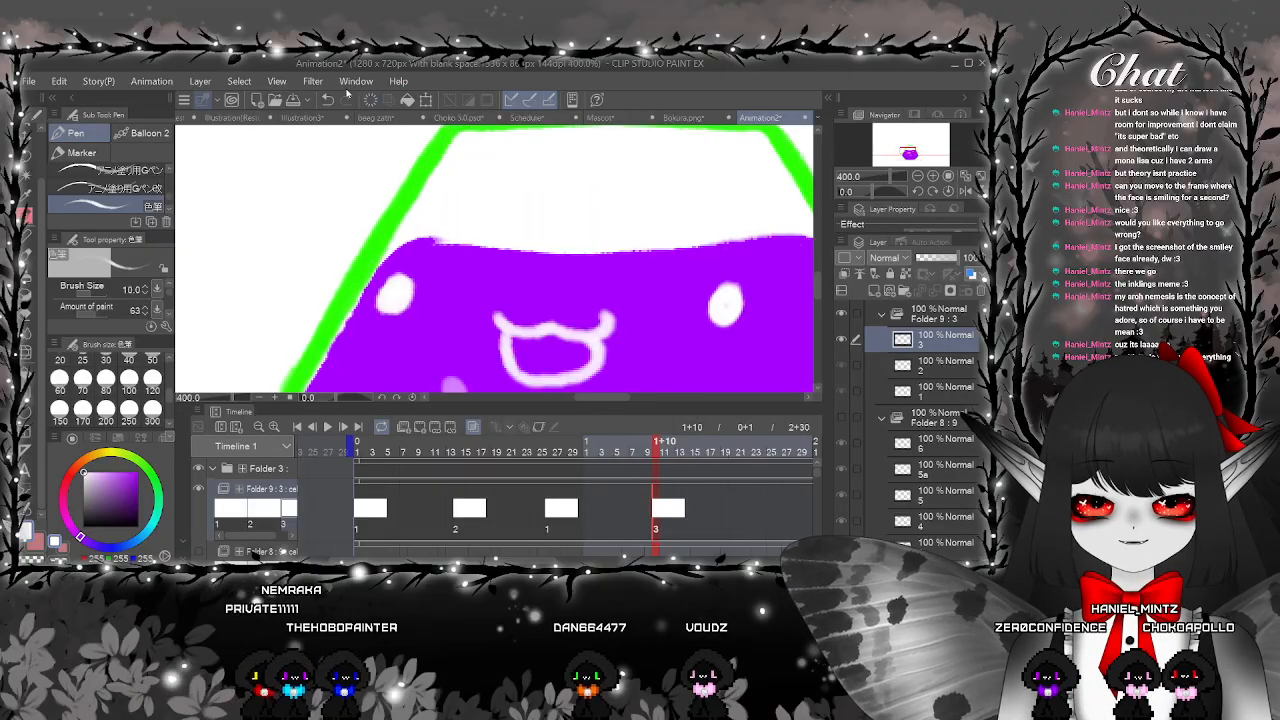
{"action": "key", "text": "ctrl+z"}
{"action": "scroll", "coordinate": [505, 329], "scroll_direction": "down", "scroll_amount": 6}
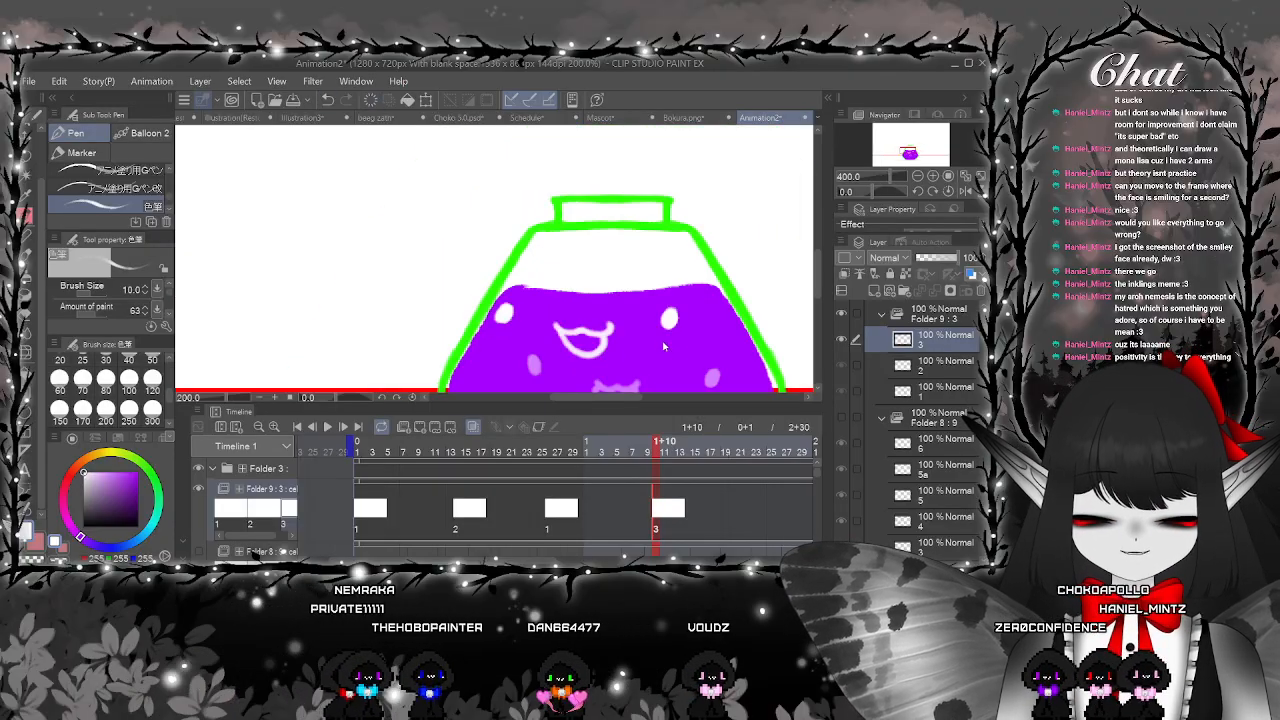
{"action": "left_click_drag", "start_coordinate": [685, 297], "coordinate": [665, 283]}
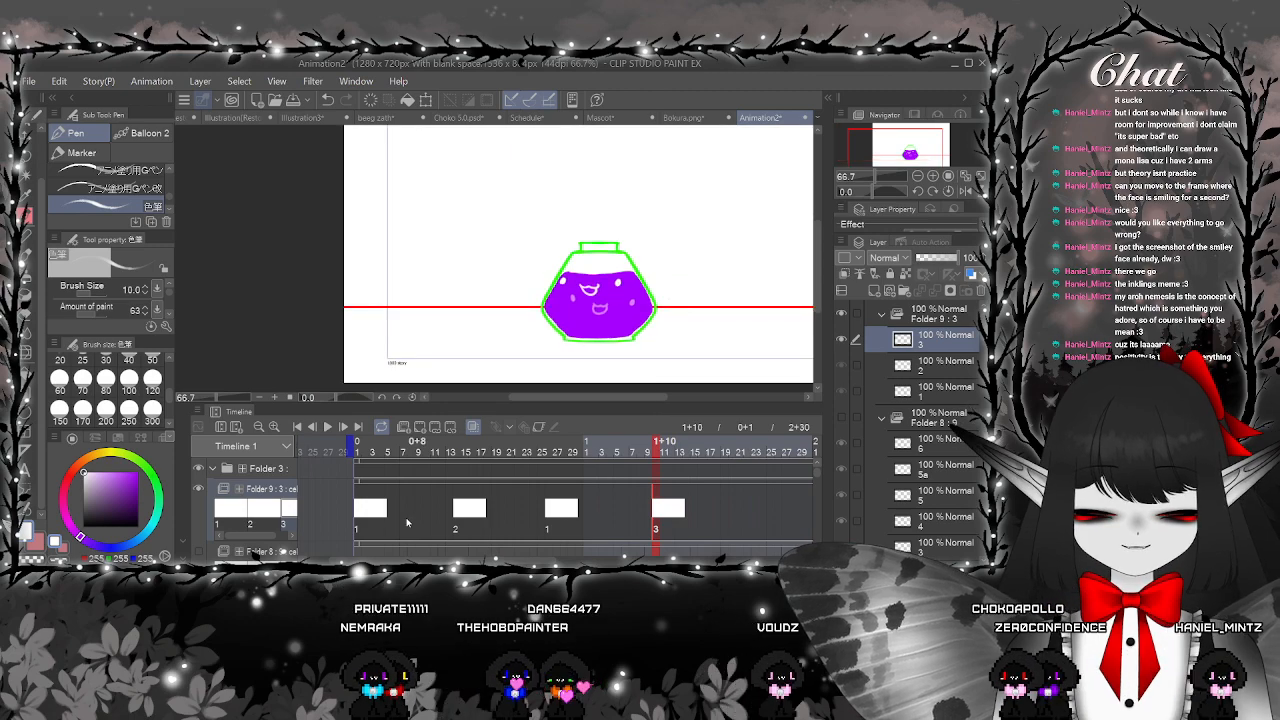
Play back the new face cels from frame 0+1 to check their timing, and stop
{"action": "left_click", "coordinate": [361, 497]}
{"action": "left_click", "coordinate": [340, 427]}
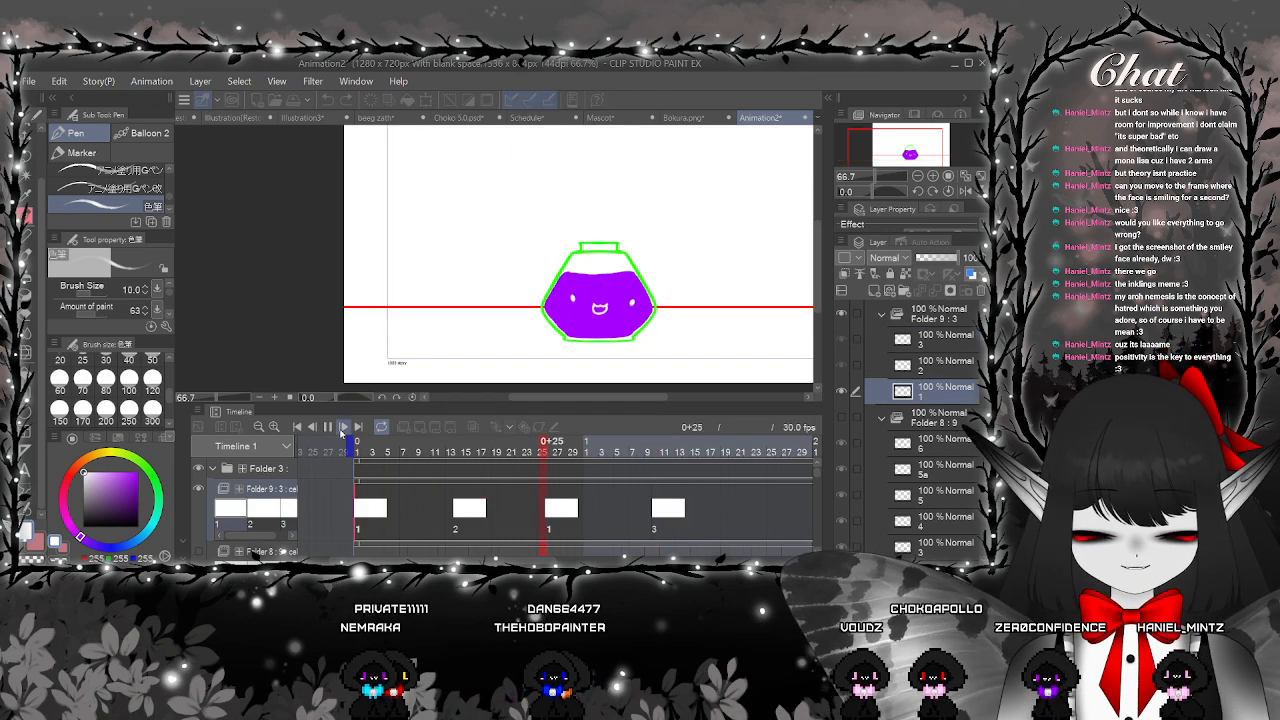
{"action": "left_click", "coordinate": [517, 462]}
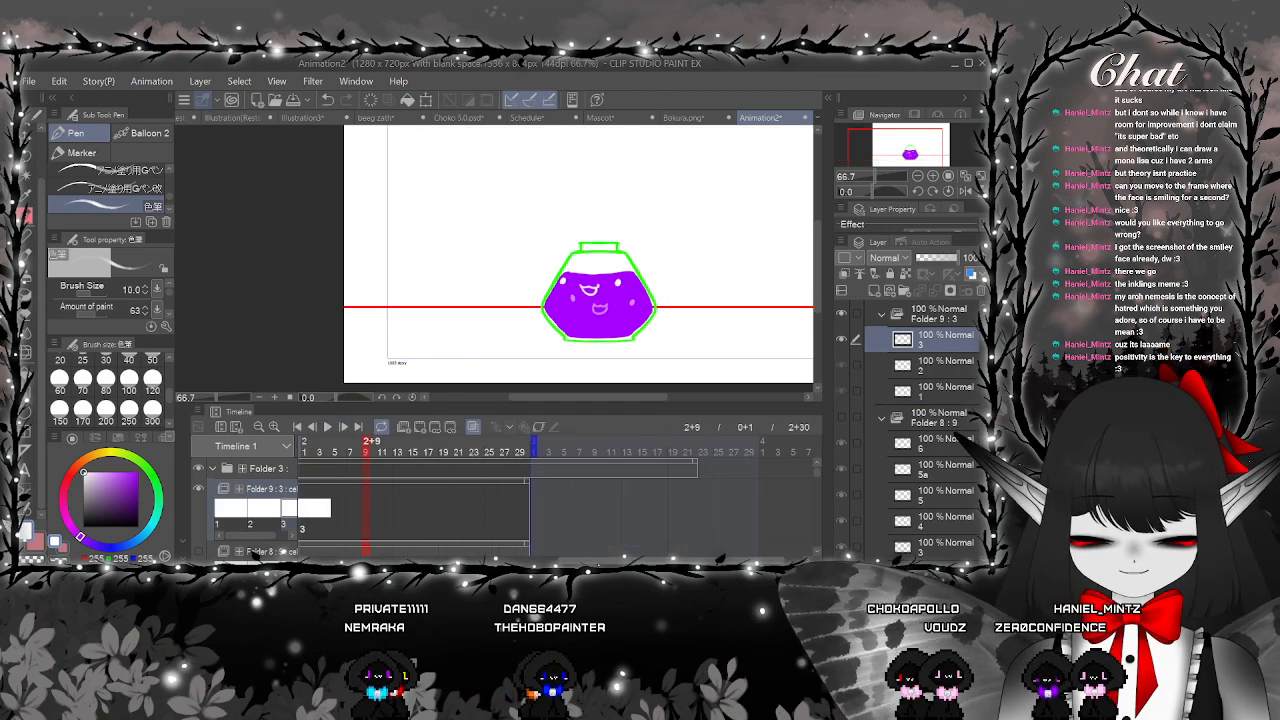
Retime the Folder 9 cels by moving cel 3 to frame 1+25 and the second cel 1 to frame 1+7
{"action": "scroll", "coordinate": [574, 514], "scroll_direction": "left", "scroll_amount": 4}
{"action": "left_click", "coordinate": [575, 514]}
{"action": "left_click_drag", "start_coordinate": [575, 514], "coordinate": [690, 514]}
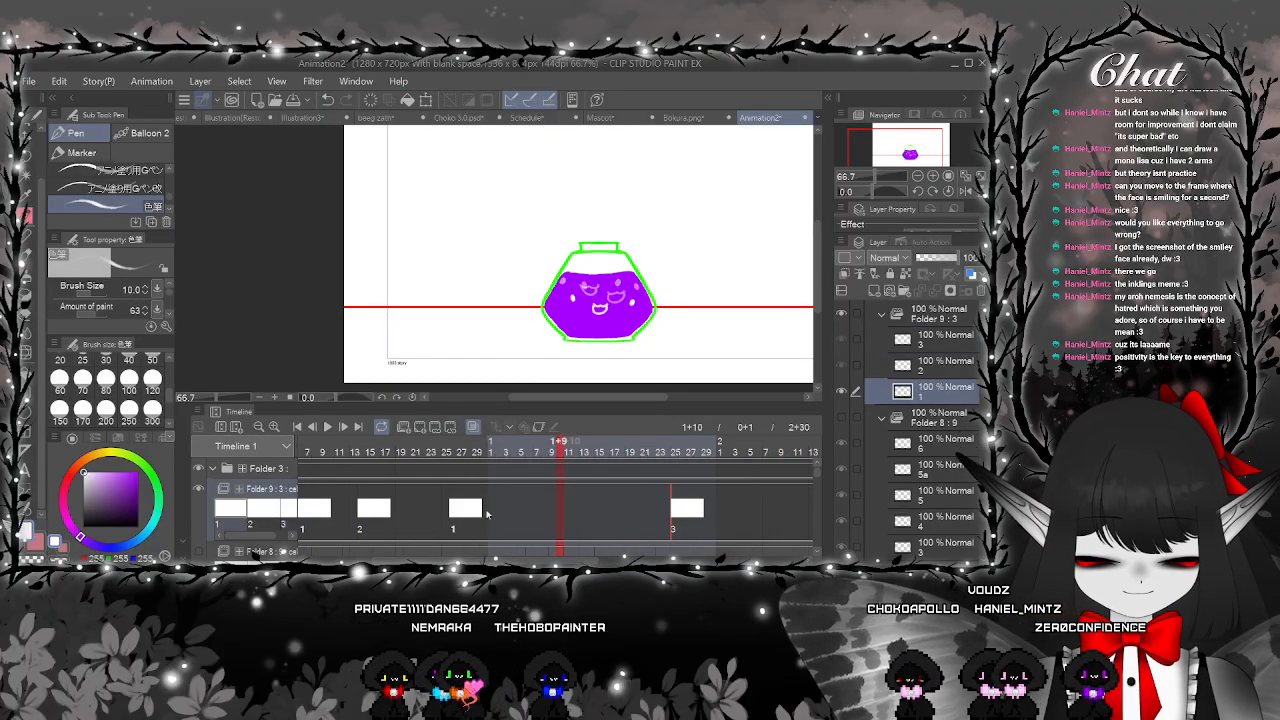
{"action": "left_click", "coordinate": [455, 512]}
{"action": "left_click_drag", "start_coordinate": [465, 510], "coordinate": [549, 510]}
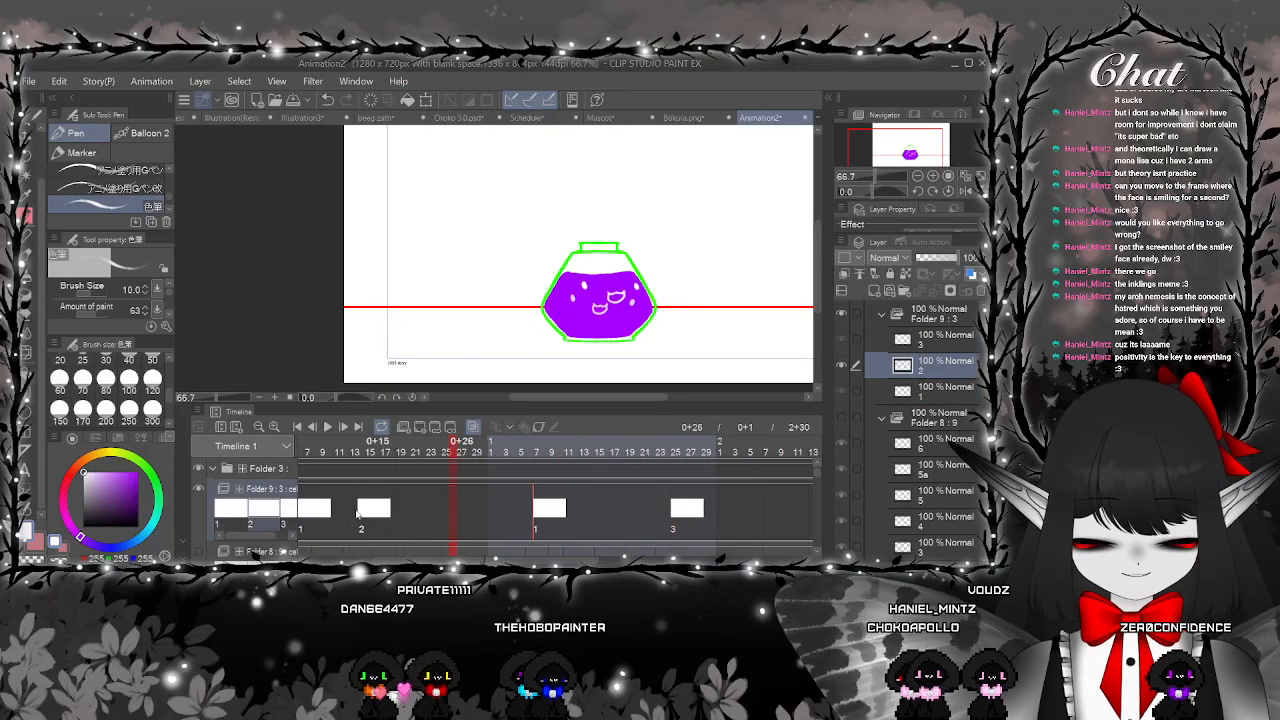
{"action": "left_click", "coordinate": [365, 510]}
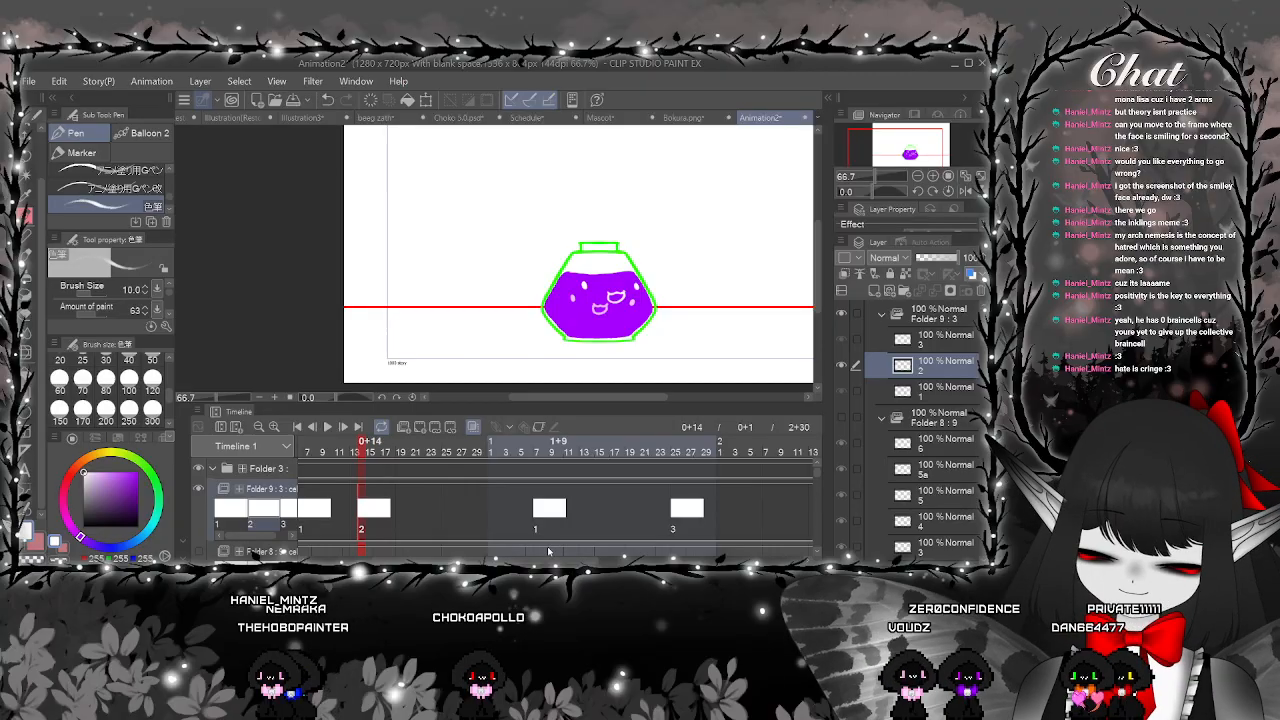
Move cel 3 of Folder 9 later, past the second-2 mark, and play back the animation to check the timing
{"action": "scroll", "coordinate": [375, 485], "scroll_direction": "left", "scroll_amount": 3}
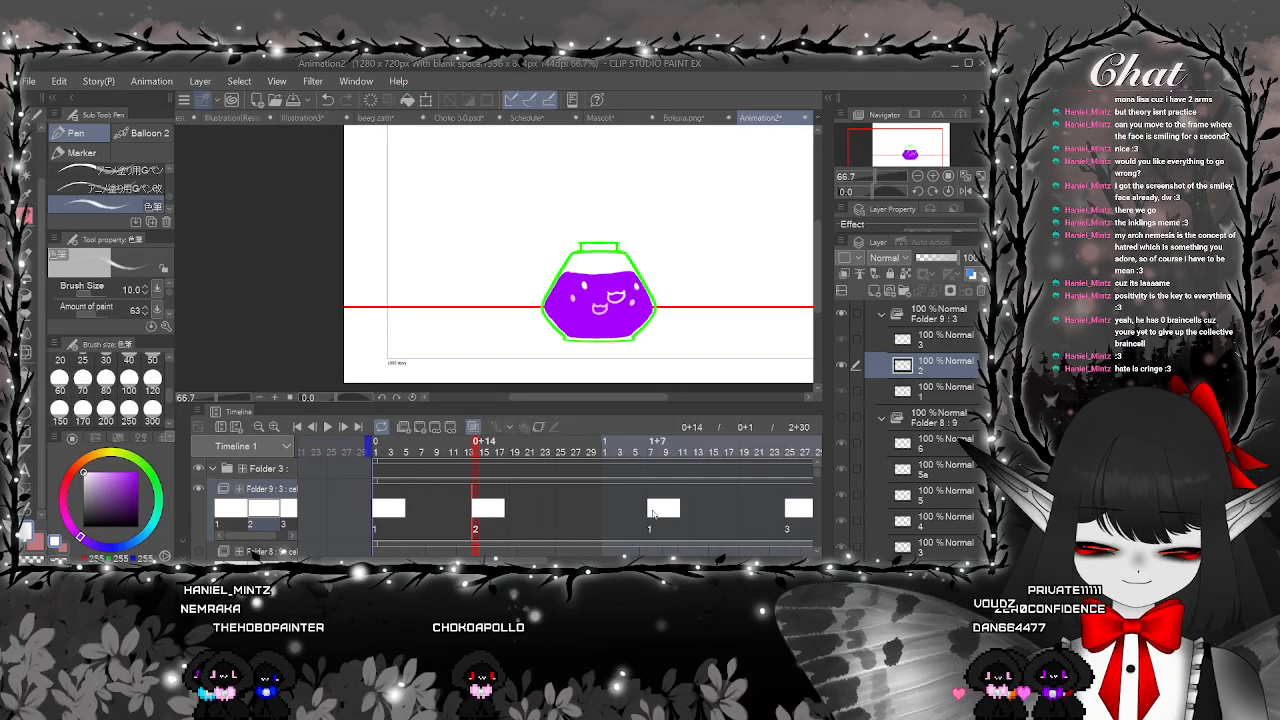
{"action": "left_click", "coordinate": [652, 513]}
{"action": "scroll", "coordinate": [630, 513], "scroll_direction": "right", "scroll_amount": 5}
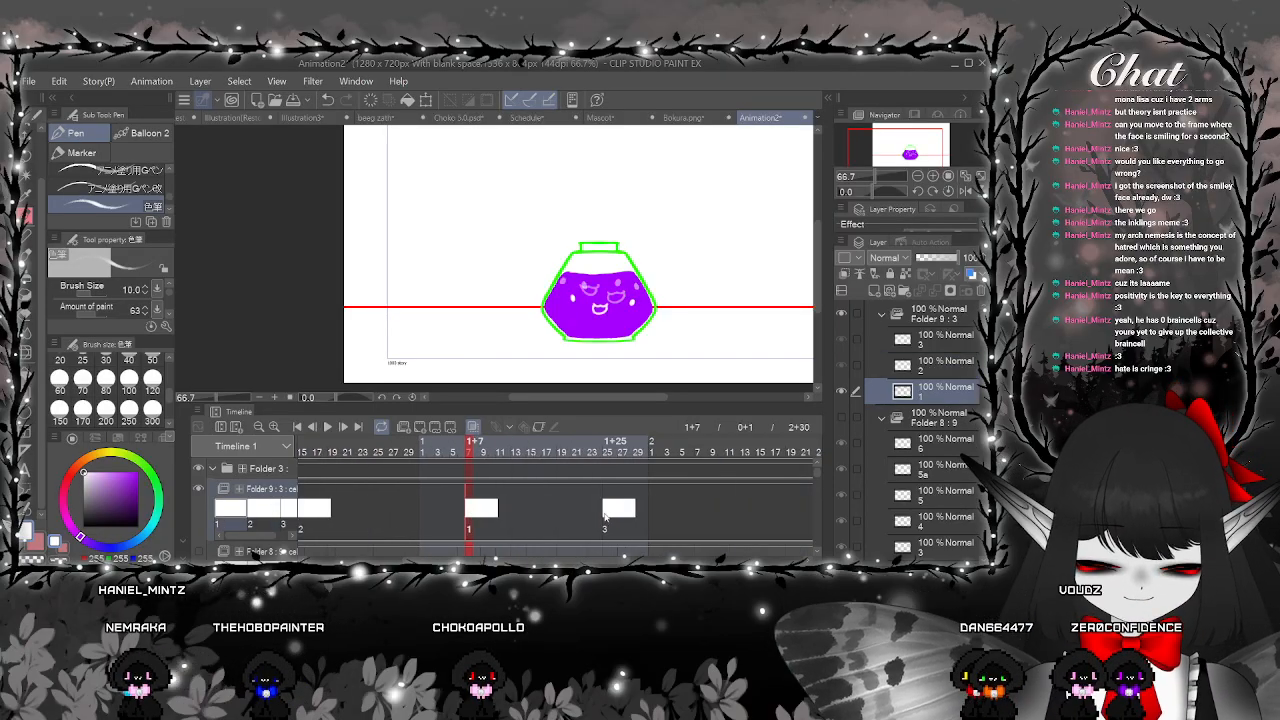
{"action": "left_click", "coordinate": [604, 514]}
{"action": "left_click_drag", "start_coordinate": [715, 521], "coordinate": [748, 519]}
{"action": "left_click", "coordinate": [328, 427]}
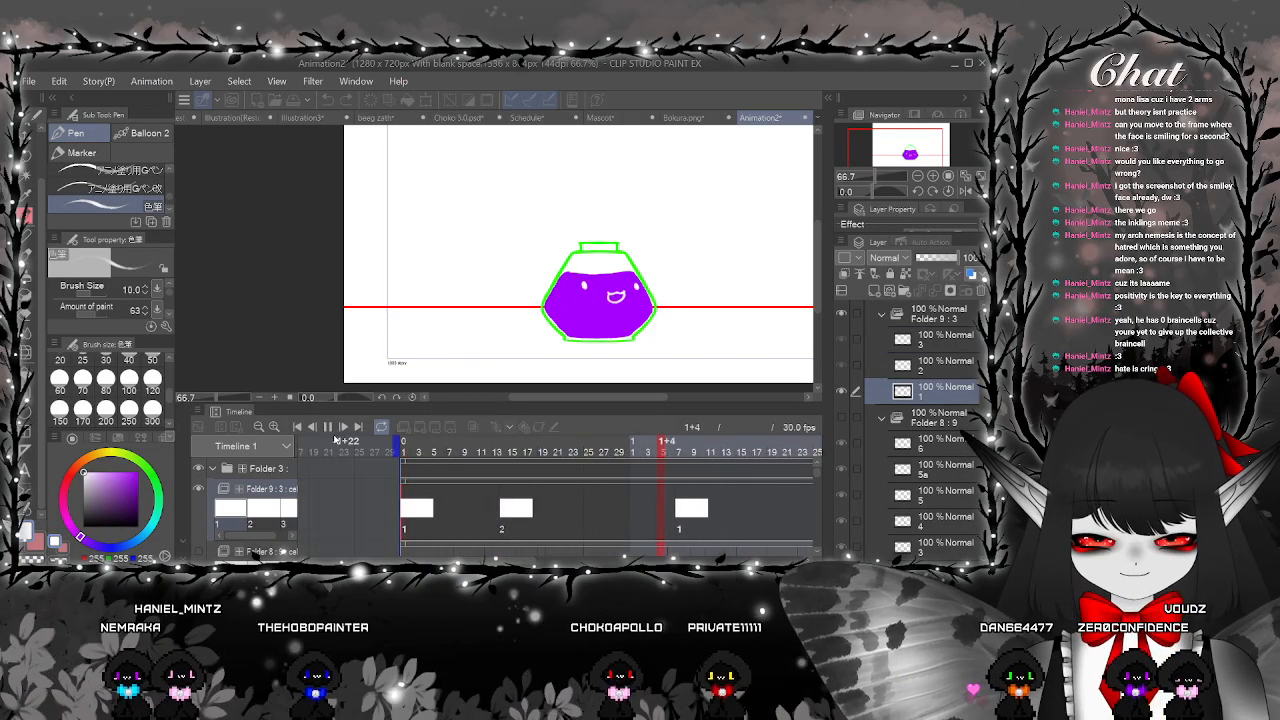
{"action": "left_click", "coordinate": [328, 427]}
Move the second cel 1 to frame 1+19 and paste a copy of cel 2 at frame 0+27
{"action": "left_click_drag", "start_coordinate": [610, 562], "coordinate": [542, 562]}
{"action": "left_click", "coordinate": [455, 512]}
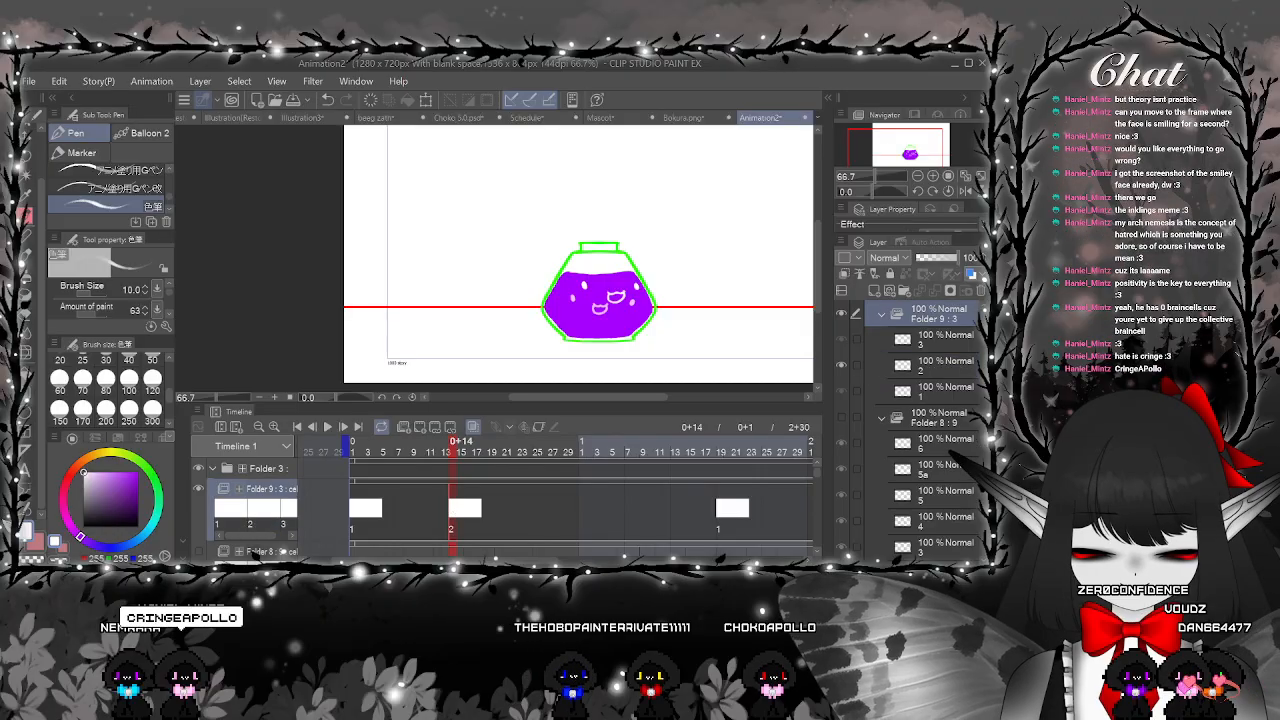
{"action": "left_click", "coordinate": [551, 516]}
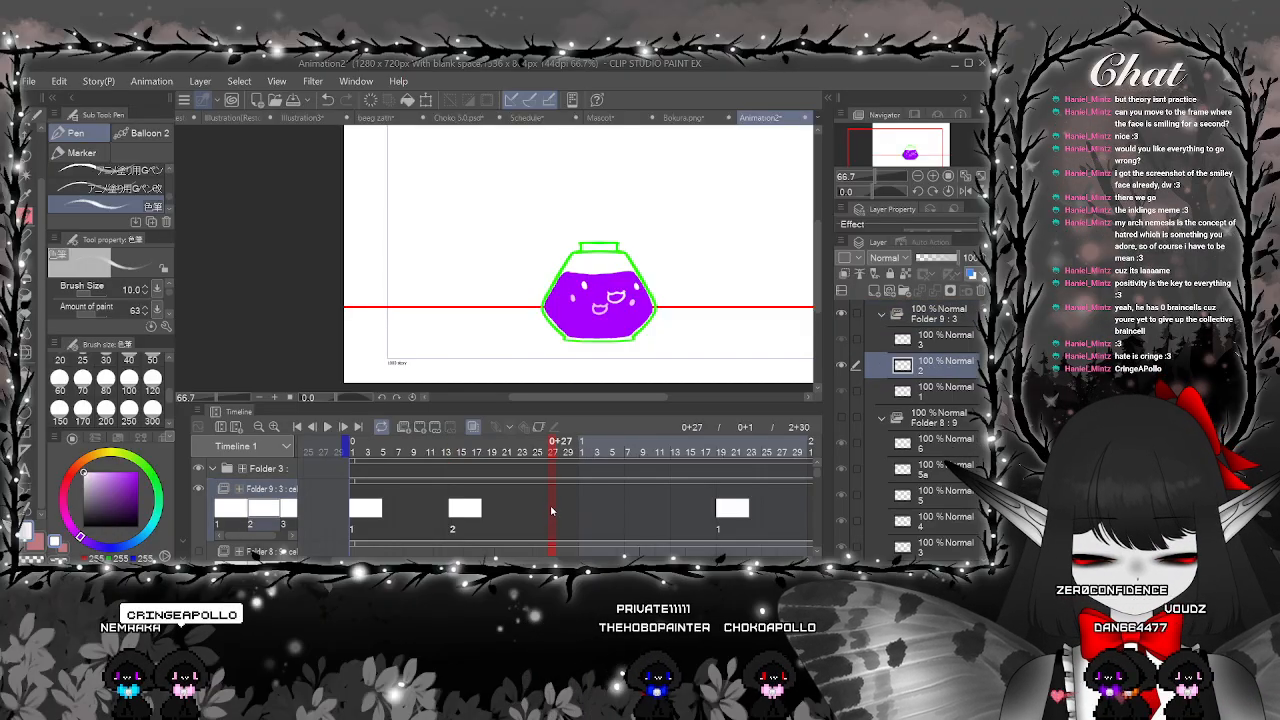
{"action": "key", "text": "ctrl+v"}
Add cel 2a at frame 0+21, draw flattened white blinking eyes over cel 2's eyes, and trace its open cat mouth
{"action": "left_click", "coordinate": [508, 513]}
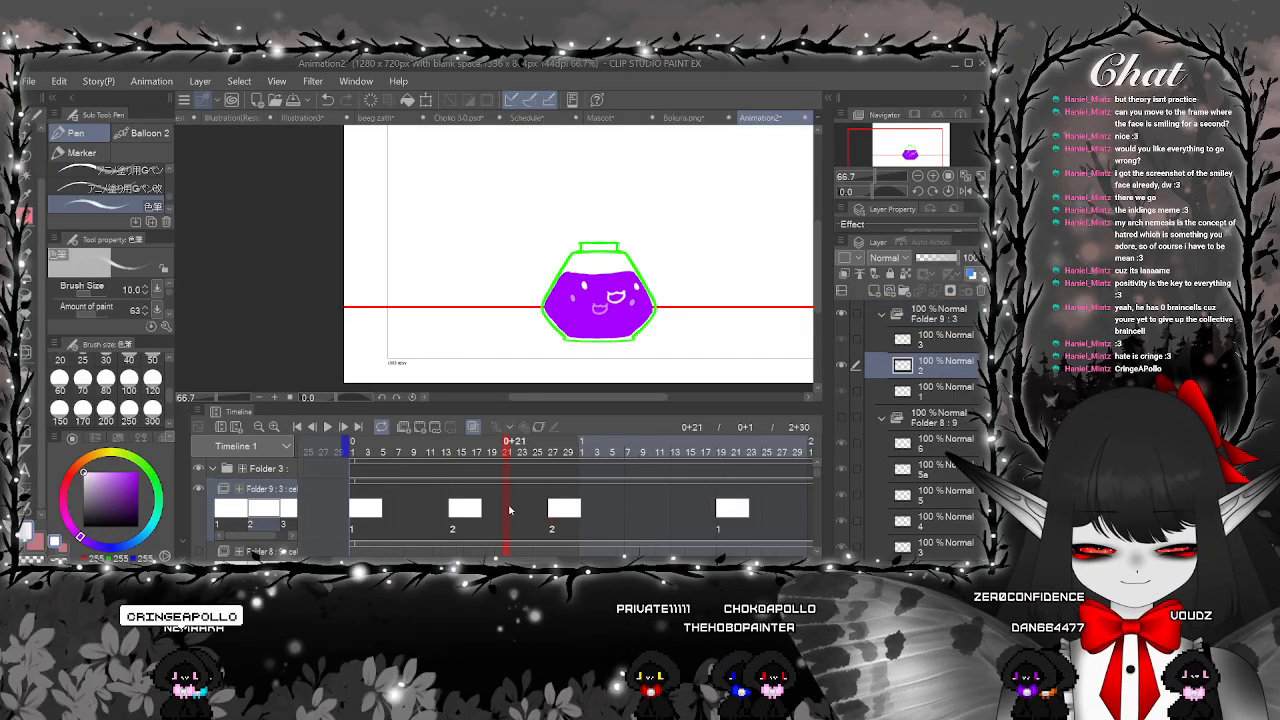
{"action": "left_click", "coordinate": [422, 428]}
{"action": "scroll", "coordinate": [629, 268], "scroll_direction": "up", "scroll_amount": 5}
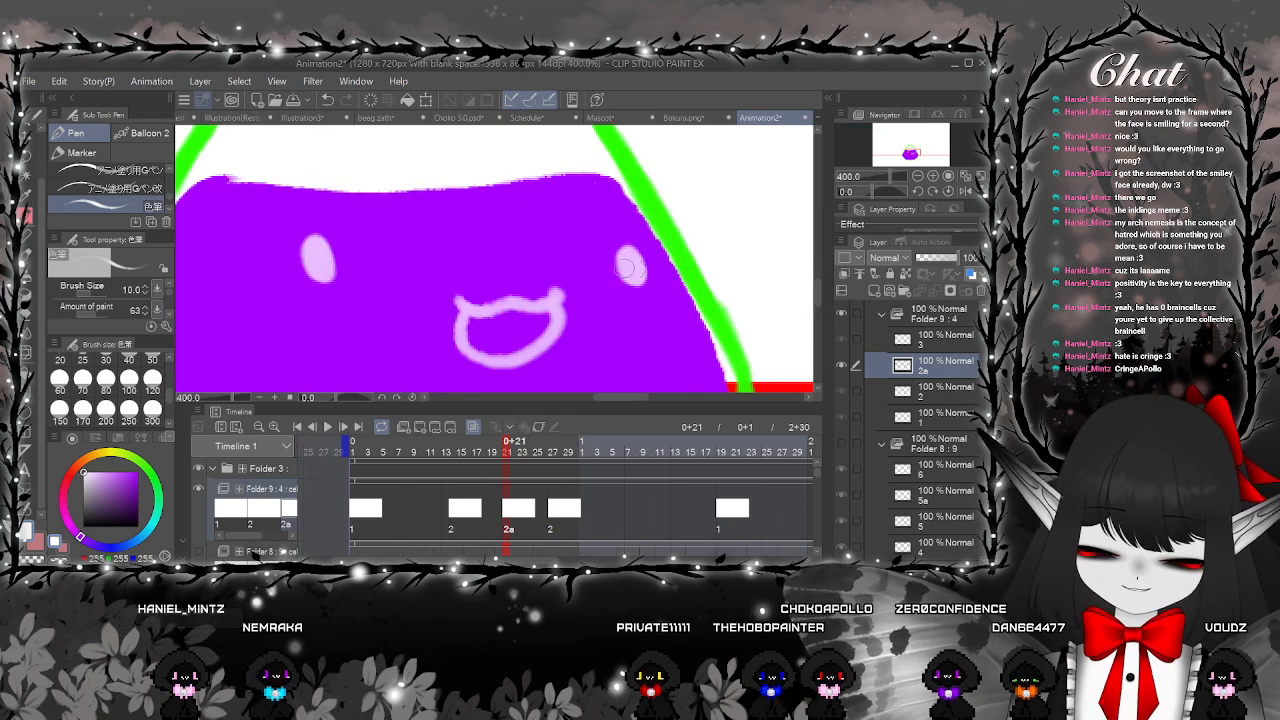
{"action": "left_click_drag", "start_coordinate": [300, 262], "coordinate": [335, 264]}
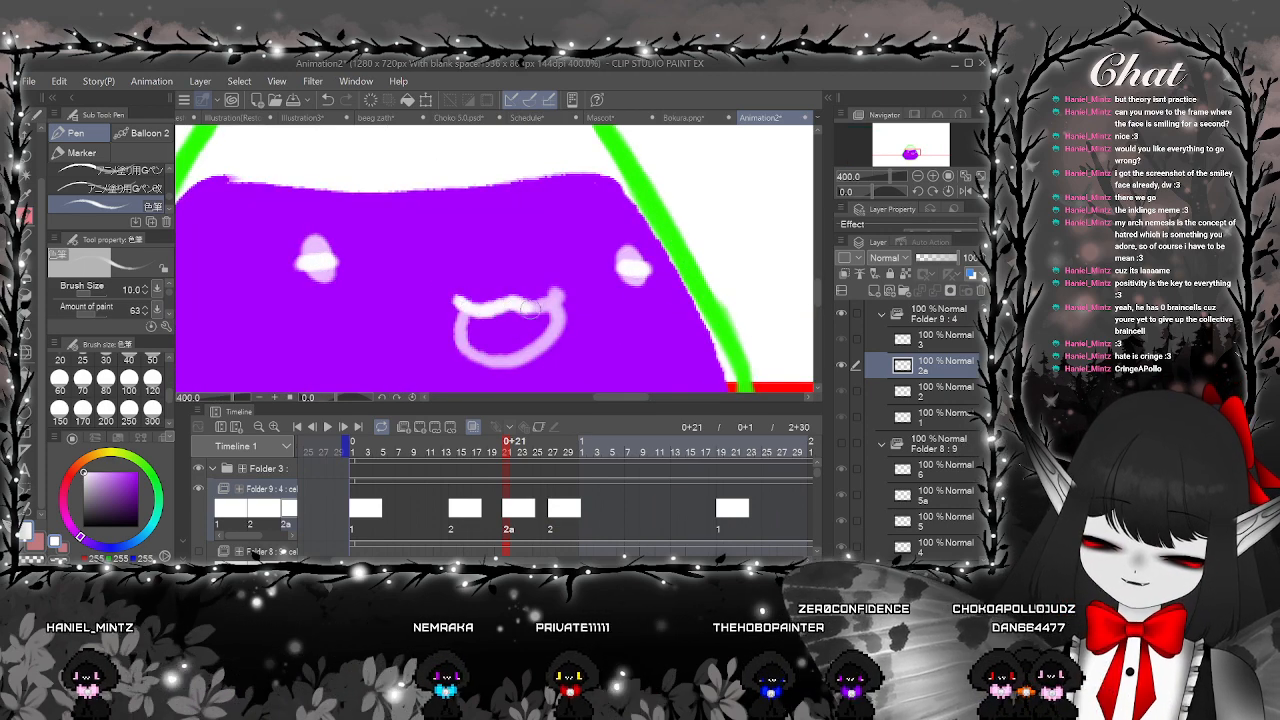
{"action": "left_click_drag", "start_coordinate": [463, 340], "coordinate": [558, 333]}
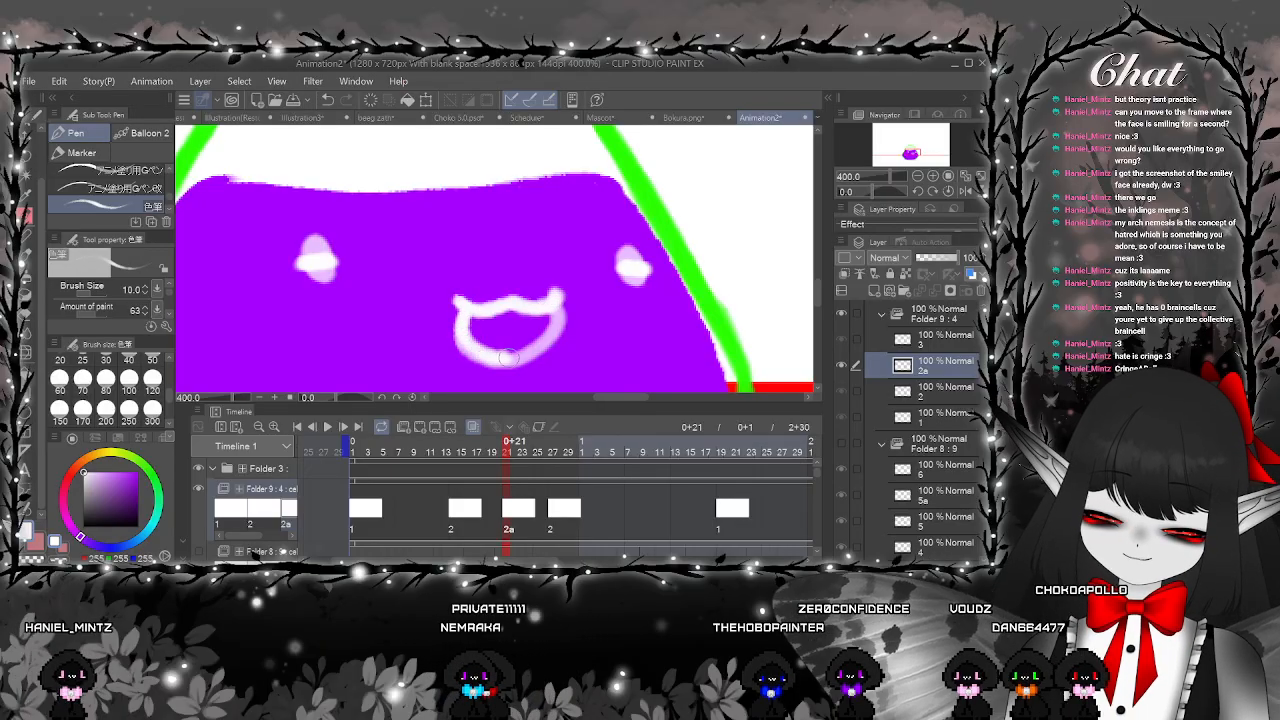
{"action": "scroll", "coordinate": [620, 362], "scroll_direction": "down", "scroll_amount": 4}
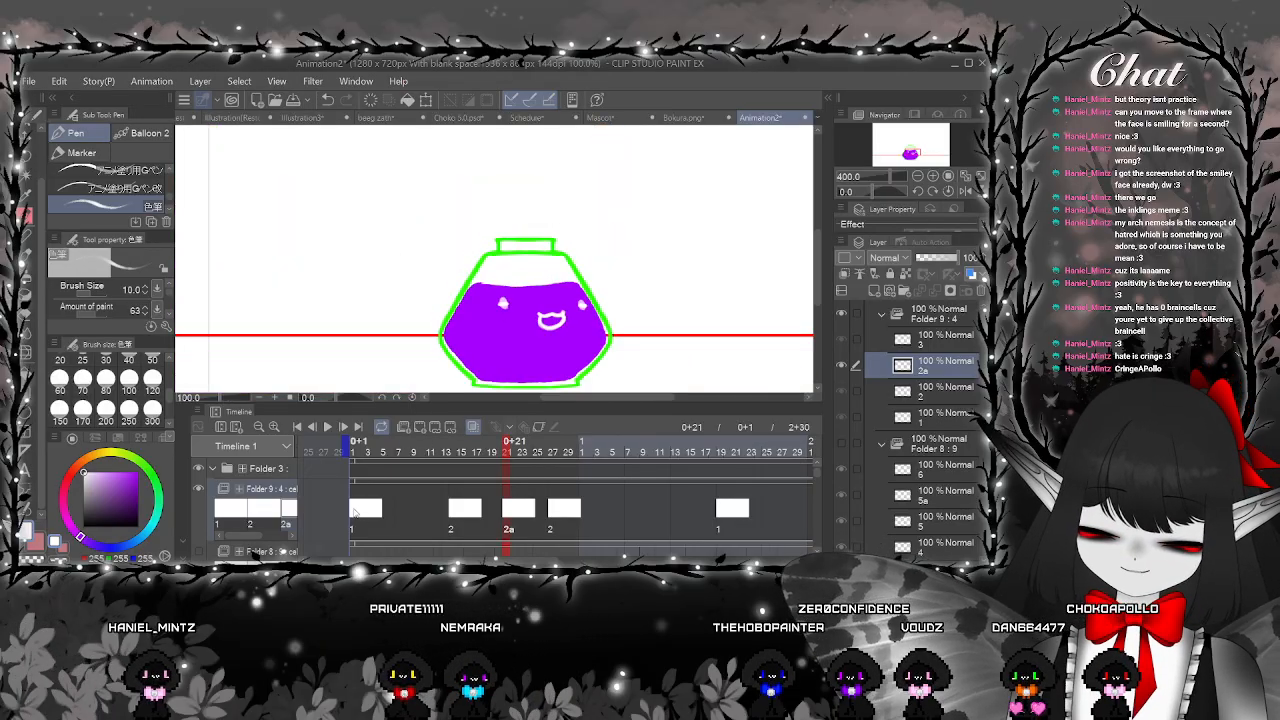
Play back the sequence from frame 0+1 to check the blink, stop it, and go to cel 1 at frame 1+19
{"action": "left_click", "coordinate": [352, 446]}
{"action": "left_click", "coordinate": [328, 427]}
{"action": "key", "text": "ctrl+minus"}
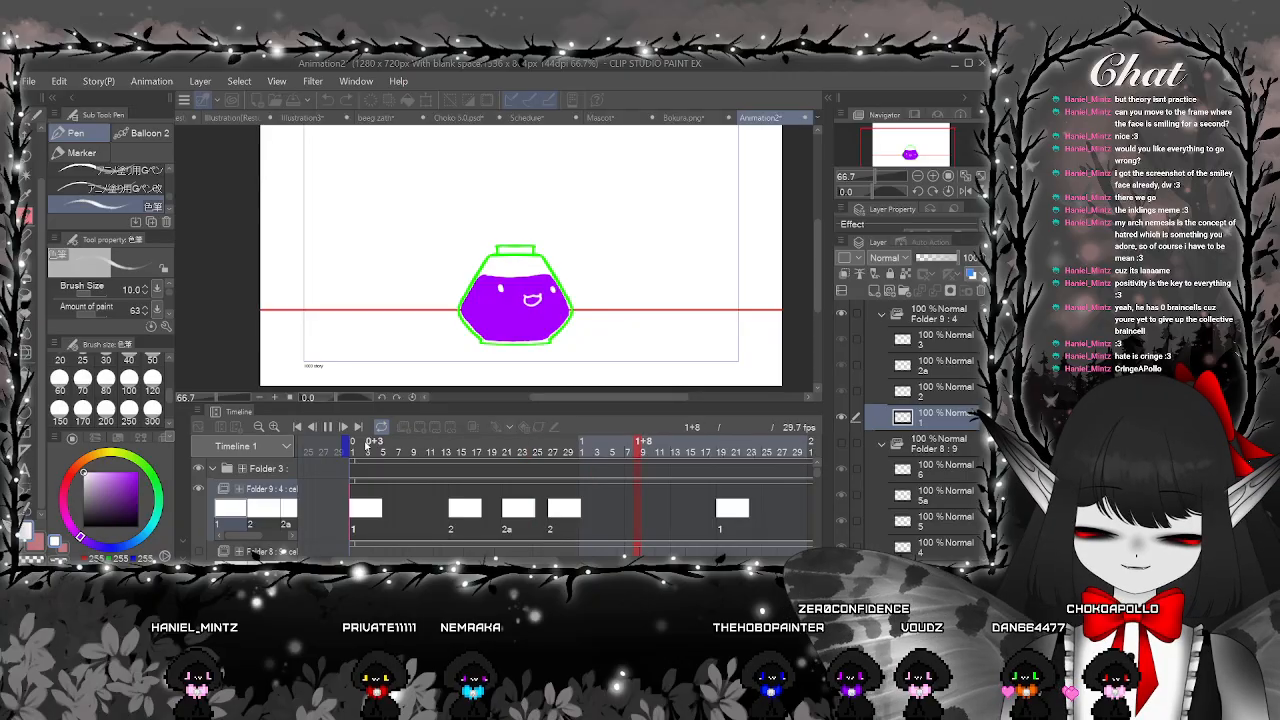
{"action": "left_click", "coordinate": [328, 427]}
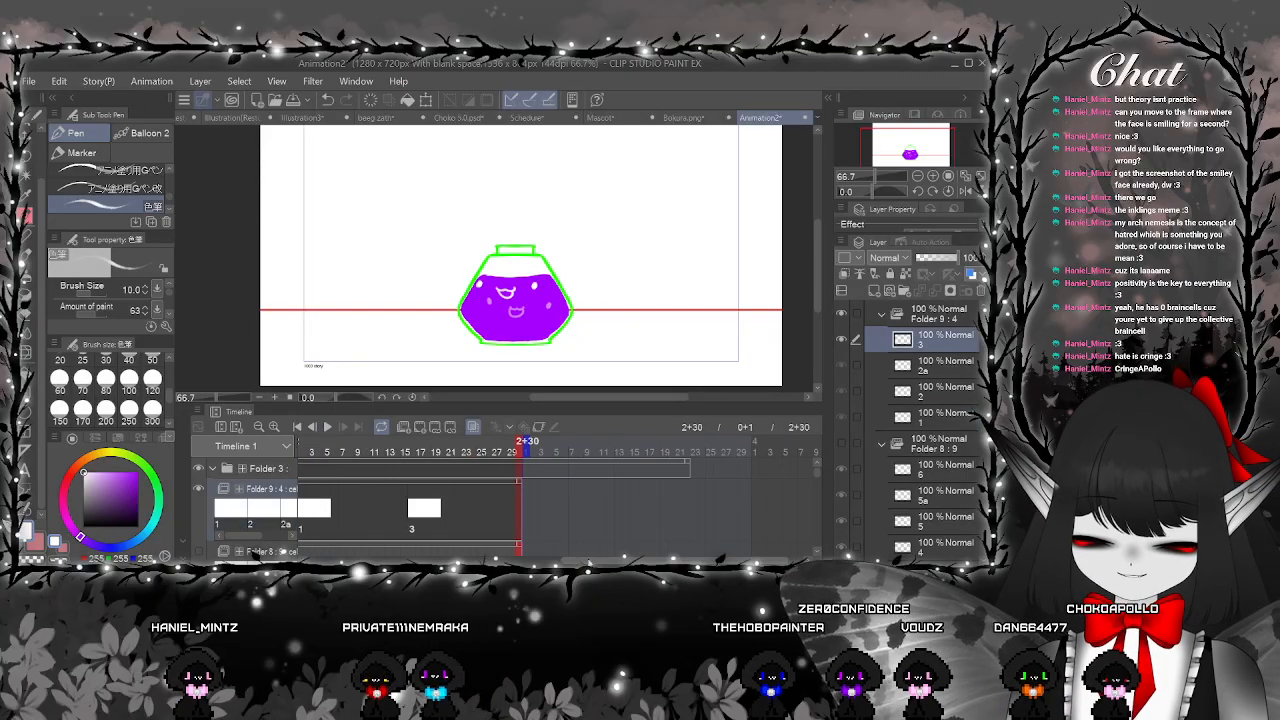
{"action": "left_click", "coordinate": [478, 511]}
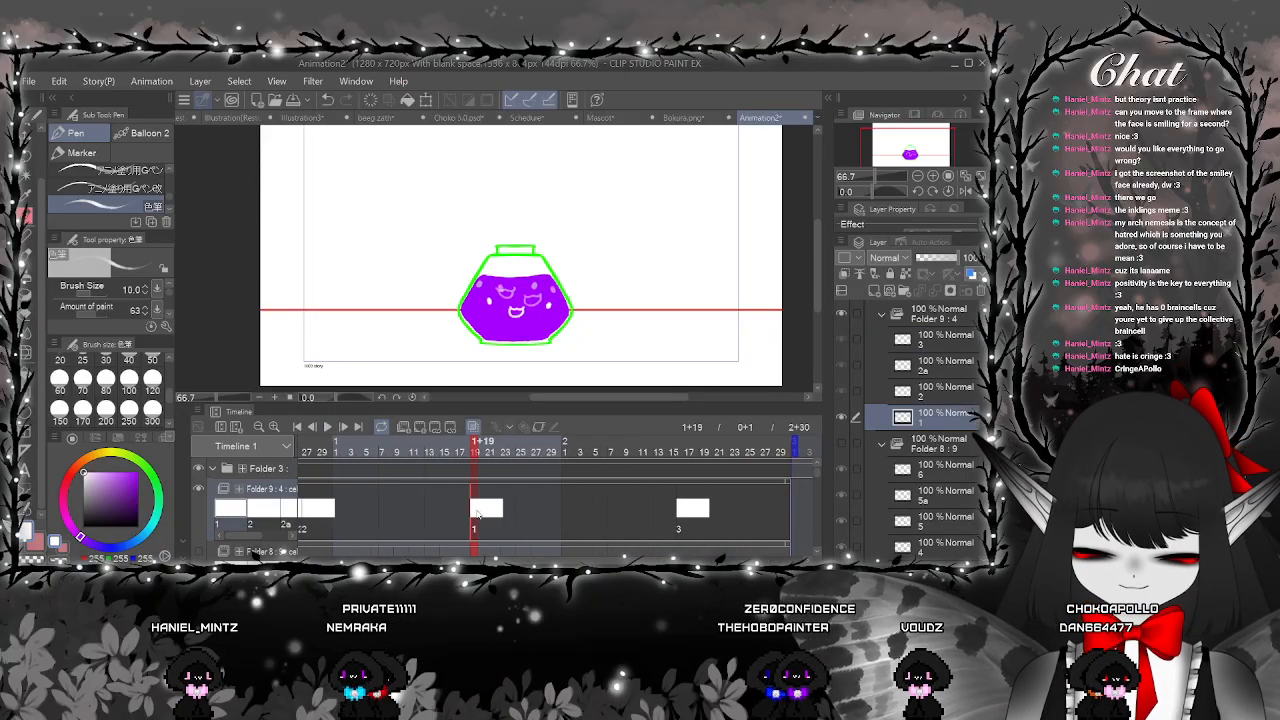
Delete the cel 1 placement at frame 1+19 in Folder 9 and add a new blank cel there
{"action": "left_click", "coordinate": [482, 510], "text": "shift"}
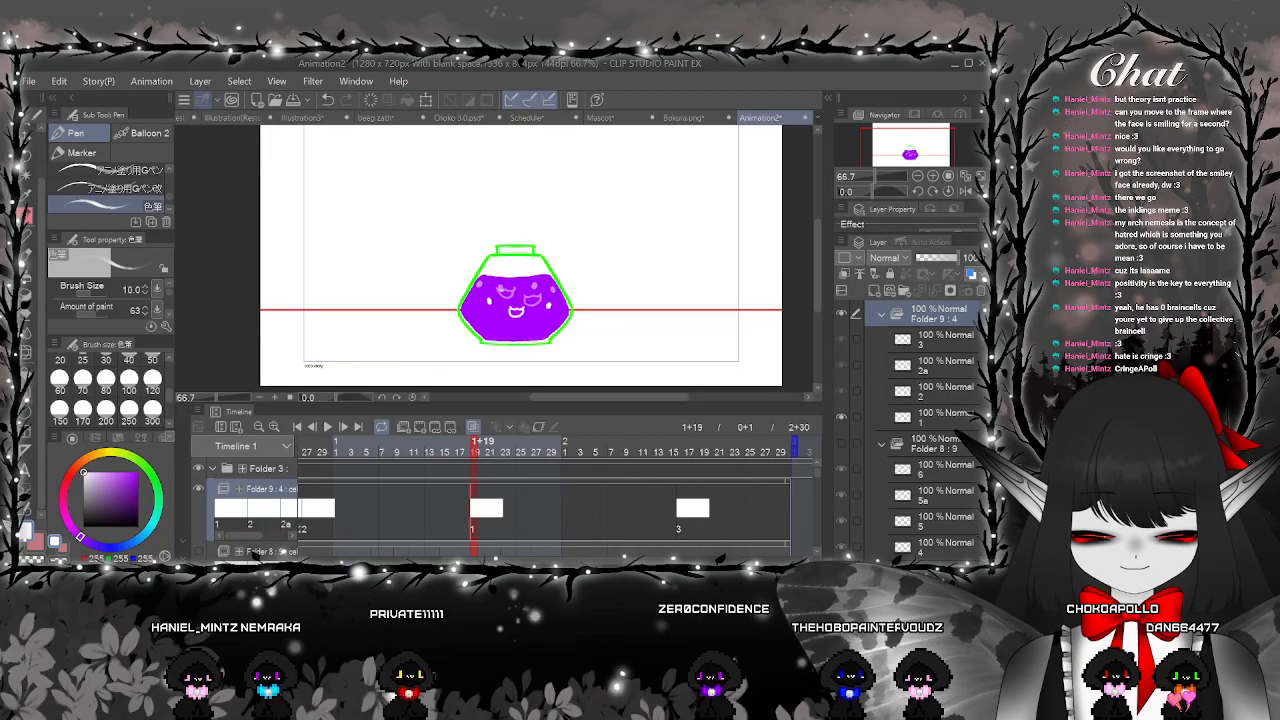
{"action": "key", "text": "Delete"}
{"action": "left_click", "coordinate": [419, 427]}
Draw white oval eyes and an open cat mouth on the new cel, between the faded neighbouring faces, and switch to Liquify
{"action": "scroll", "coordinate": [503, 292], "scroll_direction": "up", "scroll_amount": 3}
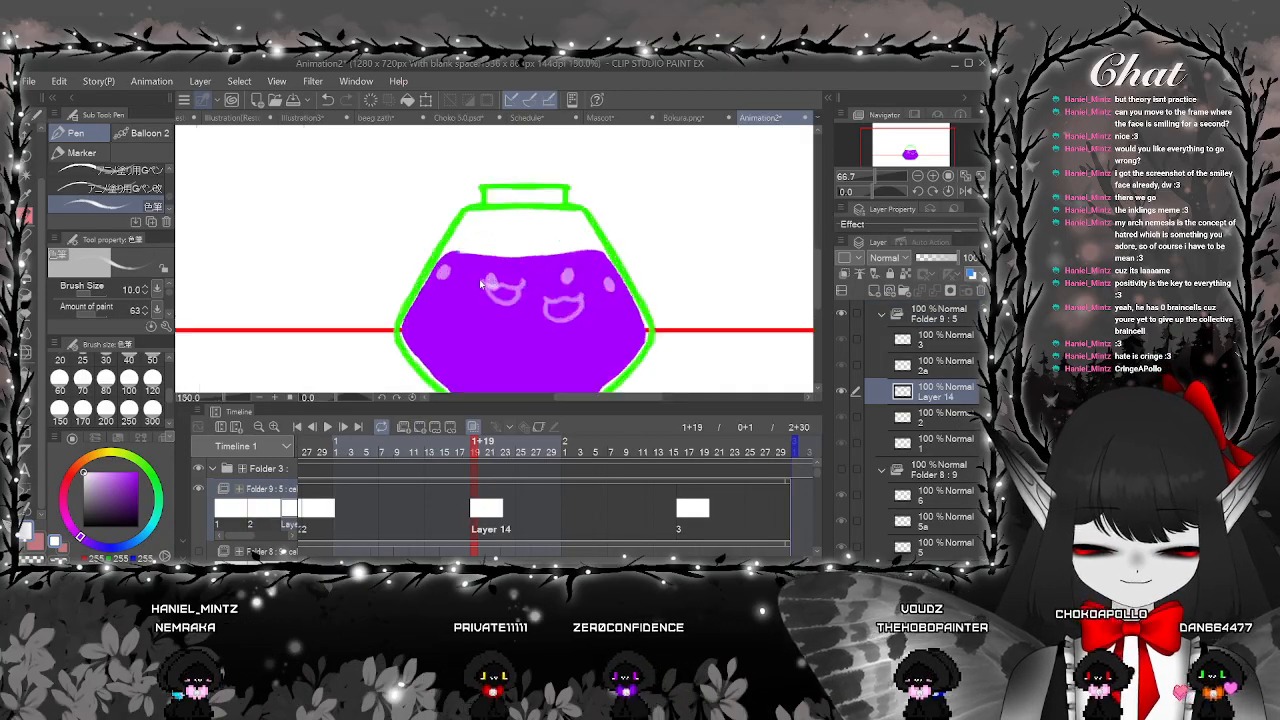
{"action": "left_click_drag", "start_coordinate": [468, 269], "coordinate": [467, 275]}
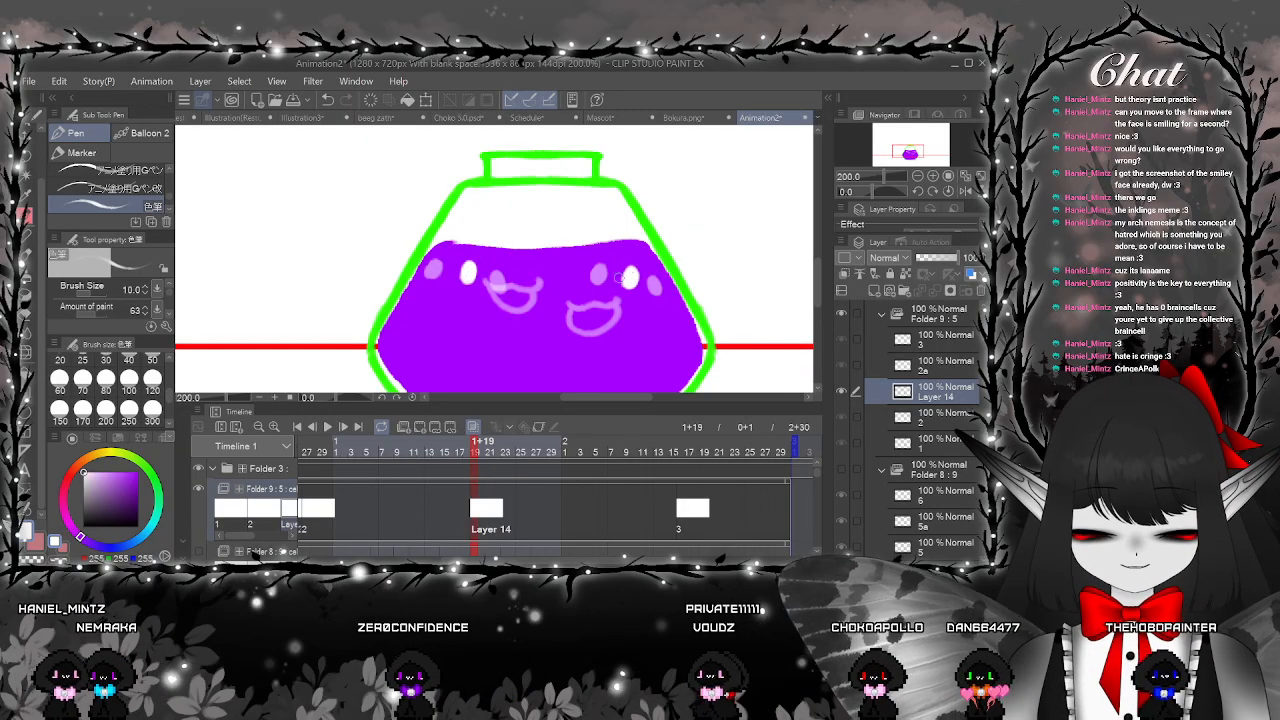
{"action": "scroll", "coordinate": [588, 292], "scroll_direction": "up", "scroll_amount": 2}
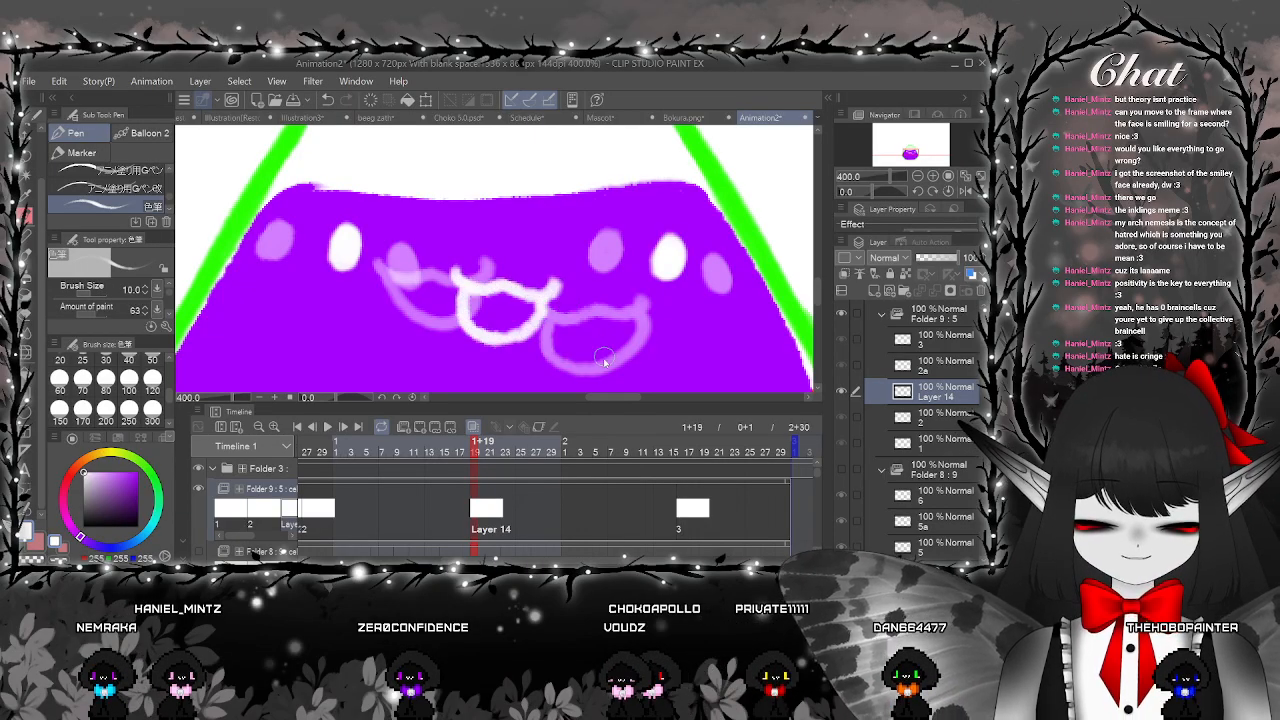
{"action": "scroll", "coordinate": [604, 362], "scroll_direction": "down", "scroll_amount": 3}
{"action": "scroll", "coordinate": [604, 362], "scroll_direction": "up", "scroll_amount": 1}
{"action": "left_click_drag", "start_coordinate": [604, 362], "coordinate": [562, 303]}
{"action": "left_click", "coordinate": [27, 353]}
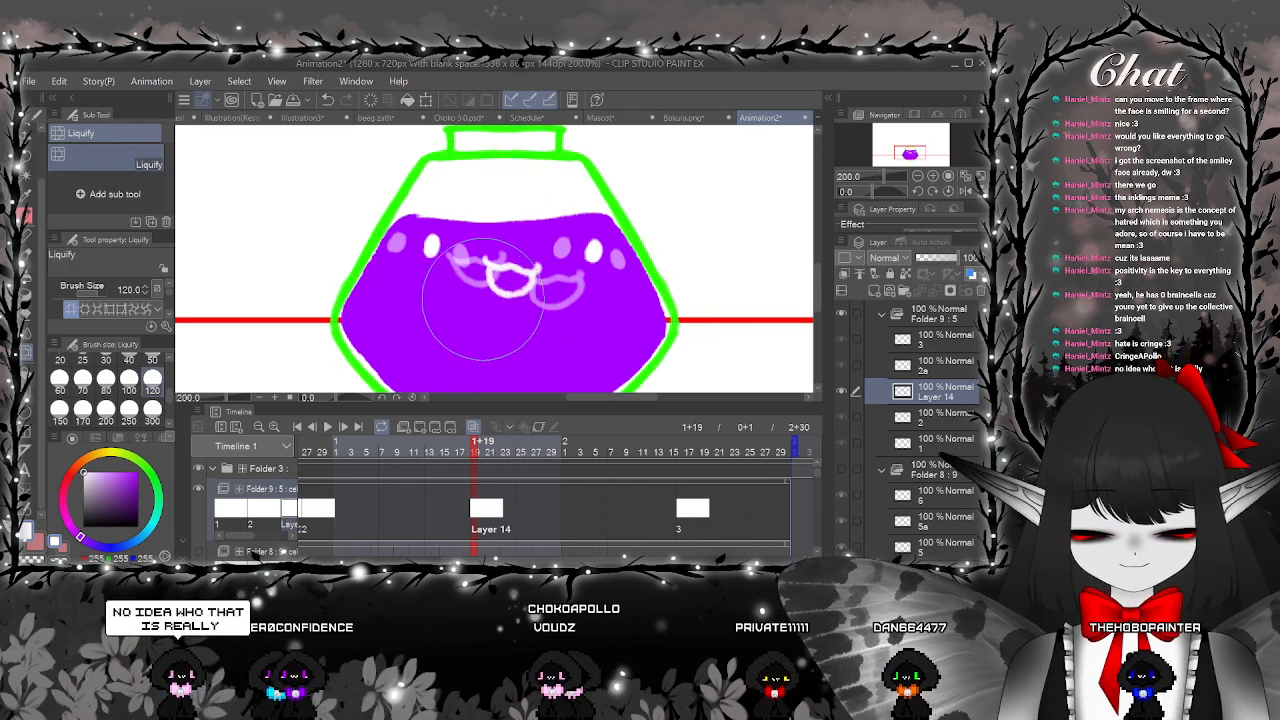
{"action": "scroll", "coordinate": [585, 340], "scroll_direction": "down", "scroll_amount": 1}
Play back the animation, and move Layer 14 to frame 1+15 and cel 3 to frame 1+26
{"action": "left_click", "coordinate": [664, 522]}
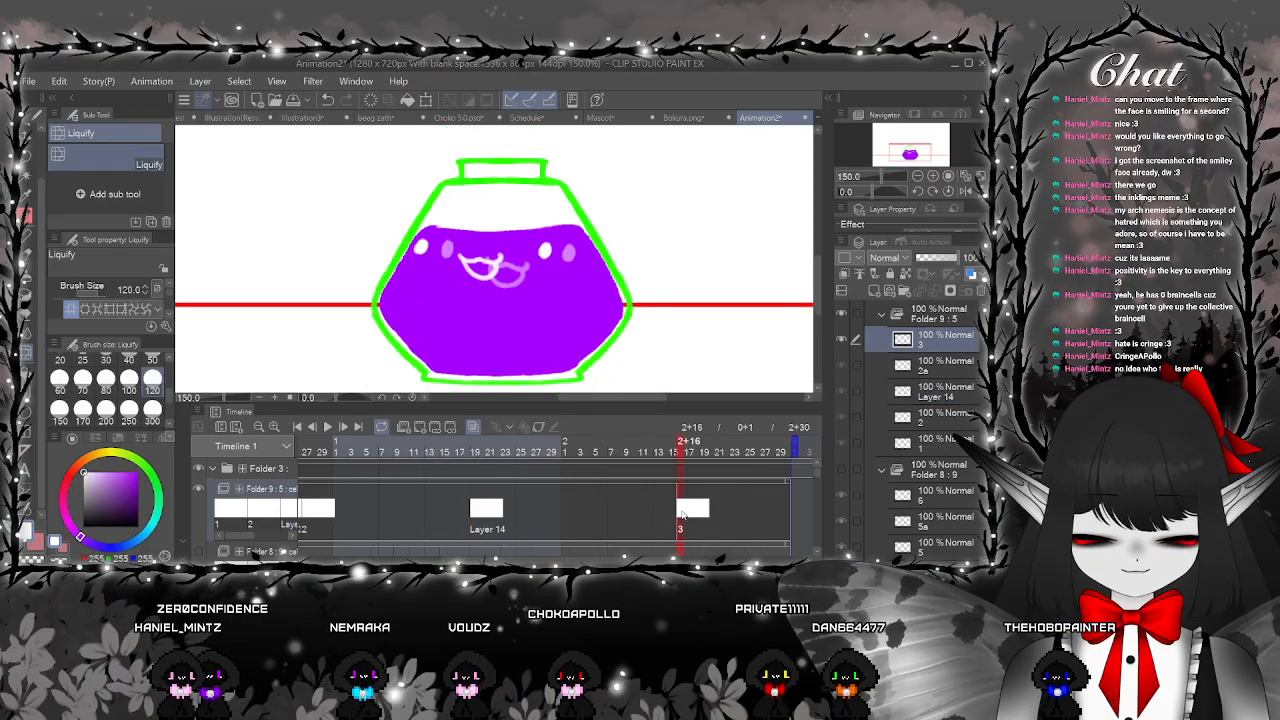
{"action": "left_click_drag", "start_coordinate": [664, 522], "coordinate": [510, 561]}
{"action": "left_click", "coordinate": [389, 490]}
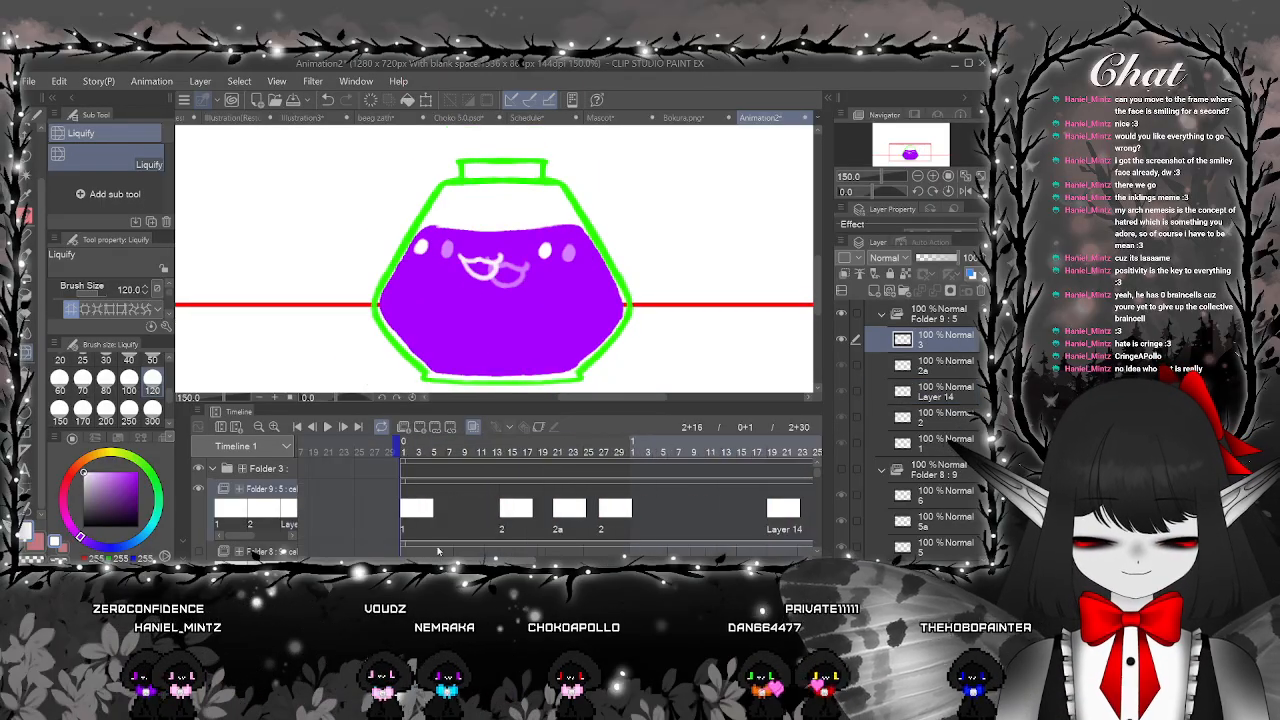
{"action": "left_click", "coordinate": [327, 427]}
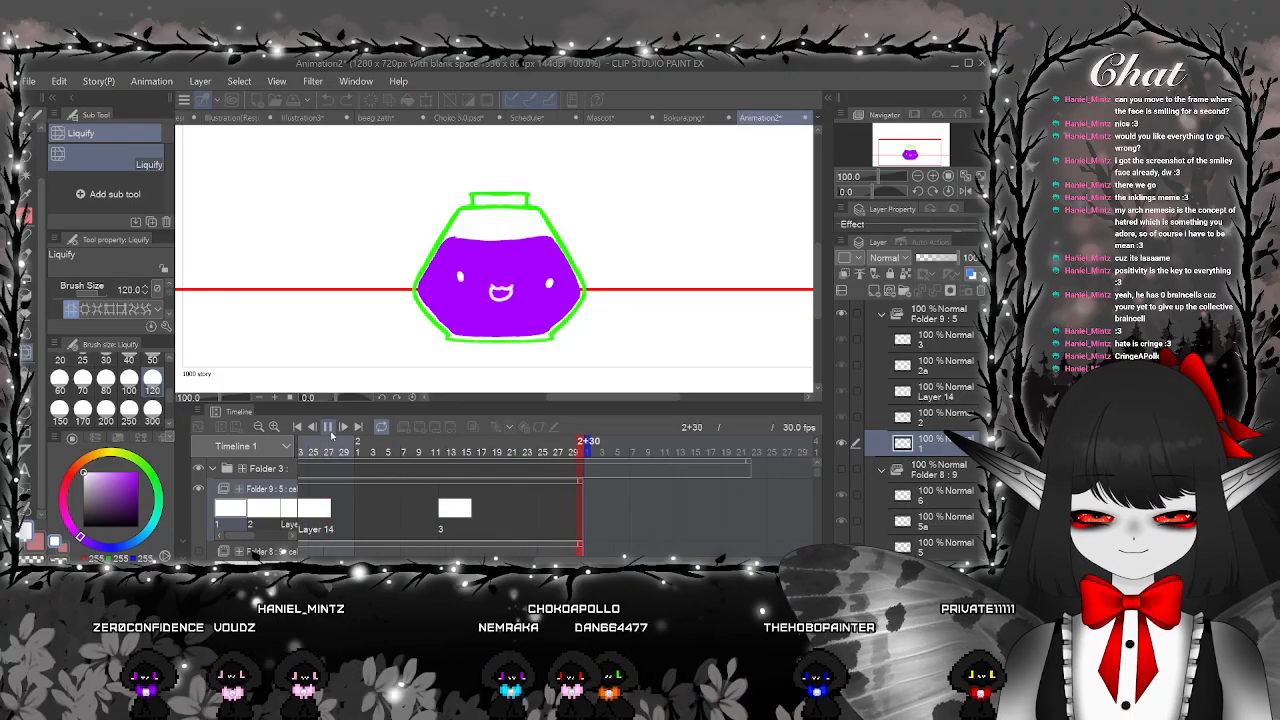
{"action": "mouse_move", "coordinate": [524, 560]}
{"action": "left_mouse_down"}
{"action": "mouse_move", "coordinate": [605, 560]}
{"action": "mouse_move", "coordinate": [600, 548]}
{"action": "mouse_move", "coordinate": [648, 560]}
{"action": "mouse_move", "coordinate": [548, 525]}
{"action": "mouse_move", "coordinate": [522, 560]}
{"action": "mouse_move", "coordinate": [500, 560]}
{"action": "left_mouse_up"}
{"action": "left_click", "coordinate": [575, 528]}
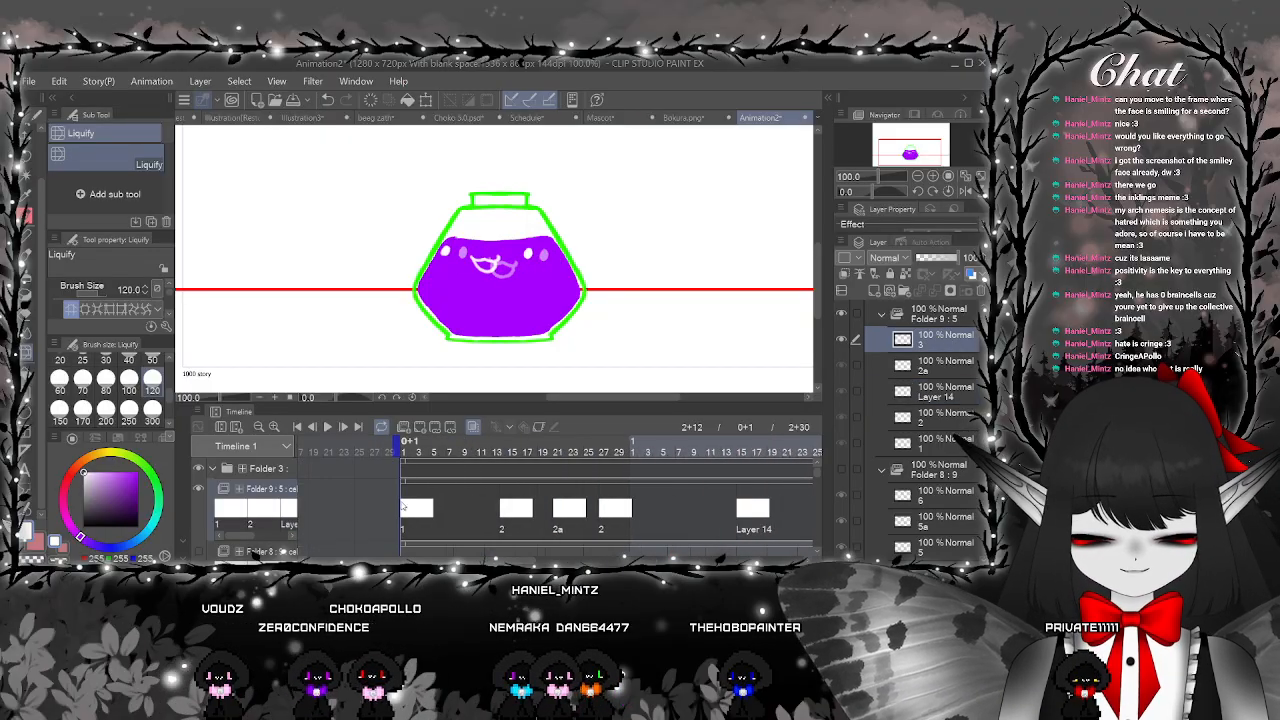
Play back the sequence from frame 0+1 to check the revised cel timing, and stop it
{"action": "left_click", "coordinate": [405, 451]}
{"action": "left_click", "coordinate": [328, 427]}
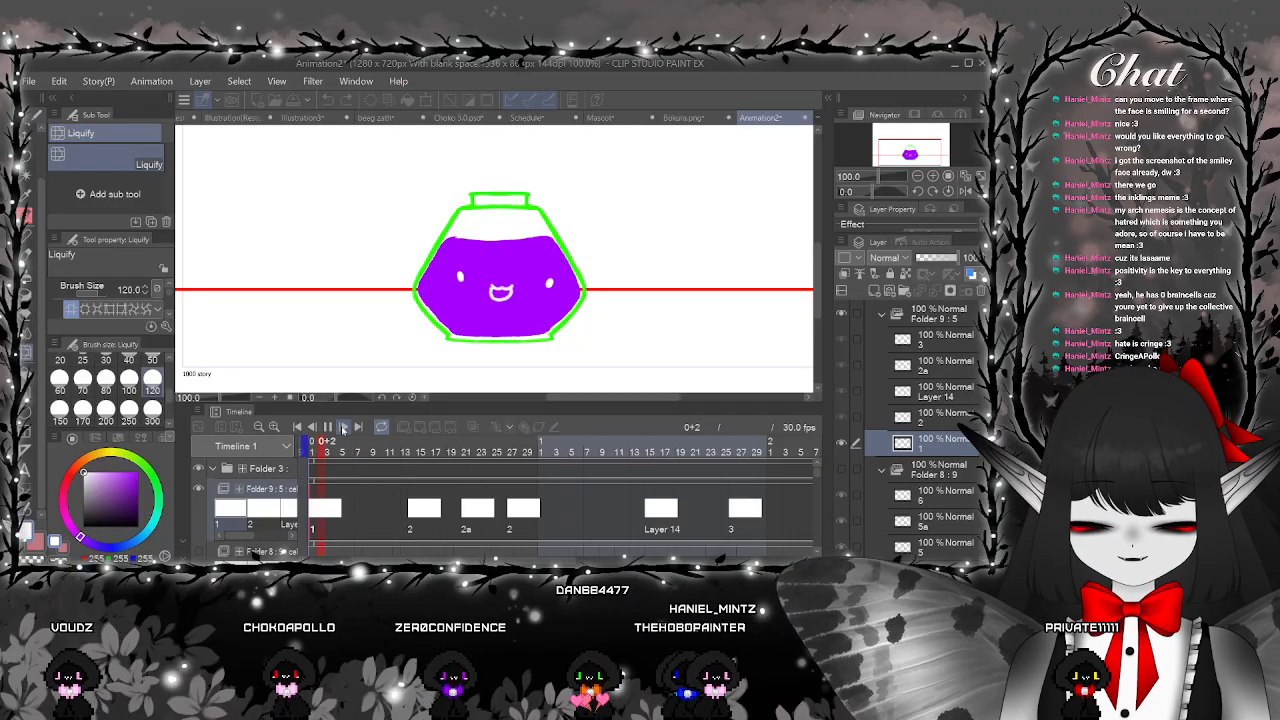
{"action": "left_click", "coordinate": [329, 427]}
Copy cel 3 from frame 1+26 and paste it at frame 2+5 and about frame 2+15
{"action": "left_click_drag", "start_coordinate": [523, 559], "coordinate": [601, 560]}
{"action": "left_click", "coordinate": [566, 517]}
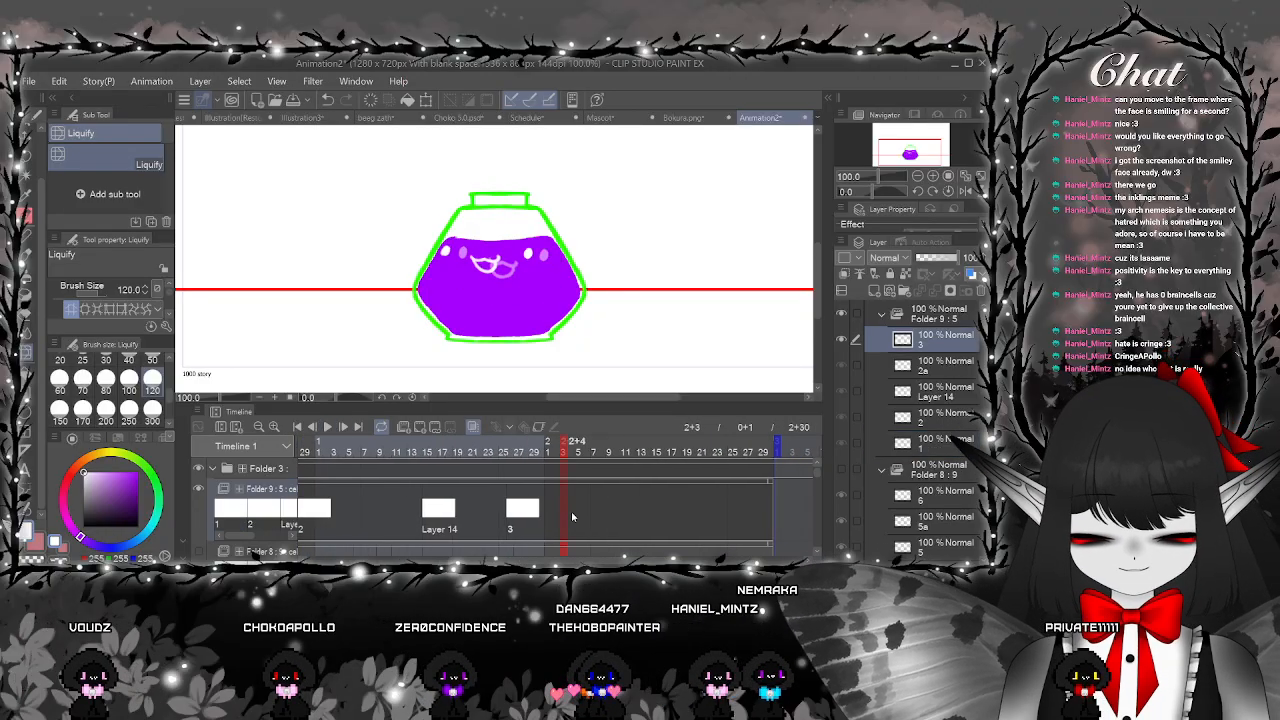
{"action": "left_click", "coordinate": [514, 510]}
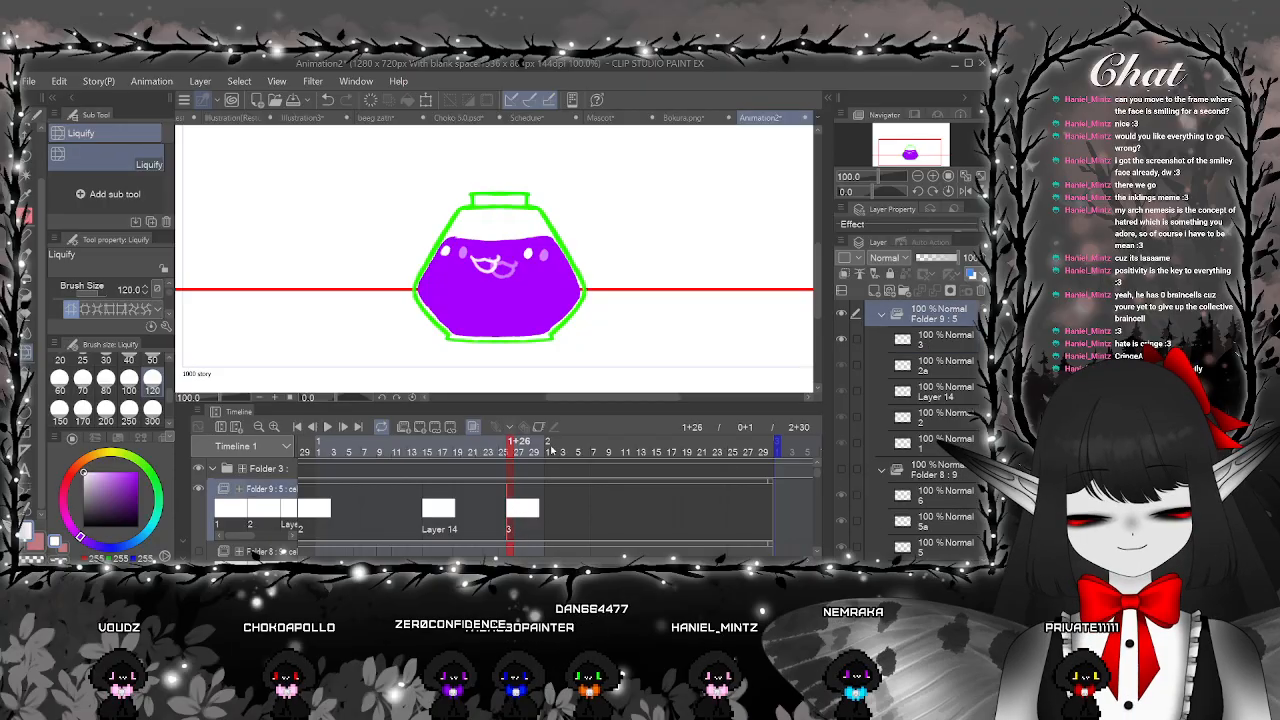
{"action": "left_click", "coordinate": [577, 518]}
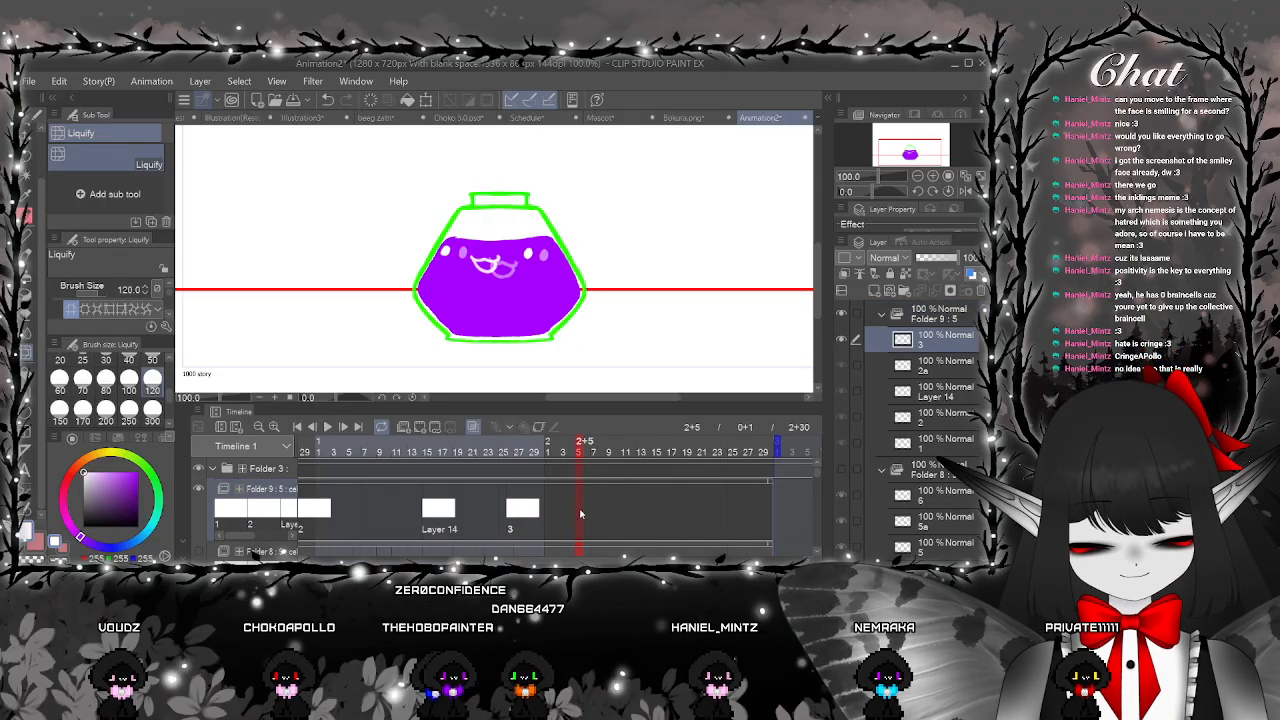
{"action": "left_click", "coordinate": [580, 514]}
{"action": "left_click", "coordinate": [648, 507]}
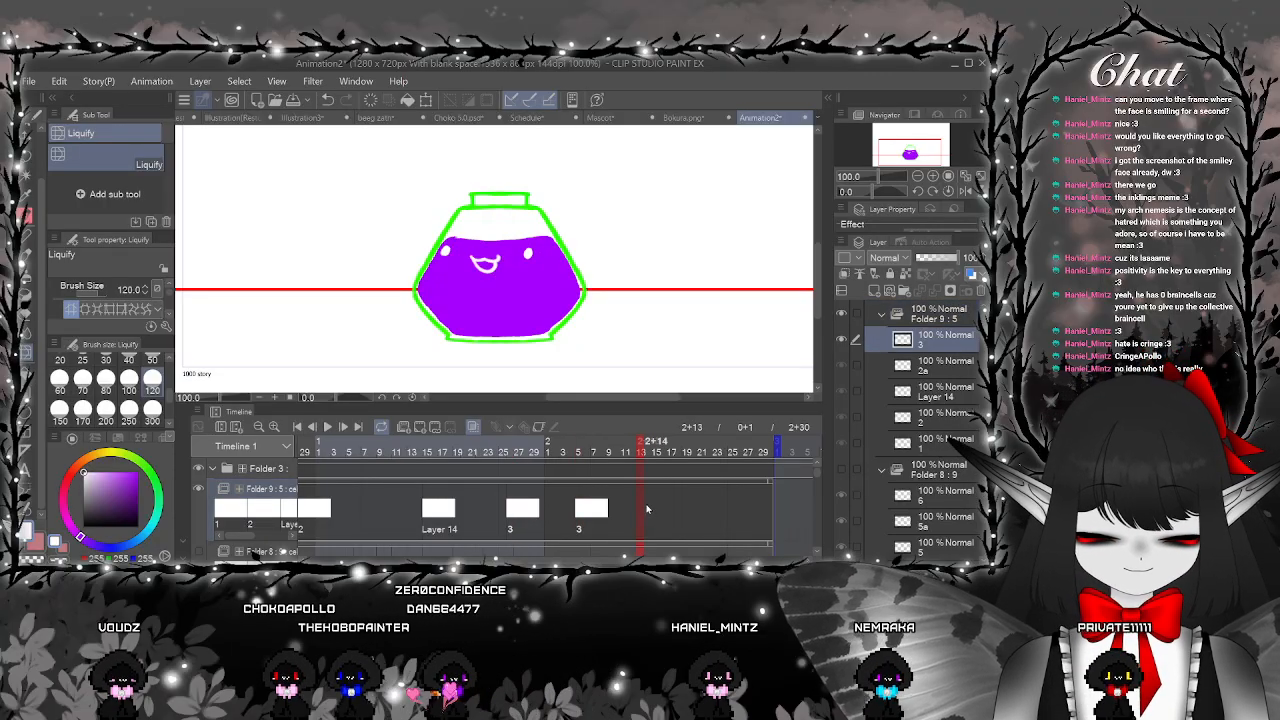
{"action": "left_click", "coordinate": [649, 505]}
{"action": "left_click", "coordinate": [672, 507]}
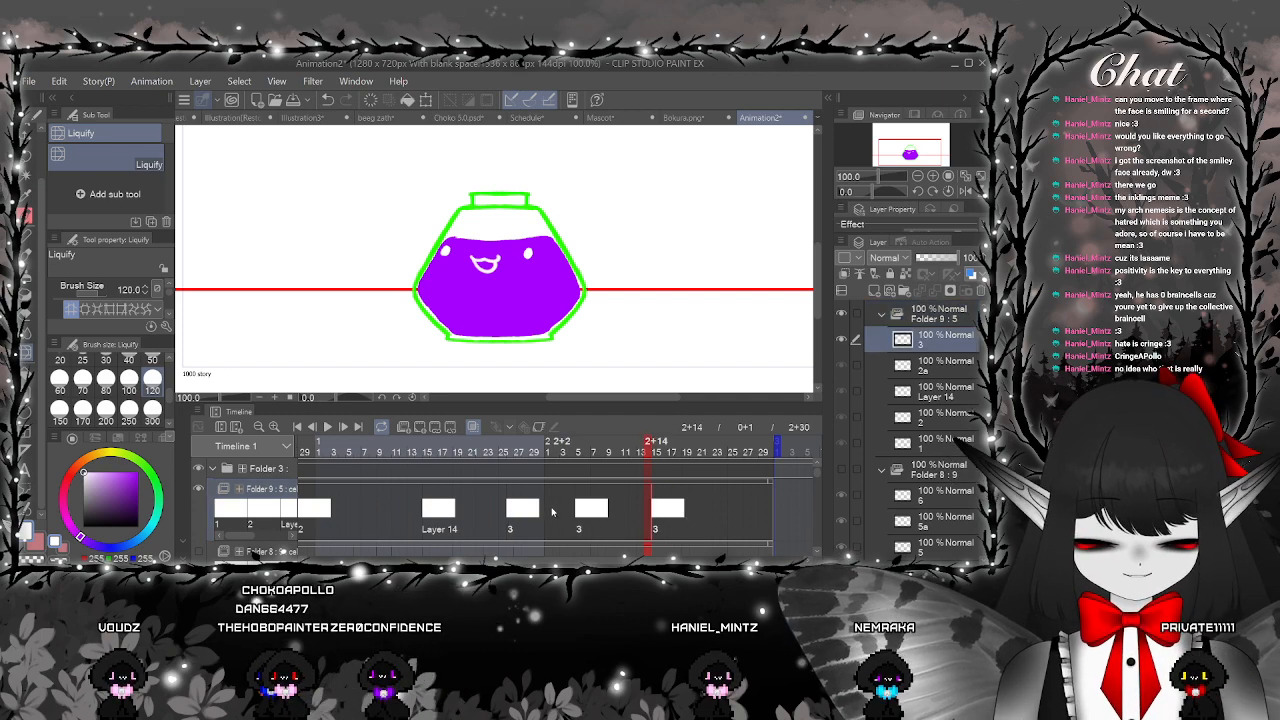
Add cel 4 at frame 2+1 in Folder 9, undoing the mistaken insertion made first
{"action": "left_click", "coordinate": [551, 512]}
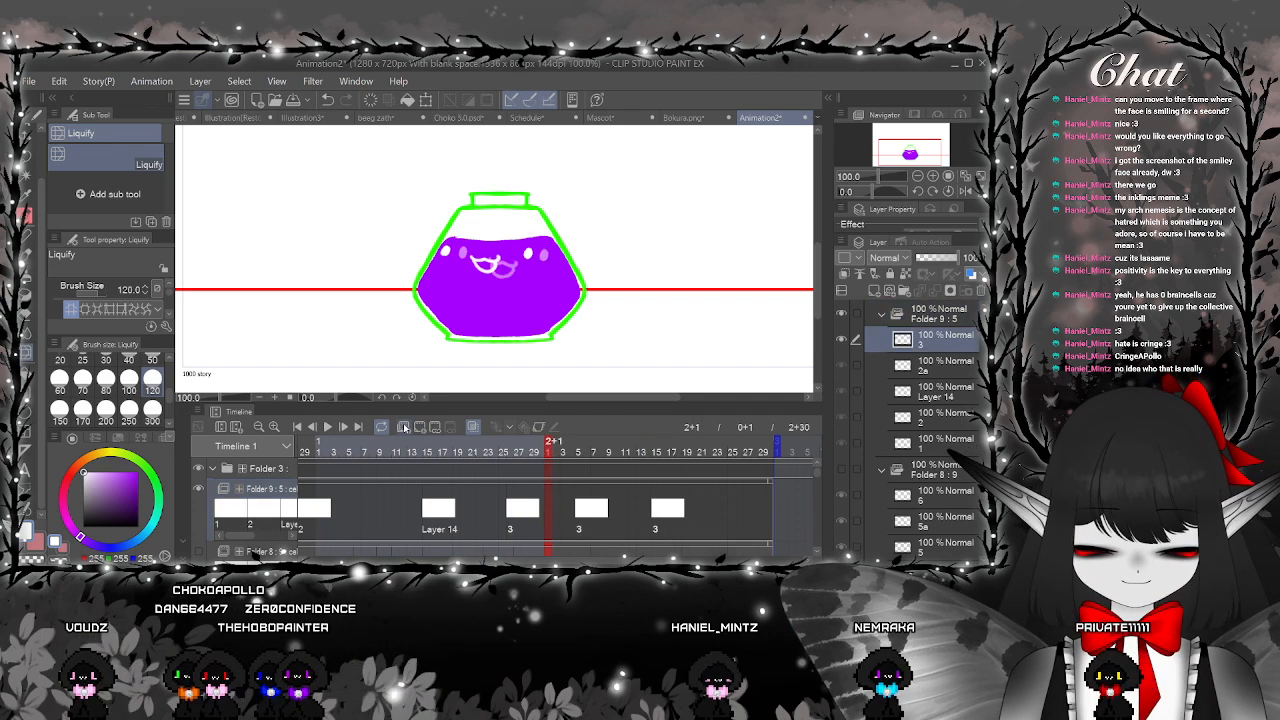
{"action": "left_click", "coordinate": [403, 427]}
{"action": "scroll", "coordinate": [524, 261], "scroll_direction": "up", "scroll_amount": 2}
{"action": "key", "text": "ctrl+minus"}
{"action": "left_click", "coordinate": [328, 99]}
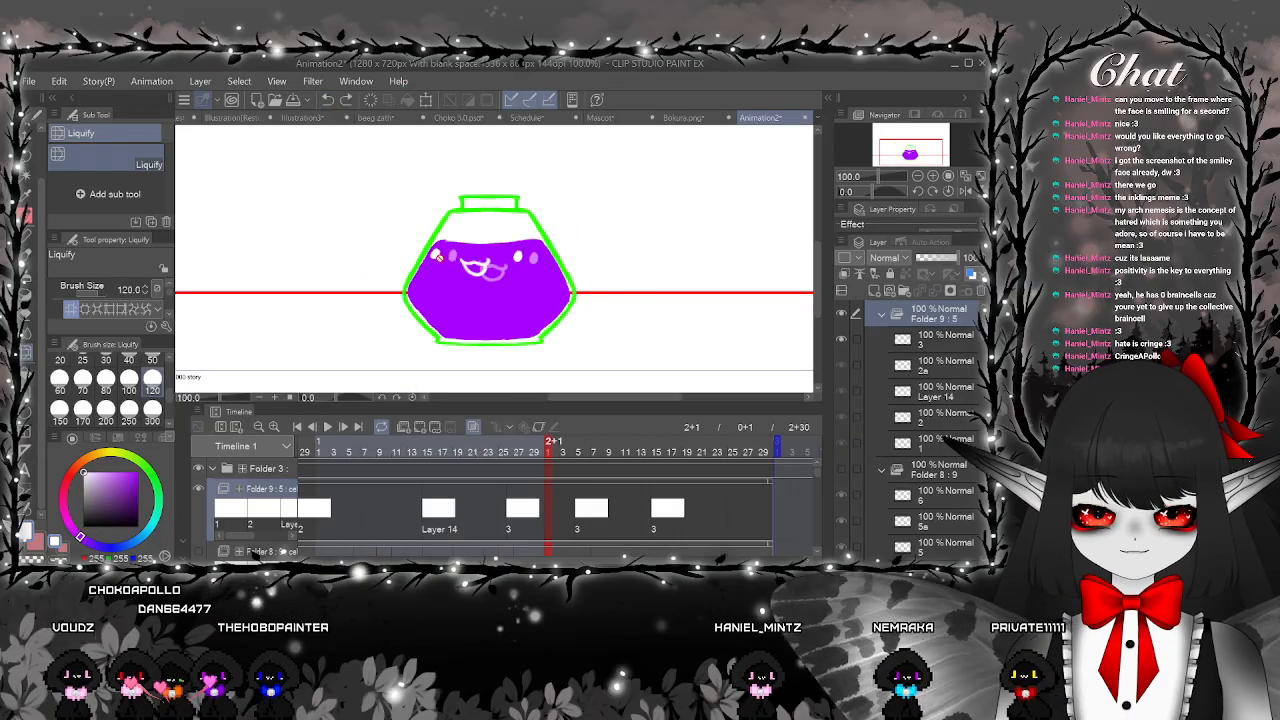
{"action": "left_click", "coordinate": [419, 427]}
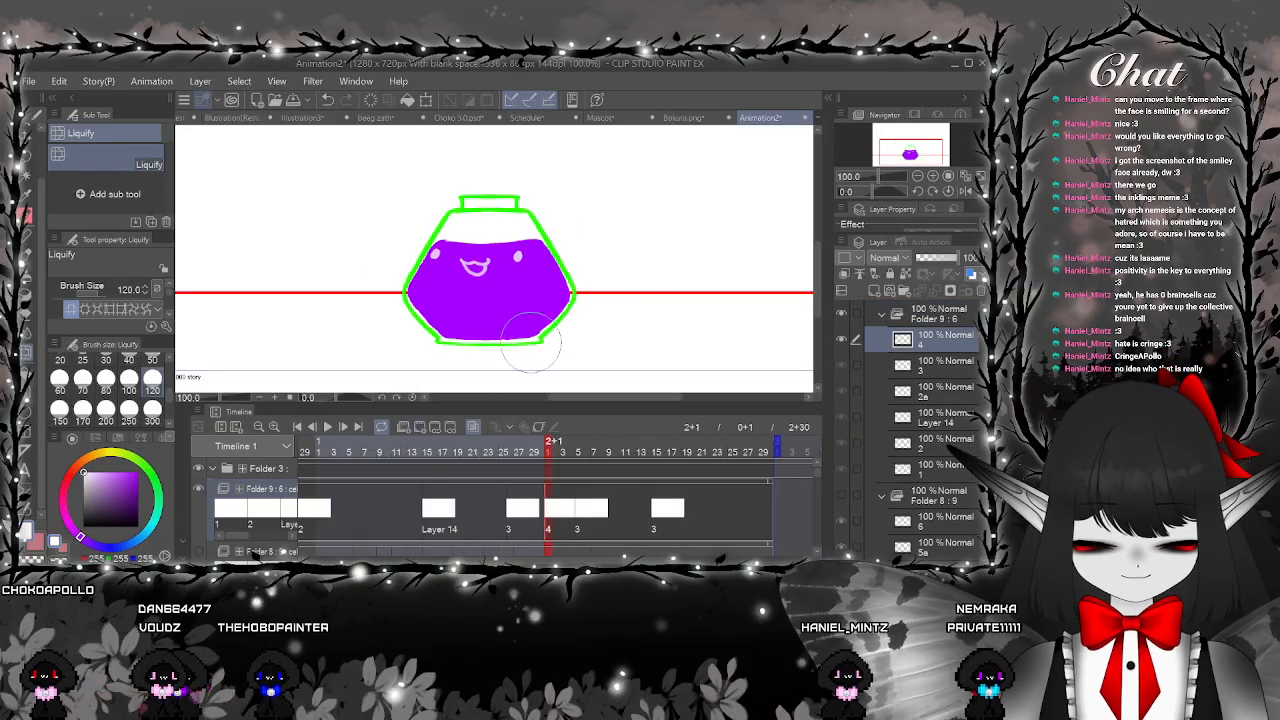
With the Pen, trace cel 3's open cat mouth on cel 4 and draw flattened white blinking eyes, redoing the first eye strokes
{"action": "key", "text": "ctrl+plus"}
{"action": "key", "text": "p"}
{"action": "scroll", "coordinate": [514, 251], "scroll_direction": "up", "scroll_amount": 3}
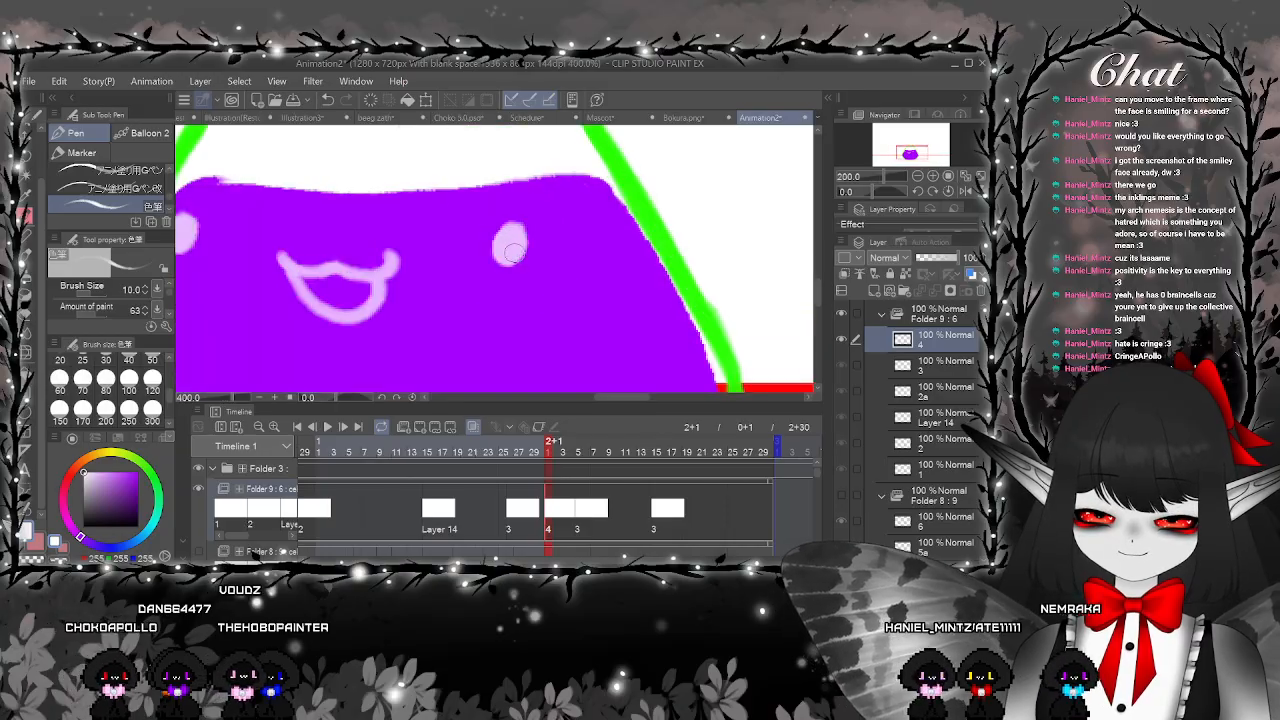
{"action": "left_click_drag", "start_coordinate": [514, 243], "coordinate": [648, 258]}
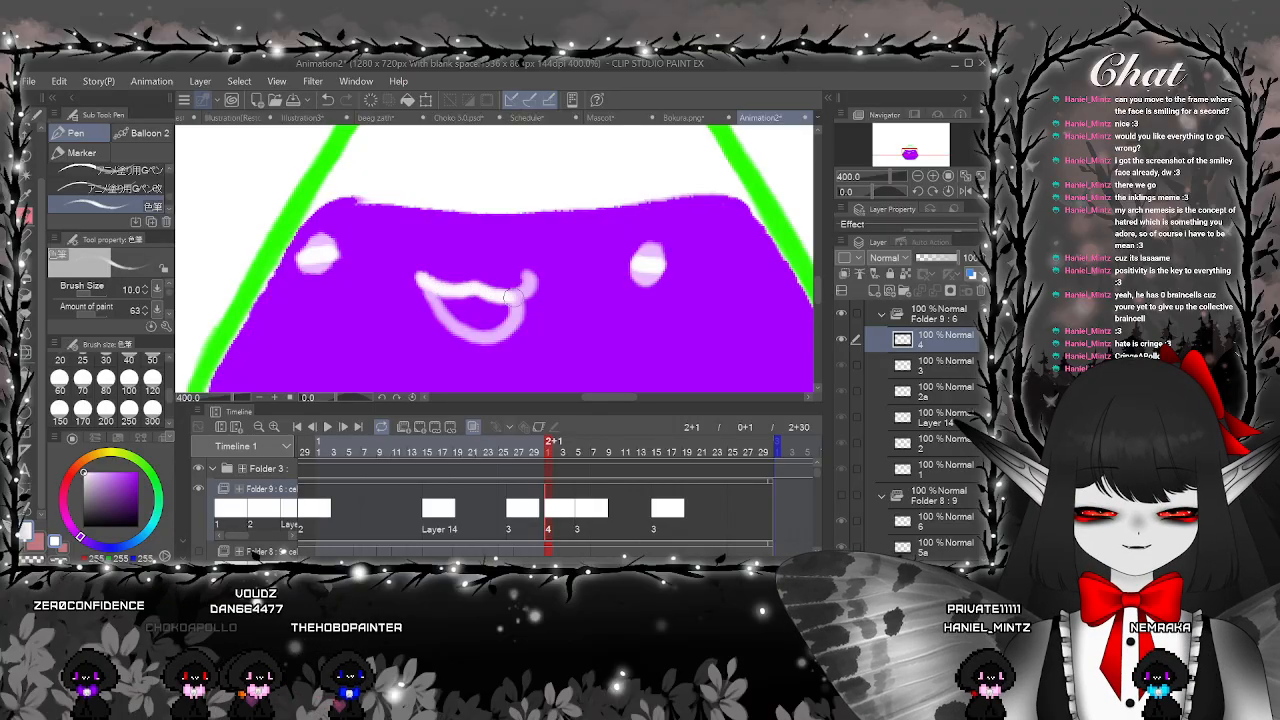
{"action": "mouse_move", "coordinate": [434, 301]}
{"action": "left_mouse_down"}
{"action": "mouse_move", "coordinate": [486, 338]}
{"action": "mouse_move", "coordinate": [523, 301]}
{"action": "mouse_move", "coordinate": [427, 306]}
{"action": "left_mouse_up"}
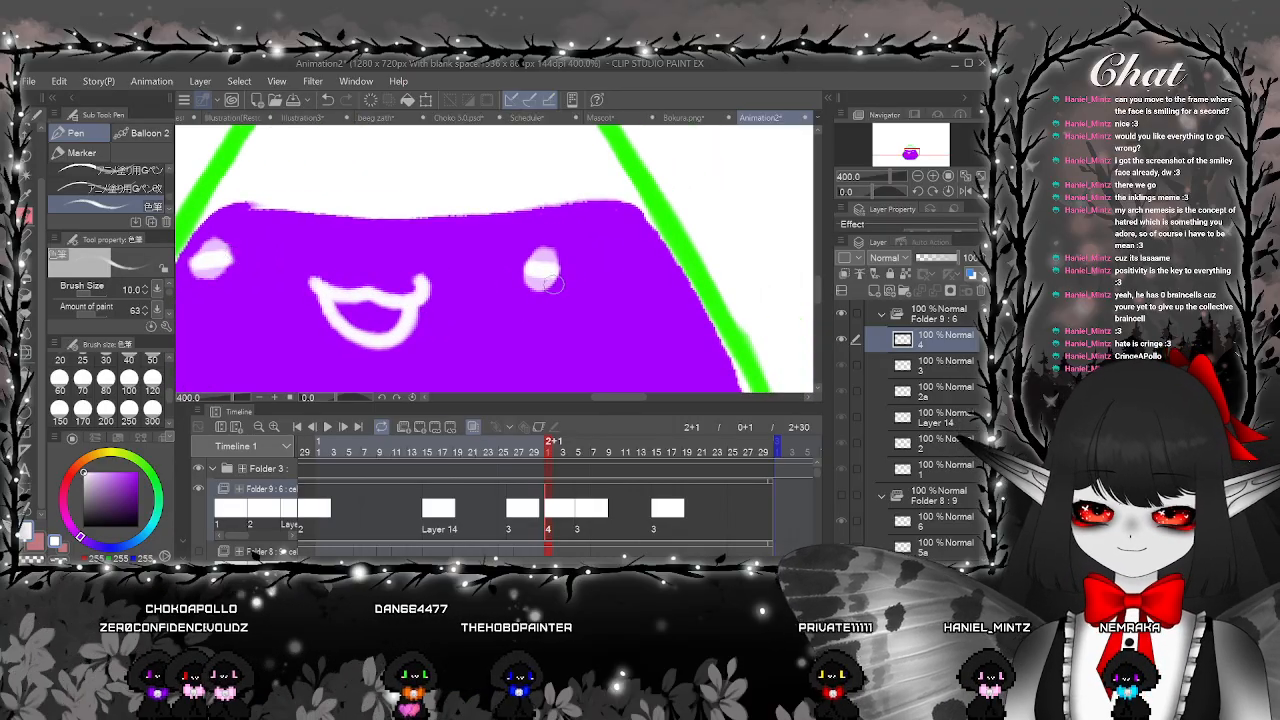
{"action": "key", "text": "e"}
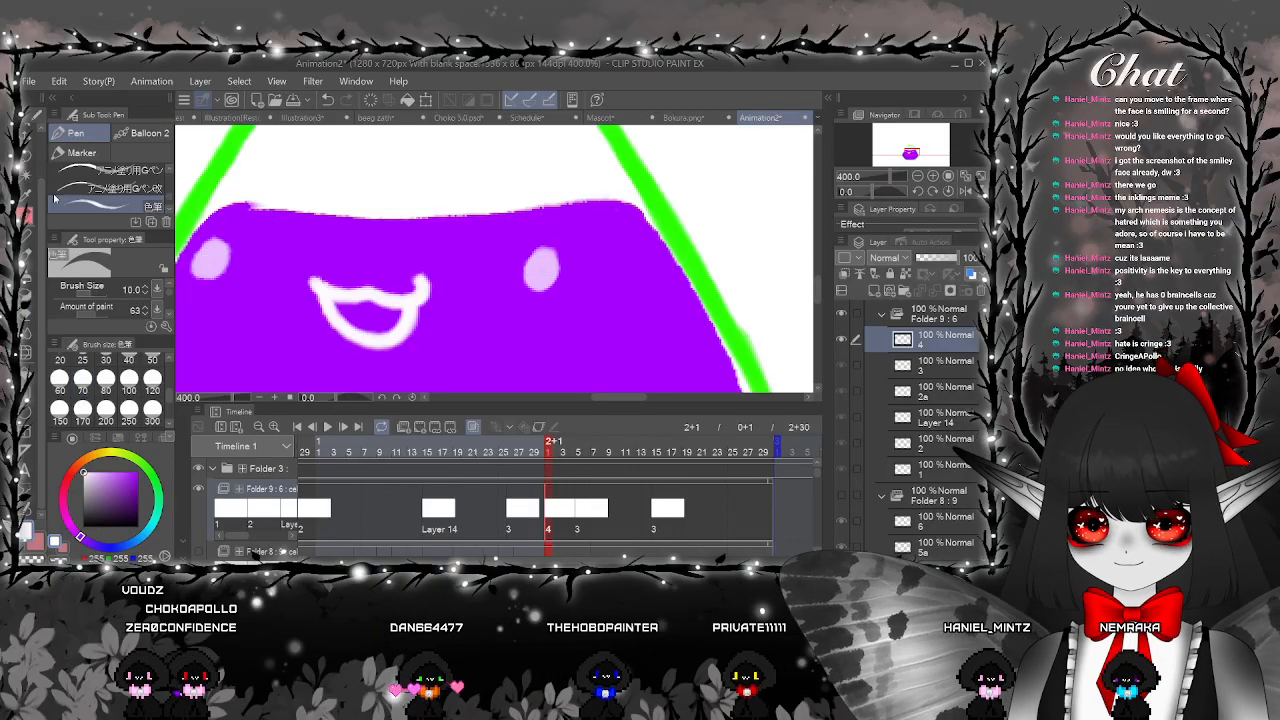
{"action": "key", "text": "p"}
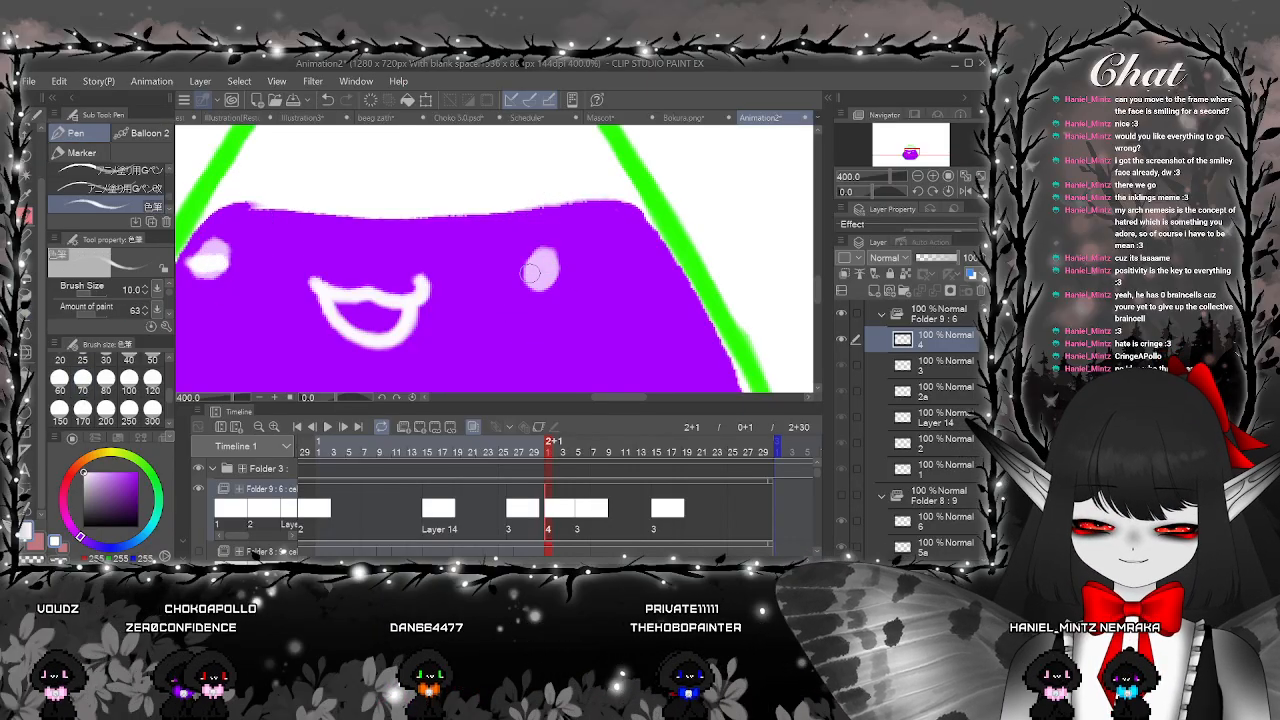
{"action": "left_click_drag", "start_coordinate": [528, 266], "coordinate": [558, 283]}
{"action": "scroll", "coordinate": [600, 277], "scroll_direction": "down", "scroll_amount": 4}
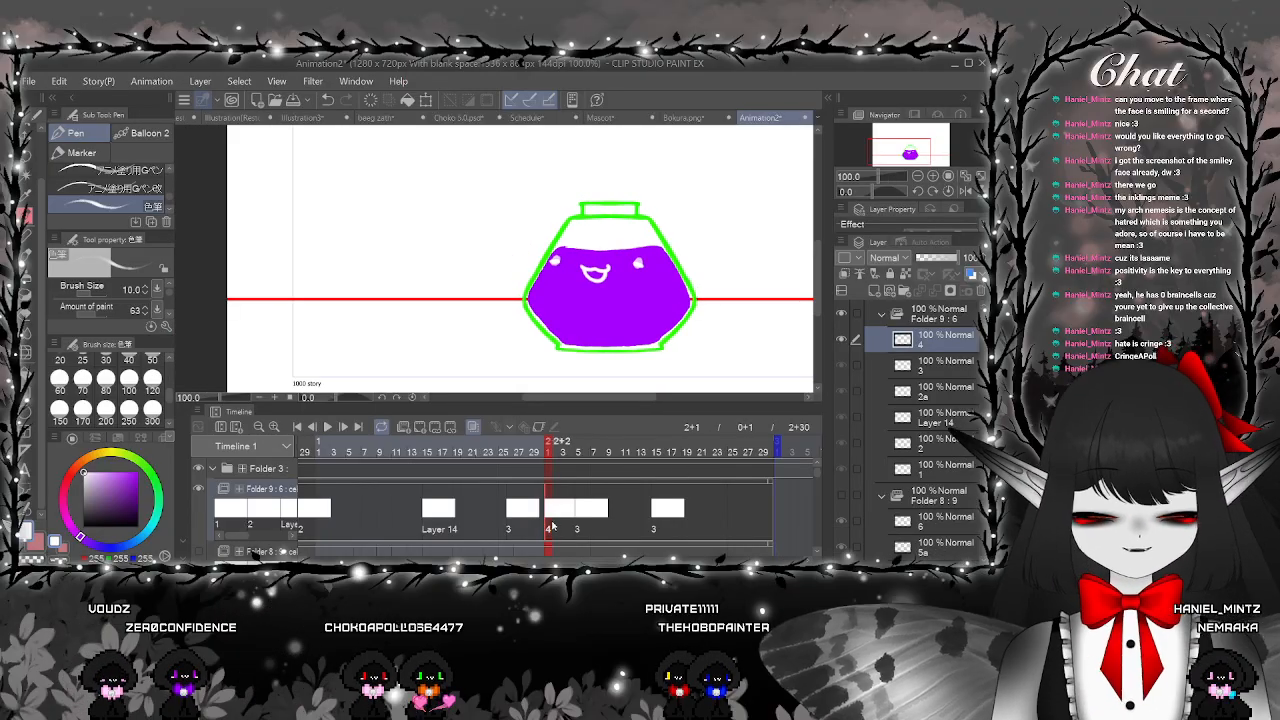
Copy cel 4 from frame 2+1 and paste it at frame 2+10 for a second blink
{"action": "left_click", "coordinate": [545, 512]}
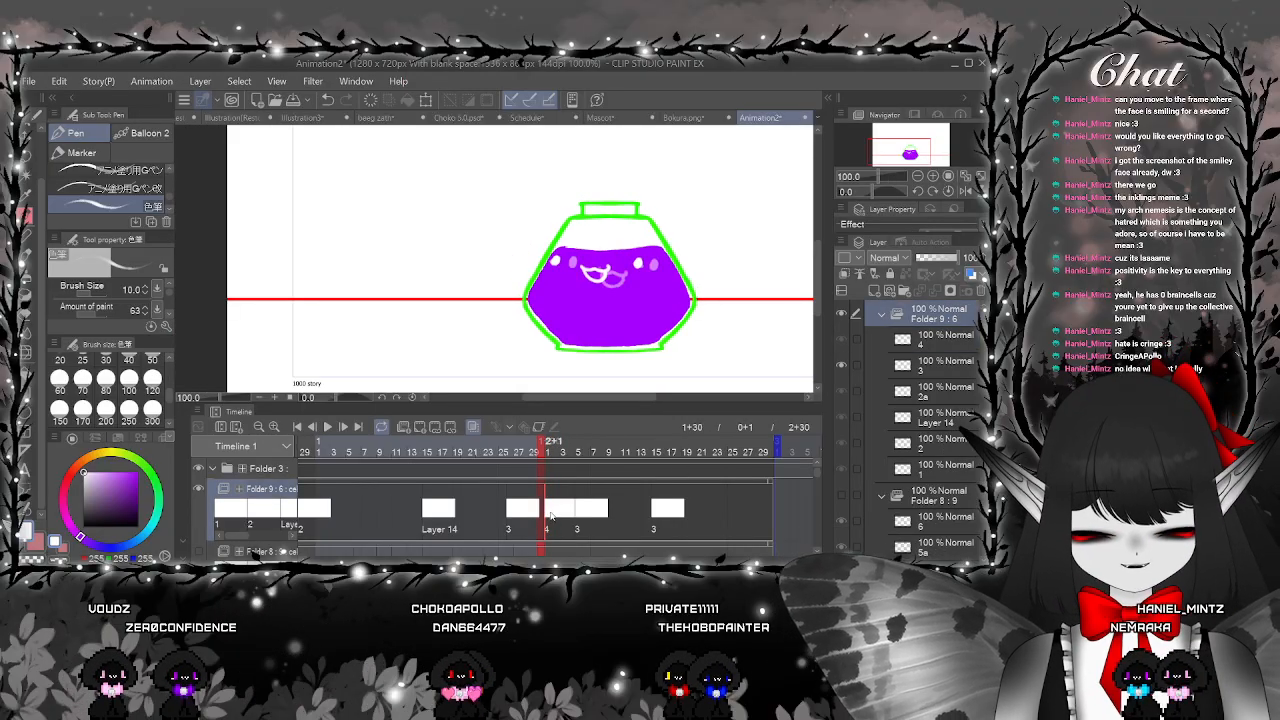
{"action": "left_click", "coordinate": [548, 510]}
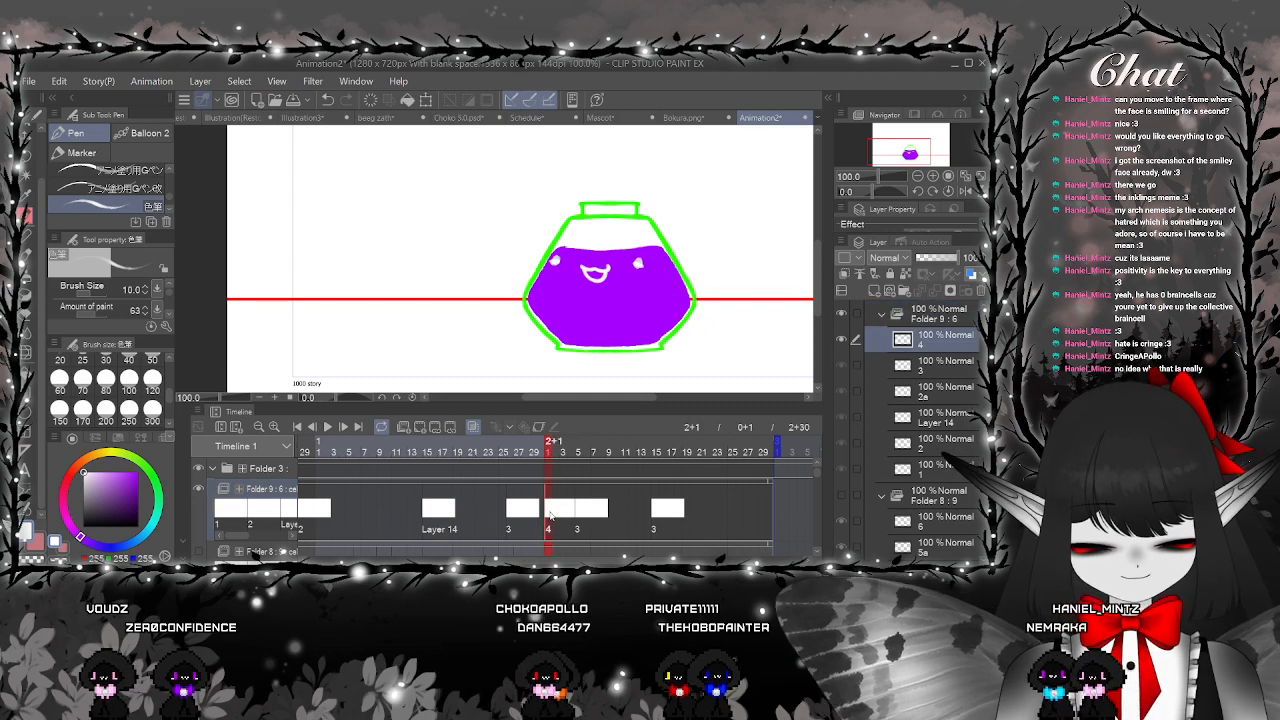
{"action": "left_click", "coordinate": [934, 314]}
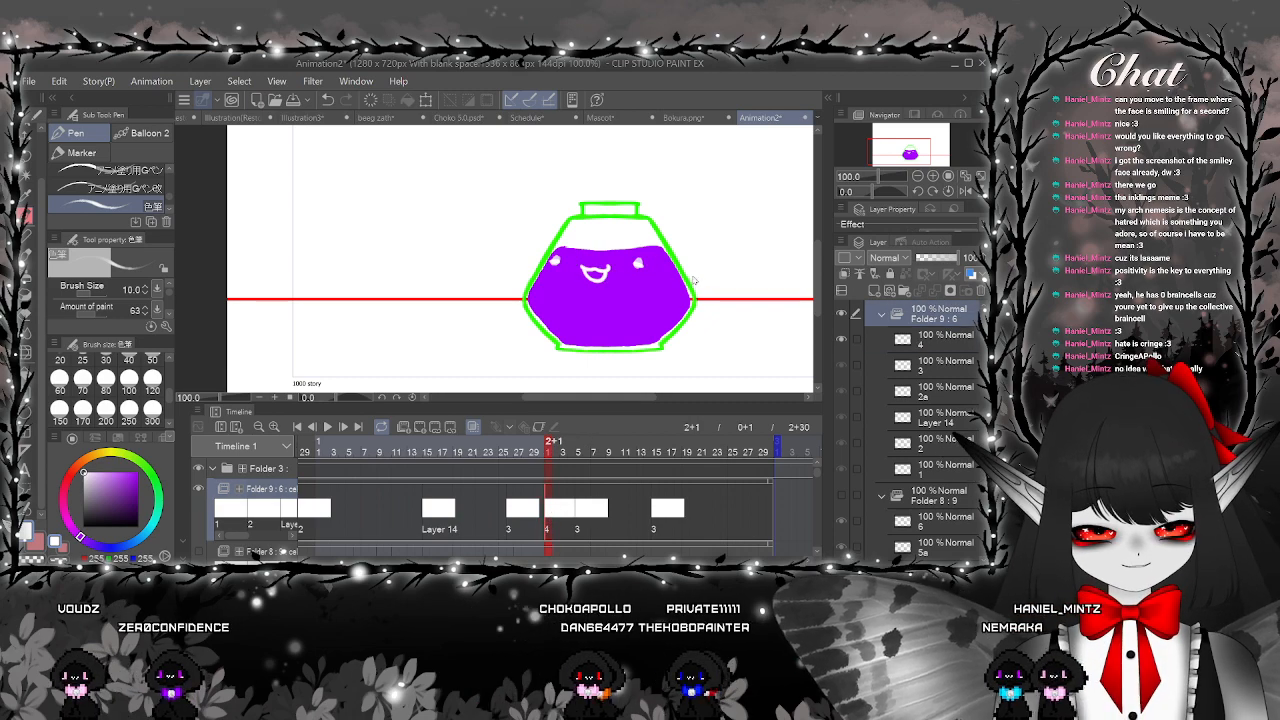
{"action": "left_click", "coordinate": [617, 513]}
{"action": "left_click", "coordinate": [934, 338]}
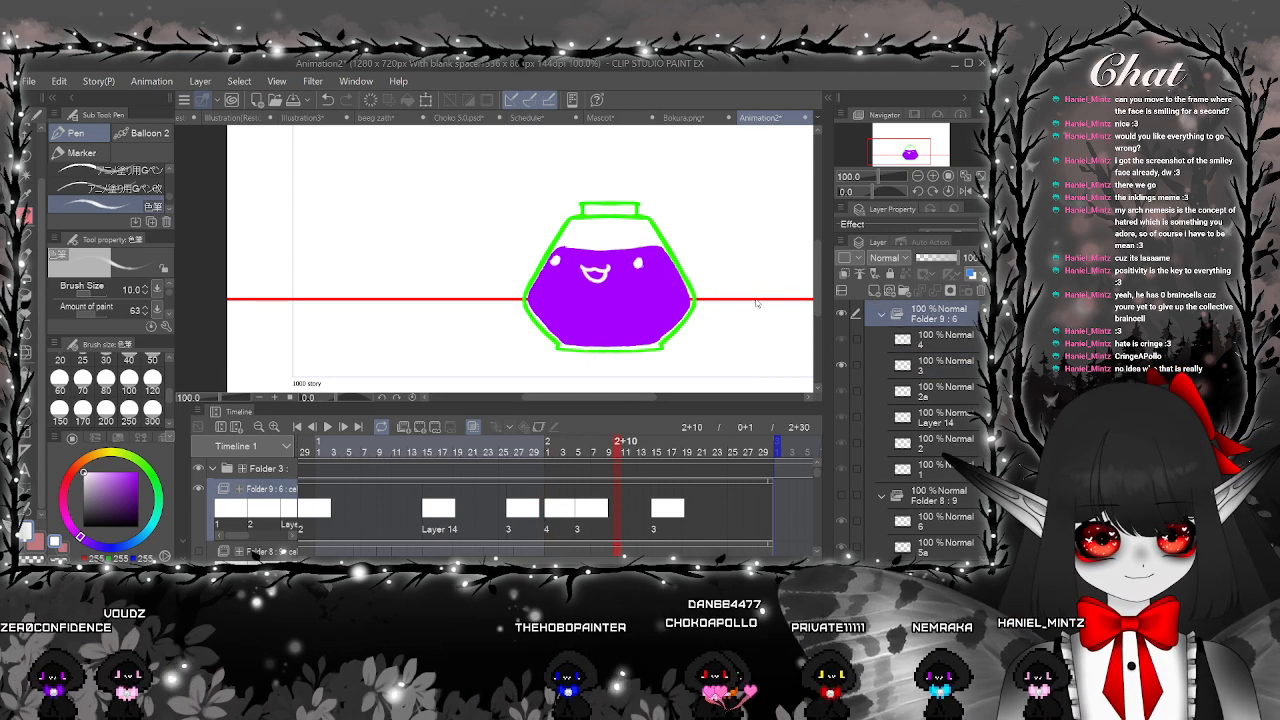
Play back the animation to check the double blink, and stop it
{"action": "left_click", "coordinate": [457, 518]}
{"action": "left_click", "coordinate": [328, 427]}
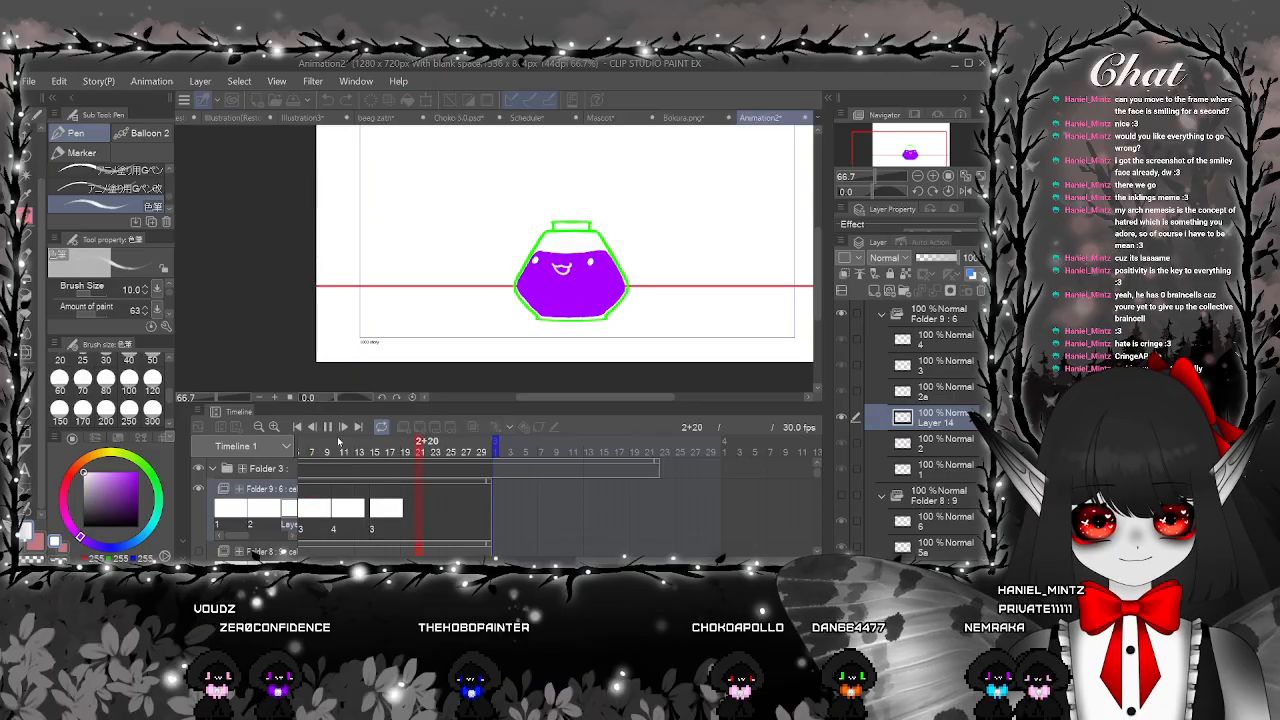
{"action": "left_click", "coordinate": [328, 427]}
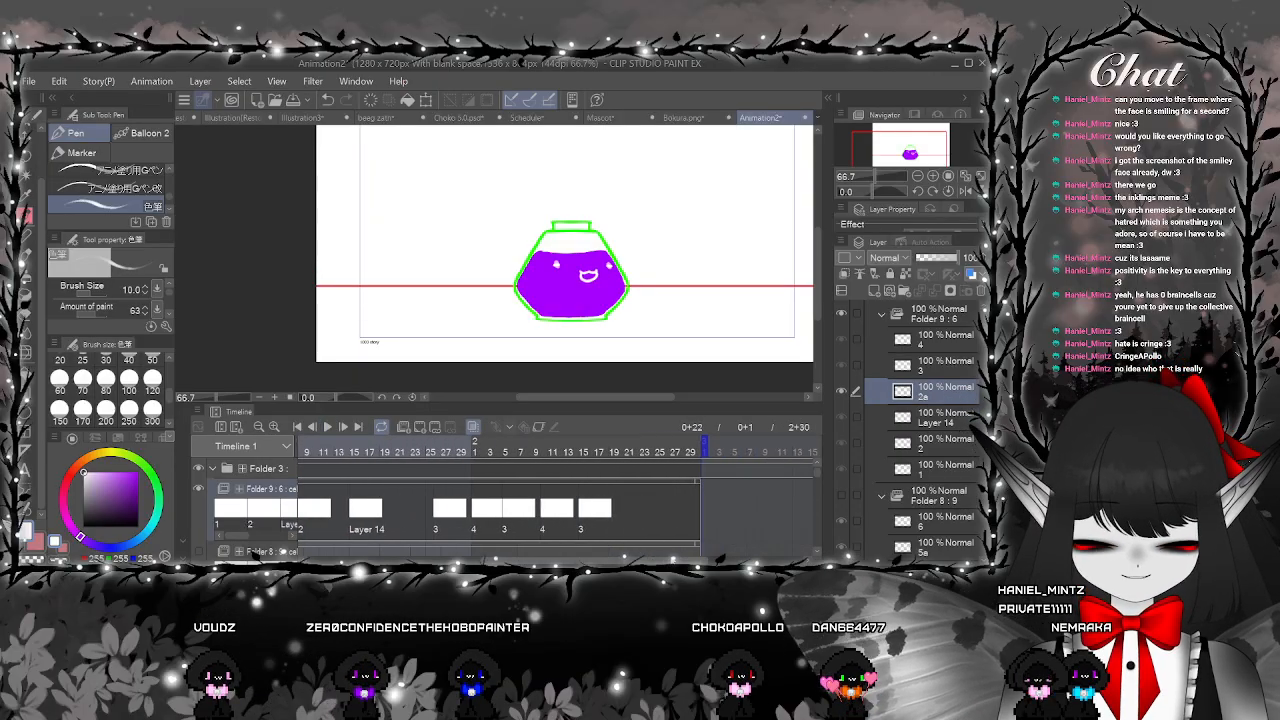
Shift the two blinks later so the cel 4 placements start at about frames 2+11 and 2+20, and play back the sequence
{"action": "left_click_drag", "start_coordinate": [666, 515], "coordinate": [634, 518]}
{"action": "left_click", "coordinate": [560, 514]}
{"action": "left_click_drag", "start_coordinate": [524, 515], "coordinate": [433, 557]}
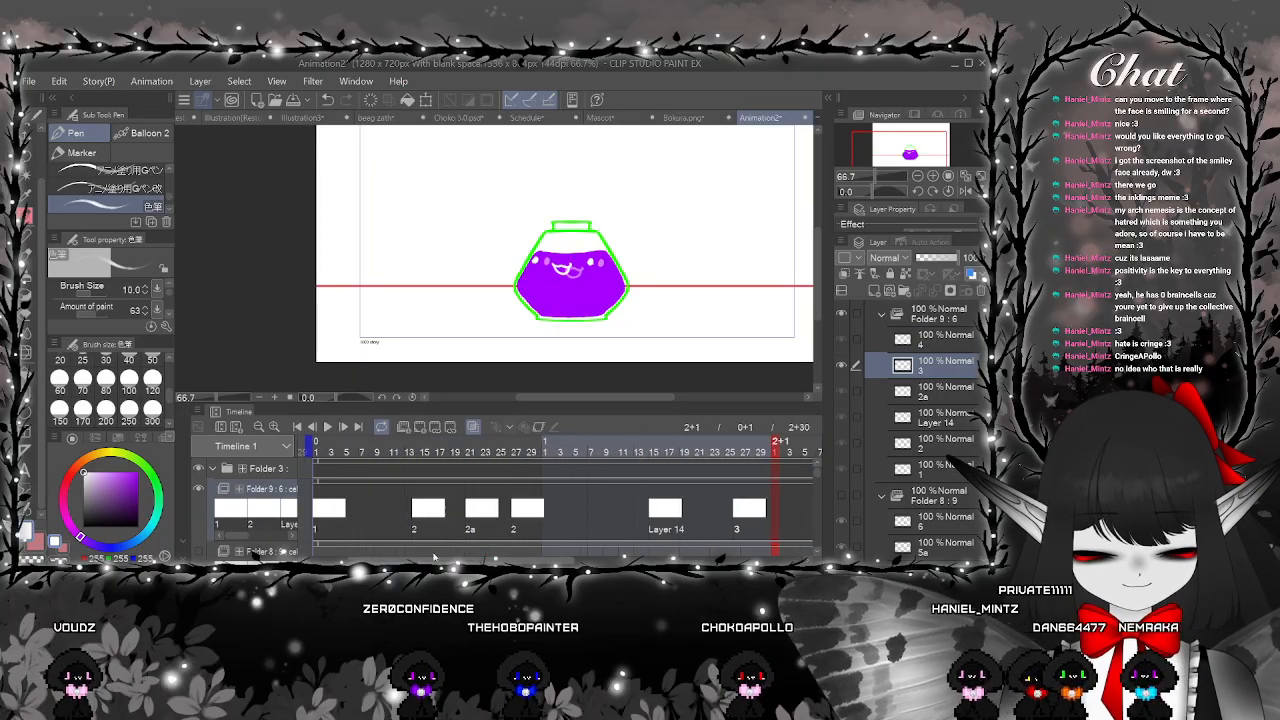
{"action": "left_click", "coordinate": [327, 426]}
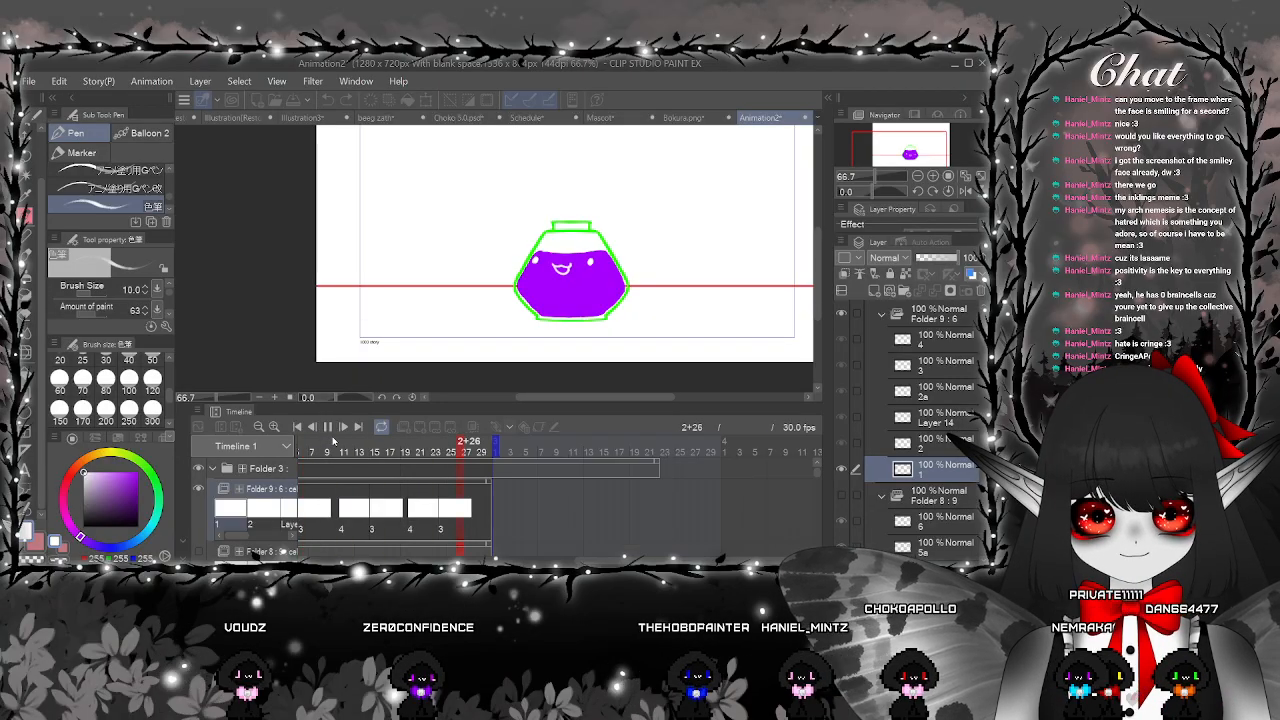
{"action": "left_click", "coordinate": [328, 428]}
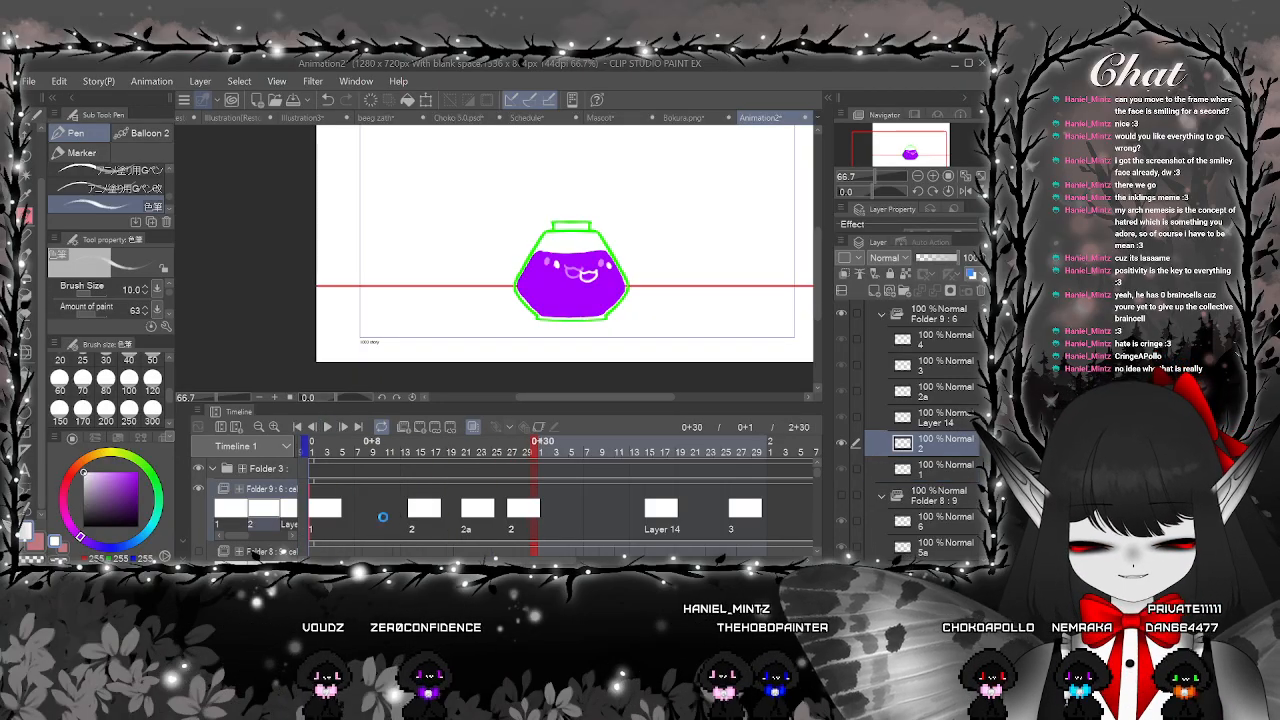
Add in-between cel 1a at frame 0+8 in Folder 9 and draw two white oval eyes between the onion-skinned eye positions
{"action": "left_click", "coordinate": [368, 510]}
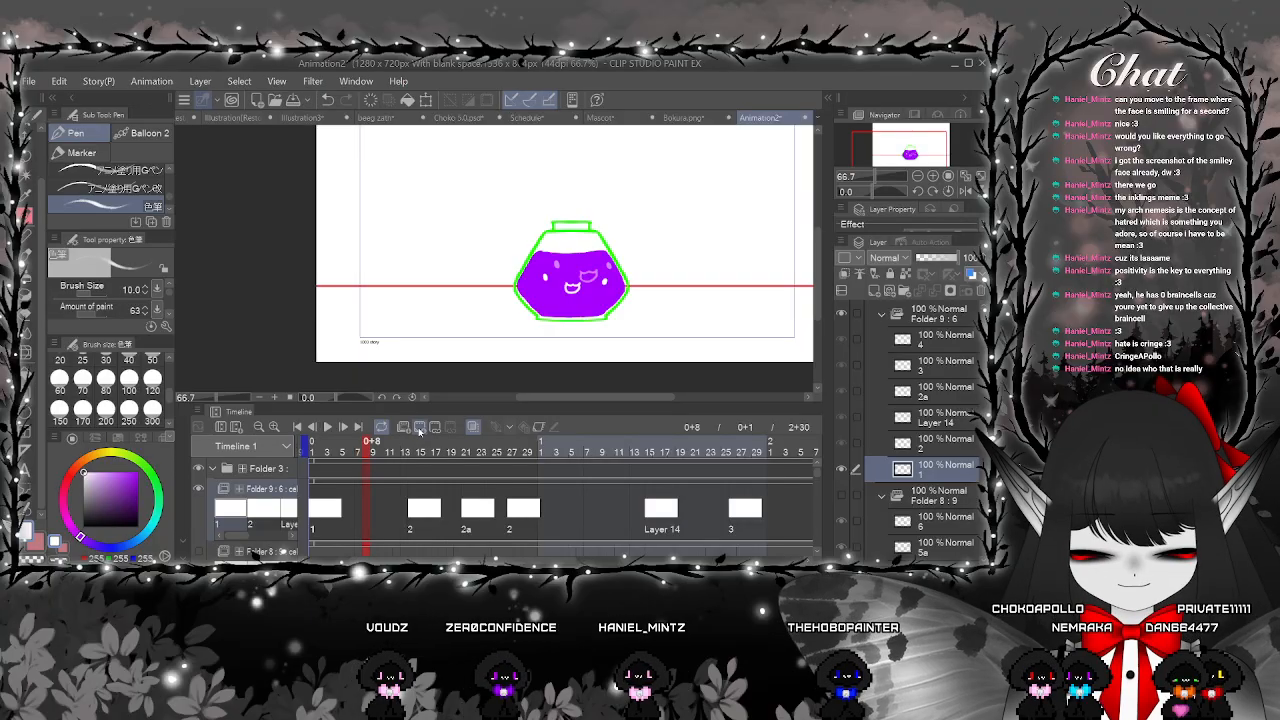
{"action": "left_click", "coordinate": [419, 430]}
{"action": "scroll", "coordinate": [570, 270], "scroll_direction": "up", "scroll_amount": 3}
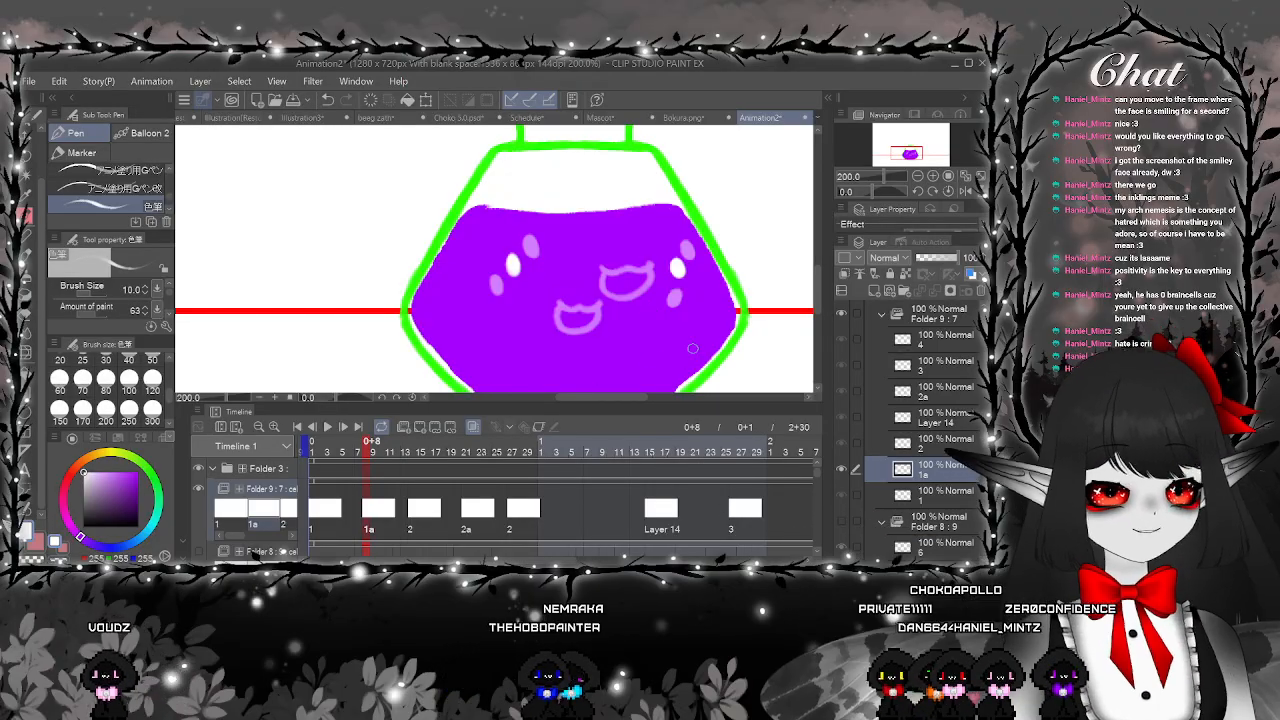
{"action": "scroll", "coordinate": [680, 330], "scroll_direction": "up", "scroll_amount": 3}
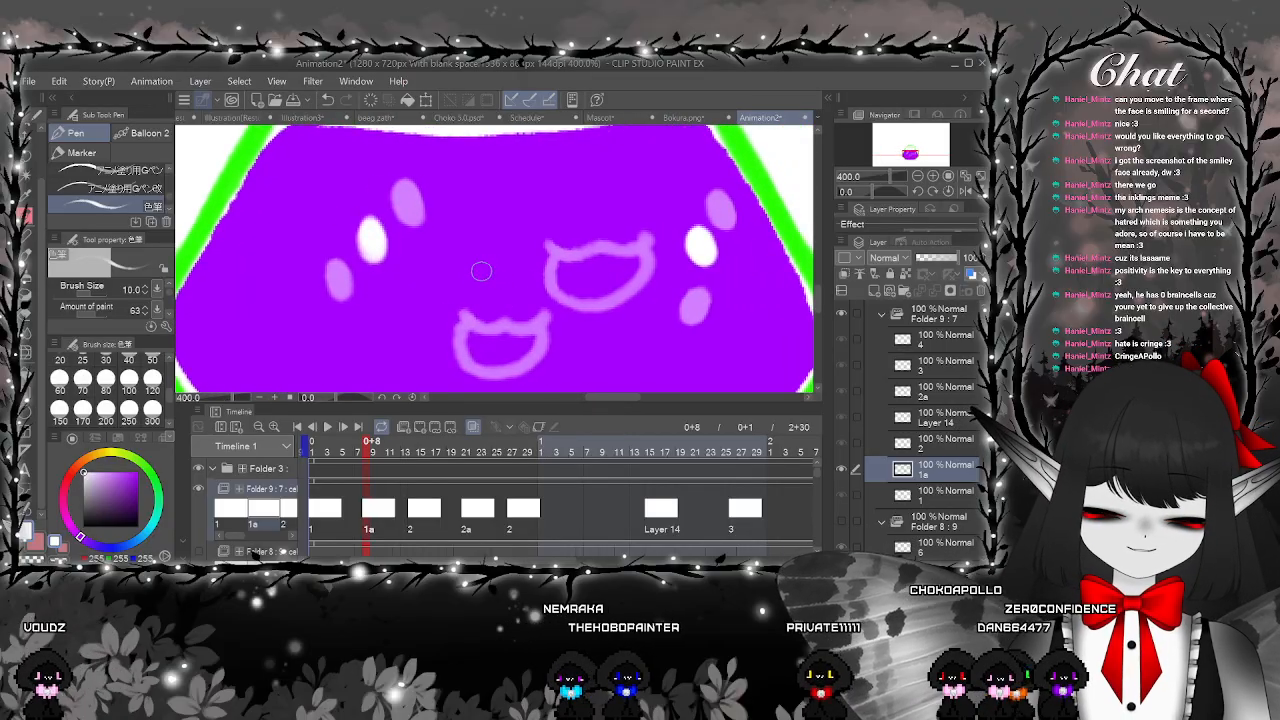
Draw the white open cat mouth on cel 1a between the two onion-skinned mouths, redoing the first upper-lip stroke
{"action": "left_click_drag", "start_coordinate": [481, 271], "coordinate": [560, 274]}
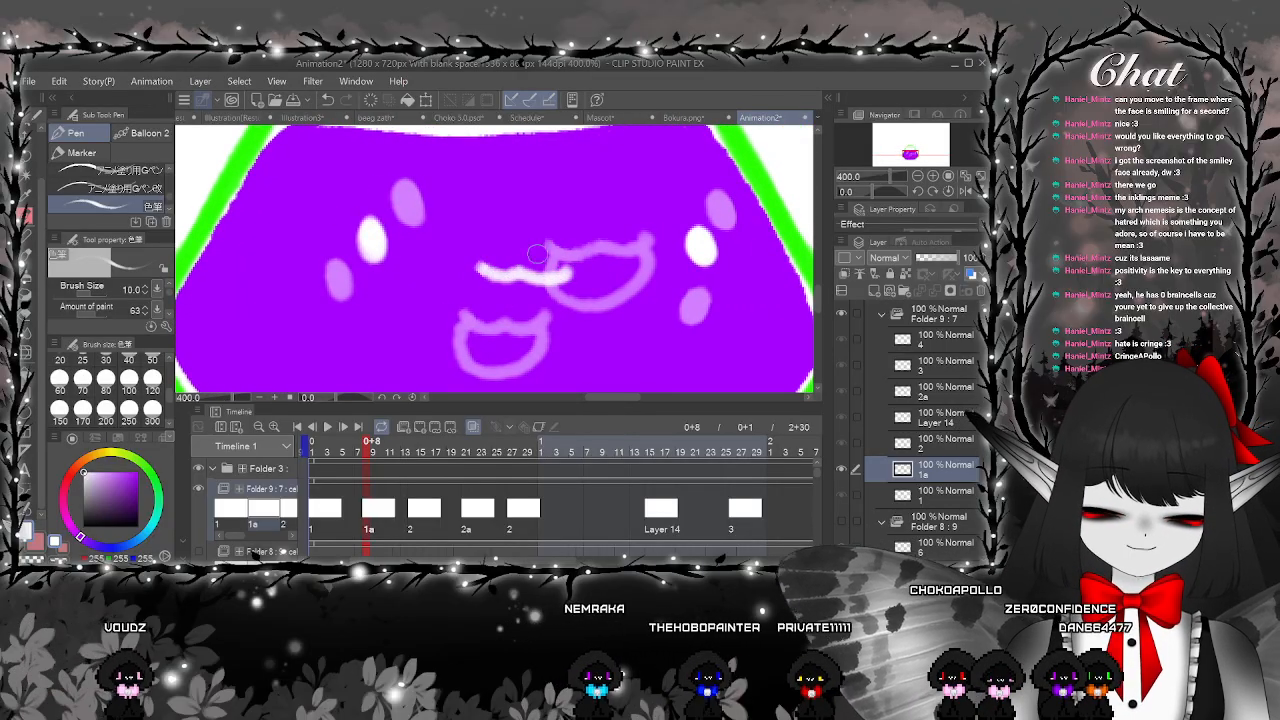
{"action": "key", "text": "ctrl+z"}
{"action": "left_click_drag", "start_coordinate": [478, 270], "coordinate": [575, 277]}
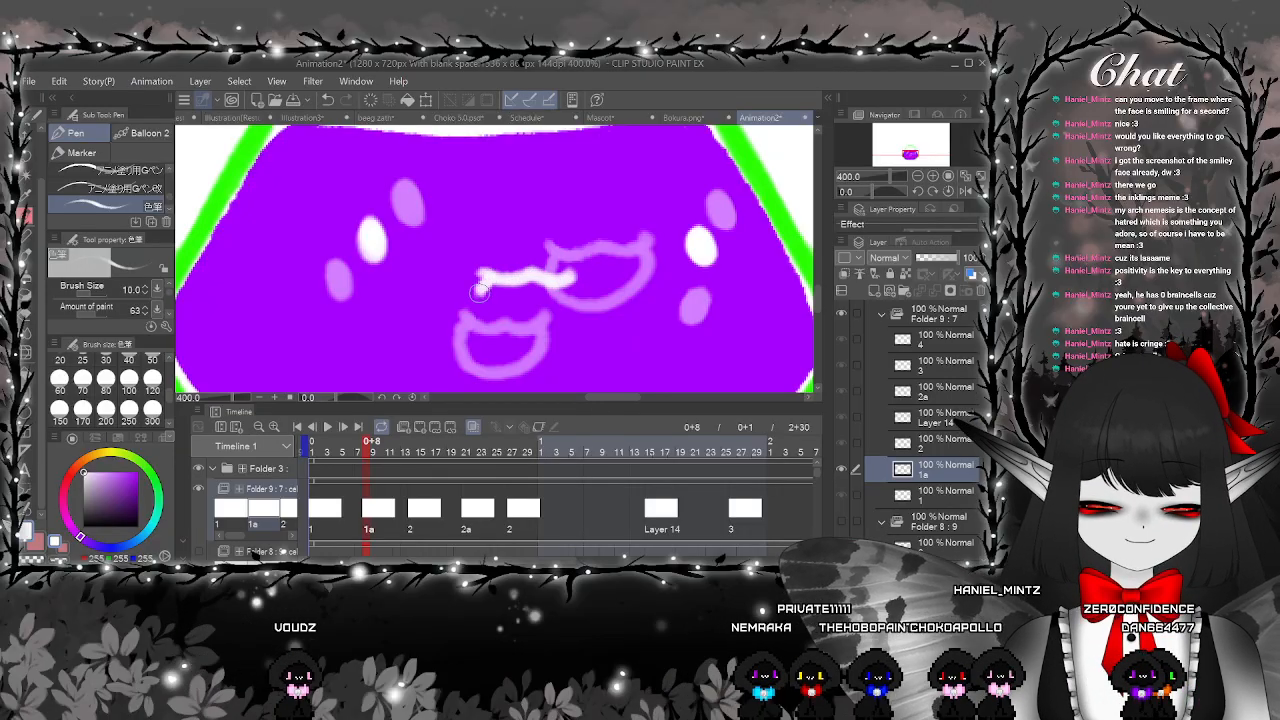
{"action": "left_click_drag", "start_coordinate": [480, 280], "coordinate": [516, 316]}
{"action": "left_click_drag", "start_coordinate": [597, 325], "coordinate": [510, 272]}
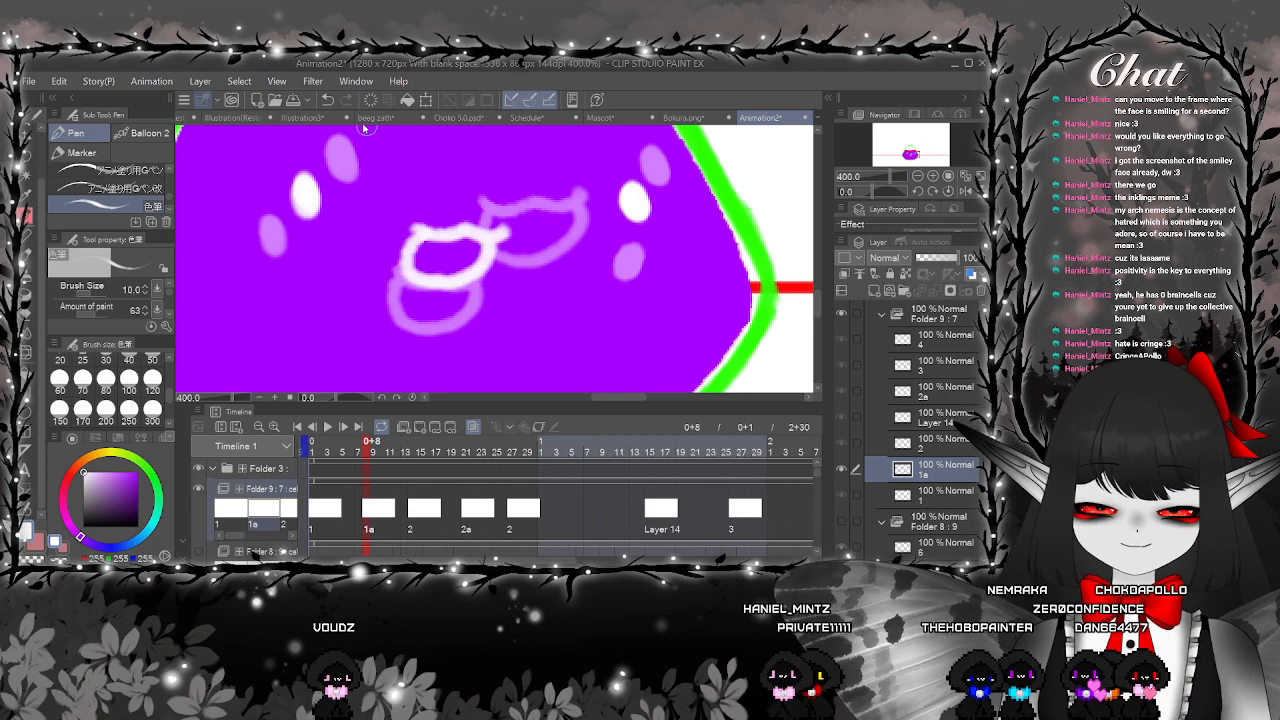
{"action": "mouse_move", "coordinate": [405, 262]}
{"action": "left_mouse_down"}
{"action": "mouse_move", "coordinate": [450, 290]}
{"action": "mouse_move", "coordinate": [497, 257]}
{"action": "left_mouse_up"}
{"action": "scroll", "coordinate": [541, 247], "scroll_direction": "down", "scroll_amount": 3}
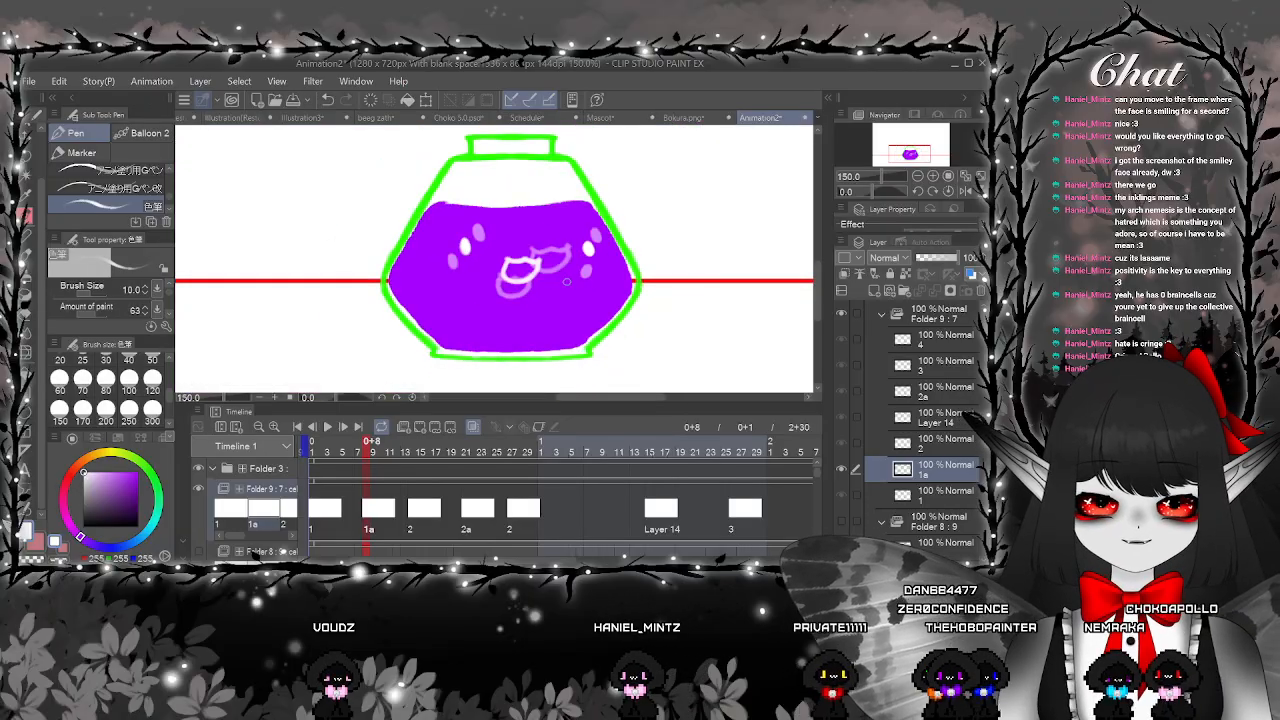
Lasso the mouth on cel 1a, tilt it slightly counterclockwise and shift it a little right, and clear the selection
{"action": "left_click", "coordinate": [30, 157]}
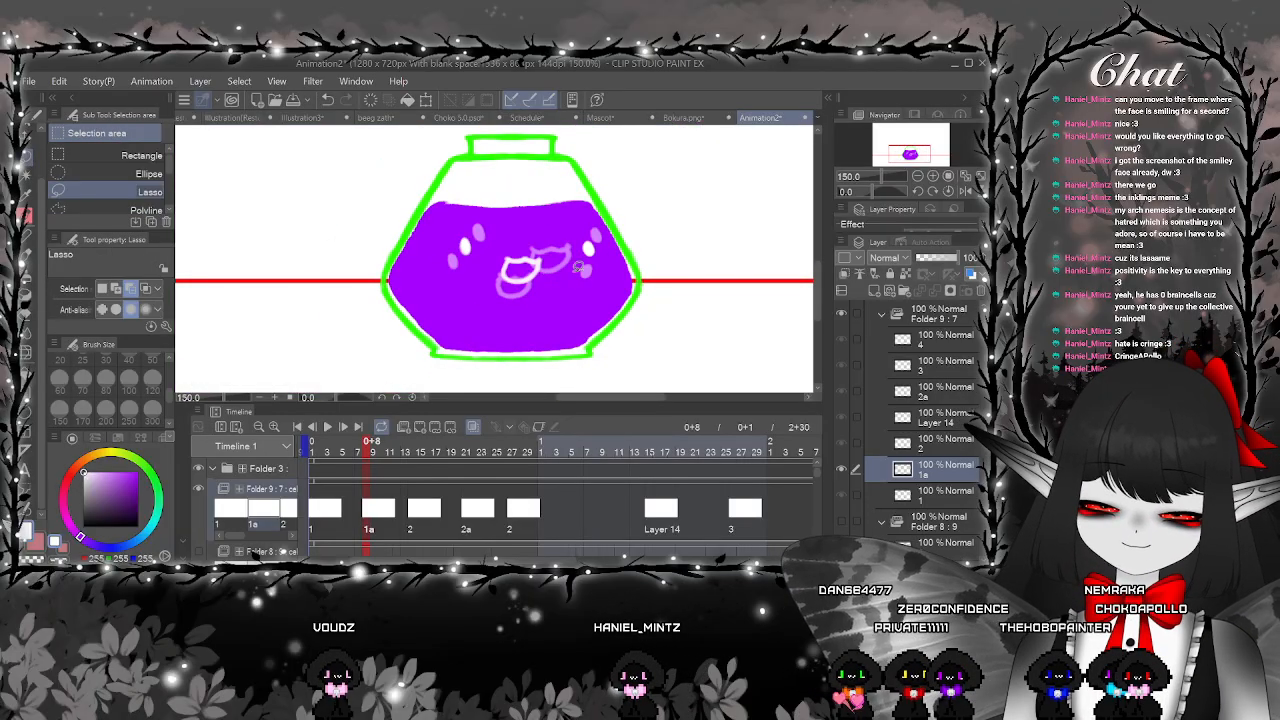
{"action": "left_click_drag", "start_coordinate": [492, 268], "coordinate": [496, 272]}
{"action": "left_click", "coordinate": [475, 327]}
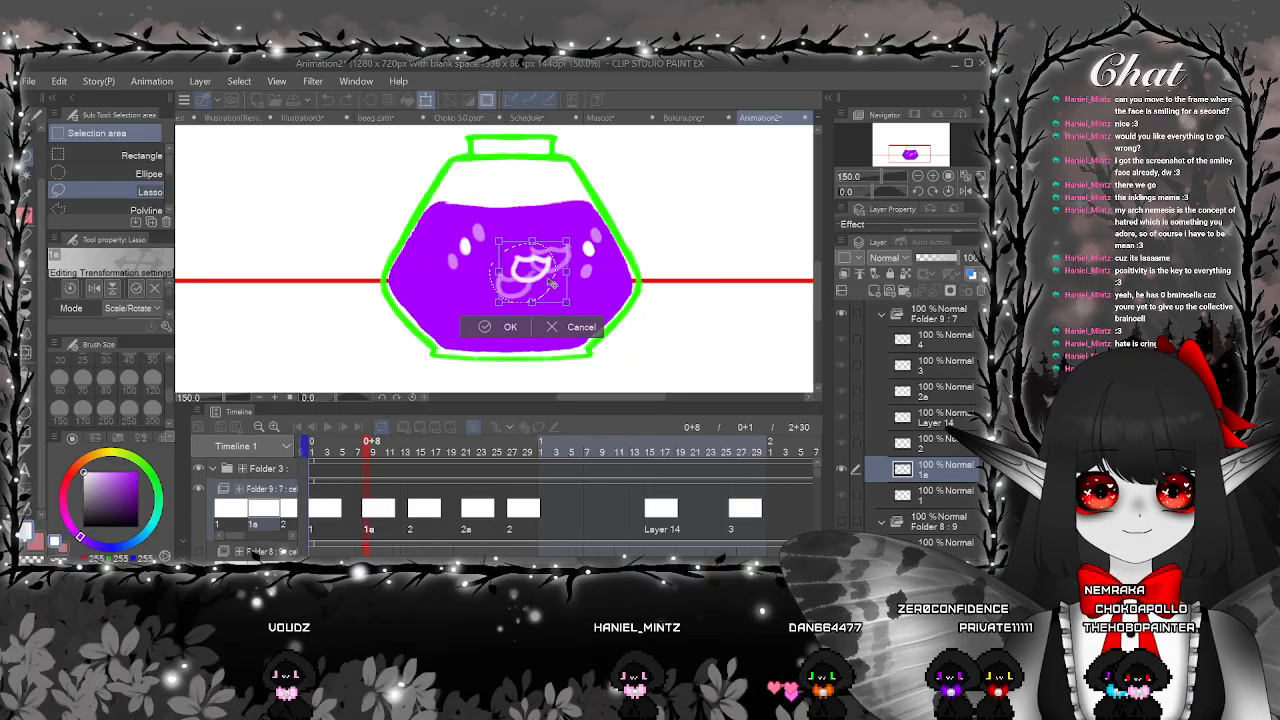
{"action": "left_click", "coordinate": [477, 330]}
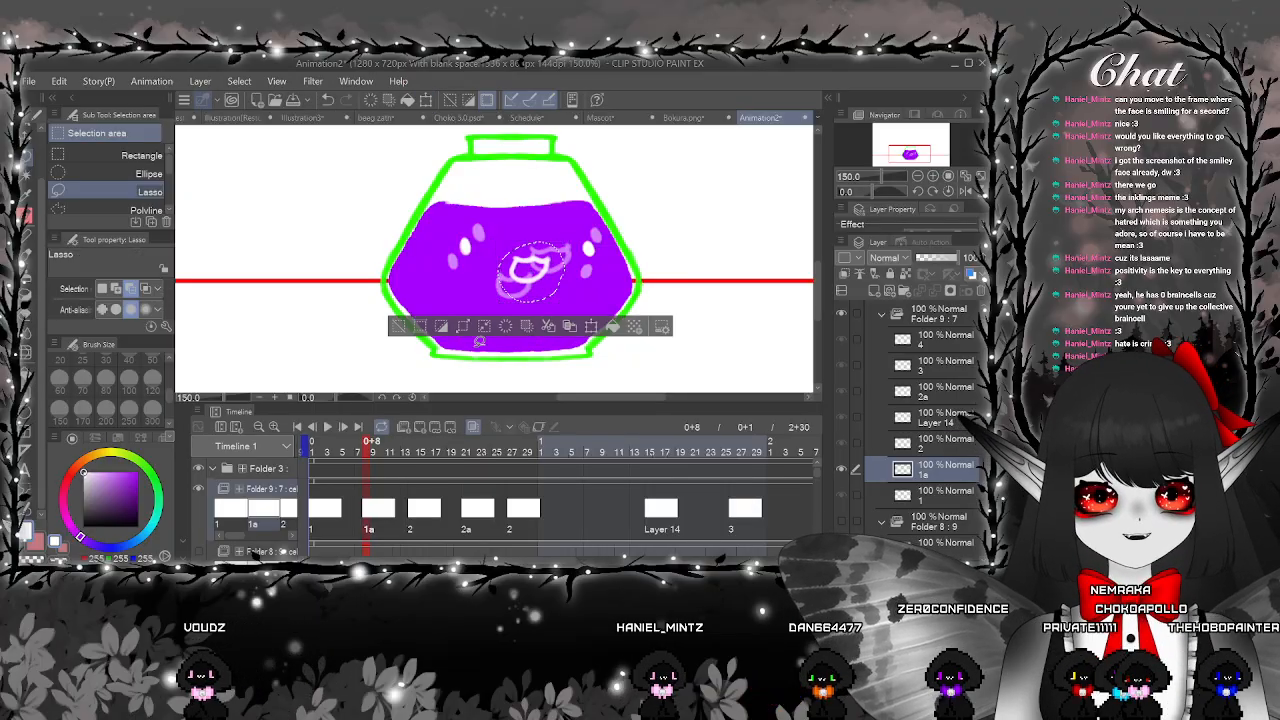
{"action": "left_click", "coordinate": [457, 380]}
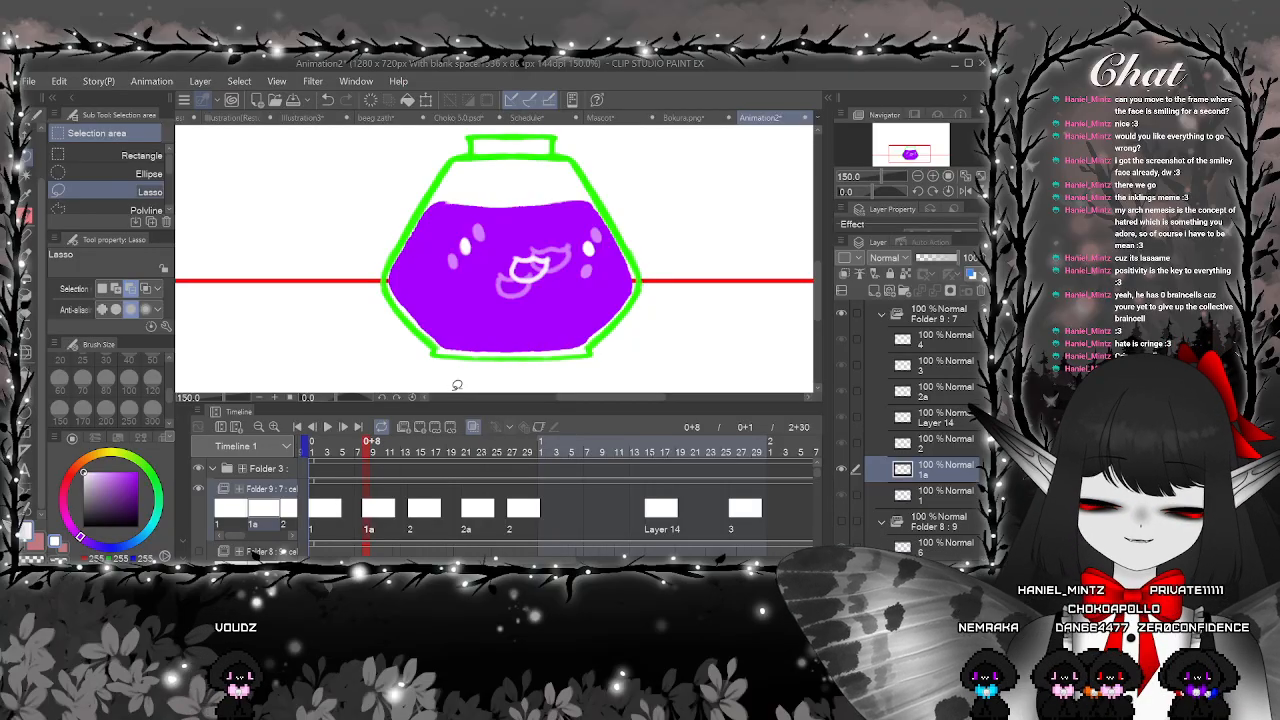
Play back the animation from frame 0+1 to check the new in-between cel 1a
{"action": "scroll", "coordinate": [340, 505], "scroll_direction": "left", "scroll_amount": 2}
{"action": "left_click", "coordinate": [352, 515]}
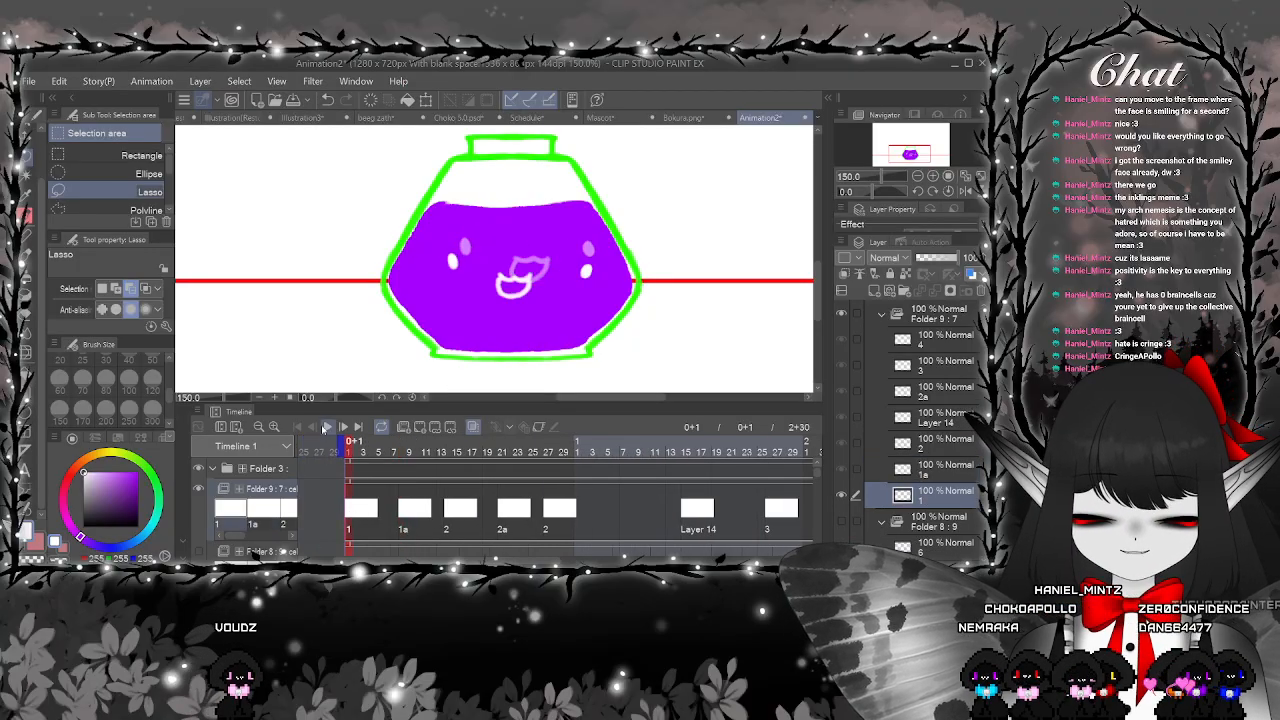
{"action": "left_click", "coordinate": [326, 427]}
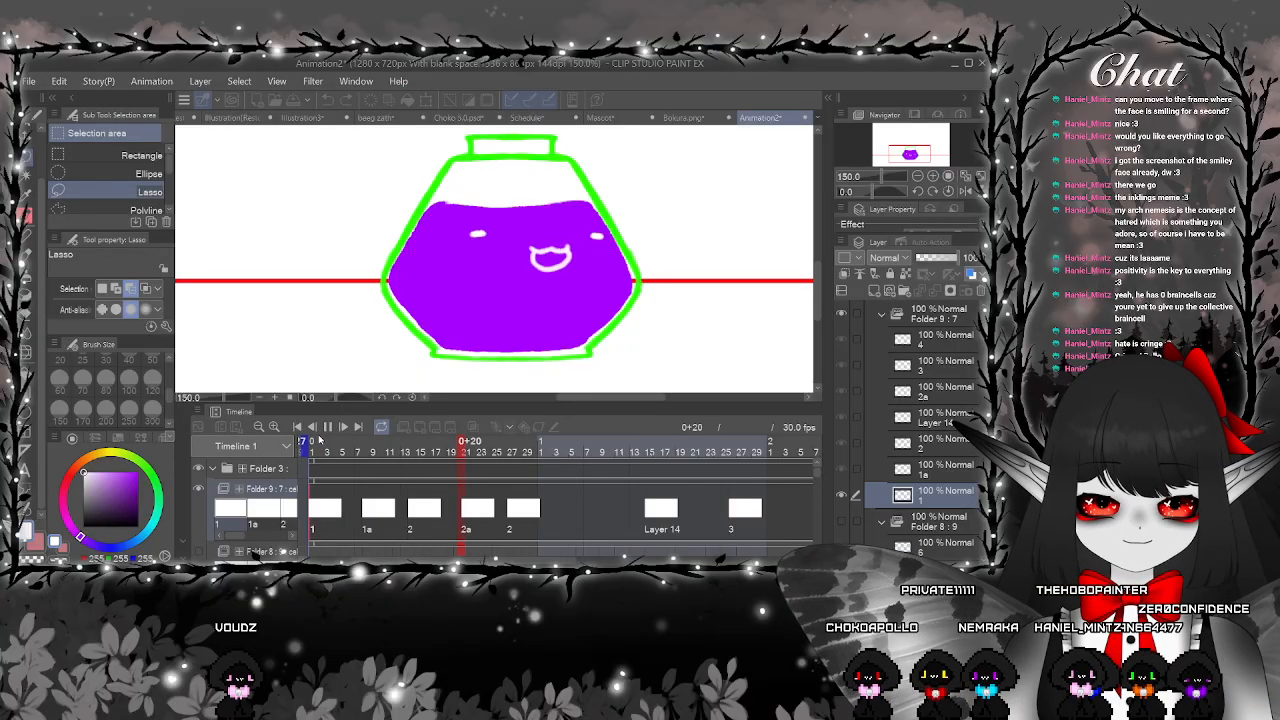
{"action": "key", "text": "ctrl+minus"}
{"action": "key", "text": "ctrl+minus"}
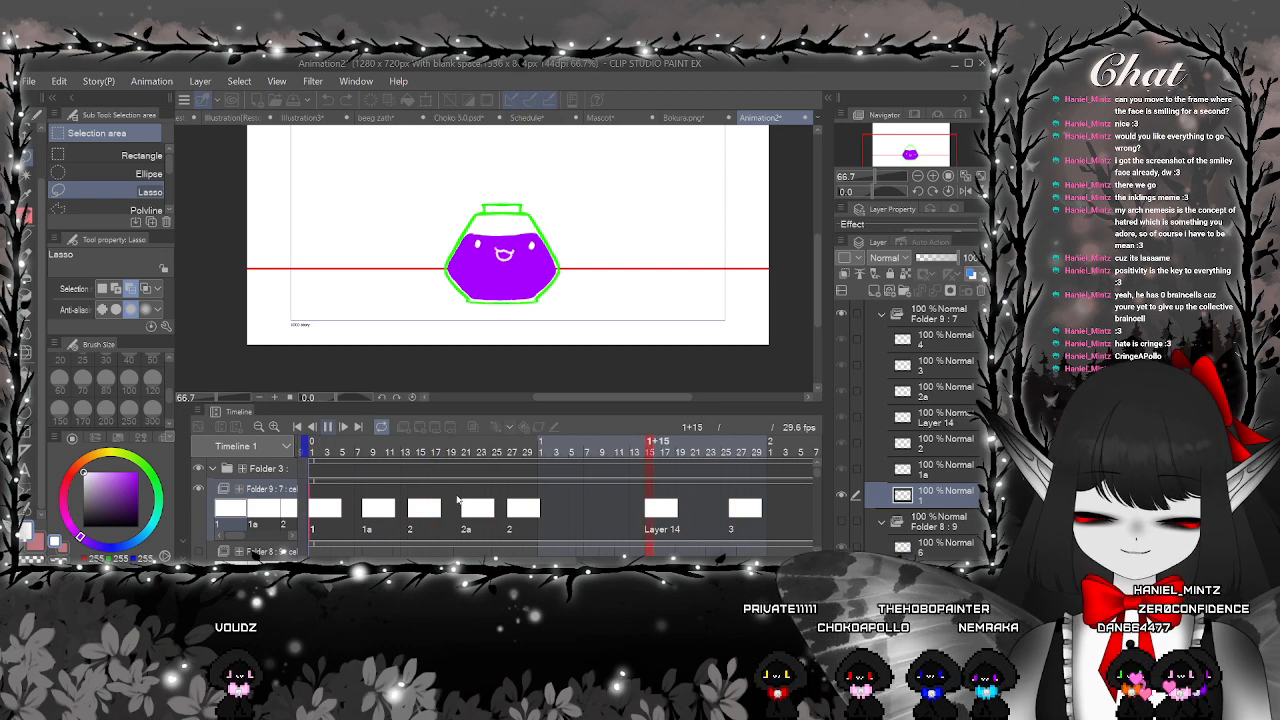
On cel 2 at frame 0+16, erase the lower-right side of the mouth outline with the Hard eraser
{"action": "left_click", "coordinate": [423, 441]}
{"action": "key", "text": "ctrl+plus"}
{"action": "key", "text": "ctrl+plus"}
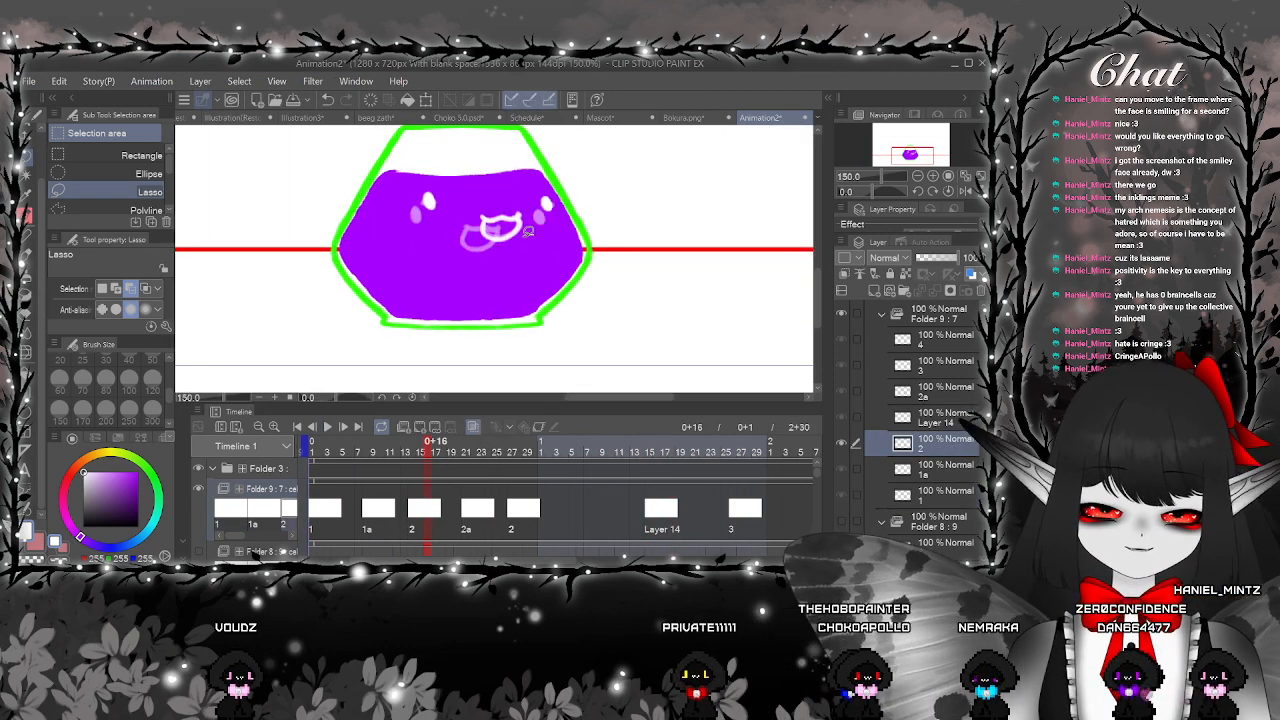
{"action": "key", "text": "e"}
{"action": "key", "text": "ctrl+plus"}
{"action": "scroll", "coordinate": [165, 368], "scroll_direction": "up", "scroll_amount": 2}
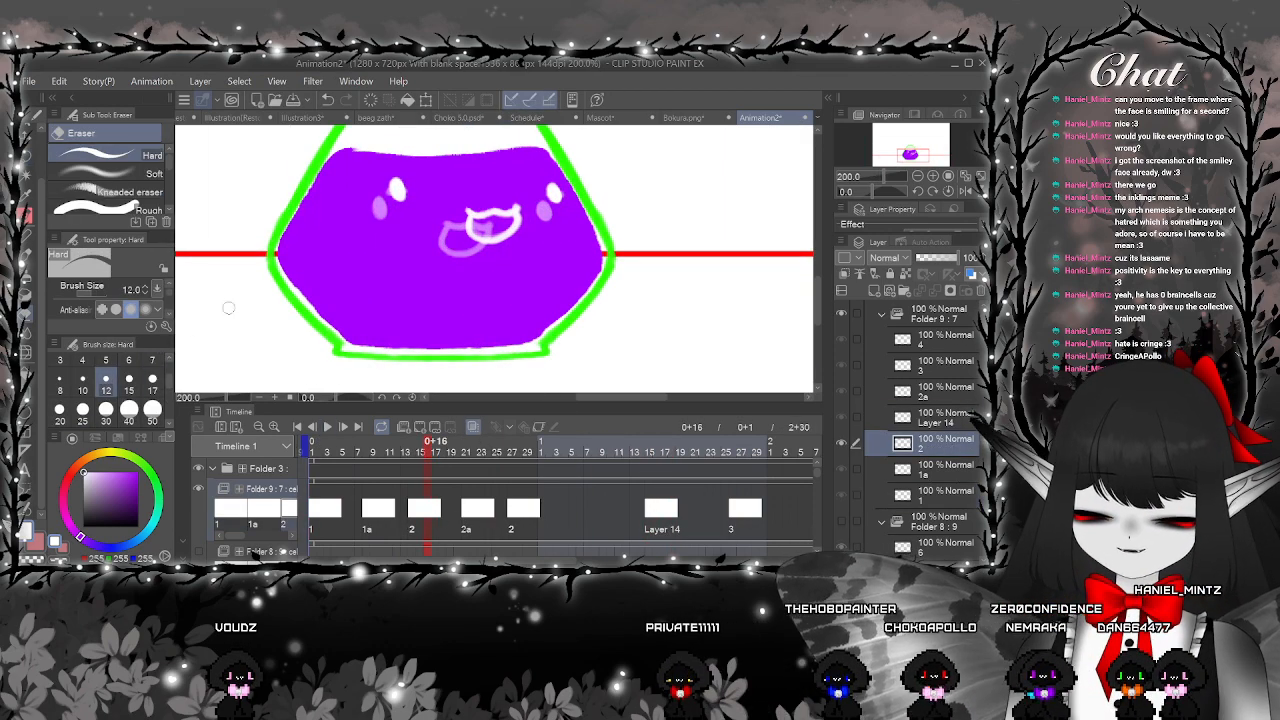
{"action": "scroll", "coordinate": [524, 225], "scroll_direction": "up", "scroll_amount": 2}
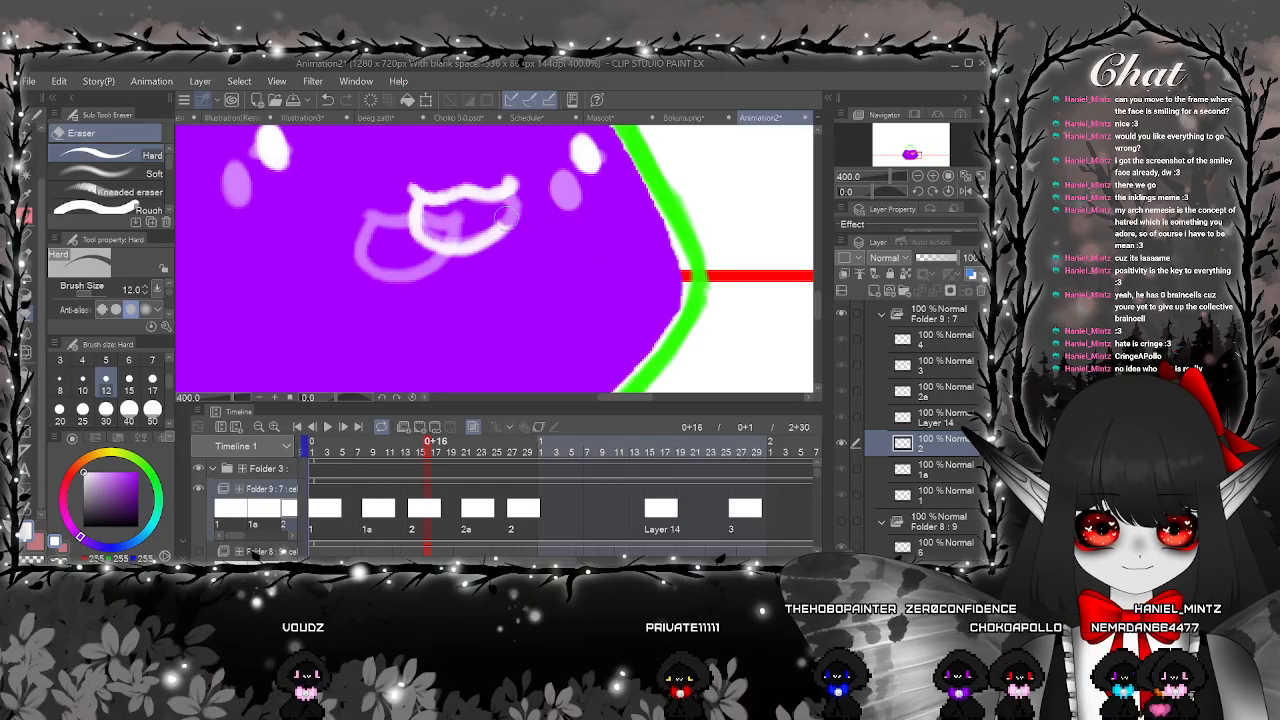
{"action": "left_click_drag", "start_coordinate": [513, 228], "coordinate": [468, 286]}
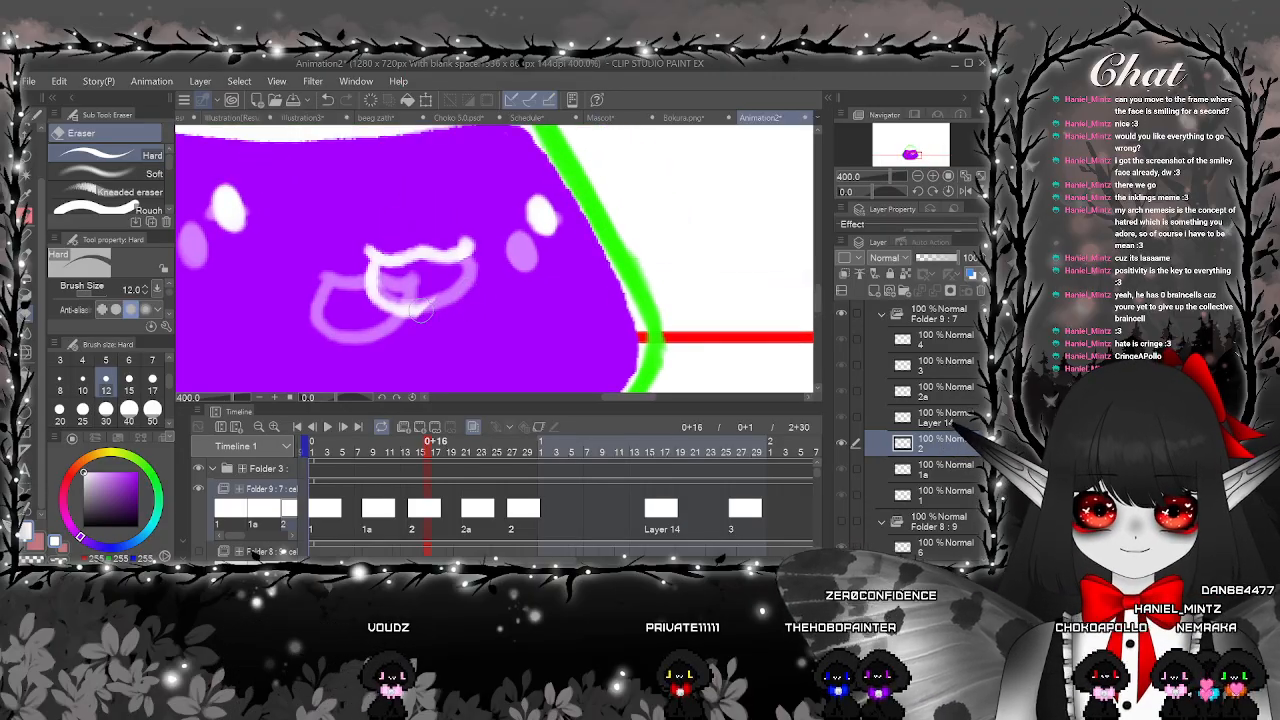
Redraw the right side of cel 2's mouth with the Pen as a straighter line up to the corner
{"action": "key", "text": "p"}
{"action": "scroll", "coordinate": [438, 292], "scroll_direction": "up", "scroll_amount": 2}
{"action": "mouse_move", "coordinate": [385, 318]}
{"action": "left_mouse_down"}
{"action": "mouse_move", "coordinate": [450, 285]}
{"action": "mouse_move", "coordinate": [416, 316]}
{"action": "mouse_move", "coordinate": [490, 213]}
{"action": "left_mouse_up"}
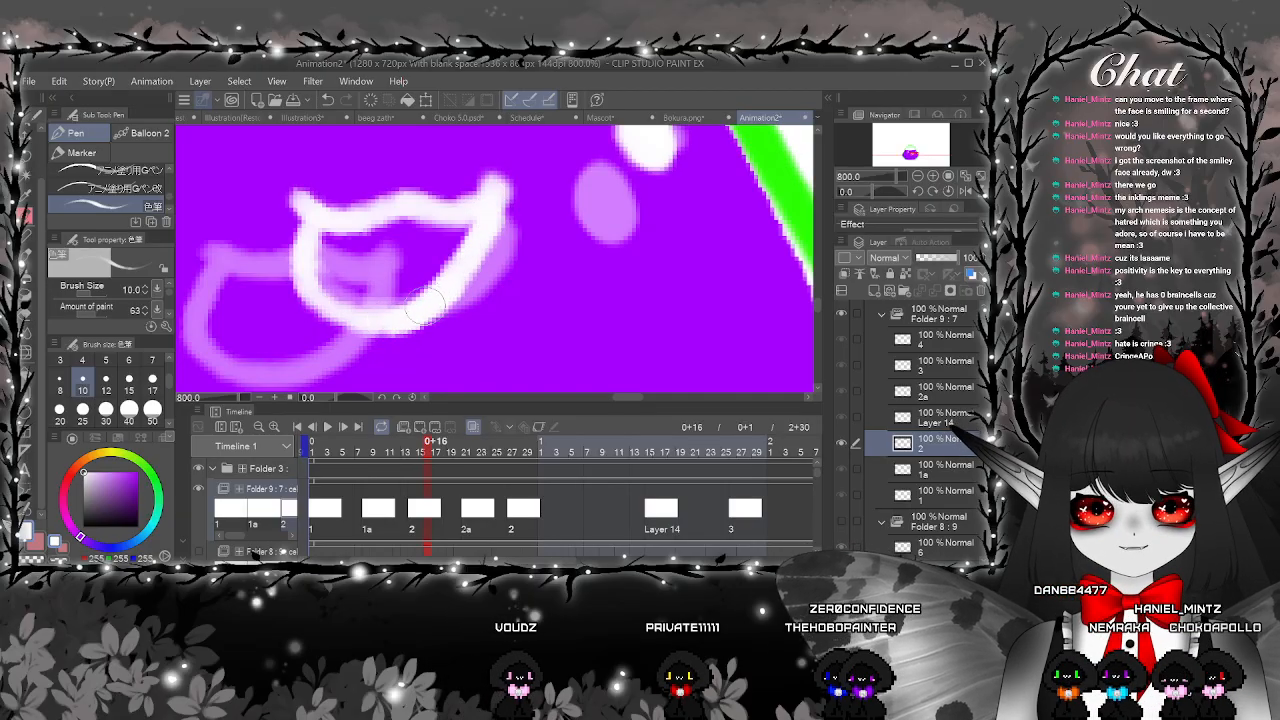
{"action": "scroll", "coordinate": [497, 200], "scroll_direction": "down", "scroll_amount": 6}
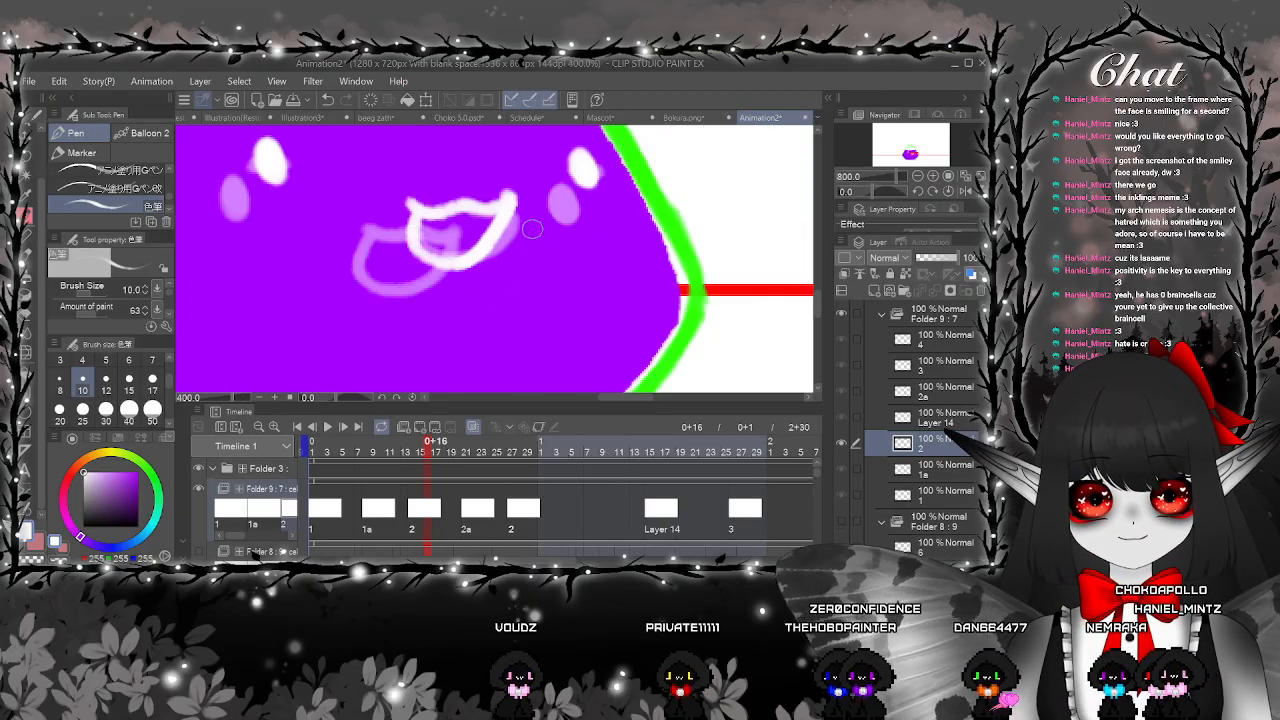
{"action": "scroll", "coordinate": [483, 282], "scroll_direction": "up", "scroll_amount": 4}
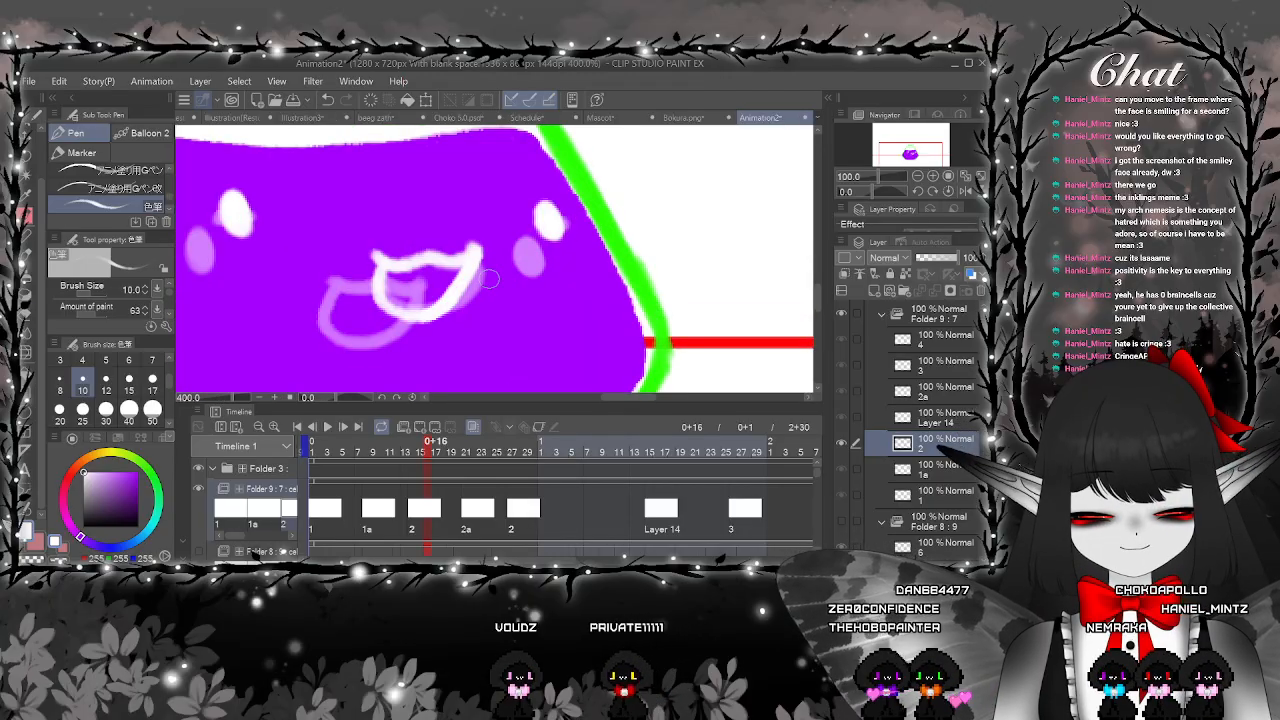
Trim the right side of the mouth on cel 2a at frame 0+21 and redraw it straighter with the Pen
{"action": "key", "text": "e"}
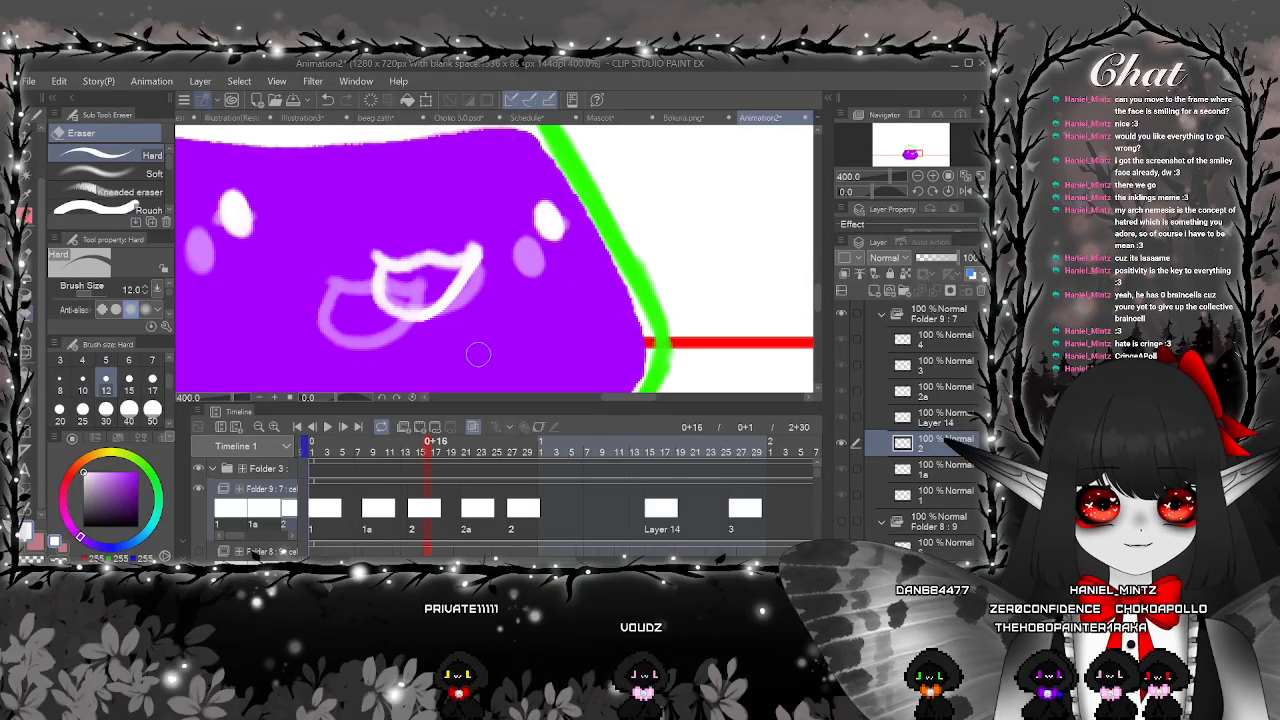
{"action": "scroll", "coordinate": [438, 330], "scroll_direction": "down", "scroll_amount": 3}
{"action": "left_click", "coordinate": [463, 519]}
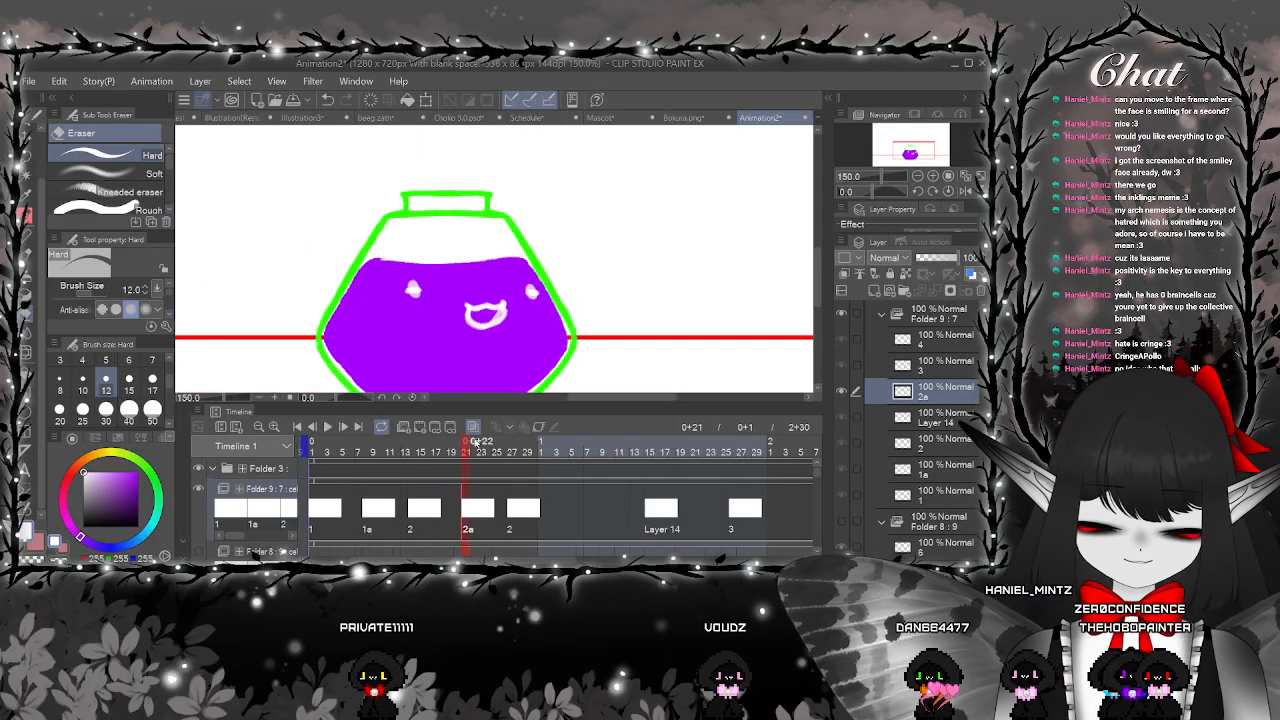
{"action": "scroll", "coordinate": [500, 297], "scroll_direction": "up", "scroll_amount": 4}
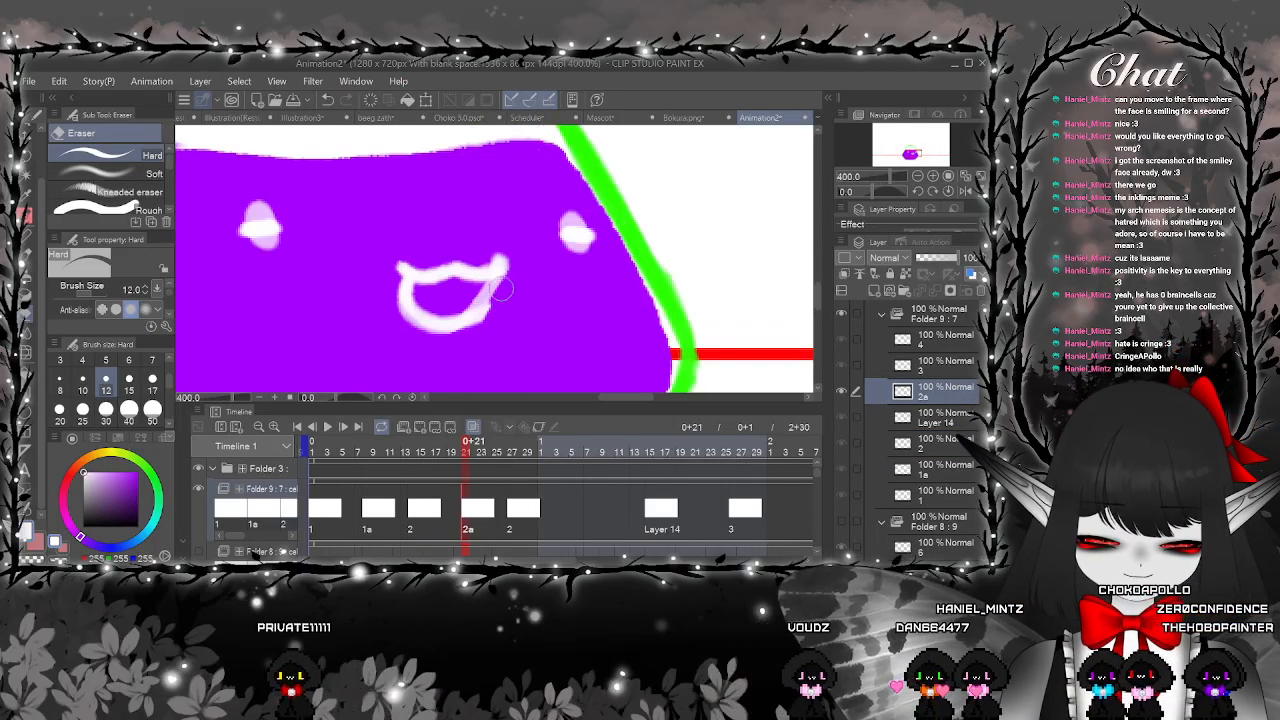
{"action": "key", "text": "p"}
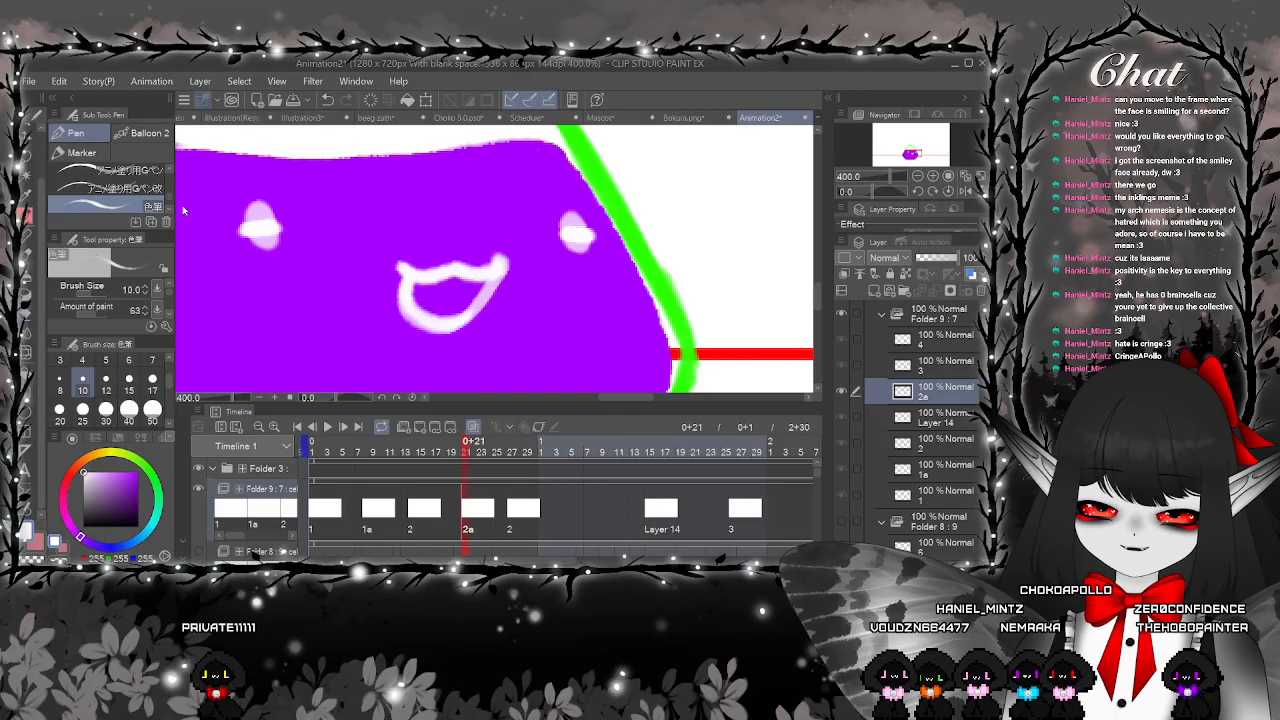
{"action": "scroll", "coordinate": [463, 291], "scroll_direction": "up", "scroll_amount": 2}
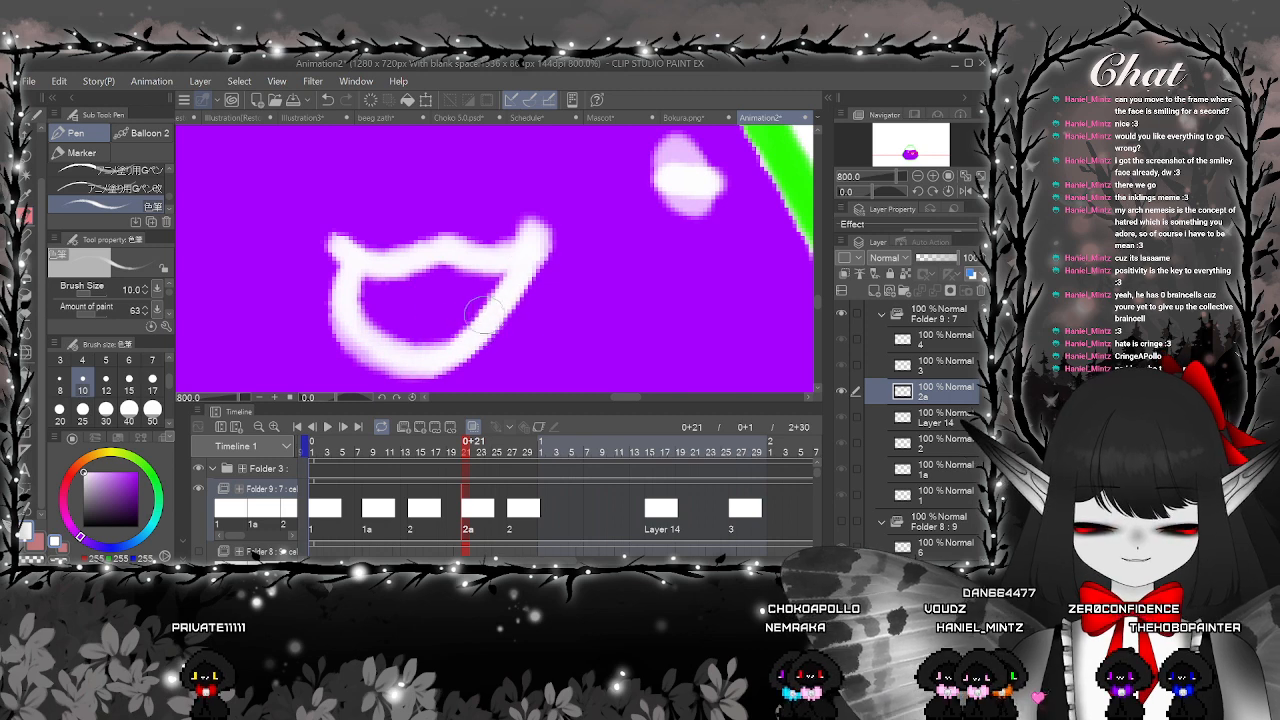
Play back the animation from frame 0+2 to check the reshaped mouths on cels 2 and 2a
{"action": "scroll", "coordinate": [484, 272], "scroll_direction": "down", "scroll_amount": 6}
{"action": "left_click", "coordinate": [322, 446]}
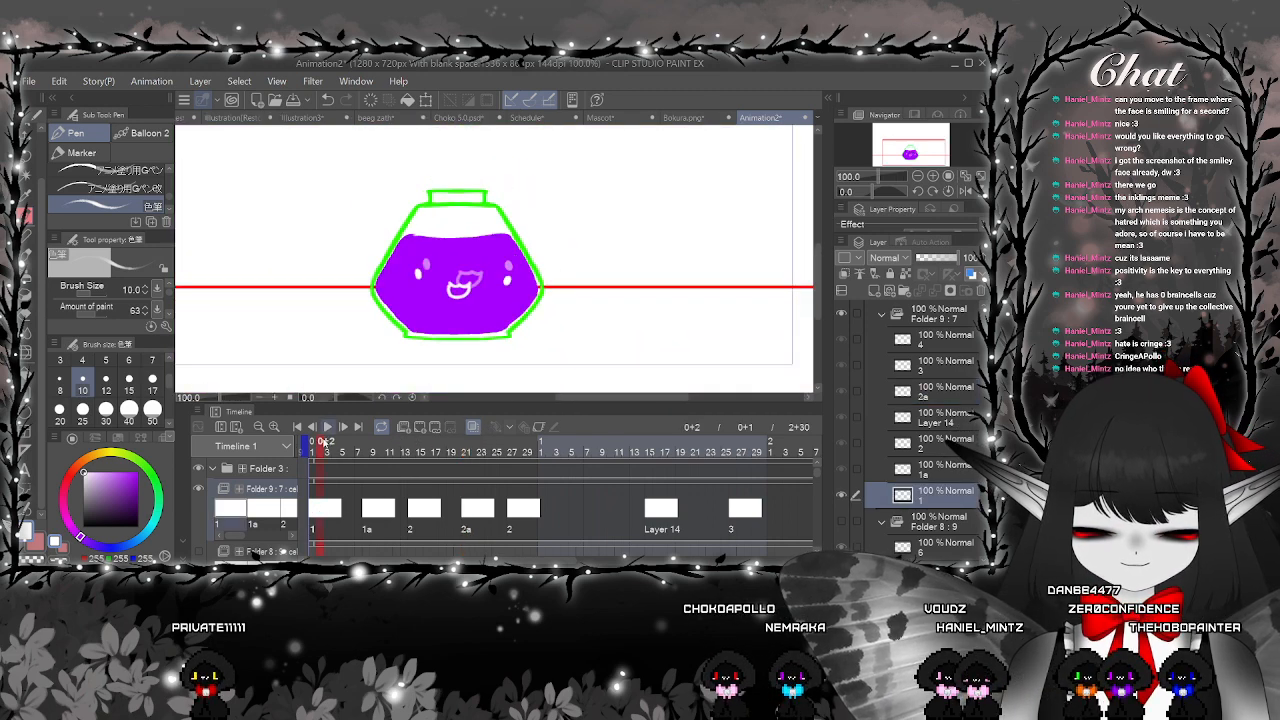
{"action": "left_click", "coordinate": [327, 428]}
{"action": "key", "text": "ctrl+minus"}
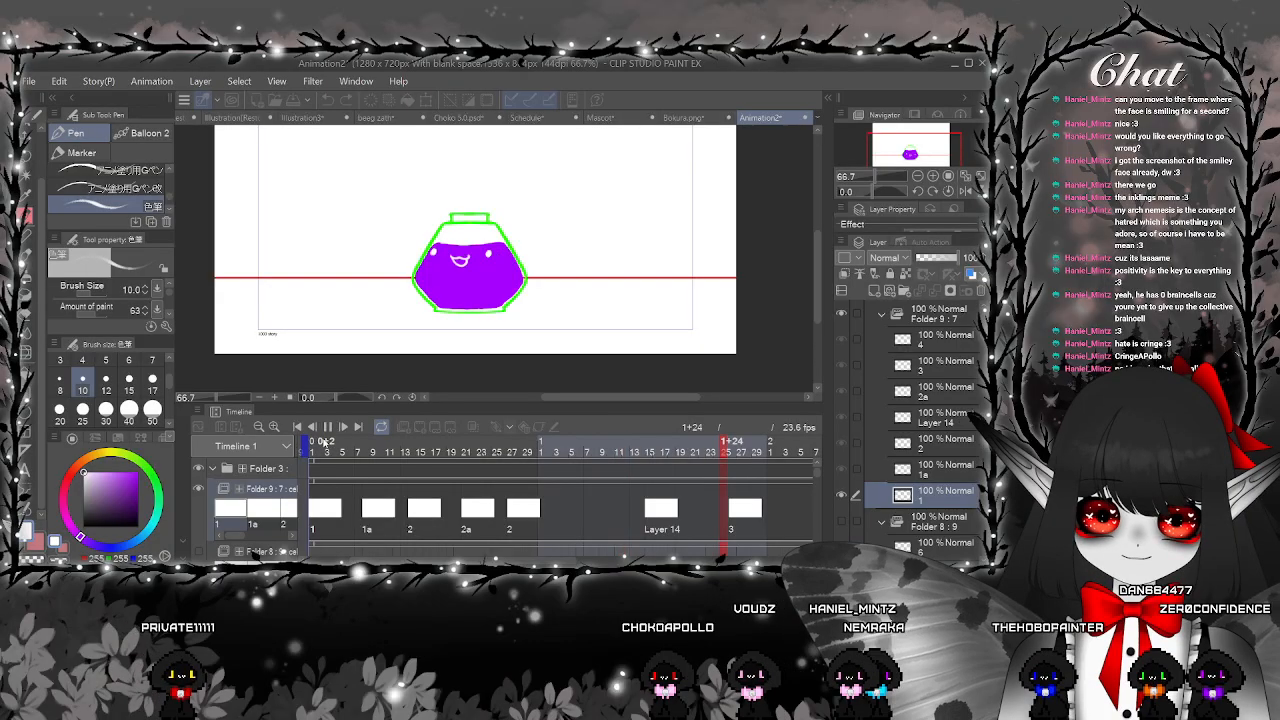
Add a new cel at frame 0+5 between cels 1 and 1a and draw its left white oval eye, redoing the first attempt
{"action": "left_click", "coordinate": [425, 517]}
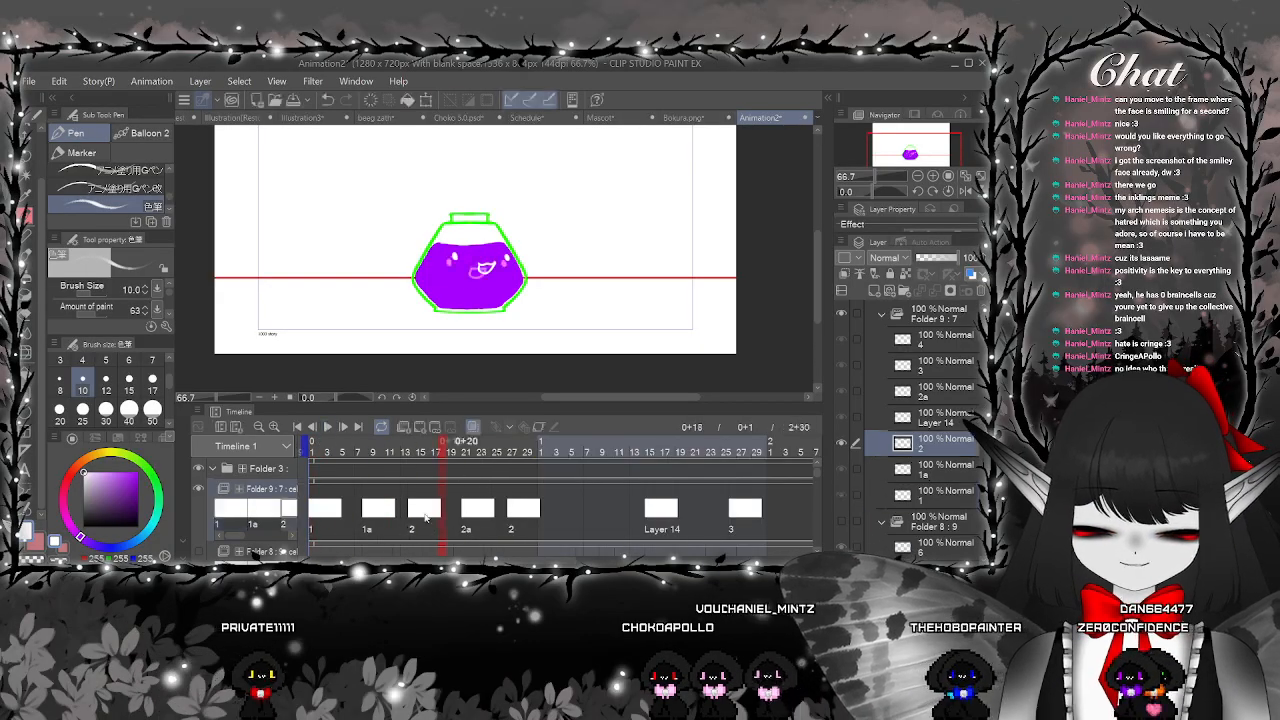
{"action": "left_click", "coordinate": [350, 523]}
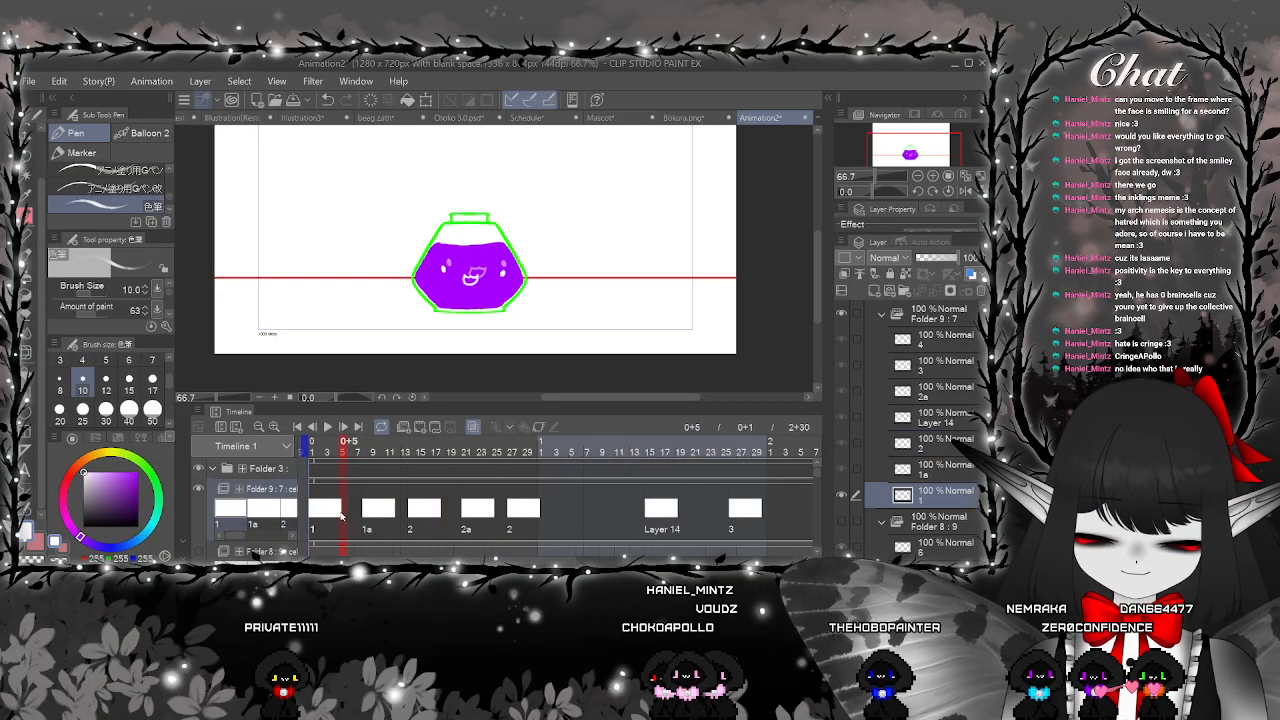
{"action": "left_click", "coordinate": [419, 428]}
{"action": "scroll", "coordinate": [437, 272], "scroll_direction": "up", "scroll_amount": 5}
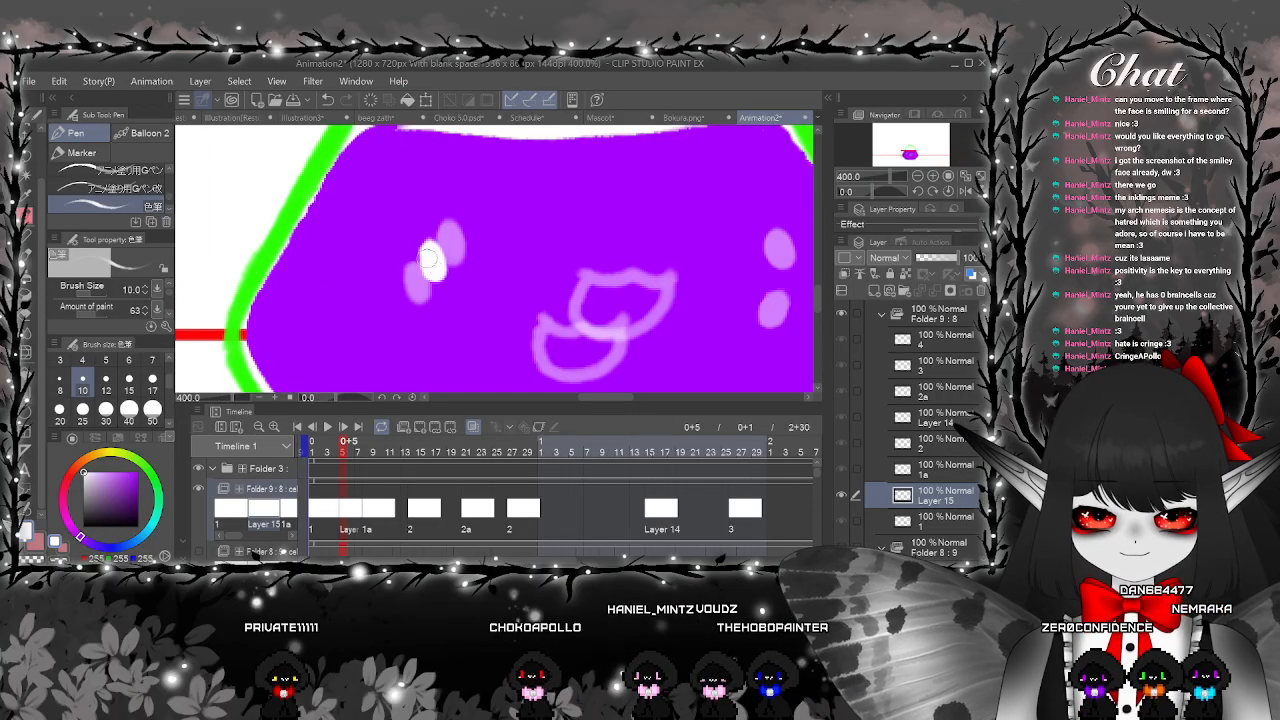
{"action": "key", "text": "ctrl+z"}
{"action": "left_click_drag", "start_coordinate": [430, 270], "coordinate": [436, 262]}
Draw the white open cat mouth and the right oval eye on the new cel at frame 0+5, using the onion skin
{"action": "mouse_move", "coordinate": [588, 288]}
{"action": "left_mouse_down"}
{"action": "mouse_move", "coordinate": [494, 264]}
{"action": "mouse_move", "coordinate": [489, 282]}
{"action": "mouse_move", "coordinate": [555, 273]}
{"action": "left_mouse_up"}
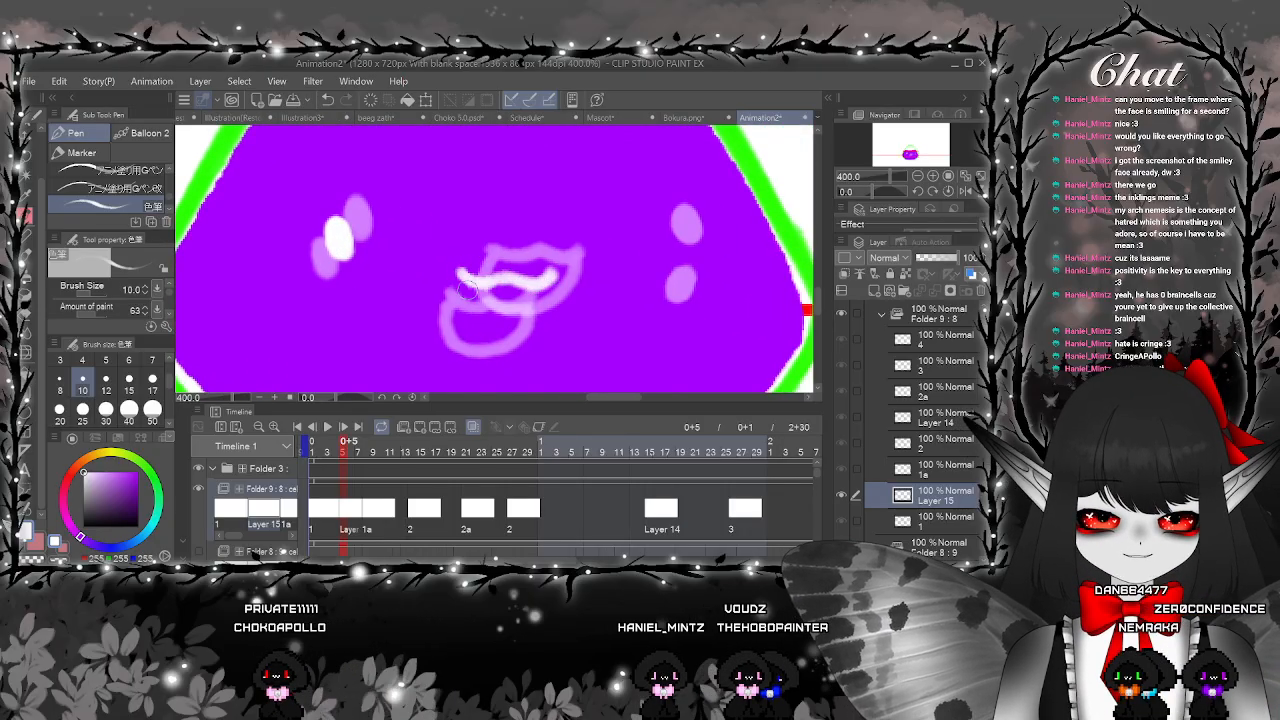
{"action": "mouse_move", "coordinate": [462, 280]}
{"action": "left_mouse_down"}
{"action": "mouse_move", "coordinate": [475, 332]}
{"action": "mouse_move", "coordinate": [543, 284]}
{"action": "left_mouse_up"}
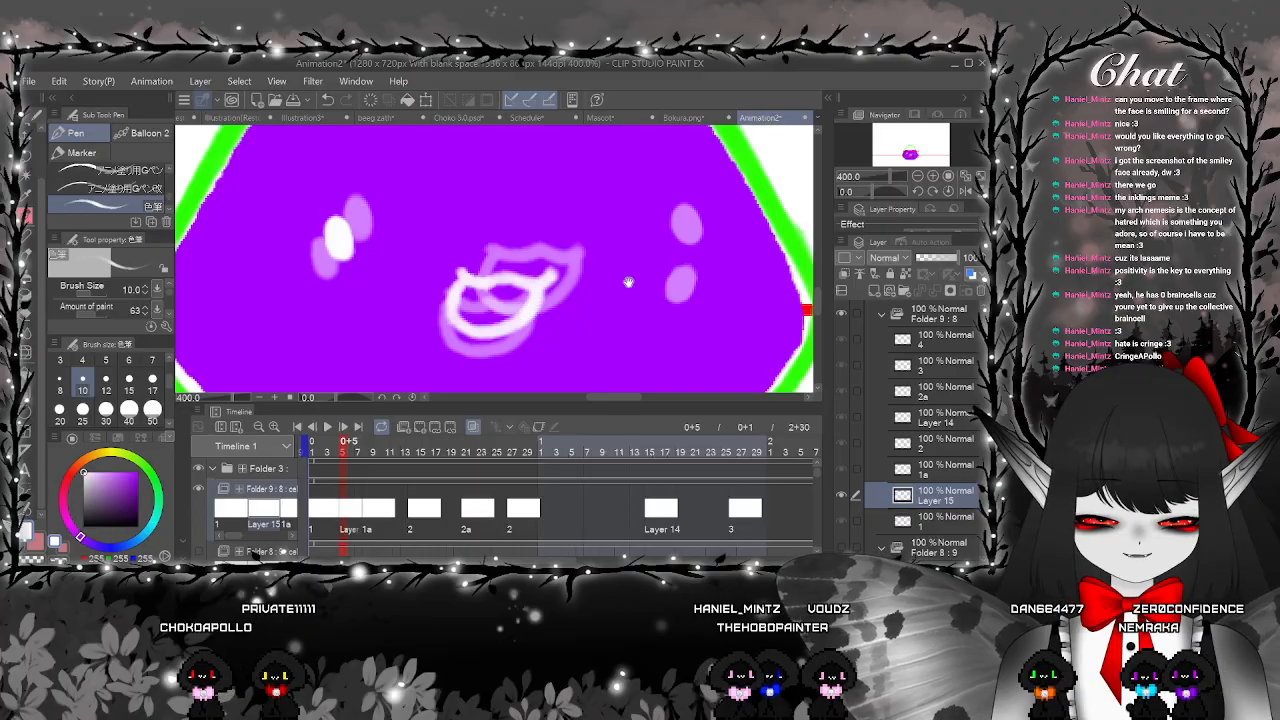
{"action": "left_click_drag", "start_coordinate": [692, 243], "coordinate": [618, 270]}
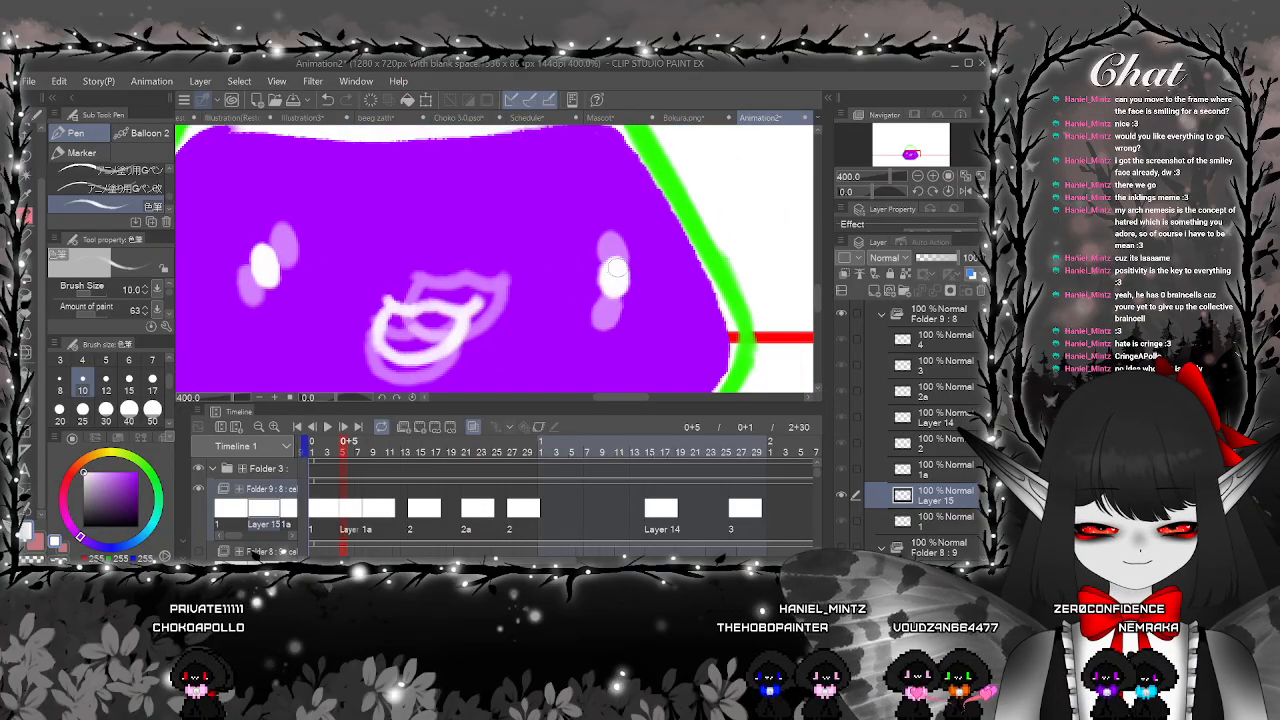
{"action": "left_click_drag", "start_coordinate": [646, 325], "coordinate": [654, 278]}
{"action": "key", "text": "ctrl+minus"}
{"action": "key", "text": "ctrl+minus"}
{"action": "key", "text": "ctrl+minus"}
{"action": "left_click", "coordinate": [389, 514]}
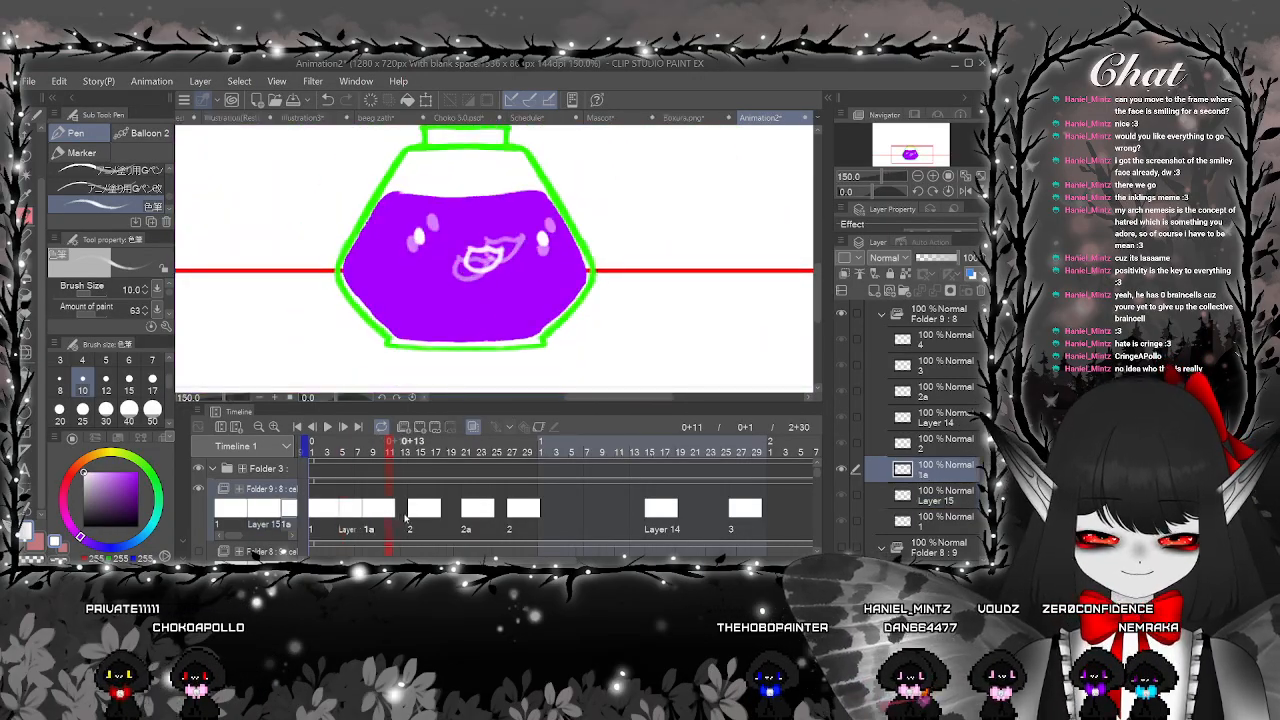
Add a new cel at frame 0+11 between cels 1a and 2 and draw its two white oval eyes with the Pen
{"action": "left_click", "coordinate": [403, 430]}
{"action": "key", "text": "ctrl+plus"}
{"action": "key", "text": "ctrl+plus"}
{"action": "key", "text": "ctrl+plus"}
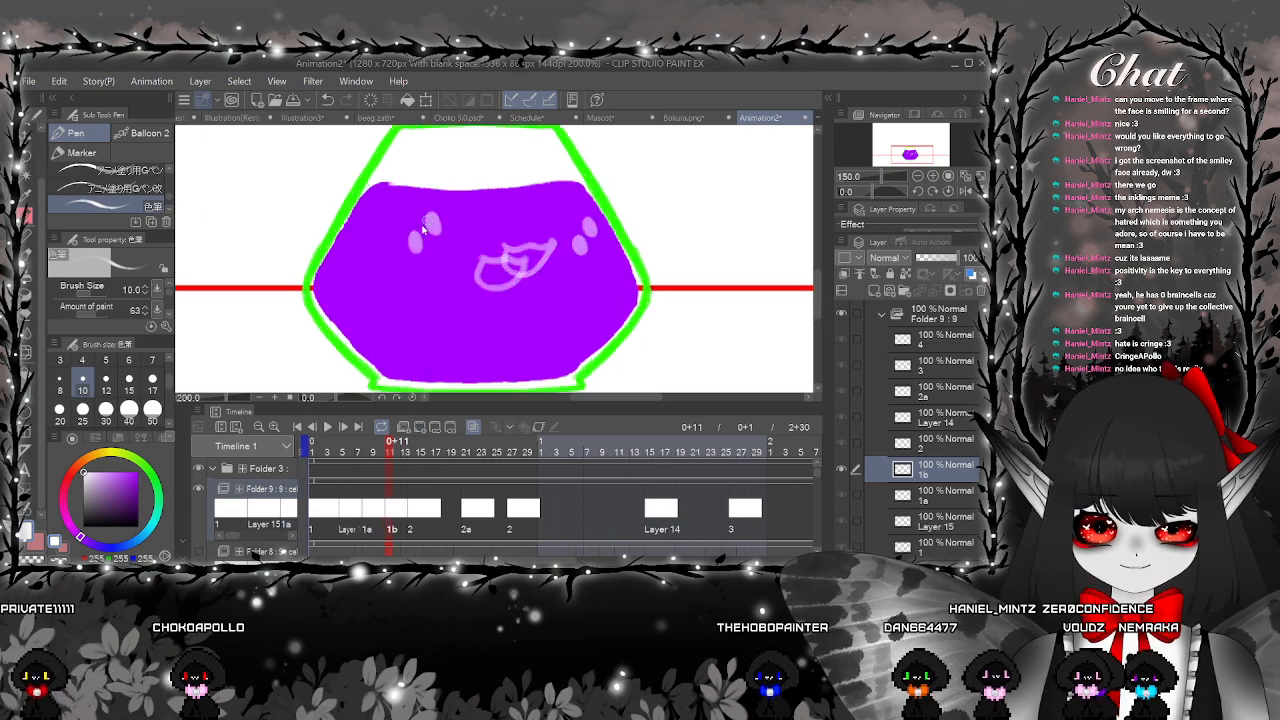
{"action": "left_click_drag", "start_coordinate": [424, 261], "coordinate": [426, 264]}
{"action": "mouse_move", "coordinate": [660, 246]}
{"action": "left_mouse_down"}
{"action": "mouse_move", "coordinate": [580, 260]}
{"action": "mouse_move", "coordinate": [665, 276]}
{"action": "mouse_move", "coordinate": [660, 262]}
{"action": "left_mouse_up"}
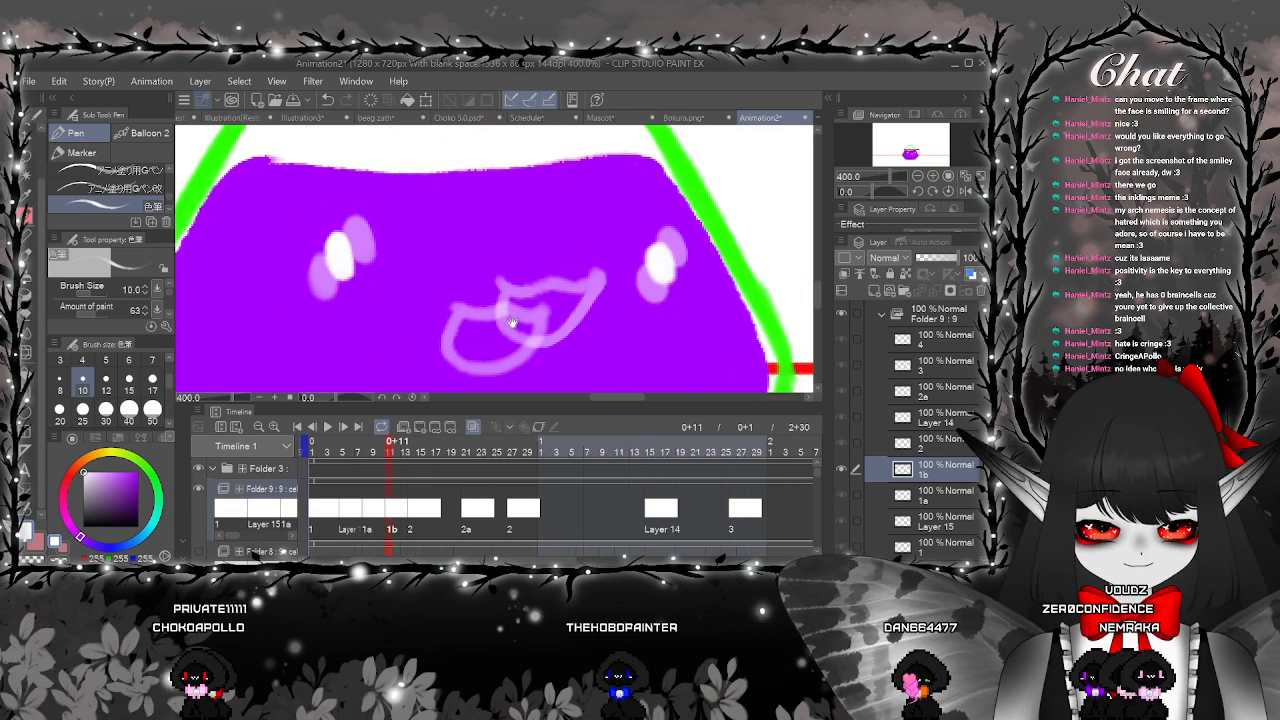
Draw the white open cat mouth on the cel at frame 0+11 between the onion-skin mouths and switch to Liquify
{"action": "mouse_move", "coordinate": [510, 314]}
{"action": "left_mouse_down"}
{"action": "mouse_move", "coordinate": [439, 287]}
{"action": "mouse_move", "coordinate": [524, 289]}
{"action": "left_mouse_up"}
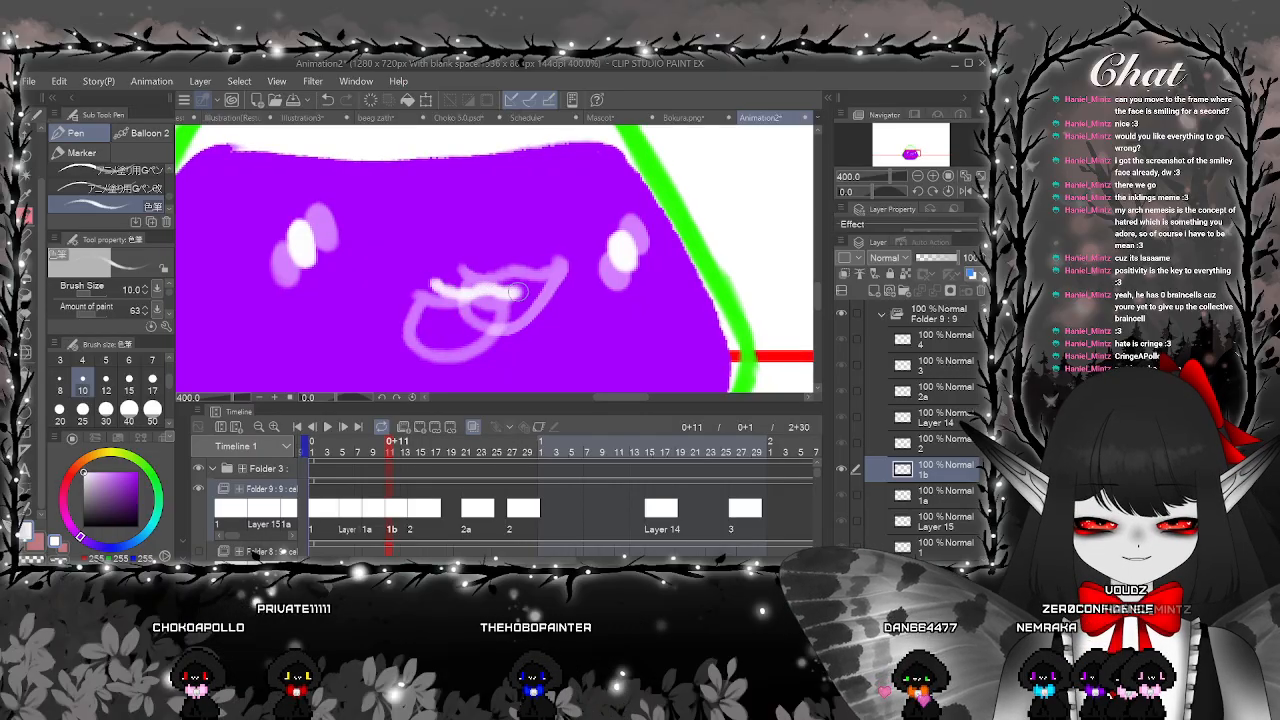
{"action": "mouse_move", "coordinate": [435, 288]}
{"action": "left_mouse_down"}
{"action": "mouse_move", "coordinate": [442, 334]}
{"action": "mouse_move", "coordinate": [475, 340]}
{"action": "mouse_move", "coordinate": [511, 298]}
{"action": "mouse_move", "coordinate": [559, 291]}
{"action": "mouse_move", "coordinate": [536, 314]}
{"action": "left_mouse_up"}
{"action": "key", "text": "ctrl+minus"}
{"action": "key", "text": "ctrl+minus"}
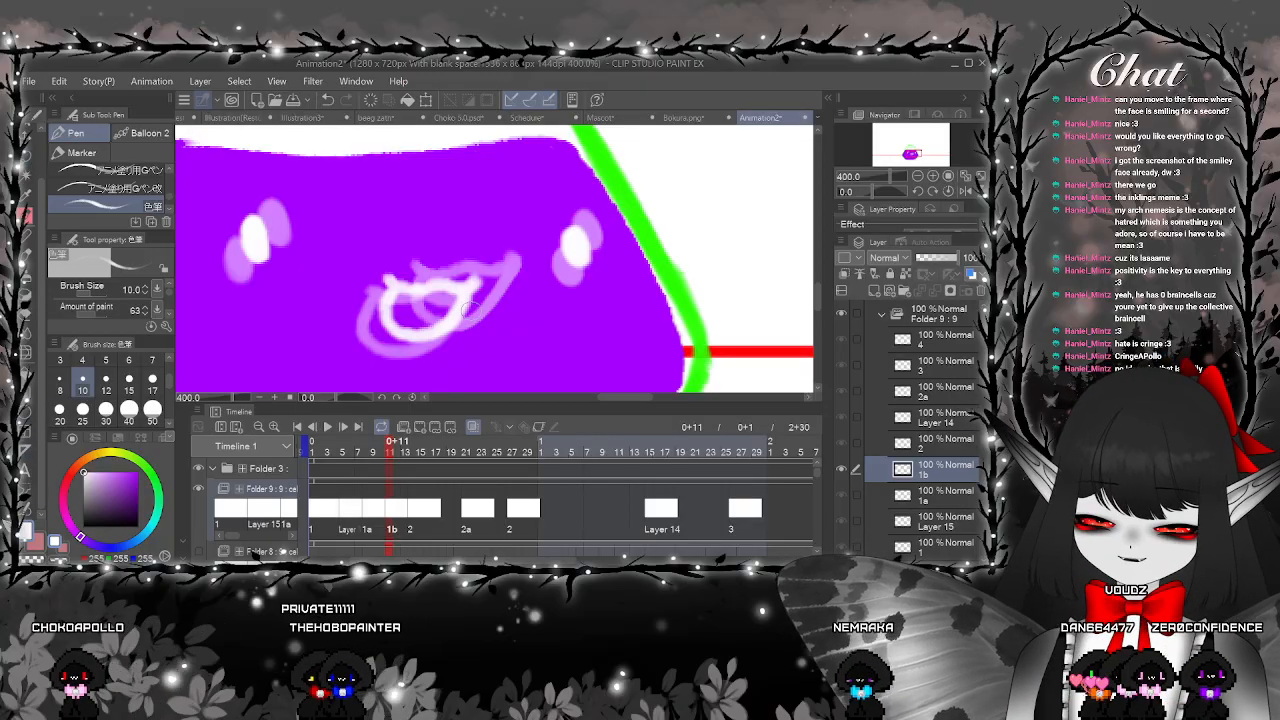
{"action": "left_click", "coordinate": [30, 356]}
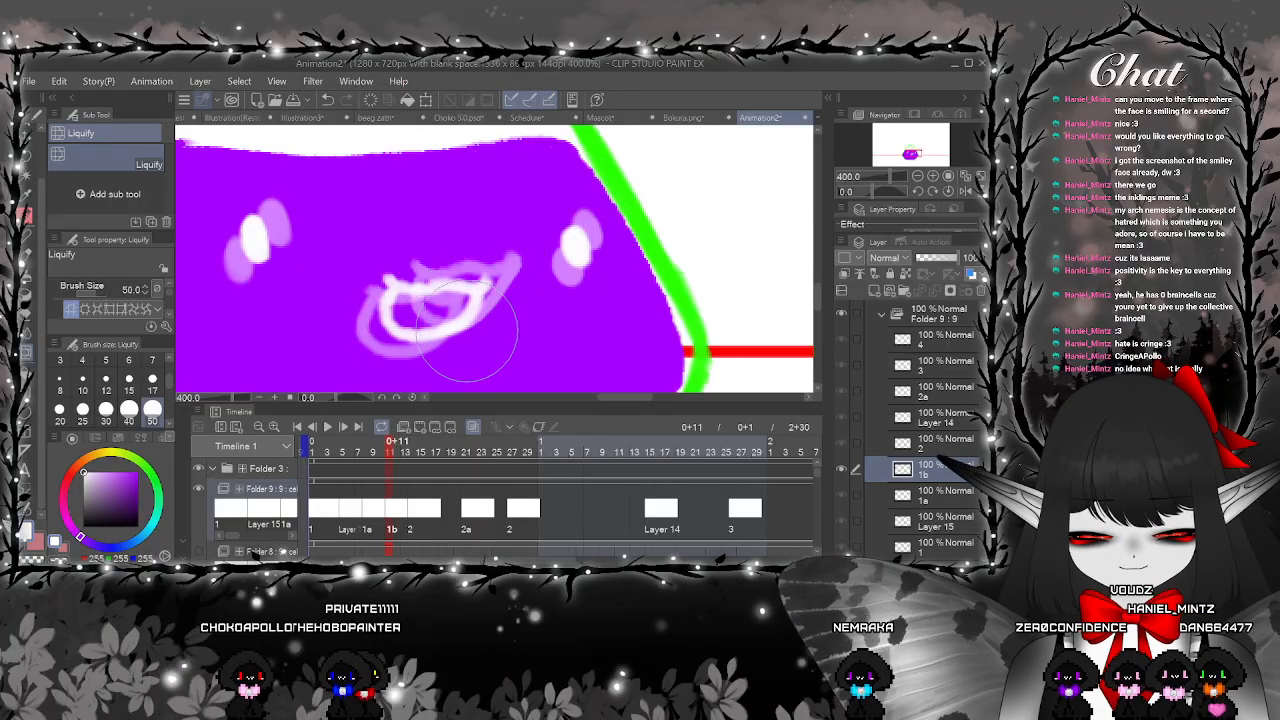
Play back the animation from its first frame to check the face's motion with the added cel
{"action": "key", "text": "ctrl+alt+0"}
{"action": "left_click", "coordinate": [327, 426]}
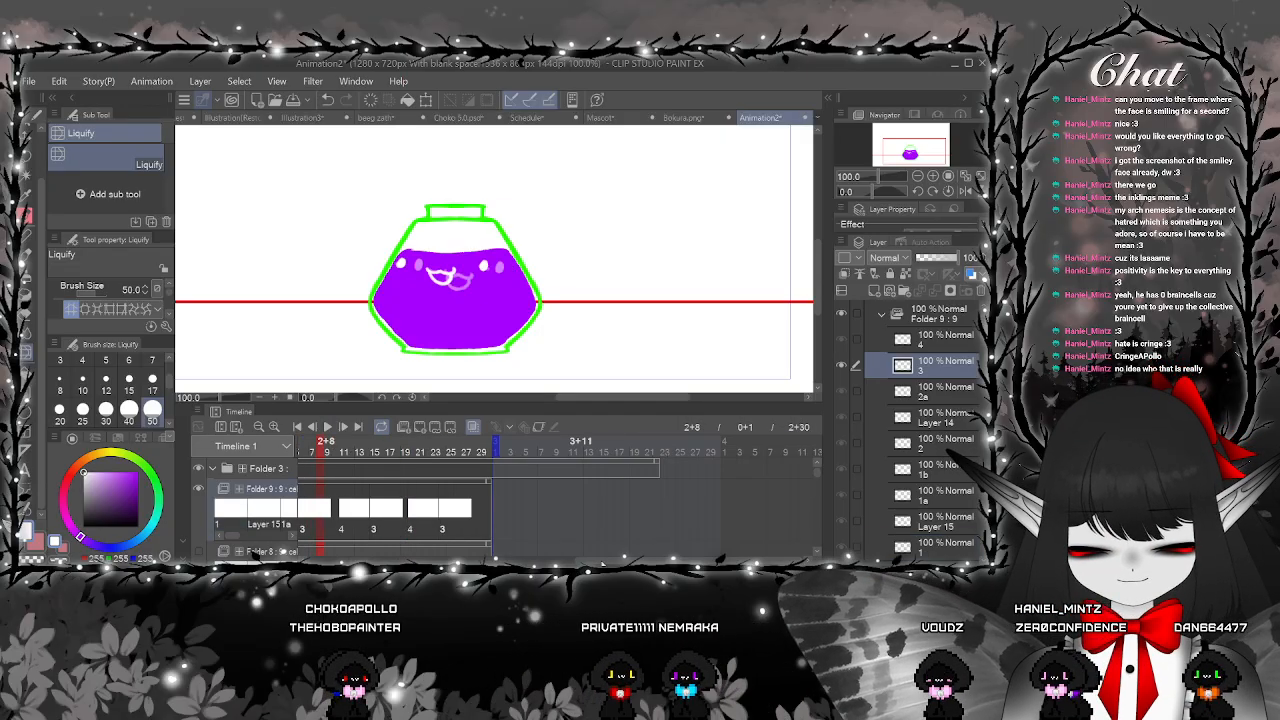
{"action": "scroll", "coordinate": [376, 525], "scroll_direction": "left", "scroll_amount": 5}
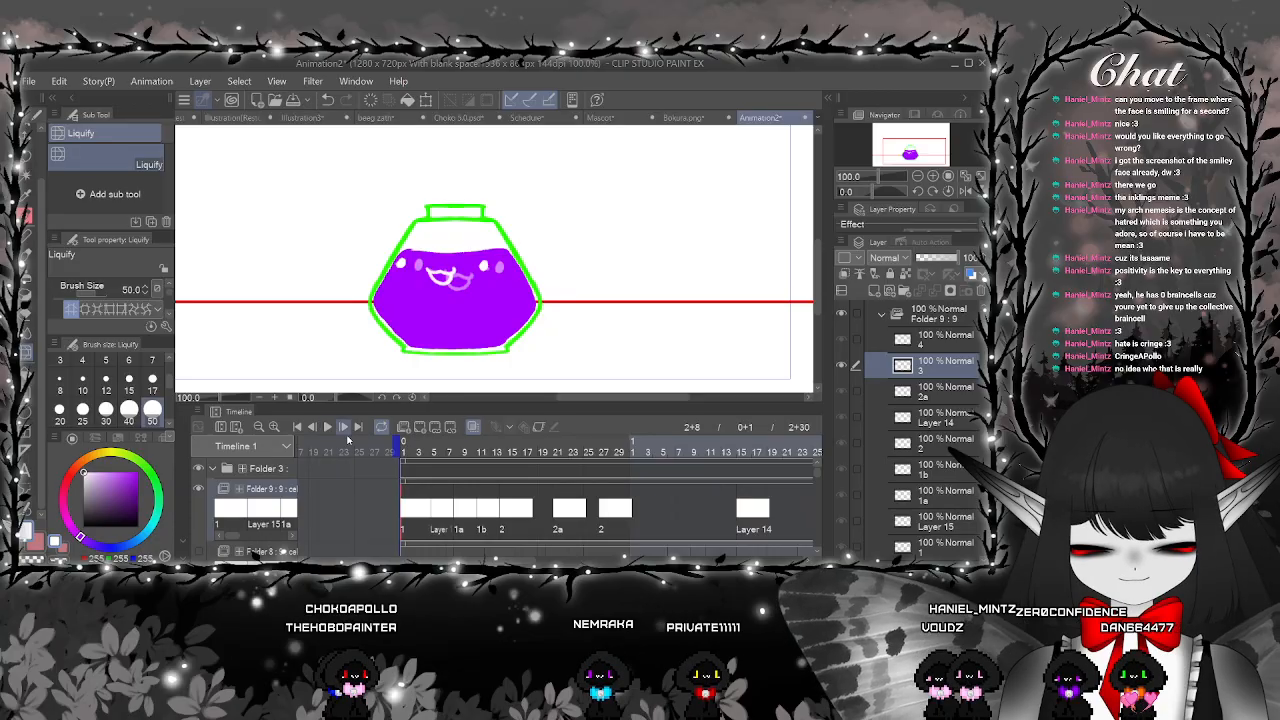
{"action": "left_click", "coordinate": [403, 453]}
{"action": "left_click", "coordinate": [327, 427]}
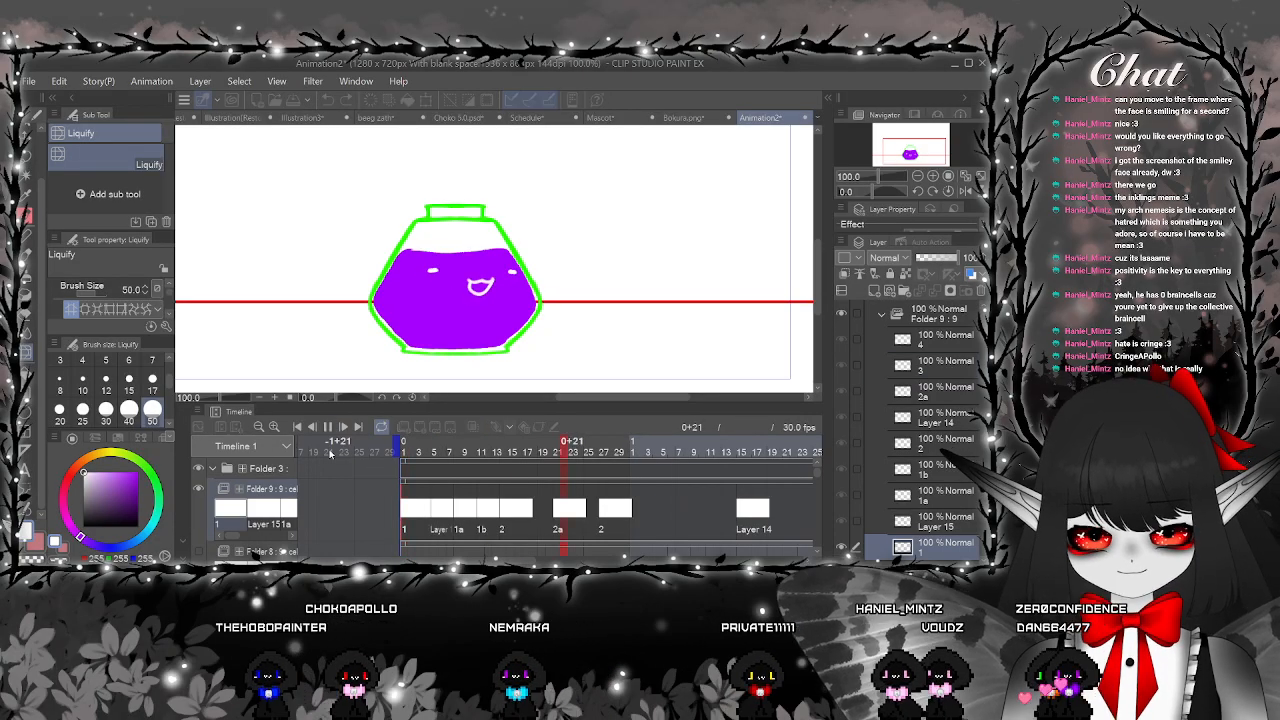
{"action": "left_click", "coordinate": [327, 428]}
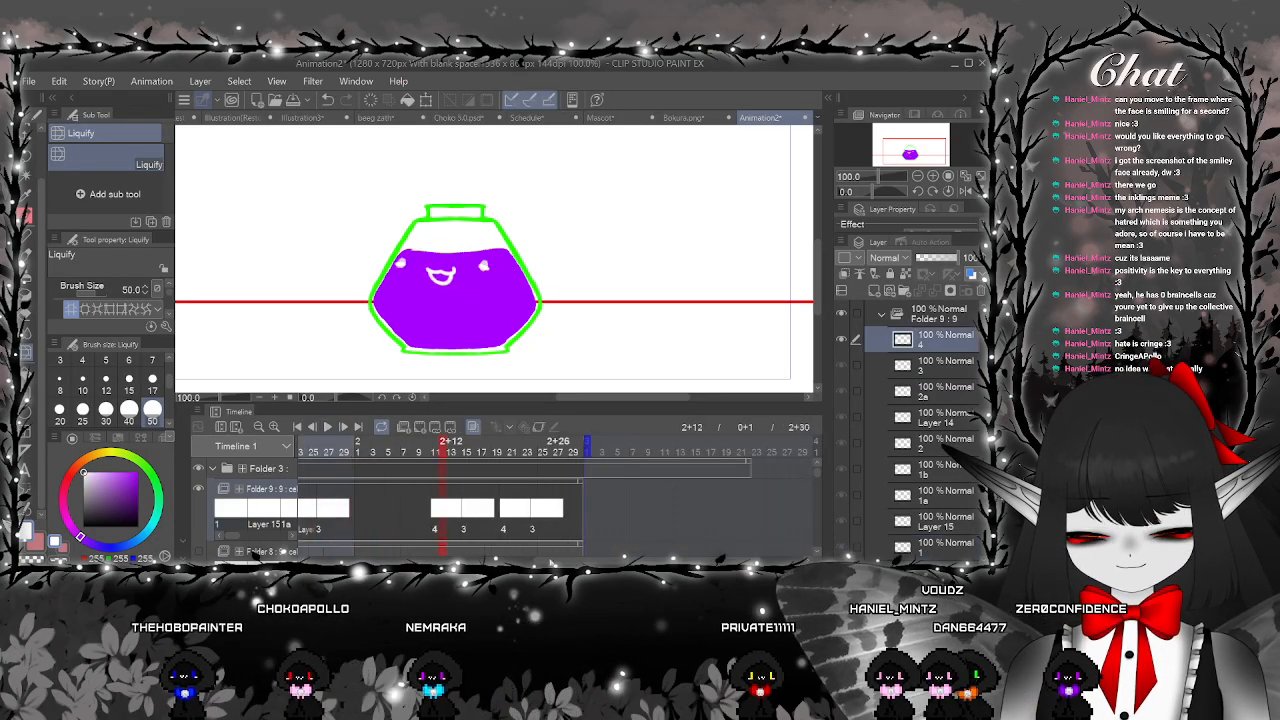
Add a new cel at frame 1+6 between cel 2 and Layer 14 and draw a white open mouth with the Pen
{"action": "scroll", "coordinate": [462, 523], "scroll_direction": "left", "scroll_amount": 7}
{"action": "left_click", "coordinate": [473, 442]}
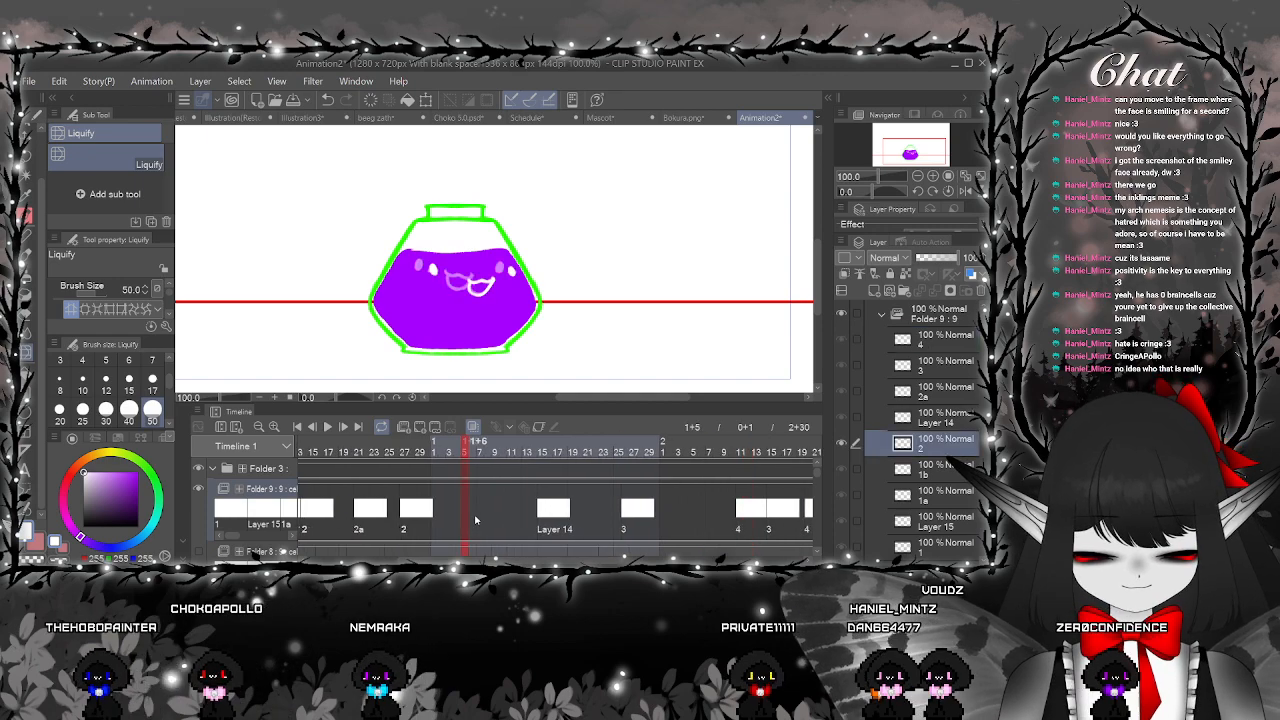
{"action": "left_click", "coordinate": [419, 428]}
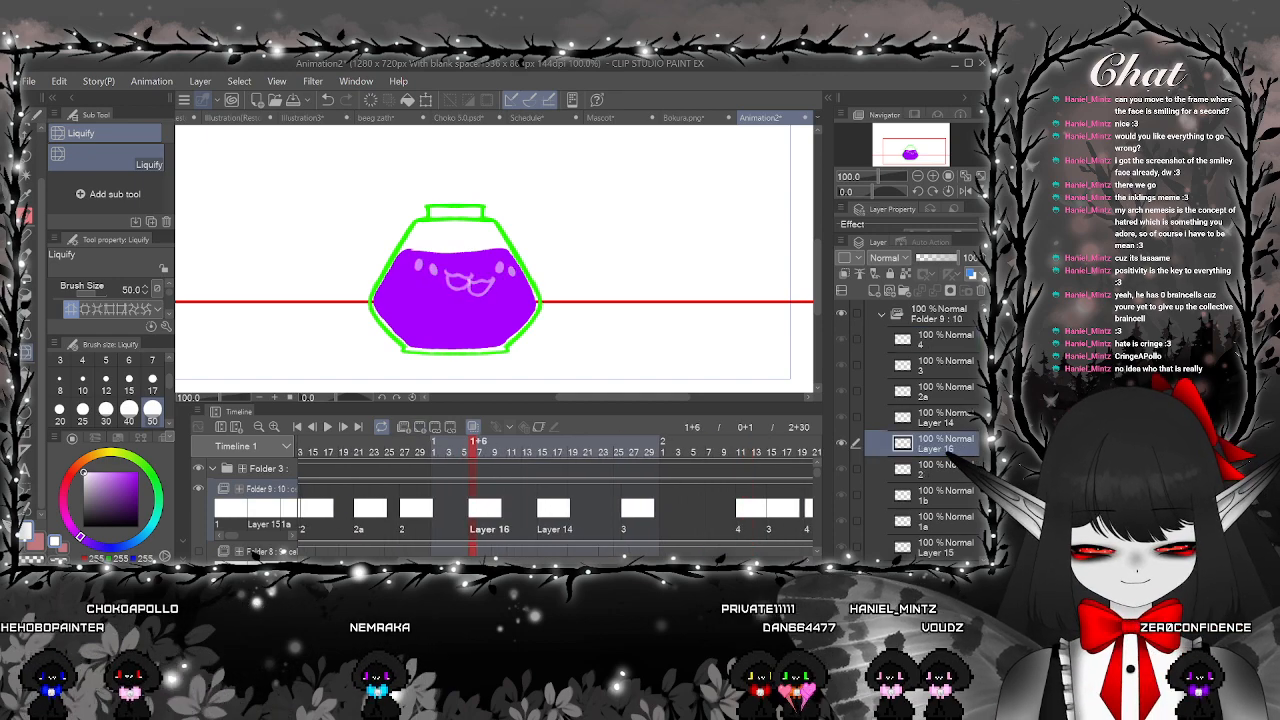
{"action": "scroll", "coordinate": [478, 349], "scroll_direction": "up", "scroll_amount": 1}
{"action": "key", "text": "p"}
{"action": "scroll", "coordinate": [466, 244], "scroll_direction": "up", "scroll_amount": 5}
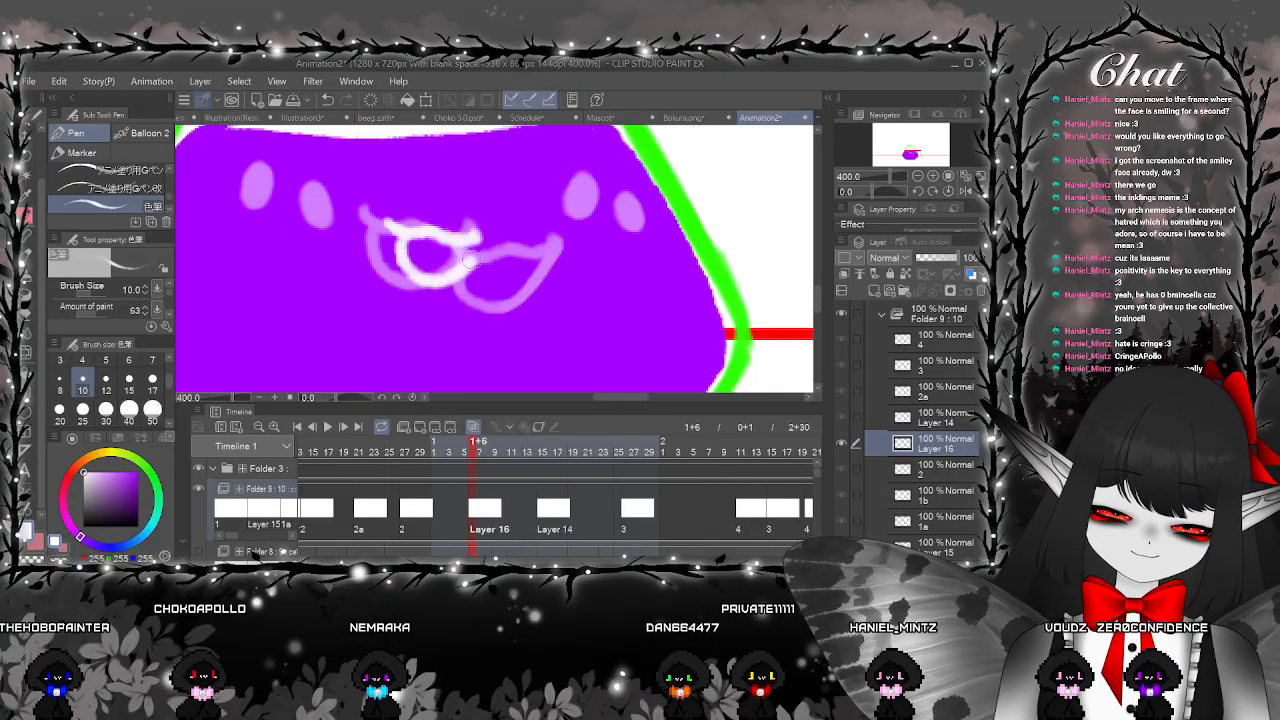
Widen the mouth at frame 1+6 with Liquify and shift it slightly right with Move layer
{"action": "left_click_drag", "start_coordinate": [500, 312], "coordinate": [439, 334]}
{"action": "key", "text": "j"}
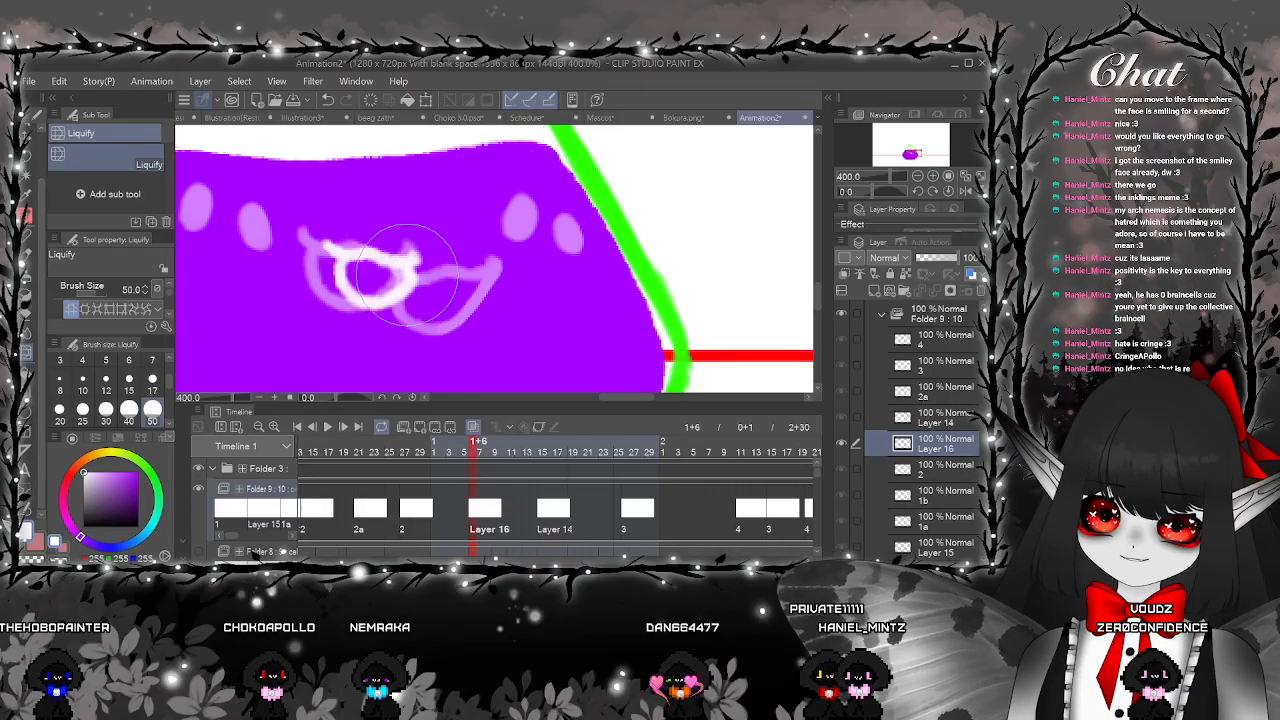
{"action": "left_click", "coordinate": [27, 135]}
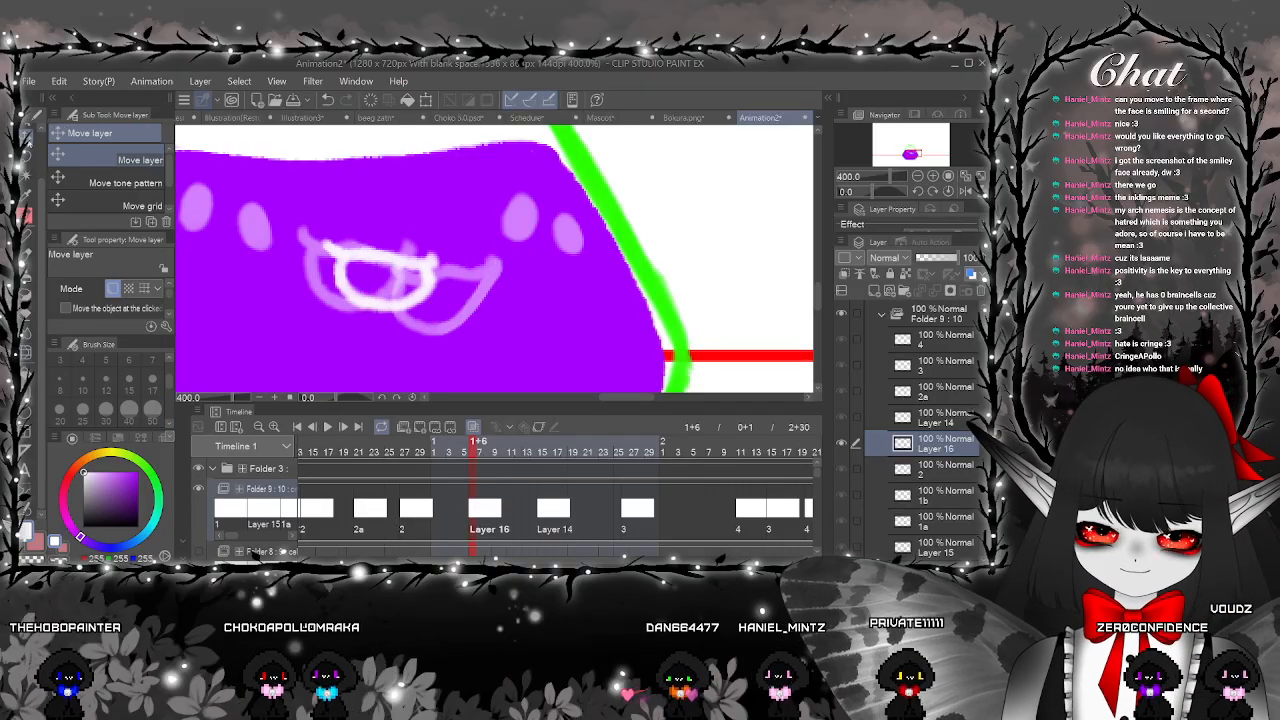
{"action": "left_click_drag", "start_coordinate": [471, 281], "coordinate": [481, 286]}
Draw the right and left white oval eyes on the cel at frame 1+6, centred between the onion-skin eyes
{"action": "key", "text": "p"}
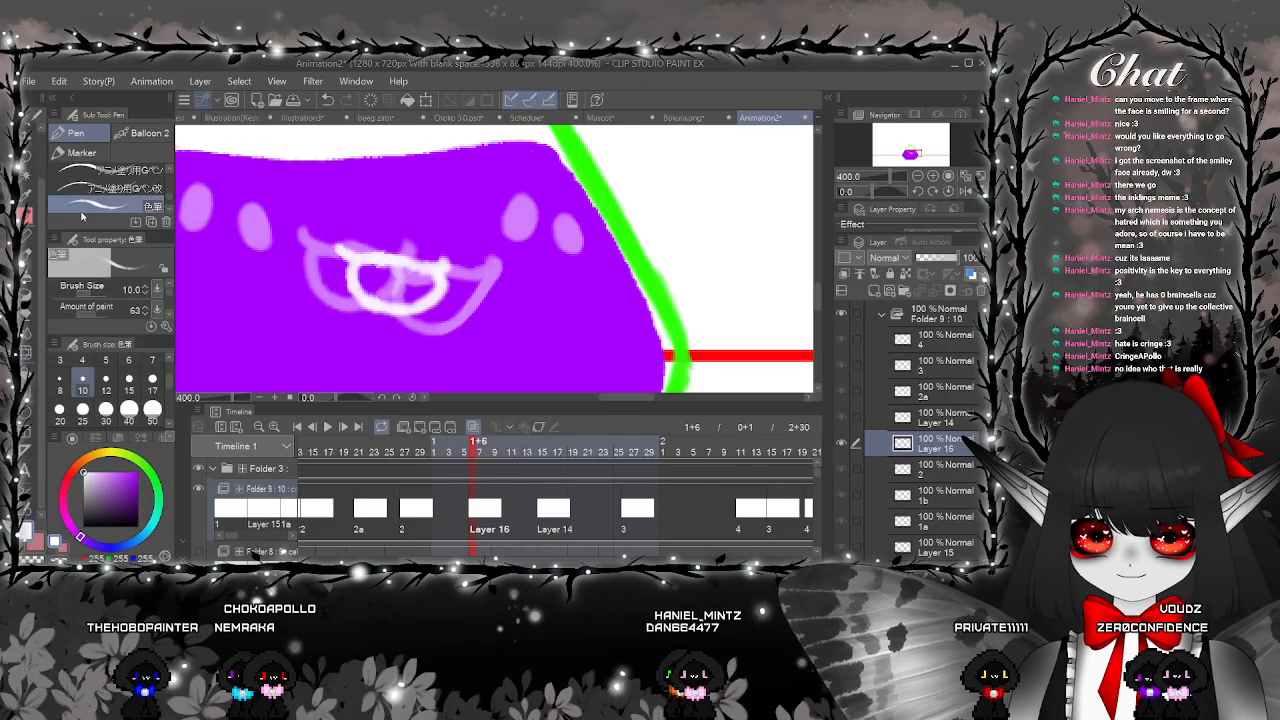
{"action": "mouse_move", "coordinate": [542, 234]}
{"action": "left_mouse_down"}
{"action": "mouse_move", "coordinate": [544, 222]}
{"action": "mouse_move", "coordinate": [651, 260]}
{"action": "left_mouse_up"}
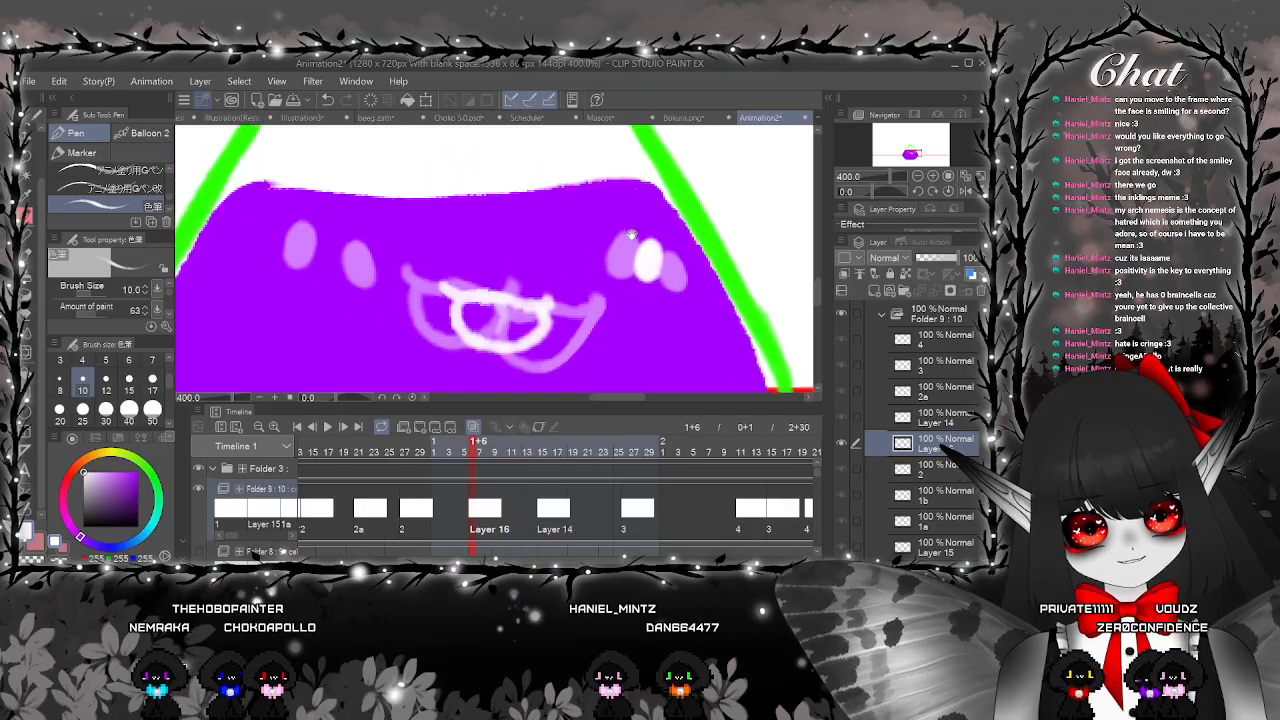
{"action": "left_click_drag", "start_coordinate": [331, 240], "coordinate": [325, 249]}
{"action": "scroll", "coordinate": [325, 249], "scroll_direction": "down", "scroll_amount": 4}
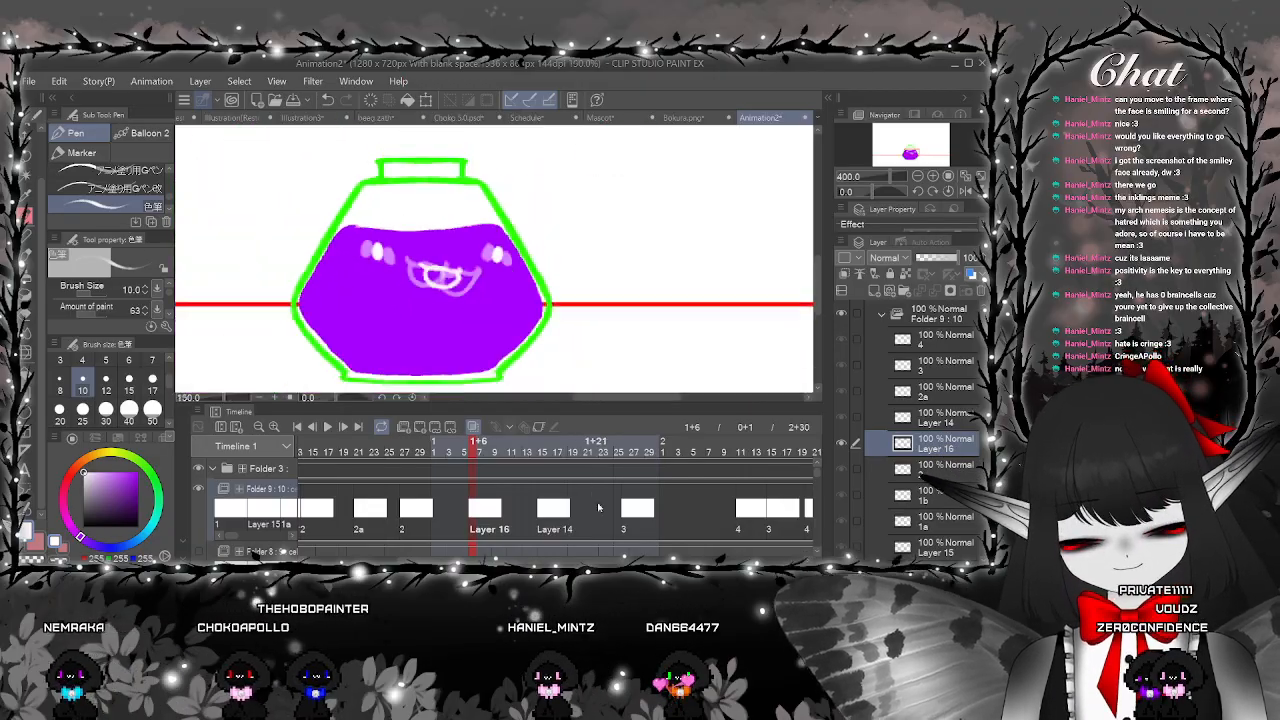
Add a new cel at frame 1+21 between Layer 14 and cel 3 and draw its two white oval eyes
{"action": "left_click", "coordinate": [598, 527]}
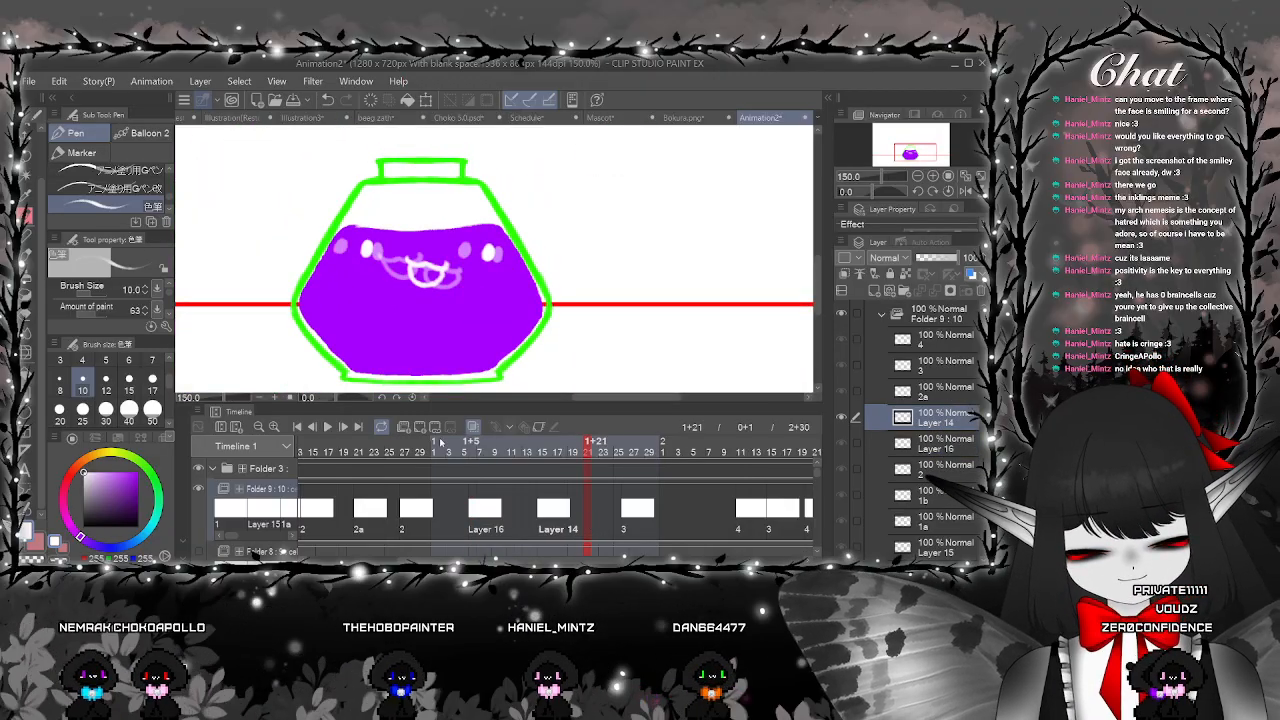
{"action": "left_click", "coordinate": [420, 427]}
{"action": "scroll", "coordinate": [370, 232], "scroll_direction": "up", "scroll_amount": 4}
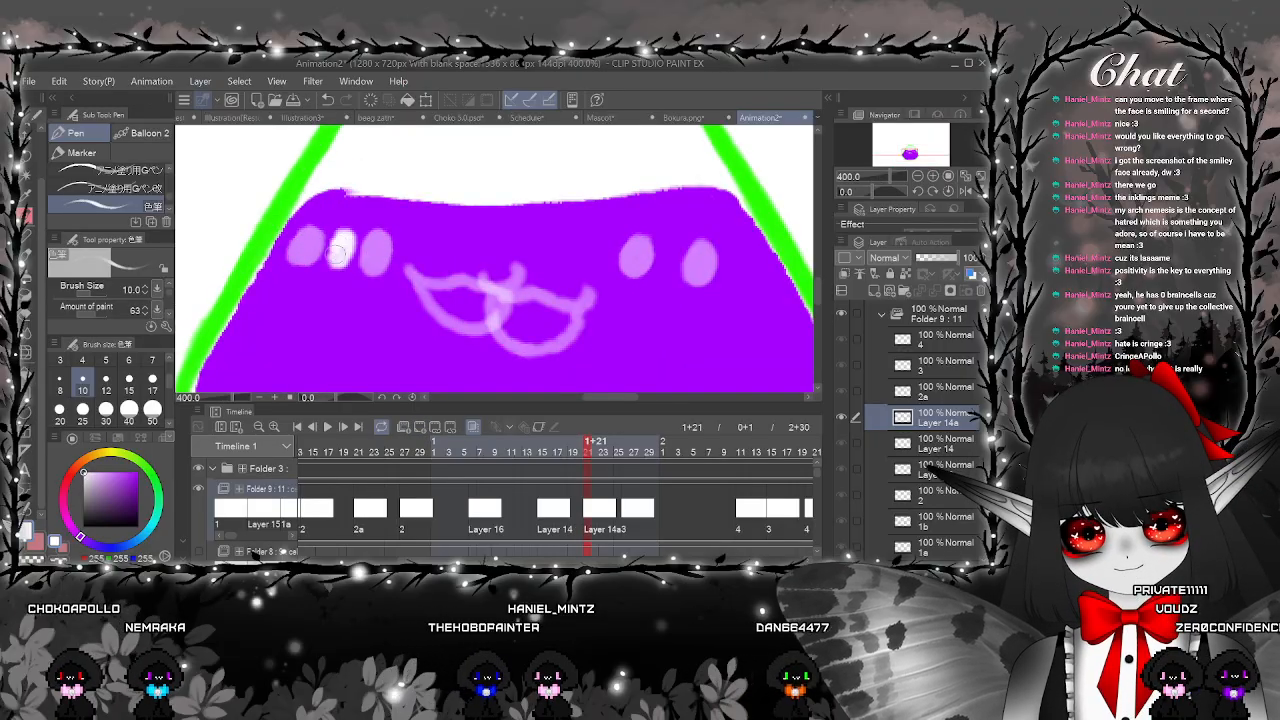
{"action": "left_click_drag", "start_coordinate": [615, 229], "coordinate": [581, 232]}
{"action": "left_click_drag", "start_coordinate": [596, 260], "coordinate": [595, 256]}
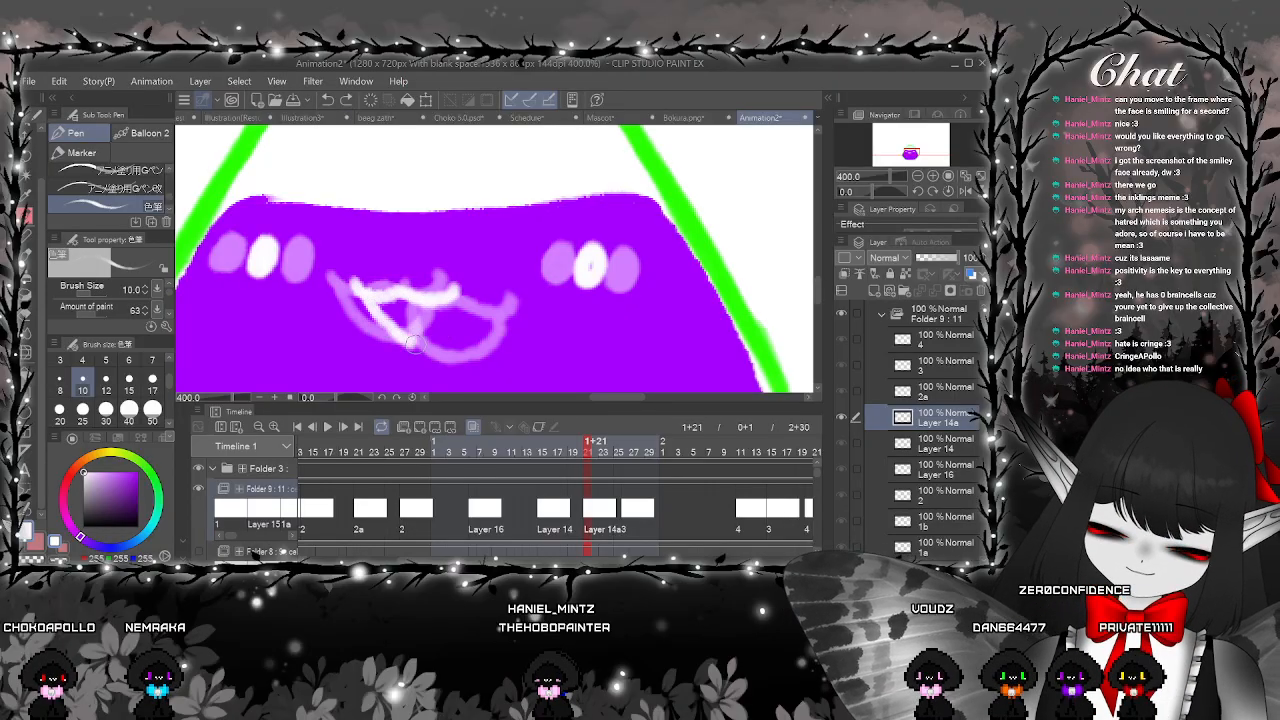
Complete the open mouth on the cel at frame 1+21 and reshape its right side with Liquify
{"action": "left_click", "coordinate": [27, 352]}
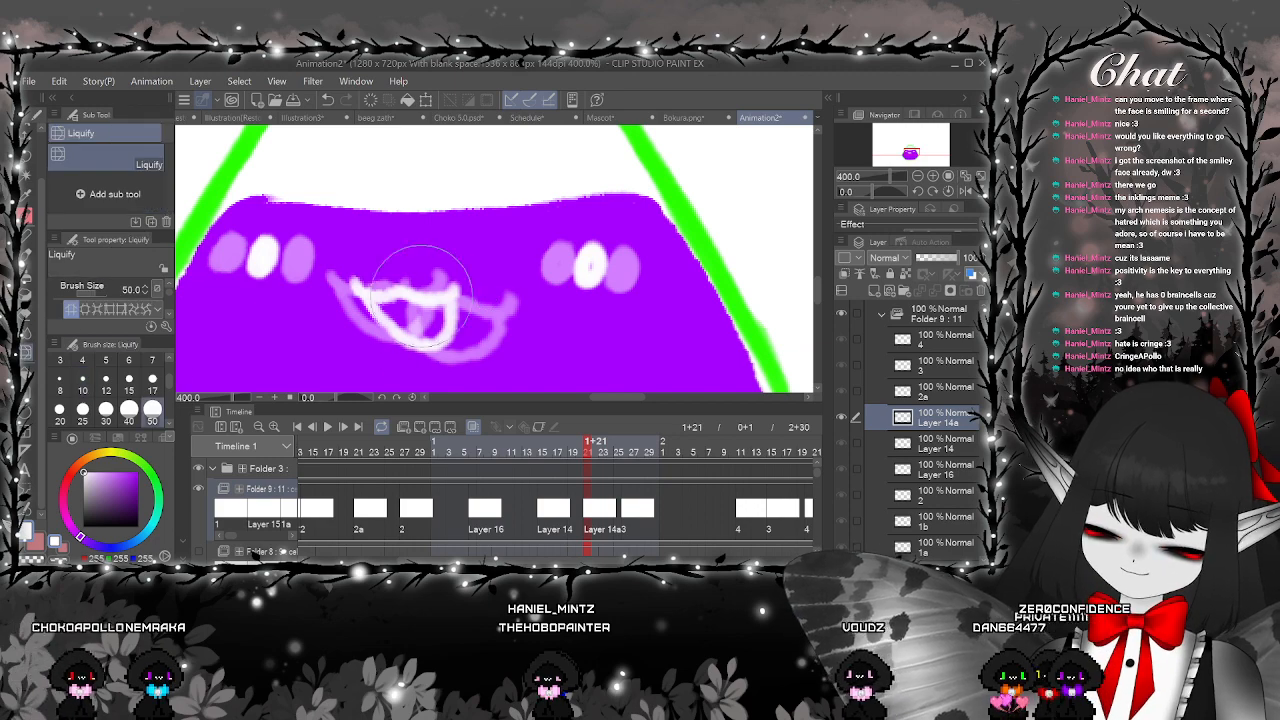
{"action": "left_click_drag", "start_coordinate": [444, 308], "coordinate": [466, 298]}
{"action": "scroll", "coordinate": [522, 340], "scroll_direction": "down", "scroll_amount": 3}
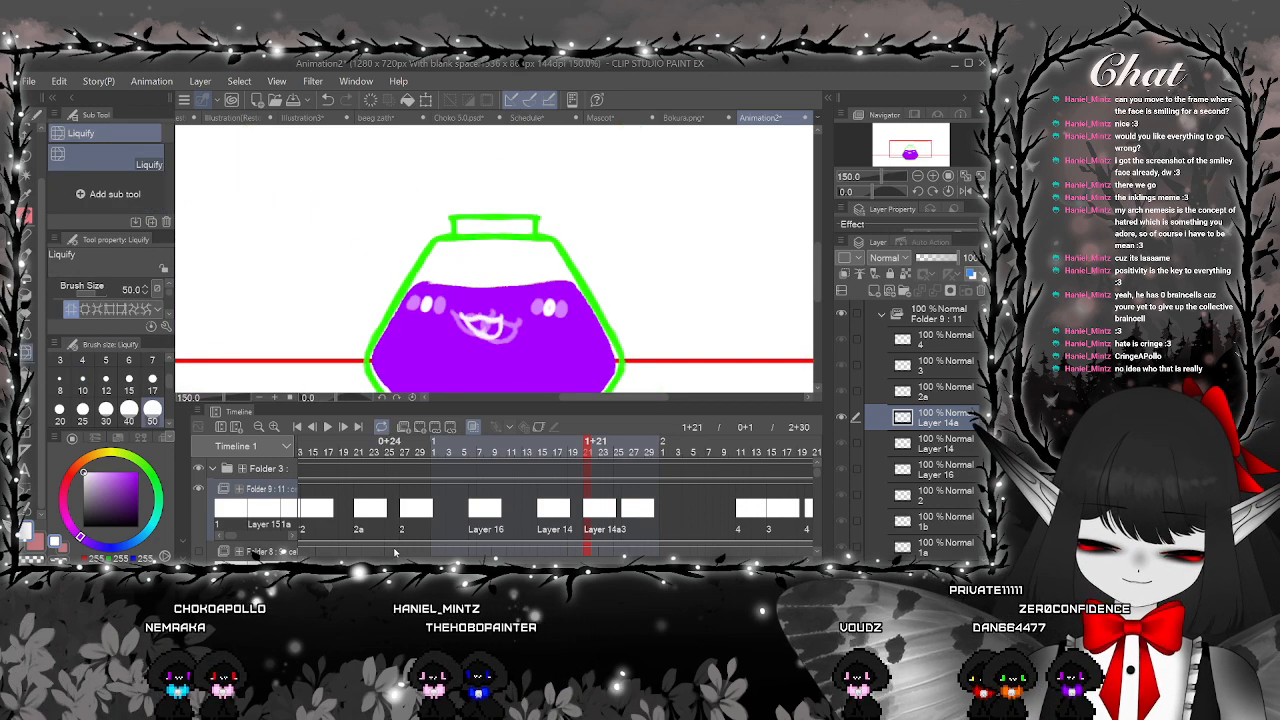
Play back the animation from its first frame to check the new in-between cels at frames 1+6 and 1+21
{"action": "scroll", "coordinate": [556, 500], "scroll_direction": "left", "scroll_amount": 3}
{"action": "left_click", "coordinate": [402, 453]}
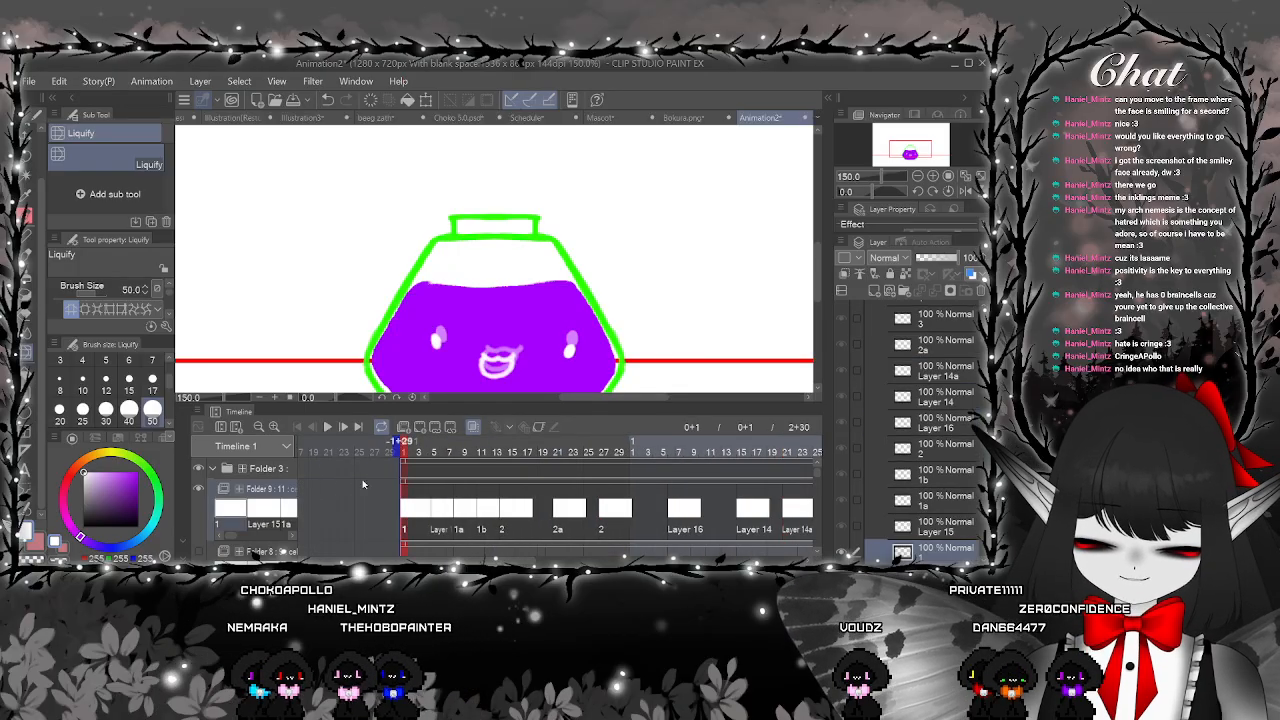
{"action": "left_click", "coordinate": [327, 427]}
{"action": "left_click_drag", "start_coordinate": [727, 333], "coordinate": [708, 276]}
{"action": "scroll", "coordinate": [734, 372], "scroll_direction": "down", "scroll_amount": 1}
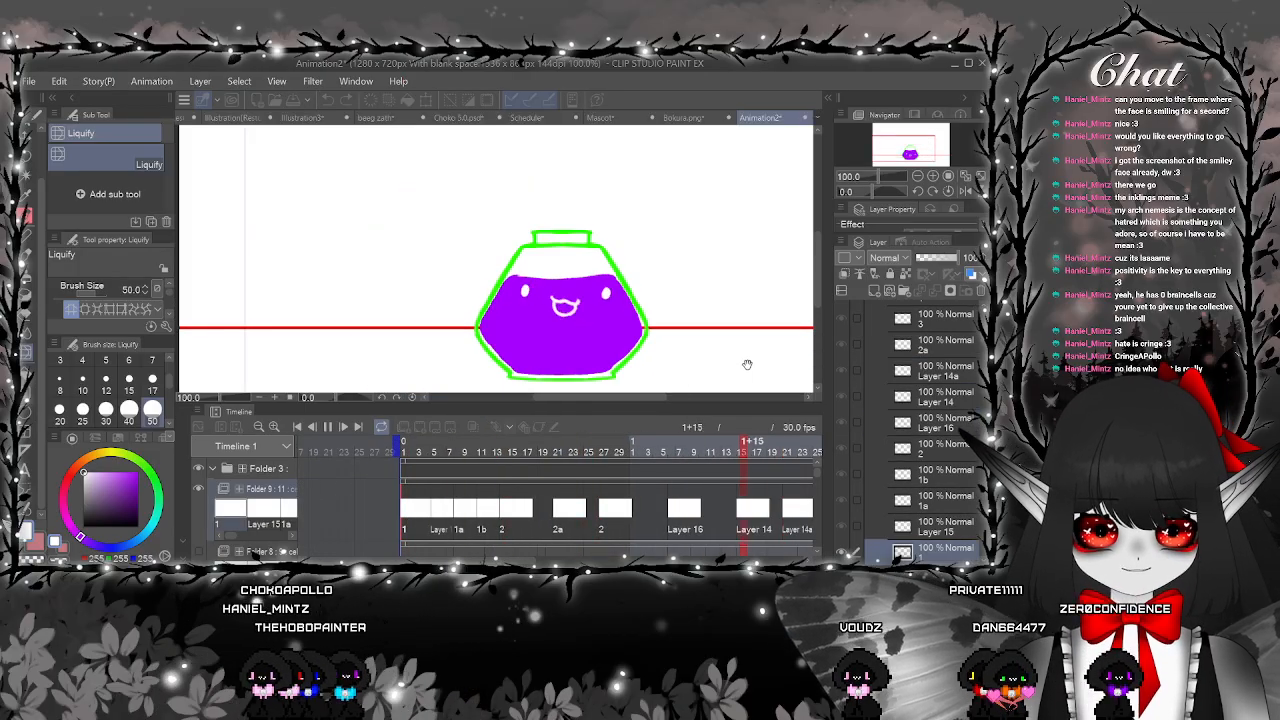
{"action": "scroll", "coordinate": [746, 369], "scroll_direction": "down", "scroll_amount": 1}
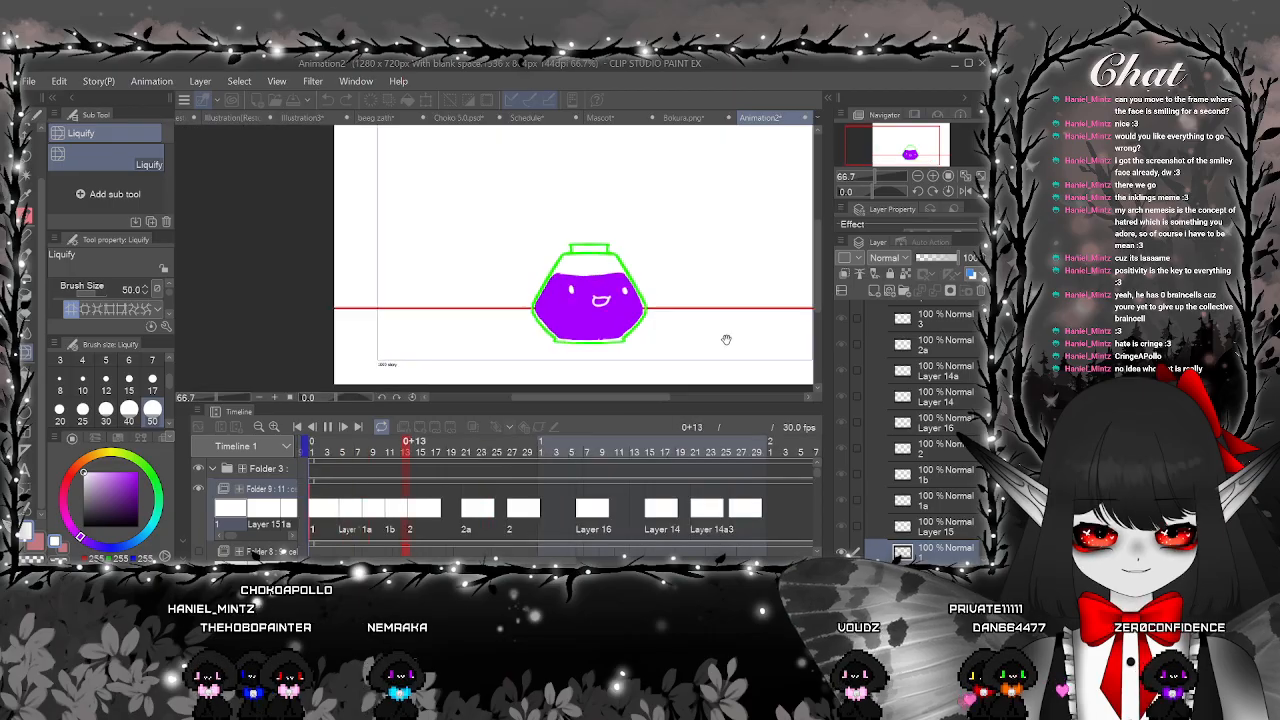
{"action": "left_click", "coordinate": [327, 427]}
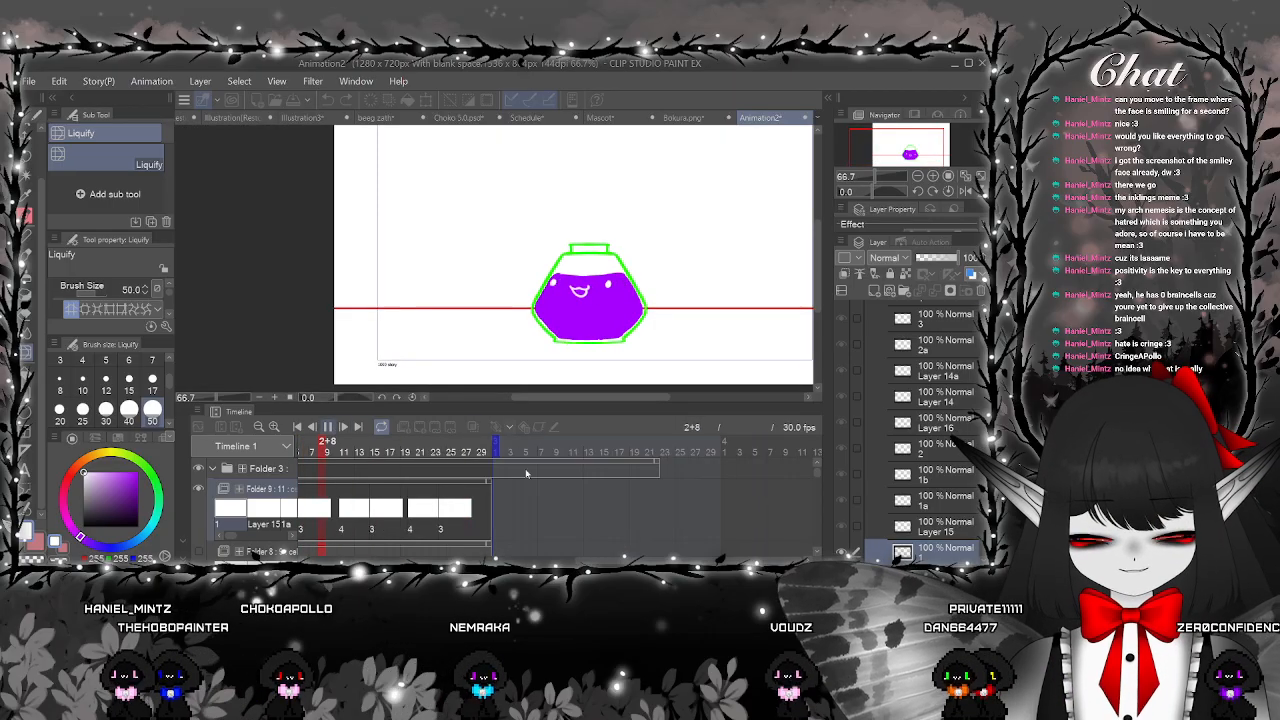
Move the cels from Layer 15 through 3 later on Folder 9's timeline so that cel 1 holds for more frames
{"action": "left_click_drag", "start_coordinate": [304, 538], "coordinate": [586, 523]}
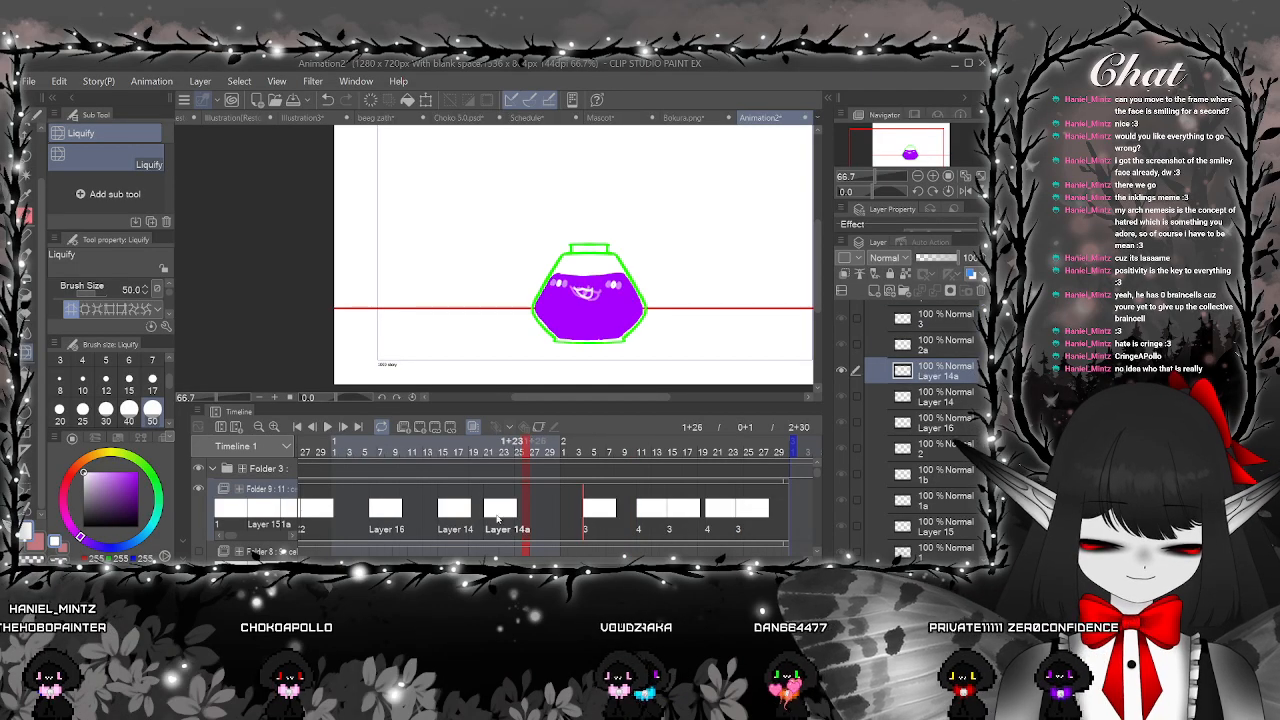
{"action": "left_click_drag", "start_coordinate": [504, 512], "coordinate": [550, 514]}
{"action": "left_click_drag", "start_coordinate": [449, 518], "coordinate": [503, 523]}
{"action": "left_click_drag", "start_coordinate": [408, 524], "coordinate": [595, 520]}
{"action": "left_click_drag", "start_coordinate": [462, 517], "coordinate": [546, 520]}
{"action": "left_click_drag", "start_coordinate": [420, 518], "coordinate": [593, 522]}
{"action": "mouse_move", "coordinate": [466, 519]}
{"action": "left_mouse_down"}
{"action": "mouse_move", "coordinate": [548, 521]}
{"action": "mouse_move", "coordinate": [512, 516]}
{"action": "left_mouse_up"}
{"action": "left_click_drag", "start_coordinate": [423, 520], "coordinate": [470, 521]}
Play back the new timing, shift the cels from Layer 15 to the second cel 2 earlier, and move Layer 16 up against Layer 14
{"action": "left_click", "coordinate": [327, 426]}
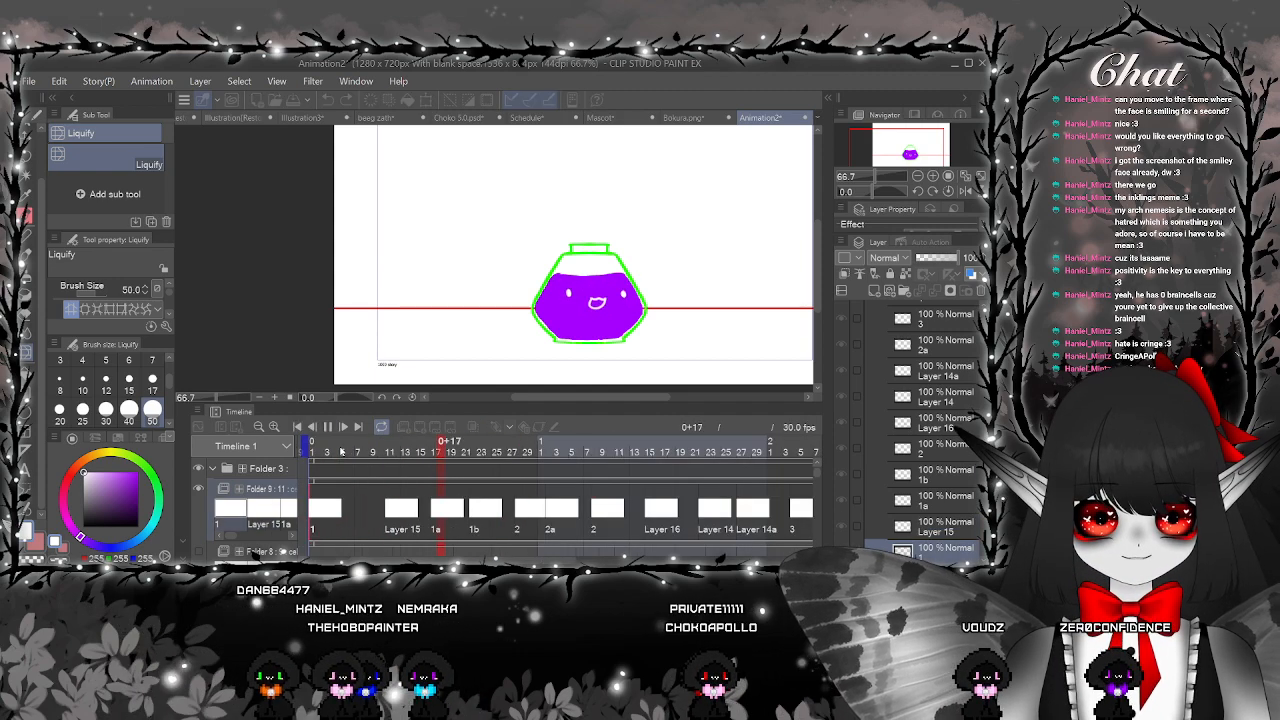
{"action": "left_click", "coordinate": [543, 509]}
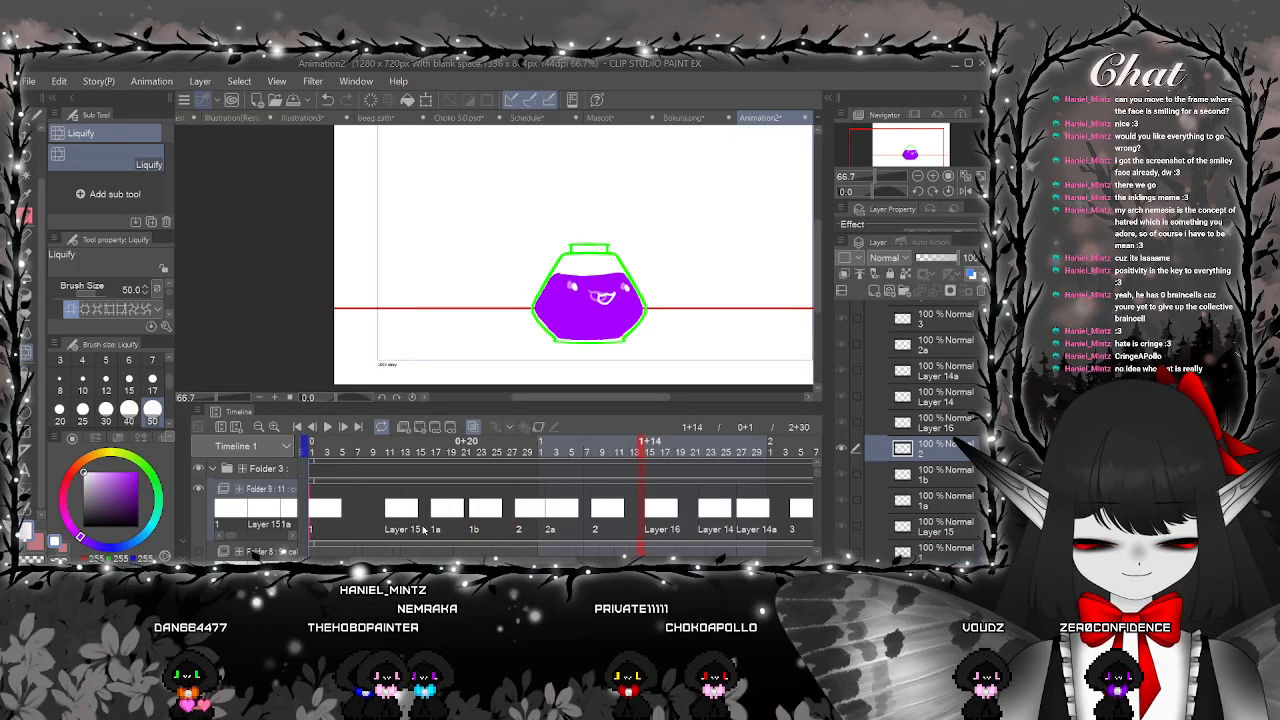
{"action": "left_click", "coordinate": [388, 515]}
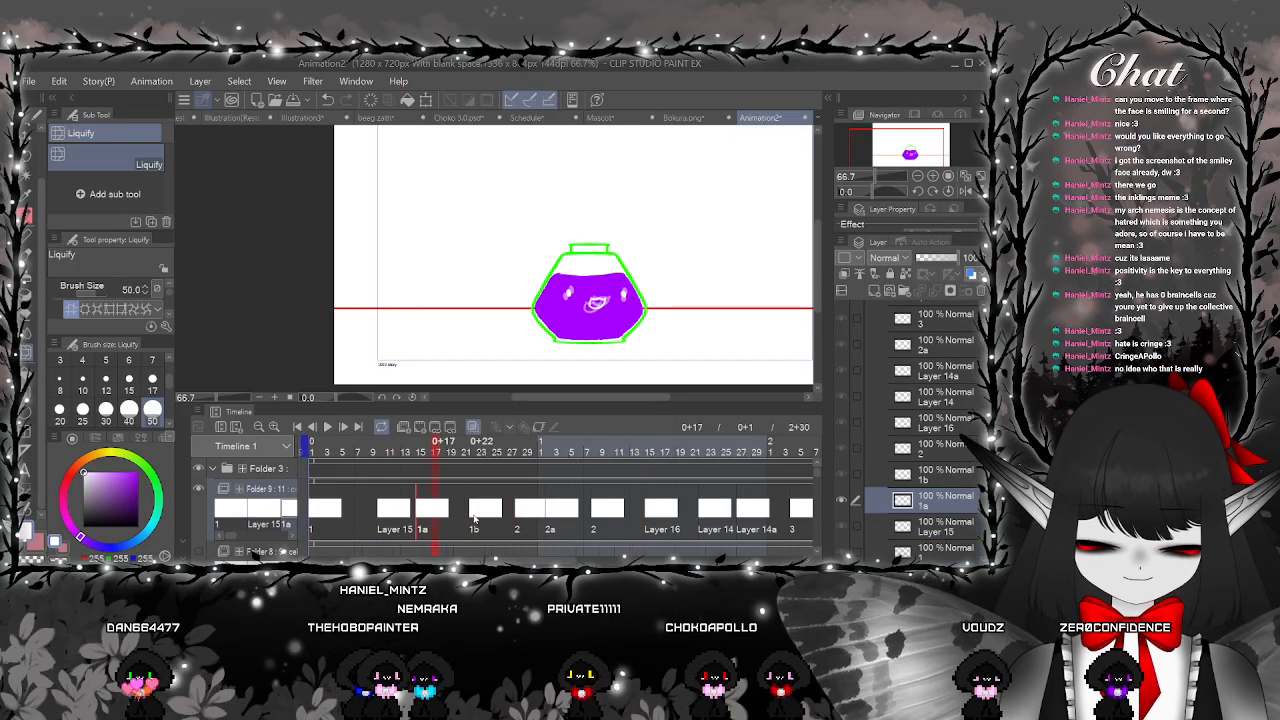
{"action": "left_click", "coordinate": [474, 516]}
{"action": "left_click", "coordinate": [515, 518]}
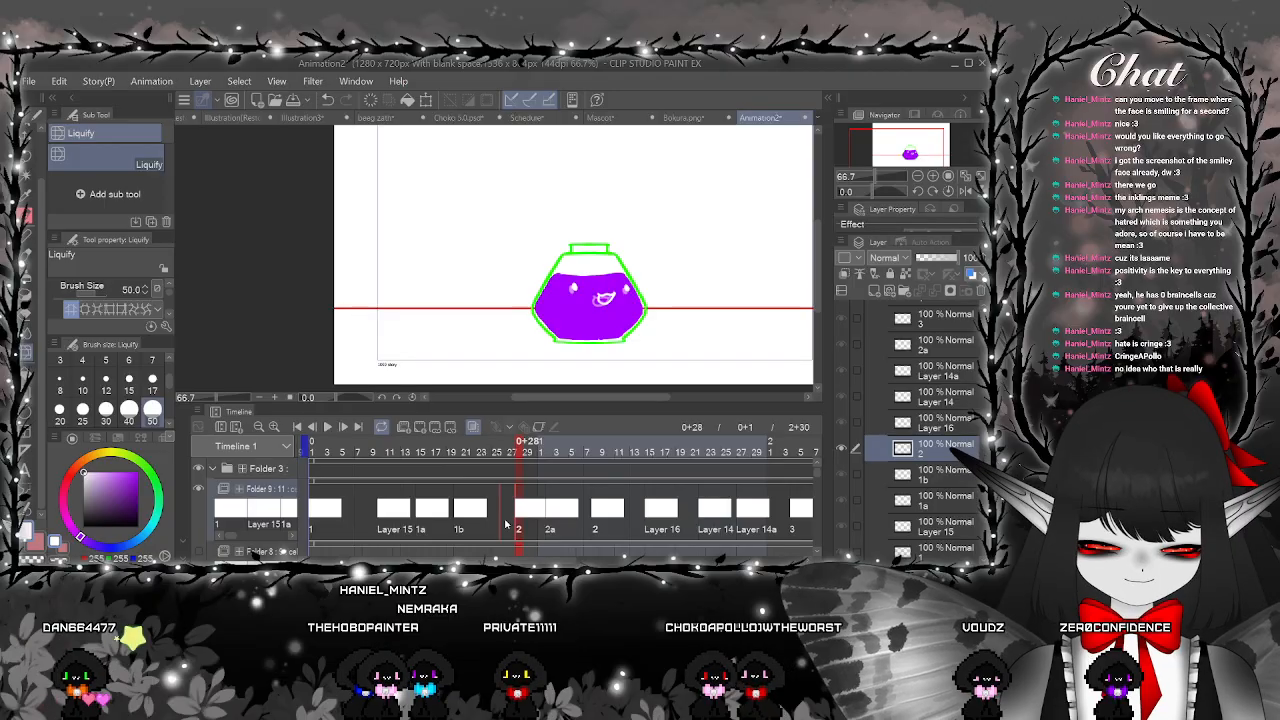
{"action": "left_click", "coordinate": [543, 517]}
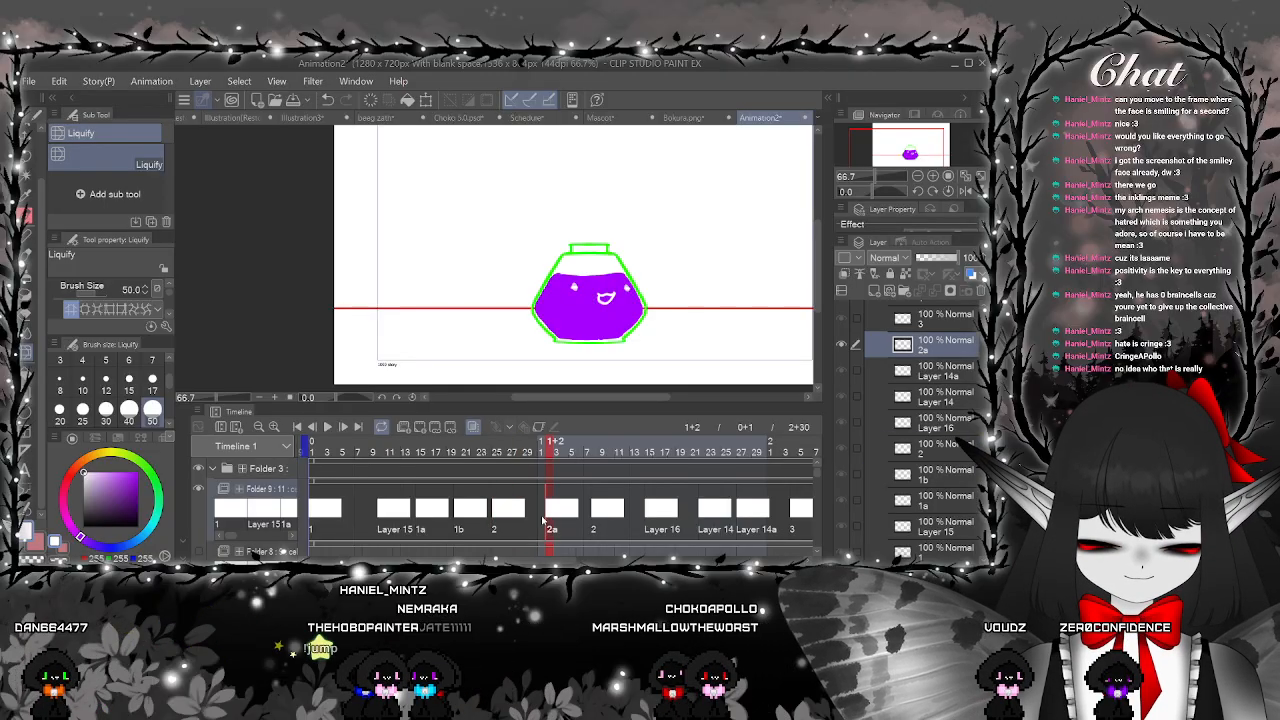
{"action": "left_click_drag", "start_coordinate": [595, 519], "coordinate": [672, 520]}
{"action": "left_click_drag", "start_coordinate": [430, 556], "coordinate": [566, 556]}
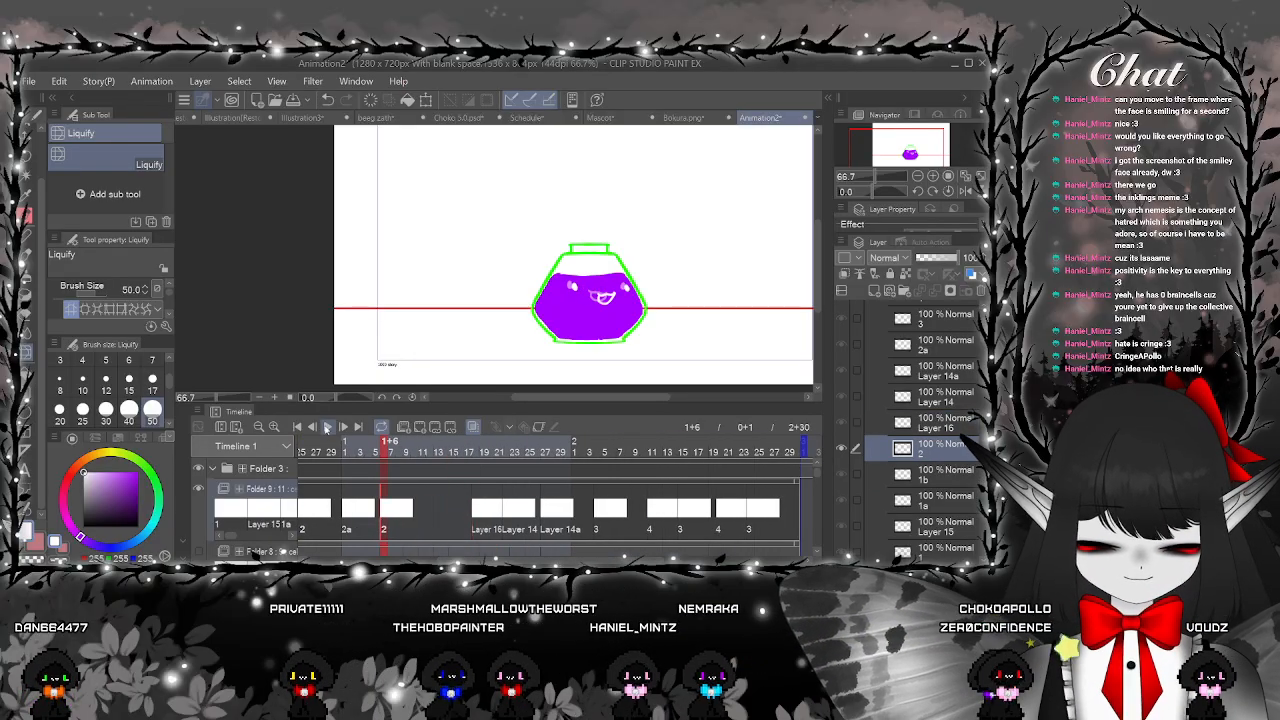
Play back the retimed animation to check the spacing of the face cels
{"action": "left_click", "coordinate": [327, 427]}
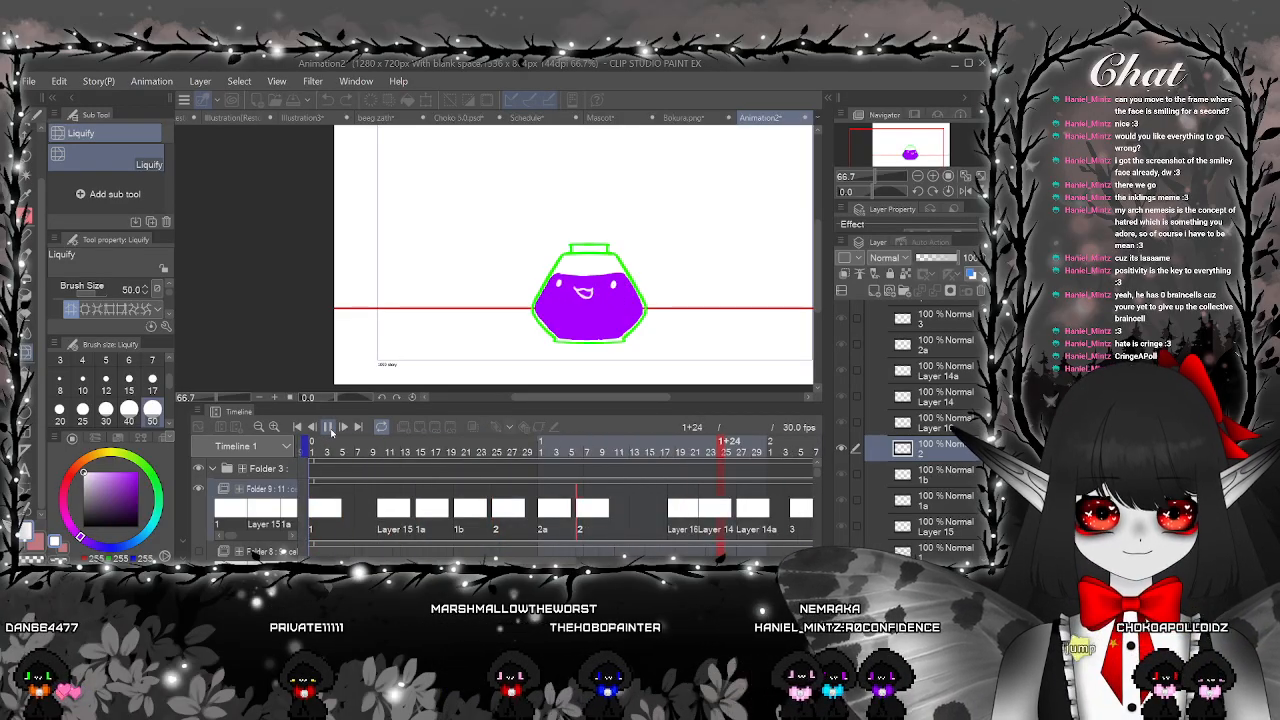
{"action": "left_click", "coordinate": [329, 431]}
{"action": "scroll", "coordinate": [540, 518], "scroll_direction": "left", "scroll_amount": 5}
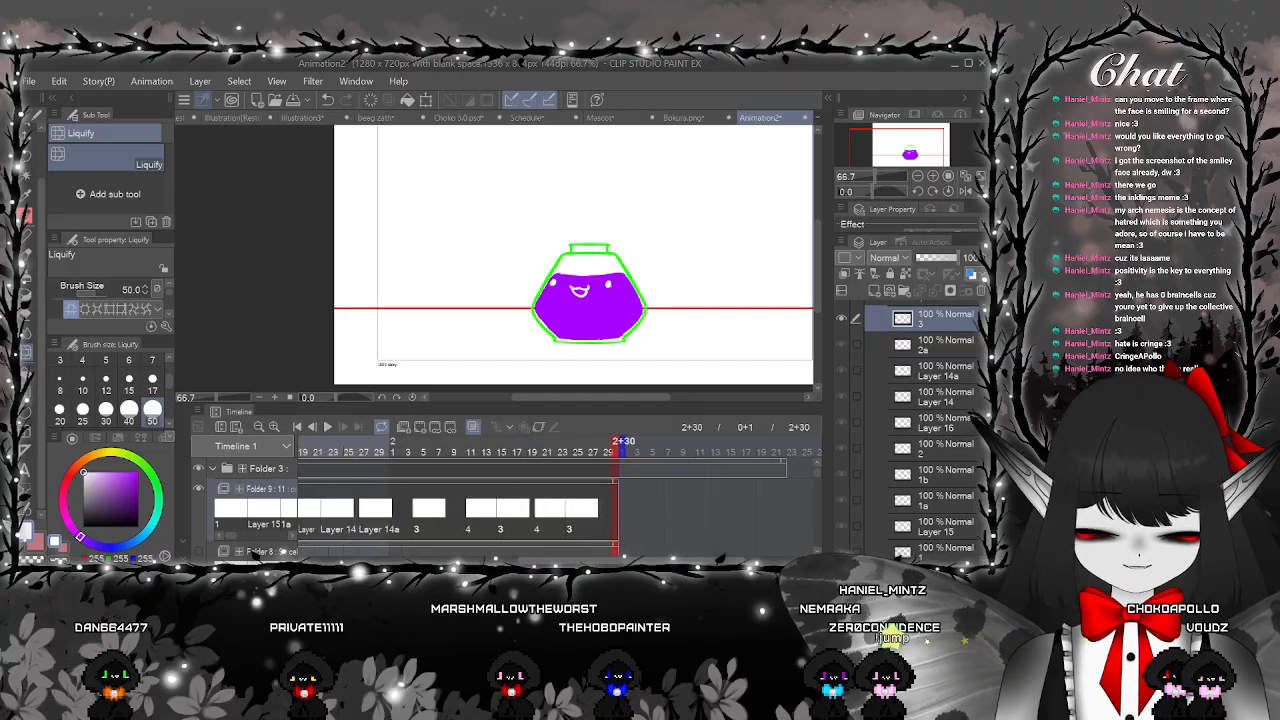
Move cel 2a and the second cel 2 later on Folder 9's timeline, up against Layer 16, and play back the timing
{"action": "left_click", "coordinate": [548, 512]}
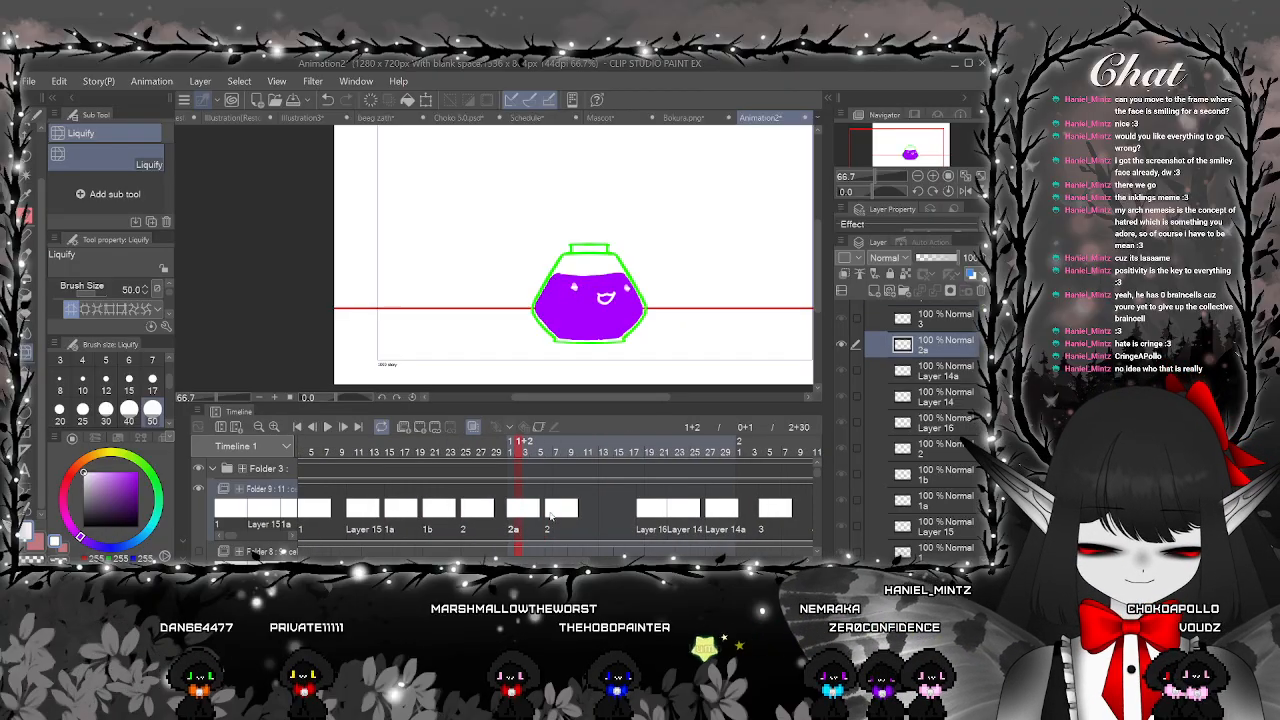
{"action": "left_click_drag", "start_coordinate": [608, 518], "coordinate": [571, 521]}
{"action": "left_click", "coordinate": [516, 512]}
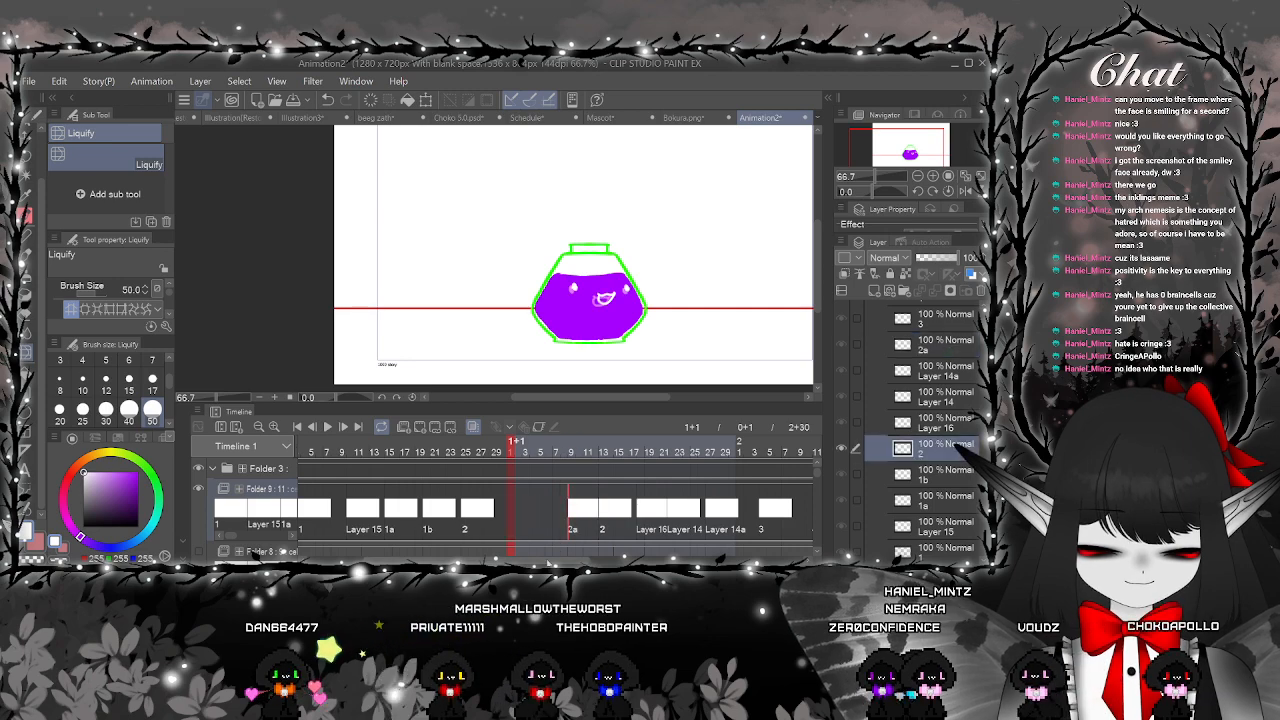
{"action": "scroll", "coordinate": [497, 531], "scroll_direction": "left", "scroll_amount": 3}
{"action": "left_click", "coordinate": [333, 429]}
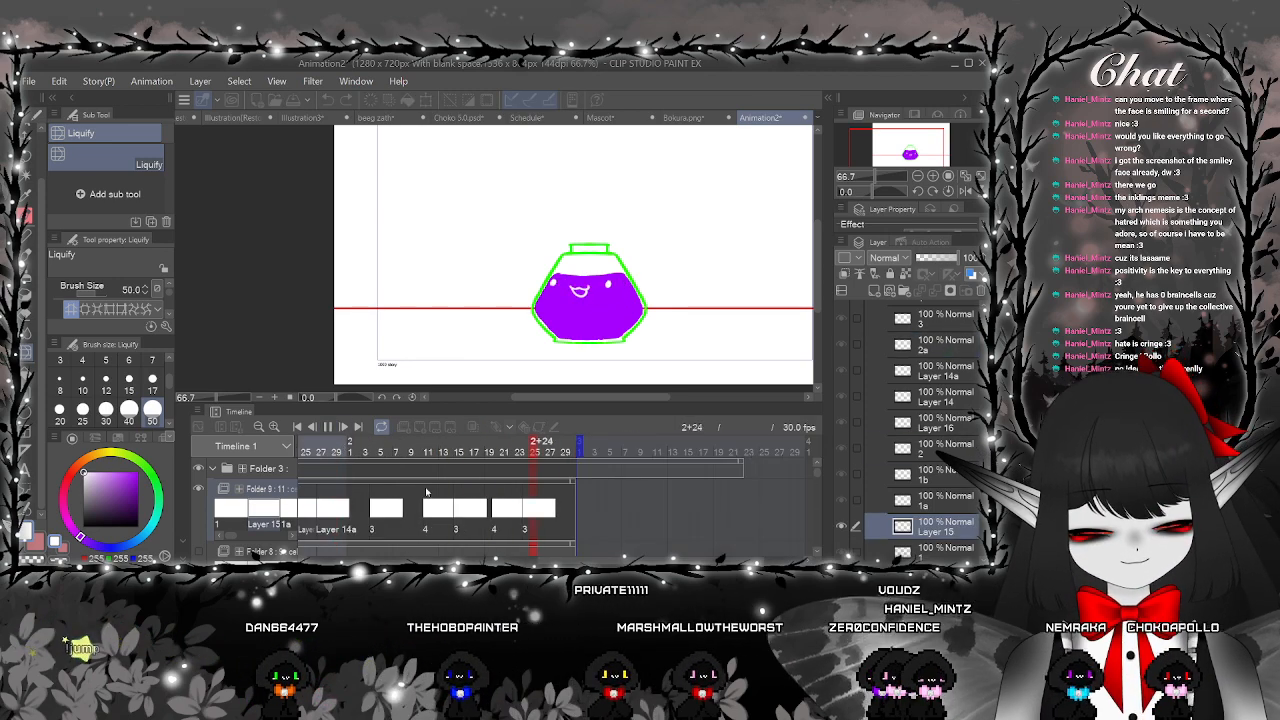
{"action": "left_click", "coordinate": [328, 427]}
{"action": "scroll", "coordinate": [585, 524], "scroll_direction": "left", "scroll_amount": 1}
{"action": "scroll", "coordinate": [585, 524], "scroll_direction": "right", "scroll_amount": 1}
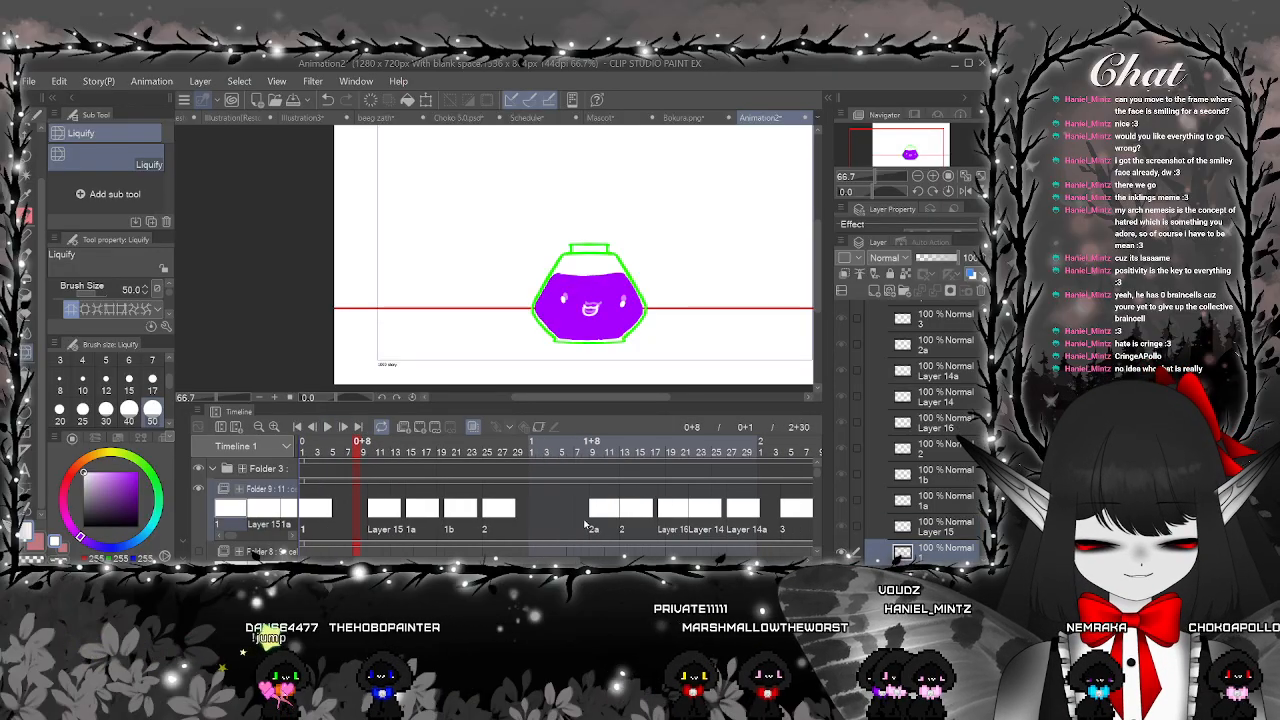
Move cel 2a back to frame 1+5 and the second cel 2 to frame 1+10, and play back the result
{"action": "left_click", "coordinate": [585, 524]}
{"action": "left_click_drag", "start_coordinate": [596, 516], "coordinate": [594, 516]}
{"action": "left_click_drag", "start_coordinate": [634, 518], "coordinate": [605, 519]}
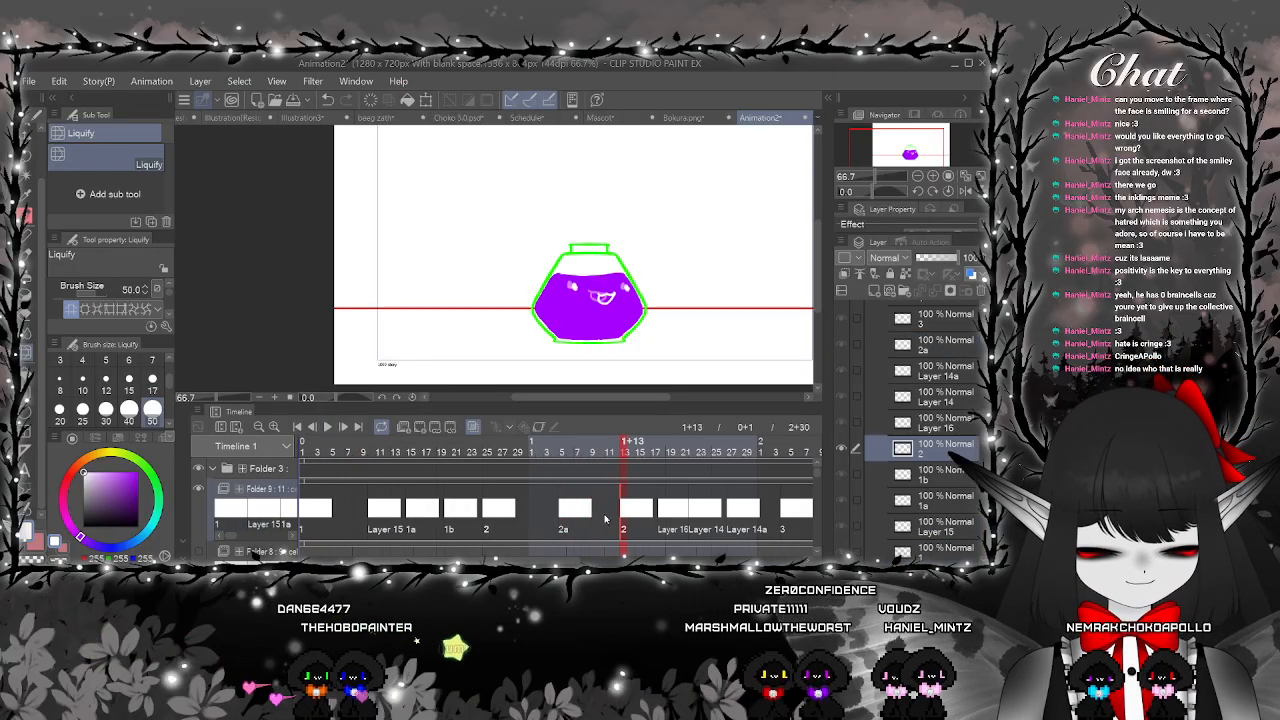
{"action": "left_click", "coordinate": [328, 427]}
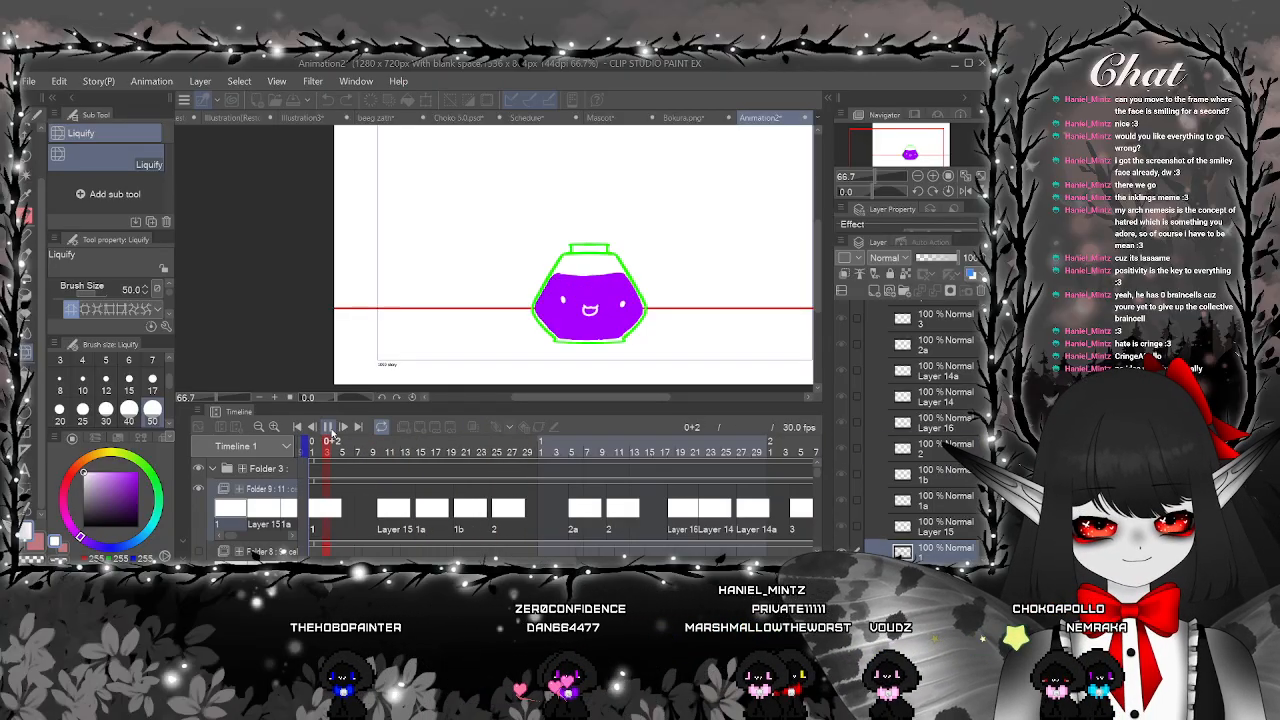
{"action": "left_click", "coordinate": [334, 427]}
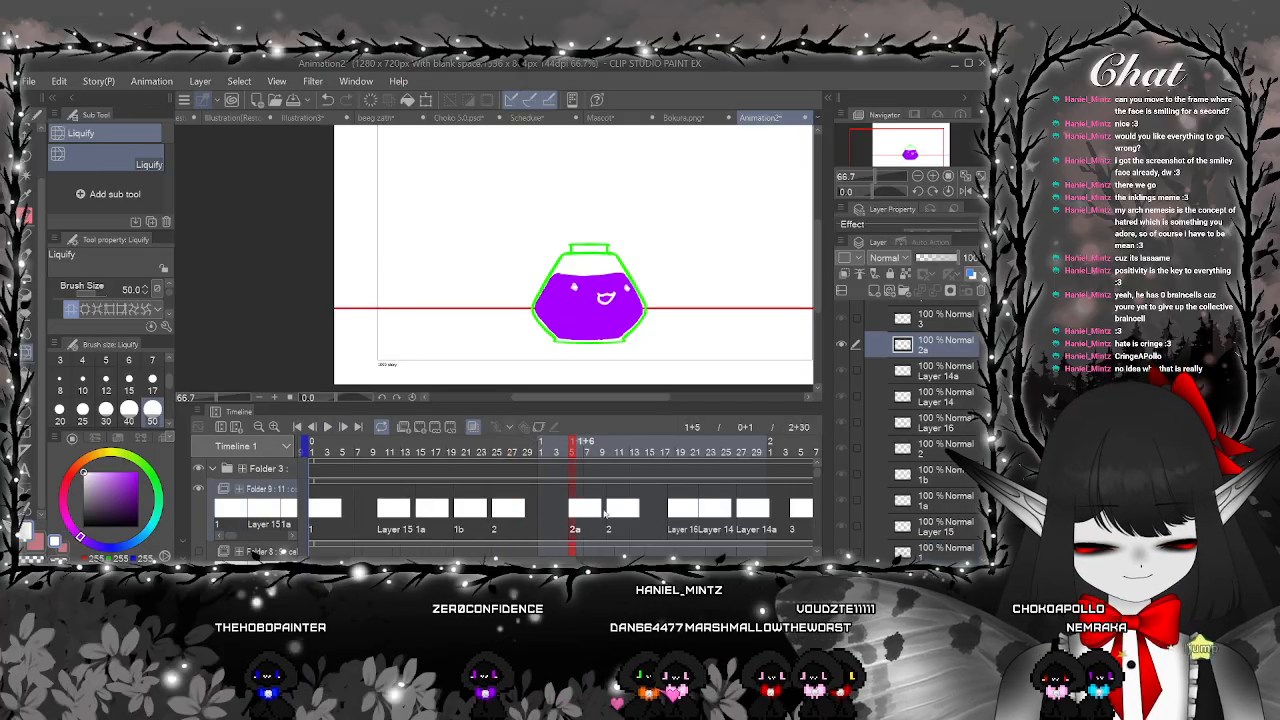
Shift the cels from Layer 16 through the following 3 slightly later on Folder 9's timeline and play back the new spacing
{"action": "mouse_move", "coordinate": [670, 518]}
{"action": "left_mouse_down"}
{"action": "mouse_move", "coordinate": [764, 518]}
{"action": "mouse_move", "coordinate": [664, 536]}
{"action": "mouse_move", "coordinate": [665, 517]}
{"action": "left_mouse_up"}
{"action": "left_click_drag", "start_coordinate": [774, 545], "coordinate": [450, 557]}
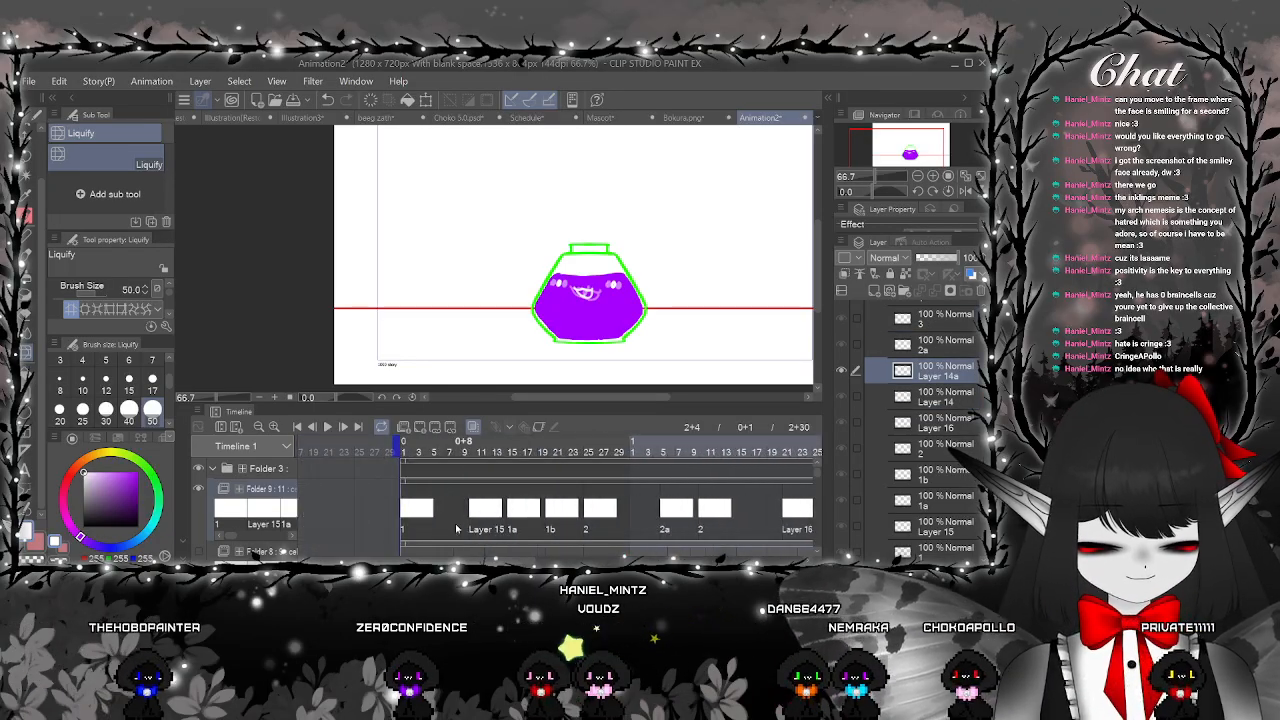
{"action": "left_click", "coordinate": [405, 496]}
{"action": "left_click", "coordinate": [327, 427]}
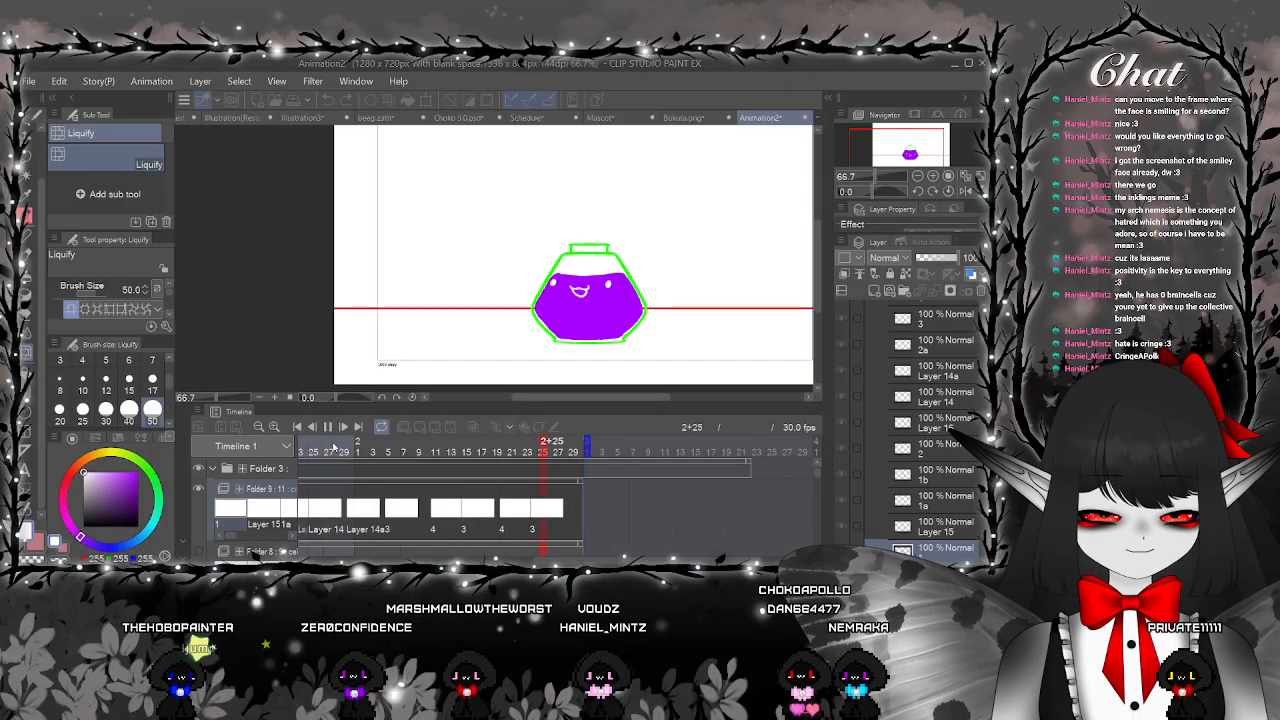
{"action": "left_click", "coordinate": [327, 427]}
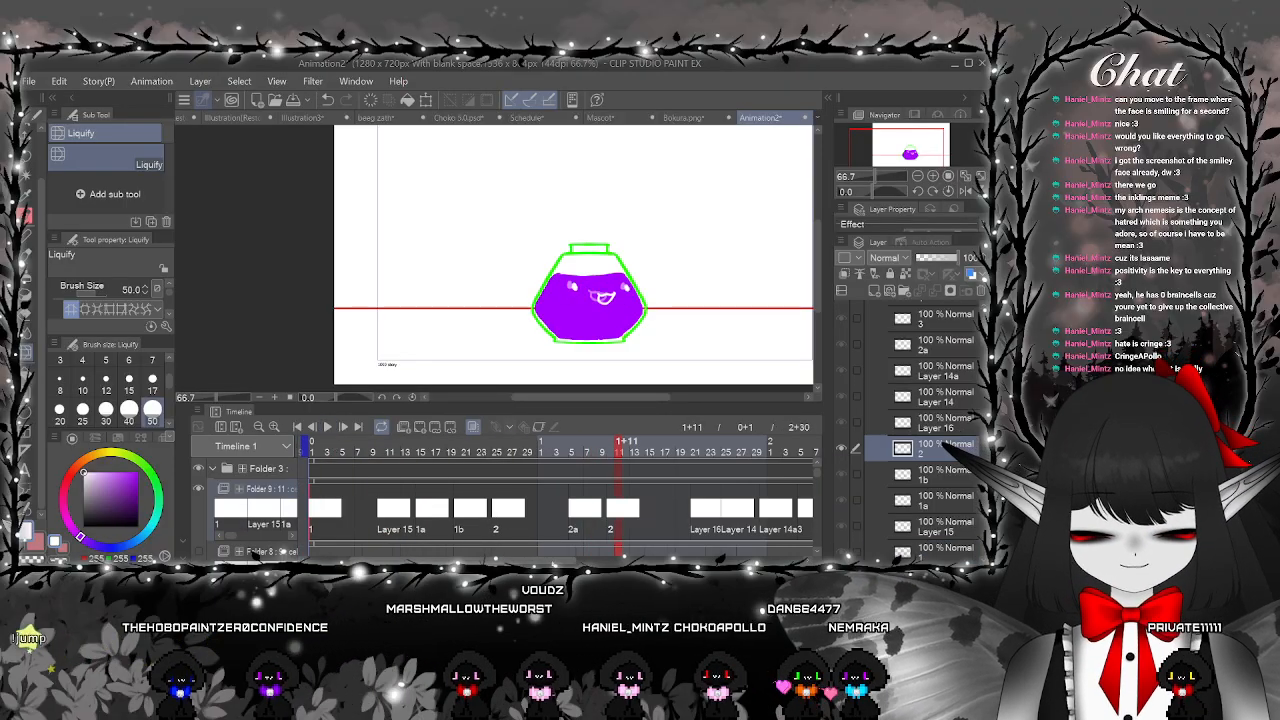
Move the last four alternating 4 and 3 cels later so that they run up to the timeline's end at 2+30
{"action": "scroll", "coordinate": [644, 516], "scroll_direction": "right", "scroll_amount": 2}
{"action": "mouse_move", "coordinate": [644, 516]}
{"action": "left_mouse_down"}
{"action": "mouse_move", "coordinate": [667, 516]}
{"action": "mouse_move", "coordinate": [598, 530]}
{"action": "left_mouse_up"}
{"action": "left_click", "coordinate": [616, 517]}
{"action": "left_click", "coordinate": [550, 515]}
{"action": "left_click", "coordinate": [587, 515]}
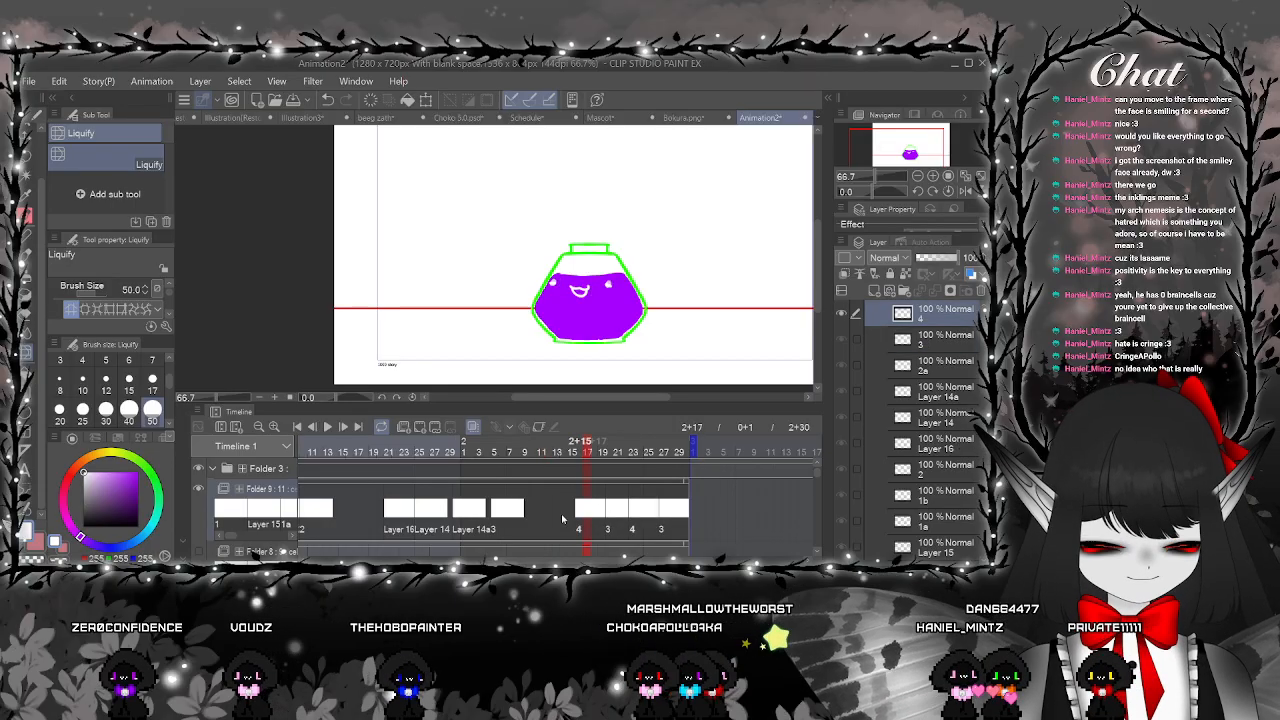
Check the face at the cels around the moved group and play back the retimed happy face animation
{"action": "left_click", "coordinate": [515, 516]}
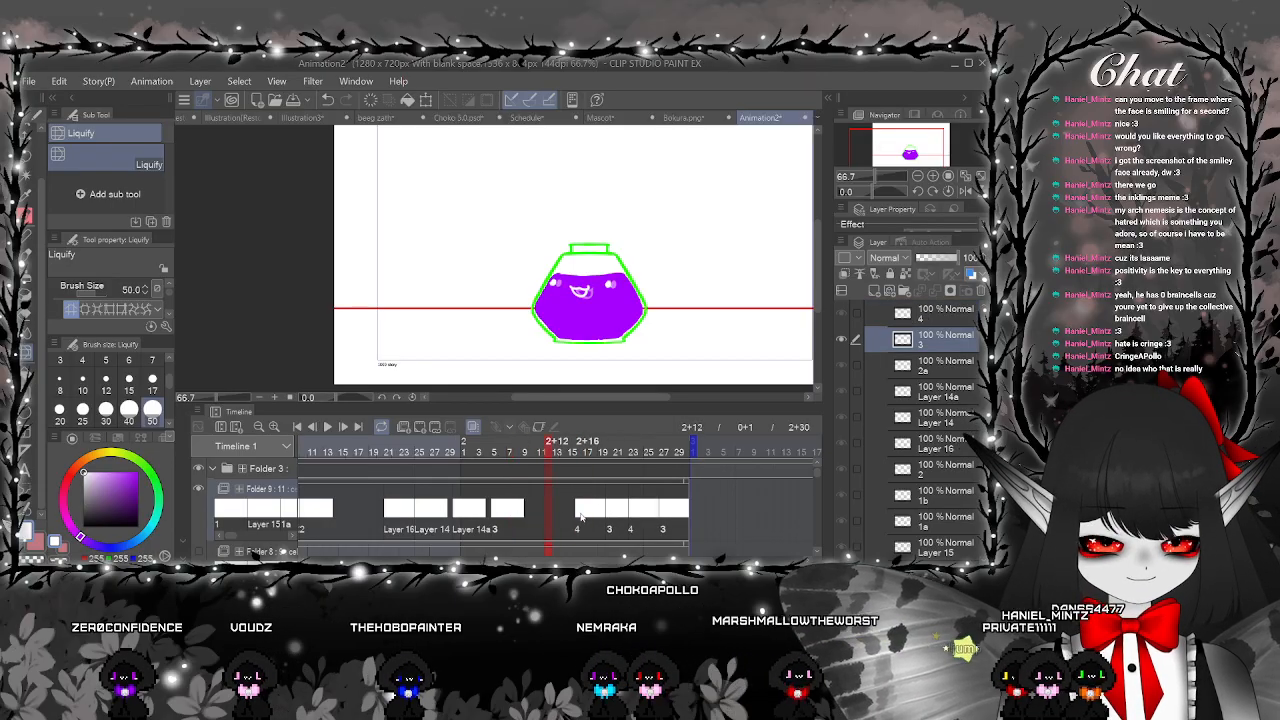
{"action": "left_click", "coordinate": [578, 518]}
{"action": "left_click", "coordinate": [503, 517]}
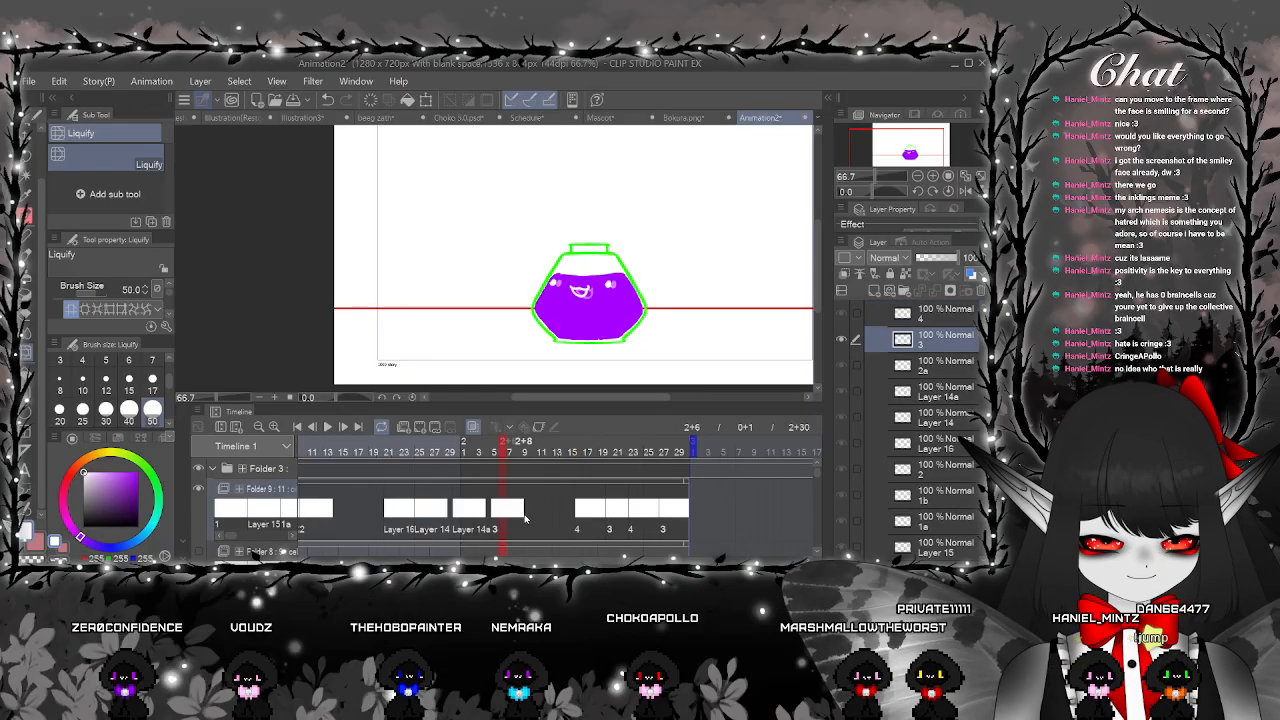
{"action": "left_click", "coordinate": [418, 515]}
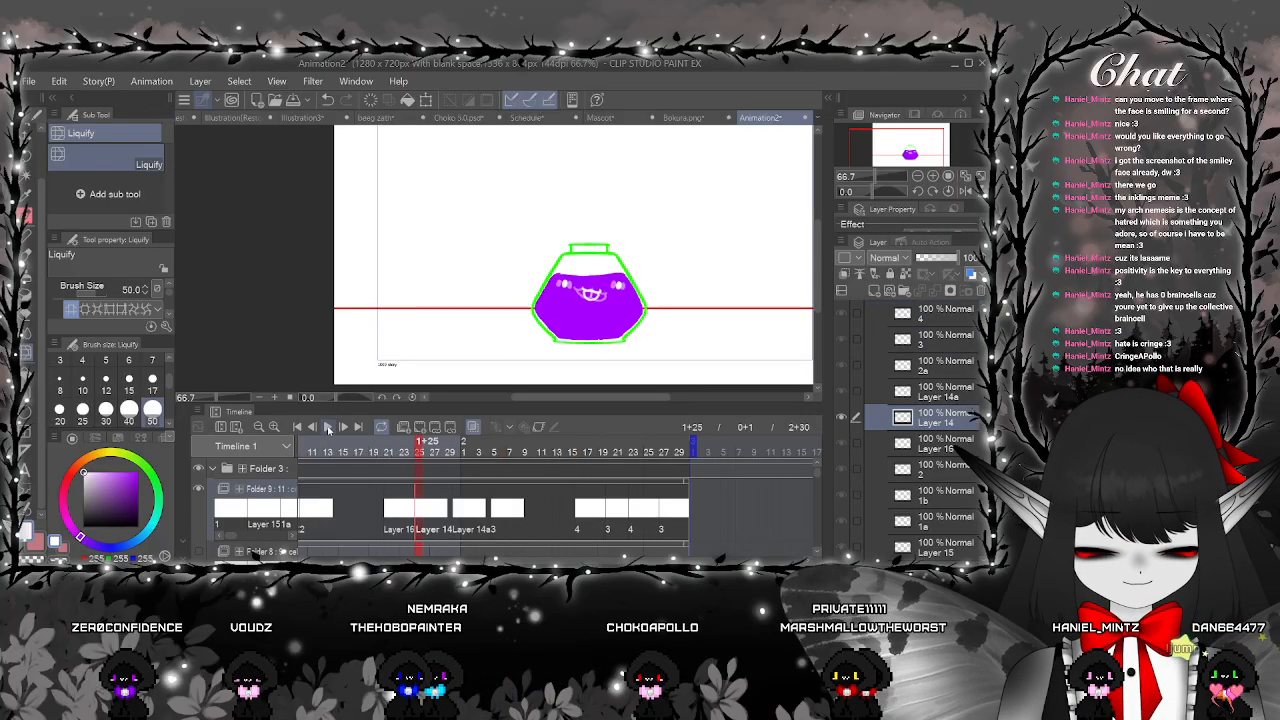
{"action": "left_click", "coordinate": [328, 427]}
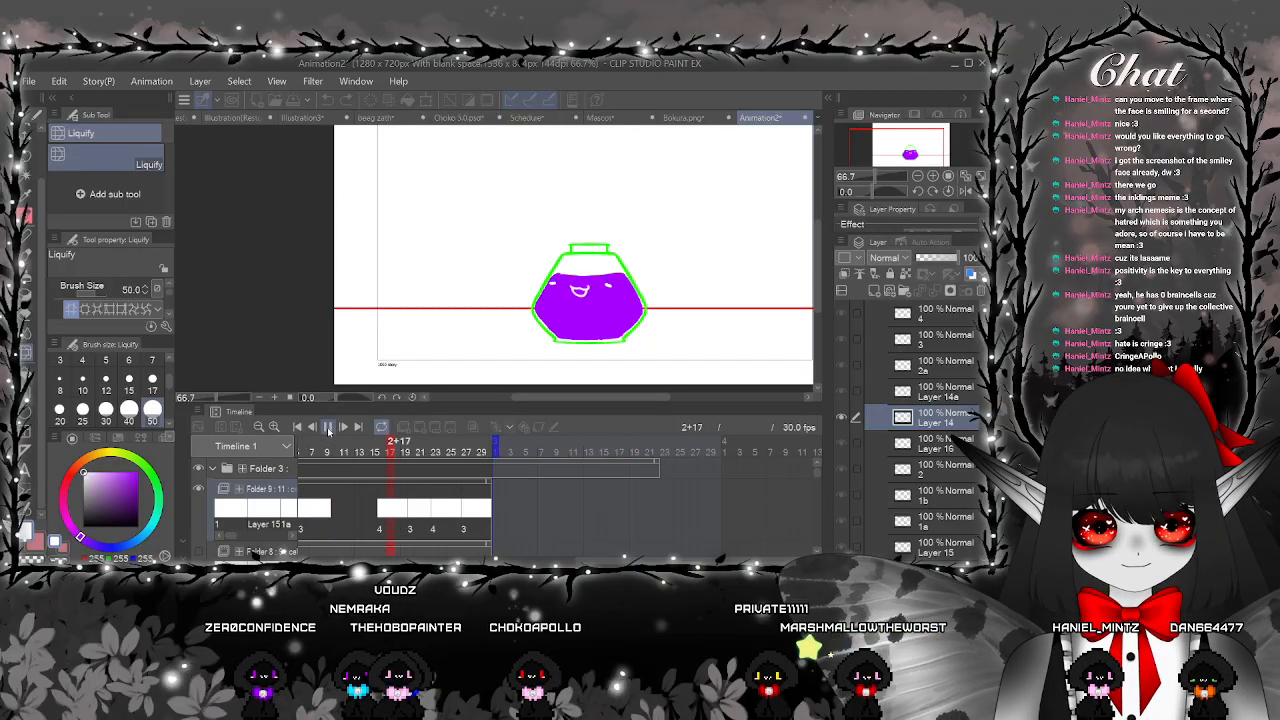
{"action": "left_click", "coordinate": [471, 517]}
{"action": "left_click", "coordinate": [487, 512]}
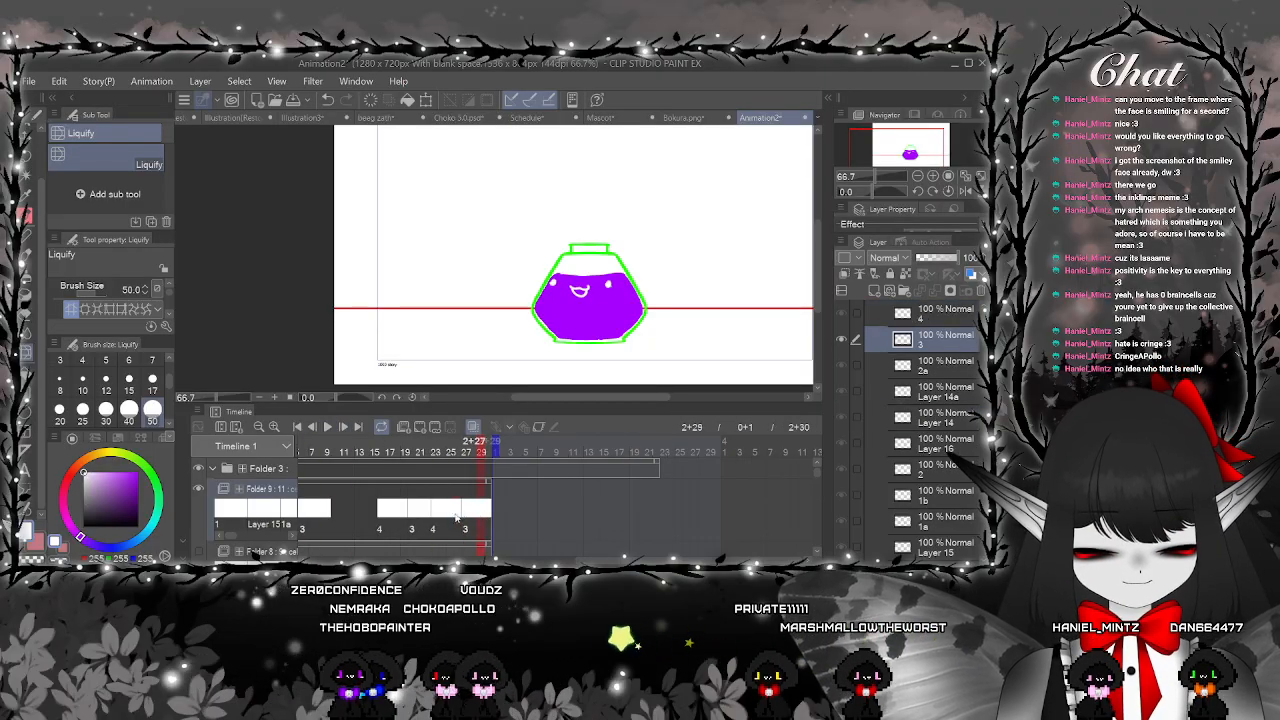
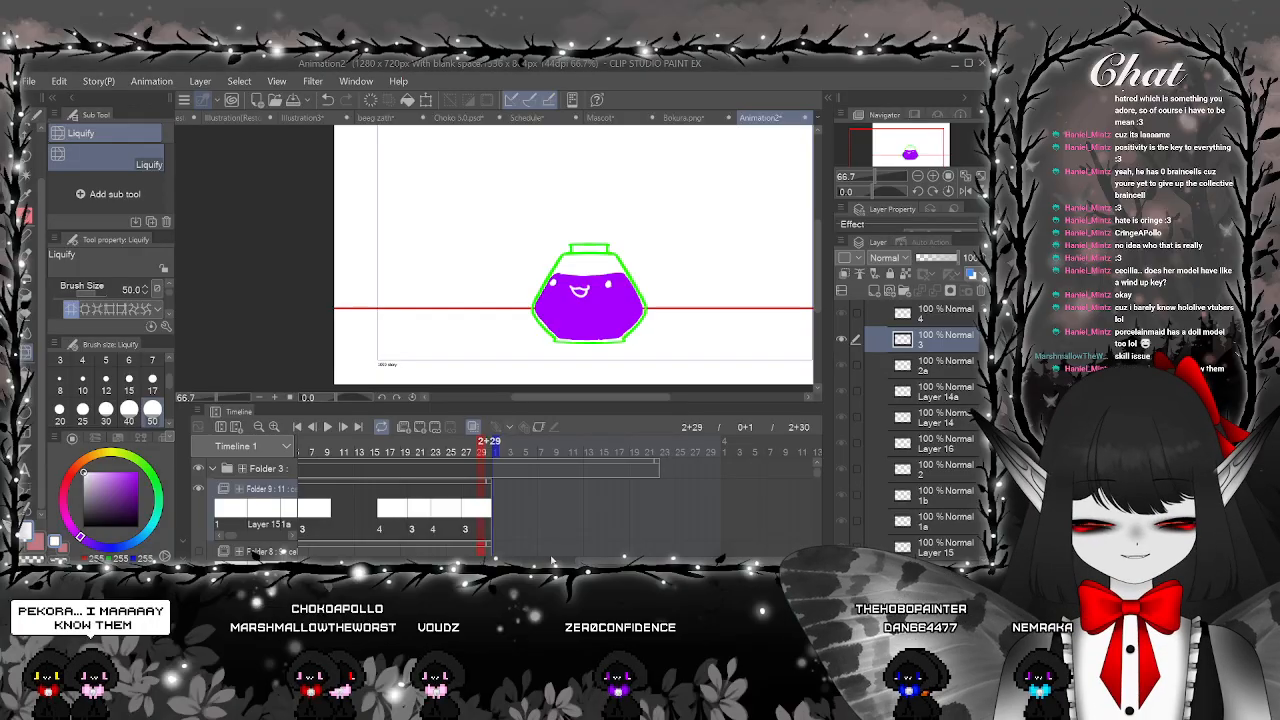
Hide Folder 9, show Folder 5 on the flask, and play back its animation
{"action": "left_click_drag", "start_coordinate": [650, 560], "coordinate": [482, 560]}
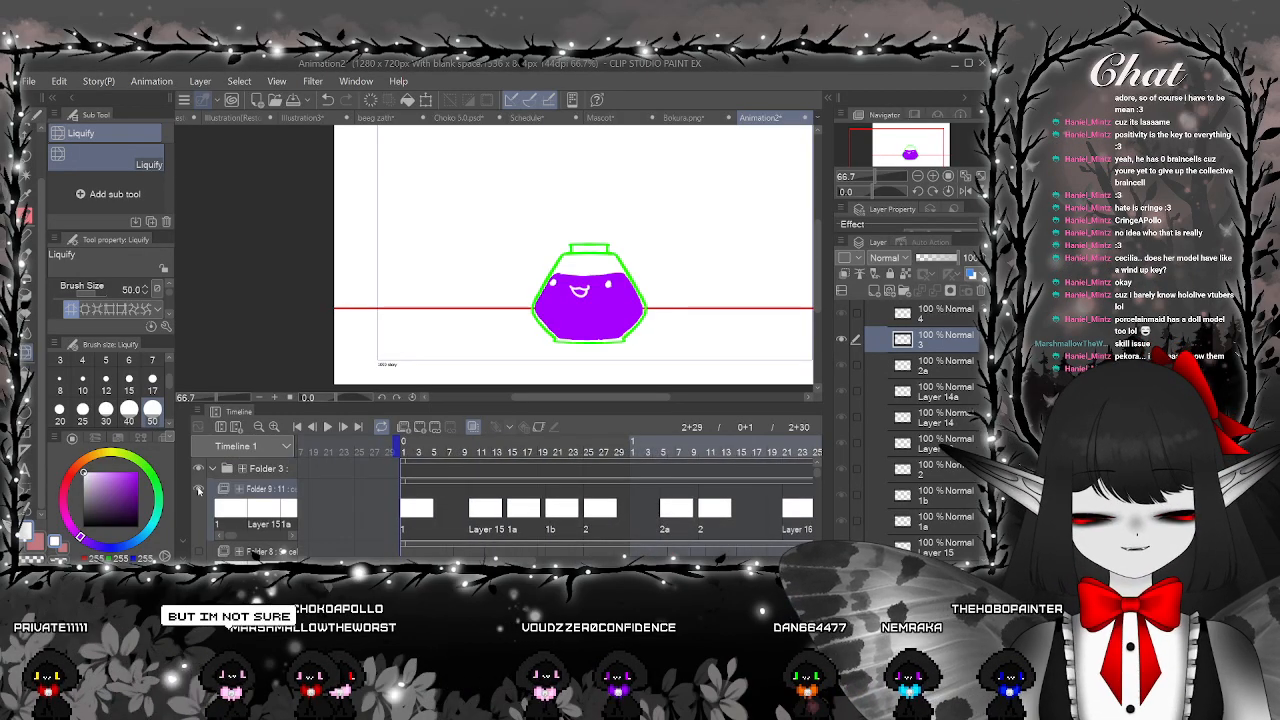
{"action": "left_click", "coordinate": [198, 490]}
{"action": "left_click_drag", "start_coordinate": [817, 480], "coordinate": [818, 513]}
{"action": "left_click", "coordinate": [198, 514]}
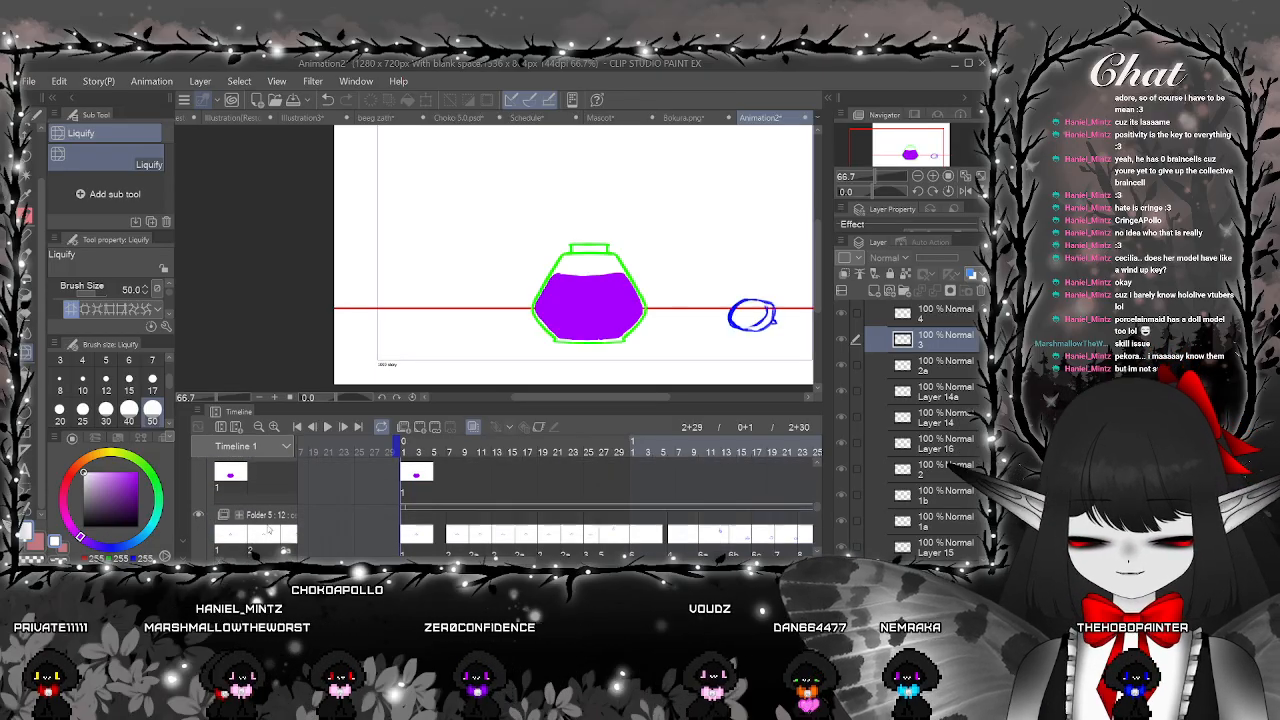
{"action": "key", "text": "space"}
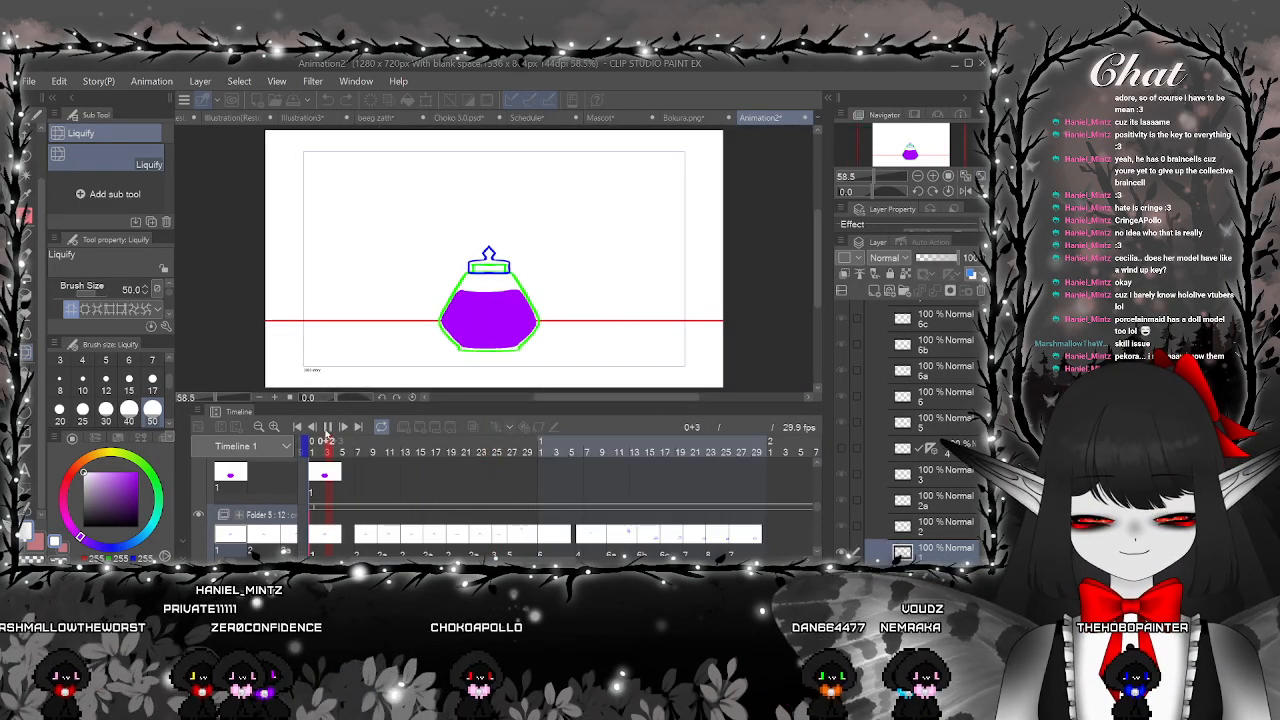
{"action": "key", "text": "space"}
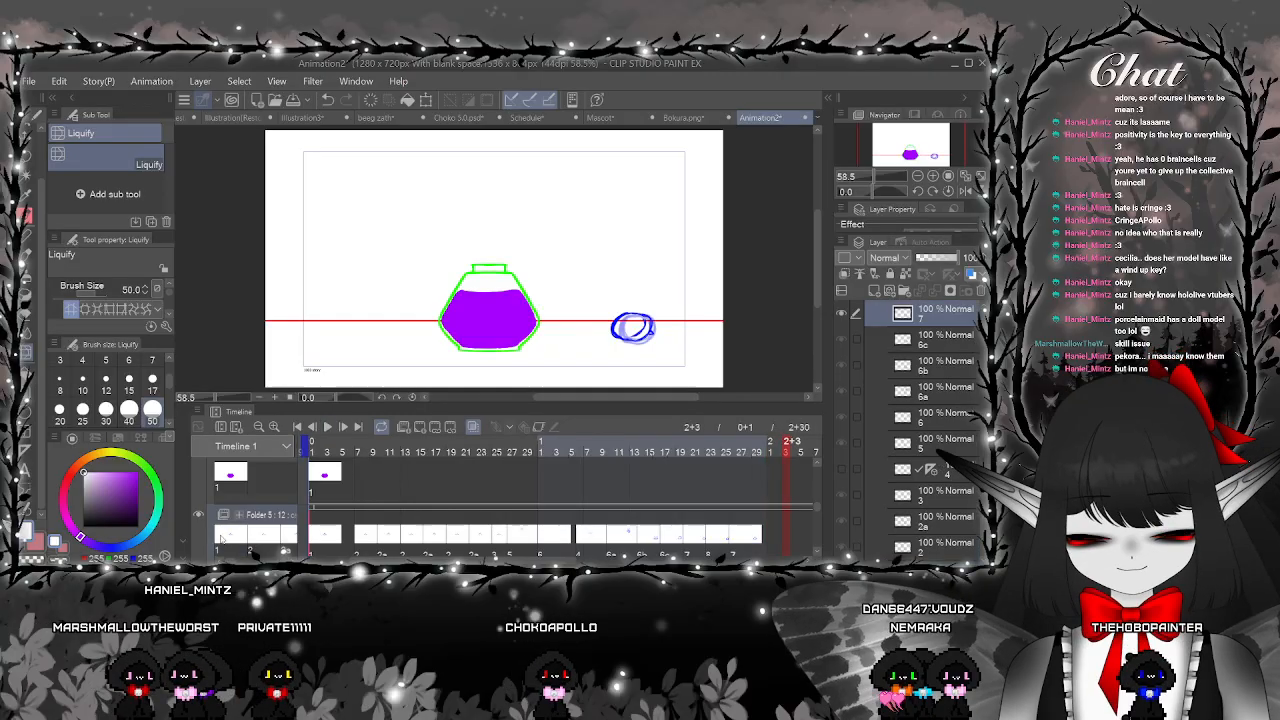
Hide Folder 5, show the Folder 7 Copy face animation, and play it back from the first frame
{"action": "left_click", "coordinate": [802, 497]}
{"action": "left_click_drag", "start_coordinate": [817, 513], "coordinate": [802, 487]}
{"action": "key", "text": "space"}
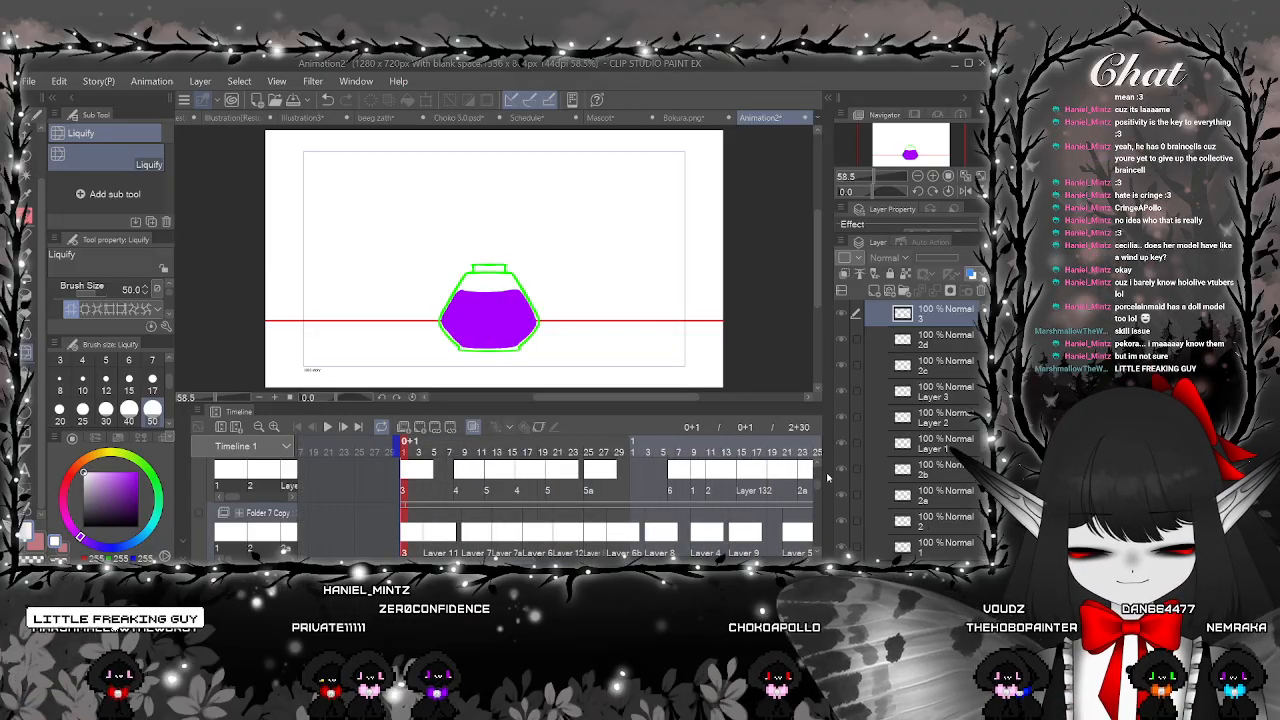
{"action": "scroll", "coordinate": [513, 483], "scroll_direction": "down", "scroll_amount": 2}
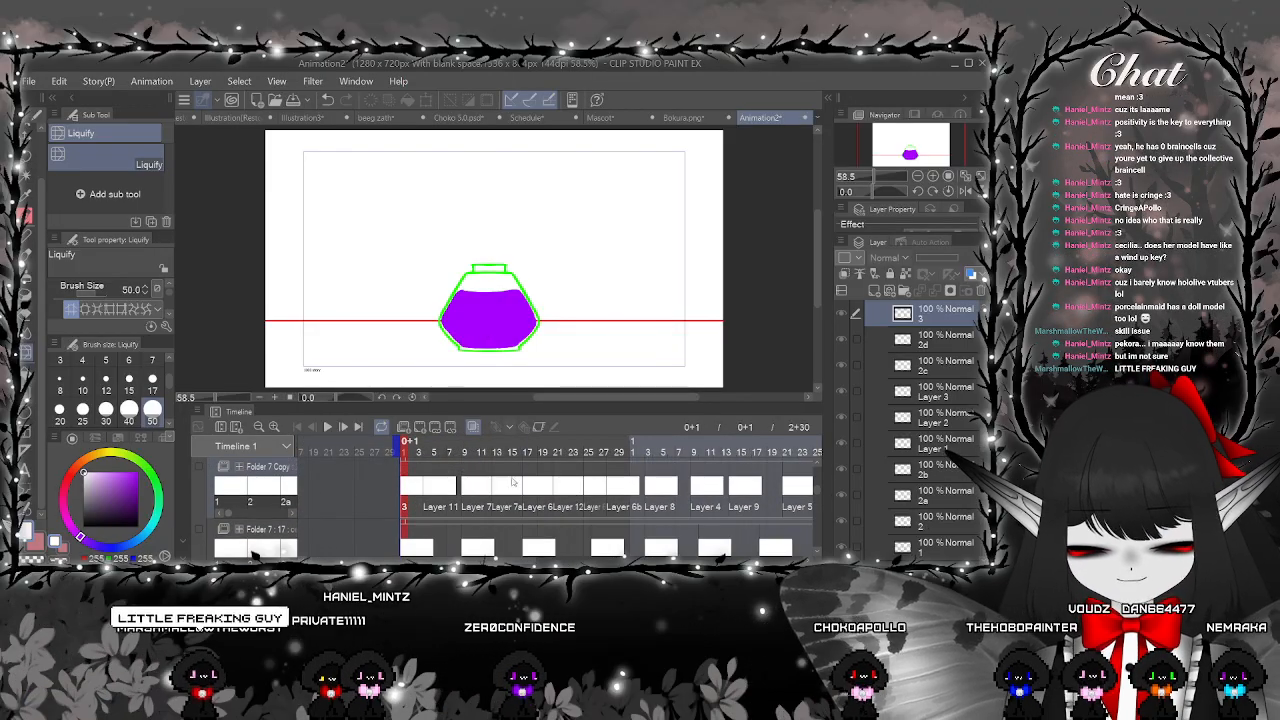
{"action": "scroll", "coordinate": [817, 492], "scroll_direction": "up", "scroll_amount": 1}
{"action": "scroll", "coordinate": [578, 517], "scroll_direction": "down", "scroll_amount": 1}
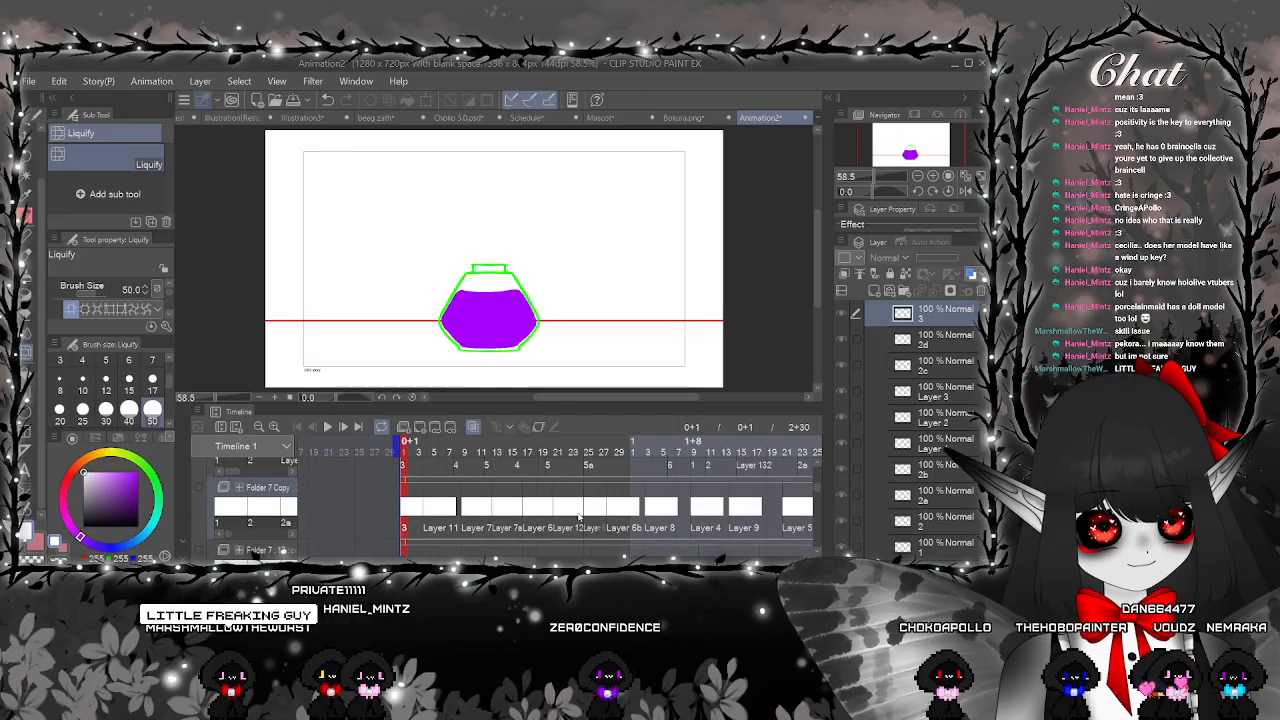
{"action": "left_click", "coordinate": [402, 466]}
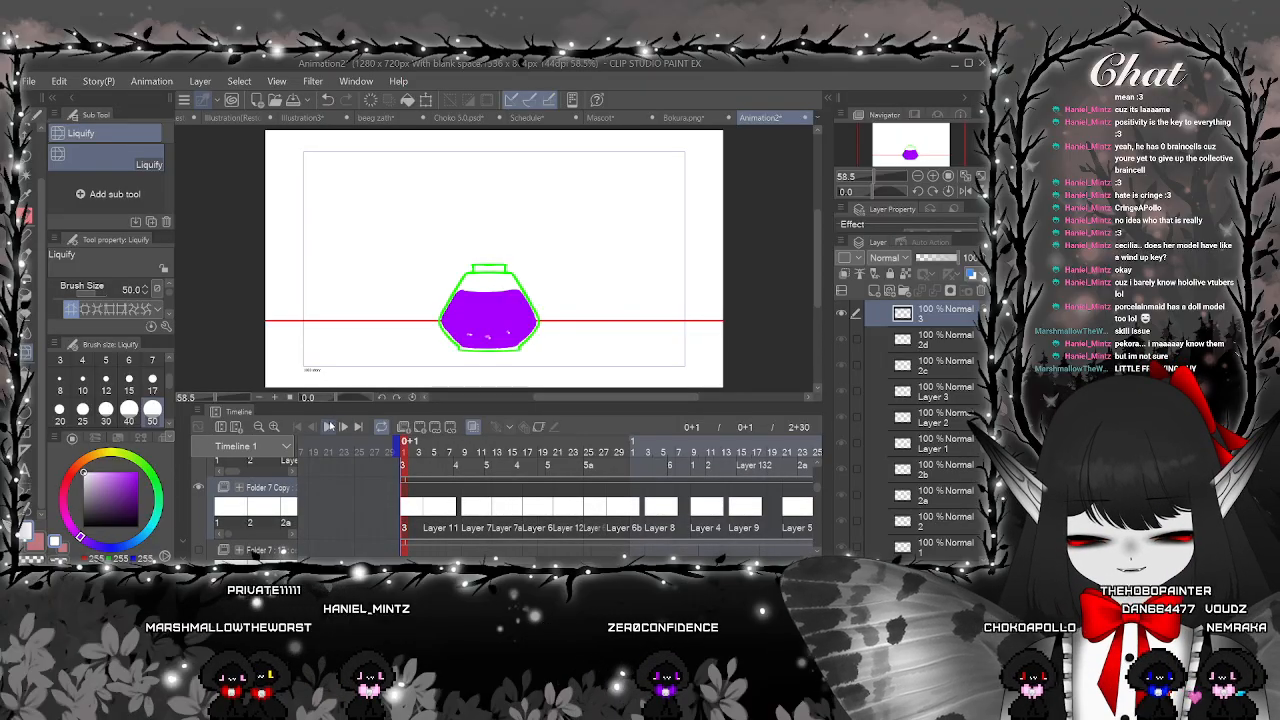
{"action": "left_click", "coordinate": [329, 426]}
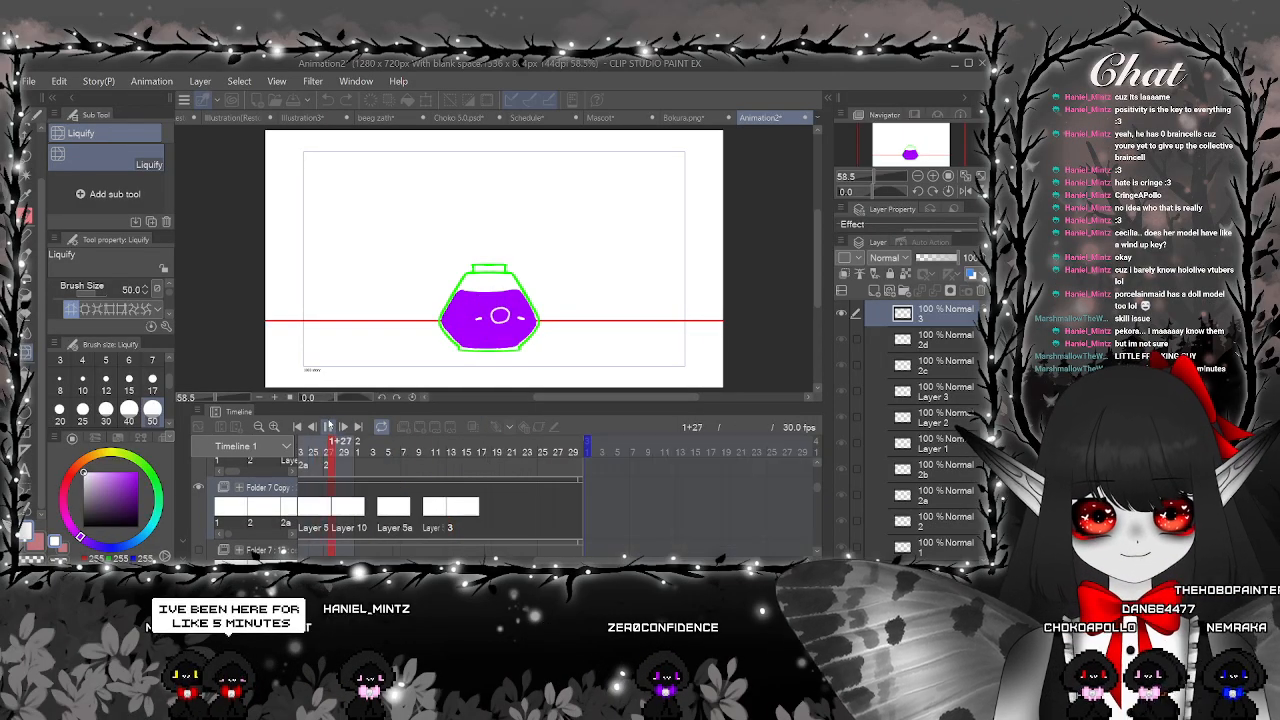
{"action": "left_click", "coordinate": [329, 427]}
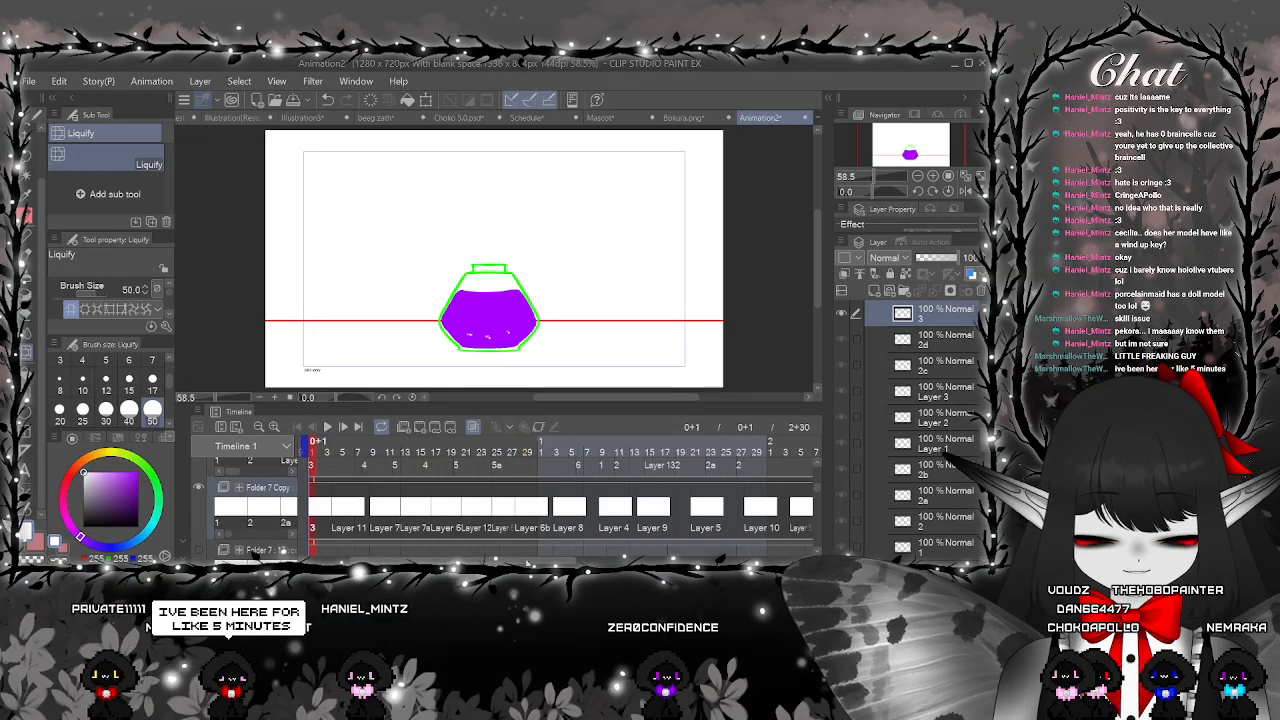
Hide Folder 7 Copy, show Folder 8, and play back its face animation from the first frame
{"action": "left_click", "coordinate": [197, 488]}
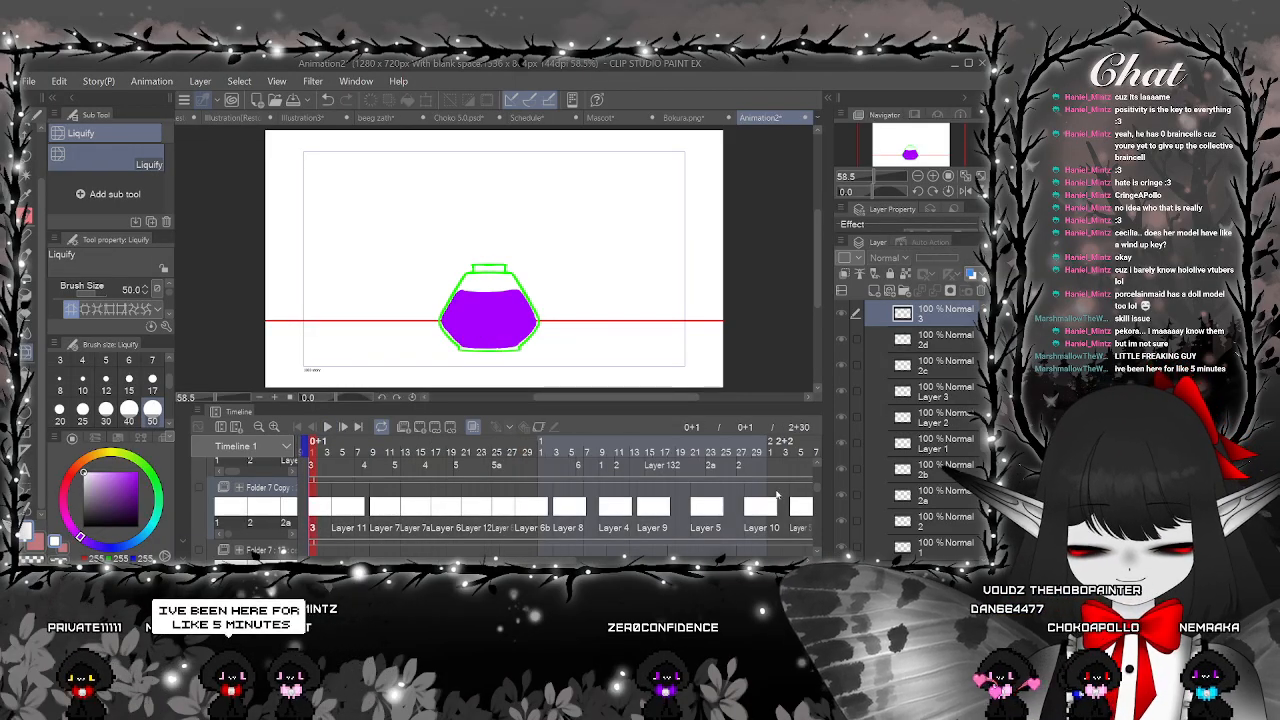
{"action": "scroll", "coordinate": [818, 495], "scroll_direction": "up", "scroll_amount": 3}
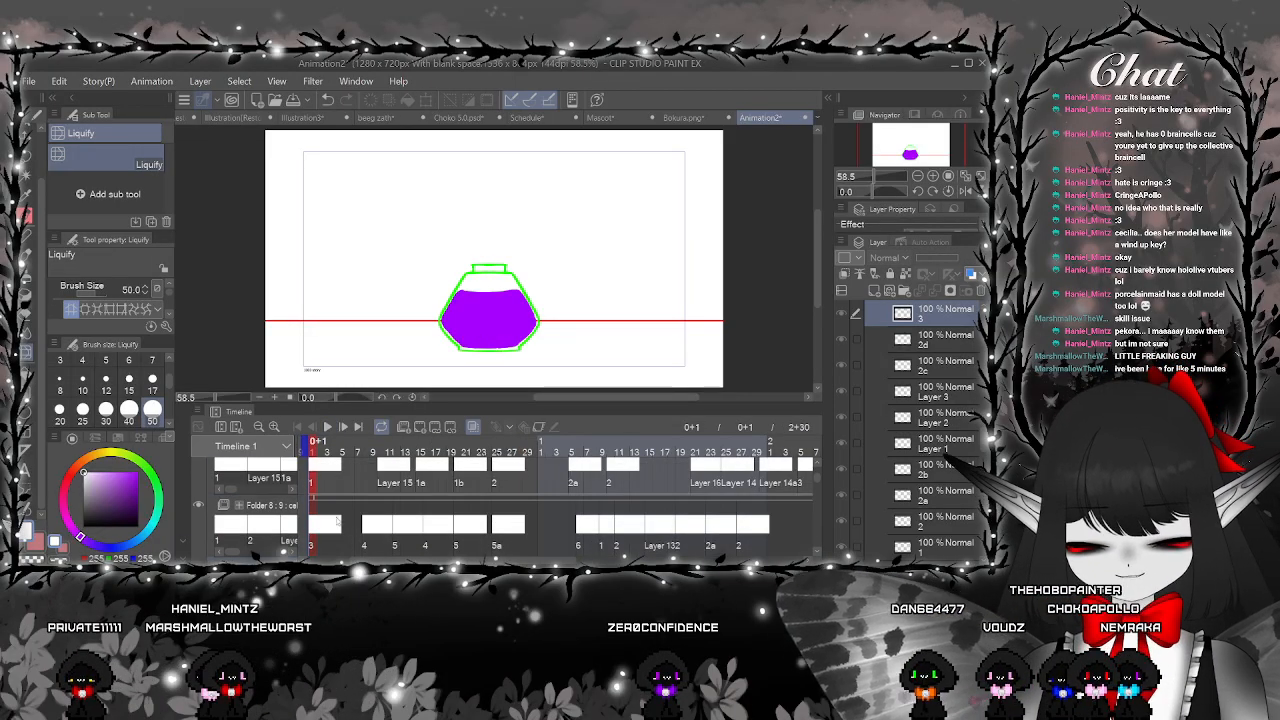
{"action": "left_click", "coordinate": [313, 530]}
{"action": "left_click", "coordinate": [329, 427]}
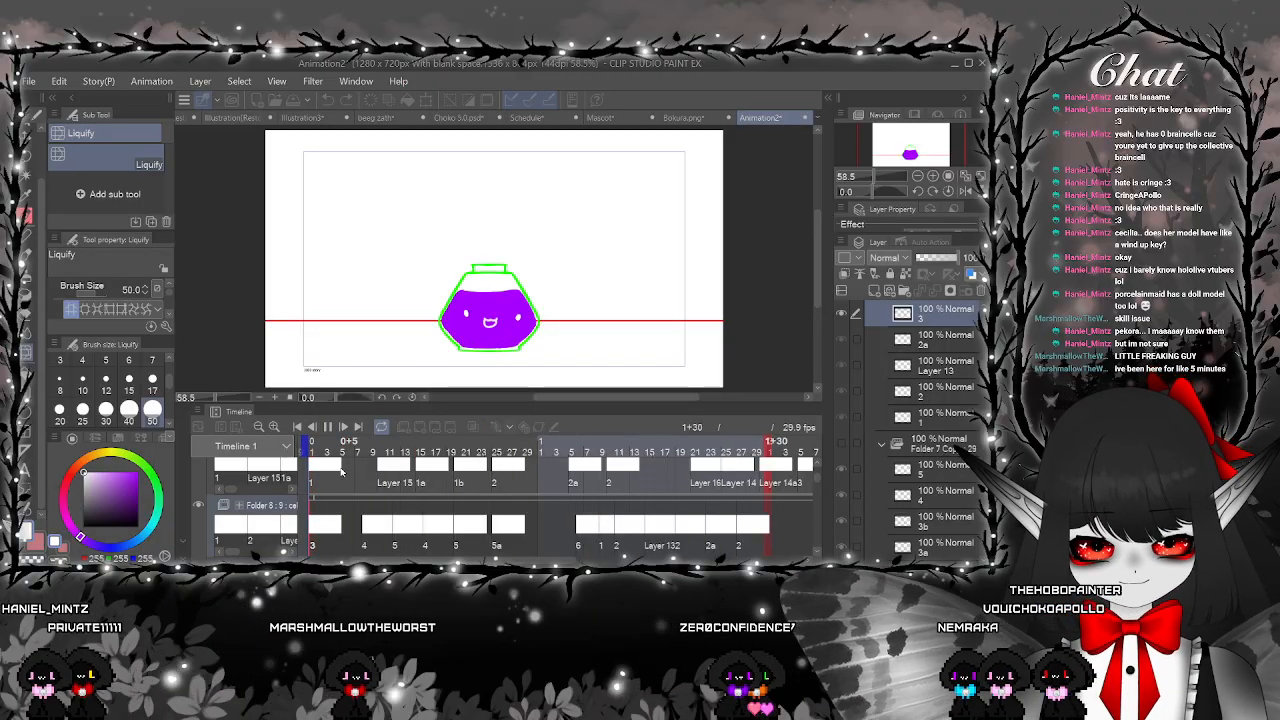
{"action": "left_click_drag", "start_coordinate": [640, 560], "coordinate": [488, 560]}
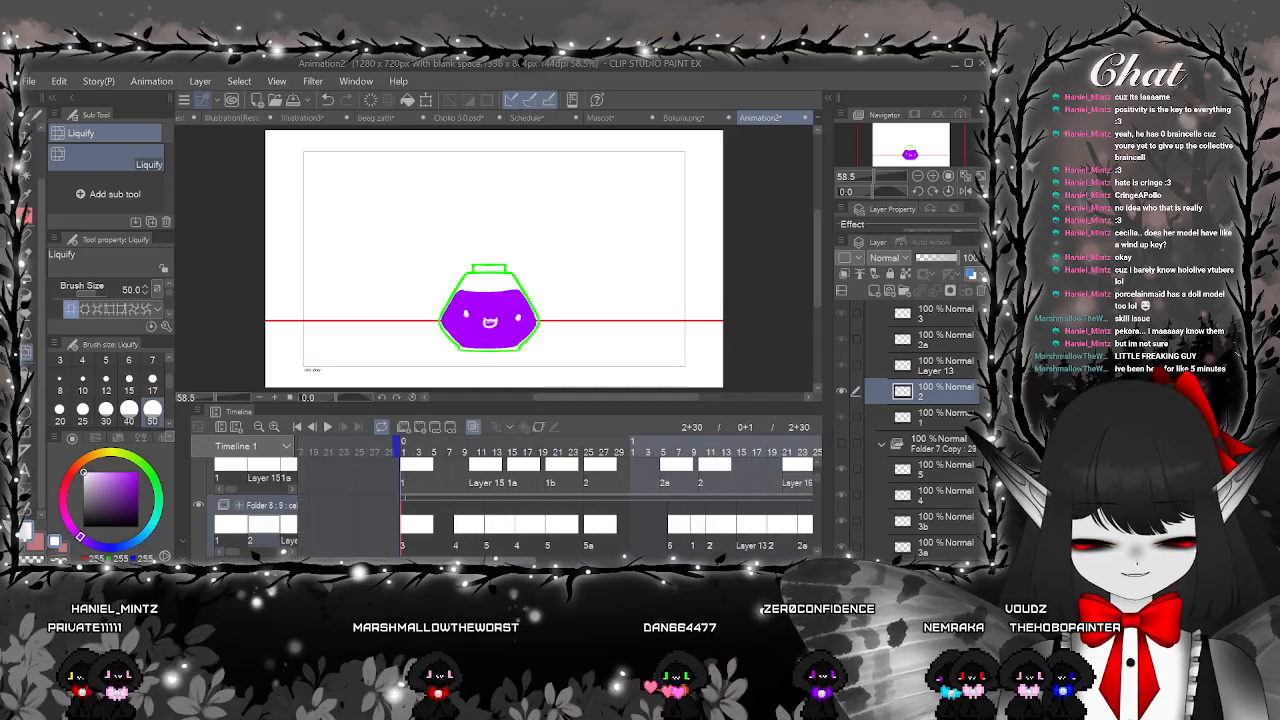
Hide Folder 8, show Folder 9 again, and play back the happy face animation from cel 1
{"action": "left_click", "coordinate": [198, 505]}
{"action": "left_click_drag", "start_coordinate": [817, 484], "coordinate": [817, 468]}
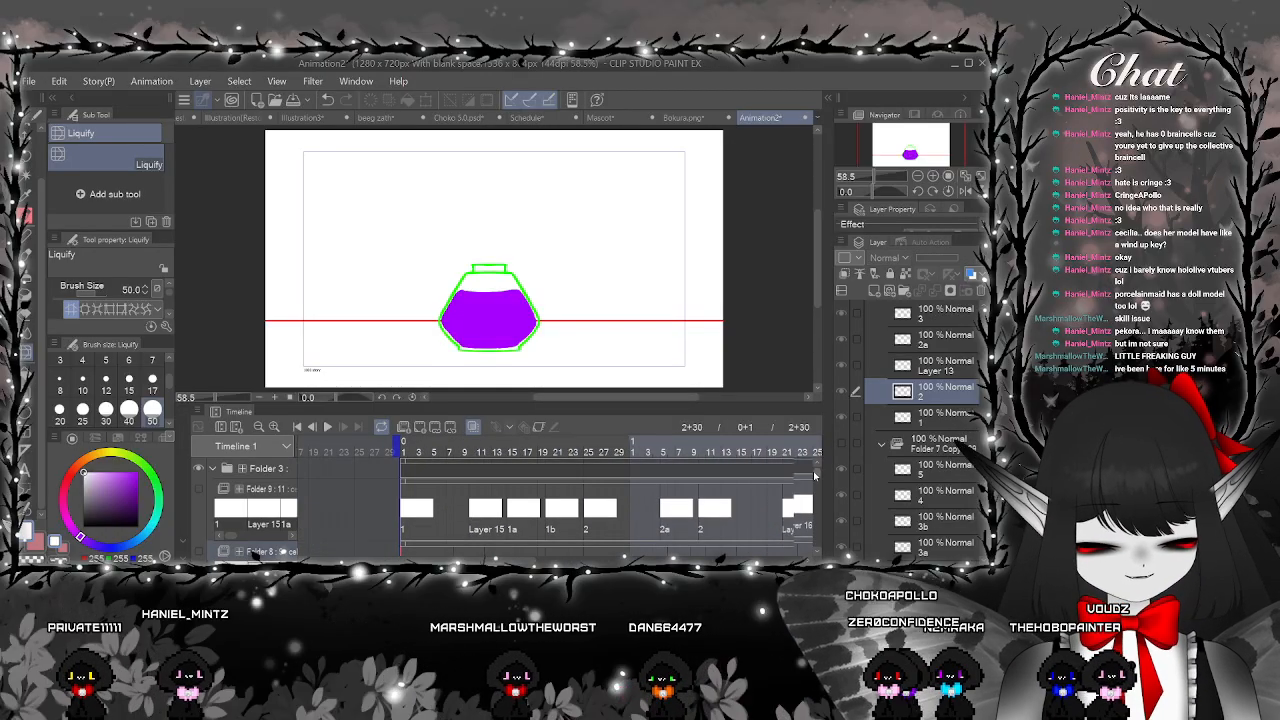
{"action": "left_click", "coordinate": [198, 489]}
{"action": "left_click", "coordinate": [406, 509]}
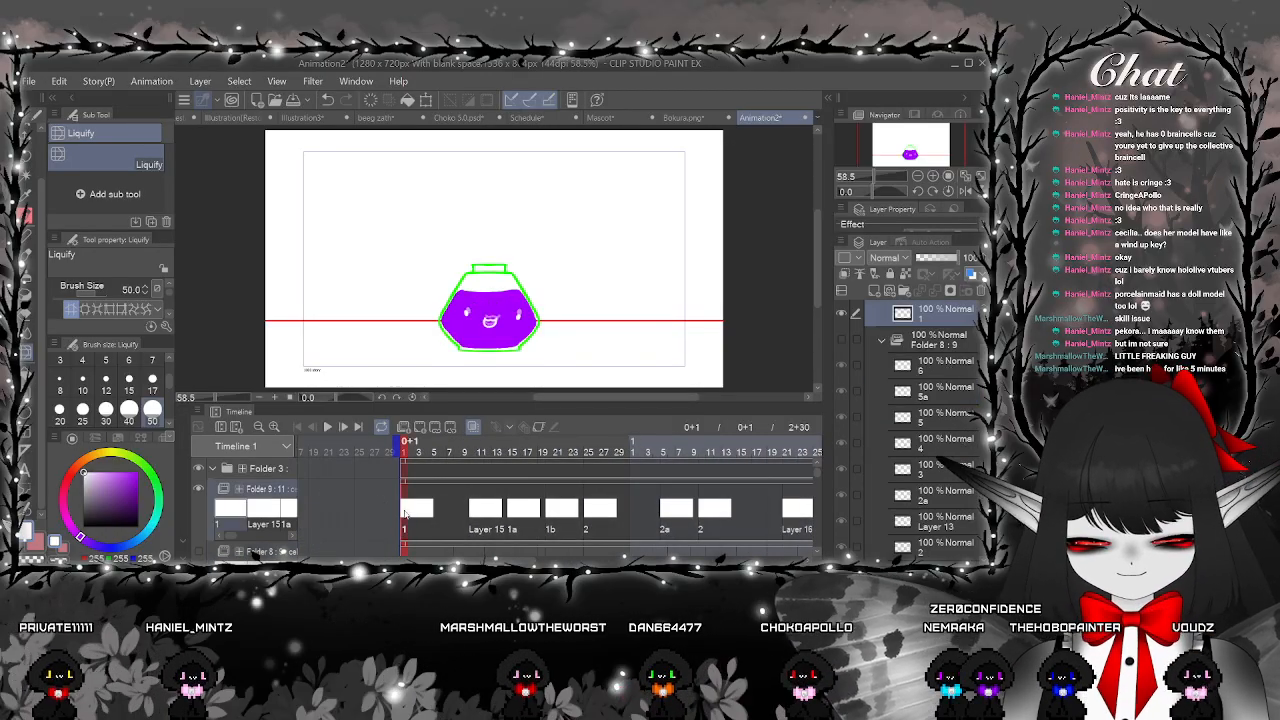
{"action": "left_click", "coordinate": [326, 427]}
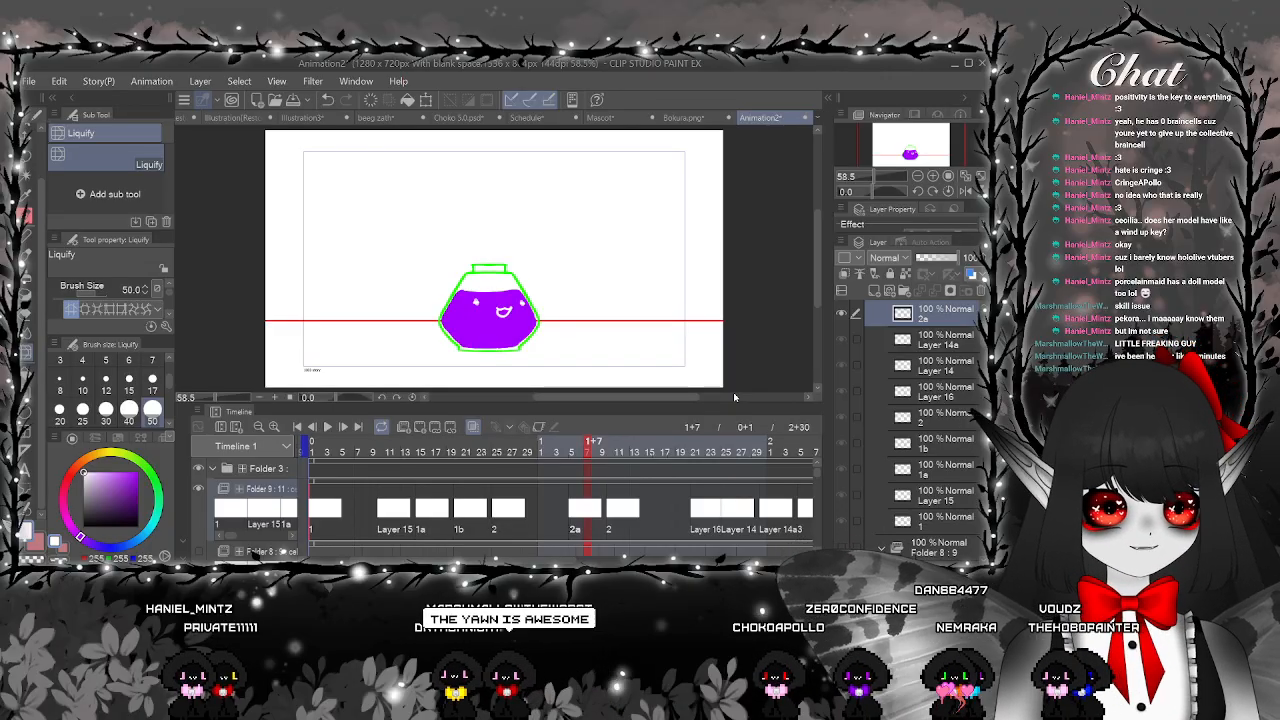
{"action": "left_click", "coordinate": [341, 427]}
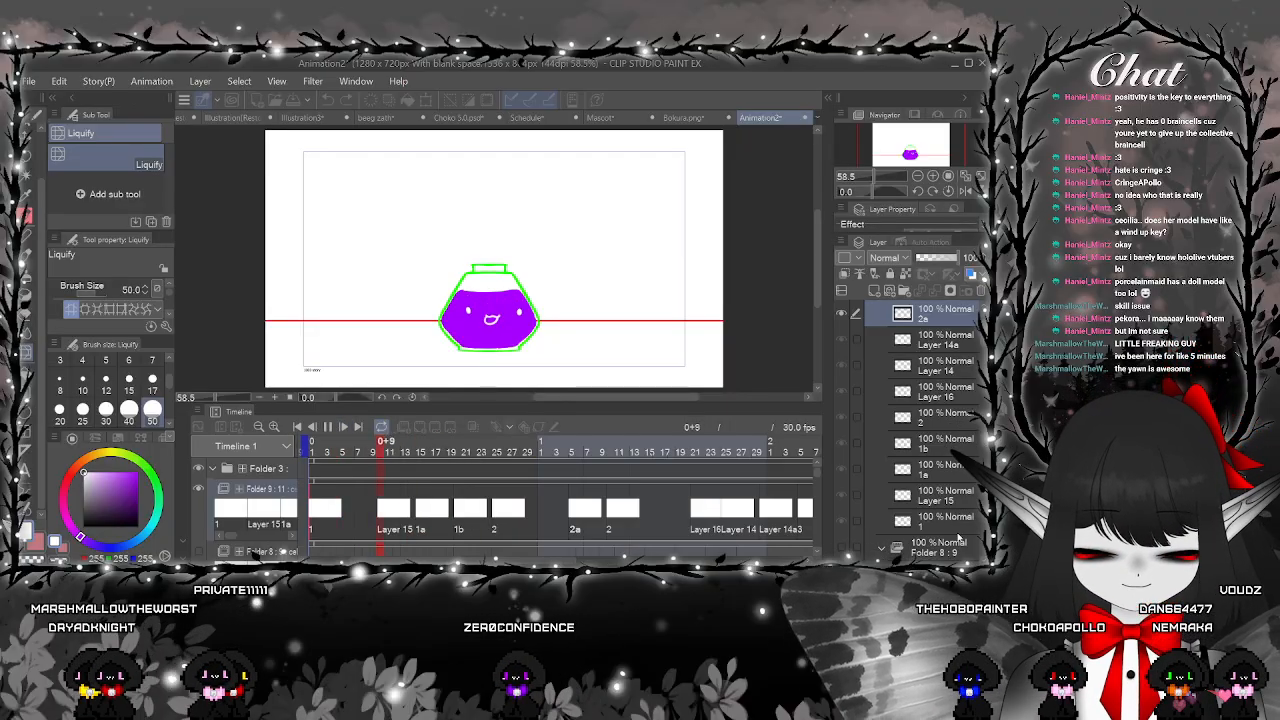
Open the Animation file and play back its birthday invitation animation from the first frame
{"action": "left_click", "coordinate": [932, 365]}
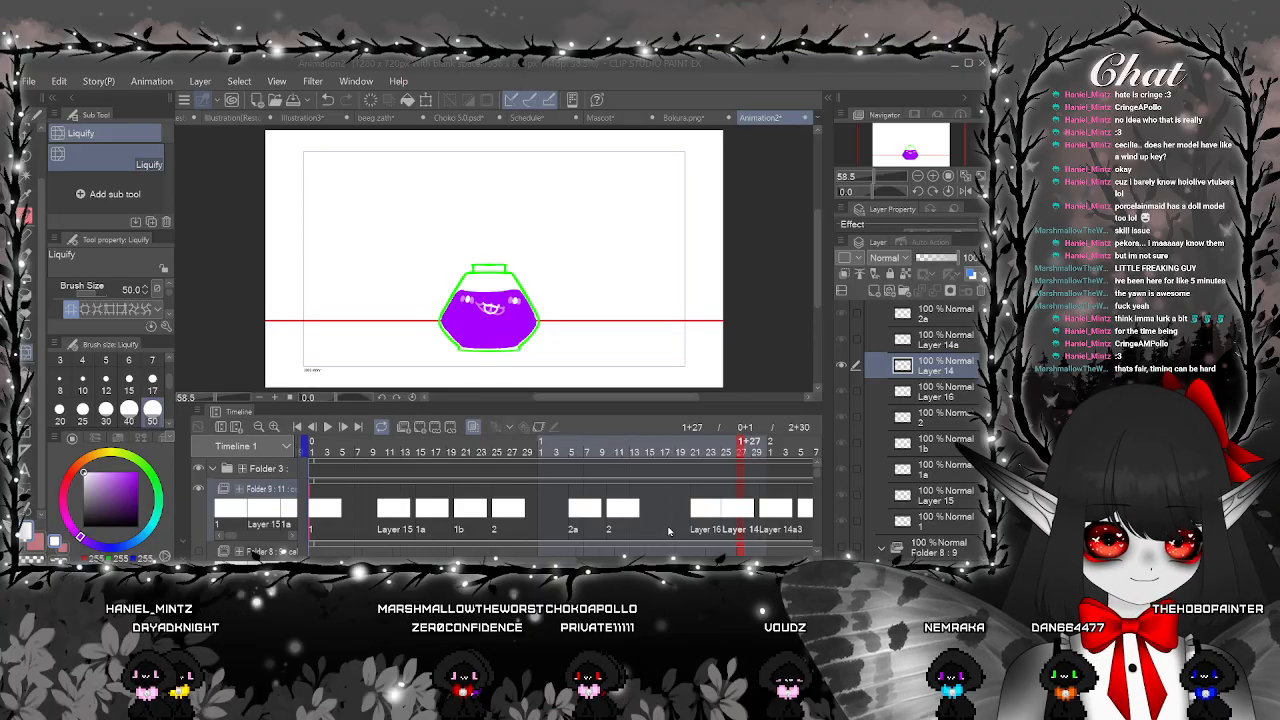
{"action": "left_click_drag", "start_coordinate": [765, 558], "coordinate": [330, 558]}
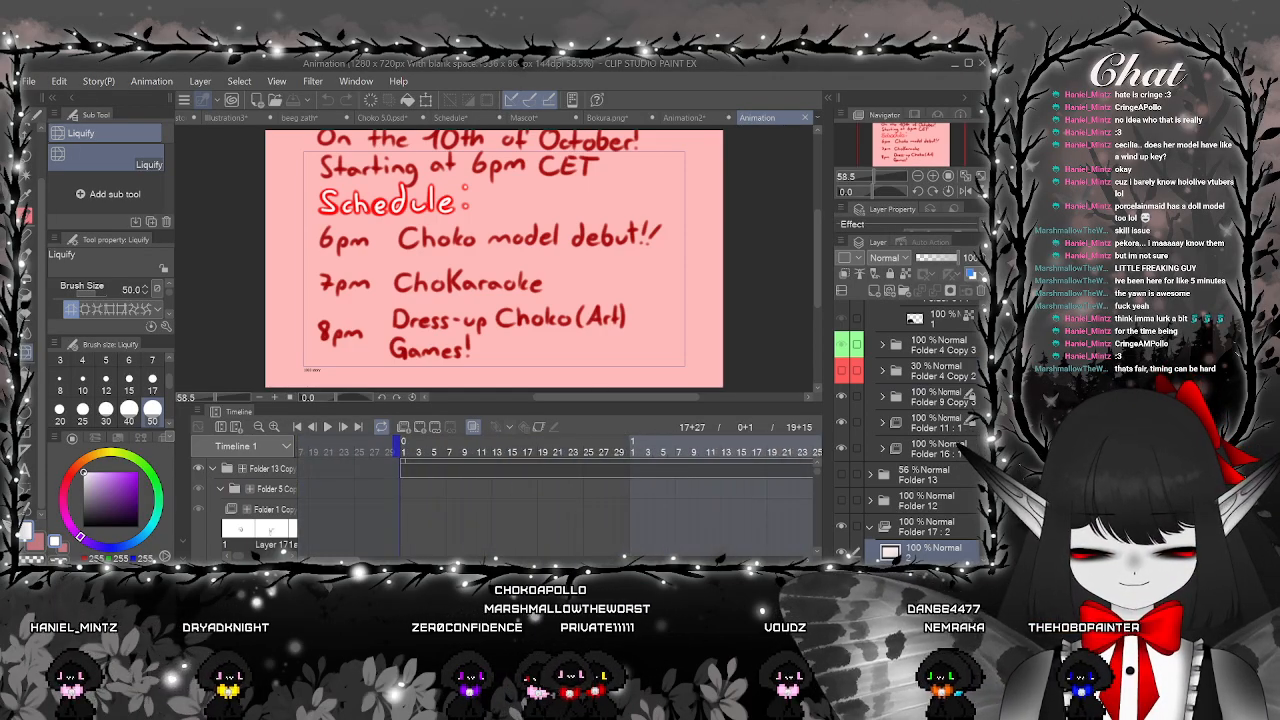
{"action": "left_click", "coordinate": [418, 466]}
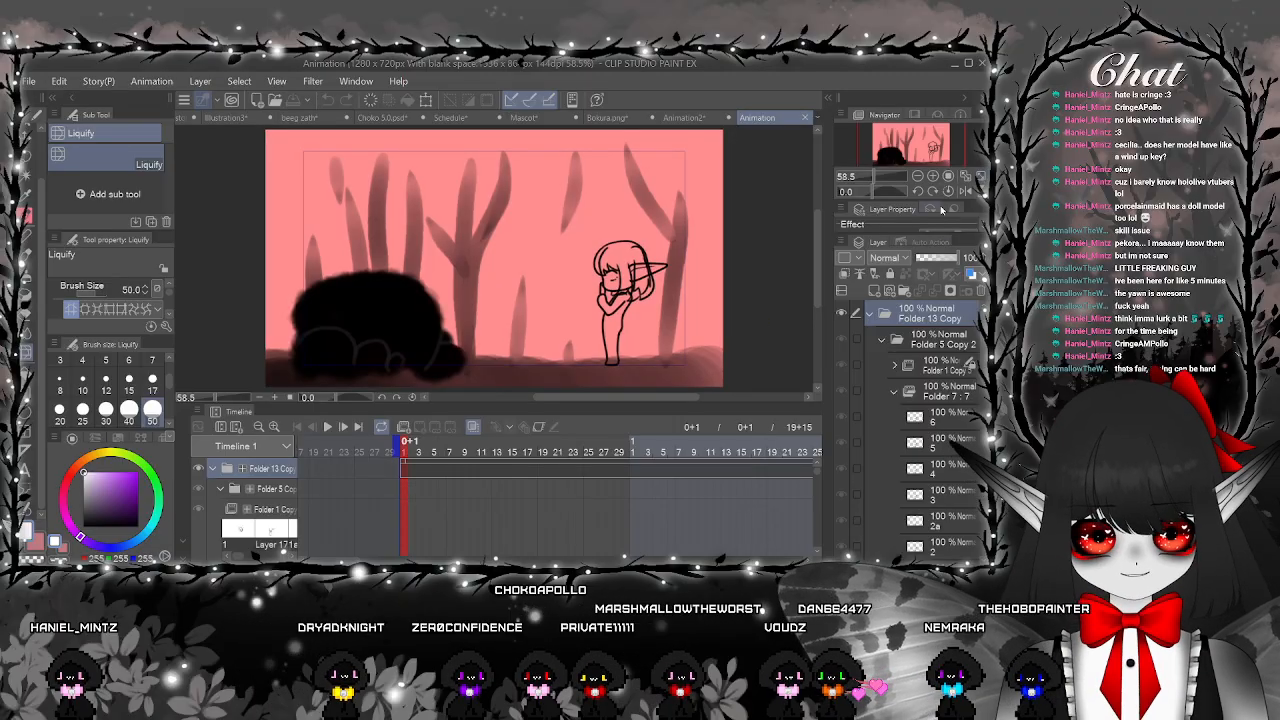
{"action": "key", "text": "space"}
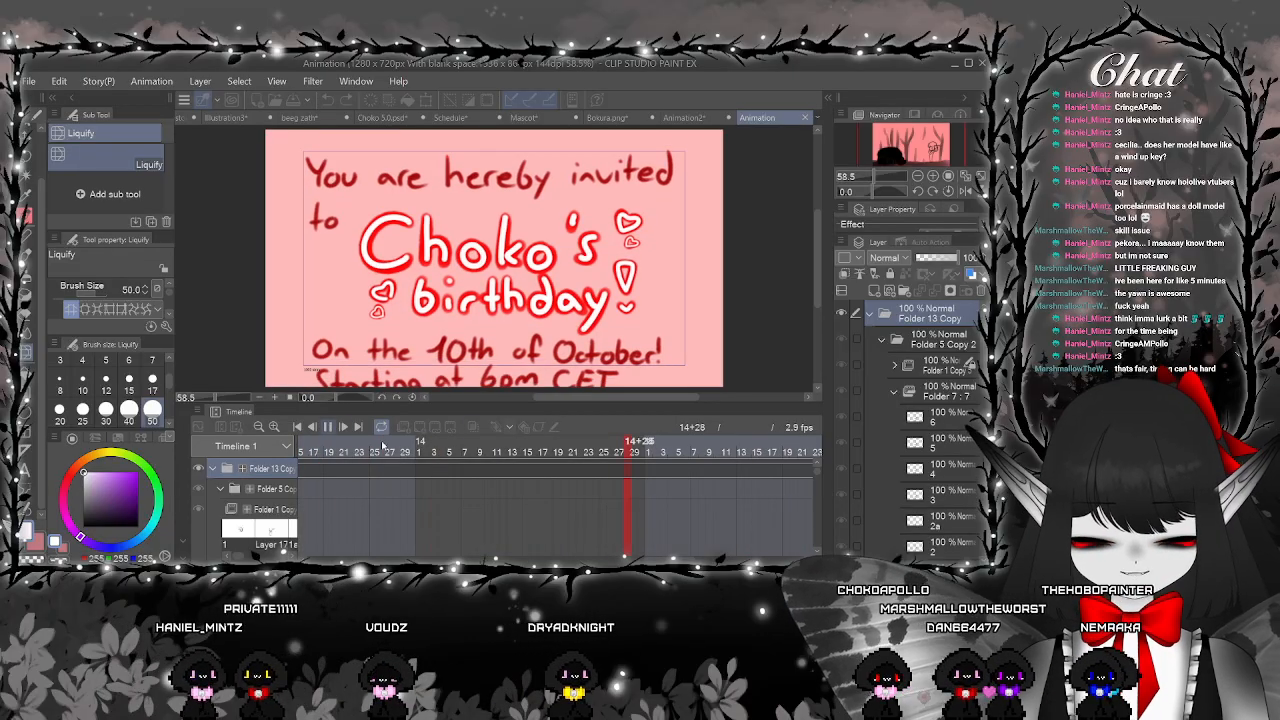
{"action": "left_click", "coordinate": [328, 427]}
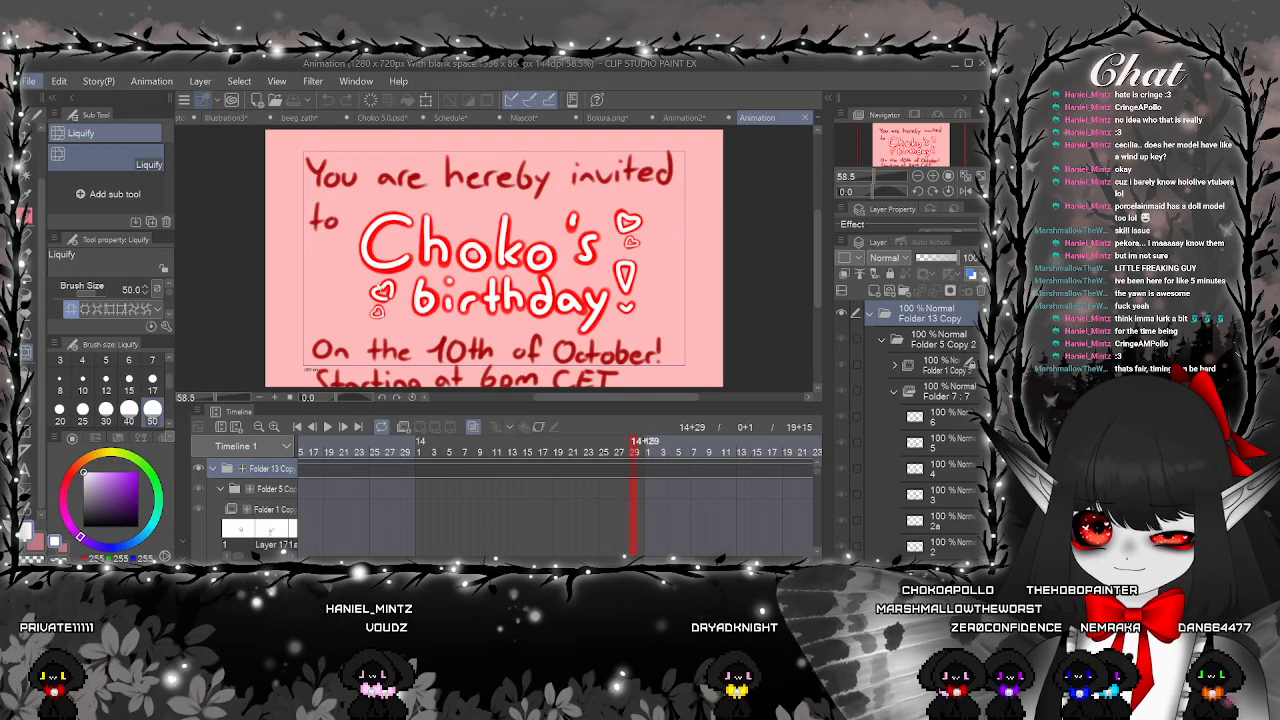
Open the Animatin screen file and play back its red character sketch animation
{"action": "left_click", "coordinate": [599, 268]}
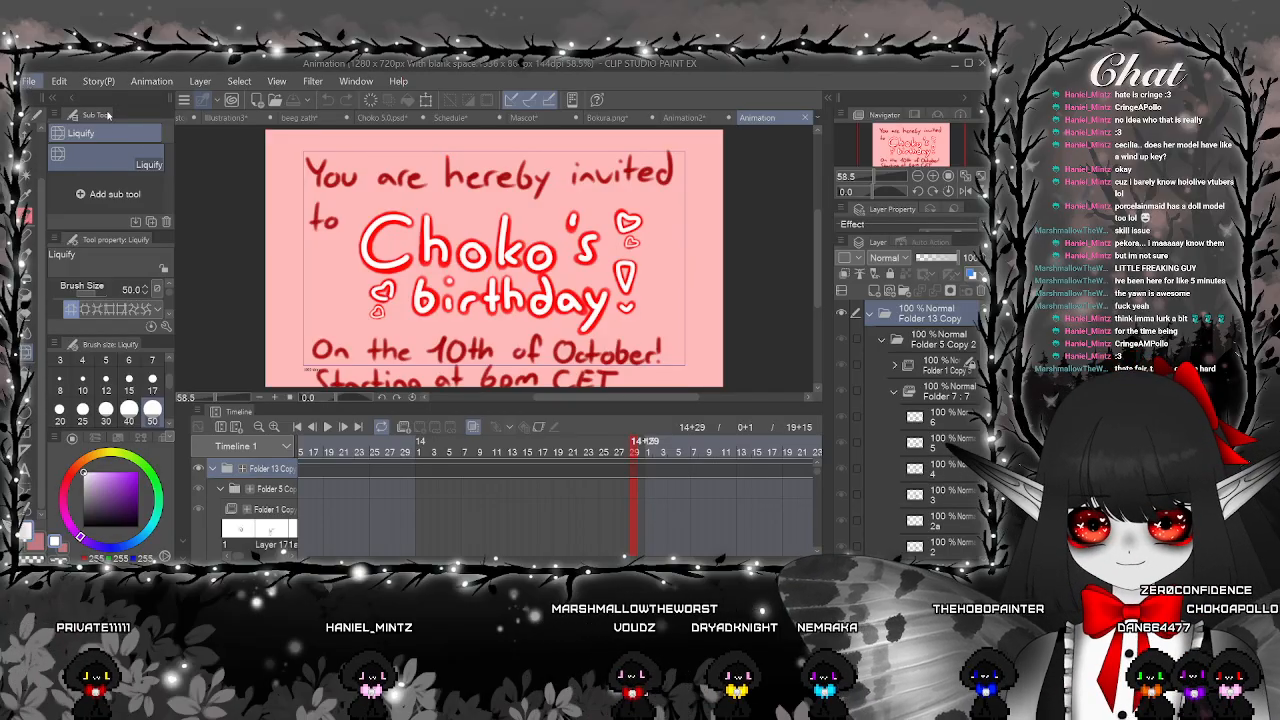
{"action": "left_click", "coordinate": [540, 285]}
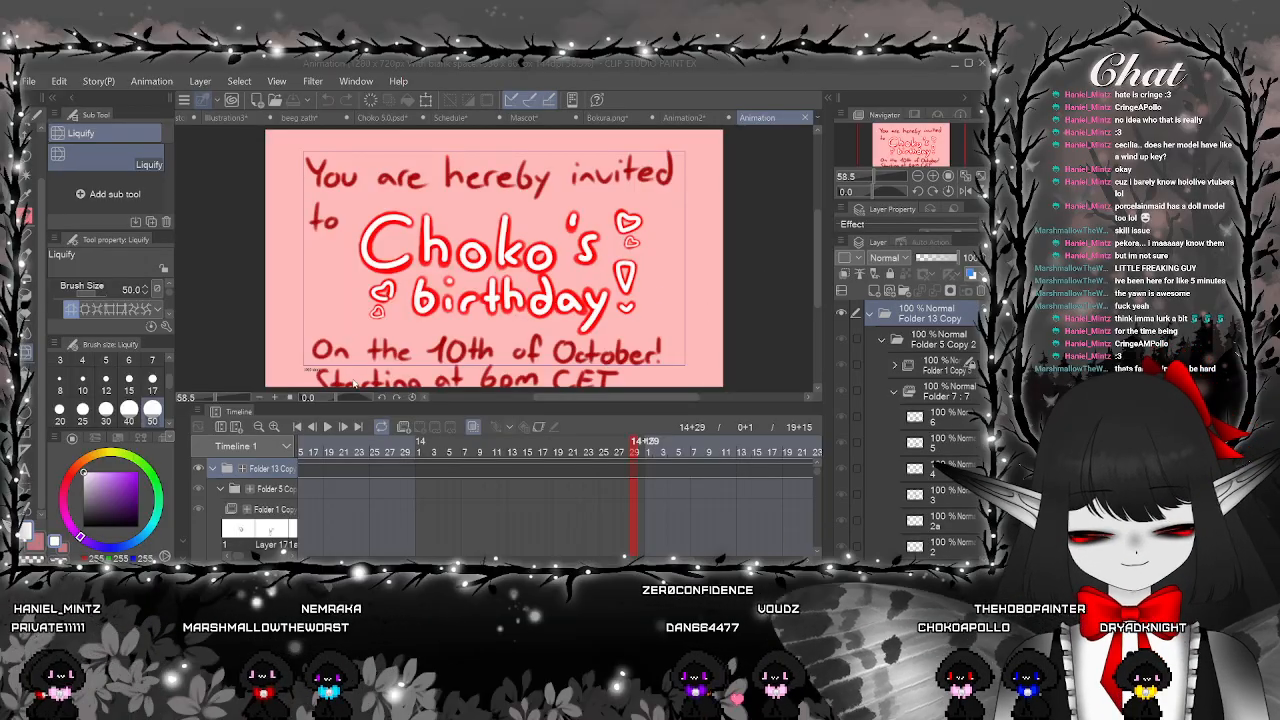
{"action": "left_click", "coordinate": [327, 427]}
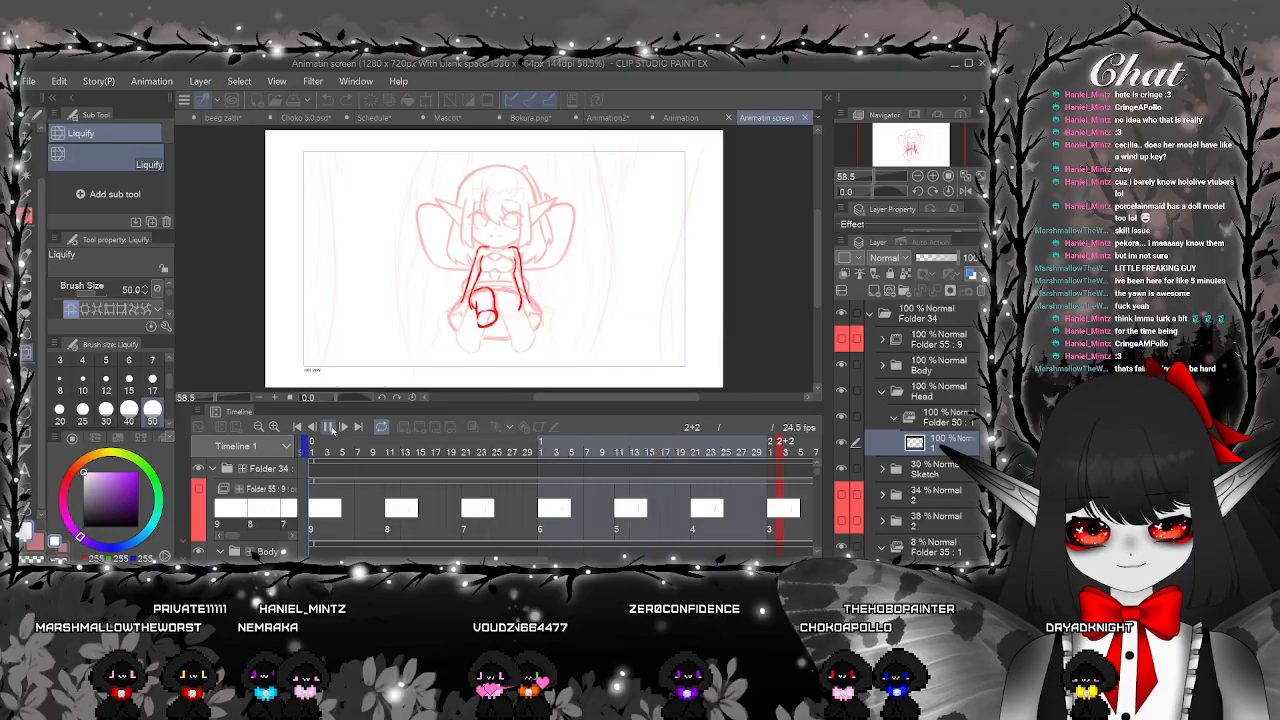
{"action": "left_click", "coordinate": [331, 428]}
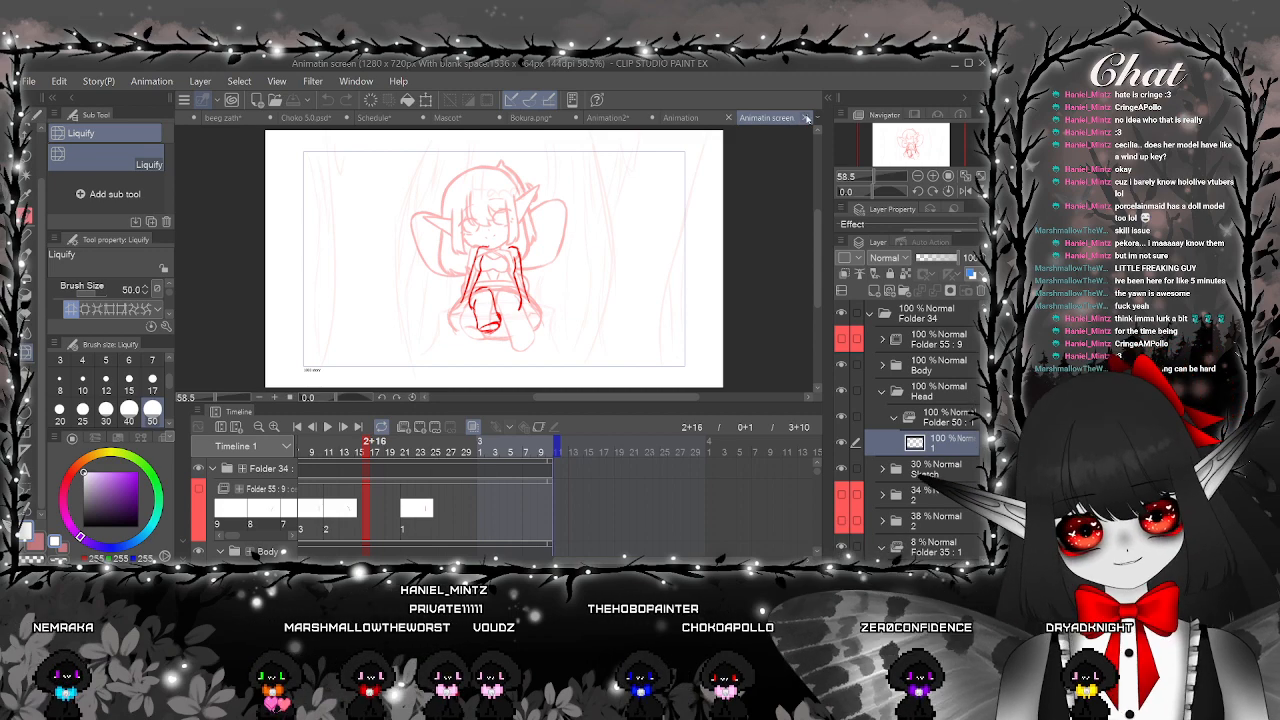
Close both reviewed animation files and return to the first frame of Folder 9 in Animation2
{"action": "left_click", "coordinate": [806, 118]}
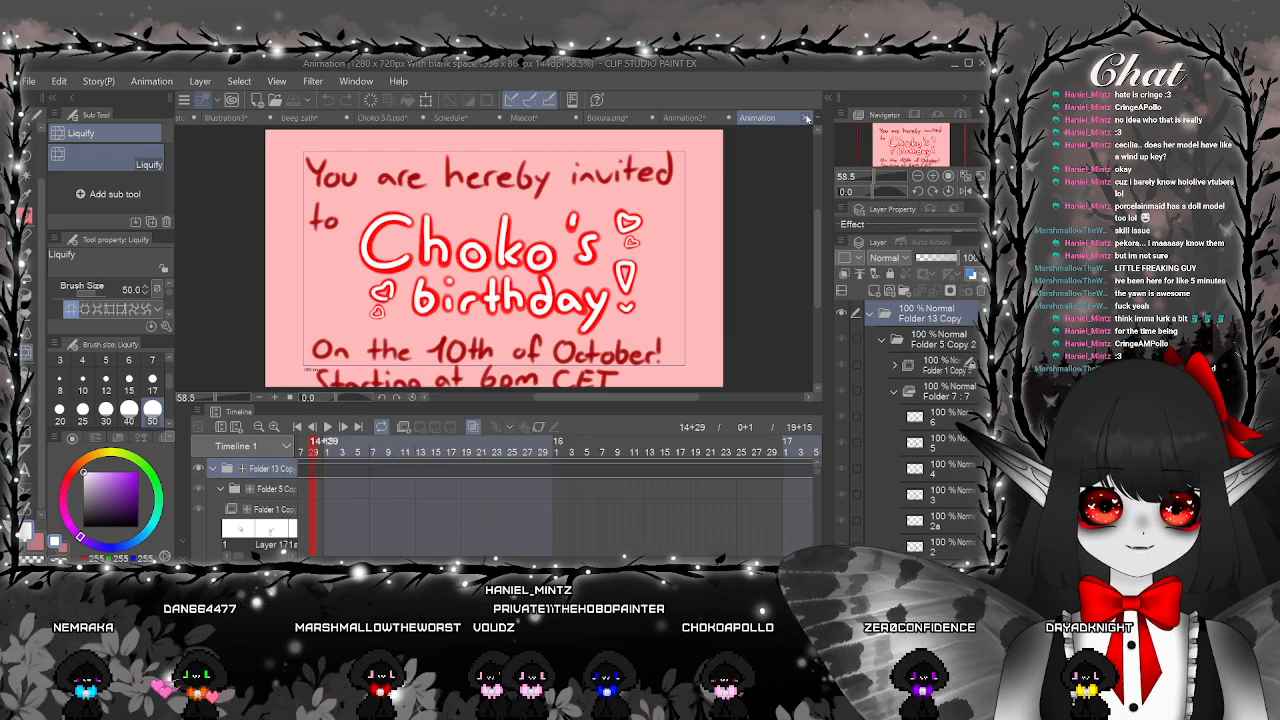
{"action": "left_click", "coordinate": [806, 118]}
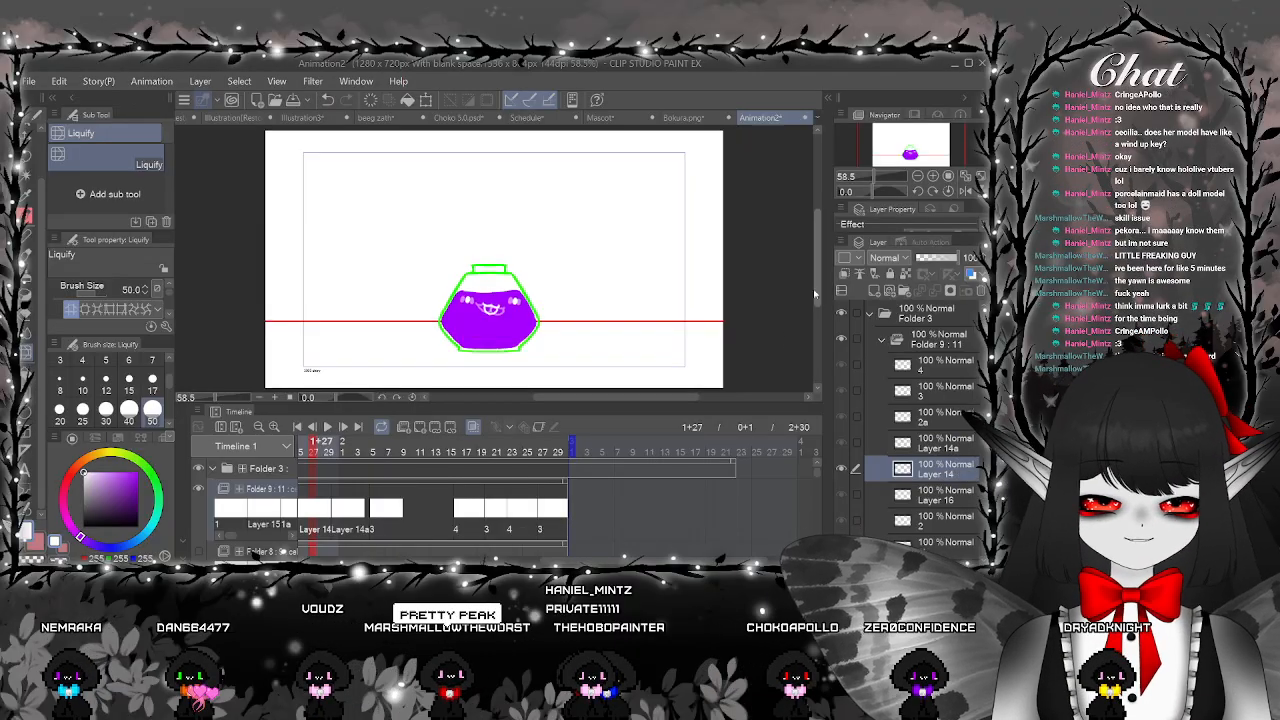
{"action": "mouse_move", "coordinate": [712, 562]}
{"action": "left_mouse_down"}
{"action": "mouse_move", "coordinate": [511, 562]}
{"action": "mouse_move", "coordinate": [712, 562]}
{"action": "left_mouse_up"}
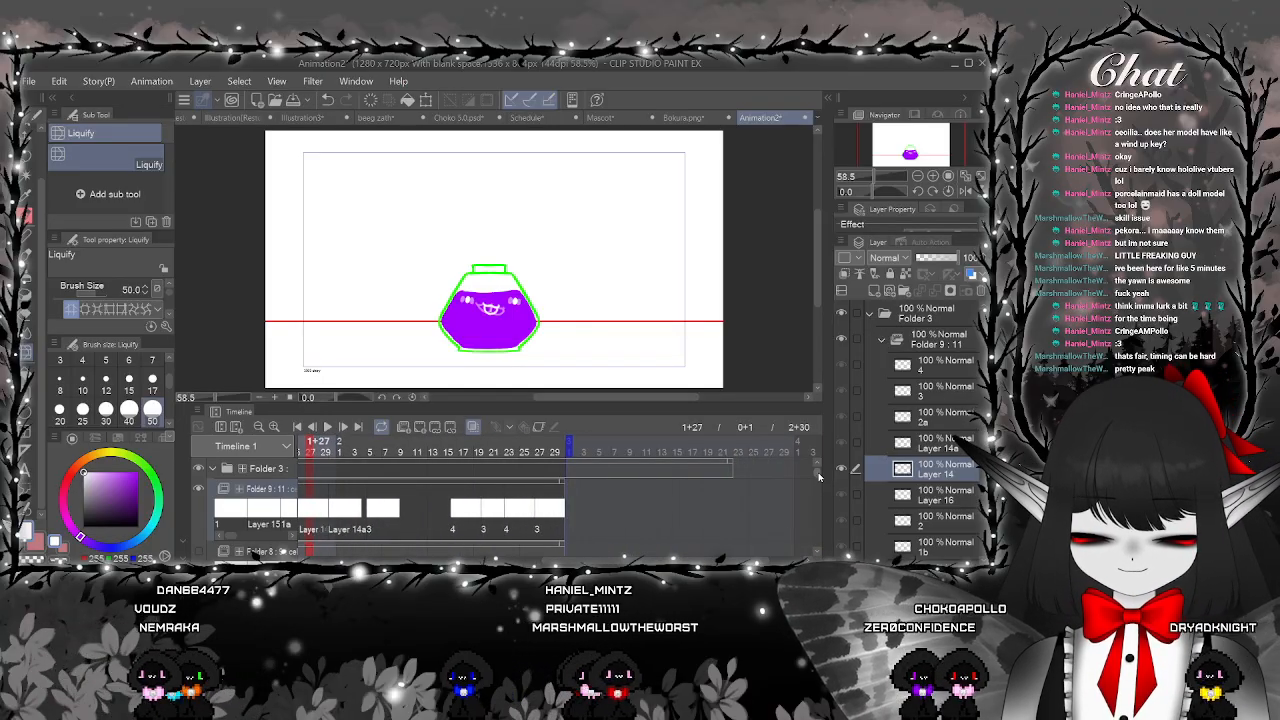
{"action": "mouse_move", "coordinate": [817, 473]}
{"action": "left_mouse_down"}
{"action": "mouse_move", "coordinate": [817, 494]}
{"action": "mouse_move", "coordinate": [817, 470]}
{"action": "left_mouse_up"}
{"action": "left_click_drag", "start_coordinate": [712, 562], "coordinate": [508, 562]}
{"action": "left_click", "coordinate": [412, 506]}
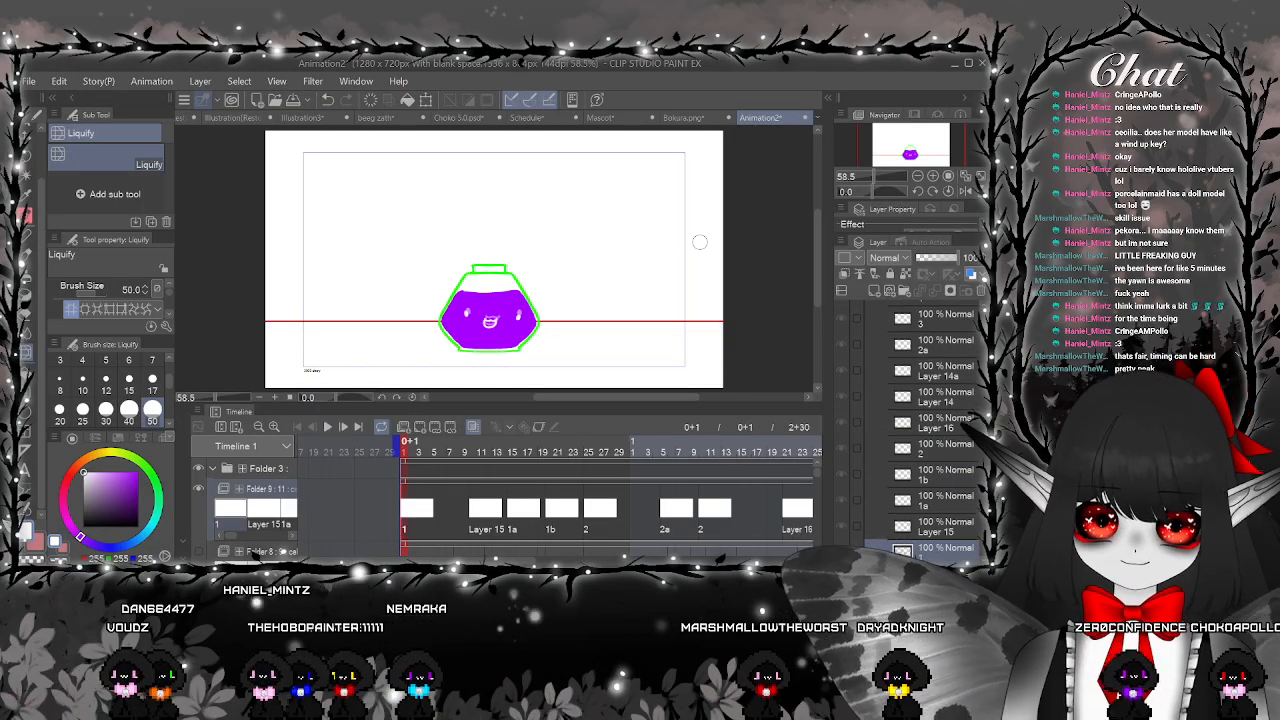
{"action": "left_click_drag", "start_coordinate": [817, 478], "coordinate": [772, 401]}
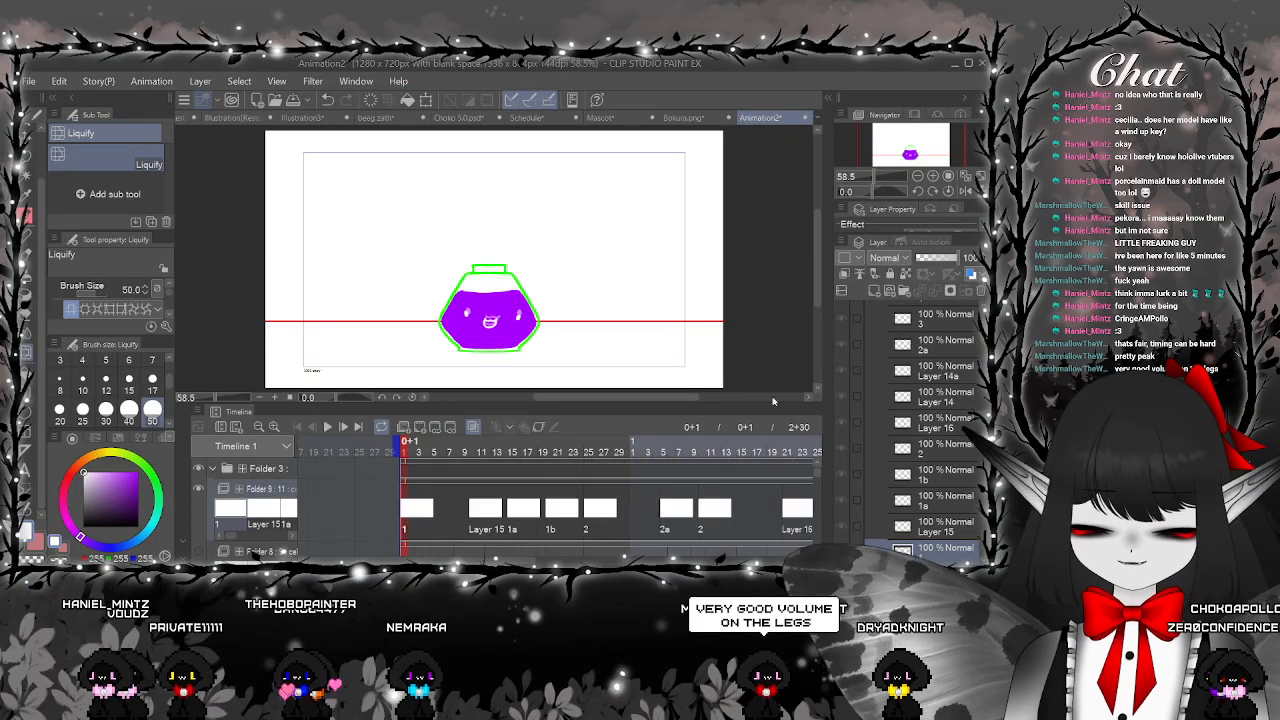
Collapse Folder 3 in the timeline, and create a new animation folder placed above it in the layer stack
{"action": "left_click", "coordinate": [213, 469]}
{"action": "left_click", "coordinate": [402, 474]}
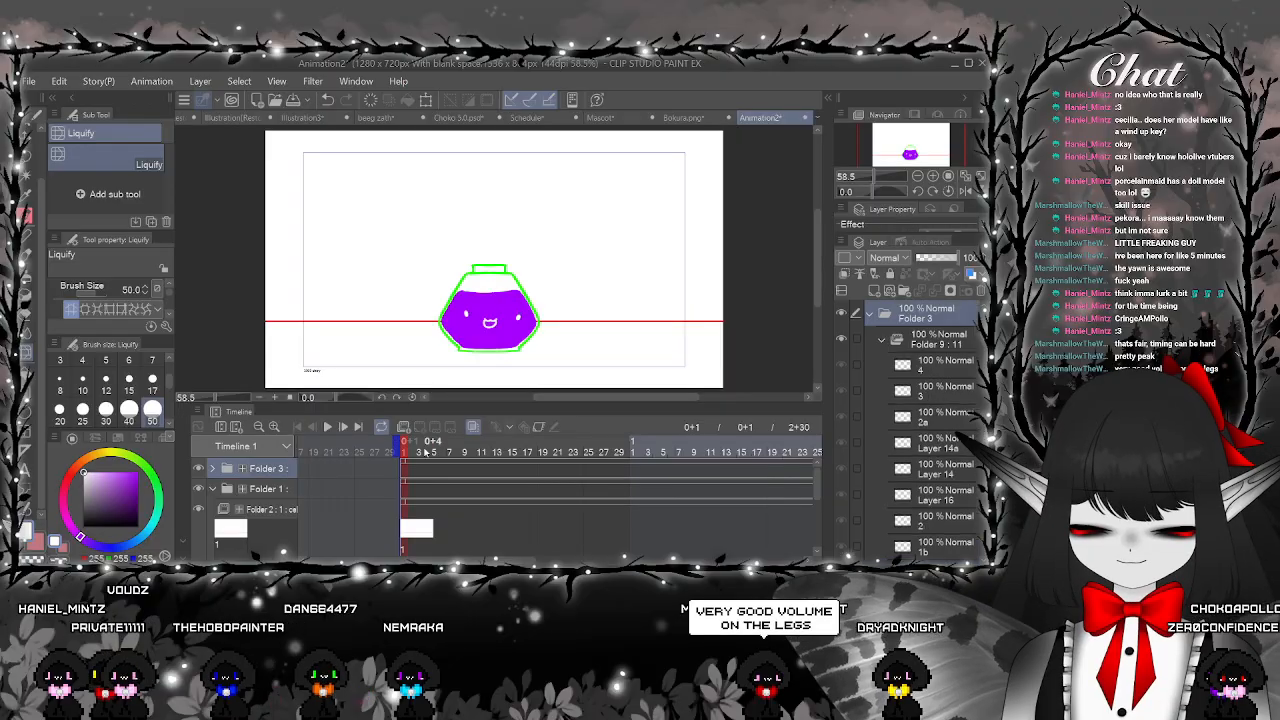
{"action": "left_click", "coordinate": [404, 428]}
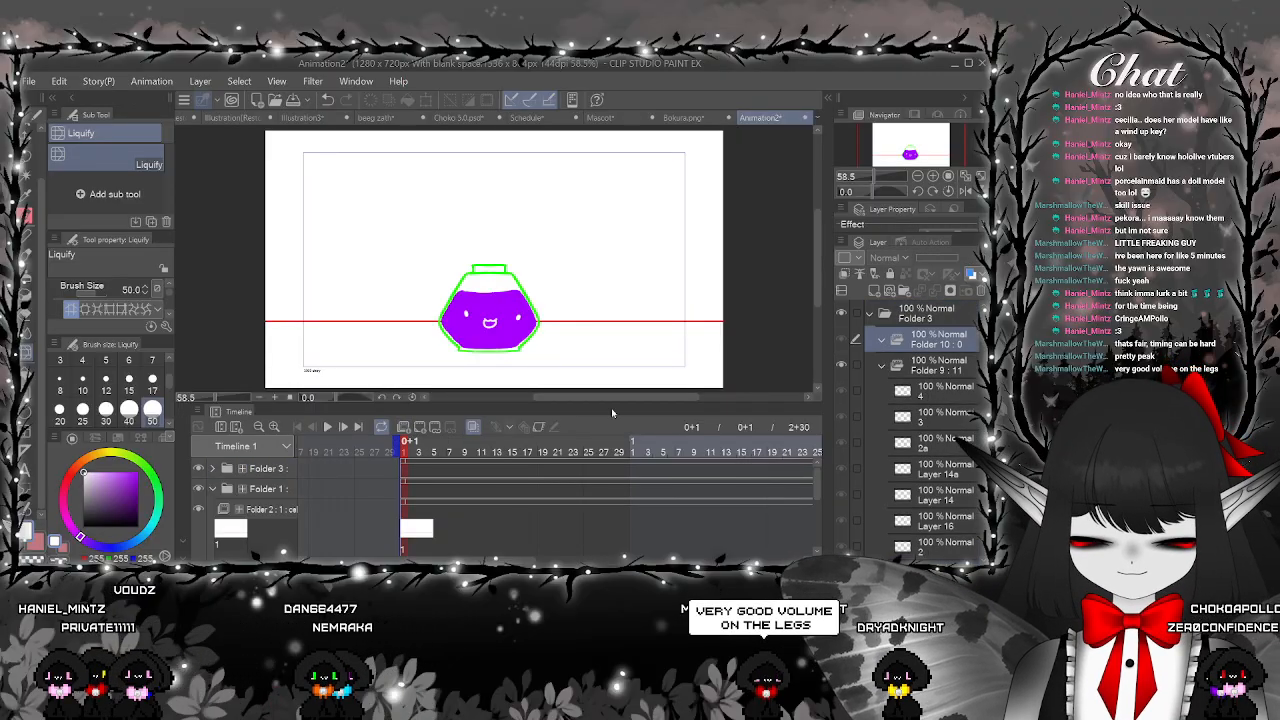
{"action": "left_click_drag", "start_coordinate": [923, 300], "coordinate": [922, 301]}
{"action": "left_click", "coordinate": [905, 292]}
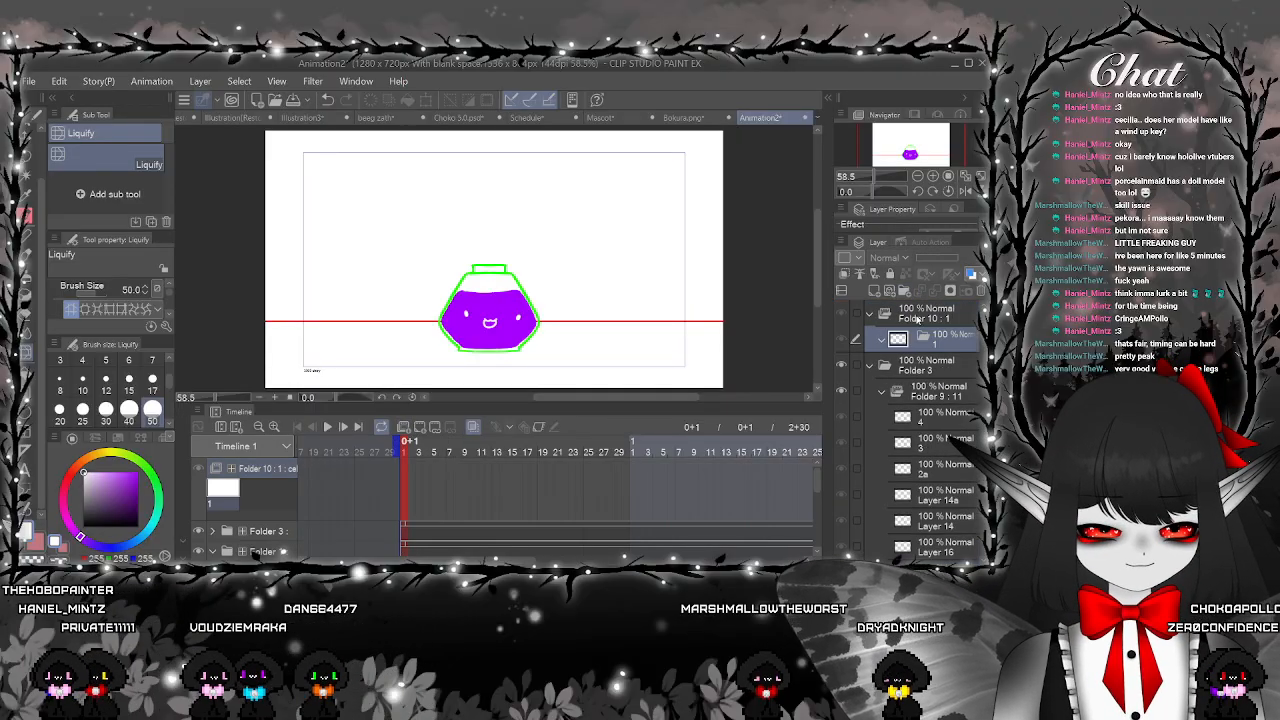
{"action": "left_click", "coordinate": [921, 319]}
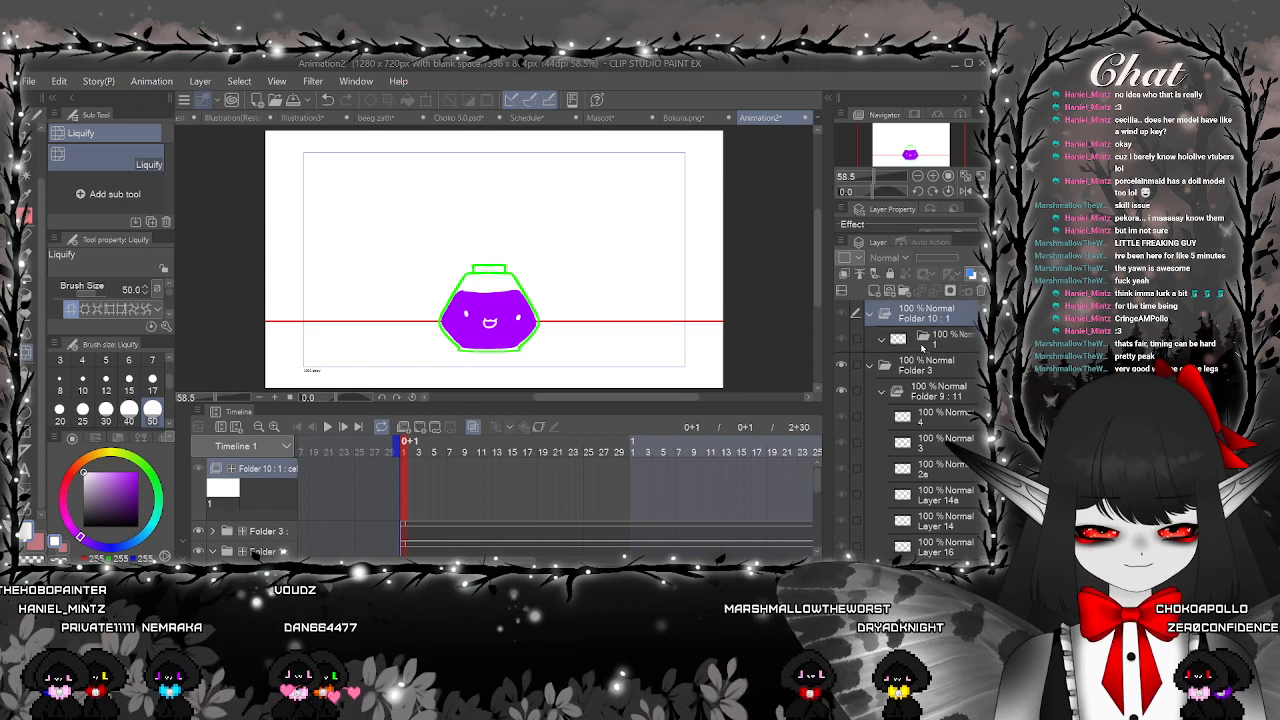
{"action": "left_click", "coordinate": [328, 100]}
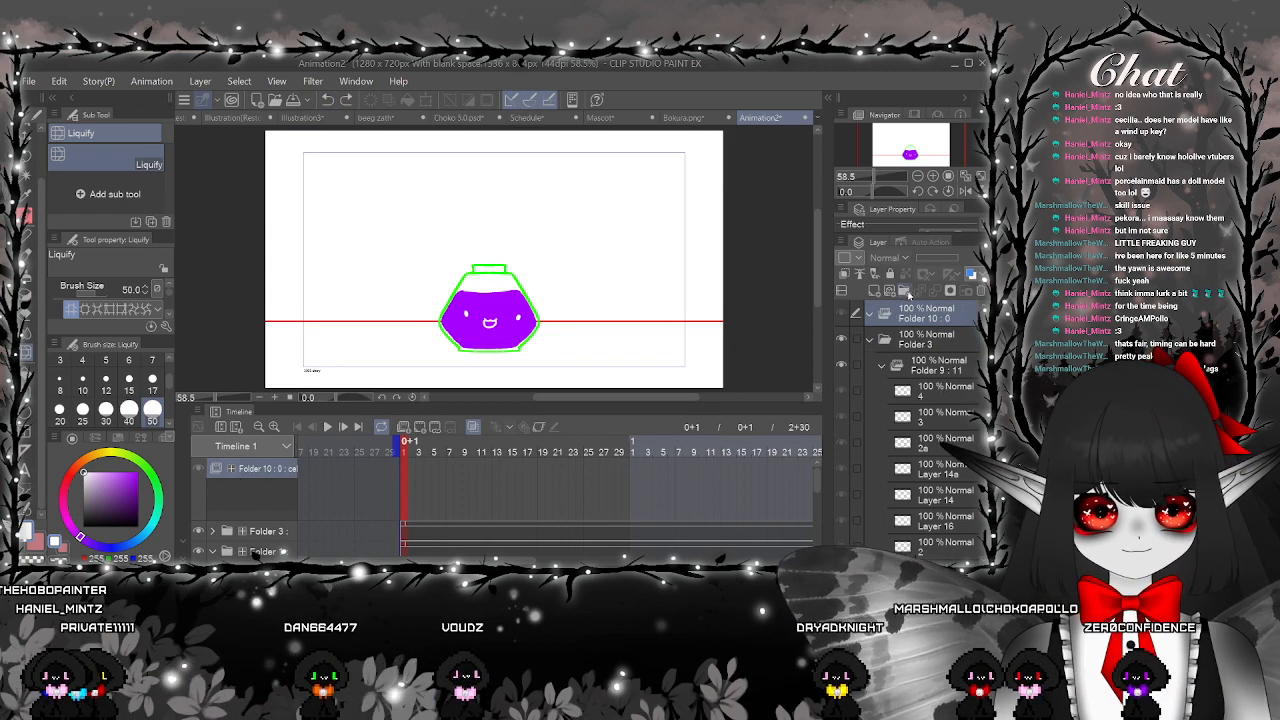
Create a layer folder above Folder 3 and nest the empty animation folder Folder 10 inside it
{"action": "left_click", "coordinate": [906, 291]}
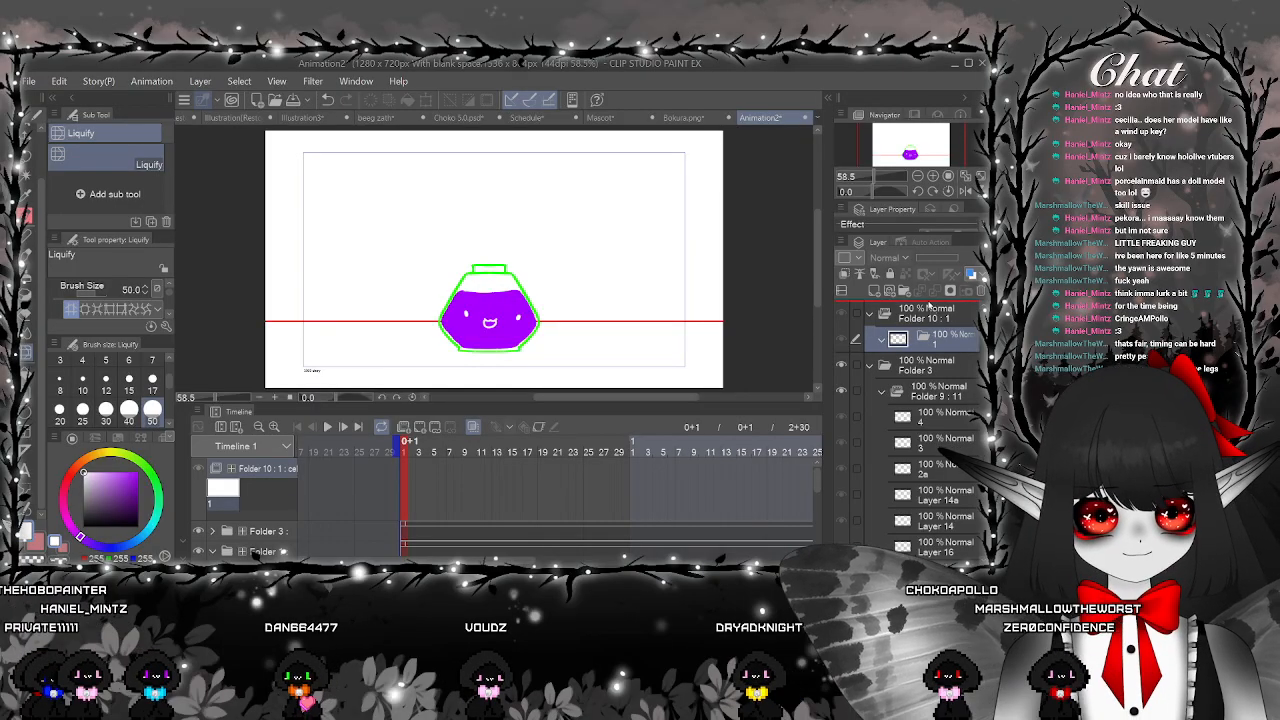
{"action": "left_click_drag", "start_coordinate": [929, 306], "coordinate": [929, 304]}
{"action": "left_click", "coordinate": [921, 340]}
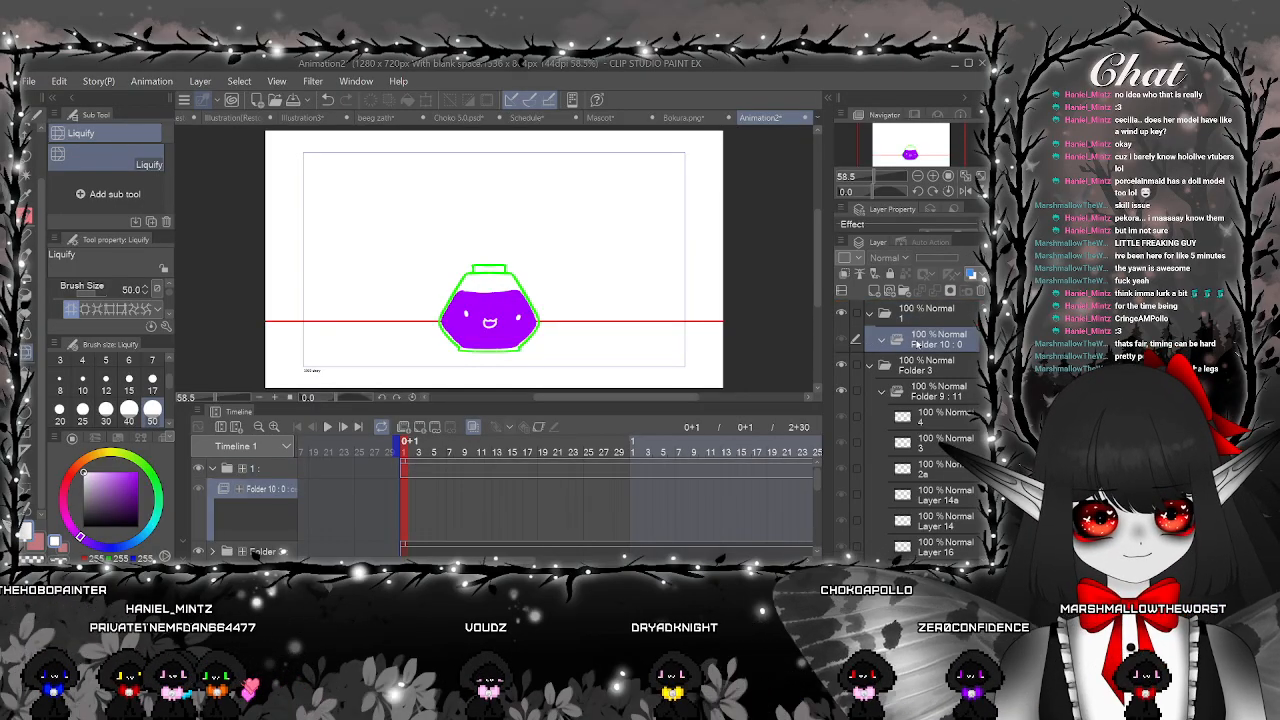
{"action": "left_click", "coordinate": [403, 428]}
{"action": "left_click", "coordinate": [328, 101]}
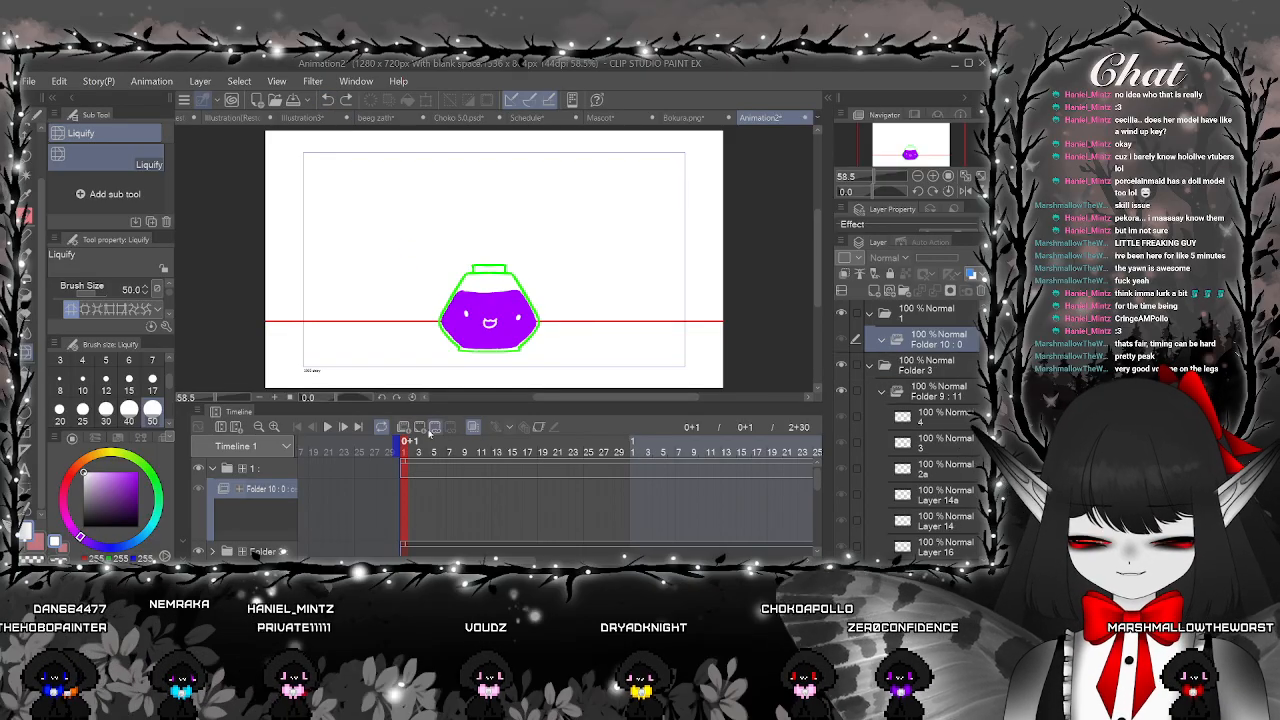
{"action": "left_click", "coordinate": [420, 428]}
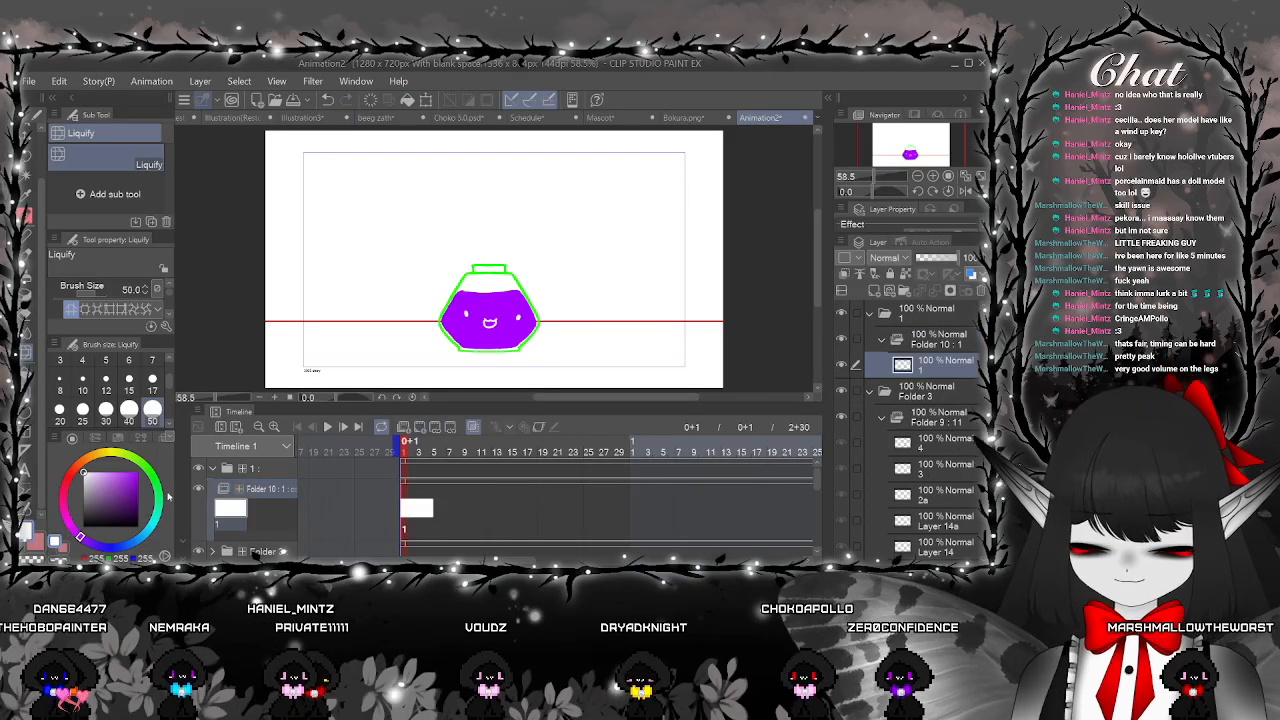
{"action": "scroll", "coordinate": [452, 314], "scroll_direction": "up", "scroll_amount": 6}
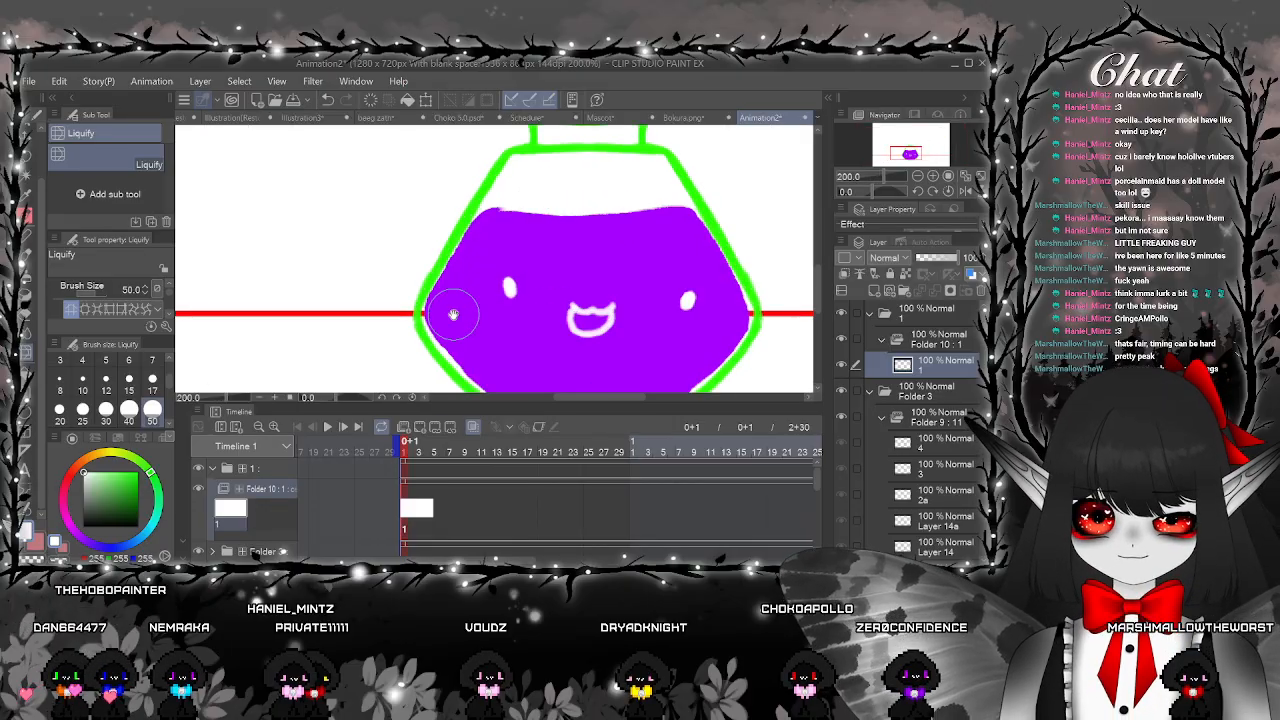
{"action": "left_click_drag", "start_coordinate": [452, 314], "coordinate": [446, 318]}
{"action": "scroll", "coordinate": [372, 145], "scroll_direction": "down", "scroll_amount": 1}
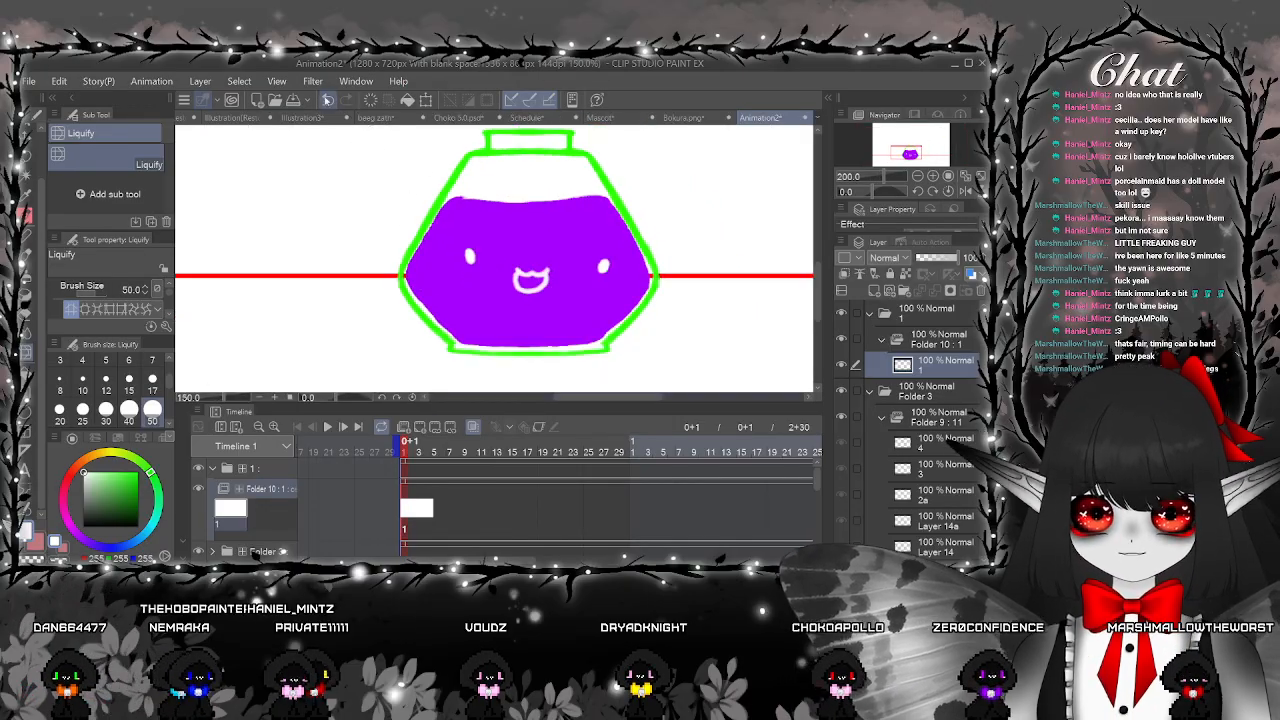
{"action": "left_click", "coordinate": [327, 100]}
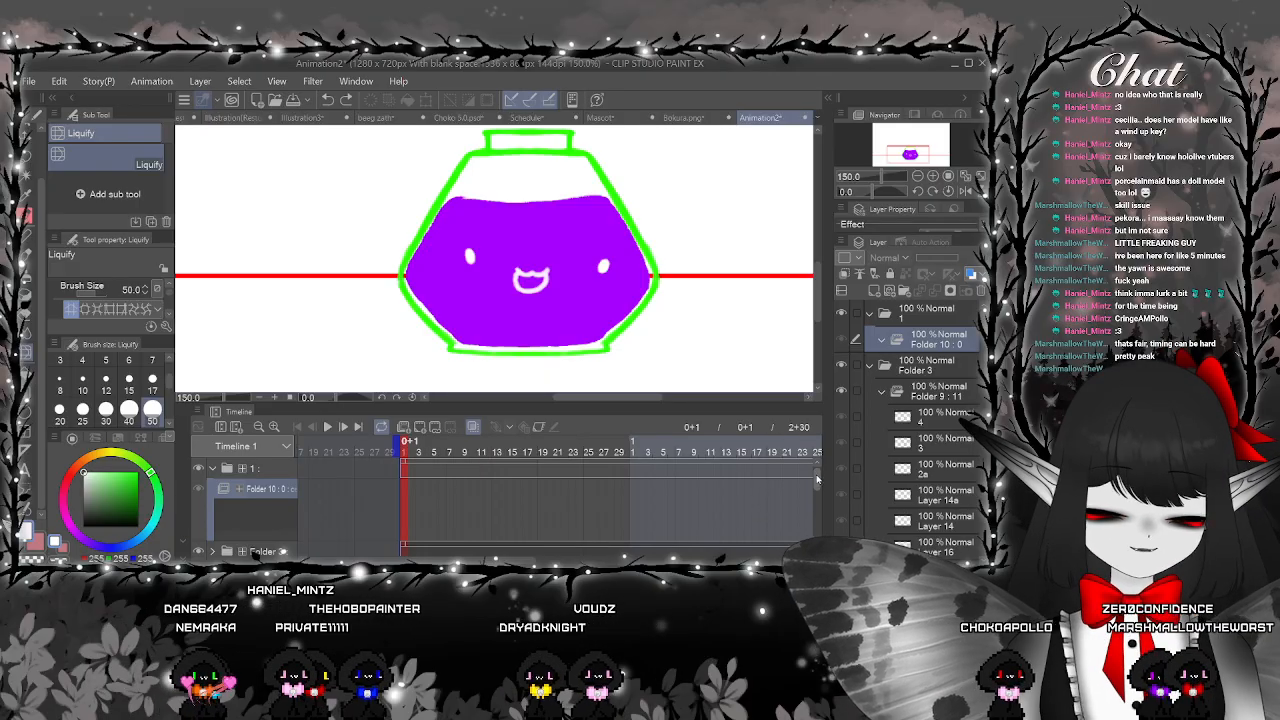
Duplicate the purple liquid's Folder 6 and move the copy into folder 1, above Folder 10
{"action": "left_click_drag", "start_coordinate": [818, 478], "coordinate": [818, 511]}
{"action": "left_click", "coordinate": [213, 490]}
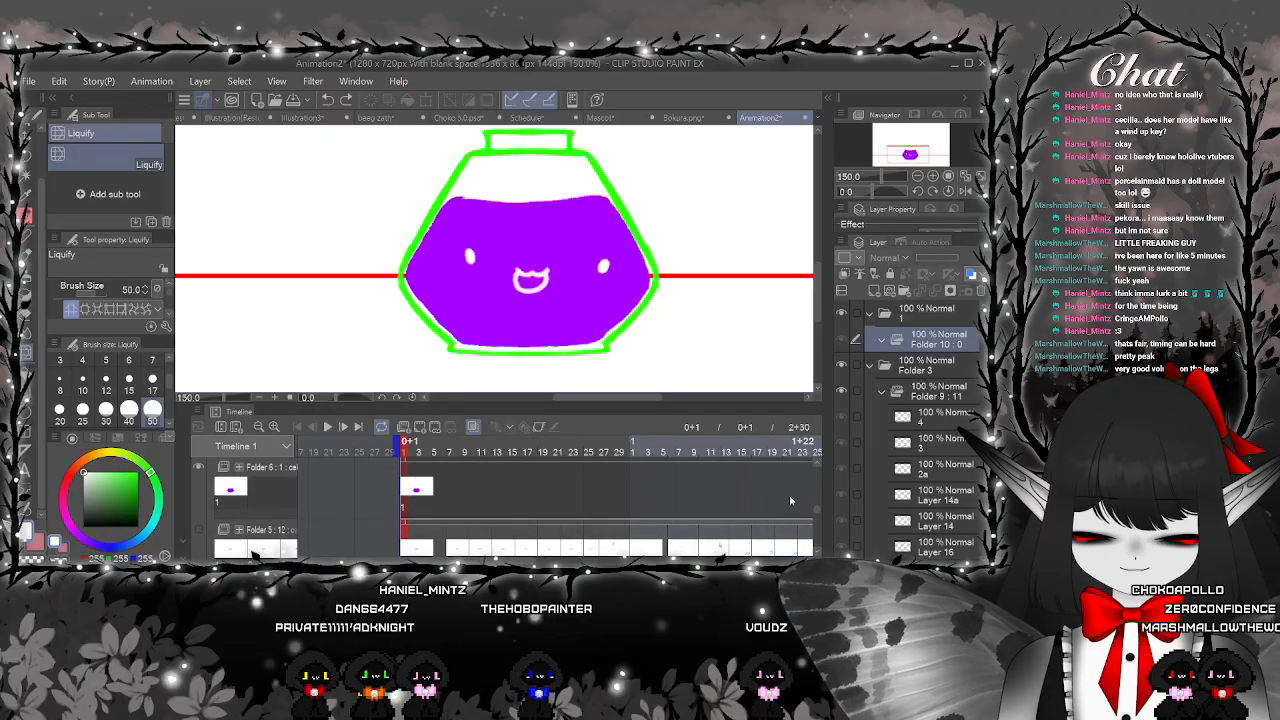
{"action": "left_click", "coordinate": [397, 490]}
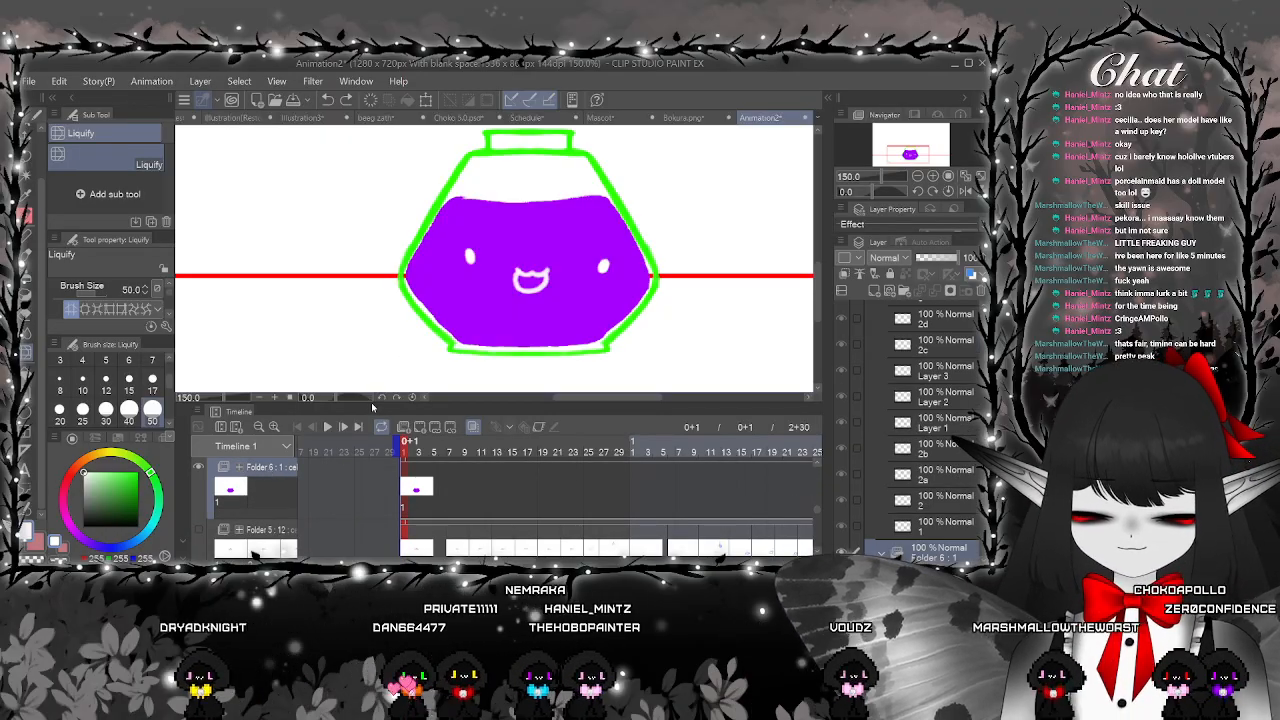
{"action": "key", "text": "ctrl+v"}
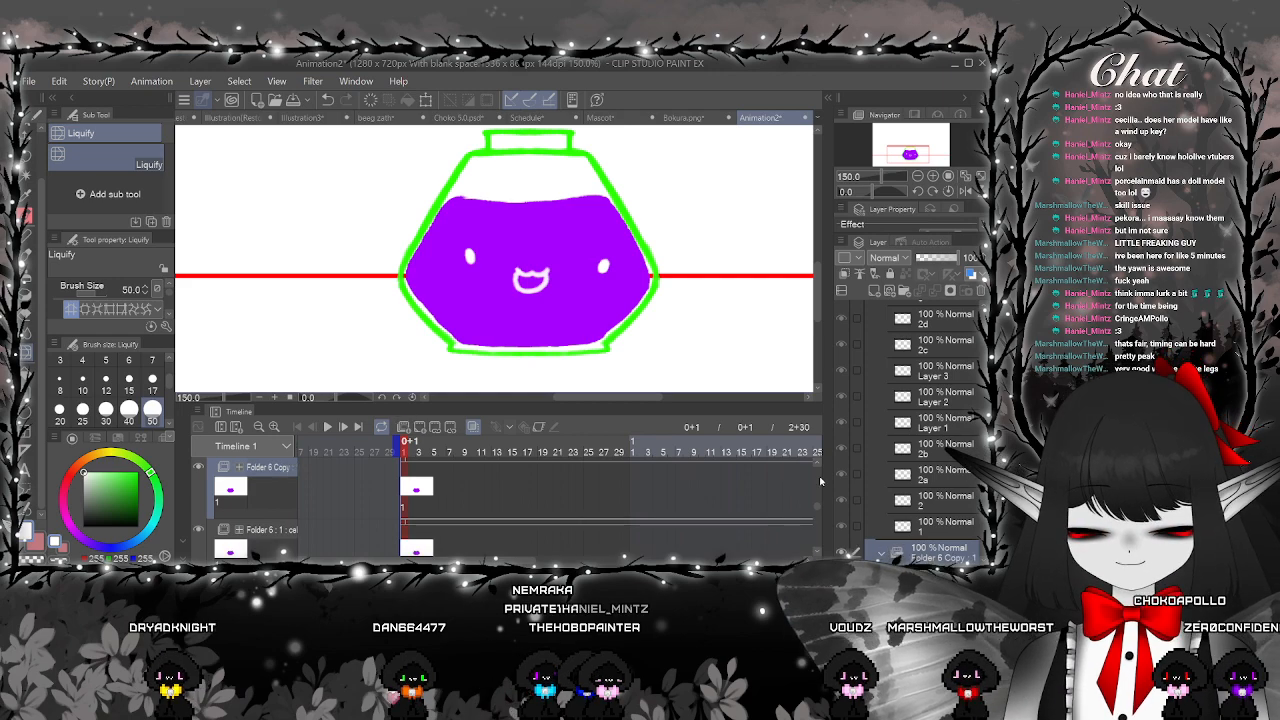
{"action": "left_click_drag", "start_coordinate": [277, 470], "coordinate": [281, 448]}
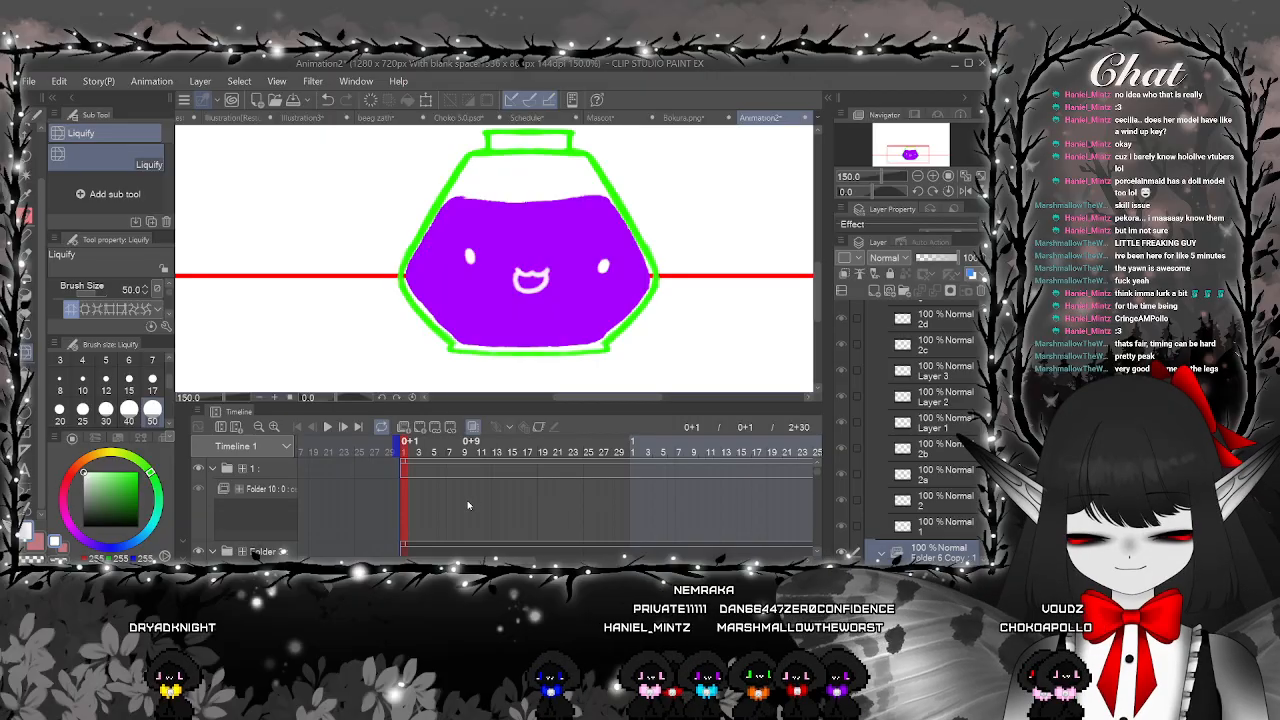
{"action": "left_click_drag", "start_coordinate": [817, 473], "coordinate": [818, 499]}
{"action": "left_click_drag", "start_coordinate": [275, 550], "coordinate": [264, 490]}
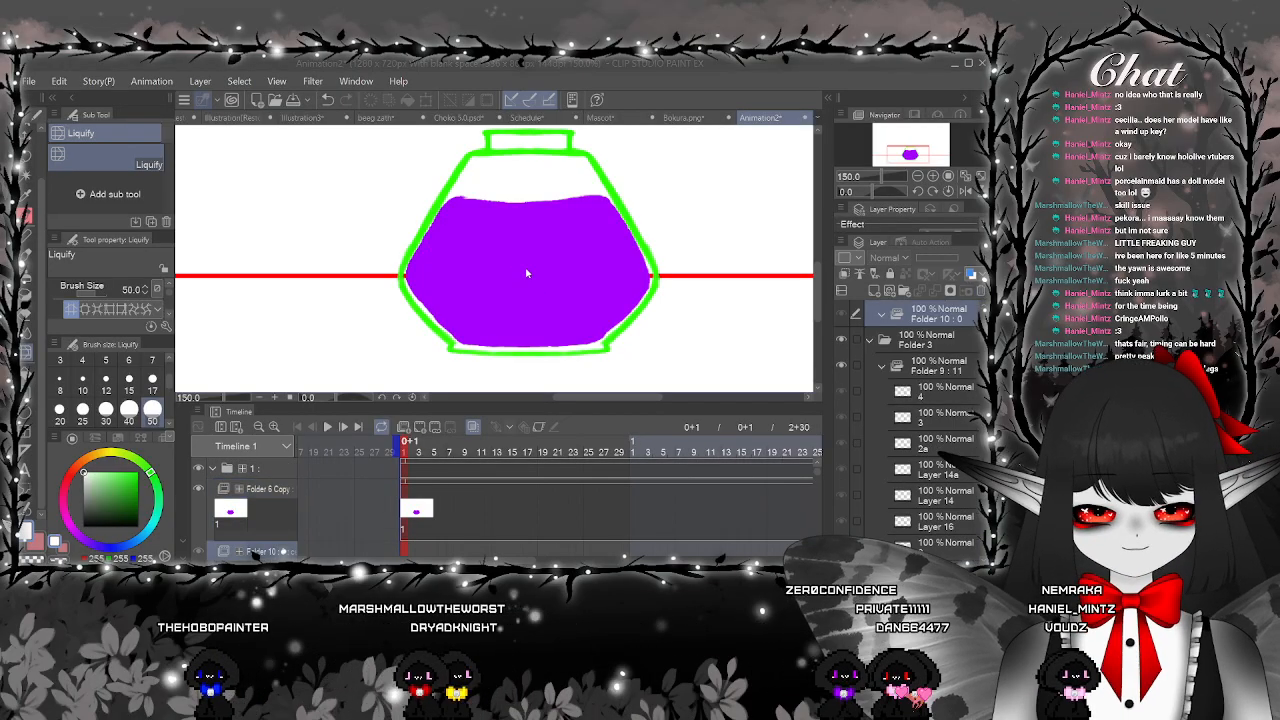
Add a new empty cel 2 at frame 5 of Folder 6 Copy
{"action": "left_click", "coordinate": [421, 506]}
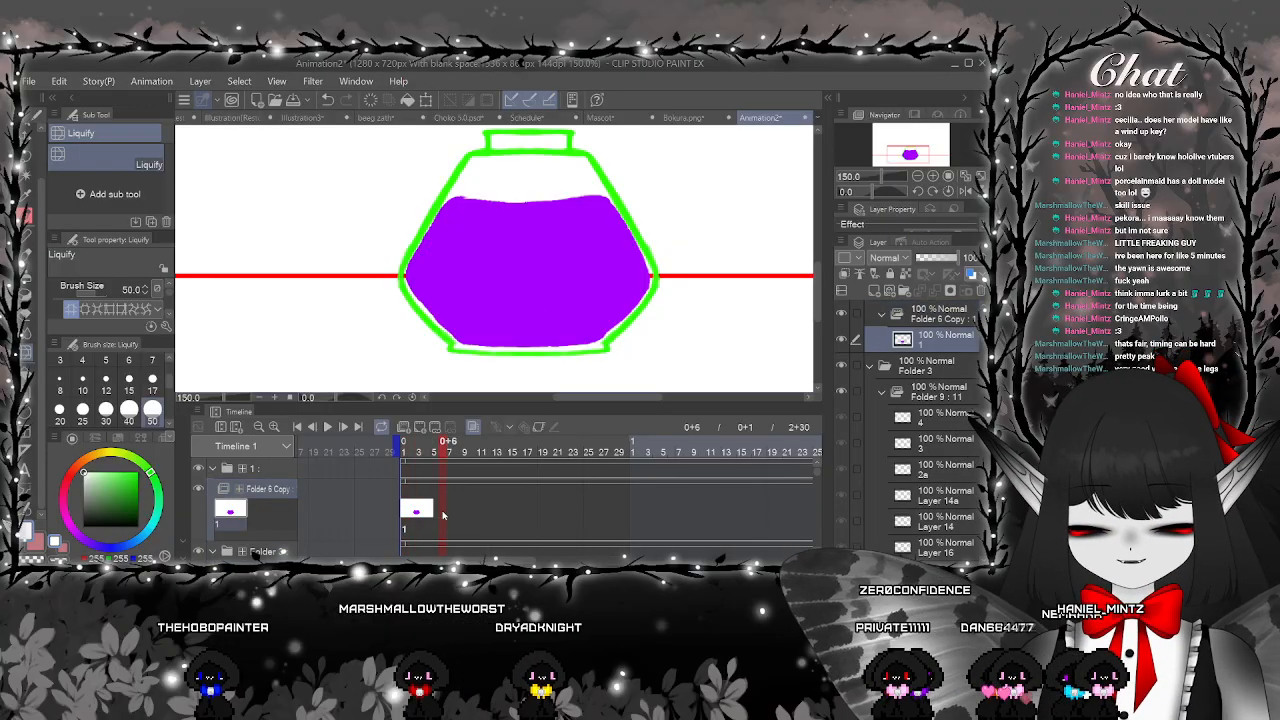
{"action": "left_click", "coordinate": [436, 511]}
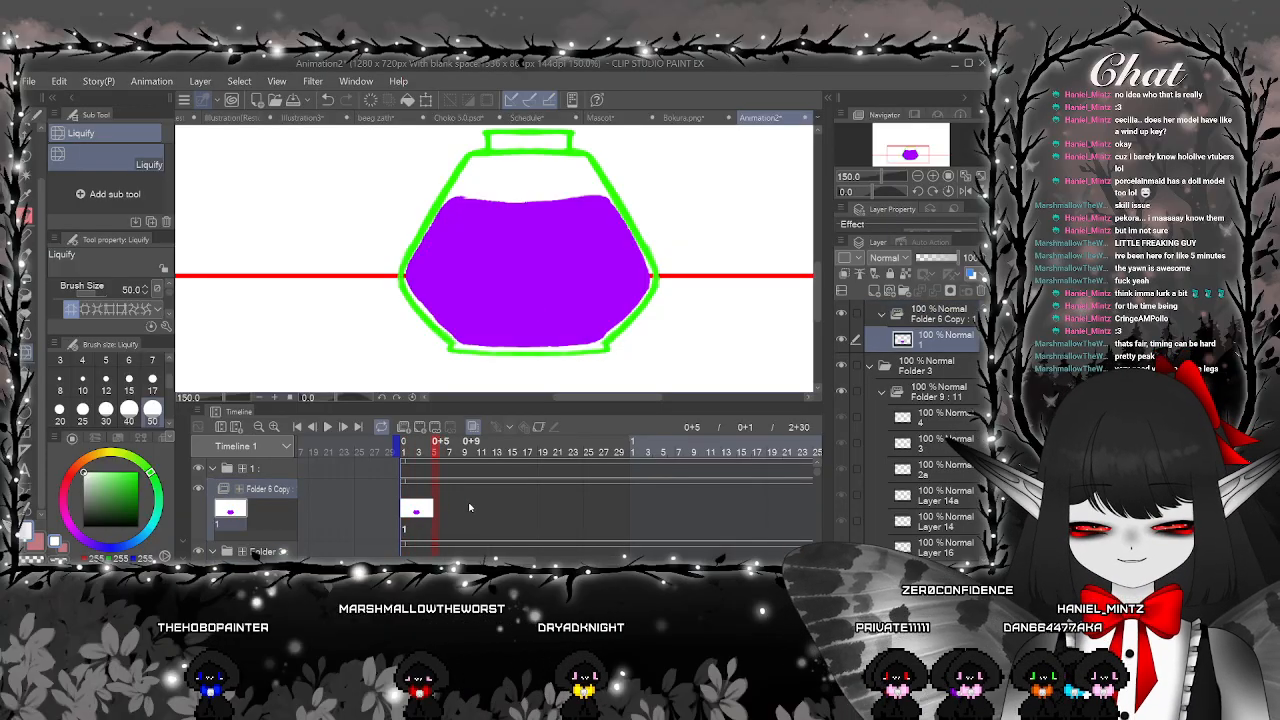
{"action": "left_click", "coordinate": [421, 427]}
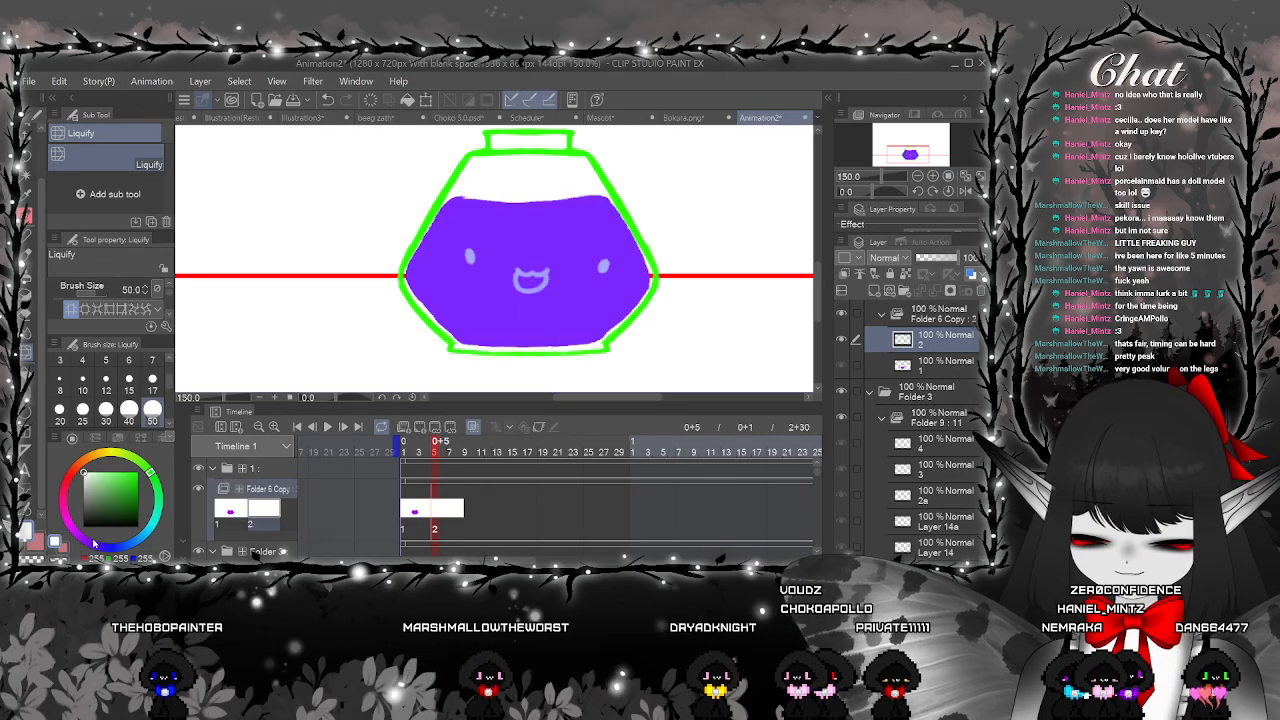
Sketch the liquid's wavy surface line in the sampled purple on cel 2 and on a new cel 3 at frame 10
{"action": "left_click", "coordinate": [408, 451]}
{"action": "left_click", "coordinate": [523, 306], "text": "alt"}
{"action": "left_click_drag", "start_coordinate": [523, 306], "coordinate": [493, 336]}
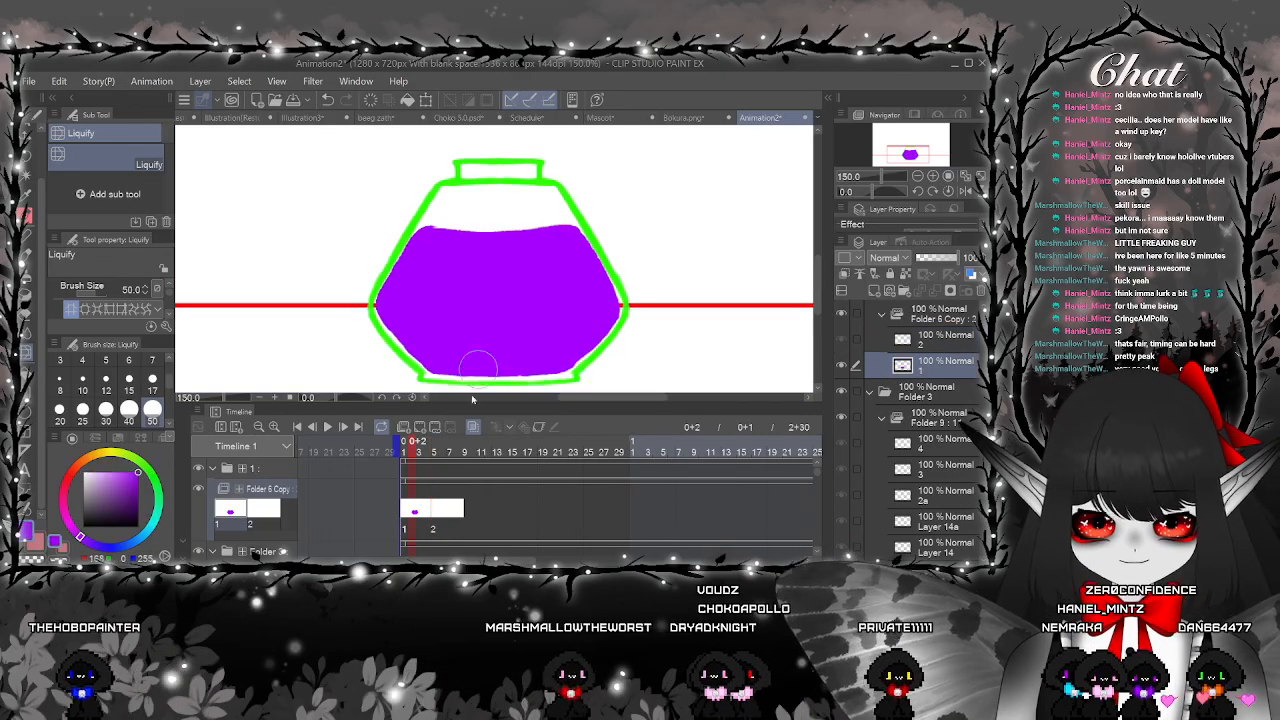
{"action": "left_click", "coordinate": [437, 450]}
{"action": "key", "text": "p"}
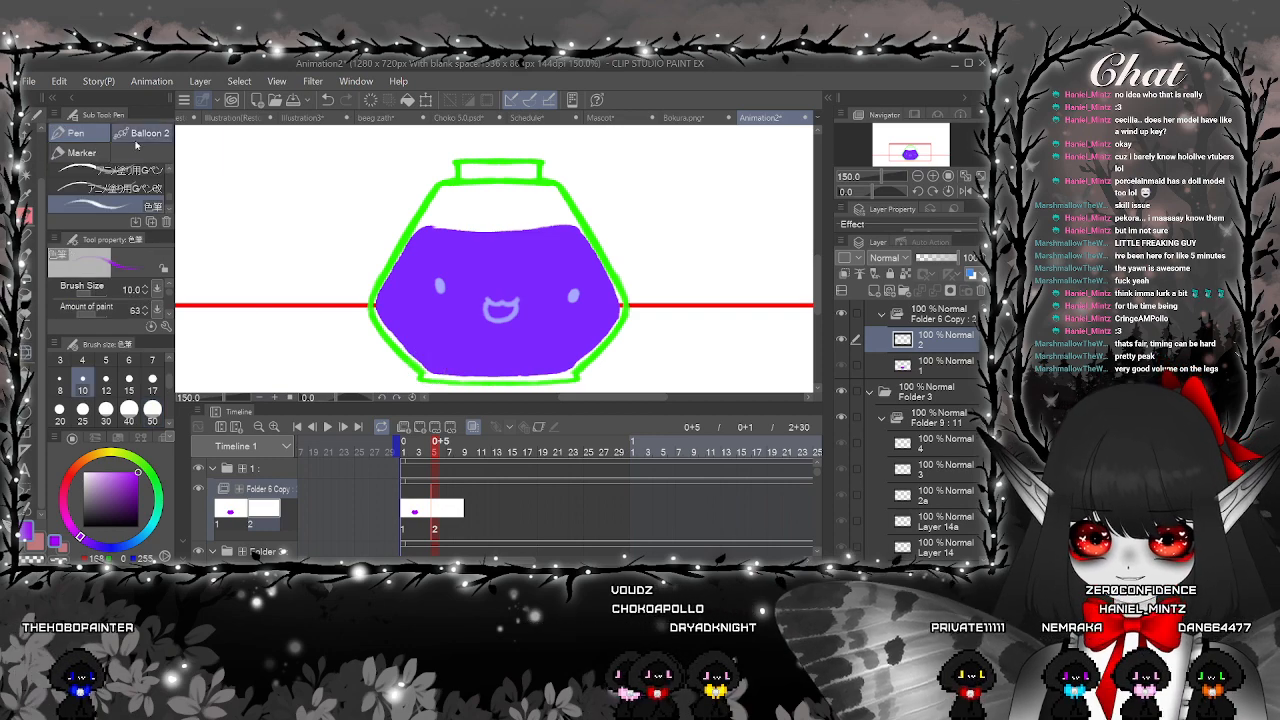
{"action": "left_click_drag", "start_coordinate": [470, 245], "coordinate": [448, 279]}
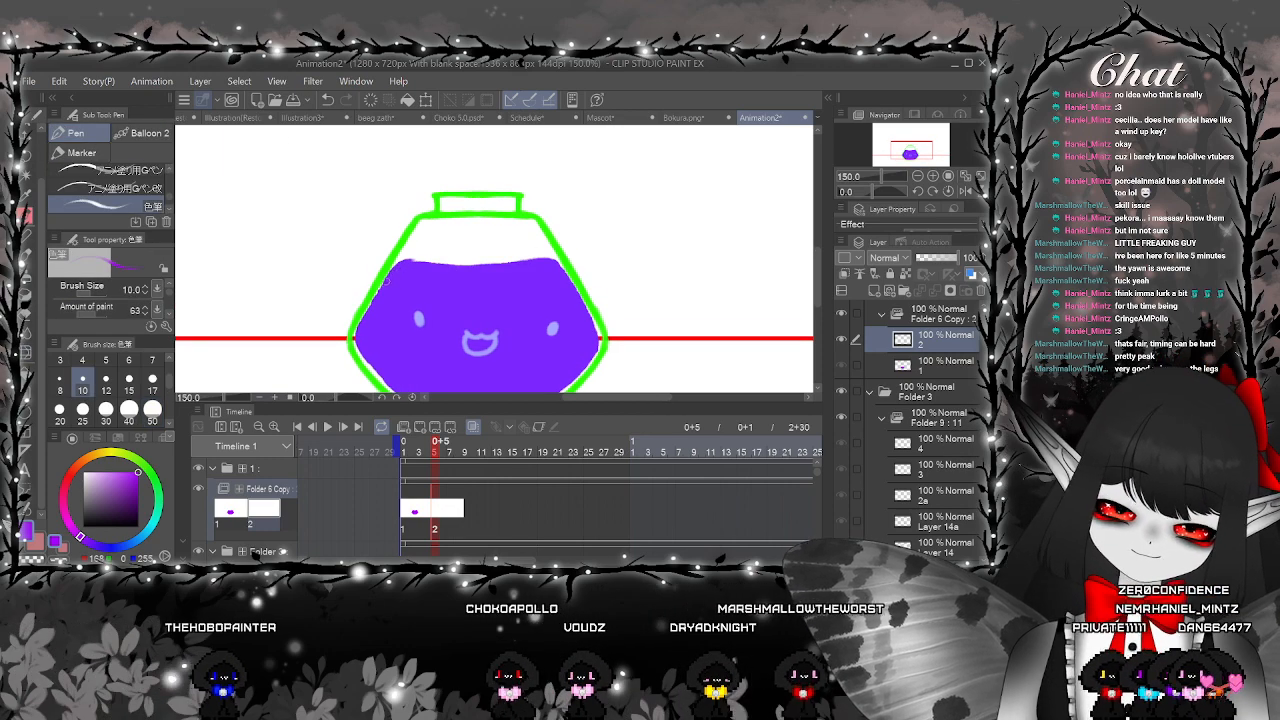
{"action": "left_click_drag", "start_coordinate": [399, 261], "coordinate": [413, 255]}
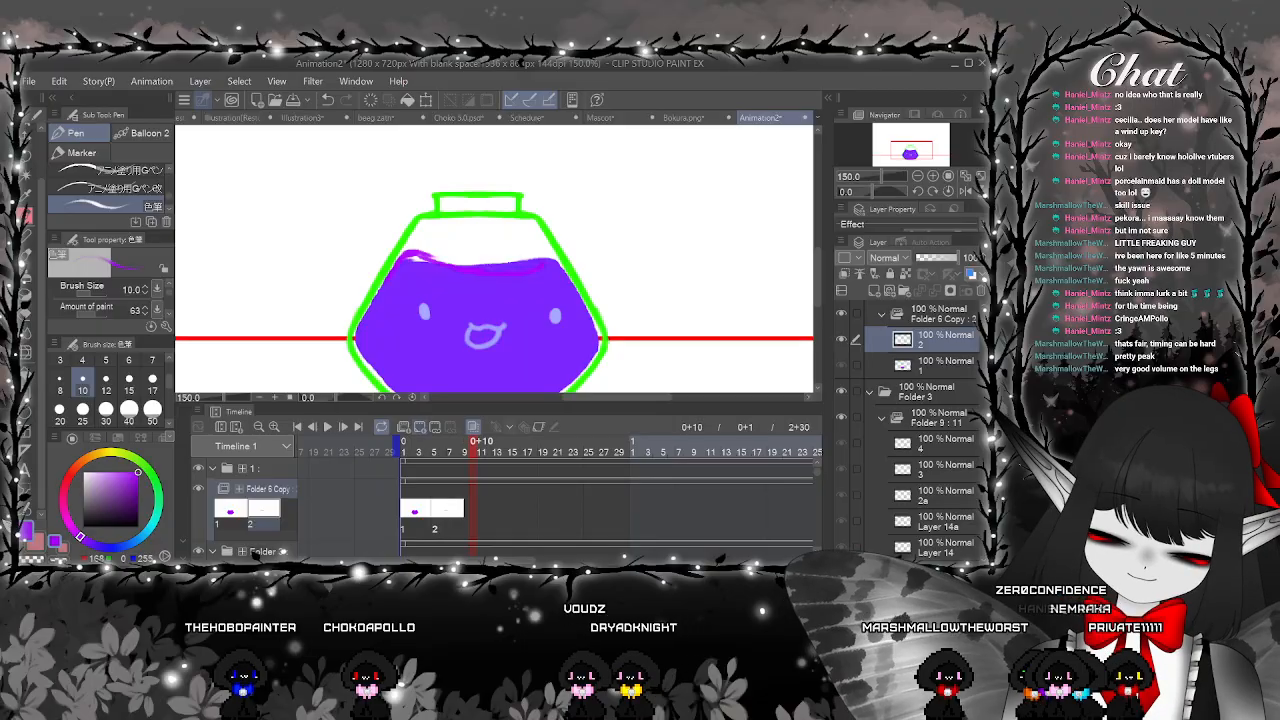
{"action": "left_click", "coordinate": [419, 427]}
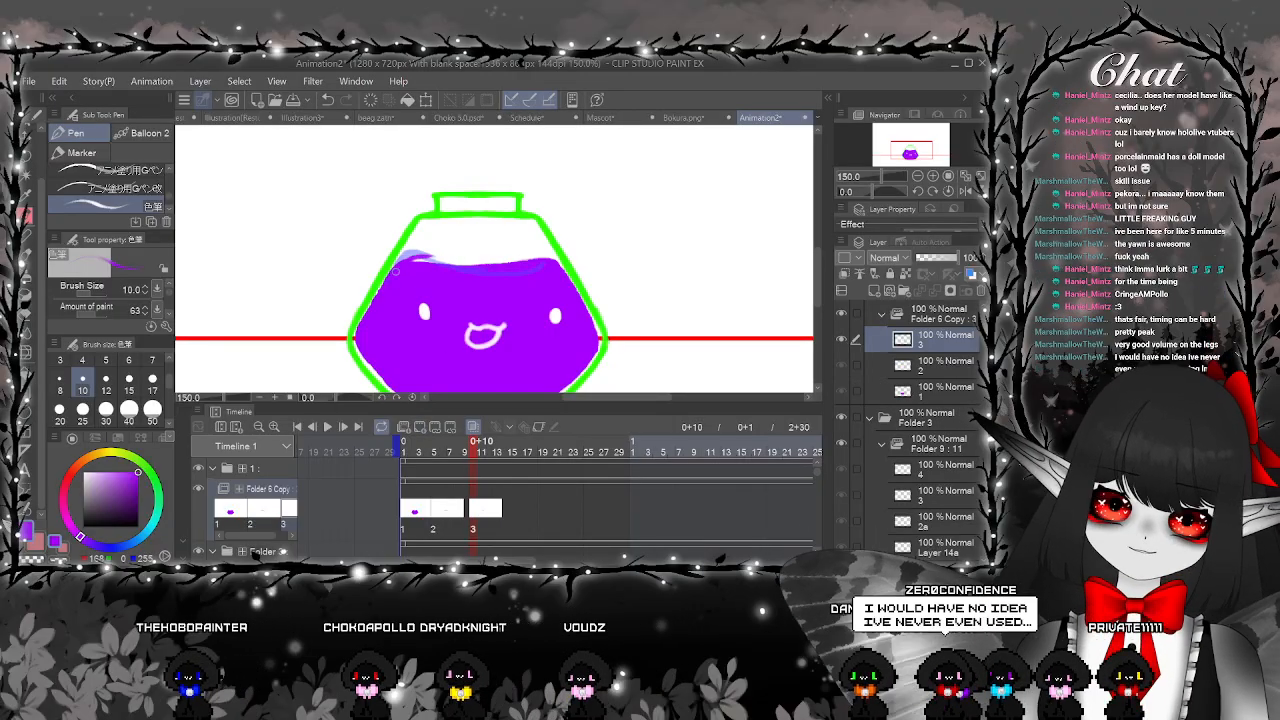
{"action": "left_click_drag", "start_coordinate": [400, 261], "coordinate": [535, 261]}
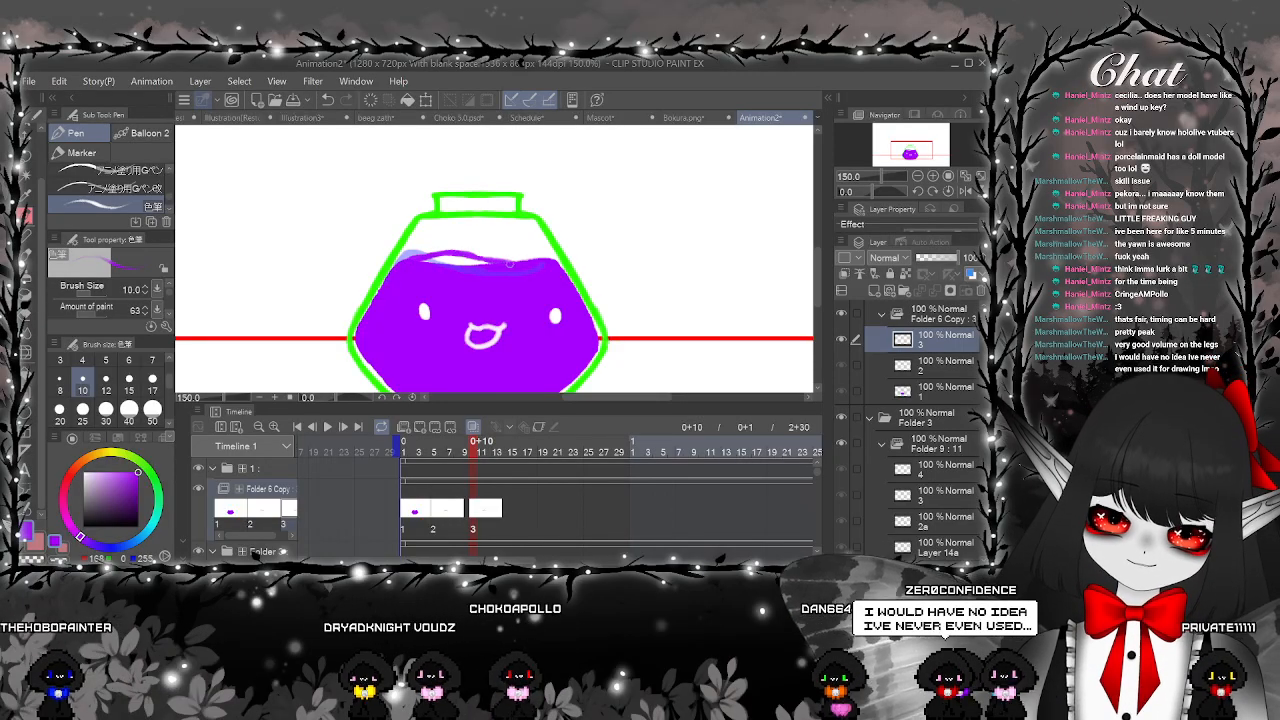
Hide Folder 3 and move the flask outline's Folder 4 into Folder 1
{"action": "scroll", "coordinate": [813, 507], "scroll_direction": "down", "scroll_amount": 3}
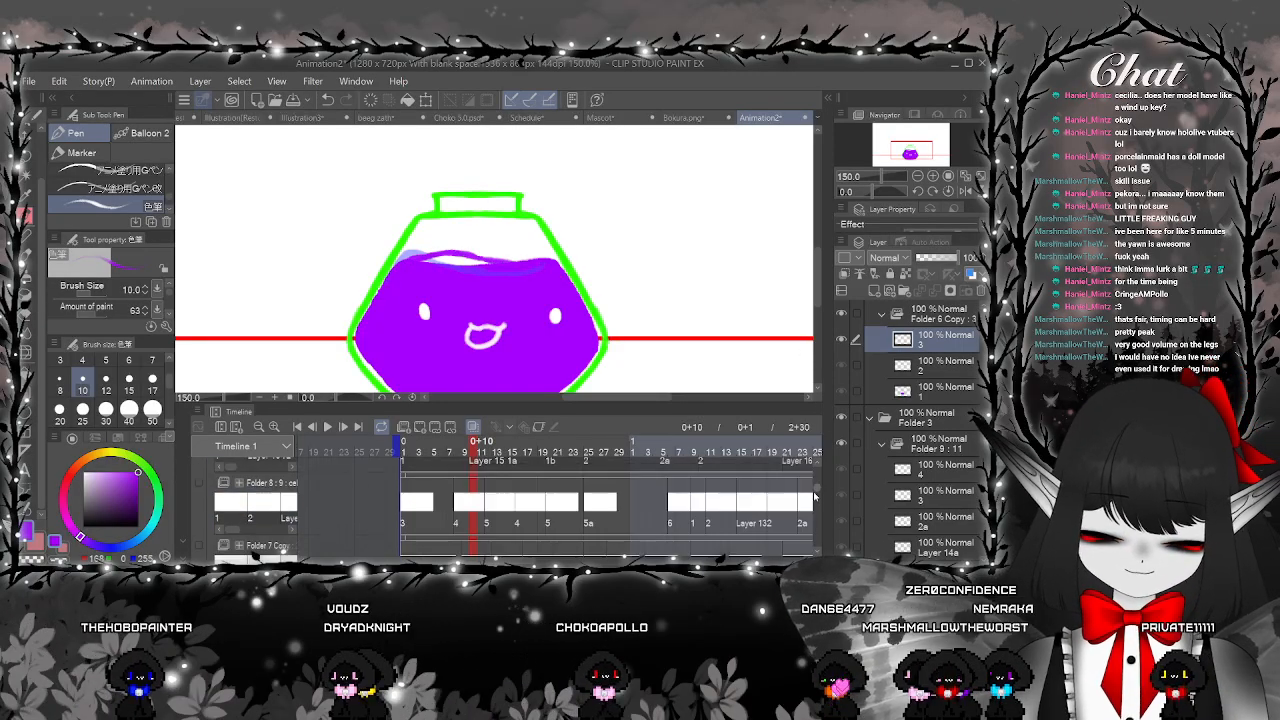
{"action": "scroll", "coordinate": [813, 507], "scroll_direction": "up", "scroll_amount": 2}
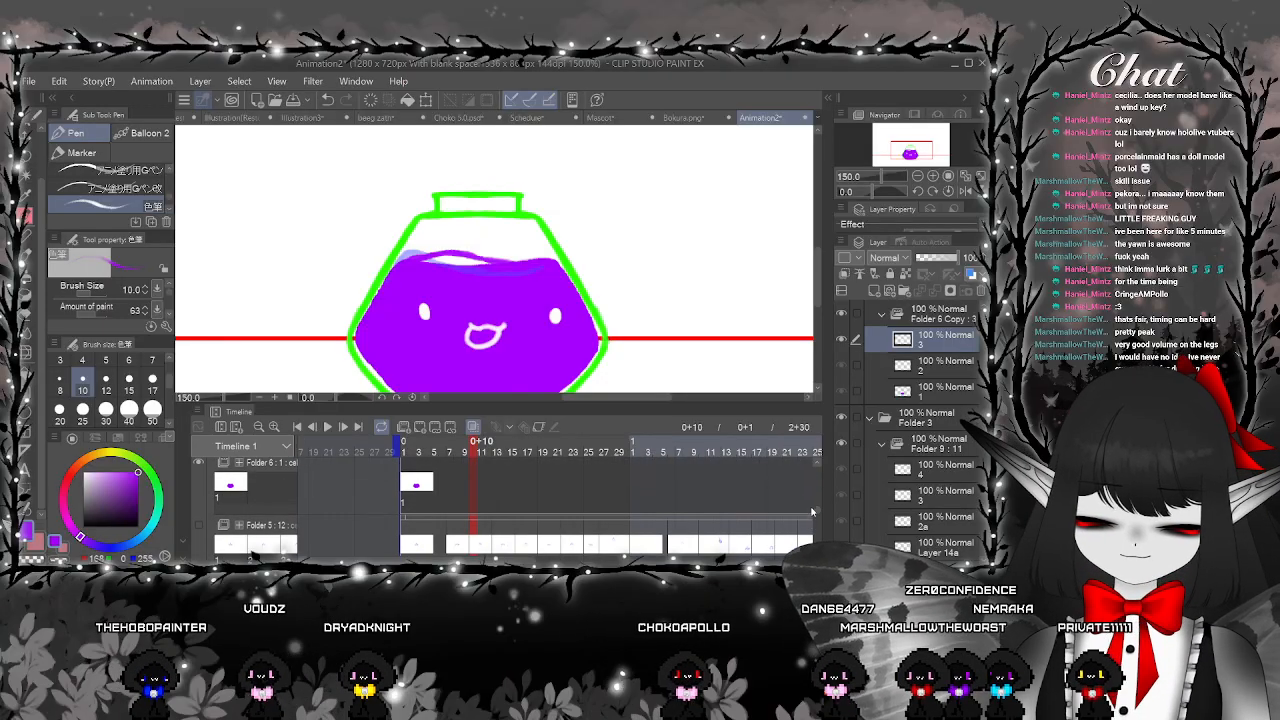
{"action": "scroll", "coordinate": [813, 500], "scroll_direction": "up", "scroll_amount": 3}
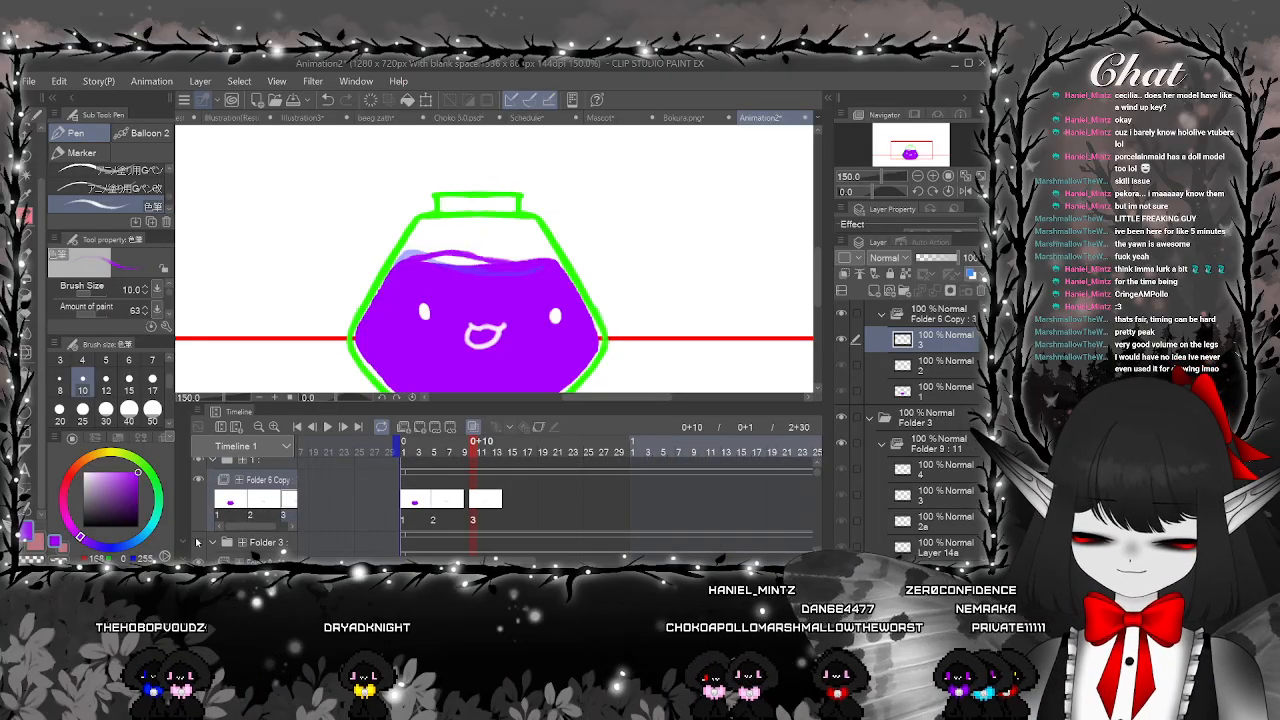
{"action": "left_click", "coordinate": [198, 542]}
{"action": "left_click", "coordinate": [414, 502]}
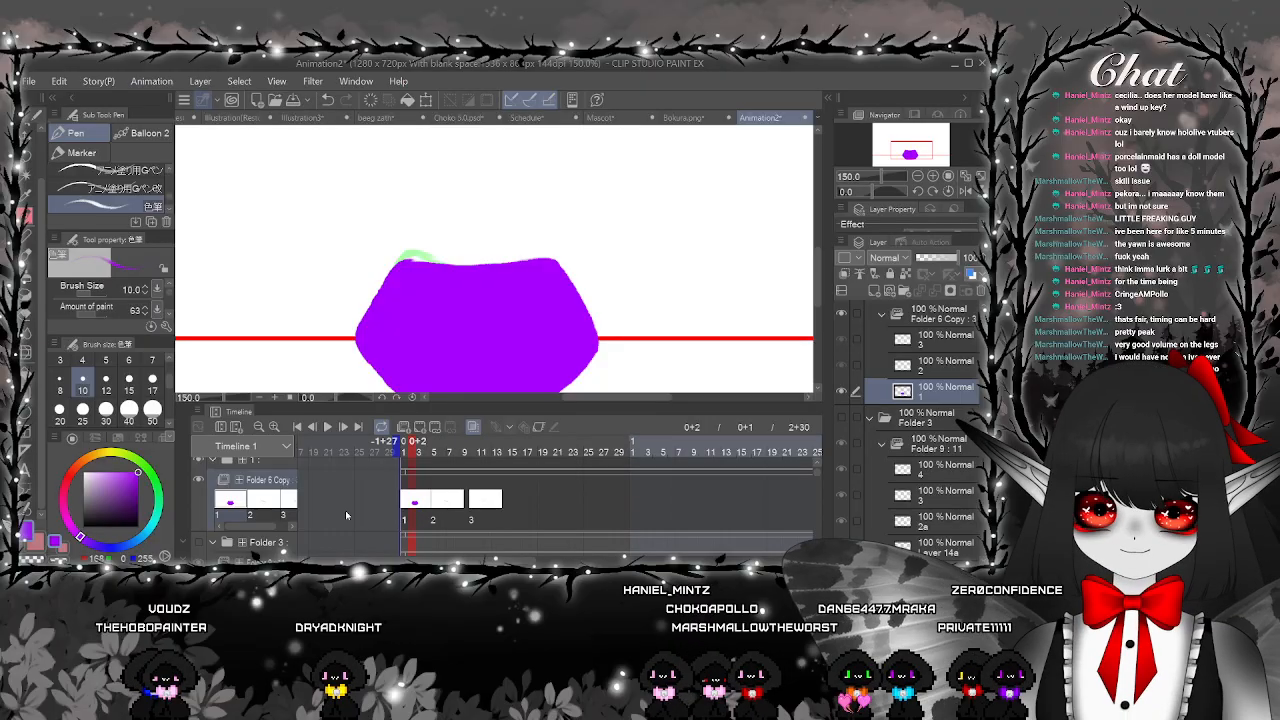
{"action": "left_click_drag", "start_coordinate": [817, 471], "coordinate": [817, 525]}
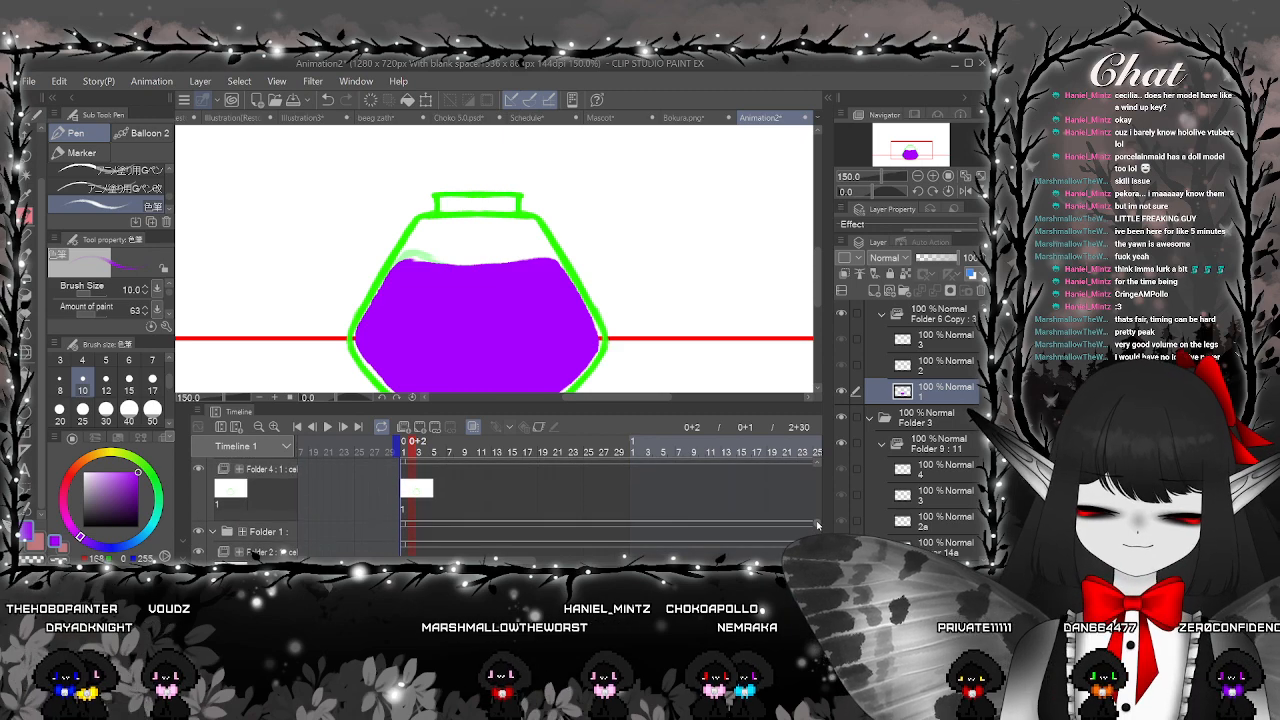
{"action": "left_click_drag", "start_coordinate": [260, 470], "coordinate": [268, 549]}
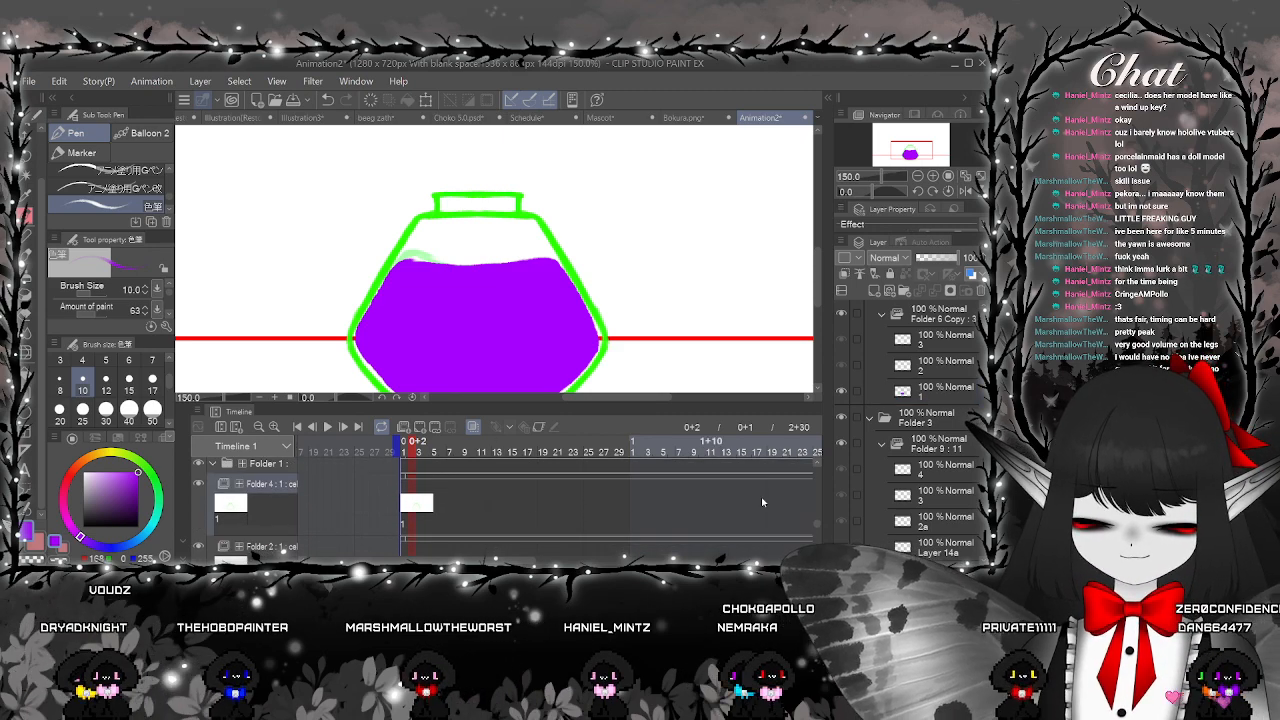
{"action": "left_click_drag", "start_coordinate": [816, 524], "coordinate": [813, 465]}
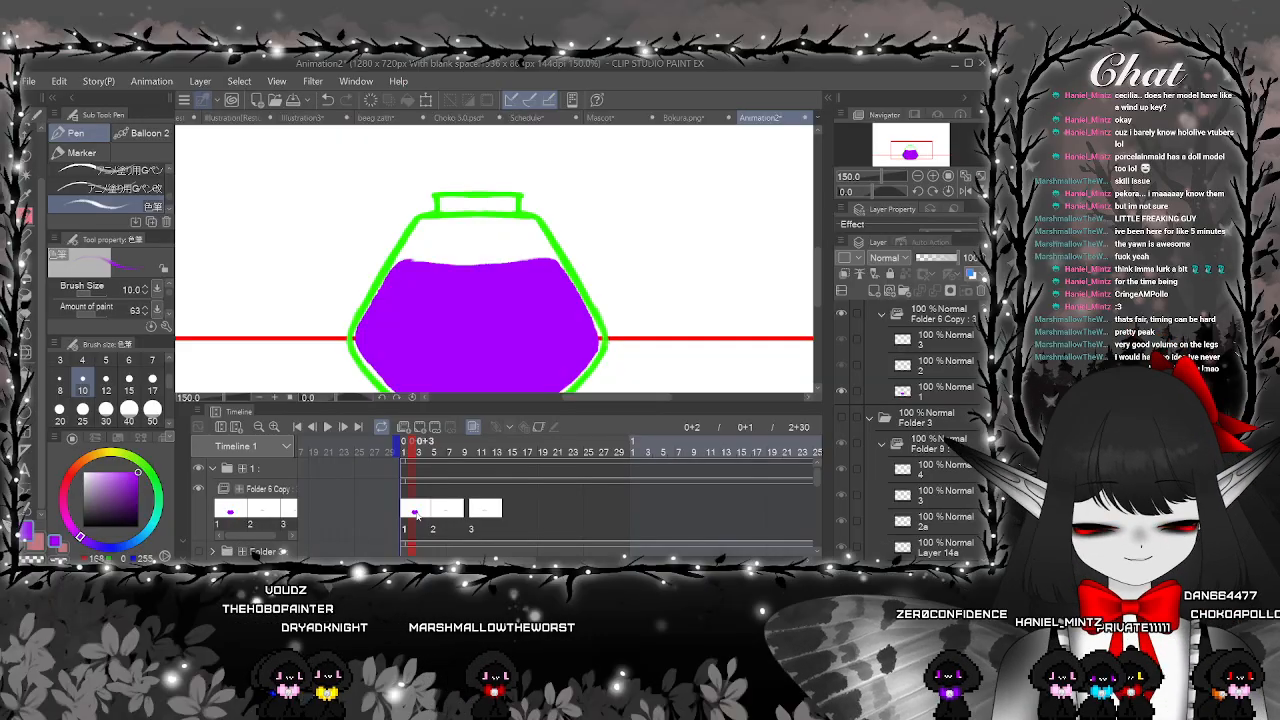
Flip through cels 1 to 3 of Folder 6 Copy and play back the sketched liquid motion
{"action": "left_click", "coordinate": [264, 489]}
{"action": "left_click", "coordinate": [444, 511]}
{"action": "left_click", "coordinate": [488, 514]}
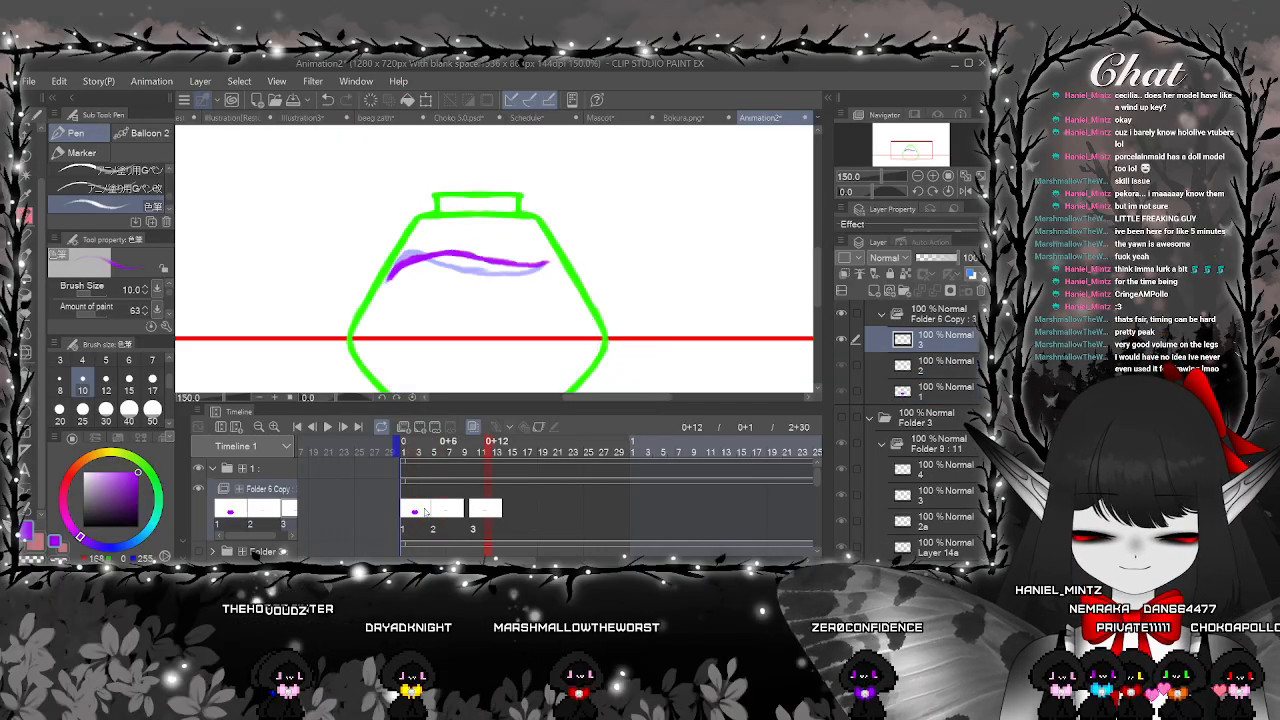
{"action": "left_click", "coordinate": [405, 514]}
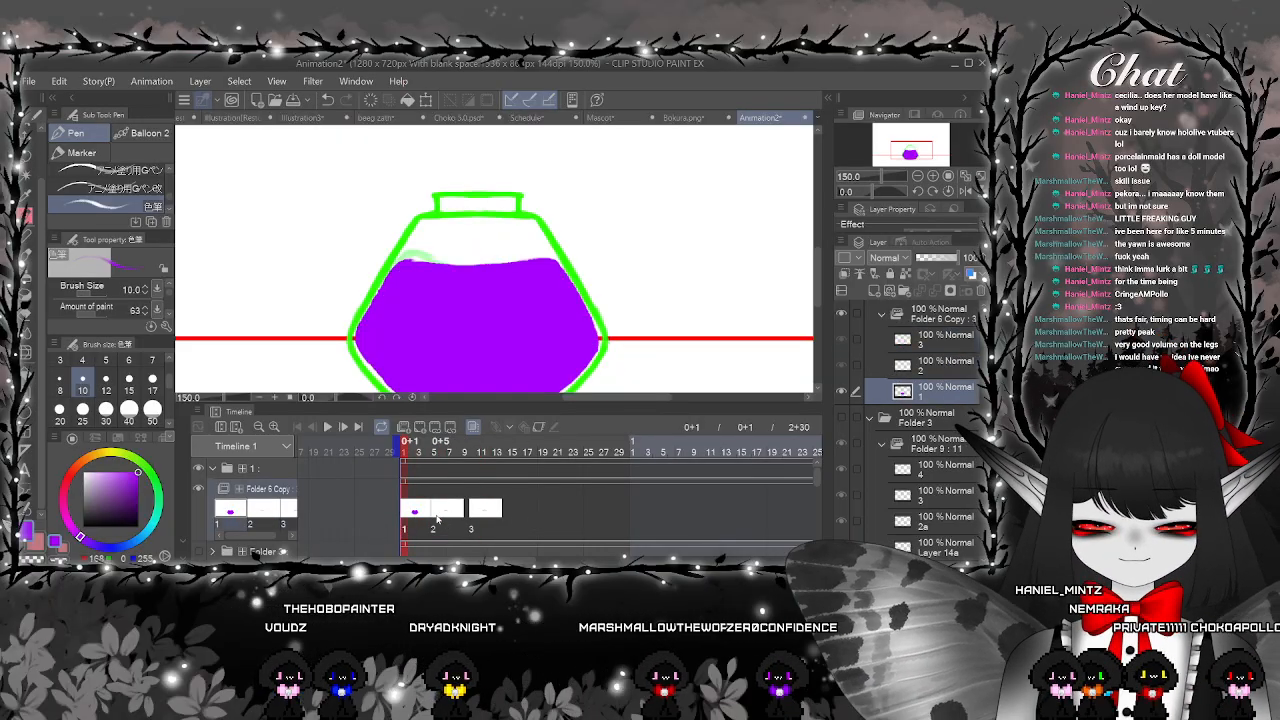
{"action": "left_click", "coordinate": [326, 427]}
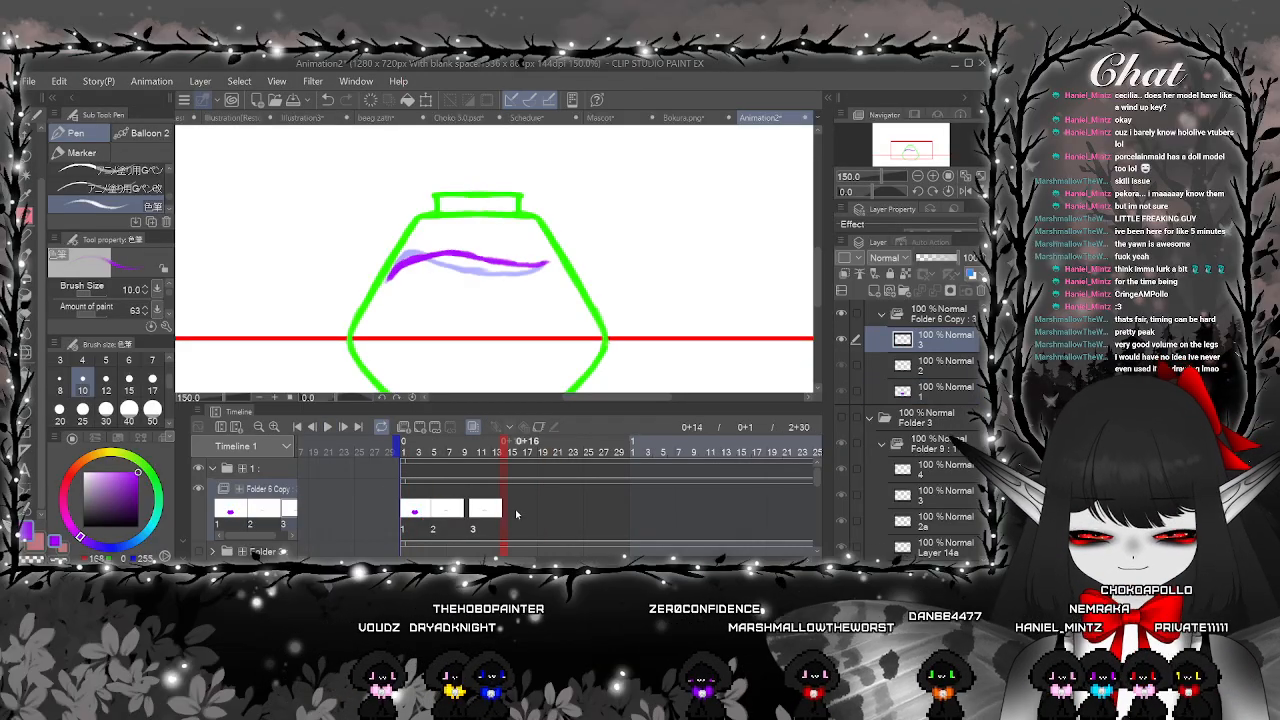
Add cel 4 at frame 14 and cel 5 at frame 20, sketching the liquid surface rising toward the flask's right side
{"action": "left_click", "coordinate": [420, 428]}
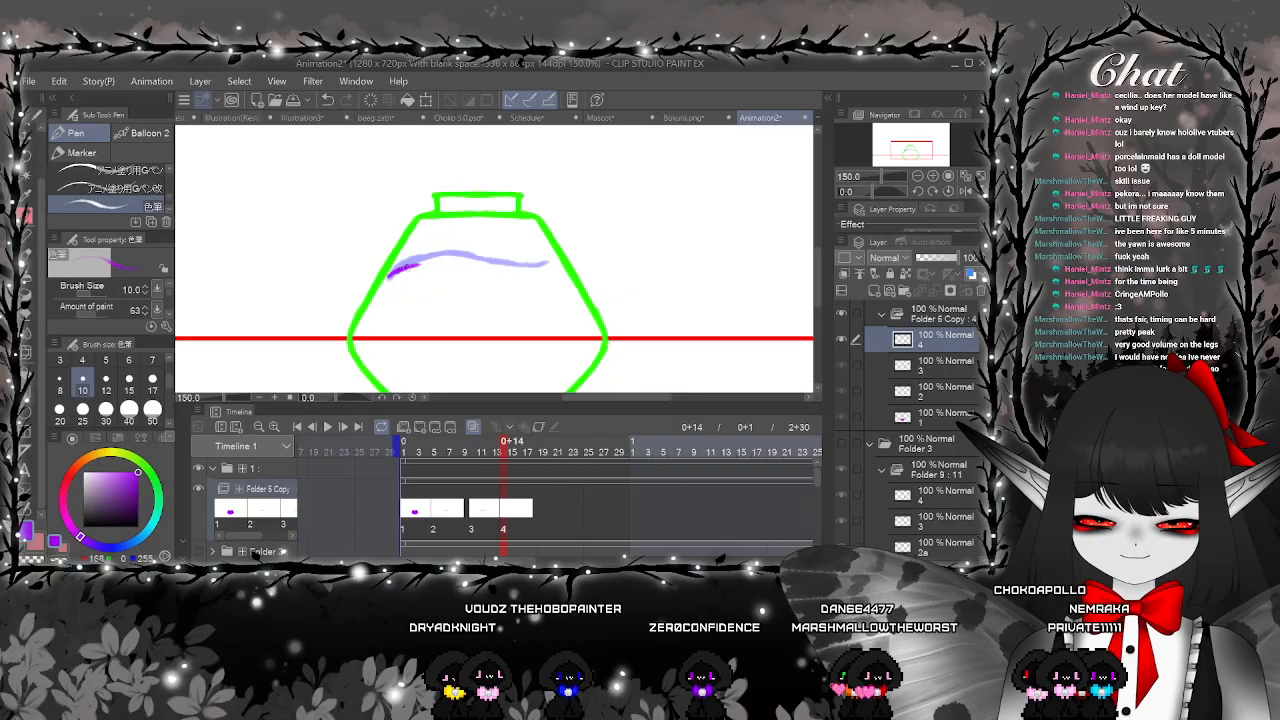
{"action": "left_click_drag", "start_coordinate": [448, 259], "coordinate": [558, 267]}
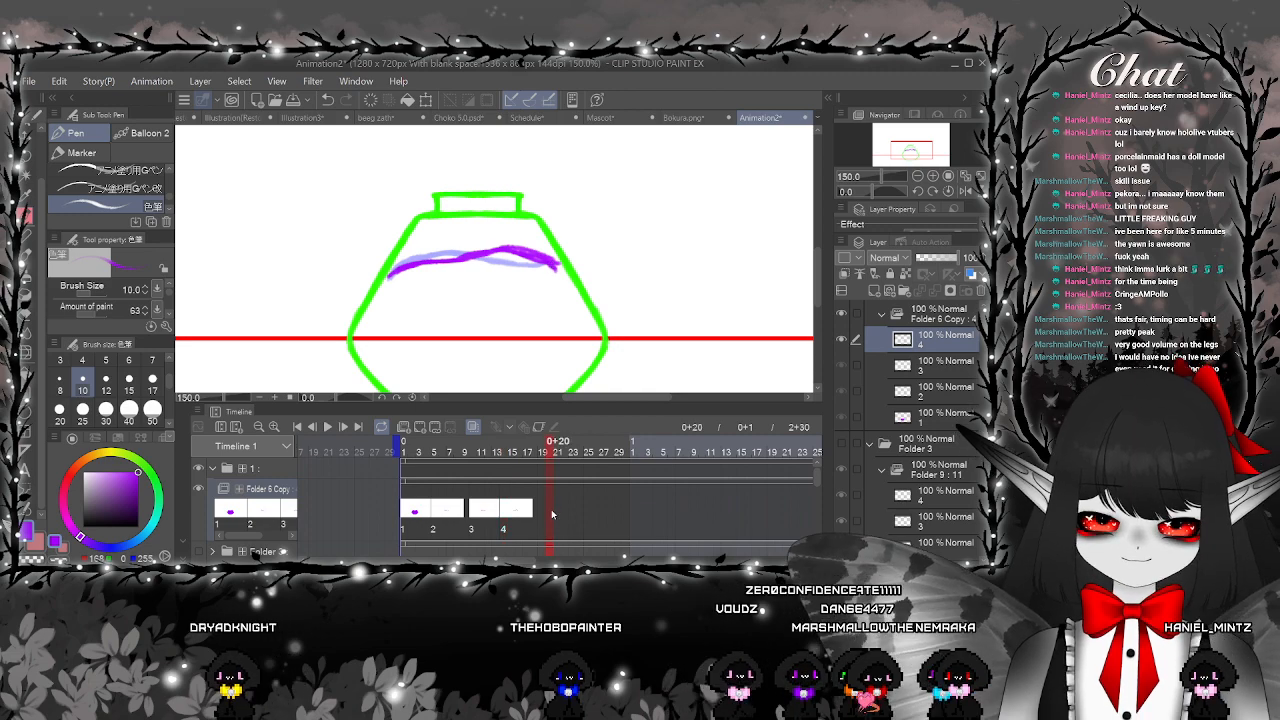
{"action": "left_click", "coordinate": [420, 427]}
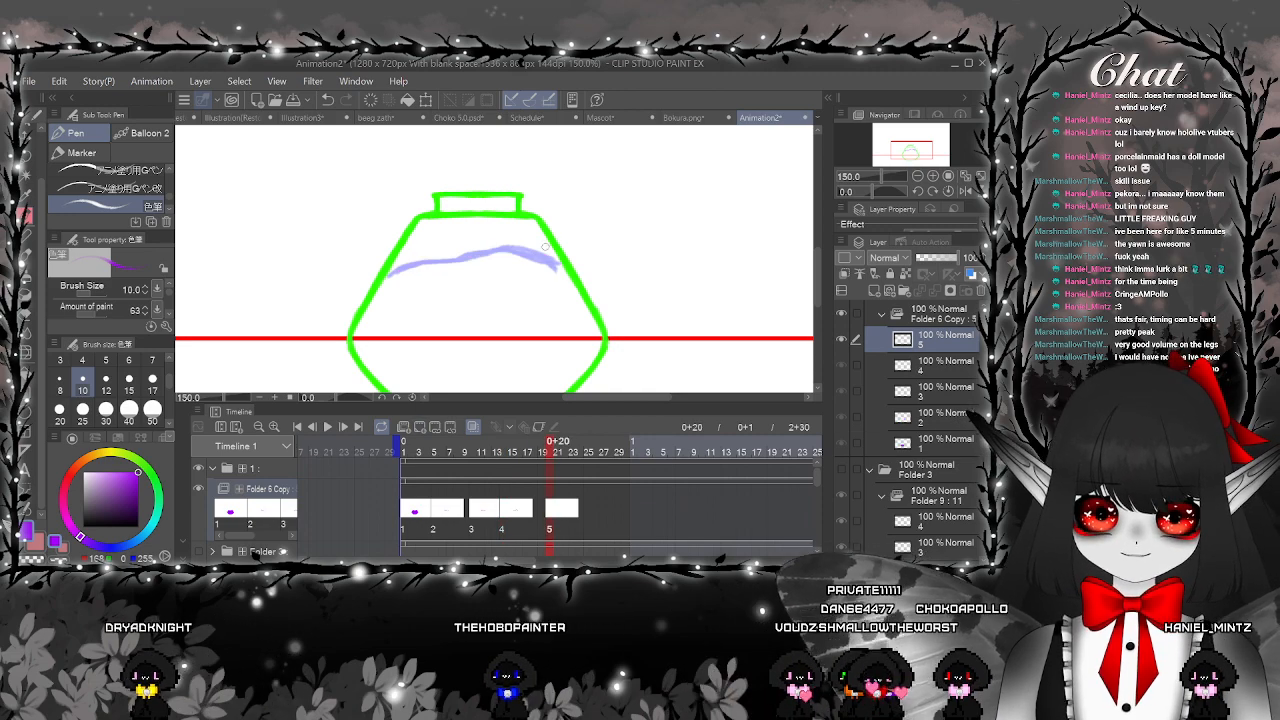
{"action": "mouse_move", "coordinate": [544, 241]}
{"action": "left_mouse_down"}
{"action": "mouse_move", "coordinate": [529, 231]}
{"action": "mouse_move", "coordinate": [425, 282]}
{"action": "mouse_move", "coordinate": [410, 270]}
{"action": "left_mouse_up"}
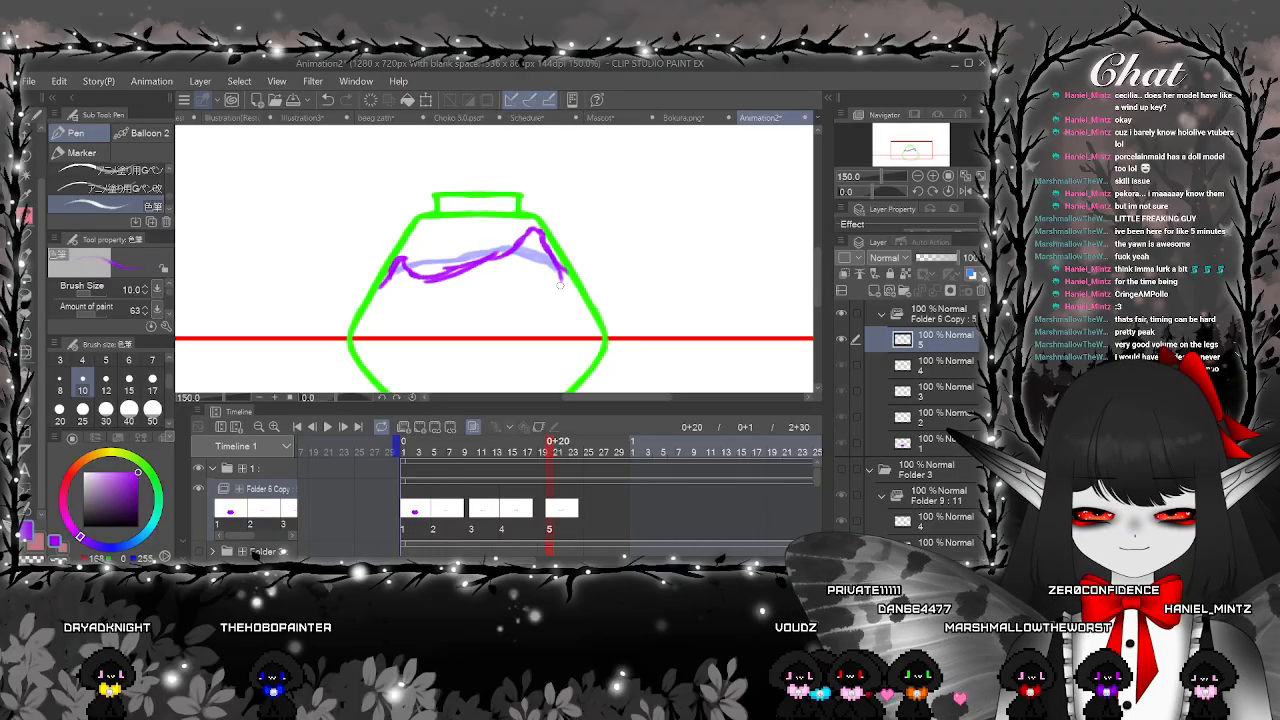
Play the liquid animation from cel 1 to check the motion through cel 5
{"action": "left_click", "coordinate": [408, 508]}
{"action": "left_click", "coordinate": [328, 427]}
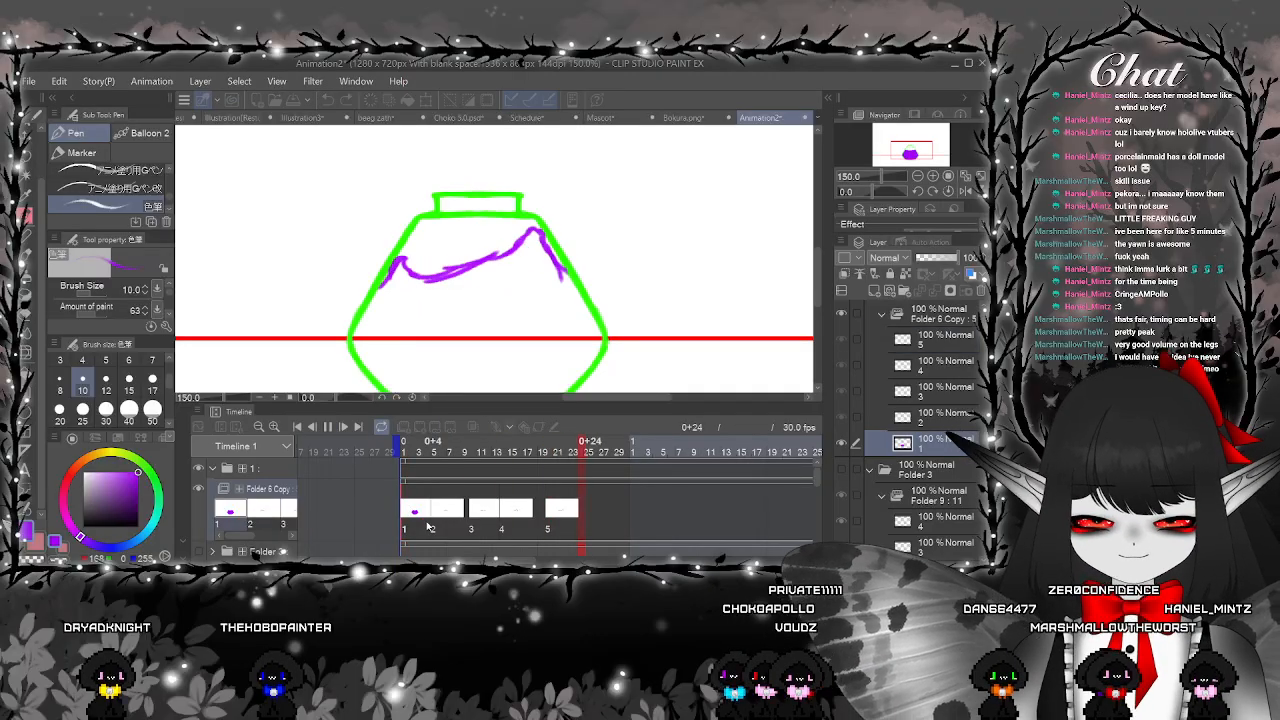
{"action": "left_click", "coordinate": [547, 459]}
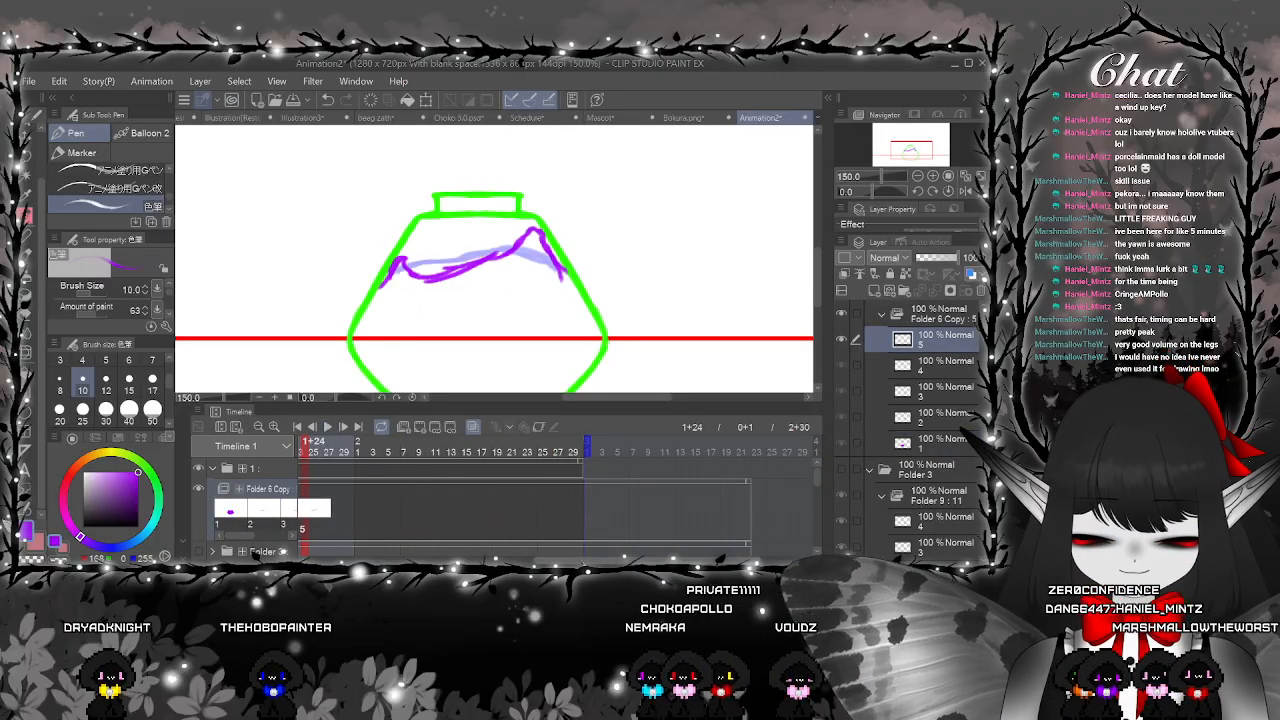
{"action": "left_click_drag", "start_coordinate": [565, 560], "coordinate": [469, 560]}
Erase the left part of cel 5's surface line and redraw it as a smooth curve rising to the right crest
{"action": "left_click", "coordinate": [417, 508]}
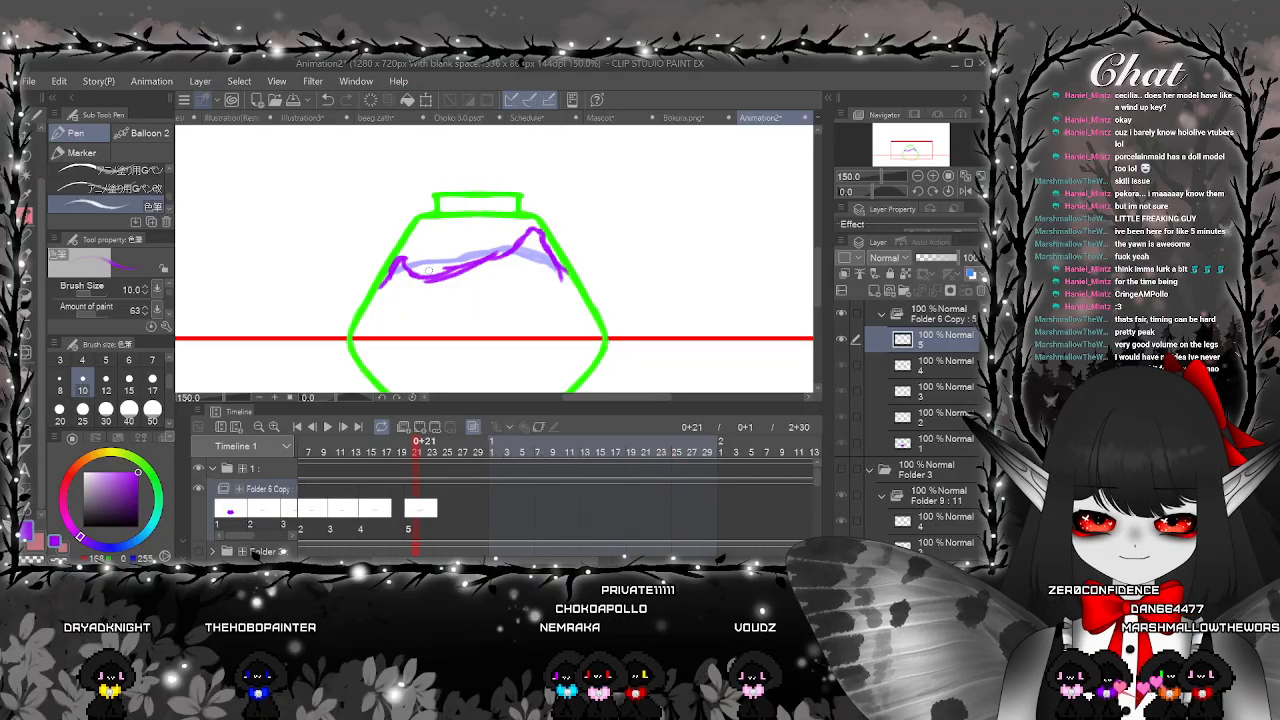
{"action": "key", "text": "e"}
{"action": "mouse_move", "coordinate": [406, 268]}
{"action": "left_mouse_down"}
{"action": "mouse_move", "coordinate": [429, 246]}
{"action": "mouse_move", "coordinate": [386, 286]}
{"action": "mouse_move", "coordinate": [488, 260]}
{"action": "left_mouse_up"}
{"action": "key", "text": "p"}
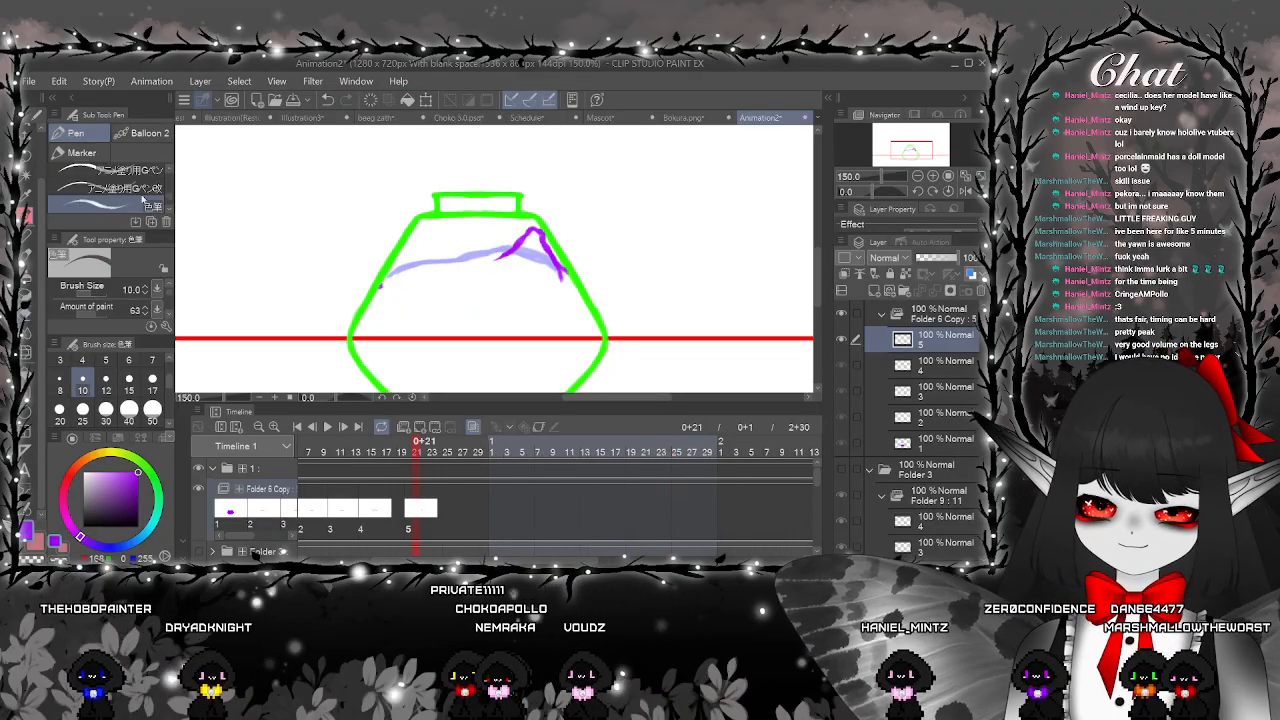
{"action": "left_click_drag", "start_coordinate": [380, 285], "coordinate": [503, 252]}
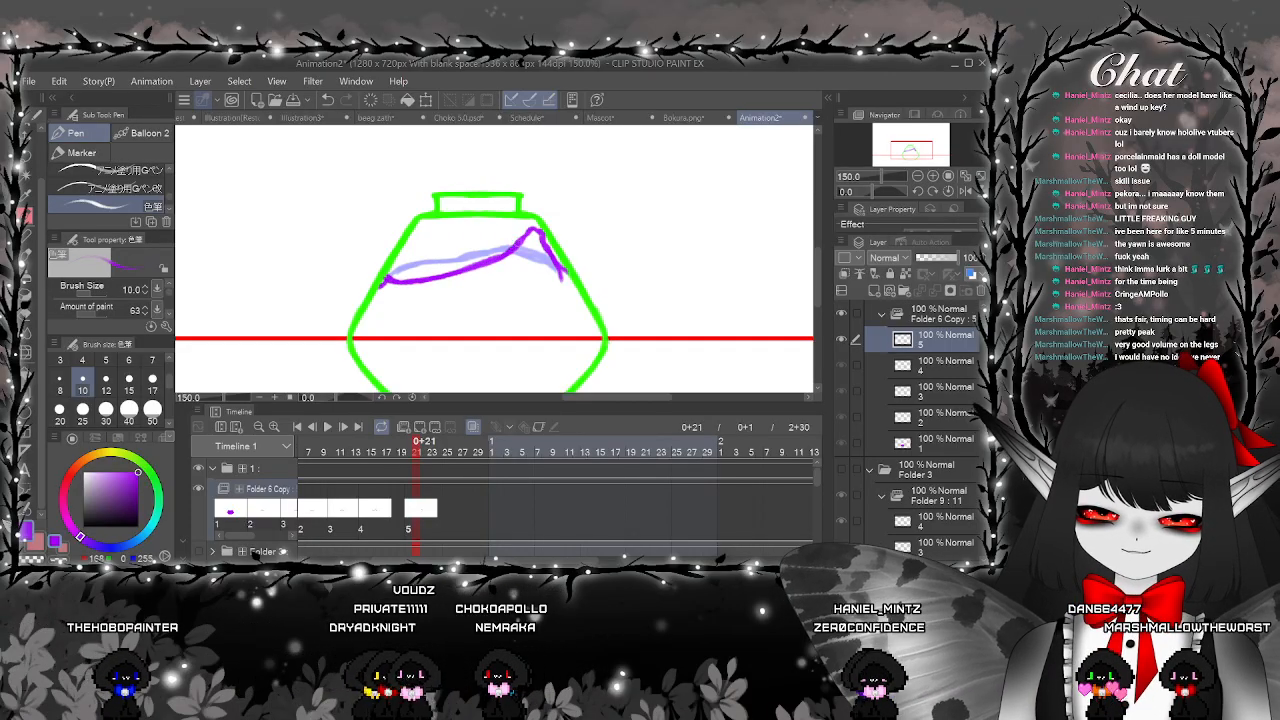
Add cel 6 at frame 25 and sketch the liquid surface with a wave curling back near the flask's neck
{"action": "left_click", "coordinate": [419, 428]}
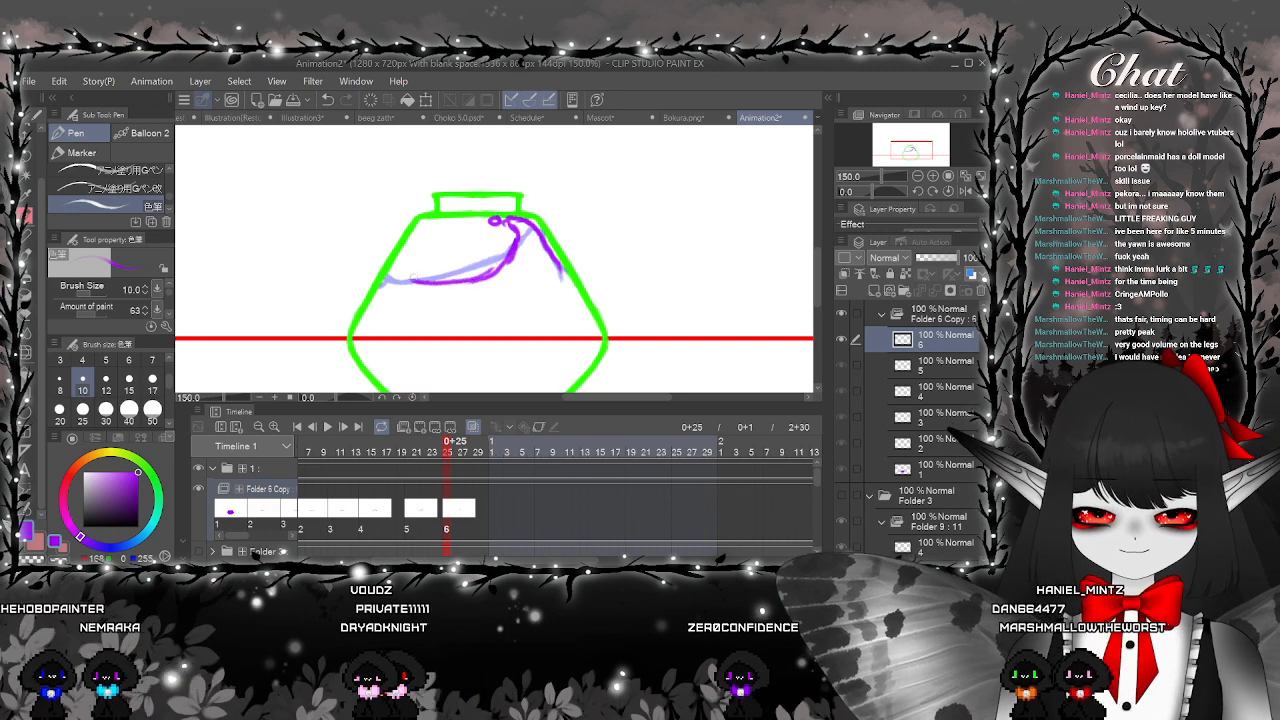
{"action": "left_click_drag", "start_coordinate": [384, 271], "coordinate": [380, 287]}
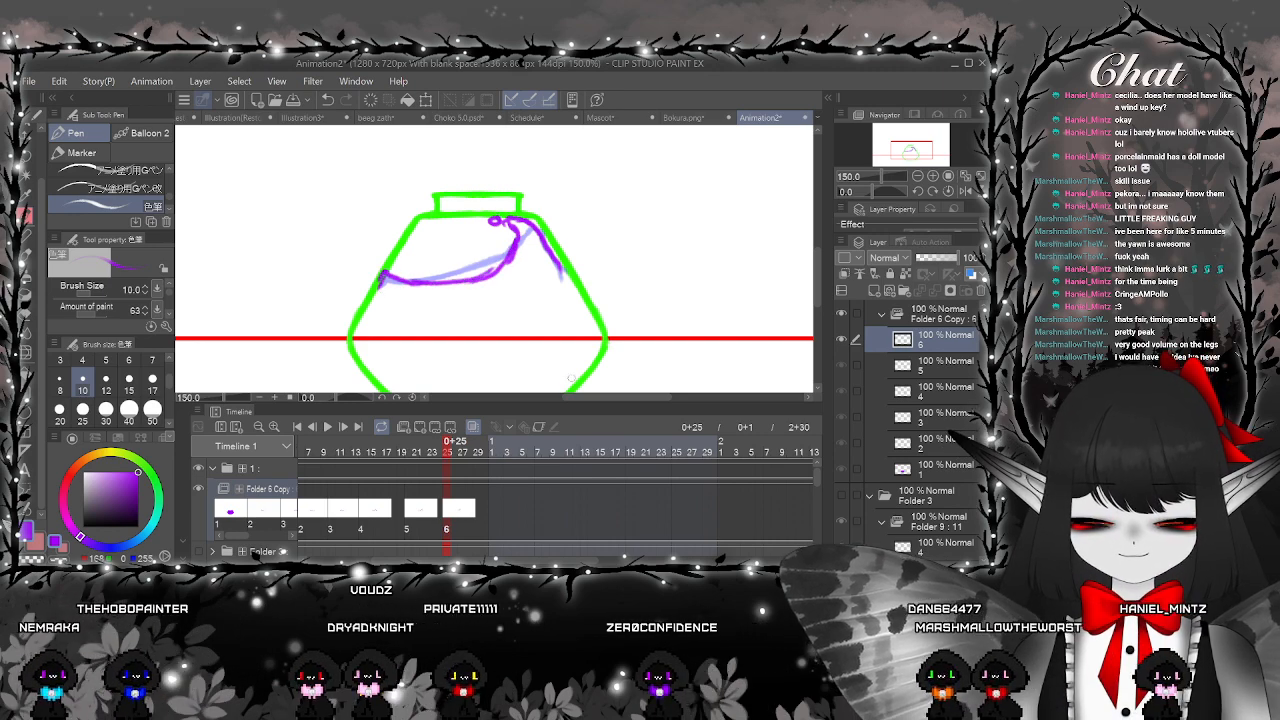
Play back the liquid animation and compare the surface lines of cels 4 and 5
{"action": "scroll", "coordinate": [555, 500], "scroll_direction": "left", "scroll_amount": 2}
{"action": "key", "text": "space"}
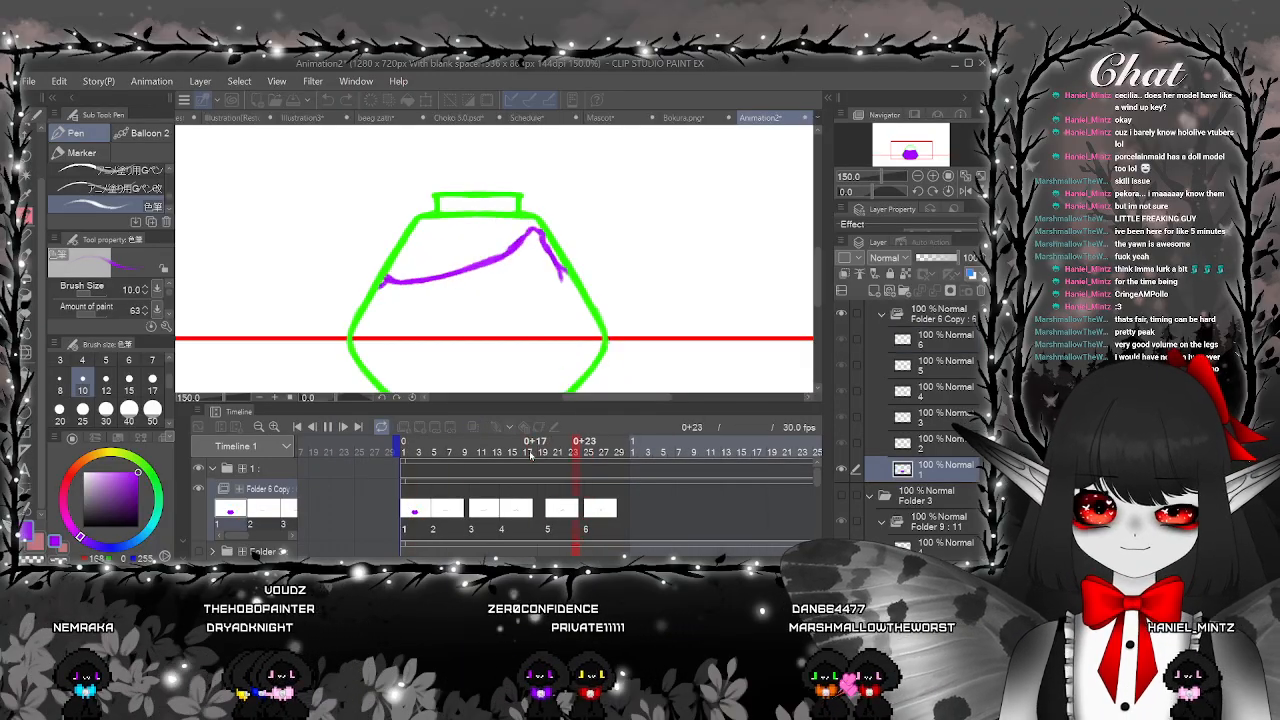
{"action": "key", "text": "space"}
{"action": "left_click", "coordinate": [327, 427]}
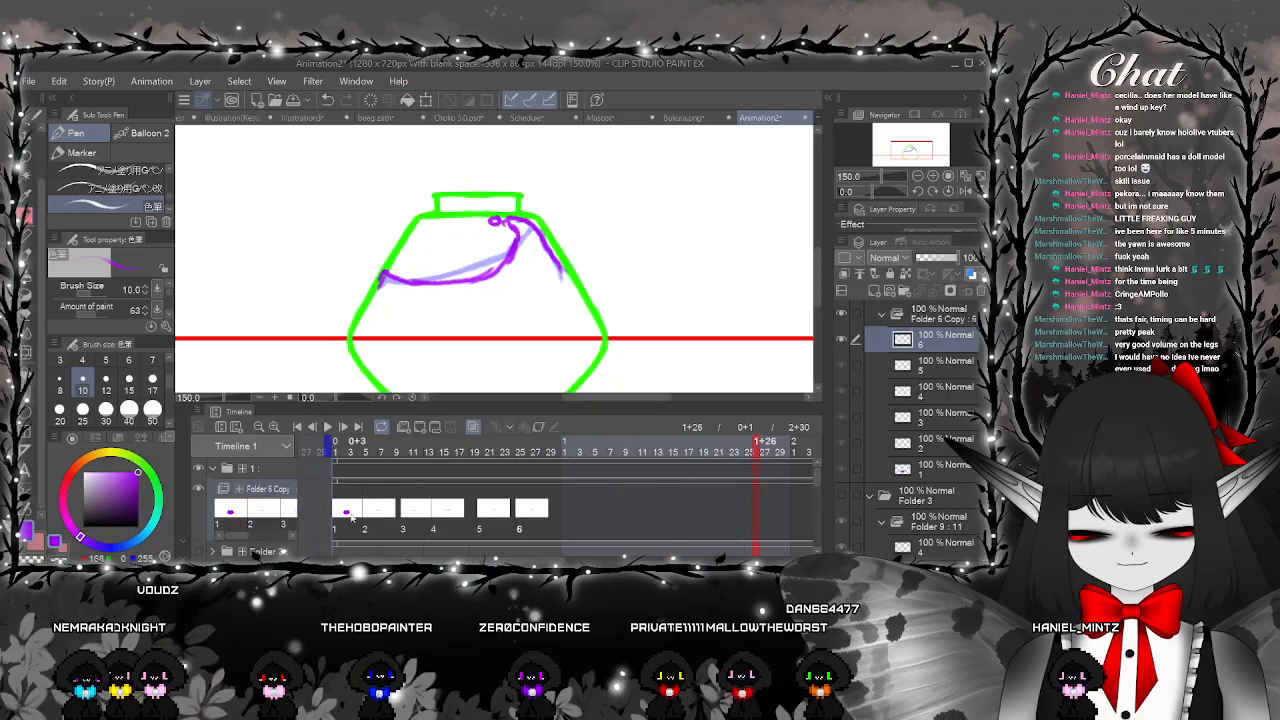
{"action": "left_click", "coordinate": [327, 427]}
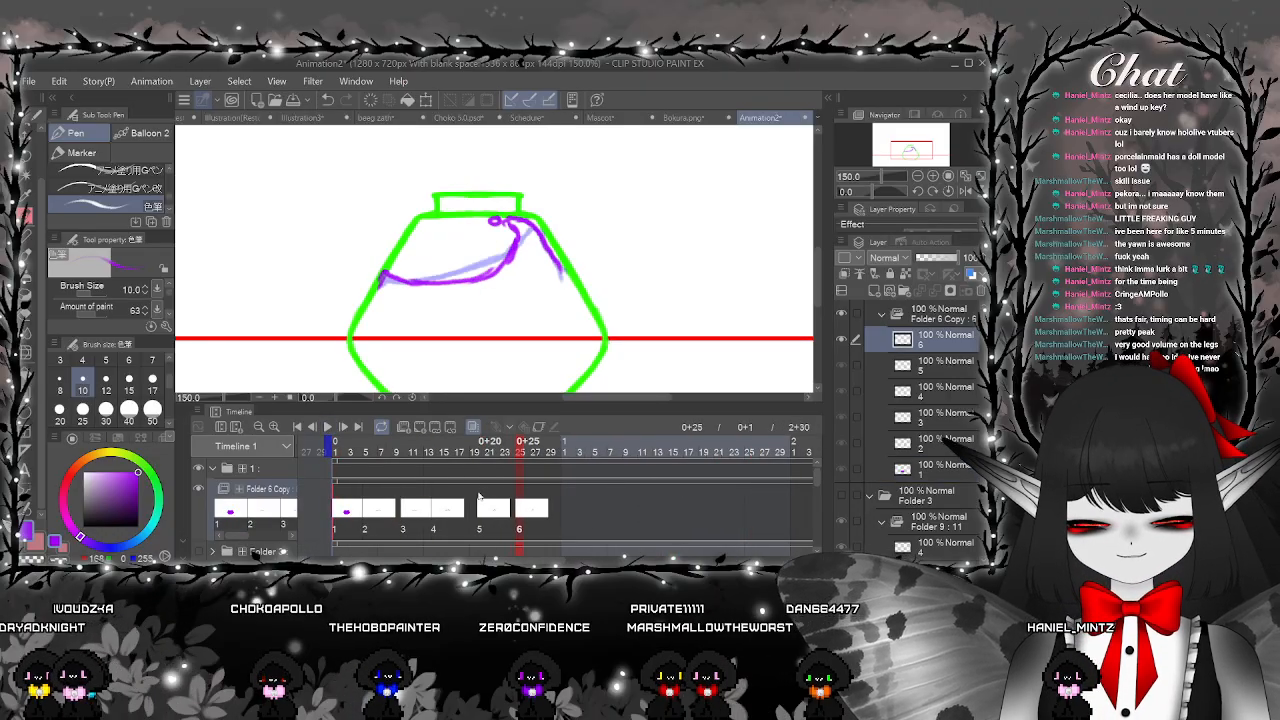
{"action": "left_click_drag", "start_coordinate": [480, 514], "coordinate": [448, 517]}
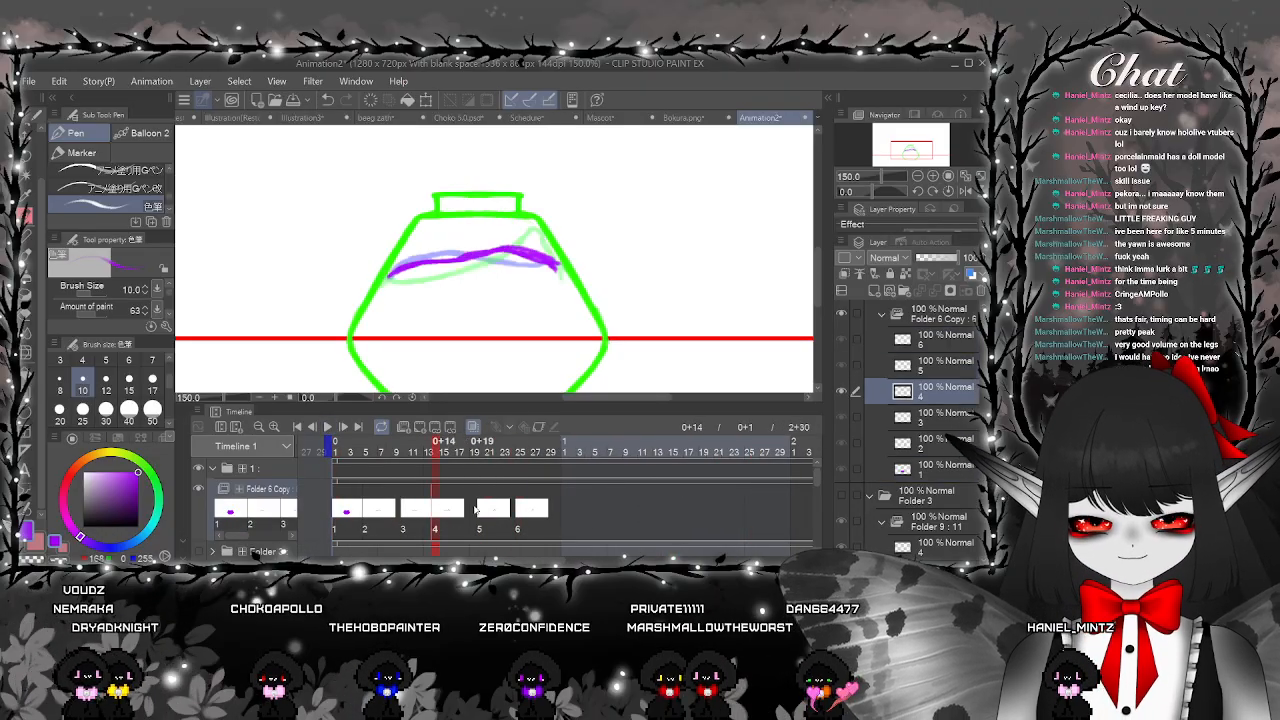
{"action": "left_click", "coordinate": [489, 512]}
Clear cel 6 and redraw the liquid surface with a rounded crest beside the flask's right wall, trimming the line's left end
{"action": "left_click", "coordinate": [522, 512]}
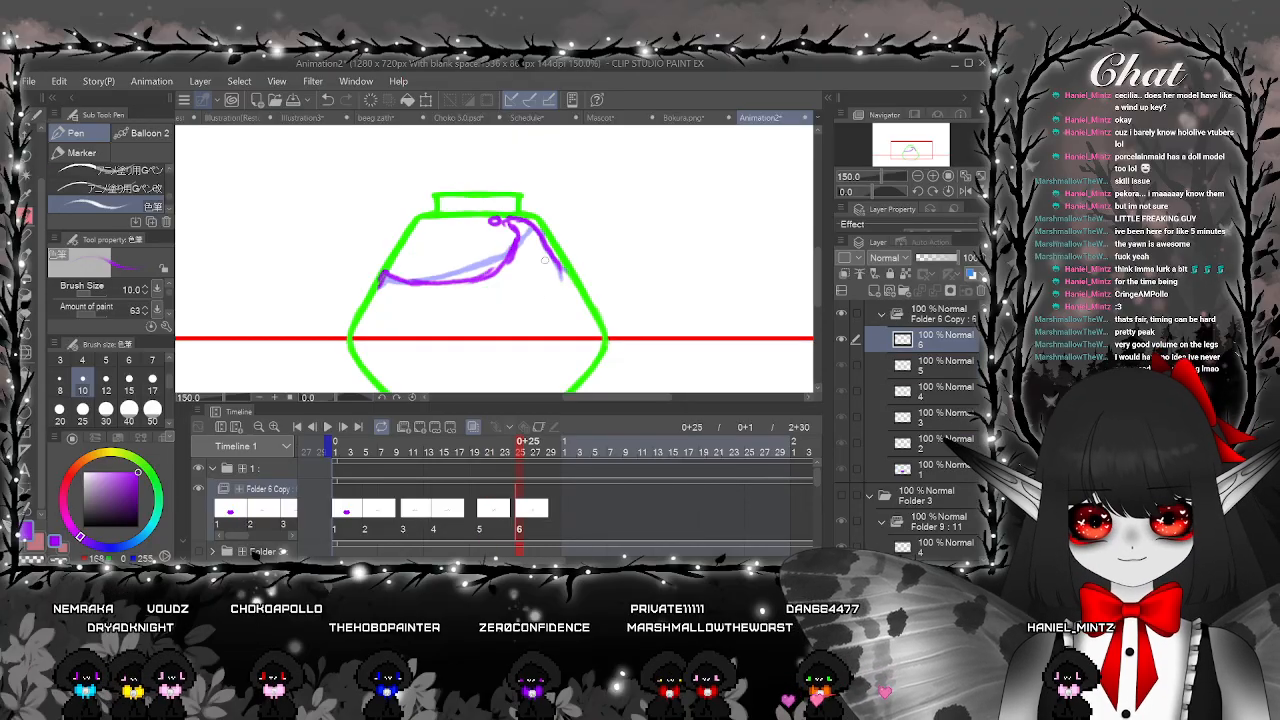
{"action": "key", "text": "e"}
{"action": "key", "text": "Delete"}
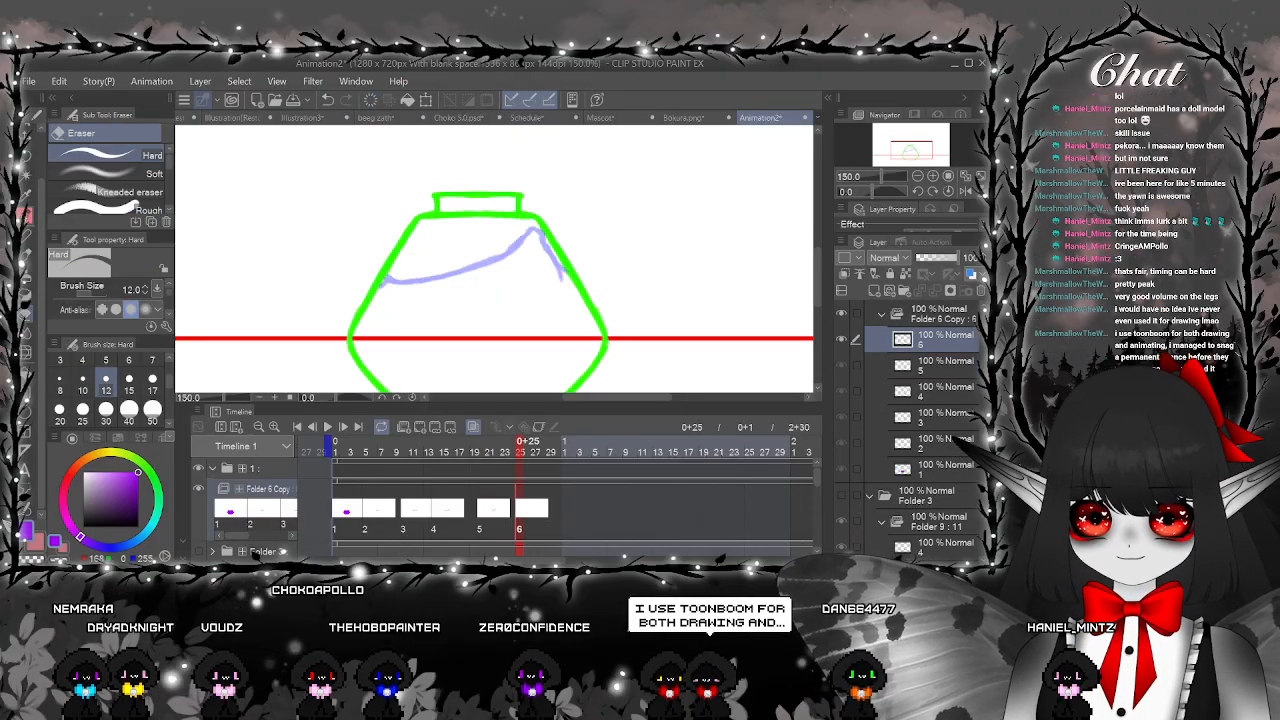
{"action": "key", "text": "p"}
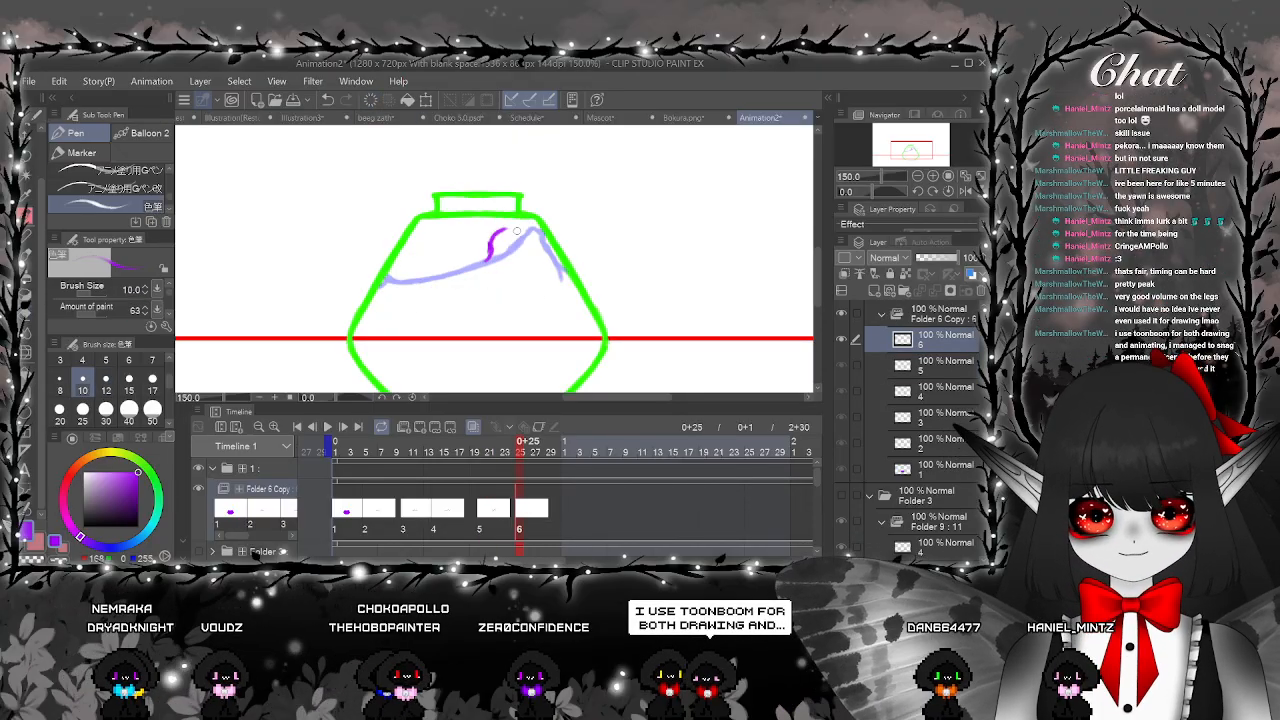
{"action": "mouse_move", "coordinate": [516, 244]}
{"action": "left_mouse_down"}
{"action": "mouse_move", "coordinate": [483, 265]}
{"action": "mouse_move", "coordinate": [388, 272]}
{"action": "mouse_move", "coordinate": [382, 284]}
{"action": "left_mouse_up"}
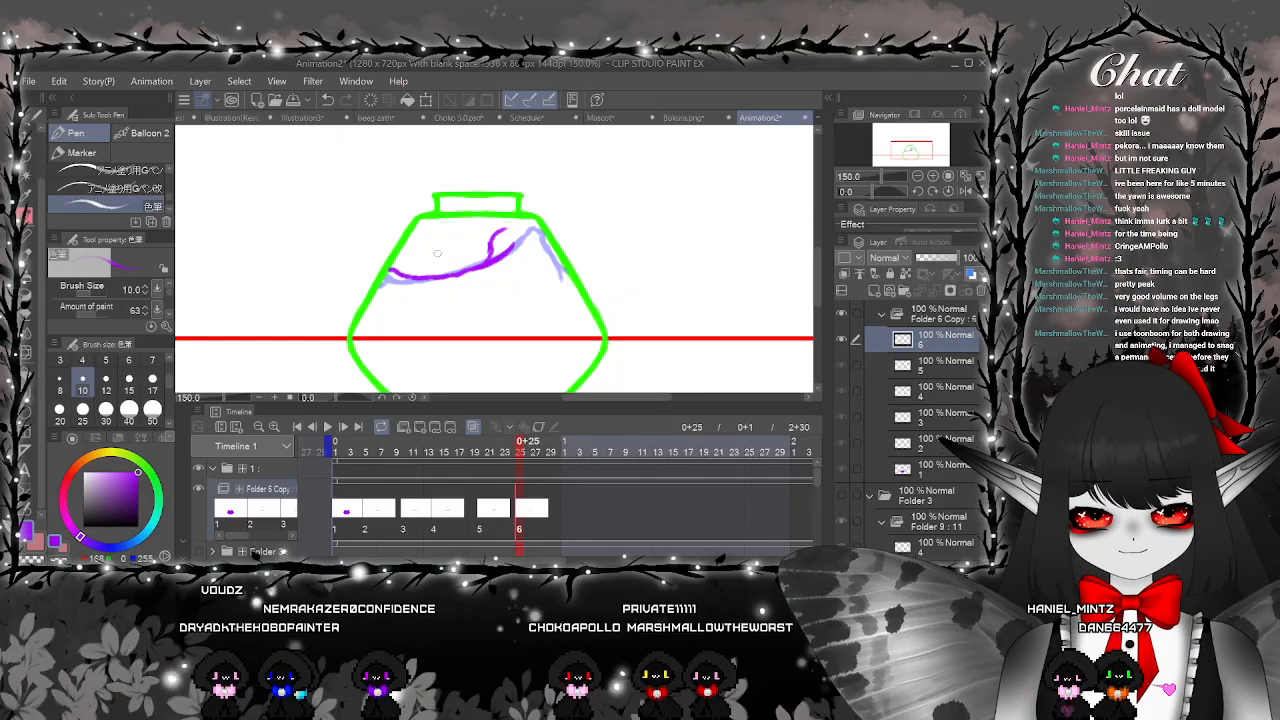
{"action": "mouse_move", "coordinate": [506, 229]}
{"action": "left_mouse_down"}
{"action": "mouse_move", "coordinate": [557, 252]}
{"action": "mouse_move", "coordinate": [560, 279]}
{"action": "left_mouse_up"}
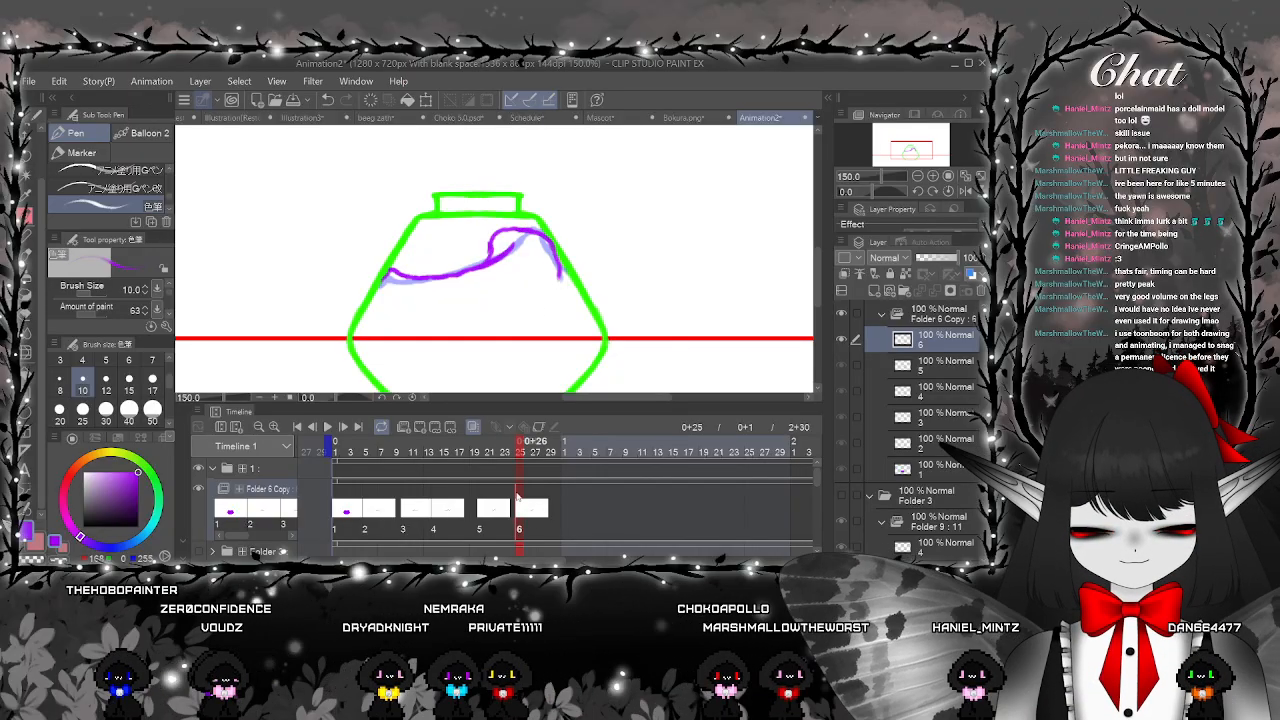
{"action": "key", "text": "e"}
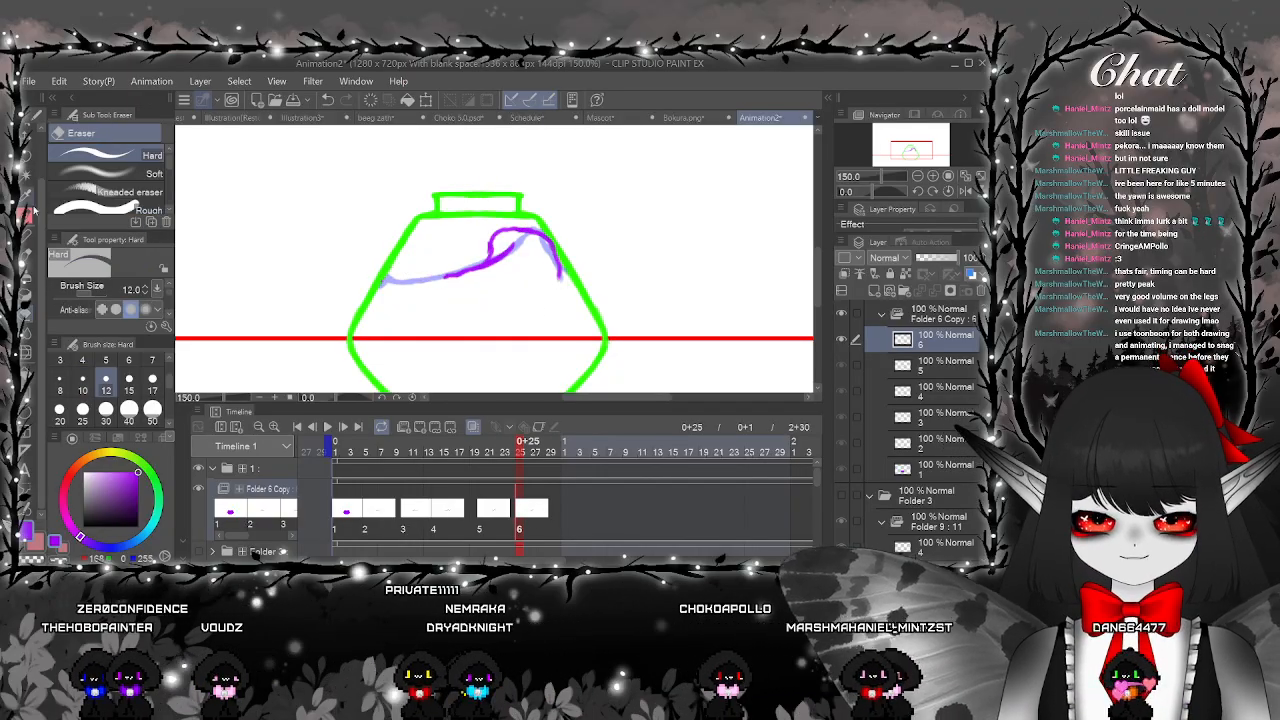
Add cel 7 at frame 30, sketch the wave curling over toward the flask's centre, and play the animation from cel 1
{"action": "key", "text": "p"}
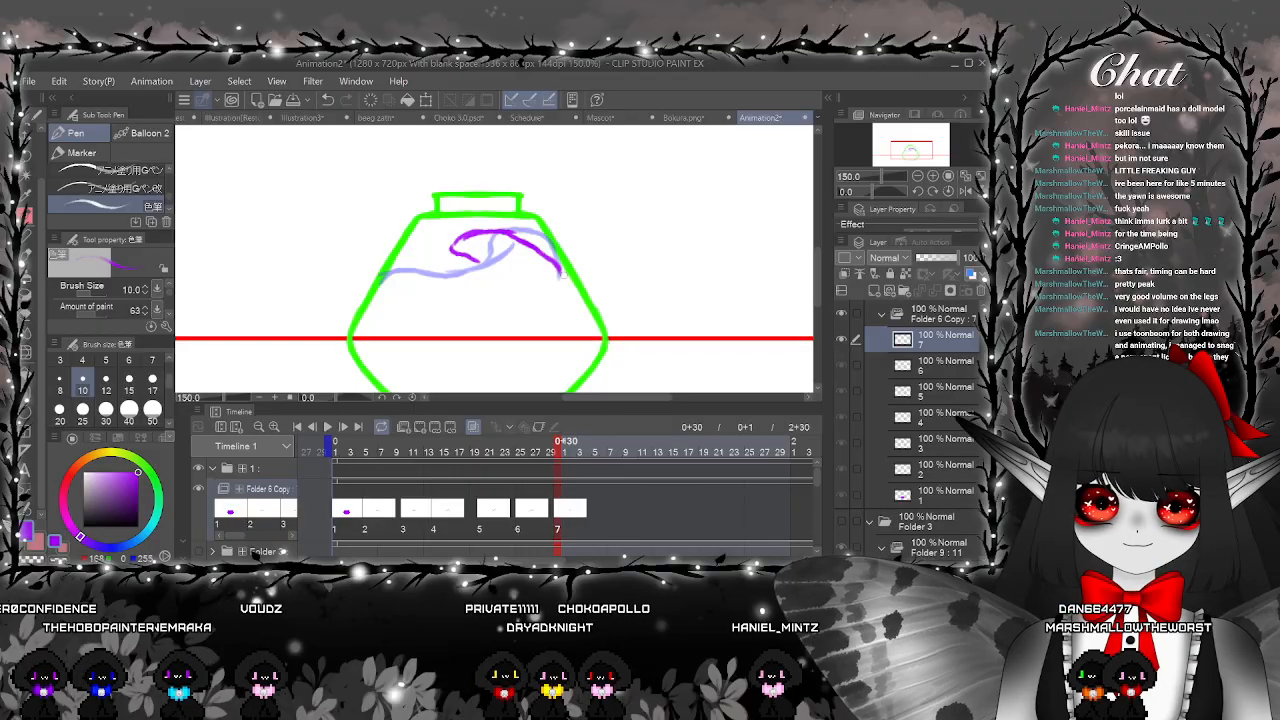
{"action": "left_click_drag", "start_coordinate": [480, 265], "coordinate": [404, 262]}
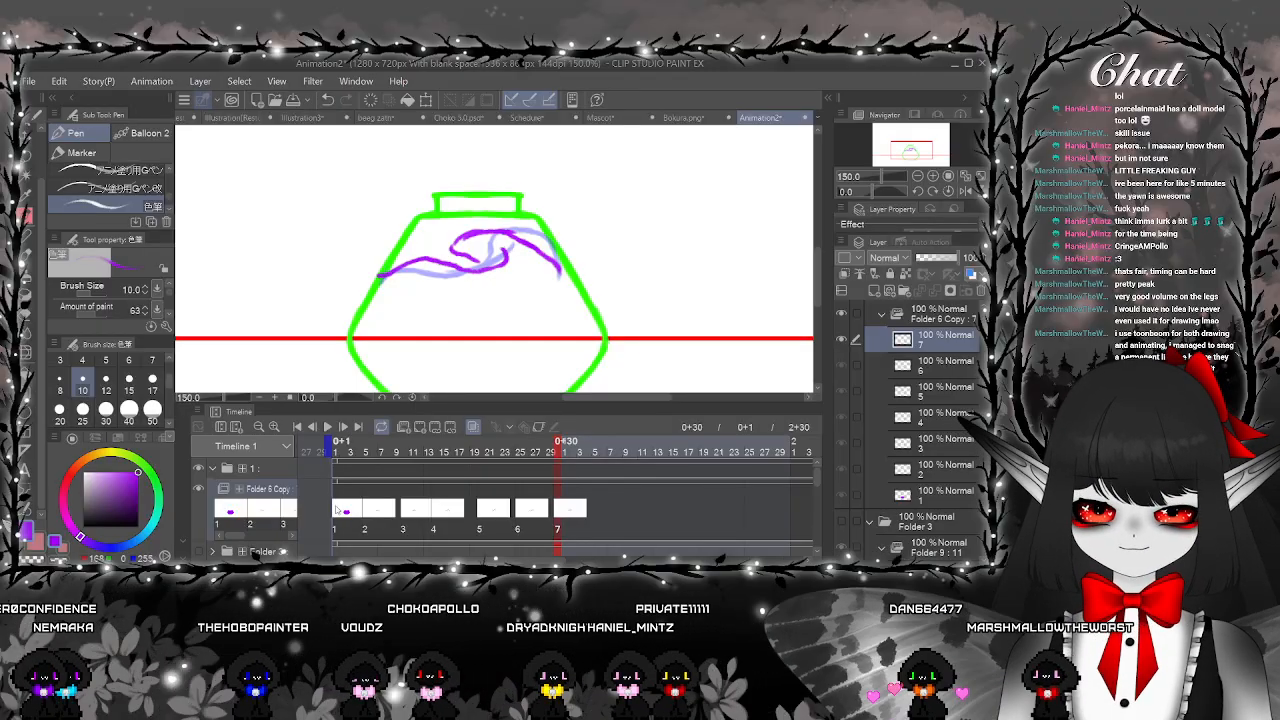
{"action": "left_click", "coordinate": [338, 510]}
{"action": "left_click", "coordinate": [327, 427]}
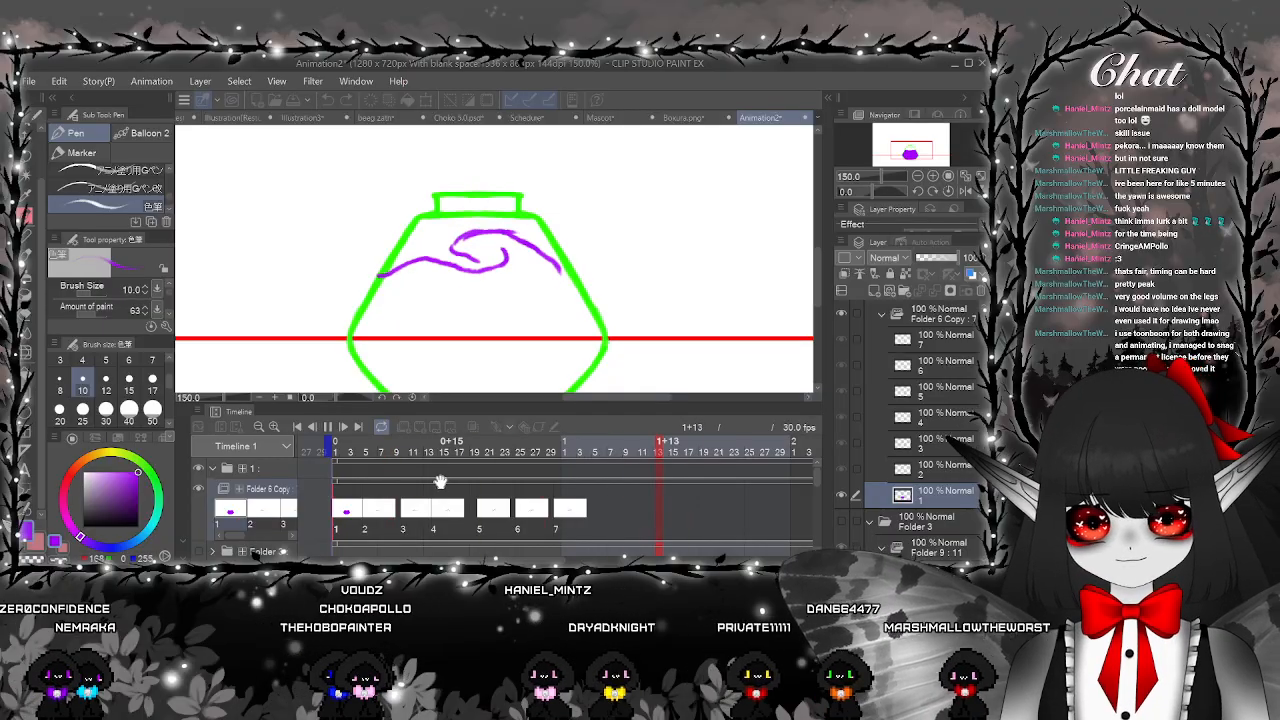
{"action": "left_click", "coordinate": [327, 427]}
{"action": "scroll", "coordinate": [555, 500], "scroll_direction": "left", "scroll_amount": 3}
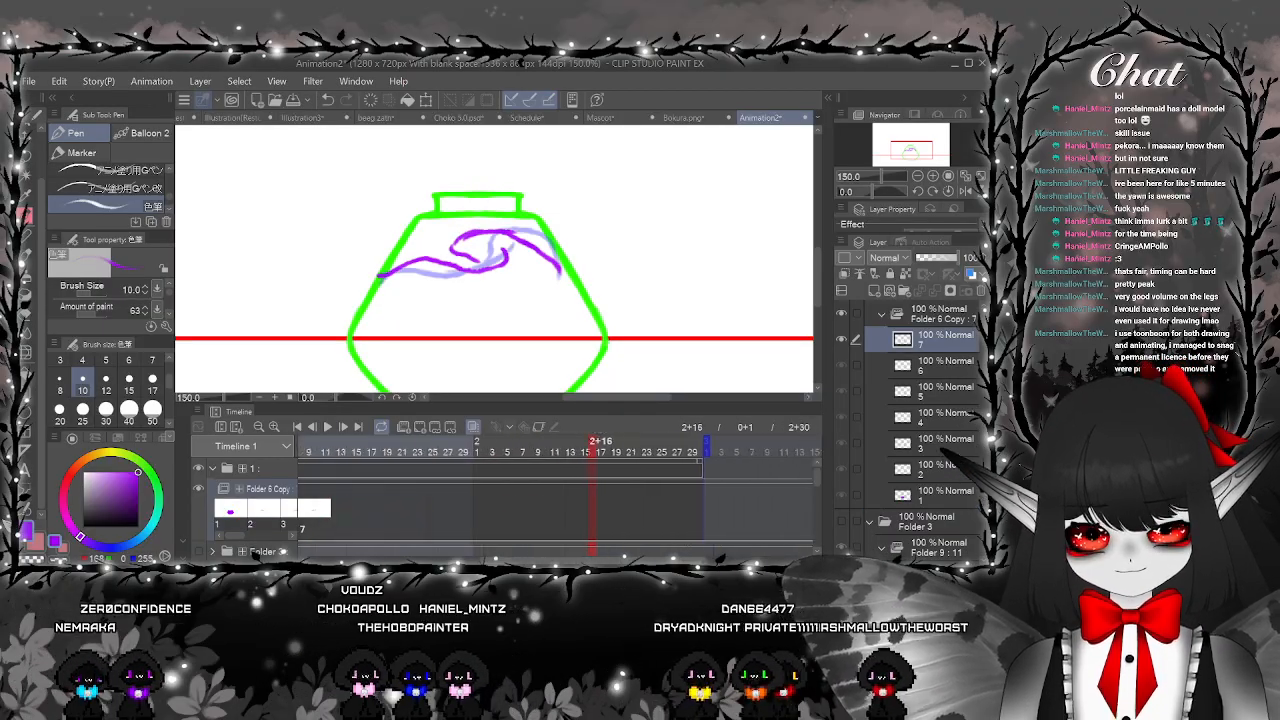
Add cel 8 at 1+5 and sketch the liquid surface with two crests meeting in a dip near the centre
{"action": "scroll", "coordinate": [495, 514], "scroll_direction": "left", "scroll_amount": 3}
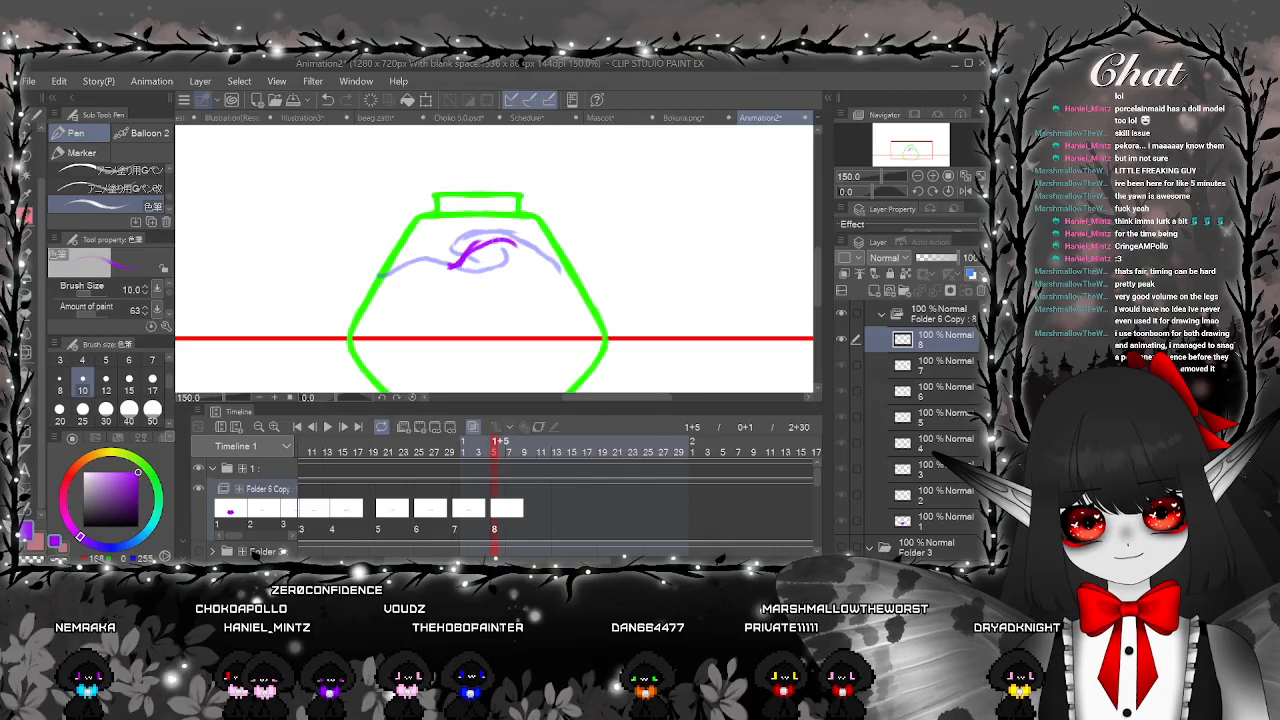
{"action": "left_click_drag", "start_coordinate": [516, 244], "coordinate": [550, 266]}
{"action": "left_click_drag", "start_coordinate": [381, 275], "coordinate": [432, 242]}
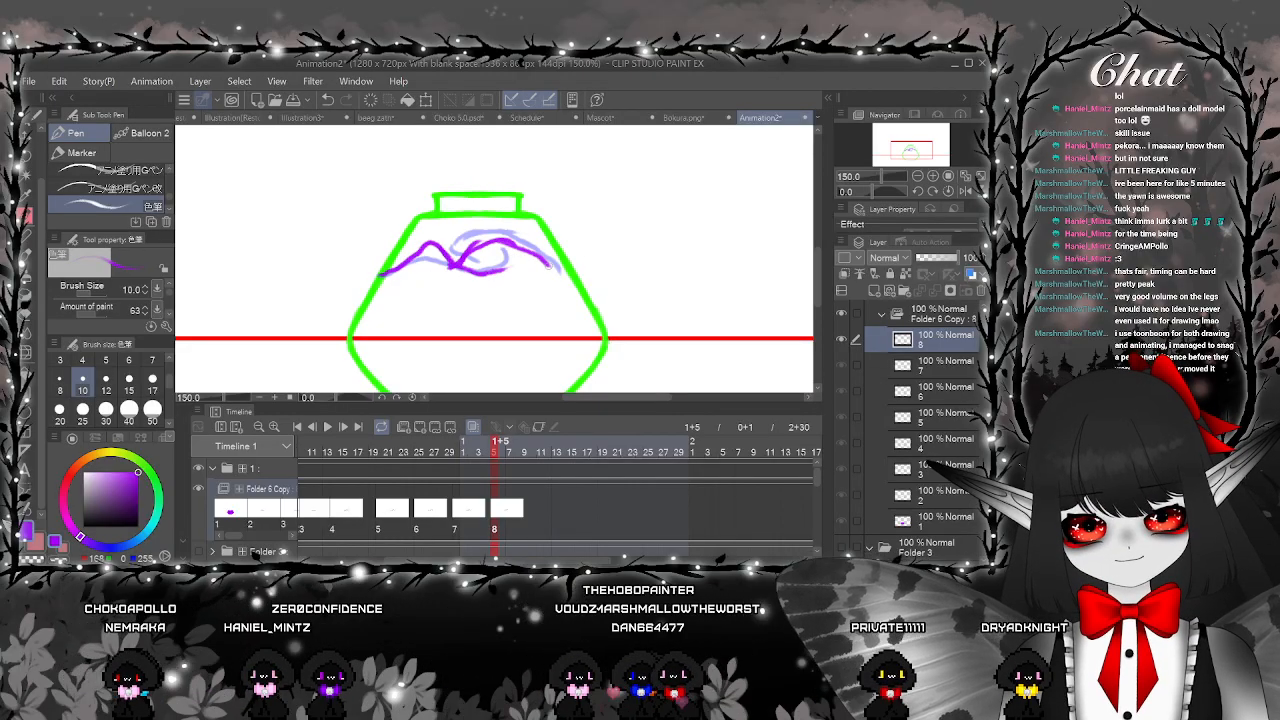
Add cel 9 at 1+11 and sketch a low hump on each side, leaving the surface line open in the middle
{"action": "left_click", "coordinate": [538, 511]}
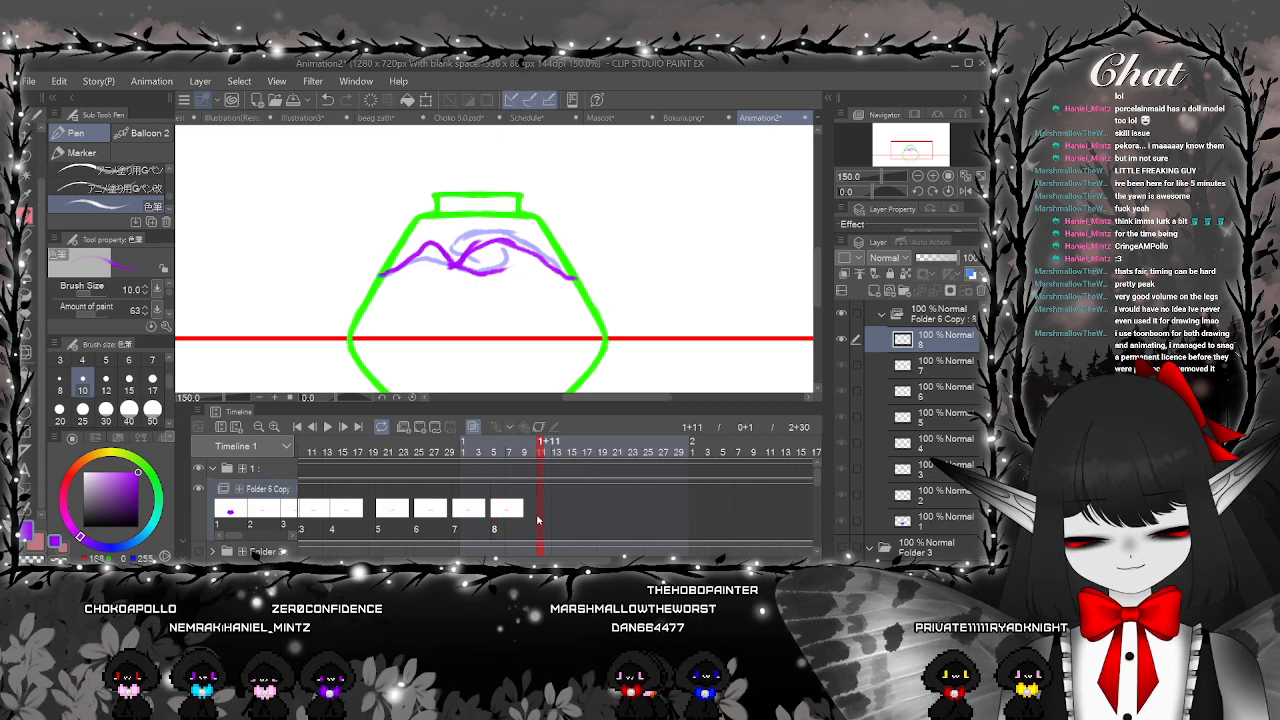
{"action": "left_click", "coordinate": [420, 427]}
{"action": "mouse_move", "coordinate": [388, 270]}
{"action": "left_mouse_down"}
{"action": "mouse_move", "coordinate": [434, 258]}
{"action": "mouse_move", "coordinate": [466, 270]}
{"action": "mouse_move", "coordinate": [519, 251]}
{"action": "mouse_move", "coordinate": [574, 277]}
{"action": "left_mouse_up"}
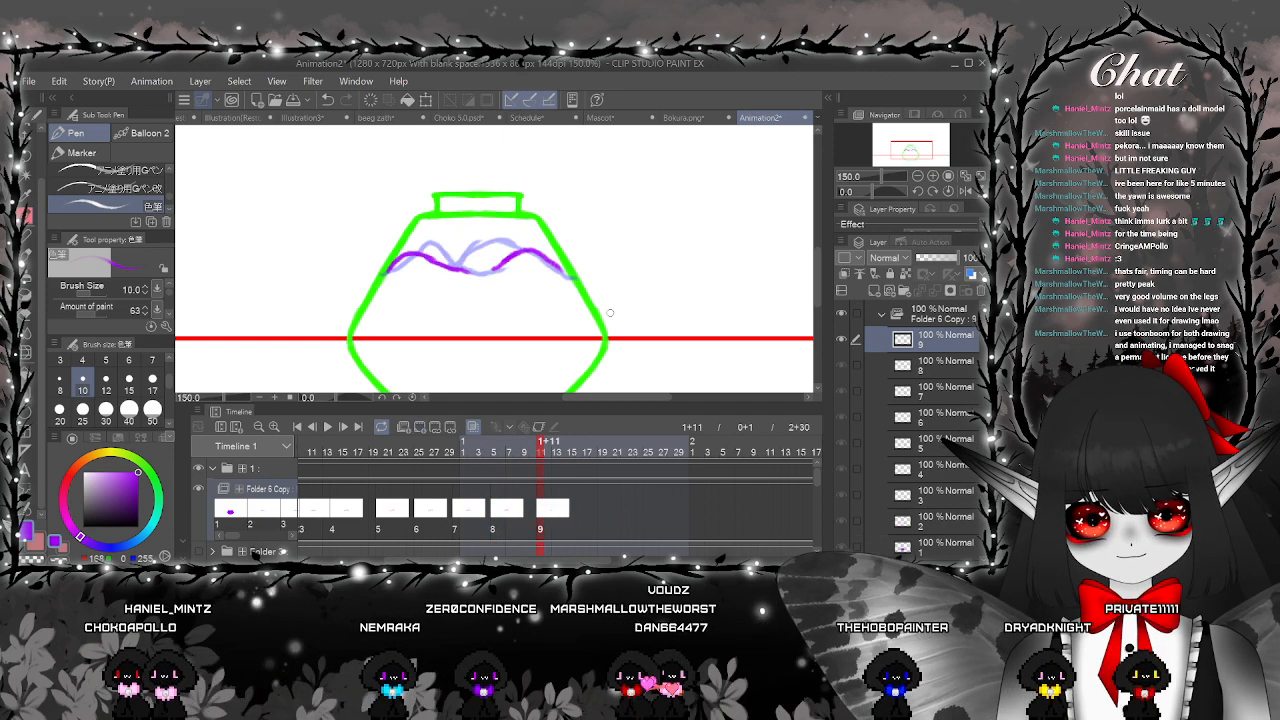
Add cel 10 at 1+17 and sketch the liquid shooting up from both sides as a narrow column into the neck
{"action": "left_click", "coordinate": [586, 511]}
{"action": "left_click", "coordinate": [426, 429]}
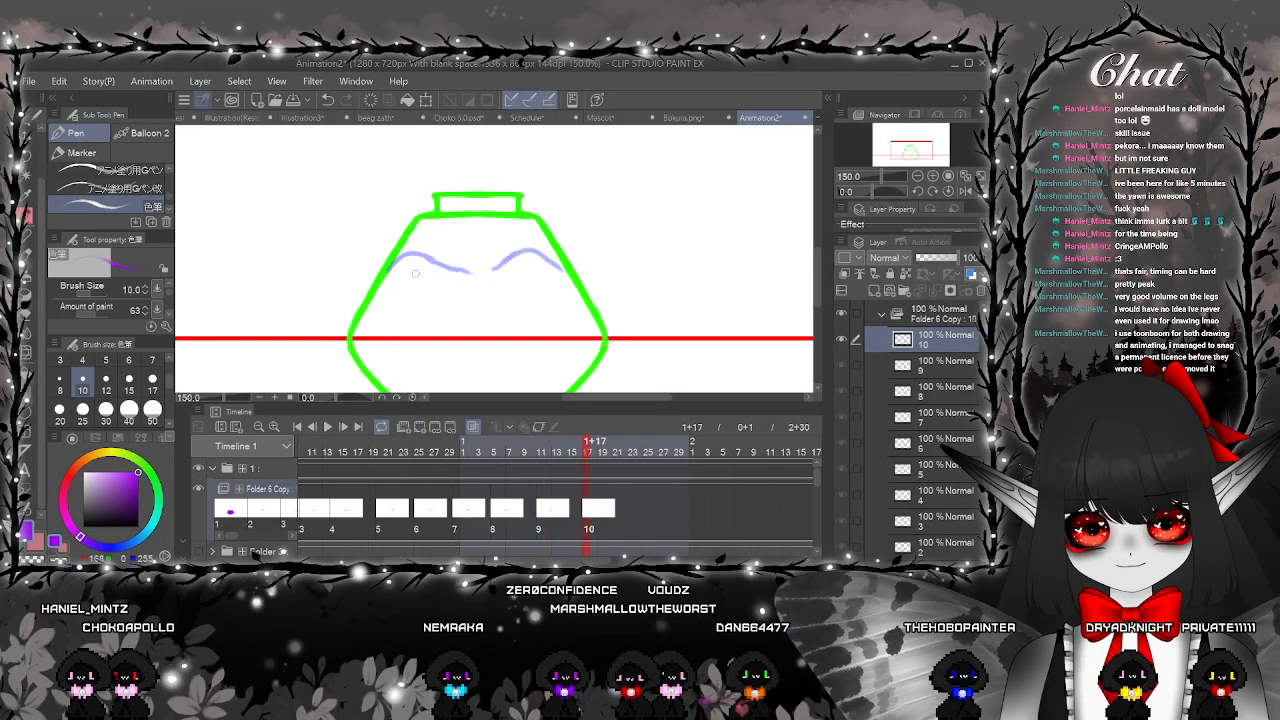
{"action": "mouse_move", "coordinate": [424, 268]}
{"action": "left_mouse_down"}
{"action": "mouse_move", "coordinate": [456, 246]}
{"action": "mouse_move", "coordinate": [459, 216]}
{"action": "mouse_move", "coordinate": [498, 232]}
{"action": "mouse_move", "coordinate": [490, 256]}
{"action": "left_mouse_up"}
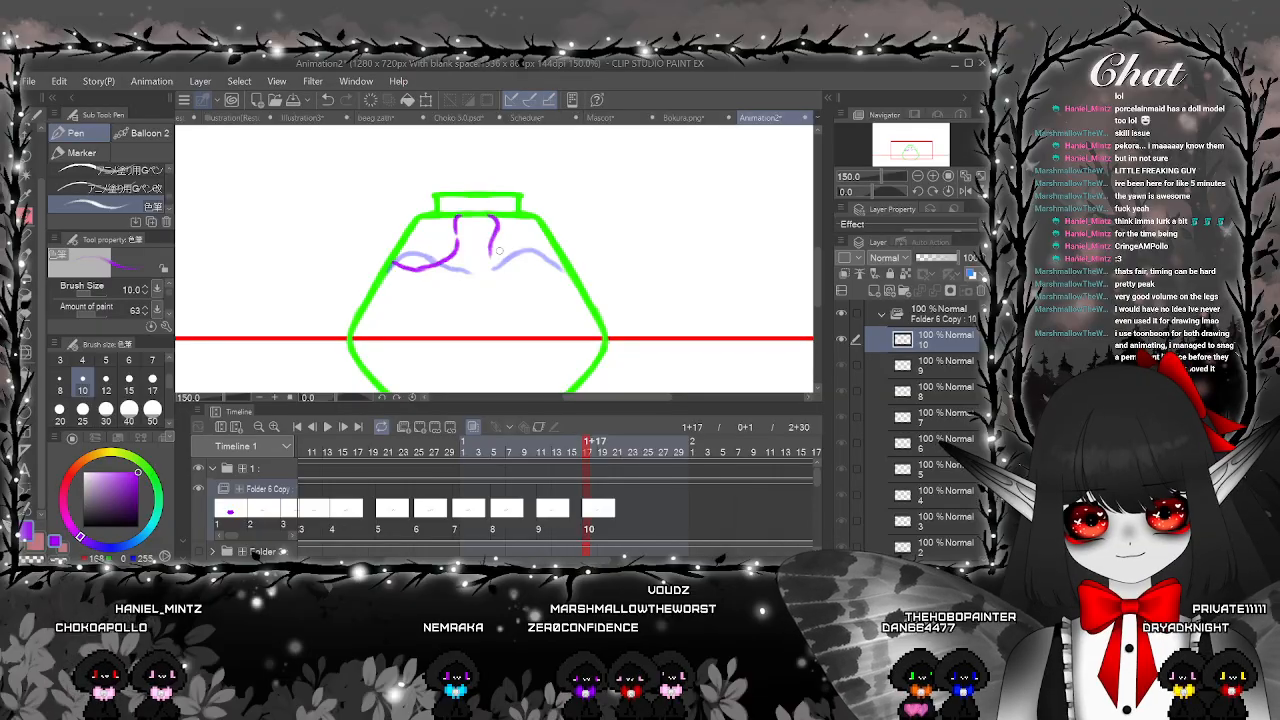
Add cel 11 at 1+23 and sketch a wider column of liquid reaching from both flask walls up to the neck
{"action": "left_click", "coordinate": [625, 505]}
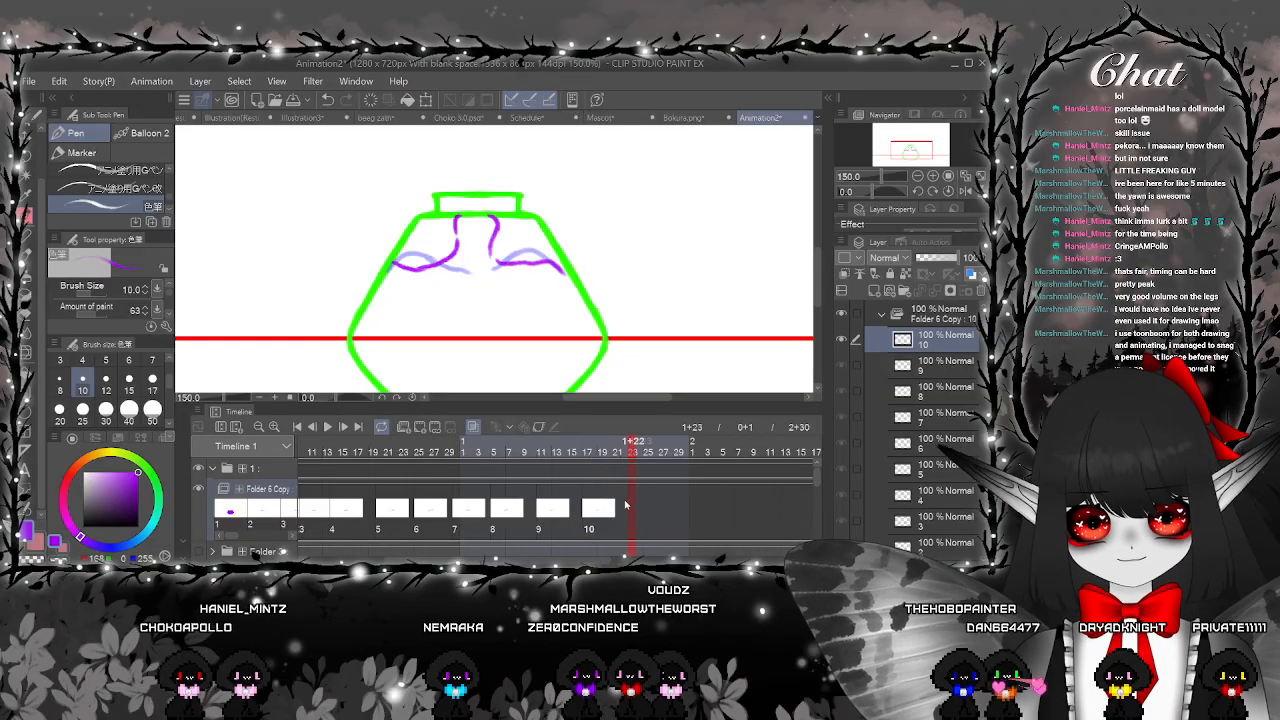
{"action": "left_click", "coordinate": [420, 427]}
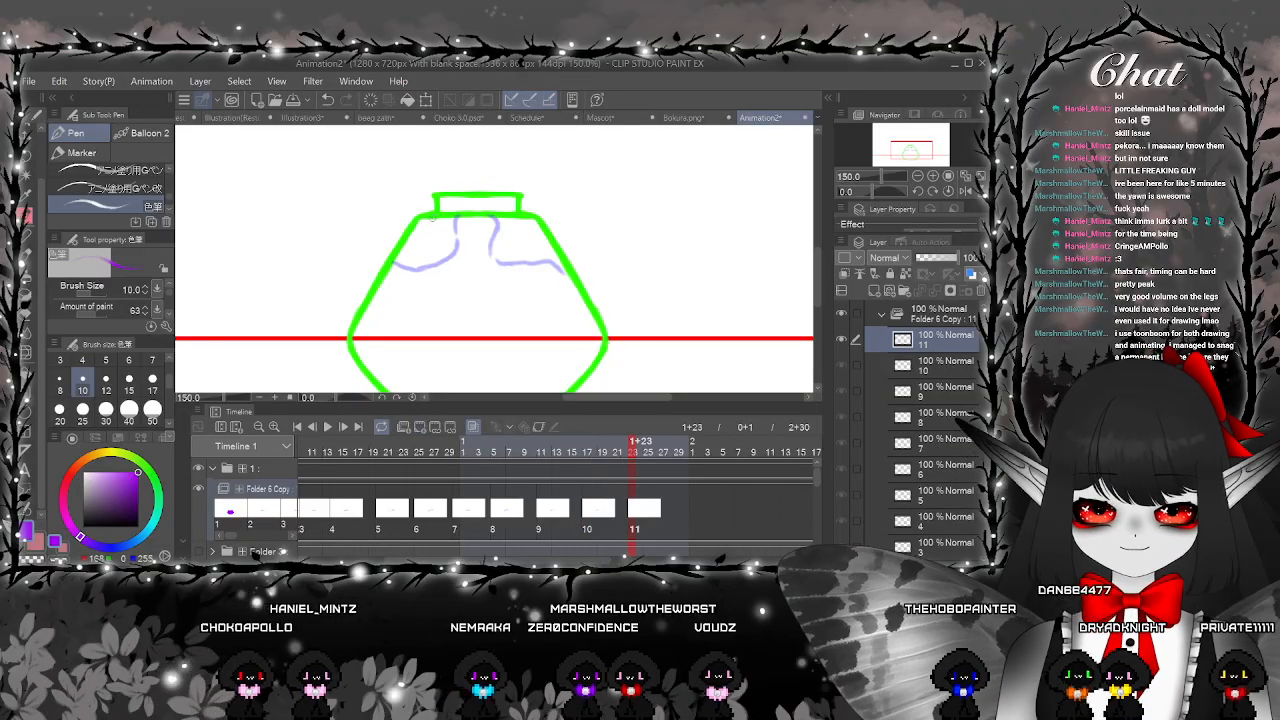
{"action": "left_click_drag", "start_coordinate": [432, 217], "coordinate": [453, 258]}
{"action": "mouse_move", "coordinate": [523, 218]}
{"action": "left_mouse_down"}
{"action": "mouse_move", "coordinate": [499, 263]}
{"action": "mouse_move", "coordinate": [570, 272]}
{"action": "left_mouse_up"}
{"action": "left_click_drag", "start_coordinate": [454, 255], "coordinate": [393, 262]}
Move cel 11 ahead of cel 10 on the timeline and play the liquid animation from the start
{"action": "mouse_move", "coordinate": [639, 513]}
{"action": "left_mouse_down"}
{"action": "mouse_move", "coordinate": [587, 525]}
{"action": "mouse_move", "coordinate": [636, 511]}
{"action": "mouse_move", "coordinate": [608, 518]}
{"action": "left_mouse_up"}
{"action": "left_click", "coordinate": [597, 519]}
{"action": "left_click_drag", "start_coordinate": [560, 561], "coordinate": [485, 561]}
{"action": "left_click", "coordinate": [362, 447]}
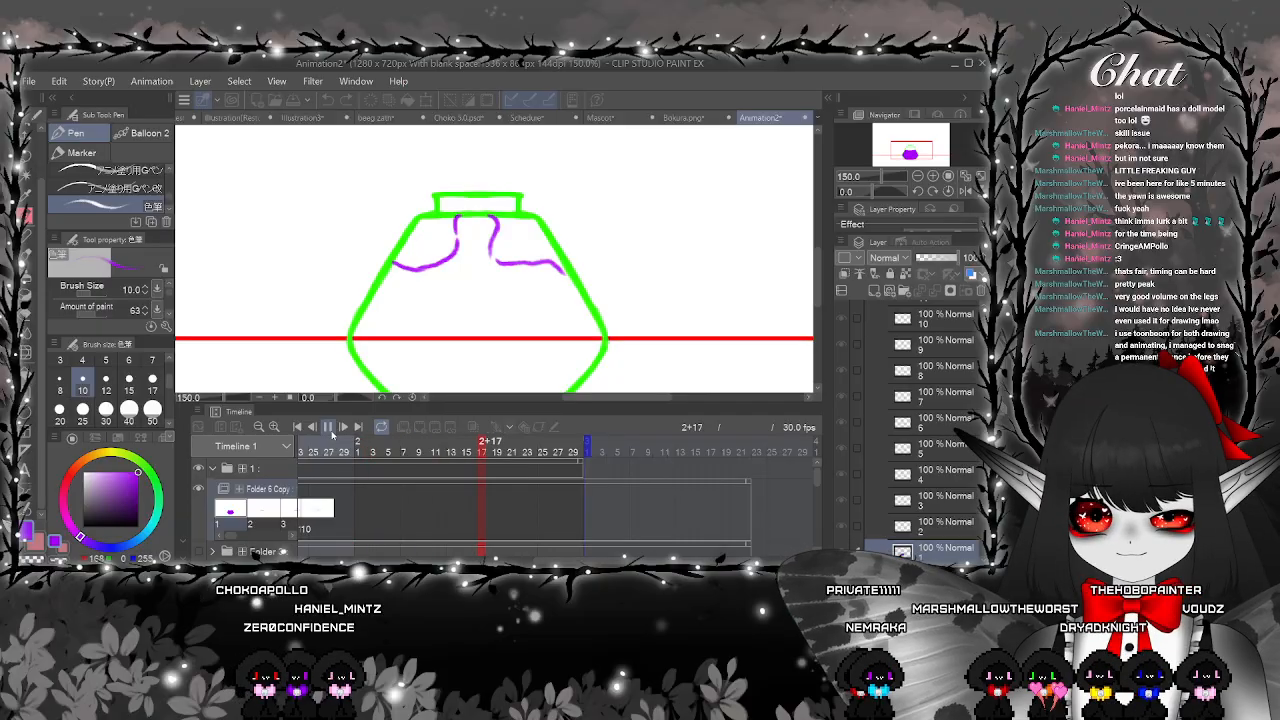
{"action": "left_click", "coordinate": [328, 427]}
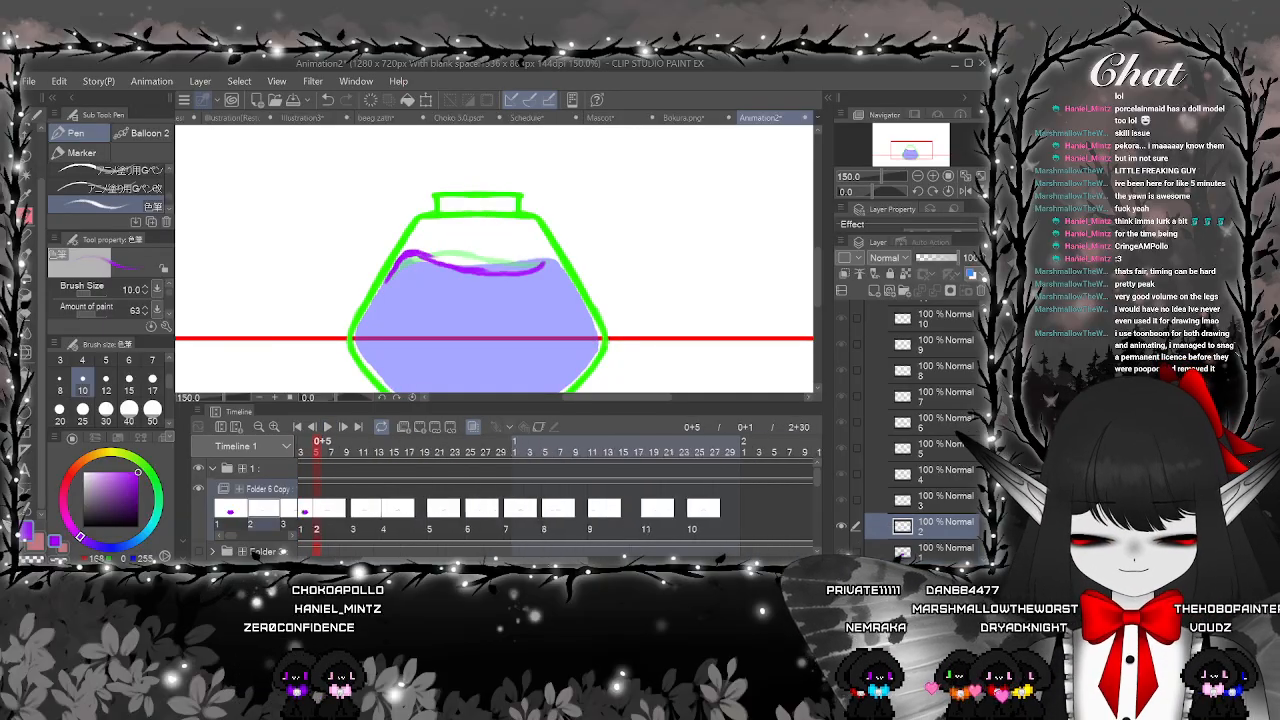
{"action": "left_click", "coordinate": [328, 427]}
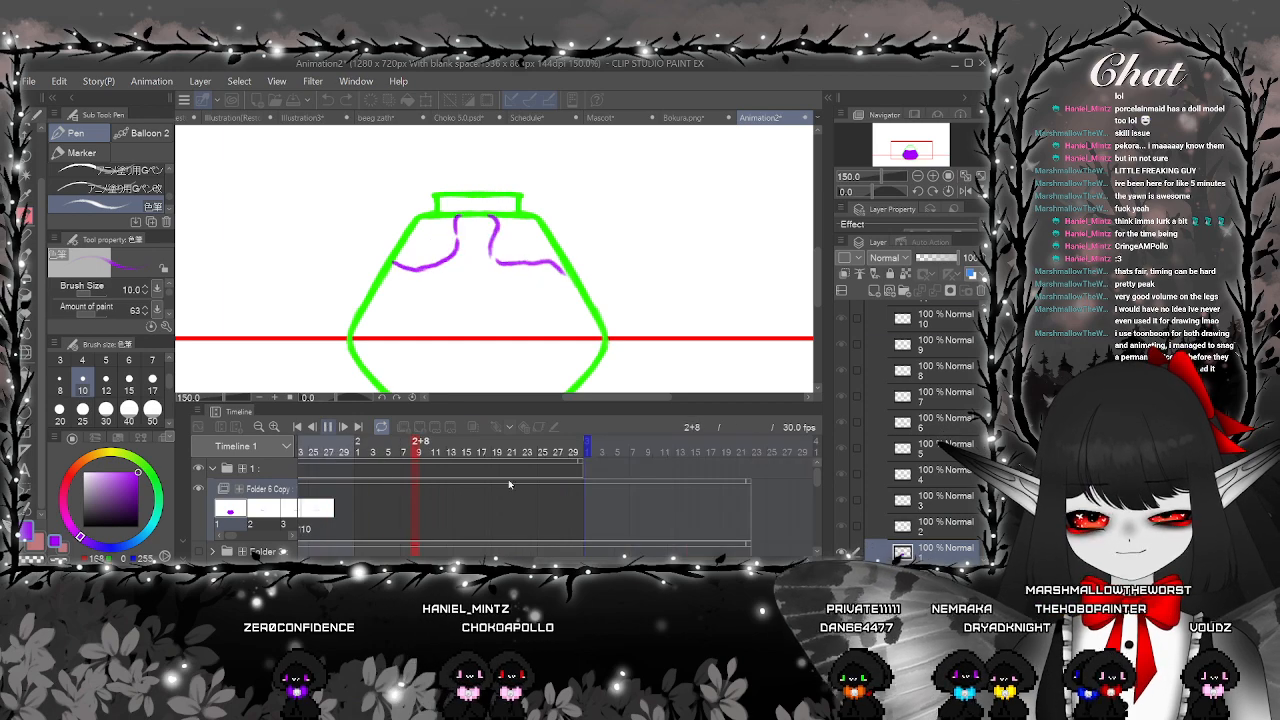
{"action": "left_click", "coordinate": [510, 485]}
{"action": "left_click_drag", "start_coordinate": [510, 485], "coordinate": [812, 500]}
Compare cels 7 and 8, then shift cels 9, 11 and 10 later on the timeline to open a gap after cel 8
{"action": "left_click", "coordinate": [463, 507]}
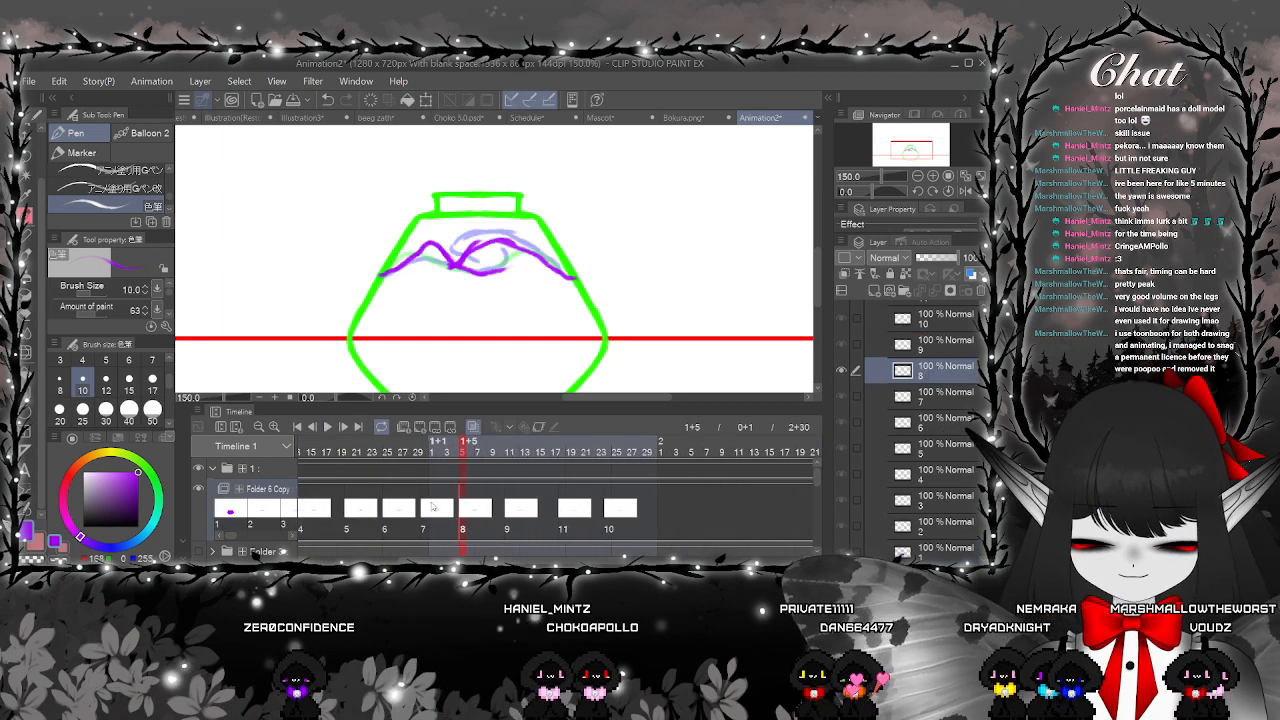
{"action": "left_click", "coordinate": [432, 507]}
{"action": "left_click", "coordinate": [464, 510]}
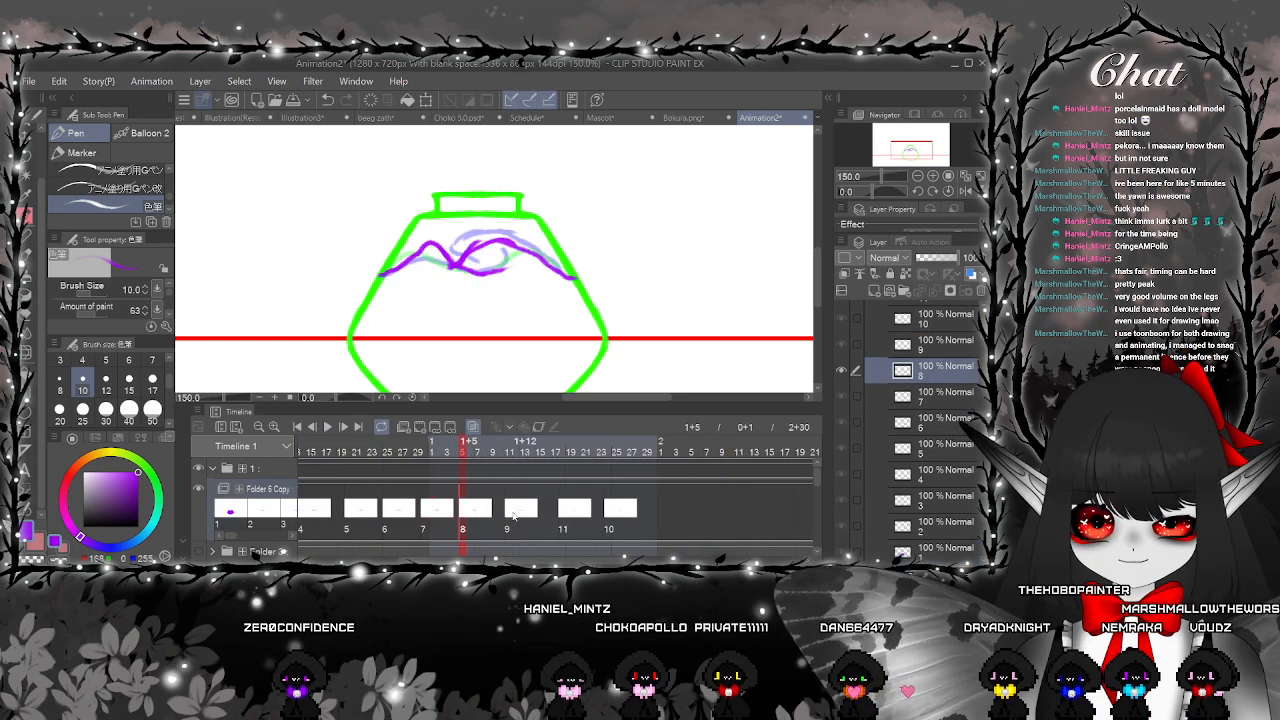
{"action": "left_click", "coordinate": [512, 516]}
{"action": "mouse_move", "coordinate": [608, 514]}
{"action": "left_mouse_down"}
{"action": "mouse_move", "coordinate": [677, 515]}
{"action": "mouse_move", "coordinate": [622, 518]}
{"action": "left_mouse_up"}
{"action": "left_click_drag", "start_coordinate": [513, 517], "coordinate": [575, 519]}
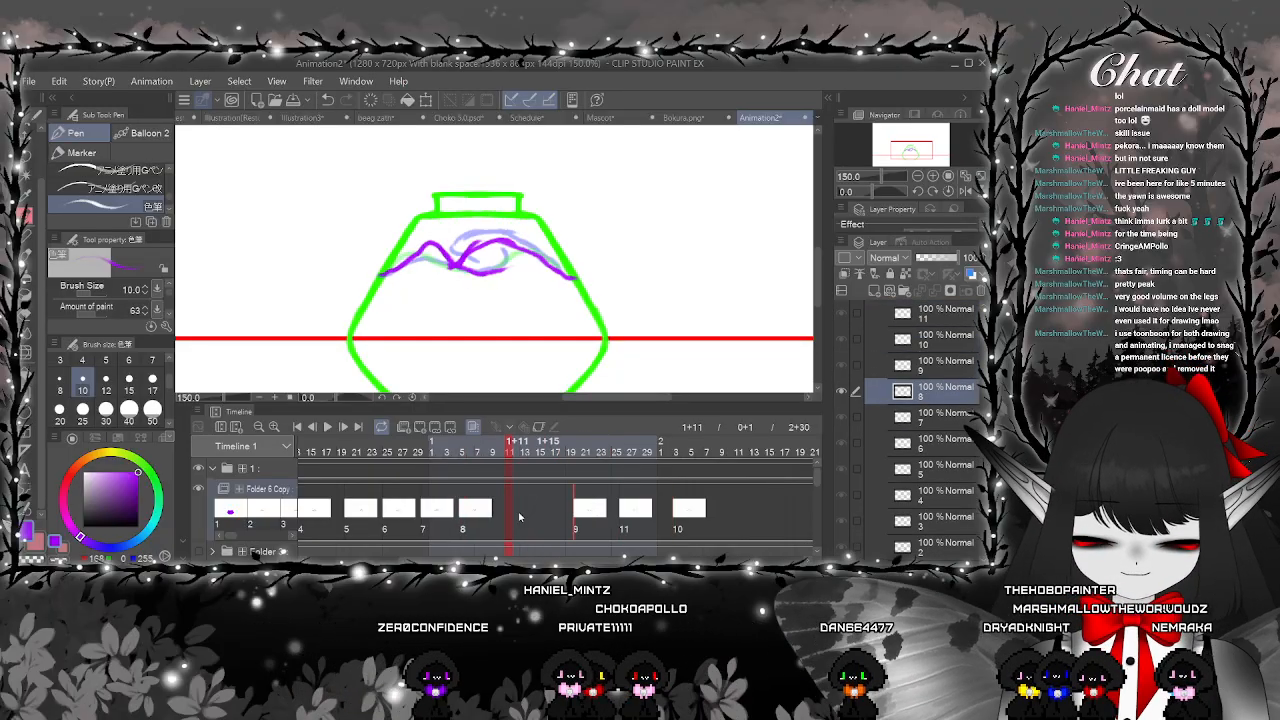
Insert in-between cel 8a at 1+10 and sketch its two-crested surface between the lines of cels 8 and 9
{"action": "left_click", "coordinate": [420, 428]}
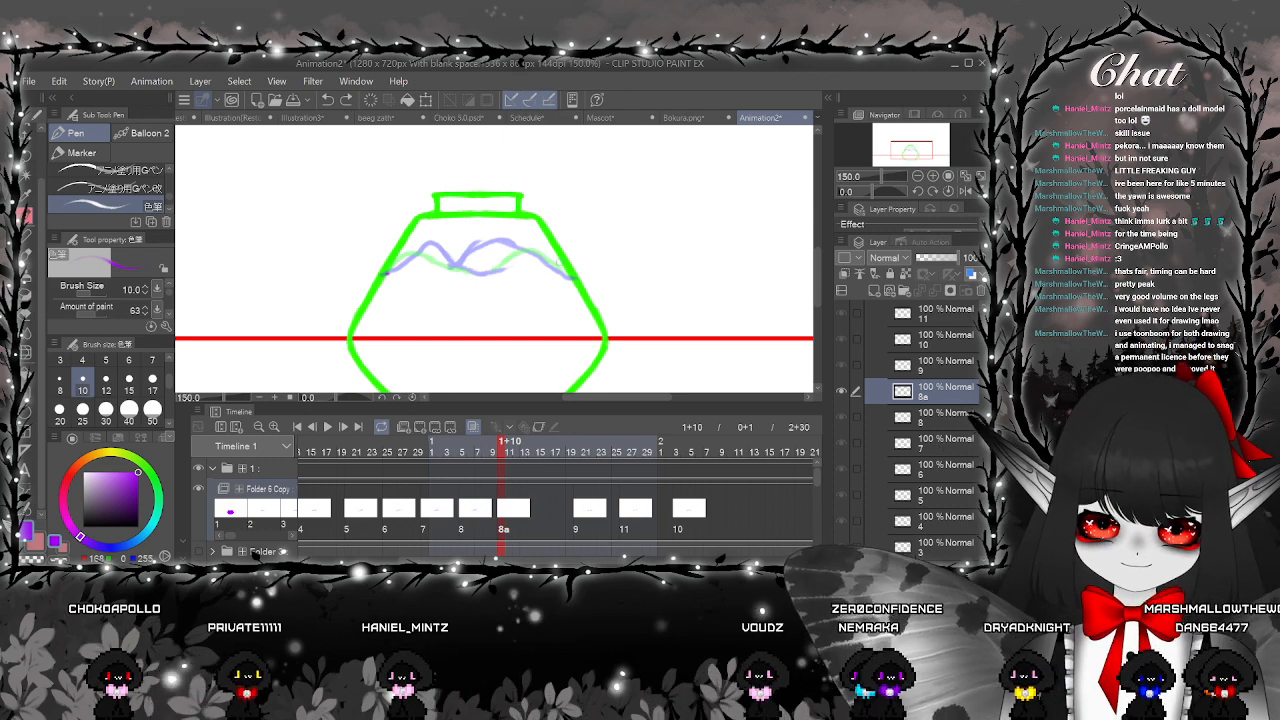
{"action": "mouse_move", "coordinate": [572, 277]}
{"action": "left_mouse_down"}
{"action": "mouse_move", "coordinate": [514, 244]}
{"action": "mouse_move", "coordinate": [485, 258]}
{"action": "left_mouse_up"}
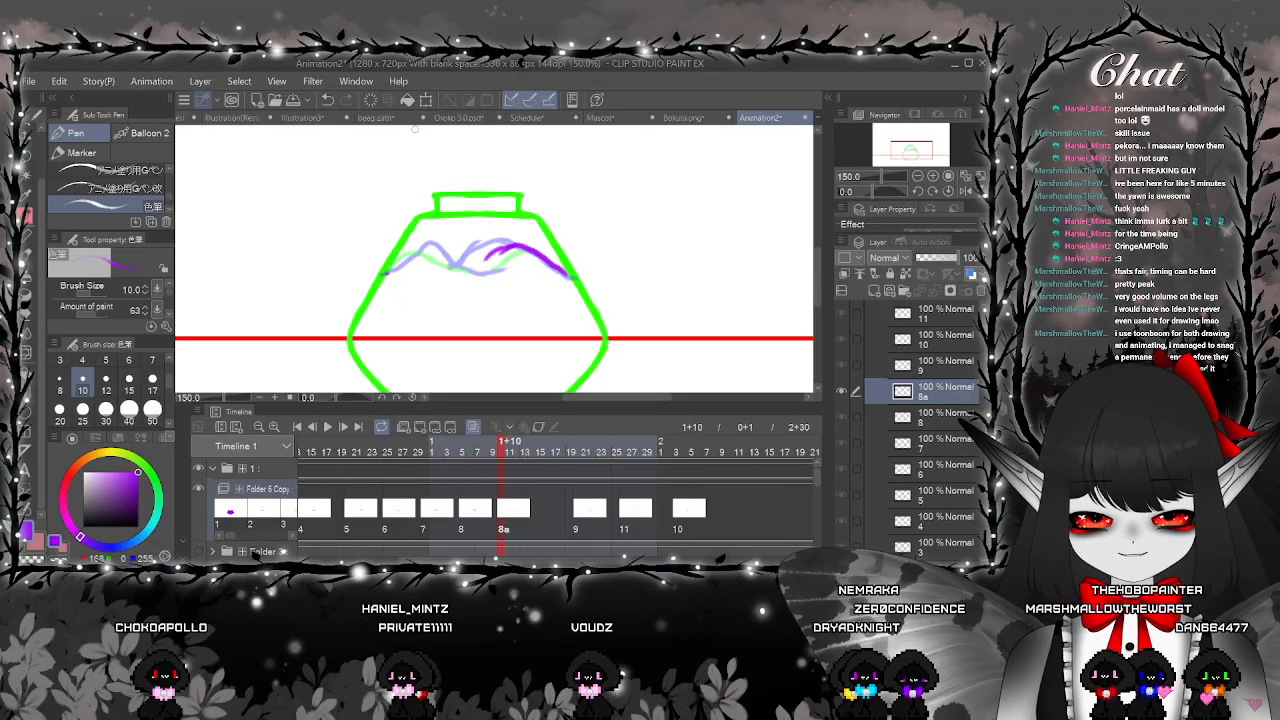
{"action": "left_click", "coordinate": [371, 100]}
{"action": "mouse_move", "coordinate": [572, 277]}
{"action": "left_mouse_down"}
{"action": "mouse_move", "coordinate": [507, 242]}
{"action": "mouse_move", "coordinate": [468, 264]}
{"action": "left_mouse_up"}
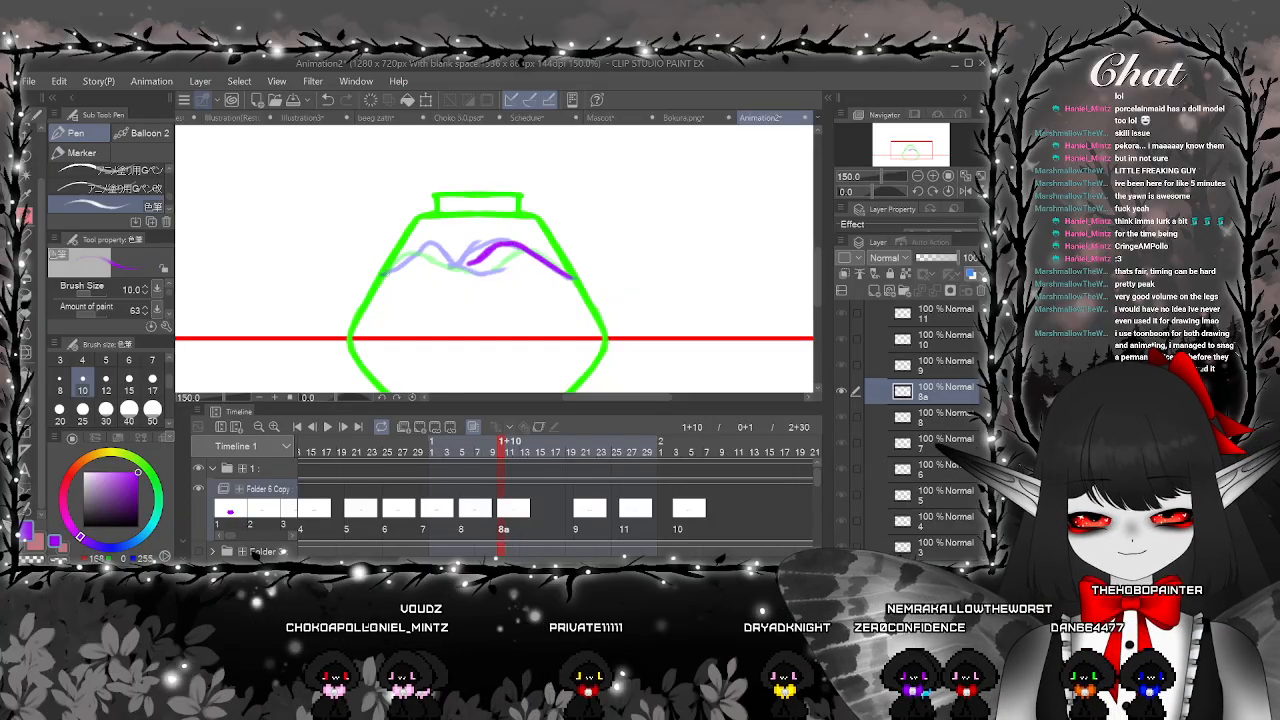
{"action": "left_click_drag", "start_coordinate": [383, 275], "coordinate": [398, 267]}
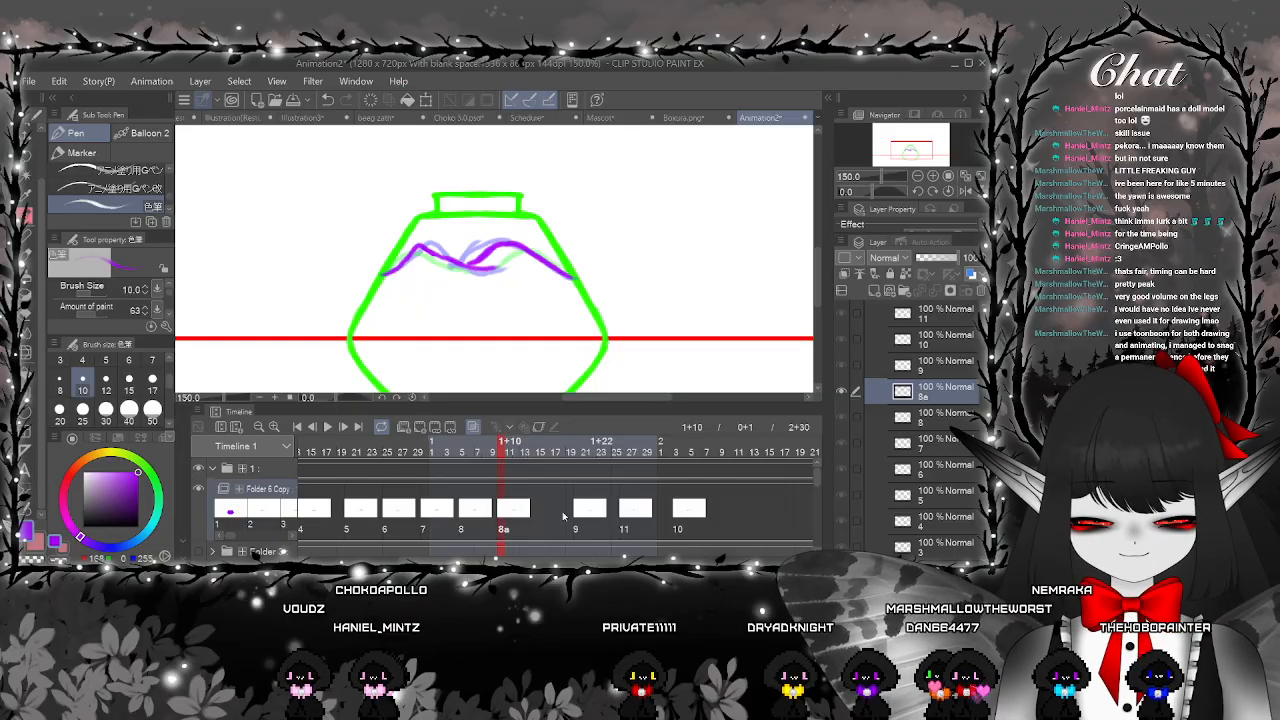
Play the animation from cel 6 to check cel 8a, then move cel 9 earlier to start directly after 8a
{"action": "left_click", "coordinate": [398, 516]}
{"action": "left_click", "coordinate": [328, 427]}
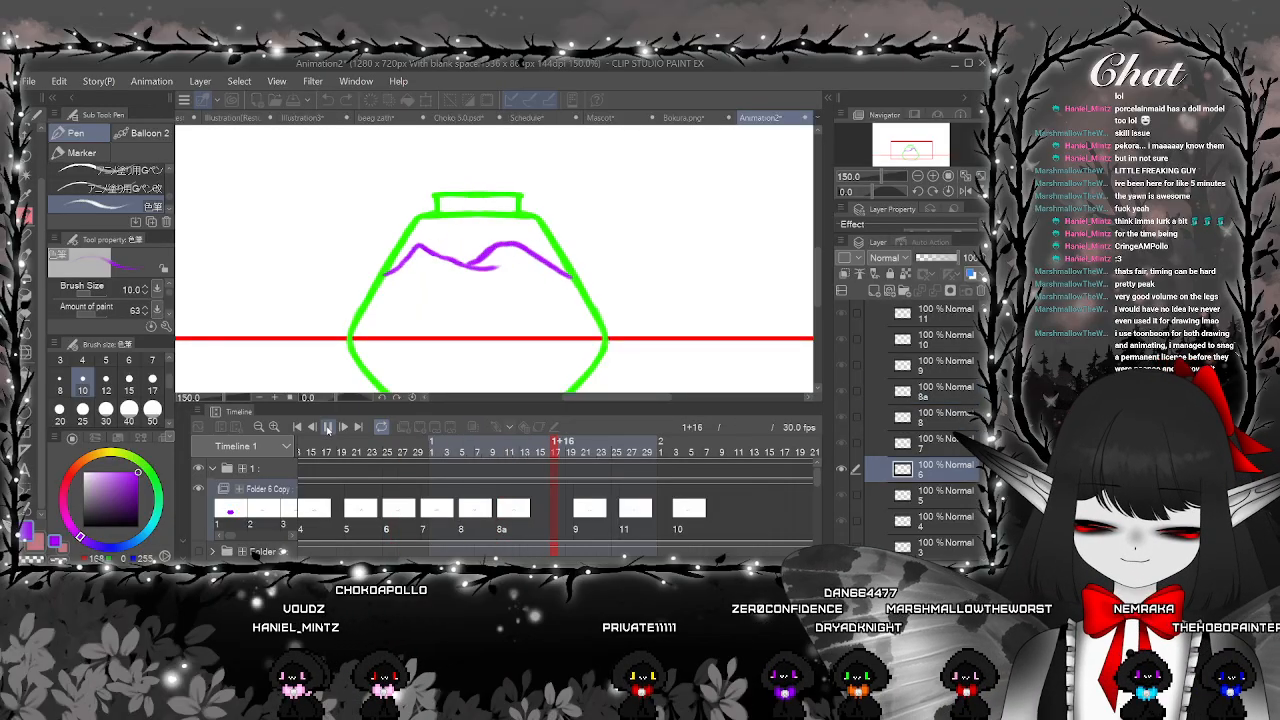
{"action": "left_click", "coordinate": [431, 455]}
{"action": "left_click", "coordinate": [502, 516]}
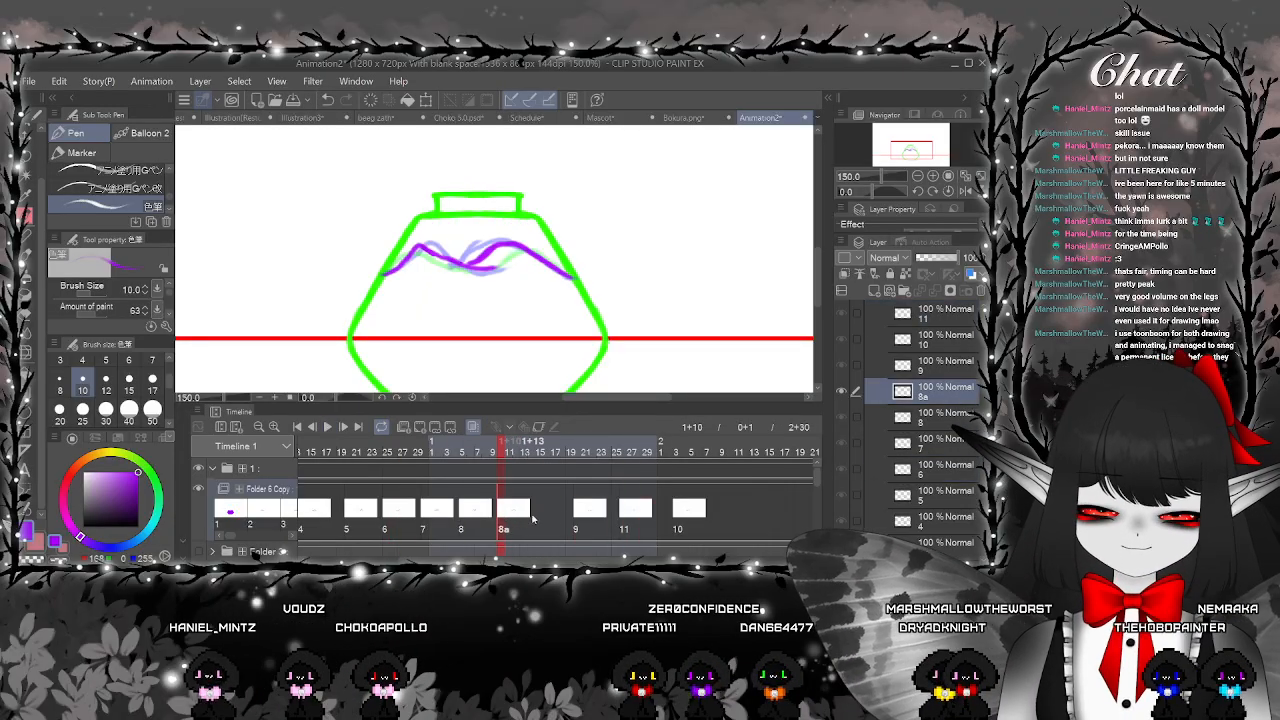
{"action": "left_click", "coordinate": [541, 518]}
{"action": "left_click_drag", "start_coordinate": [578, 517], "coordinate": [538, 519]}
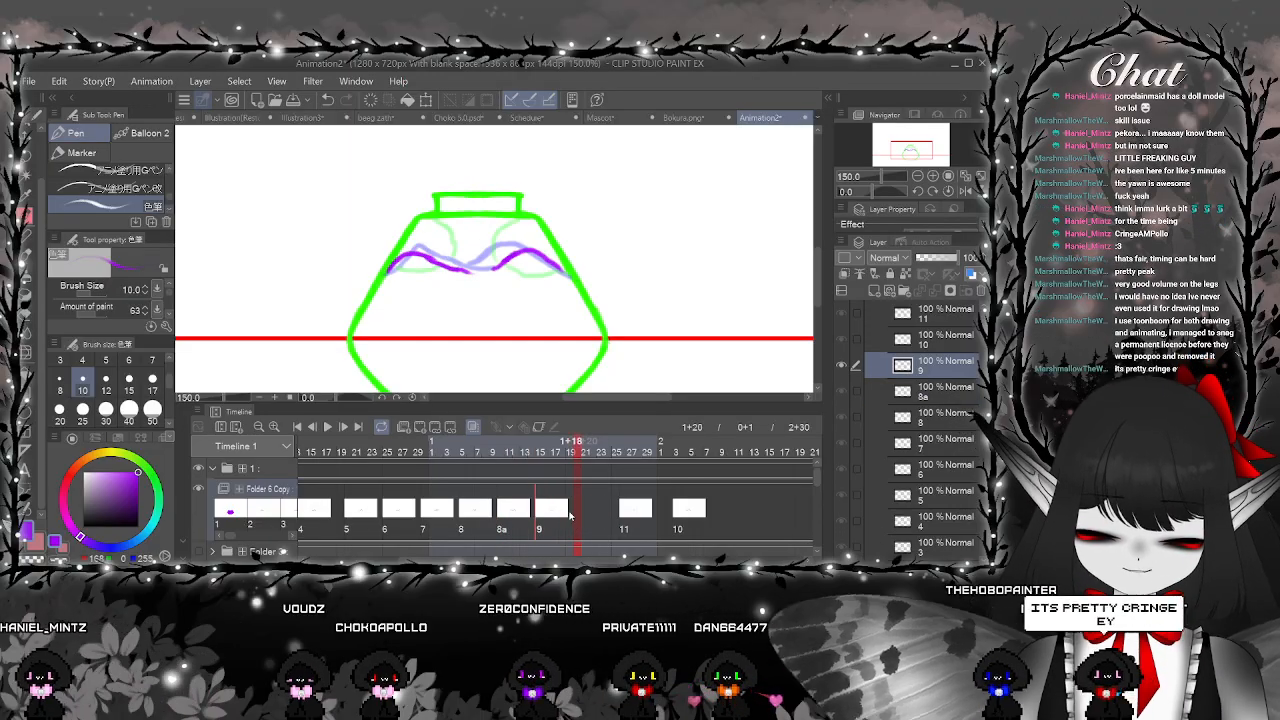
Insert cel 9a at 1+19, sketch the surface with a deep central dip between two side crests, and play back the motion
{"action": "left_click", "coordinate": [573, 517]}
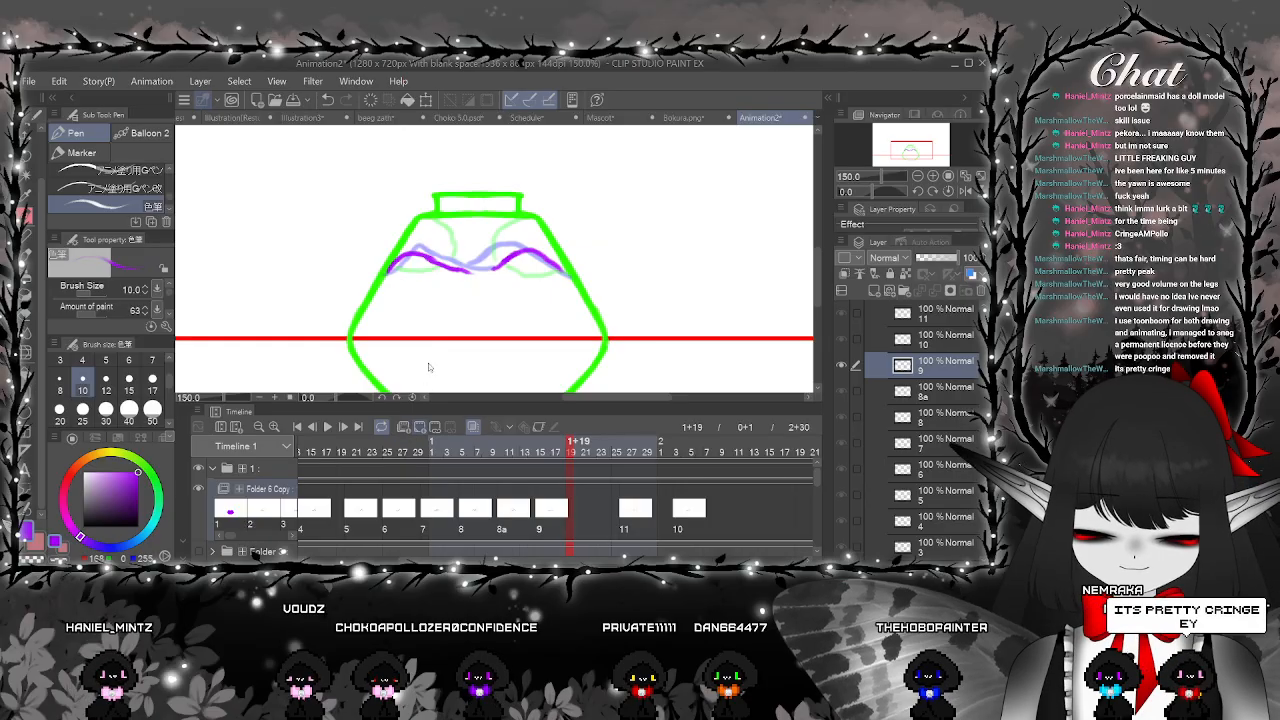
{"action": "left_click", "coordinate": [403, 427]}
{"action": "mouse_move", "coordinate": [437, 267]}
{"action": "left_mouse_down"}
{"action": "mouse_move", "coordinate": [457, 298]}
{"action": "mouse_move", "coordinate": [494, 292]}
{"action": "mouse_move", "coordinate": [477, 298]}
{"action": "mouse_move", "coordinate": [558, 270]}
{"action": "left_mouse_up"}
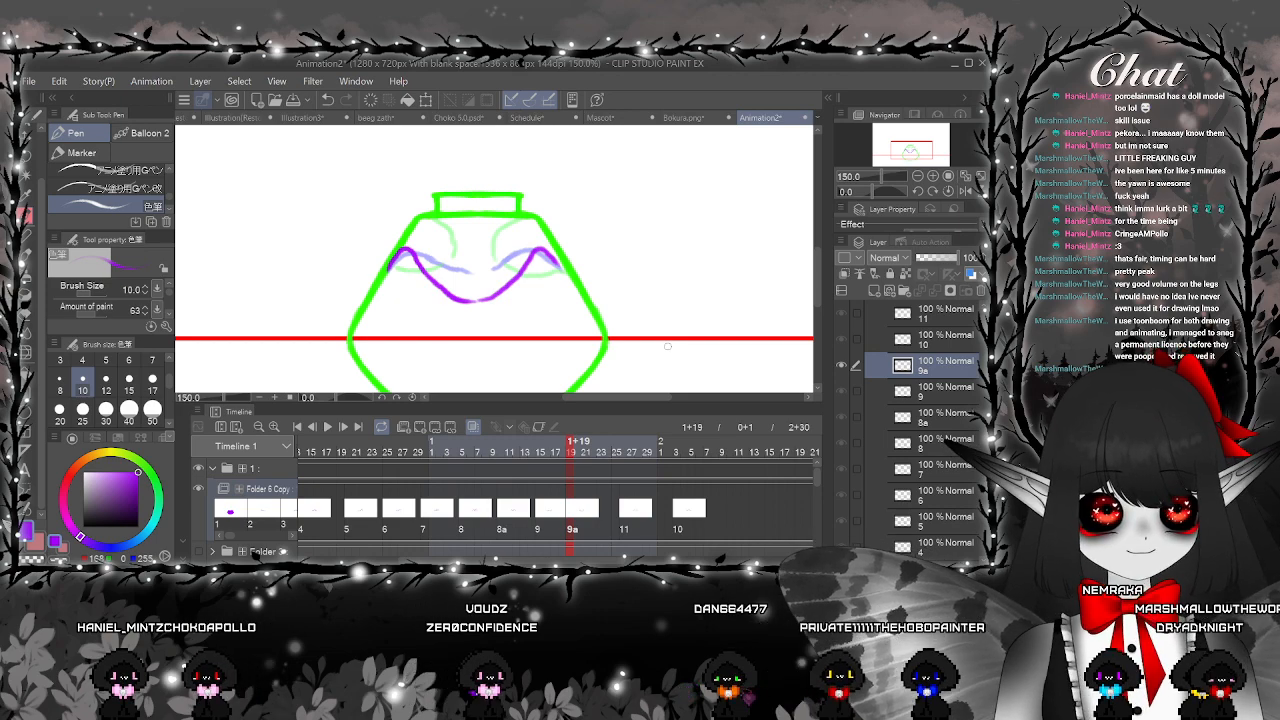
{"action": "left_click", "coordinate": [327, 426]}
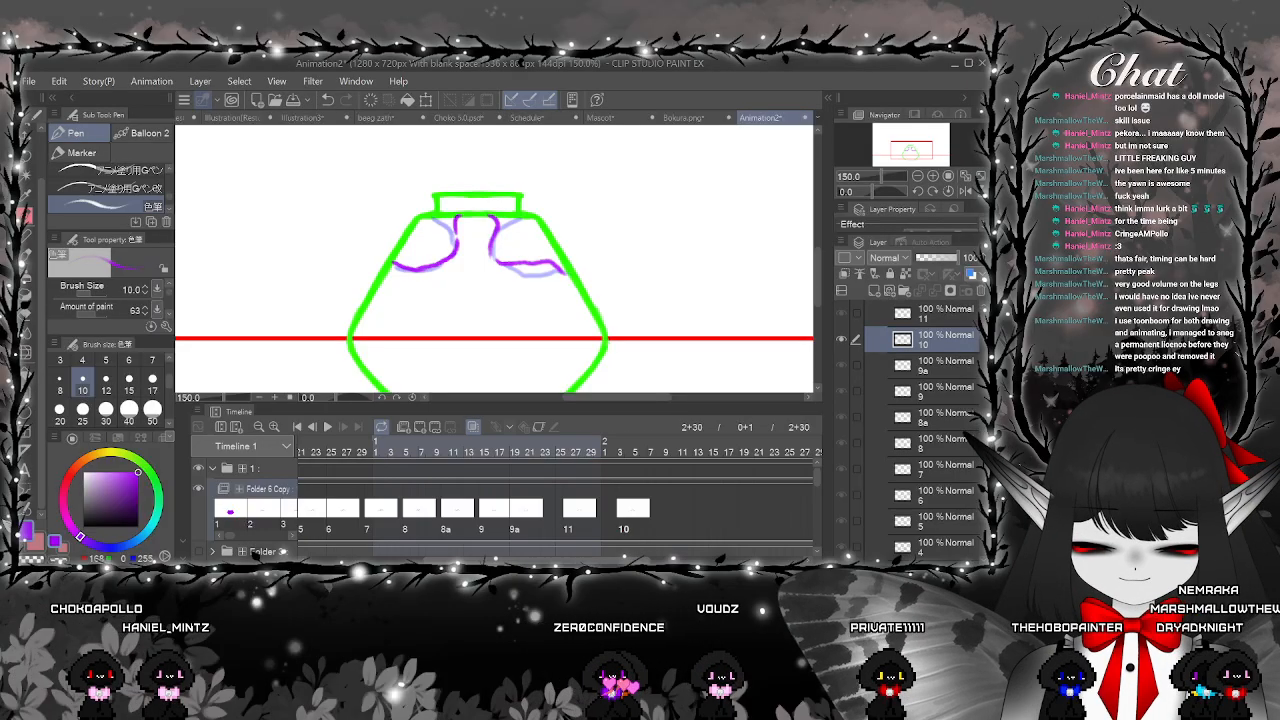
{"action": "scroll", "coordinate": [555, 500], "scroll_direction": "left", "scroll_amount": 1}
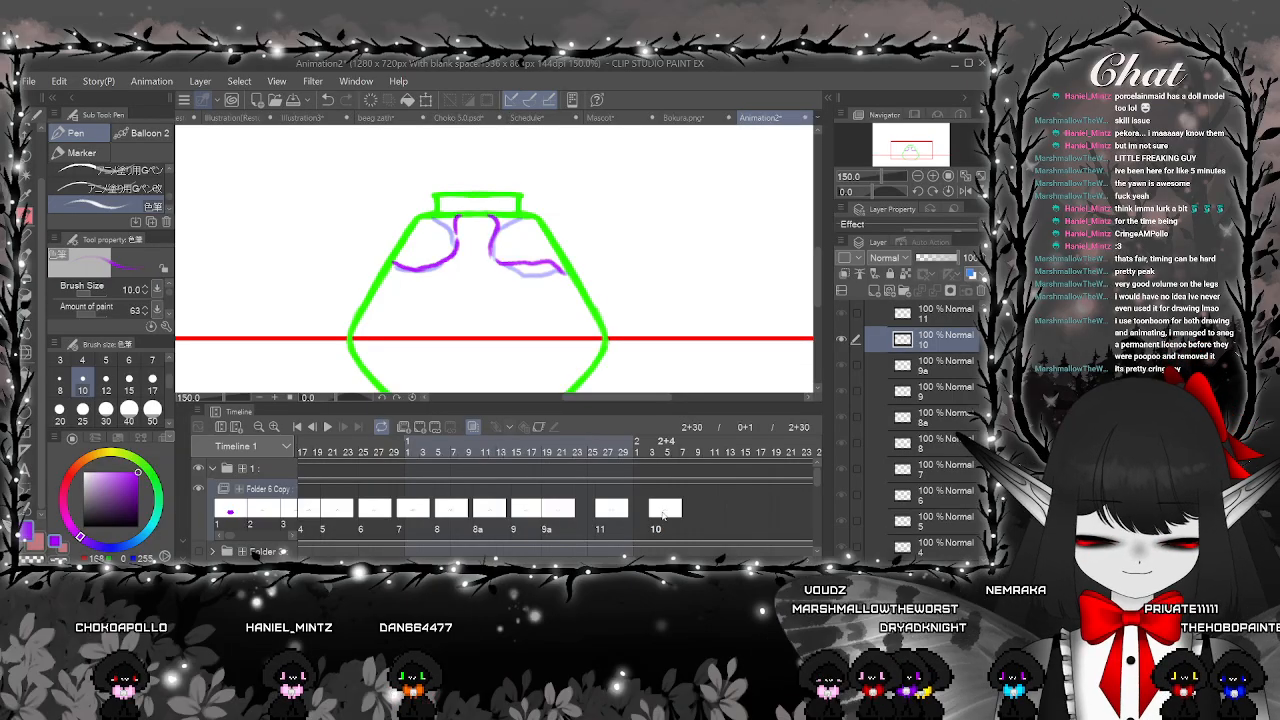
Shift cels 11 and 10 later, insert cel 9b at 1+25, and sketch its two inward-curling side crests around a rounded central dip
{"action": "left_click", "coordinate": [603, 519]}
{"action": "mouse_move", "coordinate": [747, 512]}
{"action": "left_mouse_down"}
{"action": "mouse_move", "coordinate": [788, 512]}
{"action": "mouse_move", "coordinate": [755, 515]}
{"action": "left_mouse_up"}
{"action": "left_click", "coordinate": [563, 517]}
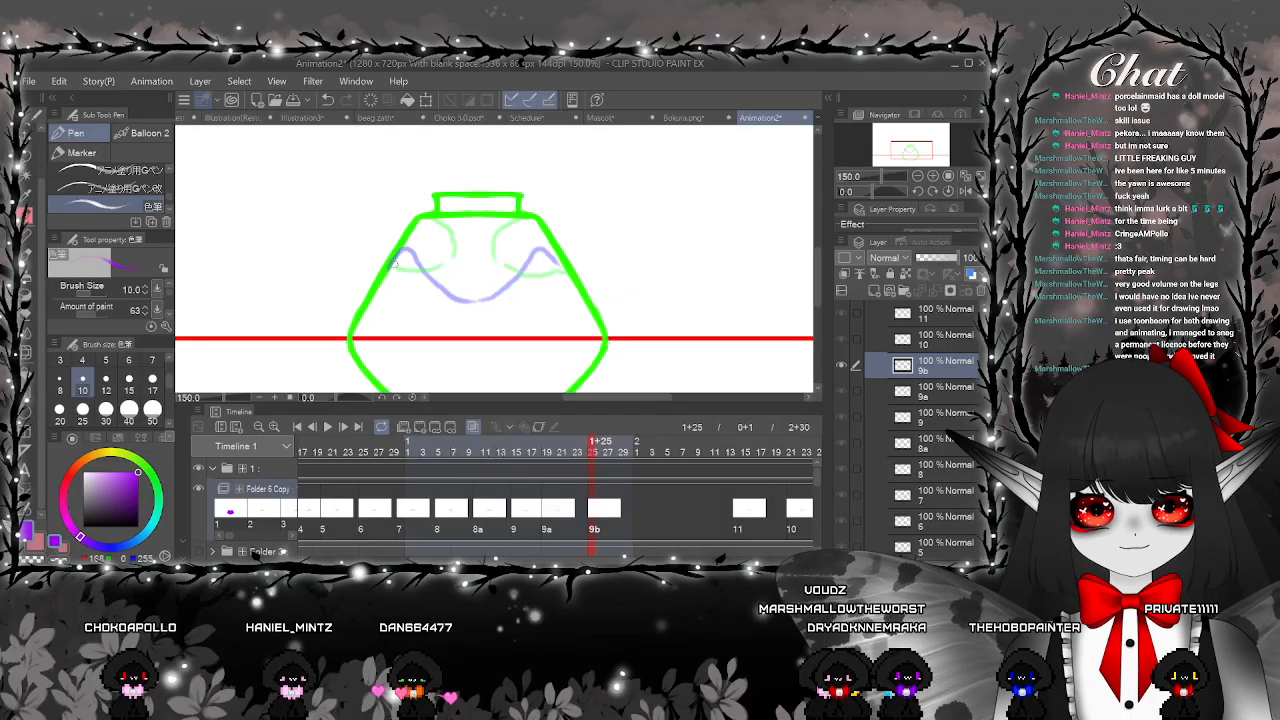
{"action": "left_click_drag", "start_coordinate": [398, 258], "coordinate": [432, 277]}
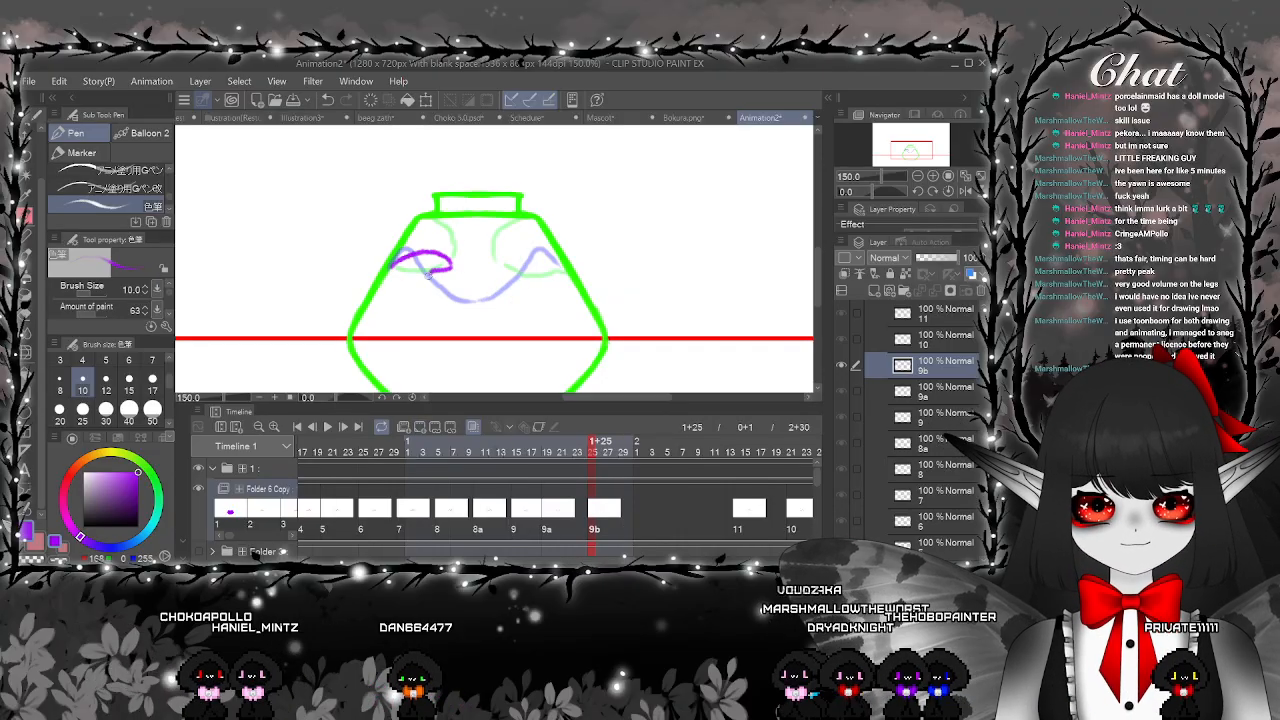
{"action": "mouse_move", "coordinate": [432, 277]}
{"action": "left_mouse_down"}
{"action": "mouse_move", "coordinate": [522, 256]}
{"action": "mouse_move", "coordinate": [572, 288]}
{"action": "left_mouse_up"}
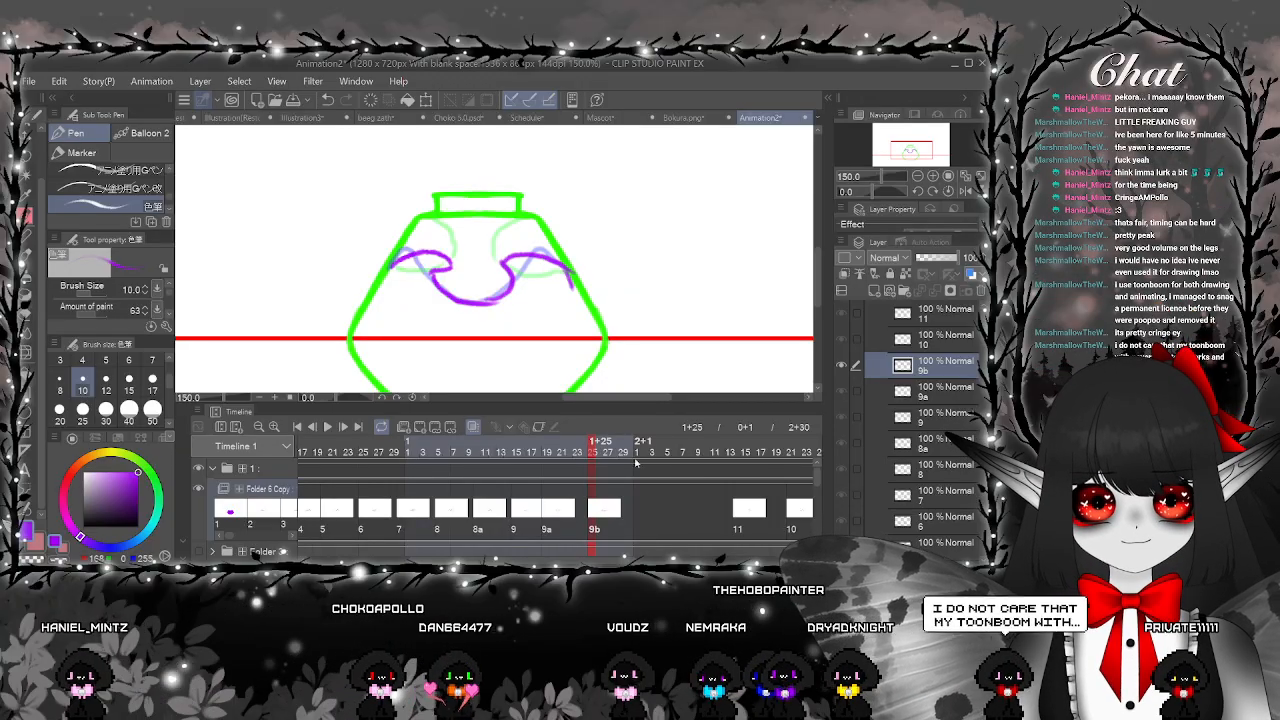
{"action": "key", "text": "e"}
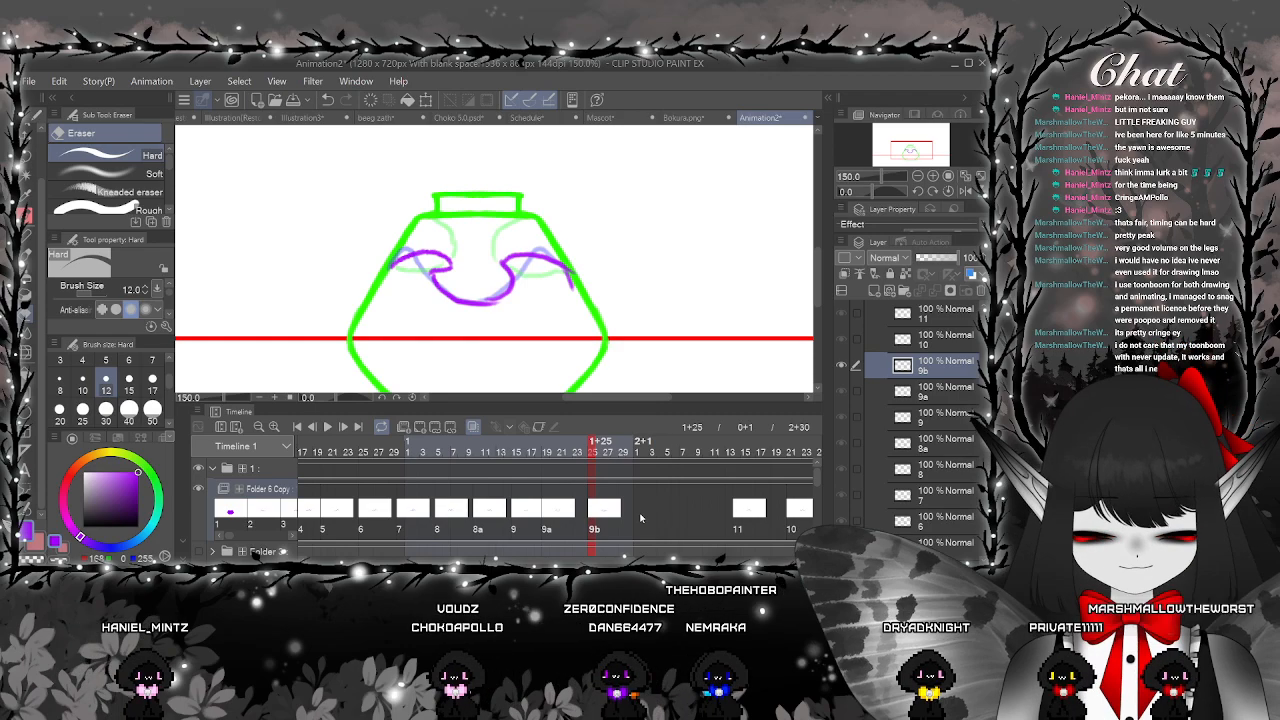
Insert cels 9c at 2+1 and 9d at 2+7, sketching a narrower central dip on 9c and a shallow wavy surface on 9d
{"action": "left_click", "coordinate": [640, 520]}
{"action": "left_click", "coordinate": [419, 427]}
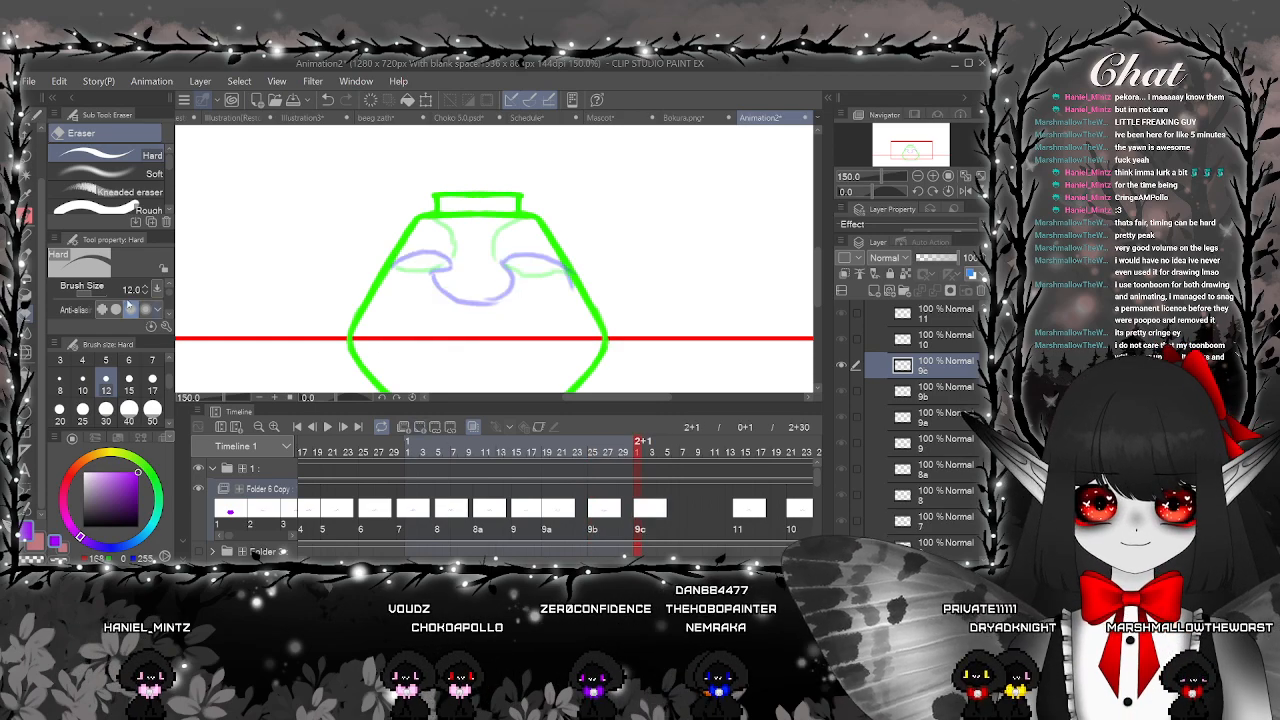
{"action": "key", "text": "p"}
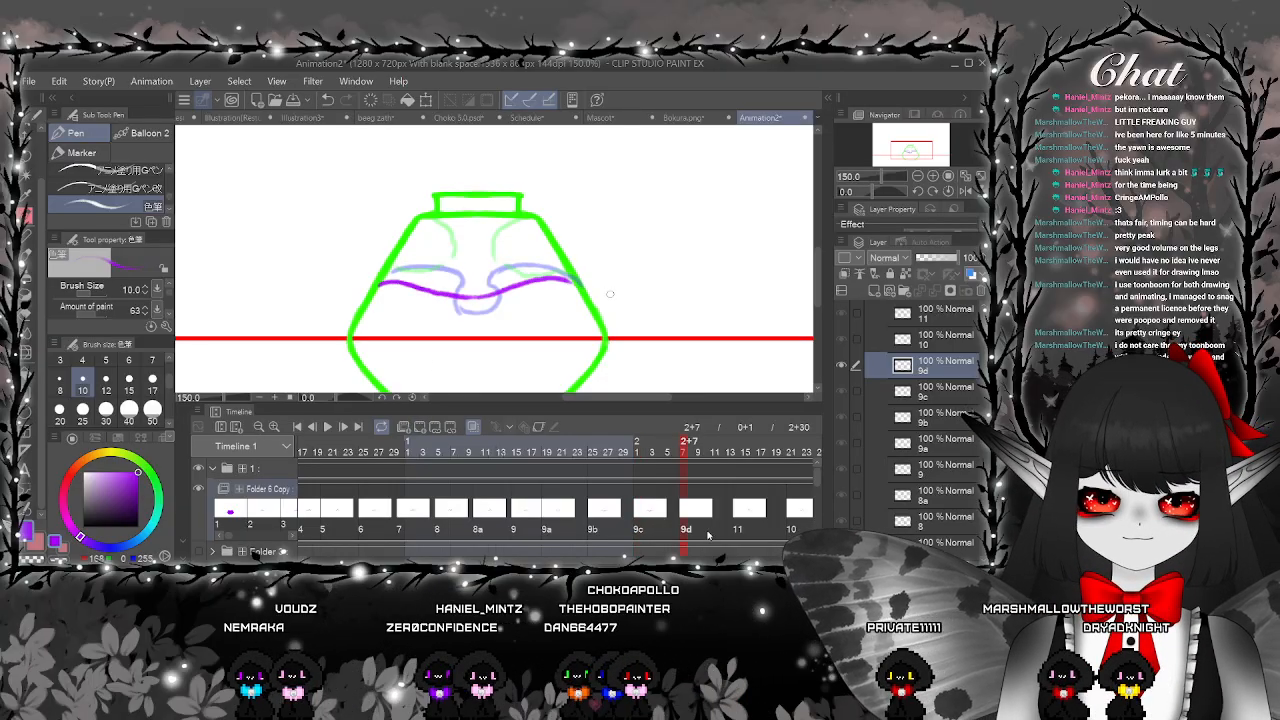
{"action": "left_click", "coordinate": [736, 515]}
{"action": "left_click", "coordinate": [707, 523]}
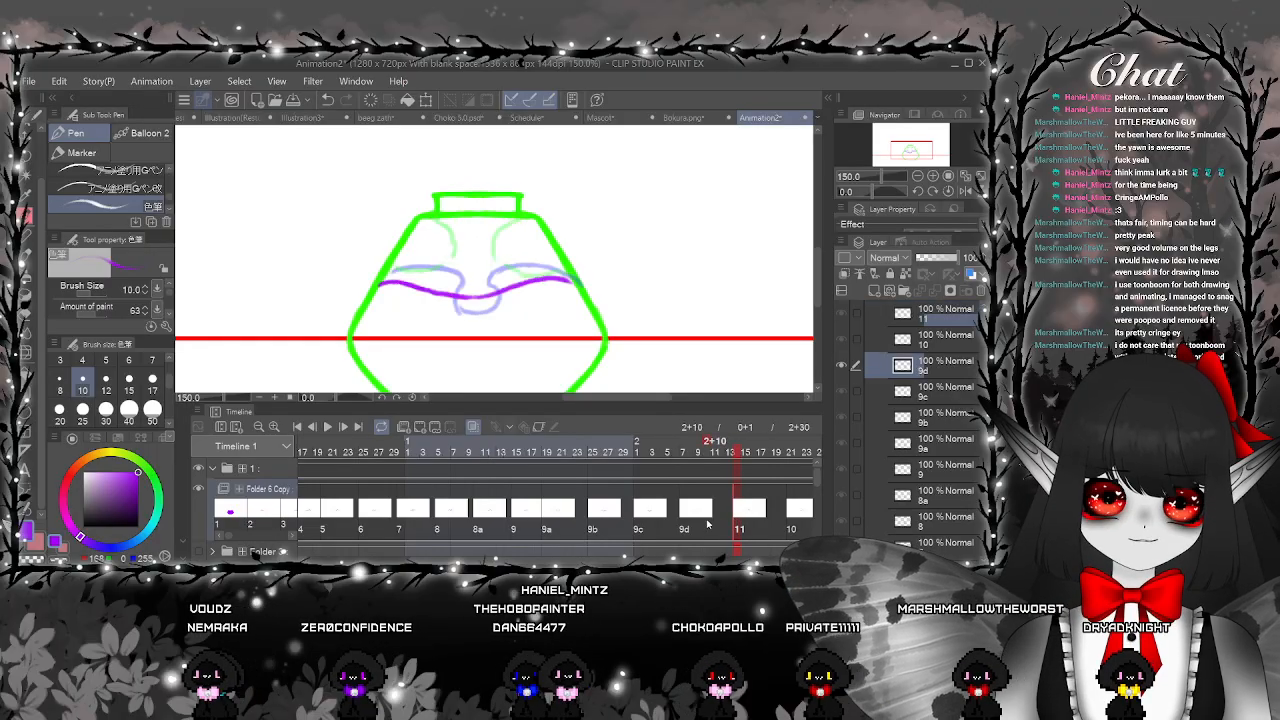
{"action": "left_click", "coordinate": [439, 429]}
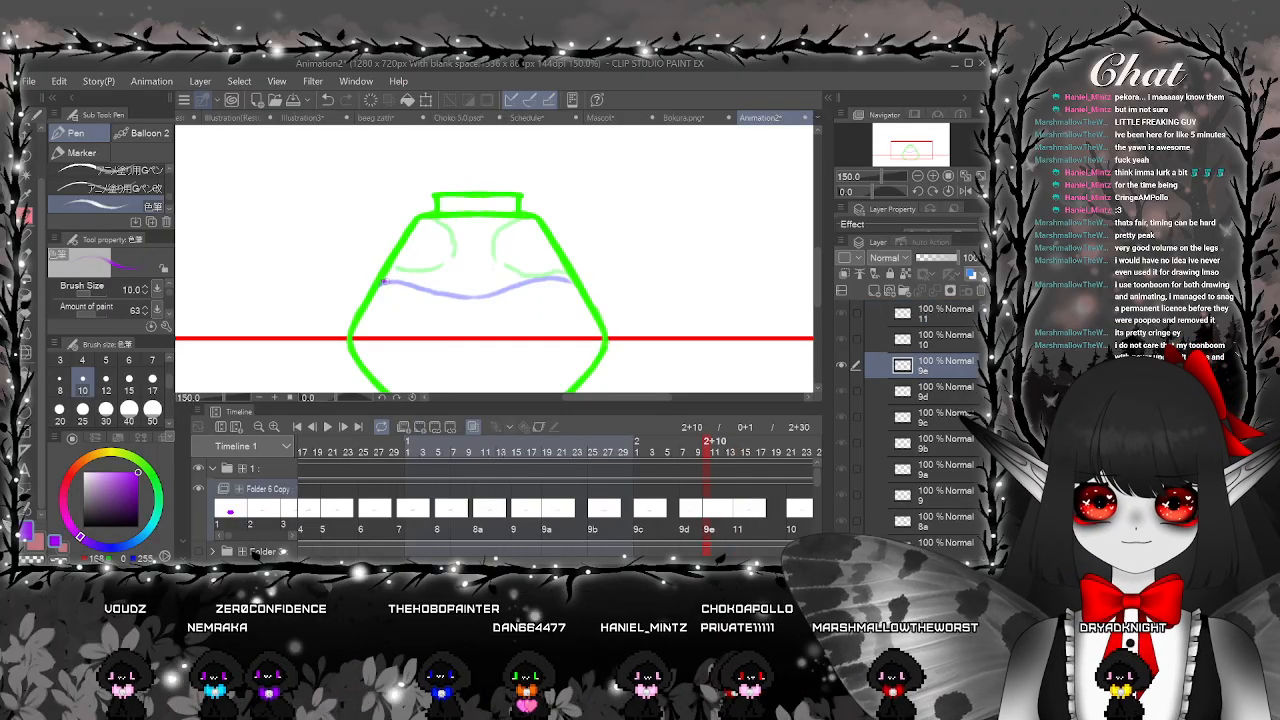
{"action": "left_click_drag", "start_coordinate": [382, 281], "coordinate": [418, 291]}
{"action": "left_click", "coordinate": [327, 99]}
{"action": "left_click", "coordinate": [327, 99]}
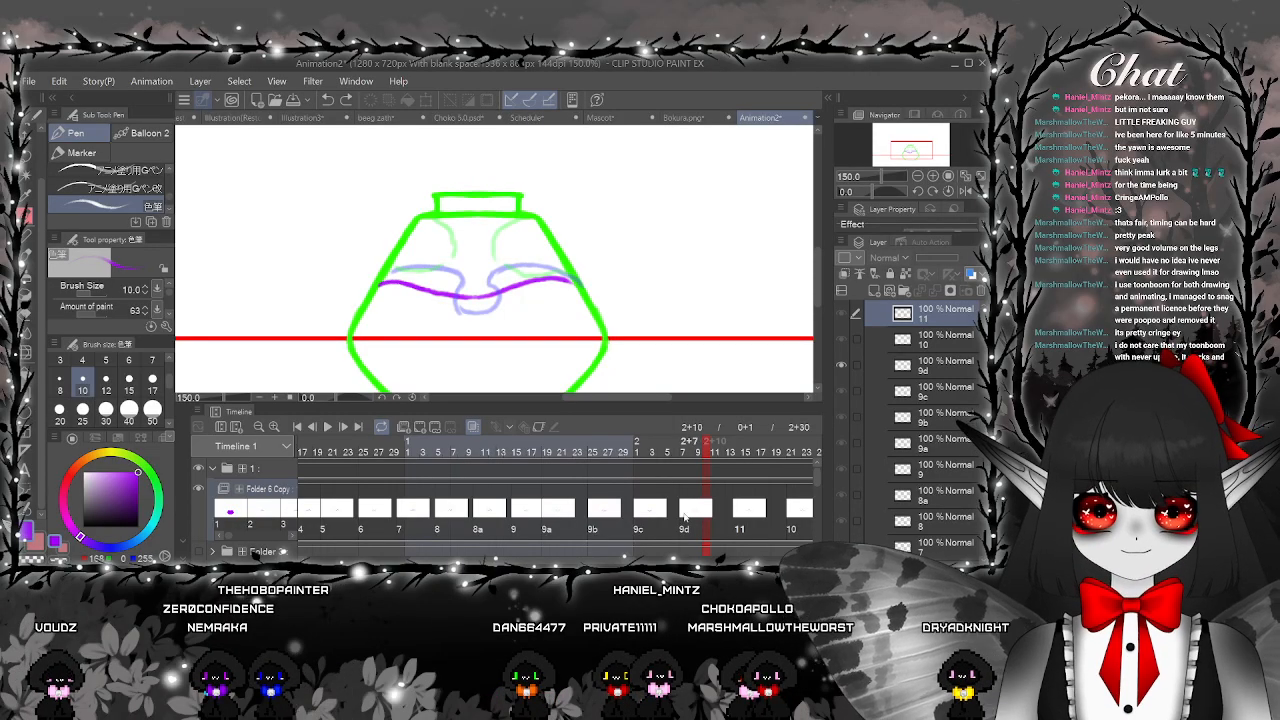
Add a small pointed splash at the centre of cel 9d, open the surface line beneath it, and compare with cel 11
{"action": "left_click", "coordinate": [684, 513]}
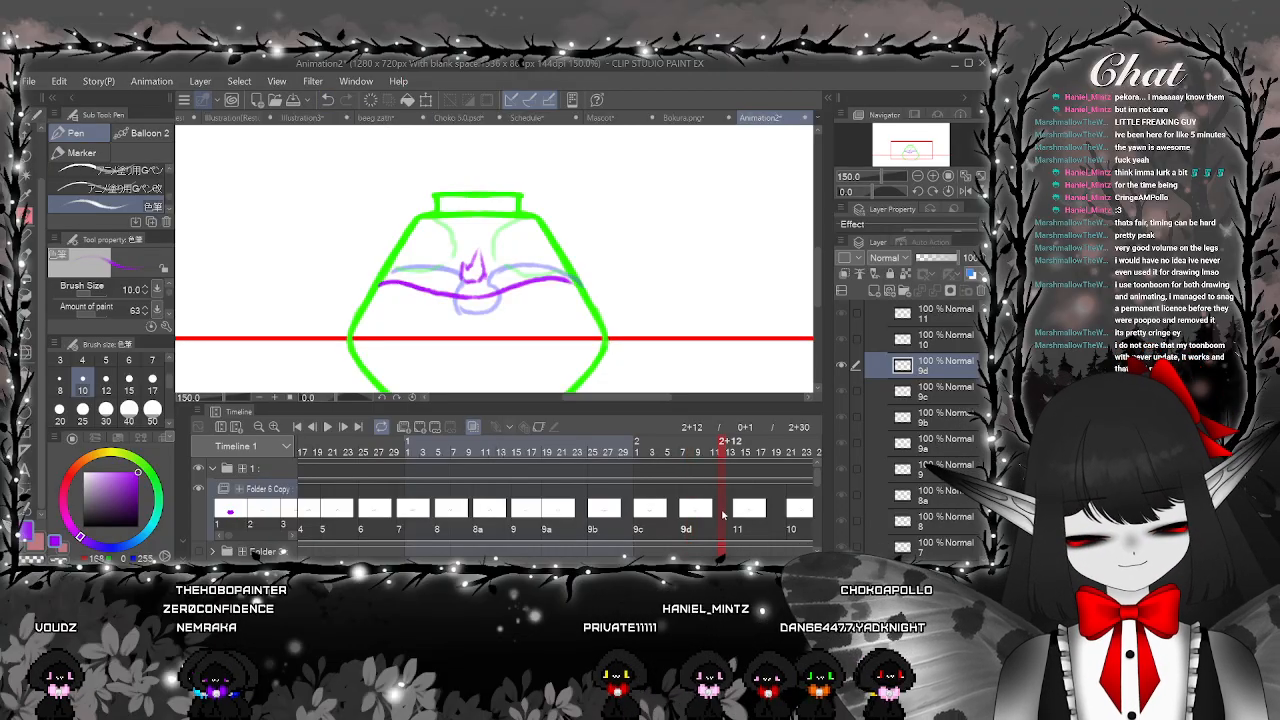
{"action": "left_click", "coordinate": [738, 511]}
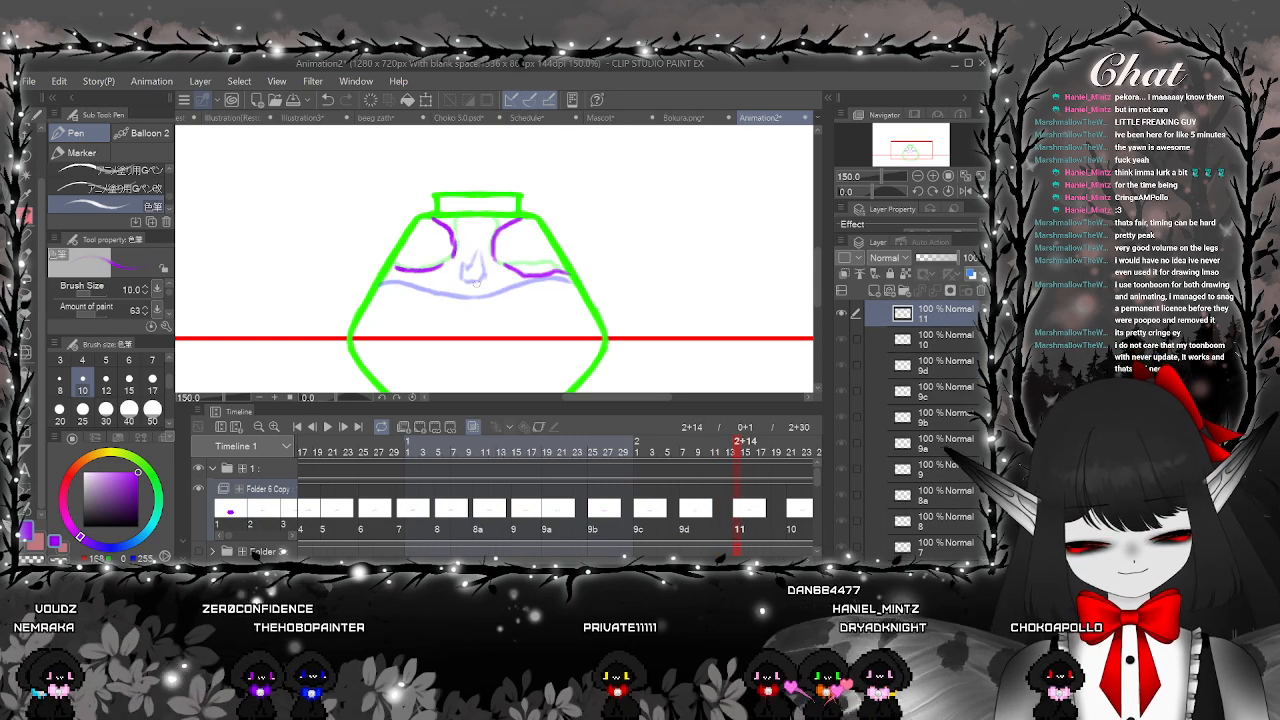
{"action": "left_click", "coordinate": [687, 508]}
{"action": "left_click_drag", "start_coordinate": [475, 279], "coordinate": [480, 292]}
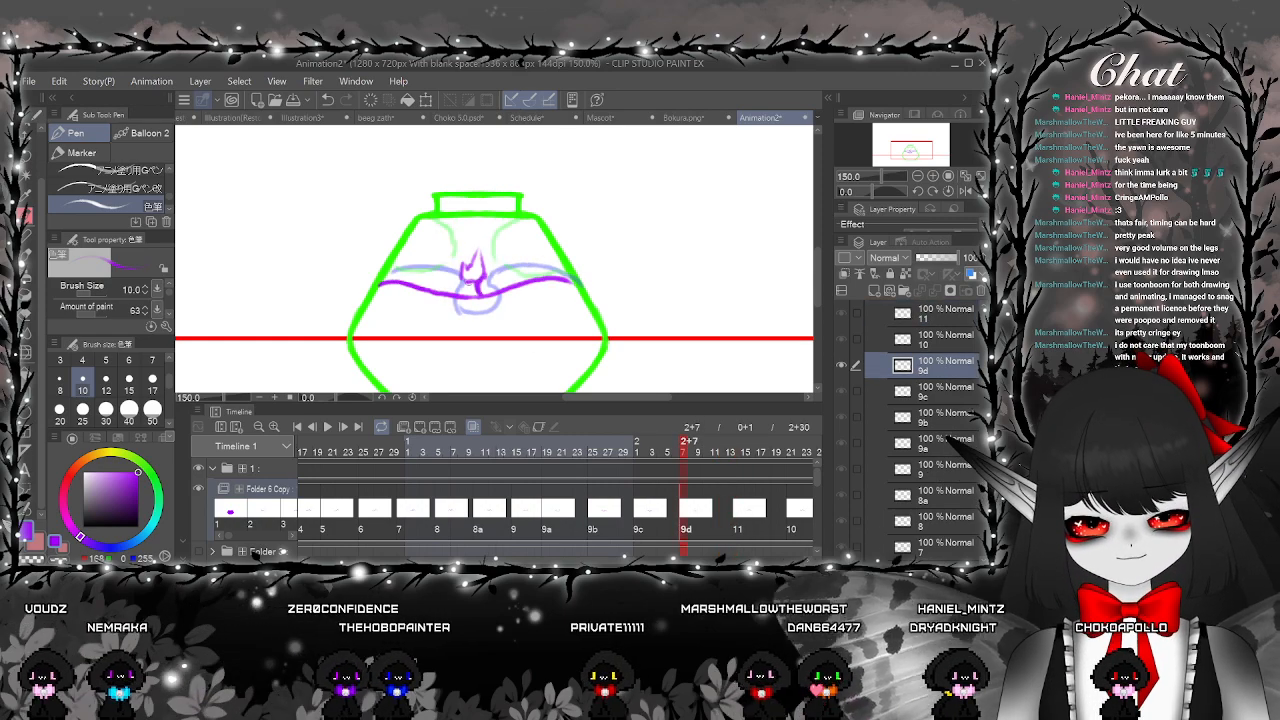
{"action": "key", "text": "e"}
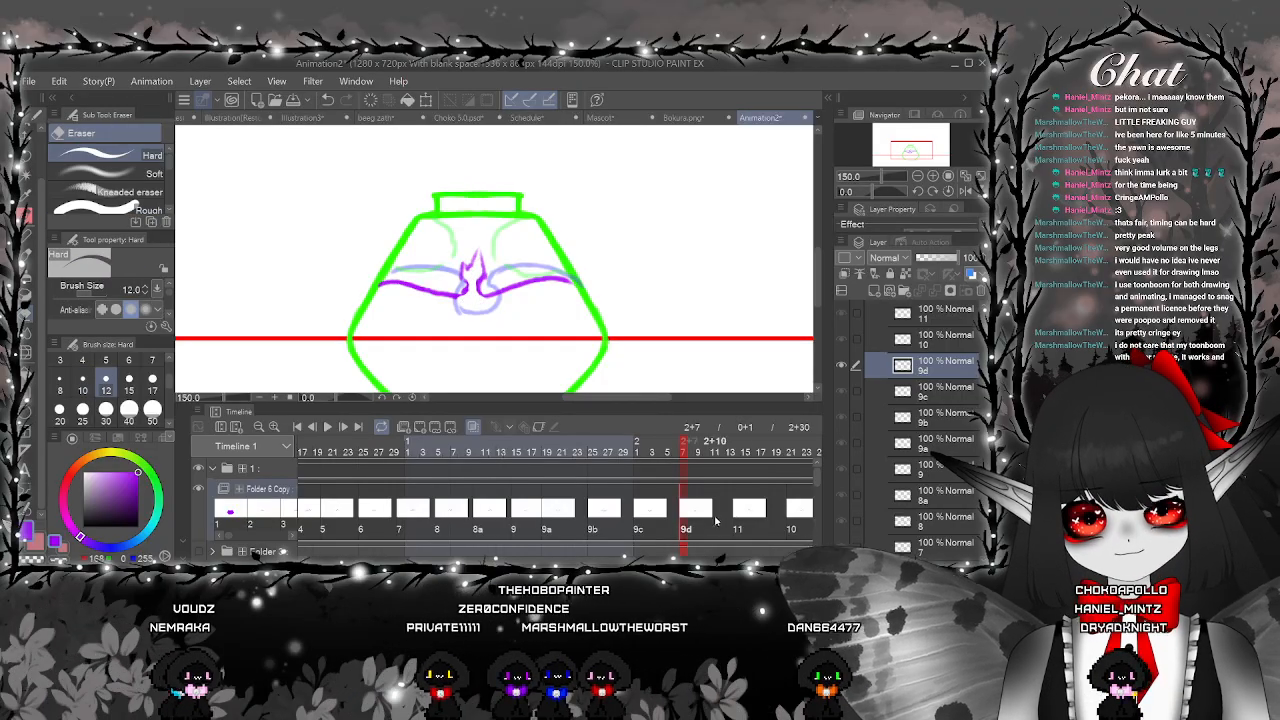
{"action": "left_click", "coordinate": [740, 508]}
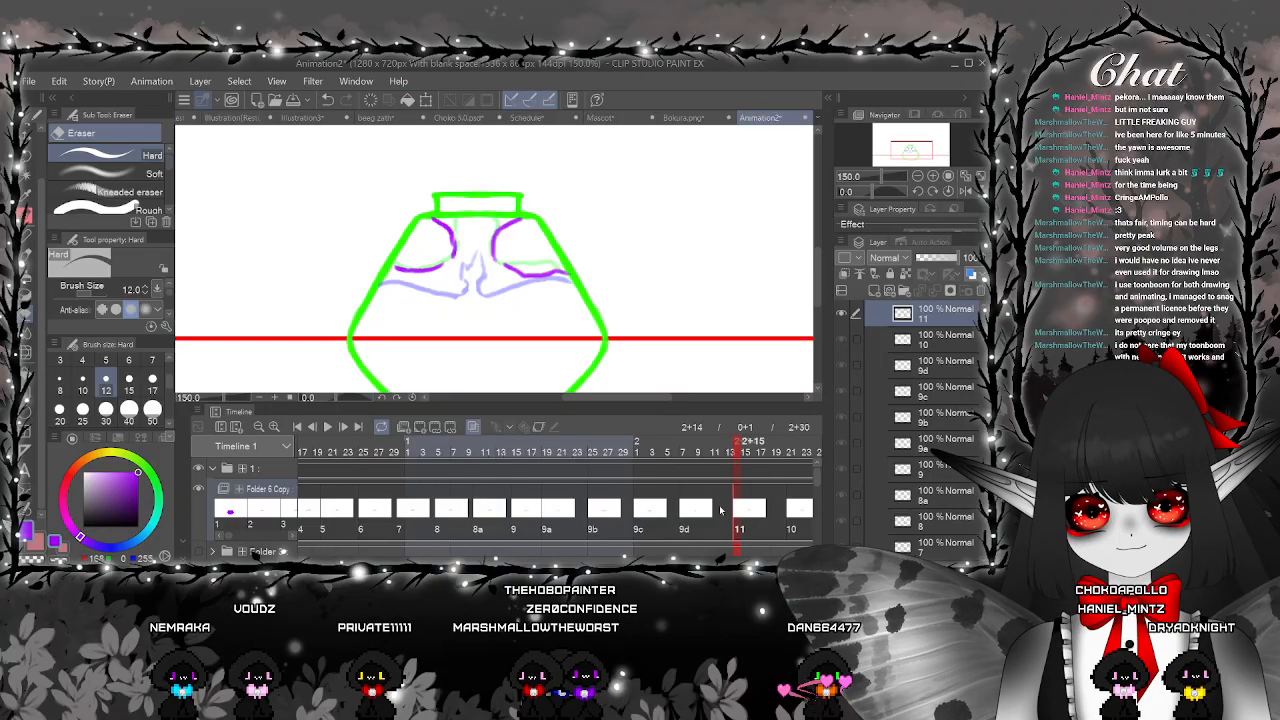
Play back the whole animation in a zoomed-out view to check the sloshing and splash timing
{"action": "left_click", "coordinate": [327, 426]}
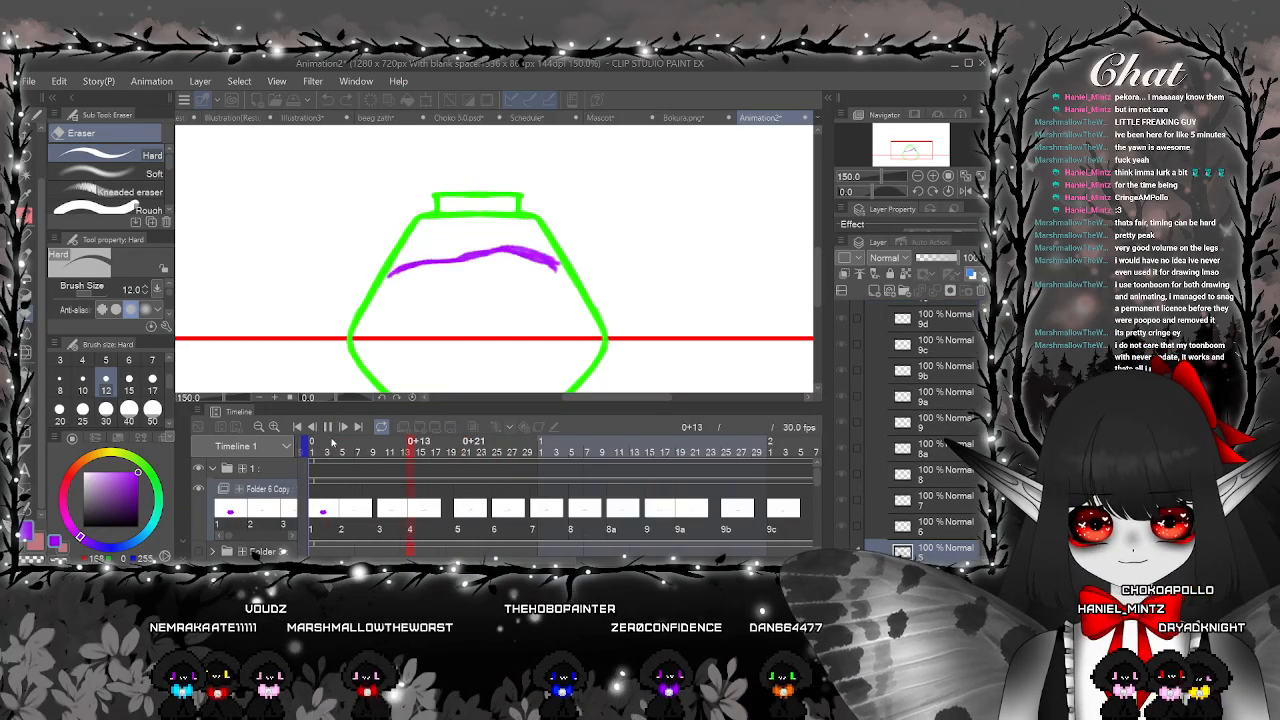
{"action": "key", "text": "ctrl+minus"}
{"action": "key", "text": "ctrl+minus"}
{"action": "key", "text": "ctrl+minus"}
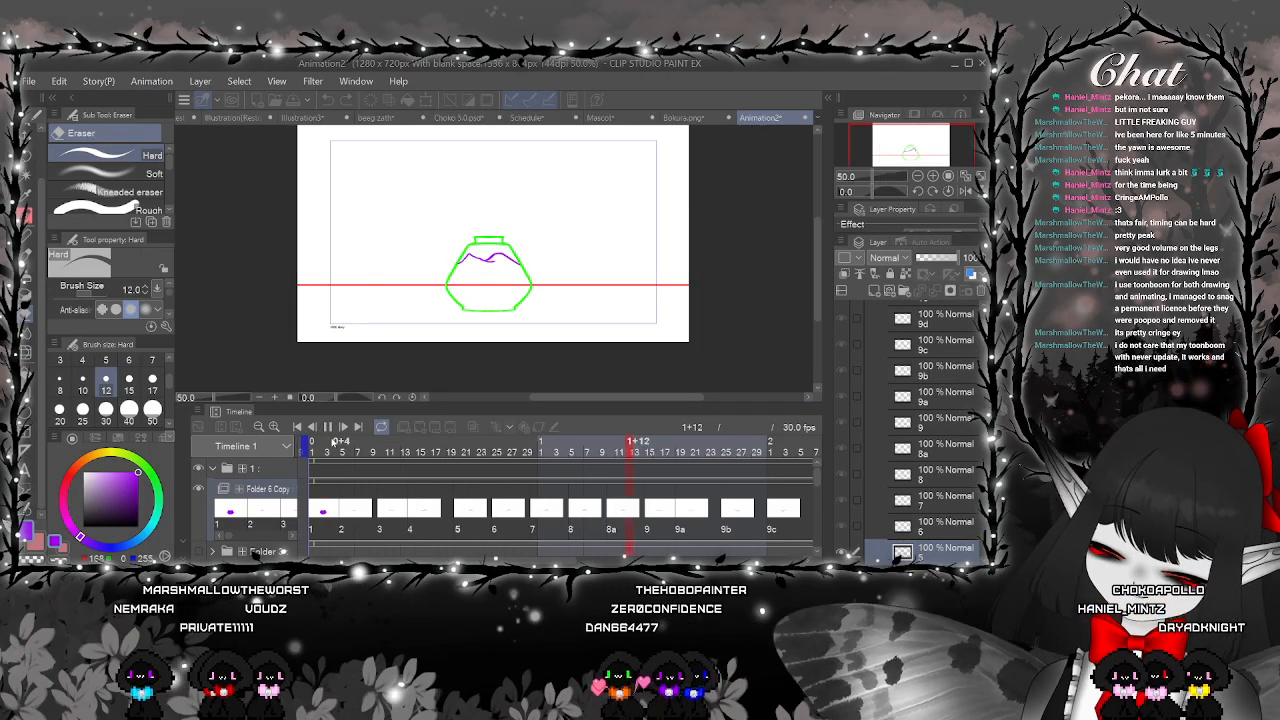
{"action": "left_click", "coordinate": [508, 462]}
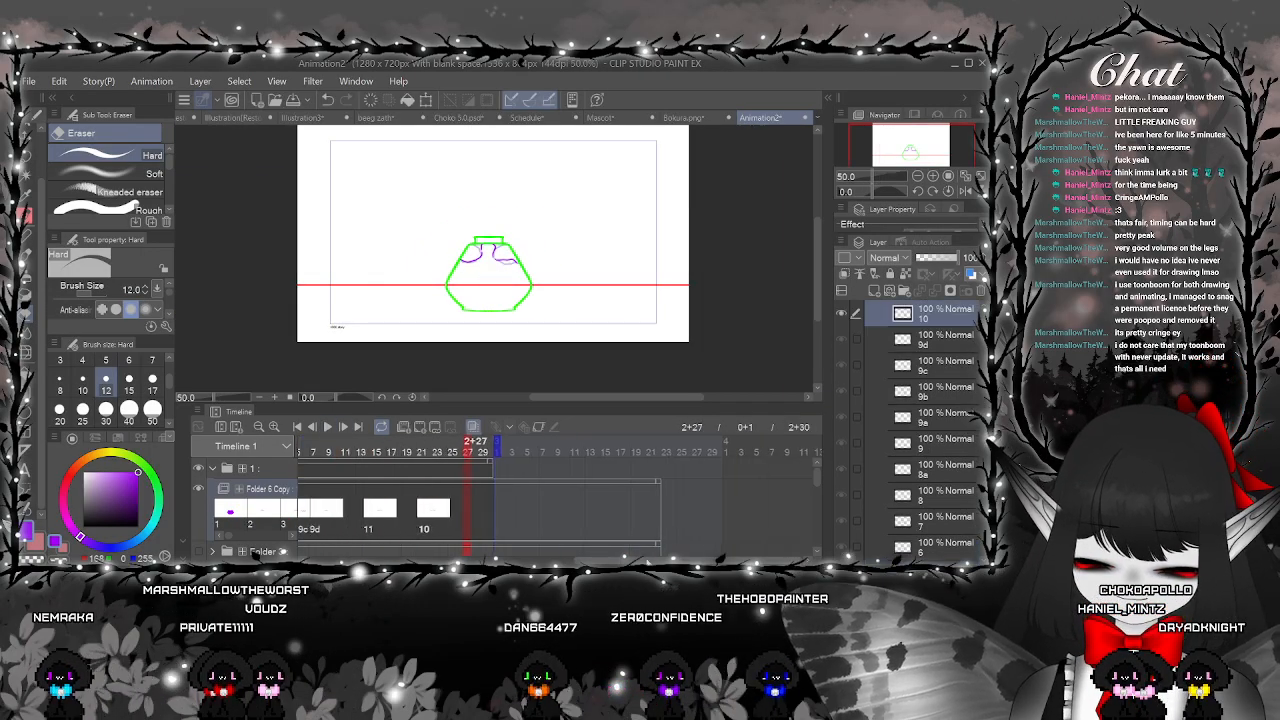
Check cels 9b and 9c, then shift cel 9a one frame later on the timeline
{"action": "scroll", "coordinate": [512, 480], "scroll_direction": "left", "scroll_amount": 5}
{"action": "left_click", "coordinate": [604, 516]}
{"action": "left_click", "coordinate": [652, 518]}
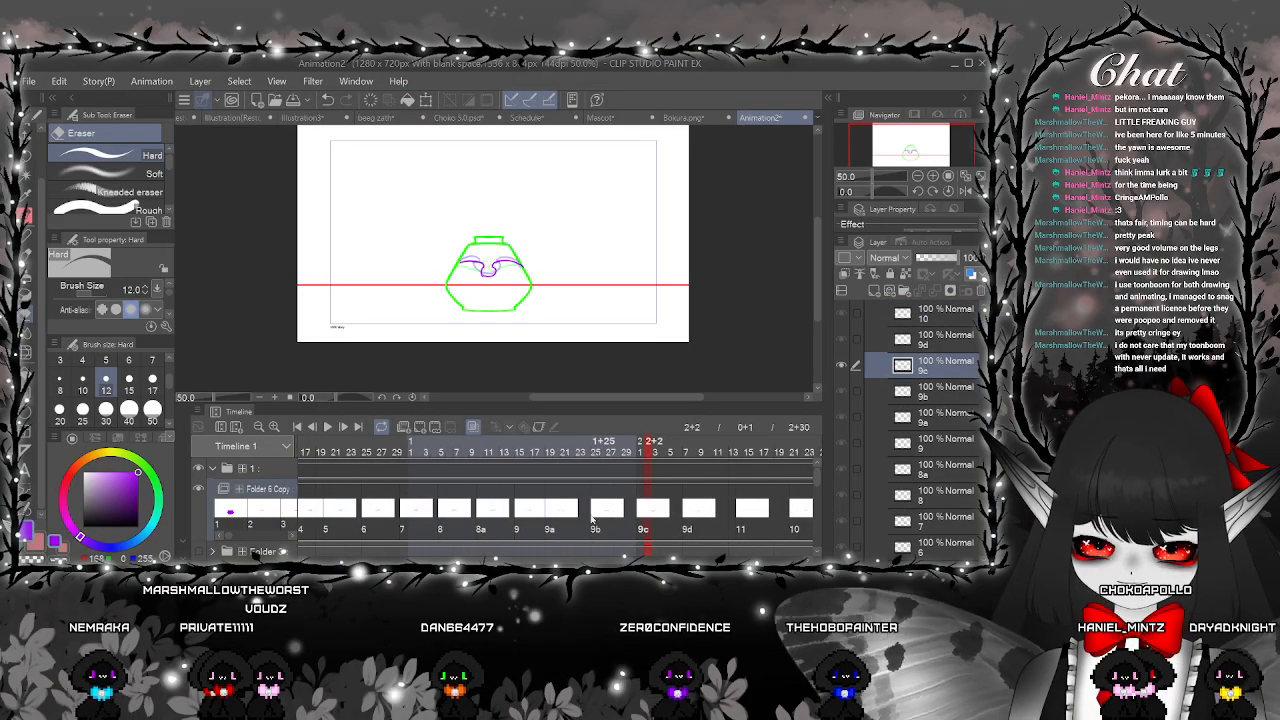
{"action": "left_click_drag", "start_coordinate": [550, 514], "coordinate": [559, 514]}
Erase the central dips on cels 9b and 9c, then redraw 9c with a shallower dip joining its side crests
{"action": "left_click", "coordinate": [603, 513]}
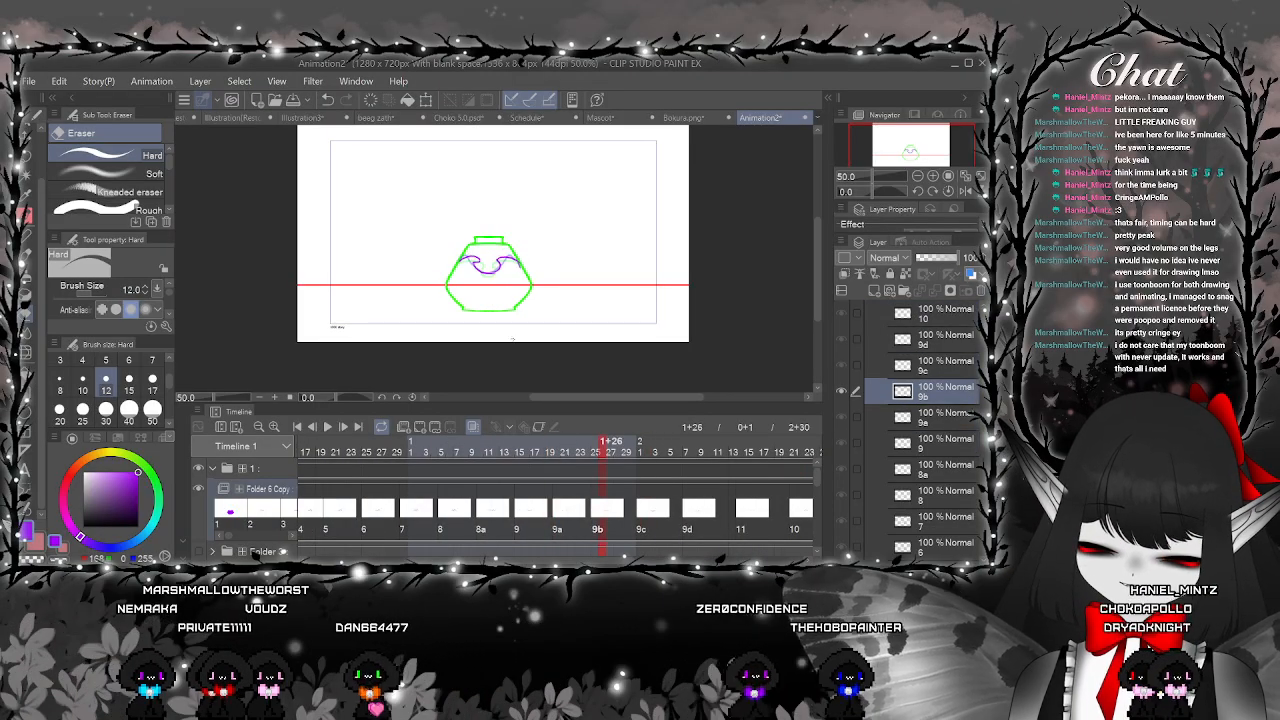
{"action": "key", "text": "ctrl+alt+0"}
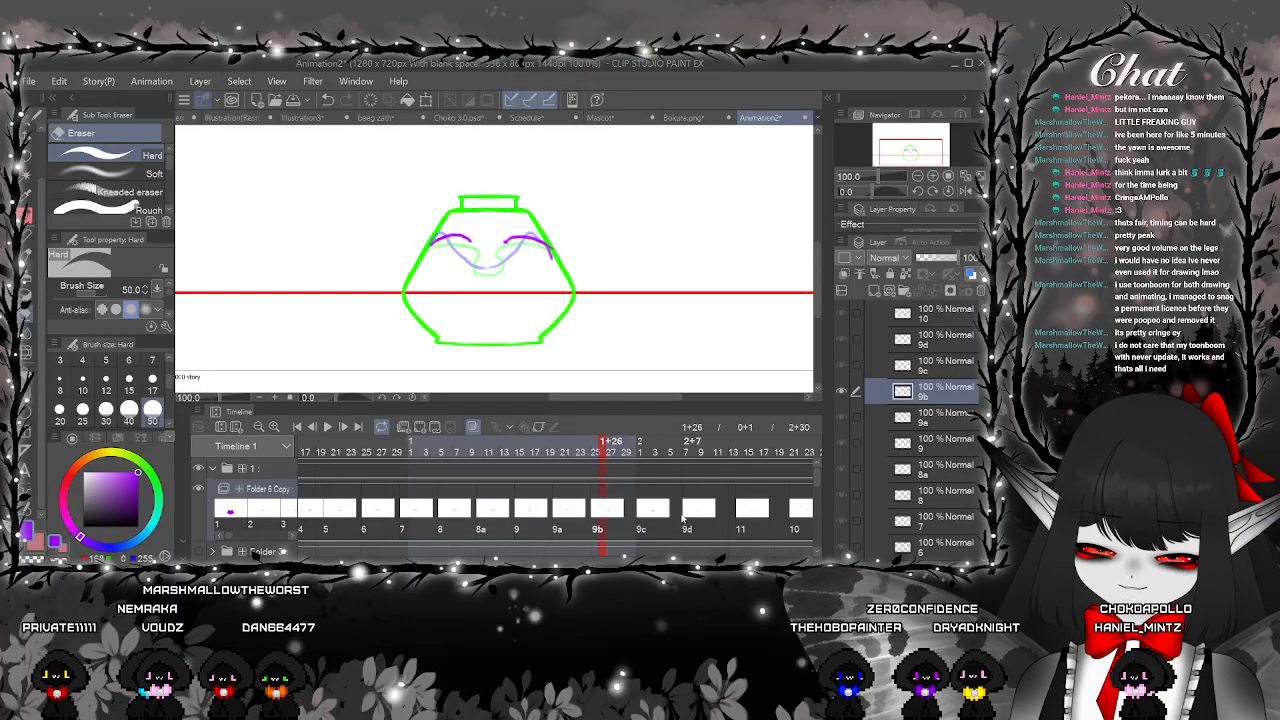
{"action": "left_click", "coordinate": [684, 517]}
{"action": "left_click", "coordinate": [655, 514]}
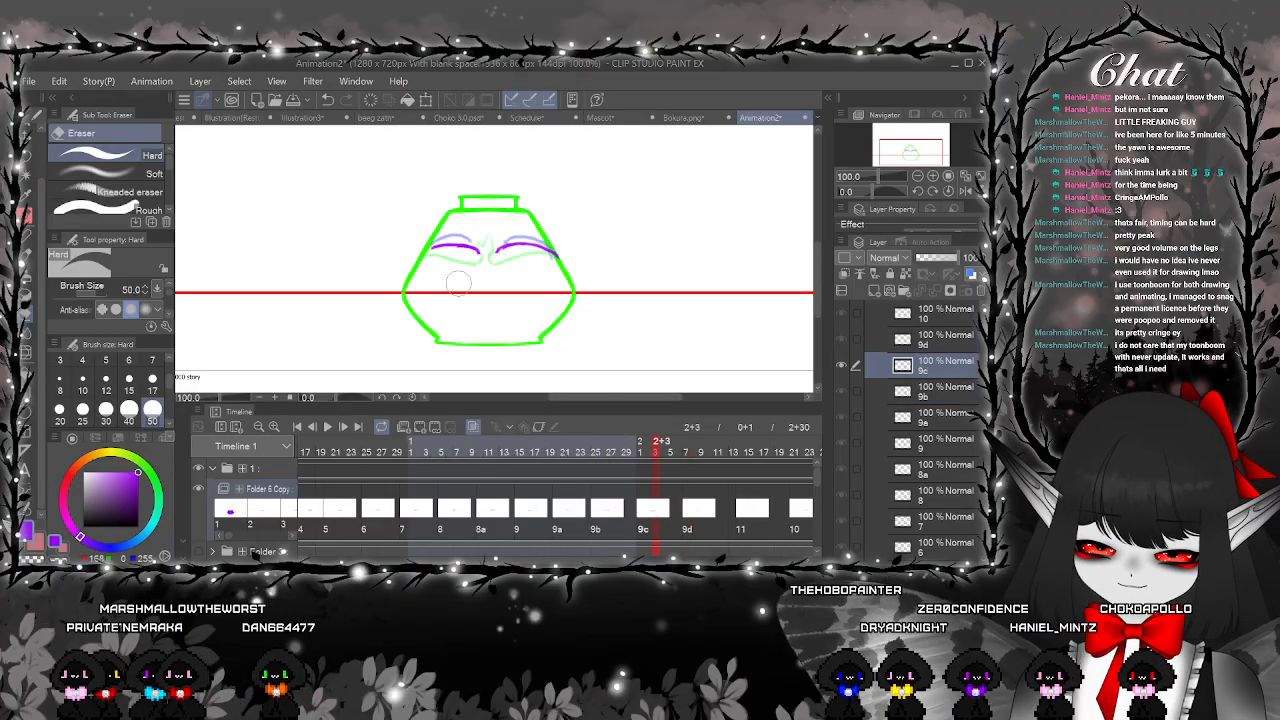
{"action": "left_click", "coordinate": [28, 220]}
{"action": "scroll", "coordinate": [382, 232], "scroll_direction": "up", "scroll_amount": 2}
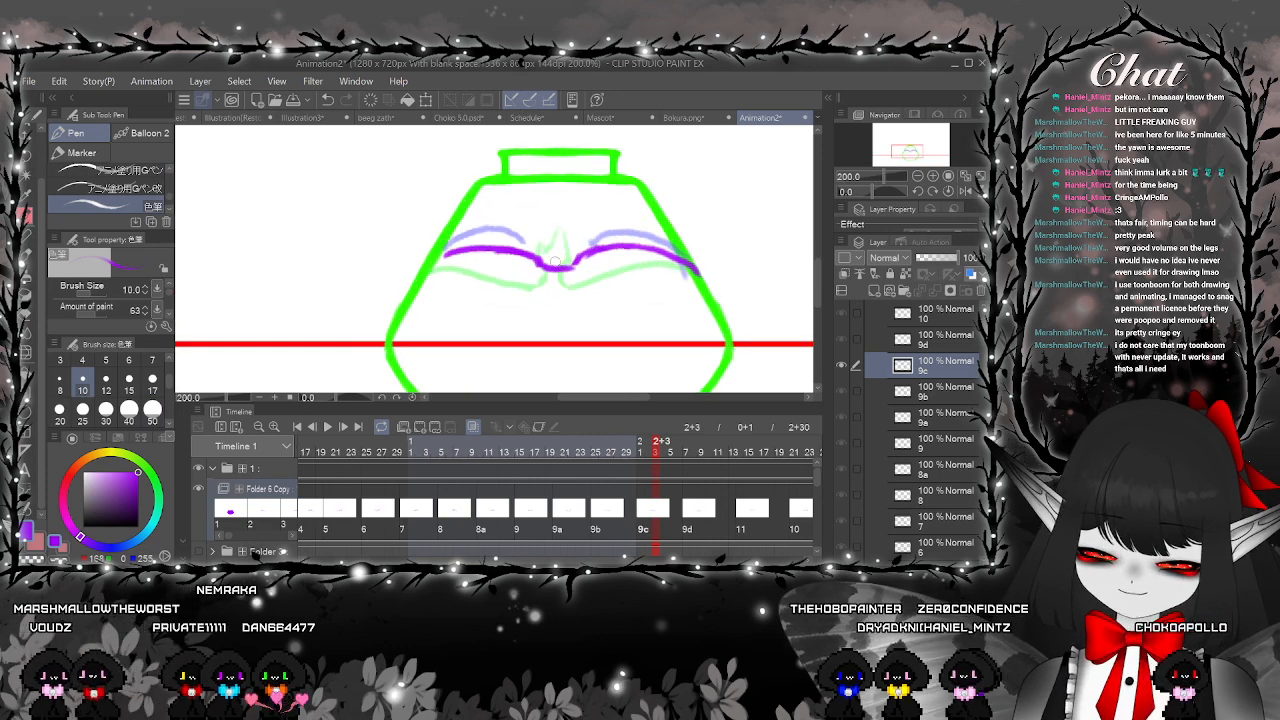
Redraw the central dip on cel 9b between its curled crests, using cel 9a as reference and reworking the line slightly deeper
{"action": "left_click", "coordinate": [606, 516]}
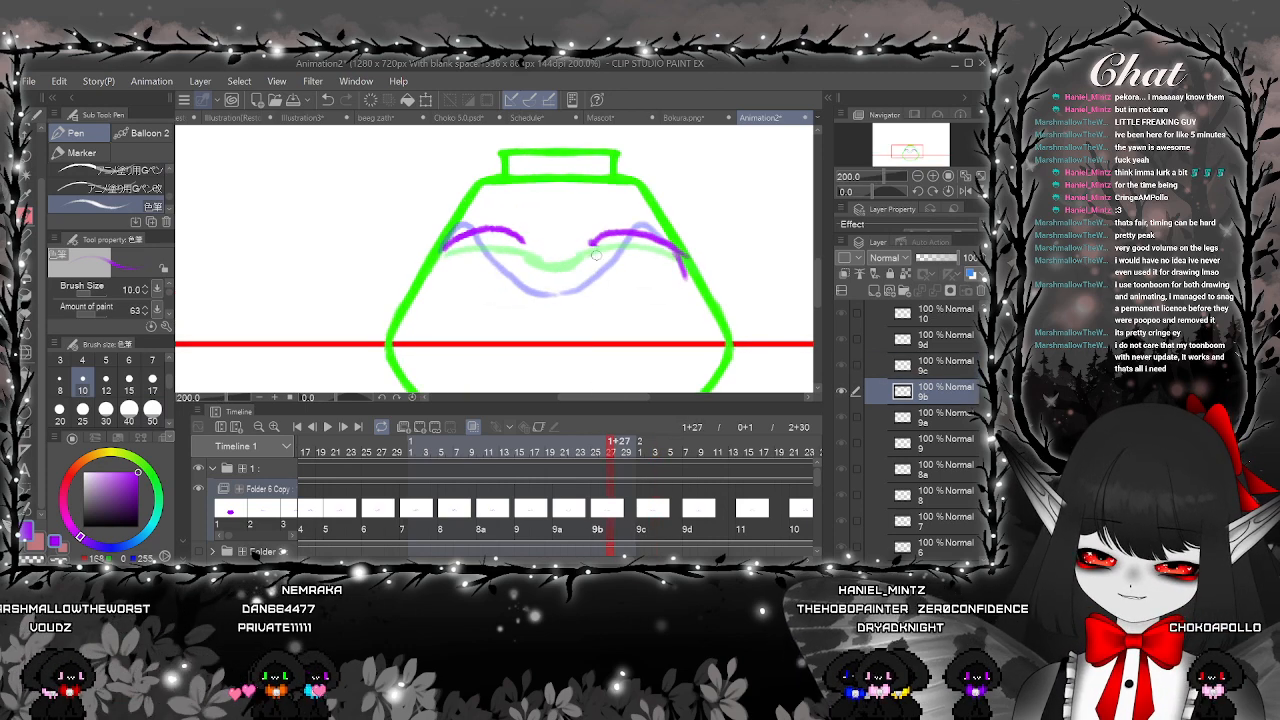
{"action": "left_click_drag", "start_coordinate": [510, 252], "coordinate": [592, 243]}
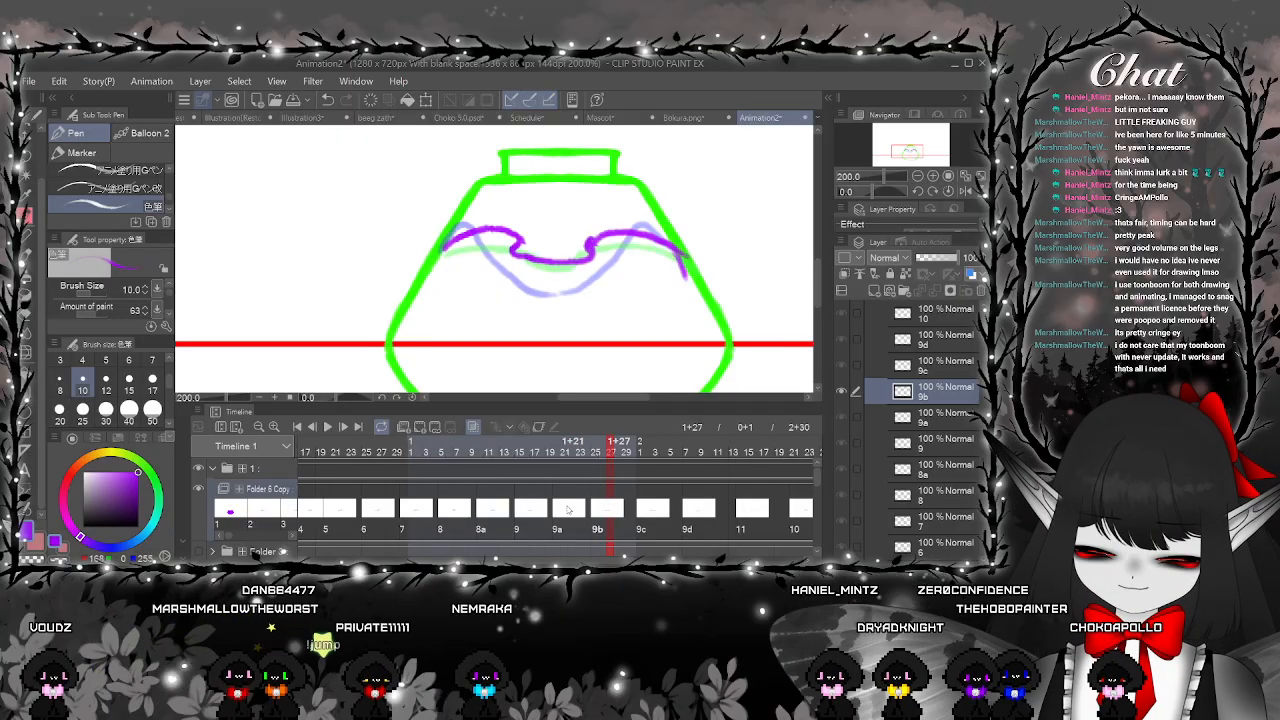
{"action": "left_click", "coordinate": [568, 510]}
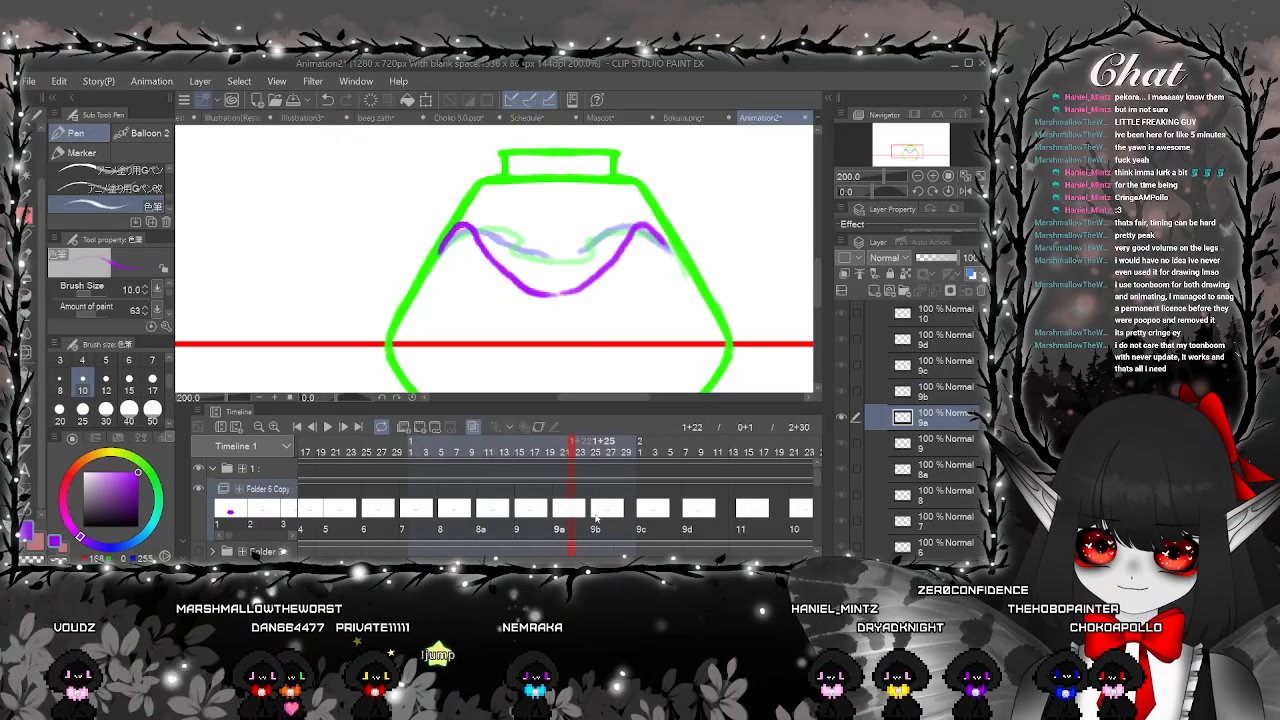
{"action": "left_click", "coordinate": [600, 512]}
{"action": "key", "text": "e"}
{"action": "left_click_drag", "start_coordinate": [530, 266], "coordinate": [588, 262]}
{"action": "key", "text": "p"}
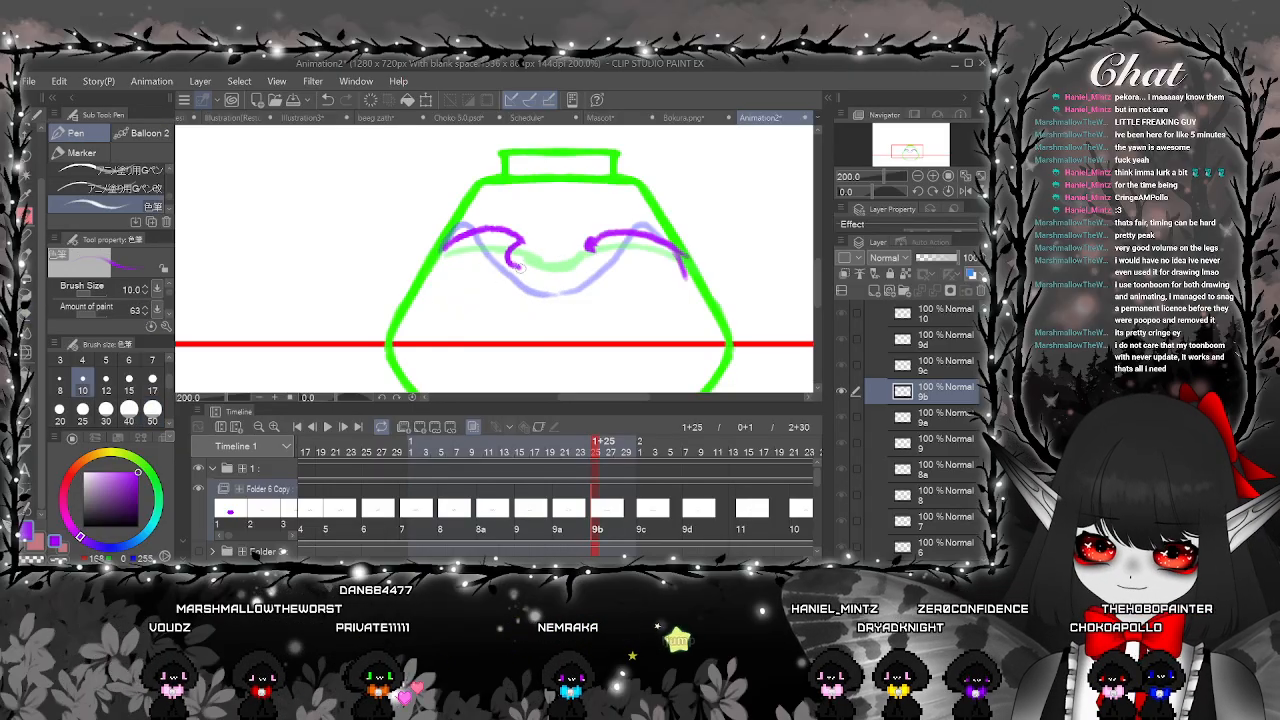
Play back the animation zoomed out, then step through cels 8a to 9c to examine the liquid's shapes and spacing
{"action": "key", "text": "ctrl+minus"}
{"action": "key", "text": "ctrl+minus"}
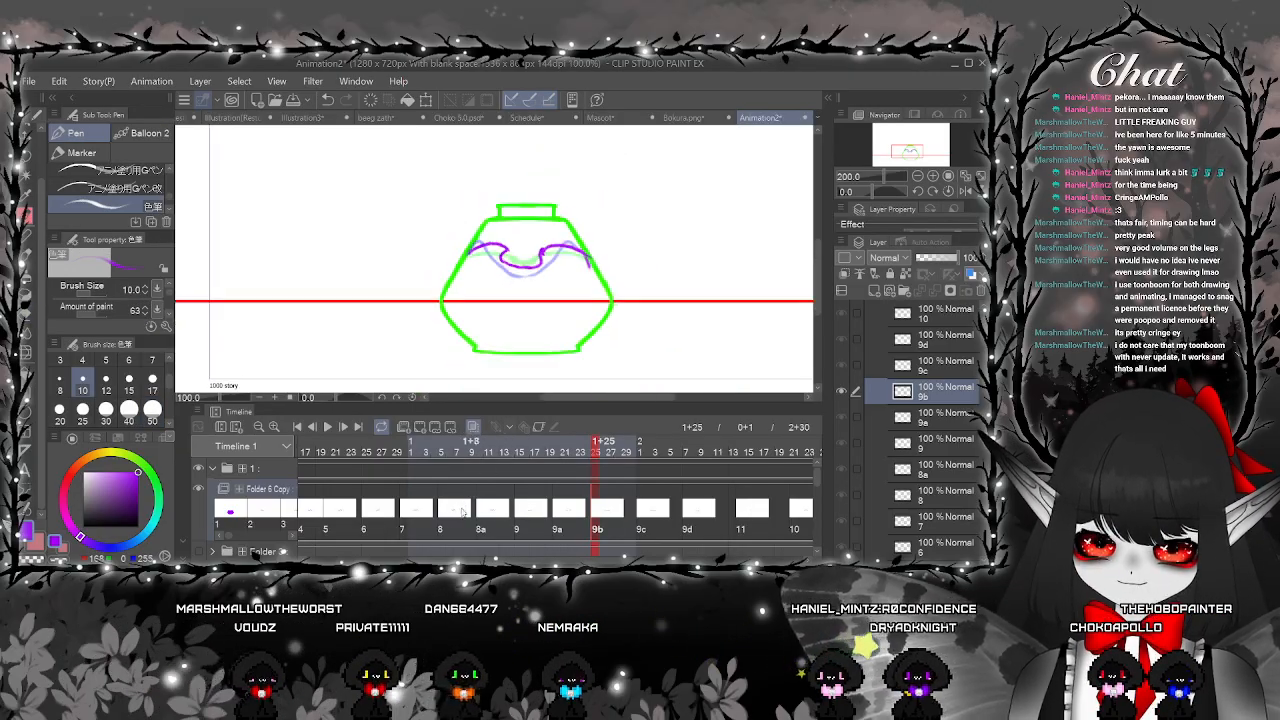
{"action": "left_click", "coordinate": [458, 508]}
{"action": "left_click", "coordinate": [327, 426]}
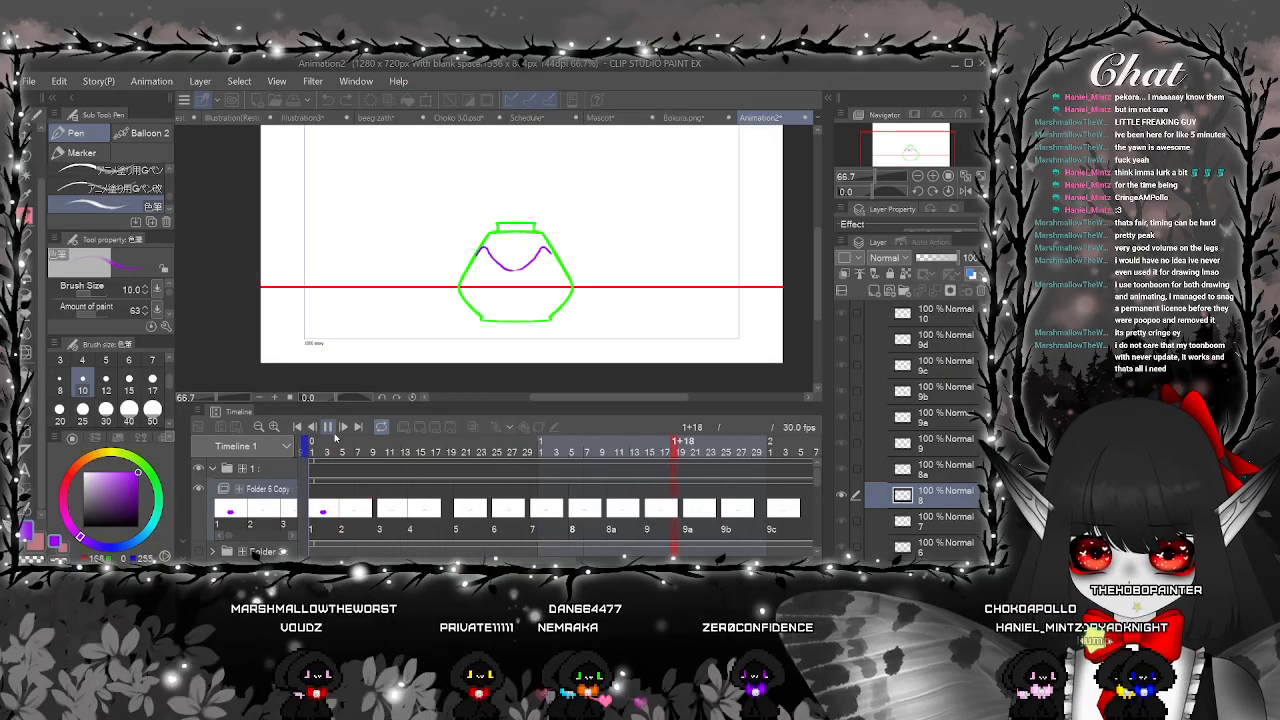
{"action": "left_click", "coordinate": [327, 426]}
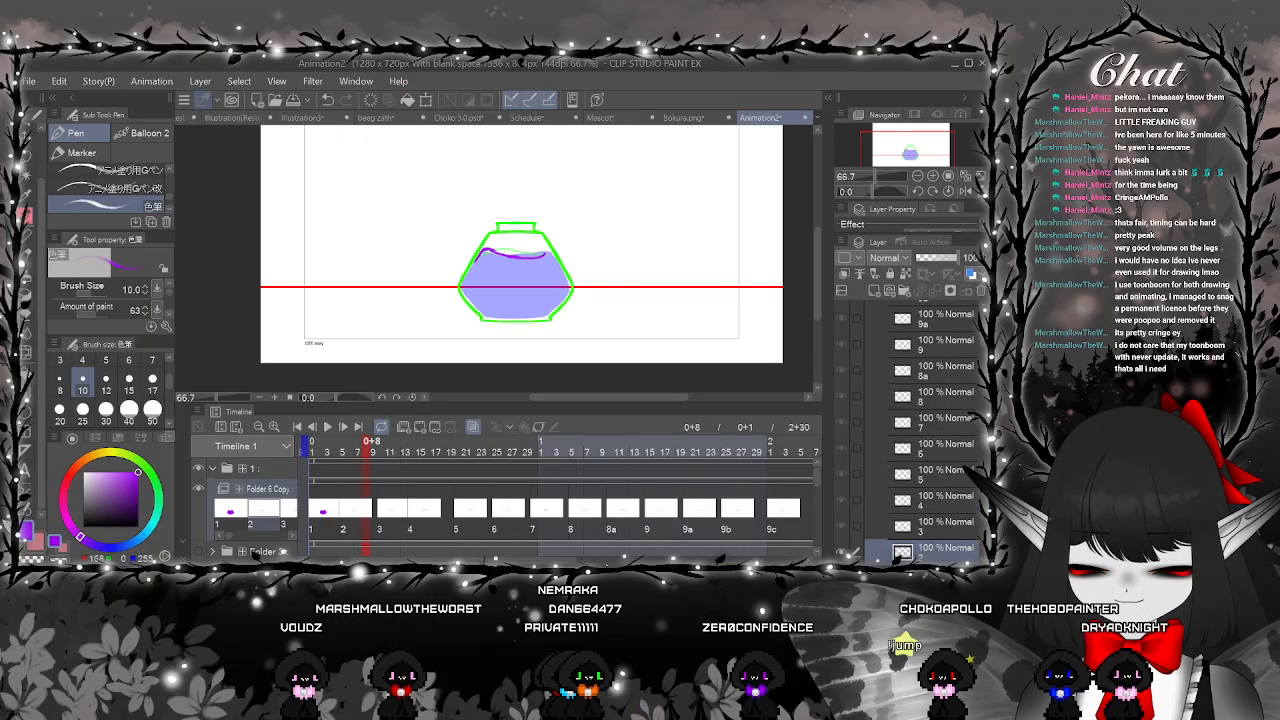
{"action": "scroll", "coordinate": [430, 508], "scroll_direction": "right", "scroll_amount": 1}
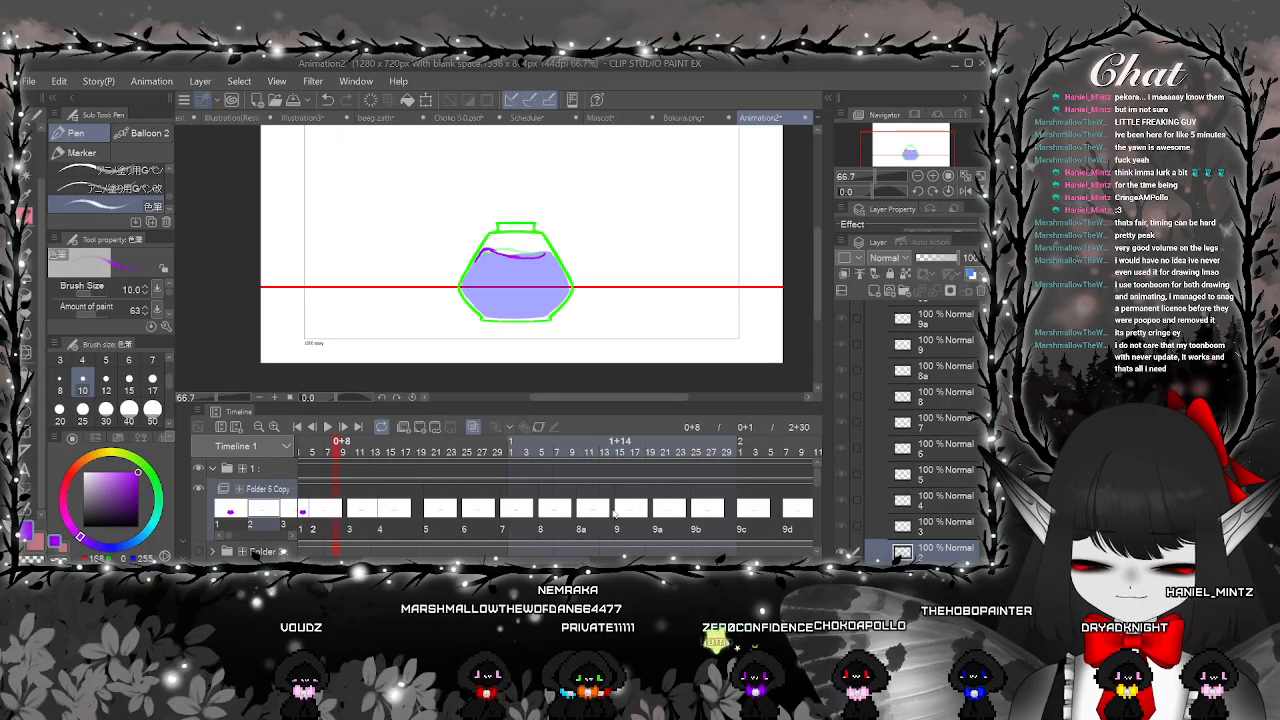
{"action": "left_click", "coordinate": [604, 511]}
{"action": "left_click", "coordinate": [624, 512]}
{"action": "left_click", "coordinate": [659, 512]}
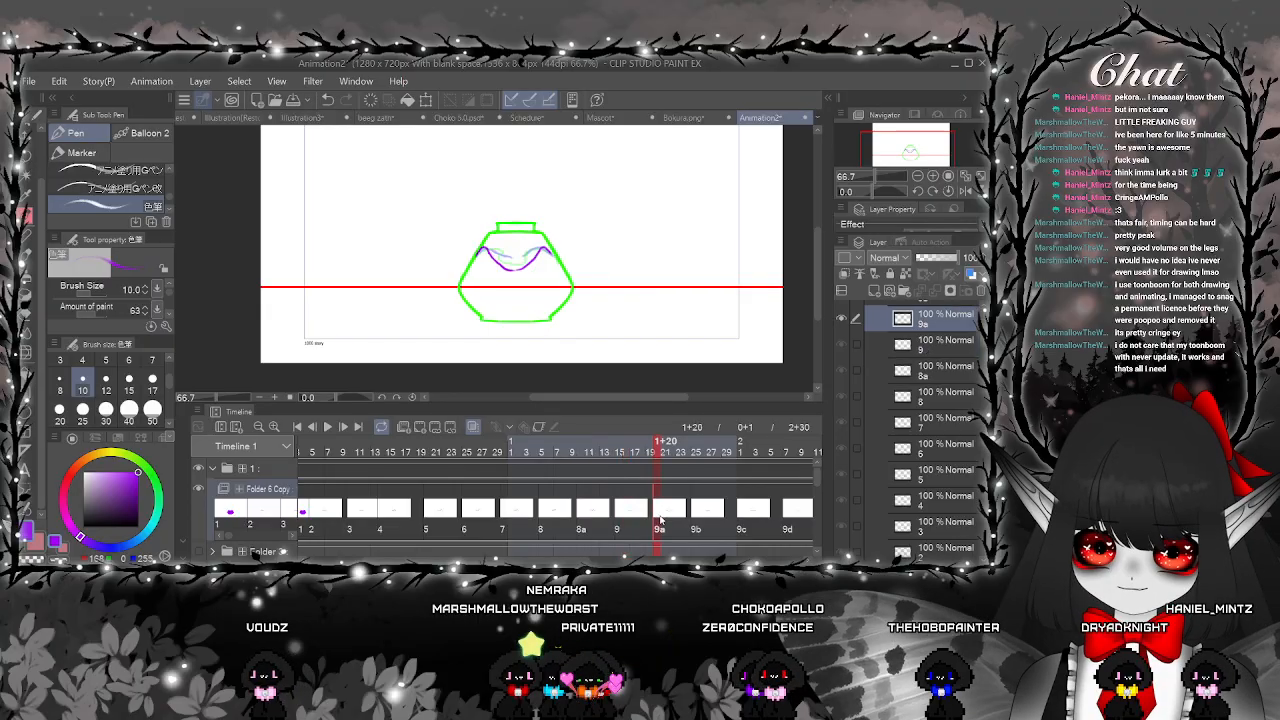
{"action": "left_click", "coordinate": [705, 514]}
{"action": "left_click", "coordinate": [744, 513]}
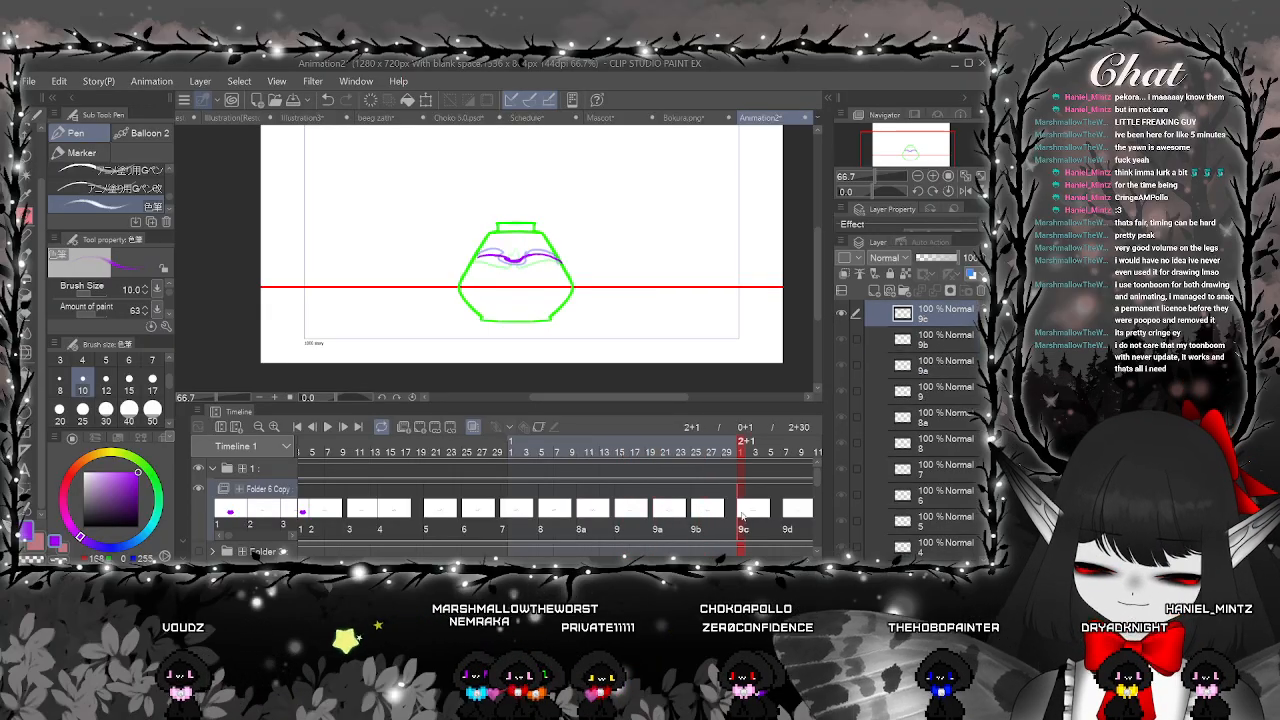
Move cels 9a, 9b and 9c earlier at three-frame intervals, then move cel 9d to 2+1 and cel 11 to 2+4
{"action": "left_click_drag", "start_coordinate": [655, 518], "coordinate": [642, 519]}
{"action": "left_click_drag", "start_coordinate": [696, 518], "coordinate": [665, 520]}
{"action": "left_click_drag", "start_coordinate": [742, 518], "coordinate": [686, 523]}
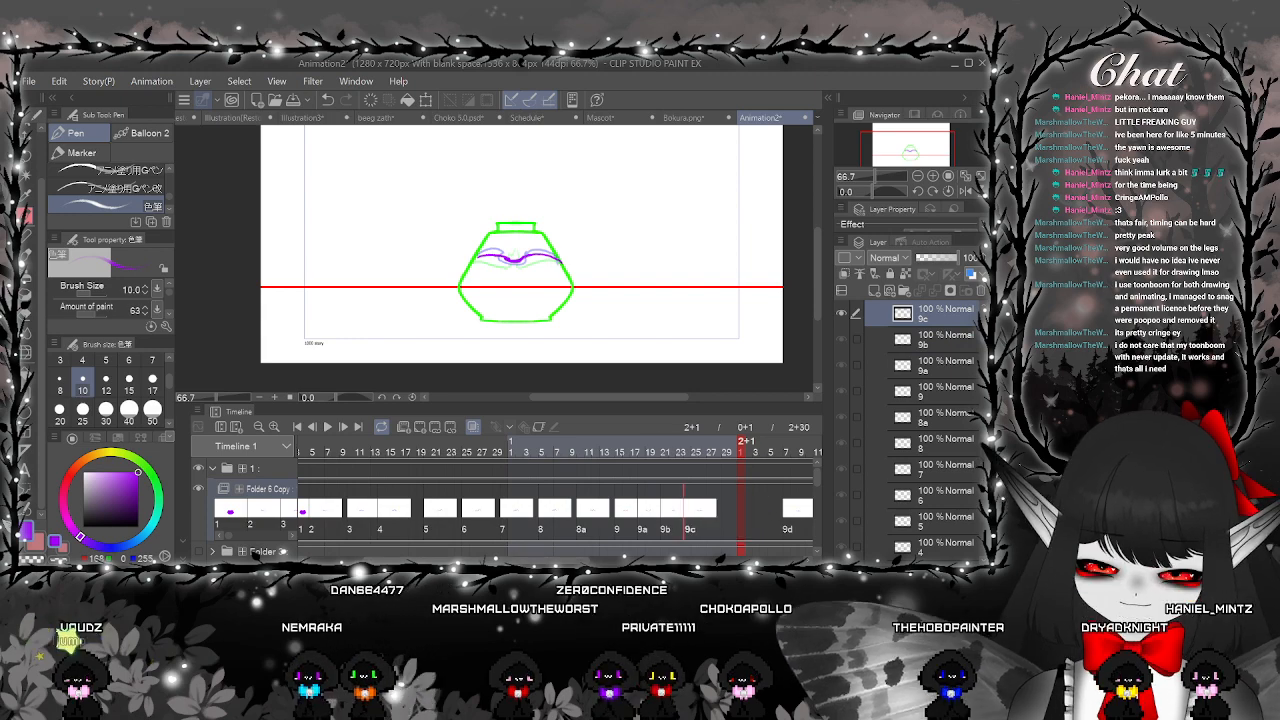
{"action": "left_click_drag", "start_coordinate": [609, 557], "coordinate": [690, 557]}
{"action": "left_click_drag", "start_coordinate": [615, 519], "coordinate": [566, 527]}
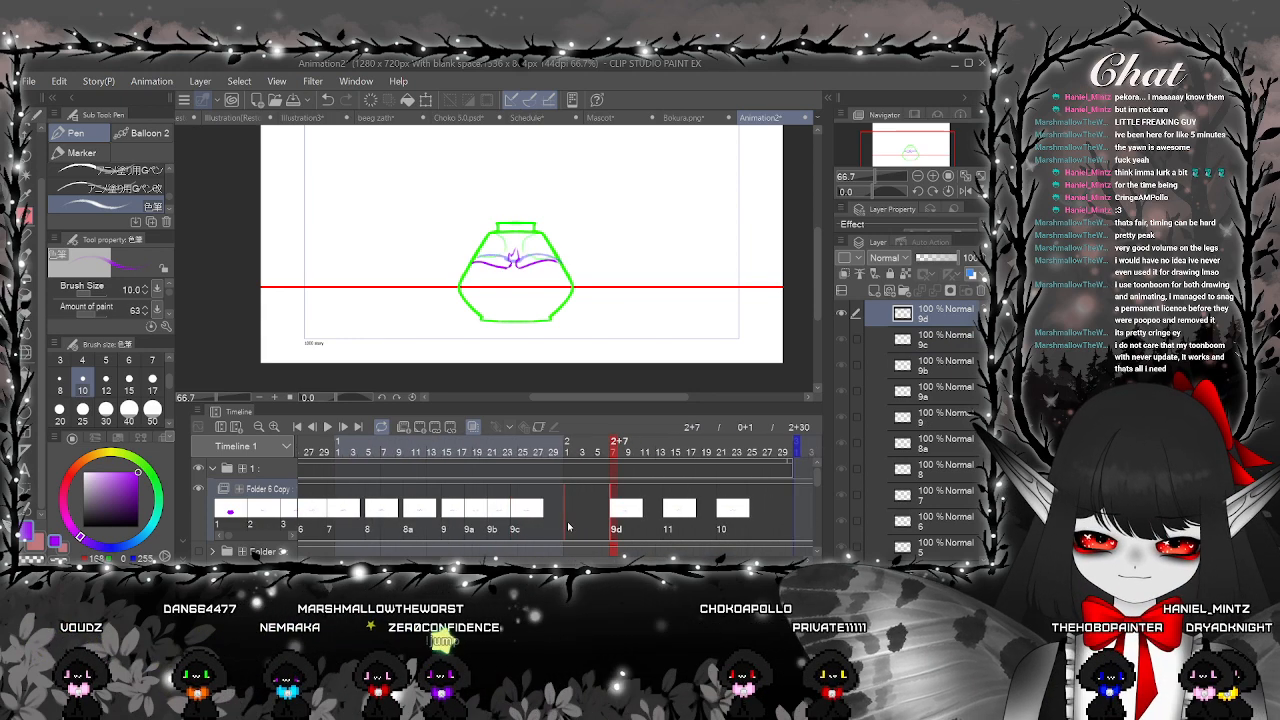
{"action": "left_click", "coordinate": [675, 517]}
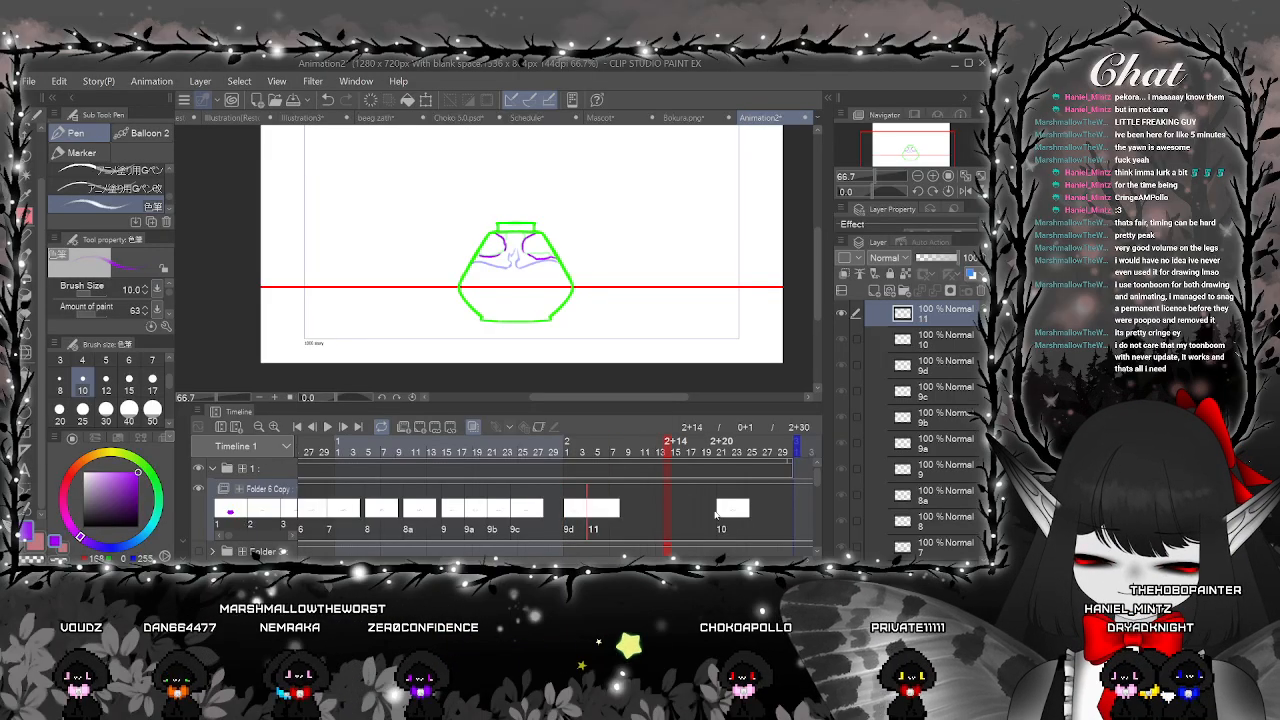
Move cel 10 earlier to 2+11, then play back the animation to check the timing
{"action": "left_click", "coordinate": [718, 517]}
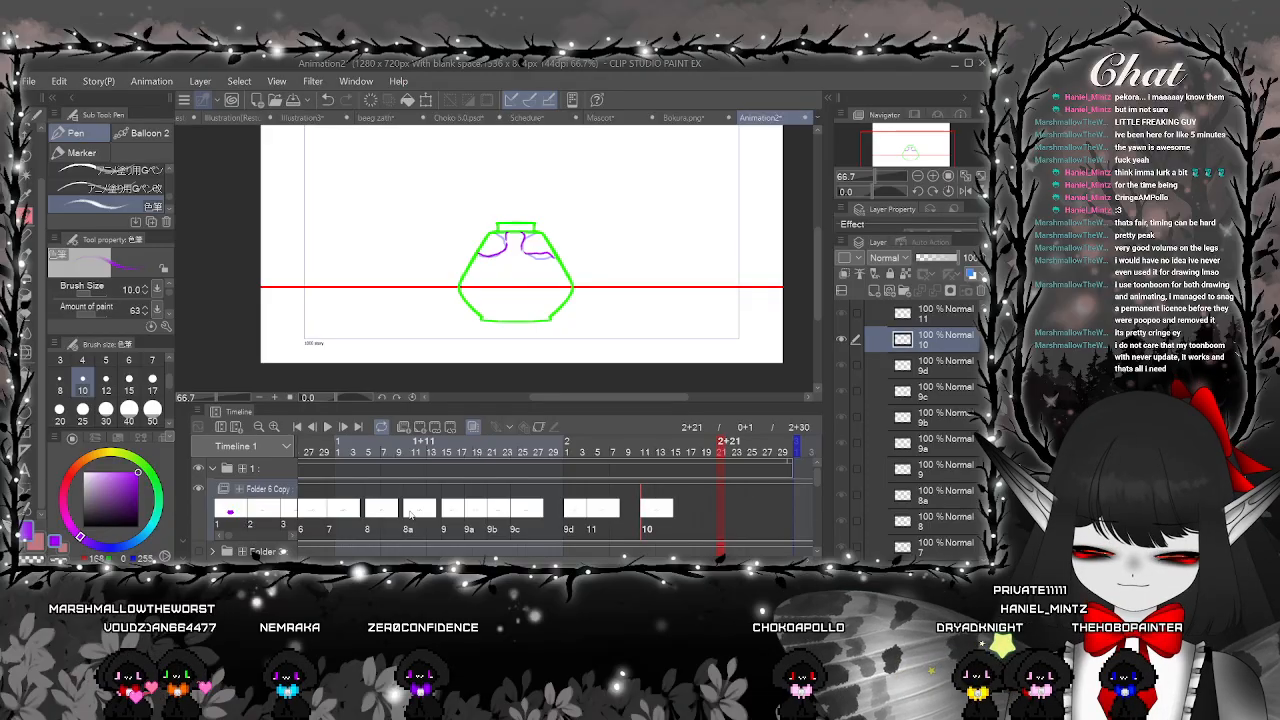
{"action": "left_click", "coordinate": [410, 515]}
{"action": "left_click", "coordinate": [328, 427]}
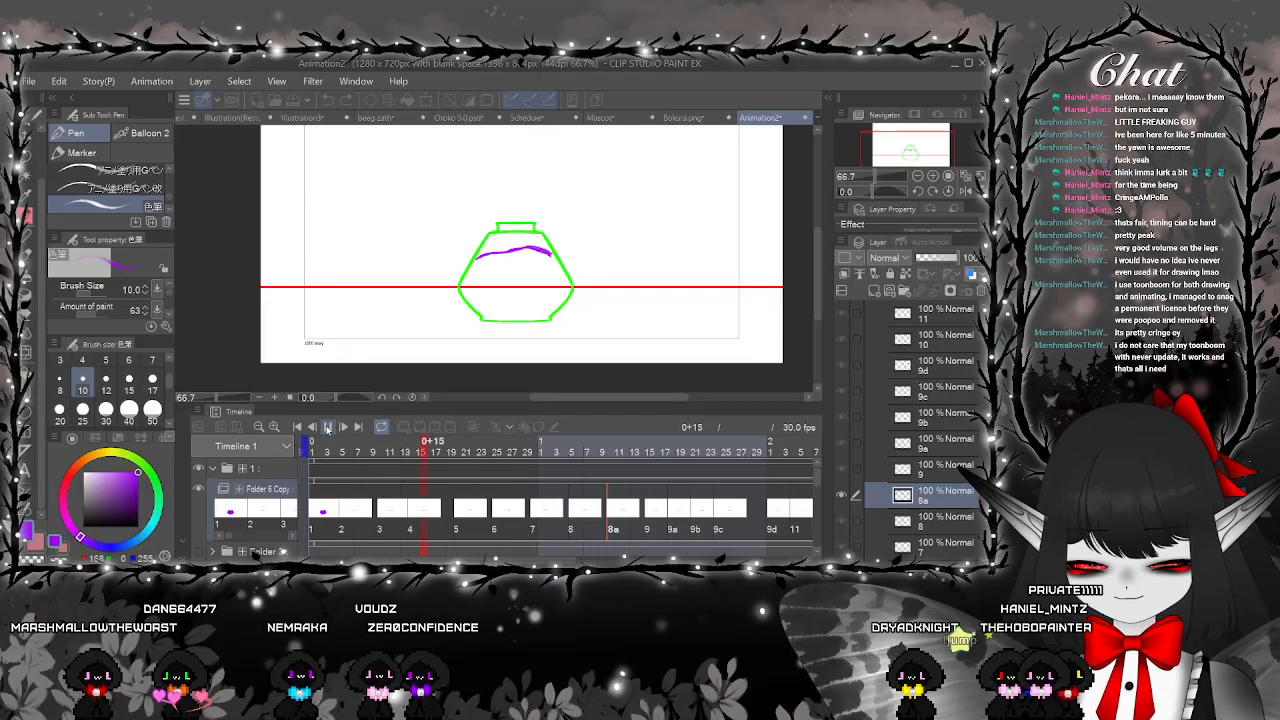
{"action": "left_click", "coordinate": [328, 427]}
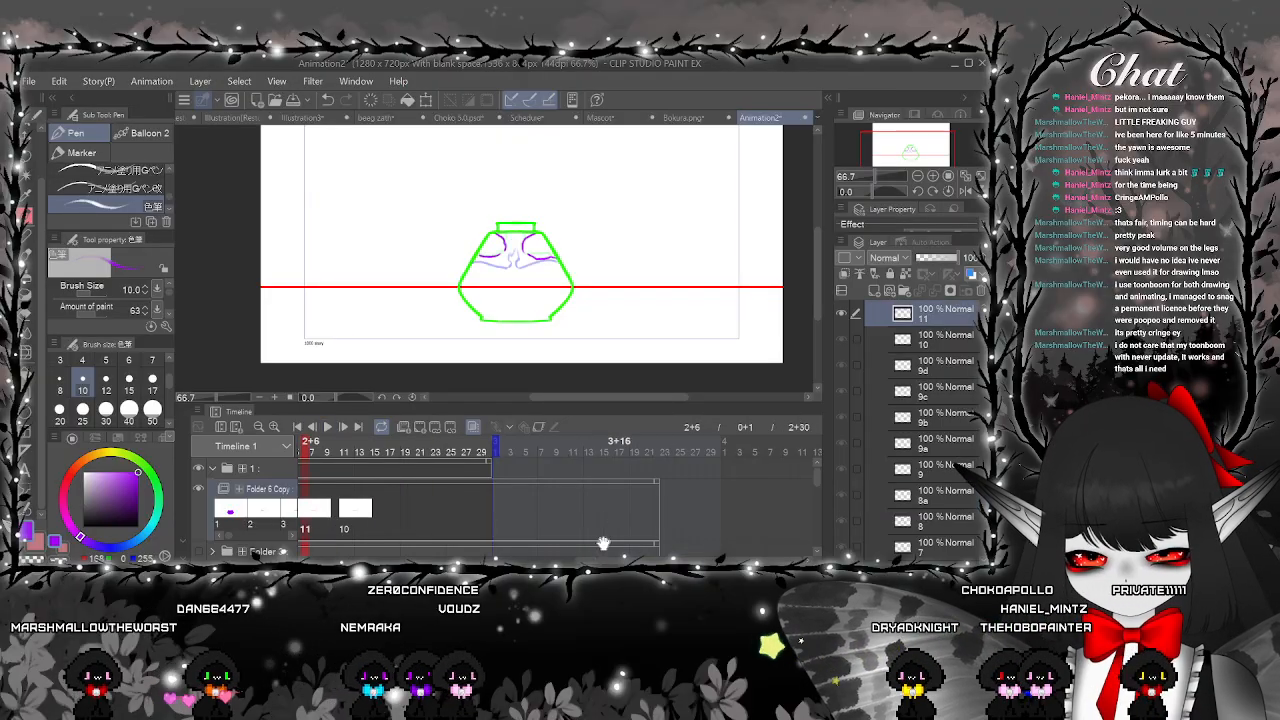
Compare the liquid shapes on cels 8 to 9c, then remove cel 9a from the timeline
{"action": "left_click_drag", "start_coordinate": [600, 559], "coordinate": [448, 559]}
{"action": "left_click", "coordinate": [535, 510]}
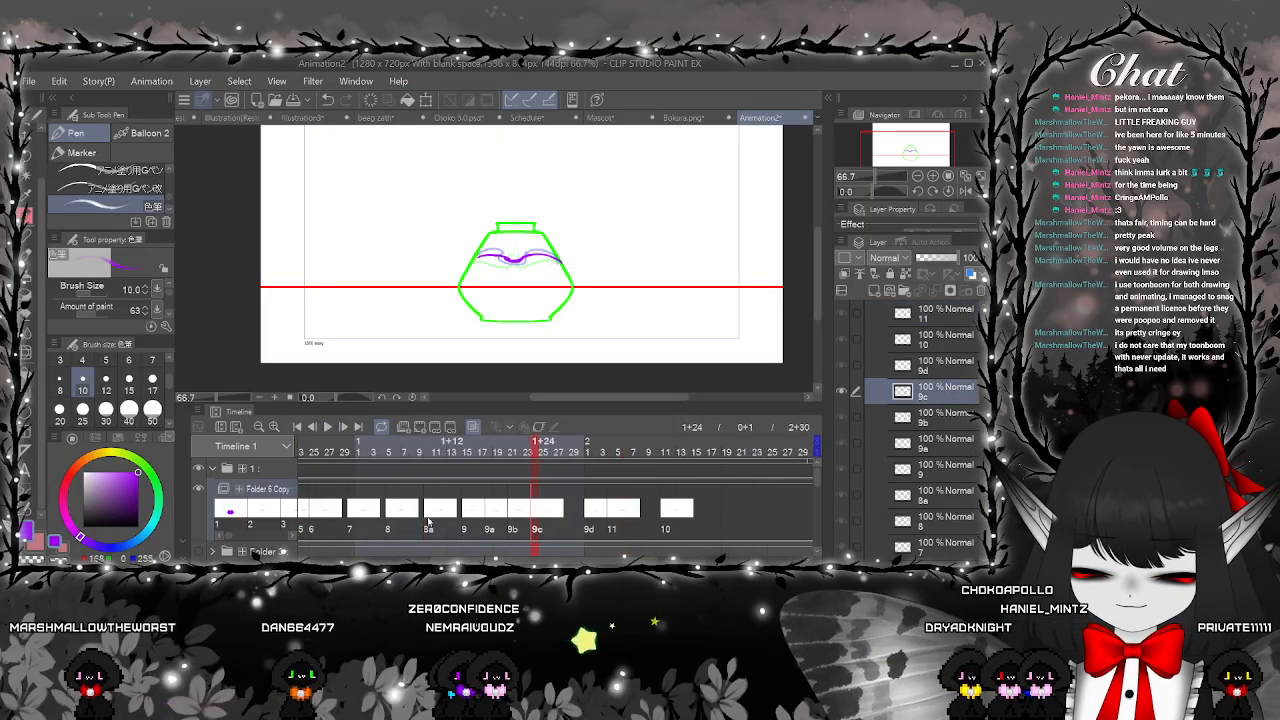
{"action": "left_click", "coordinate": [398, 512]}
{"action": "left_click_drag", "start_coordinate": [398, 512], "coordinate": [491, 515]}
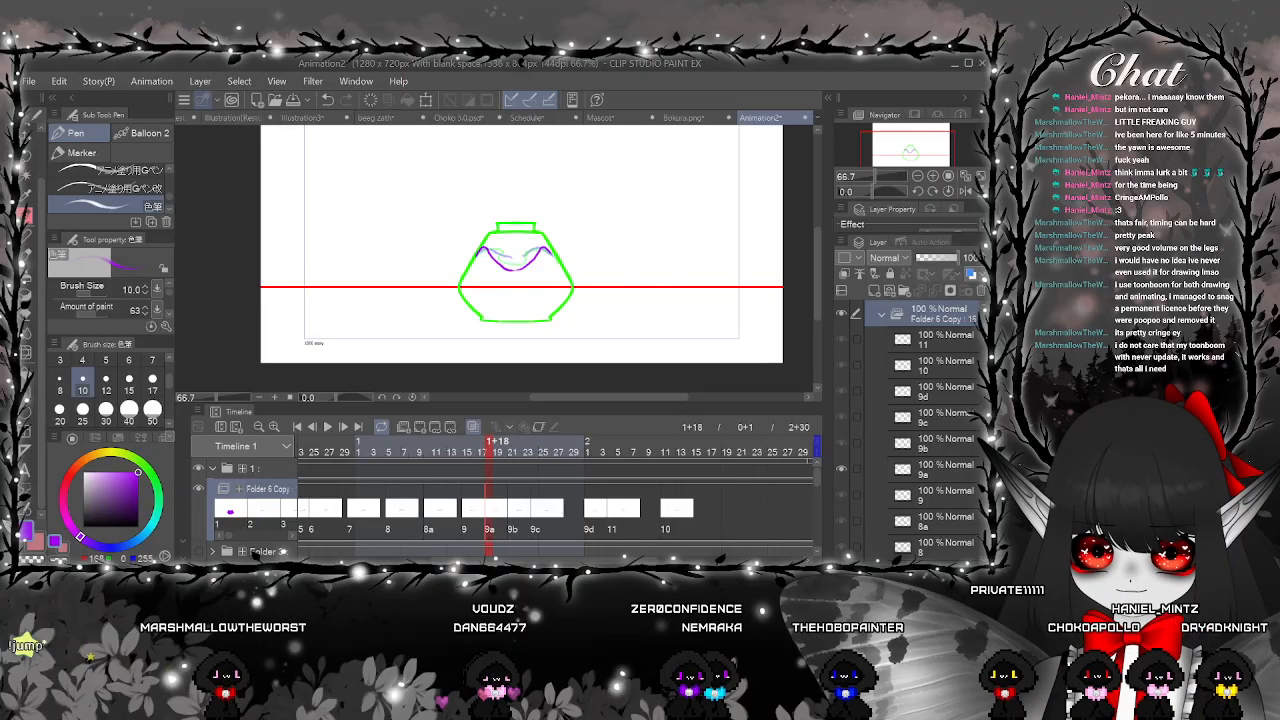
{"action": "key", "text": "Delete"}
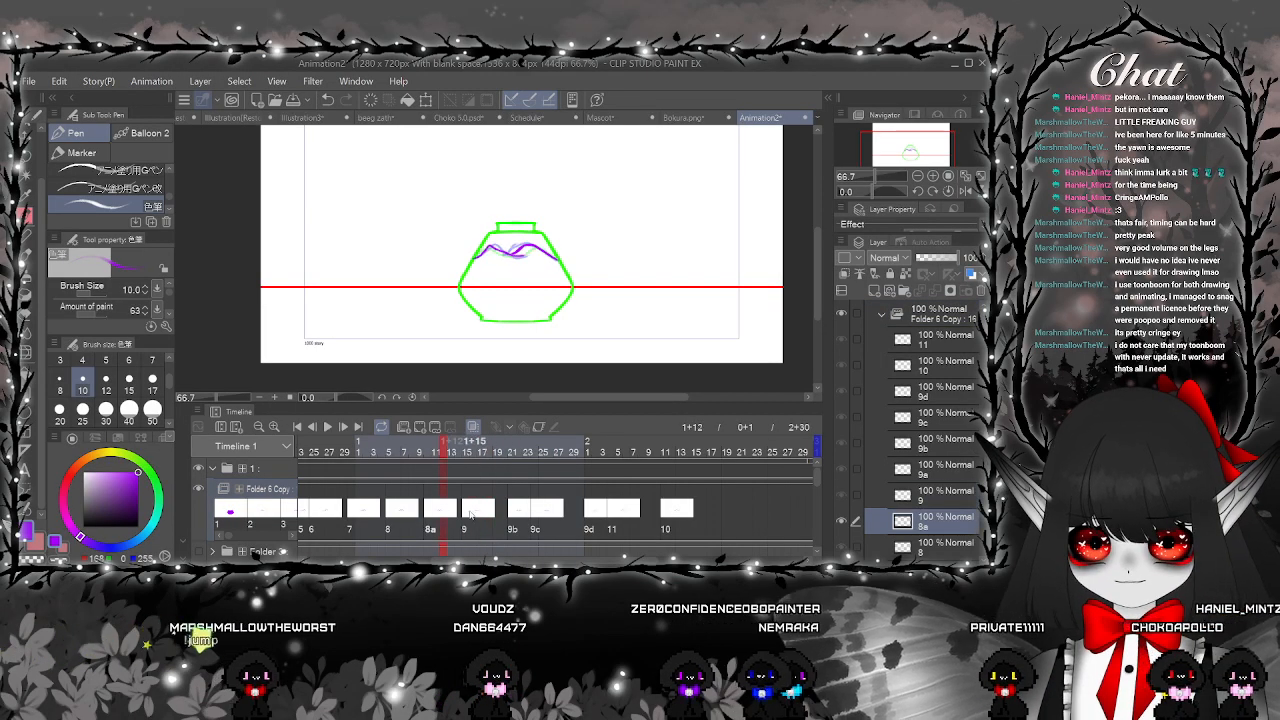
Move cel 9 to 1+16 and remove cel 9b from the timeline
{"action": "left_click_drag", "start_coordinate": [518, 513], "coordinate": [549, 519]}
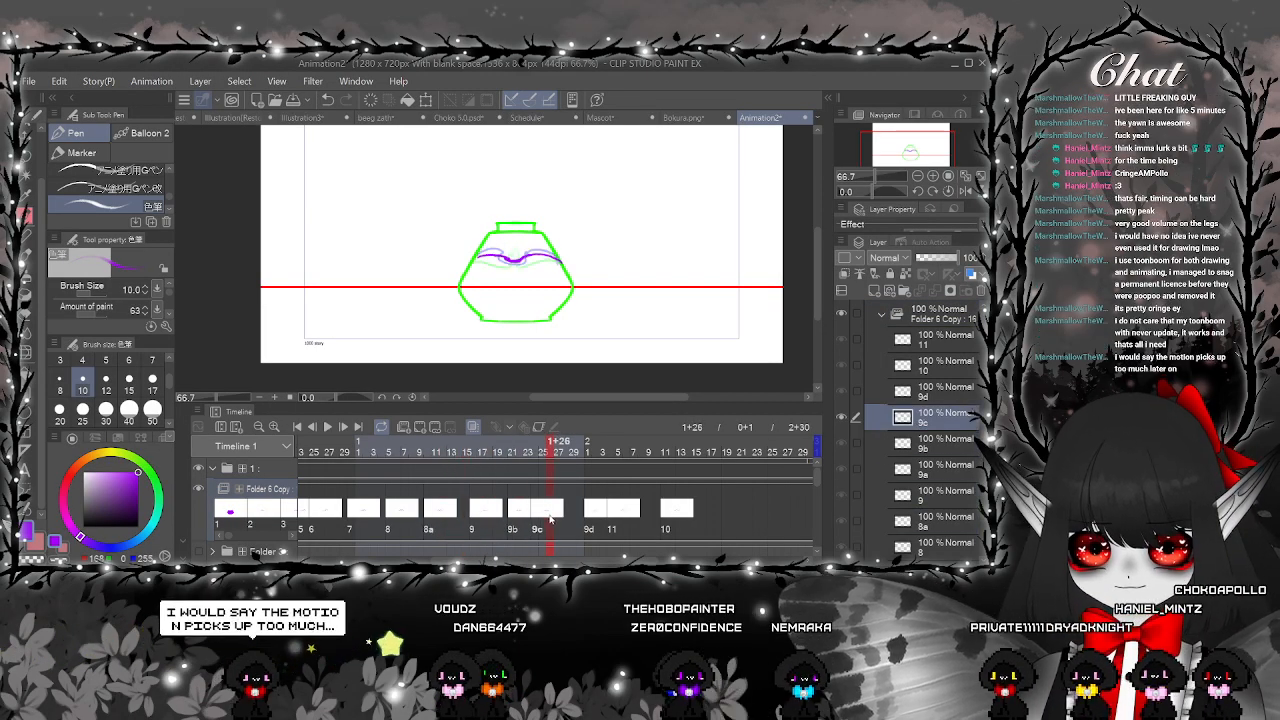
{"action": "left_click", "coordinate": [512, 515]}
{"action": "left_click", "coordinate": [557, 486]}
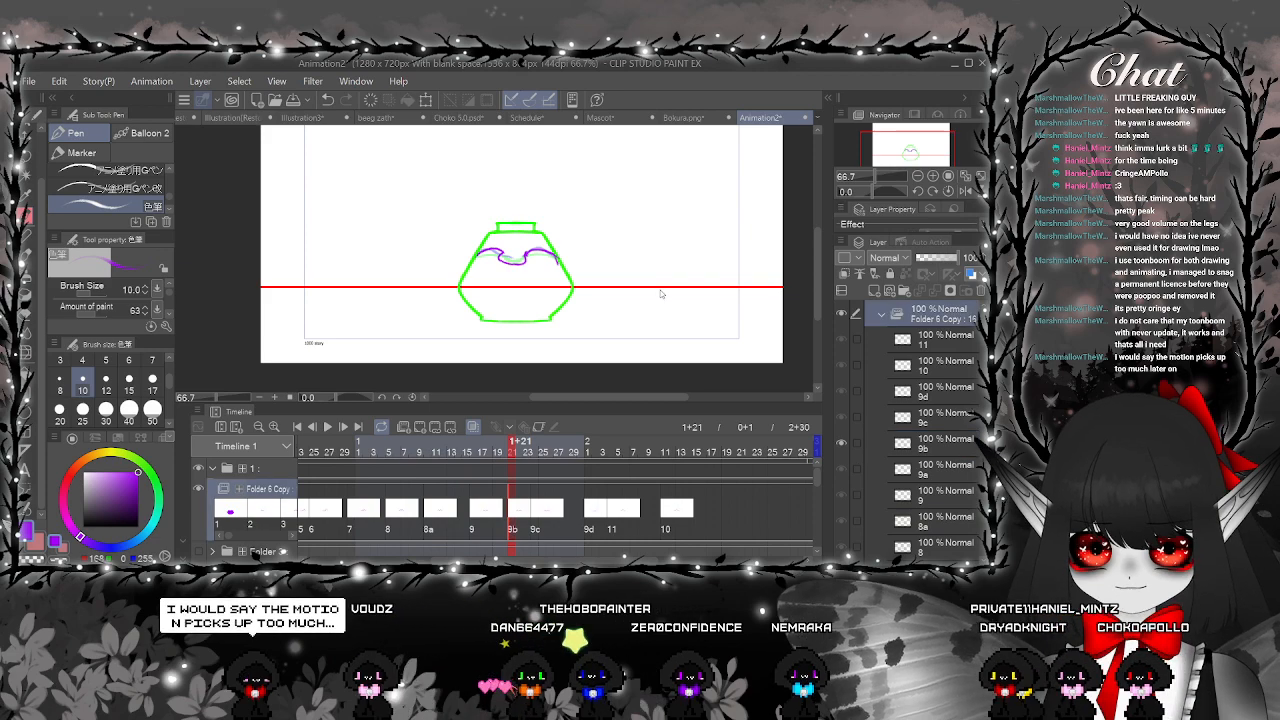
{"action": "left_click", "coordinate": [542, 512]}
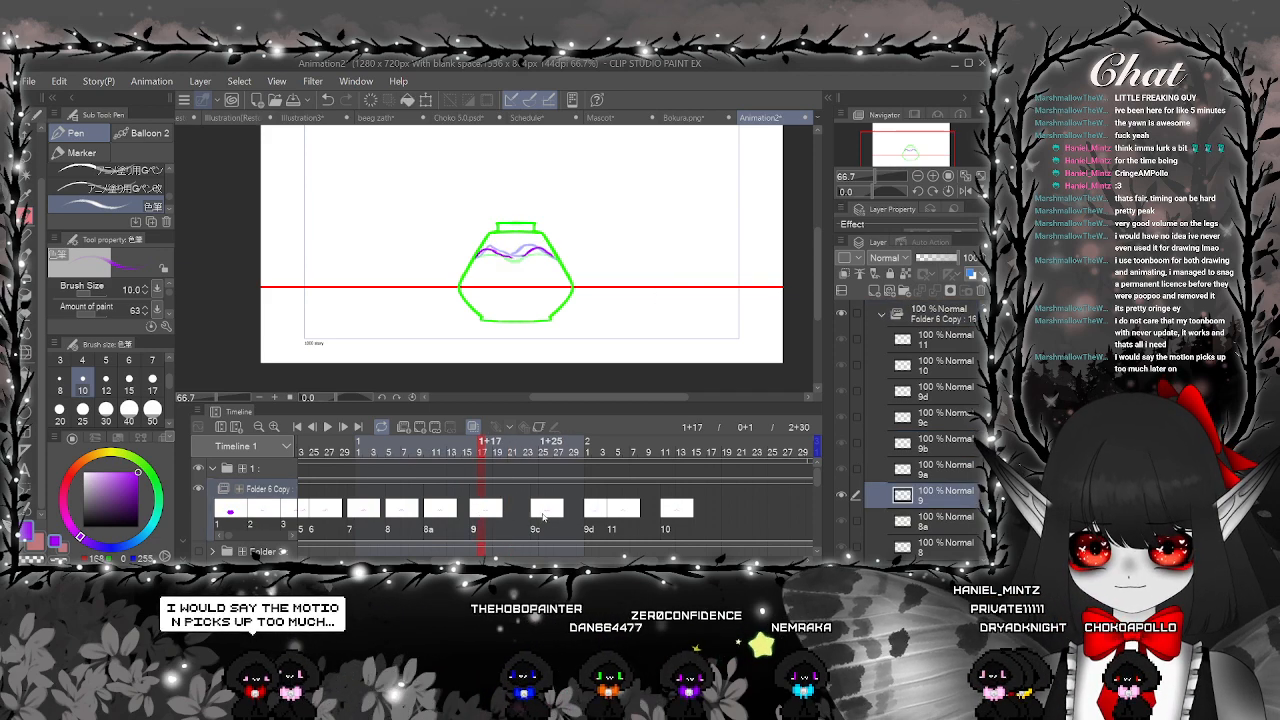
Check cels 9c and 9d on the timeline, then play back the animation with the reduced in-betweens
{"action": "left_click", "coordinate": [545, 512]}
{"action": "left_click", "coordinate": [594, 516]}
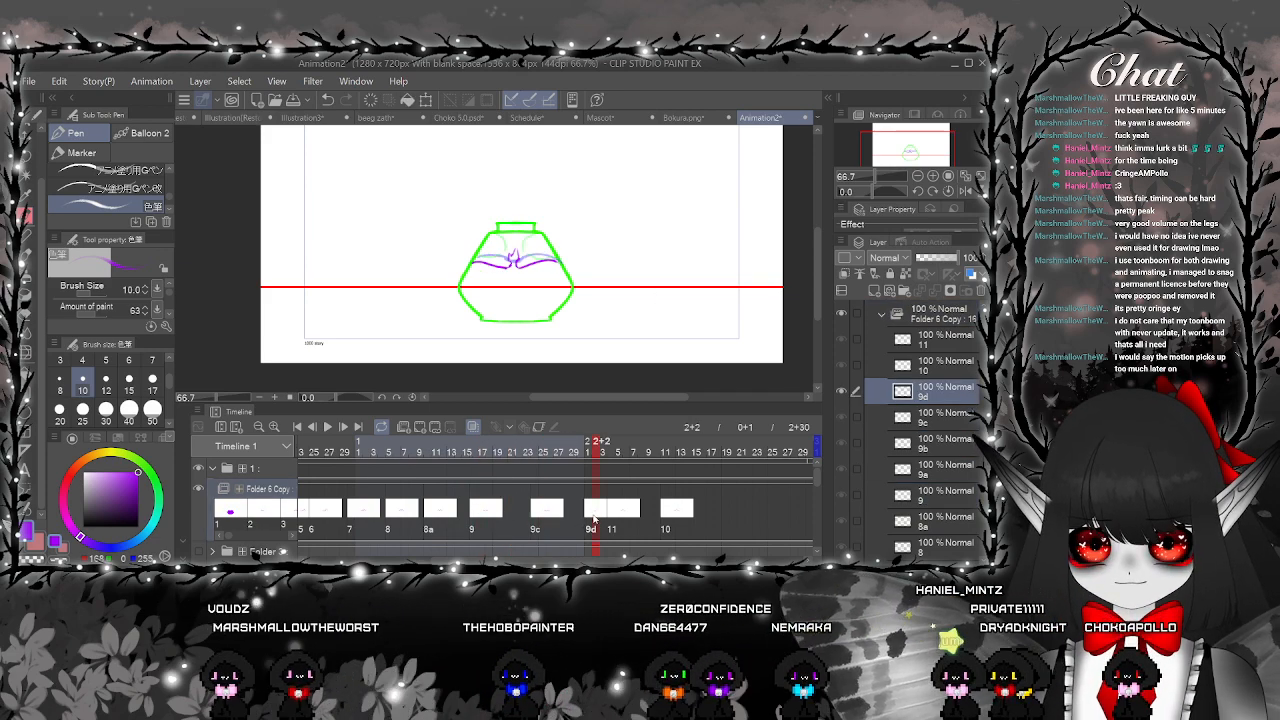
{"action": "left_click", "coordinate": [328, 427]}
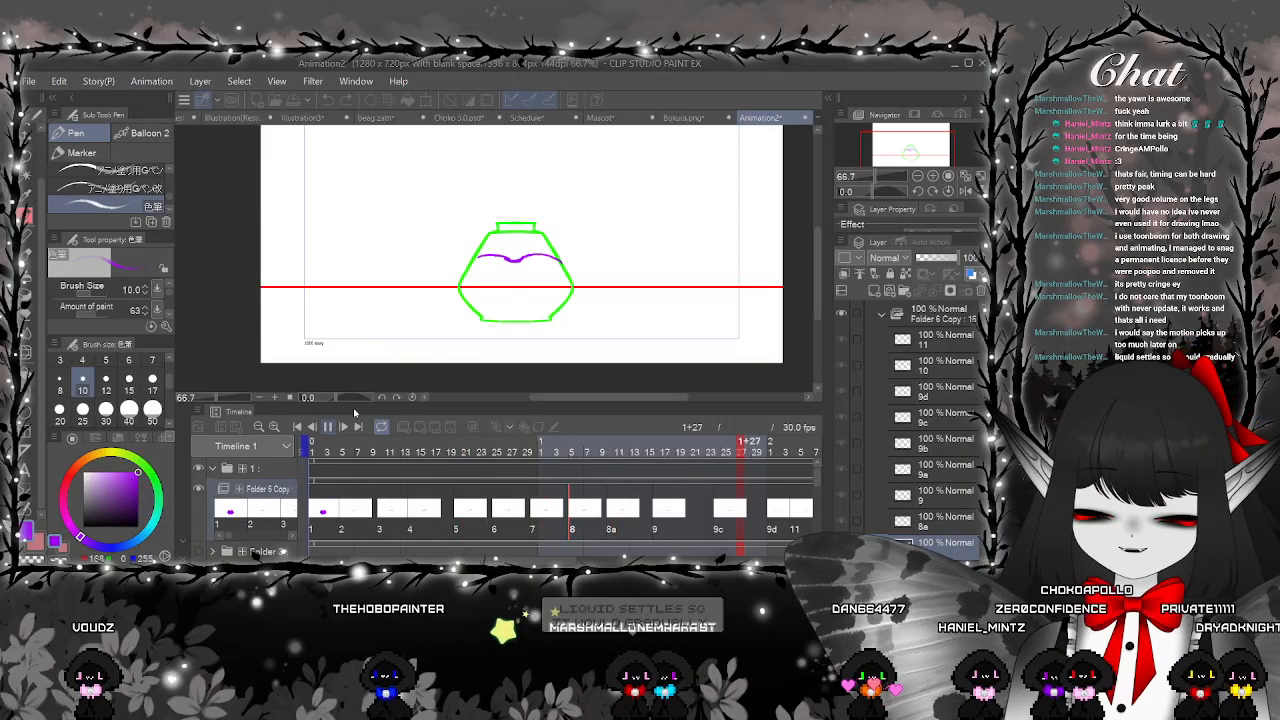
{"action": "left_click", "coordinate": [327, 426]}
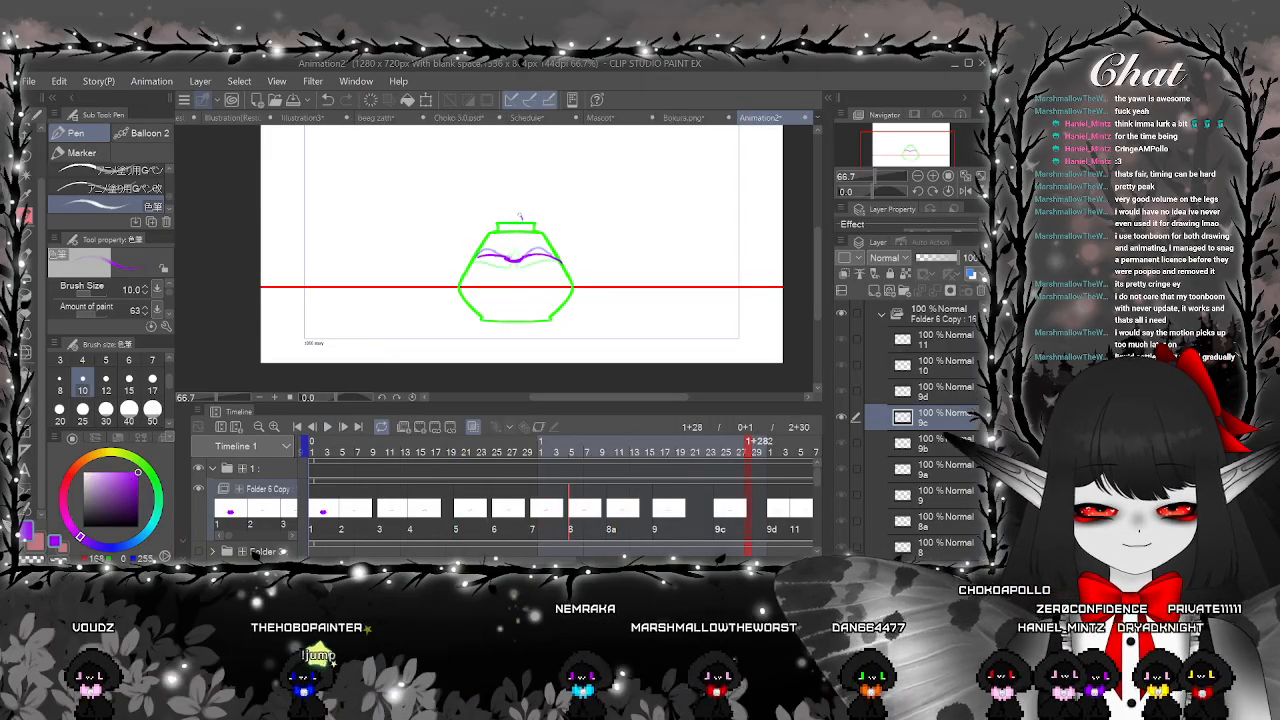
Undo and redo the removal of cel 9b, then play the animation again from the beginning
{"action": "left_click", "coordinate": [327, 99]}
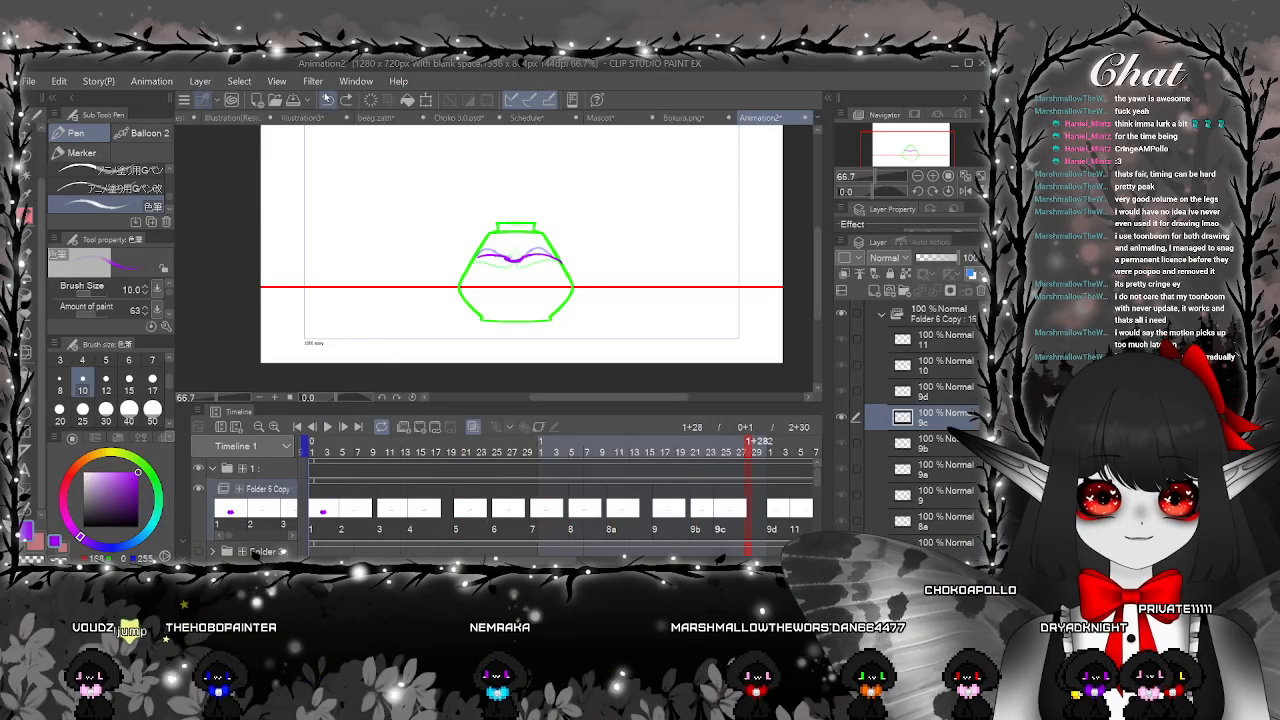
{"action": "left_click", "coordinate": [347, 99]}
{"action": "left_click_drag", "start_coordinate": [320, 439], "coordinate": [341, 437]}
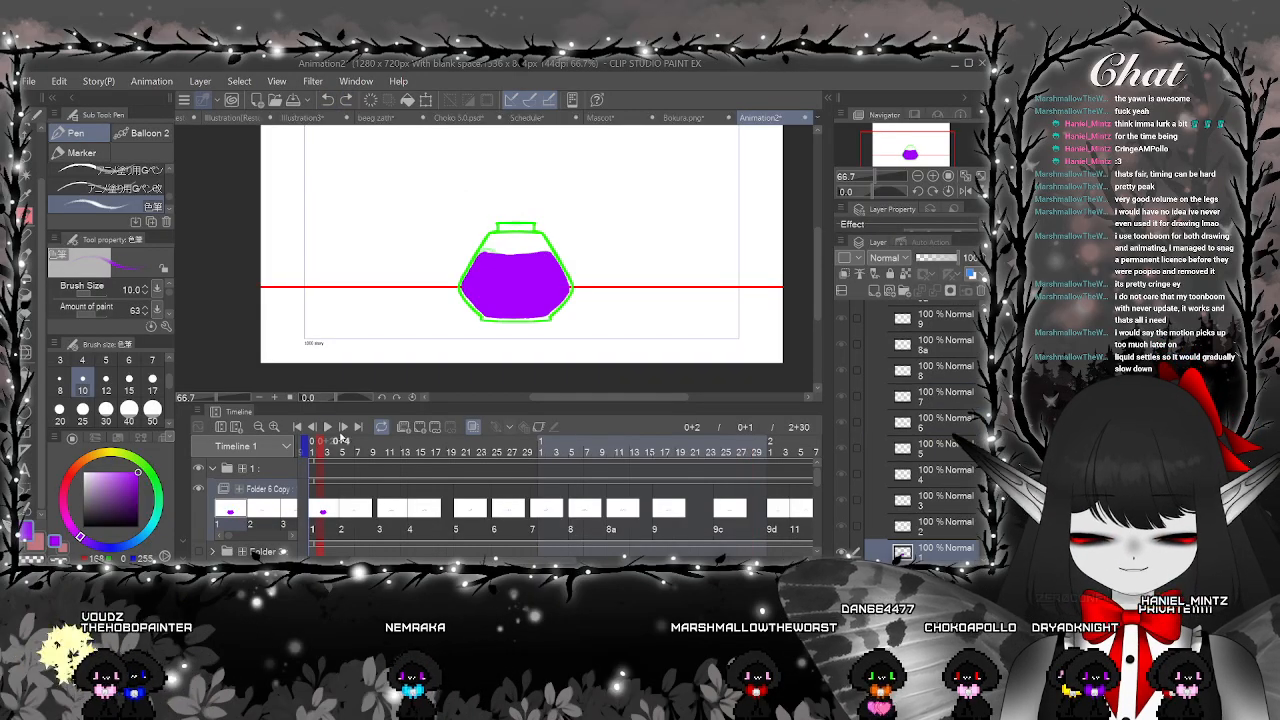
{"action": "left_click", "coordinate": [328, 427]}
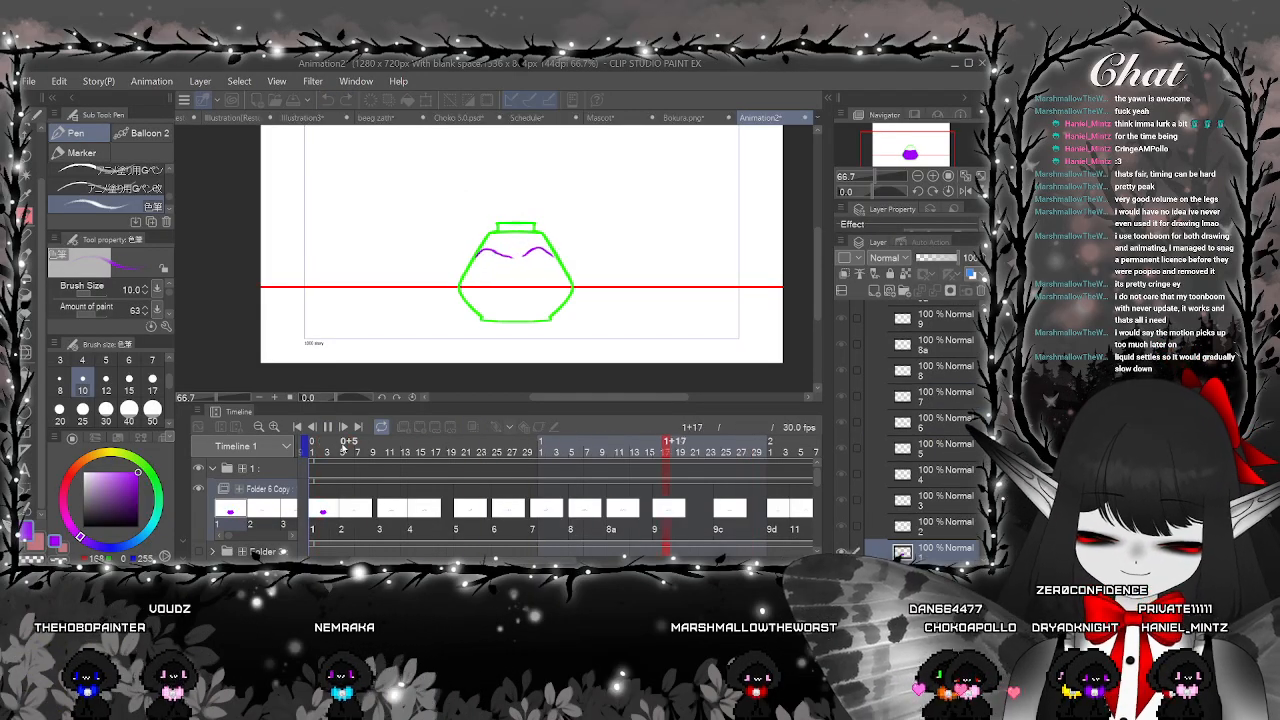
{"action": "left_click", "coordinate": [328, 427]}
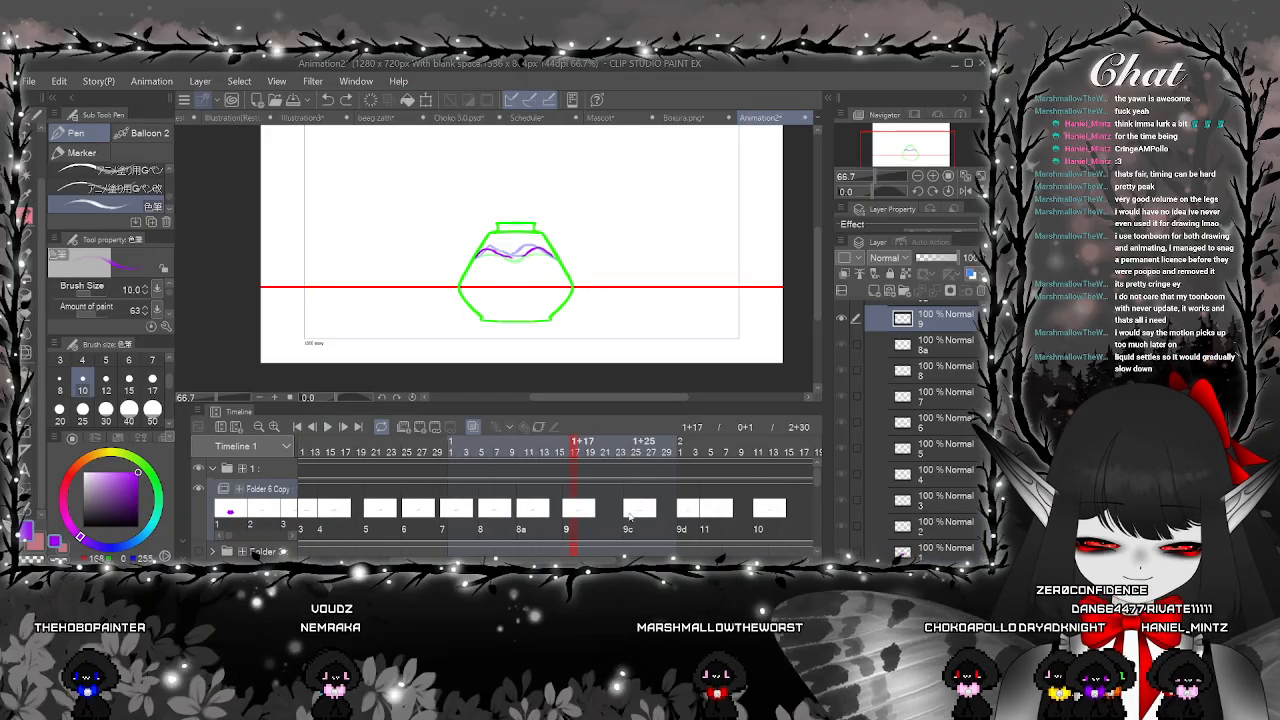
Move cel 9 one frame earlier to 1+15 and check its spacing against cels 8 and 8a
{"action": "left_click", "coordinate": [631, 515]}
{"action": "left_click_drag", "start_coordinate": [568, 514], "coordinate": [560, 514]}
{"action": "left_click", "coordinate": [513, 513]}
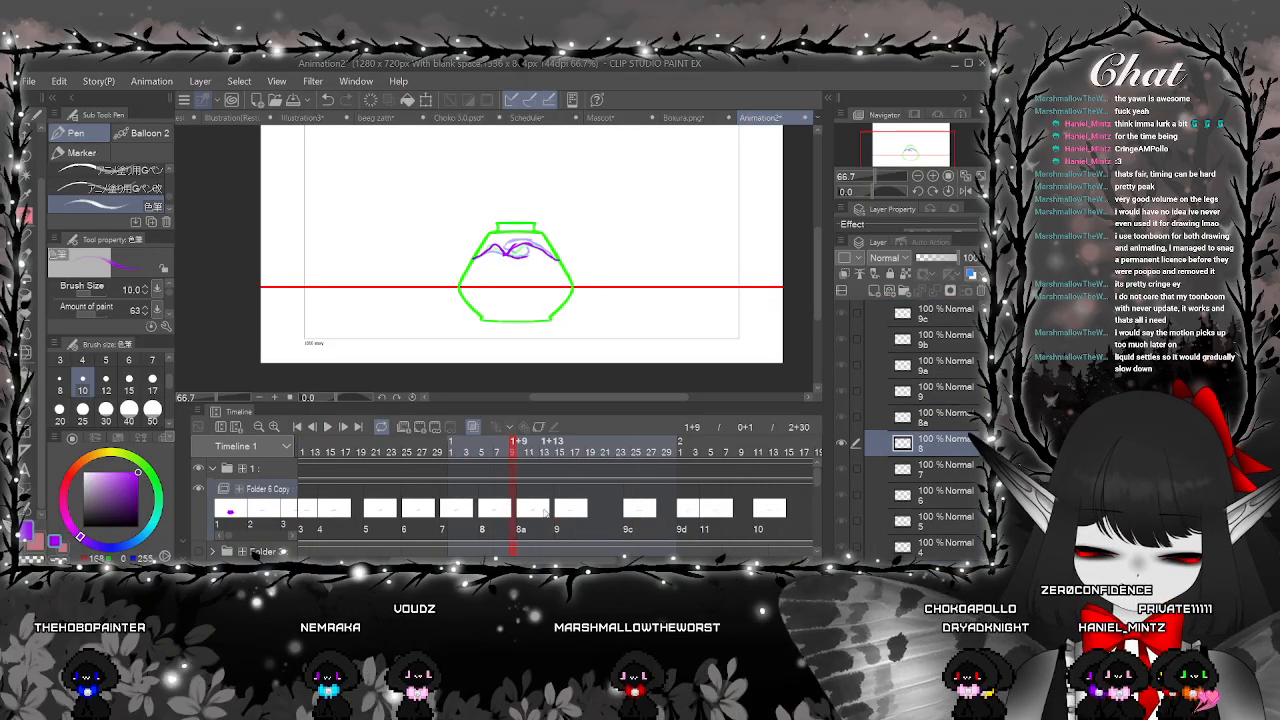
{"action": "left_click", "coordinate": [522, 512]}
{"action": "left_click", "coordinate": [567, 511]}
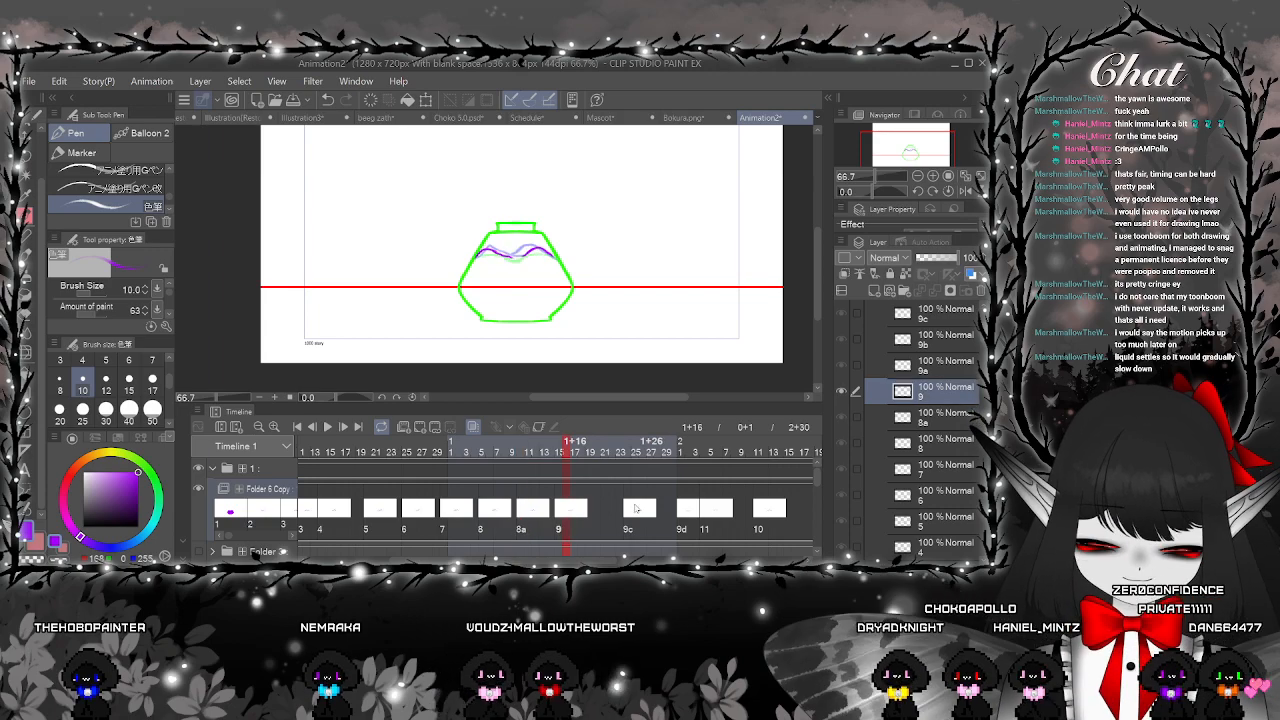
Erase the central dip on cel 9c and redraw it as a shallower curve joining the two side crests
{"action": "left_click", "coordinate": [635, 509]}
{"action": "key", "text": "e"}
{"action": "scroll", "coordinate": [514, 270], "scroll_direction": "up", "scroll_amount": 2}
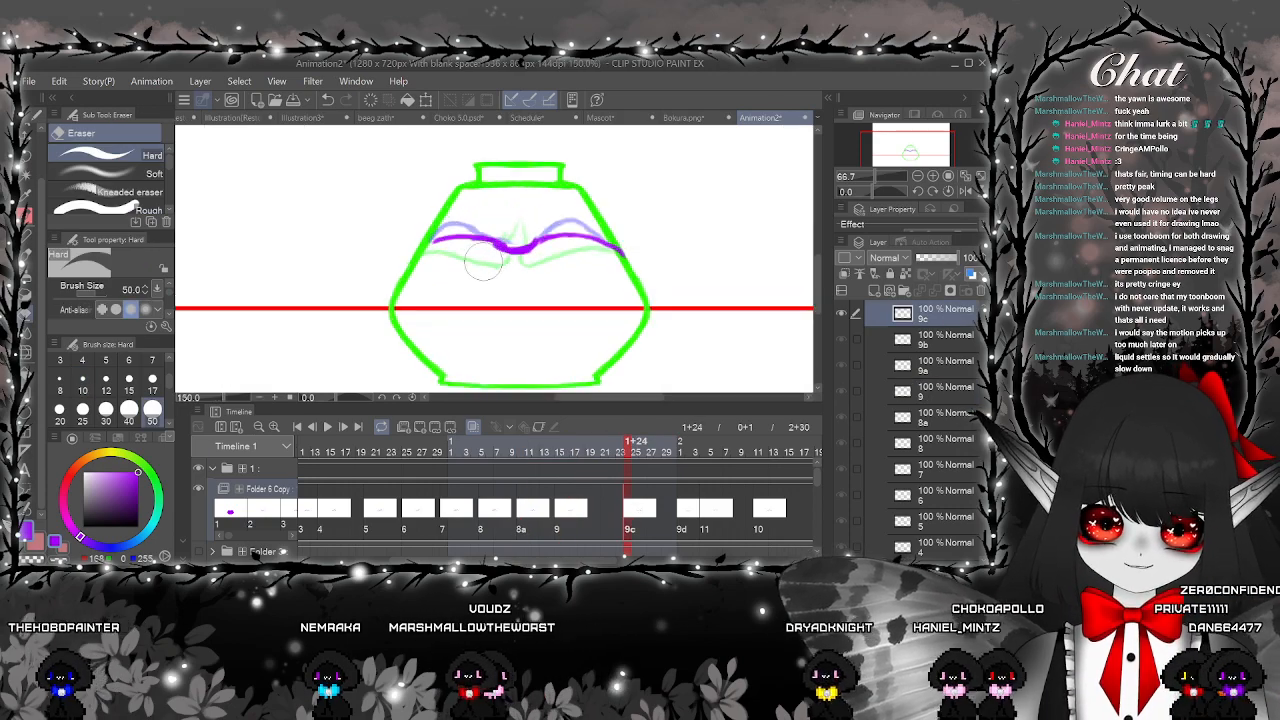
{"action": "key", "text": "p"}
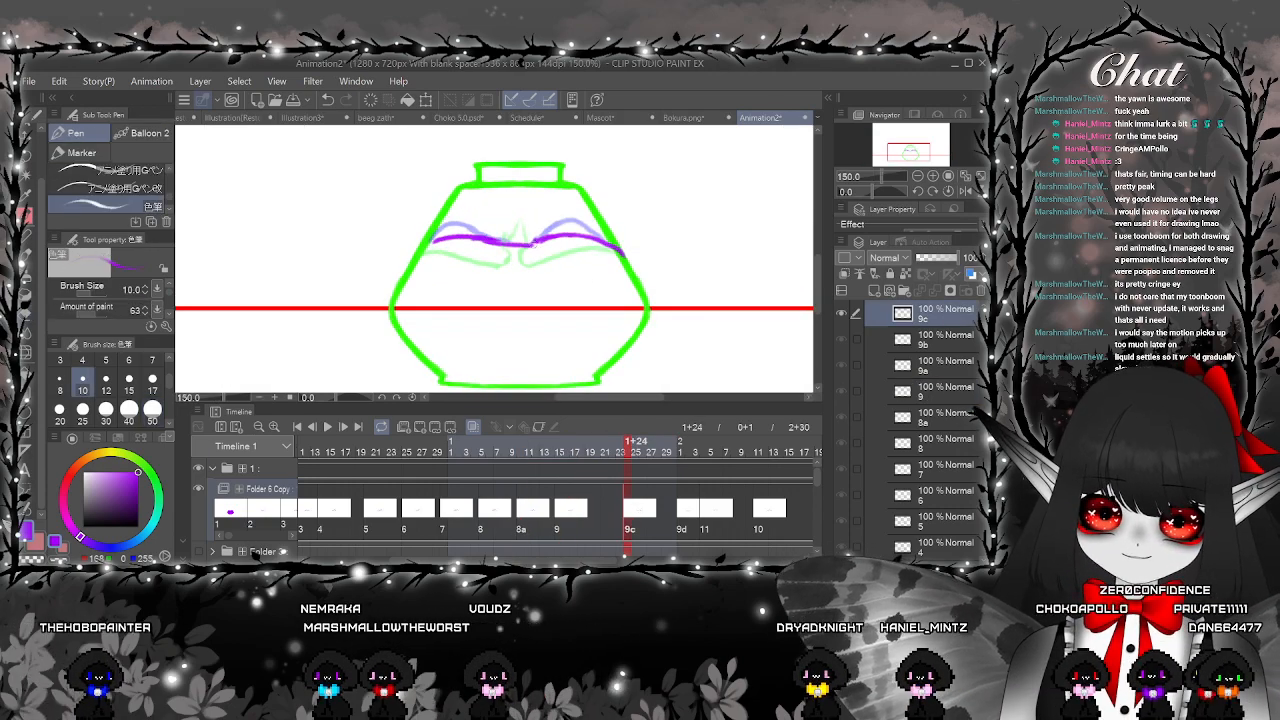
{"action": "scroll", "coordinate": [541, 308], "scroll_direction": "down", "scroll_amount": 1}
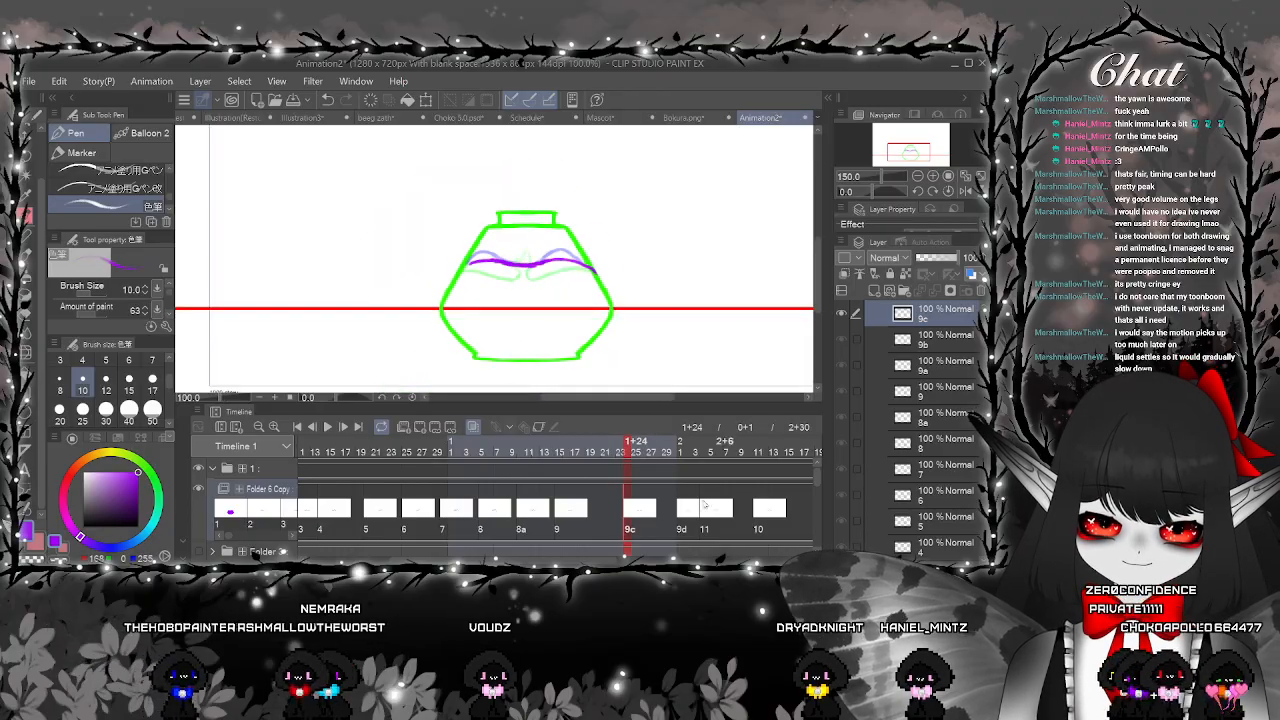
Compare cel 9d with cel 9c, then remove cel 9d from the timeline
{"action": "left_click", "coordinate": [688, 510]}
{"action": "left_click_drag", "start_coordinate": [568, 564], "coordinate": [630, 564]}
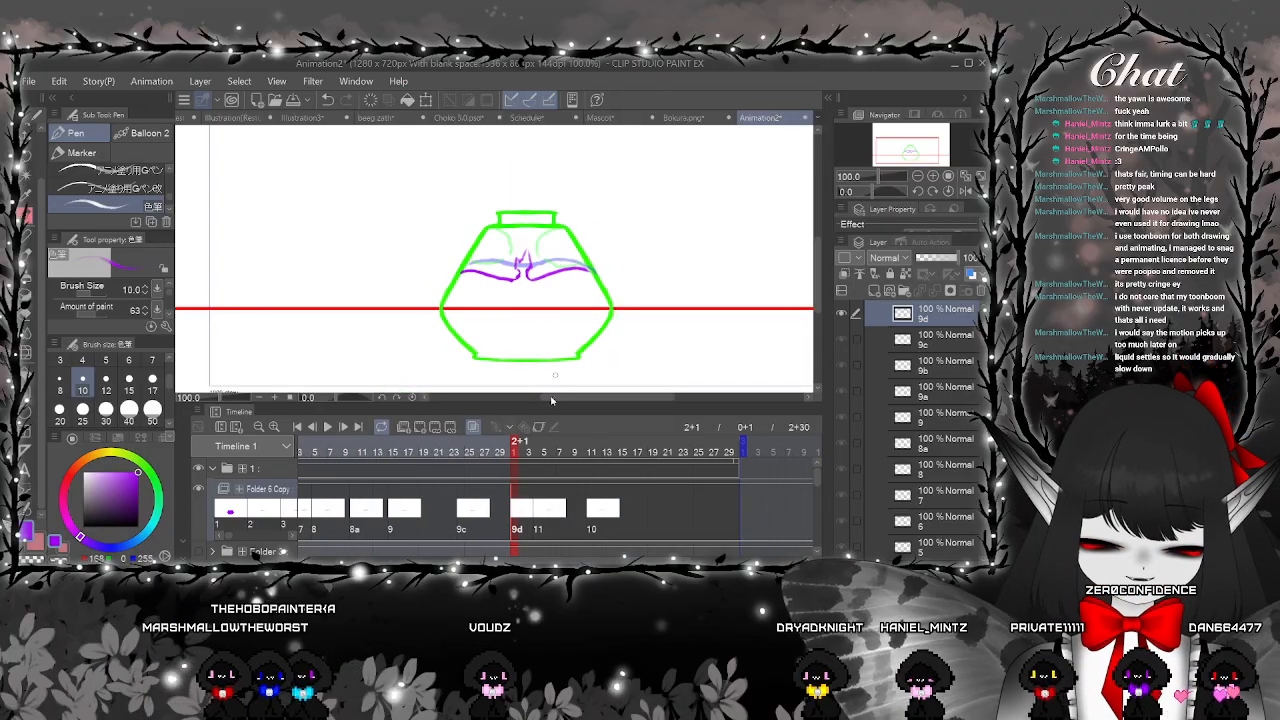
{"action": "left_click", "coordinate": [508, 509]}
{"action": "left_click", "coordinate": [514, 515]}
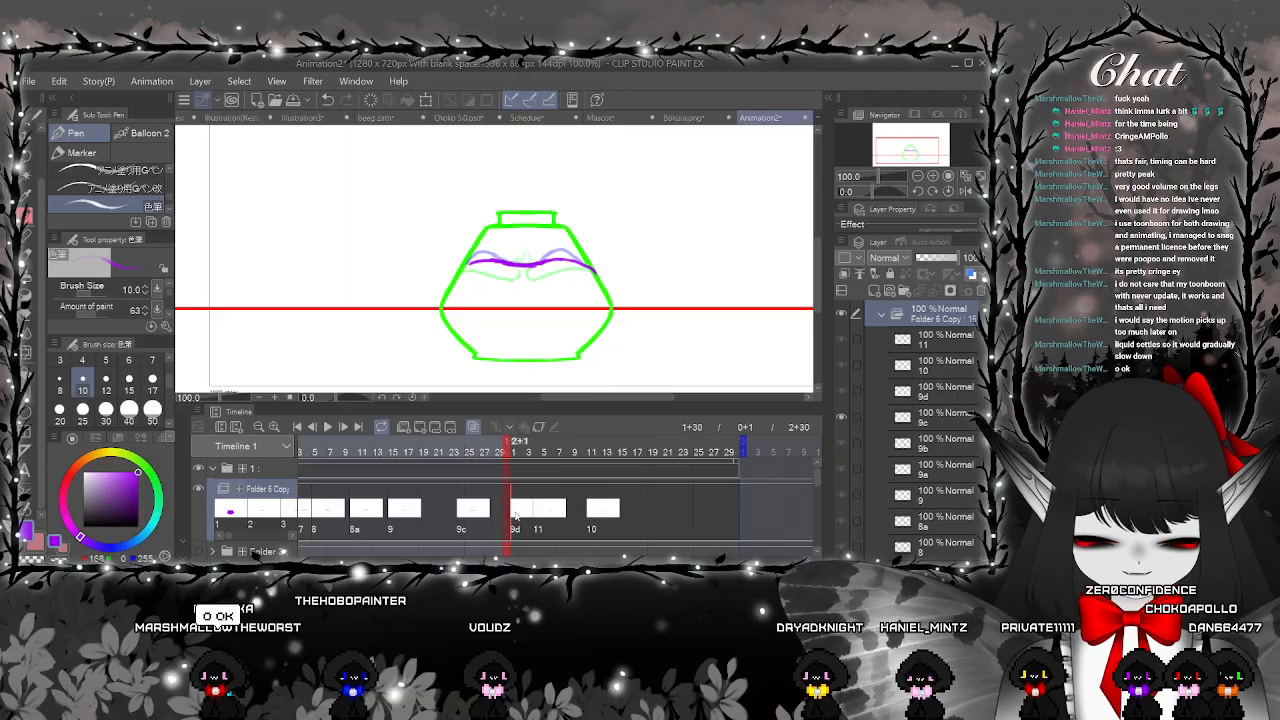
{"action": "left_click", "coordinate": [515, 512]}
{"action": "left_click", "coordinate": [480, 519]}
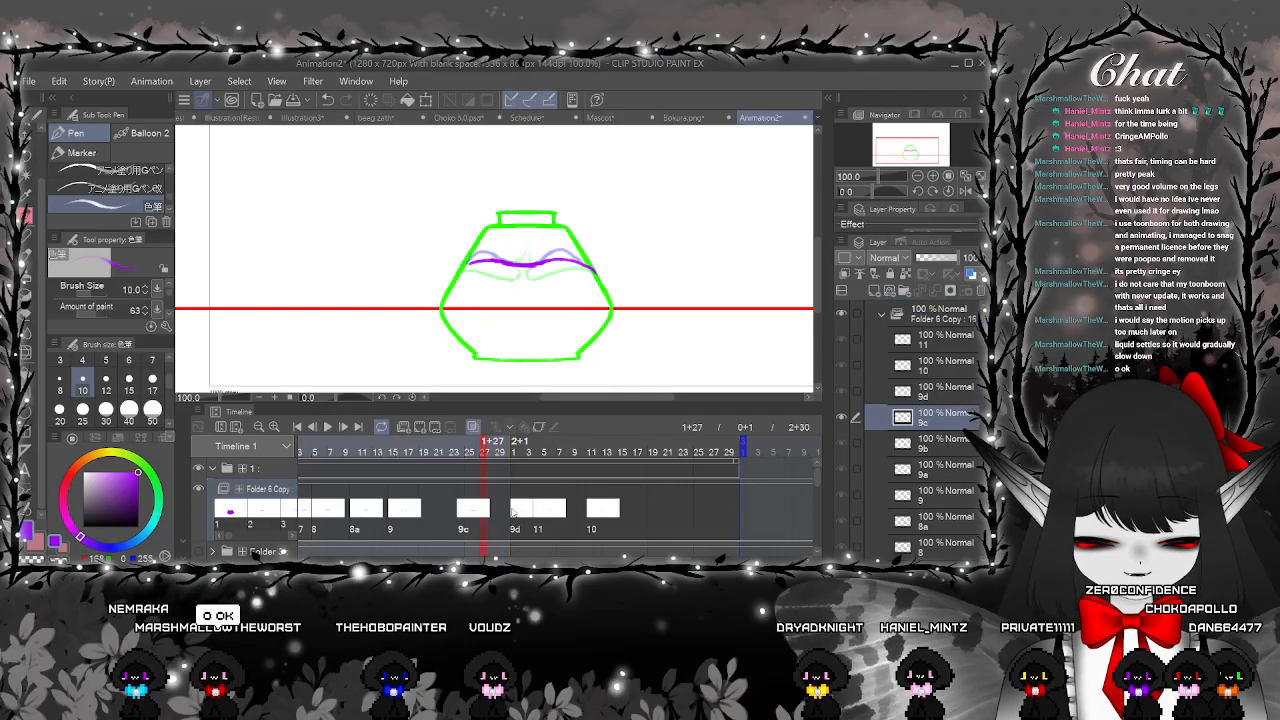
{"action": "left_click", "coordinate": [515, 514]}
{"action": "left_click", "coordinate": [938, 314]}
{"action": "left_click", "coordinate": [644, 281]}
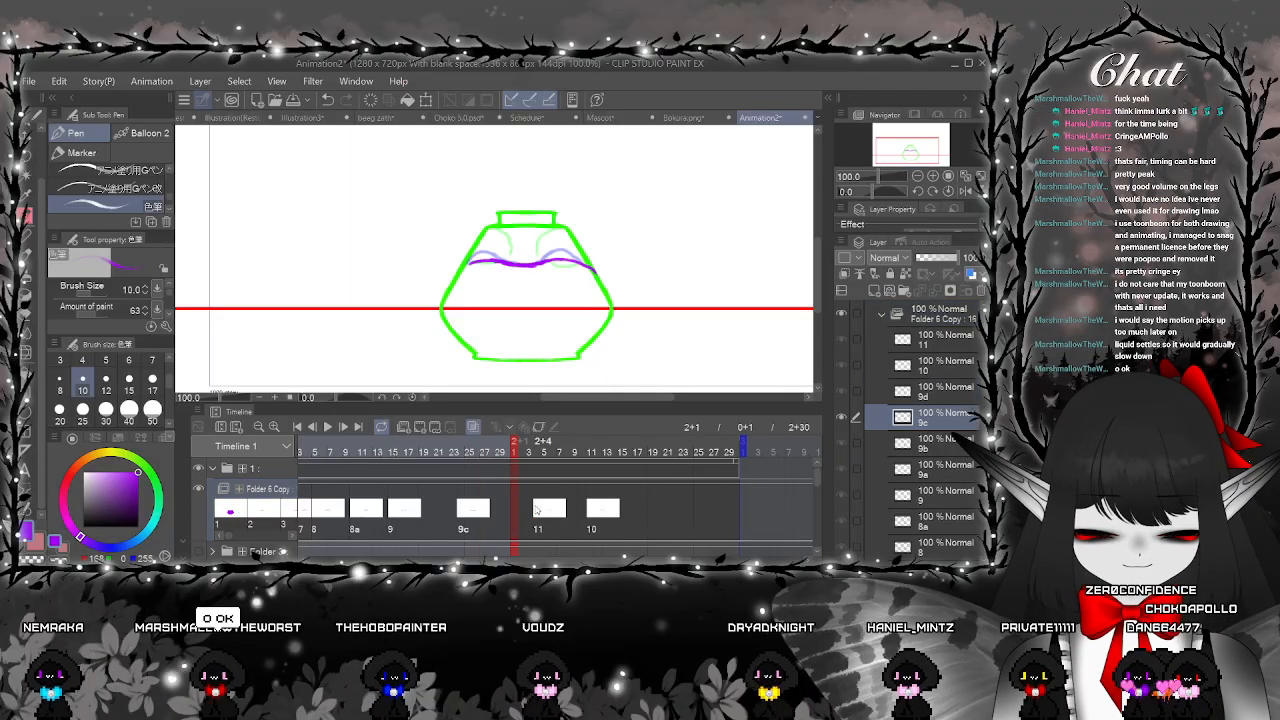
Remove cels 11 and 10 from the timeline so that the sequence ends on cel 9c
{"action": "left_click", "coordinate": [544, 511]}
{"action": "right_click", "coordinate": [544, 511]}
{"action": "left_click", "coordinate": [656, 291]}
{"action": "left_click", "coordinate": [603, 509]}
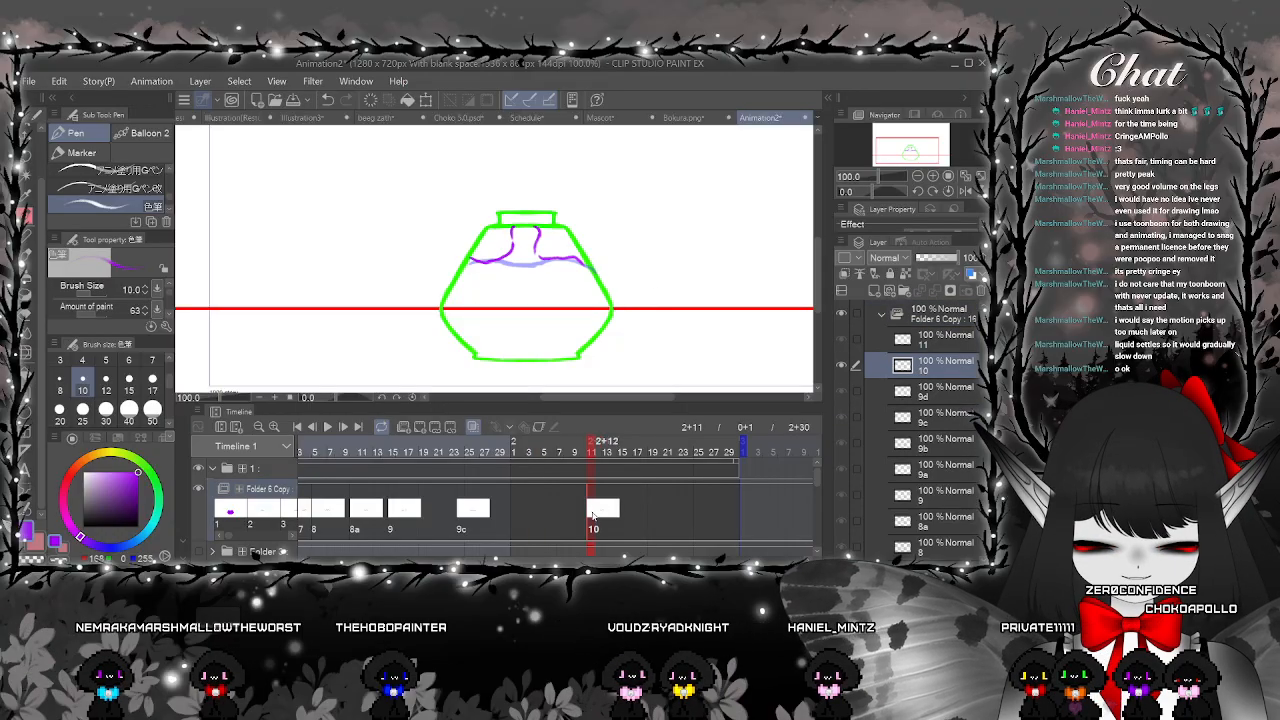
{"action": "right_click", "coordinate": [603, 509]}
{"action": "left_click", "coordinate": [668, 289]}
Play back the shortened animation from the start with the canvas zoomed out to 50%
{"action": "left_click_drag", "start_coordinate": [585, 562], "coordinate": [530, 562]}
{"action": "left_click", "coordinate": [407, 442]}
{"action": "key", "text": "space"}
{"action": "key", "text": "ctrl+minus"}
{"action": "key", "text": "ctrl+minus"}
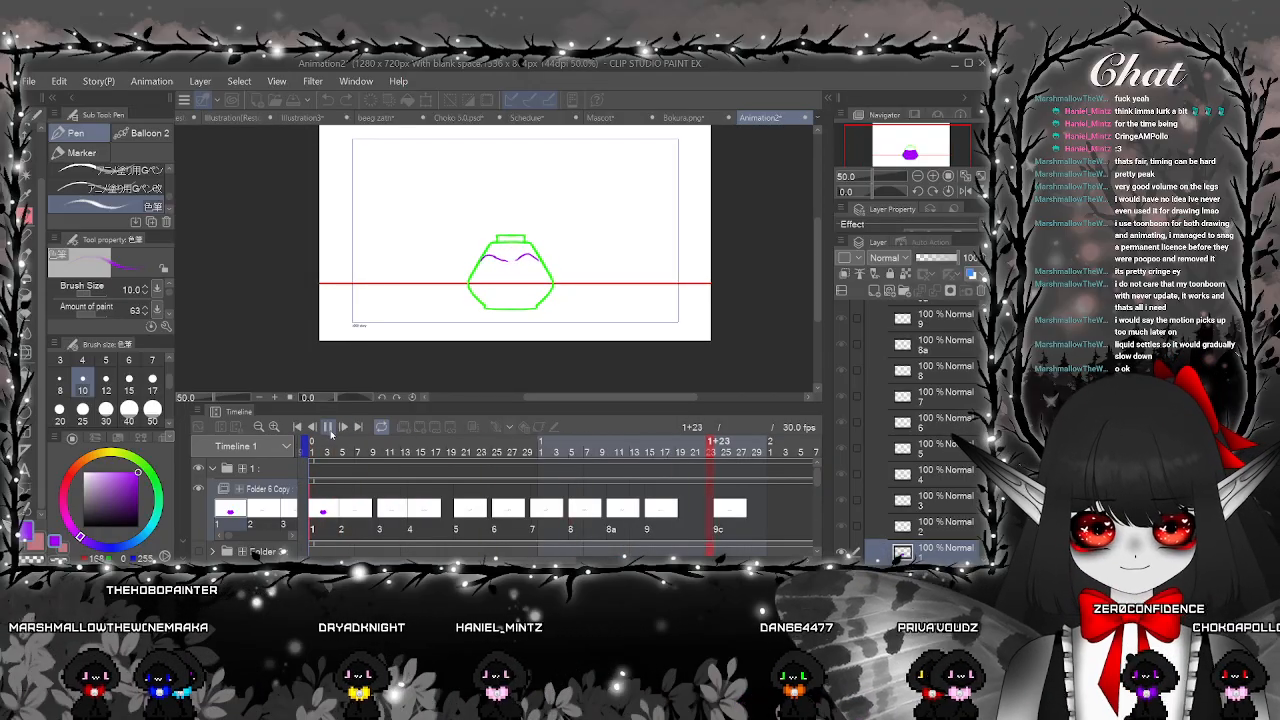
{"action": "left_click", "coordinate": [328, 427]}
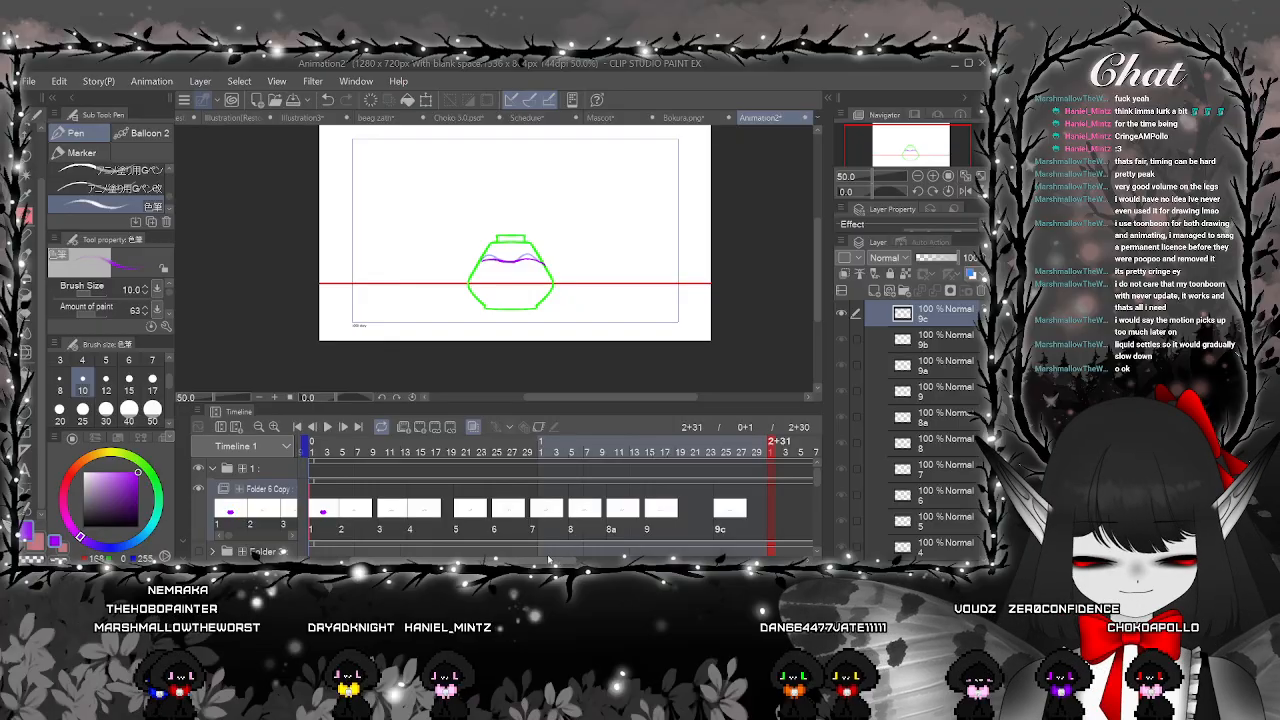
Try adding a new animation folder above Folder 6 Copy at the first frame, then undo it
{"action": "left_click", "coordinate": [313, 500]}
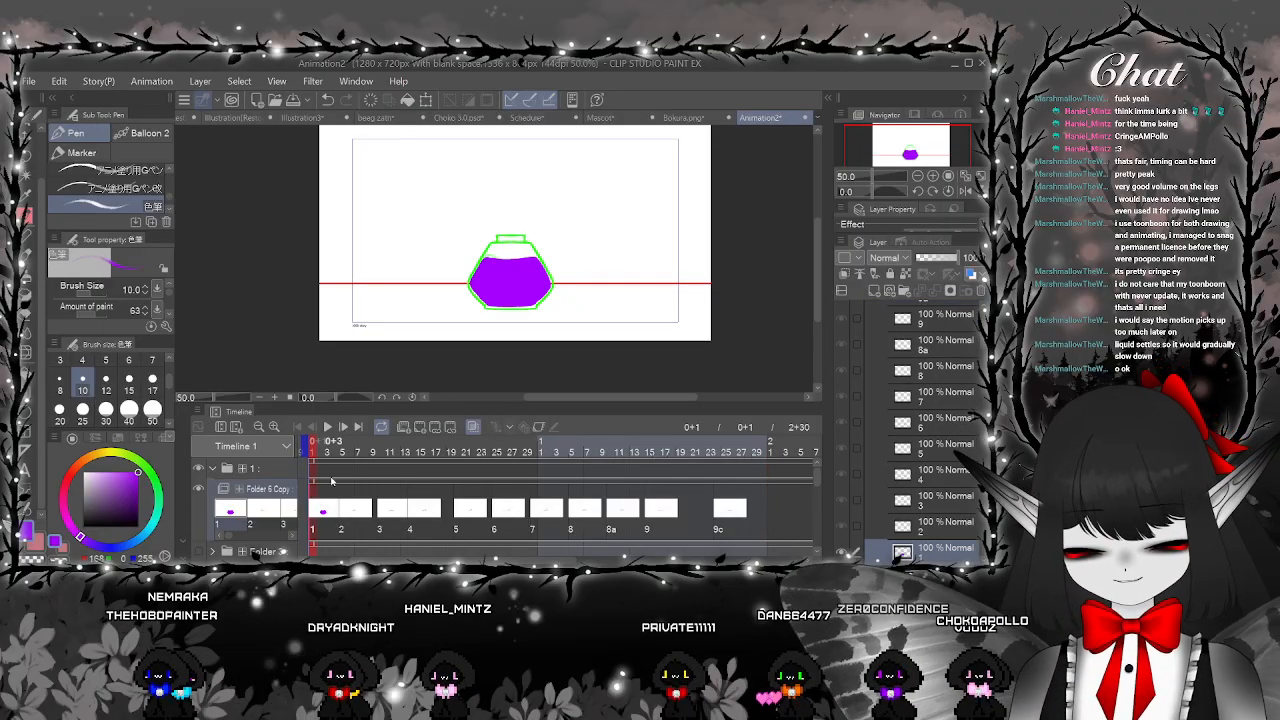
{"action": "left_click", "coordinate": [413, 429]}
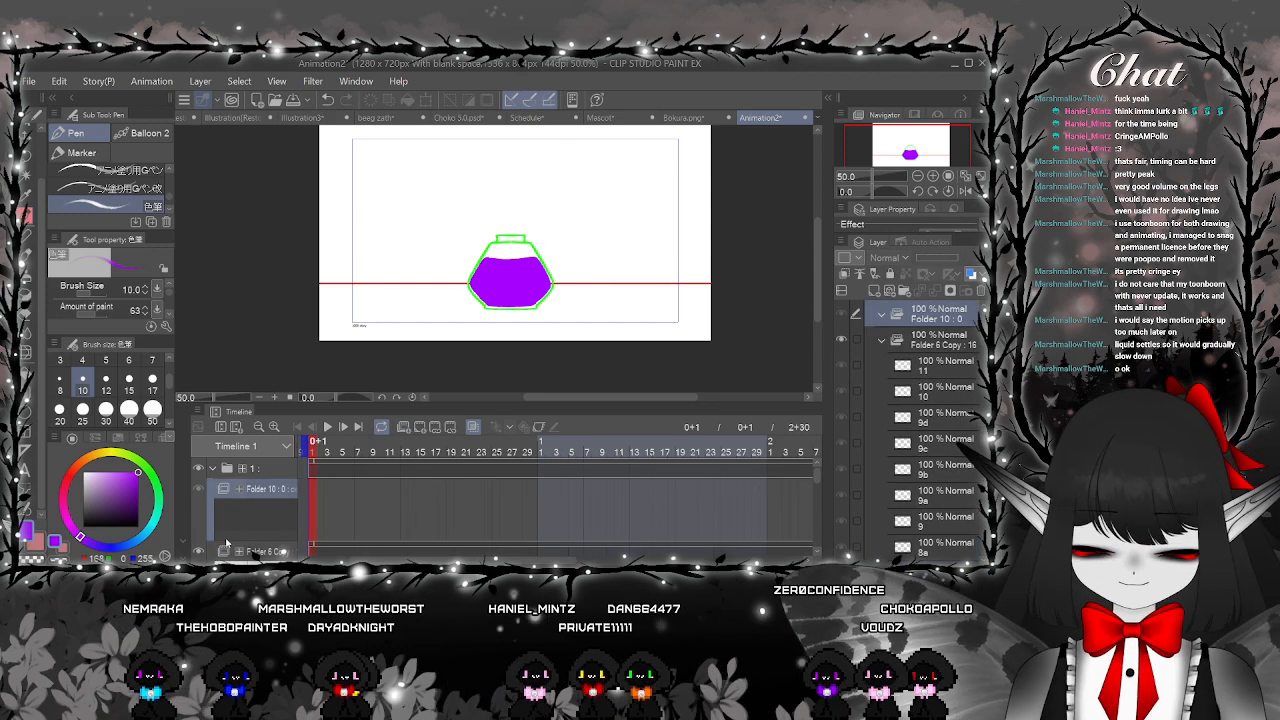
{"action": "key", "text": "ctrl+z"}
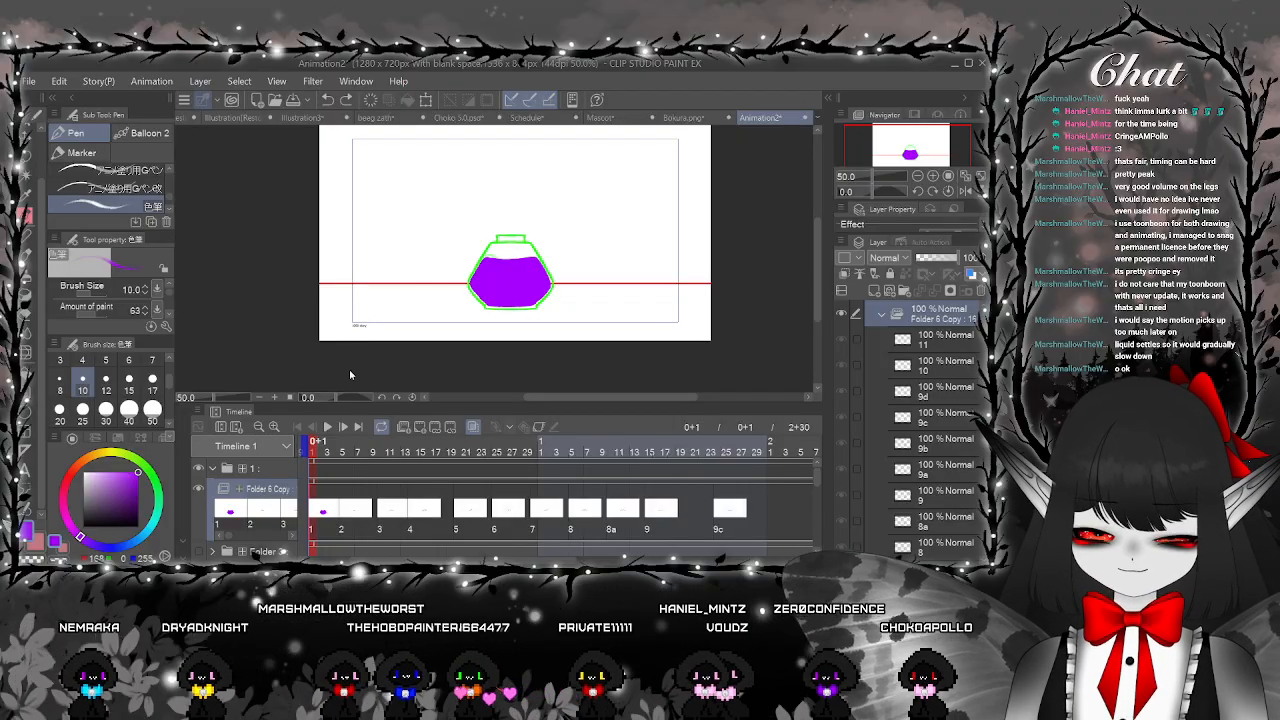
Duplicate the Folder 6 Copy animation folder containing the liquid cels
{"action": "key", "text": "ctrl+c"}
{"action": "key", "text": "ctrl+v"}
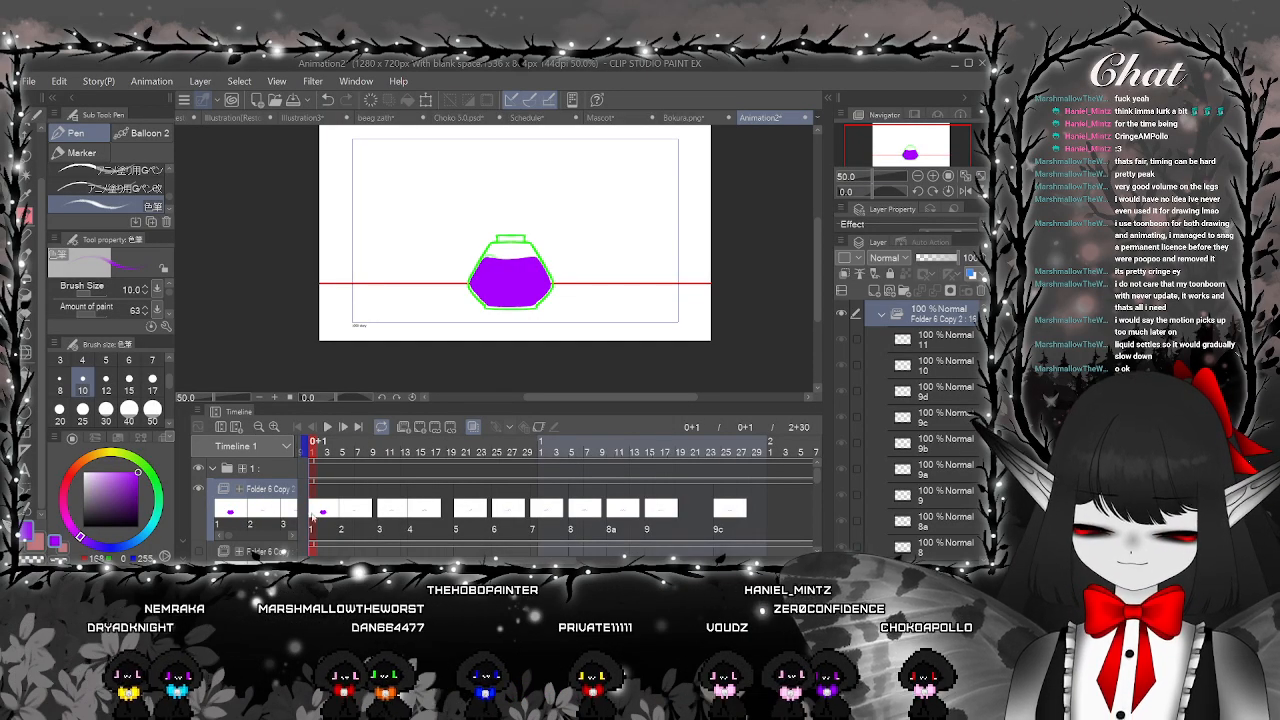
On cel 2, liquify the purple wave line into a taller peak with brush size 300 and close its trough into a curl with the pen
{"action": "left_click", "coordinate": [343, 510]}
{"action": "key", "text": "ctrl+plus"}
{"action": "key", "text": "ctrl+plus"}
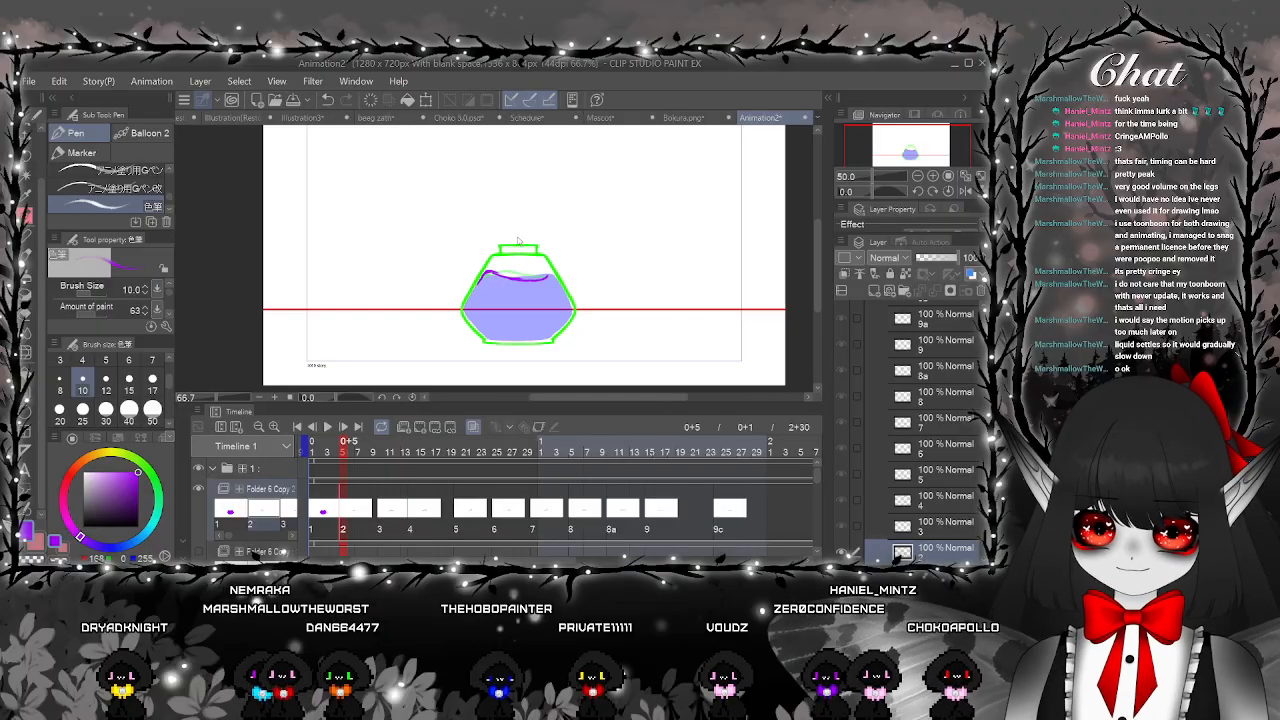
{"action": "left_click", "coordinate": [27, 353]}
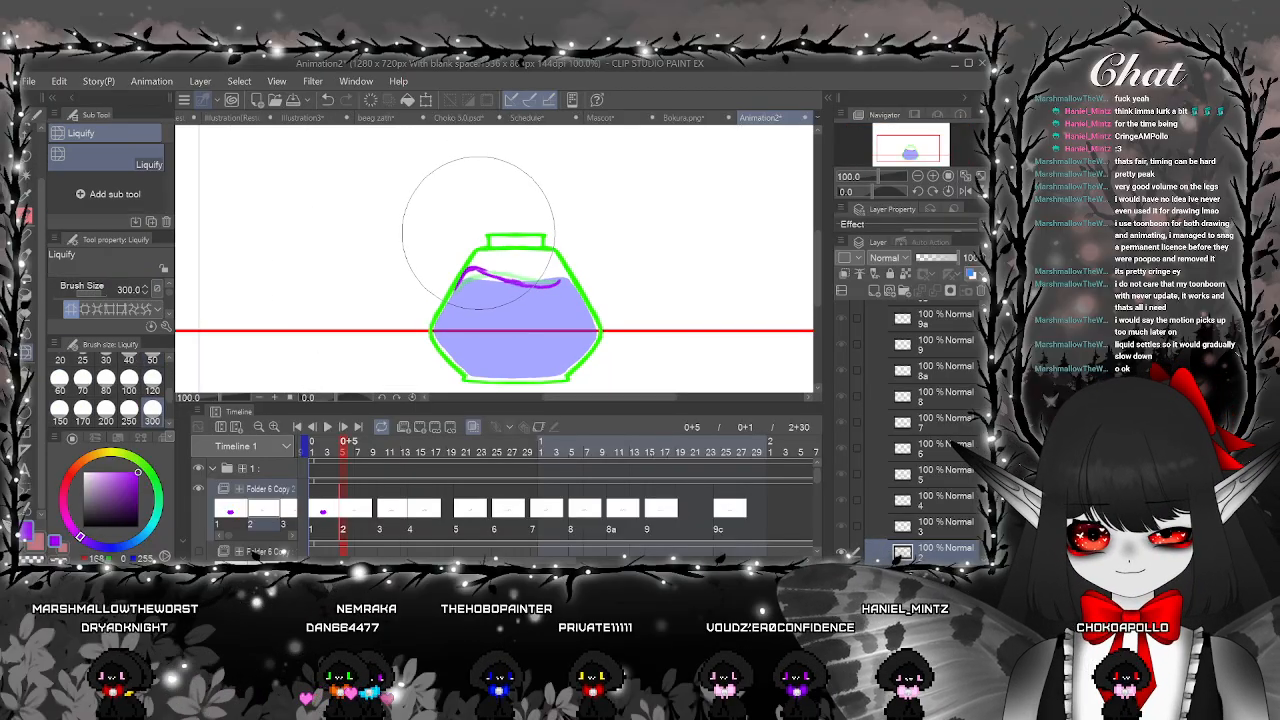
{"action": "mouse_move", "coordinate": [485, 208]}
{"action": "left_mouse_down"}
{"action": "mouse_move", "coordinate": [554, 232]}
{"action": "mouse_move", "coordinate": [543, 256]}
{"action": "mouse_move", "coordinate": [554, 268]}
{"action": "mouse_move", "coordinate": [488, 200]}
{"action": "left_mouse_up"}
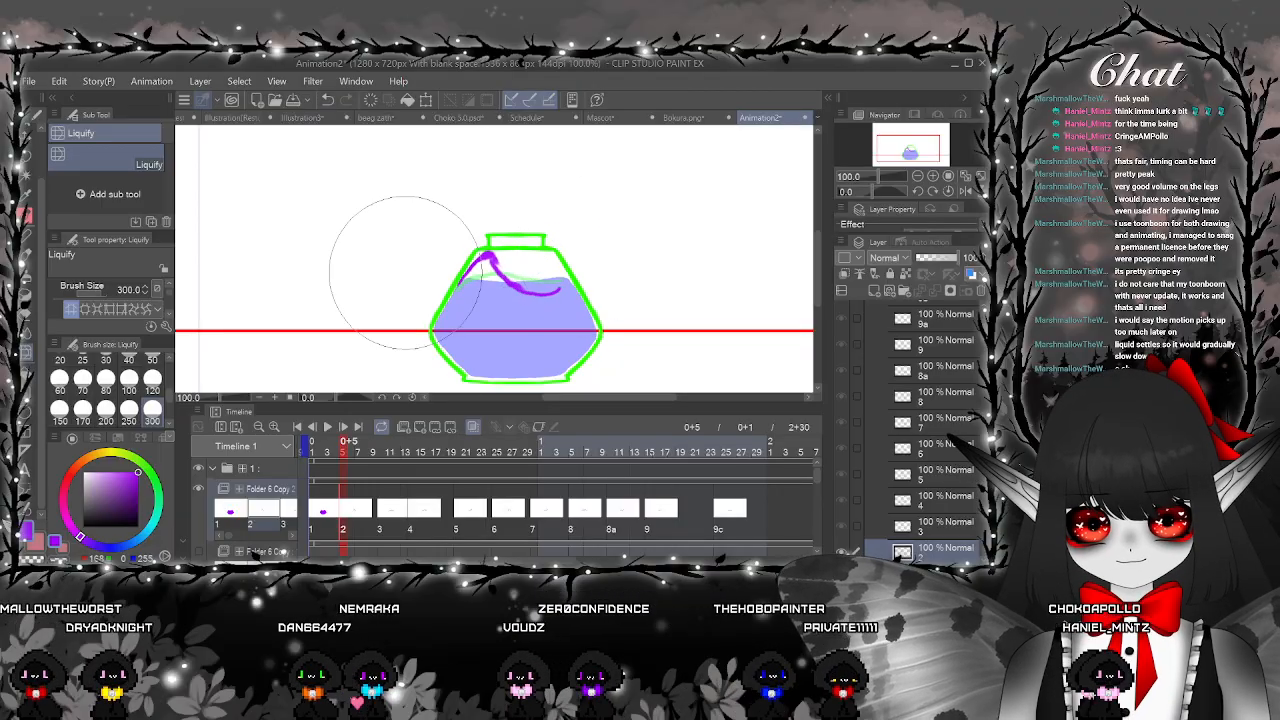
{"action": "left_click", "coordinate": [30, 212]}
{"action": "scroll", "coordinate": [565, 280], "scroll_direction": "up", "scroll_amount": 1}
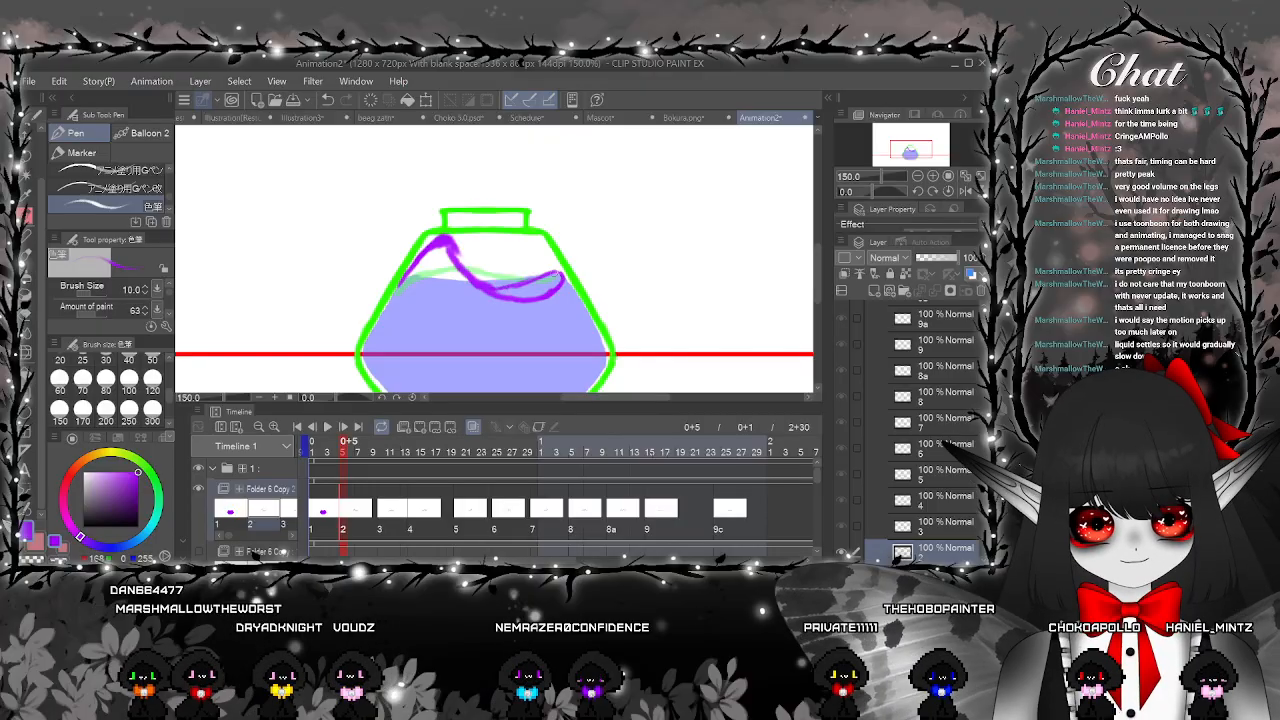
Remove cels 3, 4, 5 and 6 from the duplicated liquid folder's timeline track
{"action": "left_click", "coordinate": [382, 510]}
{"action": "key", "text": "e"}
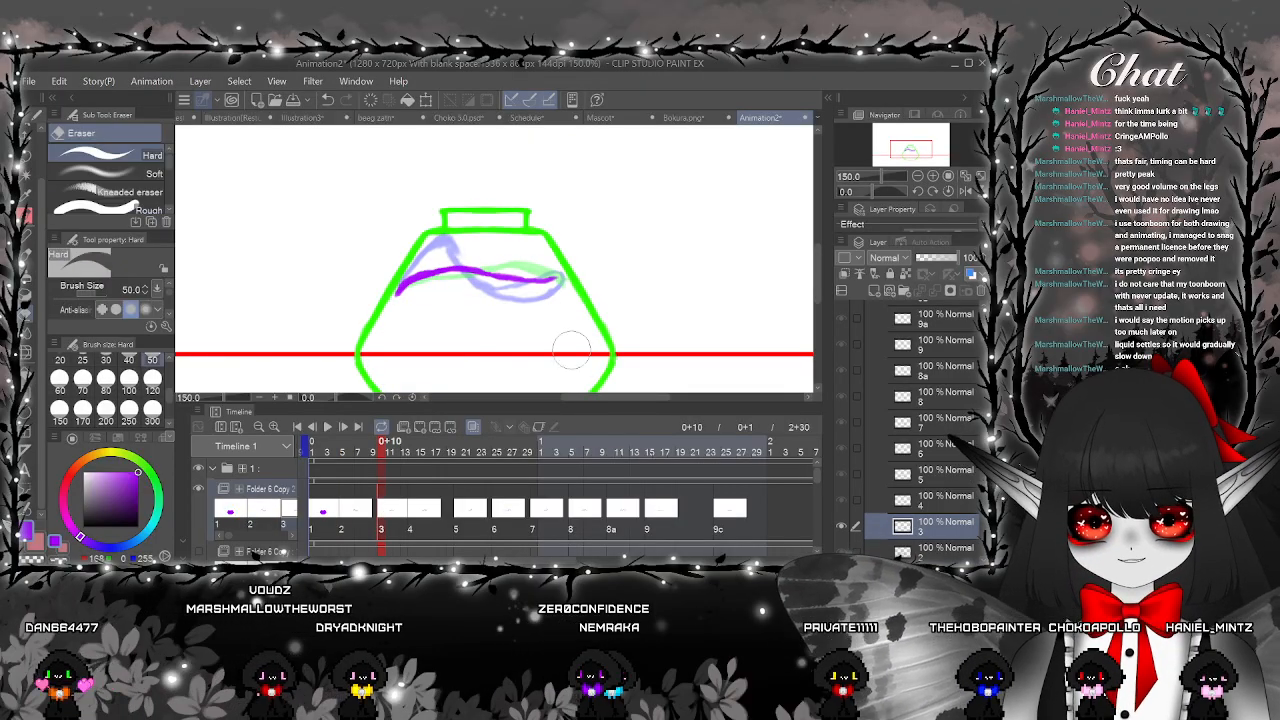
{"action": "left_click", "coordinate": [416, 499]}
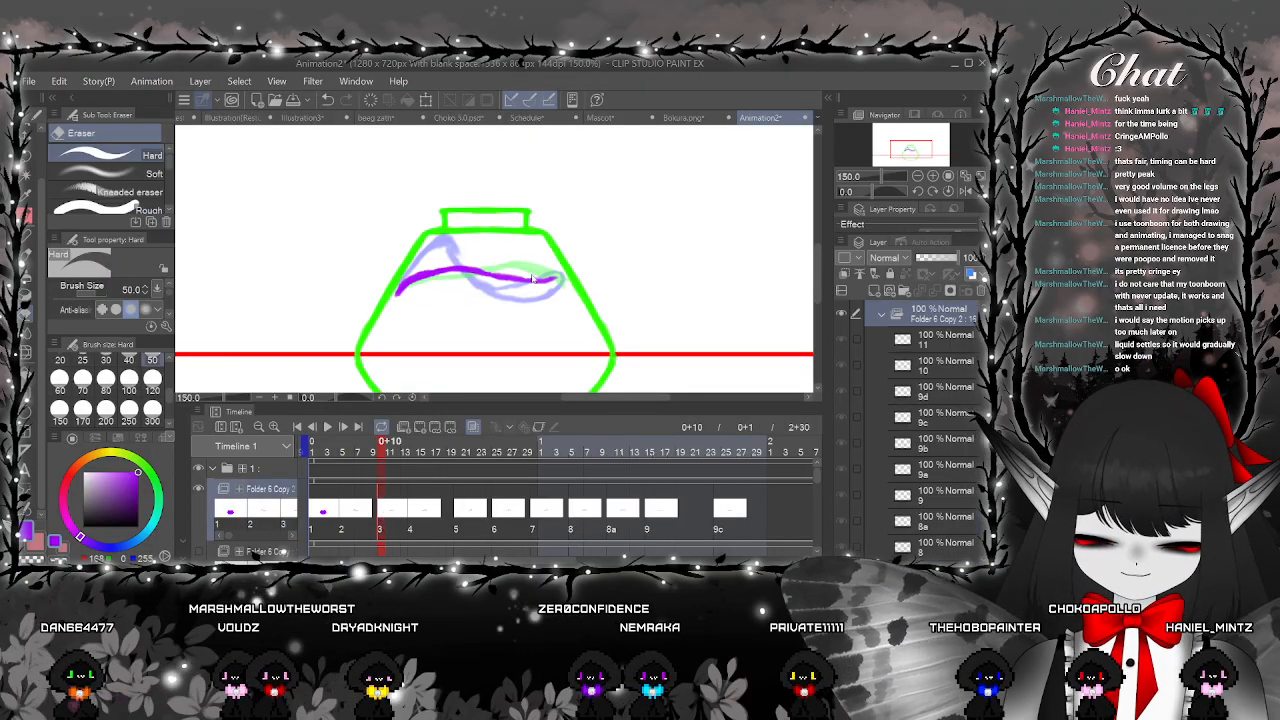
{"action": "key", "text": "Delete"}
{"action": "left_click", "coordinate": [414, 509]}
{"action": "left_click", "coordinate": [414, 509]}
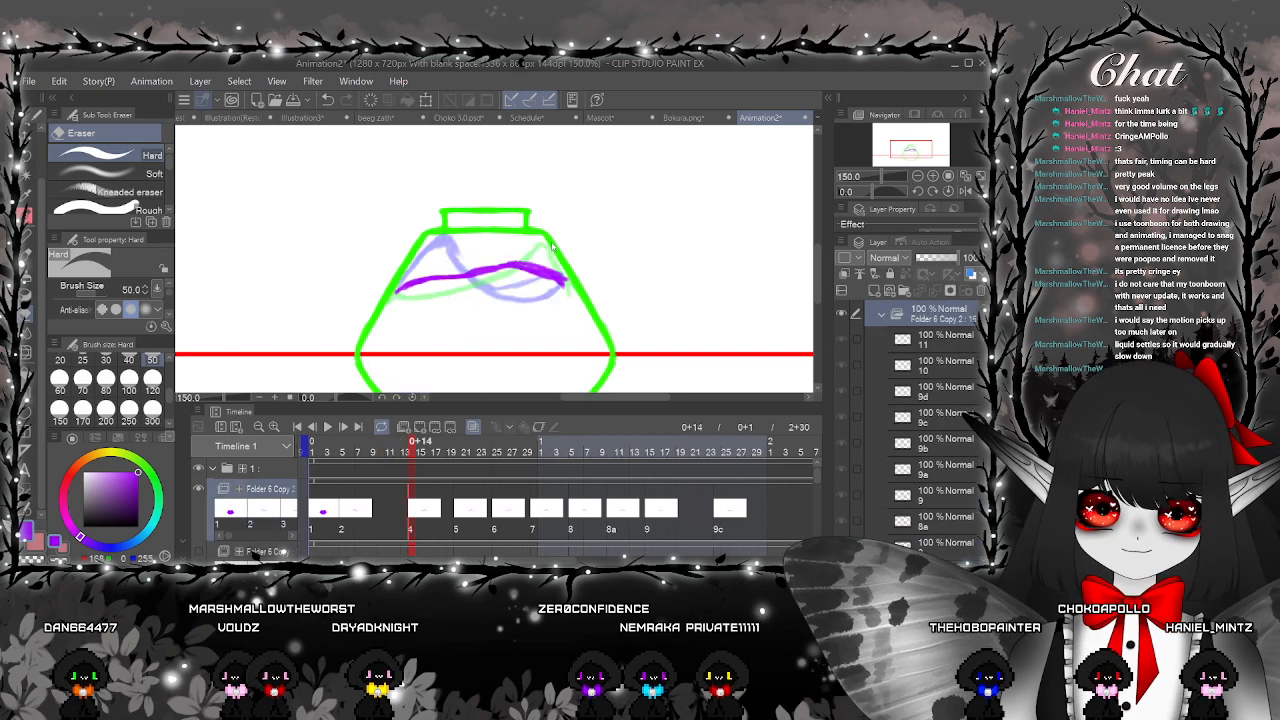
{"action": "key", "text": "Delete"}
{"action": "left_click", "coordinate": [460, 509]}
{"action": "key", "text": "Delete"}
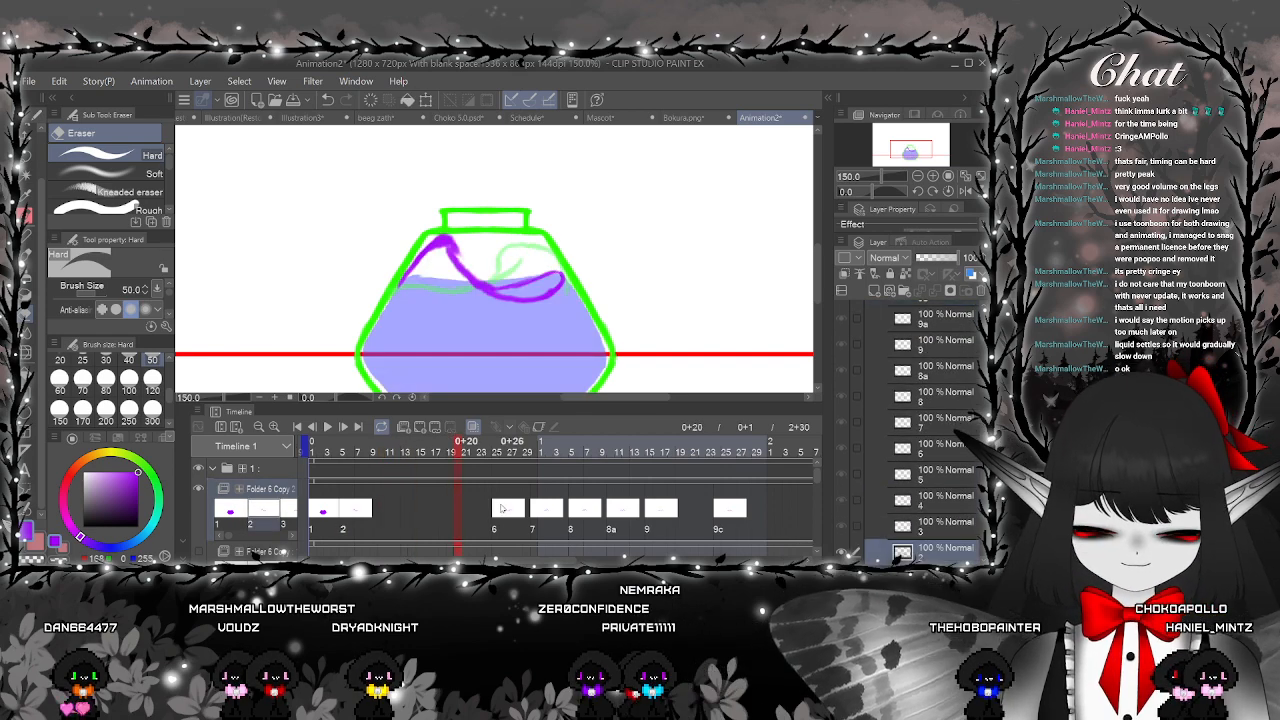
{"action": "left_click", "coordinate": [495, 511]}
{"action": "left_click", "coordinate": [495, 509]}
{"action": "key", "text": "Delete"}
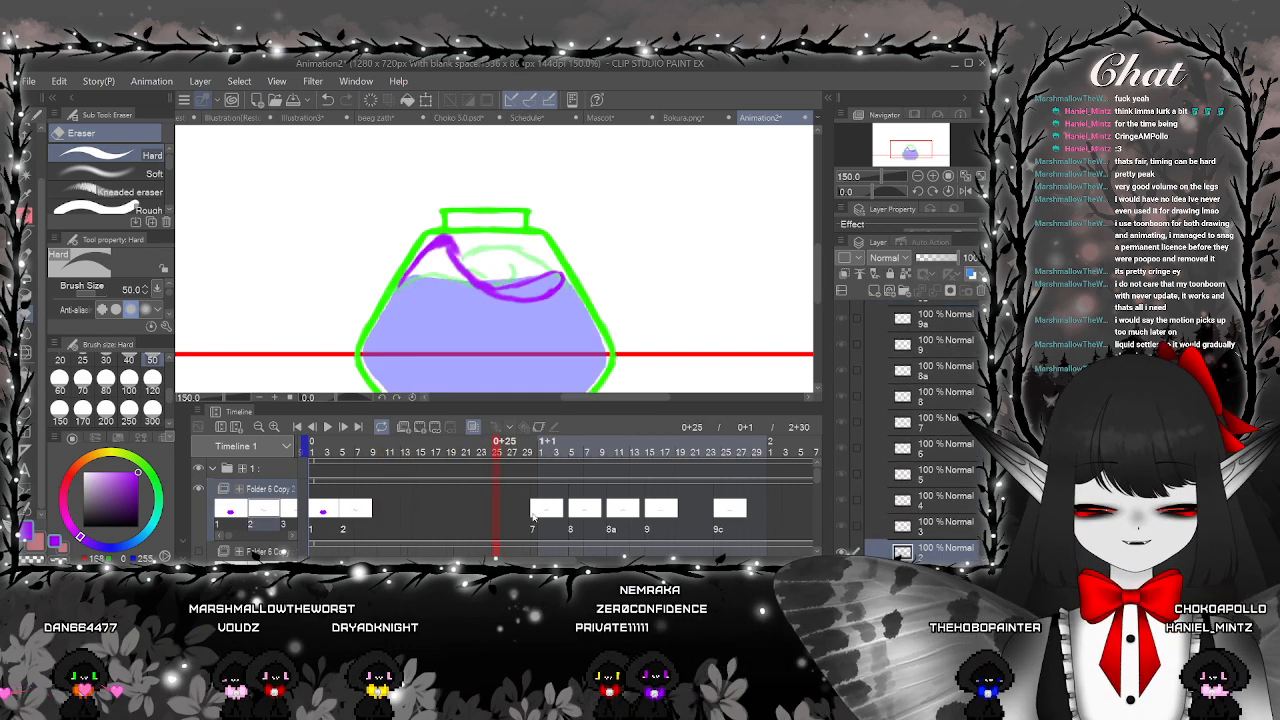
Remove cels 7, 8, 8a, 9 and 9c from the duplicated liquid folder's timeline track
{"action": "left_click", "coordinate": [534, 509]}
{"action": "left_click", "coordinate": [534, 509]}
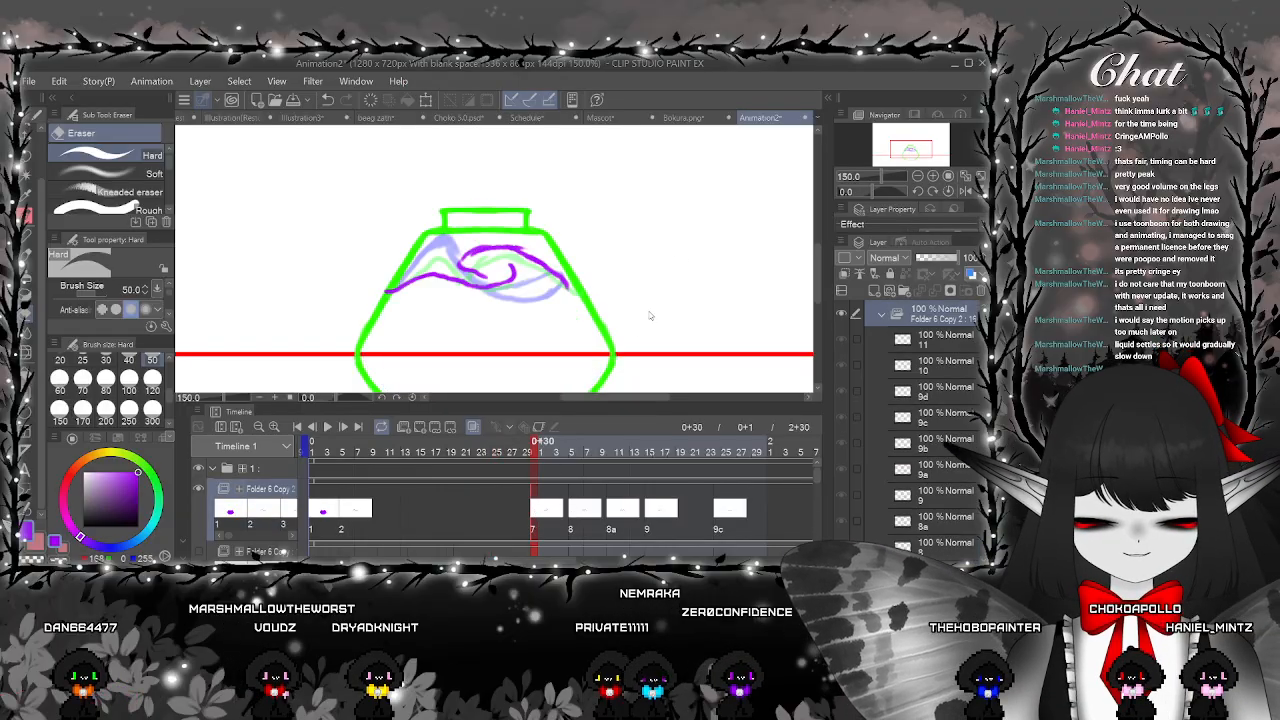
{"action": "key", "text": "Delete"}
{"action": "left_click", "coordinate": [570, 509]}
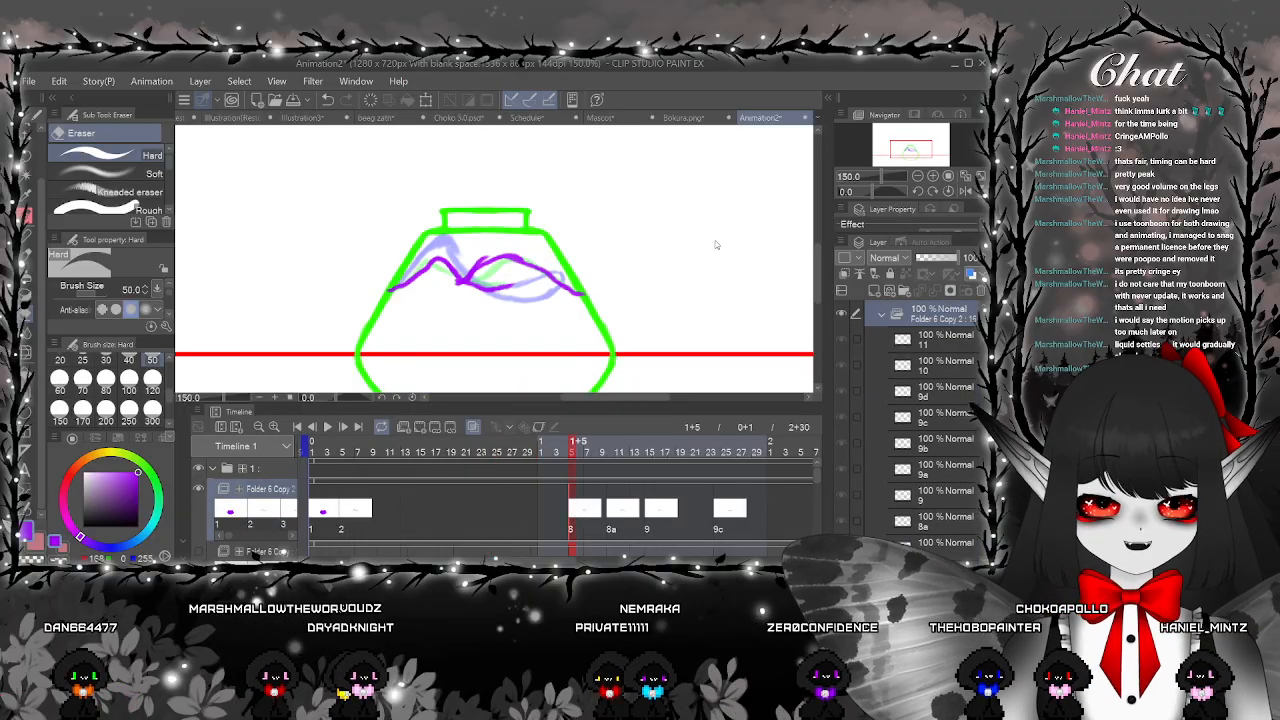
{"action": "key", "text": "Delete"}
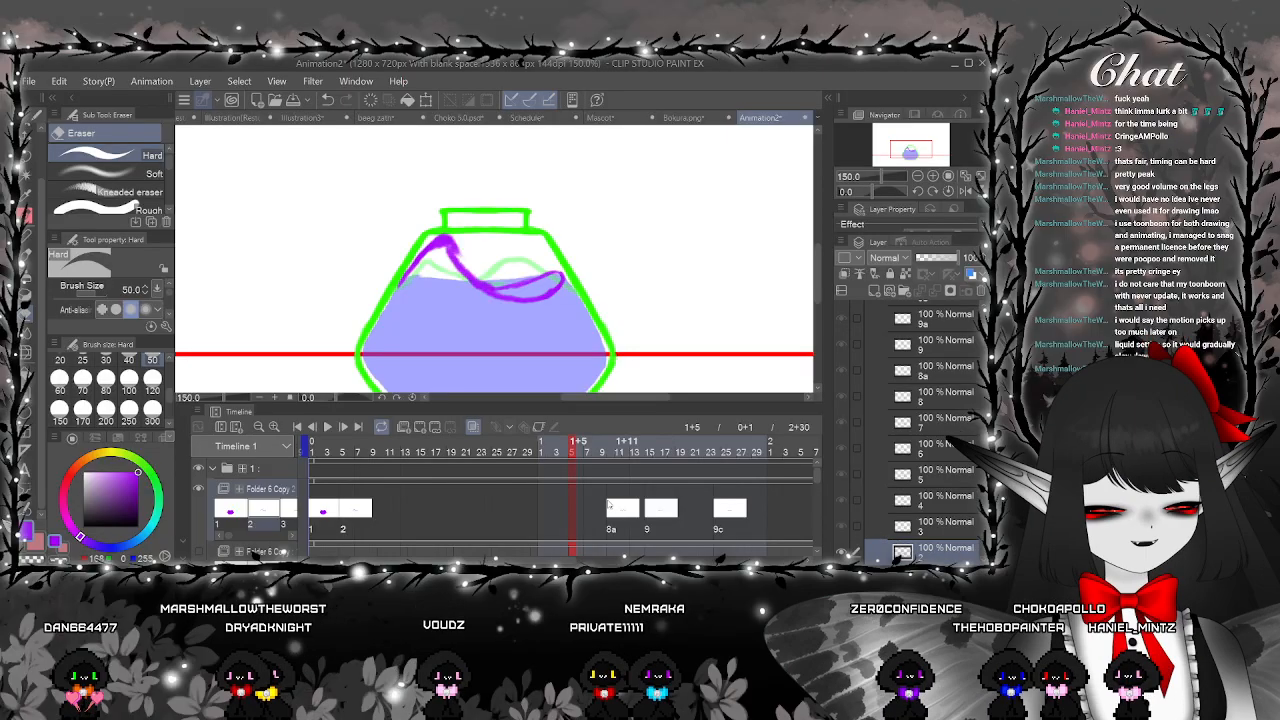
{"action": "left_click", "coordinate": [612, 512]}
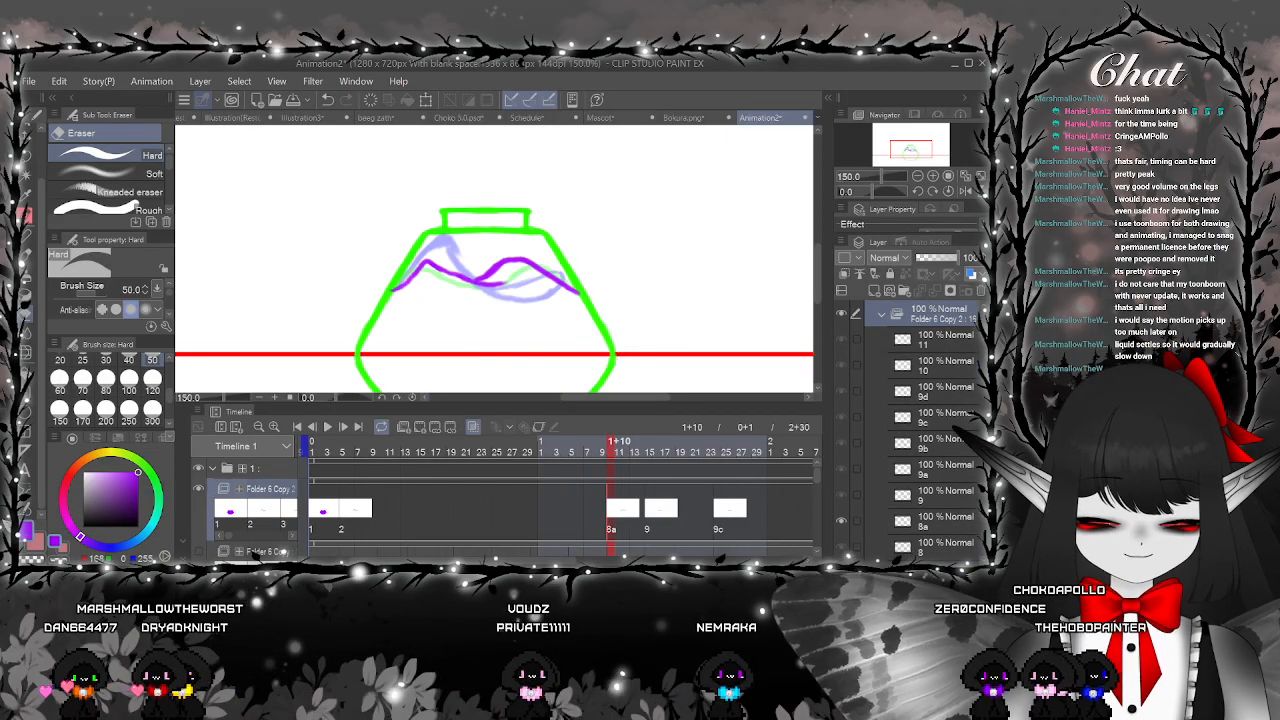
{"action": "key", "text": "Delete"}
{"action": "left_click", "coordinate": [650, 508]}
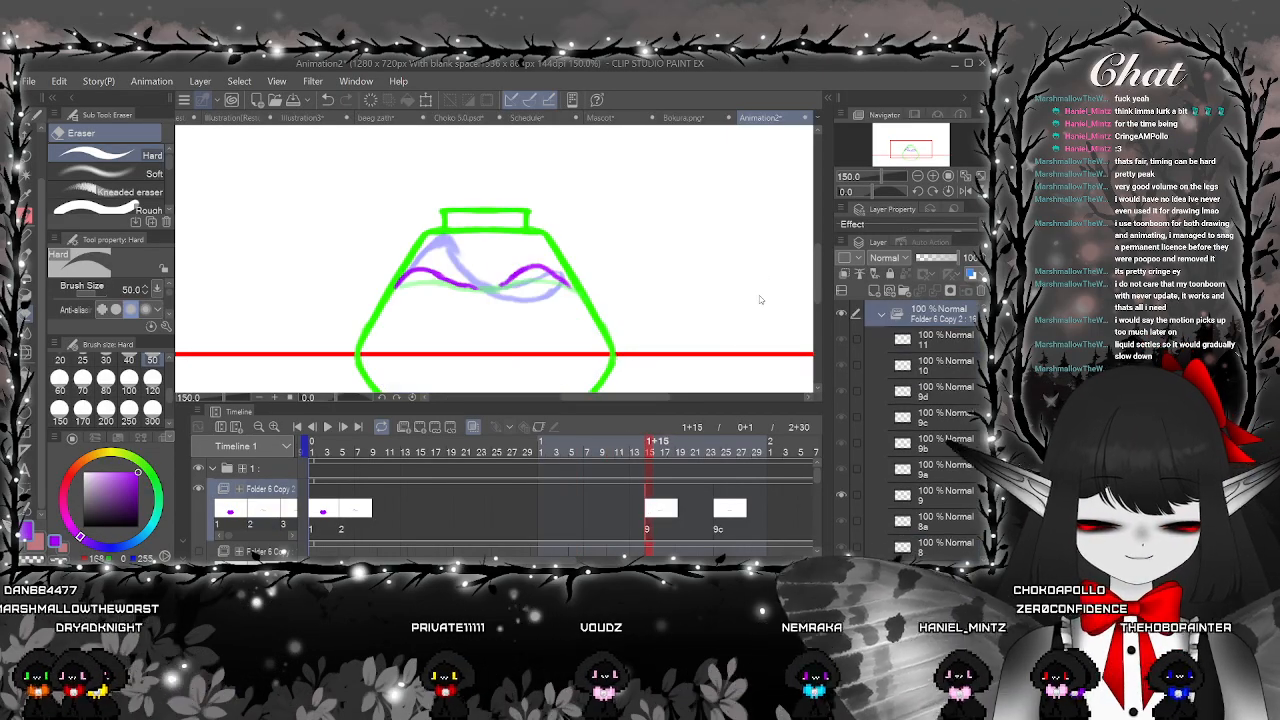
{"action": "key", "text": "Delete"}
{"action": "left_click", "coordinate": [719, 508]}
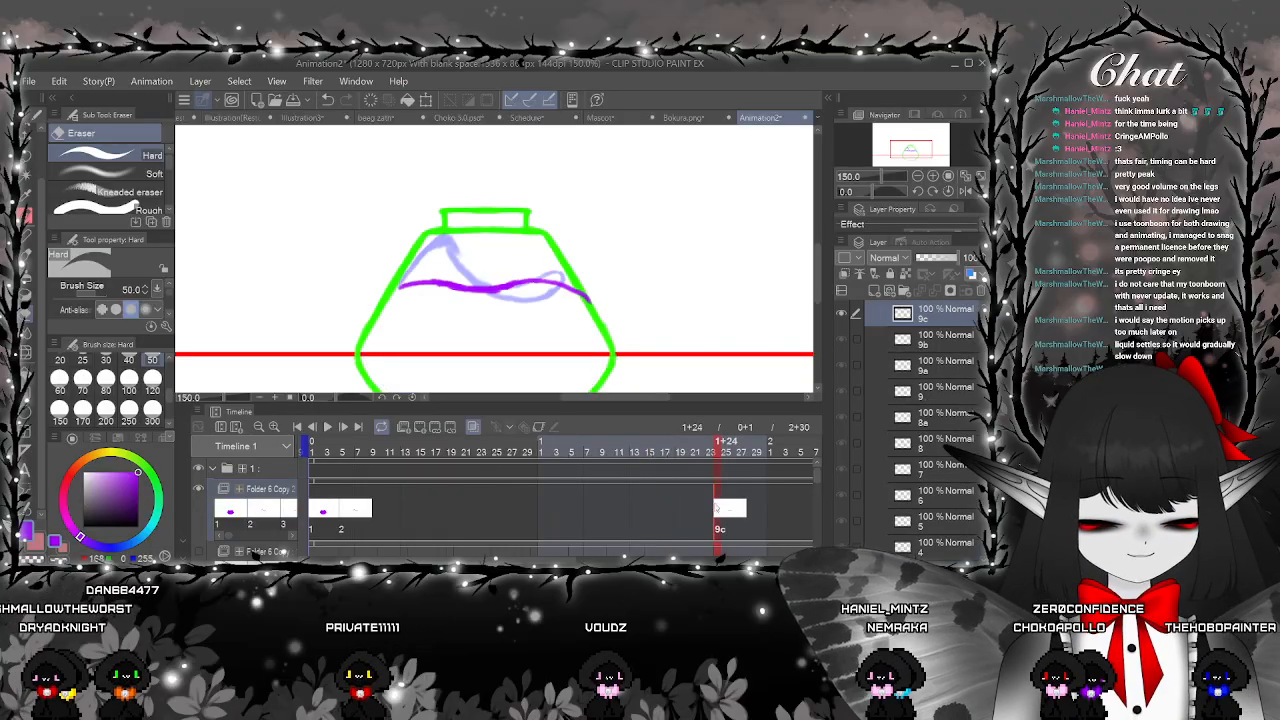
{"action": "key", "text": "Delete"}
Duplicate the Folder 4 bottle outline folder and move the copy directly below the Folder 6 Copy 2 track
{"action": "left_click_drag", "start_coordinate": [530, 558], "coordinate": [466, 556]}
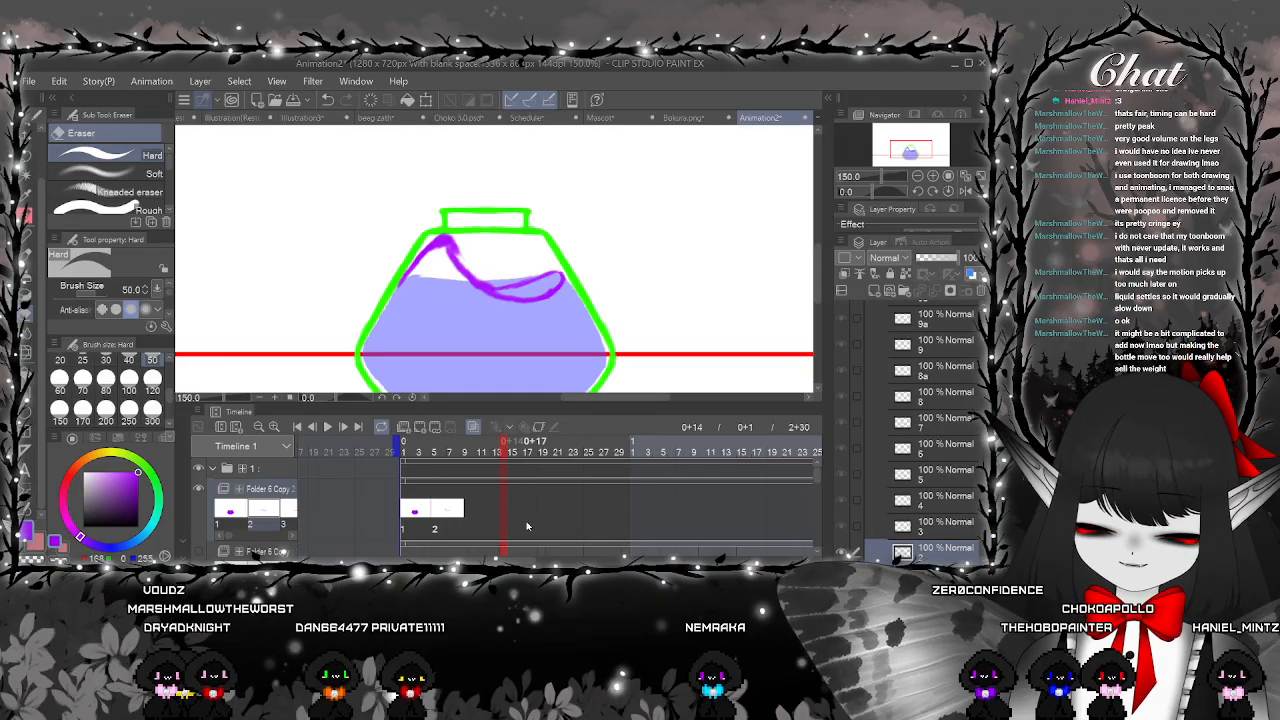
{"action": "key", "text": "ctrl+minus"}
{"action": "key", "text": "ctrl+minus"}
{"action": "key", "text": "ctrl+minus"}
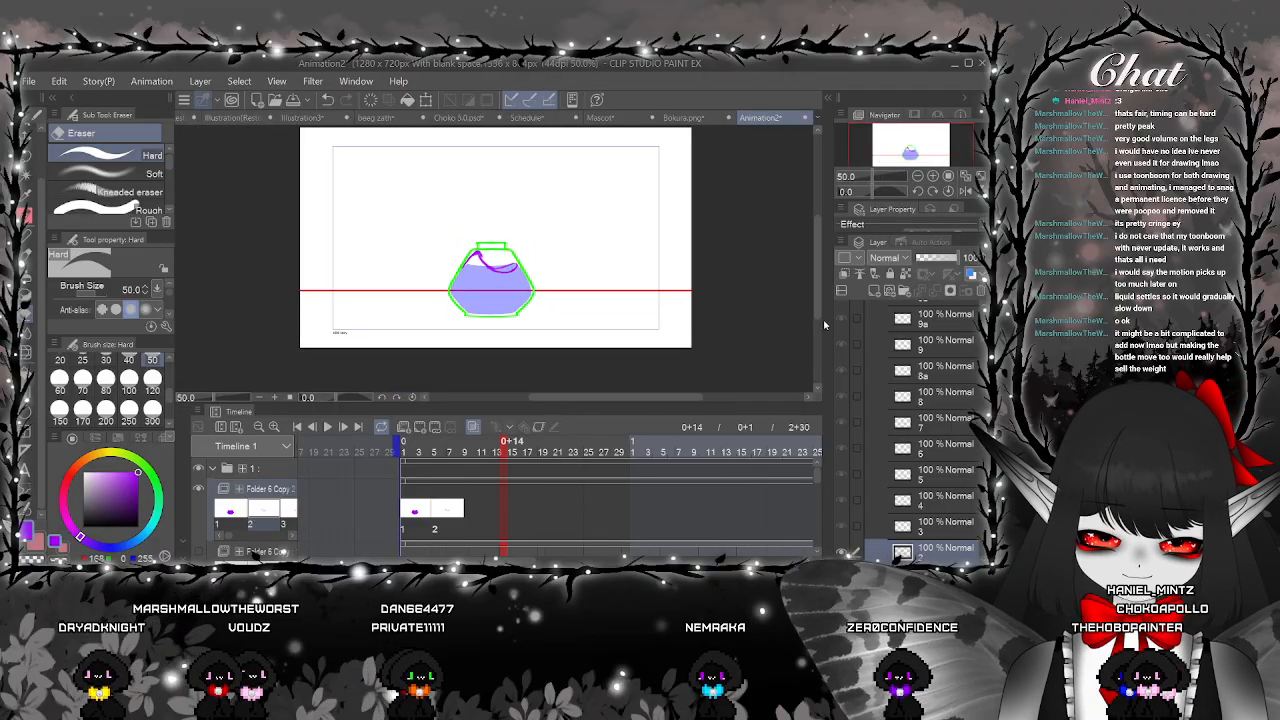
{"action": "left_click_drag", "start_coordinate": [817, 477], "coordinate": [818, 509]}
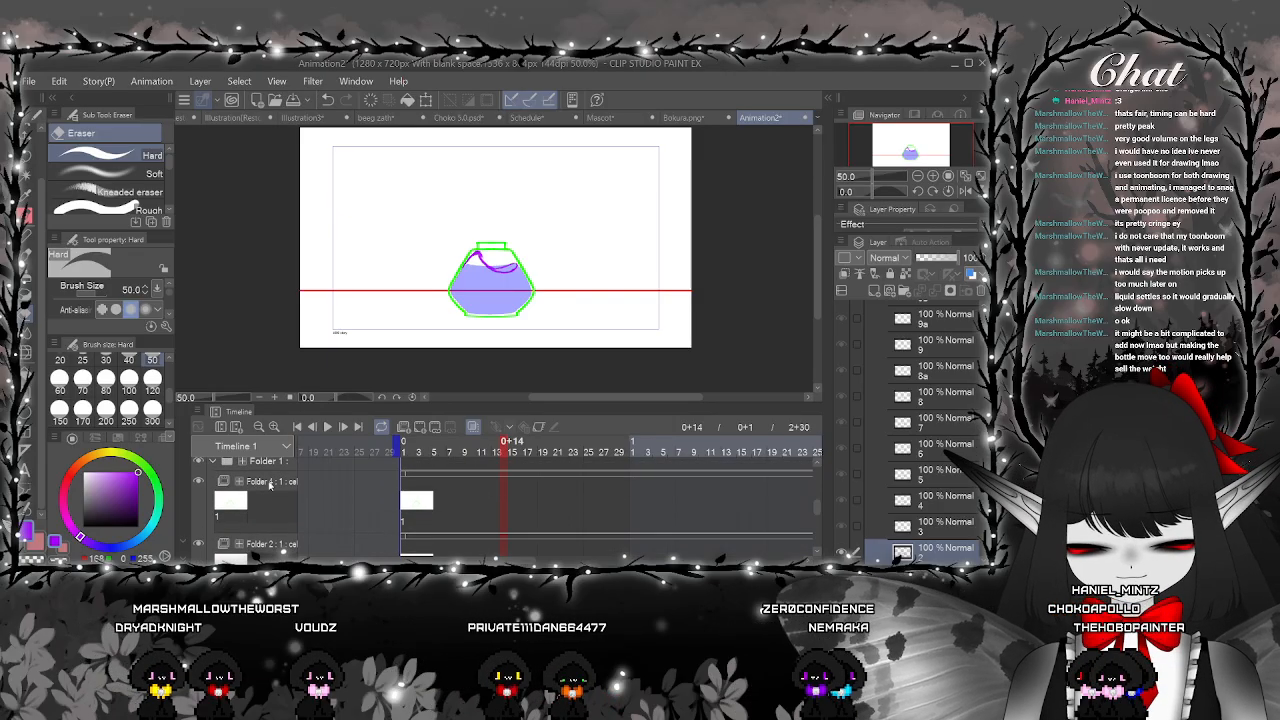
{"action": "left_click", "coordinate": [273, 485]}
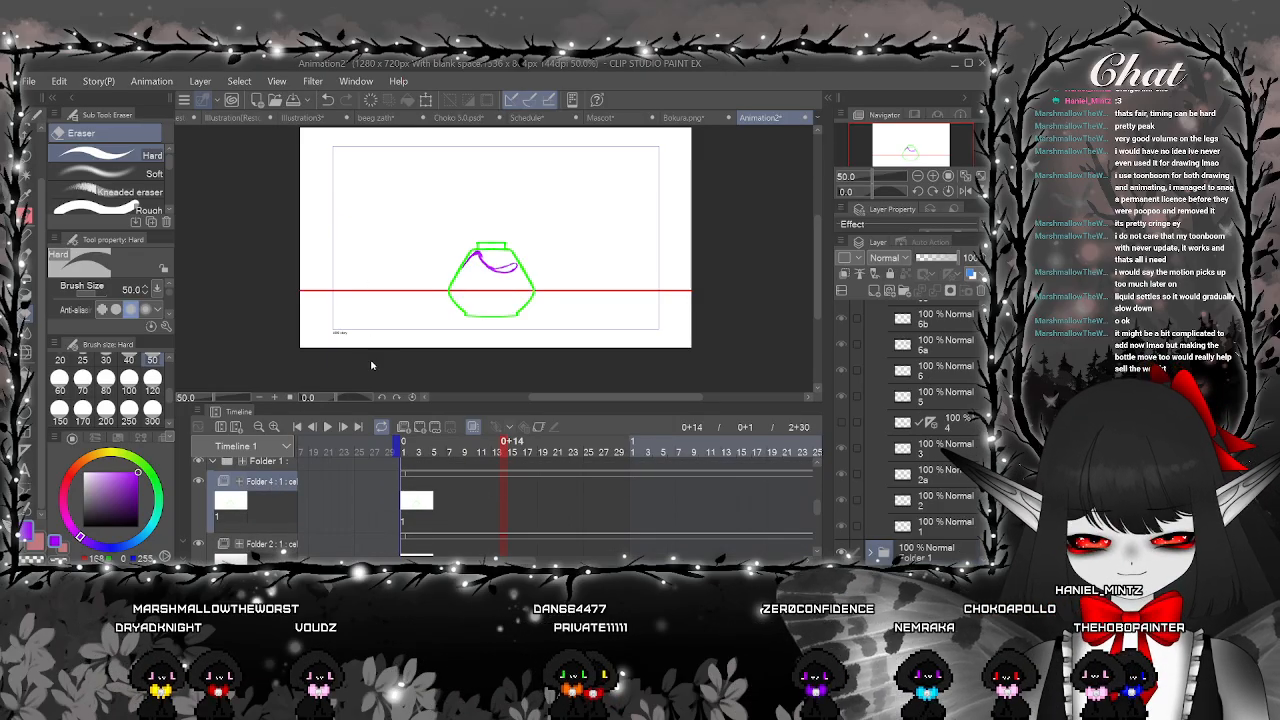
{"action": "key", "text": "ctrl+v"}
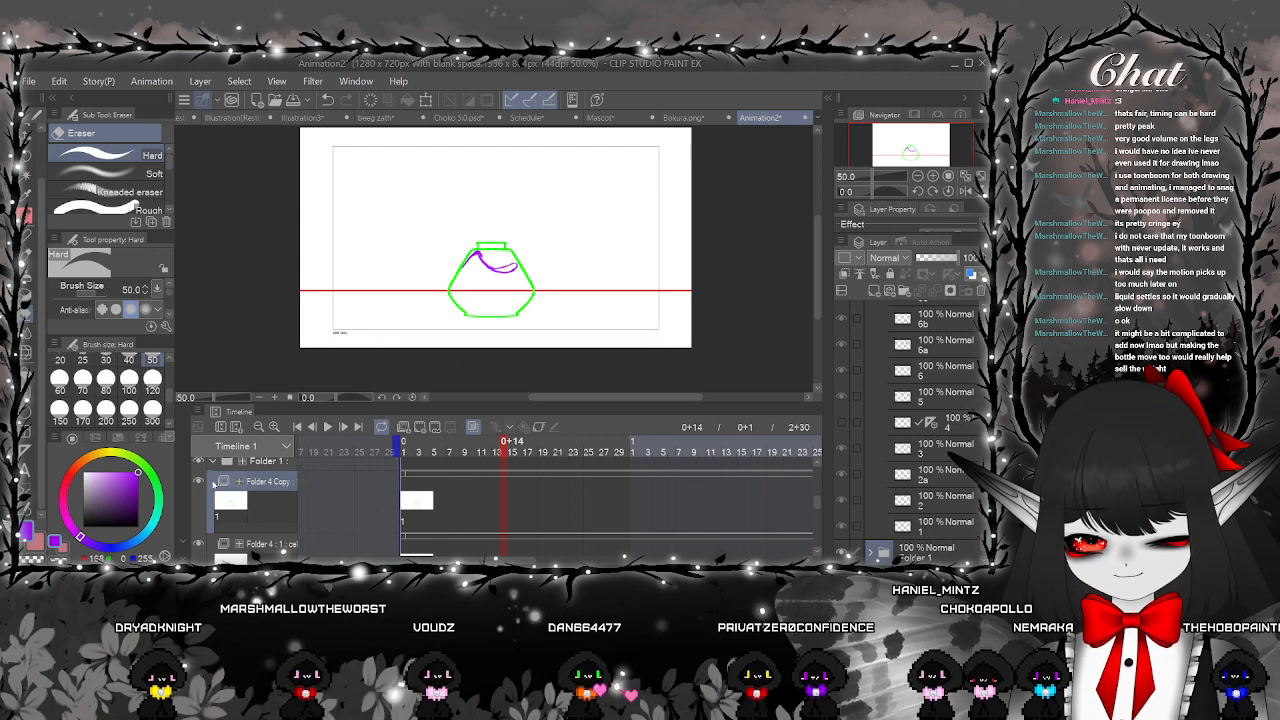
{"action": "left_click_drag", "start_coordinate": [268, 480], "coordinate": [270, 440]}
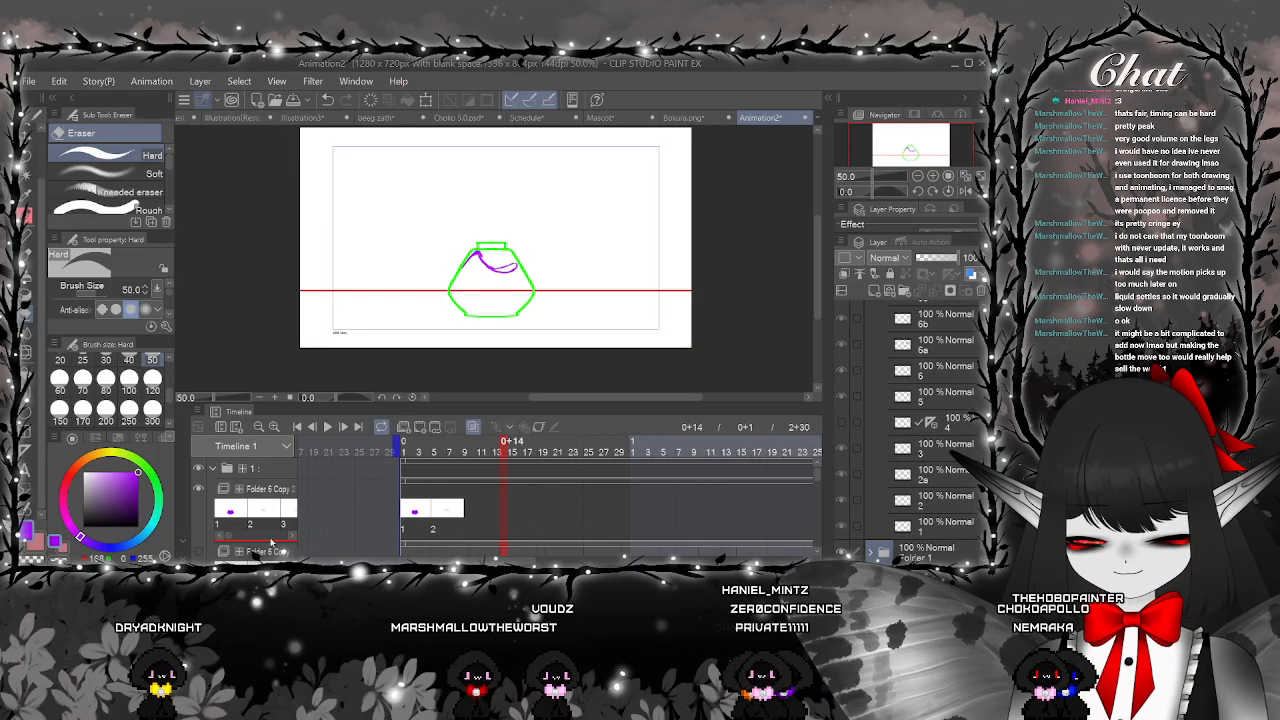
{"action": "left_click_drag", "start_coordinate": [270, 541], "coordinate": [270, 548]}
Hide the original Folder 4 bottle outline track
{"action": "left_click_drag", "start_coordinate": [817, 480], "coordinate": [806, 524]}
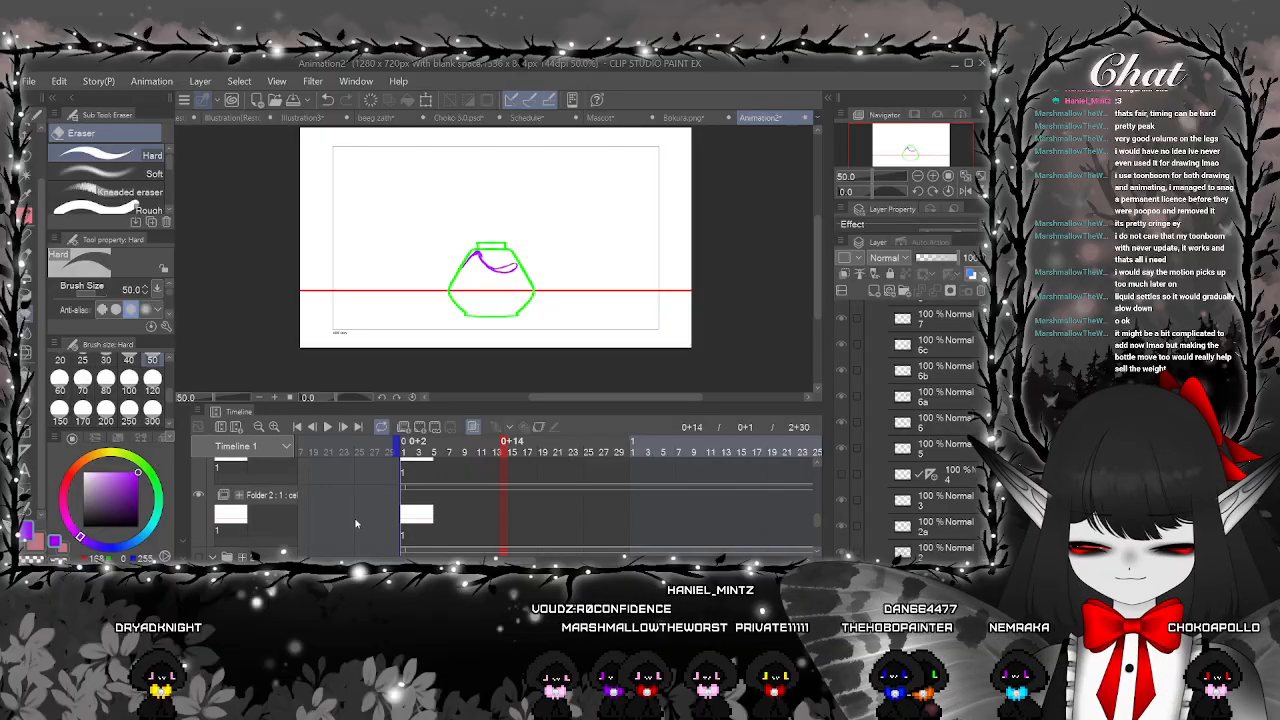
{"action": "scroll", "coordinate": [789, 491], "scroll_direction": "up", "scroll_amount": 2}
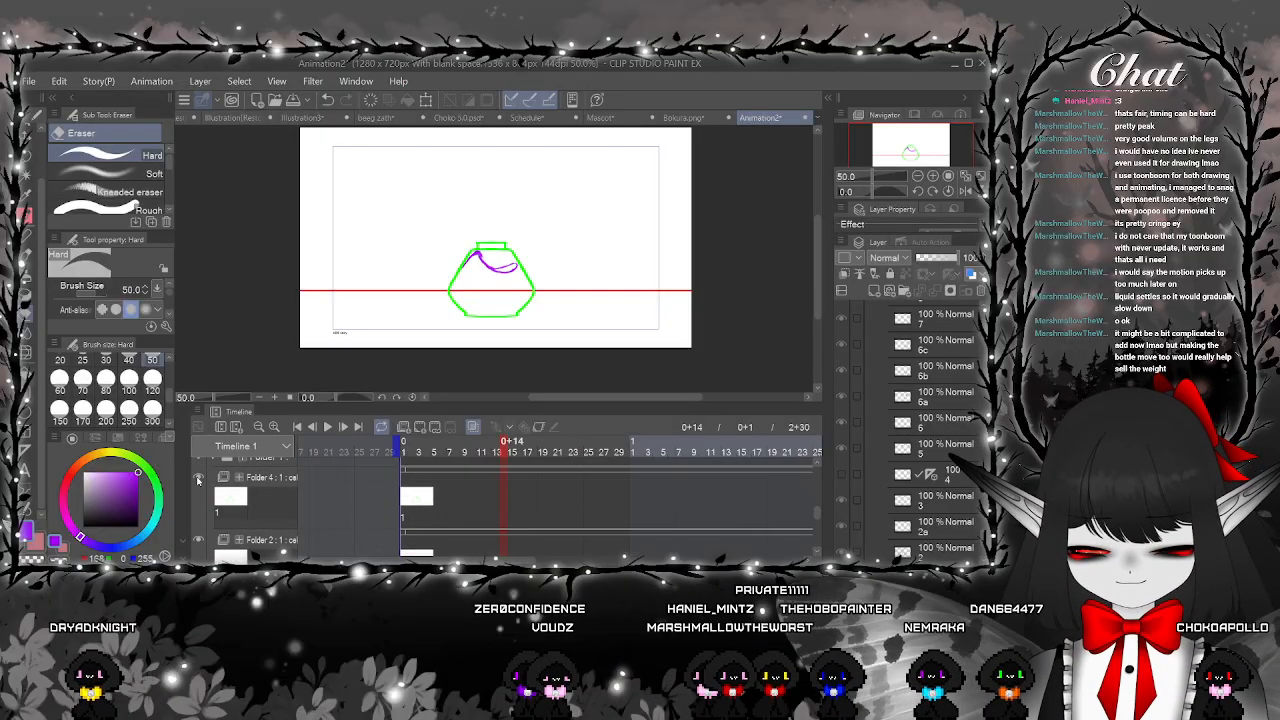
{"action": "left_click", "coordinate": [198, 478]}
Place bottle cel 1 at frame 5 of the Folder 4 Copy track, in line with liquid cel 2
{"action": "left_click_drag", "start_coordinate": [818, 516], "coordinate": [815, 474]}
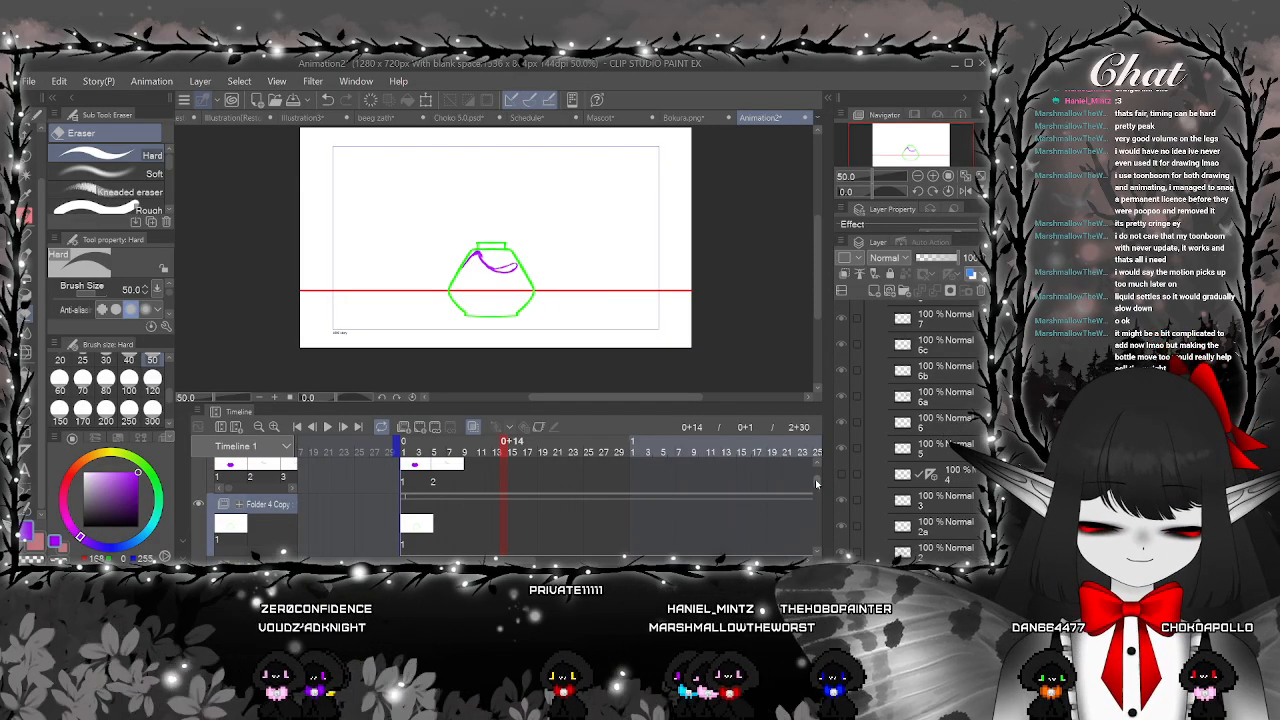
{"action": "left_click", "coordinate": [428, 494]}
{"action": "left_click", "coordinate": [415, 467]}
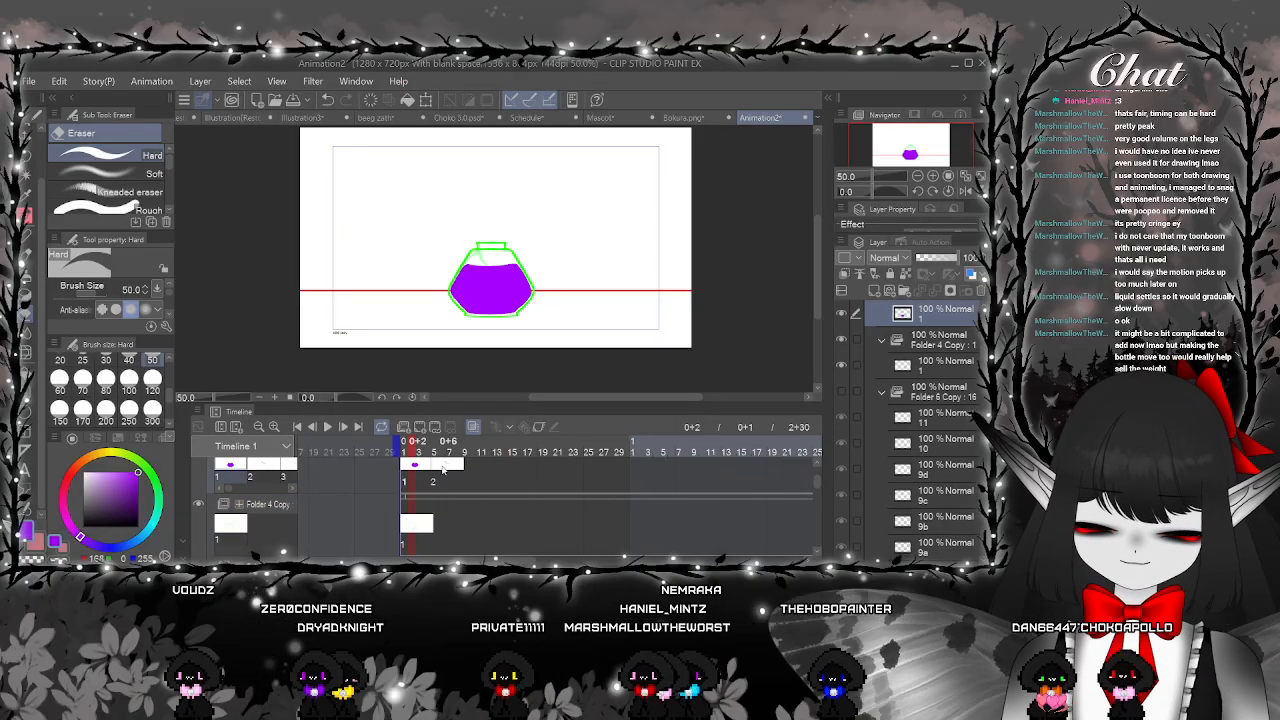
{"action": "left_click", "coordinate": [434, 467]}
{"action": "left_click", "coordinate": [416, 467]}
{"action": "left_click", "coordinate": [436, 479]}
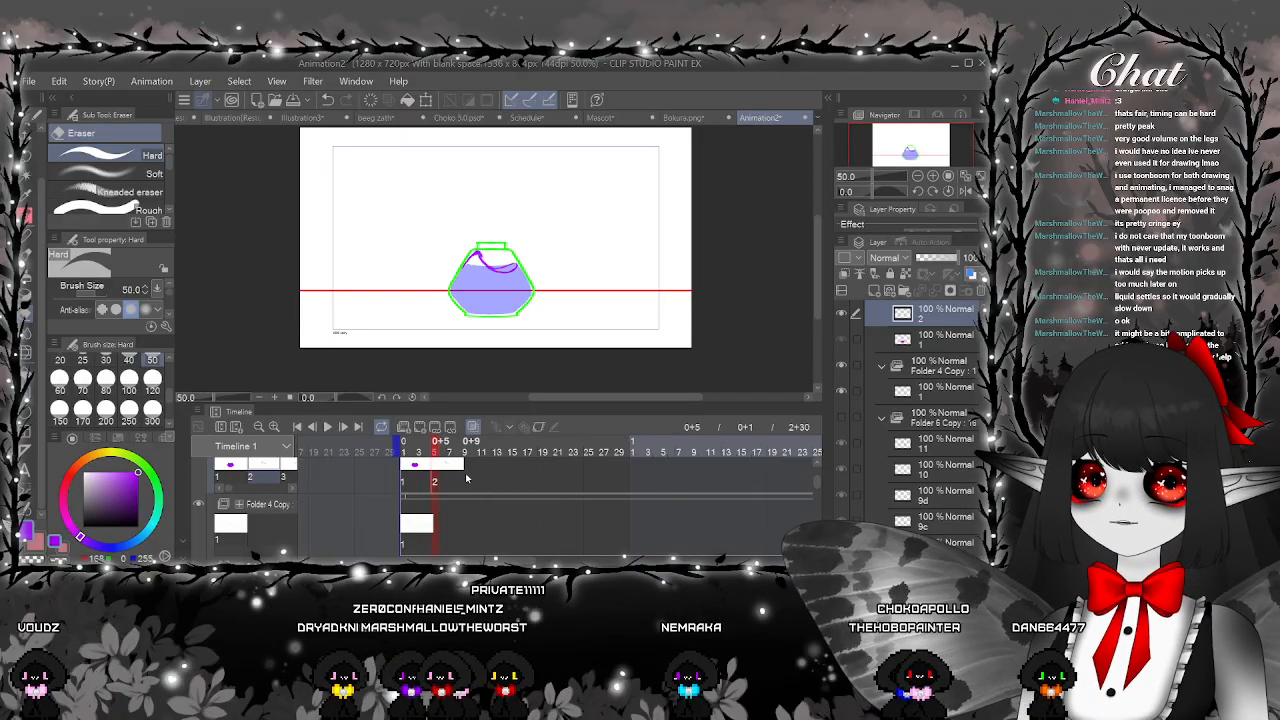
{"action": "left_click", "coordinate": [404, 481]}
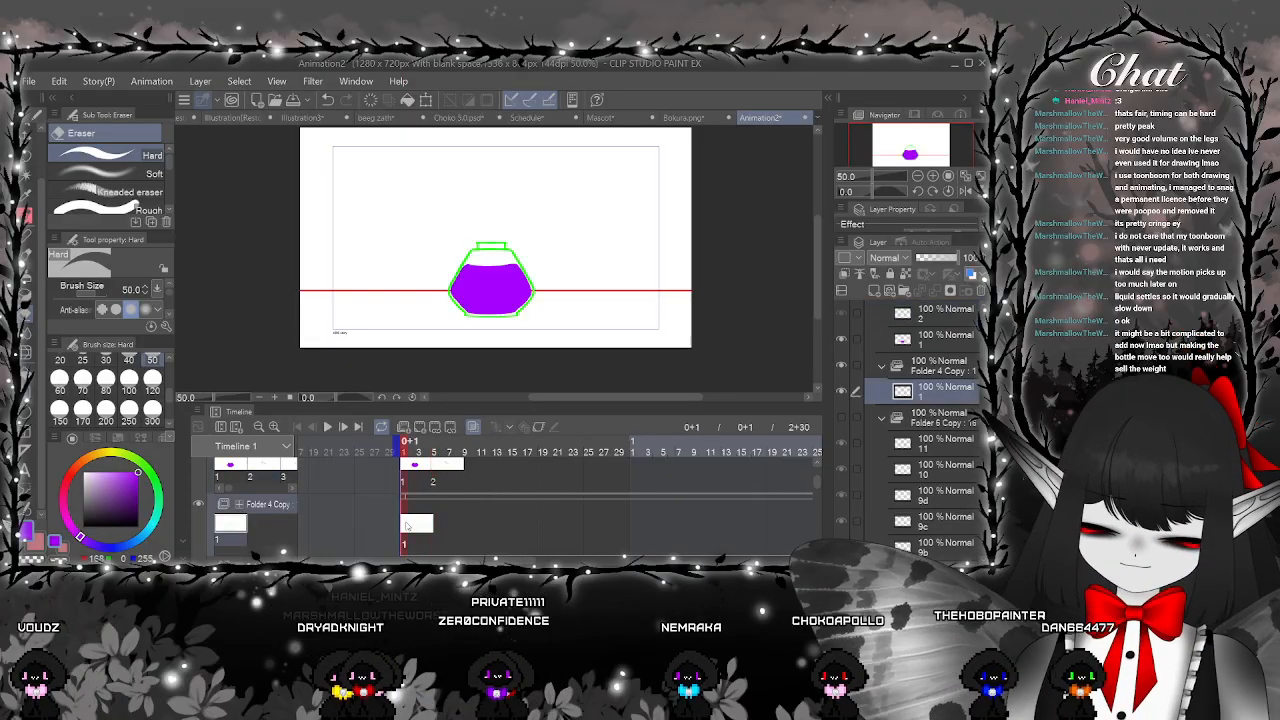
{"action": "scroll", "coordinate": [817, 487], "scroll_direction": "down", "scroll_amount": 2}
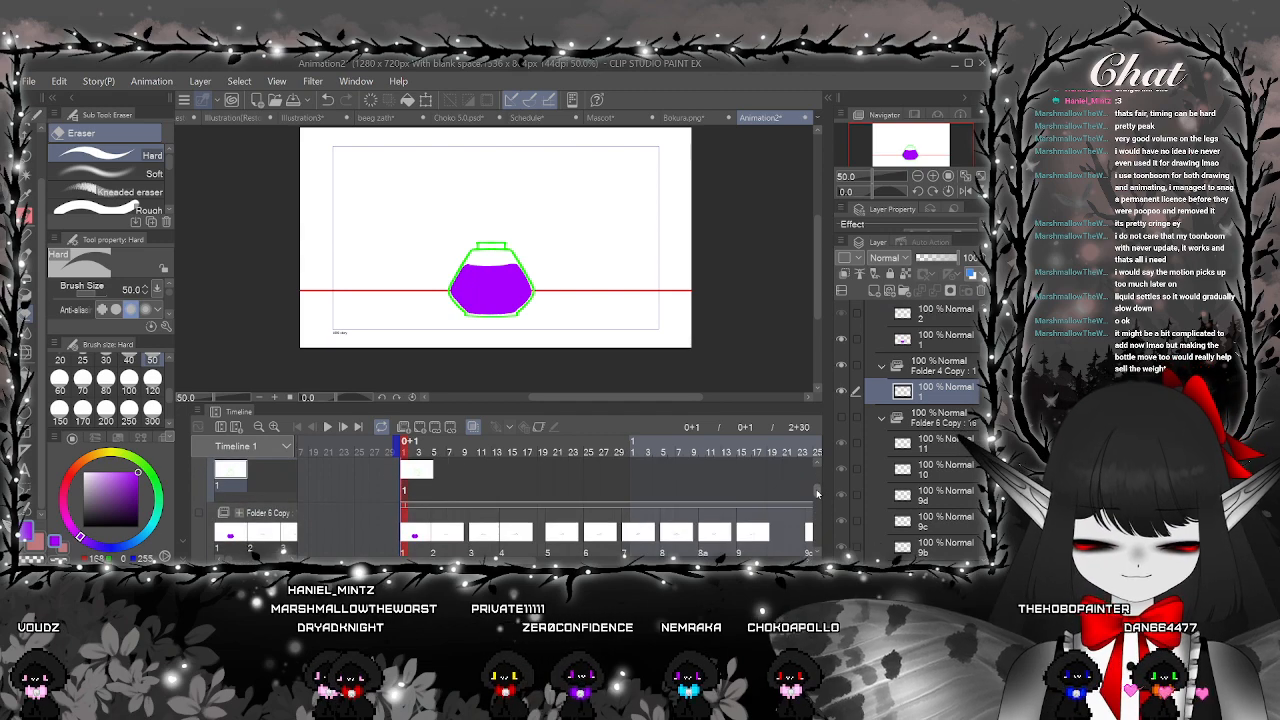
{"action": "left_click", "coordinate": [435, 484]}
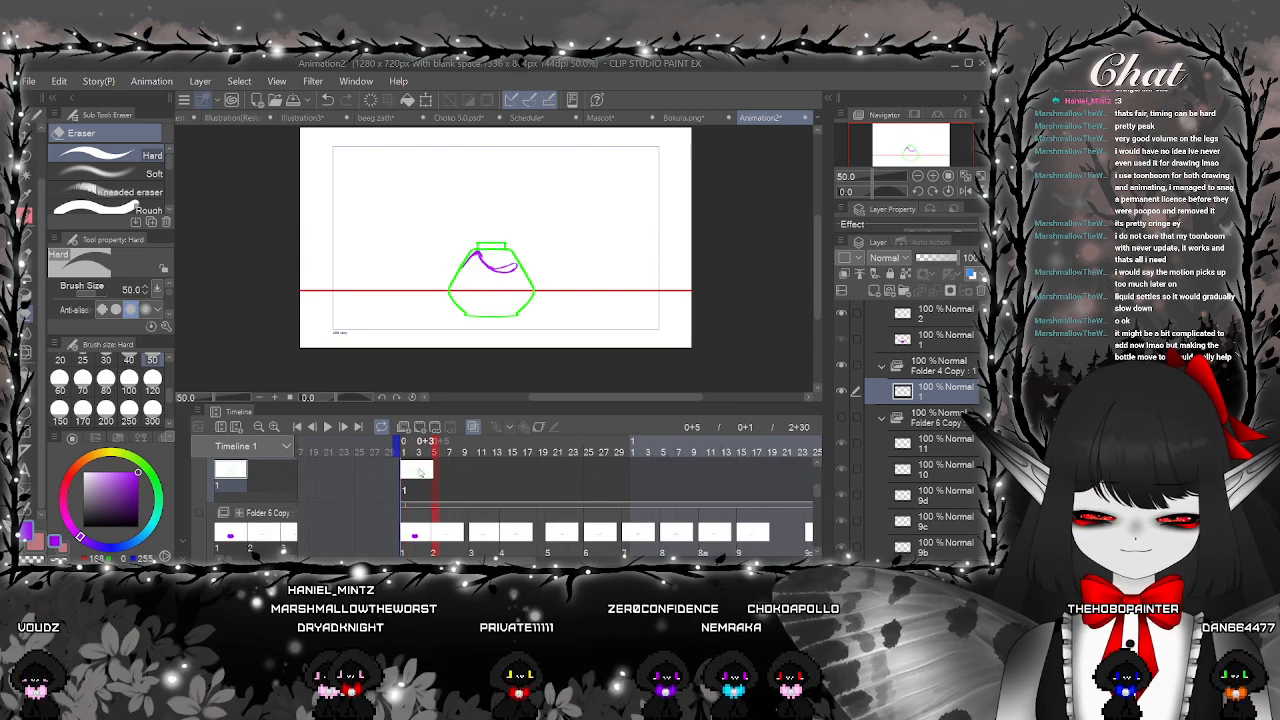
{"action": "left_click", "coordinate": [406, 477]}
{"action": "left_click", "coordinate": [410, 474]}
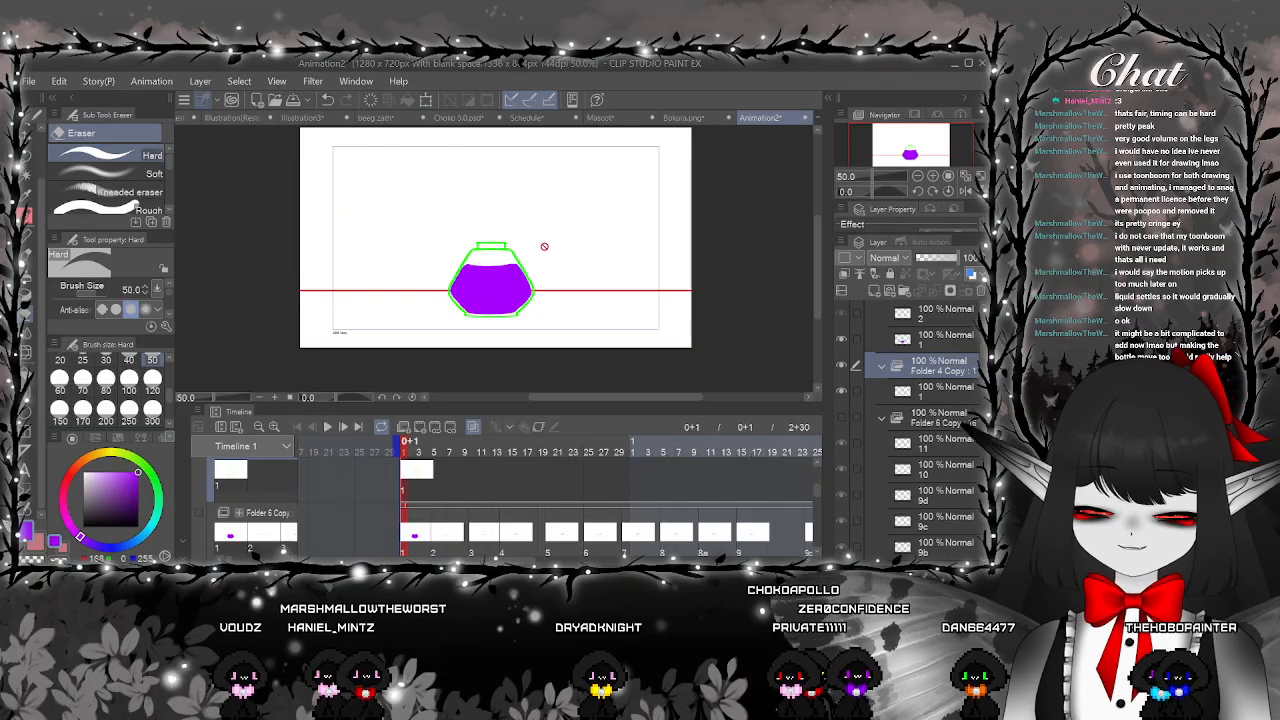
{"action": "left_click", "coordinate": [435, 454]}
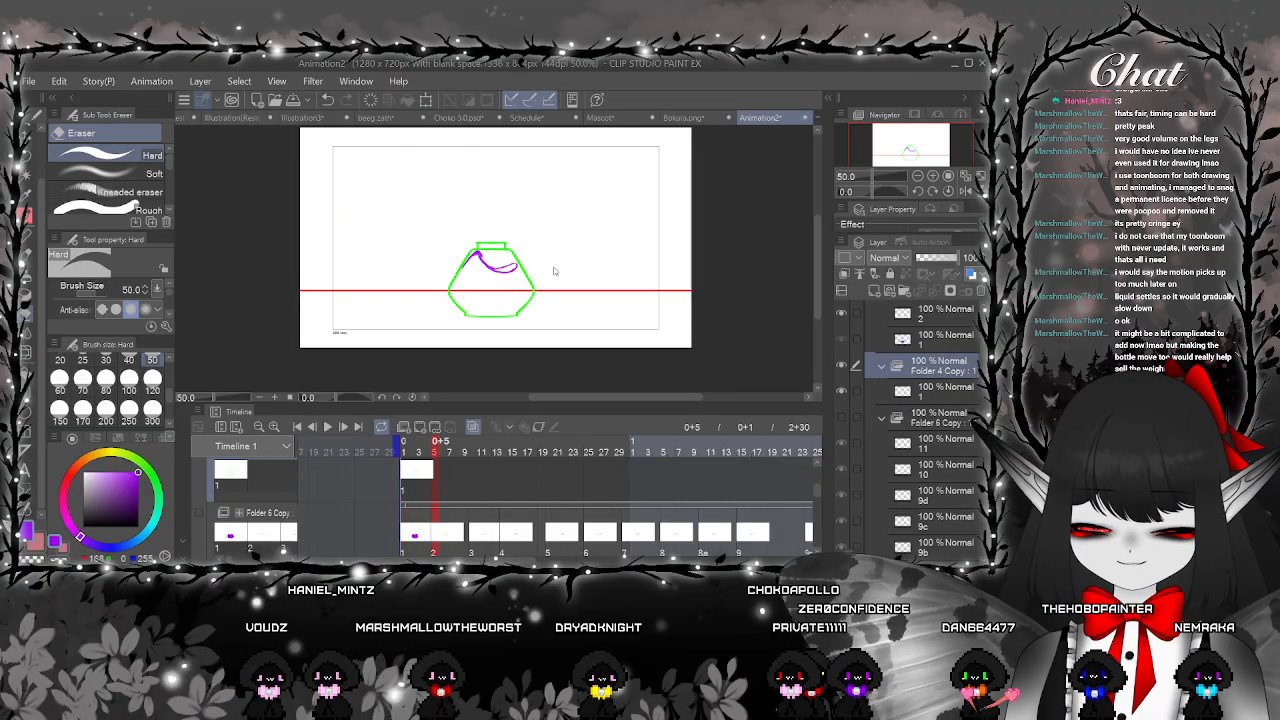
{"action": "left_click", "coordinate": [435, 490]}
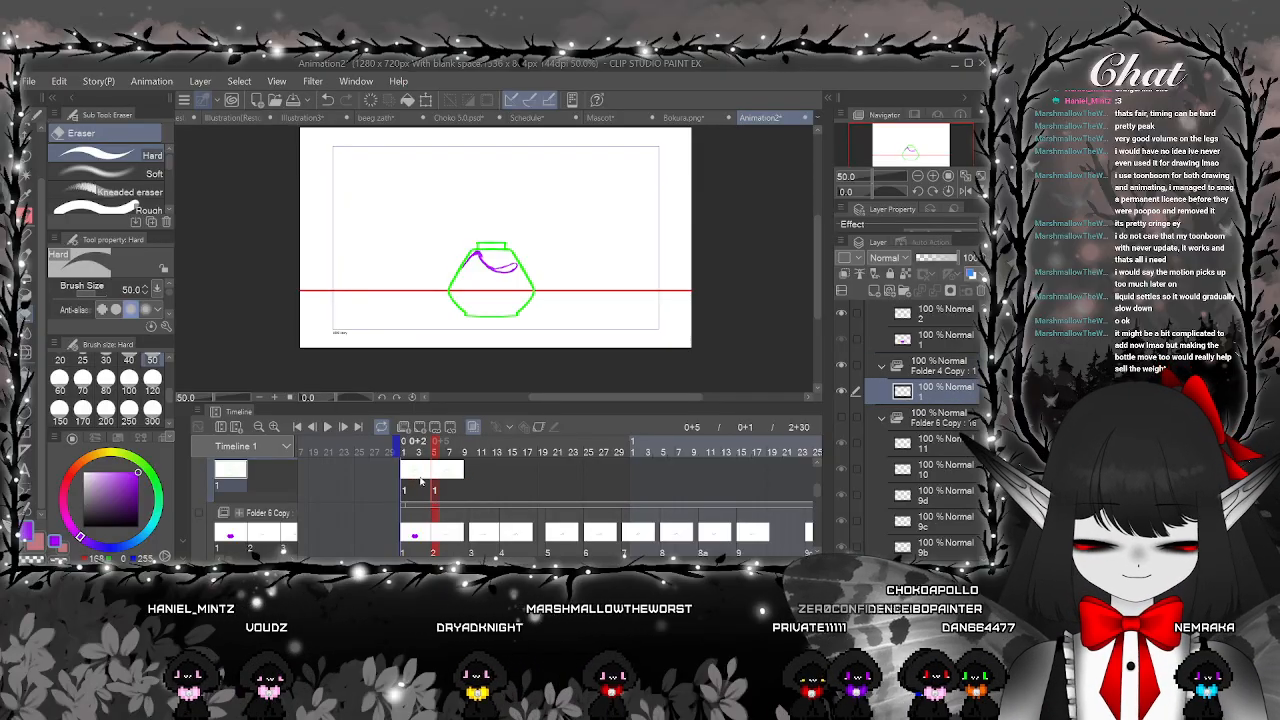
Duplicate bottle cel 1 inside the Folder 4 Copy folder
{"action": "left_click", "coordinate": [418, 479]}
{"action": "left_click", "coordinate": [437, 470]}
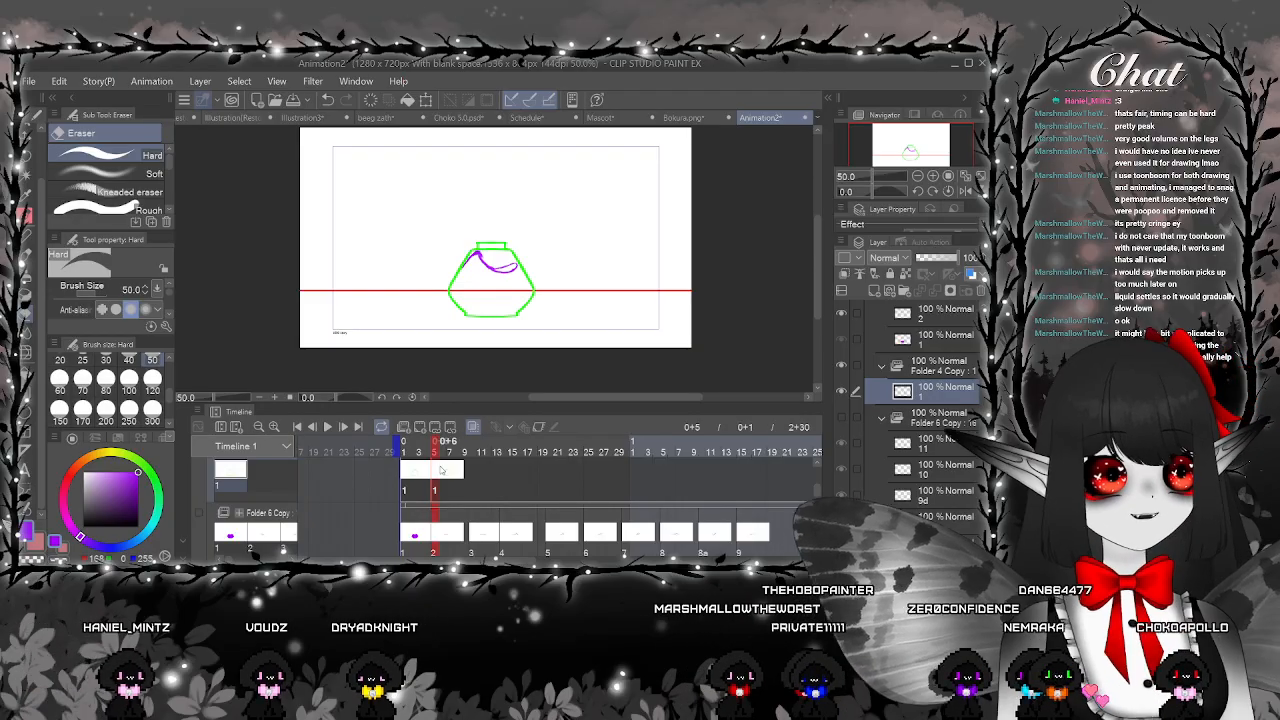
{"action": "left_click", "coordinate": [436, 470]}
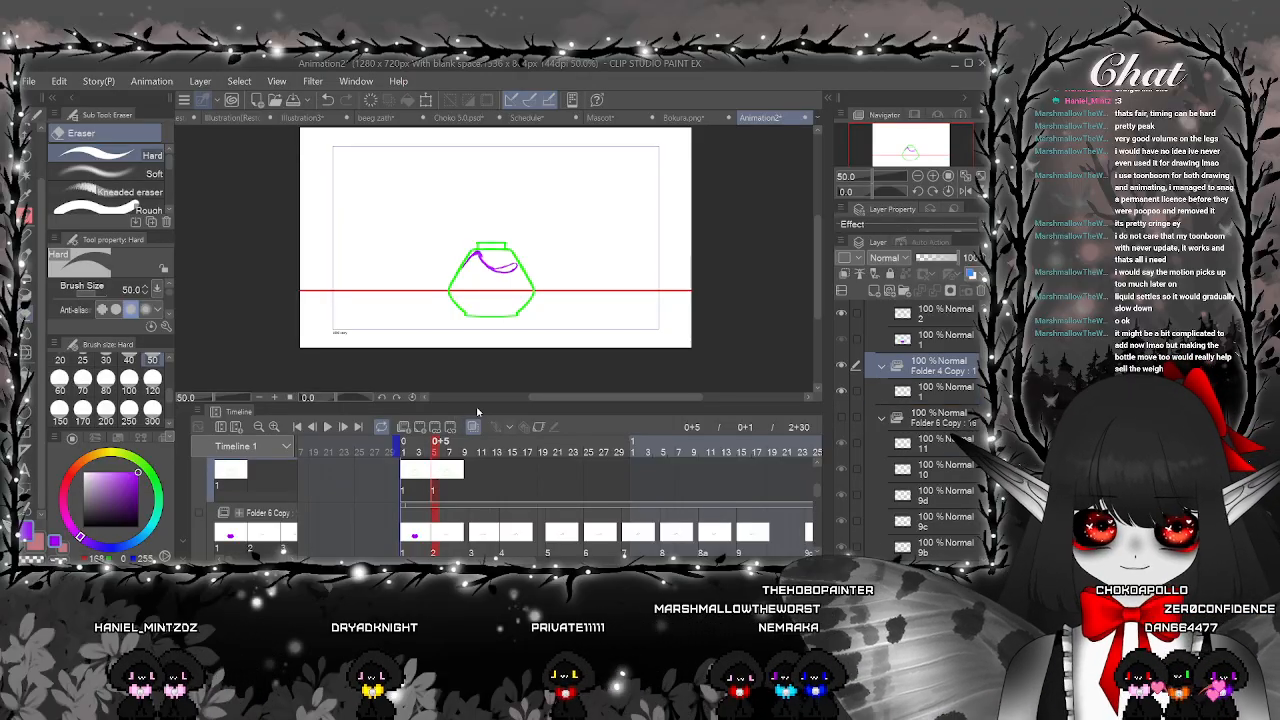
{"action": "key", "text": "ctrl+z"}
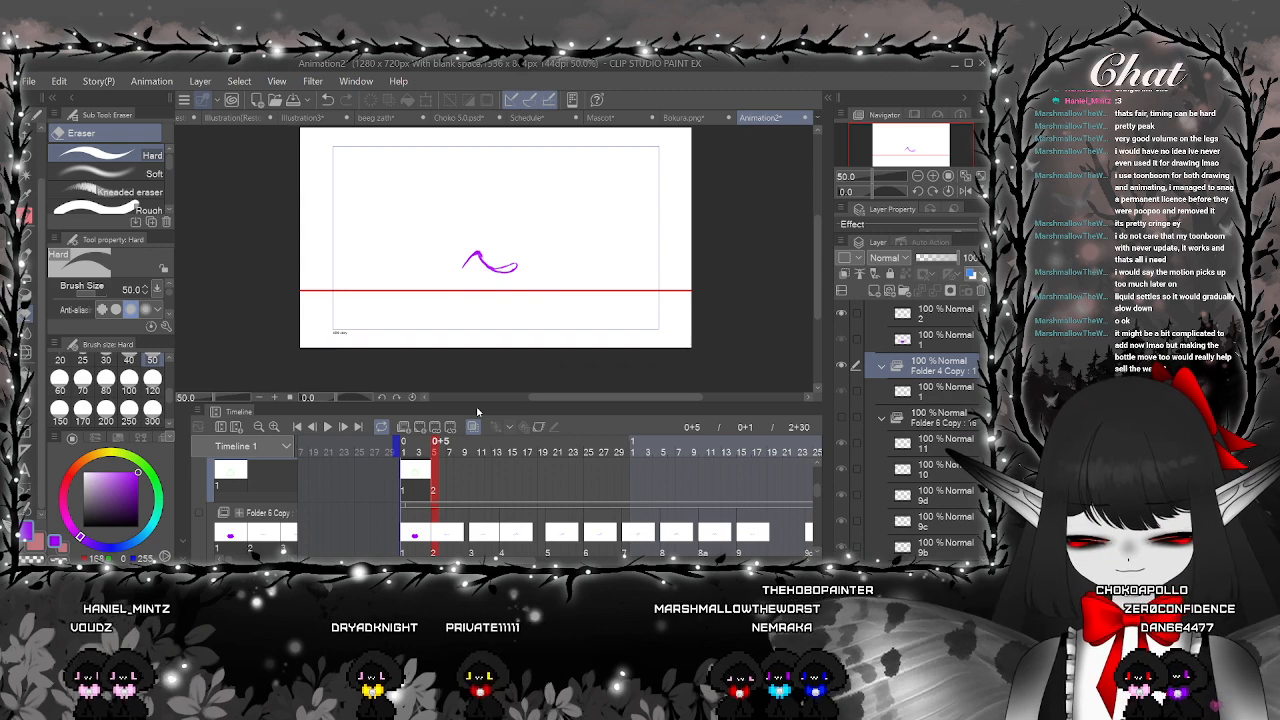
{"action": "key", "text": "ctrl+y"}
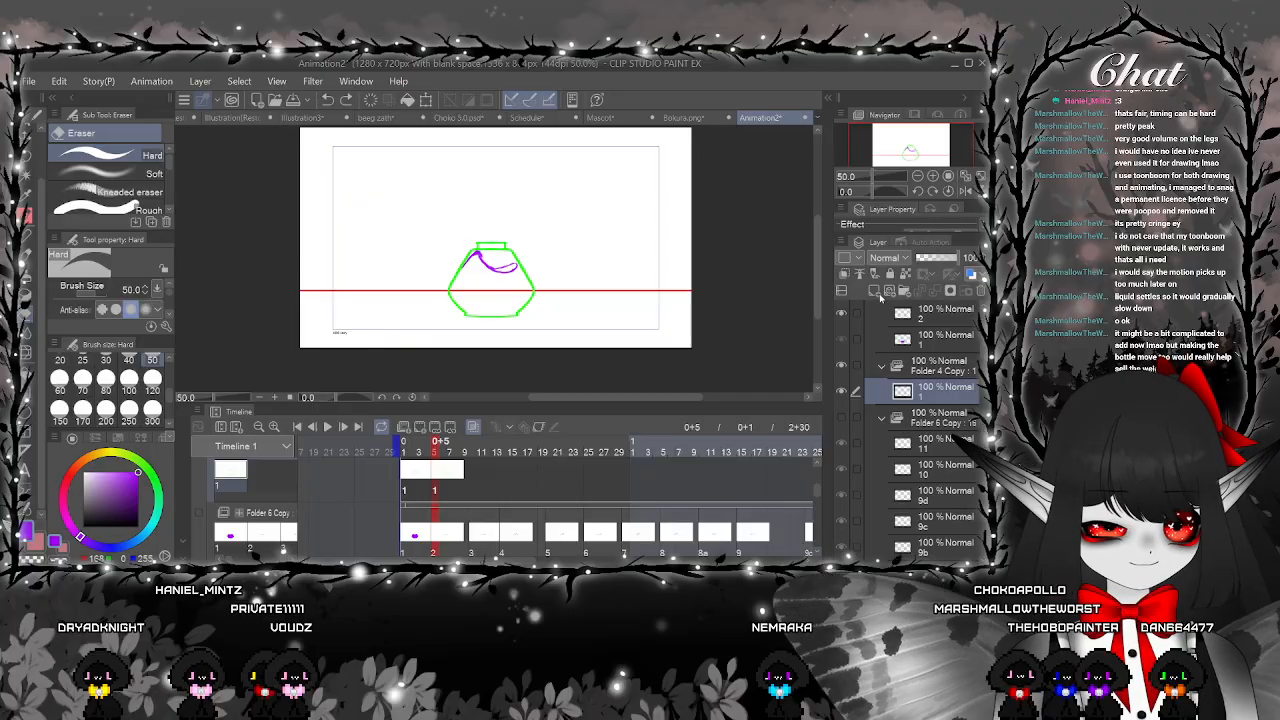
{"action": "left_click", "coordinate": [434, 491]}
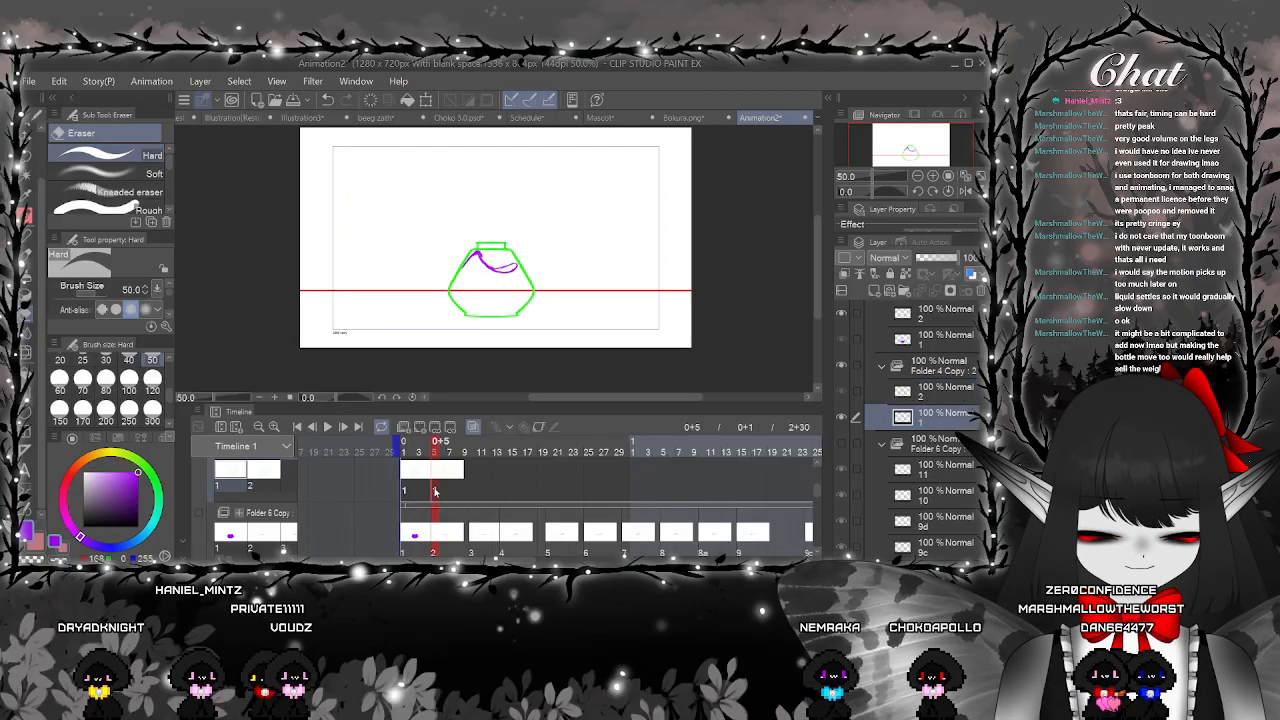
Assign the duplicated bottle cel 2 to frame 5 of the Folder 4 Copy track, replacing the repeated cel 1 there
{"action": "left_click", "coordinate": [441, 477]}
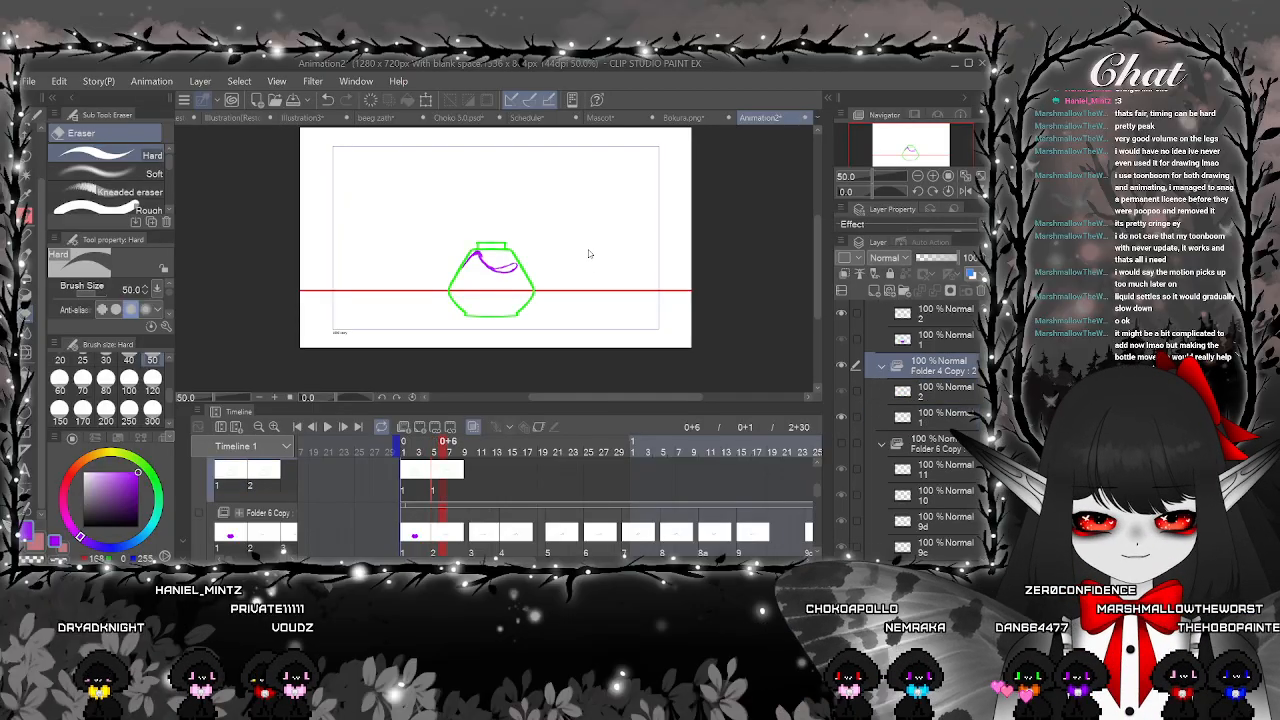
{"action": "left_click", "coordinate": [481, 409]}
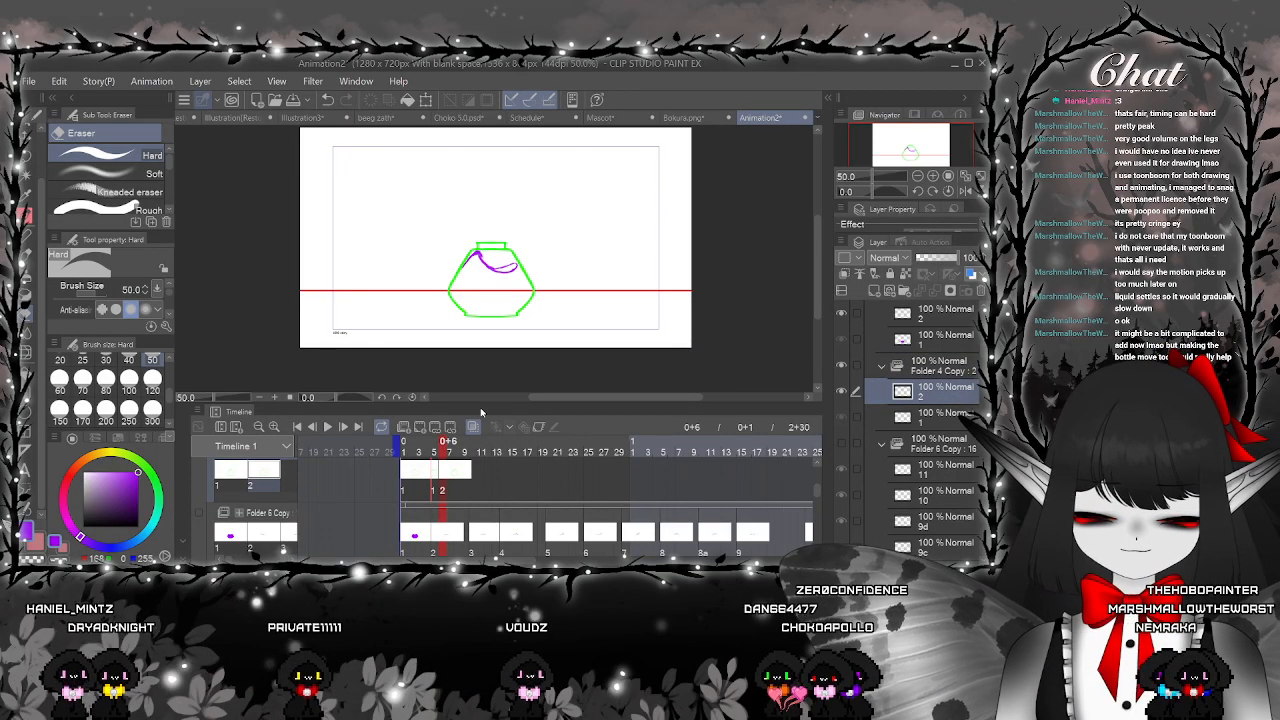
{"action": "left_click", "coordinate": [435, 475]}
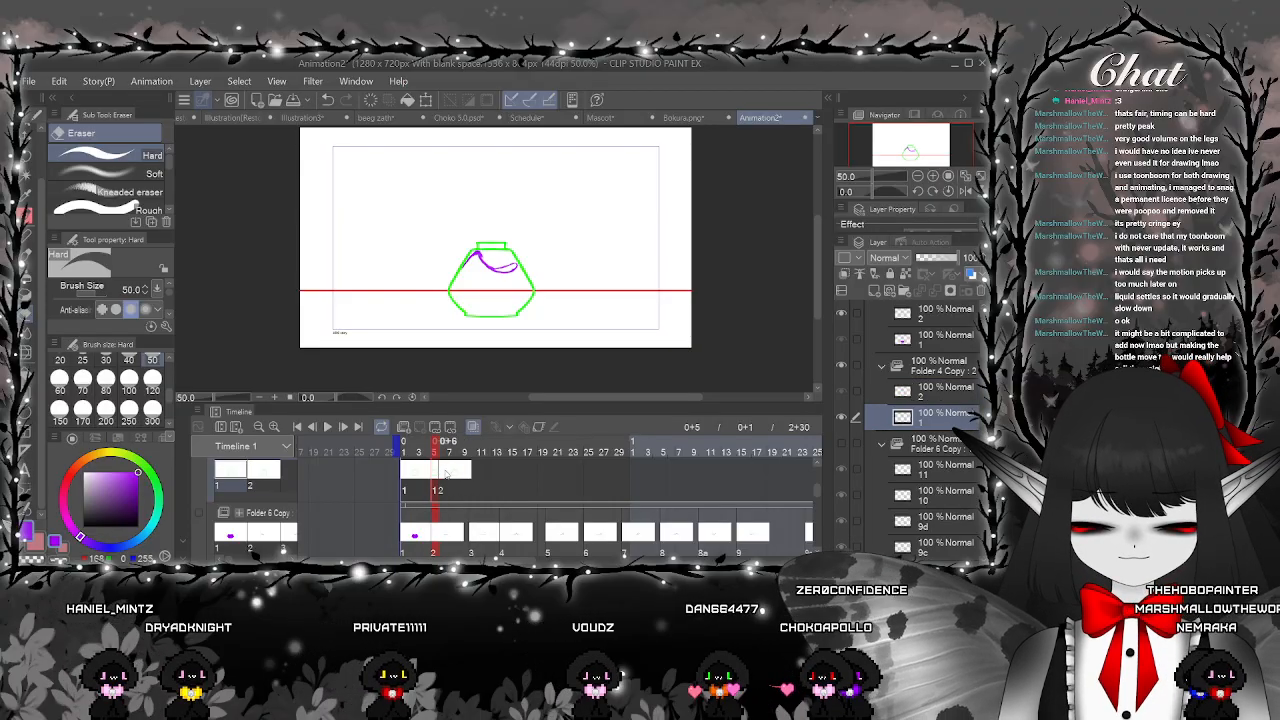
{"action": "key", "text": "Delete"}
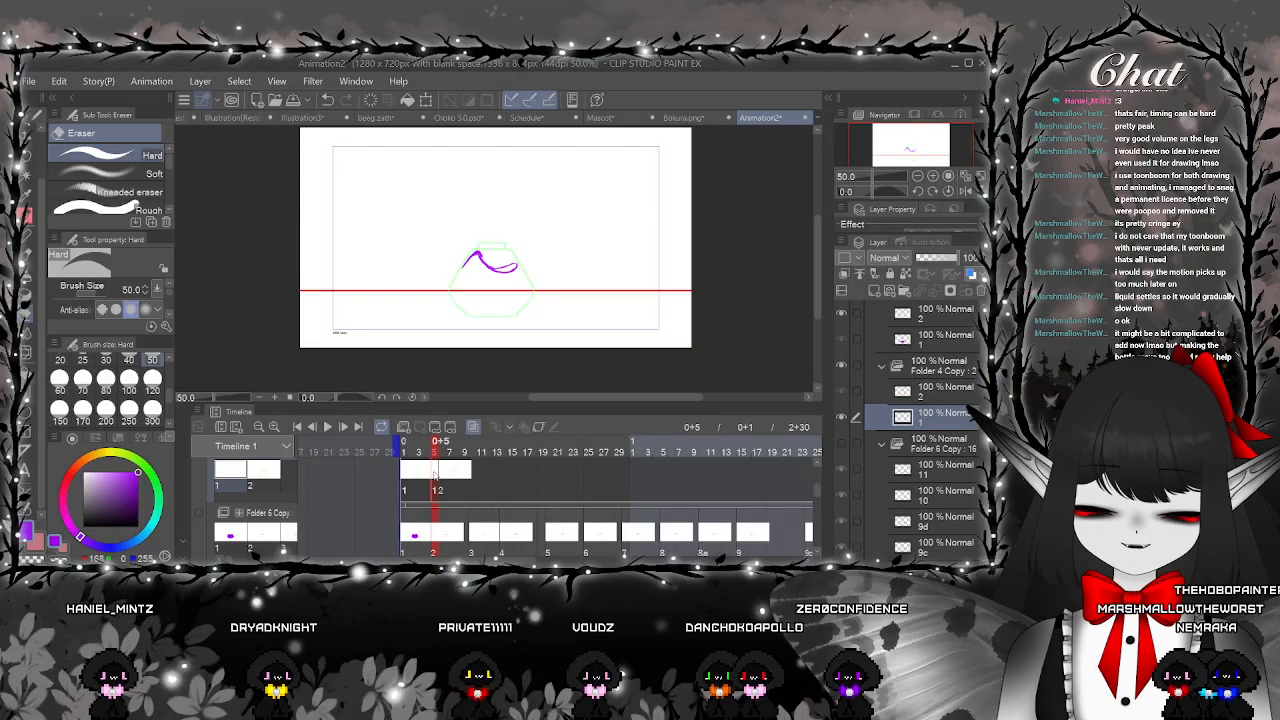
{"action": "left_click", "coordinate": [437, 484]}
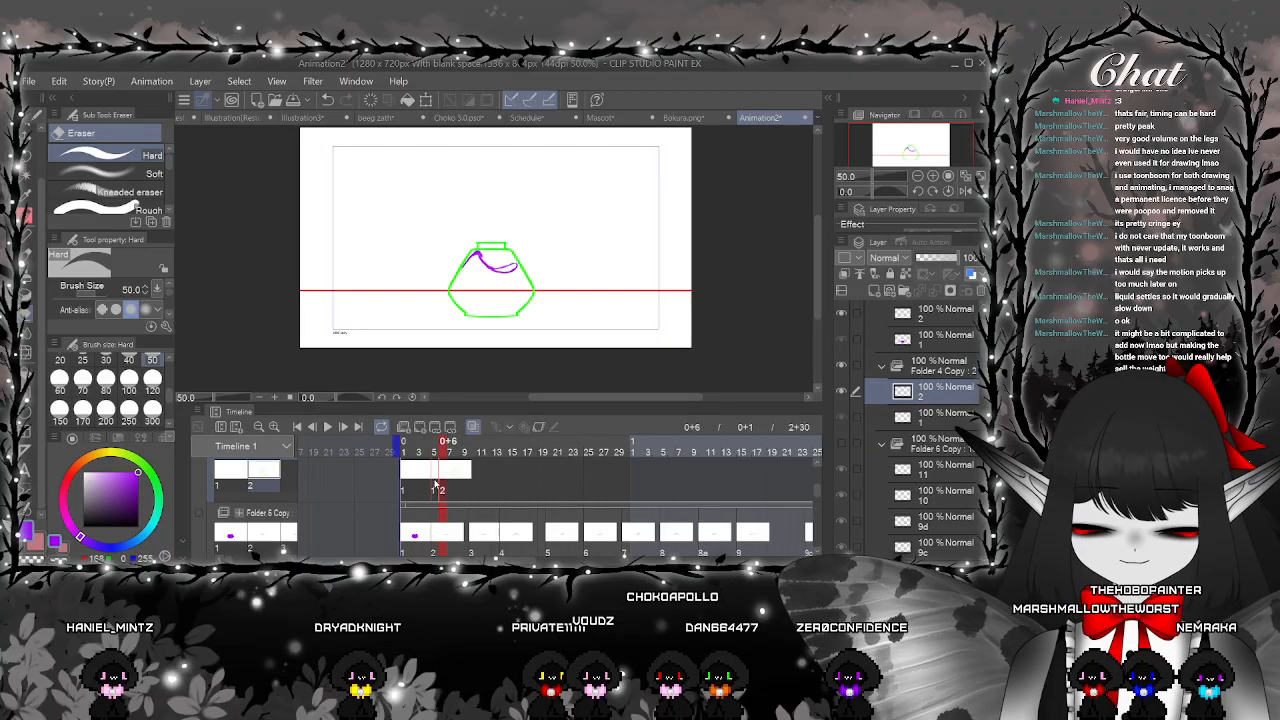
{"action": "left_click", "coordinate": [434, 482]}
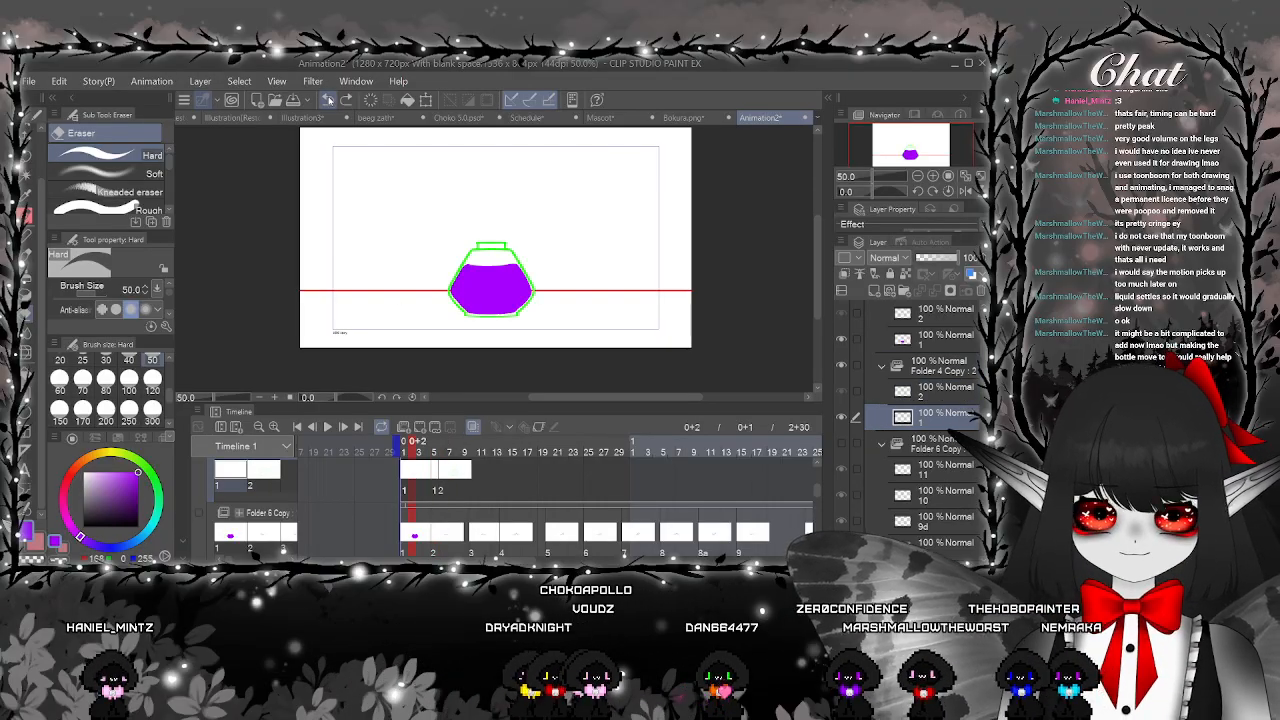
{"action": "left_click", "coordinate": [437, 480]}
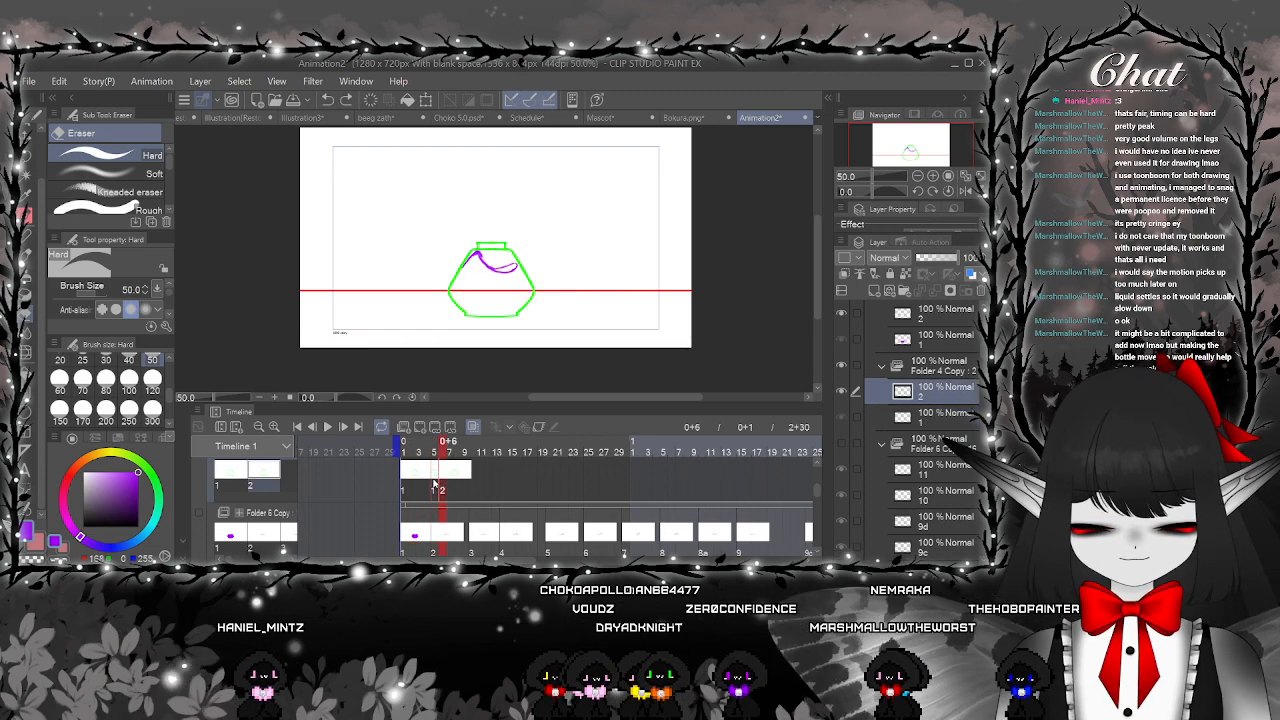
{"action": "left_click", "coordinate": [446, 479]}
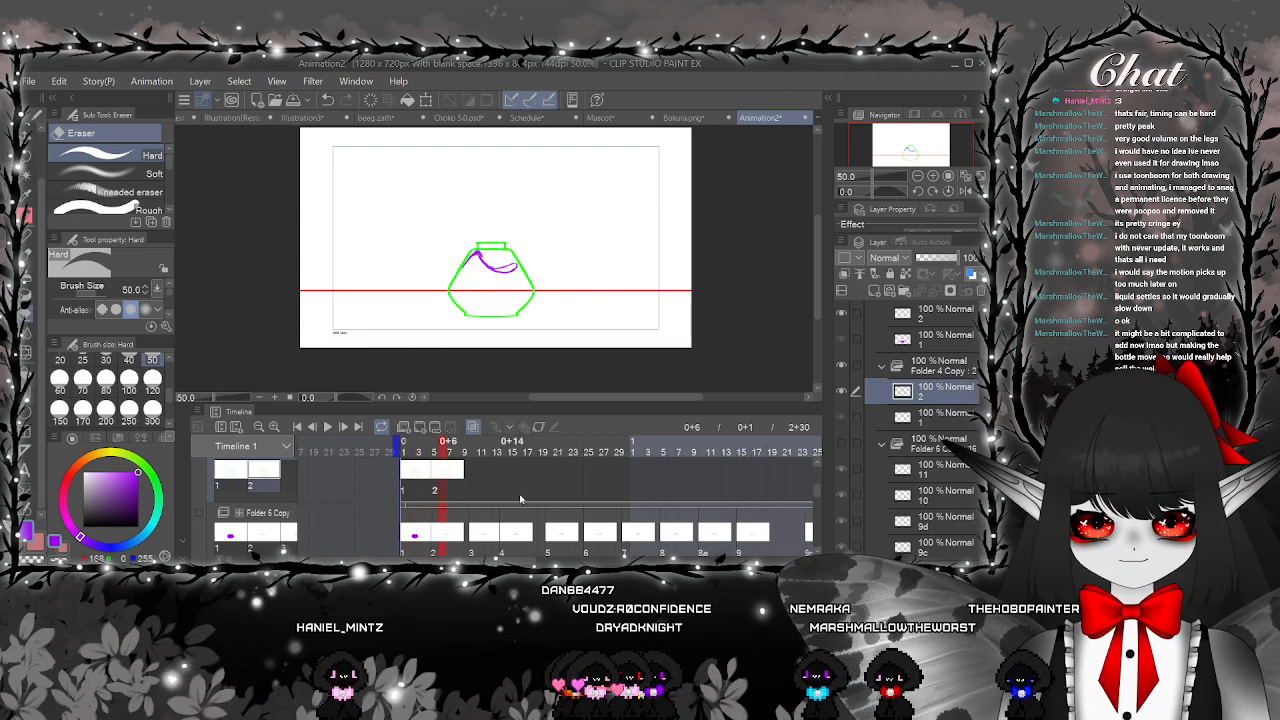
Try tilting the lassoed bottle outline on cel 2 counterclockwise around its centre
{"action": "key", "text": "m"}
{"action": "mouse_move", "coordinate": [546, 192]}
{"action": "left_mouse_down"}
{"action": "mouse_move", "coordinate": [567, 316]}
{"action": "mouse_move", "coordinate": [532, 341]}
{"action": "left_mouse_up"}
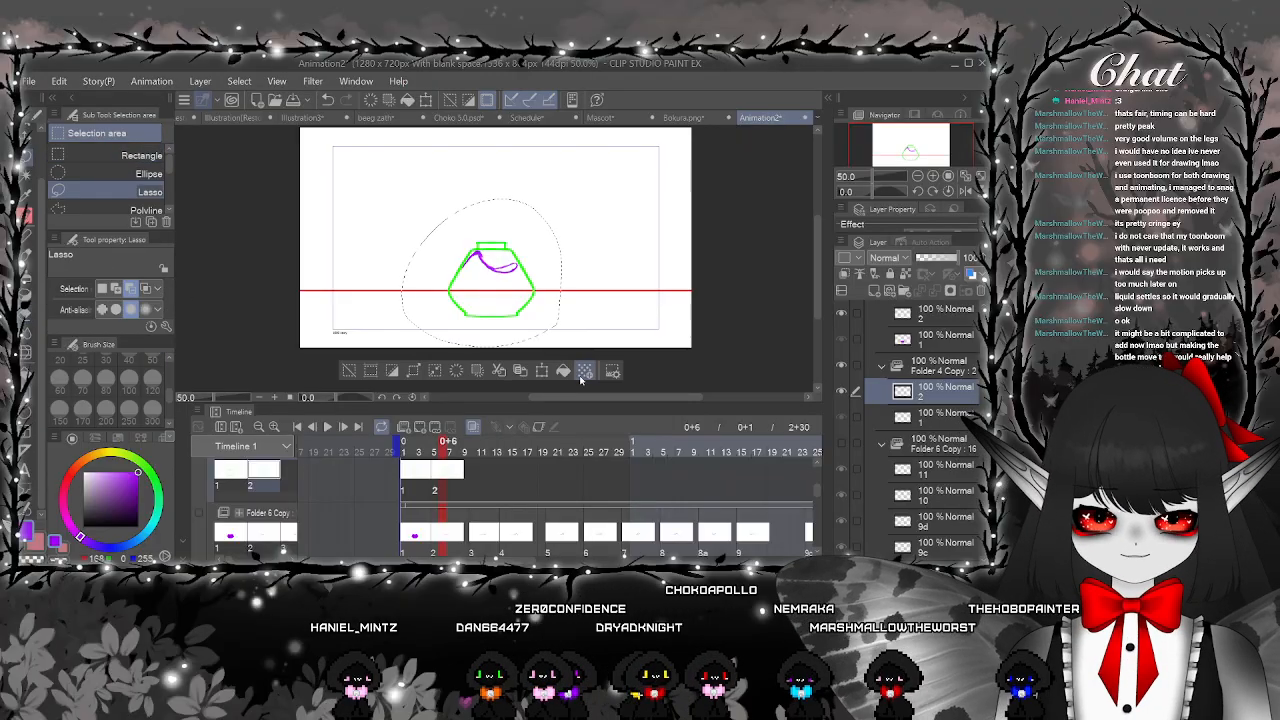
{"action": "left_click", "coordinate": [583, 372]}
{"action": "left_click_drag", "start_coordinate": [629, 263], "coordinate": [622, 230]}
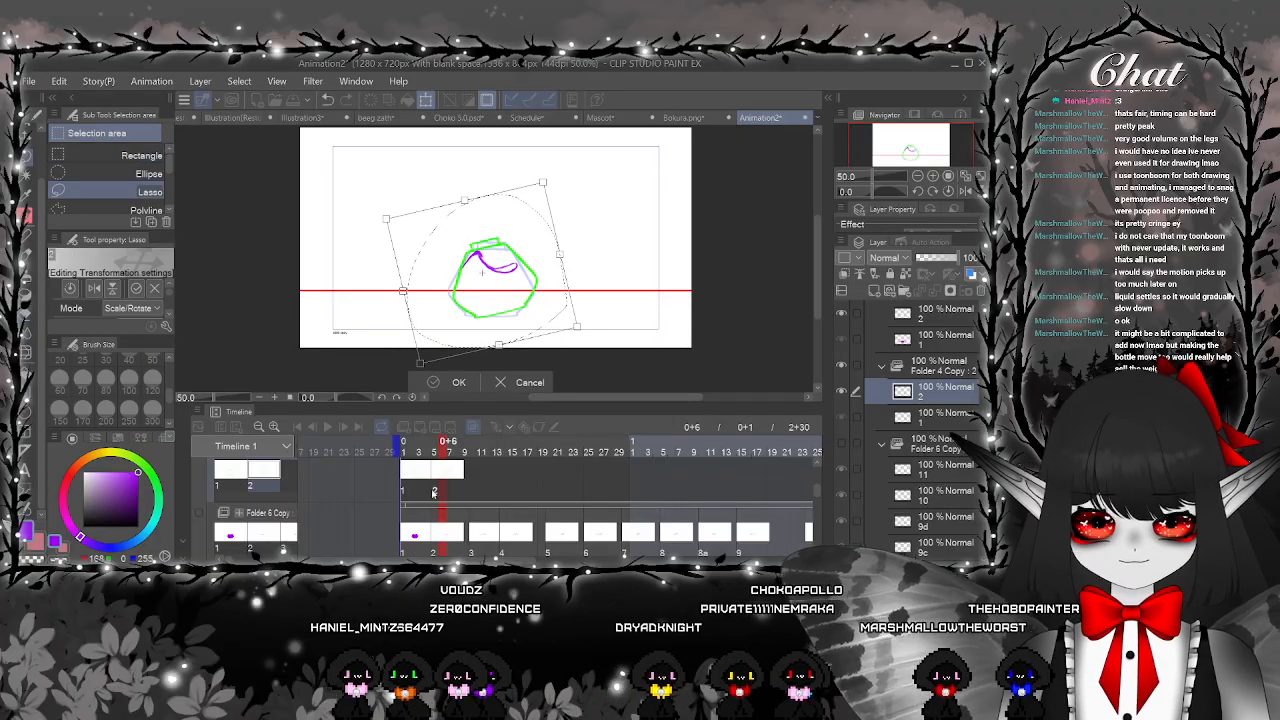
{"action": "left_click", "coordinate": [455, 383]}
{"action": "left_click", "coordinate": [419, 473]}
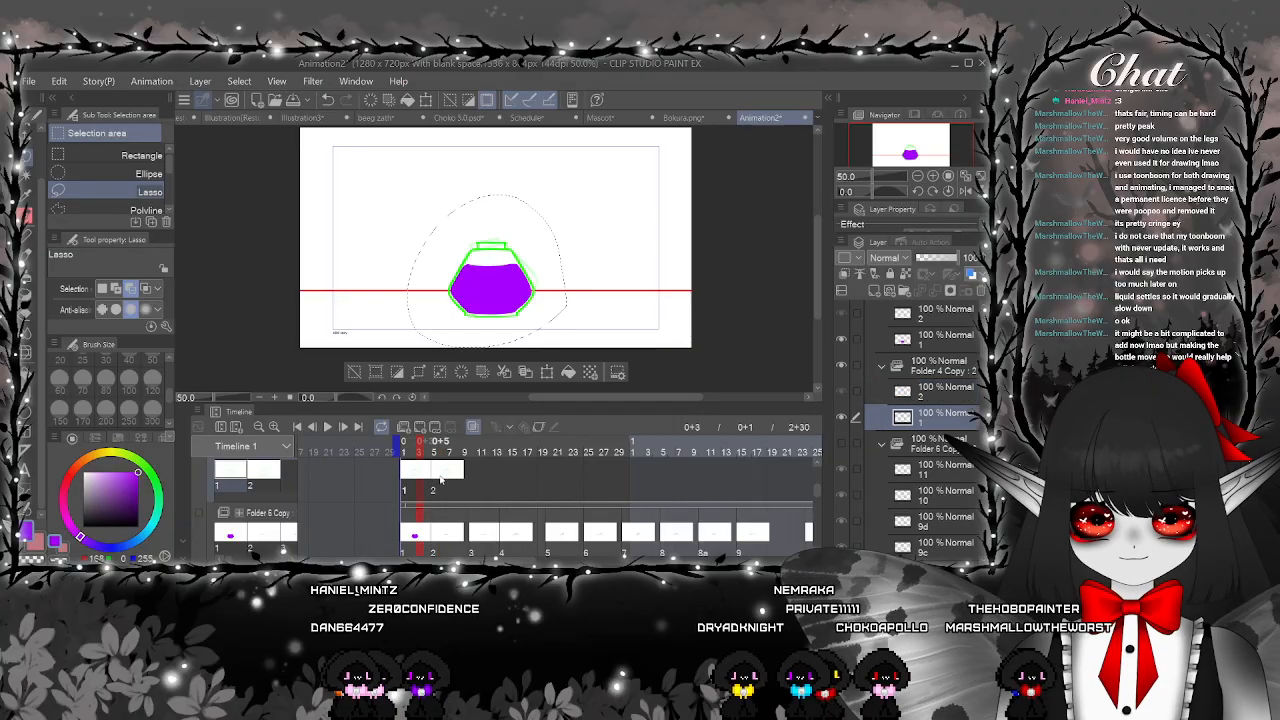
{"action": "left_click", "coordinate": [443, 468]}
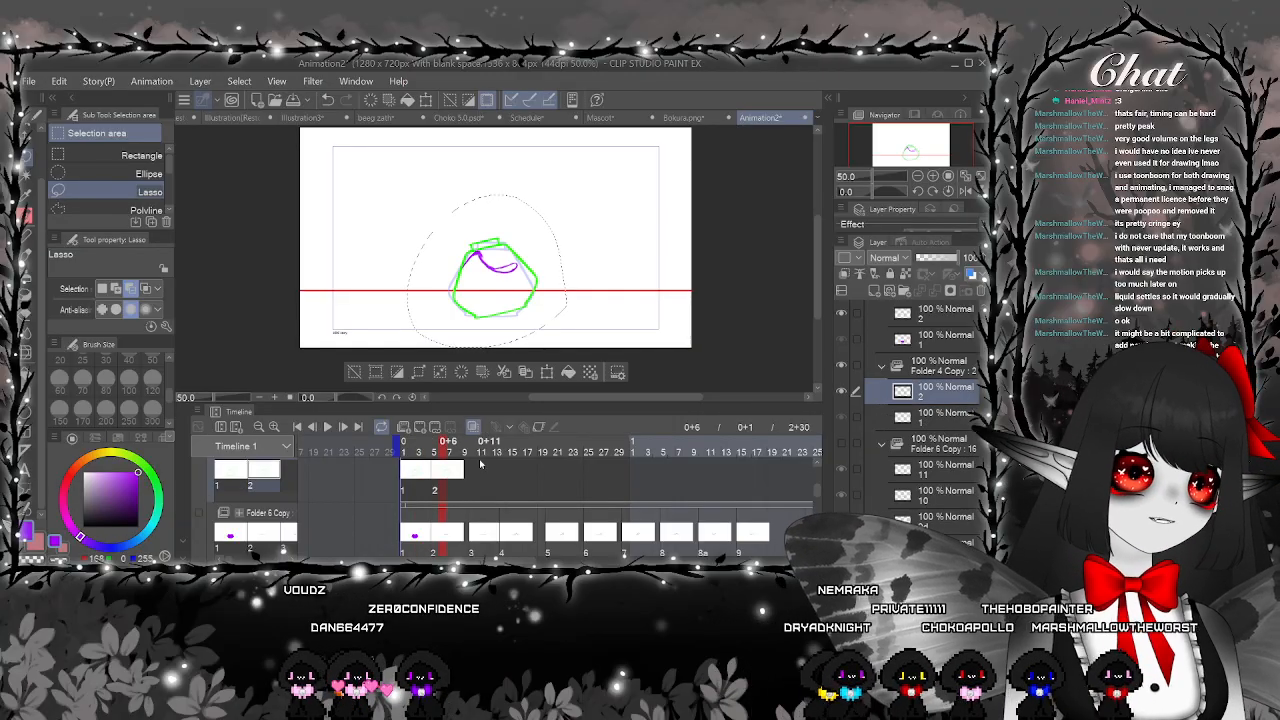
{"action": "left_click", "coordinate": [327, 99]}
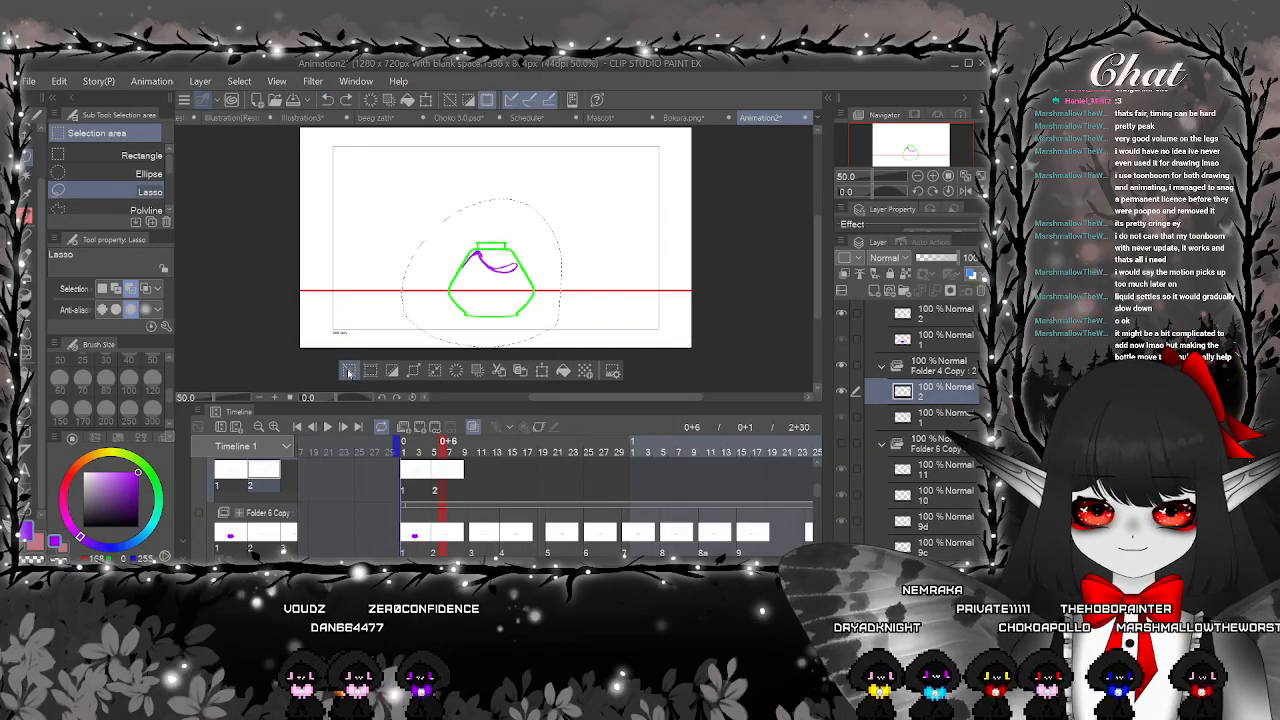
{"action": "left_click", "coordinate": [349, 371]}
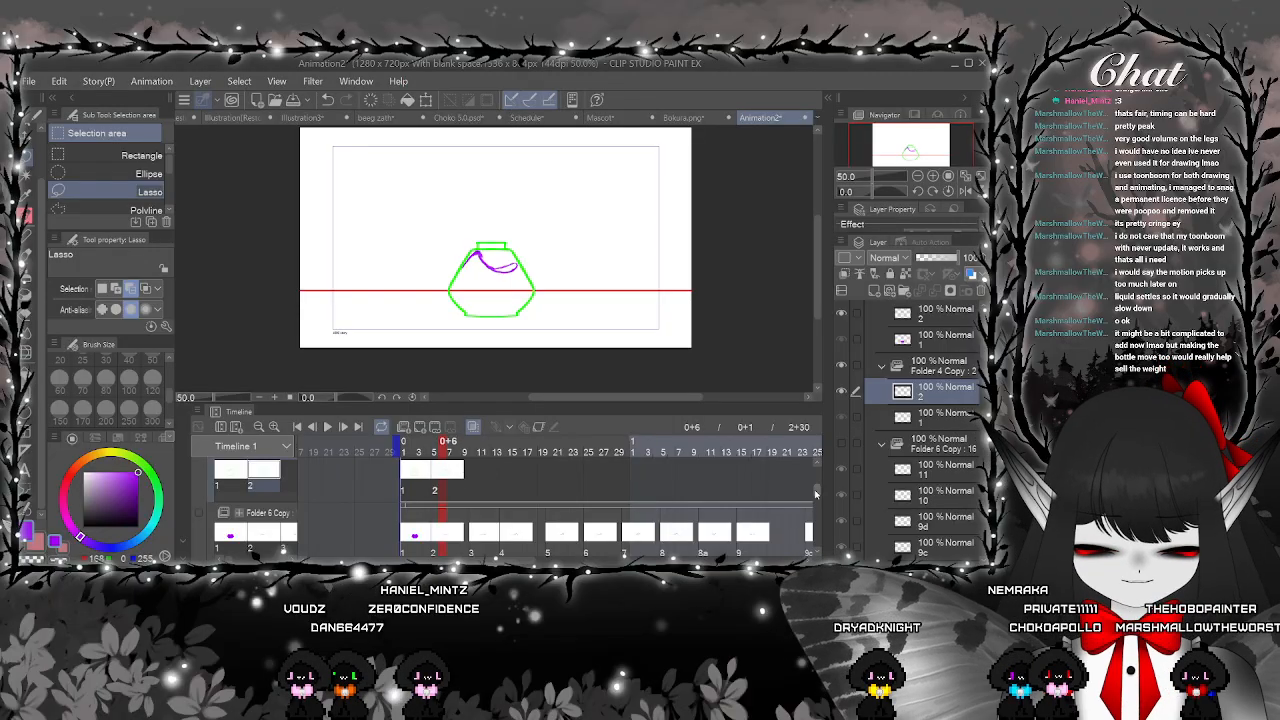
Hide the Folder 6 Copy 2 liquid track and show the Folder 6 Copy liquid track instead
{"action": "scroll", "coordinate": [815, 495], "scroll_direction": "down", "scroll_amount": 2}
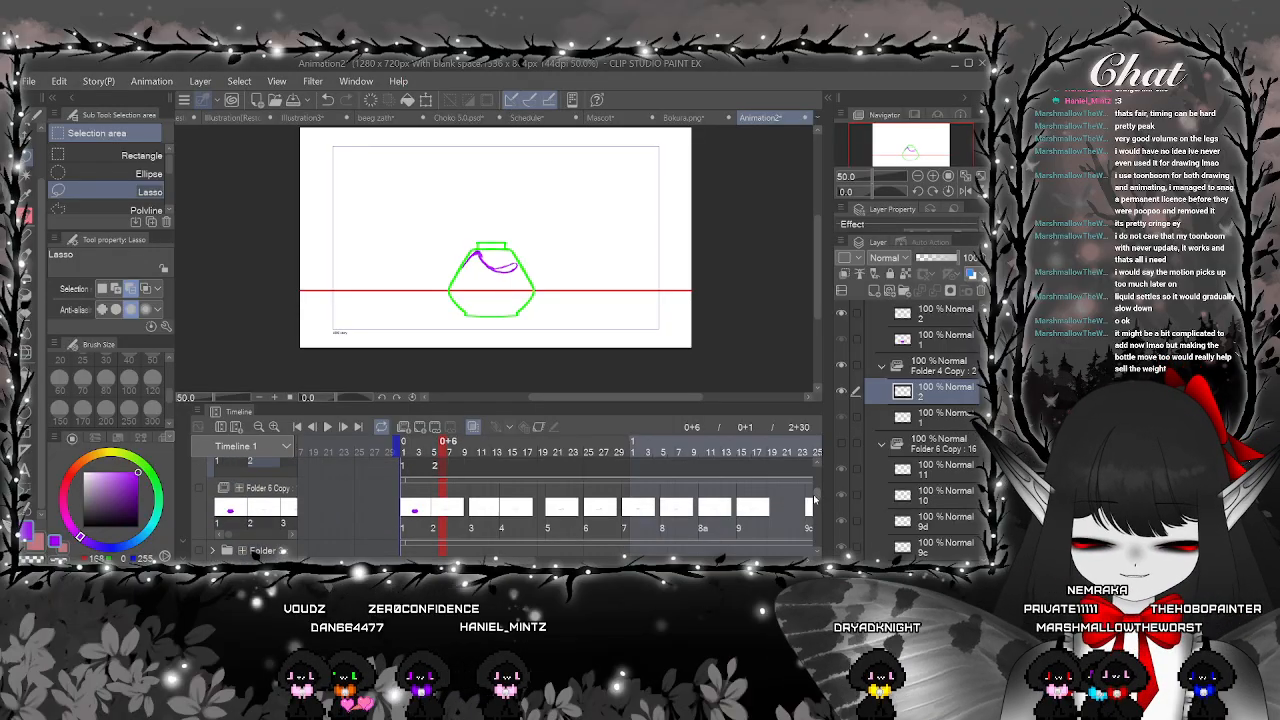
{"action": "left_click_drag", "start_coordinate": [815, 498], "coordinate": [815, 491]}
{"action": "left_click", "coordinate": [411, 534]}
{"action": "left_click", "coordinate": [443, 534]}
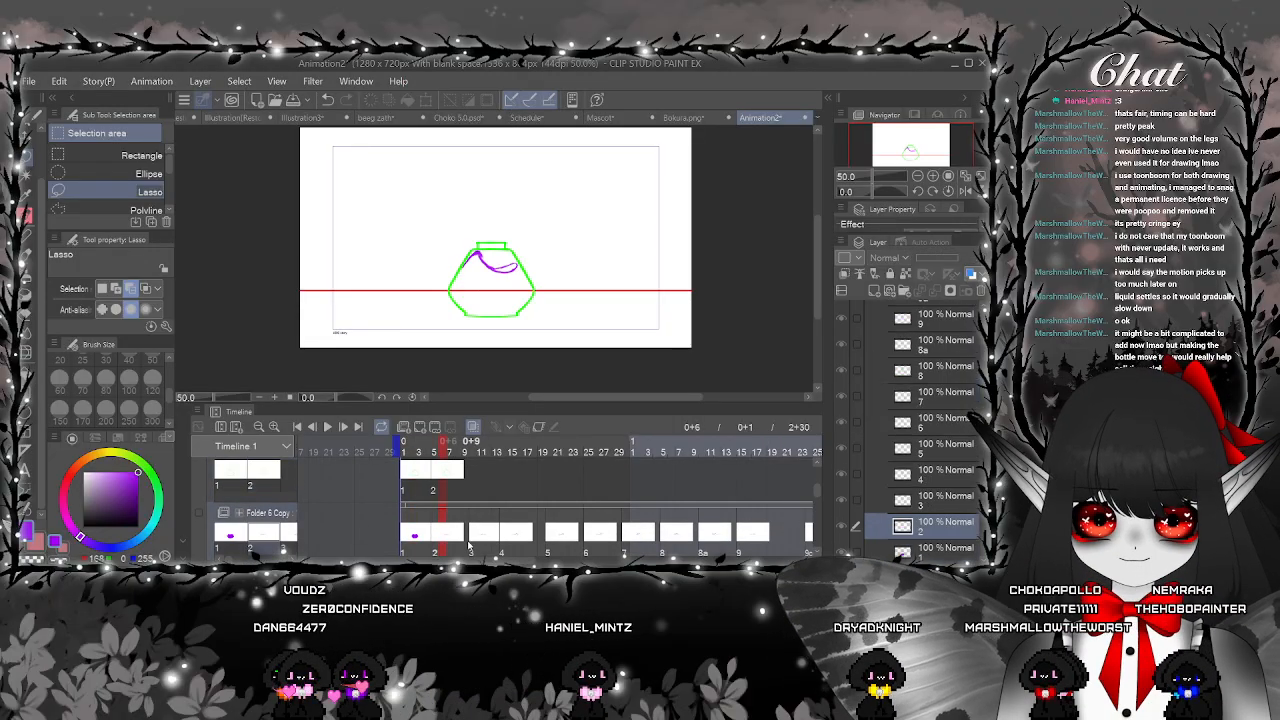
{"action": "left_click", "coordinate": [413, 535]}
{"action": "mouse_move", "coordinate": [817, 493]}
{"action": "left_mouse_down"}
{"action": "mouse_move", "coordinate": [788, 463]}
{"action": "mouse_move", "coordinate": [817, 496]}
{"action": "left_mouse_up"}
{"action": "left_click", "coordinate": [198, 486]}
{"action": "left_click", "coordinate": [198, 519]}
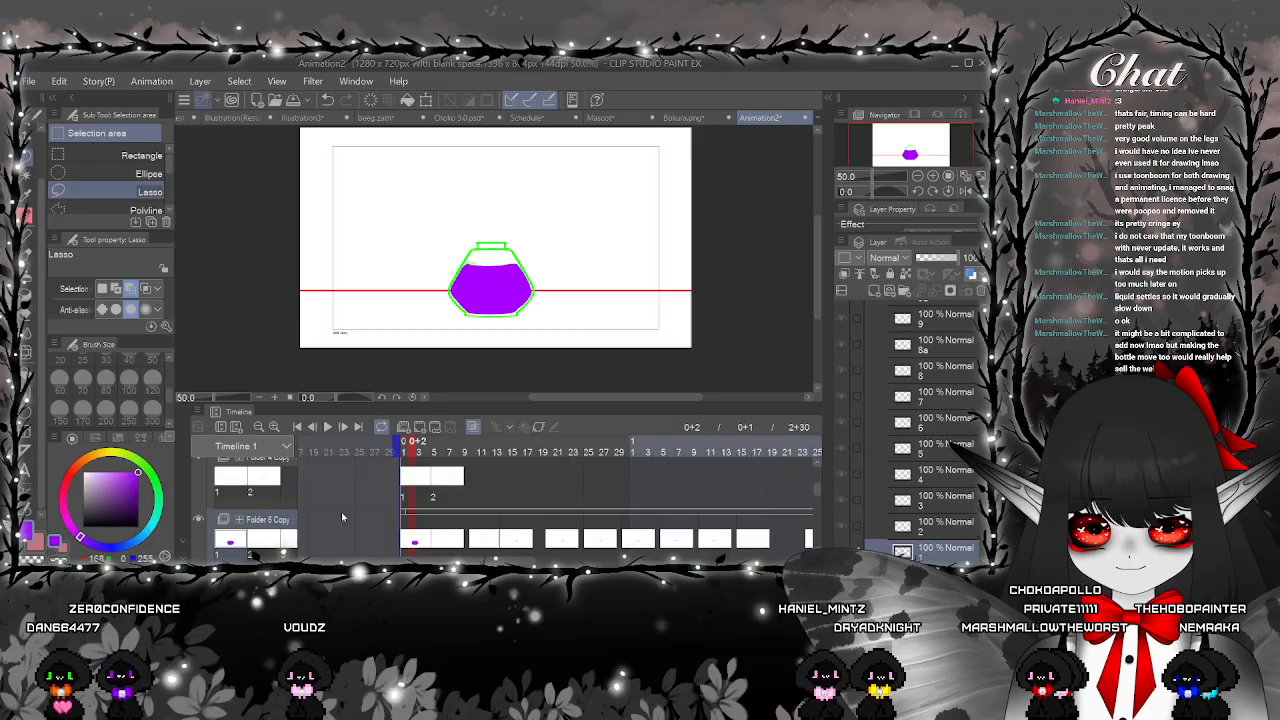
Shift liquid cel 2 on the Folder 6 Copy track to start at frame 6
{"action": "left_click", "coordinate": [438, 541]}
{"action": "left_click_drag", "start_coordinate": [472, 541], "coordinate": [441, 541]}
{"action": "left_click", "coordinate": [404, 541]}
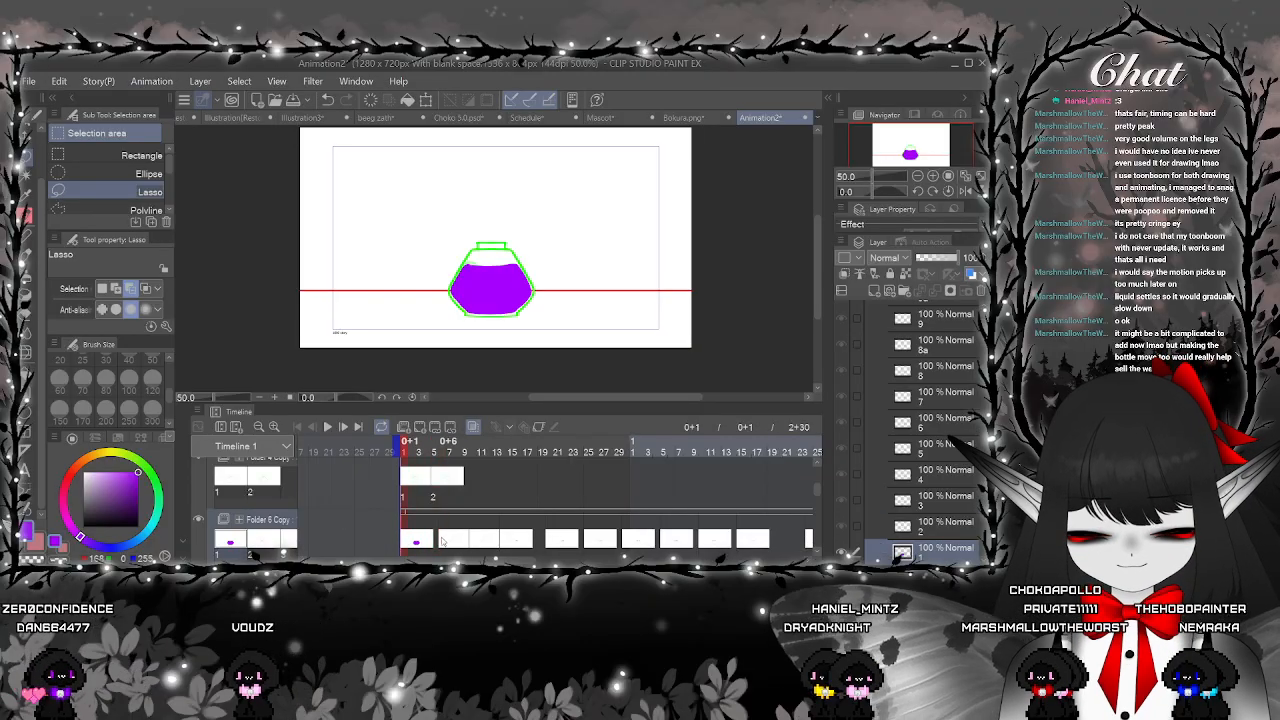
{"action": "left_click", "coordinate": [443, 541]}
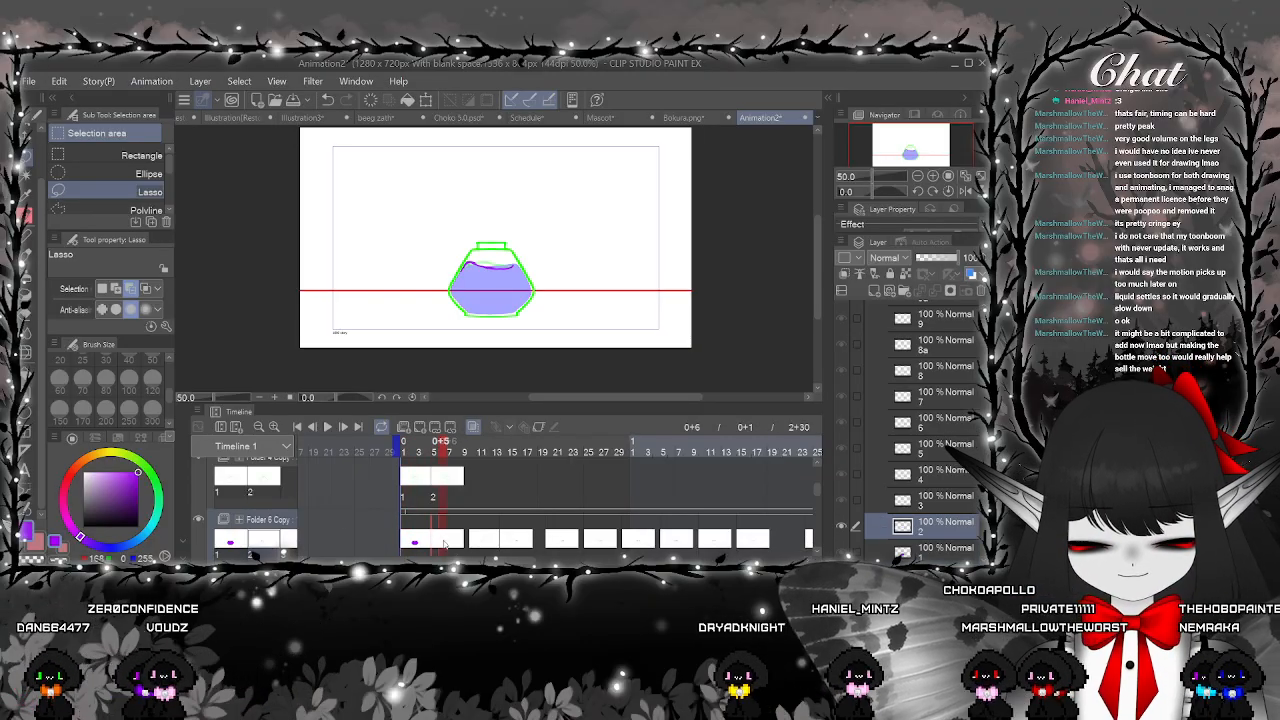
{"action": "left_click_drag", "start_coordinate": [433, 541], "coordinate": [441, 541]}
{"action": "left_click", "coordinate": [417, 541]}
{"action": "left_click", "coordinate": [458, 541]}
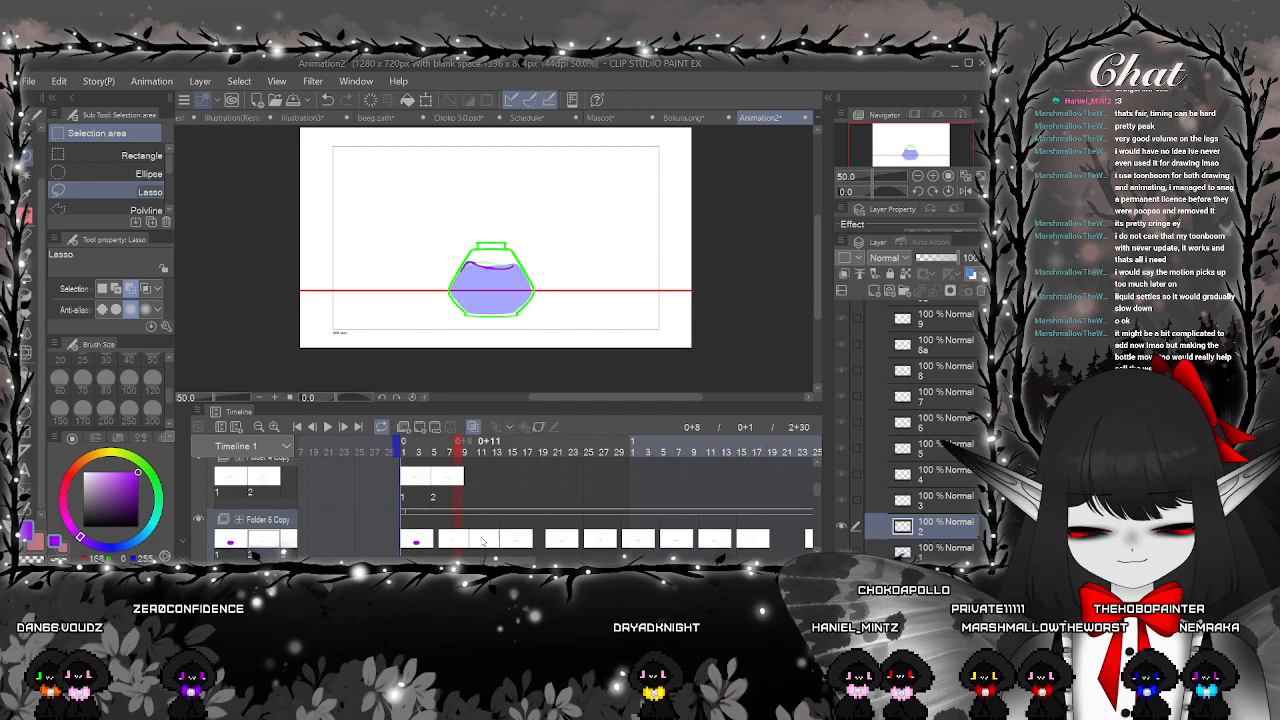
{"action": "left_click", "coordinate": [520, 541]}
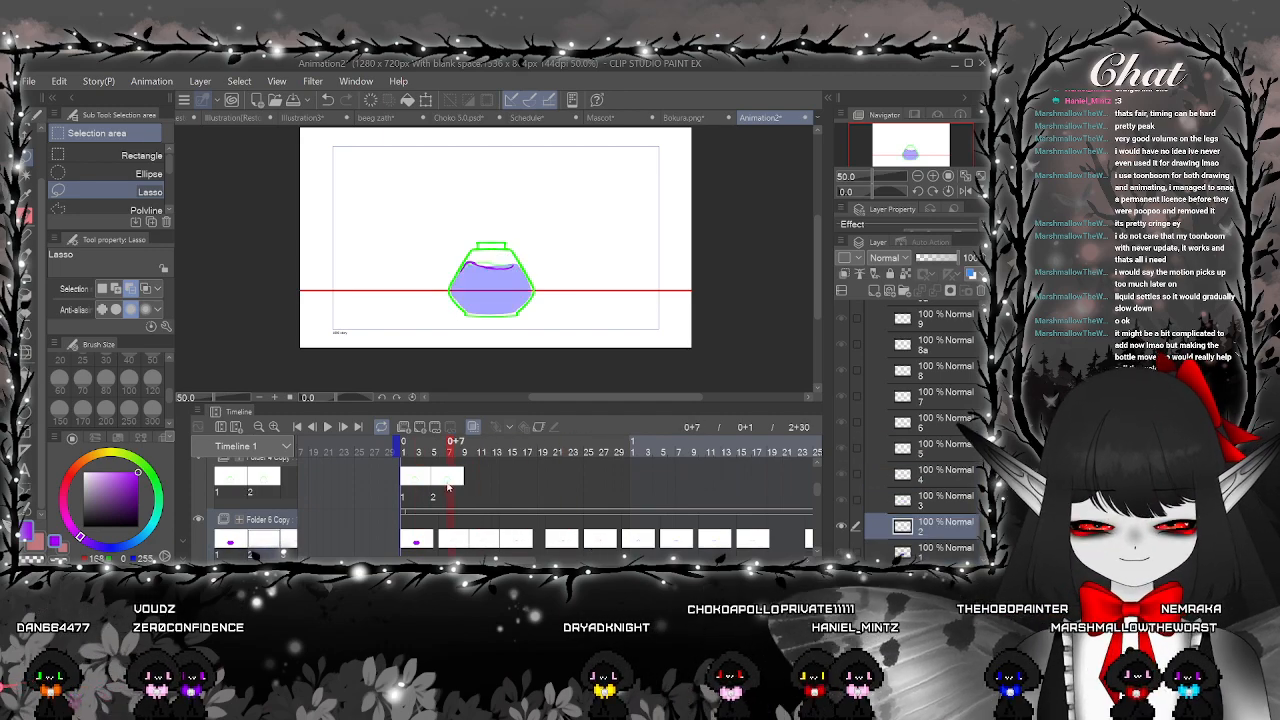
Lasso the bottle outline on cel 2 and shift that cel on the Folder 4 Copy track to frame 6
{"action": "left_click", "coordinate": [447, 491]}
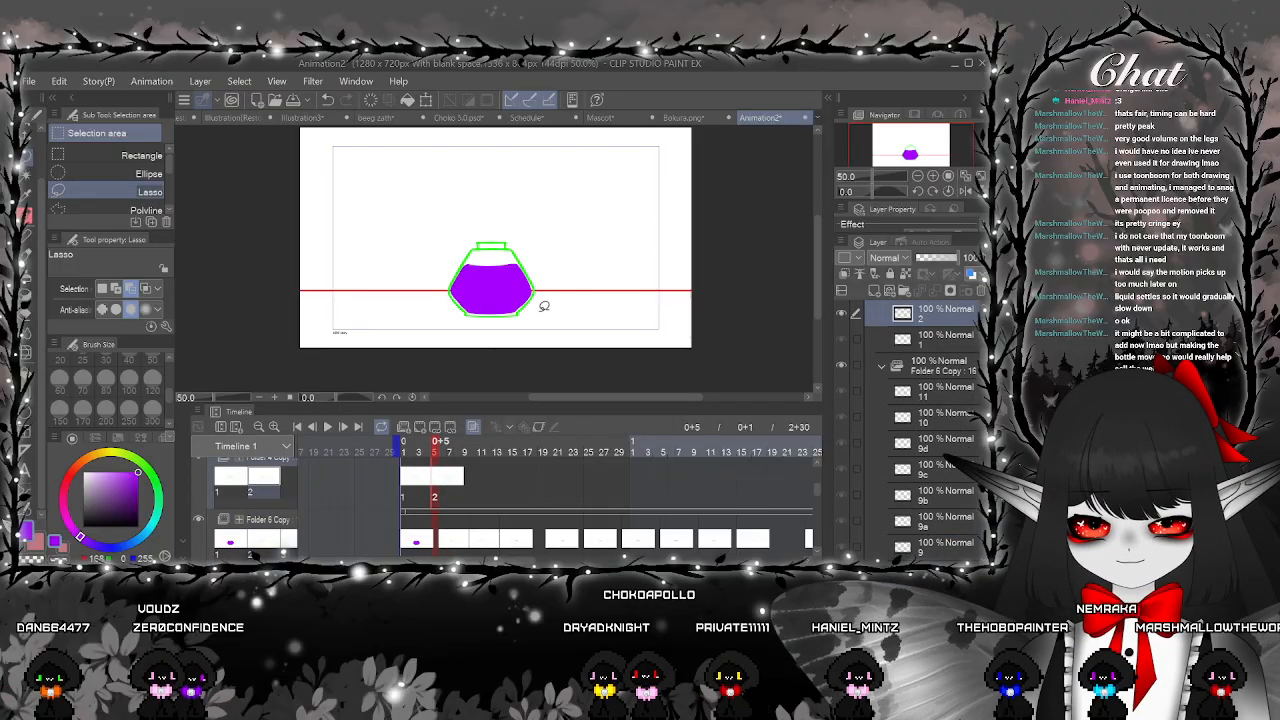
{"action": "left_click_drag", "start_coordinate": [475, 342], "coordinate": [535, 330]}
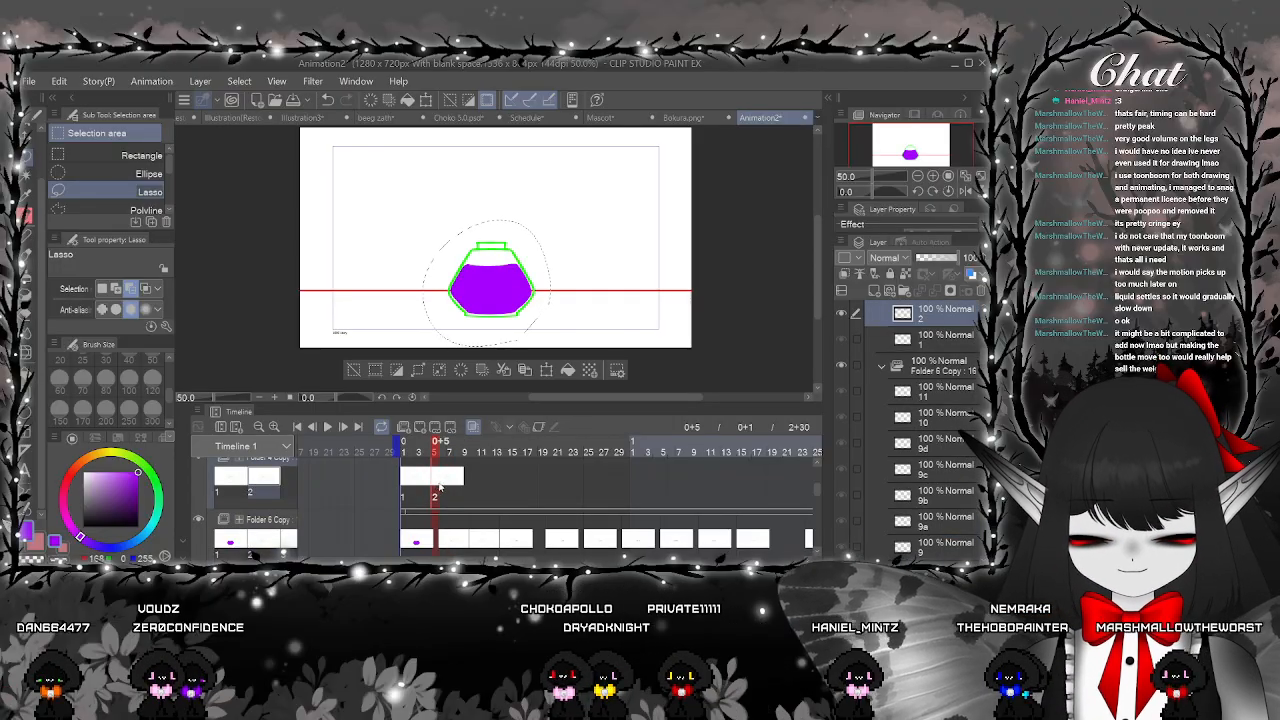
{"action": "left_click_drag", "start_coordinate": [440, 487], "coordinate": [449, 487]}
{"action": "left_click", "coordinate": [451, 488]}
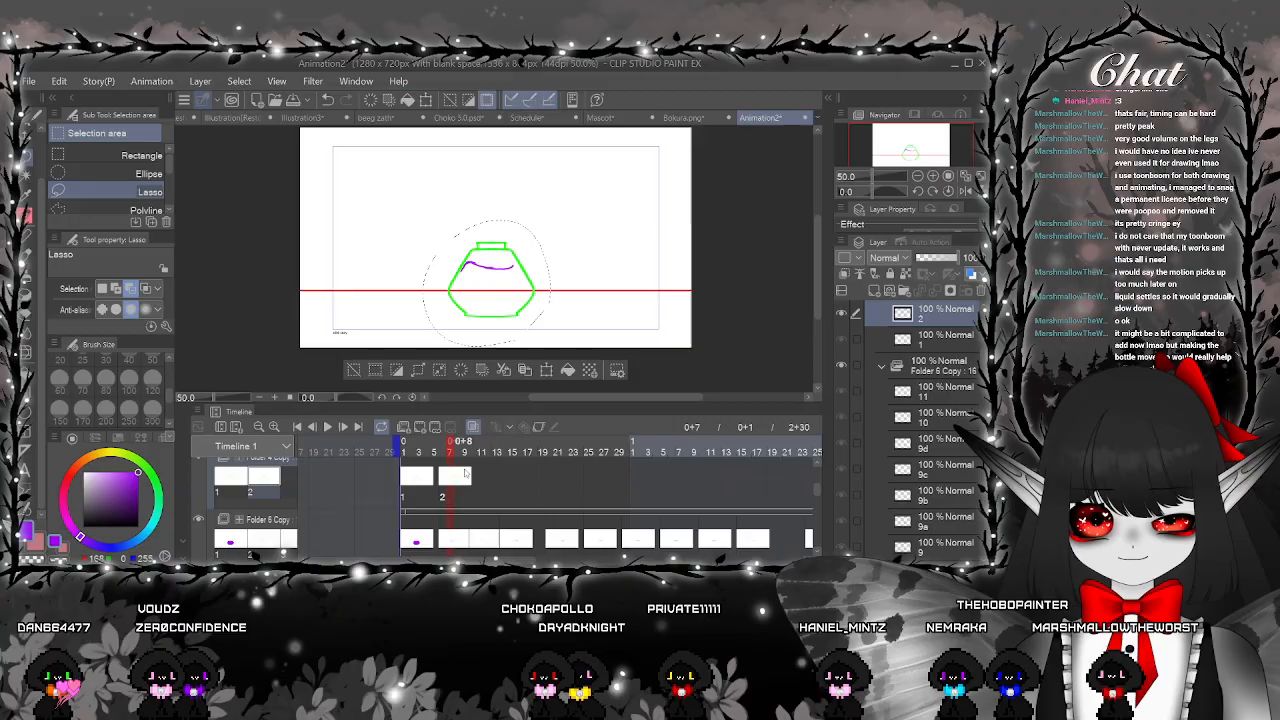
{"action": "left_click", "coordinate": [547, 370]}
{"action": "left_click_drag", "start_coordinate": [551, 234], "coordinate": [555, 213]}
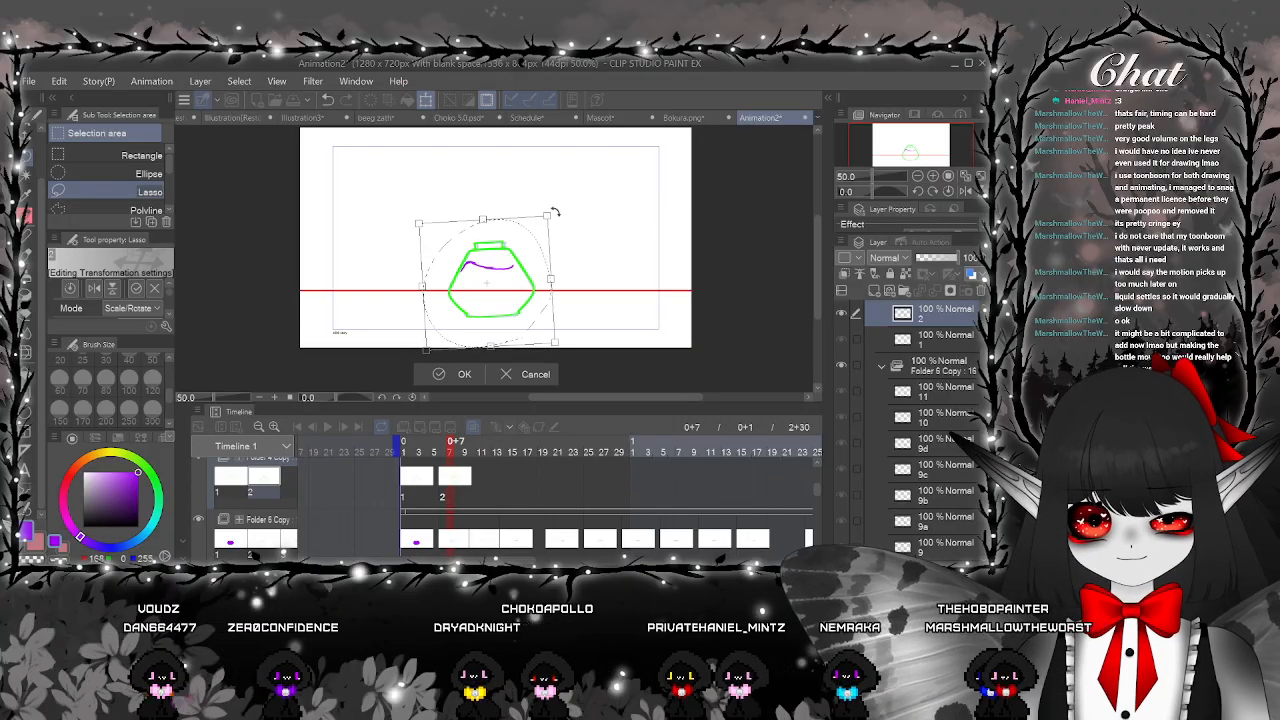
{"action": "scroll", "coordinate": [511, 337], "scroll_direction": "up", "scroll_amount": 2}
{"action": "left_click", "coordinate": [328, 100]}
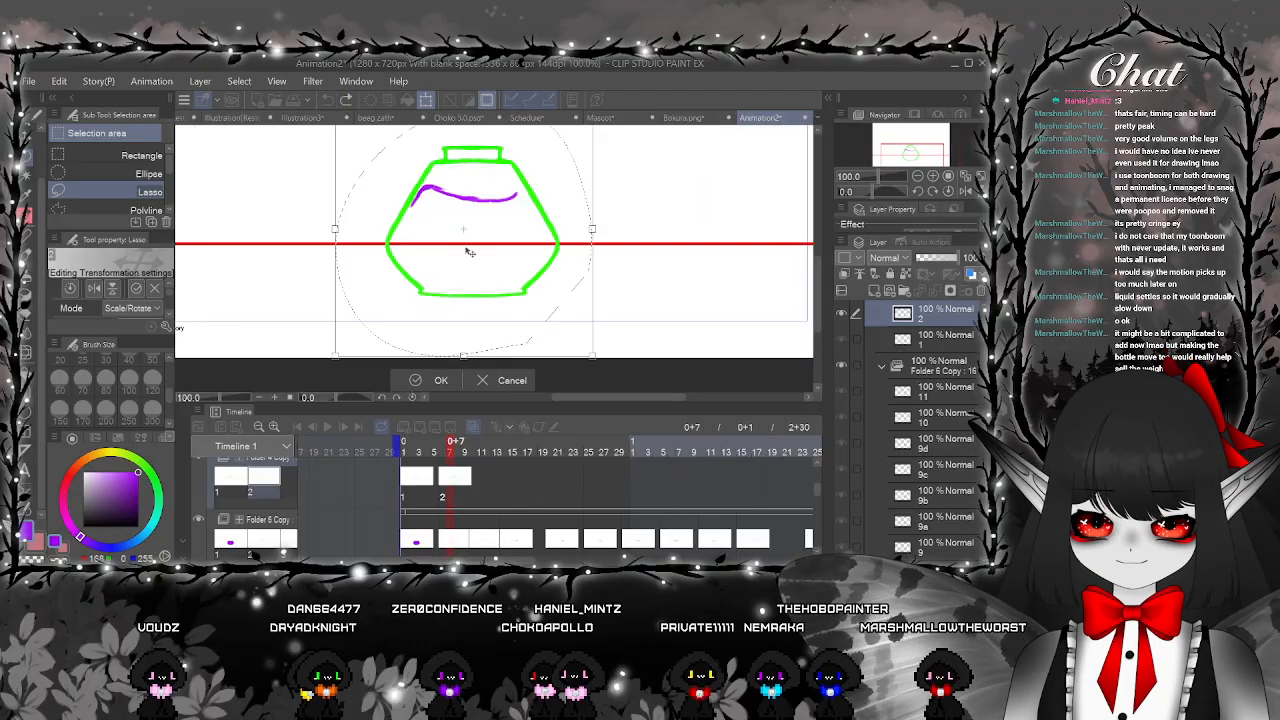
{"action": "scroll", "coordinate": [620, 148], "scroll_direction": "down", "scroll_amount": 1}
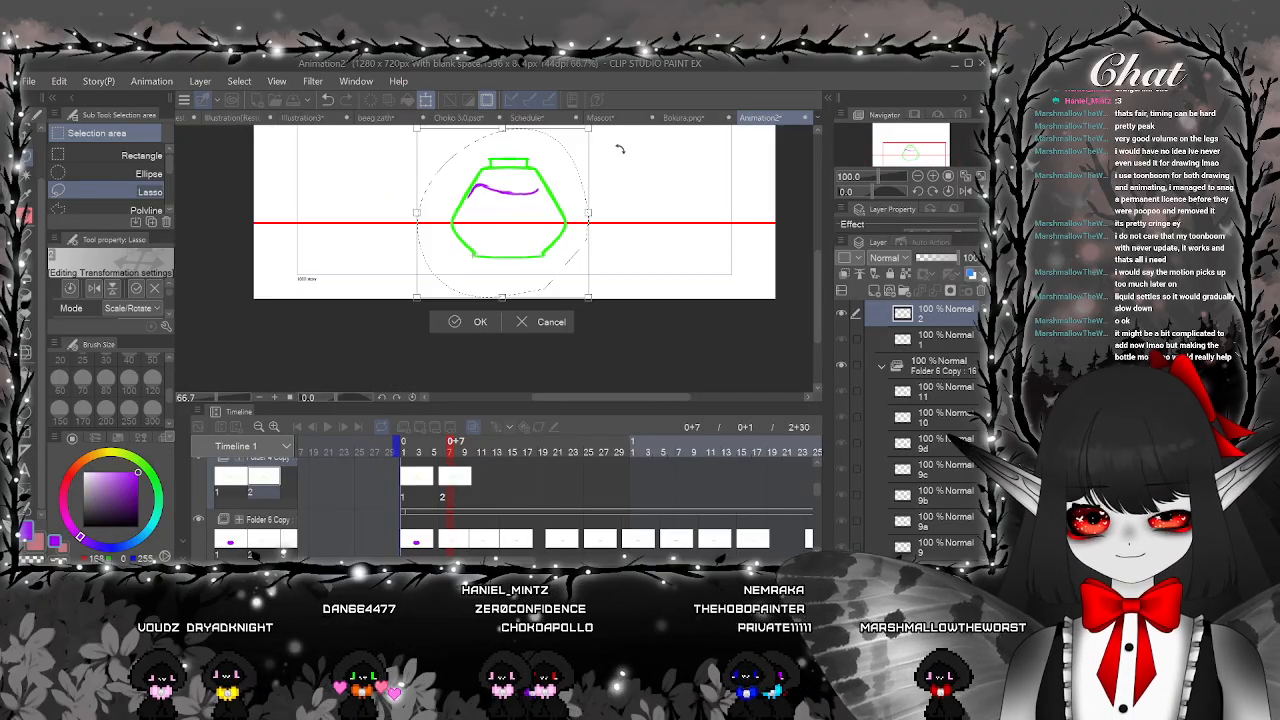
{"action": "left_click_drag", "start_coordinate": [620, 148], "coordinate": [612, 146]}
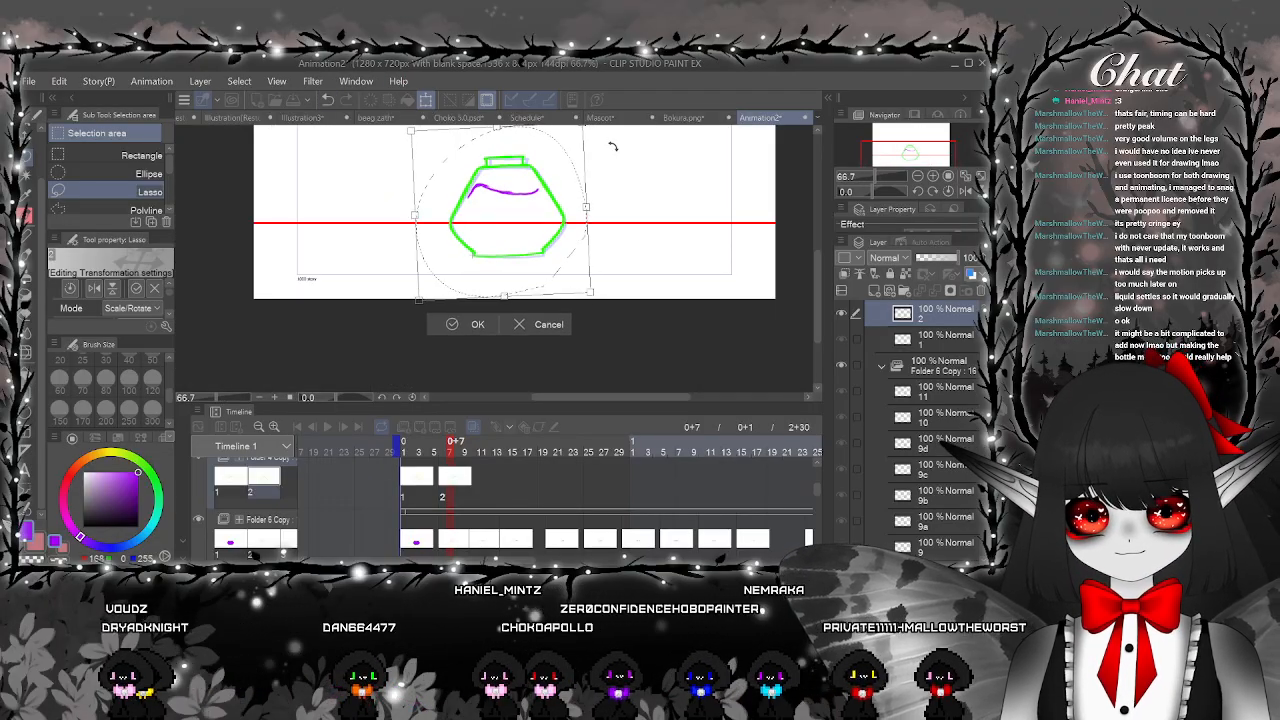
{"action": "left_click", "coordinate": [523, 326]}
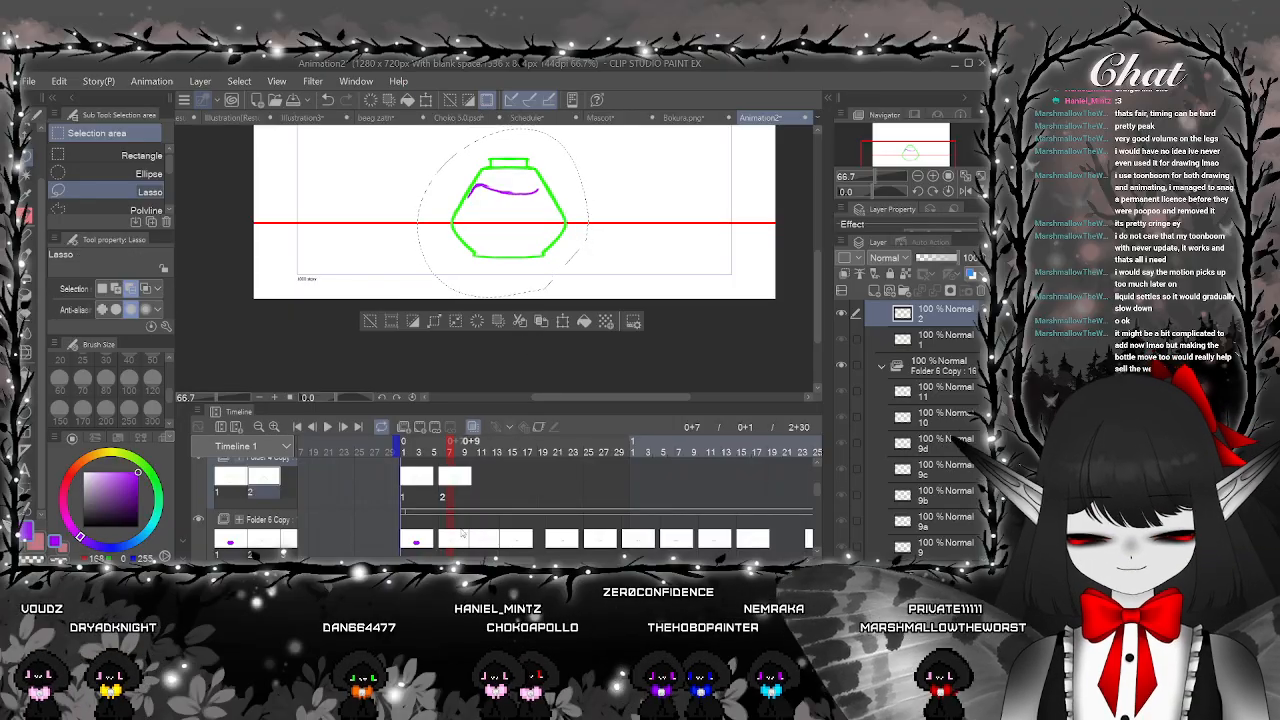
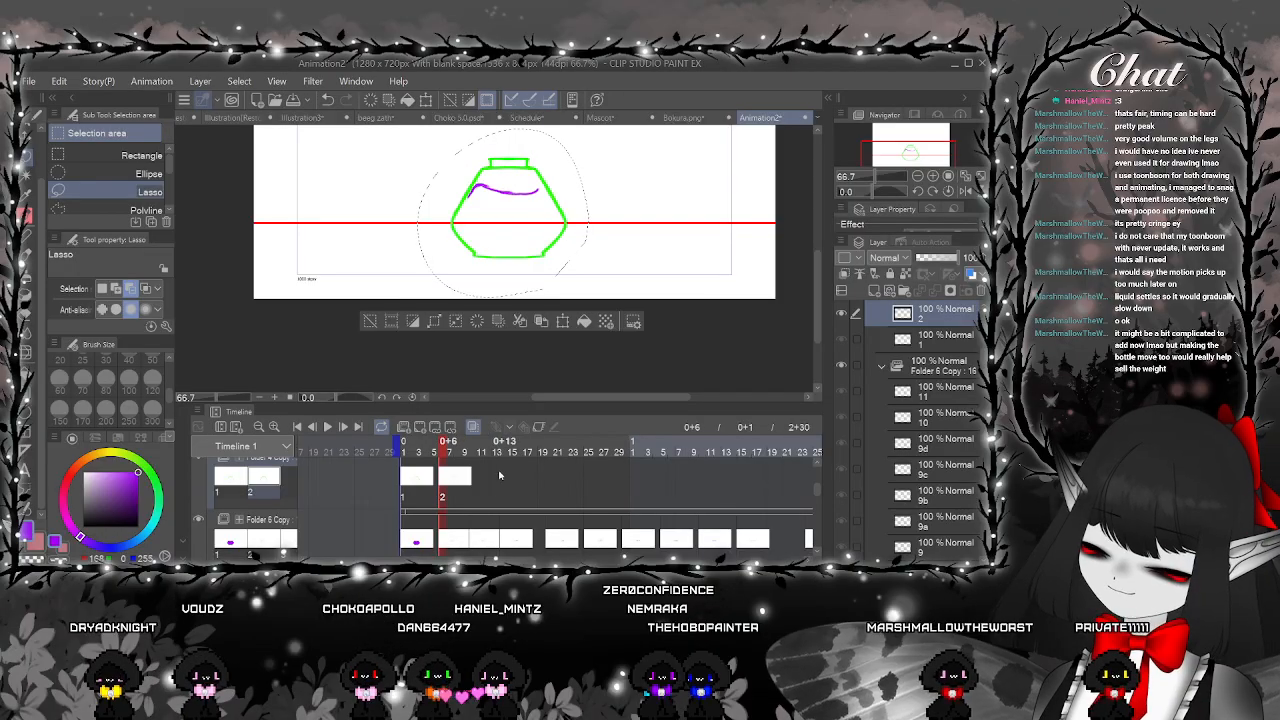
{"action": "left_click", "coordinate": [562, 322]}
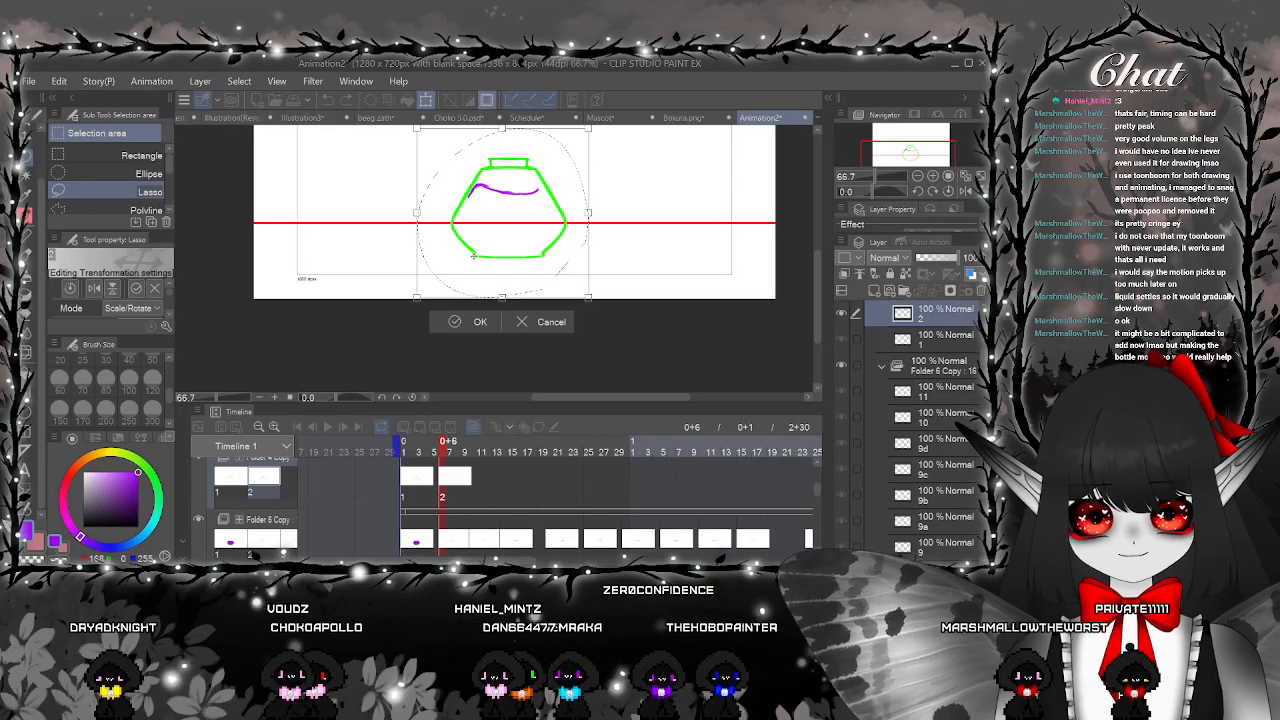
{"action": "left_click_drag", "start_coordinate": [606, 171], "coordinate": [532, 152]}
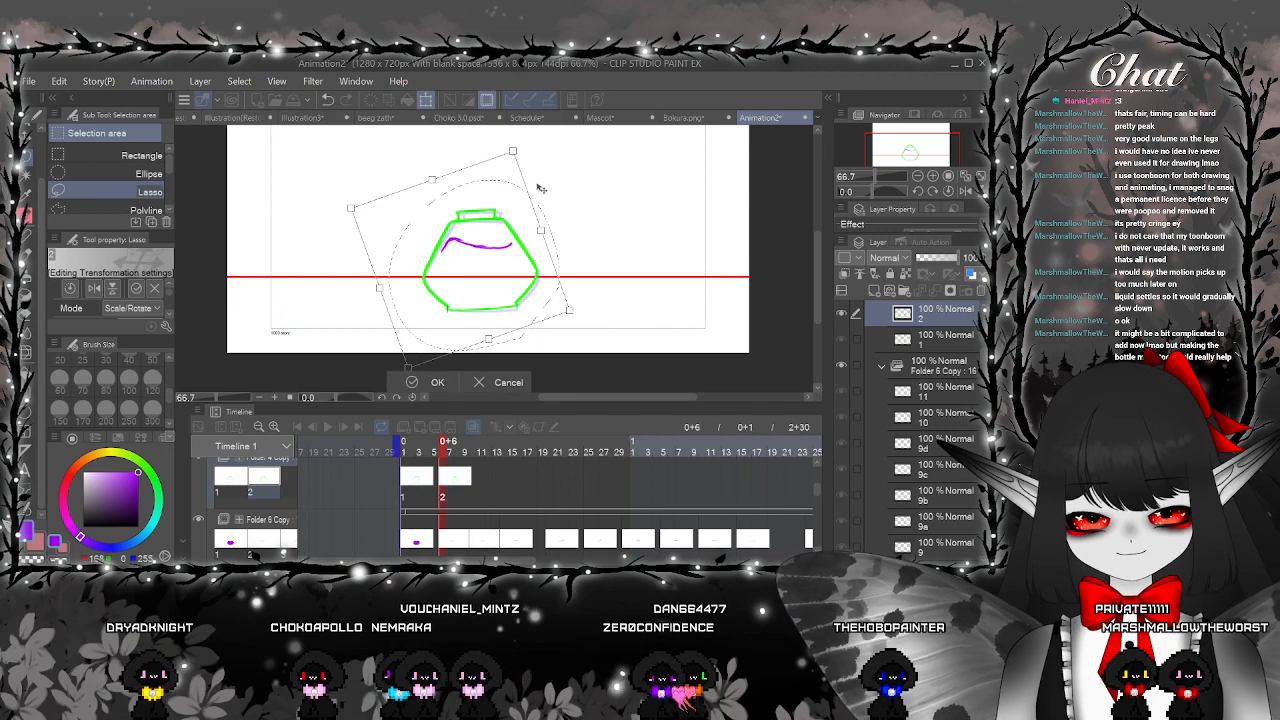
{"action": "key", "text": "Escape"}
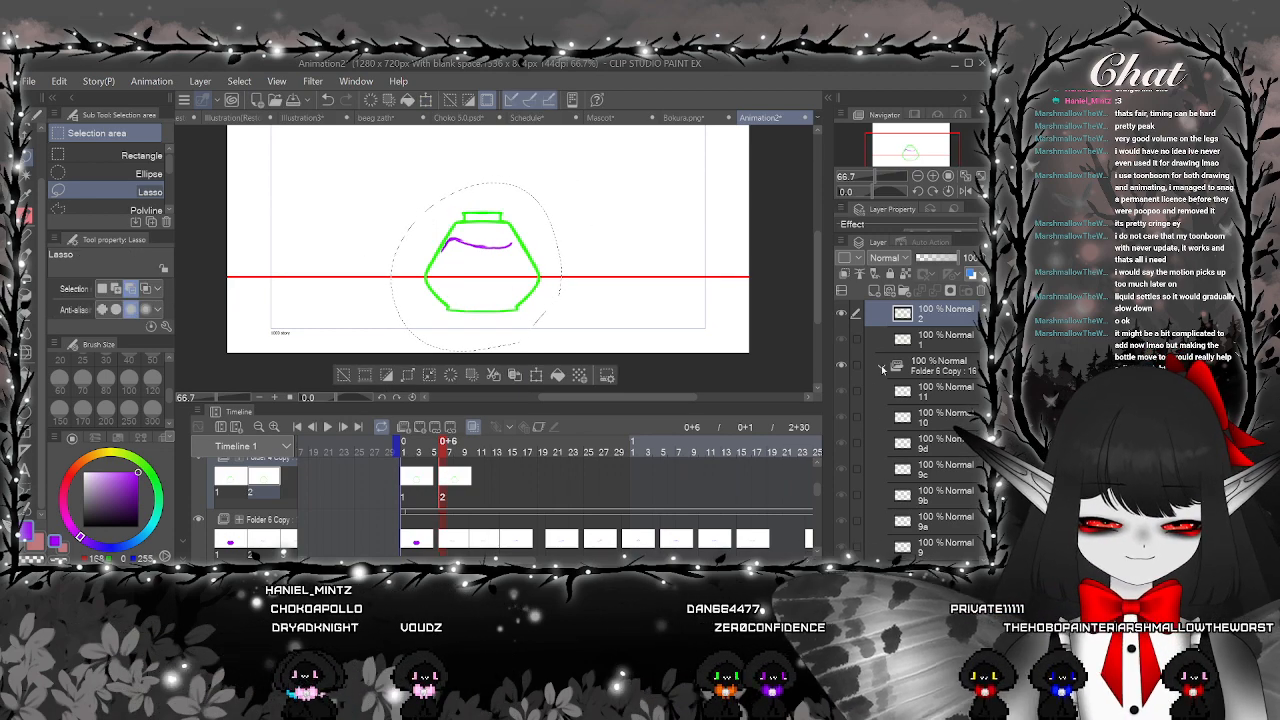
Clear the selection, pick liquid cel 2 together with bottle cel 2, and lasso around the whole bottle
{"action": "left_click", "coordinate": [857, 368]}
{"action": "scroll", "coordinate": [900, 420], "scroll_direction": "down", "scroll_amount": 3}
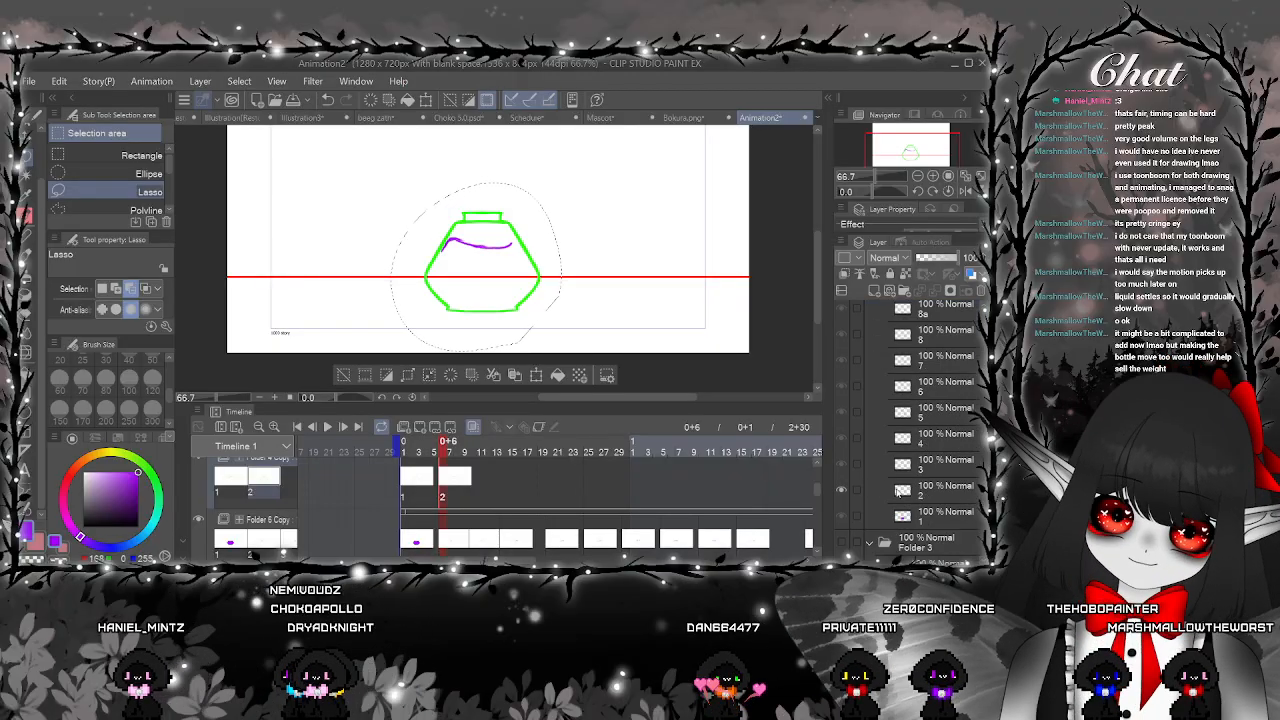
{"action": "key", "text": "ctrl+d"}
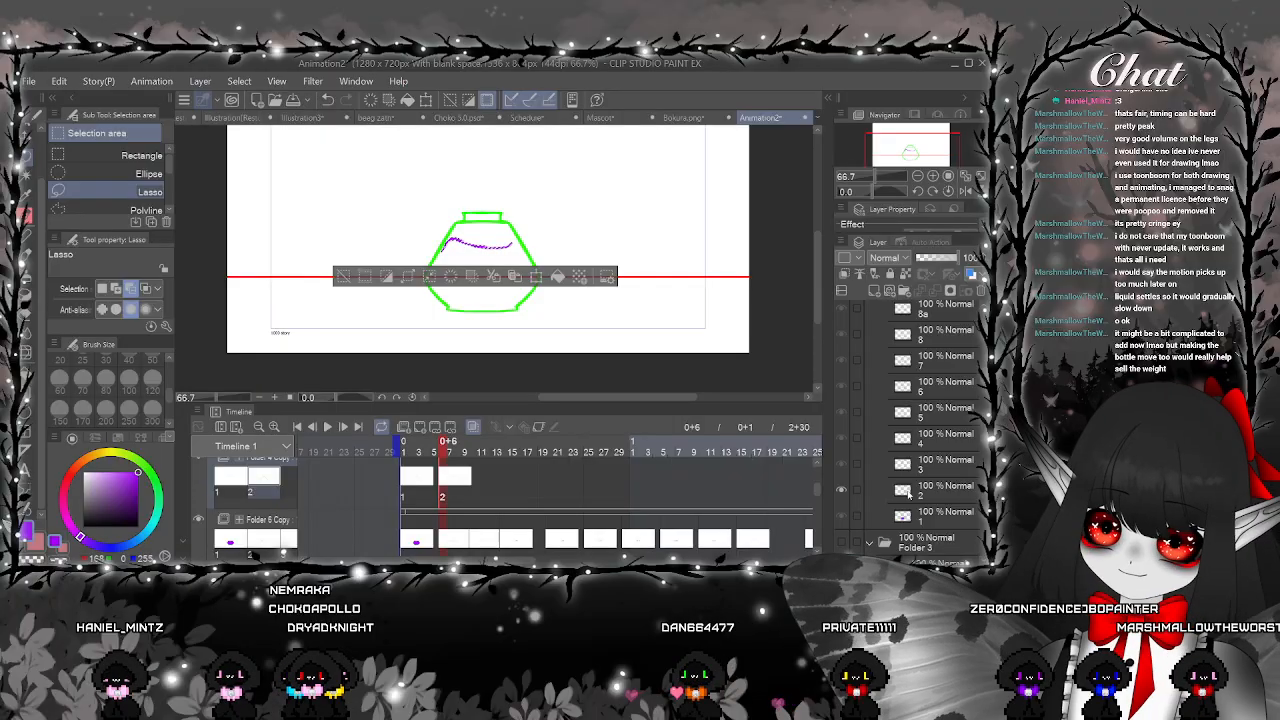
{"action": "left_click", "coordinate": [938, 486], "text": "shift"}
{"action": "left_click", "coordinate": [950, 486]}
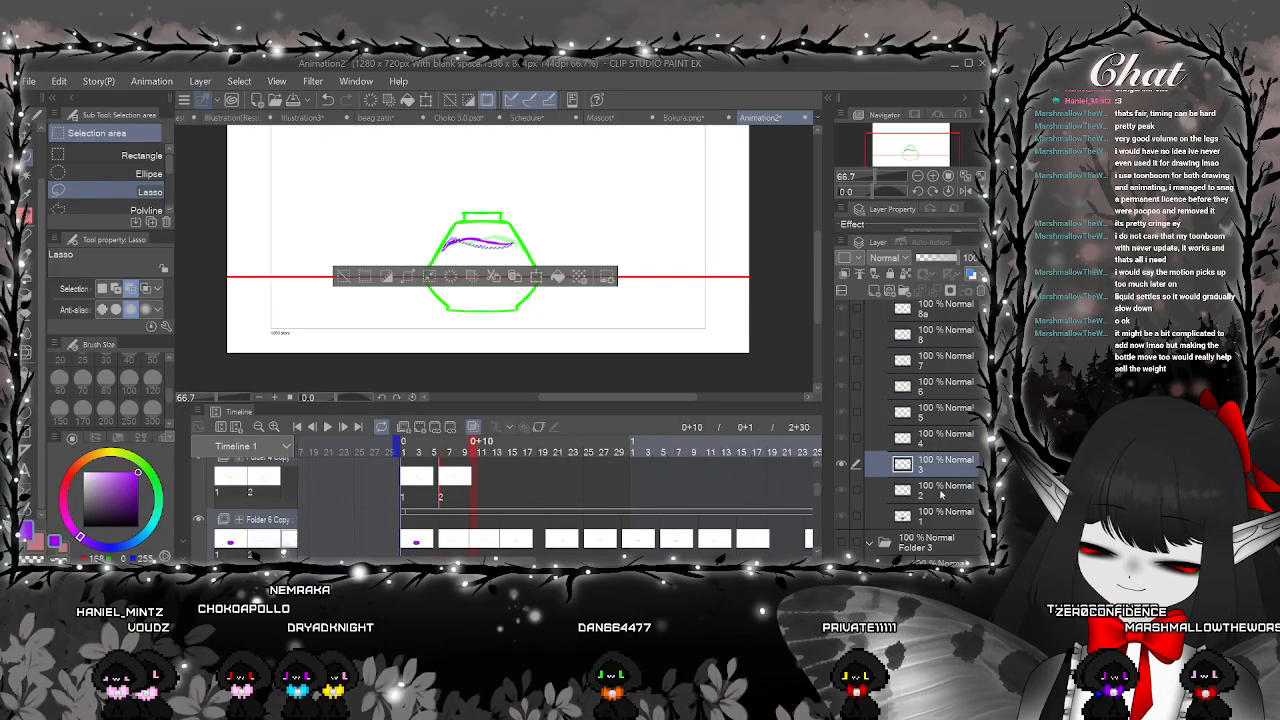
{"action": "scroll", "coordinate": [930, 400], "scroll_direction": "up", "scroll_amount": 1}
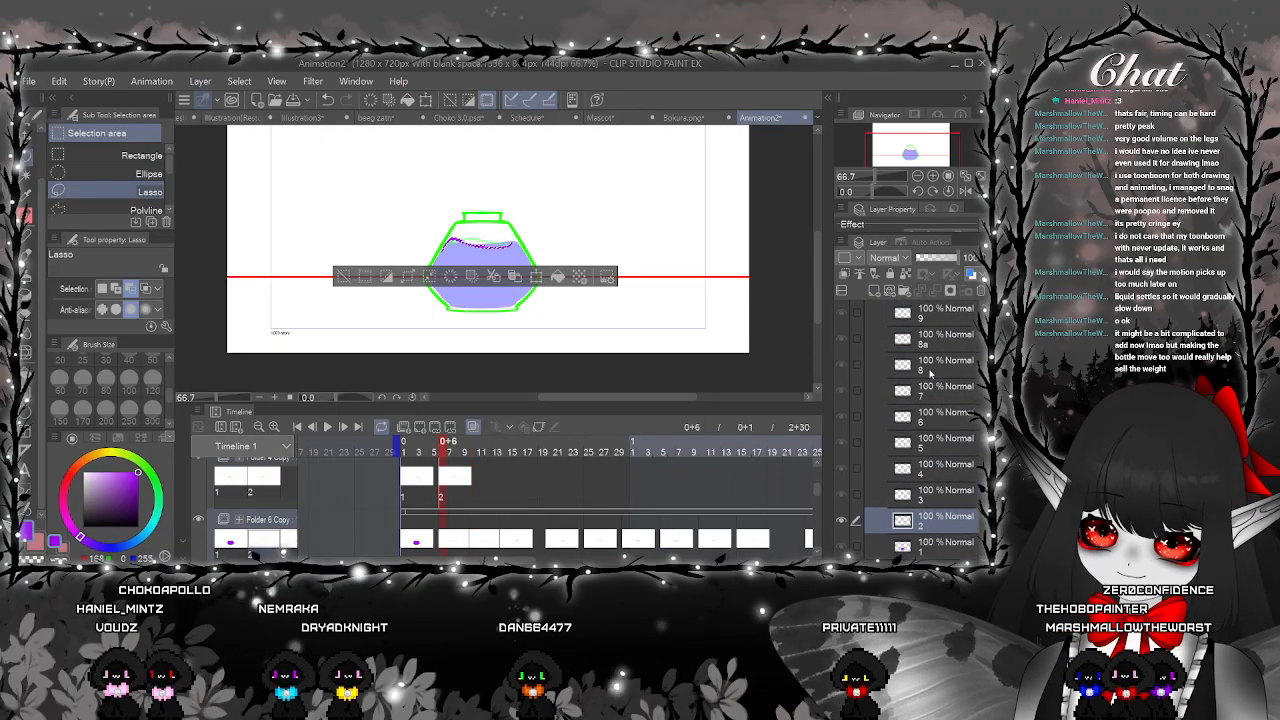
{"action": "scroll", "coordinate": [930, 420], "scroll_direction": "down", "scroll_amount": 5}
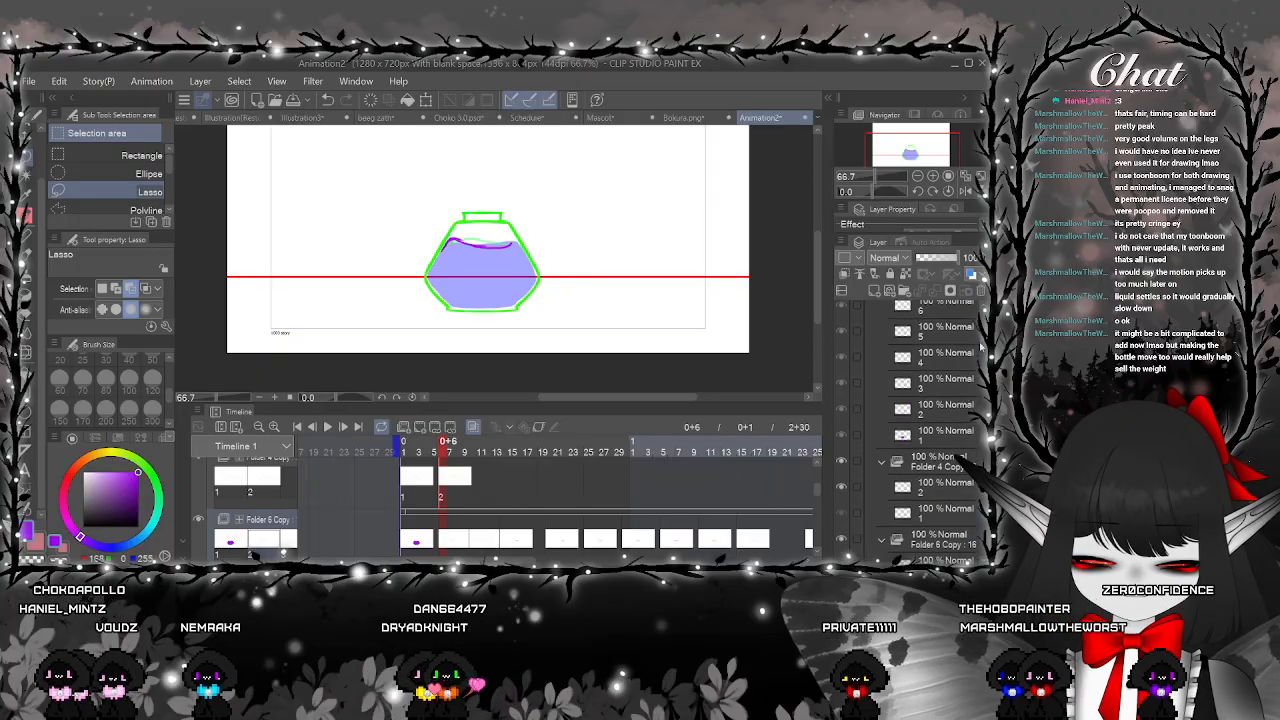
{"action": "scroll", "coordinate": [930, 420], "scroll_direction": "up", "scroll_amount": 1}
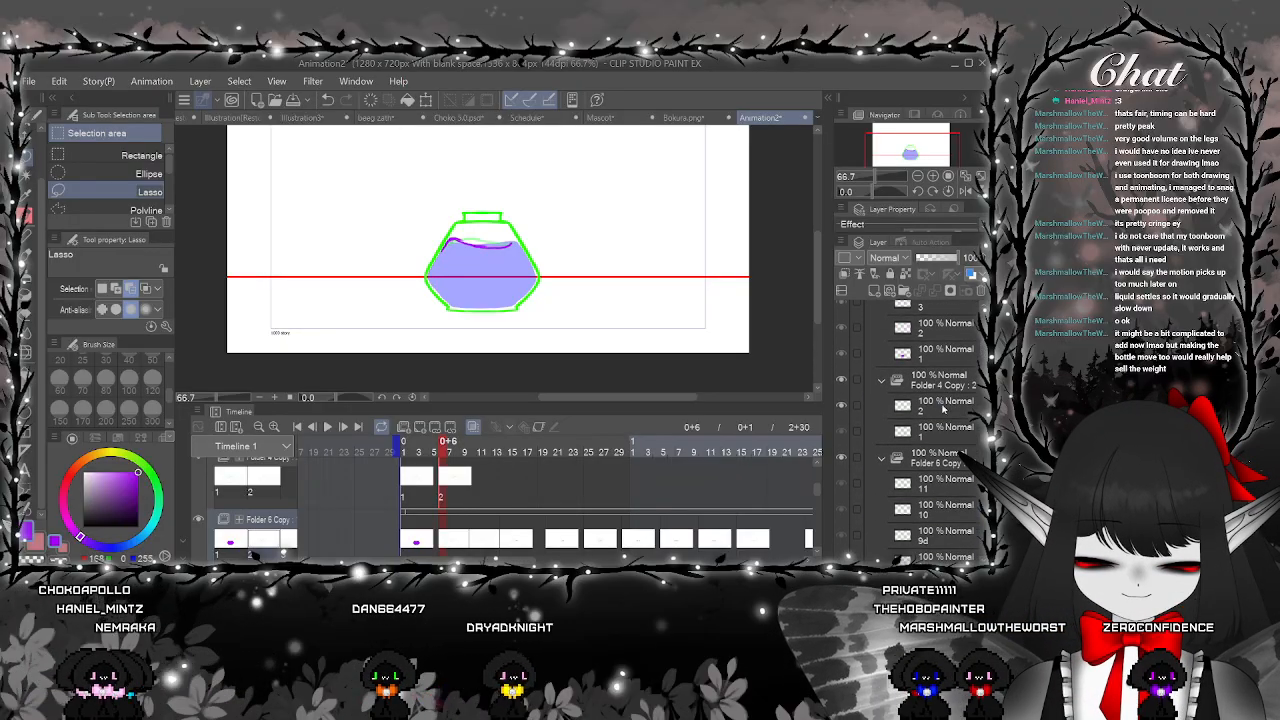
{"action": "left_click_drag", "start_coordinate": [583, 240], "coordinate": [577, 289]}
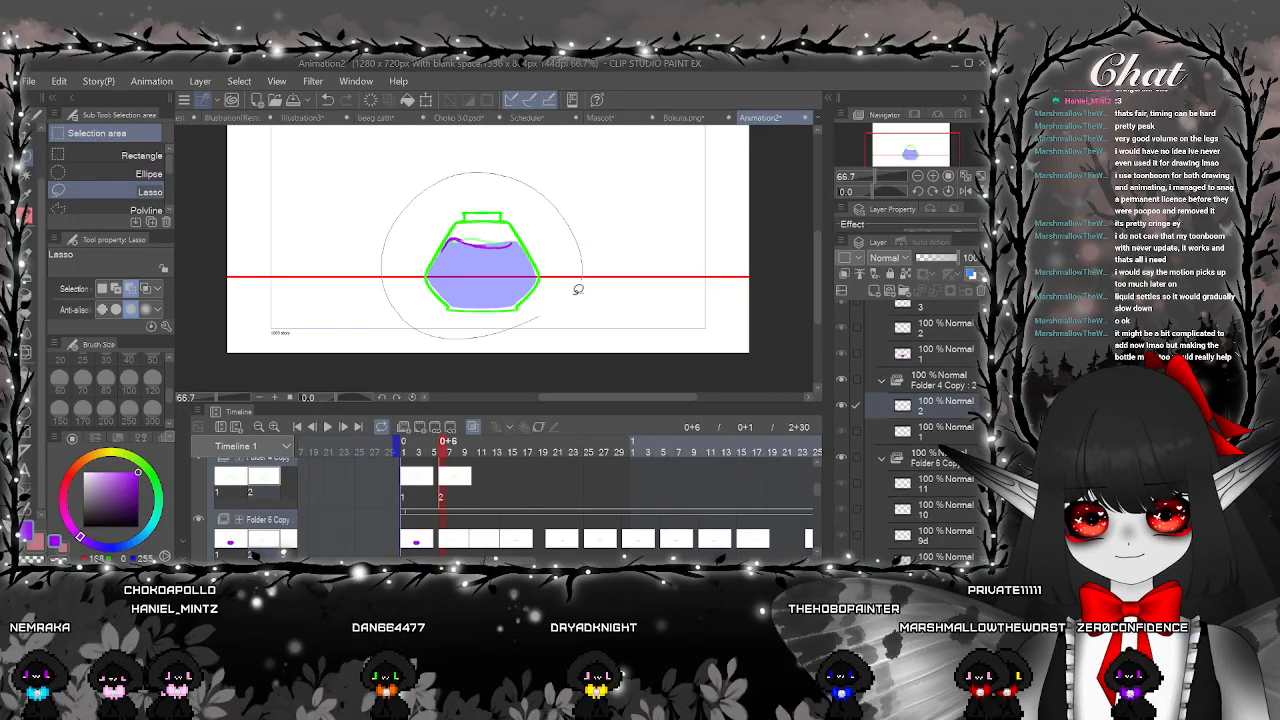
Rotate the lassoed bottle outline and liquid line slightly counterclockwise around the bottle's lower-left base corner, then deselect
{"action": "key", "text": "ctrl+t"}
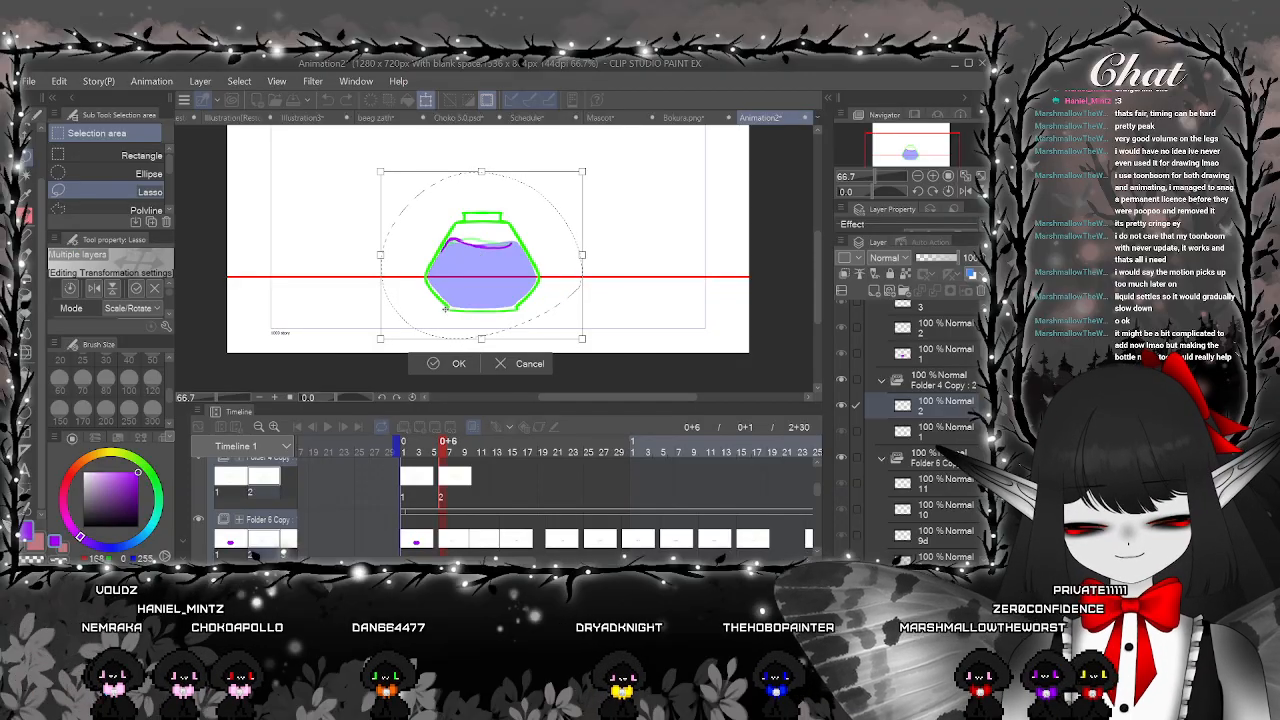
{"action": "scroll", "coordinate": [445, 308], "scroll_direction": "up", "scroll_amount": 3}
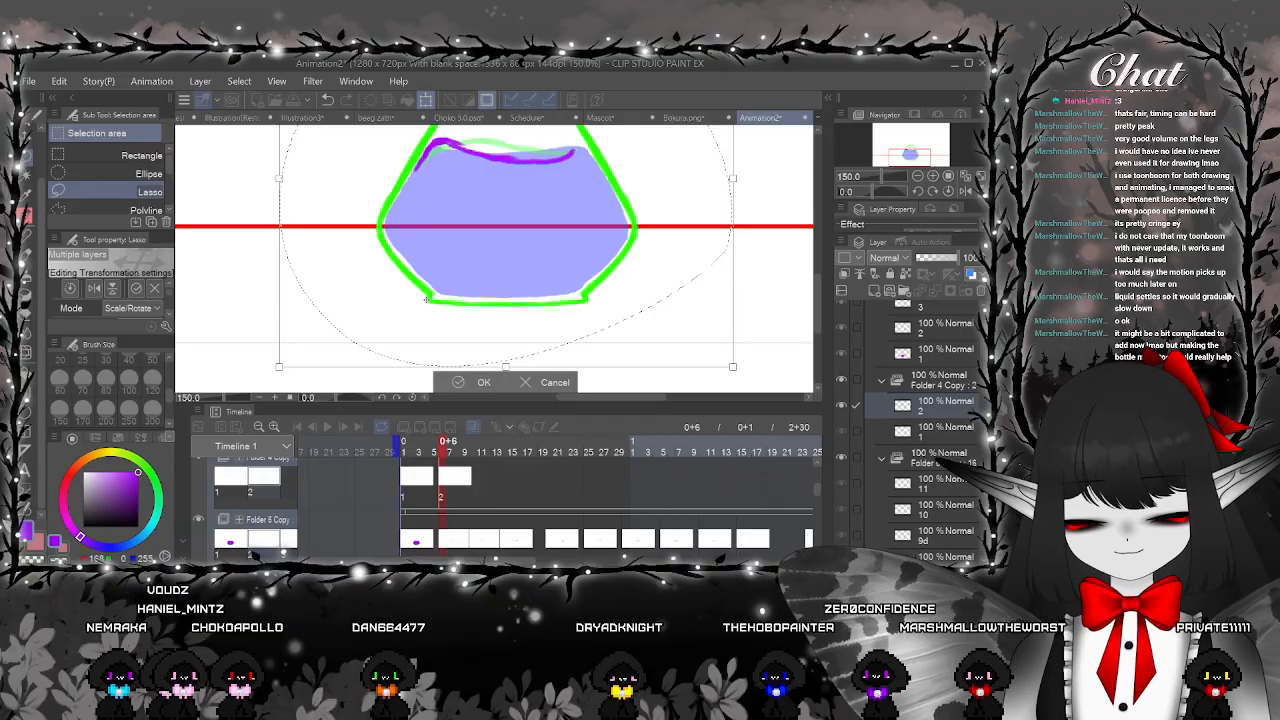
{"action": "scroll", "coordinate": [442, 289], "scroll_direction": "down", "scroll_amount": 2}
{"action": "left_click_drag", "start_coordinate": [648, 206], "coordinate": [638, 248]}
{"action": "left_click_drag", "start_coordinate": [624, 166], "coordinate": [617, 157]}
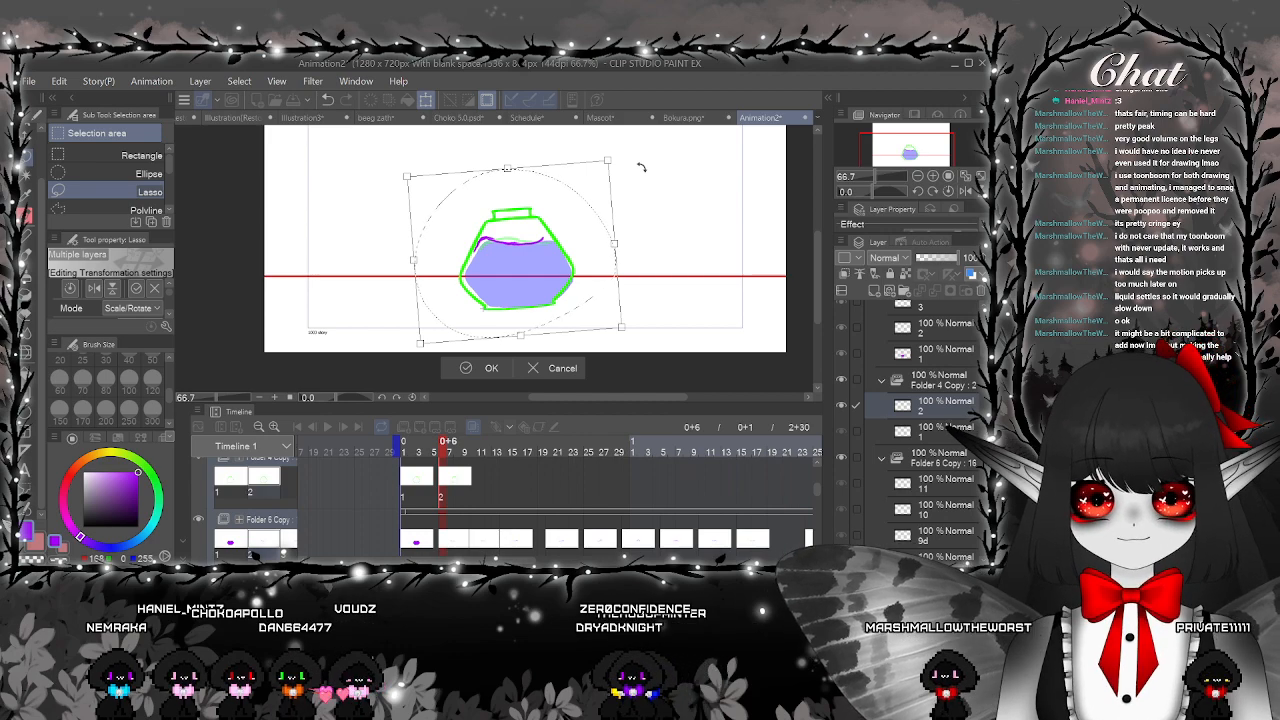
{"action": "left_click_drag", "start_coordinate": [616, 152], "coordinate": [618, 156]}
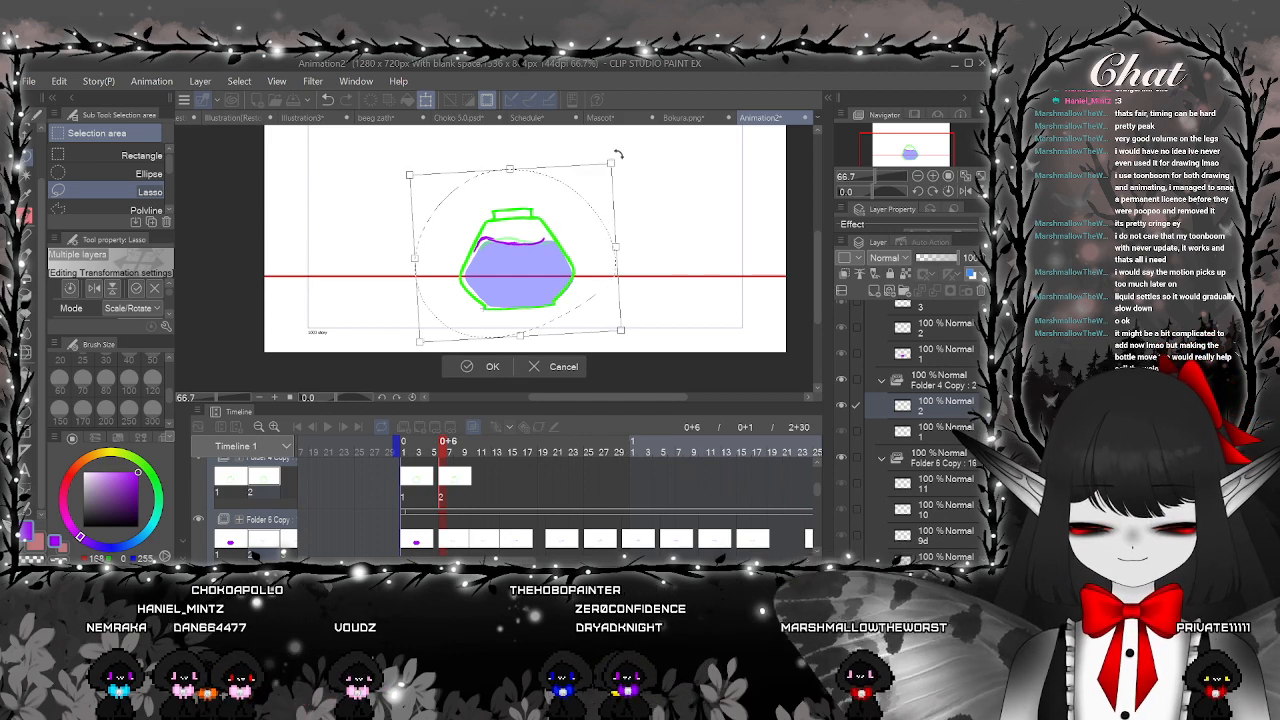
{"action": "left_click", "coordinate": [467, 365]}
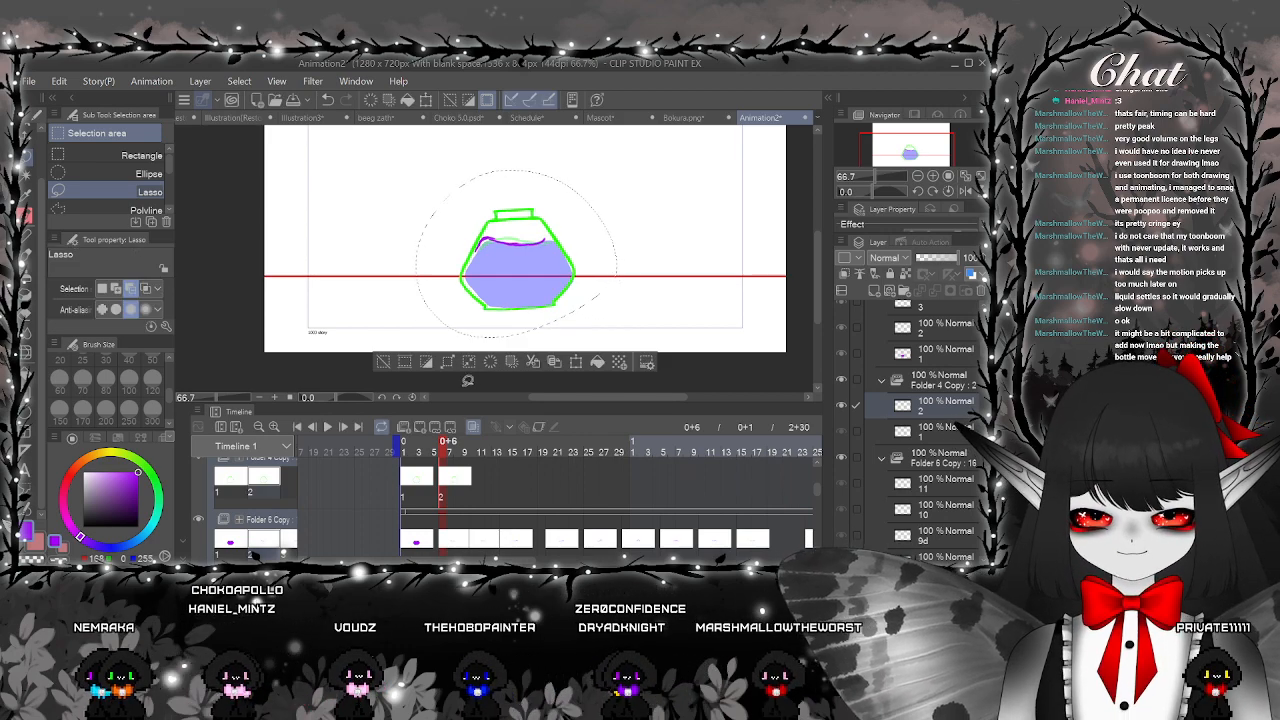
{"action": "key", "text": "ctrl+d"}
Copy bottle cel 1 from frame 1 and paste it at frame 10 on the Folder 4 Copy track
{"action": "left_click", "coordinate": [419, 480]}
{"action": "left_click", "coordinate": [451, 481]}
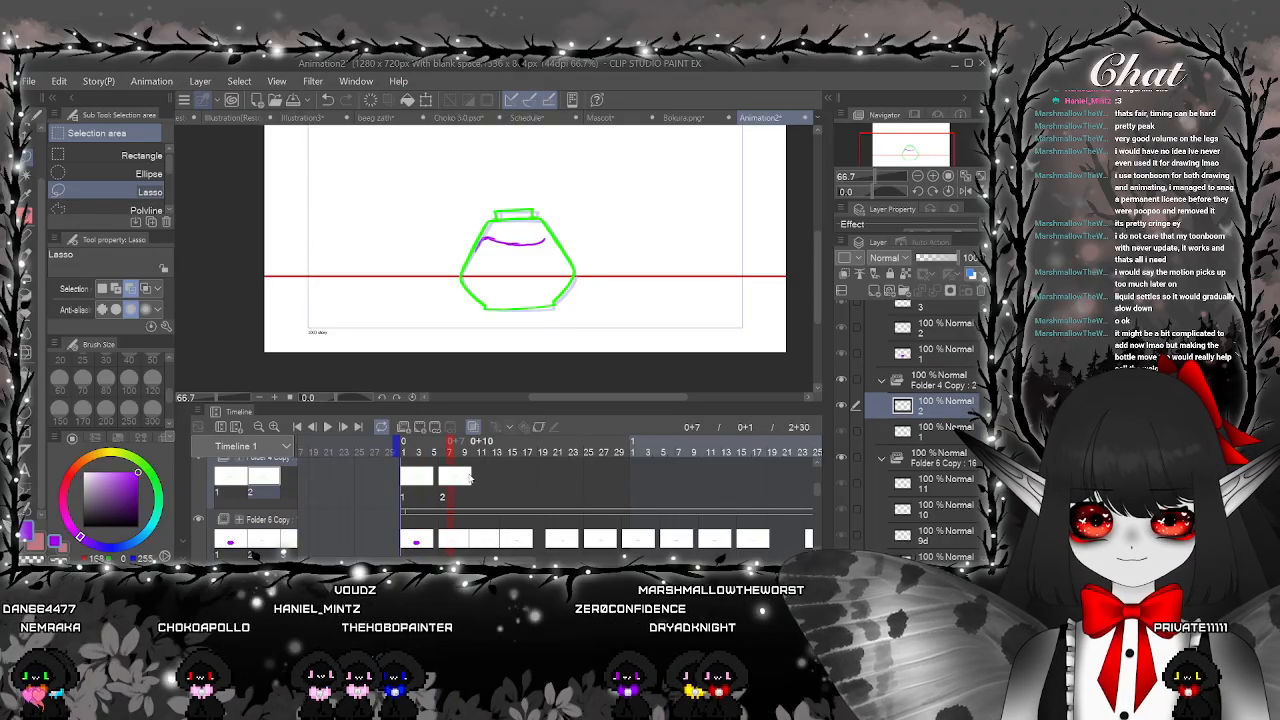
{"action": "left_click", "coordinate": [474, 481]}
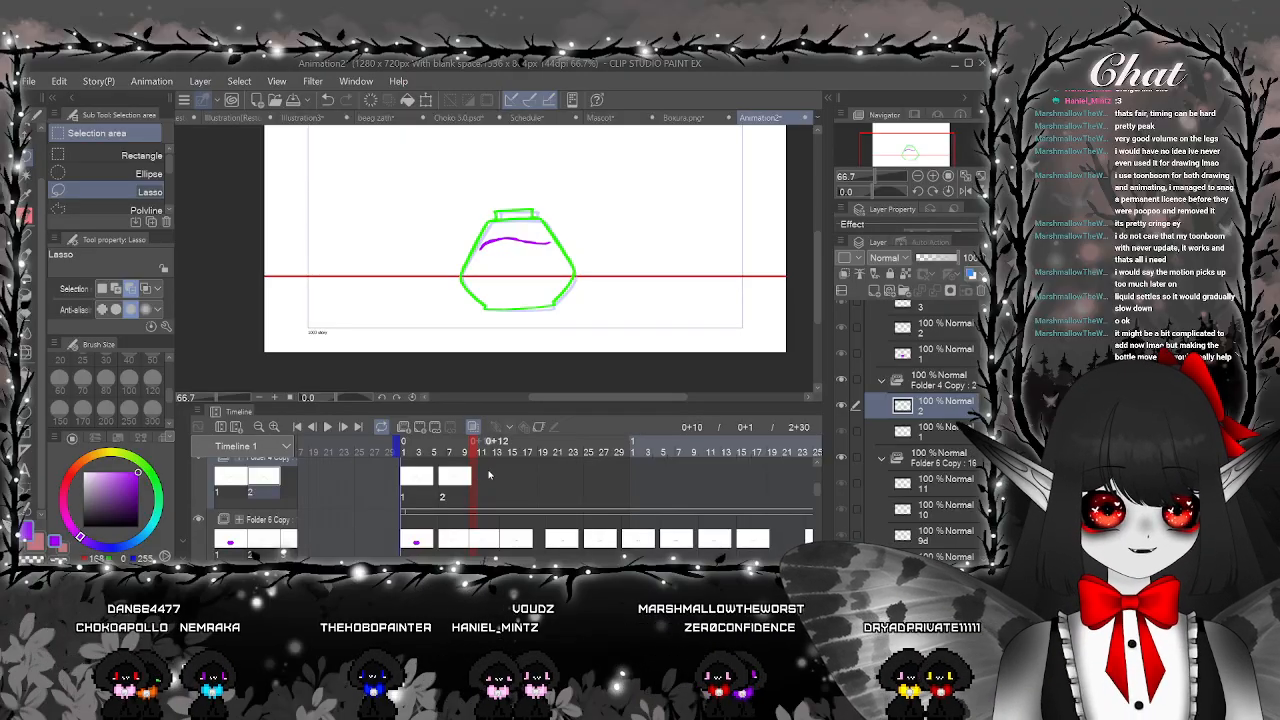
{"action": "left_click", "coordinate": [409, 482]}
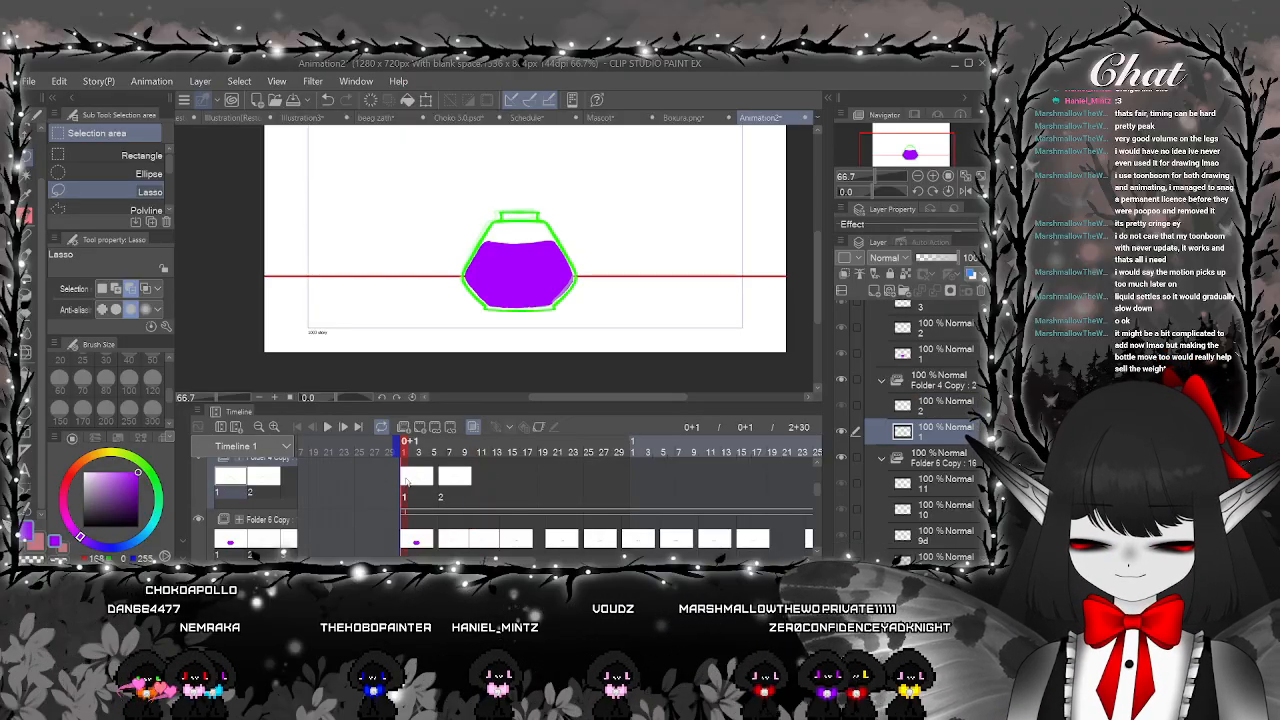
{"action": "left_click", "coordinate": [407, 482]}
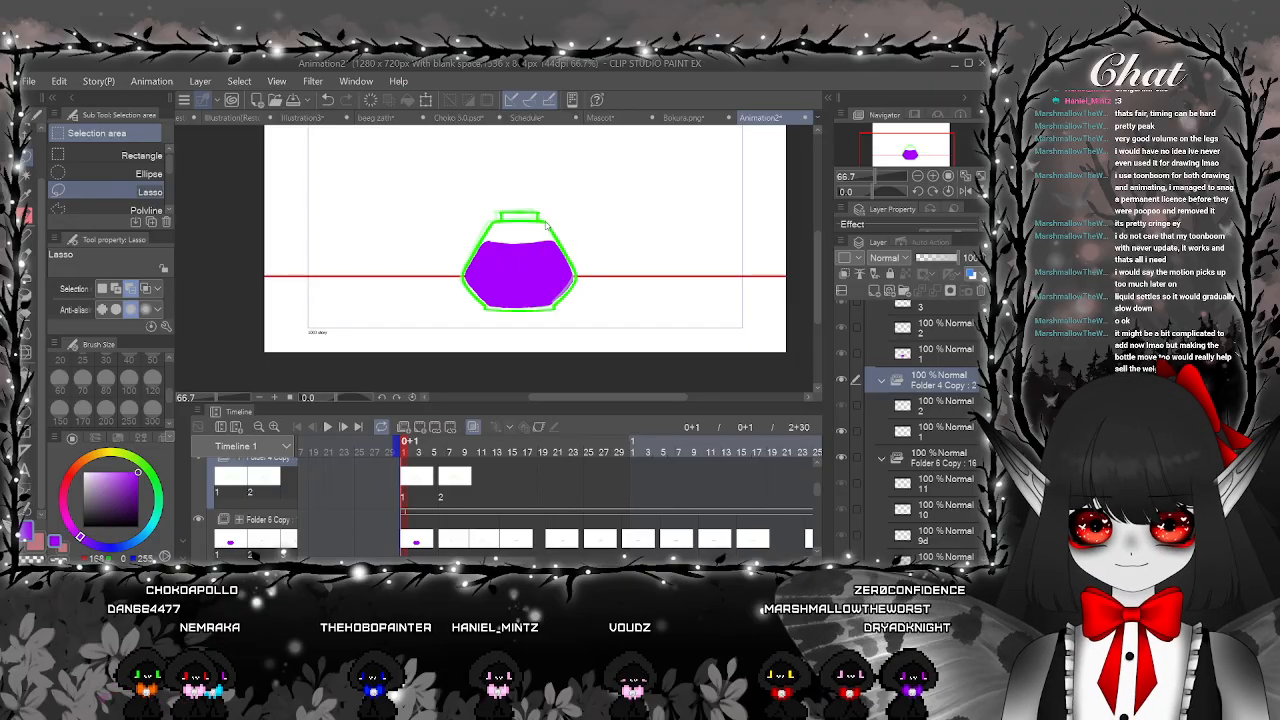
{"action": "left_click", "coordinate": [474, 490]}
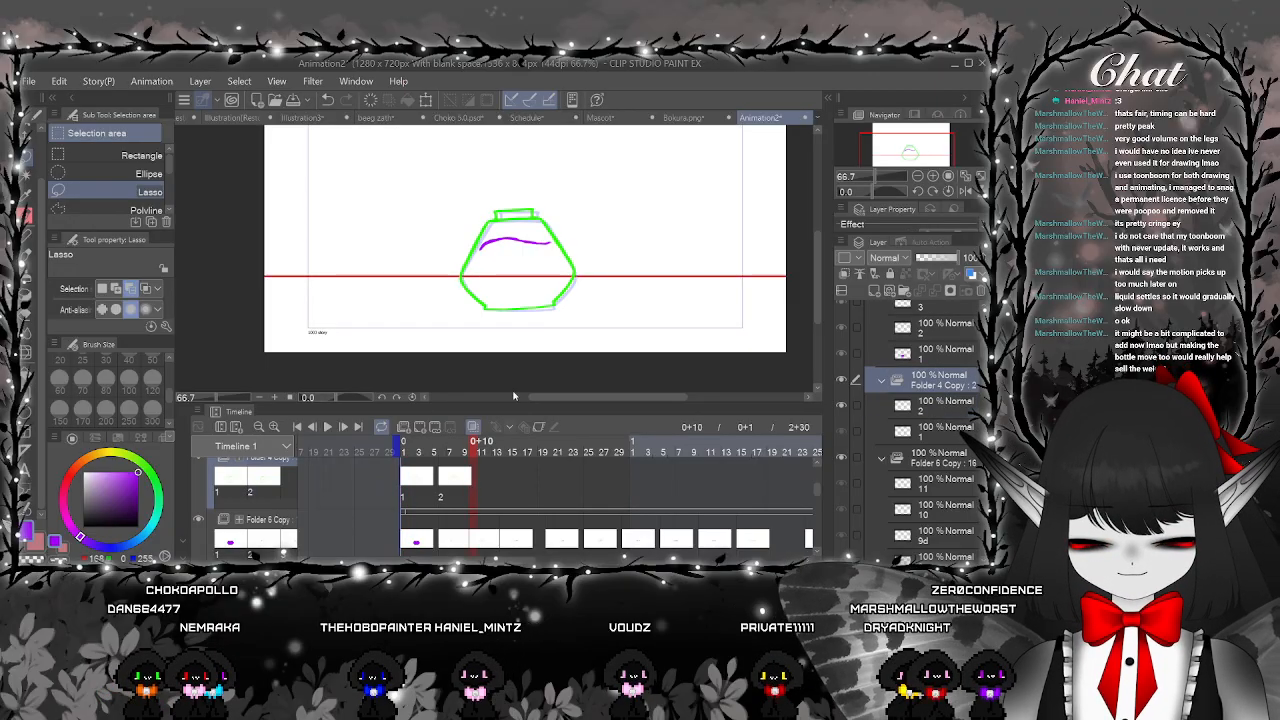
{"action": "key", "text": "ctrl+v"}
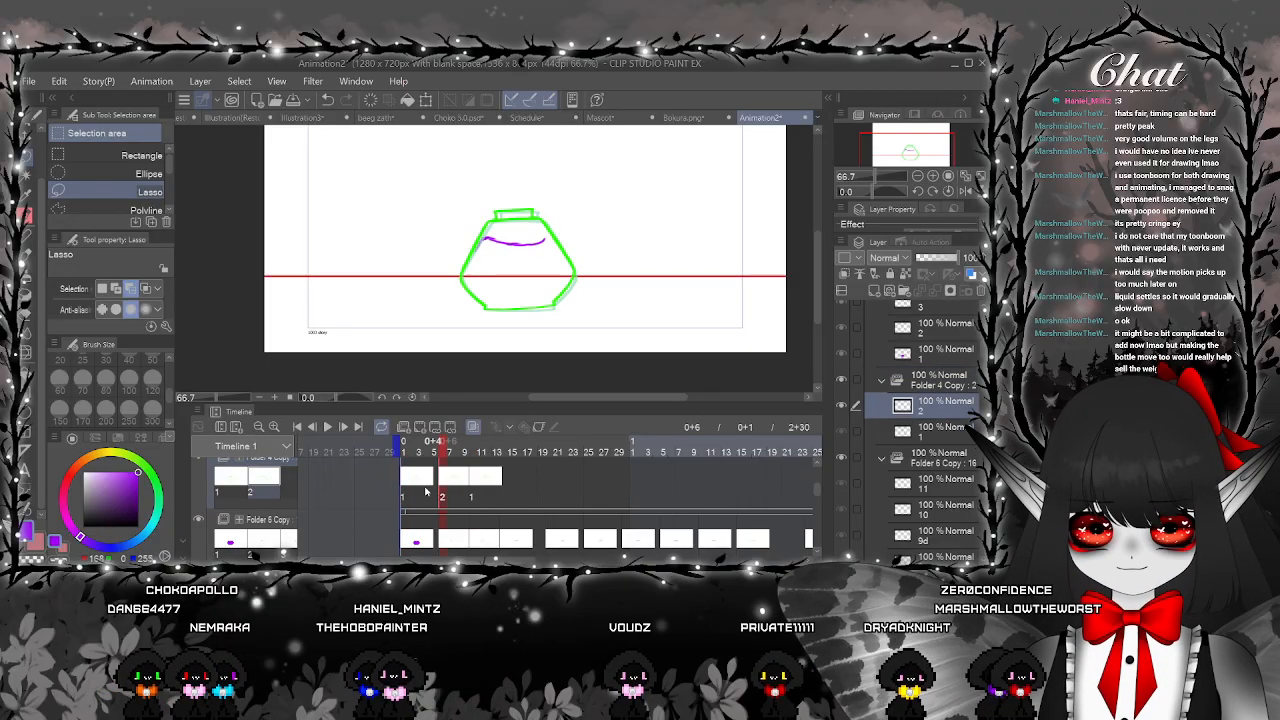
Play the animation from frame 1 and examine how the bottle's tilt matches the liquid up to frame 15
{"action": "left_click", "coordinate": [412, 485]}
{"action": "left_click", "coordinate": [327, 427]}
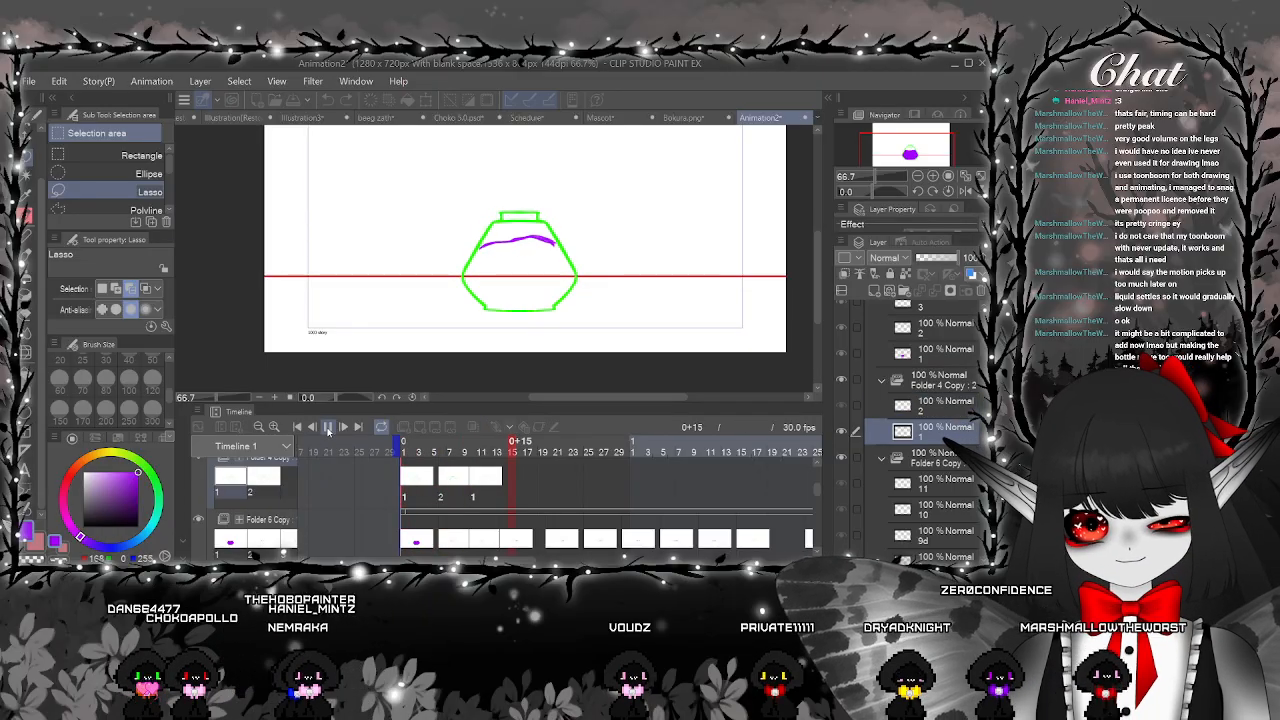
{"action": "left_click", "coordinate": [327, 427]}
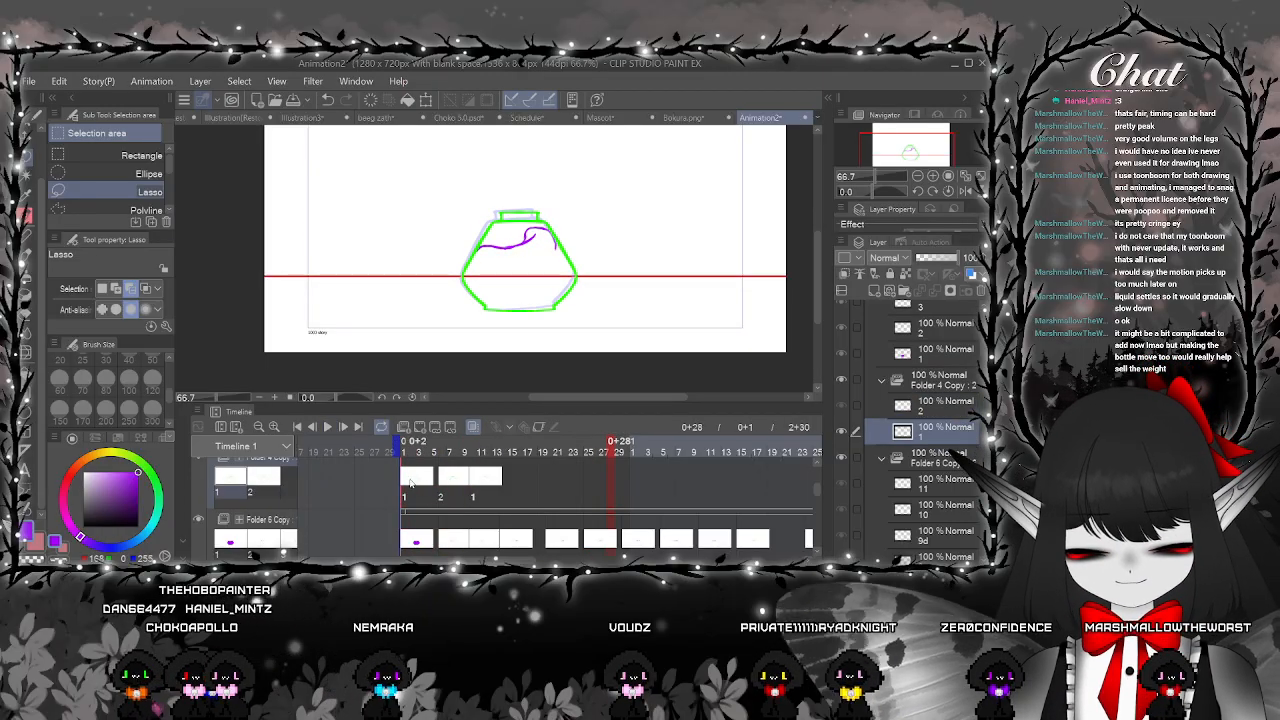
{"action": "left_click", "coordinate": [409, 484]}
{"action": "left_click", "coordinate": [329, 428]}
{"action": "left_click", "coordinate": [330, 428]}
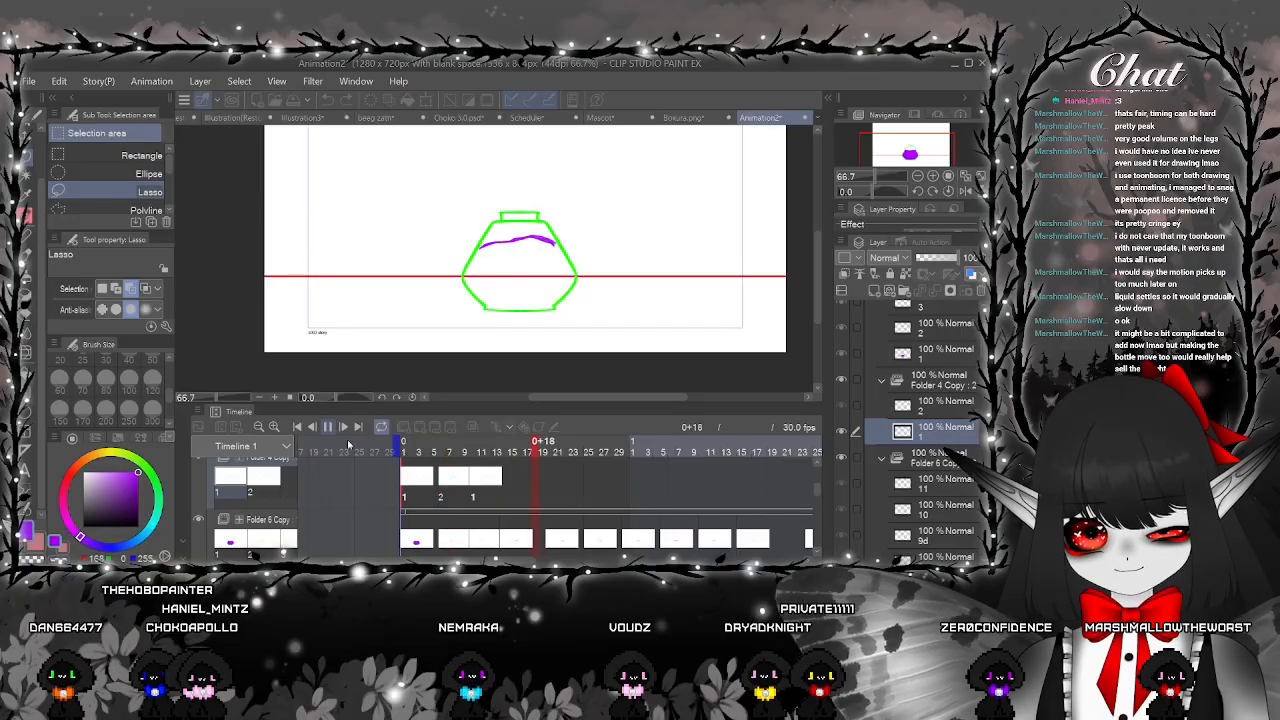
{"action": "left_click", "coordinate": [443, 487]}
{"action": "left_click", "coordinate": [488, 487]}
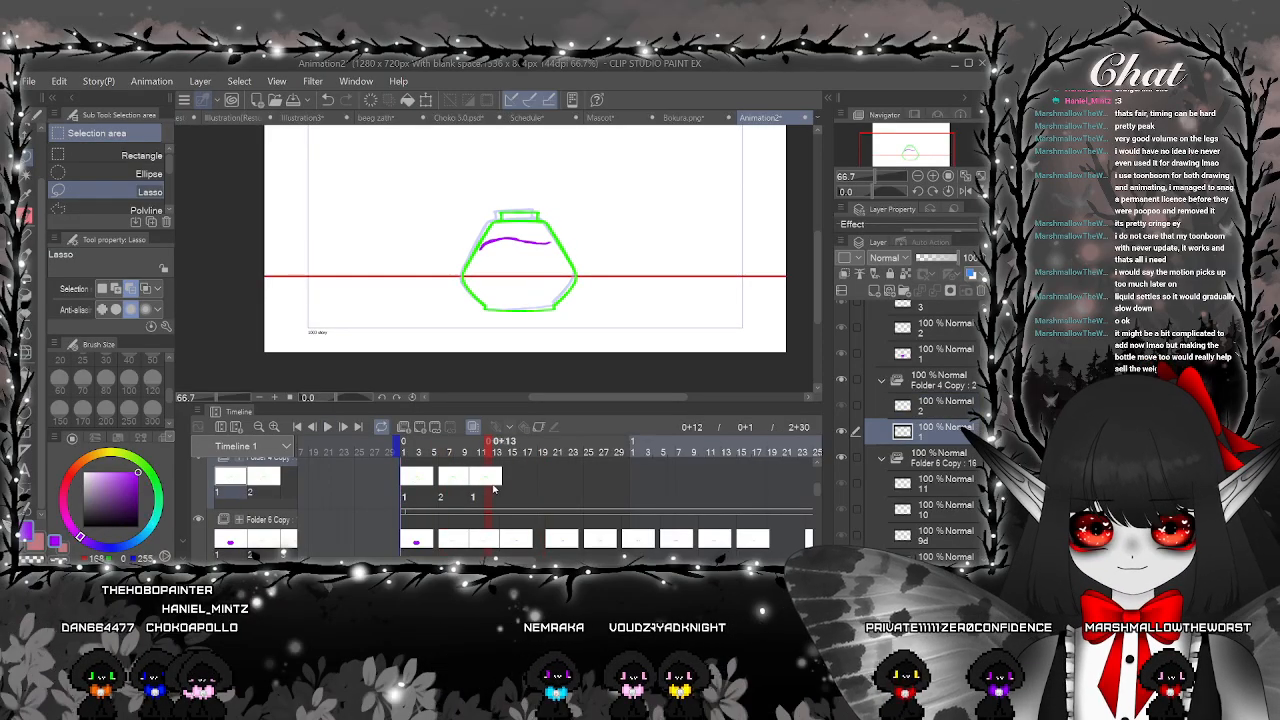
{"action": "left_click", "coordinate": [512, 480]}
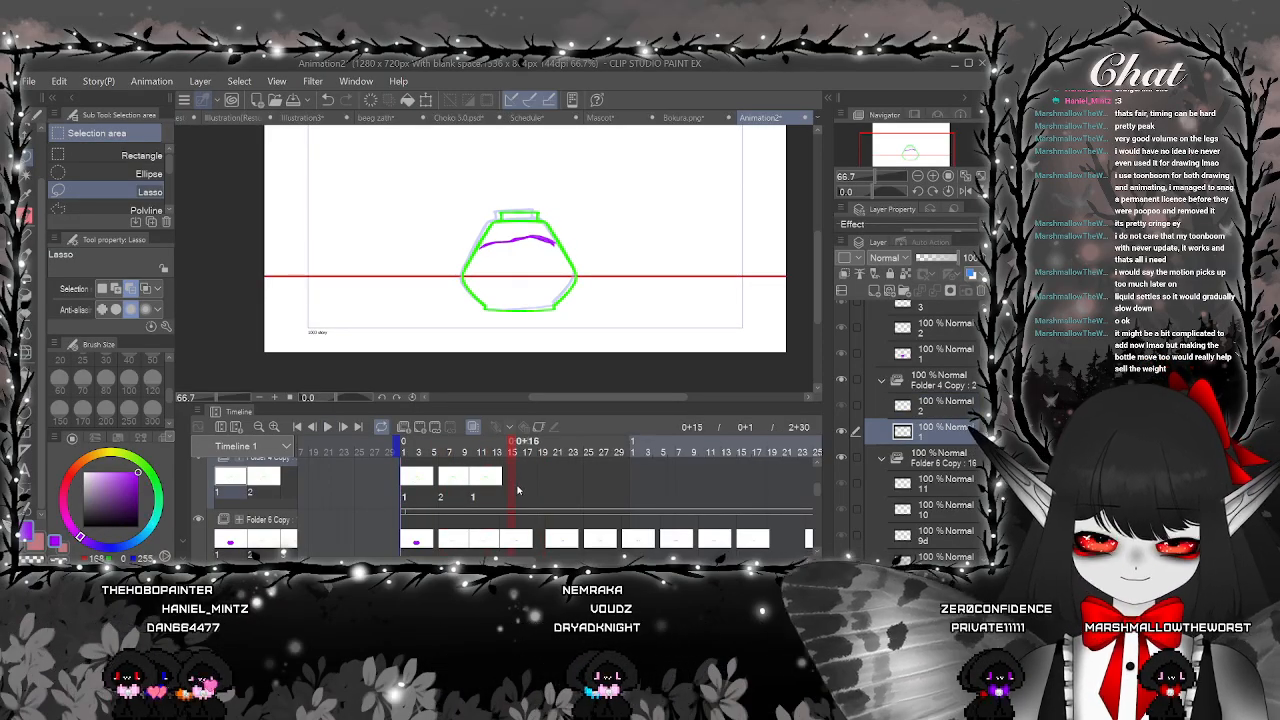
Duplicate bottle cel 2 as cel 3 and assign it to frame 14 on the Folder 4 Copy track
{"action": "left_click", "coordinate": [443, 487]}
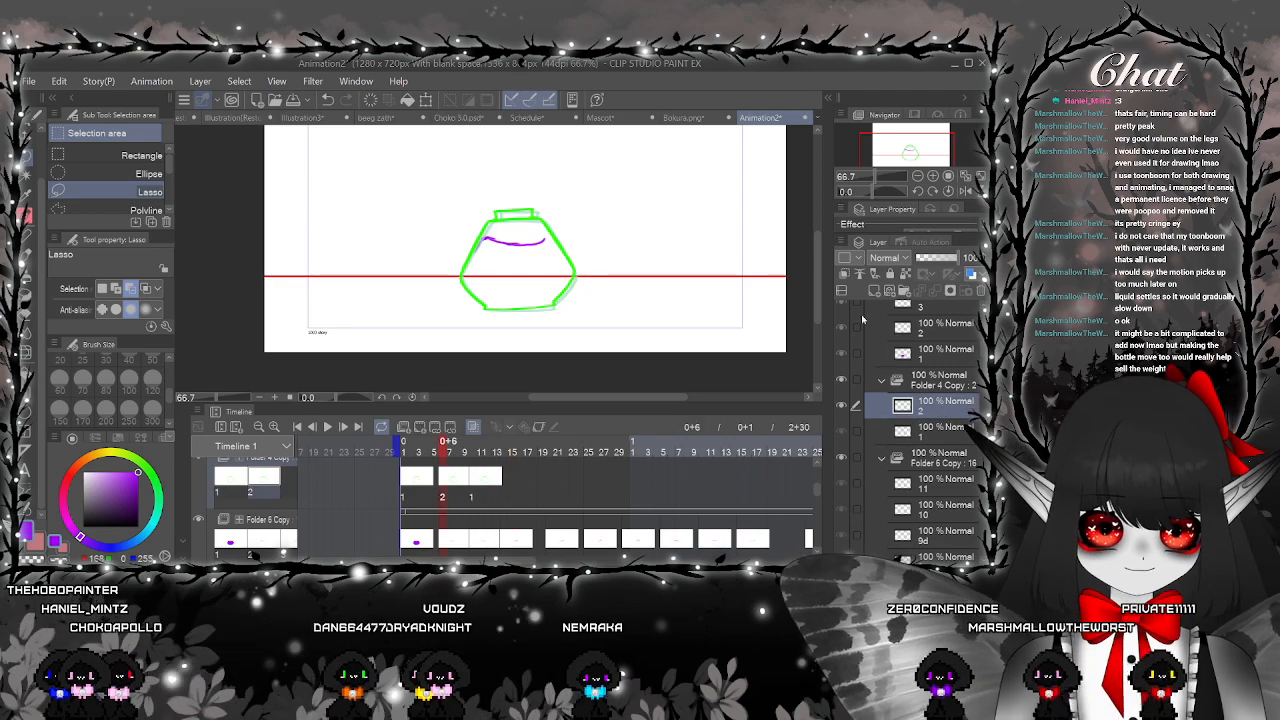
{"action": "left_click", "coordinate": [874, 290]}
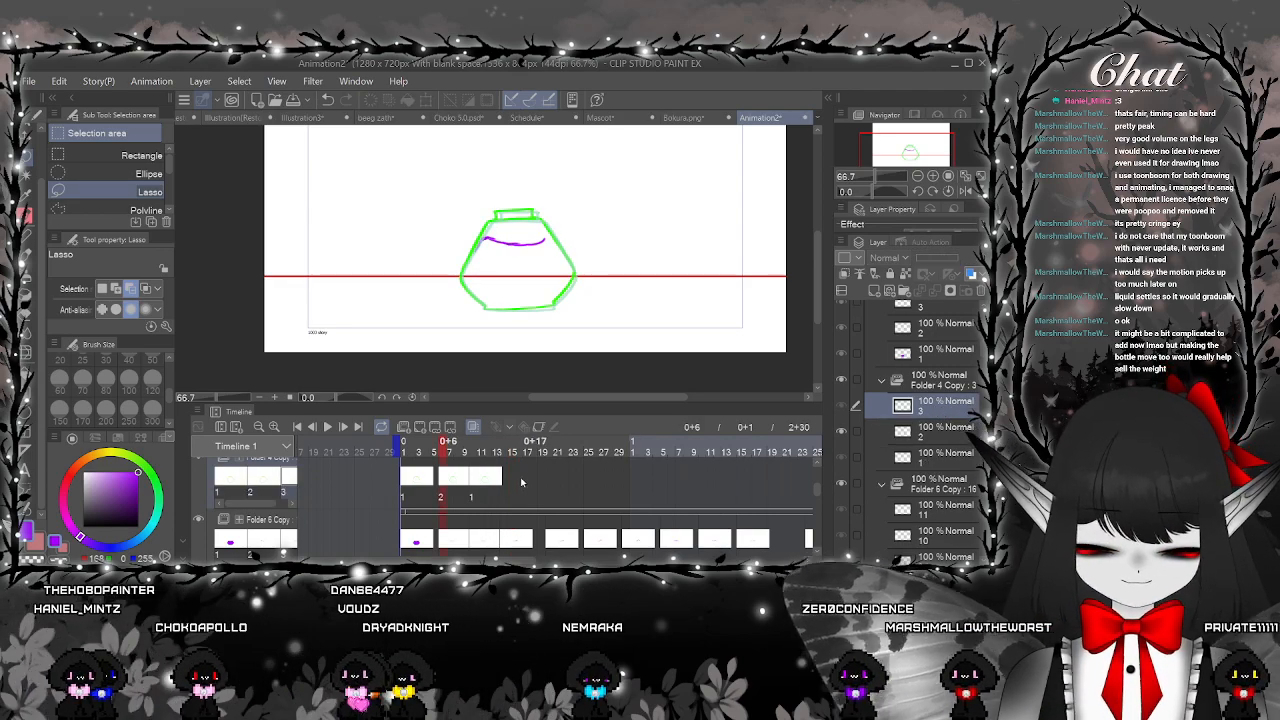
{"action": "left_click", "coordinate": [505, 483]}
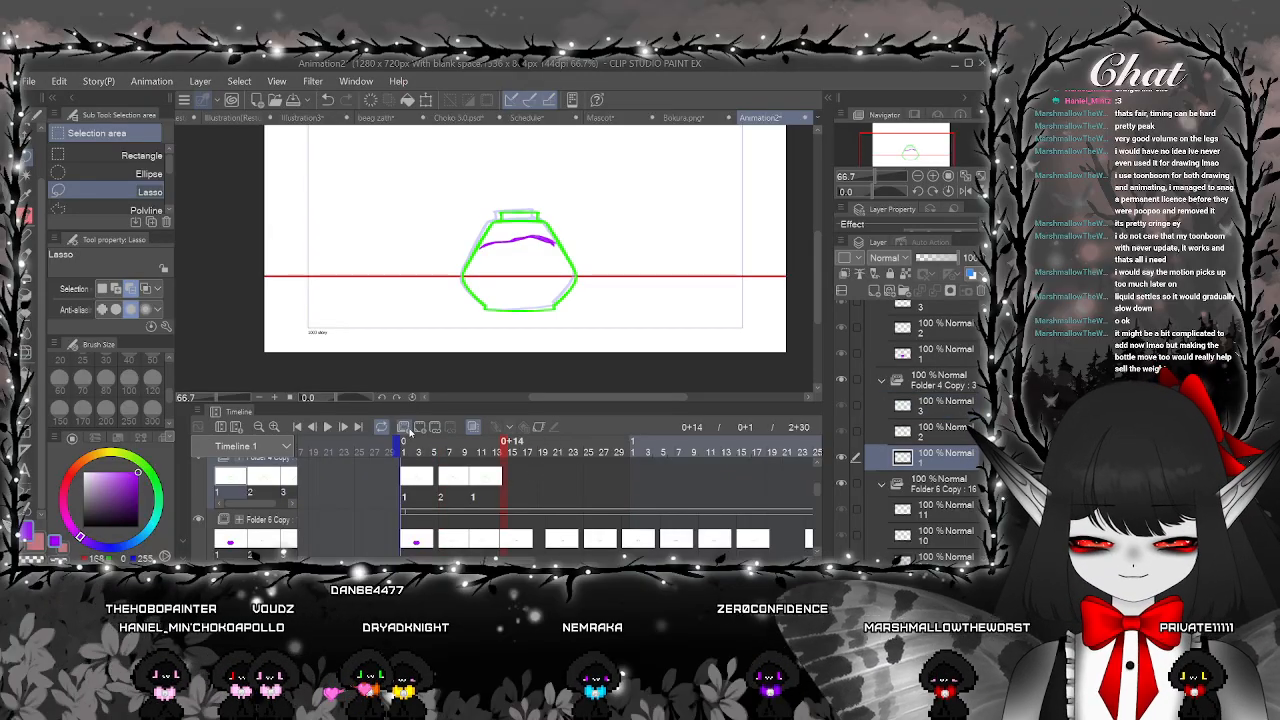
{"action": "left_click", "coordinate": [472, 428]}
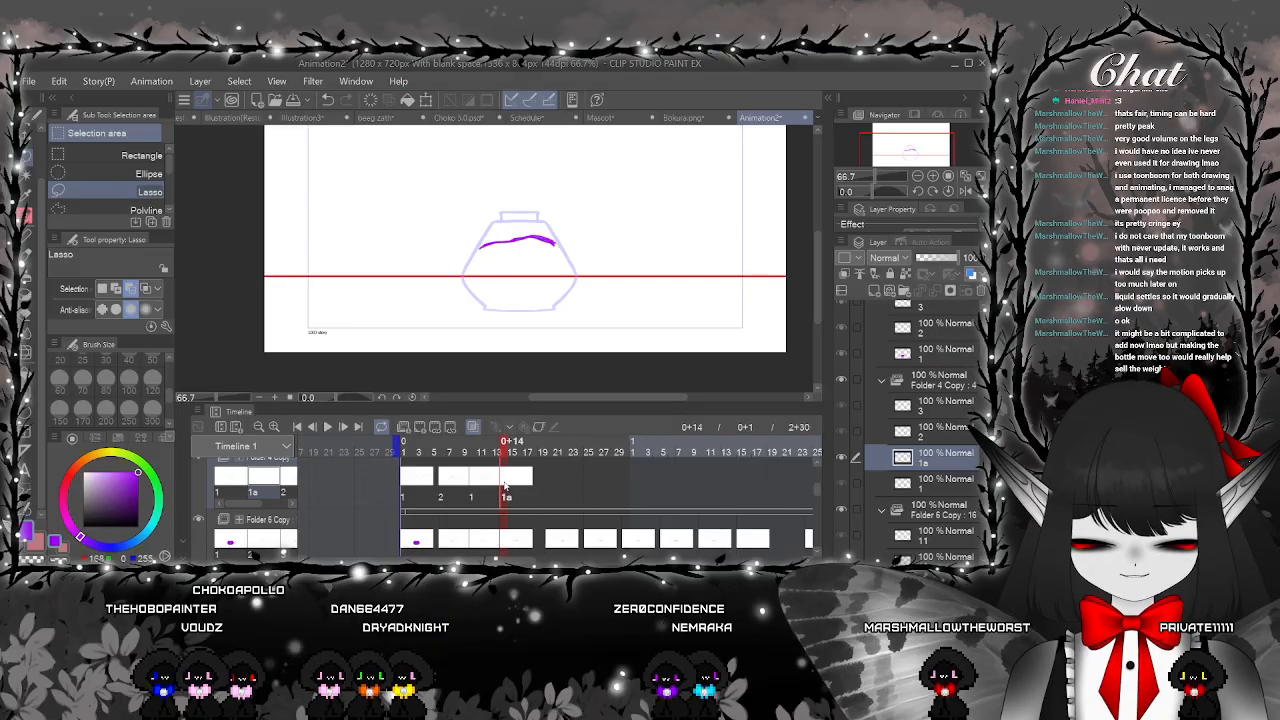
{"action": "left_click", "coordinate": [505, 485]}
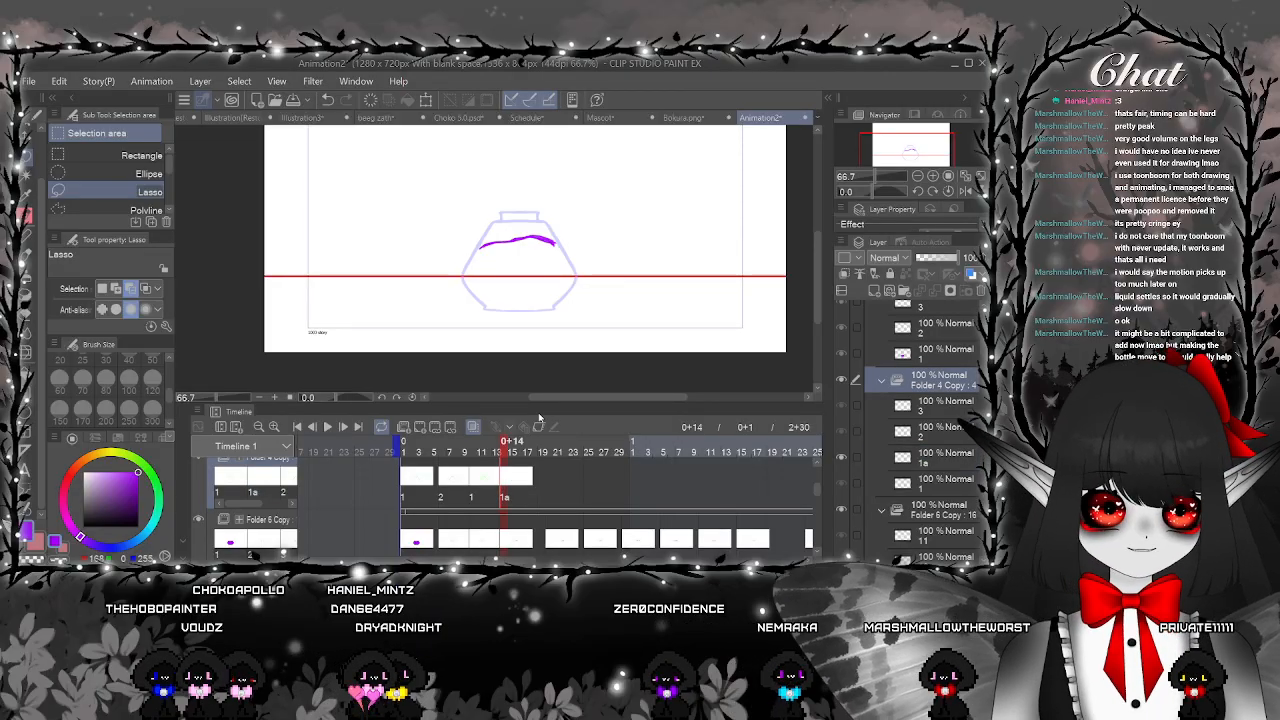
{"action": "left_click", "coordinate": [540, 418]}
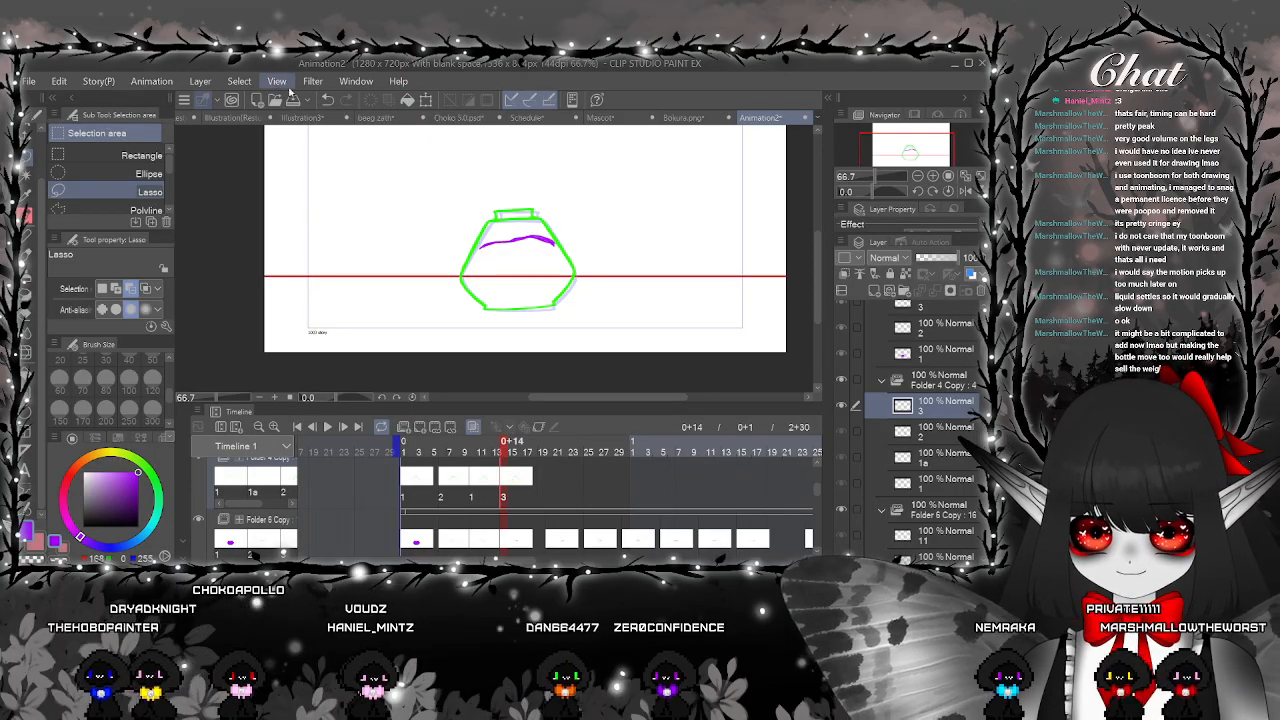
Lasso bottle cel 3 at frame 14 and rotate it slightly clockwise around its lower-left base corner until upright, then deselect
{"action": "mouse_move", "coordinate": [580, 307]}
{"action": "left_mouse_down"}
{"action": "mouse_move", "coordinate": [534, 163]}
{"action": "mouse_move", "coordinate": [600, 320]}
{"action": "left_mouse_up"}
{"action": "scroll", "coordinate": [600, 320], "scroll_direction": "up", "scroll_amount": 1}
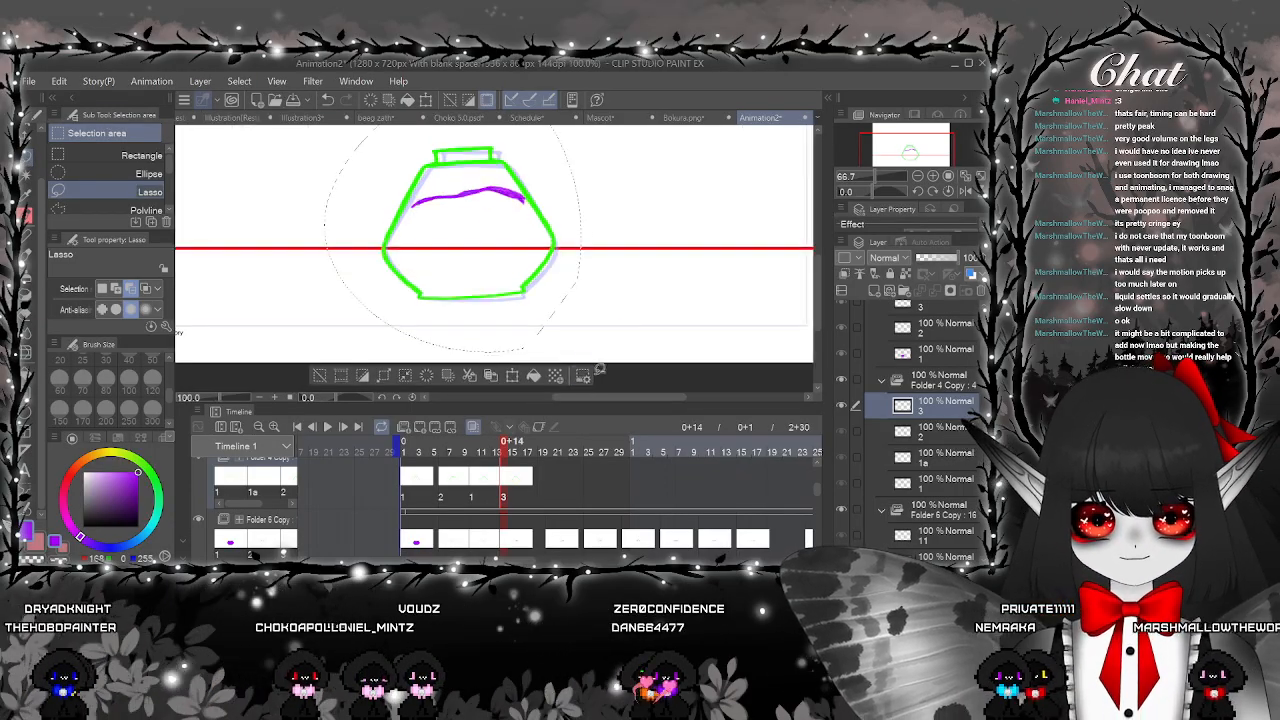
{"action": "left_click", "coordinate": [512, 375]}
{"action": "scroll", "coordinate": [444, 273], "scroll_direction": "up", "scroll_amount": 1}
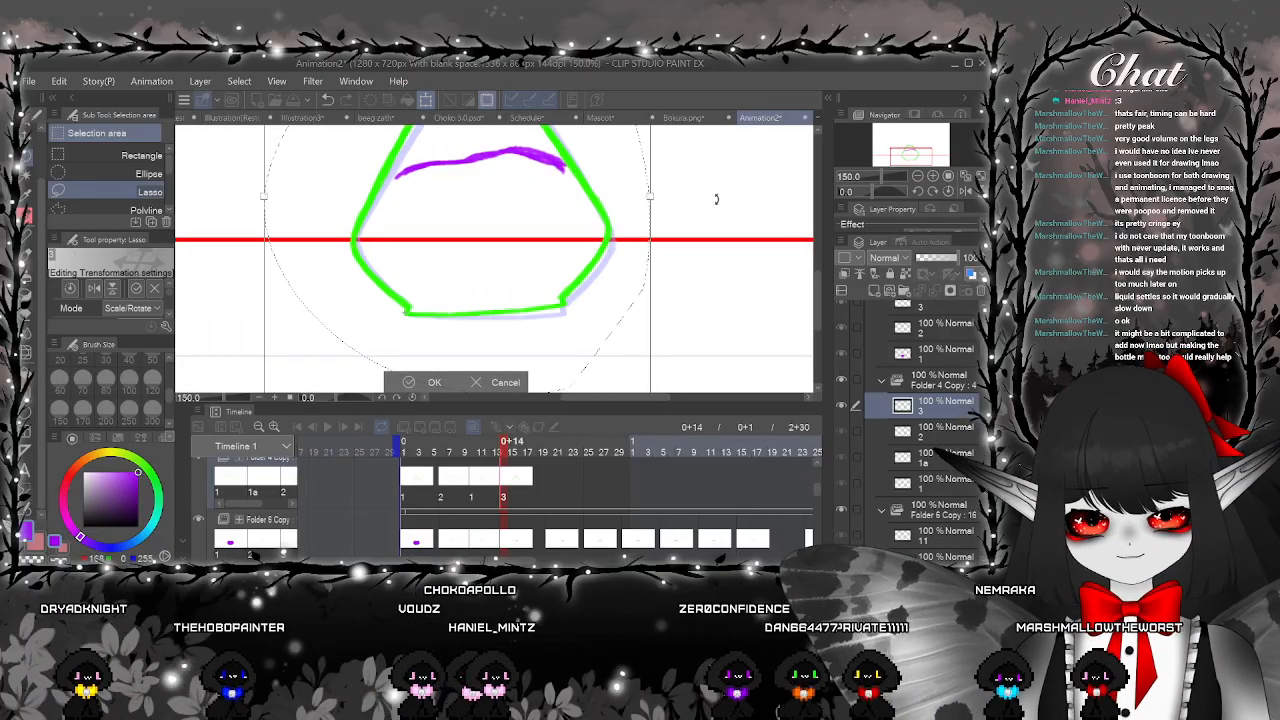
{"action": "scroll", "coordinate": [714, 206], "scroll_direction": "down", "scroll_amount": 1}
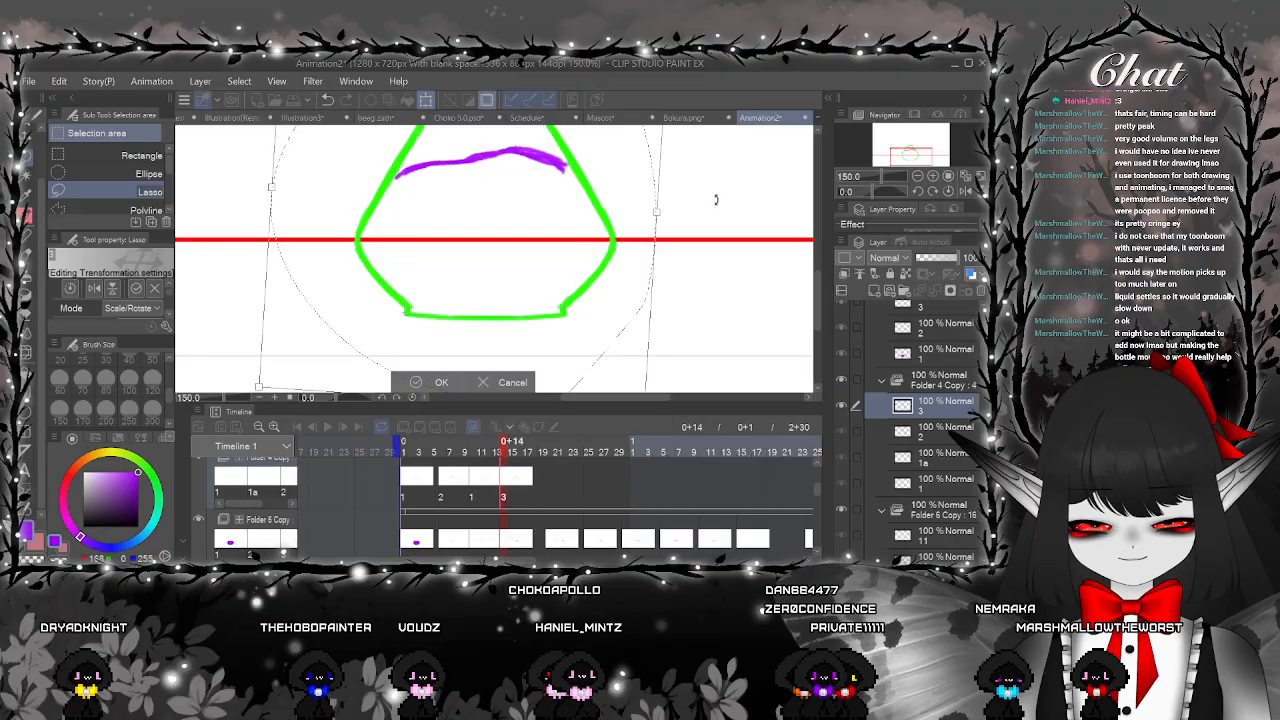
{"action": "scroll", "coordinate": [714, 199], "scroll_direction": "down", "scroll_amount": 1}
{"action": "left_click", "coordinate": [557, 329]}
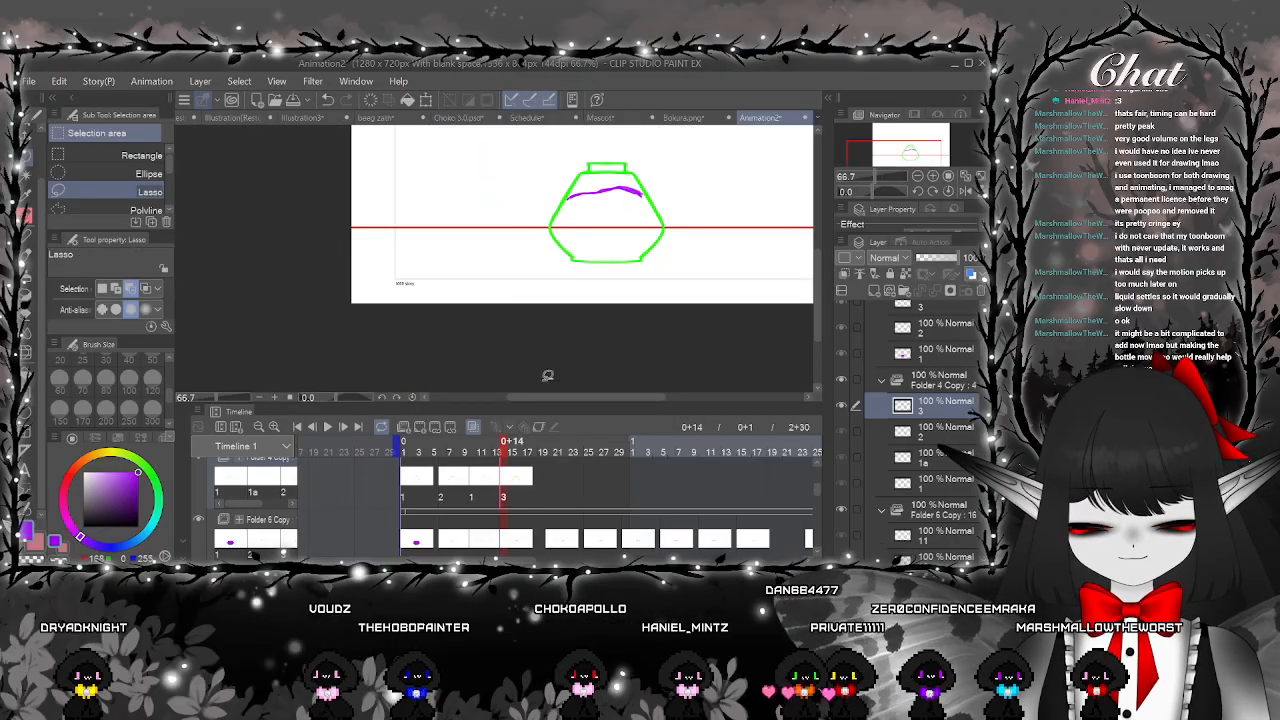
Step through frames 14 to 21 and compare the bottle outline's pose with the liquid line
{"action": "left_click", "coordinate": [517, 527]}
{"action": "left_click", "coordinate": [518, 487]}
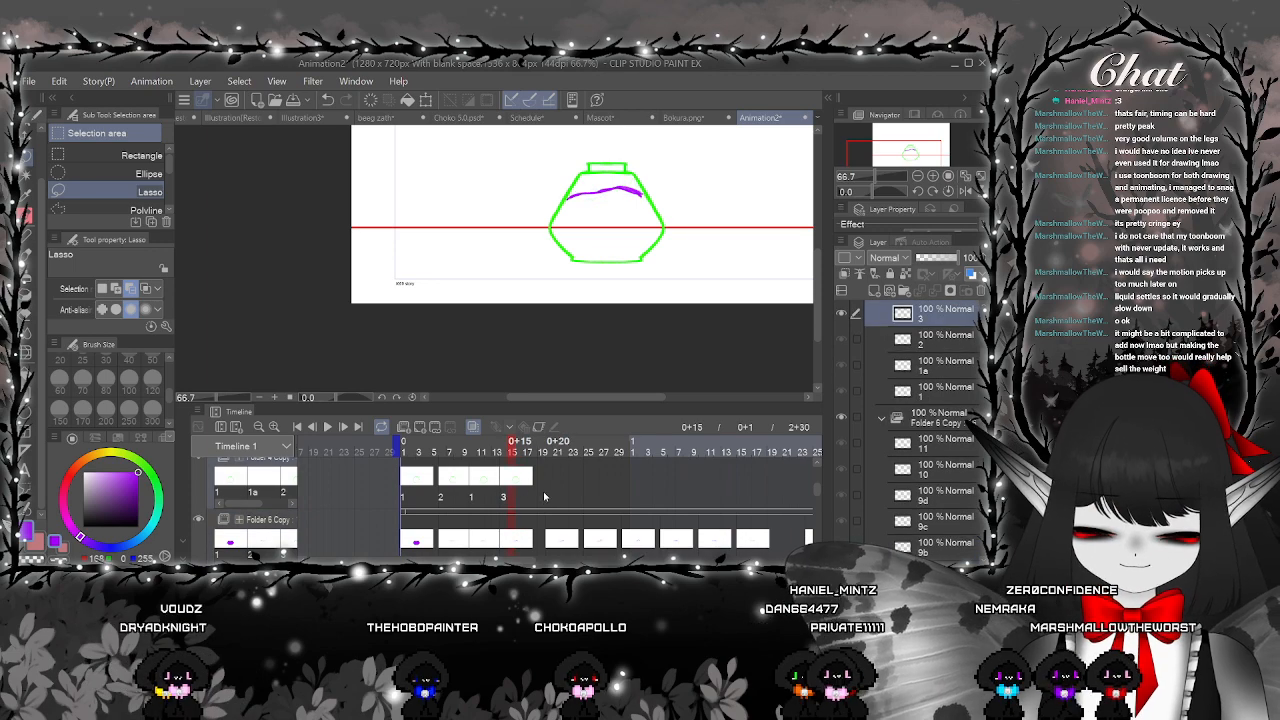
{"action": "left_click", "coordinate": [543, 493]}
{"action": "left_click", "coordinate": [506, 489]}
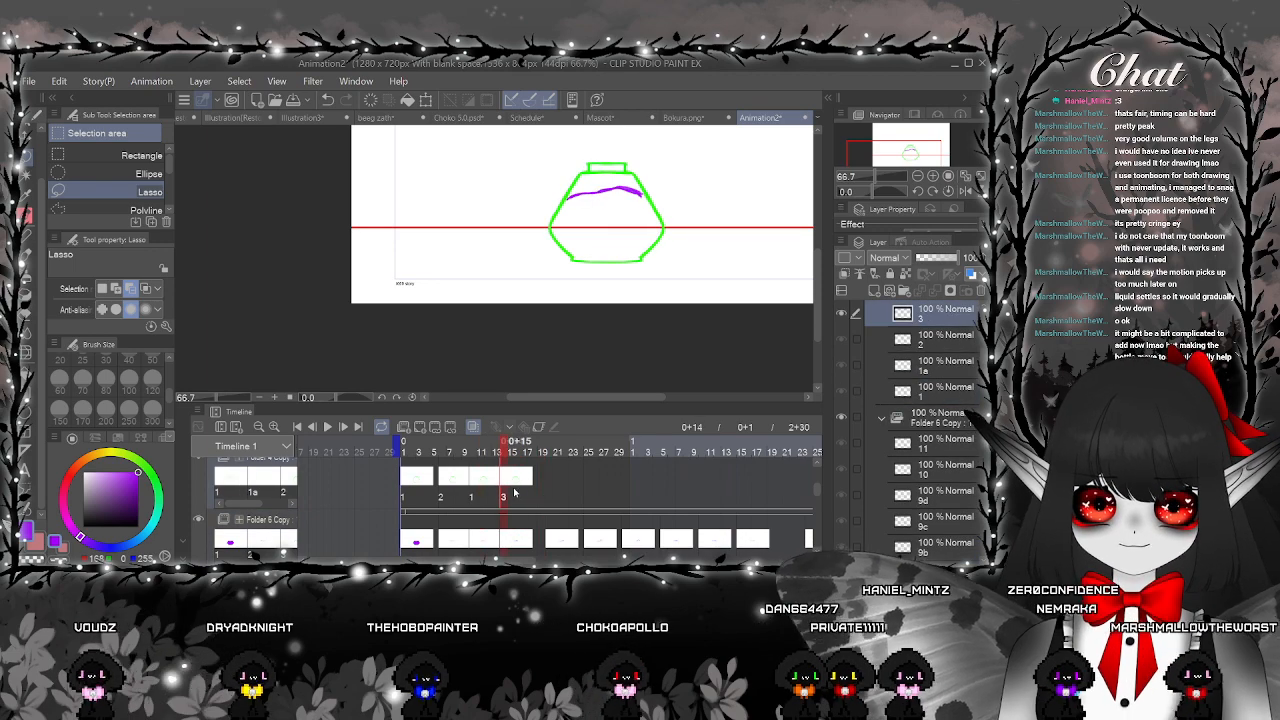
{"action": "left_click", "coordinate": [546, 485]}
{"action": "left_click", "coordinate": [557, 487]}
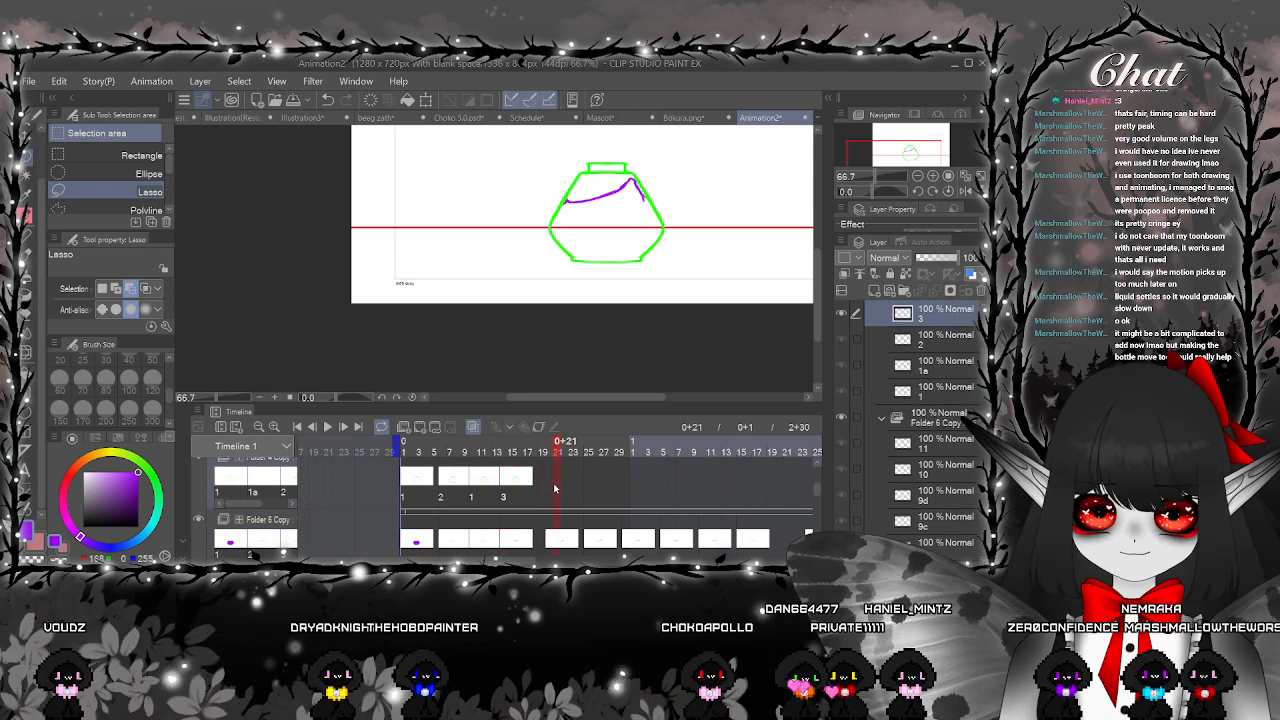
{"action": "left_click", "coordinate": [544, 487]}
{"action": "left_click", "coordinate": [549, 488]}
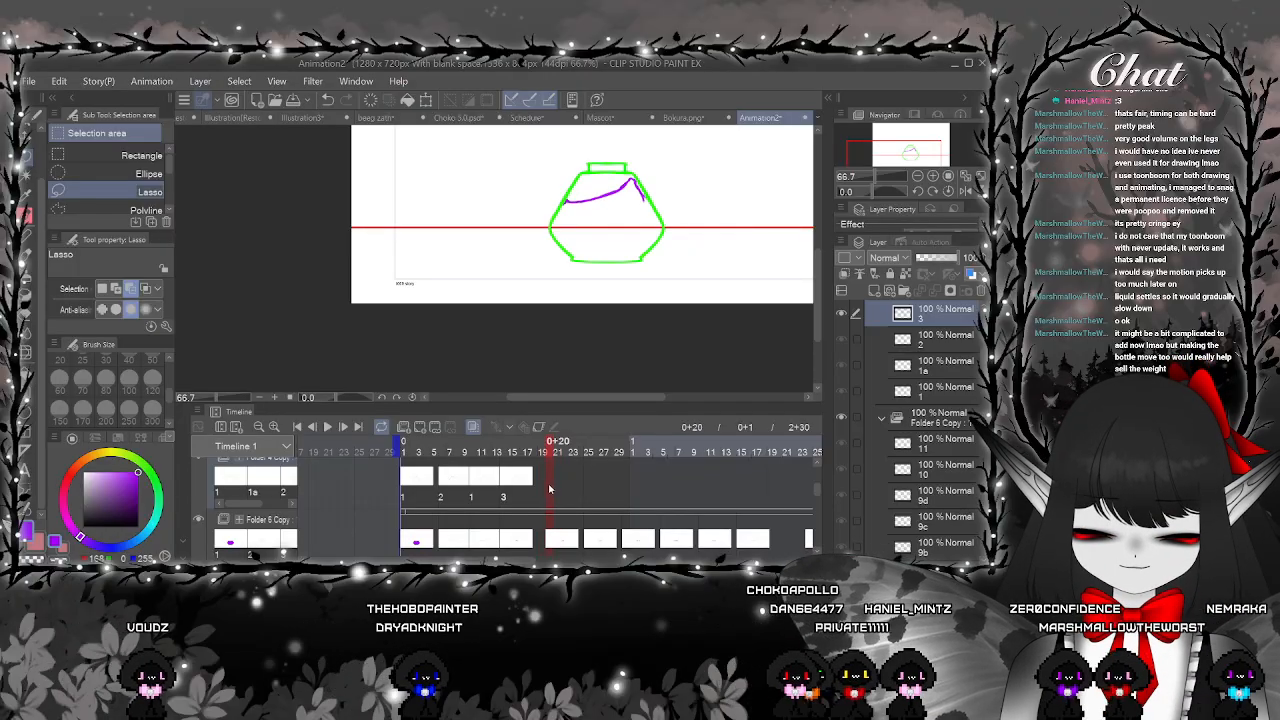
Move bottle cel 3 to frame 20 on the Folder 4 Copy track
{"action": "left_click", "coordinate": [496, 489]}
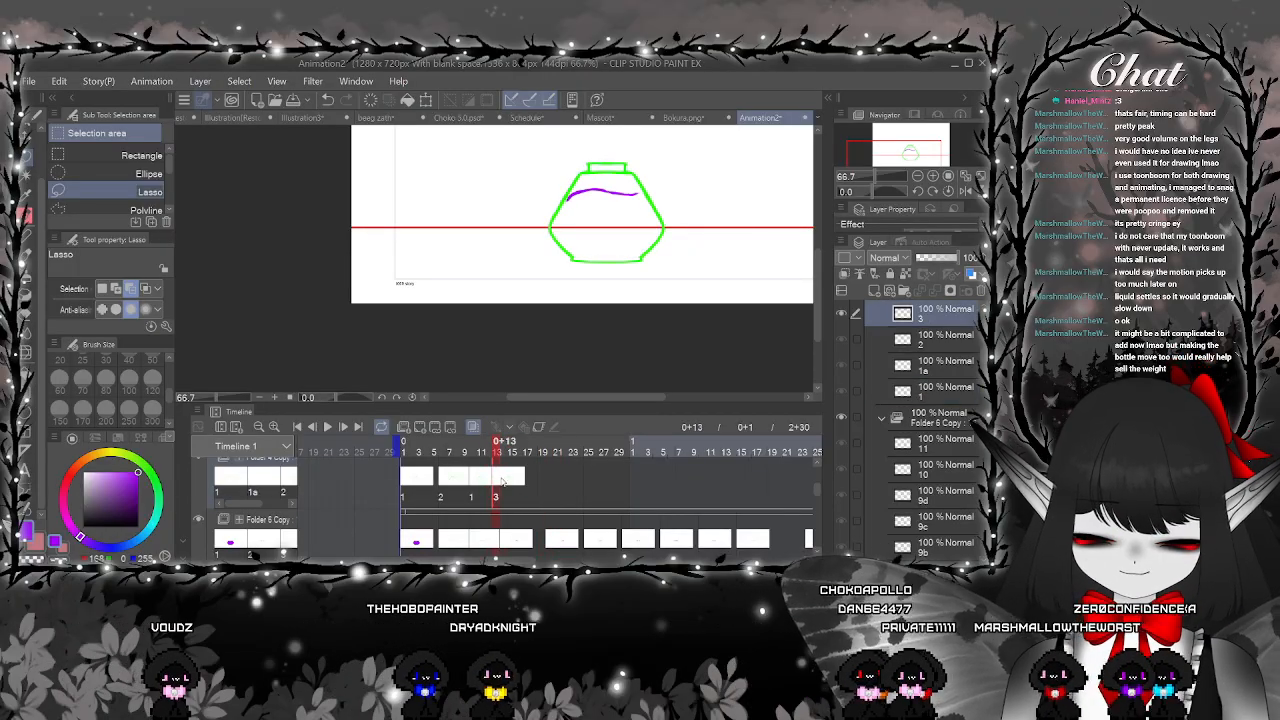
{"action": "left_click_drag", "start_coordinate": [498, 485], "coordinate": [506, 482]}
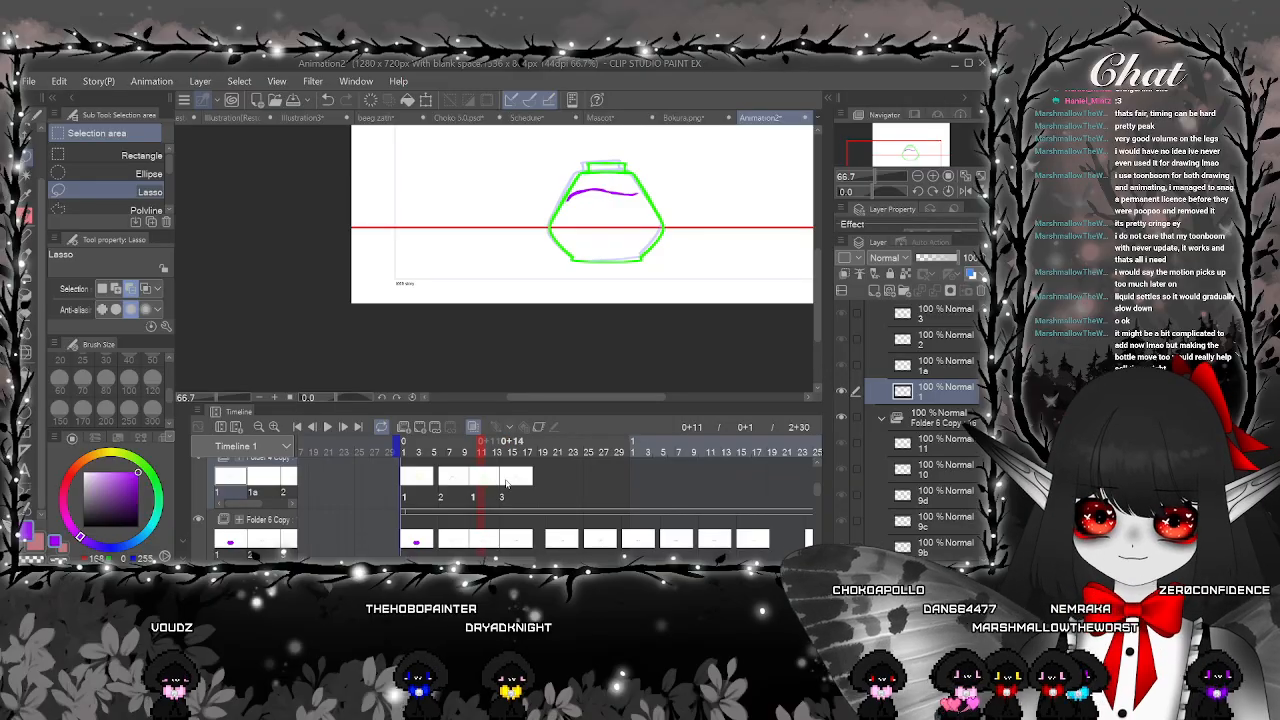
{"action": "left_click", "coordinate": [506, 484]}
{"action": "left_click", "coordinate": [447, 483]}
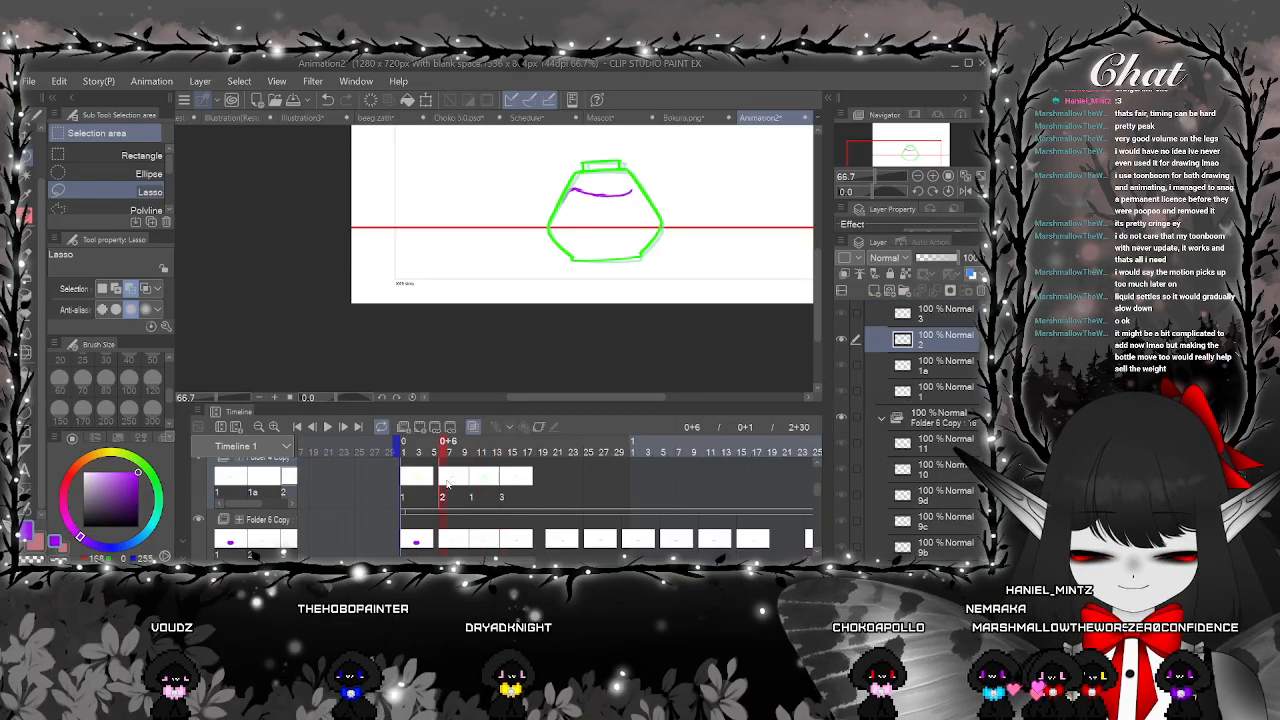
{"action": "left_click_drag", "start_coordinate": [447, 483], "coordinate": [552, 497]}
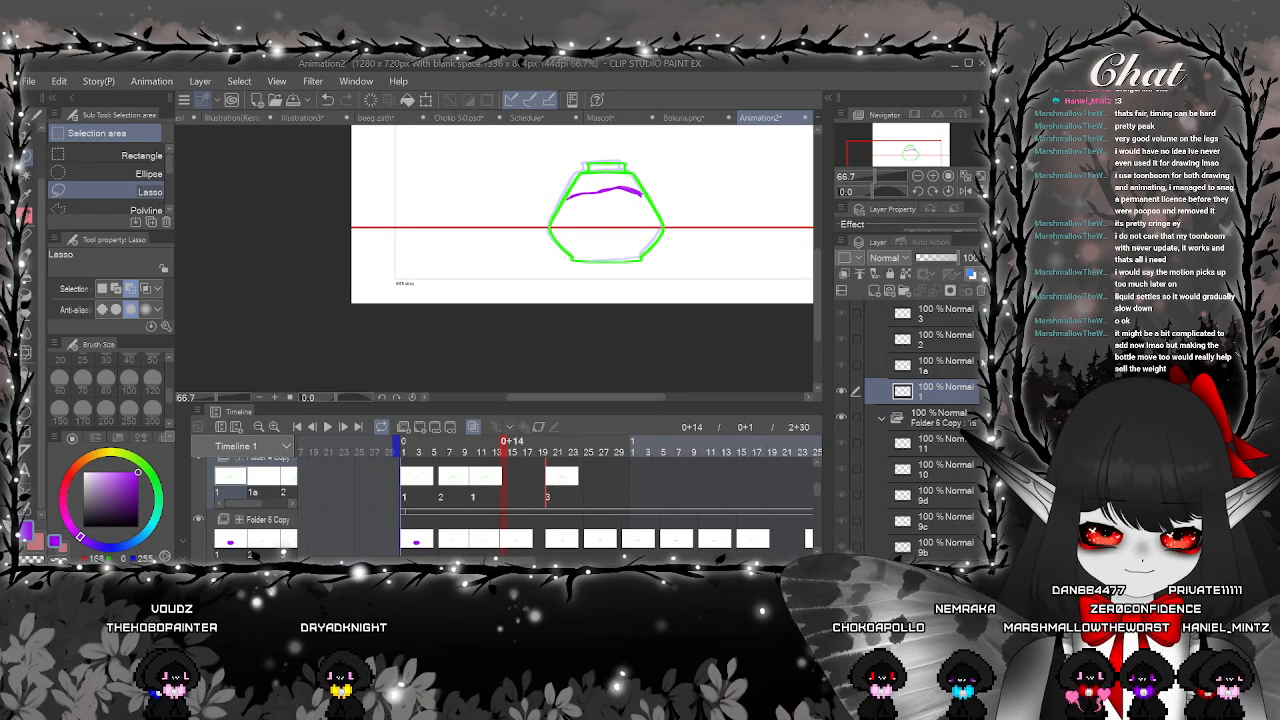
Try rotating lassoed bottle cel 1 and liquid cel 4 slightly clockwise around the bottle's lower-right base corner at frame 14
{"action": "scroll", "coordinate": [926, 403], "scroll_direction": "down", "scroll_amount": 5}
{"action": "left_click", "coordinate": [856, 439]}
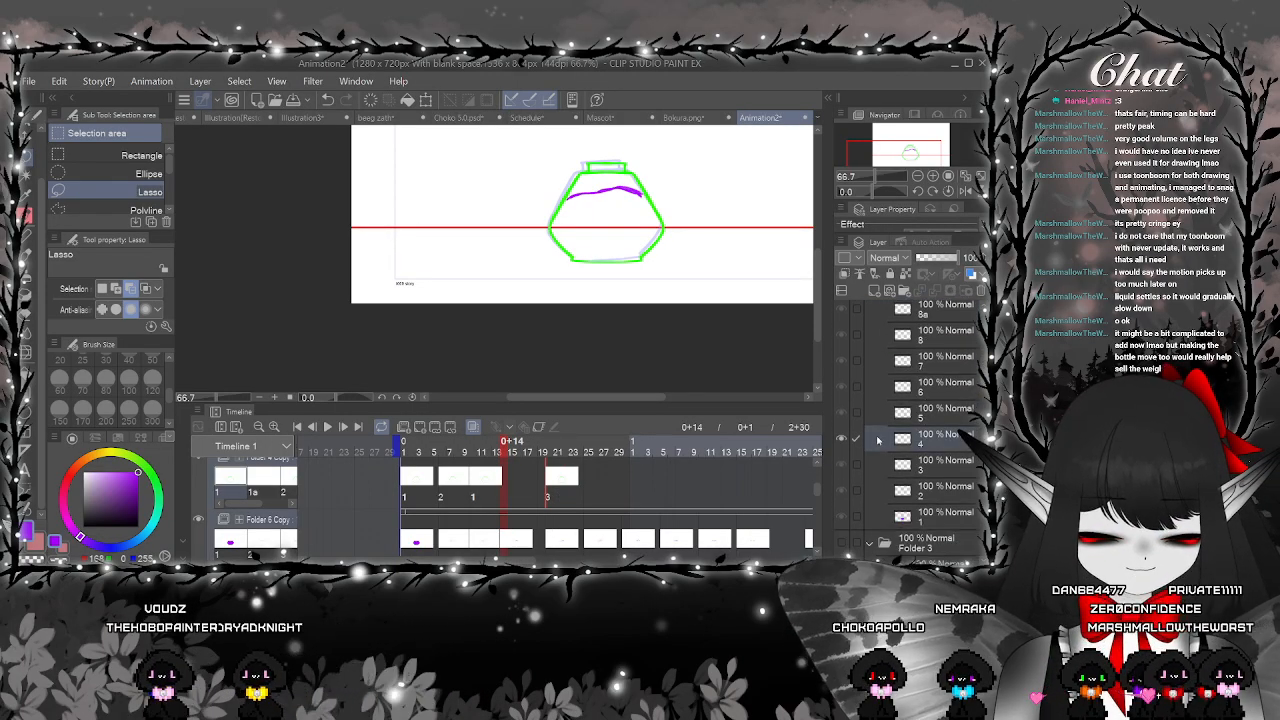
{"action": "left_click_drag", "start_coordinate": [296, 145], "coordinate": [242, 211]}
{"action": "mouse_move", "coordinate": [644, 251]}
{"action": "left_mouse_down"}
{"action": "mouse_move", "coordinate": [507, 356]}
{"action": "mouse_move", "coordinate": [665, 292]}
{"action": "left_mouse_up"}
{"action": "left_click", "coordinate": [627, 383]}
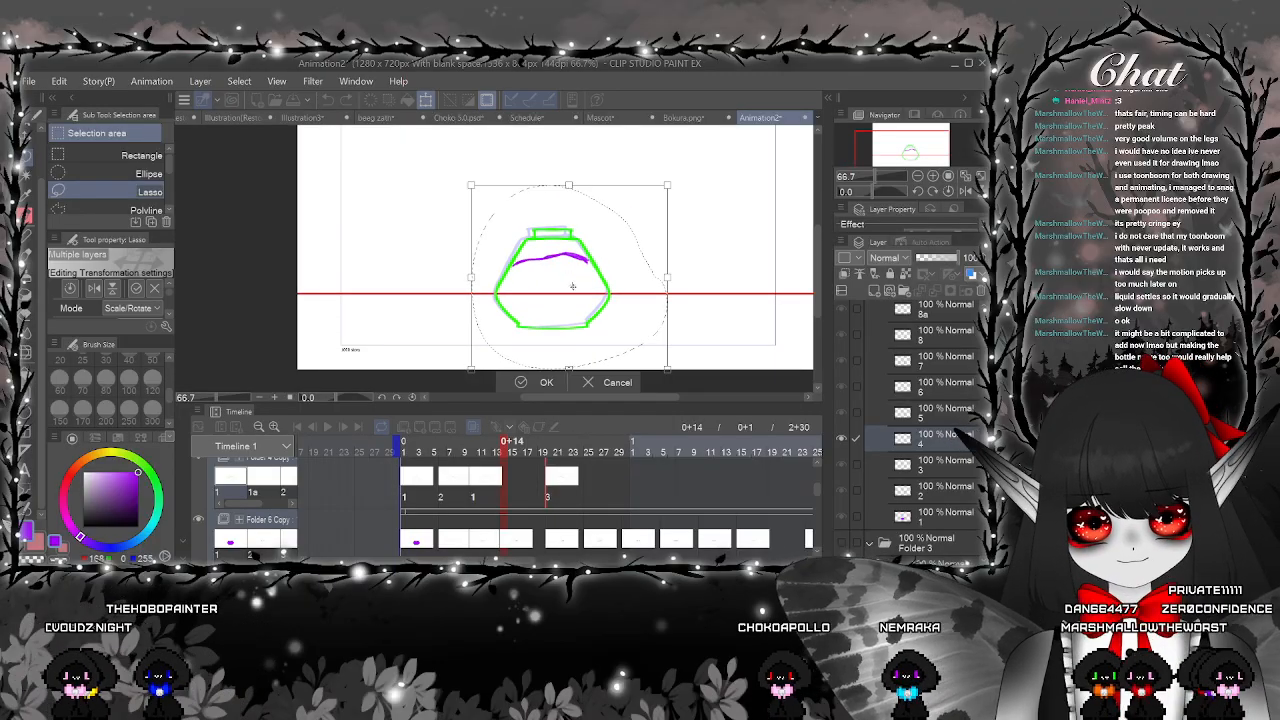
{"action": "scroll", "coordinate": [586, 325], "scroll_direction": "up", "scroll_amount": 4}
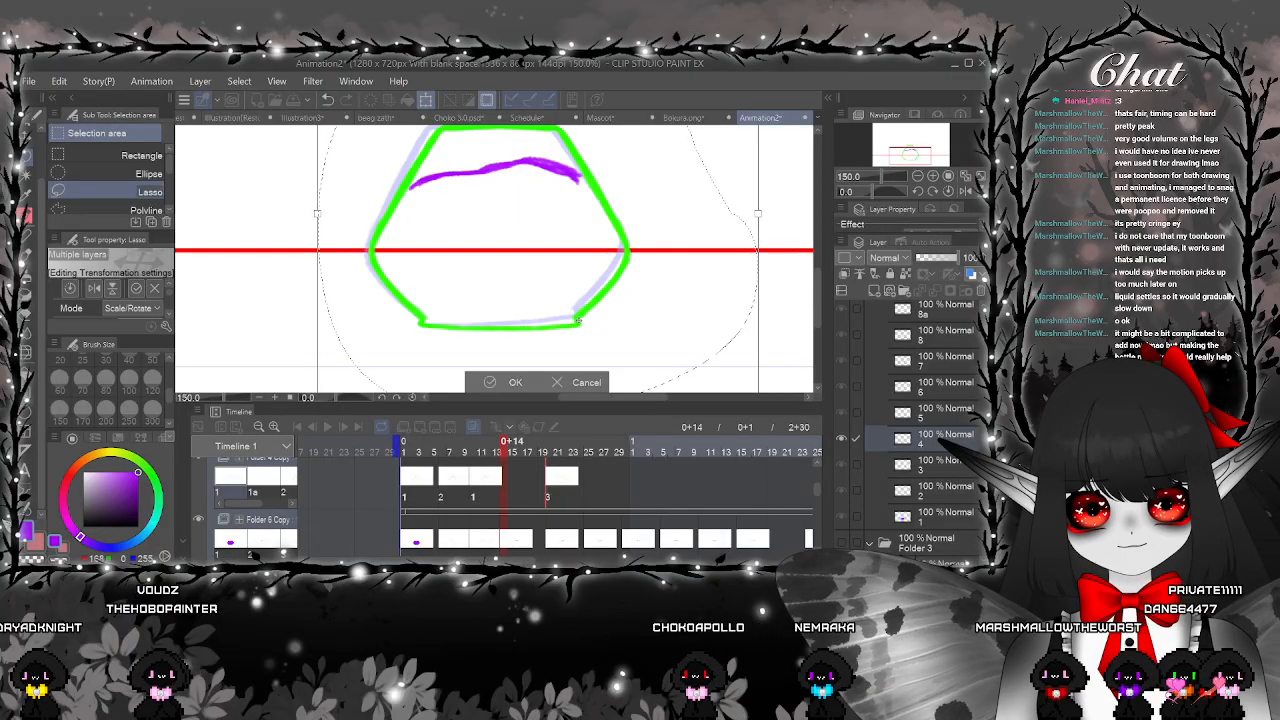
{"action": "scroll", "coordinate": [698, 238], "scroll_direction": "down", "scroll_amount": 2}
{"action": "left_click_drag", "start_coordinate": [757, 197], "coordinate": [723, 246]}
{"action": "left_click_drag", "start_coordinate": [706, 170], "coordinate": [714, 179]}
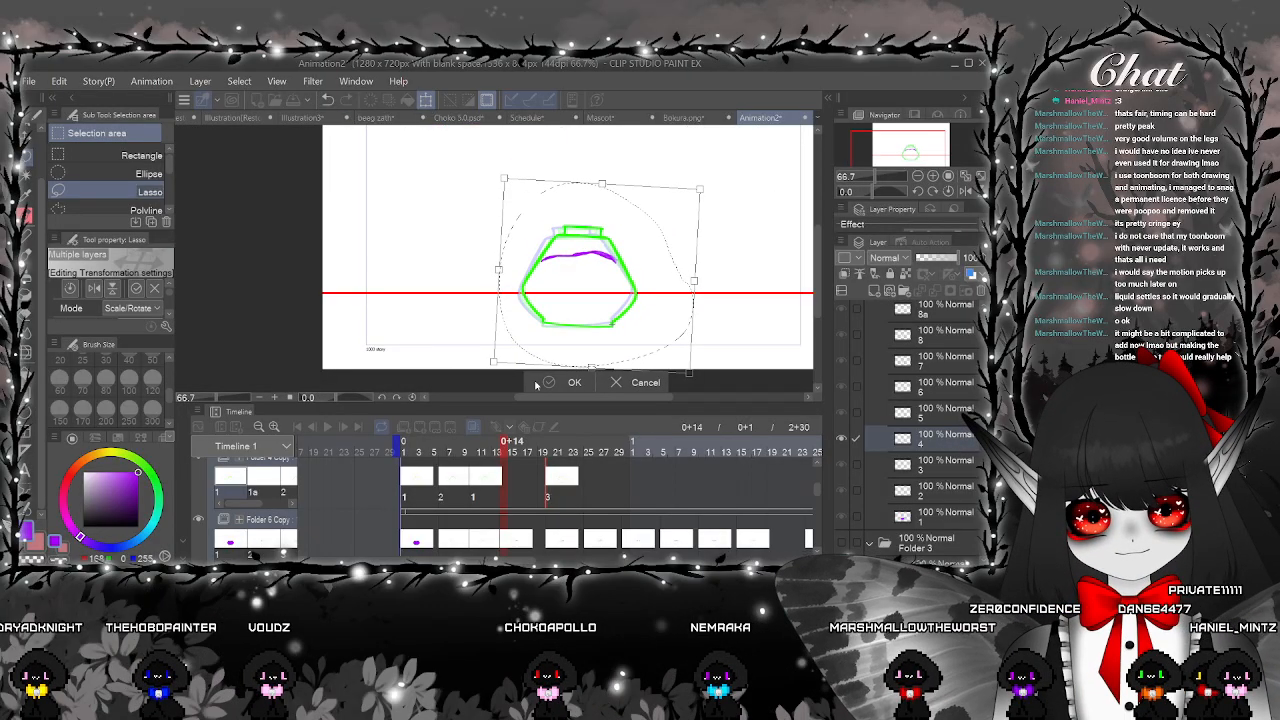
{"action": "left_click", "coordinate": [566, 382]}
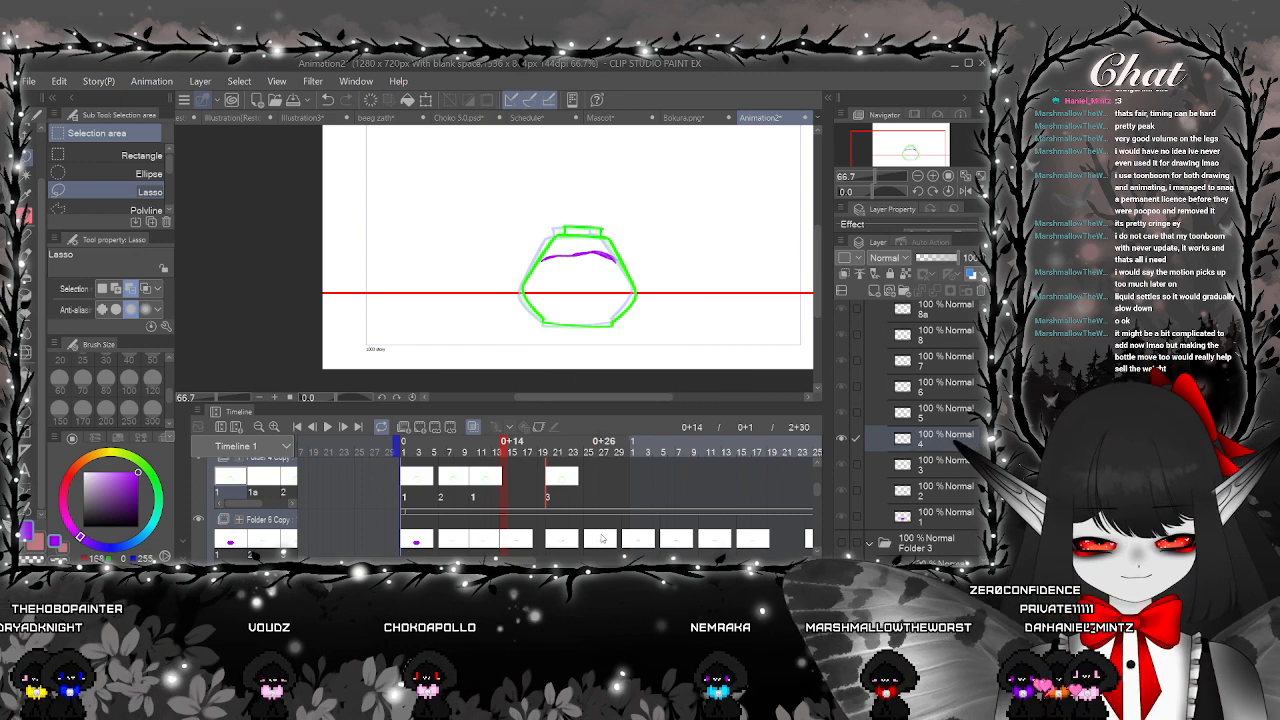
Play the animation from frame 1 and examine the bottle tilt against the liquid at frames 6 and 11
{"action": "left_click", "coordinate": [633, 541]}
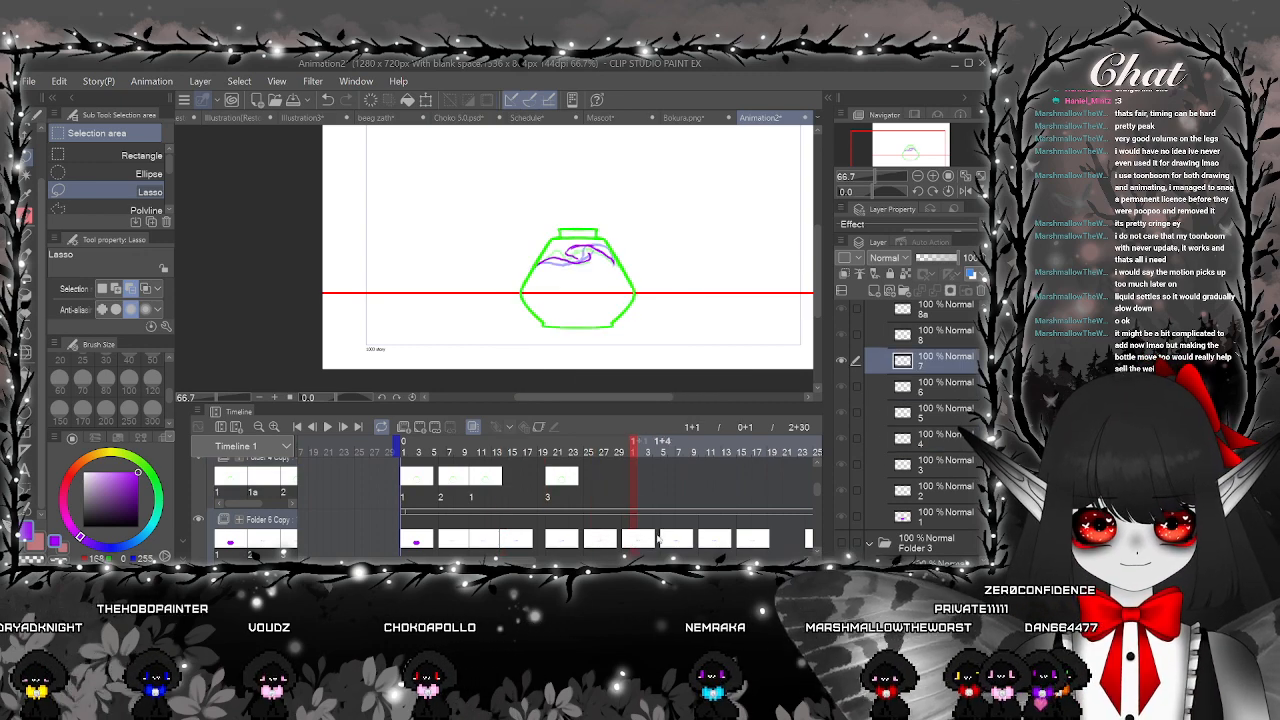
{"action": "left_click", "coordinate": [411, 541]}
{"action": "left_click", "coordinate": [328, 427]}
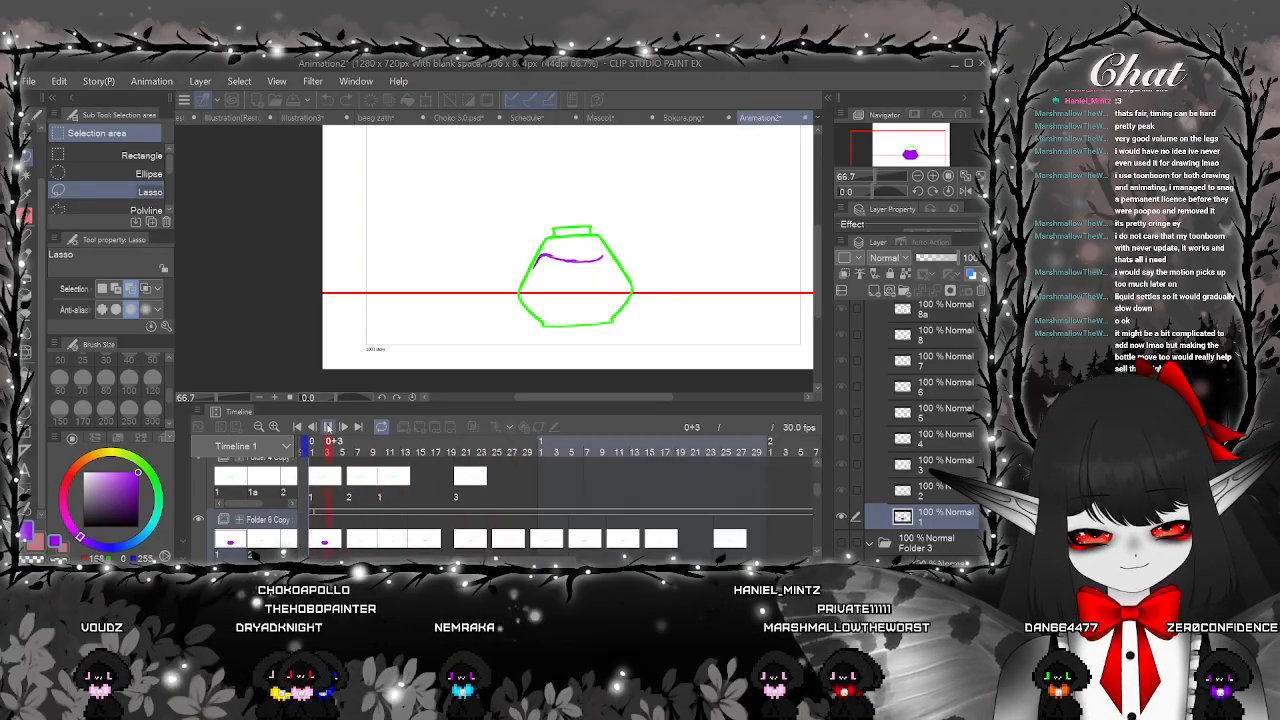
{"action": "left_click", "coordinate": [328, 427]}
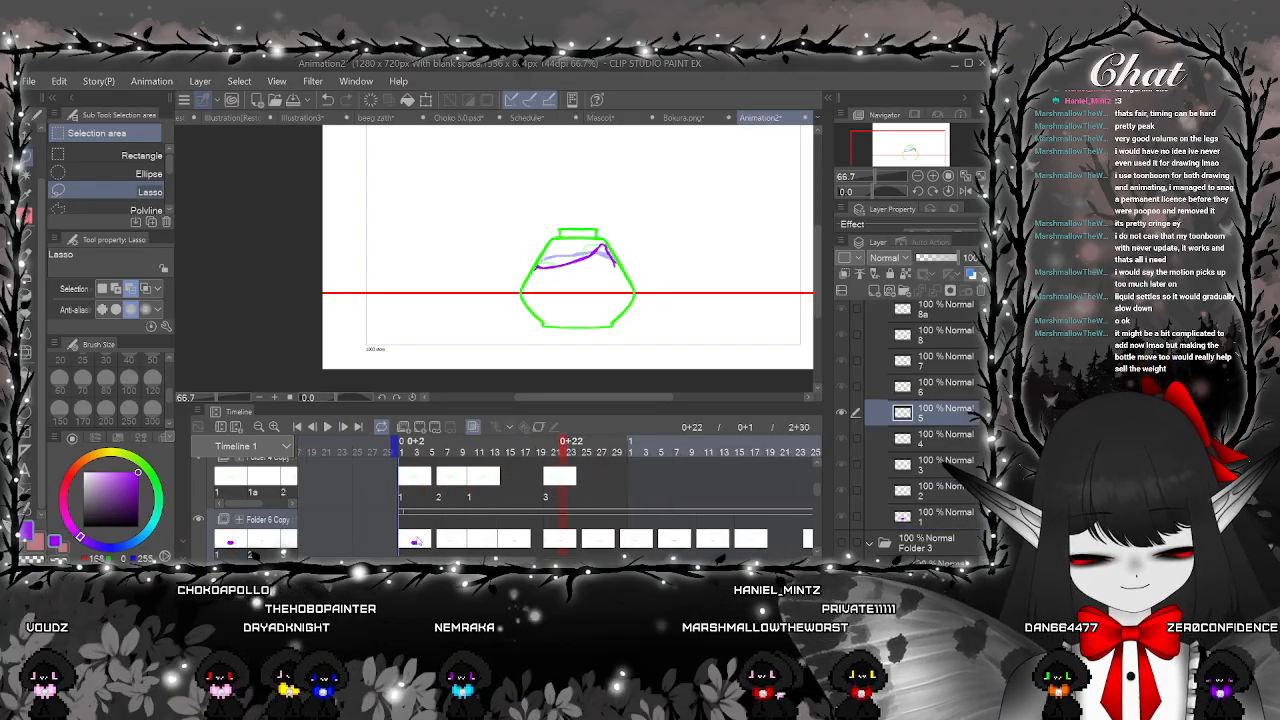
{"action": "left_click", "coordinate": [424, 544]}
{"action": "left_click", "coordinate": [445, 546]}
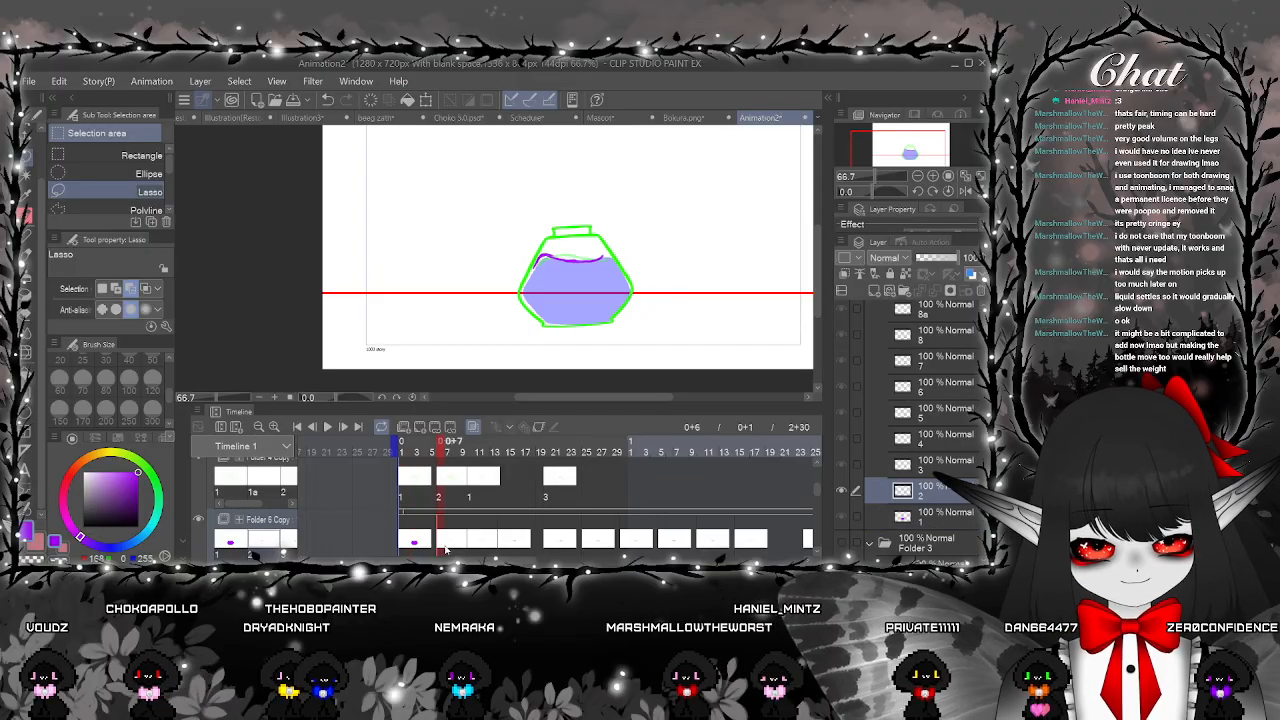
{"action": "left_click", "coordinate": [478, 546]}
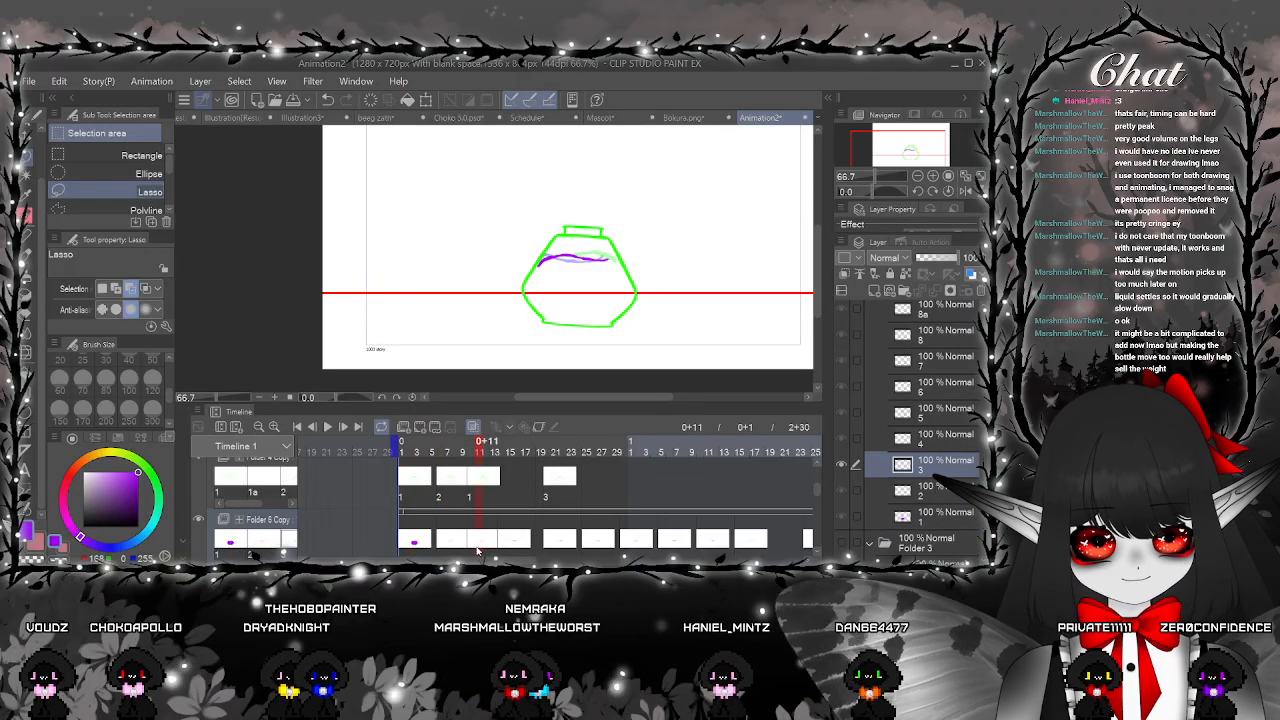
Undo the one-frame shift of bottle cel 3 and the rotation of cel 1, checking frames 11 and 3
{"action": "left_click", "coordinate": [553, 492]}
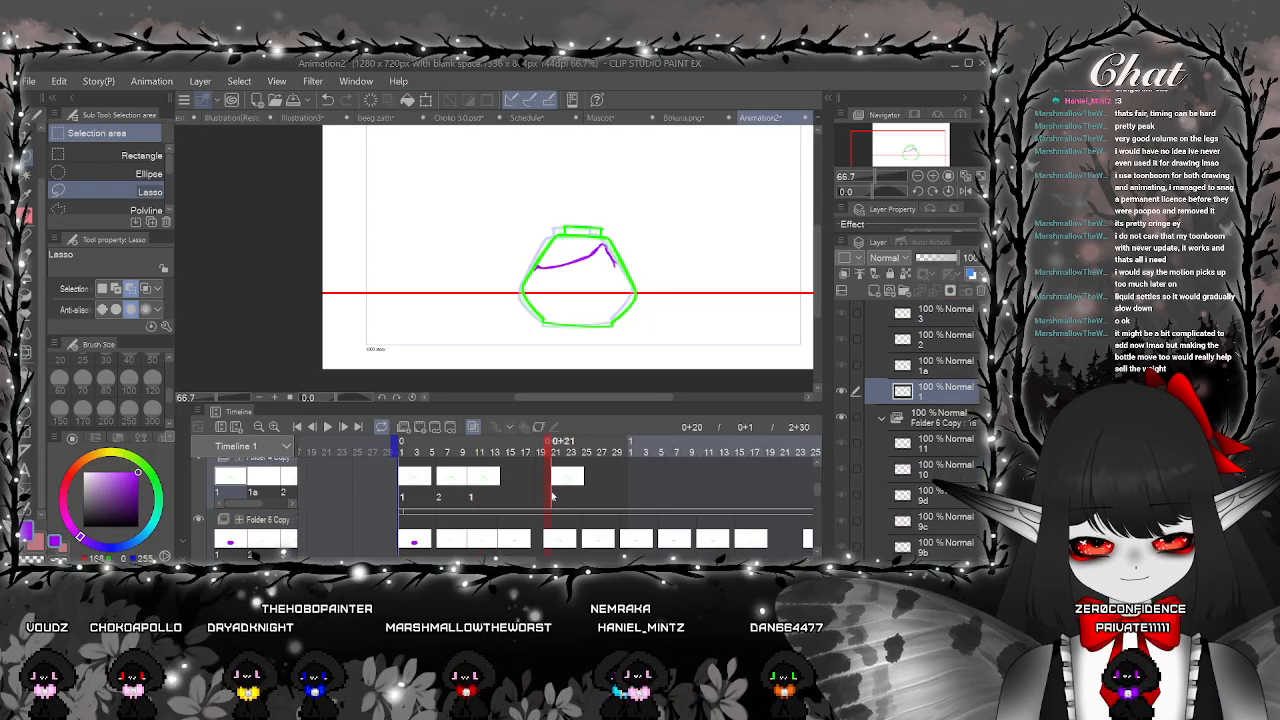
{"action": "left_click", "coordinate": [327, 100]}
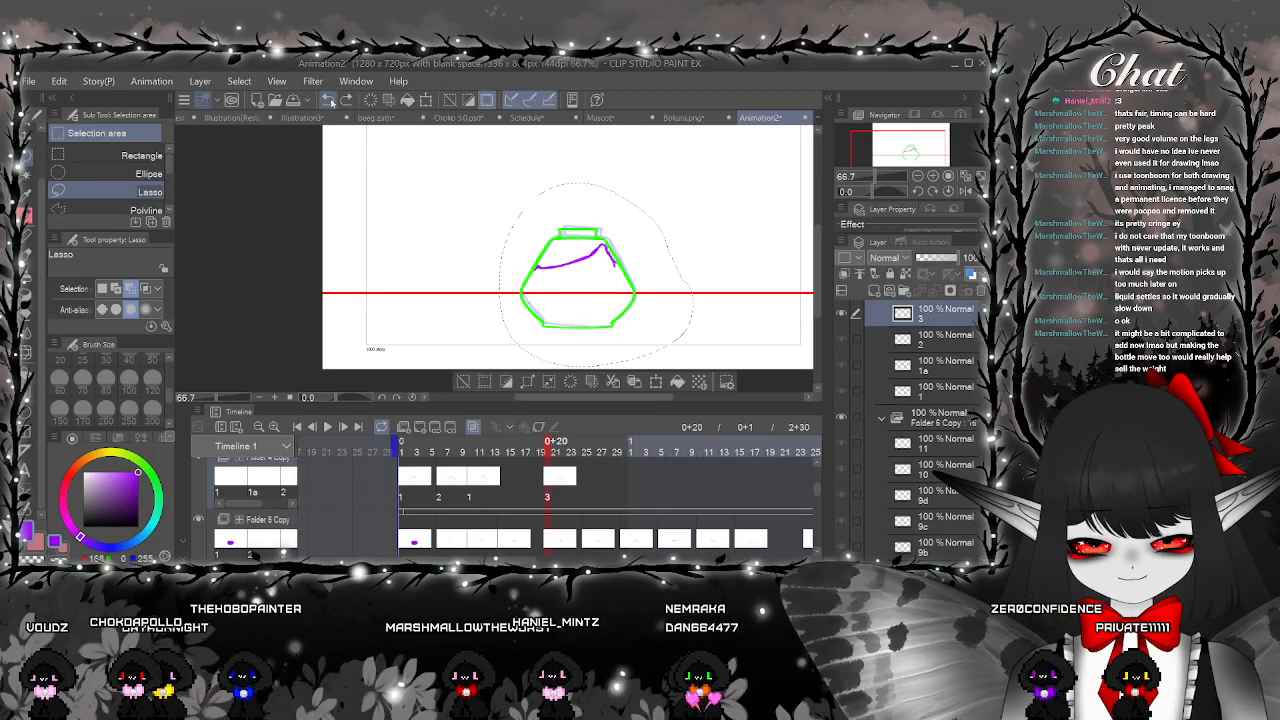
{"action": "left_click", "coordinate": [332, 103]}
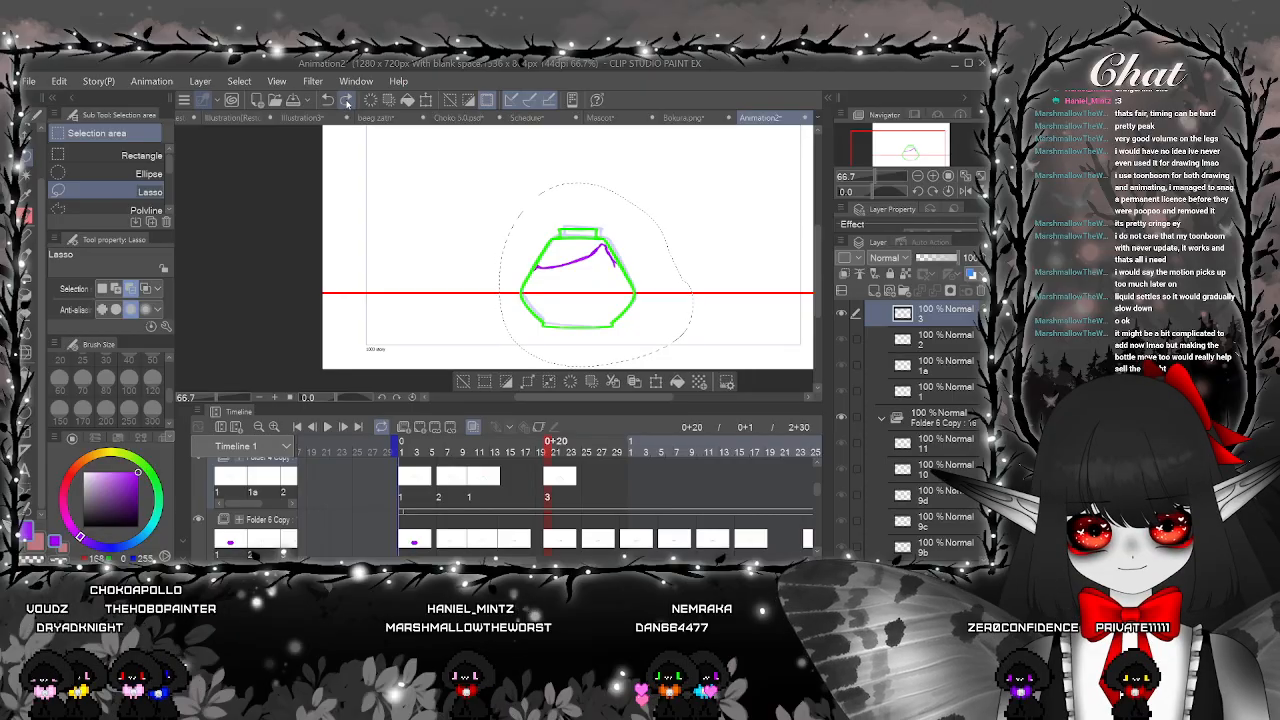
{"action": "left_click", "coordinate": [496, 486]}
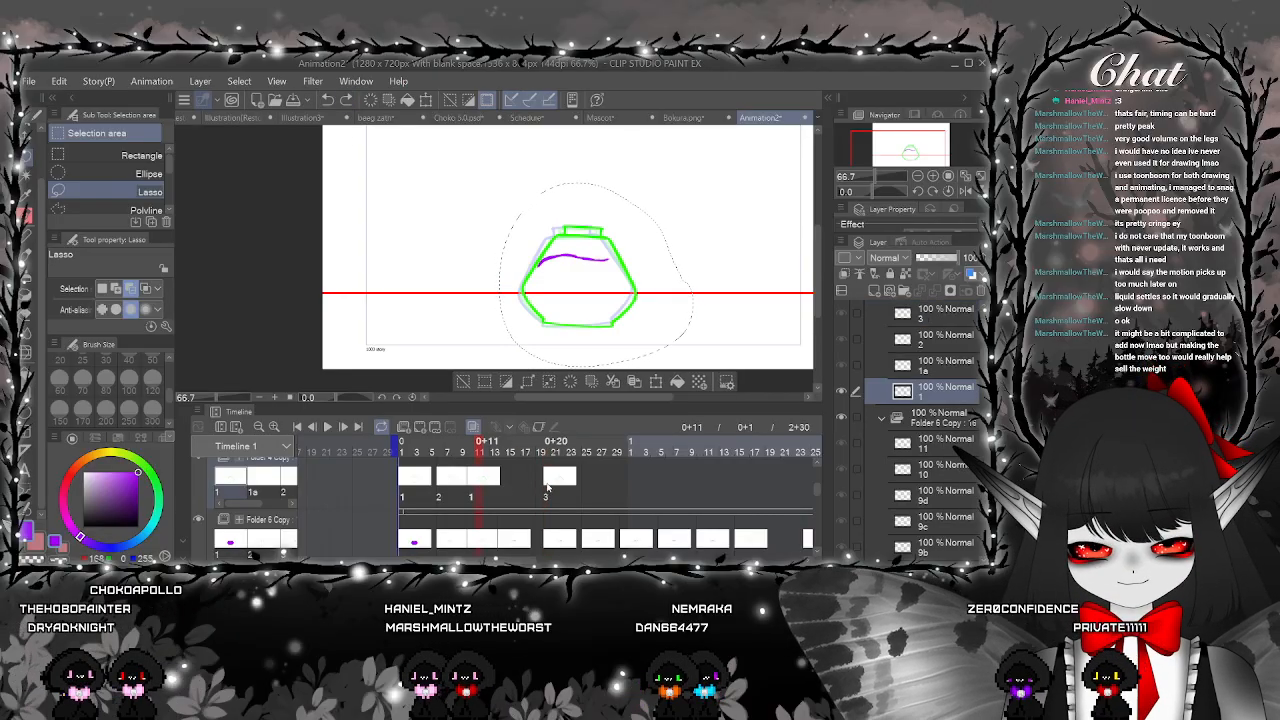
{"action": "left_click", "coordinate": [424, 498]}
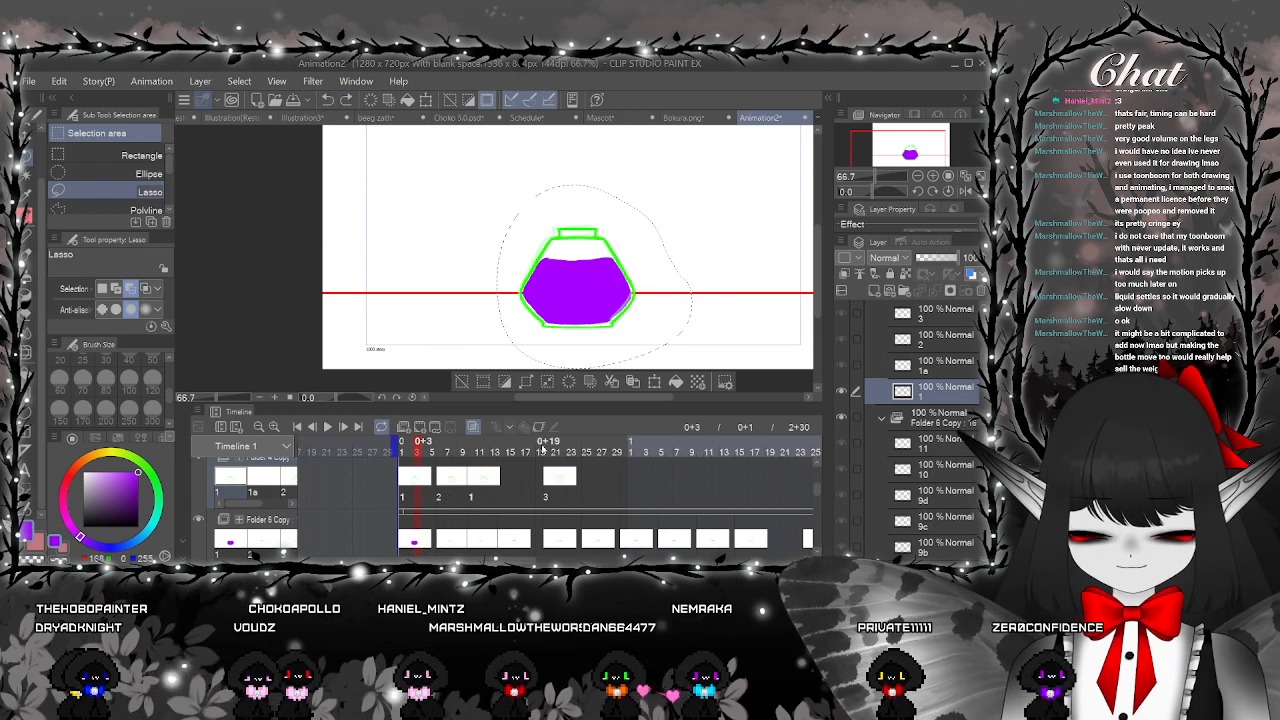
Delete the unused bottle cel 1a from the Folder 4 Copy animation folder
{"action": "left_click", "coordinate": [555, 478]}
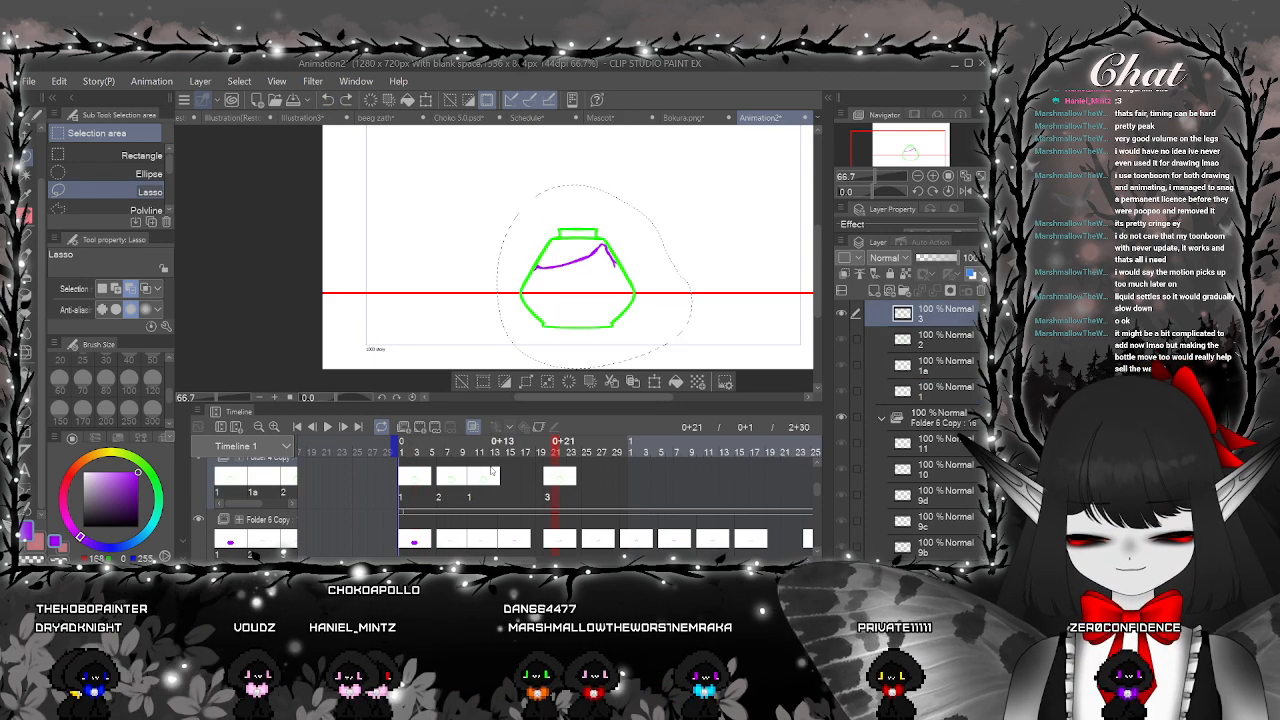
{"action": "left_click", "coordinate": [953, 368]}
{"action": "left_click", "coordinate": [981, 292]}
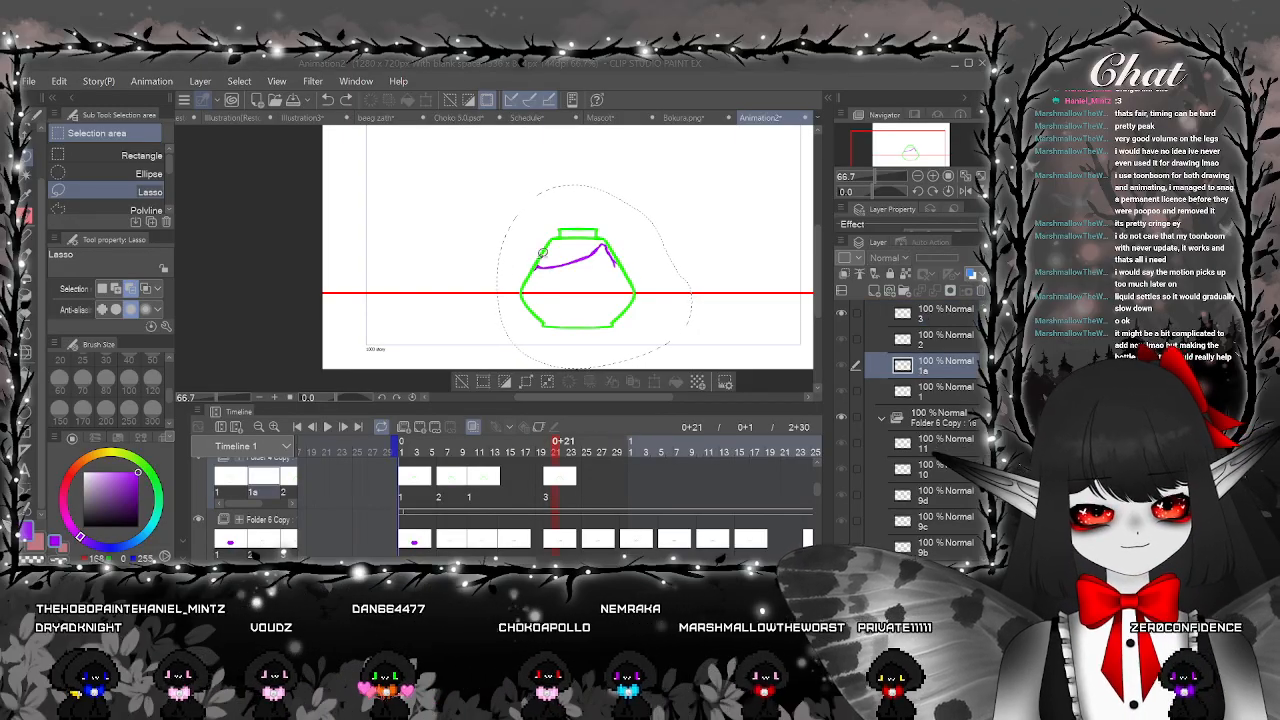
{"action": "left_click", "coordinate": [566, 287]}
Rotate bottle cel 3 together with liquid cel 5 slightly clockwise around the bottle's lower-right base corner at frame 20
{"action": "left_click", "coordinate": [897, 319]}
{"action": "scroll", "coordinate": [865, 453], "scroll_direction": "down", "scroll_amount": 5}
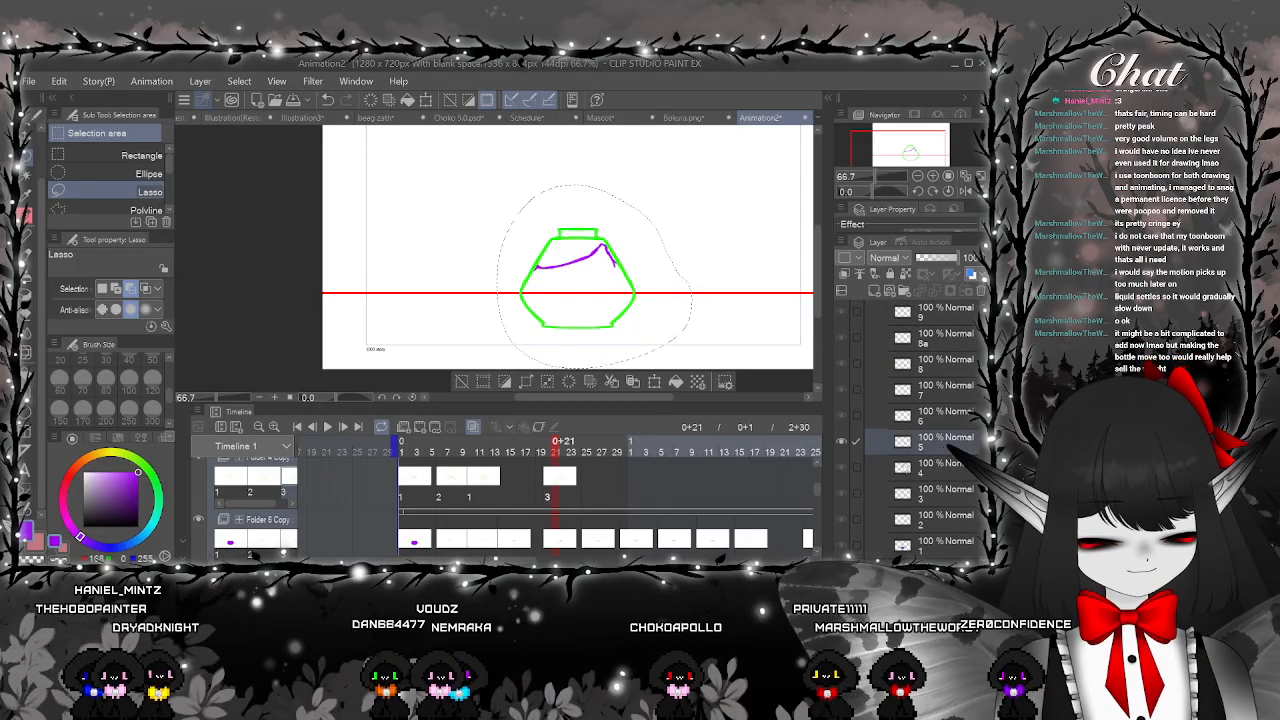
{"action": "left_click", "coordinate": [549, 481]}
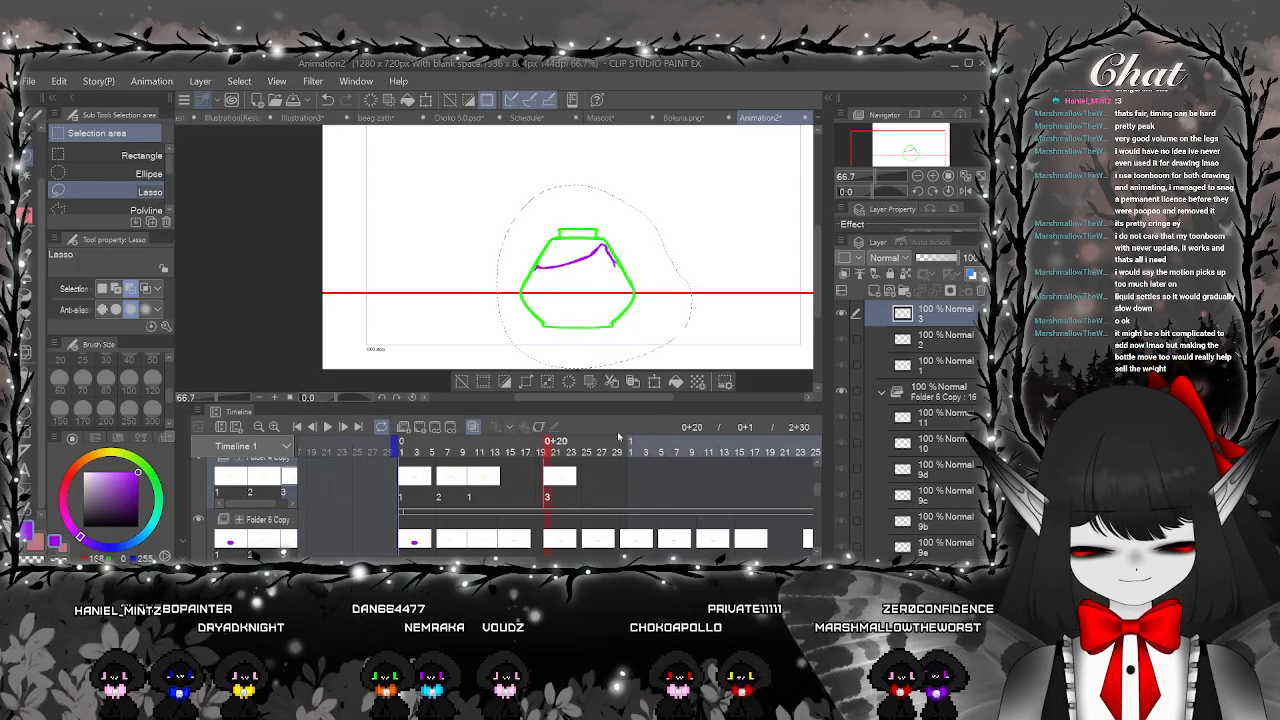
{"action": "scroll", "coordinate": [885, 432], "scroll_direction": "down", "scroll_amount": 6}
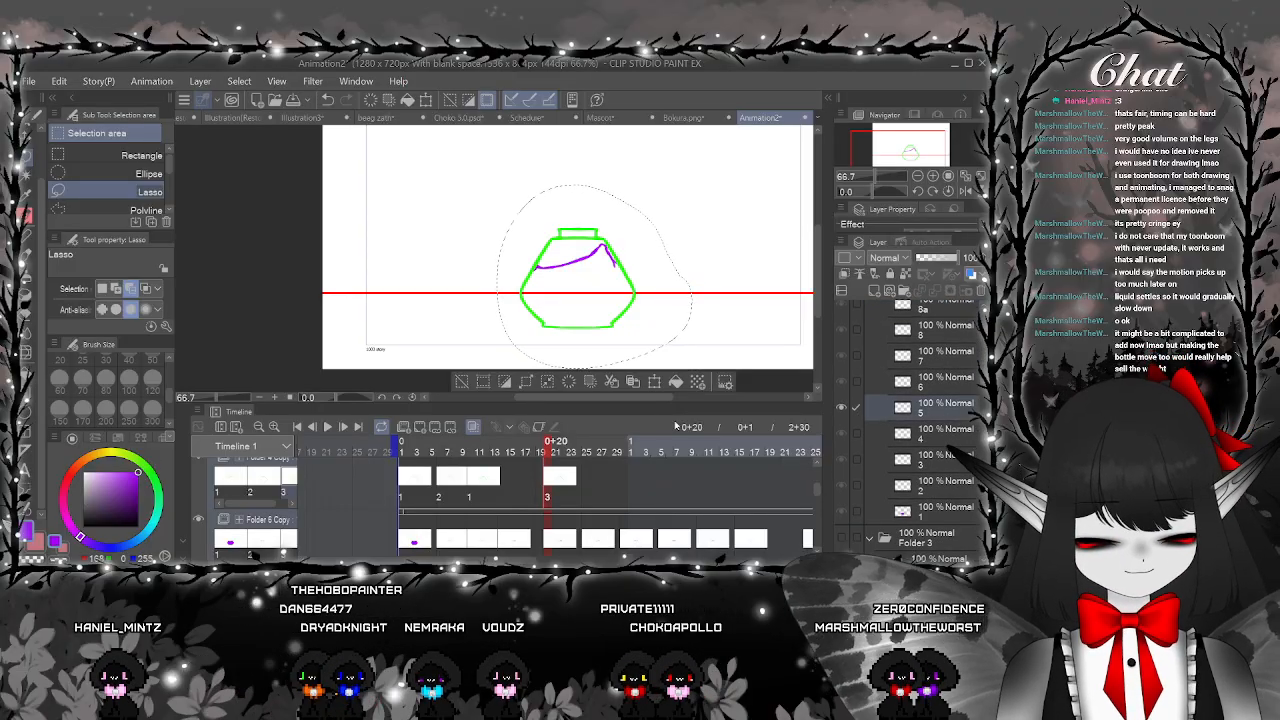
{"action": "left_click", "coordinate": [654, 382]}
{"action": "scroll", "coordinate": [597, 277], "scroll_direction": "up", "scroll_amount": 3}
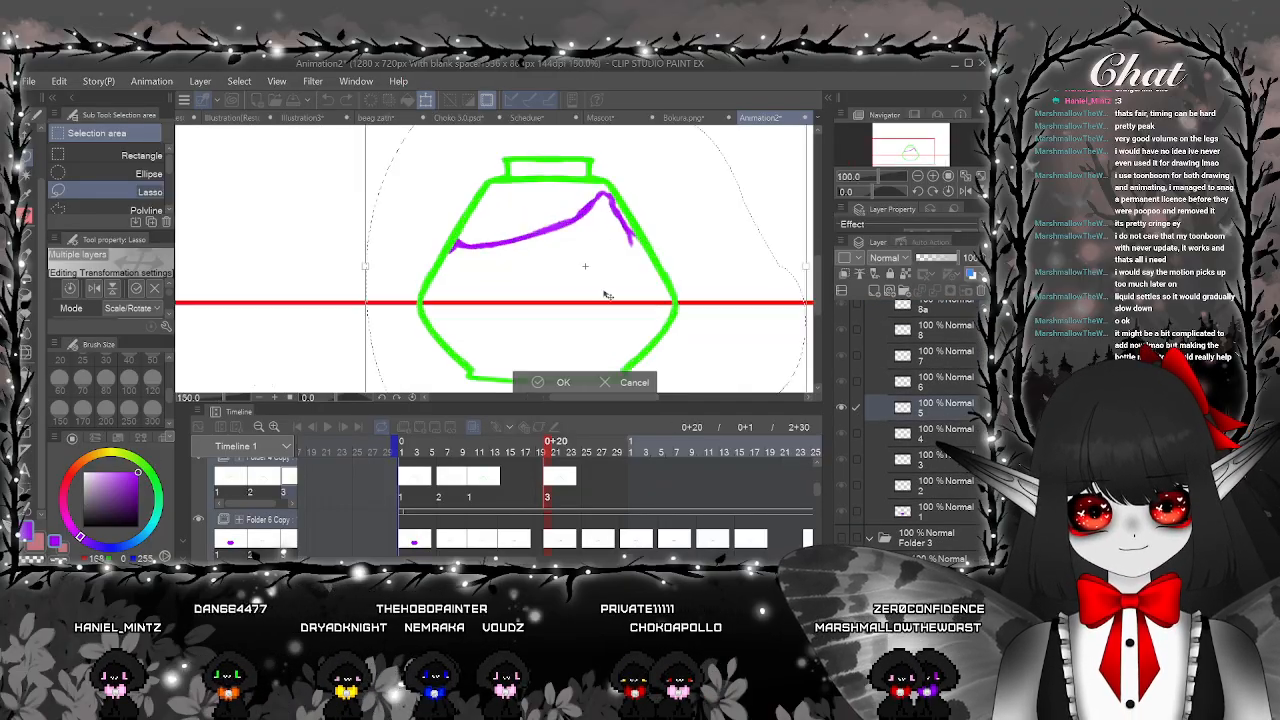
{"action": "left_click_drag", "start_coordinate": [585, 266], "coordinate": [562, 228]}
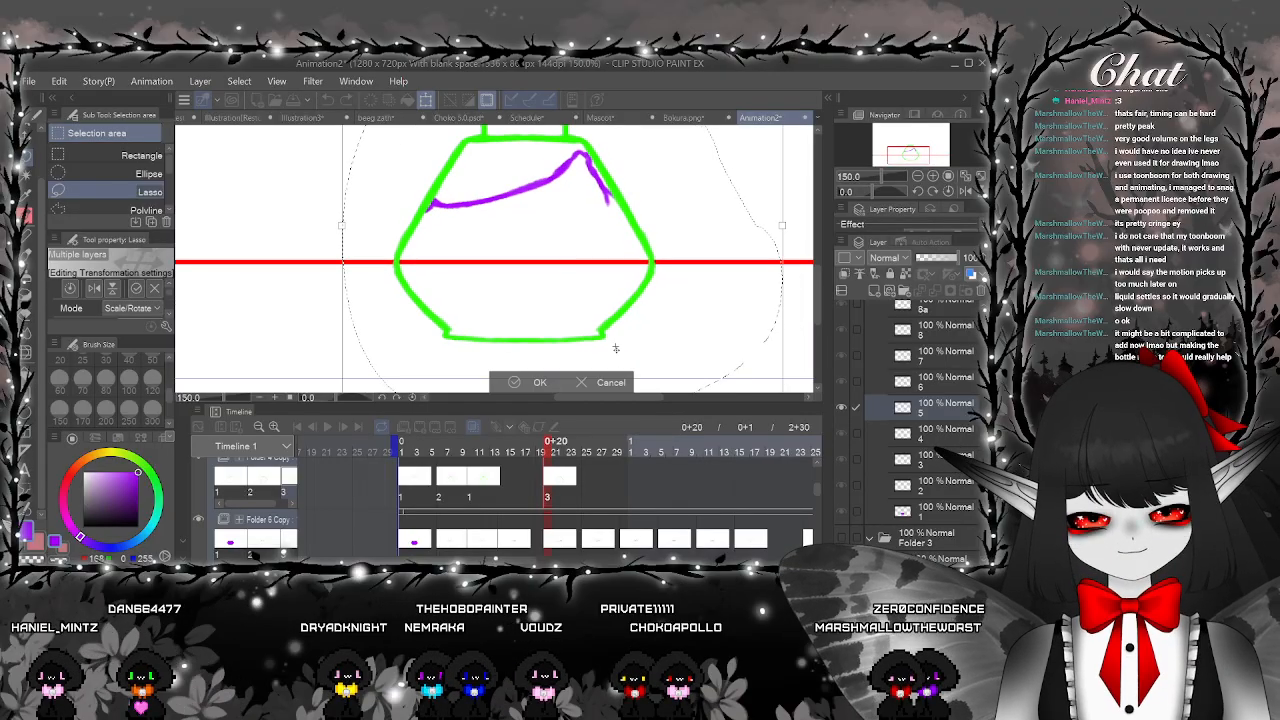
{"action": "scroll", "coordinate": [608, 336], "scroll_direction": "down", "scroll_amount": 3}
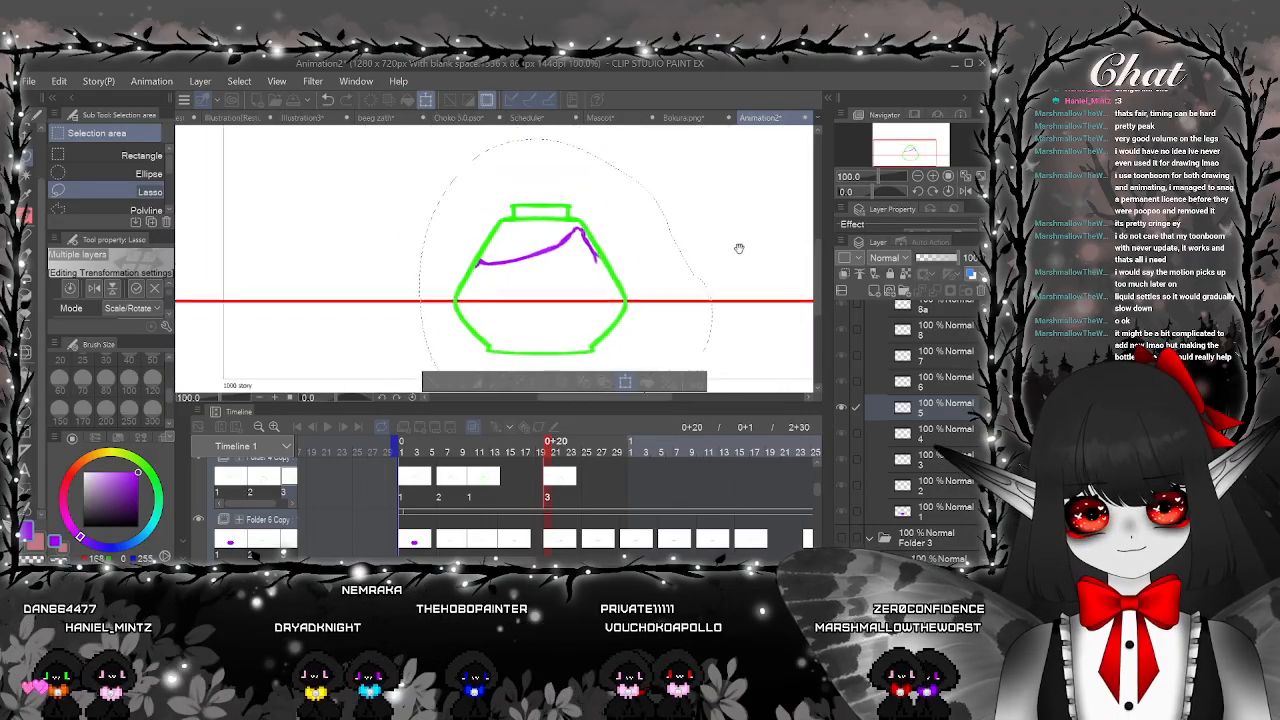
{"action": "left_click_drag", "start_coordinate": [697, 203], "coordinate": [702, 206]}
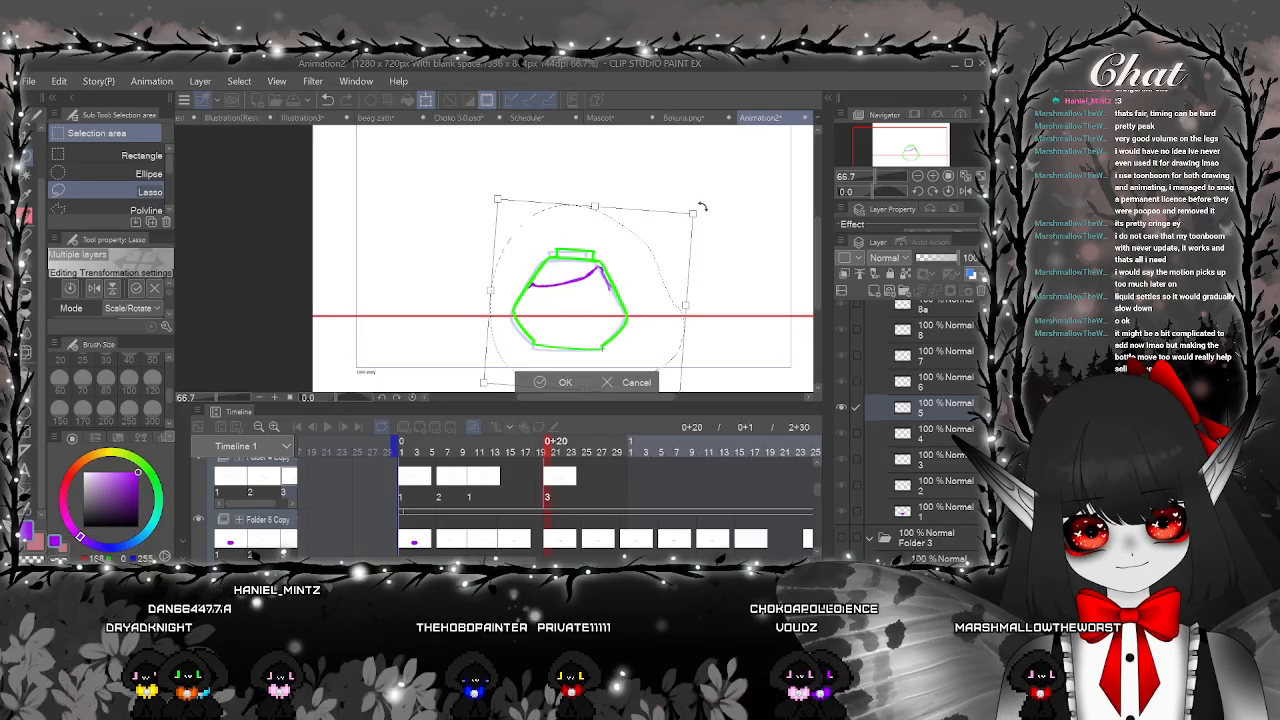
{"action": "key", "text": "Return"}
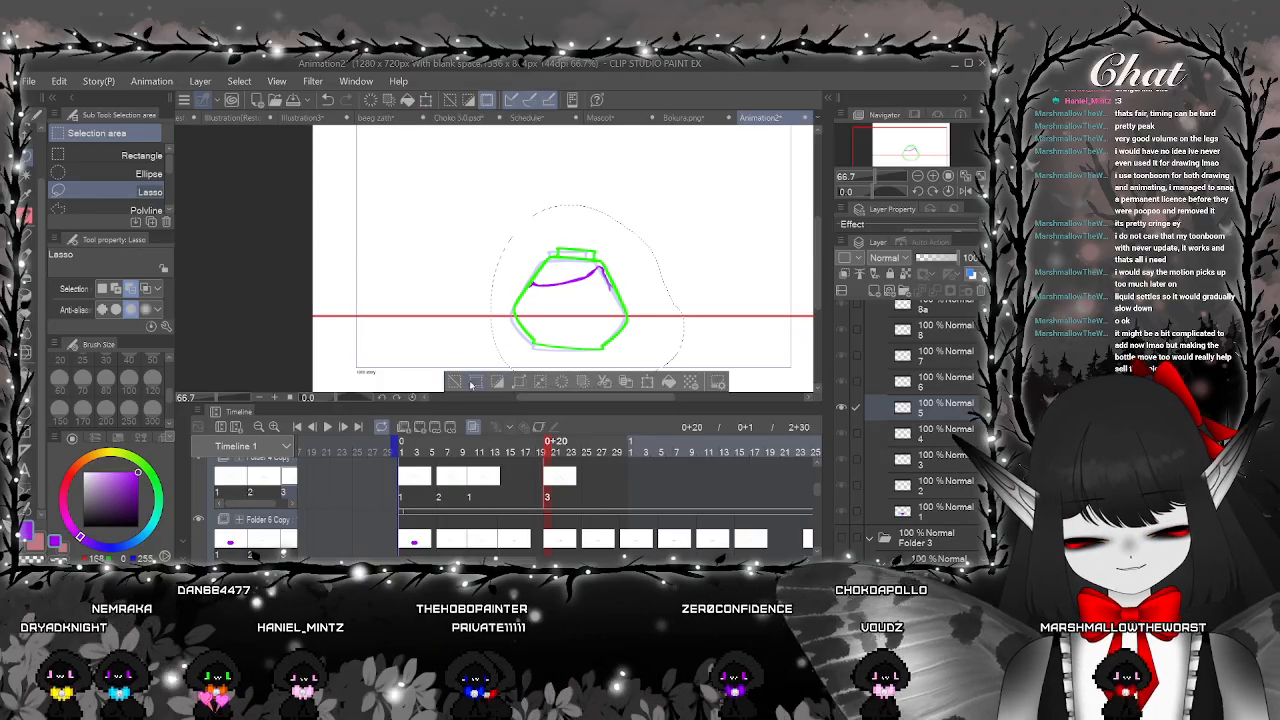
Play the animation from frame 1 and compare the bottle tilt at frames 12 and 20
{"action": "left_click", "coordinate": [405, 480]}
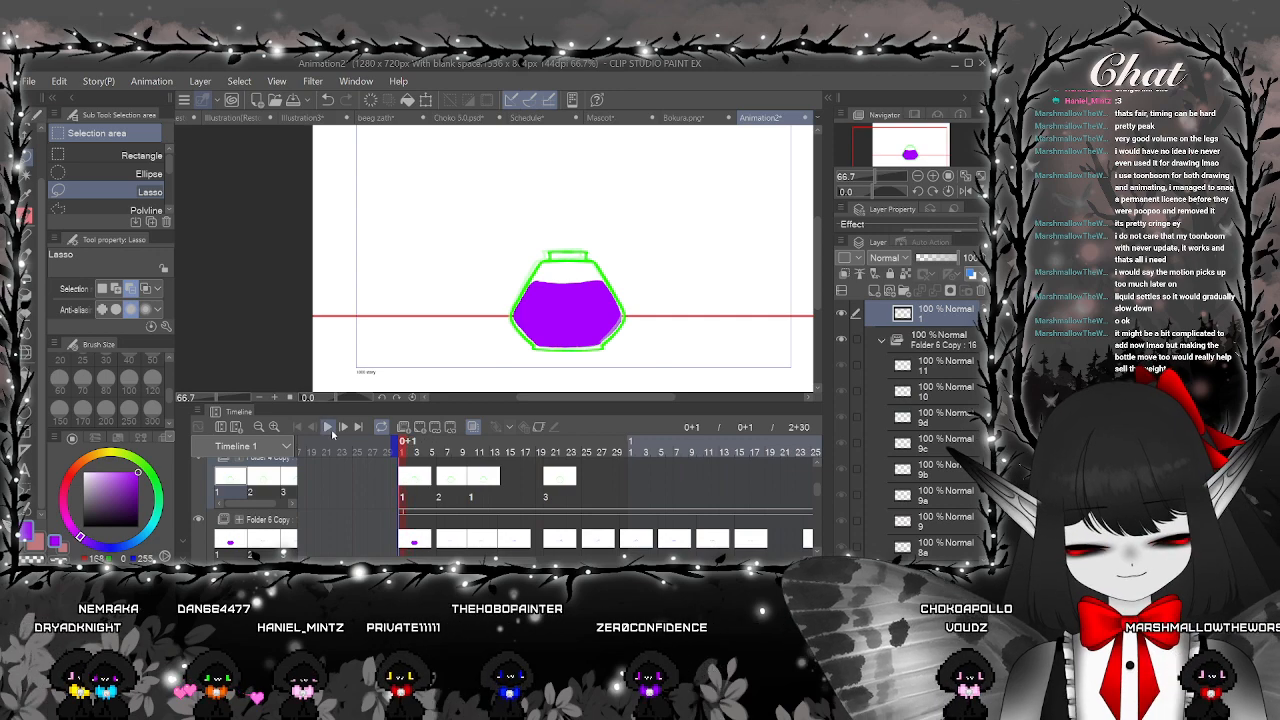
{"action": "left_click", "coordinate": [329, 428]}
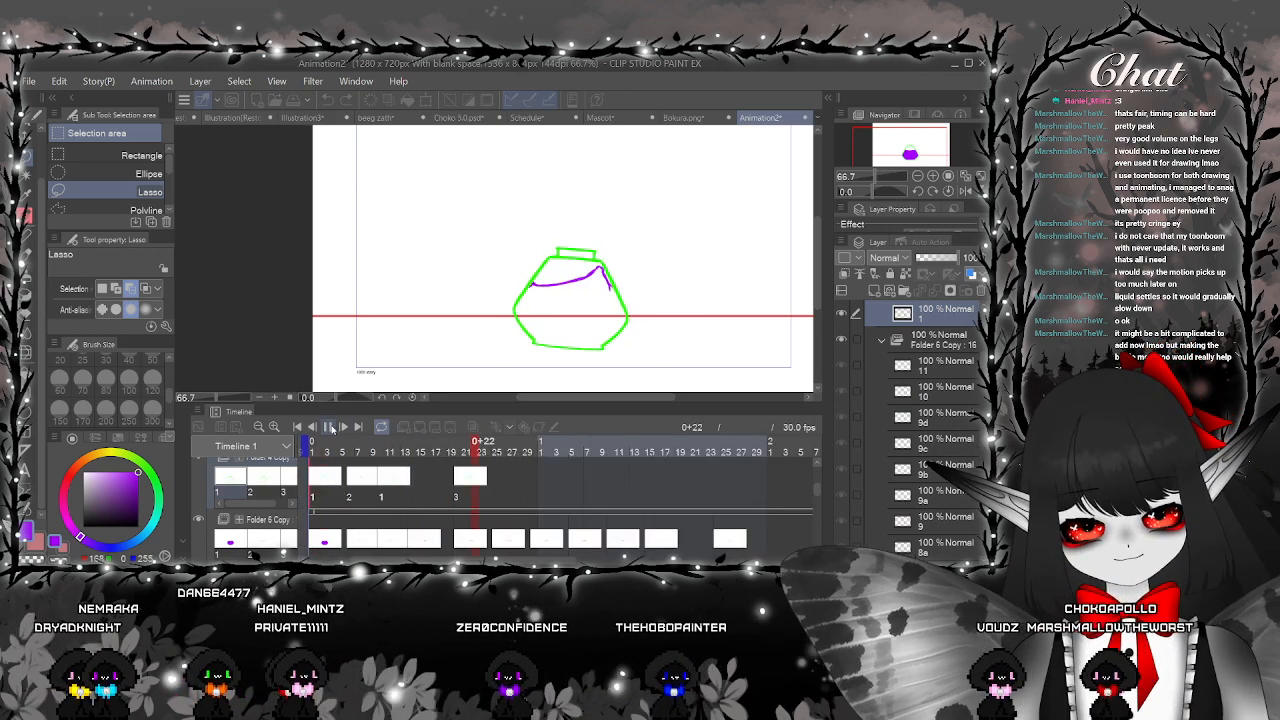
{"action": "left_click", "coordinate": [329, 429]}
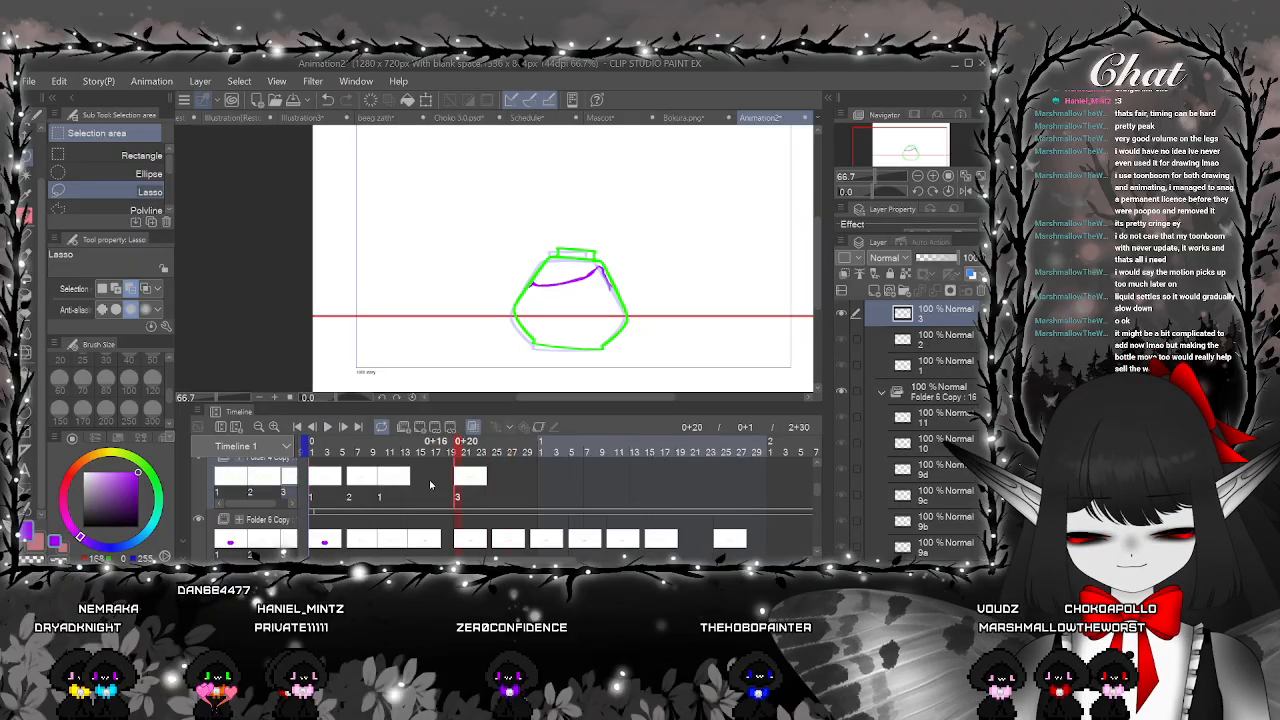
{"action": "left_click", "coordinate": [398, 474]}
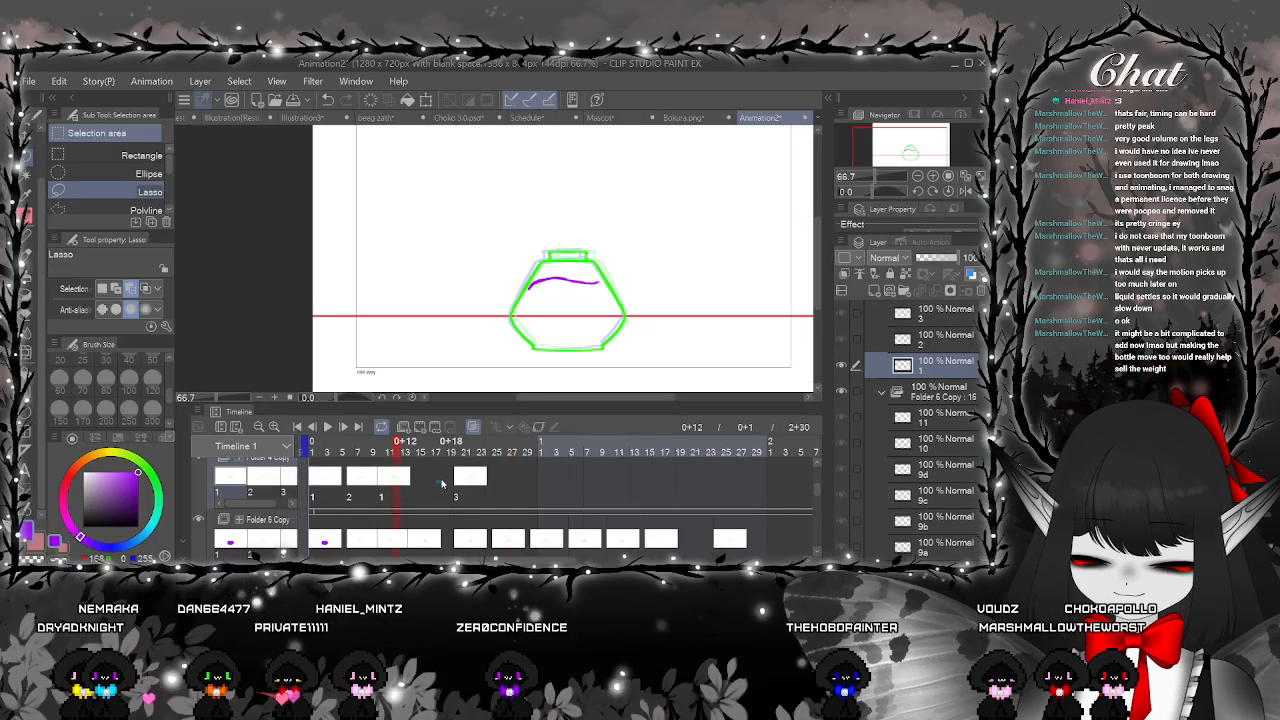
{"action": "left_click", "coordinate": [465, 484]}
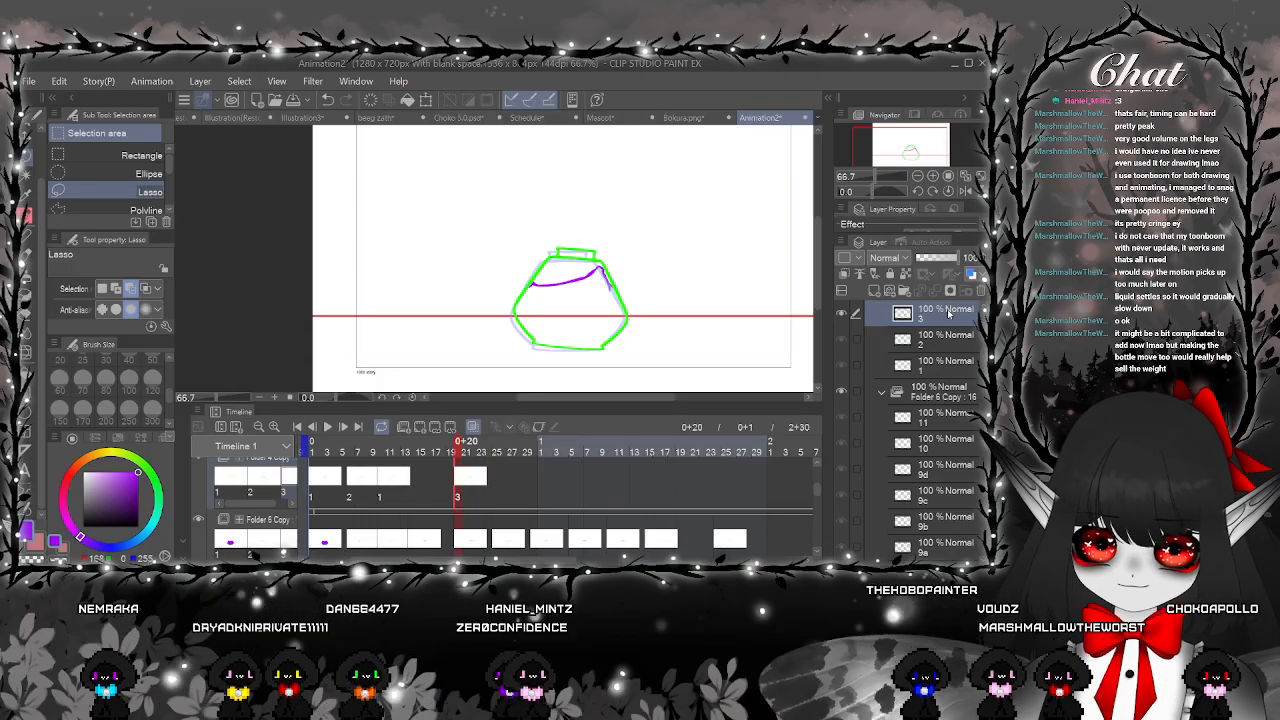
Try duplicating tilted bottle cel 3 as cel 4 and assigning it to frame 25, and undo both changes
{"action": "key", "text": "ctrl+c"}
{"action": "key", "text": "ctrl+v"}
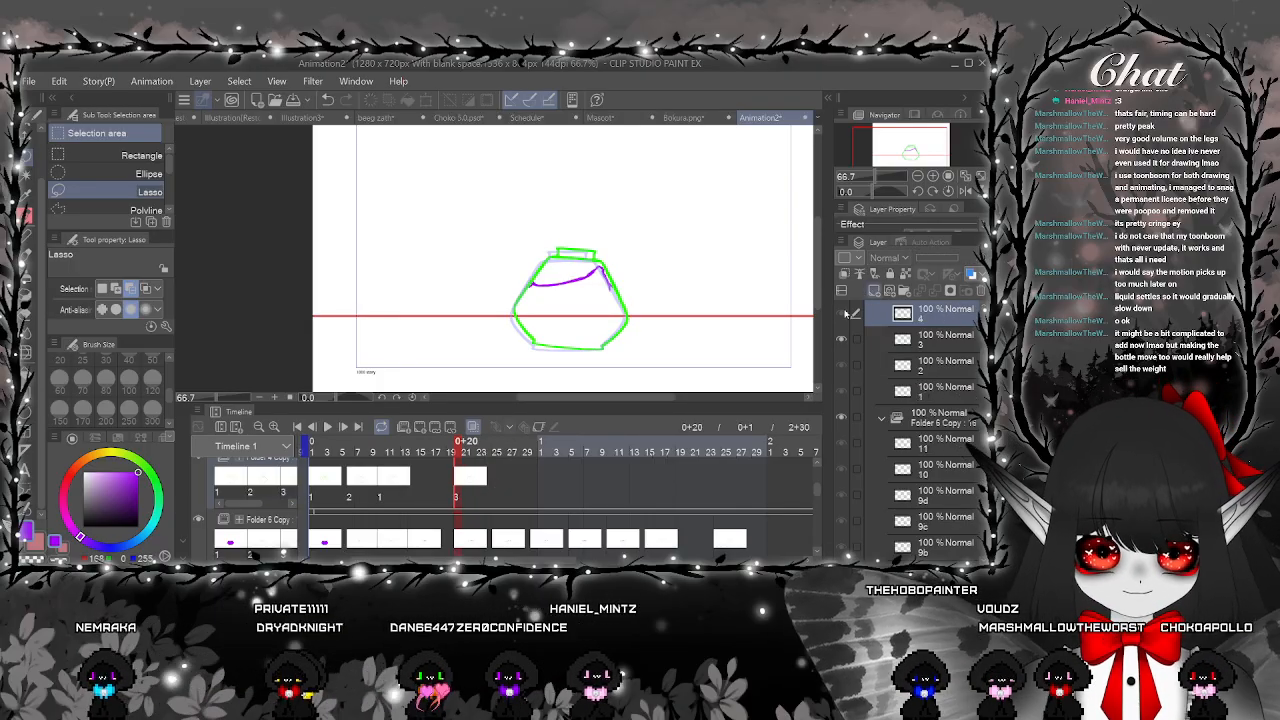
{"action": "left_click", "coordinate": [495, 491]}
{"action": "left_click", "coordinate": [420, 427]}
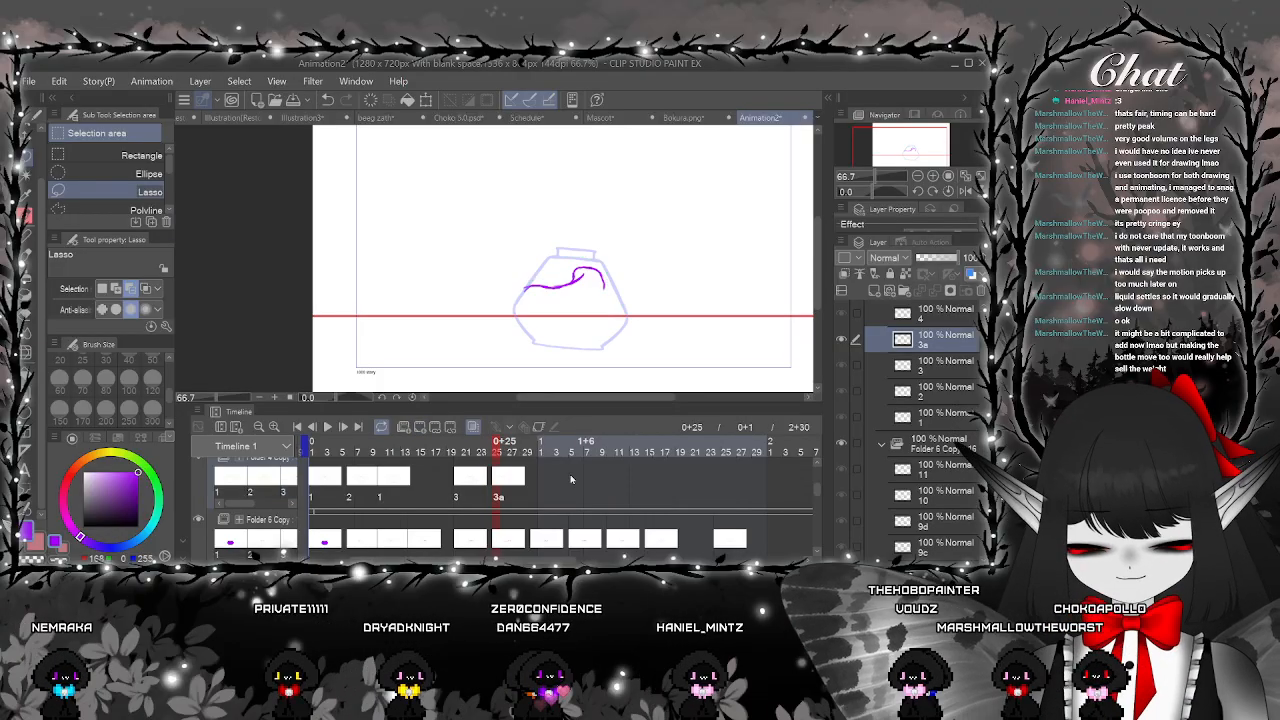
{"action": "left_click", "coordinate": [495, 485]}
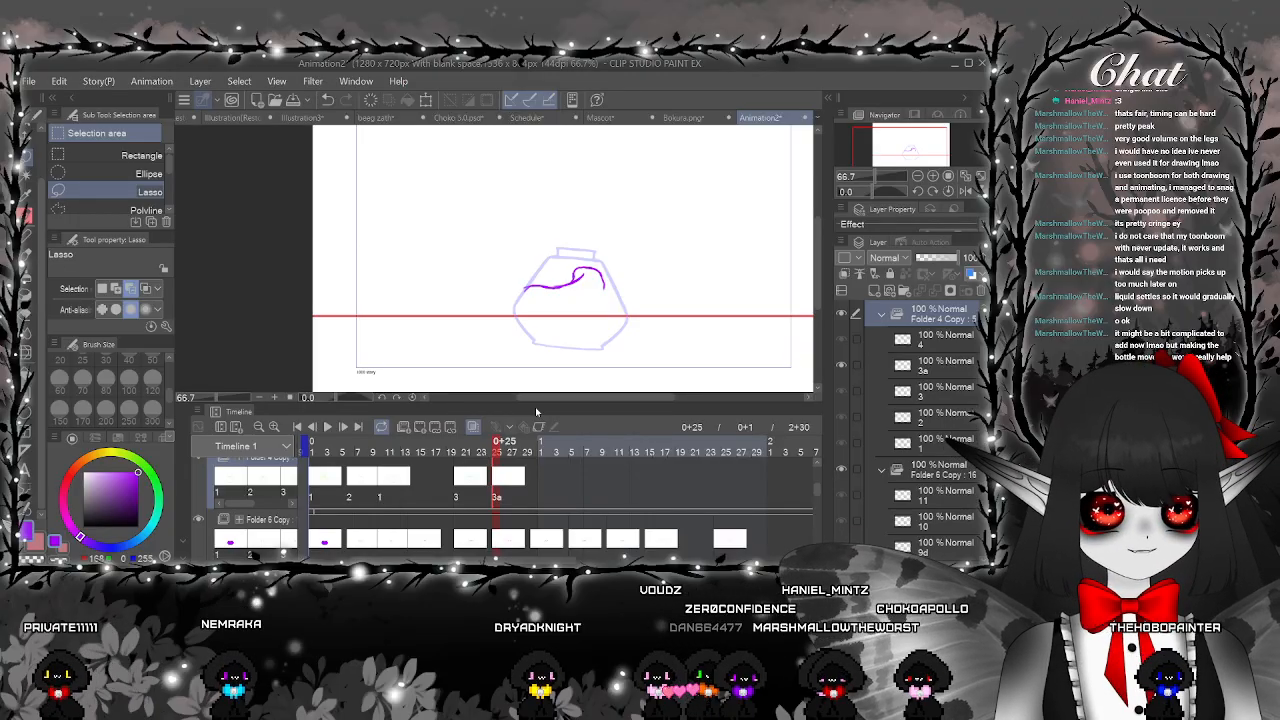
{"action": "left_click", "coordinate": [785, 233]}
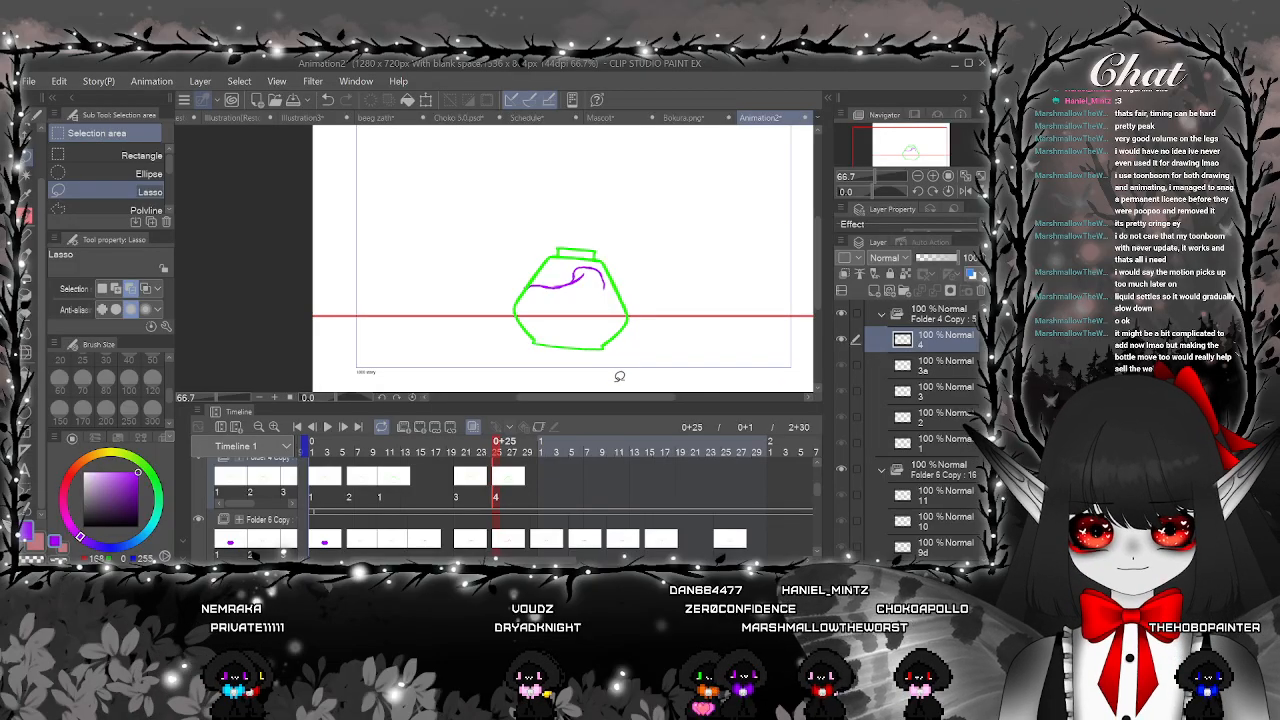
{"action": "left_click", "coordinate": [327, 101]}
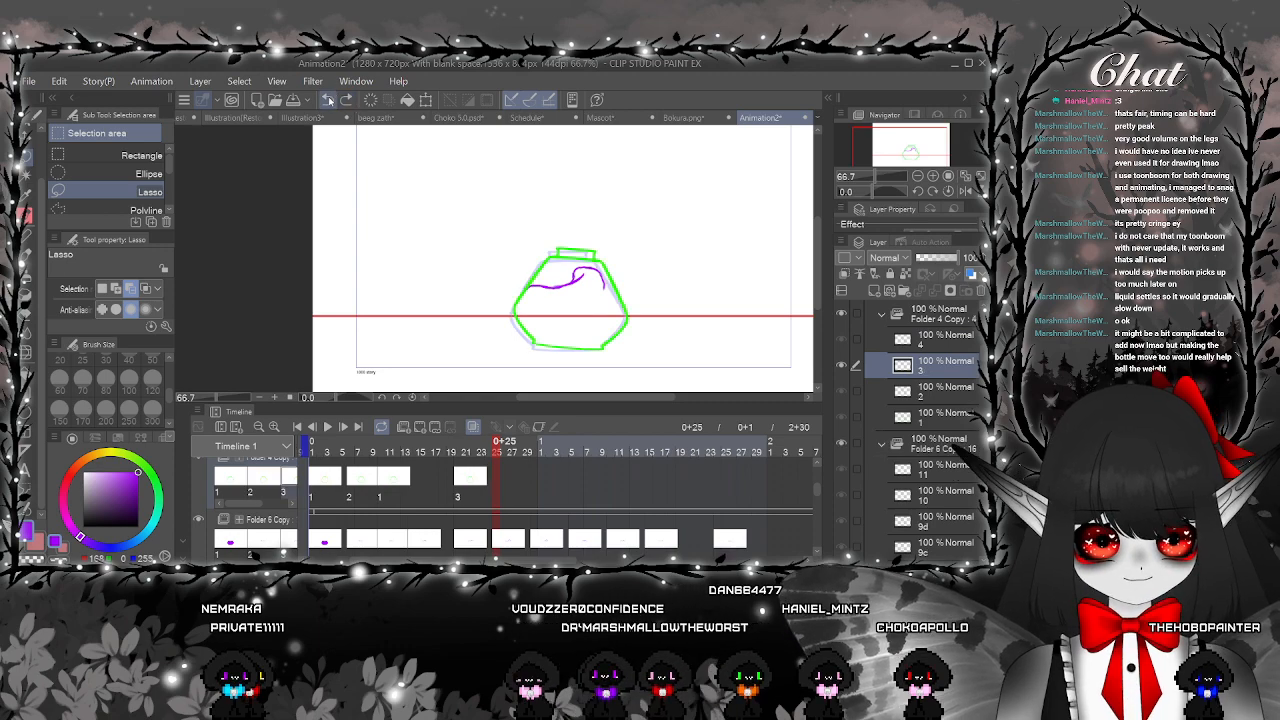
{"action": "left_click", "coordinate": [329, 100]}
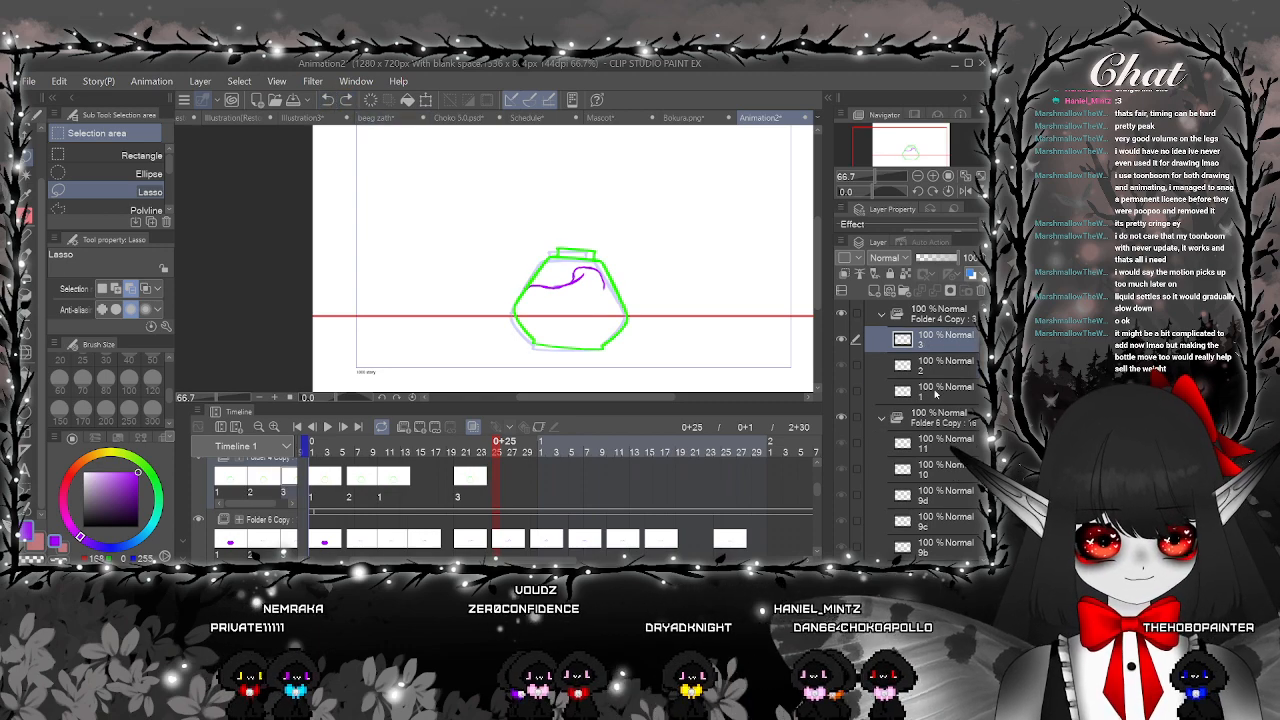
Duplicate the upright bottle cel 1, move the copy above cel 3 in Folder 4 Copy and rename it 4
{"action": "left_click", "coordinate": [936, 393]}
{"action": "key", "text": "ctrl+c"}
{"action": "key", "text": "ctrl+v"}
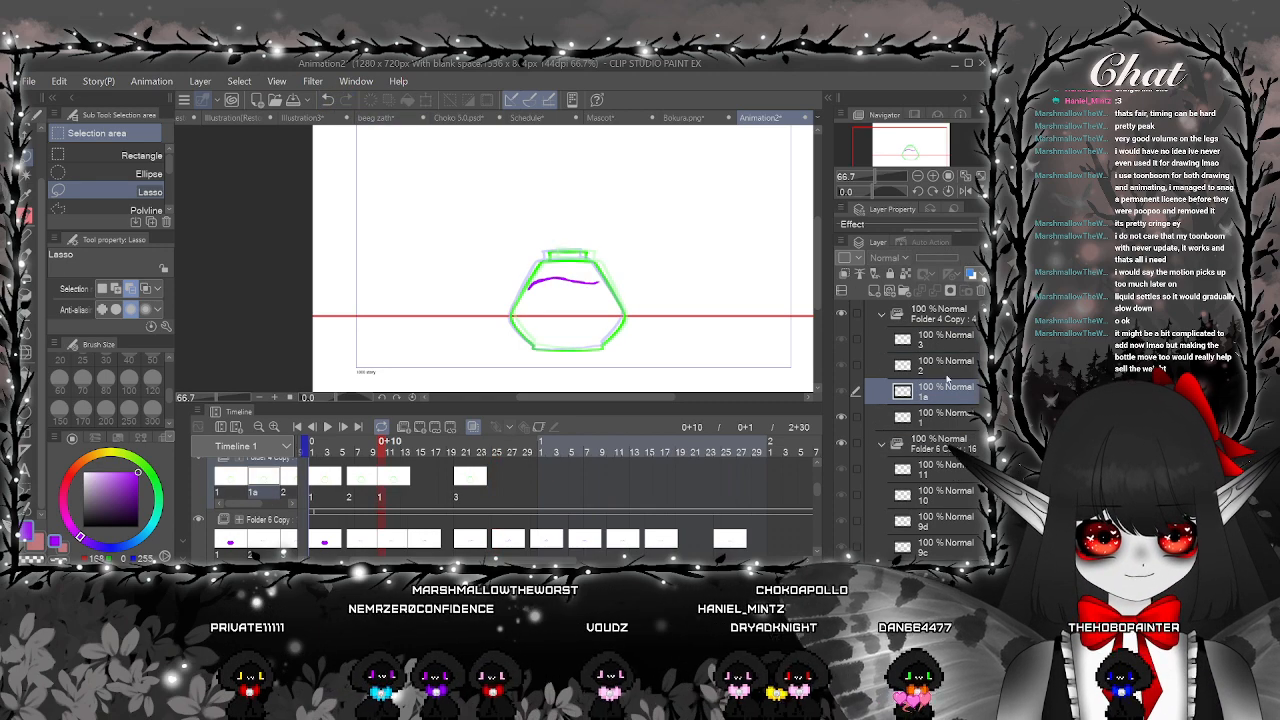
{"action": "left_click_drag", "start_coordinate": [940, 391], "coordinate": [944, 338]}
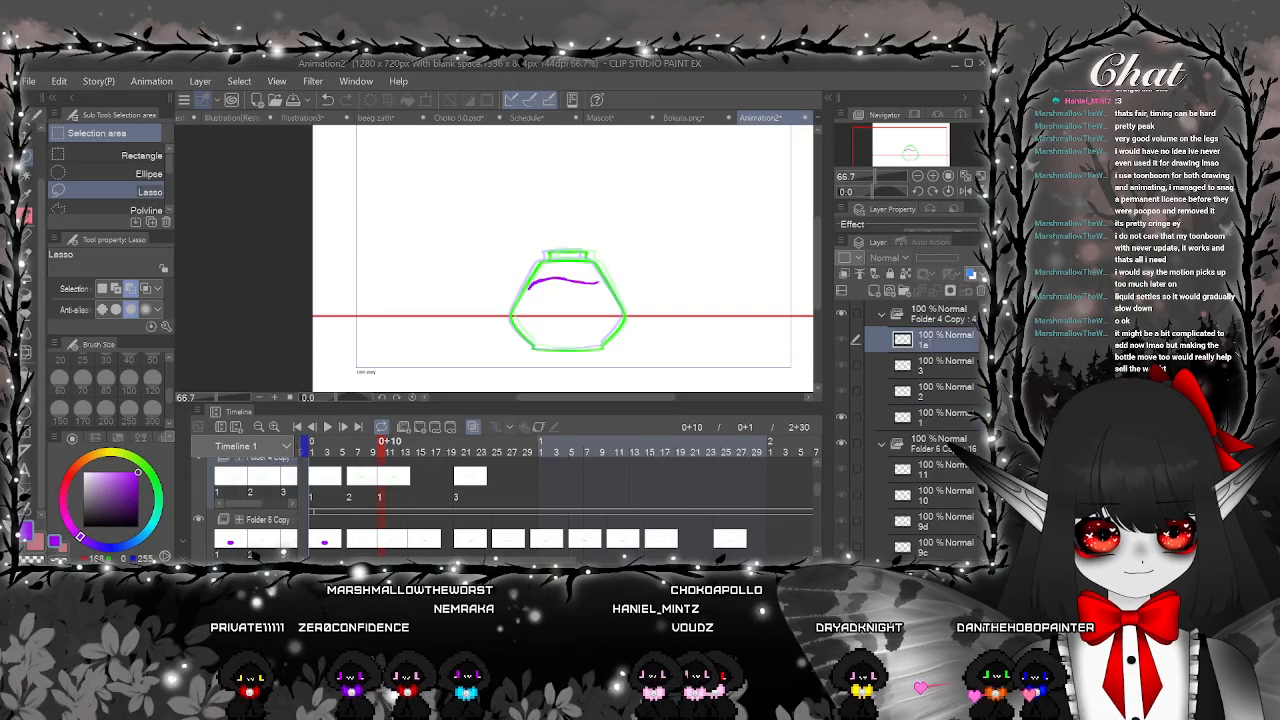
{"action": "double_click", "coordinate": [924, 344]}
{"action": "type", "text": "4"}
{"action": "key", "text": "Return"}
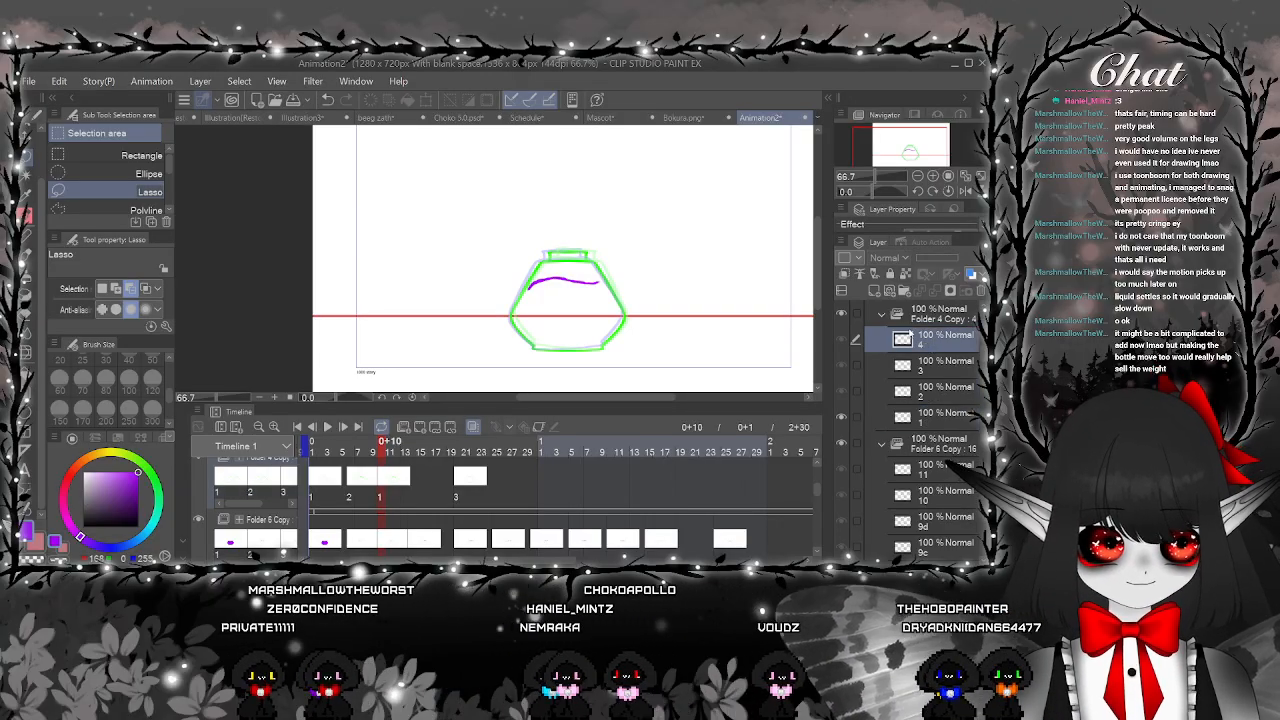
Add a new animation cel at frame 25 of the Folder 4 Copy track and assign bottle cel 4 to that frame
{"action": "left_click", "coordinate": [496, 484]}
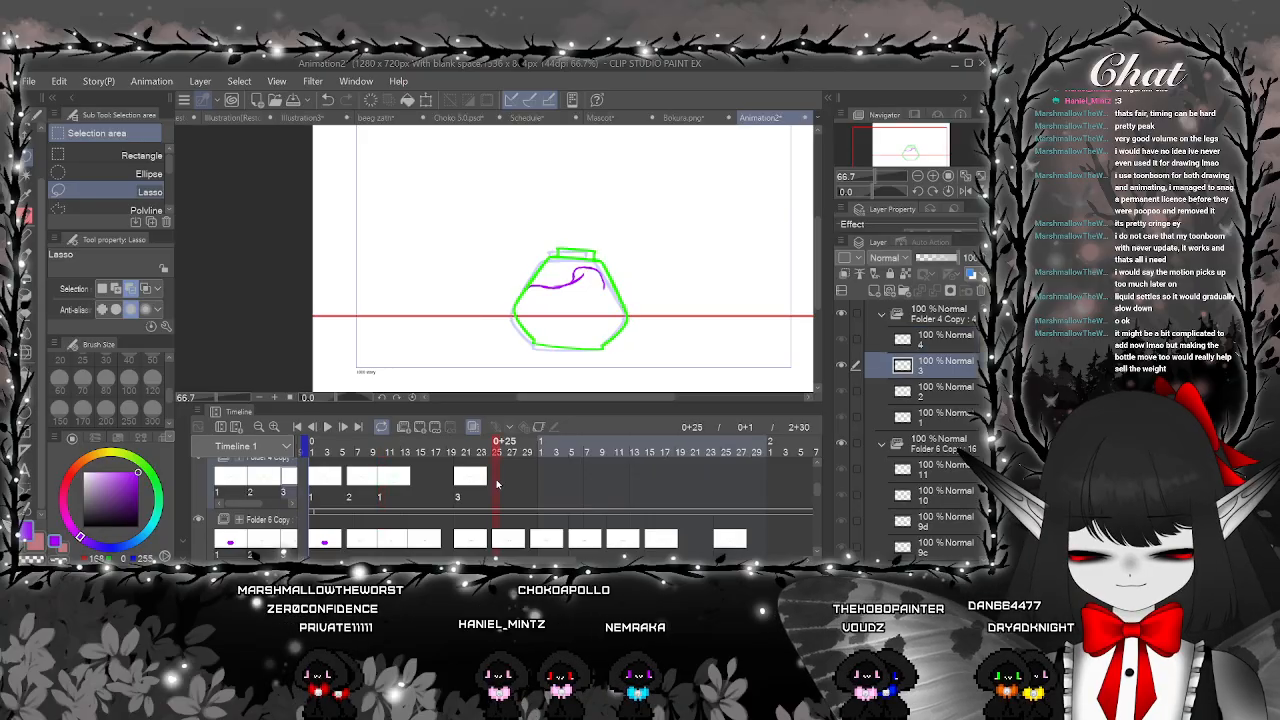
{"action": "left_click", "coordinate": [421, 428]}
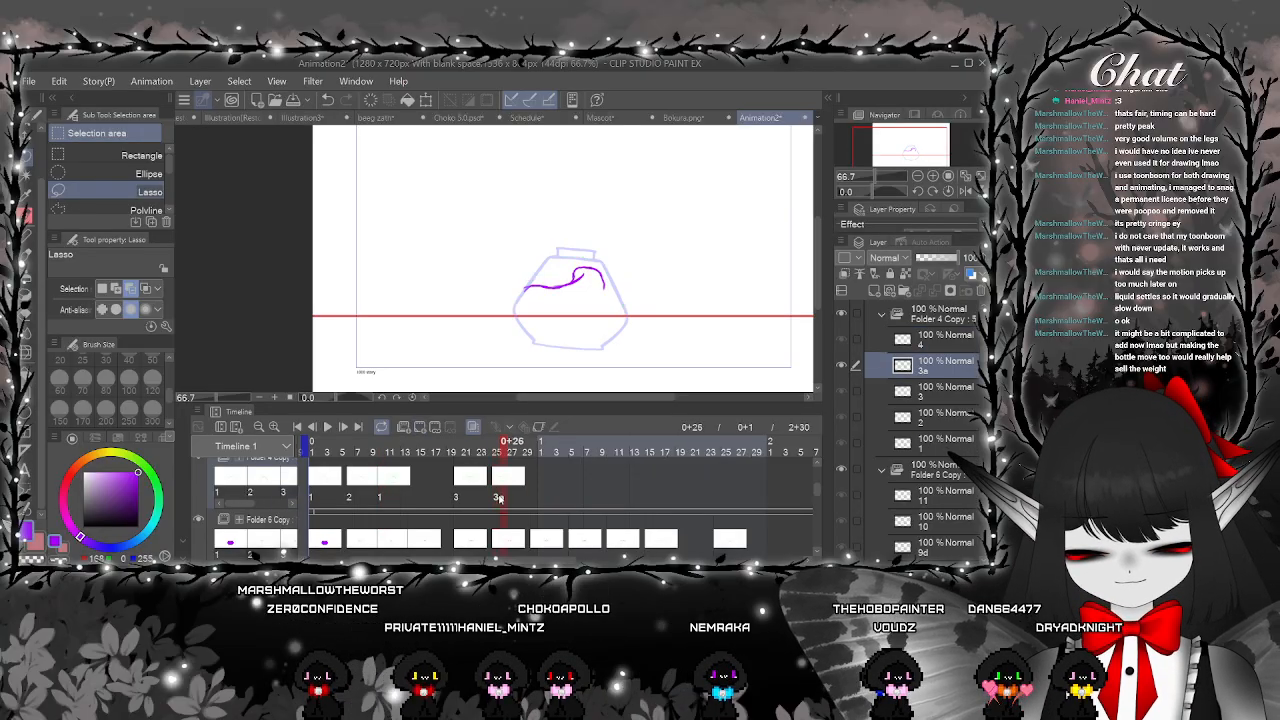
{"action": "left_click", "coordinate": [499, 482]}
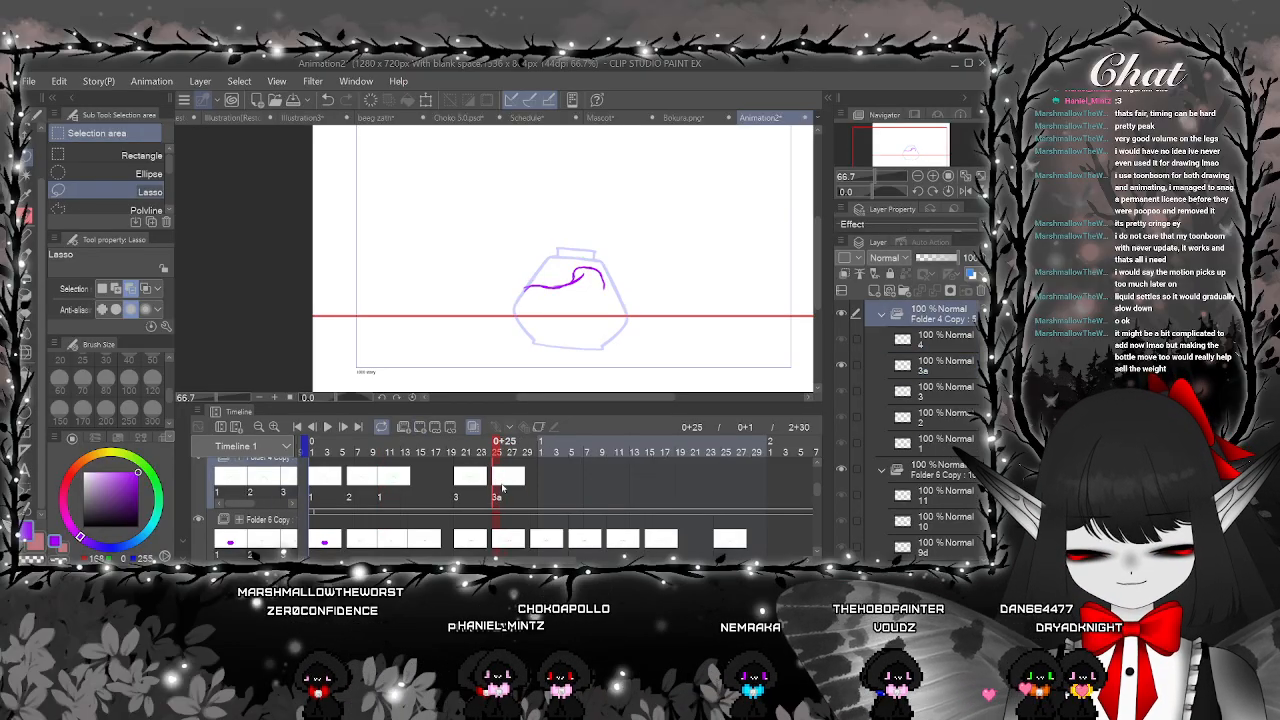
{"action": "left_click", "coordinate": [560, 404]}
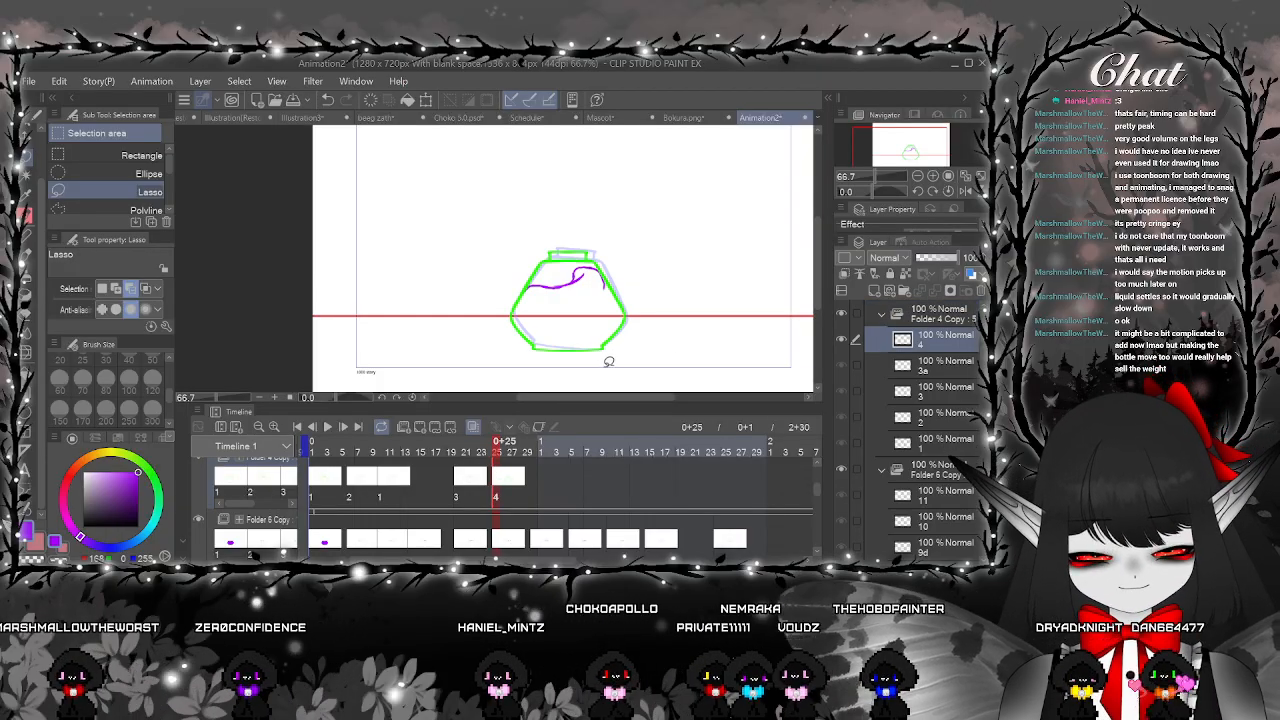
Lasso bottle cel 4, include liquid cel 6, and rotate both clockwise around the bottle's lower-right base corner at frame 25
{"action": "mouse_move", "coordinate": [609, 360]}
{"action": "left_mouse_down"}
{"action": "mouse_move", "coordinate": [602, 233]}
{"action": "mouse_move", "coordinate": [488, 305]}
{"action": "mouse_move", "coordinate": [606, 352]}
{"action": "left_mouse_up"}
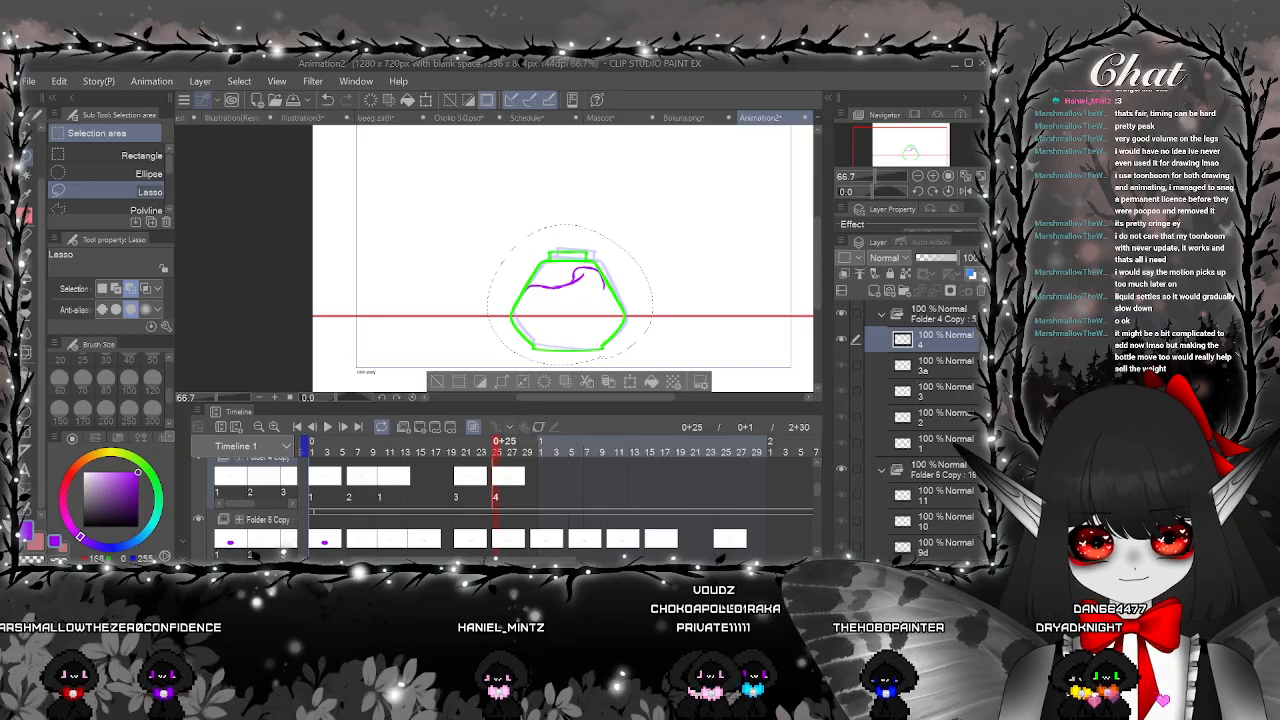
{"action": "scroll", "coordinate": [864, 385], "scroll_direction": "down", "scroll_amount": 5}
{"action": "left_click", "coordinate": [856, 386]}
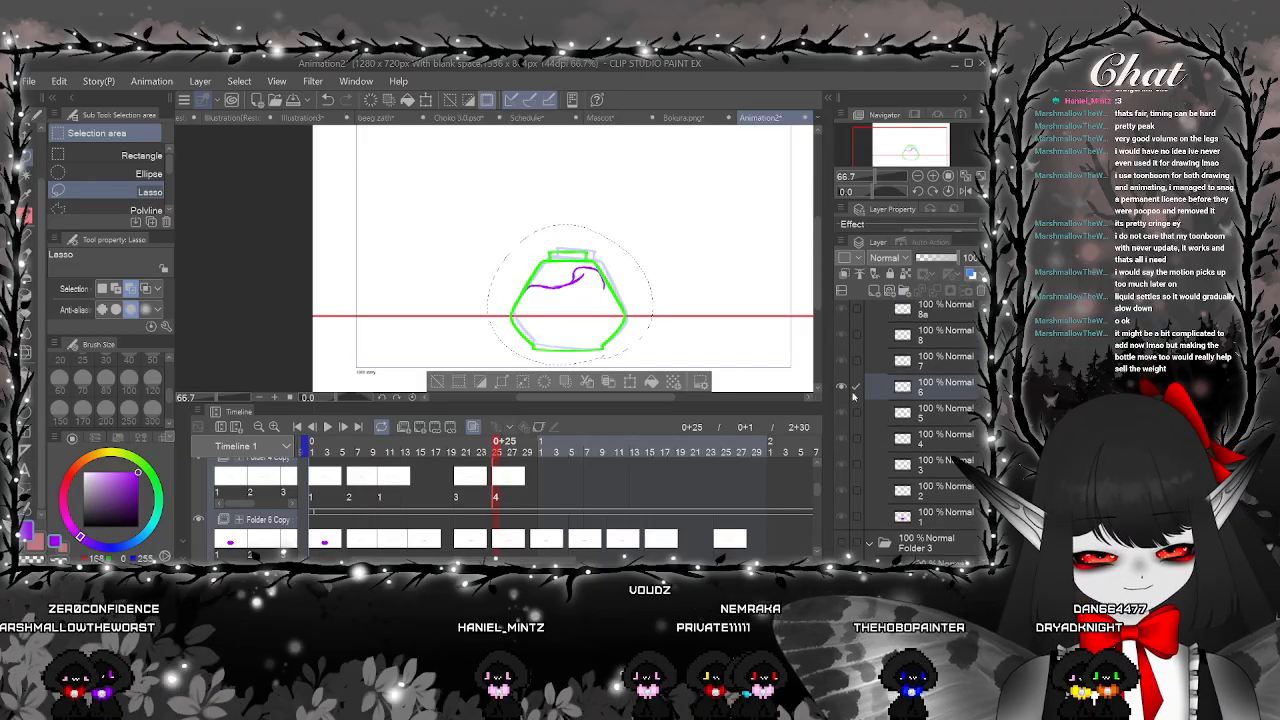
{"action": "left_click", "coordinate": [630, 382]}
{"action": "scroll", "coordinate": [600, 260], "scroll_direction": "up", "scroll_amount": 3}
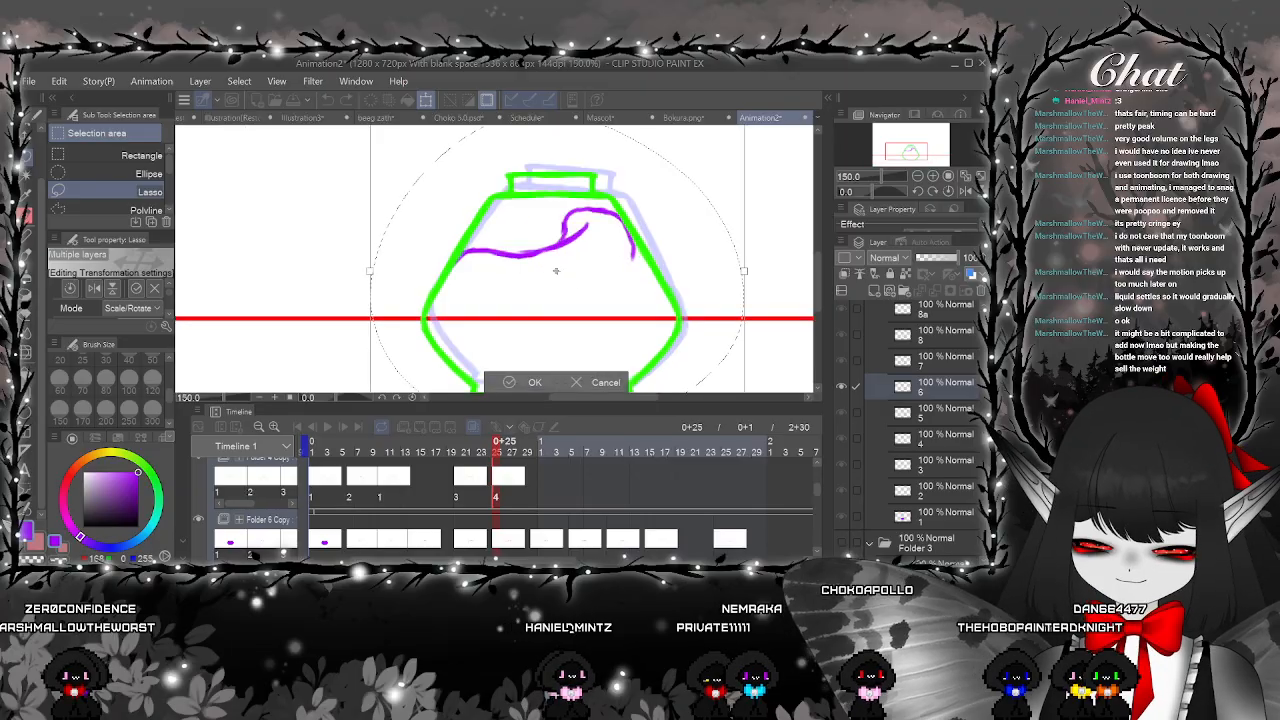
{"action": "left_click_drag", "start_coordinate": [748, 304], "coordinate": [712, 233]}
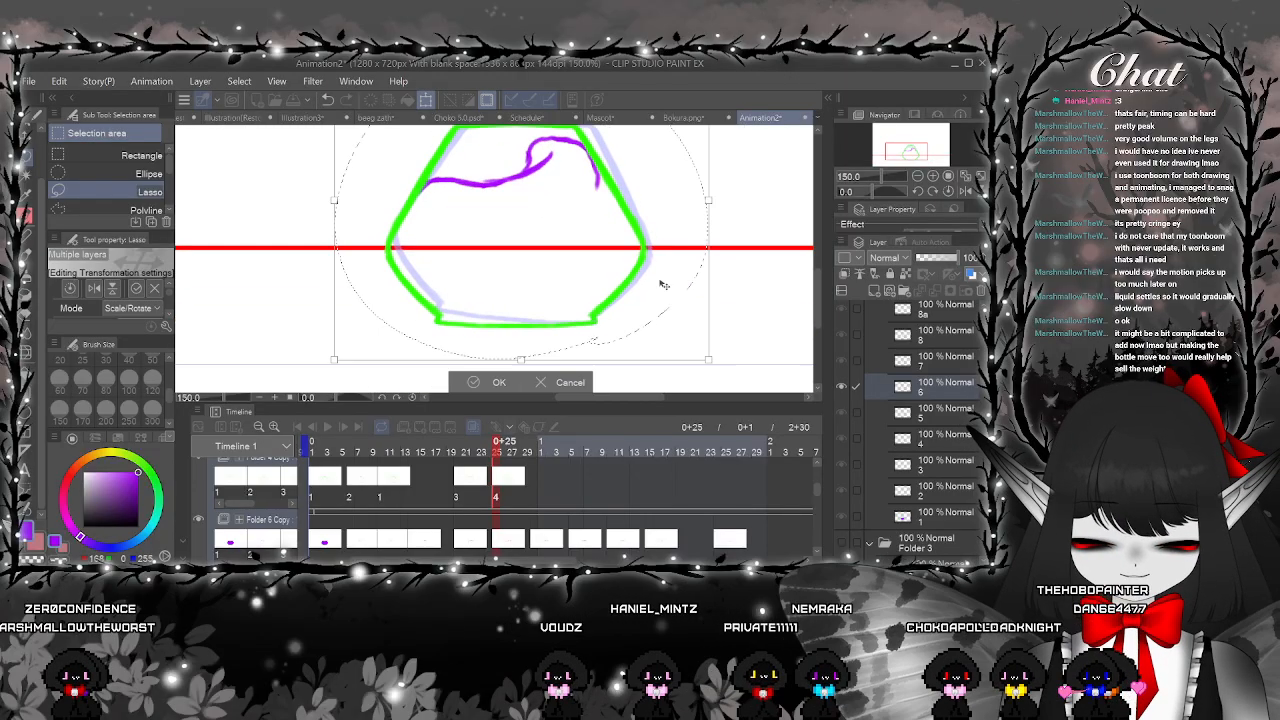
{"action": "scroll", "coordinate": [716, 237], "scroll_direction": "down", "scroll_amount": 2}
{"action": "left_click_drag", "start_coordinate": [688, 133], "coordinate": [713, 157]}
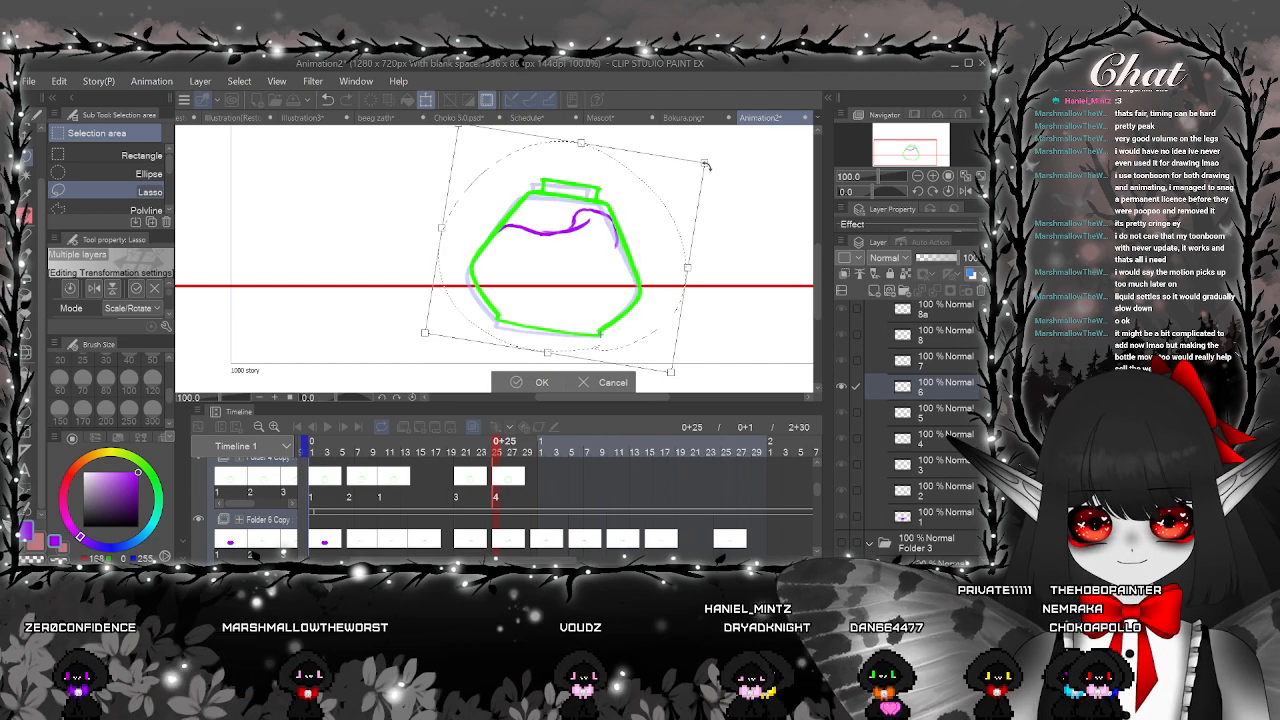
{"action": "left_click", "coordinate": [537, 382]}
{"action": "left_click", "coordinate": [476, 357]}
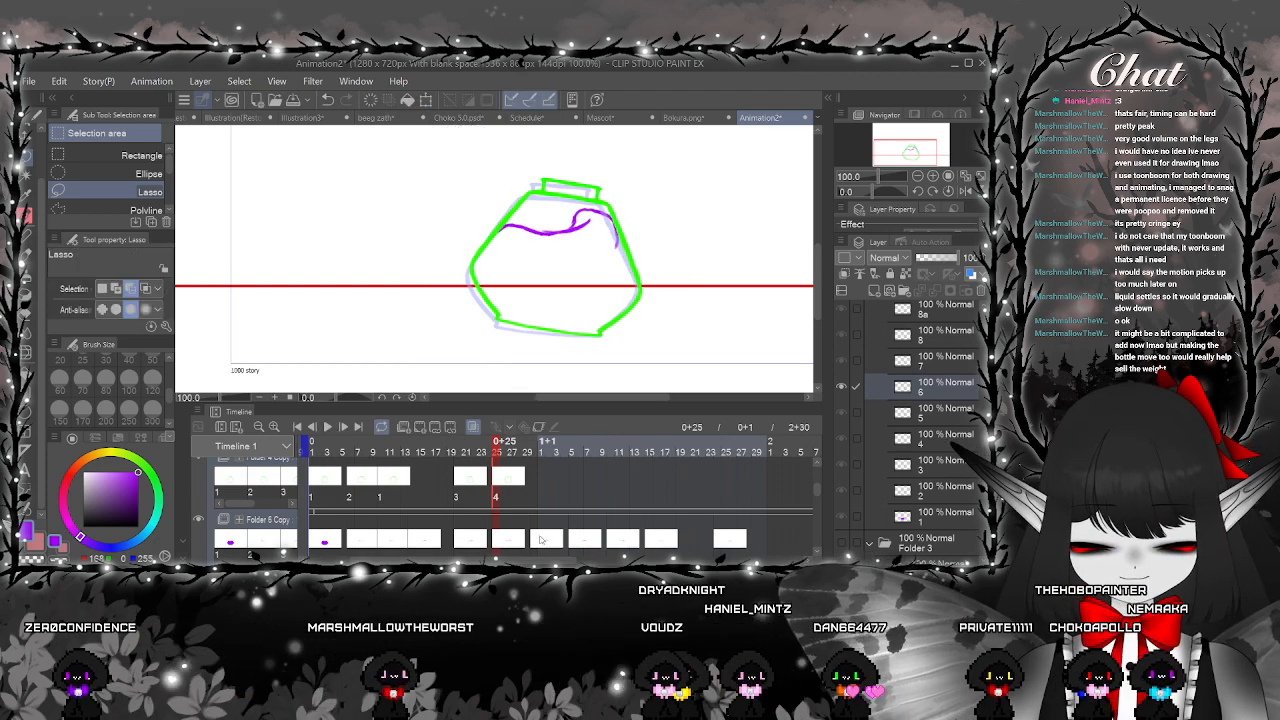
Copy the bottle cel 3 keyframe from frame 20 of the Folder 4 Copy track and paste it at frame 30
{"action": "left_click", "coordinate": [541, 540]}
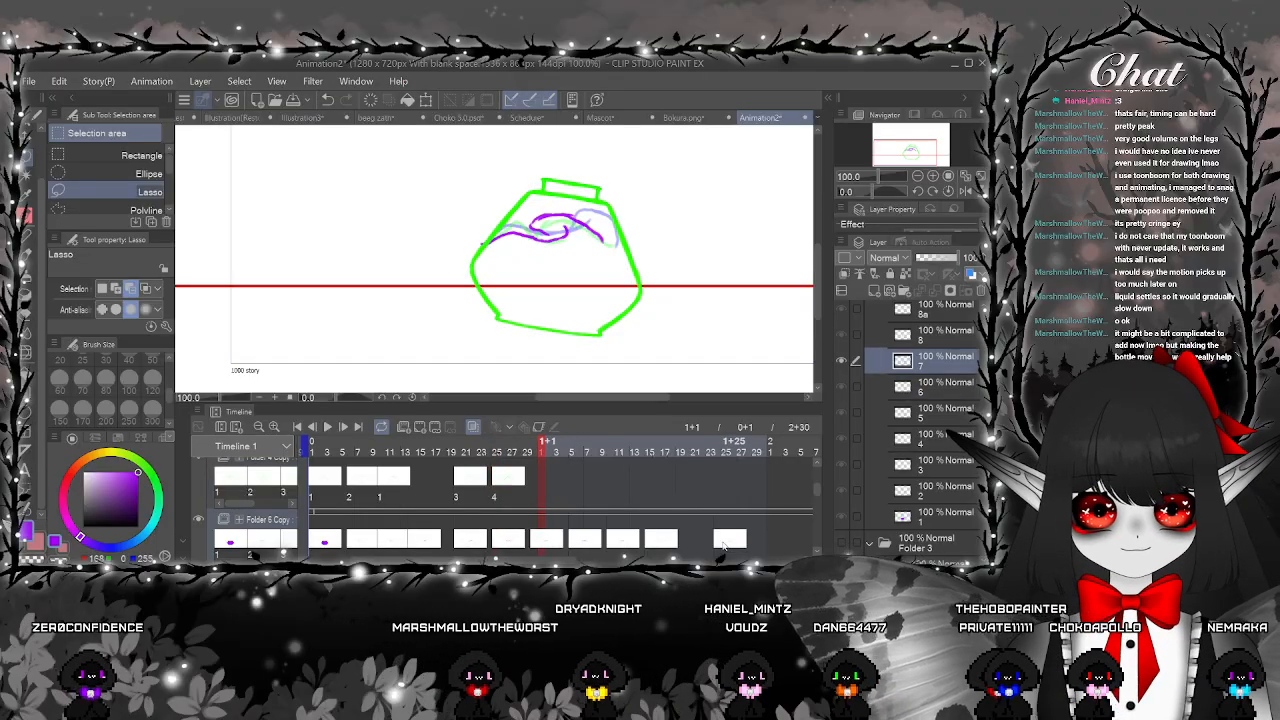
{"action": "left_click", "coordinate": [466, 486]}
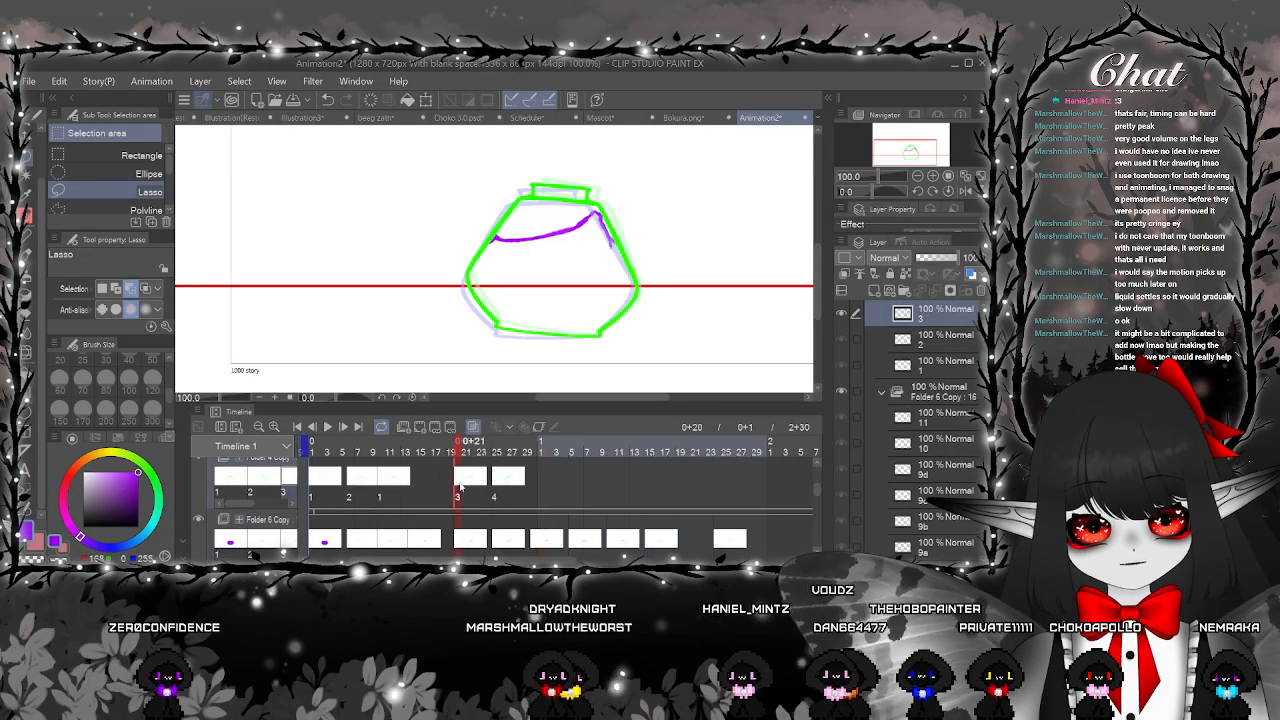
{"action": "left_click", "coordinate": [461, 476]}
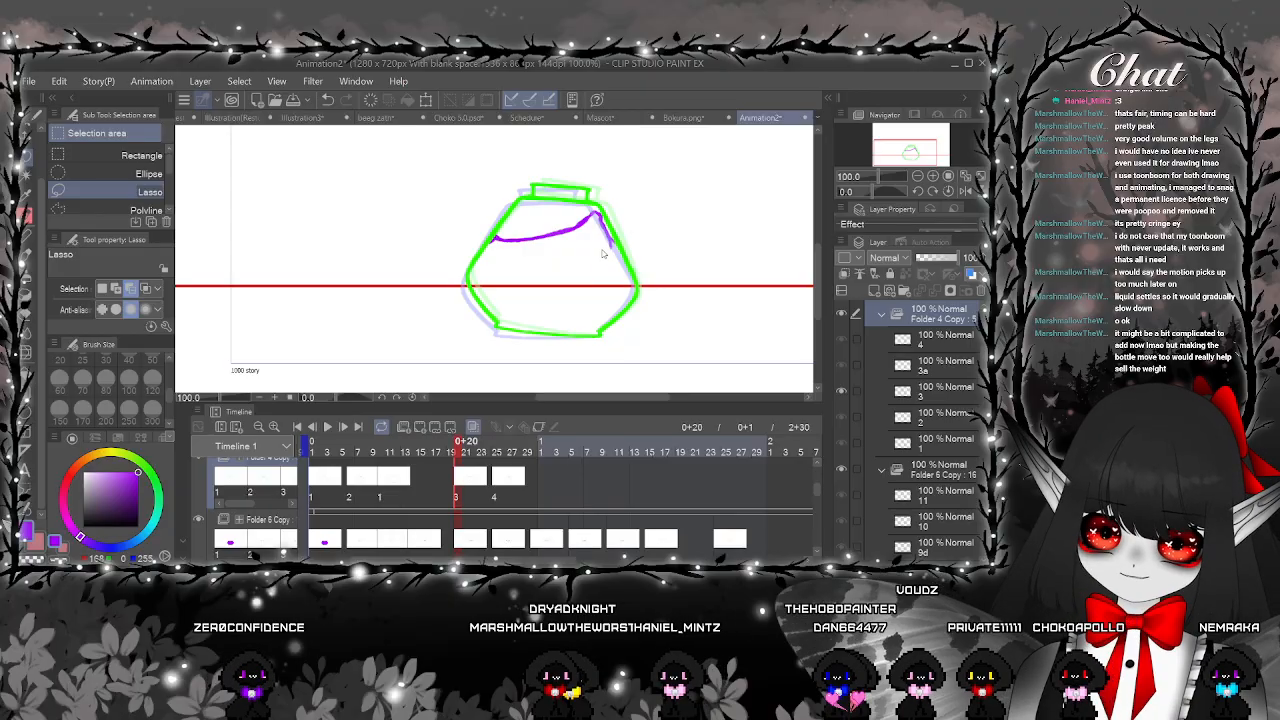
{"action": "left_click", "coordinate": [535, 497]}
{"action": "left_click", "coordinate": [535, 485]}
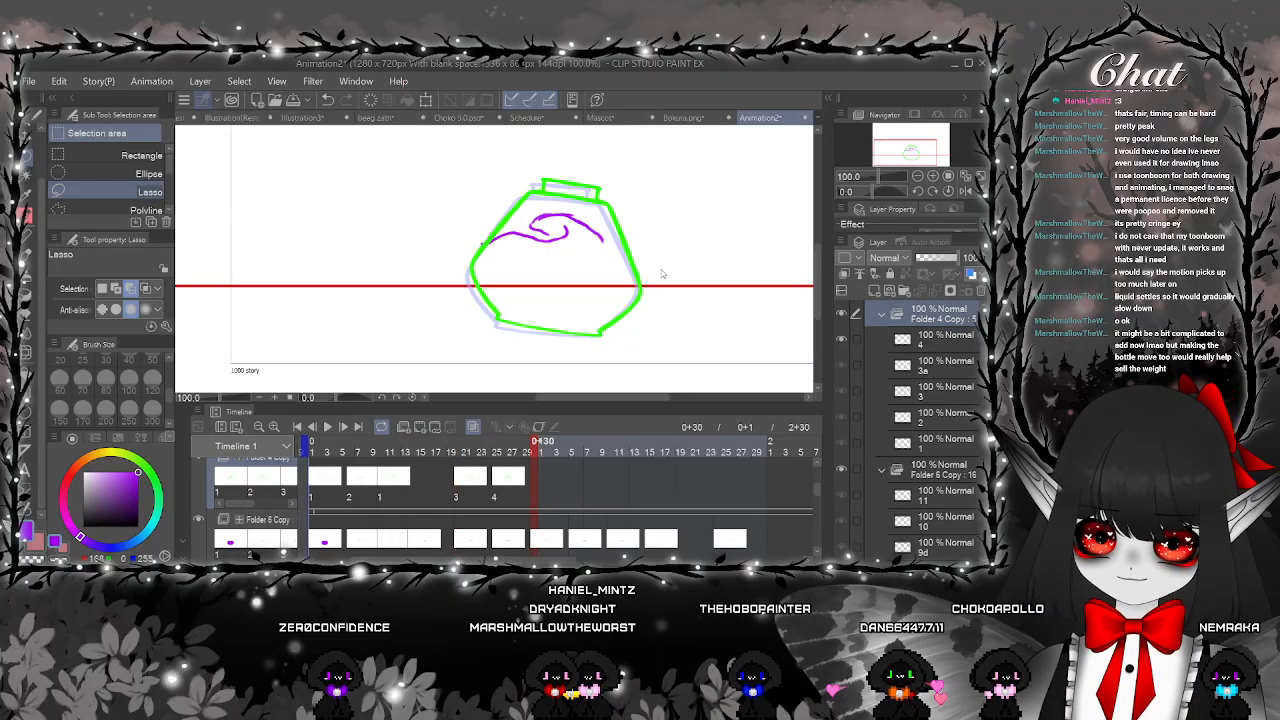
{"action": "key", "text": "ctrl+v"}
Lasso liquid cel 7 at frame 30 and rotate it slightly clockwise to follow the tilted bottle
{"action": "left_click", "coordinate": [586, 540]}
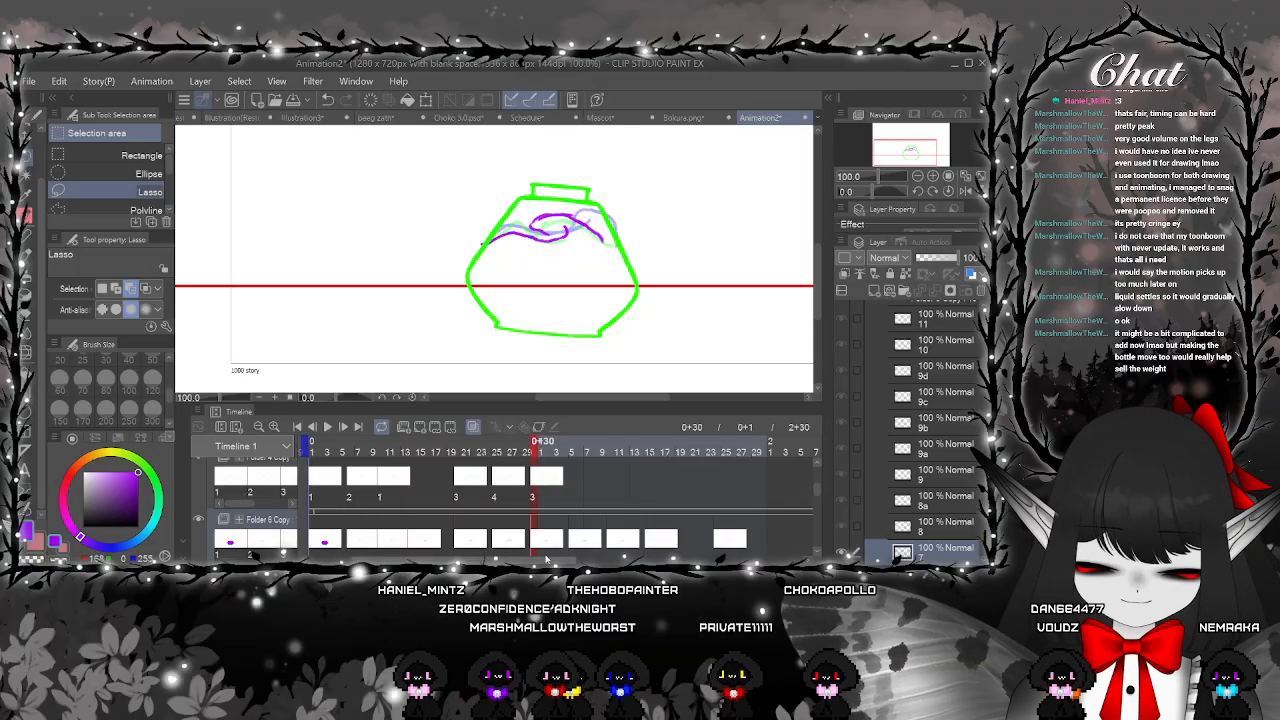
{"action": "left_click_drag", "start_coordinate": [510, 173], "coordinate": [500, 178]}
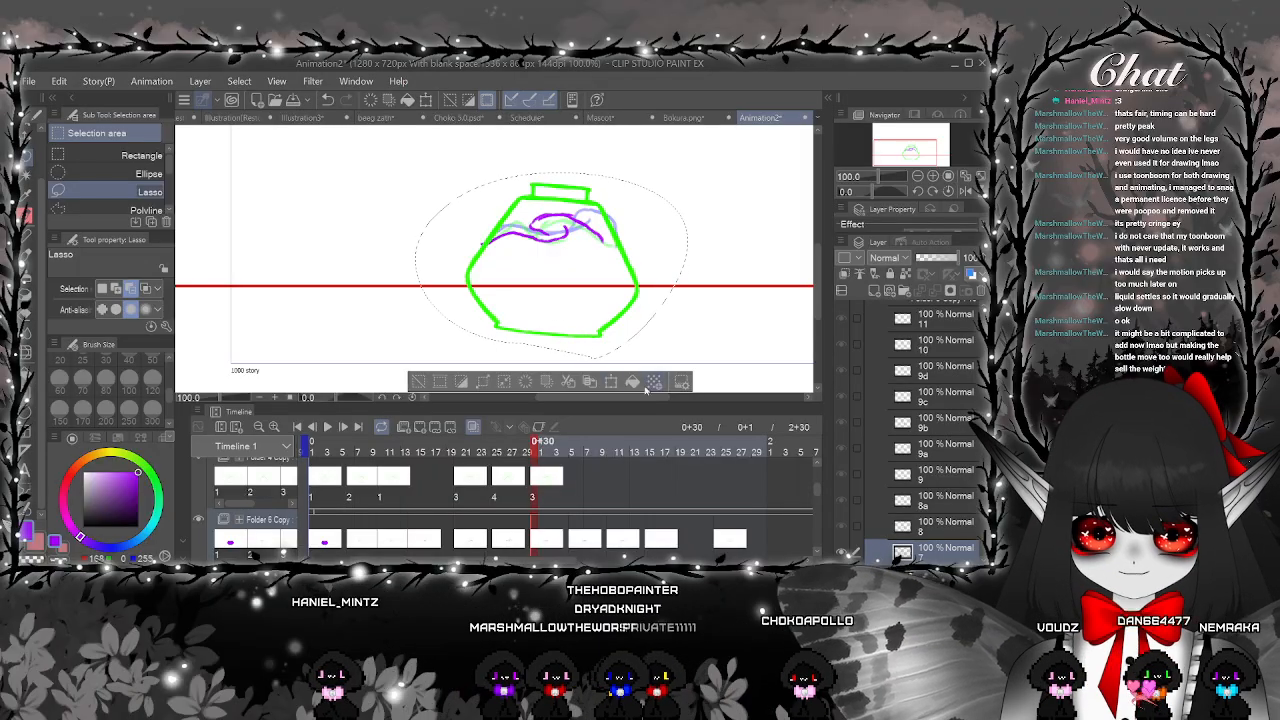
{"action": "left_click", "coordinate": [610, 381]}
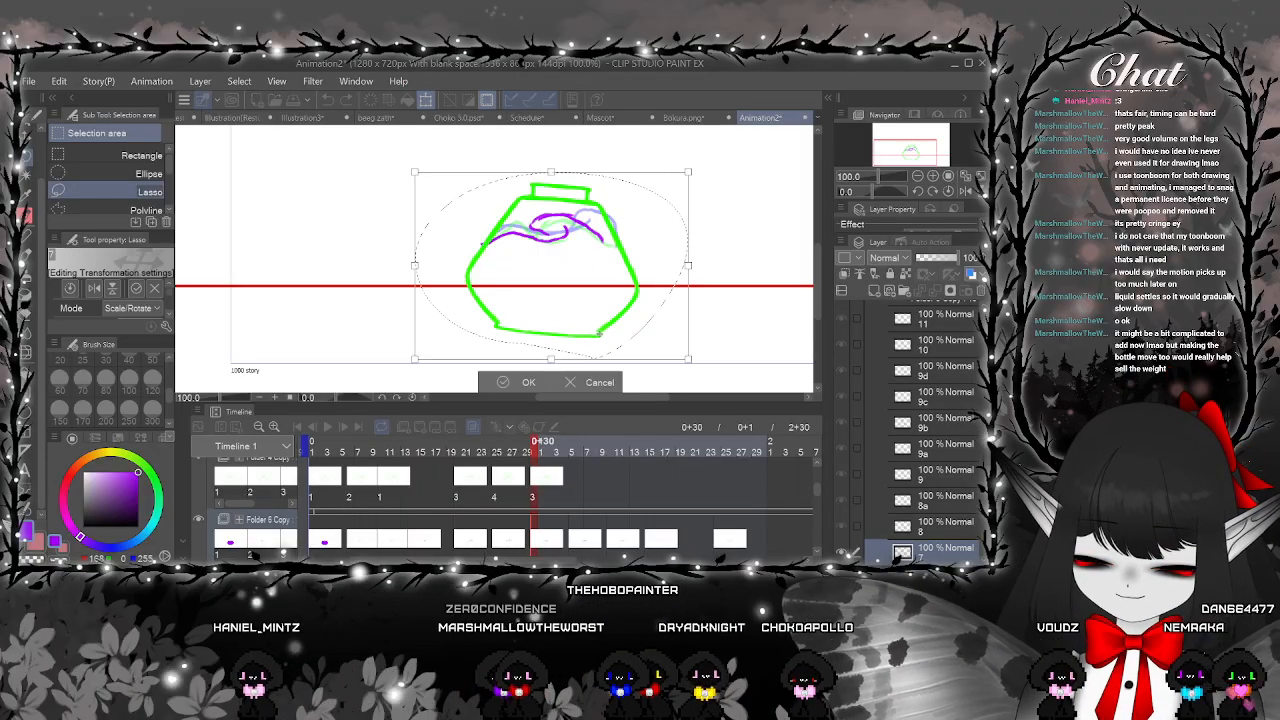
{"action": "left_click_drag", "start_coordinate": [738, 146], "coordinate": [755, 163]}
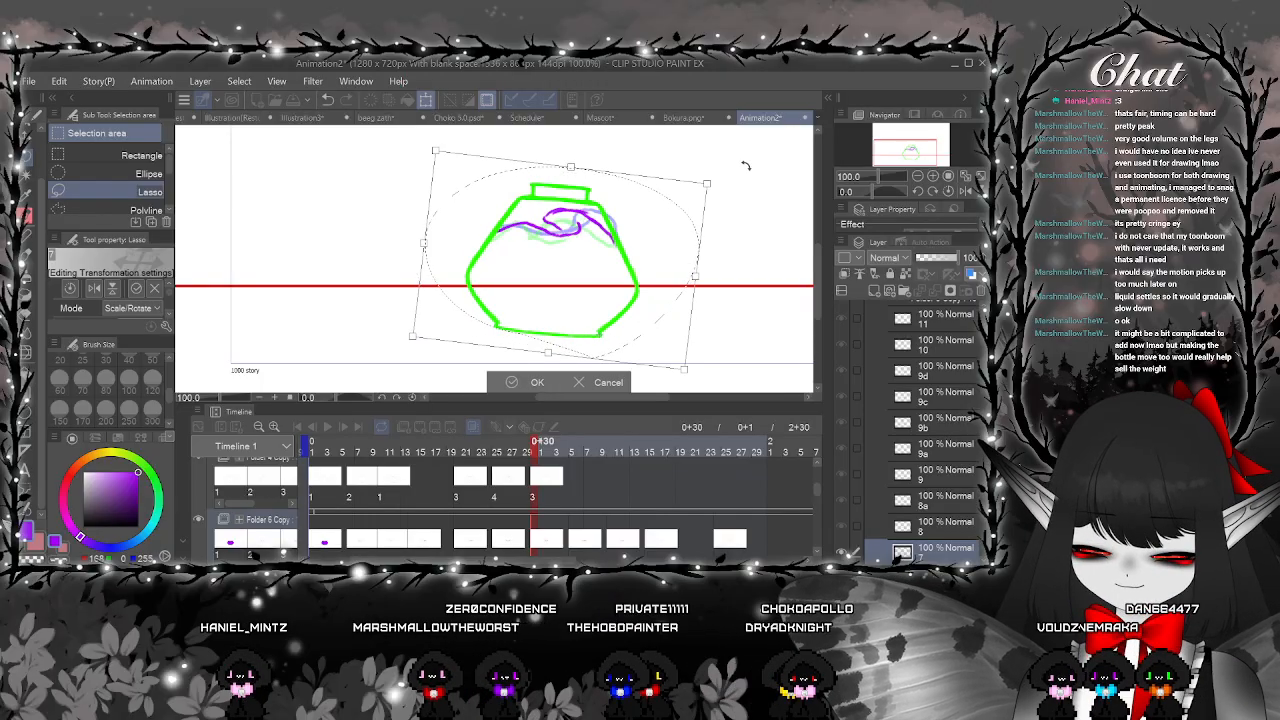
{"action": "left_click", "coordinate": [519, 380]}
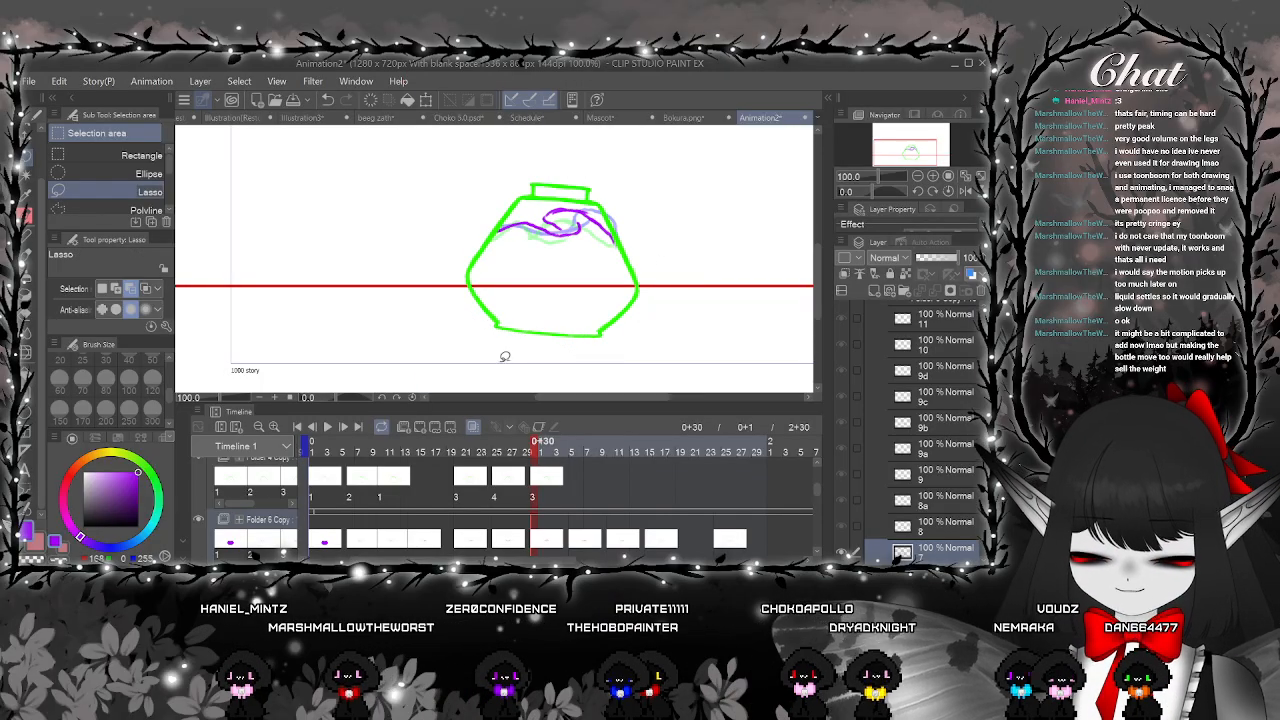
Copy the upright bottle cel 1 keyframe from frame 1 of the Folder 4 Copy track and paste it at frame 1+5
{"action": "left_click", "coordinate": [573, 540]}
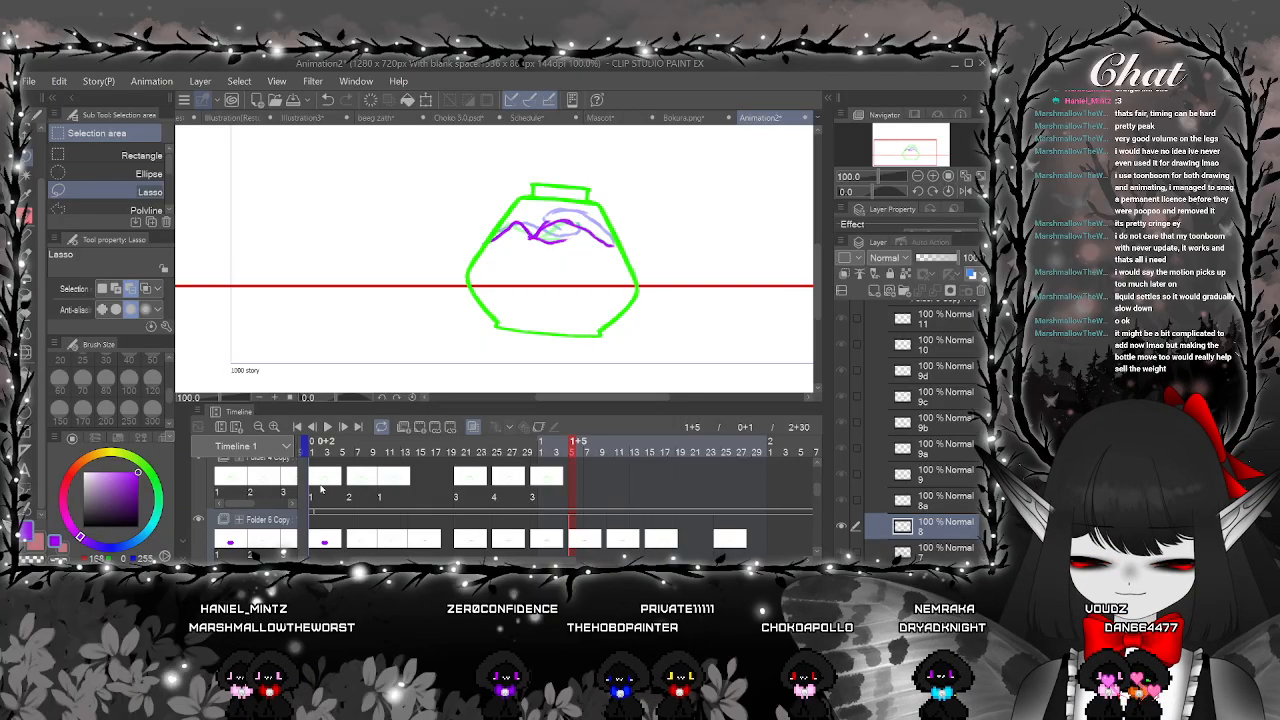
{"action": "left_click", "coordinate": [317, 483]}
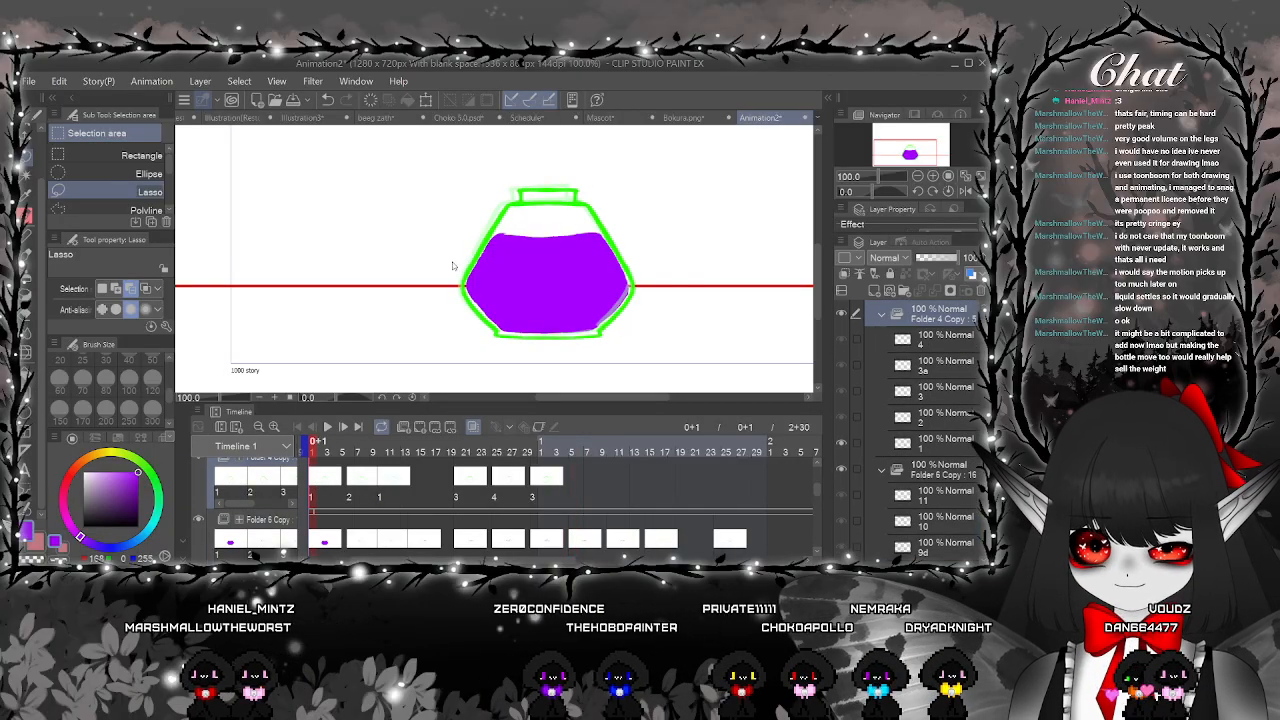
{"action": "left_click", "coordinate": [573, 476]}
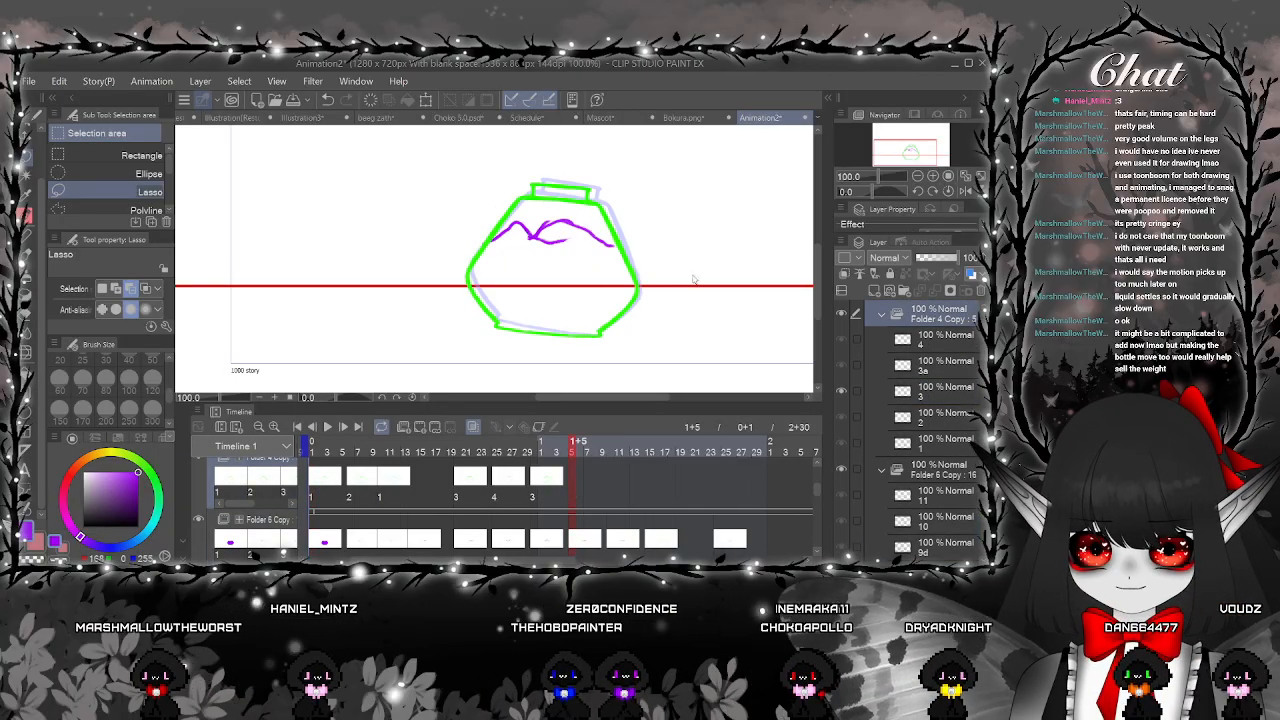
{"action": "key", "text": "ctrl+v"}
Play the animation from frame 1 to check the bottle's rocking against the liquid, and stop the playback
{"action": "left_click", "coordinate": [316, 474]}
{"action": "key", "text": "ctrl+minus"}
{"action": "key", "text": "ctrl+minus"}
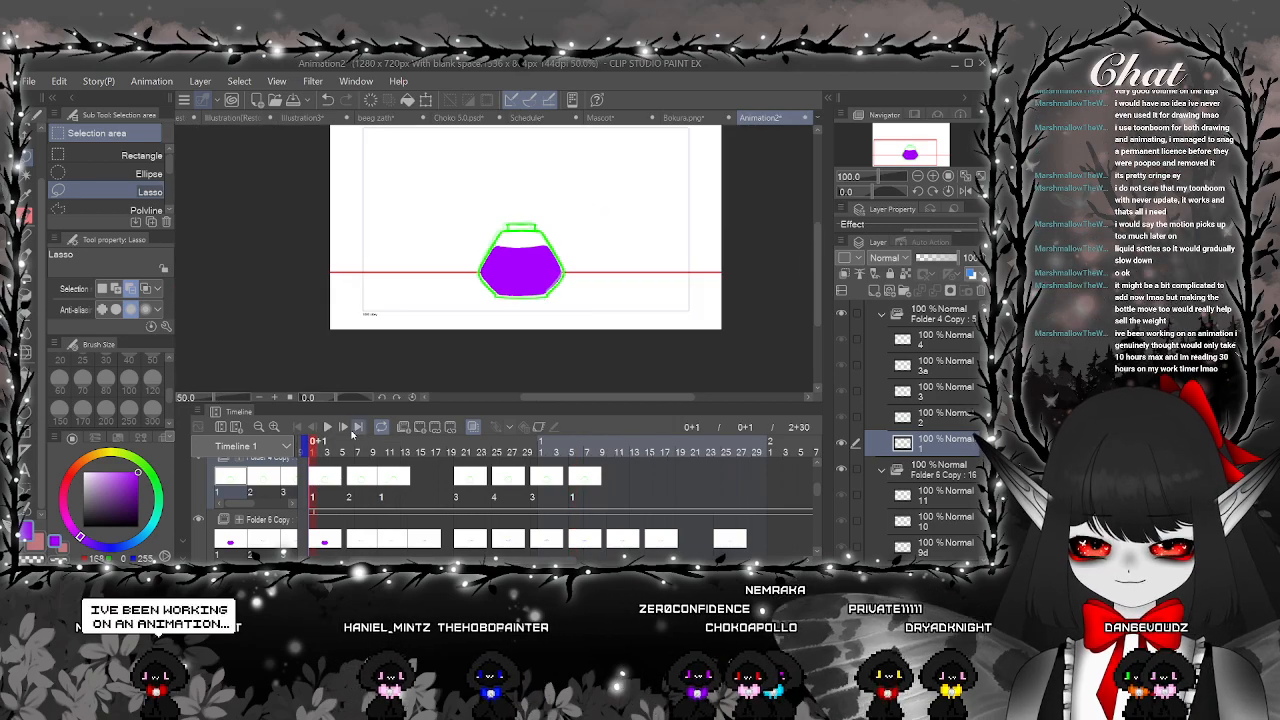
{"action": "left_click", "coordinate": [328, 428]}
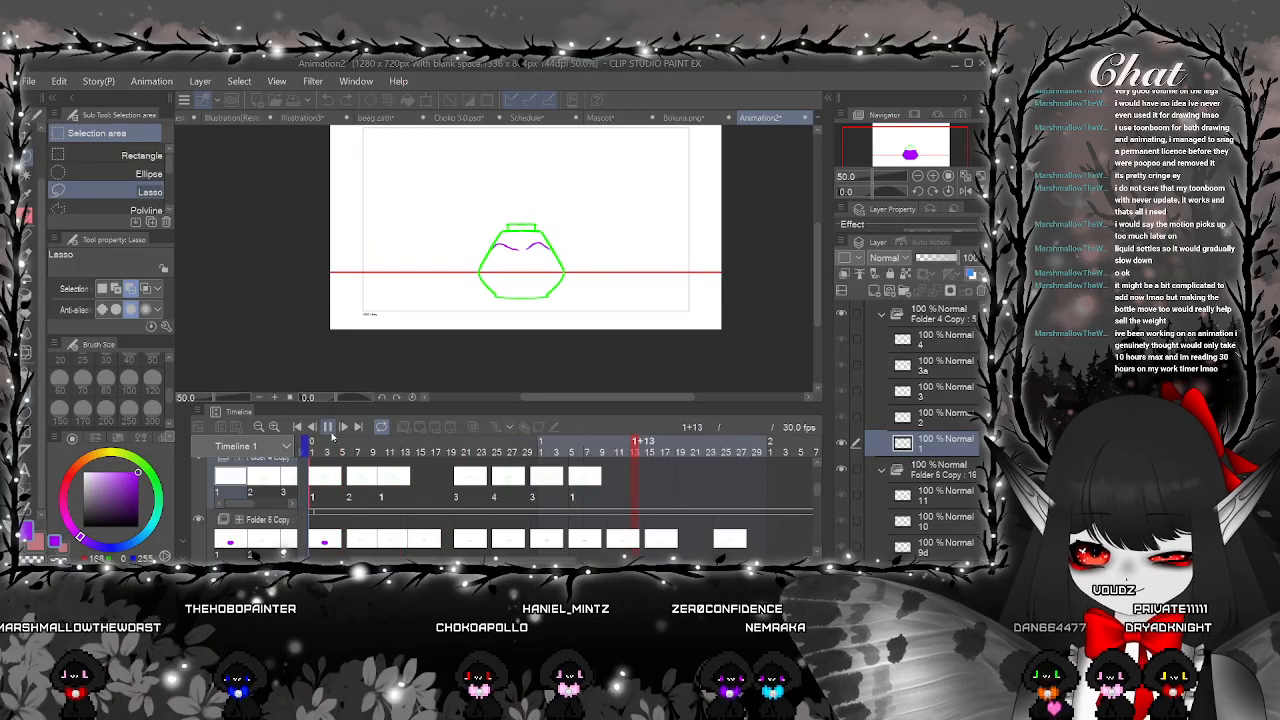
{"action": "left_click", "coordinate": [330, 429]}
Reshape the tilted outline of bottle cel 2 at frame 6 with the Liquify tool at brush size 300
{"action": "left_click_drag", "start_coordinate": [640, 560], "coordinate": [360, 560]}
{"action": "left_click", "coordinate": [403, 453]}
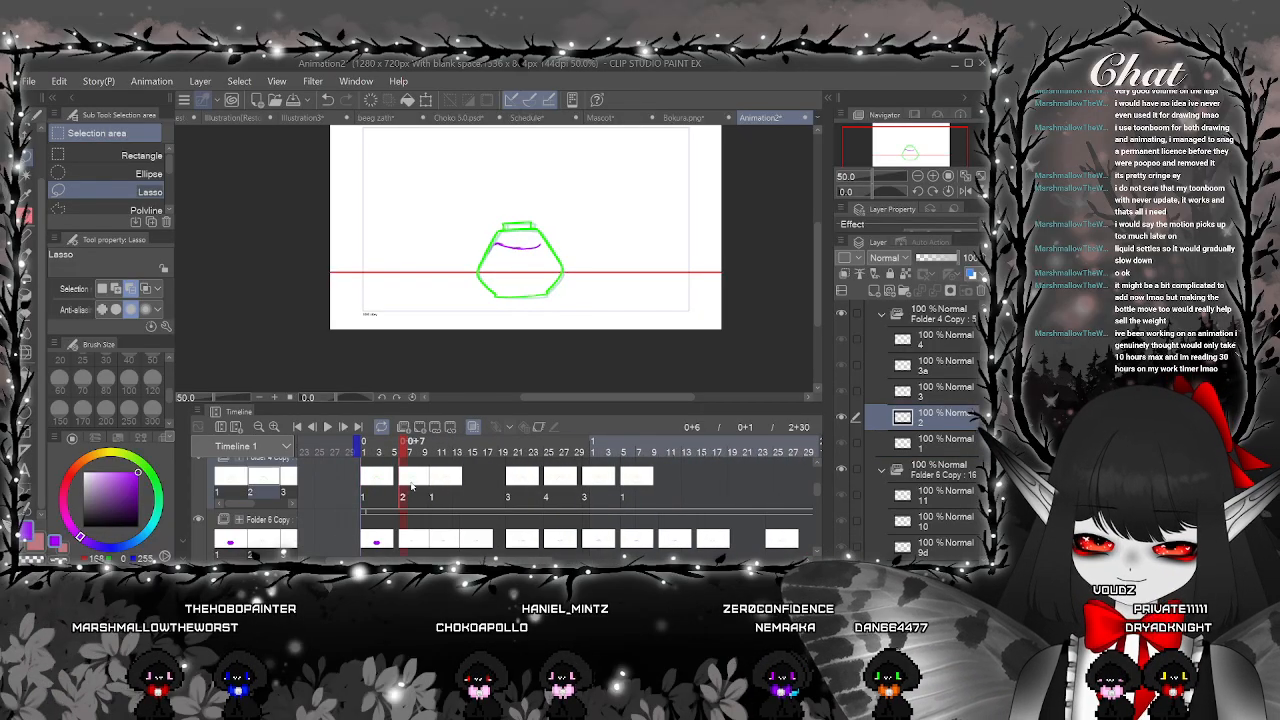
{"action": "left_click", "coordinate": [27, 352]}
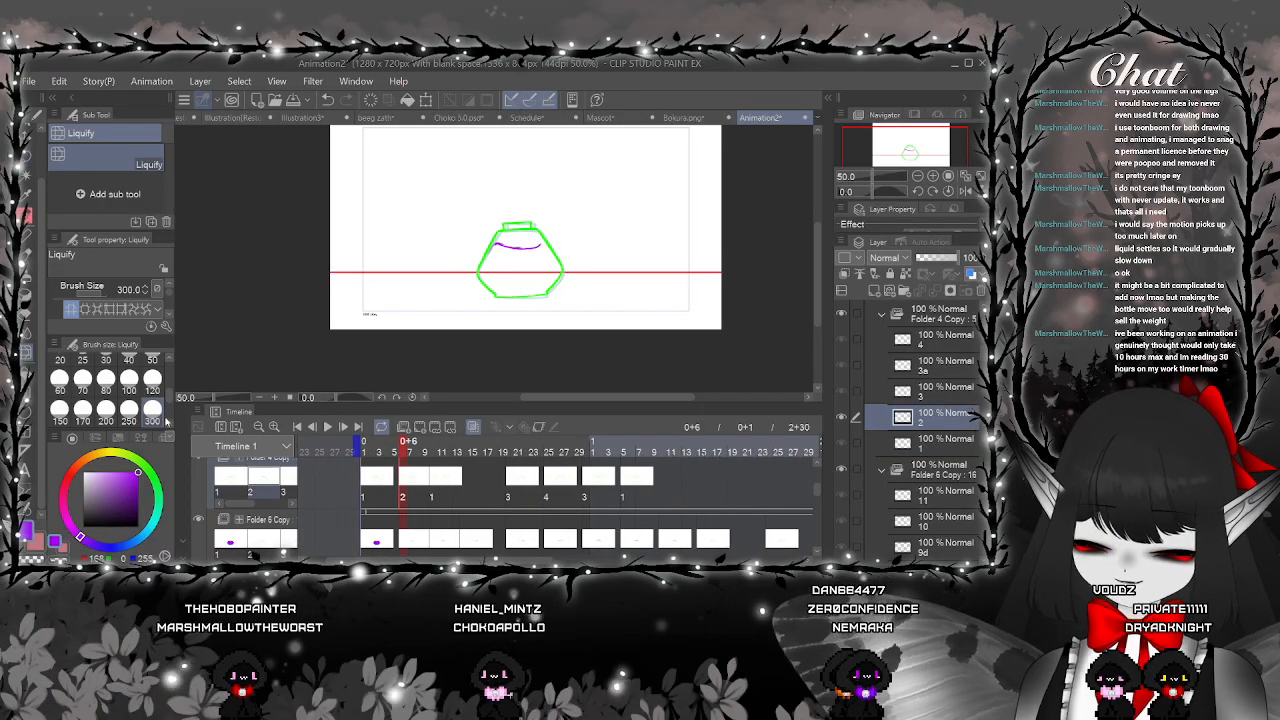
{"action": "left_click", "coordinate": [83, 412]}
{"action": "scroll", "coordinate": [488, 265], "scroll_direction": "up", "scroll_amount": 2}
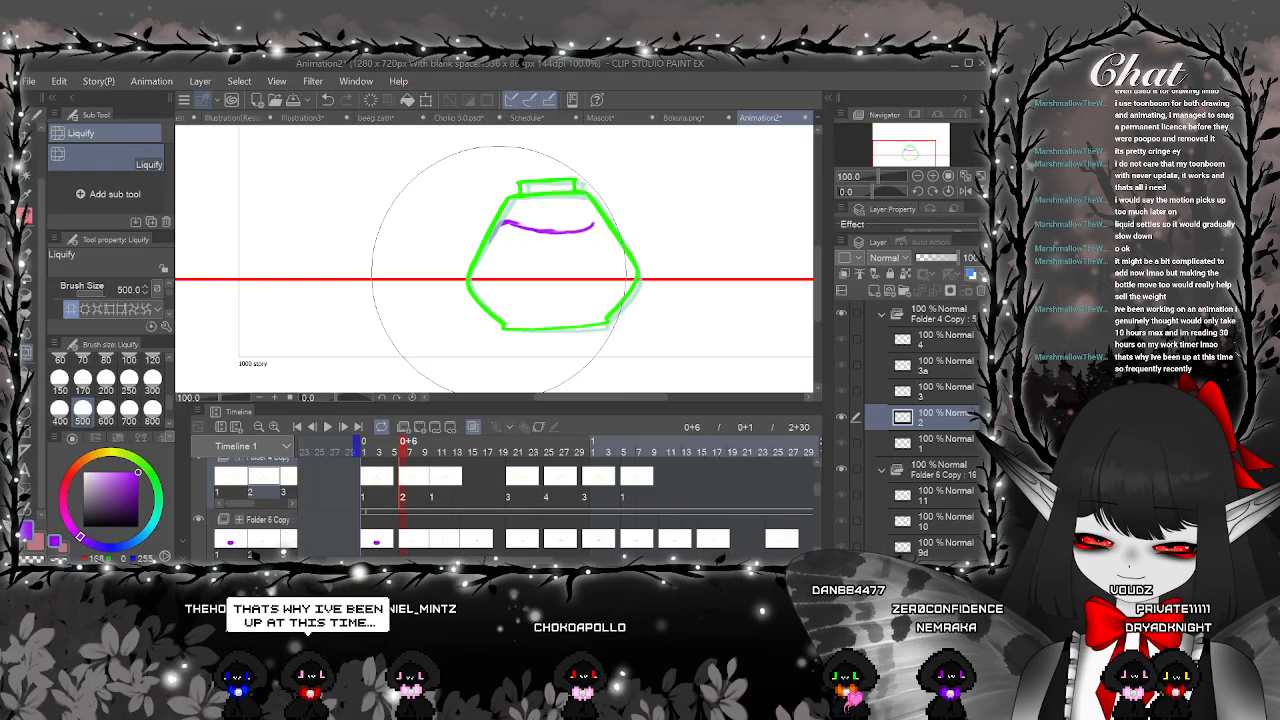
{"action": "left_click", "coordinate": [131, 383]}
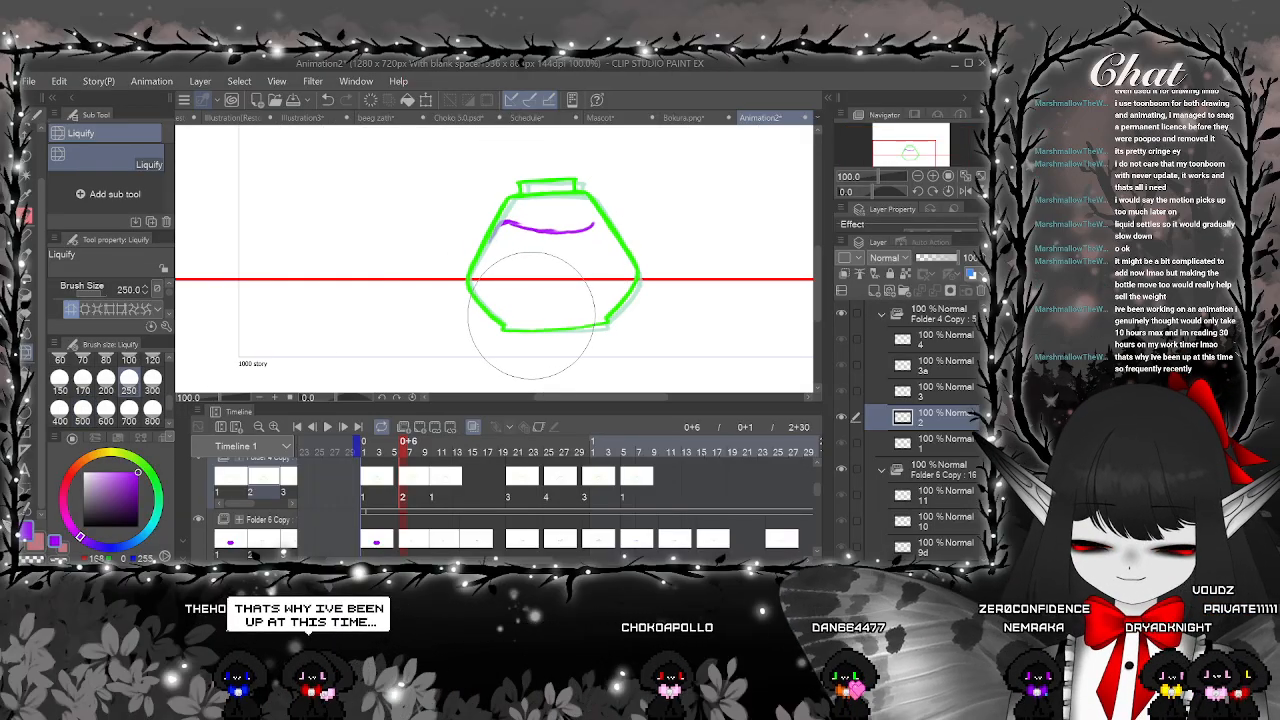
{"action": "left_click", "coordinate": [152, 420]}
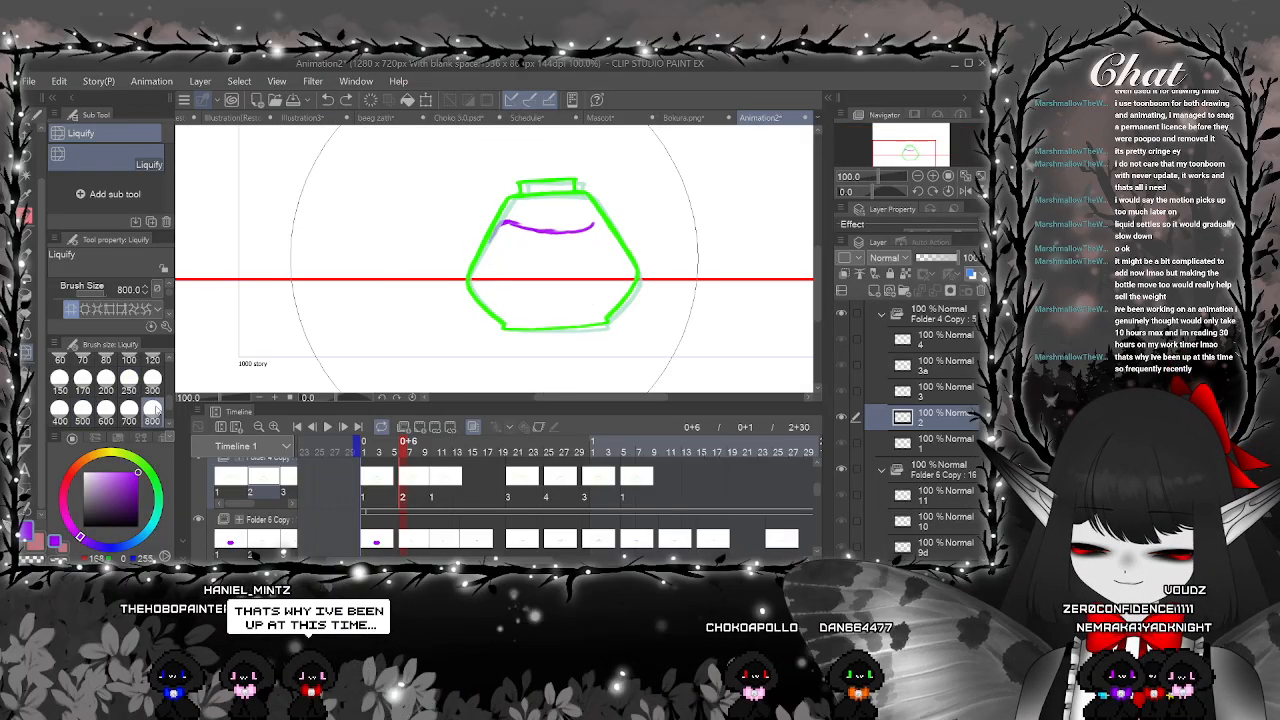
{"action": "left_click", "coordinate": [152, 383]}
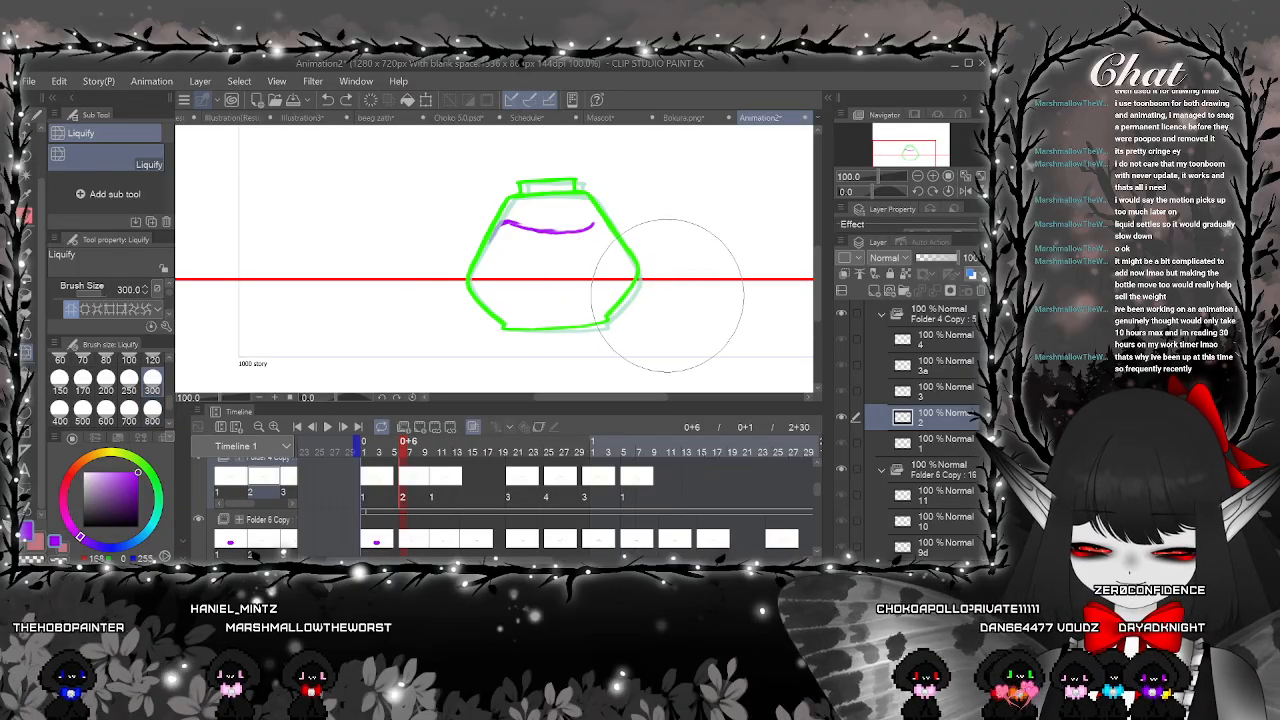
{"action": "mouse_move", "coordinate": [582, 367]}
{"action": "left_mouse_down"}
{"action": "mouse_move", "coordinate": [588, 308]}
{"action": "mouse_move", "coordinate": [593, 393]}
{"action": "left_mouse_up"}
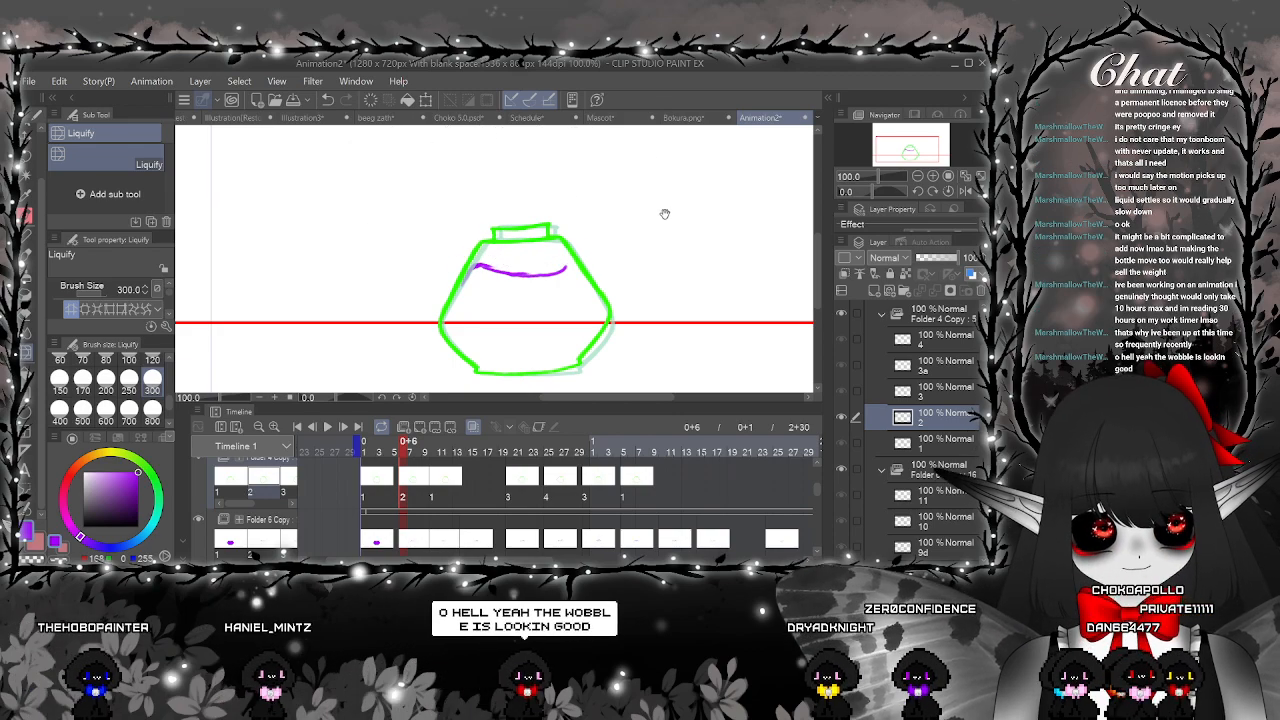
{"action": "left_click_drag", "start_coordinate": [663, 211], "coordinate": [657, 220]}
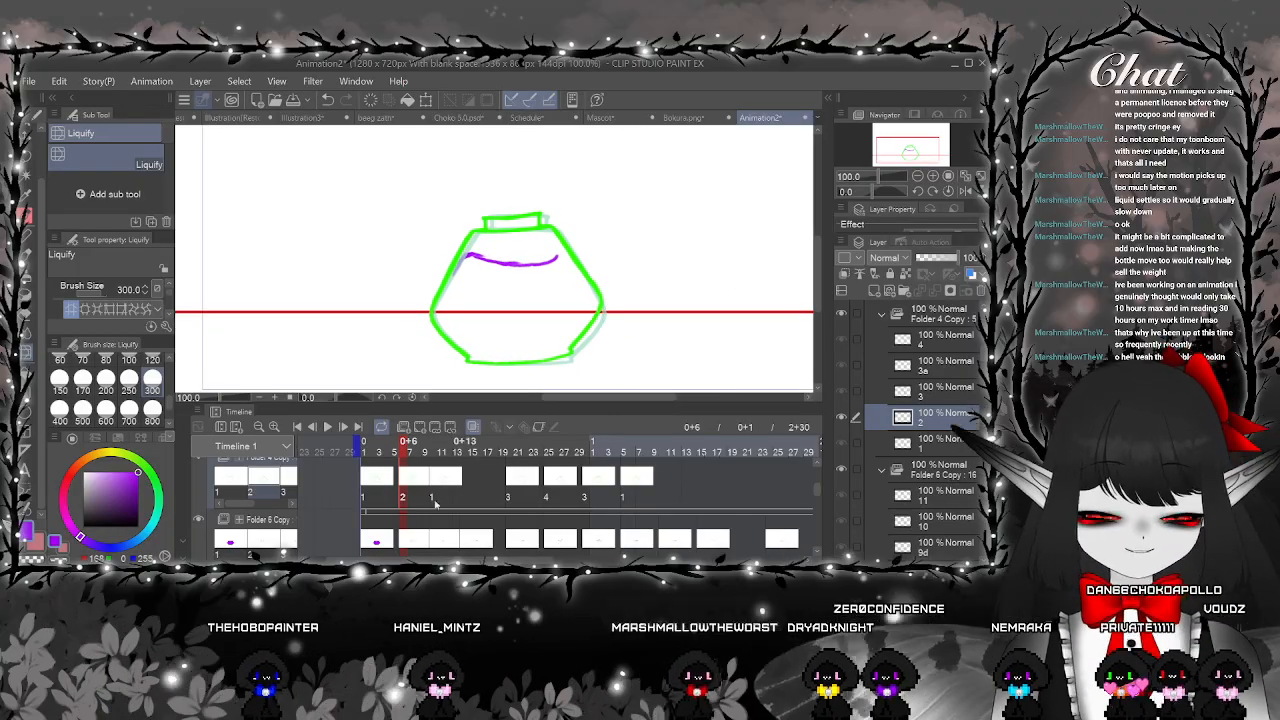
Compare the bottle poses up to frame 22 and touch up tilted bottle cel 3 with the Liquify tool
{"action": "left_click", "coordinate": [385, 477]}
{"action": "left_click", "coordinate": [463, 483]}
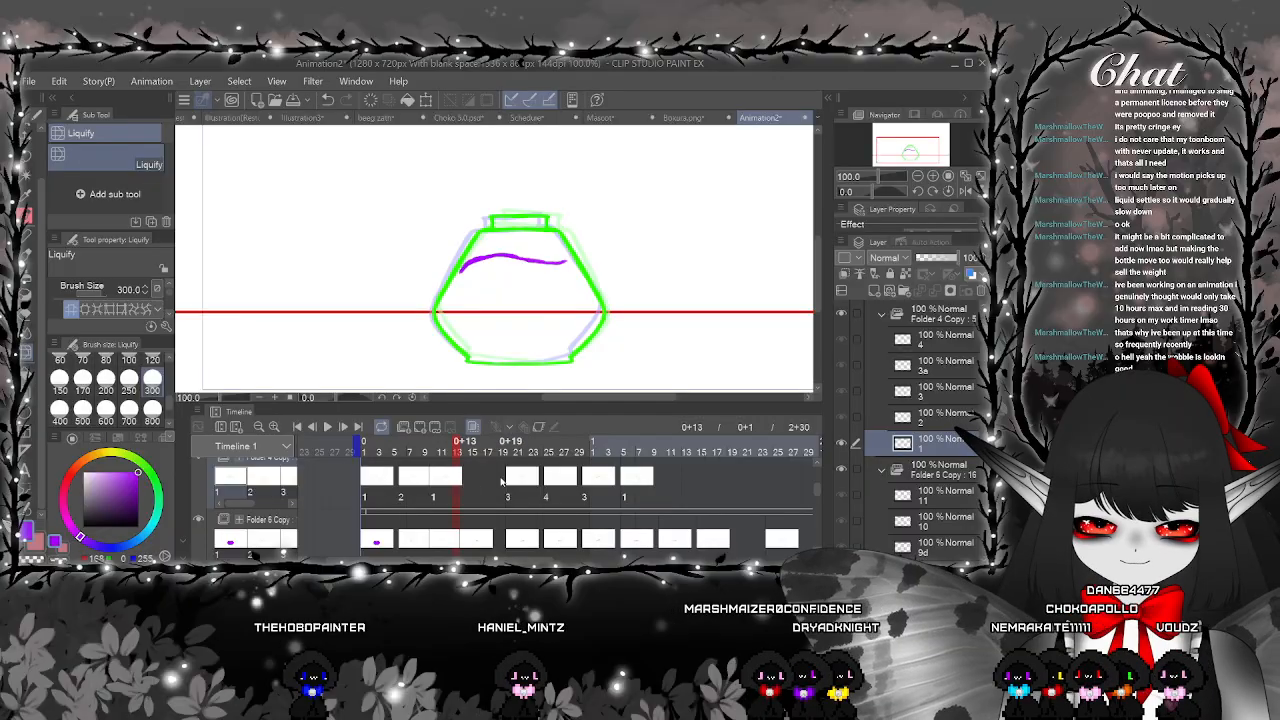
{"action": "left_click", "coordinate": [524, 483]}
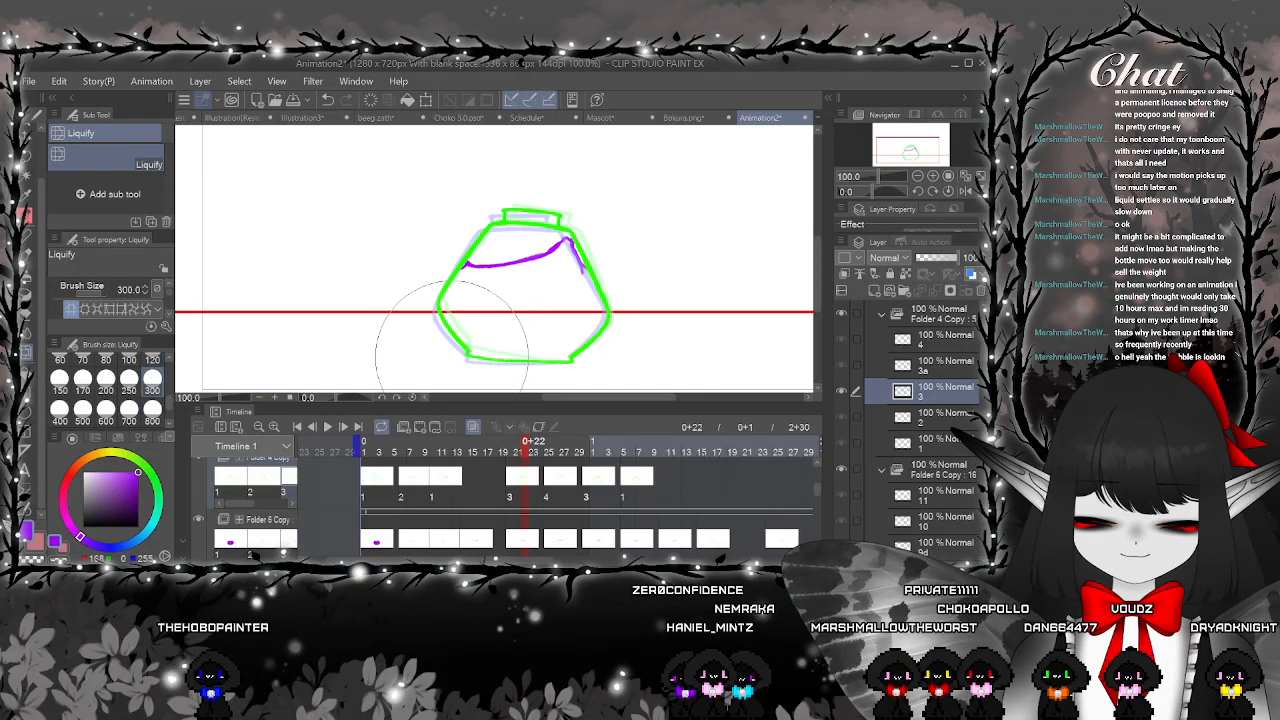
{"action": "left_click_drag", "start_coordinate": [460, 352], "coordinate": [430, 276]}
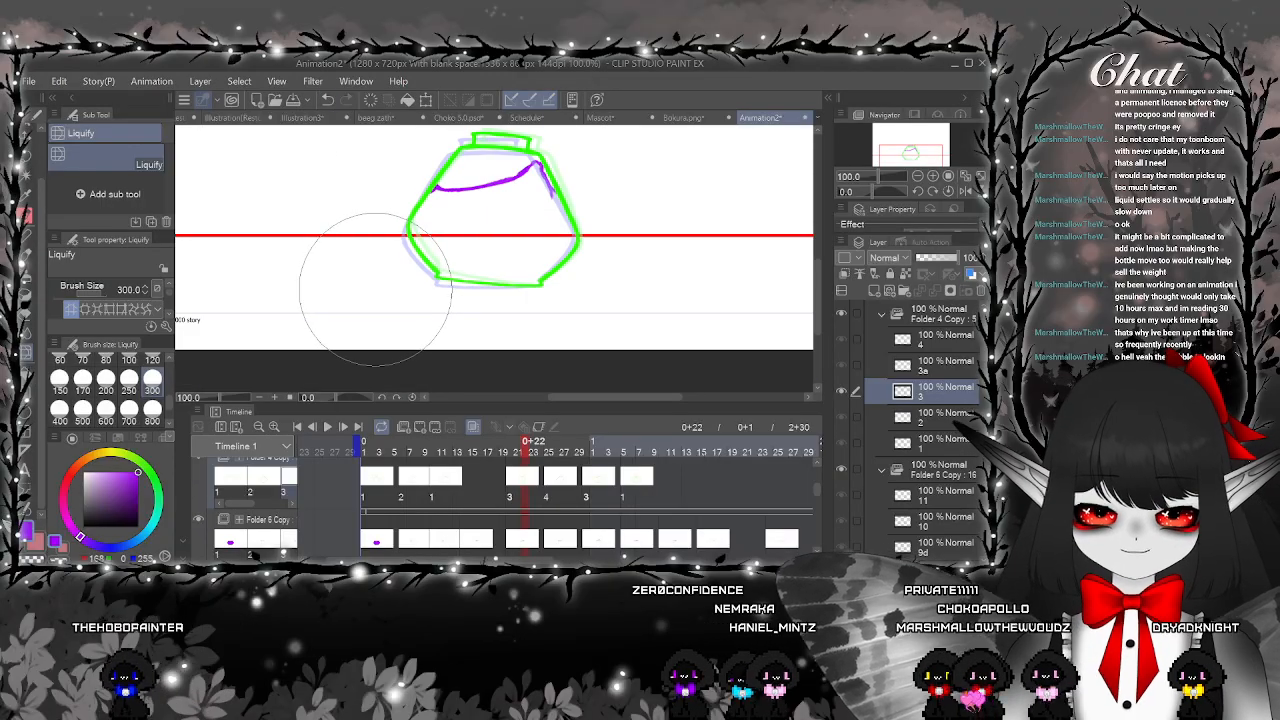
Refine tilted bottle cel 4 at frame 27 with the Liquify tool, reducing the brush size to 120
{"action": "left_click", "coordinate": [558, 483]}
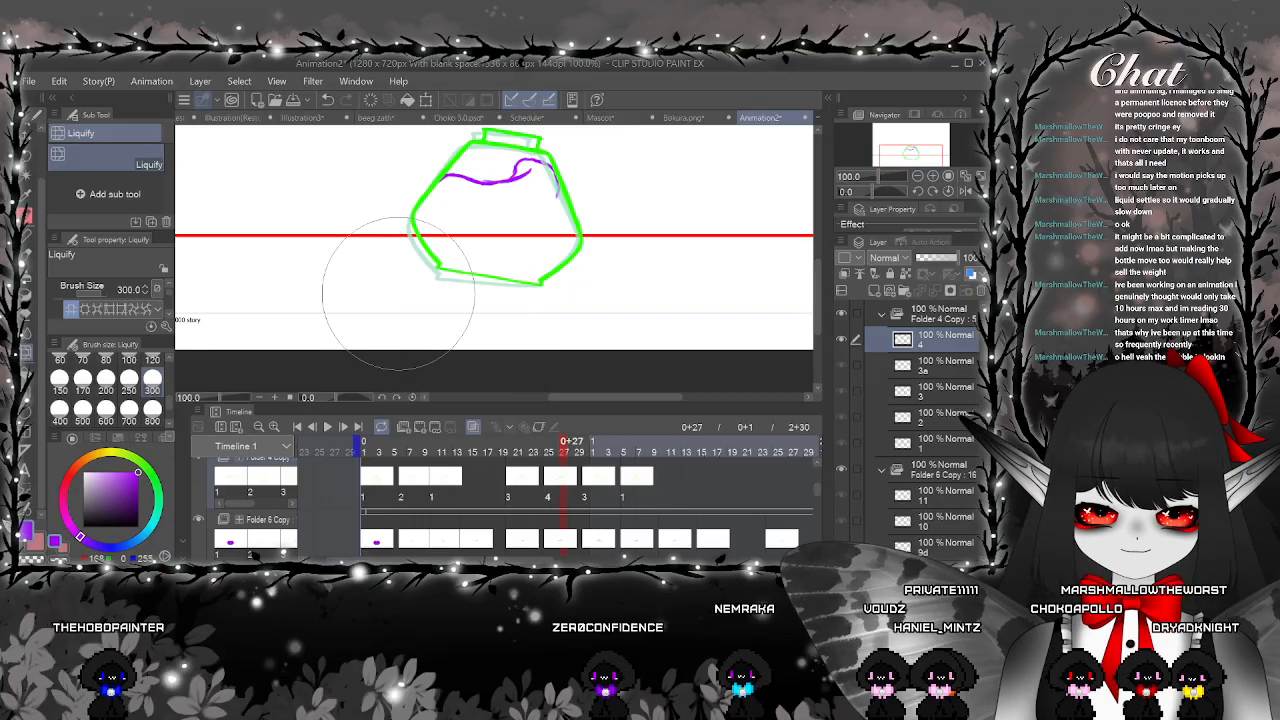
{"action": "left_click_drag", "start_coordinate": [433, 239], "coordinate": [425, 282]}
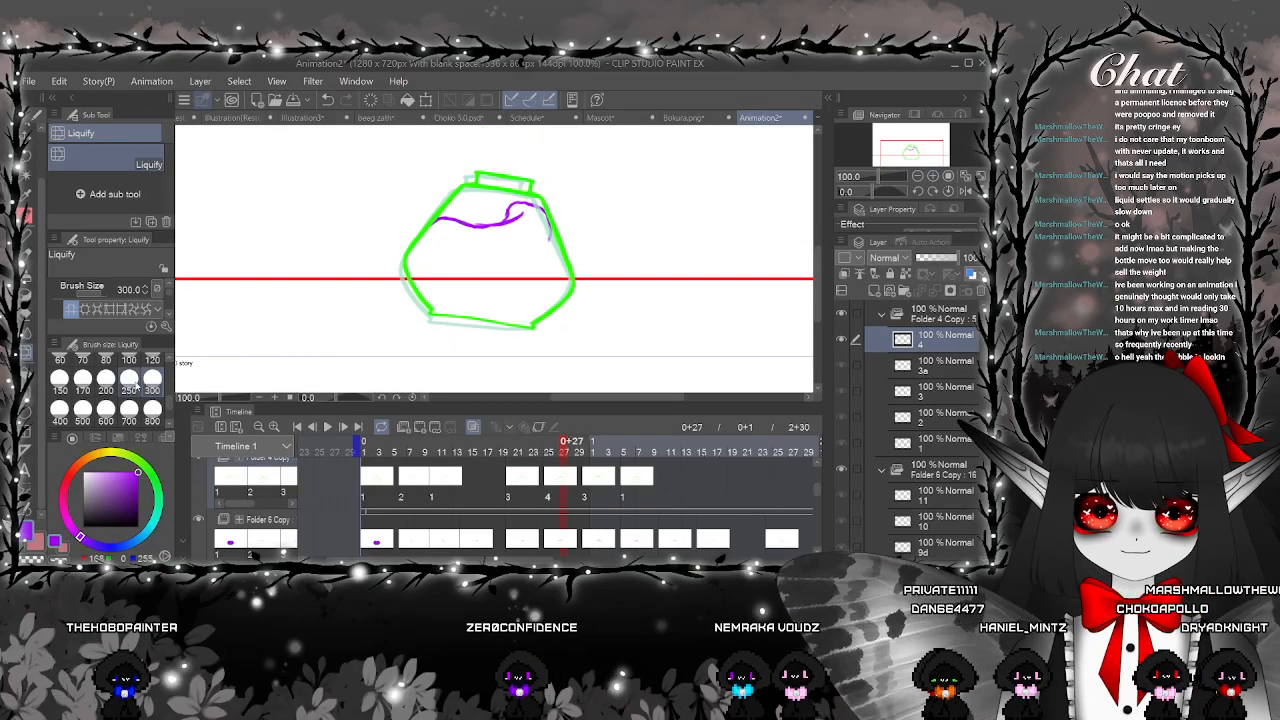
{"action": "left_click", "coordinate": [152, 362]}
{"action": "scroll", "coordinate": [495, 215], "scroll_direction": "up", "scroll_amount": 1}
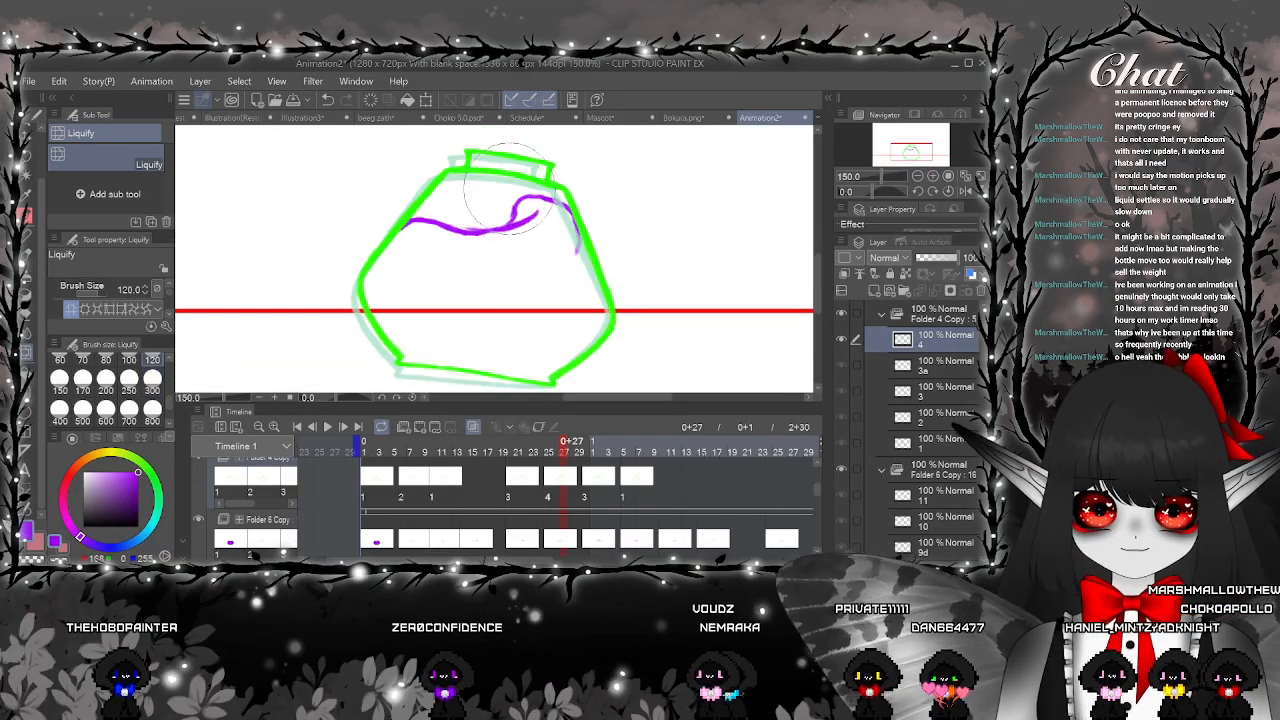
{"action": "left_click_drag", "start_coordinate": [501, 194], "coordinate": [468, 240]}
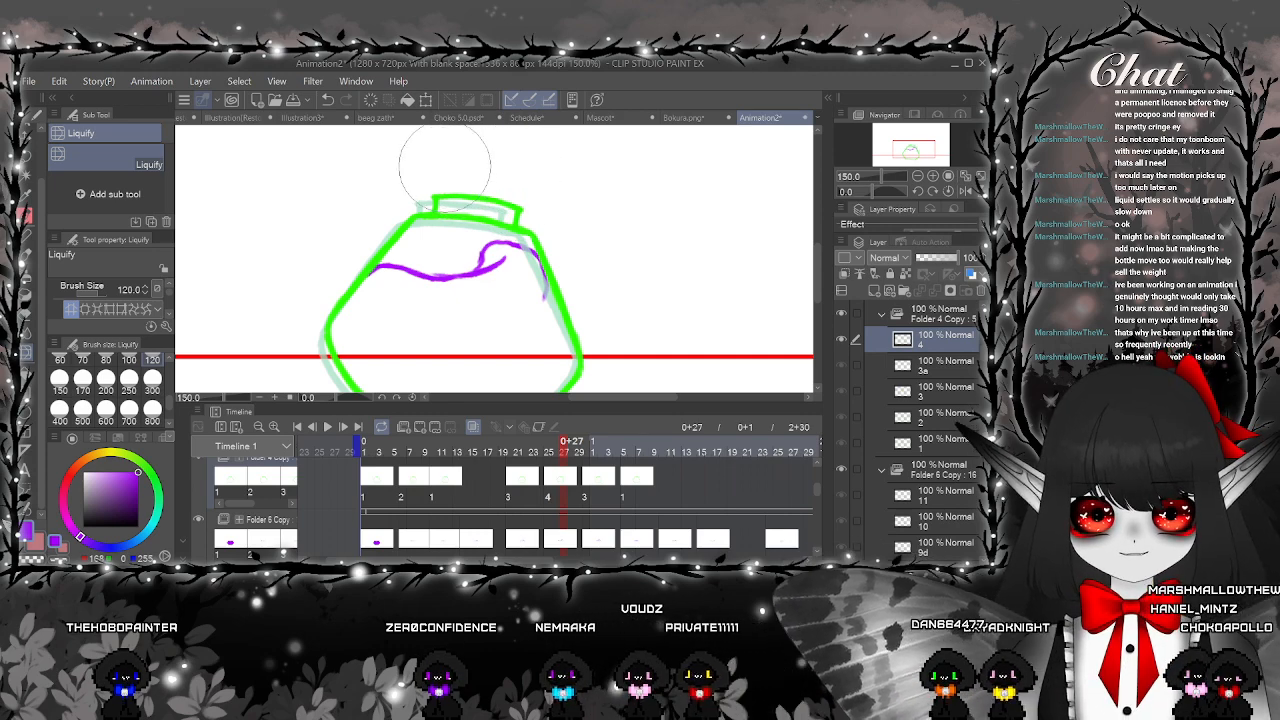
Play back the animation and examine the bottle poses at frames 30, 20, 25 and 1+5
{"action": "scroll", "coordinate": [499, 187], "scroll_direction": "down", "scroll_amount": 2}
{"action": "left_click", "coordinate": [327, 426]}
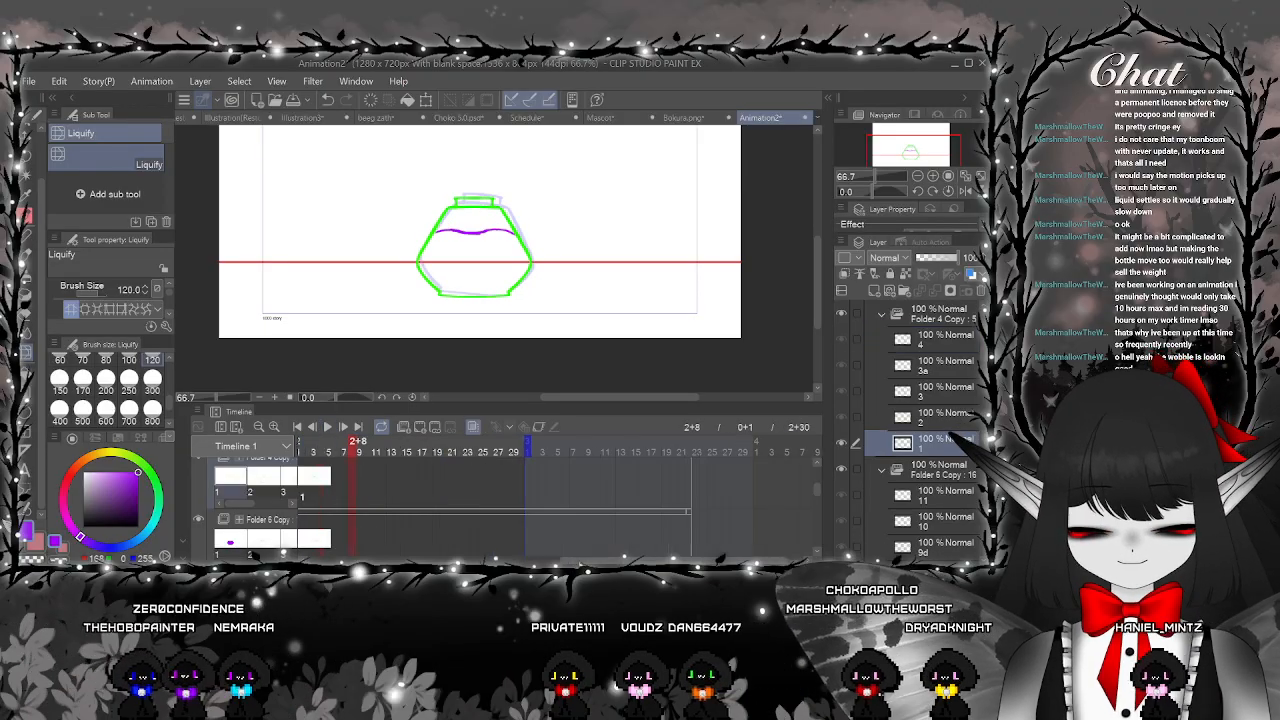
{"action": "left_click", "coordinate": [328, 427]}
{"action": "left_click", "coordinate": [328, 427]}
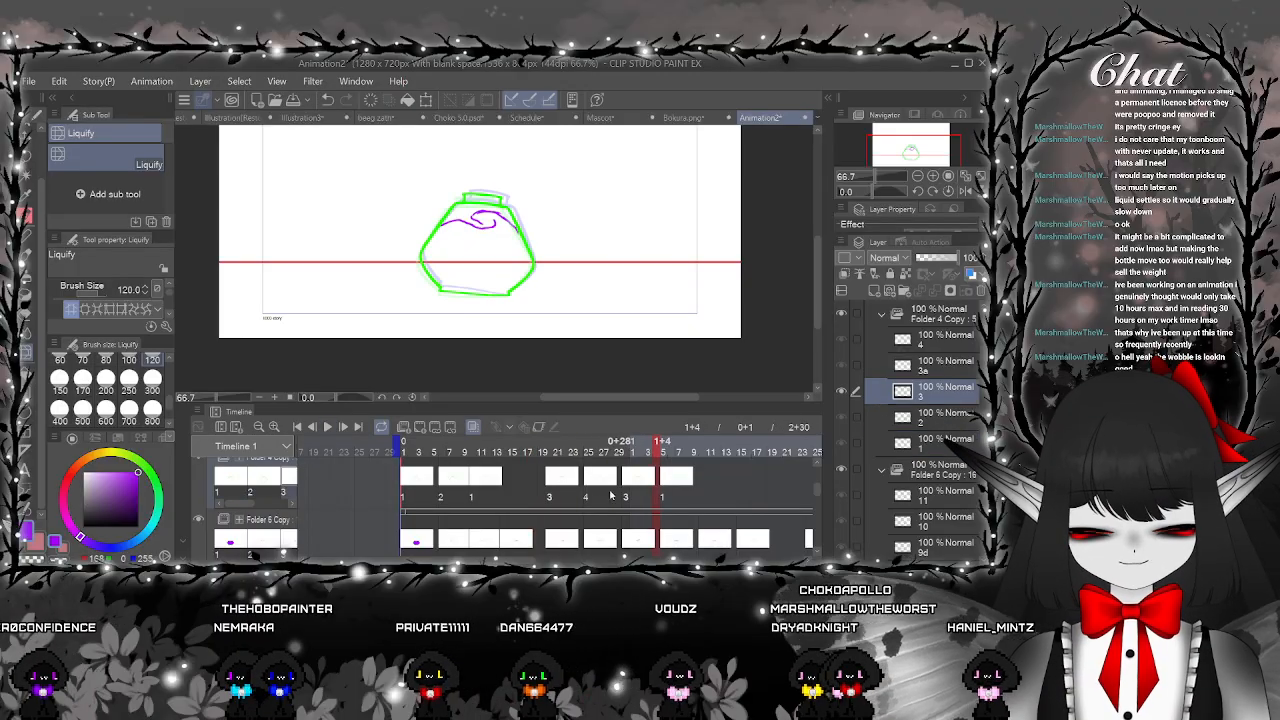
{"action": "left_click", "coordinate": [624, 487]}
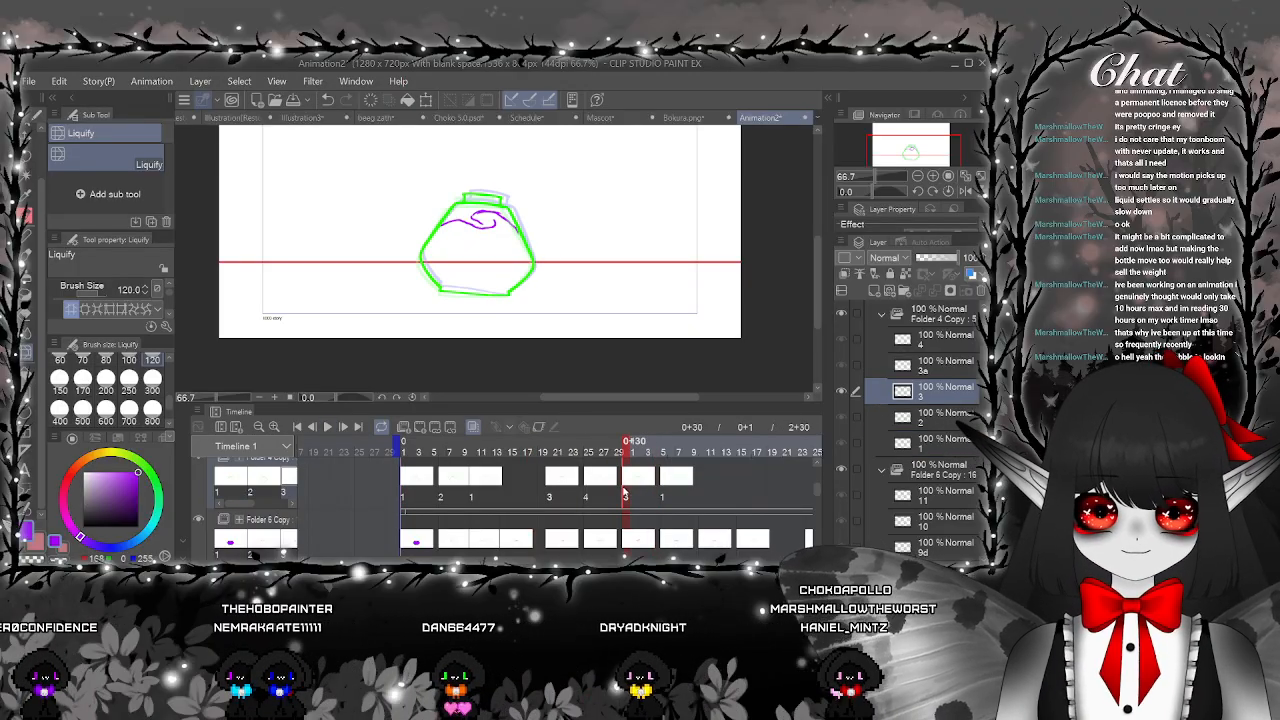
{"action": "left_click", "coordinate": [552, 484]}
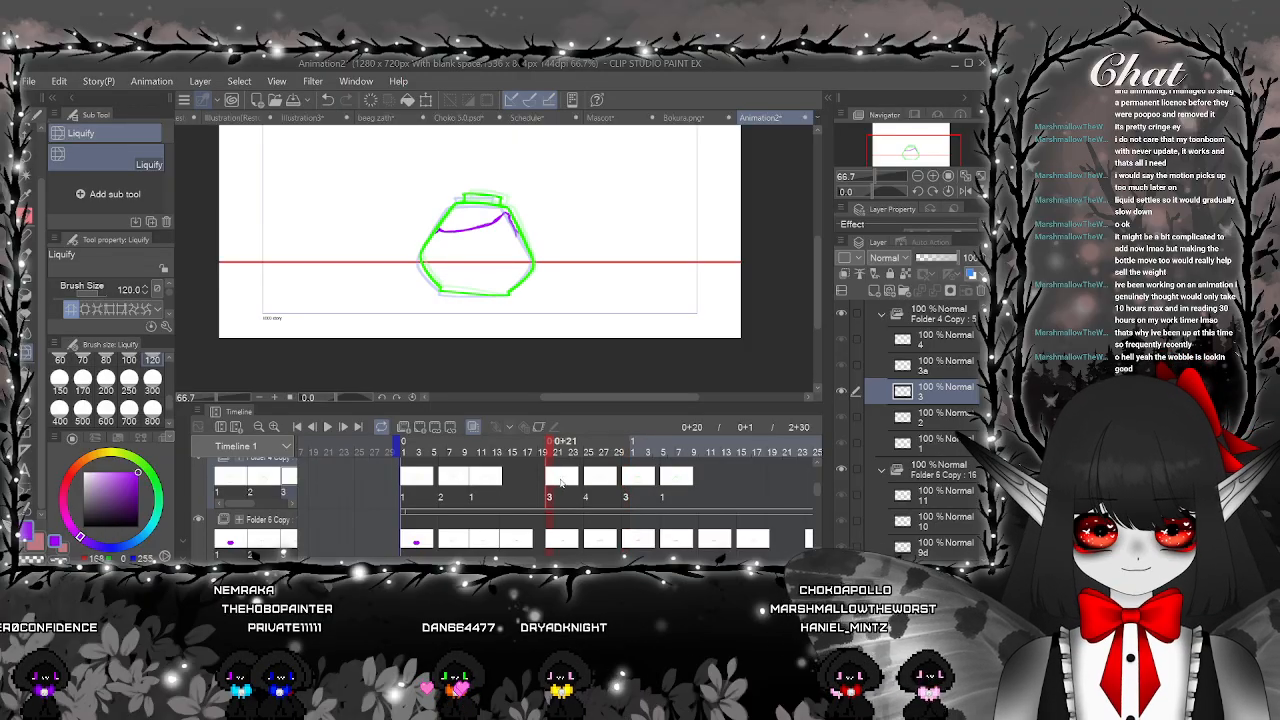
{"action": "left_click", "coordinate": [588, 484]}
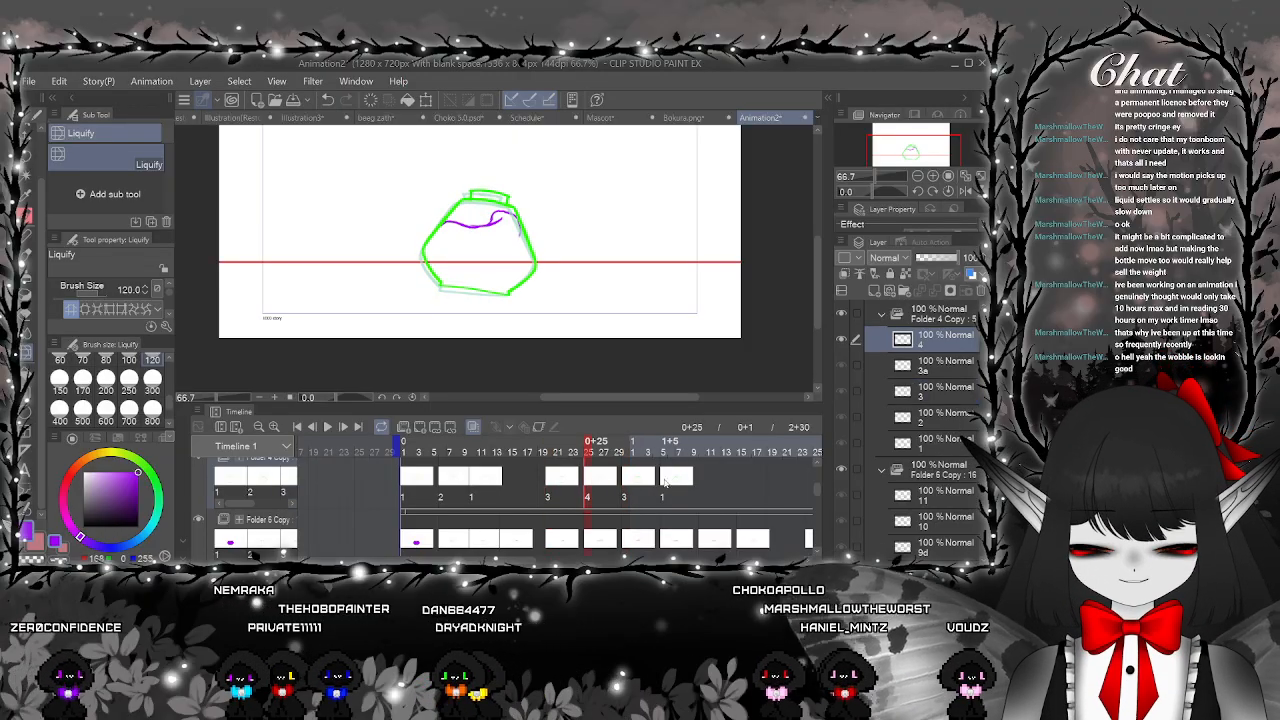
{"action": "left_click", "coordinate": [664, 484]}
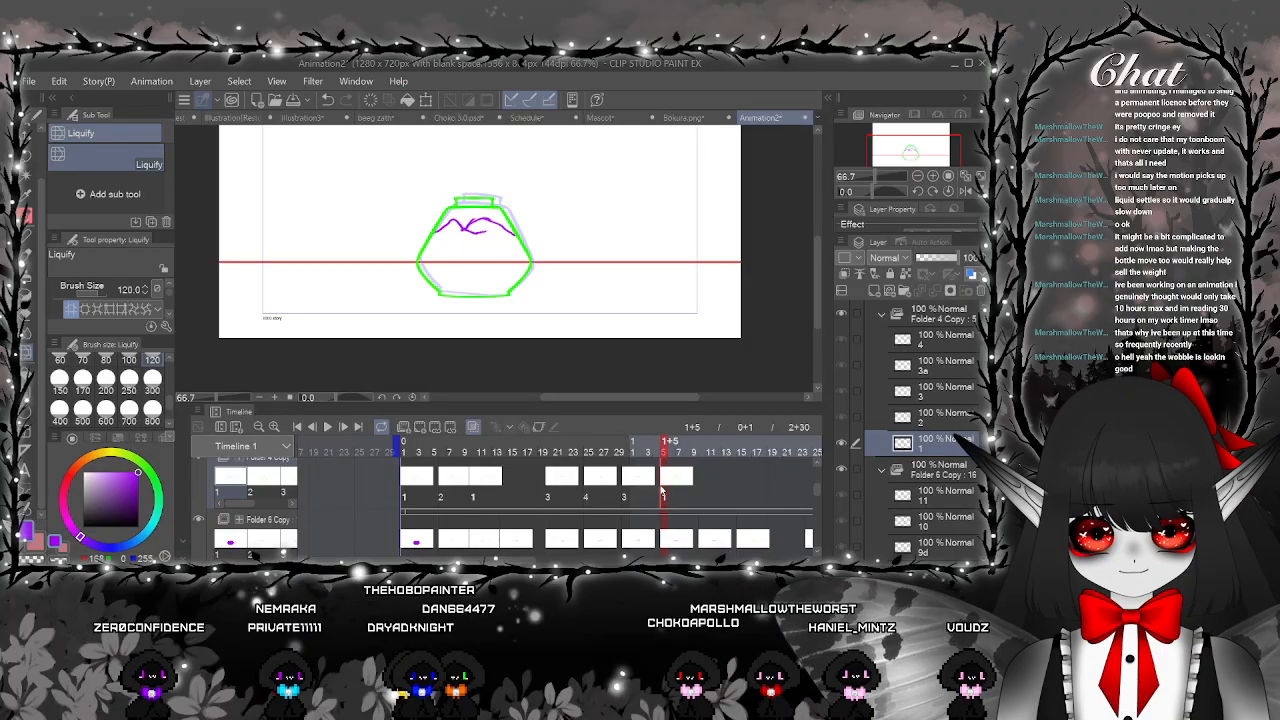
Add a new animation cel at frame 1+2 after bottle cel 3 and pick up the green outline colour with the pen
{"action": "left_click", "coordinate": [643, 485]}
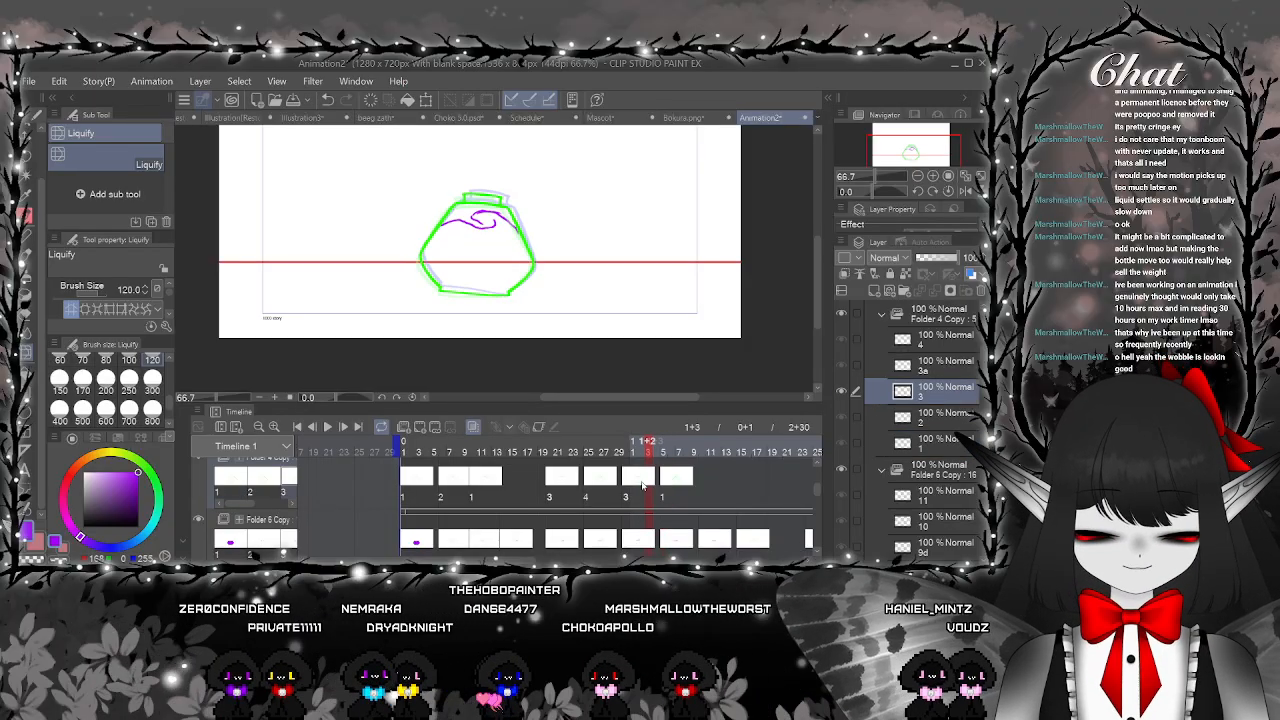
{"action": "left_click", "coordinate": [421, 427]}
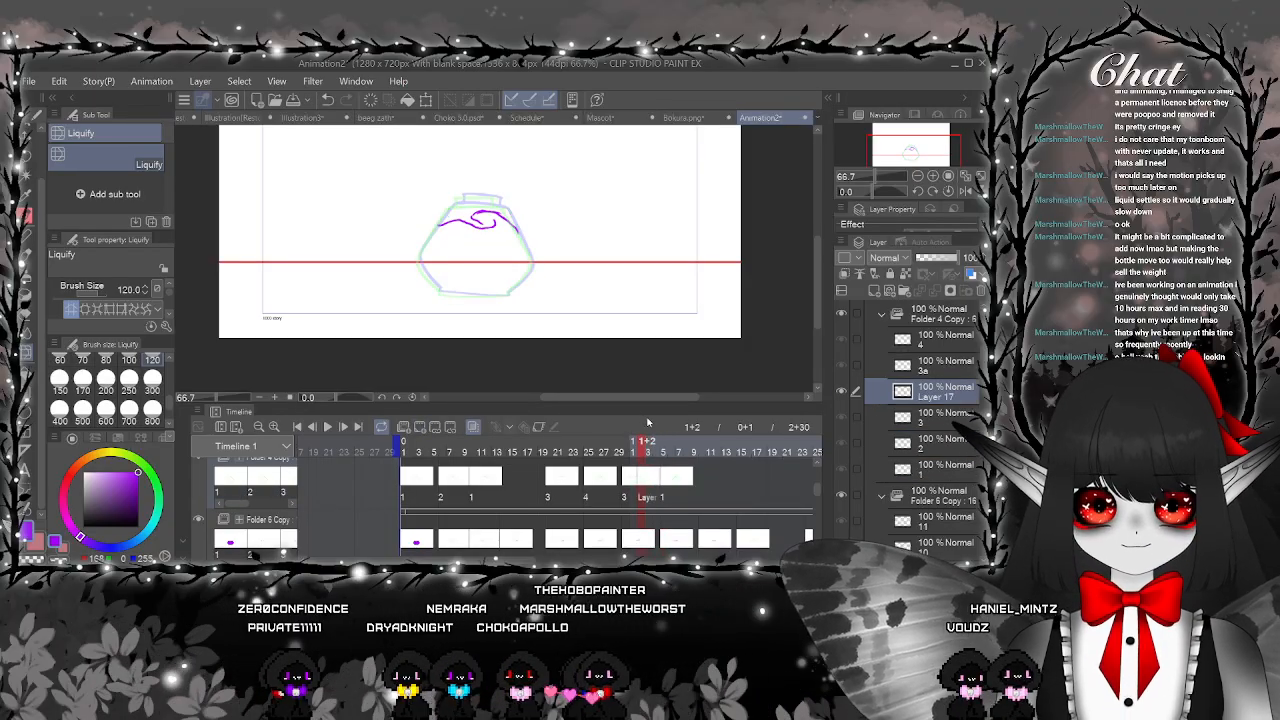
{"action": "scroll", "coordinate": [503, 294], "scroll_direction": "up", "scroll_amount": 4}
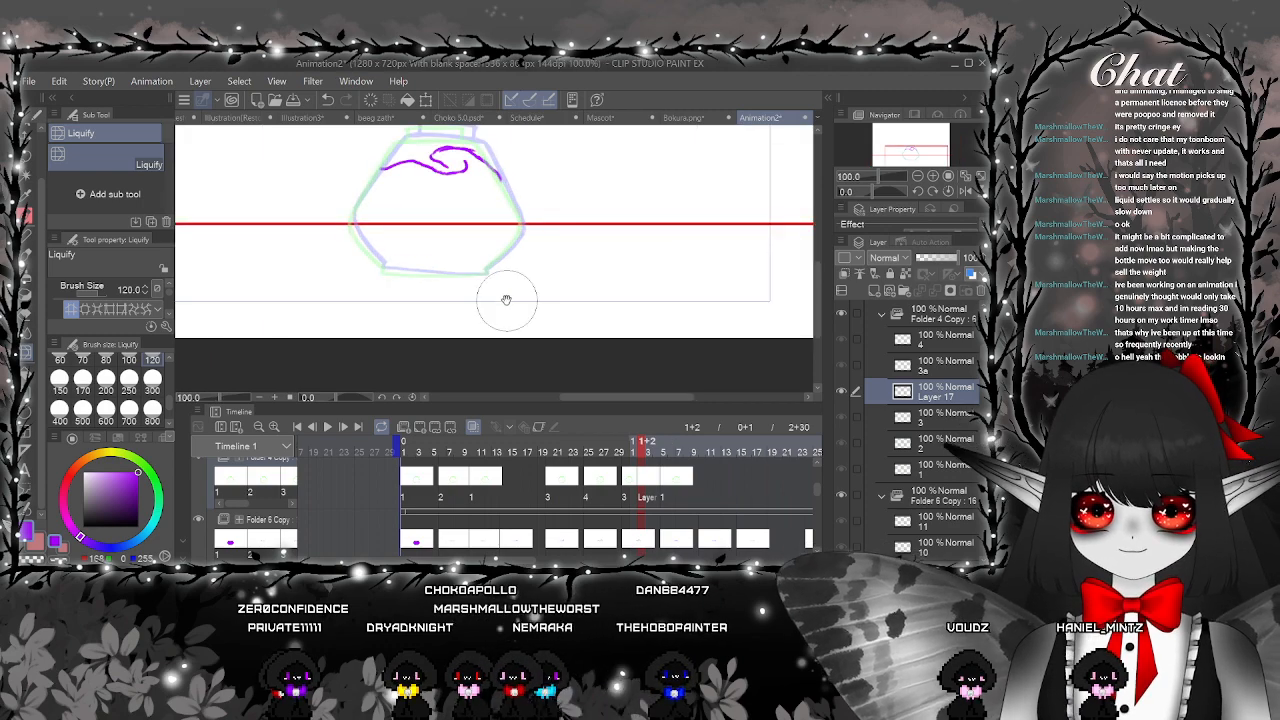
{"action": "key", "text": "p"}
{"action": "scroll", "coordinate": [459, 338], "scroll_direction": "up", "scroll_amount": 3}
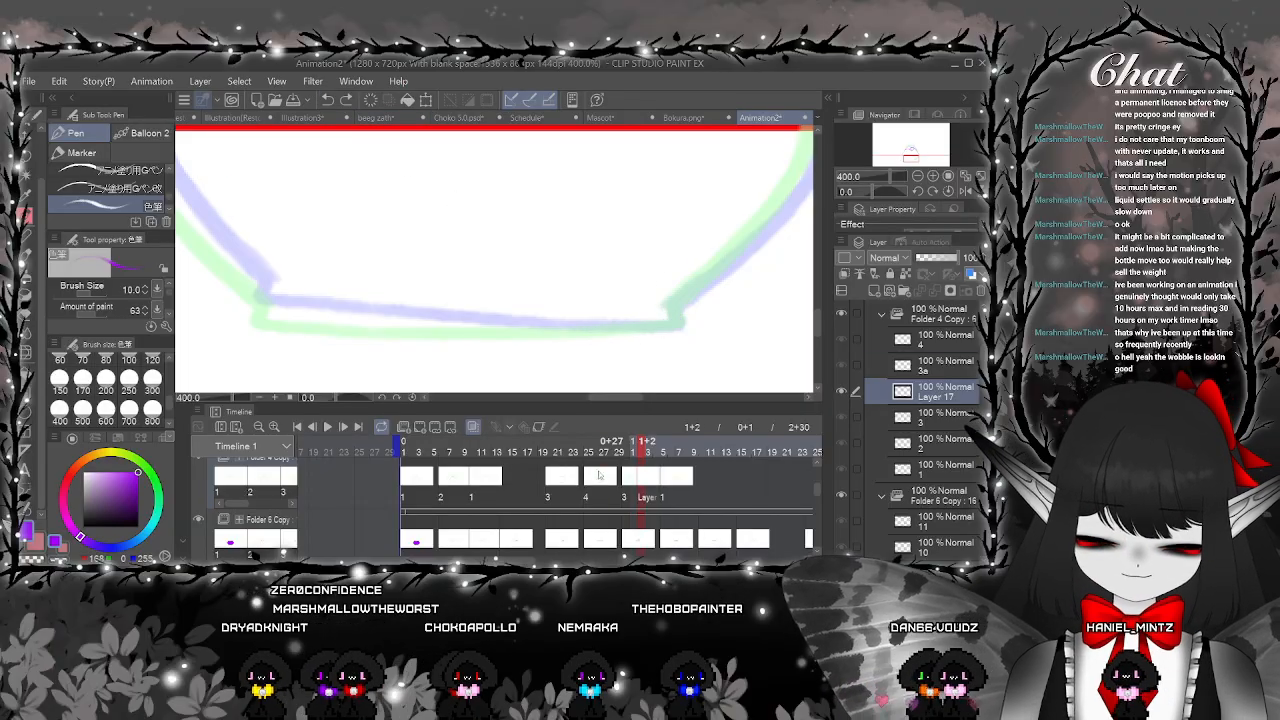
{"action": "left_click", "coordinate": [600, 476]}
{"action": "scroll", "coordinate": [548, 384], "scroll_direction": "down", "scroll_amount": 2}
{"action": "left_click", "coordinate": [618, 346], "text": "alt"}
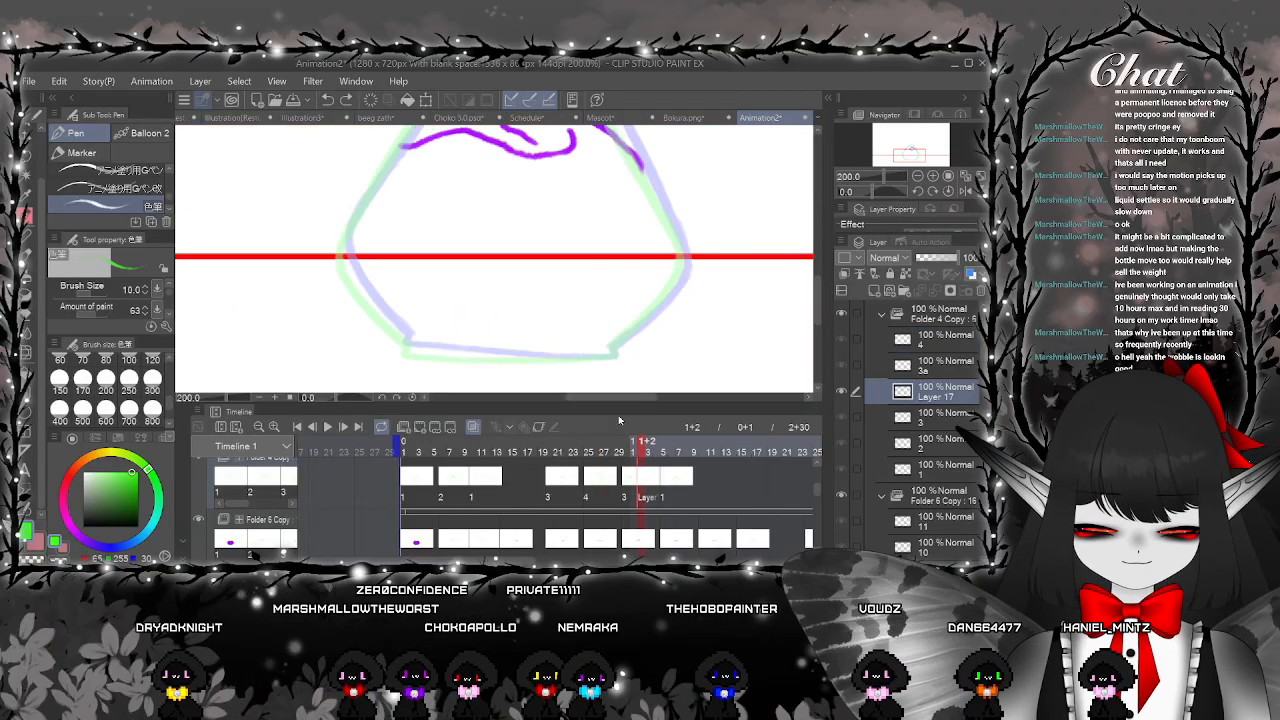
{"action": "scroll", "coordinate": [651, 355], "scroll_direction": "up", "scroll_amount": 2}
{"action": "left_click", "coordinate": [648, 484]}
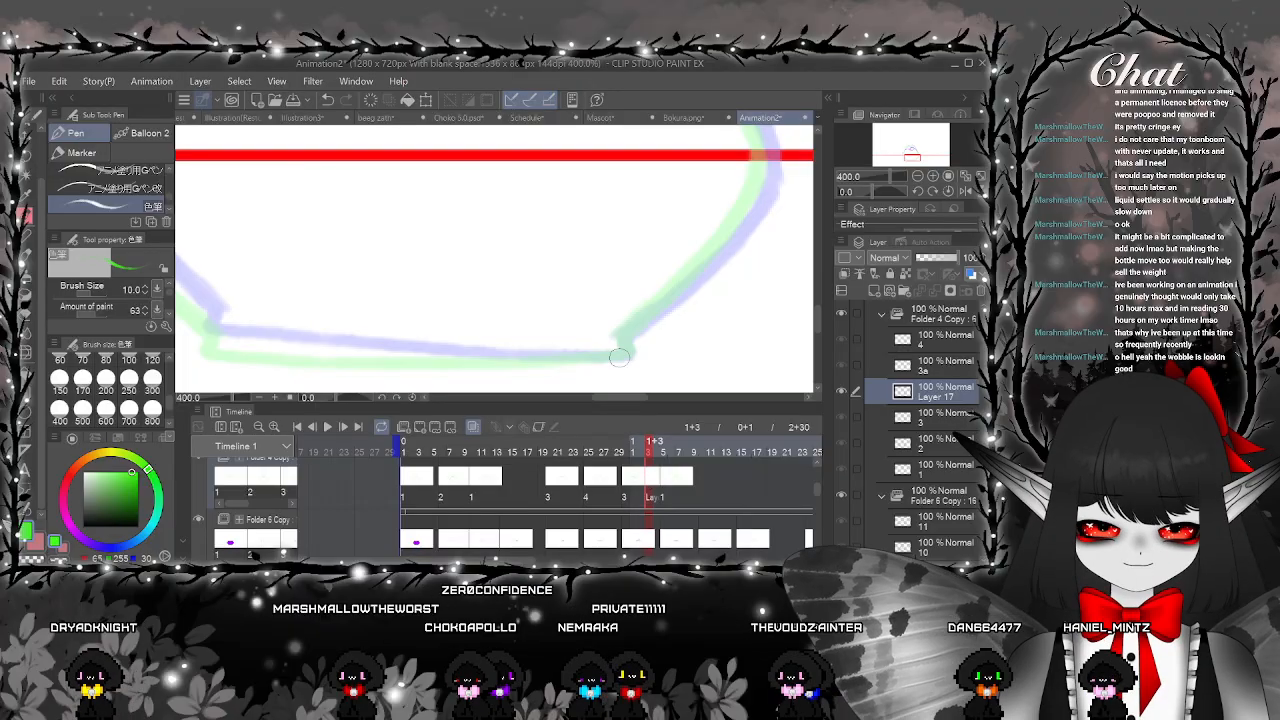
Trace the in-between bottle's base and its whole right side in green, midway between the onion-skinned outlines
{"action": "mouse_move", "coordinate": [630, 350]}
{"action": "left_mouse_down"}
{"action": "mouse_move", "coordinate": [376, 358]}
{"action": "mouse_move", "coordinate": [205, 326]}
{"action": "mouse_move", "coordinate": [330, 356]}
{"action": "left_mouse_up"}
{"action": "scroll", "coordinate": [661, 325], "scroll_direction": "down", "scroll_amount": 2}
{"action": "mouse_move", "coordinate": [661, 325]}
{"action": "left_mouse_down"}
{"action": "mouse_move", "coordinate": [606, 383]}
{"action": "mouse_move", "coordinate": [581, 322]}
{"action": "left_mouse_up"}
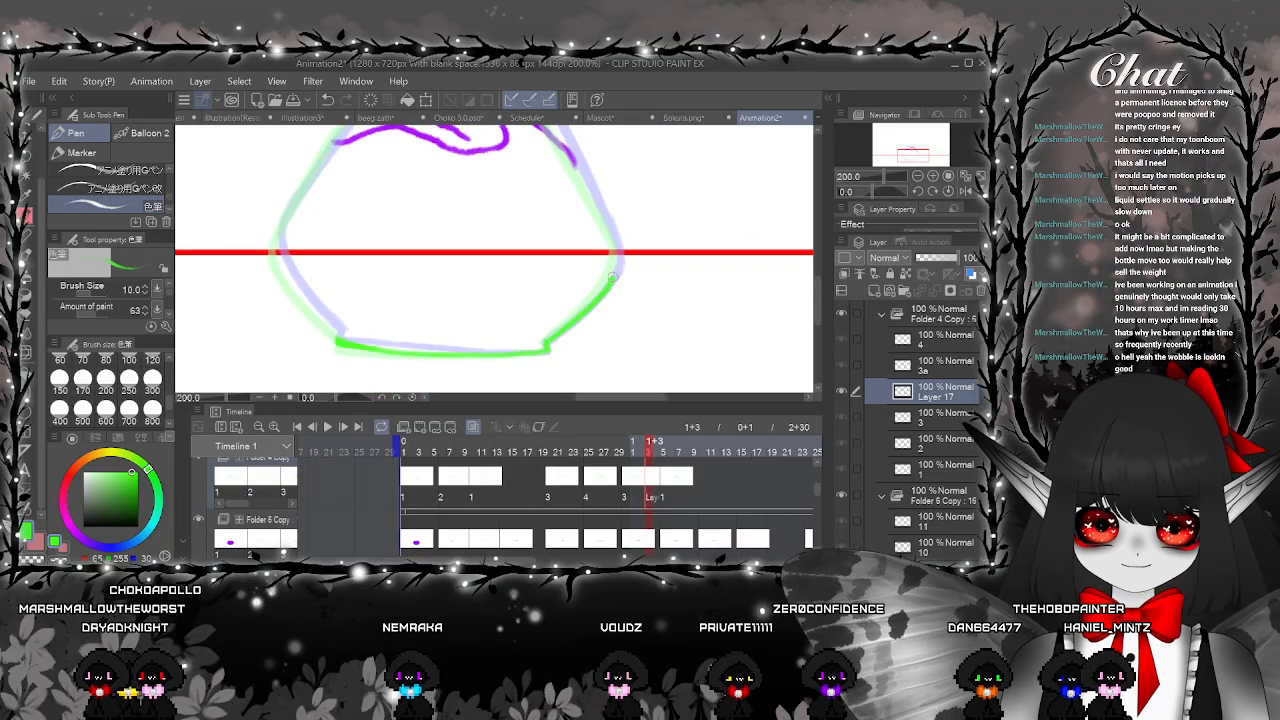
{"action": "left_click_drag", "start_coordinate": [618, 262], "coordinate": [568, 277]}
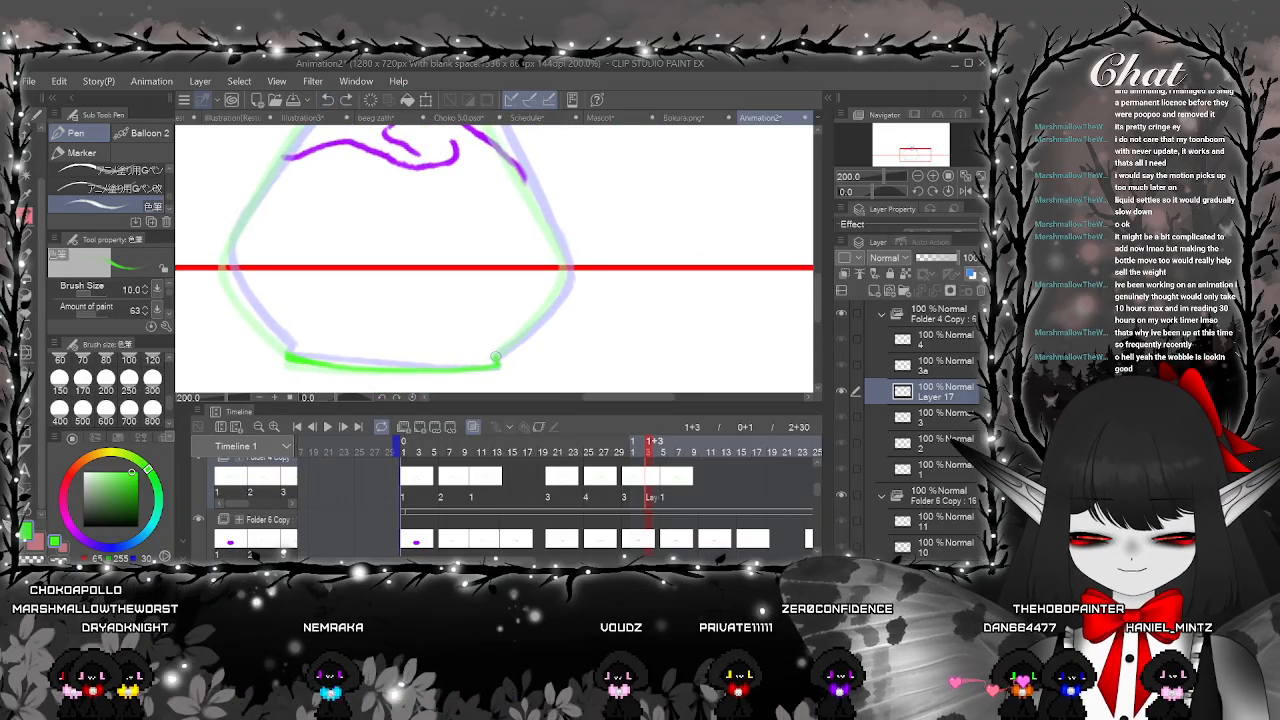
{"action": "left_click_drag", "start_coordinate": [565, 265], "coordinate": [492, 347]}
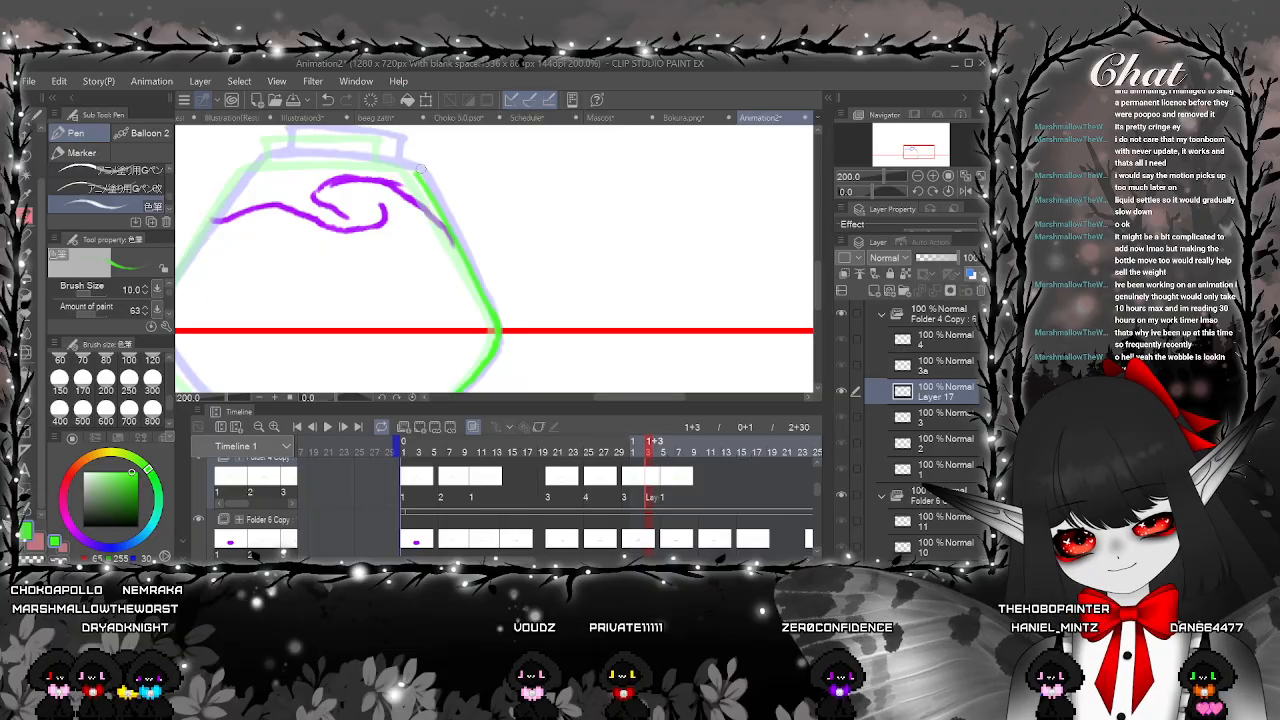
{"action": "scroll", "coordinate": [455, 183], "scroll_direction": "down", "scroll_amount": 1}
{"action": "left_click_drag", "start_coordinate": [455, 183], "coordinate": [530, 240]}
{"action": "scroll", "coordinate": [530, 240], "scroll_direction": "up", "scroll_amount": 1}
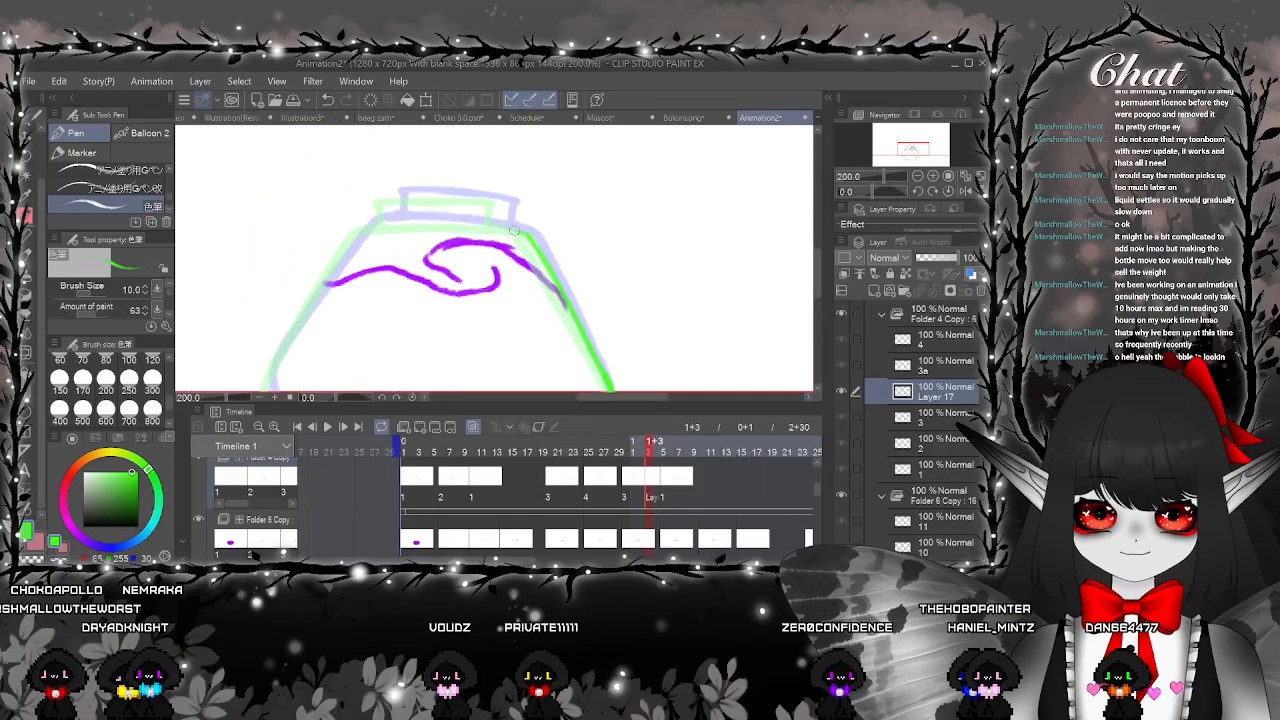
Draw the in-between bottle's shoulder line, neck and left side in green down to the base to close the outline
{"action": "left_click_drag", "start_coordinate": [530, 238], "coordinate": [363, 229]}
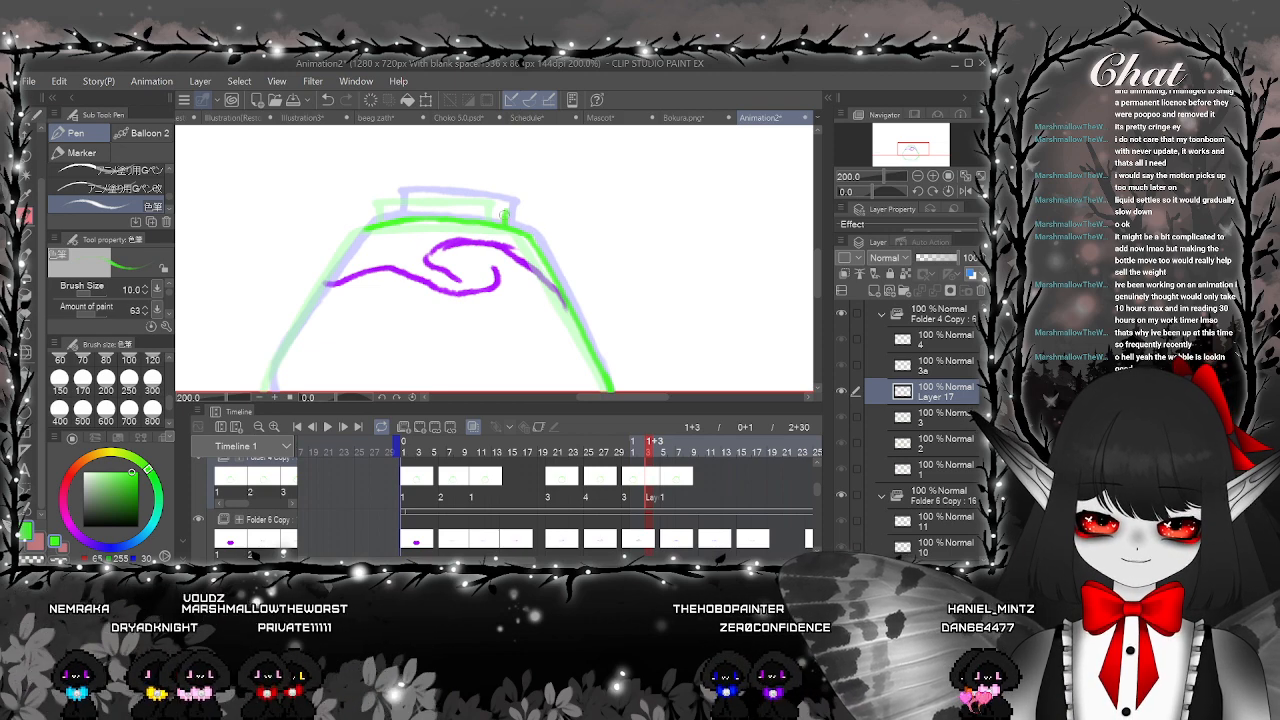
{"action": "mouse_move", "coordinate": [507, 228]}
{"action": "left_mouse_down"}
{"action": "mouse_move", "coordinate": [451, 197]}
{"action": "mouse_move", "coordinate": [470, 198]}
{"action": "mouse_move", "coordinate": [385, 204]}
{"action": "mouse_move", "coordinate": [424, 193]}
{"action": "mouse_move", "coordinate": [425, 157]}
{"action": "left_mouse_up"}
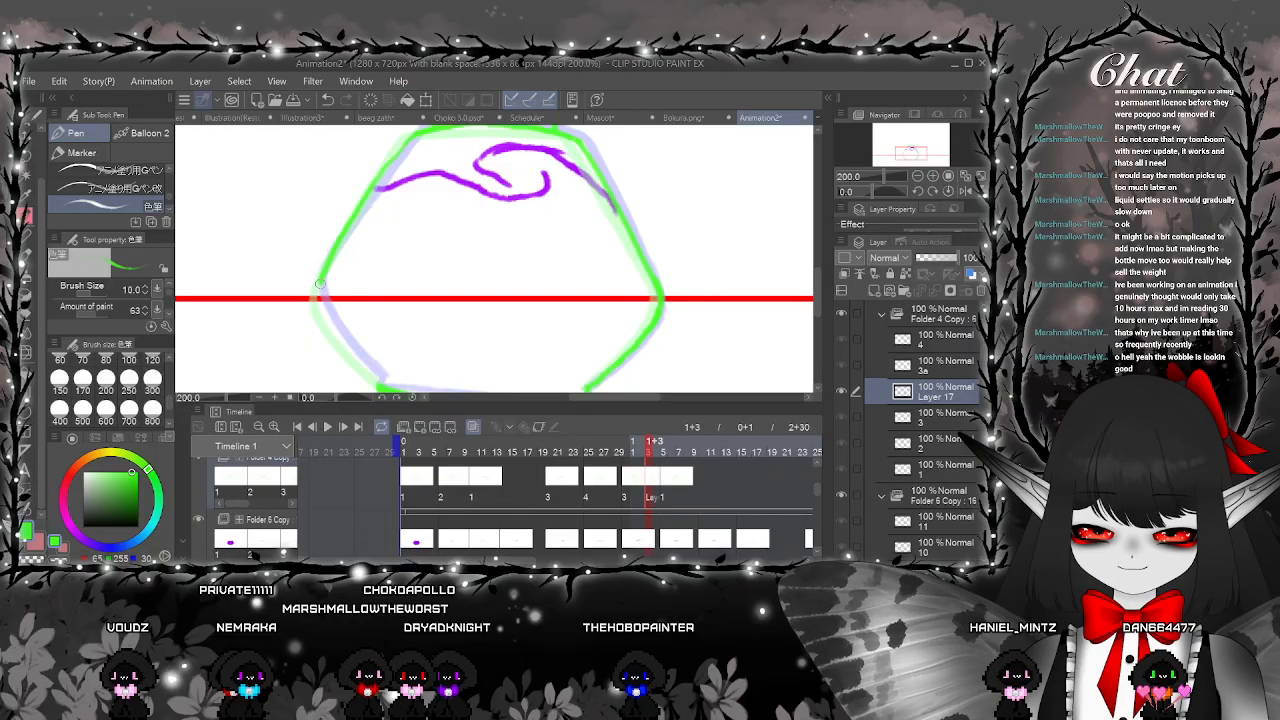
{"action": "left_click_drag", "start_coordinate": [320, 284], "coordinate": [321, 296]}
{"action": "left_click_drag", "start_coordinate": [373, 360], "coordinate": [346, 318]}
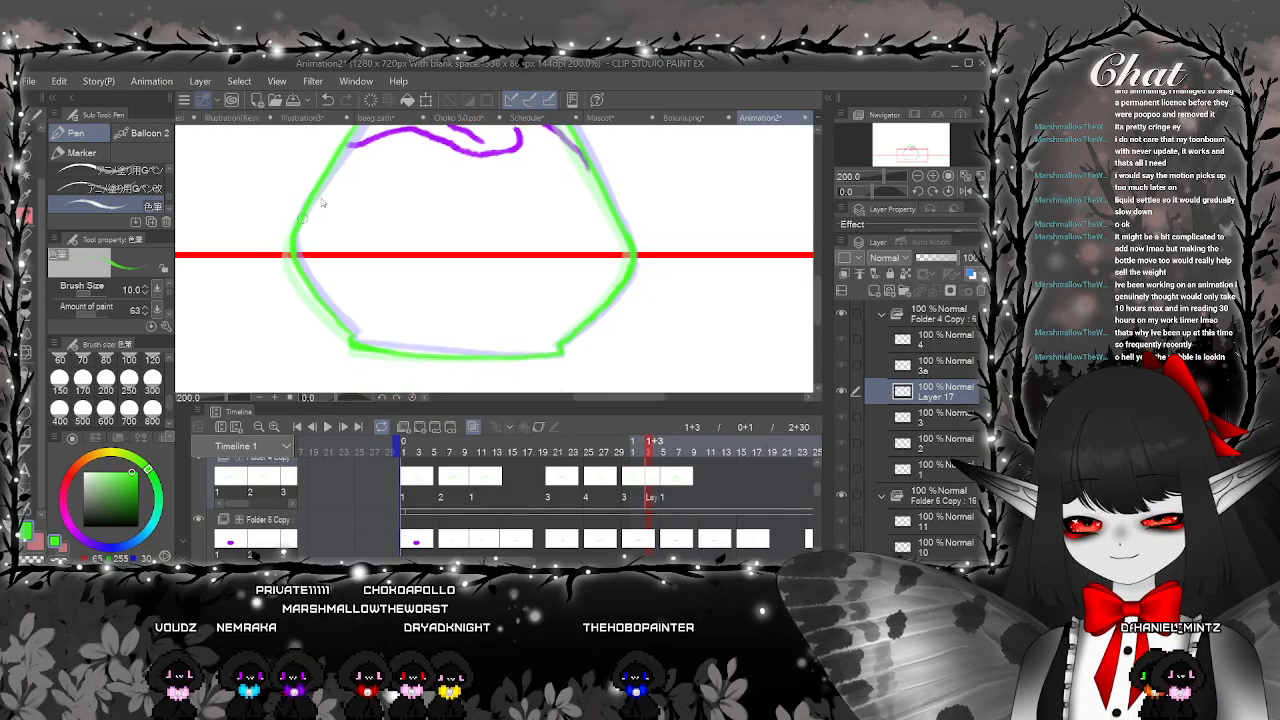
Play back the animation and check how the new in-between bottle pose moves
{"action": "scroll", "coordinate": [322, 203], "scroll_direction": "down", "scroll_amount": 4}
{"action": "left_click", "coordinate": [327, 426]}
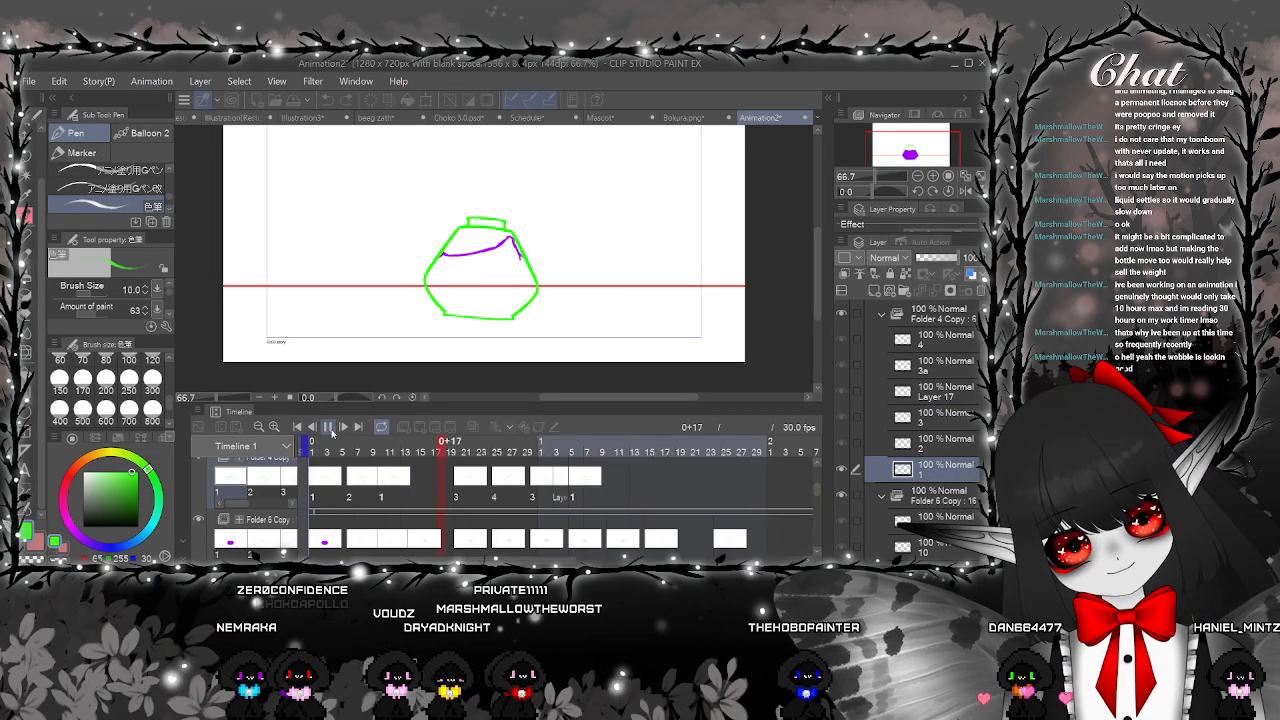
{"action": "left_click", "coordinate": [331, 430]}
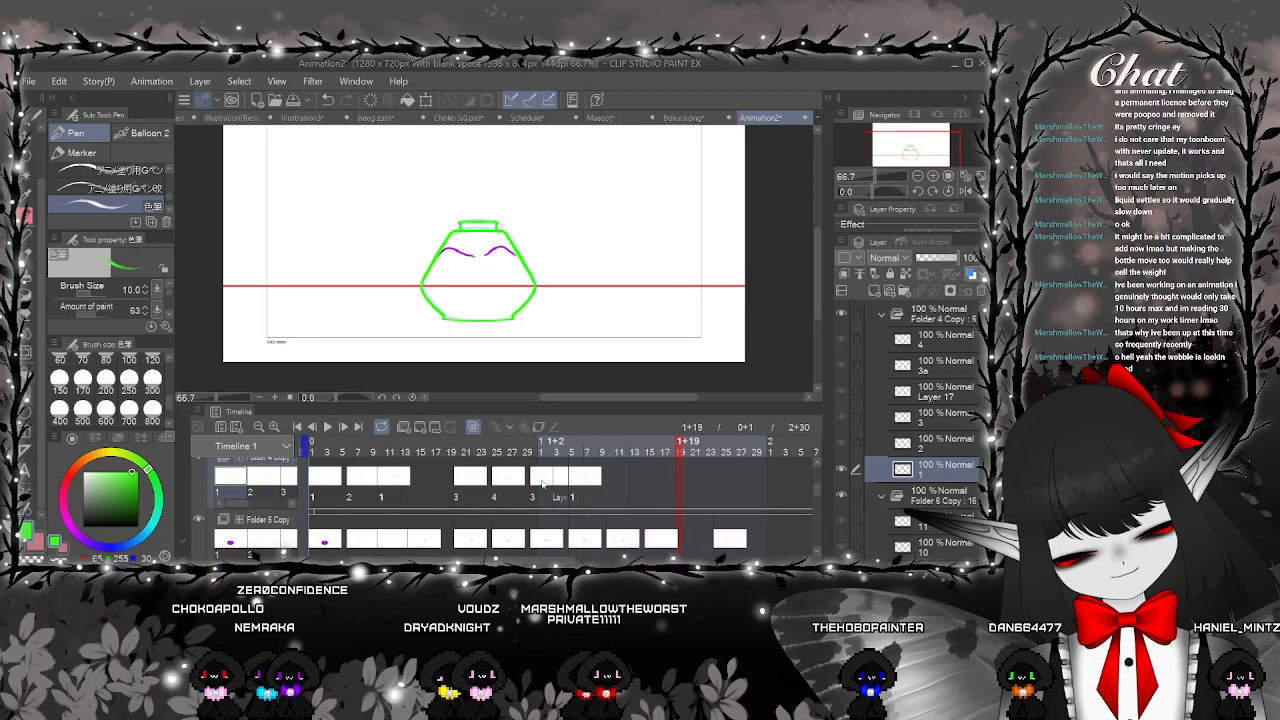
Retime the bottle track by moving the last cel 1 to frame 1+15 and the Layer 17 cel to frame 1+5
{"action": "left_click", "coordinate": [576, 481]}
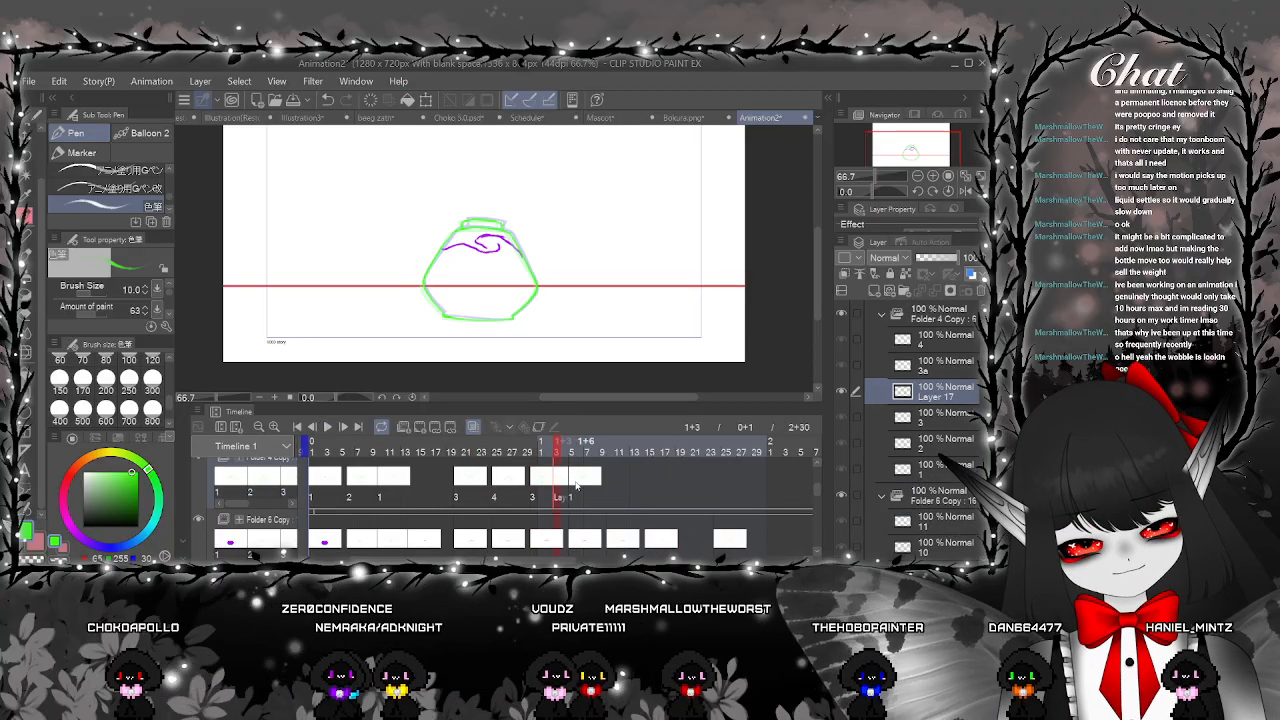
{"action": "left_click", "coordinate": [571, 477]}
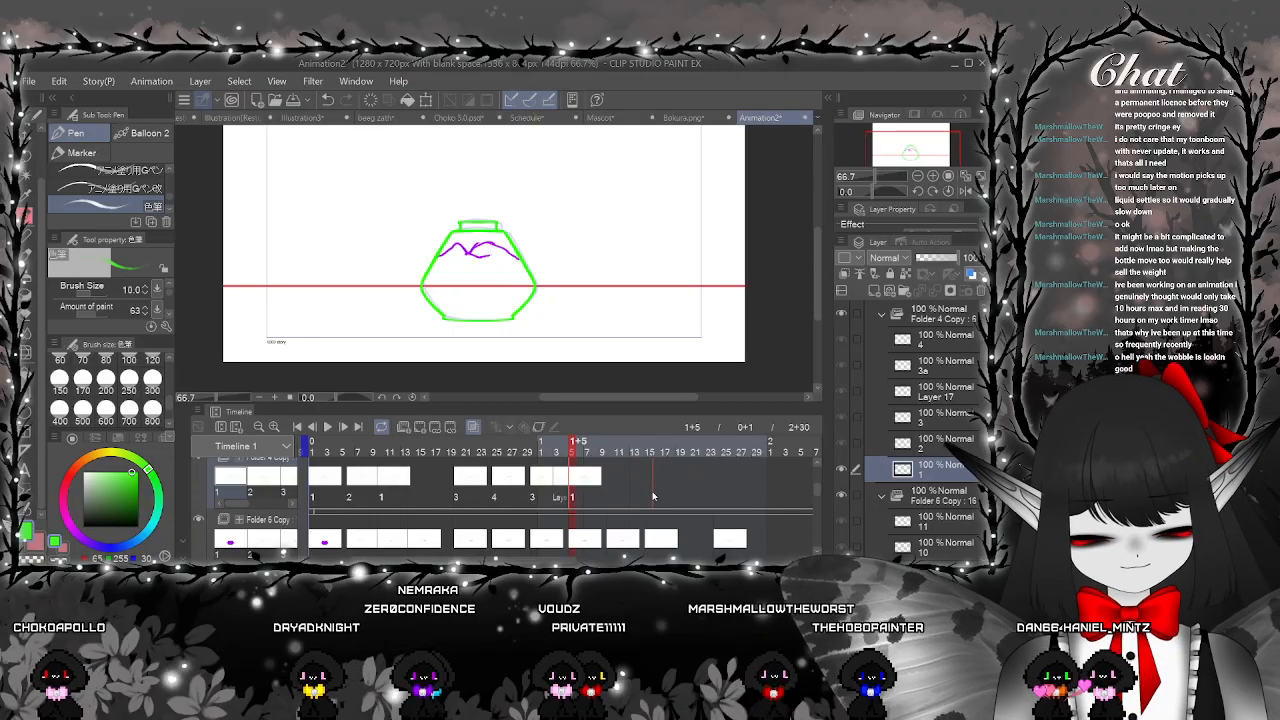
{"action": "left_click", "coordinate": [559, 481]}
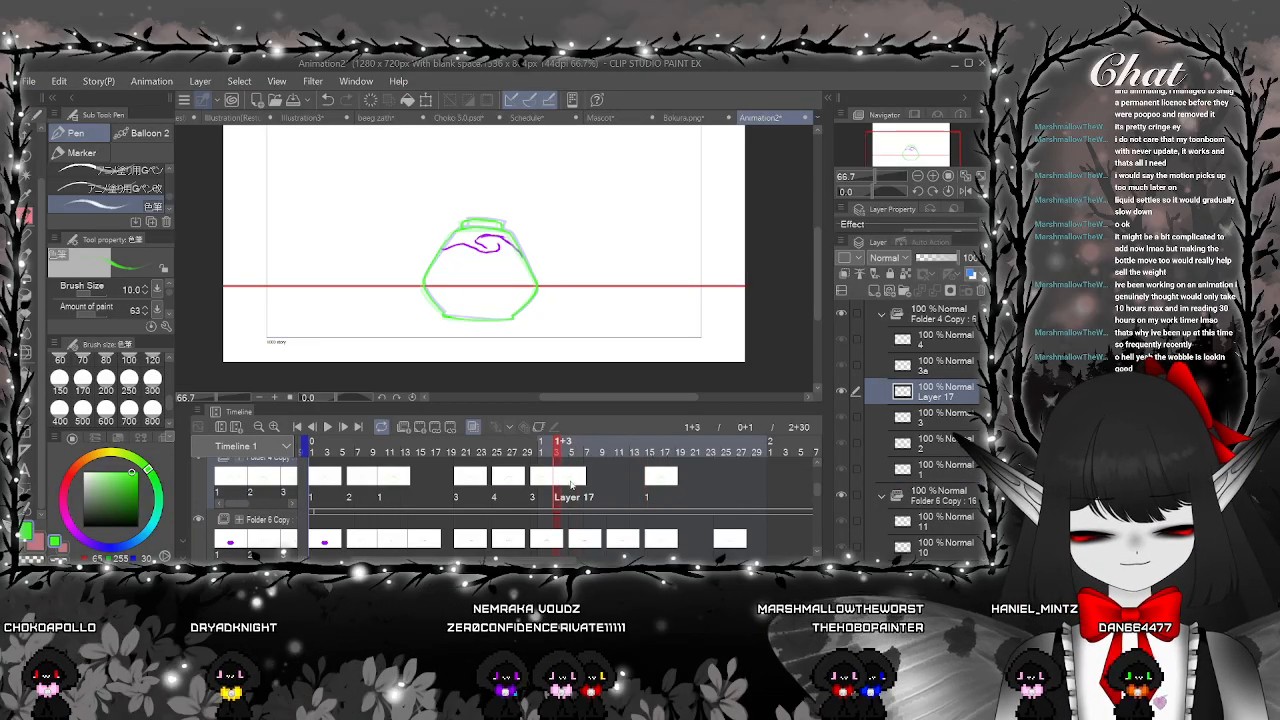
{"action": "left_click", "coordinate": [543, 484]}
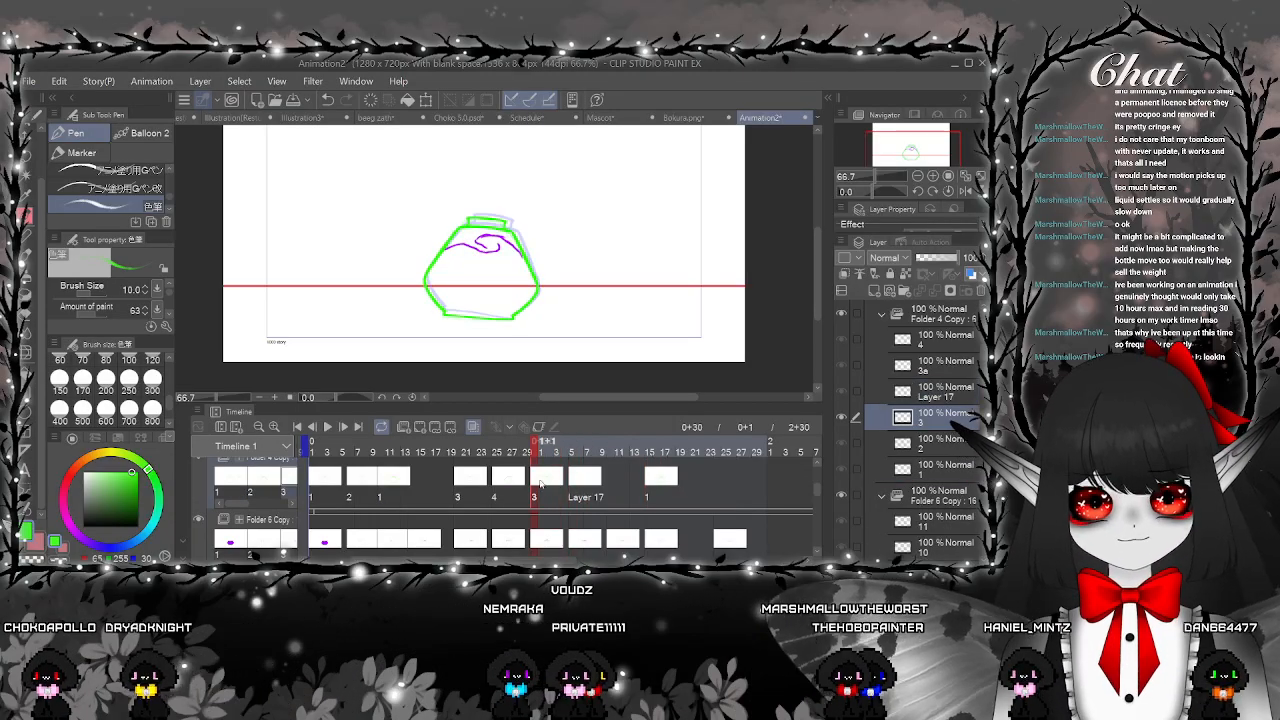
{"action": "left_click", "coordinate": [590, 484]}
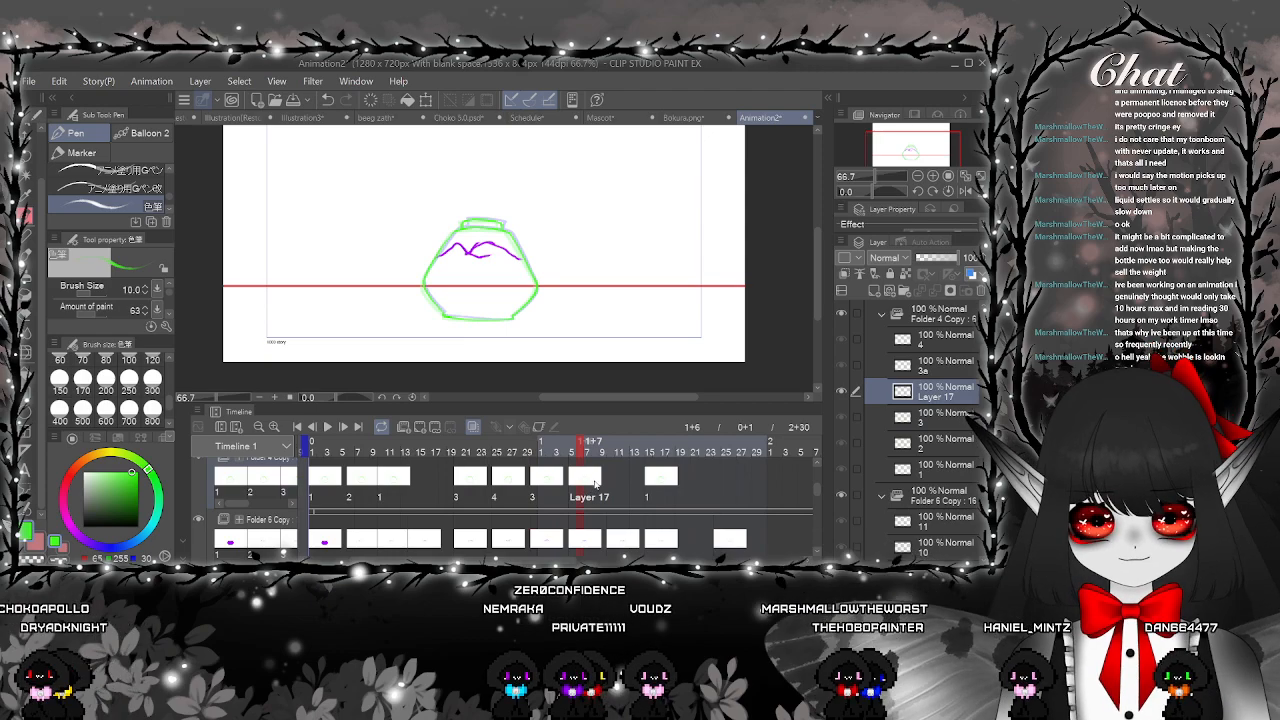
Compare the bottle outlines and base lines at frames 1+6, 30 and 25
{"action": "key", "text": "e"}
{"action": "scroll", "coordinate": [480, 333], "scroll_direction": "up", "scroll_amount": 3}
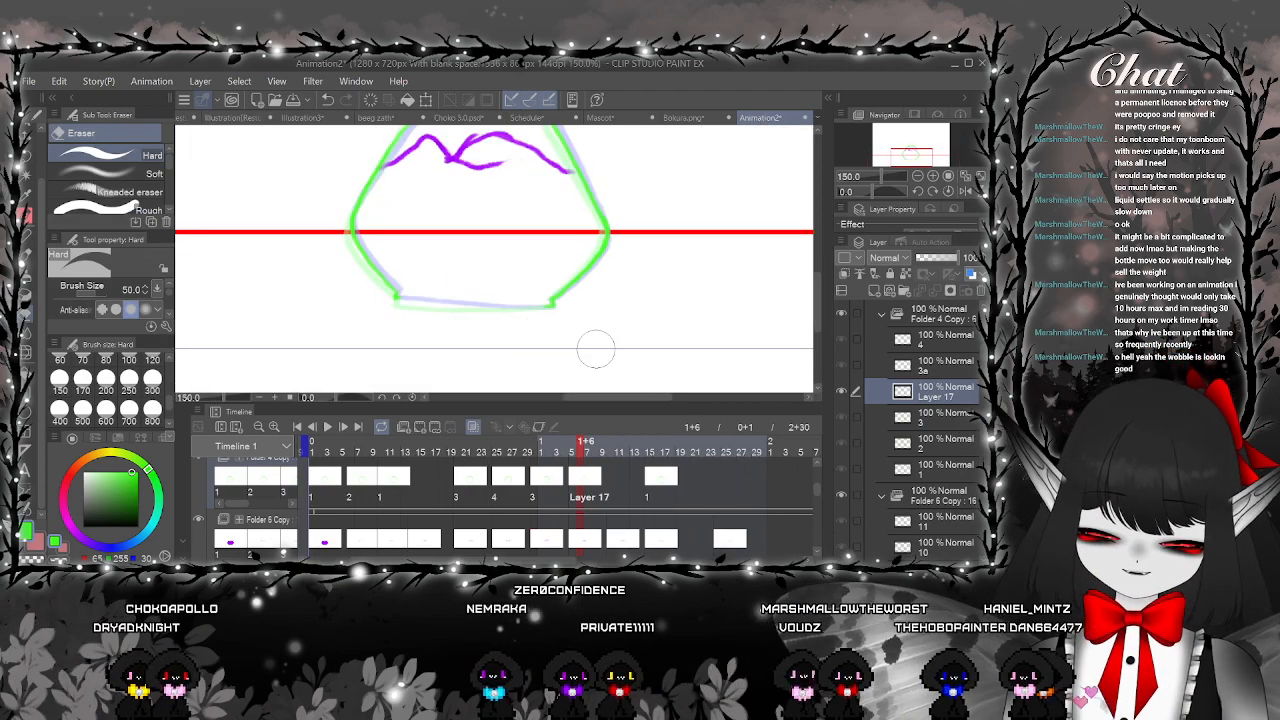
{"action": "left_click", "coordinate": [536, 482]}
{"action": "key", "text": "ctrl+minus"}
{"action": "key", "text": "ctrl+minus"}
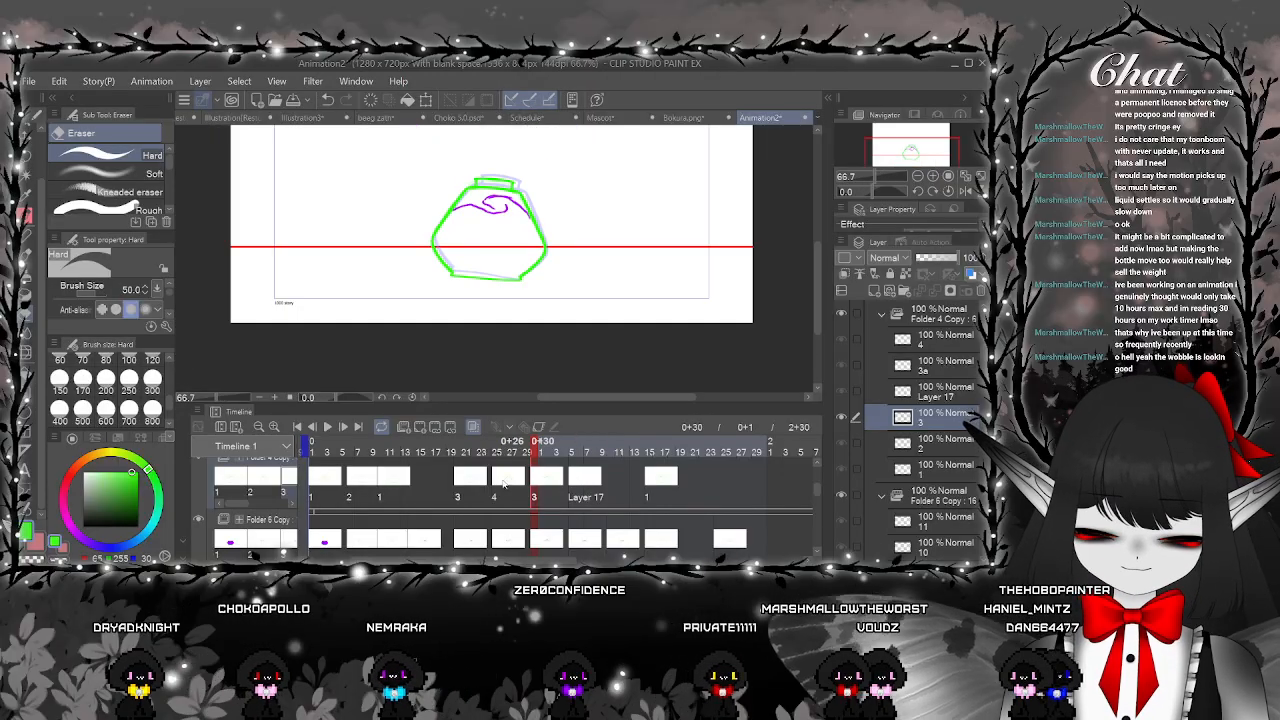
{"action": "left_click", "coordinate": [495, 482]}
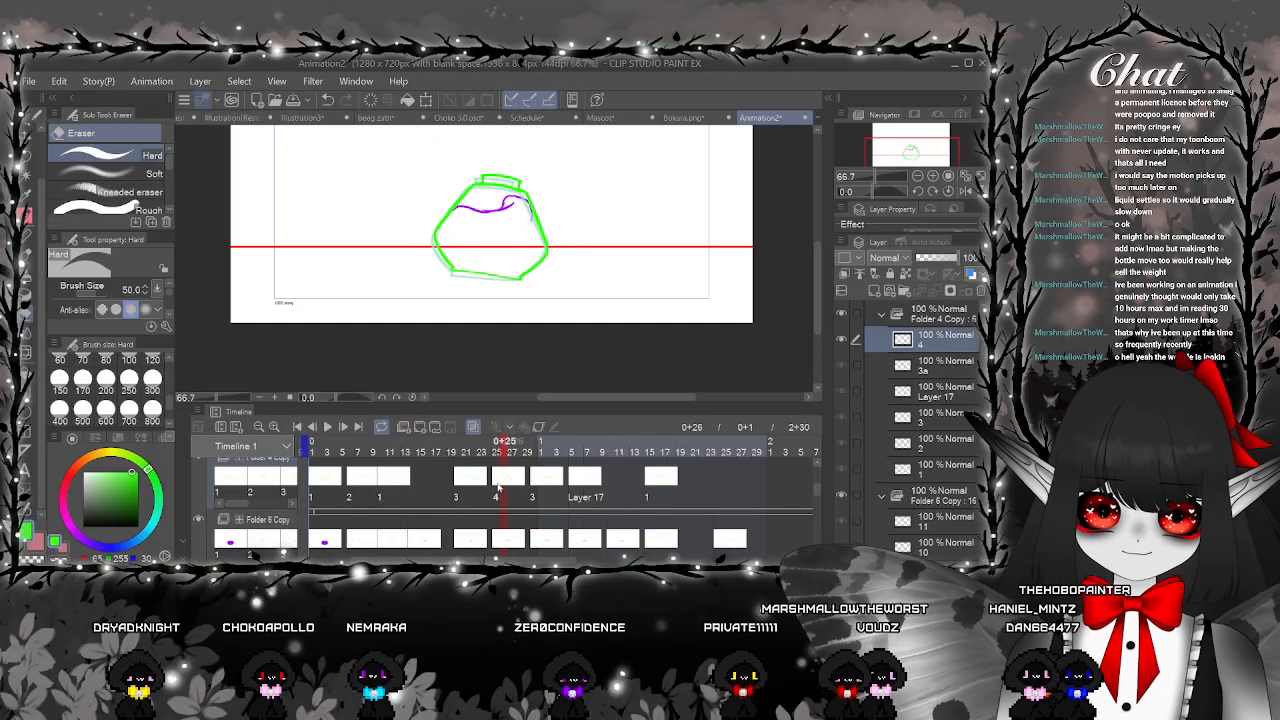
{"action": "left_click", "coordinate": [27, 353]}
{"action": "scroll", "coordinate": [481, 303], "scroll_direction": "up", "scroll_amount": 1}
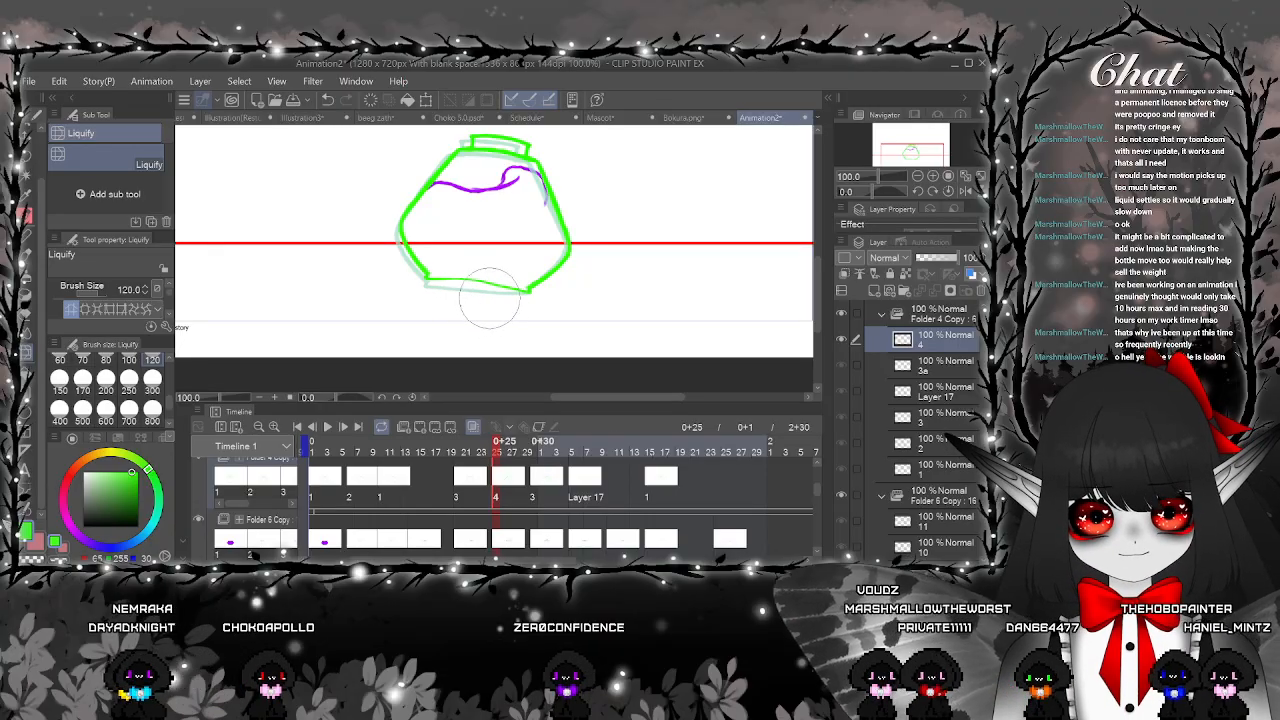
Draw a green curved line under the base of bottle cel 3 with the pen and check it at frame 20
{"action": "left_click", "coordinate": [534, 477]}
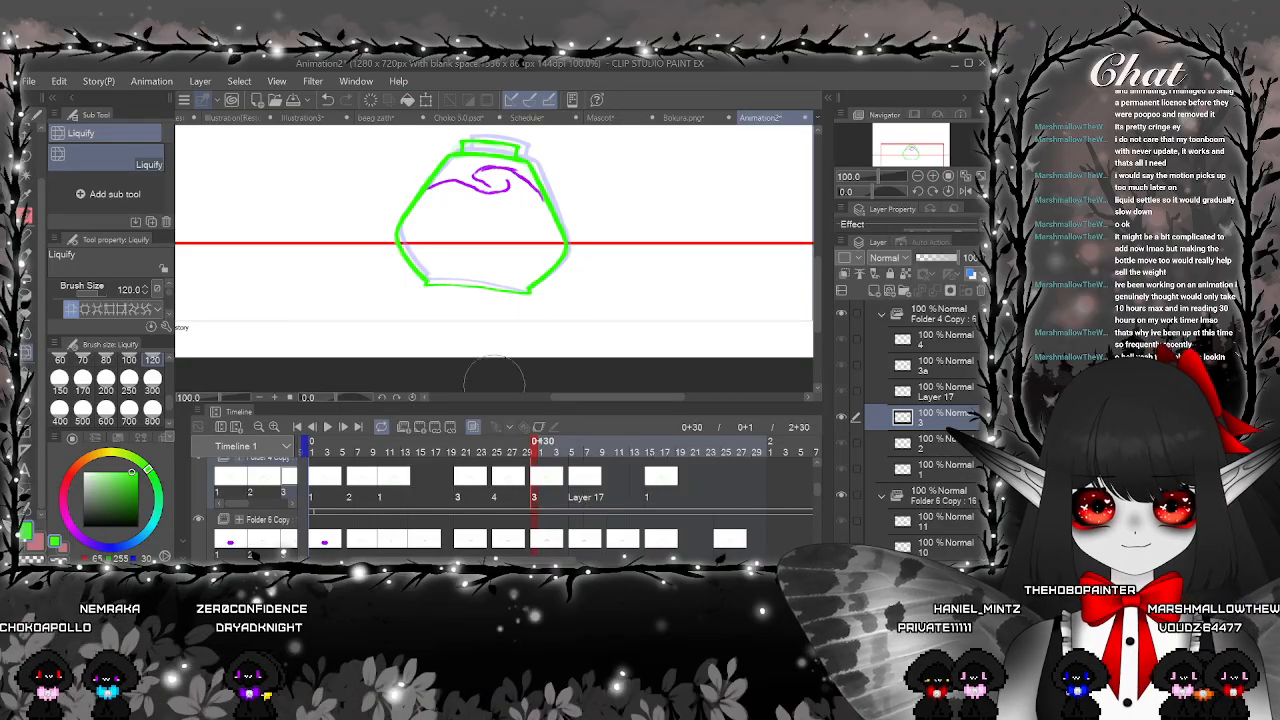
{"action": "key", "text": "p"}
{"action": "scroll", "coordinate": [435, 290], "scroll_direction": "up", "scroll_amount": 3}
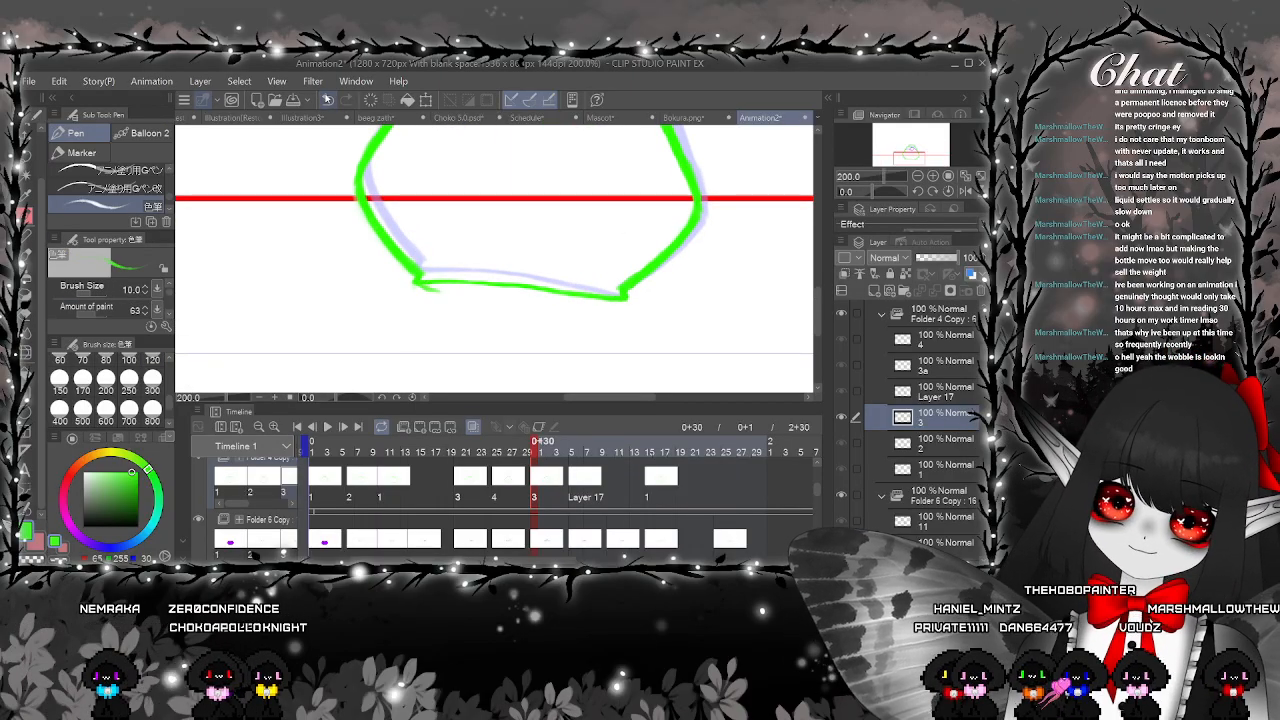
{"action": "left_click", "coordinate": [457, 483]}
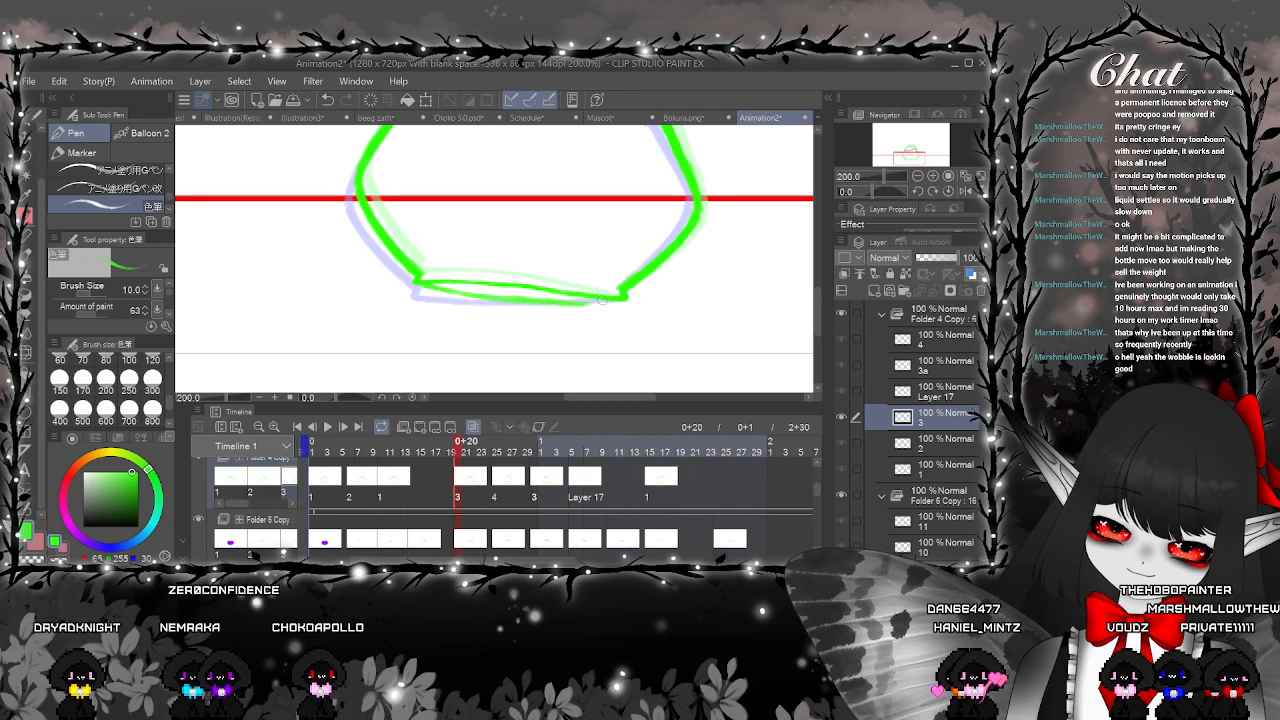
Draw a matching green curved line under the base of bottle cel 4 at frame 27
{"action": "scroll", "coordinate": [622, 340], "scroll_direction": "down", "scroll_amount": 2}
{"action": "key", "text": "space"}
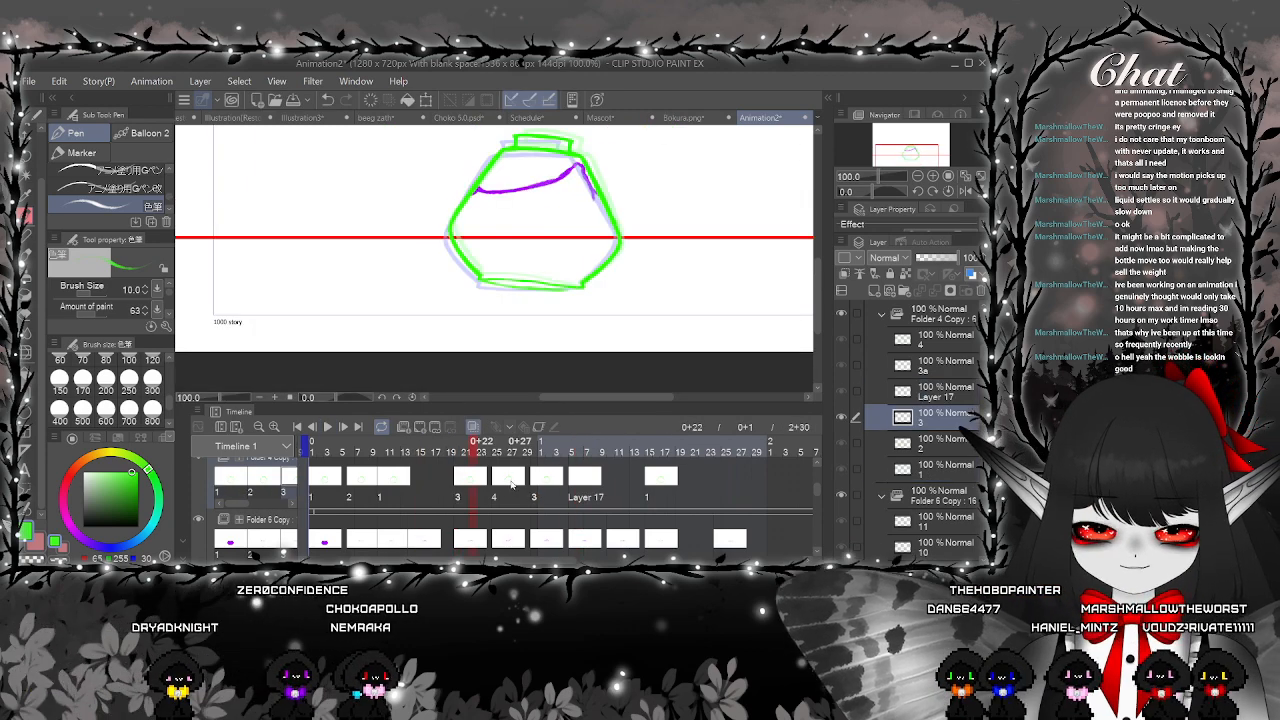
{"action": "scroll", "coordinate": [475, 280], "scroll_direction": "up", "scroll_amount": 2}
{"action": "scroll", "coordinate": [468, 284], "scroll_direction": "up", "scroll_amount": 2}
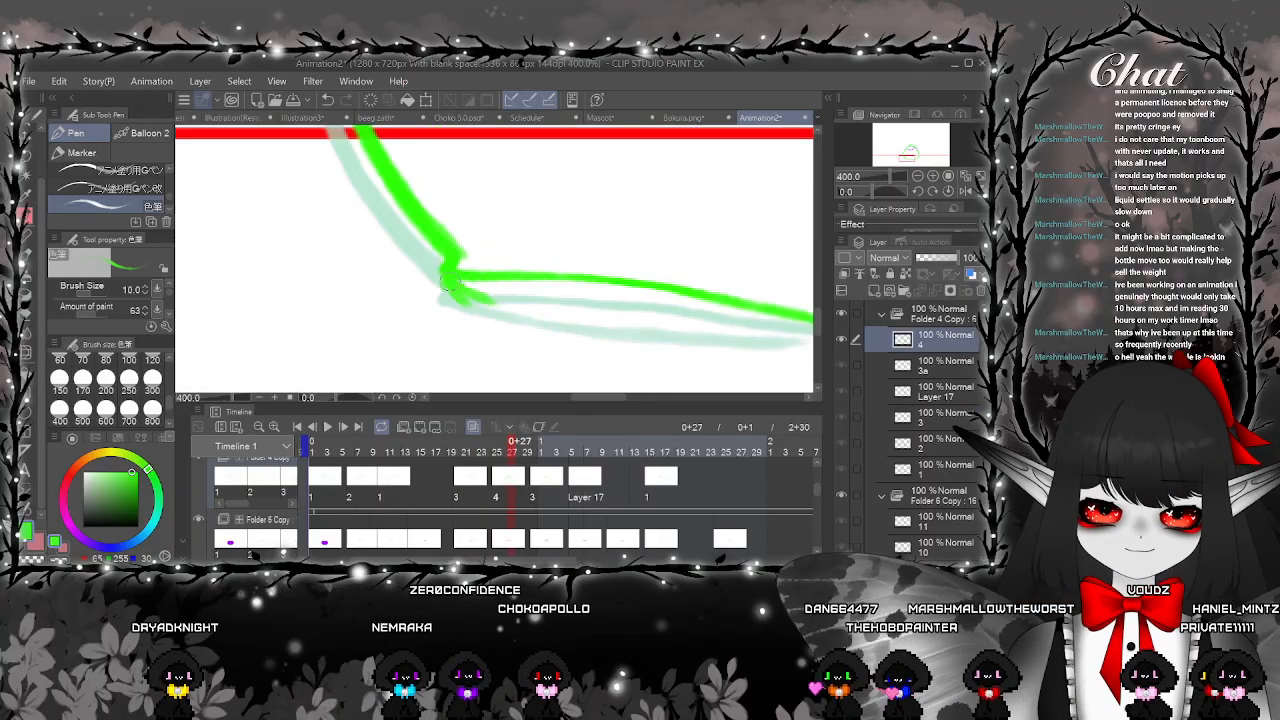
{"action": "mouse_move", "coordinate": [634, 314]}
{"action": "left_mouse_down"}
{"action": "mouse_move", "coordinate": [516, 311]}
{"action": "mouse_move", "coordinate": [675, 327]}
{"action": "mouse_move", "coordinate": [459, 319]}
{"action": "mouse_move", "coordinate": [318, 272]}
{"action": "left_mouse_up"}
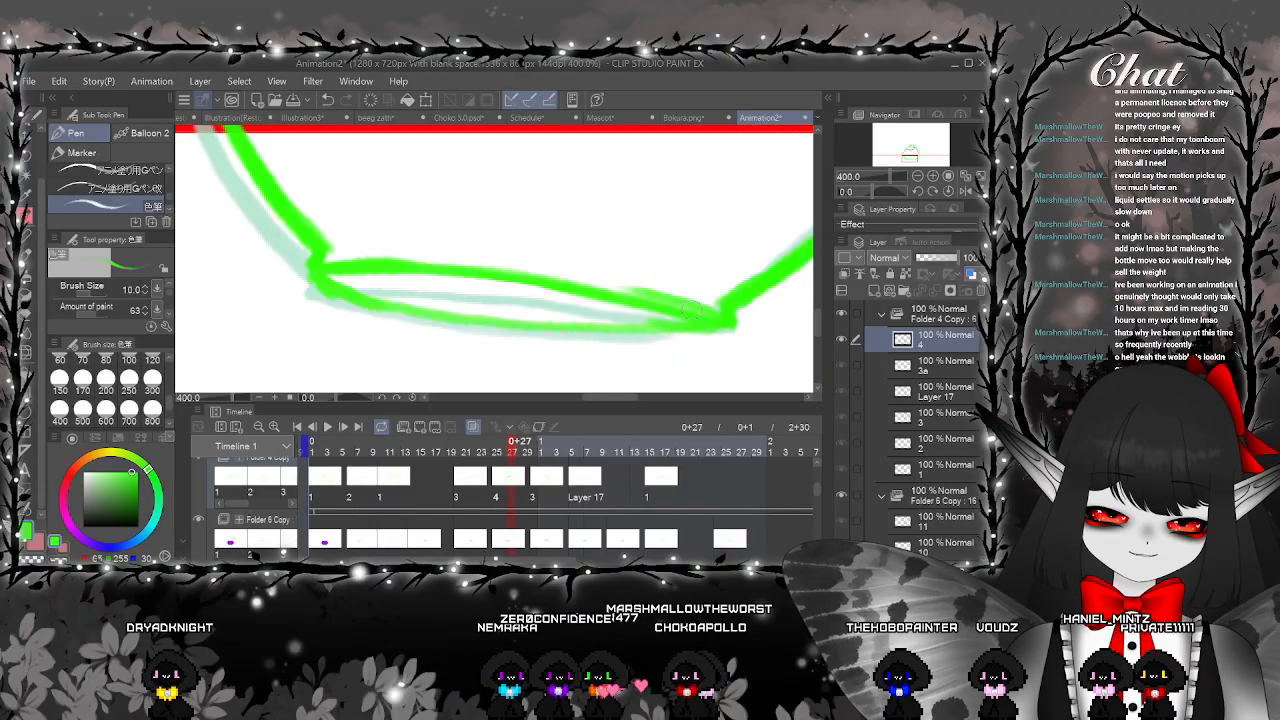
{"action": "scroll", "coordinate": [700, 328], "scroll_direction": "down", "scroll_amount": 4}
{"action": "scroll", "coordinate": [691, 336], "scroll_direction": "down", "scroll_amount": 1}
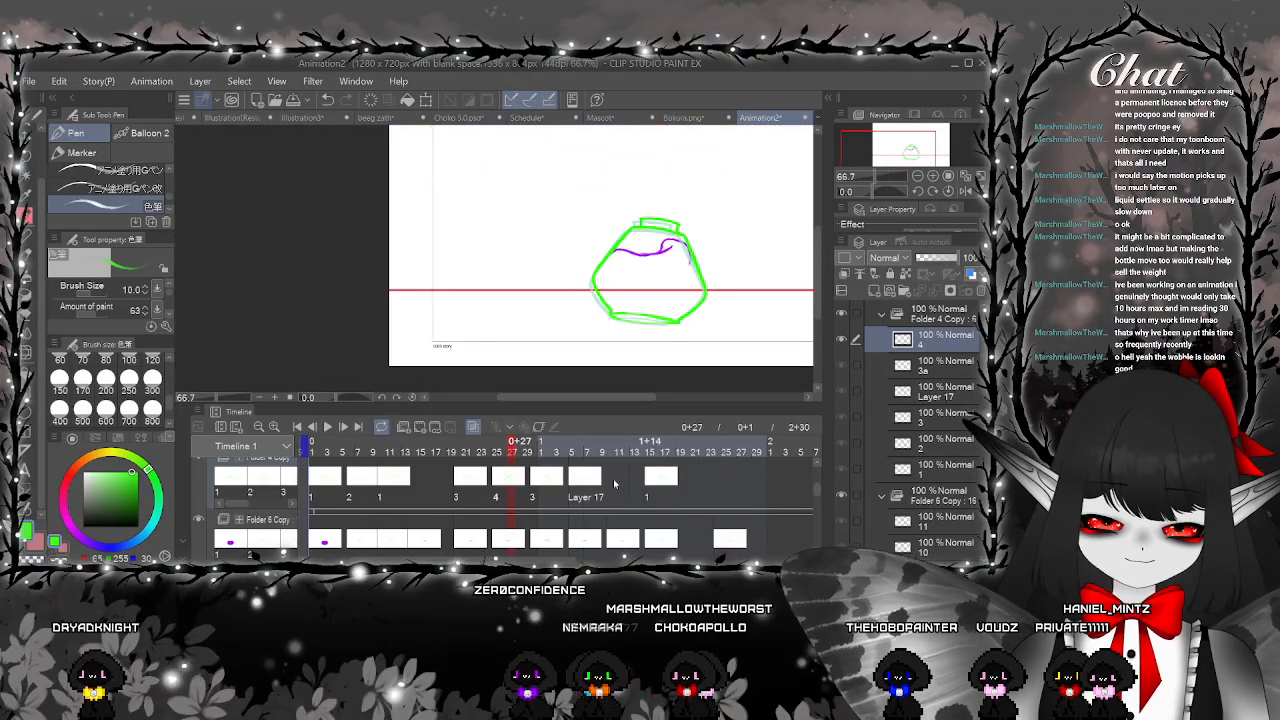
Step through the bottle poses at frames 1+1, 20, 25 and 30 to compare the curved bases
{"action": "left_click", "coordinate": [546, 483]}
{"action": "key", "text": "ctrl+plus"}
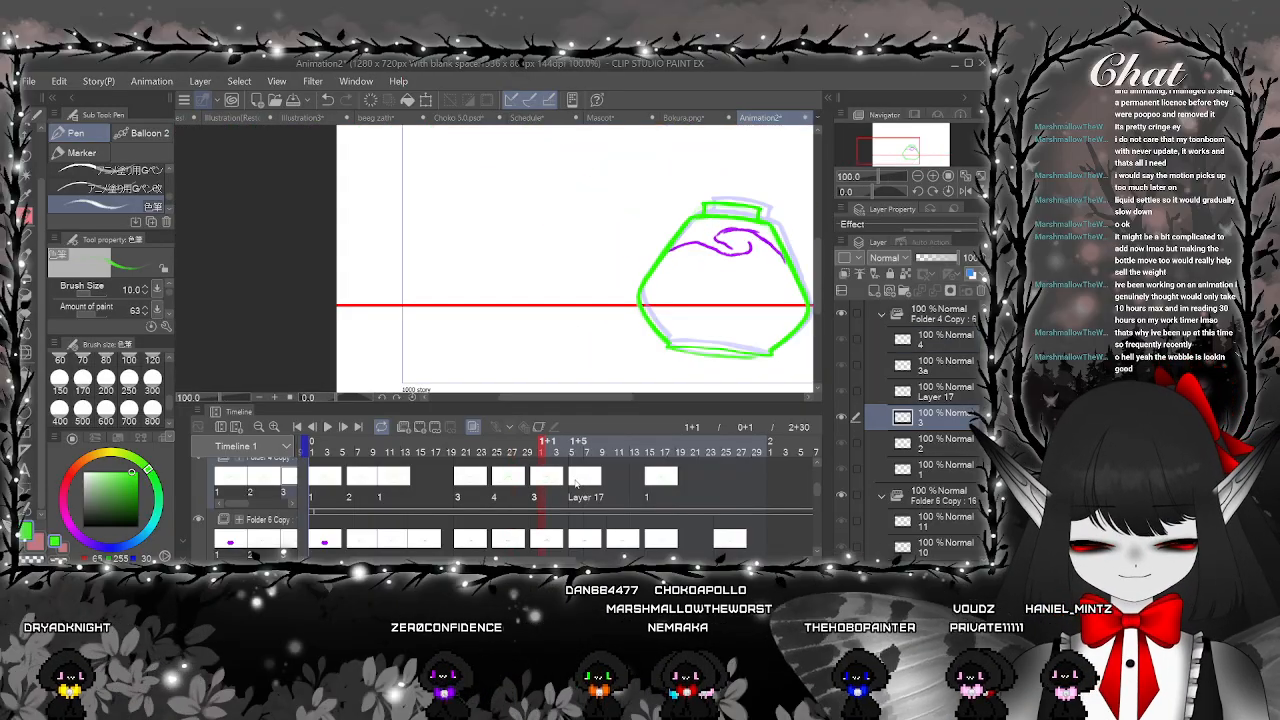
{"action": "left_click_drag", "start_coordinate": [718, 371], "coordinate": [588, 363]}
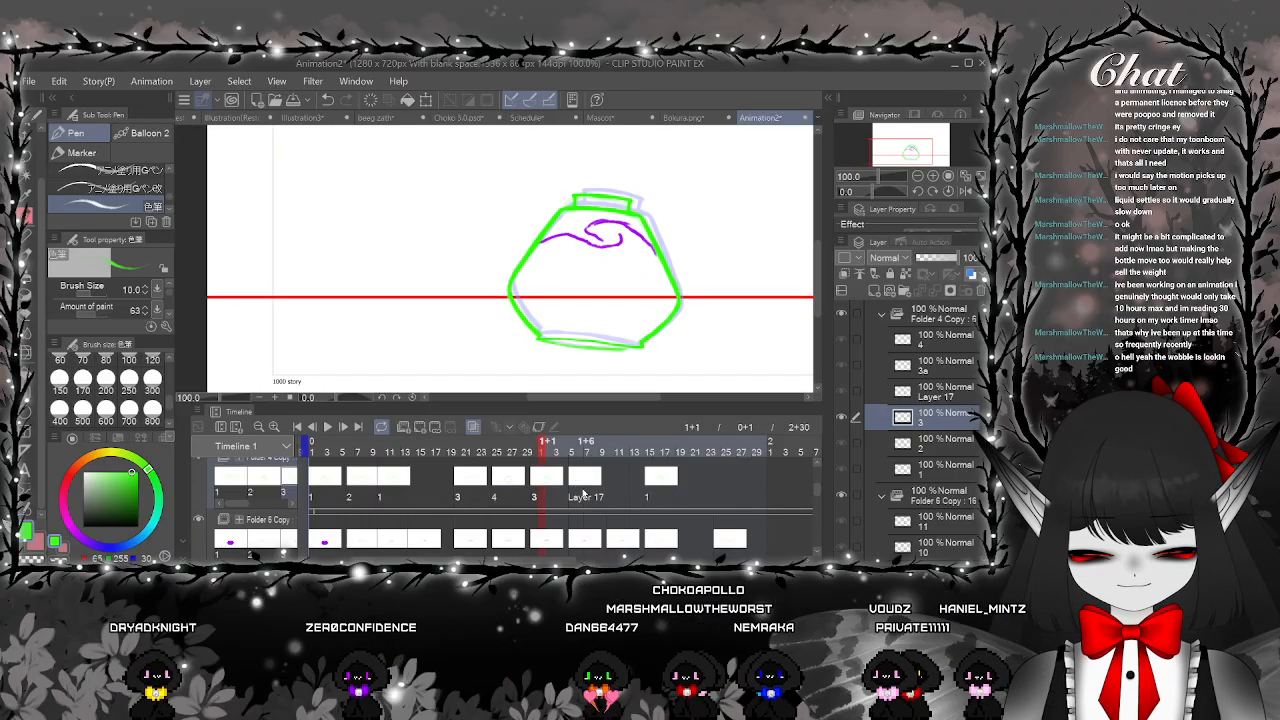
{"action": "left_click", "coordinate": [462, 483]}
{"action": "left_click", "coordinate": [499, 483]}
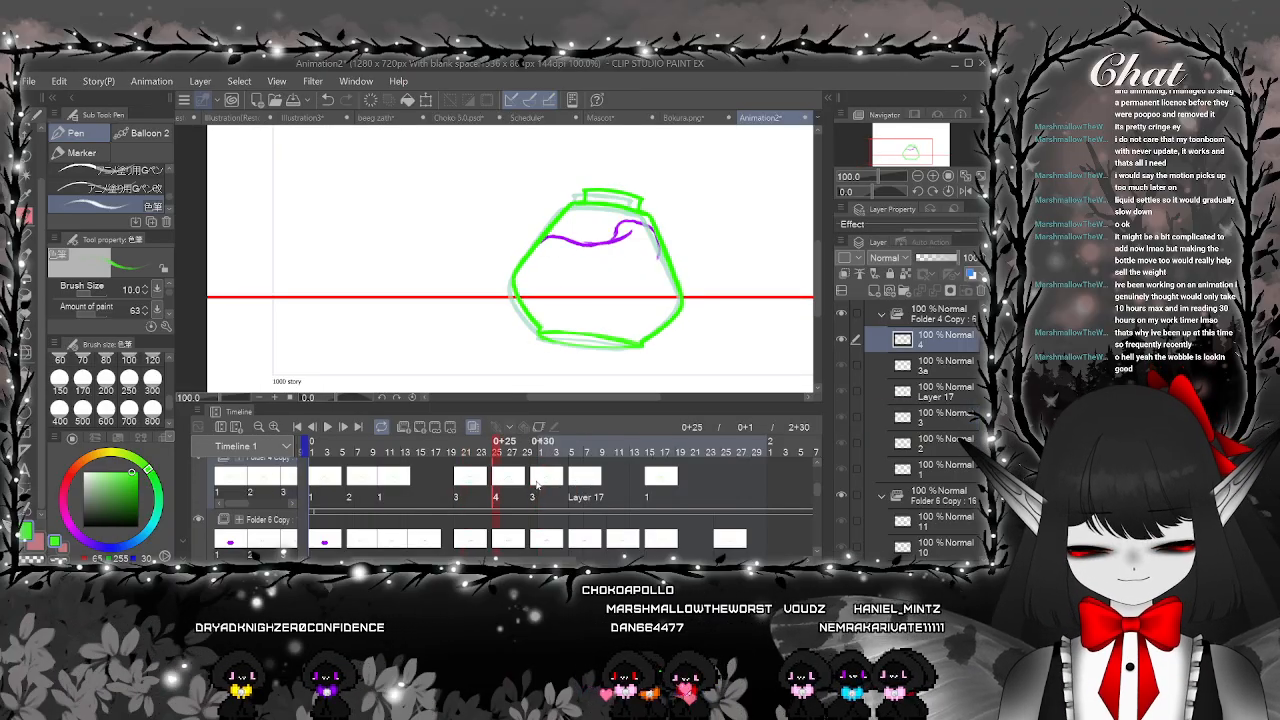
{"action": "left_click", "coordinate": [536, 485]}
{"action": "left_click", "coordinate": [580, 471]}
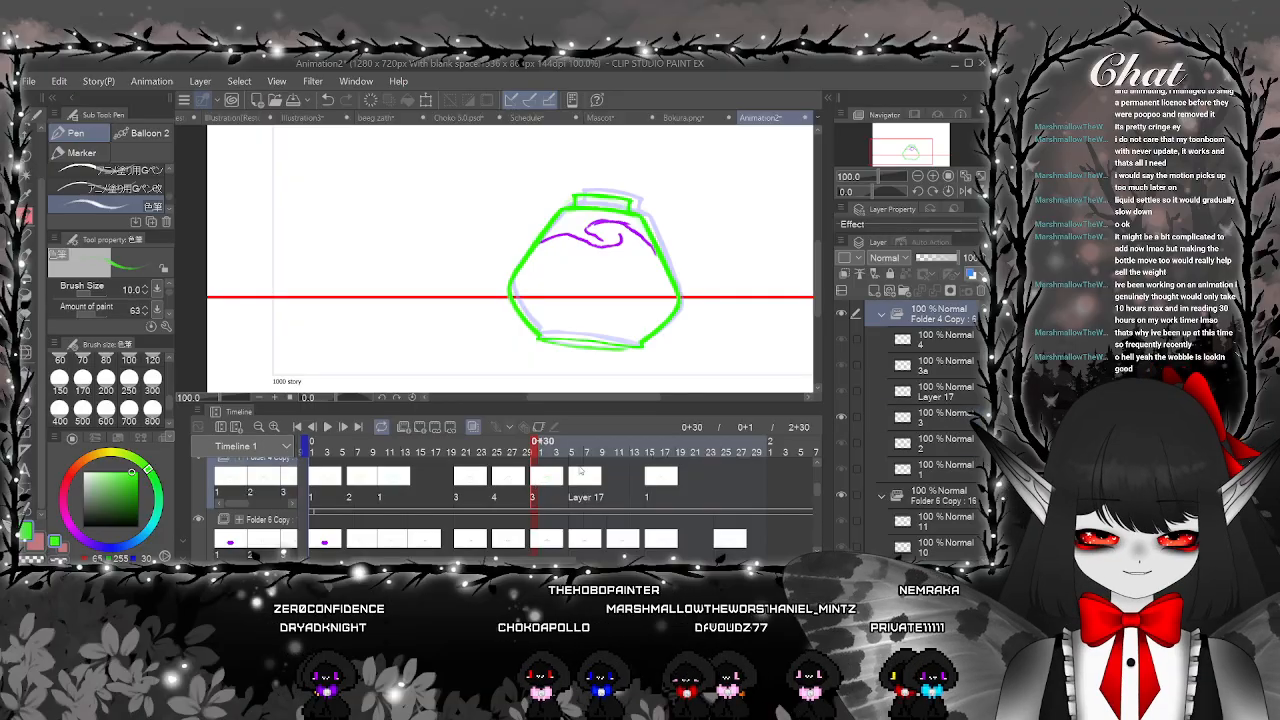
Remove the repeated cel 3 at frame 0+30 and place the Layer 17 cel there instead
{"action": "key", "text": "Delete"}
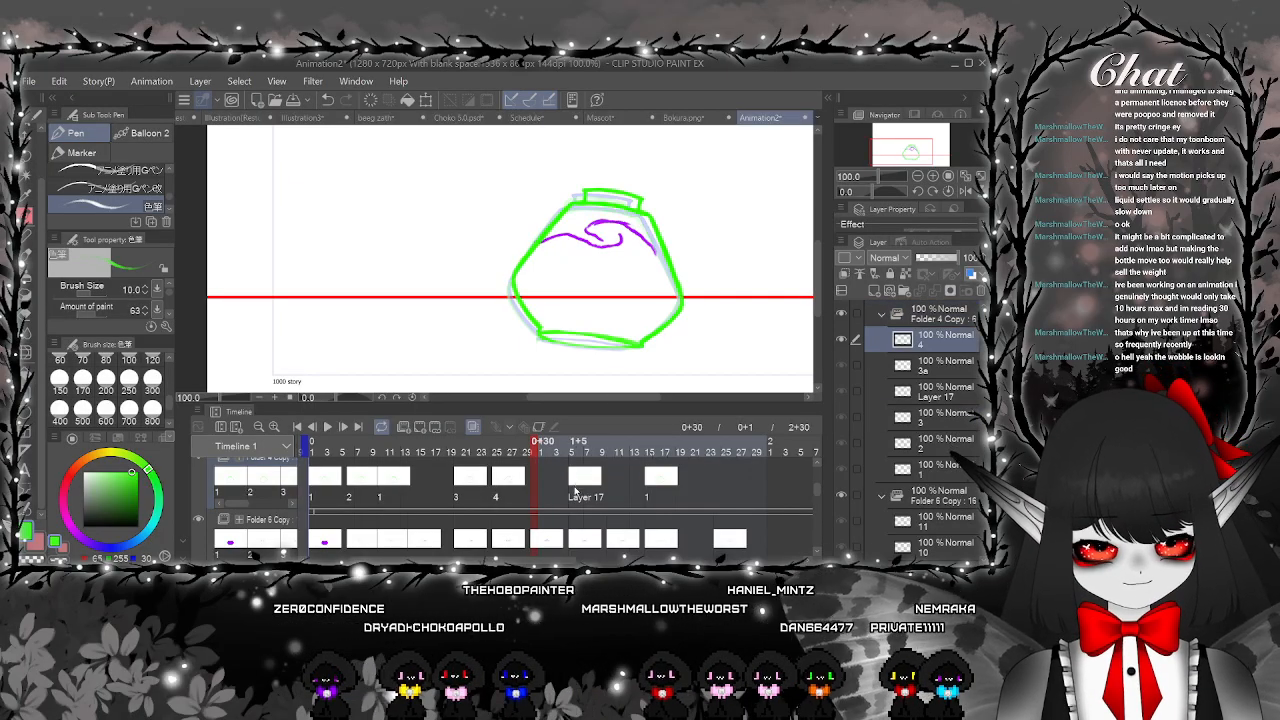
{"action": "left_click", "coordinate": [574, 484]}
{"action": "left_click_drag", "start_coordinate": [543, 490], "coordinate": [541, 487]}
{"action": "left_click", "coordinate": [536, 486]}
{"action": "left_click", "coordinate": [541, 484]}
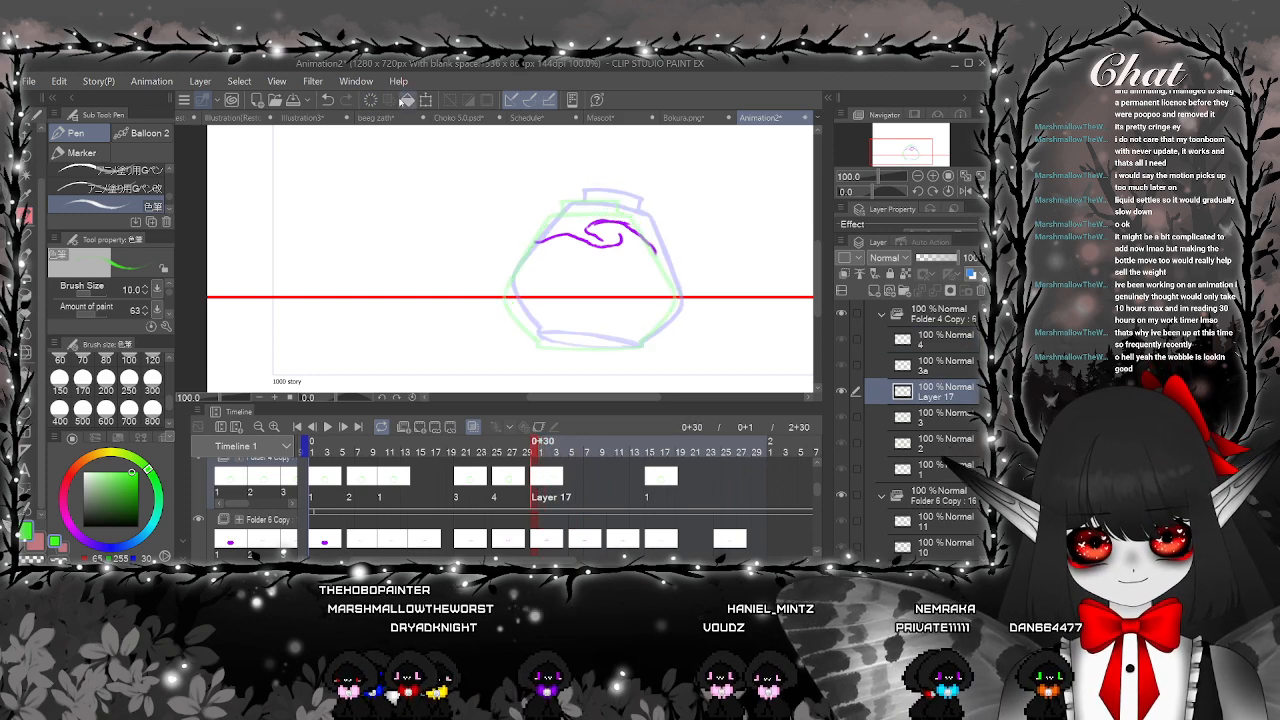
Draw a slightly tilted green ellipse for the bottle base on Layer 17, between the two onion-skinned bases
{"action": "scroll", "coordinate": [527, 330], "scroll_direction": "up", "scroll_amount": 3}
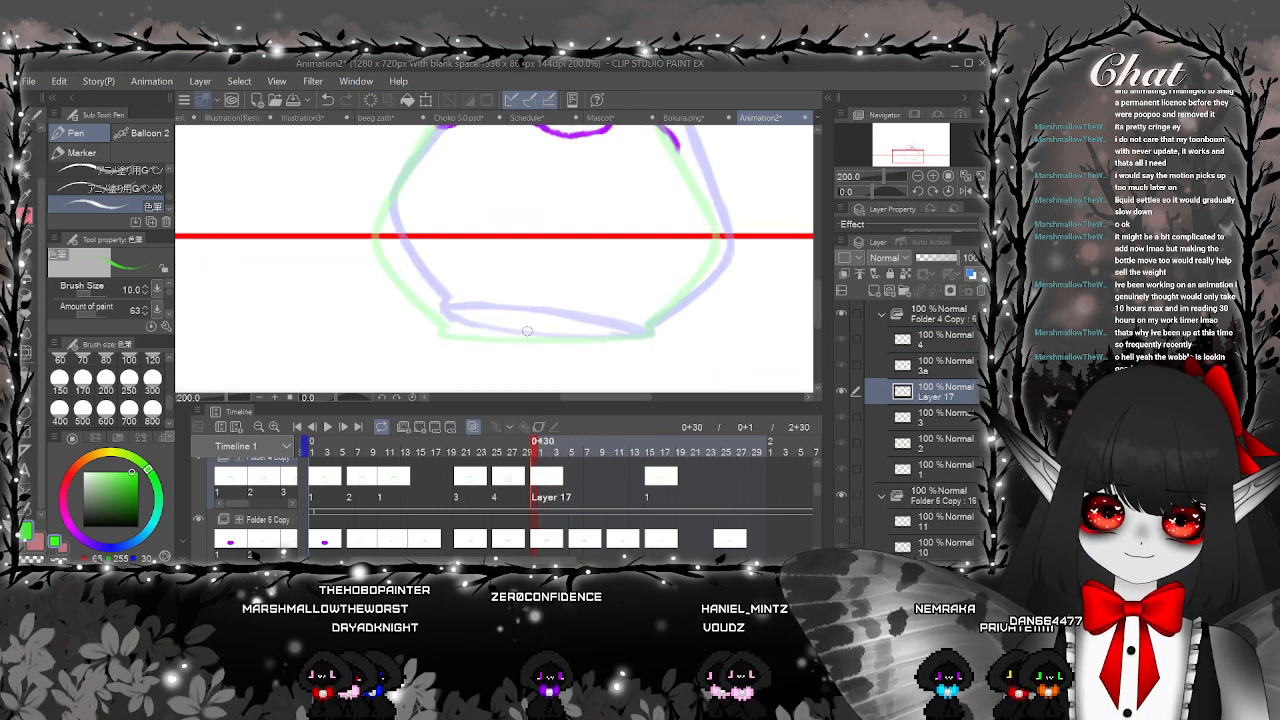
{"action": "mouse_move", "coordinate": [603, 334]}
{"action": "left_mouse_down"}
{"action": "mouse_move", "coordinate": [641, 325]}
{"action": "mouse_move", "coordinate": [629, 334]}
{"action": "mouse_move", "coordinate": [637, 327]}
{"action": "mouse_move", "coordinate": [616, 314]}
{"action": "mouse_move", "coordinate": [631, 320]}
{"action": "mouse_move", "coordinate": [590, 316]}
{"action": "left_mouse_up"}
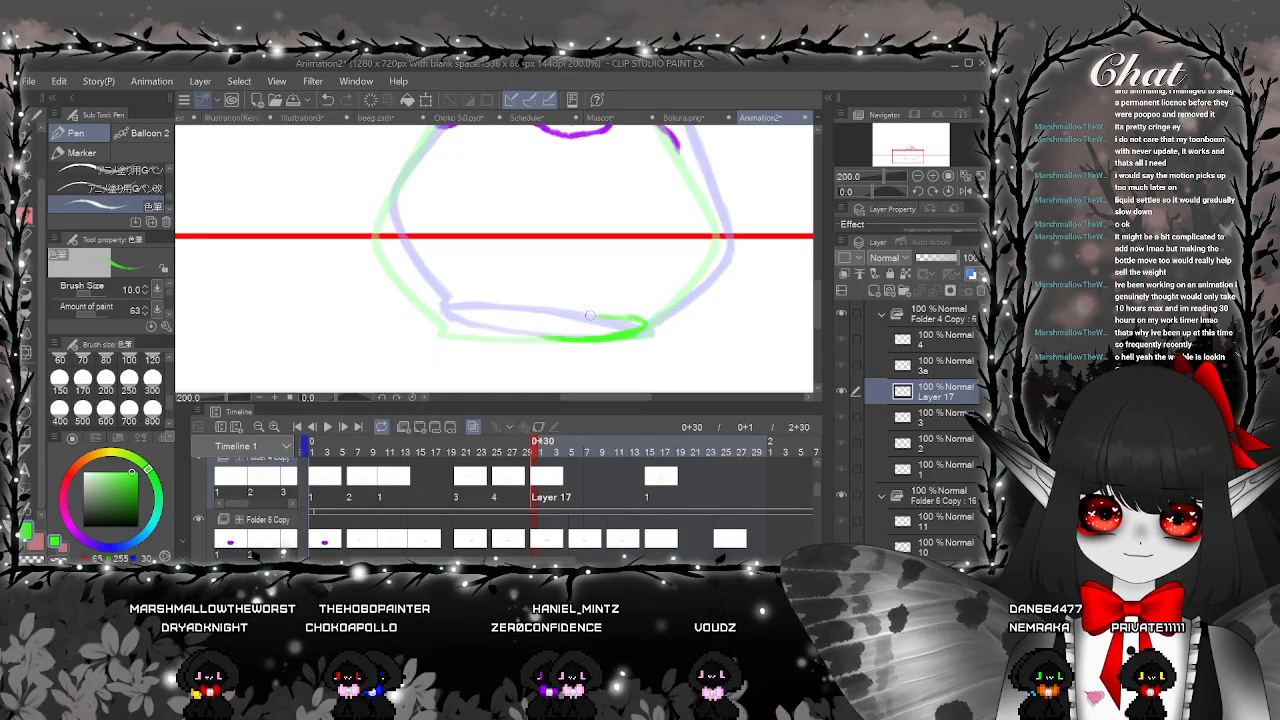
{"action": "left_click_drag", "start_coordinate": [478, 312], "coordinate": [456, 309]}
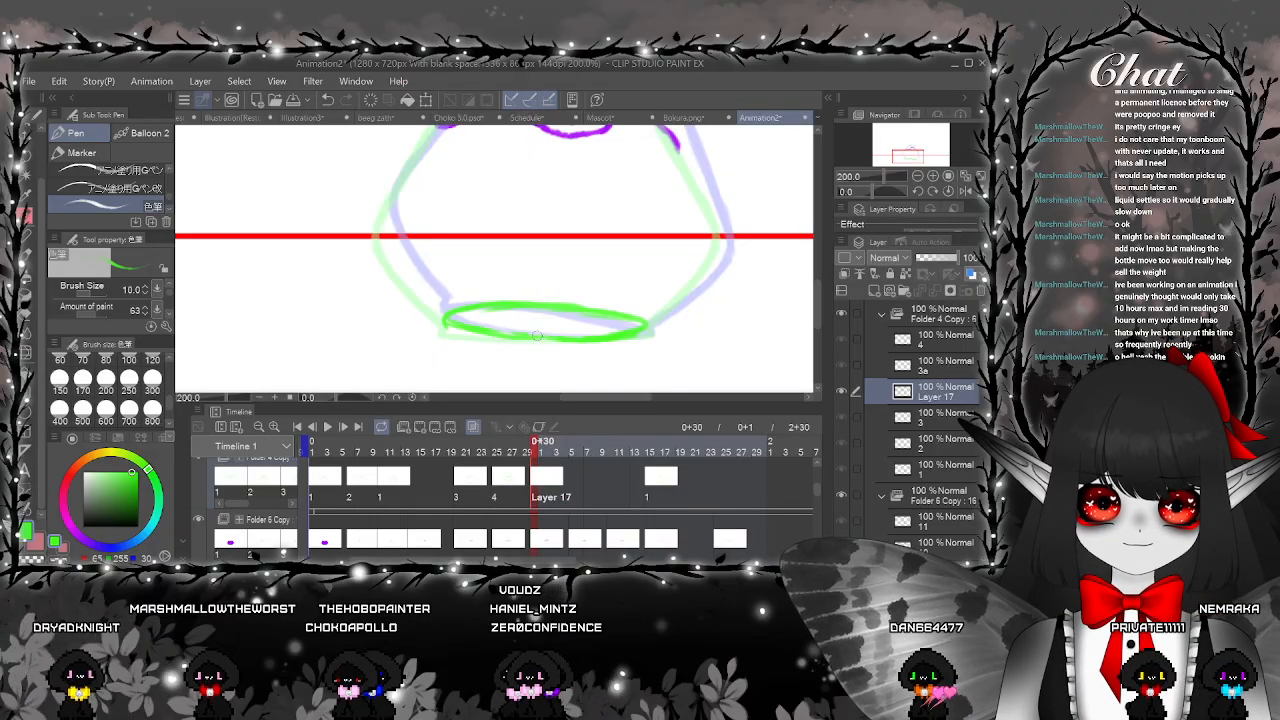
Add a new cel at frame 1+5 and draw a flatter green base ellipse on it
{"action": "left_click", "coordinate": [572, 478]}
{"action": "left_click", "coordinate": [423, 428]}
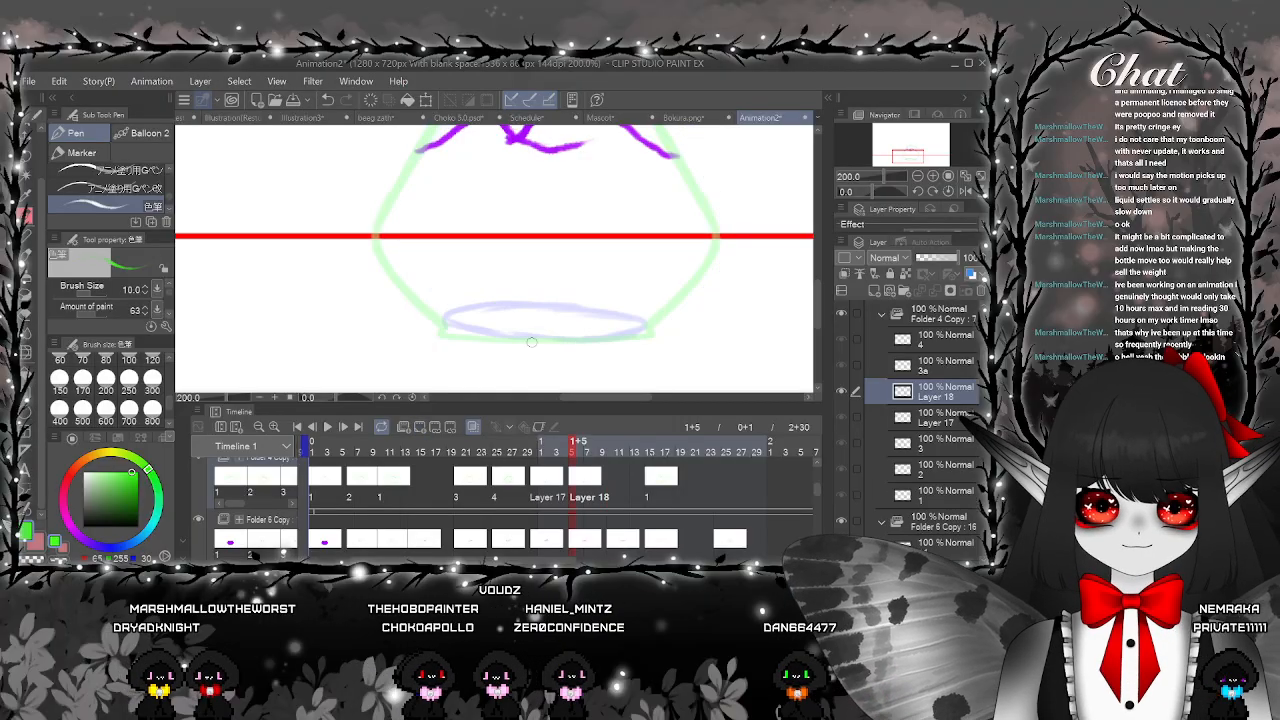
{"action": "mouse_move", "coordinate": [597, 338]}
{"action": "left_mouse_down"}
{"action": "mouse_move", "coordinate": [570, 338]}
{"action": "mouse_move", "coordinate": [646, 331]}
{"action": "mouse_move", "coordinate": [447, 333]}
{"action": "left_mouse_up"}
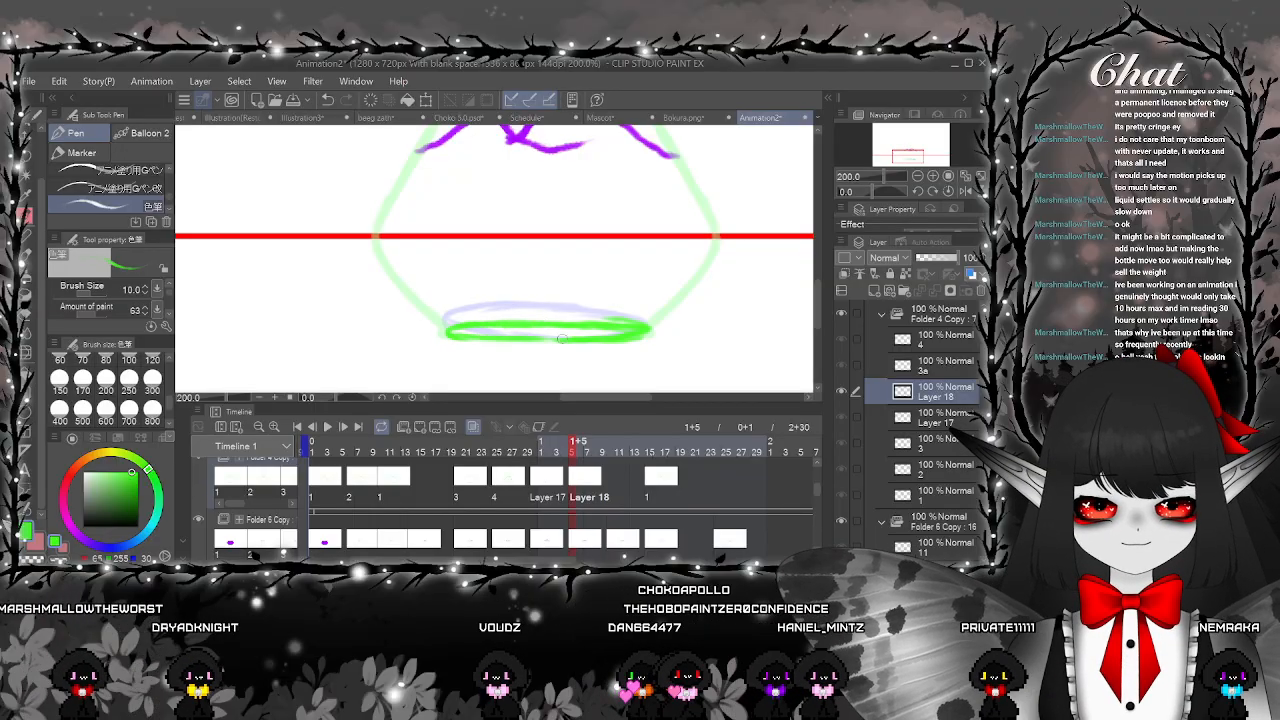
Add a new cel at frame 1+10, draw a nearly flat green base, and compare it with the following cel
{"action": "left_click", "coordinate": [613, 486]}
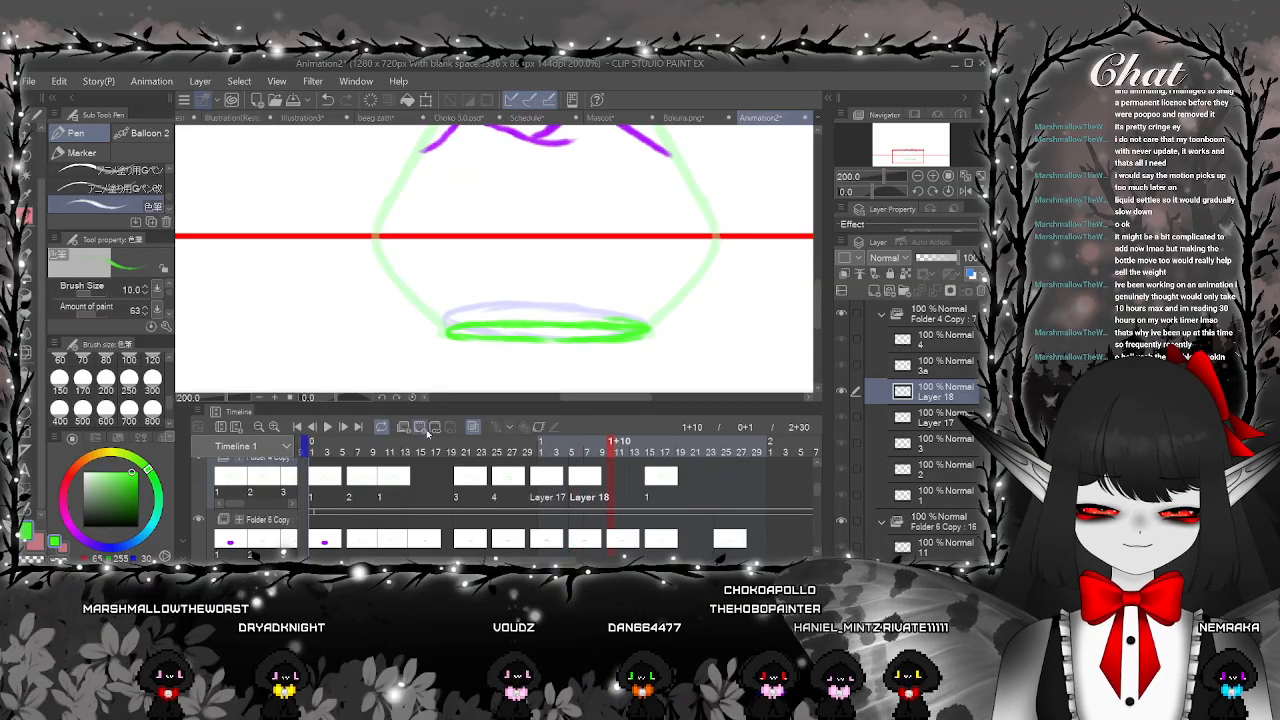
{"action": "left_click", "coordinate": [421, 427]}
{"action": "left_click_drag", "start_coordinate": [441, 331], "coordinate": [648, 333]}
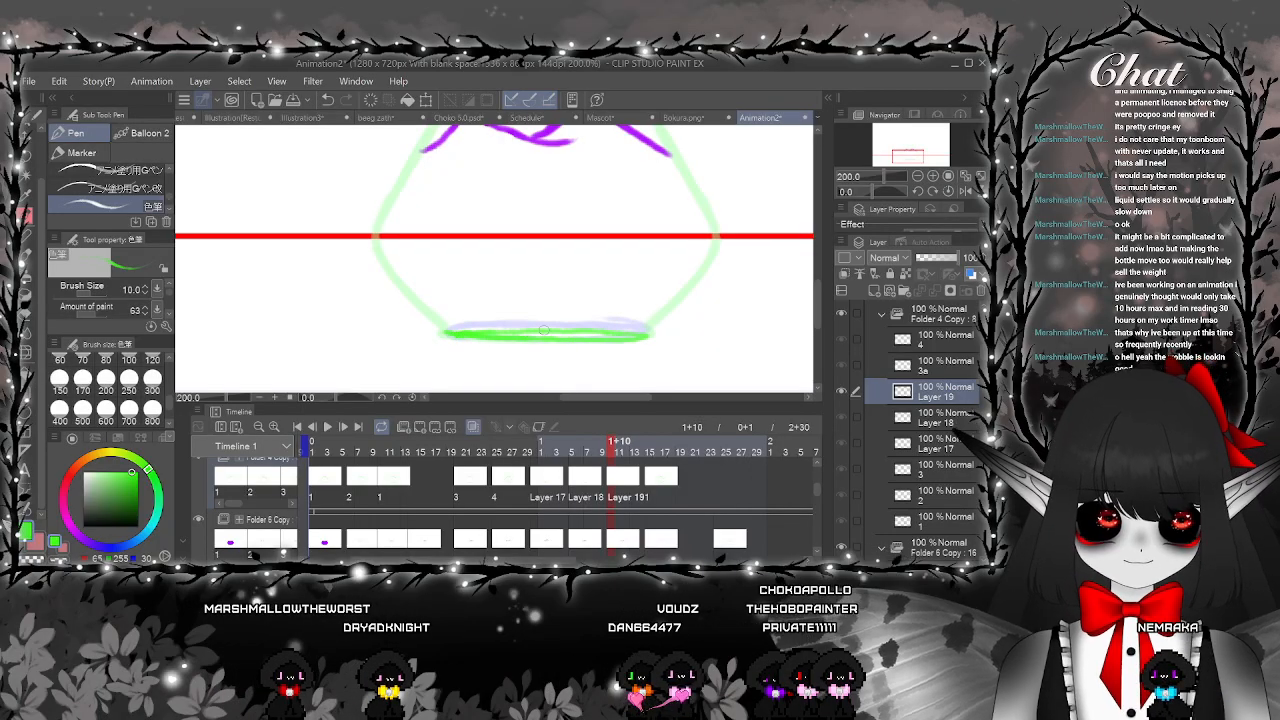
{"action": "scroll", "coordinate": [543, 330], "scroll_direction": "down", "scroll_amount": 2}
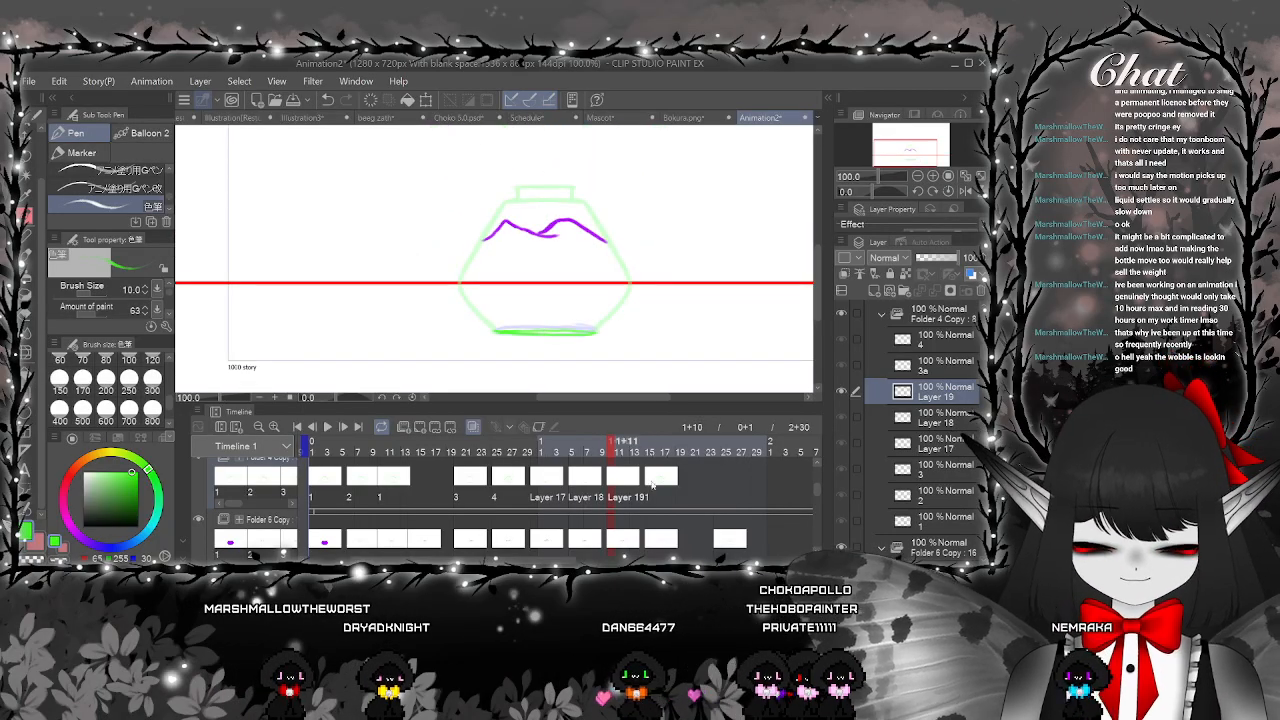
{"action": "left_click", "coordinate": [660, 487]}
{"action": "left_click", "coordinate": [619, 483]}
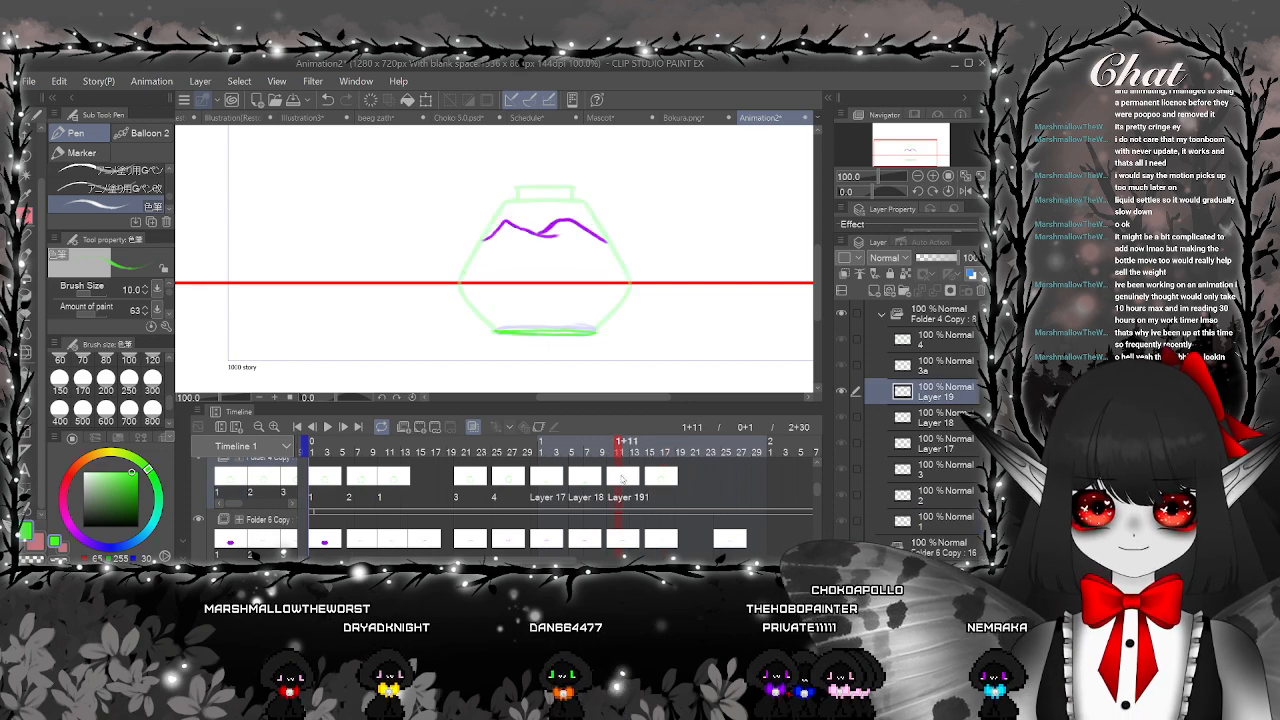
Trace the bottle's lower sides, upper left side and shoulder line in green on Layer 19
{"action": "scroll", "coordinate": [601, 328], "scroll_direction": "up", "scroll_amount": 1}
{"action": "scroll", "coordinate": [657, 357], "scroll_direction": "up", "scroll_amount": 1}
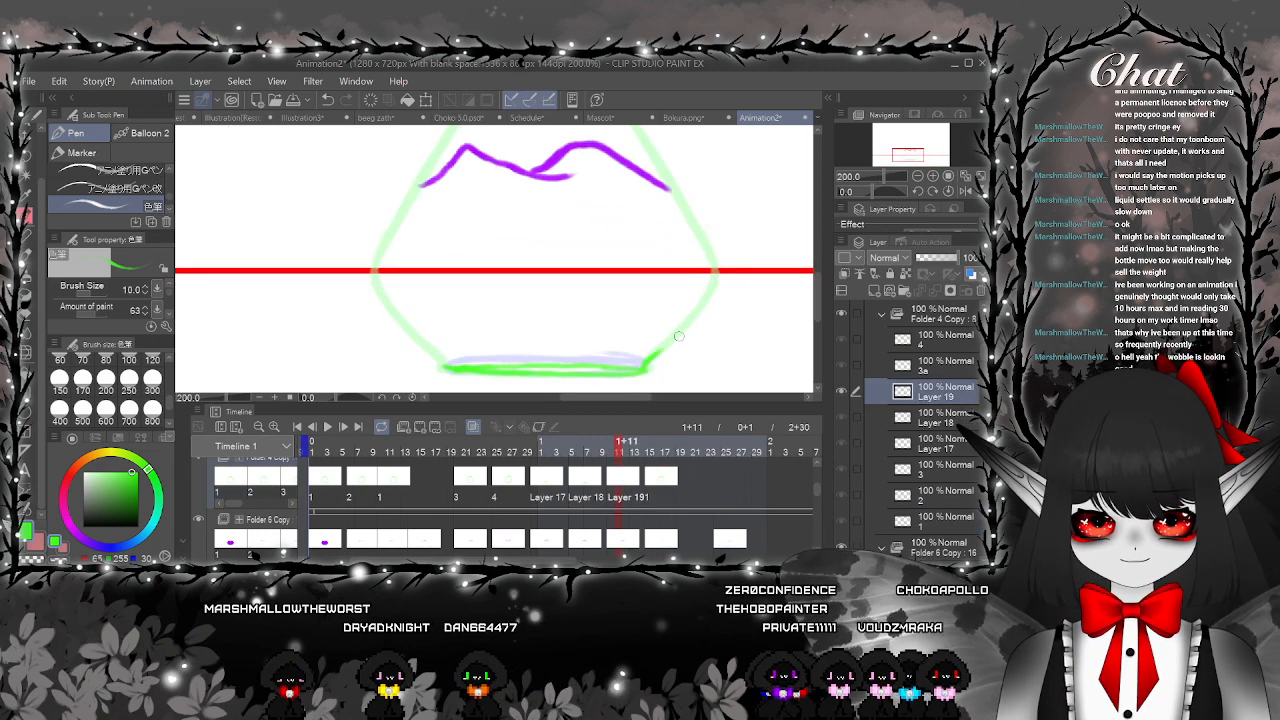
{"action": "left_click_drag", "start_coordinate": [657, 355], "coordinate": [713, 270]}
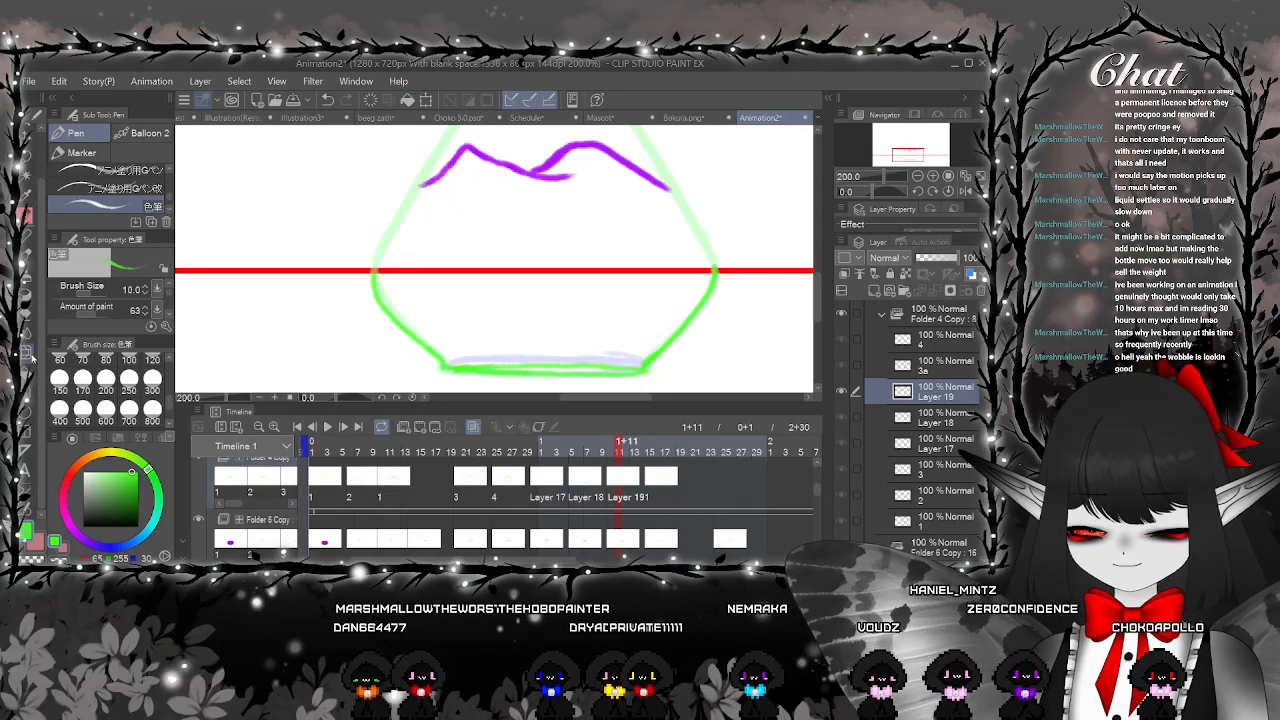
{"action": "left_click", "coordinate": [27, 353]}
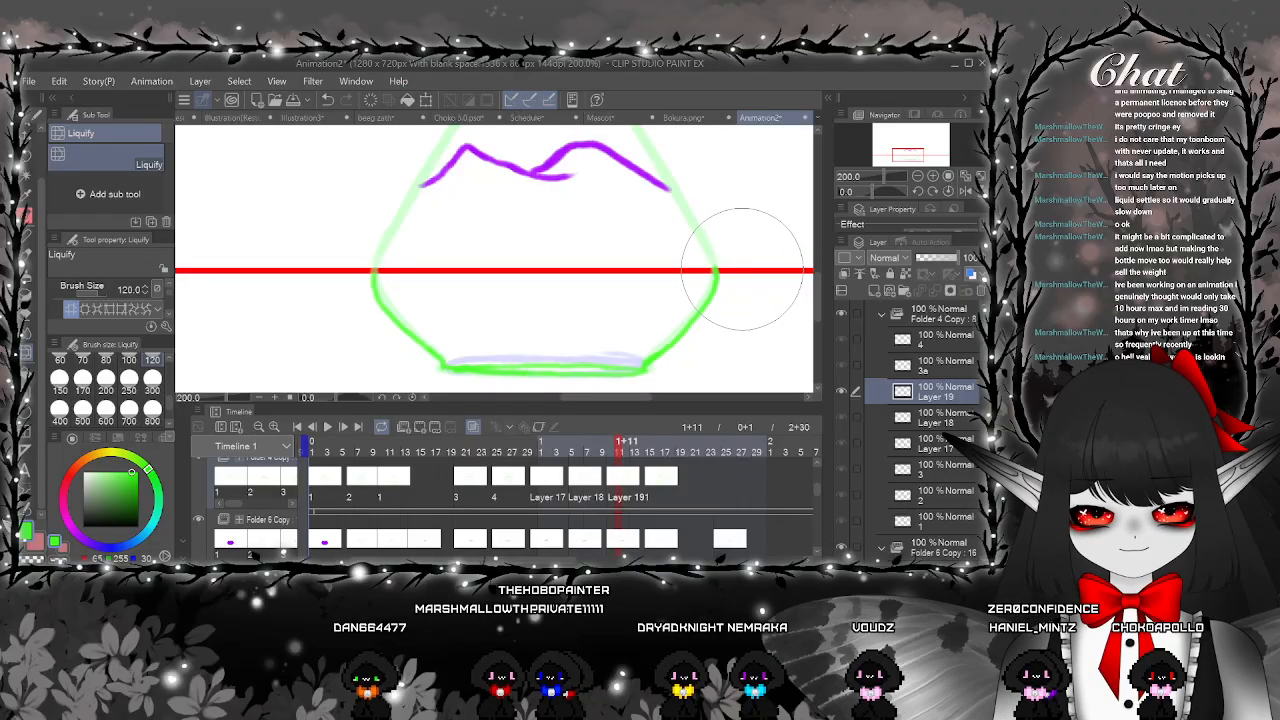
{"action": "scroll", "coordinate": [600, 283], "scroll_direction": "up", "scroll_amount": 2}
{"action": "key", "text": "p"}
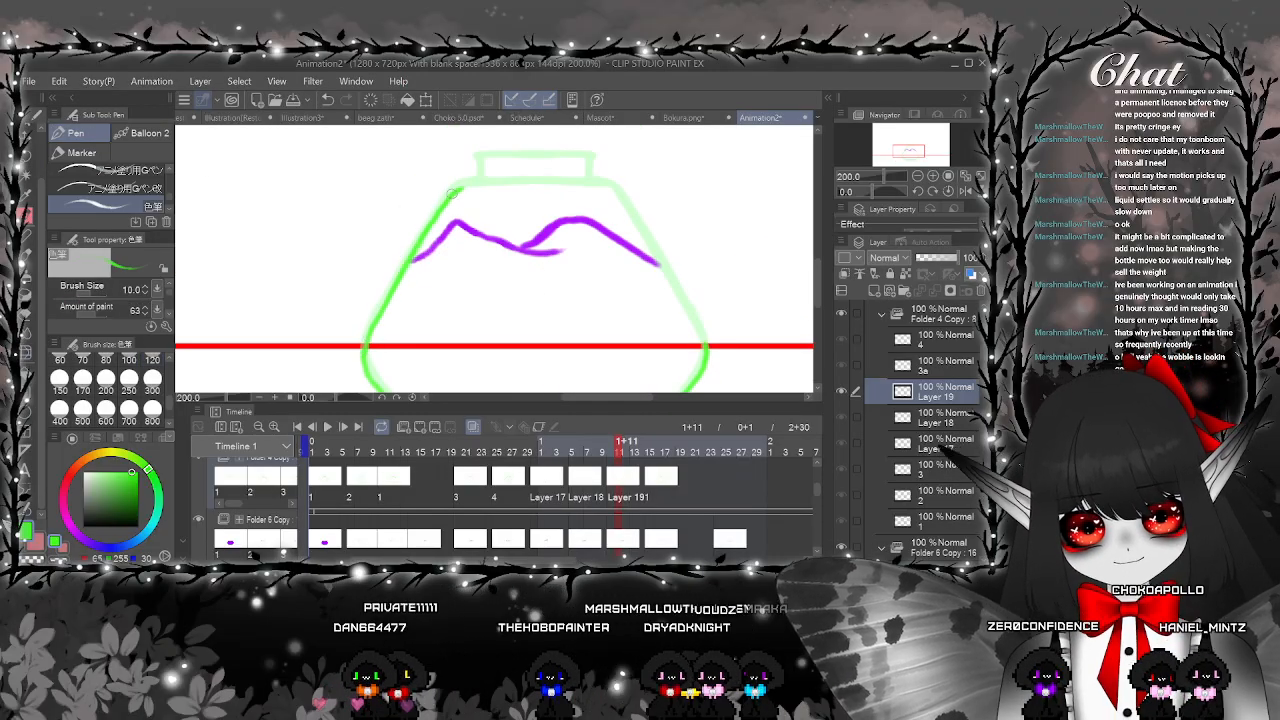
{"action": "scroll", "coordinate": [740, 240], "scroll_direction": "down", "scroll_amount": 2}
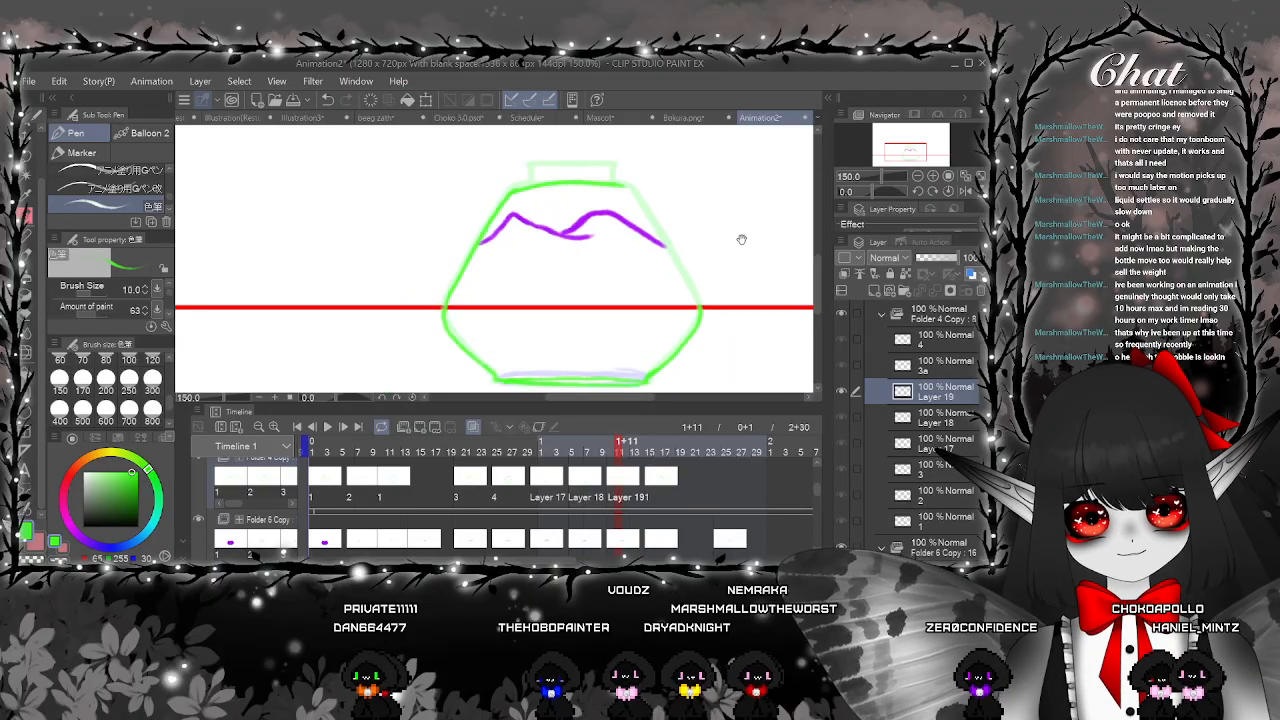
Complete the bottle's right side, neck and rim on Layer 19, mirroring the canvas for part of the tracing
{"action": "left_click", "coordinate": [966, 190]}
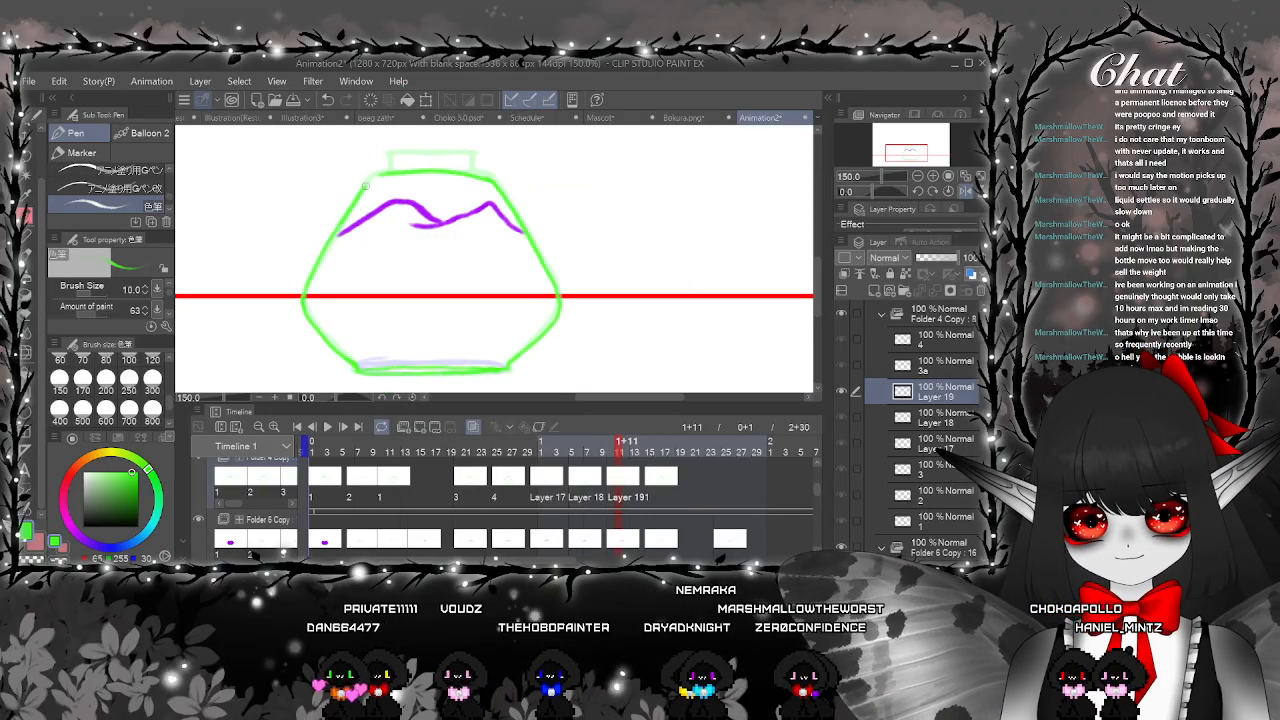
{"action": "scroll", "coordinate": [456, 143], "scroll_direction": "up", "scroll_amount": 2}
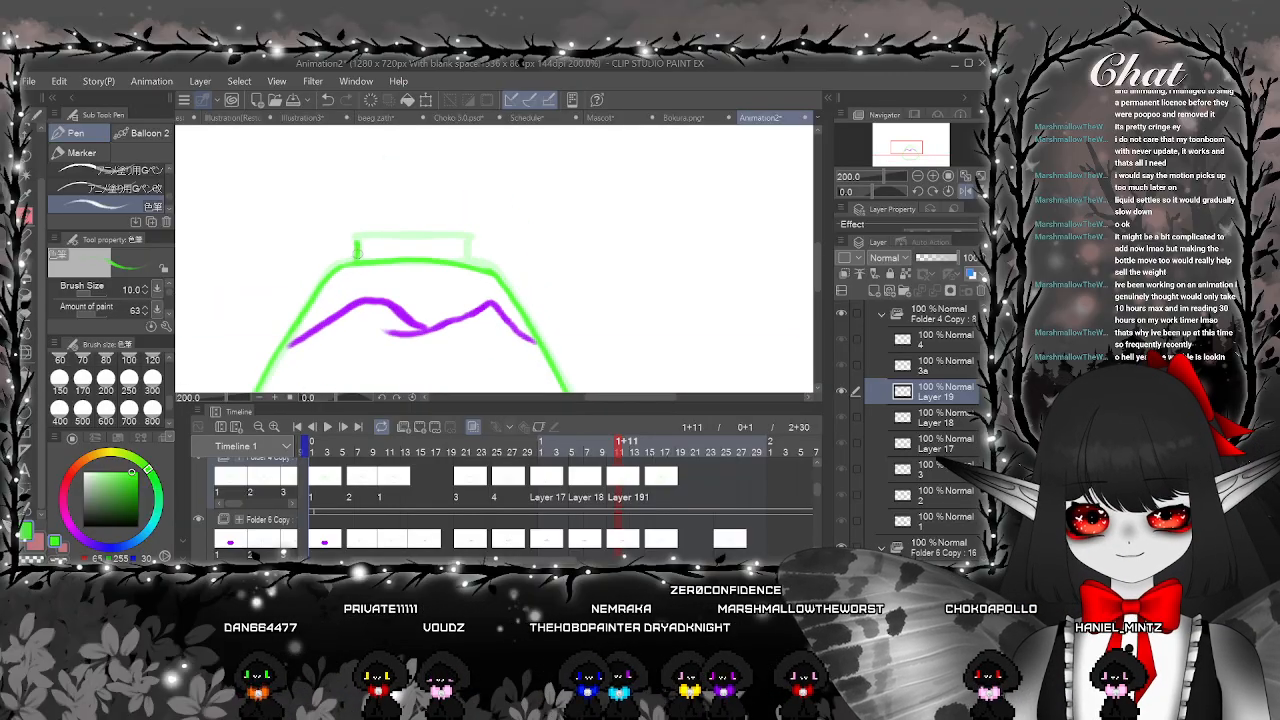
{"action": "scroll", "coordinate": [356, 248], "scroll_direction": "up", "scroll_amount": 2}
{"action": "left_click_drag", "start_coordinate": [287, 245], "coordinate": [505, 240]}
{"action": "left_click", "coordinate": [965, 191]}
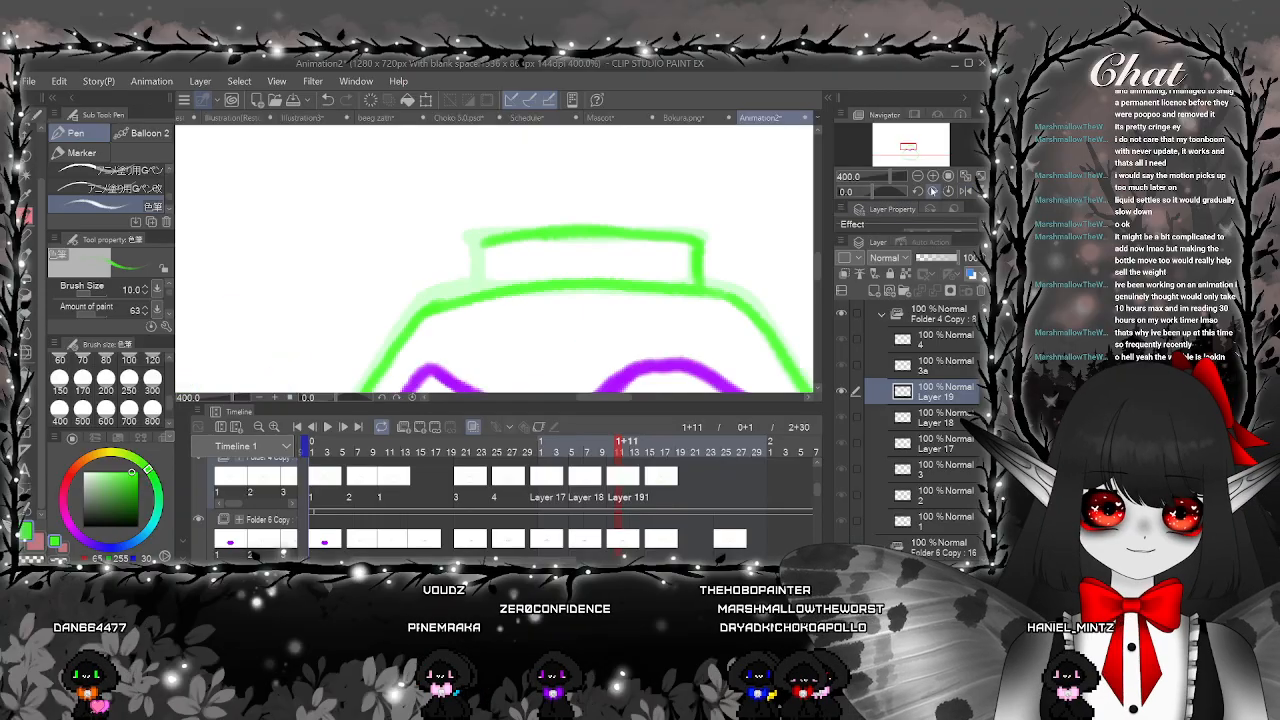
{"action": "mouse_move", "coordinate": [479, 289]}
{"action": "left_mouse_down"}
{"action": "mouse_move", "coordinate": [481, 245]}
{"action": "mouse_move", "coordinate": [706, 240]}
{"action": "left_mouse_up"}
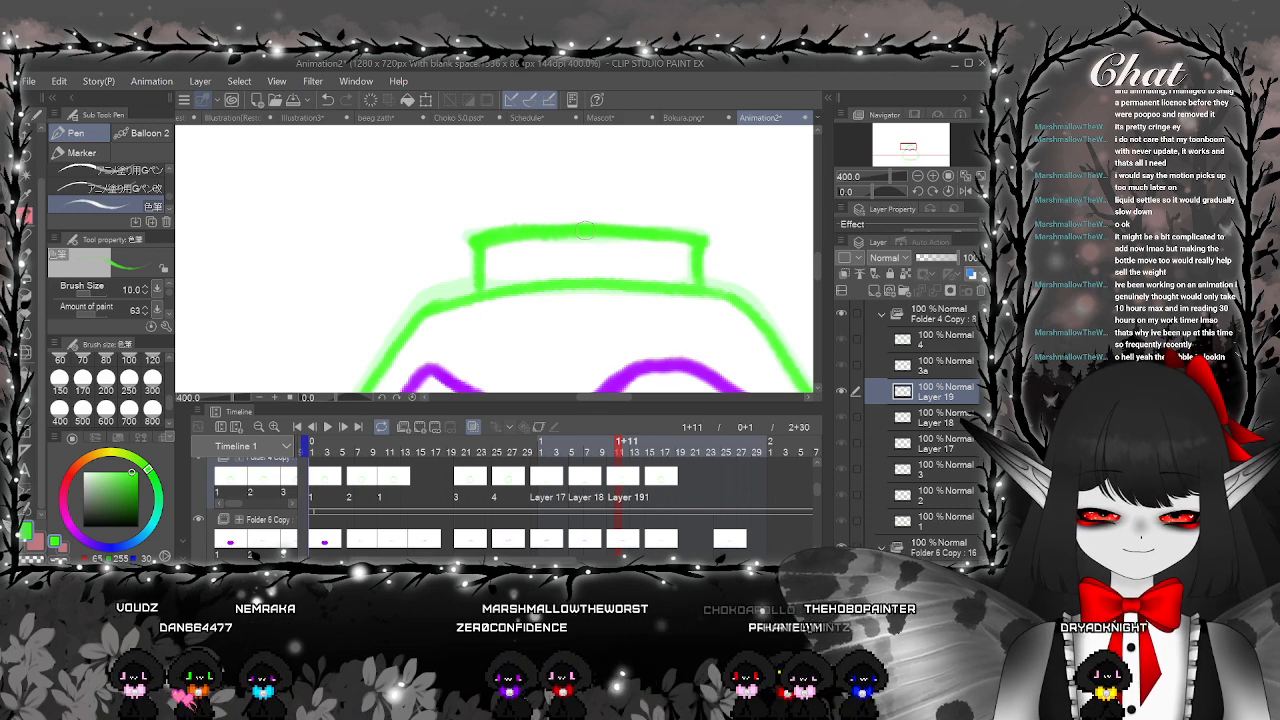
{"action": "scroll", "coordinate": [703, 241], "scroll_direction": "down", "scroll_amount": 6}
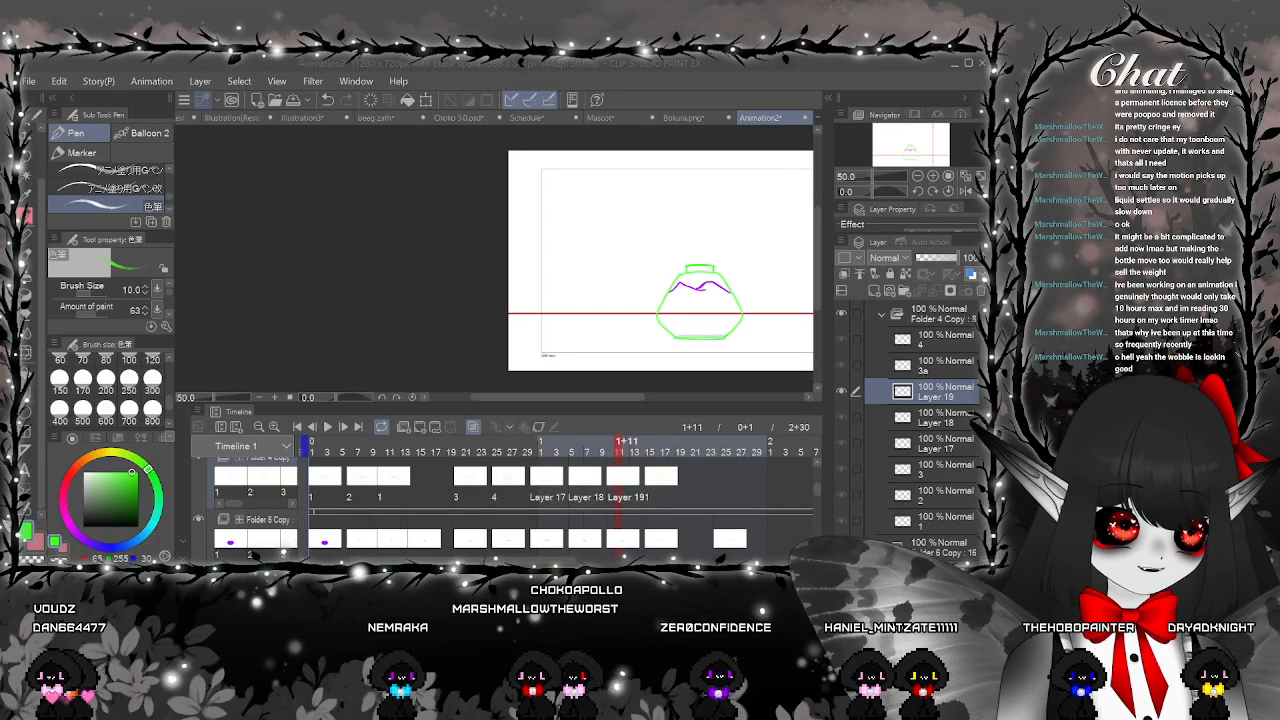
Trace the lower right side, whole left side and shoulder of the tilted bottle on Layer 17 at frame 1+1
{"action": "left_click", "coordinate": [531, 488]}
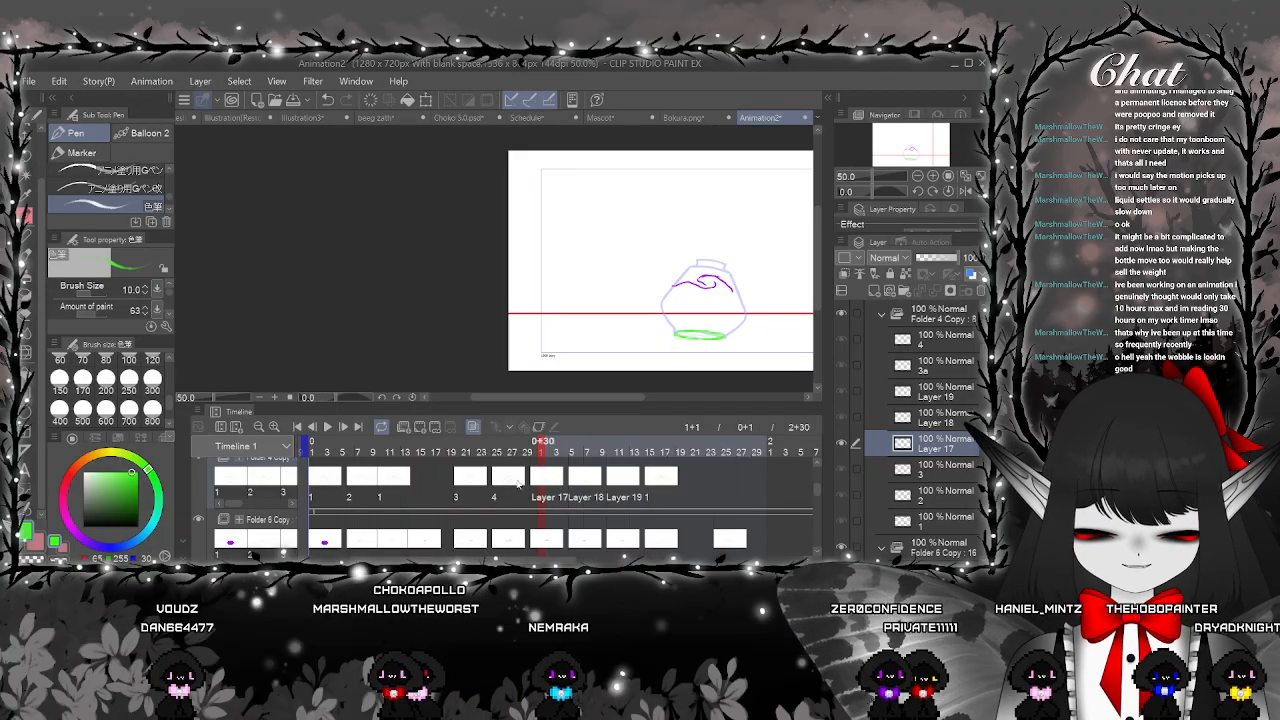
{"action": "left_click", "coordinate": [504, 488]}
{"action": "left_click", "coordinate": [536, 488]}
{"action": "scroll", "coordinate": [730, 330], "scroll_direction": "up", "scroll_amount": 3}
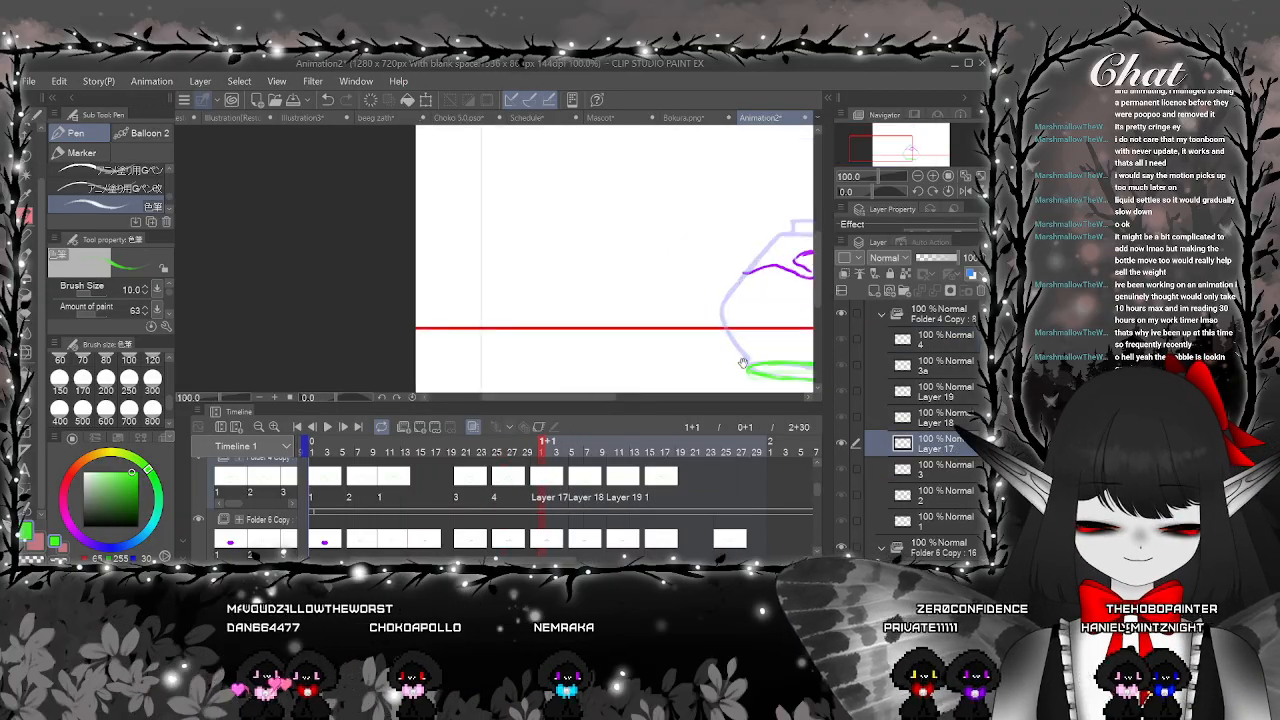
{"action": "scroll", "coordinate": [720, 368], "scroll_direction": "up", "scroll_amount": 2}
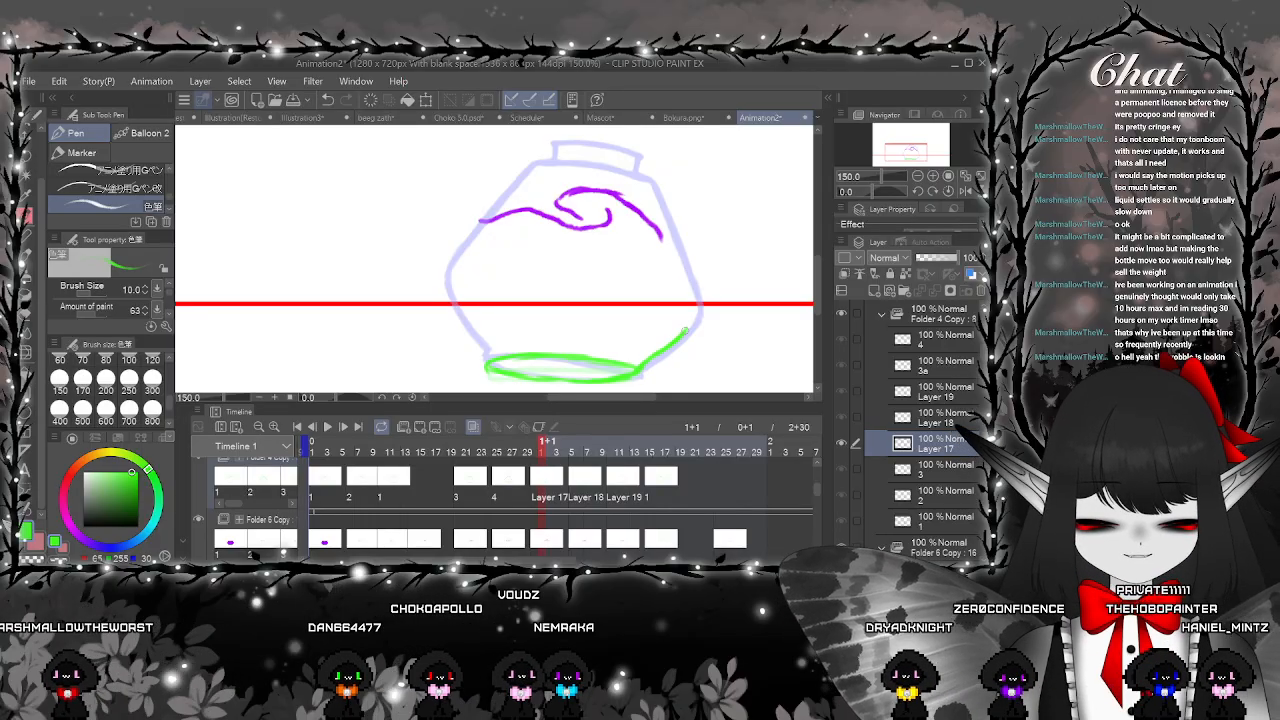
{"action": "left_click_drag", "start_coordinate": [643, 366], "coordinate": [695, 308]}
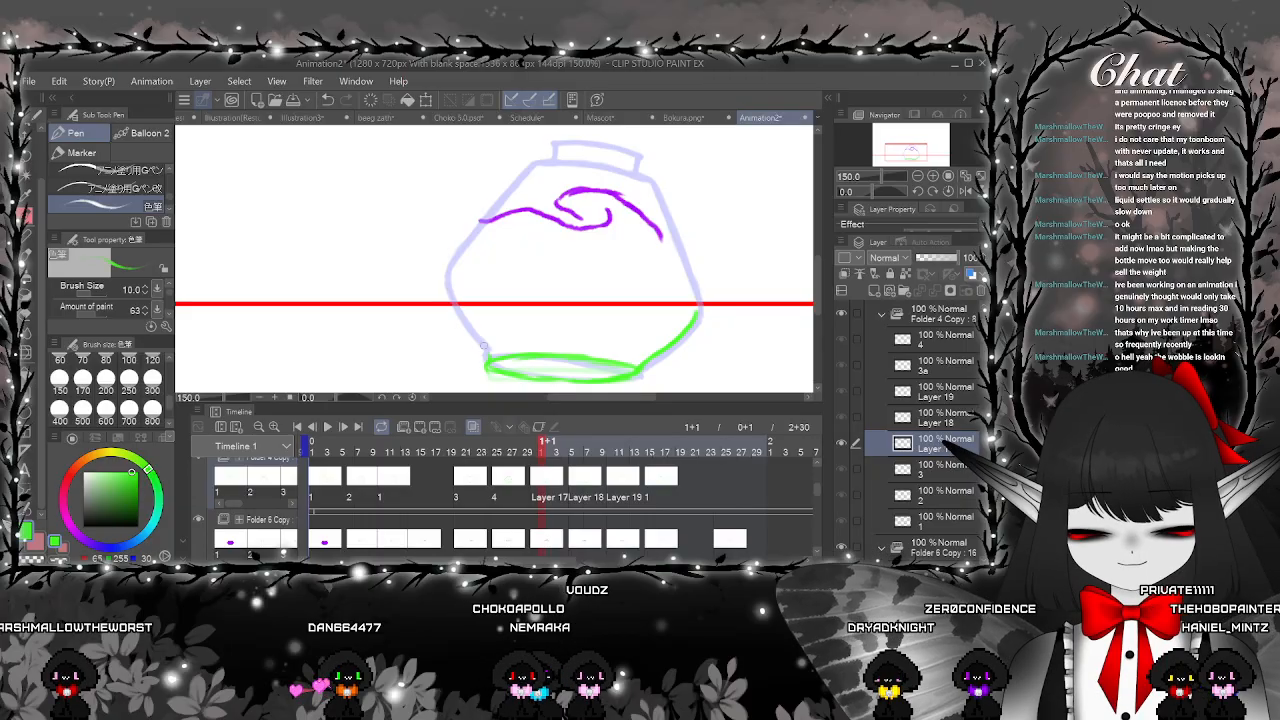
{"action": "mouse_move", "coordinate": [483, 352]}
{"action": "left_mouse_down"}
{"action": "mouse_move", "coordinate": [451, 314]}
{"action": "mouse_move", "coordinate": [471, 334]}
{"action": "mouse_move", "coordinate": [447, 302]}
{"action": "mouse_move", "coordinate": [447, 273]}
{"action": "mouse_move", "coordinate": [444, 290]}
{"action": "mouse_move", "coordinate": [462, 254]}
{"action": "mouse_move", "coordinate": [444, 291]}
{"action": "mouse_move", "coordinate": [526, 174]}
{"action": "left_mouse_up"}
{"action": "scroll", "coordinate": [526, 174], "scroll_direction": "up", "scroll_amount": 1}
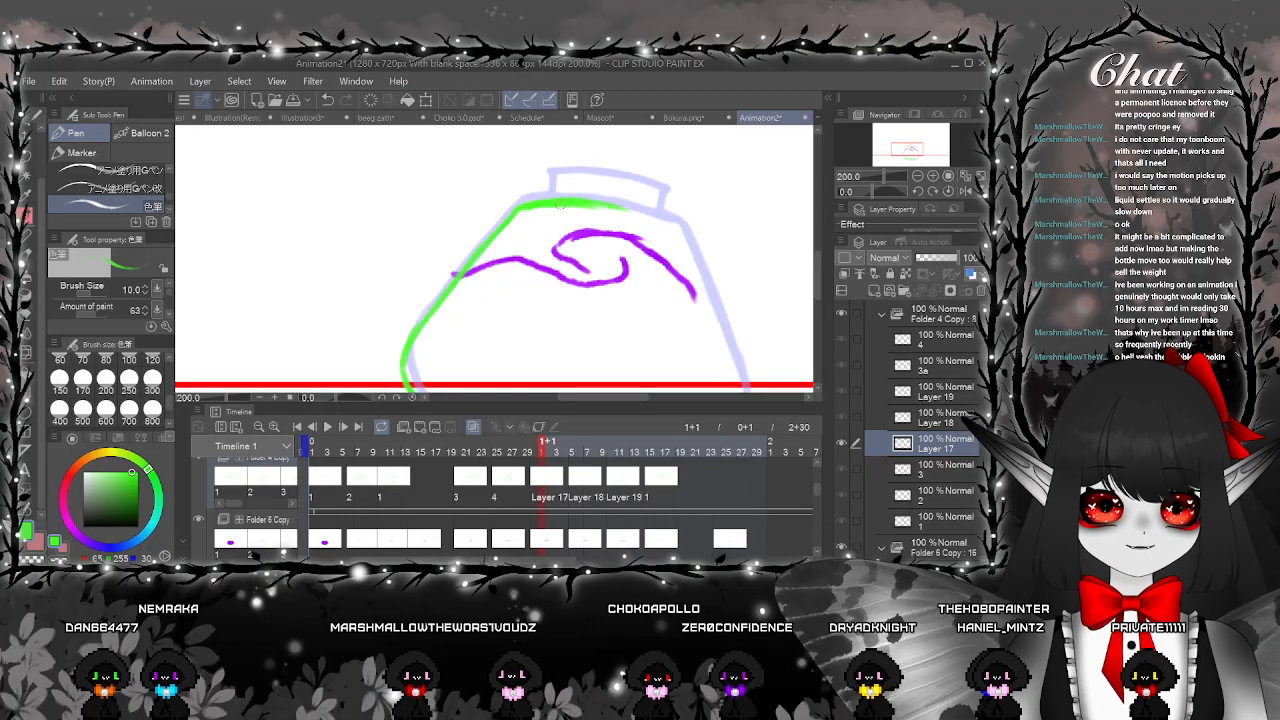
{"action": "scroll", "coordinate": [577, 210], "scroll_direction": "down", "scroll_amount": 3}
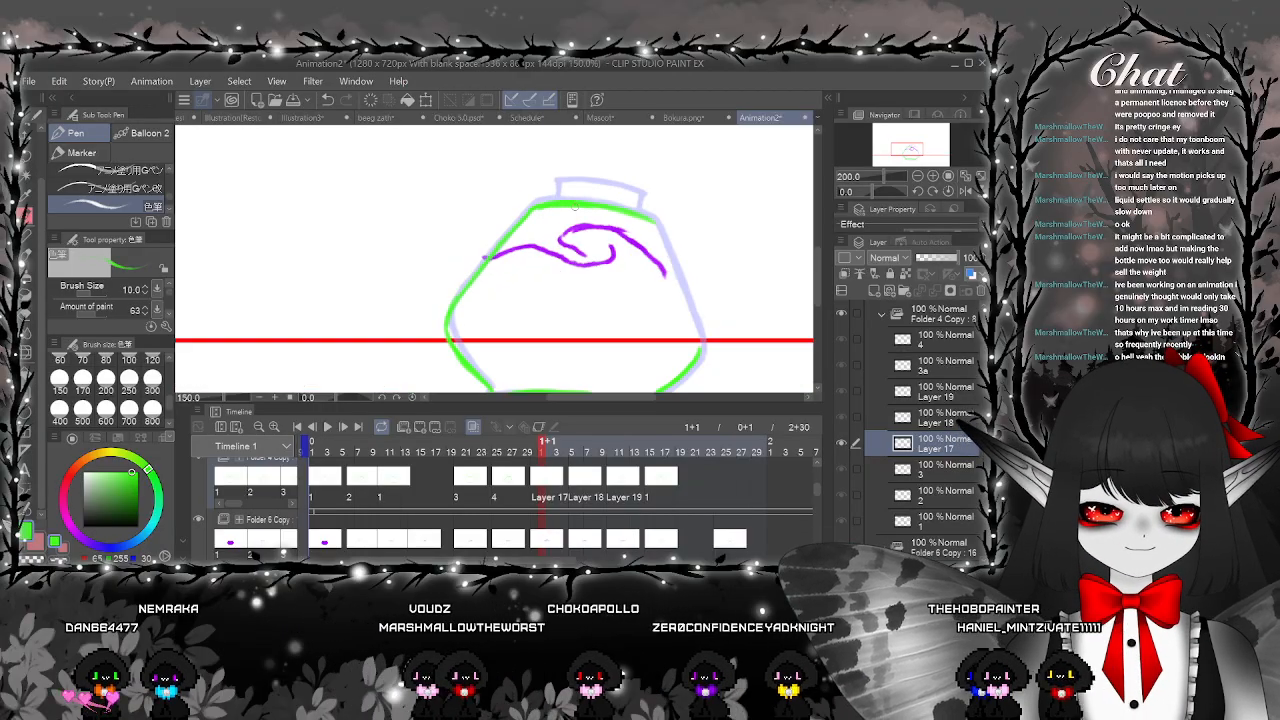
Mirror the canvas, trace the bottle's remaining upper right side on Layer 17, and restore the normal orientation
{"action": "left_click", "coordinate": [967, 193]}
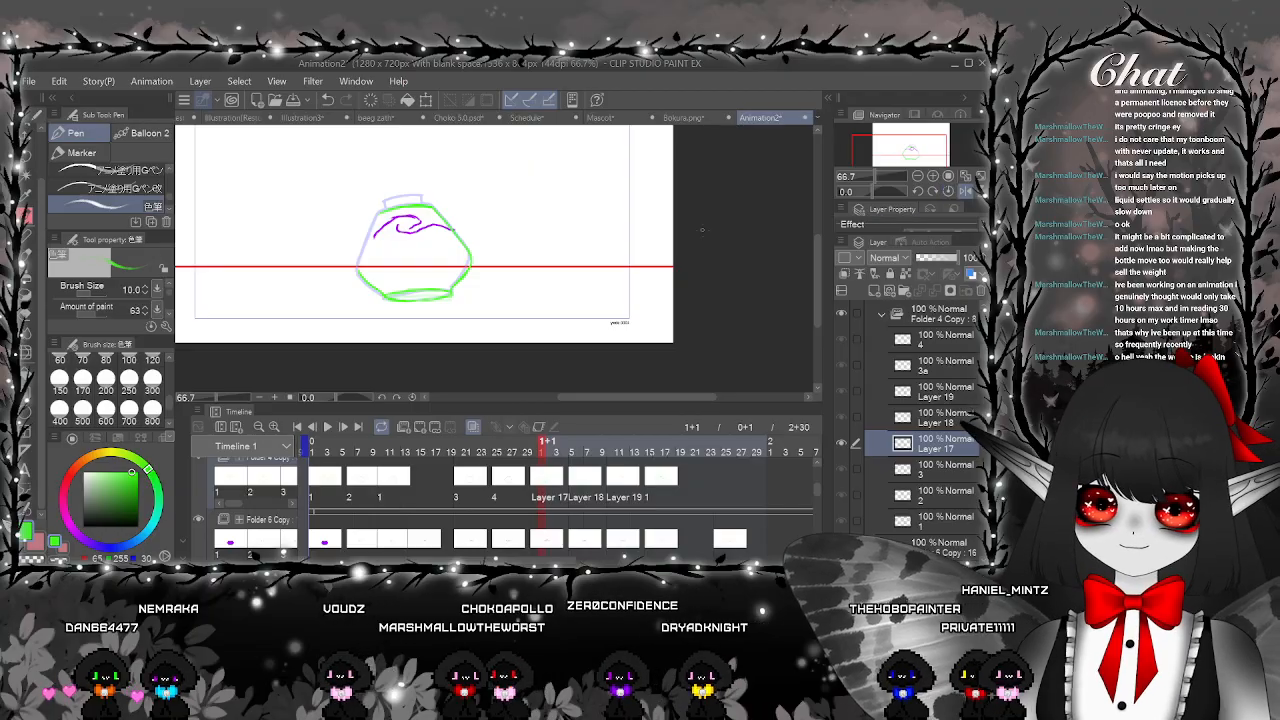
{"action": "scroll", "coordinate": [364, 259], "scroll_direction": "up", "scroll_amount": 3}
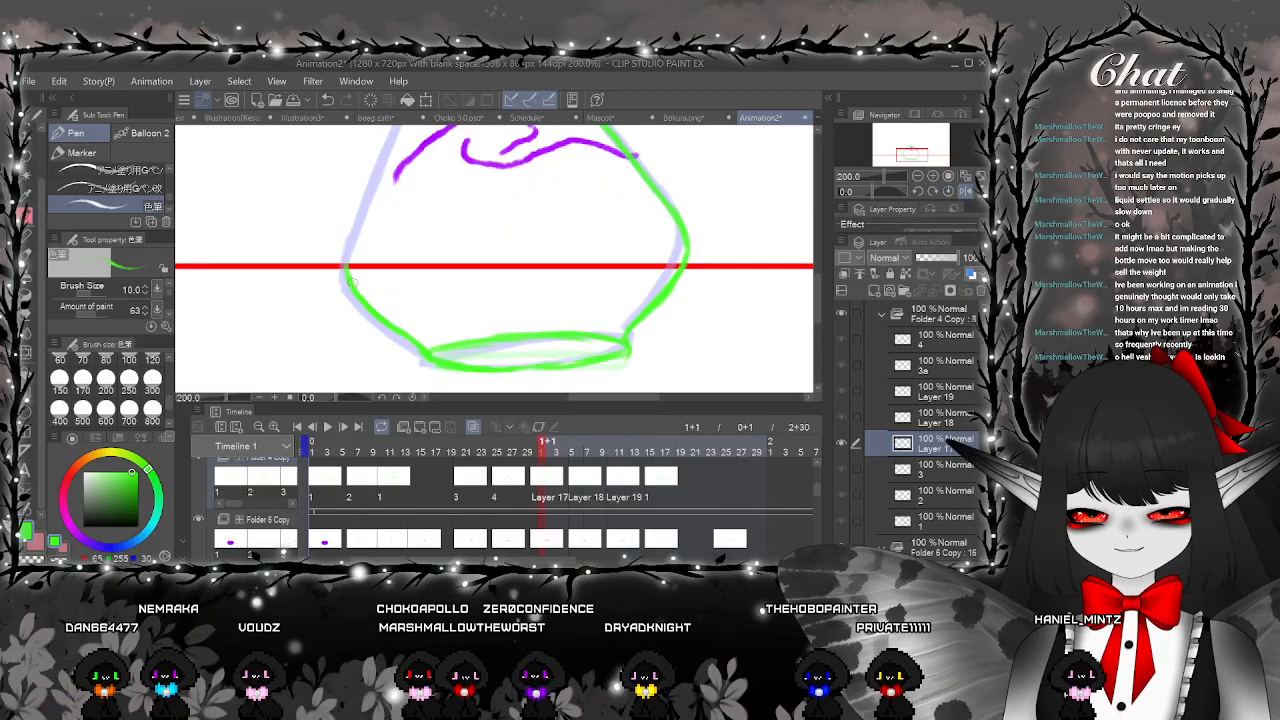
{"action": "left_click_drag", "start_coordinate": [437, 180], "coordinate": [399, 263]}
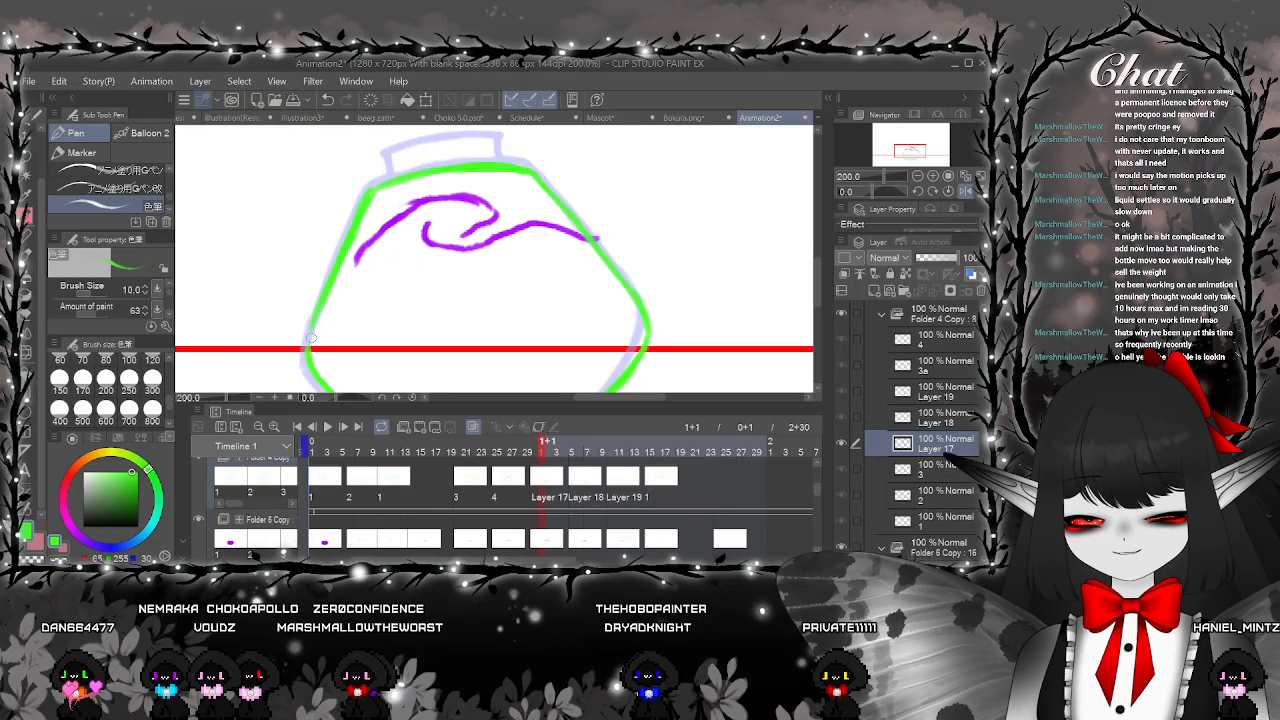
{"action": "scroll", "coordinate": [316, 347], "scroll_direction": "down", "scroll_amount": 3}
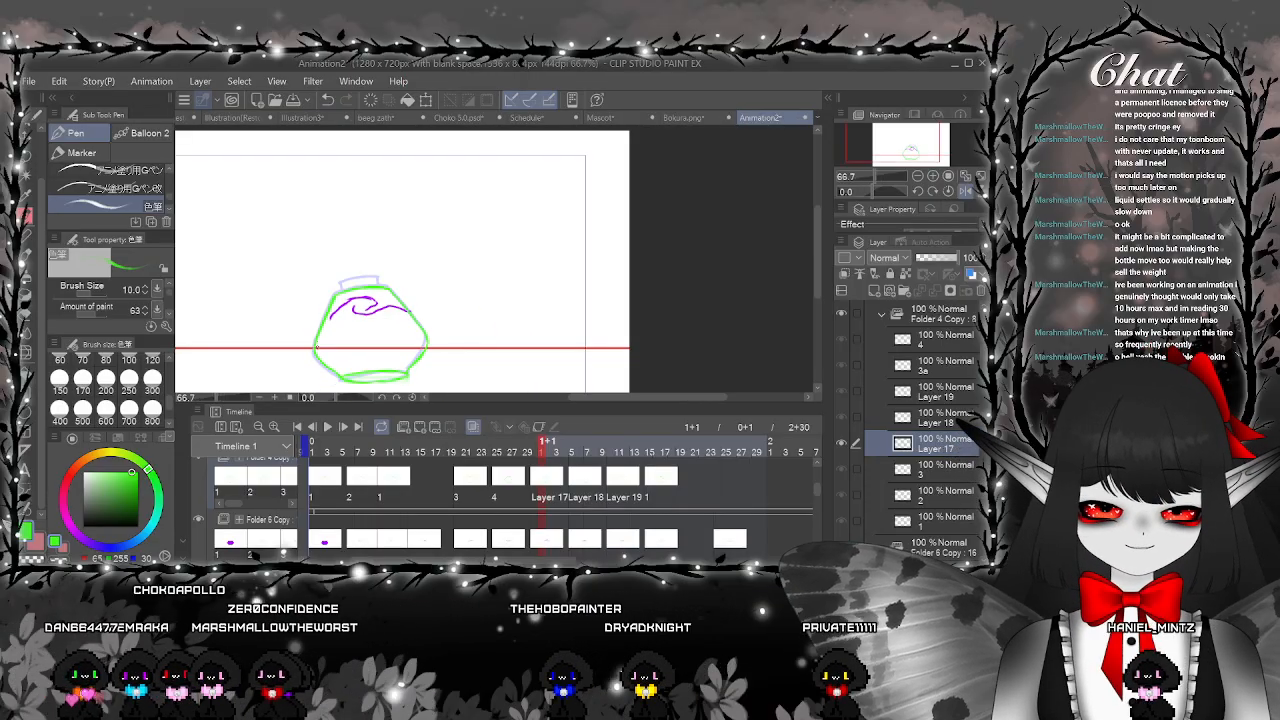
{"action": "left_click", "coordinate": [966, 191]}
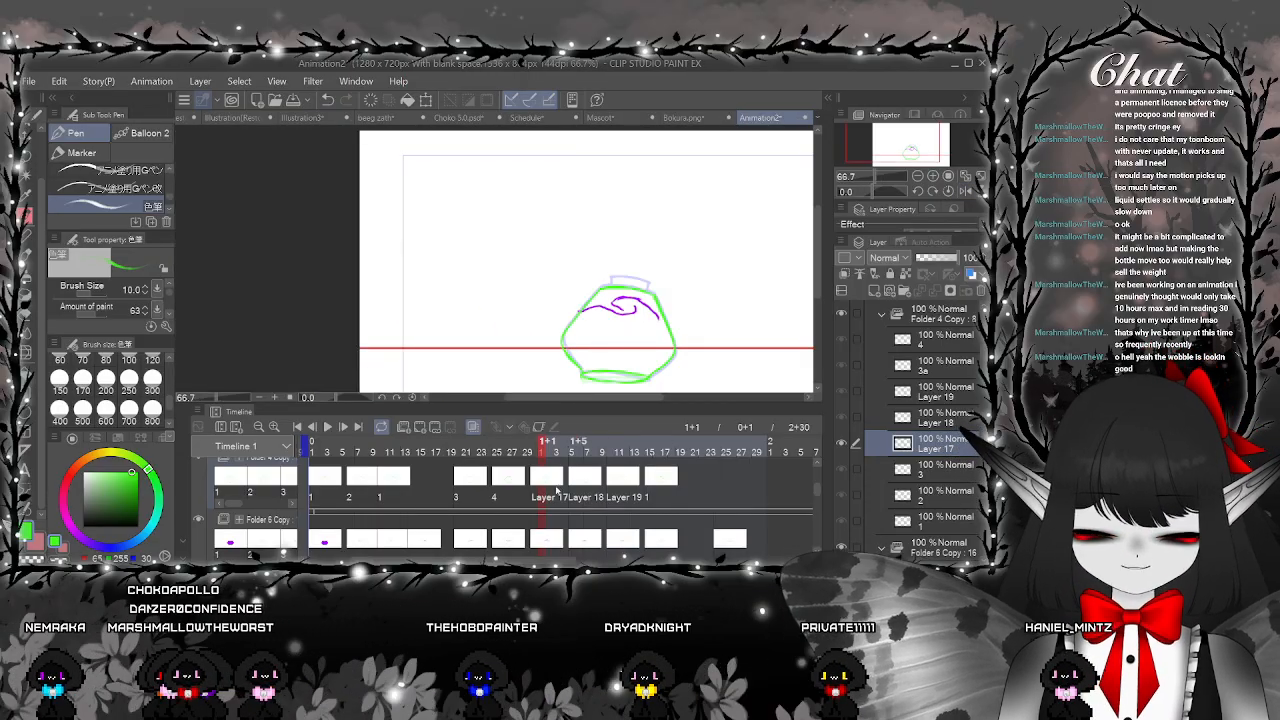
Check the neighbouring cels and trace the bottle's lower left side in green on Layer 18
{"action": "left_click", "coordinate": [515, 481]}
{"action": "left_click", "coordinate": [546, 481]}
{"action": "left_click", "coordinate": [583, 481]}
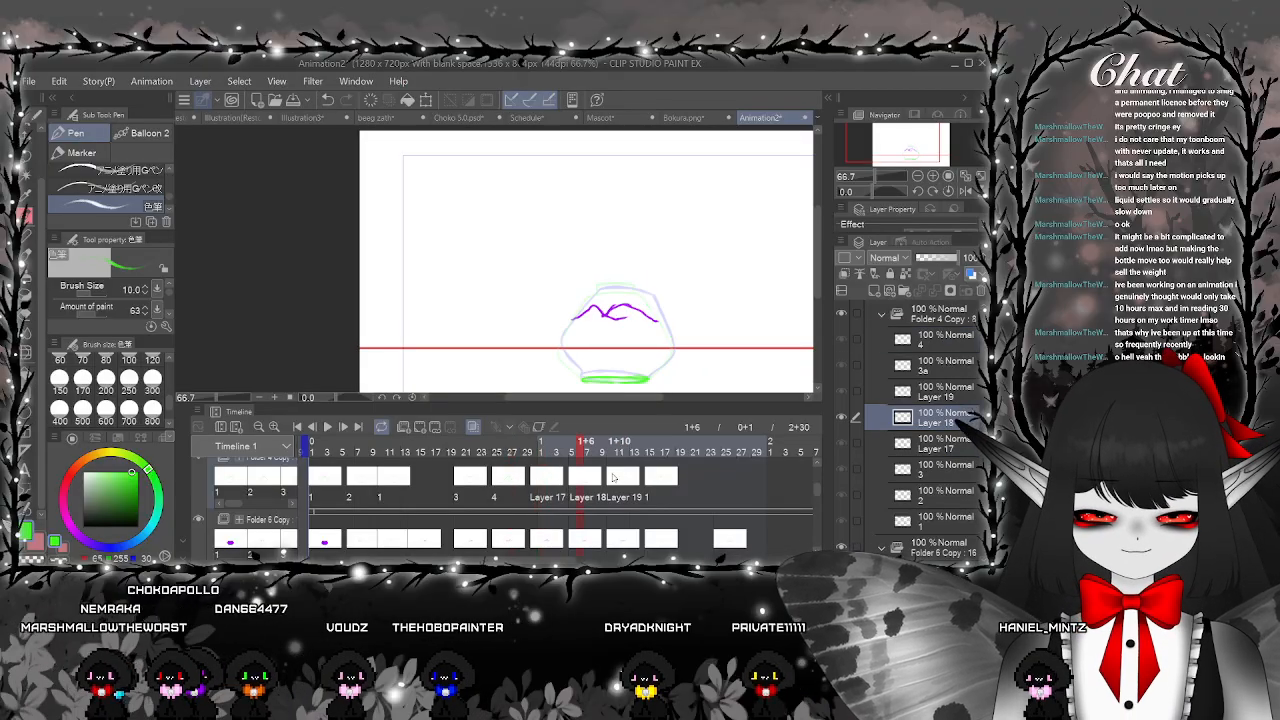
{"action": "left_click", "coordinate": [615, 480]}
{"action": "left_click", "coordinate": [583, 481]}
{"action": "scroll", "coordinate": [671, 357], "scroll_direction": "up", "scroll_amount": 4}
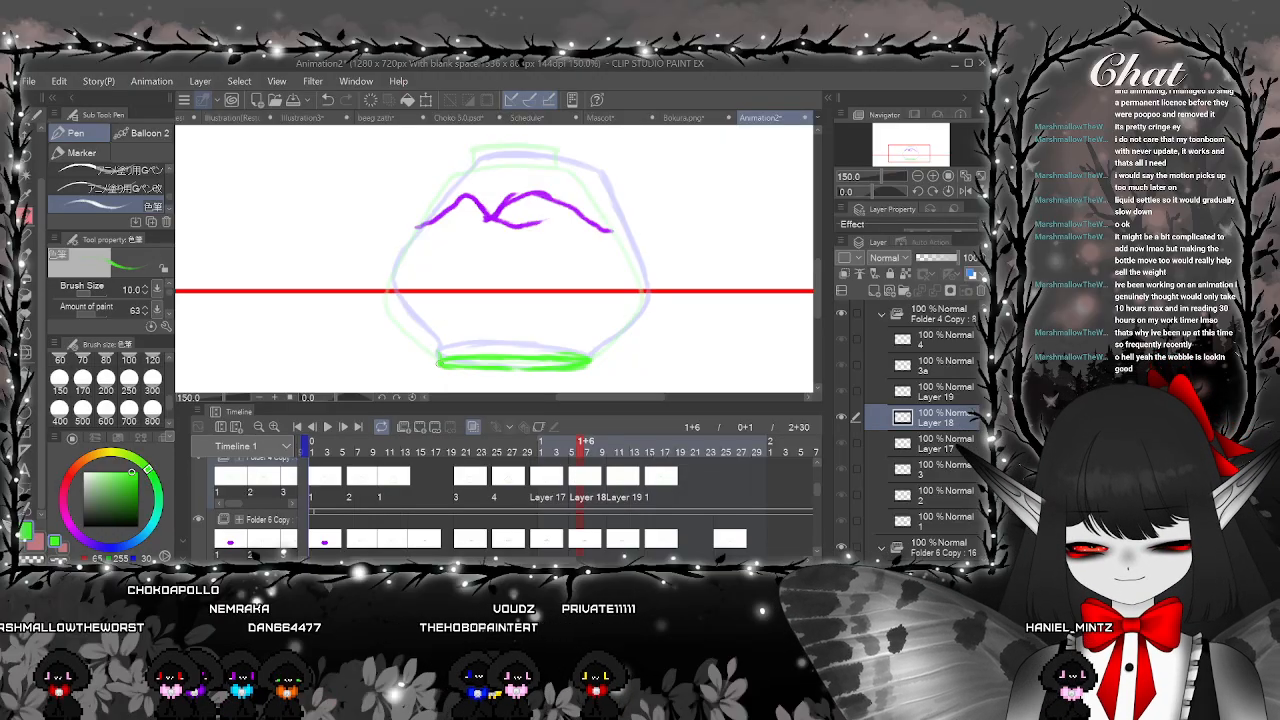
{"action": "mouse_move", "coordinate": [440, 358]}
{"action": "left_mouse_down"}
{"action": "mouse_move", "coordinate": [392, 291]}
{"action": "mouse_move", "coordinate": [418, 226]}
{"action": "left_mouse_up"}
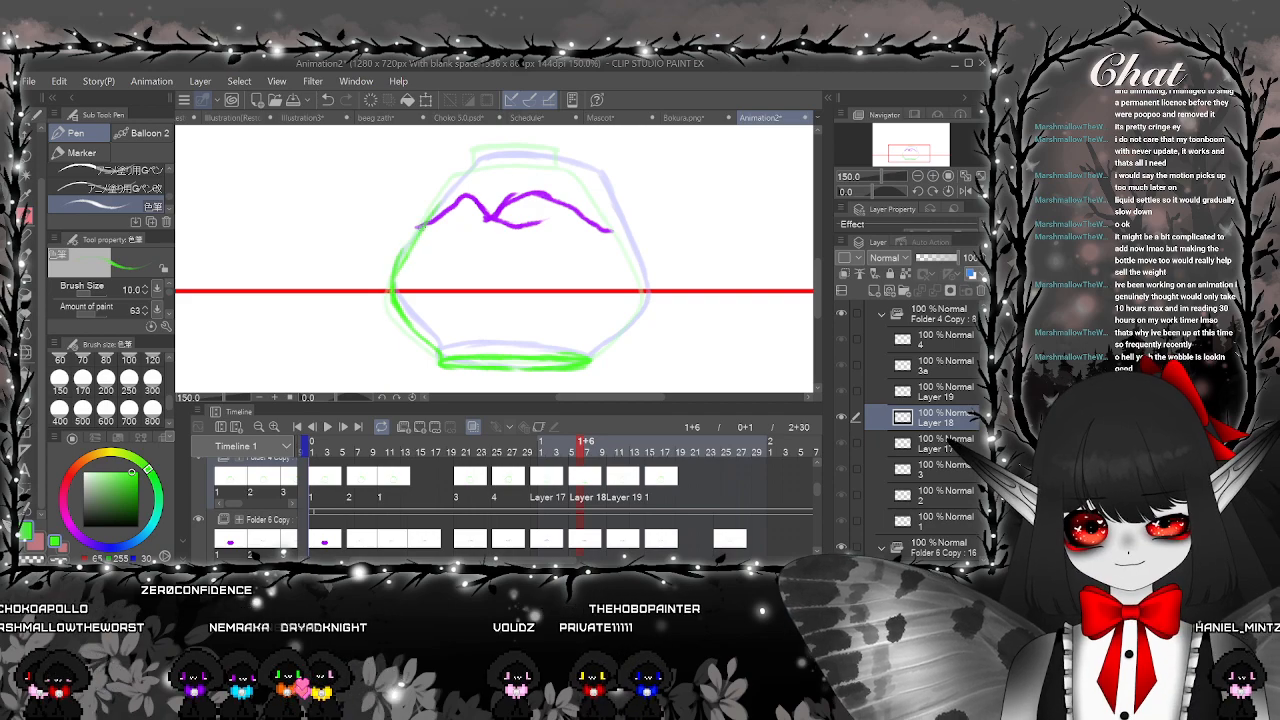
Draw the tilted bottle's neck and rim in green on Layer 17 at frame 1+1 and nudge the rim with Liquify
{"action": "left_click_drag", "start_coordinate": [562, 157], "coordinate": [553, 183]}
{"action": "left_click", "coordinate": [545, 441]}
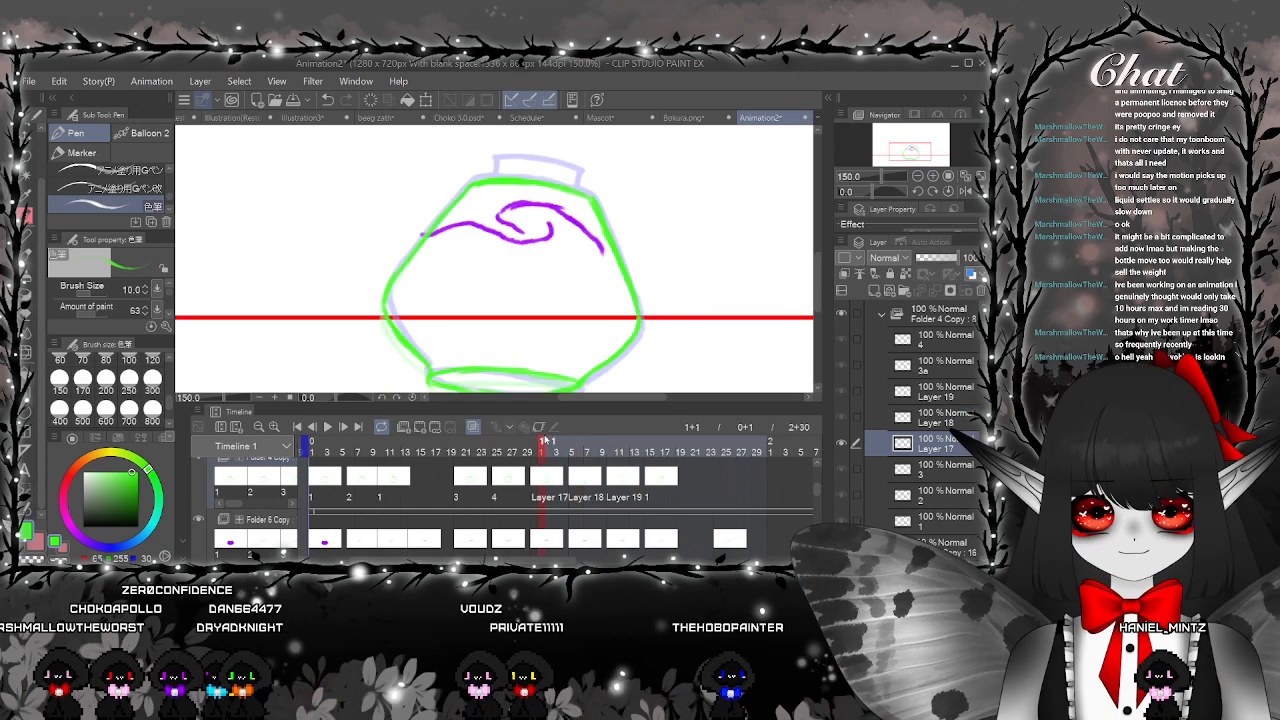
{"action": "left_click_drag", "start_coordinate": [540, 235], "coordinate": [515, 280]}
{"action": "key", "text": "ctrl+plus"}
{"action": "left_click_drag", "start_coordinate": [462, 192], "coordinate": [461, 206]}
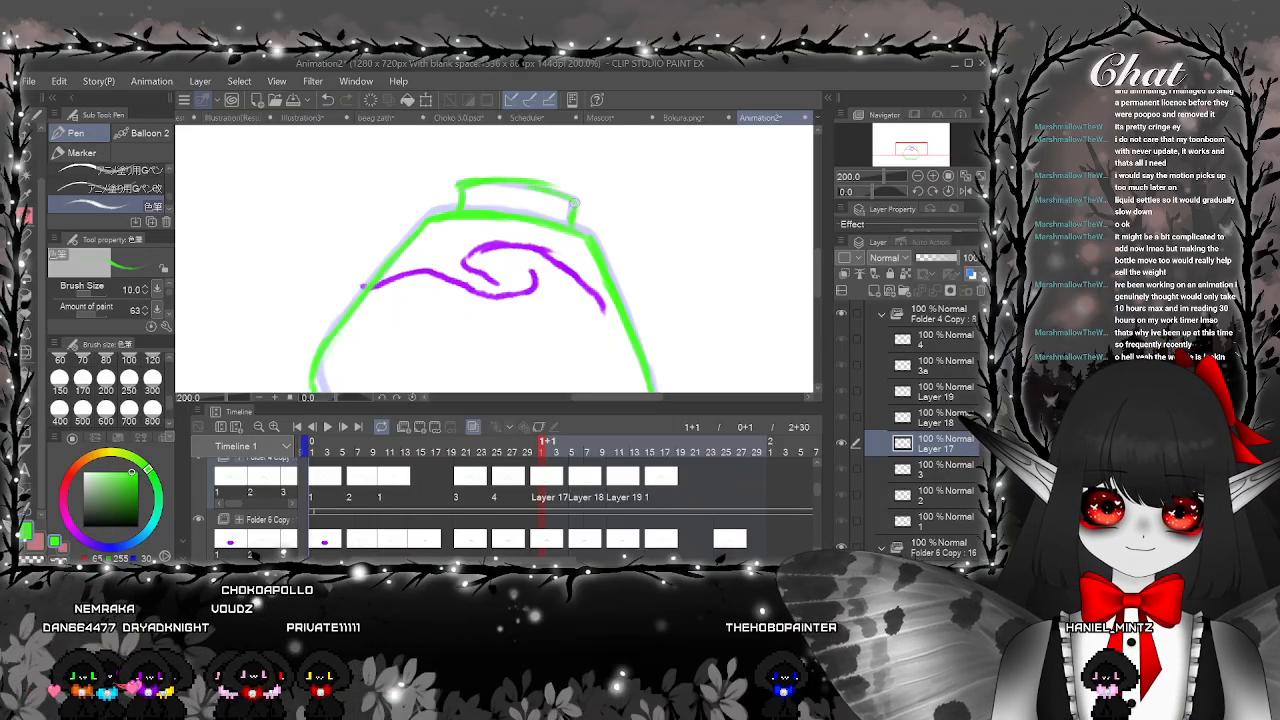
{"action": "scroll", "coordinate": [535, 178], "scroll_direction": "down", "scroll_amount": 2}
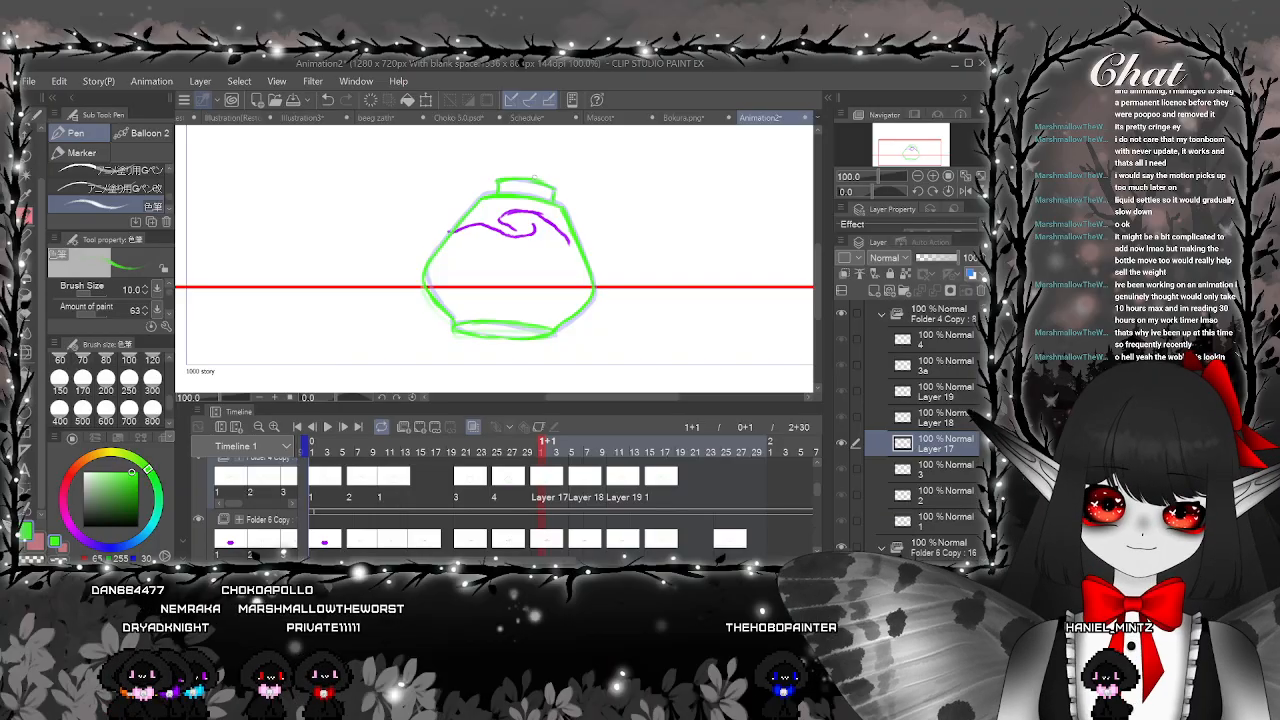
{"action": "left_click", "coordinate": [27, 352]}
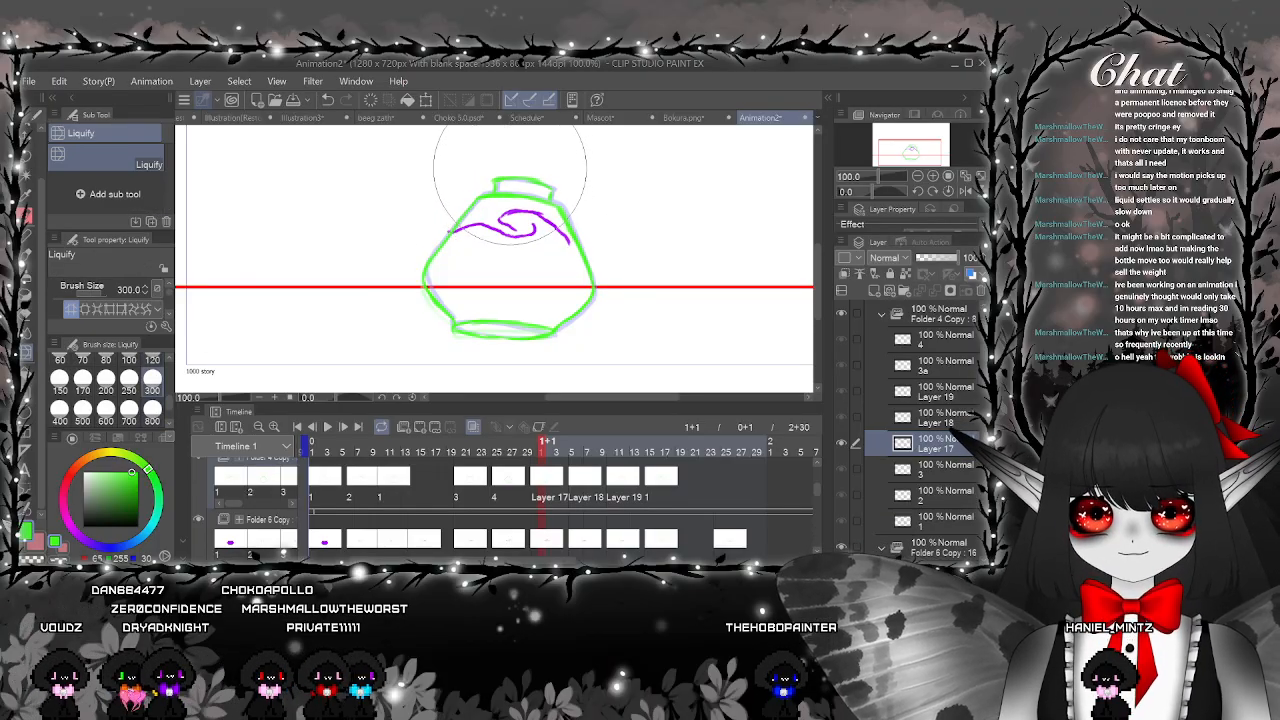
Trace the bottle's upper left side and shoulder line with the pen on Layer 18 at frame 1+5
{"action": "left_click", "coordinate": [572, 458]}
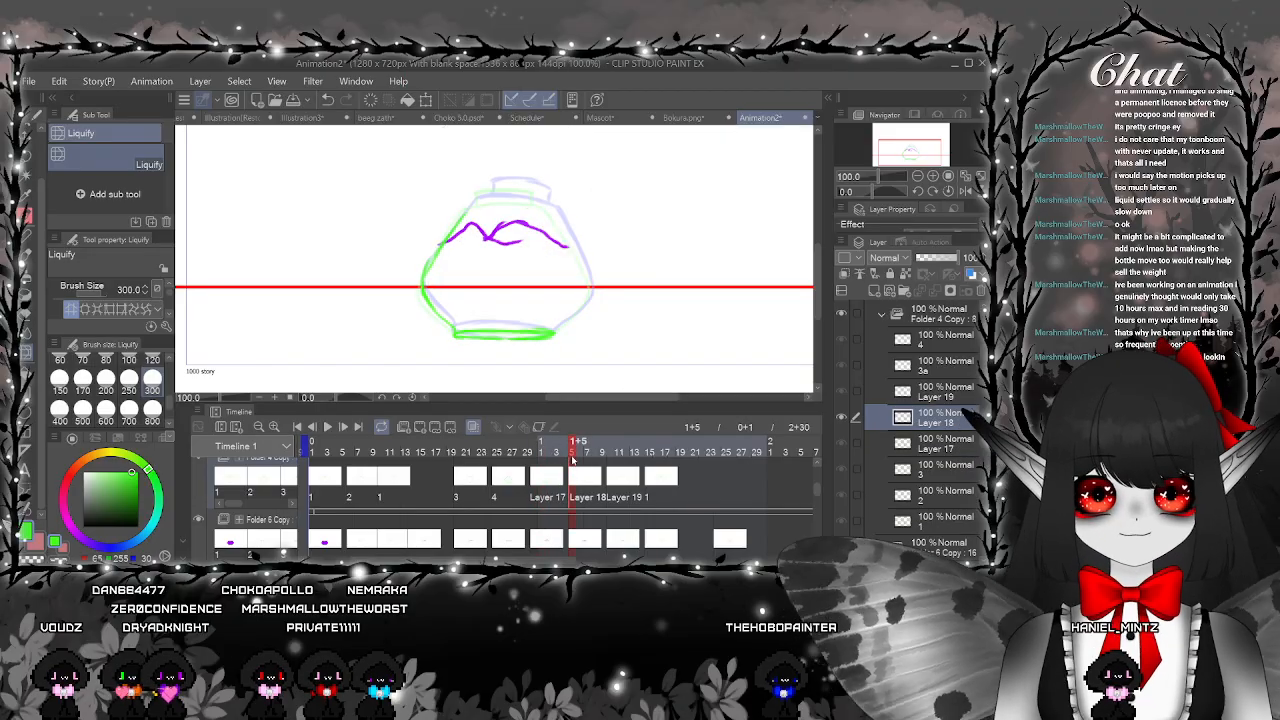
{"action": "left_click", "coordinate": [28, 216]}
{"action": "scroll", "coordinate": [510, 160], "scroll_direction": "up", "scroll_amount": 2}
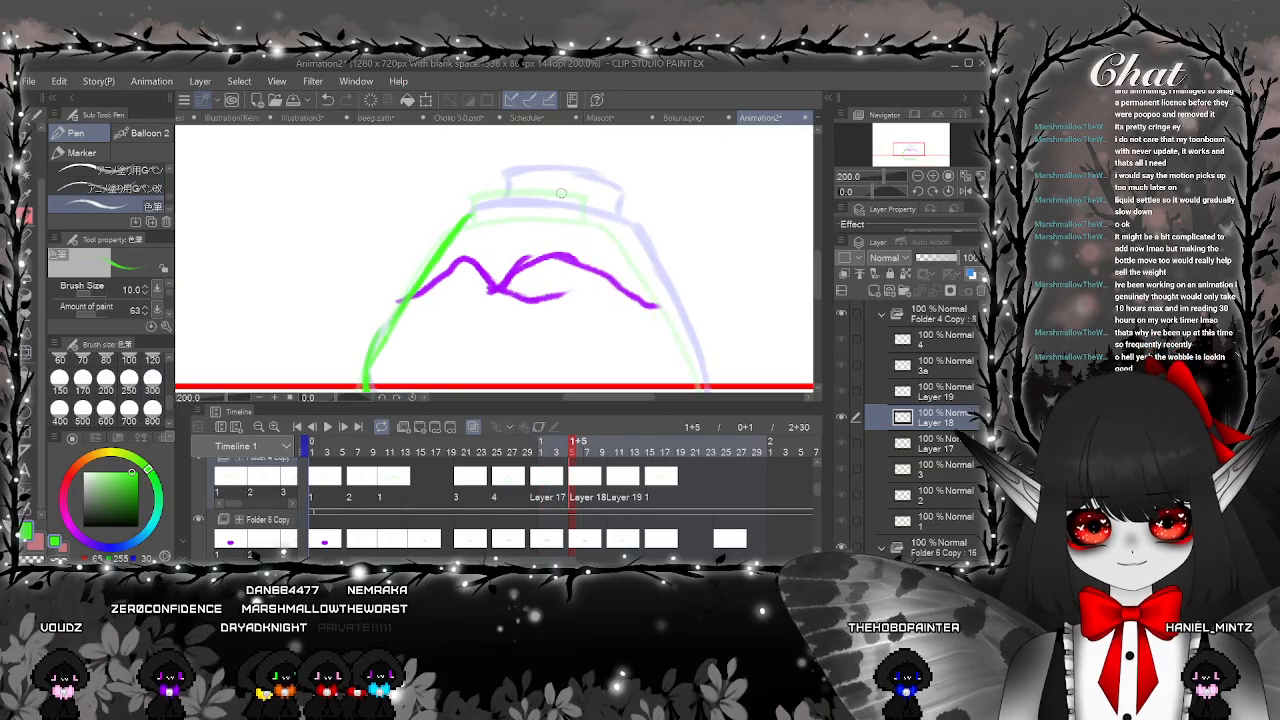
{"action": "left_click_drag", "start_coordinate": [466, 216], "coordinate": [600, 214]}
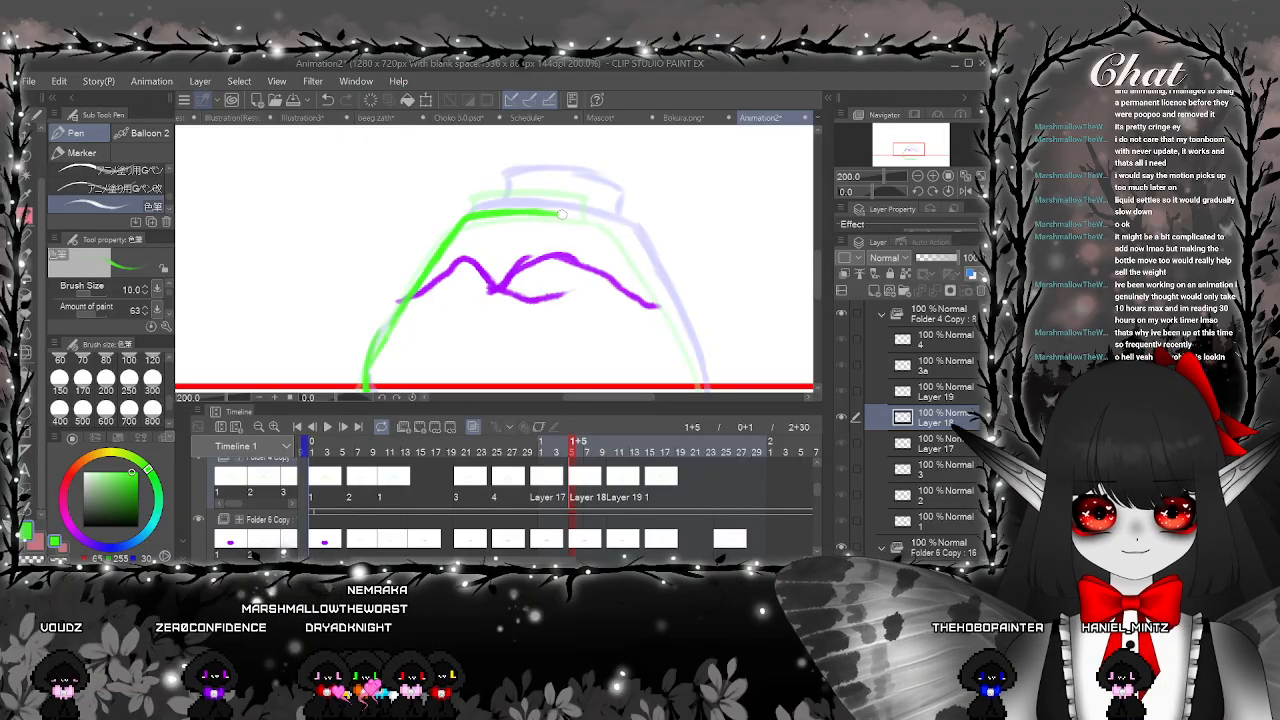
Mirror the canvas, trace the bottle's remaining side, neck and rim on Layer 18, and restore the normal orientation
{"action": "left_click", "coordinate": [965, 191]}
{"action": "mouse_move", "coordinate": [380, 255]}
{"action": "left_mouse_down"}
{"action": "mouse_move", "coordinate": [426, 172]}
{"action": "mouse_move", "coordinate": [334, 290]}
{"action": "mouse_move", "coordinate": [330, 249]}
{"action": "mouse_move", "coordinate": [334, 305]}
{"action": "mouse_move", "coordinate": [383, 345]}
{"action": "left_mouse_up"}
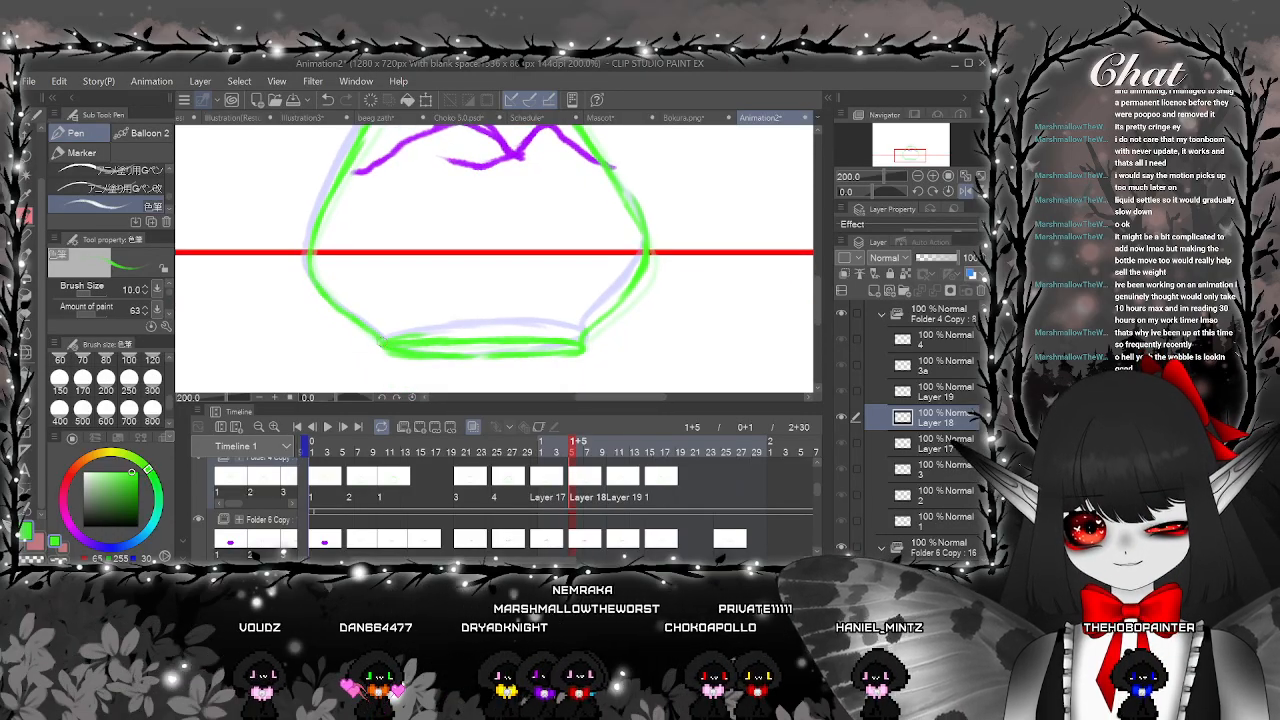
{"action": "scroll", "coordinate": [481, 206], "scroll_direction": "down", "scroll_amount": 1}
{"action": "mouse_move", "coordinate": [481, 206]}
{"action": "left_mouse_down"}
{"action": "mouse_move", "coordinate": [449, 263]}
{"action": "mouse_move", "coordinate": [453, 375]}
{"action": "left_mouse_up"}
{"action": "scroll", "coordinate": [453, 375], "scroll_direction": "up", "scroll_amount": 1}
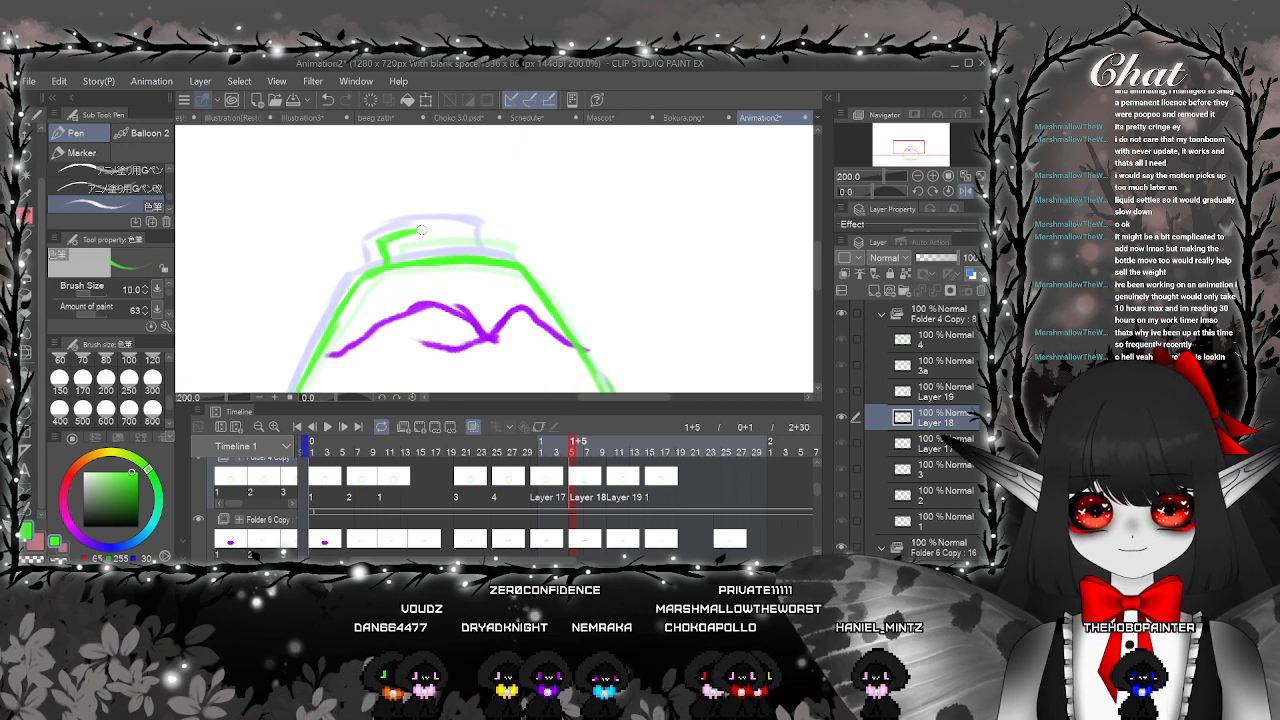
{"action": "left_click_drag", "start_coordinate": [422, 230], "coordinate": [441, 230]}
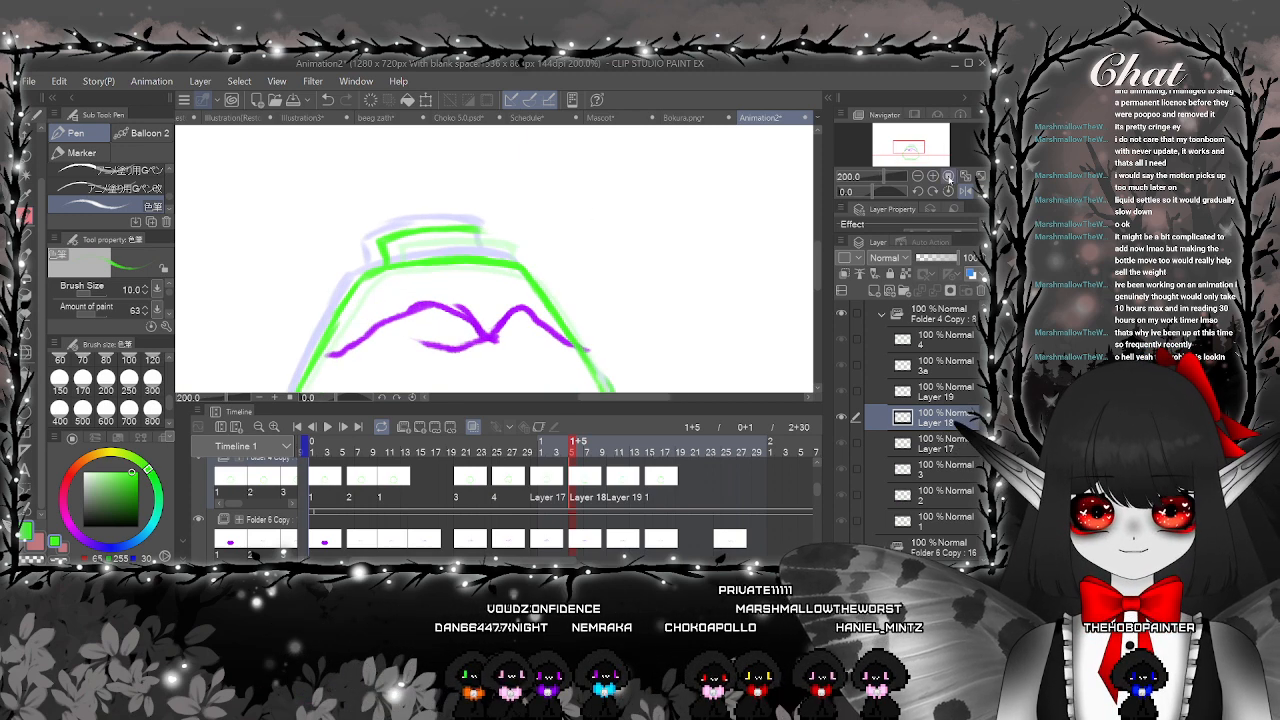
{"action": "left_click", "coordinate": [949, 177]}
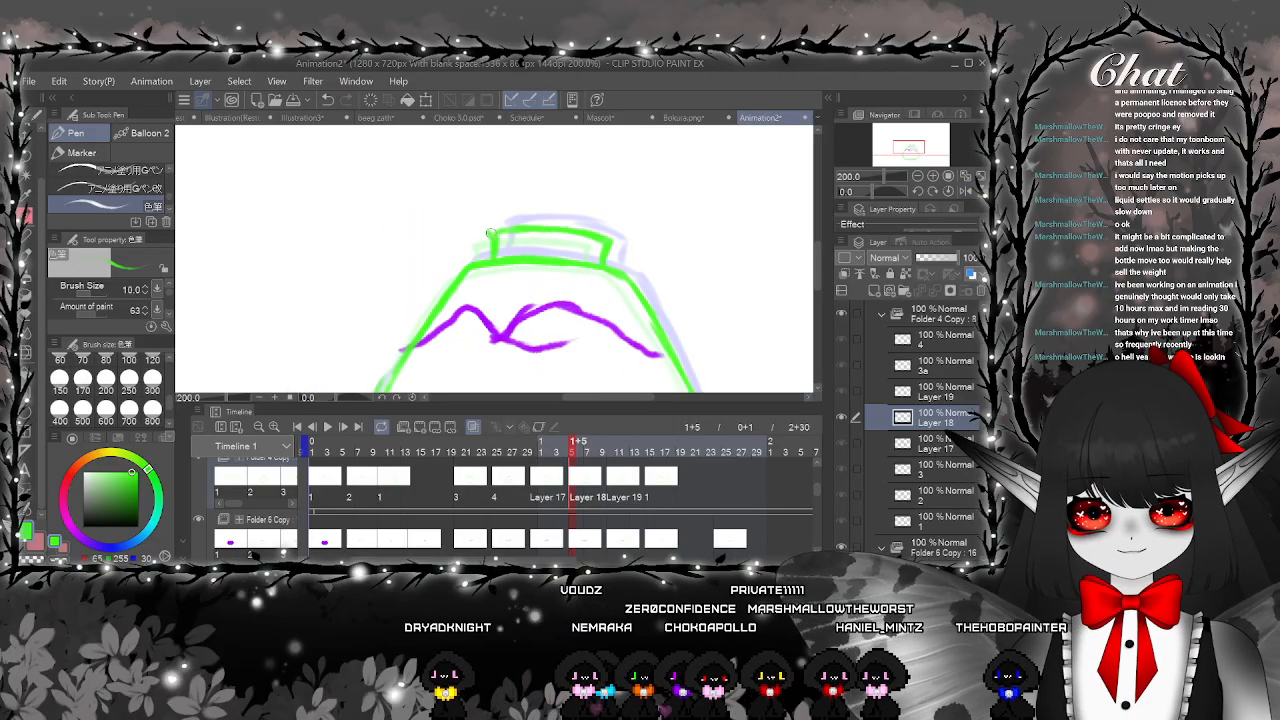
{"action": "scroll", "coordinate": [584, 217], "scroll_direction": "down", "scroll_amount": 4}
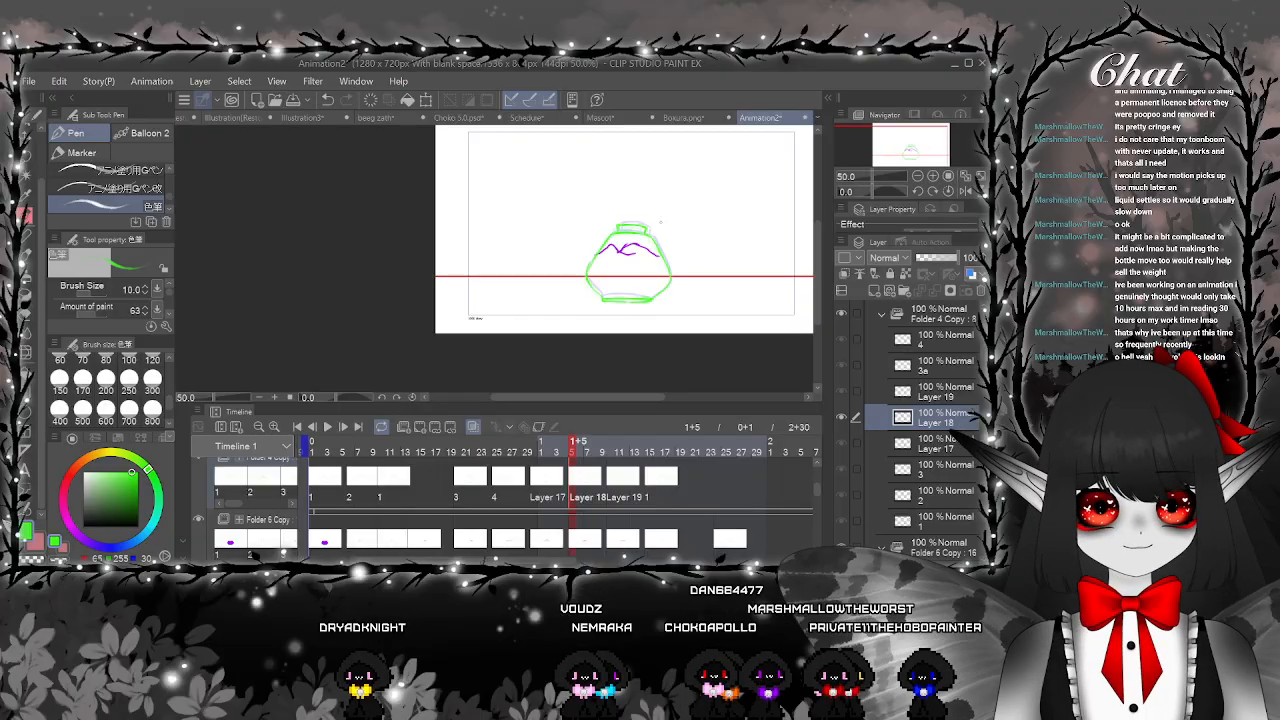
Play back the animation to review the bottle's wobble, and stop playback
{"action": "left_click", "coordinate": [328, 427]}
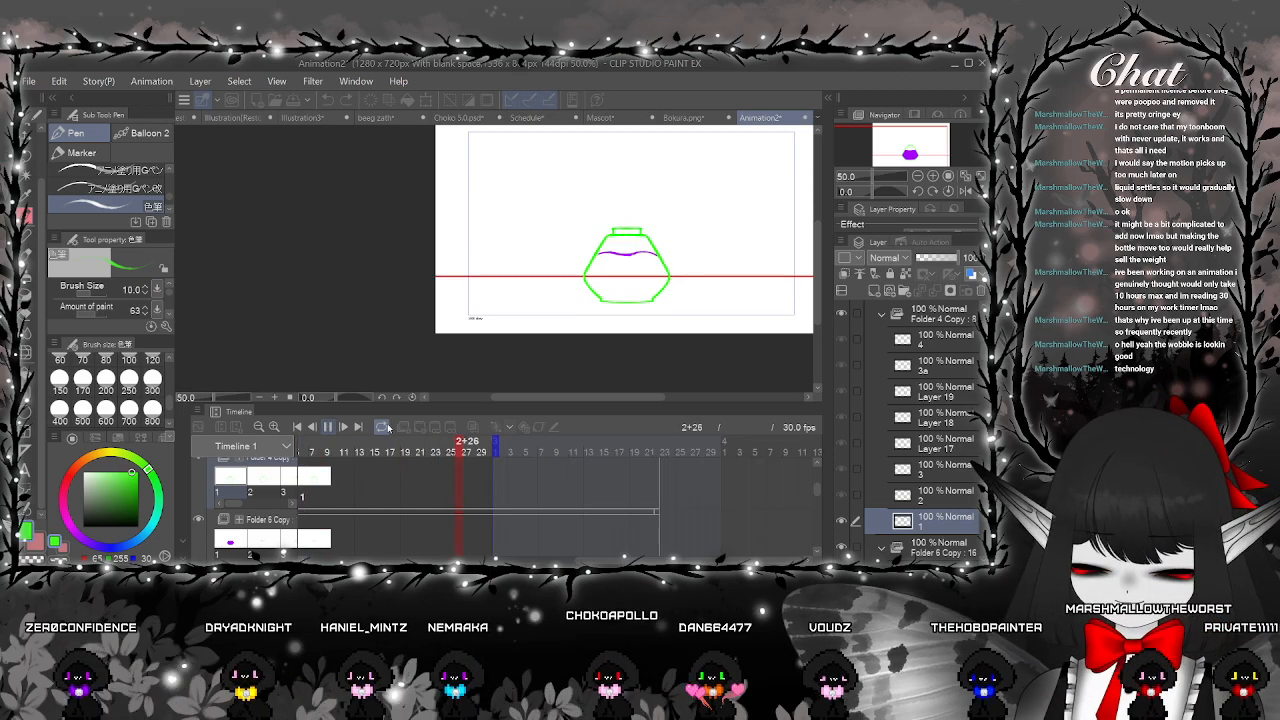
{"action": "left_click", "coordinate": [328, 427]}
{"action": "scroll", "coordinate": [430, 480], "scroll_direction": "left", "scroll_amount": 5}
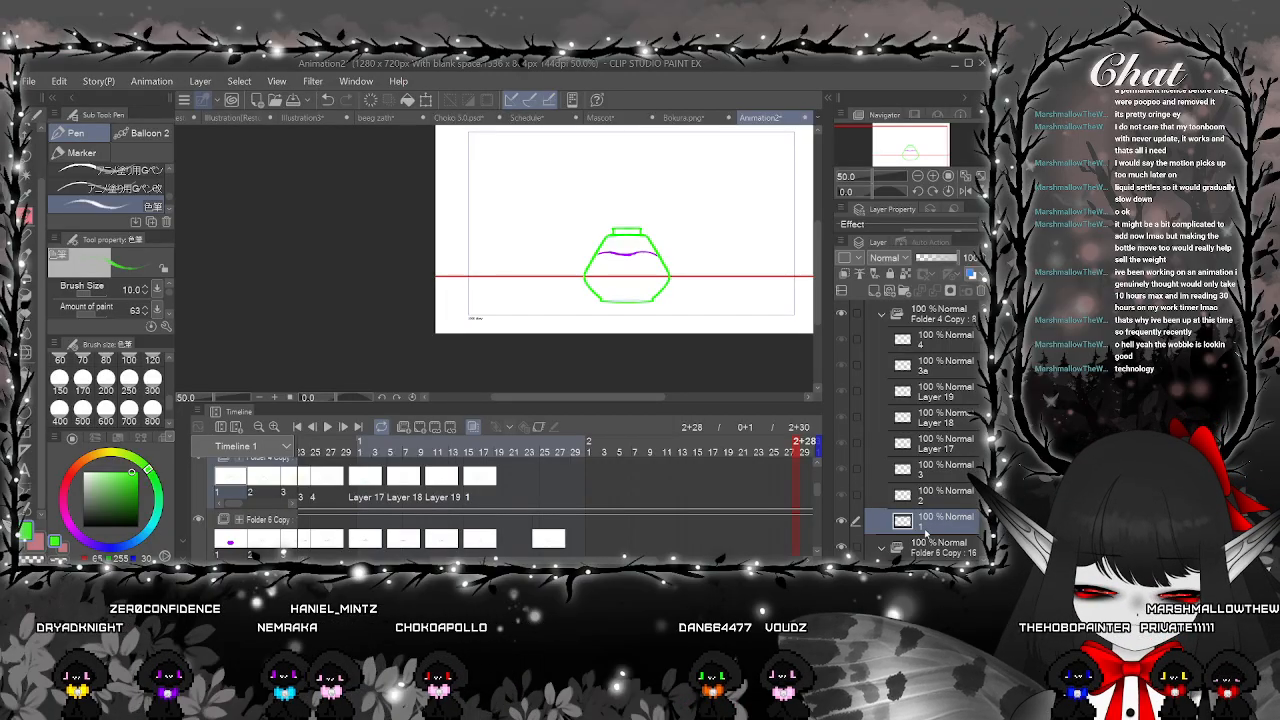
Duplicate the upright bottle cel 1 as cel 1a and place it on the timeline at frame 1+25
{"action": "left_click", "coordinate": [874, 290]}
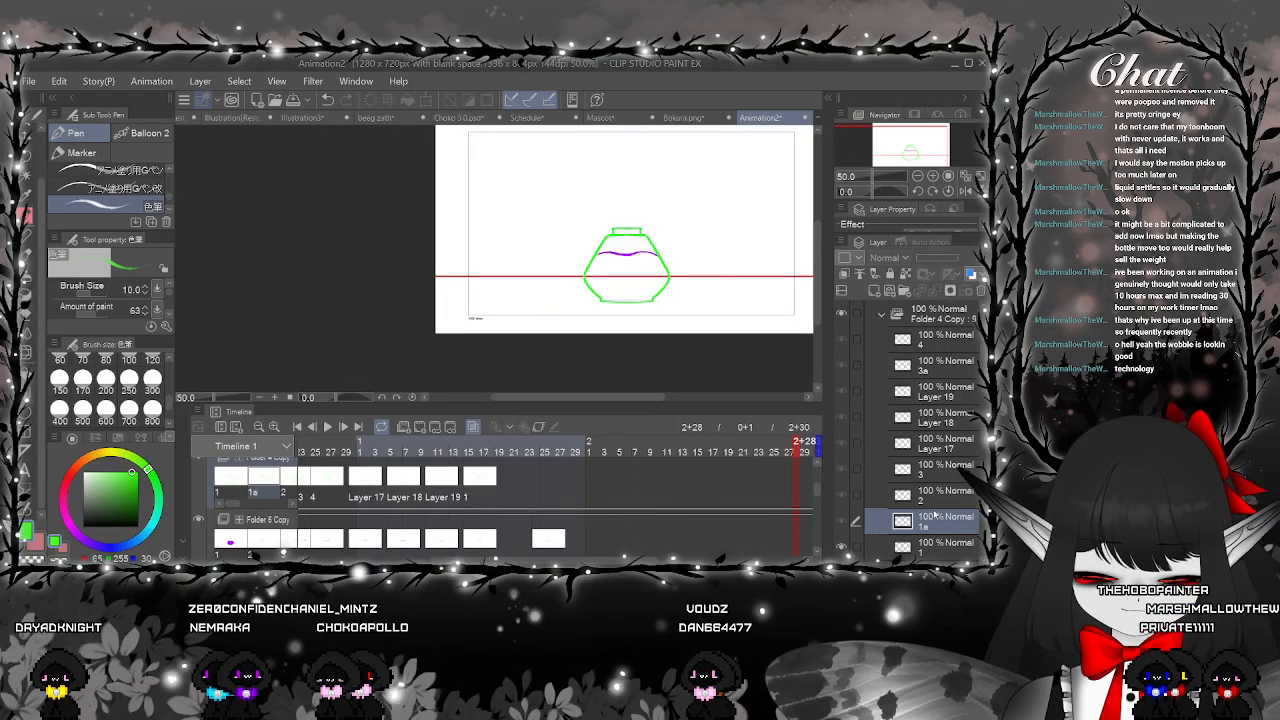
{"action": "left_click", "coordinate": [533, 495]}
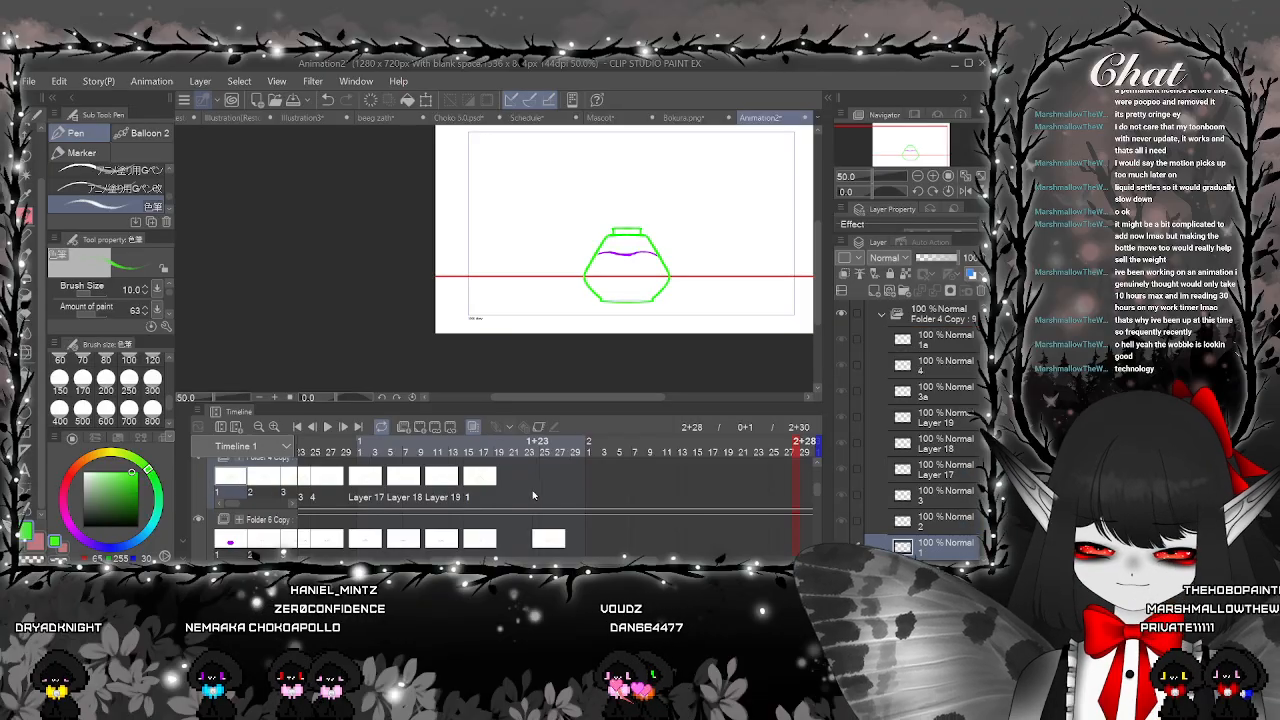
{"action": "left_click", "coordinate": [536, 495]}
{"action": "left_click", "coordinate": [419, 428]}
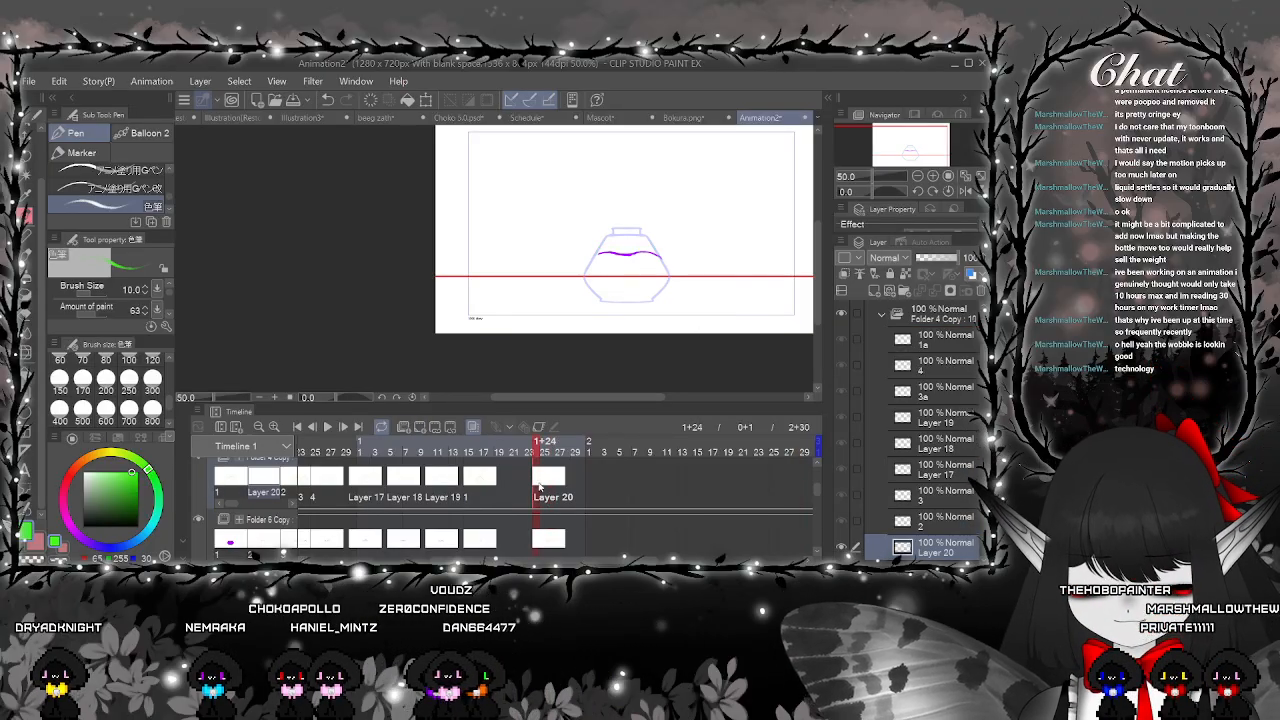
{"action": "left_click", "coordinate": [539, 487]}
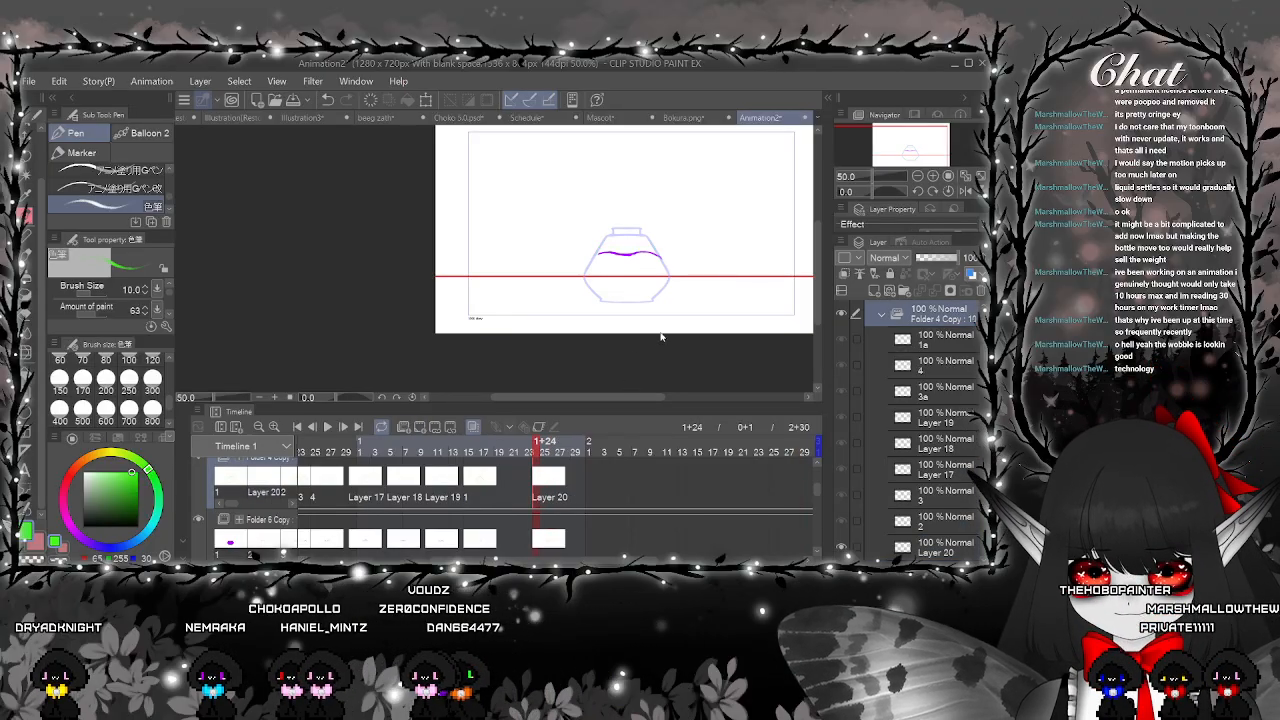
{"action": "left_click", "coordinate": [600, 415]}
{"action": "left_click_drag", "start_coordinate": [549, 477], "coordinate": [557, 477]}
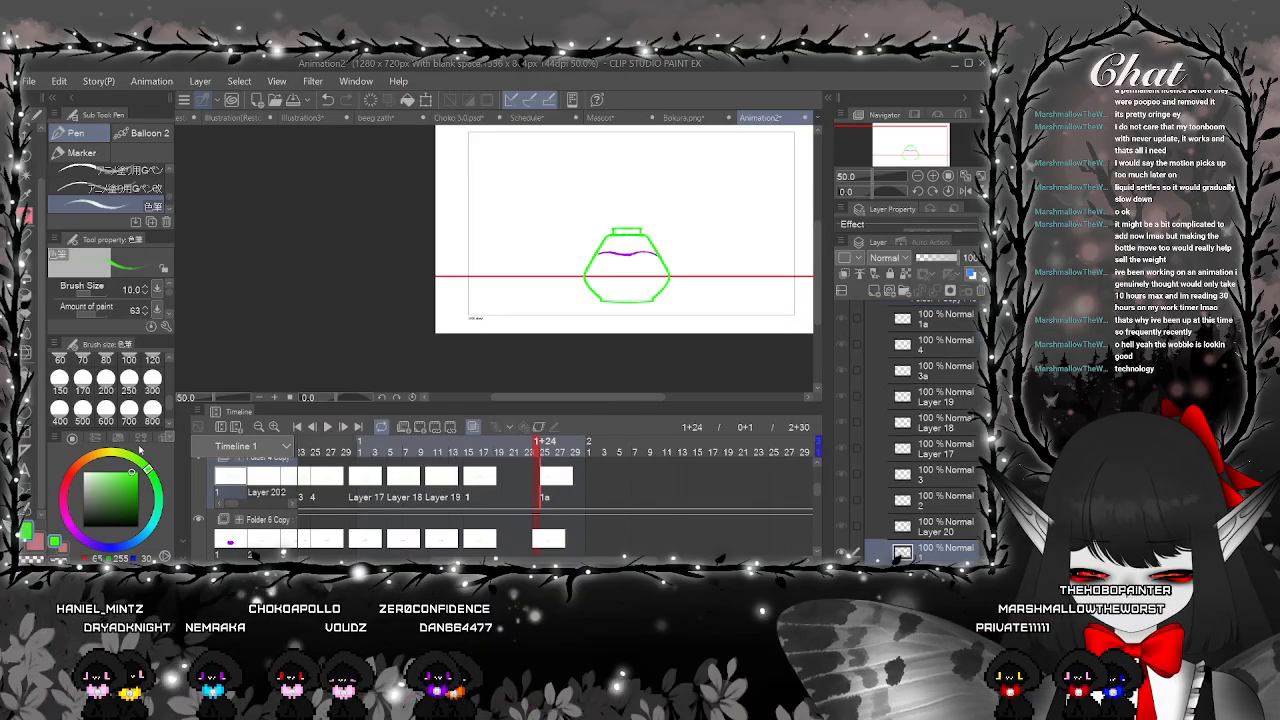
{"action": "left_click", "coordinate": [548, 479]}
Reshape the bottle on cel 1a with Liquify at brush sizes 800, 120 and 170, pushing its neck and shoulders down slightly
{"action": "left_click", "coordinate": [27, 352]}
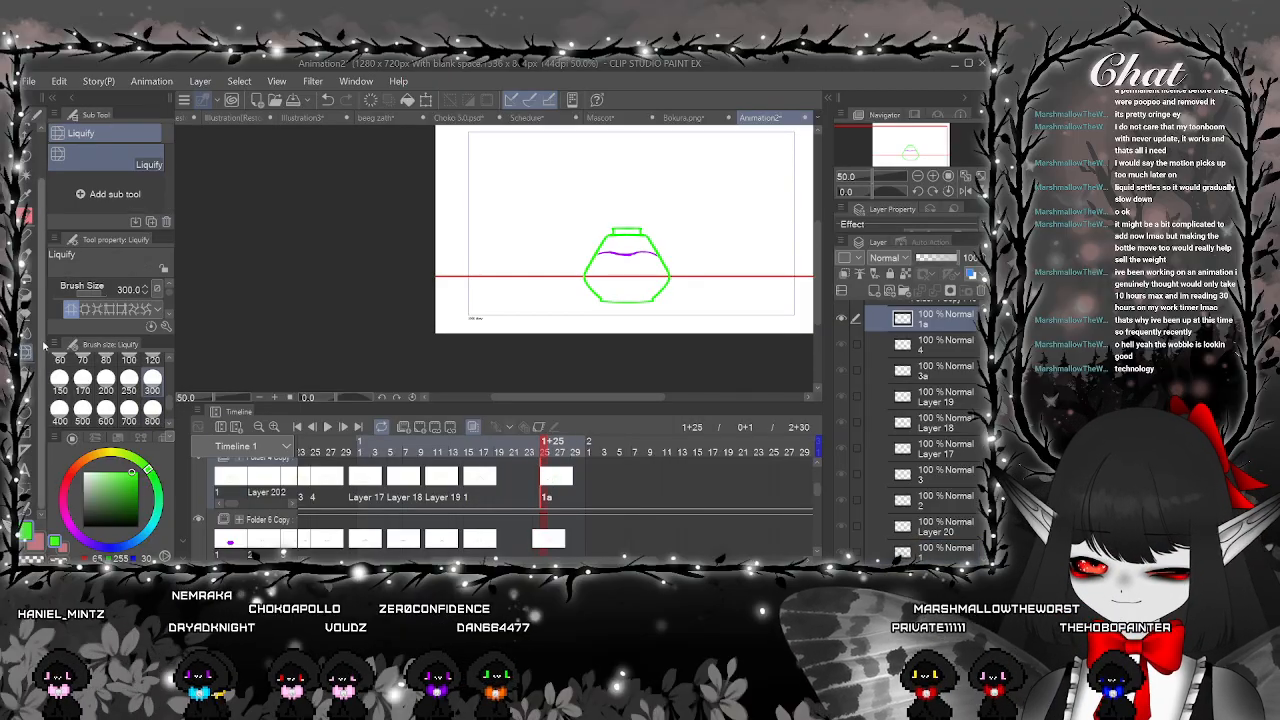
{"action": "scroll", "coordinate": [673, 296], "scroll_direction": "up", "scroll_amount": 1}
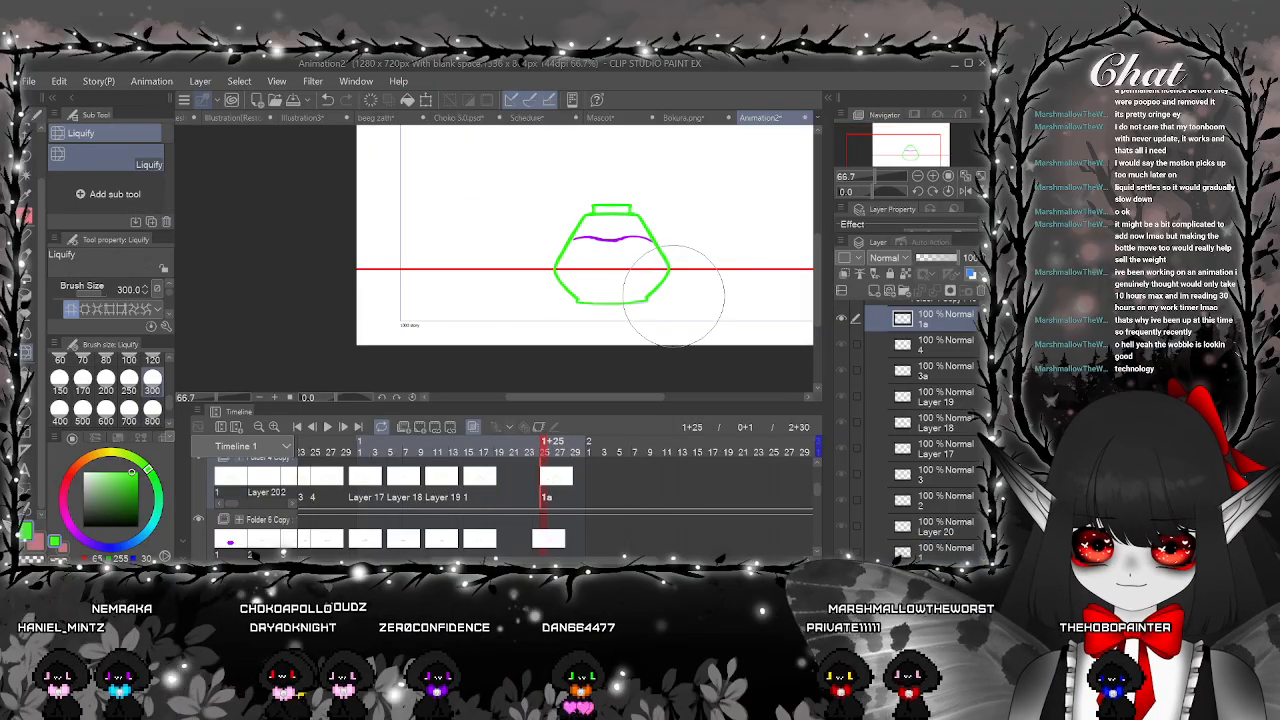
{"action": "mouse_move", "coordinate": [688, 275]}
{"action": "left_mouse_down"}
{"action": "mouse_move", "coordinate": [672, 294]}
{"action": "mouse_move", "coordinate": [716, 318]}
{"action": "left_mouse_up"}
{"action": "left_click", "coordinate": [152, 410]}
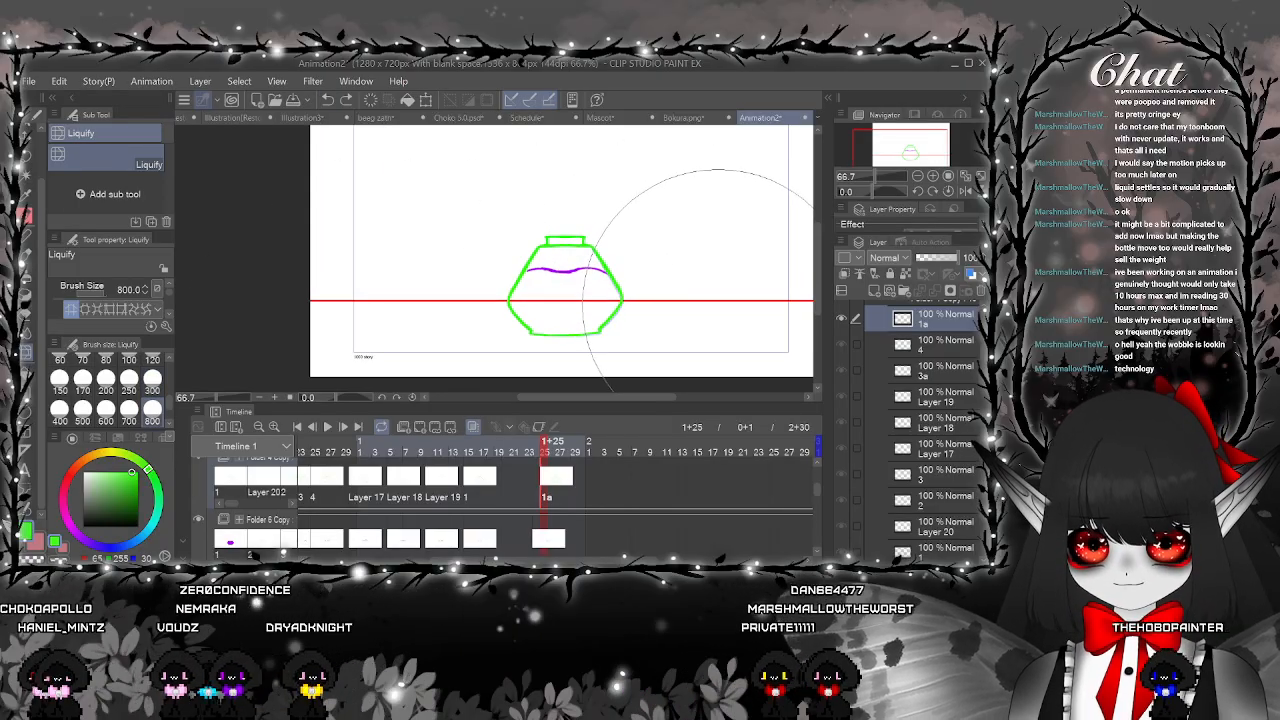
{"action": "left_click_drag", "start_coordinate": [713, 308], "coordinate": [773, 305]}
{"action": "left_click_drag", "start_coordinate": [458, 324], "coordinate": [468, 324]}
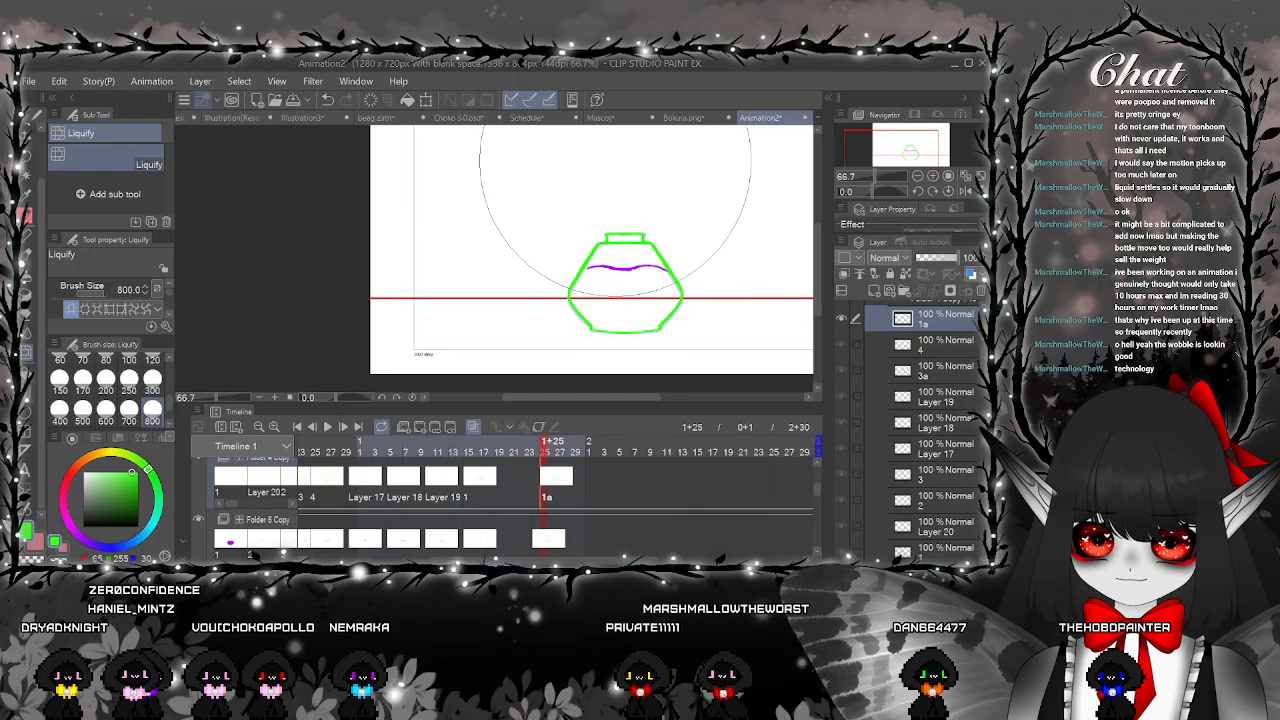
{"action": "scroll", "coordinate": [672, 192], "scroll_direction": "up", "scroll_amount": 2}
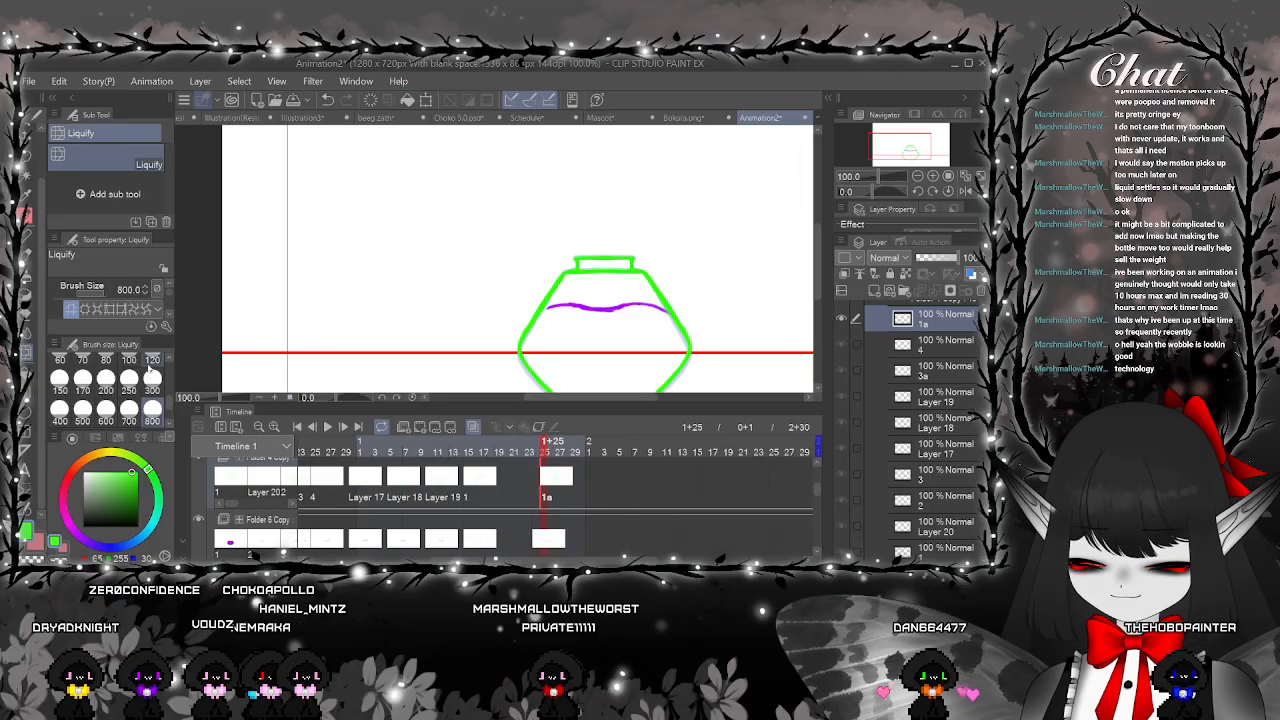
{"action": "scroll", "coordinate": [664, 208], "scroll_direction": "up", "scroll_amount": 3}
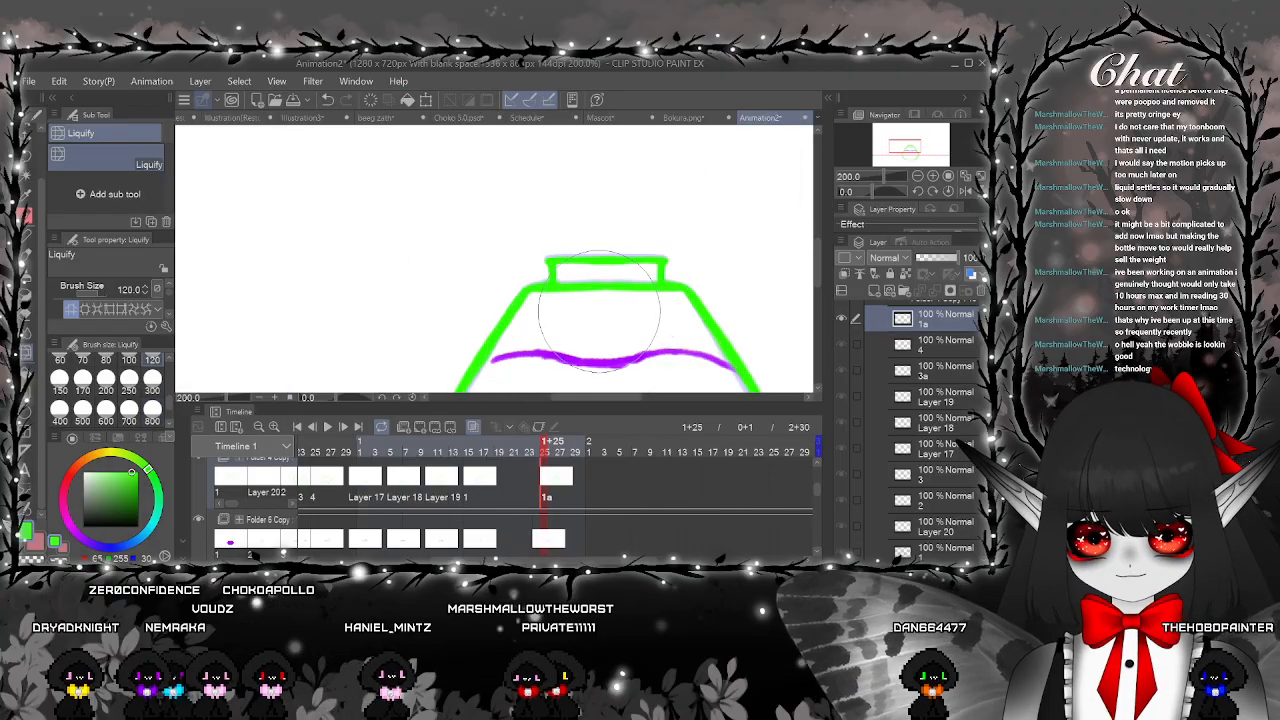
{"action": "left_click_drag", "start_coordinate": [621, 327], "coordinate": [607, 298]}
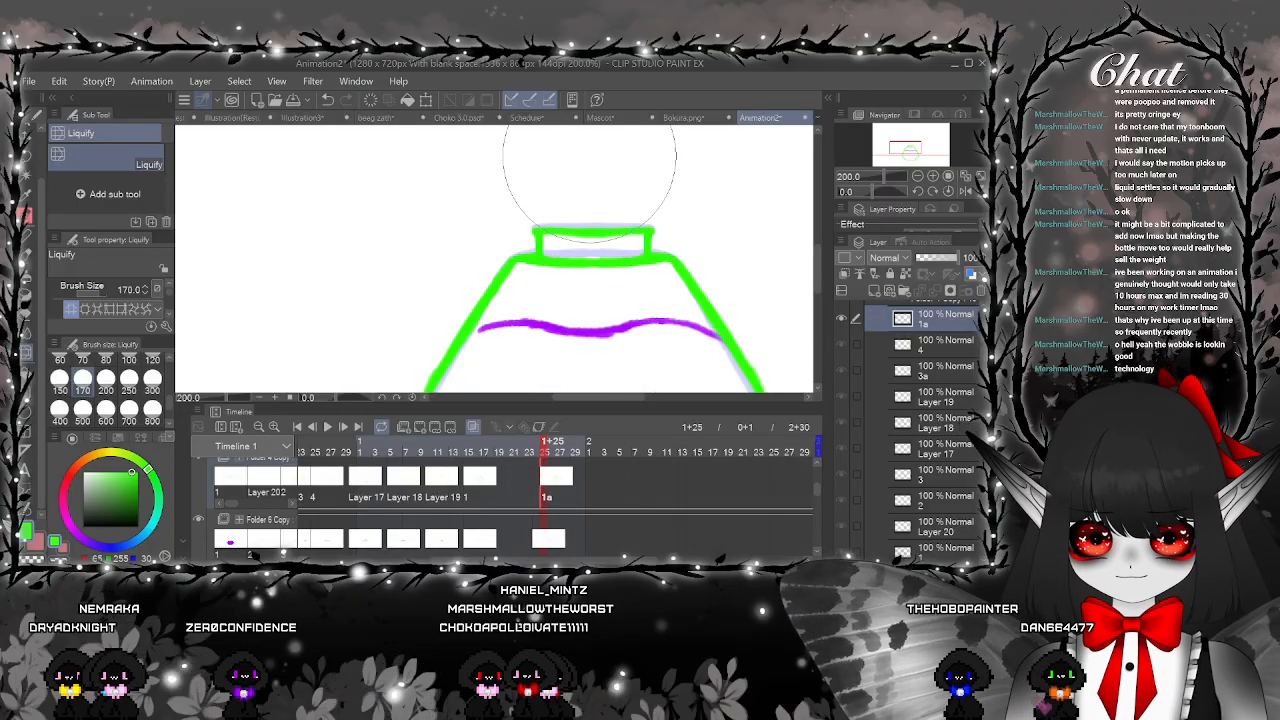
{"action": "scroll", "coordinate": [600, 170], "scroll_direction": "down", "scroll_amount": 3}
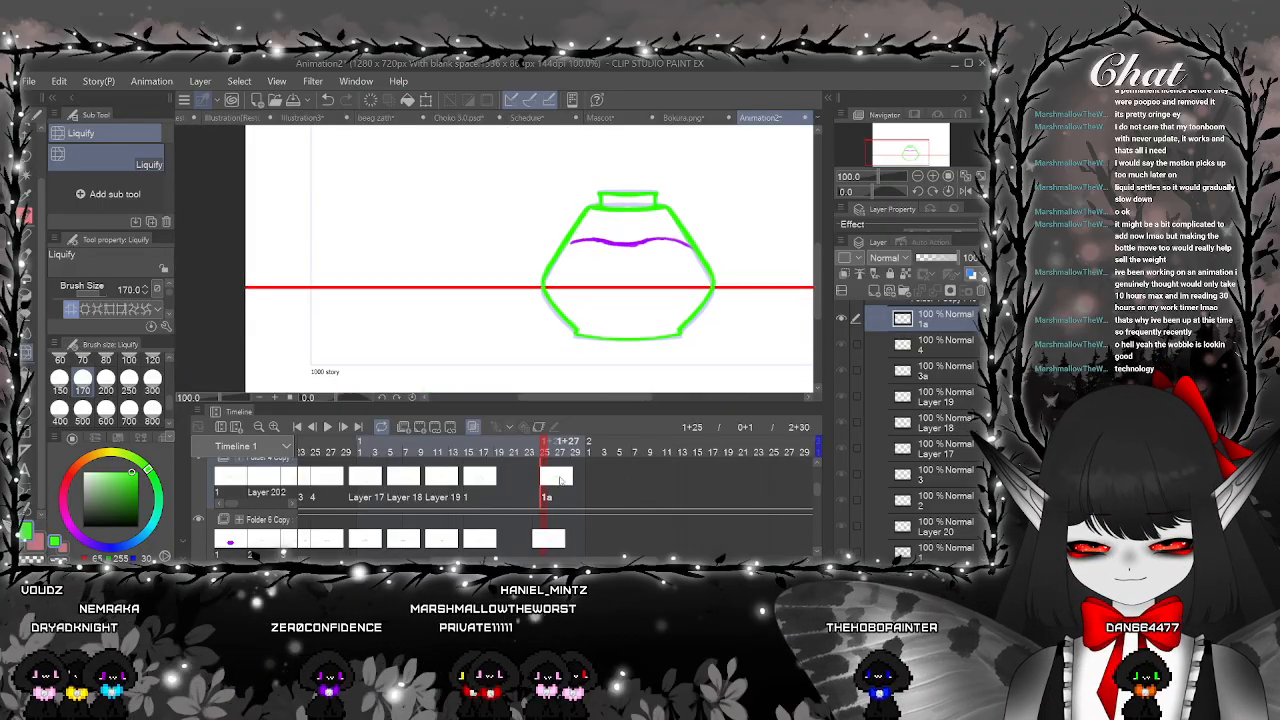
Compare cel 1a with cel 1 and shift 1a earlier on the timeline to start at frame 1+20
{"action": "left_click", "coordinate": [485, 483]}
{"action": "left_click", "coordinate": [559, 484]}
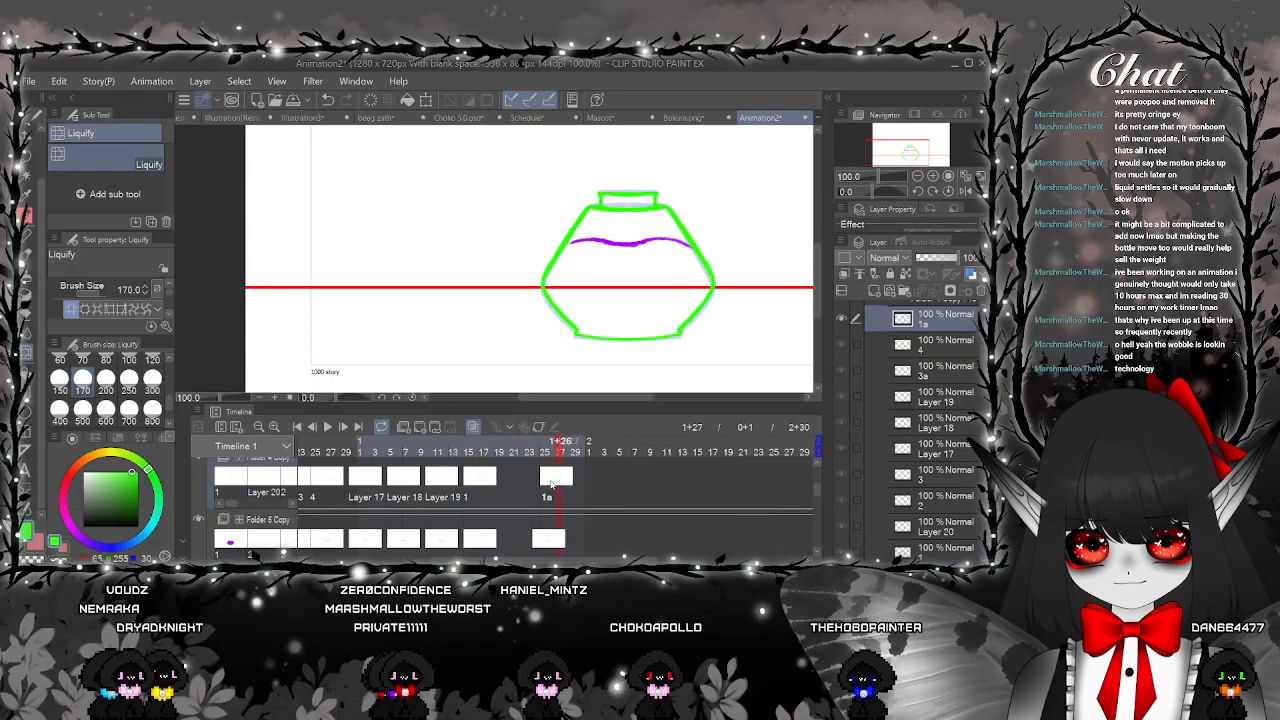
{"action": "left_click", "coordinate": [28, 150]}
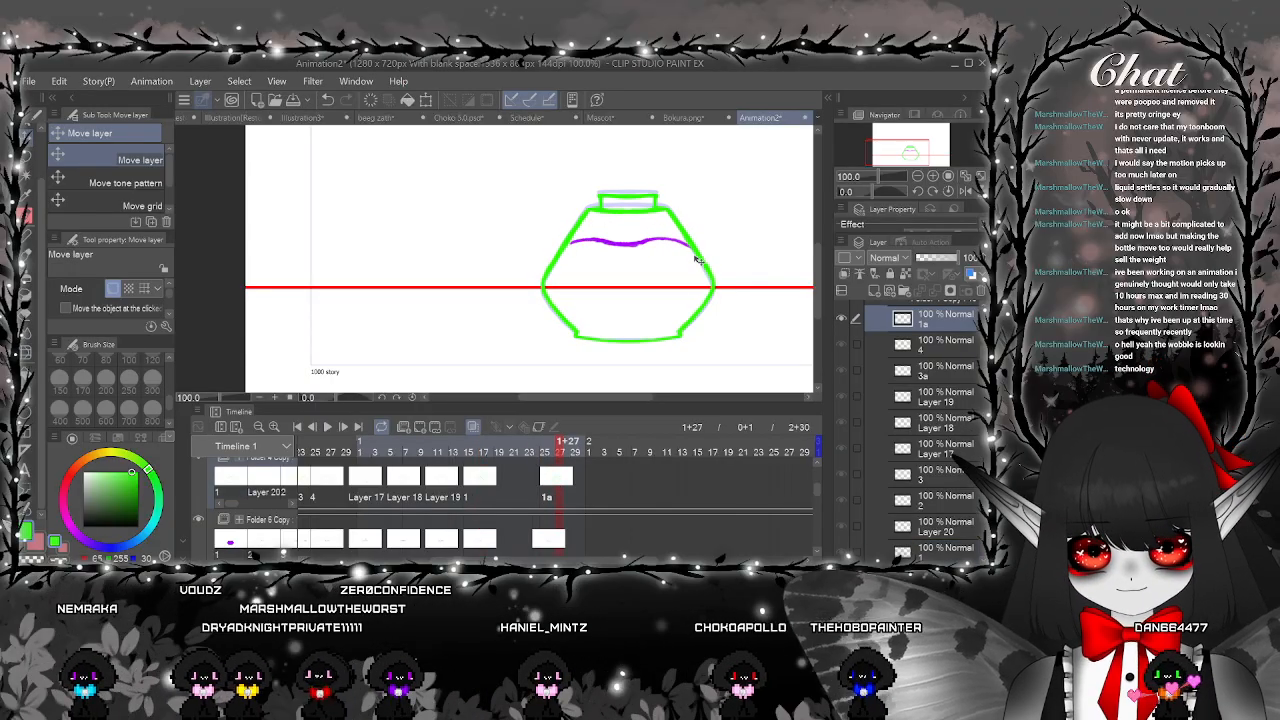
{"action": "left_click", "coordinate": [475, 483]}
{"action": "left_click", "coordinate": [553, 482]}
{"action": "left_click", "coordinate": [476, 482]}
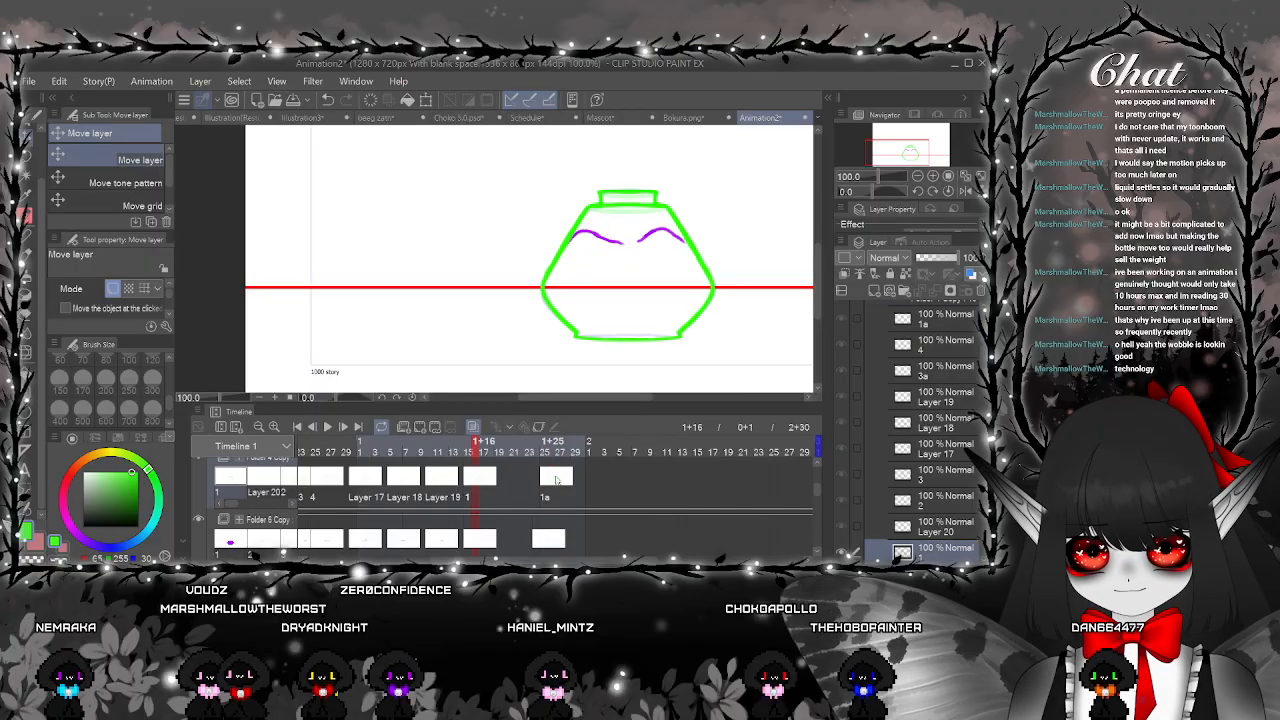
{"action": "left_click", "coordinate": [545, 484]}
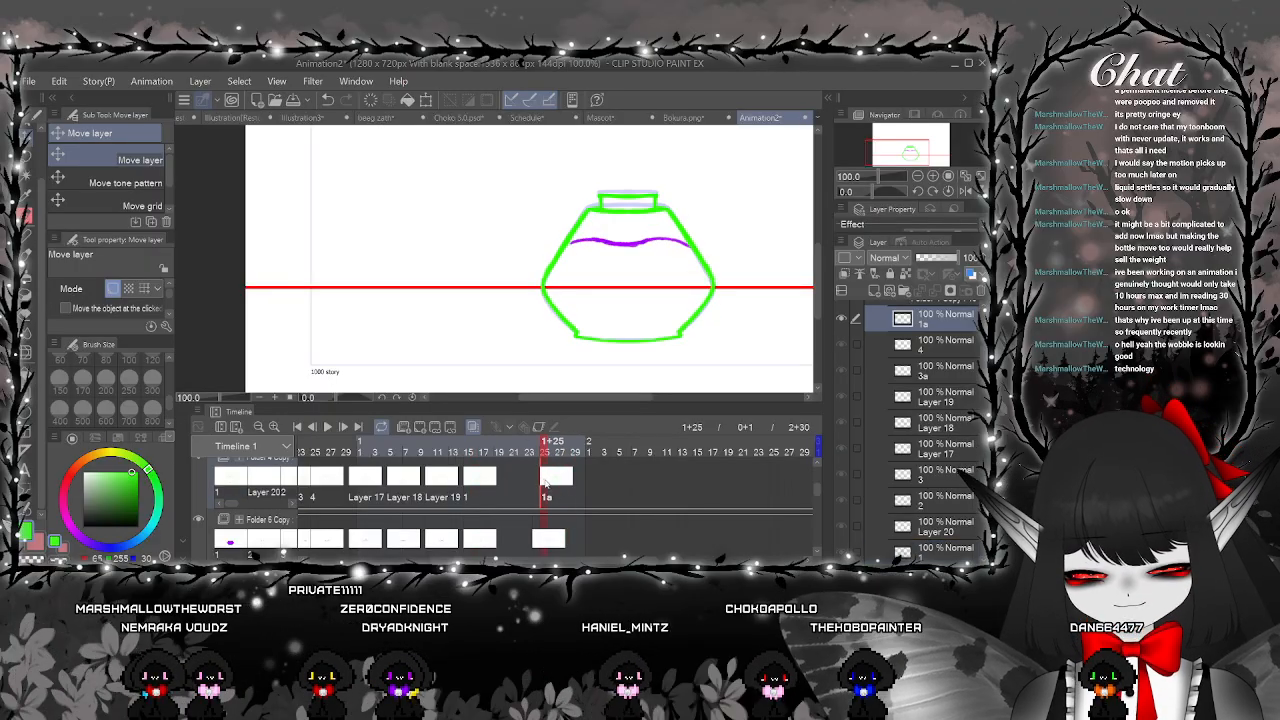
{"action": "left_click", "coordinate": [470, 484]}
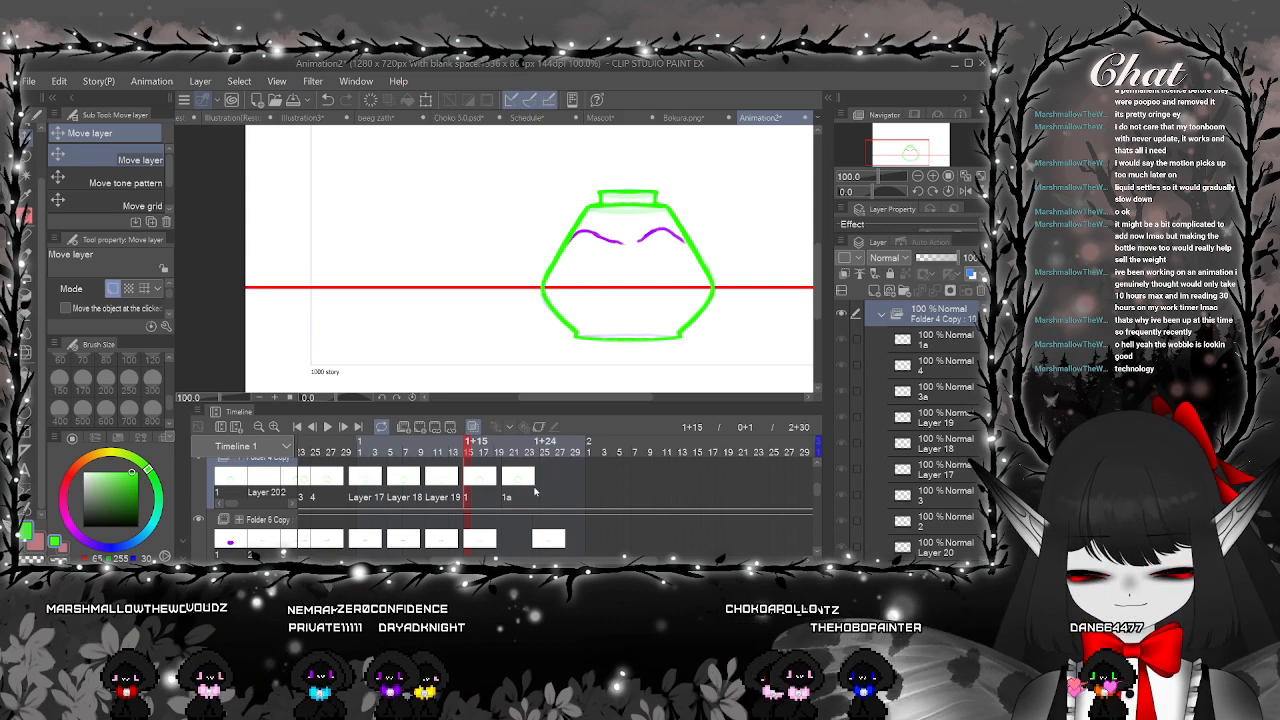
Play back the animation to review how the bottle settles through cels 1, 1a and the closing cel 1
{"action": "left_click", "coordinate": [536, 486]}
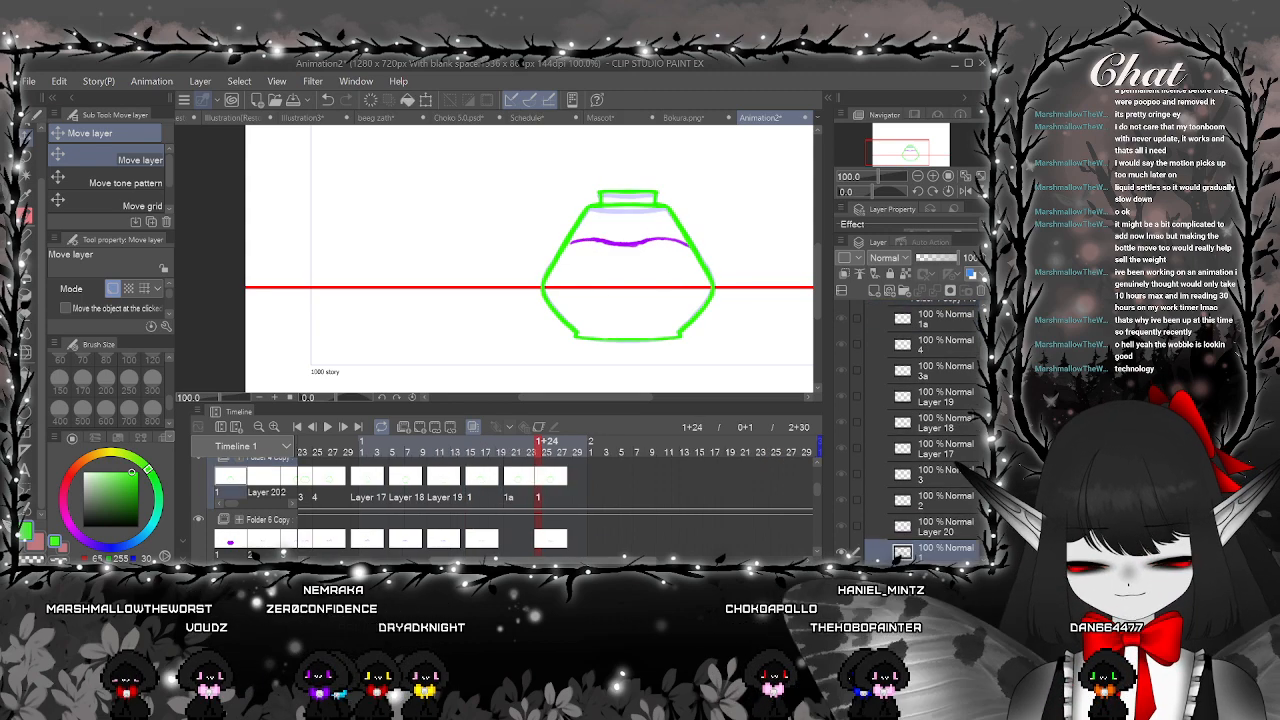
{"action": "scroll", "coordinate": [396, 470], "scroll_direction": "up", "scroll_amount": 5}
{"action": "left_click", "coordinate": [396, 470]}
{"action": "left_click", "coordinate": [327, 426]}
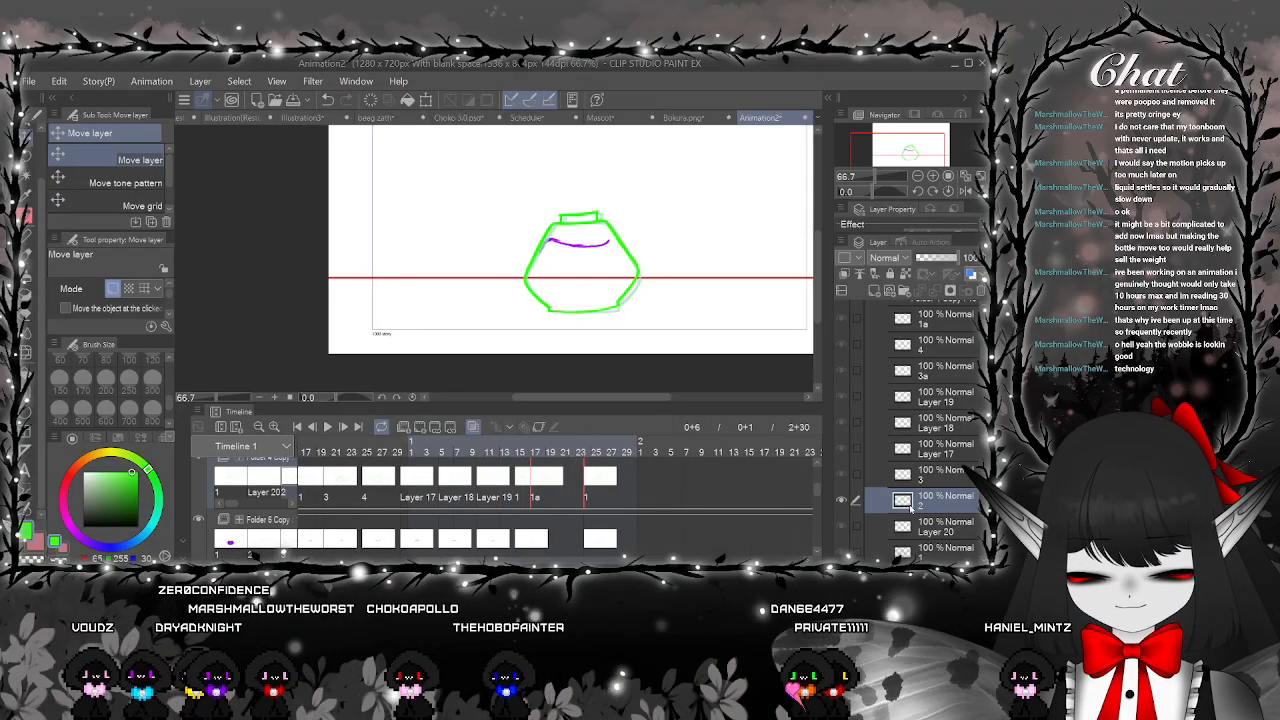
{"action": "left_click", "coordinate": [905, 502], "text": "ctrl"}
{"action": "key", "text": "ctrl+d"}
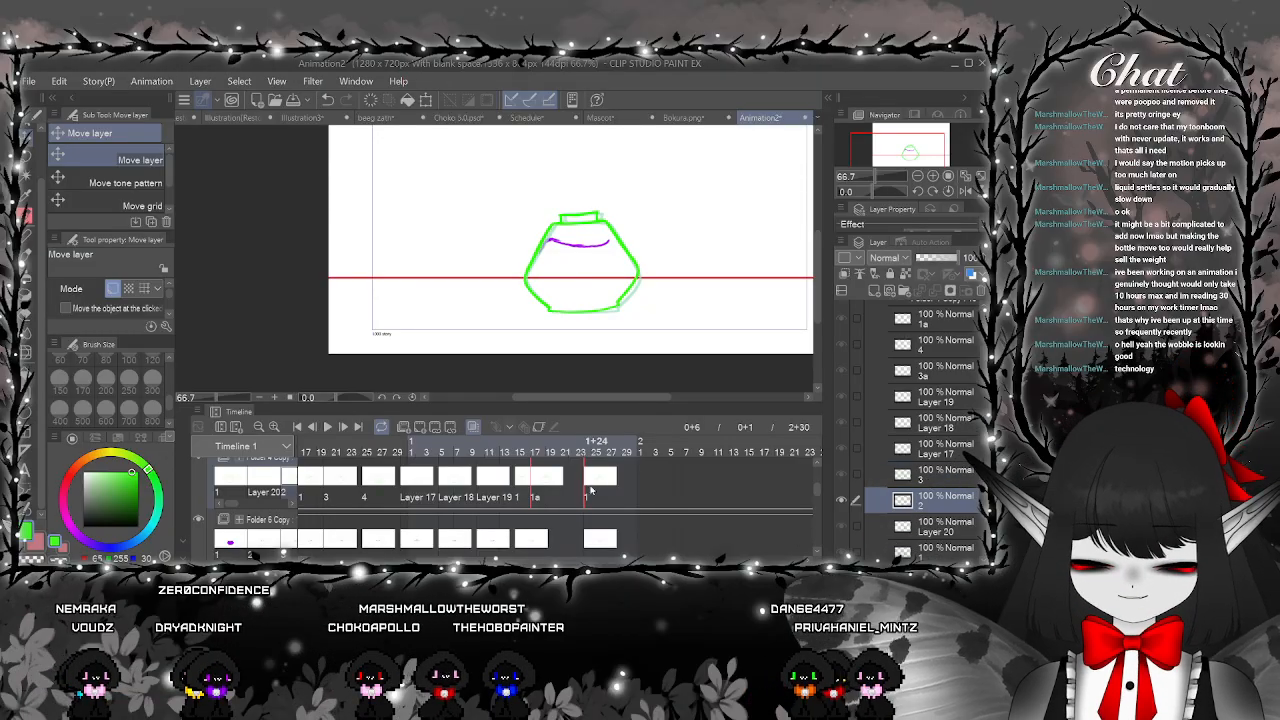
Try shifting the closing upright cel 1 earlier on the timeline so that it directly follows cel 1a
{"action": "left_click_drag", "start_coordinate": [516, 496], "coordinate": [534, 480]}
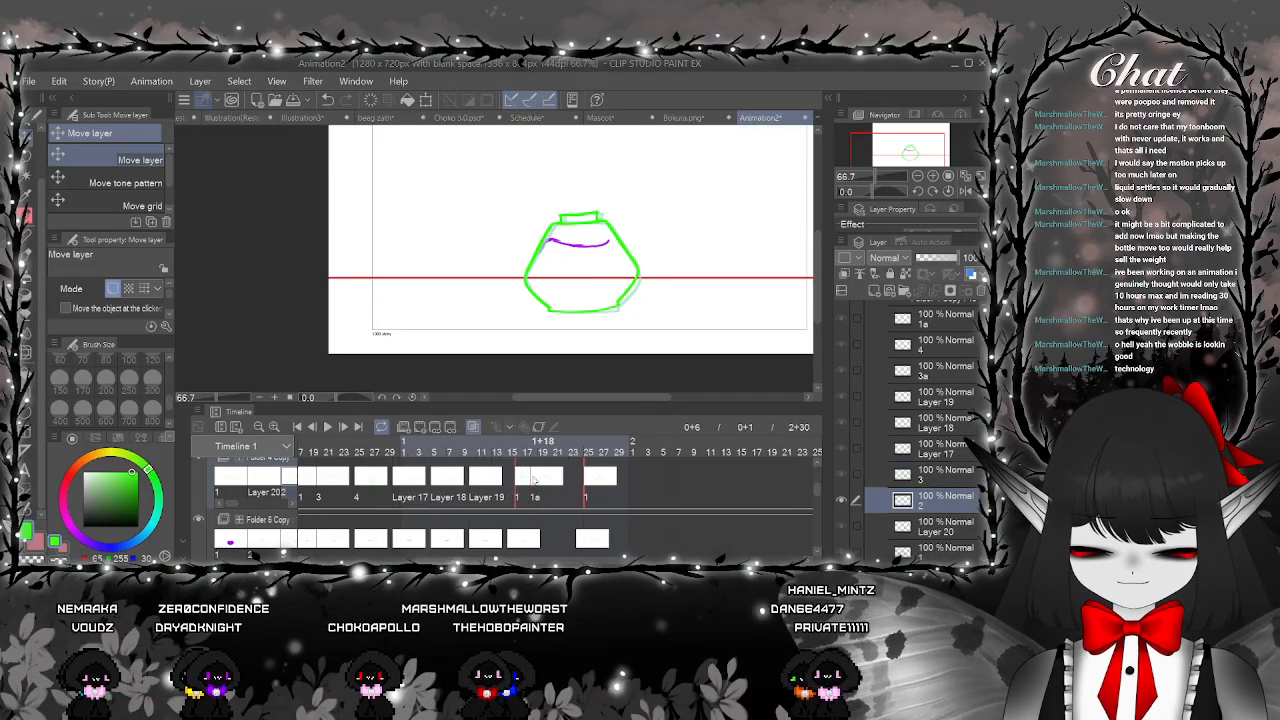
{"action": "left_click", "coordinate": [327, 101]}
{"action": "left_click", "coordinate": [327, 101]}
{"action": "left_click", "coordinate": [346, 100]}
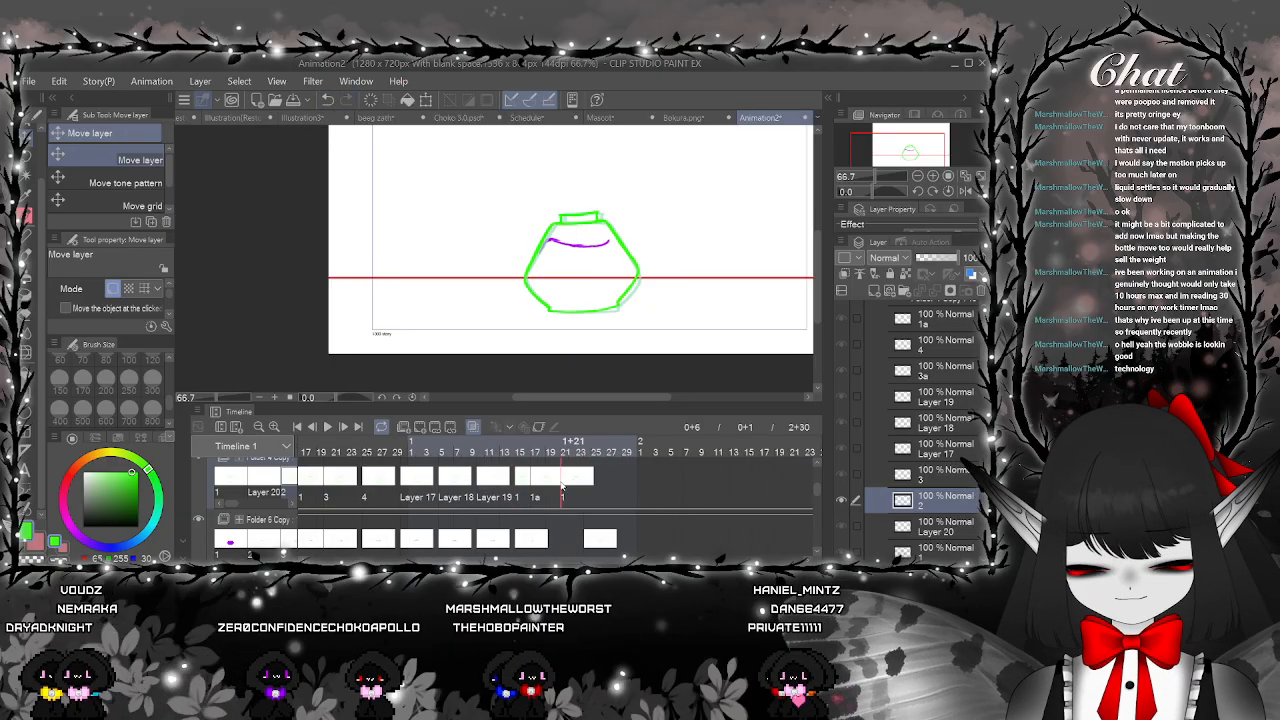
Play back the animation twice to judge the tighter timing of the settling cels
{"action": "left_click", "coordinate": [329, 427]}
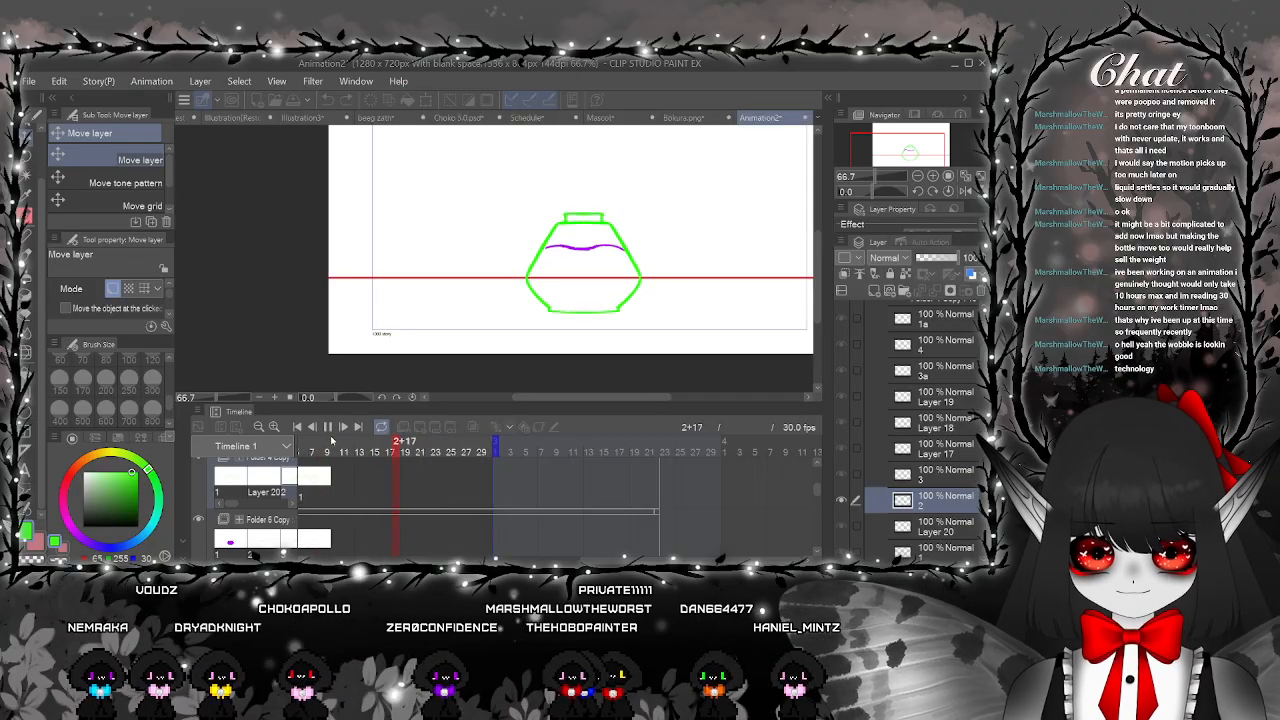
{"action": "left_click", "coordinate": [329, 427]}
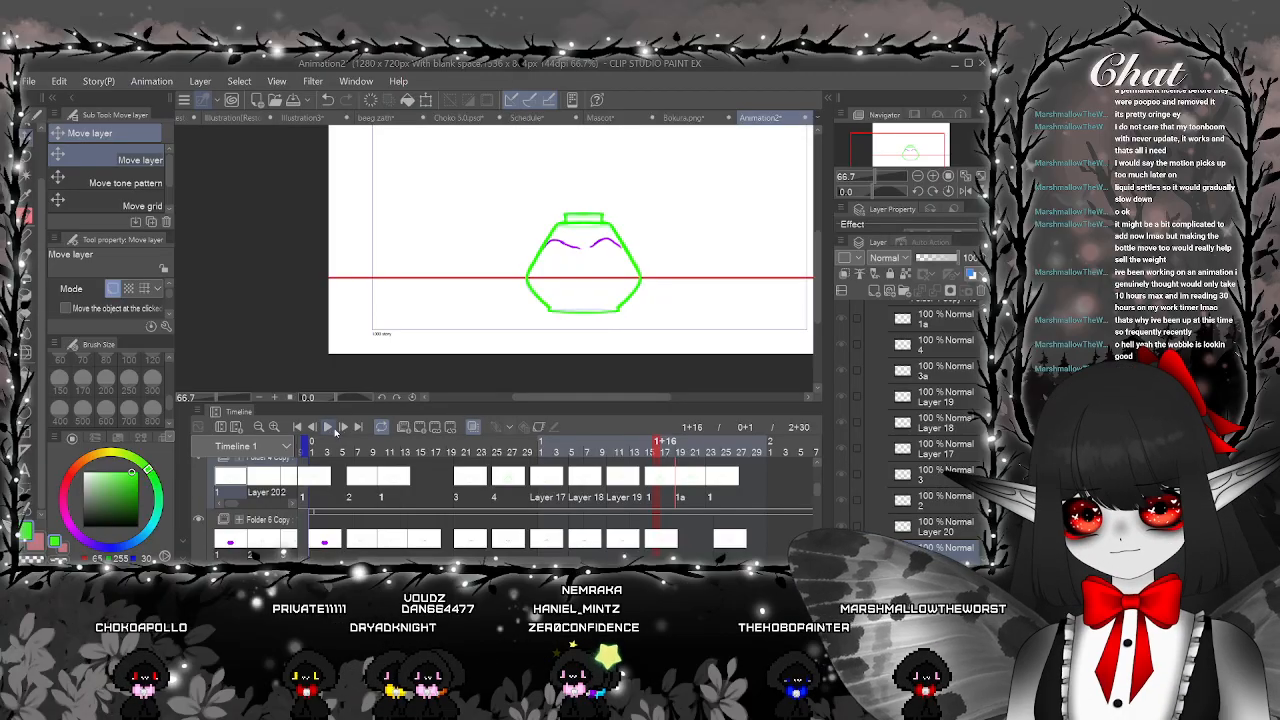
{"action": "left_click", "coordinate": [330, 427]}
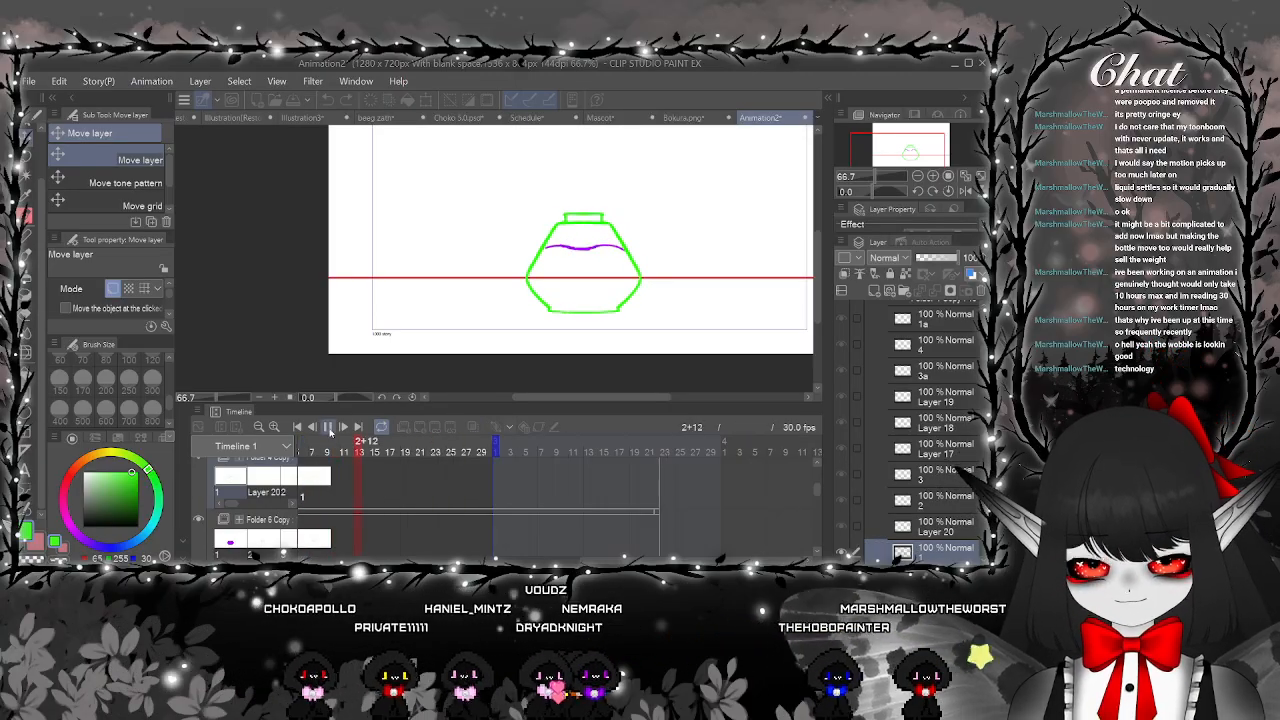
{"action": "left_click", "coordinate": [328, 427]}
{"action": "scroll", "coordinate": [555, 500], "scroll_direction": "left", "scroll_amount": 3}
{"action": "scroll", "coordinate": [507, 487], "scroll_direction": "left", "scroll_amount": 2}
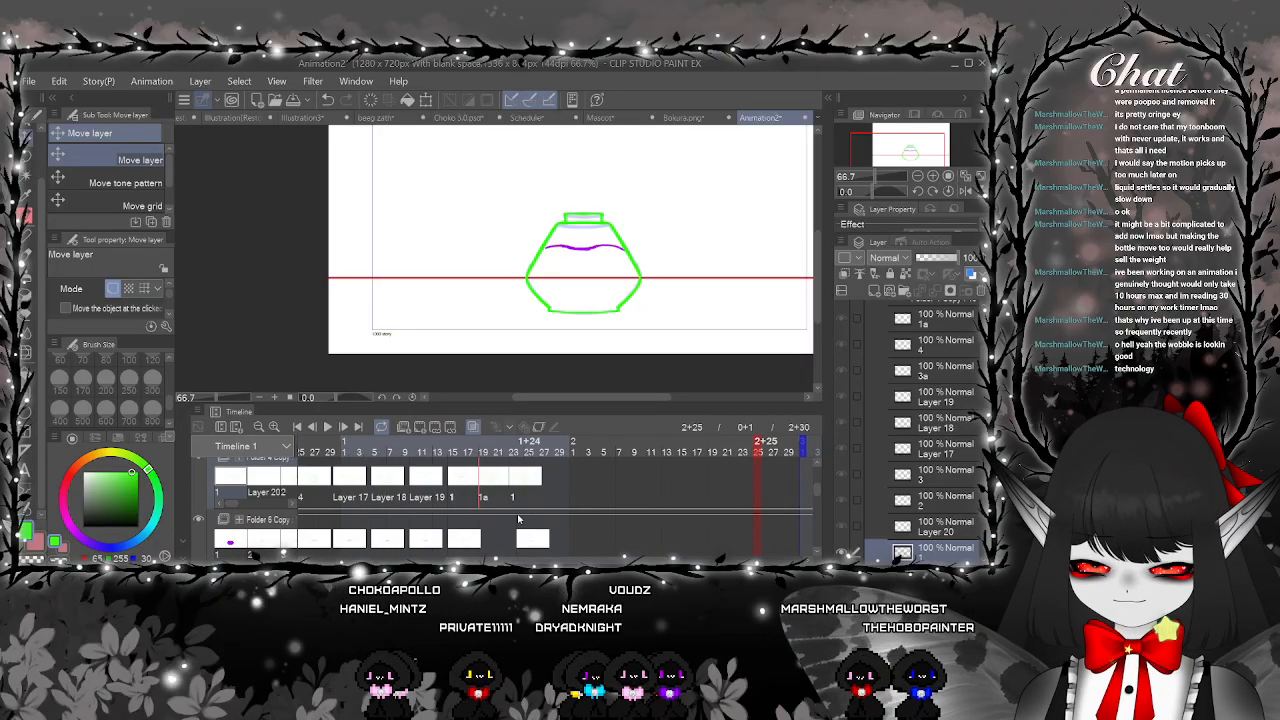
Try delaying cel 1a to frame 1+24 and the closing cel 1 to frame 1+29, and play back the animation
{"action": "left_click_drag", "start_coordinate": [505, 488], "coordinate": [530, 497]}
{"action": "left_click", "coordinate": [513, 491], "text": "shift"}
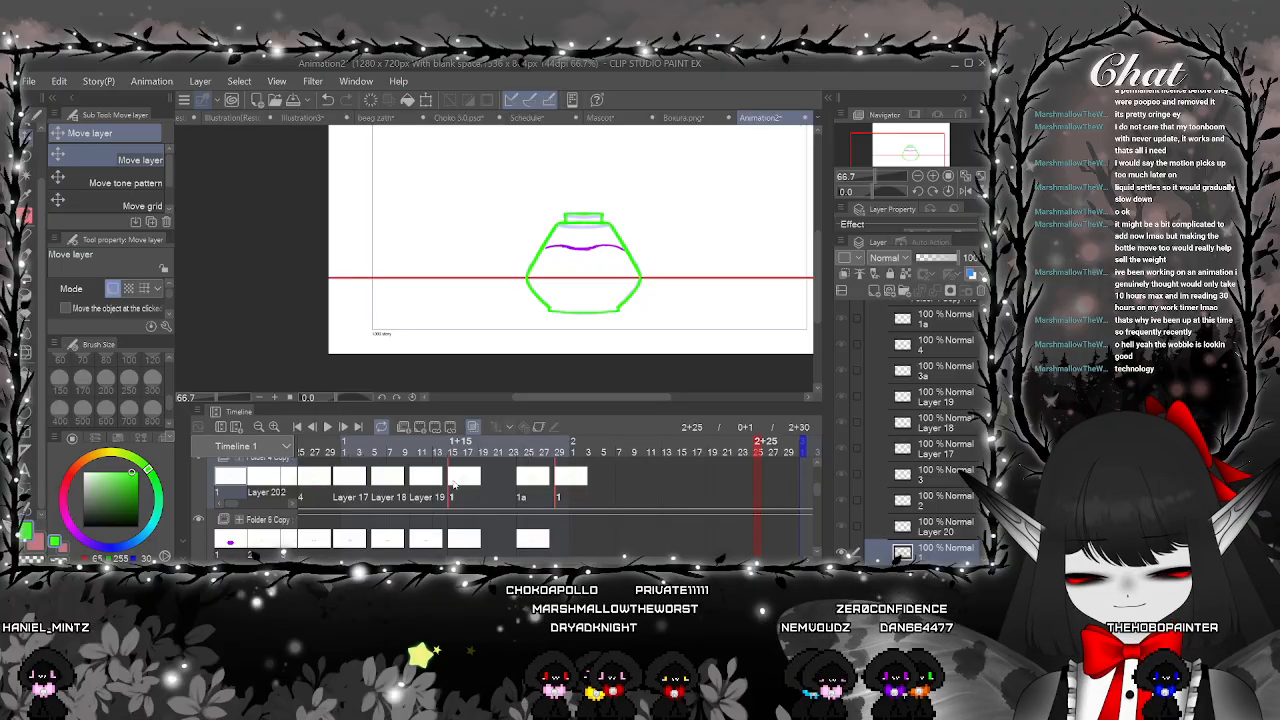
{"action": "left_click", "coordinate": [329, 432]}
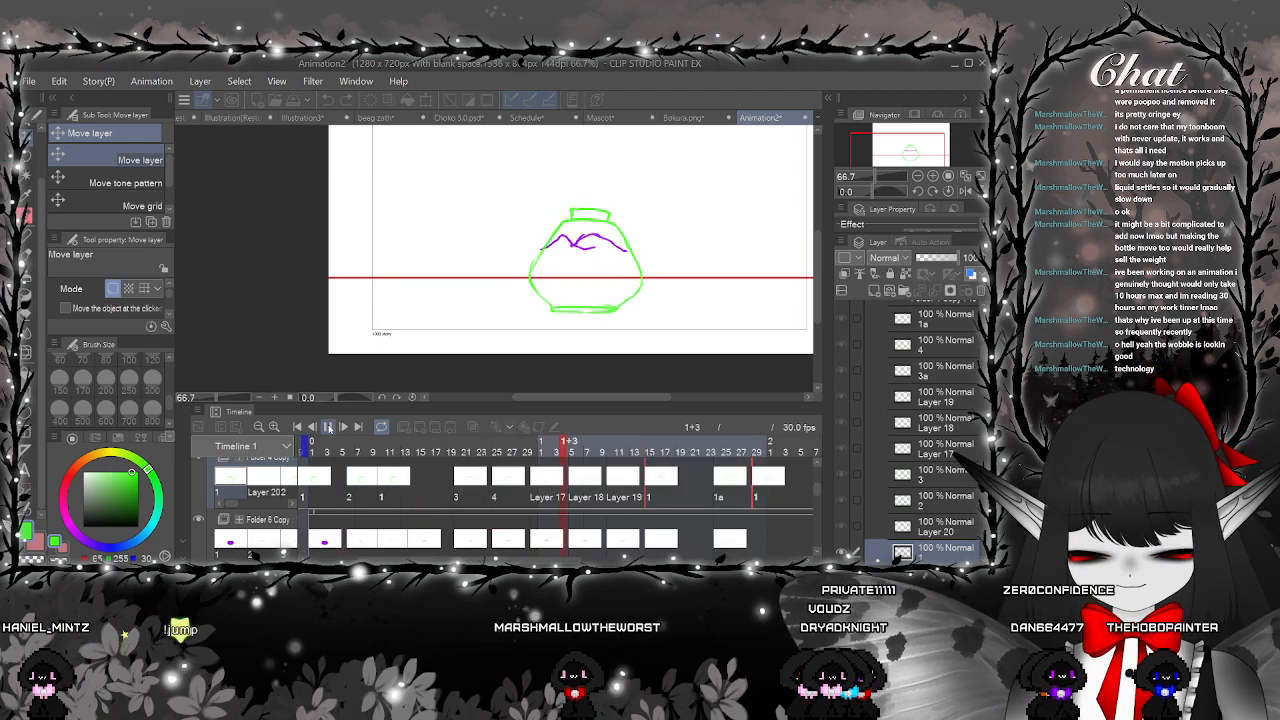
{"action": "left_click", "coordinate": [329, 428]}
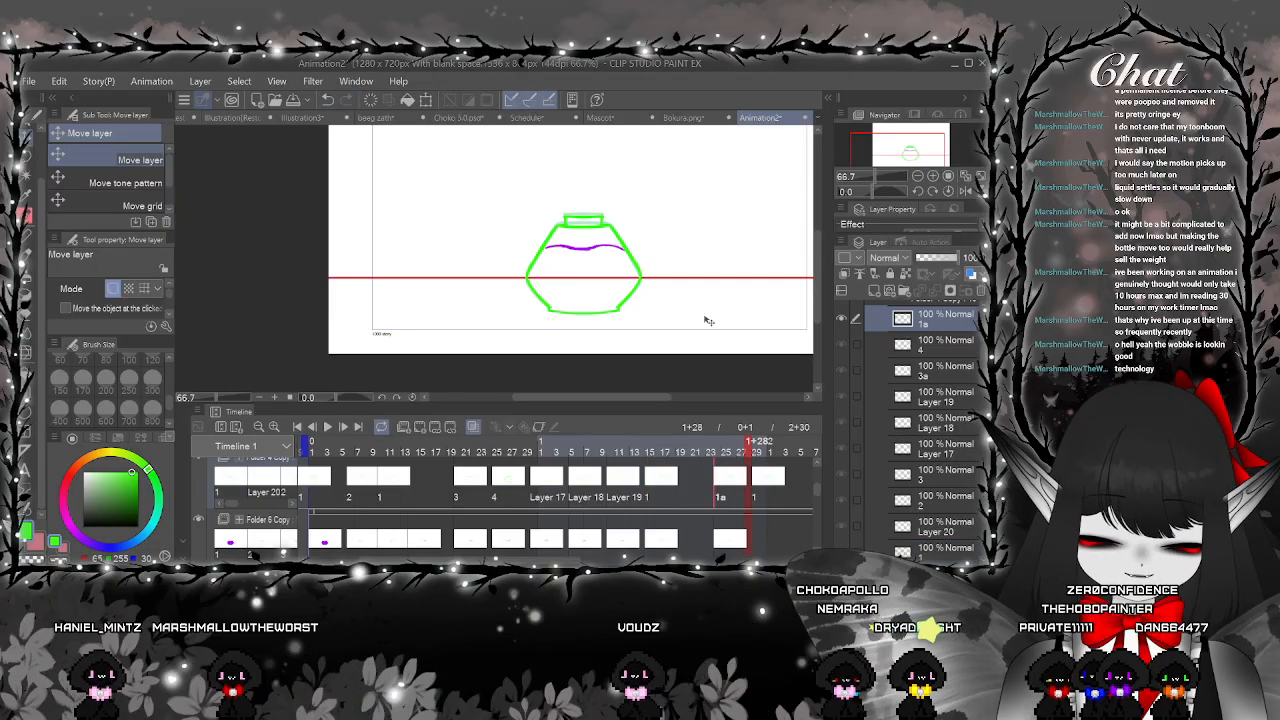
Examine cel 1a up close and flip between it and cel 1 to compare the neck, shoulders and base
{"action": "scroll", "coordinate": [671, 291], "scroll_direction": "up", "scroll_amount": 1}
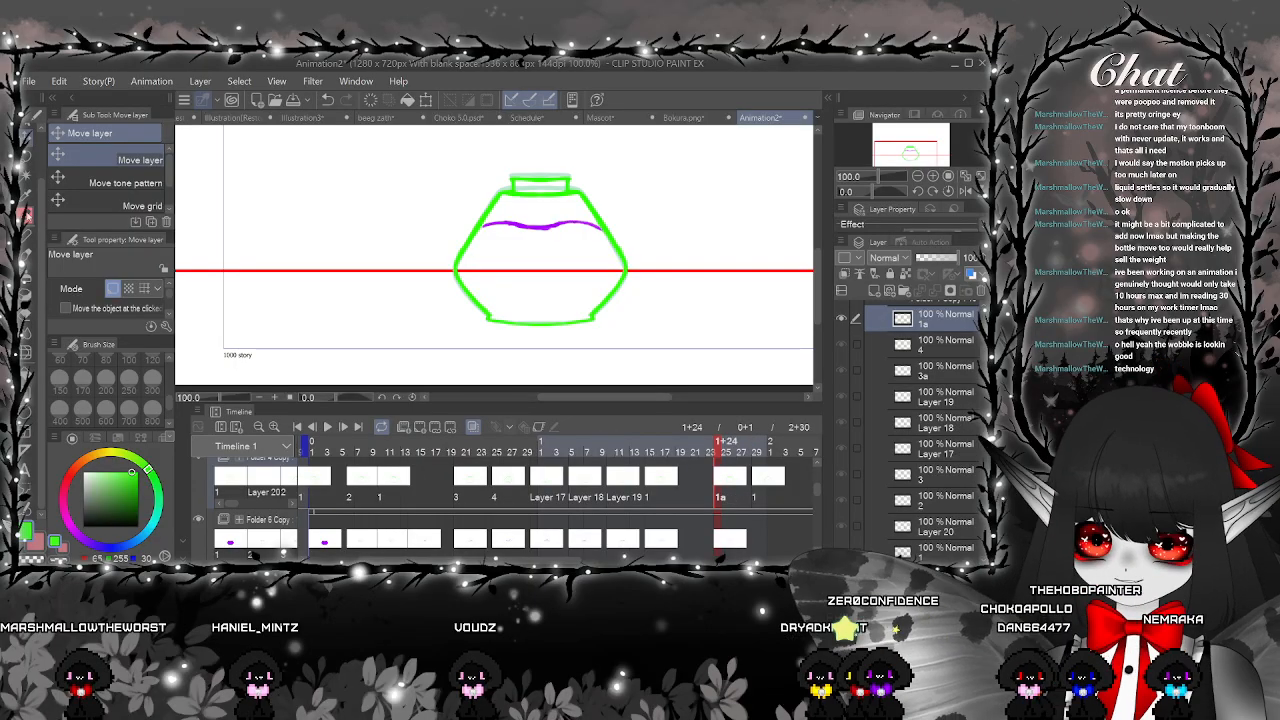
{"action": "key", "text": "p"}
{"action": "scroll", "coordinate": [500, 189], "scroll_direction": "up", "scroll_amount": 2}
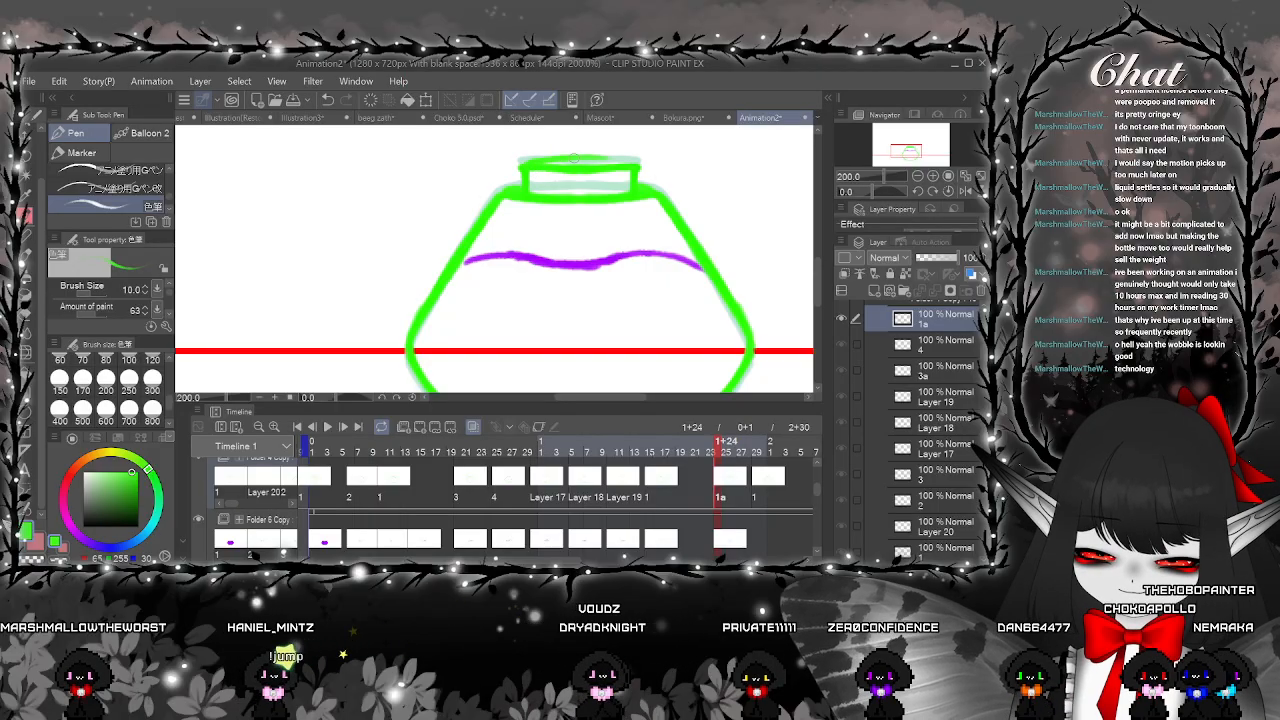
{"action": "scroll", "coordinate": [634, 167], "scroll_direction": "down", "scroll_amount": 1}
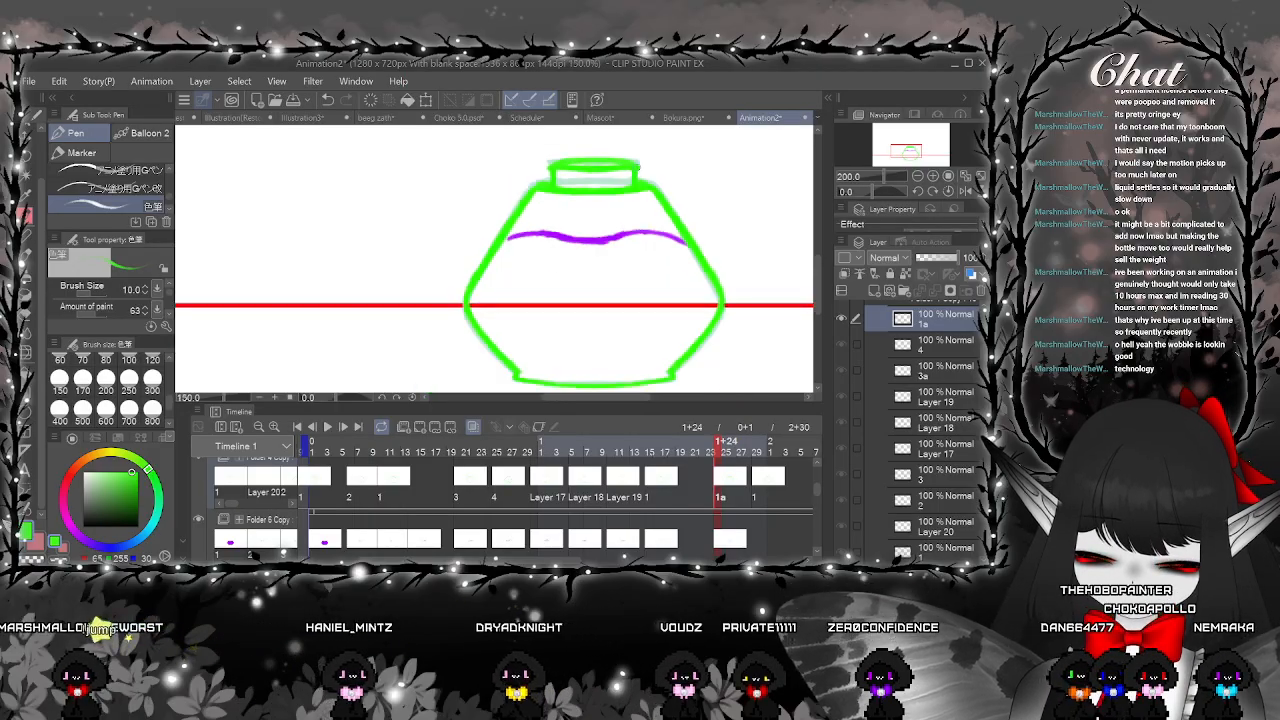
{"action": "scroll", "coordinate": [636, 170], "scroll_direction": "down", "scroll_amount": 1}
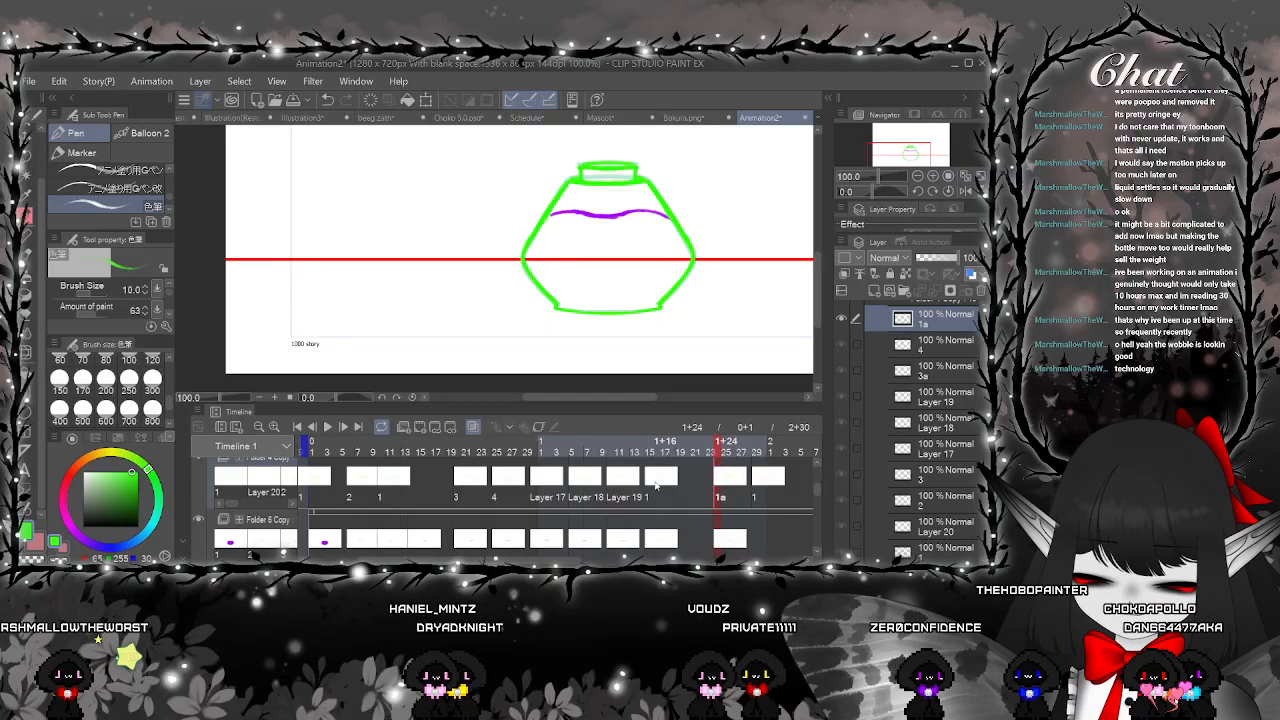
{"action": "left_click", "coordinate": [655, 484]}
{"action": "left_click", "coordinate": [720, 483]}
{"action": "left_click", "coordinate": [656, 484]}
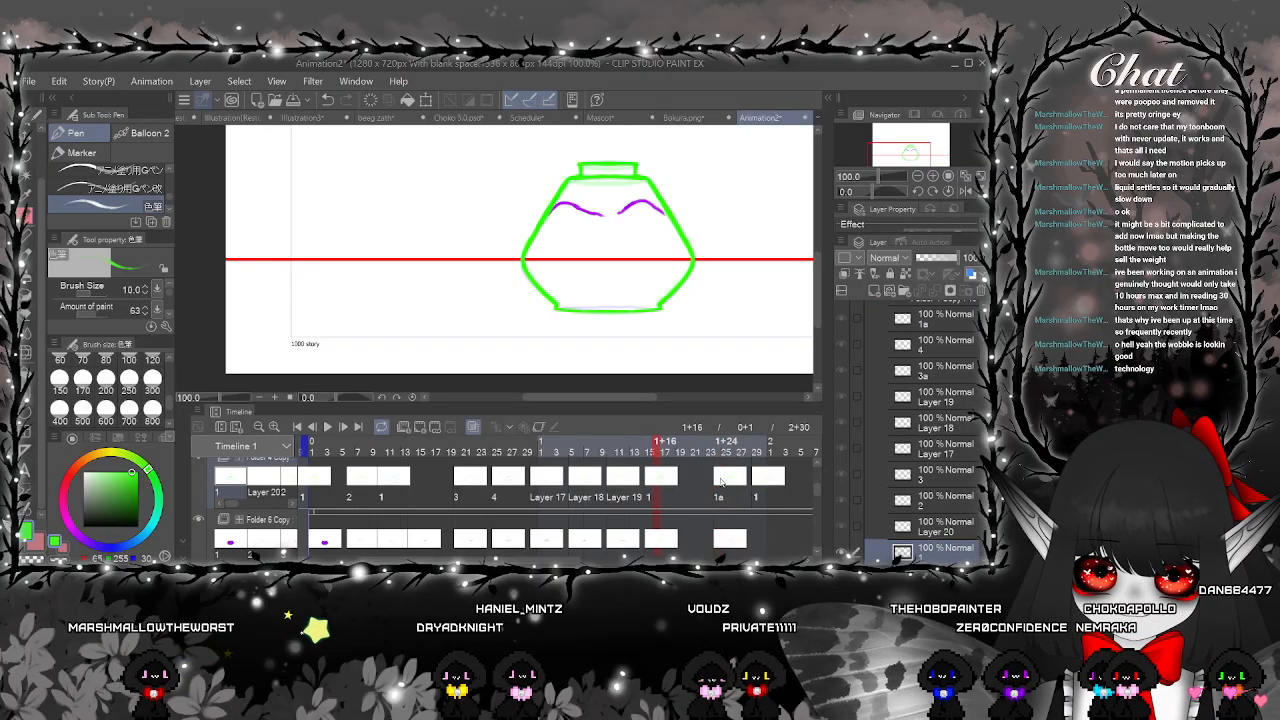
{"action": "left_click", "coordinate": [721, 483]}
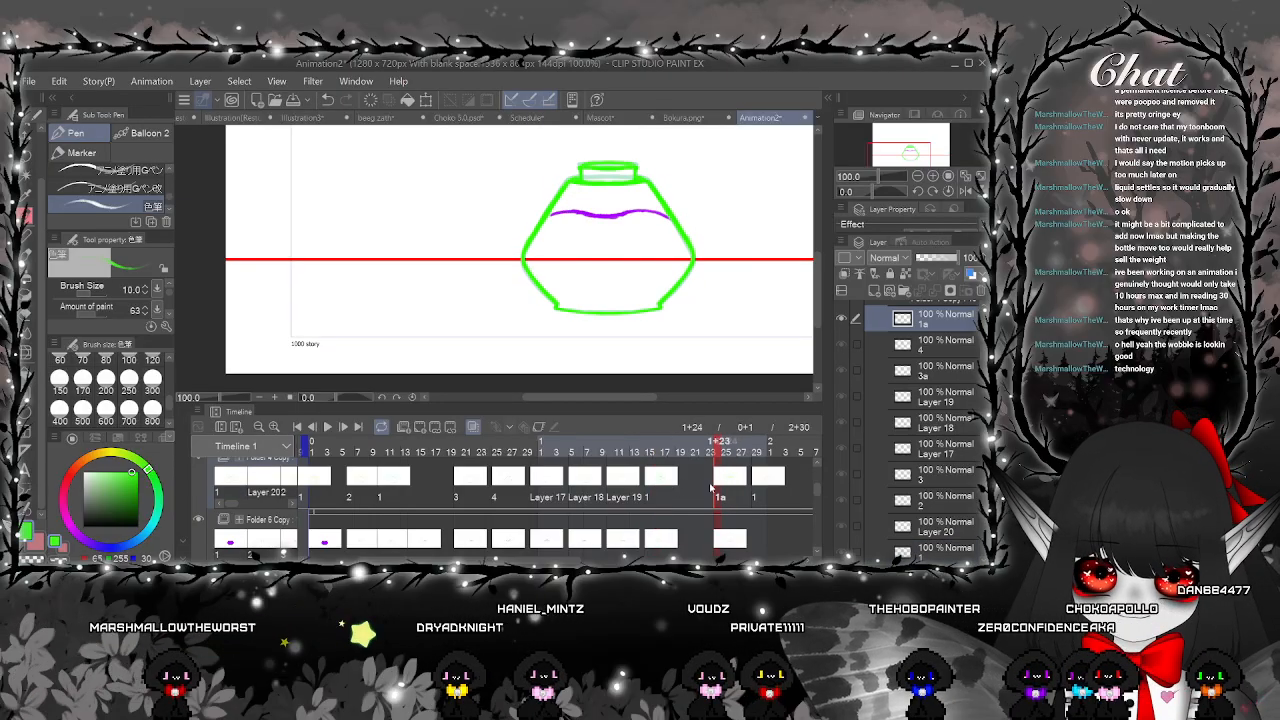
Nudge the bottle on cel 1a slightly downward with Move layer, flipping to the neighbouring cel 1 frames to compare
{"action": "left_click", "coordinate": [28, 140]}
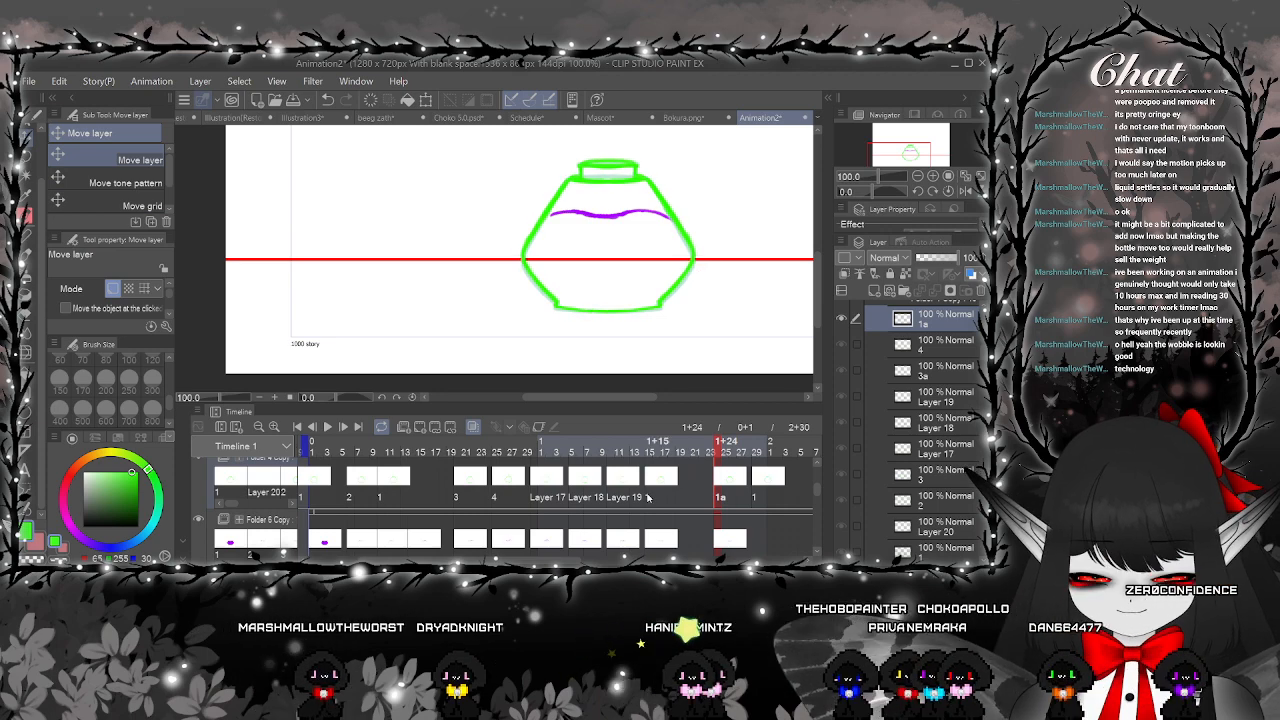
{"action": "left_click", "coordinate": [654, 488]}
{"action": "left_click", "coordinate": [721, 484]}
{"action": "left_click", "coordinate": [660, 484]}
{"action": "left_click", "coordinate": [726, 483]}
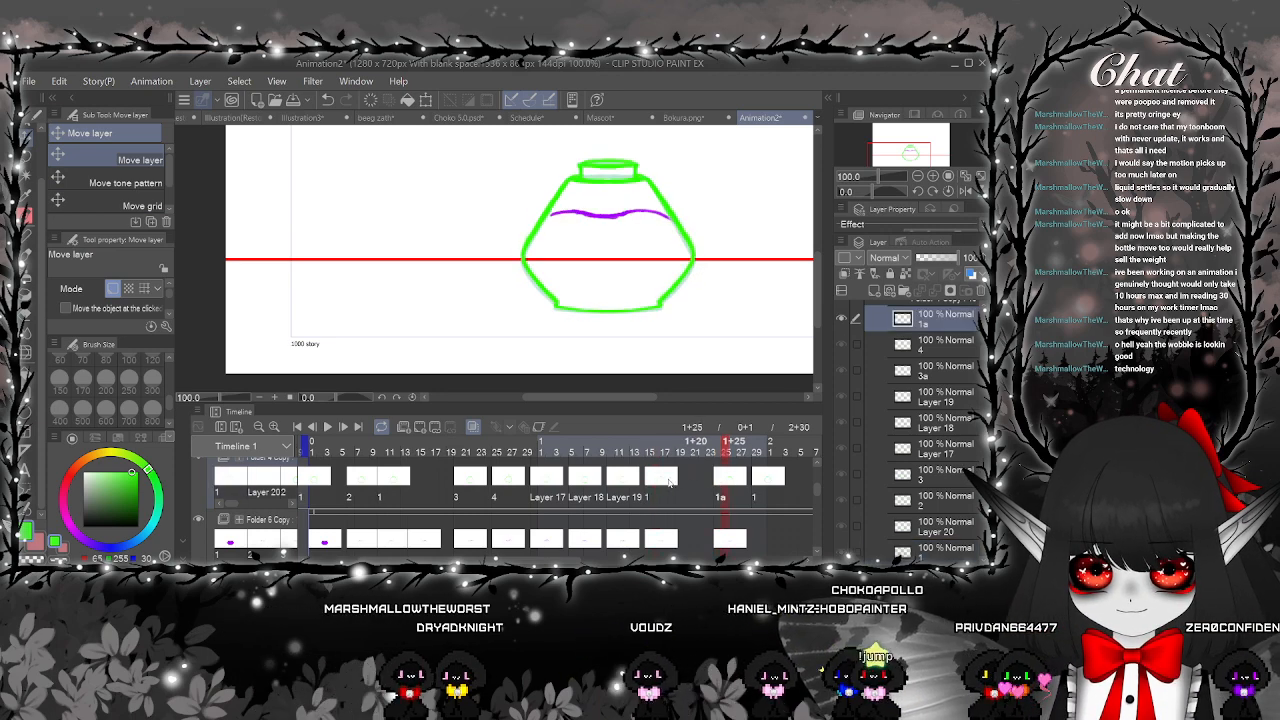
{"action": "left_click", "coordinate": [659, 480]}
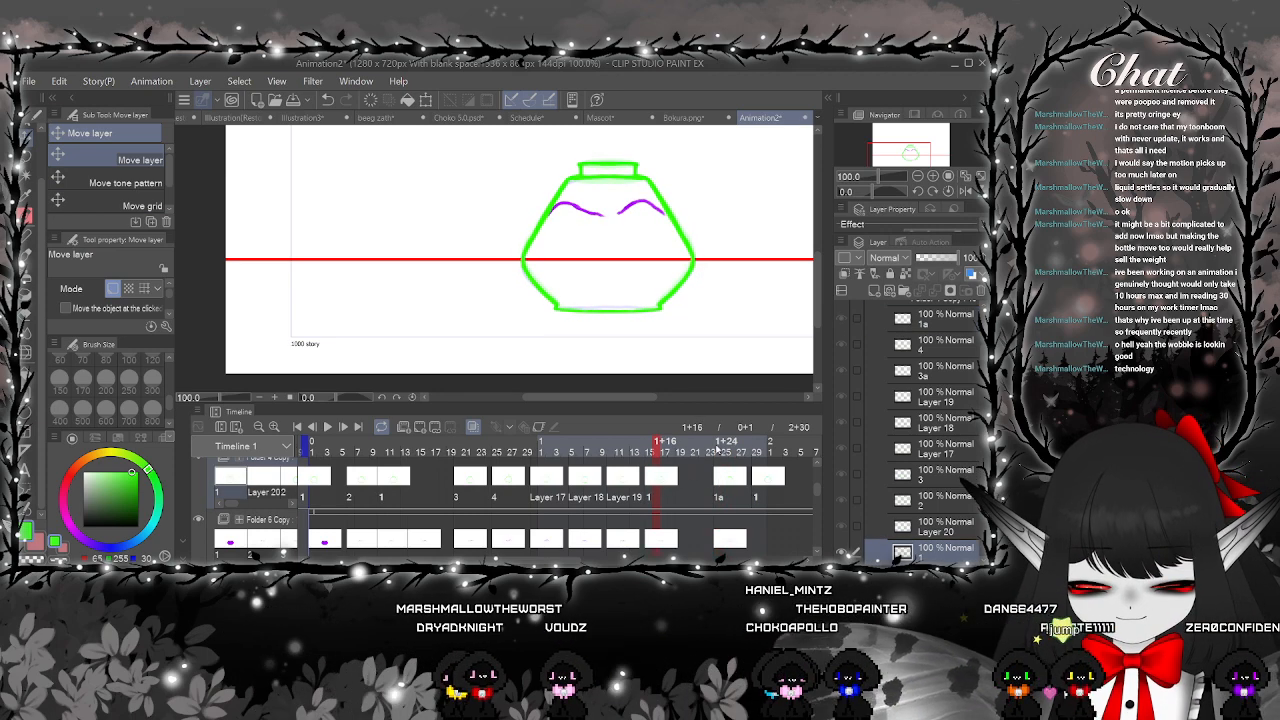
{"action": "left_click", "coordinate": [718, 450]}
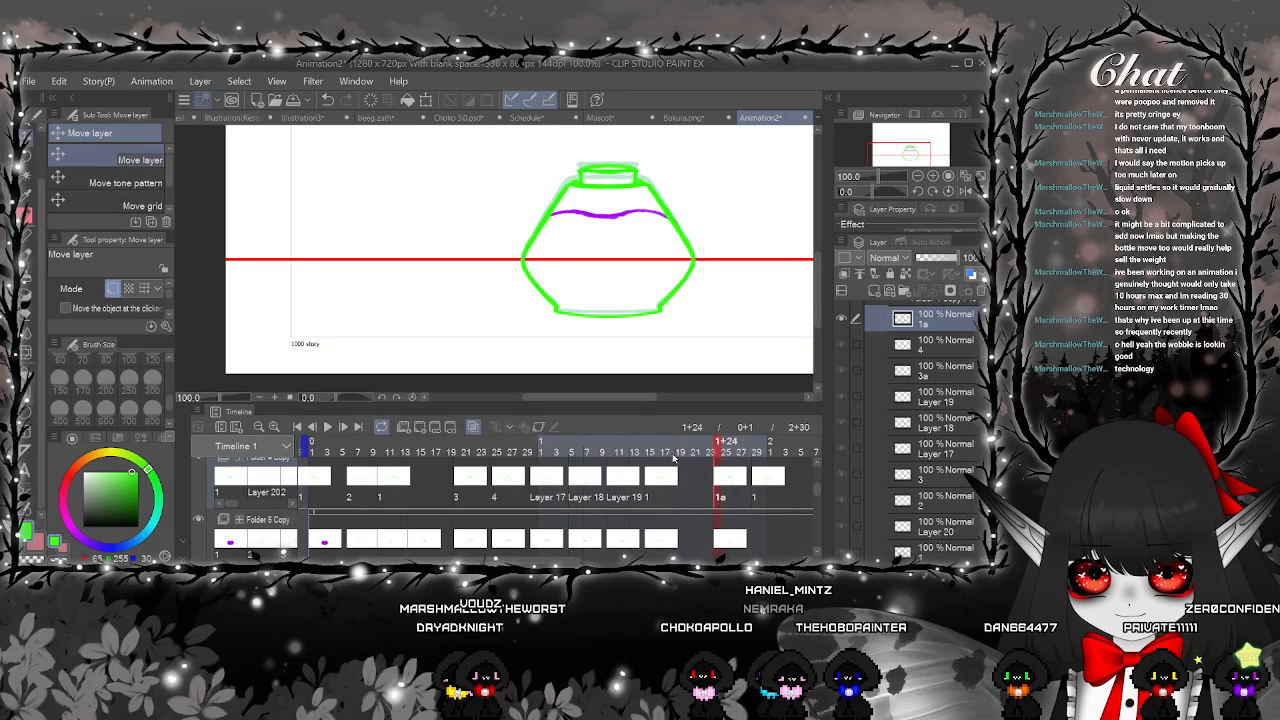
{"action": "left_click", "coordinate": [658, 481]}
{"action": "left_click", "coordinate": [718, 485]}
{"action": "left_click", "coordinate": [665, 482]}
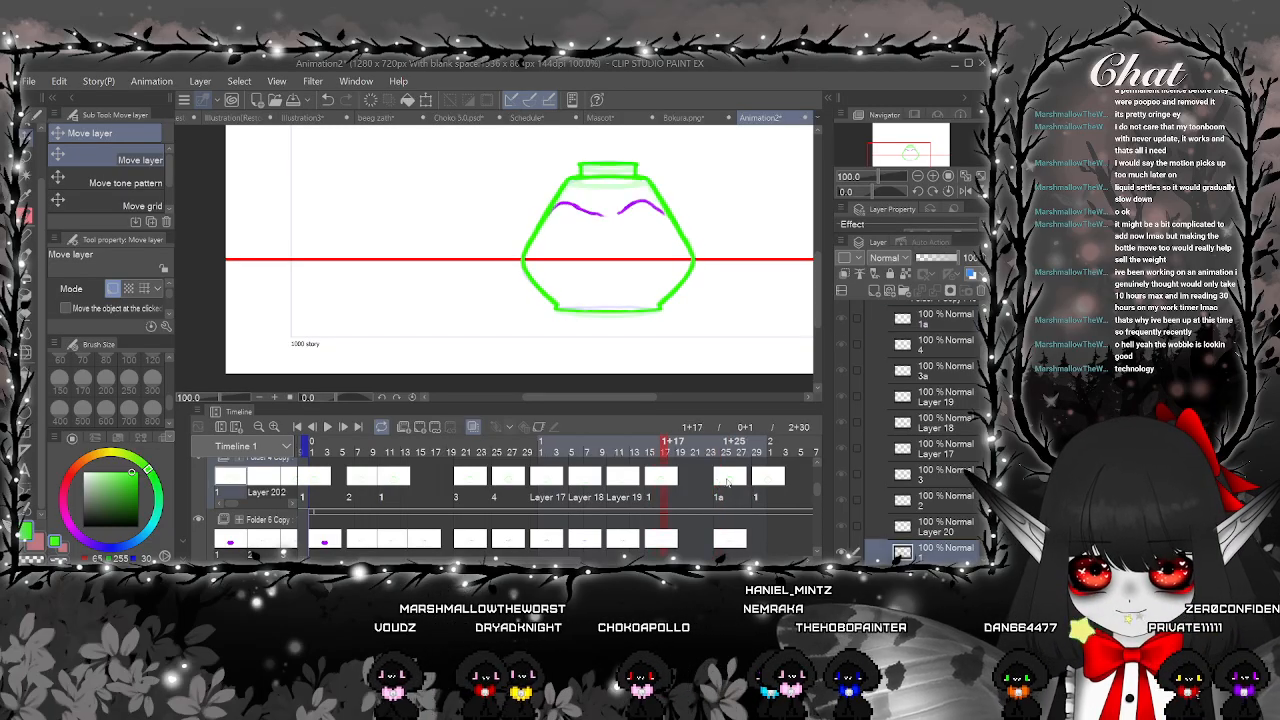
{"action": "left_click", "coordinate": [725, 484]}
{"action": "left_click", "coordinate": [763, 488]}
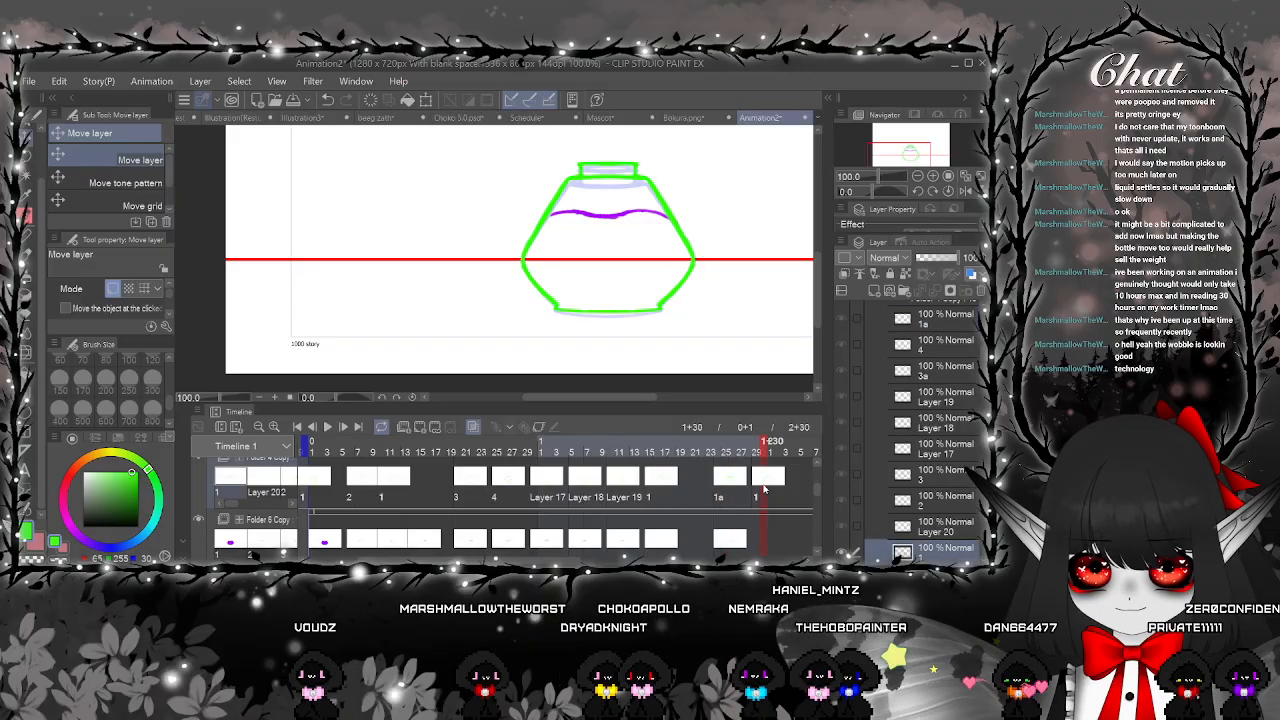
Play back the animation at a reduced view size to check the lowered settling cel
{"action": "left_click", "coordinate": [538, 485]}
{"action": "left_click", "coordinate": [329, 428]}
{"action": "key", "text": "ctrl+minus"}
{"action": "key", "text": "ctrl+minus"}
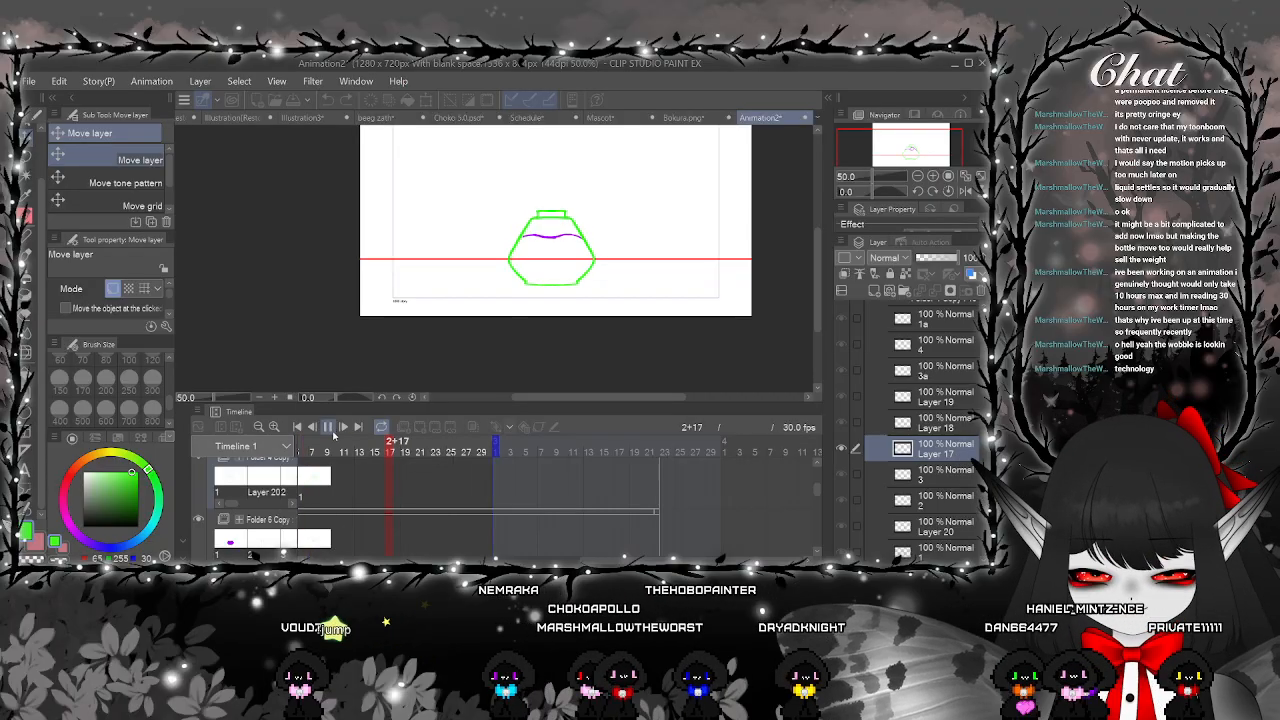
{"action": "left_click", "coordinate": [331, 428]}
{"action": "scroll", "coordinate": [576, 507], "scroll_direction": "left", "scroll_amount": 5}
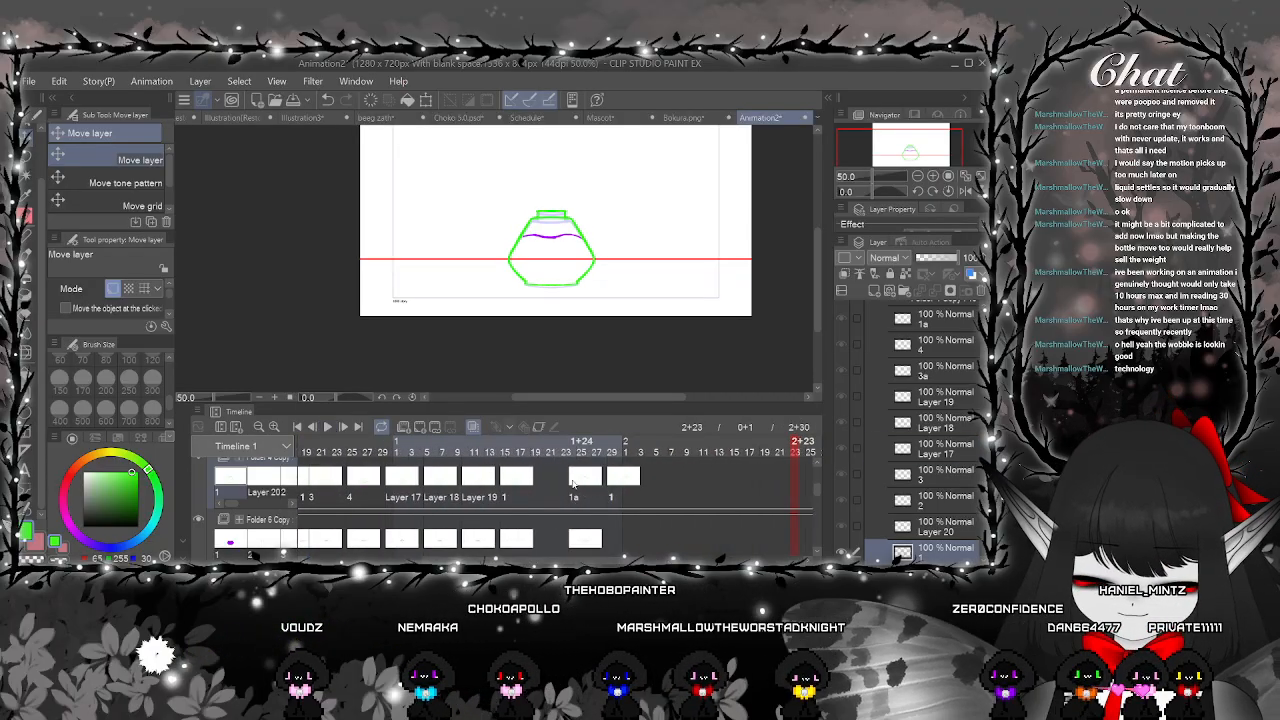
Move cel 1a to start at frame 1+20 and the closing cel 1 at frame 1+25, and play back the animation
{"action": "left_click_drag", "start_coordinate": [573, 484], "coordinate": [542, 490]}
{"action": "left_click_drag", "start_coordinate": [615, 486], "coordinate": [580, 497]}
{"action": "left_click", "coordinate": [409, 489]}
{"action": "left_click", "coordinate": [328, 427]}
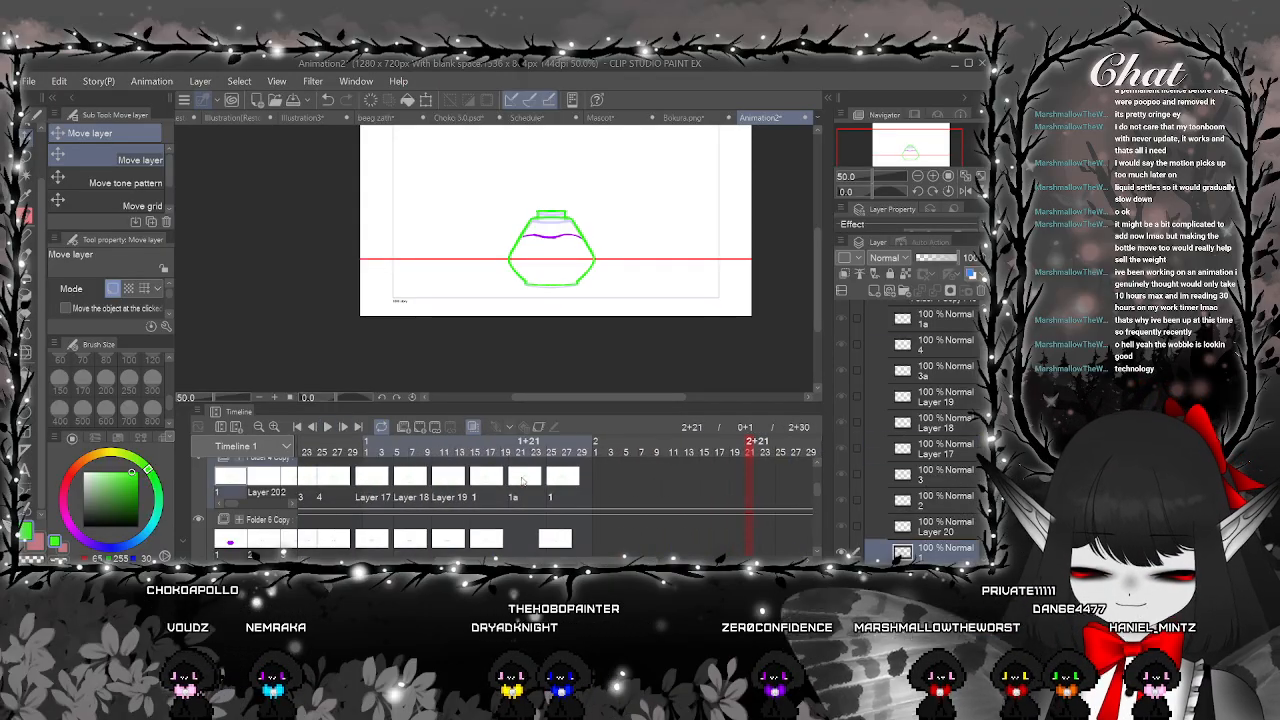
Refine the base and neck of the bottle on cel 1a with Liquify at brush sizes 300 and 170
{"action": "left_click", "coordinate": [518, 459]}
{"action": "left_click", "coordinate": [514, 491]}
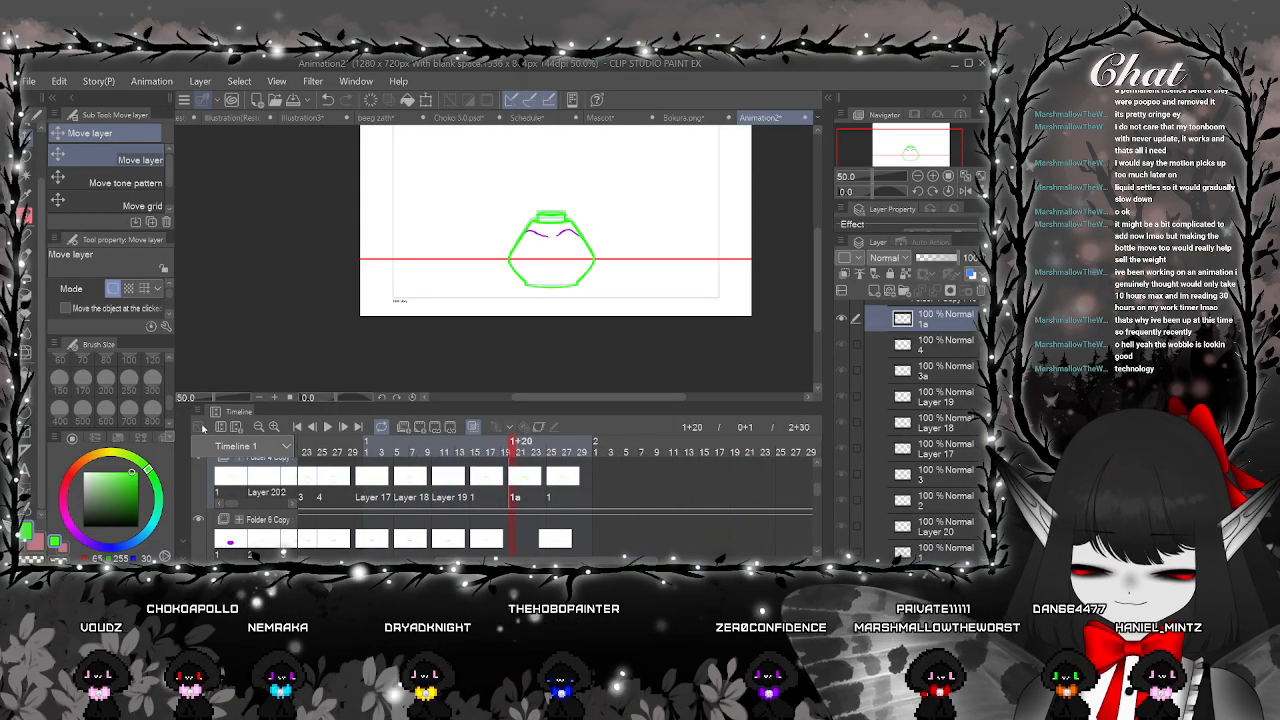
{"action": "left_click", "coordinate": [26, 353]}
{"action": "scroll", "coordinate": [551, 298], "scroll_direction": "up", "scroll_amount": 4}
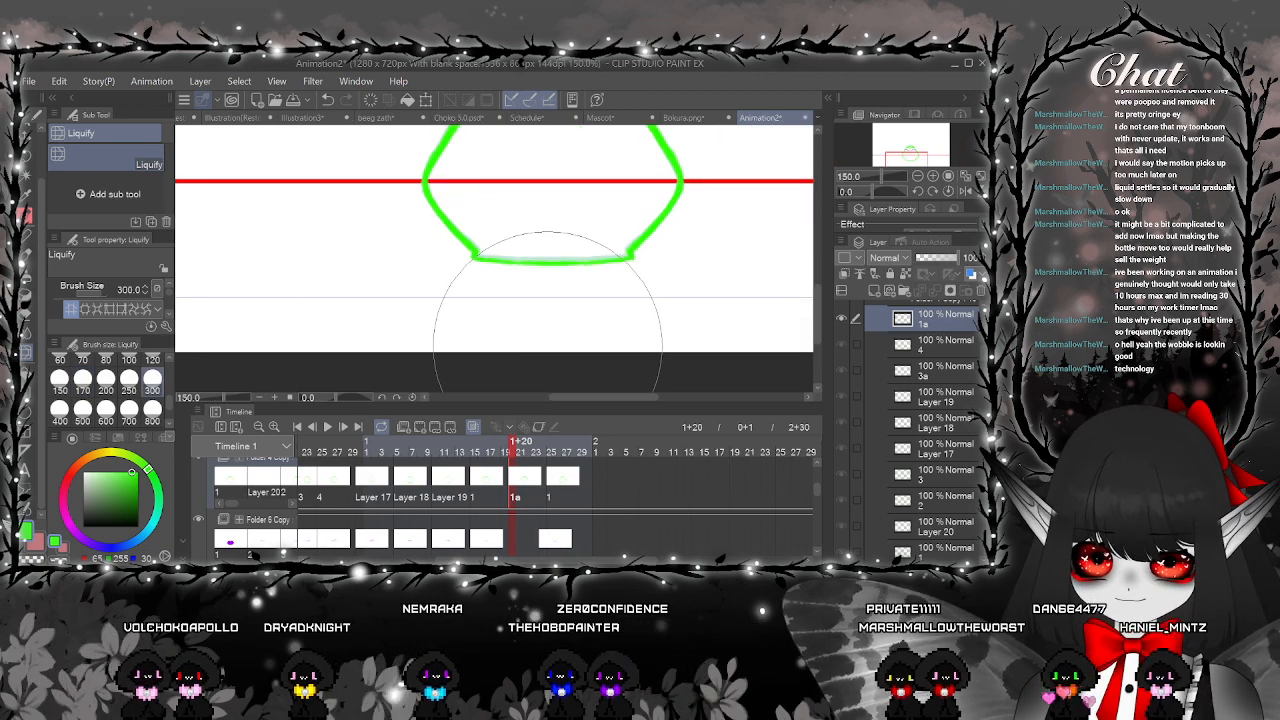
{"action": "scroll", "coordinate": [548, 308], "scroll_direction": "up", "scroll_amount": 3}
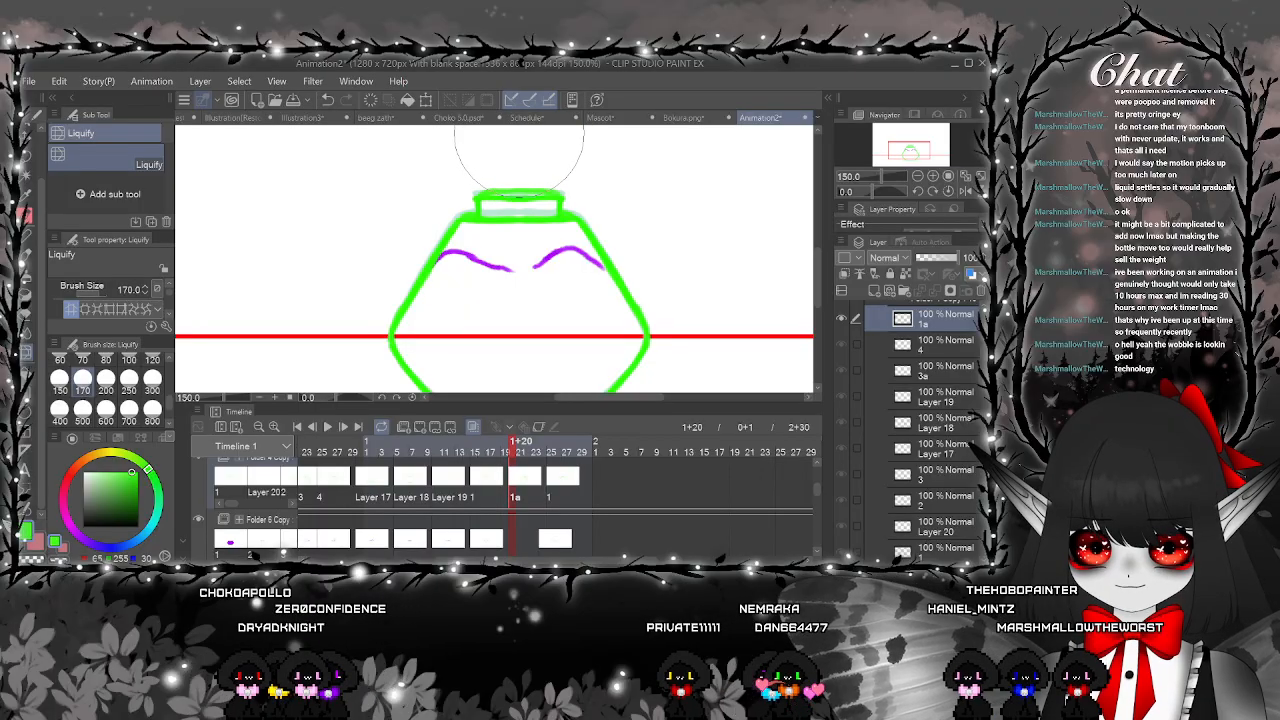
{"action": "scroll", "coordinate": [640, 188], "scroll_direction": "down", "scroll_amount": 3}
Compare with the closing cel 1 and play back the animation to check the refined settling cel
{"action": "left_click", "coordinate": [557, 482]}
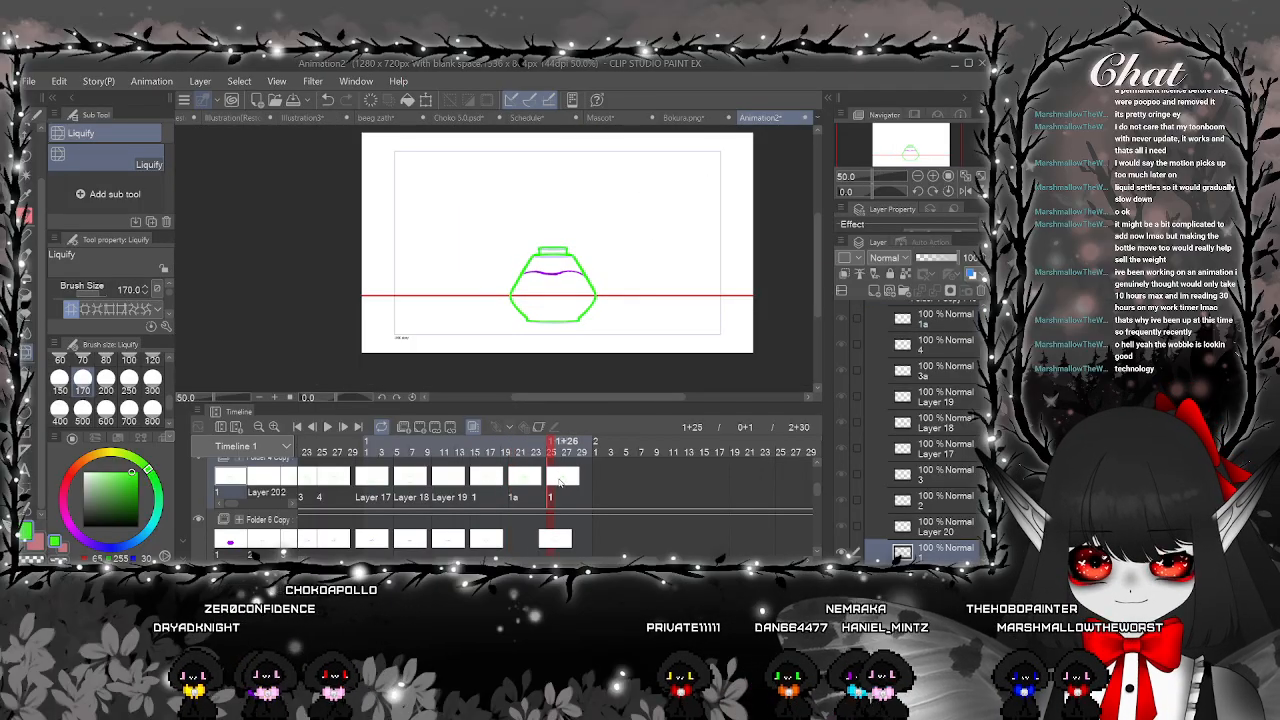
{"action": "left_click", "coordinate": [327, 427]}
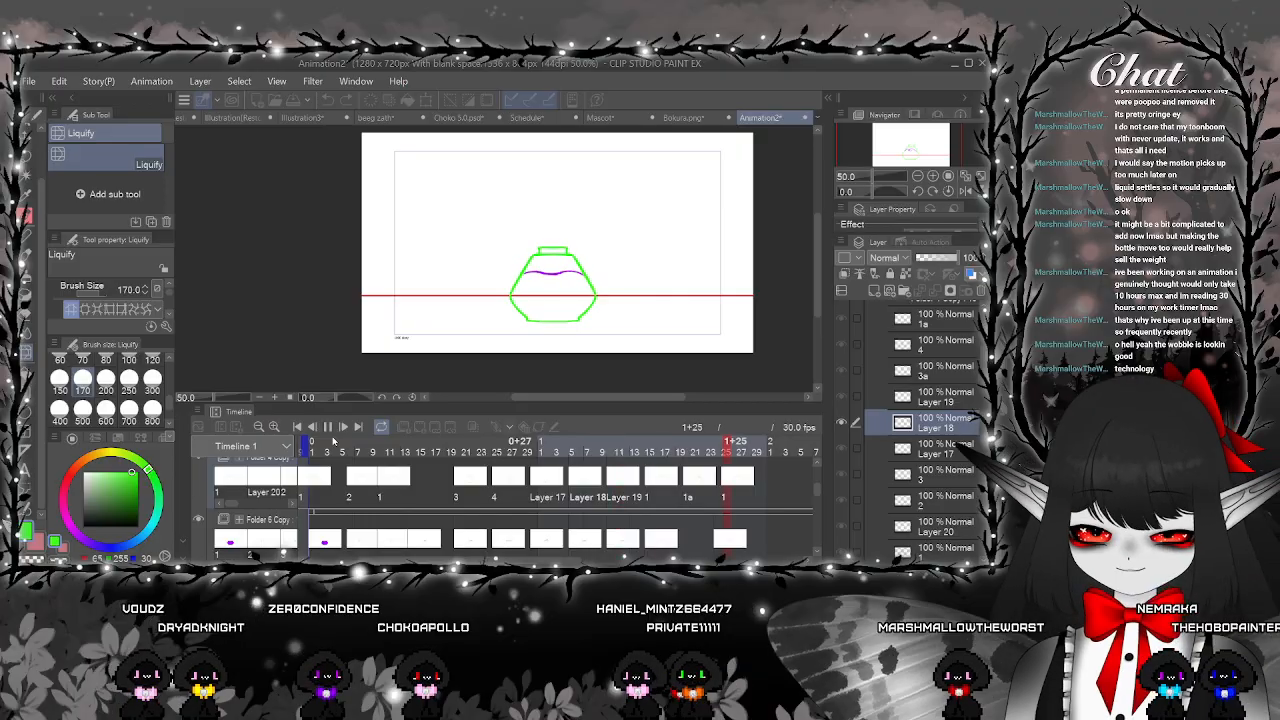
{"action": "left_click", "coordinate": [381, 427]}
Lasso the whole bottle outline on cel 1a and rotate it very slightly counterclockwise
{"action": "left_click_drag", "start_coordinate": [607, 560], "coordinate": [456, 560]}
{"action": "left_click", "coordinate": [536, 477]}
{"action": "scroll", "coordinate": [543, 234], "scroll_direction": "up", "scroll_amount": 5}
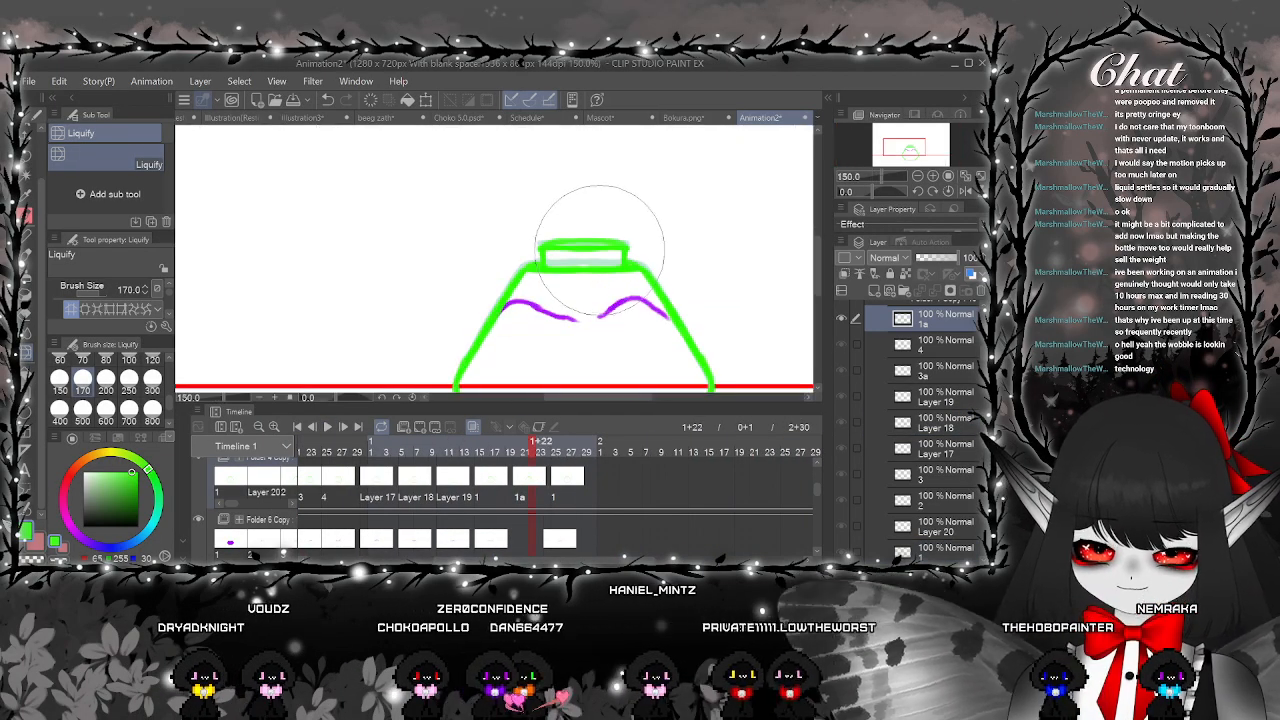
{"action": "key", "text": "e"}
{"action": "scroll", "coordinate": [600, 266], "scroll_direction": "down", "scroll_amount": 4}
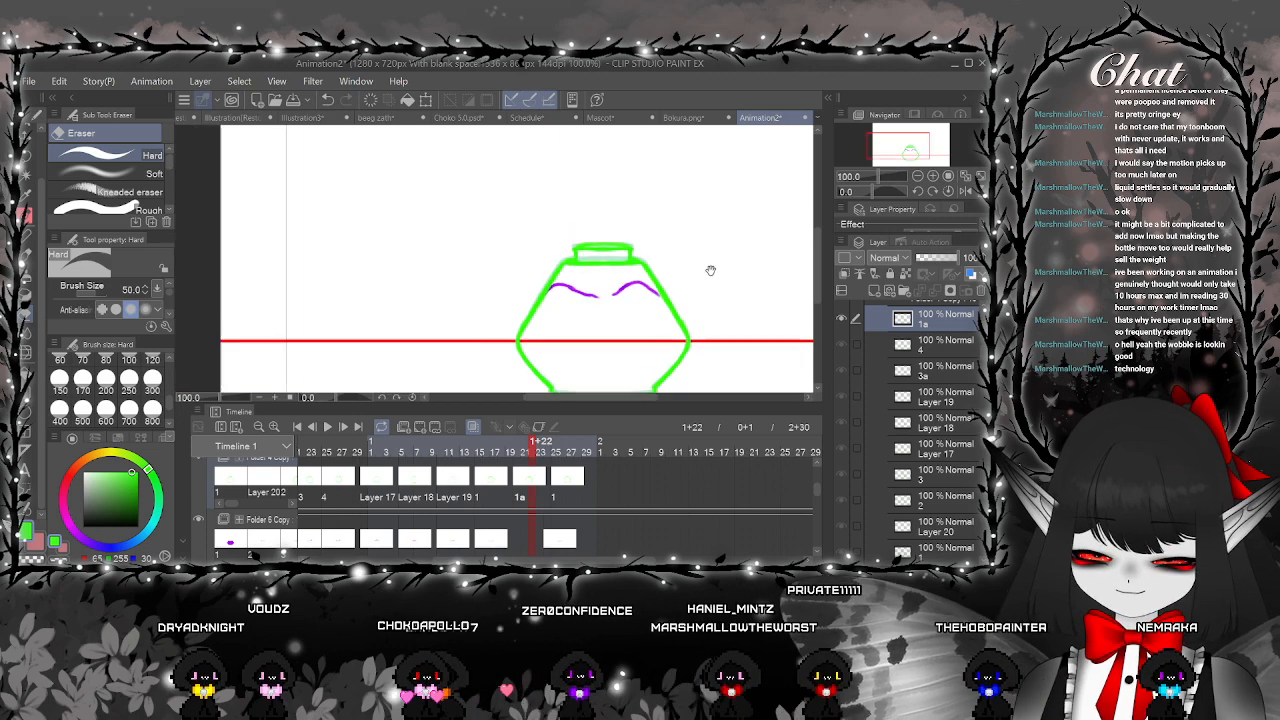
{"action": "key", "text": "m"}
{"action": "left_click_drag", "start_coordinate": [677, 190], "coordinate": [612, 362]}
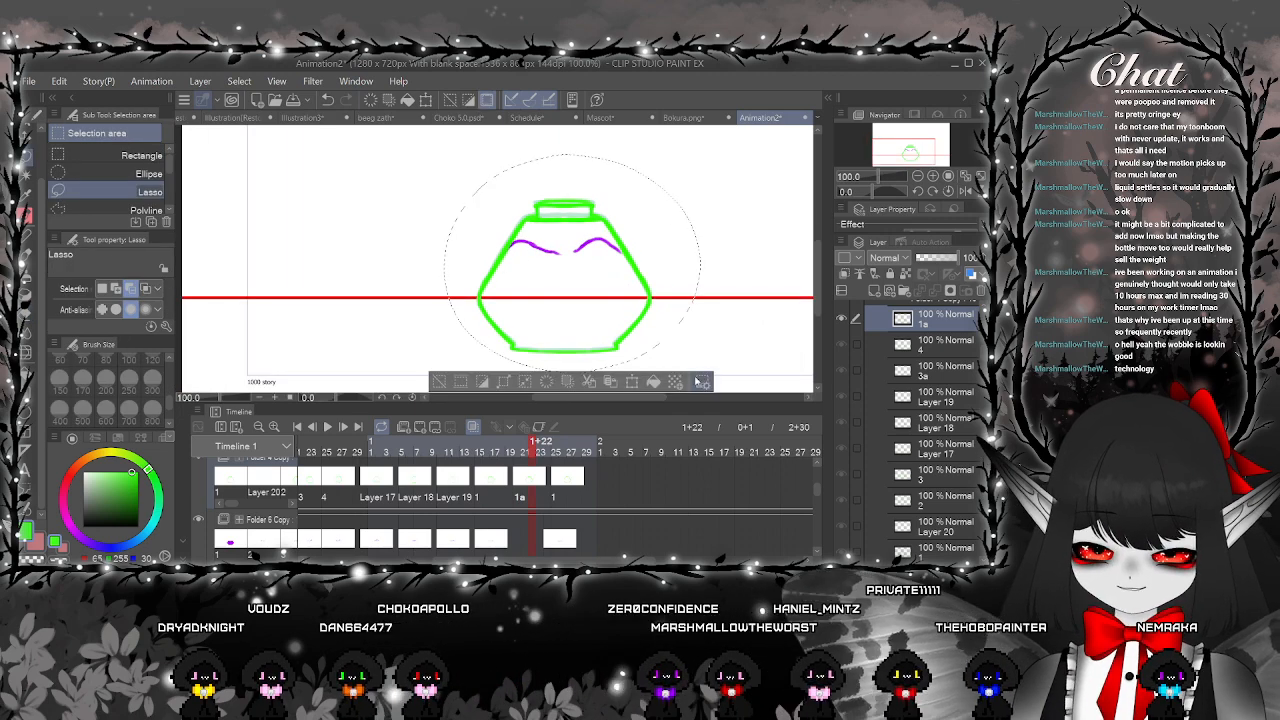
{"action": "left_click", "coordinate": [632, 382]}
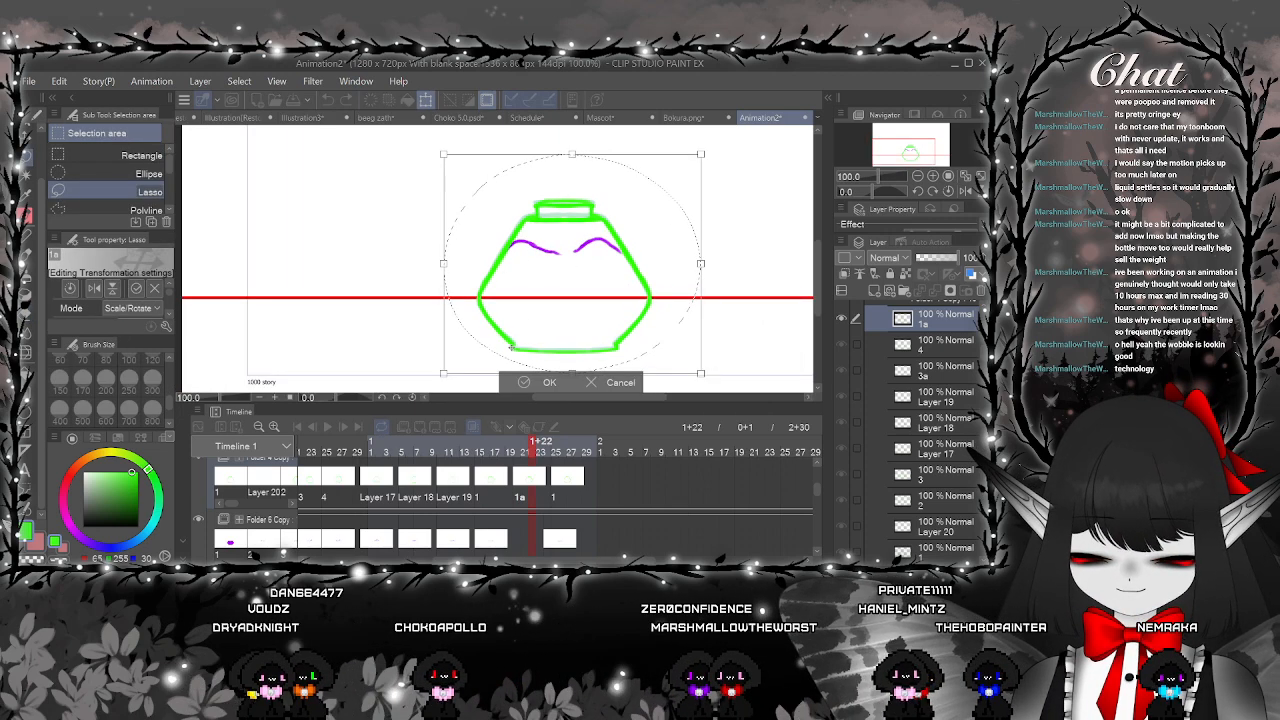
{"action": "left_click_drag", "start_coordinate": [739, 195], "coordinate": [736, 194]}
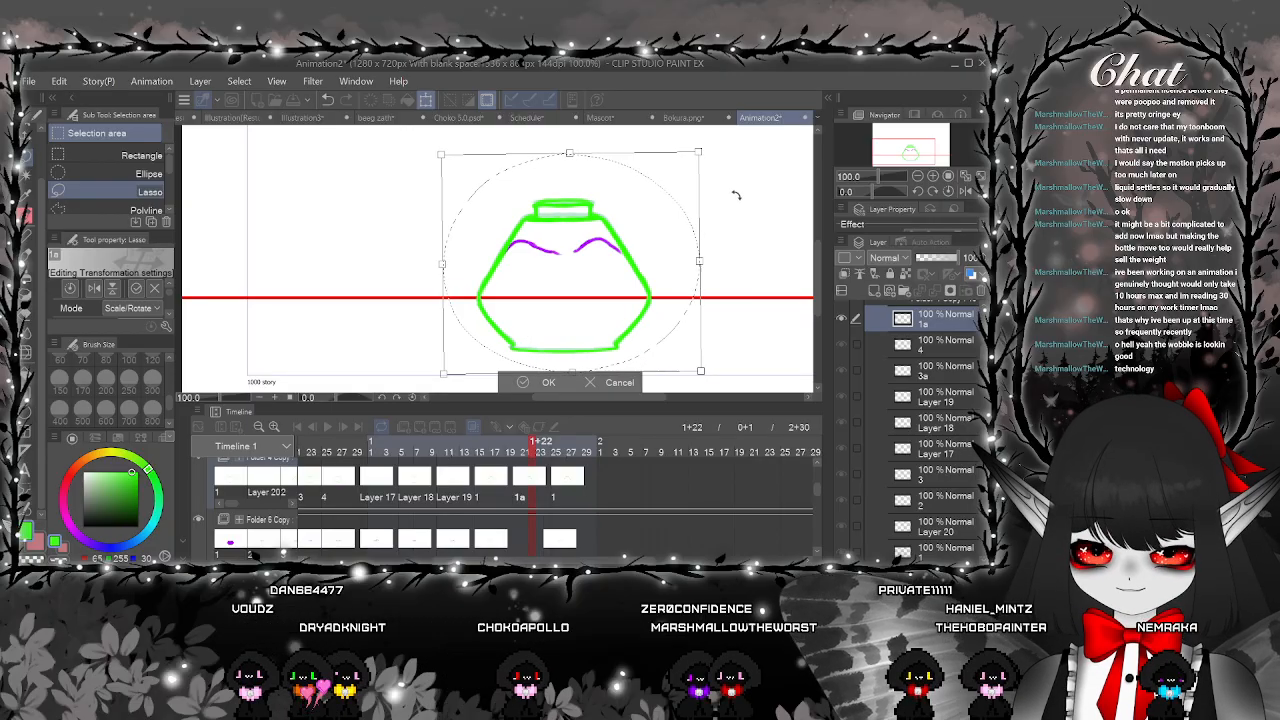
{"action": "left_click", "coordinate": [516, 382]}
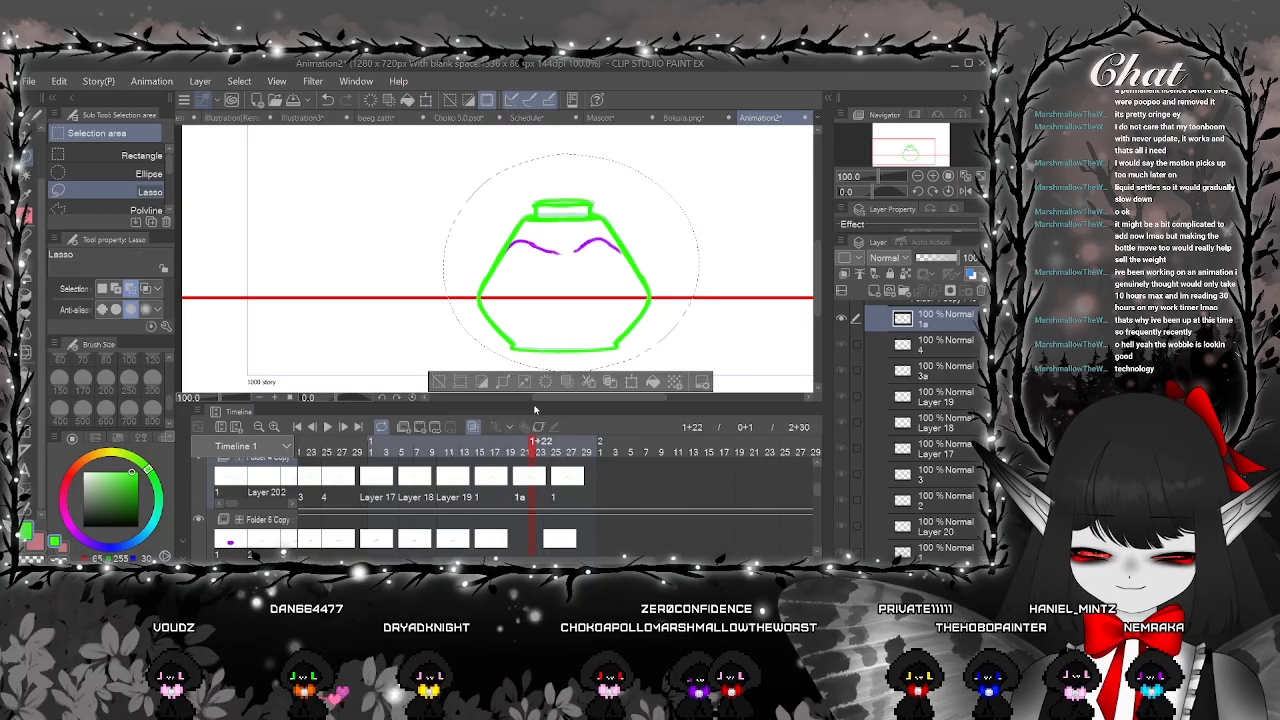
{"action": "left_click", "coordinate": [439, 382]}
Play back the animation at reduced view sizes, starting from Layer 18 and Layer 19, to check the rotated cel 1a
{"action": "mouse_move", "coordinate": [500, 480]}
{"action": "left_mouse_down"}
{"action": "mouse_move", "coordinate": [522, 474]}
{"action": "mouse_move", "coordinate": [392, 460]}
{"action": "left_mouse_up"}
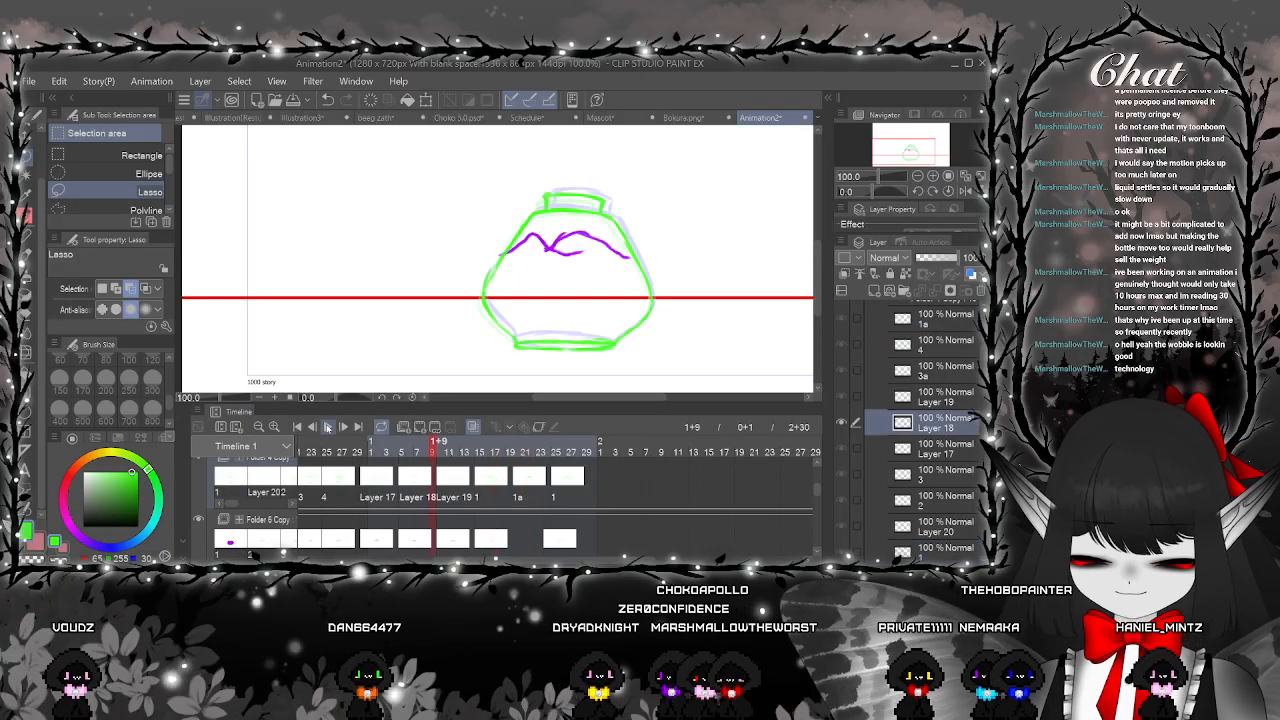
{"action": "left_click", "coordinate": [327, 427]}
{"action": "key", "text": "ctrl+minus"}
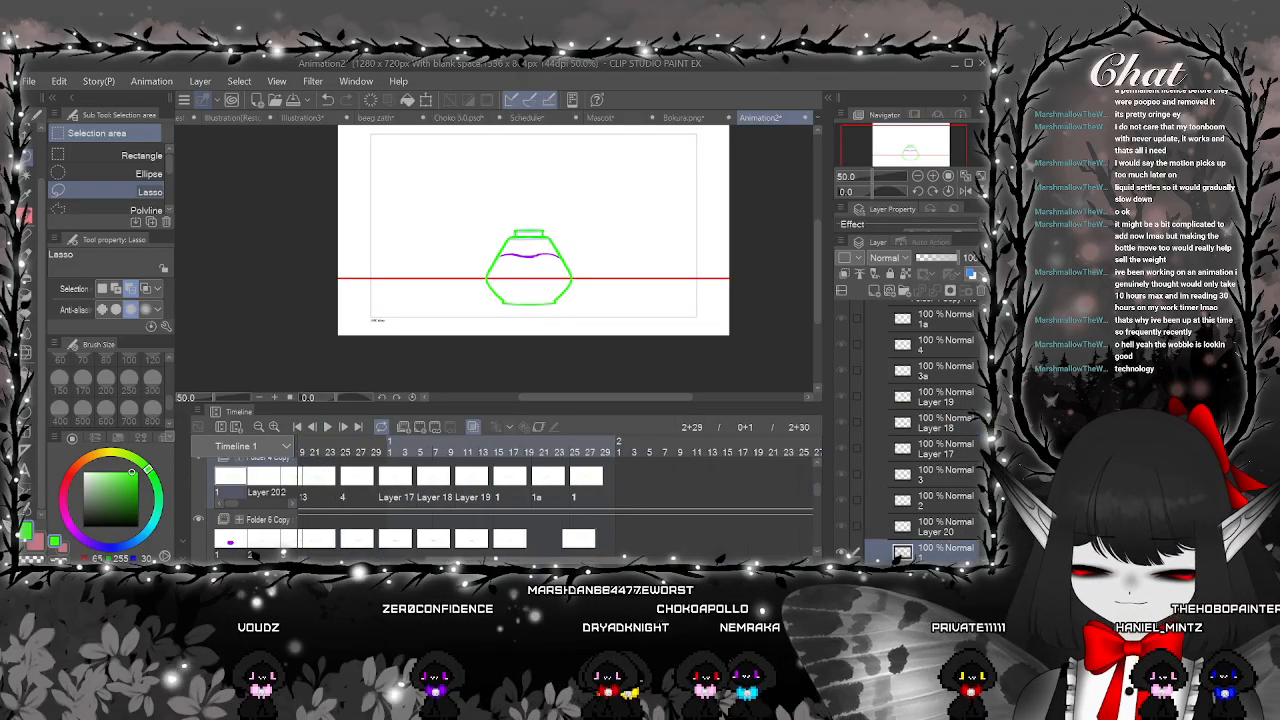
{"action": "left_click_drag", "start_coordinate": [502, 480], "coordinate": [545, 485]}
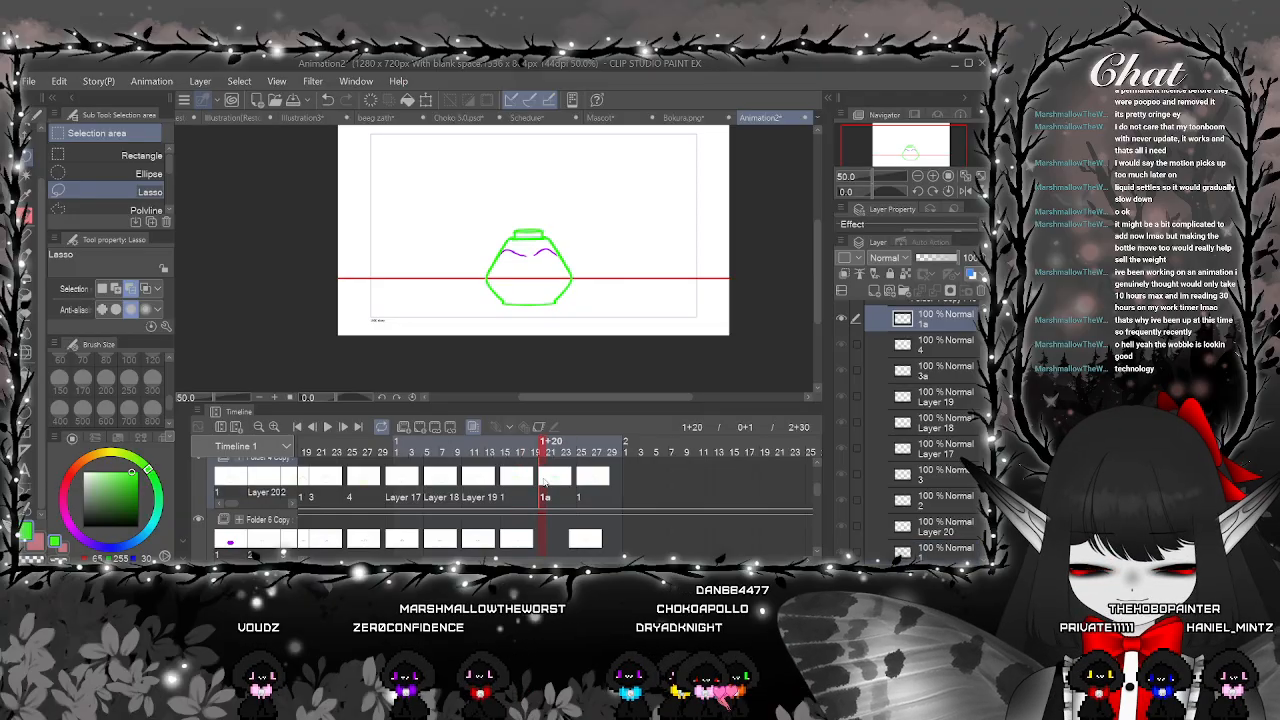
{"action": "left_click", "coordinate": [29, 141]}
{"action": "scroll", "coordinate": [597, 318], "scroll_direction": "up", "scroll_amount": 3}
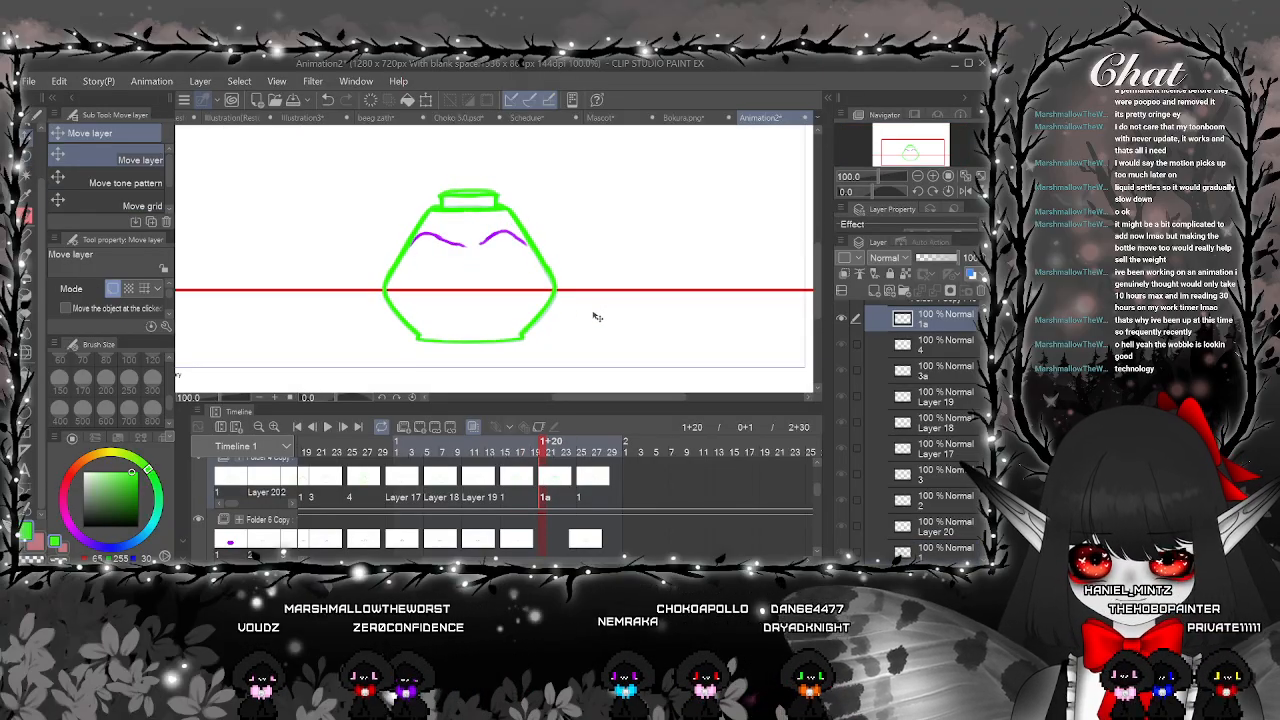
{"action": "left_click", "coordinate": [476, 478]}
{"action": "left_click", "coordinate": [328, 427]}
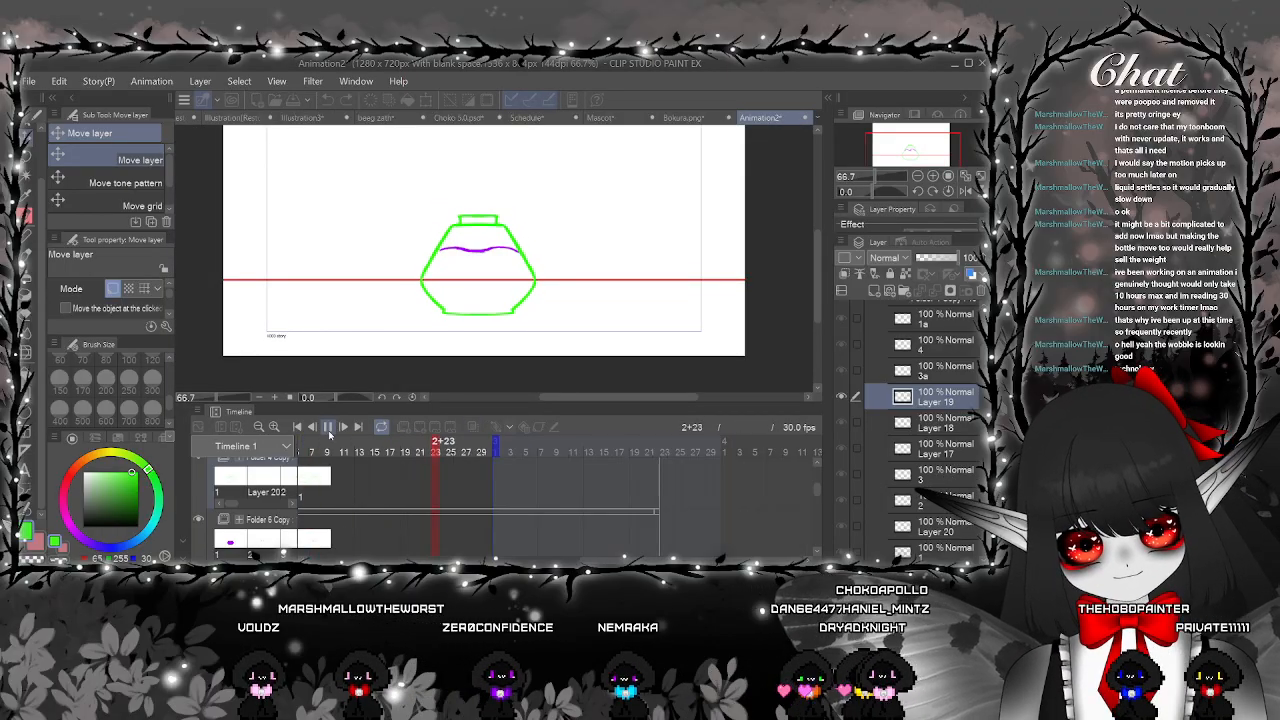
{"action": "key", "text": "ctrl+minus"}
{"action": "key", "text": "ctrl+minus"}
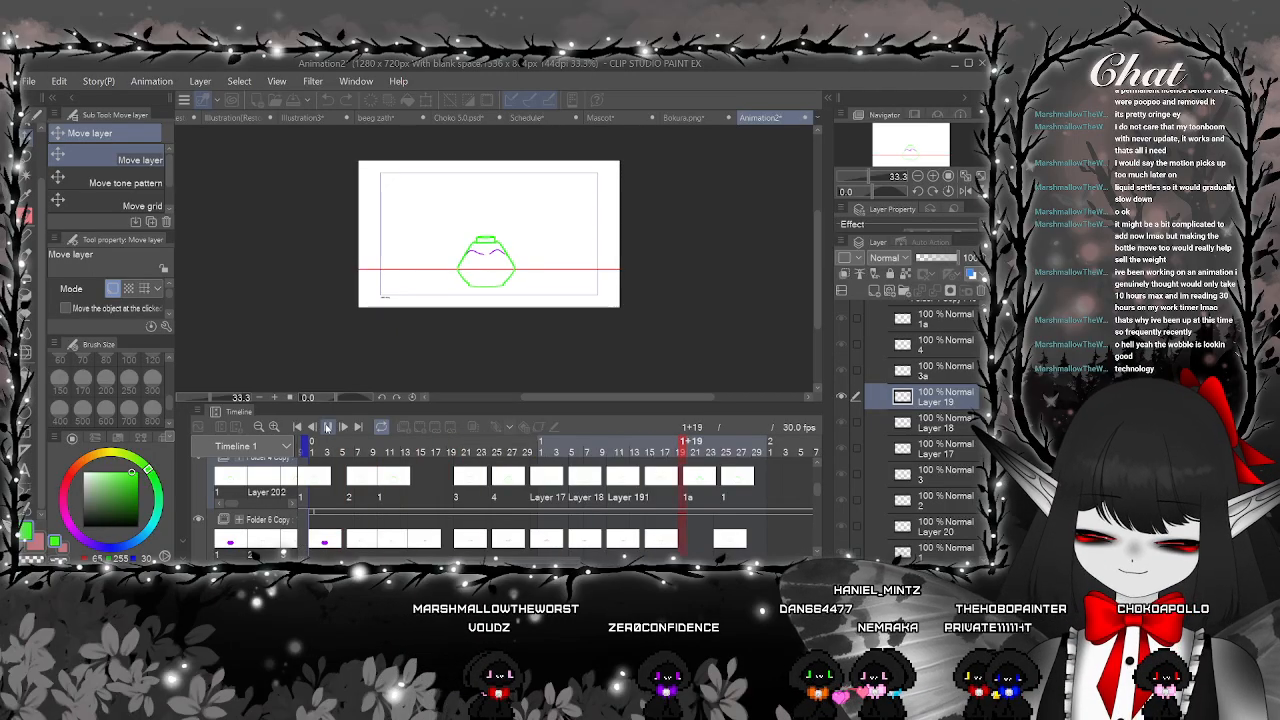
{"action": "left_click", "coordinate": [327, 427]}
Move cel 1a to start at frame 1+18 and the closing cel 1 at frame 1+22 in the outline track
{"action": "left_click", "coordinate": [688, 479]}
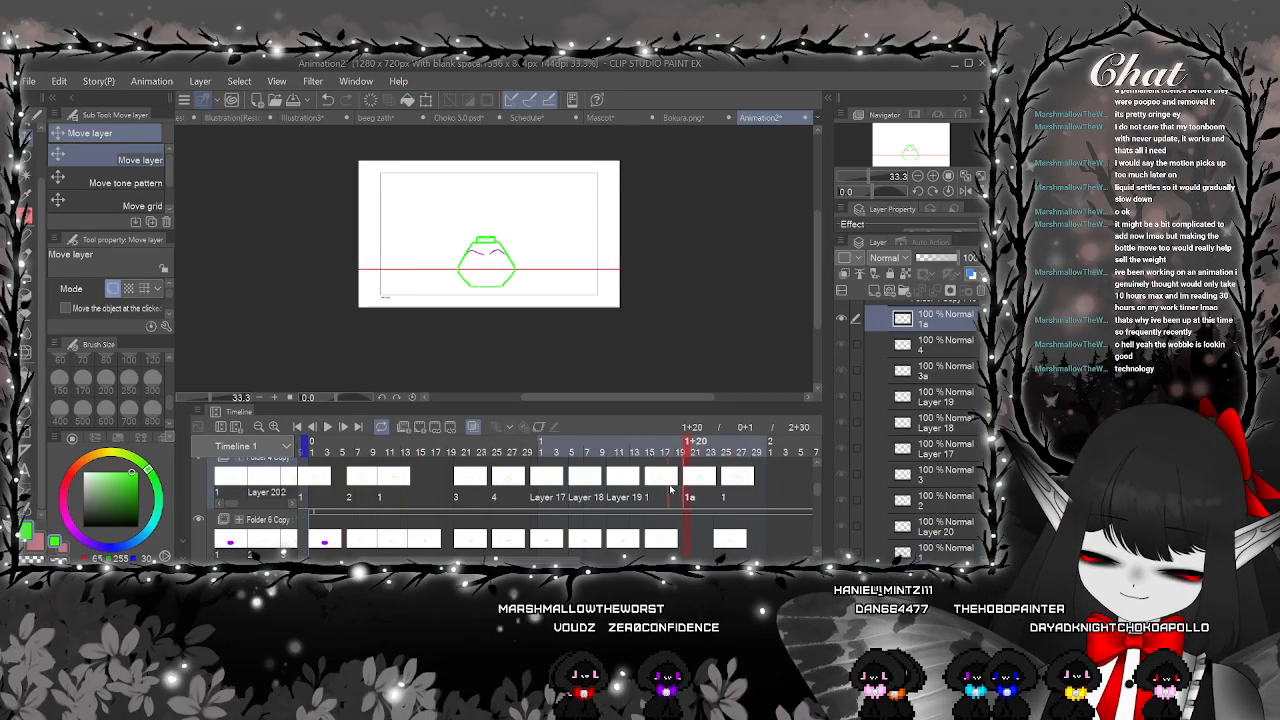
{"action": "left_click", "coordinate": [723, 484]}
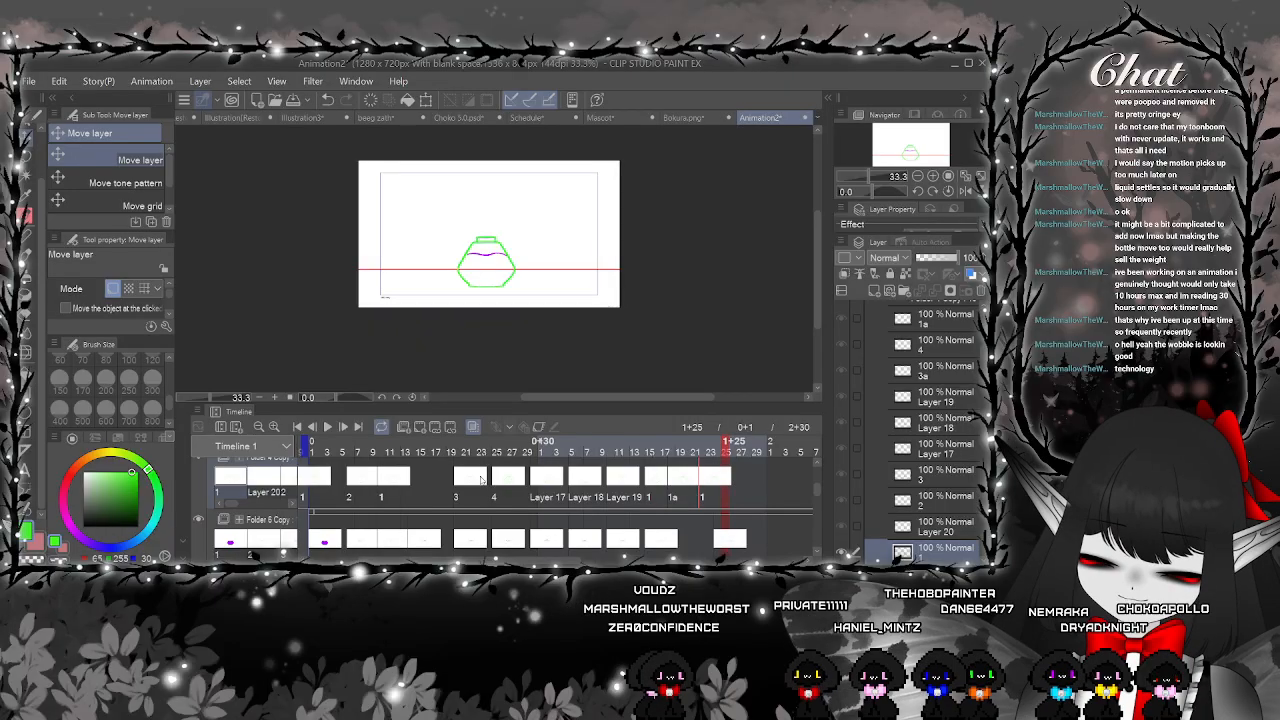
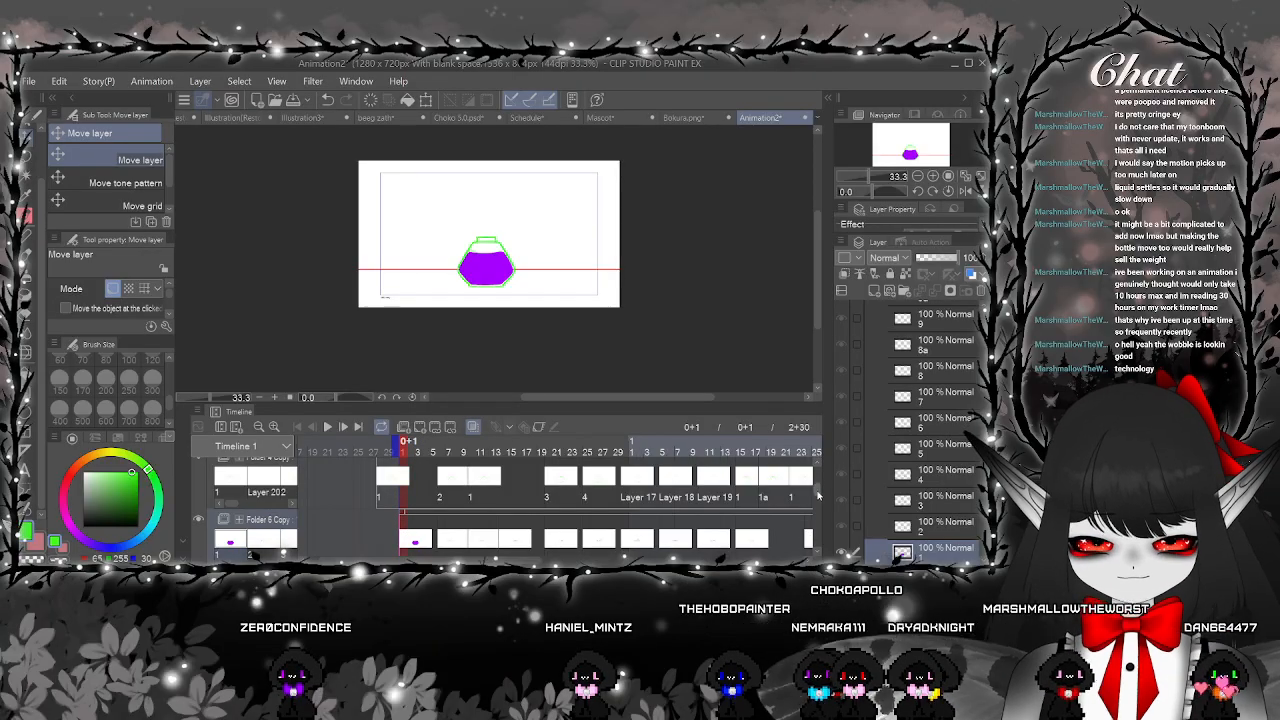
Try shifting the whole Folder 4 Copy clip to start at frame 0+1, and undo the shift after a playback
{"action": "scroll", "coordinate": [818, 495], "scroll_direction": "up", "scroll_amount": 1}
{"action": "left_click", "coordinate": [632, 484]}
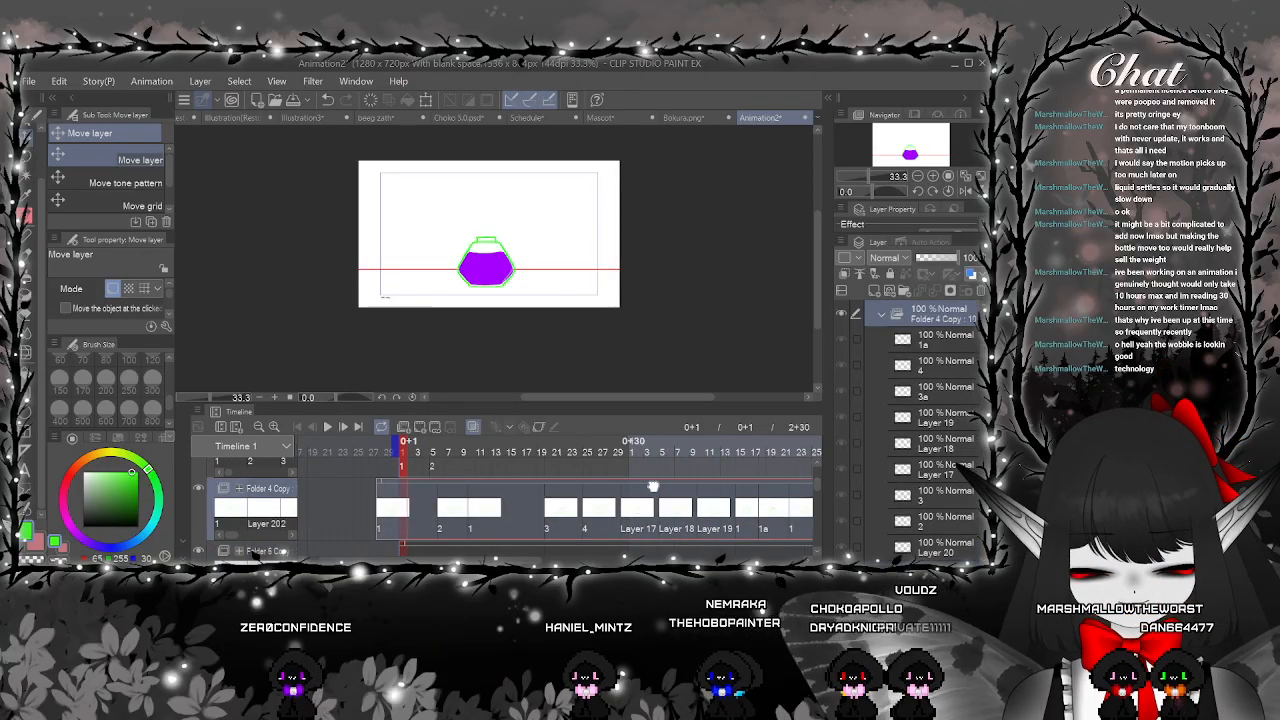
{"action": "left_click", "coordinate": [387, 488]}
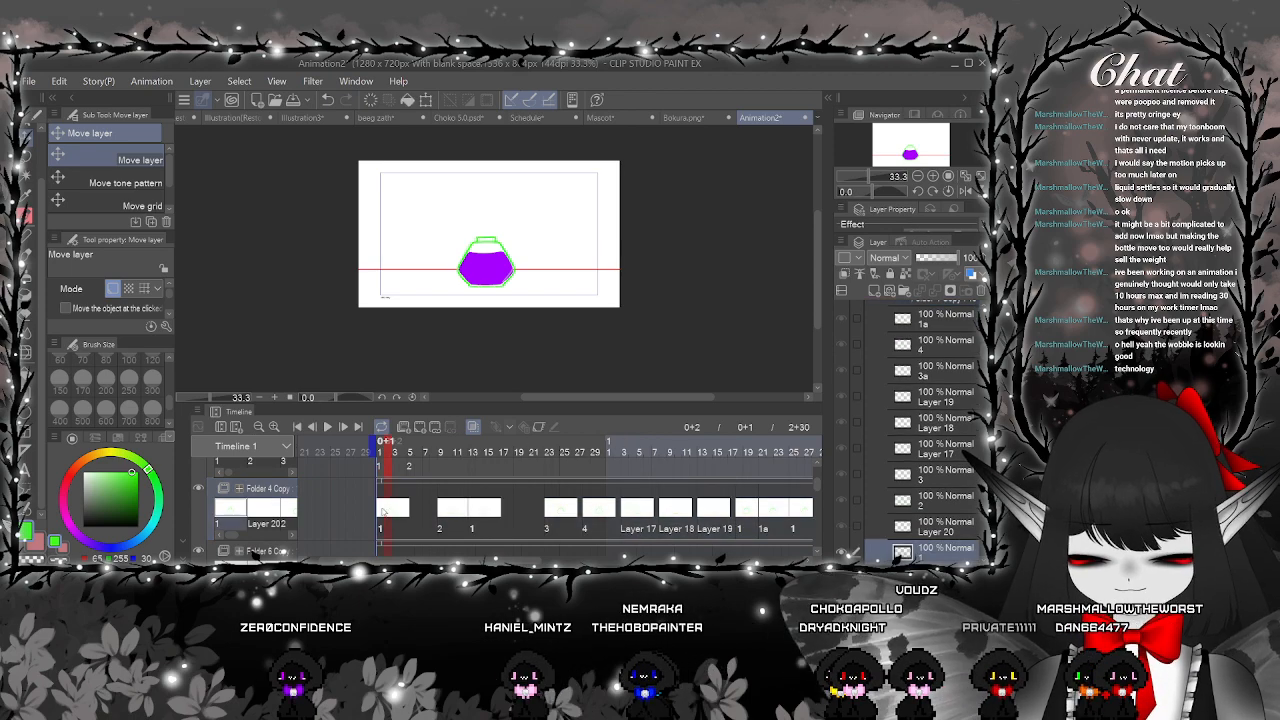
{"action": "left_click", "coordinate": [378, 482]}
{"action": "key", "text": "space"}
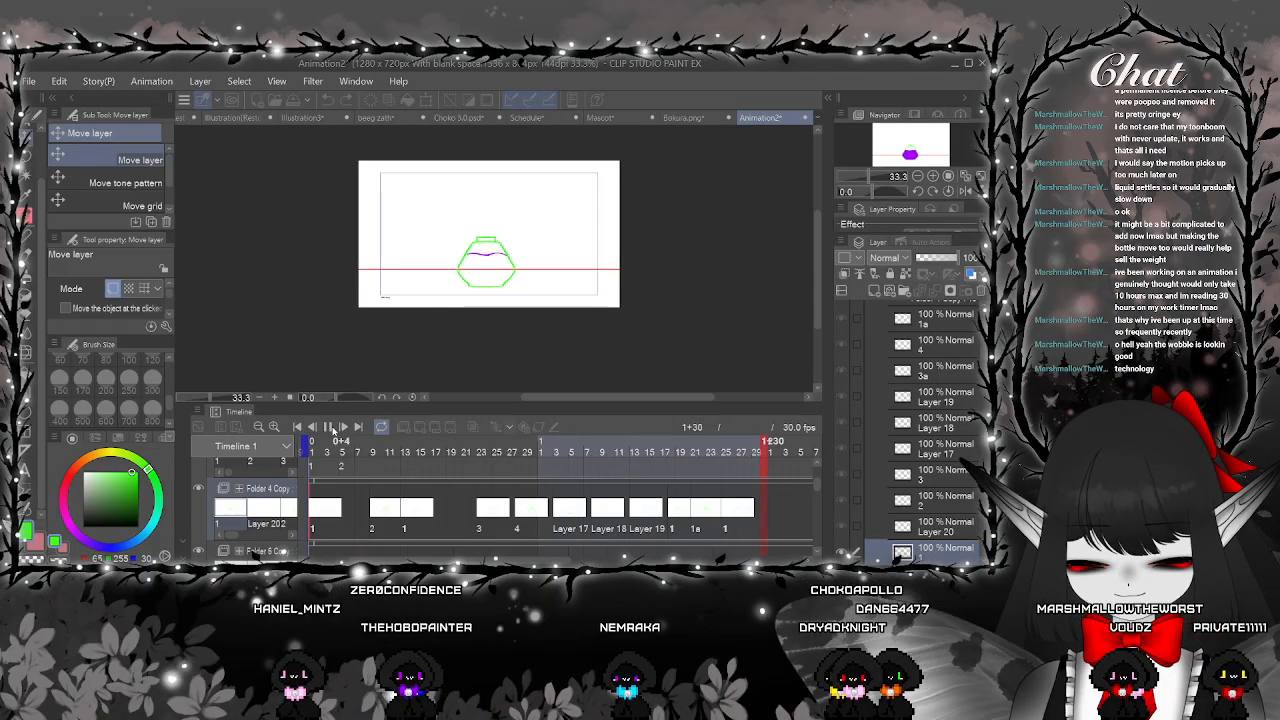
{"action": "left_click", "coordinate": [331, 428]}
{"action": "left_click_drag", "start_coordinate": [817, 486], "coordinate": [815, 495]}
{"action": "left_click", "coordinate": [327, 100]}
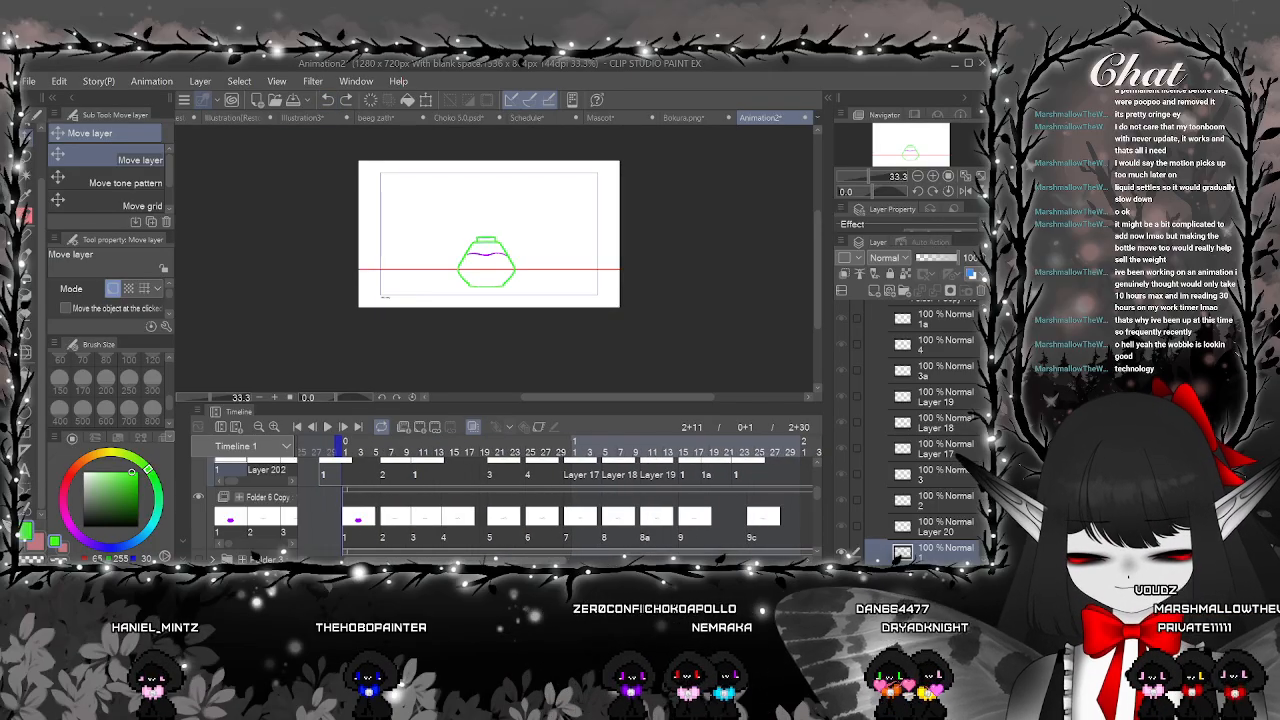
Trim the start of the Folder 4 Copy clip to frame 0+1, keeping its cels in place
{"action": "left_click_drag", "start_coordinate": [530, 560], "coordinate": [525, 560]}
{"action": "left_click_drag", "start_coordinate": [816, 493], "coordinate": [814, 486]}
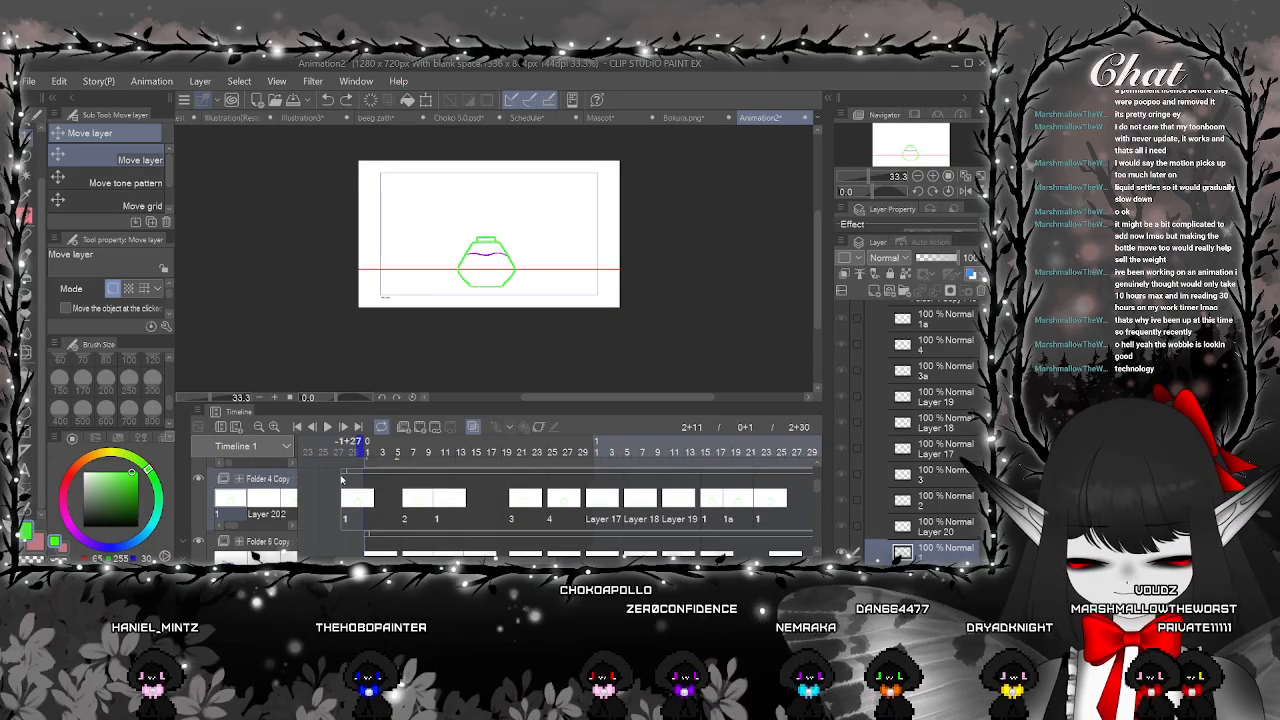
{"action": "left_click", "coordinate": [341, 471]}
{"action": "left_click_drag", "start_coordinate": [365, 475], "coordinate": [367, 474]}
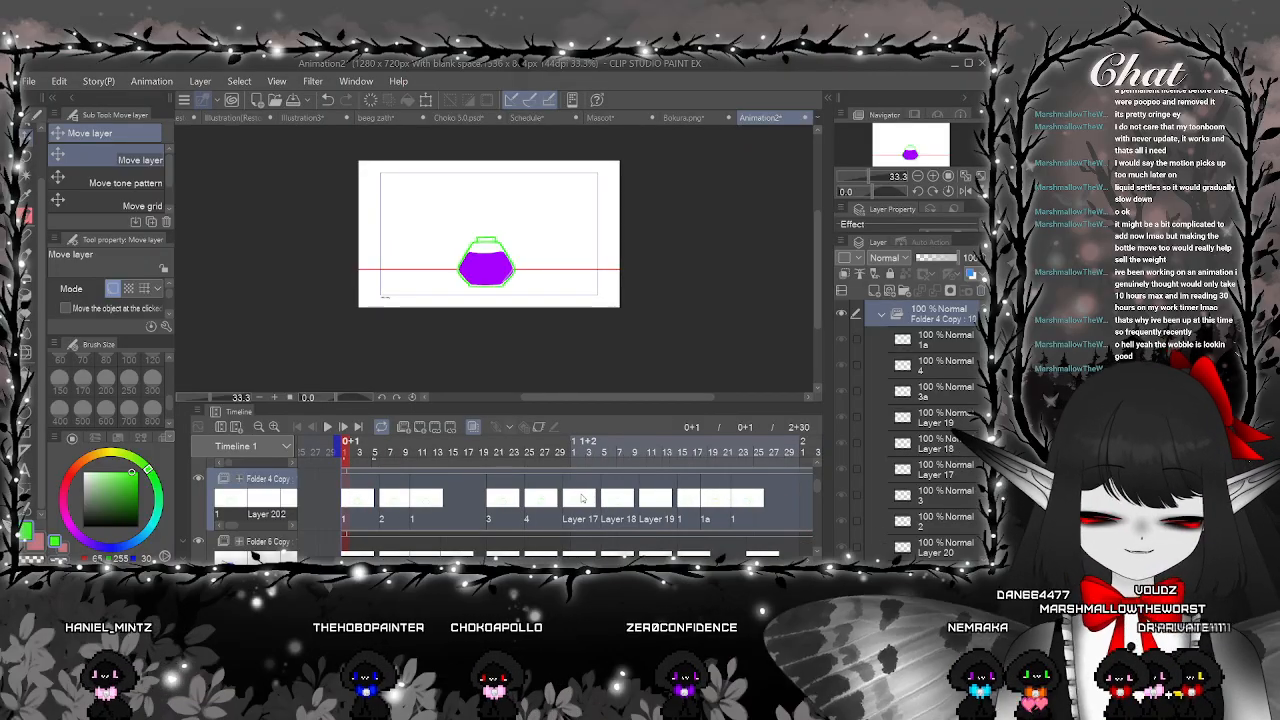
Select cel 2 in the liquid folder at frame 0+6 and switch to the Lasso fill sub tool
{"action": "scroll", "coordinate": [486, 273], "scroll_direction": "up", "scroll_amount": 2}
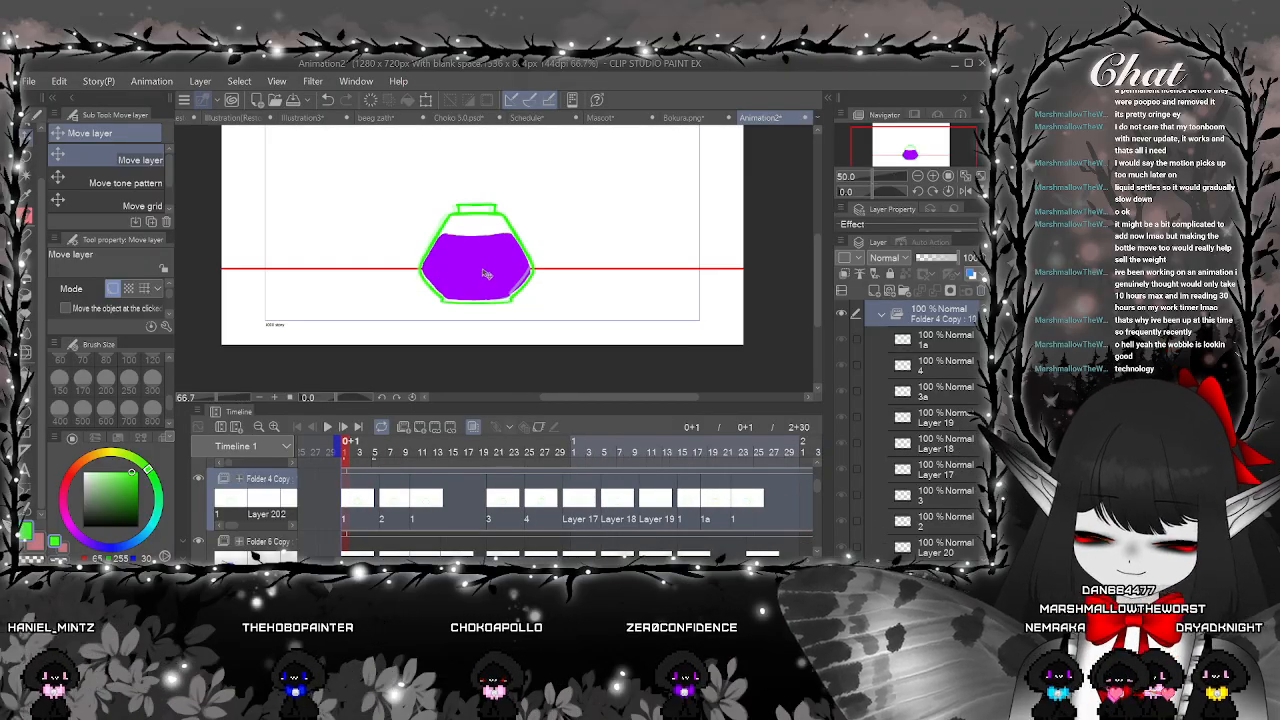
{"action": "scroll", "coordinate": [486, 273], "scroll_direction": "up", "scroll_amount": 1}
{"action": "left_click", "coordinate": [390, 519]}
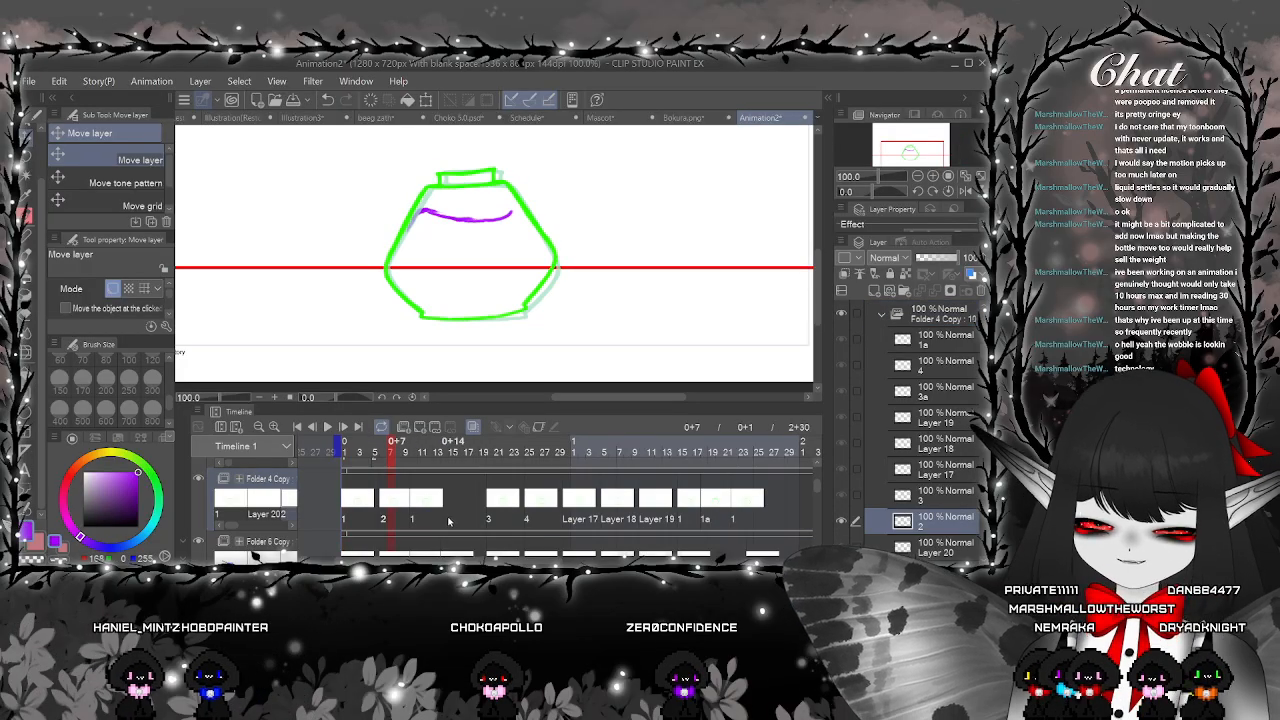
{"action": "scroll", "coordinate": [420, 525], "scroll_direction": "down", "scroll_amount": 1}
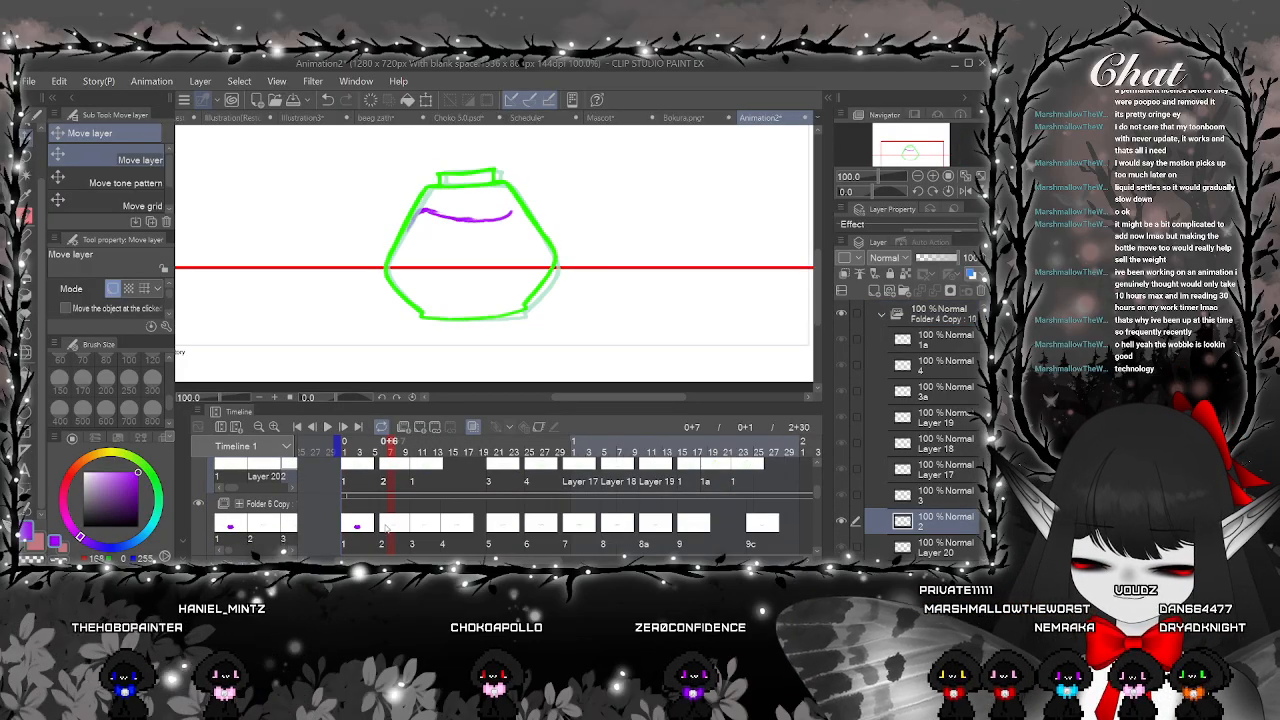
{"action": "left_click", "coordinate": [386, 527]}
{"action": "key", "text": "p"}
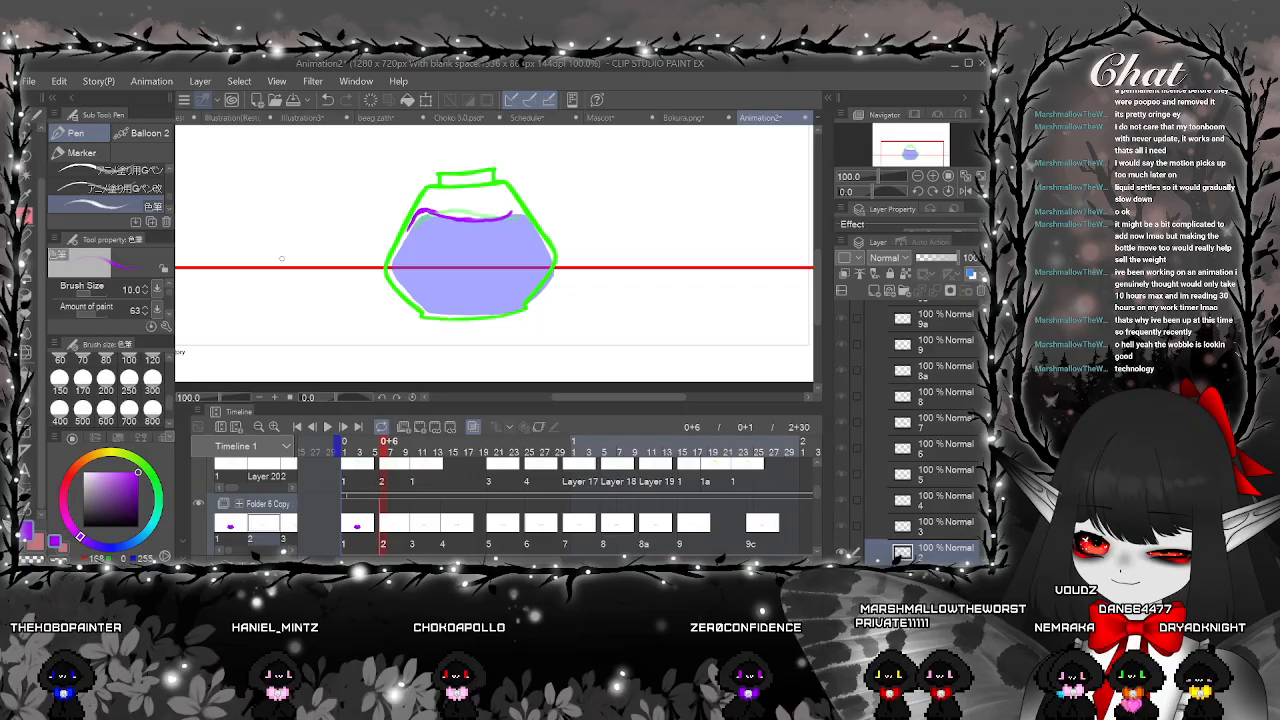
{"action": "left_click", "coordinate": [29, 419]}
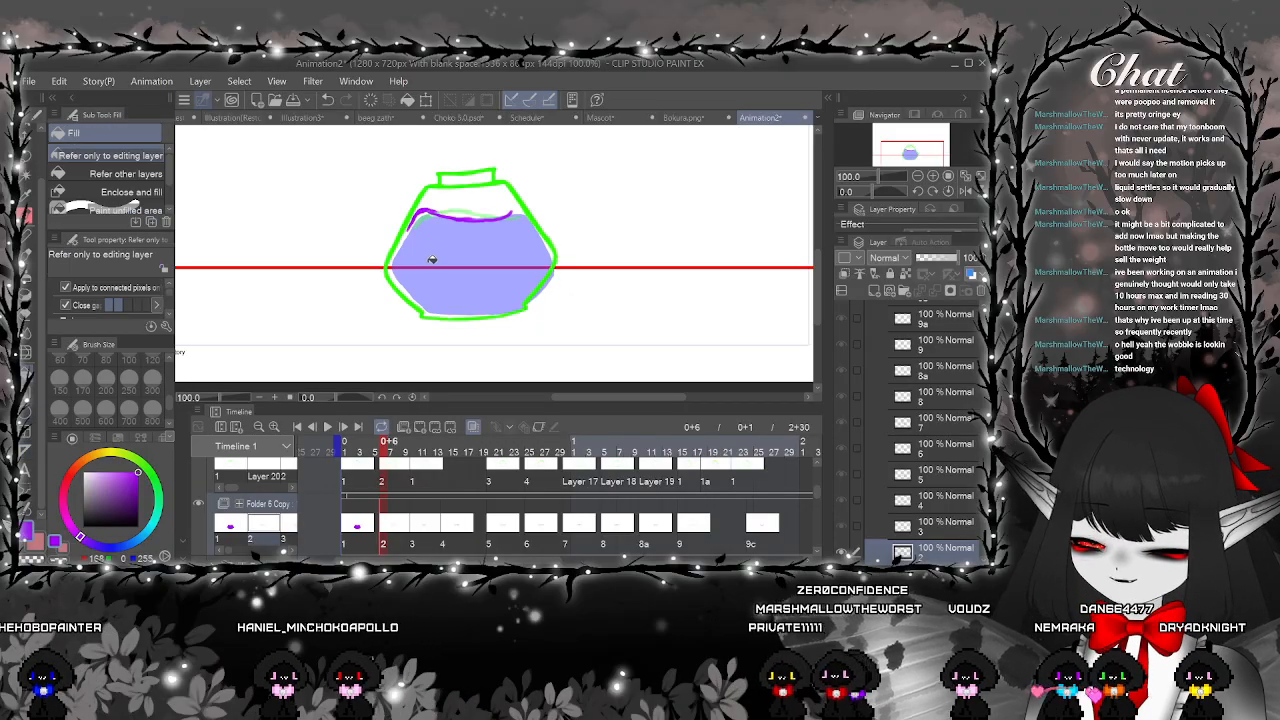
{"action": "scroll", "coordinate": [432, 259], "scroll_direction": "up", "scroll_amount": 1}
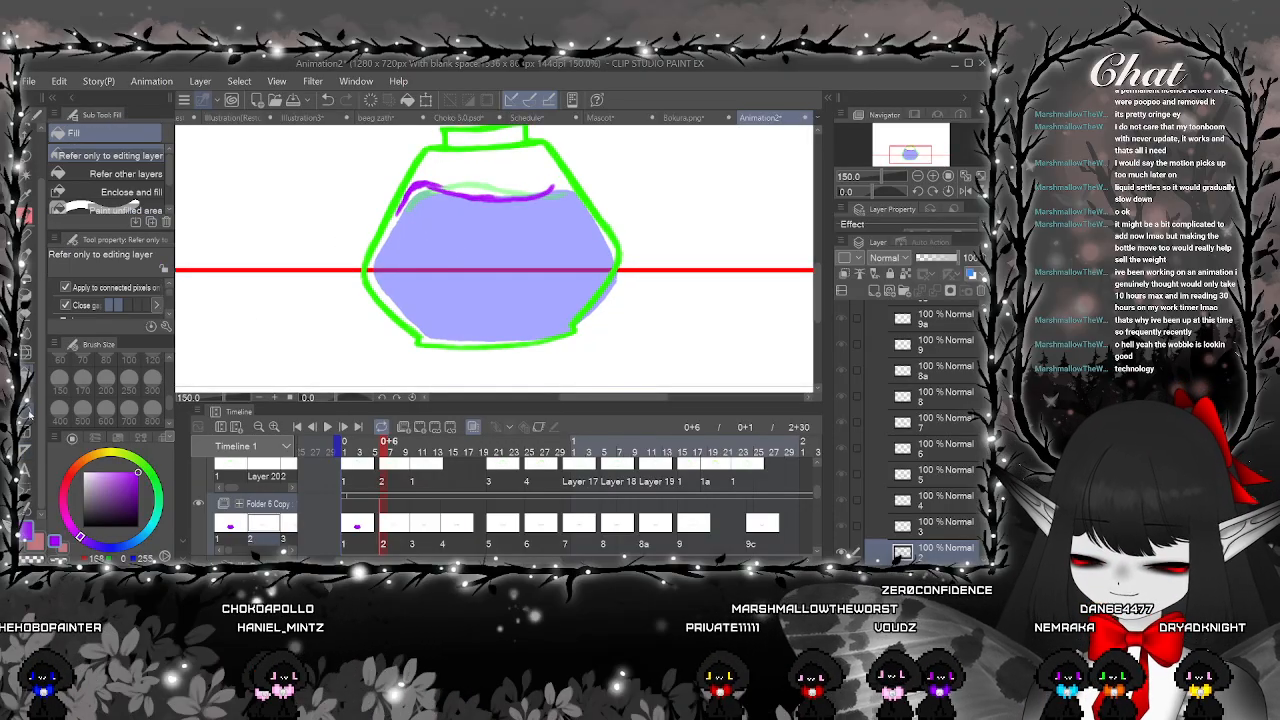
{"action": "left_click", "coordinate": [29, 415]}
{"action": "scroll", "coordinate": [150, 194], "scroll_direction": "down", "scroll_amount": 1}
{"action": "left_click", "coordinate": [148, 202]}
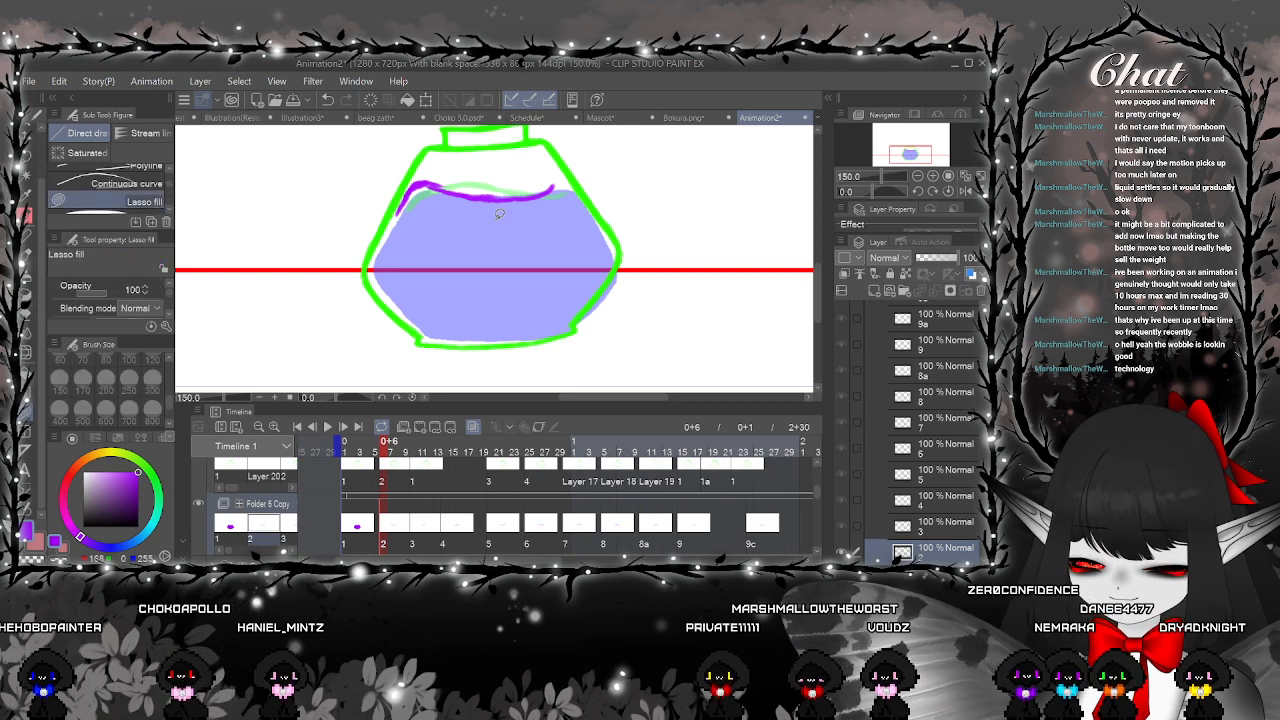
Block in the body of the liquid inside the bottle on cel 2 with purple Lasso fill, undoing the first partial fill
{"action": "scroll", "coordinate": [499, 213], "scroll_direction": "up", "scroll_amount": 1}
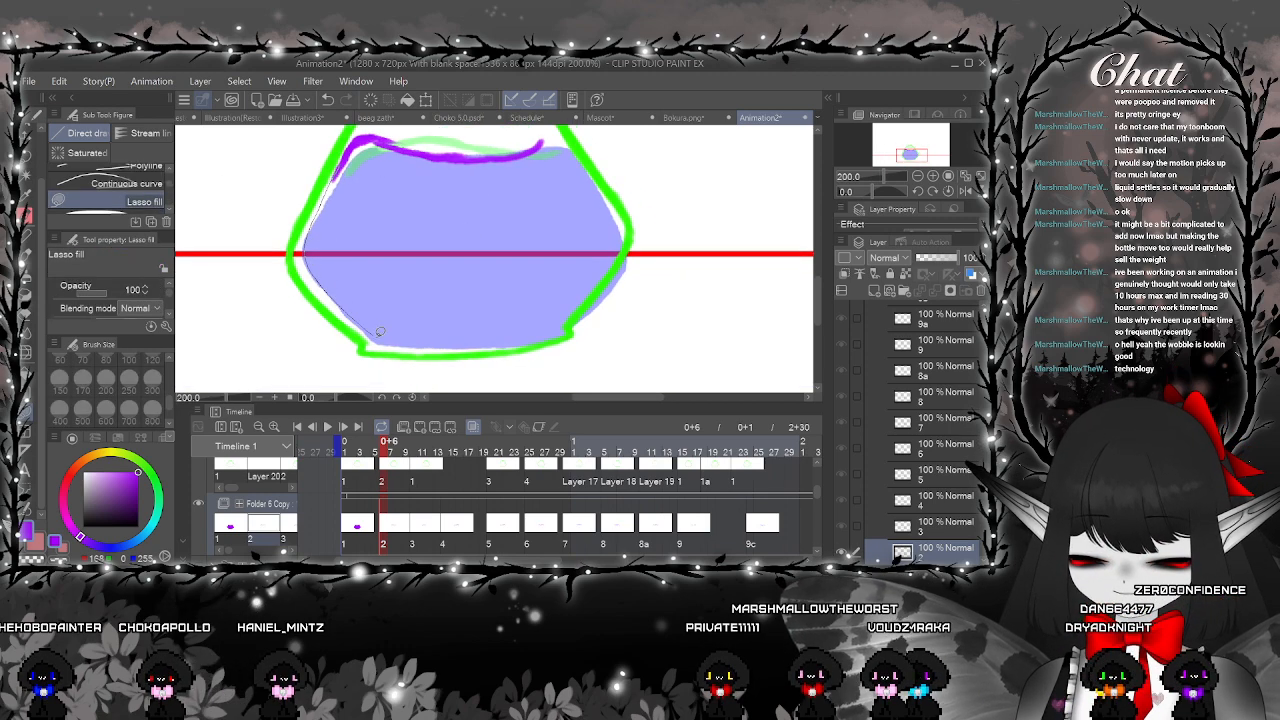
{"action": "left_click_drag", "start_coordinate": [553, 333], "coordinate": [555, 332]}
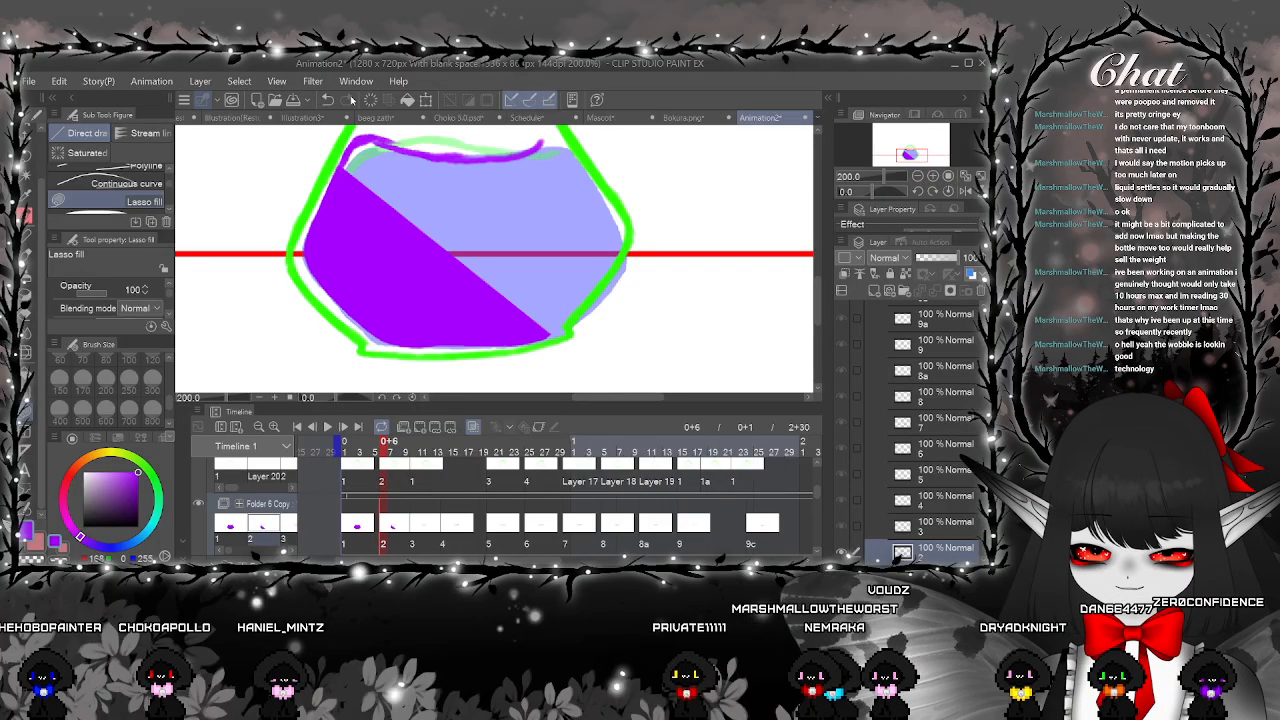
{"action": "key", "text": "ctrl+z"}
{"action": "scroll", "coordinate": [532, 240], "scroll_direction": "down", "scroll_amount": 2}
{"action": "scroll", "coordinate": [539, 244], "scroll_direction": "up", "scroll_amount": 1}
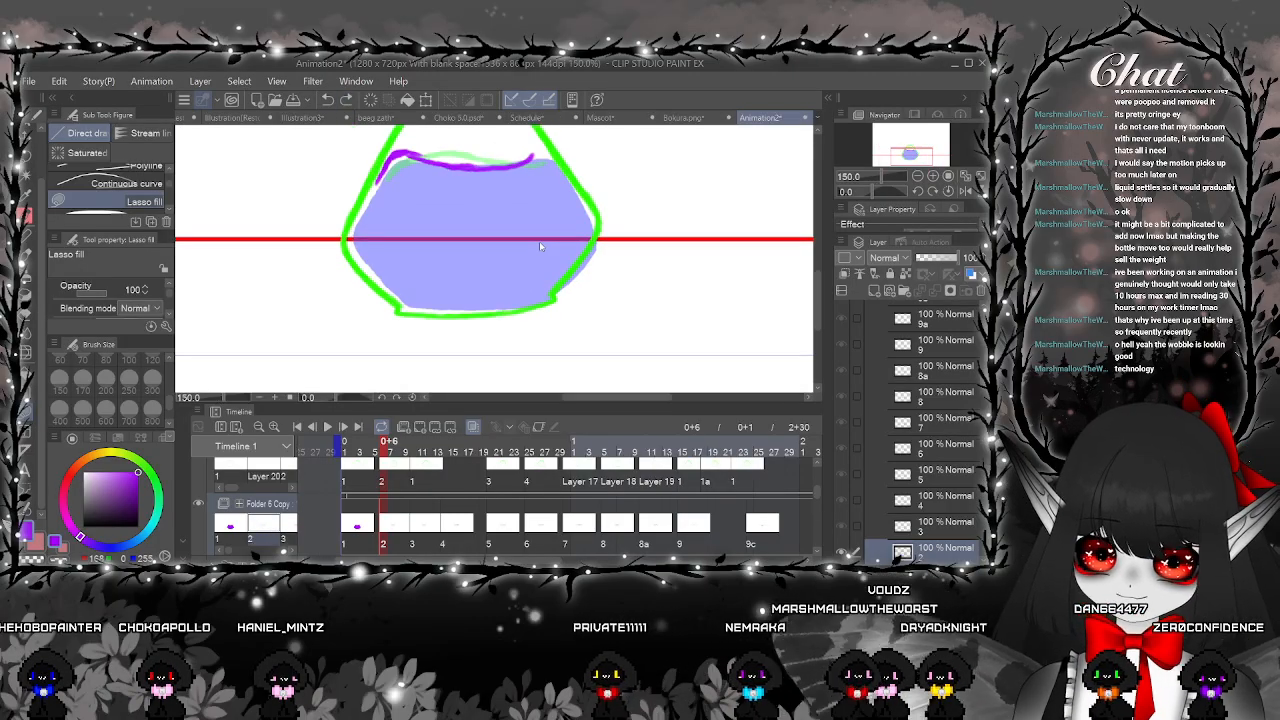
{"action": "scroll", "coordinate": [539, 244], "scroll_direction": "up", "scroll_amount": 1}
{"action": "left_click_drag", "start_coordinate": [539, 244], "coordinate": [509, 315]}
{"action": "mouse_move", "coordinate": [509, 191]}
{"action": "left_mouse_down"}
{"action": "mouse_move", "coordinate": [580, 285]}
{"action": "mouse_move", "coordinate": [522, 369]}
{"action": "mouse_move", "coordinate": [447, 386]}
{"action": "mouse_move", "coordinate": [320, 333]}
{"action": "mouse_move", "coordinate": [292, 268]}
{"action": "mouse_move", "coordinate": [296, 234]}
{"action": "mouse_move", "coordinate": [315, 224]}
{"action": "mouse_move", "coordinate": [434, 240]}
{"action": "mouse_move", "coordinate": [497, 207]}
{"action": "mouse_move", "coordinate": [484, 245]}
{"action": "mouse_move", "coordinate": [649, 220]}
{"action": "left_mouse_up"}
Fill the upper part of the liquid on cel 2 up to the purple wave line
{"action": "scroll", "coordinate": [552, 234], "scroll_direction": "up", "scroll_amount": 2}
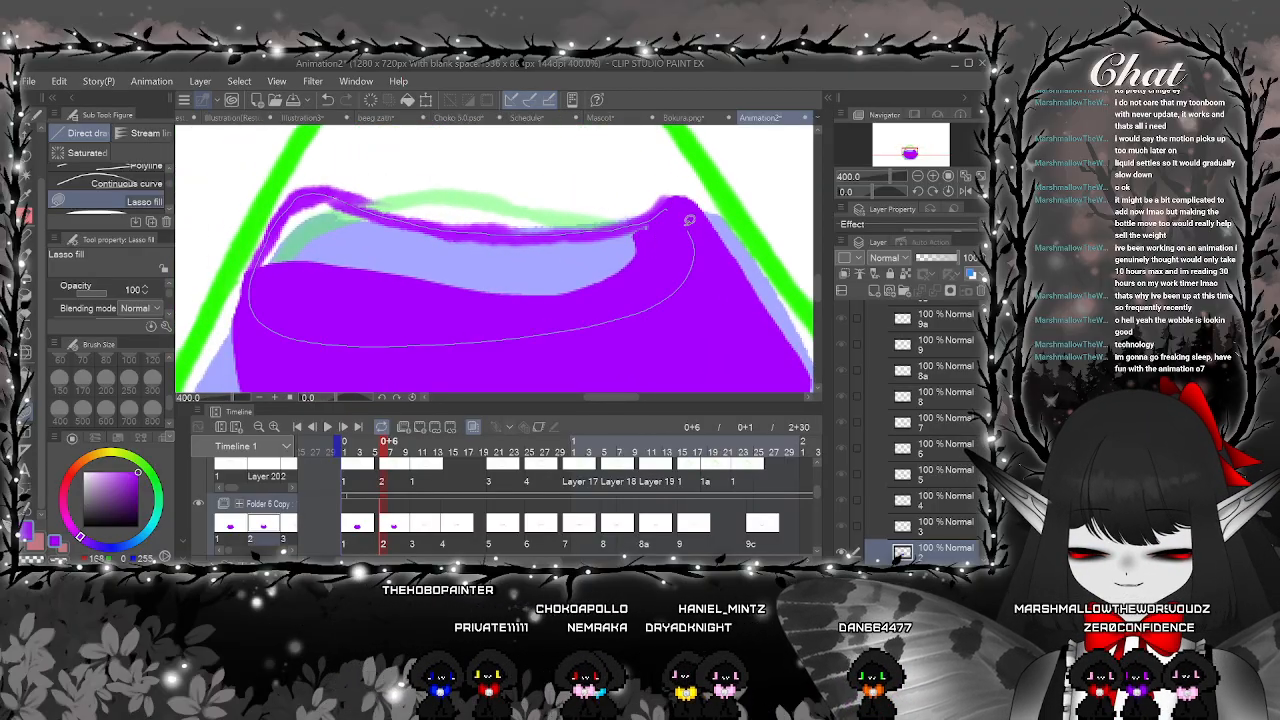
{"action": "left_click_drag", "start_coordinate": [689, 220], "coordinate": [672, 209]}
{"action": "left_click_drag", "start_coordinate": [660, 315], "coordinate": [772, 131]}
{"action": "scroll", "coordinate": [770, 133], "scroll_direction": "down", "scroll_amount": 2}
Extend the purple fill on cel 2 along the bottle's left wall, base and lower right wall
{"action": "left_click_drag", "start_coordinate": [632, 184], "coordinate": [449, 272]}
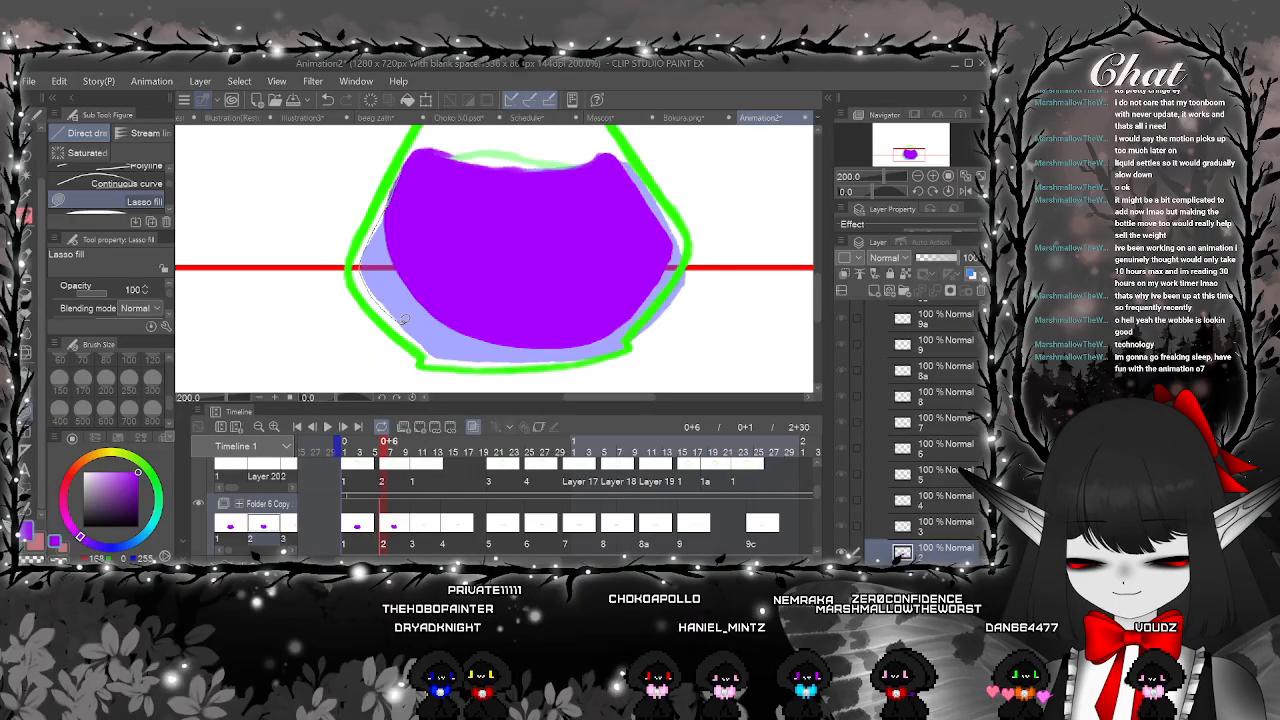
{"action": "scroll", "coordinate": [394, 307], "scroll_direction": "up", "scroll_amount": 2}
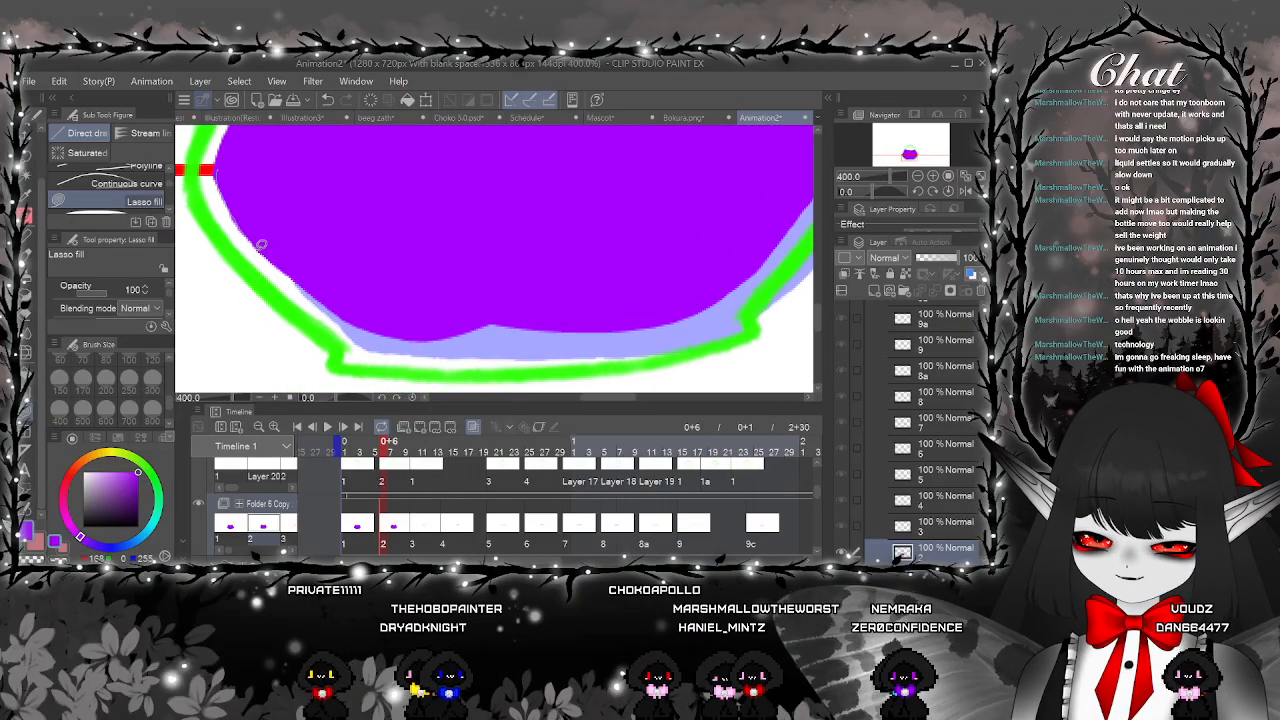
{"action": "mouse_move", "coordinate": [404, 342]}
{"action": "left_mouse_down"}
{"action": "mouse_move", "coordinate": [584, 340]}
{"action": "mouse_move", "coordinate": [745, 305]}
{"action": "mouse_move", "coordinate": [710, 190]}
{"action": "mouse_move", "coordinate": [513, 206]}
{"action": "mouse_move", "coordinate": [330, 250]}
{"action": "left_mouse_up"}
{"action": "scroll", "coordinate": [330, 300], "scroll_direction": "down", "scroll_amount": 2}
{"action": "scroll", "coordinate": [620, 291], "scroll_direction": "up", "scroll_amount": 2}
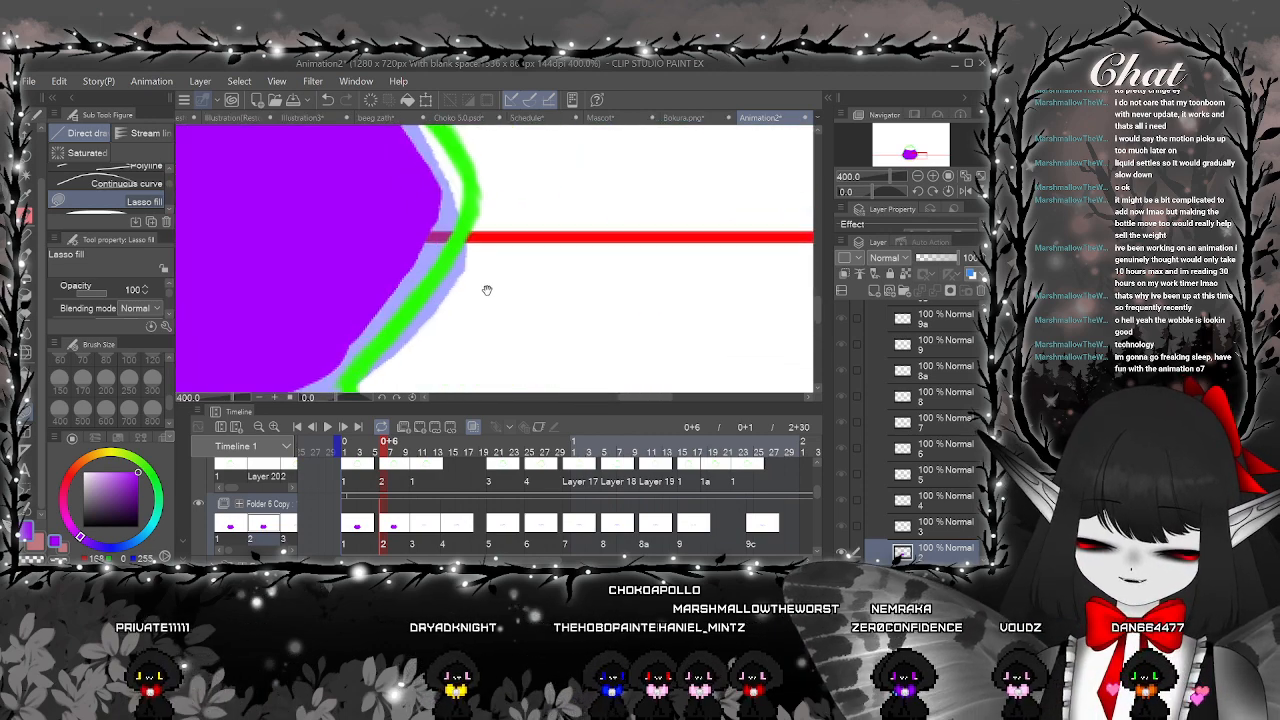
{"action": "left_click_drag", "start_coordinate": [486, 289], "coordinate": [556, 265]}
{"action": "mouse_move", "coordinate": [397, 350]}
{"action": "left_mouse_down"}
{"action": "mouse_move", "coordinate": [524, 208]}
{"action": "mouse_move", "coordinate": [406, 249]}
{"action": "mouse_move", "coordinate": [398, 330]}
{"action": "left_mouse_up"}
{"action": "left_click_drag", "start_coordinate": [543, 197], "coordinate": [617, 267]}
Mirror the canvas view to fill the remaining gap along the liquid's upper right edge on cel 2, and restore the view
{"action": "scroll", "coordinate": [617, 267], "scroll_direction": "down", "scroll_amount": 2}
{"action": "left_click", "coordinate": [965, 191]}
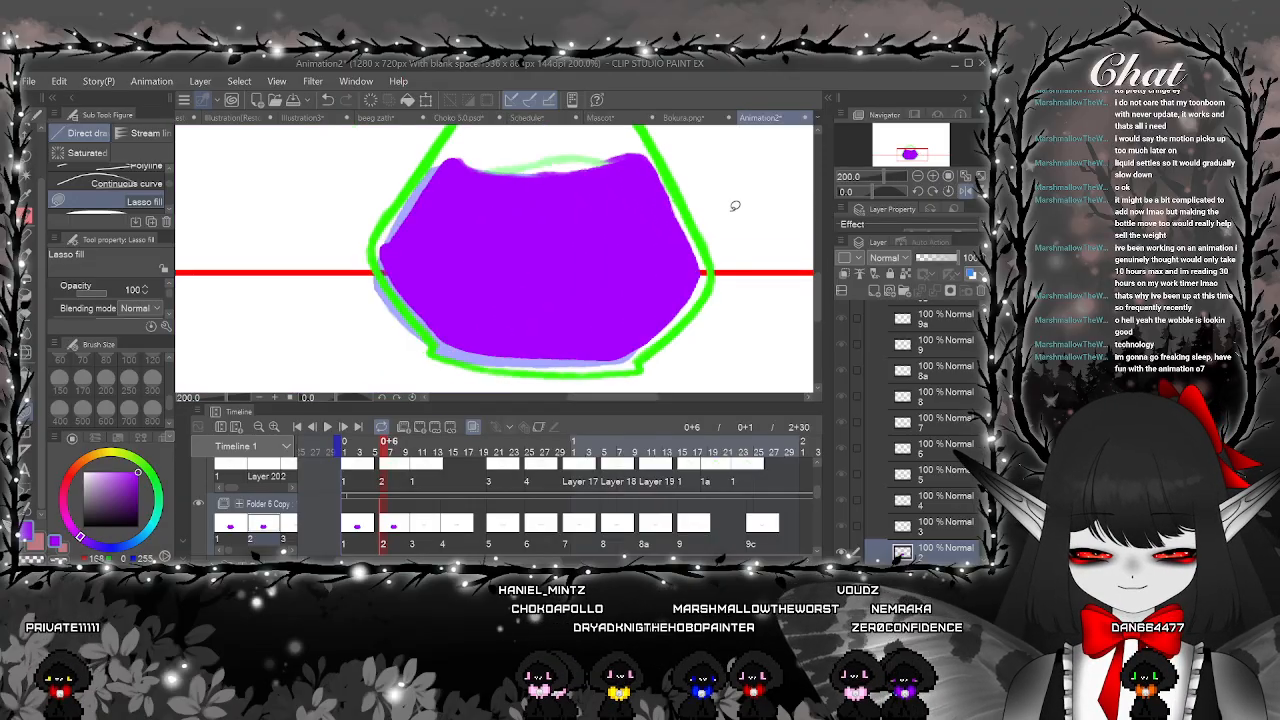
{"action": "scroll", "coordinate": [457, 219], "scroll_direction": "up", "scroll_amount": 2}
{"action": "left_click_drag", "start_coordinate": [450, 218], "coordinate": [436, 294]}
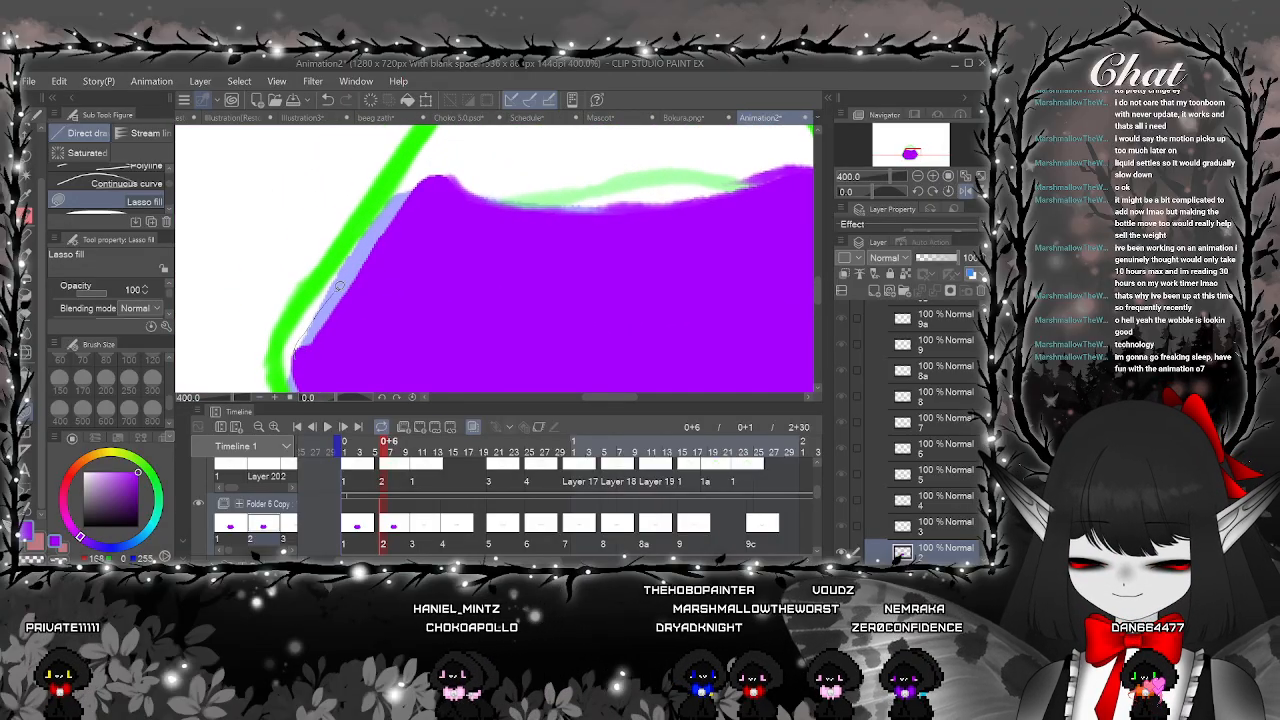
{"action": "left_click_drag", "start_coordinate": [425, 178], "coordinate": [340, 326]}
{"action": "scroll", "coordinate": [336, 334], "scroll_direction": "down", "scroll_amount": 5}
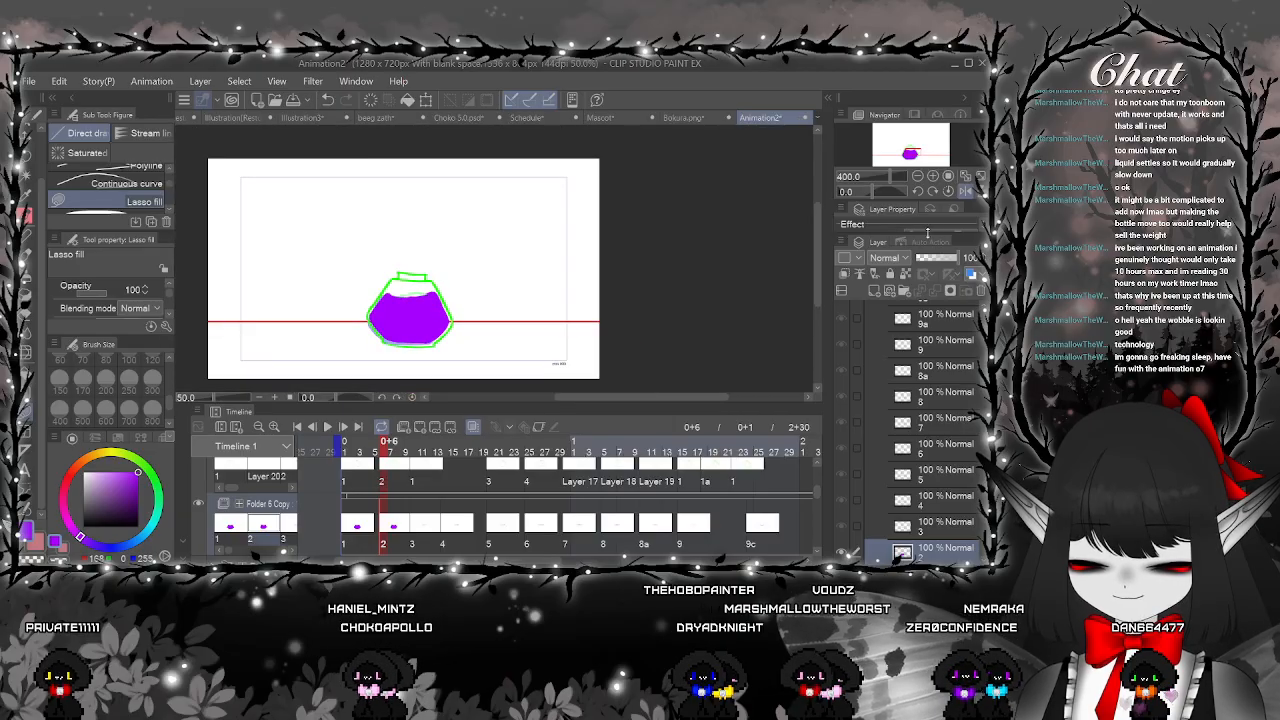
{"action": "left_click", "coordinate": [966, 192]}
Compare the filled liquid on cel 2 with cel 1 and examine its surface up close
{"action": "left_click", "coordinate": [351, 515]}
{"action": "left_click", "coordinate": [391, 515]}
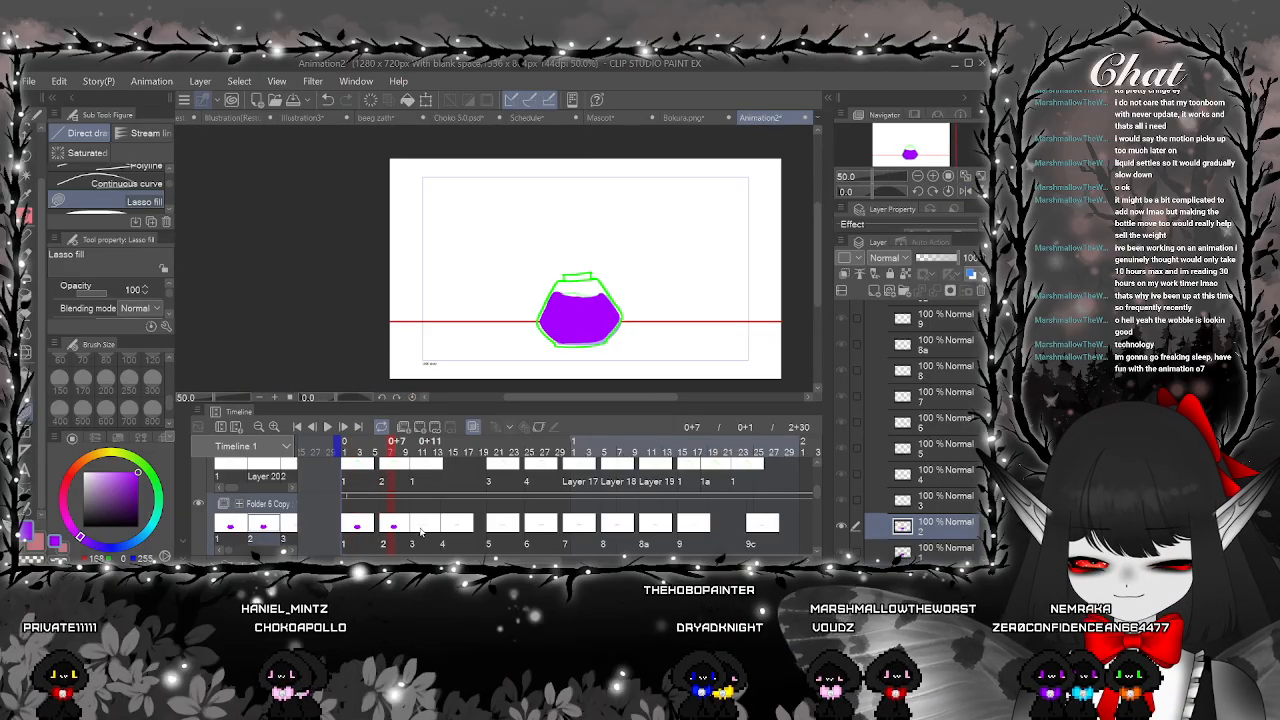
{"action": "scroll", "coordinate": [555, 300], "scroll_direction": "up", "scroll_amount": 5}
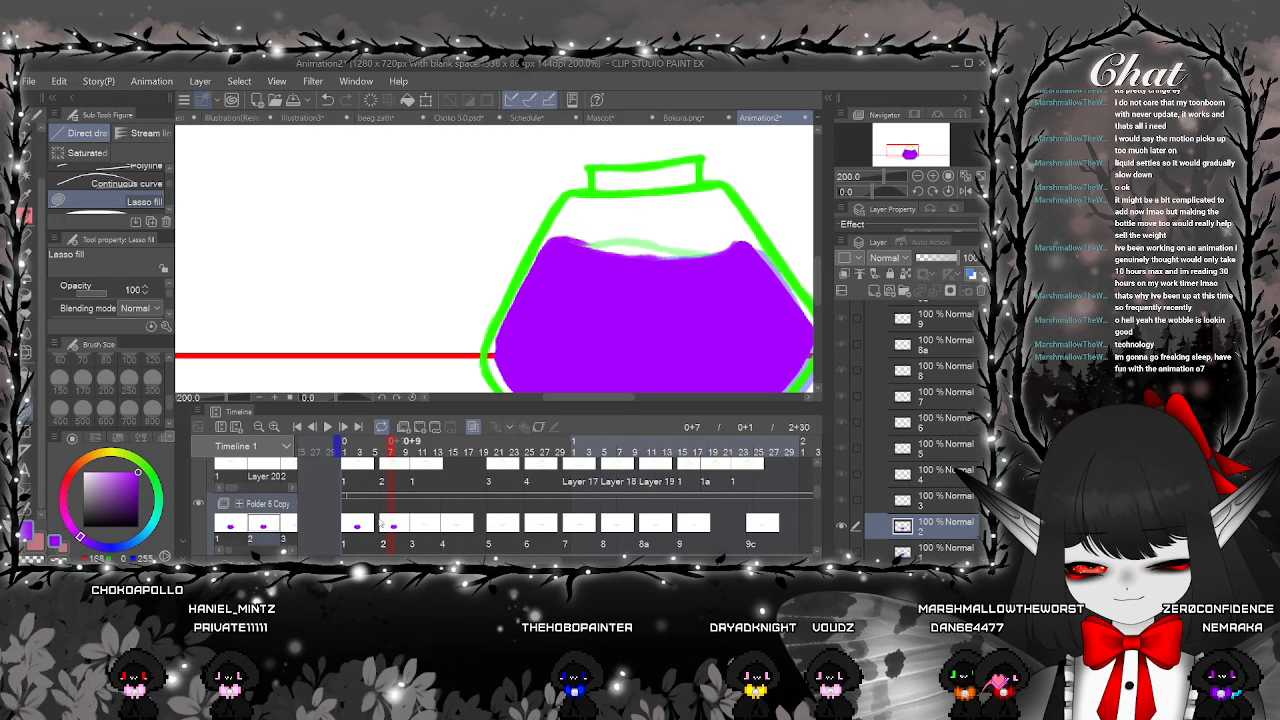
Compare the filled liquid in cels 1 and 2 of Folder 6 Copy and go to the unfilled cel 3
{"action": "left_click", "coordinate": [361, 523]}
{"action": "key", "text": "ctrl+minus"}
{"action": "key", "text": "ctrl+minus"}
{"action": "left_click", "coordinate": [397, 525]}
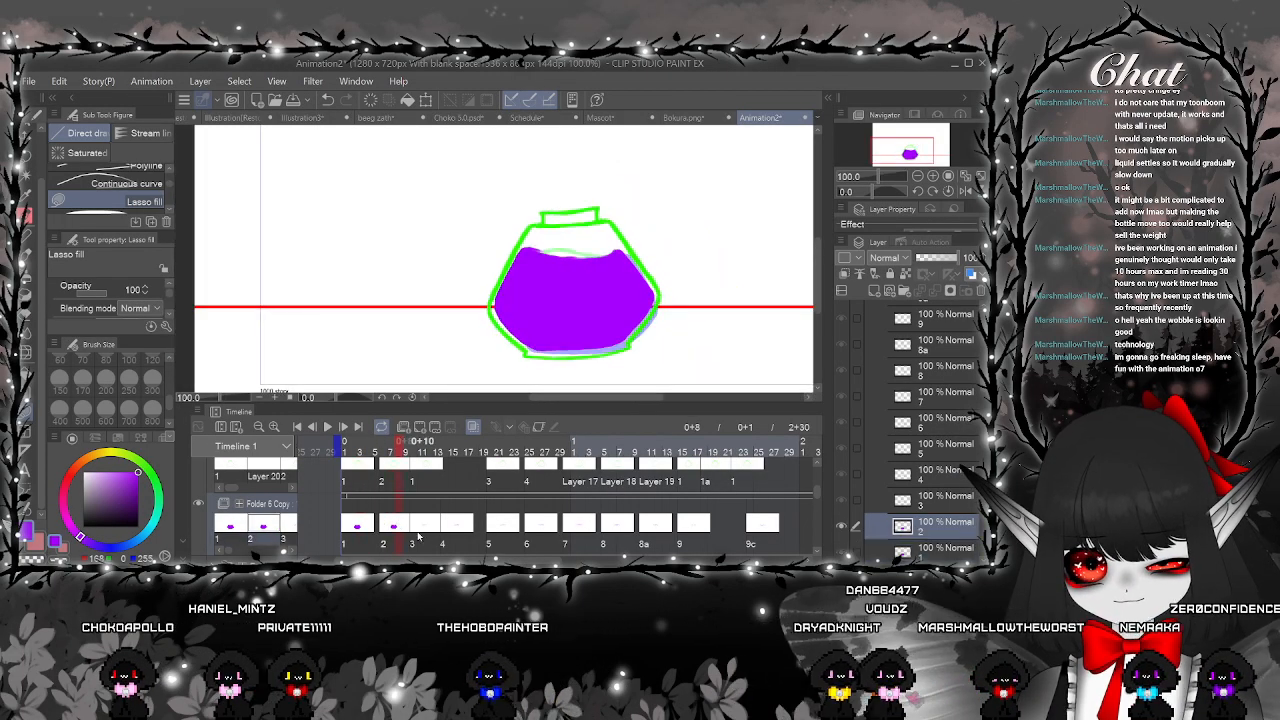
{"action": "left_click", "coordinate": [423, 524]}
Try a lasso fill along the liquid's outline in cel 3 and recheck it against the two previous cels
{"action": "scroll", "coordinate": [545, 300], "scroll_direction": "up", "scroll_amount": 3}
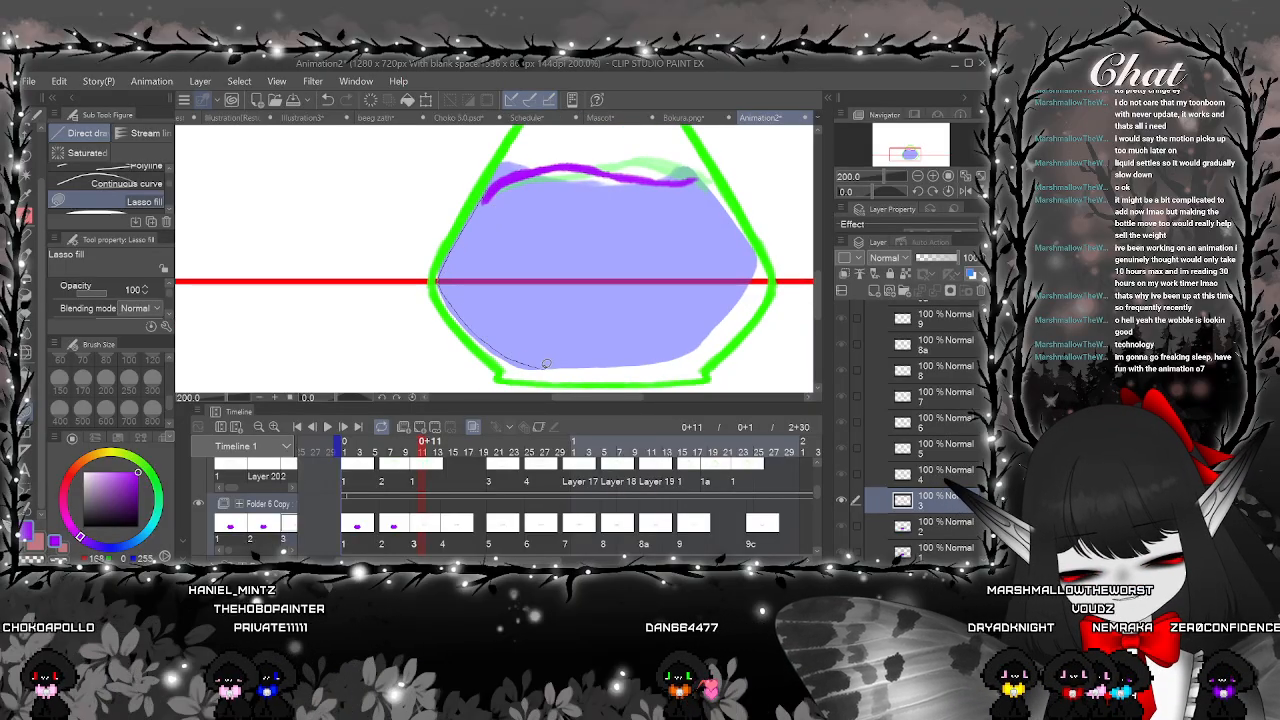
{"action": "left_click_drag", "start_coordinate": [683, 231], "coordinate": [685, 225]}
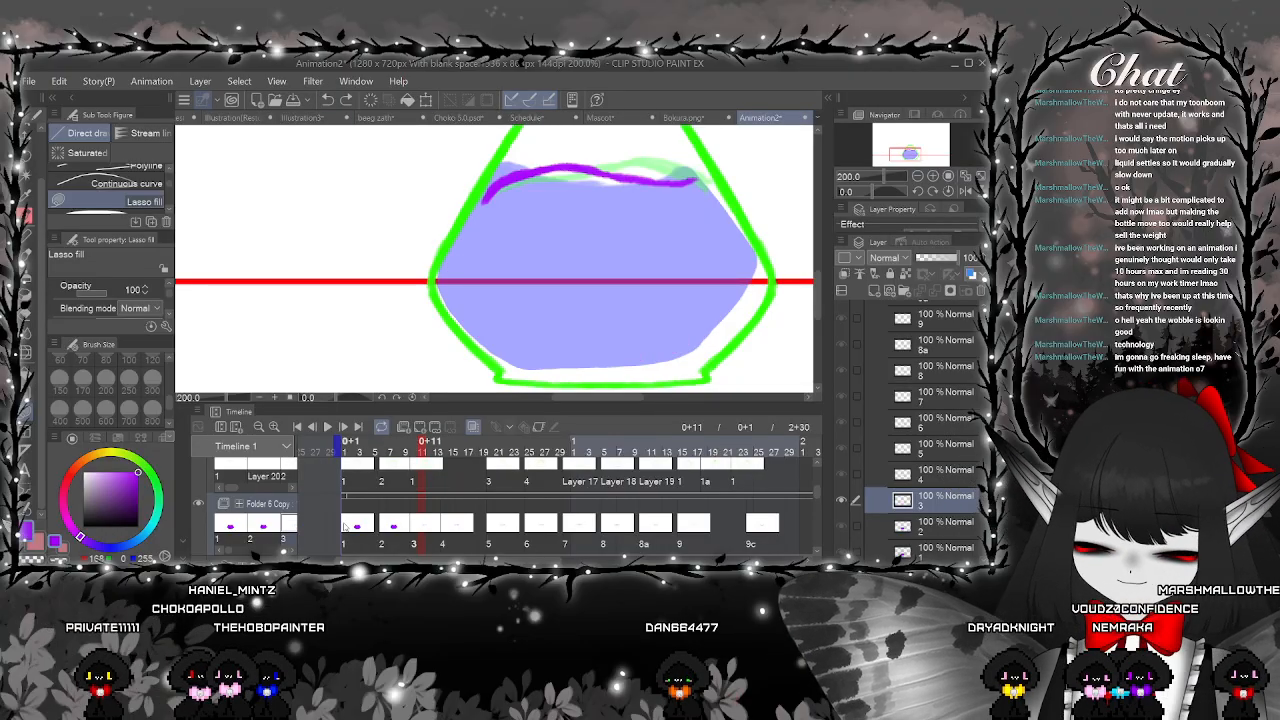
{"action": "left_click_drag", "start_coordinate": [345, 527], "coordinate": [399, 526]}
{"action": "left_click", "coordinate": [415, 525]}
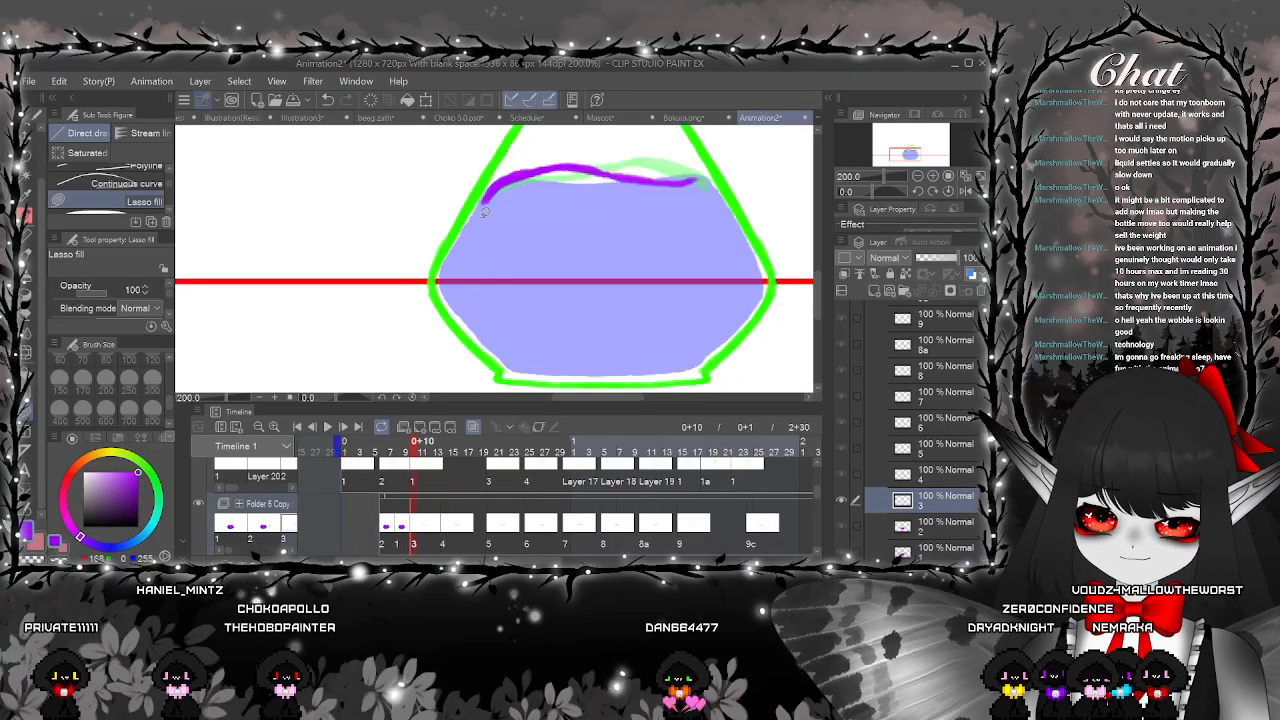
Lasso-fill the upper half of the liquid in purple on cel 3, including the gap beneath its wave line
{"action": "mouse_move", "coordinate": [485, 212]}
{"action": "left_mouse_down"}
{"action": "mouse_move", "coordinate": [444, 281]}
{"action": "mouse_move", "coordinate": [552, 318]}
{"action": "mouse_move", "coordinate": [675, 312]}
{"action": "mouse_move", "coordinate": [765, 277]}
{"action": "mouse_move", "coordinate": [731, 201]}
{"action": "left_mouse_up"}
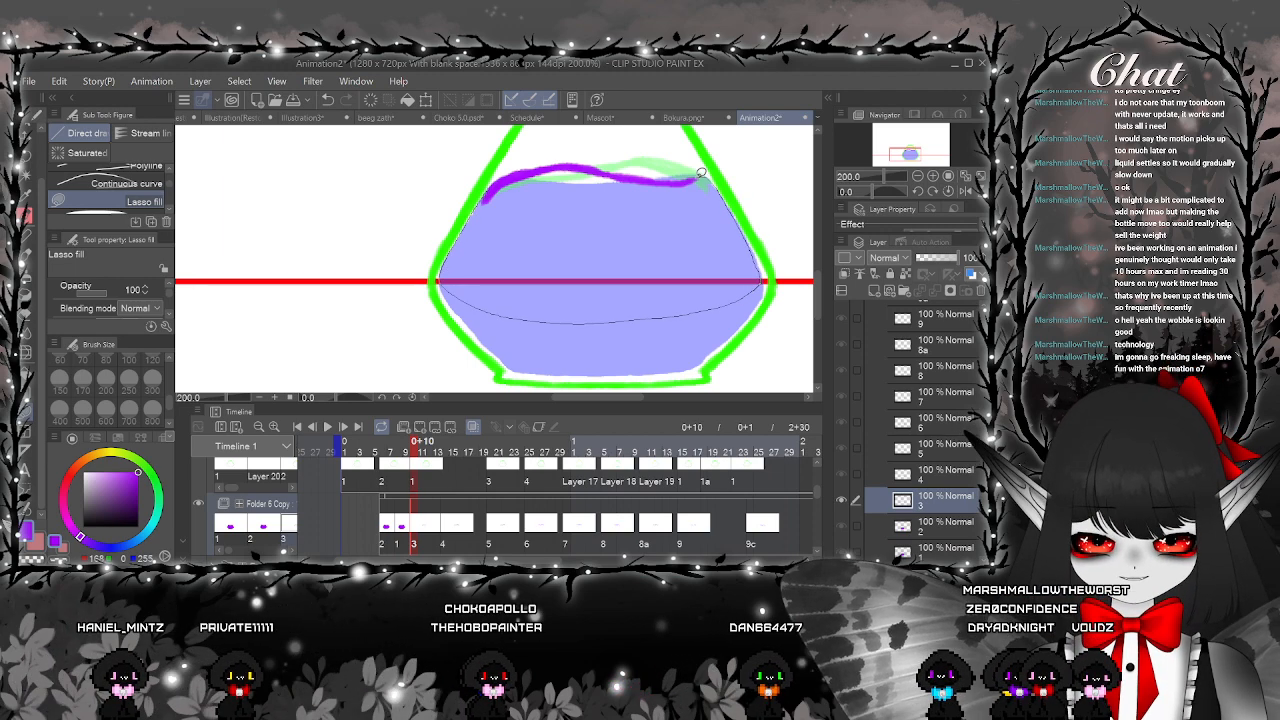
{"action": "left_click_drag", "start_coordinate": [497, 182], "coordinate": [490, 200]}
{"action": "scroll", "coordinate": [615, 207], "scroll_direction": "up", "scroll_amount": 2}
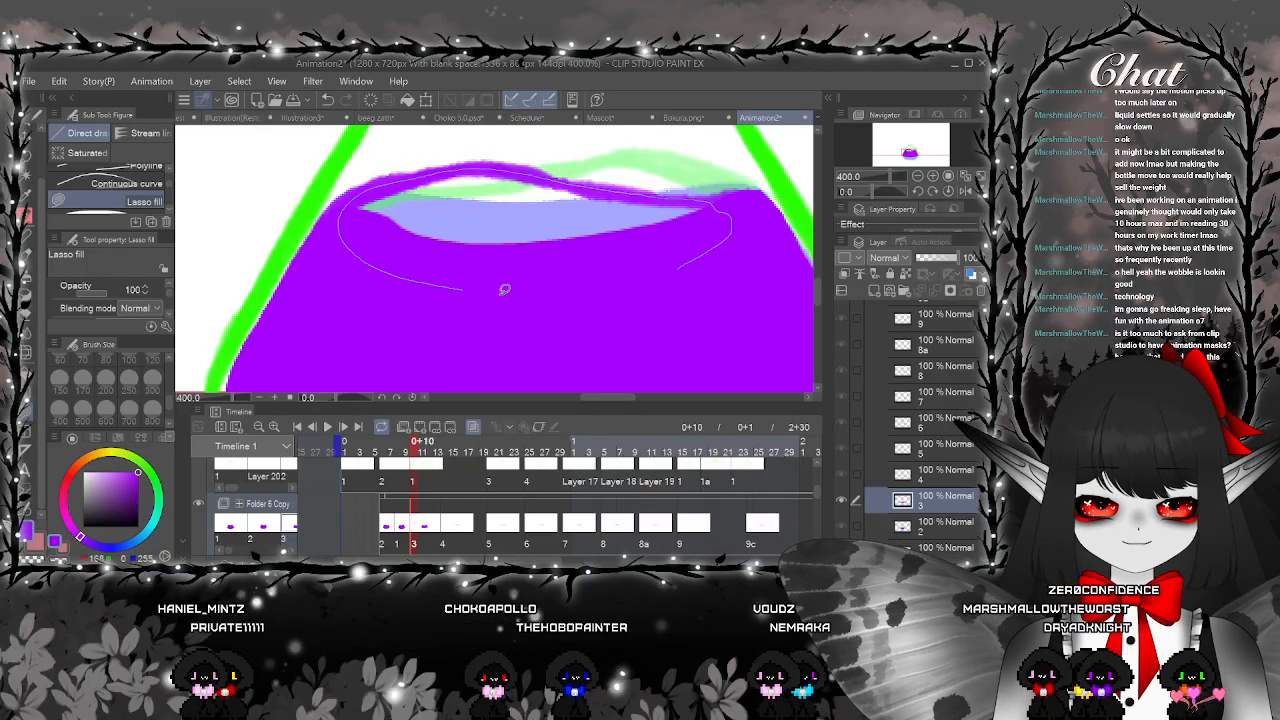
{"action": "left_click_drag", "start_coordinate": [504, 289], "coordinate": [712, 314]}
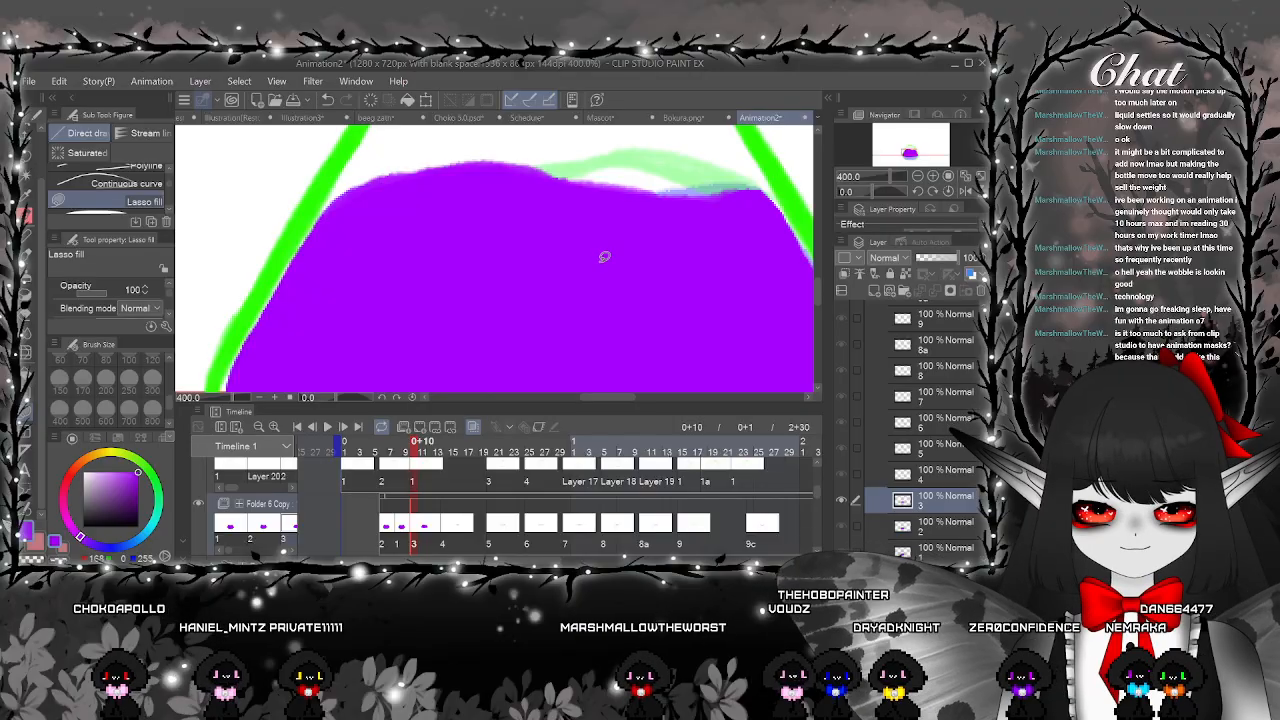
Extend the purple lasso fill over the liquid's lower-left part, following the flask's inner edge down to its base
{"action": "scroll", "coordinate": [676, 265], "scroll_direction": "down", "scroll_amount": 3}
{"action": "scroll", "coordinate": [662, 275], "scroll_direction": "up", "scroll_amount": 2}
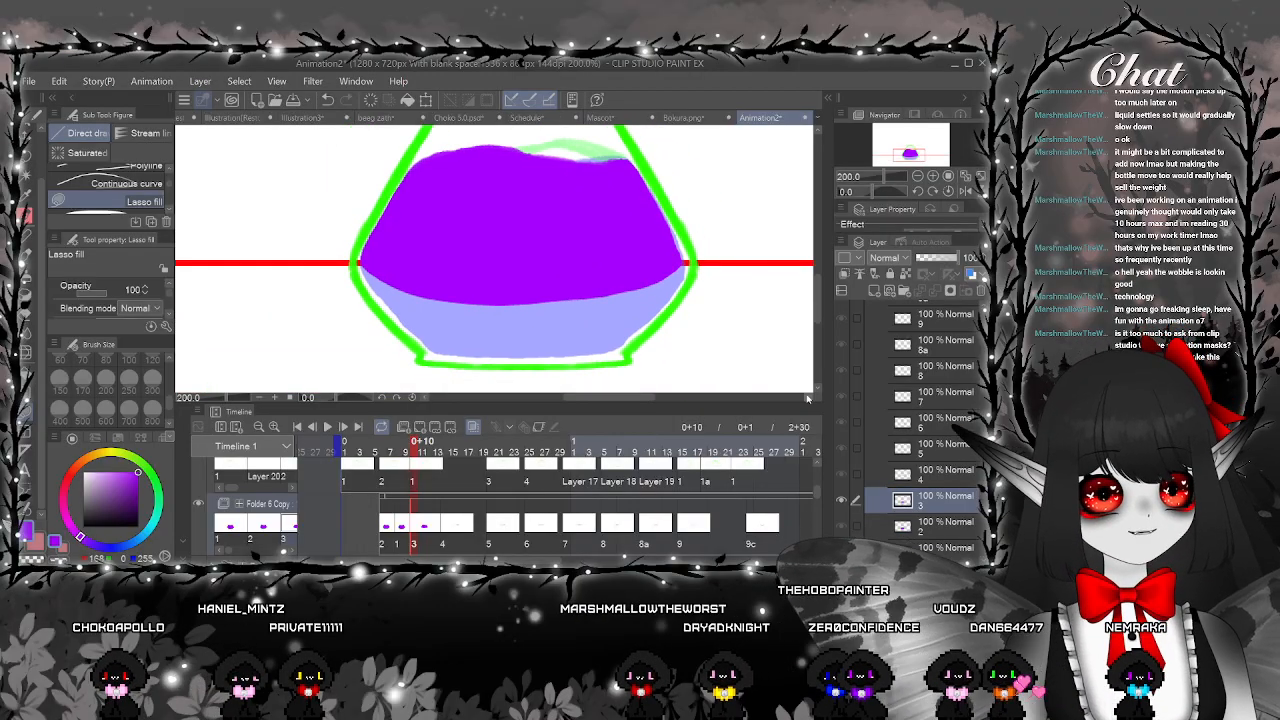
{"action": "scroll", "coordinate": [631, 303], "scroll_direction": "up", "scroll_amount": 2}
{"action": "left_click_drag", "start_coordinate": [511, 289], "coordinate": [643, 263]}
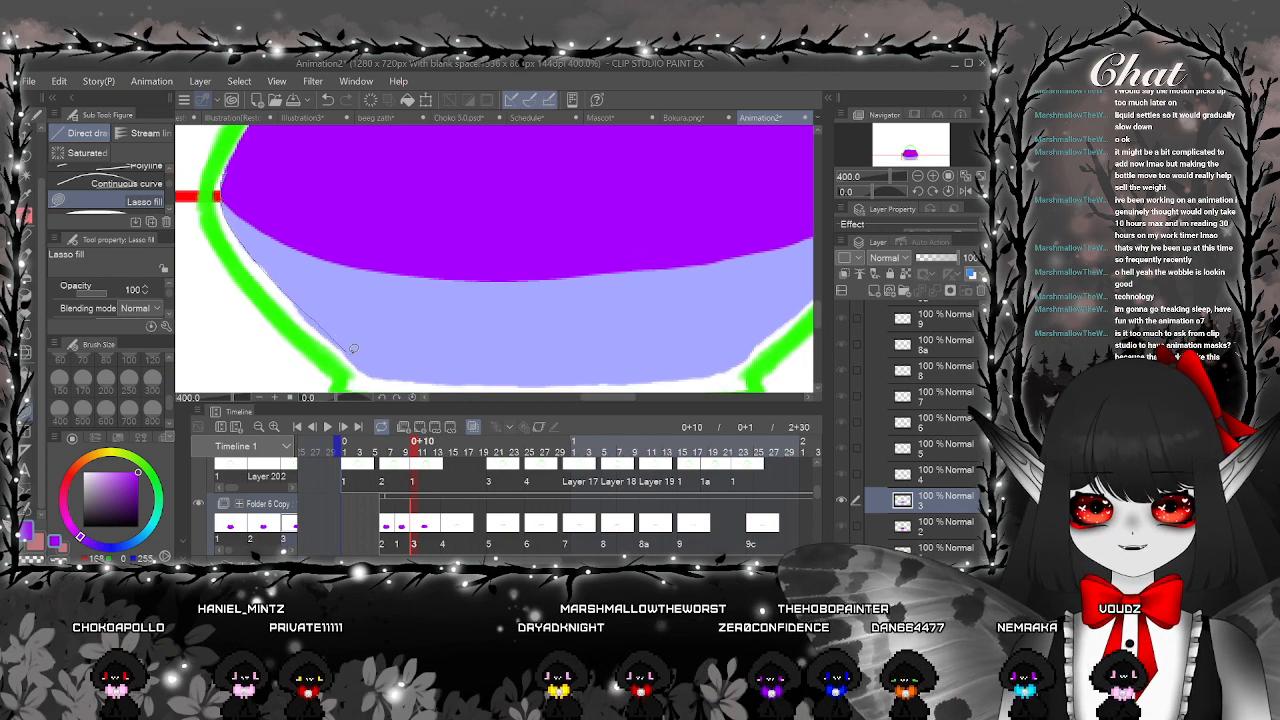
{"action": "left_click_drag", "start_coordinate": [353, 212], "coordinate": [262, 184]}
{"action": "left_click_drag", "start_coordinate": [562, 289], "coordinate": [532, 262]}
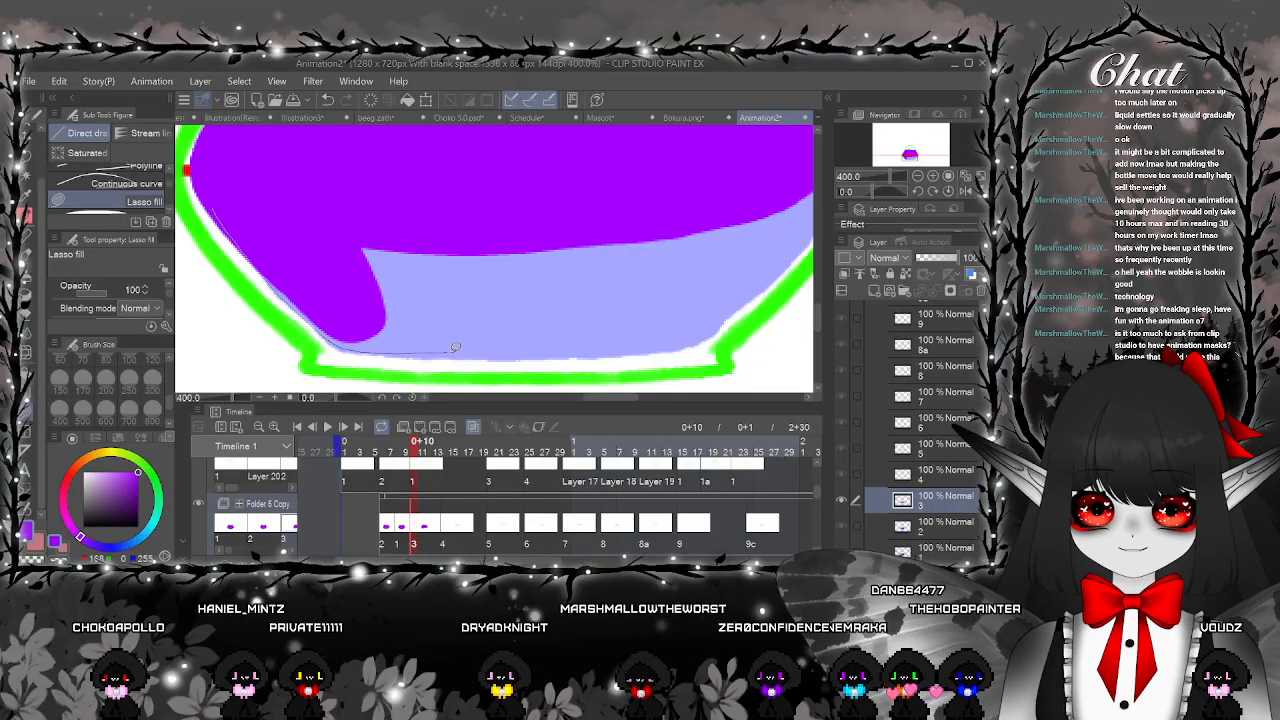
{"action": "left_click_drag", "start_coordinate": [588, 273], "coordinate": [334, 188]}
Clean up the purple fill along the liquid's right edge so it follows the flask's upper-right wall
{"action": "mouse_move", "coordinate": [728, 258]}
{"action": "left_mouse_down"}
{"action": "mouse_move", "coordinate": [608, 289]}
{"action": "mouse_move", "coordinate": [551, 285]}
{"action": "left_mouse_up"}
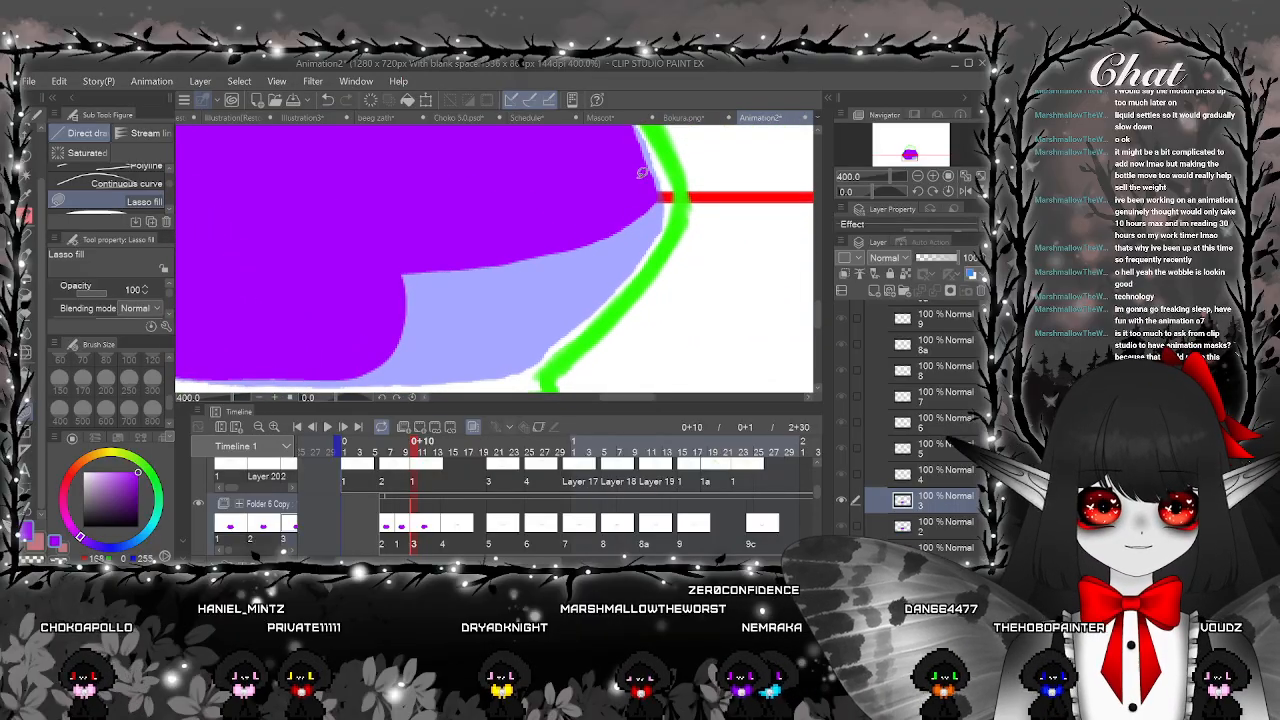
{"action": "left_click_drag", "start_coordinate": [638, 166], "coordinate": [602, 210]}
{"action": "left_click_drag", "start_coordinate": [587, 166], "coordinate": [571, 254]}
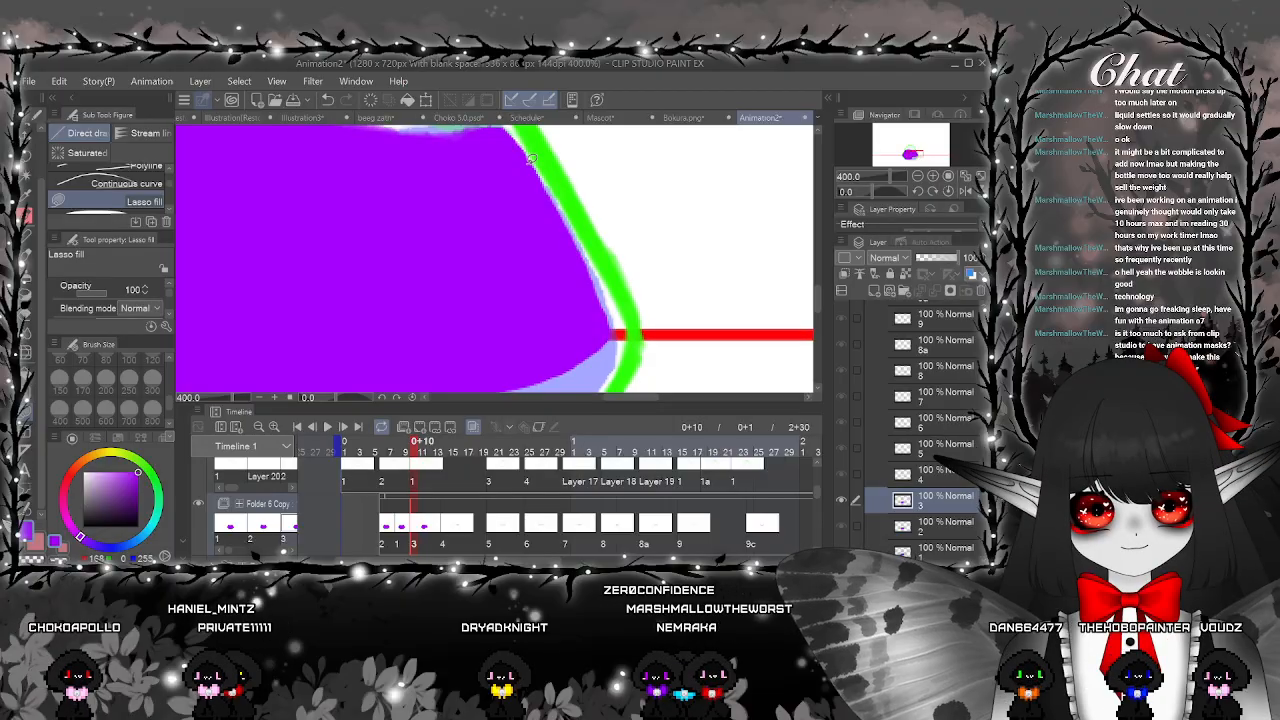
{"action": "mouse_move", "coordinate": [524, 154]}
{"action": "left_mouse_down"}
{"action": "mouse_move", "coordinate": [599, 269]}
{"action": "mouse_move", "coordinate": [620, 354]}
{"action": "mouse_move", "coordinate": [535, 366]}
{"action": "mouse_move", "coordinate": [527, 208]}
{"action": "left_mouse_up"}
Lasso-fill the remaining lower-right area of the liquid in purple to complete its shape on cel 3
{"action": "scroll", "coordinate": [527, 213], "scroll_direction": "down", "scroll_amount": 2}
{"action": "scroll", "coordinate": [651, 329], "scroll_direction": "up", "scroll_amount": 2}
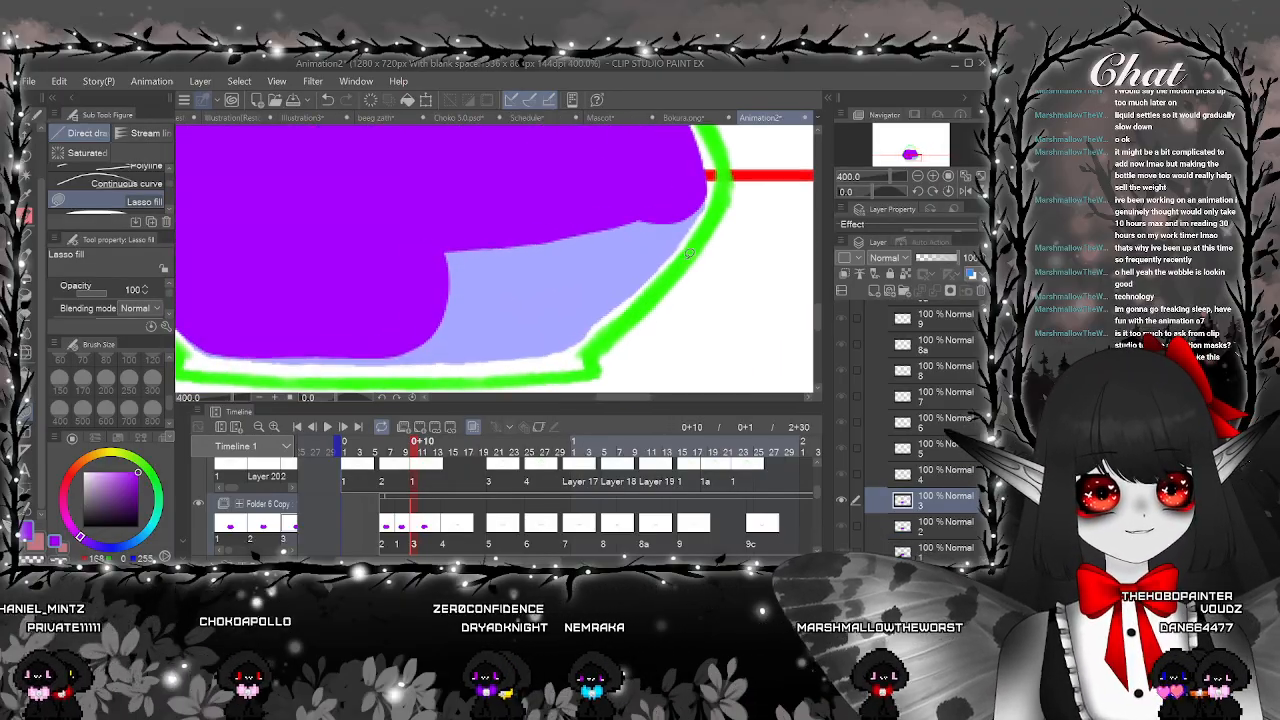
{"action": "mouse_move", "coordinate": [699, 168]}
{"action": "left_mouse_down"}
{"action": "mouse_move", "coordinate": [702, 214]}
{"action": "mouse_move", "coordinate": [624, 304]}
{"action": "mouse_move", "coordinate": [548, 348]}
{"action": "left_mouse_up"}
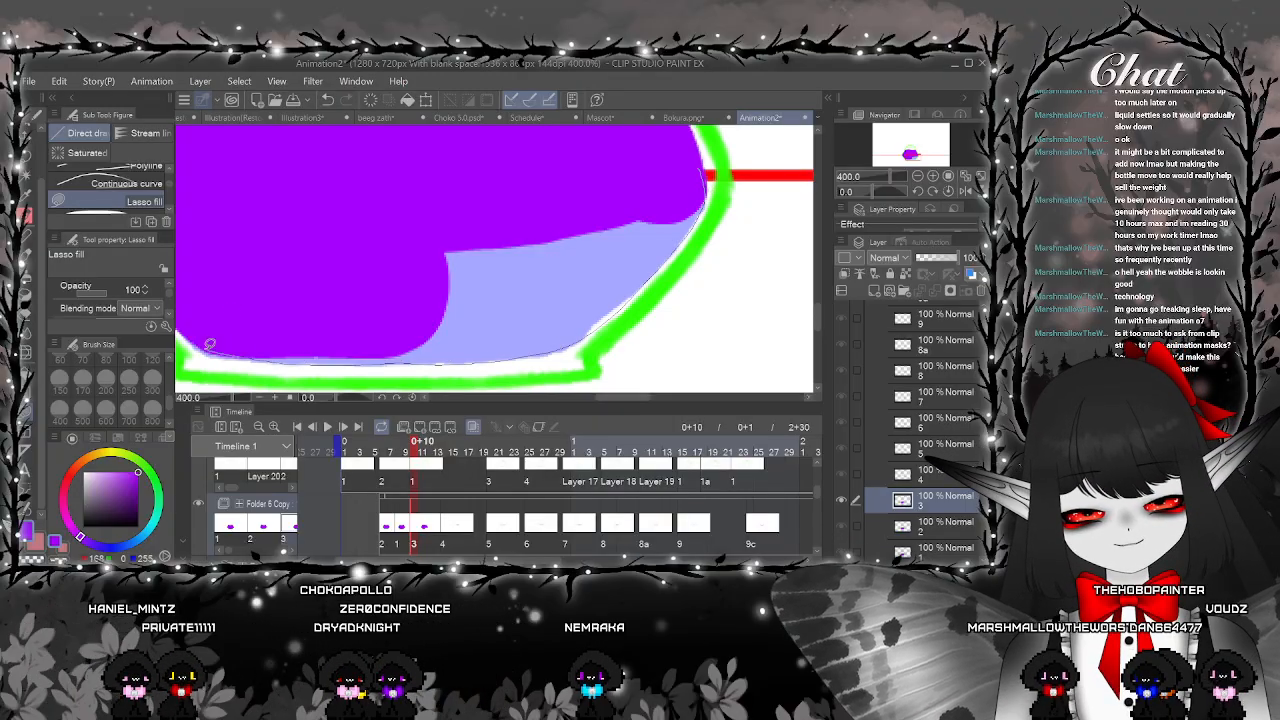
{"action": "left_click_drag", "start_coordinate": [645, 150], "coordinate": [700, 190]}
Flip between cels 2 and 3 to examine how the filled liquid moves inside the flask
{"action": "scroll", "coordinate": [710, 195], "scroll_direction": "down", "scroll_amount": 5}
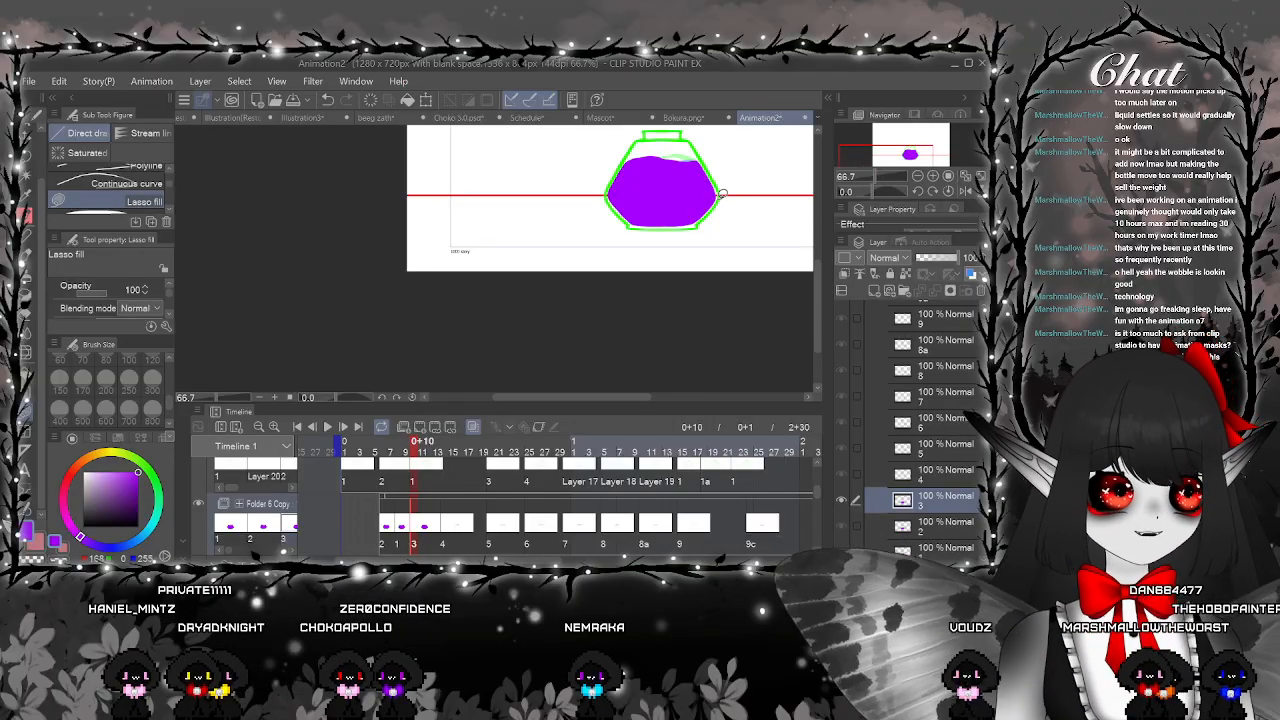
{"action": "left_click", "coordinate": [402, 530]}
{"action": "left_click", "coordinate": [415, 531]}
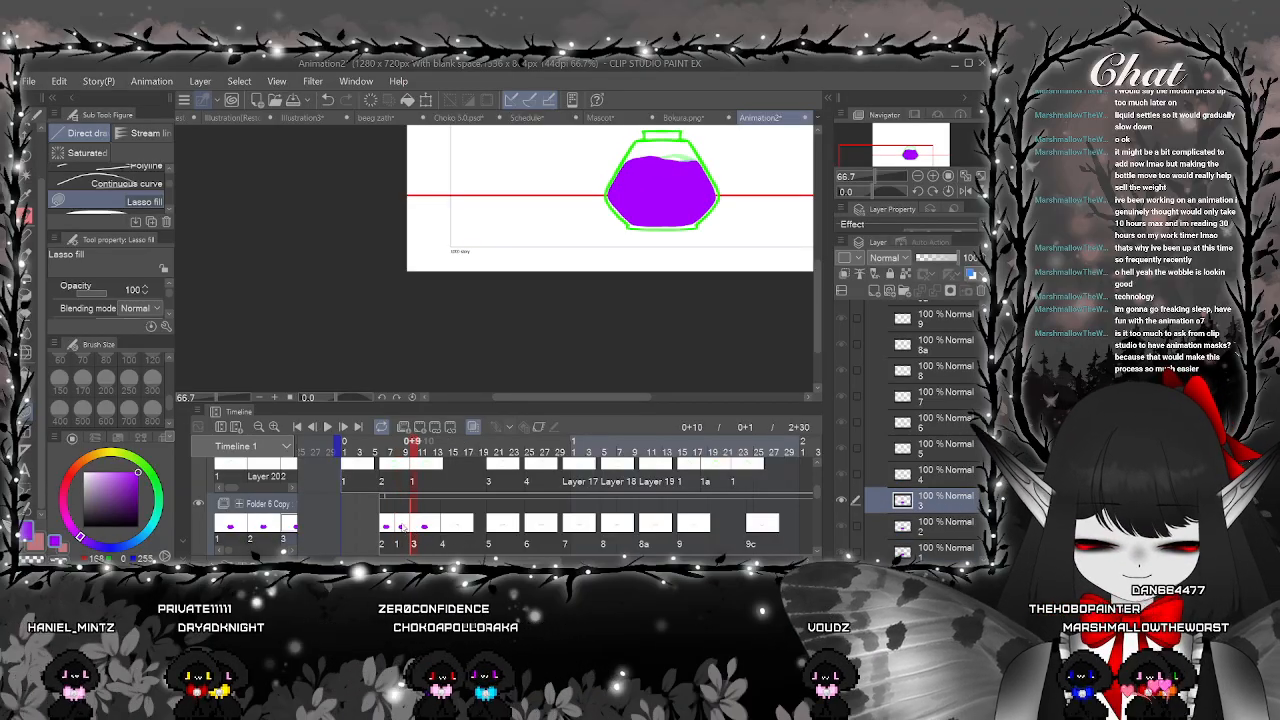
{"action": "left_click", "coordinate": [398, 526]}
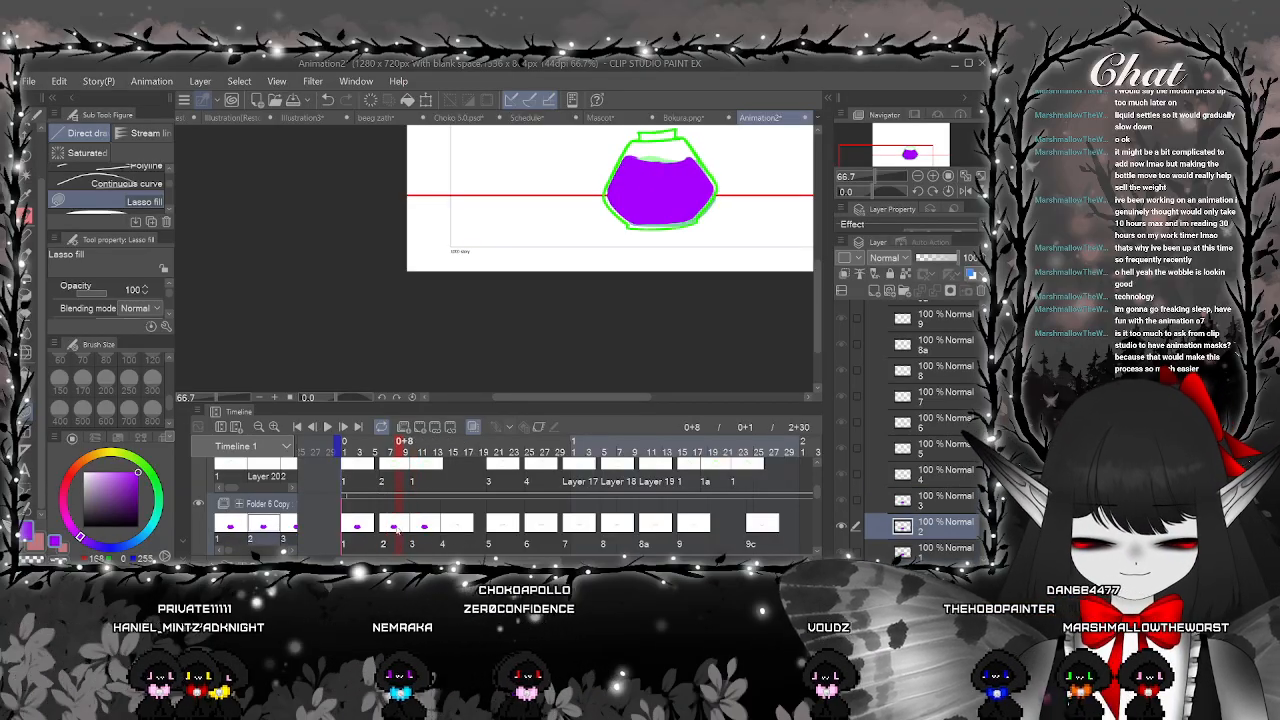
{"action": "left_click", "coordinate": [424, 530]}
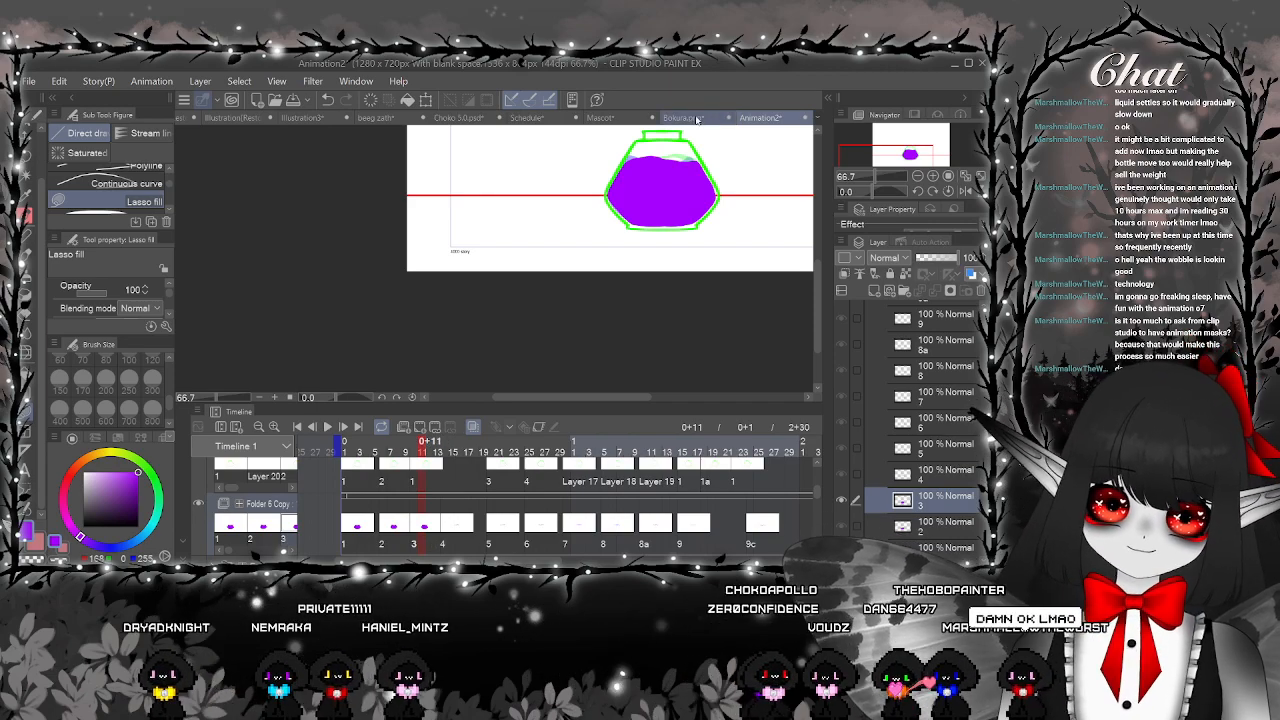
Switch to the Bokura.png document, add a raster layer and paint a large purple blob with the Pen tool
{"action": "left_click", "coordinate": [684, 118]}
{"action": "left_click", "coordinate": [876, 292]}
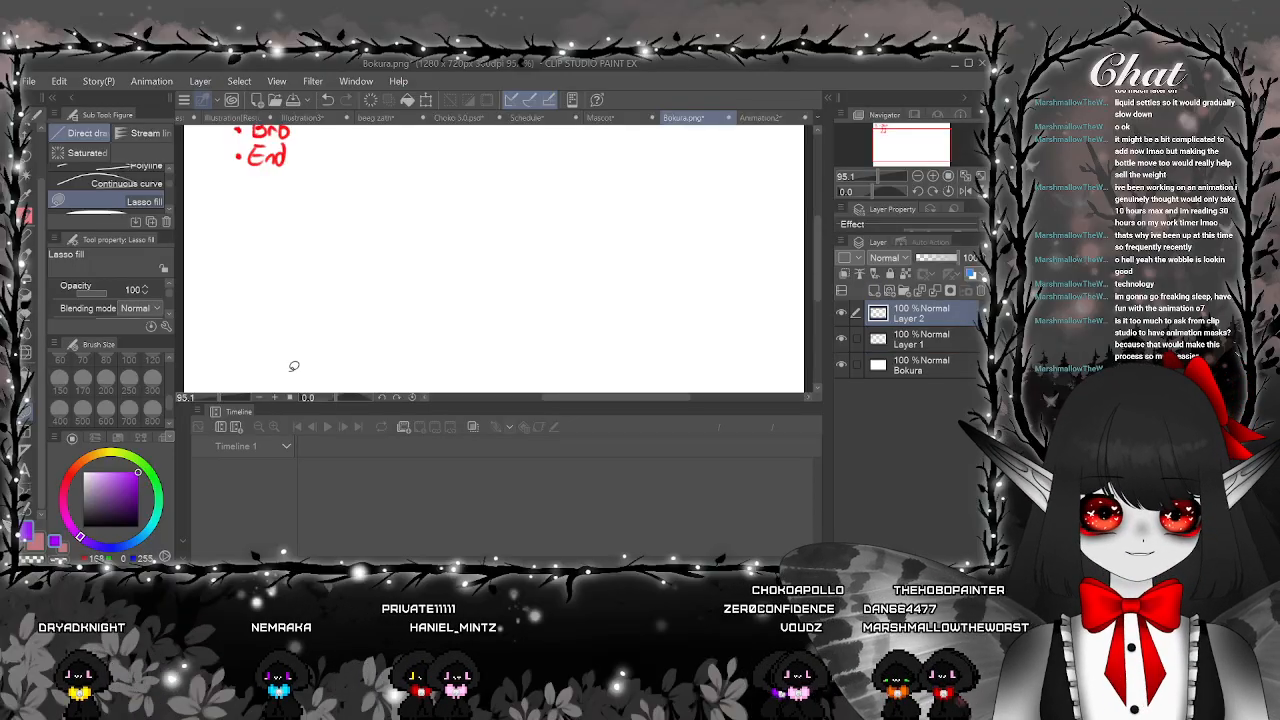
{"action": "key", "text": "p"}
{"action": "mouse_move", "coordinate": [494, 258]}
{"action": "left_mouse_down"}
{"action": "mouse_move", "coordinate": [518, 233]}
{"action": "mouse_move", "coordinate": [524, 250]}
{"action": "mouse_move", "coordinate": [472, 283]}
{"action": "left_mouse_up"}
Choose green, add another layer above and paint a green blob that partly overlaps the purple one
{"action": "left_click", "coordinate": [148, 469]}
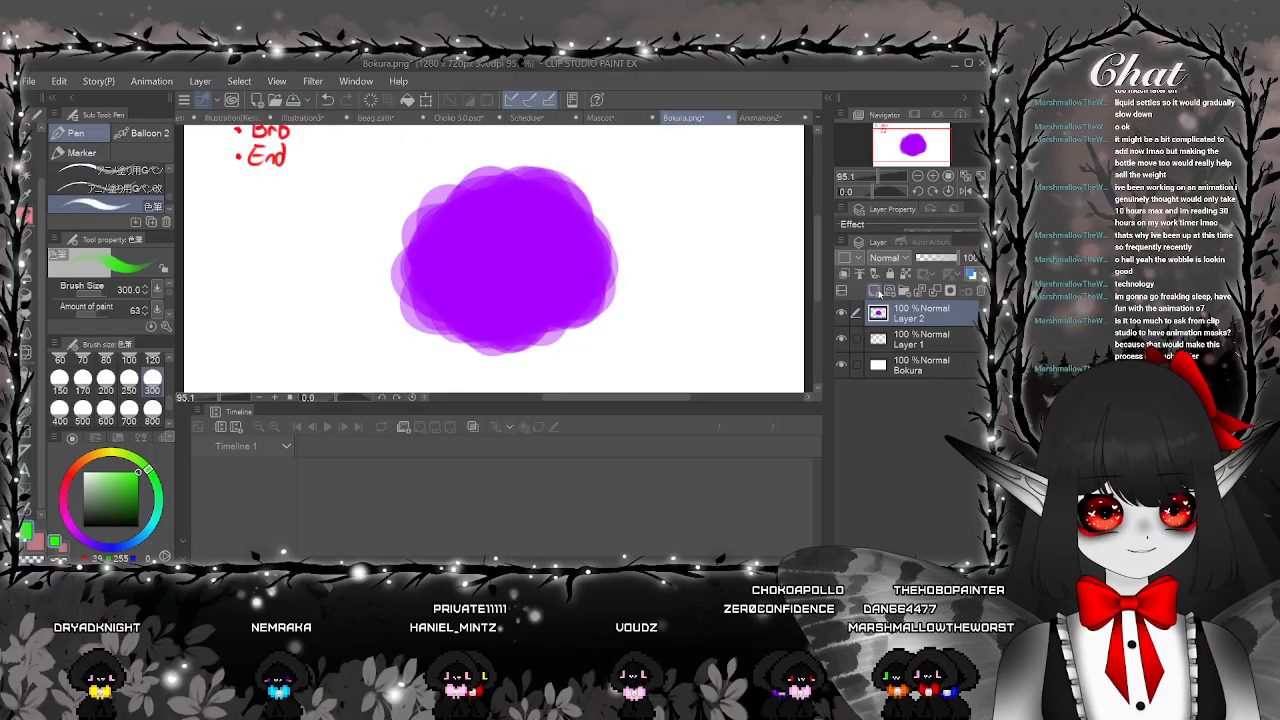
{"action": "left_click", "coordinate": [878, 292]}
{"action": "mouse_move", "coordinate": [545, 185]}
{"action": "left_mouse_down"}
{"action": "mouse_move", "coordinate": [556, 207]}
{"action": "mouse_move", "coordinate": [602, 212]}
{"action": "mouse_move", "coordinate": [535, 232]}
{"action": "left_mouse_up"}
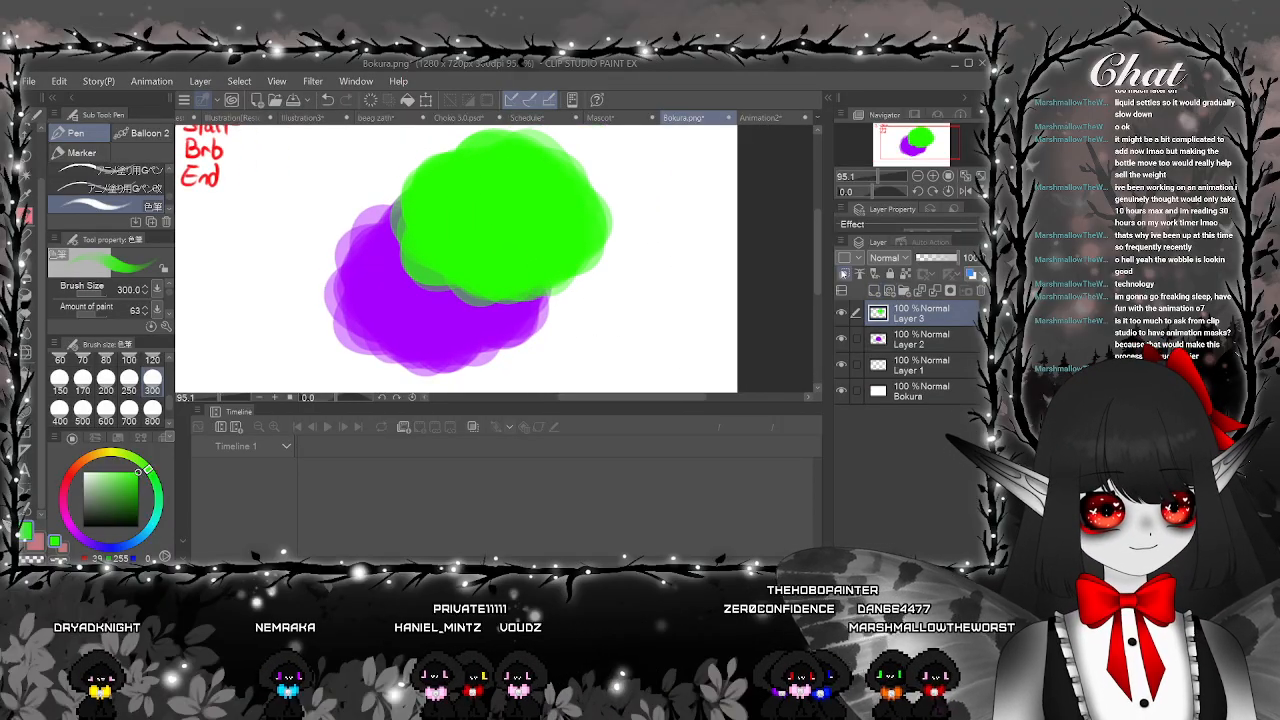
Clip the green blob's layer to the purple layer below and return to the Animation2 document
{"action": "left_click", "coordinate": [843, 273]}
{"action": "key", "text": "ctrl+minus"}
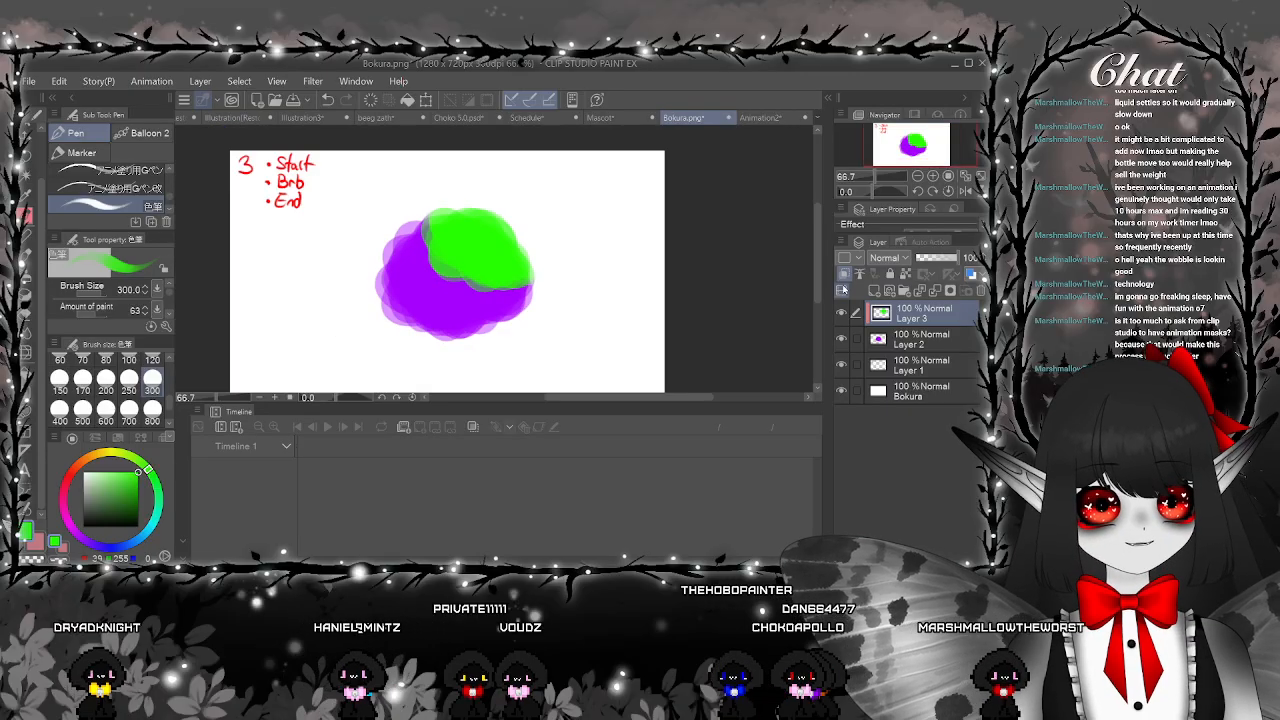
{"action": "key", "text": "ctrl+minus"}
{"action": "key", "text": "ctrl+minus"}
{"action": "key", "text": "ctrl+plus"}
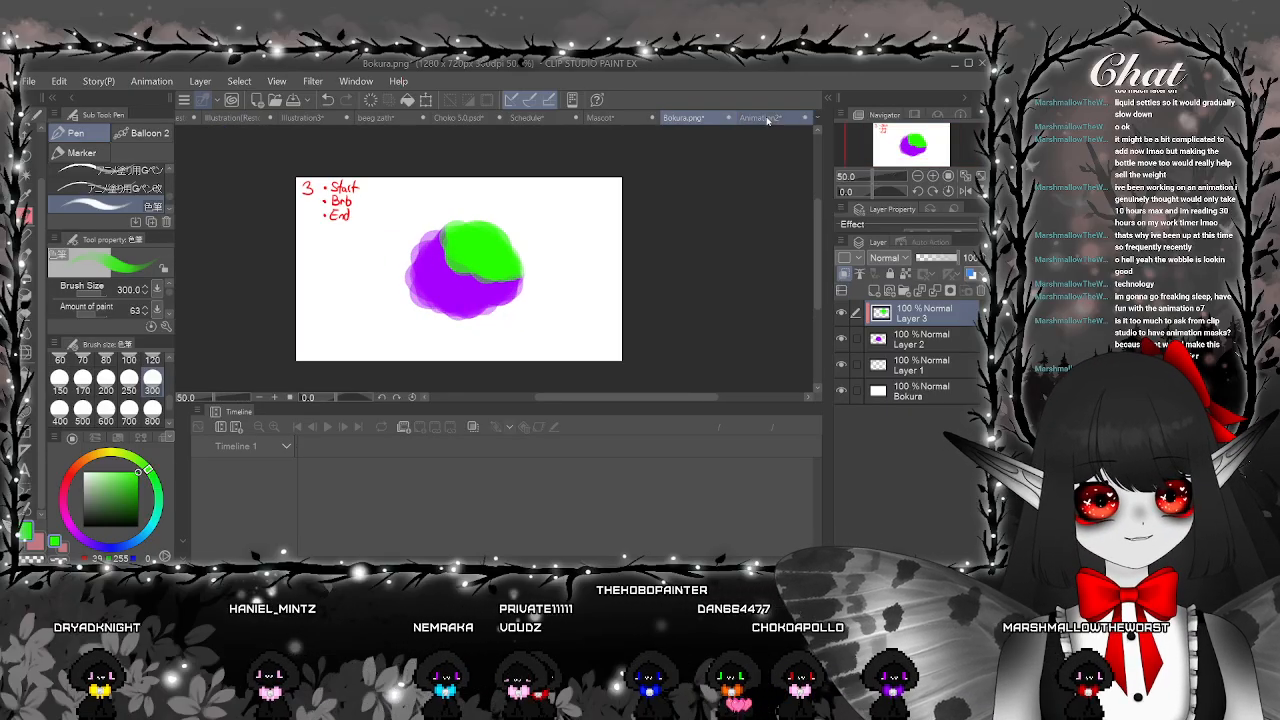
{"action": "left_click", "coordinate": [762, 118]}
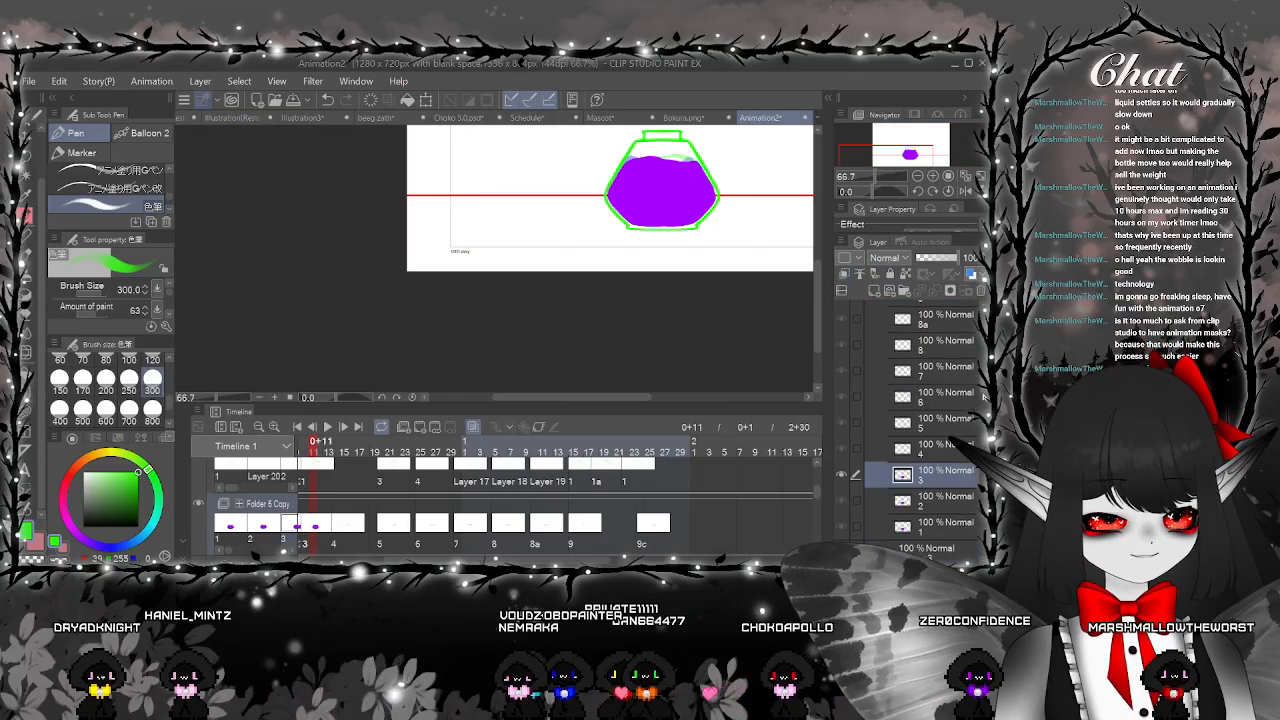
Try adding a layer above cel 3 with the brush size set to 120, and undo the addition
{"action": "left_click_drag", "start_coordinate": [984, 397], "coordinate": [984, 403]}
{"action": "left_click", "coordinate": [874, 291]}
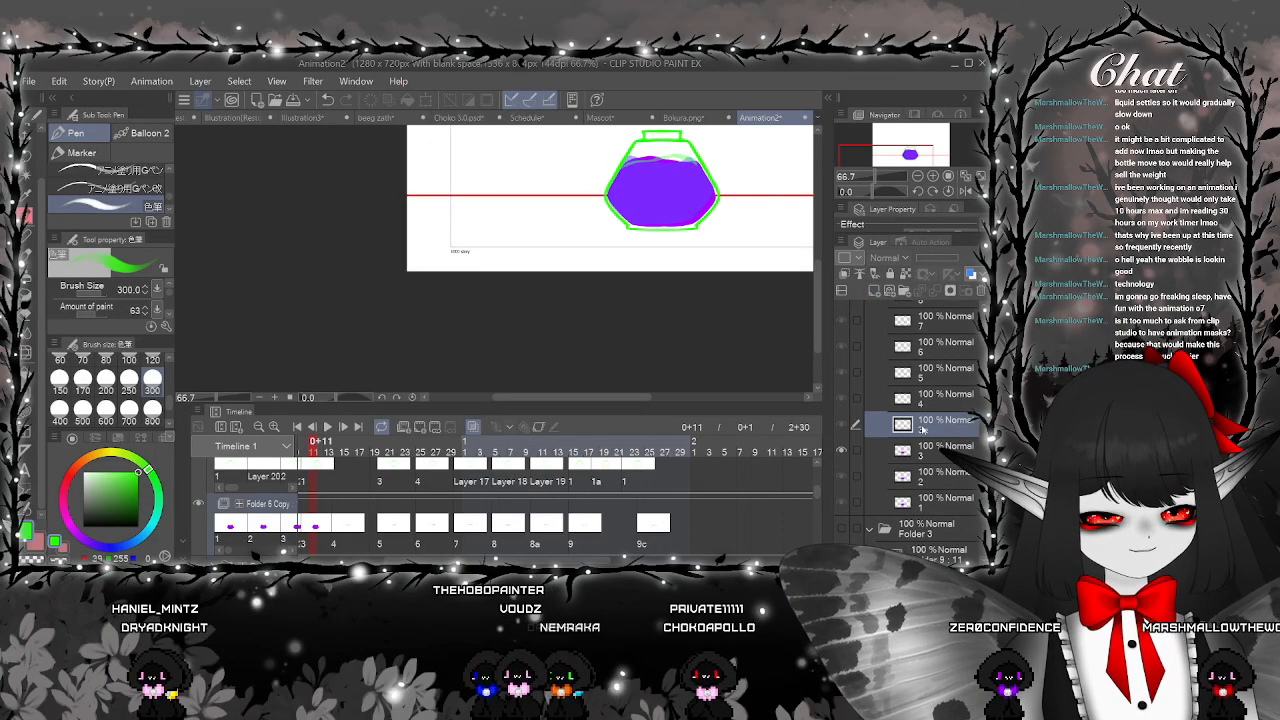
{"action": "left_click_drag", "start_coordinate": [738, 340], "coordinate": [612, 388]}
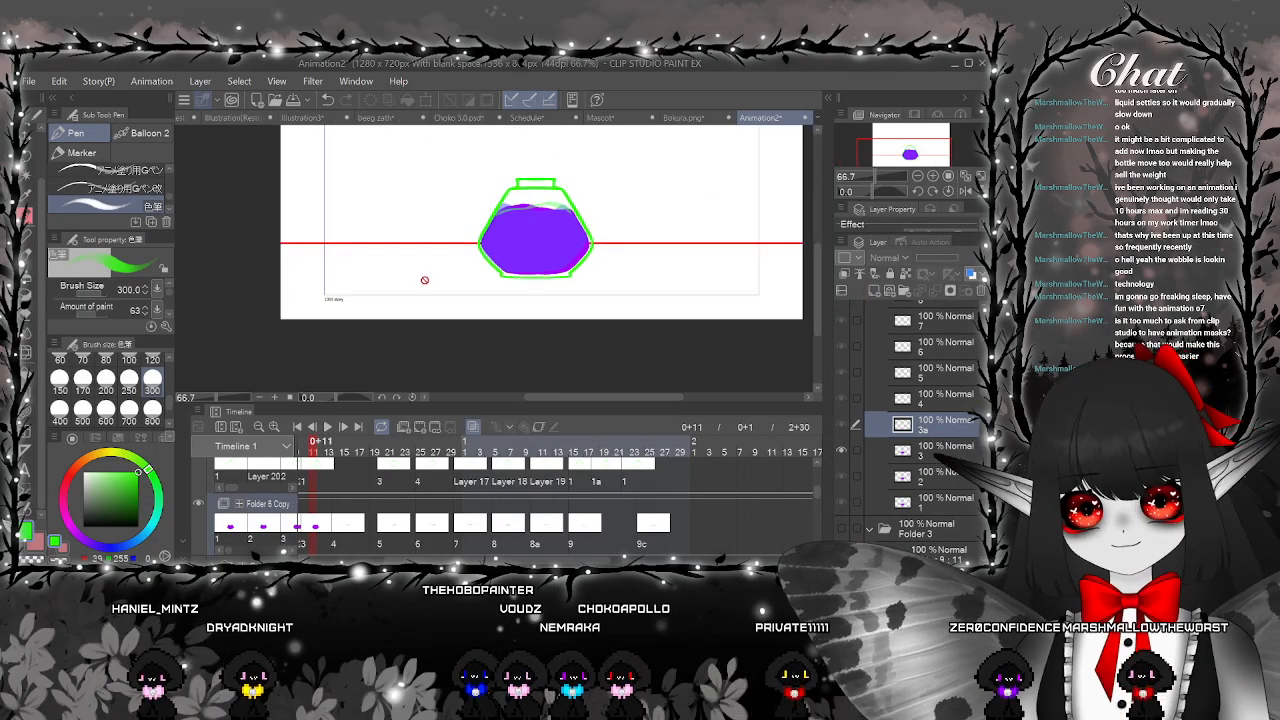
{"action": "left_click", "coordinate": [152, 359]}
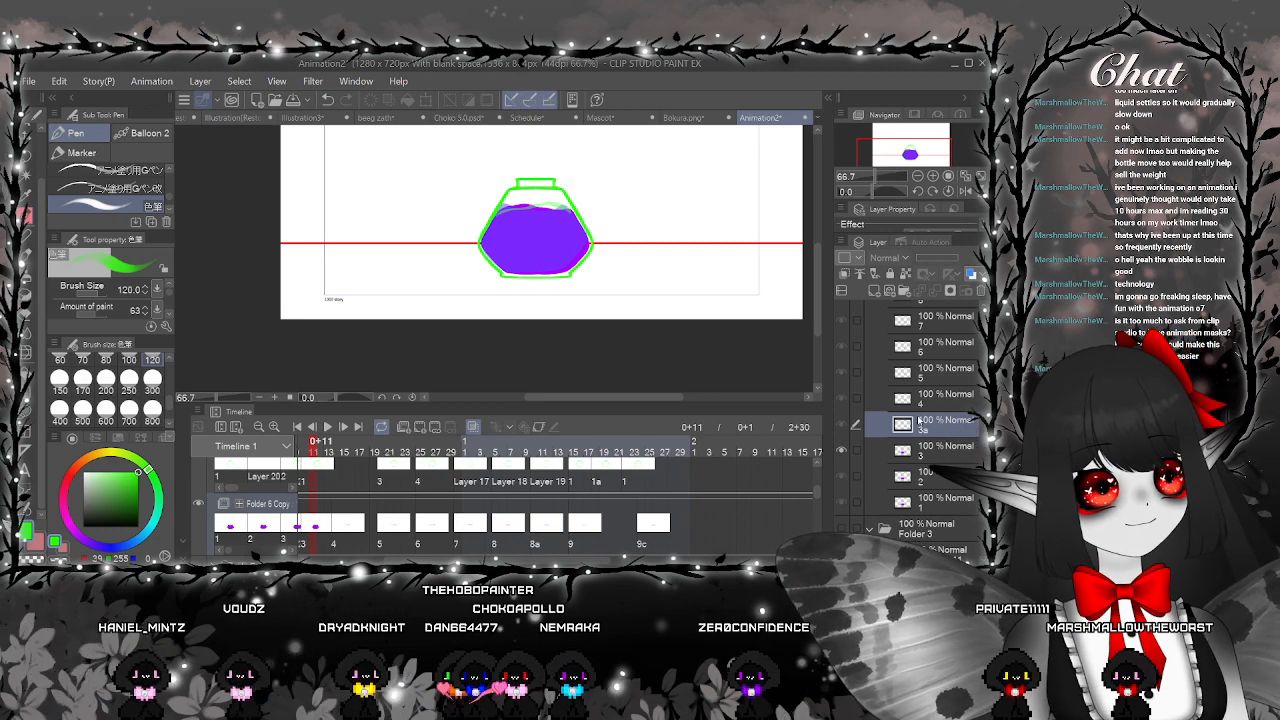
{"action": "left_click", "coordinate": [328, 98]}
{"action": "left_click", "coordinate": [328, 98]}
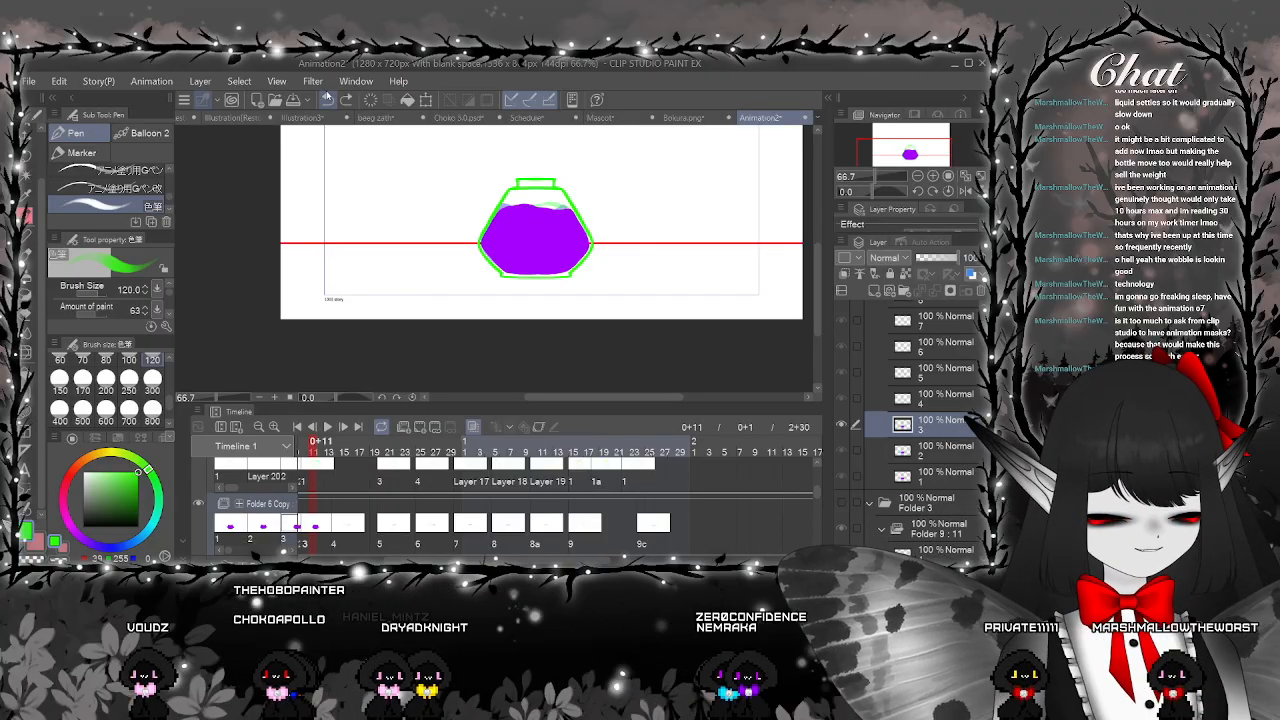
Examine the following flask and liquid sketch cels on the timeline and their matching layers in the animation folders
{"action": "left_click", "coordinate": [922, 505]}
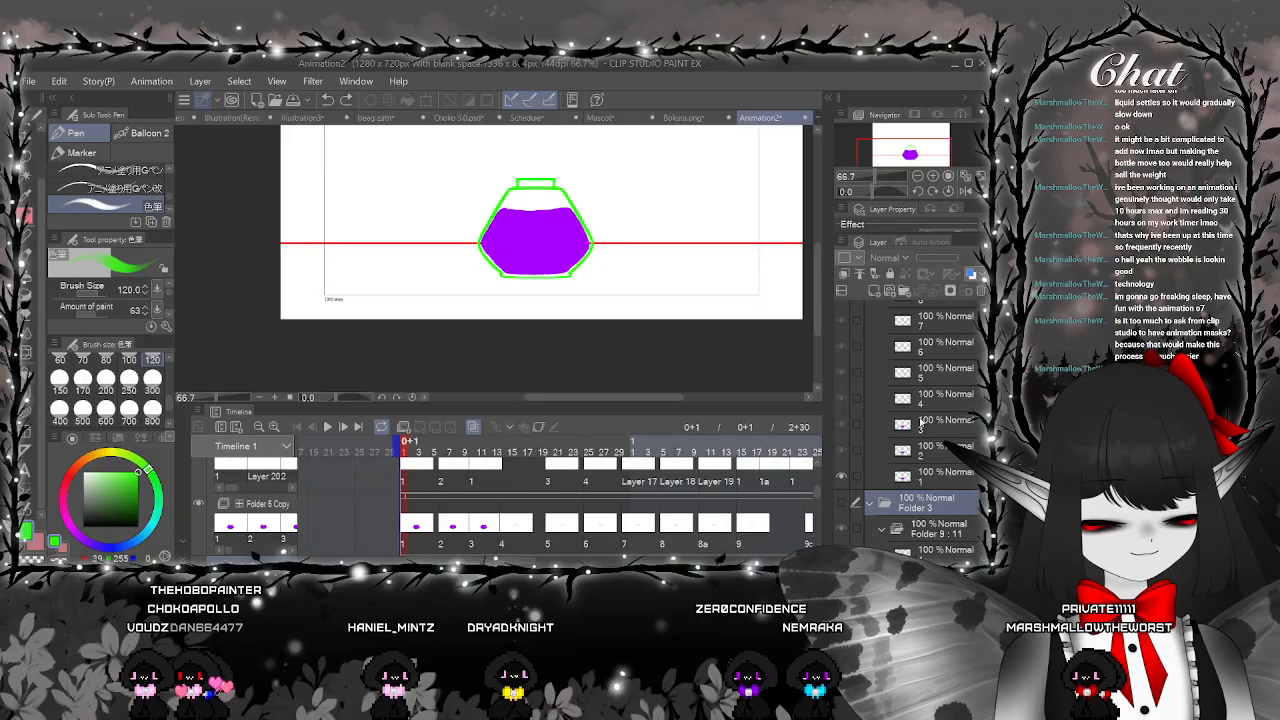
{"action": "left_click", "coordinate": [943, 399]}
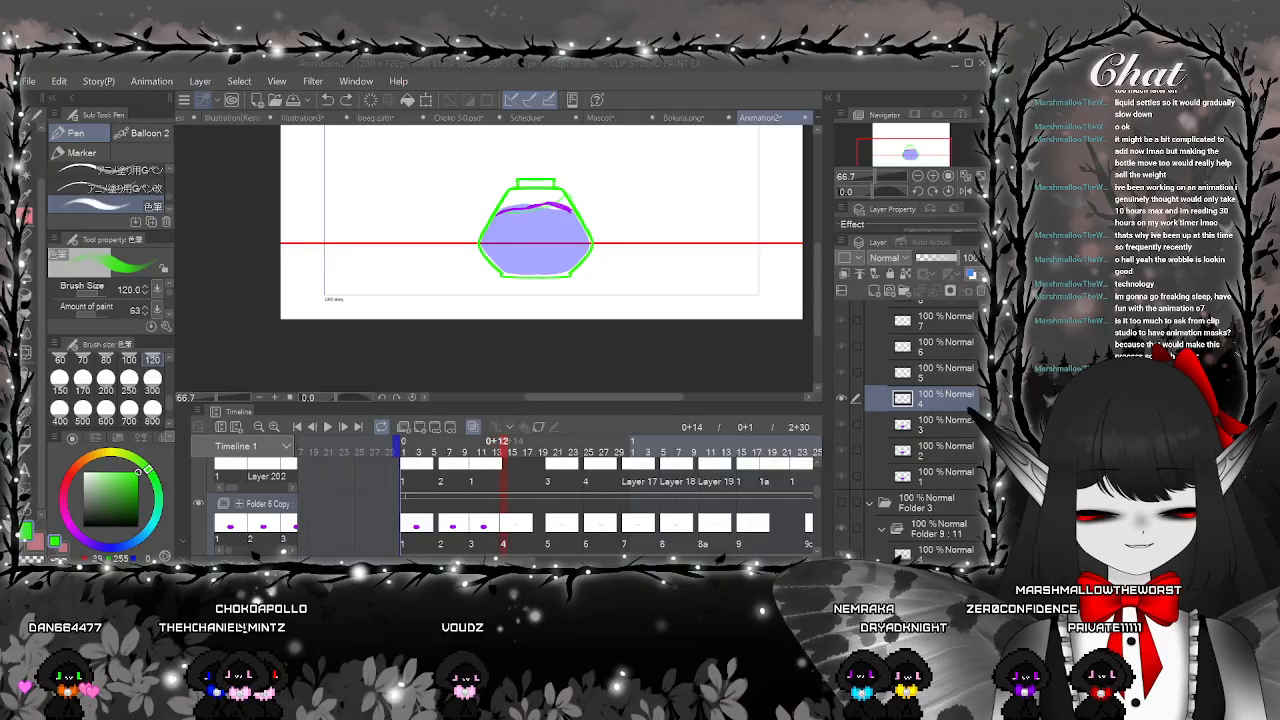
{"action": "left_click", "coordinate": [557, 468]}
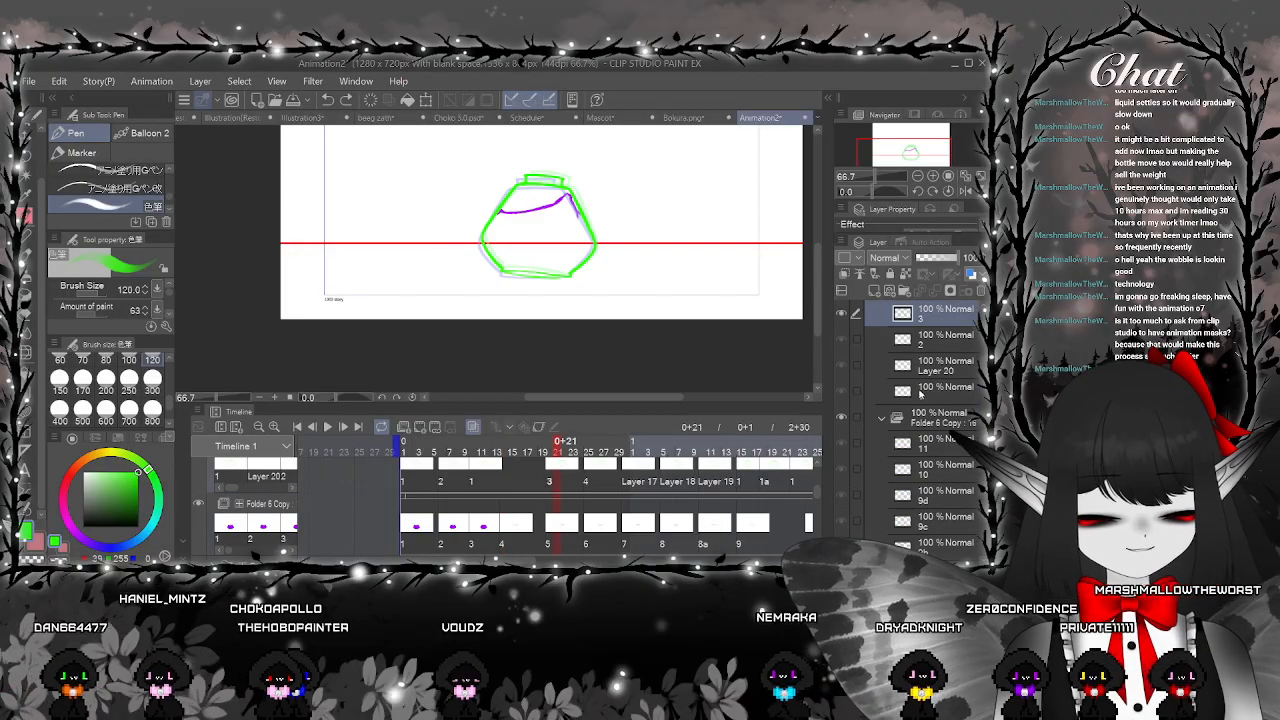
{"action": "left_click", "coordinate": [919, 393]}
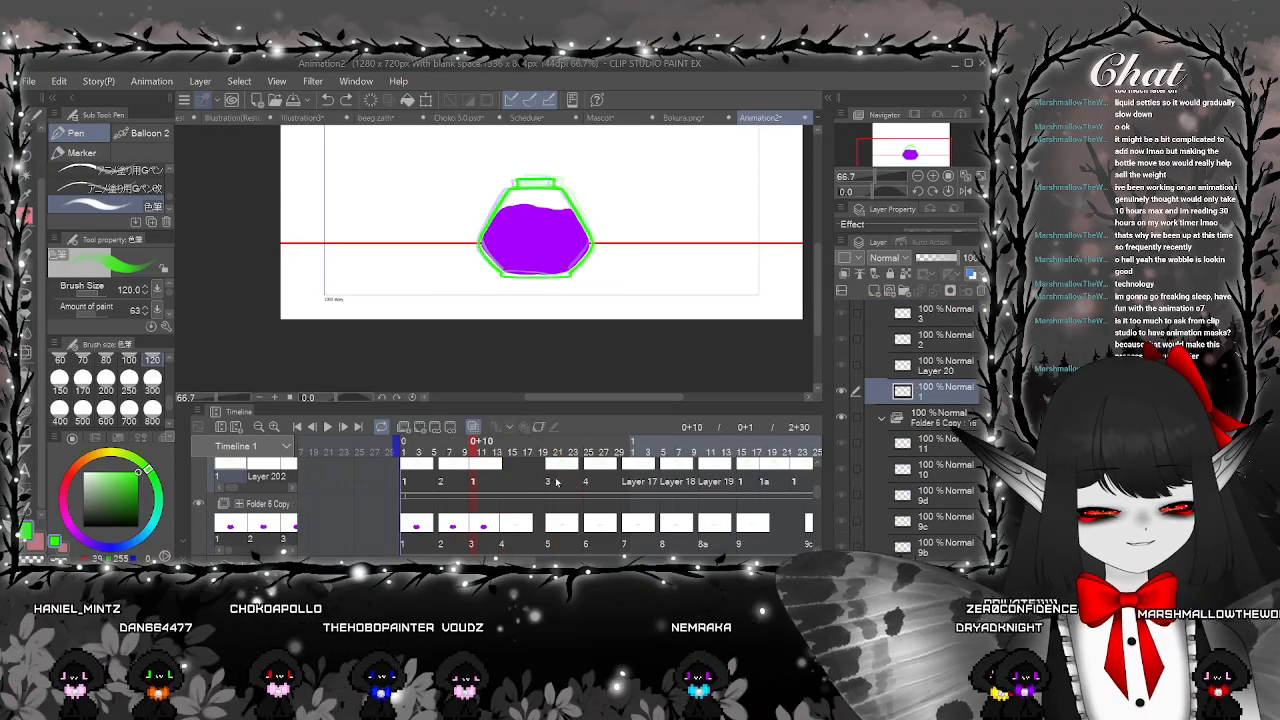
{"action": "left_click", "coordinate": [563, 475]}
{"action": "left_click", "coordinate": [917, 387]}
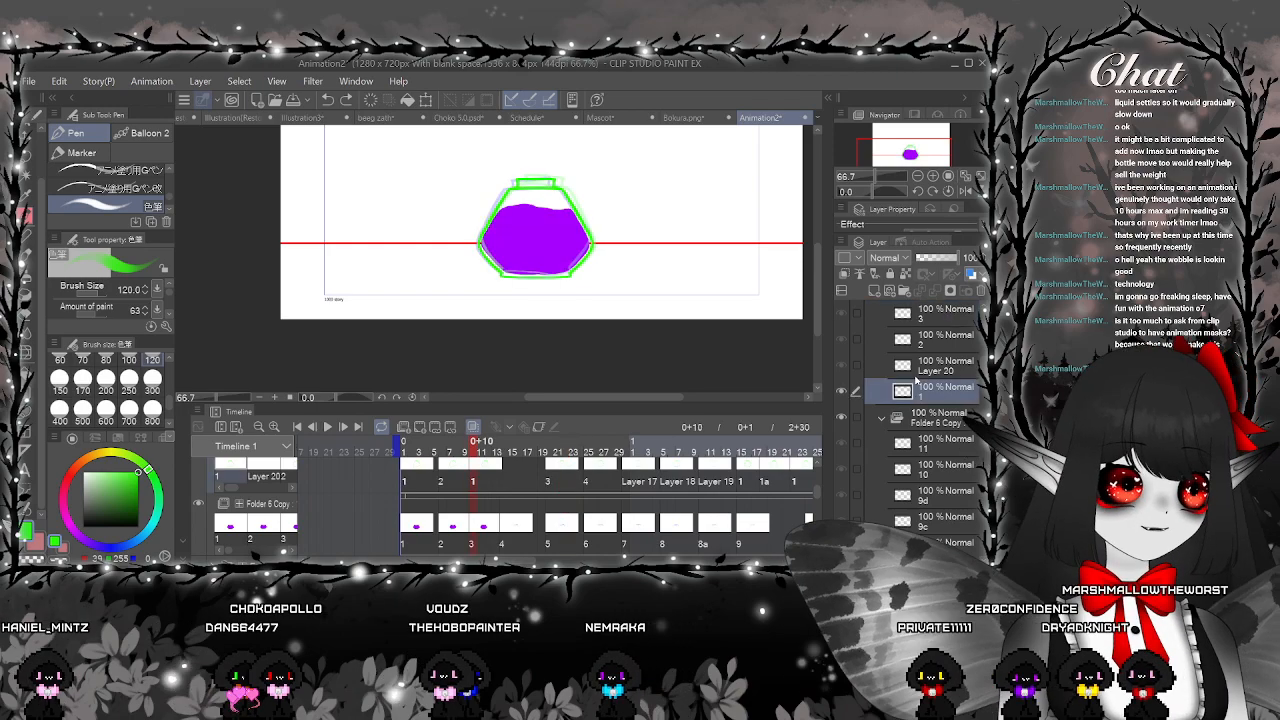
{"action": "left_click", "coordinate": [603, 467]}
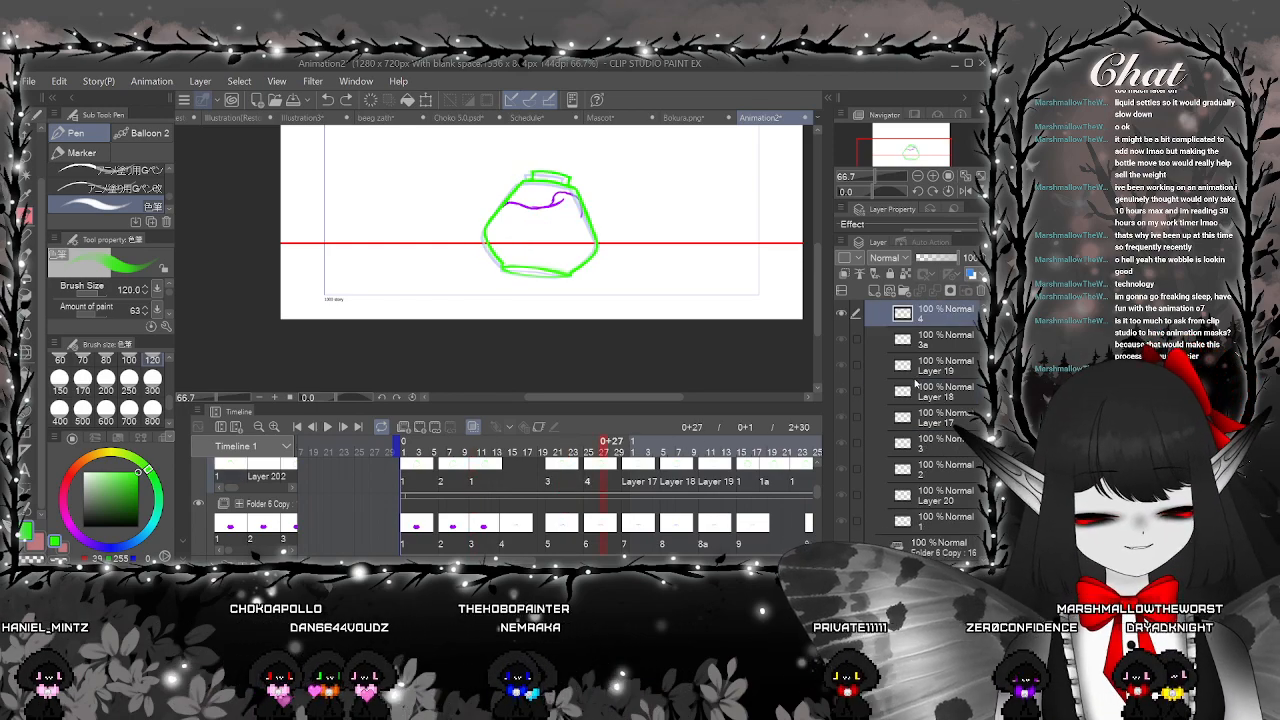
{"action": "left_click", "coordinate": [915, 387]}
{"action": "left_click", "coordinate": [589, 470]}
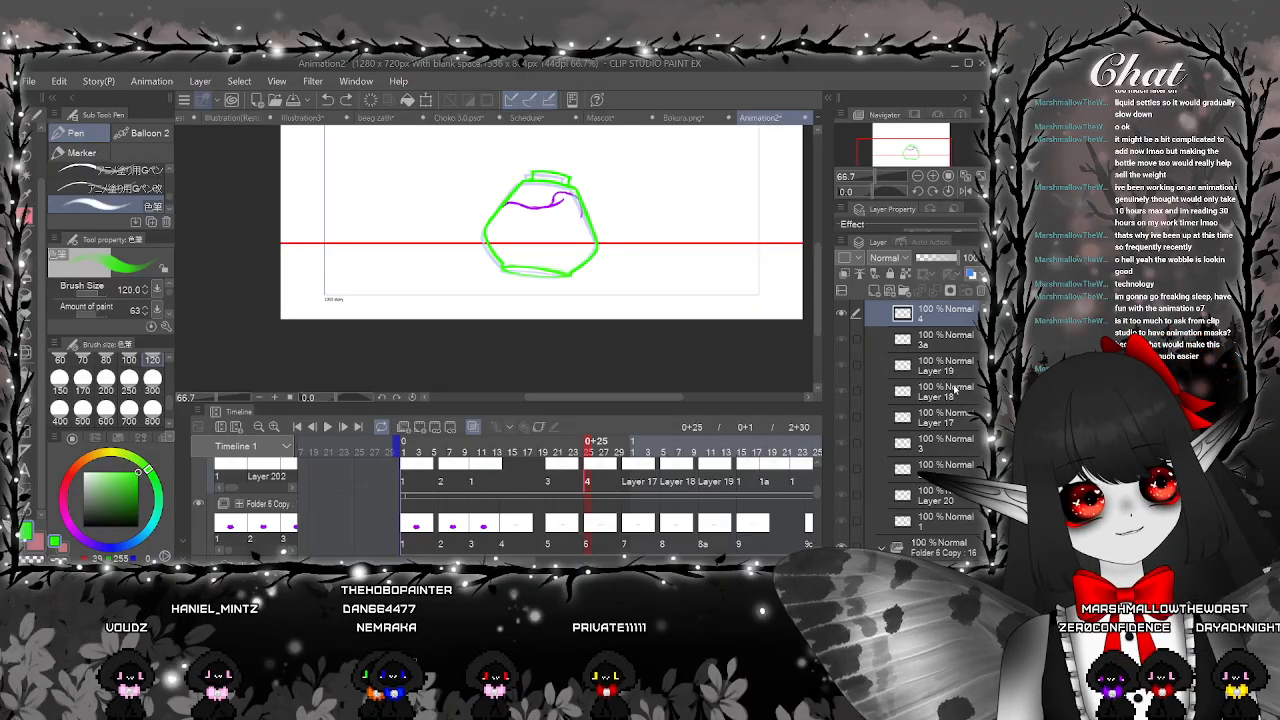
Sample the purple from the filled liquid on cel 3 of Folder 6 Copy and move to the unfilled cel 4
{"action": "left_click_drag", "start_coordinate": [430, 560], "coordinate": [480, 560]}
{"action": "left_click", "coordinate": [372, 528]}
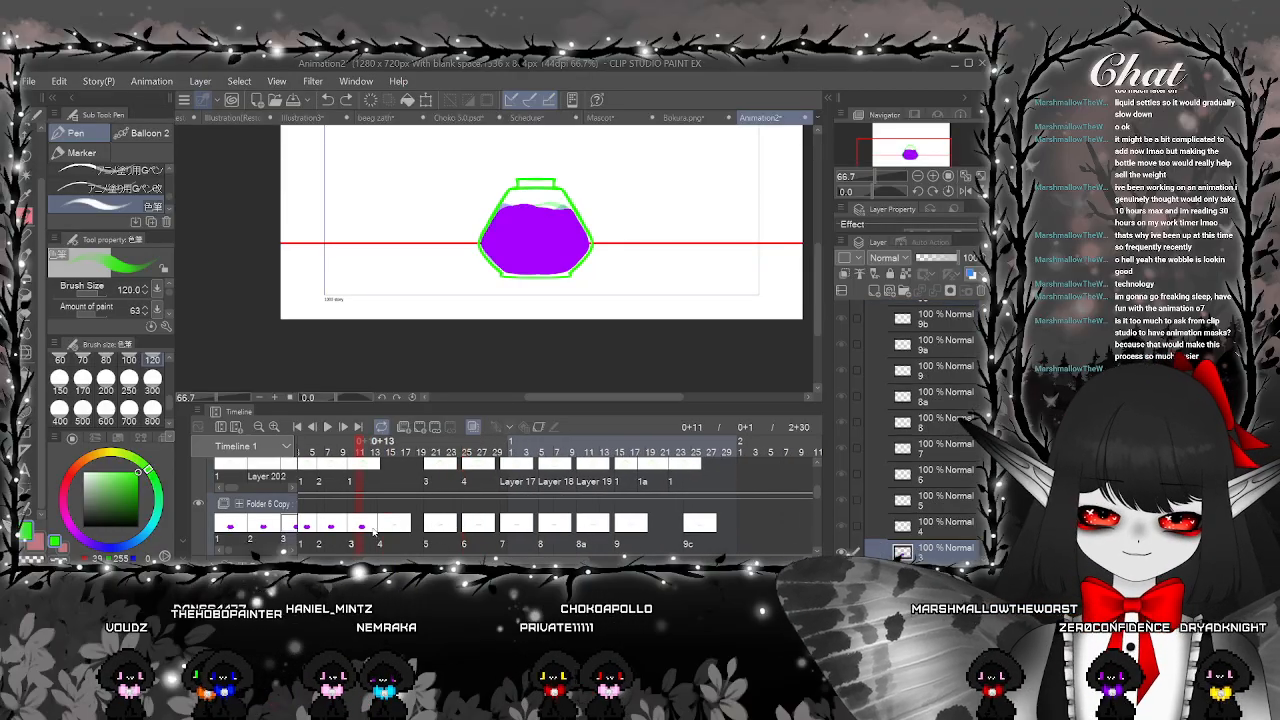
{"action": "left_click", "coordinate": [390, 532]}
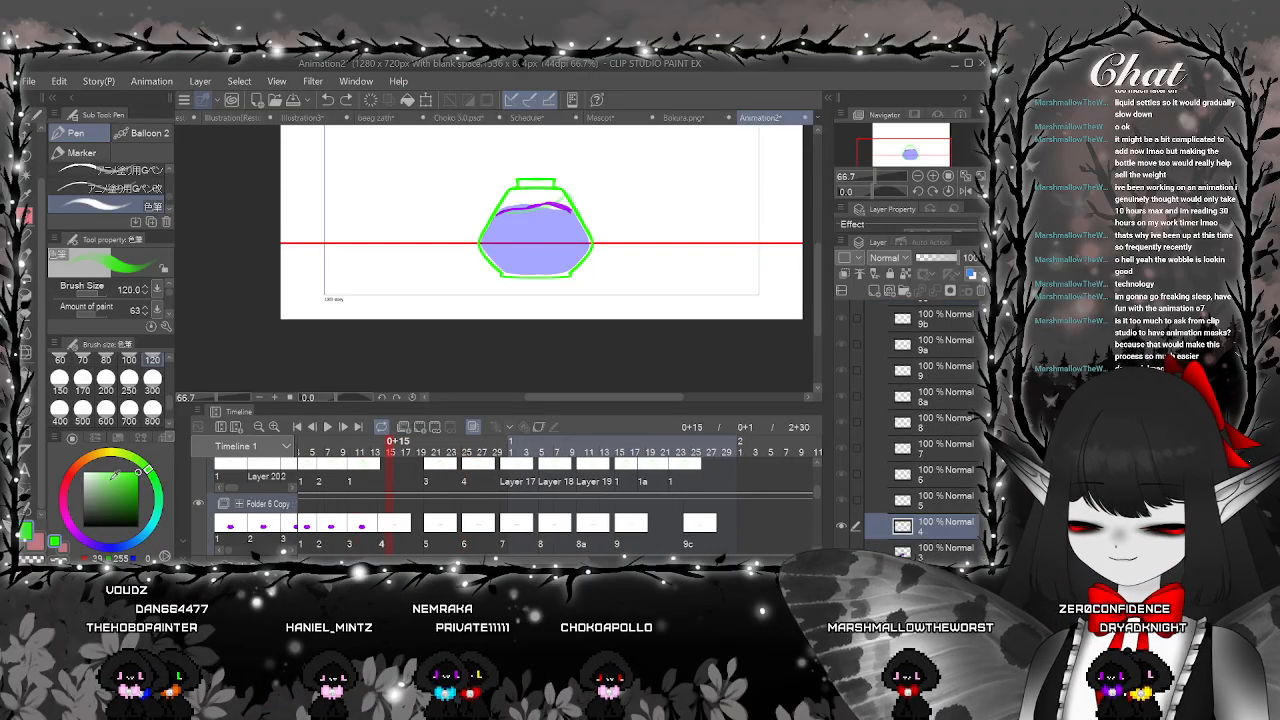
{"action": "scroll", "coordinate": [425, 299], "scroll_direction": "up", "scroll_amount": 1}
{"action": "left_click", "coordinate": [367, 531]}
{"action": "left_click", "coordinate": [591, 210], "text": "alt"}
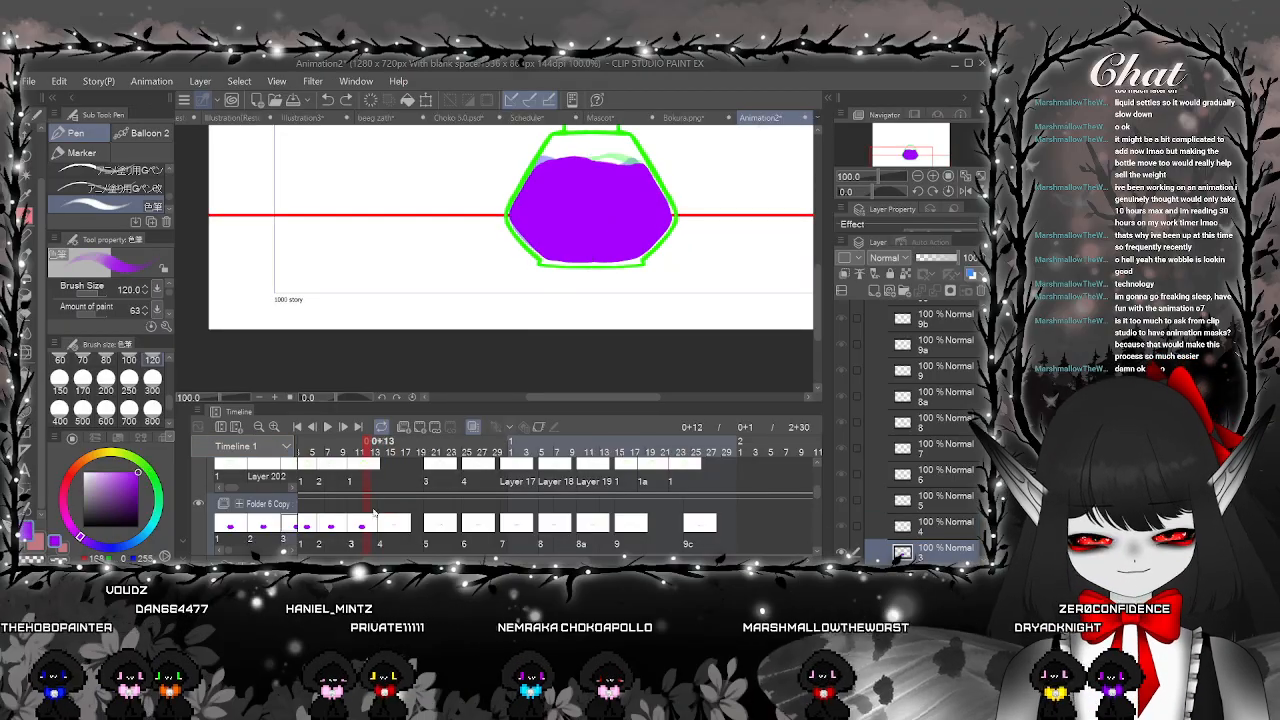
{"action": "left_click", "coordinate": [394, 508]}
{"action": "scroll", "coordinate": [585, 371], "scroll_direction": "up", "scroll_amount": 2}
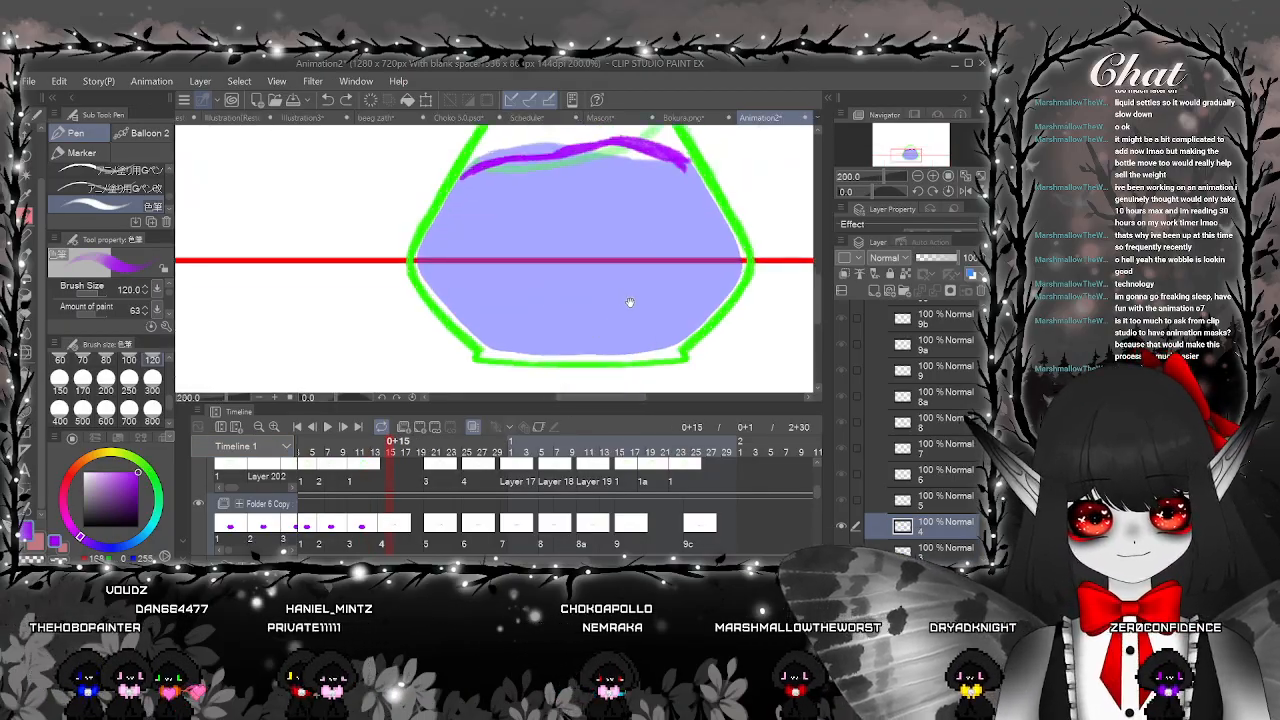
Use Lasso fill on cel 4 to fill the liquid's upper left and centre, following the sketched wave and the flask wall
{"action": "key", "text": "u"}
{"action": "scroll", "coordinate": [385, 212], "scroll_direction": "up", "scroll_amount": 2}
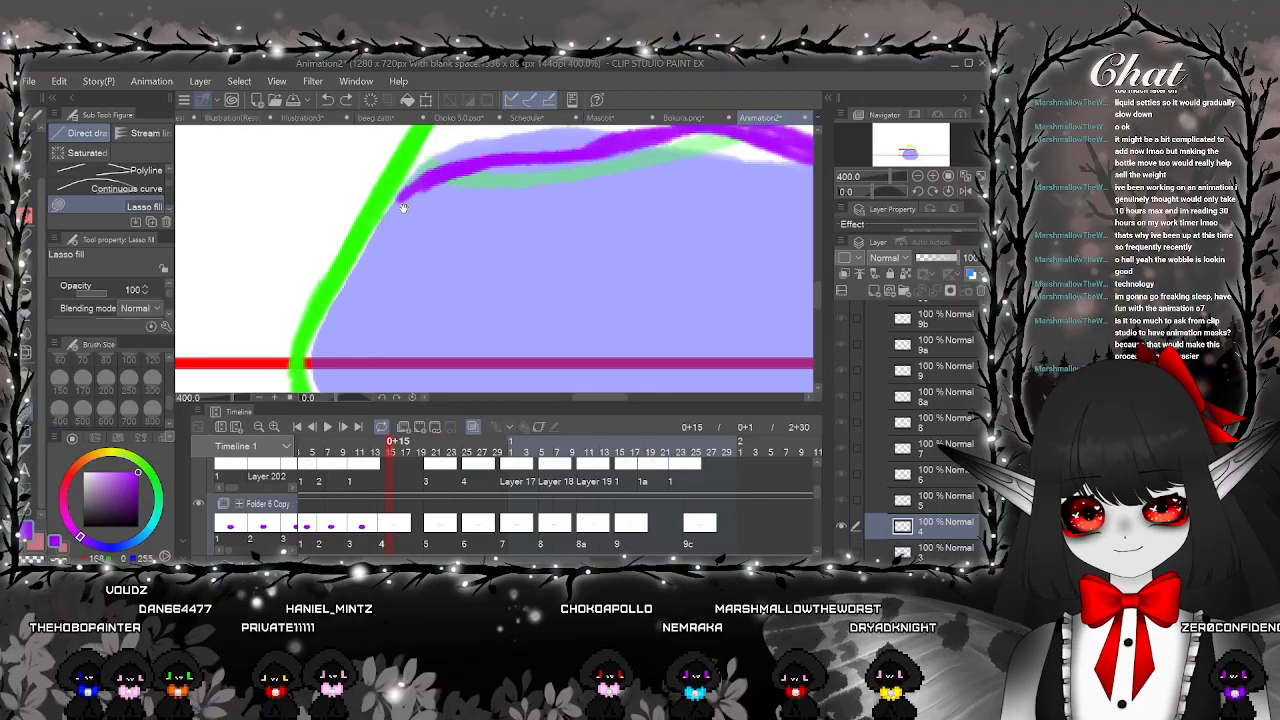
{"action": "left_click_drag", "start_coordinate": [418, 187], "coordinate": [391, 229]}
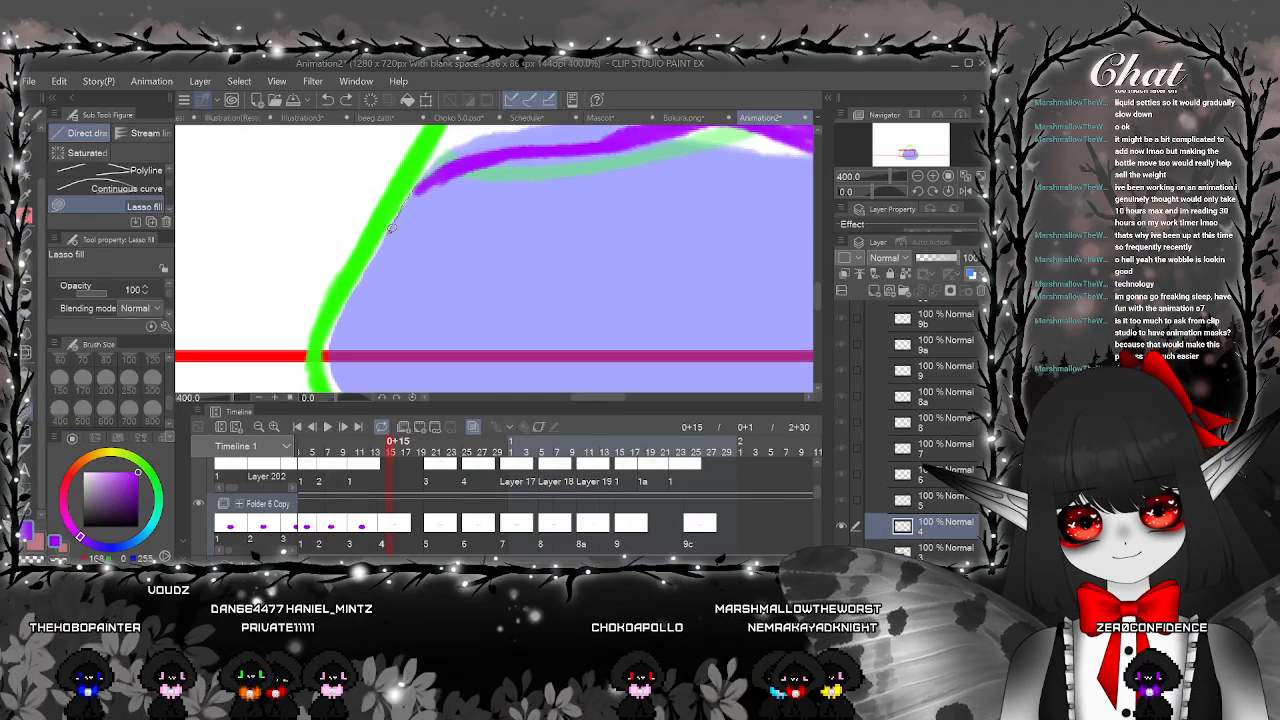
{"action": "mouse_move", "coordinate": [357, 290]}
{"action": "left_mouse_down"}
{"action": "mouse_move", "coordinate": [340, 320]}
{"action": "mouse_move", "coordinate": [377, 366]}
{"action": "left_mouse_up"}
{"action": "left_click_drag", "start_coordinate": [479, 199], "coordinate": [472, 198]}
{"action": "scroll", "coordinate": [472, 198], "scroll_direction": "down", "scroll_amount": 2}
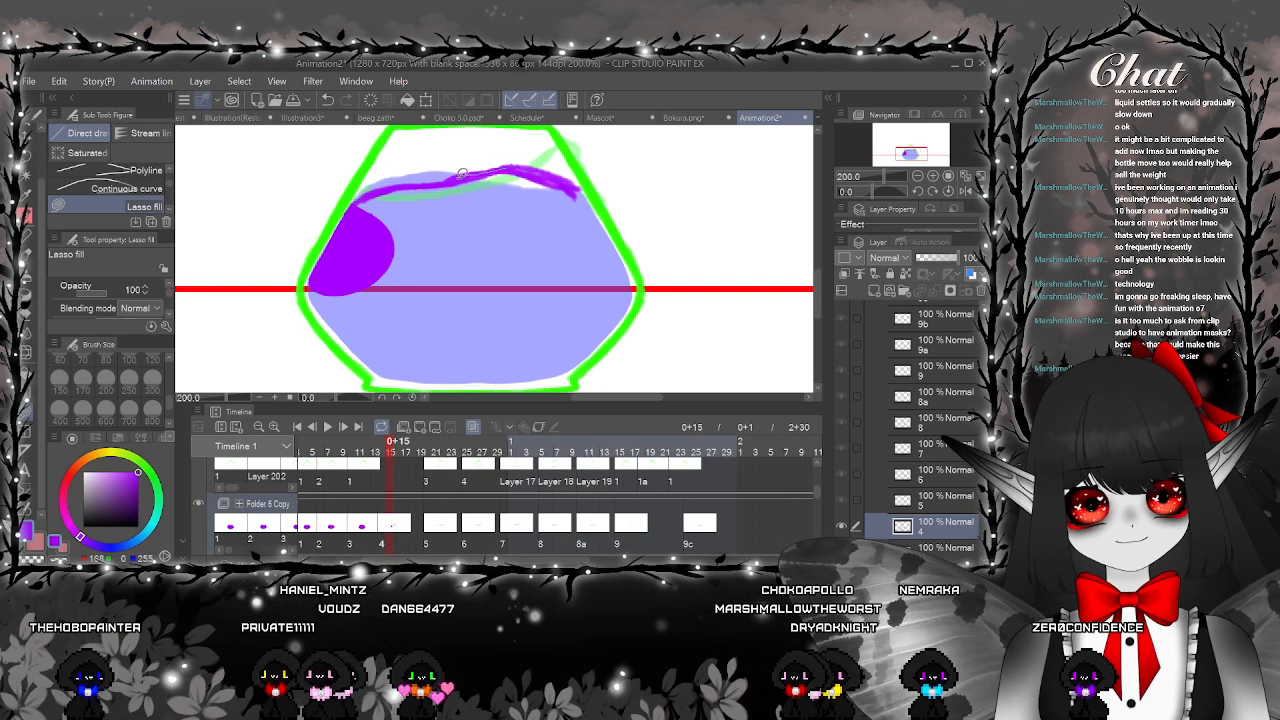
{"action": "mouse_move", "coordinate": [358, 198]}
{"action": "left_mouse_down"}
{"action": "mouse_move", "coordinate": [541, 346]}
{"action": "mouse_move", "coordinate": [576, 272]}
{"action": "mouse_move", "coordinate": [508, 176]}
{"action": "left_mouse_up"}
{"action": "scroll", "coordinate": [599, 306], "scroll_direction": "up", "scroll_amount": 2}
Extend cel 4's purple fill down the flask's lower left wall and across its base with Lasso fill
{"action": "mouse_move", "coordinate": [599, 306]}
{"action": "left_mouse_down"}
{"action": "mouse_move", "coordinate": [652, 257]}
{"action": "mouse_move", "coordinate": [833, 235]}
{"action": "left_mouse_up"}
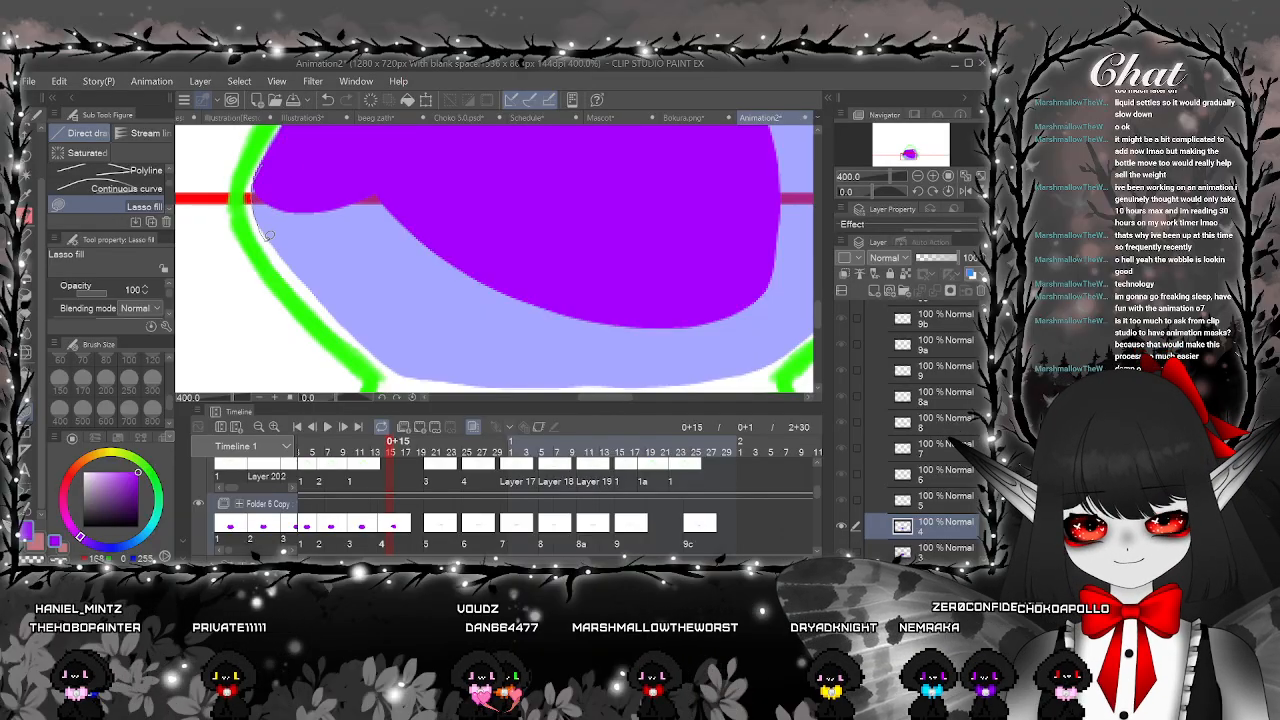
{"action": "mouse_move", "coordinate": [429, 375]}
{"action": "left_mouse_down"}
{"action": "mouse_move", "coordinate": [340, 149]}
{"action": "mouse_move", "coordinate": [310, 156]}
{"action": "left_mouse_up"}
{"action": "mouse_move", "coordinate": [497, 277]}
{"action": "left_mouse_down"}
{"action": "mouse_move", "coordinate": [483, 249]}
{"action": "mouse_move", "coordinate": [459, 244]}
{"action": "left_mouse_up"}
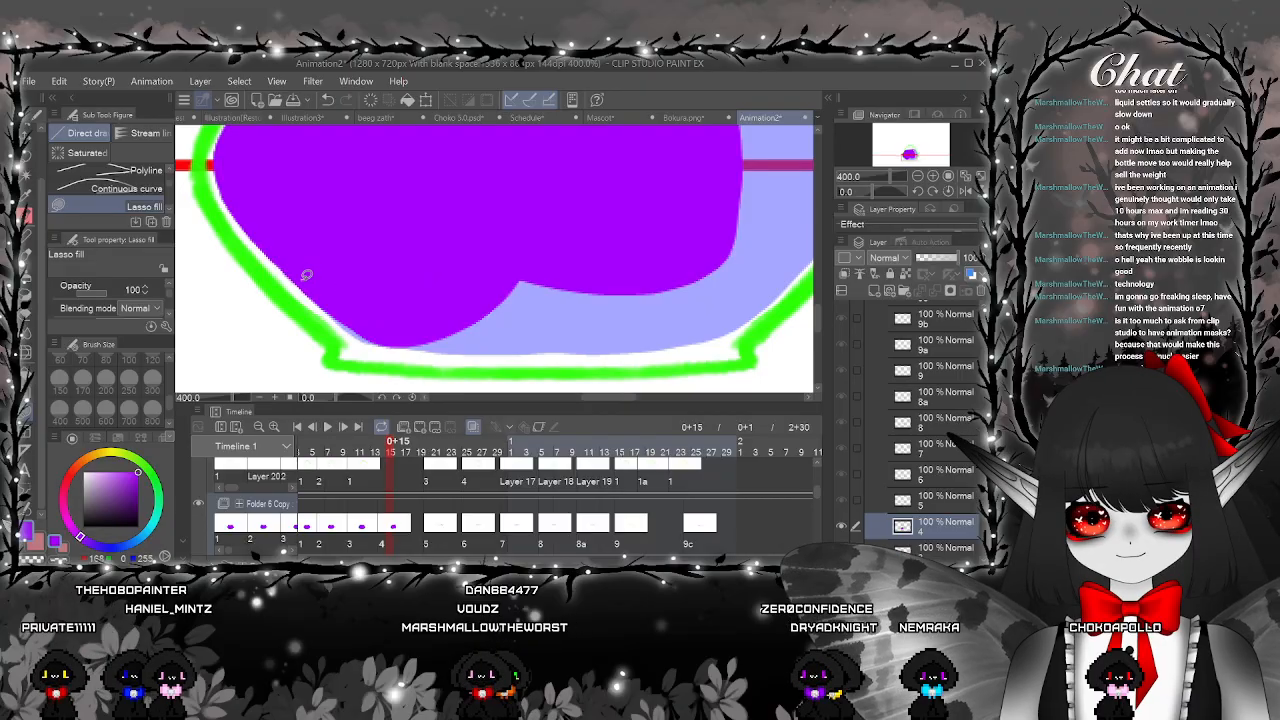
{"action": "left_click_drag", "start_coordinate": [568, 286], "coordinate": [518, 274]}
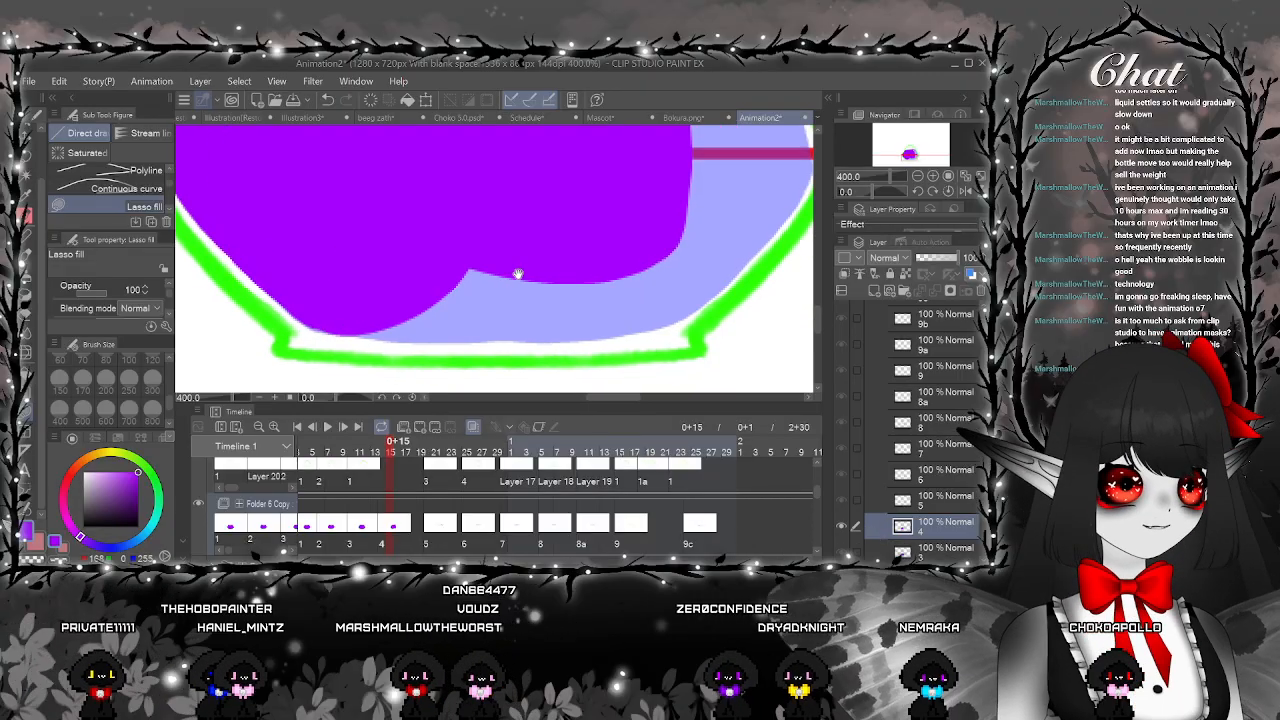
{"action": "mouse_move", "coordinate": [342, 331]}
{"action": "left_mouse_down"}
{"action": "mouse_move", "coordinate": [620, 340]}
{"action": "mouse_move", "coordinate": [706, 252]}
{"action": "mouse_move", "coordinate": [510, 243]}
{"action": "left_mouse_up"}
{"action": "scroll", "coordinate": [509, 242], "scroll_direction": "down", "scroll_amount": 2}
{"action": "left_click_drag", "start_coordinate": [731, 280], "coordinate": [670, 357]}
Lasso-fill cel 4's liquid along the flask's right wall and flip the canvas view horizontally
{"action": "scroll", "coordinate": [418, 331], "scroll_direction": "up", "scroll_amount": 2}
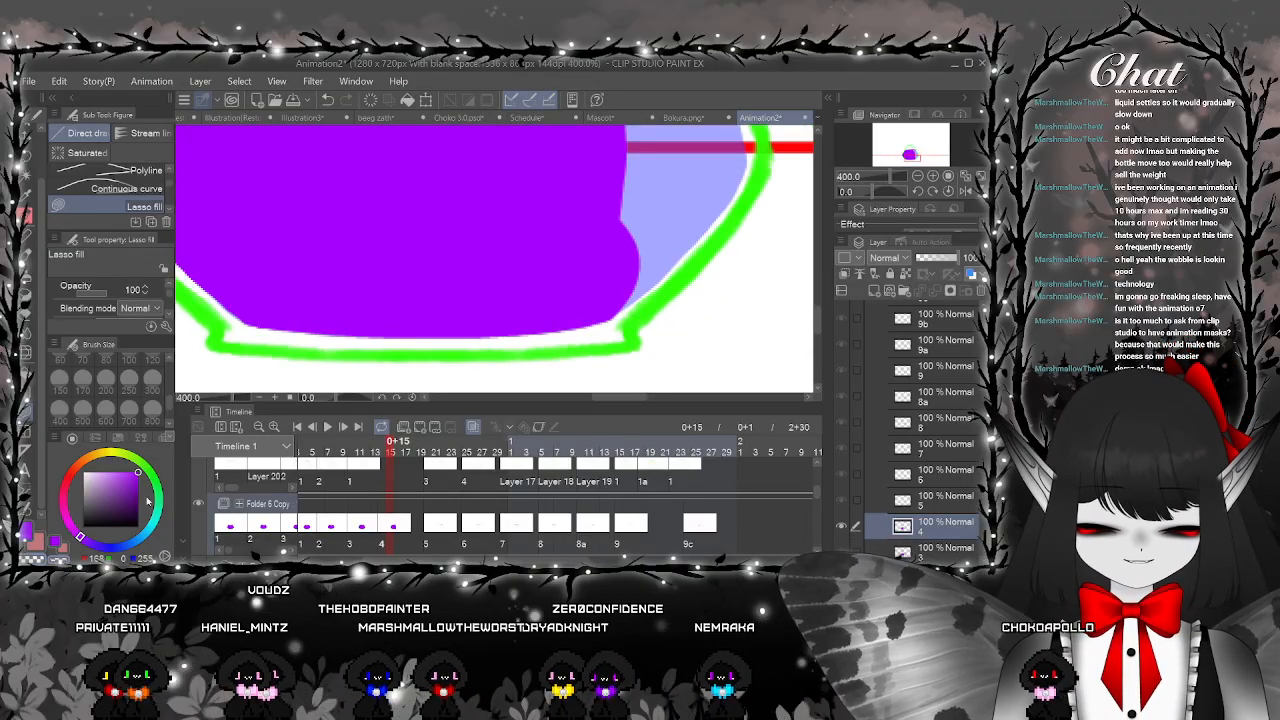
{"action": "left_click_drag", "start_coordinate": [626, 308], "coordinate": [557, 367]}
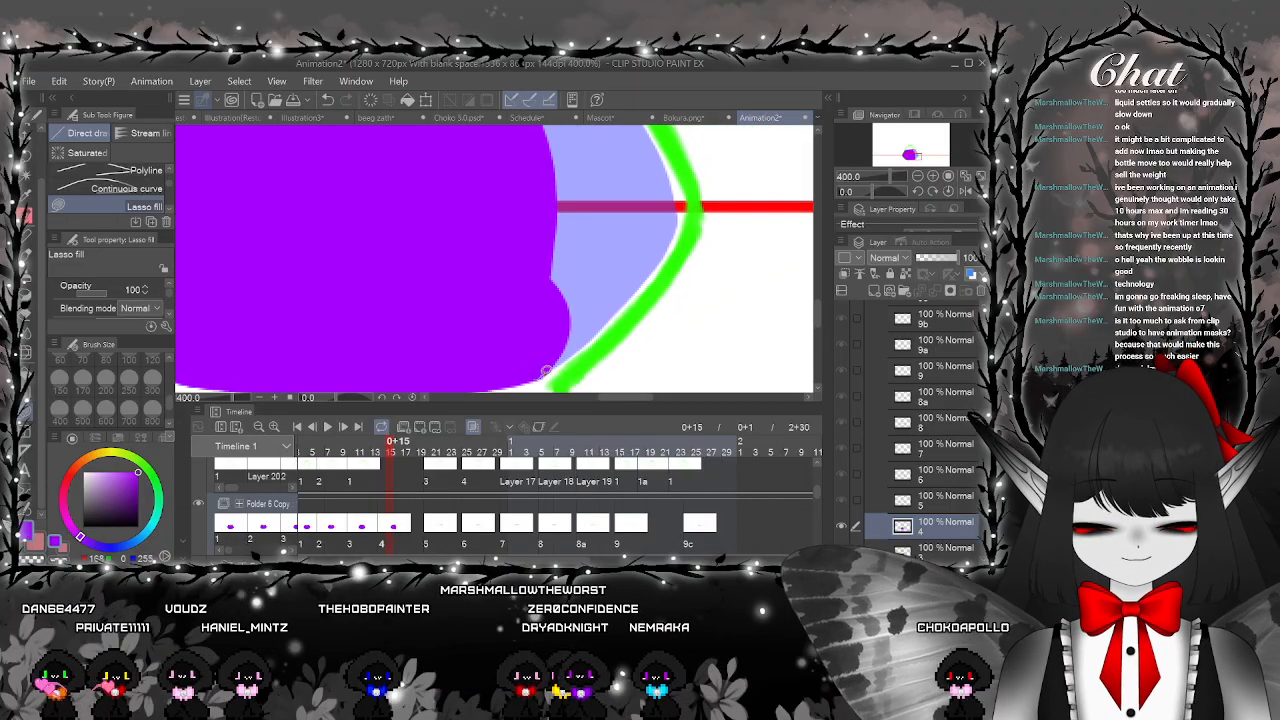
{"action": "left_click_drag", "start_coordinate": [545, 162], "coordinate": [581, 323]}
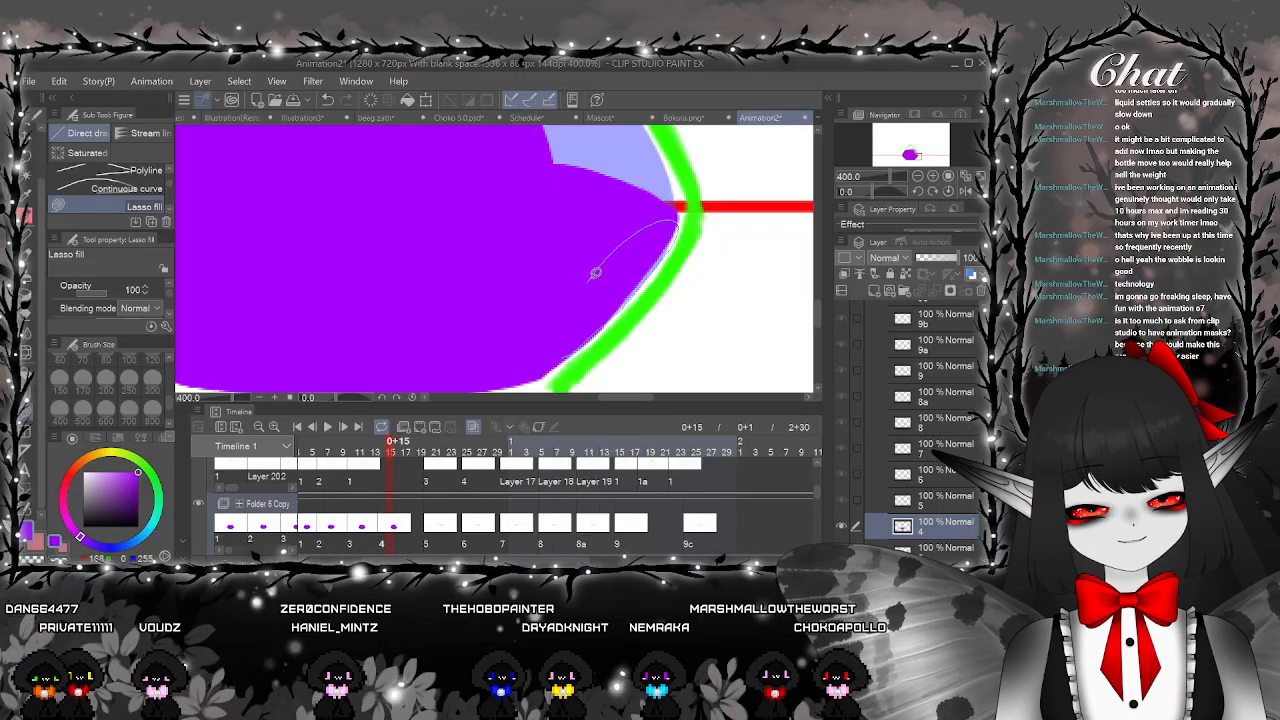
{"action": "left_click_drag", "start_coordinate": [596, 273], "coordinate": [588, 283]}
{"action": "scroll", "coordinate": [620, 235], "scroll_direction": "down", "scroll_amount": 2}
{"action": "left_click_drag", "start_coordinate": [674, 206], "coordinate": [606, 318]}
{"action": "left_click", "coordinate": [968, 191]}
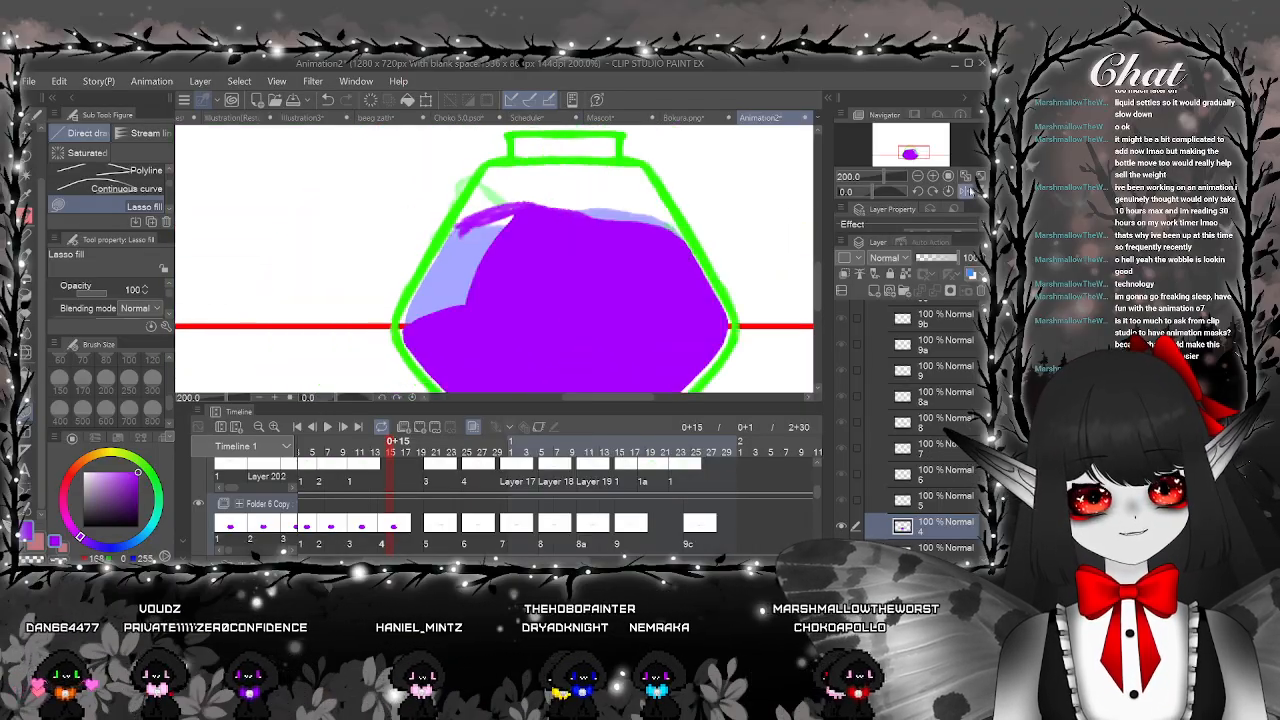
{"action": "scroll", "coordinate": [571, 306], "scroll_direction": "up", "scroll_amount": 2}
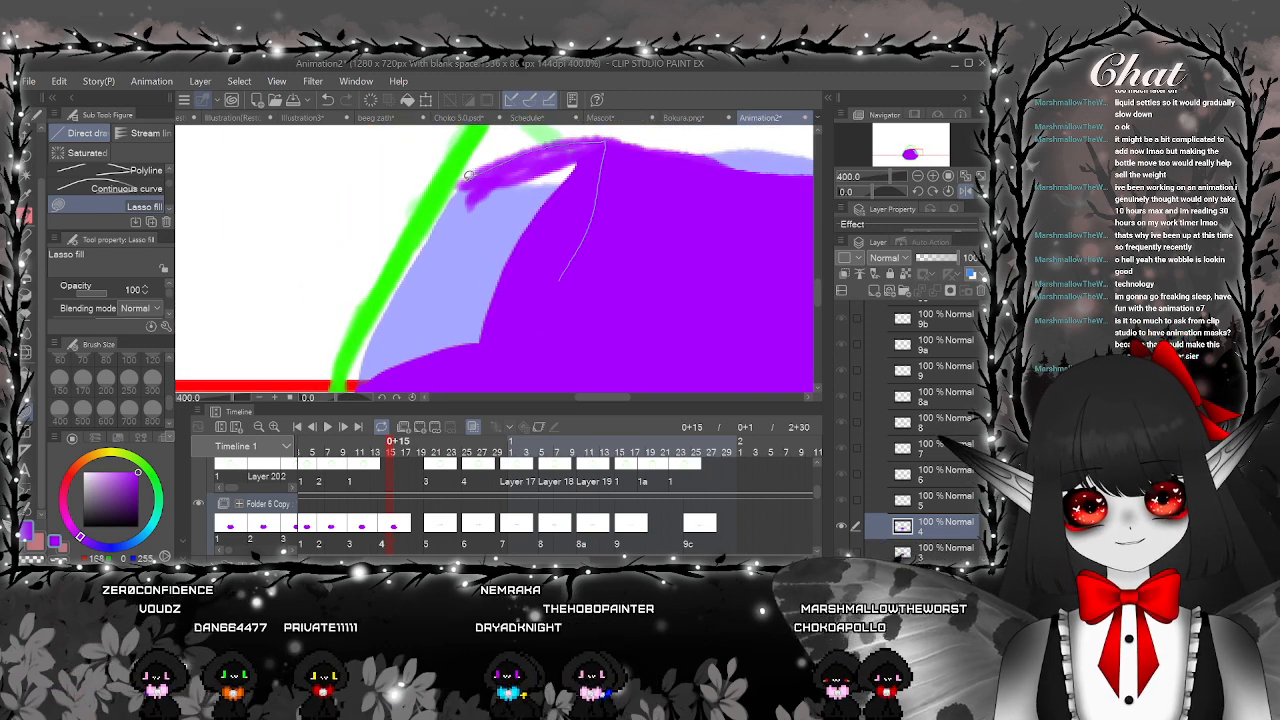
{"action": "mouse_move", "coordinate": [361, 354]}
{"action": "left_mouse_down"}
{"action": "mouse_move", "coordinate": [379, 390]}
{"action": "mouse_move", "coordinate": [497, 329]}
{"action": "mouse_move", "coordinate": [578, 236]}
{"action": "left_mouse_up"}
{"action": "scroll", "coordinate": [574, 258], "scroll_direction": "down", "scroll_amount": 2}
{"action": "left_click", "coordinate": [327, 99]}
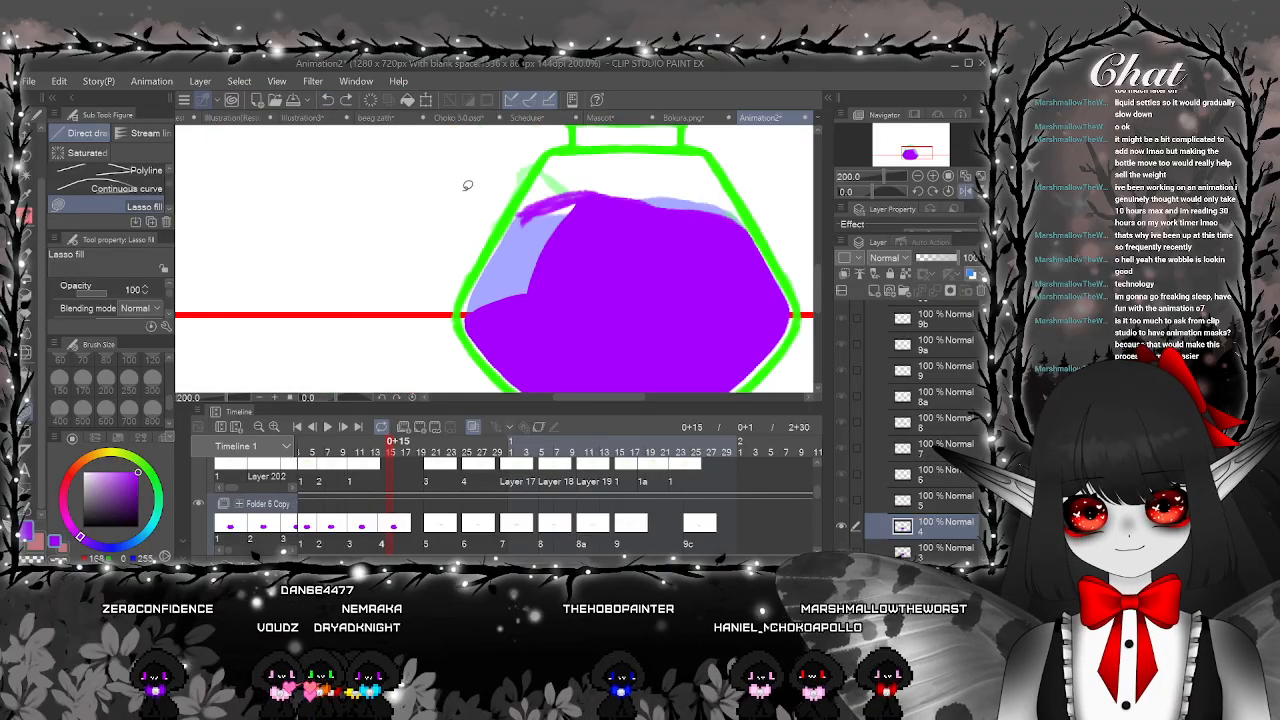
Lasso-fill the remaining gap in cel 4 between the purple liquid, the flask wall and the sketched wave crest
{"action": "scroll", "coordinate": [466, 189], "scroll_direction": "up", "scroll_amount": 2}
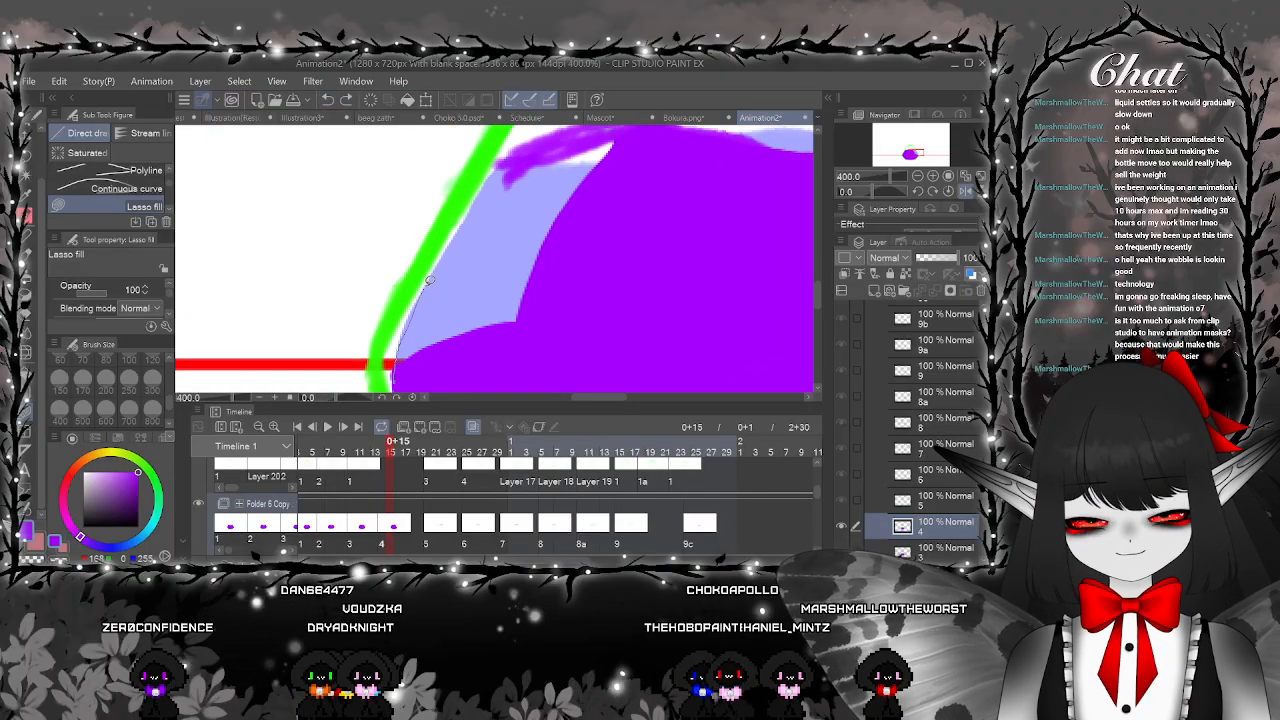
{"action": "mouse_move", "coordinate": [647, 133]}
{"action": "left_mouse_down"}
{"action": "mouse_move", "coordinate": [568, 317]}
{"action": "mouse_move", "coordinate": [430, 382]}
{"action": "left_mouse_up"}
{"action": "left_click_drag", "start_coordinate": [583, 231], "coordinate": [543, 311]}
{"action": "left_click_drag", "start_coordinate": [555, 252], "coordinate": [603, 206]}
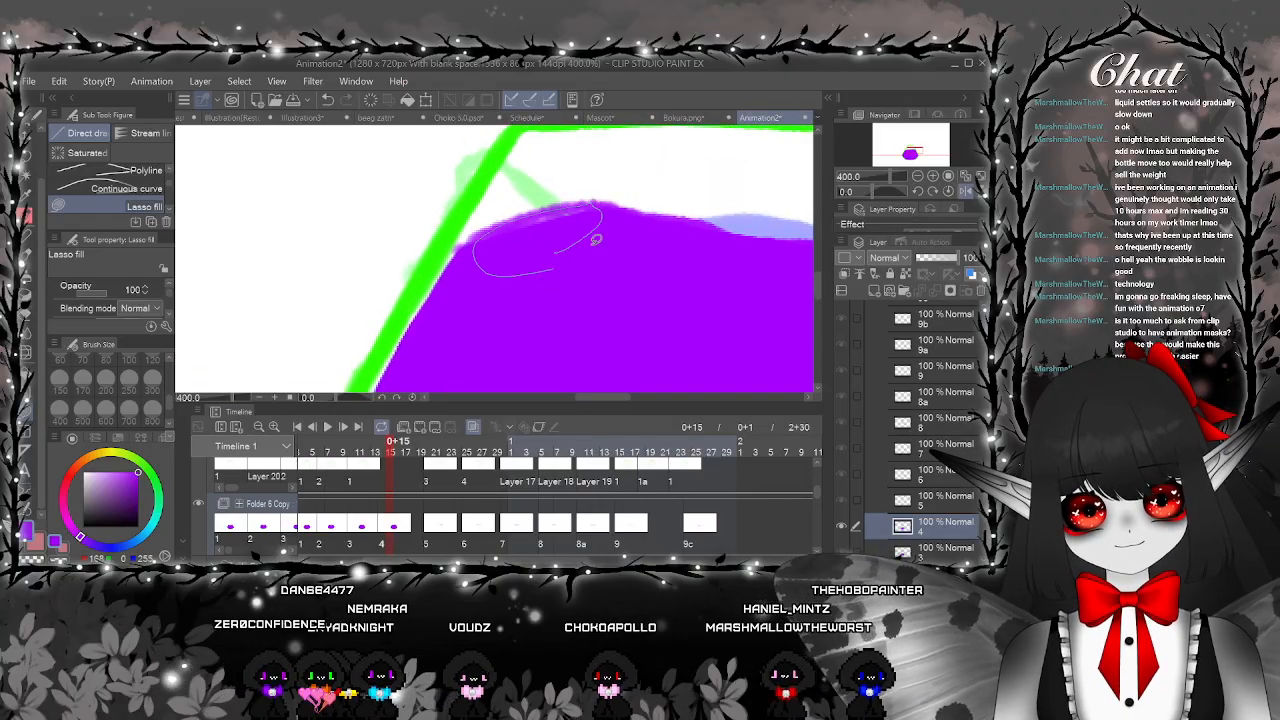
Play back the animation to review the filled frames and look at the liquid sketch on cel 5
{"action": "scroll", "coordinate": [595, 238], "scroll_direction": "down", "scroll_amount": 6}
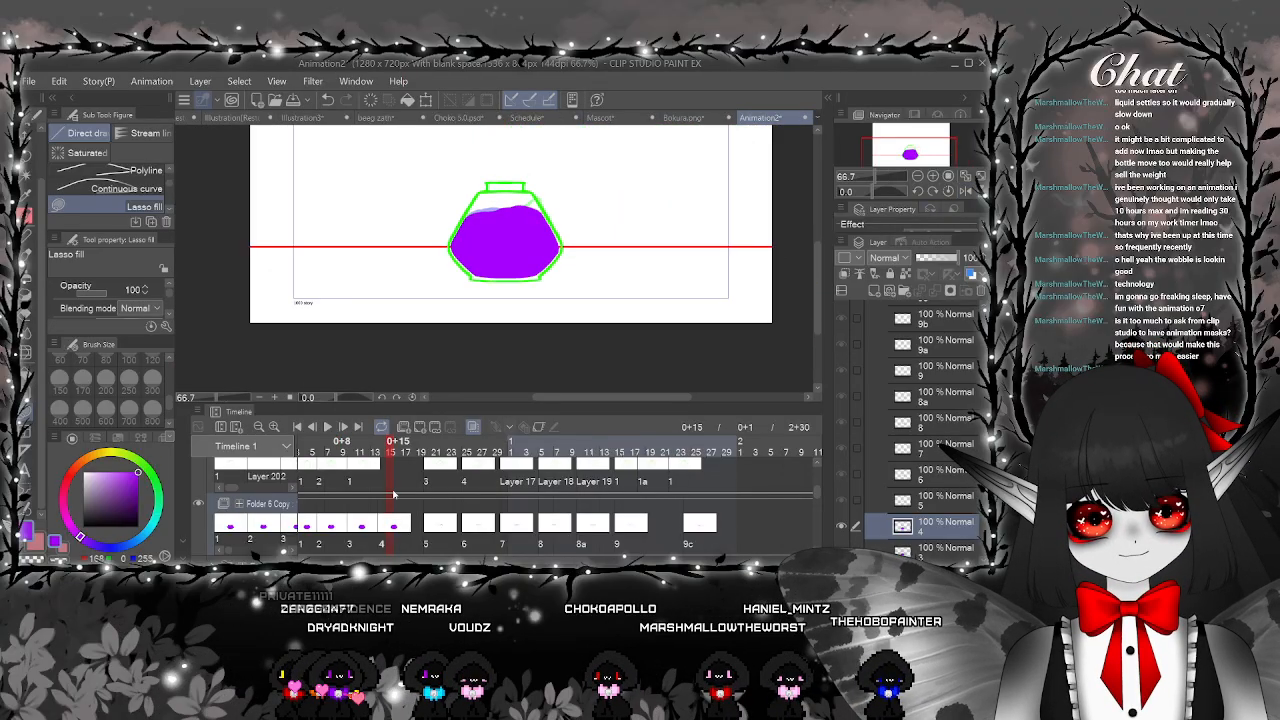
{"action": "left_click", "coordinate": [329, 427]}
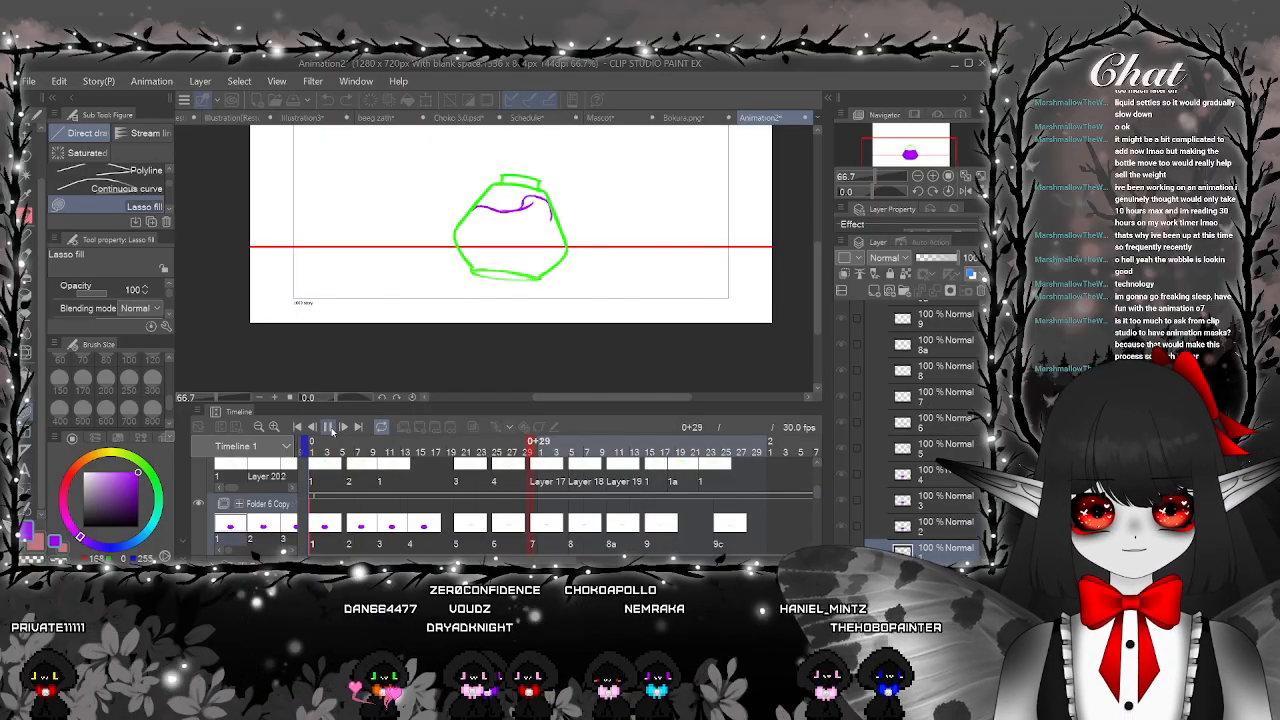
{"action": "left_click", "coordinate": [327, 427]}
{"action": "left_click", "coordinate": [468, 524]}
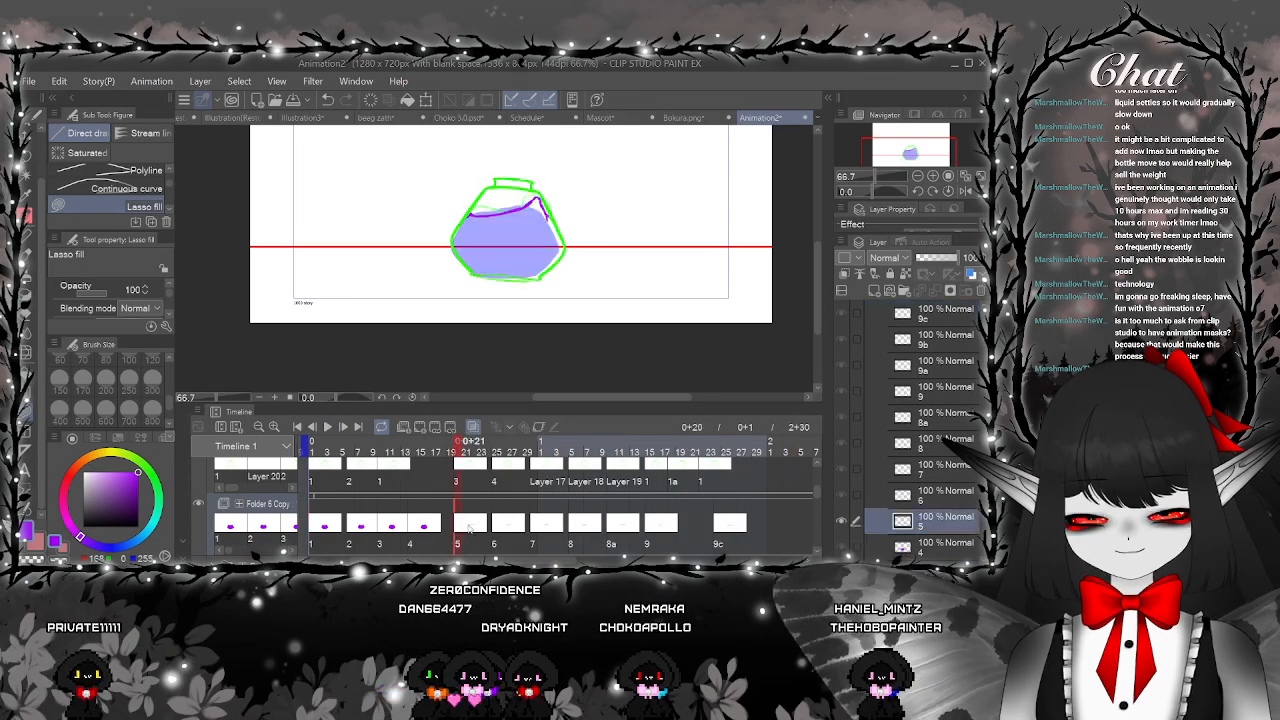
{"action": "scroll", "coordinate": [438, 230], "scroll_direction": "up", "scroll_amount": 3}
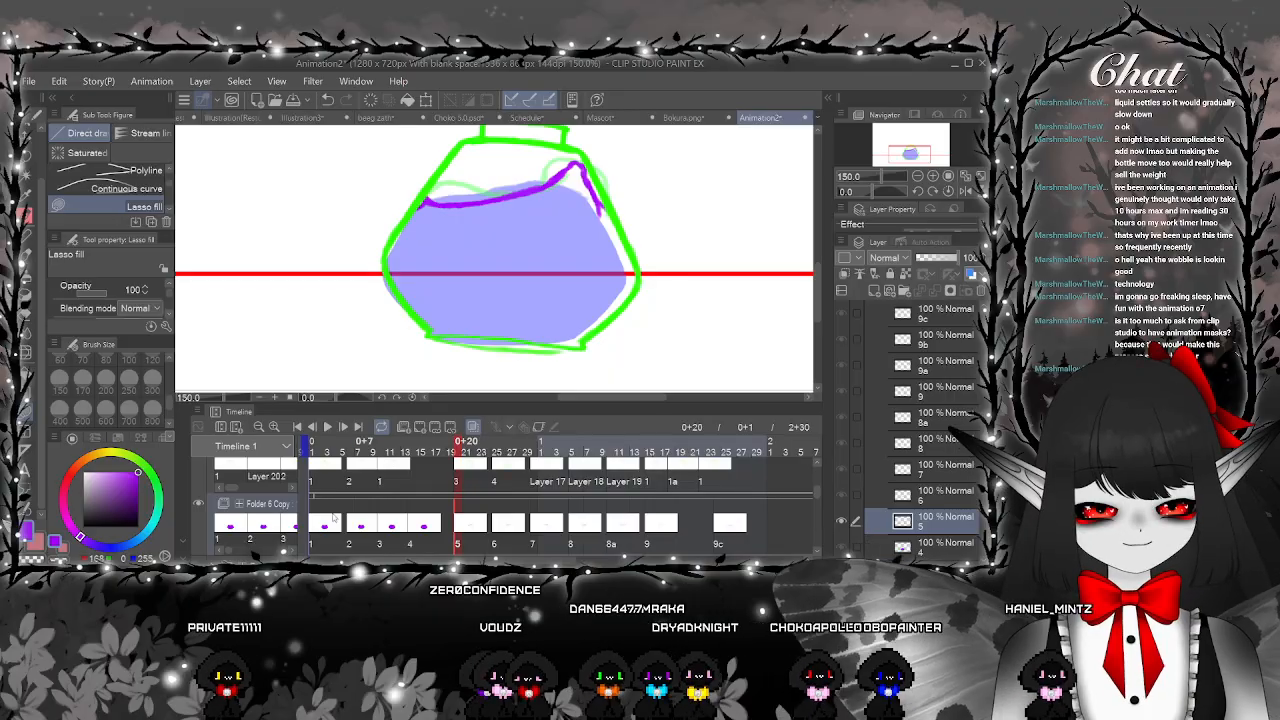
Return to cel 1 and lasso-fill the gaps between its purple liquid and the flask walls
{"action": "left_click", "coordinate": [323, 525]}
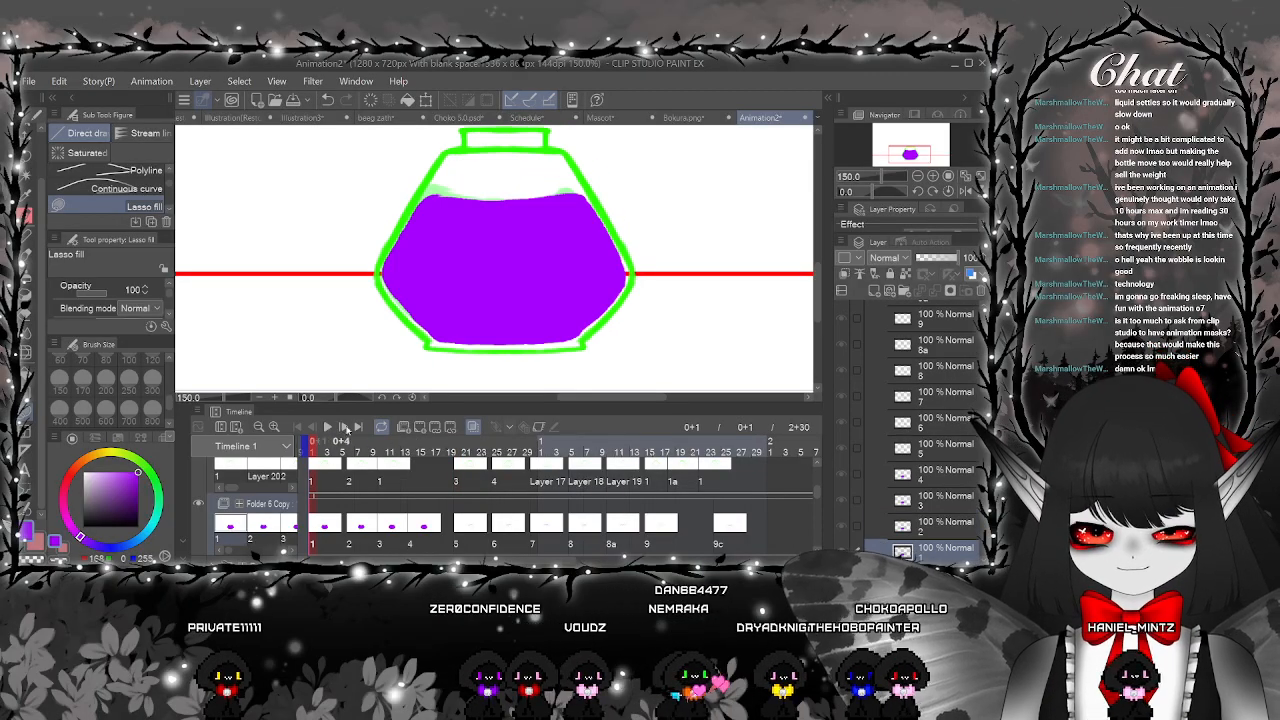
{"action": "scroll", "coordinate": [423, 200], "scroll_direction": "up", "scroll_amount": 2}
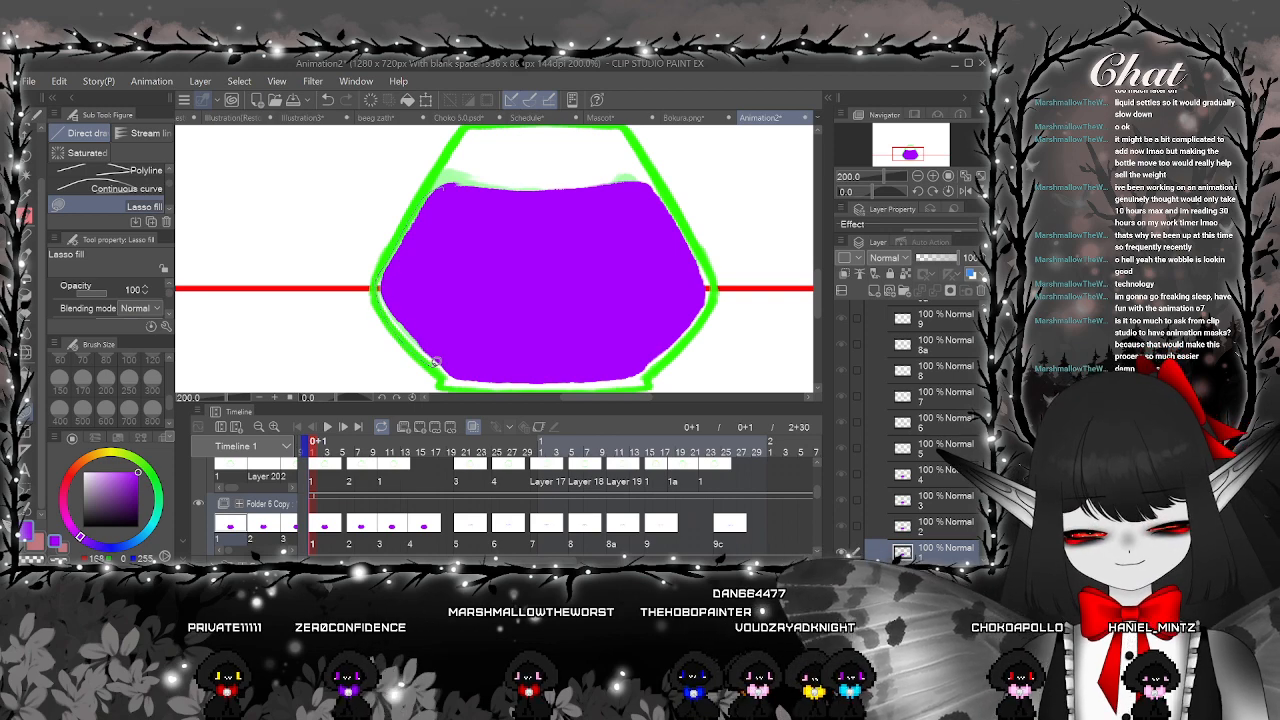
{"action": "mouse_move", "coordinate": [436, 362]}
{"action": "left_mouse_down"}
{"action": "mouse_move", "coordinate": [488, 360]}
{"action": "mouse_move", "coordinate": [480, 223]}
{"action": "left_mouse_up"}
{"action": "left_click_drag", "start_coordinate": [640, 306], "coordinate": [612, 287]}
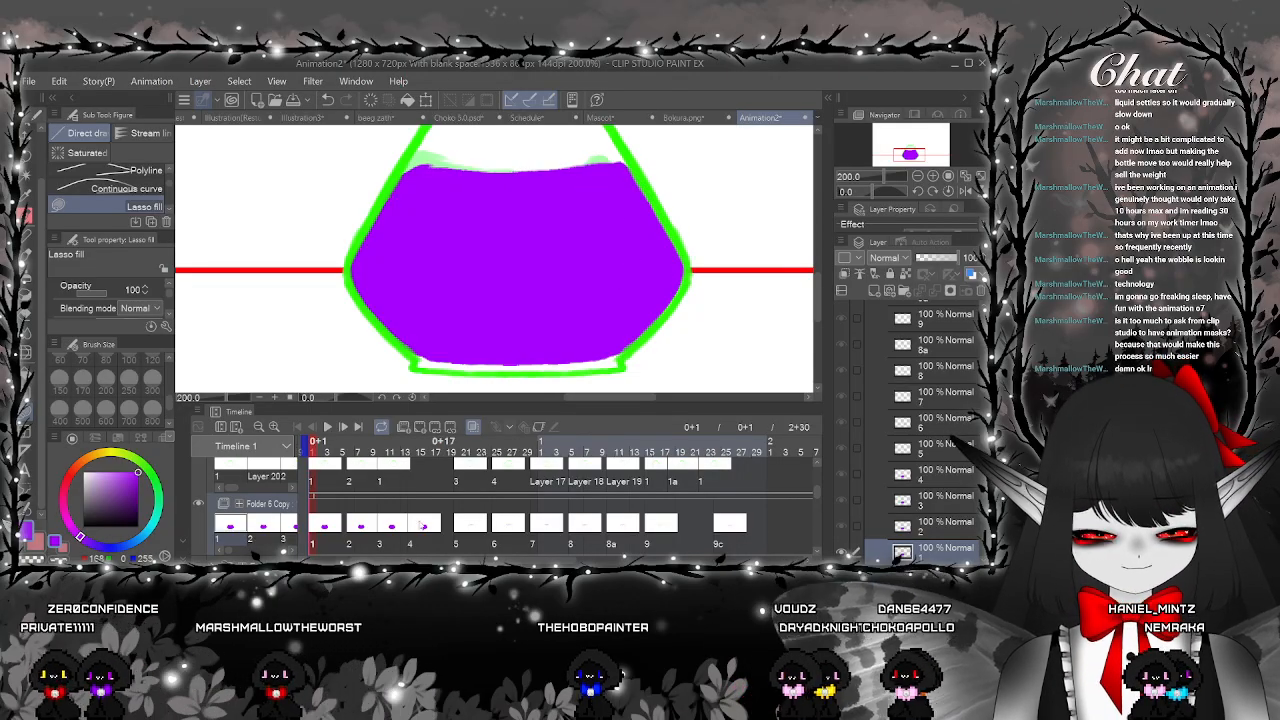
Close the gaps between cel 2's purple liquid and the tilted flask outline with Lasso fill on both sides
{"action": "left_click", "coordinate": [359, 451]}
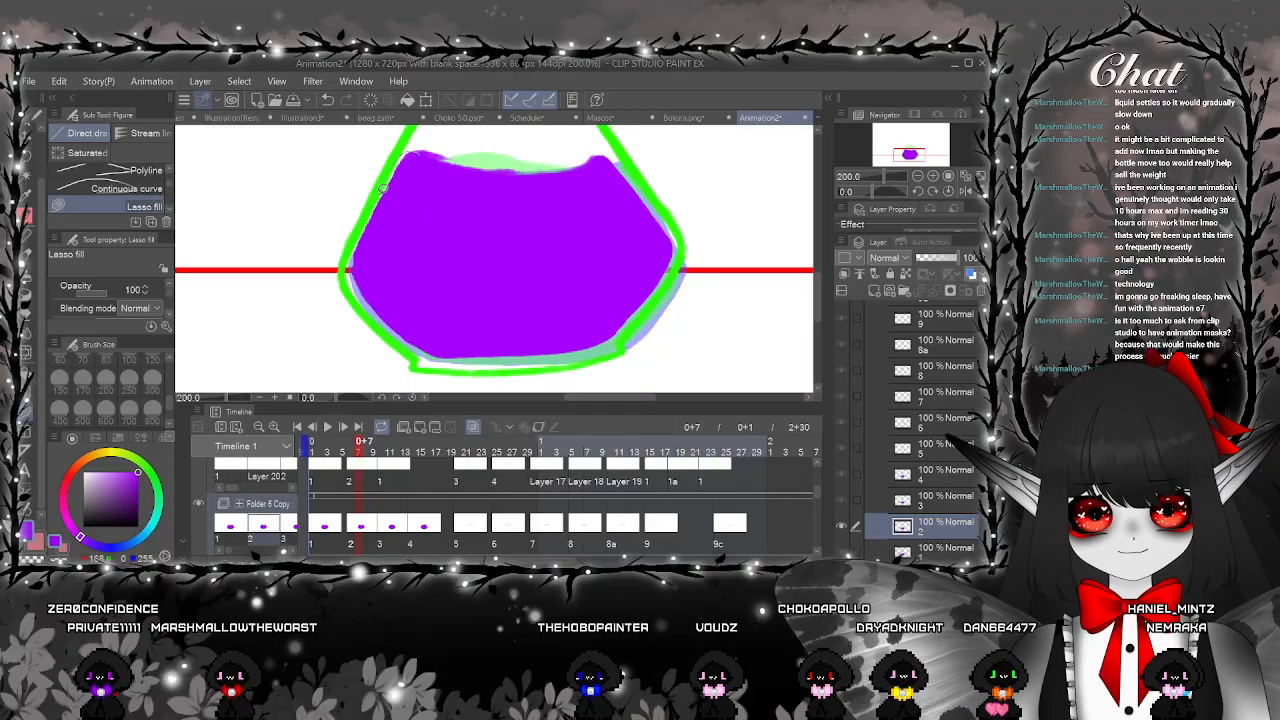
{"action": "mouse_move", "coordinate": [383, 188]}
{"action": "left_mouse_down"}
{"action": "mouse_move", "coordinate": [348, 262]}
{"action": "mouse_move", "coordinate": [370, 312]}
{"action": "mouse_move", "coordinate": [418, 330]}
{"action": "mouse_move", "coordinate": [456, 212]}
{"action": "left_mouse_up"}
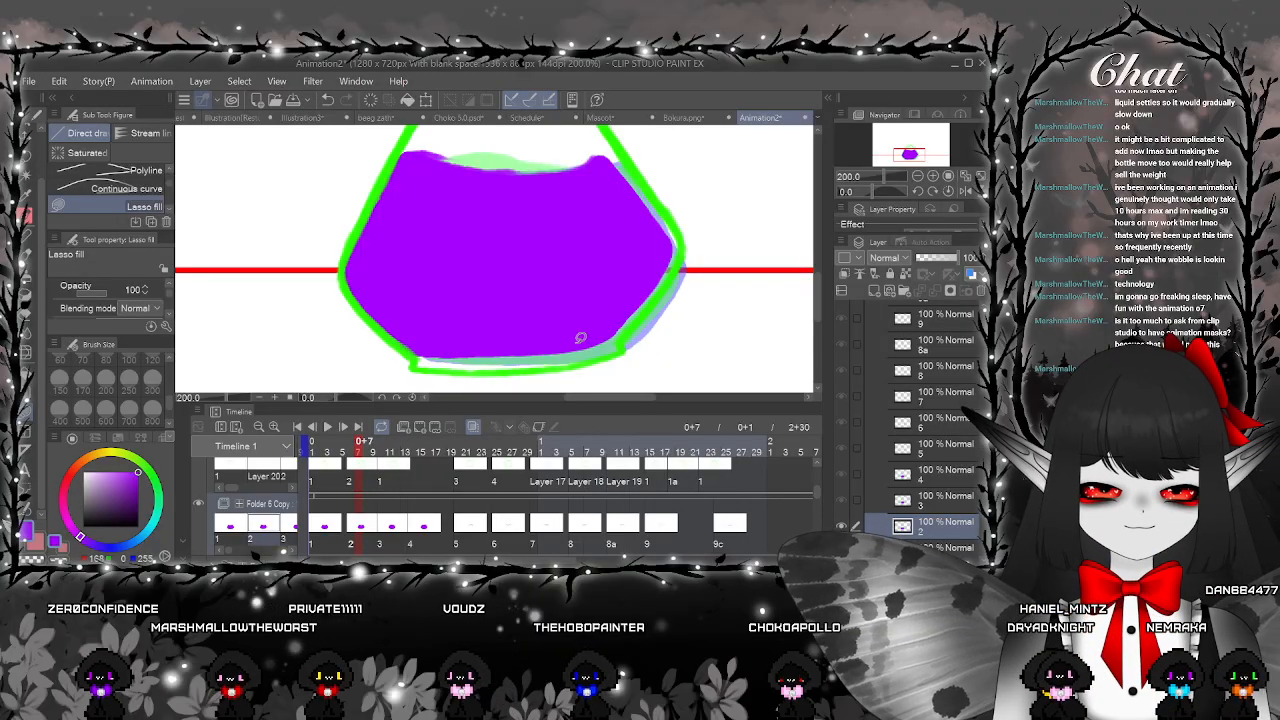
{"action": "left_click_drag", "start_coordinate": [548, 350], "coordinate": [669, 284]}
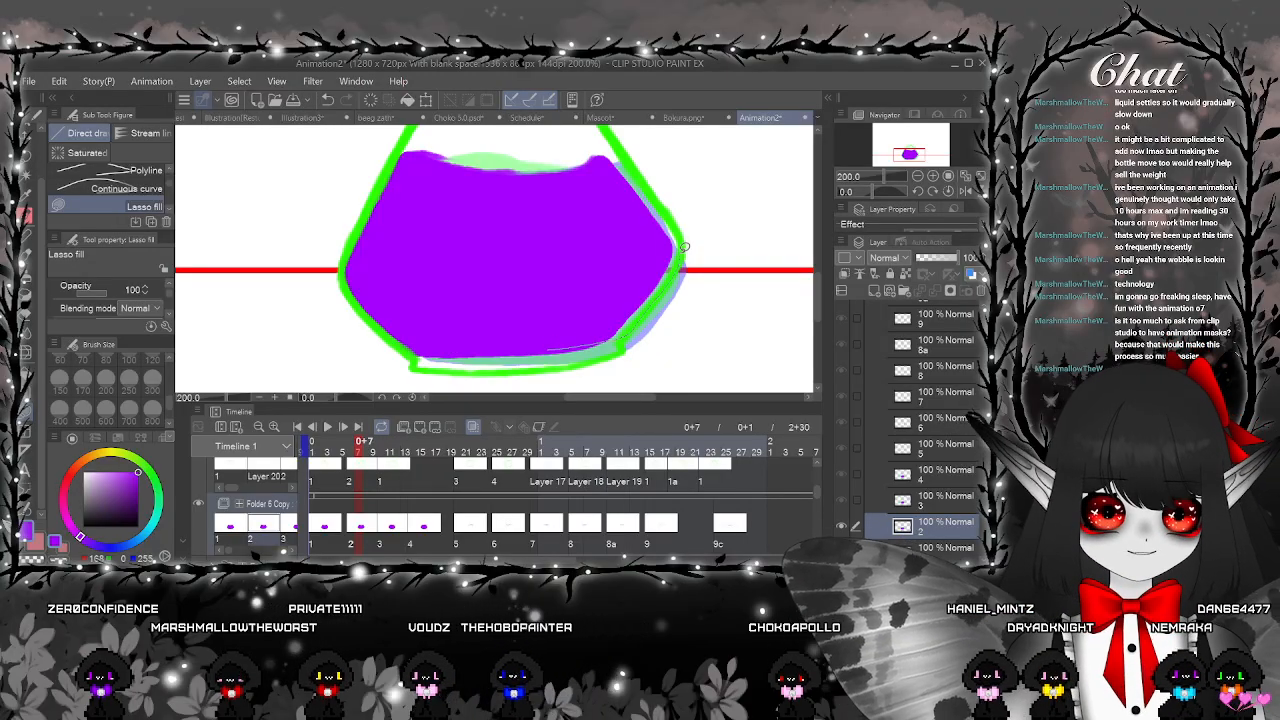
{"action": "left_click_drag", "start_coordinate": [668, 207], "coordinate": [633, 162]}
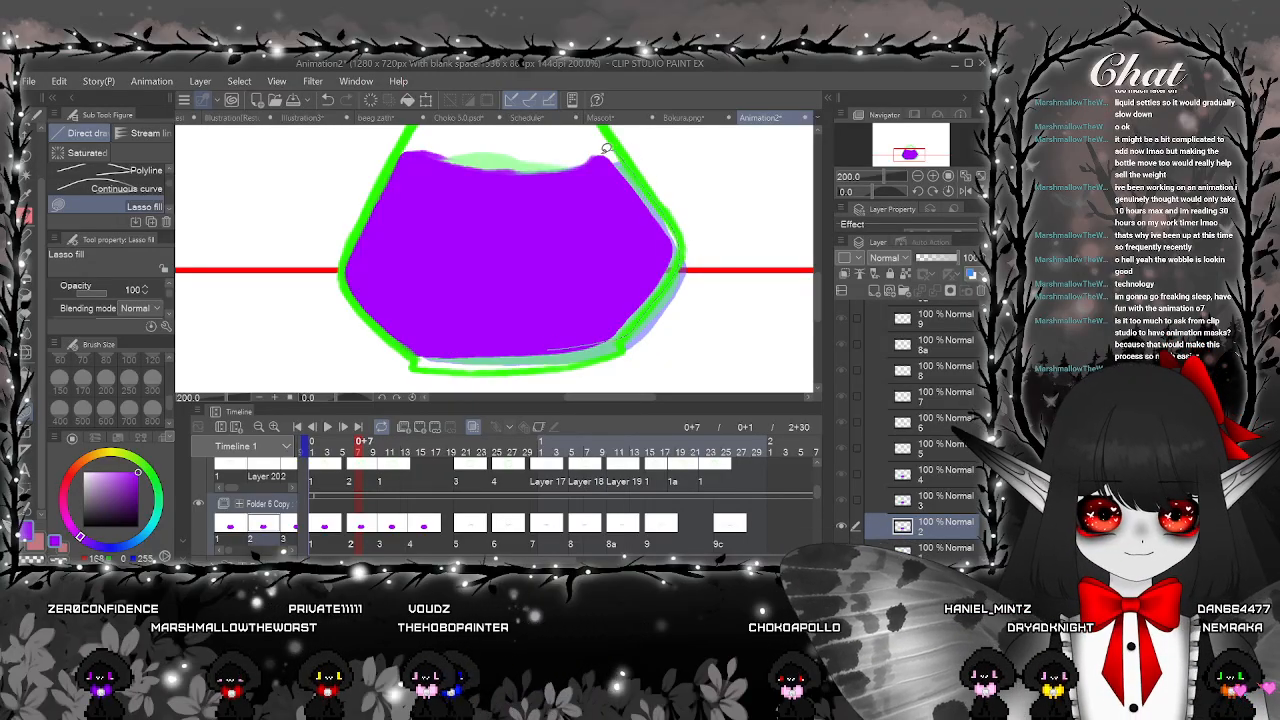
{"action": "left_click_drag", "start_coordinate": [612, 315], "coordinate": [612, 330]}
{"action": "left_click_drag", "start_coordinate": [631, 236], "coordinate": [598, 300]}
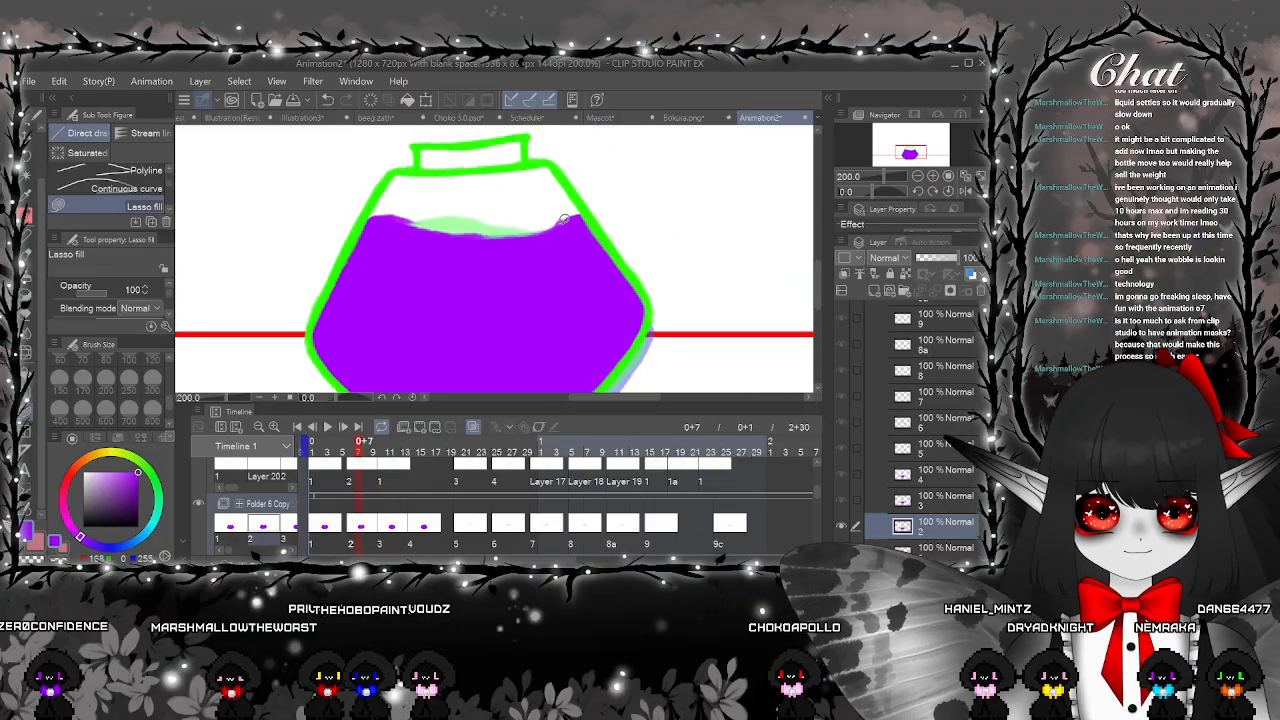
{"action": "left_click_drag", "start_coordinate": [570, 222], "coordinate": [577, 214]}
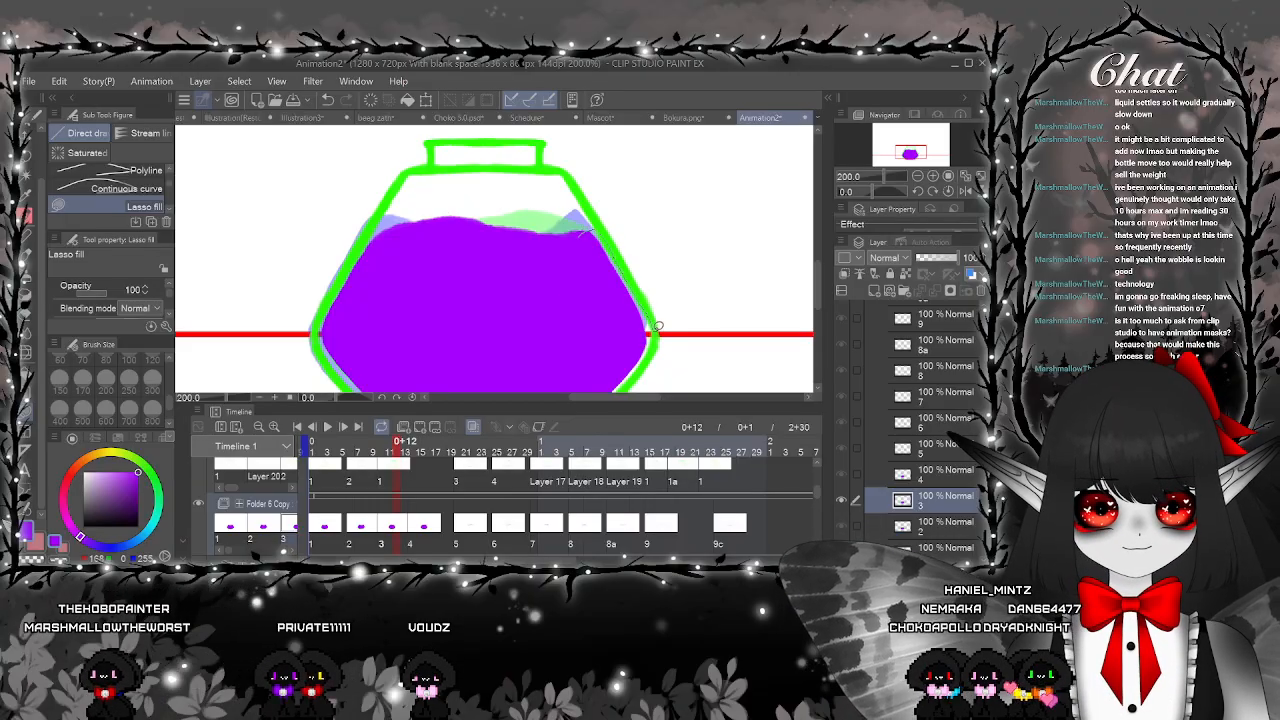
Close the remaining gaps between cel 3's purple liquid and the flask's lower and upper walls with Lasso fill
{"action": "scroll", "coordinate": [686, 220], "scroll_direction": "up", "scroll_amount": 3}
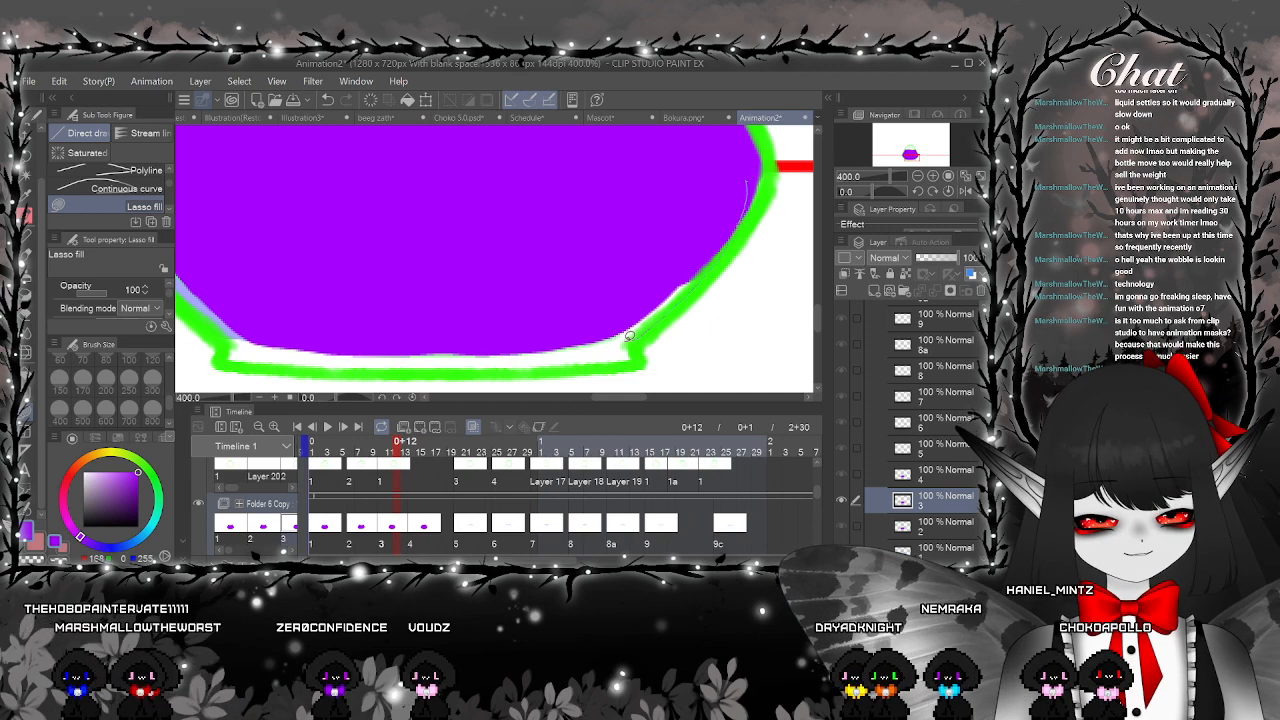
{"action": "left_click_drag", "start_coordinate": [639, 275], "coordinate": [721, 315]}
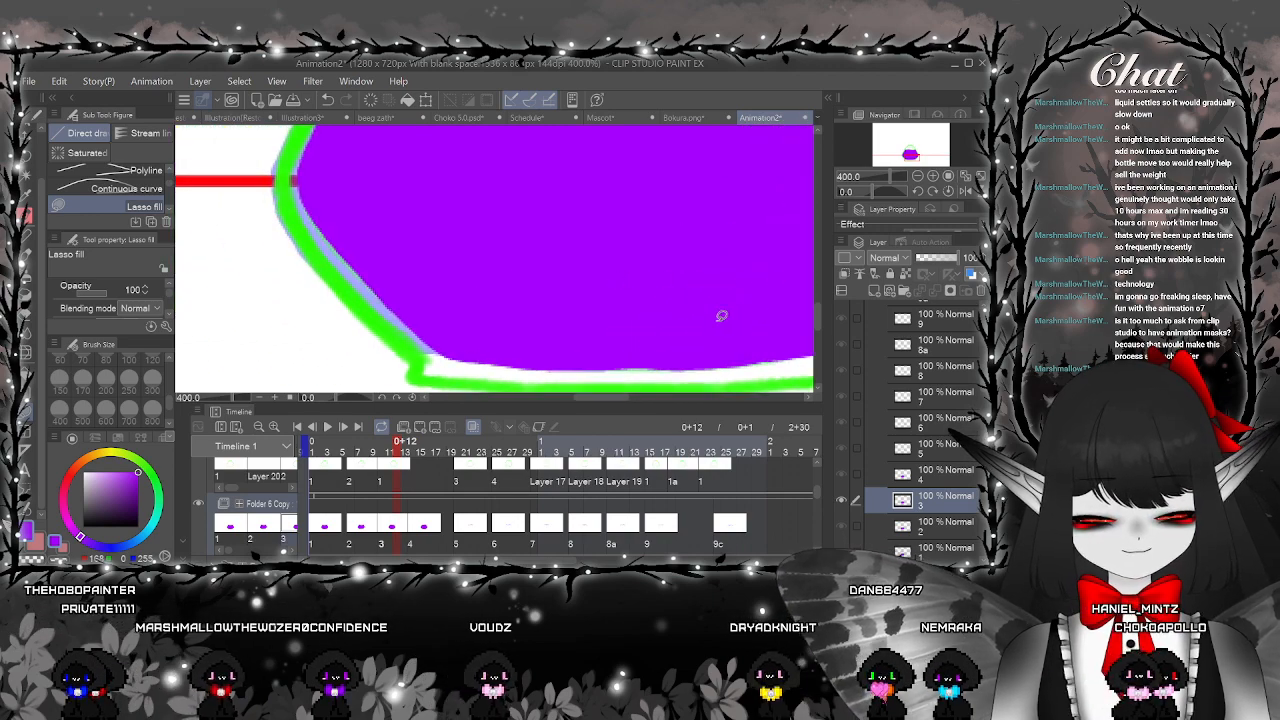
{"action": "mouse_move", "coordinate": [508, 358]}
{"action": "left_mouse_down"}
{"action": "mouse_move", "coordinate": [422, 354]}
{"action": "mouse_move", "coordinate": [346, 292]}
{"action": "mouse_move", "coordinate": [285, 190]}
{"action": "left_mouse_up"}
{"action": "left_click_drag", "start_coordinate": [509, 299], "coordinate": [512, 301]}
{"action": "scroll", "coordinate": [514, 285], "scroll_direction": "down", "scroll_amount": 2}
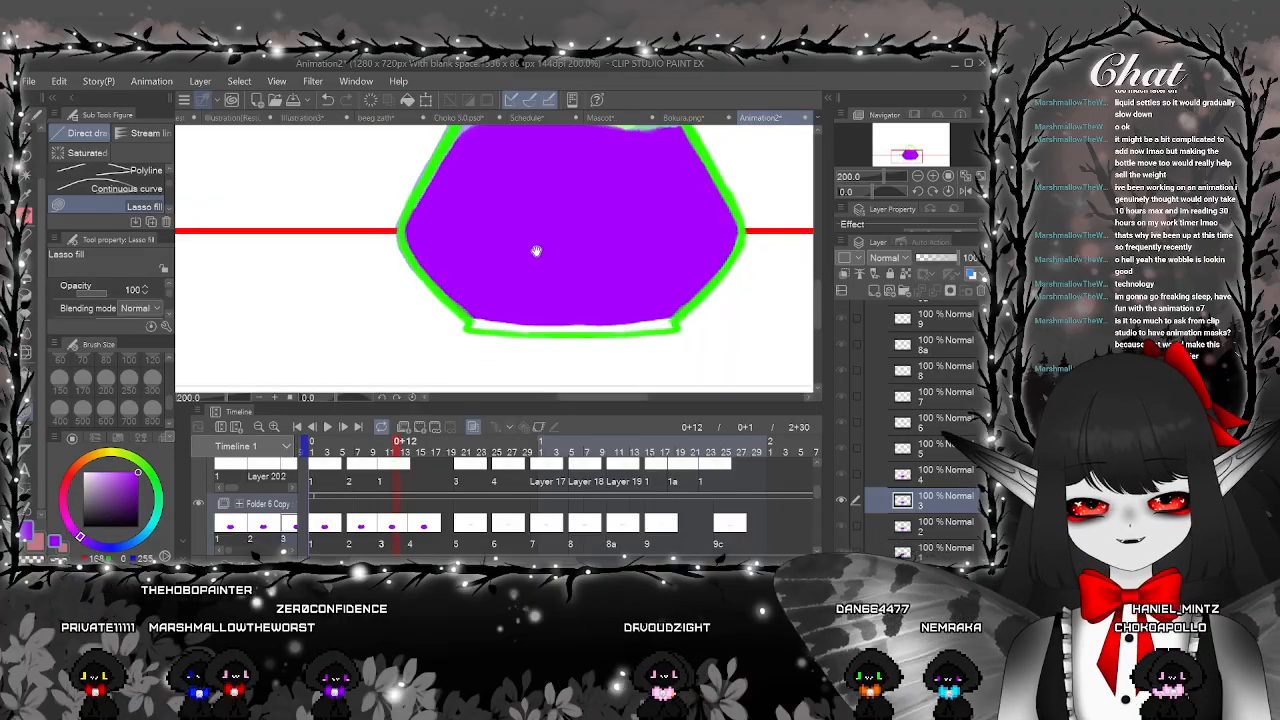
{"action": "left_click_drag", "start_coordinate": [534, 251], "coordinate": [491, 337]}
{"action": "scroll", "coordinate": [432, 245], "scroll_direction": "up", "scroll_amount": 2}
{"action": "left_click_drag", "start_coordinate": [470, 209], "coordinate": [483, 171]}
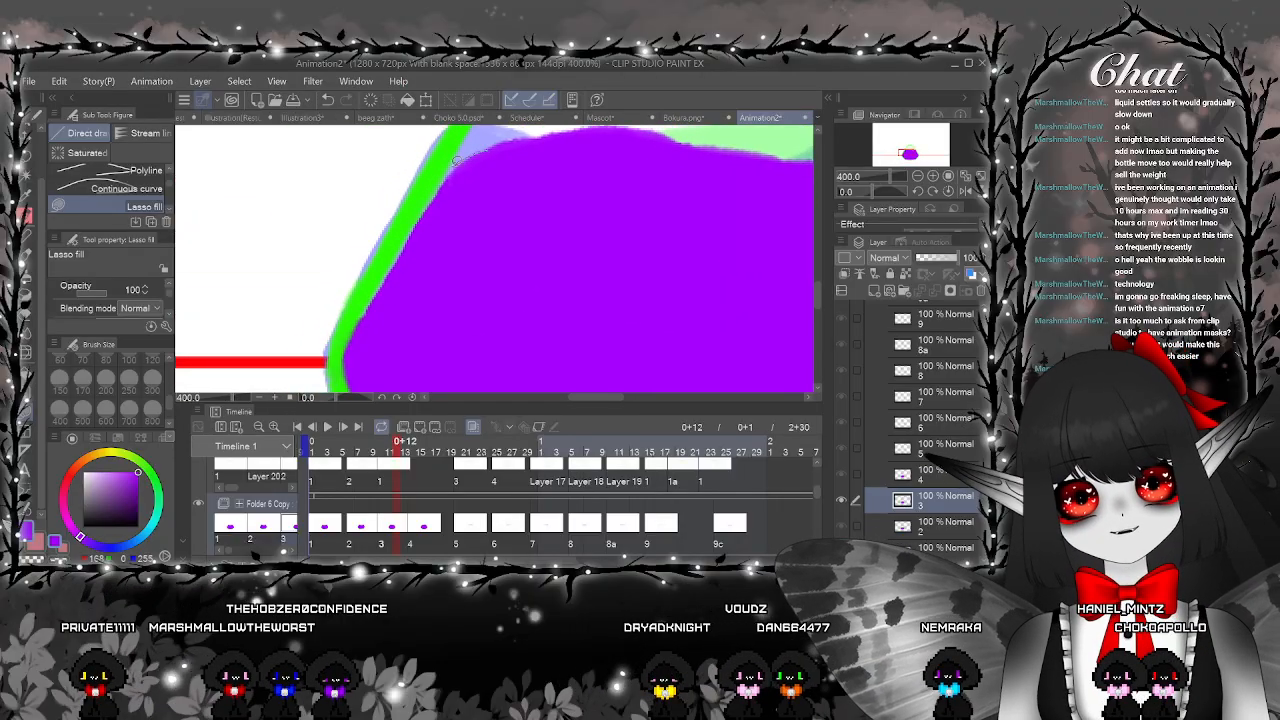
{"action": "scroll", "coordinate": [503, 200], "scroll_direction": "down", "scroll_amount": 4}
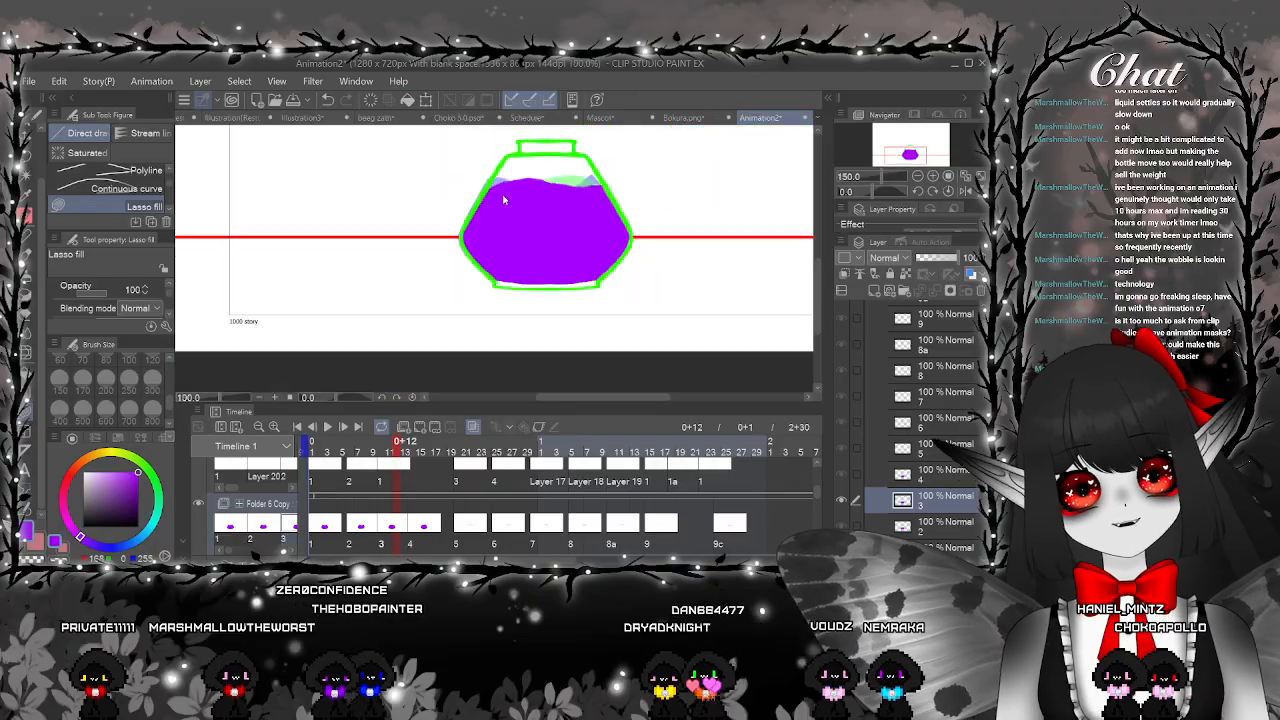
On cel 5, lasso-fill the liquid in purple along the flask's left wall, from the wave line down to the base corner
{"action": "left_click", "coordinate": [475, 524]}
{"action": "scroll", "coordinate": [510, 271], "scroll_direction": "up", "scroll_amount": 1}
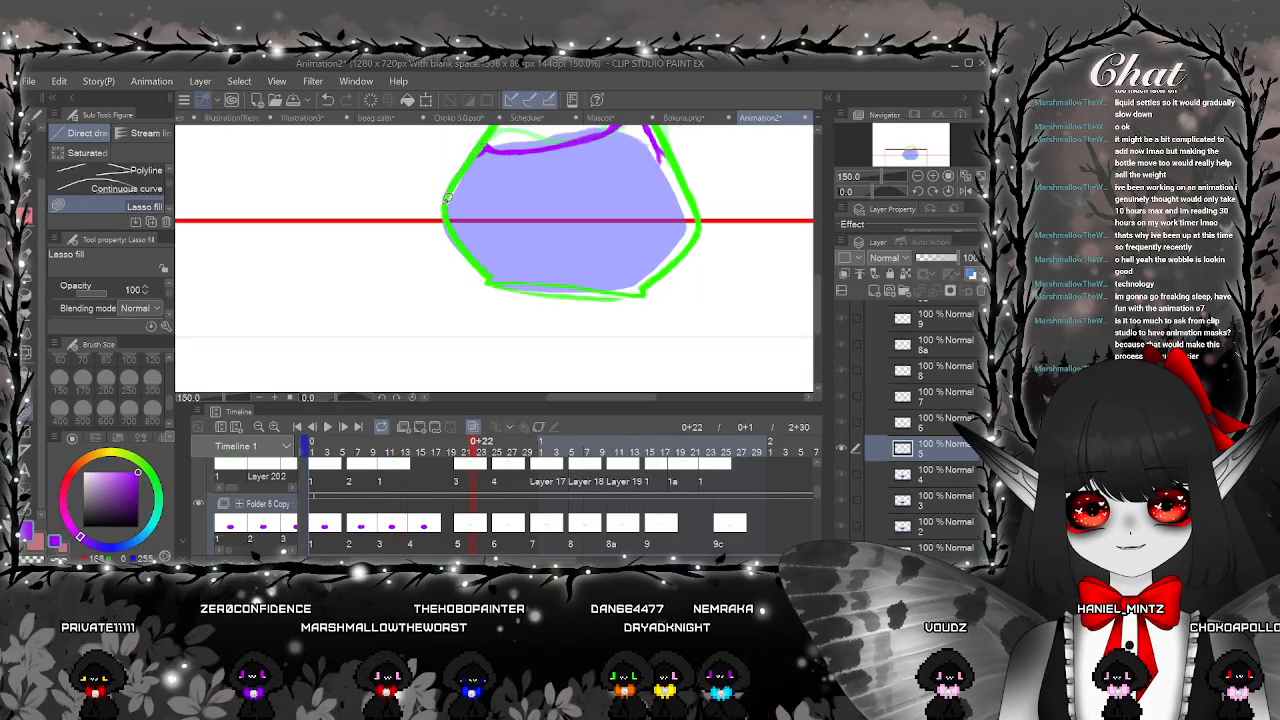
{"action": "left_click_drag", "start_coordinate": [486, 148], "coordinate": [485, 160]}
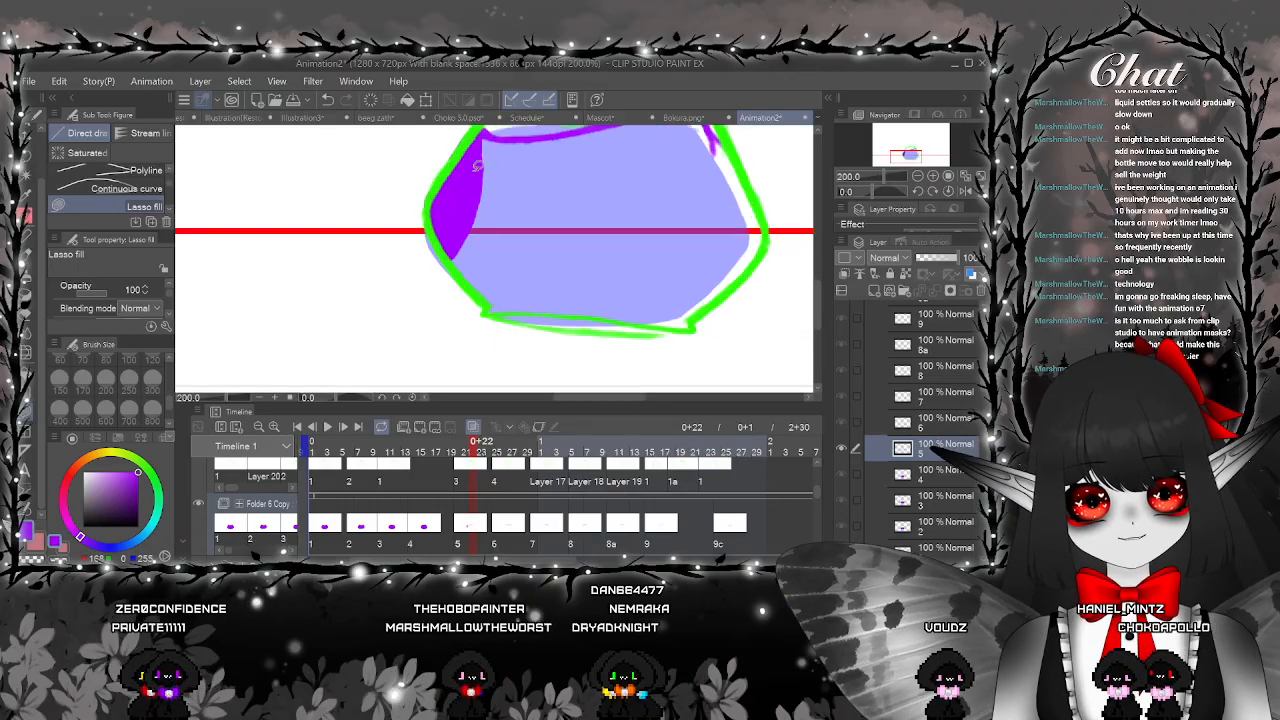
{"action": "scroll", "coordinate": [500, 179], "scroll_direction": "up", "scroll_amount": 4}
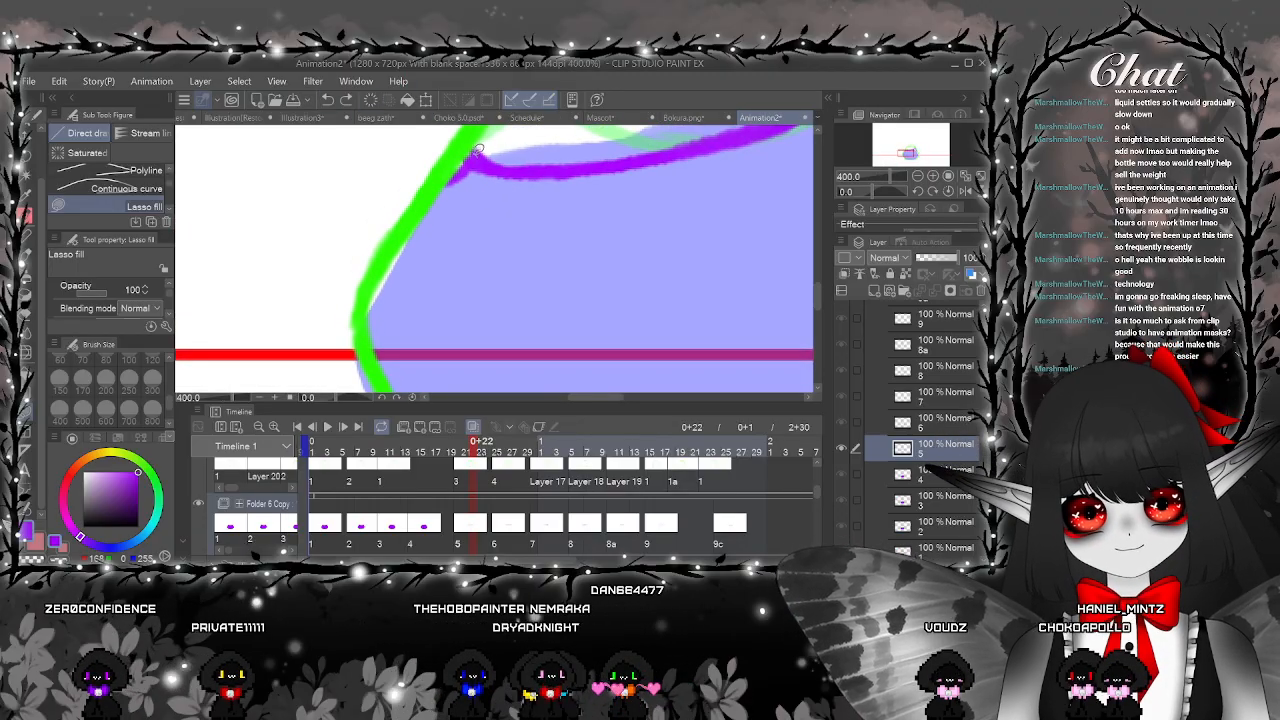
{"action": "mouse_move", "coordinate": [372, 347]}
{"action": "left_mouse_down"}
{"action": "mouse_move", "coordinate": [471, 277]}
{"action": "mouse_move", "coordinate": [475, 158]}
{"action": "left_mouse_up"}
{"action": "mouse_move", "coordinate": [525, 291]}
{"action": "left_mouse_down"}
{"action": "mouse_move", "coordinate": [463, 194]}
{"action": "mouse_move", "coordinate": [395, 150]}
{"action": "left_mouse_up"}
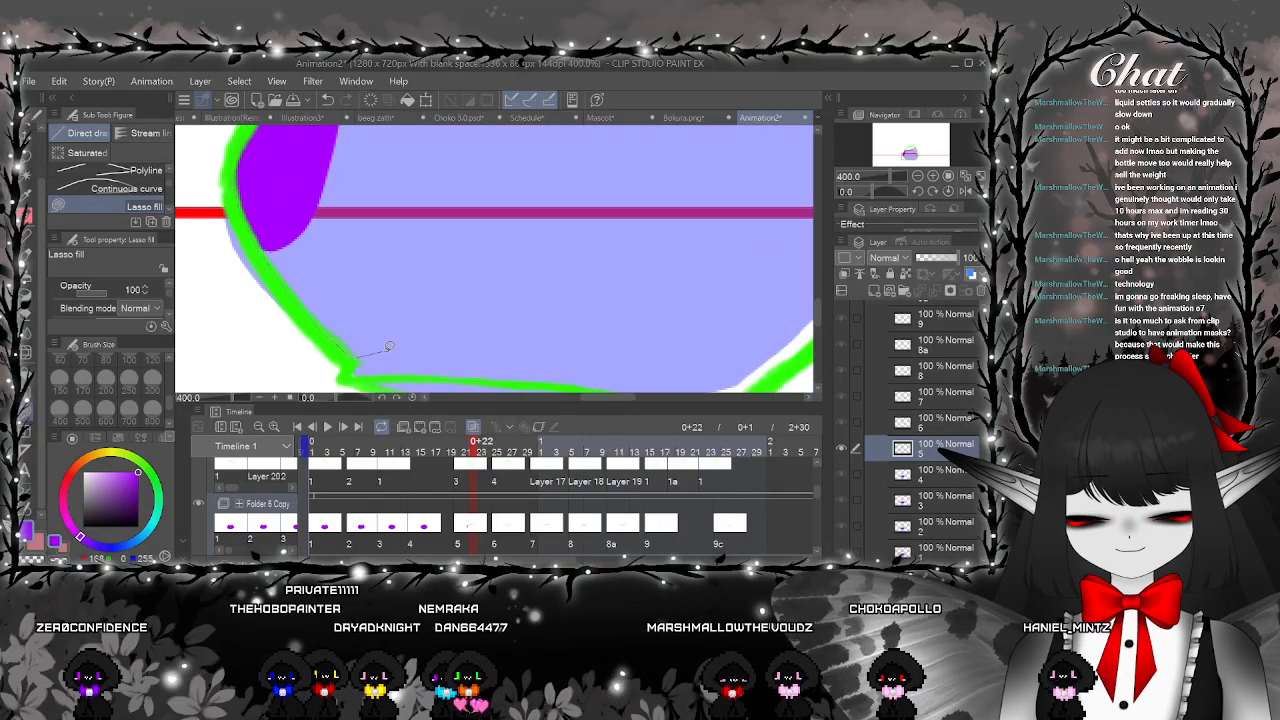
{"action": "left_click_drag", "start_coordinate": [258, 153], "coordinate": [258, 154]}
Lasso-fill cel 5's liquid along the flask's base, then the rest of the body up to the sketched wave crest
{"action": "left_click_drag", "start_coordinate": [559, 346], "coordinate": [504, 236]}
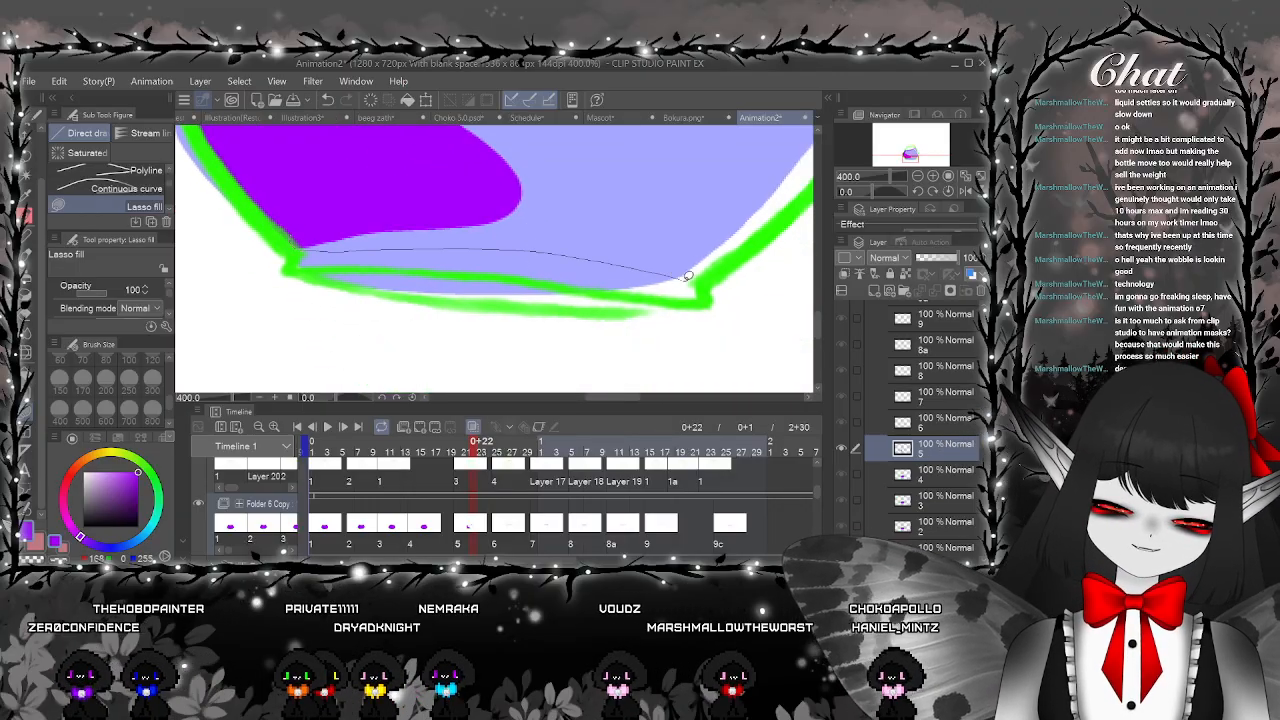
{"action": "left_click_drag", "start_coordinate": [594, 187], "coordinate": [332, 184]}
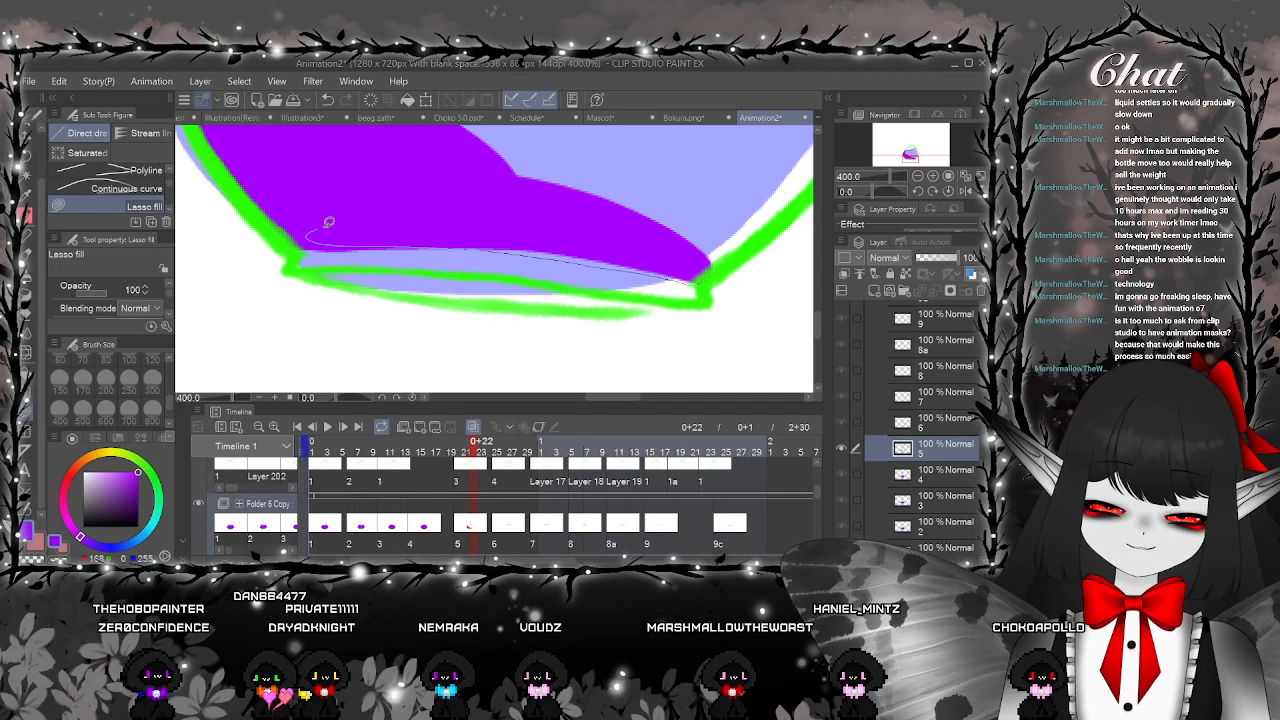
{"action": "scroll", "coordinate": [688, 295], "scroll_direction": "down", "scroll_amount": 2}
{"action": "left_click_drag", "start_coordinate": [696, 284], "coordinate": [615, 365]}
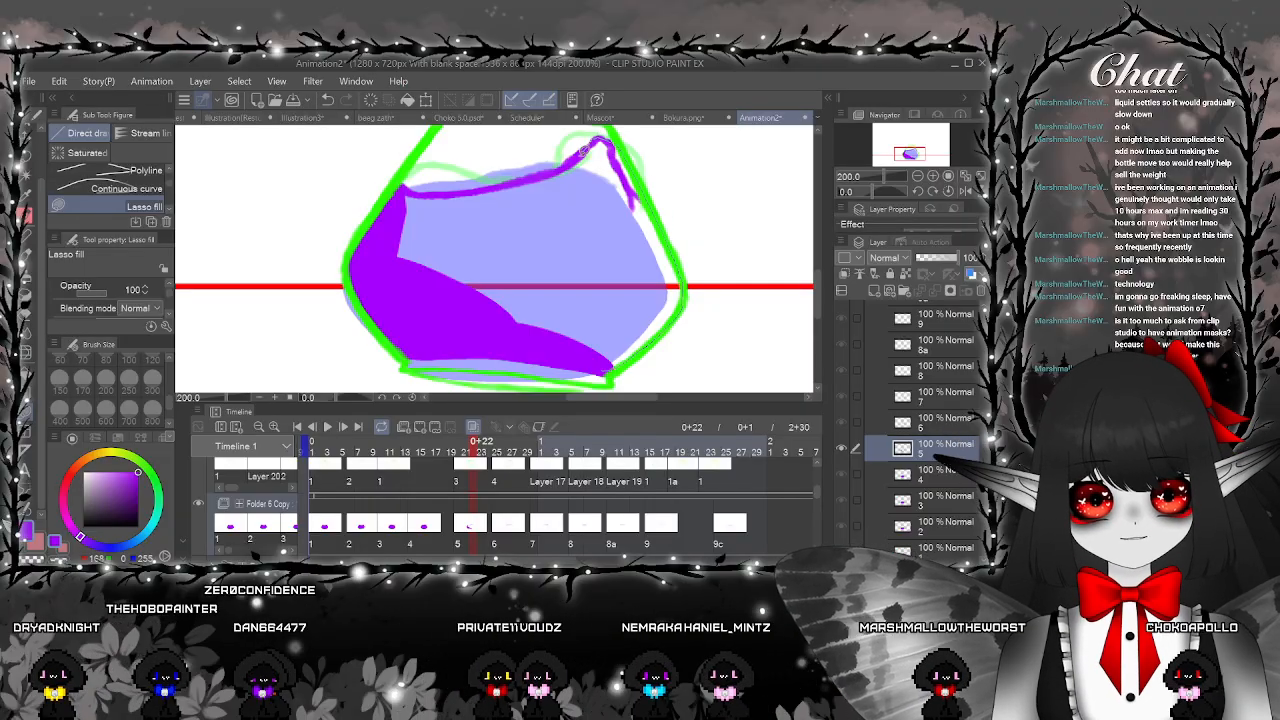
{"action": "mouse_move", "coordinate": [470, 187]}
{"action": "left_mouse_down"}
{"action": "mouse_move", "coordinate": [407, 187]}
{"action": "mouse_move", "coordinate": [390, 206]}
{"action": "mouse_move", "coordinate": [389, 284]}
{"action": "mouse_move", "coordinate": [434, 326]}
{"action": "mouse_move", "coordinate": [608, 351]}
{"action": "left_mouse_up"}
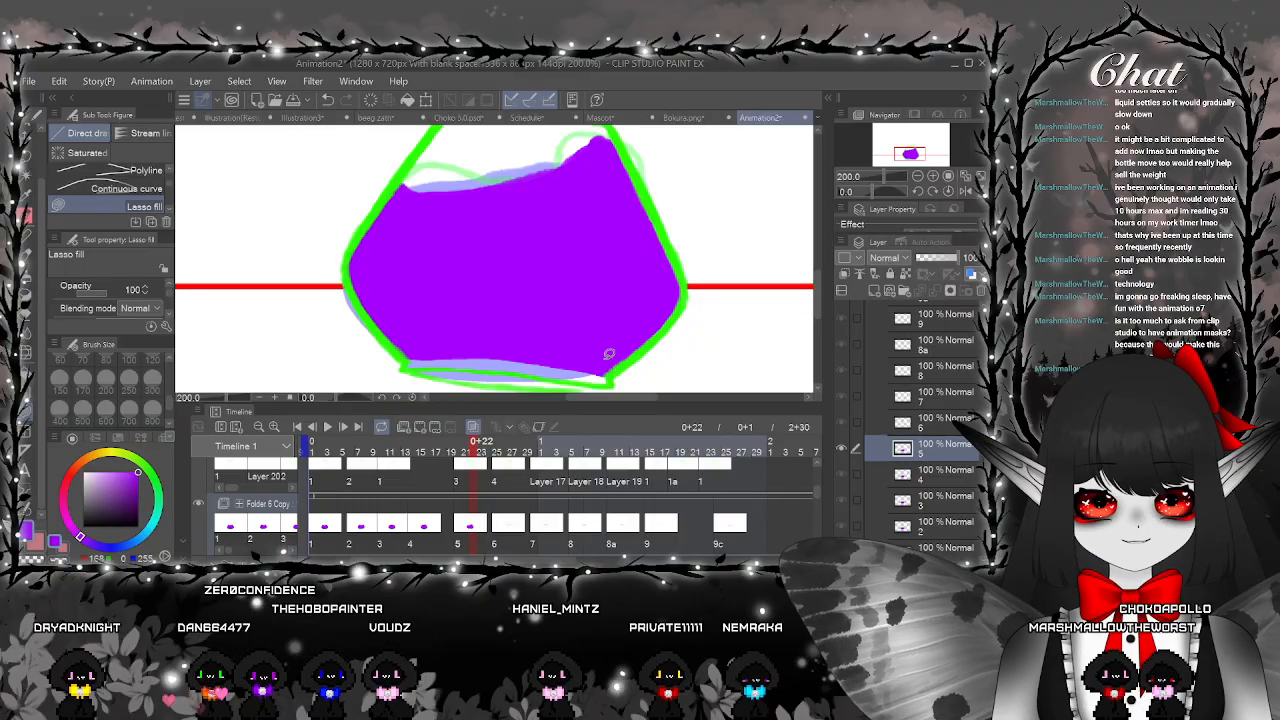
{"action": "scroll", "coordinate": [608, 351], "scroll_direction": "down", "scroll_amount": 3}
On cel 6, erase a thin highlight inside the wave line beneath the crest with the Hard eraser at size 5
{"action": "left_click", "coordinate": [513, 525]}
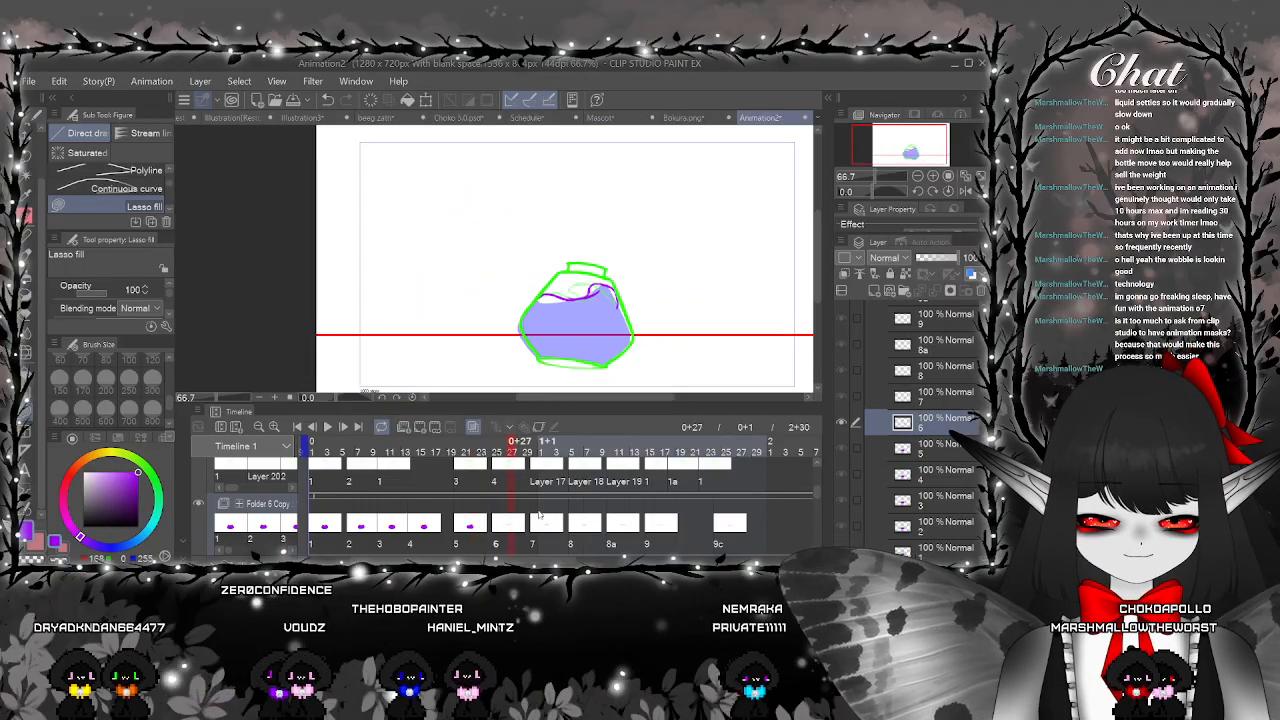
{"action": "scroll", "coordinate": [610, 300], "scroll_direction": "up", "scroll_amount": 4}
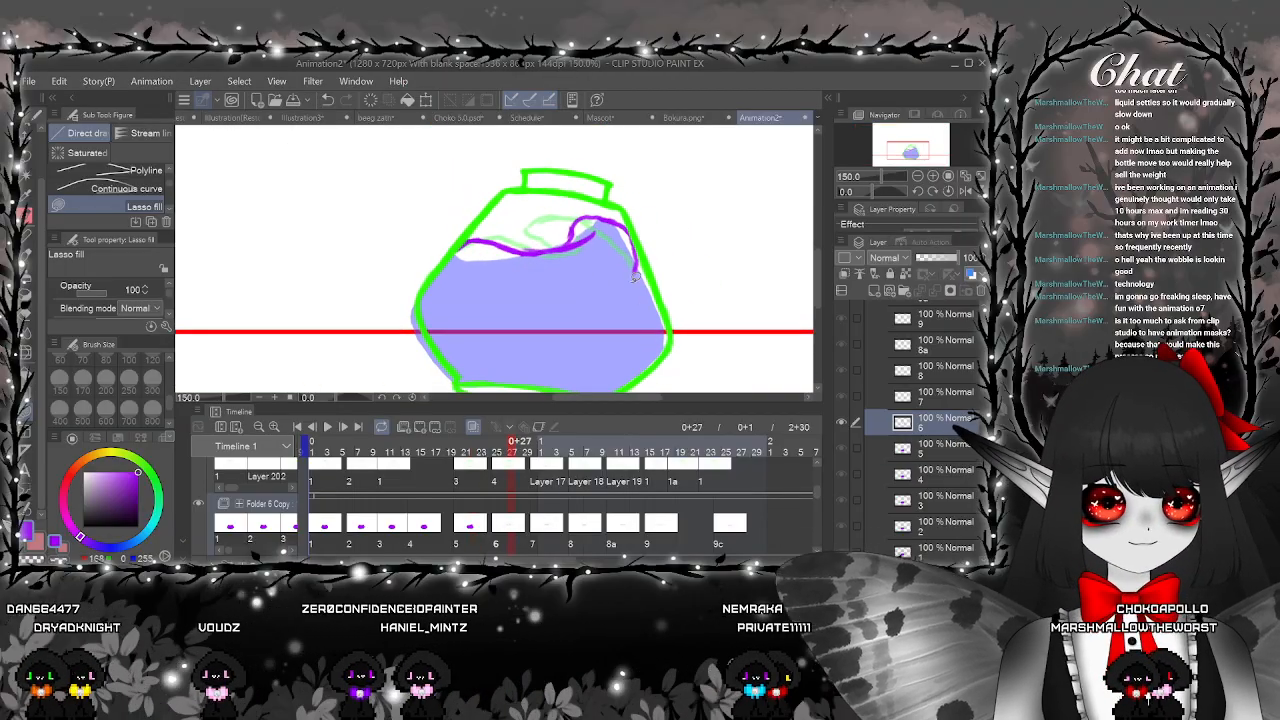
{"action": "scroll", "coordinate": [633, 277], "scroll_direction": "up", "scroll_amount": 3}
{"action": "key", "text": "e"}
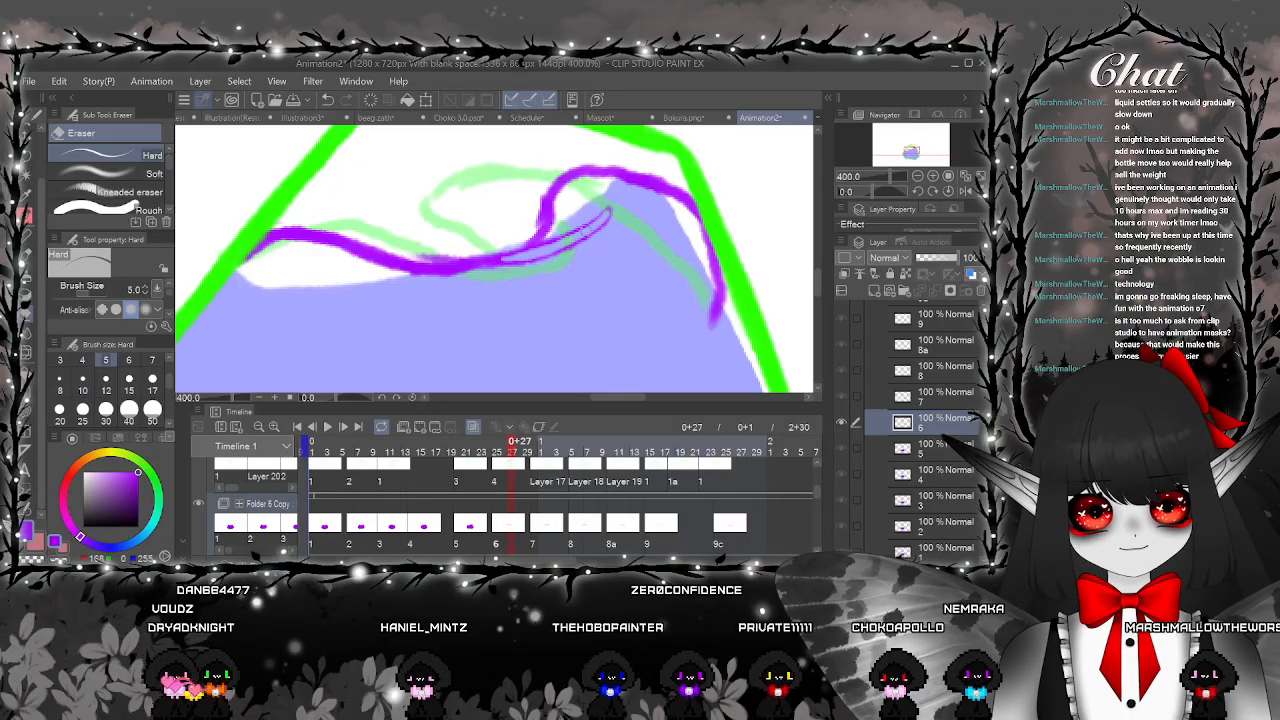
Erase matching thin highlights inside the lower wave curls on cels 7, 8 and 8a, and check cel 9
{"action": "left_click", "coordinate": [556, 527]}
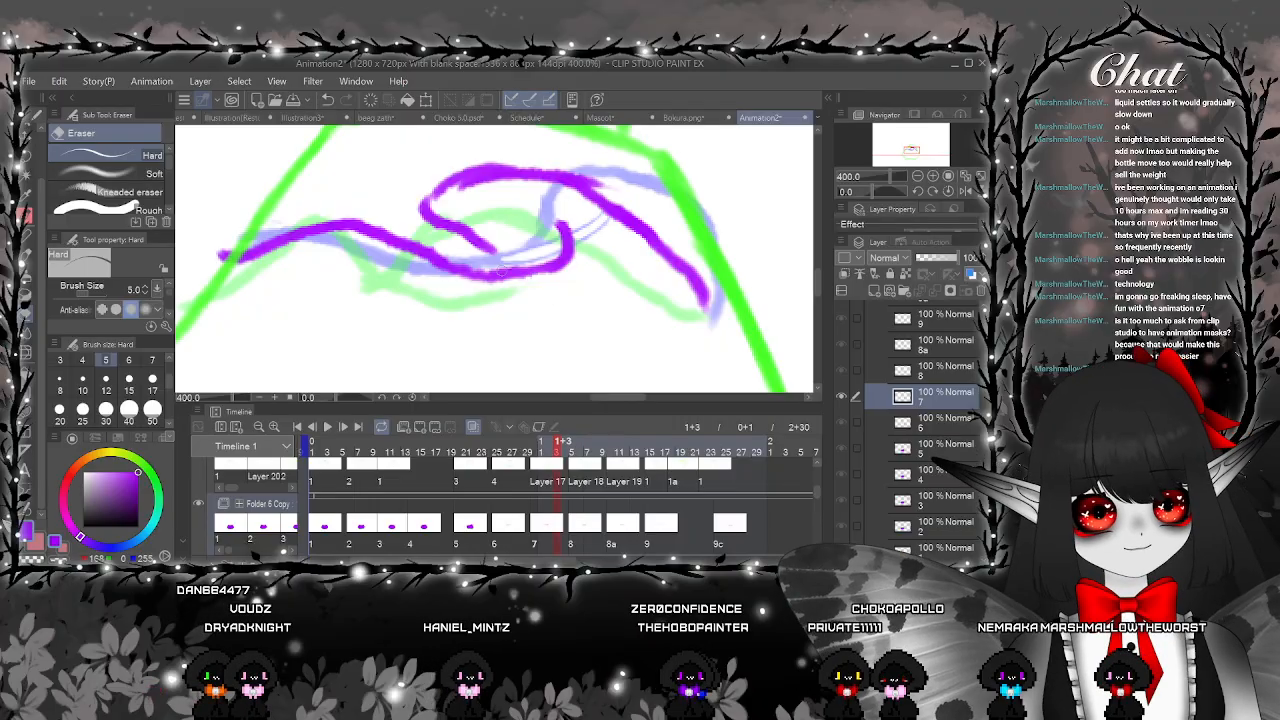
{"action": "mouse_move", "coordinate": [490, 274]}
{"action": "left_mouse_down"}
{"action": "mouse_move", "coordinate": [557, 261]}
{"action": "mouse_move", "coordinate": [565, 228]}
{"action": "left_mouse_up"}
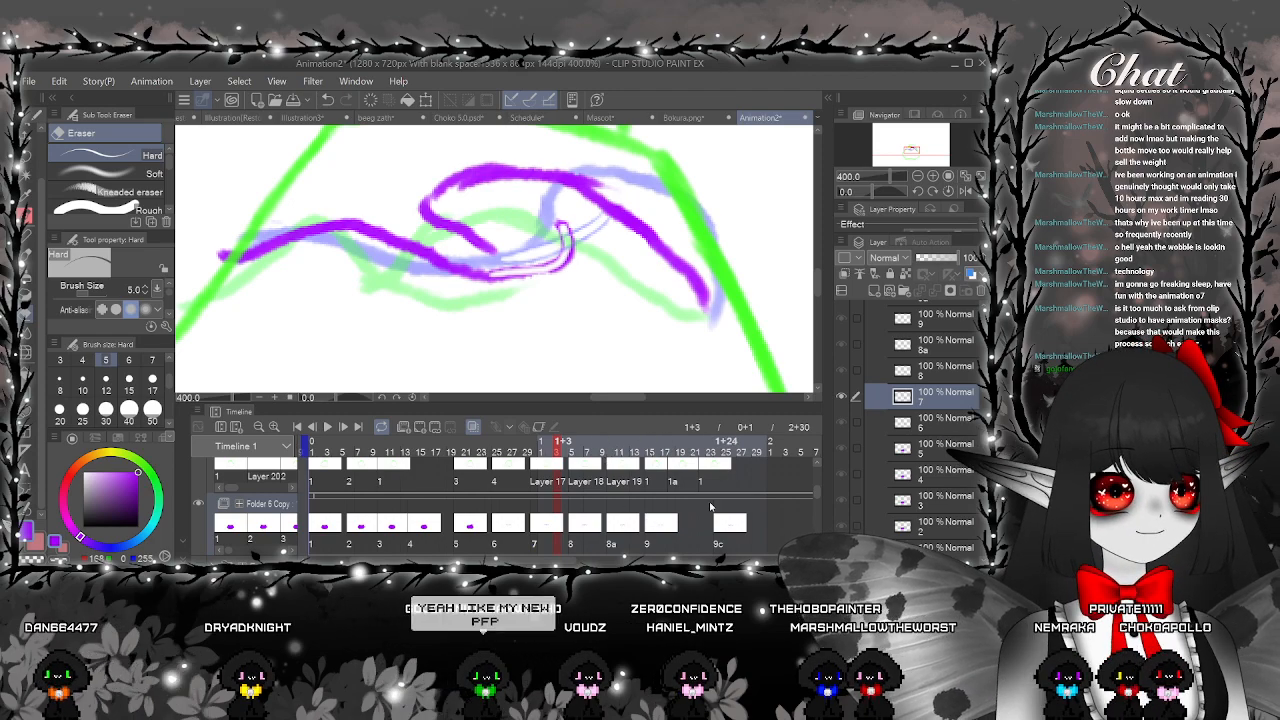
{"action": "left_click", "coordinate": [590, 543]}
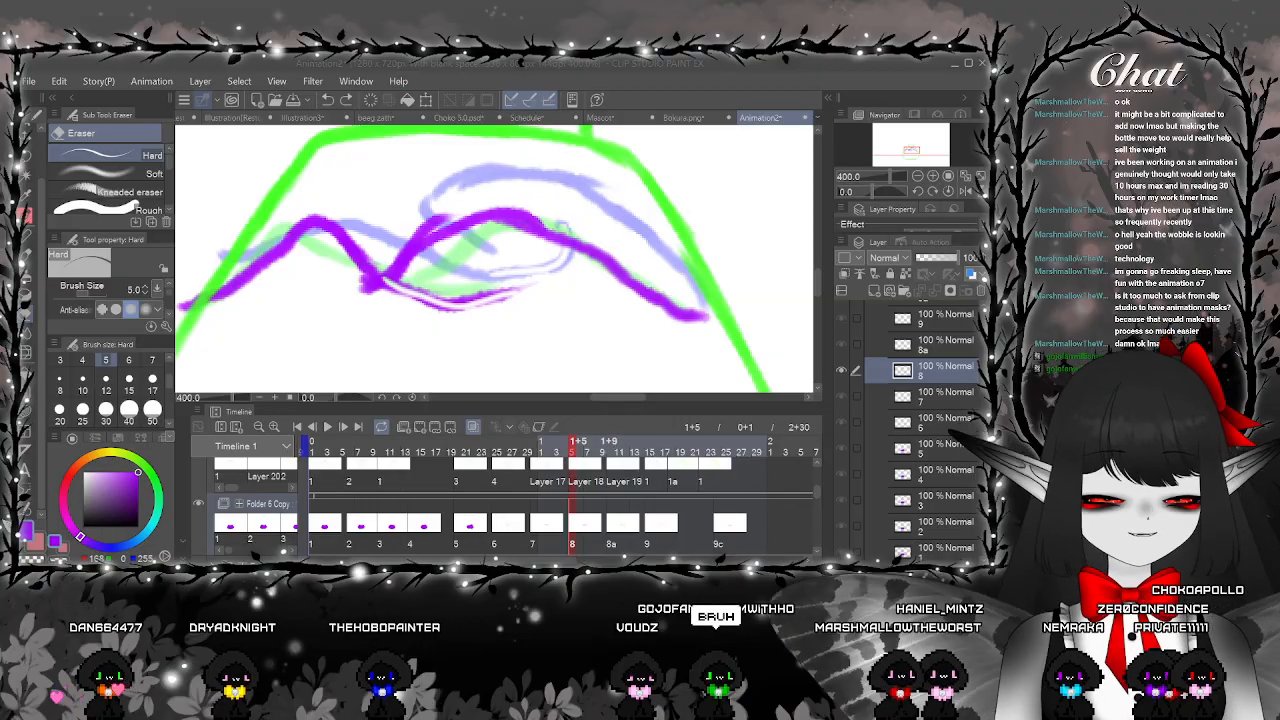
{"action": "left_click", "coordinate": [628, 525]}
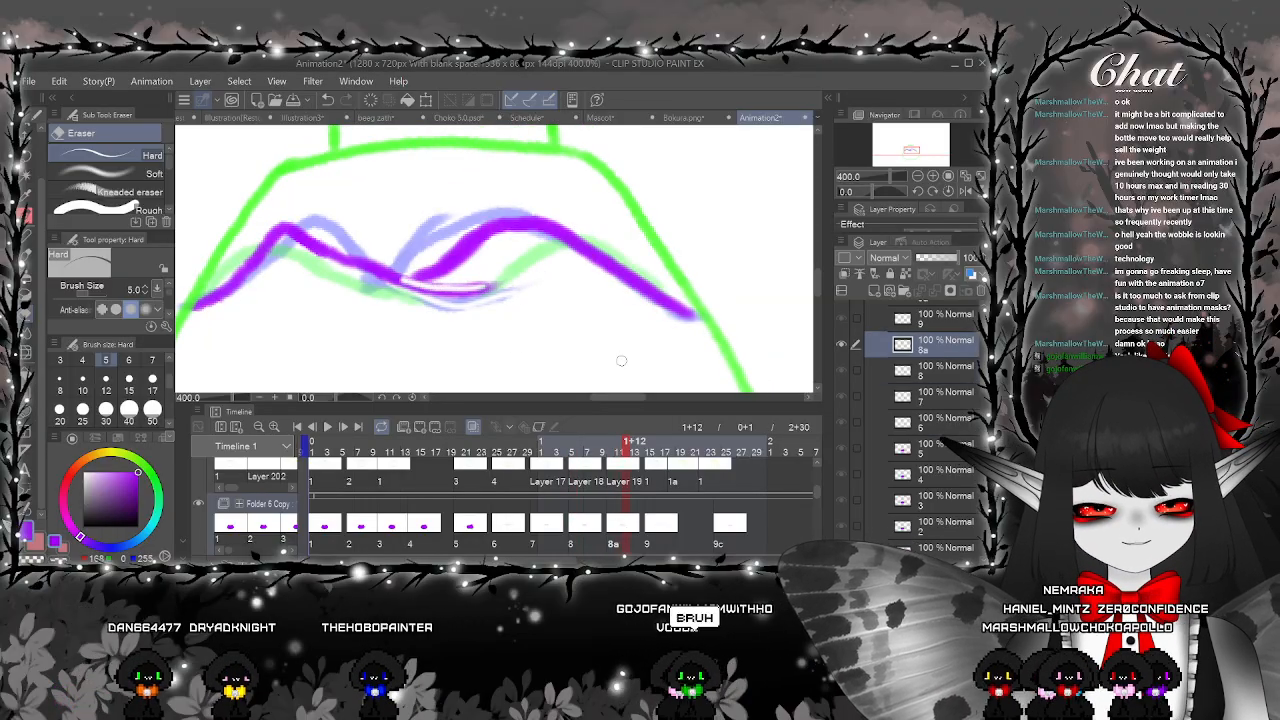
{"action": "left_click", "coordinate": [658, 536]}
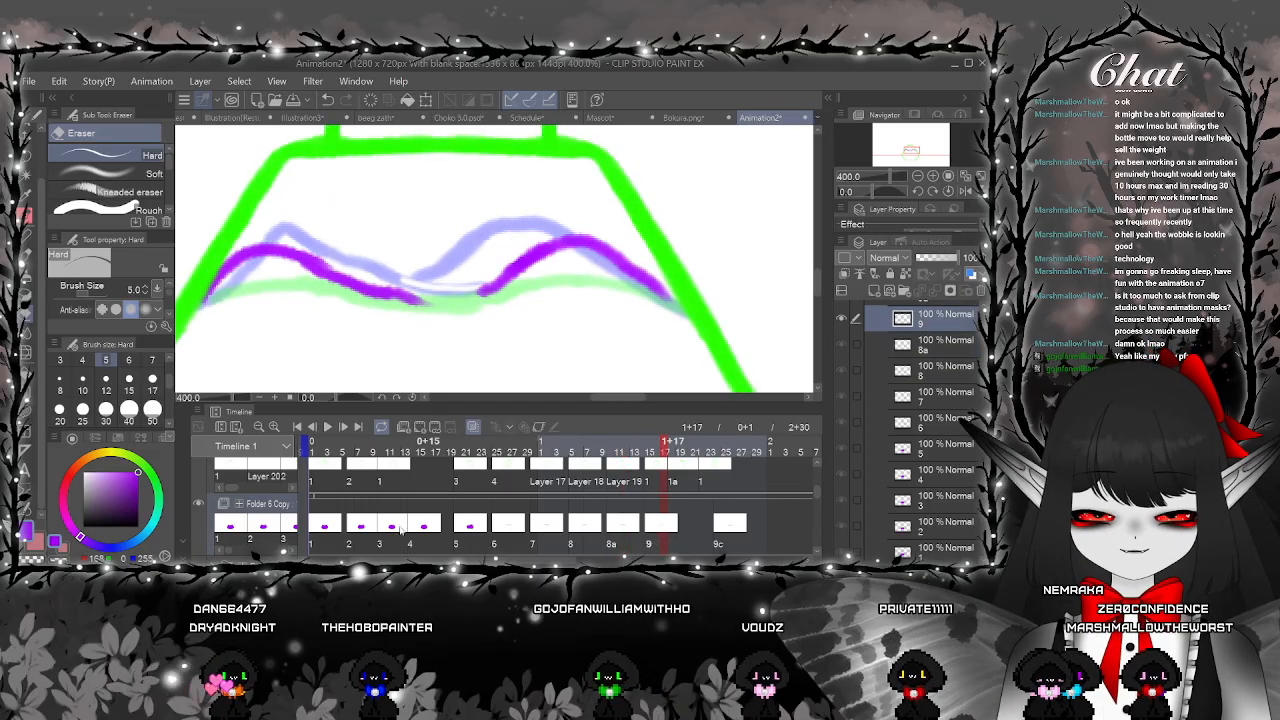
Return to cel 6 and lasso-fill the wave crest in purple around the erased highlight, out to the flask's right wall
{"action": "left_click", "coordinate": [506, 520]}
{"action": "left_click_drag", "start_coordinate": [573, 335], "coordinate": [550, 293]}
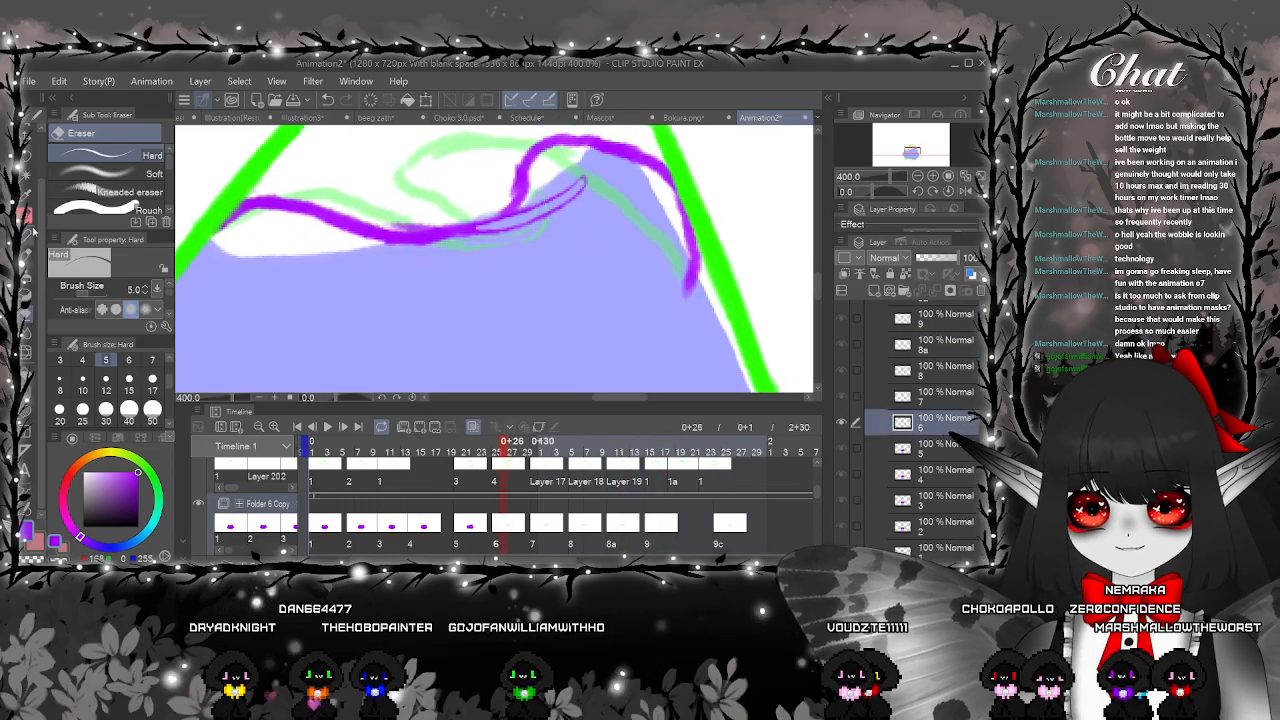
{"action": "key", "text": "u"}
{"action": "mouse_move", "coordinate": [460, 290]}
{"action": "left_mouse_down"}
{"action": "mouse_move", "coordinate": [492, 303]}
{"action": "mouse_move", "coordinate": [507, 355]}
{"action": "left_mouse_up"}
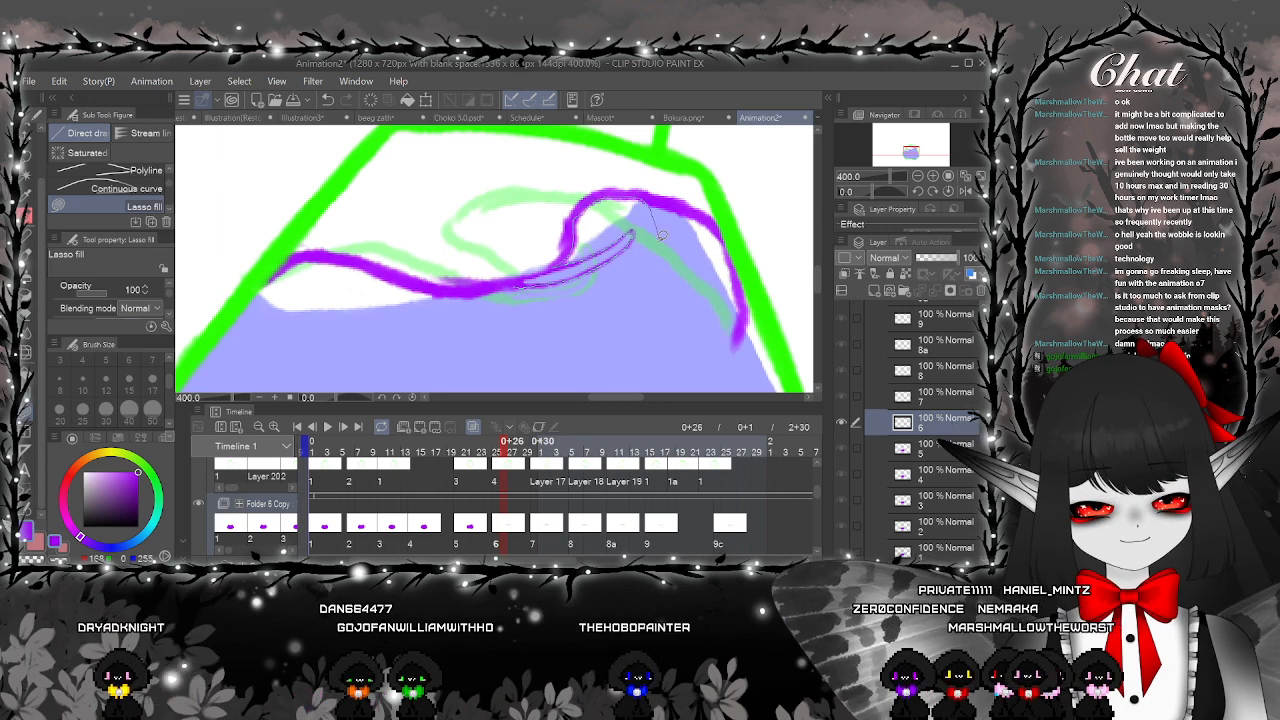
{"action": "mouse_move", "coordinate": [648, 236]}
{"action": "left_mouse_down"}
{"action": "mouse_move", "coordinate": [575, 290]}
{"action": "mouse_move", "coordinate": [633, 225]}
{"action": "left_mouse_up"}
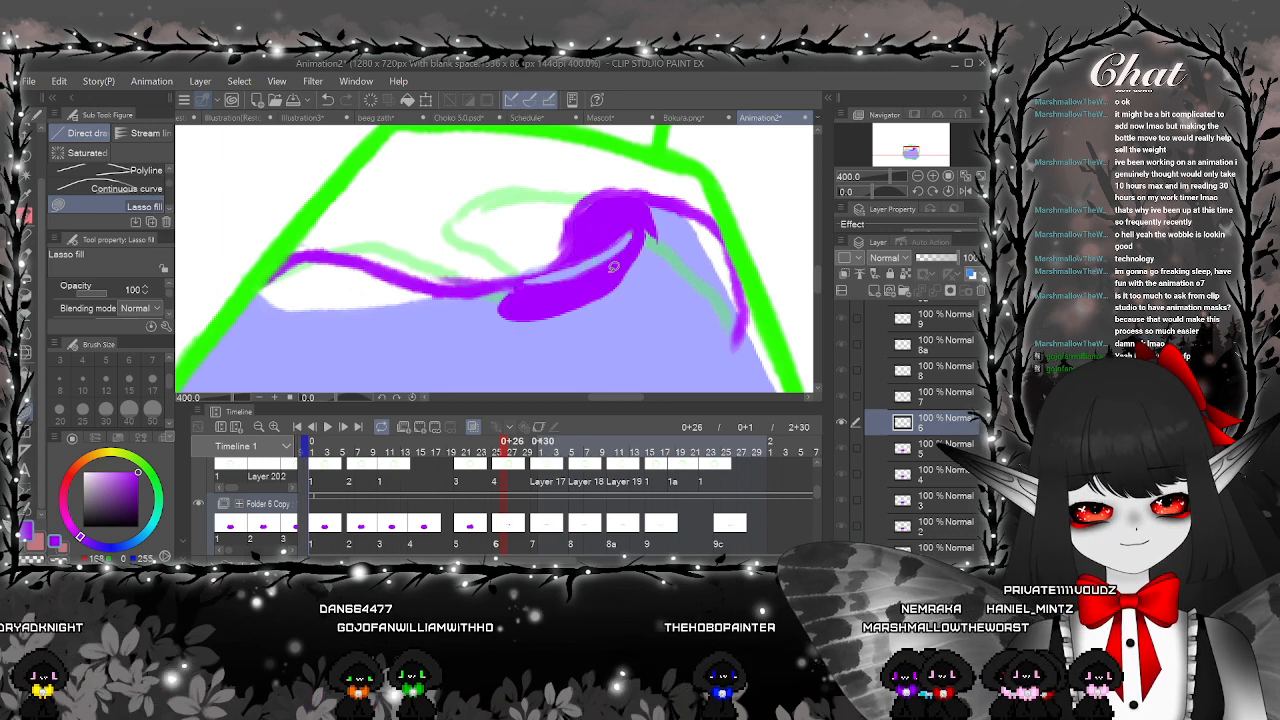
{"action": "mouse_move", "coordinate": [530, 273]}
{"action": "left_mouse_down"}
{"action": "mouse_move", "coordinate": [568, 250]}
{"action": "mouse_move", "coordinate": [598, 196]}
{"action": "mouse_move", "coordinate": [692, 241]}
{"action": "mouse_move", "coordinate": [541, 331]}
{"action": "mouse_move", "coordinate": [642, 240]}
{"action": "left_mouse_up"}
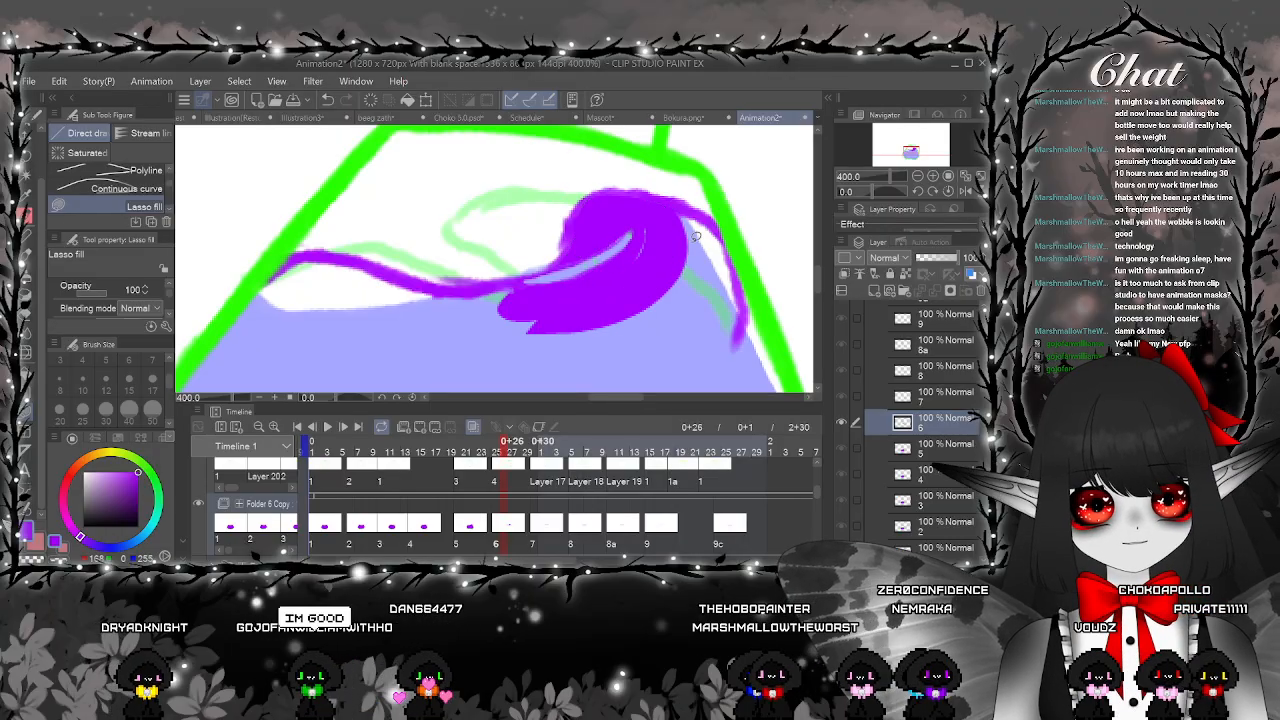
{"action": "left_click_drag", "start_coordinate": [726, 282], "coordinate": [670, 257]}
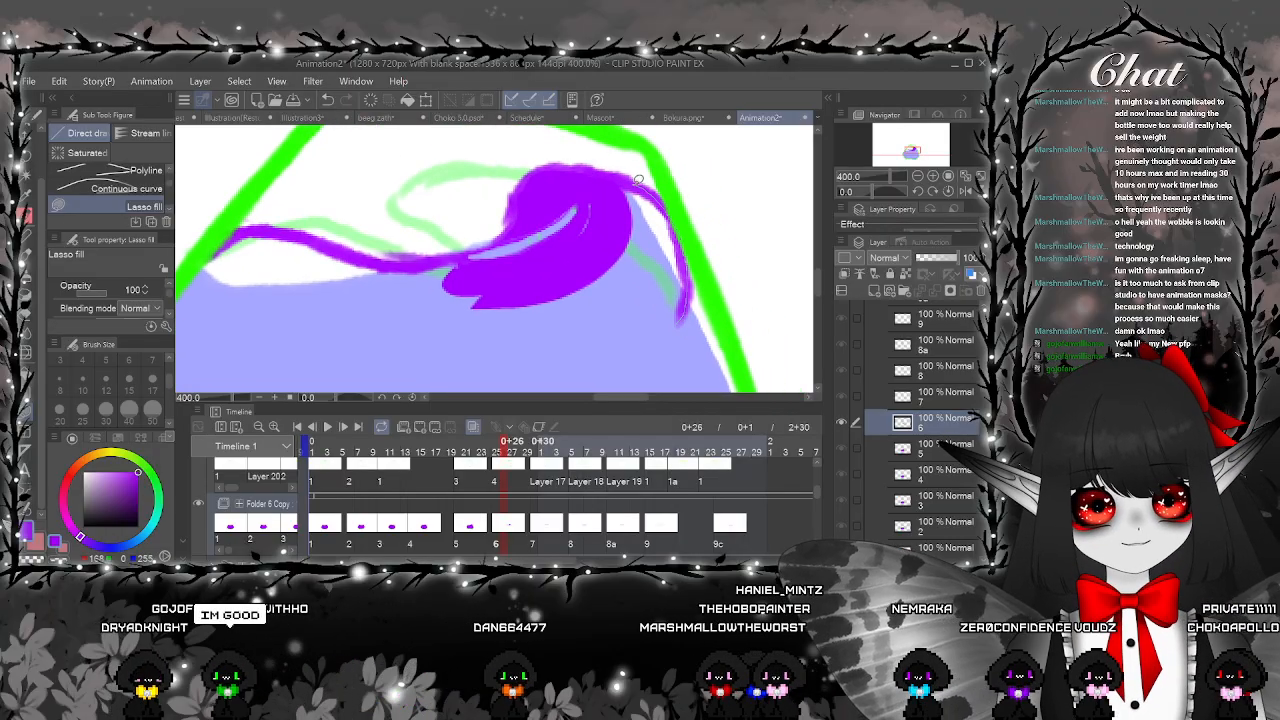
{"action": "mouse_move", "coordinate": [589, 199]}
{"action": "left_mouse_down"}
{"action": "mouse_move", "coordinate": [690, 300]}
{"action": "mouse_move", "coordinate": [535, 300]}
{"action": "mouse_move", "coordinate": [575, 215]}
{"action": "left_mouse_up"}
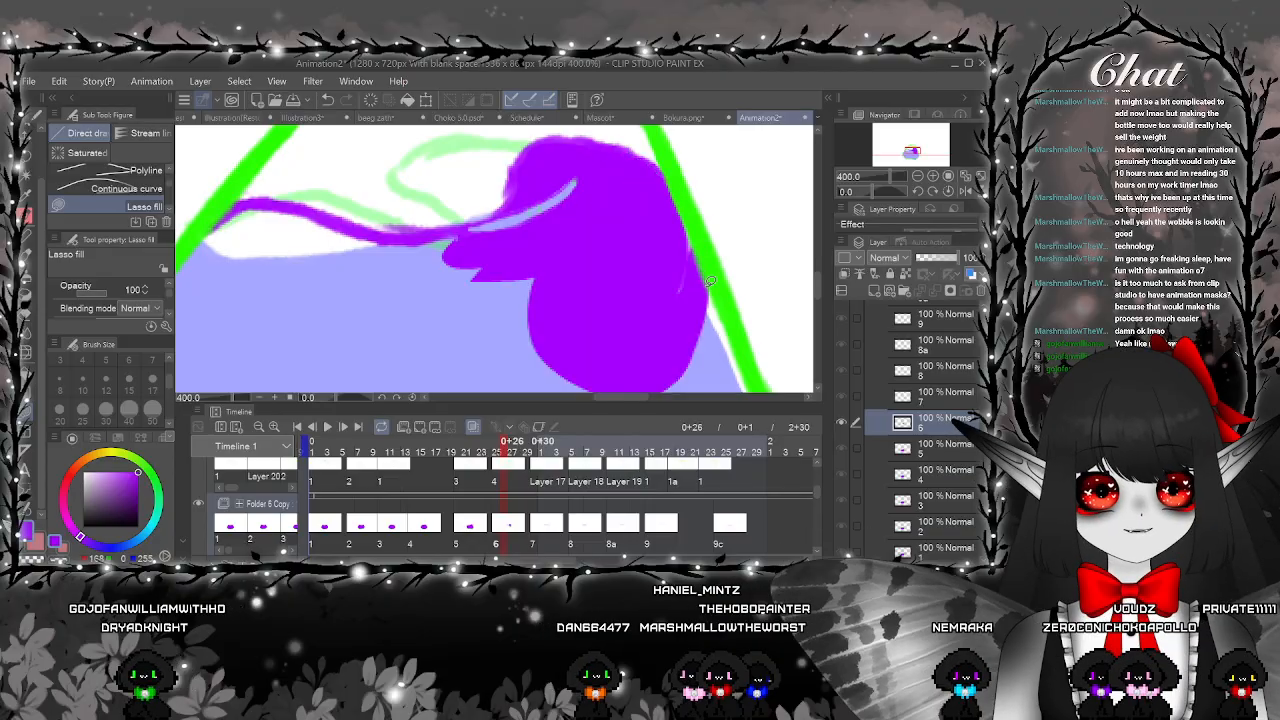
Lasso-fill the lower part of cel 6's liquid in purple along the tilted flask base
{"action": "scroll", "coordinate": [694, 277], "scroll_direction": "down", "scroll_amount": 2}
{"action": "left_click_drag", "start_coordinate": [726, 311], "coordinate": [636, 197]}
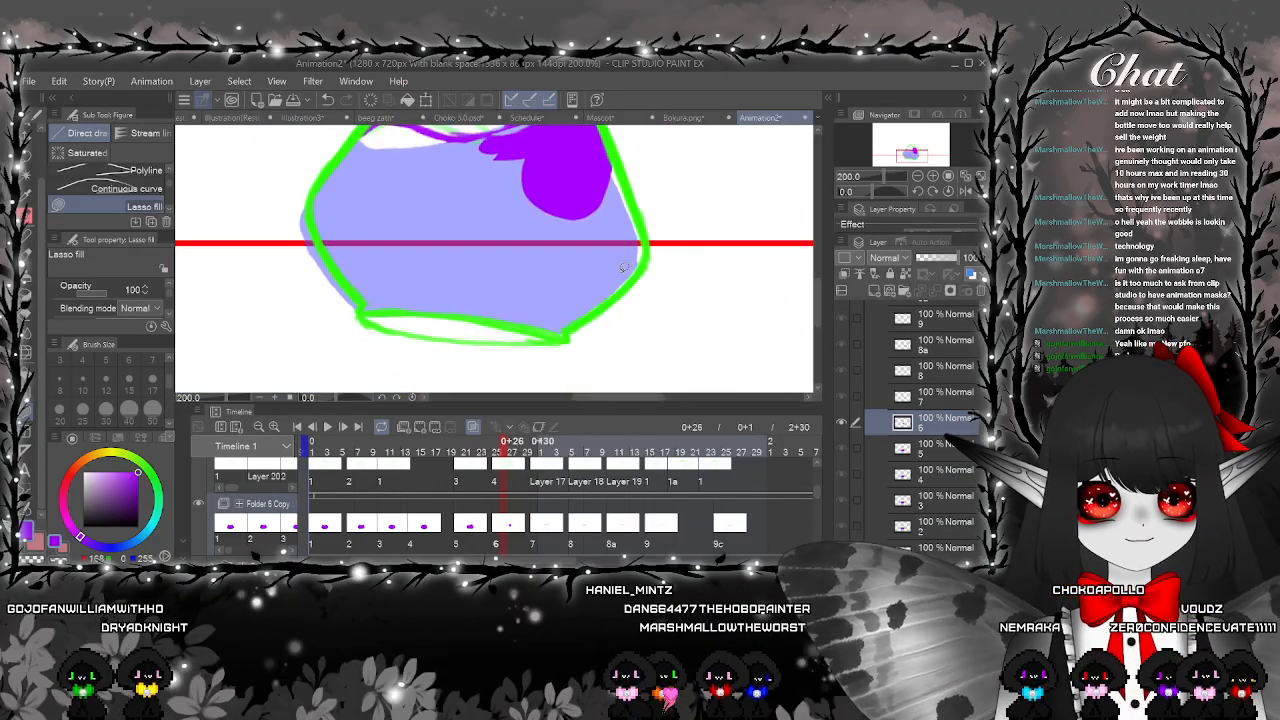
{"action": "scroll", "coordinate": [584, 322], "scroll_direction": "up", "scroll_amount": 2}
{"action": "left_click_drag", "start_coordinate": [565, 337], "coordinate": [674, 342]}
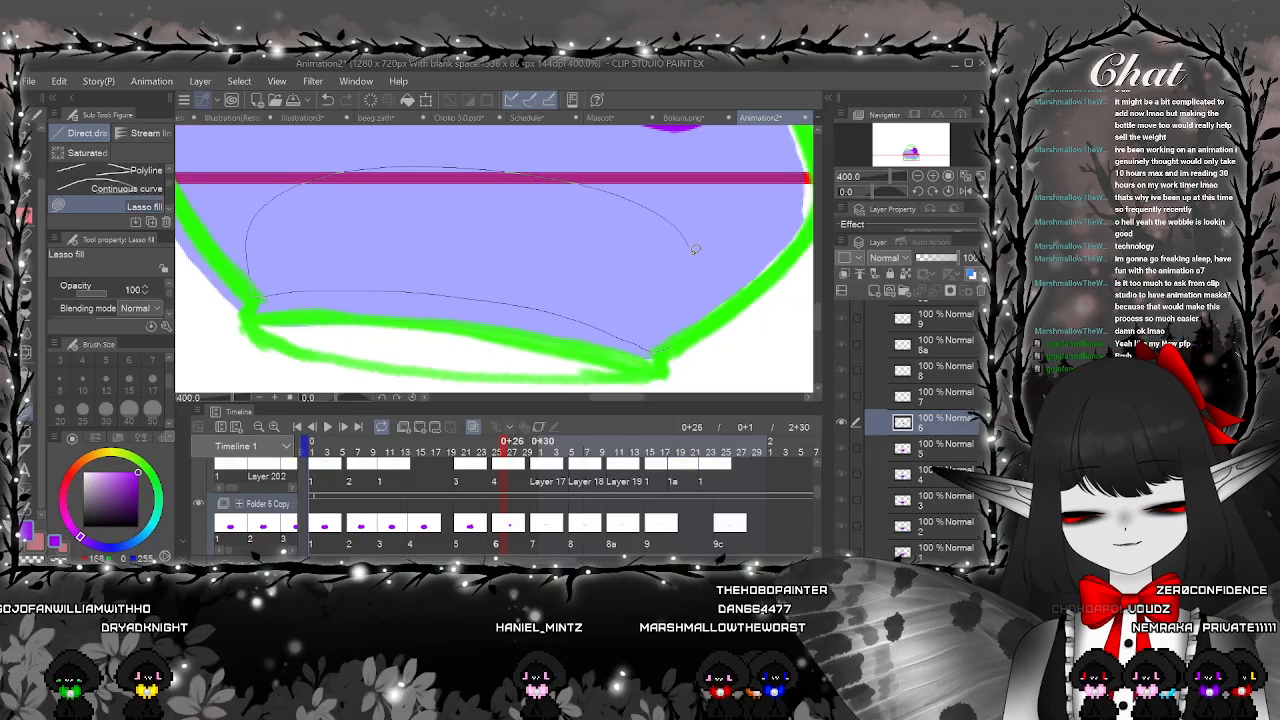
{"action": "left_click_drag", "start_coordinate": [695, 249], "coordinate": [692, 255]}
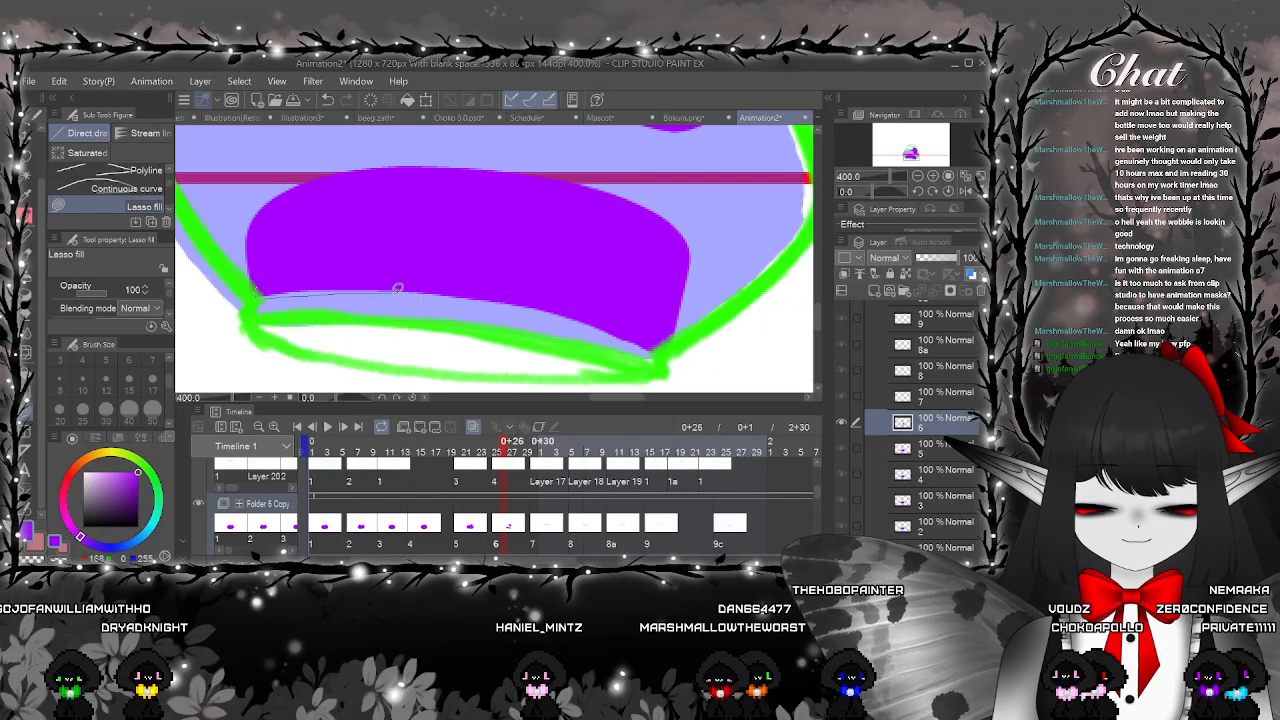
{"action": "left_click_drag", "start_coordinate": [398, 288], "coordinate": [637, 299]}
{"action": "mouse_move", "coordinate": [260, 297]}
{"action": "left_mouse_down"}
{"action": "mouse_move", "coordinate": [651, 317]}
{"action": "mouse_move", "coordinate": [640, 296]}
{"action": "left_mouse_up"}
{"action": "mouse_move", "coordinate": [481, 315]}
{"action": "left_mouse_down"}
{"action": "mouse_move", "coordinate": [398, 325]}
{"action": "mouse_move", "coordinate": [499, 333]}
{"action": "left_mouse_up"}
{"action": "mouse_move", "coordinate": [668, 366]}
{"action": "left_mouse_down"}
{"action": "mouse_move", "coordinate": [448, 303]}
{"action": "mouse_move", "coordinate": [646, 312]}
{"action": "mouse_move", "coordinate": [723, 360]}
{"action": "mouse_move", "coordinate": [623, 356]}
{"action": "left_mouse_up"}
Lasso-fill cel 6's right side and the remaining liquid body up to the left wall and wave line
{"action": "scroll", "coordinate": [648, 348], "scroll_direction": "down", "scroll_amount": 2}
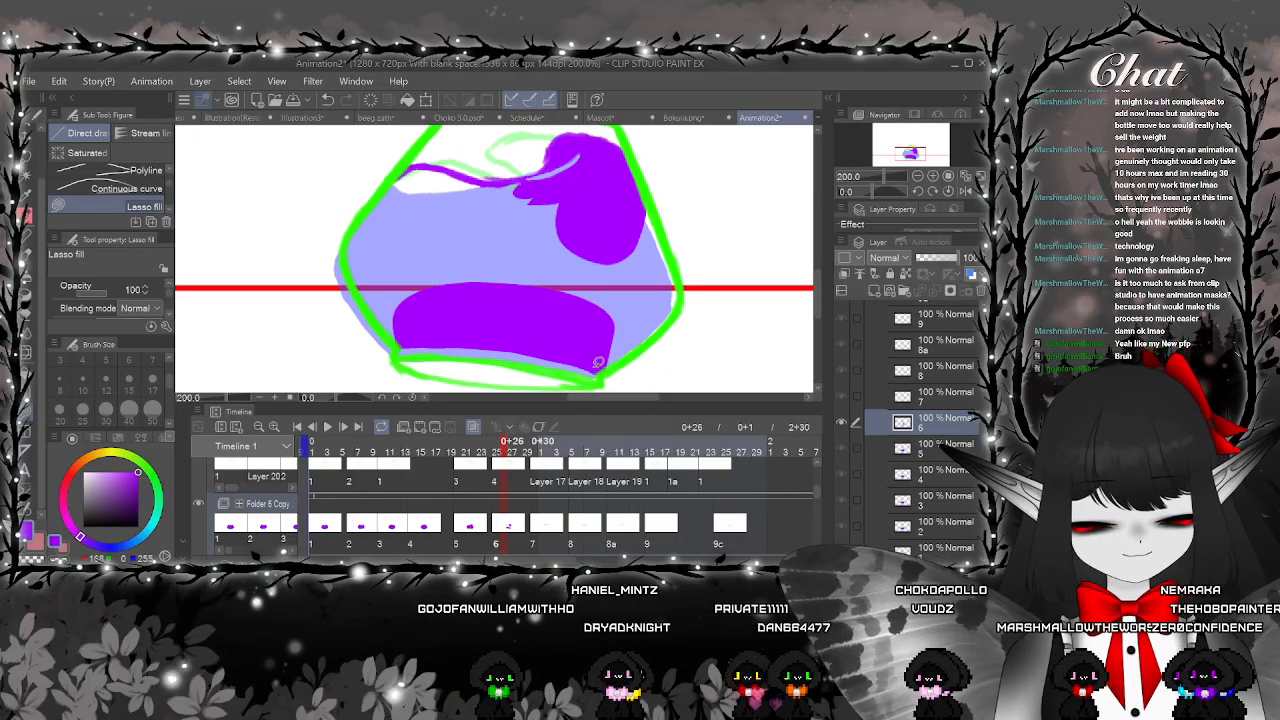
{"action": "left_click_drag", "start_coordinate": [597, 374], "coordinate": [670, 321]}
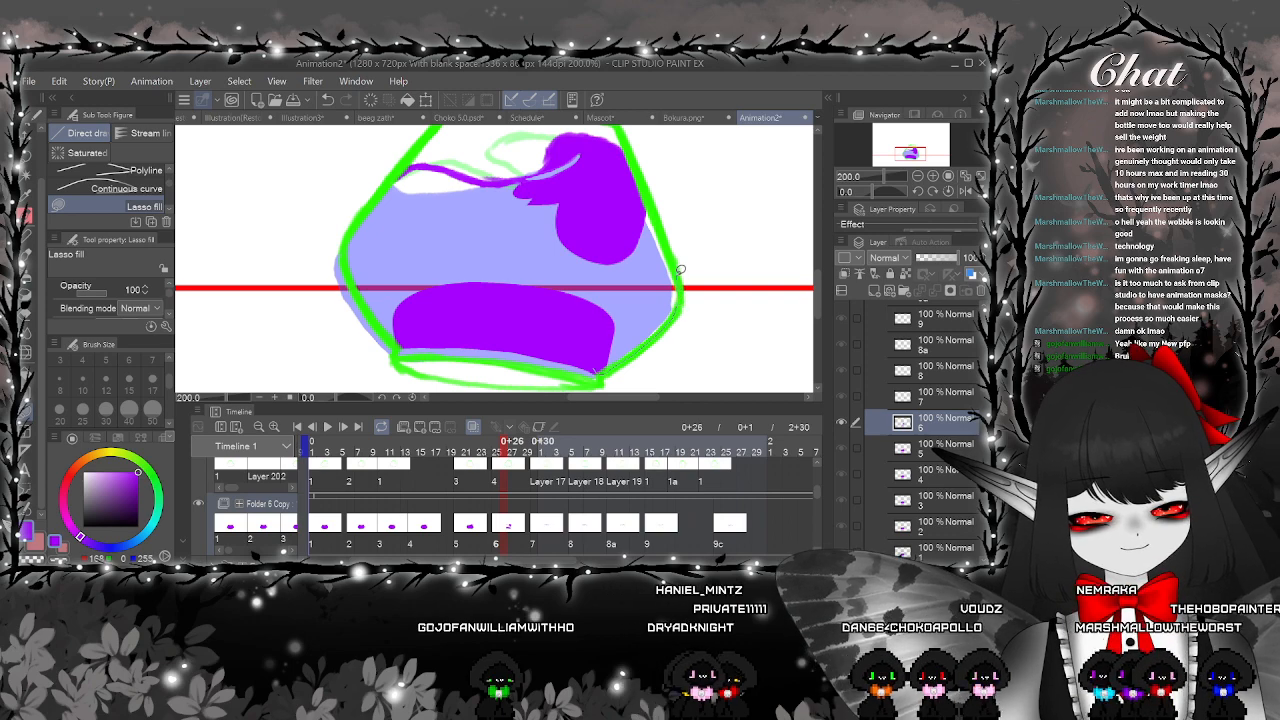
{"action": "left_click_drag", "start_coordinate": [592, 286], "coordinate": [595, 309]}
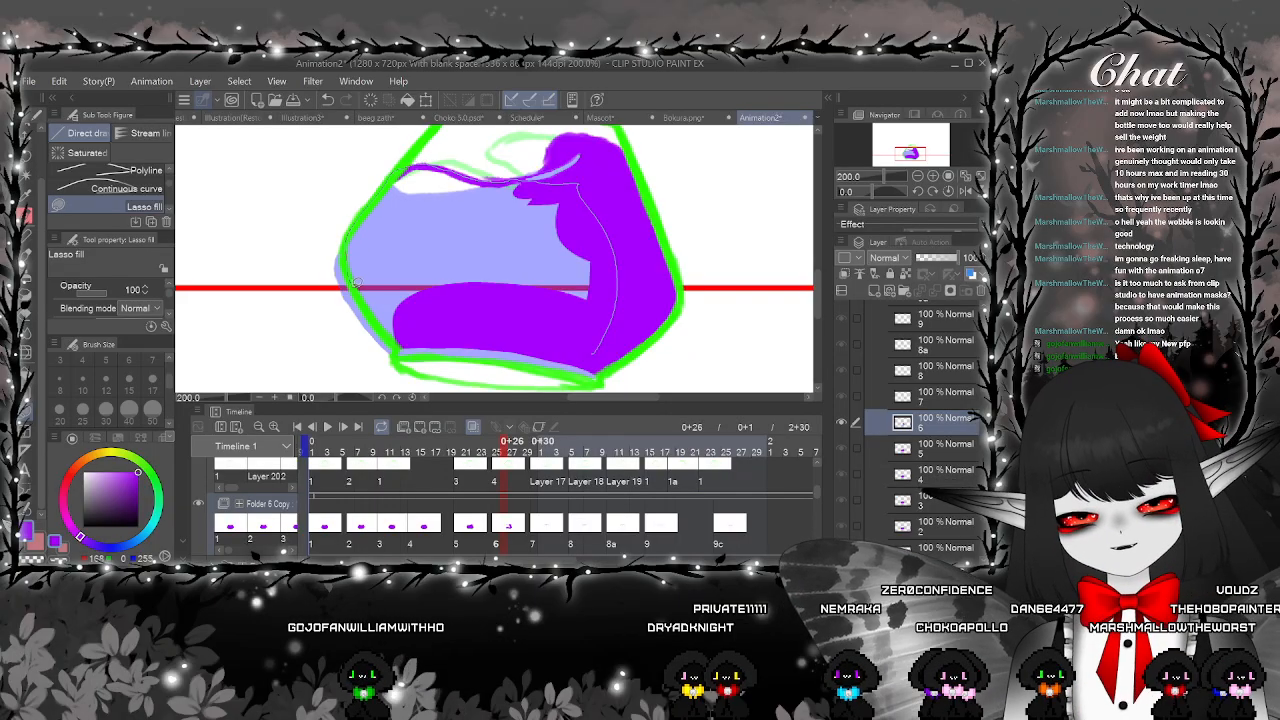
{"action": "left_click_drag", "start_coordinate": [403, 337], "coordinate": [405, 342]}
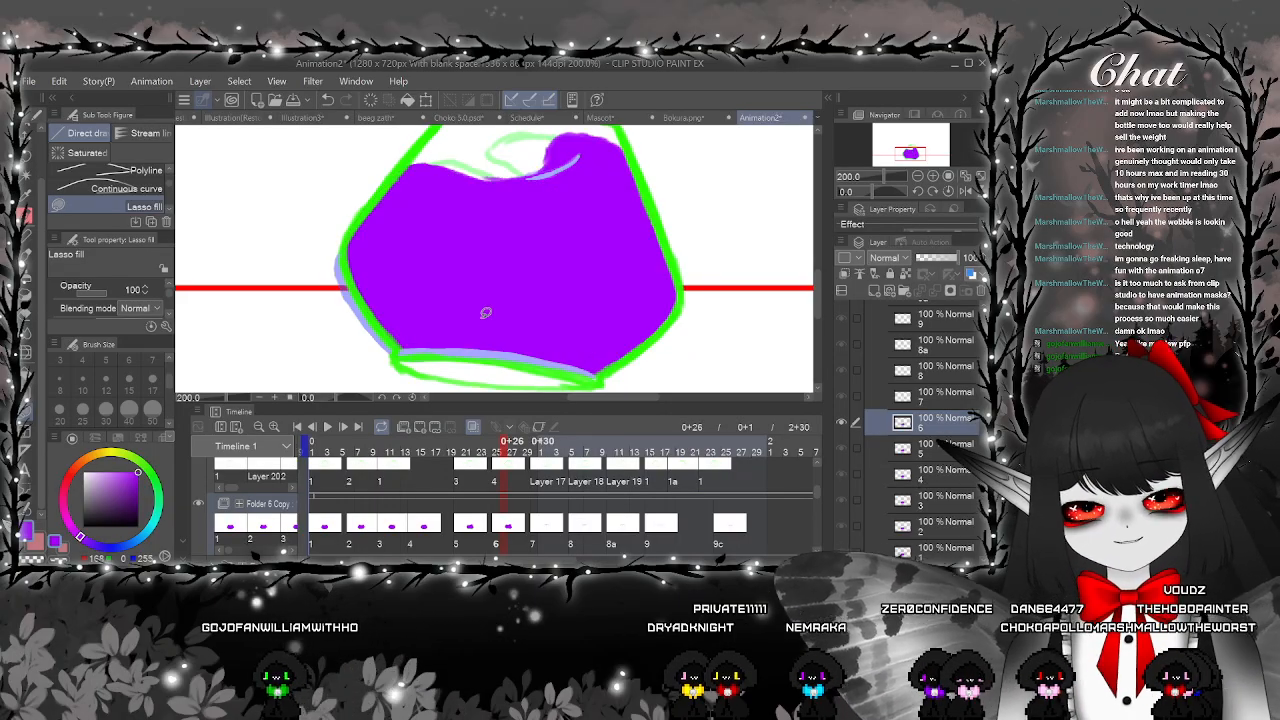
{"action": "scroll", "coordinate": [656, 326], "scroll_direction": "down", "scroll_amount": 3}
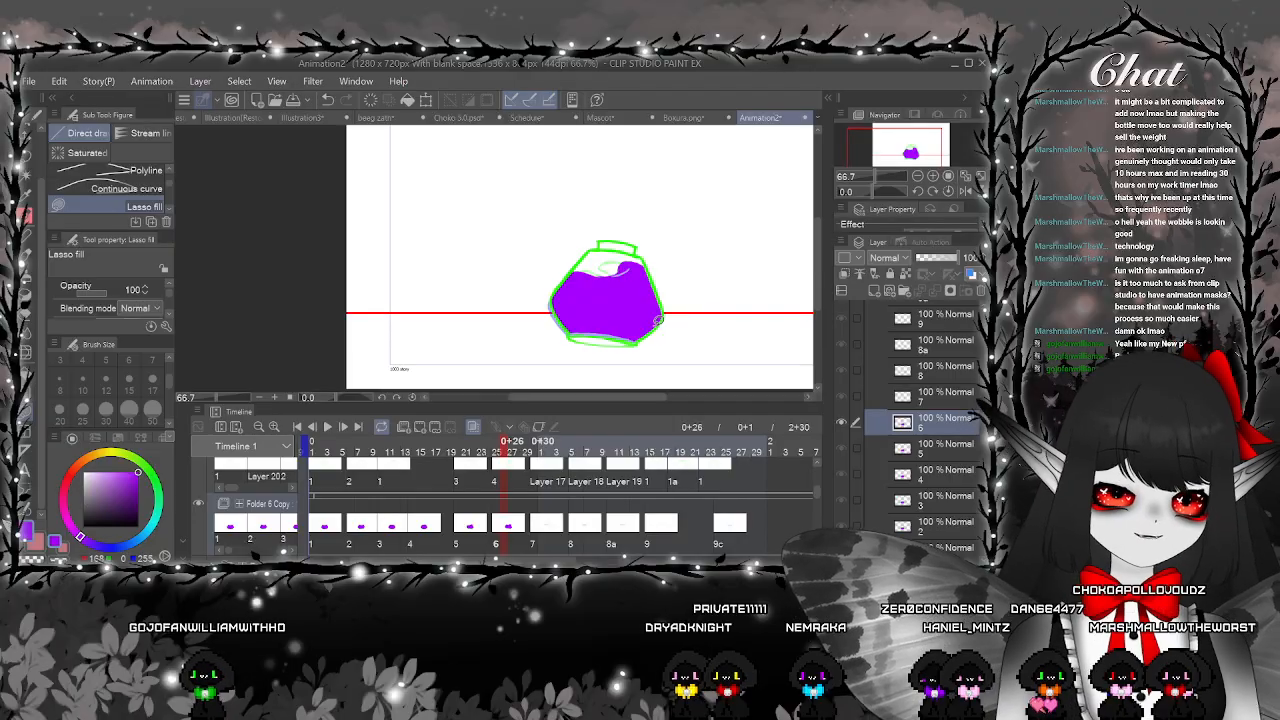
Go to cel 7 and lasso-fill the curling wave crest and the liquid directly beneath it, leaving the thin highlight inside the curl open
{"action": "left_click", "coordinate": [549, 519]}
{"action": "scroll", "coordinate": [650, 290], "scroll_direction": "up", "scroll_amount": 6}
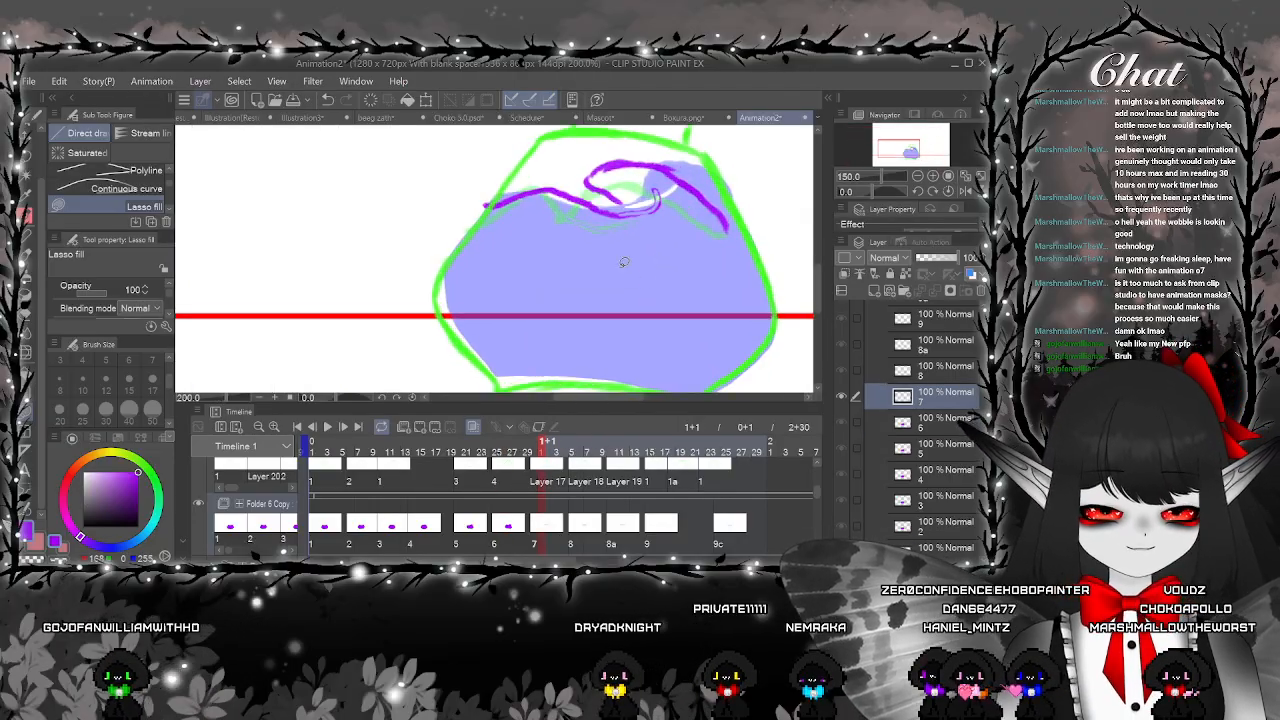
{"action": "mouse_move", "coordinate": [632, 217]}
{"action": "left_mouse_down"}
{"action": "mouse_move", "coordinate": [582, 290]}
{"action": "mouse_move", "coordinate": [543, 236]}
{"action": "left_mouse_up"}
{"action": "mouse_move", "coordinate": [570, 174]}
{"action": "left_mouse_down"}
{"action": "mouse_move", "coordinate": [648, 192]}
{"action": "mouse_move", "coordinate": [630, 213]}
{"action": "mouse_move", "coordinate": [632, 258]}
{"action": "mouse_move", "coordinate": [562, 272]}
{"action": "left_mouse_up"}
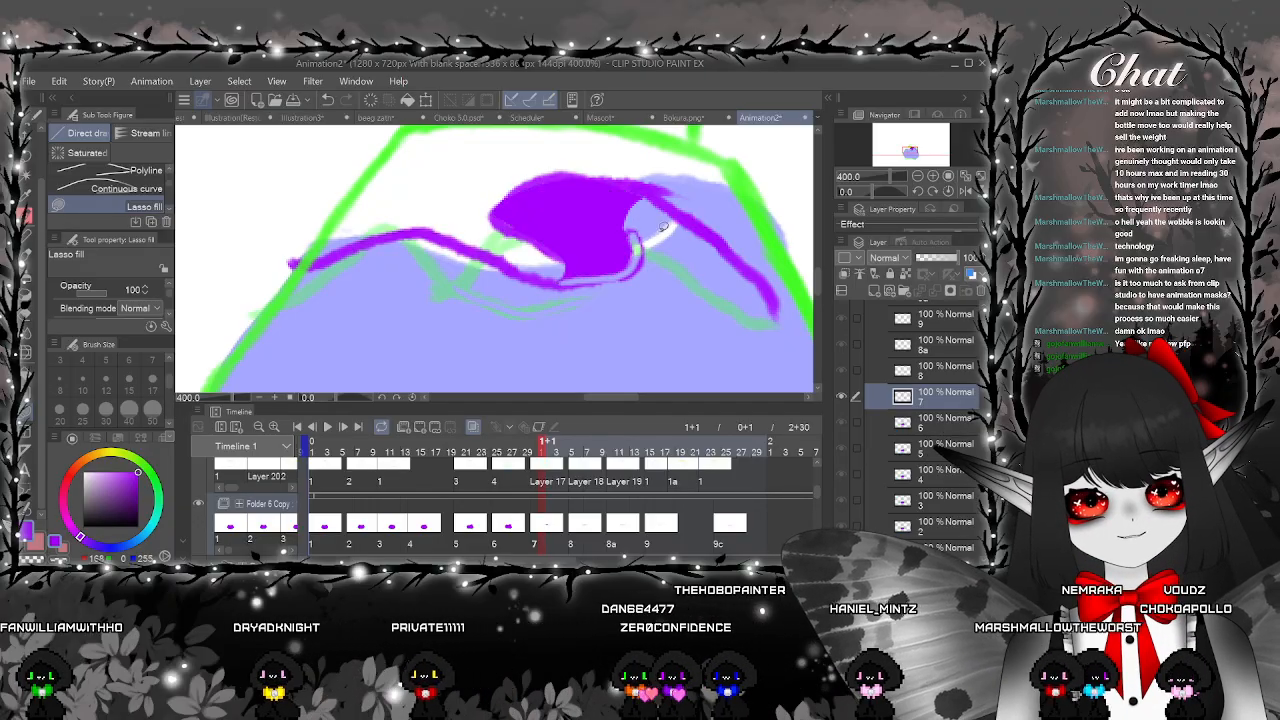
{"action": "left_click_drag", "start_coordinate": [634, 233], "coordinate": [628, 274]}
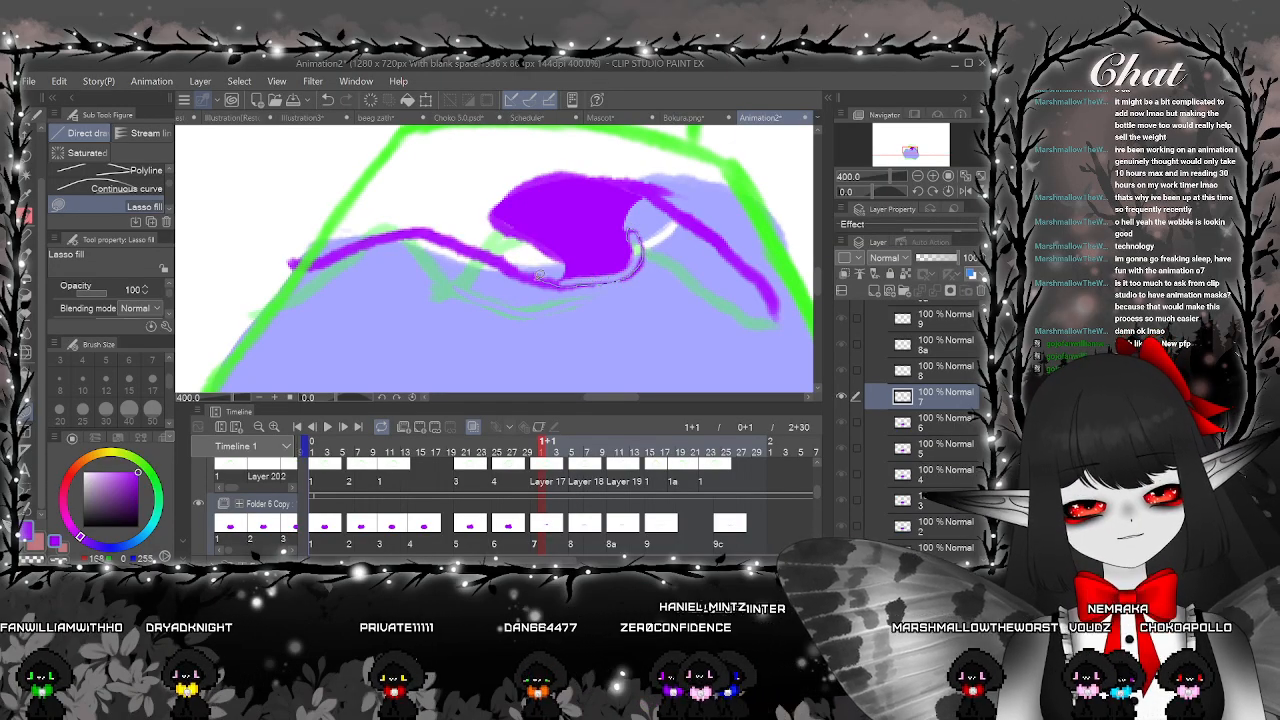
{"action": "mouse_move", "coordinate": [445, 263]}
{"action": "left_mouse_down"}
{"action": "mouse_move", "coordinate": [520, 378]}
{"action": "mouse_move", "coordinate": [728, 370]}
{"action": "left_mouse_up"}
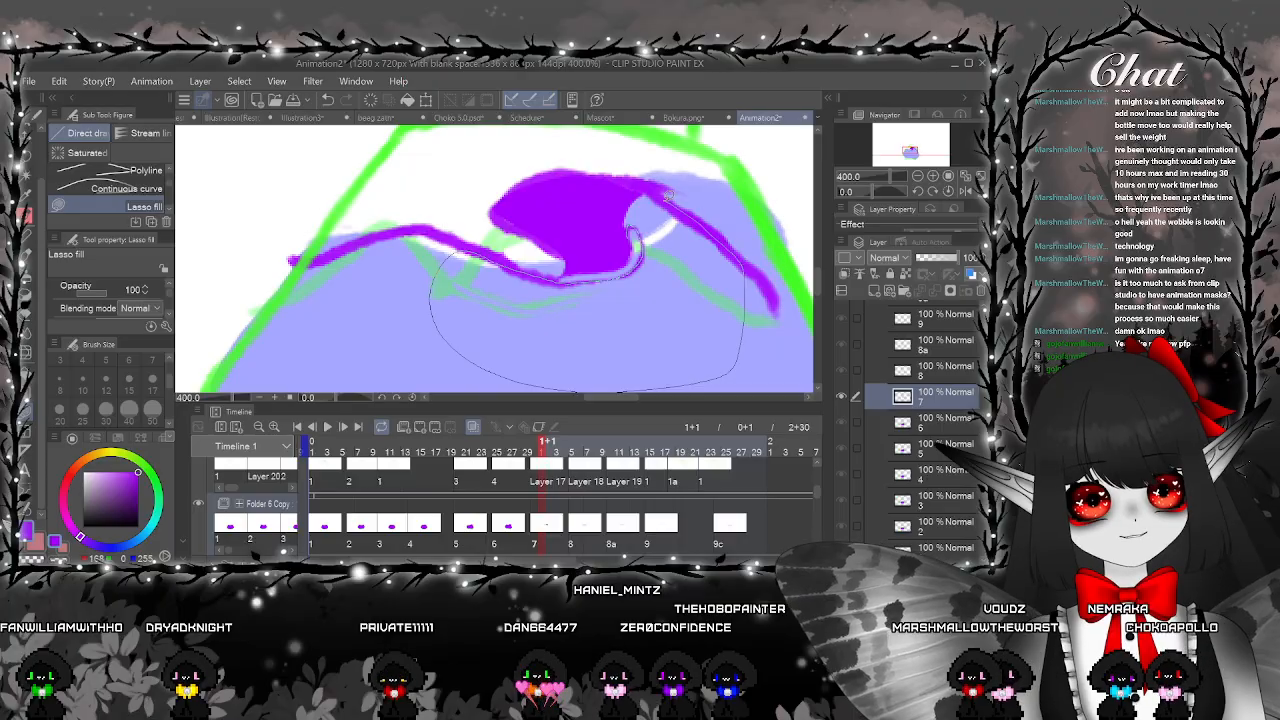
{"action": "left_click_drag", "start_coordinate": [589, 219], "coordinate": [628, 232]}
{"action": "scroll", "coordinate": [660, 230], "scroll_direction": "down", "scroll_amount": 5}
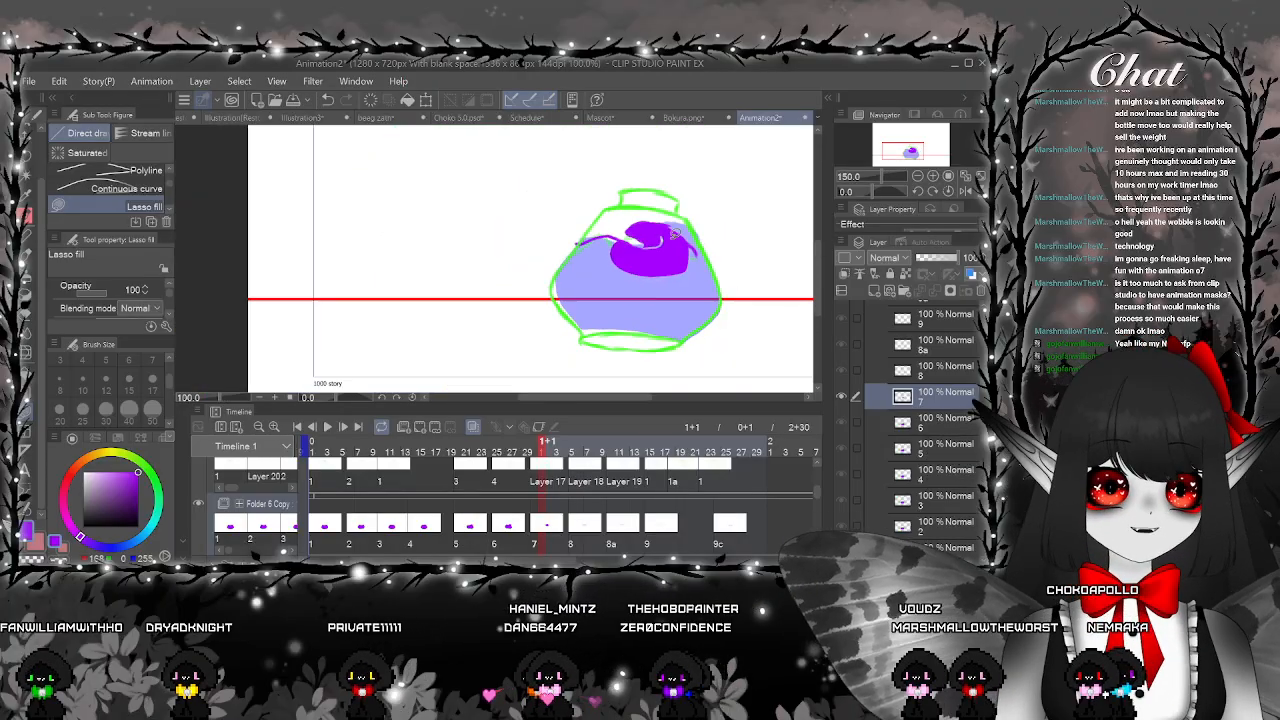
Lasso-fill the left part of cel 7's liquid in purple, from the wave line along the flask's left wall to its widest point
{"action": "scroll", "coordinate": [674, 234], "scroll_direction": "up", "scroll_amount": 1}
{"action": "left_click_drag", "start_coordinate": [638, 347], "coordinate": [593, 316]}
{"action": "key", "text": "e"}
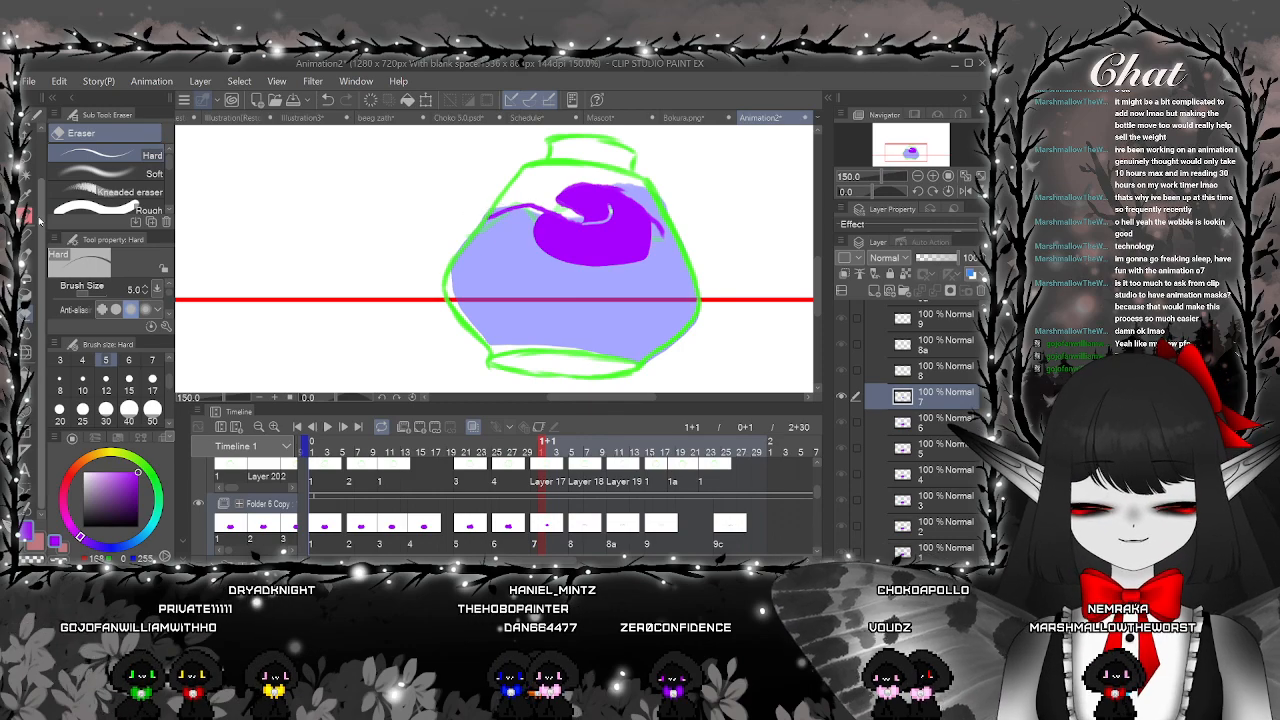
{"action": "key", "text": "p"}
{"action": "key", "text": "u"}
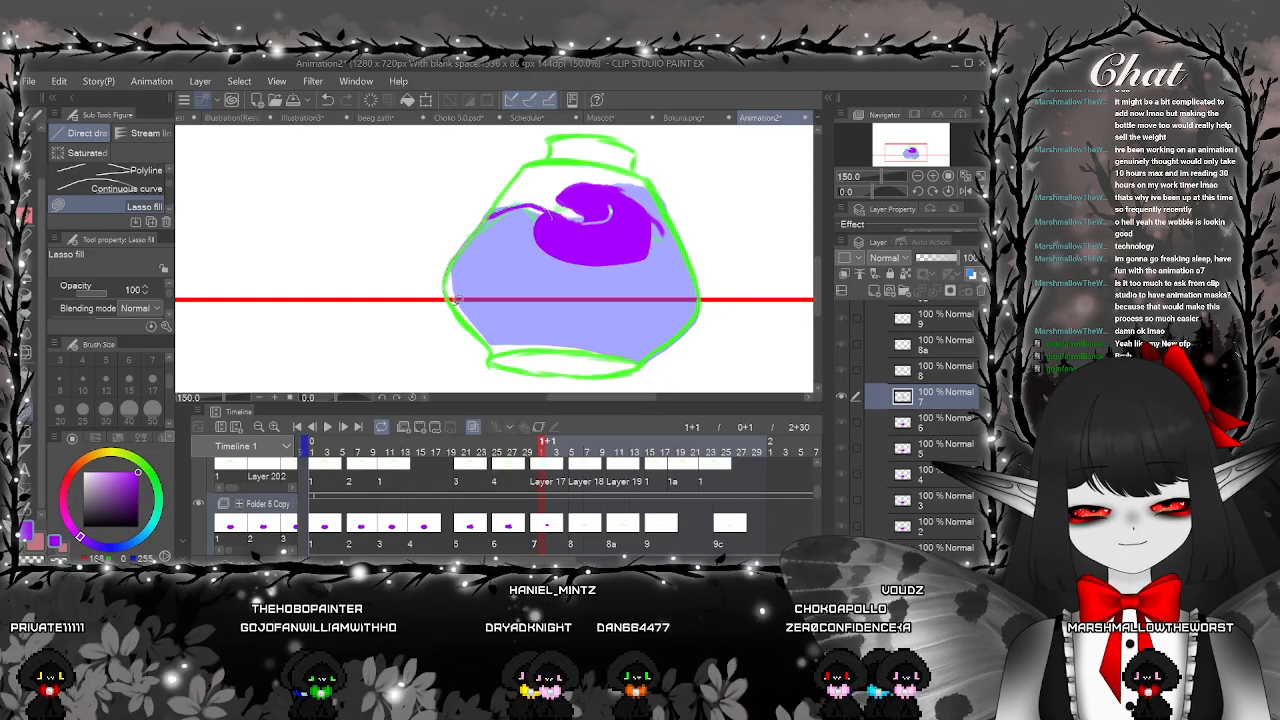
{"action": "left_click_drag", "start_coordinate": [557, 215], "coordinate": [564, 214]}
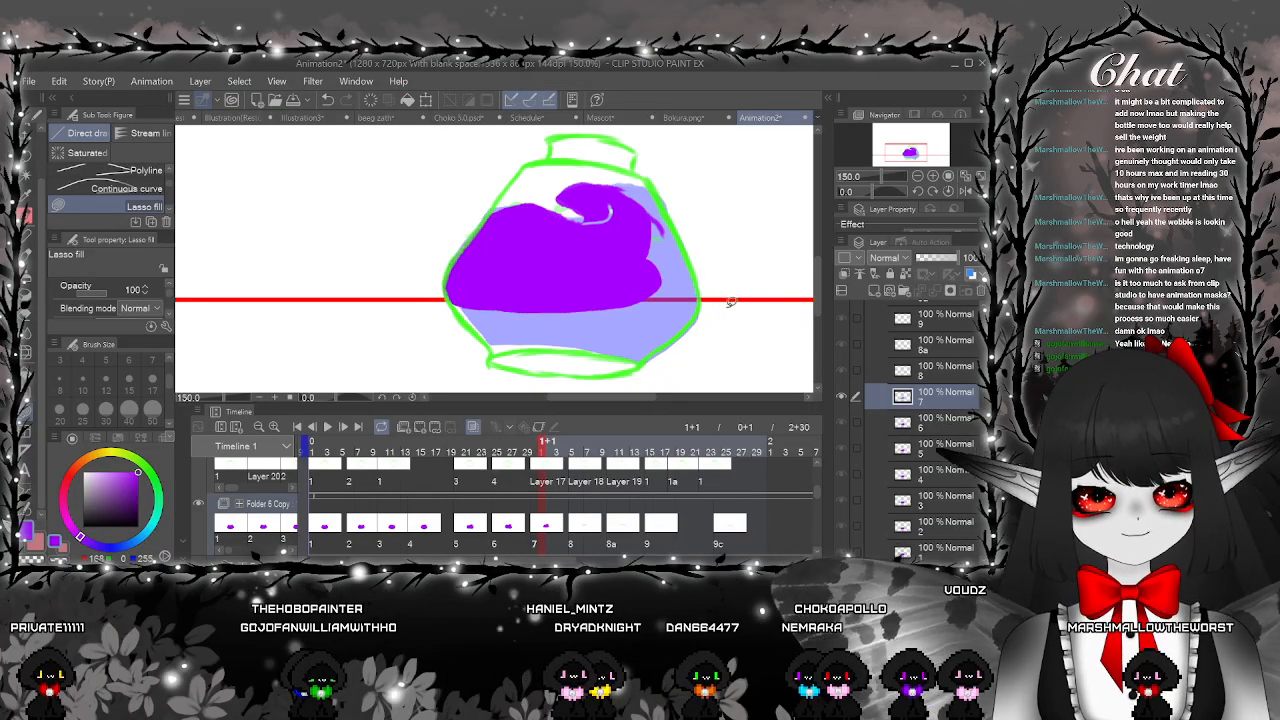
Lasso-fill the right side of cel 7's liquid from the wave crest out to the flask's right wall
{"action": "scroll", "coordinate": [729, 303], "scroll_direction": "up", "scroll_amount": 1}
{"action": "left_click_drag", "start_coordinate": [686, 303], "coordinate": [603, 346]}
{"action": "scroll", "coordinate": [602, 346], "scroll_direction": "up", "scroll_amount": 2}
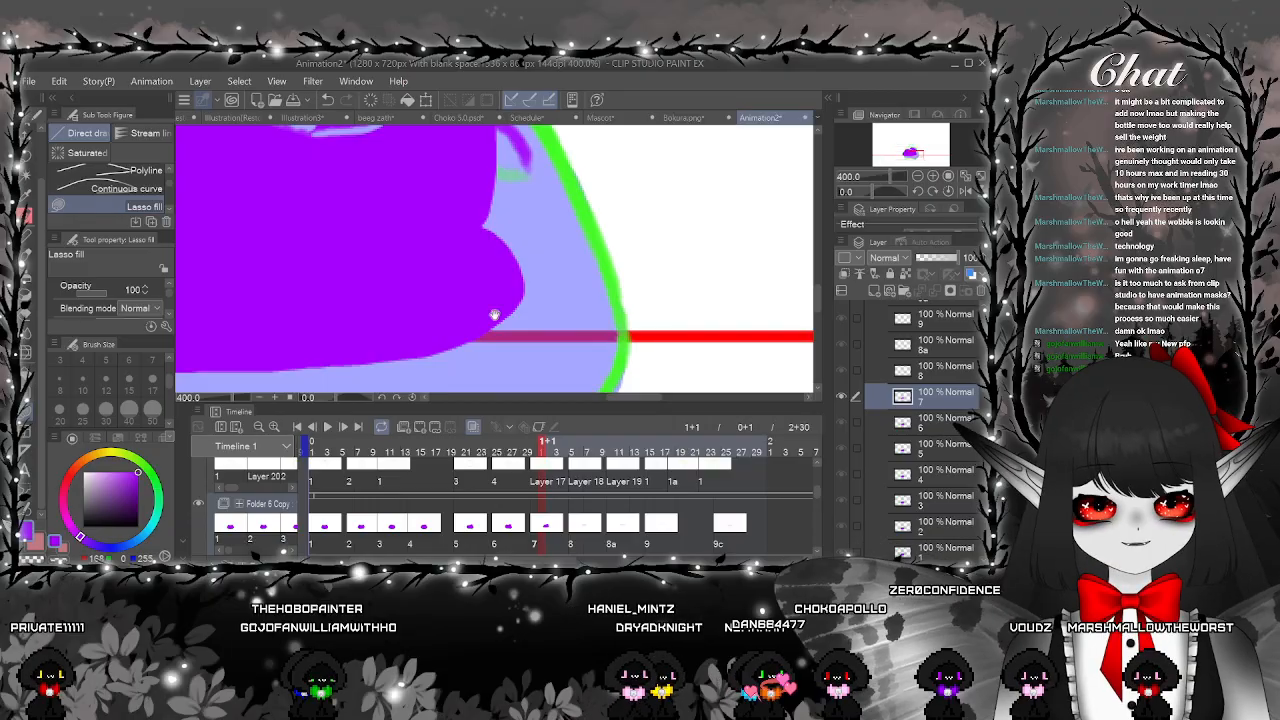
{"action": "left_click_drag", "start_coordinate": [494, 315], "coordinate": [554, 332]}
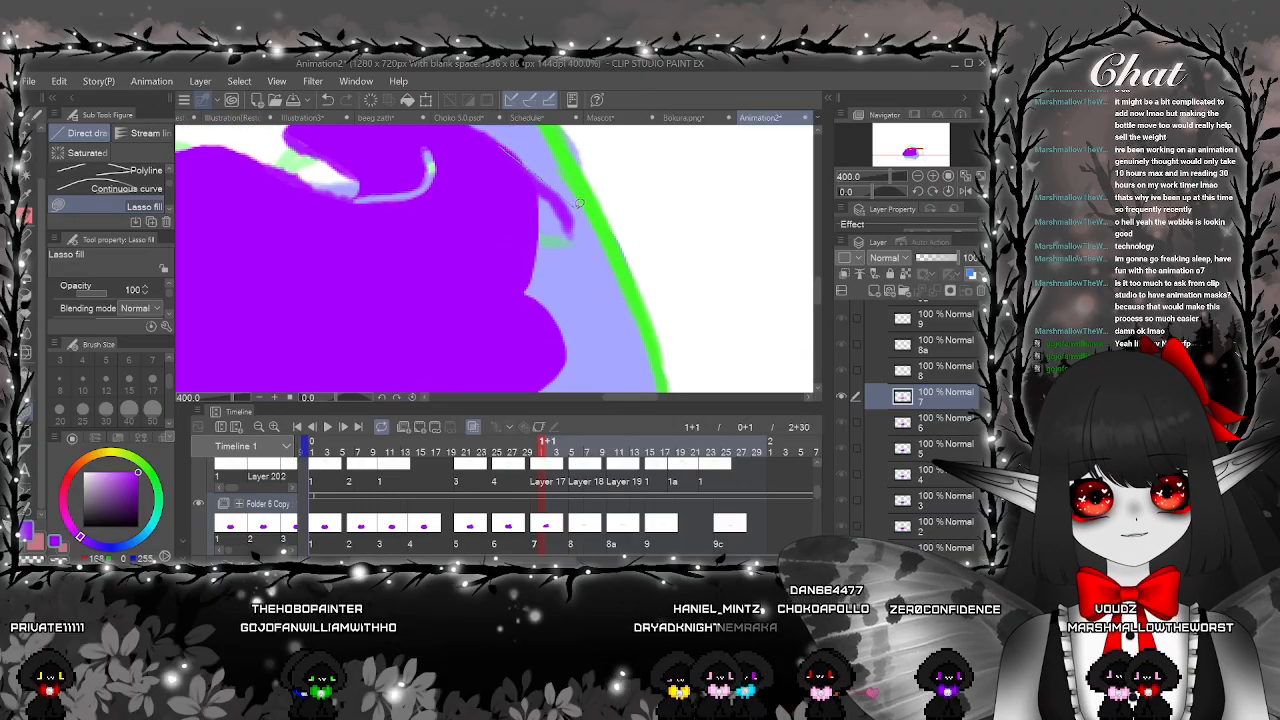
{"action": "mouse_move", "coordinate": [651, 336]}
{"action": "left_mouse_down"}
{"action": "mouse_move", "coordinate": [533, 394]}
{"action": "mouse_move", "coordinate": [487, 281]}
{"action": "mouse_move", "coordinate": [508, 150]}
{"action": "left_mouse_up"}
{"action": "scroll", "coordinate": [587, 235], "scroll_direction": "down", "scroll_amount": 2}
{"action": "mouse_move", "coordinate": [636, 308]}
{"action": "left_mouse_down"}
{"action": "mouse_move", "coordinate": [655, 275]}
{"action": "mouse_move", "coordinate": [757, 246]}
{"action": "mouse_move", "coordinate": [776, 265]}
{"action": "left_mouse_up"}
{"action": "scroll", "coordinate": [625, 308], "scroll_direction": "up", "scroll_amount": 2}
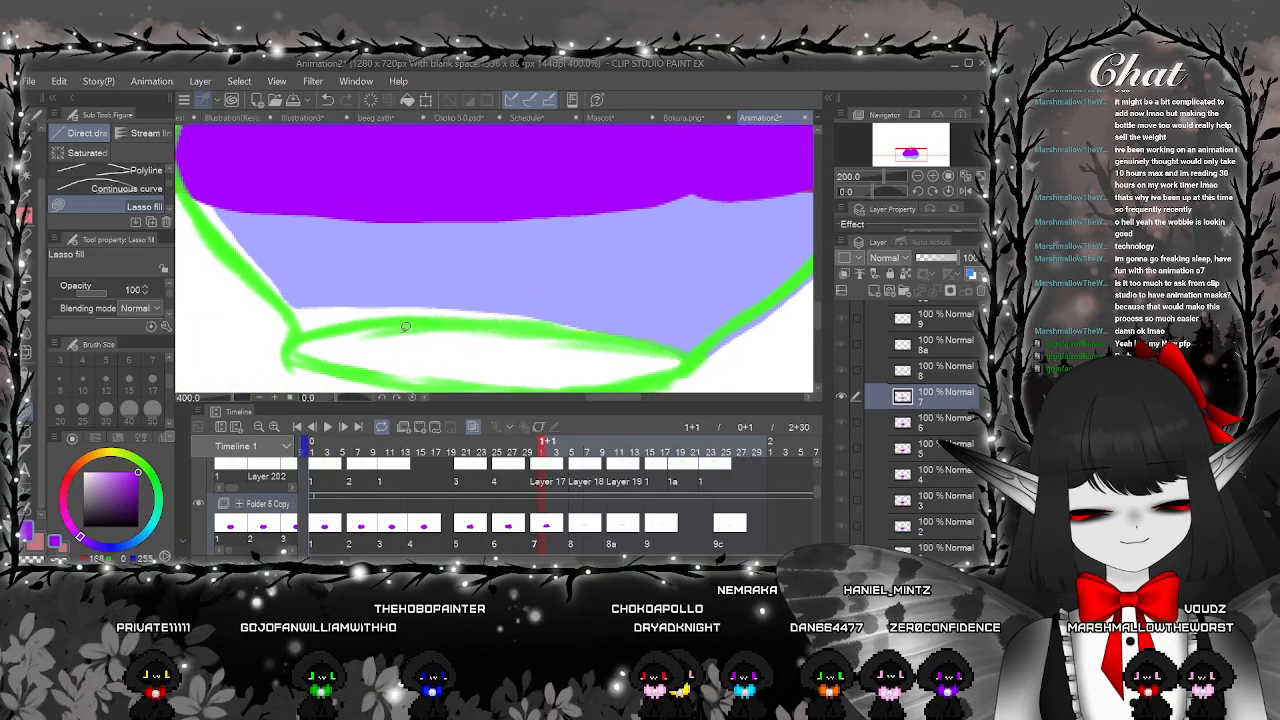
{"action": "mouse_move", "coordinate": [294, 326]}
{"action": "left_mouse_down"}
{"action": "mouse_move", "coordinate": [344, 301]}
{"action": "mouse_move", "coordinate": [438, 300]}
{"action": "left_mouse_up"}
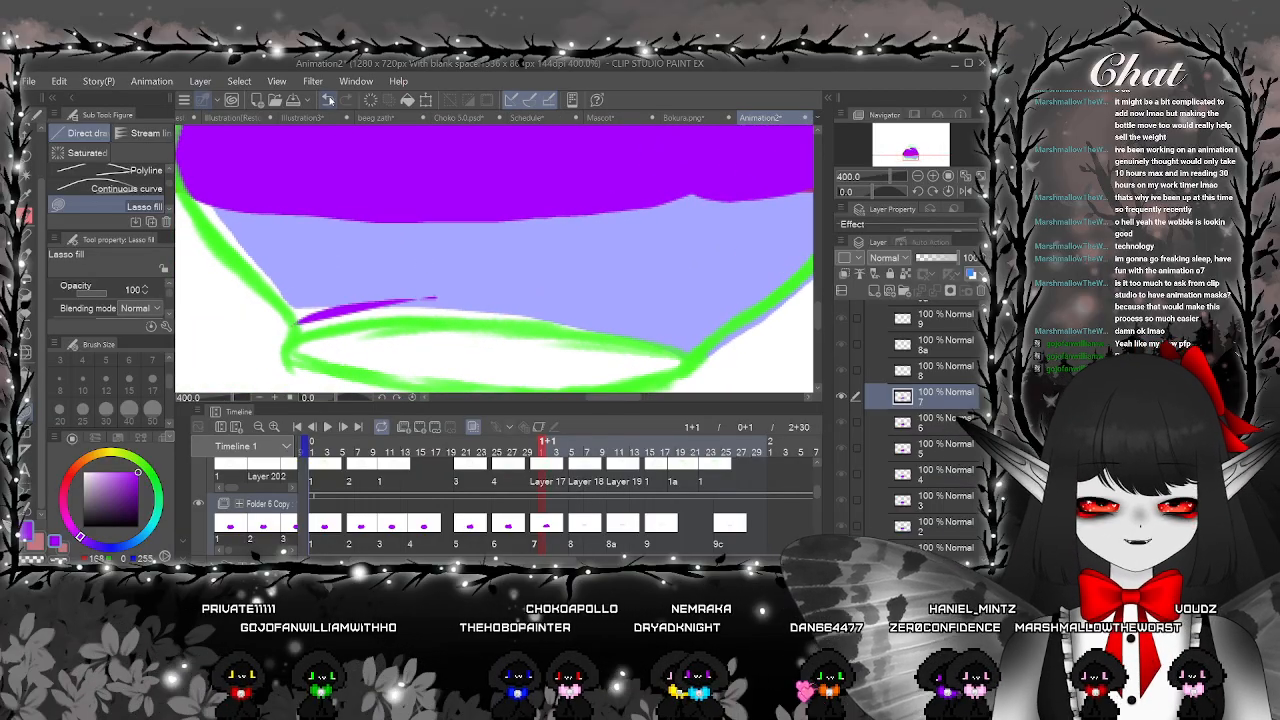
{"action": "key", "text": "ctrl+z"}
{"action": "left_click_drag", "start_coordinate": [321, 312], "coordinate": [408, 304]}
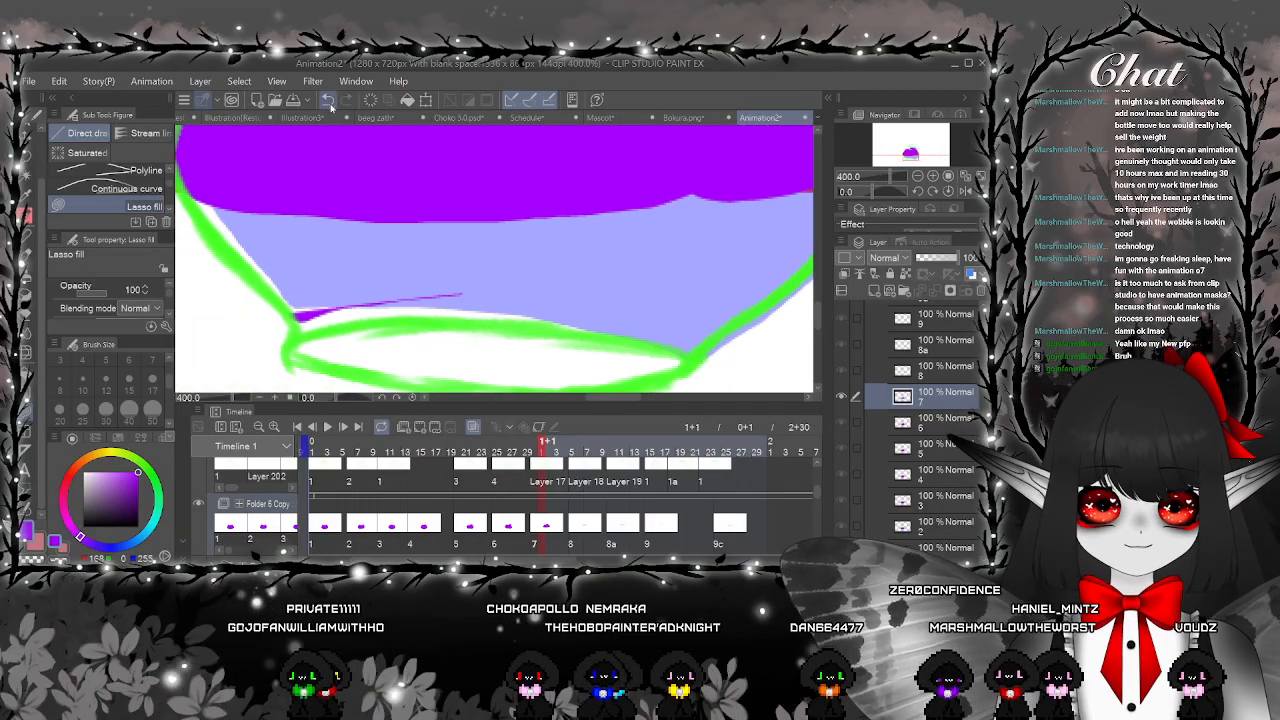
{"action": "key", "text": "ctrl+z"}
{"action": "left_click_drag", "start_coordinate": [295, 309], "coordinate": [329, 307]}
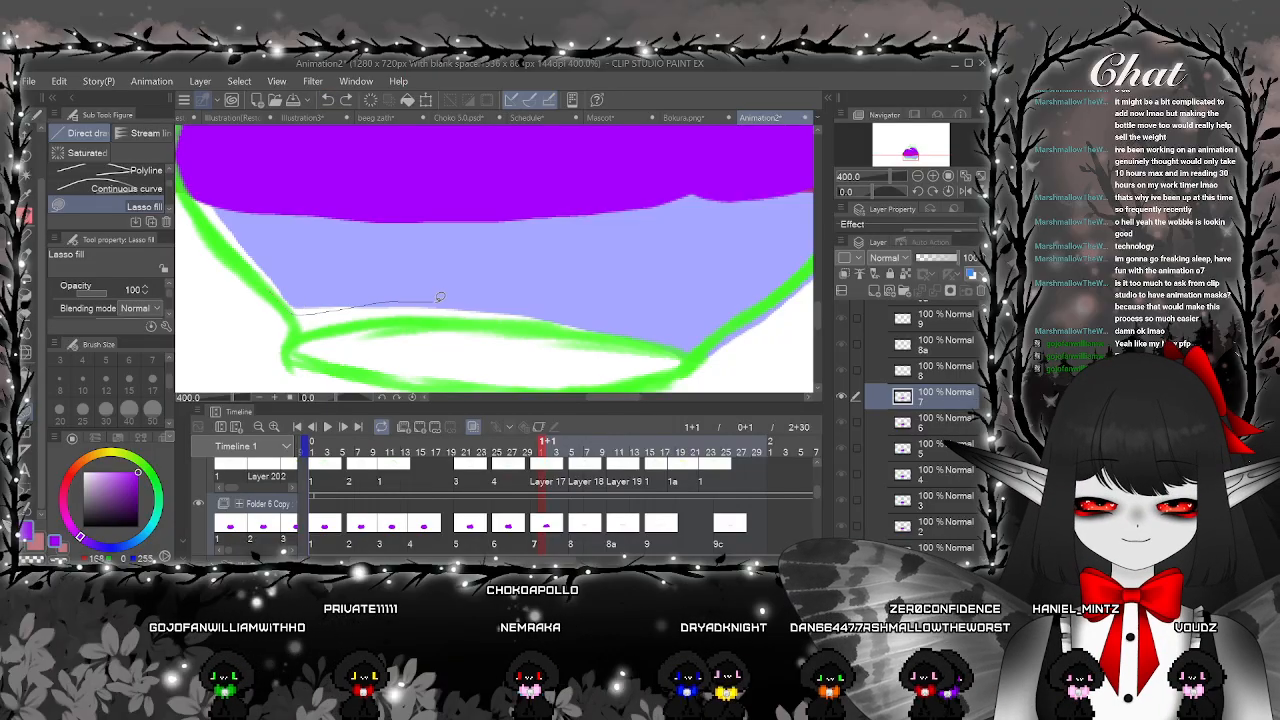
{"action": "left_click_drag", "start_coordinate": [439, 297], "coordinate": [592, 325]}
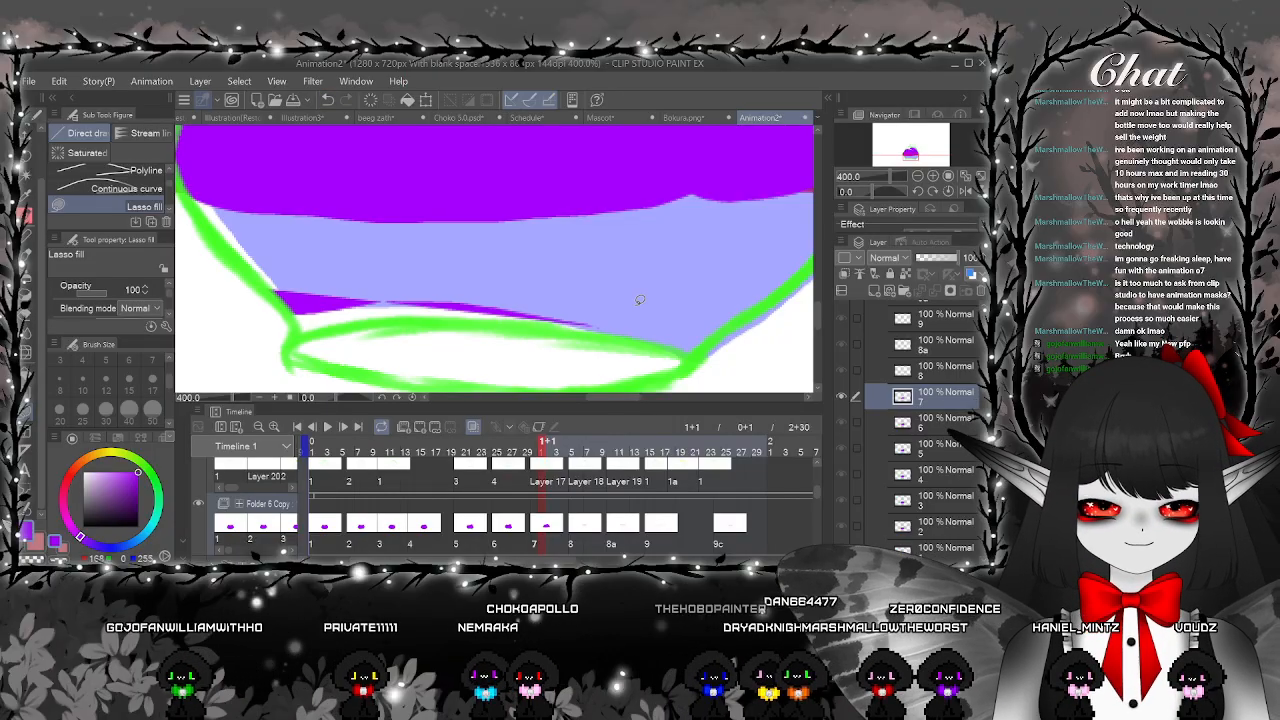
{"action": "left_click", "coordinate": [327, 99]}
Lasso-fill the lower part of cel 7's liquid with a curved bottom edge above the flask base, out to both walls
{"action": "left_click_drag", "start_coordinate": [700, 346], "coordinate": [548, 299]}
{"action": "mouse_move", "coordinate": [445, 296]}
{"action": "left_mouse_down"}
{"action": "mouse_move", "coordinate": [301, 318]}
{"action": "mouse_move", "coordinate": [214, 228]}
{"action": "left_mouse_up"}
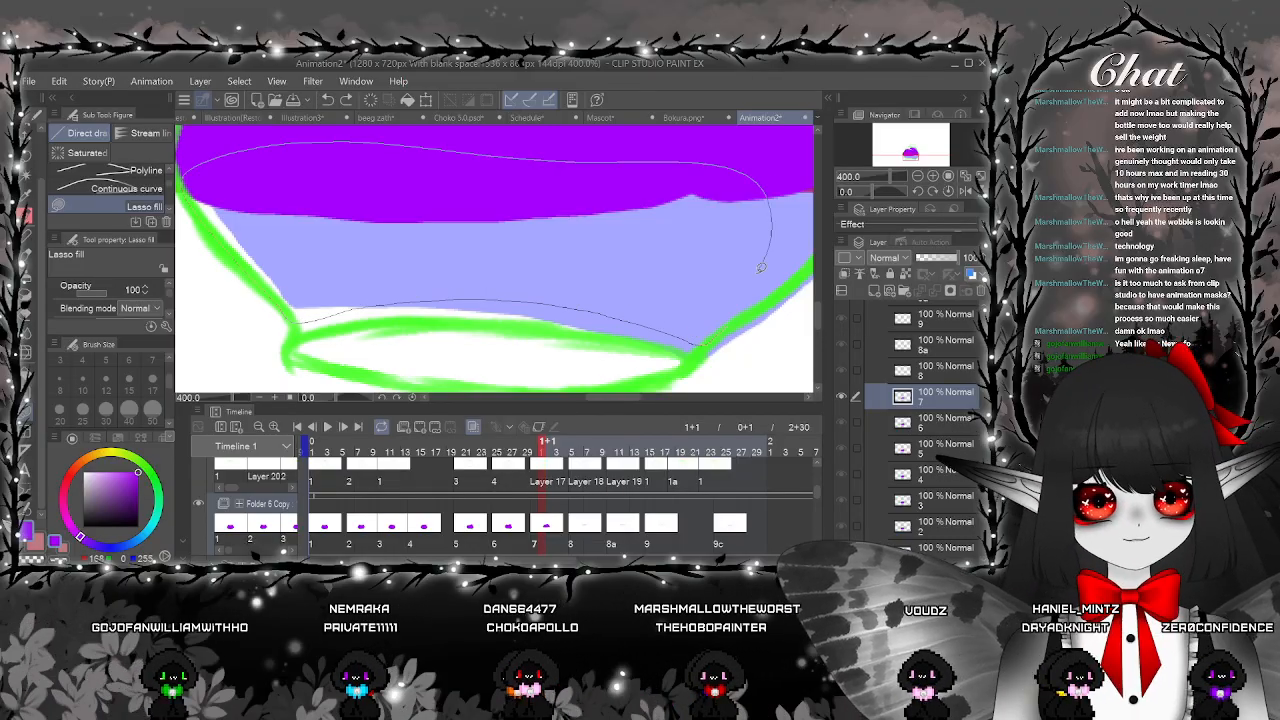
{"action": "left_click_drag", "start_coordinate": [760, 267], "coordinate": [735, 320]}
{"action": "scroll", "coordinate": [700, 330], "scroll_direction": "down", "scroll_amount": 3}
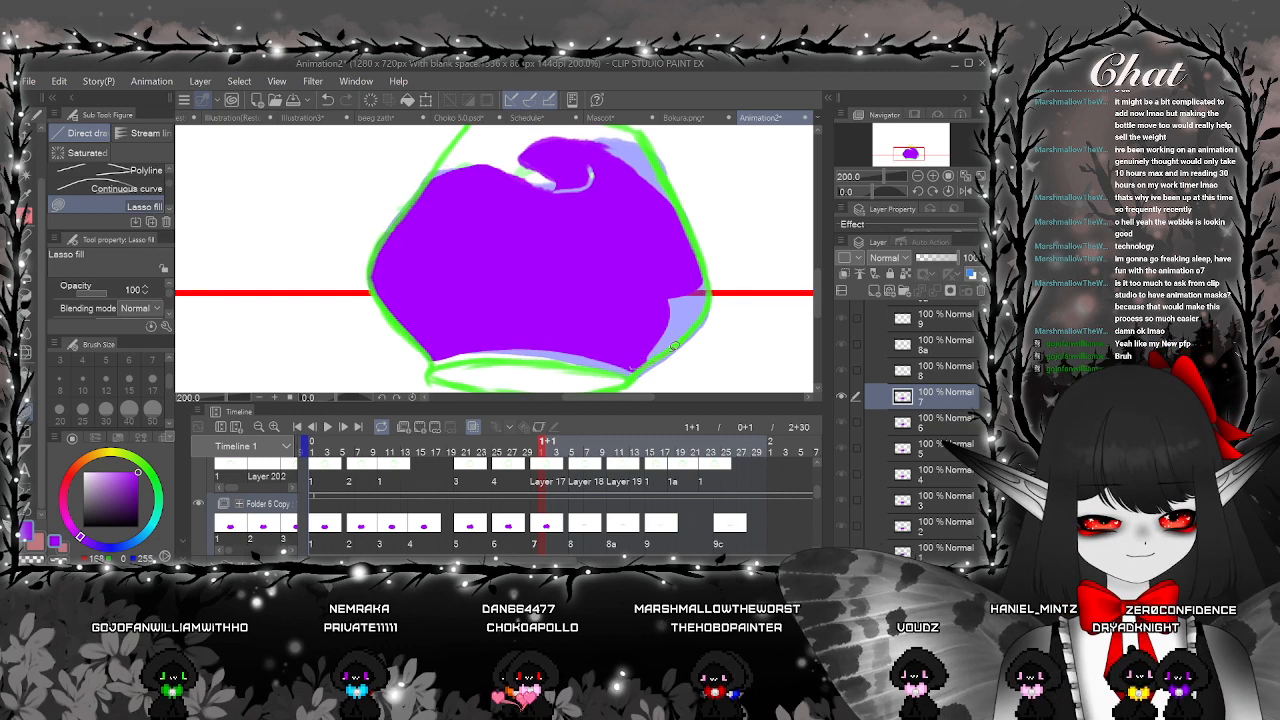
{"action": "scroll", "coordinate": [637, 320], "scroll_direction": "down", "scroll_amount": 1}
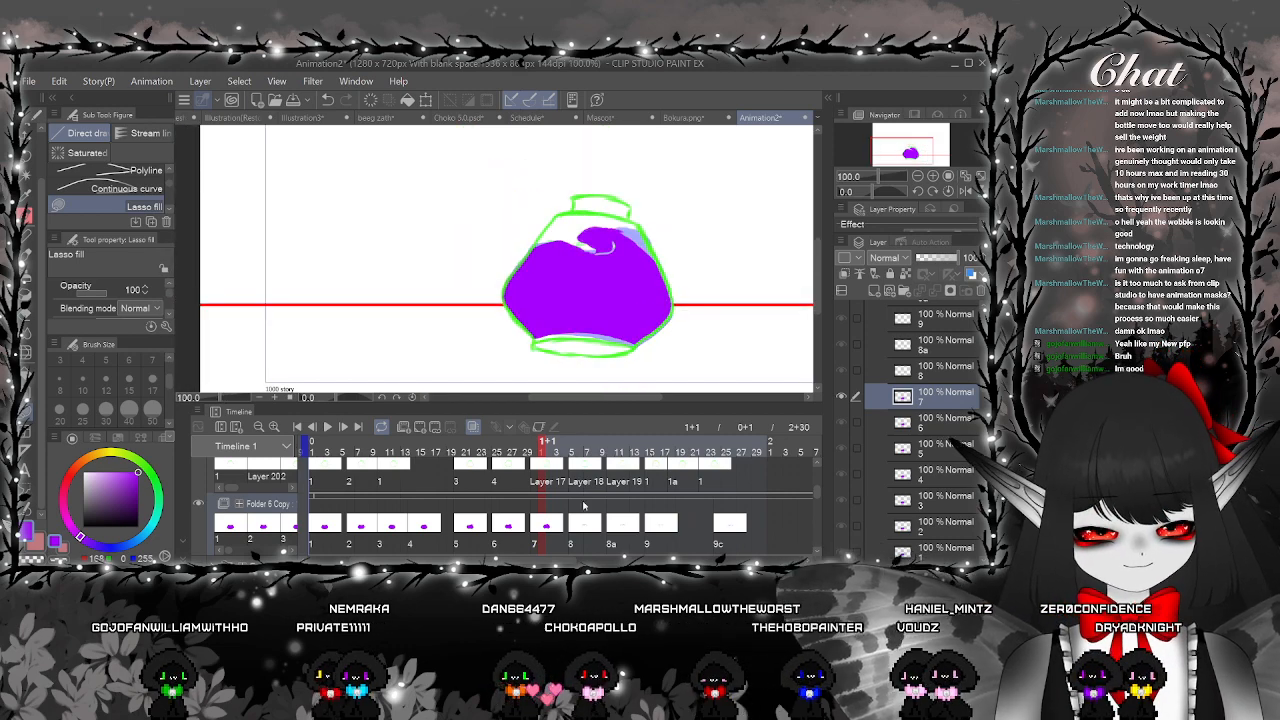
Compare the preceding cels, go to cel 8, and lasso-fill the bottom of its liquid in a curve just above the flask base
{"action": "left_click", "coordinate": [477, 529]}
{"action": "left_click", "coordinate": [510, 526]}
{"action": "left_click", "coordinate": [552, 523]}
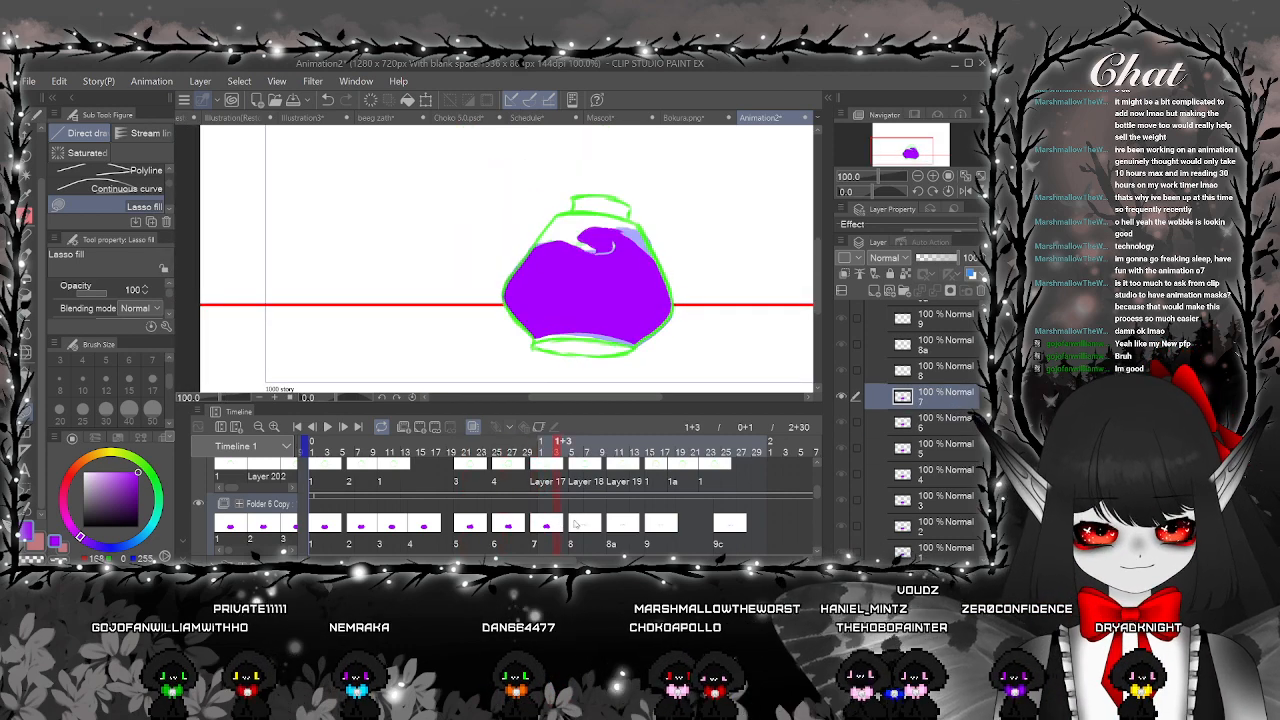
{"action": "left_click", "coordinate": [577, 527]}
{"action": "scroll", "coordinate": [456, 291], "scroll_direction": "up", "scroll_amount": 4}
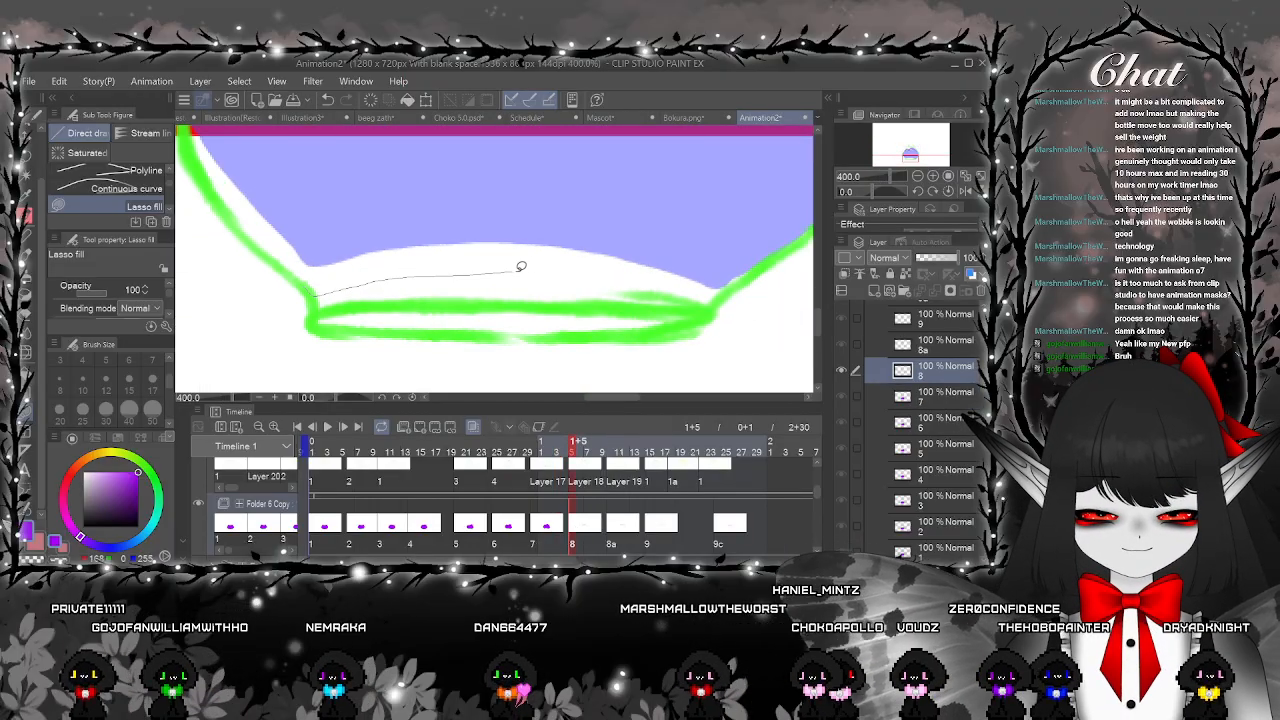
{"action": "left_click_drag", "start_coordinate": [521, 267], "coordinate": [524, 268]}
{"action": "key", "text": "ctrl+z"}
{"action": "mouse_move", "coordinate": [308, 292]}
{"action": "left_mouse_down"}
{"action": "mouse_move", "coordinate": [503, 269]}
{"action": "mouse_move", "coordinate": [600, 273]}
{"action": "left_mouse_up"}
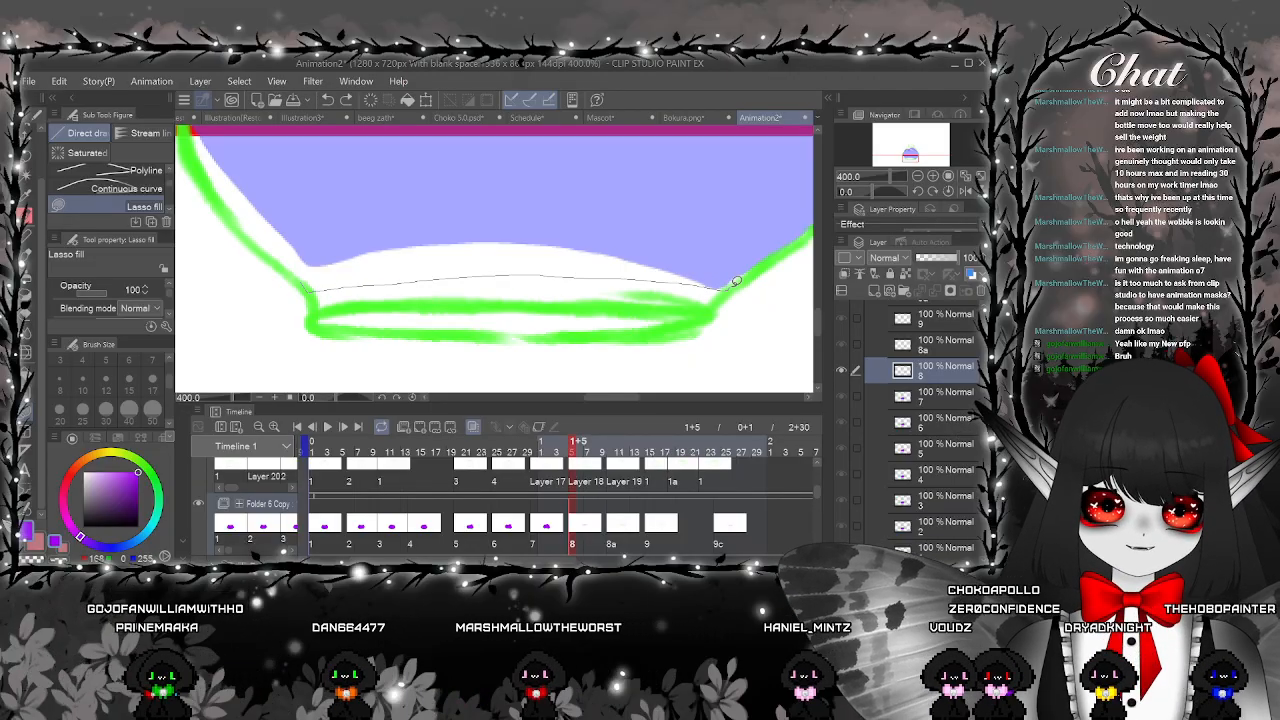
{"action": "left_click_drag", "start_coordinate": [295, 265], "coordinate": [304, 280]}
Lasso-fill the right side of cel 8's liquid from the wave line down to the base, out to the flask's right wall
{"action": "mouse_move", "coordinate": [632, 245]}
{"action": "left_mouse_down"}
{"action": "mouse_move", "coordinate": [540, 343]}
{"action": "mouse_move", "coordinate": [557, 375]}
{"action": "mouse_move", "coordinate": [682, 313]}
{"action": "mouse_move", "coordinate": [620, 306]}
{"action": "left_mouse_up"}
{"action": "scroll", "coordinate": [538, 346], "scroll_direction": "down", "scroll_amount": 2}
{"action": "scroll", "coordinate": [590, 354], "scroll_direction": "up", "scroll_amount": 2}
{"action": "scroll", "coordinate": [709, 292], "scroll_direction": "down", "scroll_amount": 2}
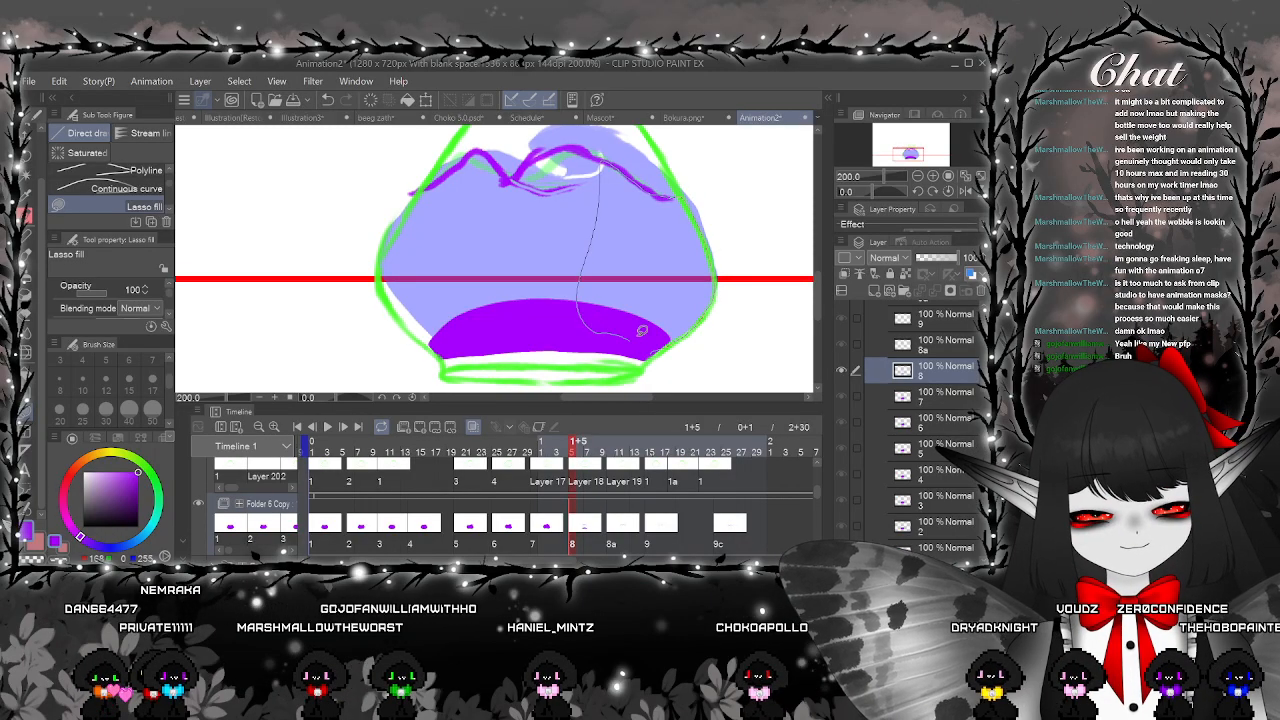
{"action": "mouse_move", "coordinate": [640, 280]}
{"action": "left_mouse_down"}
{"action": "mouse_move", "coordinate": [729, 331]}
{"action": "mouse_move", "coordinate": [780, 300]}
{"action": "left_mouse_up"}
Lasso-fill cel 8's liquid along the flask's left wall, from the base up towards the wave line
{"action": "scroll", "coordinate": [677, 334], "scroll_direction": "up", "scroll_amount": 2}
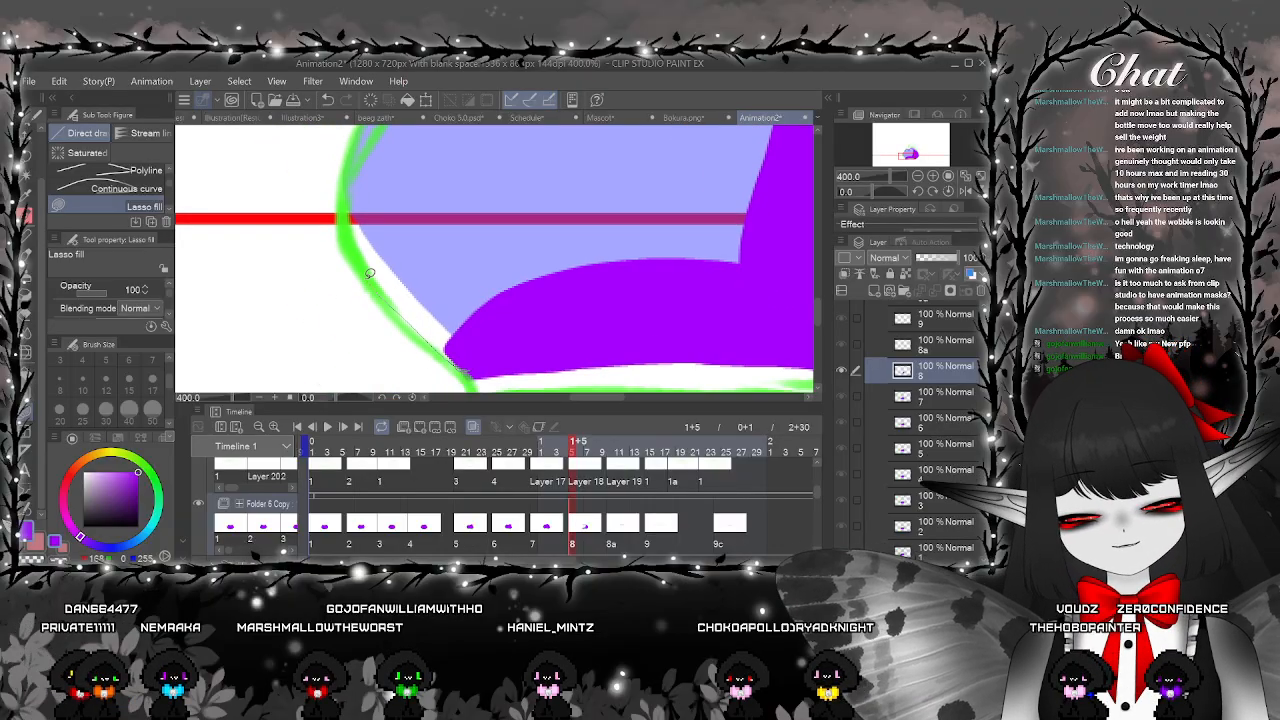
{"action": "scroll", "coordinate": [513, 315], "scroll_direction": "down", "scroll_amount": 2}
{"action": "left_click_drag", "start_coordinate": [523, 319], "coordinate": [466, 378]}
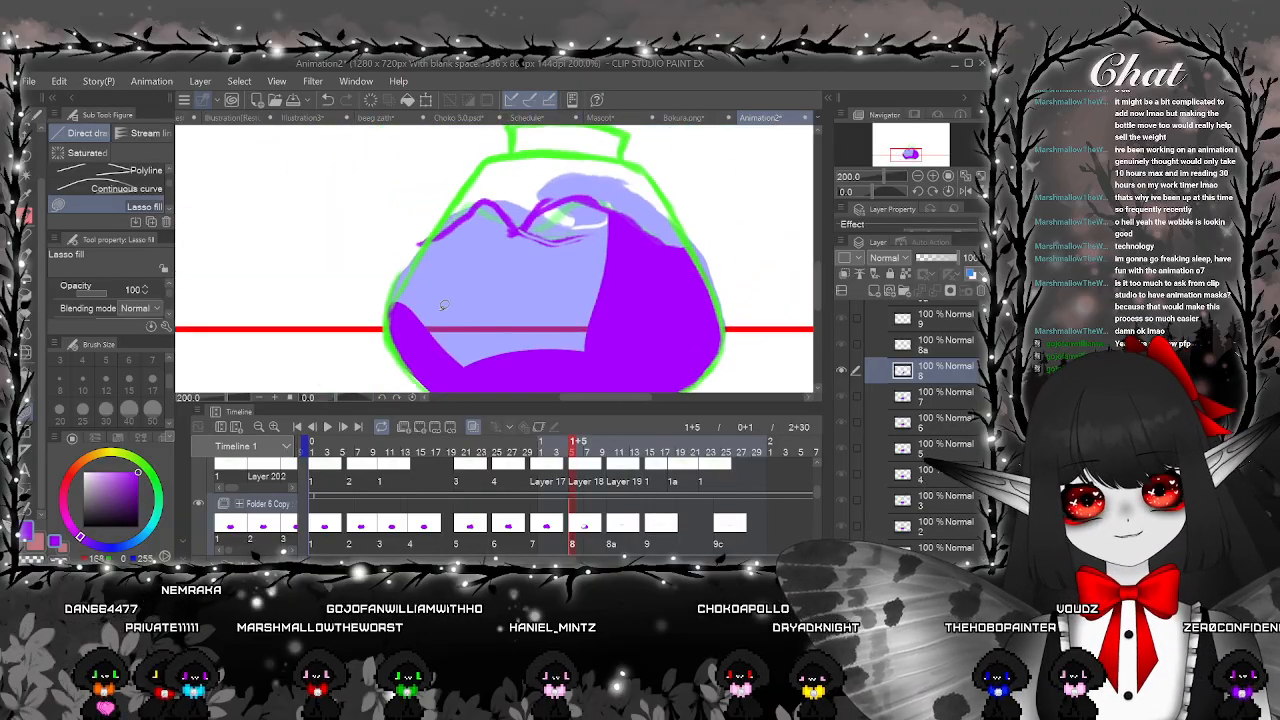
{"action": "scroll", "coordinate": [404, 310], "scroll_direction": "up", "scroll_amount": 2}
{"action": "left_click_drag", "start_coordinate": [408, 312], "coordinate": [396, 349]}
{"action": "scroll", "coordinate": [418, 319], "scroll_direction": "down", "scroll_amount": 2}
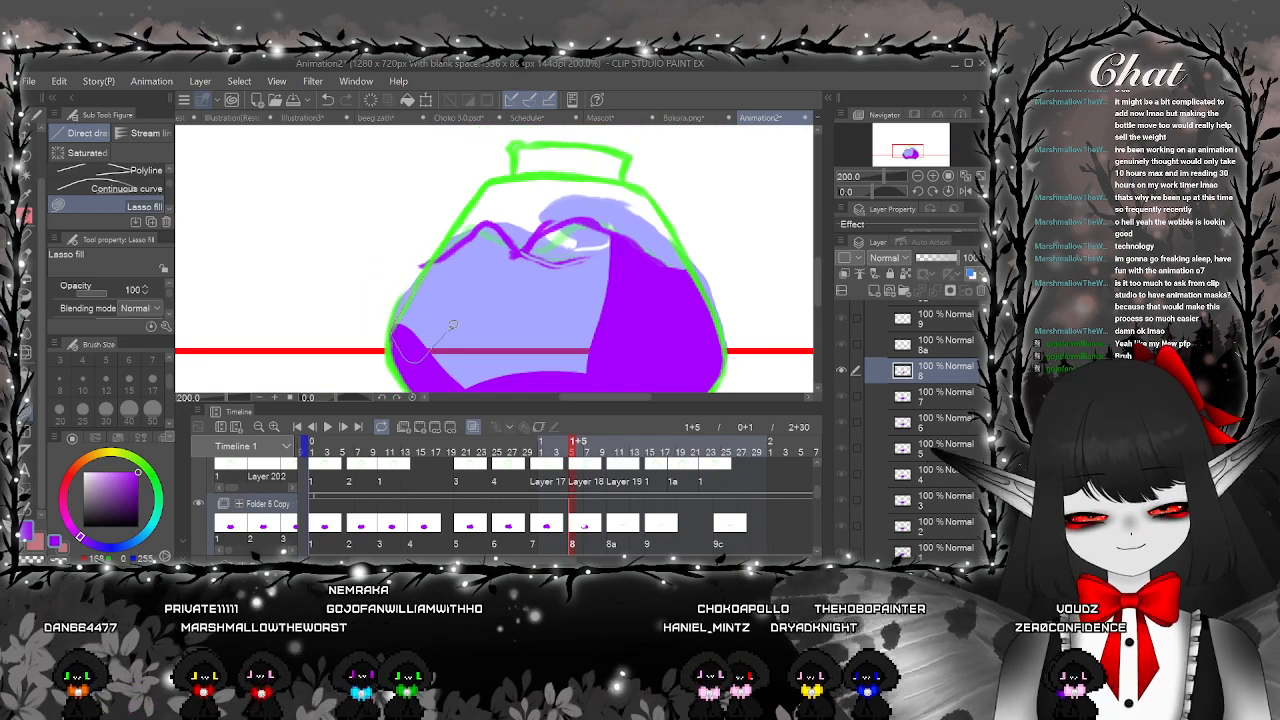
{"action": "left_click_drag", "start_coordinate": [457, 247], "coordinate": [424, 252]}
Lasso-fill the left wave peak on cel 8 down to the dip where the two waves meet
{"action": "key", "text": "e"}
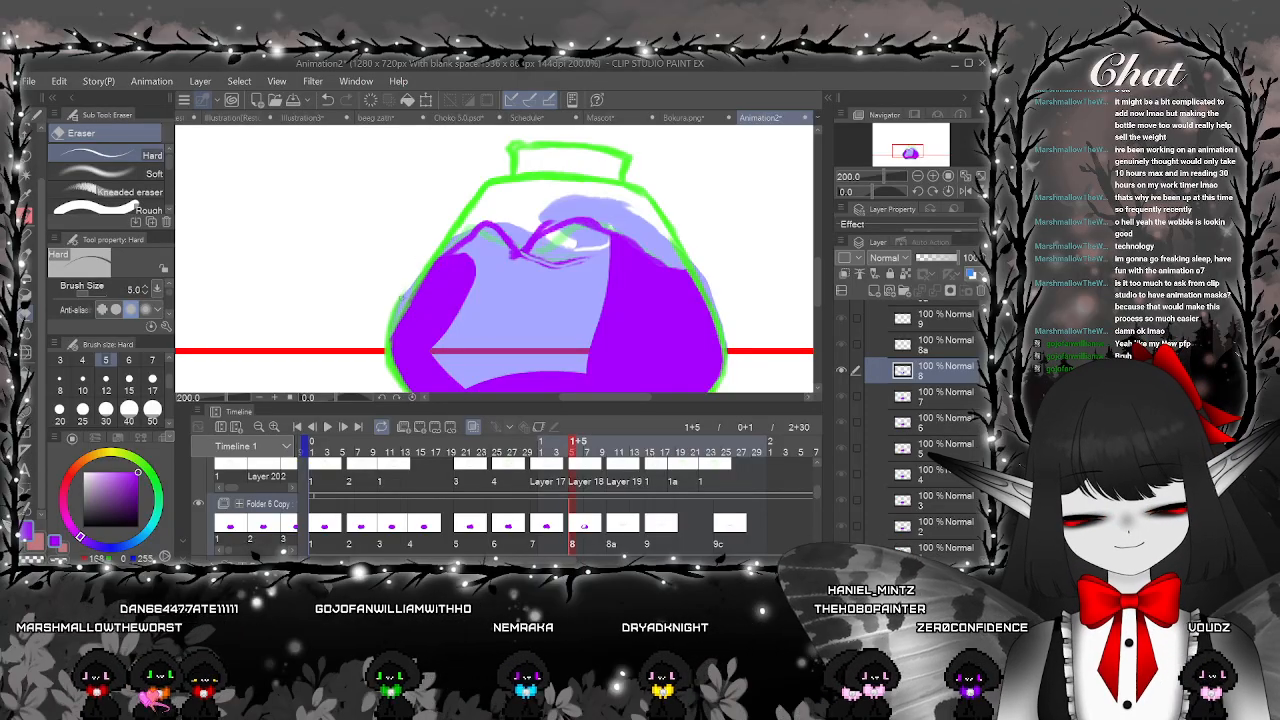
{"action": "scroll", "coordinate": [395, 298], "scroll_direction": "down", "scroll_amount": 2}
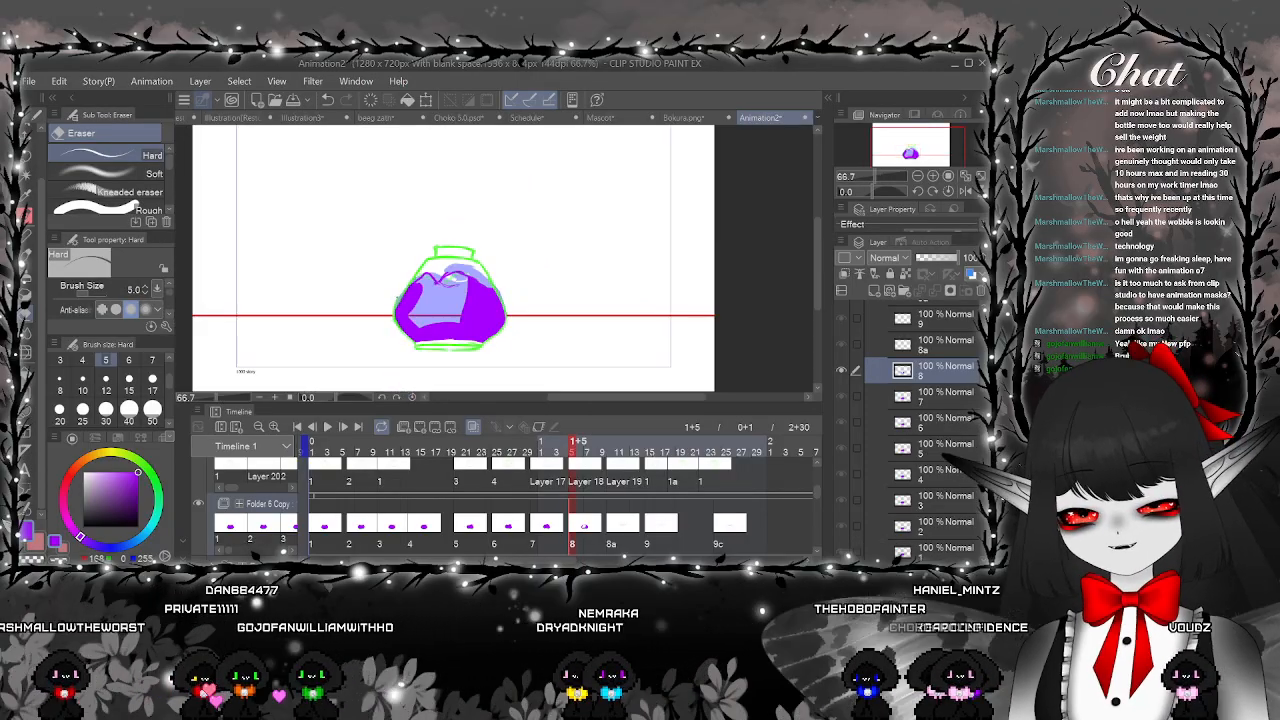
{"action": "scroll", "coordinate": [395, 298], "scroll_direction": "up", "scroll_amount": 1}
{"action": "scroll", "coordinate": [395, 298], "scroll_direction": "up", "scroll_amount": 1}
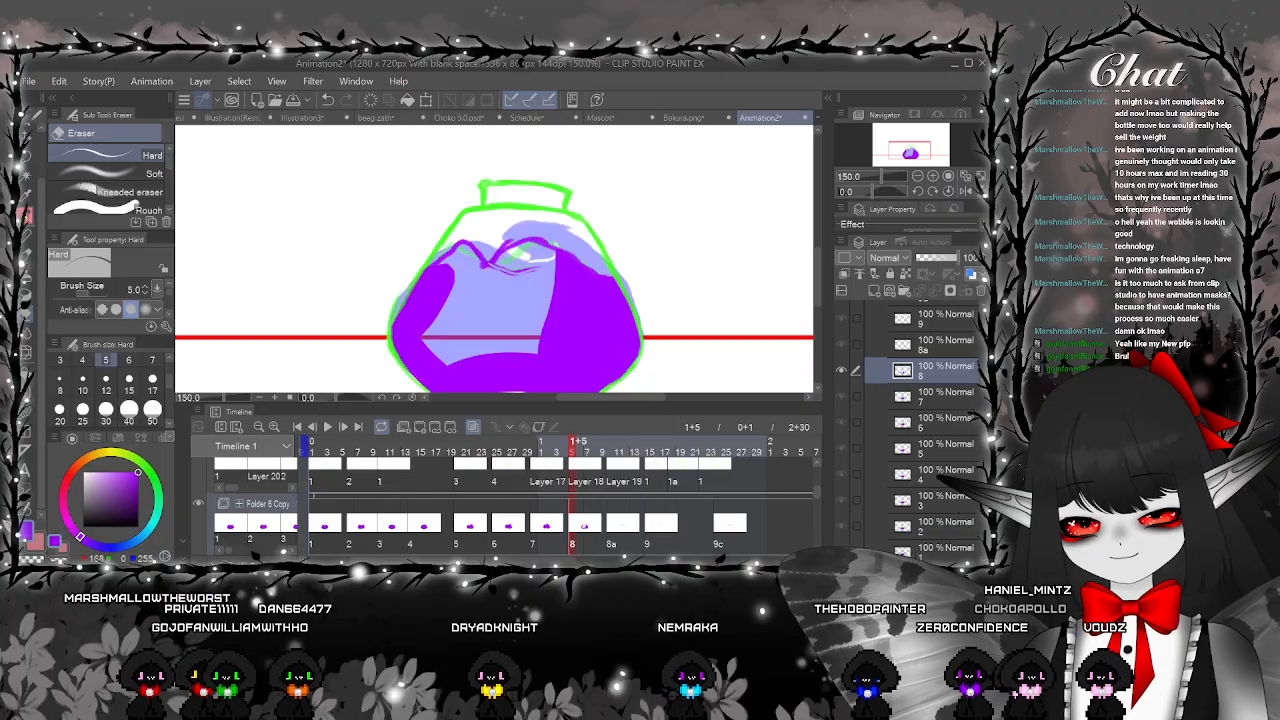
{"action": "key", "text": "p"}
{"action": "left_click", "coordinate": [28, 413]}
{"action": "scroll", "coordinate": [535, 311], "scroll_direction": "up", "scroll_amount": 3}
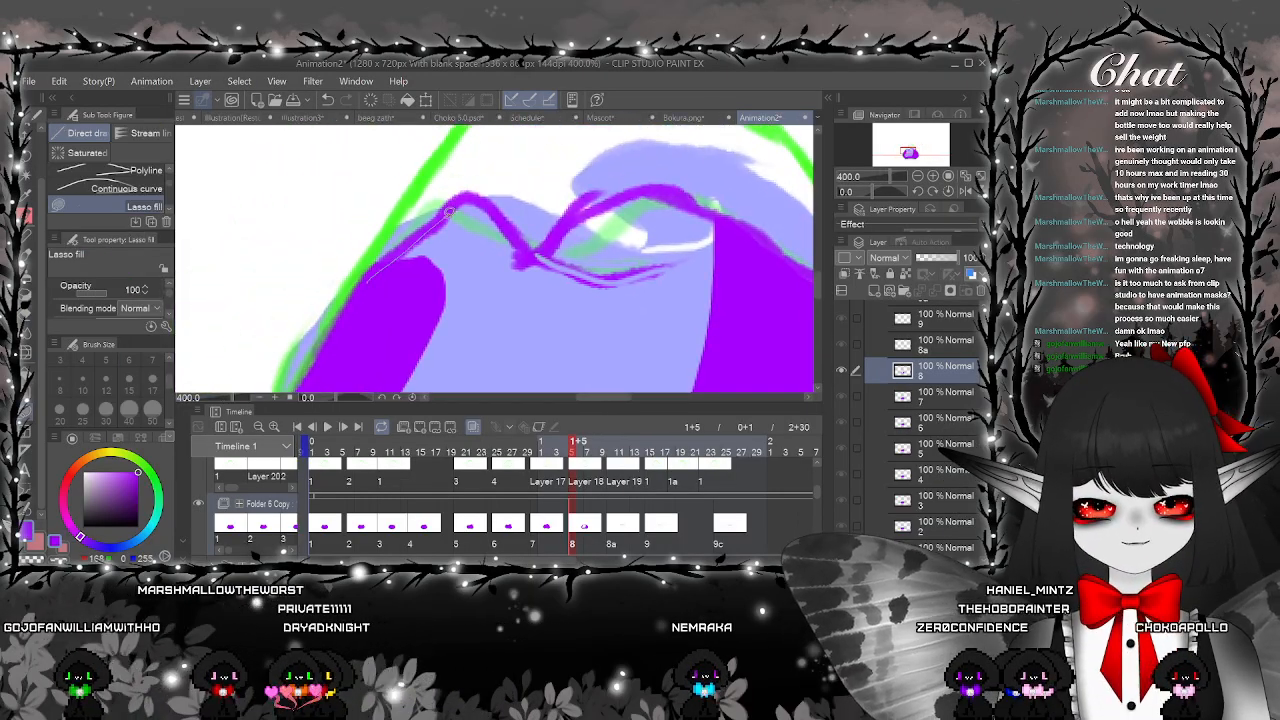
{"action": "mouse_move", "coordinate": [531, 254]}
{"action": "left_mouse_down"}
{"action": "mouse_move", "coordinate": [368, 382]}
{"action": "mouse_move", "coordinate": [366, 290]}
{"action": "left_mouse_up"}
Lasso-fill the liquid body below cel 8's right wave, keeping the thin highlight under the curl unfilled
{"action": "scroll", "coordinate": [545, 288], "scroll_direction": "up", "scroll_amount": 2}
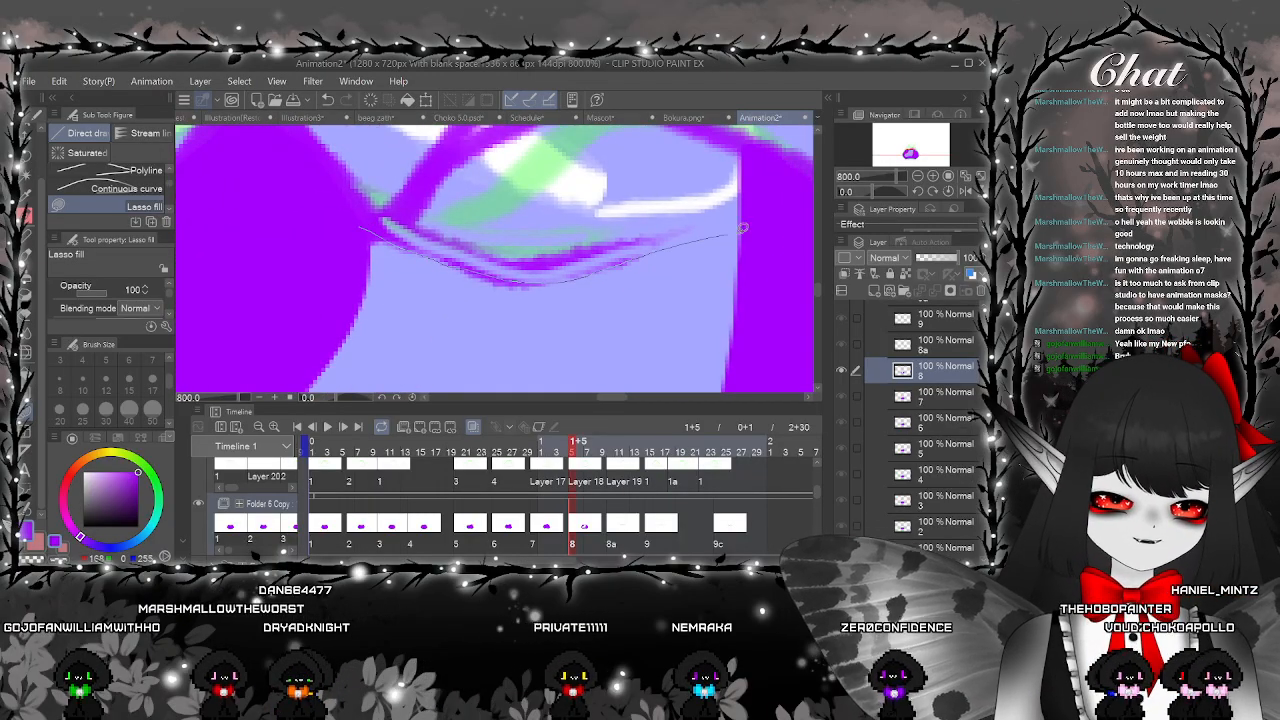
{"action": "left_click_drag", "start_coordinate": [290, 328], "coordinate": [532, 276]}
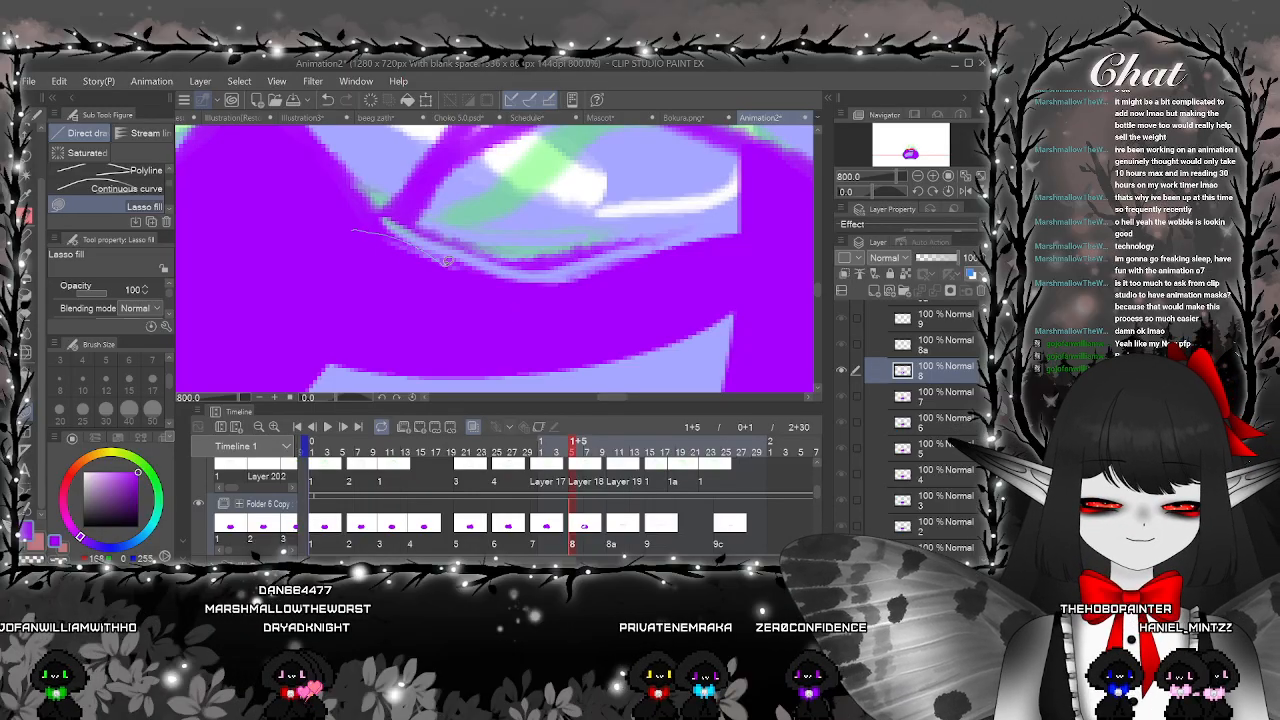
{"action": "scroll", "coordinate": [700, 260], "scroll_direction": "down", "scroll_amount": 4}
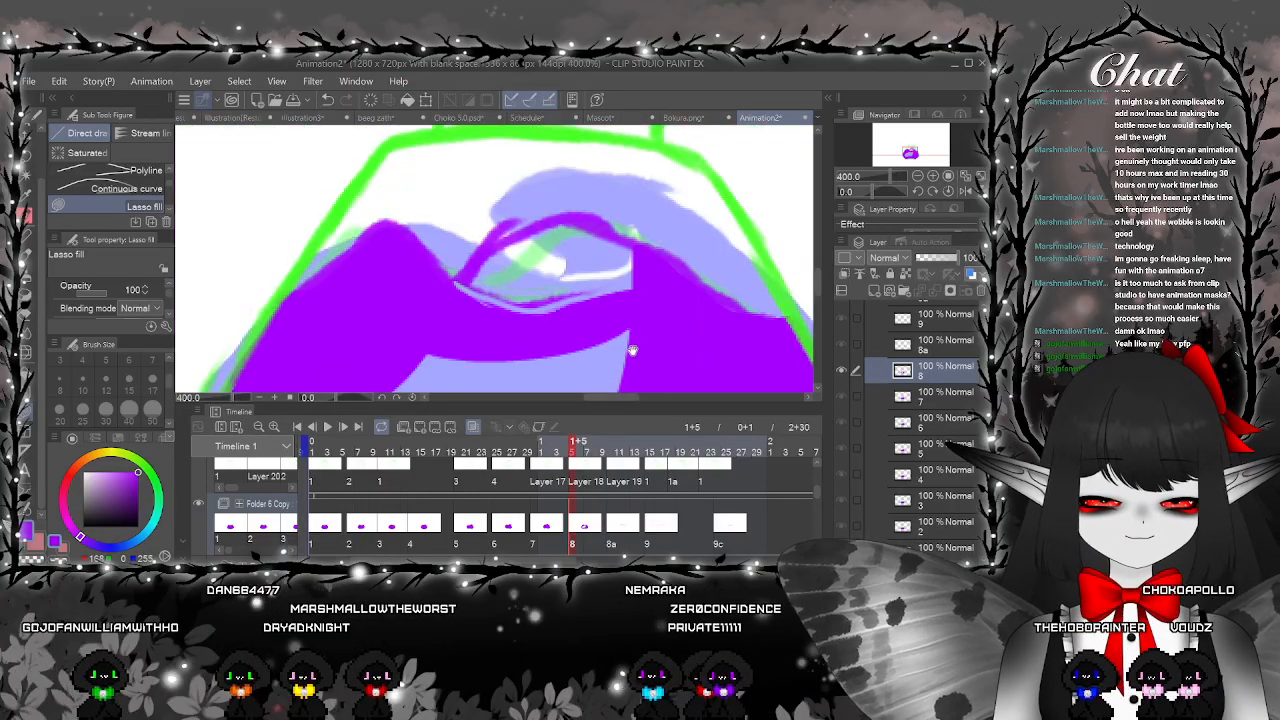
{"action": "mouse_move", "coordinate": [681, 302]}
{"action": "left_mouse_down"}
{"action": "mouse_move", "coordinate": [691, 184]}
{"action": "mouse_move", "coordinate": [566, 199]}
{"action": "mouse_move", "coordinate": [494, 262]}
{"action": "mouse_move", "coordinate": [524, 323]}
{"action": "mouse_move", "coordinate": [706, 296]}
{"action": "left_mouse_up"}
{"action": "scroll", "coordinate": [700, 300], "scroll_direction": "up", "scroll_amount": 4}
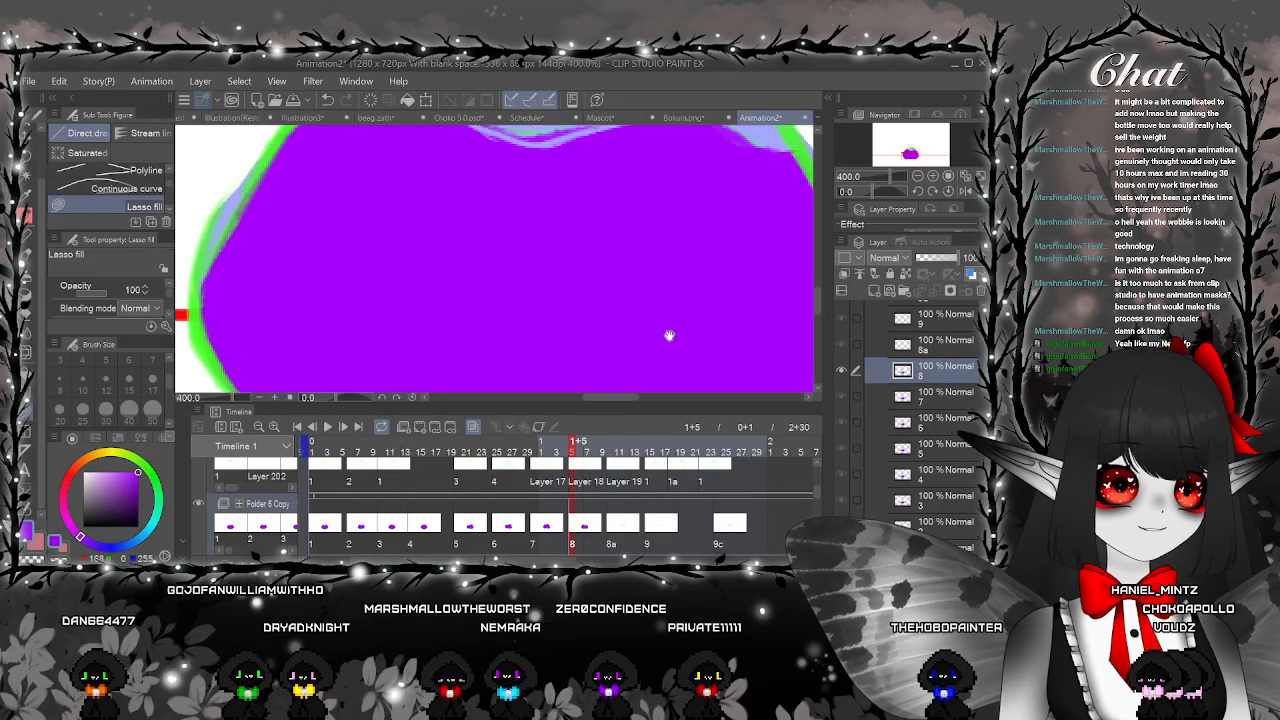
Lasso-fill the inside of cel 8's right wave up to its crest, keeping the thin highlight under the curl unfilled
{"action": "left_click_drag", "start_coordinate": [580, 247], "coordinate": [669, 356]}
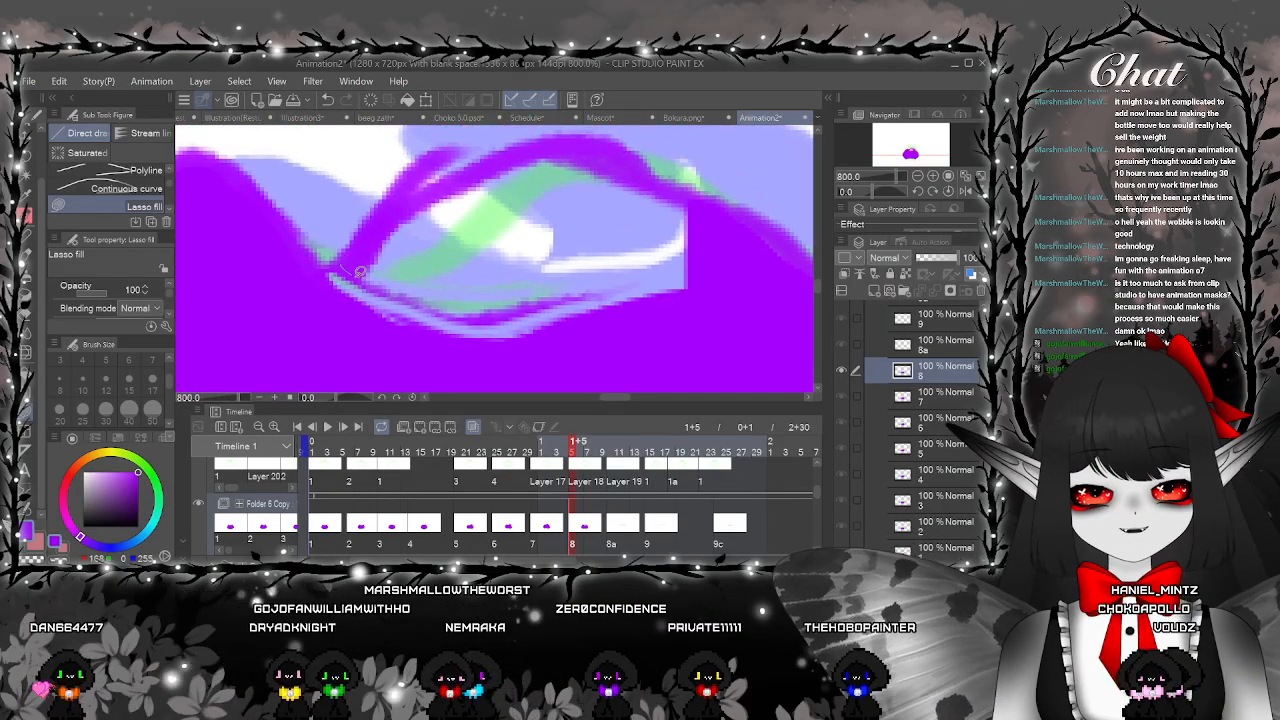
{"action": "mouse_move", "coordinate": [341, 265]}
{"action": "left_mouse_down"}
{"action": "mouse_move", "coordinate": [385, 292]}
{"action": "mouse_move", "coordinate": [477, 312]}
{"action": "mouse_move", "coordinate": [640, 293]}
{"action": "mouse_move", "coordinate": [735, 275]}
{"action": "mouse_move", "coordinate": [706, 204]}
{"action": "left_mouse_up"}
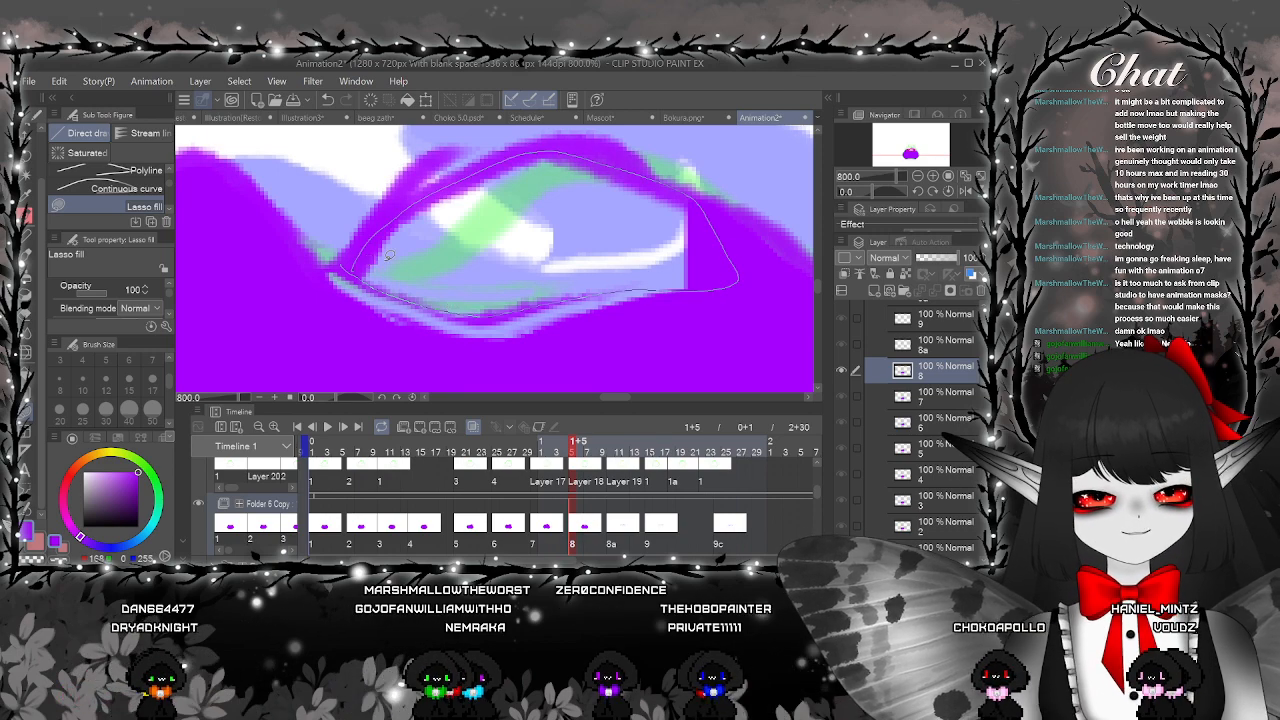
{"action": "left_click_drag", "start_coordinate": [388, 253], "coordinate": [365, 262]}
{"action": "scroll", "coordinate": [694, 294], "scroll_direction": "down", "scroll_amount": 8}
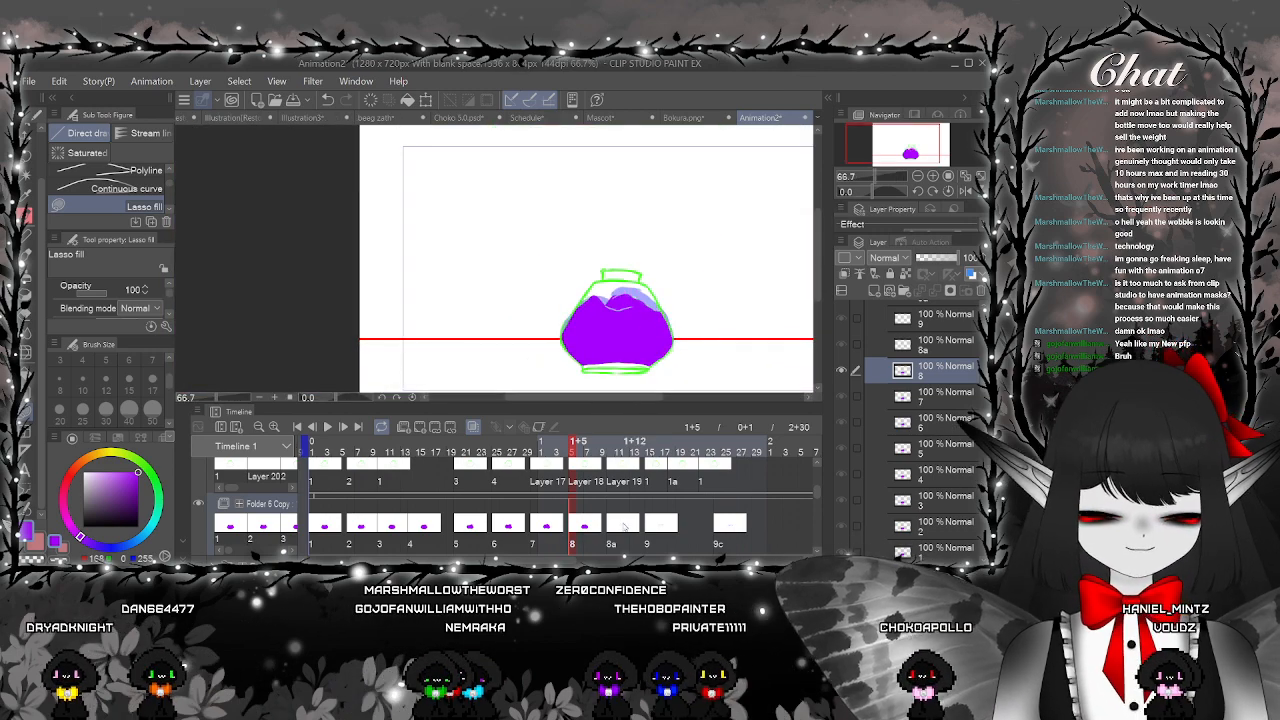
Go to cel 8a and lasso-fill the lower part of its liquid along the base and the flask's lower left wall
{"action": "left_click", "coordinate": [622, 523]}
{"action": "scroll", "coordinate": [616, 280], "scroll_direction": "up", "scroll_amount": 3}
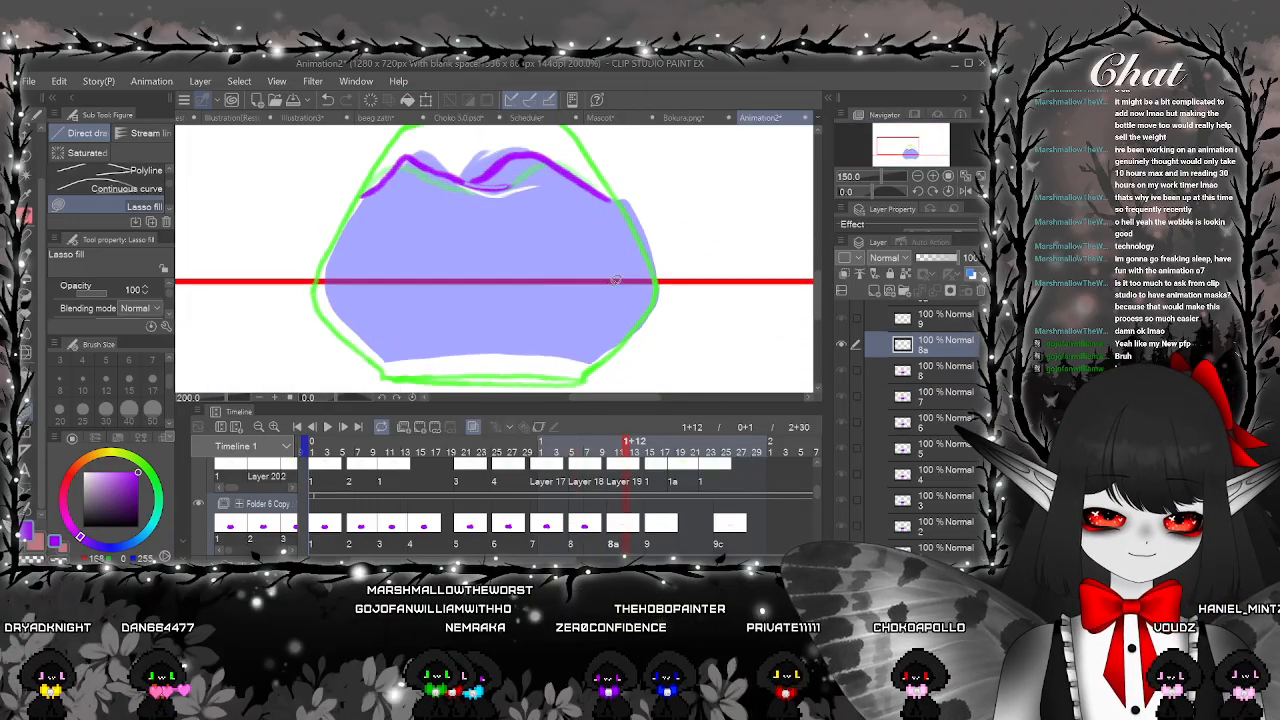
{"action": "scroll", "coordinate": [634, 277], "scroll_direction": "up", "scroll_amount": 1}
{"action": "scroll", "coordinate": [420, 355], "scroll_direction": "up", "scroll_amount": 2}
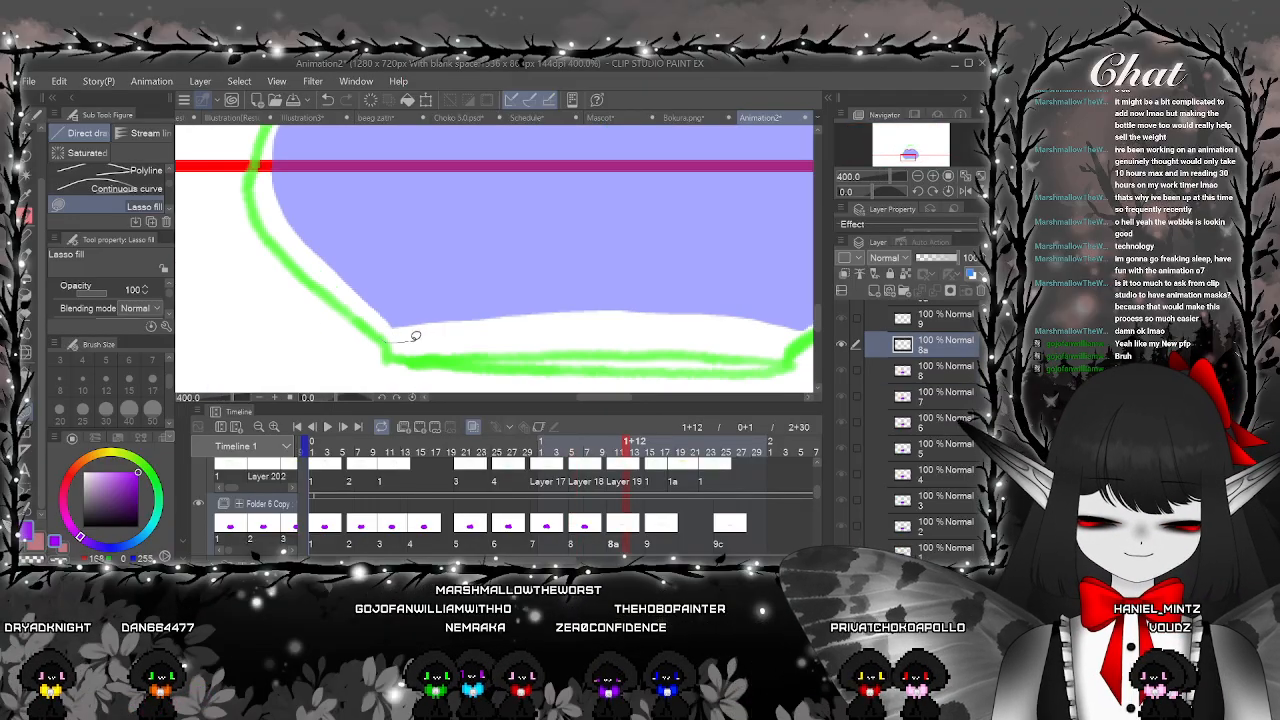
{"action": "mouse_move", "coordinate": [477, 329]}
{"action": "left_mouse_down"}
{"action": "mouse_move", "coordinate": [656, 329]}
{"action": "mouse_move", "coordinate": [792, 347]}
{"action": "mouse_move", "coordinate": [801, 317]}
{"action": "mouse_move", "coordinate": [584, 172]}
{"action": "mouse_move", "coordinate": [342, 136]}
{"action": "mouse_move", "coordinate": [264, 165]}
{"action": "mouse_move", "coordinate": [257, 213]}
{"action": "mouse_move", "coordinate": [398, 332]}
{"action": "left_mouse_up"}
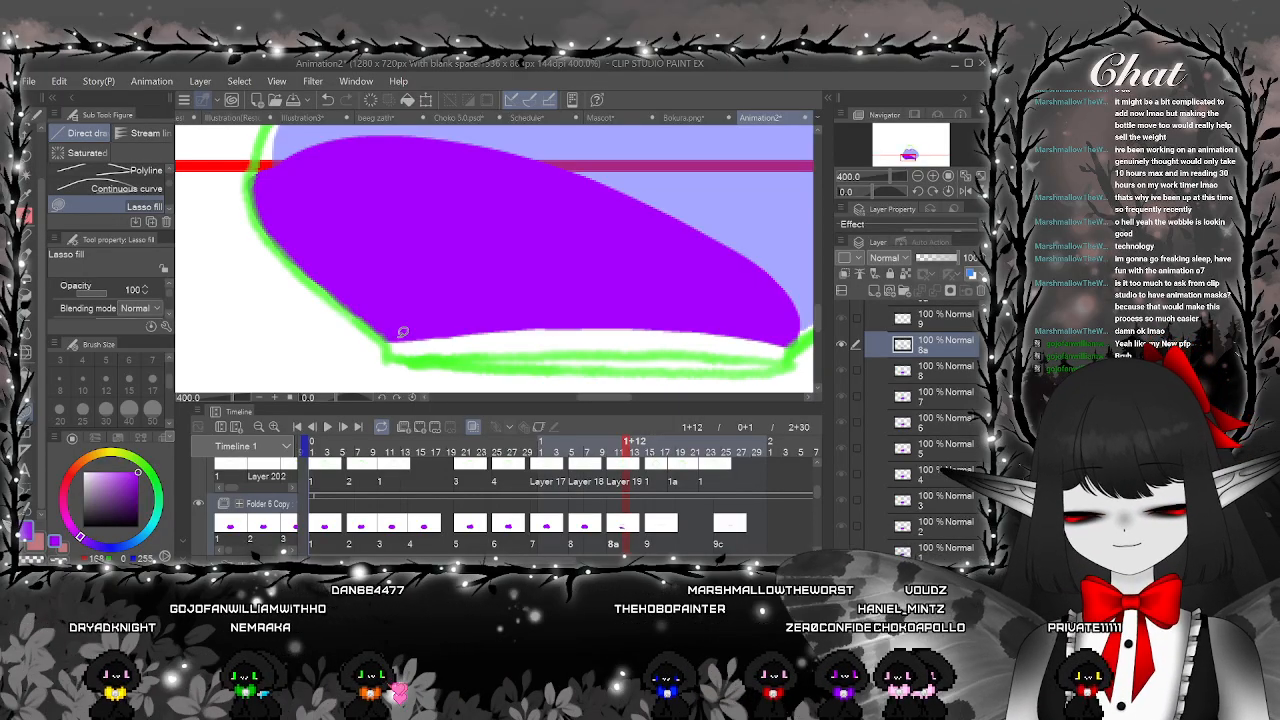
{"action": "scroll", "coordinate": [603, 320], "scroll_direction": "down", "scroll_amount": 3}
Lasso-fill the right side of cel 8a's liquid from the right wave peak down to the base, out to the flask's right wall
{"action": "left_click_drag", "start_coordinate": [603, 320], "coordinate": [558, 362]}
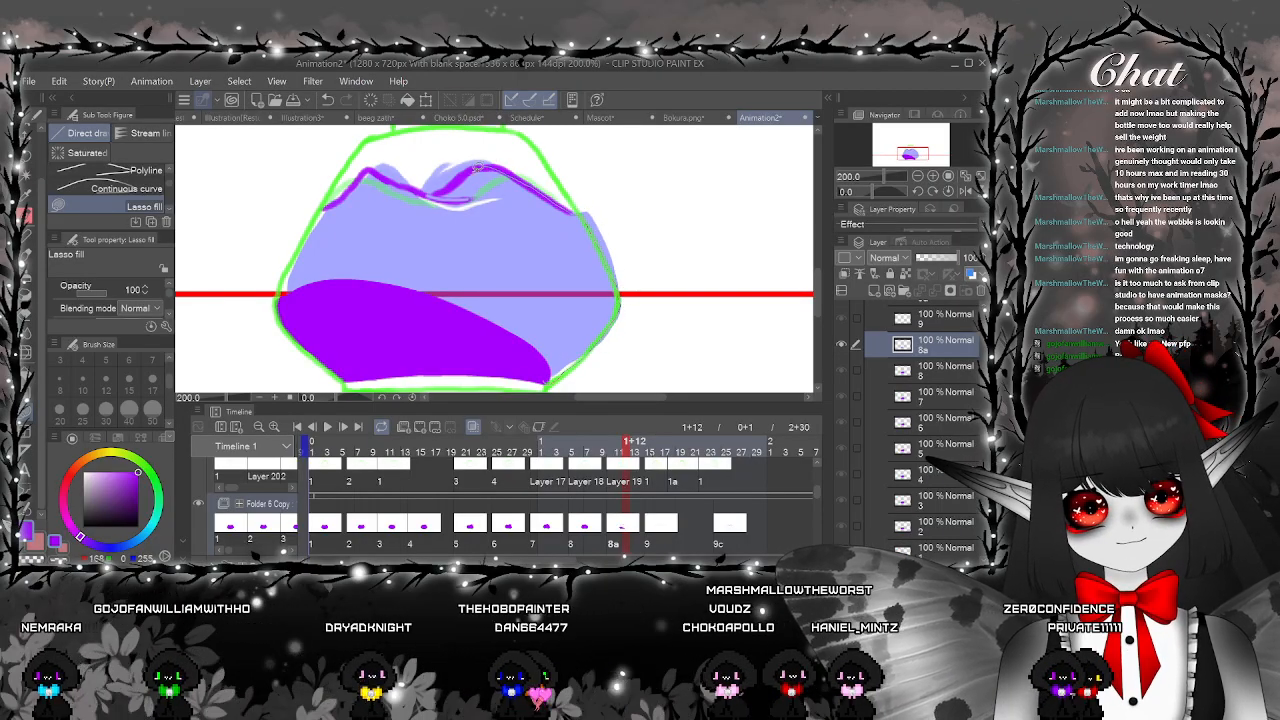
{"action": "mouse_move", "coordinate": [475, 185]}
{"action": "left_mouse_down"}
{"action": "mouse_move", "coordinate": [426, 245]}
{"action": "mouse_move", "coordinate": [335, 278]}
{"action": "left_mouse_up"}
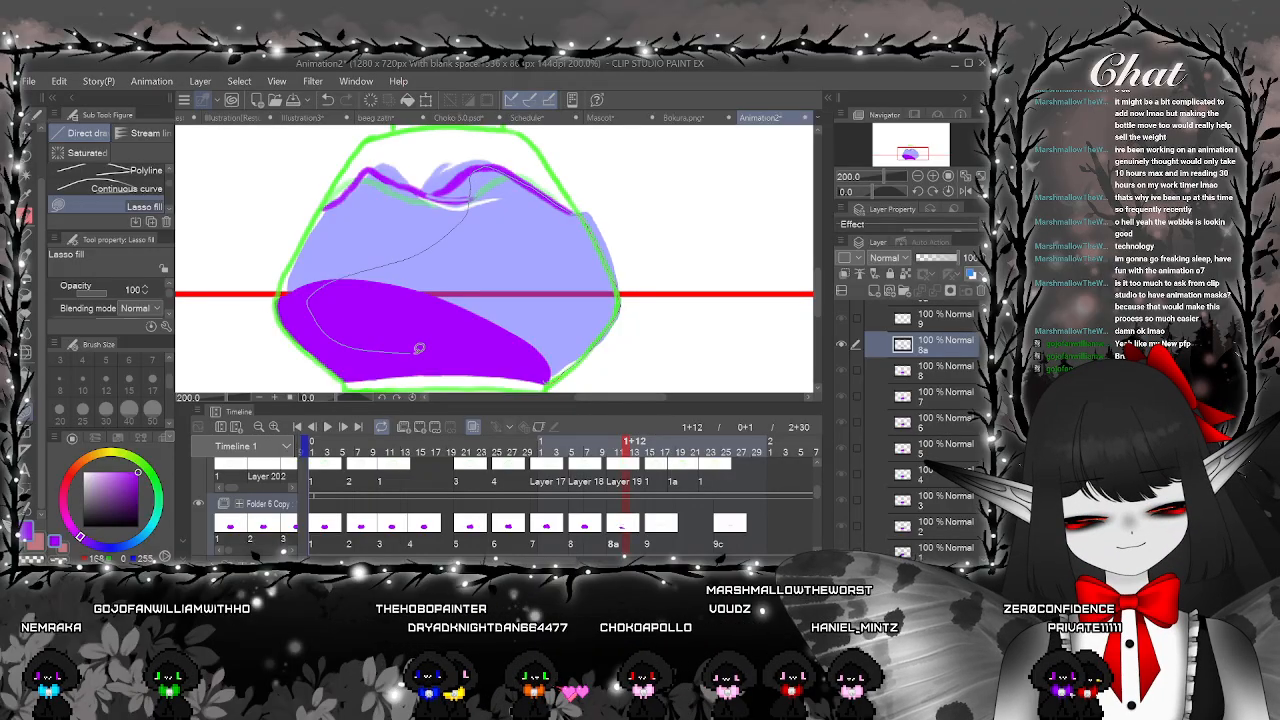
{"action": "mouse_move", "coordinate": [419, 349]}
{"action": "left_mouse_down"}
{"action": "mouse_move", "coordinate": [531, 352]}
{"action": "mouse_move", "coordinate": [550, 377]}
{"action": "left_mouse_up"}
{"action": "left_click_drag", "start_coordinate": [527, 301], "coordinate": [583, 380]}
{"action": "scroll", "coordinate": [550, 308], "scroll_direction": "up", "scroll_amount": 6}
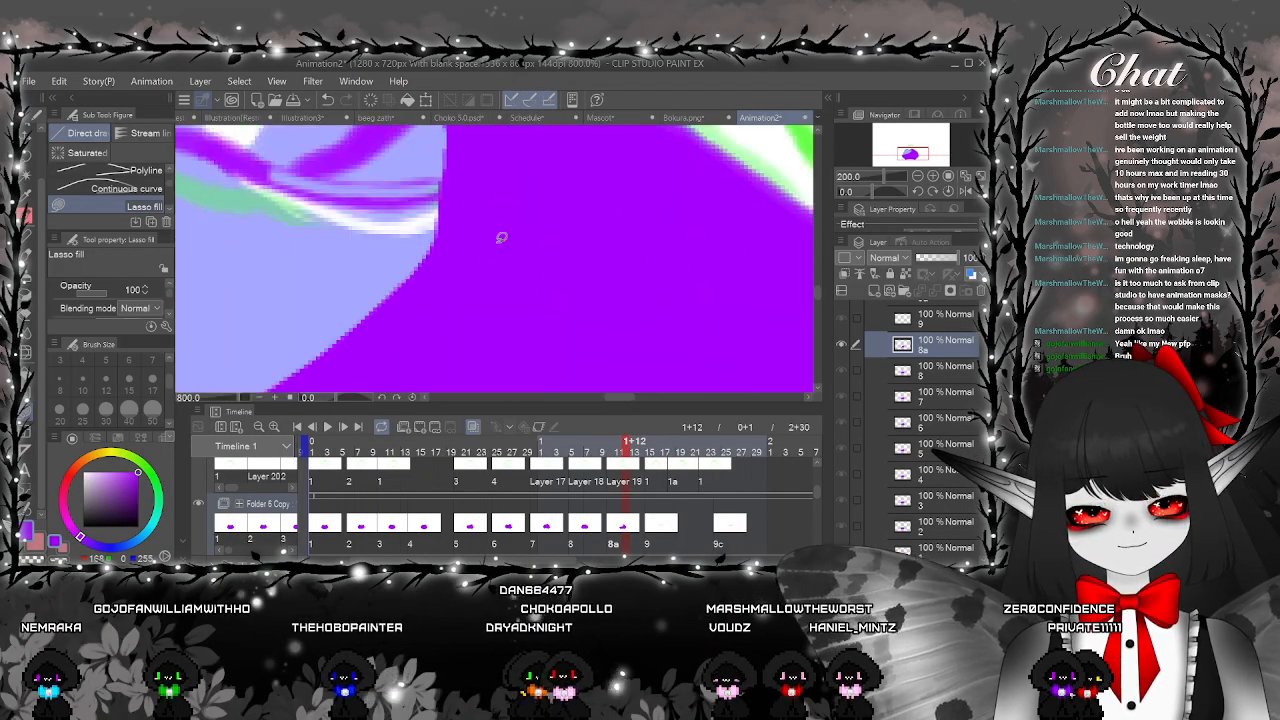
Lasso-fill cel 8a's right wave curl and the remaining liquid up to the left wave peak, leaving a thin highlight under the curl
{"action": "left_click_drag", "start_coordinate": [464, 200], "coordinate": [565, 354]}
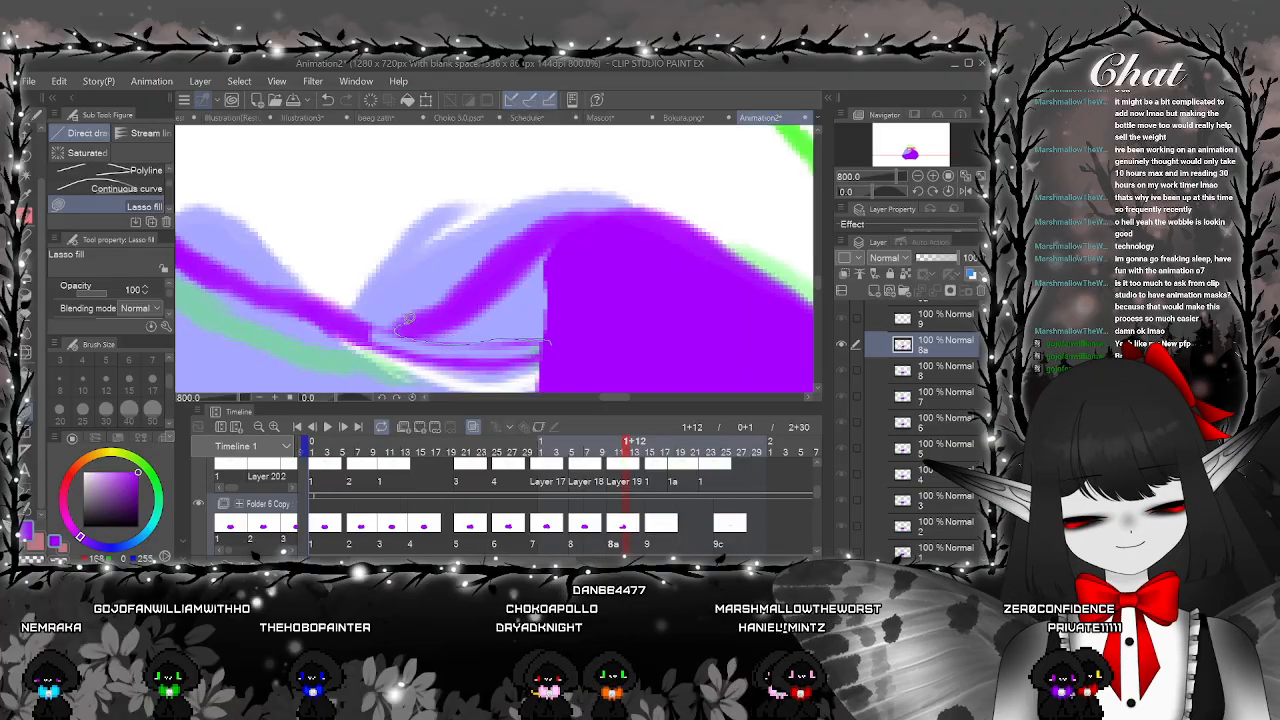
{"action": "scroll", "coordinate": [518, 361], "scroll_direction": "down", "scroll_amount": 6}
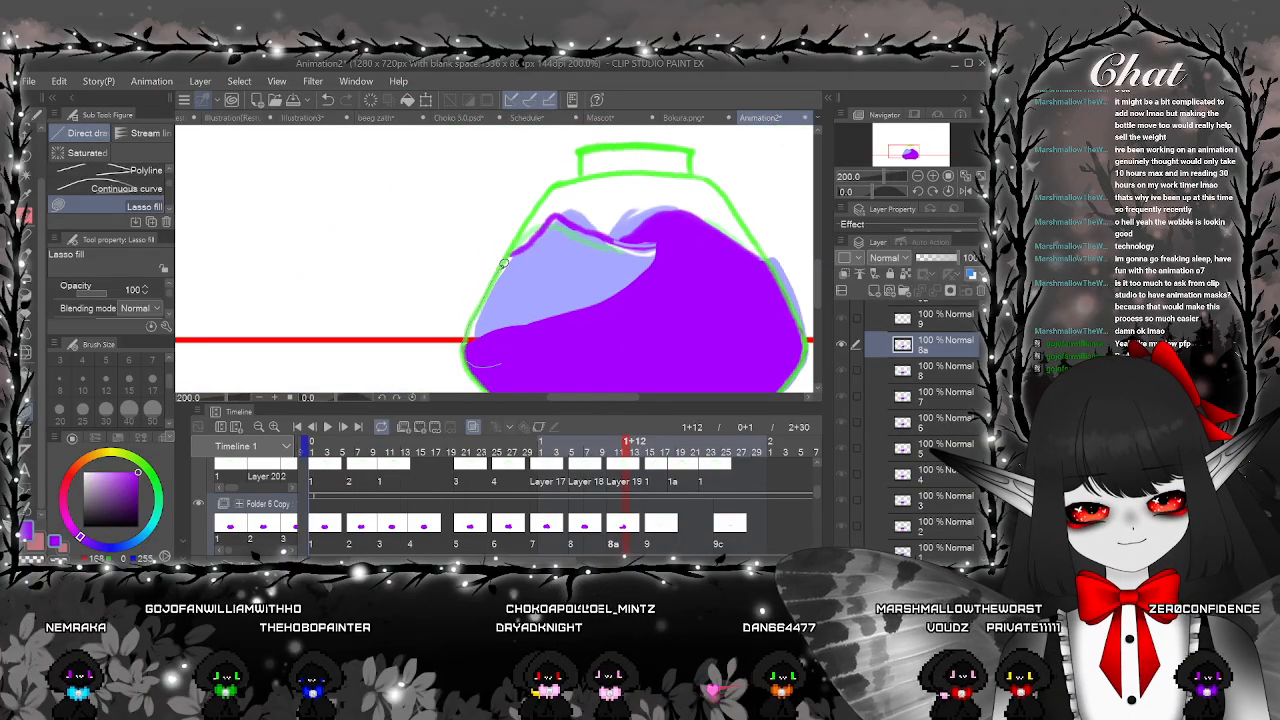
{"action": "mouse_move", "coordinate": [549, 221]}
{"action": "left_mouse_down"}
{"action": "mouse_move", "coordinate": [592, 248]}
{"action": "mouse_move", "coordinate": [548, 355]}
{"action": "mouse_move", "coordinate": [644, 365]}
{"action": "mouse_move", "coordinate": [692, 265]}
{"action": "mouse_move", "coordinate": [689, 247]}
{"action": "mouse_move", "coordinate": [613, 242]}
{"action": "mouse_move", "coordinate": [479, 179]}
{"action": "mouse_move", "coordinate": [463, 225]}
{"action": "mouse_move", "coordinate": [568, 399]}
{"action": "mouse_move", "coordinate": [668, 328]}
{"action": "mouse_move", "coordinate": [732, 354]}
{"action": "mouse_move", "coordinate": [666, 308]}
{"action": "left_mouse_up"}
{"action": "scroll", "coordinate": [630, 250], "scroll_direction": "up", "scroll_amount": 2}
{"action": "scroll", "coordinate": [675, 325], "scroll_direction": "down", "scroll_amount": 4}
{"action": "scroll", "coordinate": [727, 342], "scroll_direction": "down", "scroll_amount": 1}
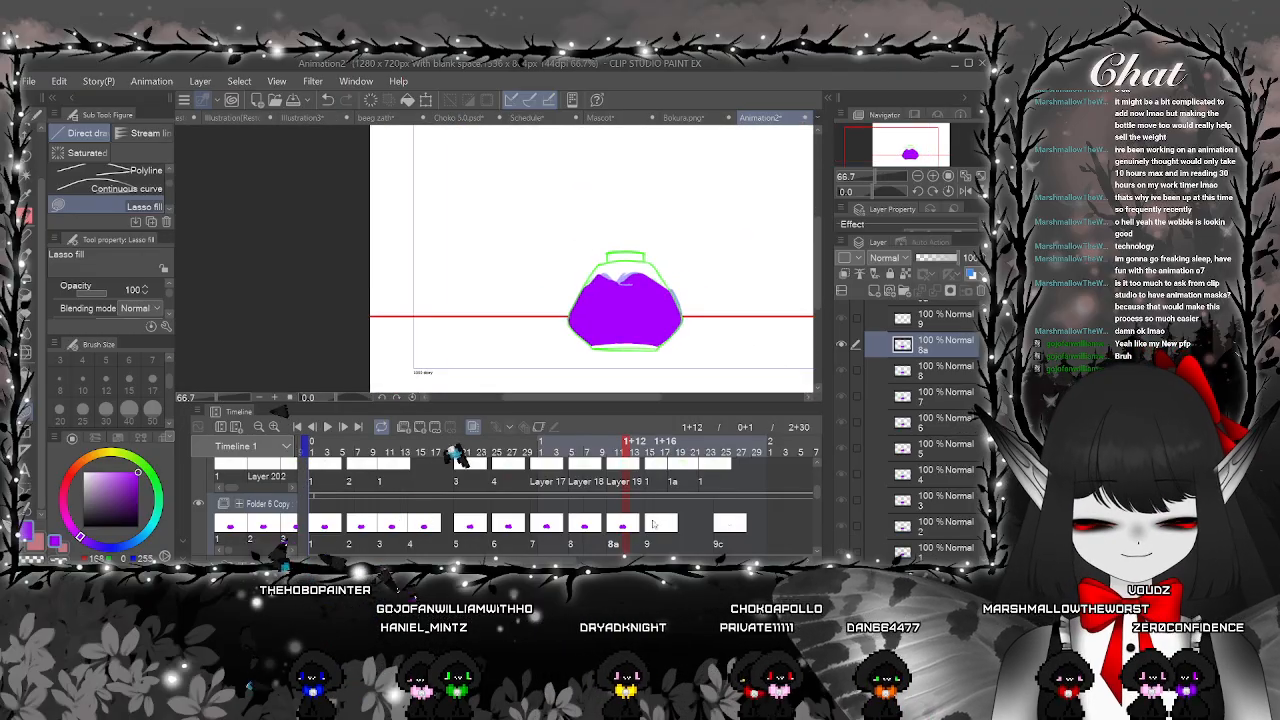
Go to cel 9 and lasso-fill the left part of its liquid along the flask's left wall up to the left wave
{"action": "left_click", "coordinate": [657, 441]}
{"action": "key", "text": "ctrl+plus"}
{"action": "key", "text": "ctrl+plus"}
{"action": "left_click_drag", "start_coordinate": [737, 288], "coordinate": [528, 202]}
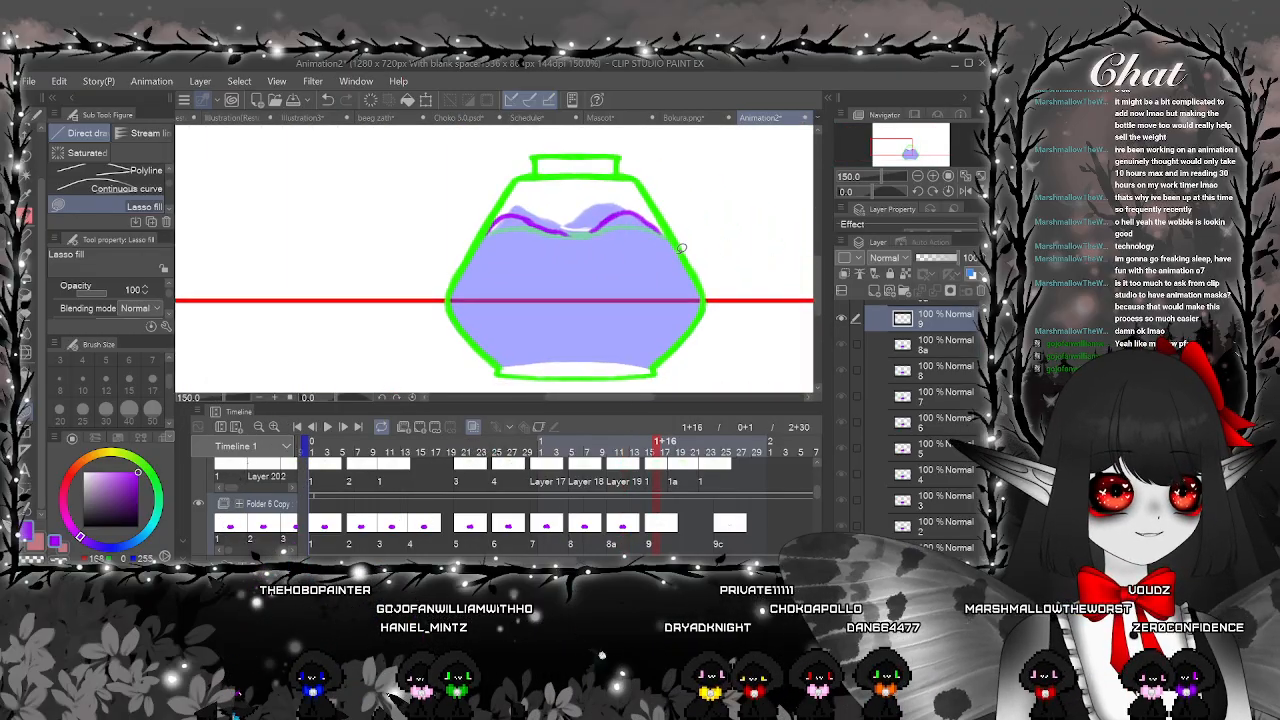
{"action": "left_click_drag", "start_coordinate": [637, 292], "coordinate": [618, 313]}
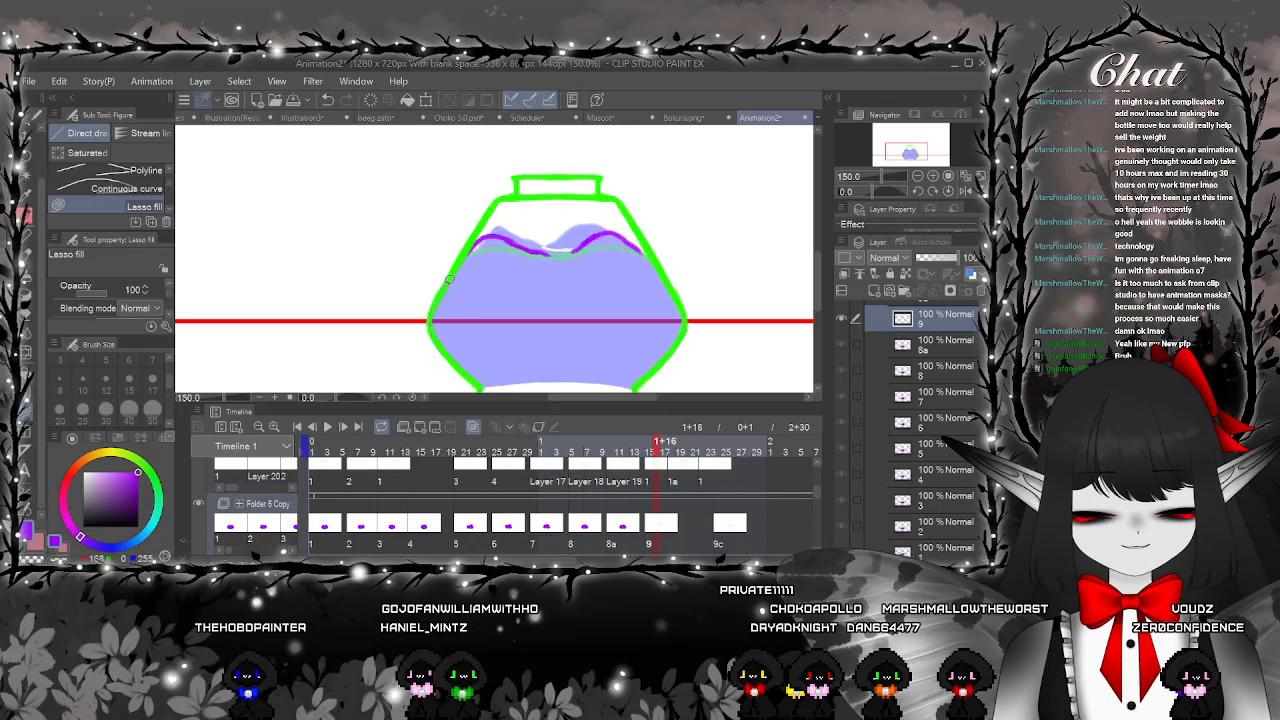
{"action": "mouse_move", "coordinate": [517, 253]}
{"action": "left_mouse_down"}
{"action": "mouse_move", "coordinate": [538, 324]}
{"action": "mouse_move", "coordinate": [503, 357]}
{"action": "mouse_move", "coordinate": [474, 331]}
{"action": "mouse_move", "coordinate": [675, 326]}
{"action": "mouse_move", "coordinate": [774, 269]}
{"action": "mouse_move", "coordinate": [756, 196]}
{"action": "mouse_move", "coordinate": [729, 186]}
{"action": "mouse_move", "coordinate": [668, 201]}
{"action": "left_mouse_up"}
Lasso-fill the liquid below cel 9's wave line from the left peak through the dip to the right wave
{"action": "key", "text": "ctrl+plus"}
{"action": "key", "text": "ctrl+plus"}
{"action": "key", "text": "ctrl+plus"}
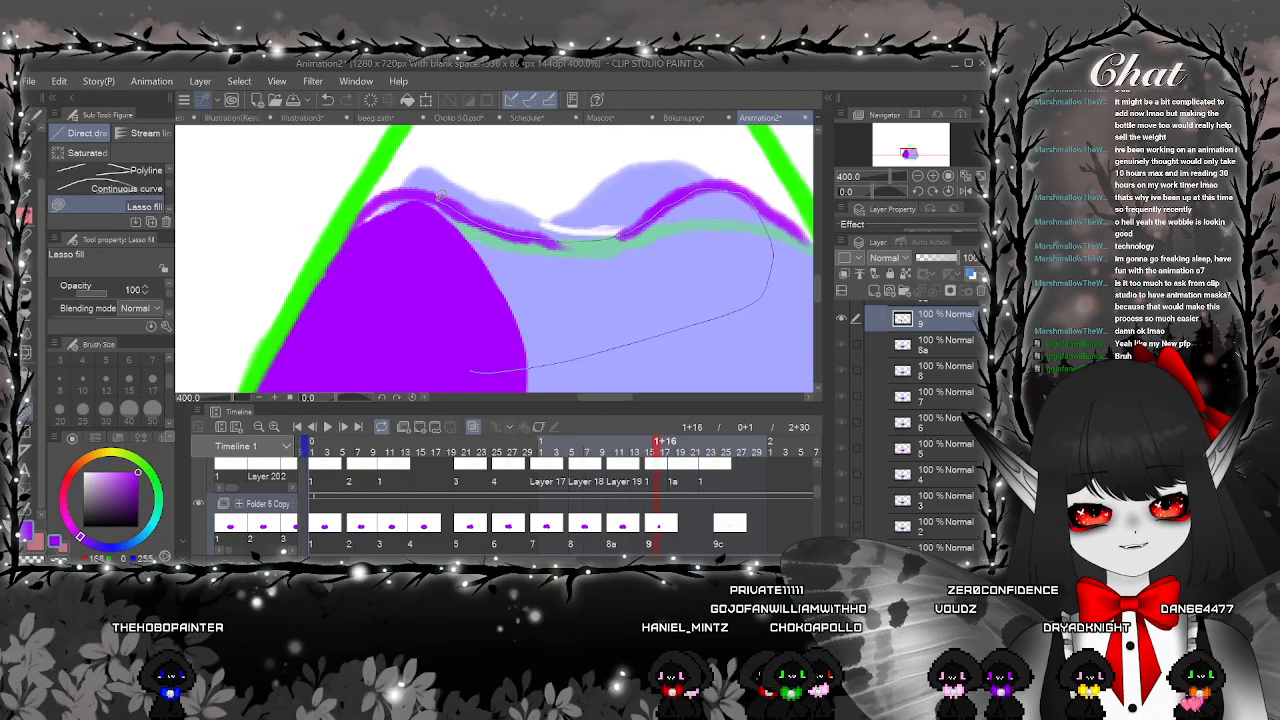
{"action": "left_click_drag", "start_coordinate": [342, 324], "coordinate": [454, 374]}
{"action": "scroll", "coordinate": [454, 374], "scroll_direction": "down", "scroll_amount": 3}
Lasso-fill the lower left part of cel 9's liquid and the strip along the curved base
{"action": "left_click_drag", "start_coordinate": [658, 351], "coordinate": [686, 242]}
{"action": "scroll", "coordinate": [571, 314], "scroll_direction": "up", "scroll_amount": 1}
{"action": "left_click_drag", "start_coordinate": [571, 314], "coordinate": [593, 286]}
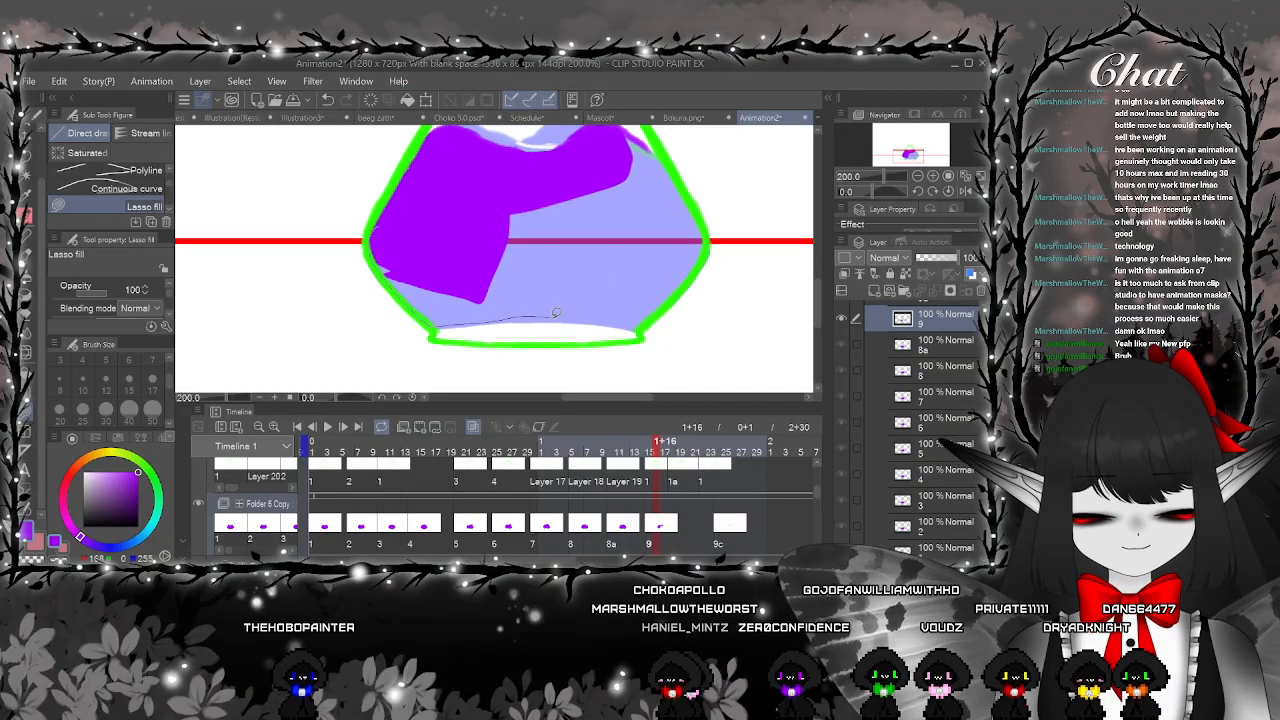
{"action": "left_click_drag", "start_coordinate": [573, 247], "coordinate": [451, 209]}
{"action": "scroll", "coordinate": [585, 330], "scroll_direction": "up", "scroll_amount": 2}
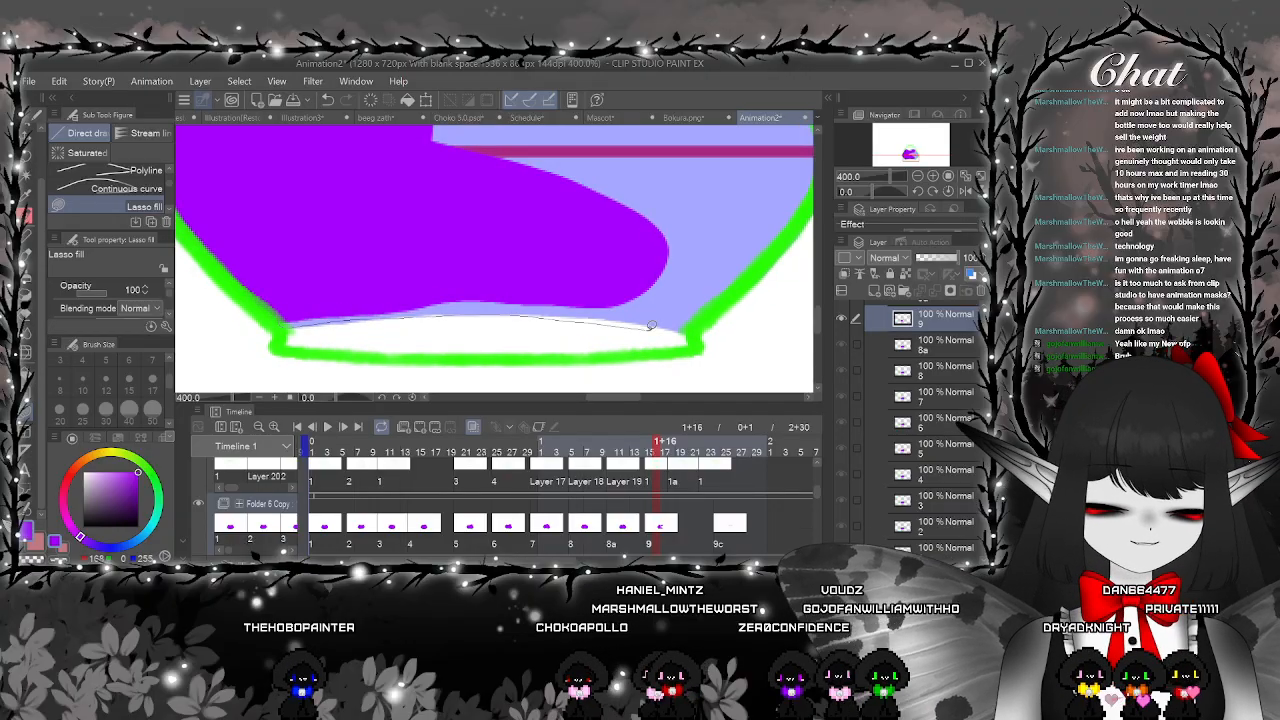
{"action": "left_click_drag", "start_coordinate": [701, 247], "coordinate": [334, 260]}
Lasso-fill the remaining right part of cel 9's liquid out to the flask's right wall
{"action": "scroll", "coordinate": [336, 262], "scroll_direction": "down", "scroll_amount": 2}
{"action": "mouse_move", "coordinate": [706, 284]}
{"action": "left_mouse_down"}
{"action": "mouse_move", "coordinate": [680, 326]}
{"action": "mouse_move", "coordinate": [702, 346]}
{"action": "left_mouse_up"}
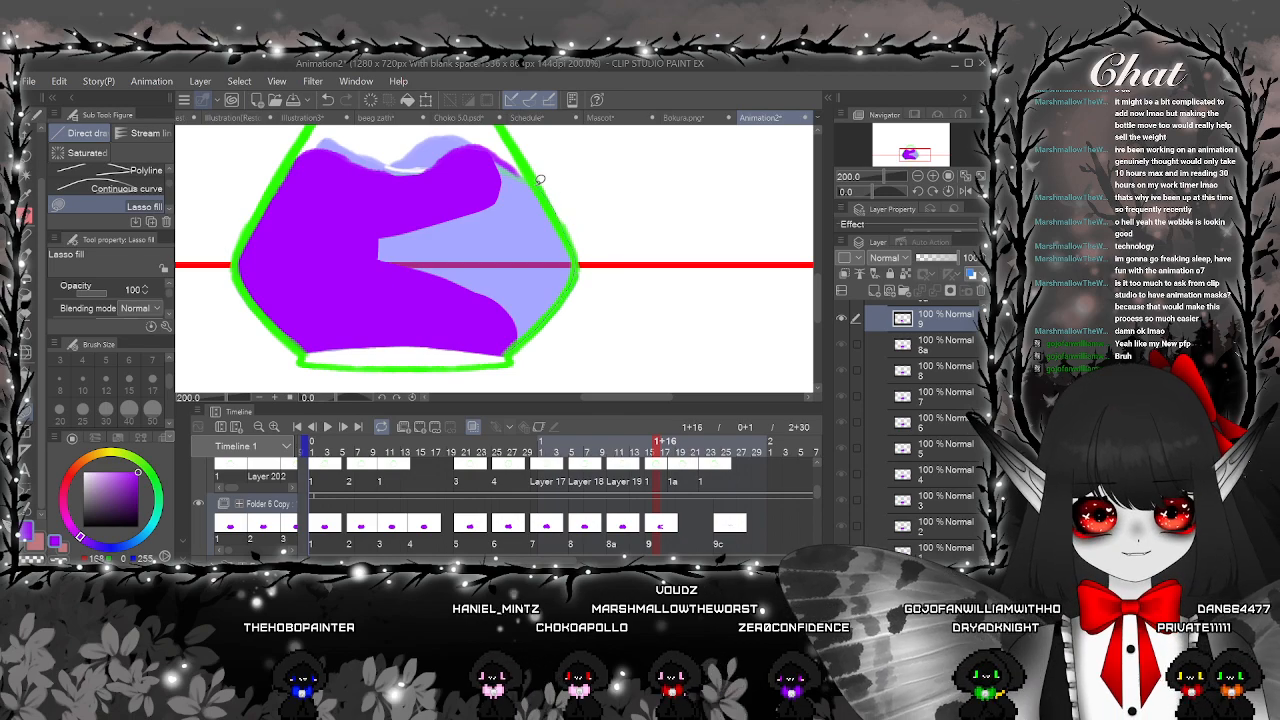
{"action": "left_click_drag", "start_coordinate": [461, 298], "coordinate": [460, 298]}
{"action": "scroll", "coordinate": [461, 298], "scroll_direction": "down", "scroll_amount": 3}
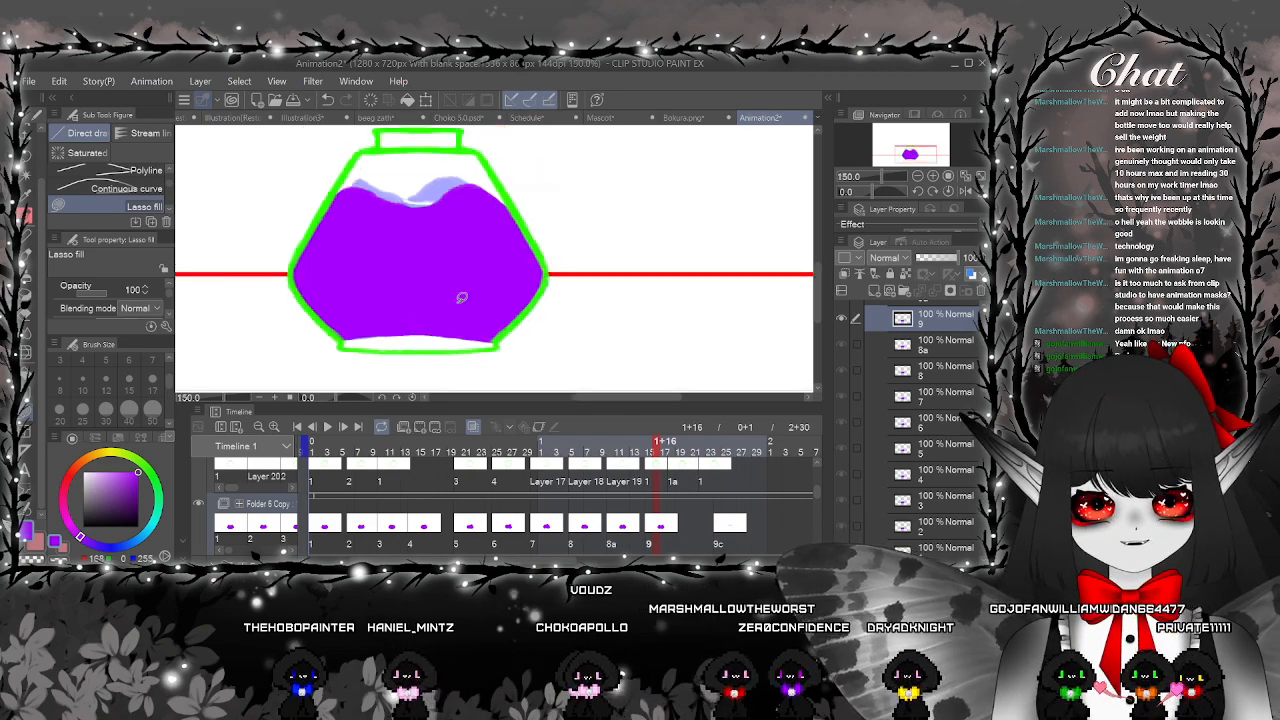
Go to cel 9c and lasso-fill its whole liquid from the wave line down to the flask's base
{"action": "left_click_drag", "start_coordinate": [649, 309], "coordinate": [692, 313]}
{"action": "left_click_drag", "start_coordinate": [718, 453], "coordinate": [690, 495]}
{"action": "scroll", "coordinate": [485, 322], "scroll_direction": "up", "scroll_amount": 4}
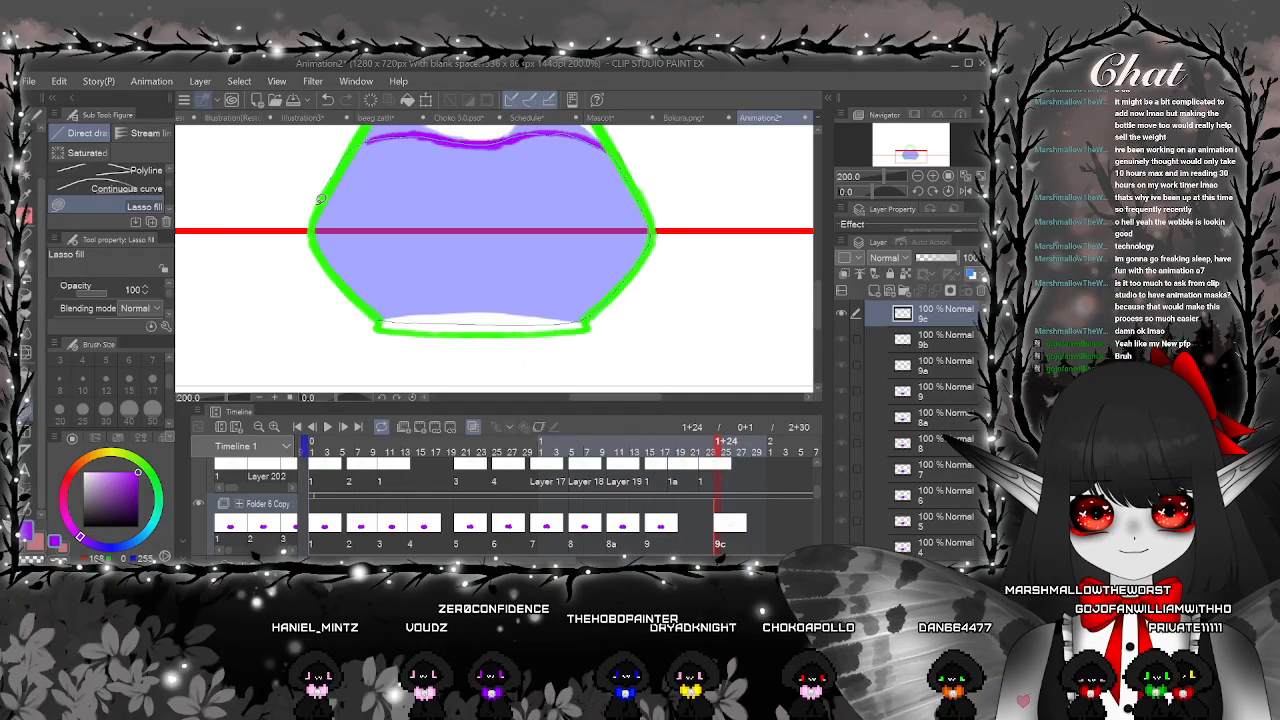
{"action": "left_click_drag", "start_coordinate": [356, 288], "coordinate": [382, 316]}
{"action": "scroll", "coordinate": [383, 305], "scroll_direction": "down", "scroll_amount": 3}
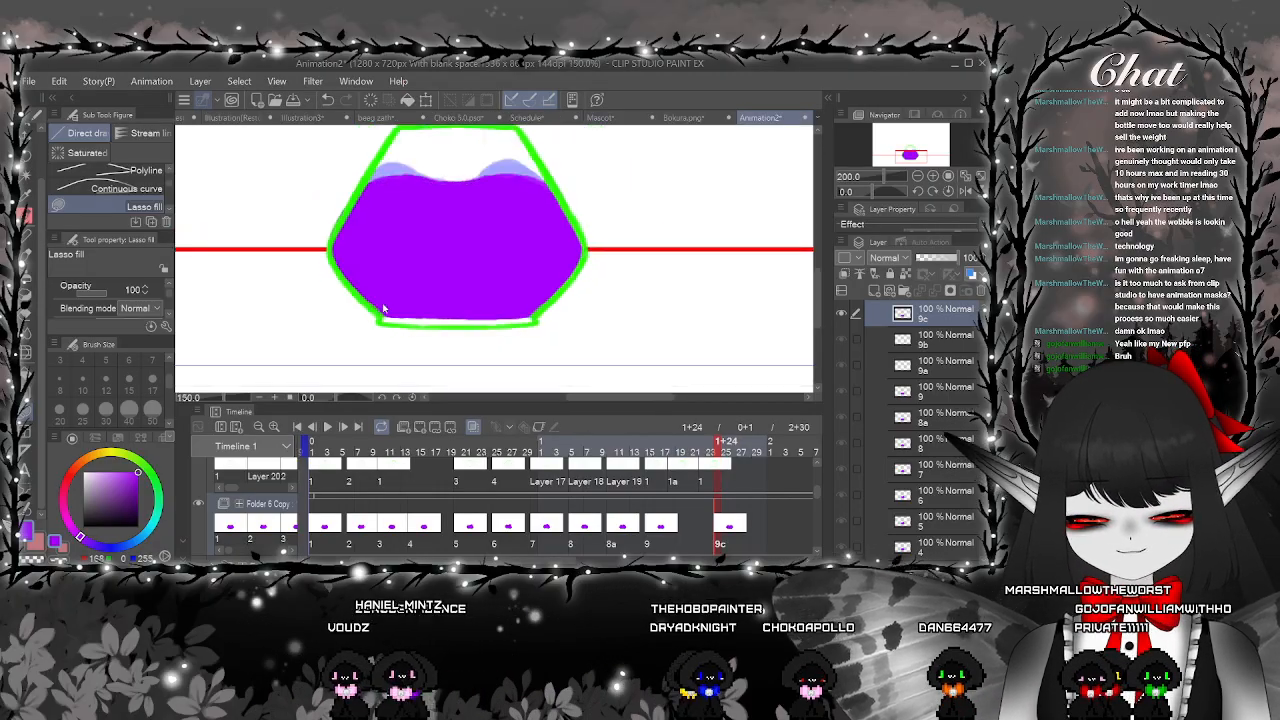
Compare the filled liquid shapes of cels 8a, 9 and 9c by switching between them on the timeline
{"action": "left_click", "coordinate": [655, 533]}
{"action": "left_click", "coordinate": [632, 536]}
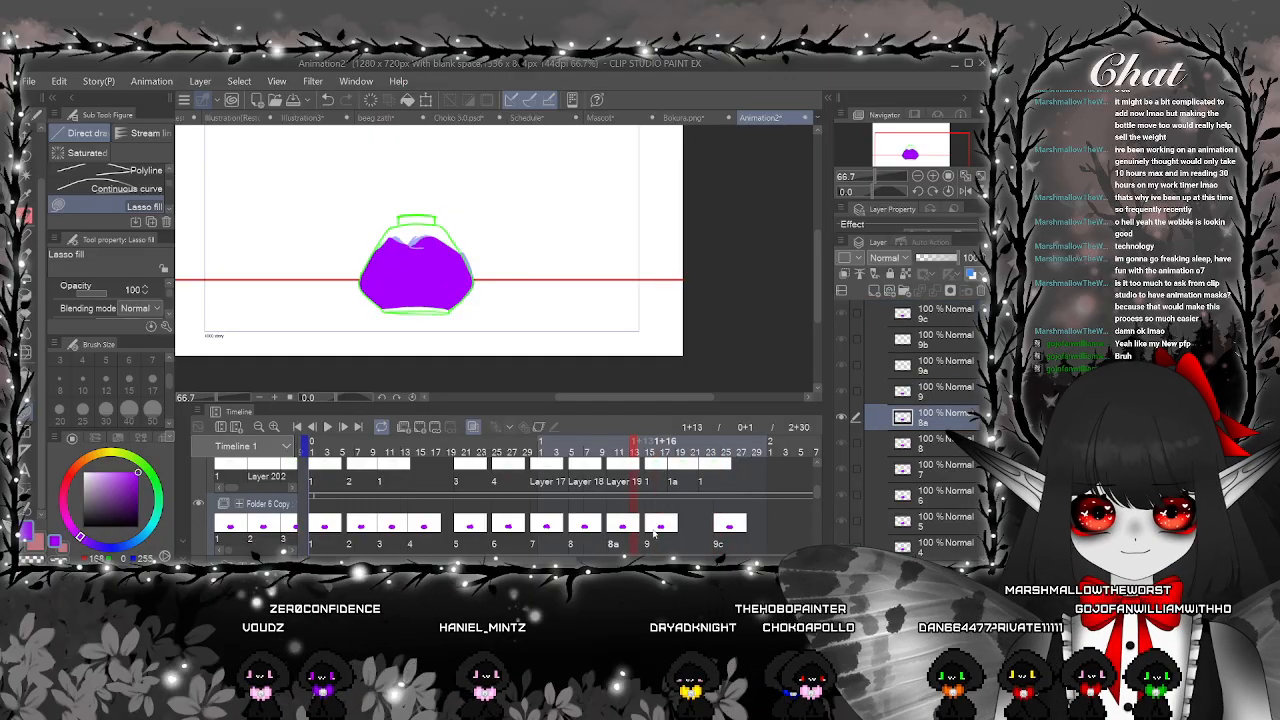
{"action": "left_click", "coordinate": [652, 535]}
{"action": "left_click", "coordinate": [729, 530]}
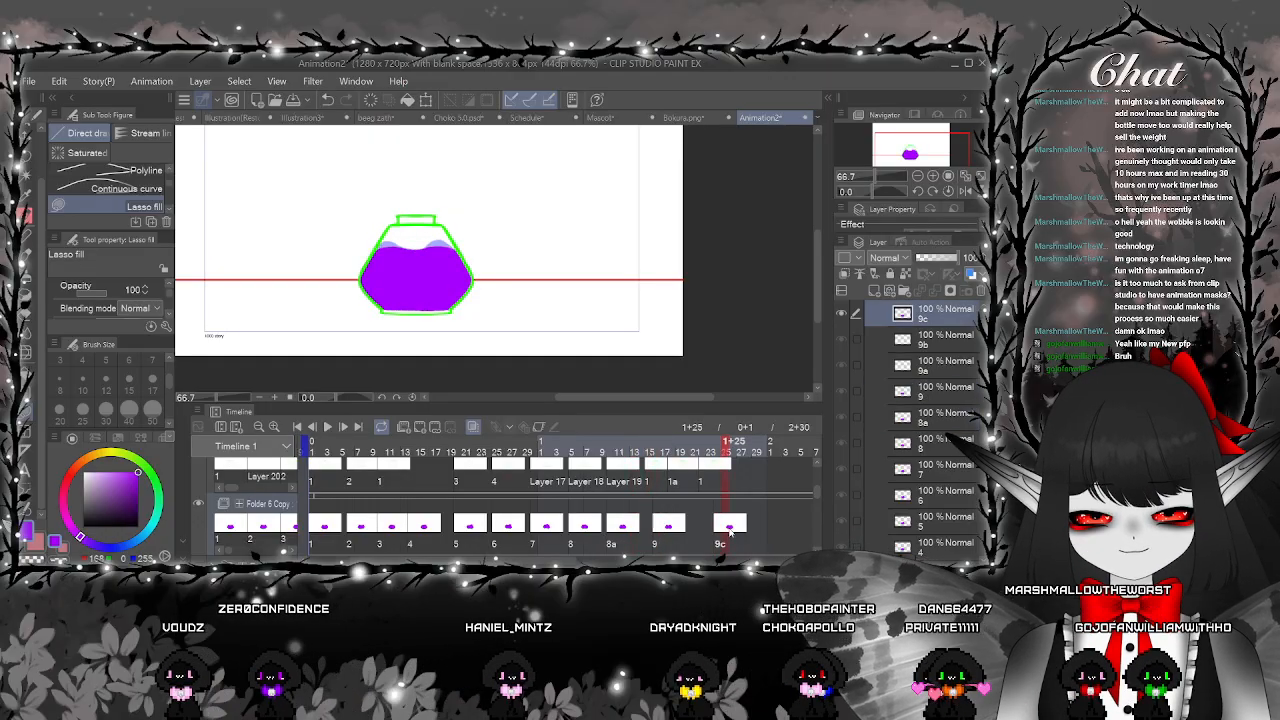
{"action": "scroll", "coordinate": [551, 546], "scroll_direction": "right", "scroll_amount": 3}
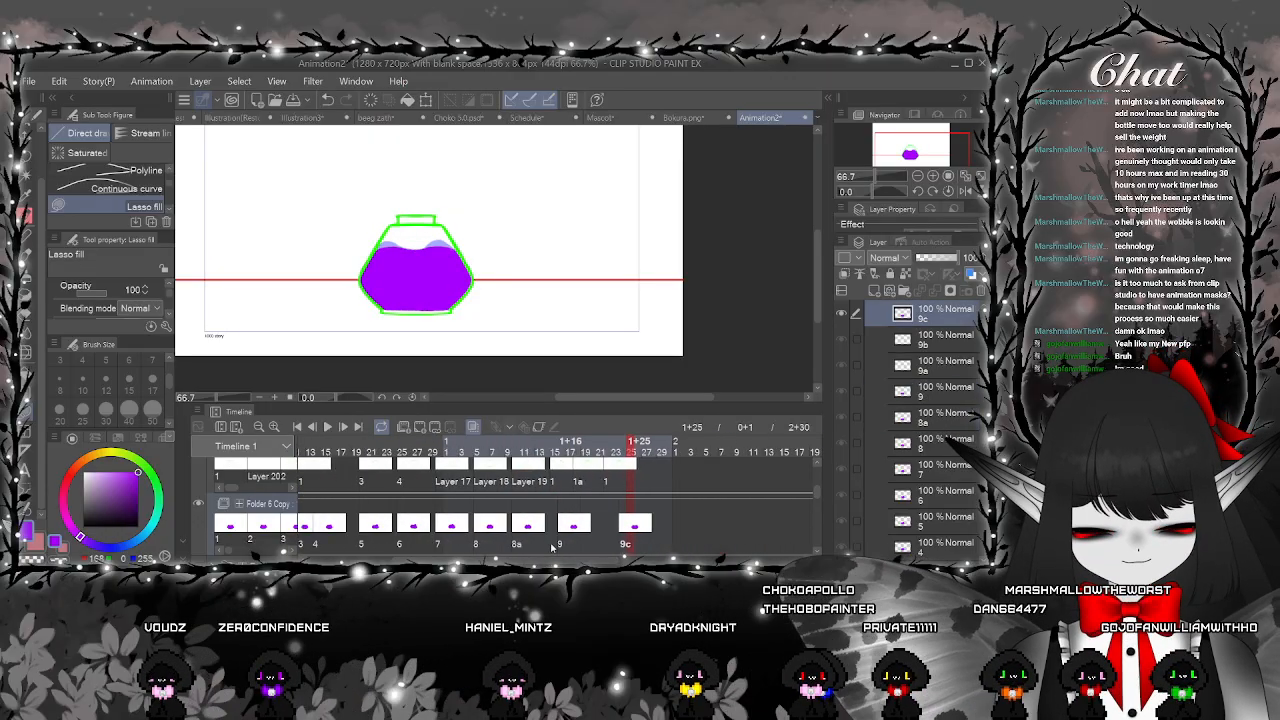
{"action": "left_click", "coordinate": [523, 530]}
{"action": "left_click", "coordinate": [577, 527]}
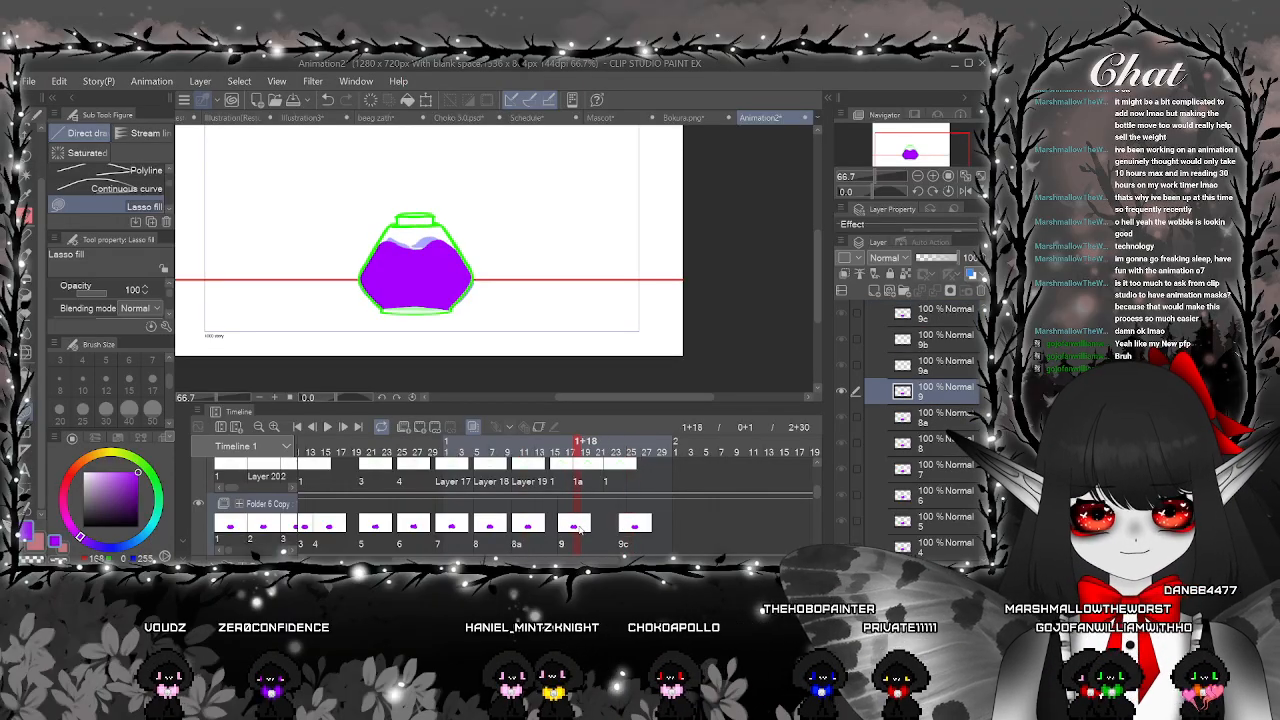
Add a blank animation cel at frame 1+18, between cels 9 and 9c
{"action": "key", "text": "ctrl+plus"}
{"action": "left_click", "coordinate": [420, 428]}
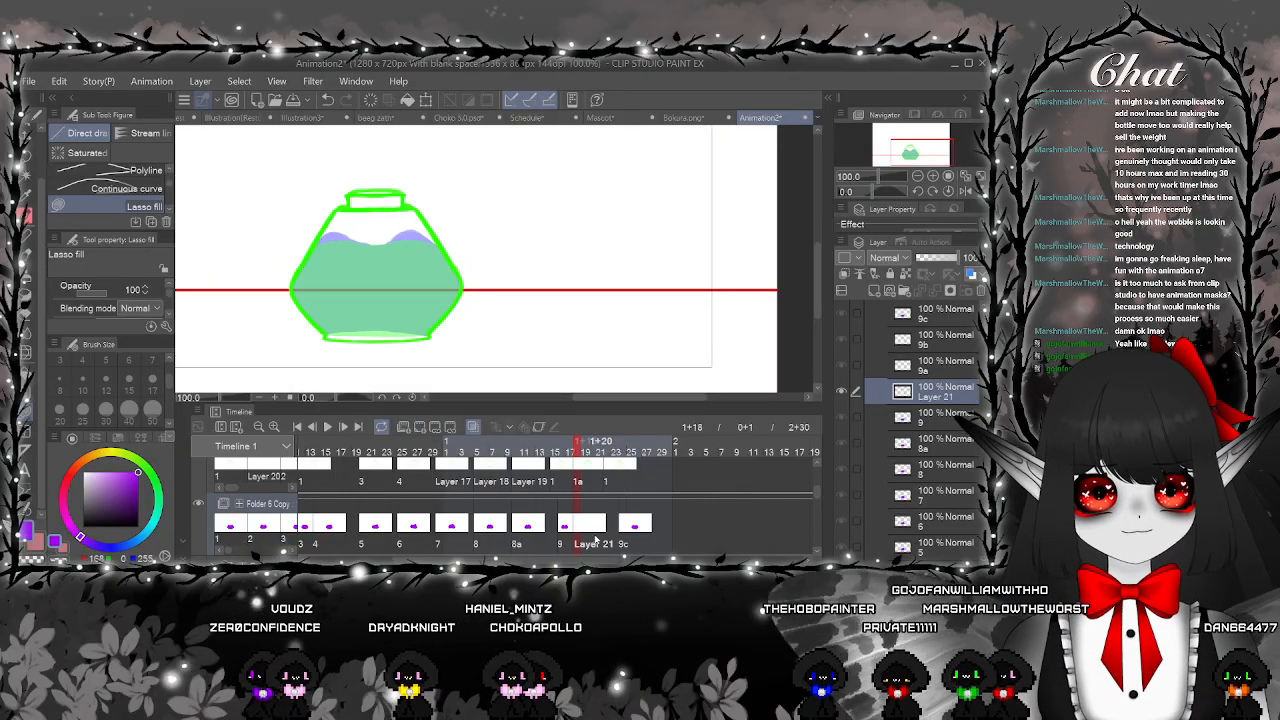
{"action": "left_click", "coordinate": [562, 532]}
{"action": "left_click", "coordinate": [586, 532]}
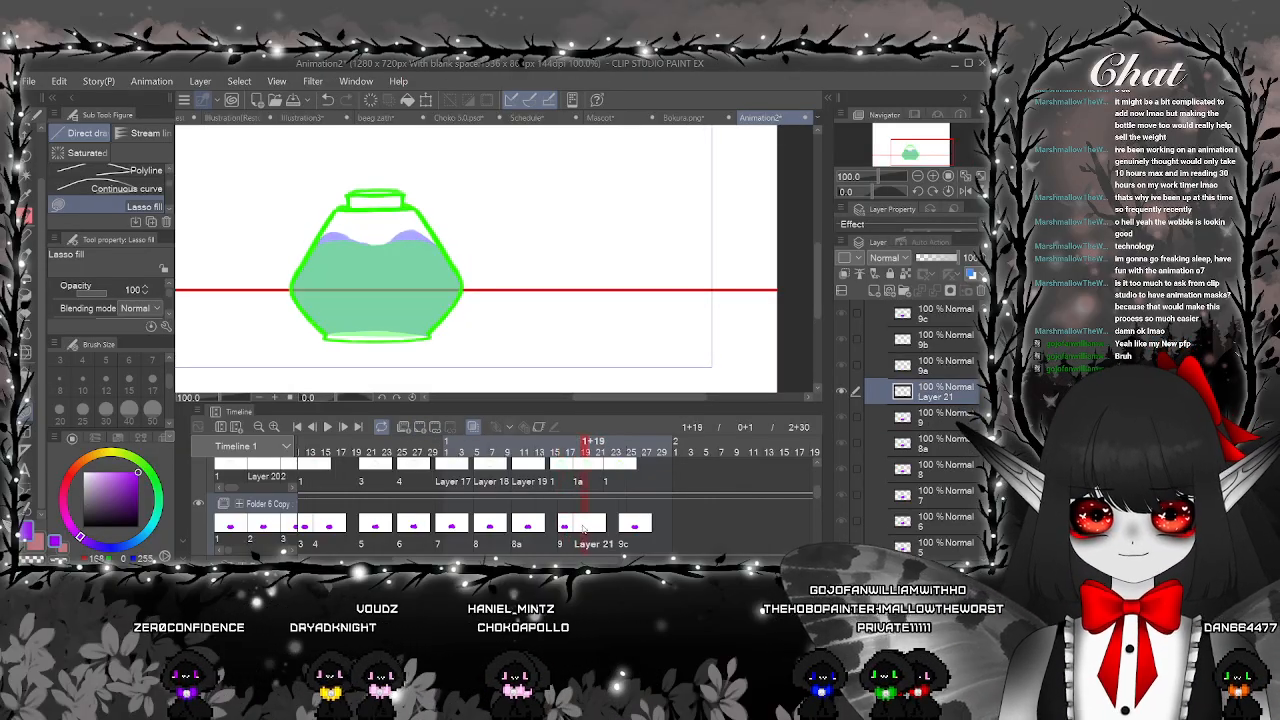
Return to cel 9 and lasso-fill the arched gap at the base to flatten the liquid's lower edge
{"action": "left_click", "coordinate": [562, 530]}
{"action": "scroll", "coordinate": [343, 323], "scroll_direction": "up", "scroll_amount": 2}
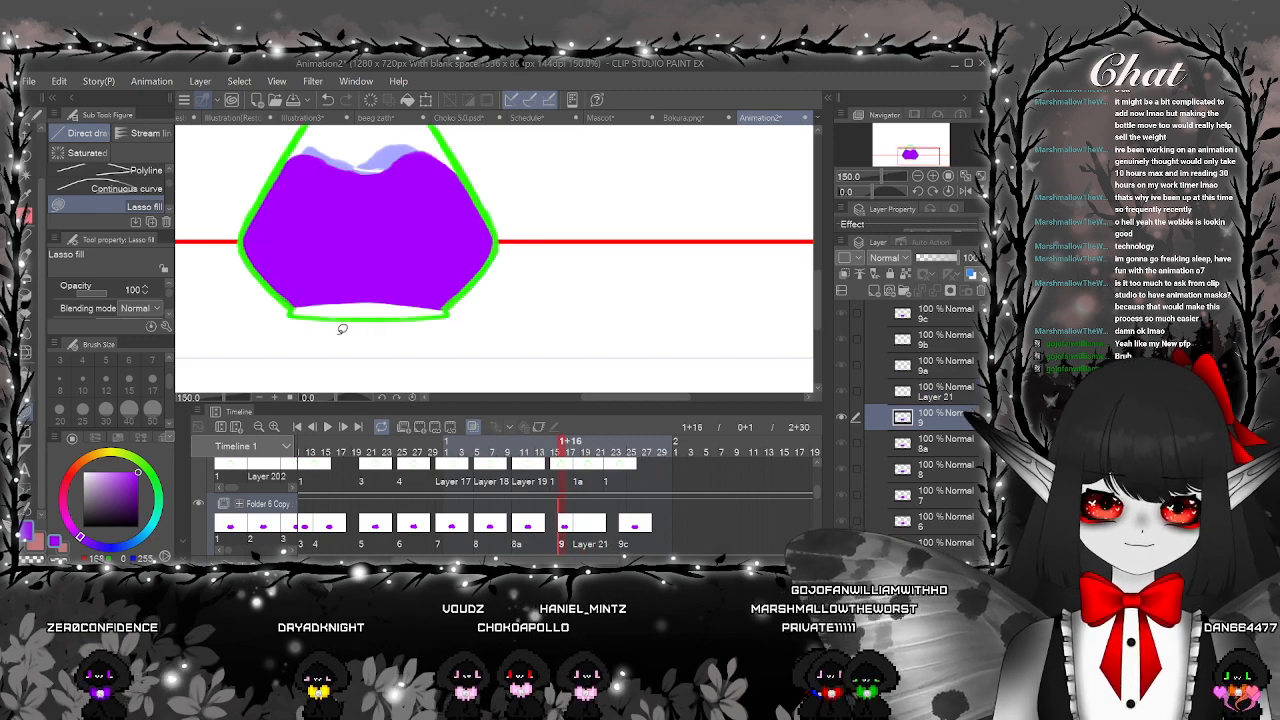
{"action": "mouse_move", "coordinate": [292, 293]}
{"action": "left_mouse_down"}
{"action": "mouse_move", "coordinate": [483, 294]}
{"action": "mouse_move", "coordinate": [290, 303]}
{"action": "left_mouse_up"}
{"action": "scroll", "coordinate": [501, 288], "scroll_direction": "down", "scroll_amount": 2}
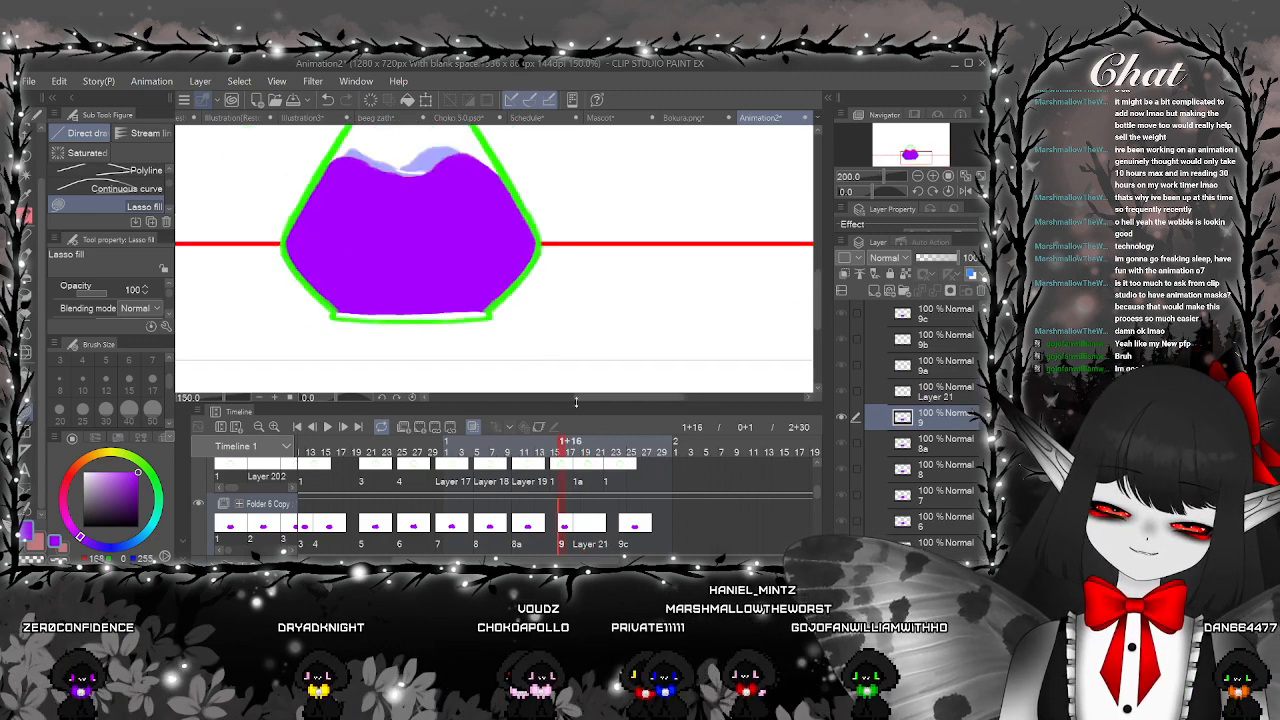
Lasso-fill the thin strip along cel 9's lower liquid edge and compare the base with cel 8a
{"action": "left_click", "coordinate": [525, 533]}
{"action": "left_click", "coordinate": [562, 534]}
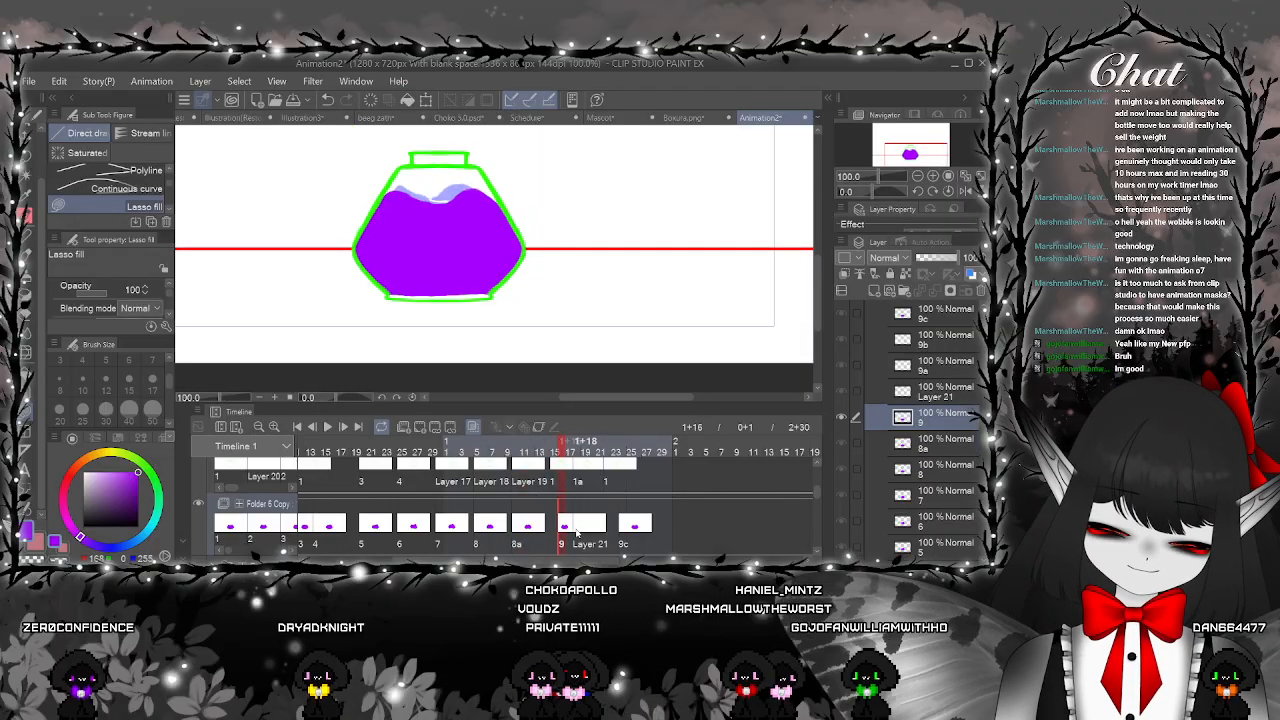
{"action": "scroll", "coordinate": [423, 297], "scroll_direction": "up", "scroll_amount": 3}
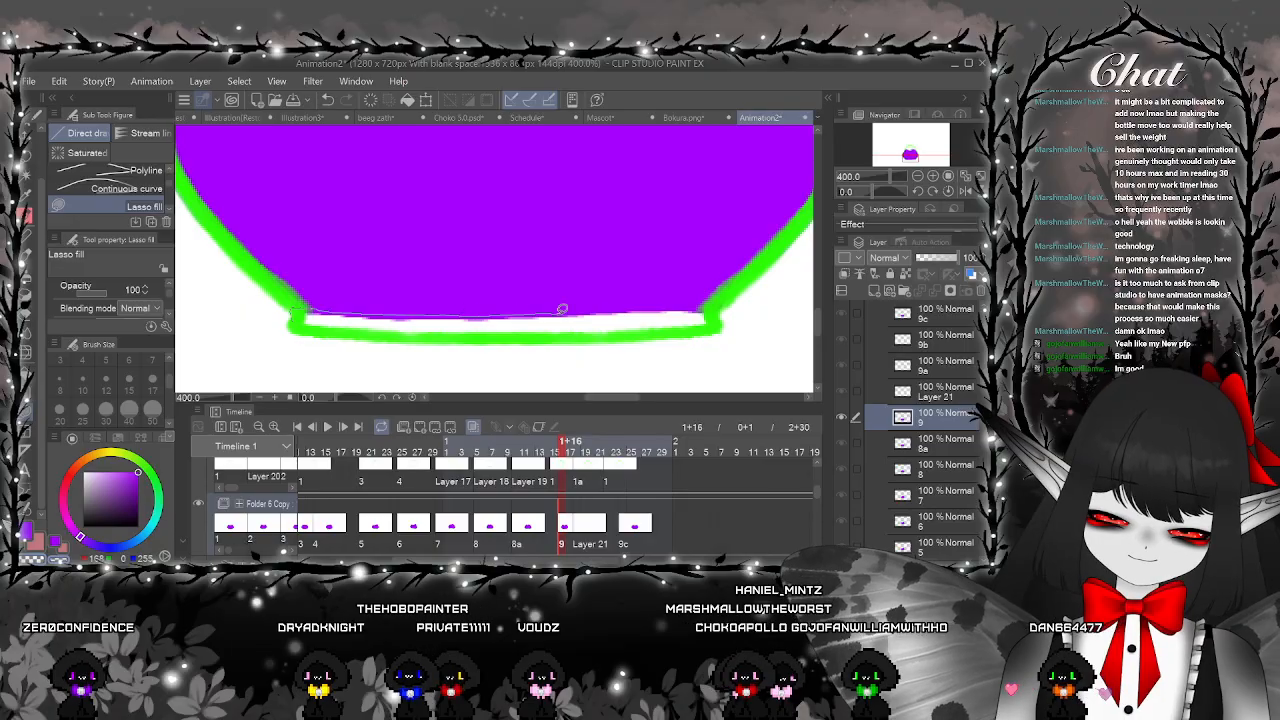
{"action": "scroll", "coordinate": [658, 340], "scroll_direction": "down", "scroll_amount": 3}
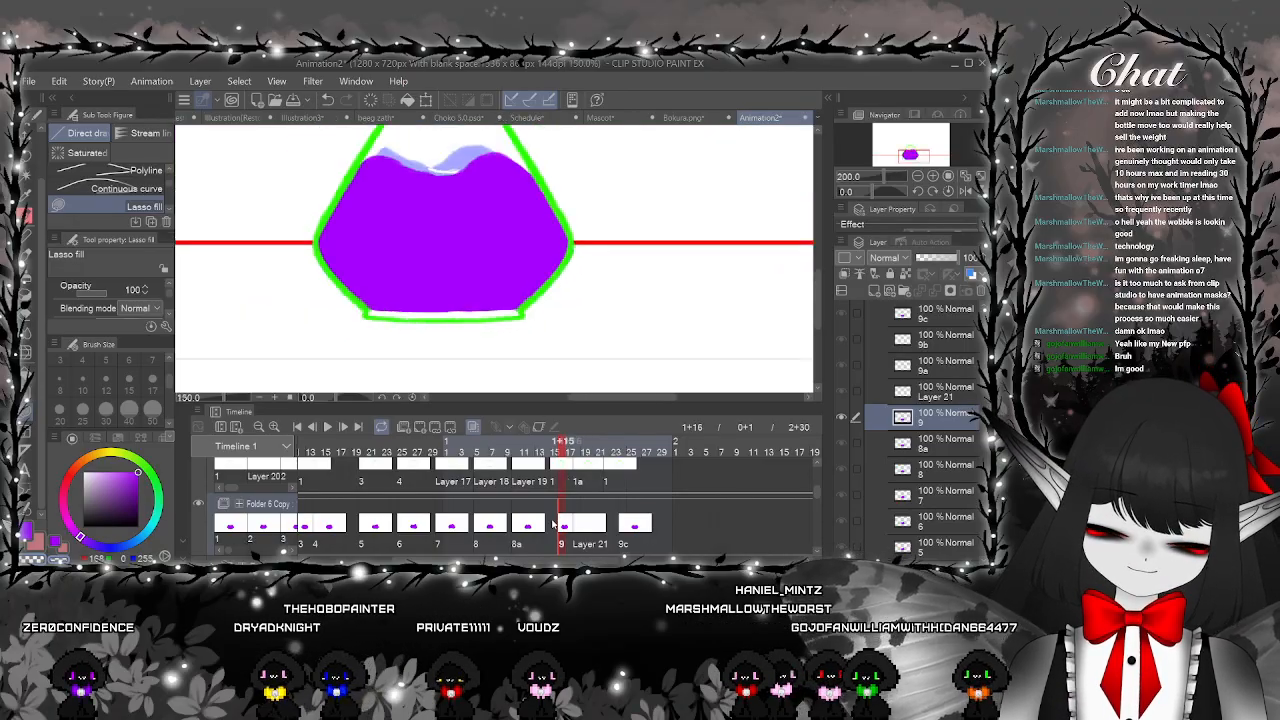
{"action": "left_click", "coordinate": [525, 533]}
{"action": "left_click", "coordinate": [559, 540]}
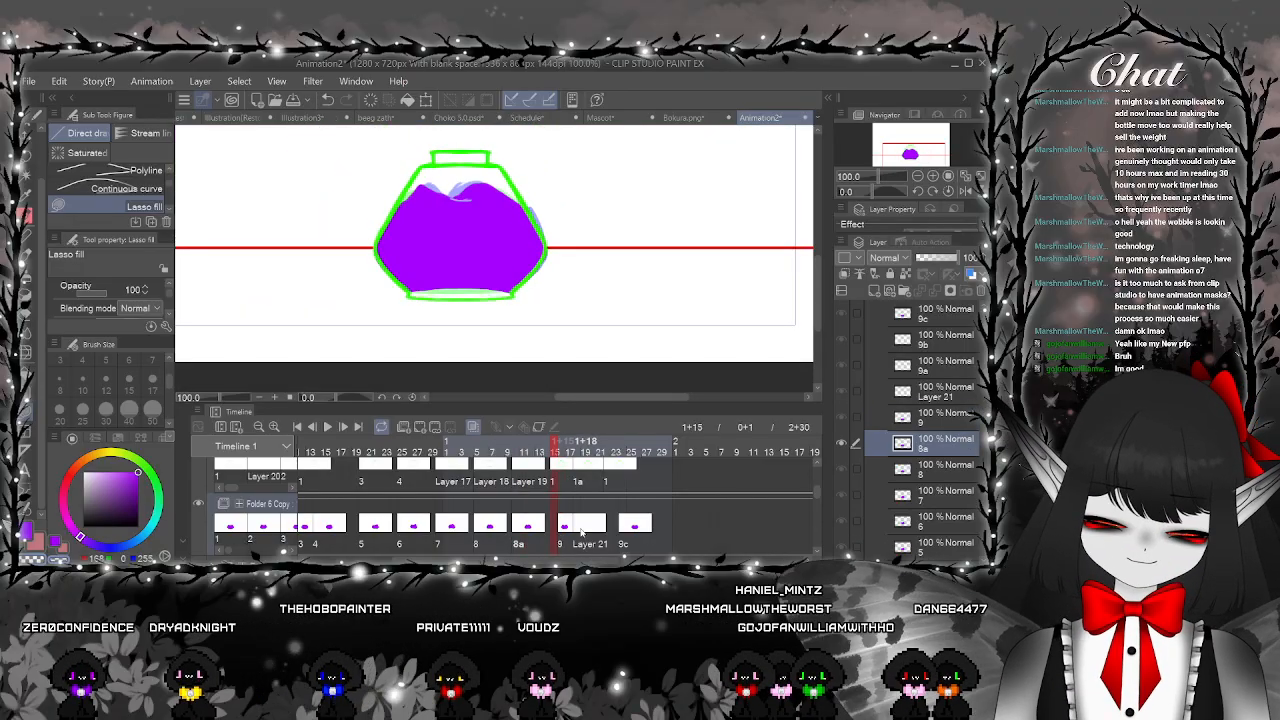
On the blank cel at frame 1+18, lasso-fill the upper liquid in purple with a low two-crested wave surface
{"action": "left_click", "coordinate": [581, 531]}
{"action": "key", "text": "p"}
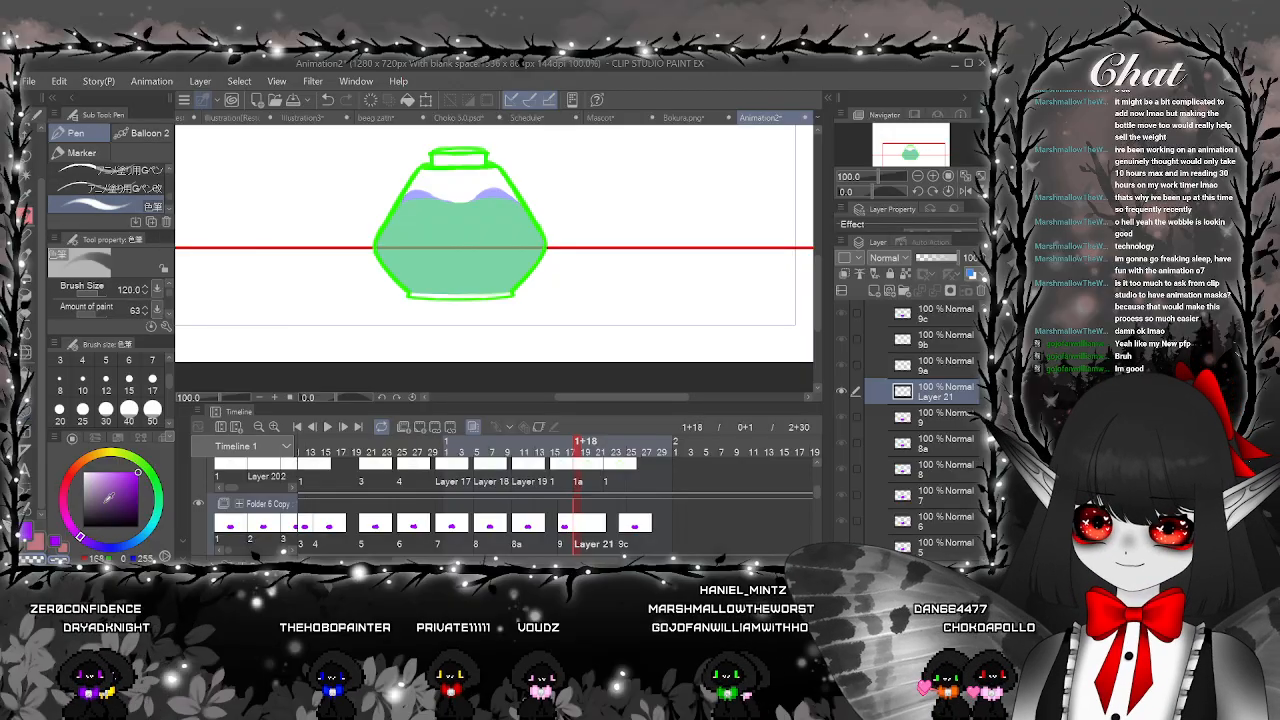
{"action": "scroll", "coordinate": [310, 301], "scroll_direction": "up", "scroll_amount": 2}
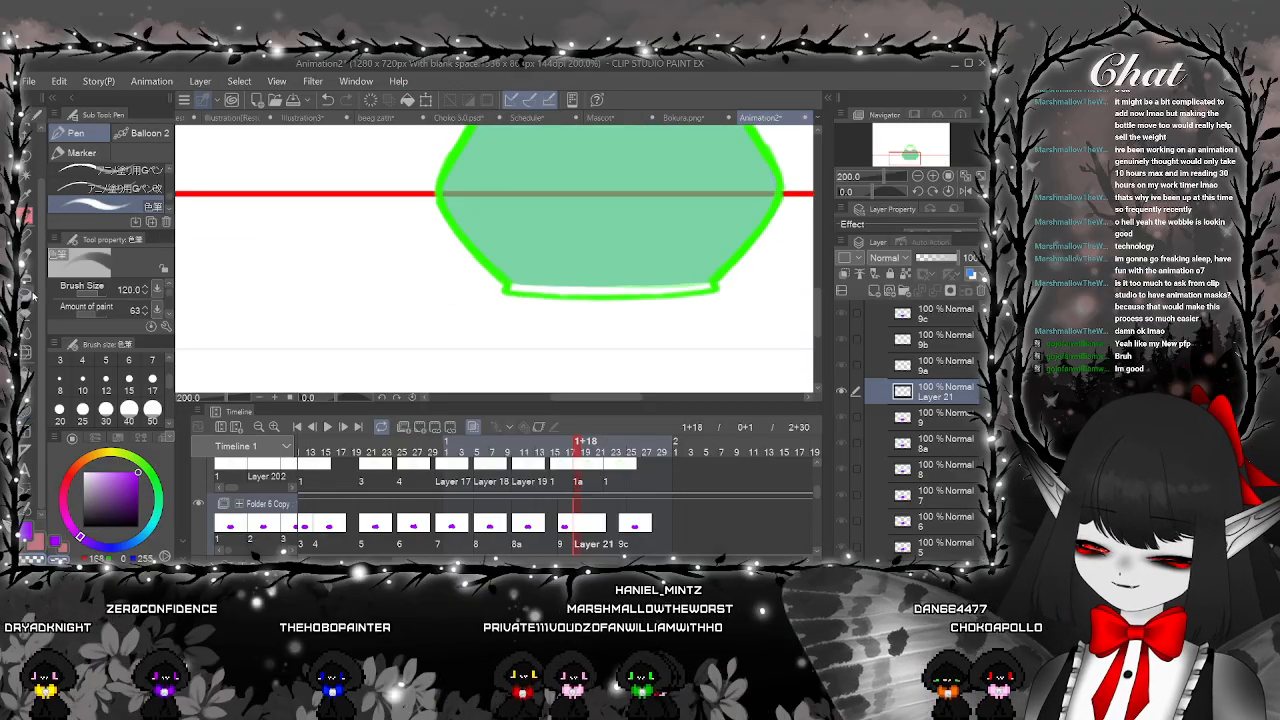
{"action": "key", "text": "u"}
{"action": "left_click_drag", "start_coordinate": [465, 202], "coordinate": [280, 382]}
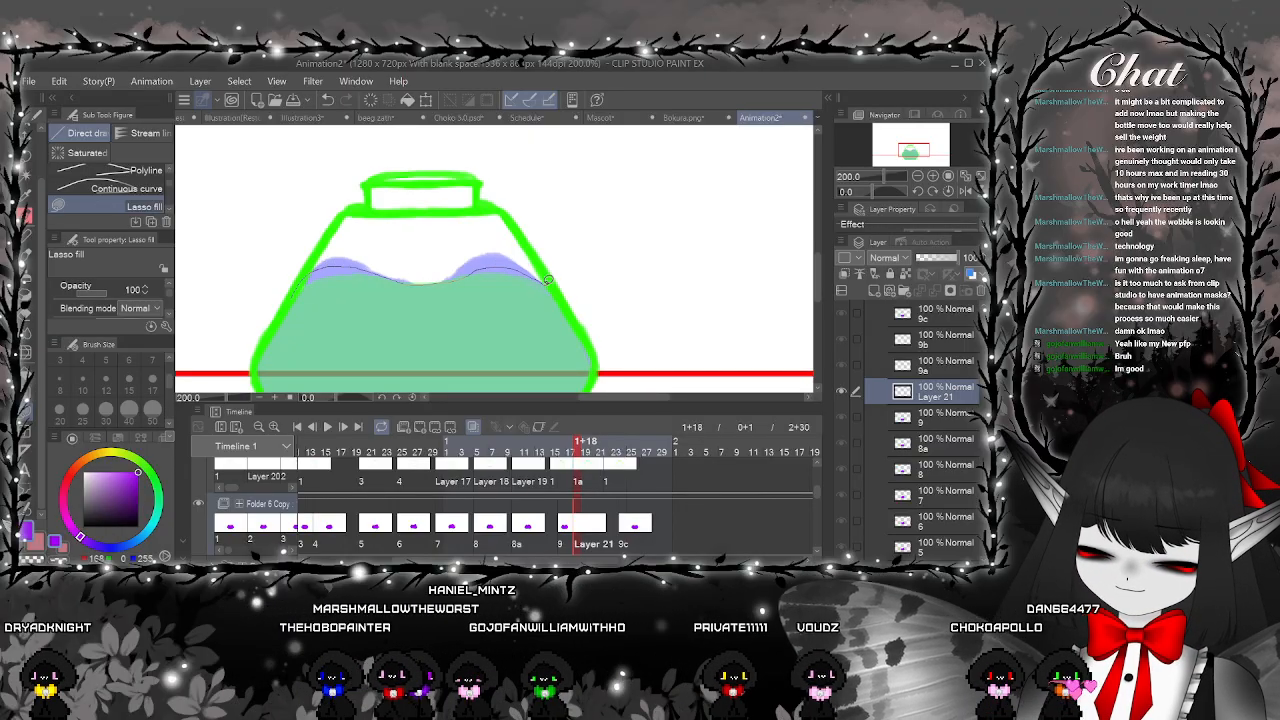
{"action": "left_click_drag", "start_coordinate": [469, 367], "coordinate": [293, 314]}
{"action": "left_click_drag", "start_coordinate": [417, 340], "coordinate": [447, 218]}
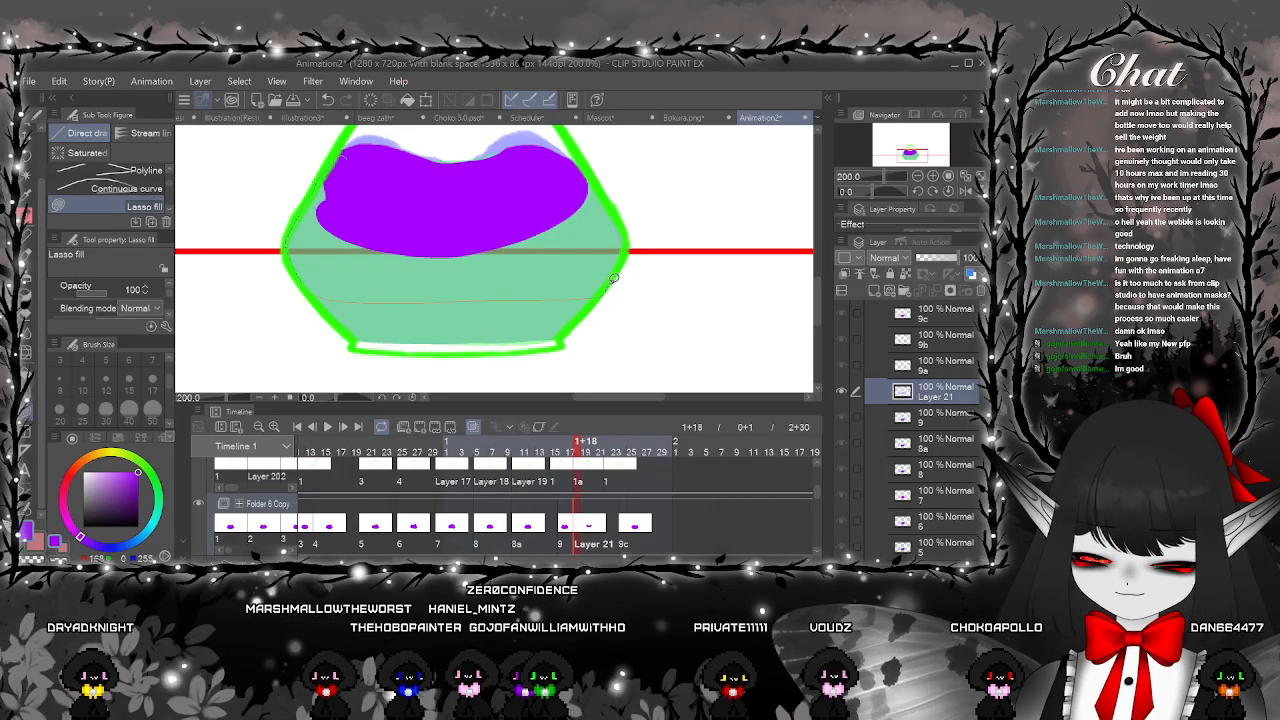
Extend the purple fill of the frame 1+18 cel out to the flask sides and down to its base with Lasso fill
{"action": "left_click_drag", "start_coordinate": [586, 168], "coordinate": [573, 178]}
{"action": "left_click_drag", "start_coordinate": [647, 285], "coordinate": [620, 230]}
{"action": "key", "text": "ctrl+plus"}
{"action": "key", "text": "ctrl+plus"}
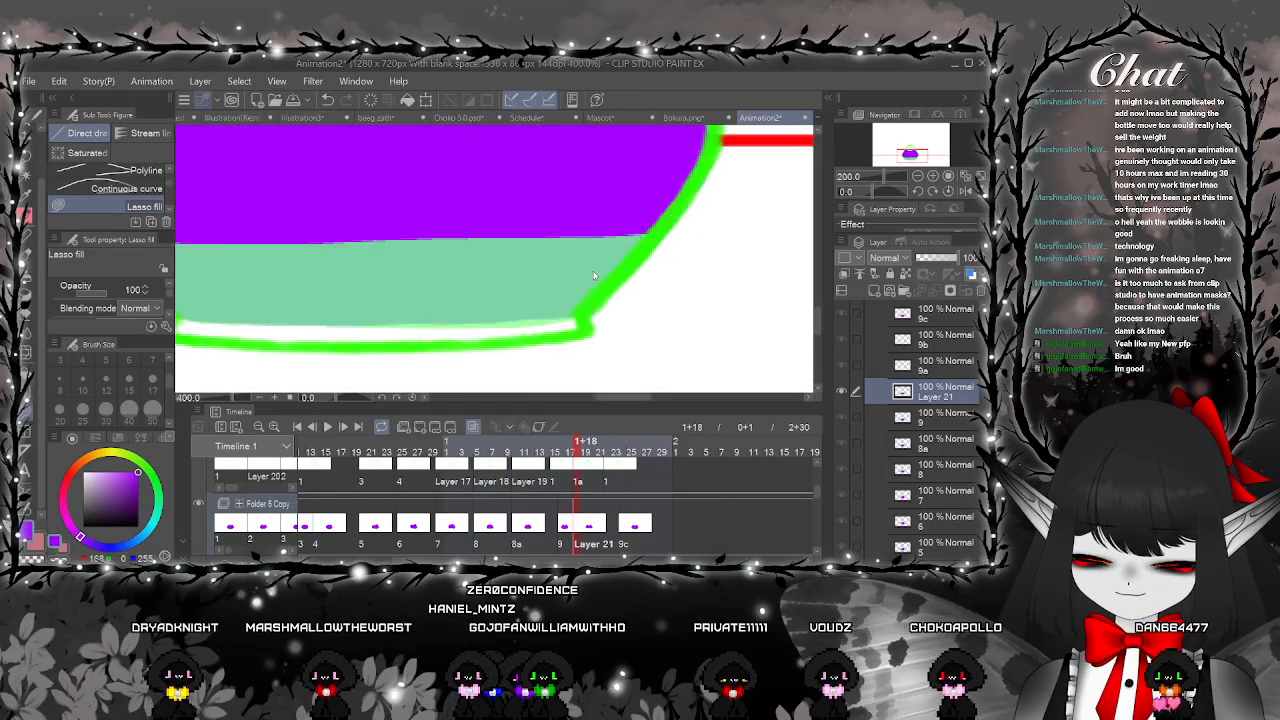
{"action": "mouse_move", "coordinate": [600, 272]}
{"action": "left_mouse_down"}
{"action": "mouse_move", "coordinate": [714, 297]}
{"action": "mouse_move", "coordinate": [741, 287]}
{"action": "left_mouse_up"}
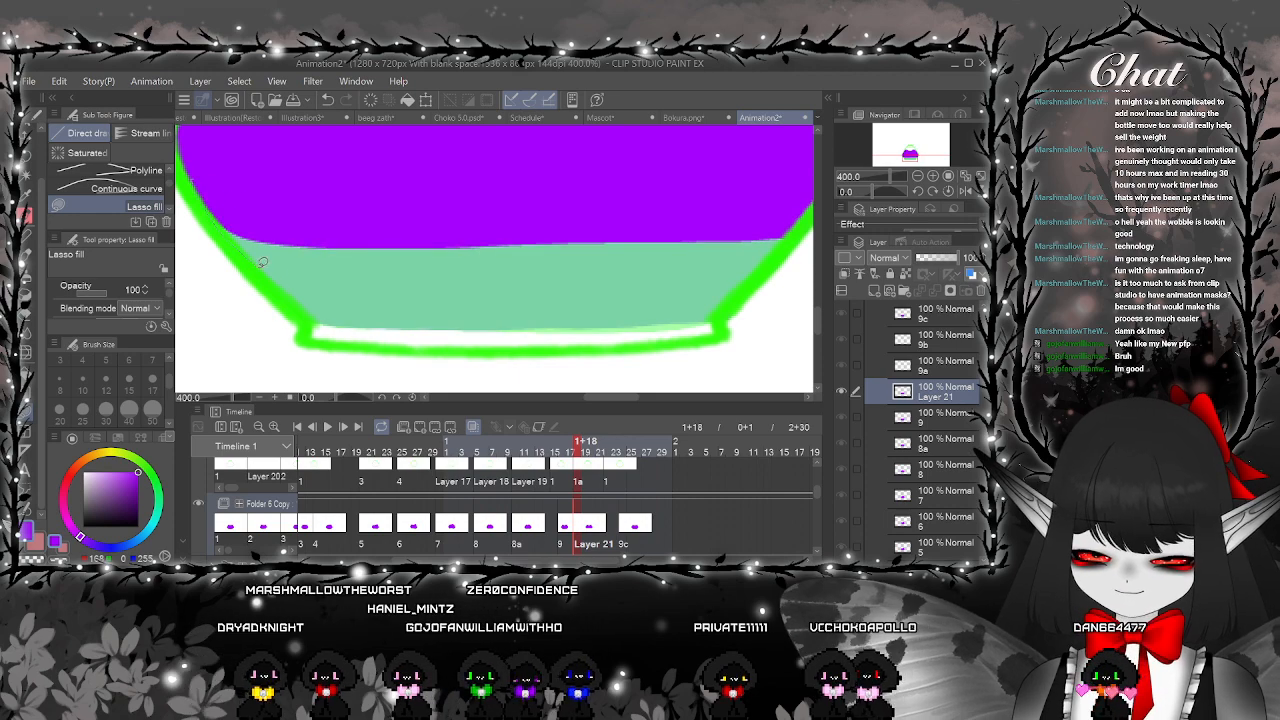
{"action": "left_click_drag", "start_coordinate": [433, 157], "coordinate": [298, 313]}
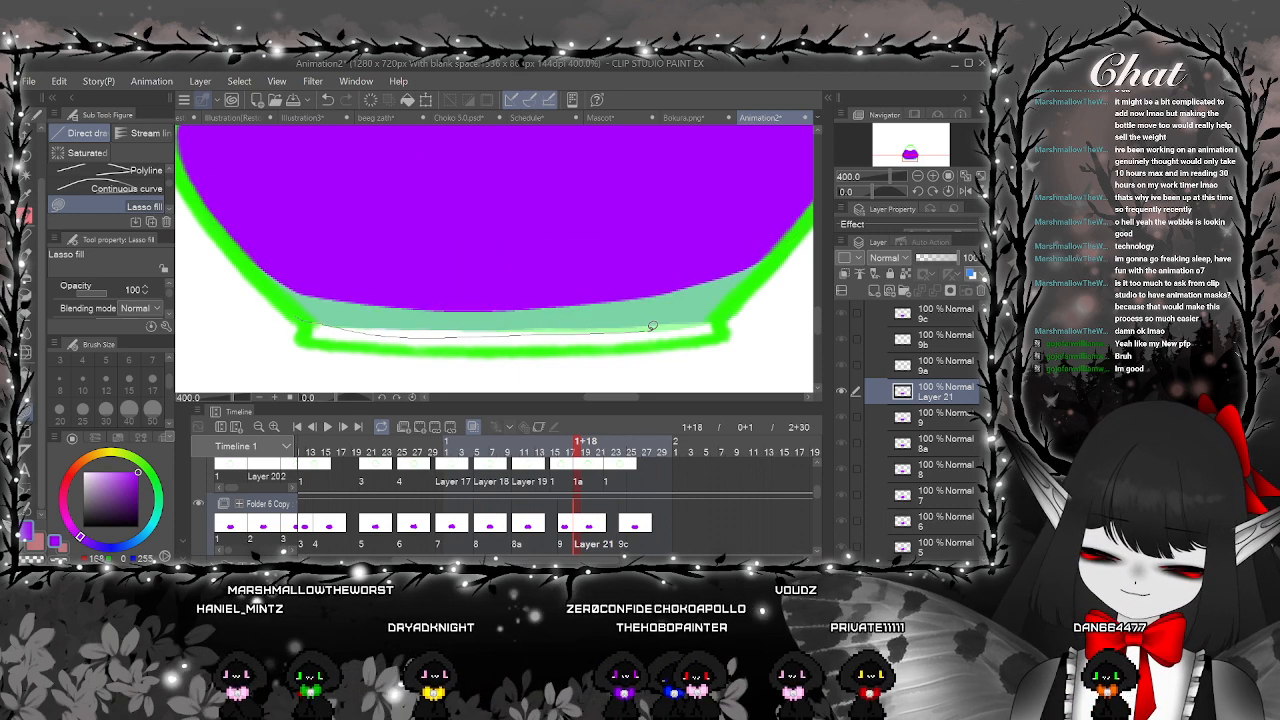
{"action": "left_click_drag", "start_coordinate": [661, 133], "coordinate": [300, 189]}
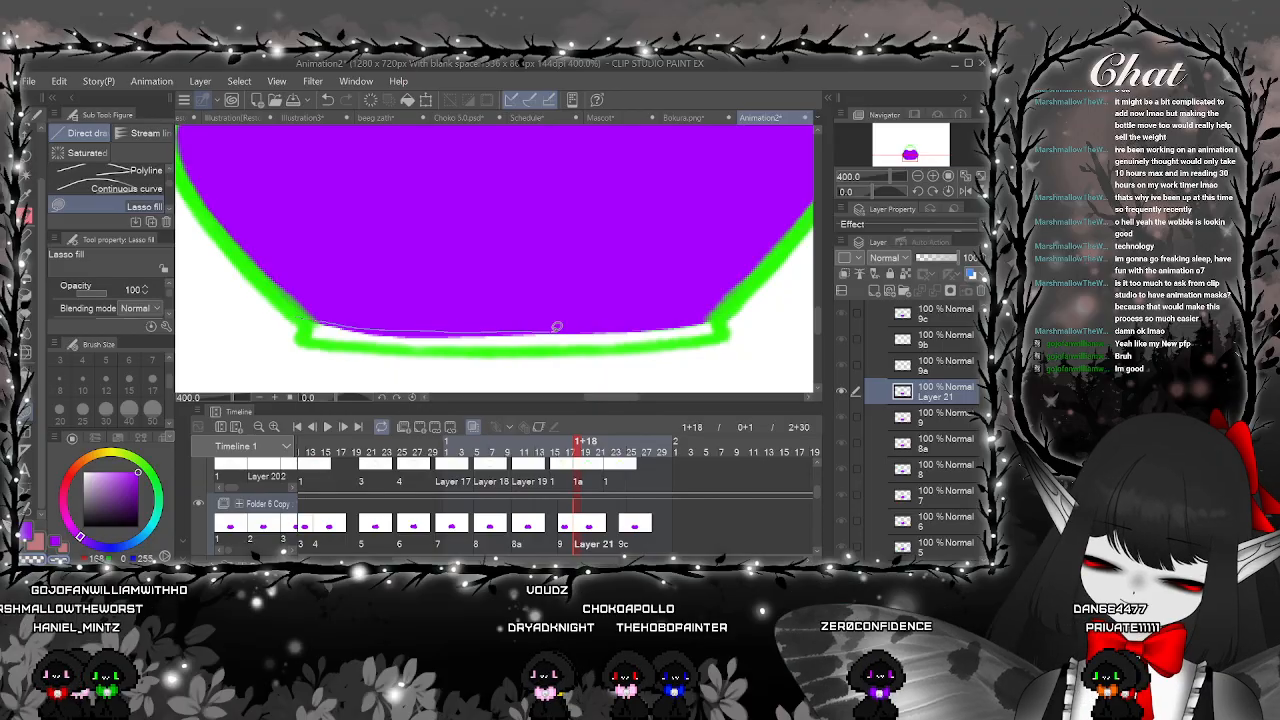
{"action": "left_click_drag", "start_coordinate": [757, 330], "coordinate": [350, 346]}
Compare the new cel at frame 1+18 with neighbouring cels 9 and 9c on the timeline
{"action": "key", "text": "ctrl+minus"}
{"action": "key", "text": "ctrl+minus"}
{"action": "key", "text": "ctrl+minus"}
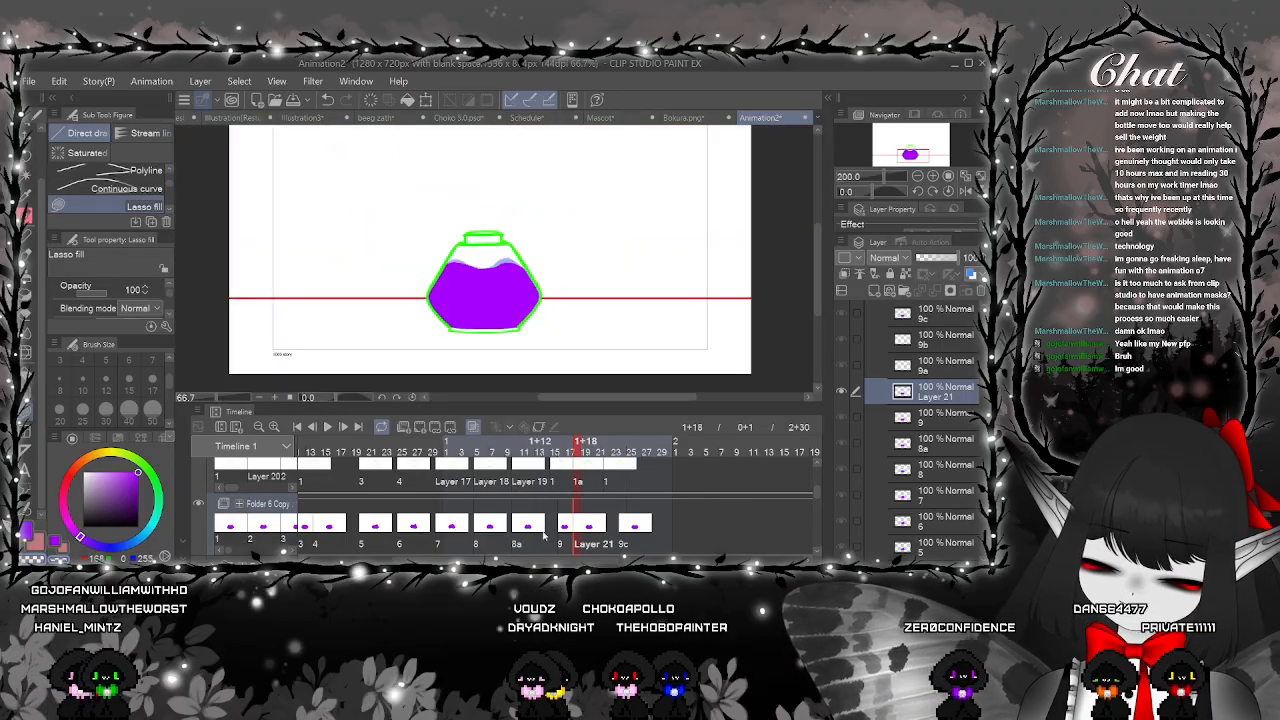
{"action": "left_click", "coordinate": [564, 525]}
{"action": "left_click", "coordinate": [584, 534]}
{"action": "left_click", "coordinate": [633, 533]}
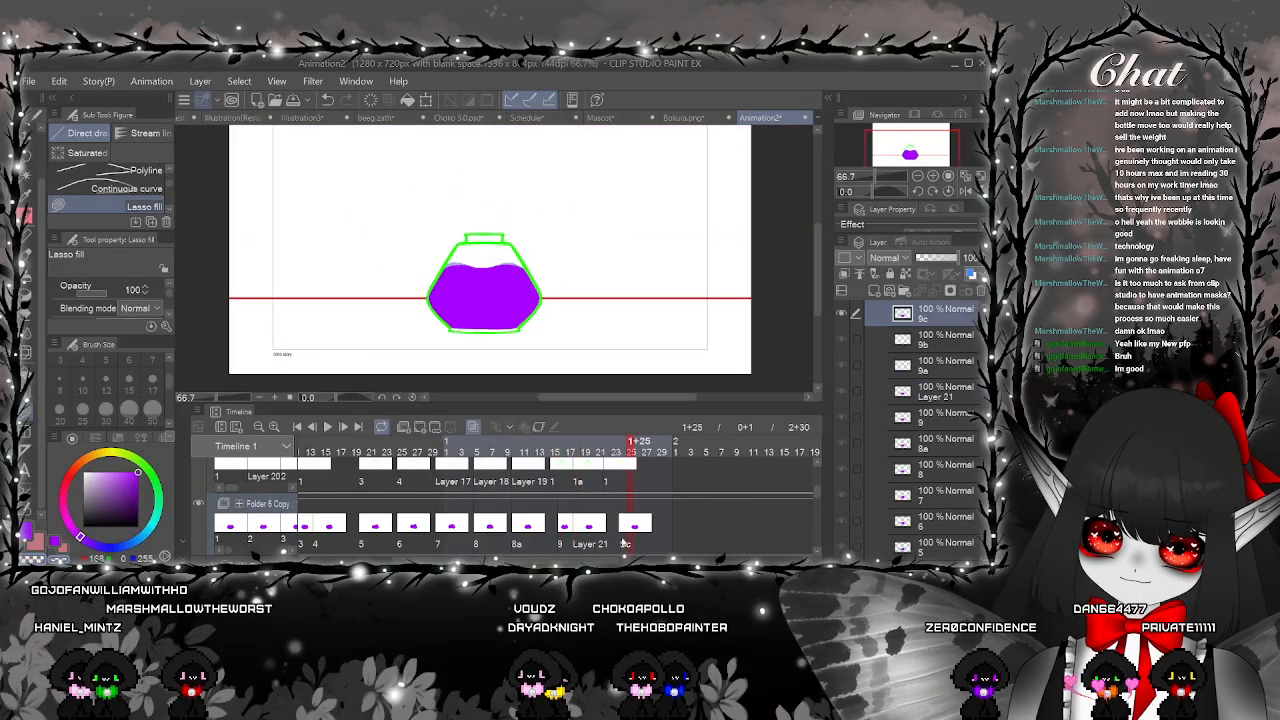
Play the animation from the first frame to review the liquid's wobble
{"action": "scroll", "coordinate": [421, 546], "scroll_direction": "left", "scroll_amount": 3}
{"action": "left_click", "coordinate": [406, 531]}
{"action": "key", "text": "ctrl+minus"}
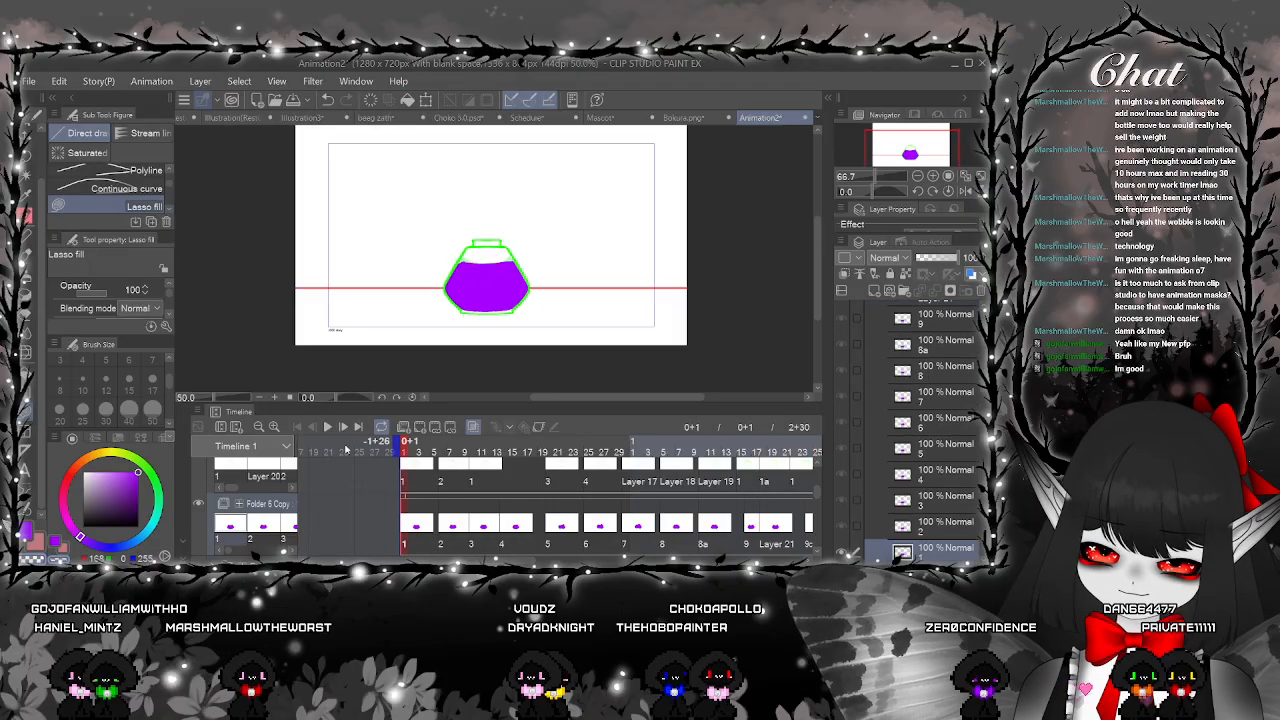
{"action": "left_click", "coordinate": [343, 427]}
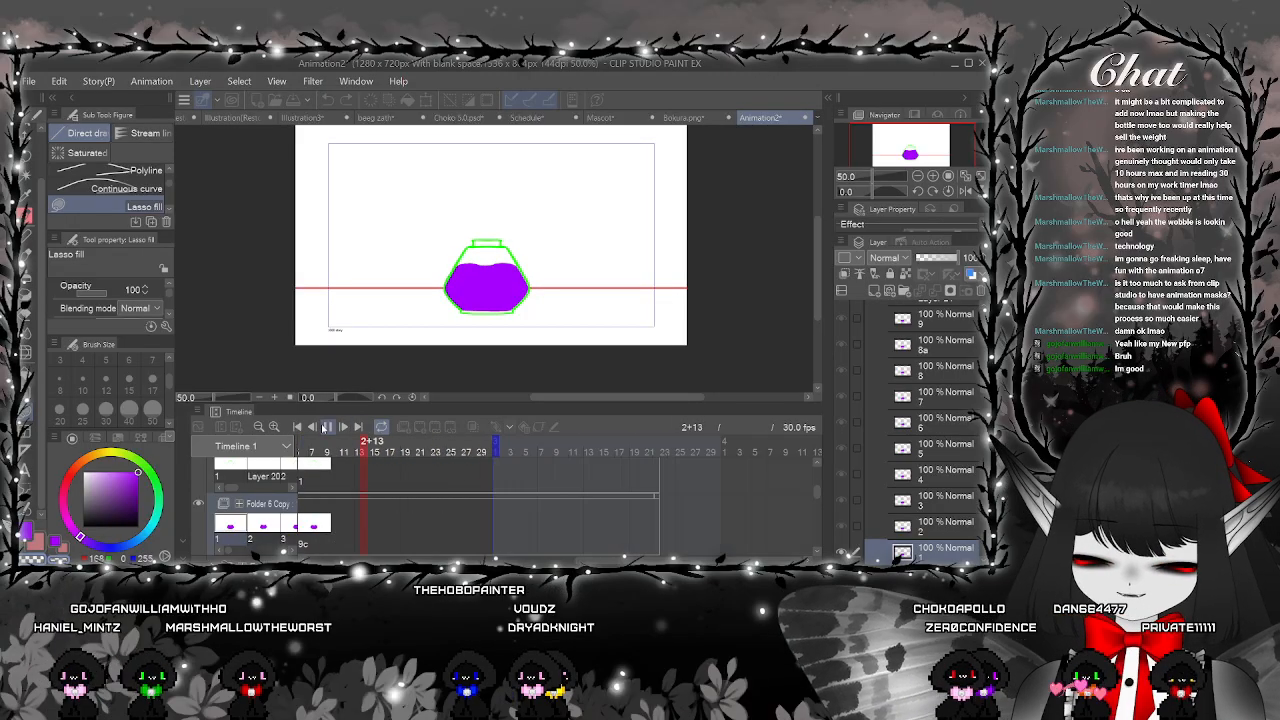
{"action": "left_click", "coordinate": [328, 427]}
Step through cels 2, 3 and 4 to check the liquid fill for gaps along the flask outline
{"action": "scroll", "coordinate": [500, 510], "scroll_direction": "left", "scroll_amount": 10}
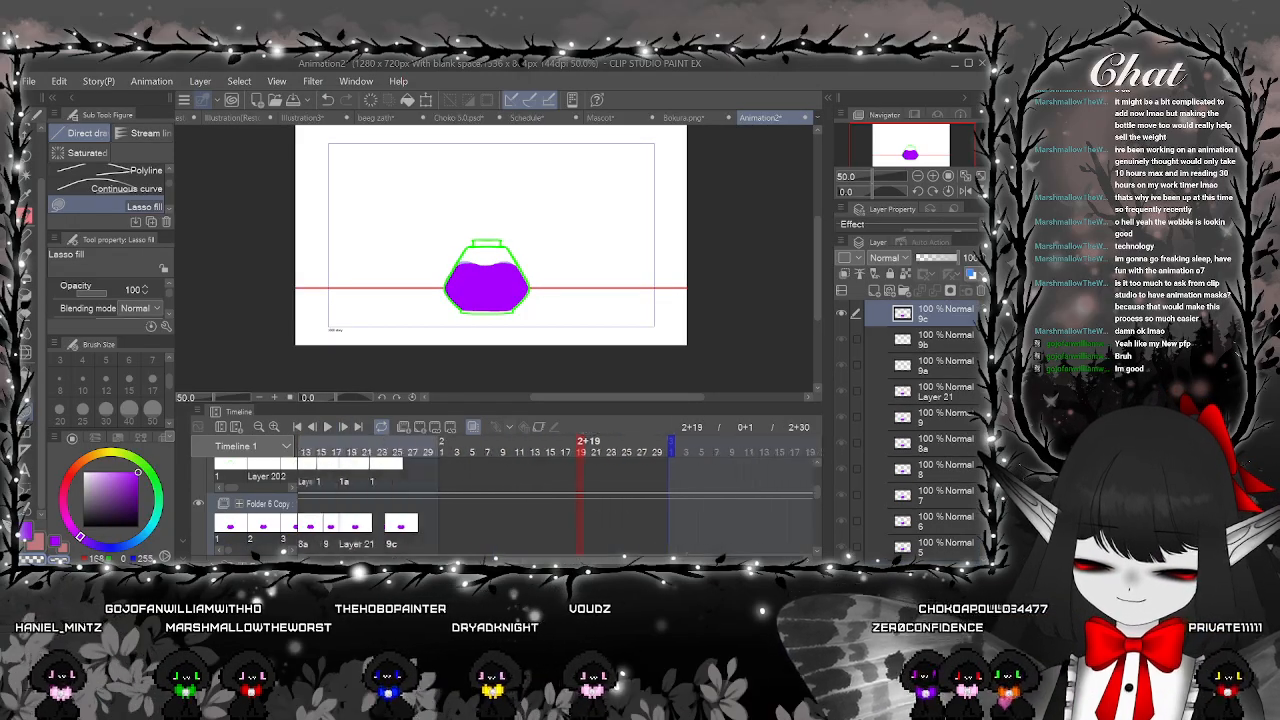
{"action": "left_click", "coordinate": [385, 525]}
{"action": "key", "text": "ctrl+plus"}
{"action": "key", "text": "ctrl+plus"}
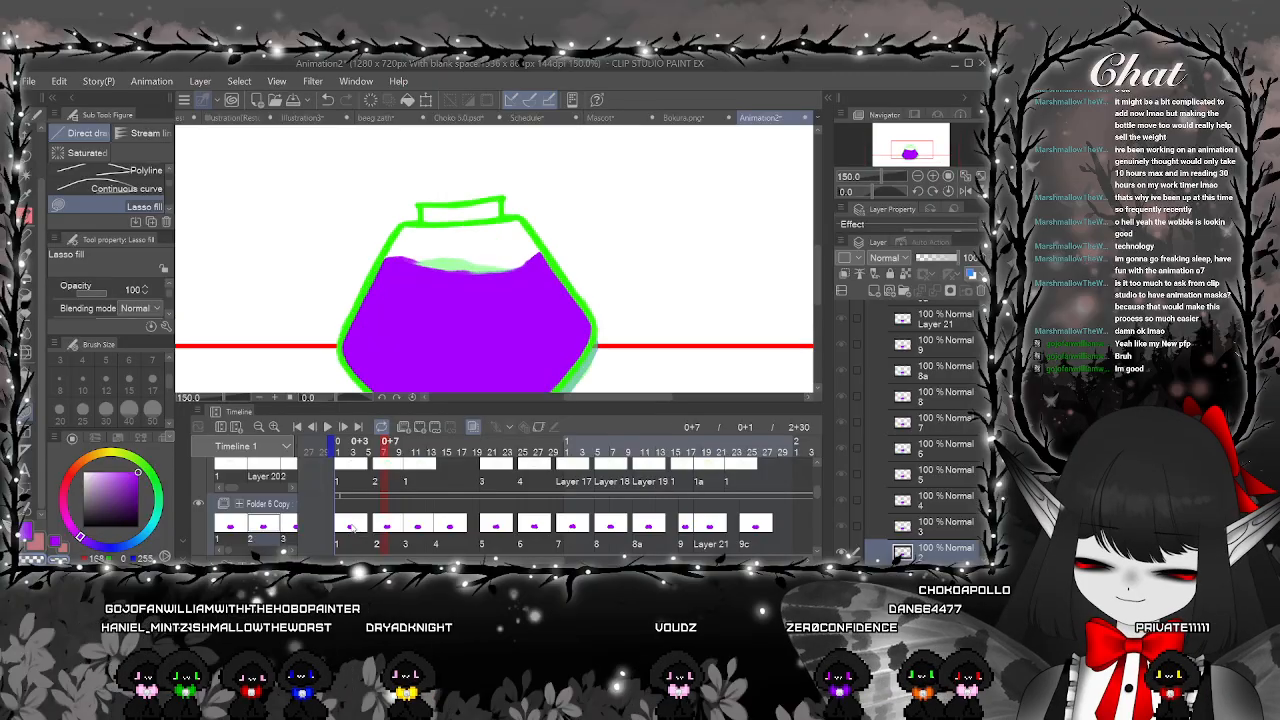
{"action": "left_click", "coordinate": [433, 536]}
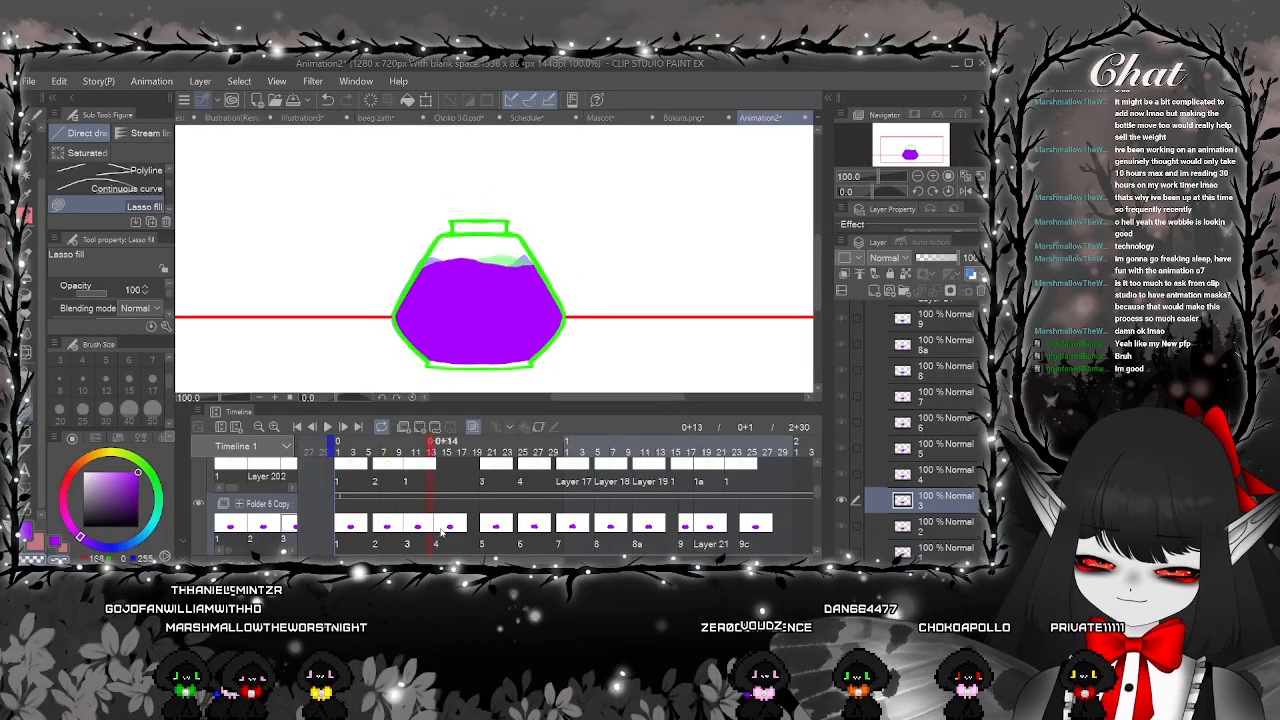
{"action": "left_click", "coordinate": [457, 533]}
Lasso-fill the gap between the purple liquid and the flask outline along cel 4's lower-left edge
{"action": "key", "text": "ctrl+plus"}
{"action": "key", "text": "ctrl+plus"}
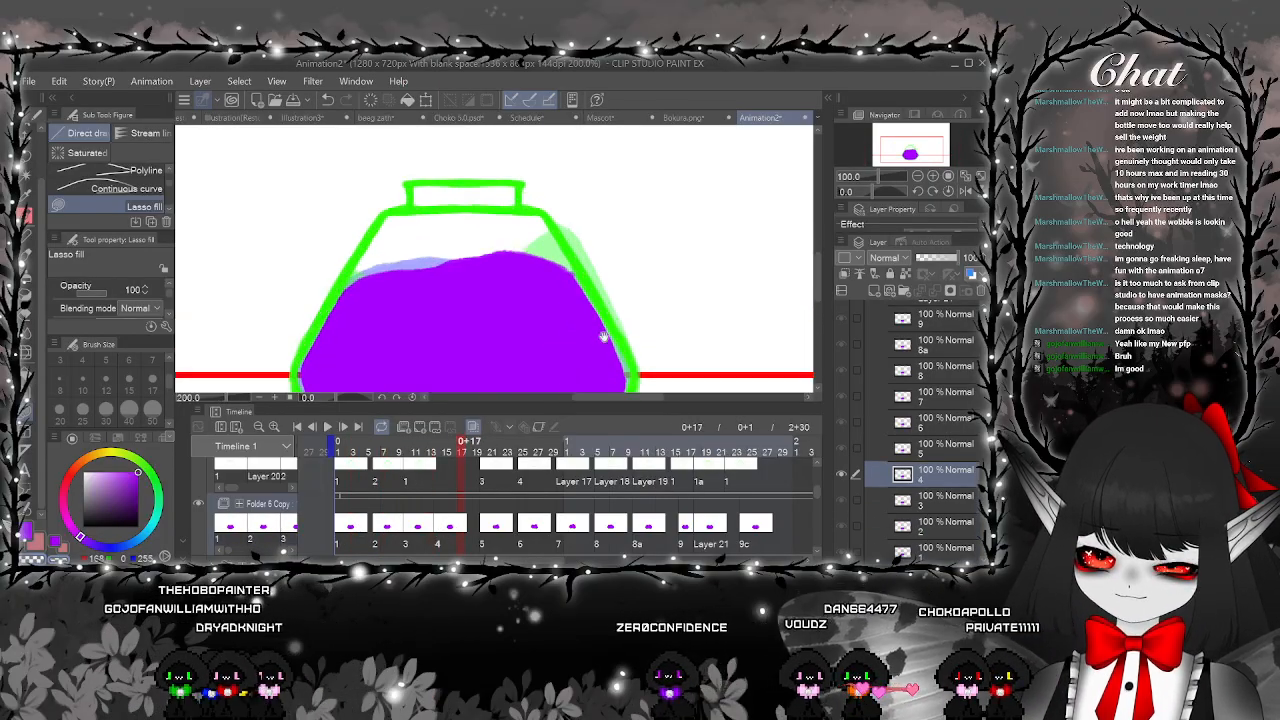
{"action": "scroll", "coordinate": [329, 186], "scroll_direction": "up", "scroll_amount": 2}
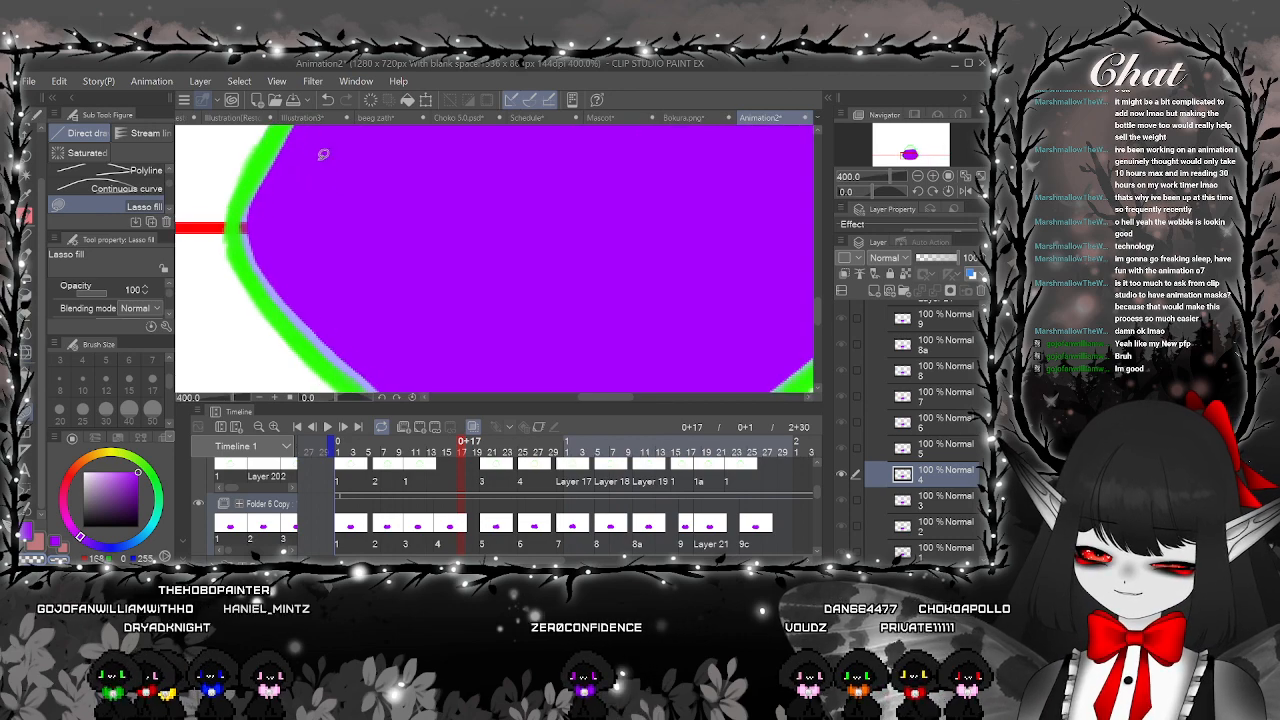
{"action": "left_click_drag", "start_coordinate": [420, 378], "coordinate": [320, 140]}
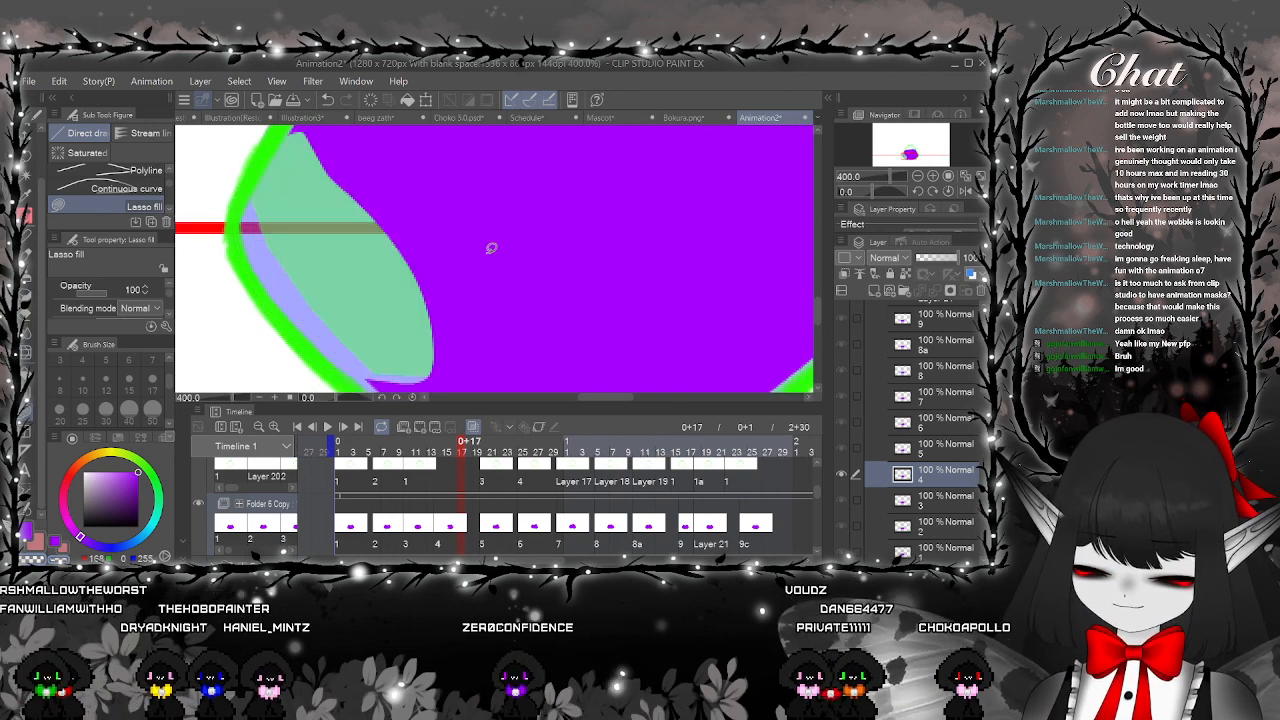
{"action": "scroll", "coordinate": [384, 148], "scroll_direction": "down", "scroll_amount": 2}
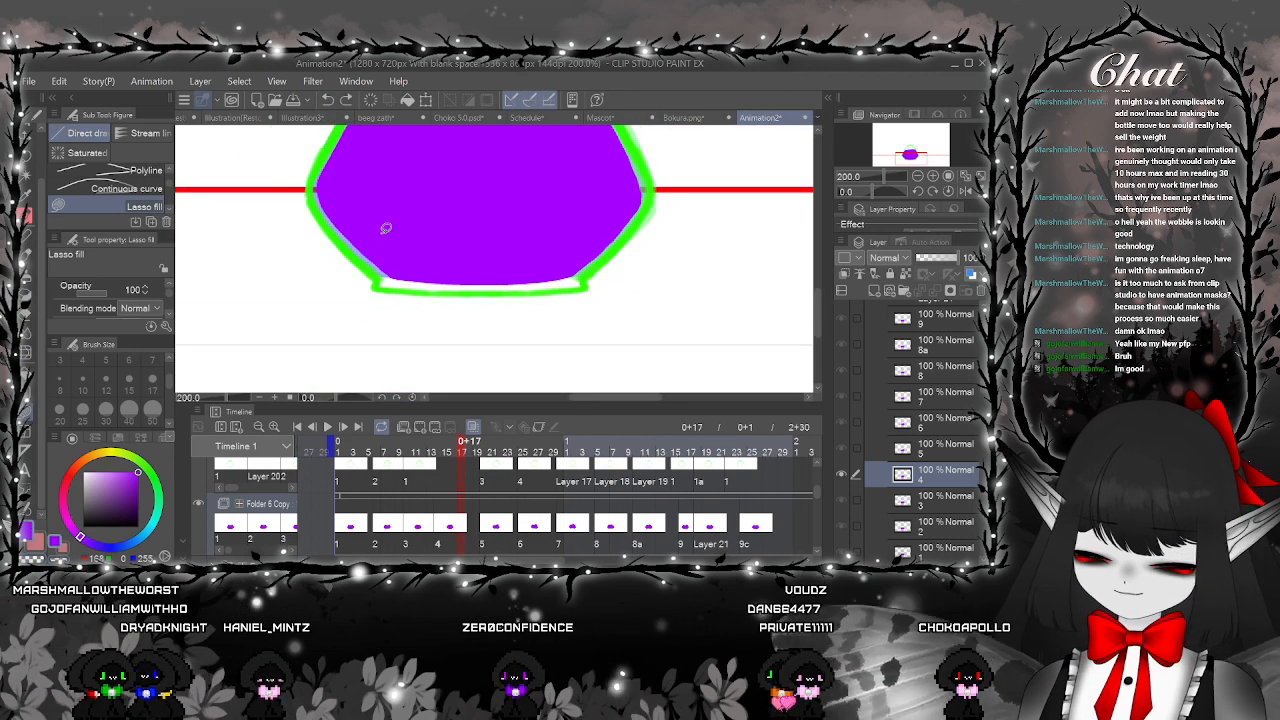
{"action": "scroll", "coordinate": [385, 228], "scroll_direction": "up", "scroll_amount": 2}
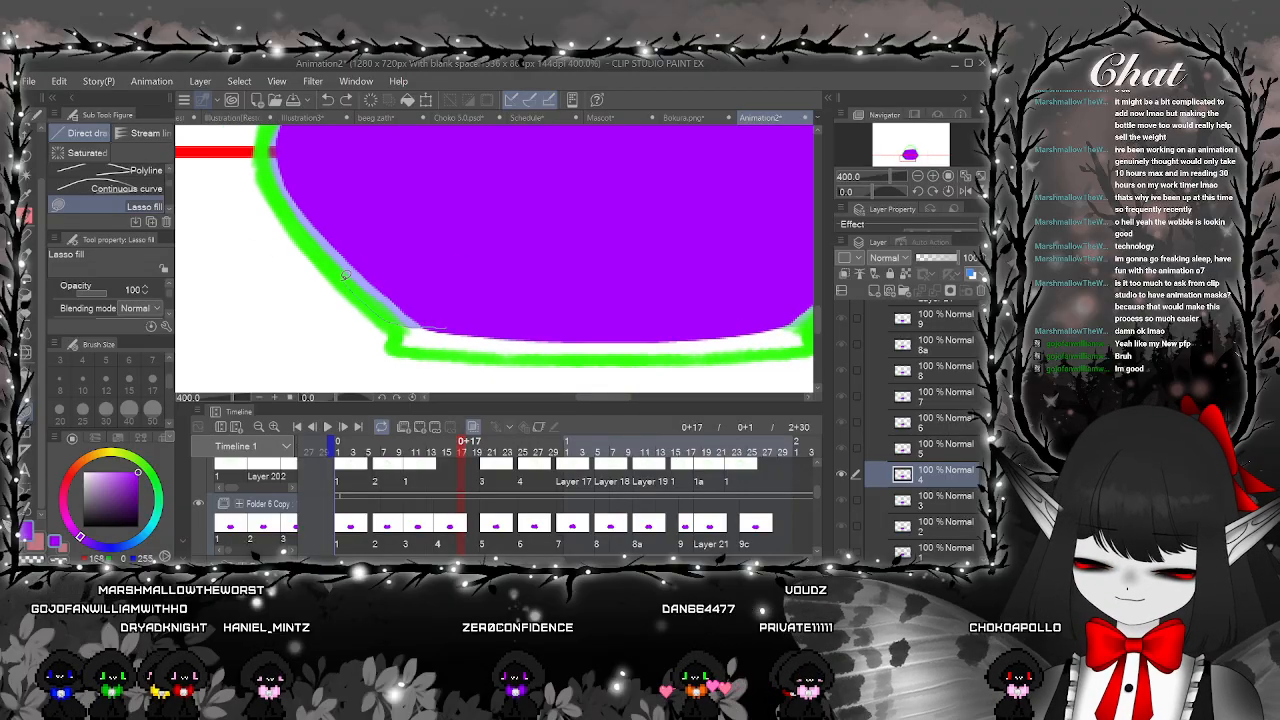
{"action": "mouse_move", "coordinate": [271, 170]}
{"action": "left_mouse_down"}
{"action": "mouse_move", "coordinate": [305, 122]}
{"action": "mouse_move", "coordinate": [457, 294]}
{"action": "mouse_move", "coordinate": [444, 360]}
{"action": "left_mouse_up"}
{"action": "scroll", "coordinate": [497, 313], "scroll_direction": "down", "scroll_amount": 2}
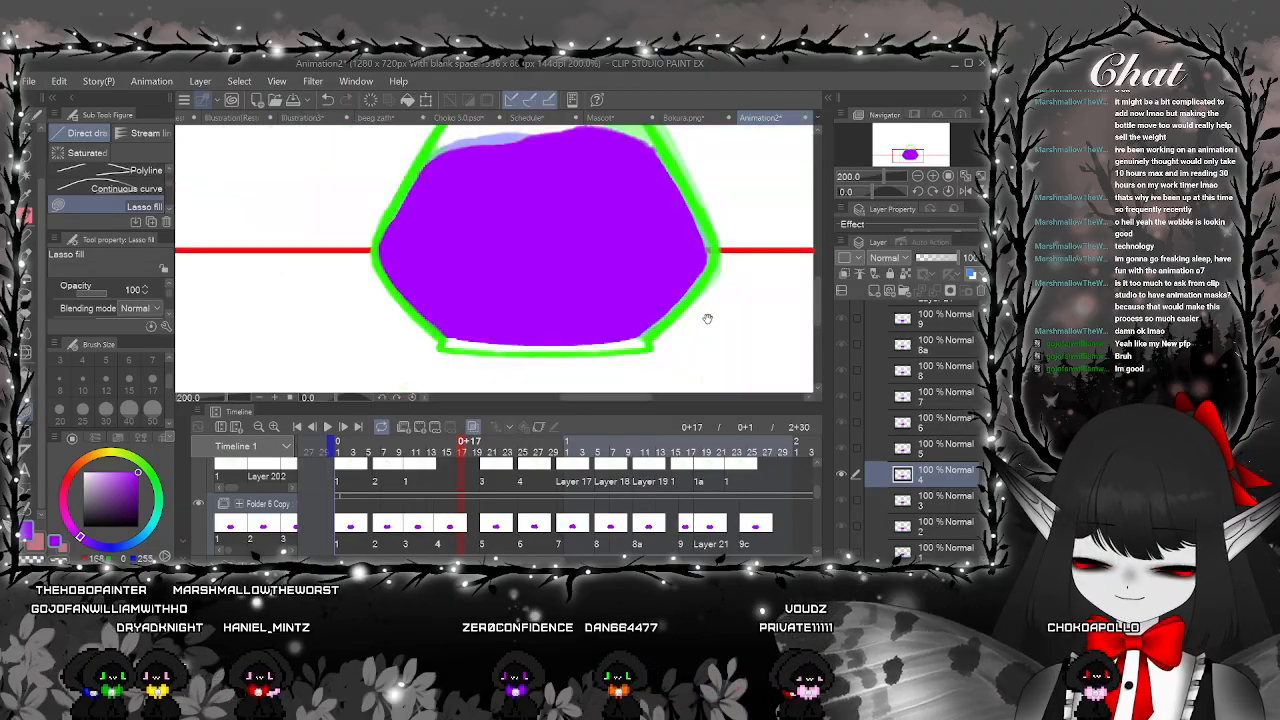
Lasso-fill the remaining gaps along the flask's right side and upper-left side on cel 4
{"action": "scroll", "coordinate": [790, 309], "scroll_direction": "up", "scroll_amount": 2}
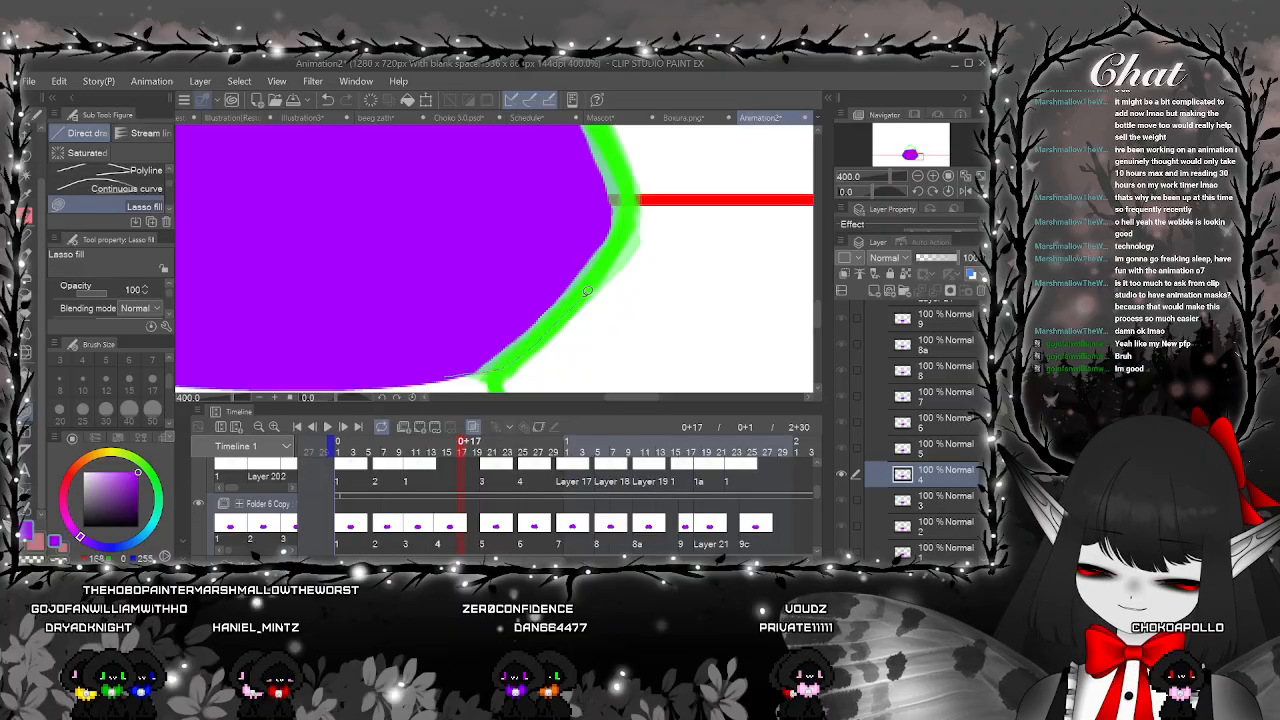
{"action": "mouse_move", "coordinate": [632, 206]}
{"action": "left_mouse_down"}
{"action": "mouse_move", "coordinate": [529, 135]}
{"action": "mouse_move", "coordinate": [496, 294]}
{"action": "left_mouse_up"}
{"action": "scroll", "coordinate": [501, 286], "scroll_direction": "down", "scroll_amount": 2}
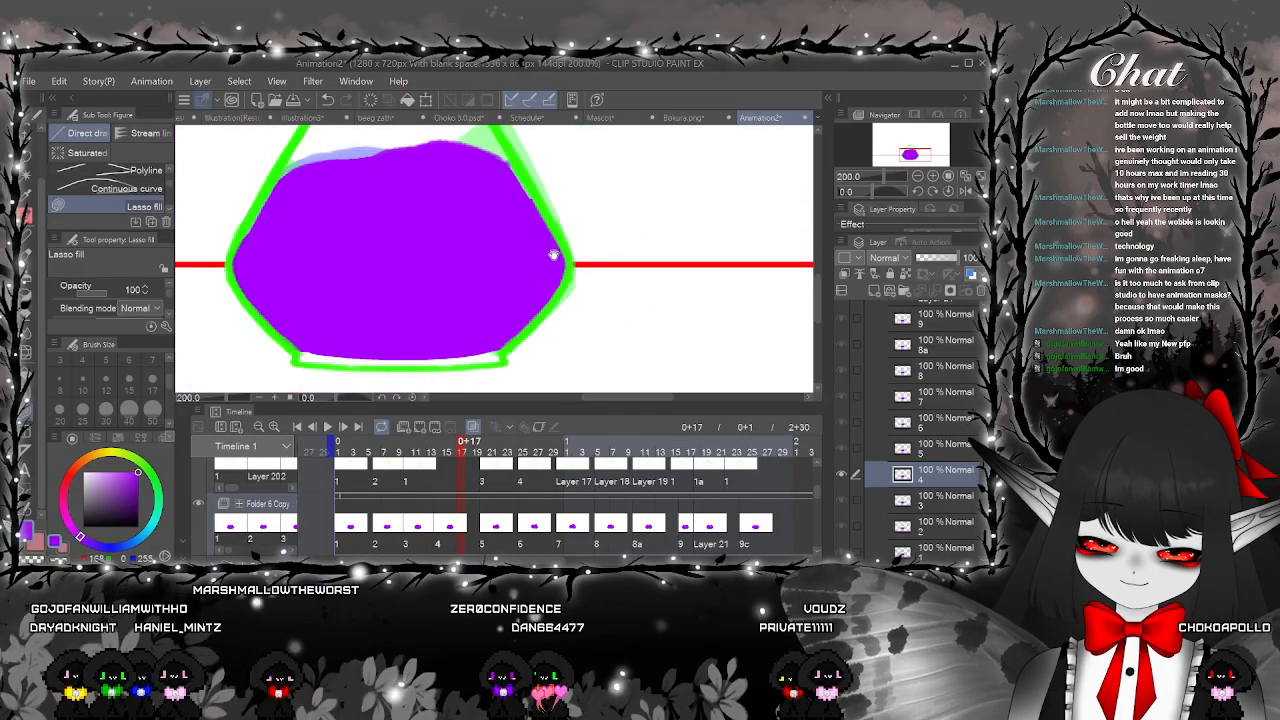
{"action": "left_click_drag", "start_coordinate": [541, 228], "coordinate": [561, 291]}
{"action": "scroll", "coordinate": [561, 291], "scroll_direction": "up", "scroll_amount": 2}
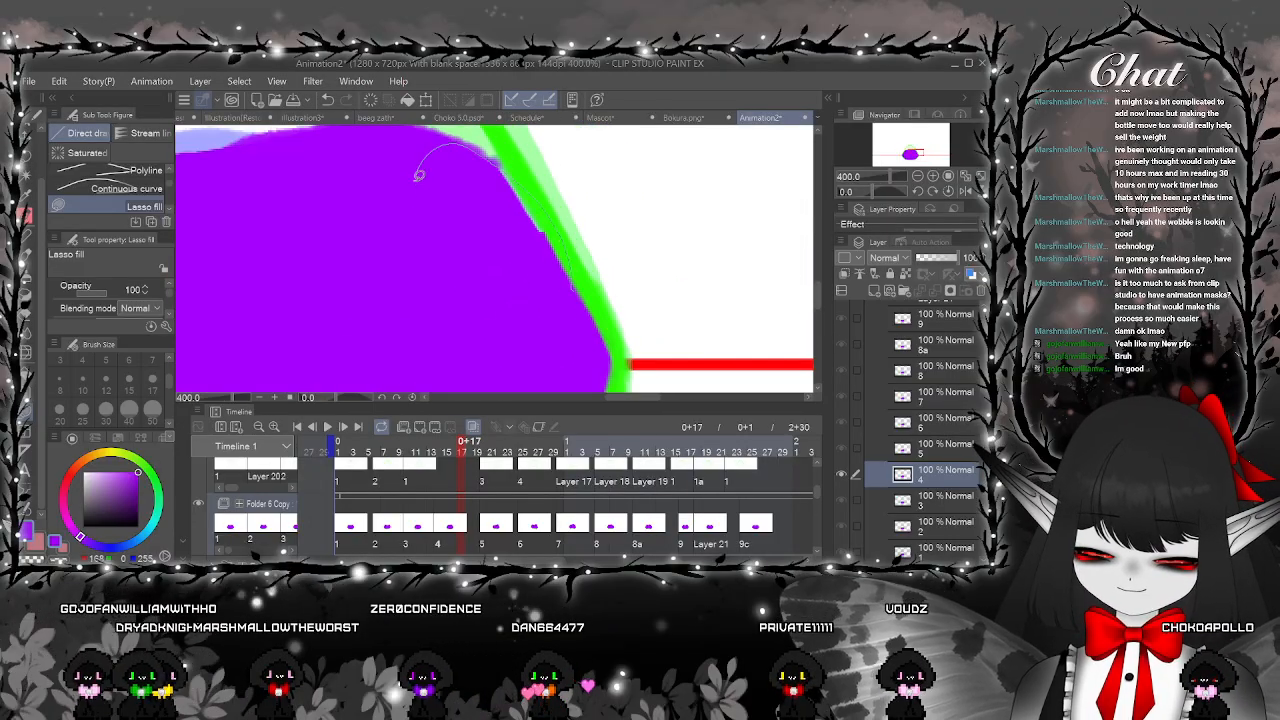
{"action": "scroll", "coordinate": [418, 175], "scroll_direction": "down", "scroll_amount": 3}
{"action": "scroll", "coordinate": [371, 286], "scroll_direction": "up", "scroll_amount": 3}
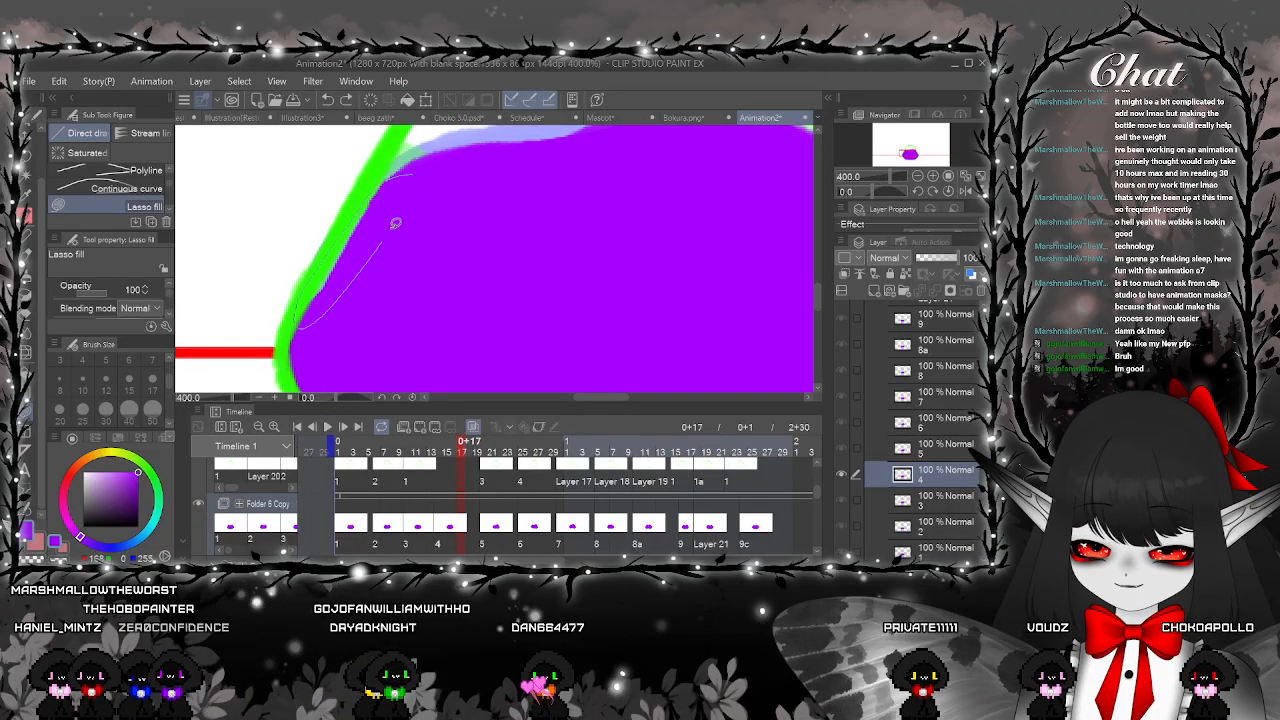
Play back the whole animation to review the corrected fill of cel 4
{"action": "scroll", "coordinate": [395, 222], "scroll_direction": "down", "scroll_amount": 5}
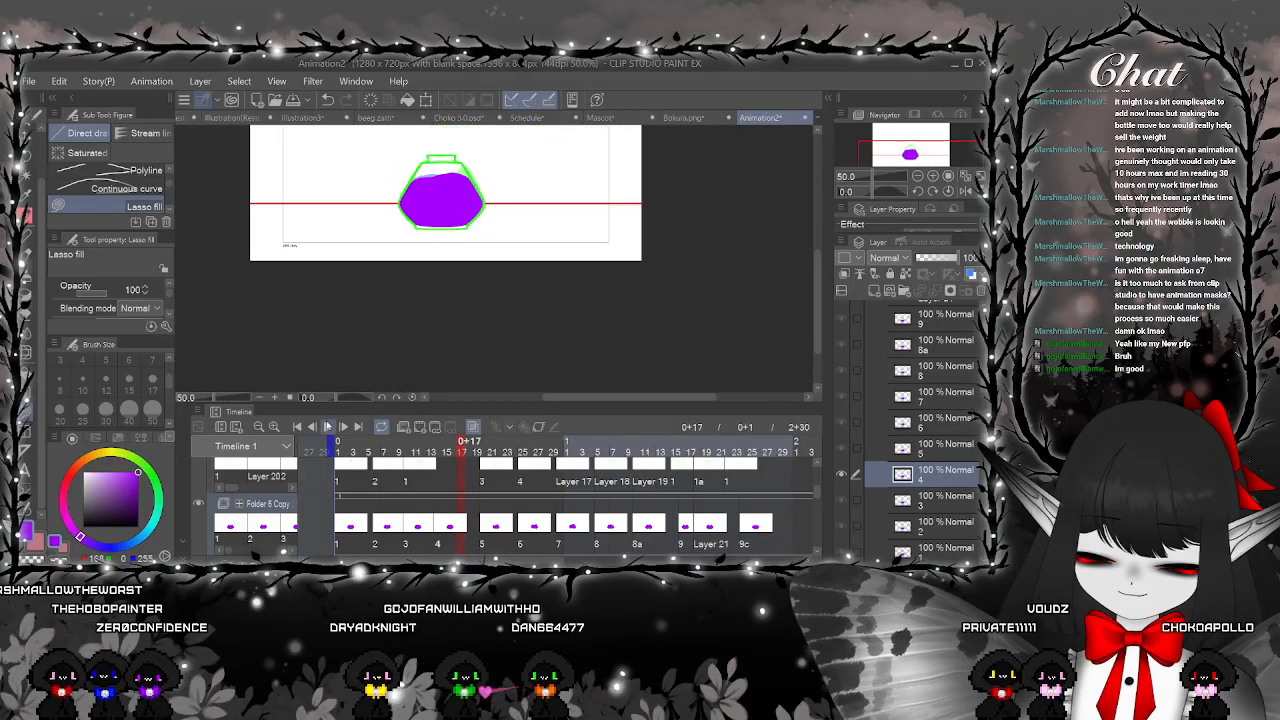
{"action": "left_click", "coordinate": [328, 427]}
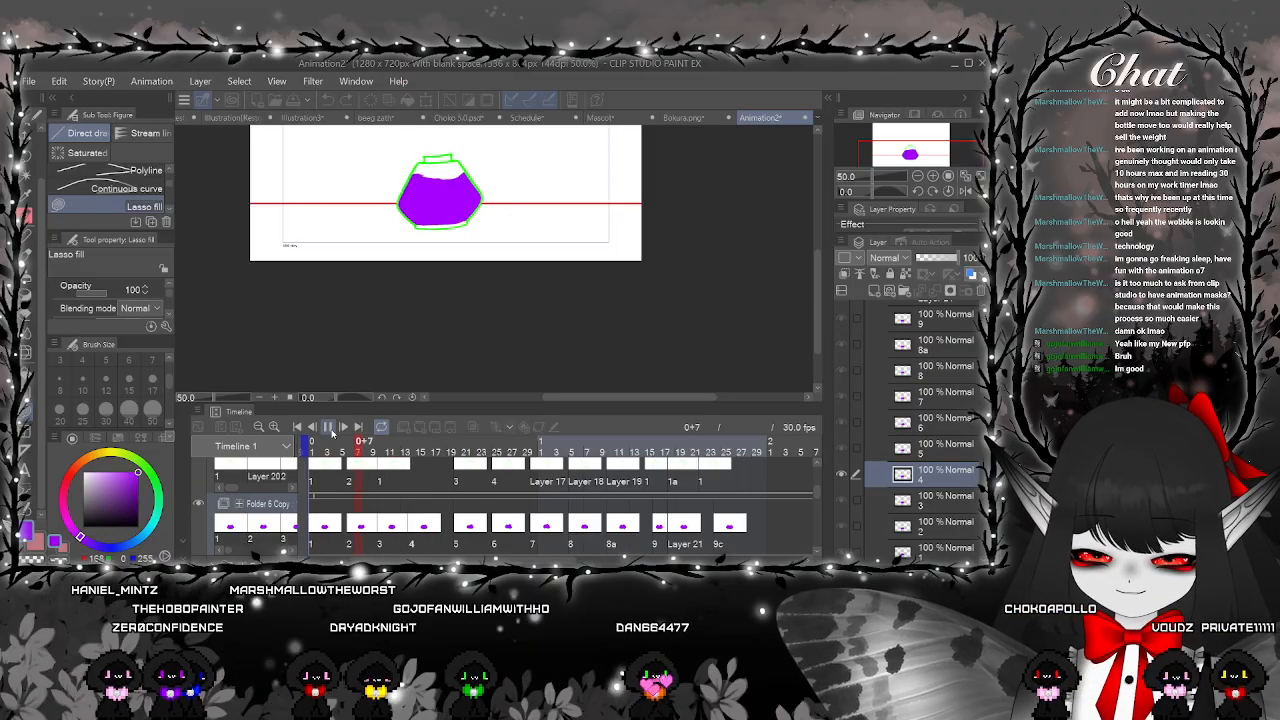
{"action": "left_click", "coordinate": [330, 427]}
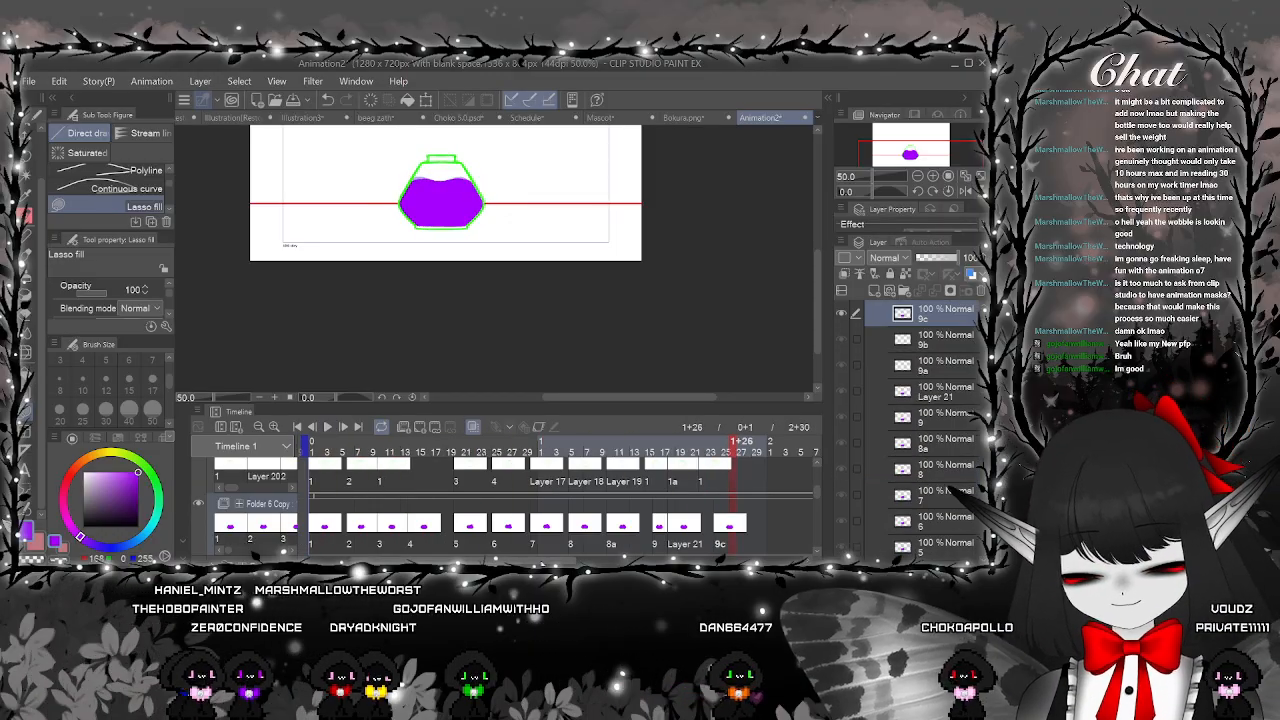
Create a new animation folder above Folder 4 Copy and add a blank cel at its first frame
{"action": "left_click_drag", "start_coordinate": [817, 493], "coordinate": [817, 484]}
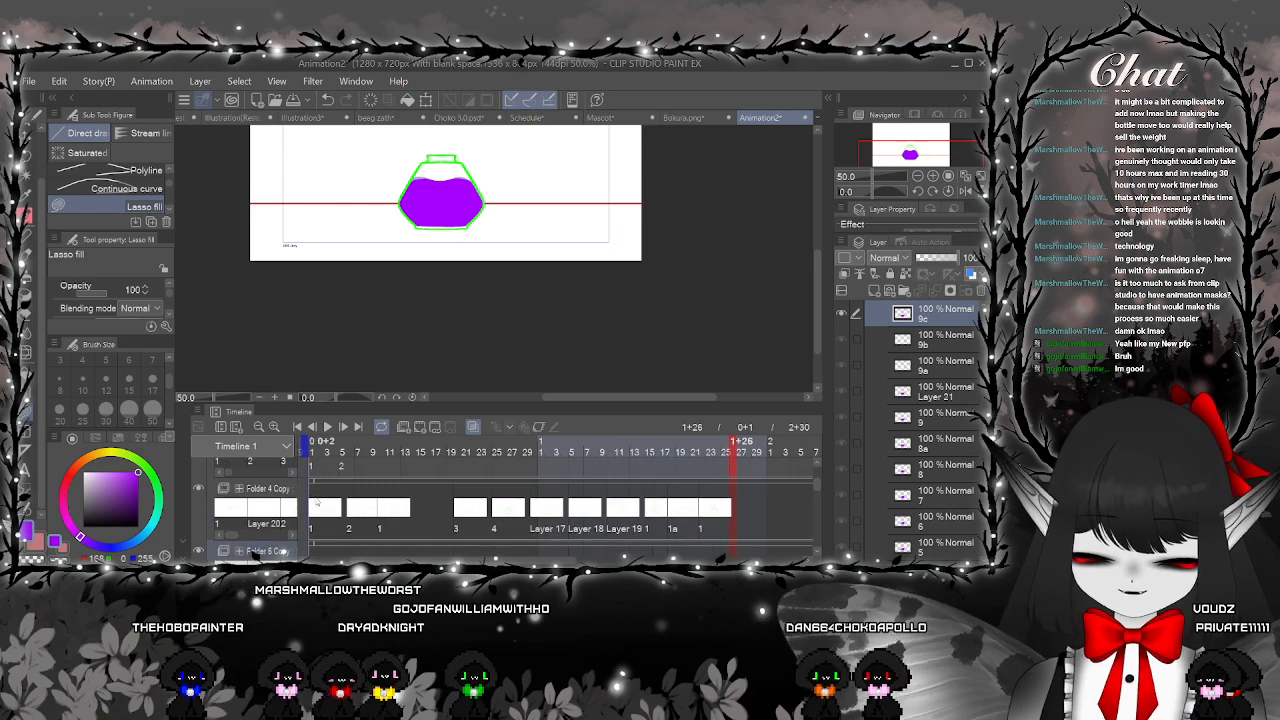
{"action": "left_click", "coordinate": [315, 506]}
{"action": "left_click", "coordinate": [406, 428]}
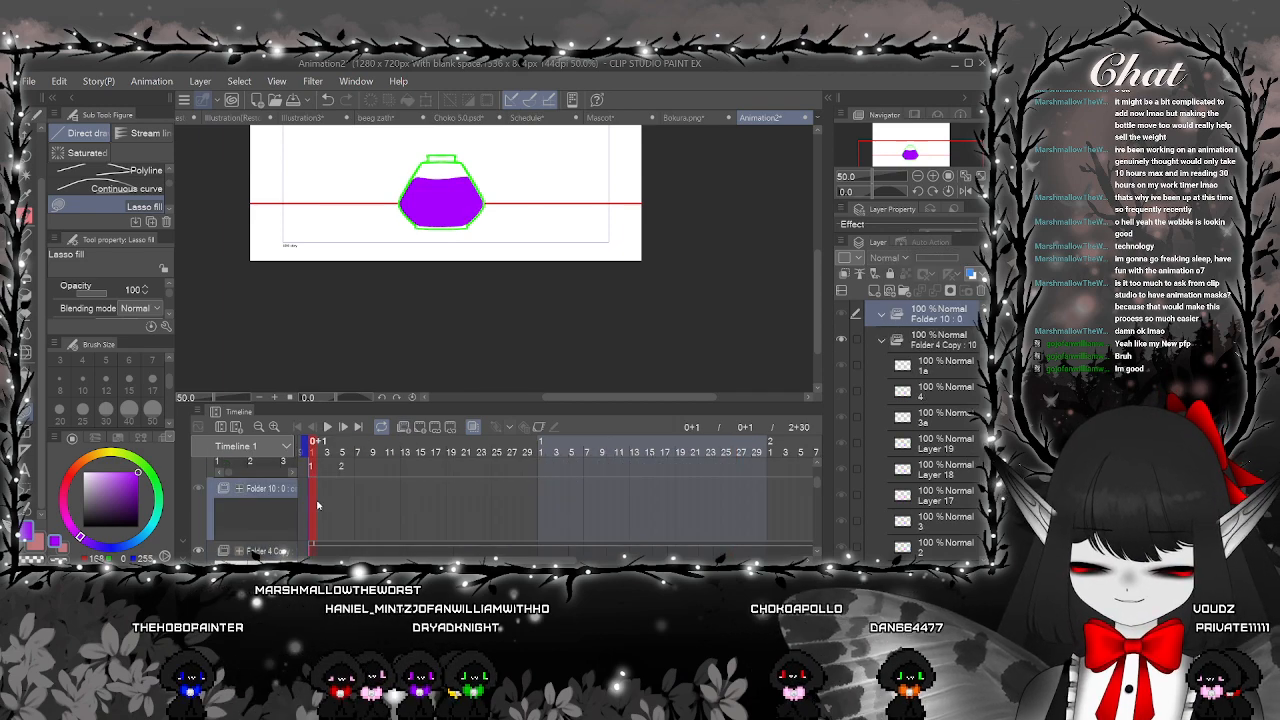
{"action": "left_click", "coordinate": [419, 429]}
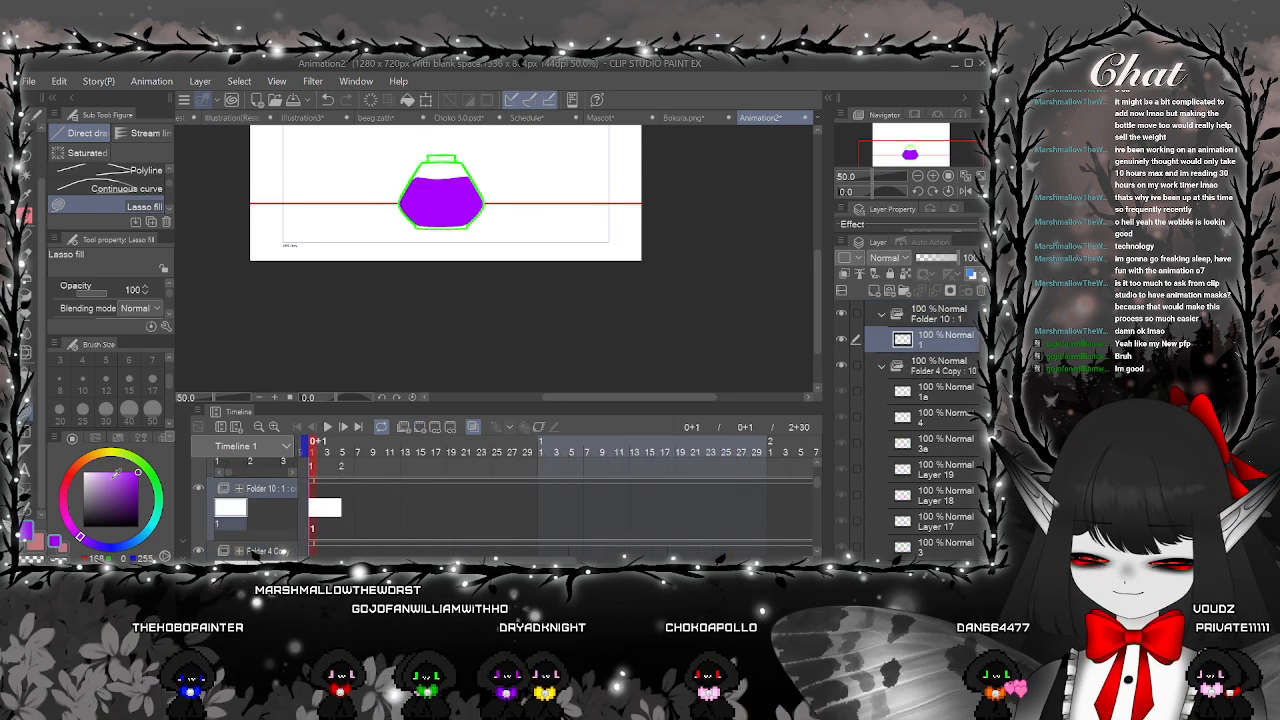
Hide the flask outline in Folder 4 Copy and the filled liquid in Folder 6 Copy
{"action": "left_click_drag", "start_coordinate": [817, 485], "coordinate": [813, 516]}
{"action": "left_click", "coordinate": [198, 534]}
{"action": "left_click", "coordinate": [198, 474]}
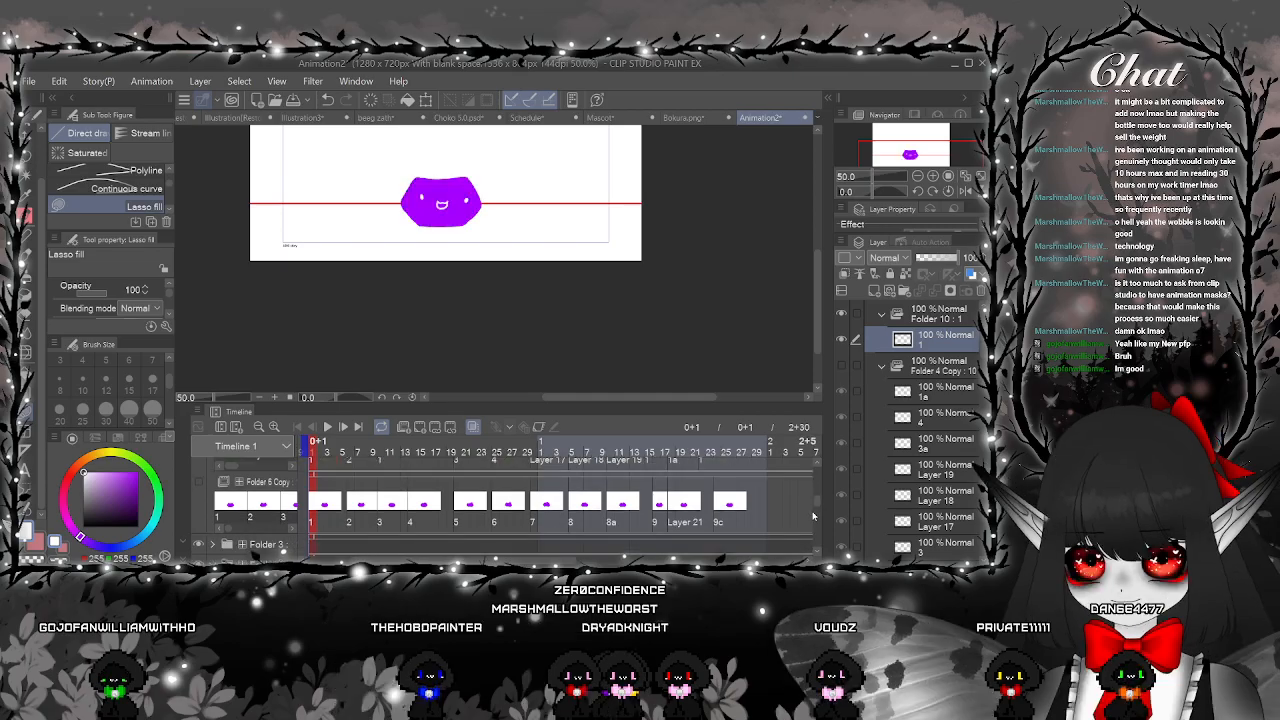
Check the face's pose at the end of the timeline, ending on frame 2+30 of the new folder
{"action": "left_click", "coordinate": [784, 519]}
{"action": "scroll", "coordinate": [765, 520], "scroll_direction": "right", "scroll_amount": 4}
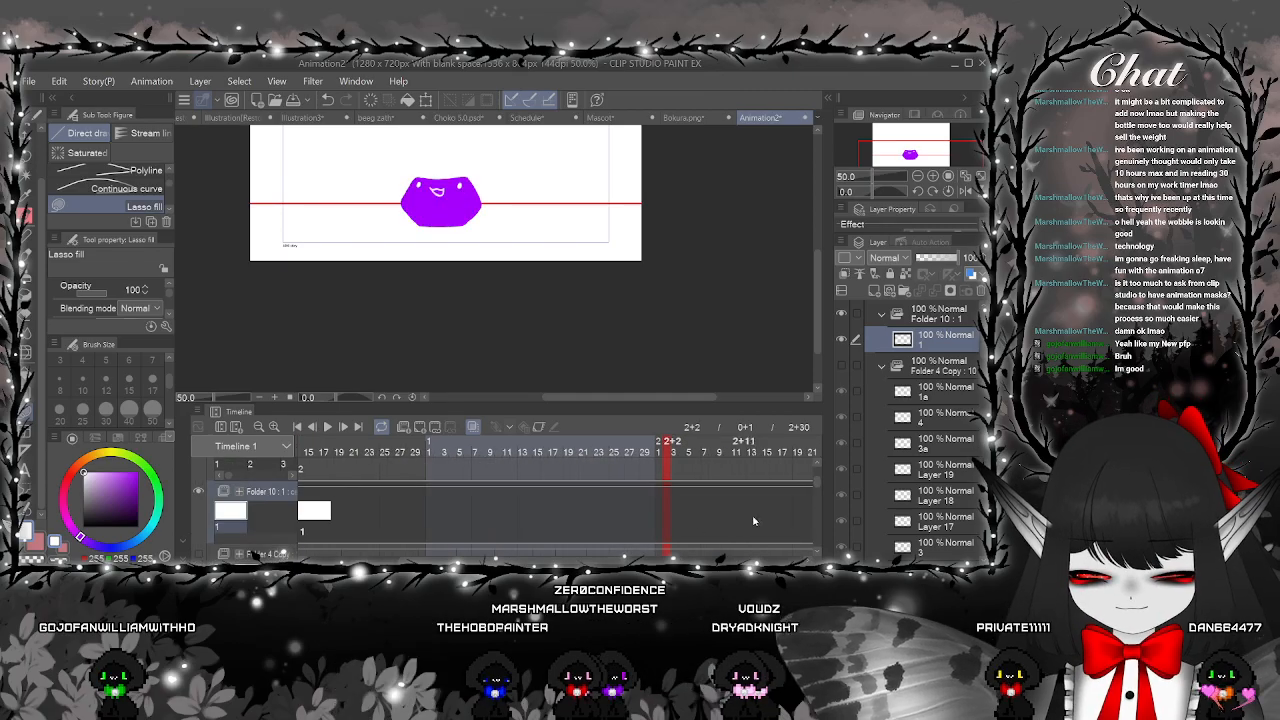
{"action": "scroll", "coordinate": [666, 553], "scroll_direction": "right", "scroll_amount": 4}
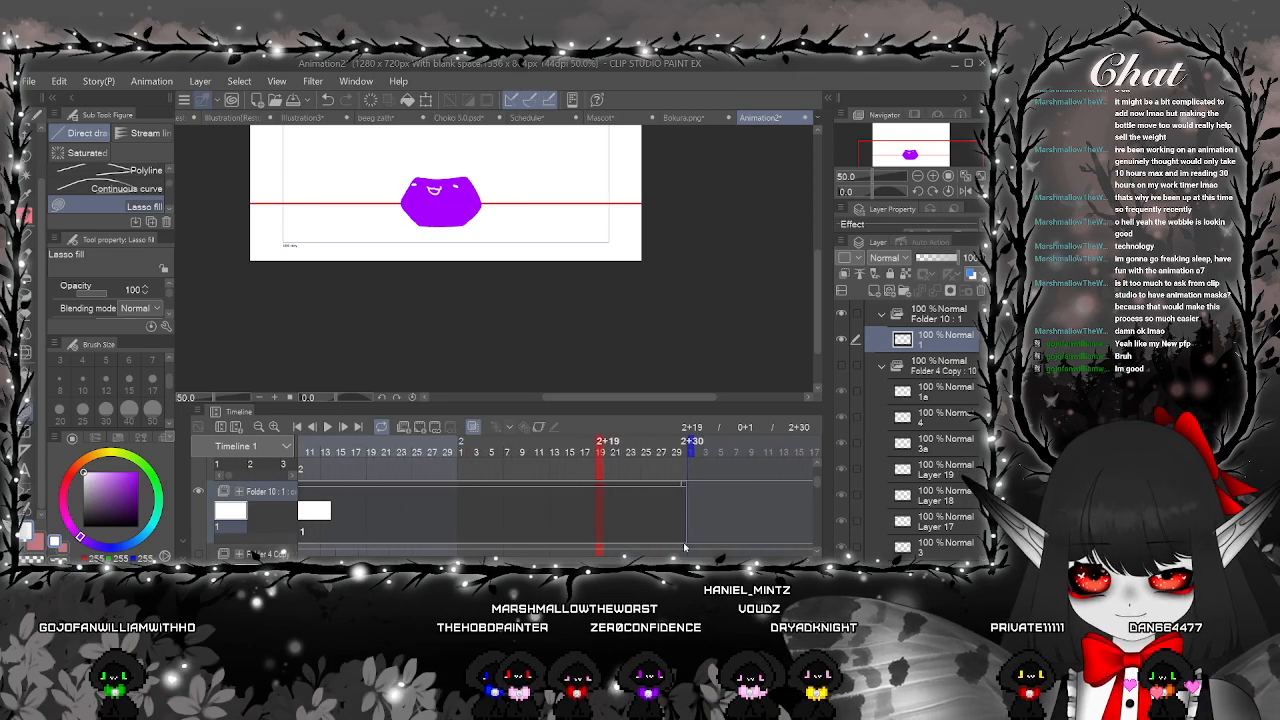
{"action": "left_click", "coordinate": [681, 518]}
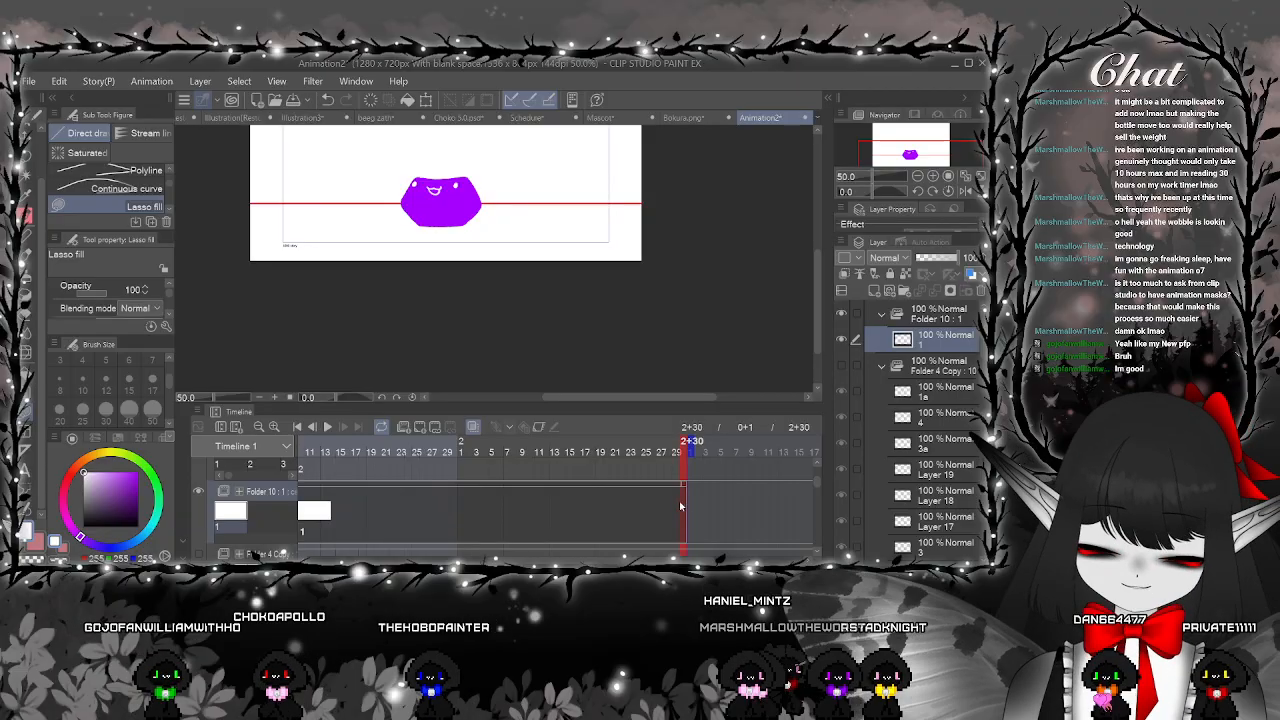
Trace the face's two eyes and smiling mouth in white onto cel 1 of Folder 10 with the pen at brush size 10
{"action": "scroll", "coordinate": [424, 180], "scroll_direction": "up", "scroll_amount": 1}
{"action": "scroll", "coordinate": [424, 180], "scroll_direction": "up", "scroll_amount": 3}
{"action": "key", "text": "p"}
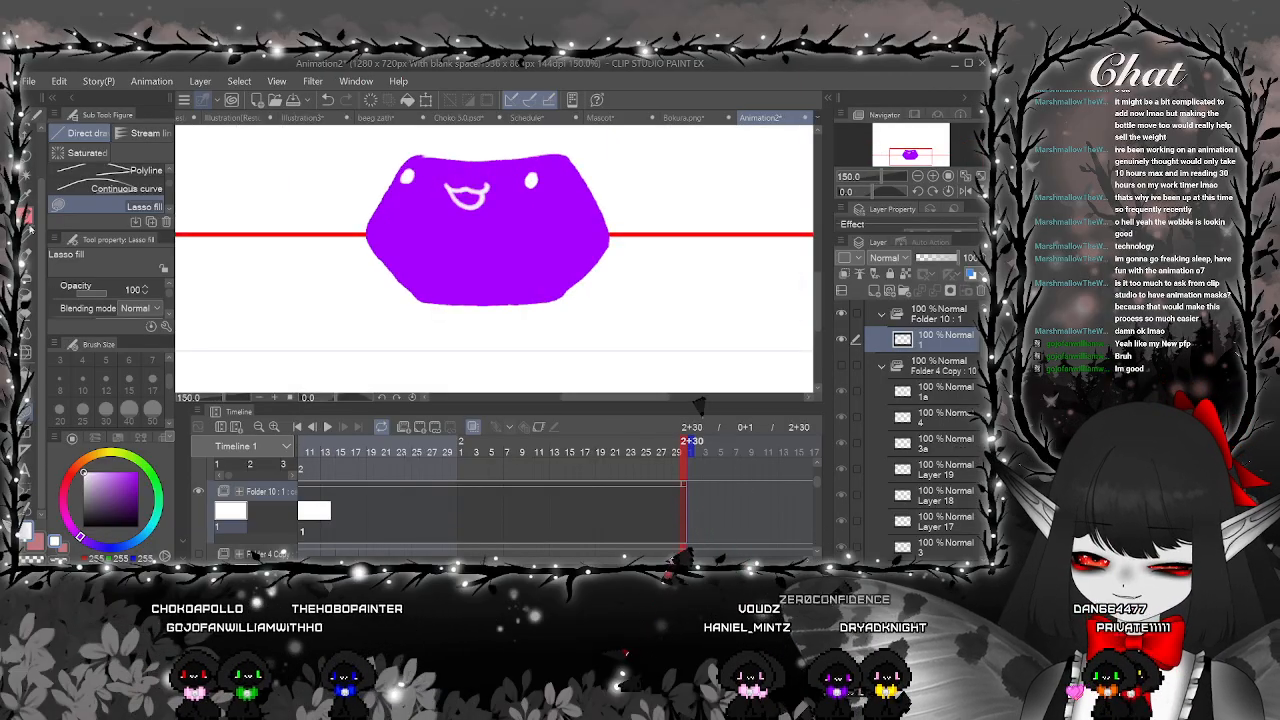
{"action": "scroll", "coordinate": [396, 180], "scroll_direction": "up", "scroll_amount": 1}
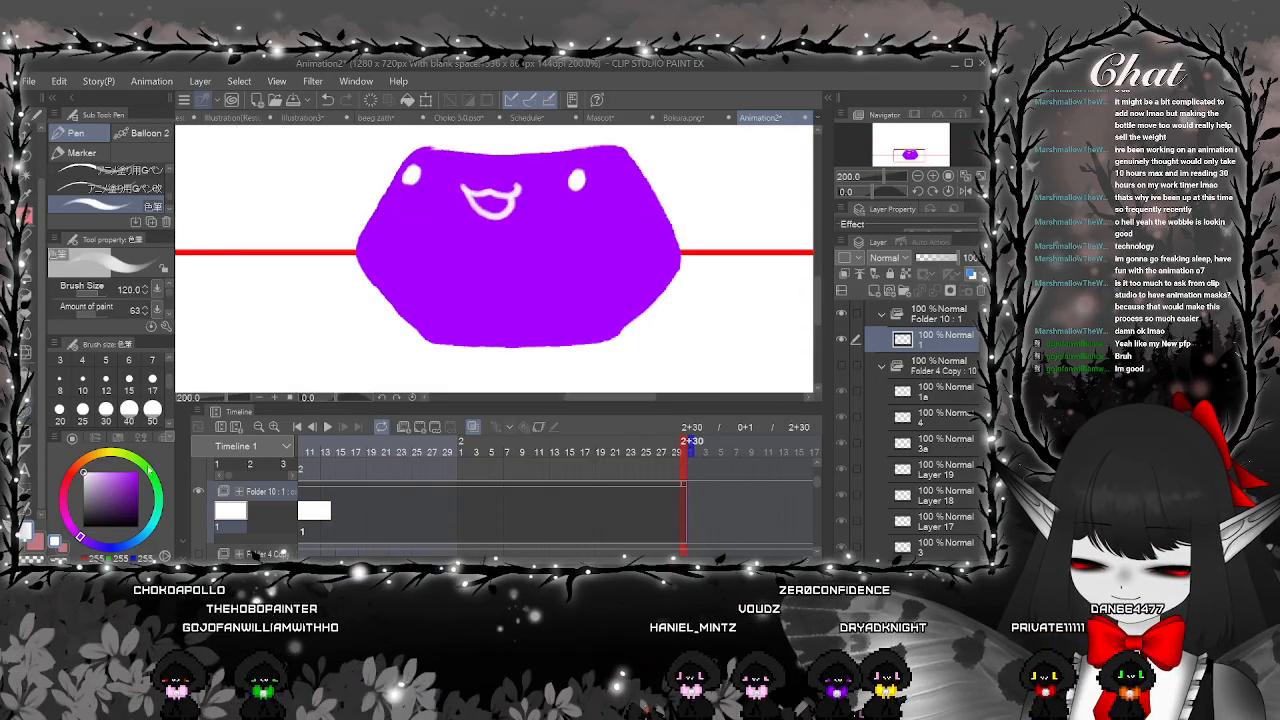
{"action": "left_click", "coordinate": [83, 381]}
{"action": "scroll", "coordinate": [404, 160], "scroll_direction": "up", "scroll_amount": 4}
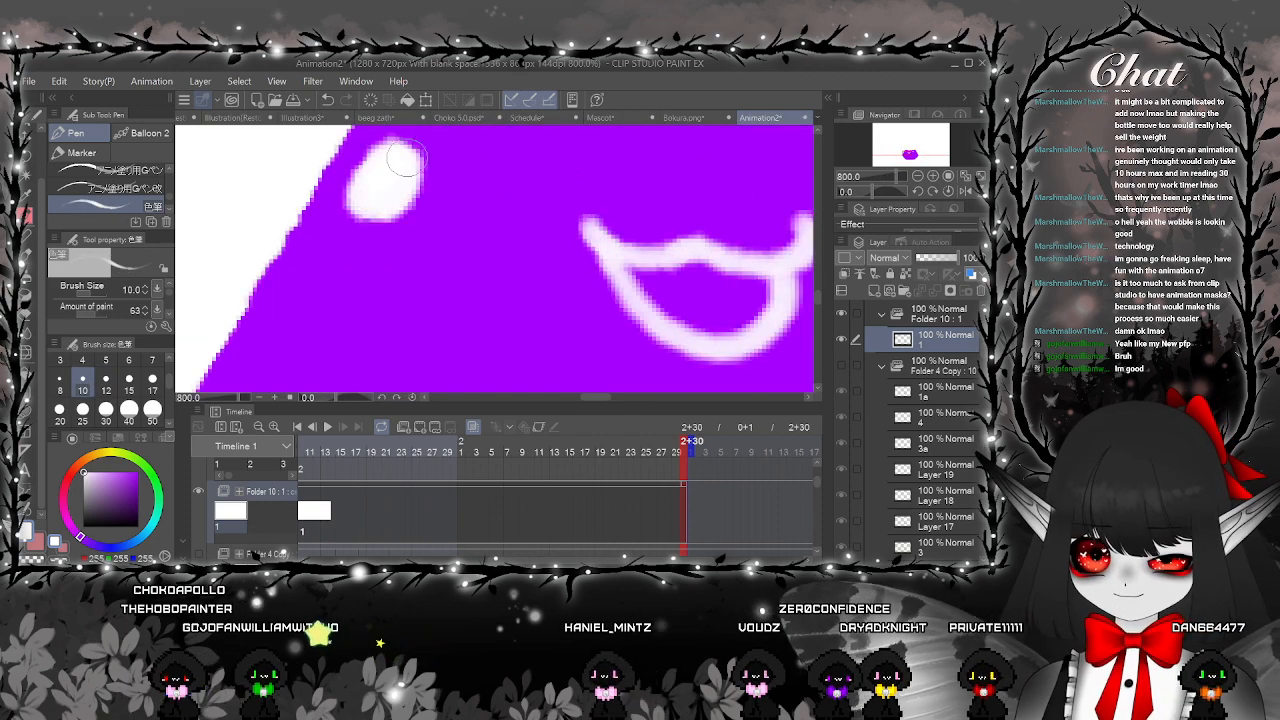
{"action": "left_click_drag", "start_coordinate": [617, 211], "coordinate": [293, 303]}
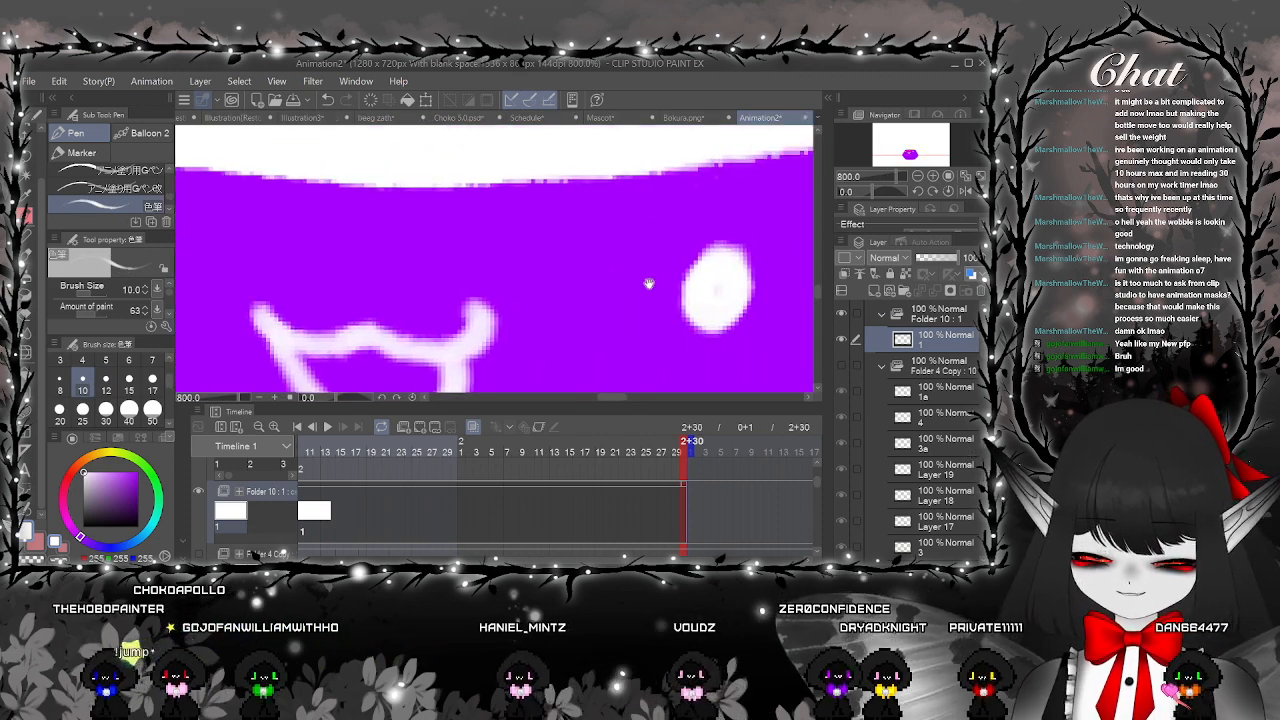
{"action": "left_click_drag", "start_coordinate": [648, 283], "coordinate": [678, 251]}
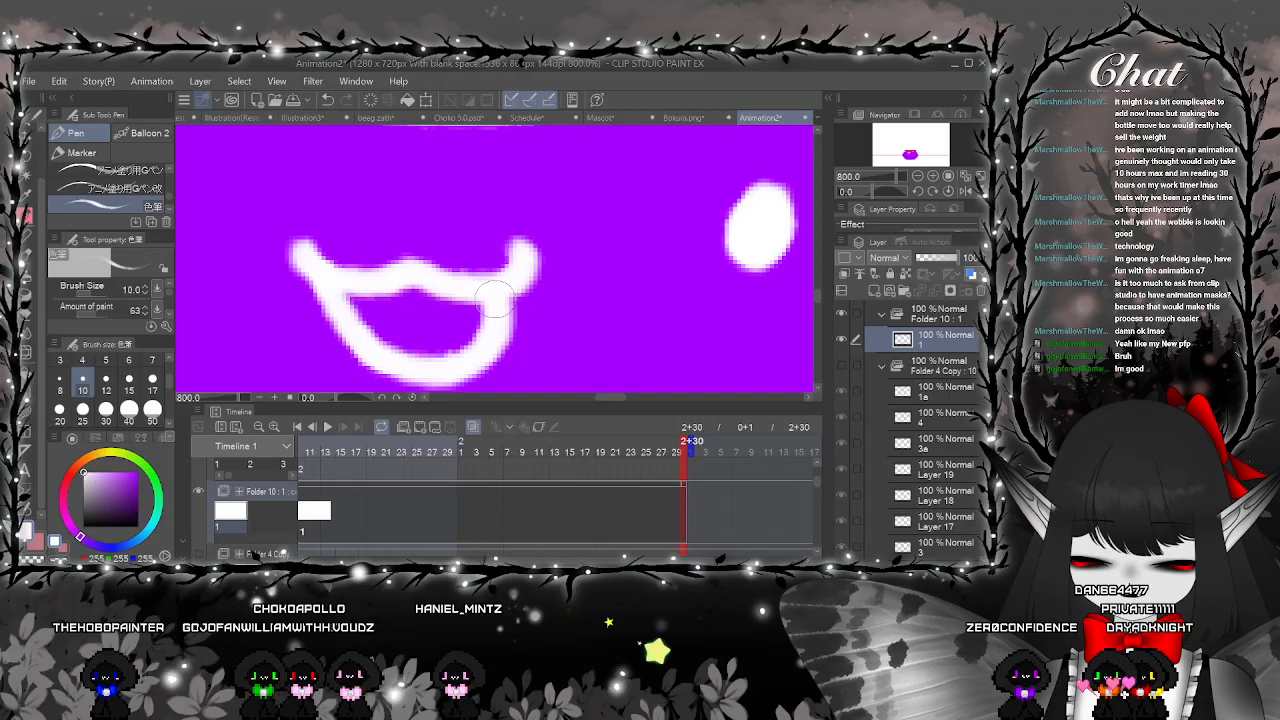
{"action": "scroll", "coordinate": [495, 295], "scroll_direction": "down", "scroll_amount": 6}
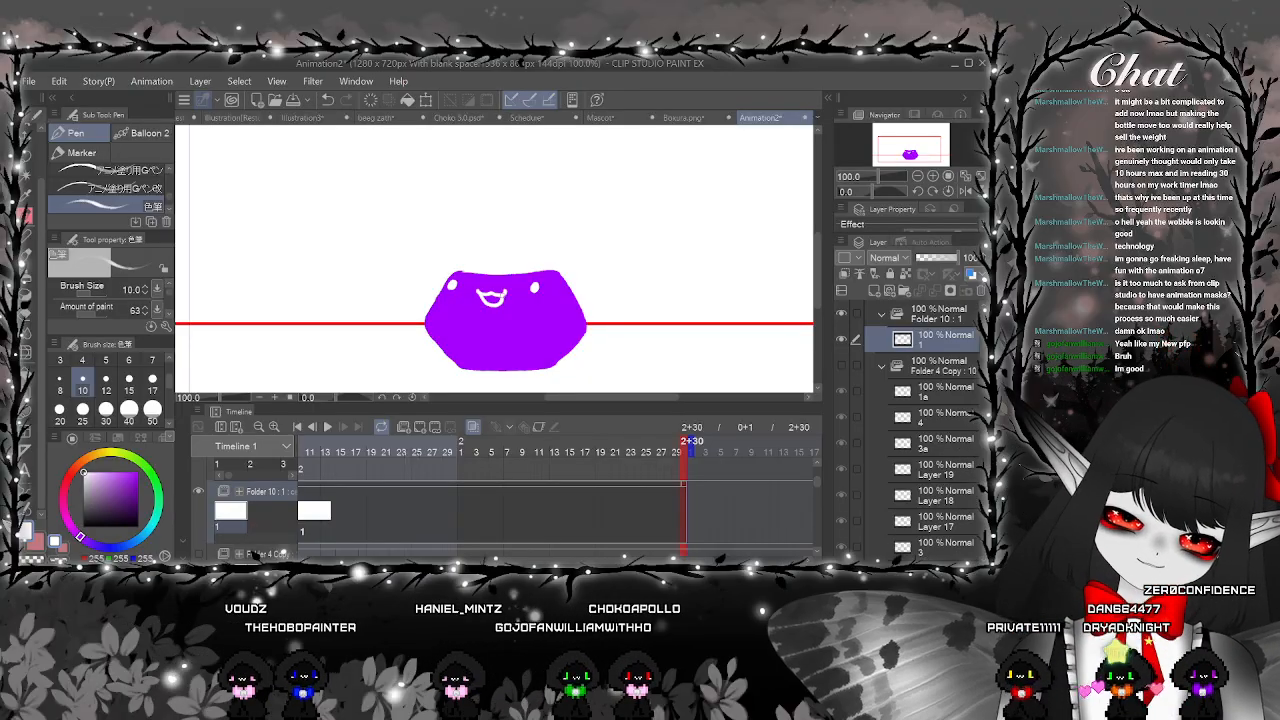
Hide Folder 3, show Folder 6 Copy and Folder 4 Copy, and play back the animation with the new face over the flask
{"action": "left_click_drag", "start_coordinate": [816, 480], "coordinate": [815, 499]}
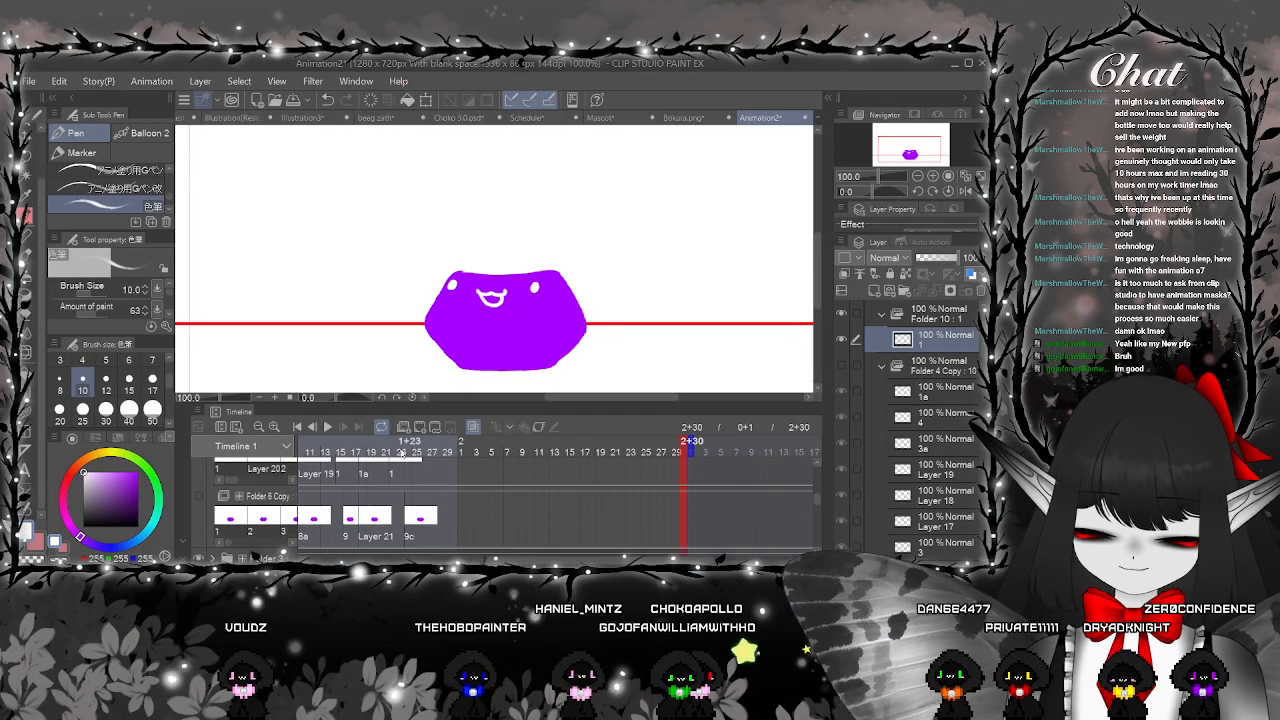
{"action": "left_click", "coordinate": [200, 560]}
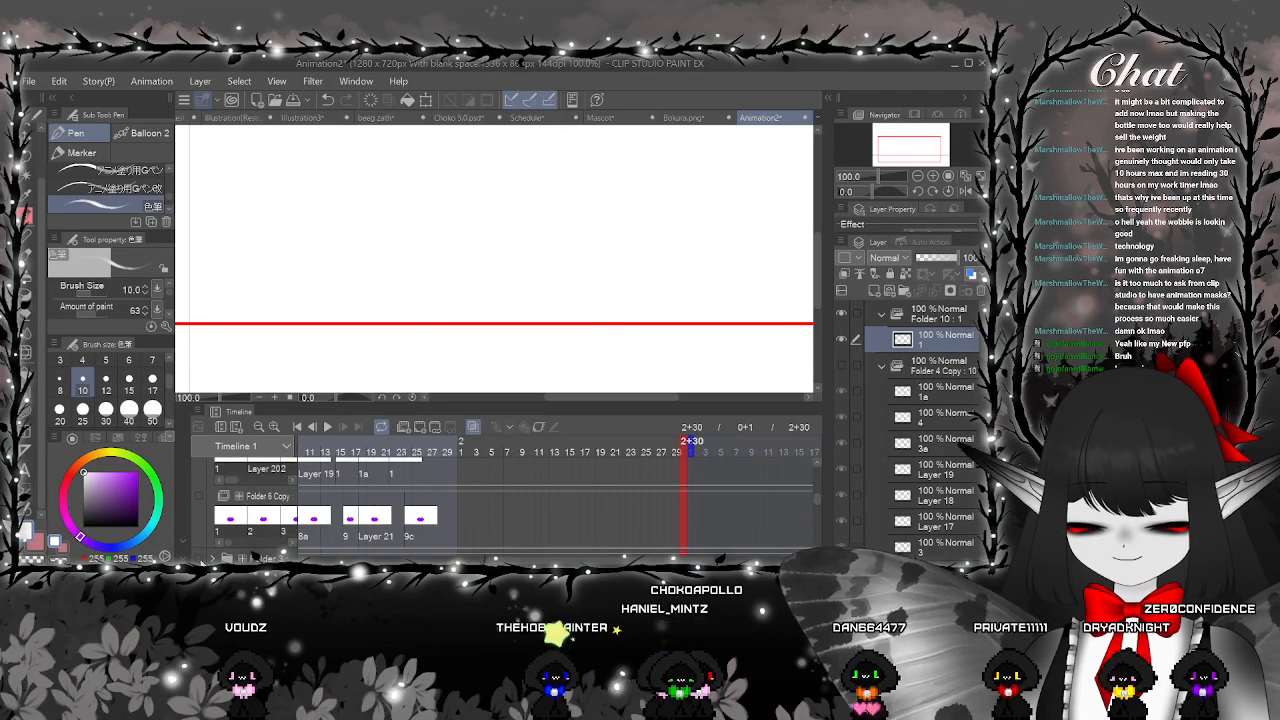
{"action": "left_click", "coordinate": [200, 497]}
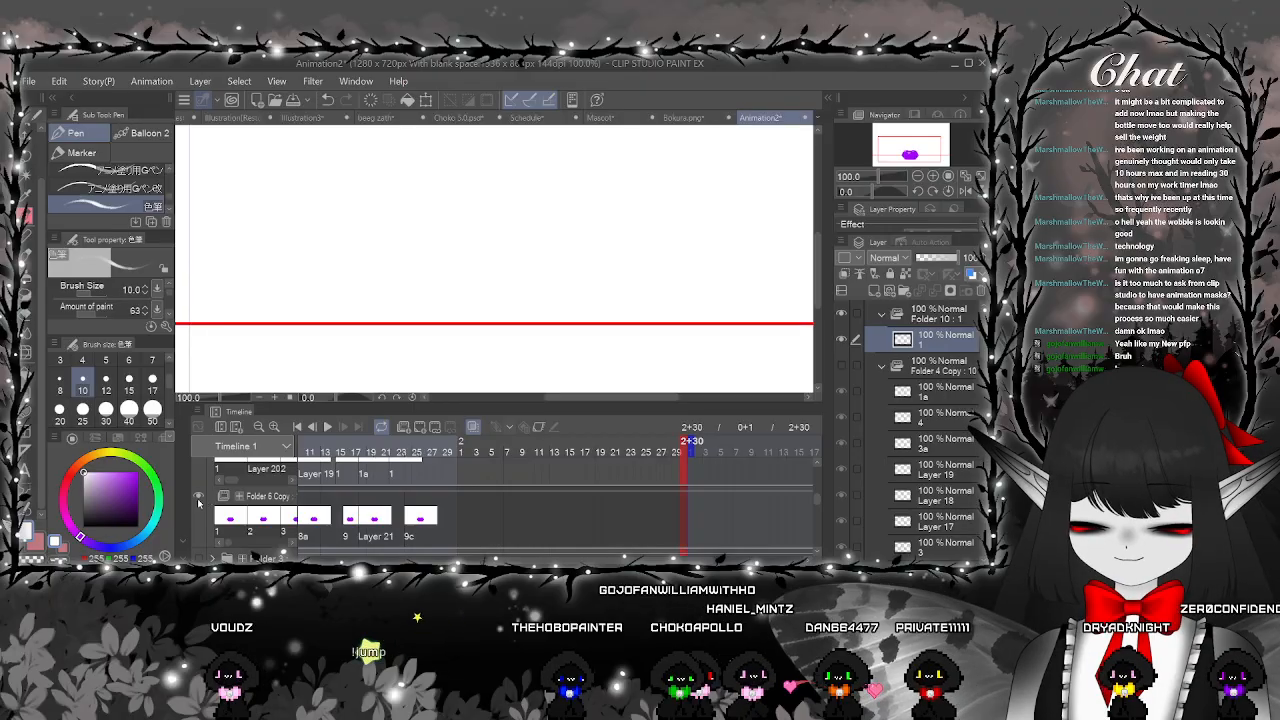
{"action": "left_click_drag", "start_coordinate": [816, 499], "coordinate": [816, 491]}
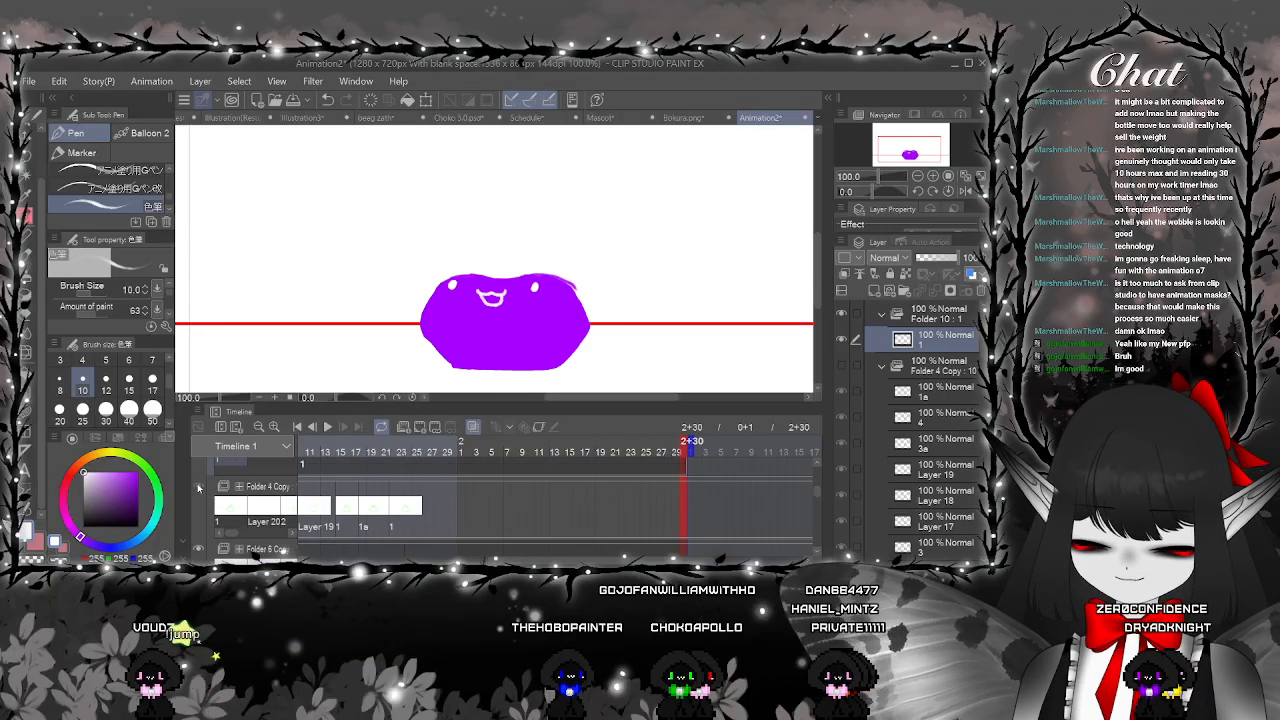
{"action": "left_click", "coordinate": [198, 487]}
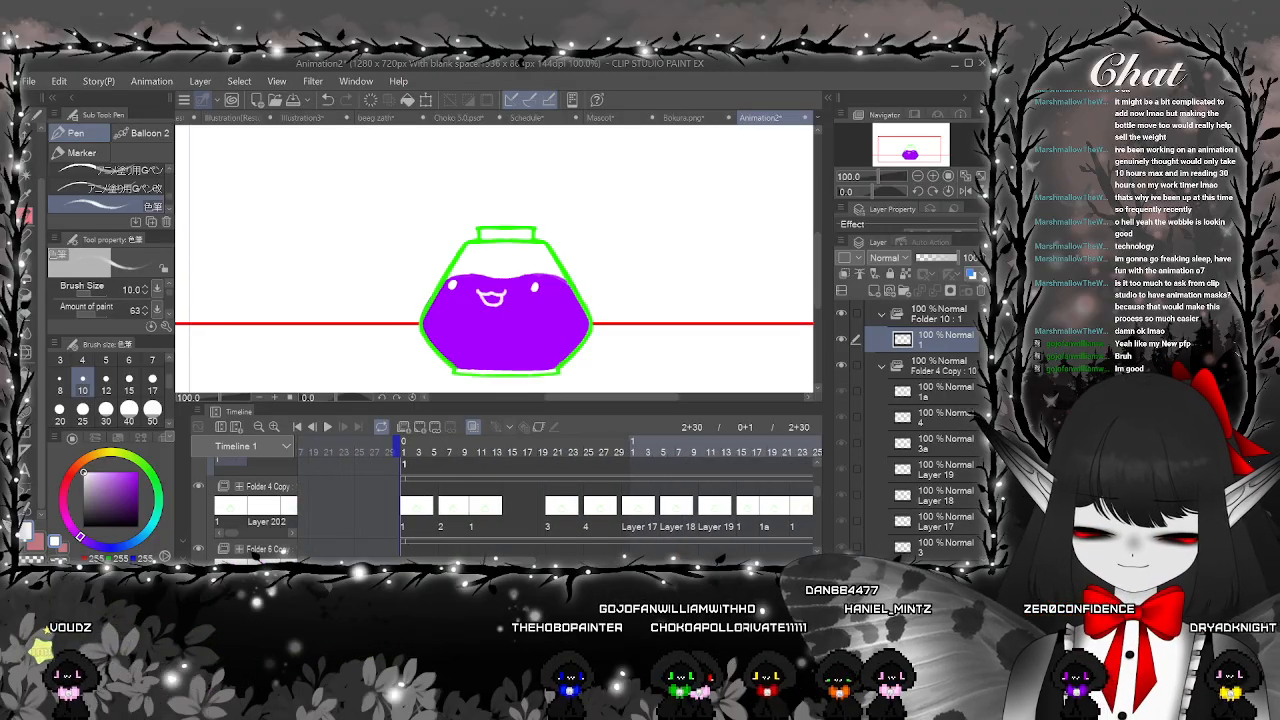
{"action": "left_click", "coordinate": [328, 427]}
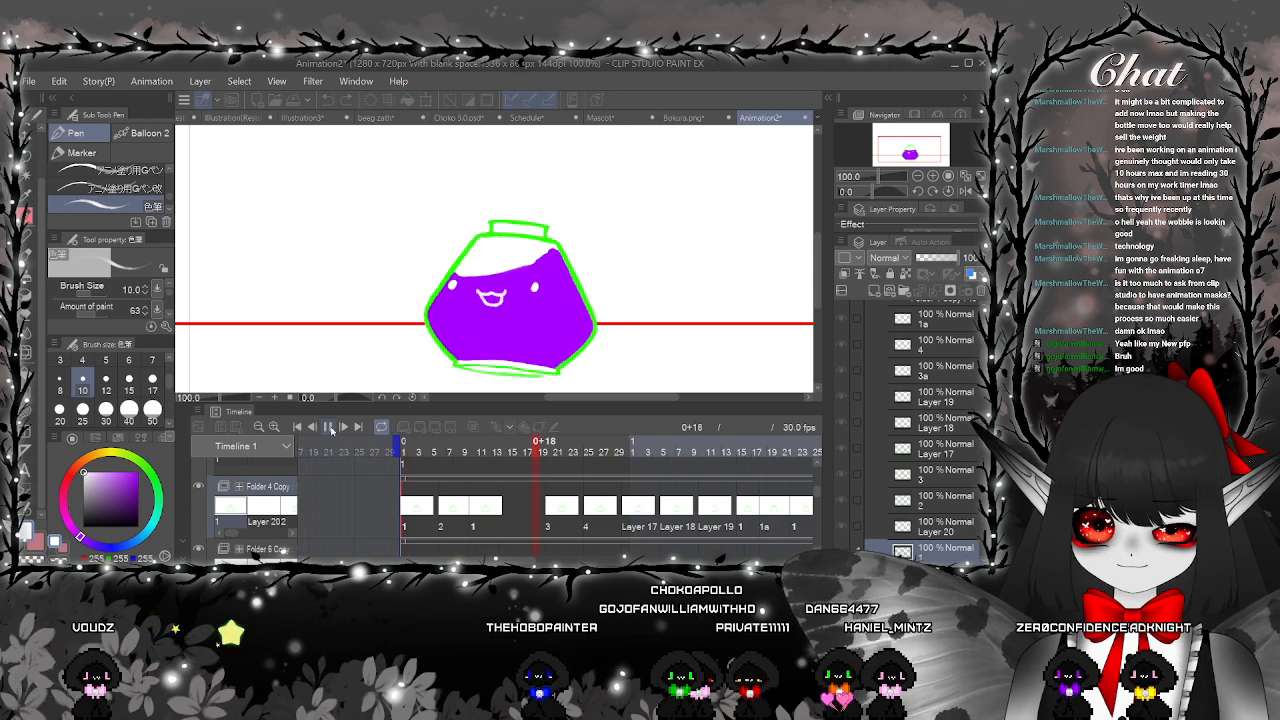
{"action": "left_click", "coordinate": [328, 427]}
Move the face's animation folder, Folder 10, out of folder 1 and place it below Folder 3 in the timeline
{"action": "scroll", "coordinate": [816, 488], "scroll_direction": "up", "scroll_amount": 2}
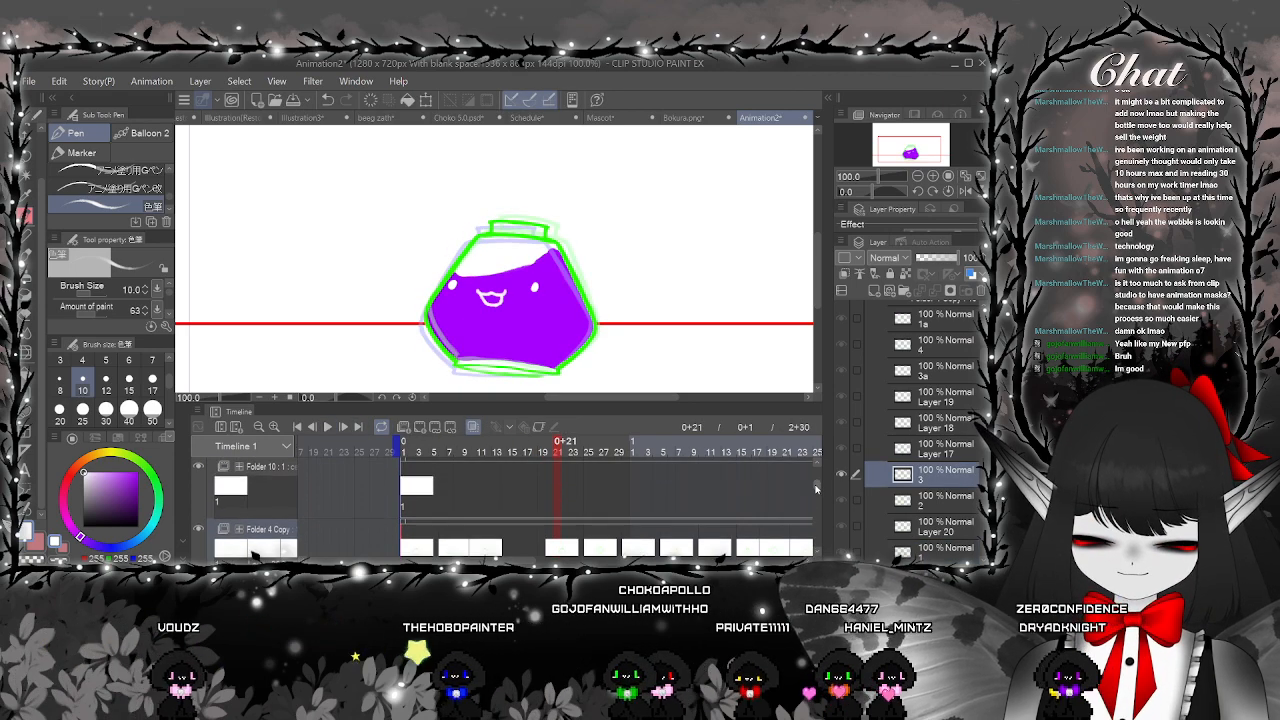
{"action": "left_click", "coordinate": [405, 502]}
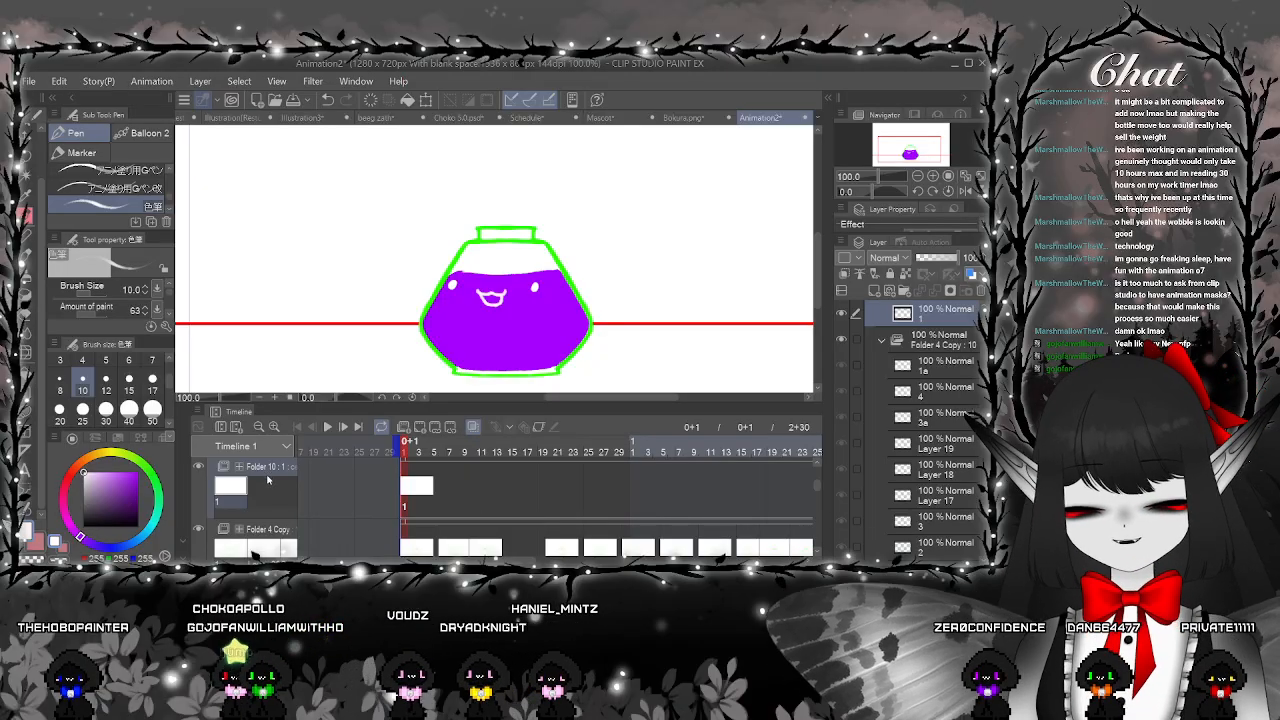
{"action": "scroll", "coordinate": [278, 520], "scroll_direction": "down", "scroll_amount": 5}
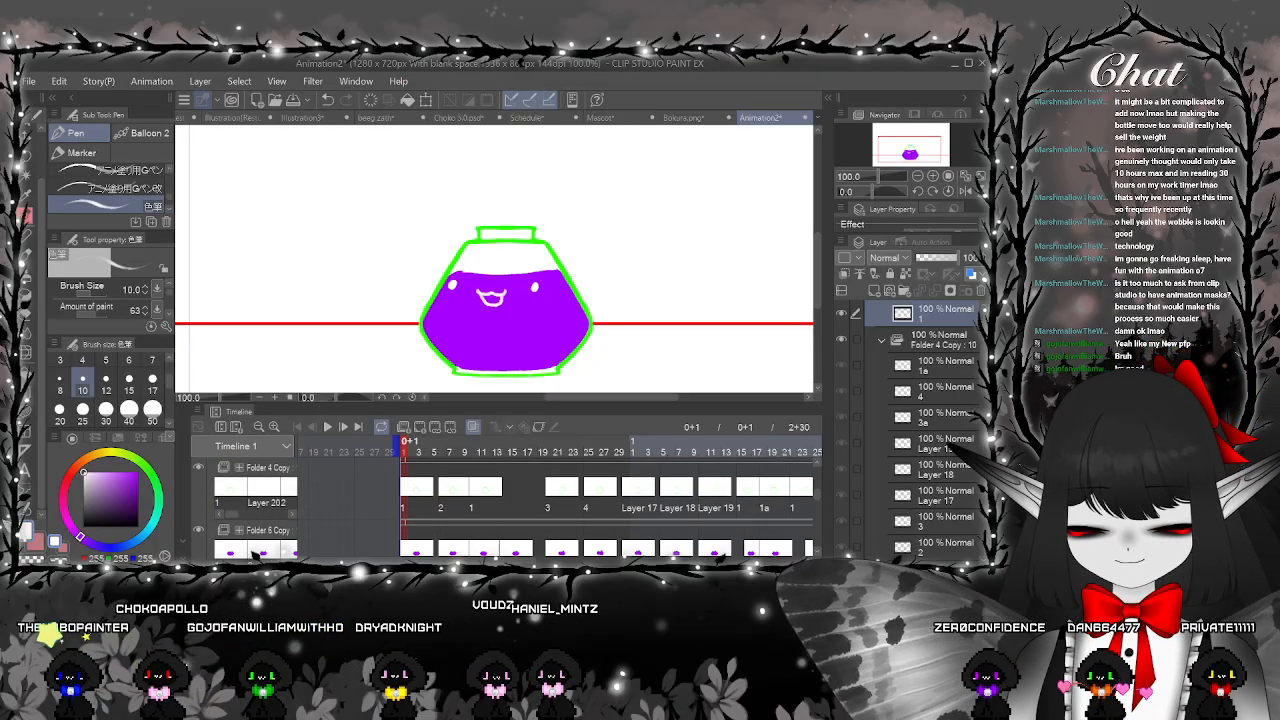
{"action": "scroll", "coordinate": [280, 520], "scroll_direction": "down", "scroll_amount": 3}
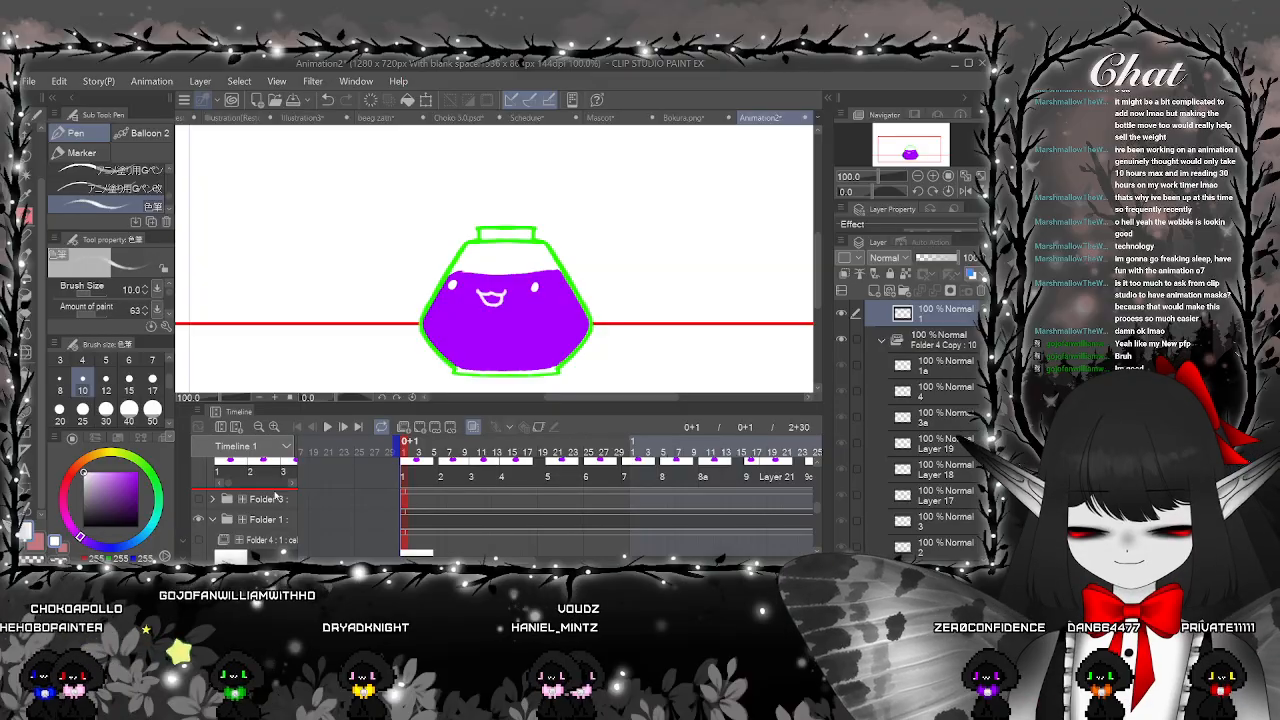
{"action": "left_click_drag", "start_coordinate": [276, 495], "coordinate": [277, 494]}
{"action": "scroll", "coordinate": [817, 500], "scroll_direction": "up", "scroll_amount": 8}
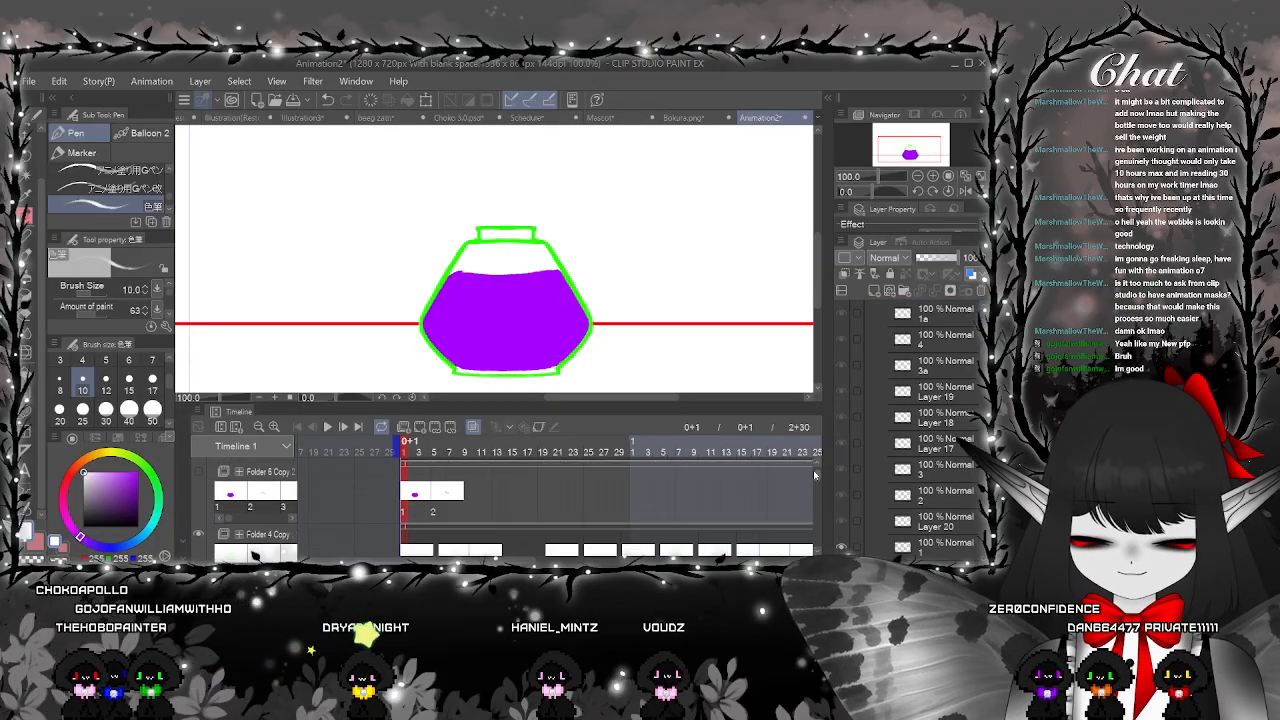
{"action": "left_click_drag", "start_coordinate": [810, 505], "coordinate": [809, 506]}
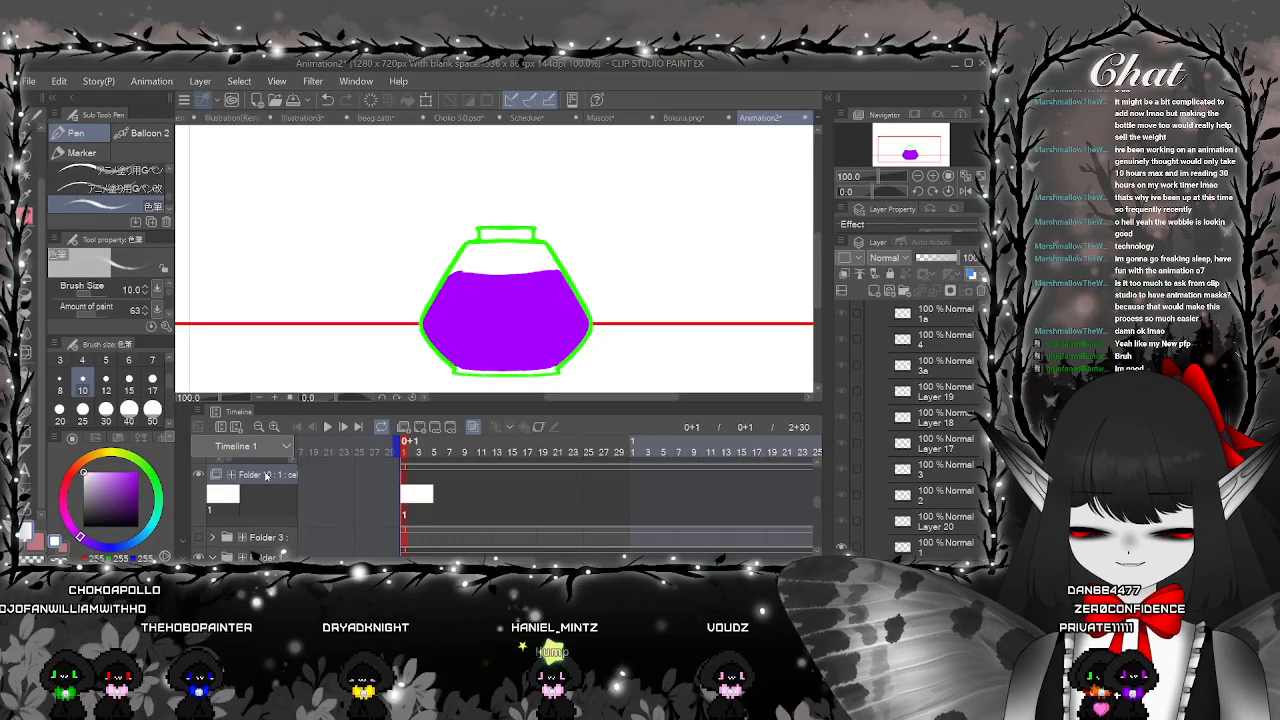
{"action": "left_click_drag", "start_coordinate": [270, 533], "coordinate": [268, 552]}
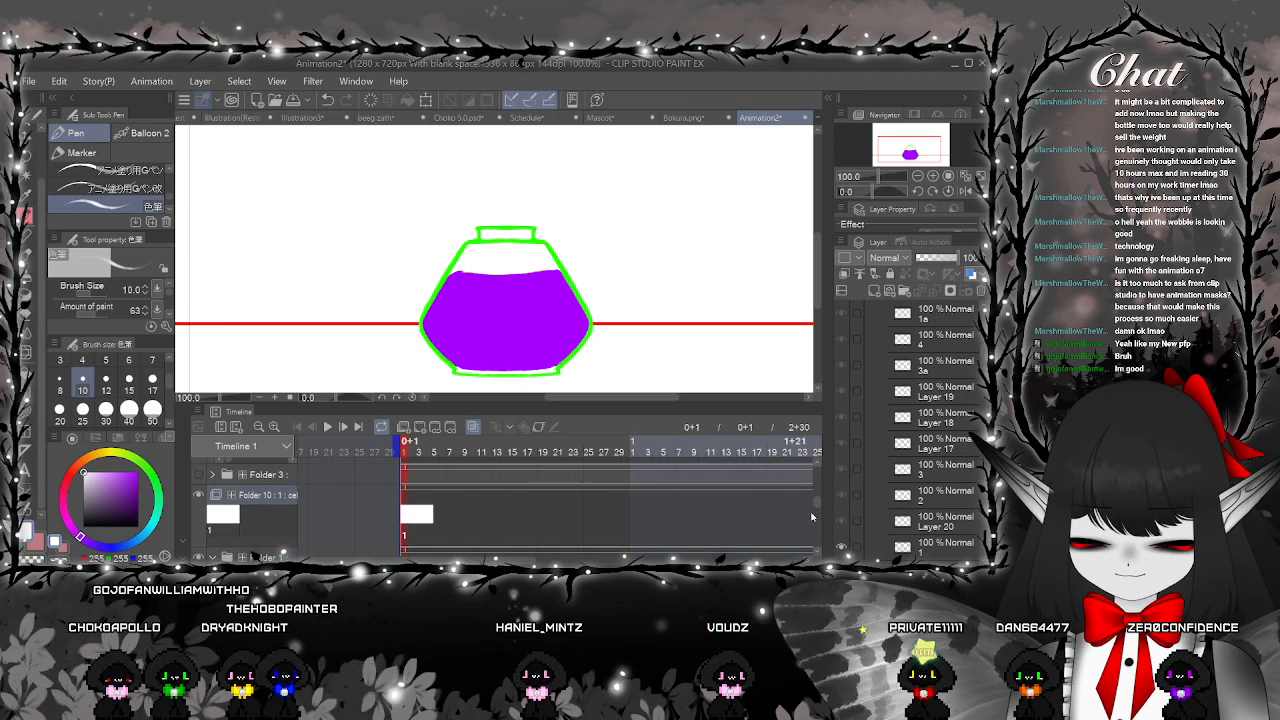
Hide folder 1 with the flask and liquid copies and collapse it in the timeline
{"action": "left_click_drag", "start_coordinate": [816, 506], "coordinate": [813, 477]}
{"action": "left_click", "coordinate": [200, 469]}
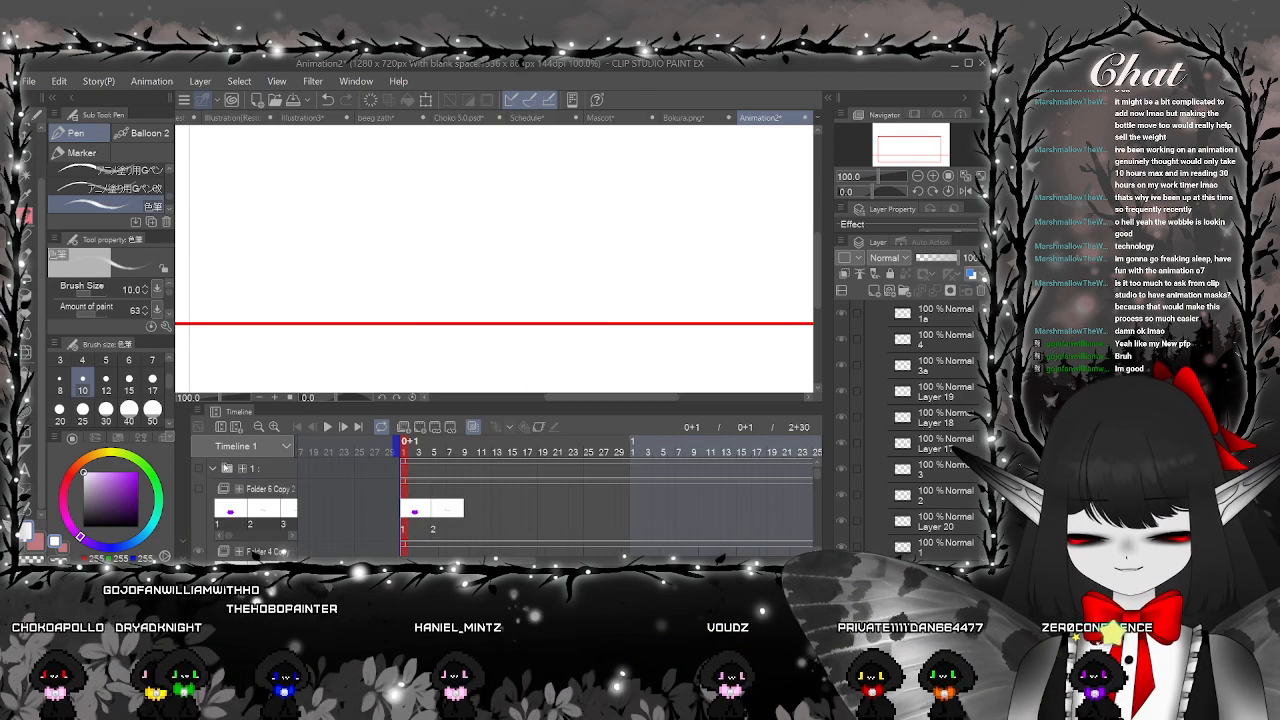
{"action": "left_click", "coordinate": [212, 469]}
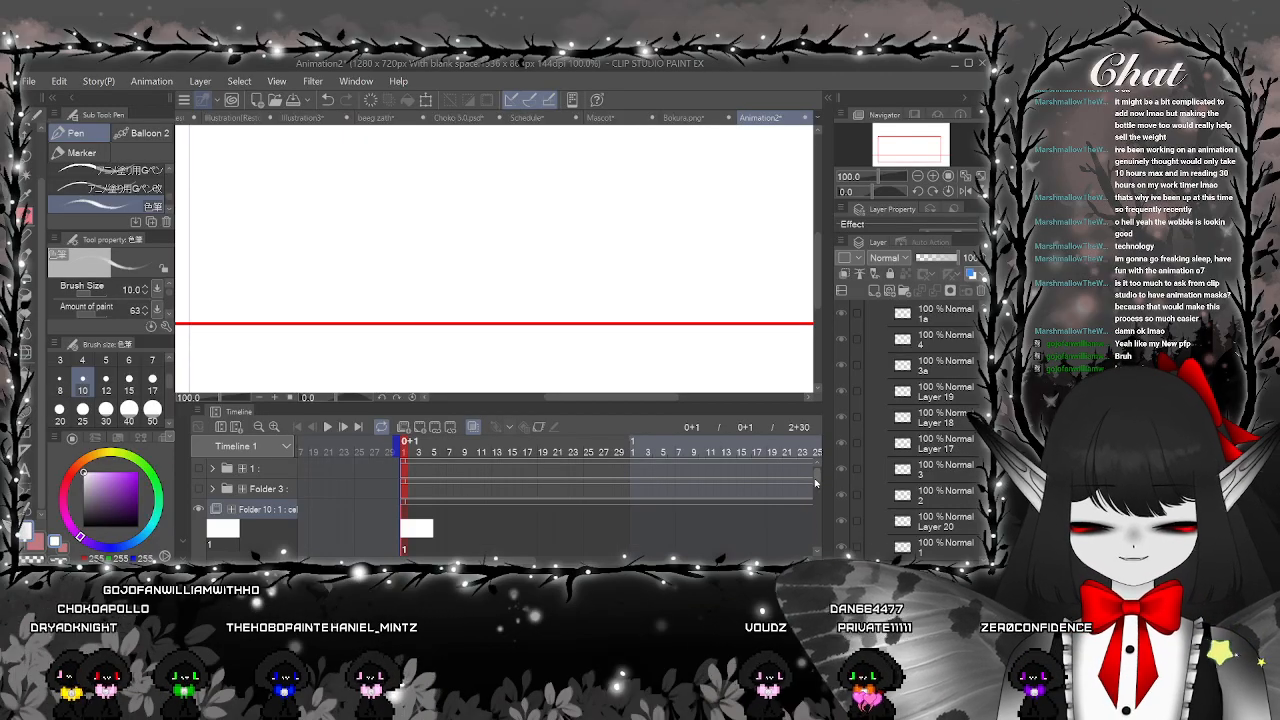
Move Folder 10 into Folder 3, show Folder 3 and select the face cel at the first frame
{"action": "left_click_drag", "start_coordinate": [815, 479], "coordinate": [817, 514]}
{"action": "left_click", "coordinate": [212, 480]}
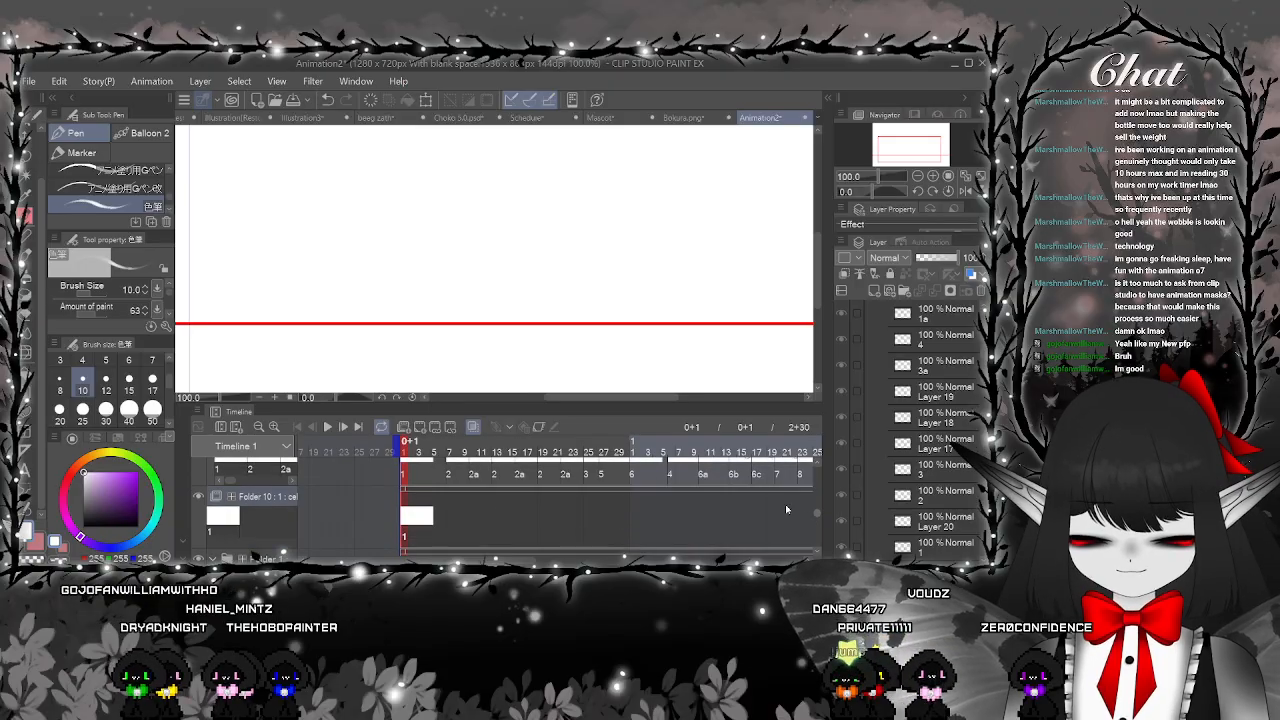
{"action": "mouse_move", "coordinate": [270, 500]}
{"action": "left_mouse_down"}
{"action": "mouse_move", "coordinate": [272, 427]}
{"action": "mouse_move", "coordinate": [273, 499]}
{"action": "left_mouse_up"}
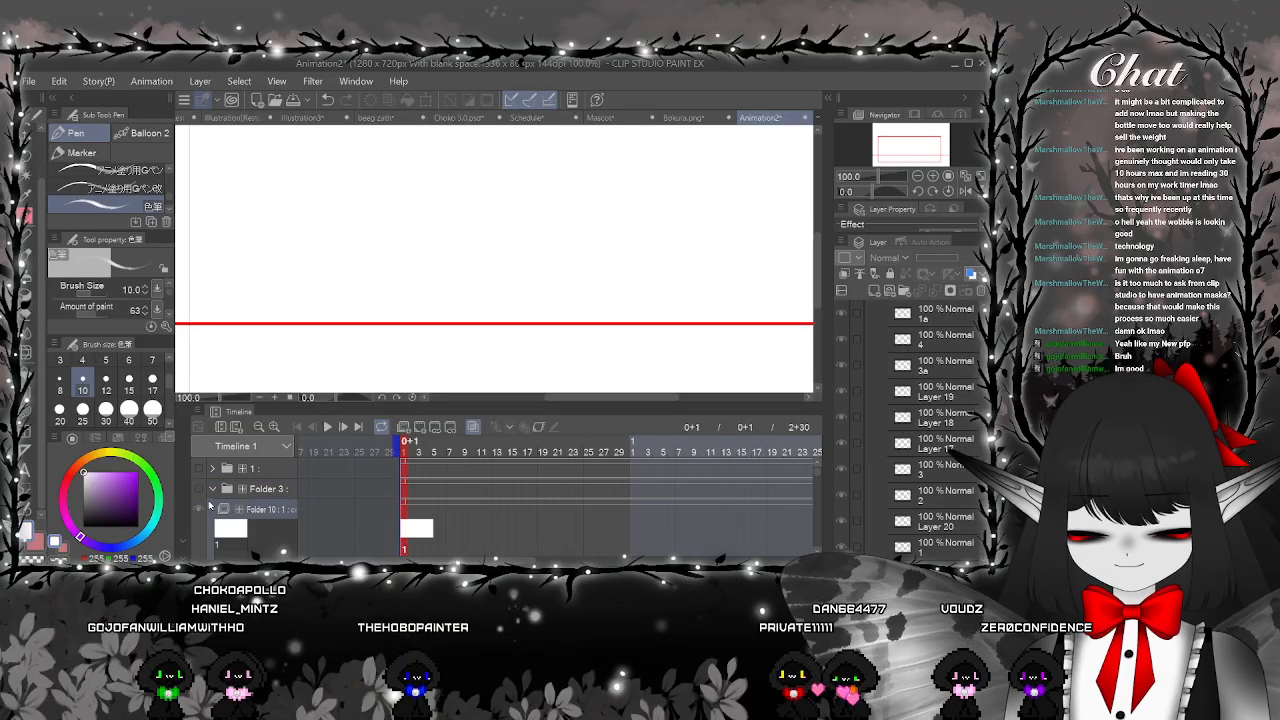
{"action": "left_click", "coordinate": [199, 489]}
{"action": "left_click", "coordinate": [408, 528]}
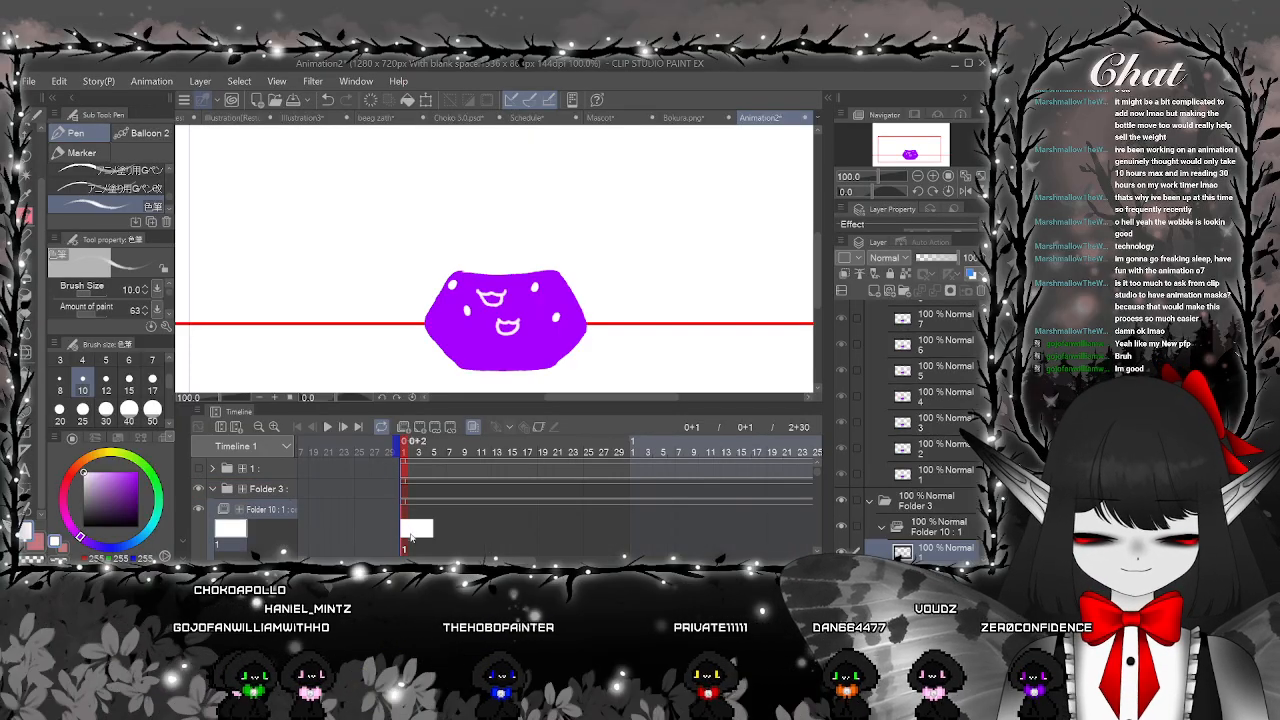
Hide the old face in Folder 9 and add a blank cel 2 to Folder 10 at frame 0+5
{"action": "left_click_drag", "start_coordinate": [814, 479], "coordinate": [815, 483]}
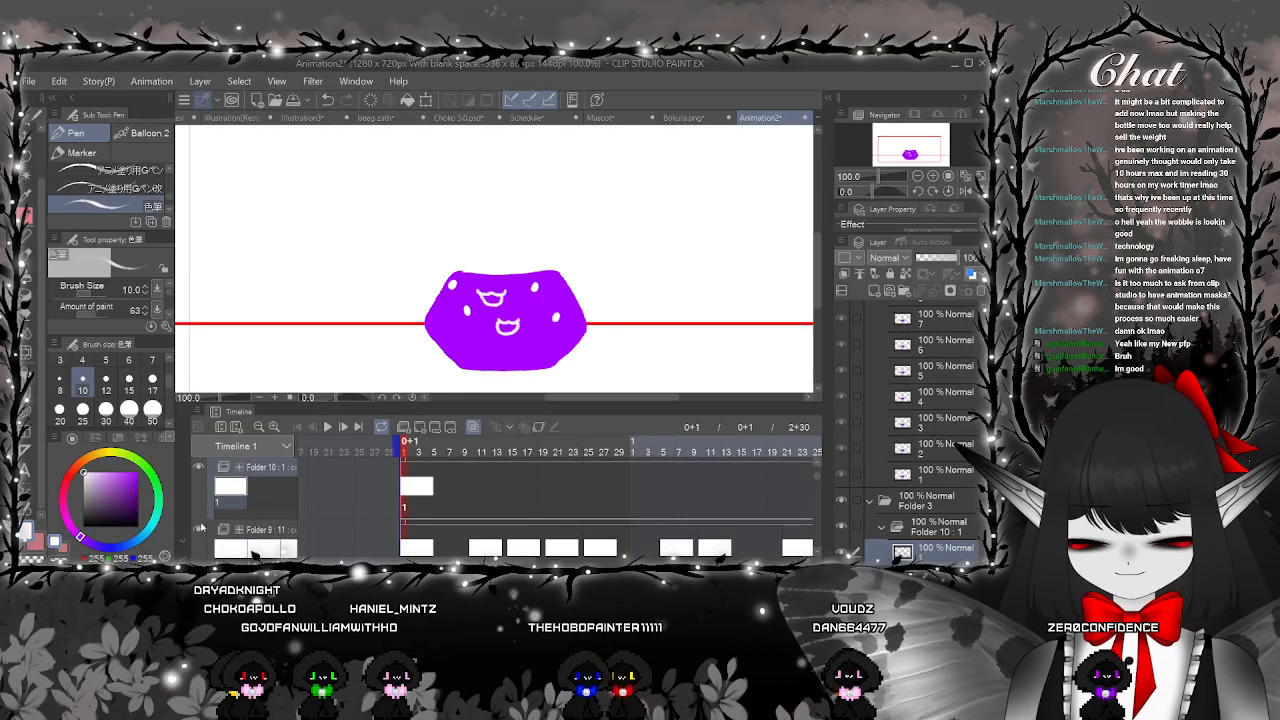
{"action": "left_click", "coordinate": [199, 529]}
{"action": "left_click", "coordinate": [435, 487]}
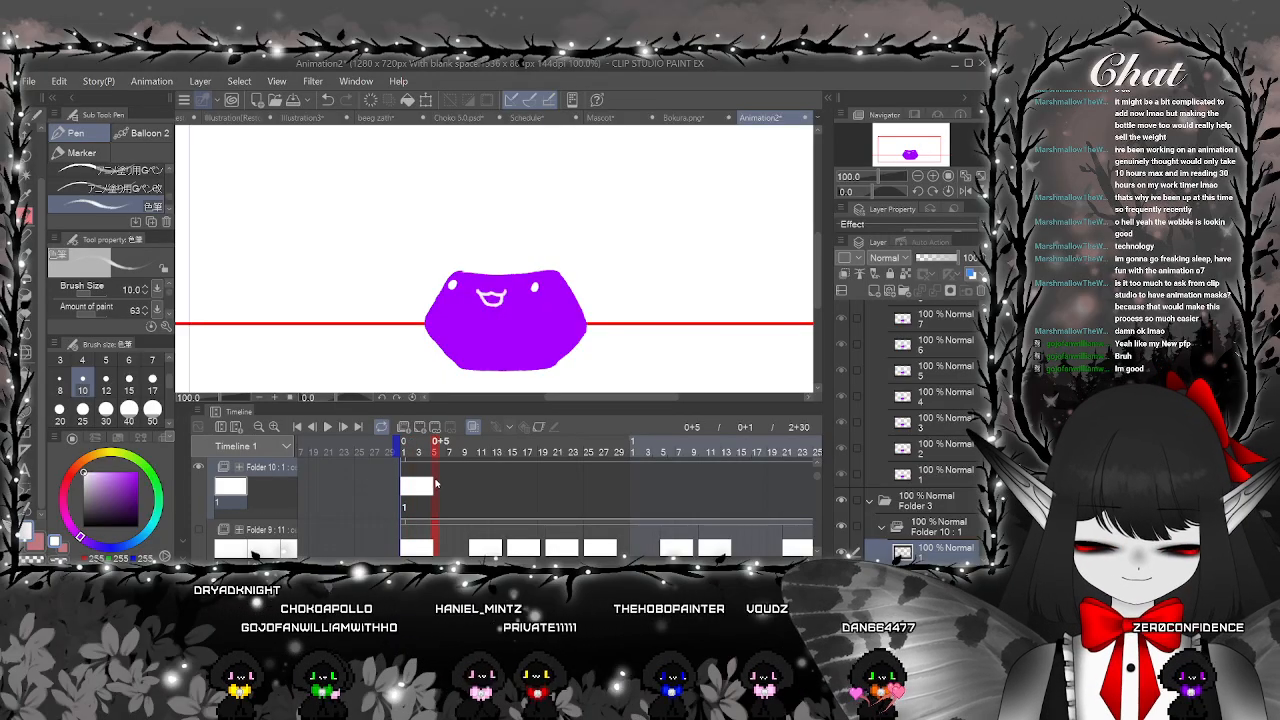
{"action": "left_click", "coordinate": [420, 427]}
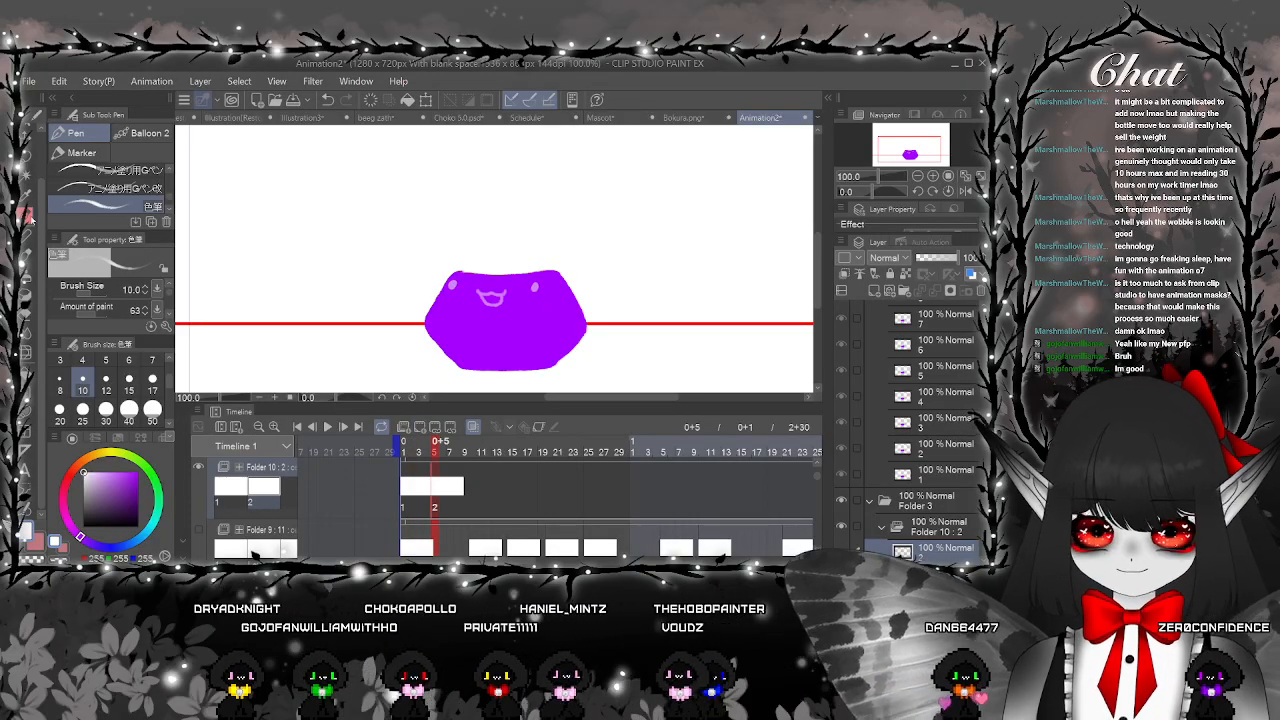
Draw two oval eyes and an open smile in white on cel 2, centred on the liquid below the first face
{"action": "scroll", "coordinate": [460, 284], "scroll_direction": "up", "scroll_amount": 2}
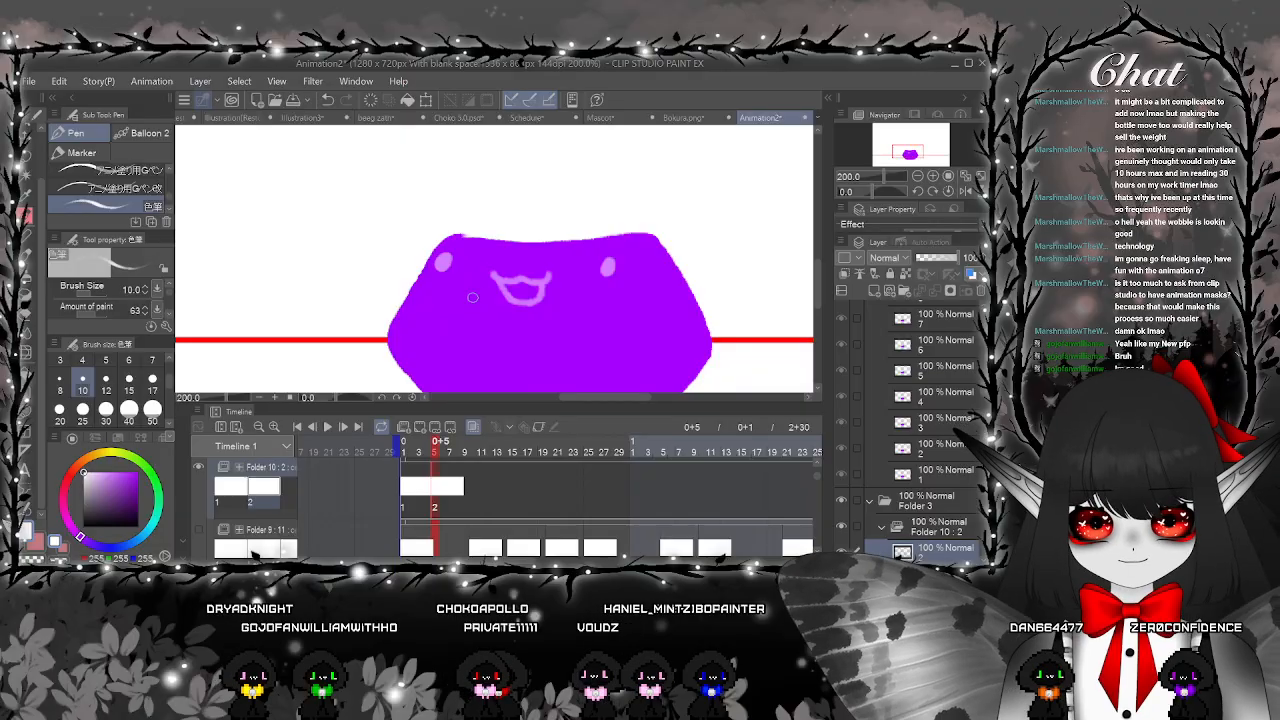
{"action": "left_click_drag", "start_coordinate": [474, 293], "coordinate": [472, 300]}
{"action": "left_click_drag", "start_coordinate": [569, 295], "coordinate": [468, 244]}
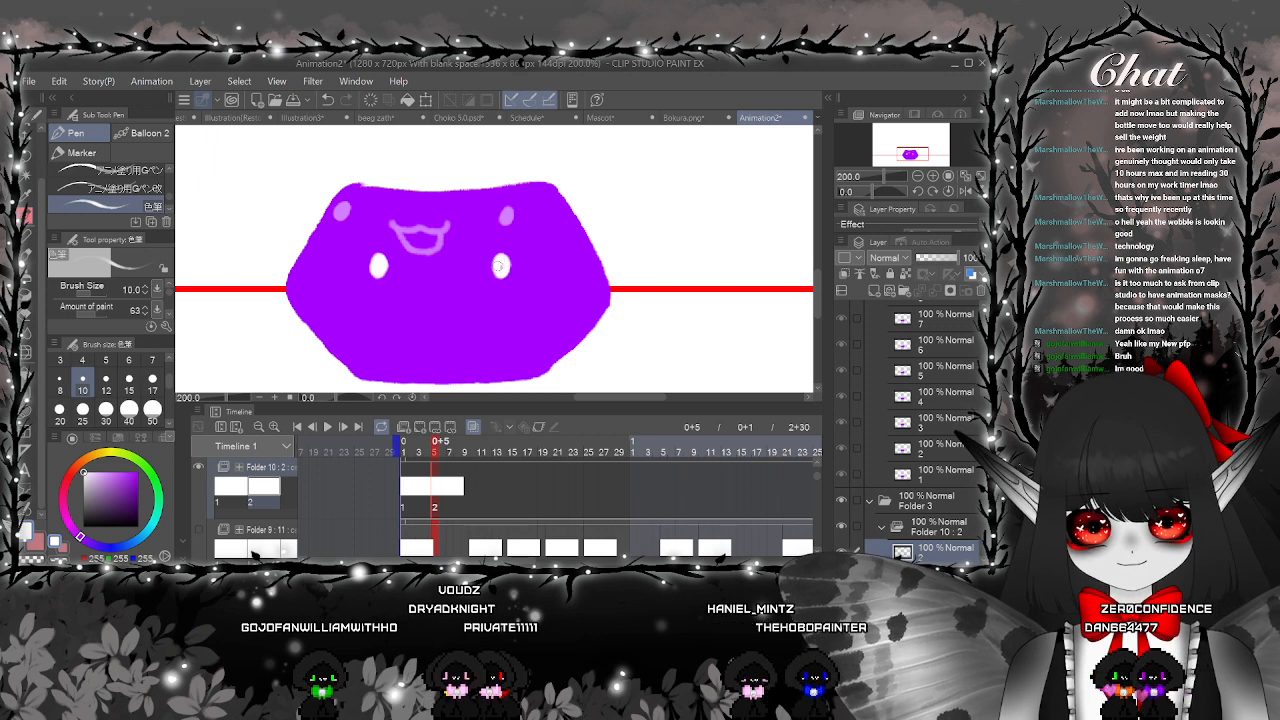
{"action": "scroll", "coordinate": [451, 292], "scroll_direction": "up", "scroll_amount": 2}
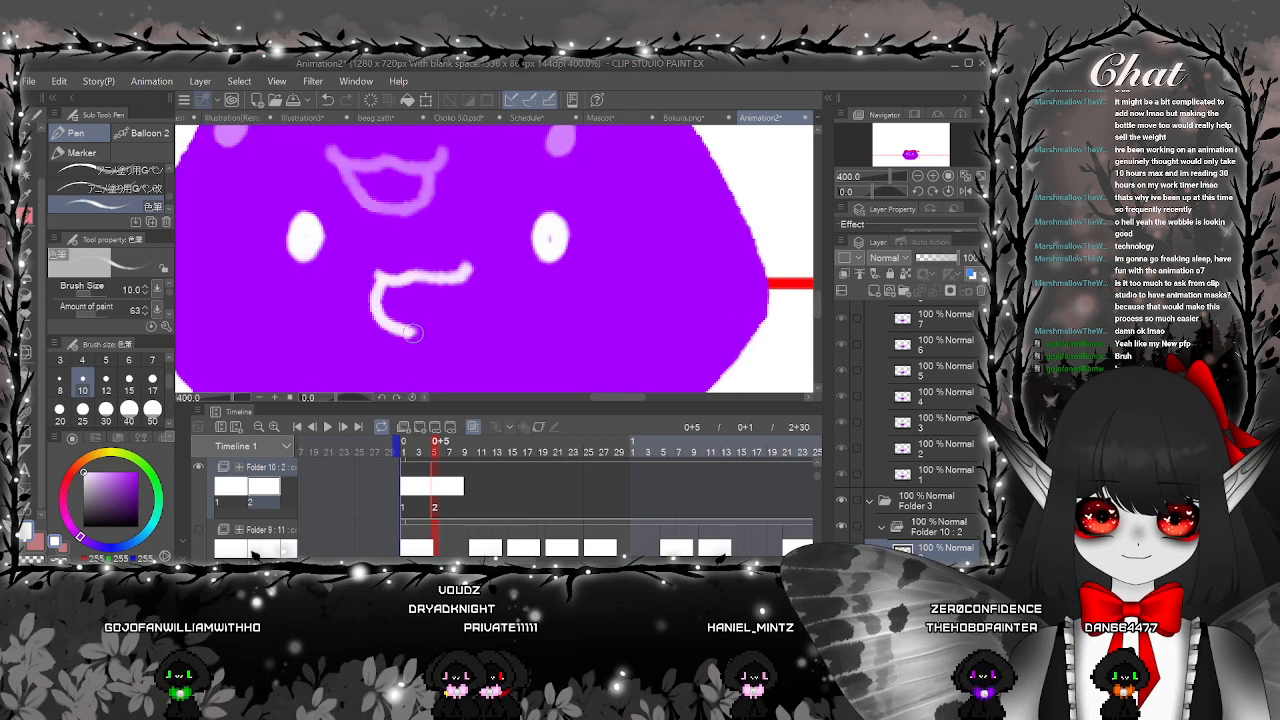
{"action": "scroll", "coordinate": [468, 298], "scroll_direction": "down", "scroll_amount": 4}
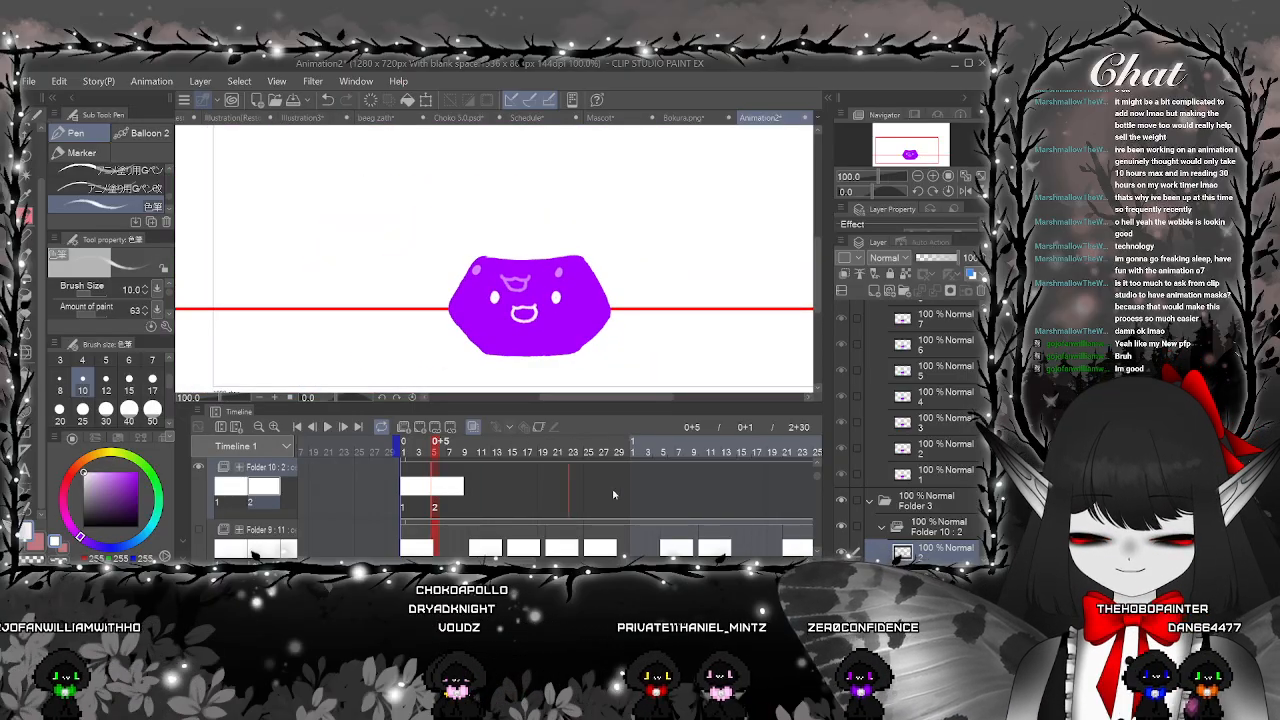
Move cel 2 to just before the one-second mark and add a blank cel 3 to Folder 10 at frame 1+27
{"action": "left_click_drag", "start_coordinate": [614, 493], "coordinate": [625, 492]}
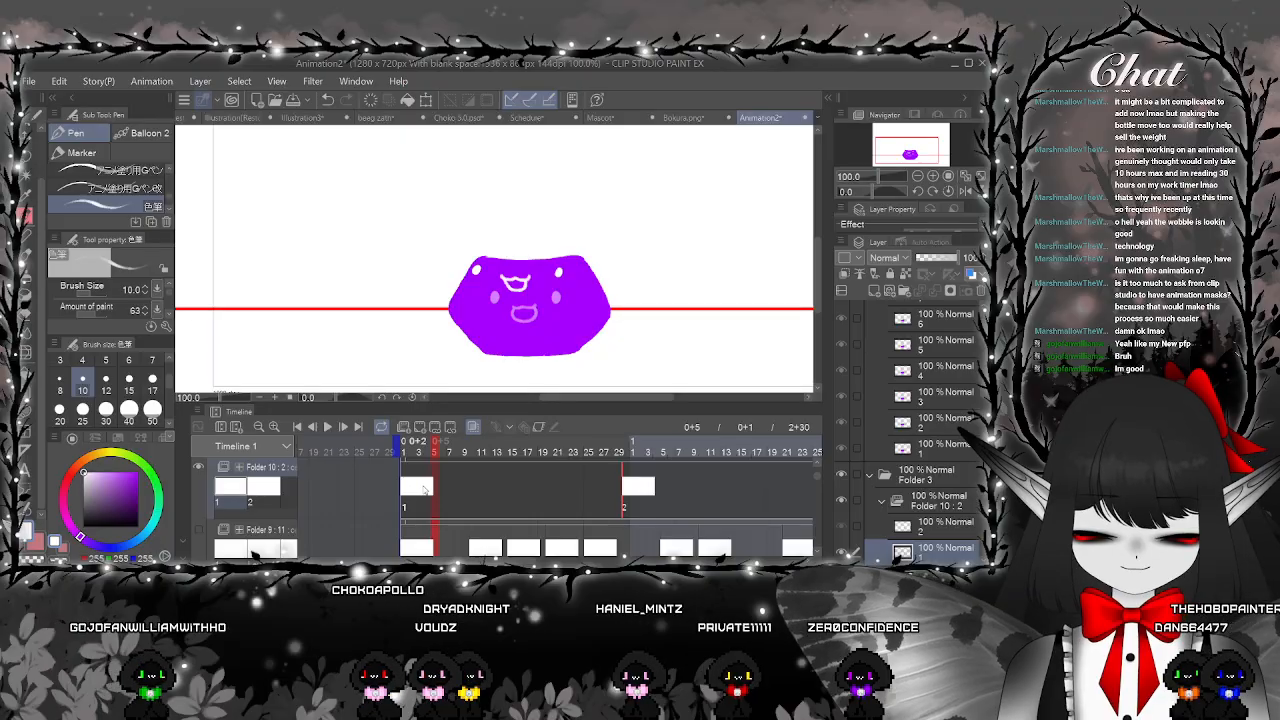
{"action": "left_click", "coordinate": [640, 492]}
{"action": "left_click_drag", "start_coordinate": [711, 481], "coordinate": [538, 491]}
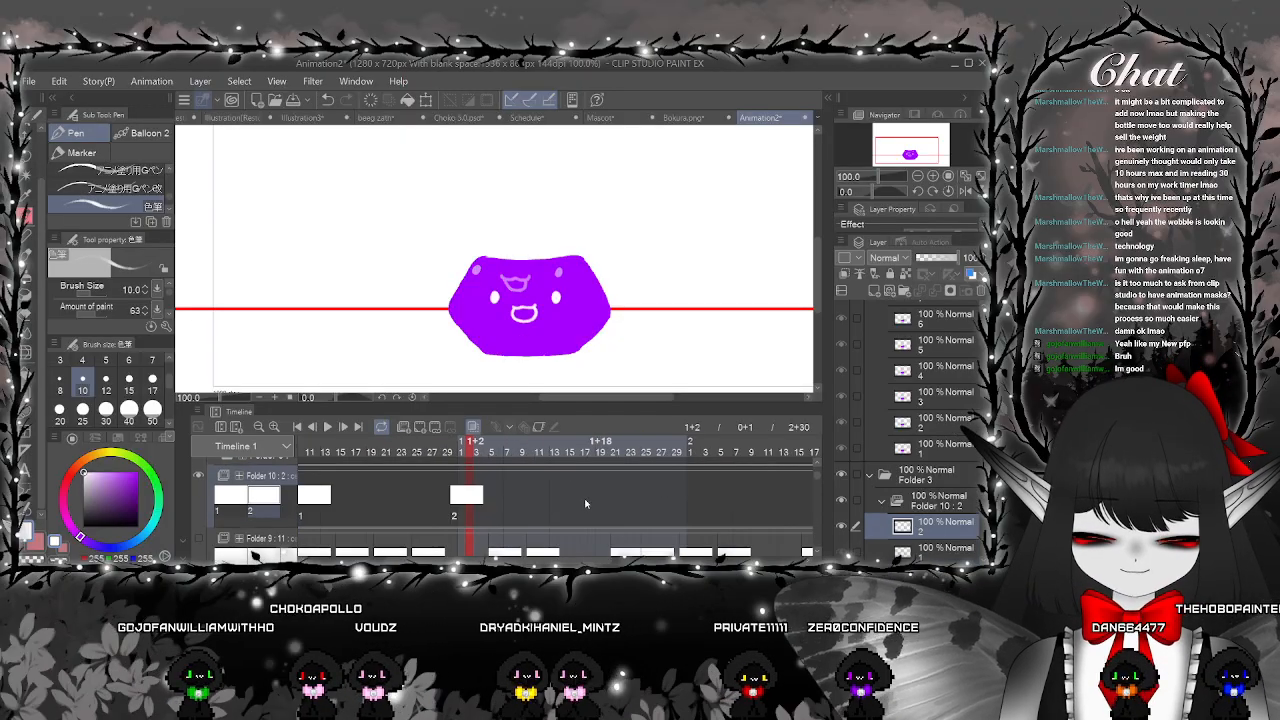
{"action": "left_click", "coordinate": [662, 496]}
{"action": "left_click_drag", "start_coordinate": [687, 495], "coordinate": [589, 465]}
{"action": "left_click", "coordinate": [419, 427]}
{"action": "scroll", "coordinate": [561, 300], "scroll_direction": "up", "scroll_amount": 4}
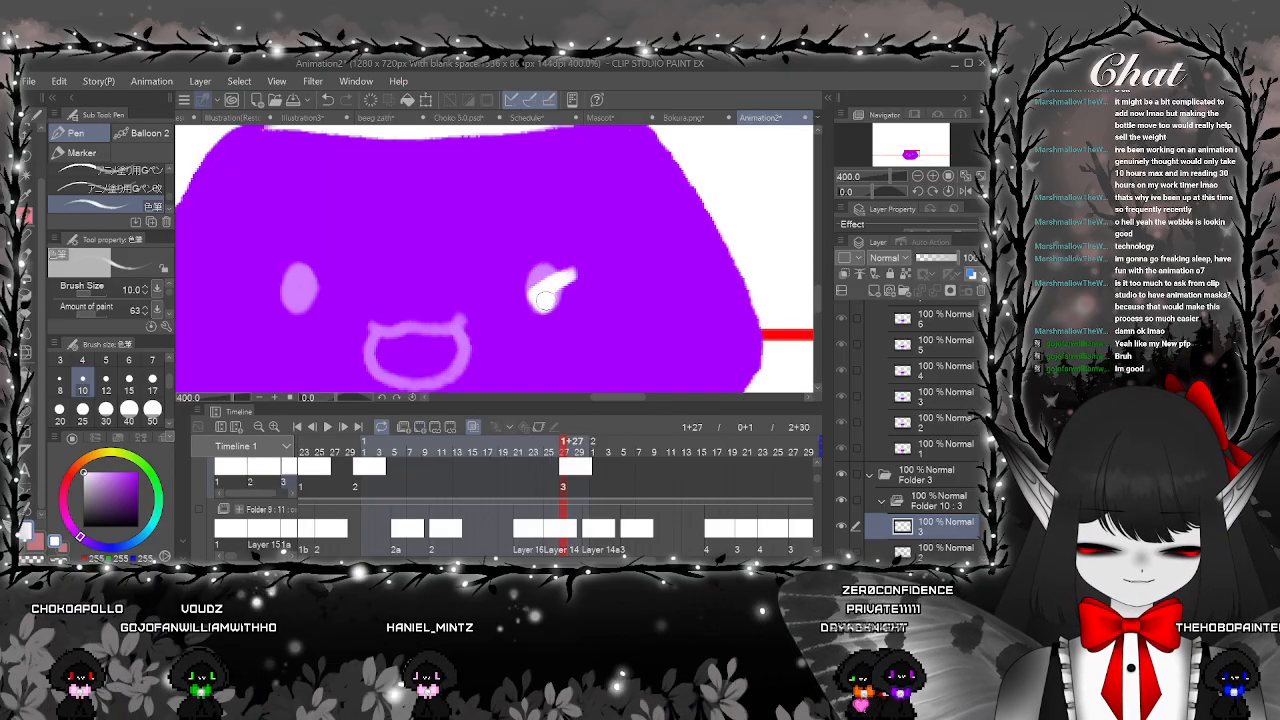
{"action": "left_click_drag", "start_coordinate": [543, 300], "coordinate": [685, 276]}
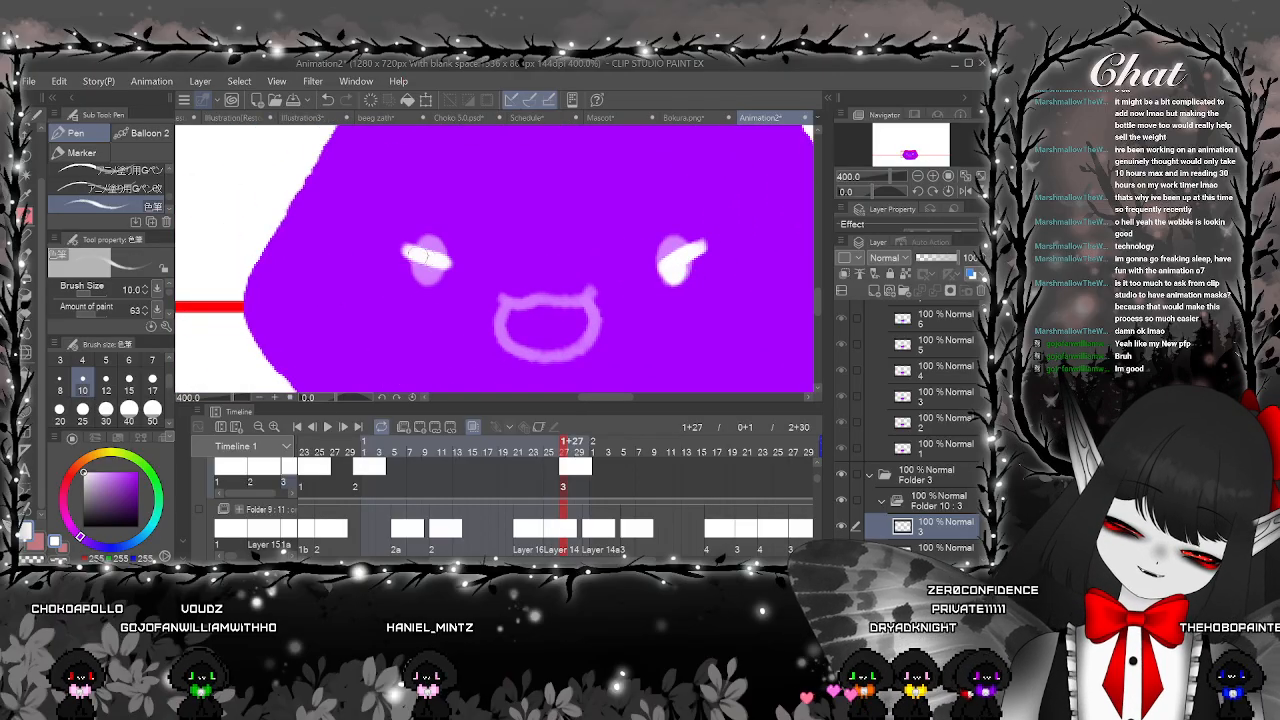
{"action": "left_click_drag", "start_coordinate": [588, 335], "coordinate": [584, 302]}
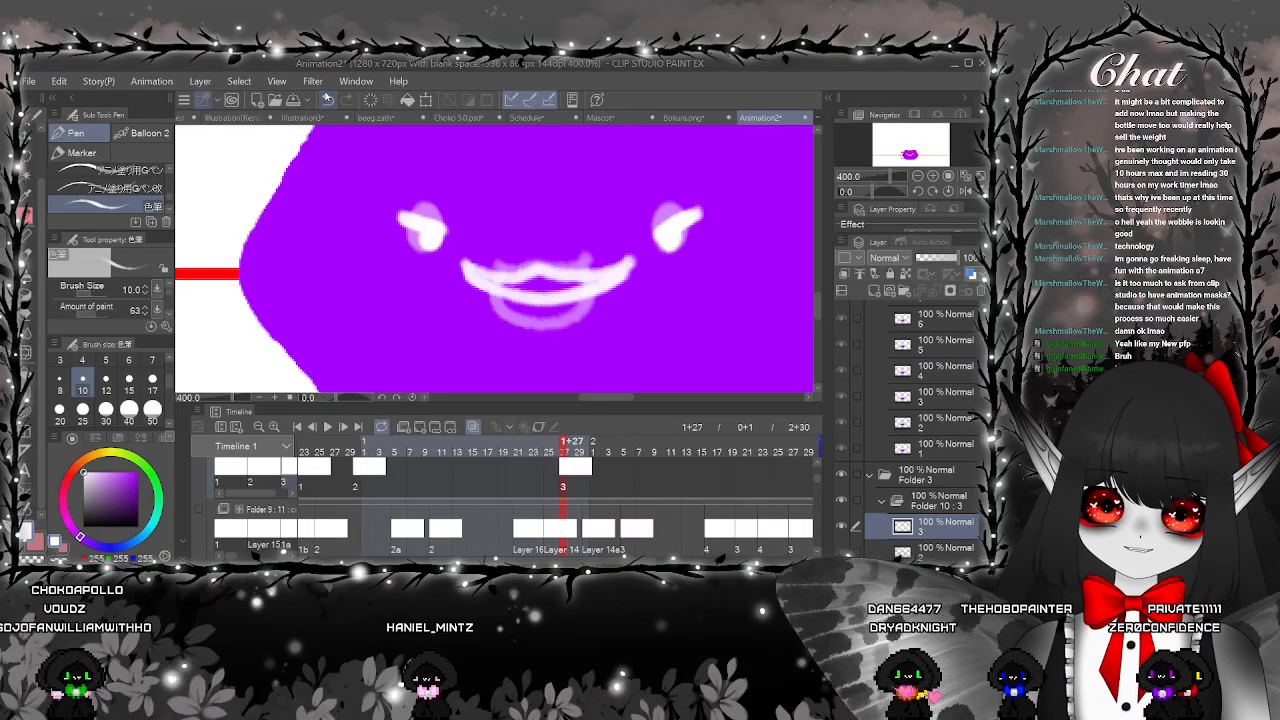
{"action": "left_click", "coordinate": [326, 99]}
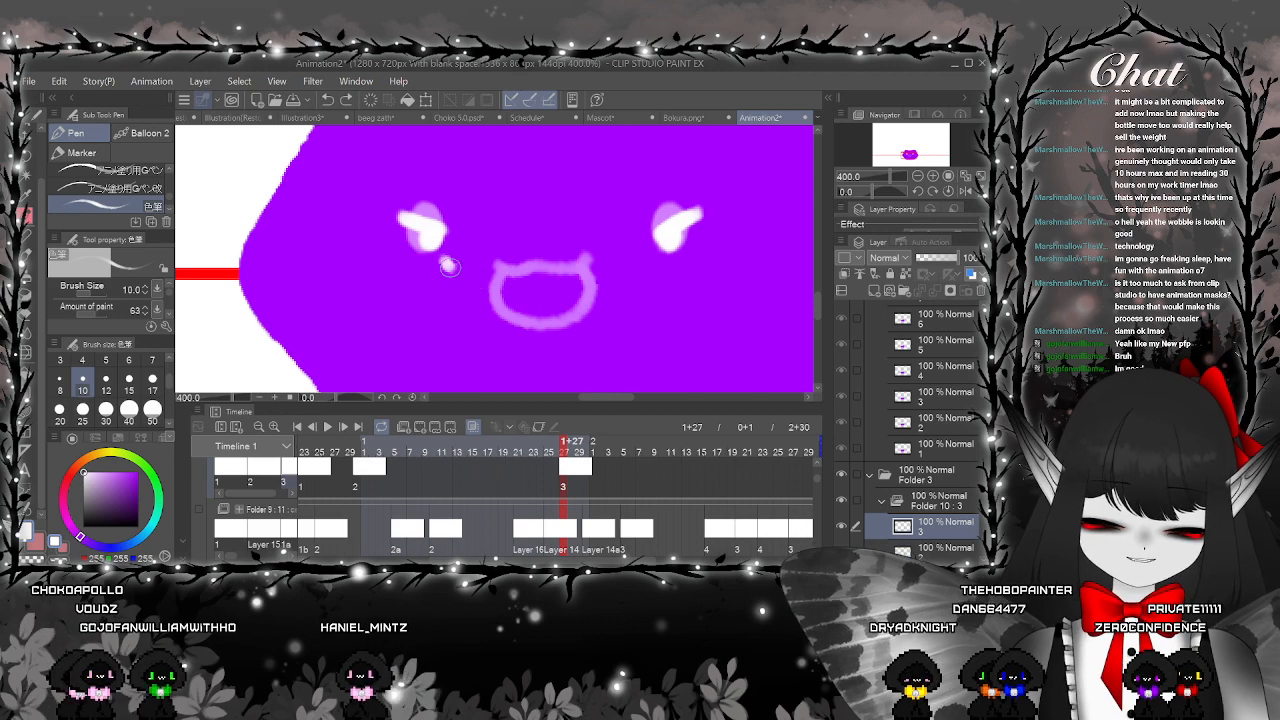
{"action": "mouse_move", "coordinate": [449, 265]}
{"action": "left_mouse_down"}
{"action": "mouse_move", "coordinate": [551, 302]}
{"action": "mouse_move", "coordinate": [624, 304]}
{"action": "mouse_move", "coordinate": [673, 280]}
{"action": "left_mouse_up"}
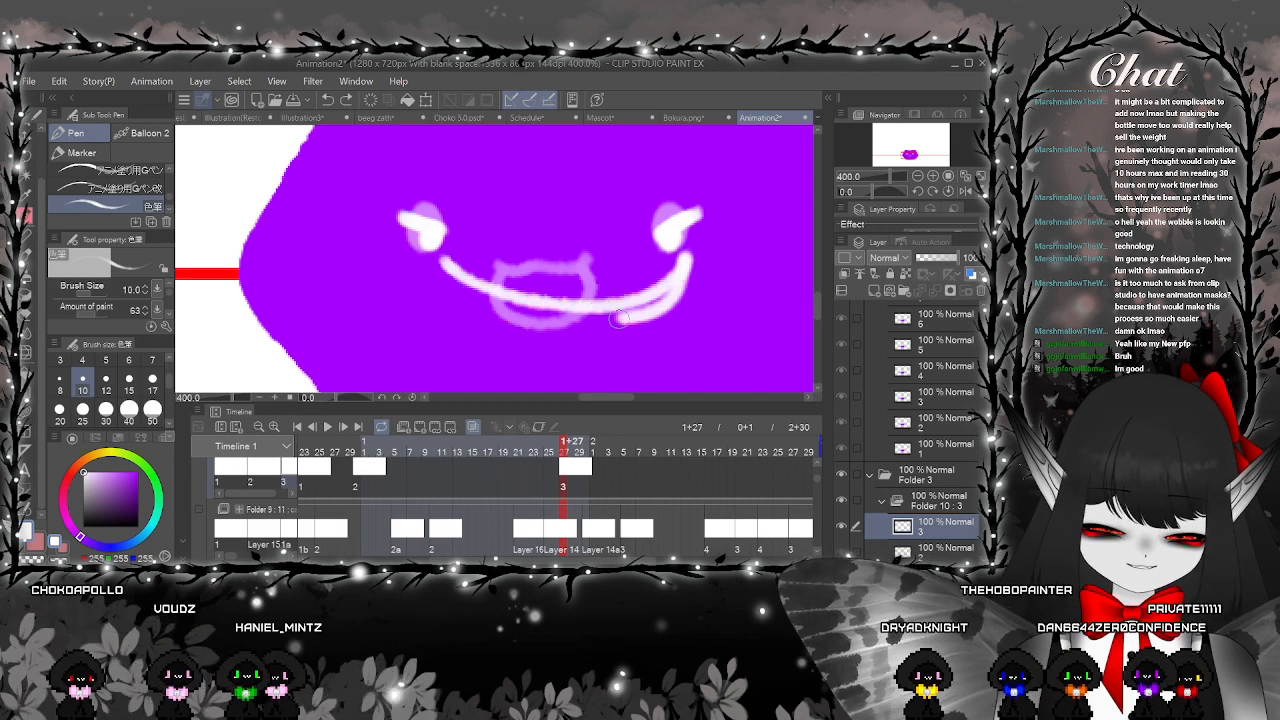
{"action": "scroll", "coordinate": [725, 261], "scroll_direction": "down", "scroll_amount": 3}
{"action": "scroll", "coordinate": [740, 257], "scroll_direction": "up", "scroll_amount": 3}
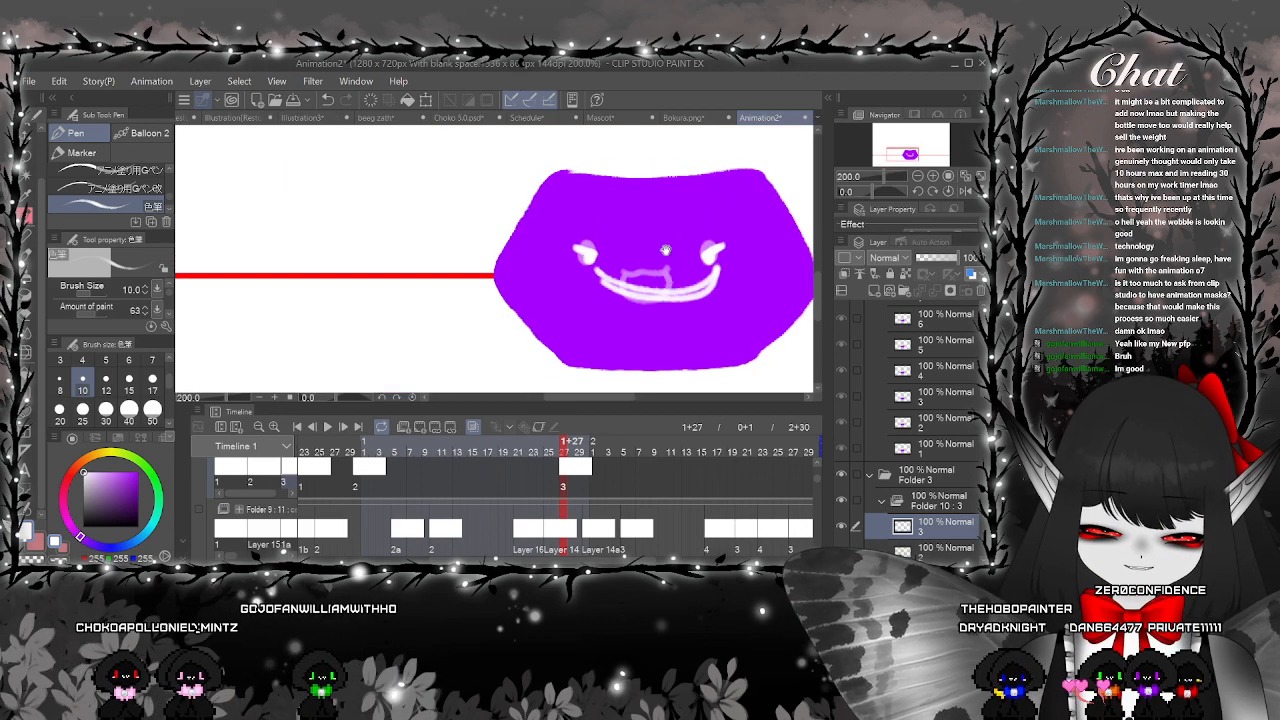
{"action": "left_click", "coordinate": [327, 100]}
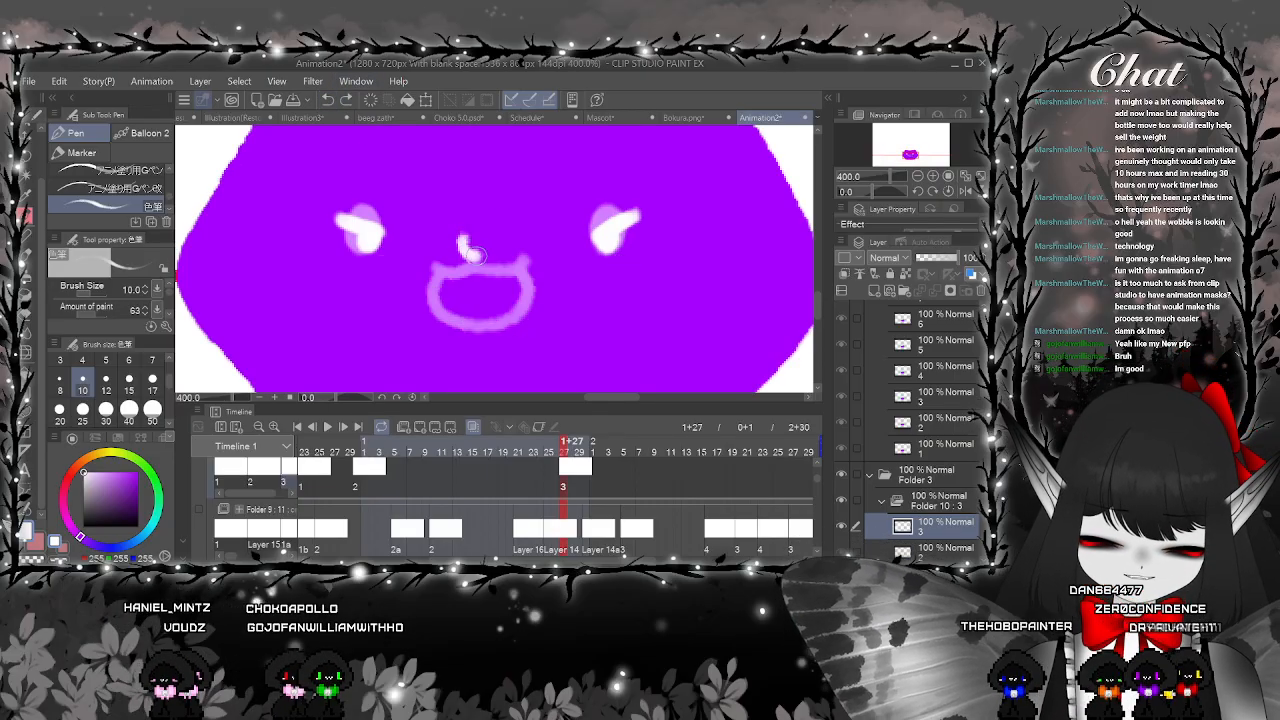
{"action": "left_click_drag", "start_coordinate": [493, 241], "coordinate": [495, 236]}
{"action": "left_click_drag", "start_coordinate": [630, 271], "coordinate": [616, 298]}
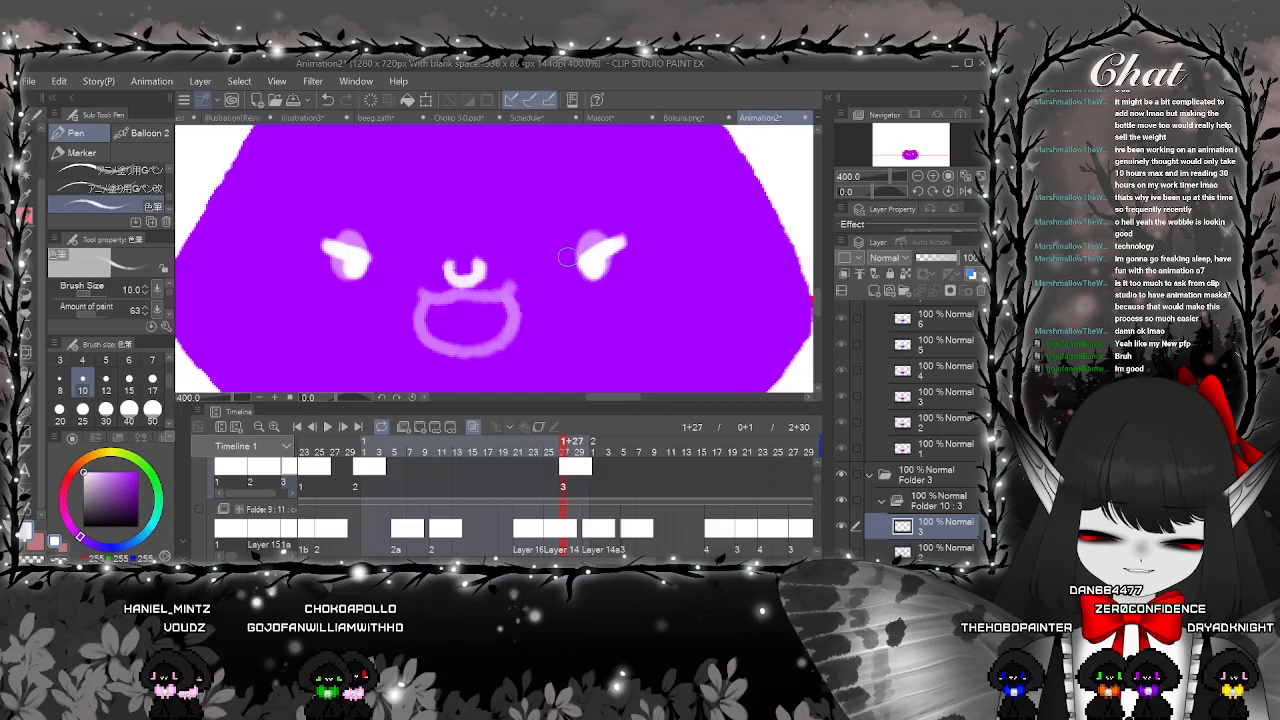
{"action": "left_click", "coordinate": [327, 100]}
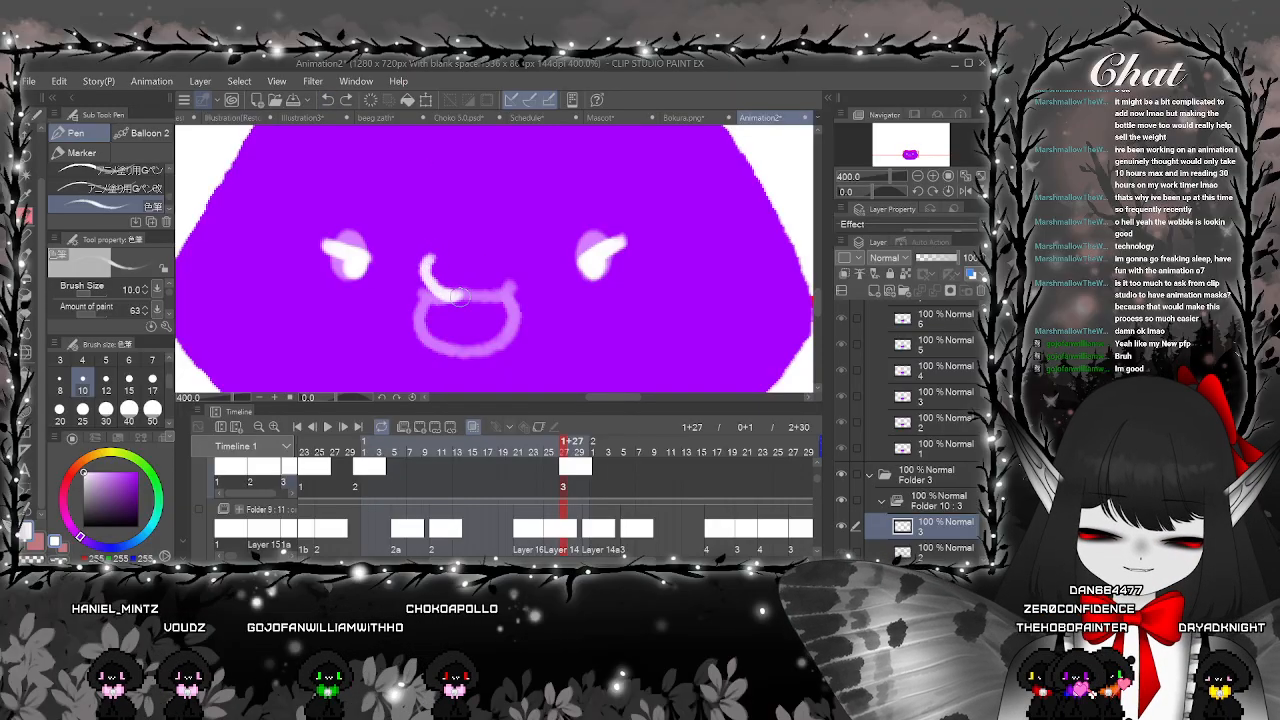
{"action": "mouse_move", "coordinate": [425, 258]}
{"action": "left_mouse_down"}
{"action": "mouse_move", "coordinate": [412, 303]}
{"action": "mouse_move", "coordinate": [460, 308]}
{"action": "left_mouse_up"}
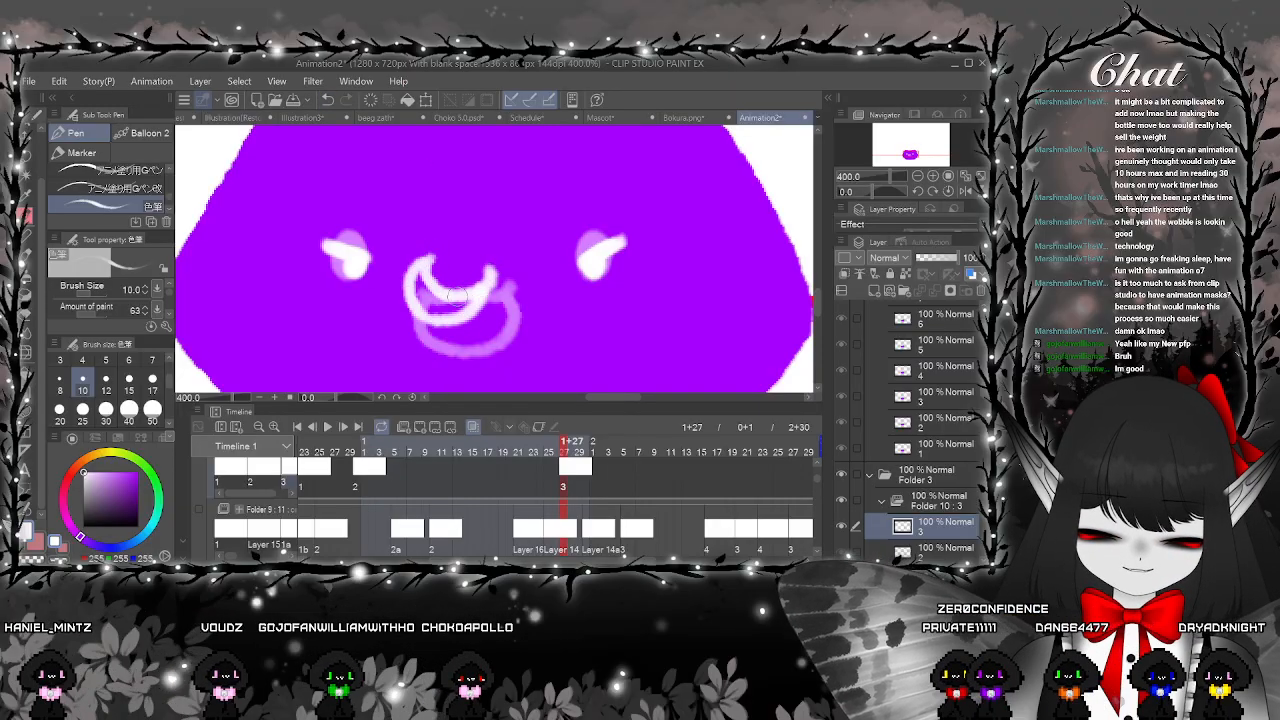
{"action": "scroll", "coordinate": [446, 296], "scroll_direction": "down", "scroll_amount": 4}
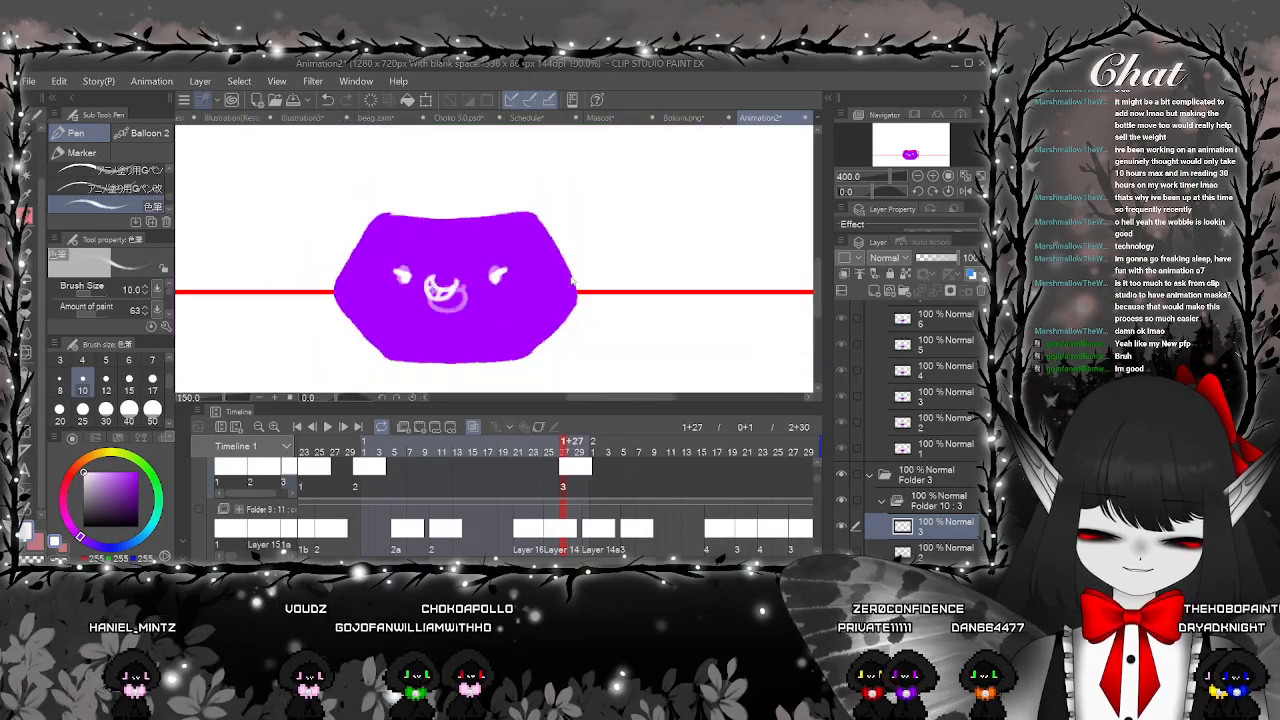
{"action": "left_click_drag", "start_coordinate": [526, 302], "coordinate": [572, 294]}
{"action": "scroll", "coordinate": [560, 285], "scroll_direction": "up", "scroll_amount": 3}
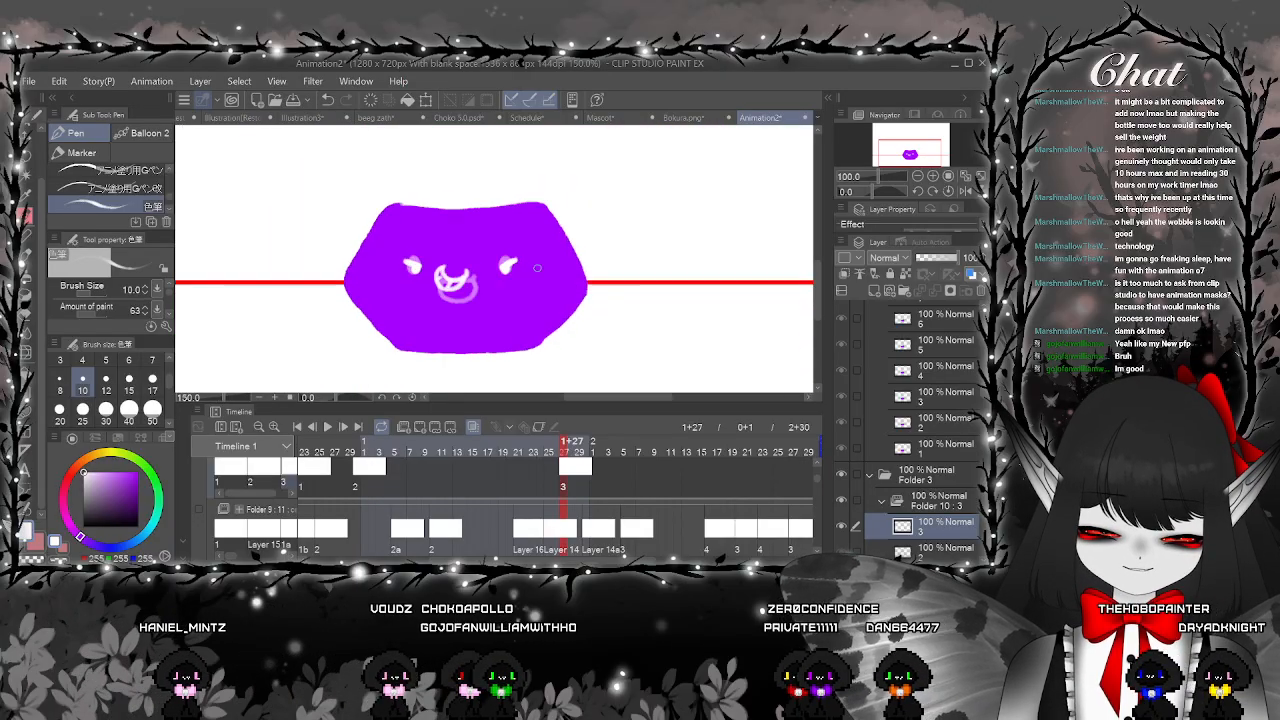
{"action": "left_click", "coordinate": [326, 101]}
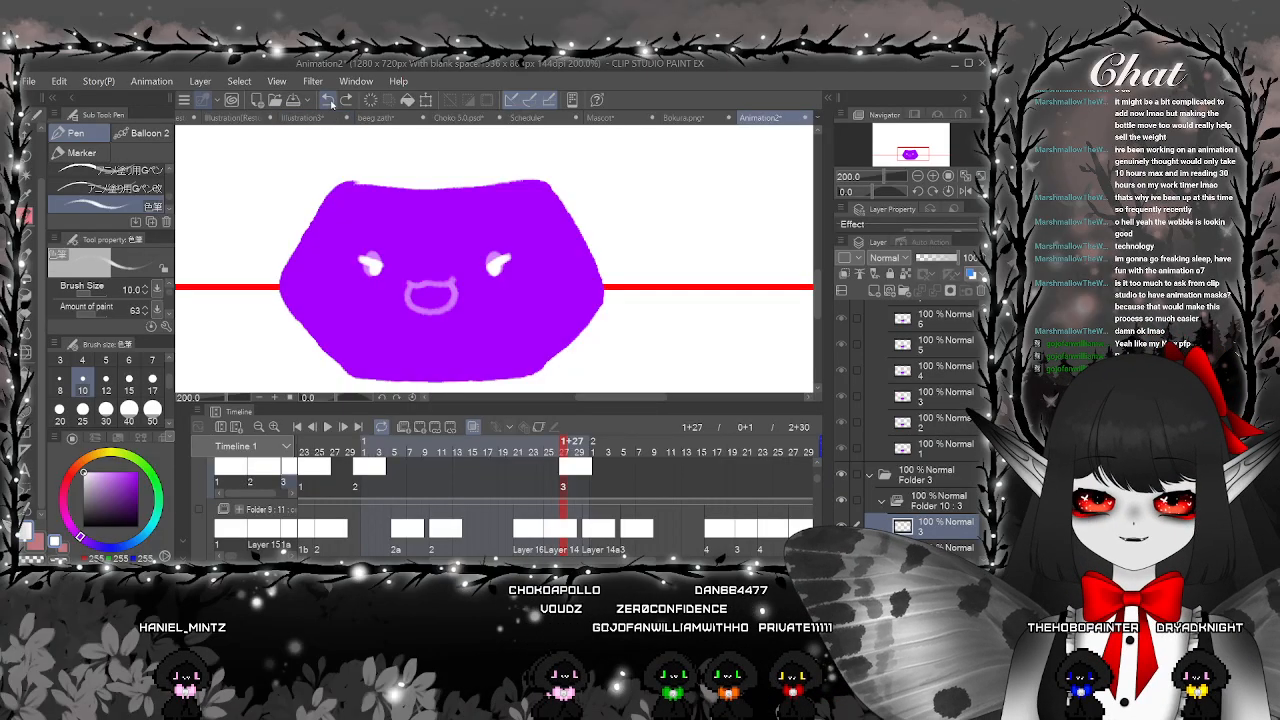
{"action": "left_click", "coordinate": [328, 101]}
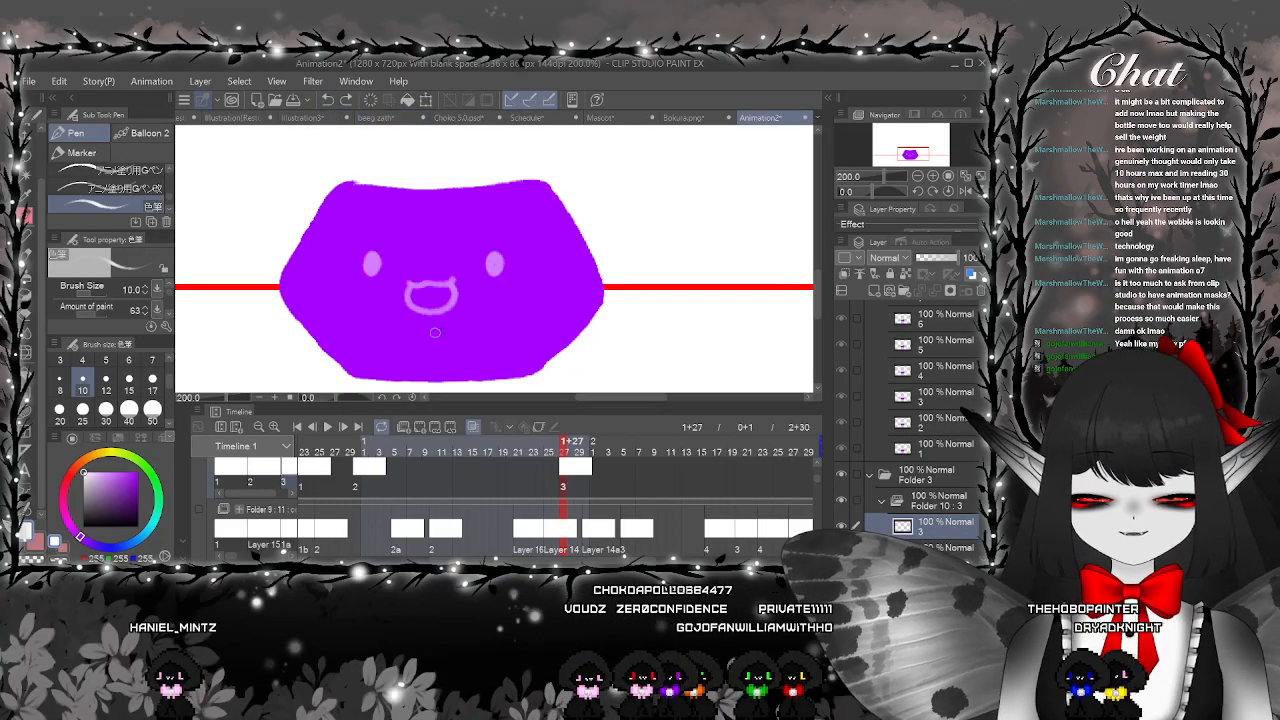
Set the brush size to 8 and draw narrow angry eyes, slanted brows and a nose in white on cel 3
{"action": "left_click", "coordinate": [106, 386]}
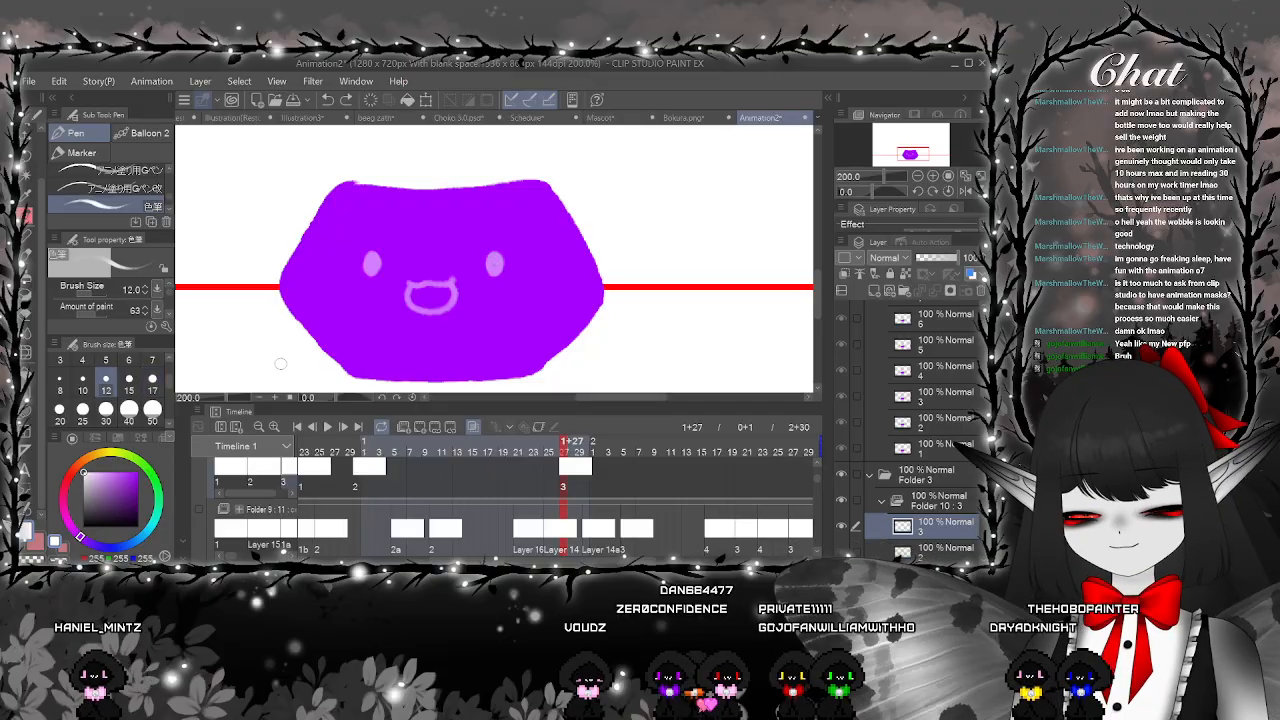
{"action": "left_click", "coordinate": [59, 386]}
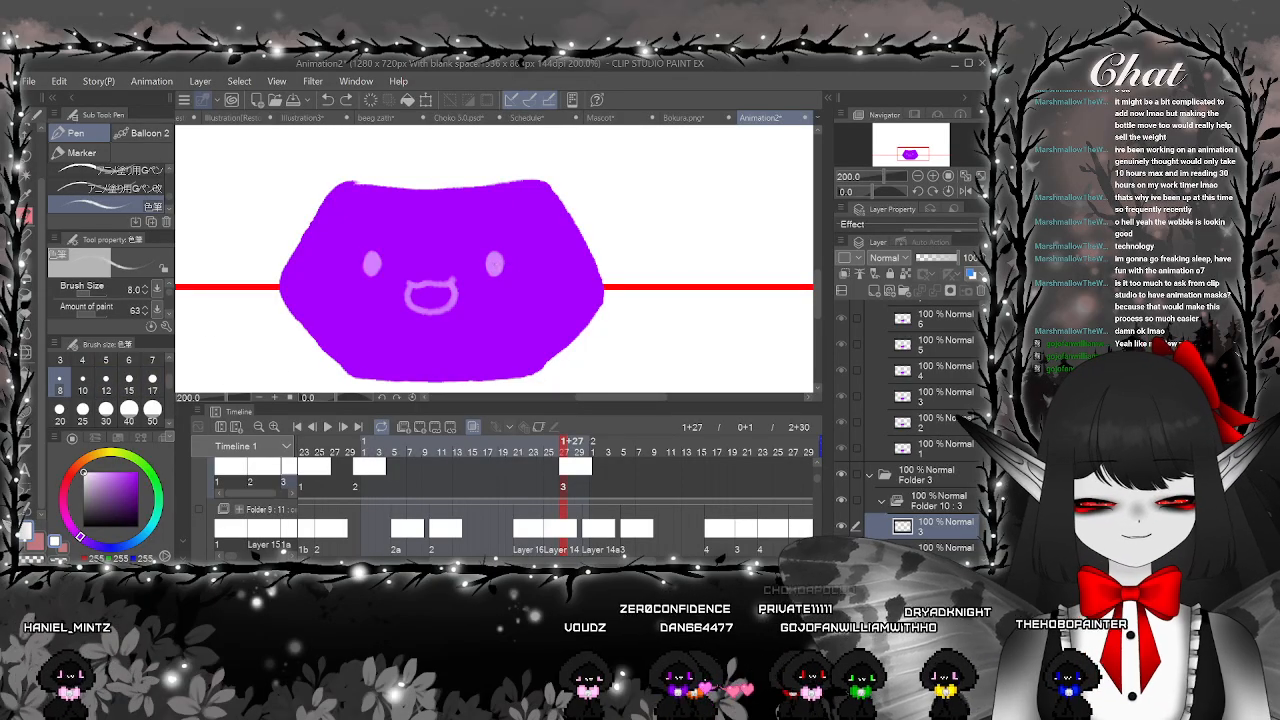
{"action": "left_click_drag", "start_coordinate": [482, 272], "coordinate": [492, 267]}
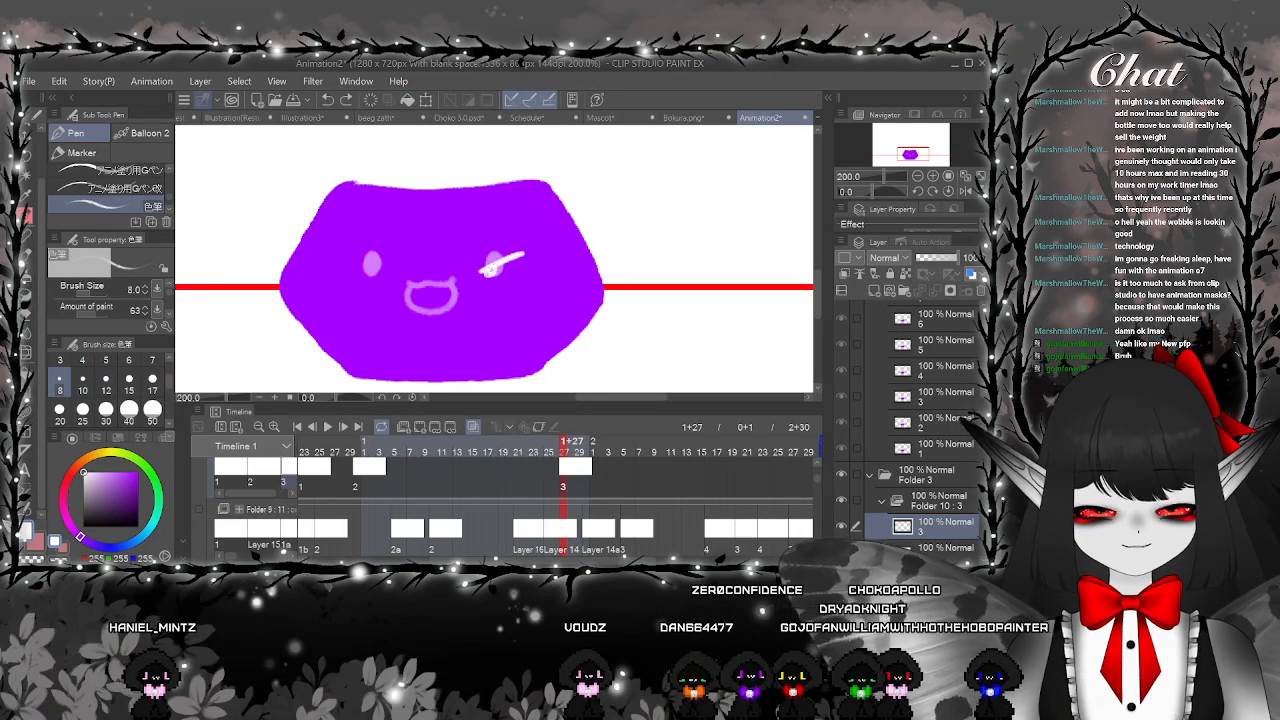
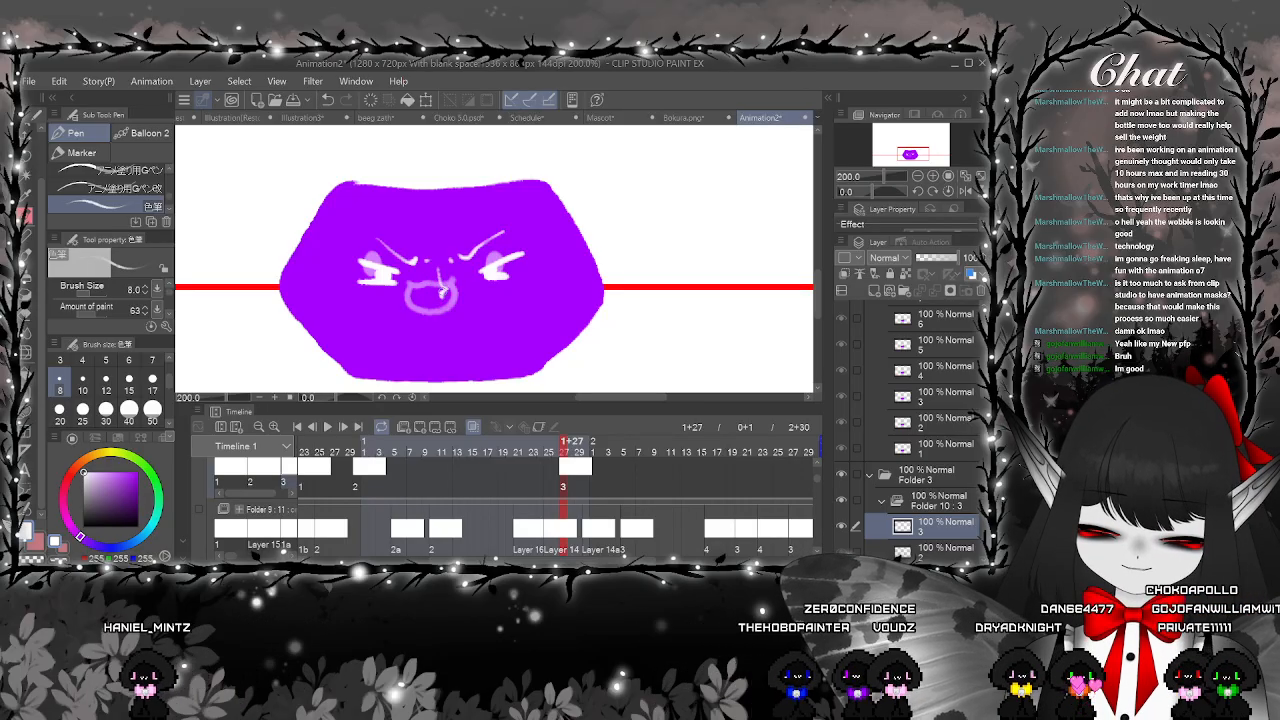
Draw a wide, curved open mouth with tooth lines in white below the nose on cel 3
{"action": "scroll", "coordinate": [476, 327], "scroll_direction": "up", "scroll_amount": 2}
{"action": "left_click_drag", "start_coordinate": [427, 306], "coordinate": [490, 310]}
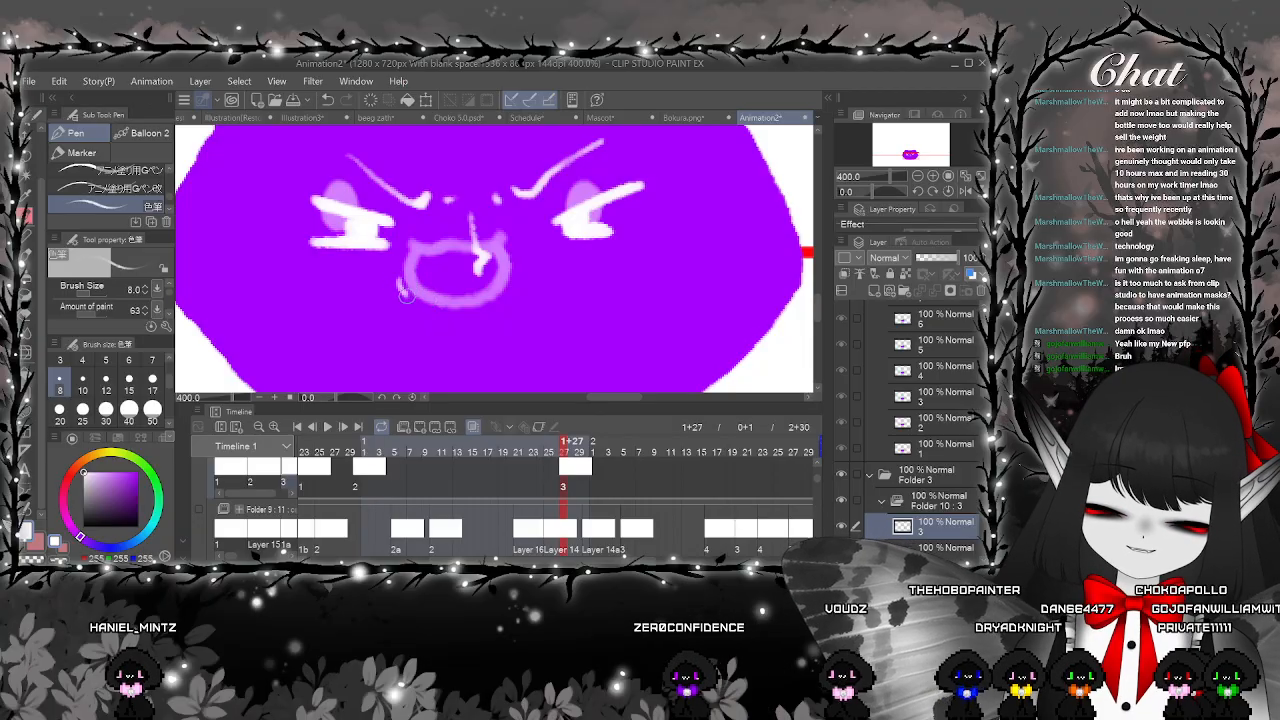
{"action": "left_click_drag", "start_coordinate": [488, 311], "coordinate": [508, 295]}
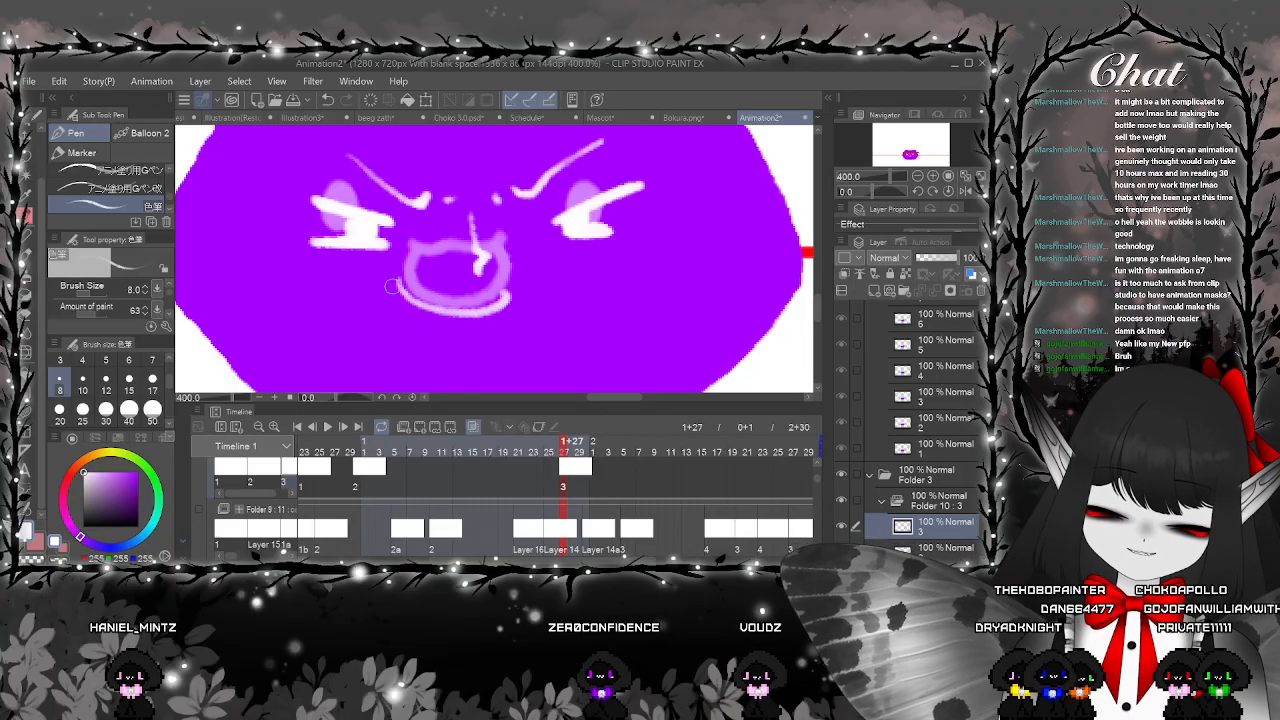
{"action": "mouse_move", "coordinate": [398, 284]}
{"action": "left_mouse_down"}
{"action": "mouse_move", "coordinate": [402, 324]}
{"action": "mouse_move", "coordinate": [510, 302]}
{"action": "left_mouse_up"}
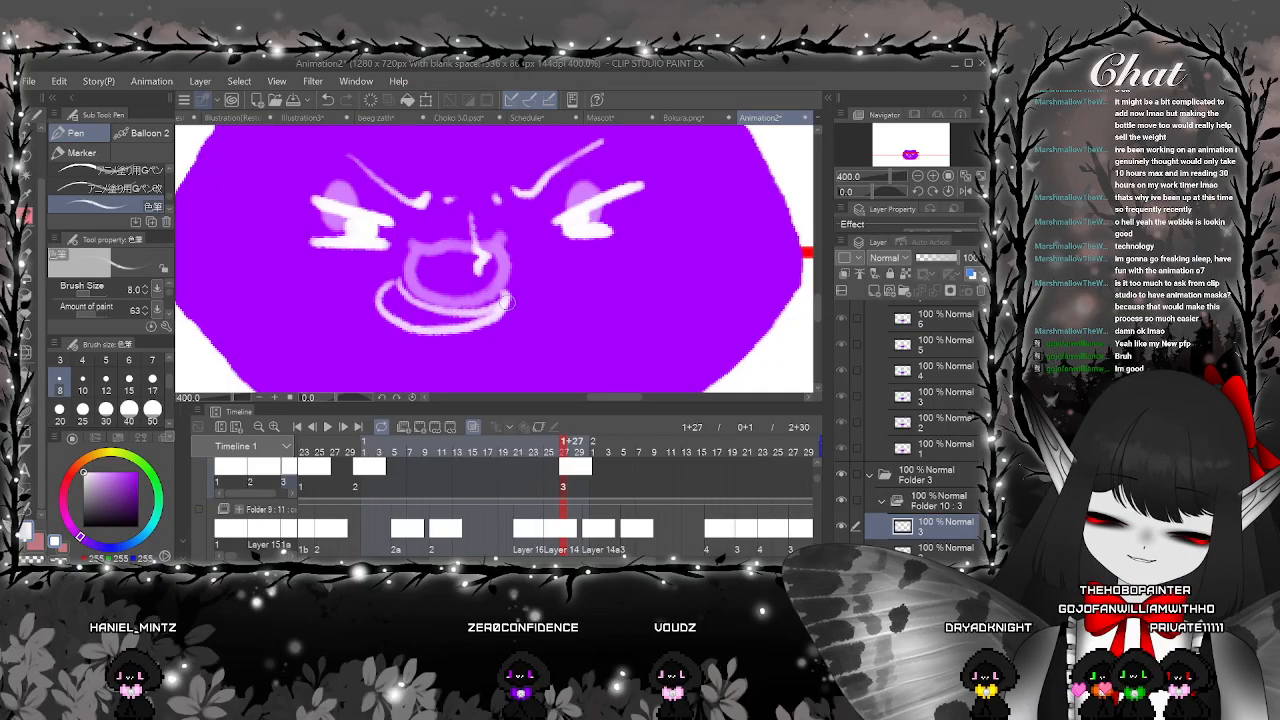
{"action": "scroll", "coordinate": [572, 332], "scroll_direction": "down", "scroll_amount": 4}
{"action": "scroll", "coordinate": [550, 335], "scroll_direction": "up", "scroll_amount": 4}
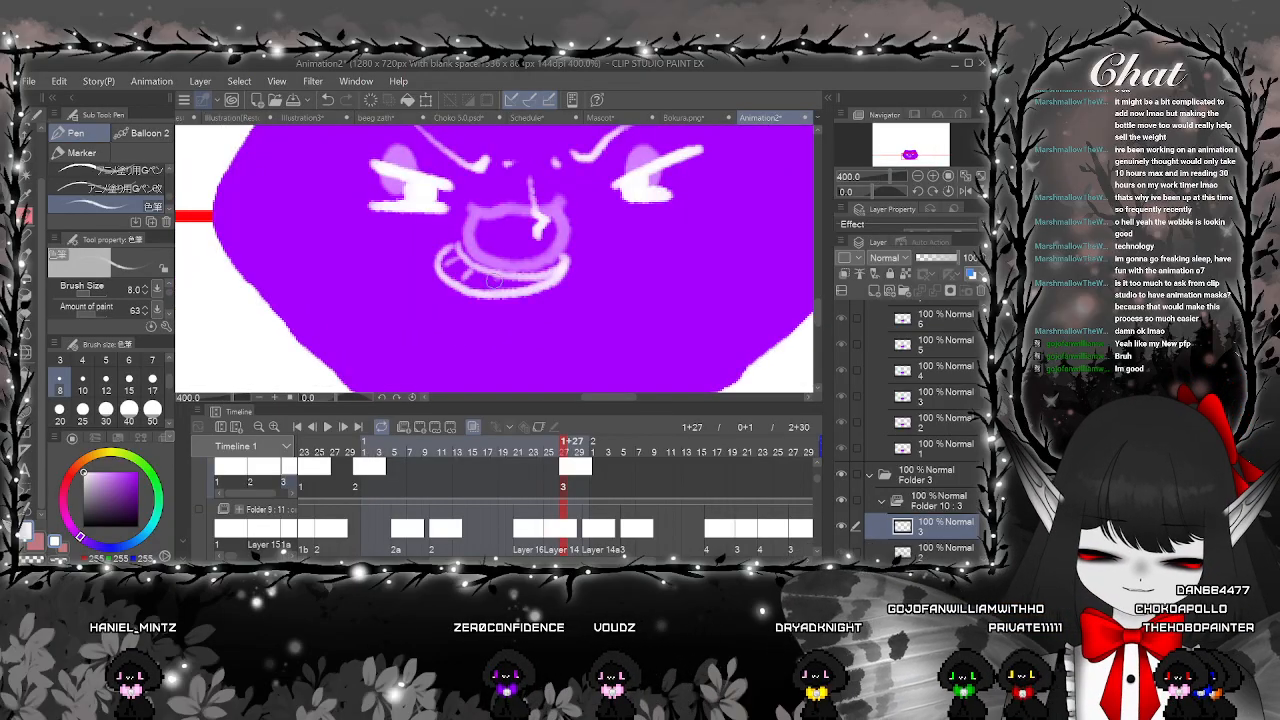
{"action": "scroll", "coordinate": [520, 279], "scroll_direction": "down", "scroll_amount": 4}
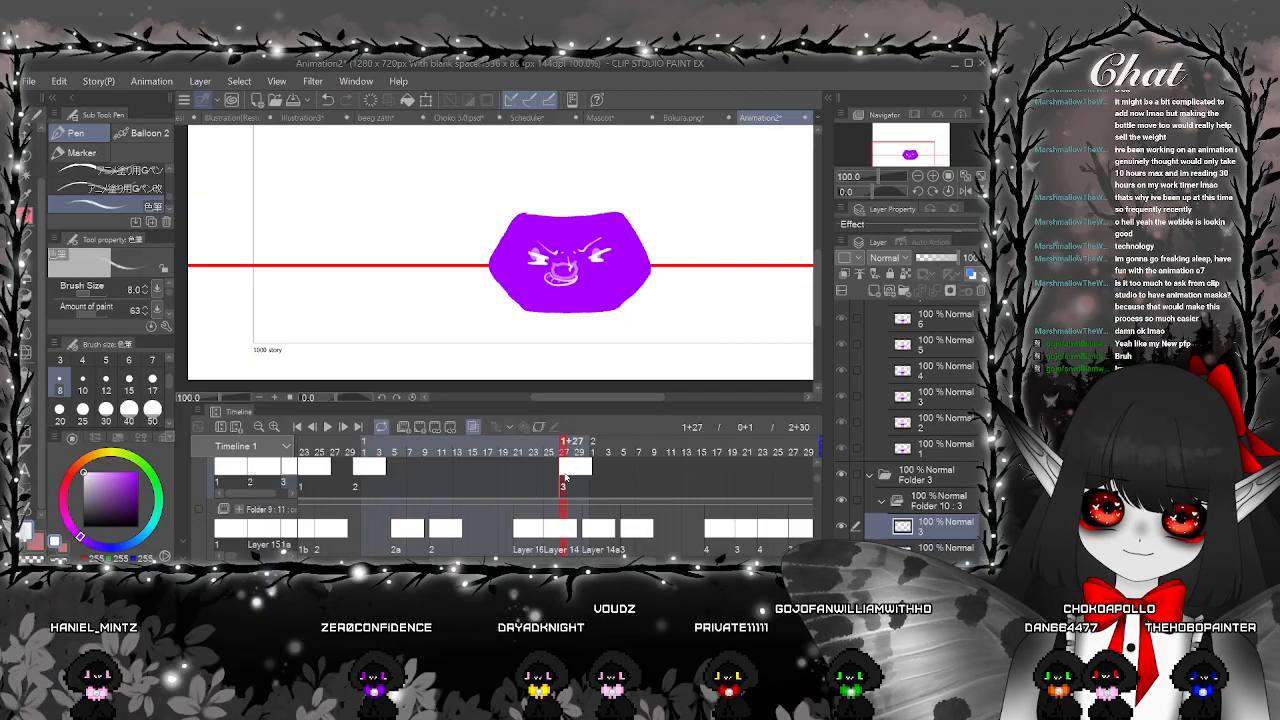
Erase the excess outer parts of both eyes' lower lines with transparent colour on cel 3
{"action": "scroll", "coordinate": [620, 245], "scroll_direction": "up", "scroll_amount": 4}
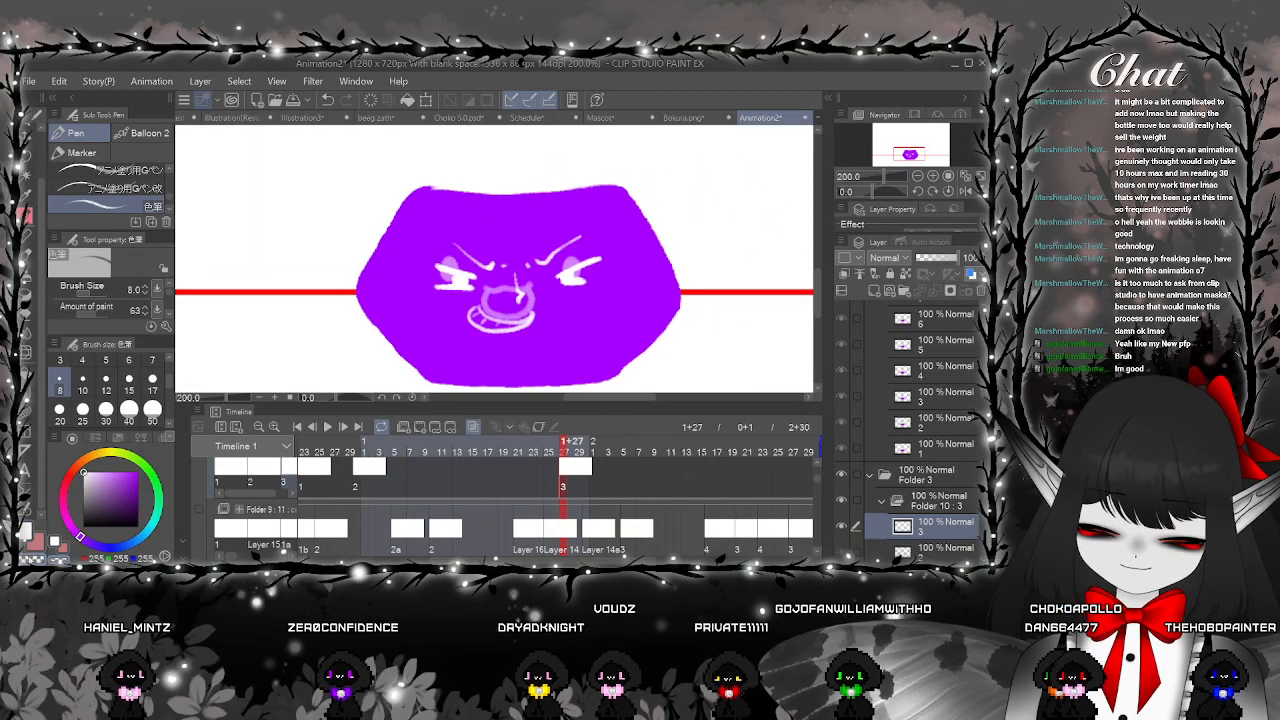
{"action": "scroll", "coordinate": [670, 223], "scroll_direction": "up", "scroll_amount": 2}
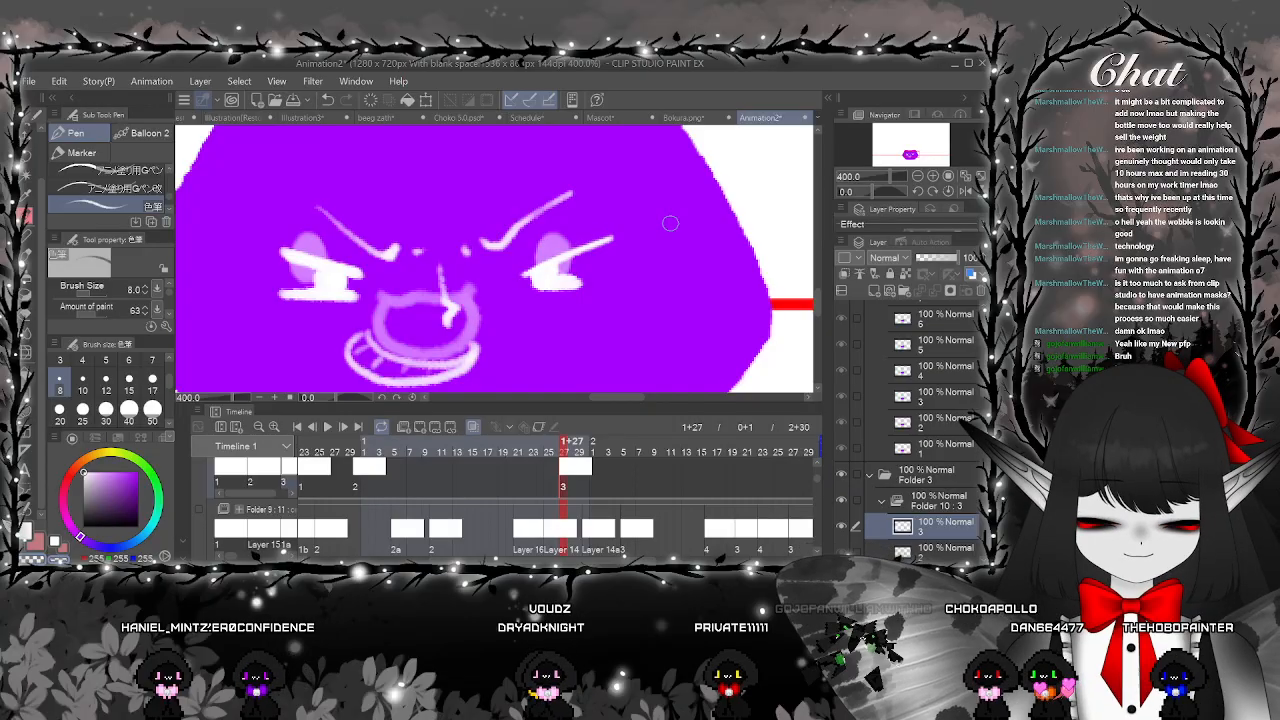
{"action": "left_click_drag", "start_coordinate": [670, 223], "coordinate": [813, 237]}
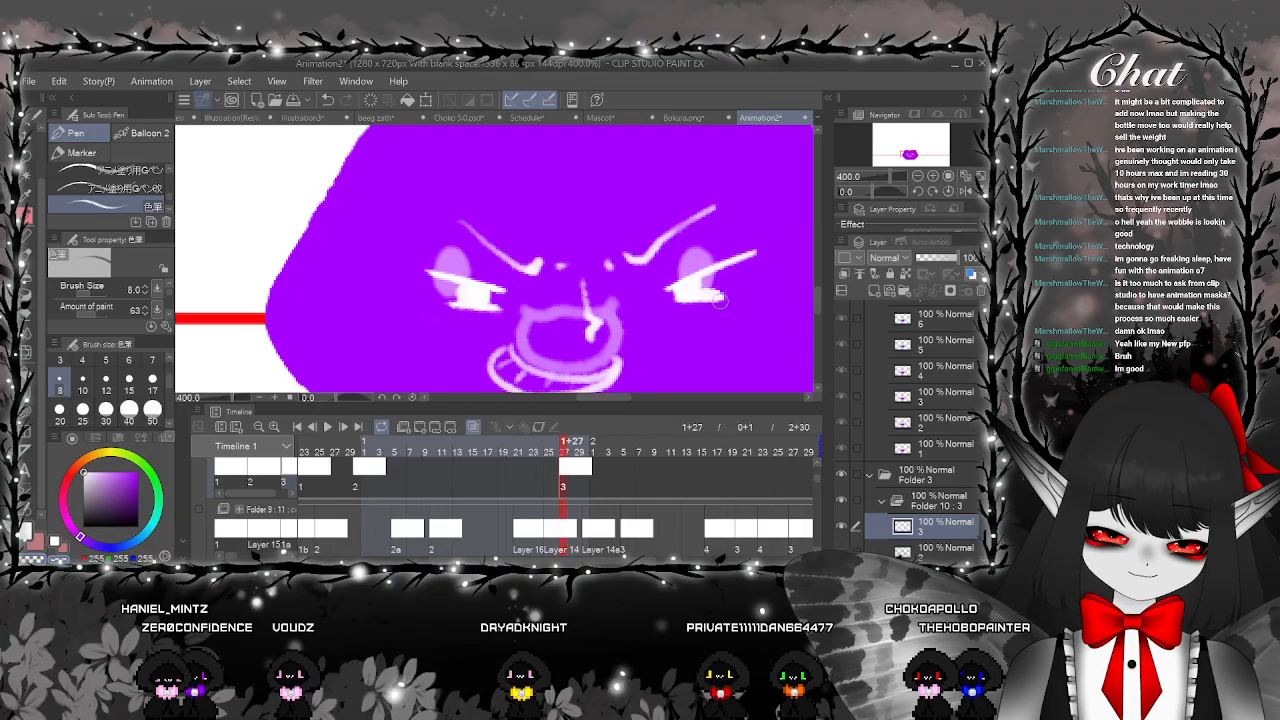
{"action": "scroll", "coordinate": [766, 313], "scroll_direction": "down", "scroll_amount": 3}
{"action": "scroll", "coordinate": [766, 313], "scroll_direction": "down", "scroll_amount": 2}
{"action": "left_click_drag", "start_coordinate": [766, 313], "coordinate": [662, 318]}
{"action": "scroll", "coordinate": [655, 318], "scroll_direction": "up", "scroll_amount": 1}
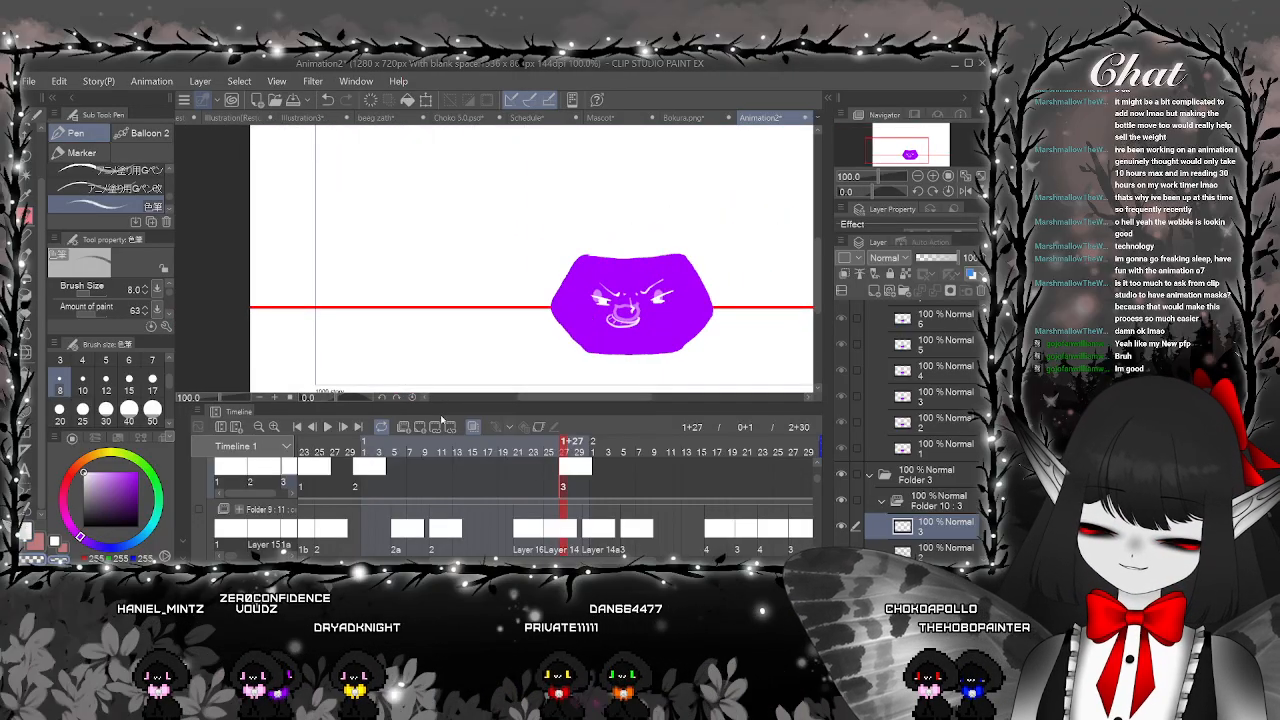
Add short white strokes at the outer corners of both eyes on cel 3
{"action": "scroll", "coordinate": [615, 385], "scroll_direction": "up", "scroll_amount": 1}
{"action": "scroll", "coordinate": [625, 250], "scroll_direction": "up", "scroll_amount": 3}
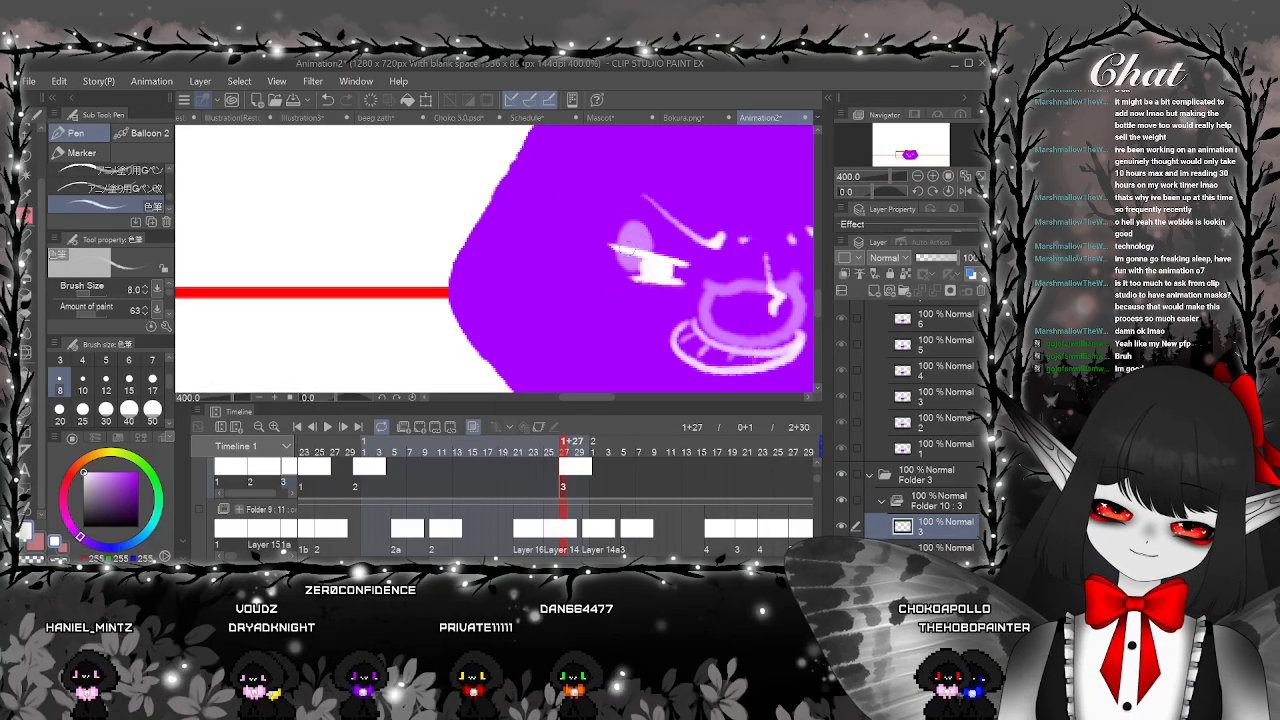
{"action": "left_click_drag", "start_coordinate": [632, 252], "coordinate": [354, 233]}
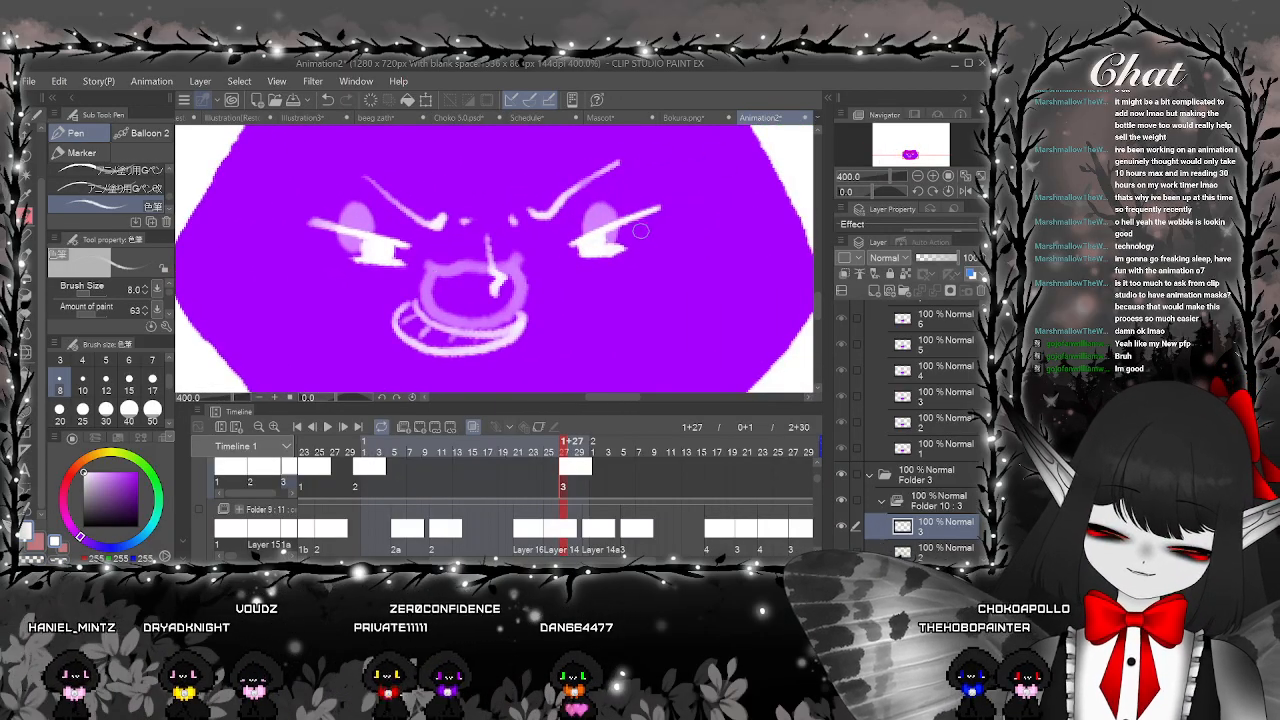
{"action": "left_click_drag", "start_coordinate": [647, 214], "coordinate": [641, 236]}
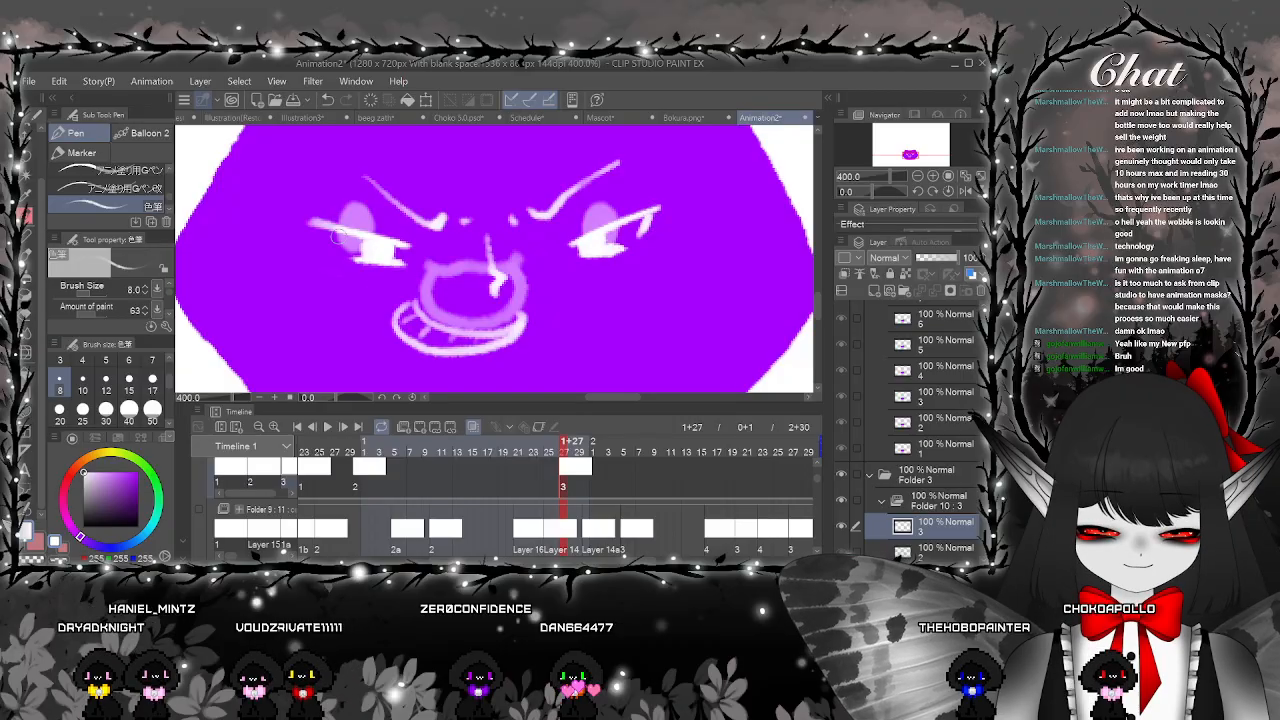
{"action": "scroll", "coordinate": [606, 303], "scroll_direction": "down", "scroll_amount": 4}
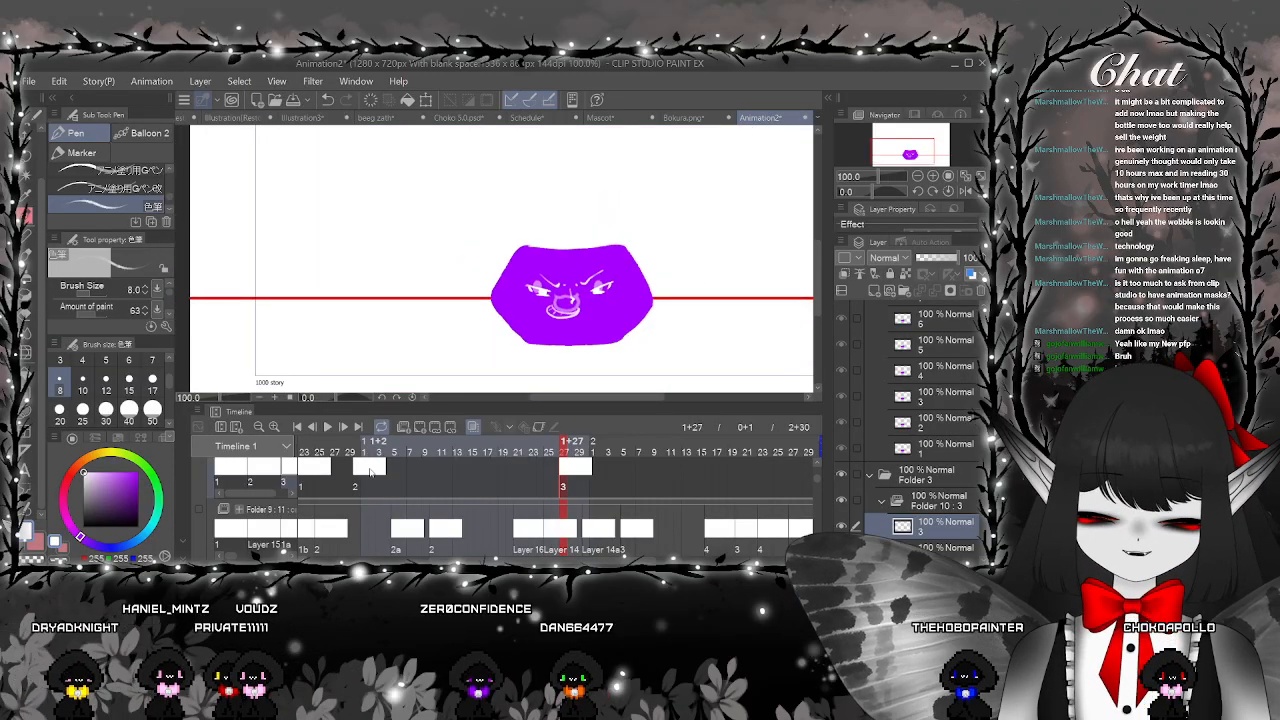
{"action": "left_click", "coordinate": [372, 467]}
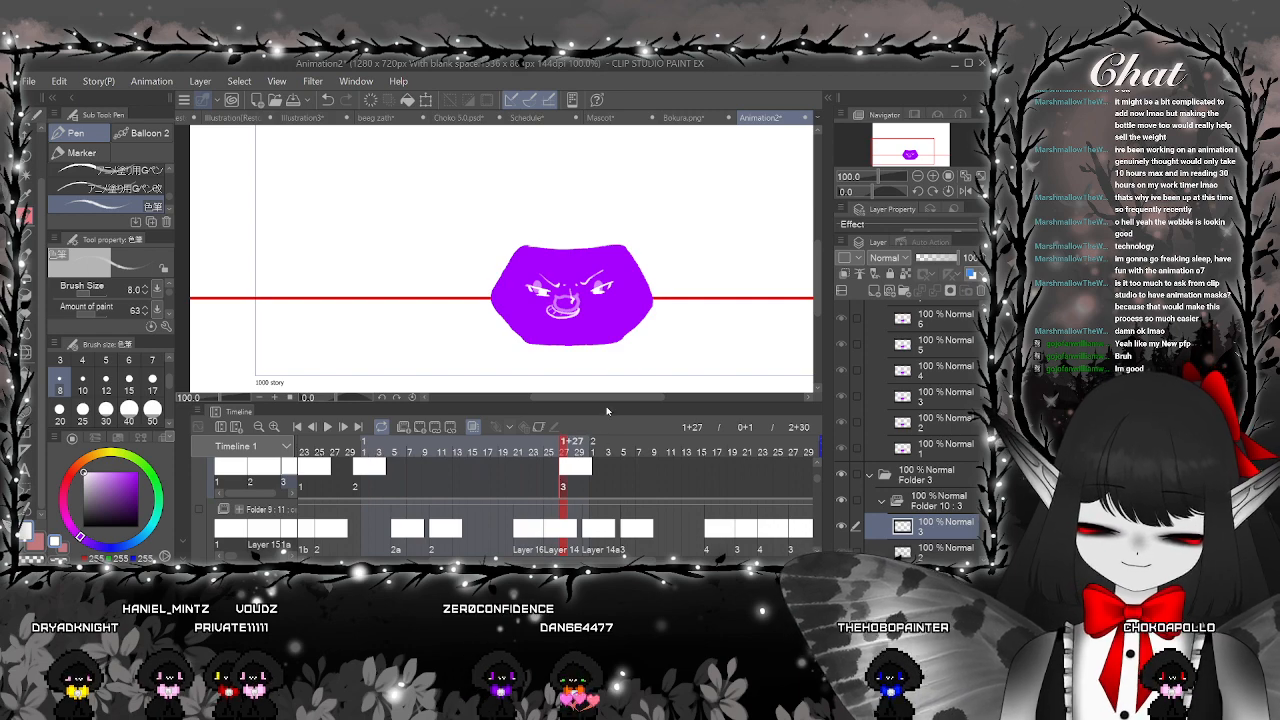
Lasso the right-hand eye on cel 3, rotate it slightly clockwise, apply the transformation and deselect
{"action": "mouse_move", "coordinate": [576, 317]}
{"action": "left_mouse_down"}
{"action": "mouse_move", "coordinate": [433, 337]}
{"action": "mouse_move", "coordinate": [479, 266]}
{"action": "mouse_move", "coordinate": [455, 332]}
{"action": "left_mouse_up"}
{"action": "scroll", "coordinate": [433, 337], "scroll_direction": "up", "scroll_amount": 1}
{"action": "key", "text": "m"}
{"action": "scroll", "coordinate": [505, 285], "scroll_direction": "up", "scroll_amount": 1}
{"action": "key", "text": "ctrl+t"}
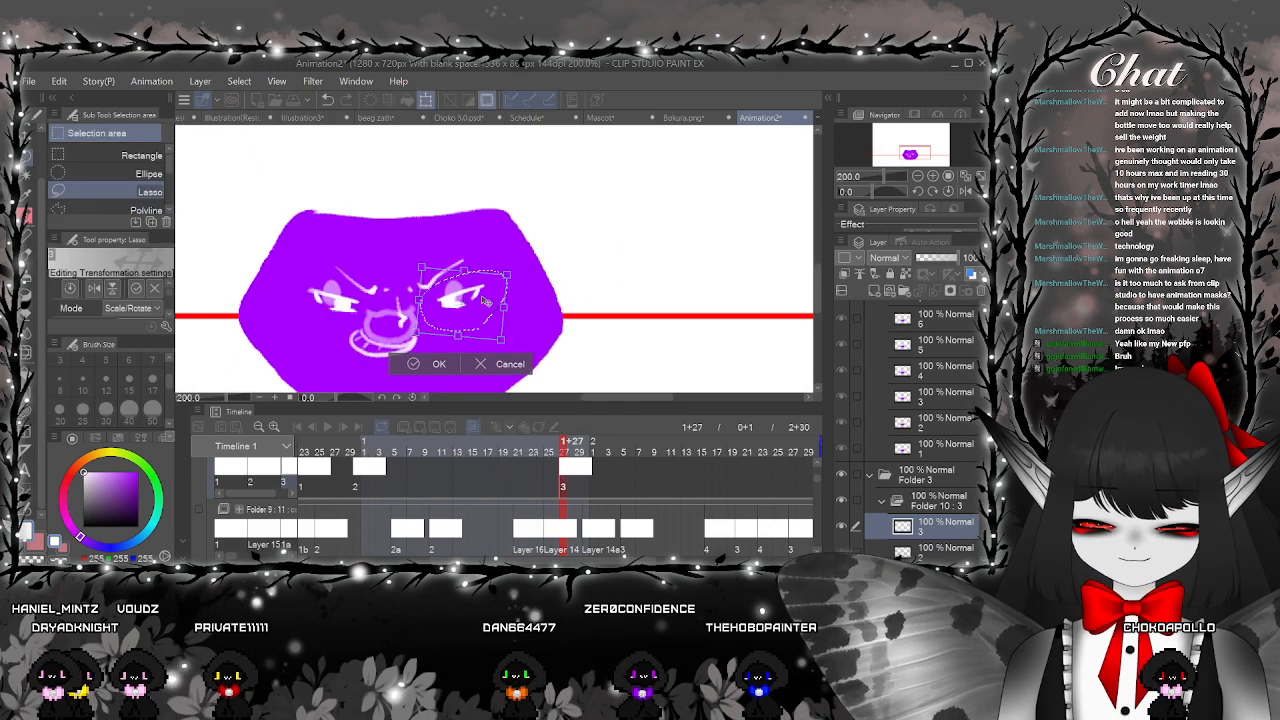
{"action": "left_click", "coordinate": [439, 363]}
{"action": "key", "text": "ctrl+d"}
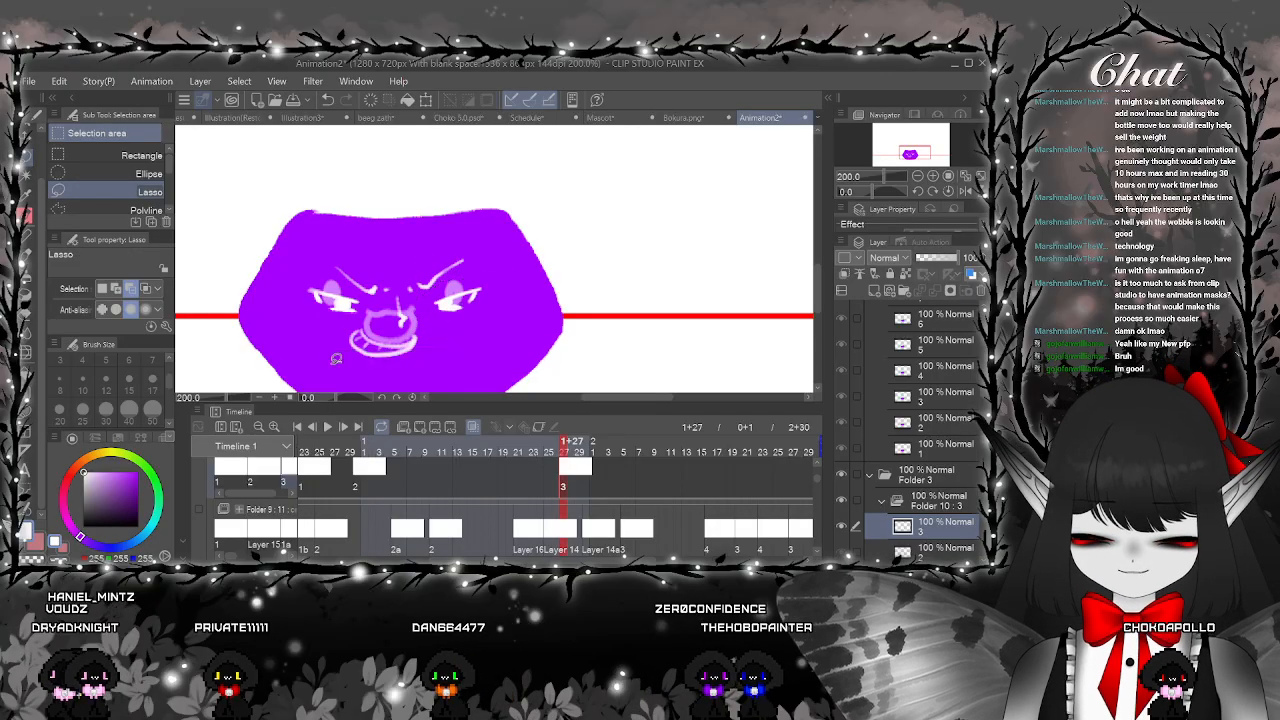
{"action": "scroll", "coordinate": [336, 358], "scroll_direction": "down", "scroll_amount": 1}
{"action": "left_click_drag", "start_coordinate": [517, 350], "coordinate": [677, 302]}
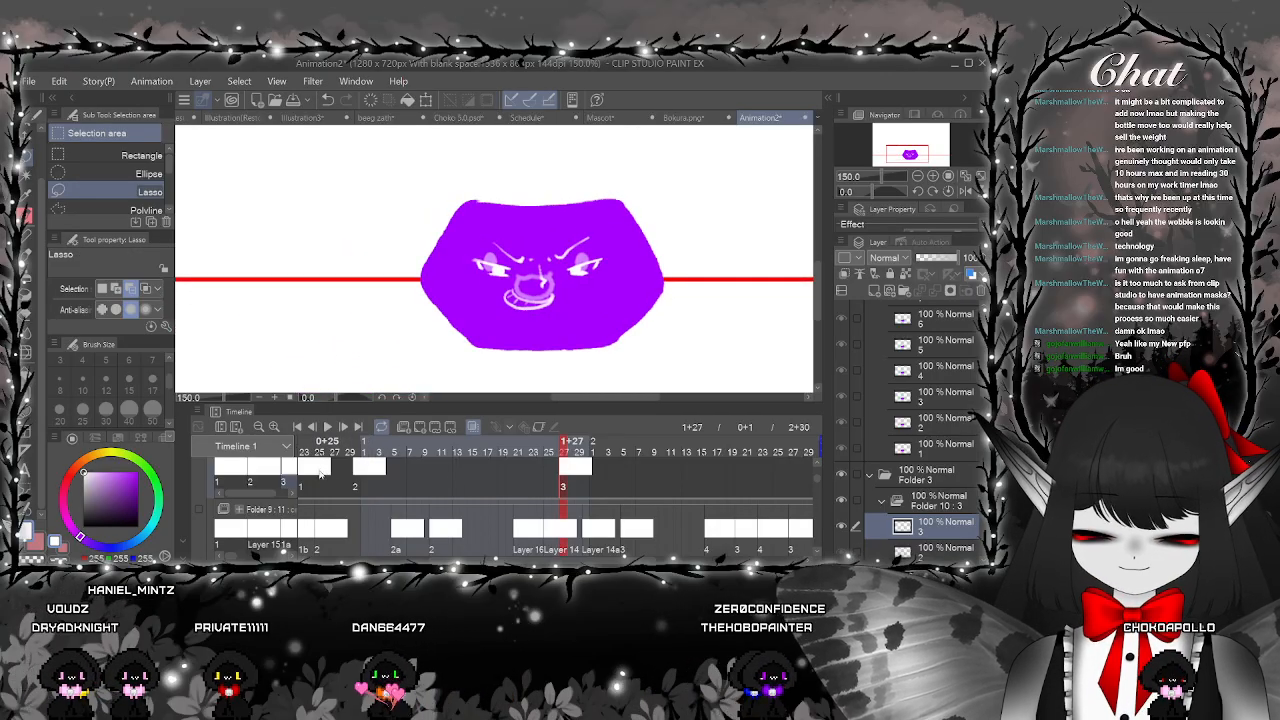
Draw short white crease lines beneath both eyes on cel 3 with the 8.0 pen
{"action": "left_click", "coordinate": [320, 473]}
{"action": "left_click_drag", "start_coordinate": [320, 473], "coordinate": [385, 473]}
{"action": "left_click", "coordinate": [639, 470]}
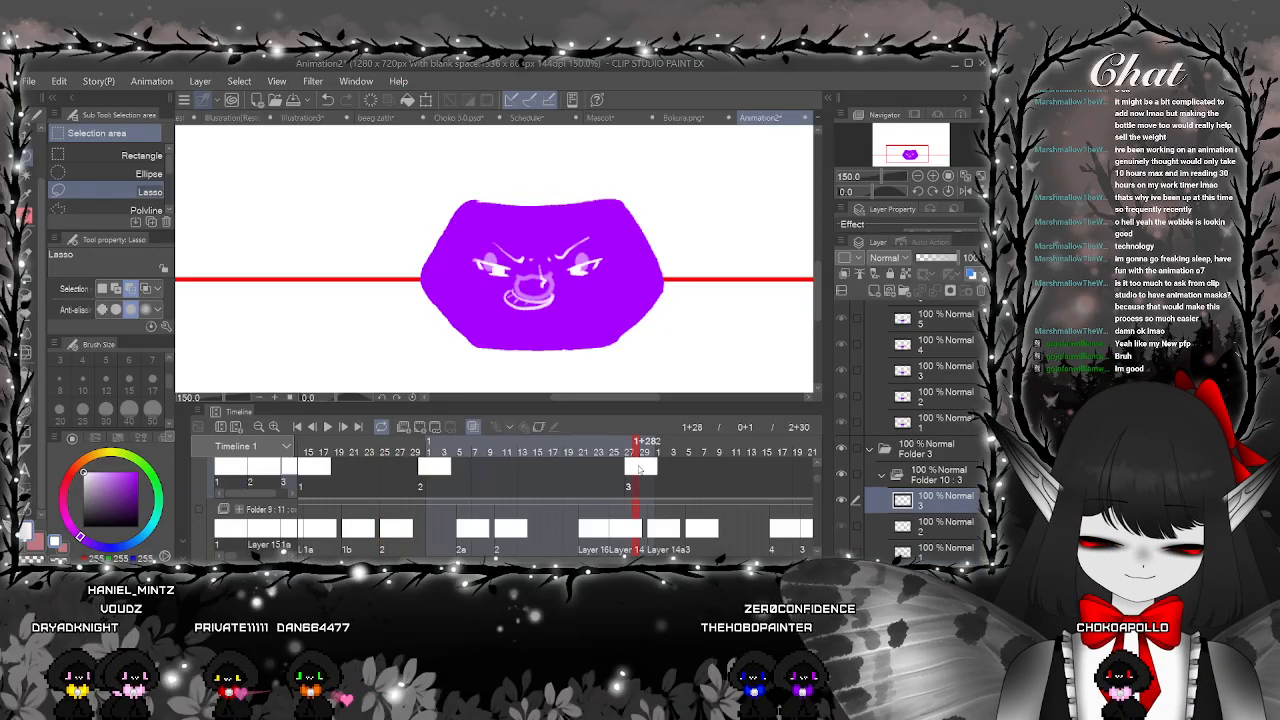
{"action": "key", "text": "p"}
{"action": "scroll", "coordinate": [587, 274], "scroll_direction": "up", "scroll_amount": 6}
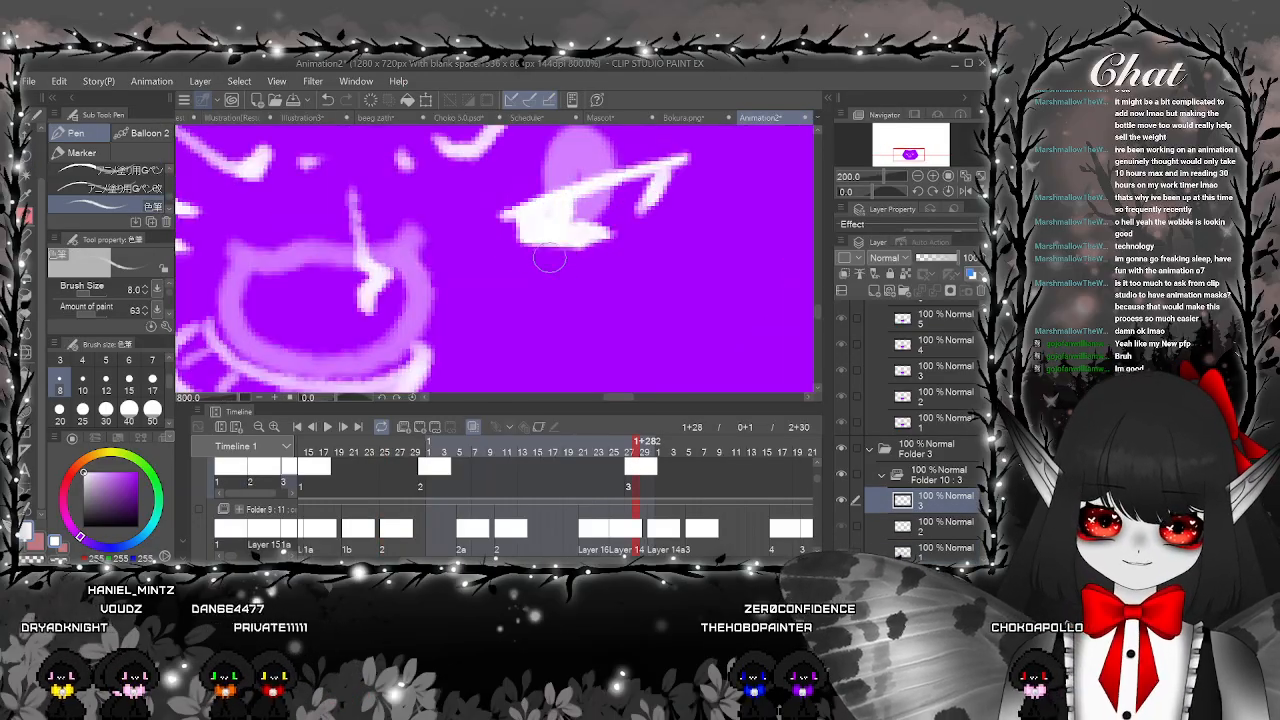
{"action": "left_click_drag", "start_coordinate": [512, 246], "coordinate": [877, 322]}
{"action": "left_click_drag", "start_coordinate": [510, 302], "coordinate": [441, 314]}
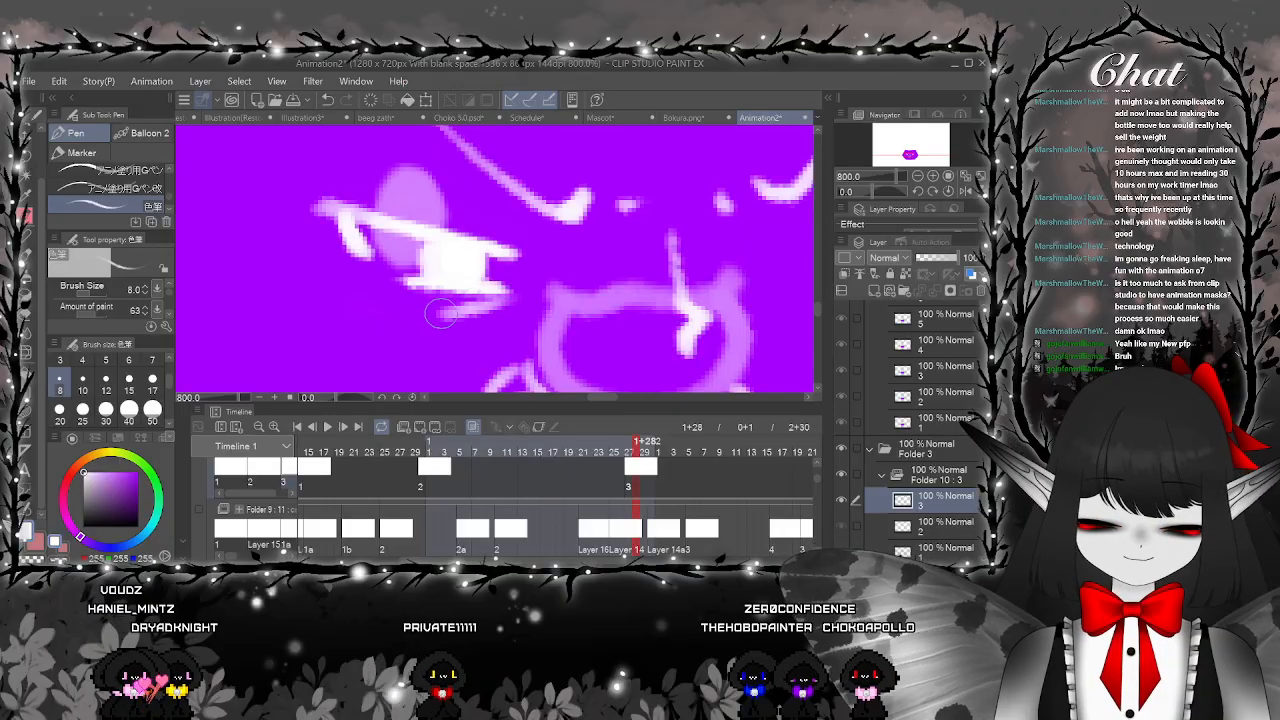
{"action": "scroll", "coordinate": [538, 312], "scroll_direction": "down", "scroll_amount": 6}
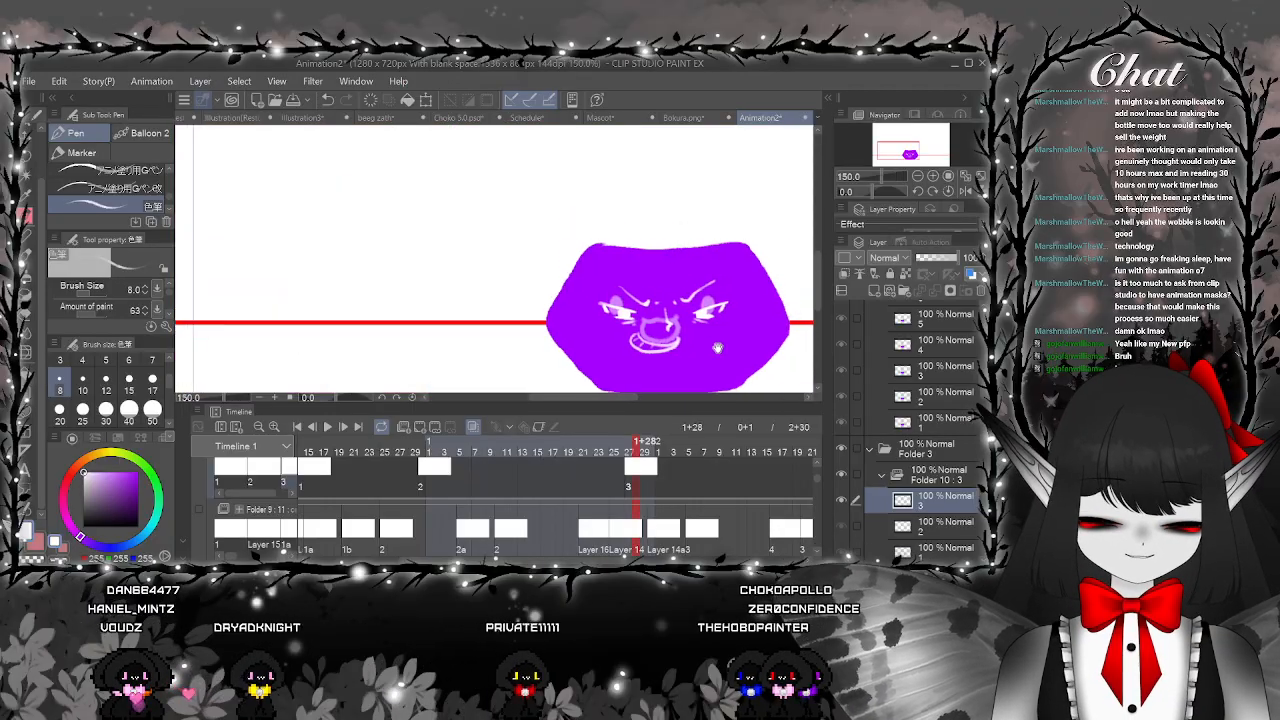
{"action": "scroll", "coordinate": [676, 291], "scroll_direction": "up", "scroll_amount": 4}
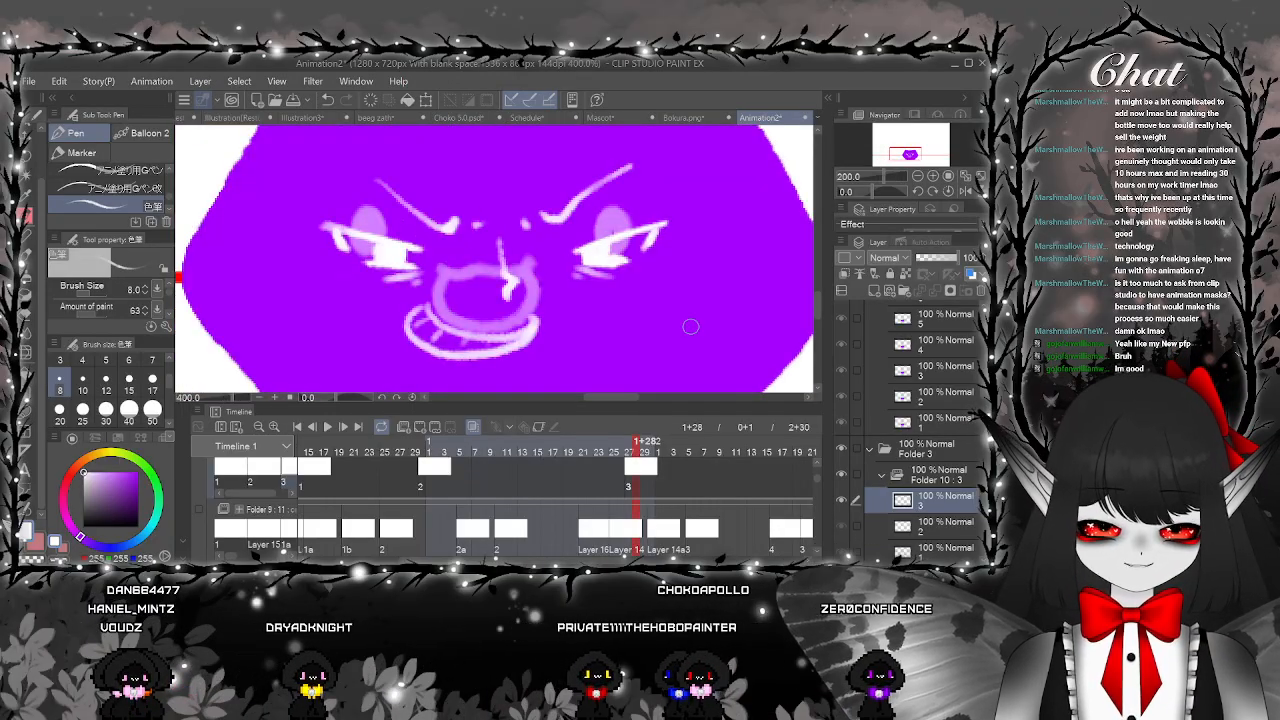
{"action": "mouse_move", "coordinate": [671, 286]}
{"action": "left_mouse_down"}
{"action": "mouse_move", "coordinate": [661, 332]}
{"action": "mouse_move", "coordinate": [665, 272]}
{"action": "left_mouse_up"}
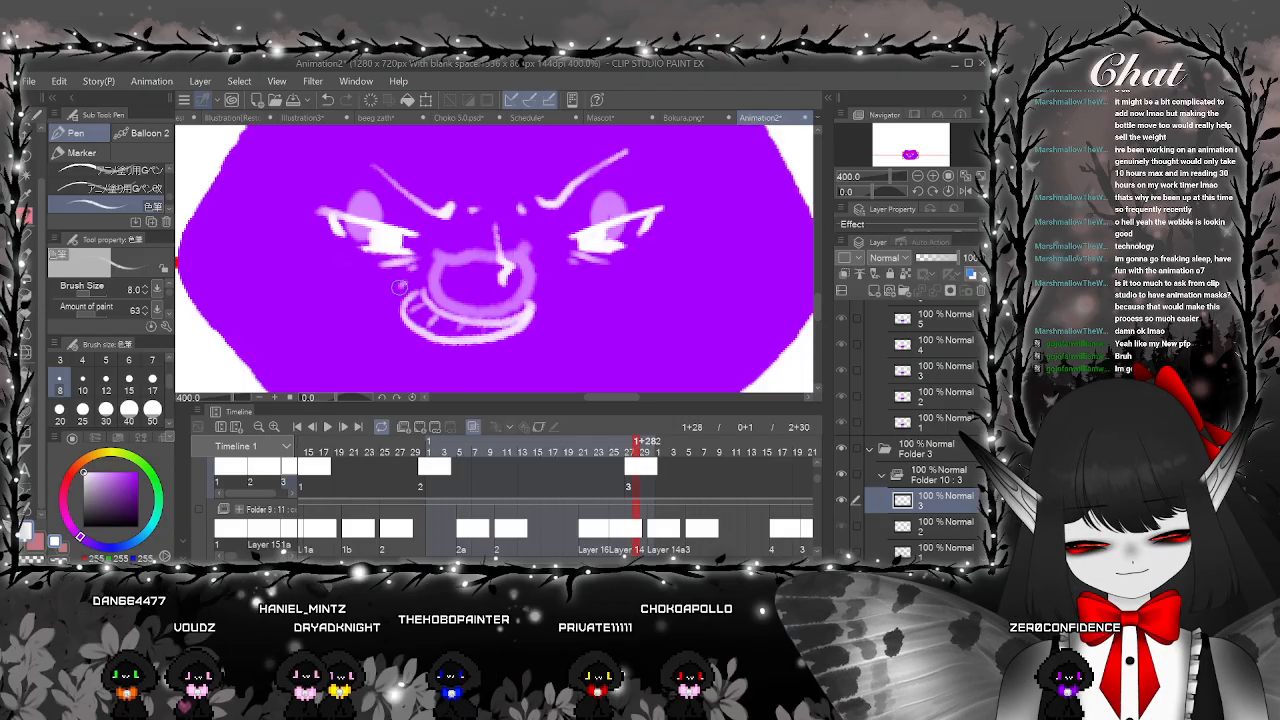
Add a short white chin line just below the toothy mouth on cel 3
{"action": "scroll", "coordinate": [590, 362], "scroll_direction": "down", "scroll_amount": 6}
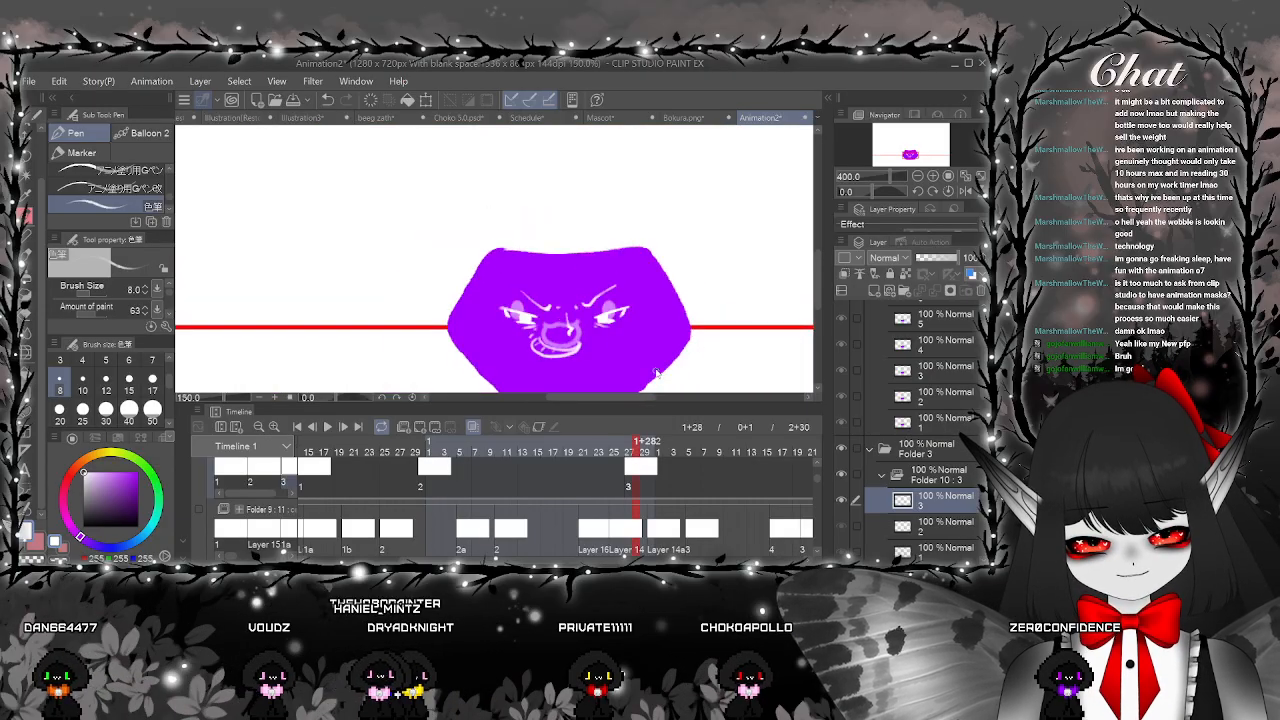
{"action": "left_click_drag", "start_coordinate": [671, 360], "coordinate": [658, 338]}
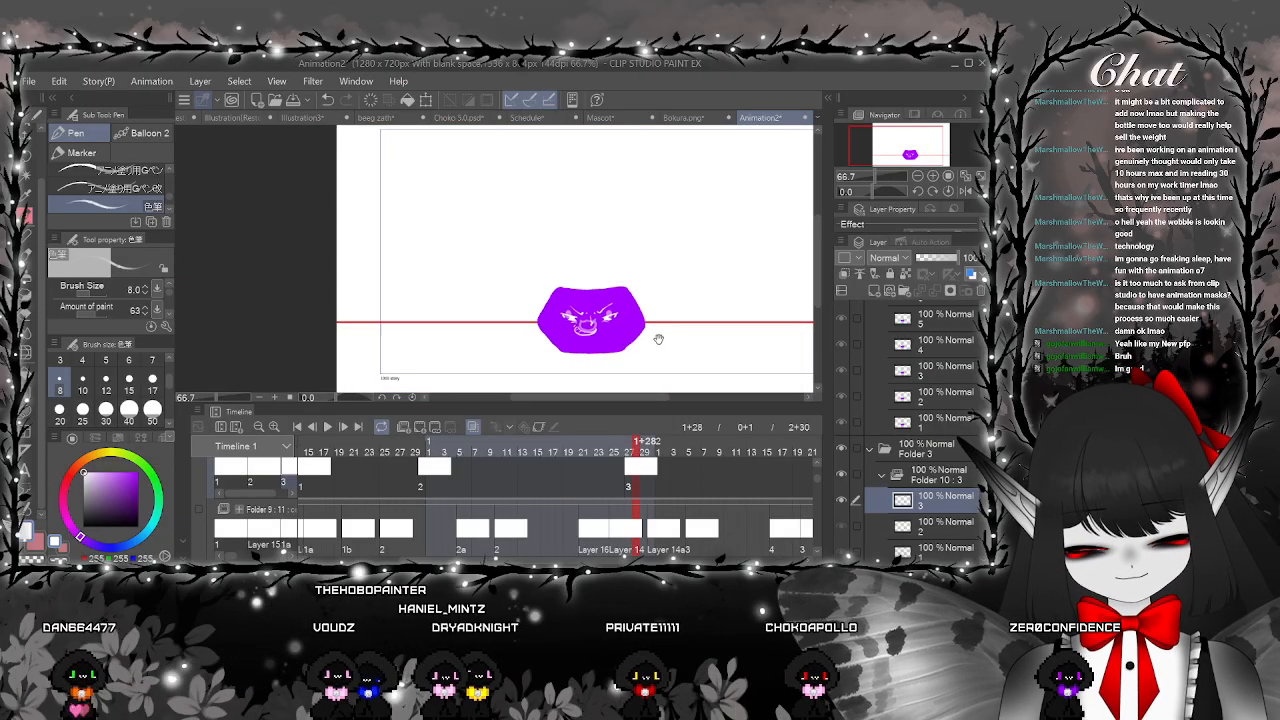
{"action": "scroll", "coordinate": [600, 335], "scroll_direction": "up", "scroll_amount": 6}
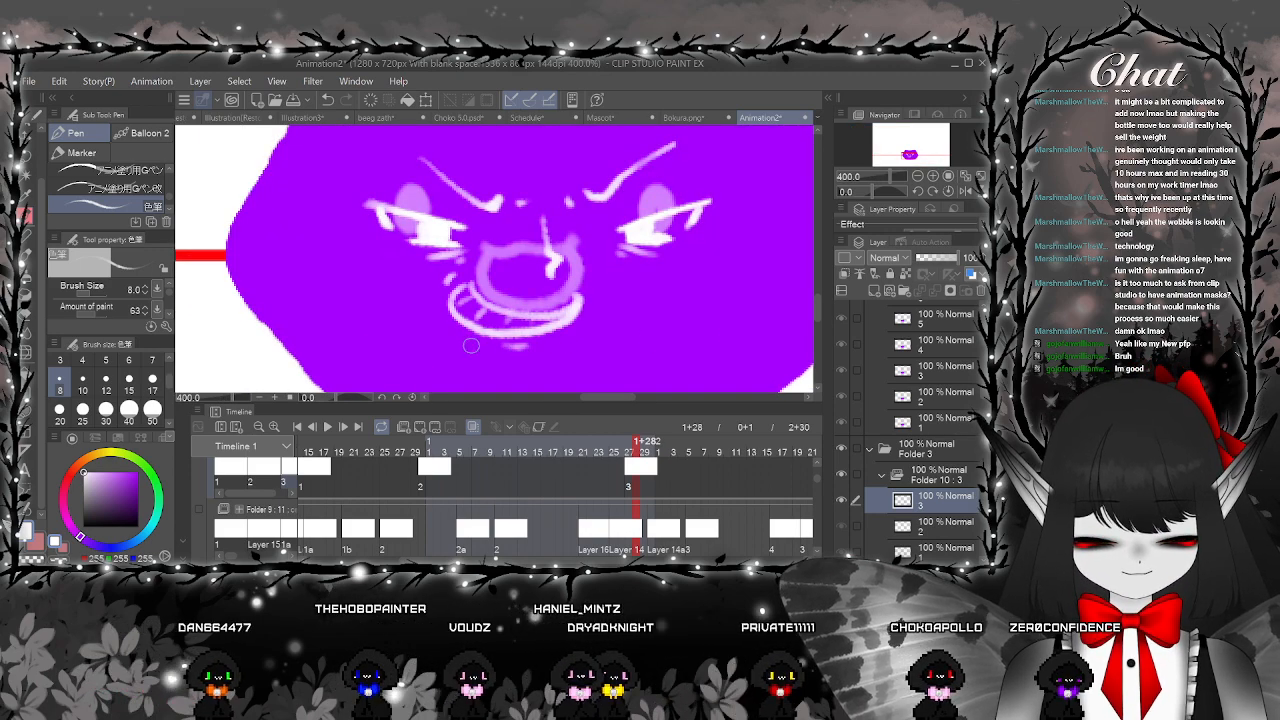
{"action": "scroll", "coordinate": [717, 312], "scroll_direction": "down", "scroll_amount": 3}
{"action": "scroll", "coordinate": [718, 312], "scroll_direction": "down", "scroll_amount": 1}
{"action": "left_click_drag", "start_coordinate": [714, 343], "coordinate": [681, 333]}
Compare the faces on cels 2 and 3, and add a new animation cel to Folder 10 at frame 2+9
{"action": "left_click", "coordinate": [437, 474]}
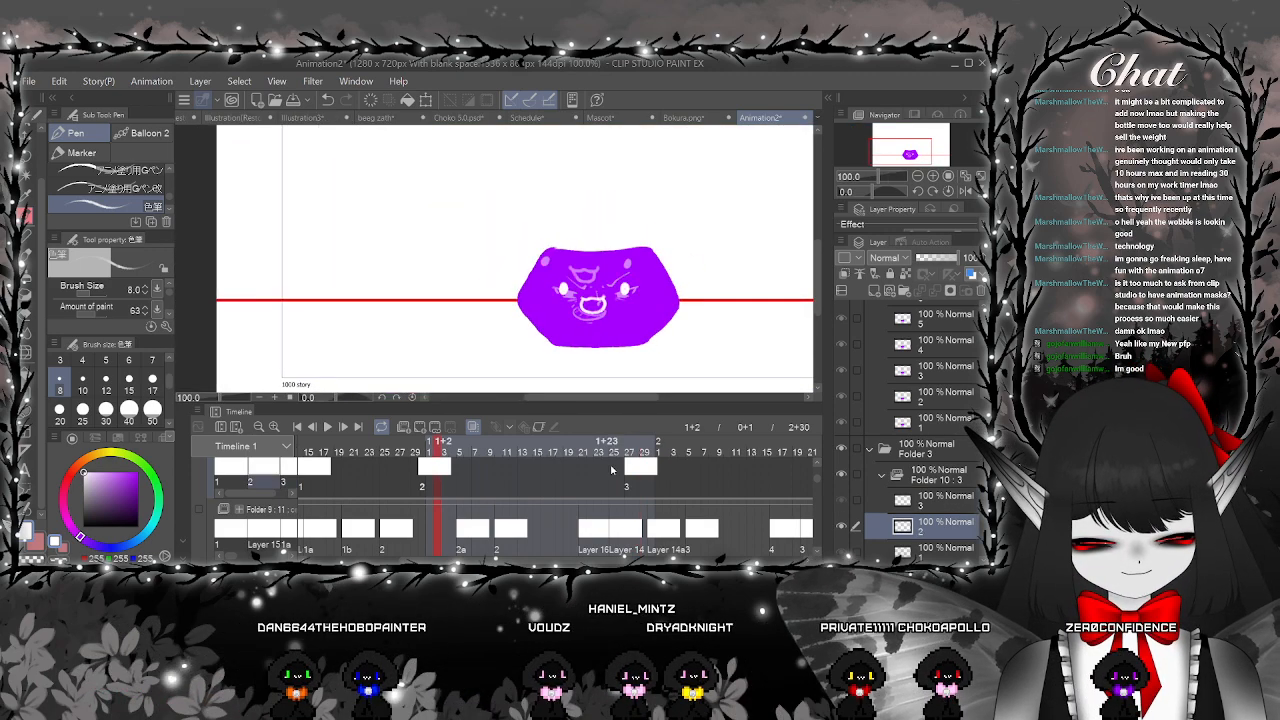
{"action": "left_click", "coordinate": [633, 483]}
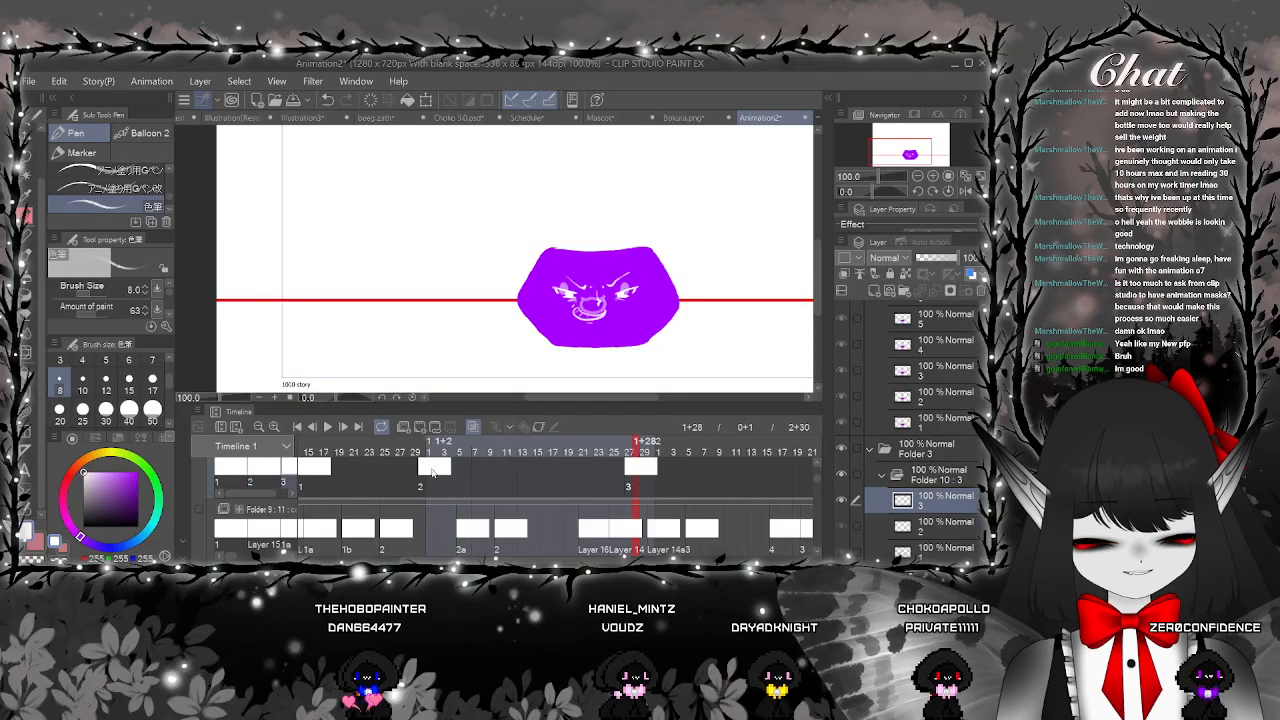
{"action": "left_click", "coordinate": [433, 471]}
{"action": "left_click", "coordinate": [632, 481]}
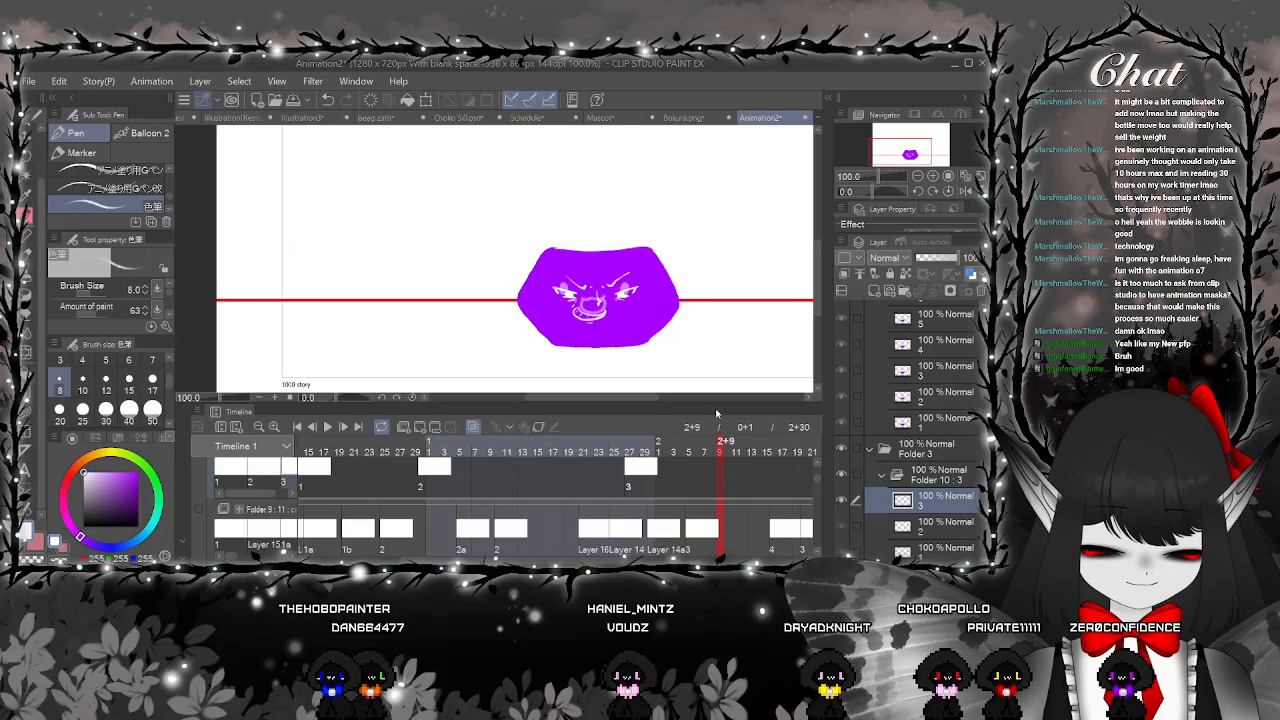
{"action": "left_click", "coordinate": [419, 427]}
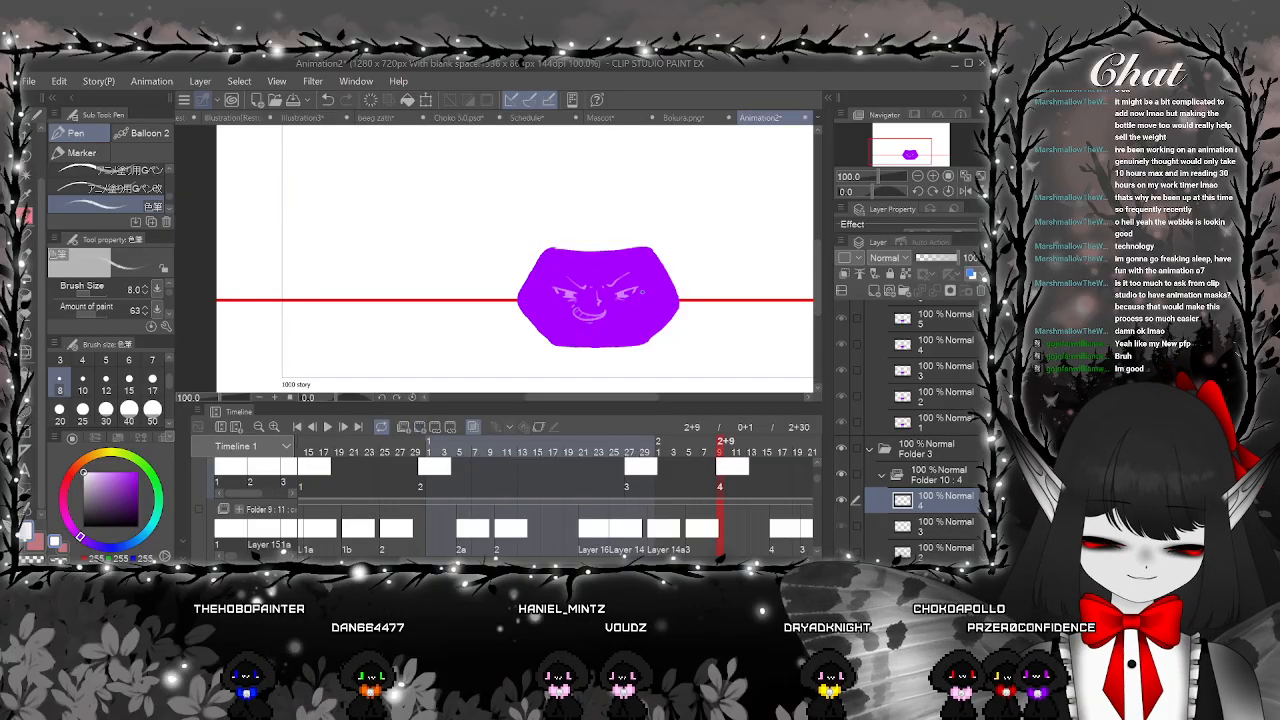
Draw narrow white eyes, a small w-shaped mouth and short slanted brow dabs on cel 4 over the onion skin
{"action": "scroll", "coordinate": [631, 291], "scroll_direction": "up", "scroll_amount": 2}
{"action": "left_click_drag", "start_coordinate": [604, 302], "coordinate": [626, 296]}
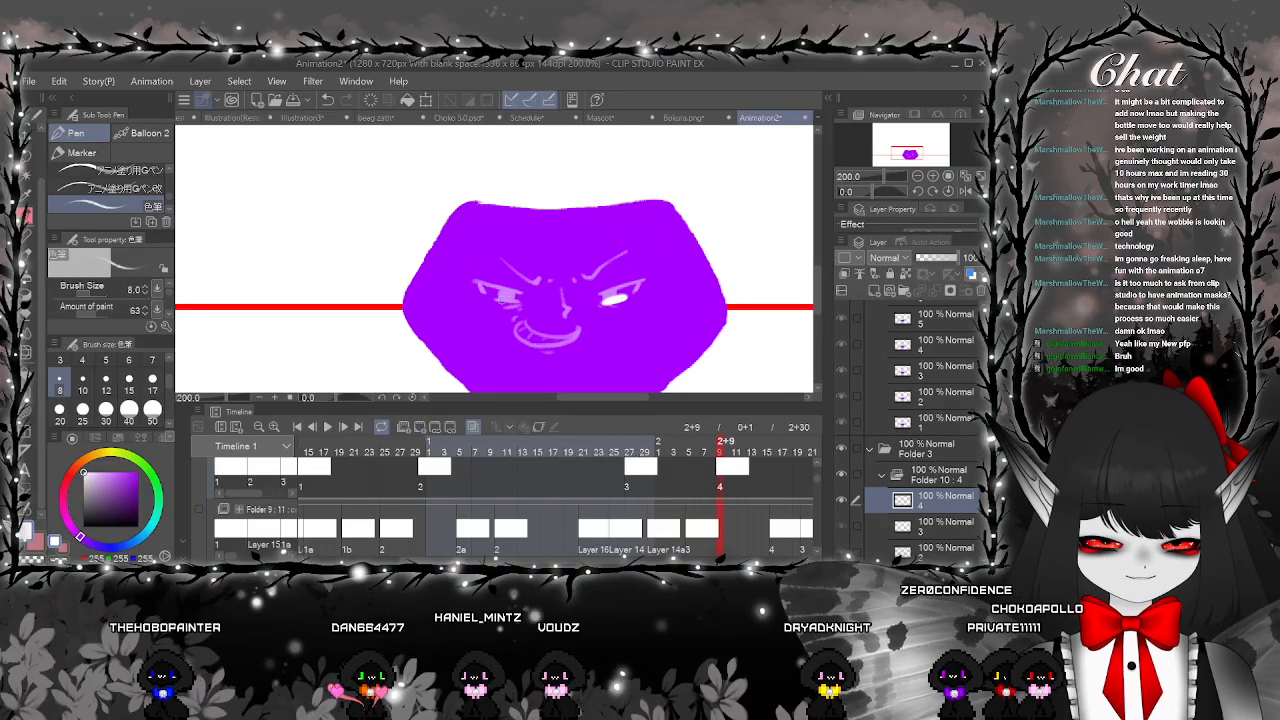
{"action": "left_click_drag", "start_coordinate": [493, 298], "coordinate": [516, 301]}
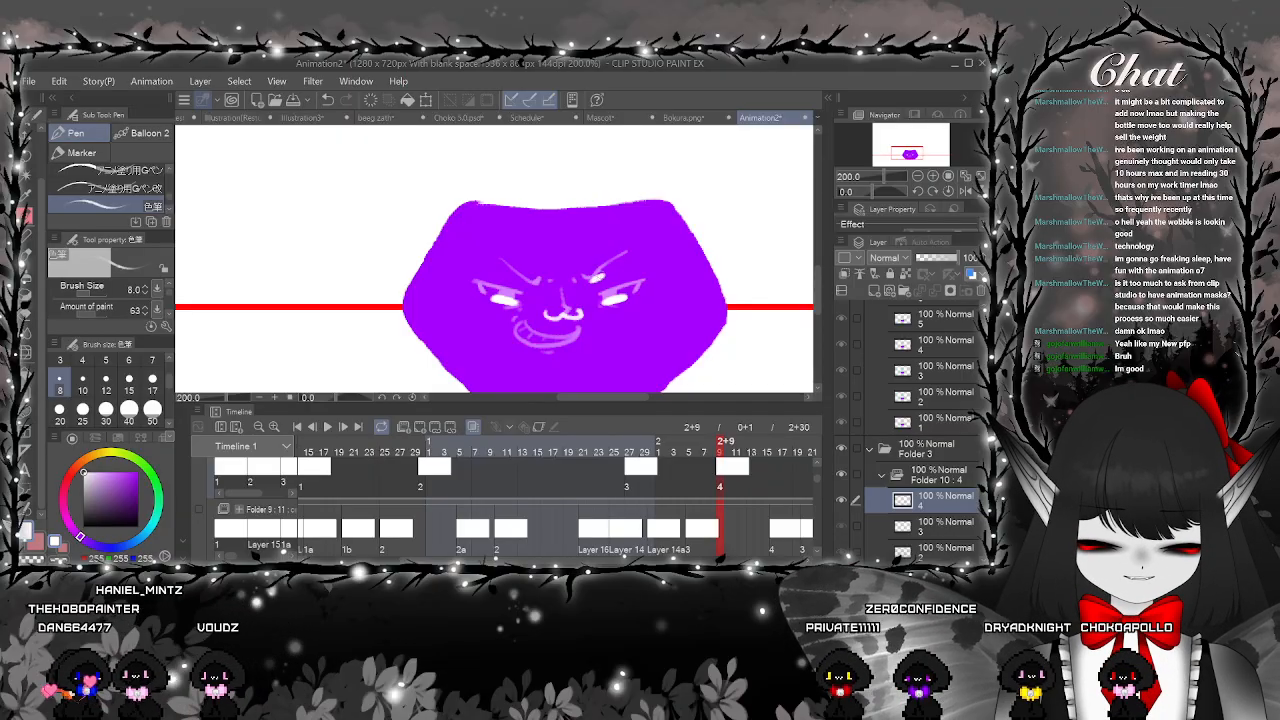
{"action": "scroll", "coordinate": [636, 320], "scroll_direction": "down", "scroll_amount": 5}
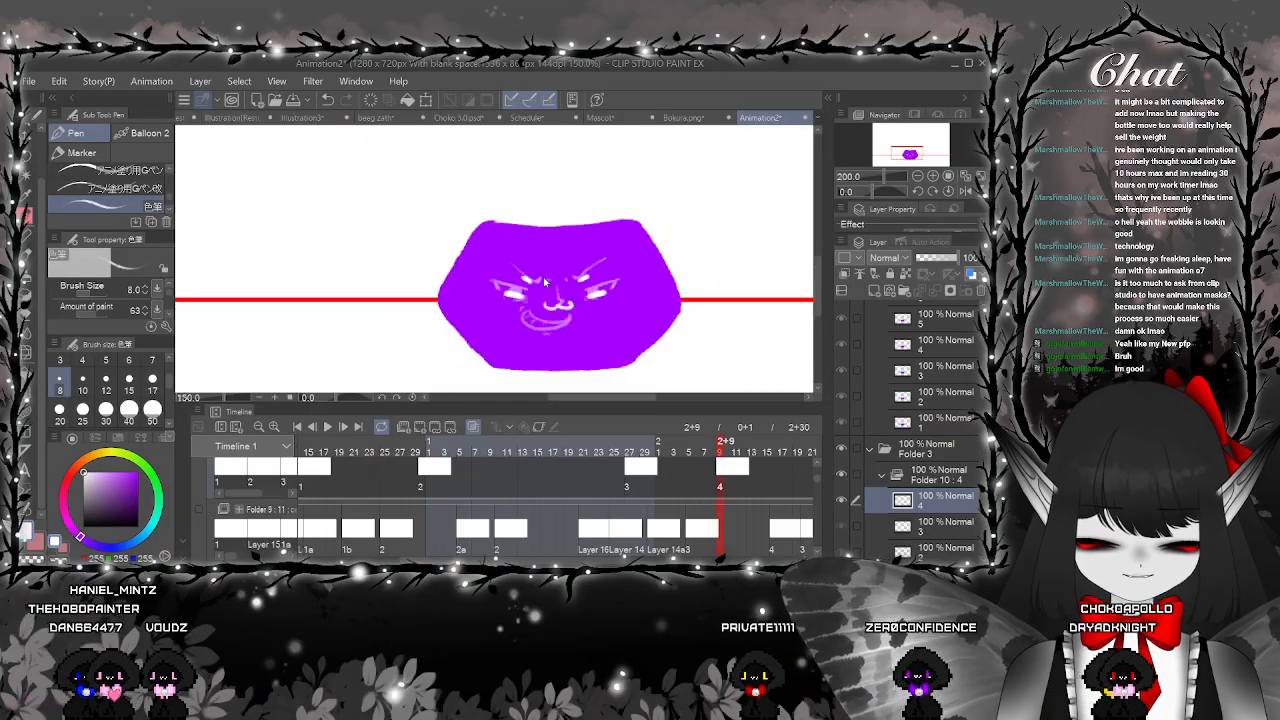
{"action": "scroll", "coordinate": [649, 304], "scroll_direction": "up", "scroll_amount": 5}
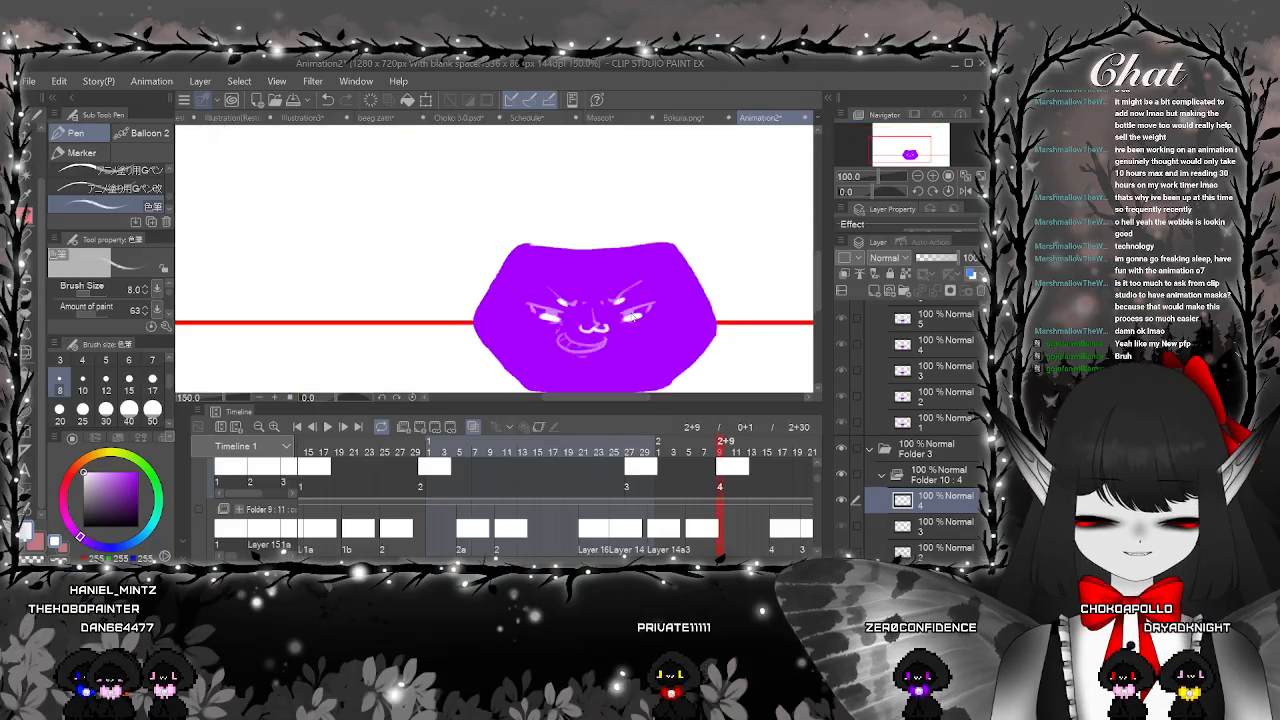
Check cel 4 against cel 3, move it a few frames later and insert a new cel before it at frame 2+8
{"action": "left_click", "coordinate": [637, 472]}
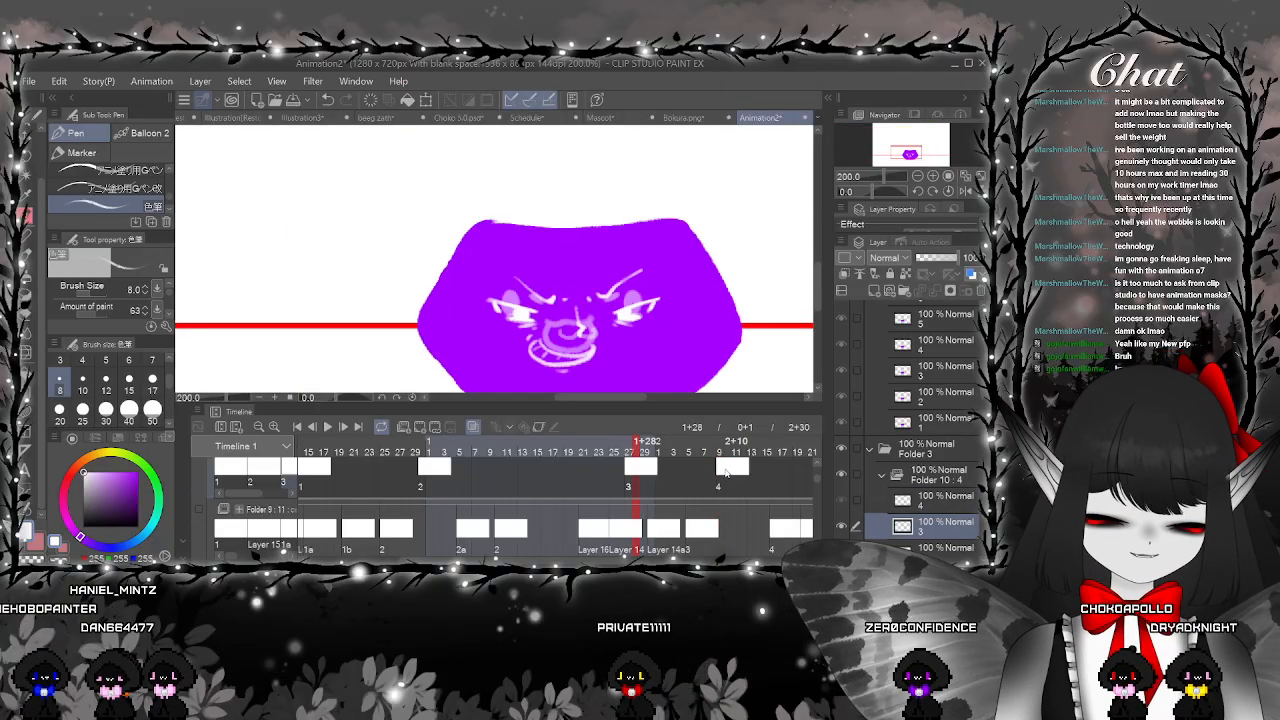
{"action": "left_click", "coordinate": [724, 487]}
{"action": "key", "text": "ctrl+minus"}
{"action": "key", "text": "ctrl+minus"}
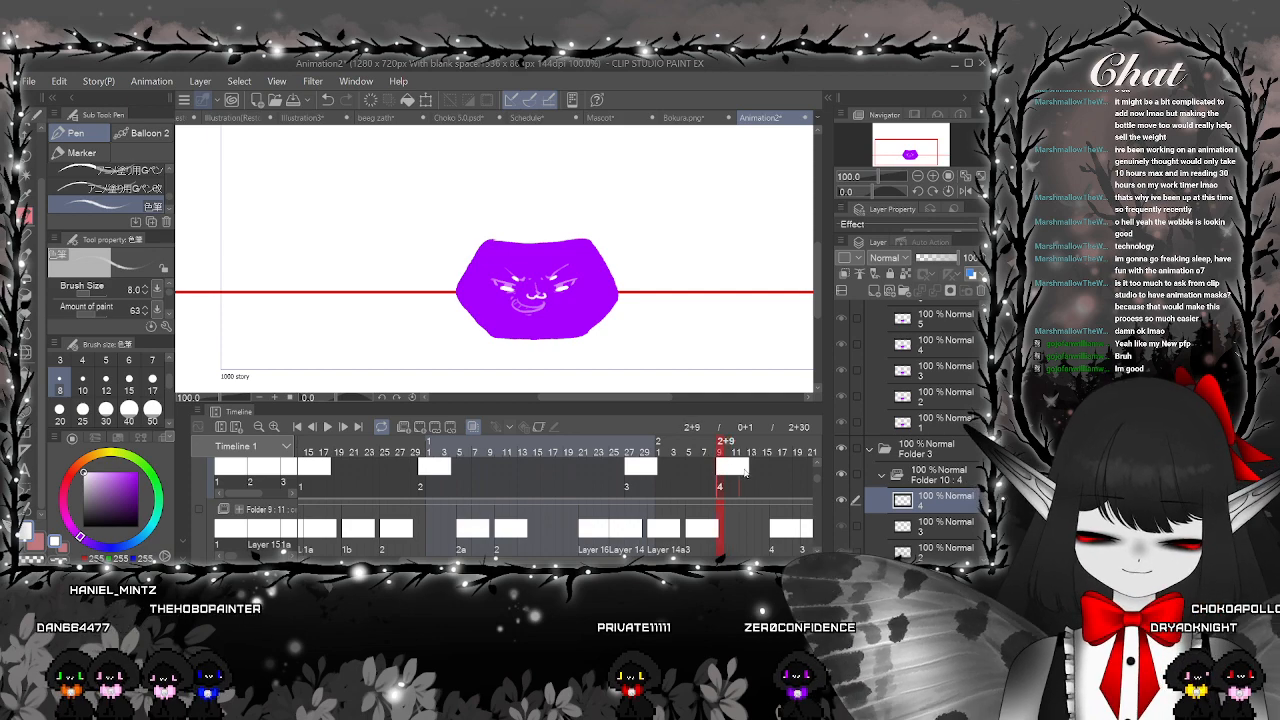
{"action": "left_click_drag", "start_coordinate": [745, 473], "coordinate": [743, 476]}
{"action": "left_click", "coordinate": [716, 476]}
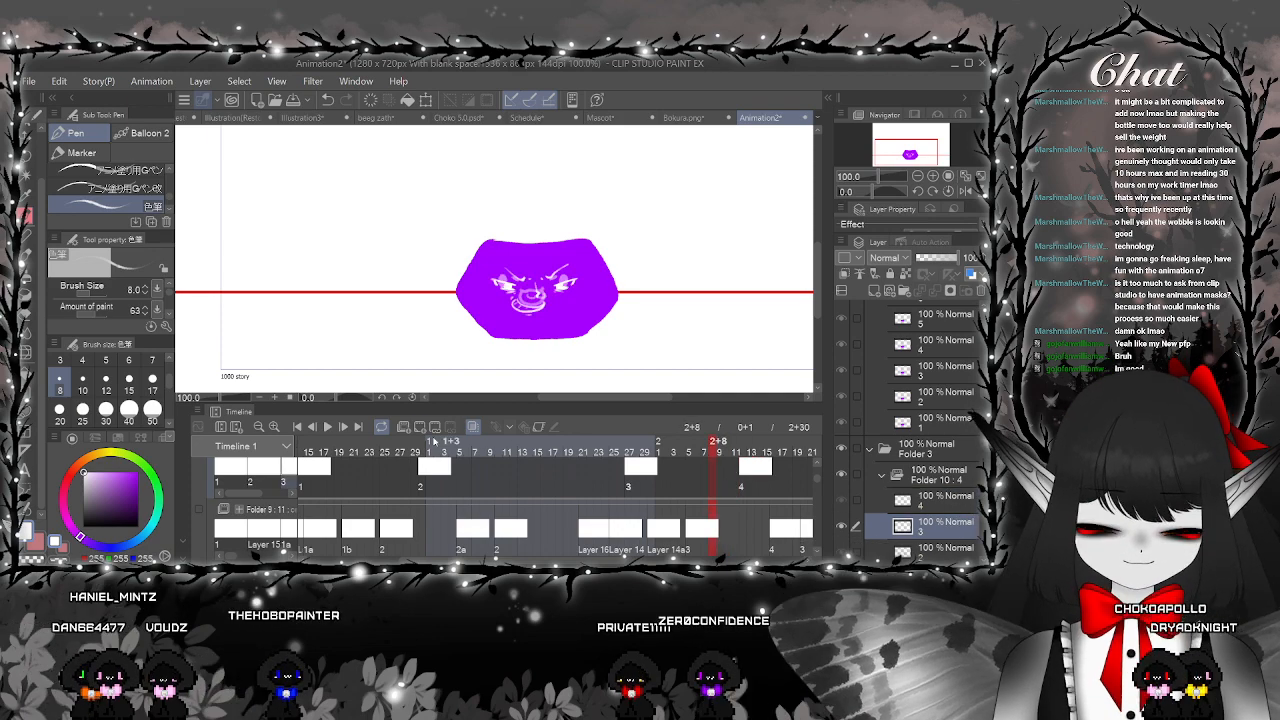
{"action": "left_click", "coordinate": [420, 427]}
Draw slightly lowered white slit eyes, a w-shaped mouth and short brow dabs on cel 3a
{"action": "scroll", "coordinate": [578, 298], "scroll_direction": "up", "scroll_amount": 1}
{"action": "scroll", "coordinate": [555, 293], "scroll_direction": "up", "scroll_amount": 3}
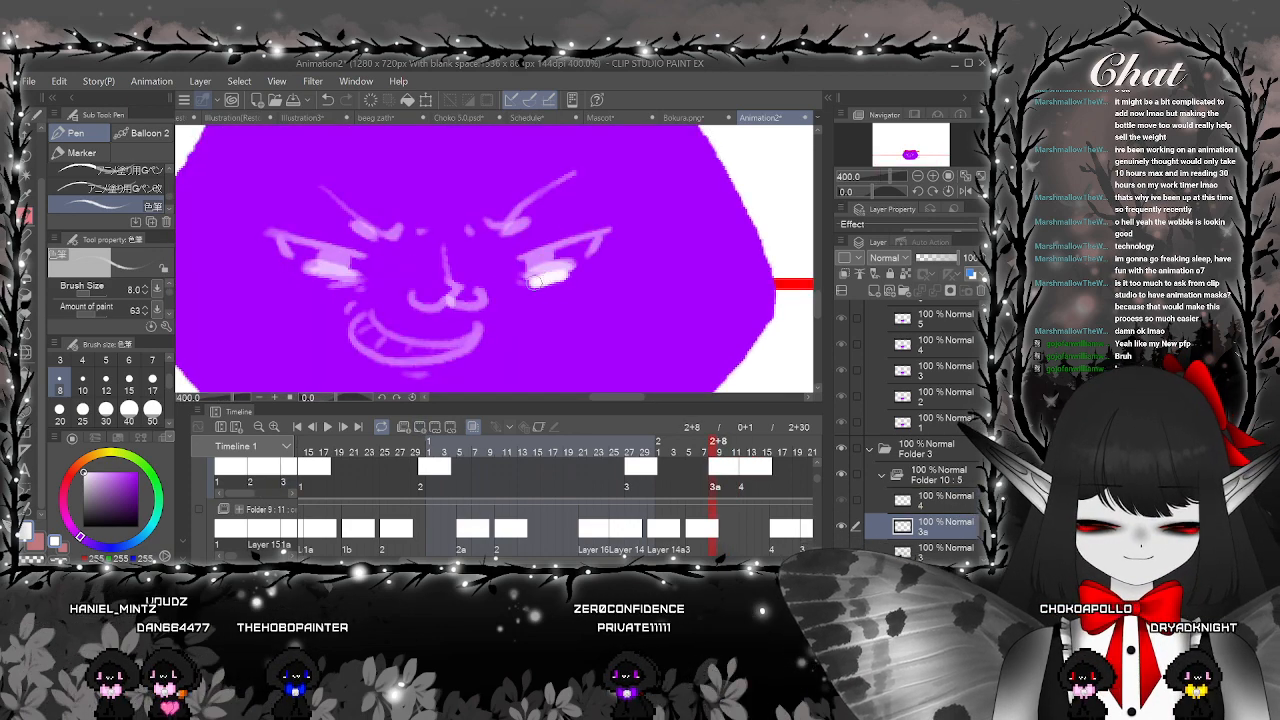
{"action": "left_click_drag", "start_coordinate": [540, 283], "coordinate": [562, 277]}
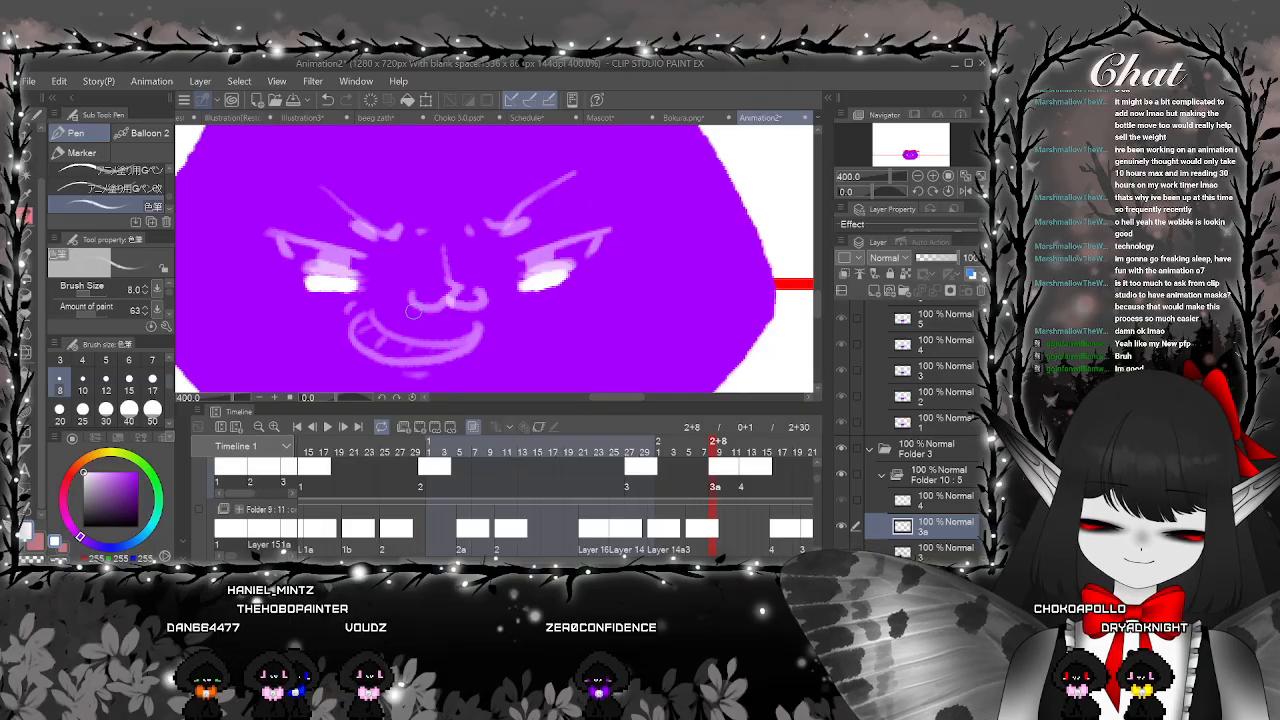
{"action": "mouse_move", "coordinate": [413, 292]}
{"action": "left_mouse_down"}
{"action": "mouse_move", "coordinate": [476, 292]}
{"action": "mouse_move", "coordinate": [551, 326]}
{"action": "left_mouse_up"}
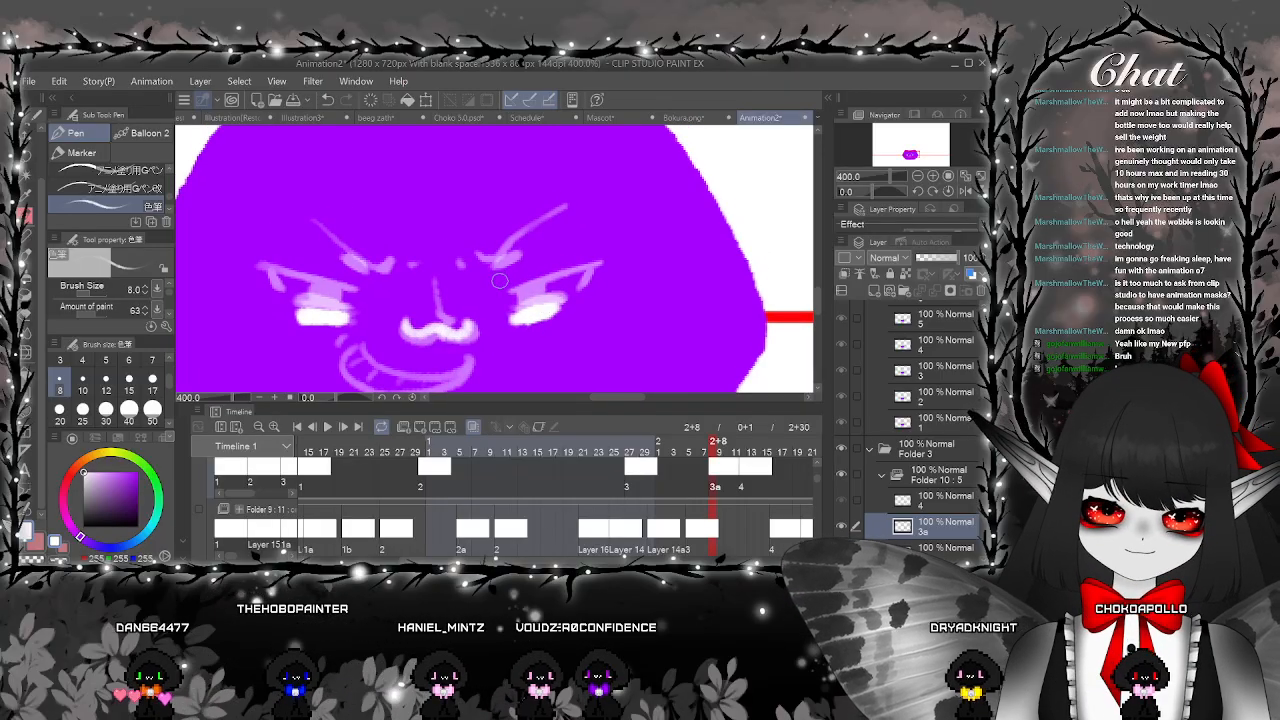
{"action": "left_click_drag", "start_coordinate": [503, 279], "coordinate": [521, 271]}
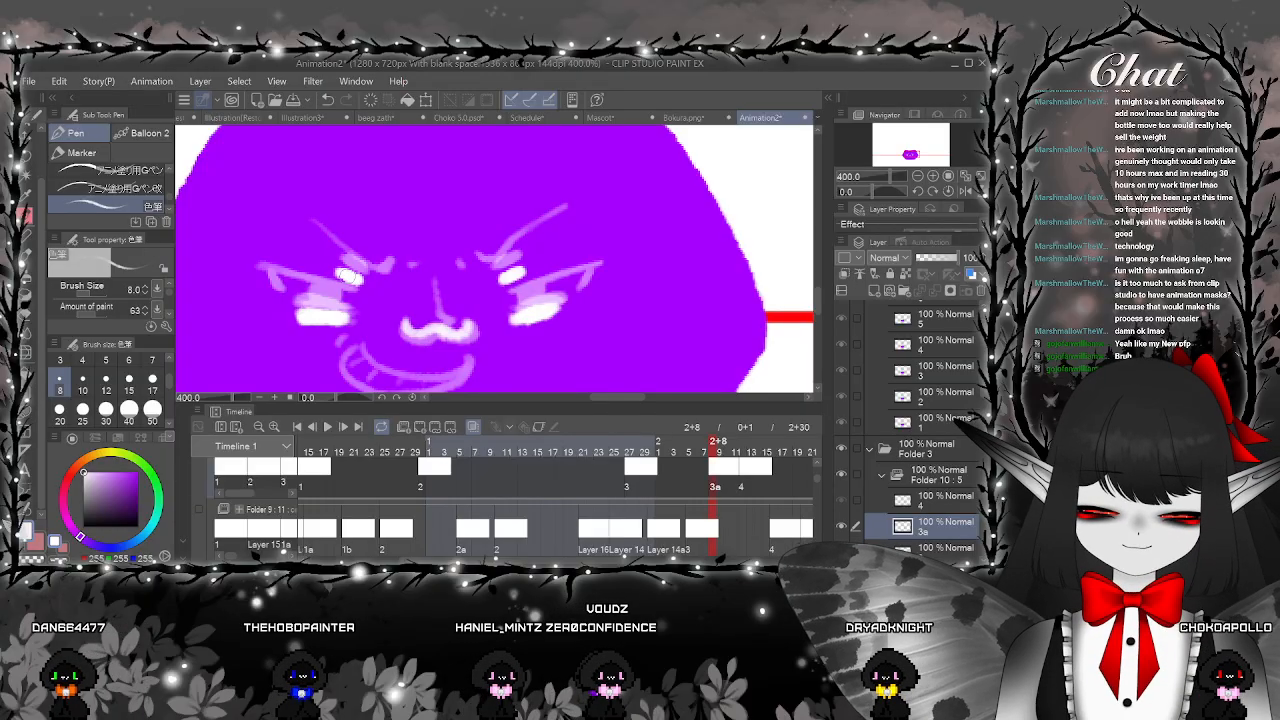
Play back the animation to review the transition from the angry face to the small face, and stop it
{"action": "left_click", "coordinate": [628, 487]}
{"action": "left_click", "coordinate": [594, 490]}
{"action": "key", "text": "ctrl+minus"}
{"action": "key", "text": "ctrl+minus"}
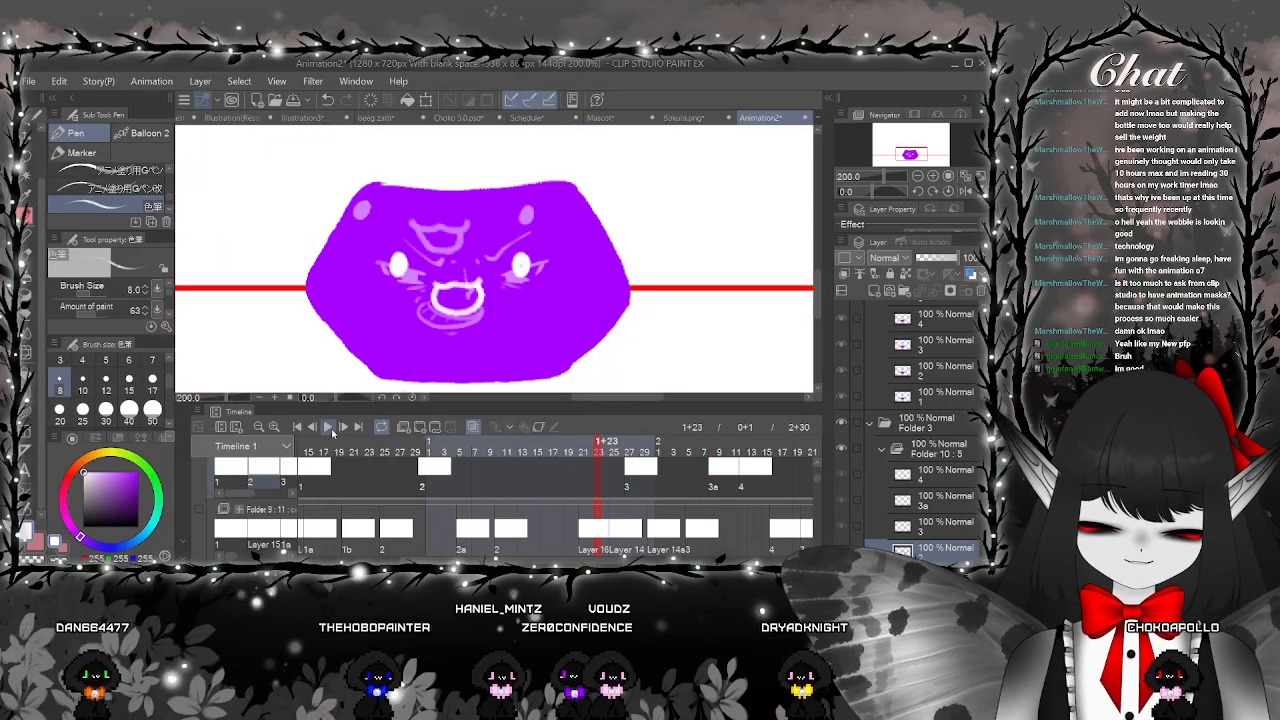
{"action": "left_click", "coordinate": [327, 429]}
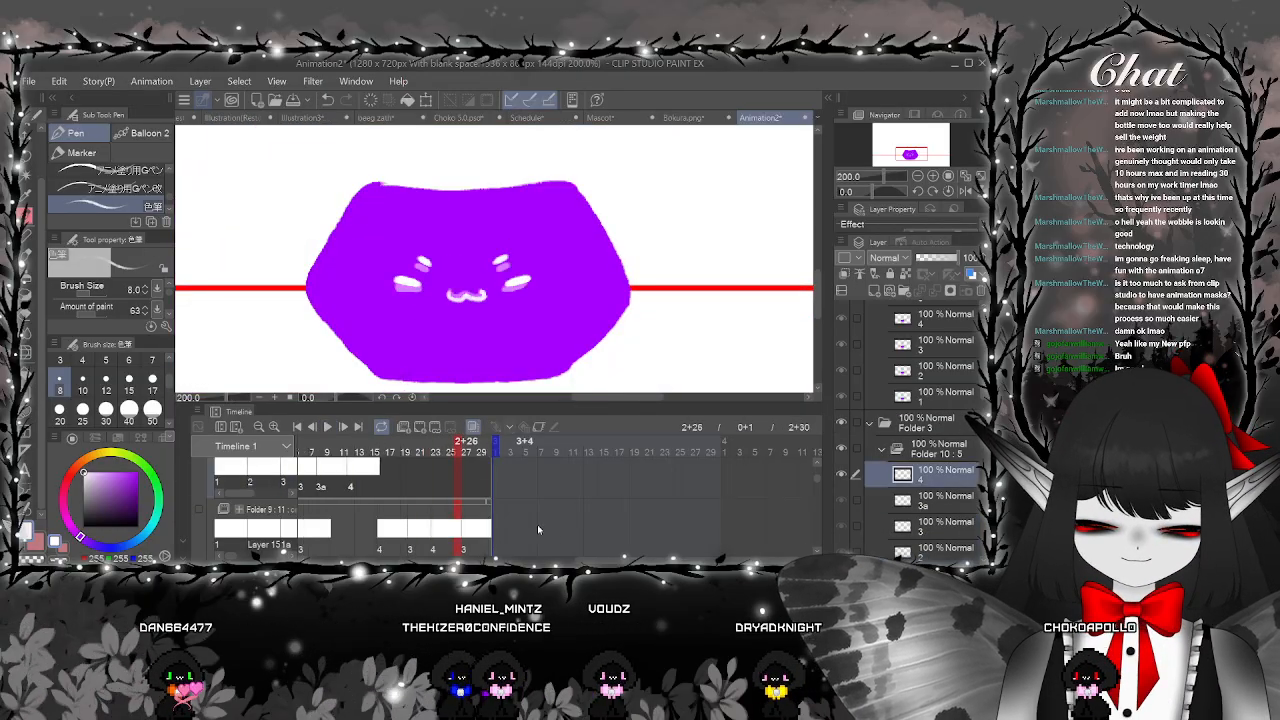
{"action": "left_click", "coordinate": [327, 427]}
Move cels 3a and 4 in Folder 10 to frames 2+11 and 2+16, and place cel 4 again at frame 2+8
{"action": "left_click", "coordinate": [481, 484]}
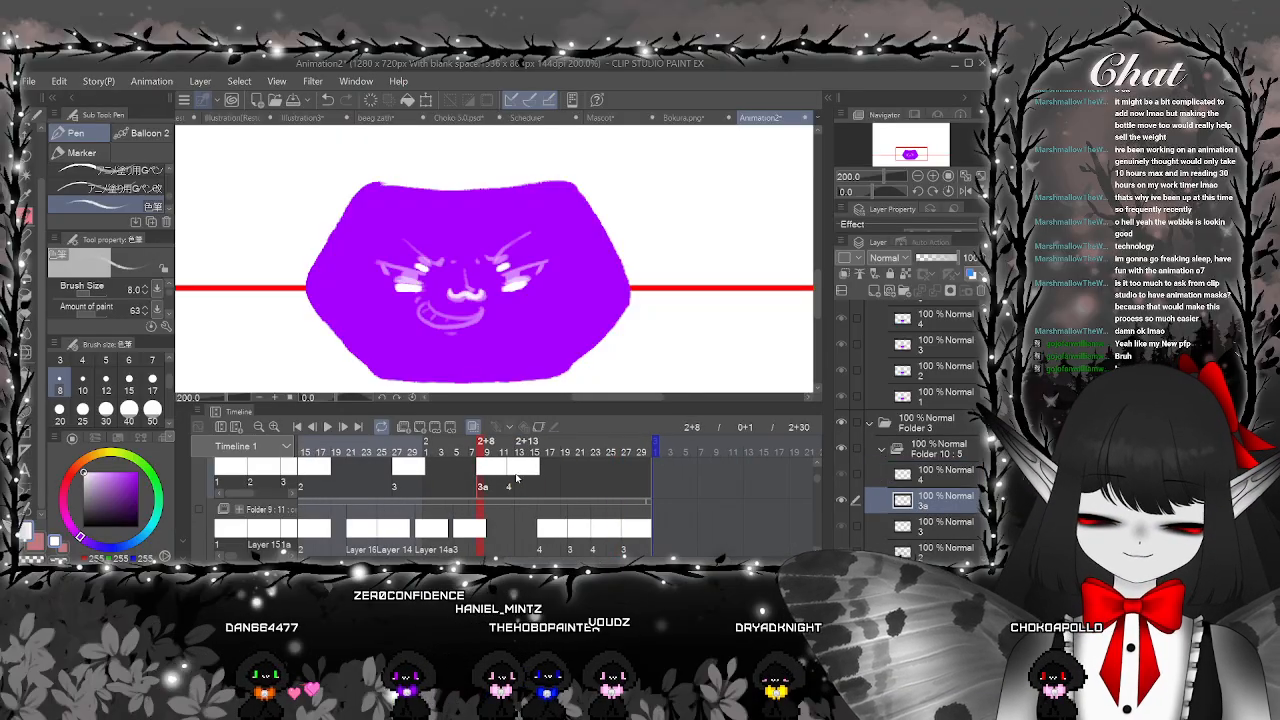
{"action": "left_click_drag", "start_coordinate": [510, 473], "coordinate": [541, 474]}
{"action": "left_click", "coordinate": [541, 482]}
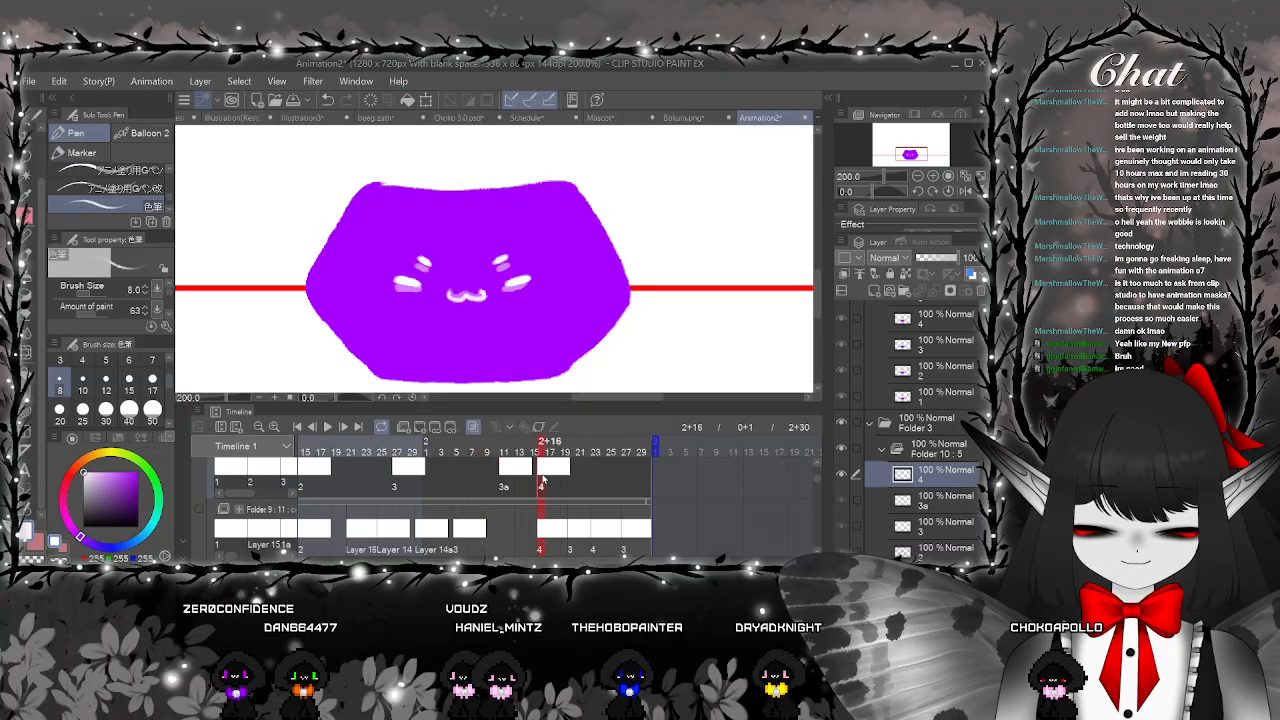
{"action": "left_click", "coordinate": [569, 457]}
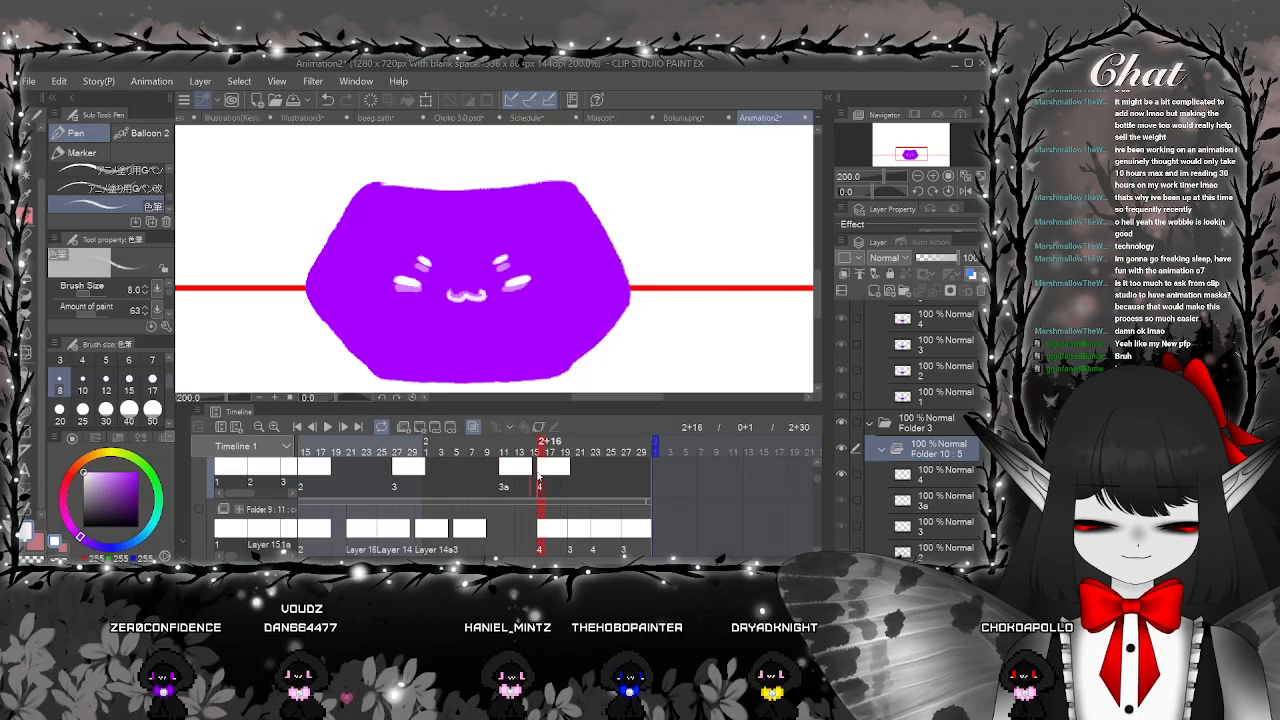
{"action": "left_click", "coordinate": [478, 472]}
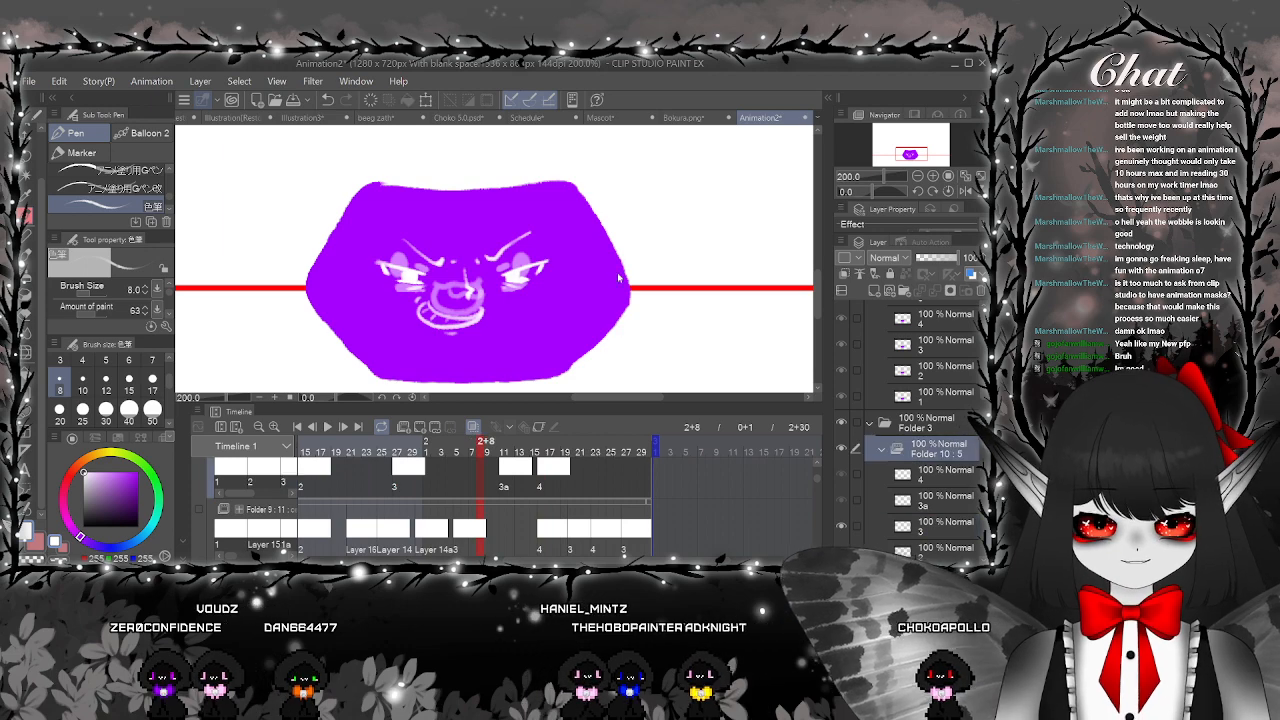
Play back the animation to check the rearranged order of cels 4, 3a and 4, and stop it
{"action": "left_click", "coordinate": [357, 476]}
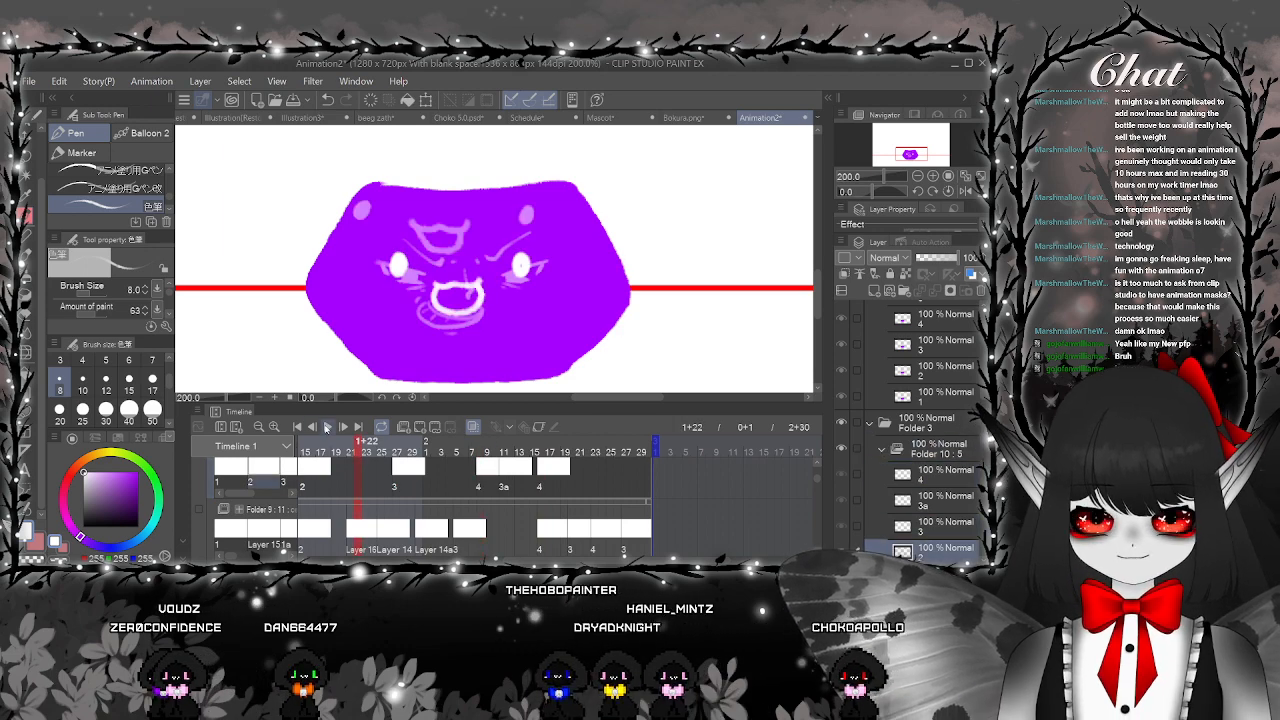
{"action": "left_click", "coordinate": [327, 427]}
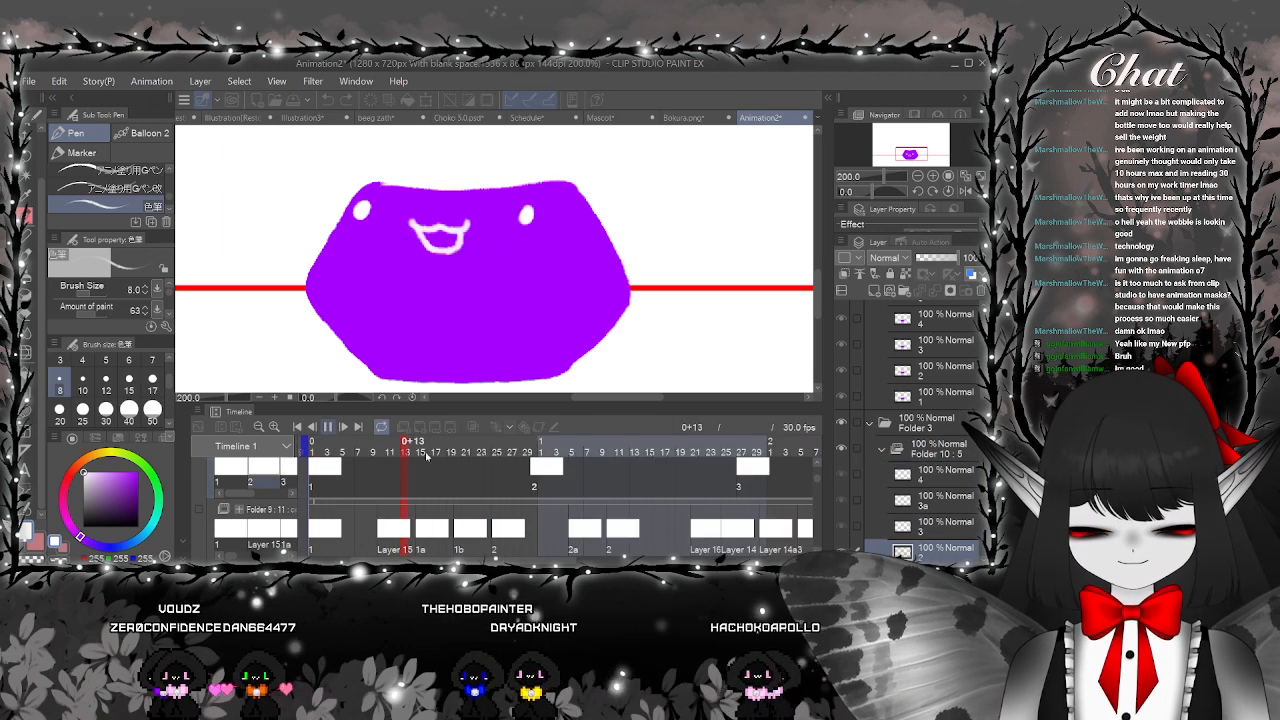
{"action": "left_click", "coordinate": [401, 454]}
Move cel 3a and the last cel 4 earlier so they closely follow the first cel 4, and play the animation
{"action": "scroll", "coordinate": [549, 482], "scroll_direction": "right", "scroll_amount": 5}
{"action": "left_click", "coordinate": [549, 482]}
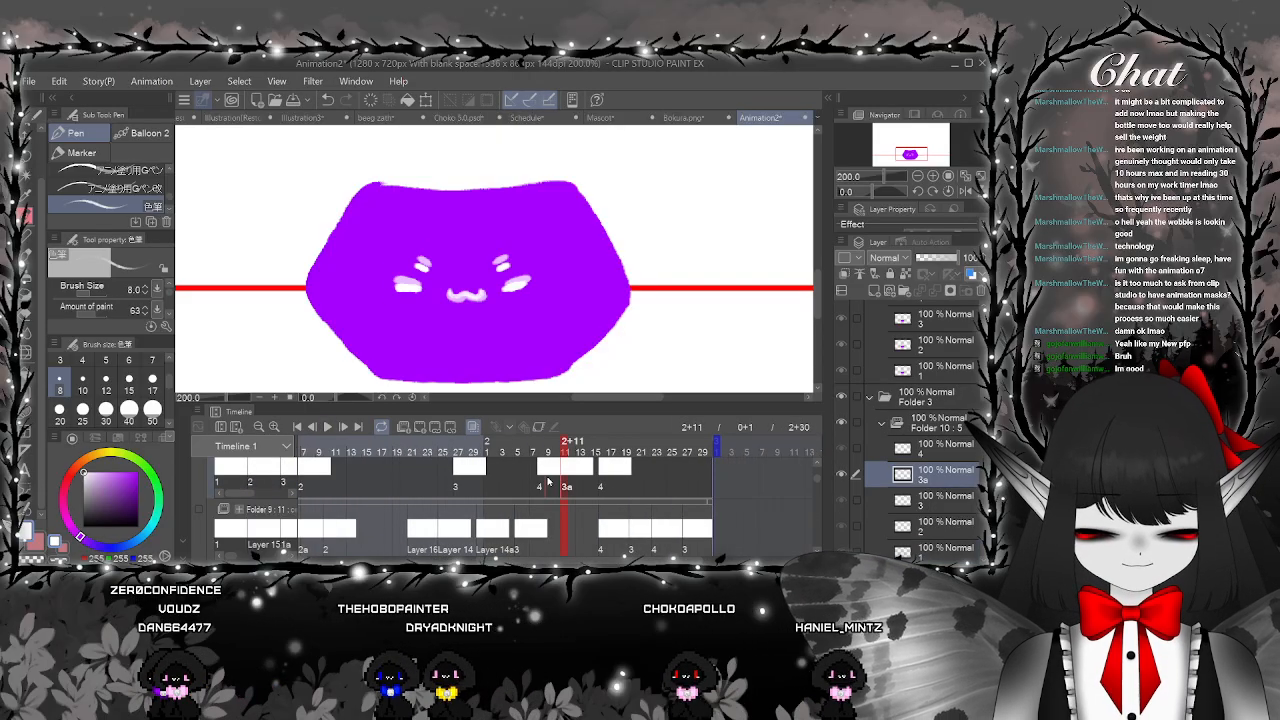
{"action": "left_click_drag", "start_coordinate": [549, 480], "coordinate": [571, 482]}
{"action": "left_click", "coordinate": [603, 480]}
{"action": "left_click", "coordinate": [487, 454]}
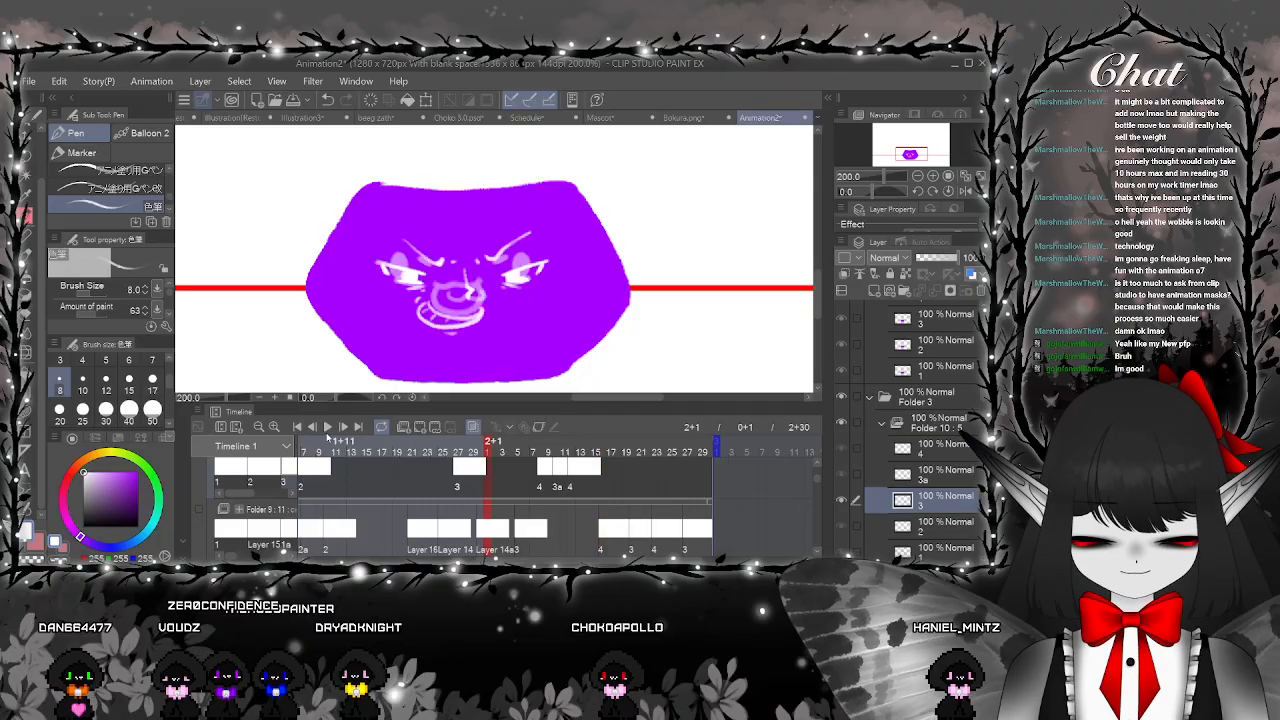
{"action": "left_click", "coordinate": [328, 428]}
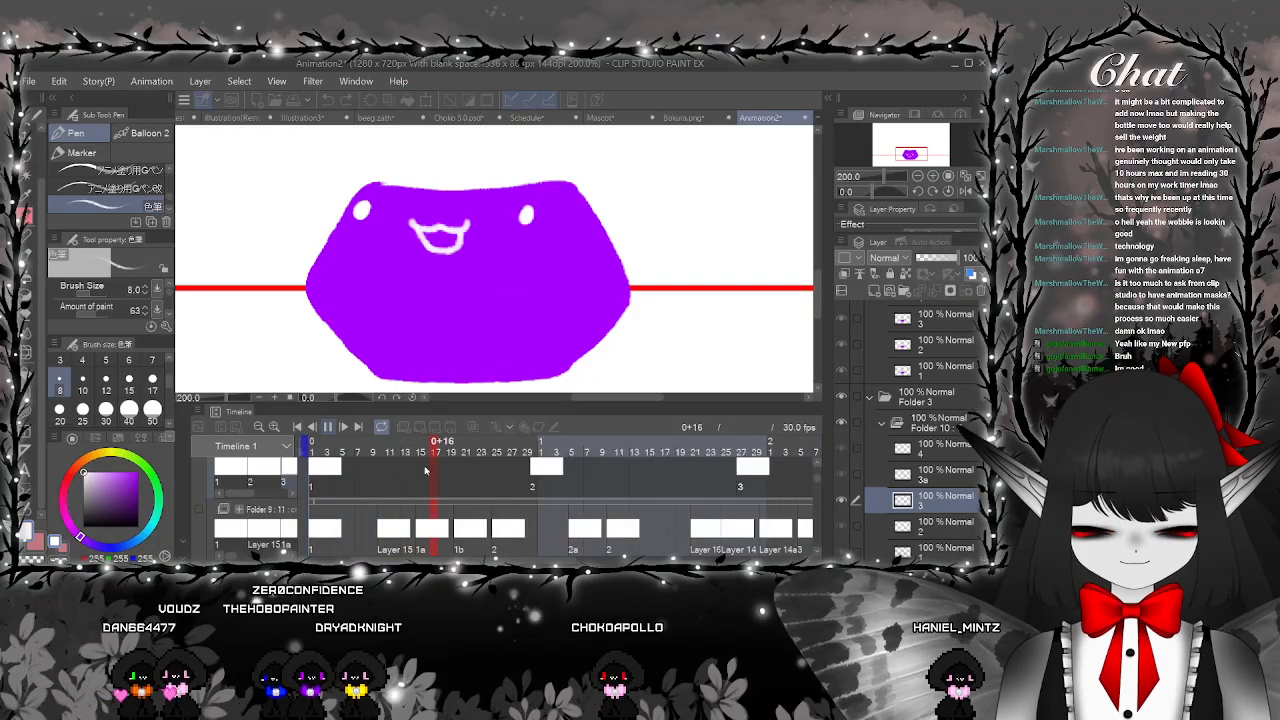
Remove the first cel 4 from Folder 10, shift cels 3a and 4 to frames 2+8 and 2+10, and play the animation
{"action": "left_click", "coordinate": [583, 474]}
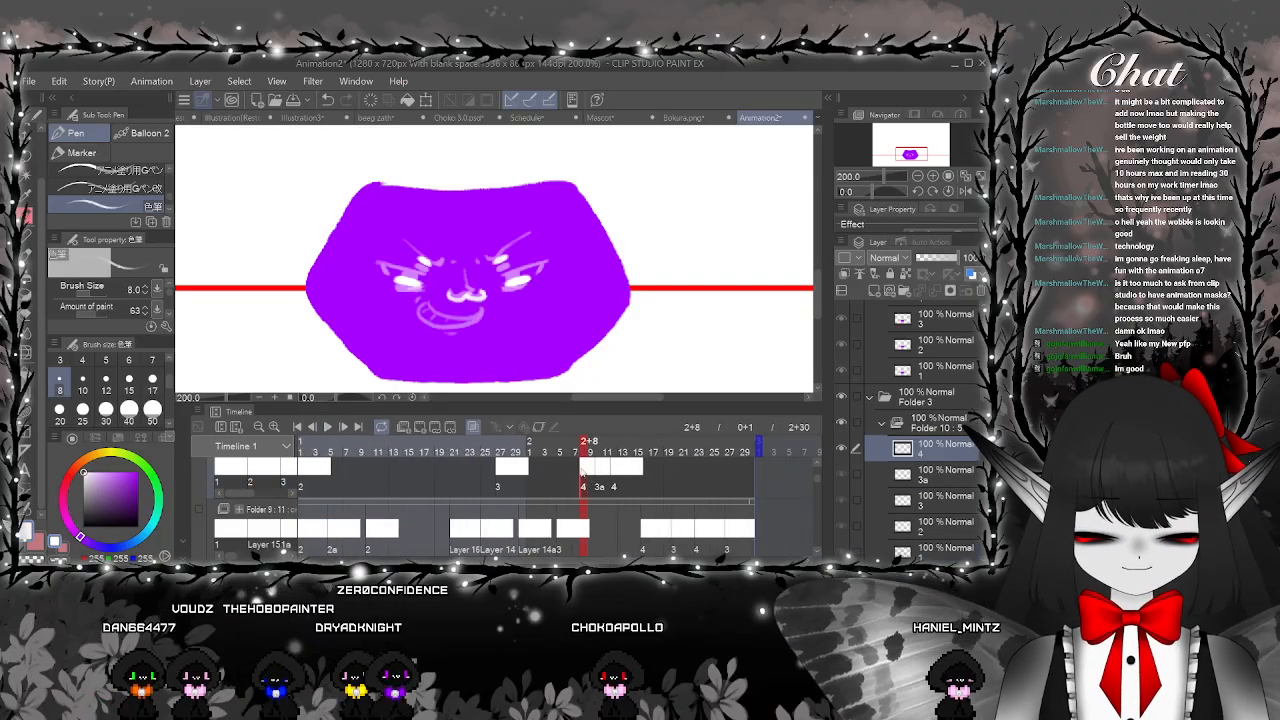
{"action": "left_click", "coordinate": [601, 475]}
{"action": "left_click", "coordinate": [611, 477]}
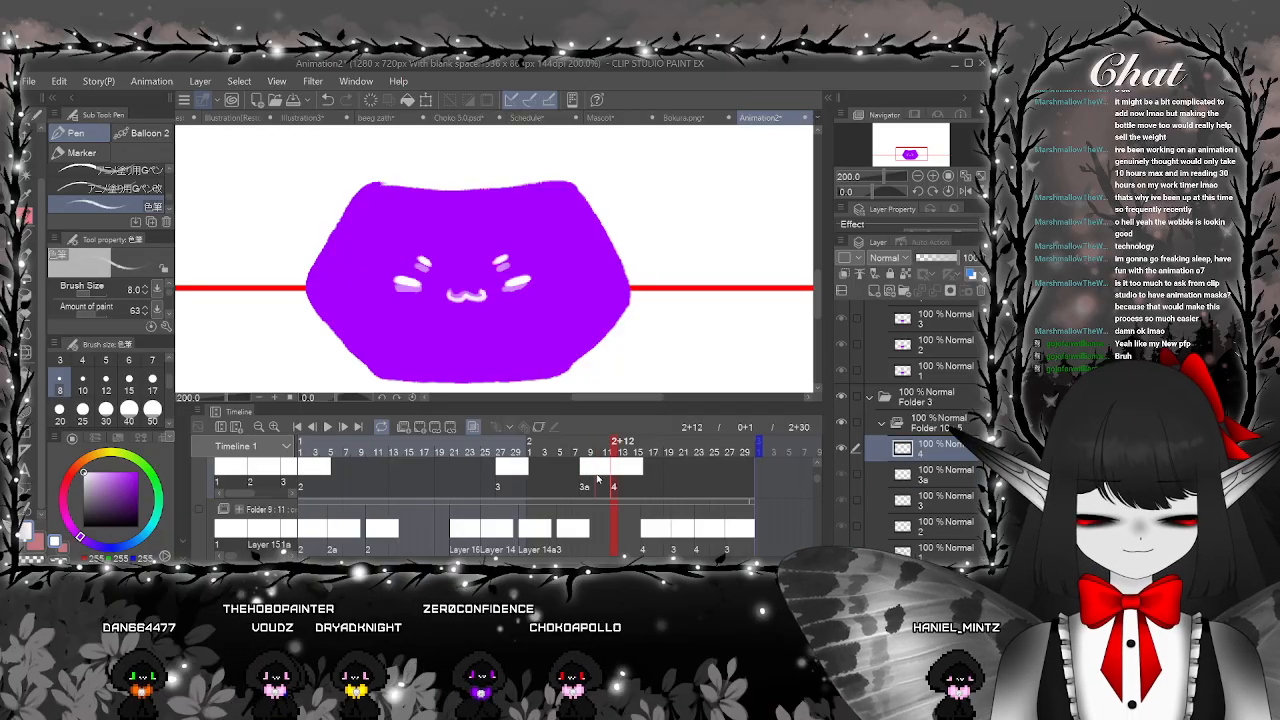
{"action": "left_click", "coordinate": [560, 472]}
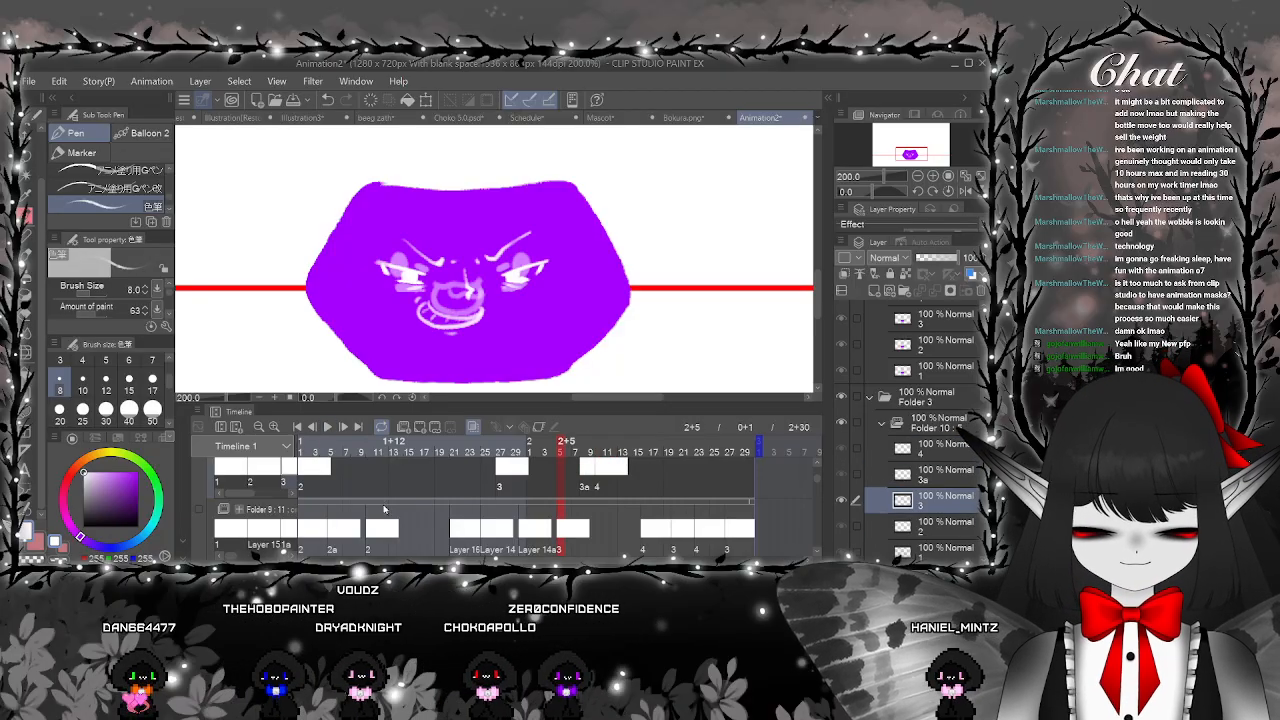
{"action": "left_click", "coordinate": [328, 428]}
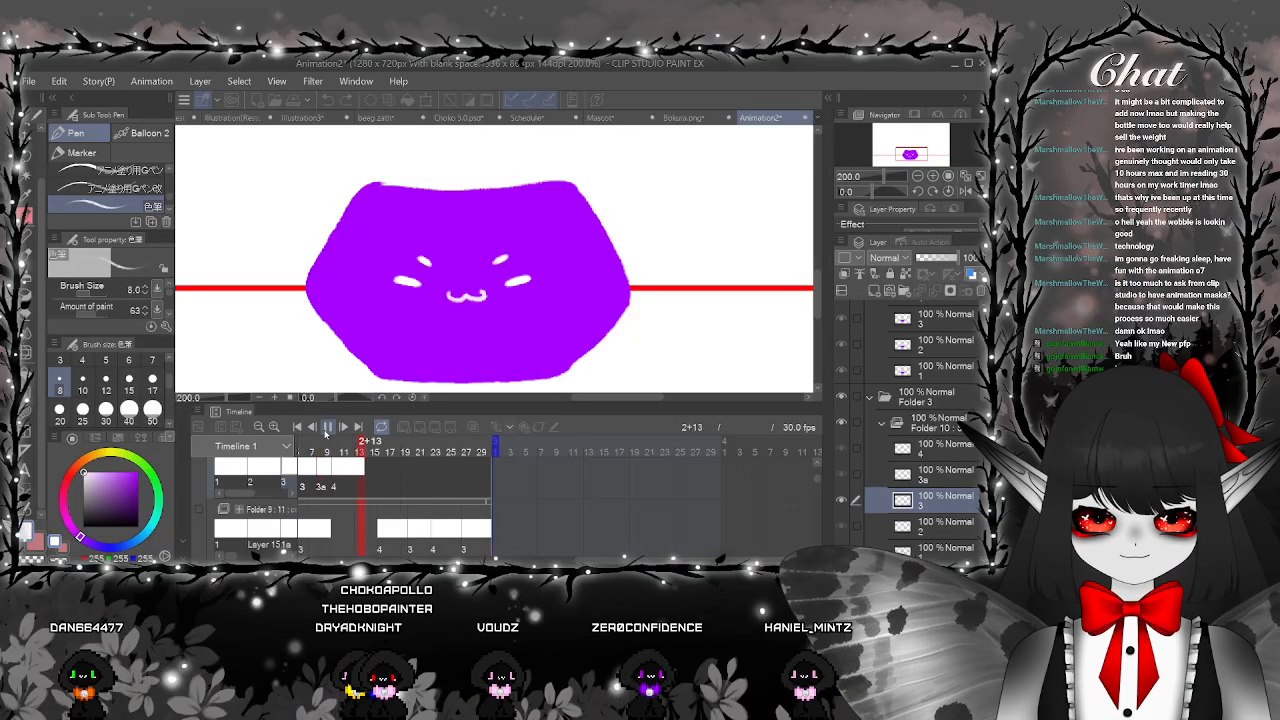
Move cel 4 in Folder 10 to frame 2+12, and play back the animation to check the timing
{"action": "left_click", "coordinate": [601, 477]}
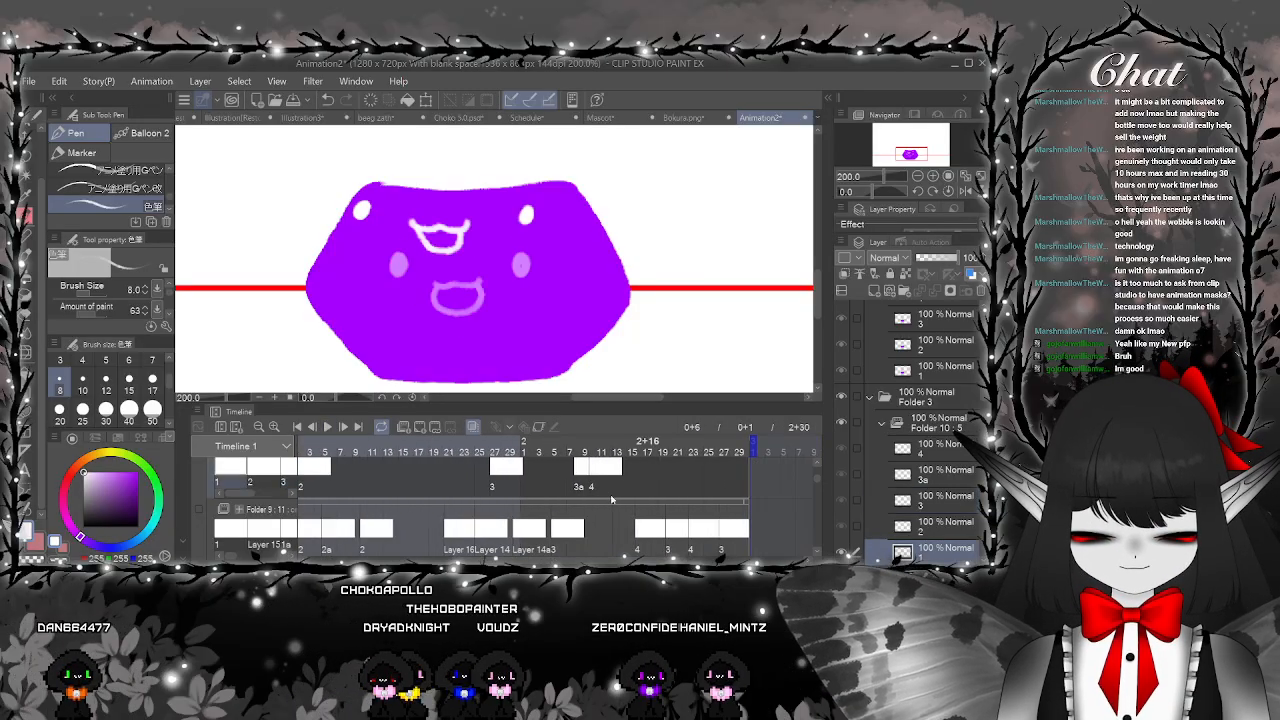
{"action": "left_click_drag", "start_coordinate": [601, 477], "coordinate": [617, 476]}
{"action": "left_click", "coordinate": [564, 449]}
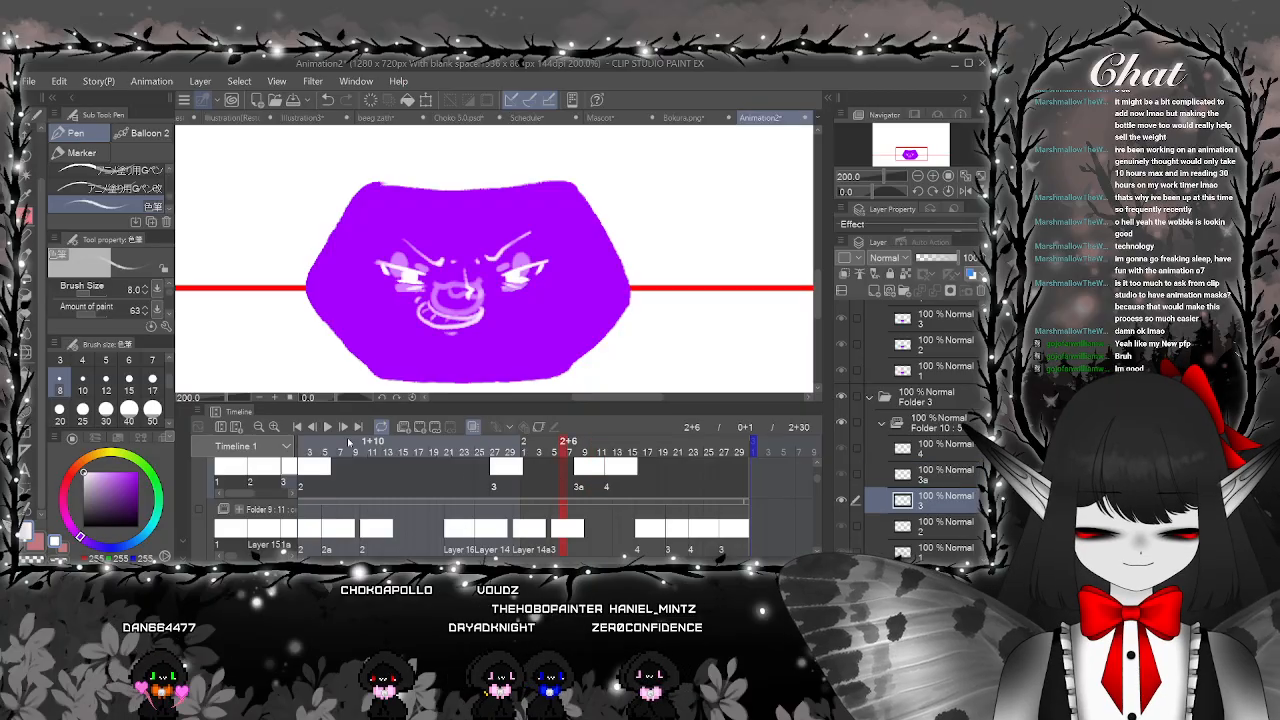
{"action": "left_click", "coordinate": [328, 428]}
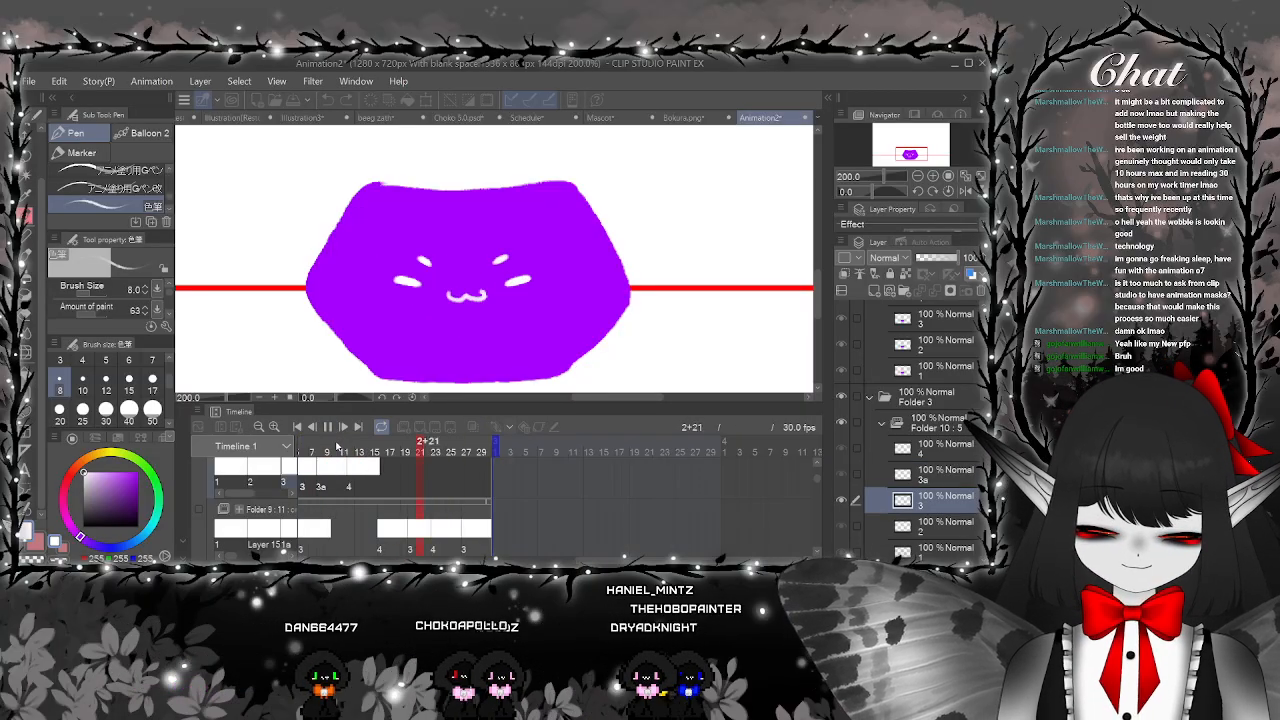
{"action": "left_click", "coordinate": [328, 427]}
Add a new cel at frame 1+30 in Folder 10 and draw the right eye's white shape with brush size 5
{"action": "scroll", "coordinate": [527, 551], "scroll_direction": "right", "scroll_amount": 4}
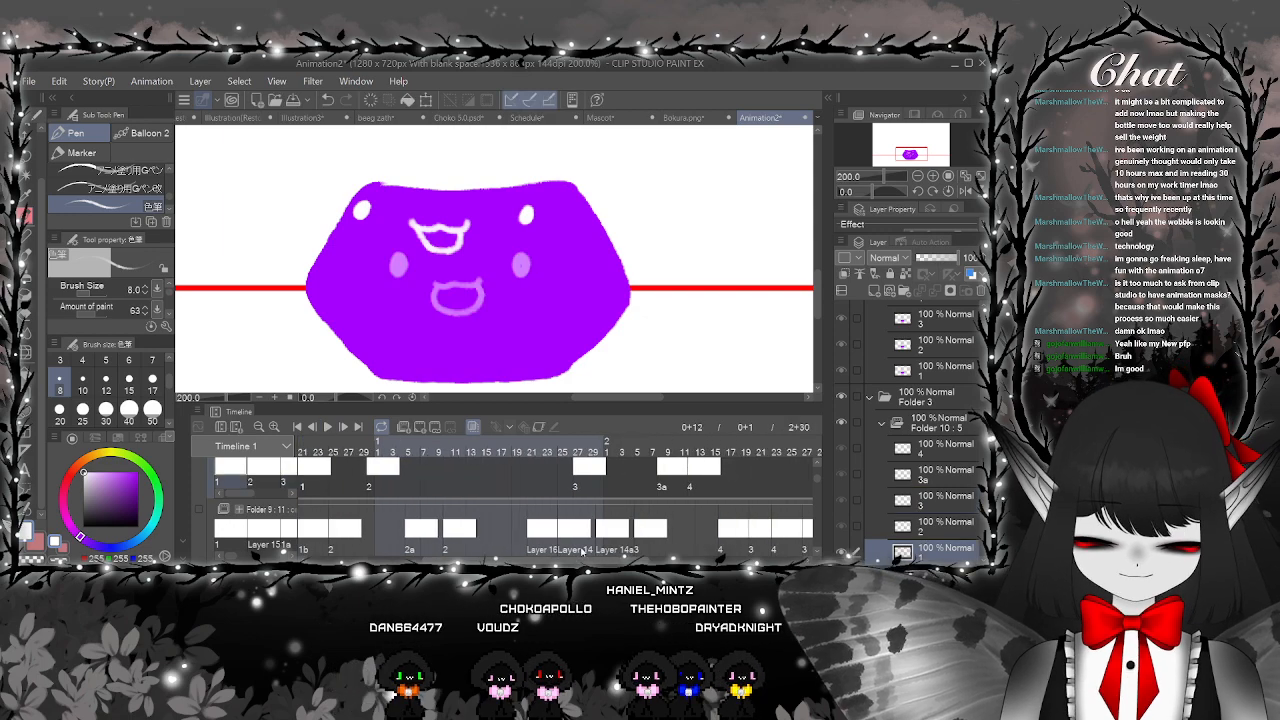
{"action": "left_click", "coordinate": [603, 470]}
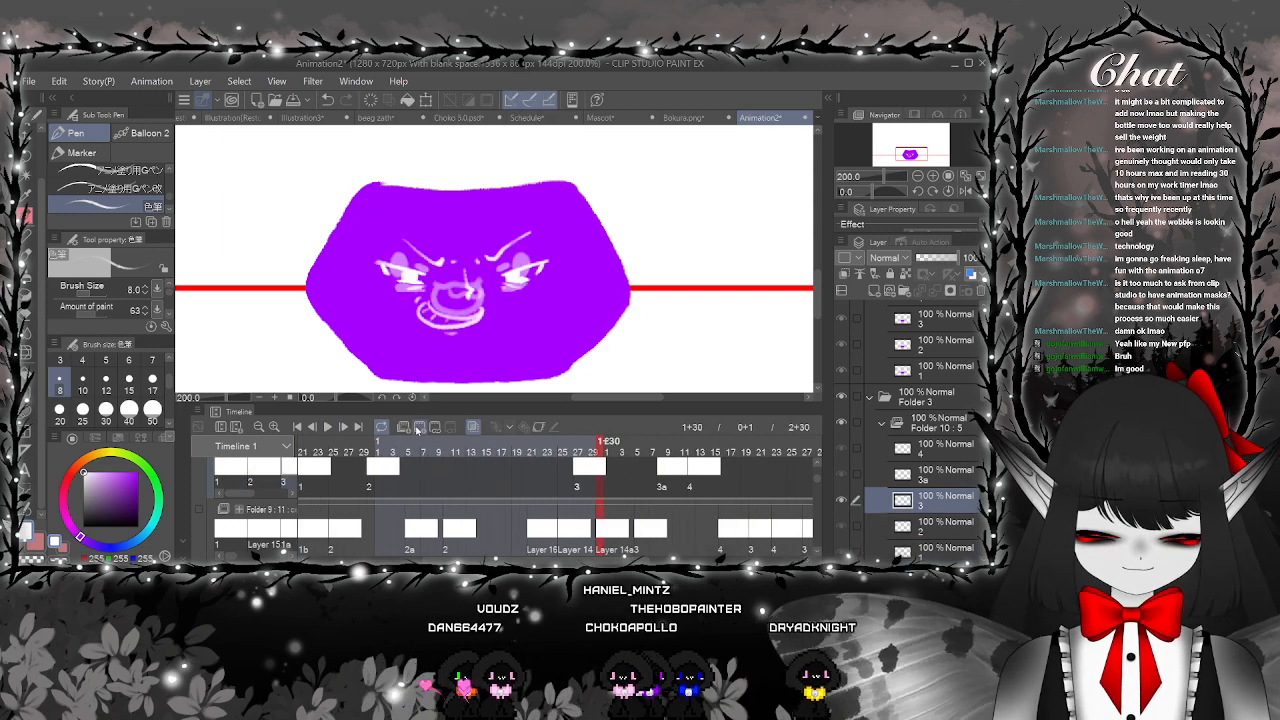
{"action": "left_click", "coordinate": [420, 427]}
{"action": "key", "text": "ctrl+plus"}
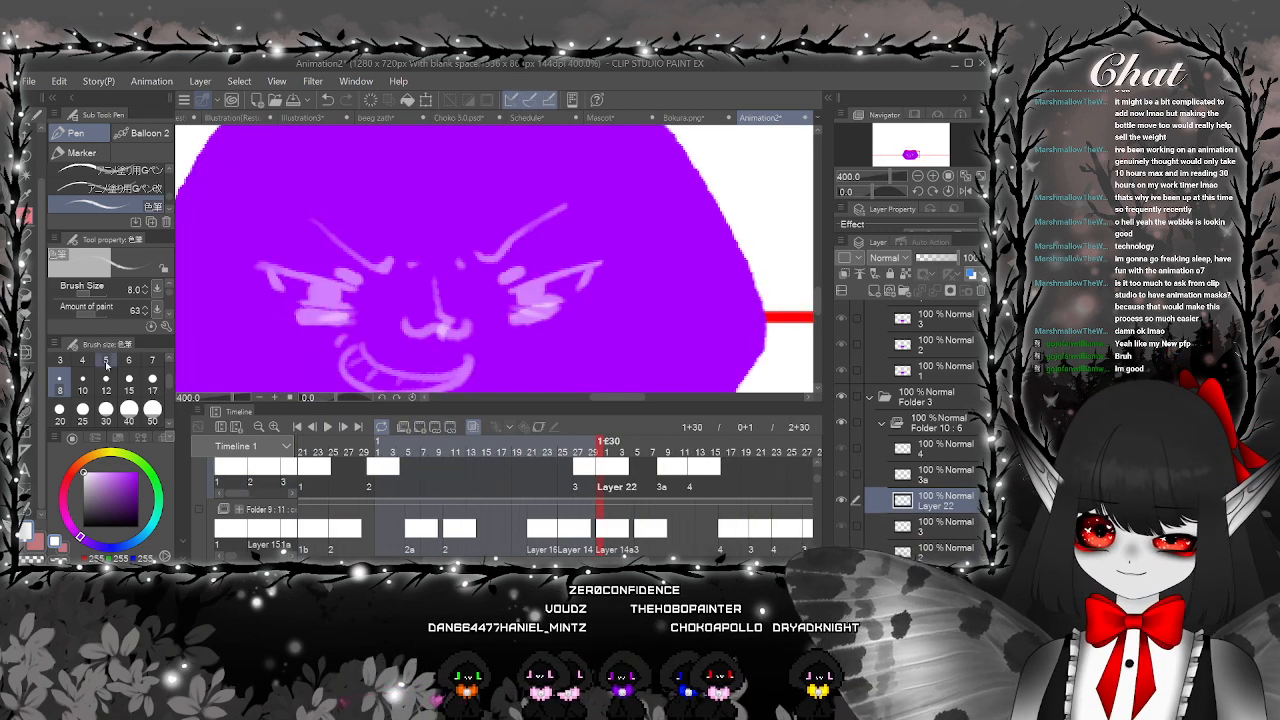
{"action": "key", "text": "ctrl+plus"}
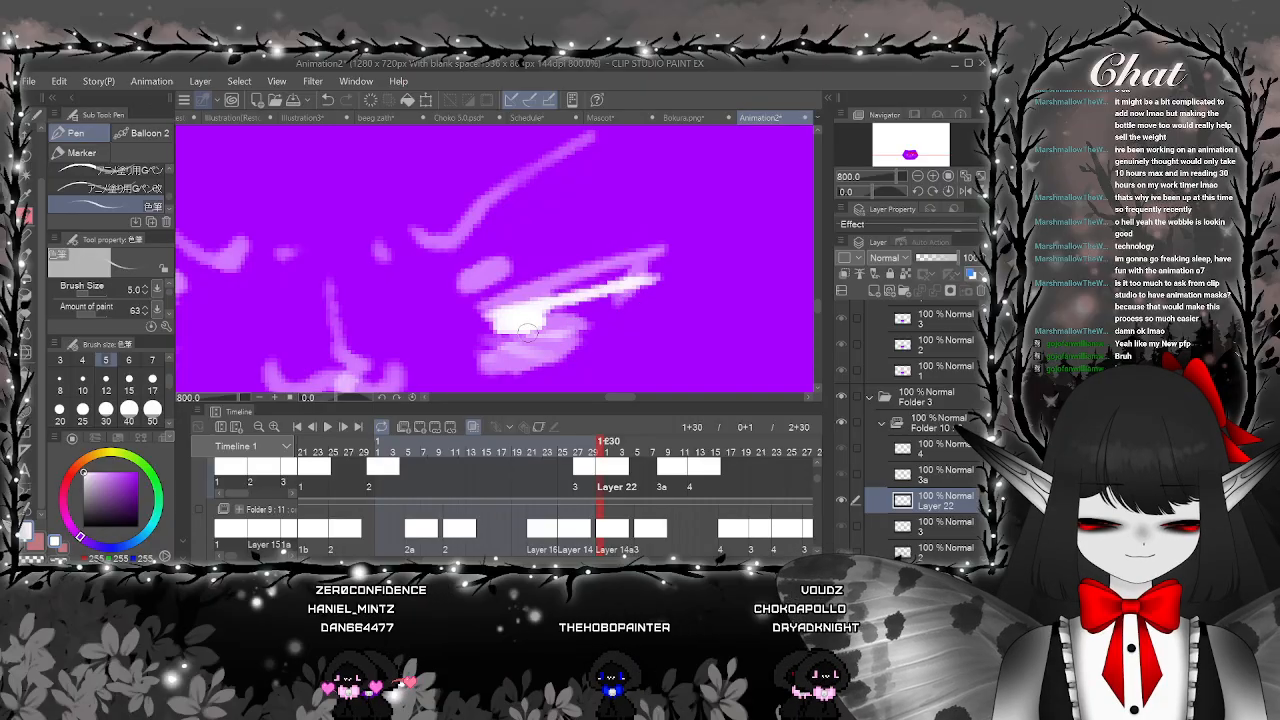
{"action": "left_click_drag", "start_coordinate": [628, 318], "coordinate": [782, 272]}
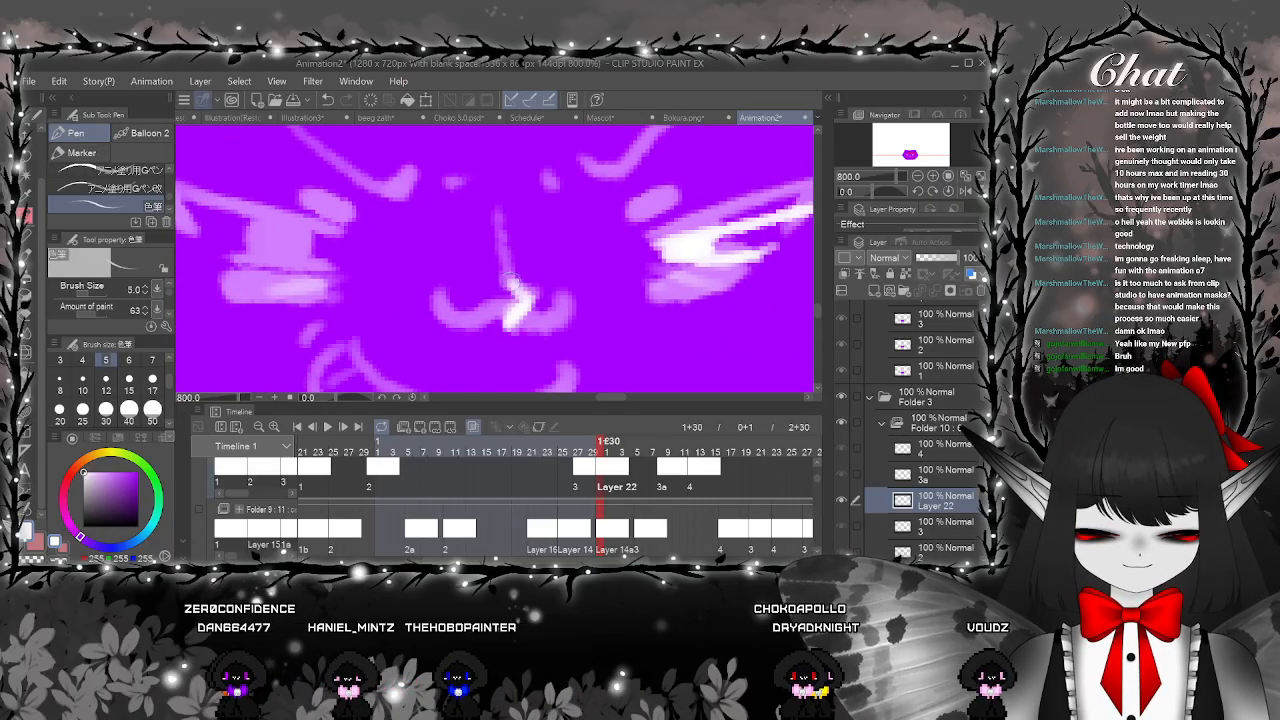
Draw the nose, the slanted eyebrows and the small marks between them on the new cel
{"action": "left_click", "coordinate": [549, 188]}
{"action": "mouse_move", "coordinate": [552, 190]}
{"action": "left_mouse_down"}
{"action": "mouse_move", "coordinate": [644, 199]}
{"action": "mouse_move", "coordinate": [519, 247]}
{"action": "mouse_move", "coordinate": [558, 245]}
{"action": "mouse_move", "coordinate": [667, 163]}
{"action": "mouse_move", "coordinate": [714, 217]}
{"action": "left_mouse_up"}
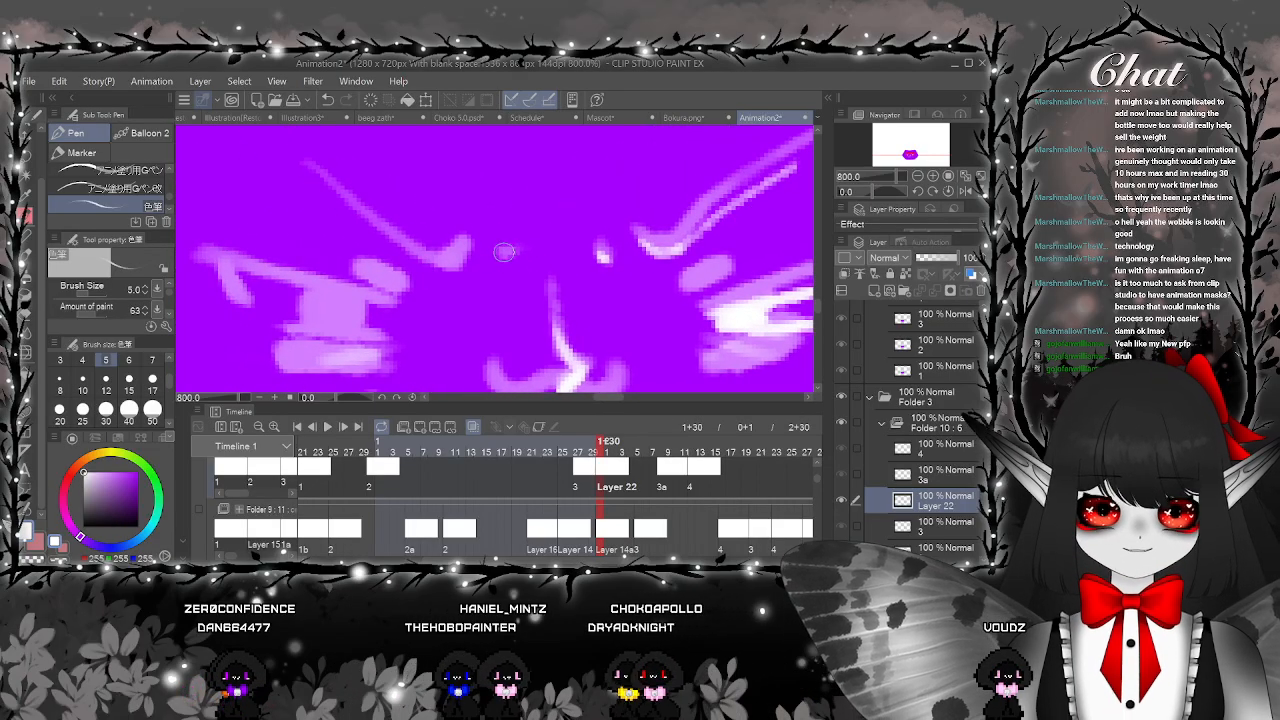
{"action": "mouse_move", "coordinate": [504, 252]}
{"action": "left_mouse_down"}
{"action": "mouse_move", "coordinate": [438, 289]}
{"action": "mouse_move", "coordinate": [473, 253]}
{"action": "mouse_move", "coordinate": [445, 266]}
{"action": "mouse_move", "coordinate": [421, 258]}
{"action": "mouse_move", "coordinate": [338, 201]}
{"action": "left_mouse_up"}
{"action": "scroll", "coordinate": [688, 212], "scroll_direction": "down", "scroll_amount": 2}
{"action": "scroll", "coordinate": [565, 256], "scroll_direction": "up", "scroll_amount": 2}
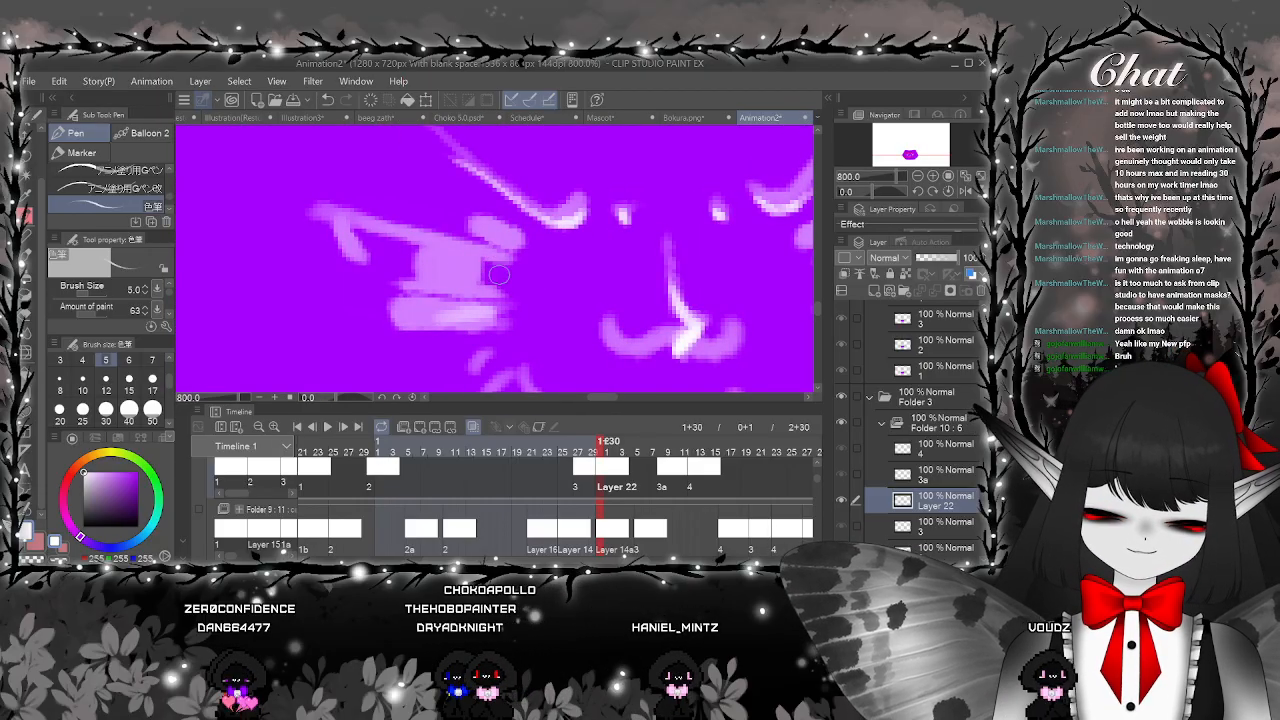
Draw the left eye's slanted lid with its hooked outer corner and fill the white beneath it
{"action": "mouse_move", "coordinate": [522, 258]}
{"action": "left_mouse_down"}
{"action": "mouse_move", "coordinate": [342, 234]}
{"action": "mouse_move", "coordinate": [366, 260]}
{"action": "left_mouse_up"}
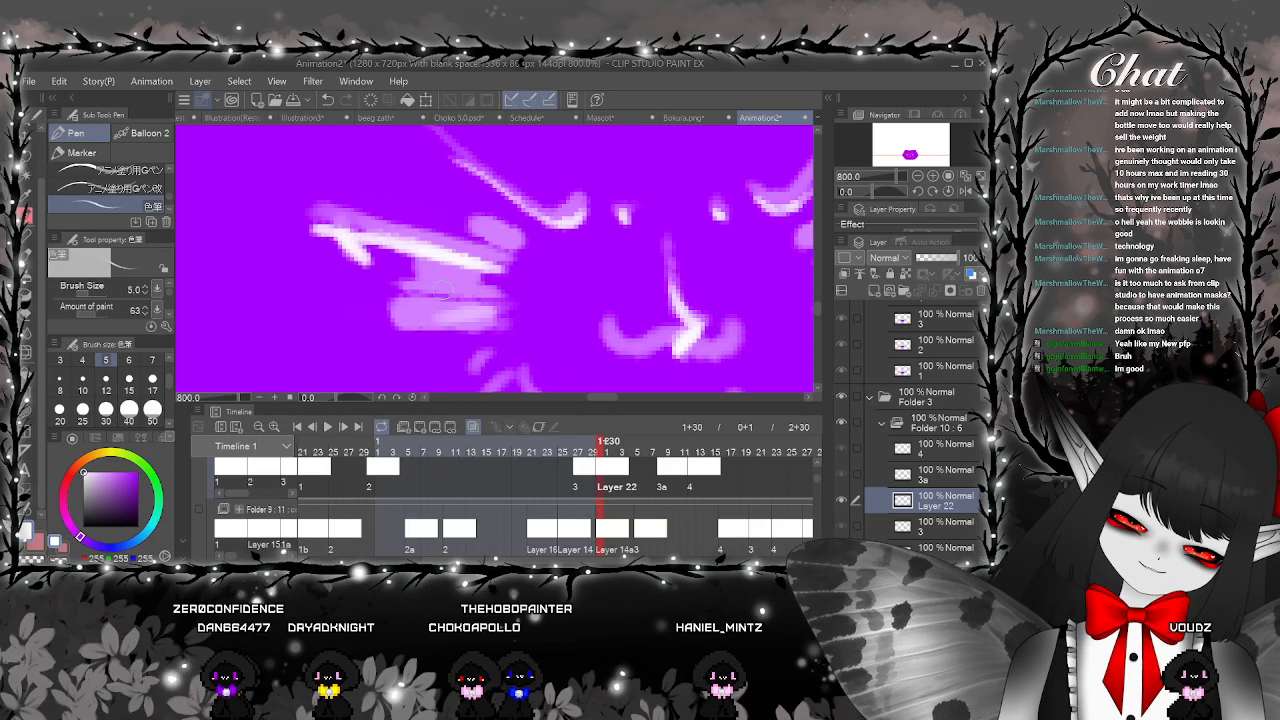
{"action": "left_click_drag", "start_coordinate": [456, 291], "coordinate": [400, 283]}
{"action": "mouse_move", "coordinate": [494, 295]}
{"action": "left_mouse_down"}
{"action": "mouse_move", "coordinate": [410, 284]}
{"action": "mouse_move", "coordinate": [446, 270]}
{"action": "mouse_move", "coordinate": [484, 282]}
{"action": "left_mouse_up"}
{"action": "scroll", "coordinate": [579, 297], "scroll_direction": "down", "scroll_amount": 2}
Draw the wide grin's upper and lower curves between the onion-skinned mouths, and start its tooth lines
{"action": "left_click_drag", "start_coordinate": [737, 345], "coordinate": [720, 292]}
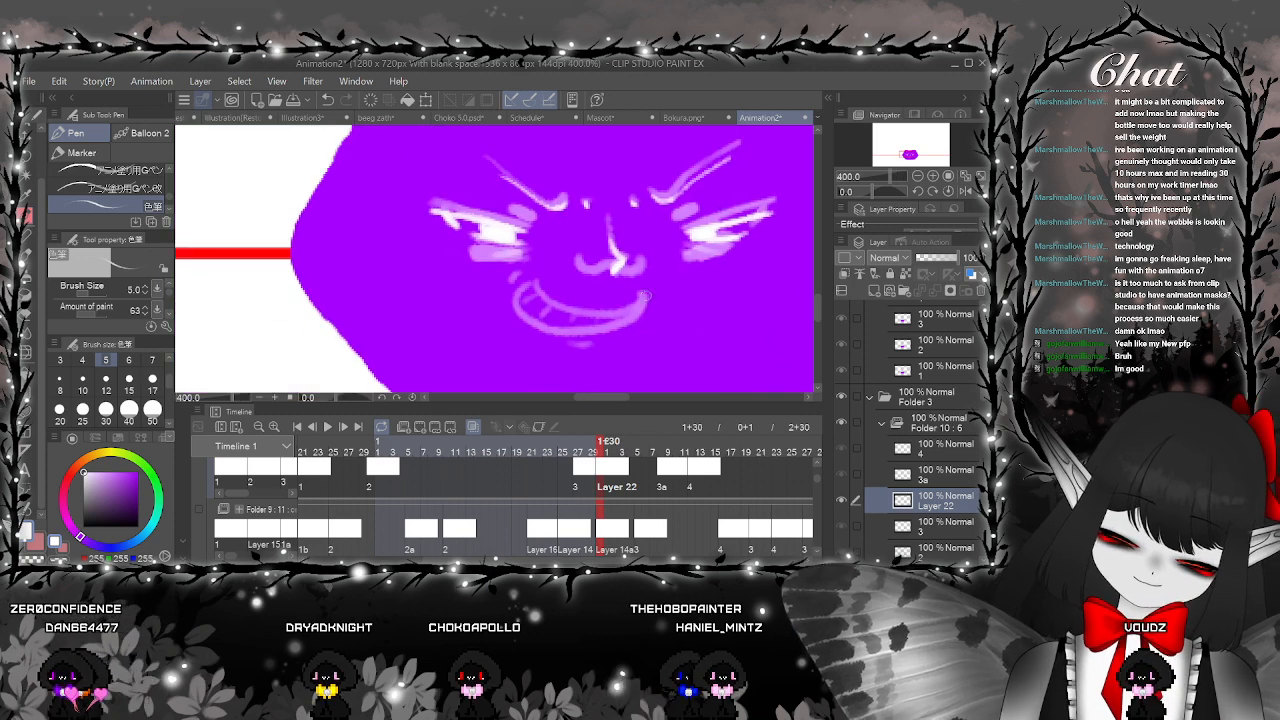
{"action": "scroll", "coordinate": [646, 295], "scroll_direction": "up", "scroll_amount": 2}
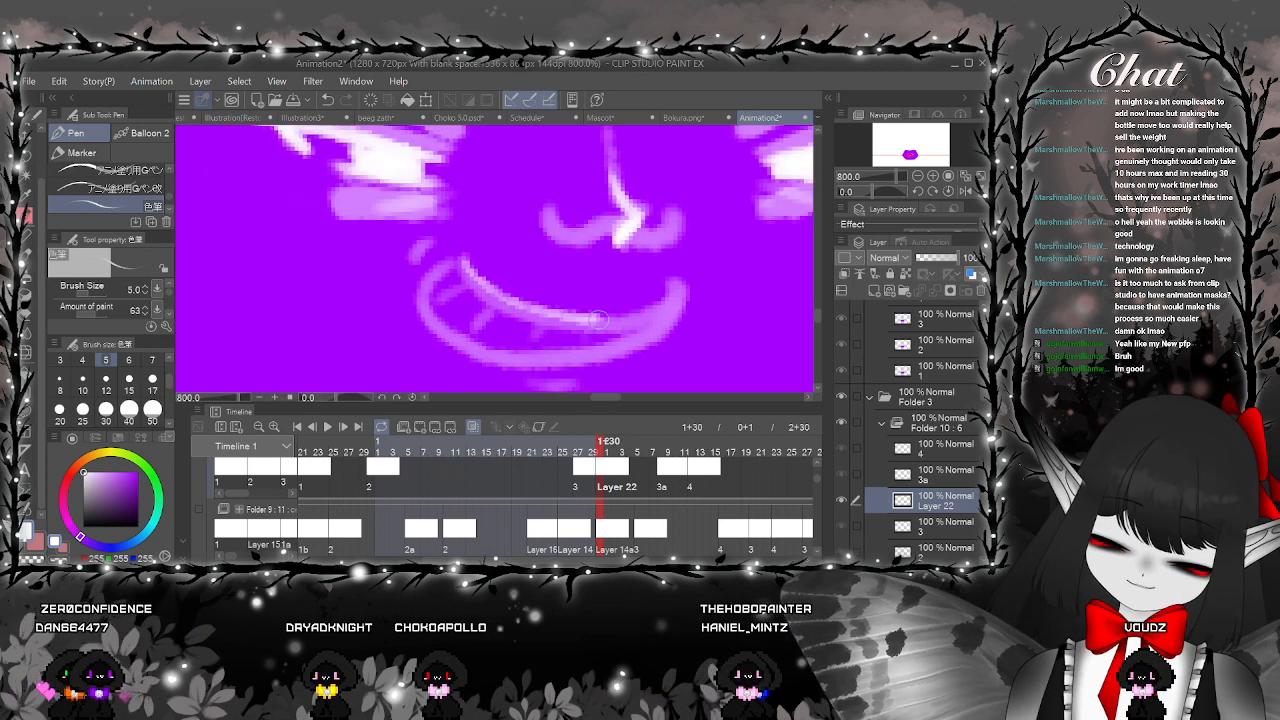
{"action": "mouse_move", "coordinate": [598, 320]}
{"action": "left_mouse_down"}
{"action": "mouse_move", "coordinate": [641, 317]}
{"action": "mouse_move", "coordinate": [683, 290]}
{"action": "left_mouse_up"}
{"action": "mouse_move", "coordinate": [462, 262]}
{"action": "left_mouse_down"}
{"action": "mouse_move", "coordinate": [580, 315]}
{"action": "mouse_move", "coordinate": [660, 314]}
{"action": "left_mouse_up"}
{"action": "mouse_move", "coordinate": [461, 262]}
{"action": "left_mouse_down"}
{"action": "mouse_move", "coordinate": [431, 282]}
{"action": "mouse_move", "coordinate": [486, 350]}
{"action": "mouse_move", "coordinate": [625, 344]}
{"action": "mouse_move", "coordinate": [674, 308]}
{"action": "left_mouse_up"}
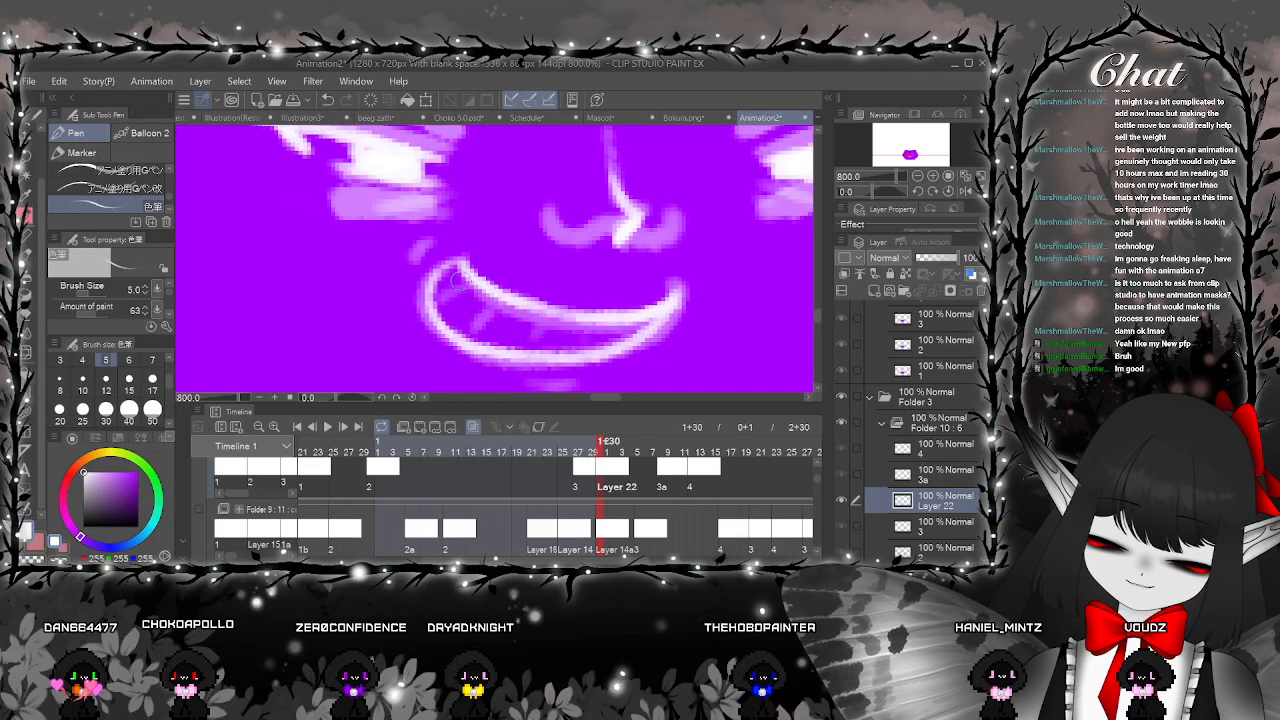
{"action": "mouse_move", "coordinate": [465, 281]}
{"action": "left_mouse_down"}
{"action": "mouse_move", "coordinate": [446, 295]}
{"action": "mouse_move", "coordinate": [471, 328]}
{"action": "mouse_move", "coordinate": [537, 335]}
{"action": "mouse_move", "coordinate": [539, 193]}
{"action": "left_mouse_up"}
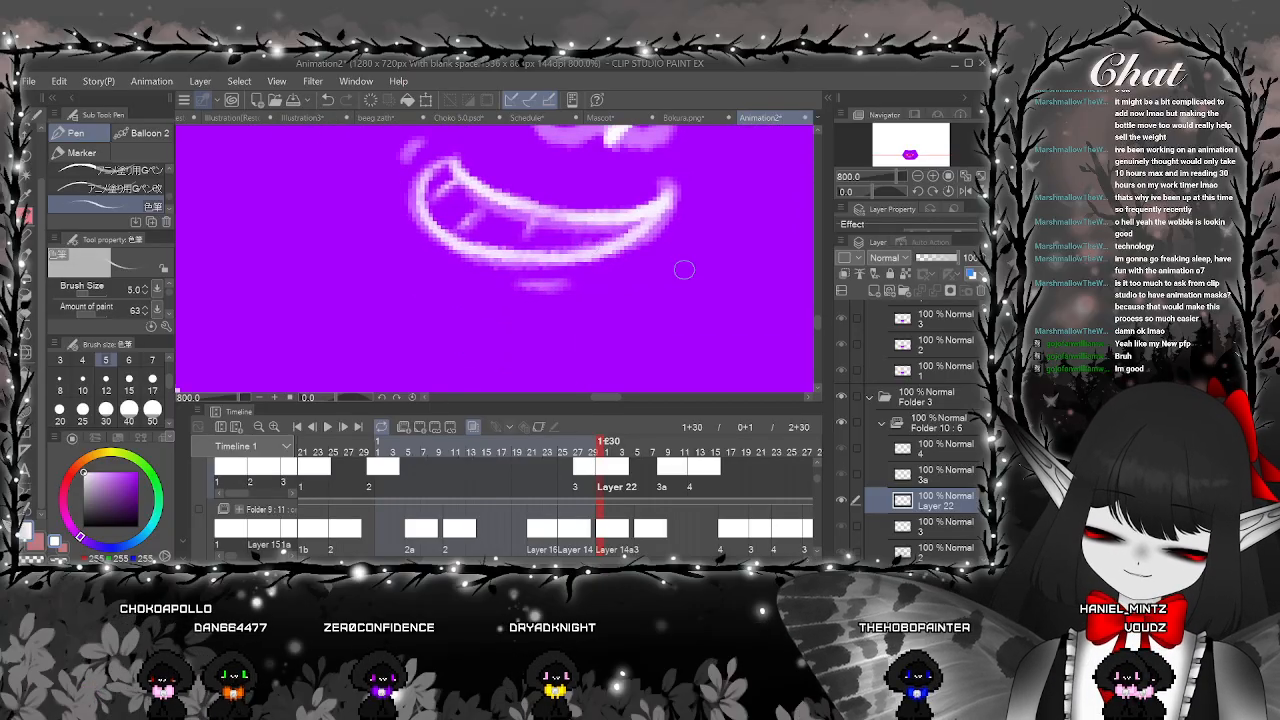
Erase the nose on the new cel and redraw it with the pen
{"action": "scroll", "coordinate": [684, 269], "scroll_direction": "down", "scroll_amount": 8}
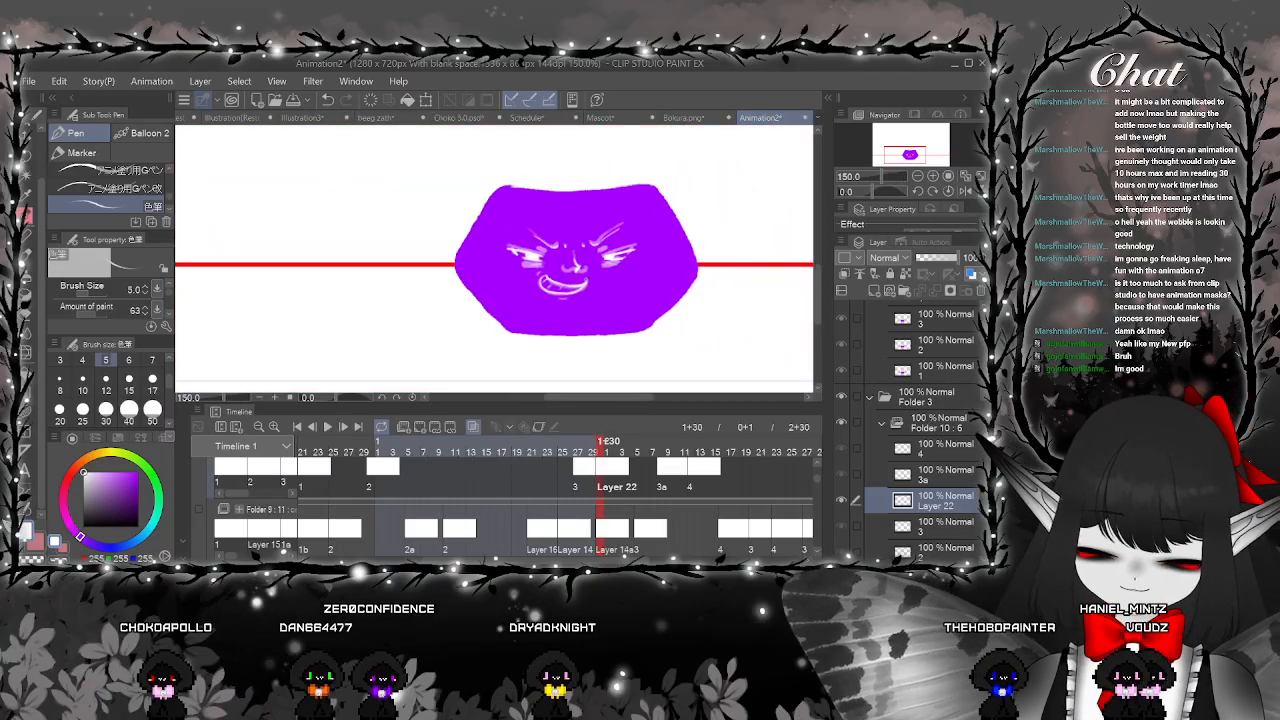
{"action": "scroll", "coordinate": [562, 277], "scroll_direction": "up", "scroll_amount": 5}
{"action": "key", "text": "e"}
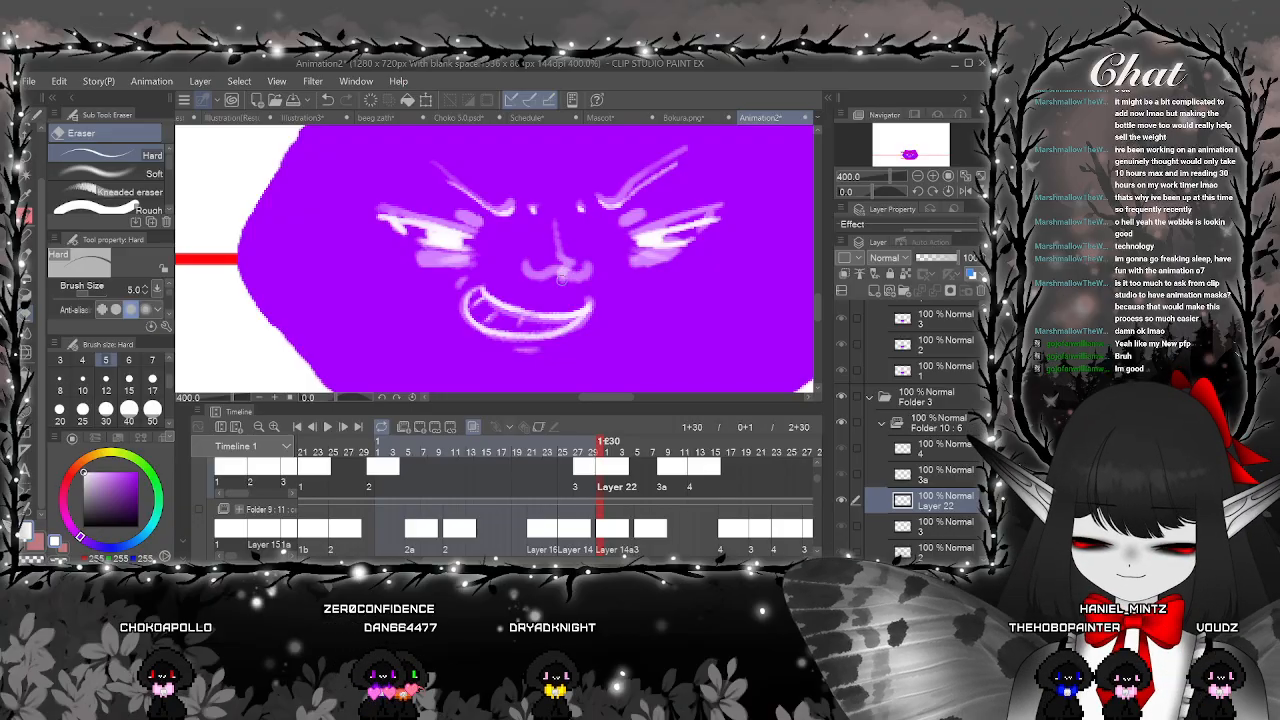
{"action": "key", "text": "p"}
{"action": "scroll", "coordinate": [575, 290], "scroll_direction": "up", "scroll_amount": 2}
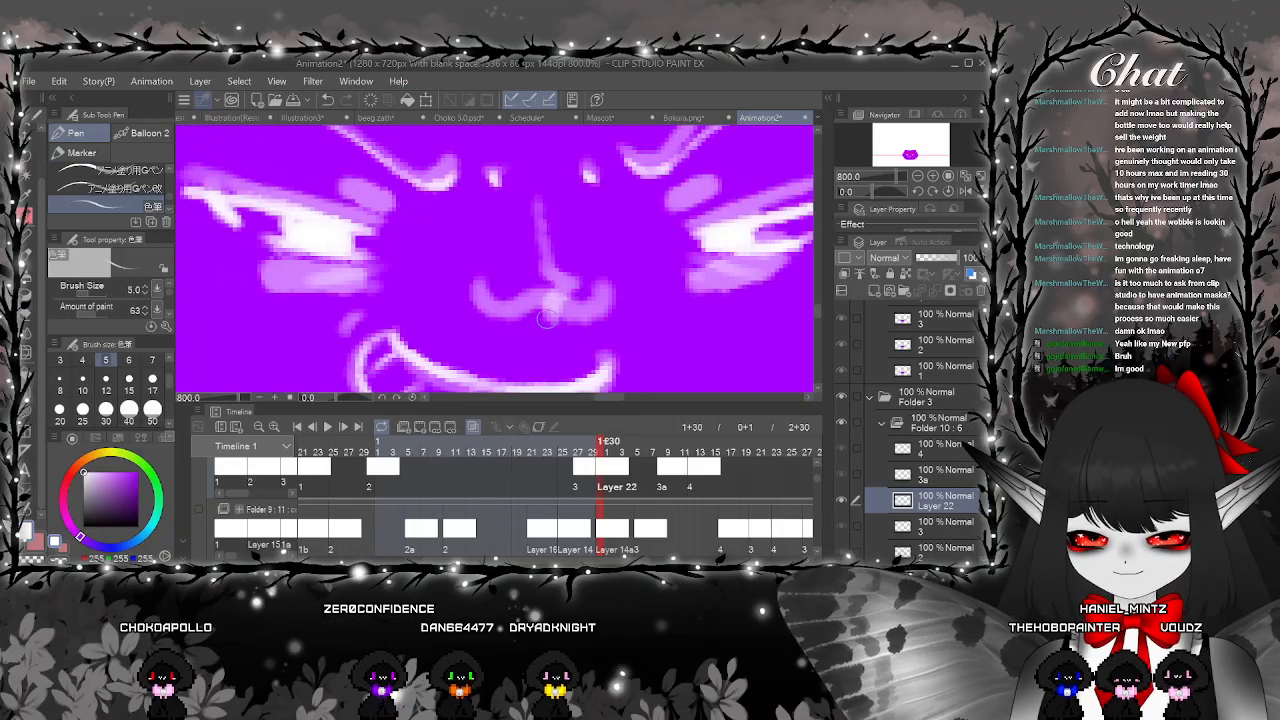
{"action": "scroll", "coordinate": [523, 277], "scroll_direction": "down", "scroll_amount": 4}
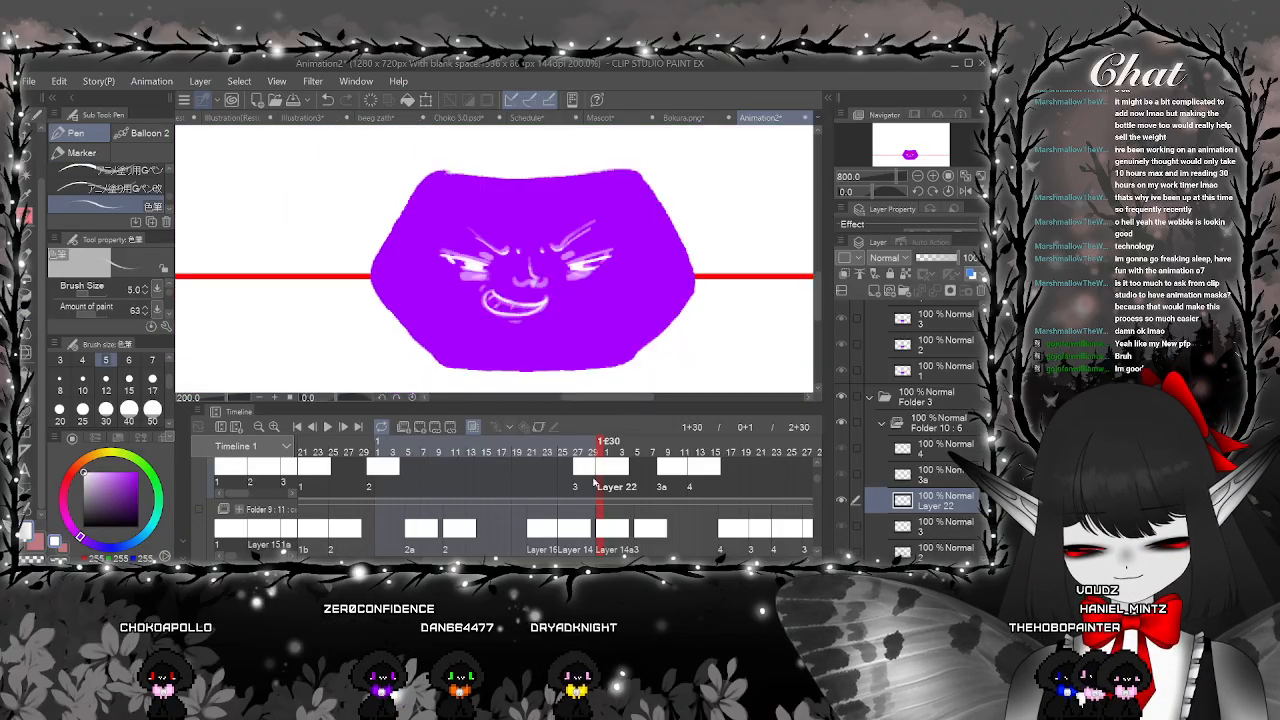
Play back the animation from around frame 1+23 to review the new in-between face, and stop it
{"action": "left_click", "coordinate": [554, 453]}
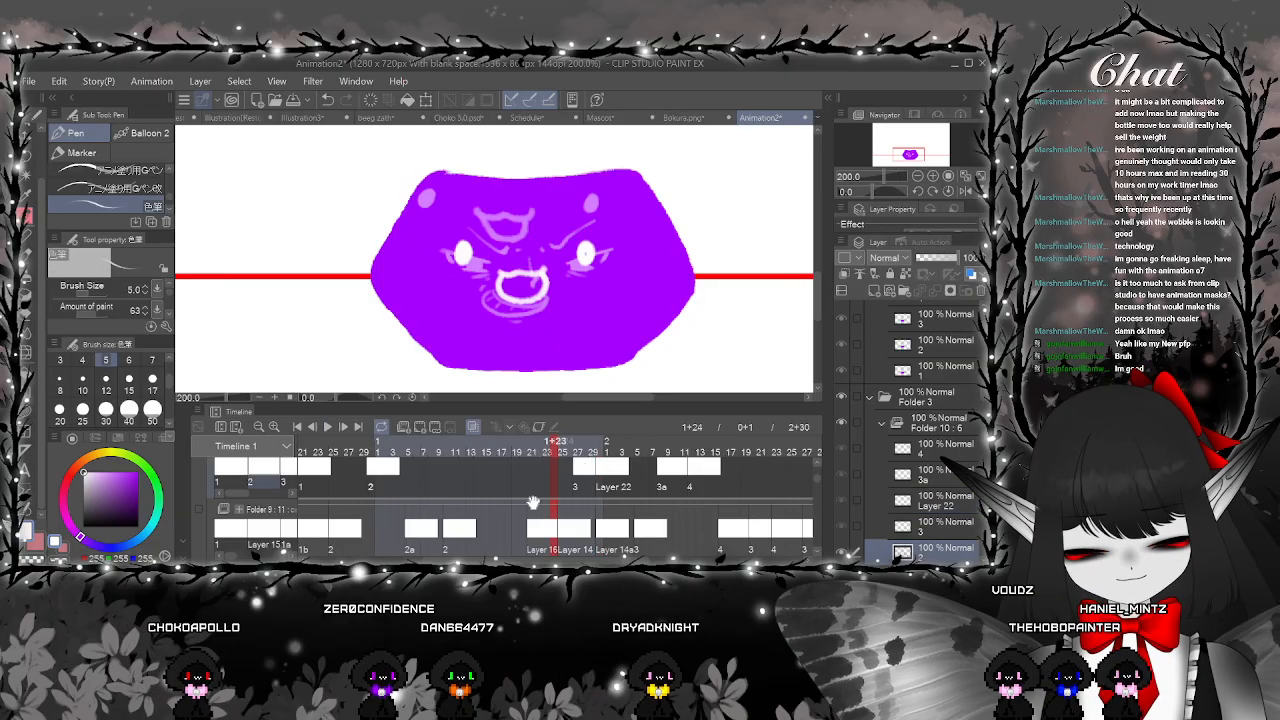
{"action": "left_click", "coordinate": [342, 428]}
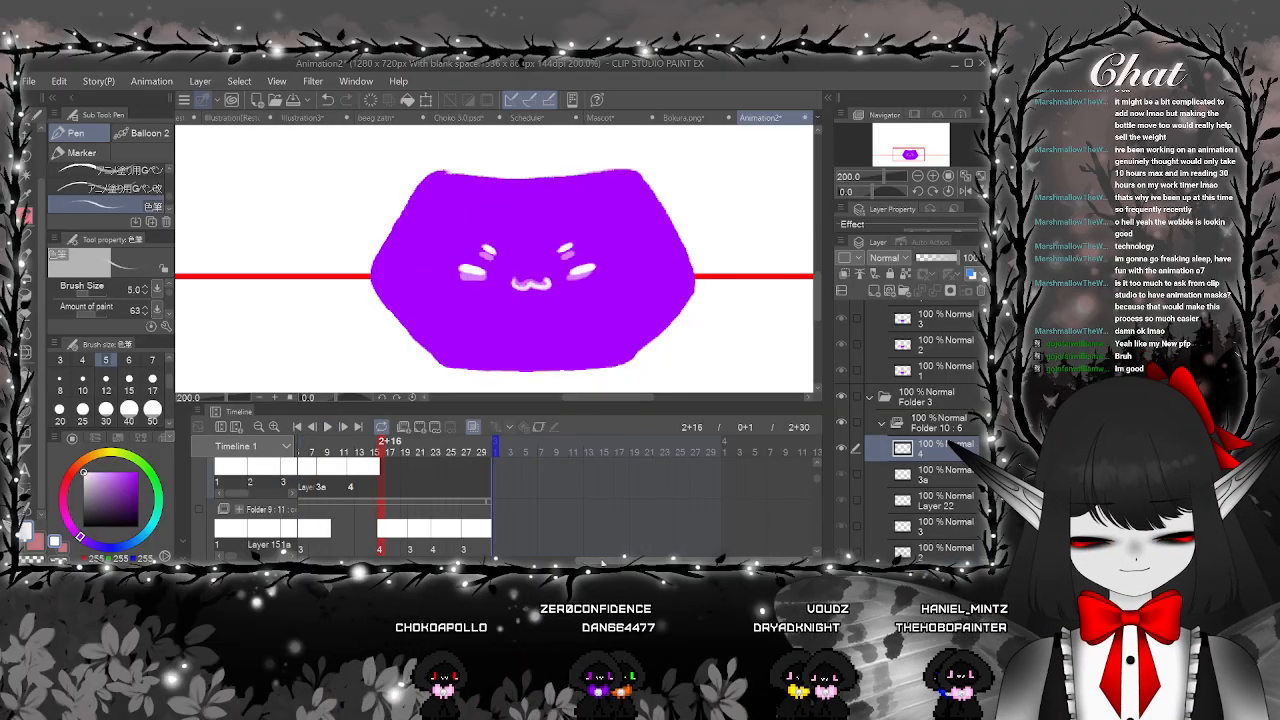
{"action": "left_click", "coordinate": [327, 427]}
Move the Layer 22 cel in Folder 10 to frame 2+4, and play back the animation
{"action": "left_click", "coordinate": [428, 468]}
{"action": "left_click", "coordinate": [421, 468]}
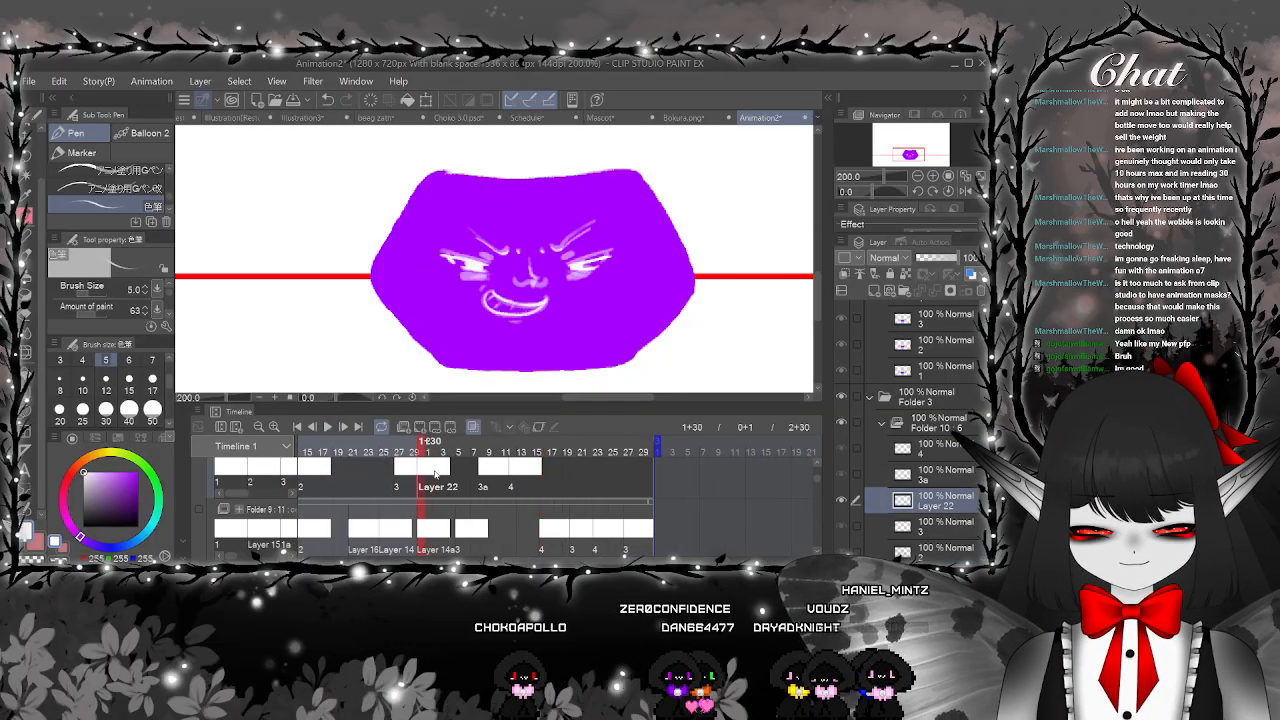
{"action": "left_click", "coordinate": [420, 486]}
{"action": "left_click", "coordinate": [327, 427]}
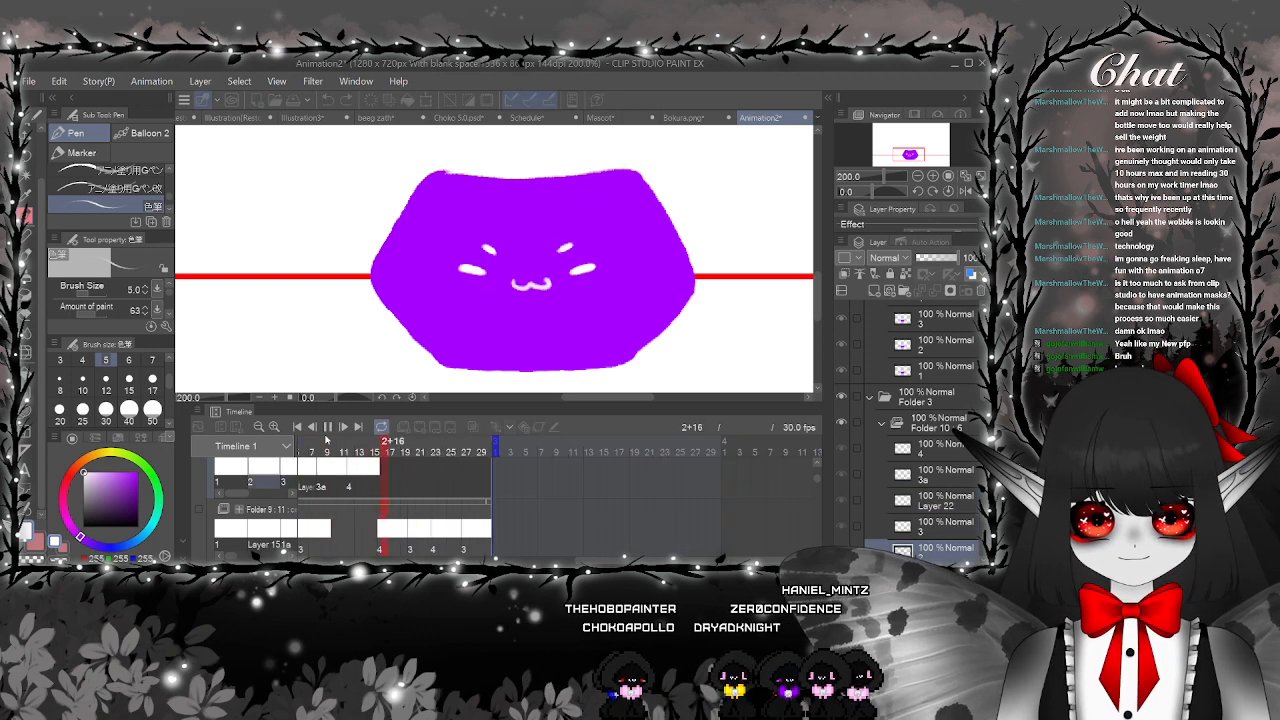
{"action": "left_click", "coordinate": [327, 427]}
Move the Layer 22 cel slightly later, closer to cel 3a, and play back the animation to check the face change
{"action": "scroll", "coordinate": [593, 557], "scroll_direction": "right", "scroll_amount": 3}
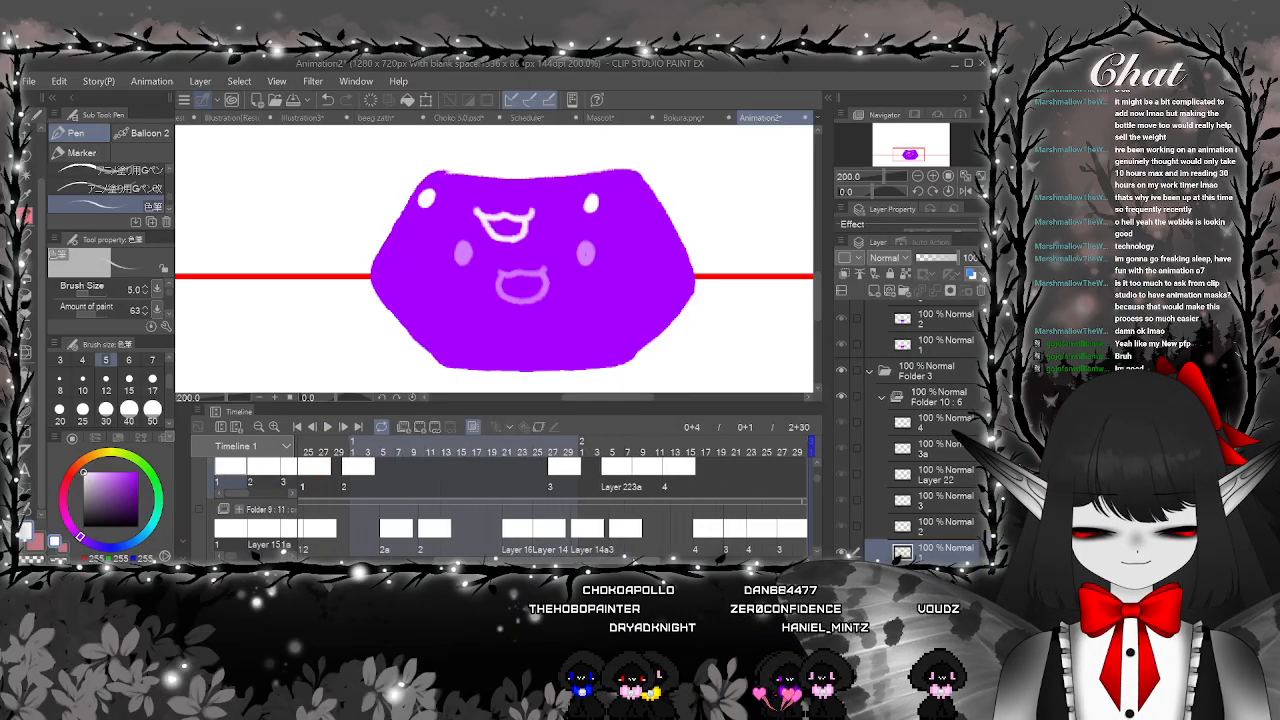
{"action": "left_click", "coordinate": [625, 480]}
{"action": "left_click", "coordinate": [608, 474]}
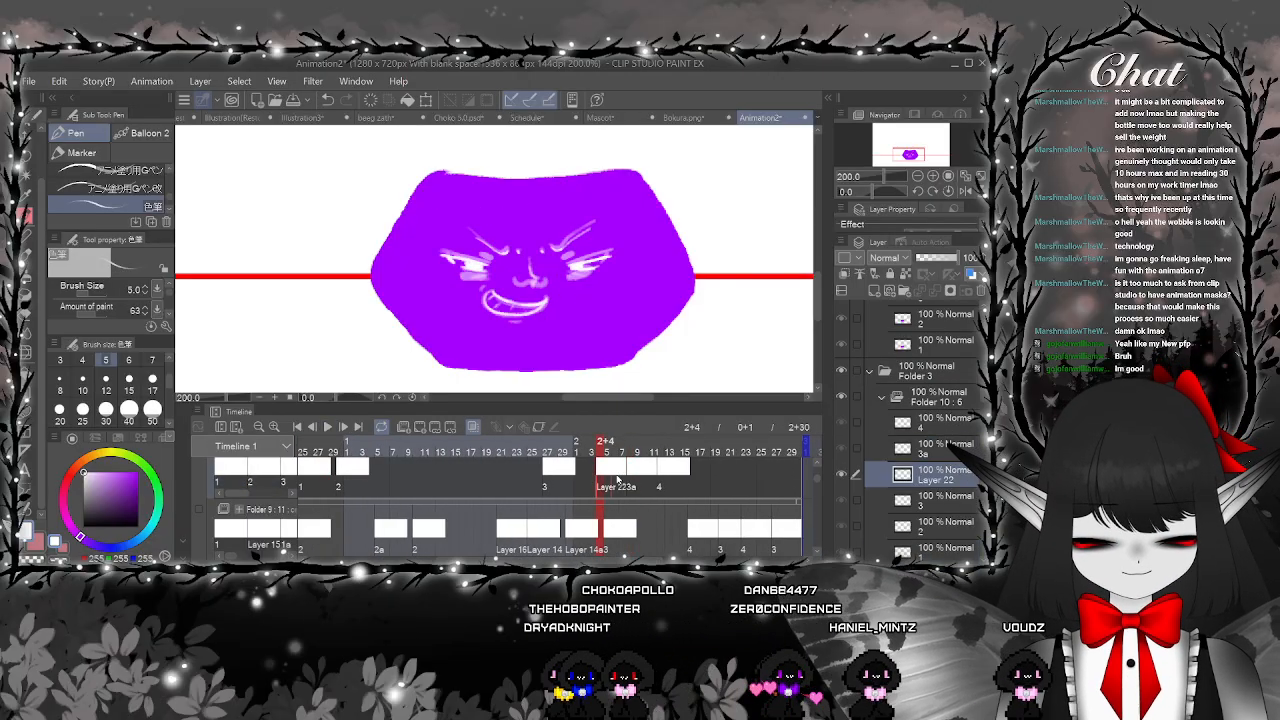
{"action": "left_click", "coordinate": [327, 427]}
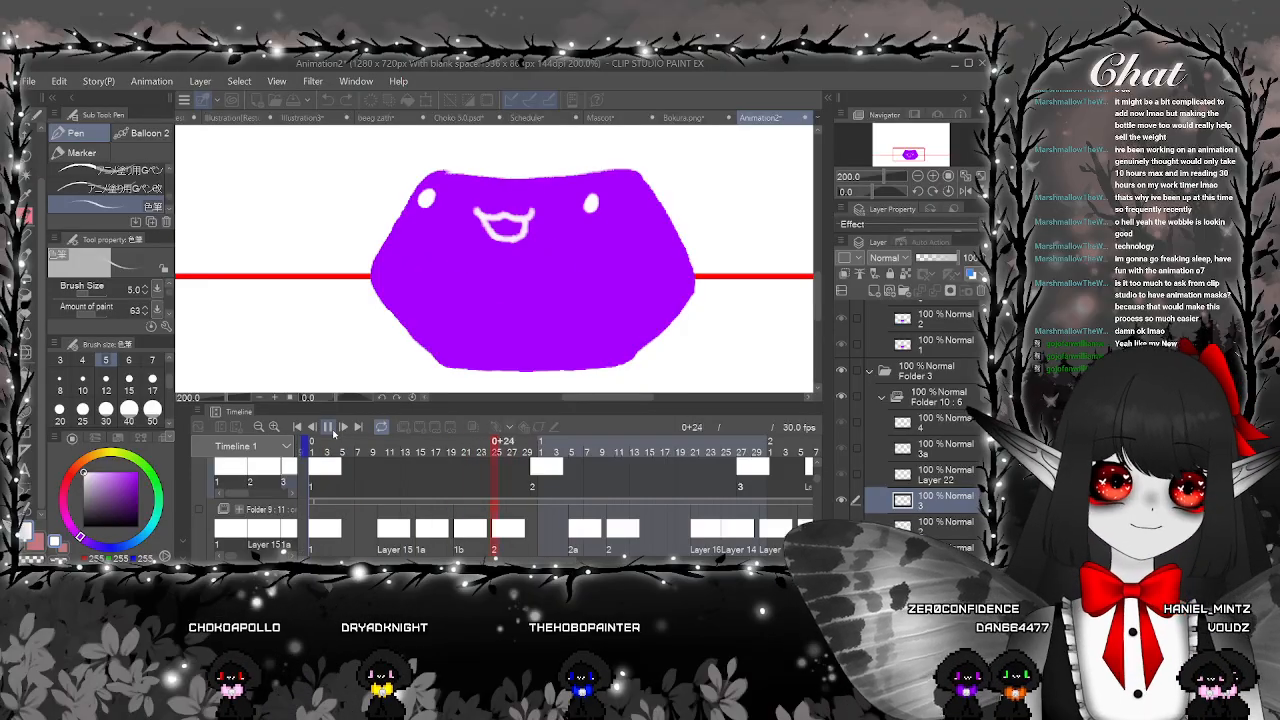
{"action": "left_click", "coordinate": [332, 430]}
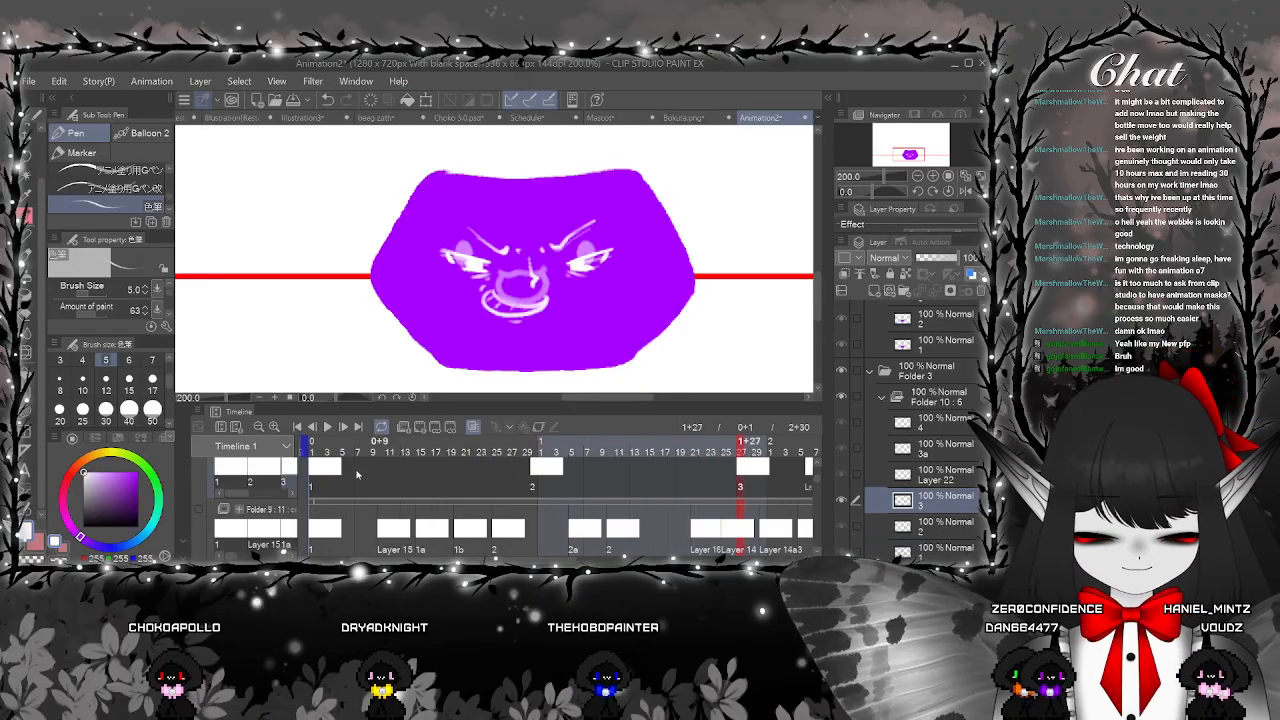
Add a new cel at frame 0+8 in Folder 10 and draw two white oval eyes between the onion-skinned pairs, with brush size 10
{"action": "left_click_drag", "start_coordinate": [333, 451], "coordinate": [391, 478]}
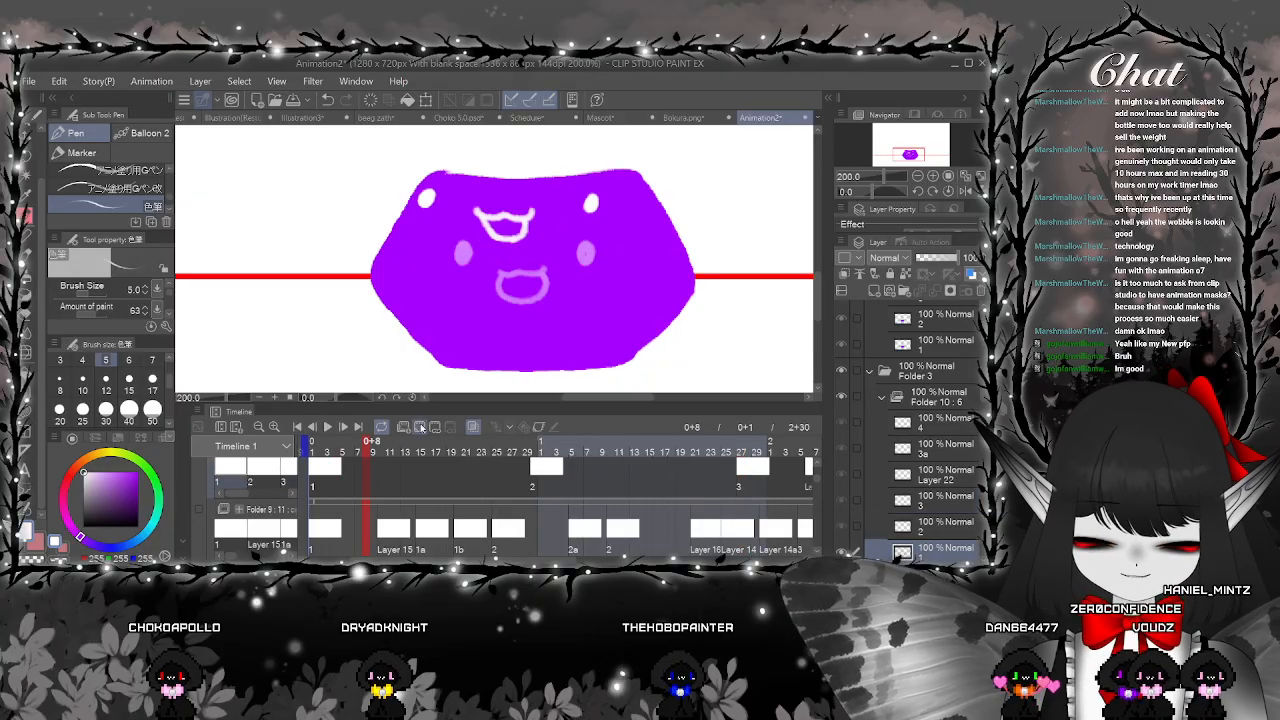
{"action": "left_click", "coordinate": [421, 428]}
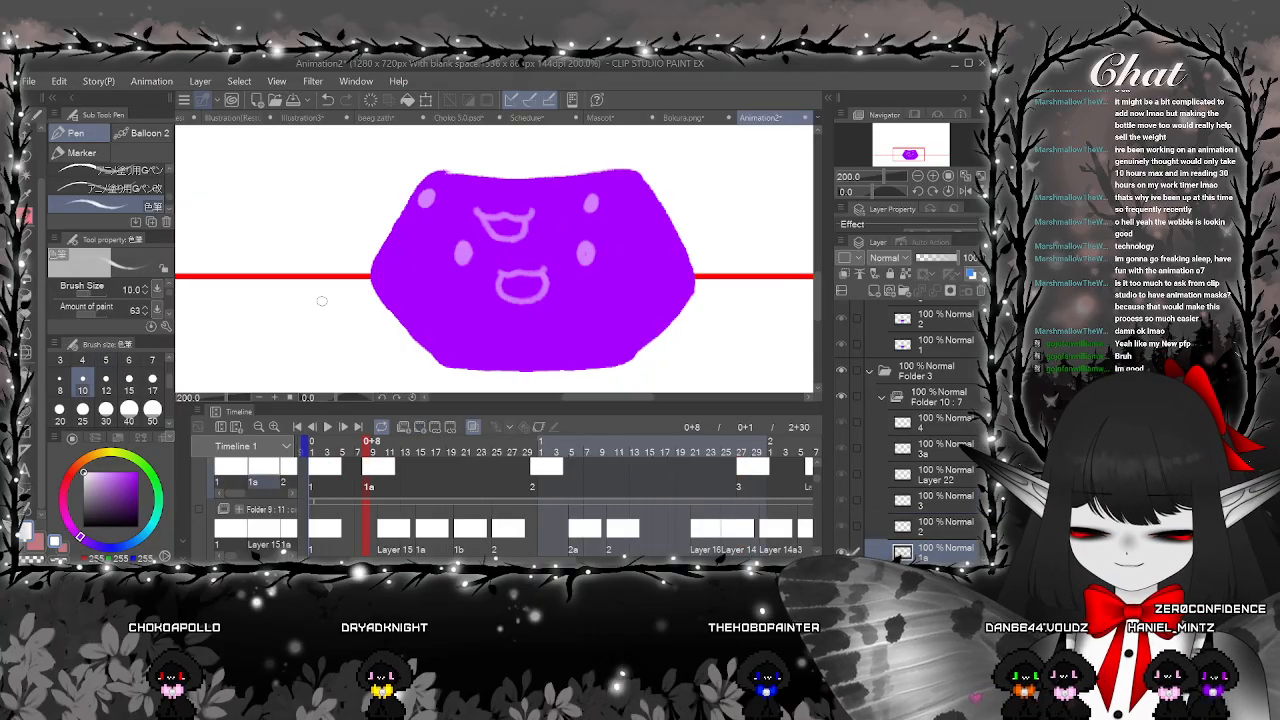
{"action": "scroll", "coordinate": [531, 215], "scroll_direction": "up", "scroll_amount": 2}
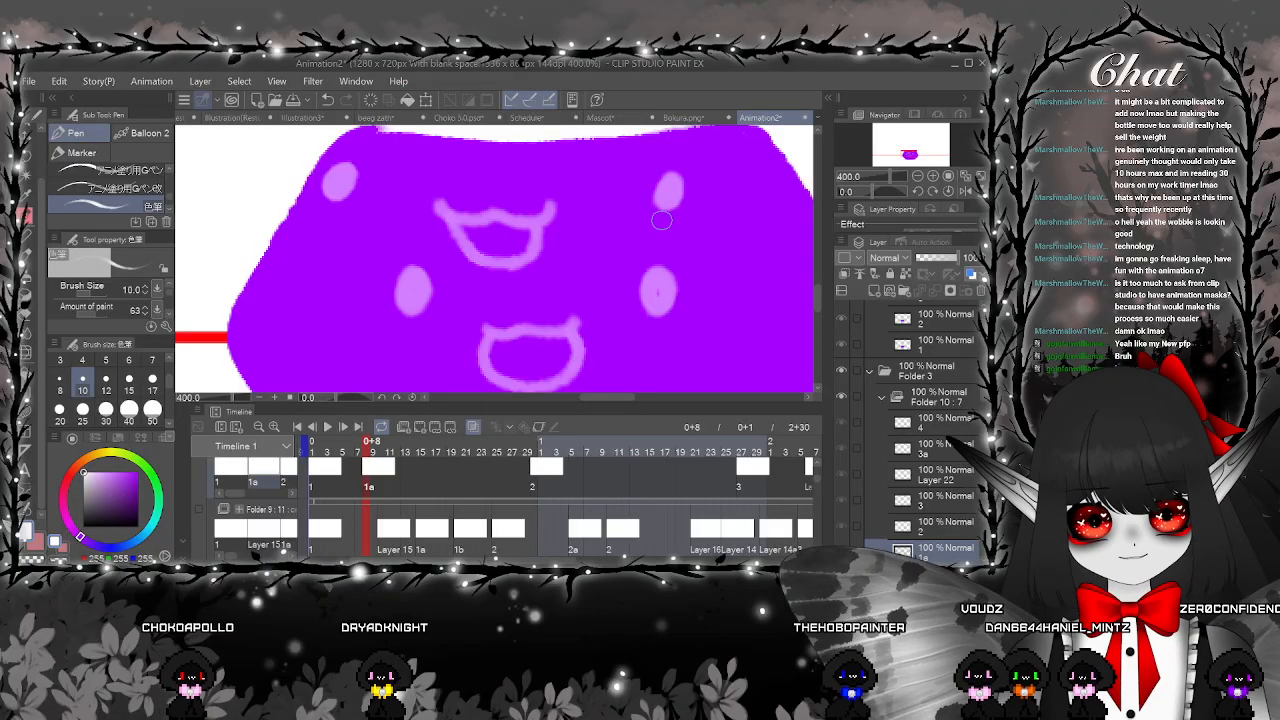
{"action": "left_click_drag", "start_coordinate": [661, 227], "coordinate": [660, 236]}
{"action": "left_click_drag", "start_coordinate": [373, 223], "coordinate": [369, 237]}
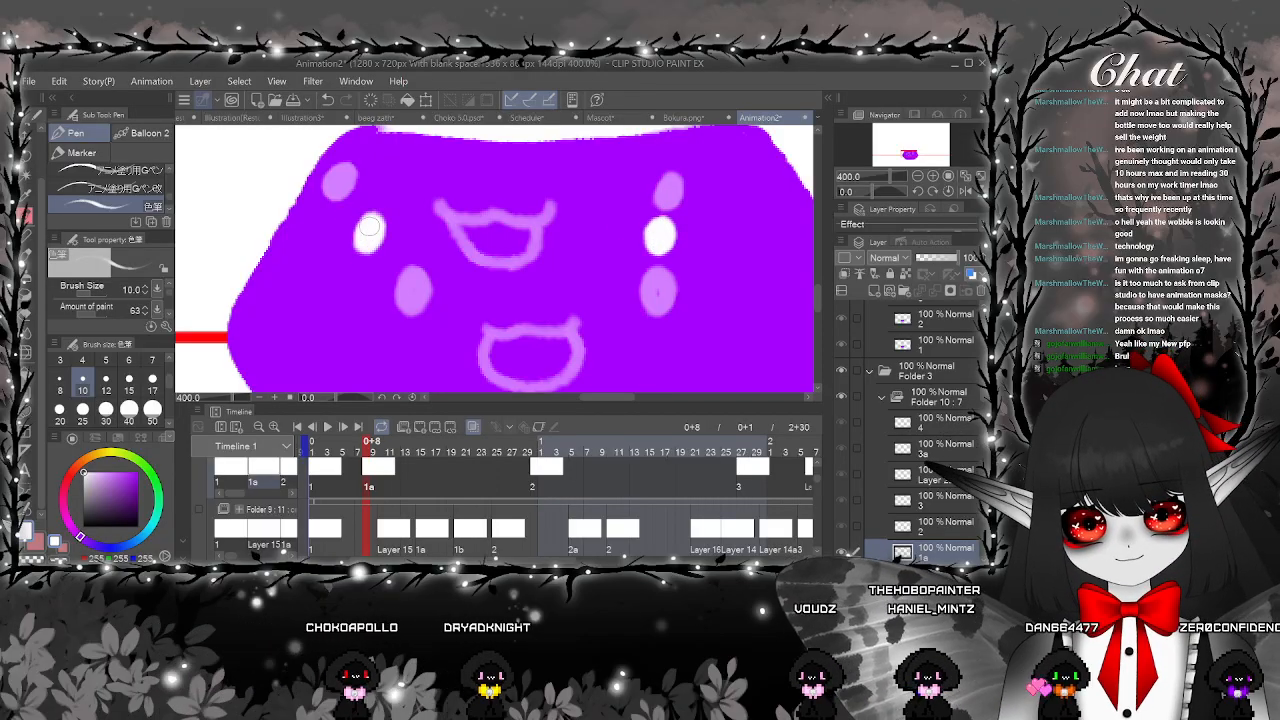
Draw a white open mouth between the two onion-skinned mouths on the frame 0+8 cel, with a wavy upper lip and curved lower edge
{"action": "left_click_drag", "start_coordinate": [558, 271], "coordinate": [546, 249]}
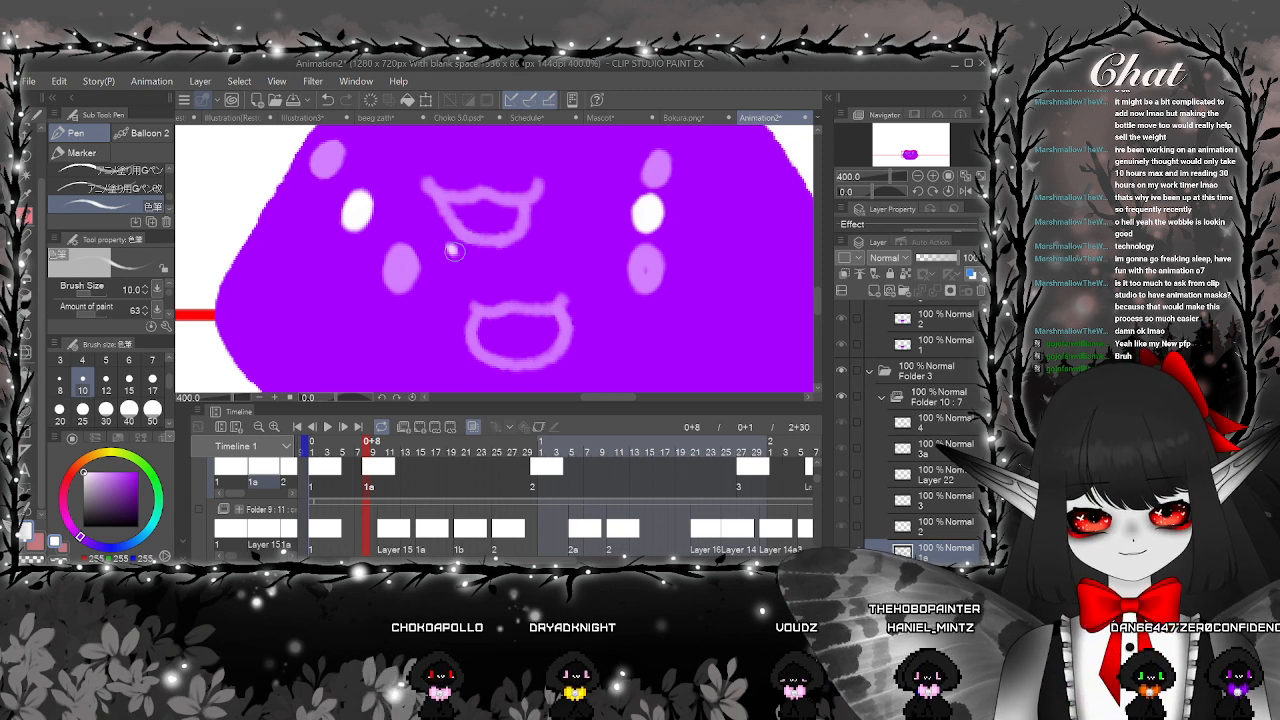
{"action": "left_click_drag", "start_coordinate": [449, 249], "coordinate": [552, 240]}
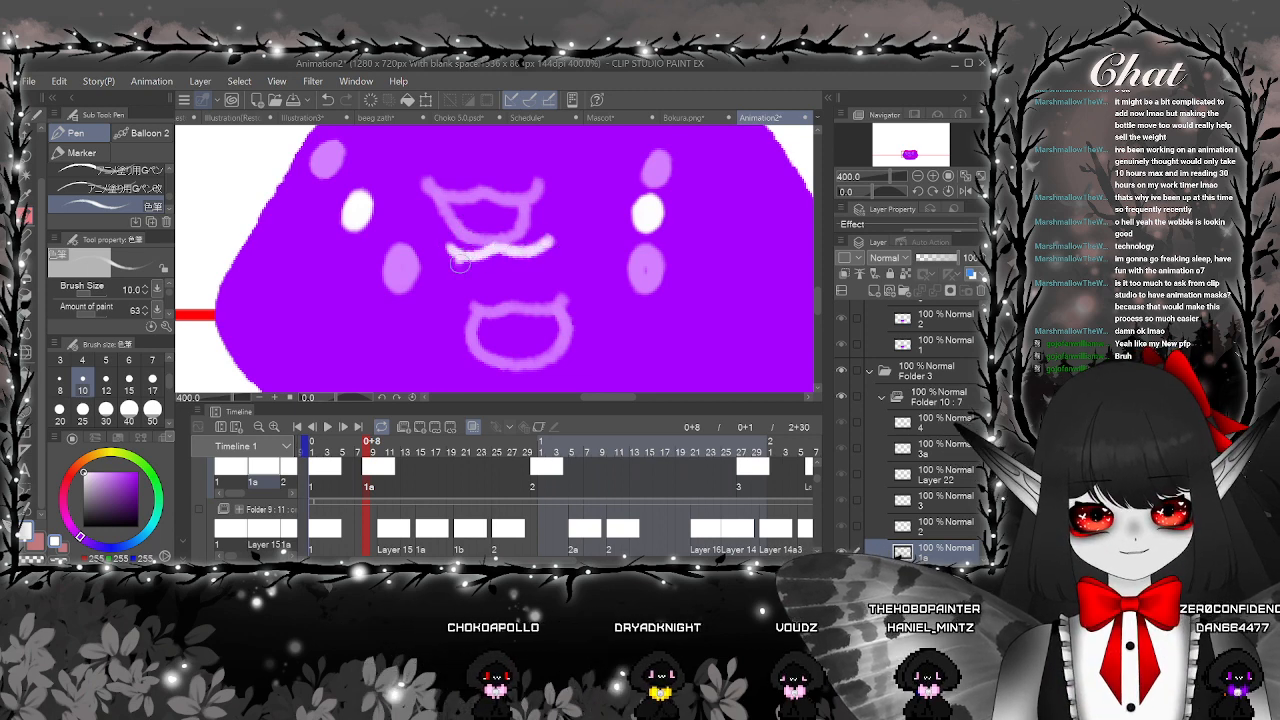
{"action": "left_click_drag", "start_coordinate": [464, 350], "coordinate": [413, 317]}
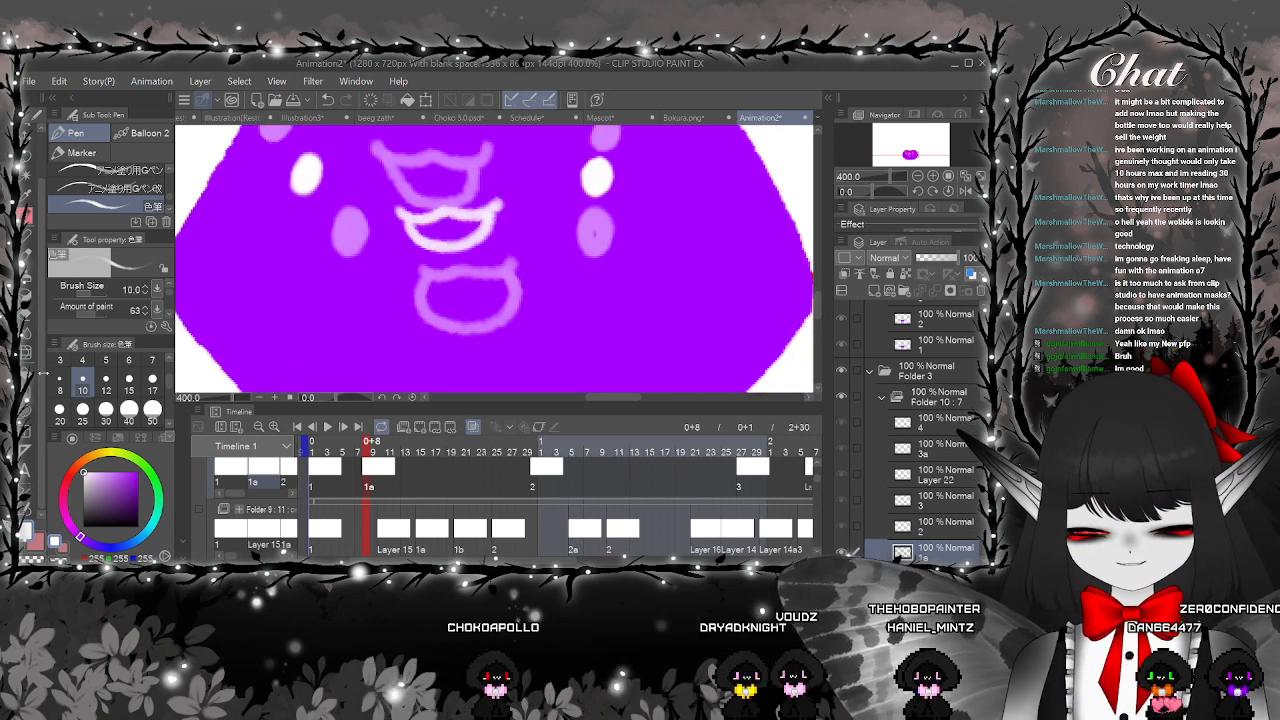
Try to stretch the mouth's lower curve downward with Liquify at brush size 40, and undo the lower curve
{"action": "key", "text": "j"}
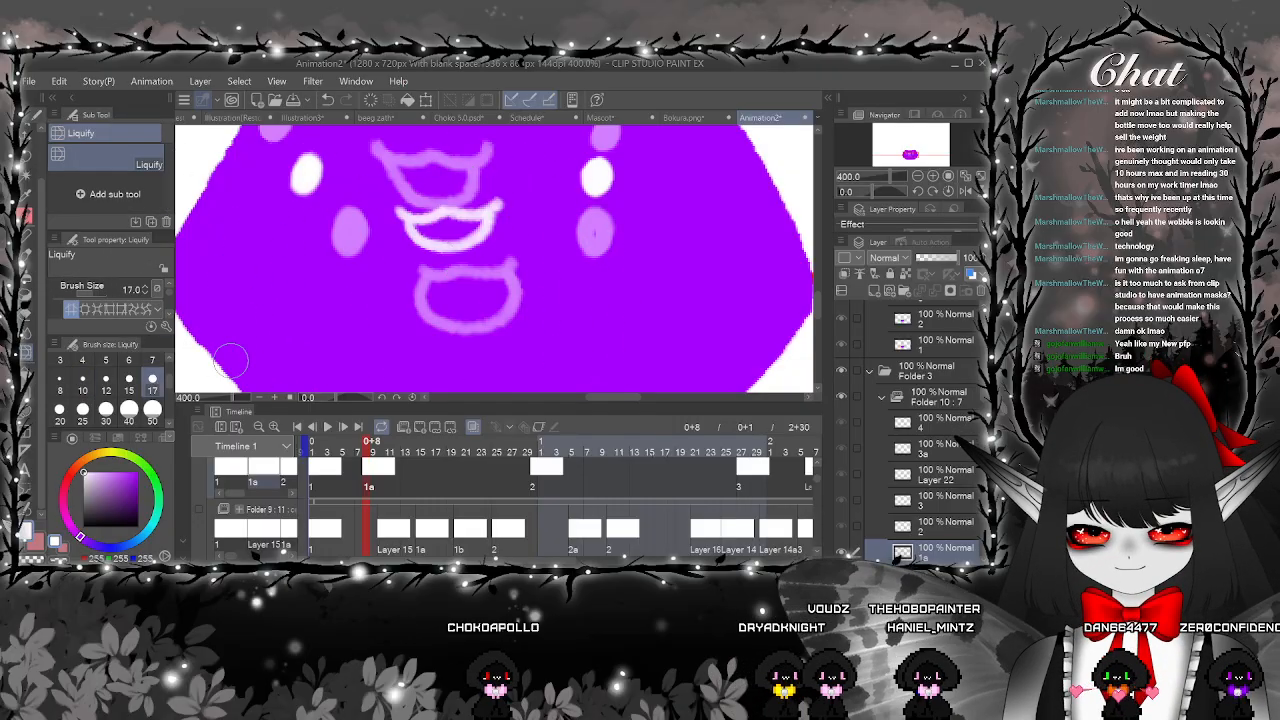
{"action": "left_click_drag", "start_coordinate": [445, 257], "coordinate": [449, 259]}
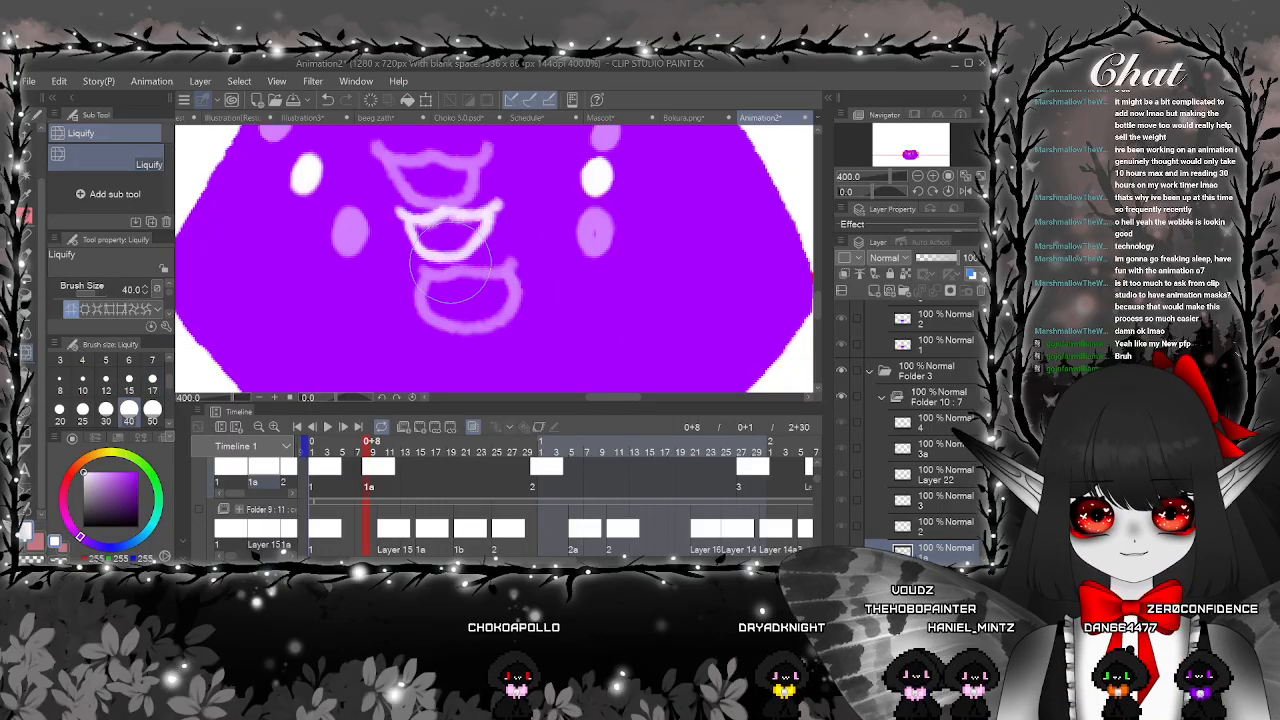
{"action": "left_click", "coordinate": [327, 99]}
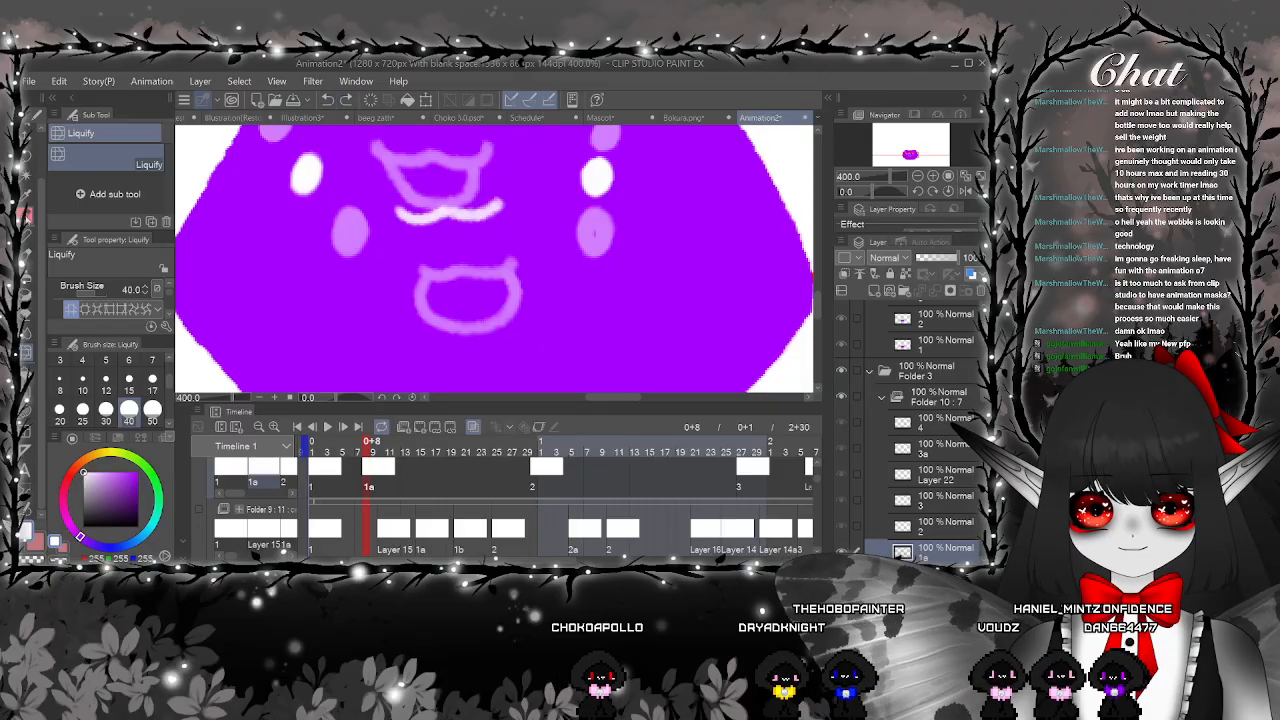
Redraw the mouth's lower curve deeper with the size 10 pen, closing it under the wavy upper lip
{"action": "key", "text": "p"}
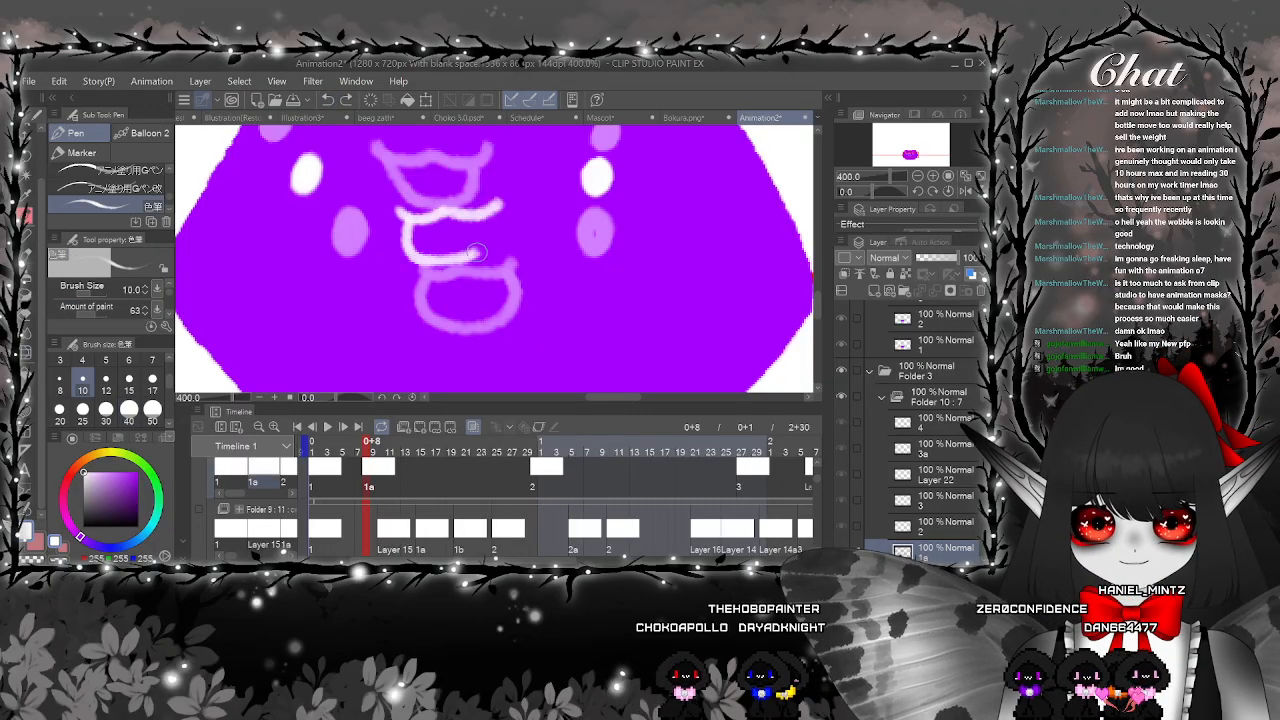
{"action": "scroll", "coordinate": [597, 251], "scroll_direction": "down", "scroll_amount": 4}
{"action": "left_click_drag", "start_coordinate": [619, 270], "coordinate": [603, 281]}
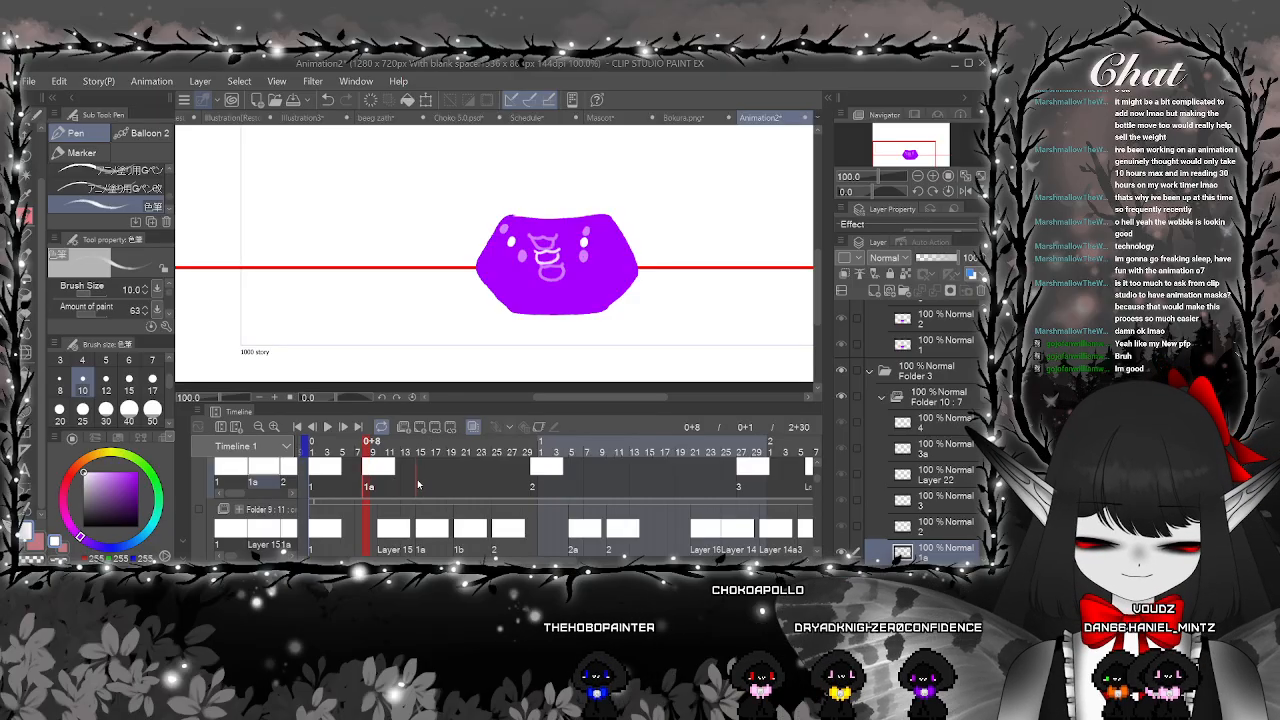
Move the 1a cel to about frame 0+15, and draw in-between eyes and an open mouth on a new cel at frame 0+8
{"action": "left_click_drag", "start_coordinate": [418, 485], "coordinate": [419, 486]}
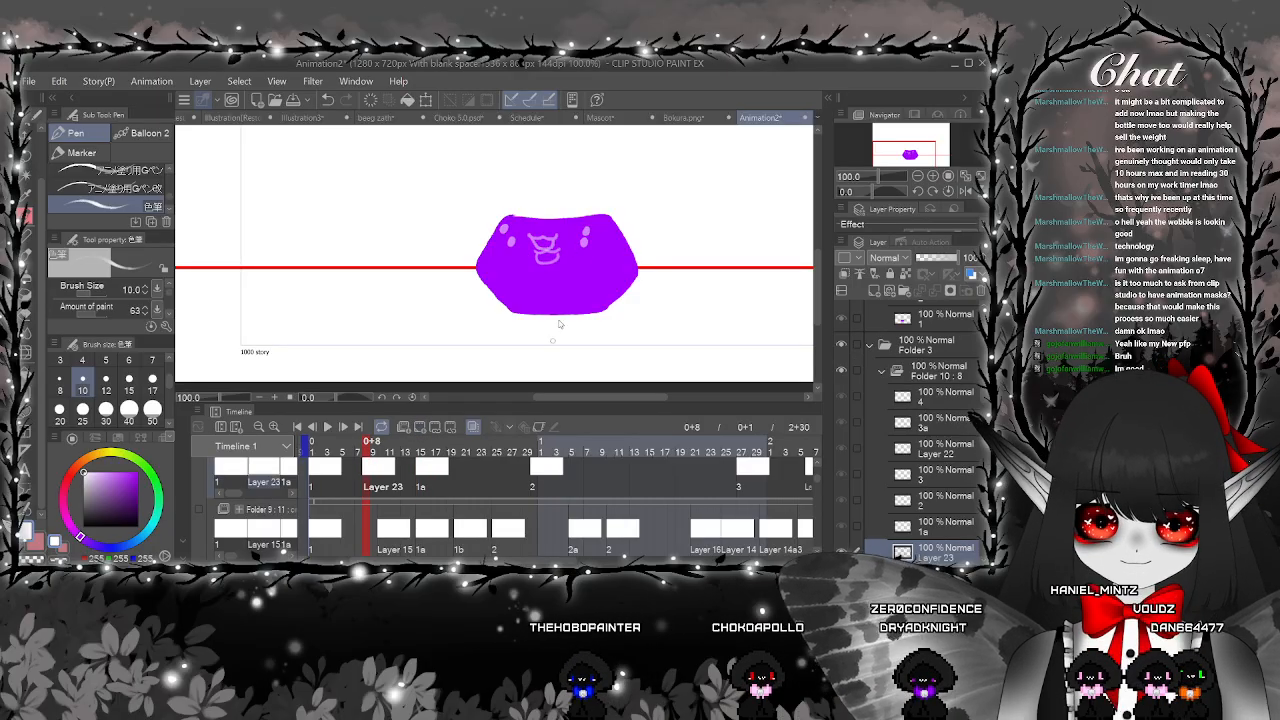
{"action": "scroll", "coordinate": [559, 323], "scroll_direction": "up", "scroll_amount": 2}
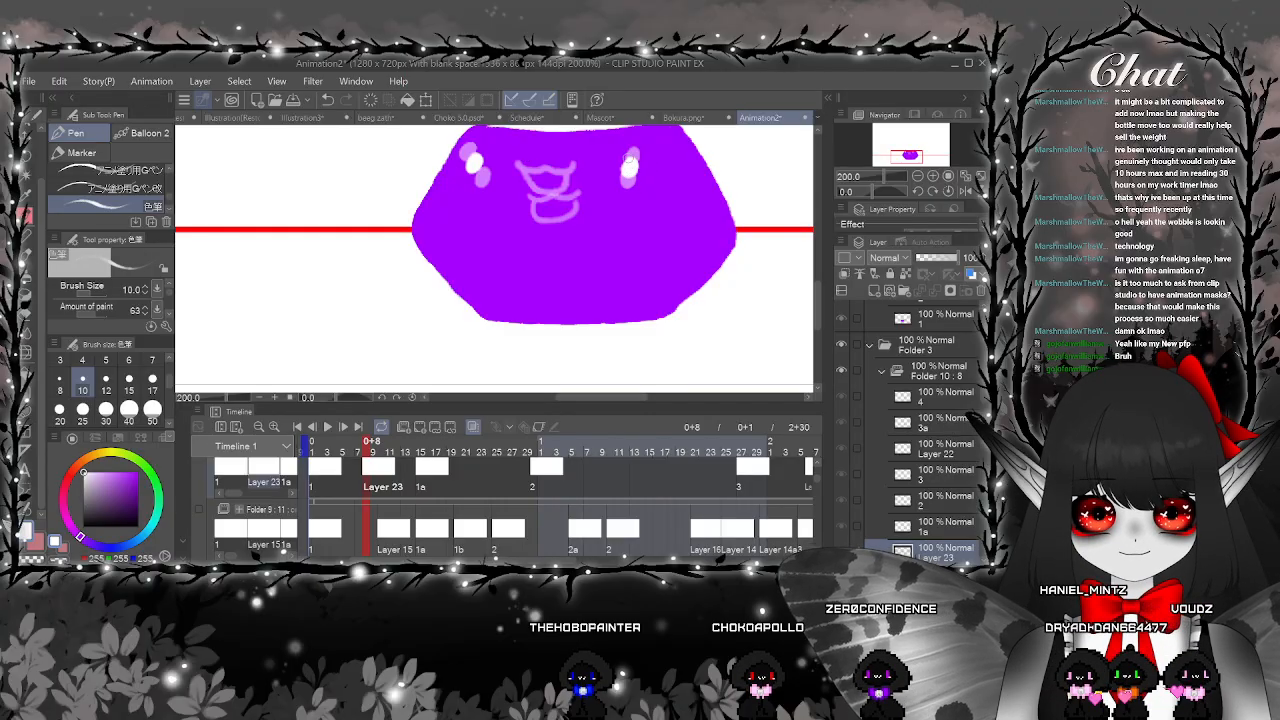
{"action": "scroll", "coordinate": [627, 160], "scroll_direction": "up", "scroll_amount": 2}
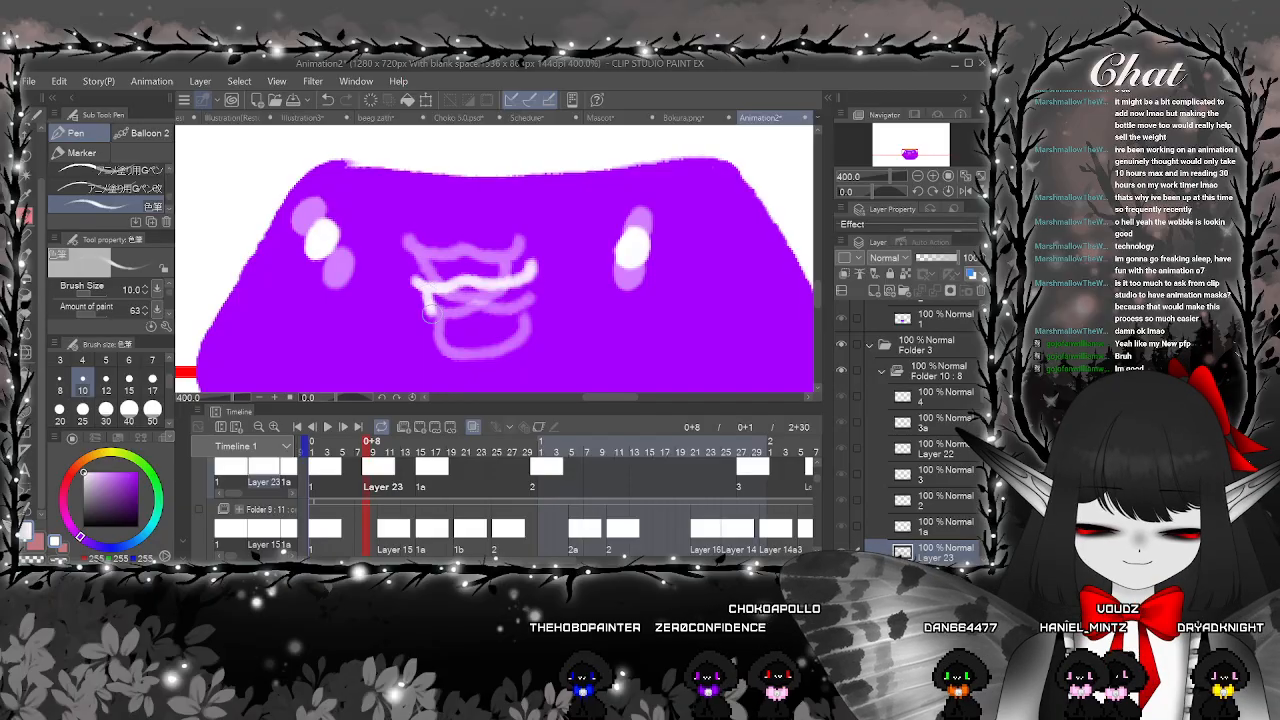
{"action": "scroll", "coordinate": [599, 352], "scroll_direction": "down", "scroll_amount": 3}
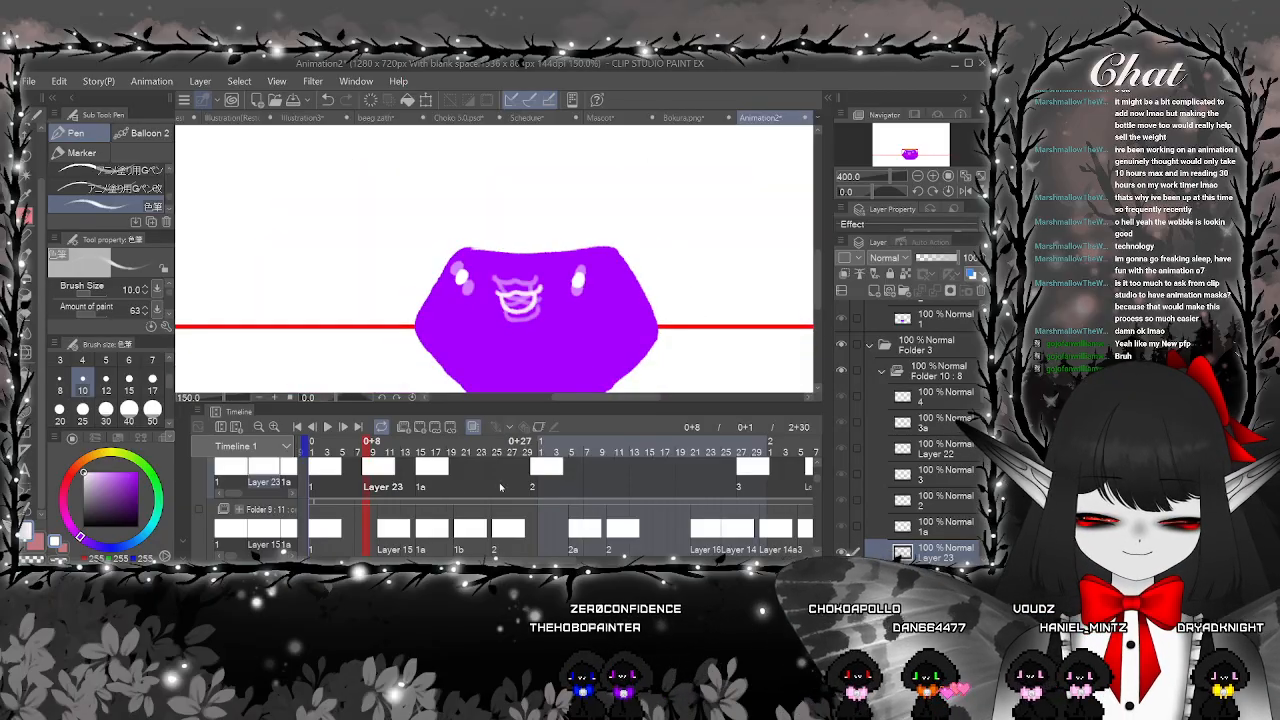
Add a new cel at frame 0+23 in Folder 10 and draw white oval eyes and an open mouth between the onion-skinned faces
{"action": "left_click", "coordinate": [467, 477]}
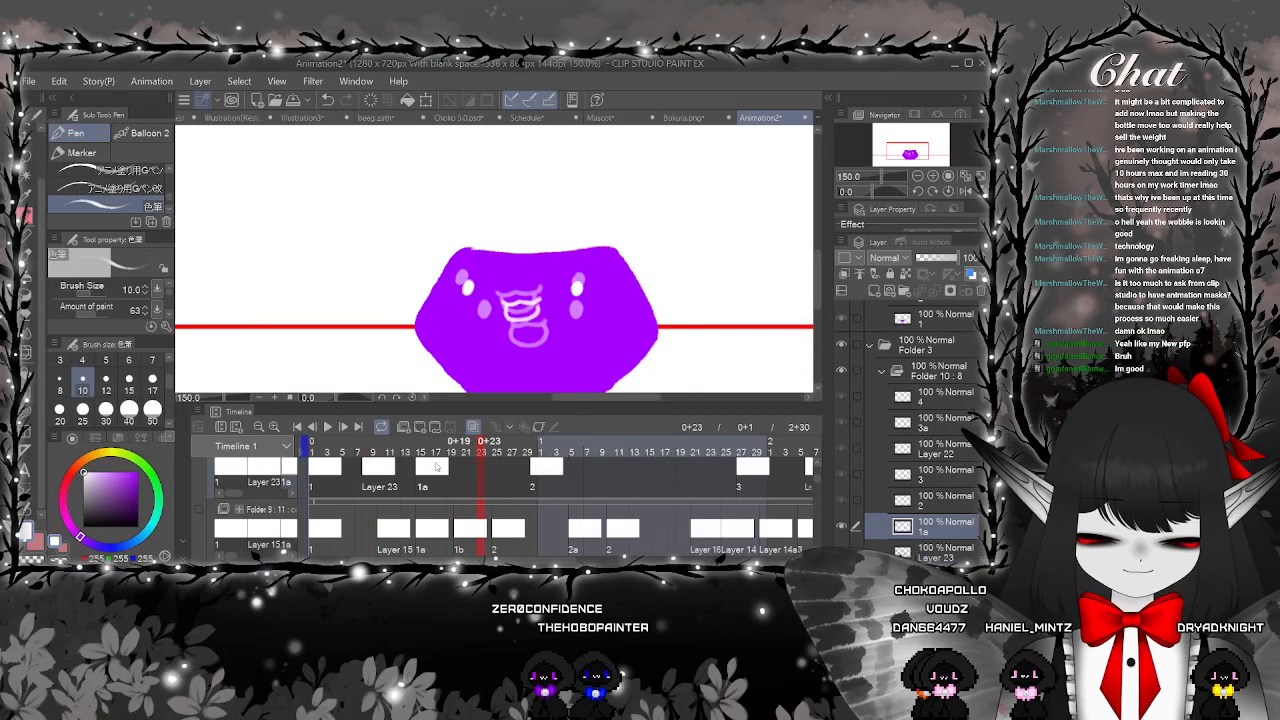
{"action": "left_click", "coordinate": [420, 427]}
{"action": "scroll", "coordinate": [493, 285], "scroll_direction": "up", "scroll_amount": 1}
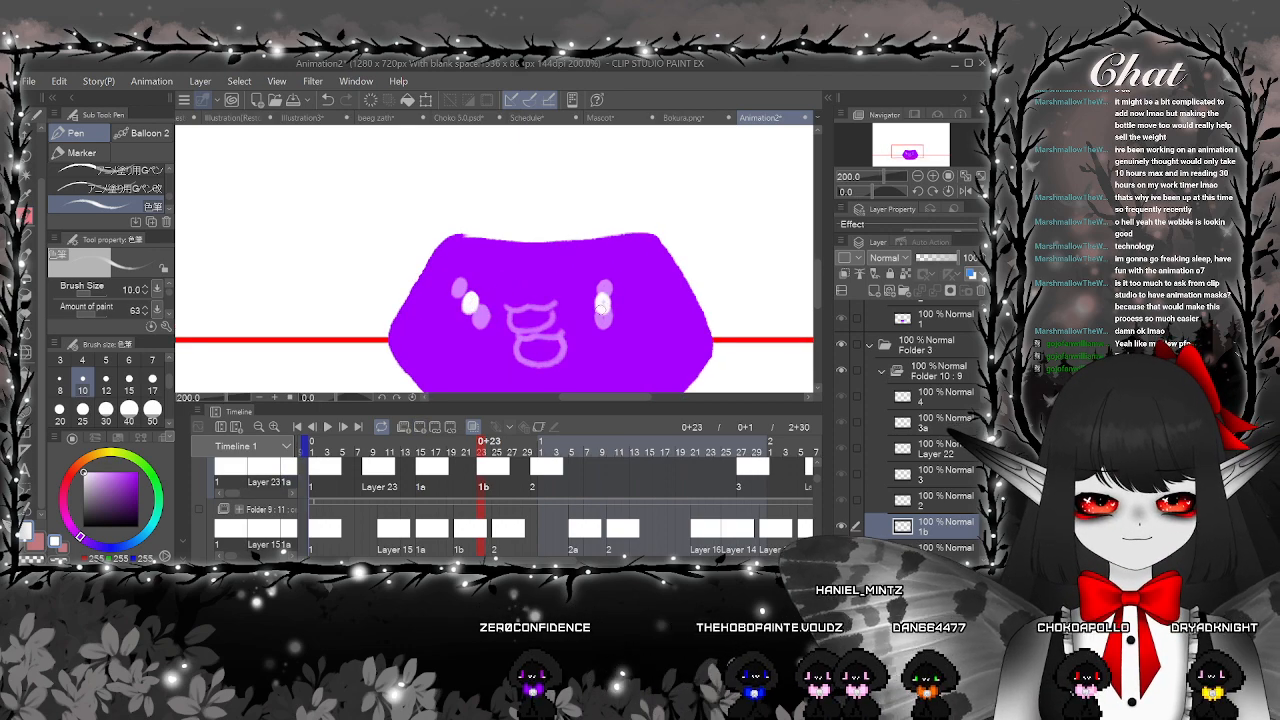
{"action": "scroll", "coordinate": [598, 294], "scroll_direction": "up", "scroll_amount": 2}
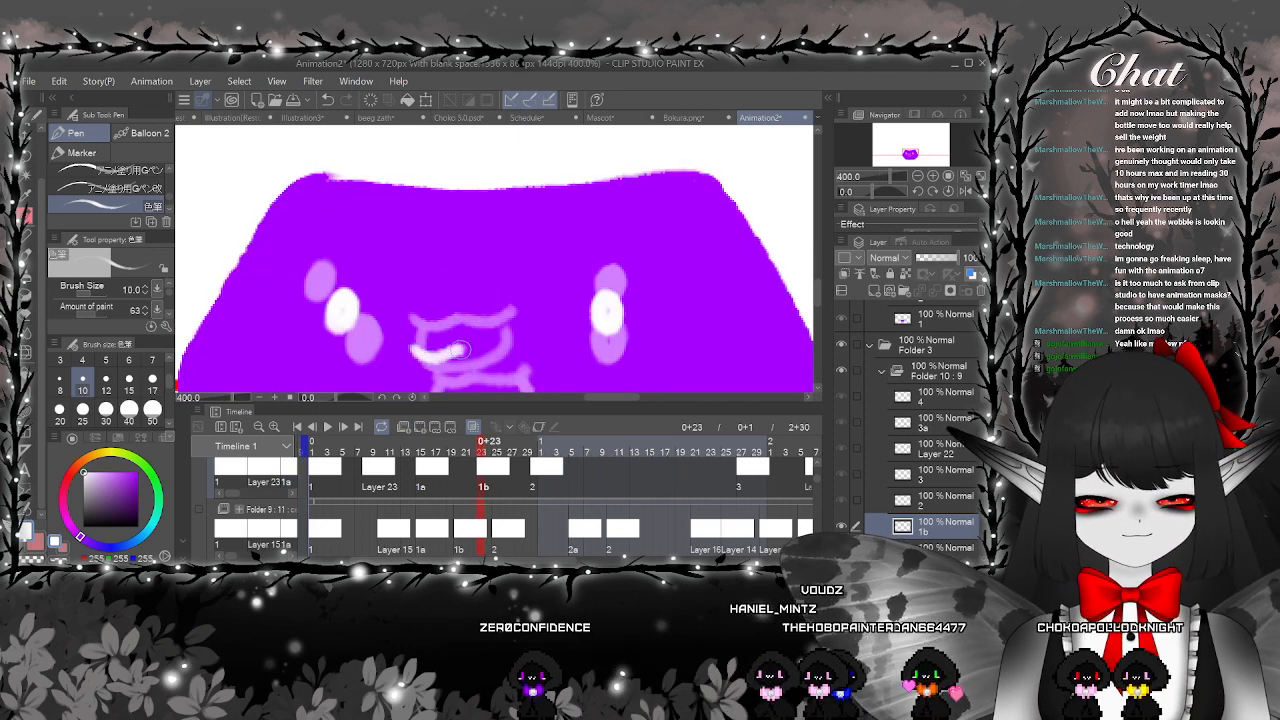
{"action": "left_click_drag", "start_coordinate": [517, 342], "coordinate": [522, 336]}
{"action": "left_click_drag", "start_coordinate": [520, 350], "coordinate": [508, 265]}
{"action": "mouse_move", "coordinate": [405, 266]}
{"action": "left_mouse_down"}
{"action": "mouse_move", "coordinate": [427, 318]}
{"action": "mouse_move", "coordinate": [462, 326]}
{"action": "mouse_move", "coordinate": [498, 300]}
{"action": "mouse_move", "coordinate": [508, 268]}
{"action": "left_mouse_up"}
{"action": "scroll", "coordinate": [548, 280], "scroll_direction": "down", "scroll_amount": 4}
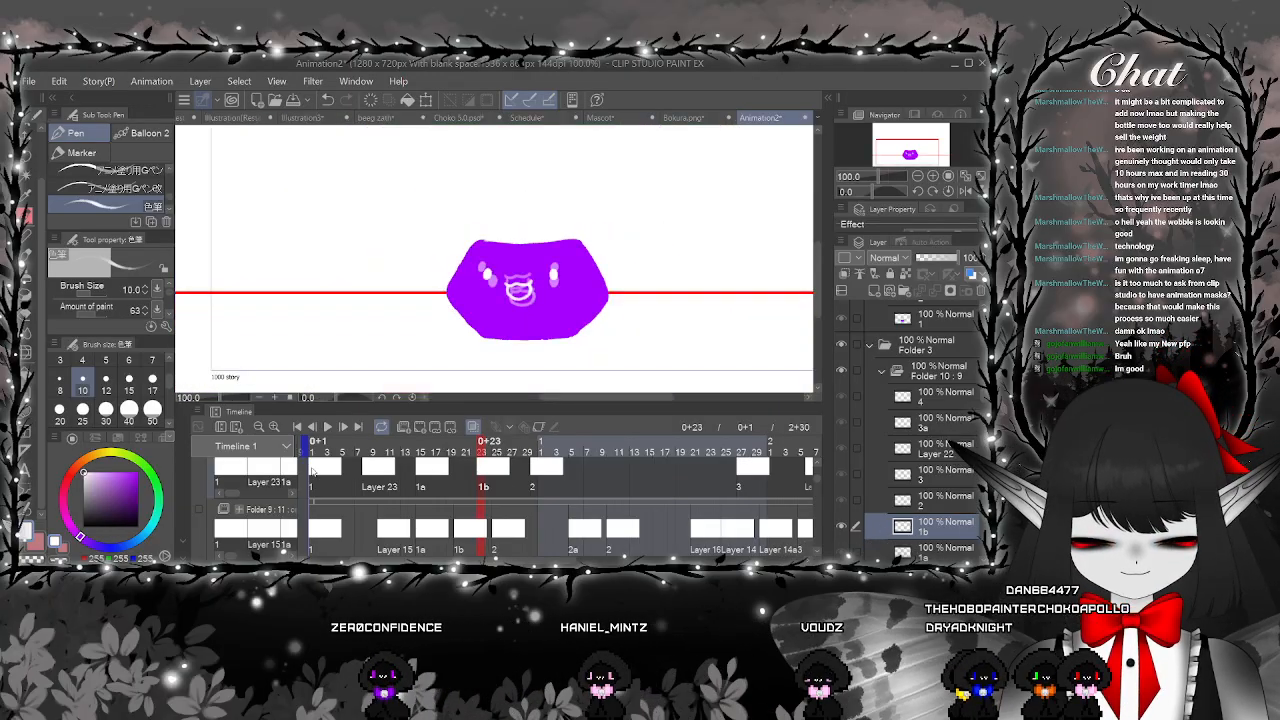
Play back the animation from frame 0+1, stop it, and shift the Layer 23 cel to frame 0+10
{"action": "left_click", "coordinate": [312, 452]}
{"action": "left_click", "coordinate": [326, 427]}
{"action": "key", "text": "ctrl+minus"}
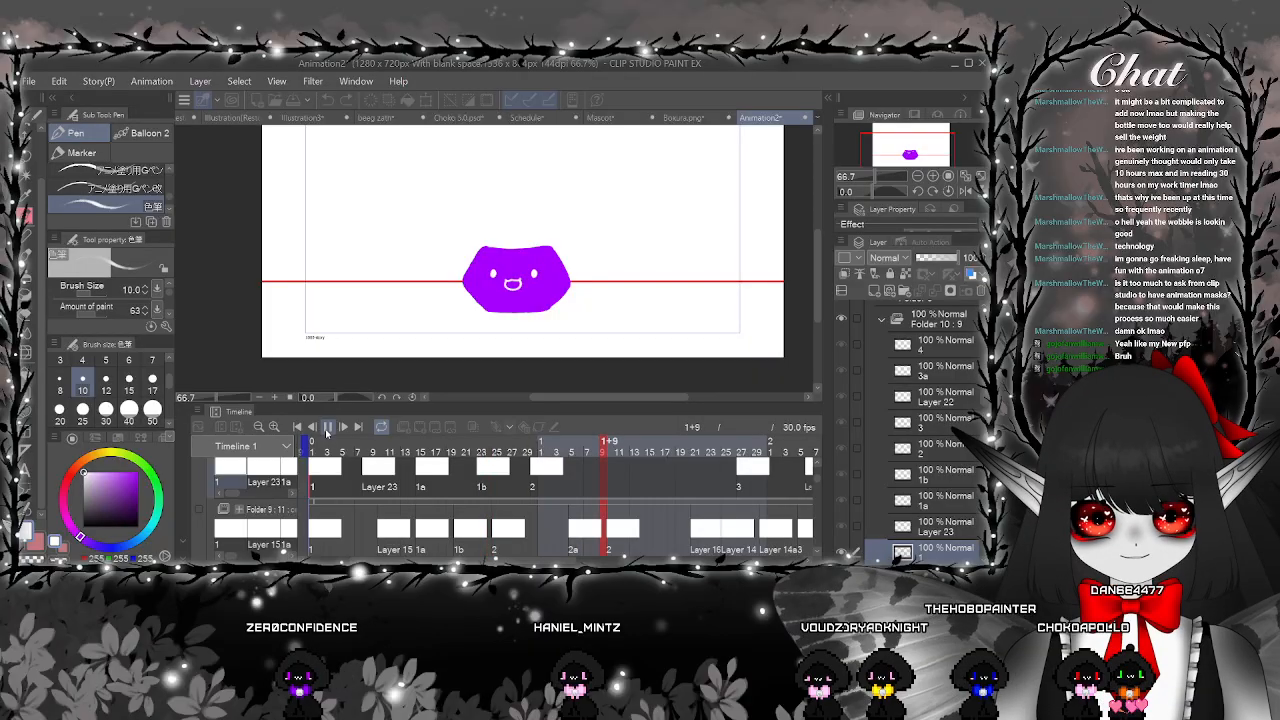
{"action": "left_click", "coordinate": [332, 427]}
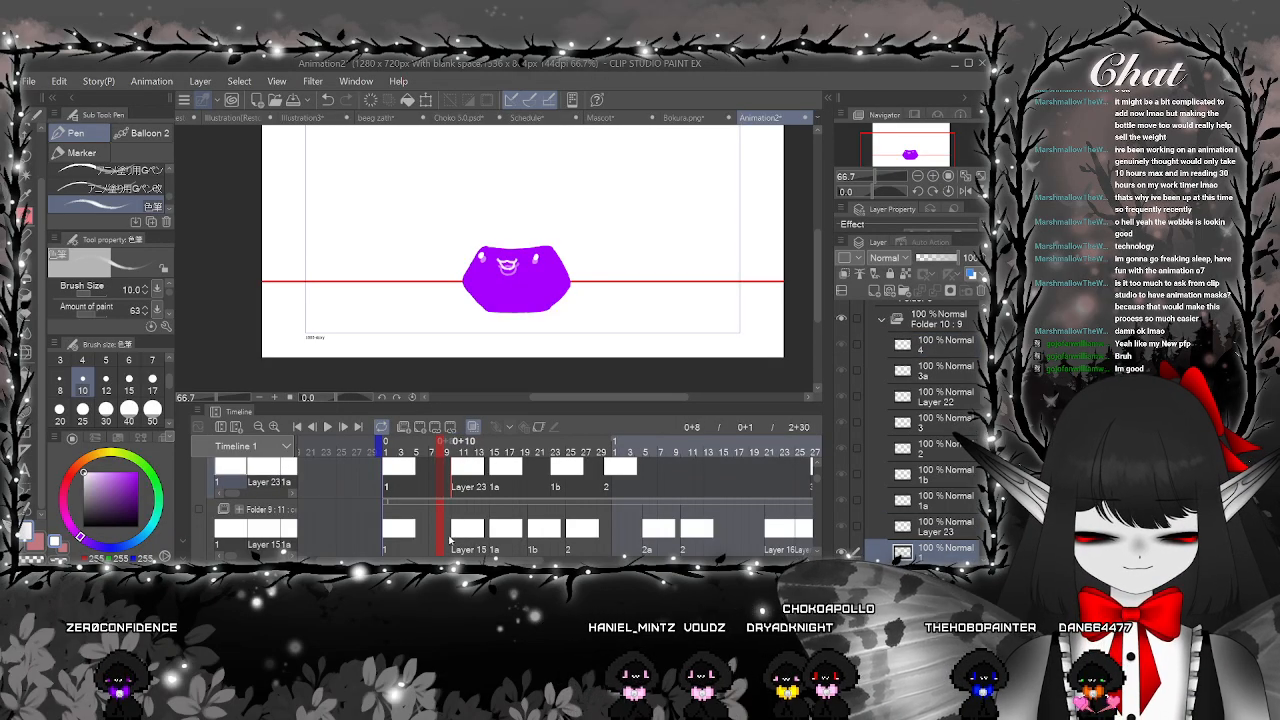
Examine the frames near the animation's end, temporarily showing Folder 9 to compare its face with the one in Folder 10
{"action": "left_click_drag", "start_coordinate": [462, 561], "coordinate": [615, 562]}
{"action": "left_click", "coordinate": [681, 534]}
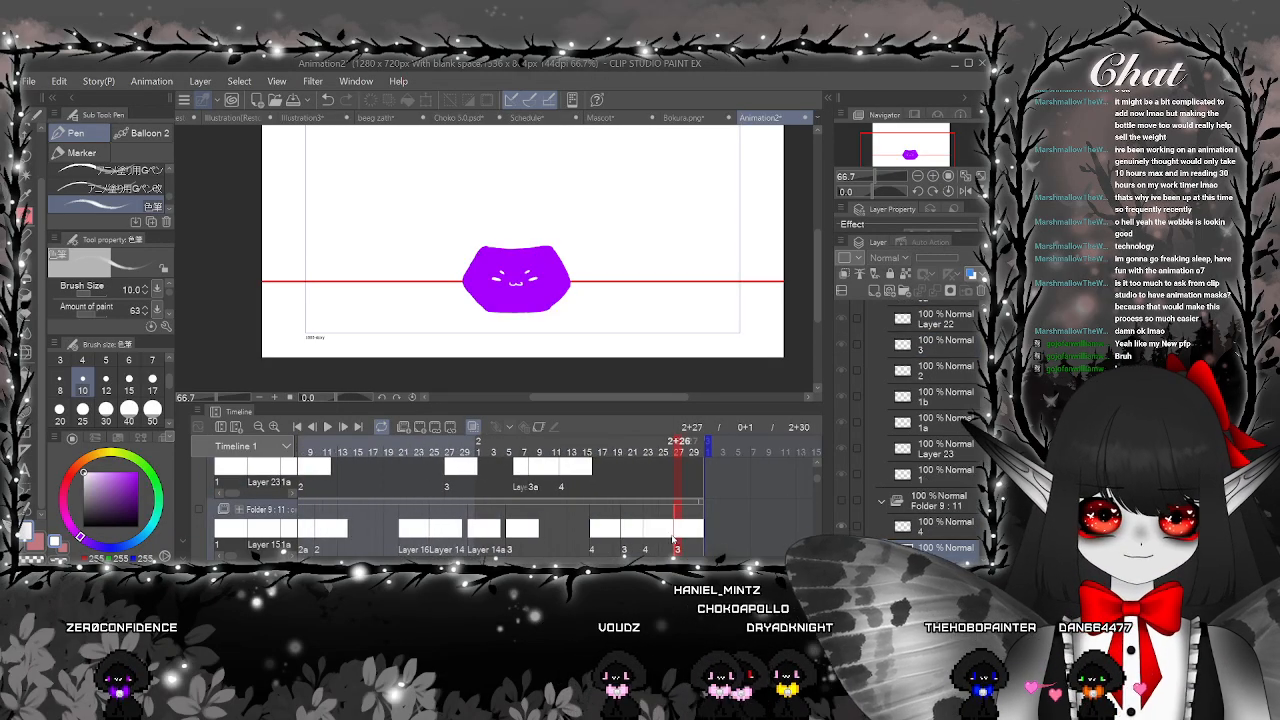
{"action": "left_click", "coordinate": [654, 536]}
{"action": "left_click", "coordinate": [198, 509]}
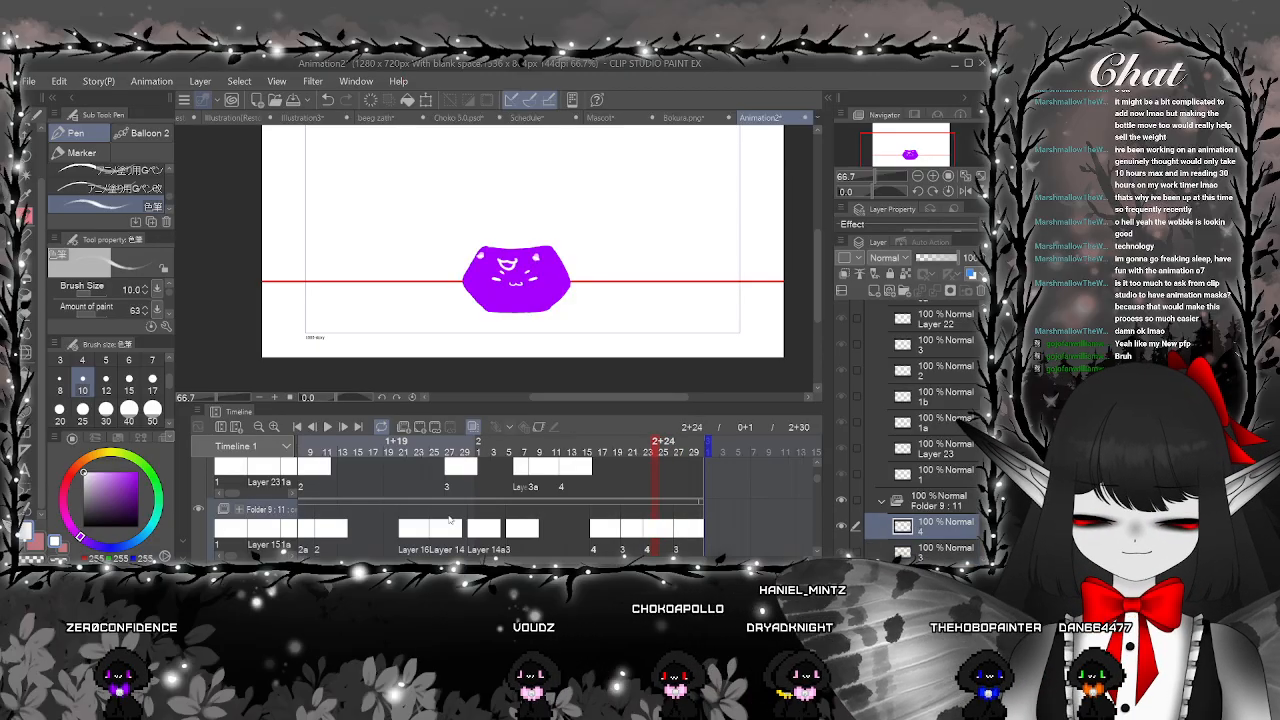
{"action": "left_click", "coordinate": [686, 537]}
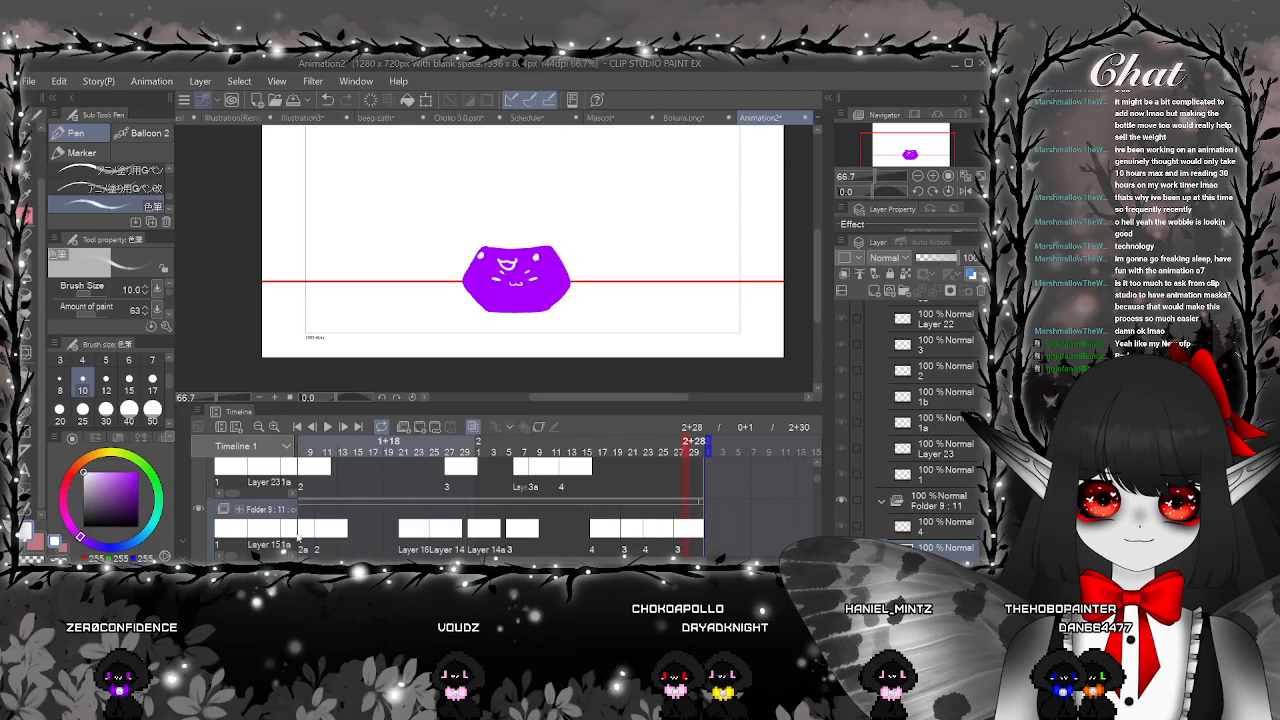
{"action": "left_click", "coordinate": [198, 509]}
{"action": "left_click", "coordinate": [198, 509]}
{"action": "left_click", "coordinate": [198, 509]}
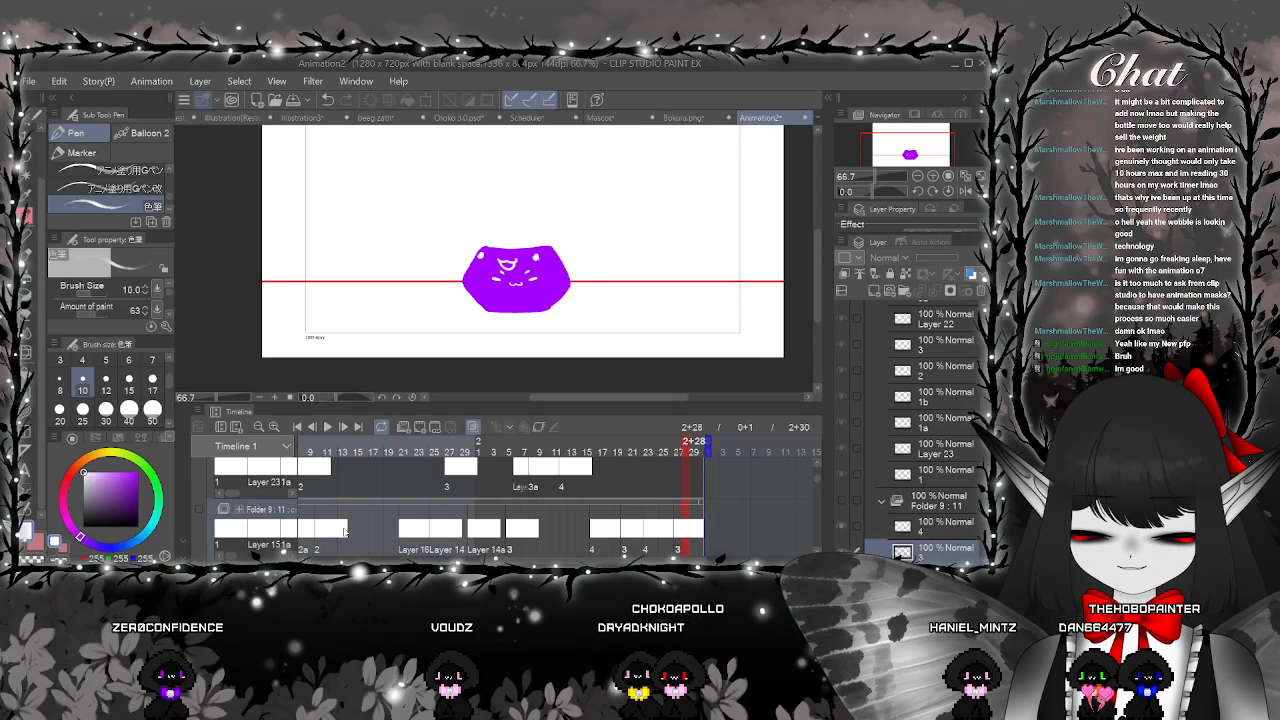
Space the Layer 23, 1a, 1b and 2 cels later, at about frames 0+12, 0+19, 0+27 and 1+4, and play back the animation
{"action": "scroll", "coordinate": [345, 532], "scroll_direction": "left", "scroll_amount": 5}
{"action": "left_click", "coordinate": [412, 473]}
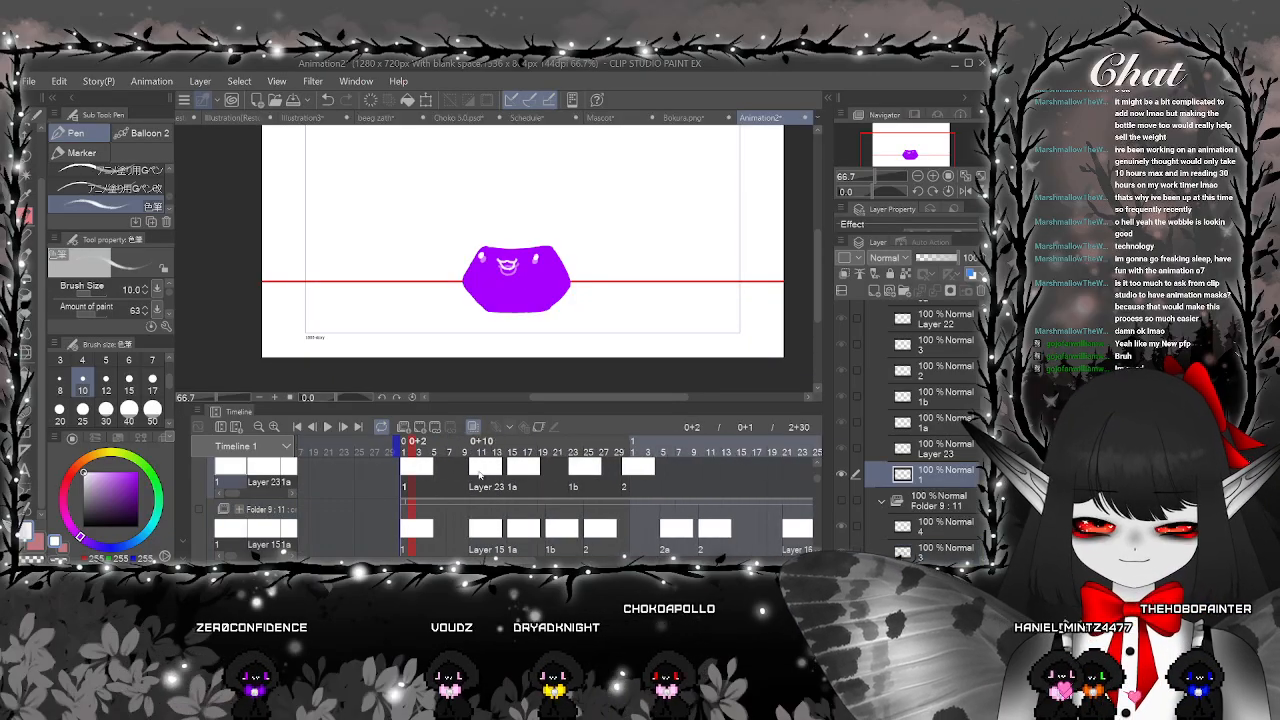
{"action": "left_click_drag", "start_coordinate": [475, 476], "coordinate": [609, 477]}
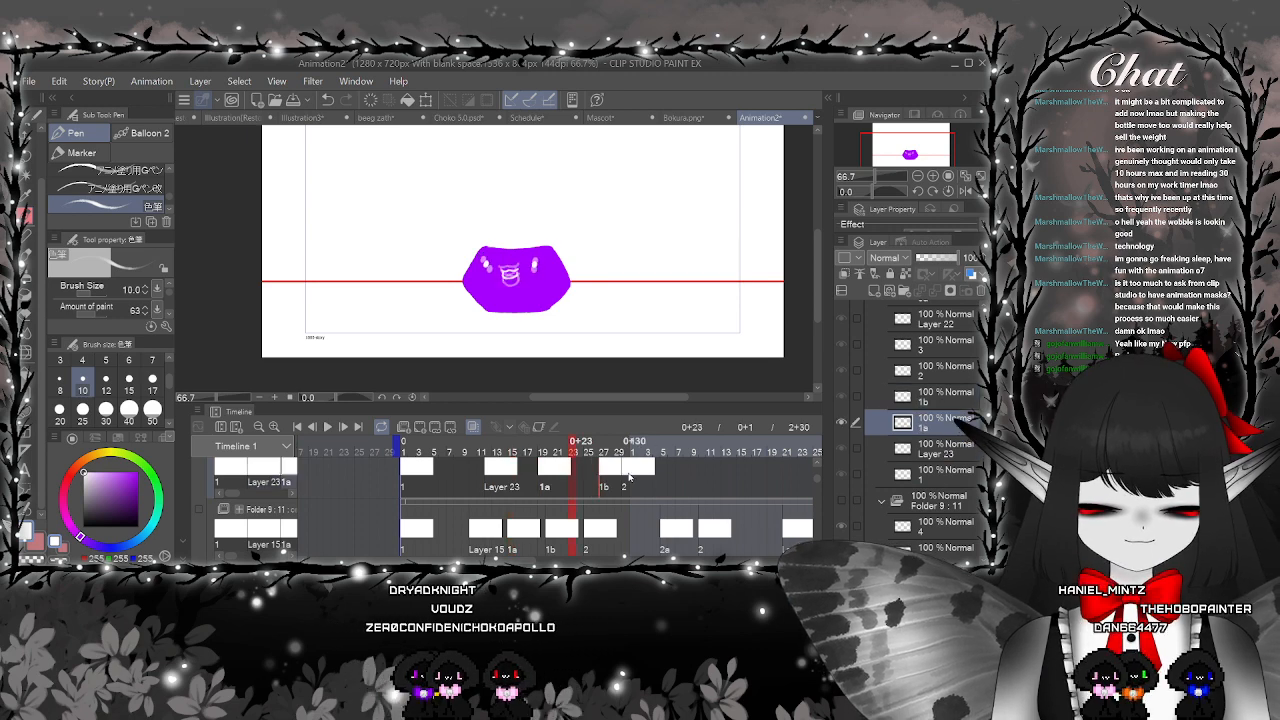
{"action": "left_click", "coordinate": [628, 476]}
{"action": "left_click", "coordinate": [404, 453]}
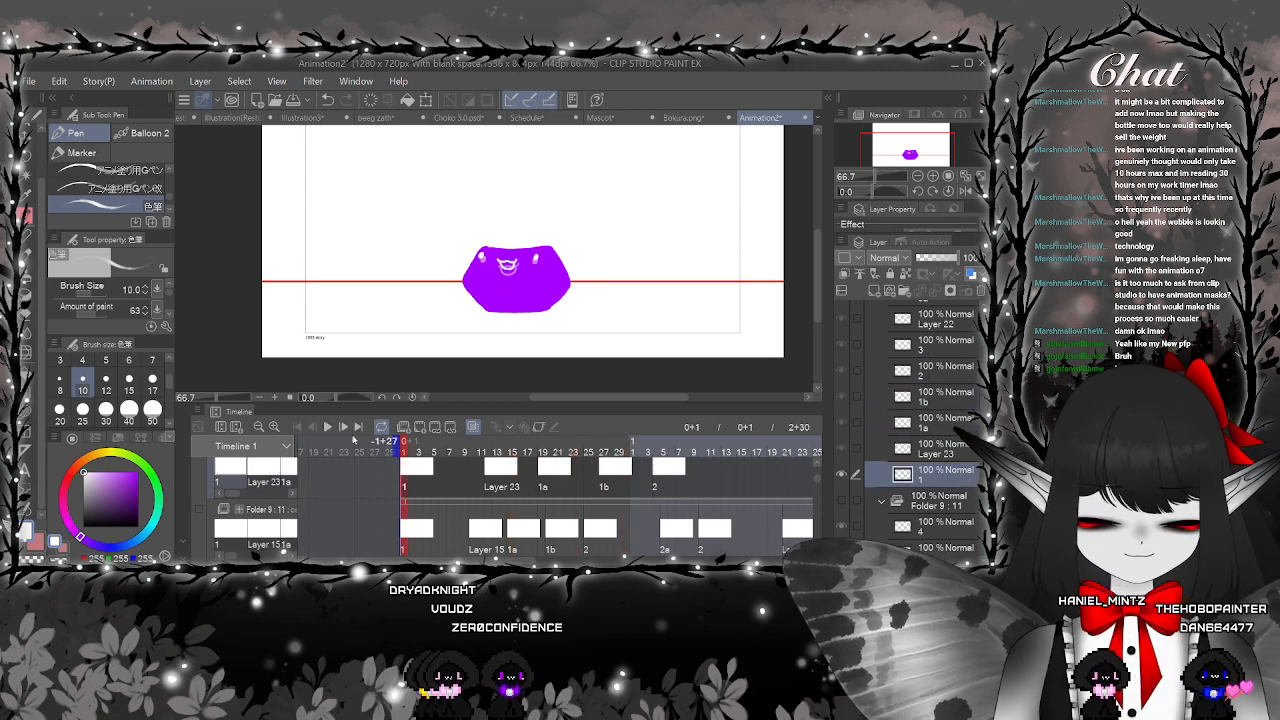
{"action": "key", "text": "space"}
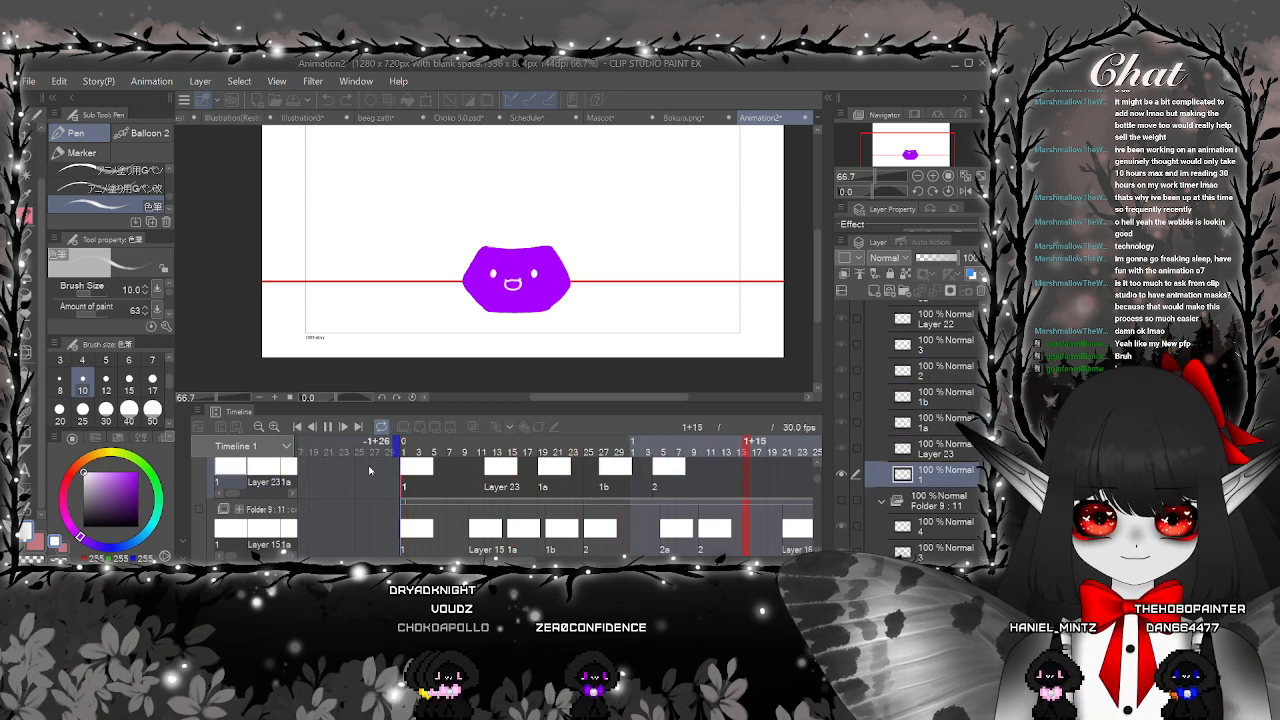
{"action": "left_click", "coordinate": [330, 431]}
Add a new cel at frame 1+23 in Folder 10 and draw the face's right in-between eye with a slanted upper lid, using brush size 5
{"action": "scroll", "coordinate": [585, 479], "scroll_direction": "left", "scroll_amount": 5}
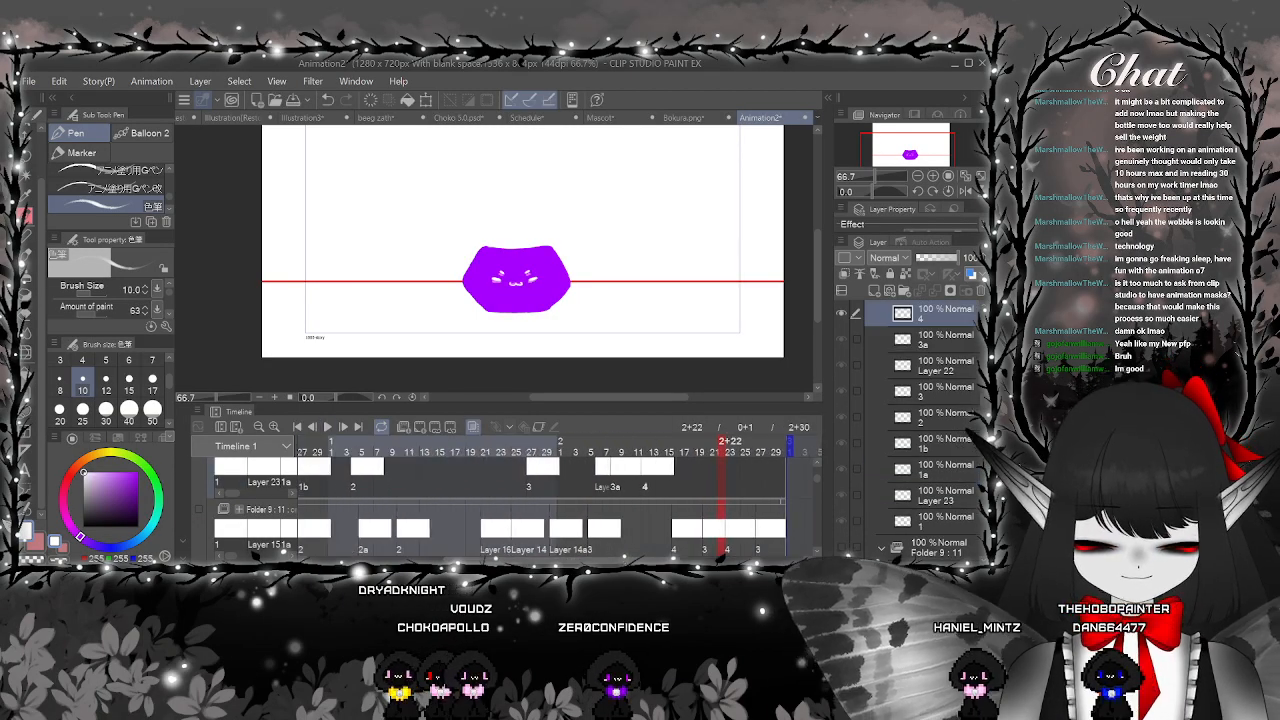
{"action": "left_click", "coordinate": [585, 479]}
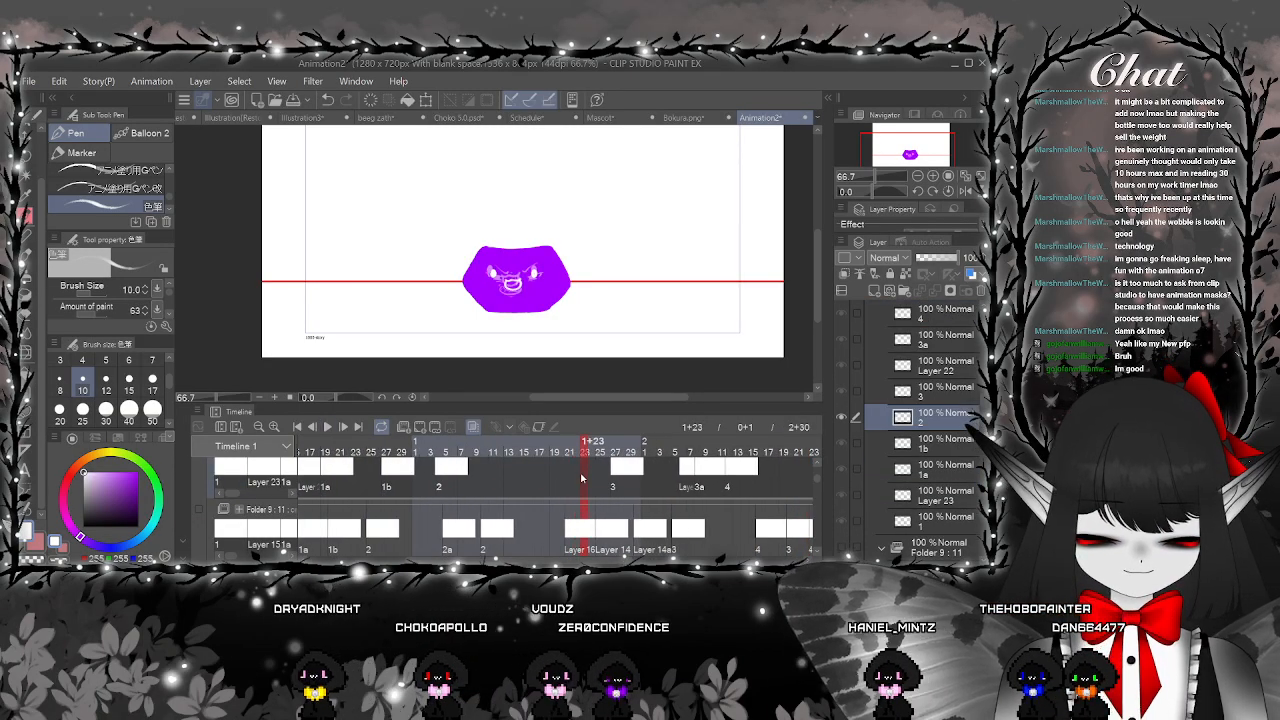
{"action": "scroll", "coordinate": [472, 265], "scroll_direction": "up", "scroll_amount": 6}
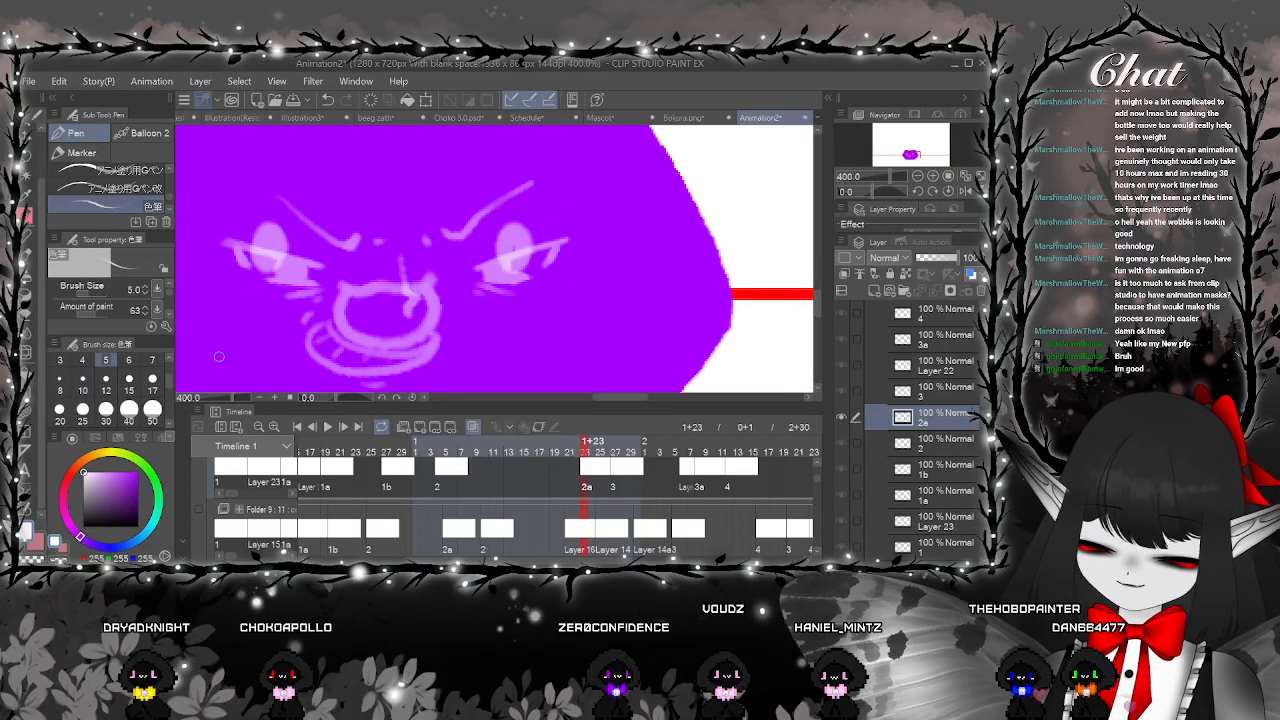
{"action": "scroll", "coordinate": [507, 247], "scroll_direction": "up", "scroll_amount": 2}
{"action": "mouse_move", "coordinate": [484, 243]}
{"action": "left_mouse_down"}
{"action": "mouse_move", "coordinate": [524, 246]}
{"action": "mouse_move", "coordinate": [507, 240]}
{"action": "mouse_move", "coordinate": [459, 266]}
{"action": "mouse_move", "coordinate": [580, 218]}
{"action": "left_mouse_up"}
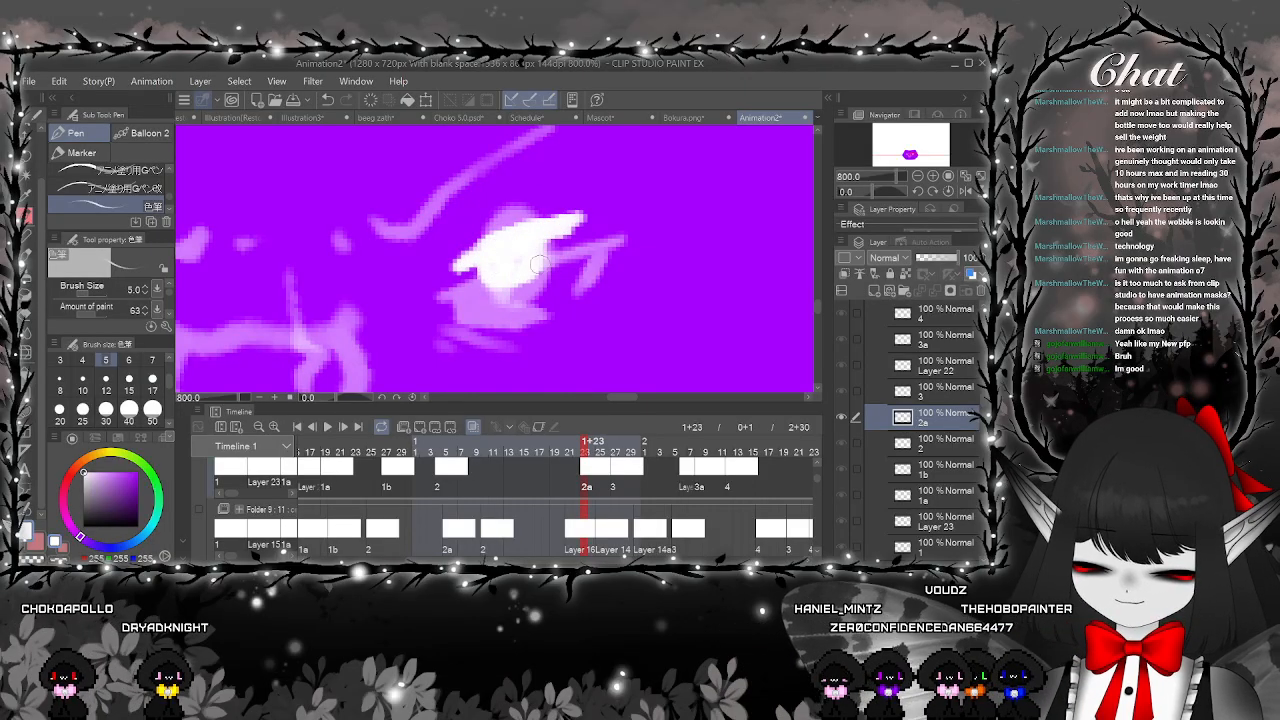
{"action": "left_click_drag", "start_coordinate": [530, 248], "coordinate": [603, 270]}
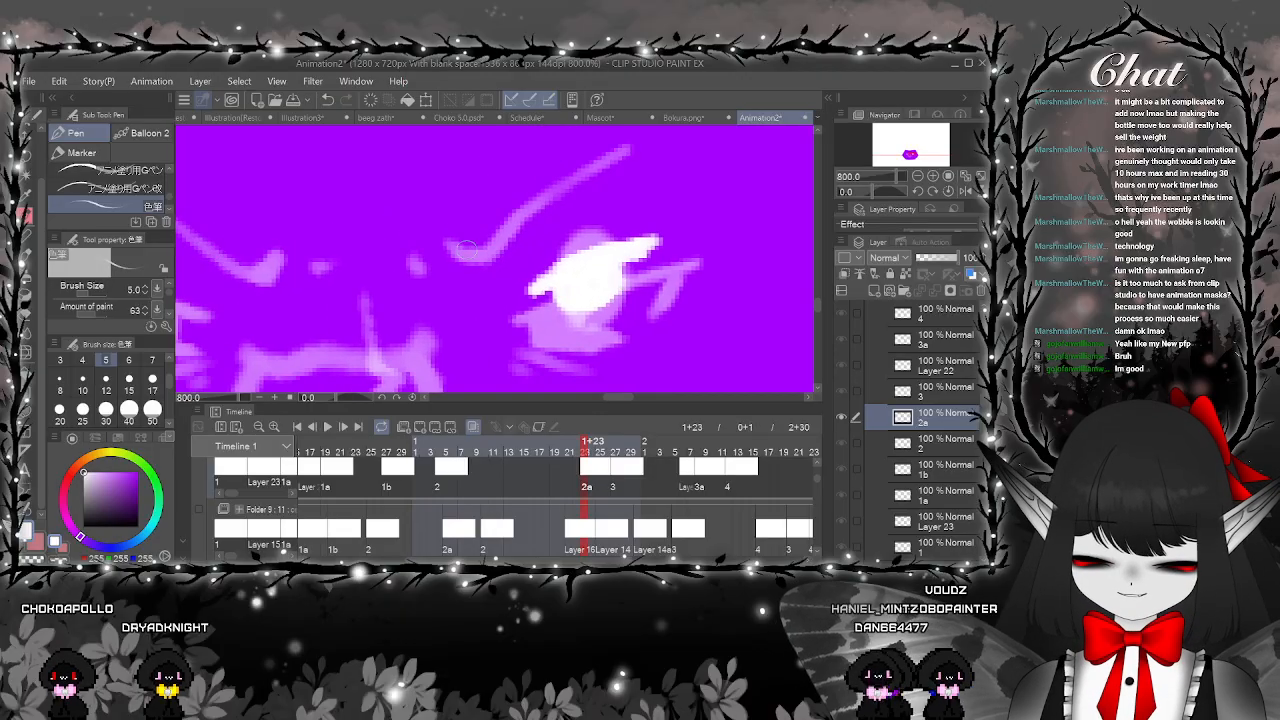
Paint the white eye and lash line on the left side of the face on cel 2a, and trace the left brow
{"action": "left_click_drag", "start_coordinate": [624, 184], "coordinate": [802, 183]}
{"action": "left_click_drag", "start_coordinate": [371, 229], "coordinate": [346, 208]}
{"action": "left_click_drag", "start_coordinate": [346, 214], "coordinate": [504, 195]}
{"action": "mouse_move", "coordinate": [412, 235]}
{"action": "left_mouse_down"}
{"action": "mouse_move", "coordinate": [466, 244]}
{"action": "mouse_move", "coordinate": [396, 232]}
{"action": "mouse_move", "coordinate": [502, 258]}
{"action": "mouse_move", "coordinate": [435, 272]}
{"action": "left_mouse_up"}
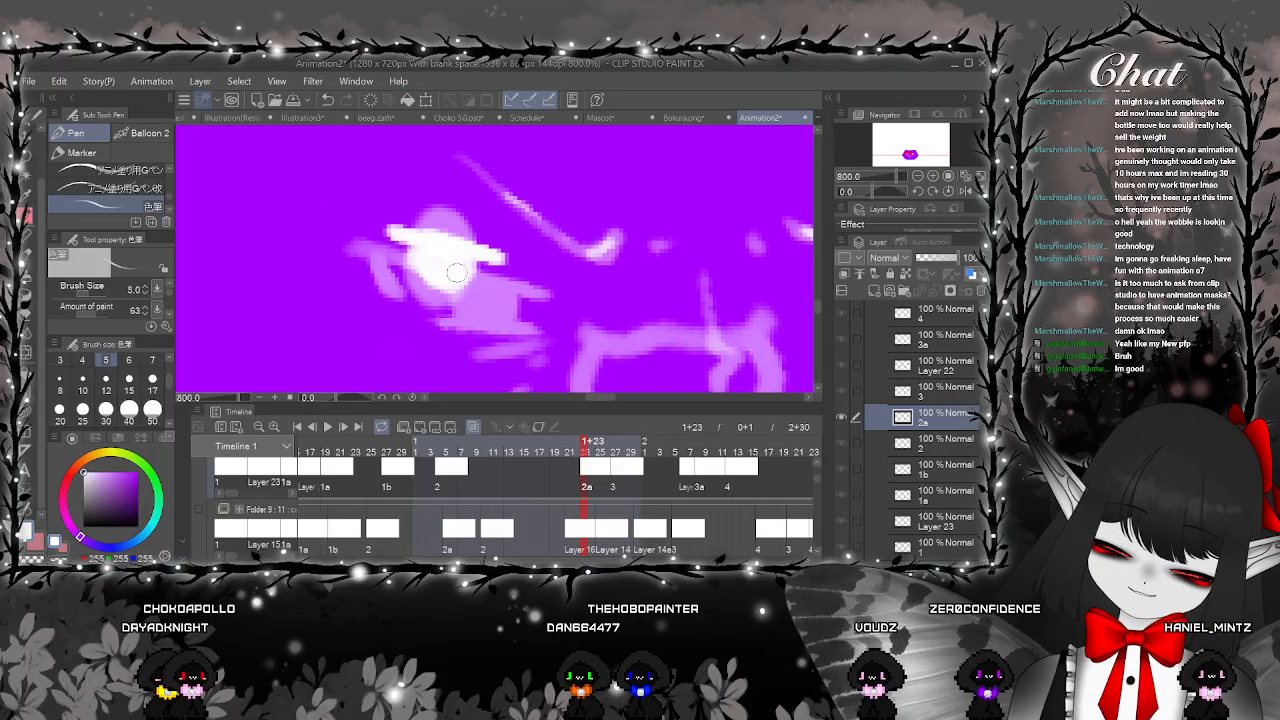
{"action": "scroll", "coordinate": [530, 185], "scroll_direction": "down", "scroll_amount": 2}
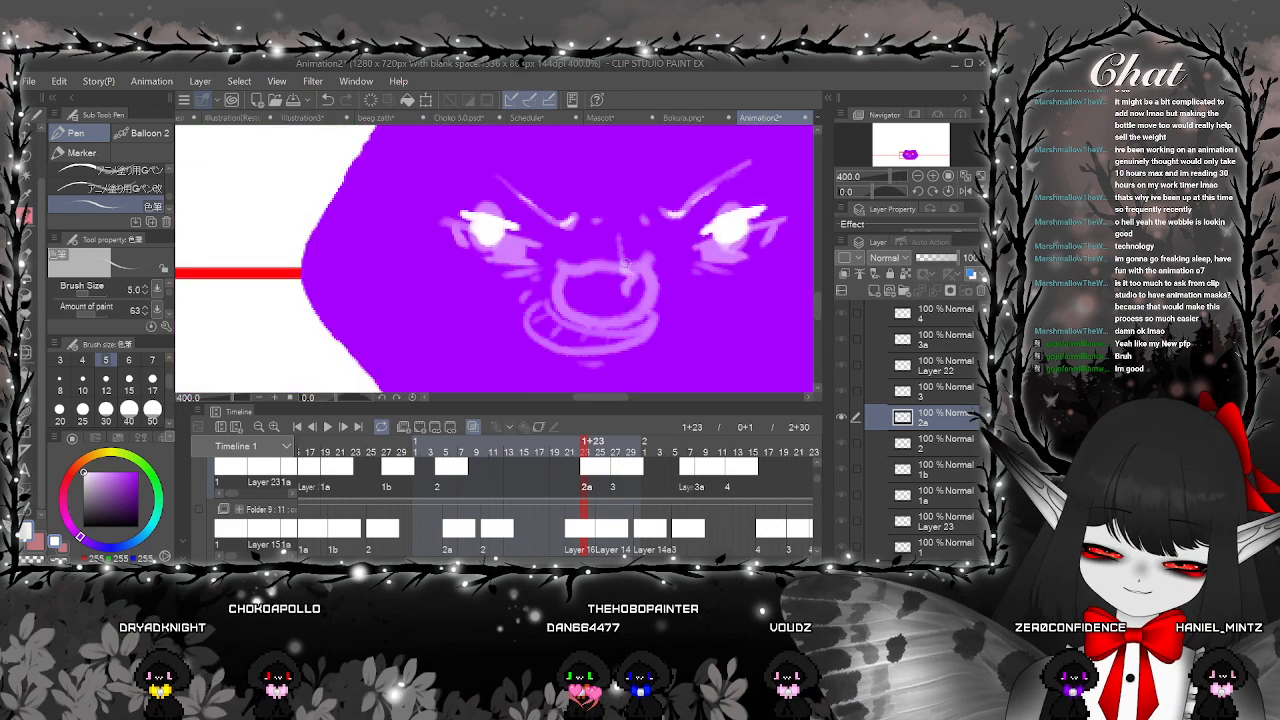
Draw the nose line and an open mouth with a wavy upper line and a curved lower line on cel 2a
{"action": "scroll", "coordinate": [621, 252], "scroll_direction": "up", "scroll_amount": 2}
{"action": "mouse_move", "coordinate": [620, 254]}
{"action": "left_mouse_down"}
{"action": "mouse_move", "coordinate": [669, 309]}
{"action": "mouse_move", "coordinate": [668, 272]}
{"action": "mouse_move", "coordinate": [663, 316]}
{"action": "mouse_move", "coordinate": [664, 286]}
{"action": "left_mouse_up"}
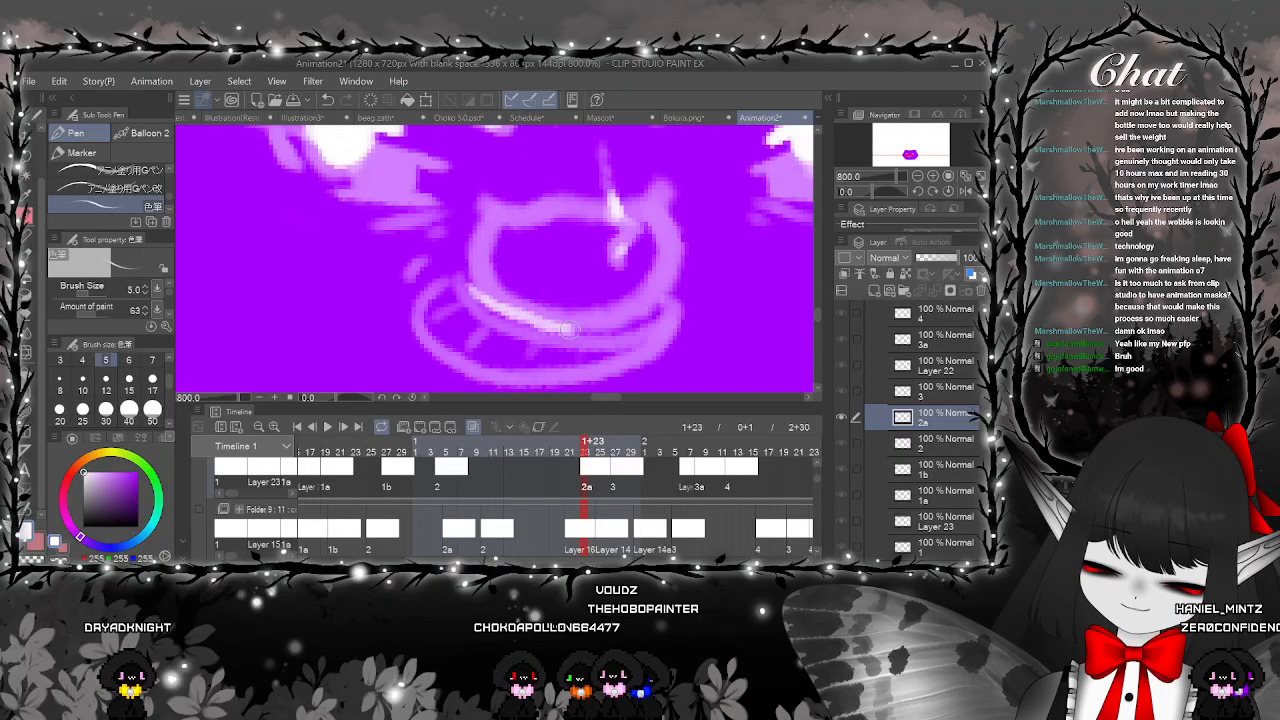
{"action": "mouse_move", "coordinate": [694, 230]}
{"action": "left_mouse_down"}
{"action": "mouse_move", "coordinate": [677, 271]}
{"action": "mouse_move", "coordinate": [675, 259]}
{"action": "left_mouse_up"}
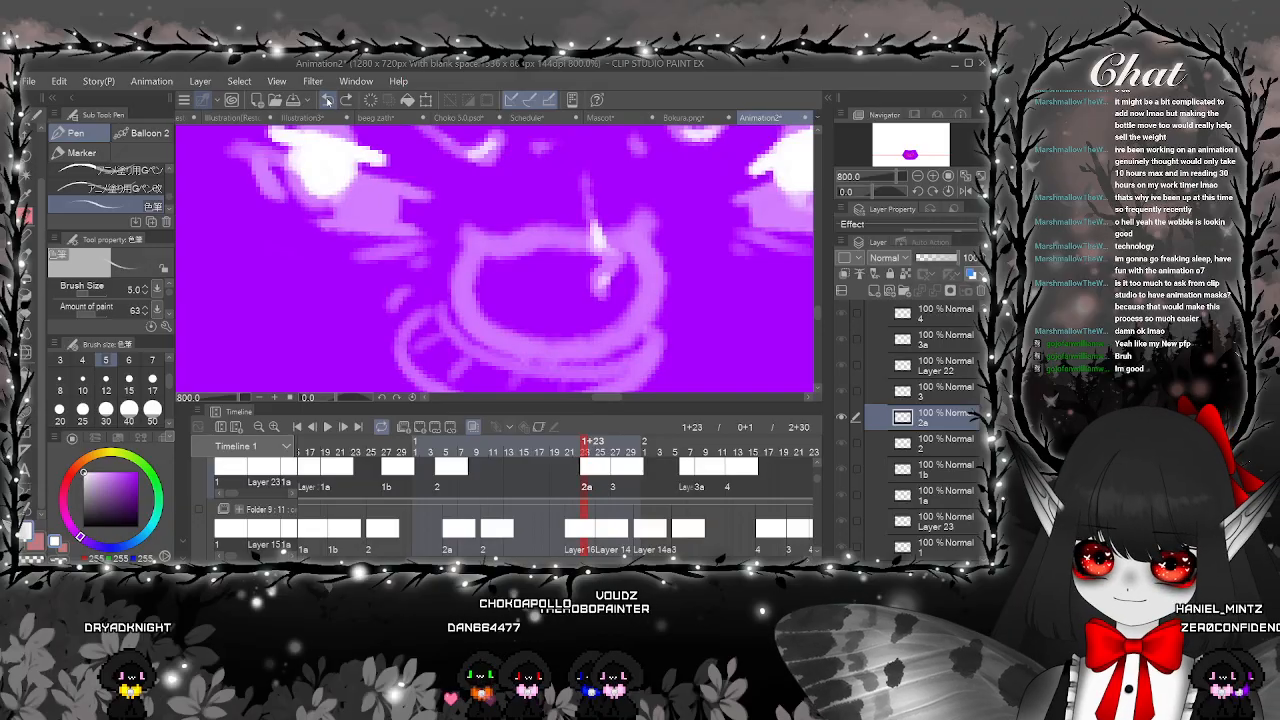
{"action": "mouse_move", "coordinate": [447, 272]}
{"action": "left_mouse_down"}
{"action": "mouse_move", "coordinate": [512, 299]}
{"action": "mouse_move", "coordinate": [625, 303]}
{"action": "mouse_move", "coordinate": [656, 272]}
{"action": "left_mouse_up"}
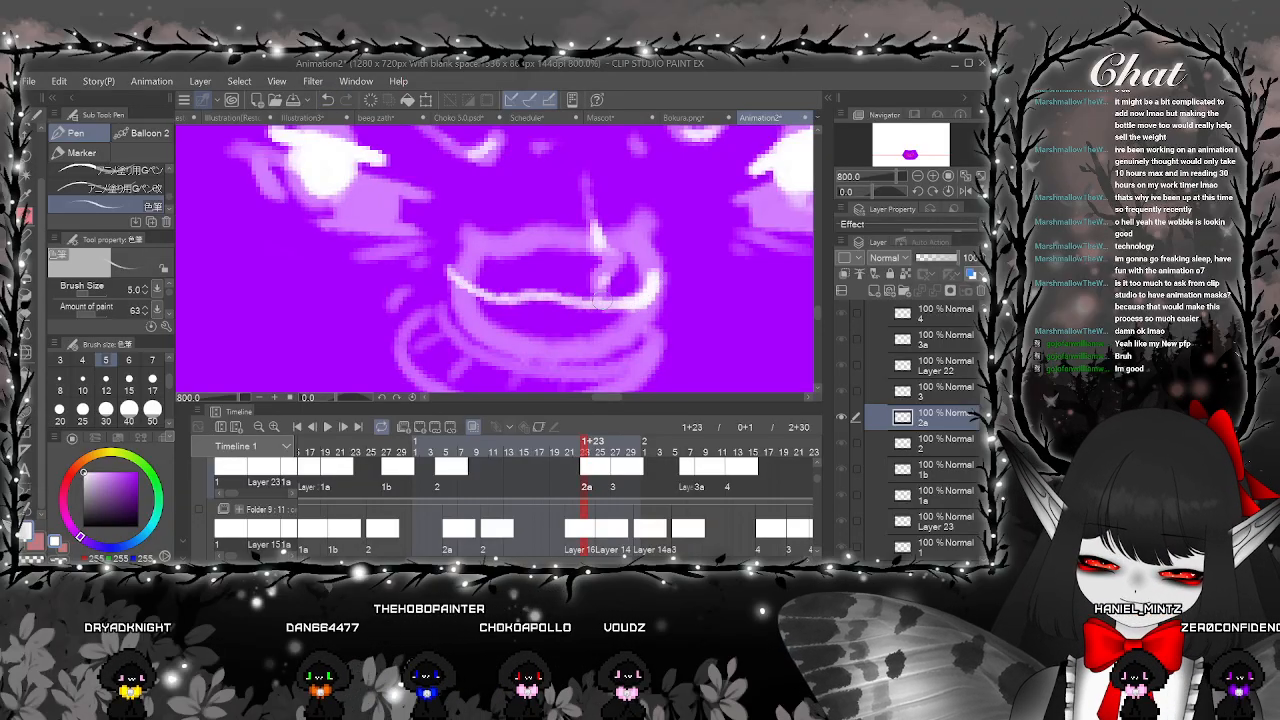
{"action": "mouse_move", "coordinate": [455, 276]}
{"action": "left_mouse_down"}
{"action": "mouse_move", "coordinate": [468, 336]}
{"action": "mouse_move", "coordinate": [652, 278]}
{"action": "left_mouse_up"}
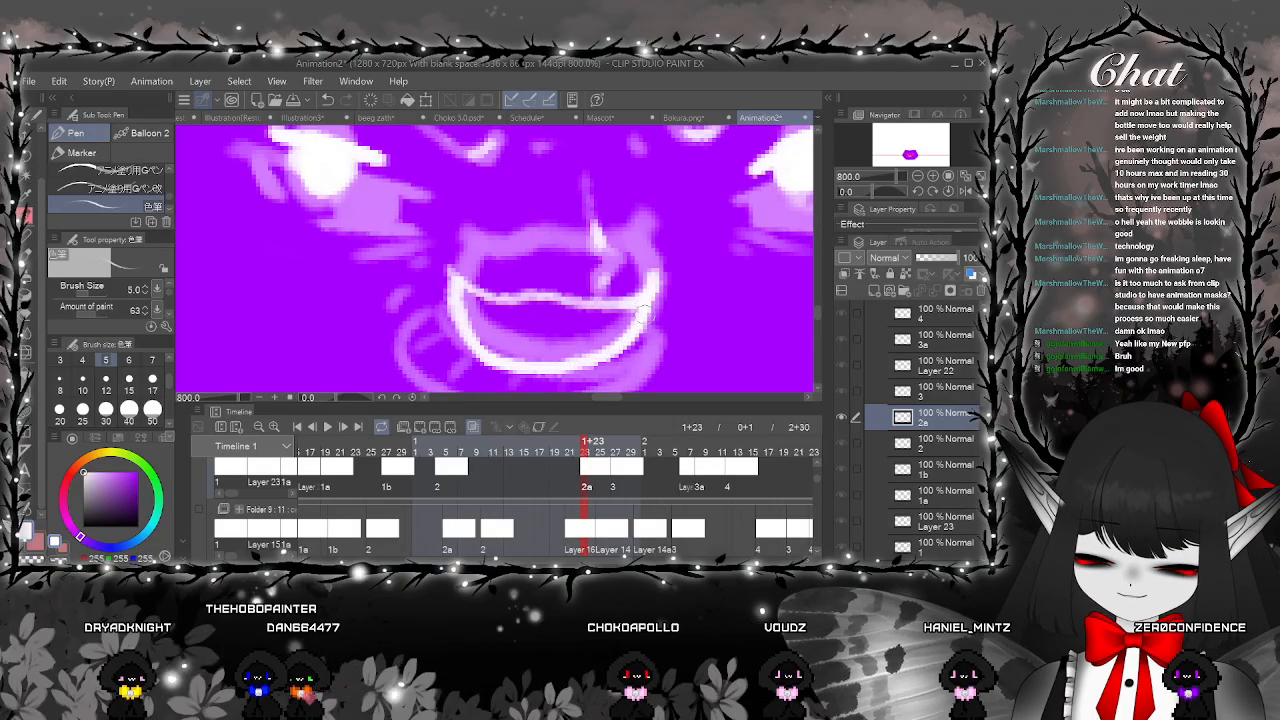
{"action": "scroll", "coordinate": [560, 285], "scroll_direction": "down", "scroll_amount": 7}
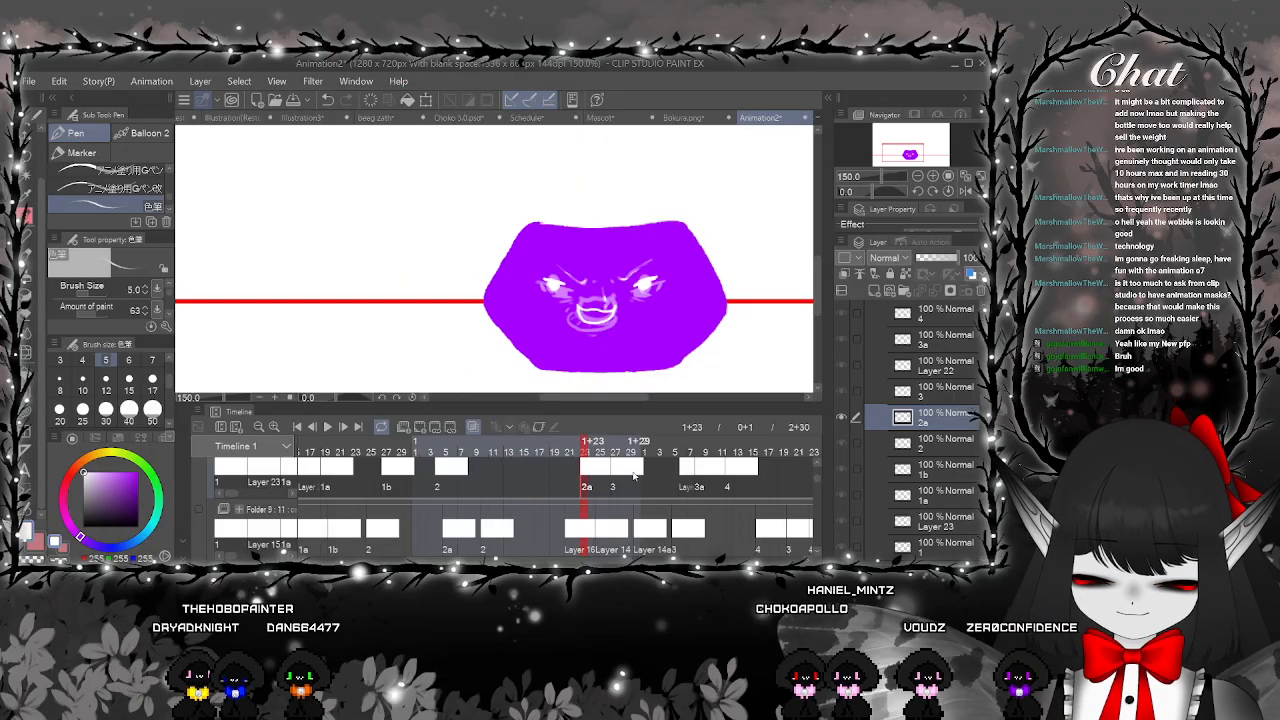
Move cel 2a earlier on the face track and add a new cel 2b at frame 1+23
{"action": "left_click", "coordinate": [540, 480]}
{"action": "left_click", "coordinate": [585, 482]}
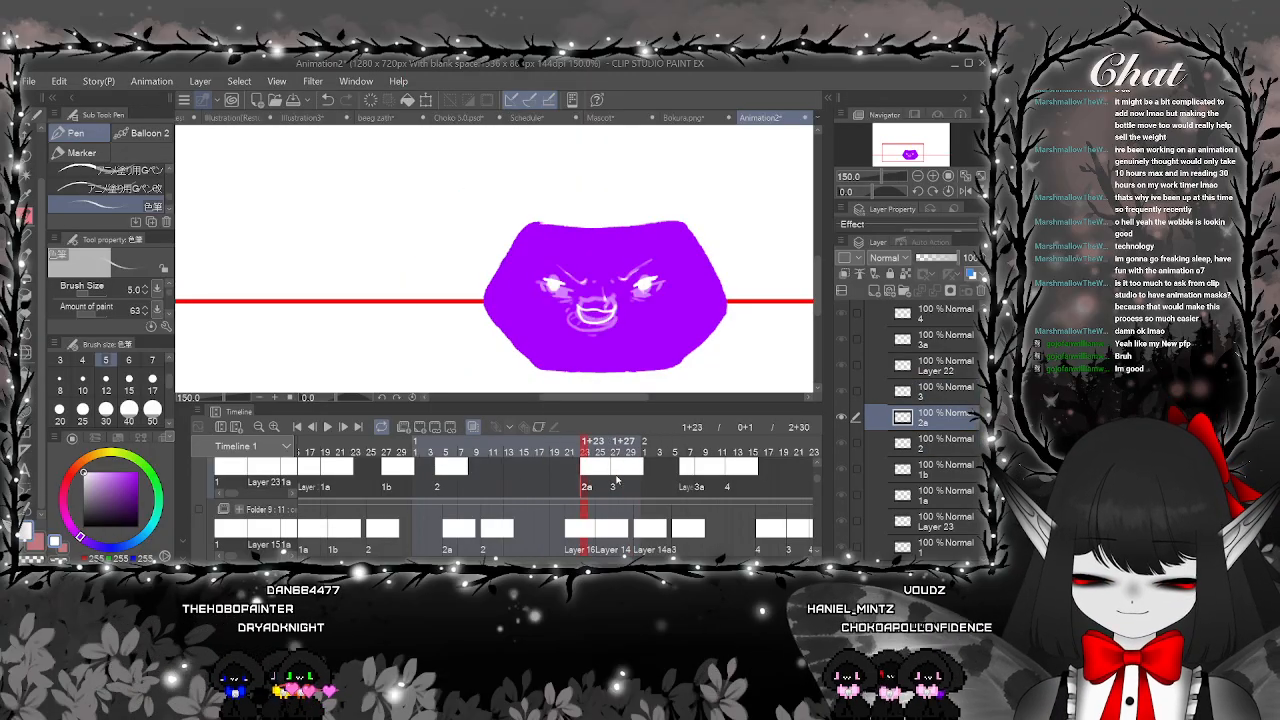
{"action": "left_click", "coordinate": [622, 480]}
{"action": "left_click", "coordinate": [586, 478]}
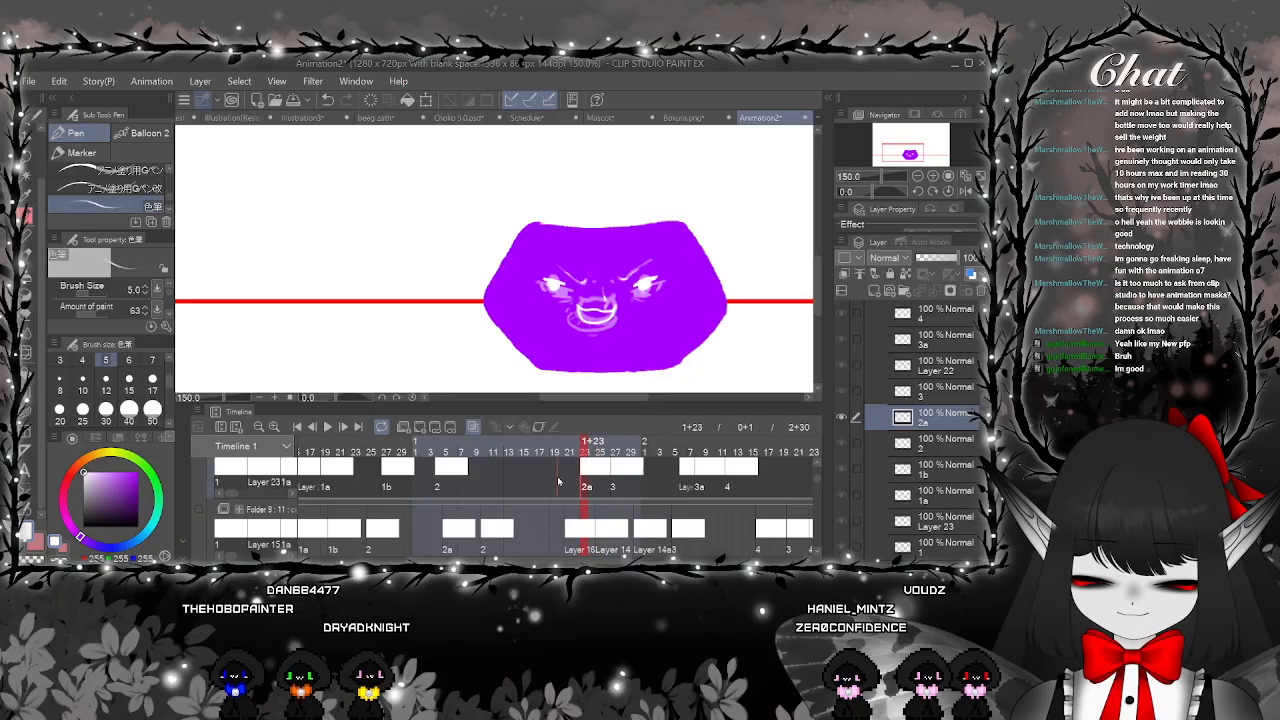
{"action": "left_click_drag", "start_coordinate": [558, 481], "coordinate": [557, 481]}
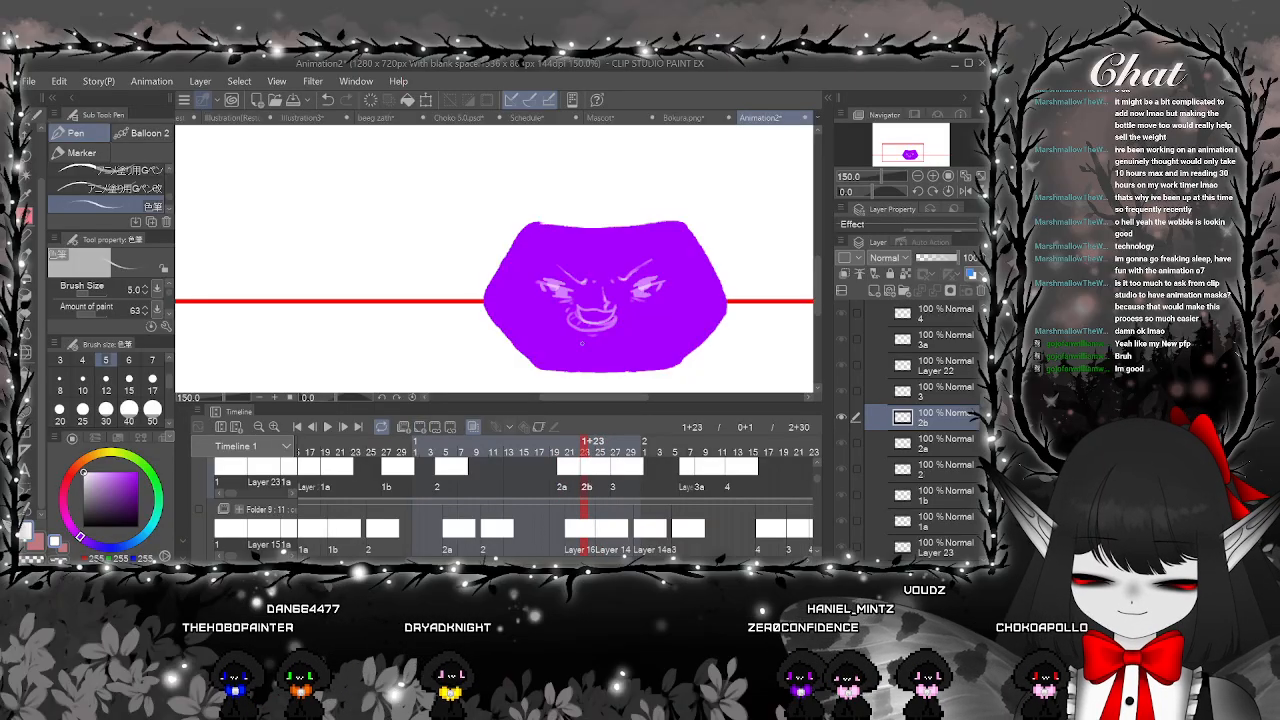
Draw the lopsided toothy grin on cel 2b, redoing the first mouth stroke
{"action": "scroll", "coordinate": [600, 320], "scroll_direction": "up", "scroll_amount": 3}
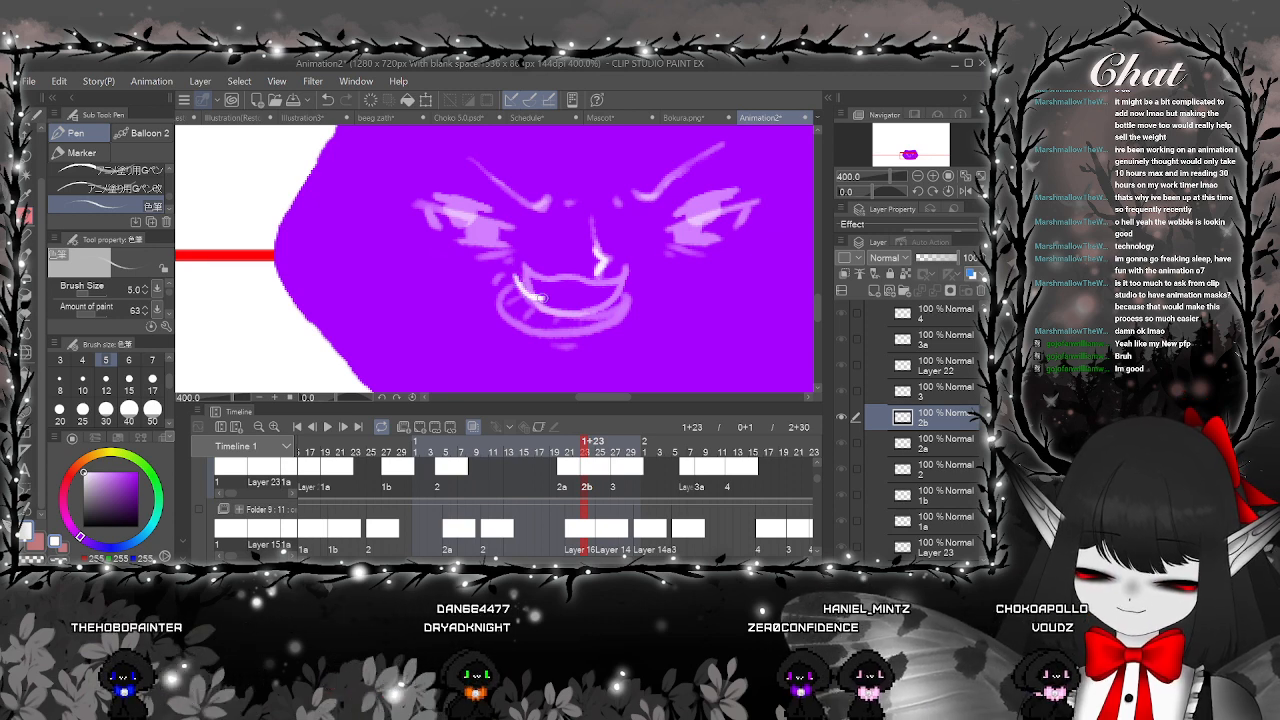
{"action": "mouse_move", "coordinate": [524, 290]}
{"action": "left_mouse_down"}
{"action": "mouse_move", "coordinate": [572, 311]}
{"action": "mouse_move", "coordinate": [618, 302]}
{"action": "left_mouse_up"}
{"action": "key", "text": "ctrl+z"}
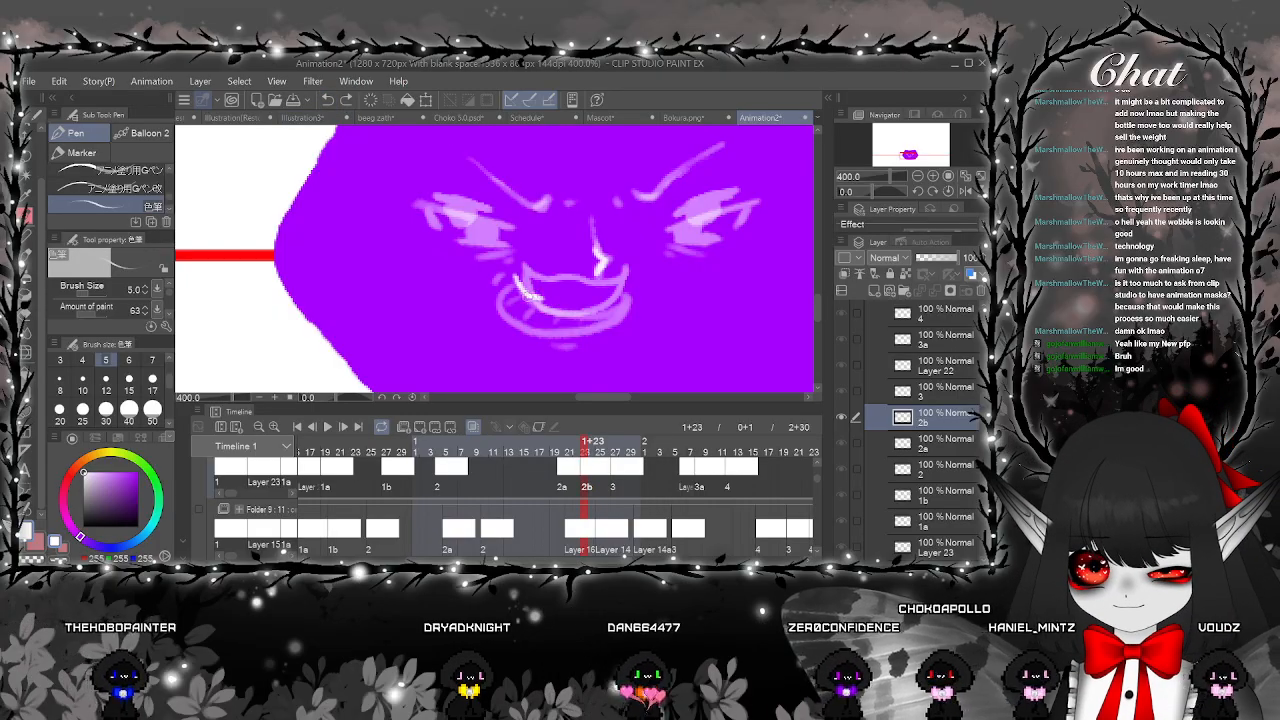
{"action": "mouse_move", "coordinate": [526, 288]}
{"action": "left_mouse_down"}
{"action": "mouse_move", "coordinate": [572, 303]}
{"action": "mouse_move", "coordinate": [617, 292]}
{"action": "left_mouse_up"}
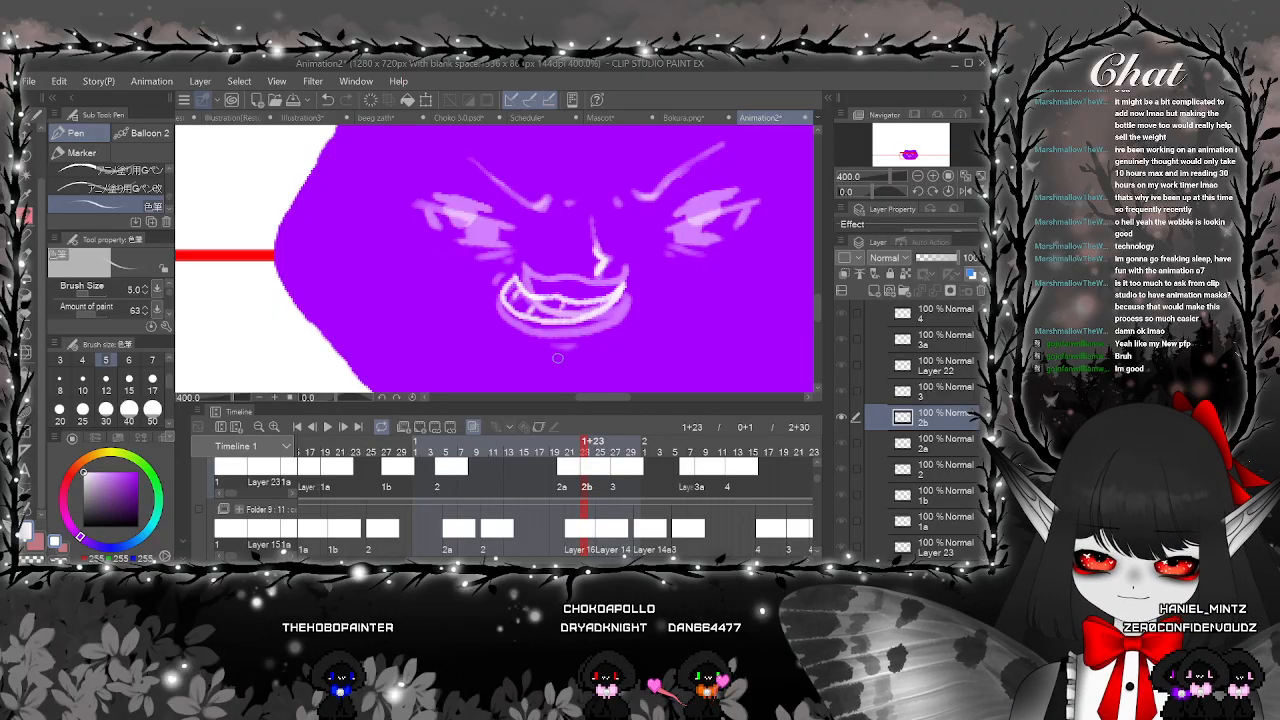
Draw the slanted upper eyelids and angry eyebrows on both sides of the face on cel 2b
{"action": "scroll", "coordinate": [489, 224], "scroll_direction": "up", "scroll_amount": 2}
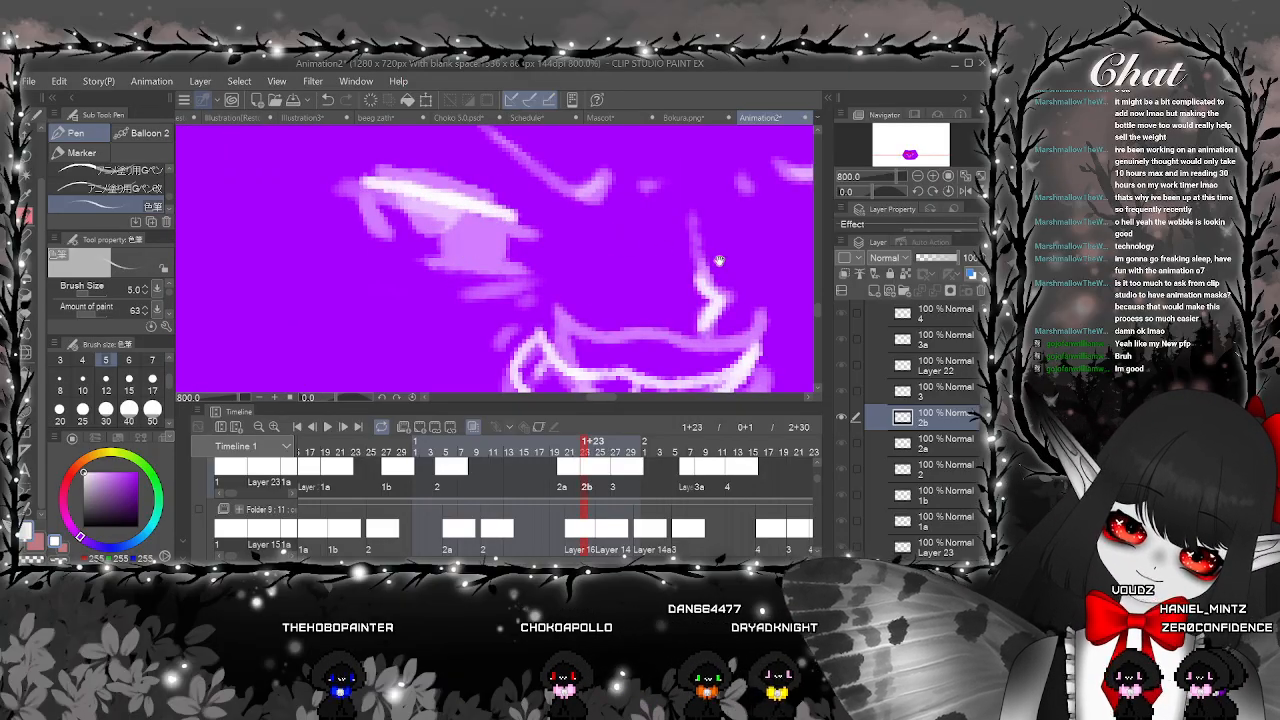
{"action": "mouse_move", "coordinate": [719, 260]}
{"action": "left_mouse_down"}
{"action": "mouse_move", "coordinate": [570, 233]}
{"action": "mouse_move", "coordinate": [500, 243]}
{"action": "left_mouse_up"}
{"action": "left_click_drag", "start_coordinate": [500, 243], "coordinate": [470, 327]}
{"action": "left_click_drag", "start_coordinate": [509, 204], "coordinate": [560, 174]}
{"action": "left_click_drag", "start_coordinate": [511, 220], "coordinate": [789, 216]}
{"action": "left_click_drag", "start_coordinate": [445, 280], "coordinate": [388, 239]}
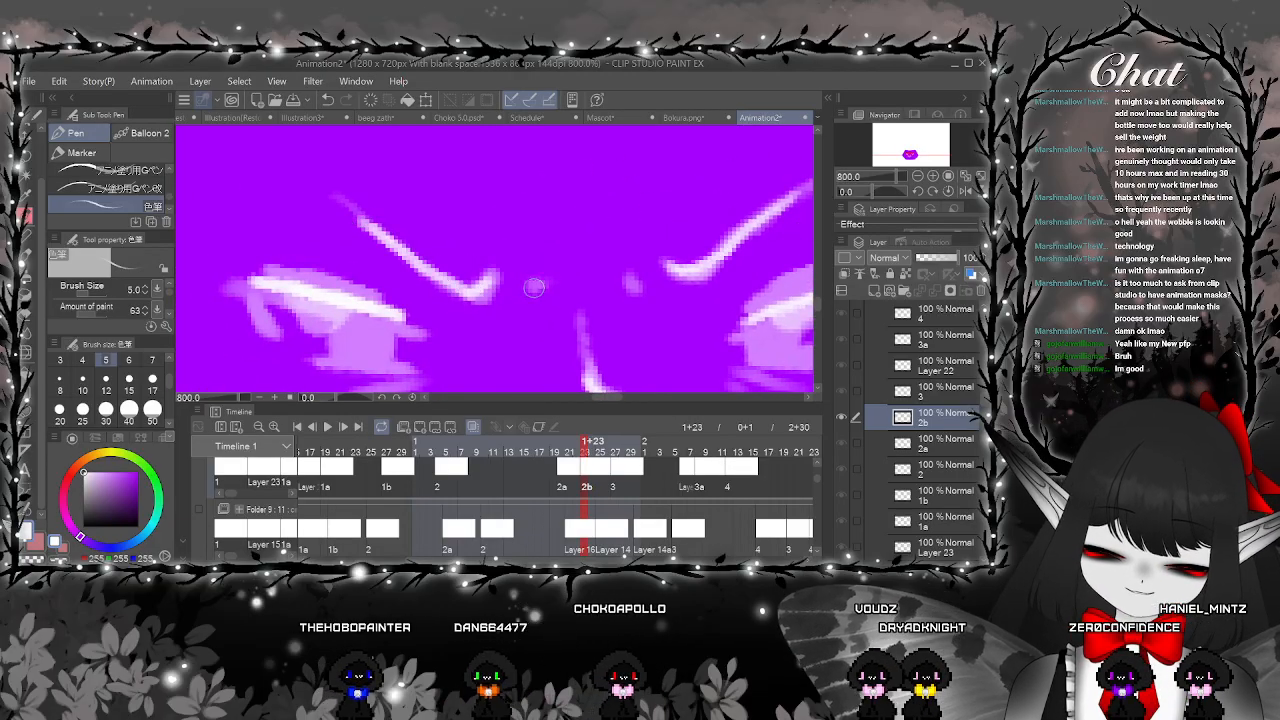
Add the lower eyelid lines beneath both eyes on cel 2b
{"action": "mouse_move", "coordinate": [697, 334]}
{"action": "left_mouse_down"}
{"action": "mouse_move", "coordinate": [641, 111]}
{"action": "mouse_move", "coordinate": [663, 74]}
{"action": "left_mouse_up"}
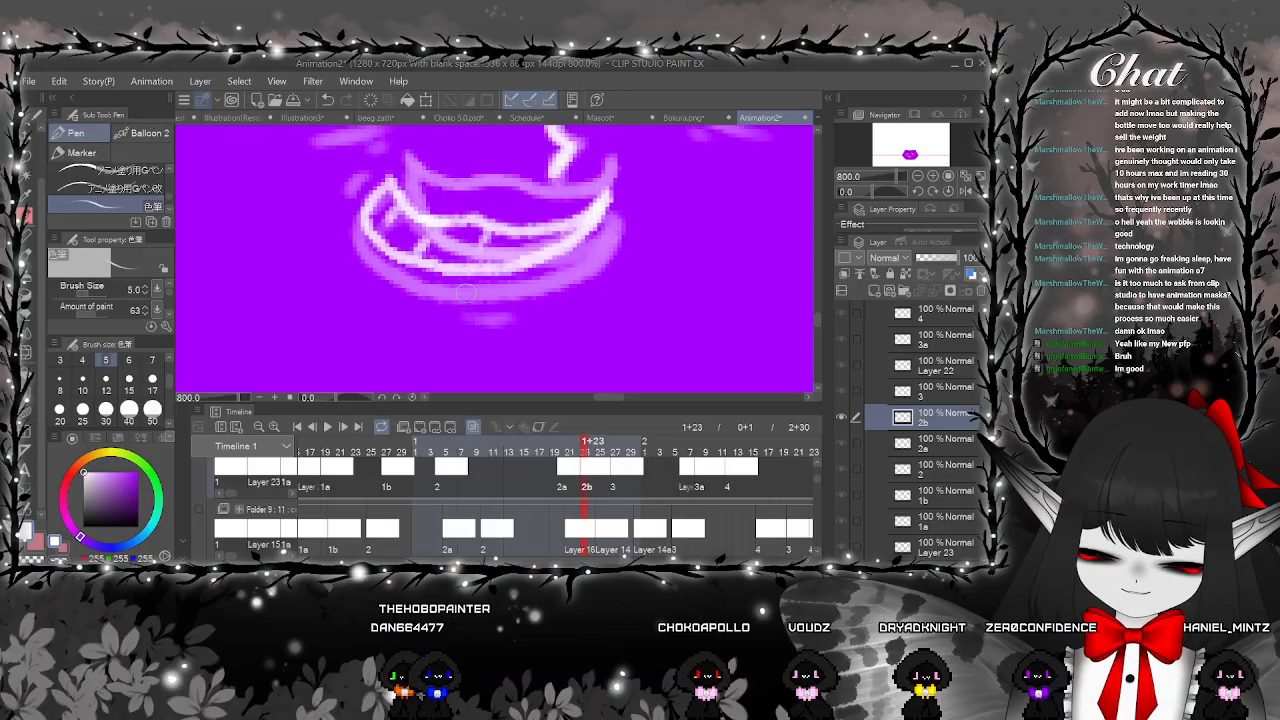
{"action": "left_click_drag", "start_coordinate": [594, 271], "coordinate": [656, 364]}
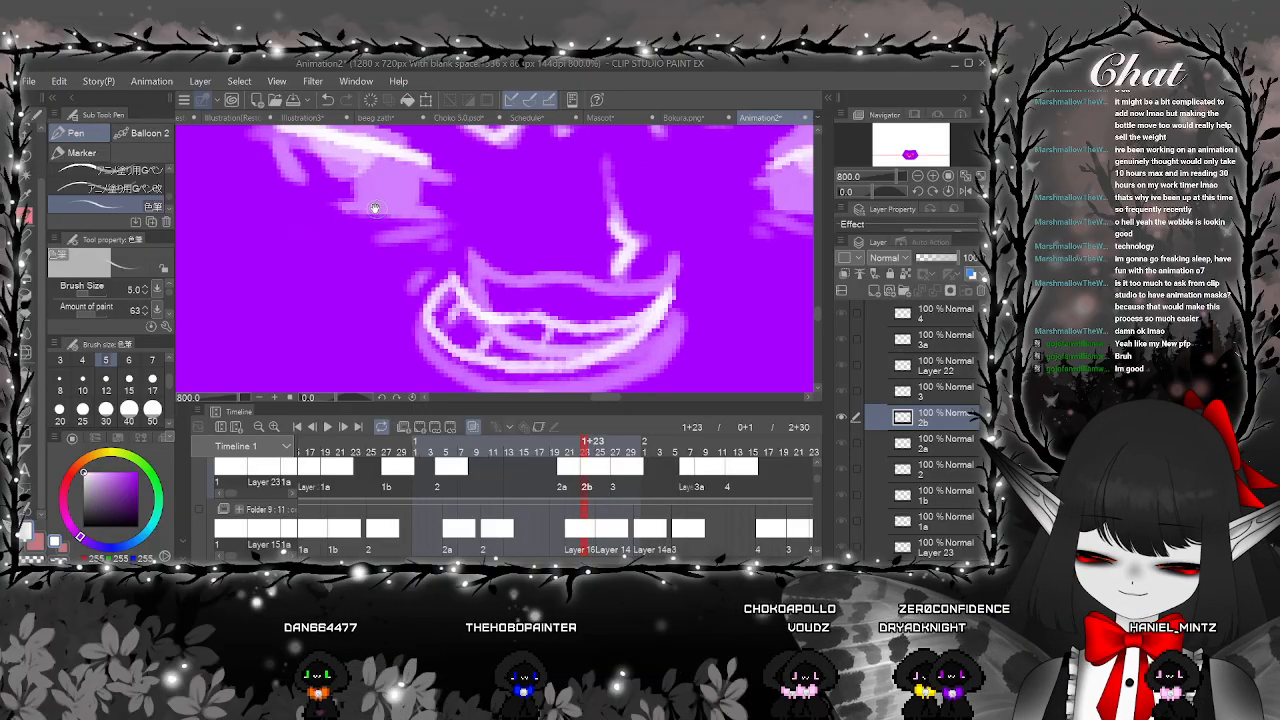
{"action": "mouse_move", "coordinate": [371, 206]}
{"action": "left_mouse_down"}
{"action": "mouse_move", "coordinate": [426, 276]}
{"action": "mouse_move", "coordinate": [455, 266]}
{"action": "left_mouse_up"}
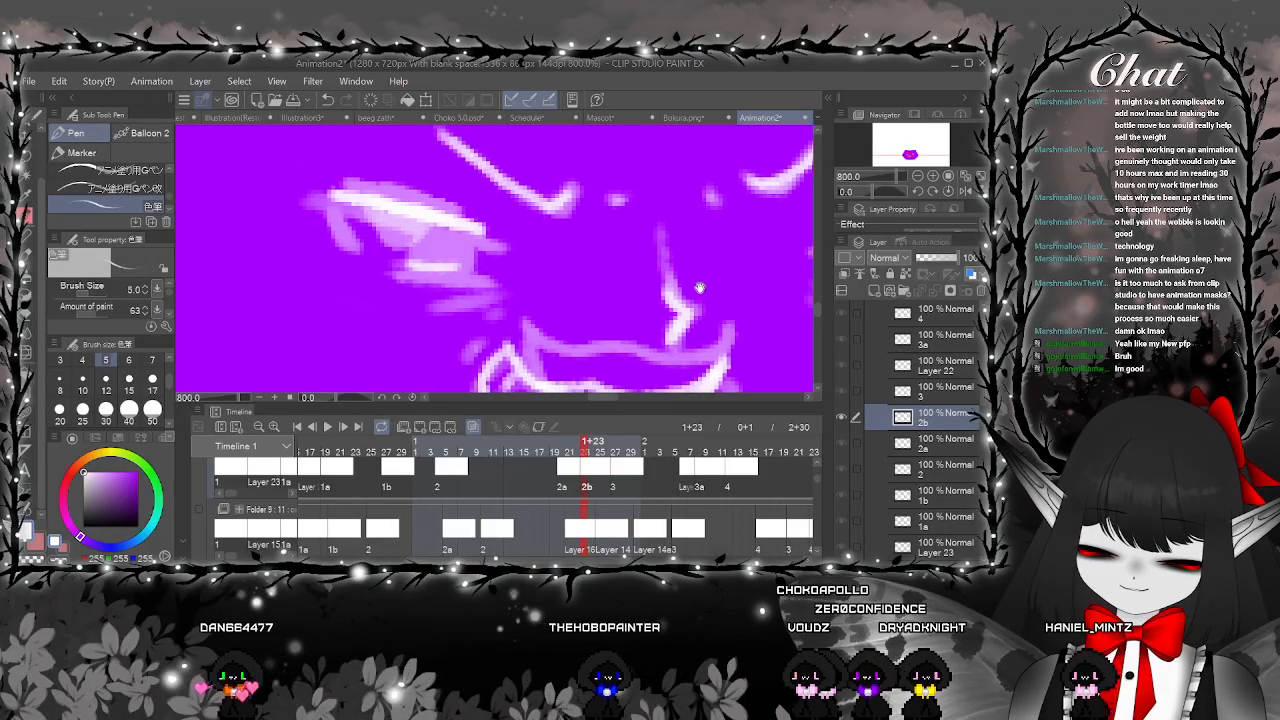
{"action": "left_click_drag", "start_coordinate": [700, 286], "coordinate": [665, 296]}
Play back the animation to review the timing of the changing facial expressions
{"action": "key", "text": "ctrl+minus"}
{"action": "key", "text": "ctrl+minus"}
{"action": "key", "text": "ctrl+minus"}
{"action": "key", "text": "ctrl+minus"}
{"action": "key", "text": "ctrl+minus"}
{"action": "key", "text": "ctrl+minus"}
{"action": "key", "text": "ctrl+minus"}
{"action": "key", "text": "ctrl+minus"}
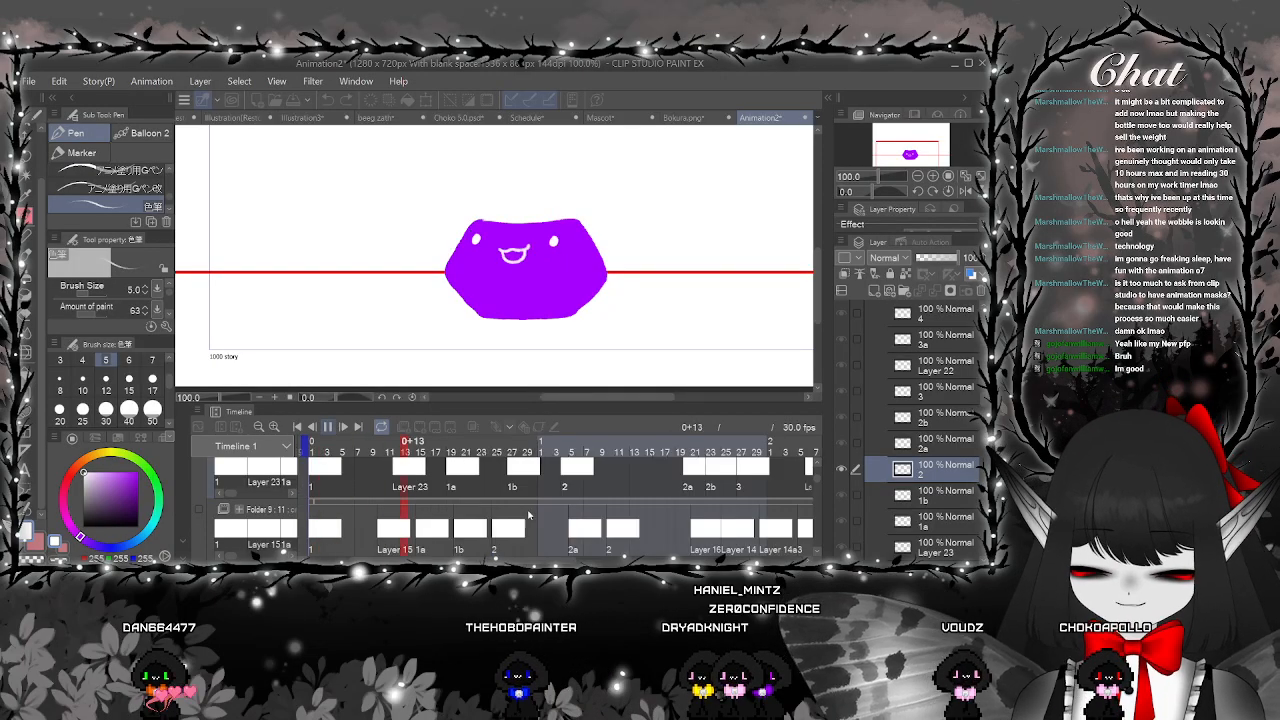
{"action": "left_click", "coordinate": [597, 480]}
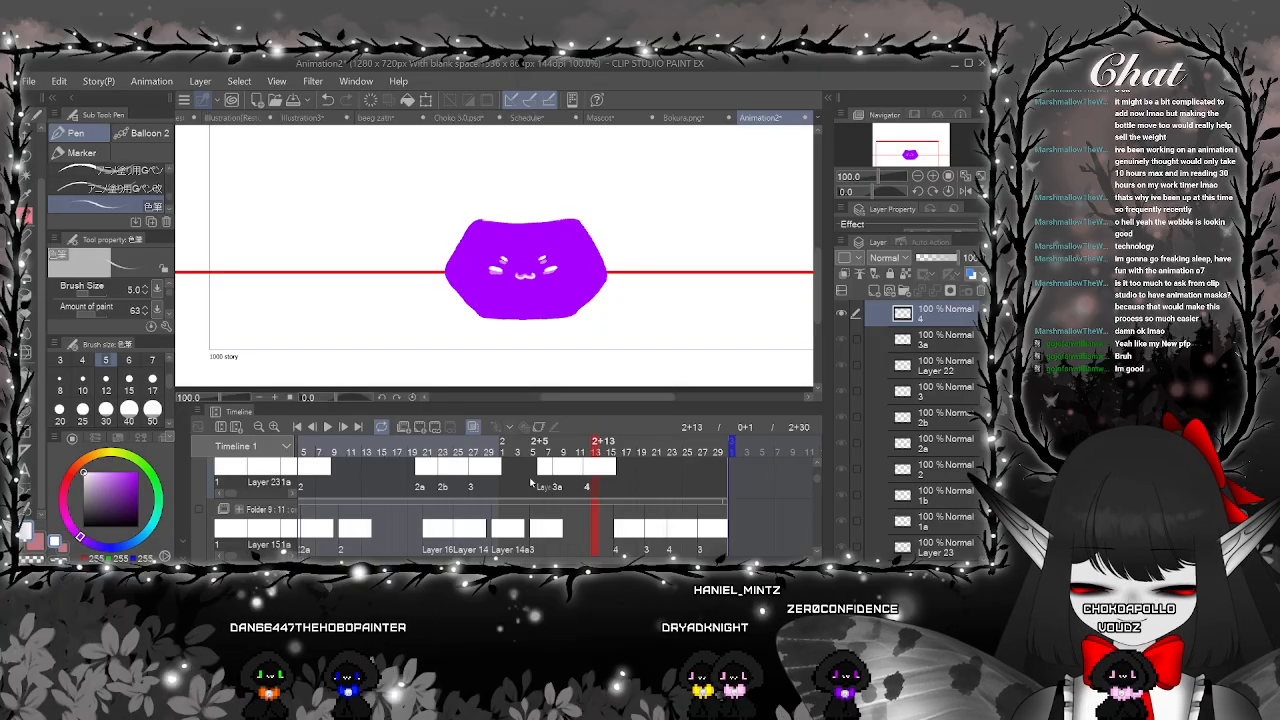
{"action": "left_click", "coordinate": [327, 426]}
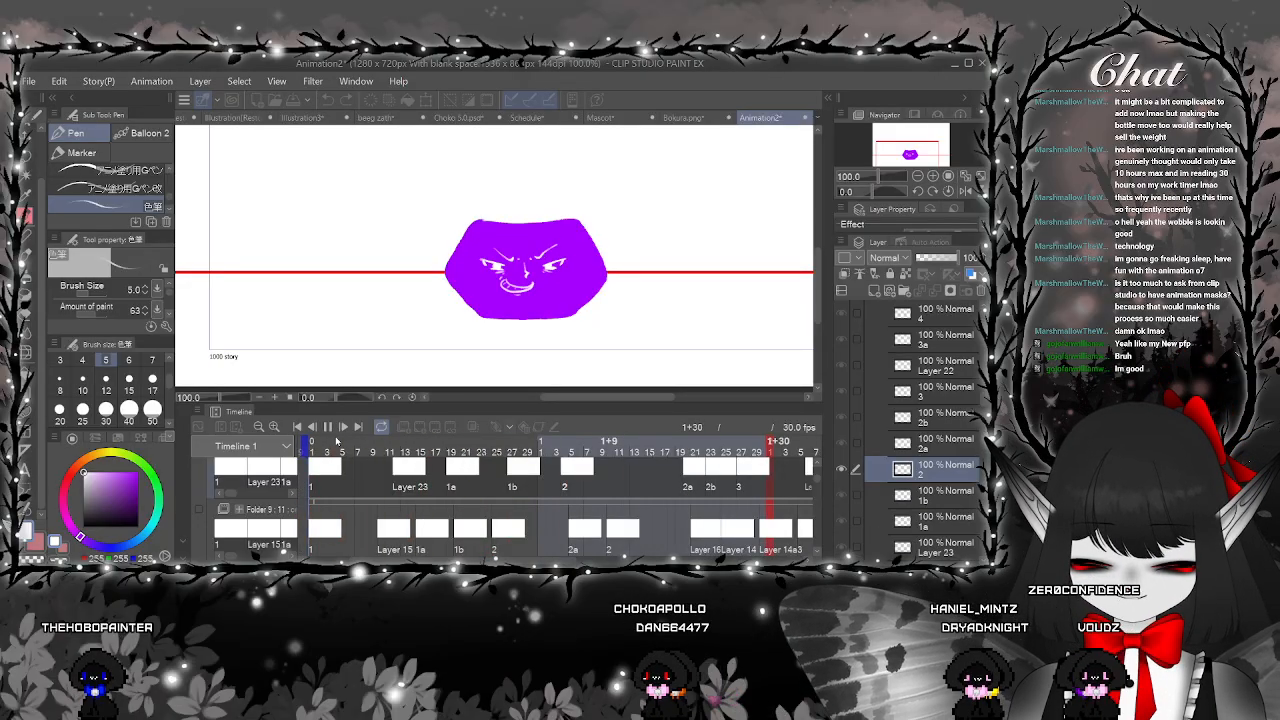
{"action": "left_click", "coordinate": [331, 428]}
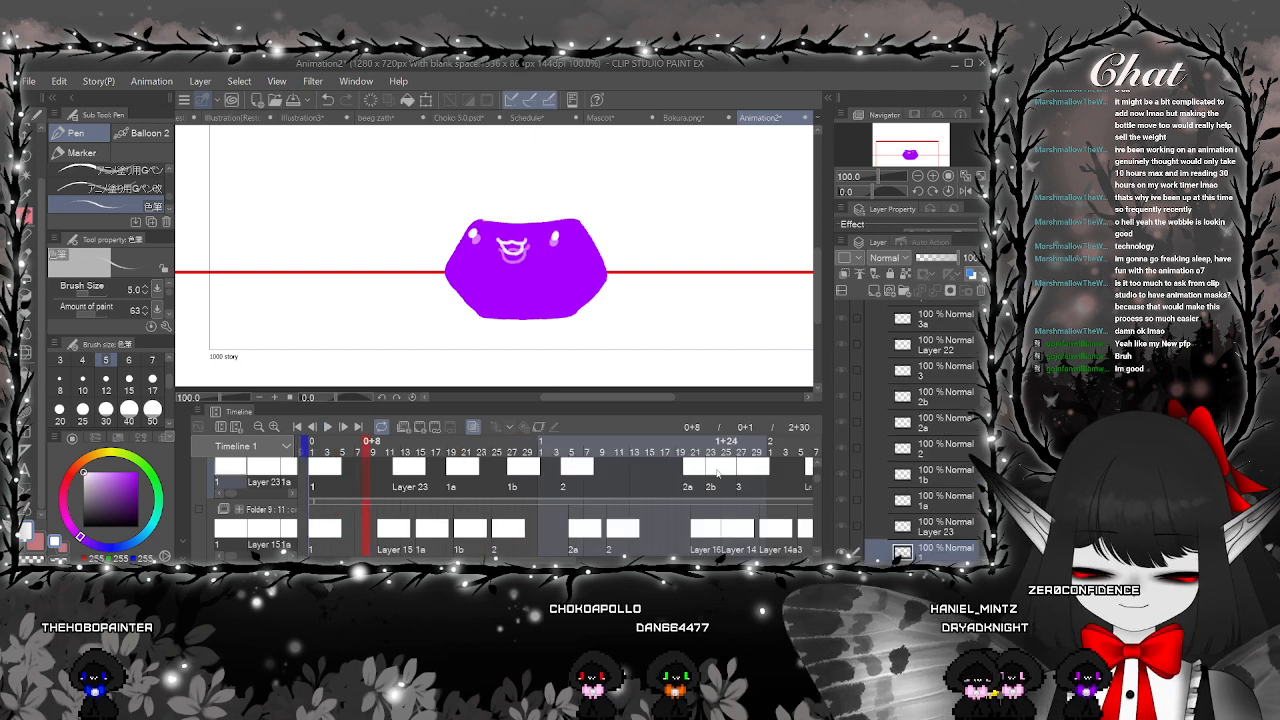
Paint white pupils inside both half-closed eyes on cel 2b
{"action": "scroll", "coordinate": [500, 287], "scroll_direction": "up", "scroll_amount": 6}
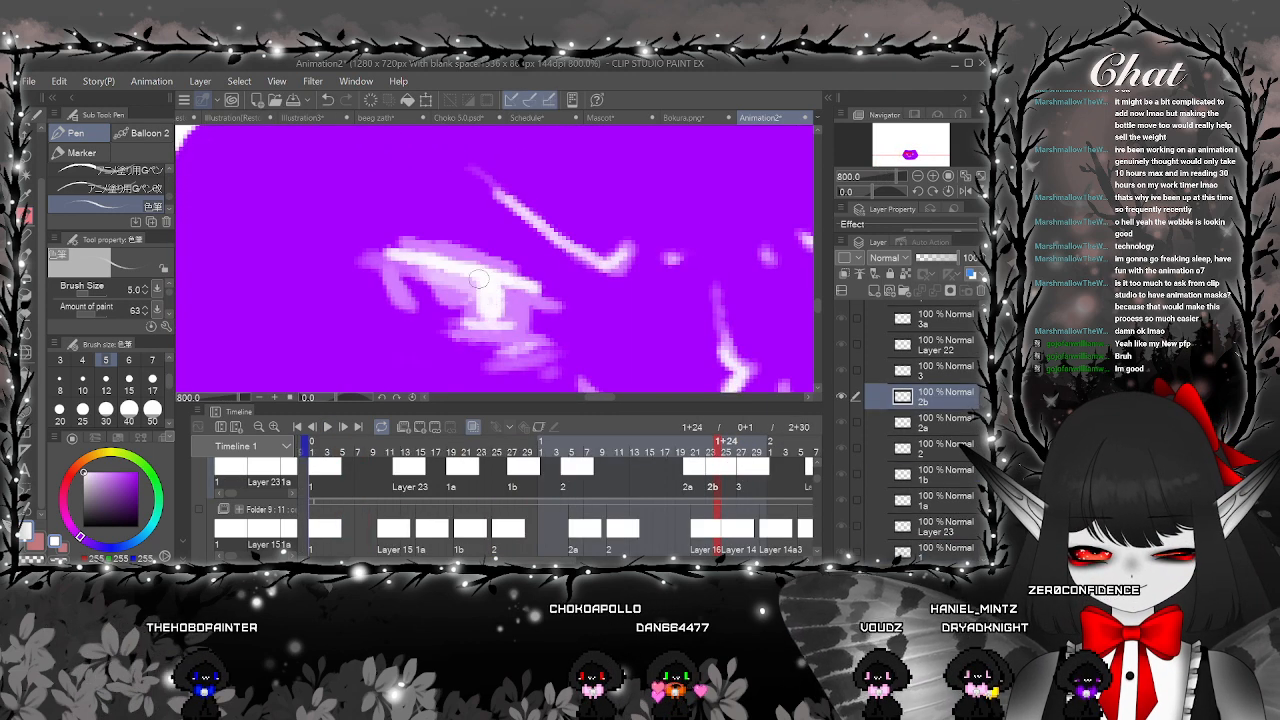
{"action": "left_click_drag", "start_coordinate": [636, 289], "coordinate": [500, 248]}
{"action": "mouse_move", "coordinate": [735, 229]}
{"action": "left_mouse_down"}
{"action": "mouse_move", "coordinate": [547, 305]}
{"action": "mouse_move", "coordinate": [632, 318]}
{"action": "left_mouse_up"}
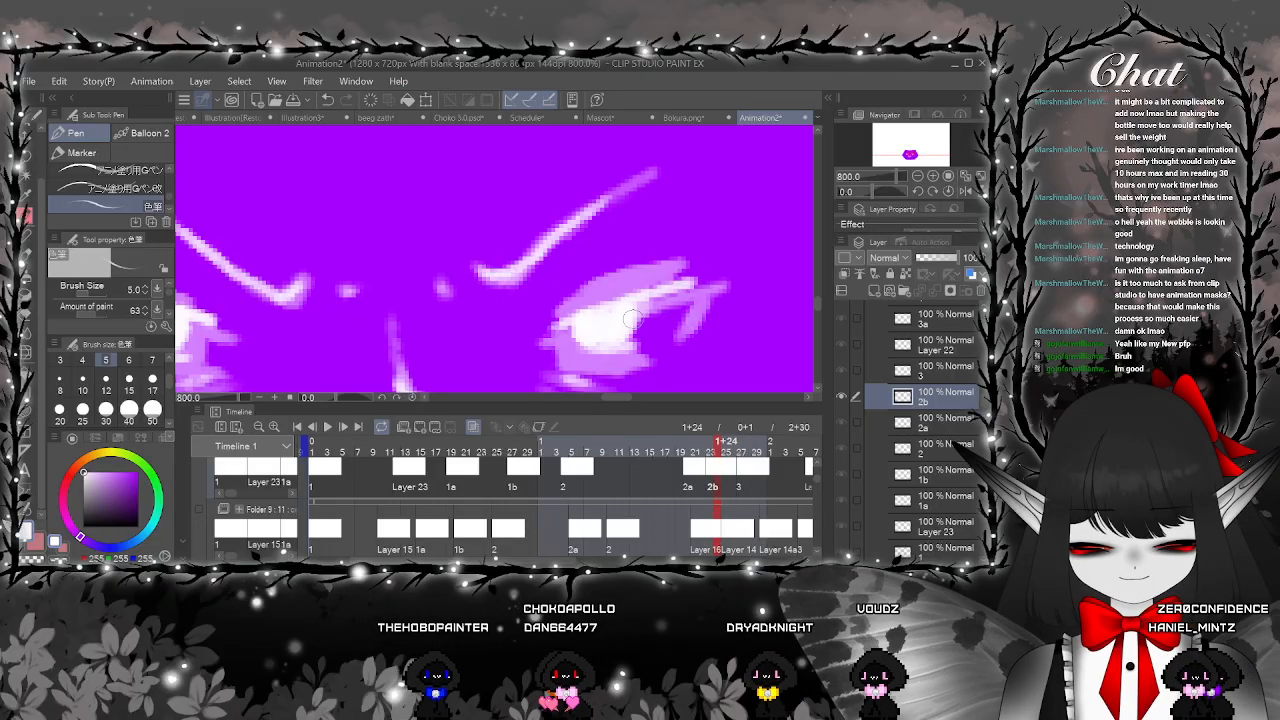
{"action": "scroll", "coordinate": [598, 320], "scroll_direction": "down", "scroll_amount": 8}
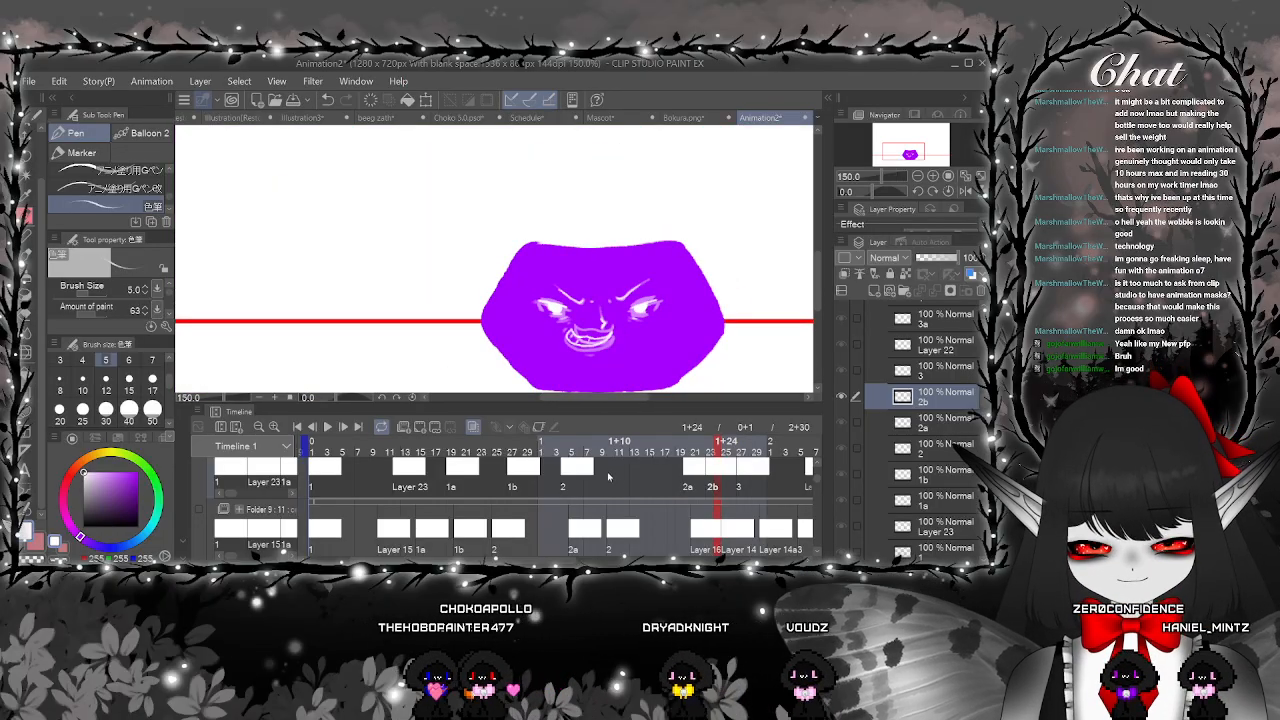
Replay the animation to check the face transition with the filled-in eyes on cel 2b
{"action": "left_click", "coordinate": [549, 452]}
{"action": "left_click", "coordinate": [329, 428]}
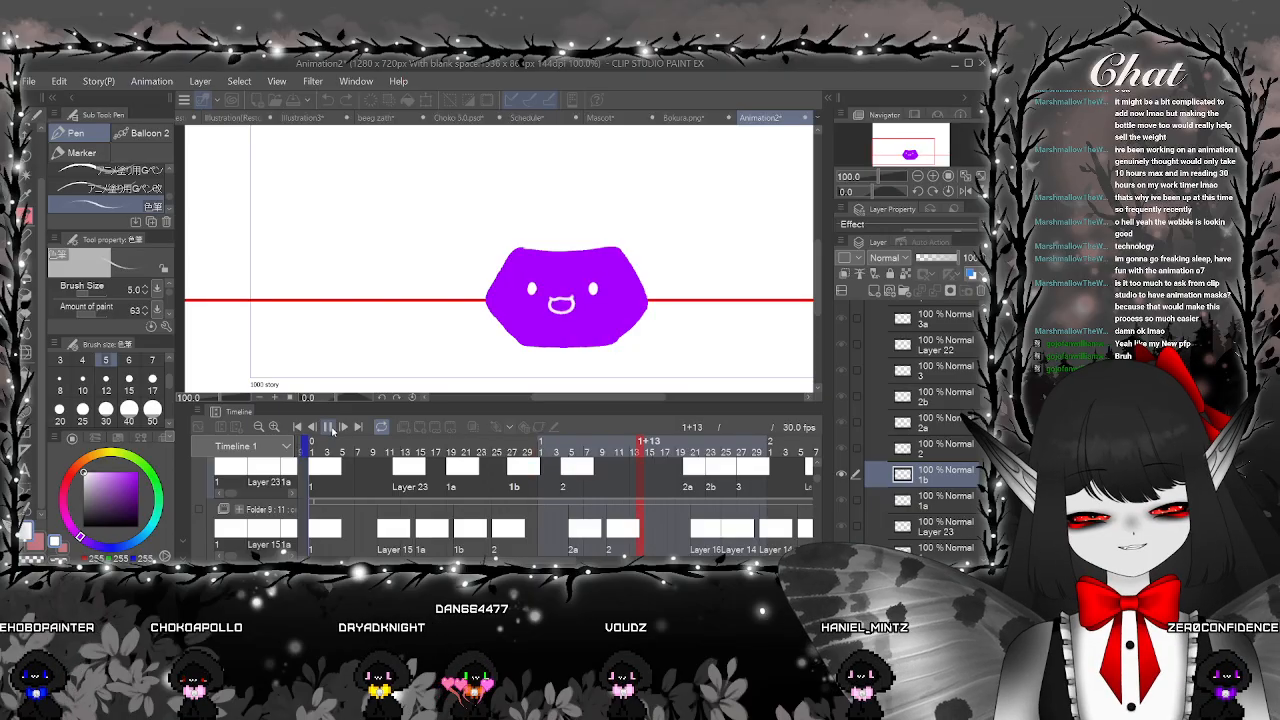
{"action": "left_click", "coordinate": [333, 427]}
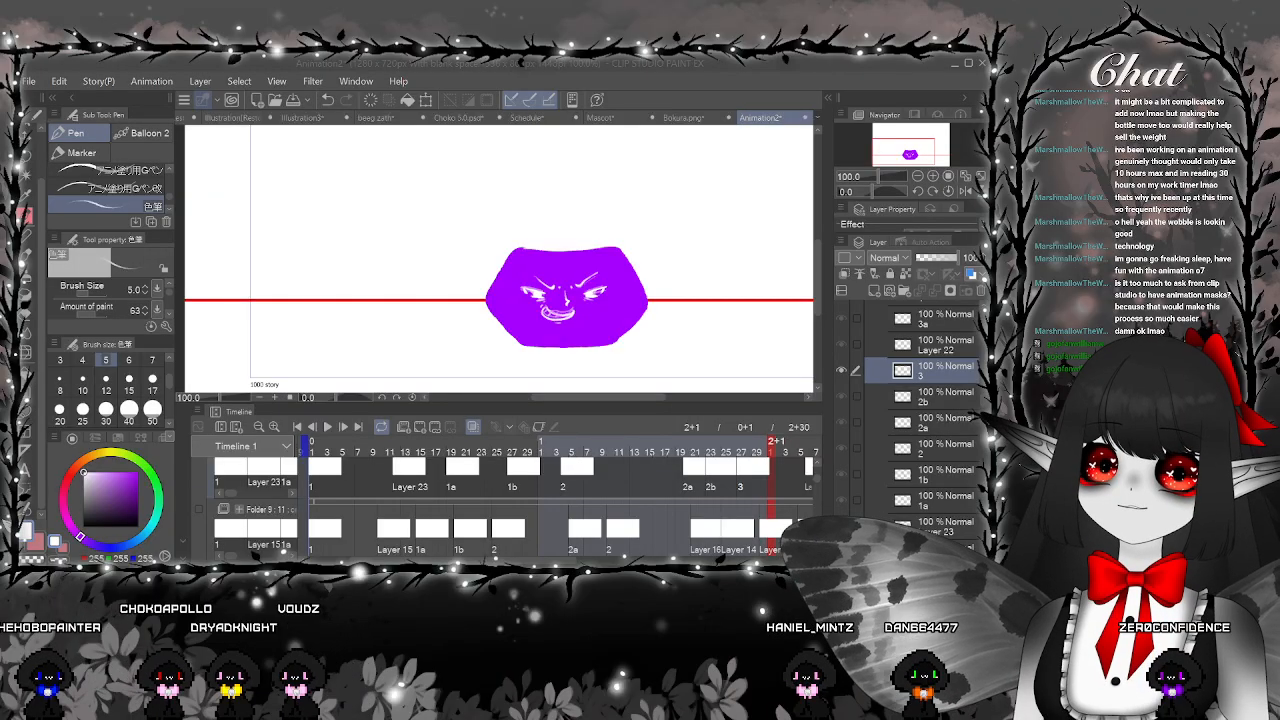
Show the bottle outline by making animation folder Folder 4 visible on the timeline
{"action": "left_click_drag", "start_coordinate": [818, 488], "coordinate": [818, 521]}
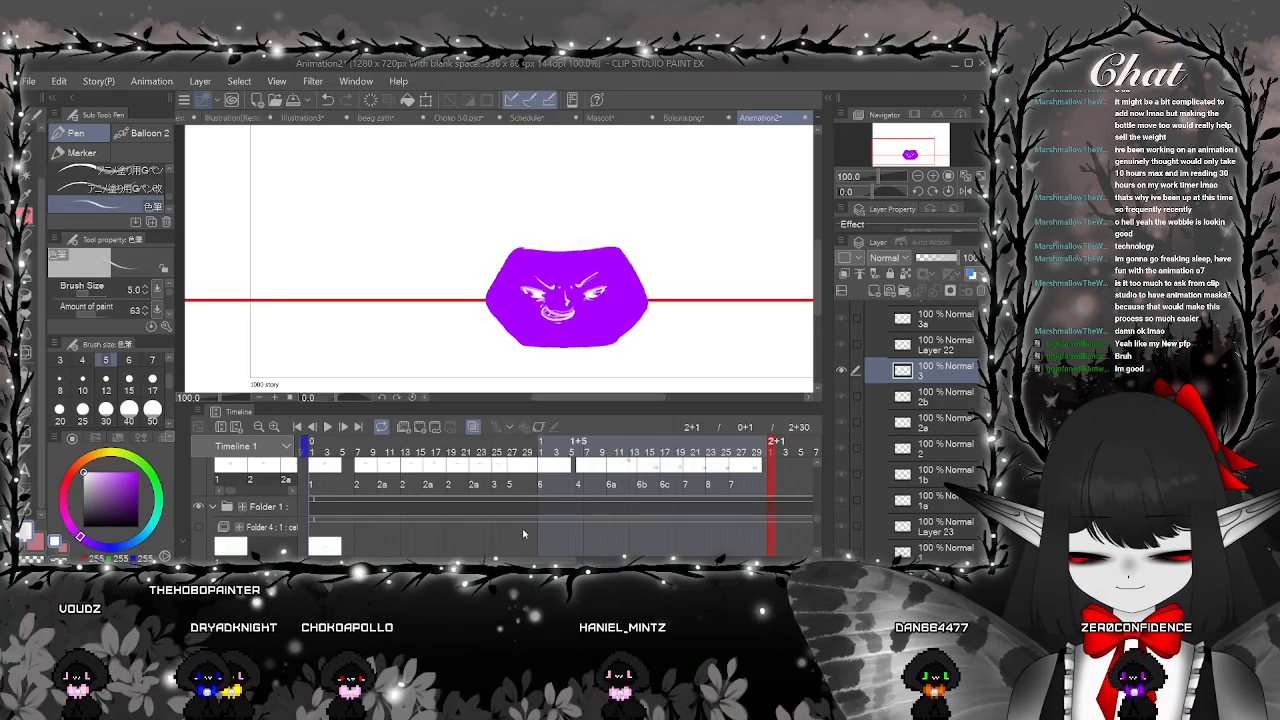
{"action": "left_click_drag", "start_coordinate": [283, 497], "coordinate": [284, 493]}
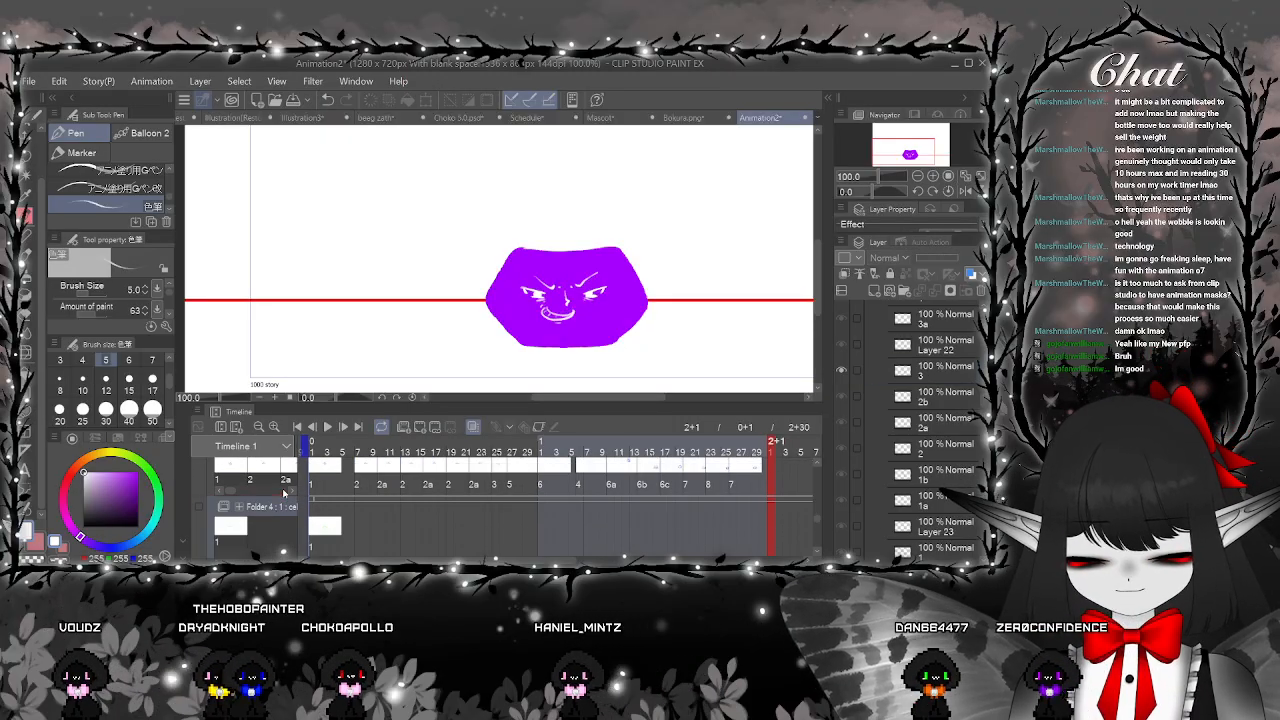
{"action": "left_click", "coordinate": [199, 511]}
Collapse Folder 3 and expand folder 1 on the timeline to examine the copied animation folders inside it
{"action": "left_click_drag", "start_coordinate": [818, 519], "coordinate": [813, 466]}
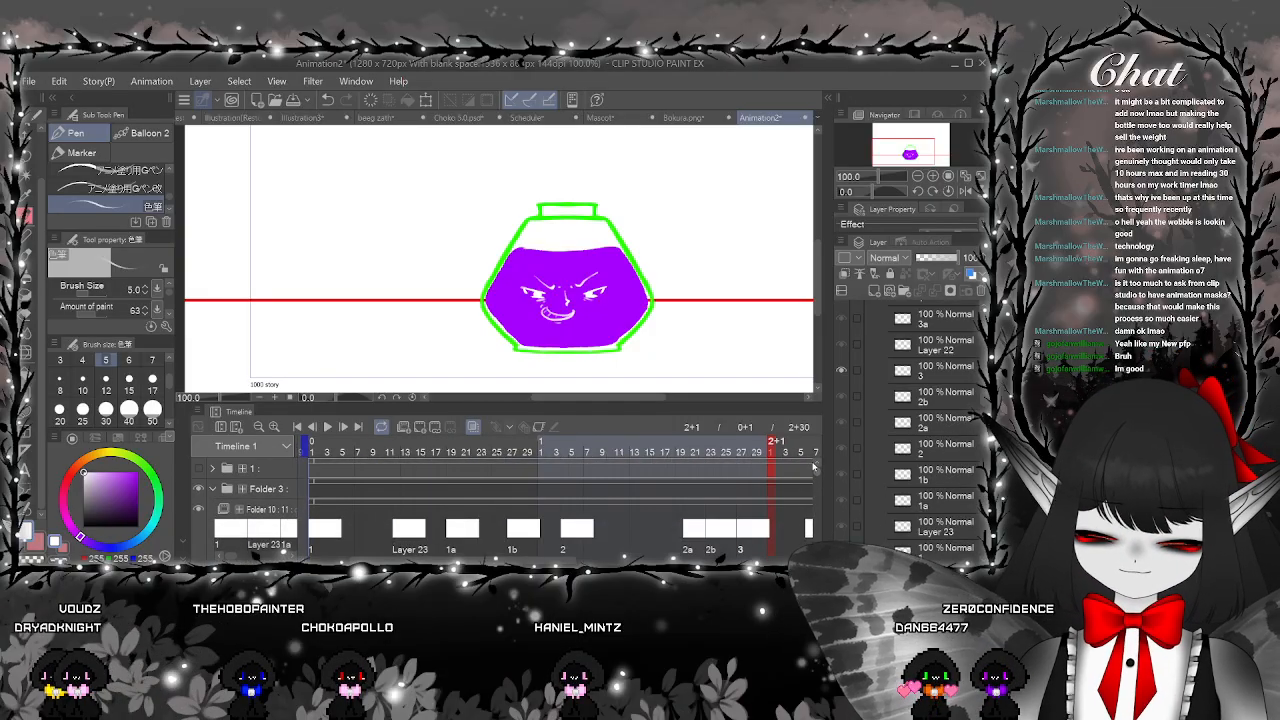
{"action": "left_click", "coordinate": [212, 489]}
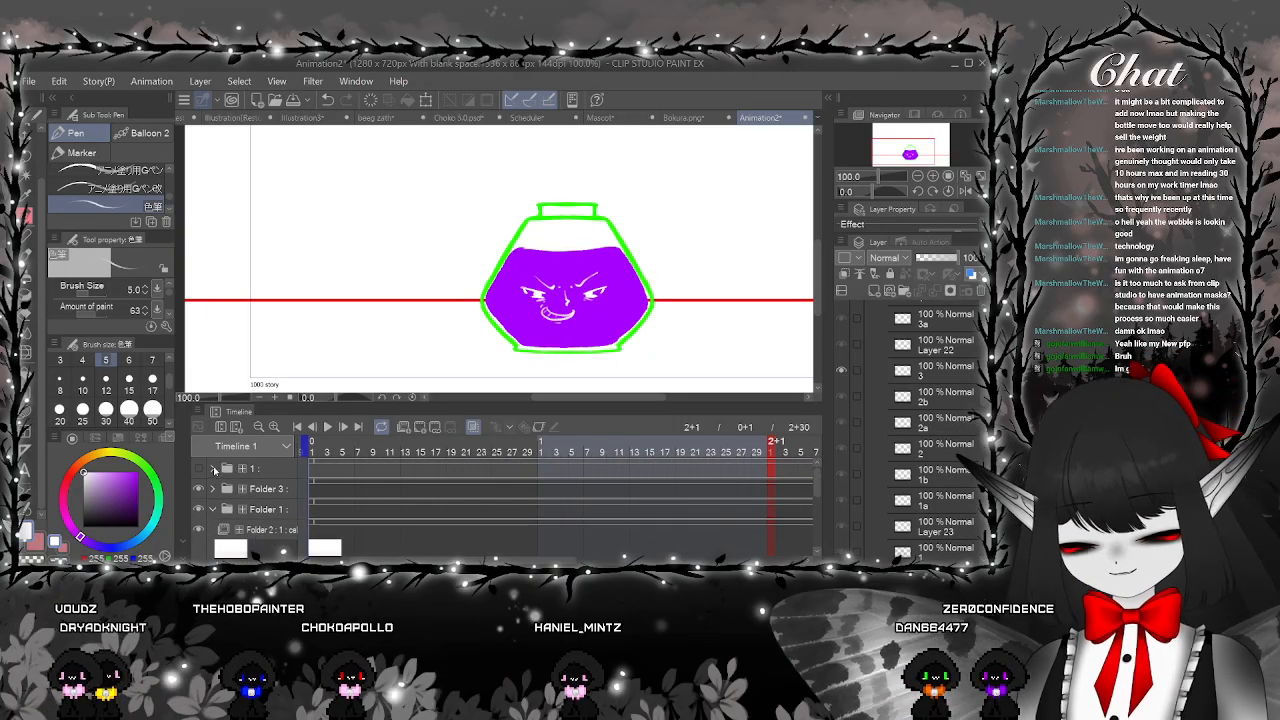
{"action": "left_click", "coordinate": [213, 469]}
{"action": "left_click", "coordinate": [213, 469]}
{"action": "left_click", "coordinate": [213, 469]}
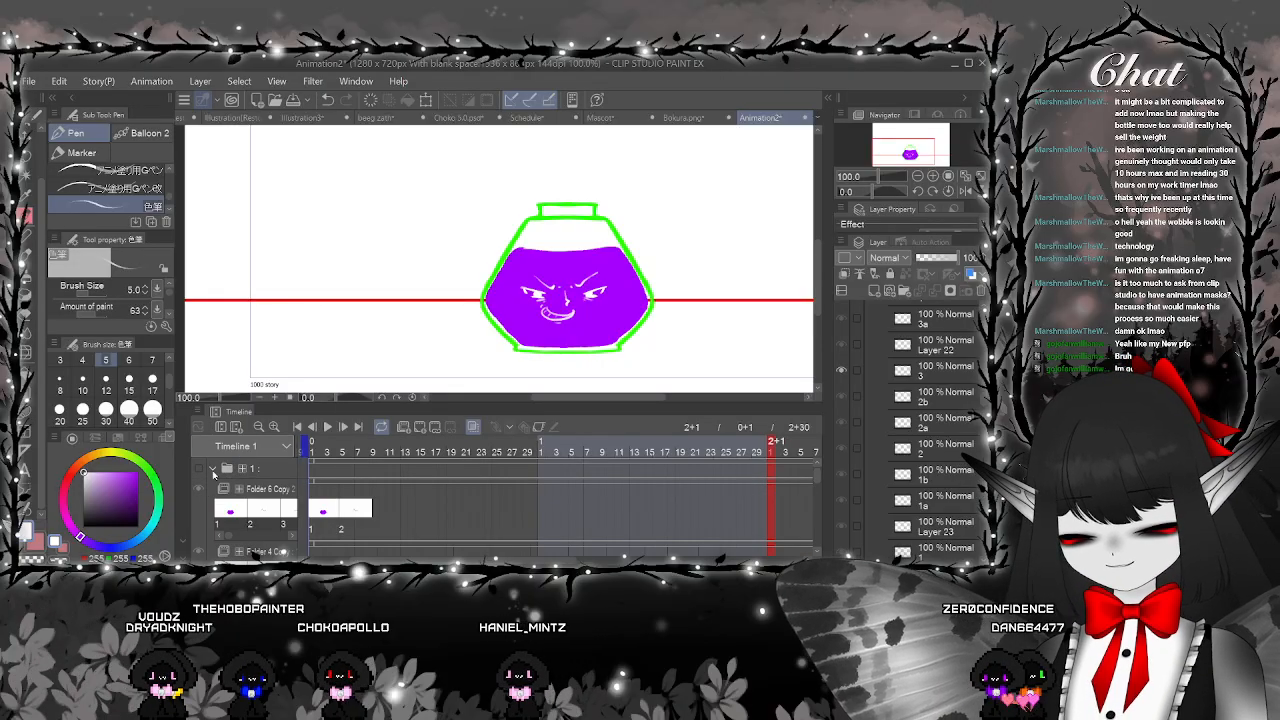
{"action": "scroll", "coordinate": [805, 498], "scroll_direction": "down", "scroll_amount": 2}
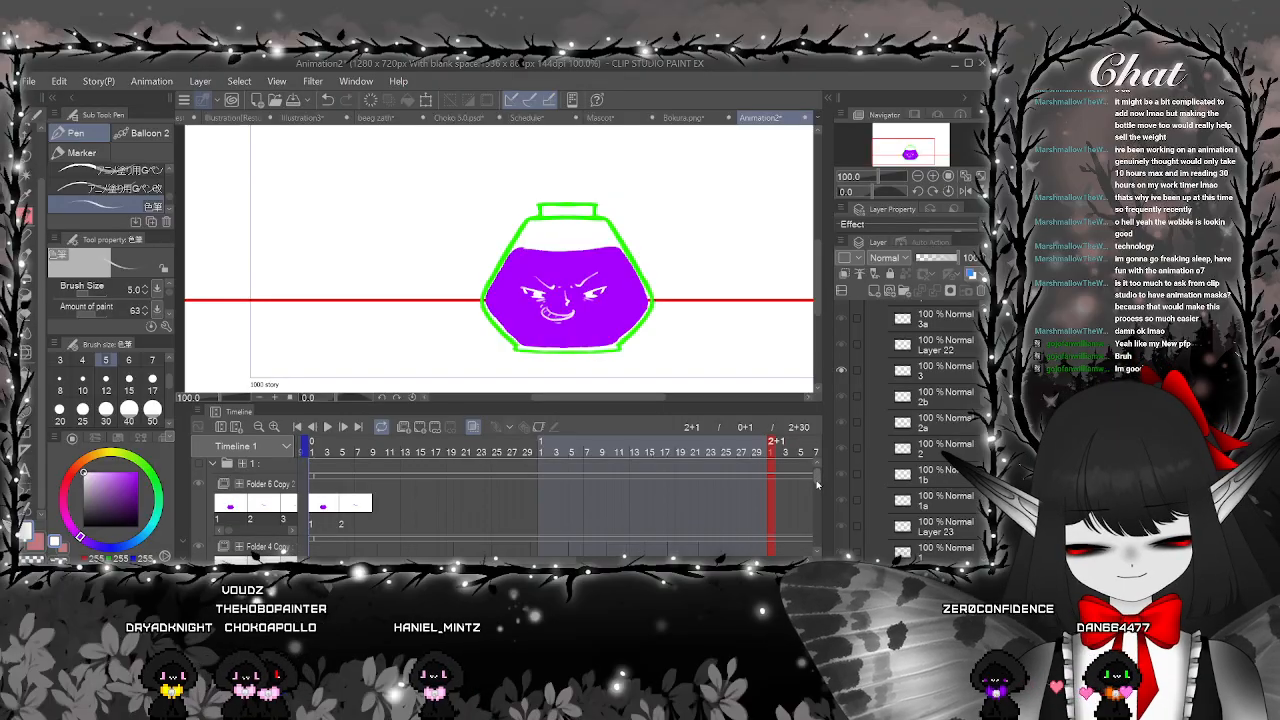
{"action": "scroll", "coordinate": [813, 479], "scroll_direction": "down", "scroll_amount": 2}
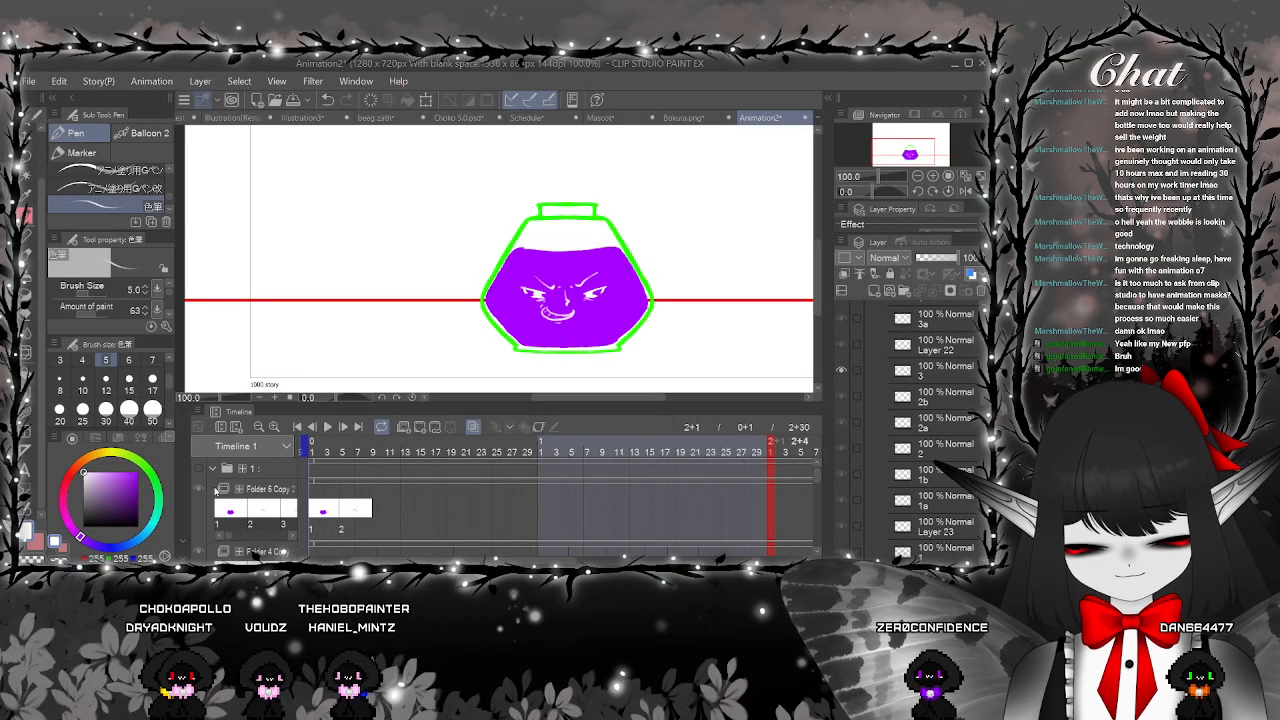
{"action": "scroll", "coordinate": [805, 488], "scroll_direction": "down", "scroll_amount": 2}
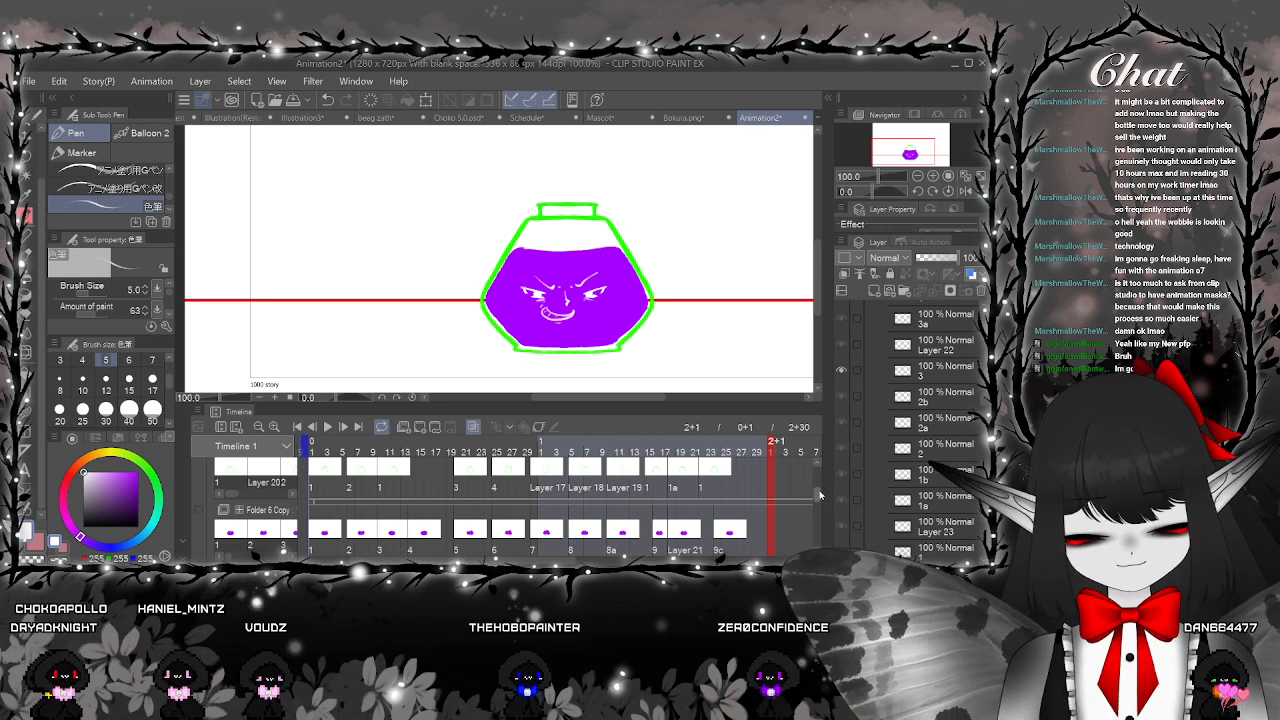
Create a new animation folder above Folder 4 Copy for the face and make the parent folder 1 visible
{"action": "scroll", "coordinate": [812, 488], "scroll_direction": "up", "scroll_amount": 2}
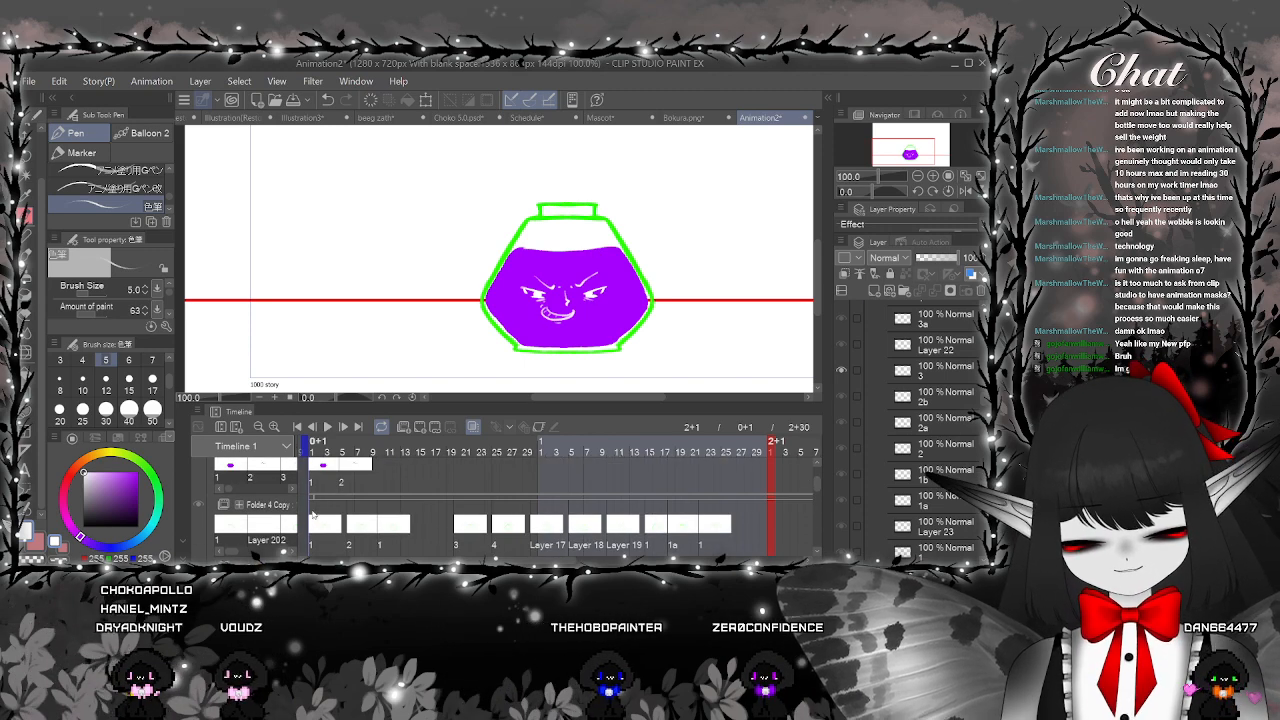
{"action": "left_click", "coordinate": [313, 513]}
{"action": "left_click", "coordinate": [403, 427]}
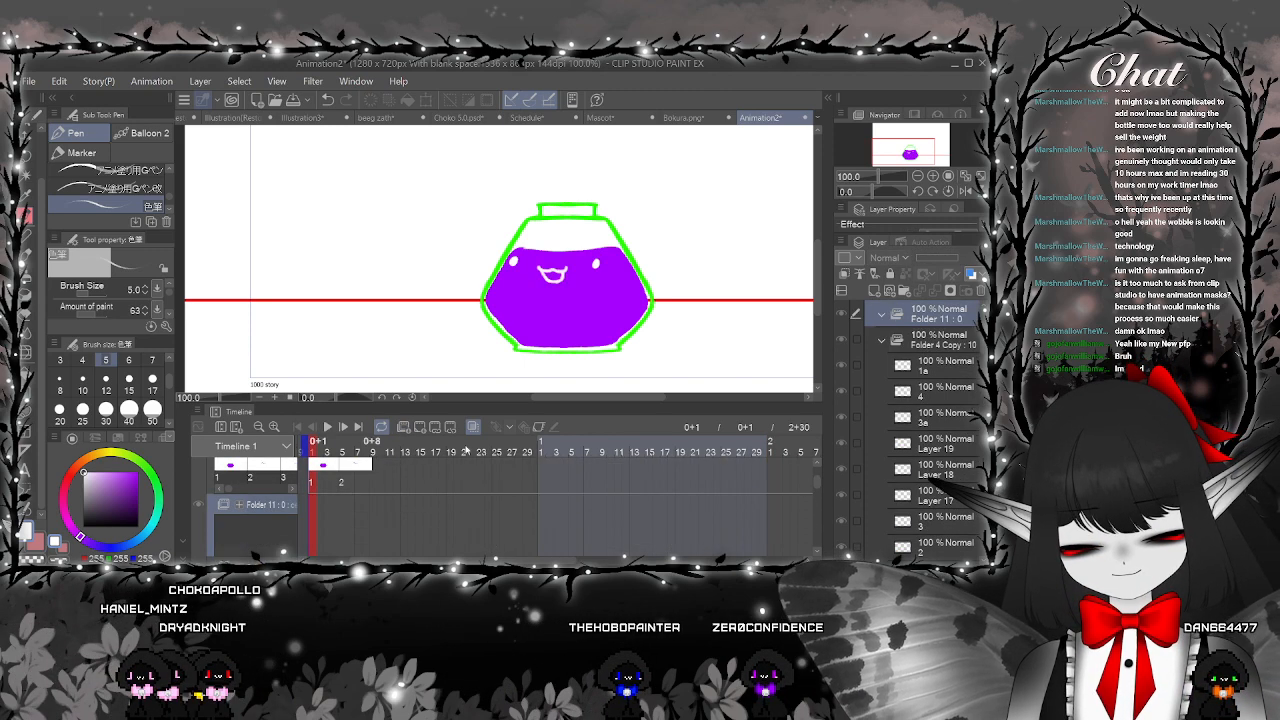
{"action": "scroll", "coordinate": [817, 485], "scroll_direction": "up", "scroll_amount": 2}
{"action": "left_click", "coordinate": [198, 468]}
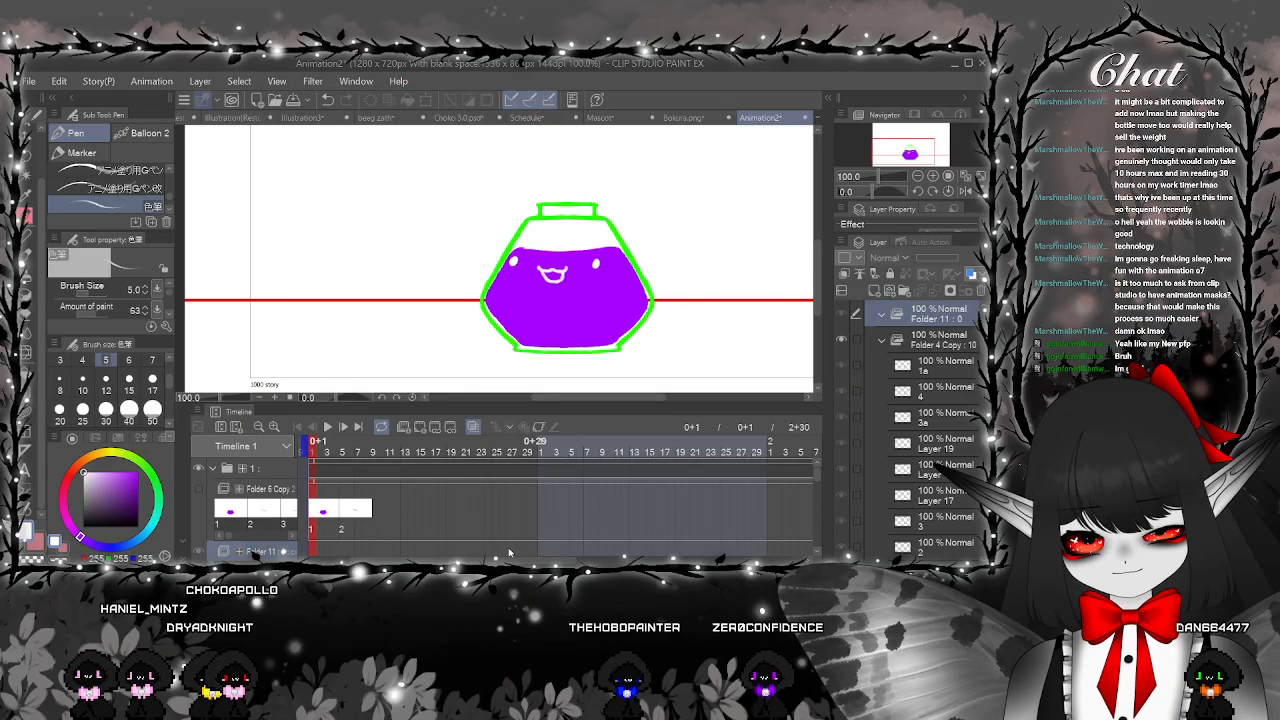
Paint thick white slit eyes, slanted brows and a small cat mouth on cel 1 with brush size 10
{"action": "left_click_drag", "start_coordinate": [440, 560], "coordinate": [563, 560]}
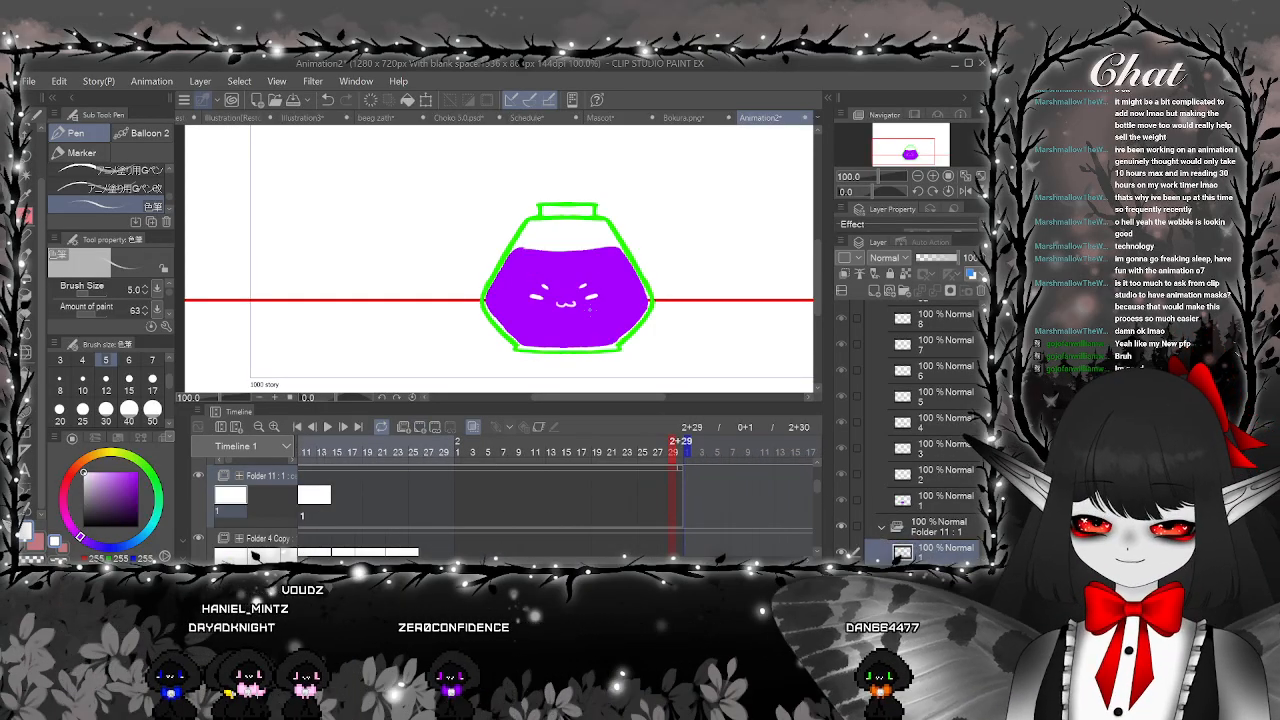
{"action": "scroll", "coordinate": [569, 304], "scroll_direction": "up", "scroll_amount": 2}
{"action": "scroll", "coordinate": [589, 294], "scroll_direction": "up", "scroll_amount": 2}
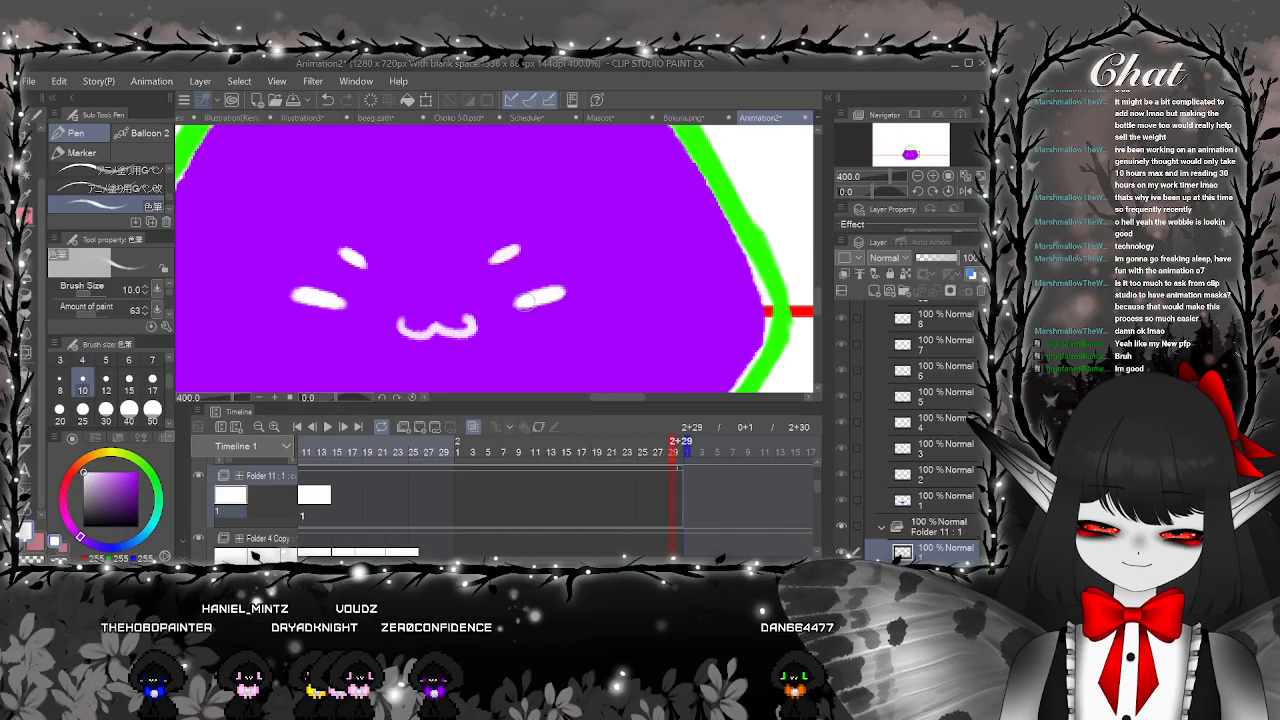
{"action": "scroll", "coordinate": [322, 293], "scroll_direction": "up", "scroll_amount": 2}
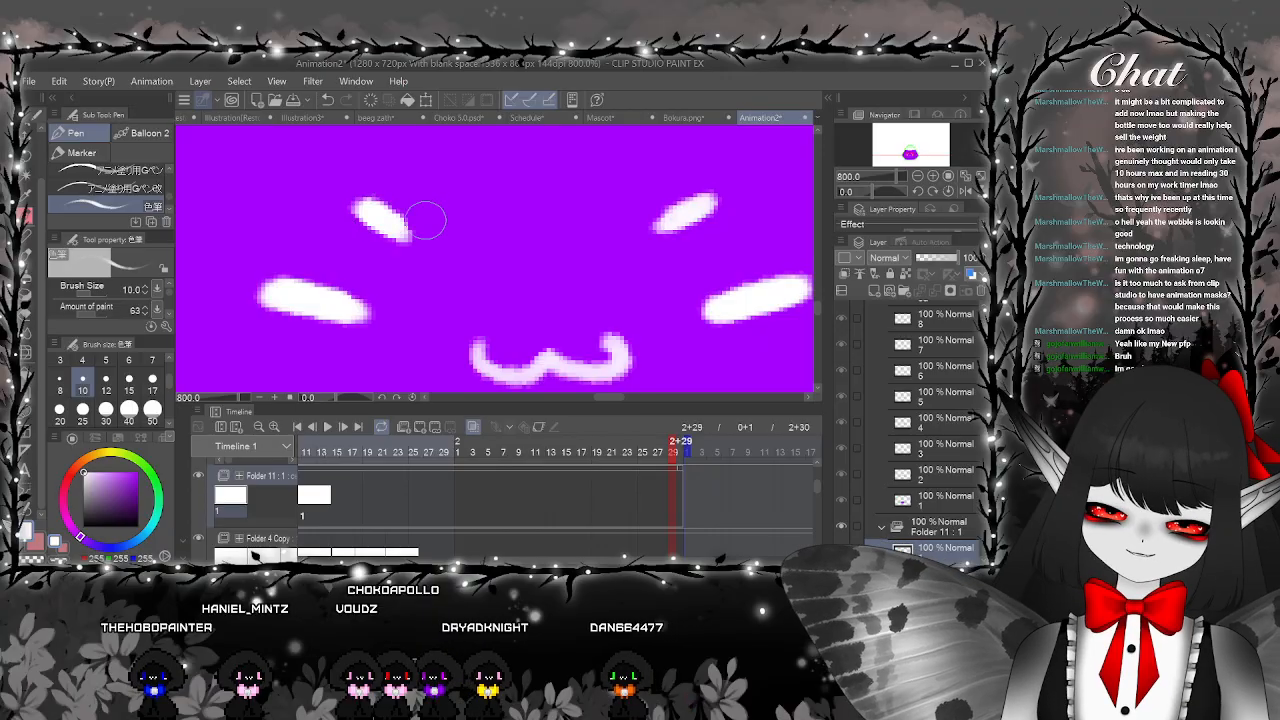
{"action": "left_click_drag", "start_coordinate": [686, 257], "coordinate": [703, 212]}
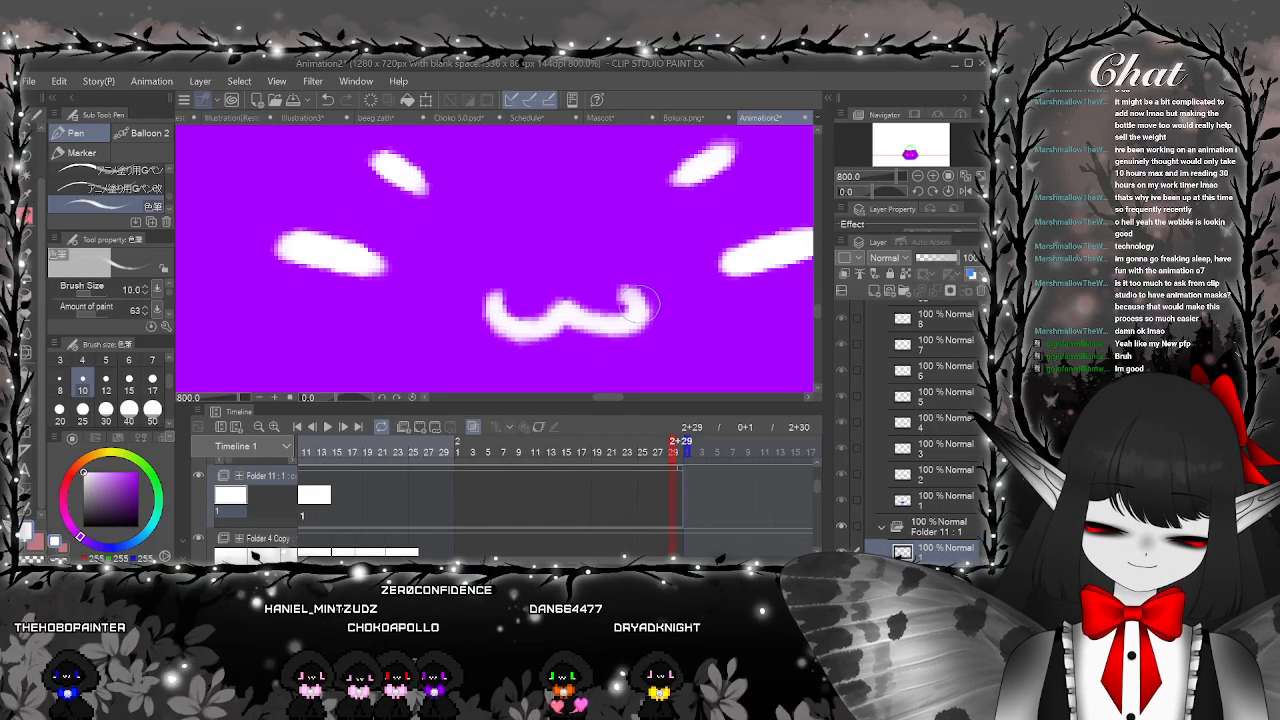
{"action": "scroll", "coordinate": [635, 300], "scroll_direction": "down", "scroll_amount": 5}
{"action": "scroll", "coordinate": [635, 300], "scroll_direction": "down", "scroll_amount": 1}
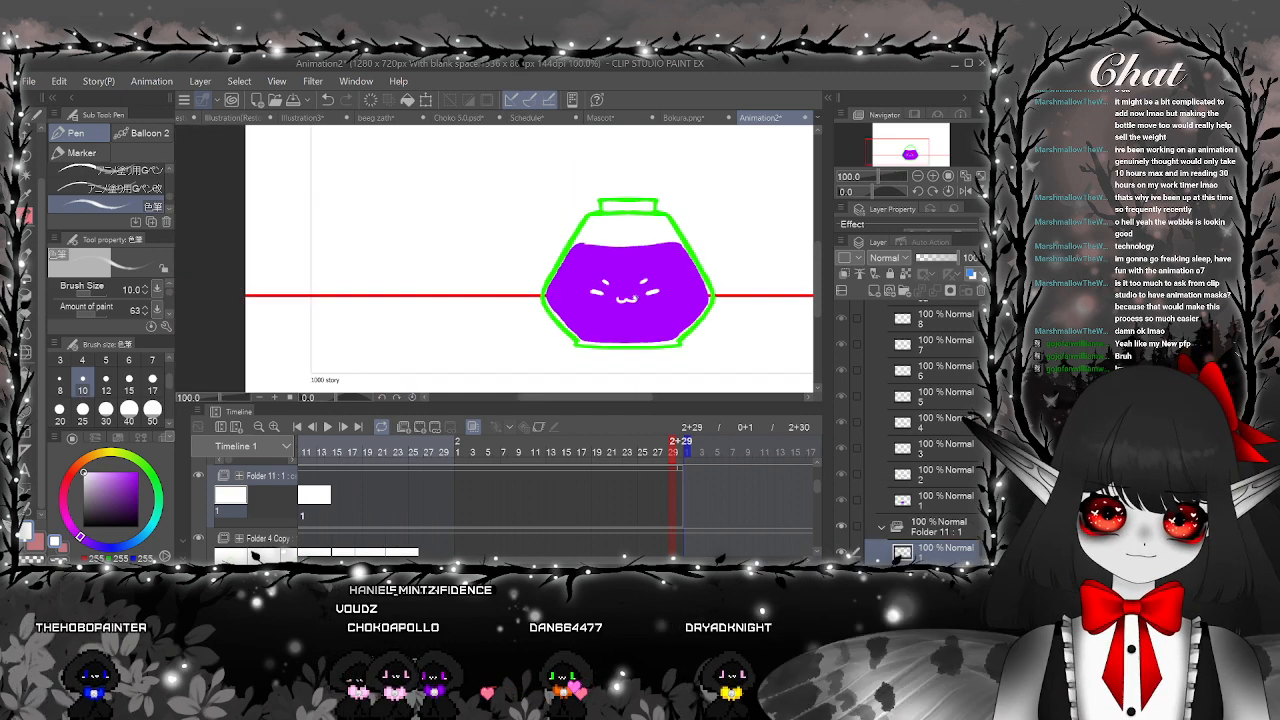
Show the sloshing purple liquid by making animation folder Folder 6 Copy visible
{"action": "scroll", "coordinate": [817, 487], "scroll_direction": "down", "scroll_amount": 3}
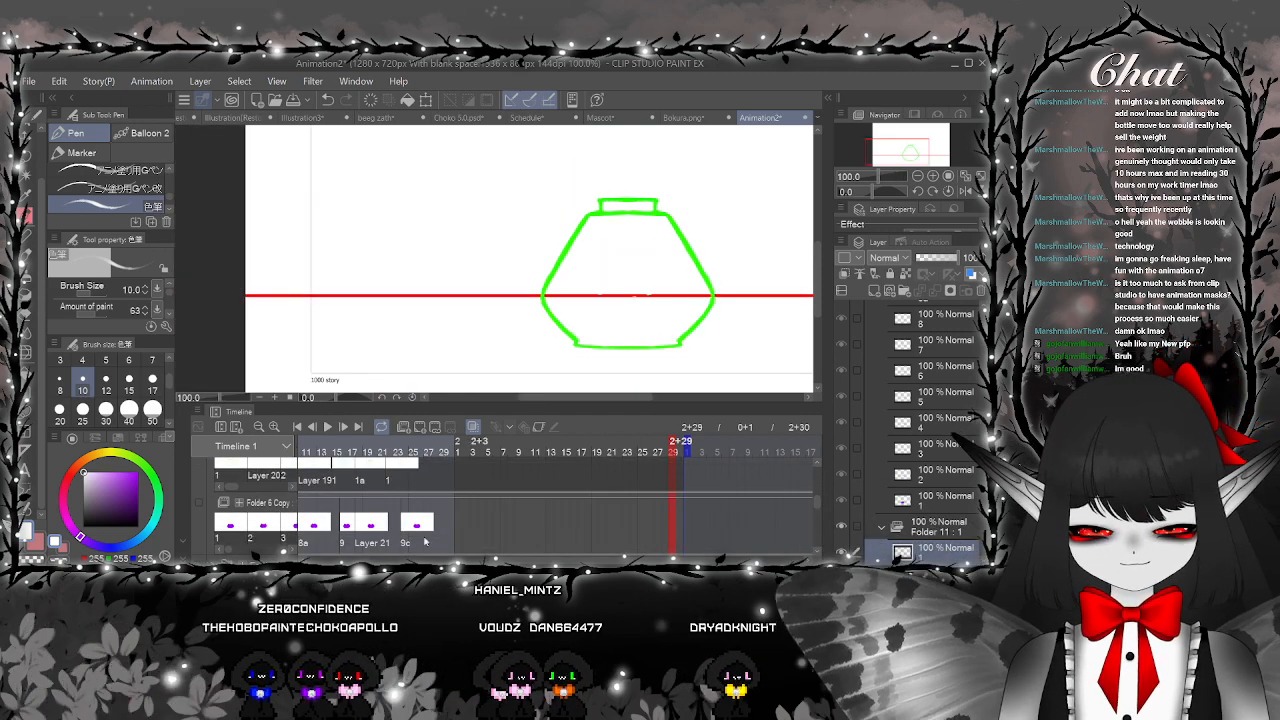
{"action": "left_click", "coordinate": [198, 502]}
{"action": "left_click_drag", "start_coordinate": [817, 502], "coordinate": [817, 487]}
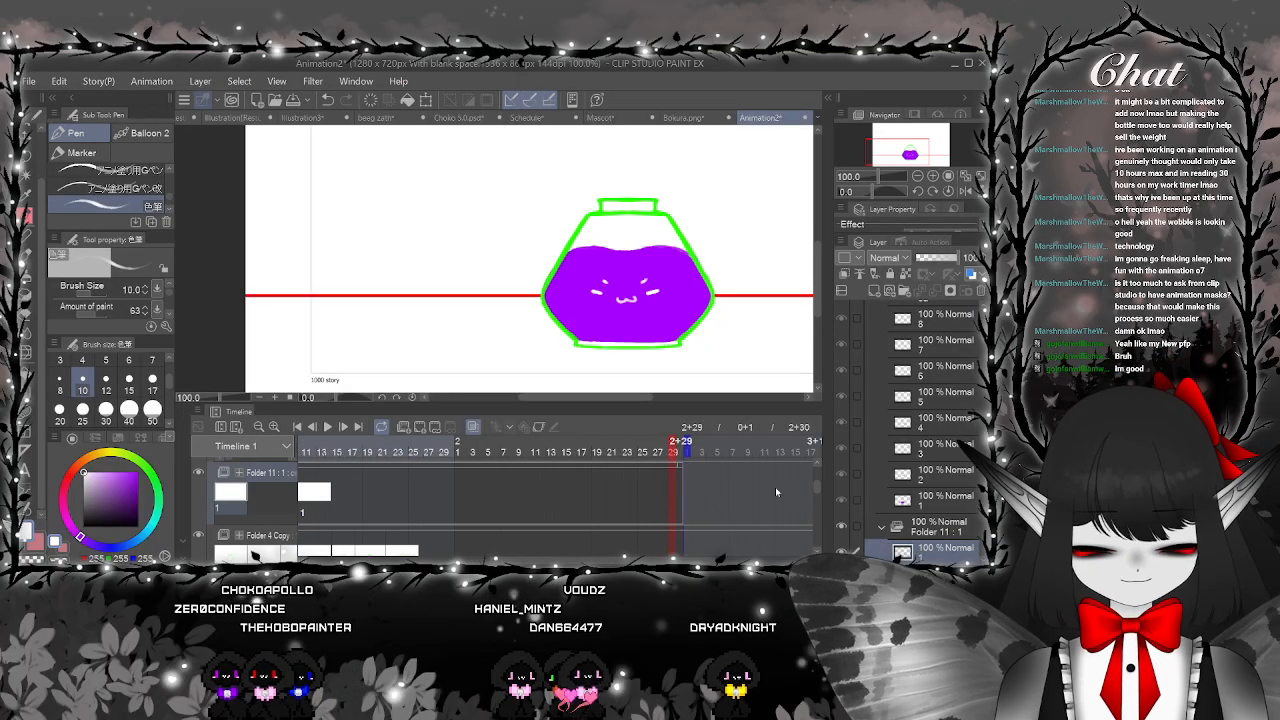
Add a second cel to the new face folder at frame 0+6
{"action": "left_click_drag", "start_coordinate": [590, 559], "coordinate": [480, 559]}
{"action": "left_click", "coordinate": [445, 512]}
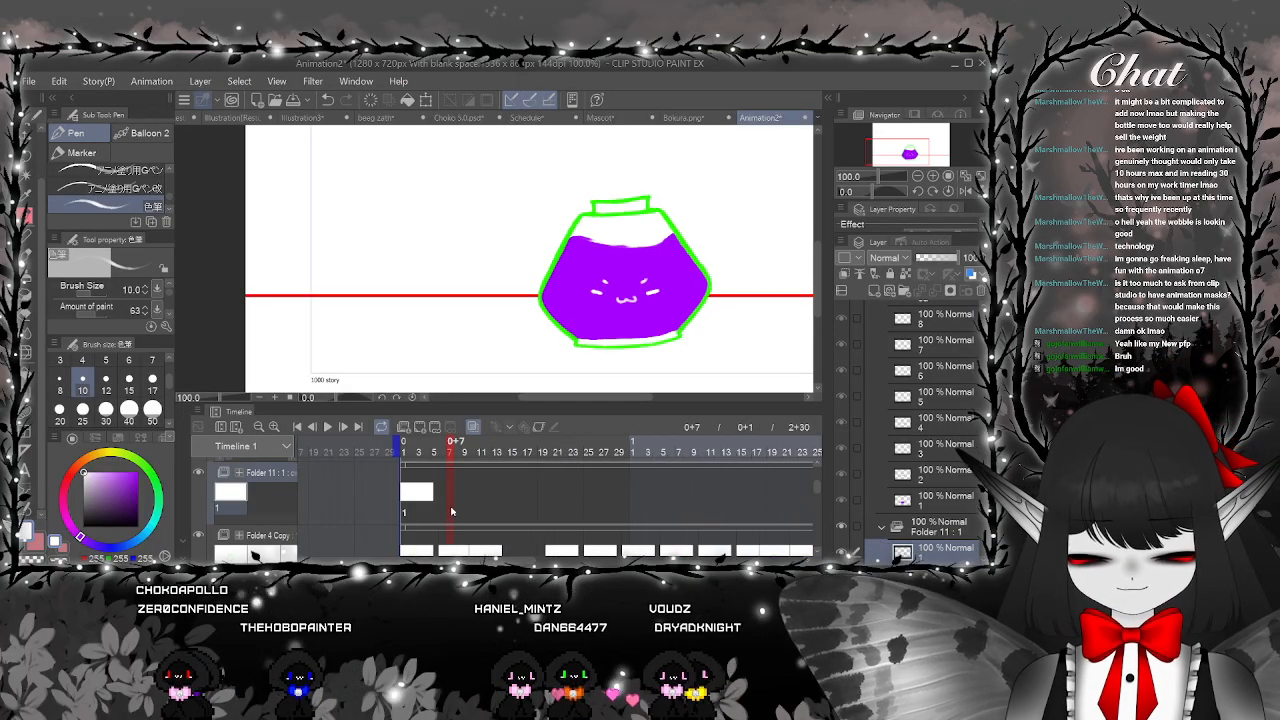
{"action": "left_click", "coordinate": [405, 506]}
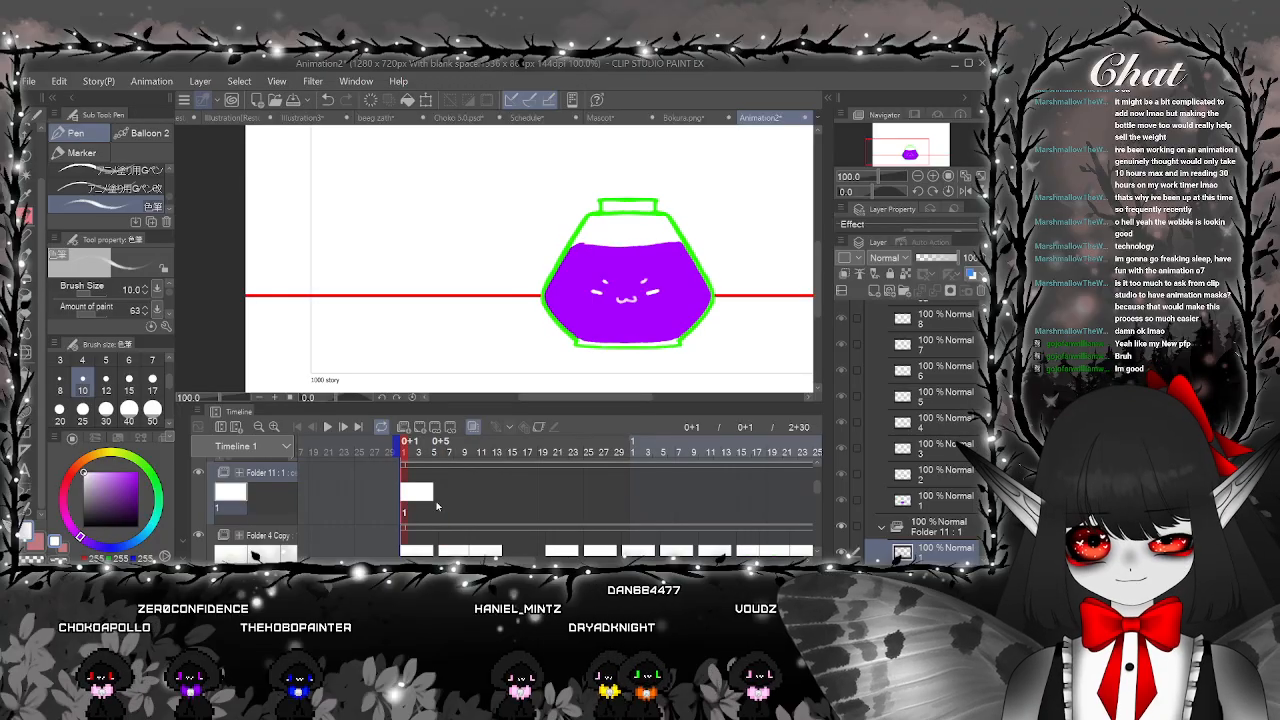
{"action": "left_click", "coordinate": [436, 508]}
{"action": "left_click", "coordinate": [447, 510]}
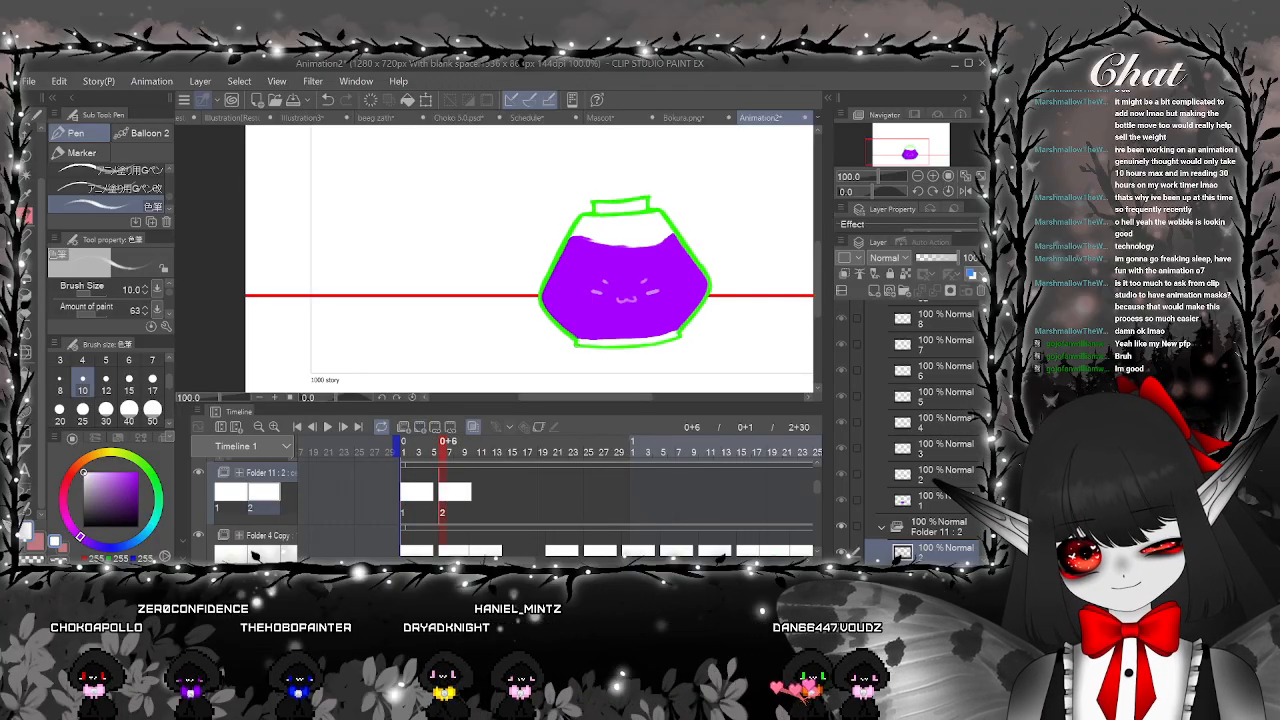
Paint white oval eyes, short brows and an open smiling mouth on cel 2, higher in the liquid than cel 1's face
{"action": "scroll", "coordinate": [586, 264], "scroll_direction": "up", "scroll_amount": 1}
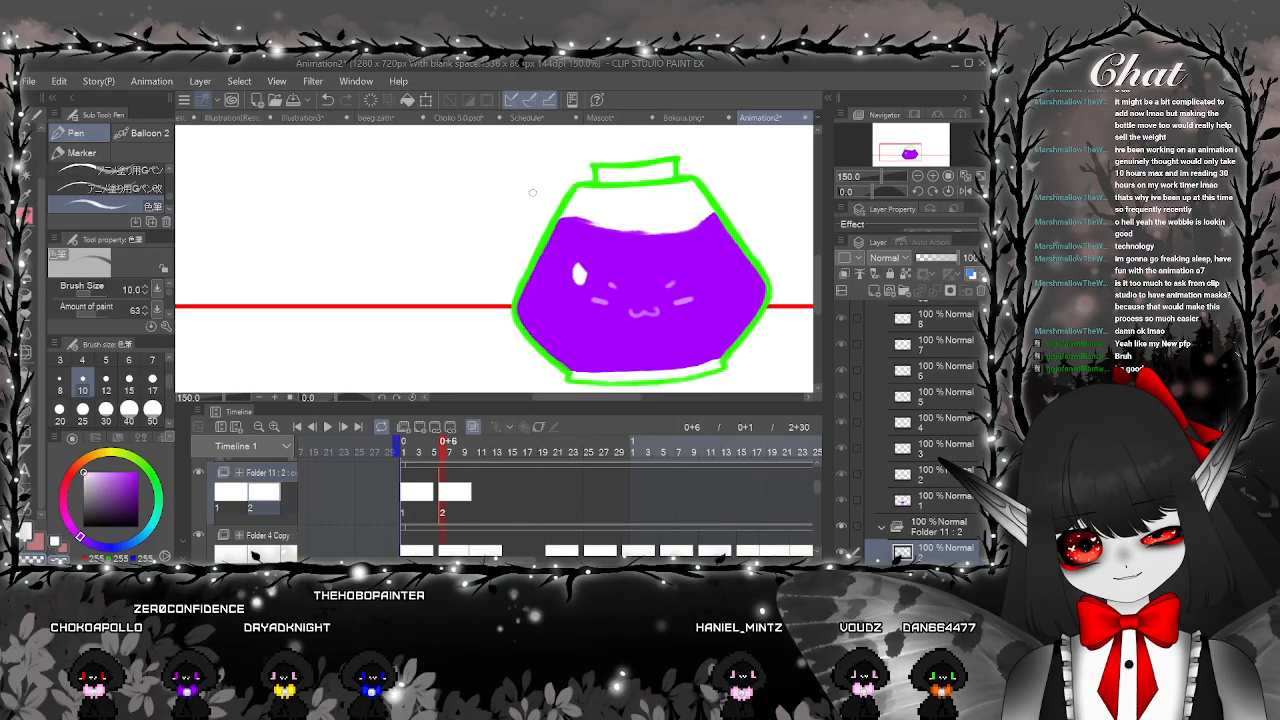
{"action": "left_click", "coordinate": [330, 101]}
{"action": "left_click", "coordinate": [27, 531]}
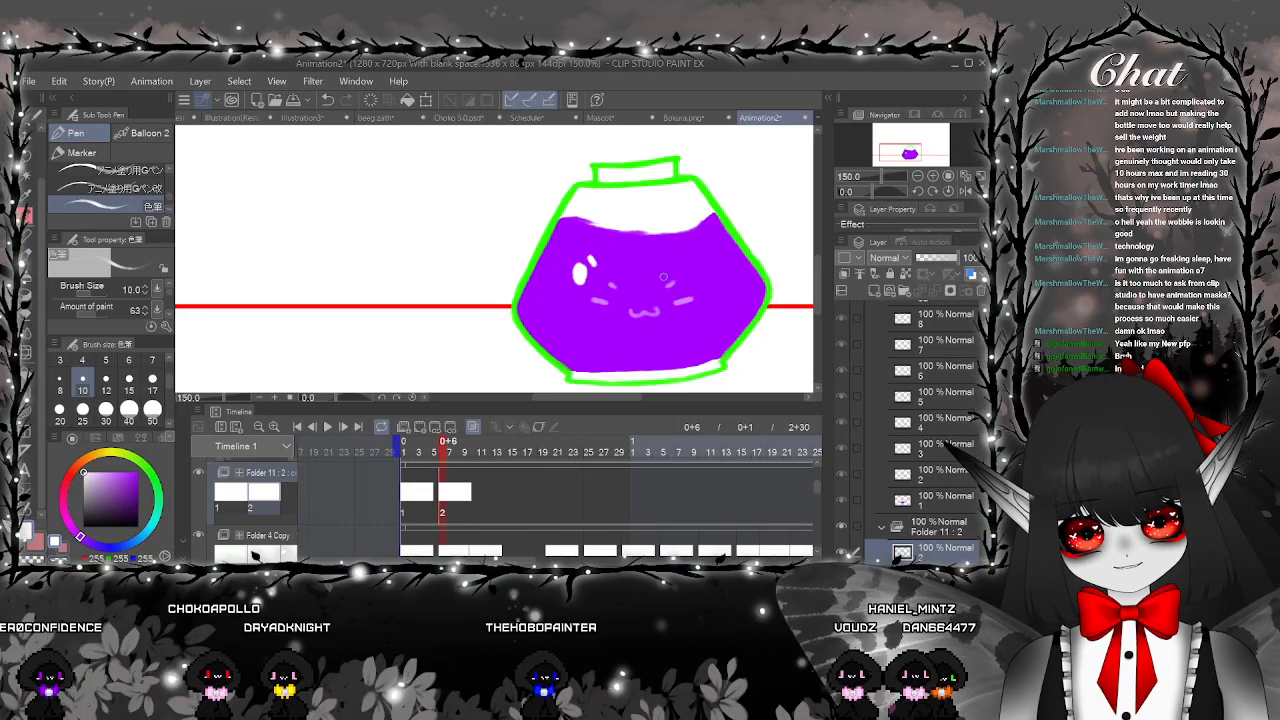
{"action": "scroll", "coordinate": [666, 264], "scroll_direction": "up", "scroll_amount": 1}
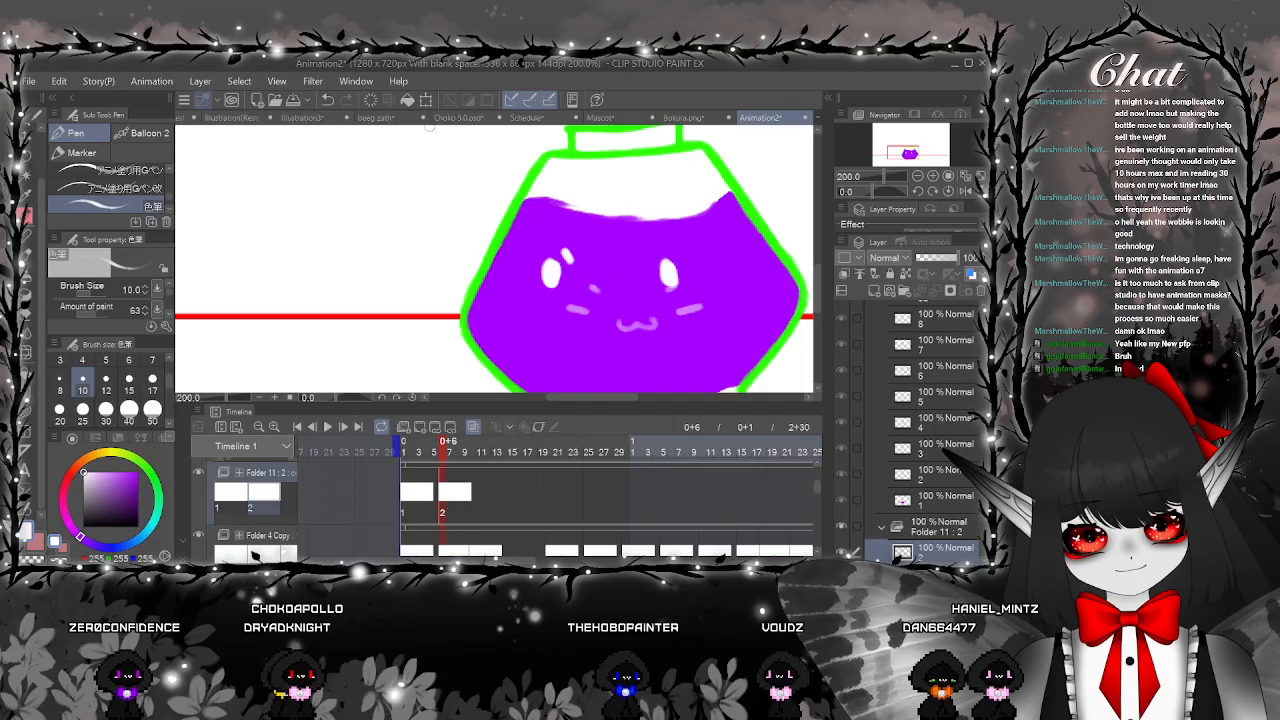
{"action": "mouse_move", "coordinate": [671, 260]}
{"action": "left_mouse_down"}
{"action": "mouse_move", "coordinate": [675, 282]}
{"action": "mouse_move", "coordinate": [662, 252]}
{"action": "left_mouse_up"}
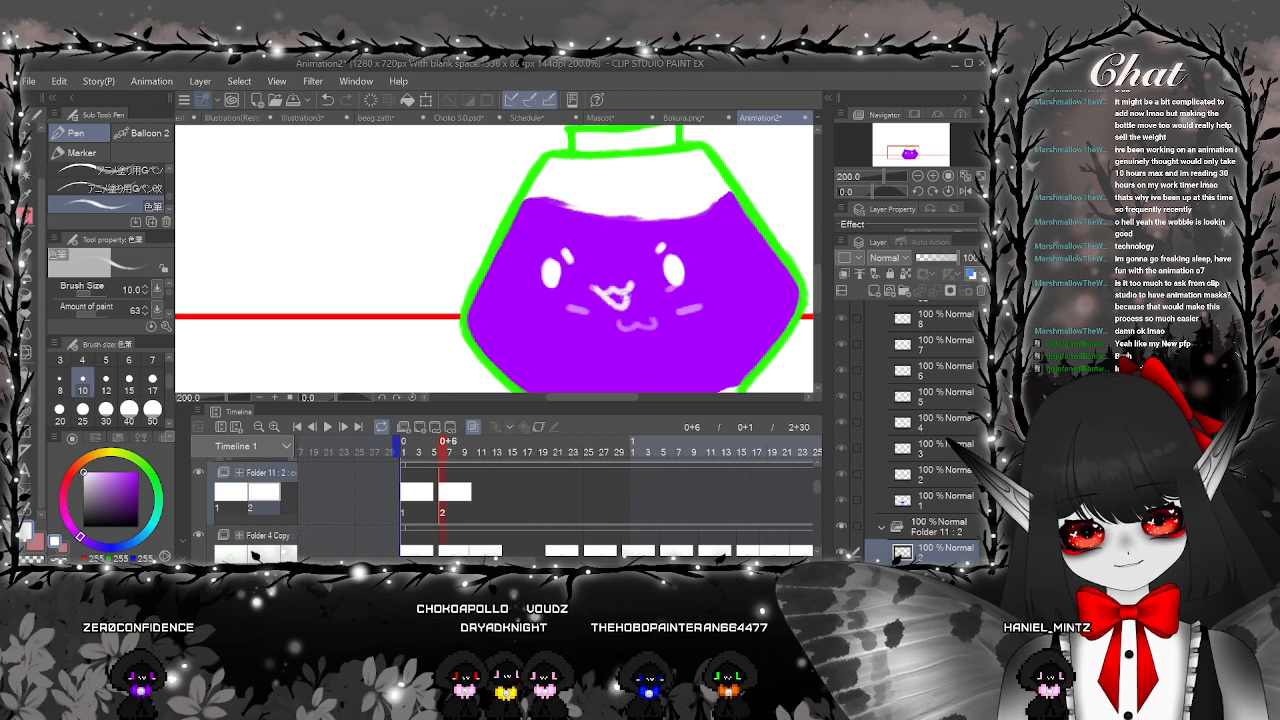
{"action": "left_click_drag", "start_coordinate": [632, 300], "coordinate": [600, 246]}
Try a new cel at frame 0+10 of the face folder and undo the eye painted on it
{"action": "left_click", "coordinate": [477, 506]}
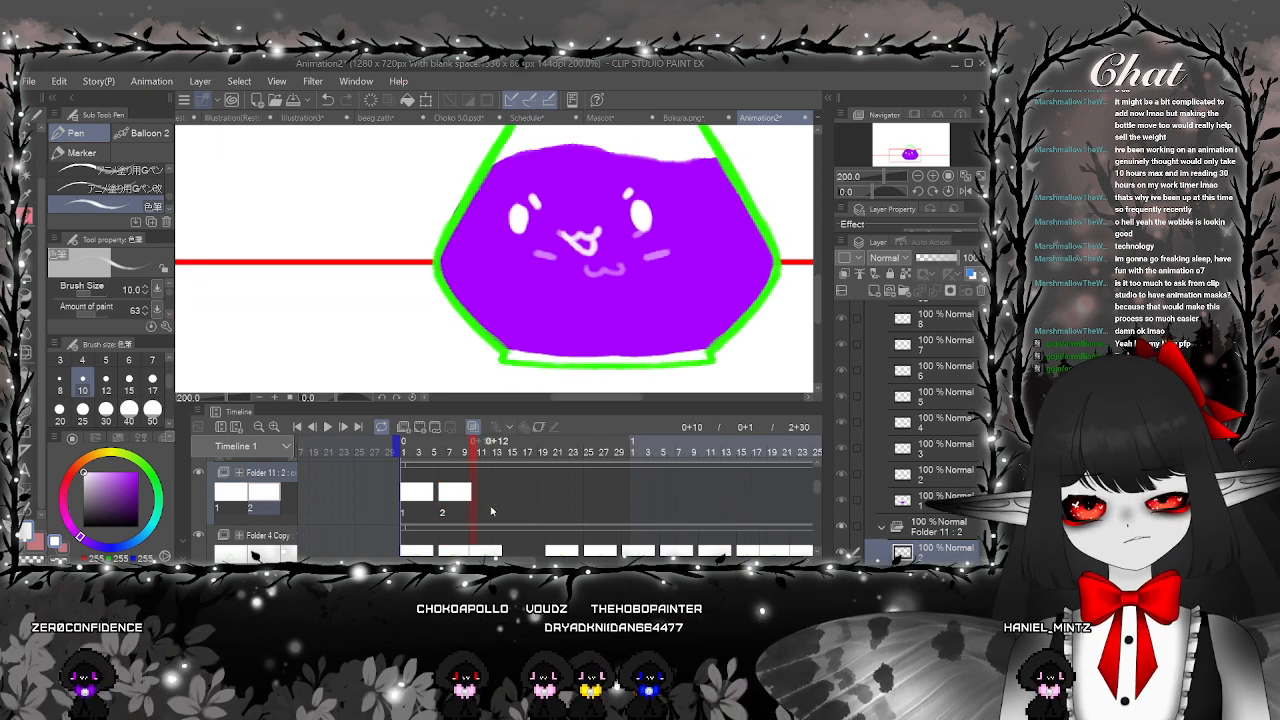
{"action": "left_click", "coordinate": [419, 427]}
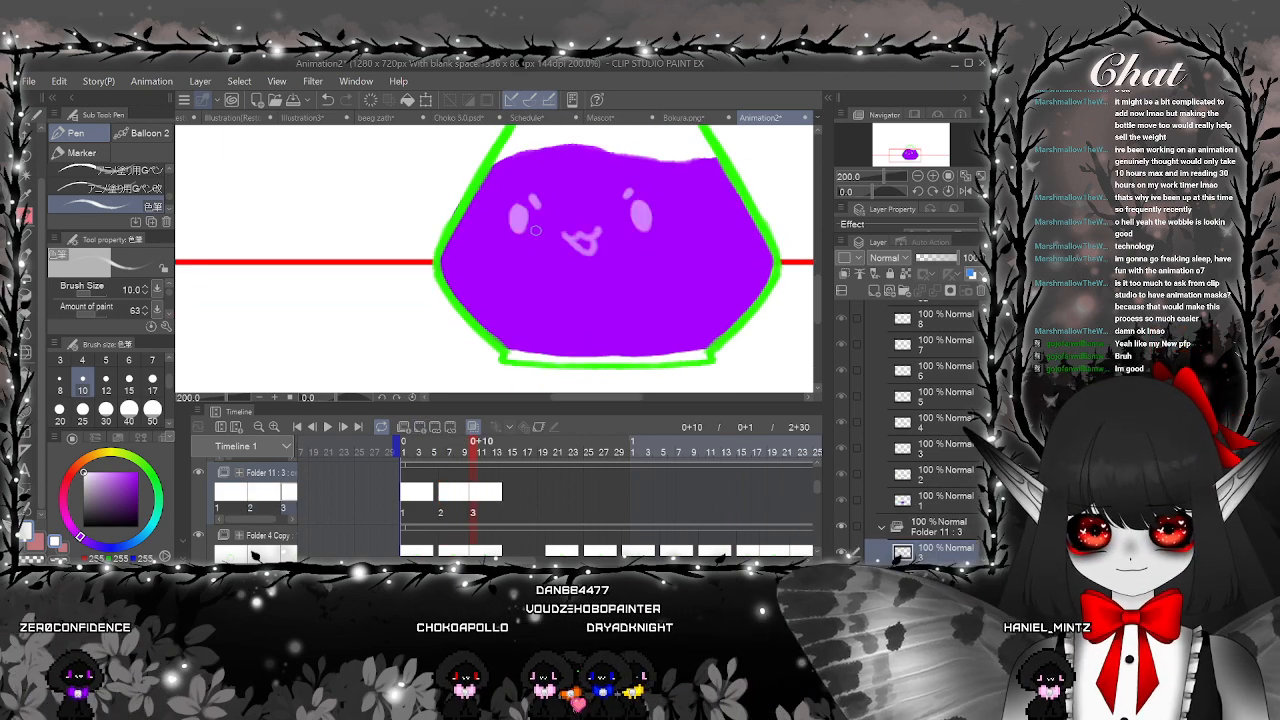
{"action": "left_click_drag", "start_coordinate": [535, 230], "coordinate": [541, 240]}
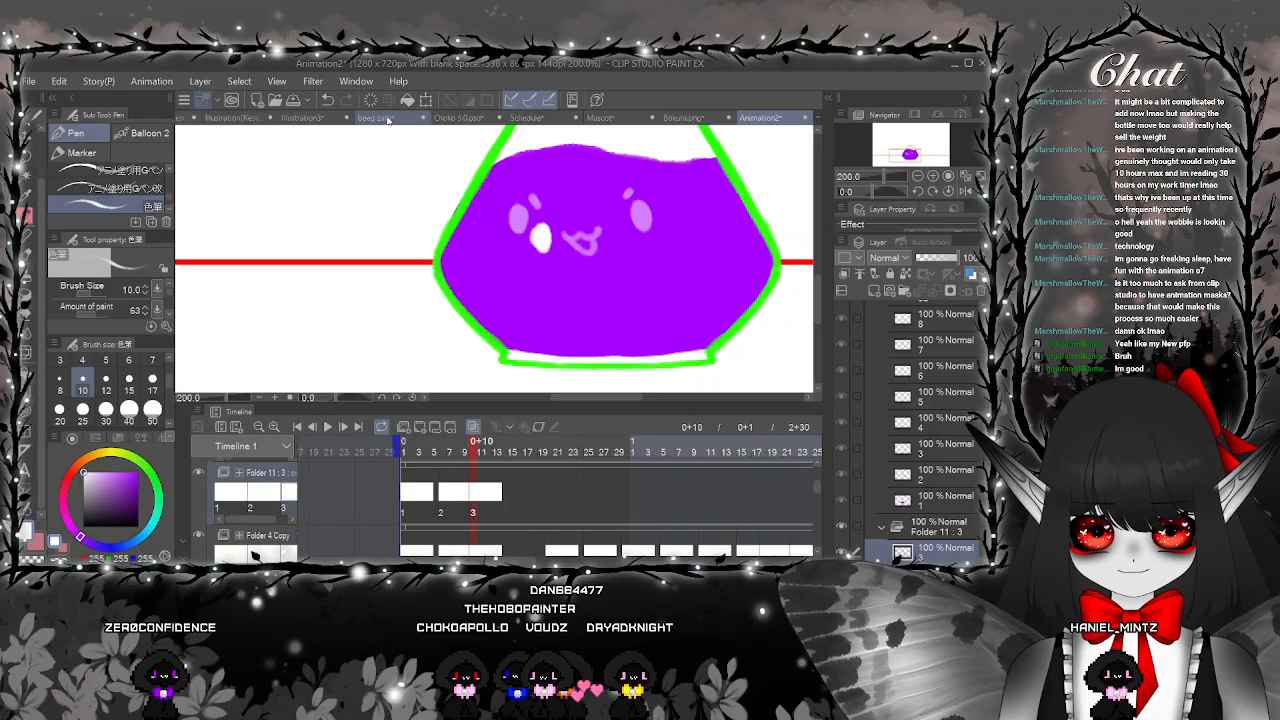
{"action": "key", "text": "ctrl+z"}
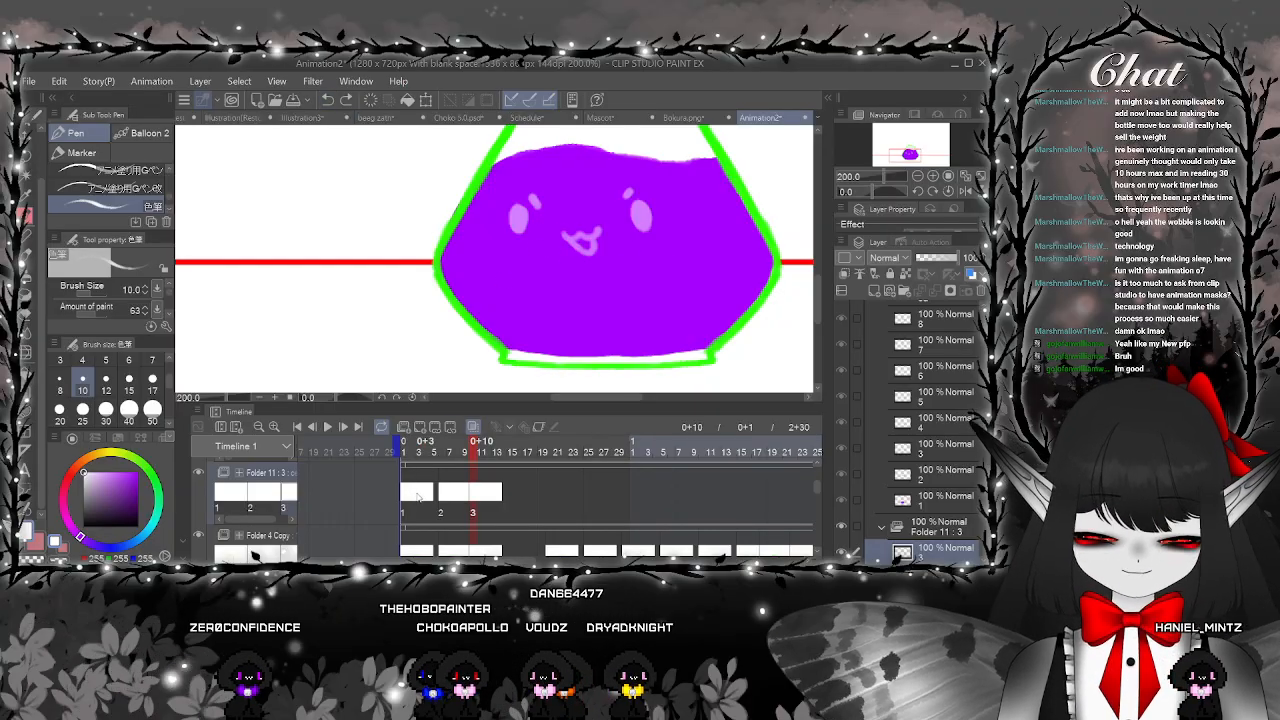
Assign cel 1 to frame 0+10 of the face folder in place of cel 3
{"action": "left_click", "coordinate": [417, 497]}
{"action": "left_click", "coordinate": [434, 473]}
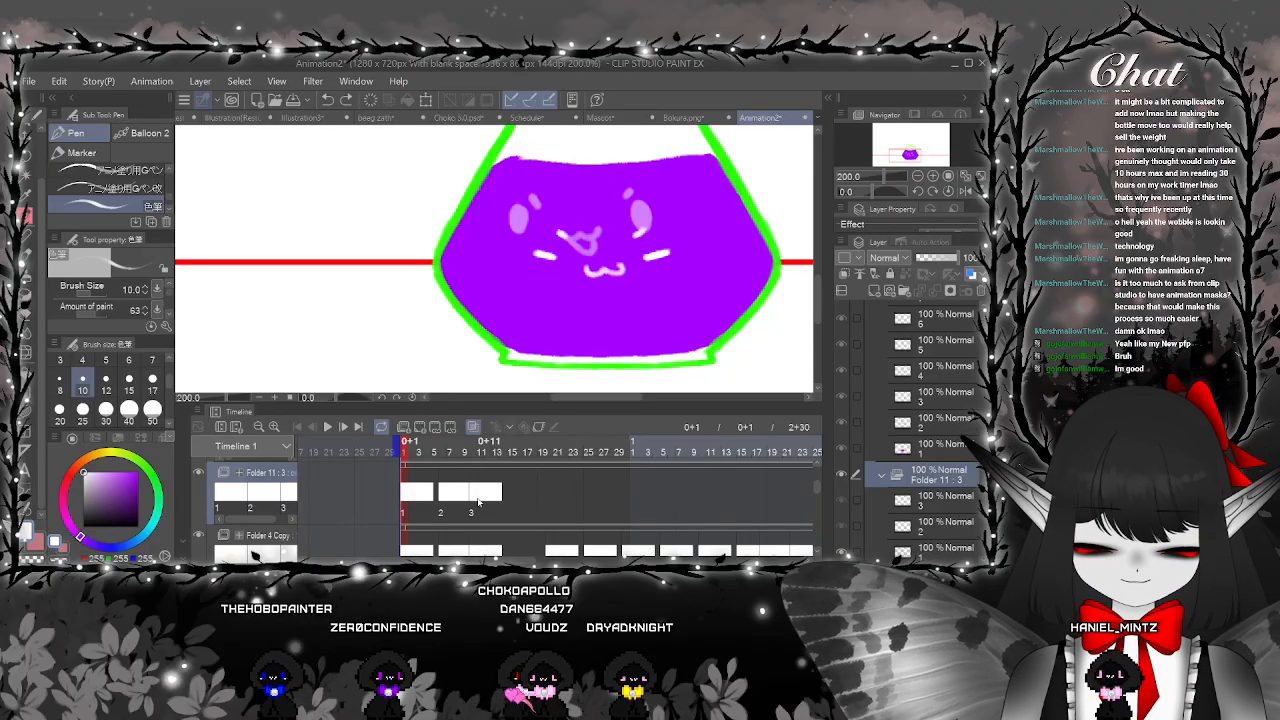
{"action": "left_click", "coordinate": [476, 500]}
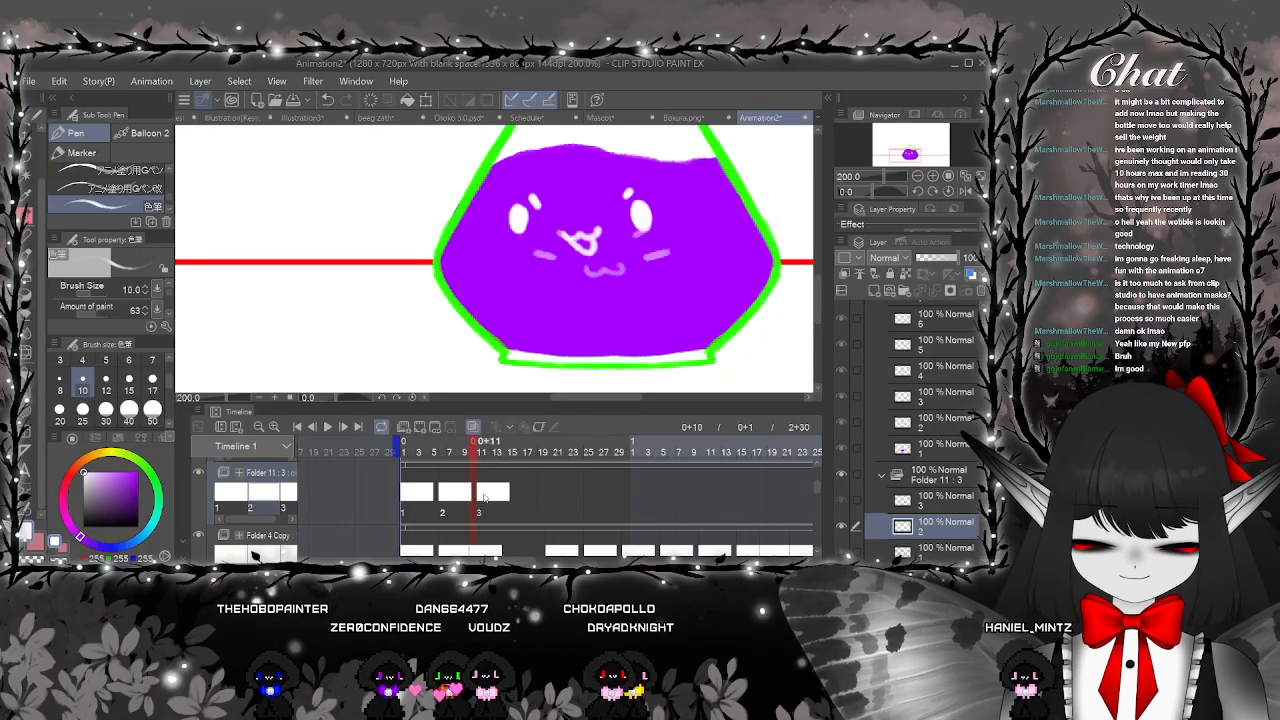
{"action": "left_click_drag", "start_coordinate": [484, 497], "coordinate": [479, 500]}
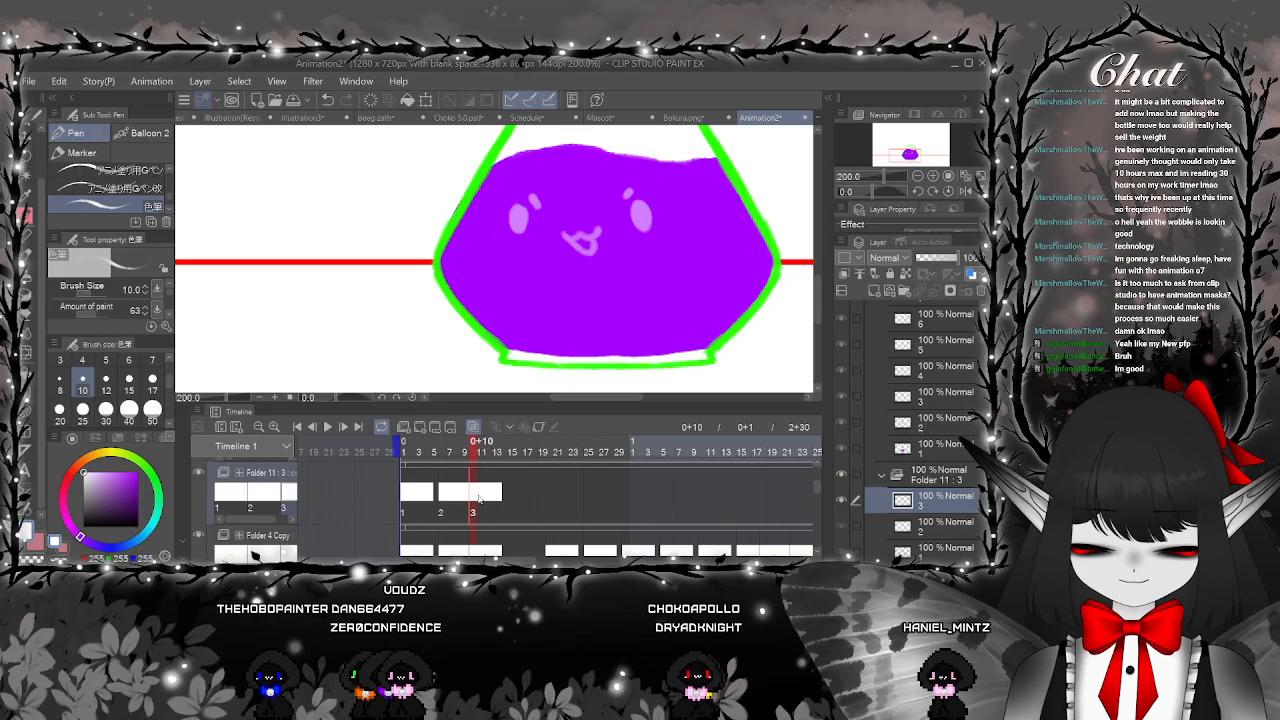
{"action": "left_click", "coordinate": [937, 475]}
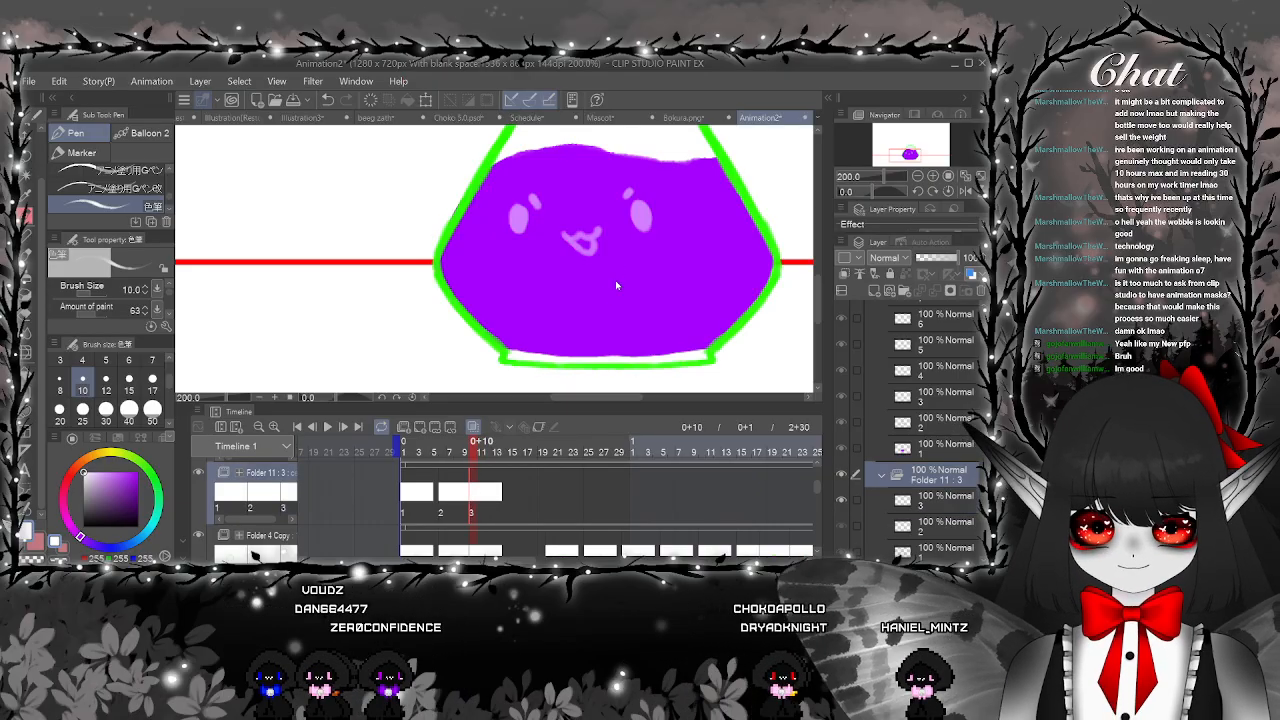
{"action": "left_click", "coordinate": [231, 493]}
{"action": "left_click", "coordinate": [452, 503]}
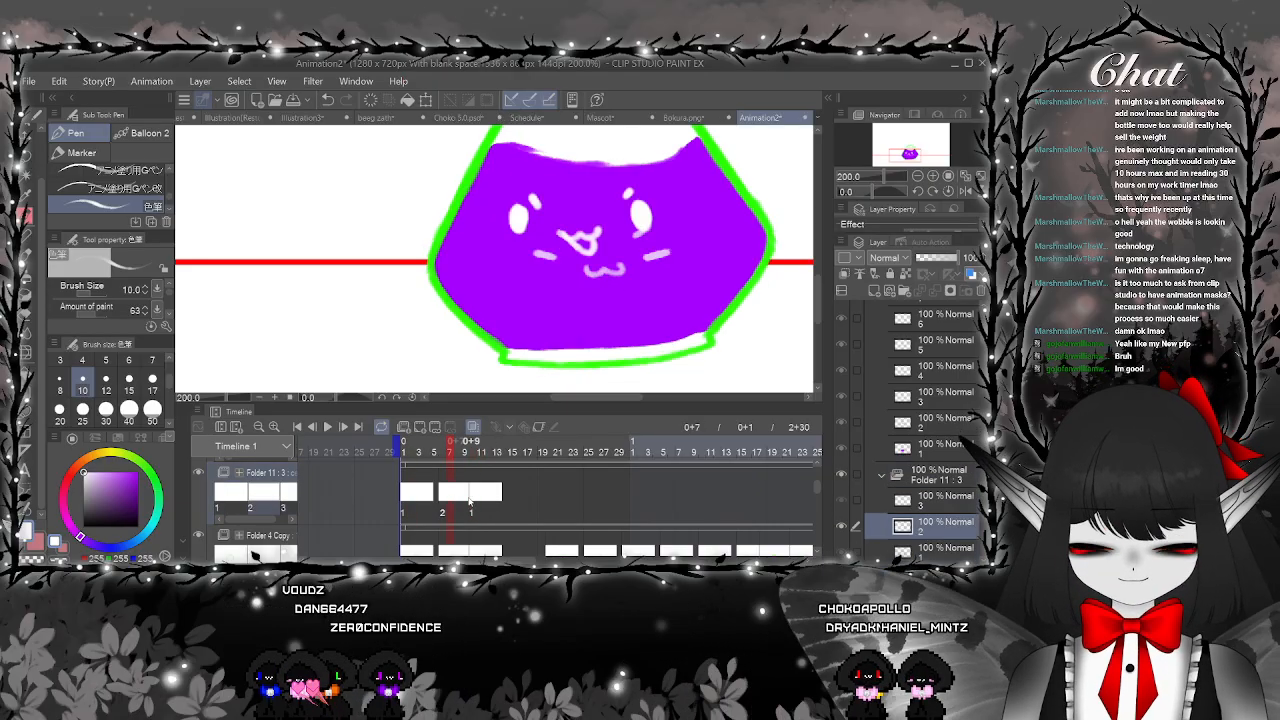
{"action": "left_click", "coordinate": [490, 500]}
Add a face cel at frame 0+20 and paint white eyes, brows and an open mouth near the liquid's raised right peak
{"action": "left_click", "coordinate": [552, 507]}
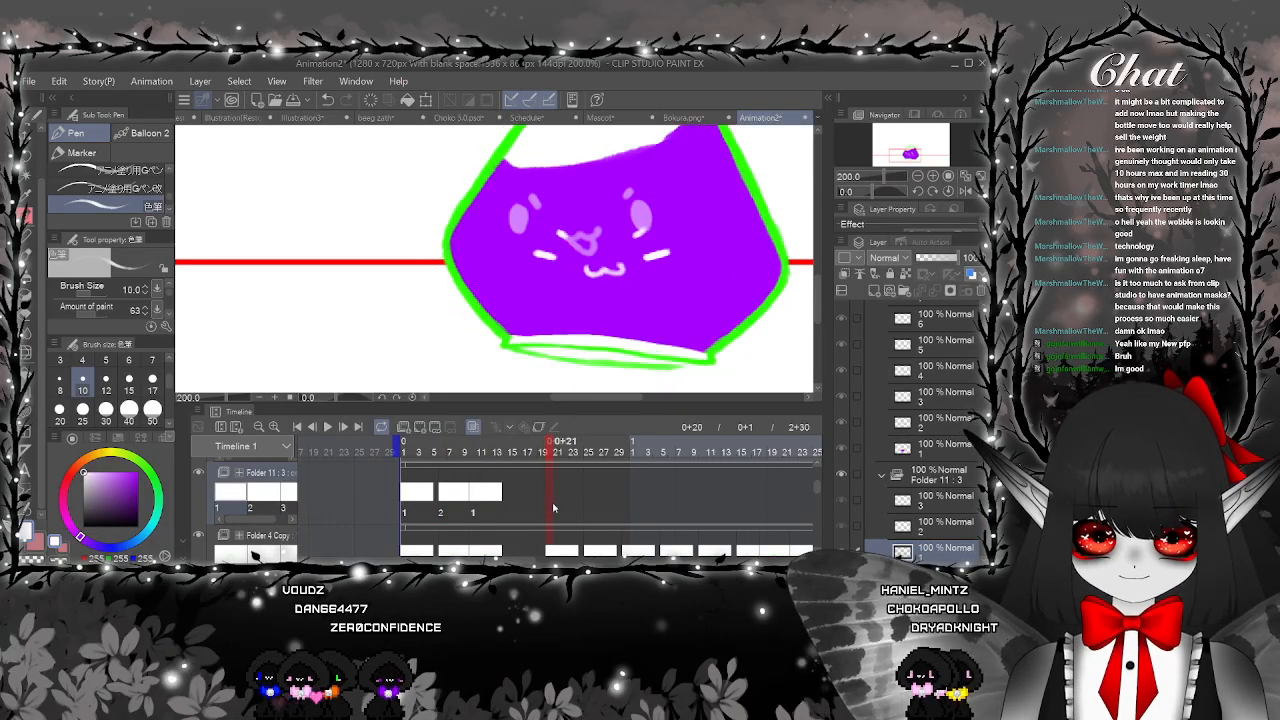
{"action": "left_click", "coordinate": [551, 510]}
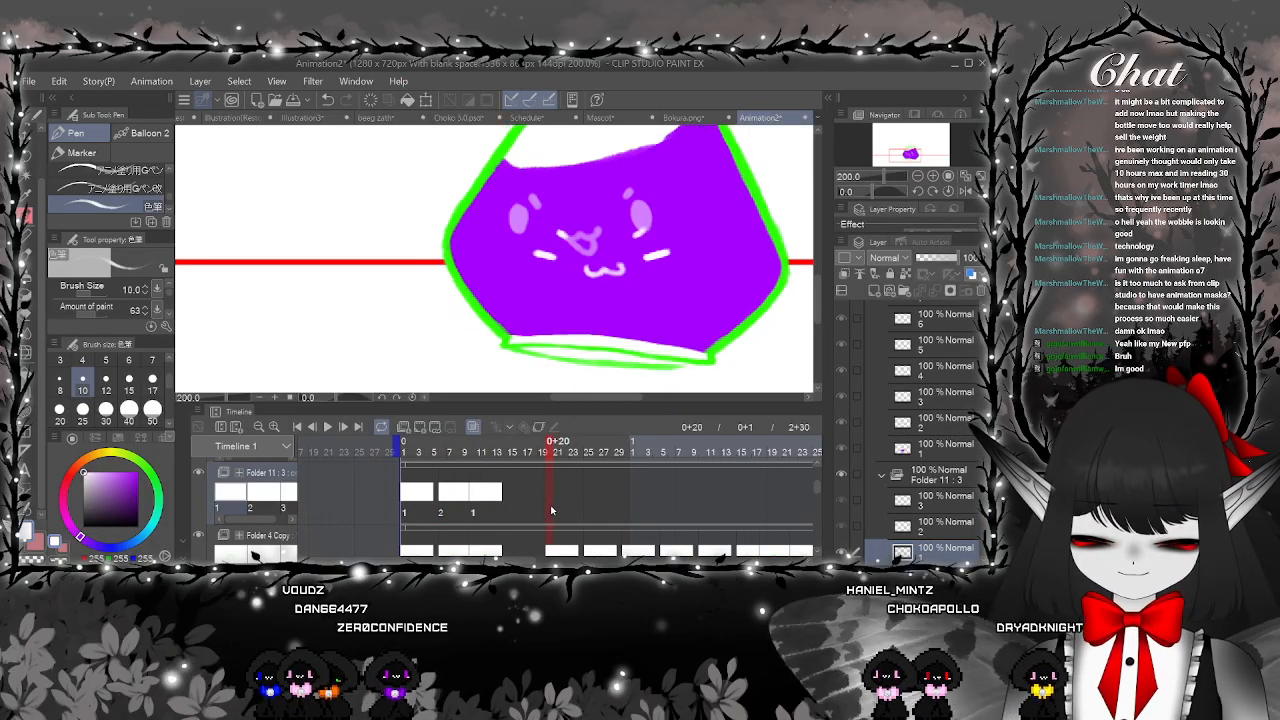
{"action": "left_click", "coordinate": [421, 427]}
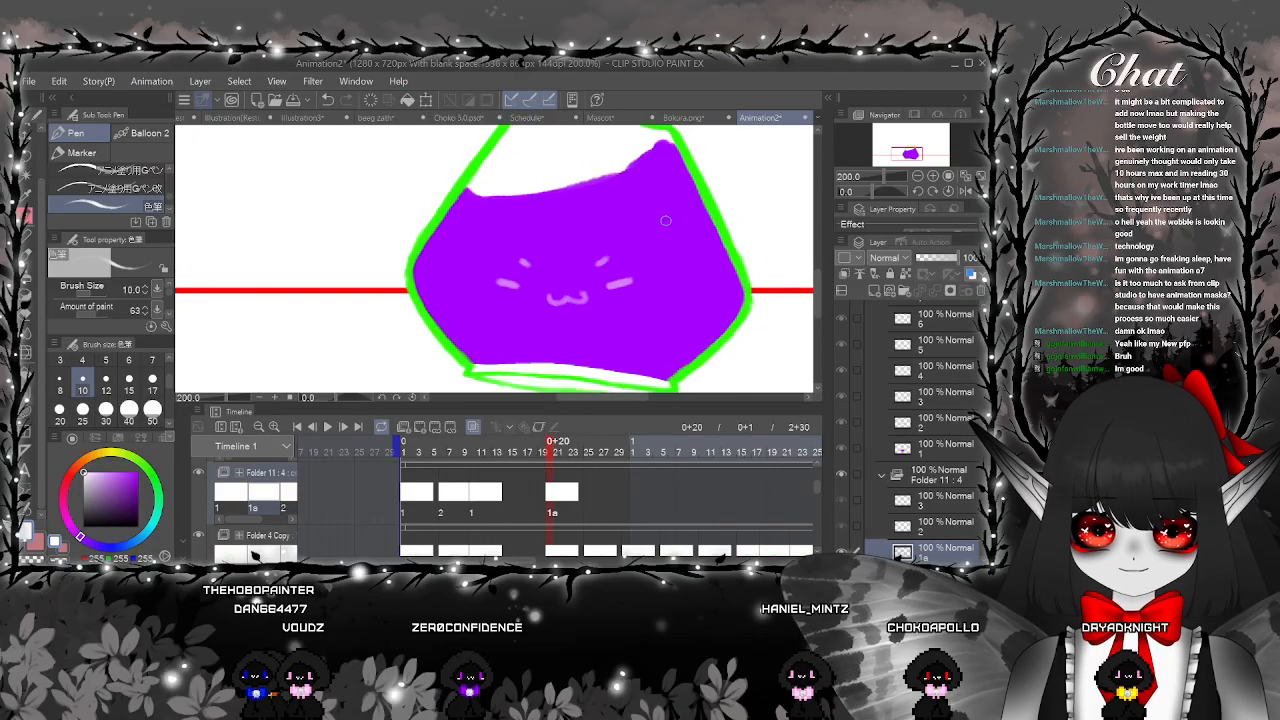
{"action": "left_click_drag", "start_coordinate": [665, 197], "coordinate": [670, 212]}
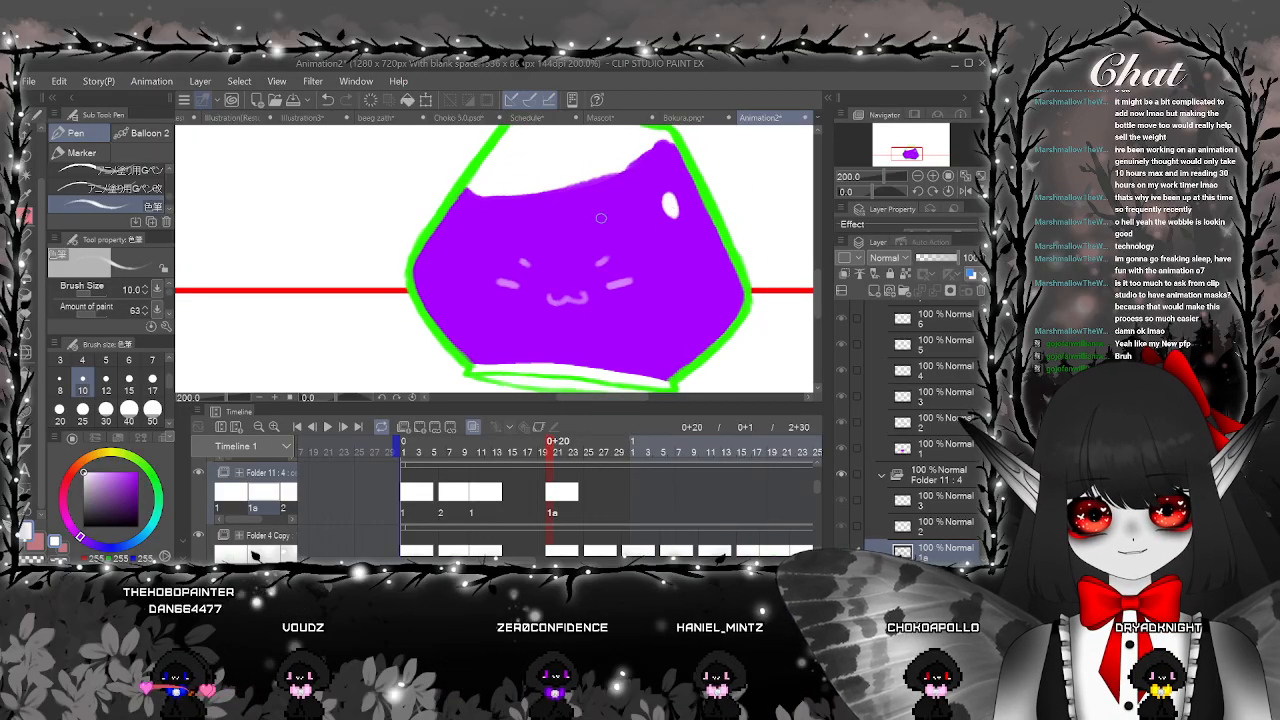
{"action": "left_click_drag", "start_coordinate": [588, 223], "coordinate": [589, 233]}
{"action": "mouse_move", "coordinate": [660, 180]}
{"action": "left_mouse_down"}
{"action": "mouse_move", "coordinate": [602, 210]}
{"action": "mouse_move", "coordinate": [632, 248]}
{"action": "mouse_move", "coordinate": [618, 255]}
{"action": "mouse_move", "coordinate": [636, 227]}
{"action": "left_mouse_up"}
{"action": "scroll", "coordinate": [668, 335], "scroll_direction": "down", "scroll_amount": 3}
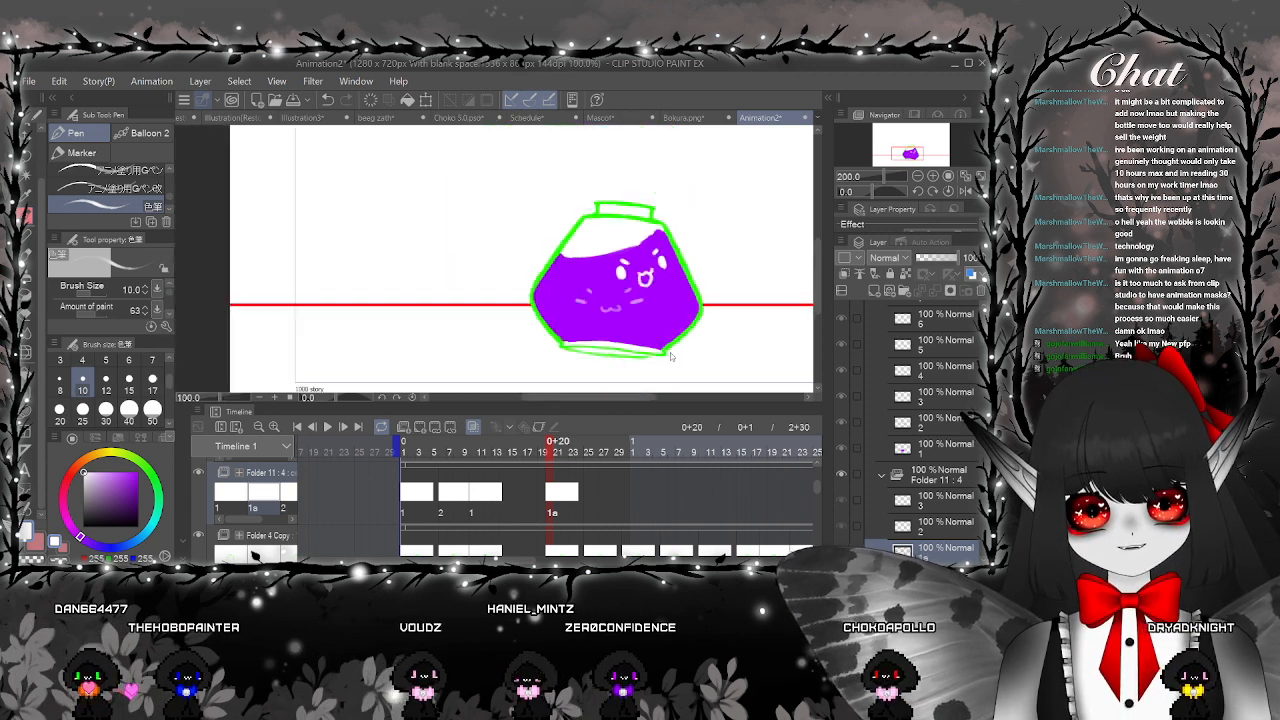
Add a face cel at frame 0+25 and paint white eyes, brows and an open mouth closer to the bottle's right edge
{"action": "left_click_drag", "start_coordinate": [648, 478], "coordinate": [620, 478]}
{"action": "left_click", "coordinate": [563, 510]}
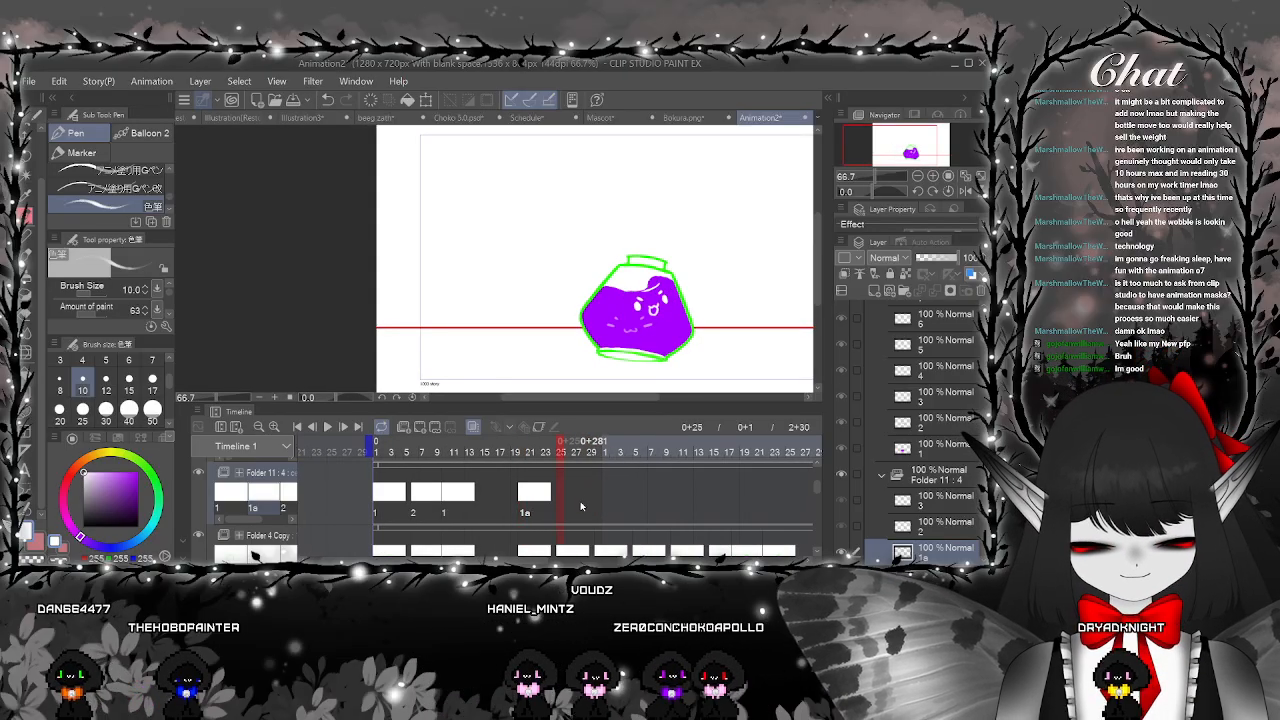
{"action": "scroll", "coordinate": [680, 290], "scroll_direction": "up", "scroll_amount": 1}
{"action": "left_click", "coordinate": [563, 507]}
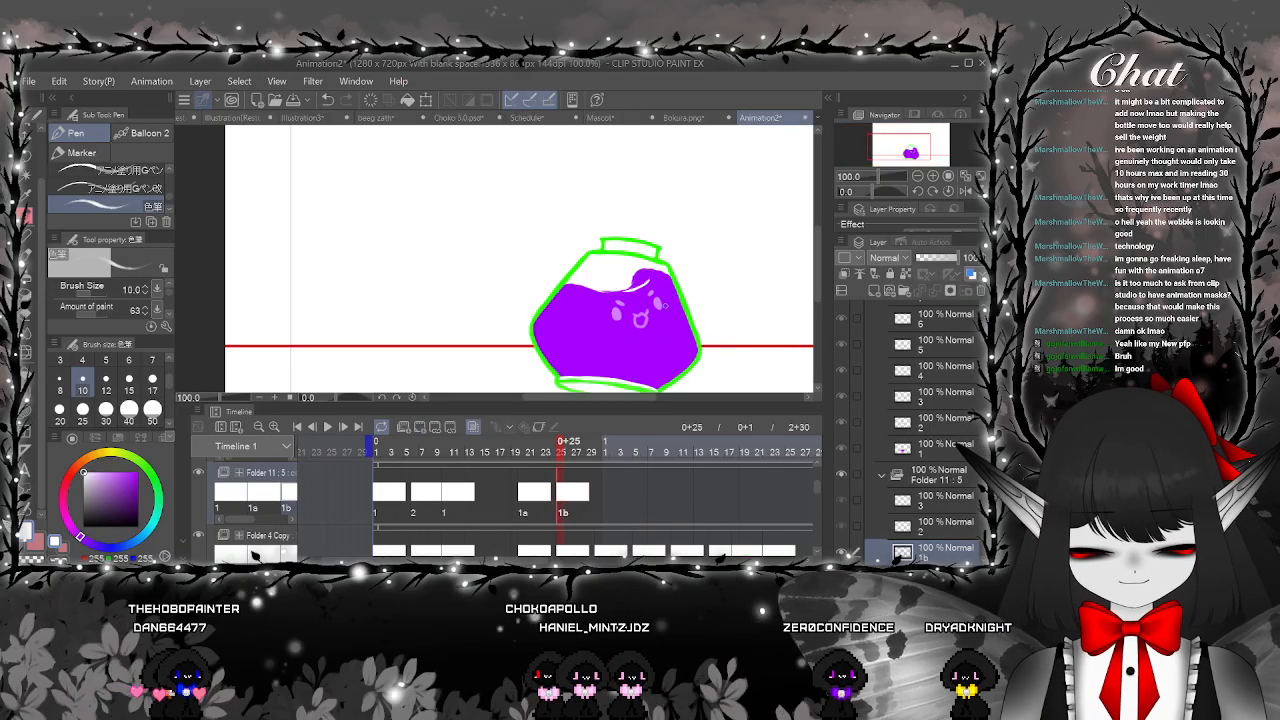
{"action": "scroll", "coordinate": [664, 305], "scroll_direction": "up", "scroll_amount": 1}
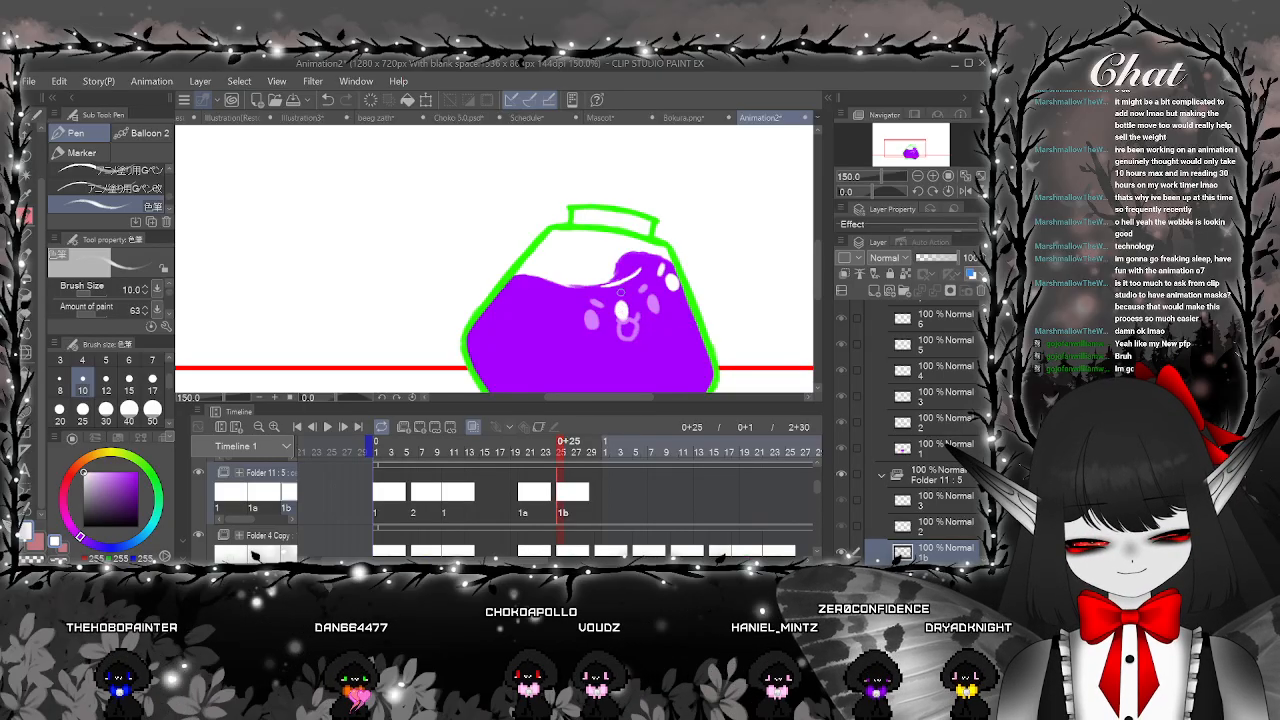
{"action": "mouse_move", "coordinate": [693, 330]}
{"action": "left_mouse_down"}
{"action": "mouse_move", "coordinate": [656, 288]}
{"action": "mouse_move", "coordinate": [694, 317]}
{"action": "mouse_move", "coordinate": [680, 281]}
{"action": "left_mouse_up"}
Add a face cel at frame 0+30 and paint small white eyes, brows and an open mouth by the bottle's upper right side
{"action": "left_click", "coordinate": [607, 500]}
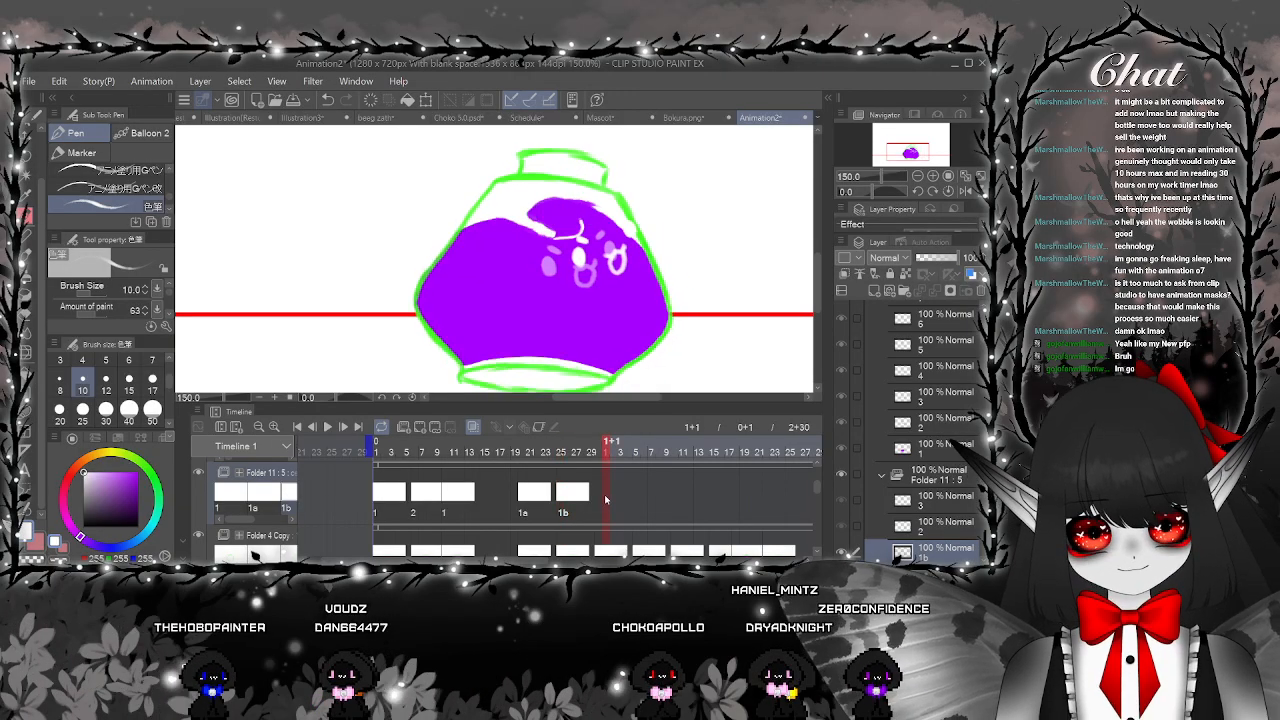
{"action": "left_click", "coordinate": [599, 498]}
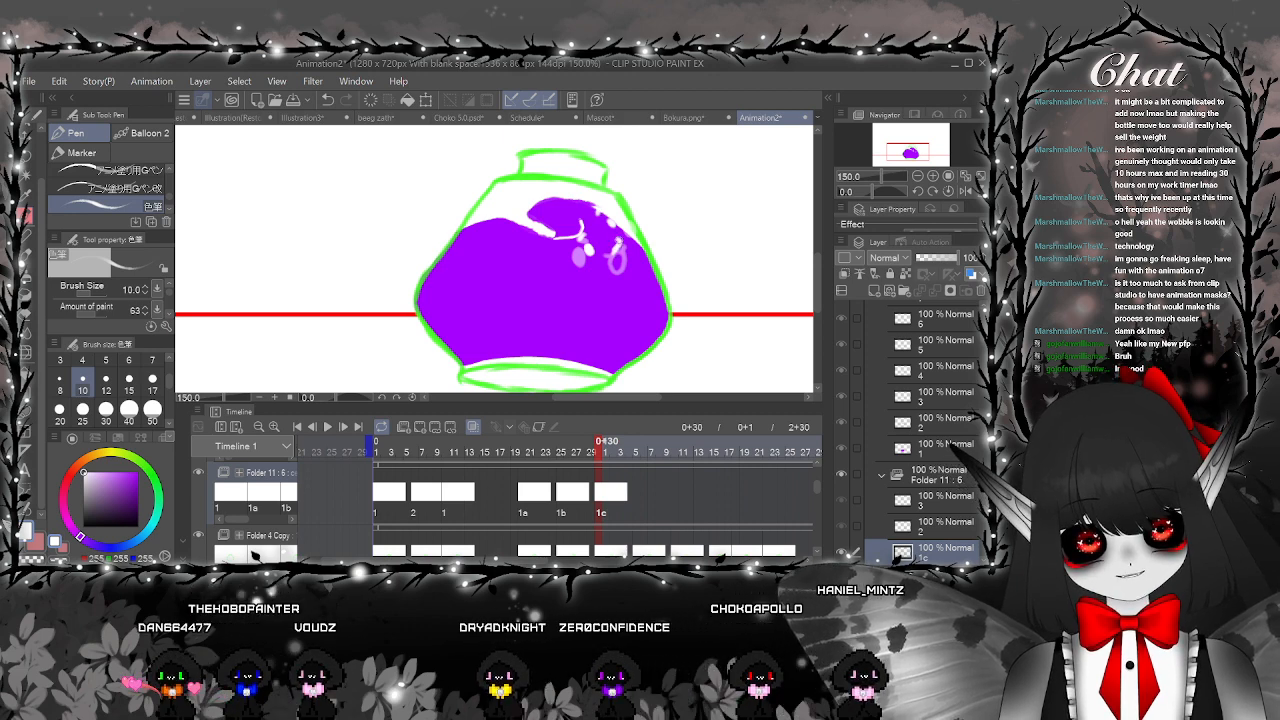
{"action": "left_click_drag", "start_coordinate": [613, 243], "coordinate": [633, 264]}
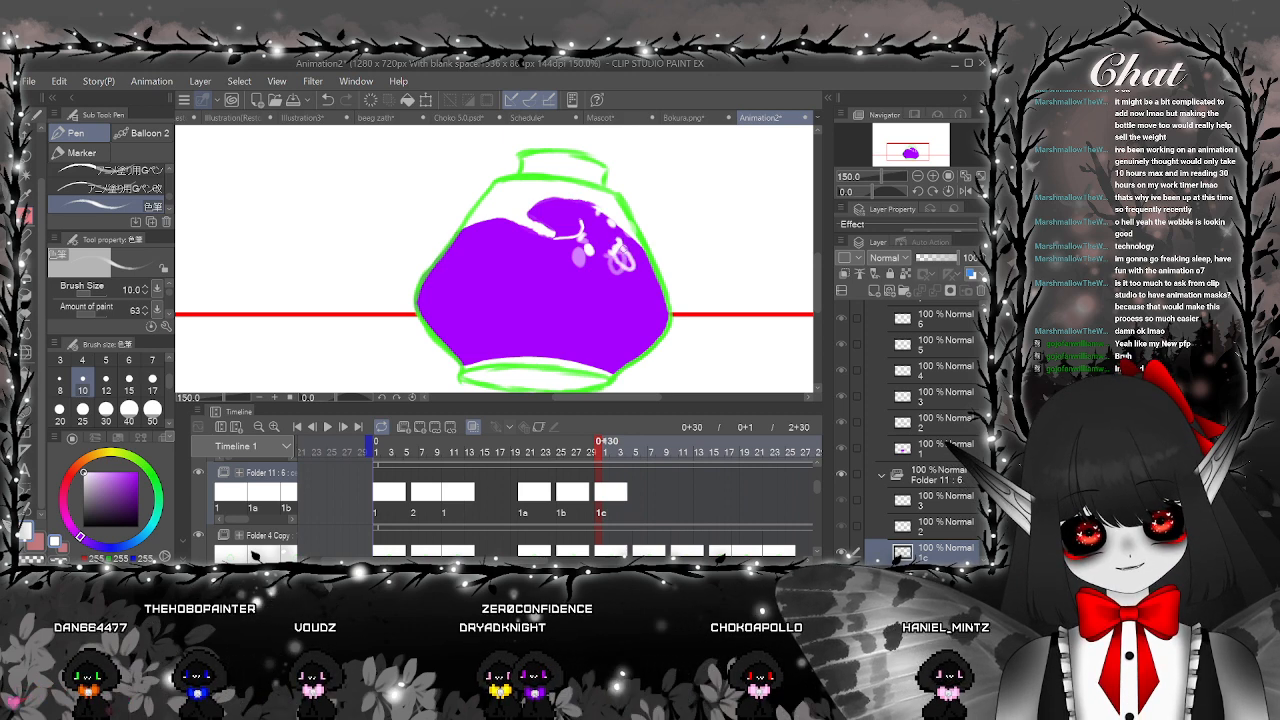
Add a face cel at frame 1+5 and paint a smaller white face squashed against the liquid's upper right edge
{"action": "left_click", "coordinate": [636, 504]}
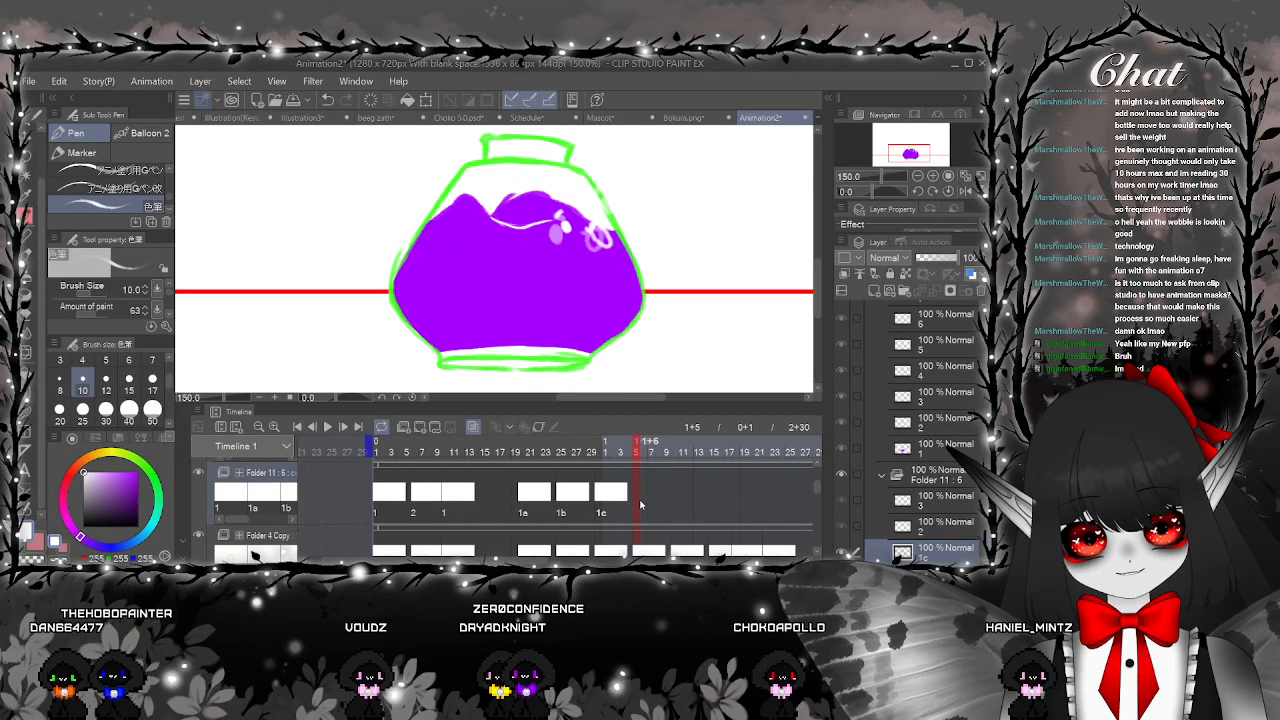
{"action": "left_click", "coordinate": [420, 427]}
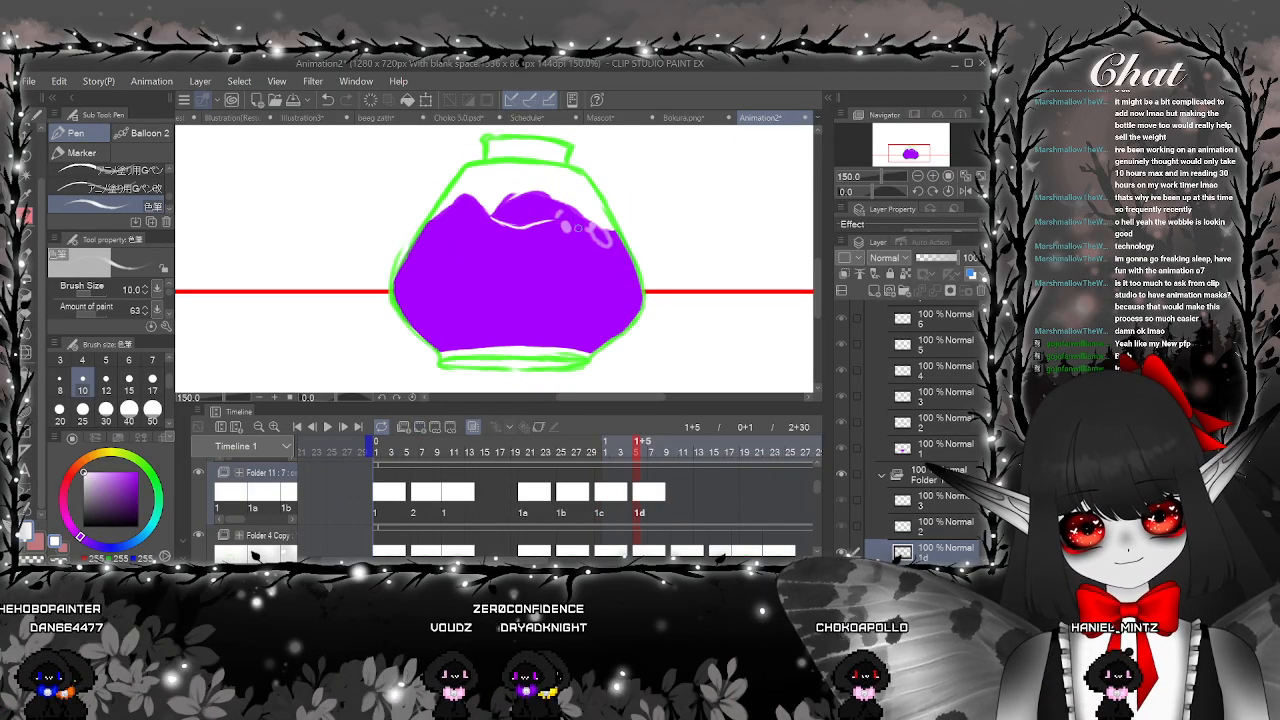
{"action": "left_click_drag", "start_coordinate": [578, 228], "coordinate": [568, 216]}
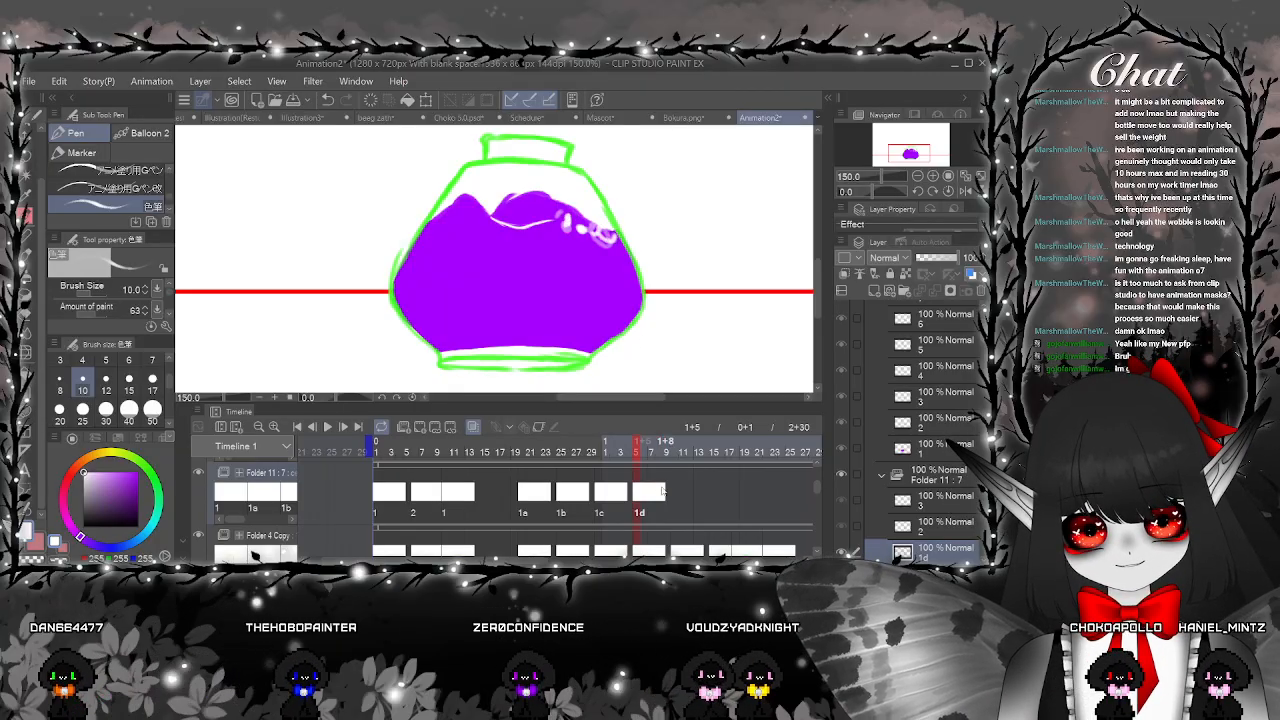
Add face cels at frames 1+10 and 1+15, painting a small white blob against the bottle's left side on the second
{"action": "left_click", "coordinate": [678, 496]}
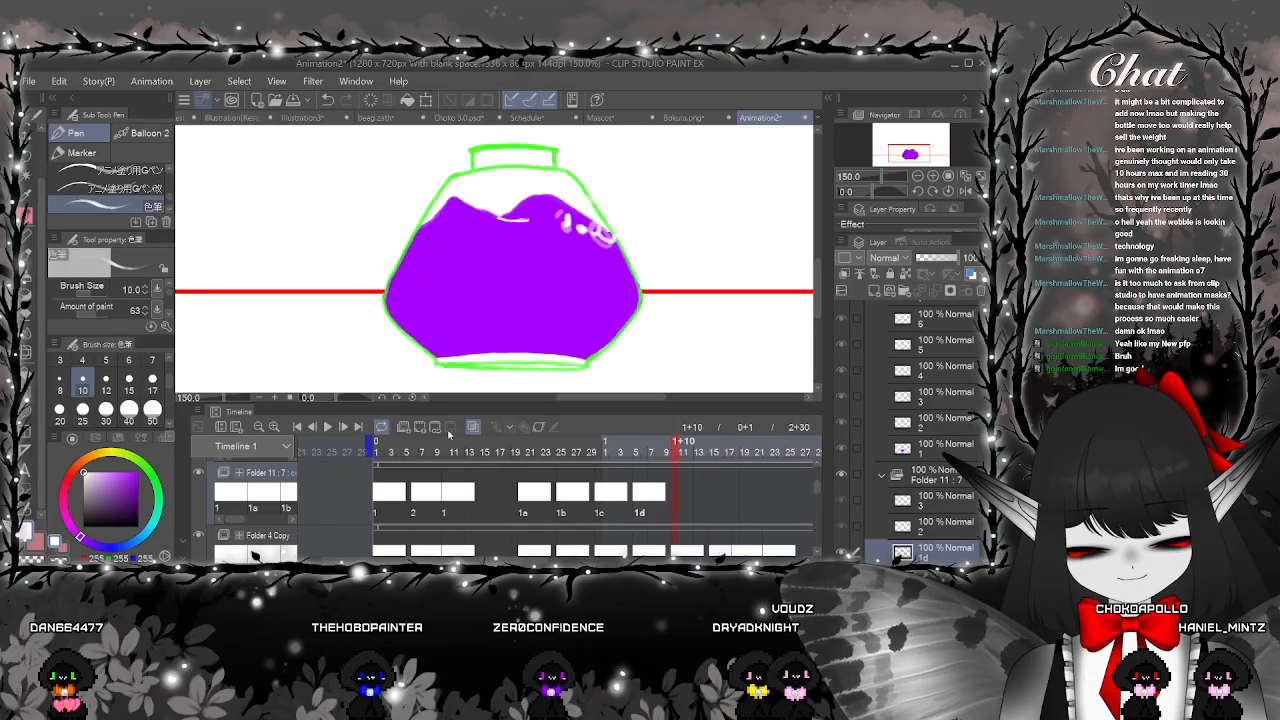
{"action": "left_click", "coordinate": [420, 427]}
{"action": "left_click_drag", "start_coordinate": [600, 560], "coordinate": [654, 560]}
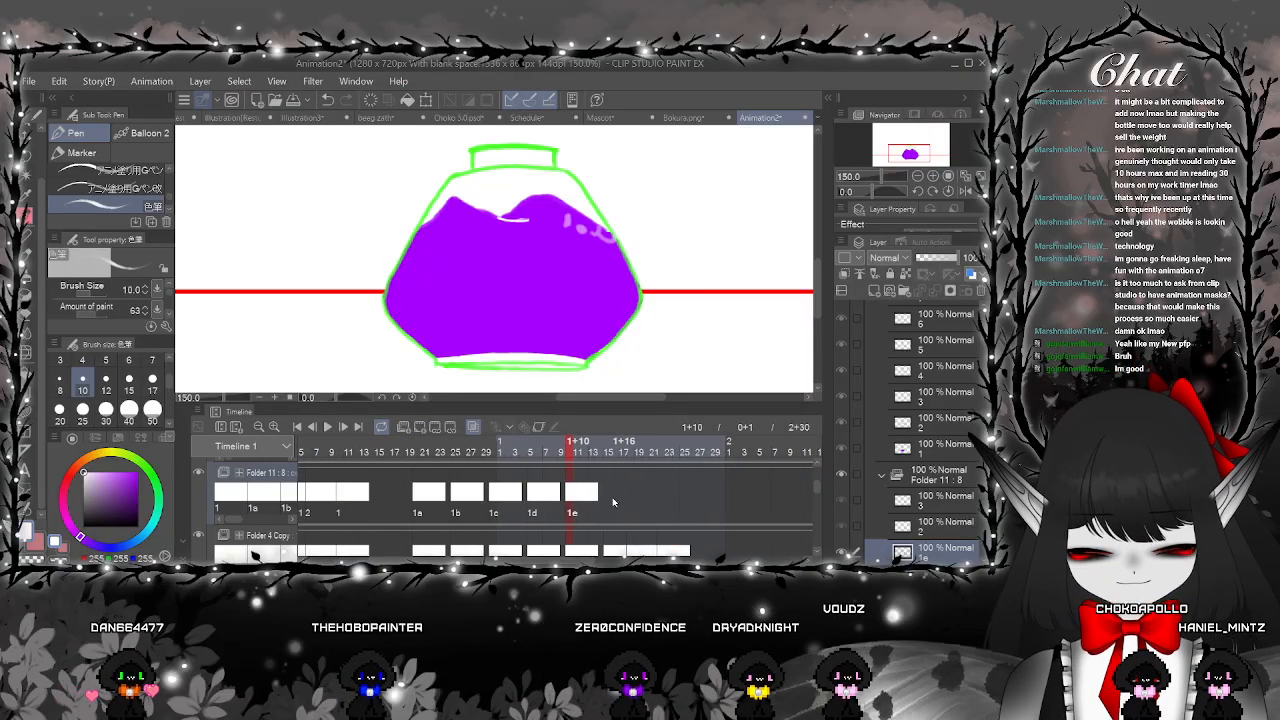
{"action": "left_click", "coordinate": [611, 501]}
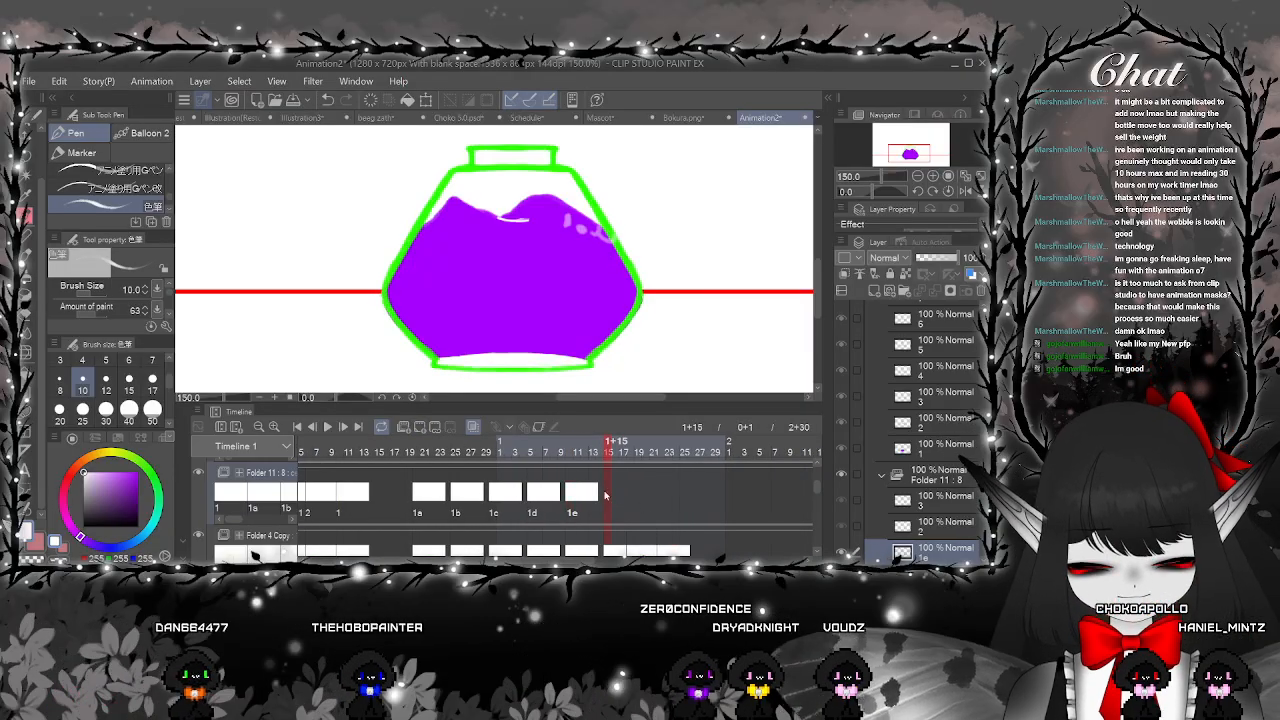
{"action": "left_click", "coordinate": [420, 427]}
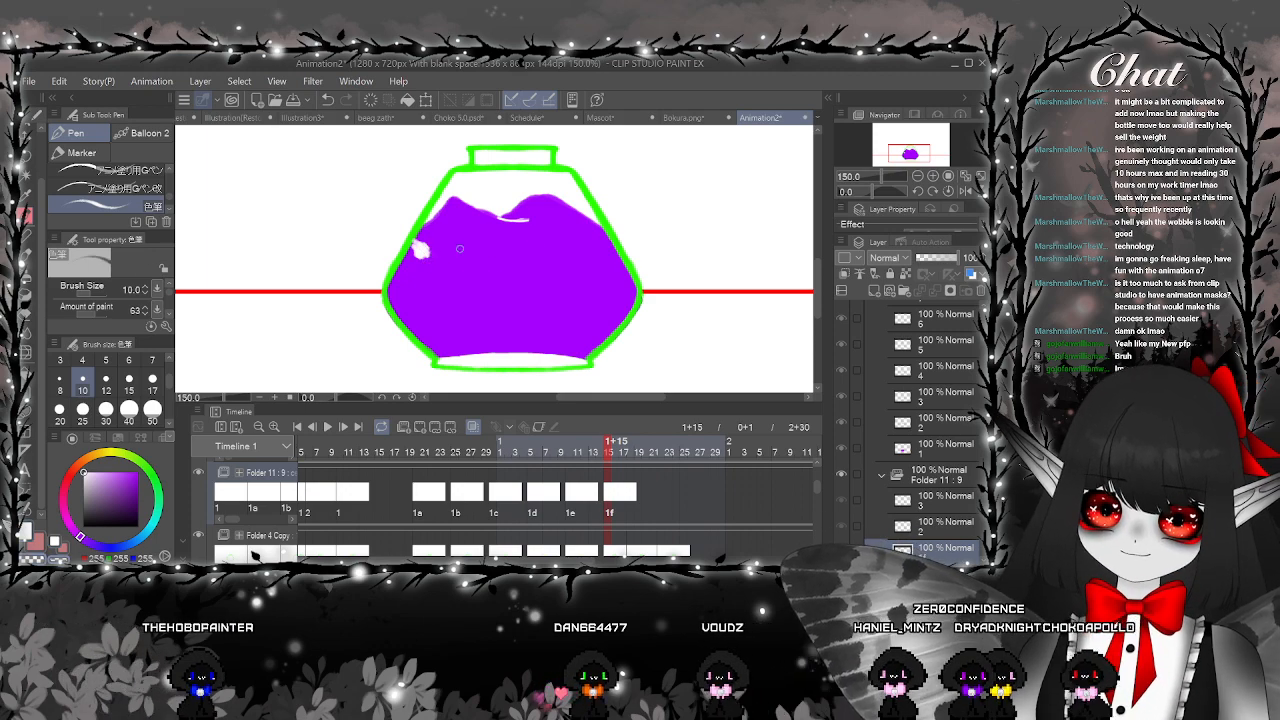
Add a face cel at frame 1+18 and paint white swirl eyes and a small open mouth across the liquid's middle
{"action": "left_click", "coordinate": [631, 501]}
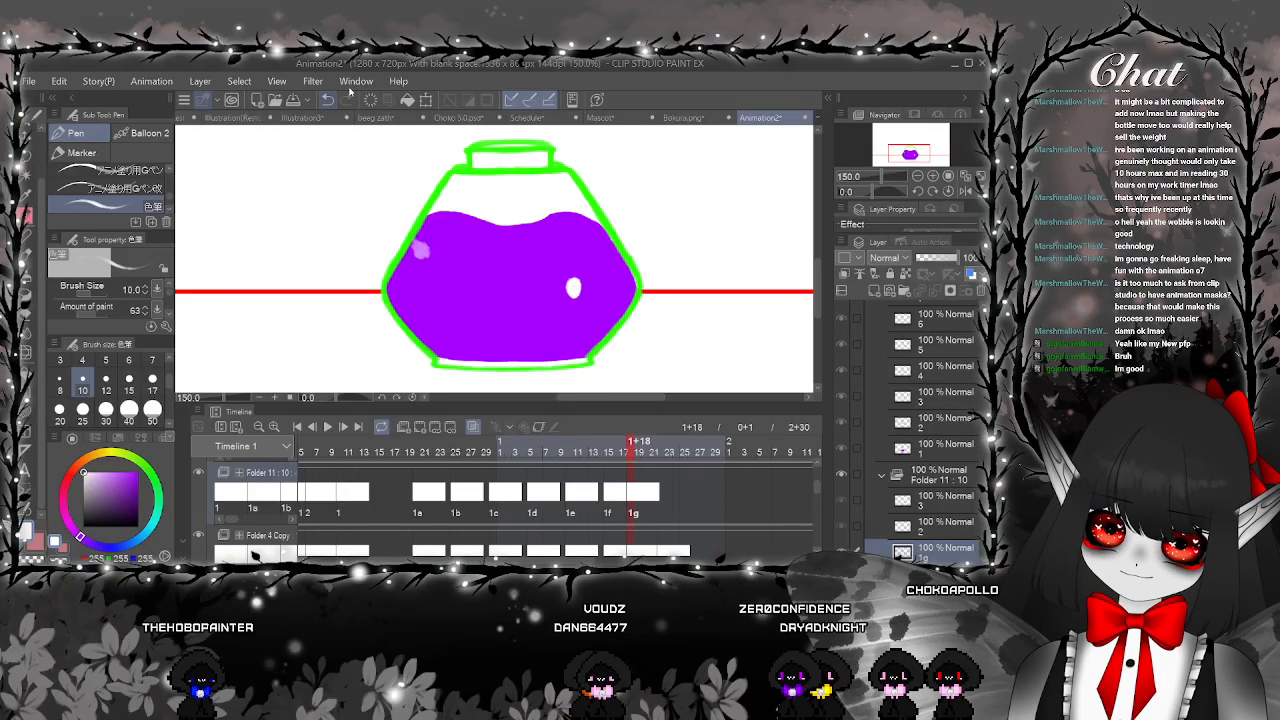
{"action": "mouse_move", "coordinate": [491, 288]}
{"action": "left_mouse_down"}
{"action": "mouse_move", "coordinate": [478, 292]}
{"action": "mouse_move", "coordinate": [508, 284]}
{"action": "mouse_move", "coordinate": [544, 304]}
{"action": "mouse_move", "coordinate": [521, 319]}
{"action": "mouse_move", "coordinate": [536, 307]}
{"action": "left_mouse_up"}
Add a face cel at frame 1+22 and paint two swirl eyes slightly above those of the previous cel
{"action": "left_click", "coordinate": [660, 497]}
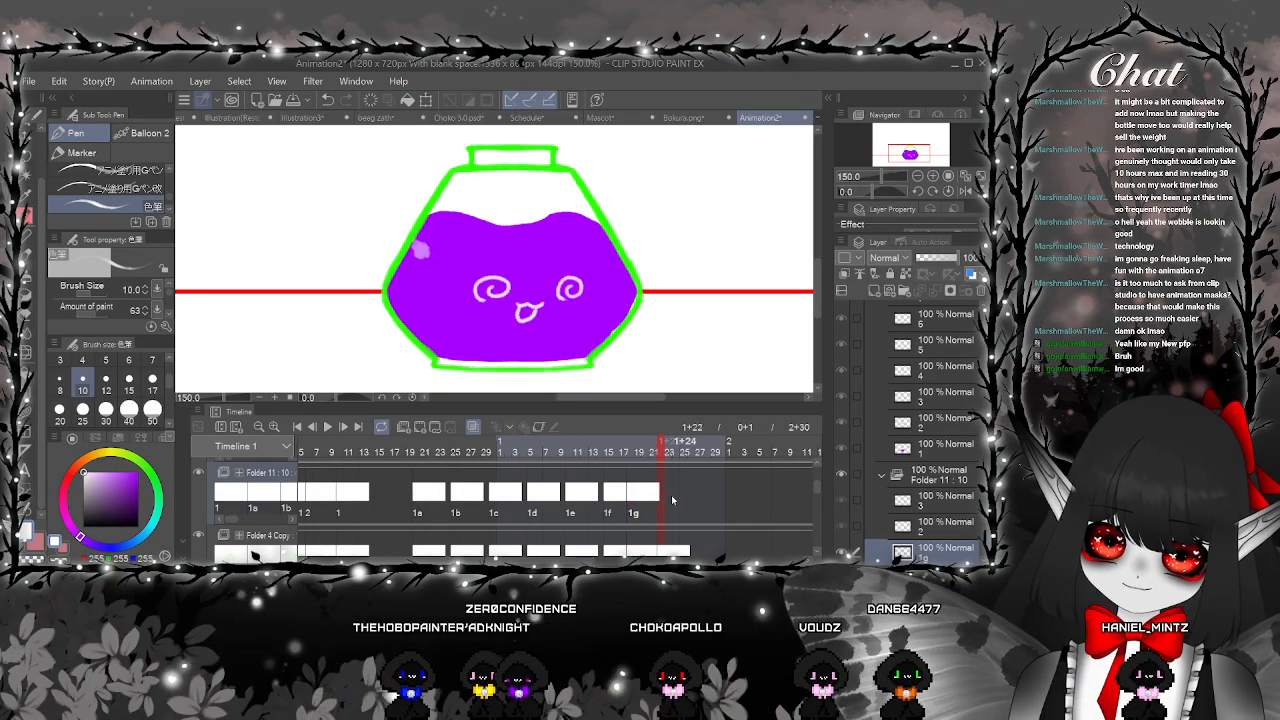
{"action": "left_click", "coordinate": [437, 427]}
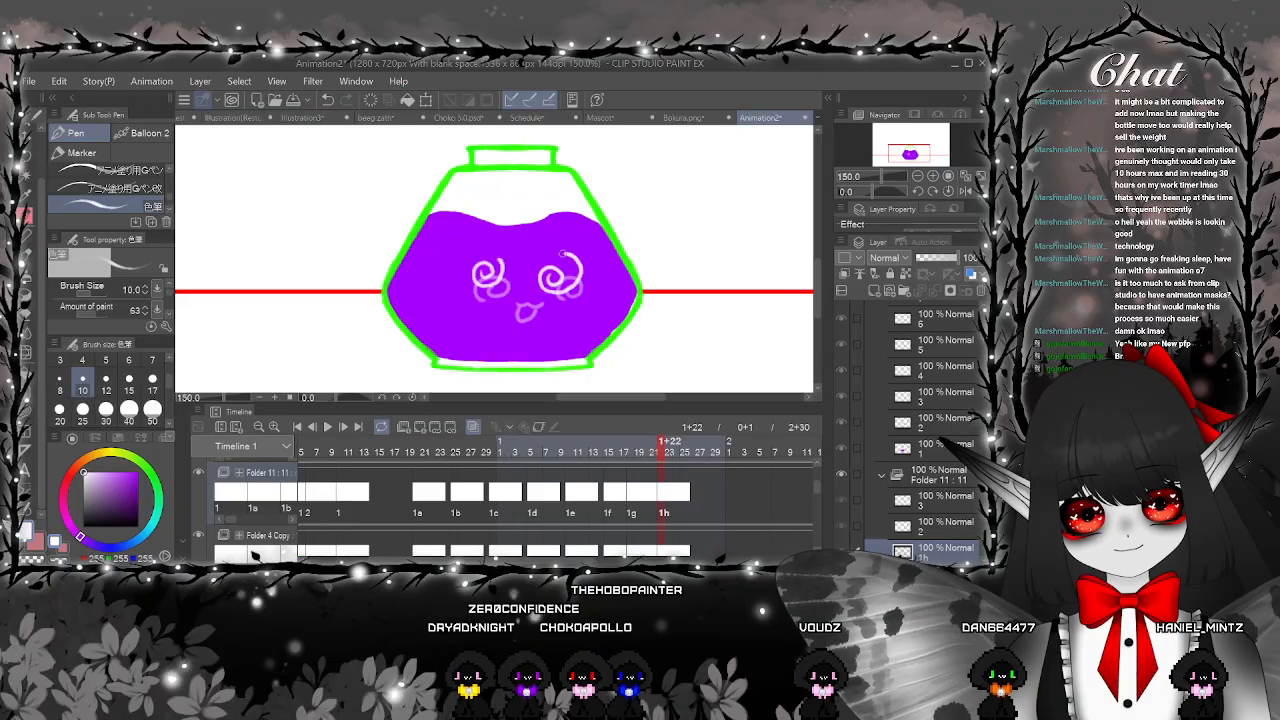
Try lassoing the left swirl eye to move it outward and enlarge it, and paint an open mouth below it
{"action": "left_click", "coordinate": [27, 168]}
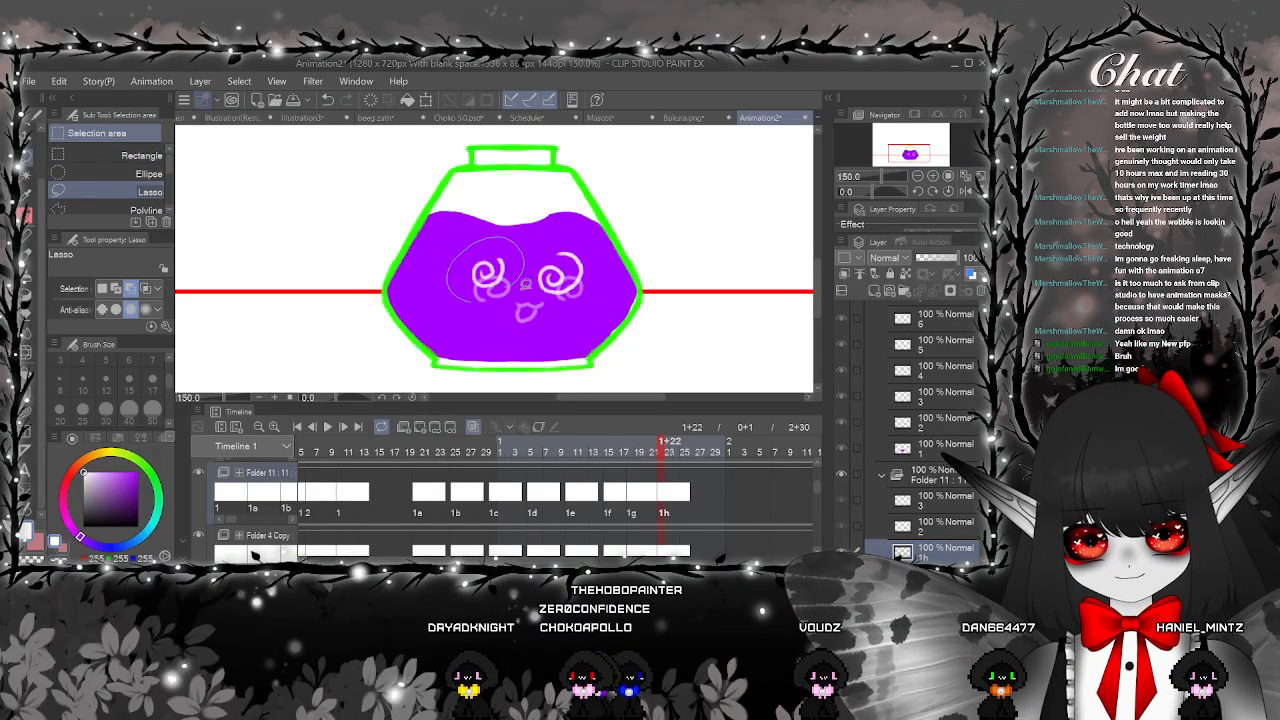
{"action": "left_click", "coordinate": [545, 327]}
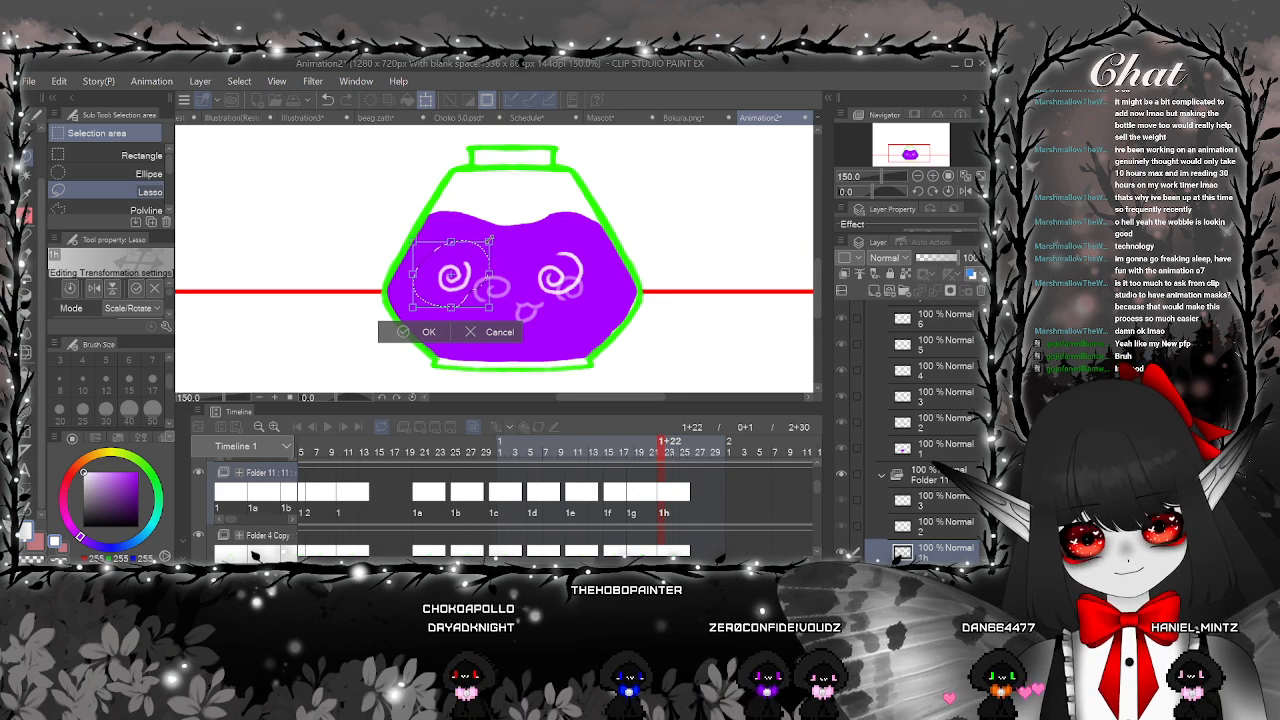
{"action": "mouse_move", "coordinate": [490, 244]}
{"action": "left_mouse_down"}
{"action": "mouse_move", "coordinate": [516, 310]}
{"action": "mouse_move", "coordinate": [507, 321]}
{"action": "mouse_move", "coordinate": [493, 253]}
{"action": "left_mouse_up"}
{"action": "left_click", "coordinate": [418, 366]}
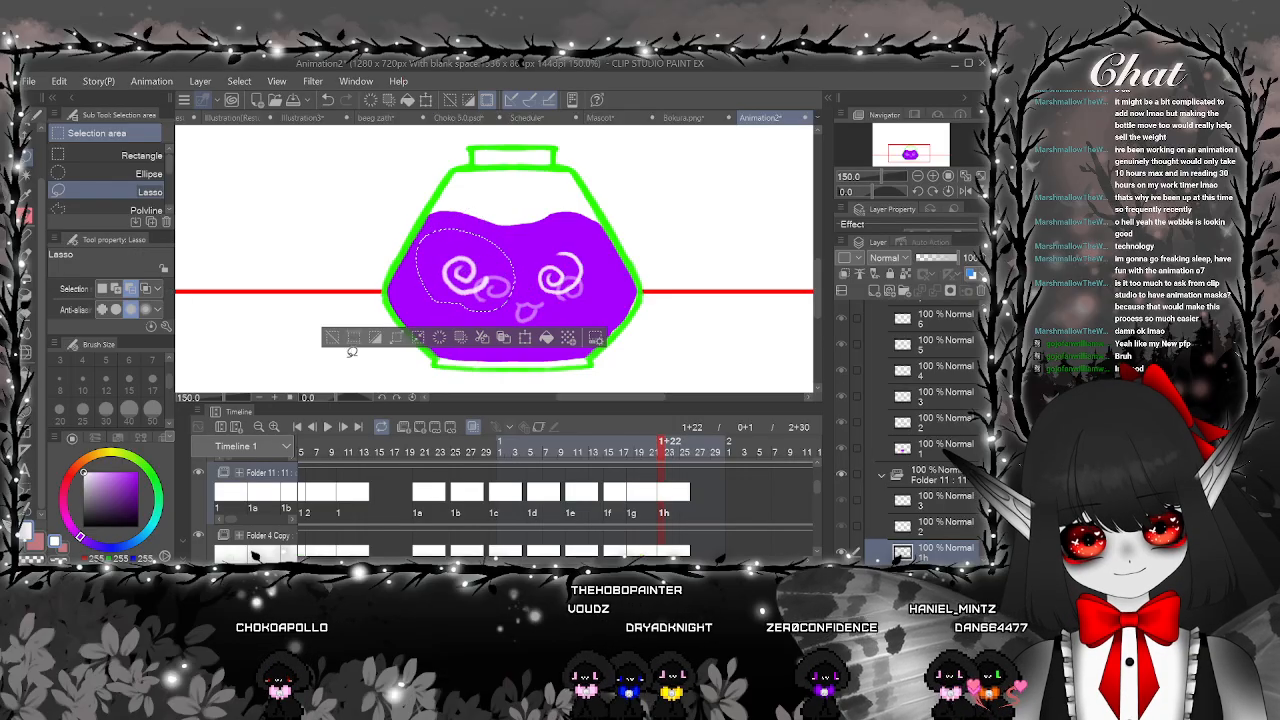
{"action": "key", "text": "p"}
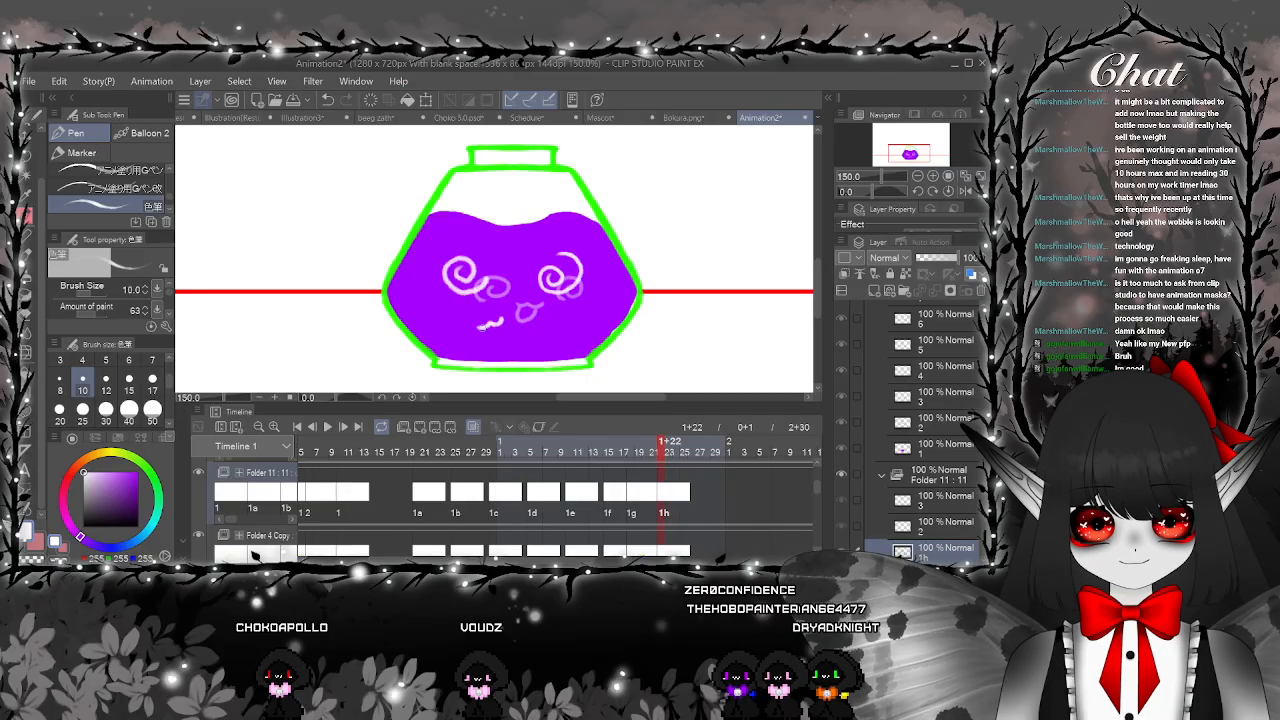
{"action": "scroll", "coordinate": [437, 512], "scroll_direction": "left", "scroll_amount": 3}
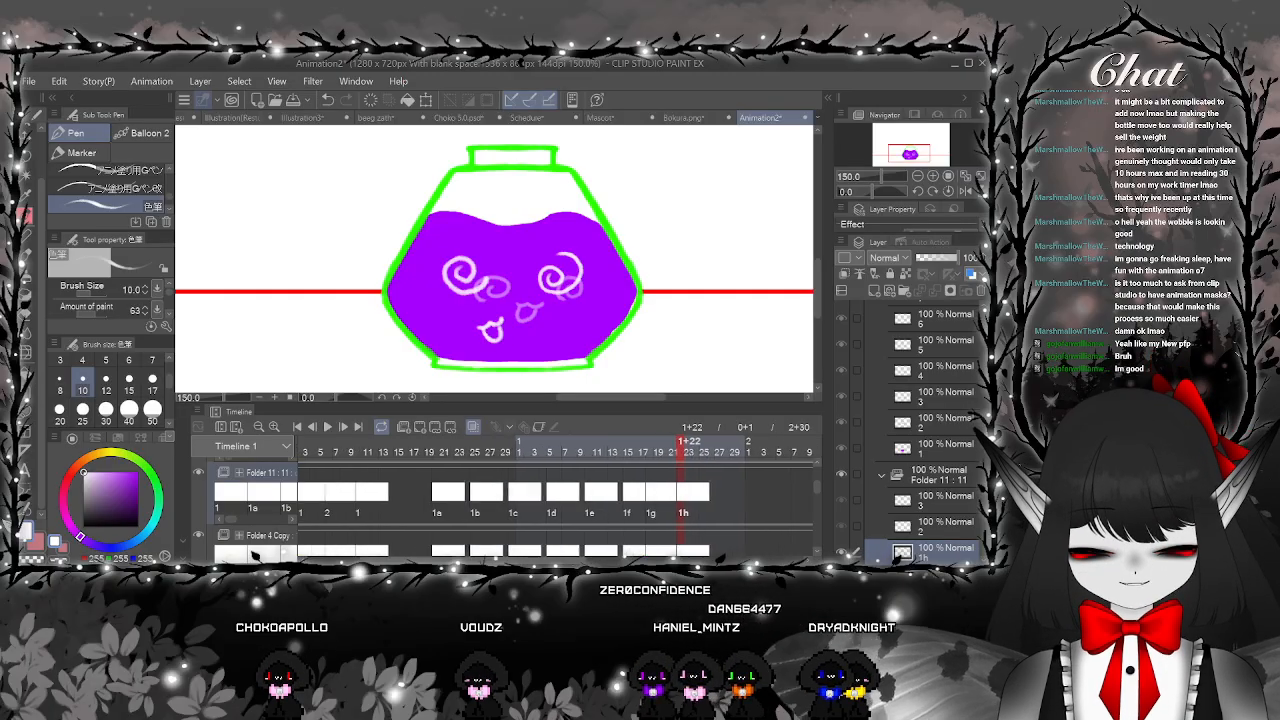
Play back the animation and return to the face cel at frame 1+22
{"action": "left_click", "coordinate": [328, 428]}
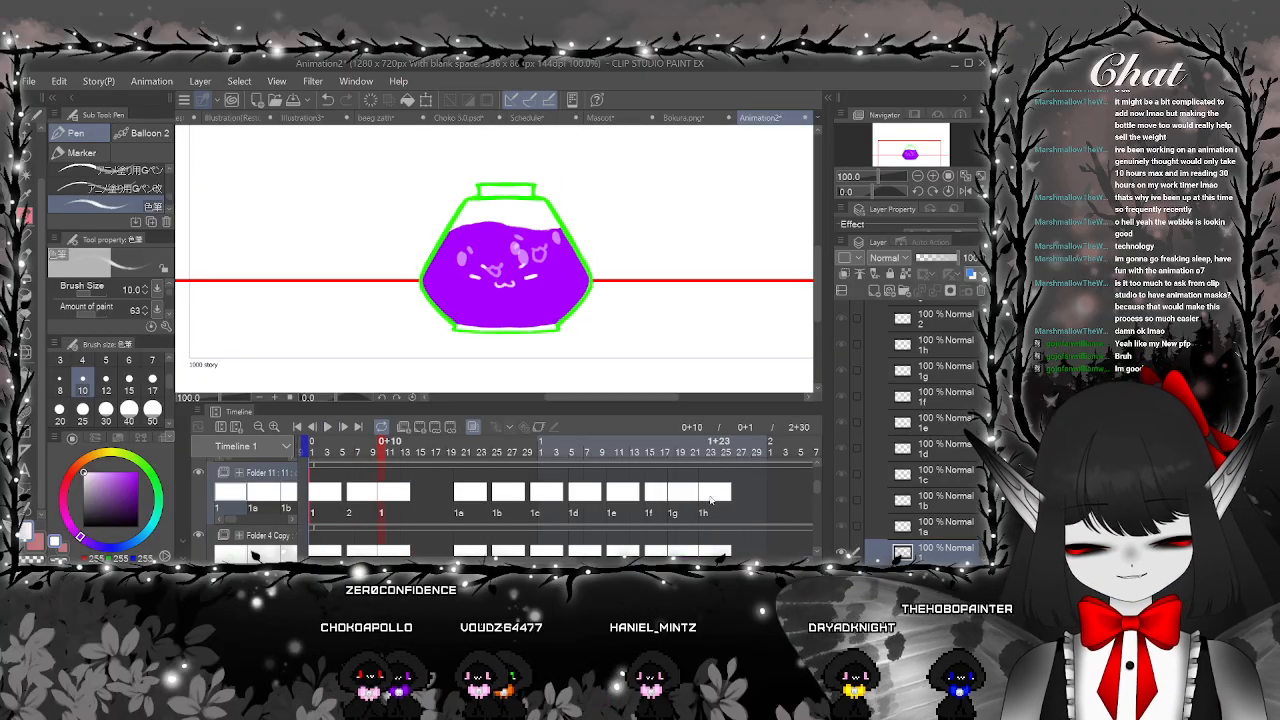
{"action": "left_click", "coordinate": [711, 516]}
{"action": "left_click", "coordinate": [682, 512]}
{"action": "left_click", "coordinate": [707, 502]}
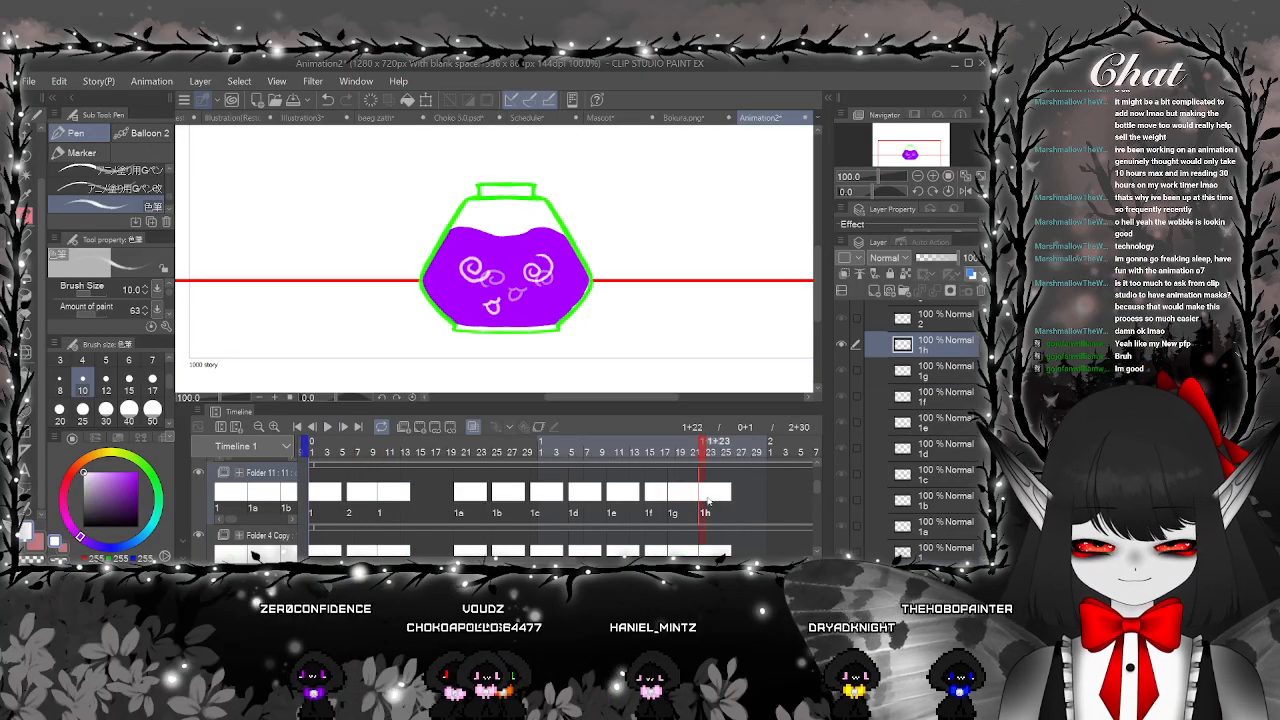
Clear the face at frame 1+22 and try smaller swirl eyes with a longer open mouth
{"action": "key", "text": "e"}
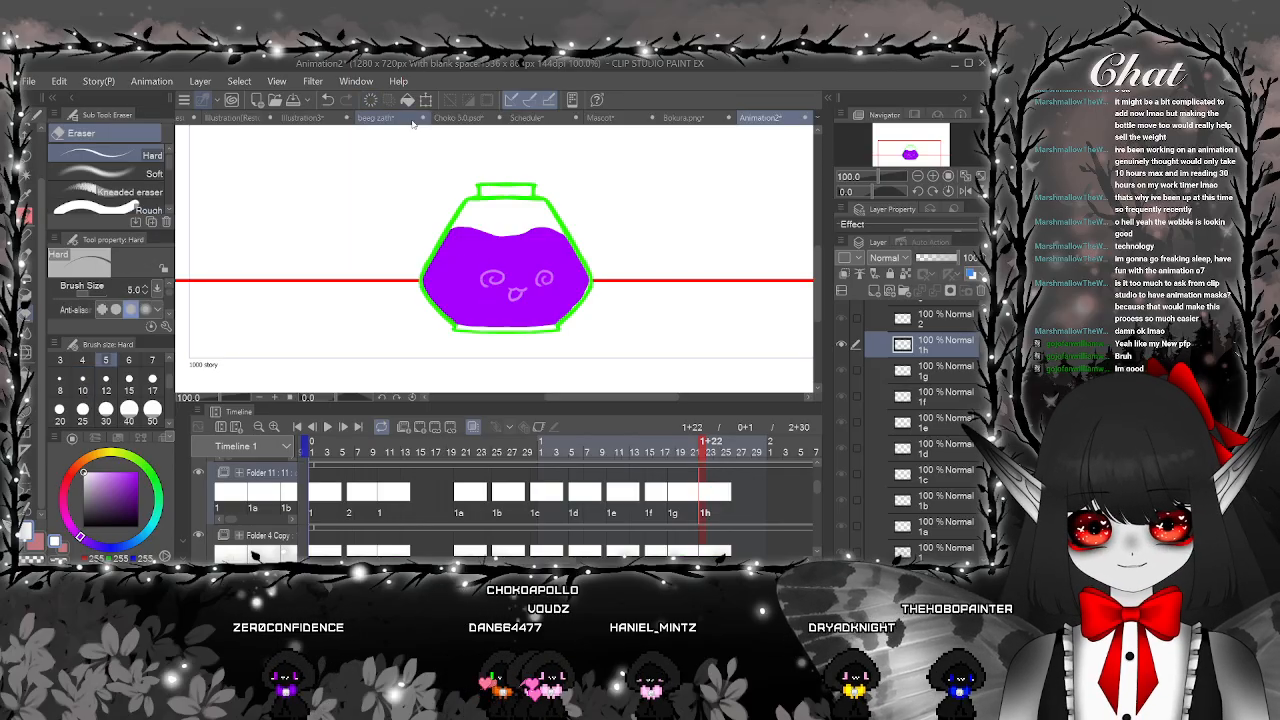
{"action": "key", "text": "p"}
{"action": "scroll", "coordinate": [499, 286], "scroll_direction": "up", "scroll_amount": 5}
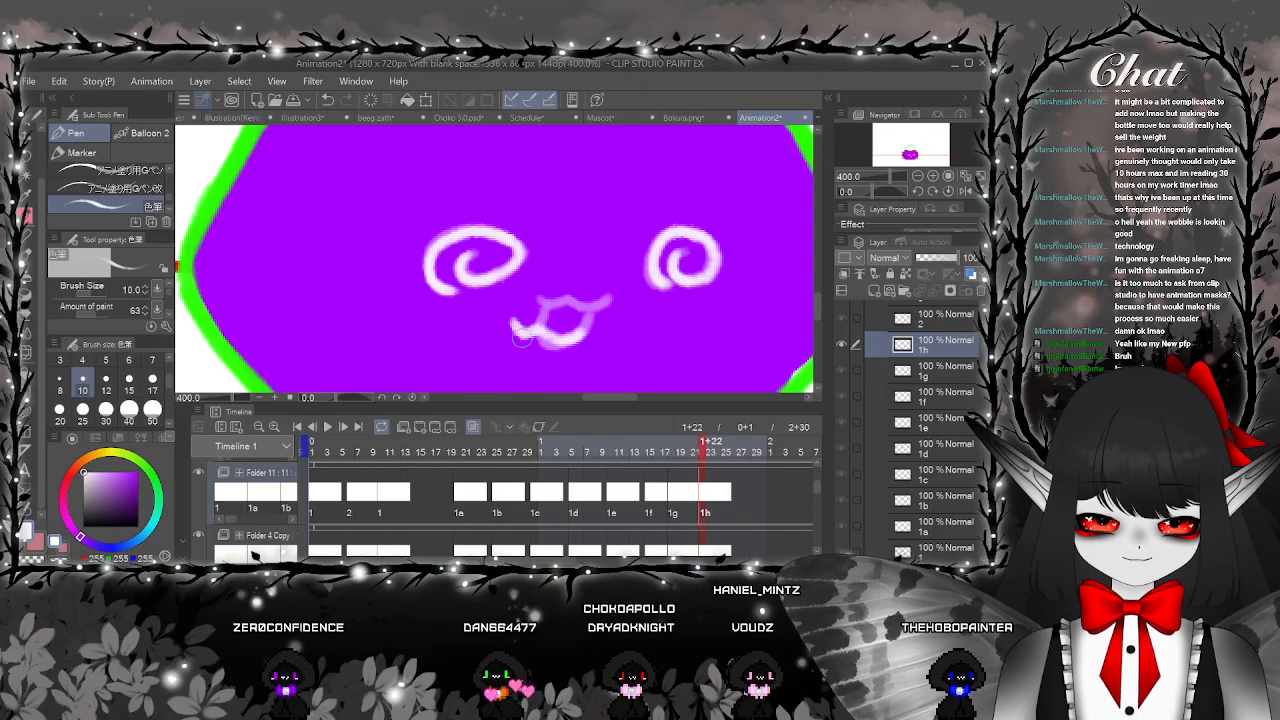
{"action": "scroll", "coordinate": [560, 358], "scroll_direction": "down", "scroll_amount": 3}
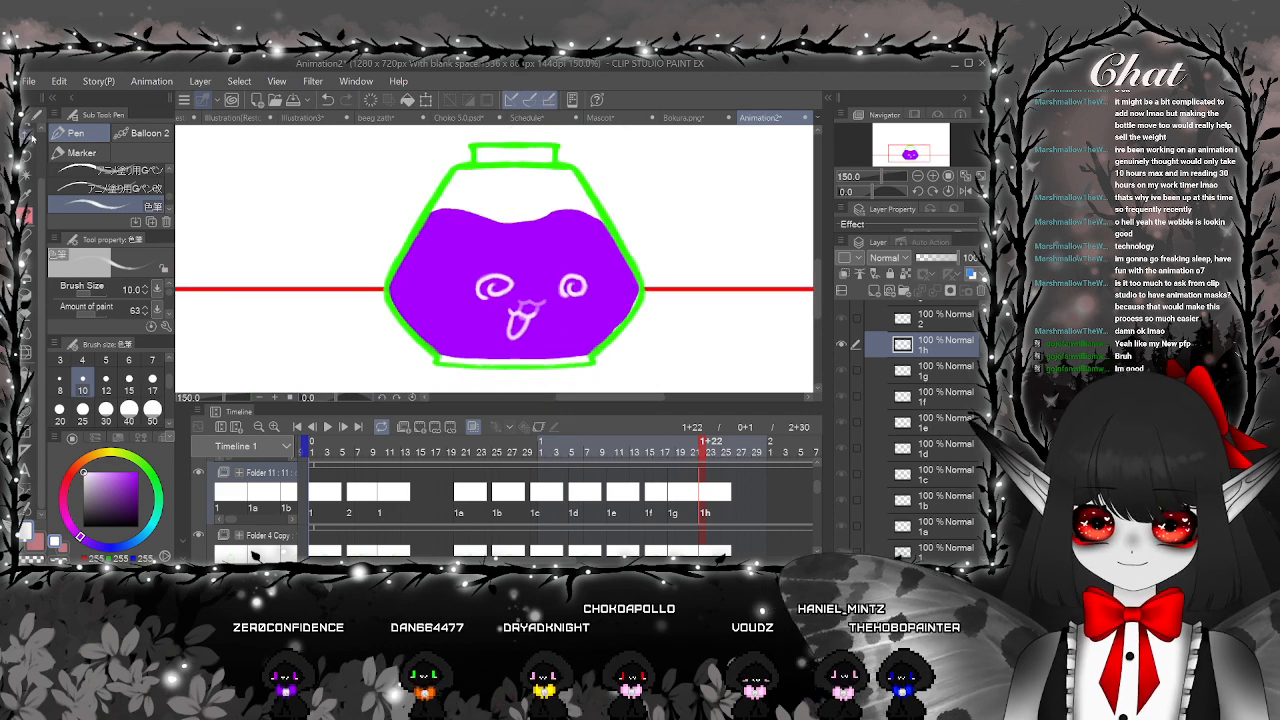
Try shifting the repainted face at frame 1+22 slightly up and to the left
{"action": "left_click", "coordinate": [32, 138]}
{"action": "mouse_move", "coordinate": [629, 260]}
{"action": "left_mouse_down"}
{"action": "mouse_move", "coordinate": [592, 253]}
{"action": "mouse_move", "coordinate": [613, 253]}
{"action": "left_mouse_up"}
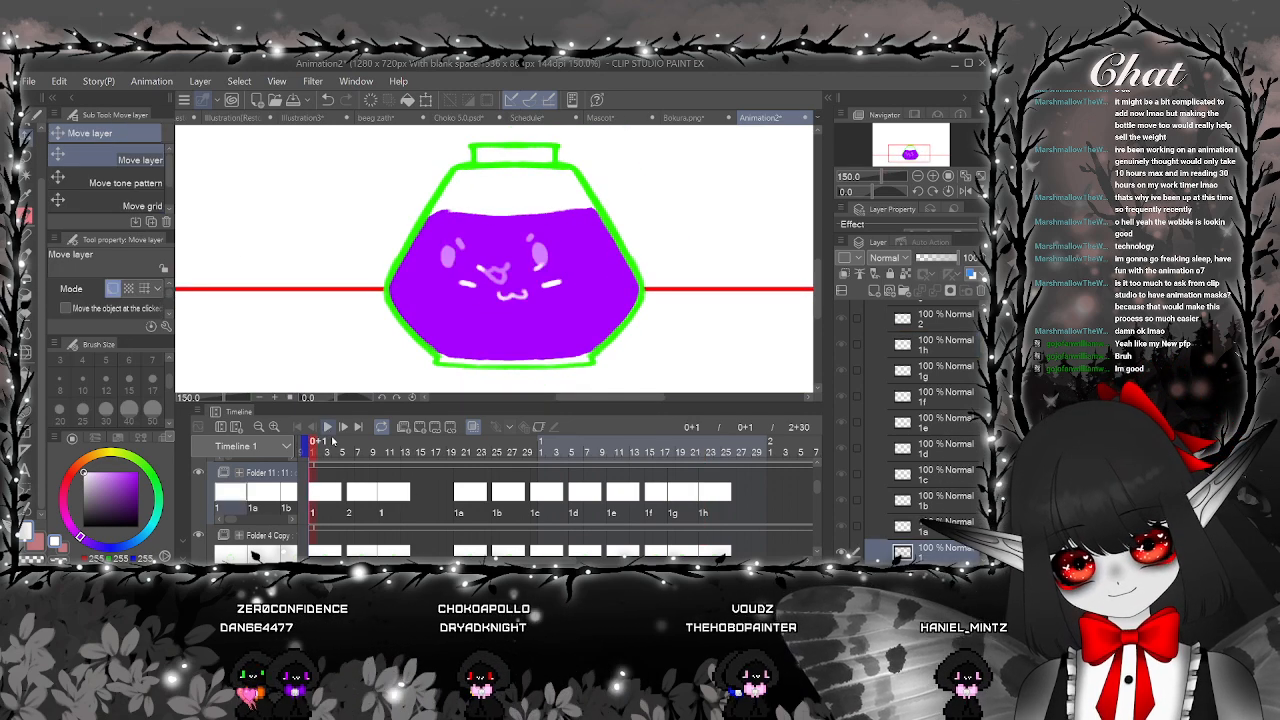
Play back the animation and compare the face cels around frames 1+18 and 1+24
{"action": "left_click", "coordinate": [328, 427]}
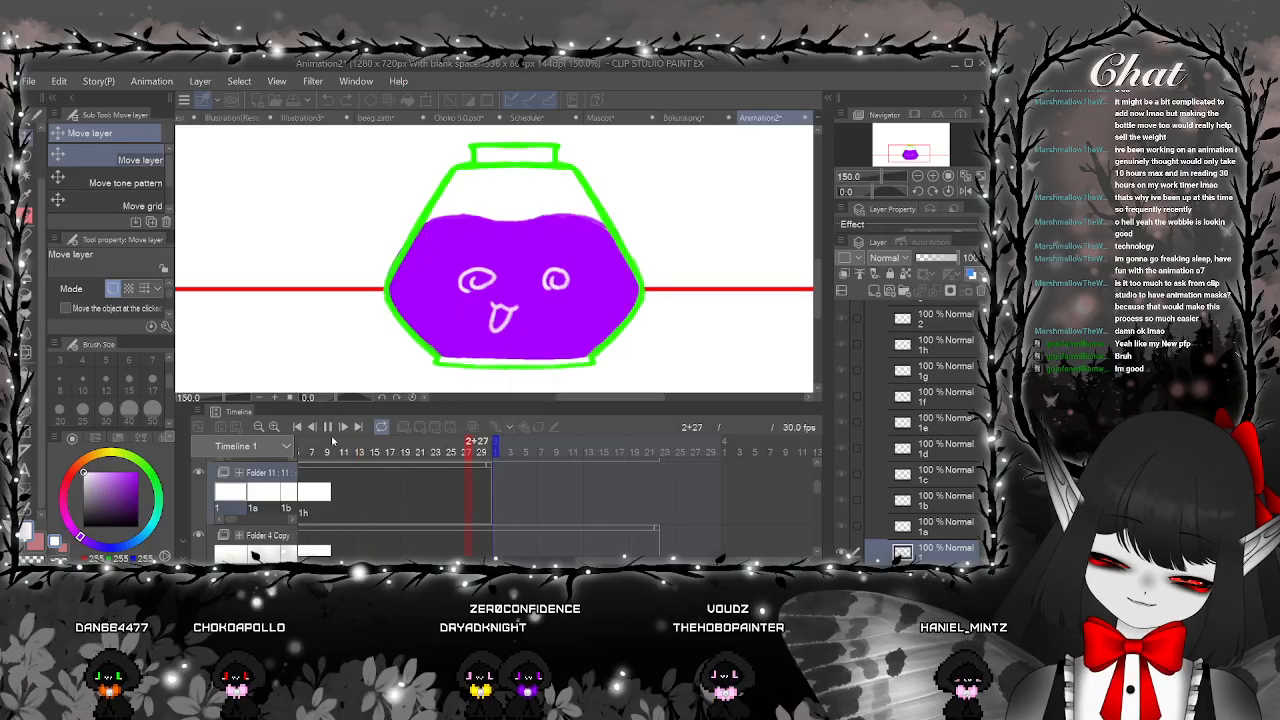
{"action": "left_click", "coordinate": [328, 427]}
{"action": "left_click_drag", "start_coordinate": [560, 562], "coordinate": [630, 562]}
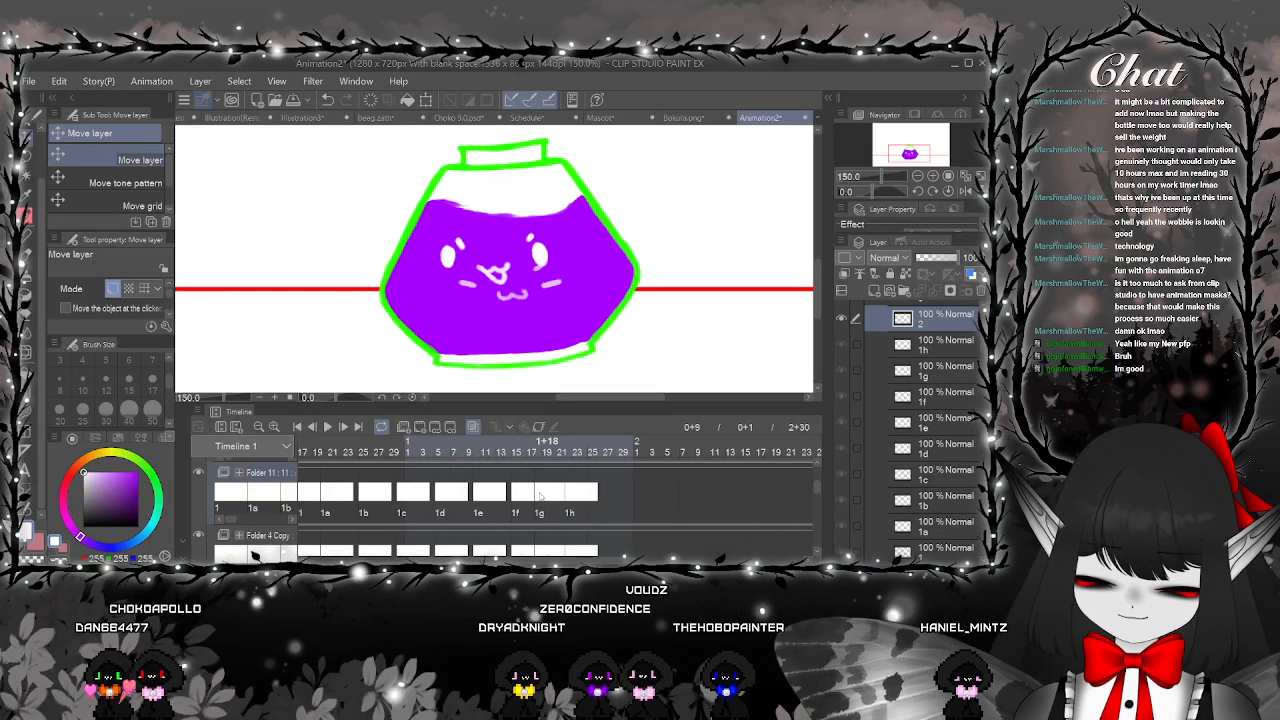
{"action": "left_click", "coordinate": [538, 503]}
{"action": "left_click", "coordinate": [585, 503]}
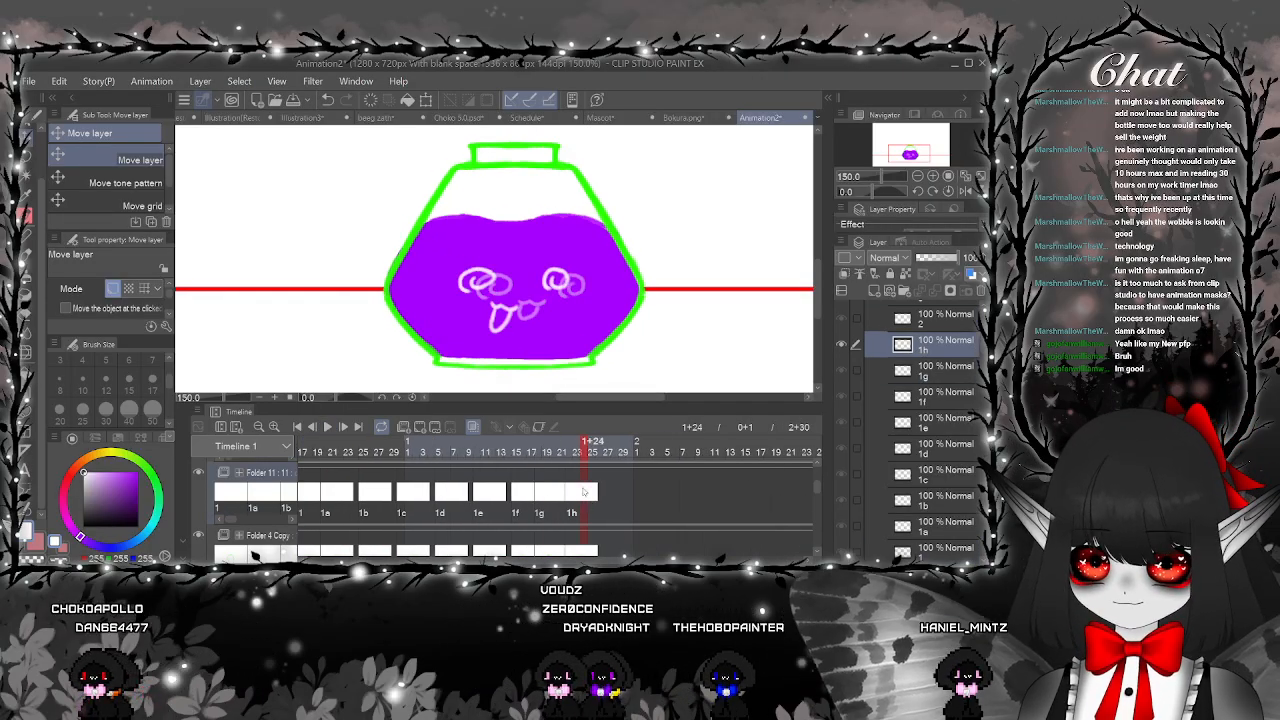
Clear the face at frame 1+22 and repaint swirl eyes and an open mouth slightly right of the previous cel's face
{"action": "left_click", "coordinate": [539, 492]}
{"action": "left_click", "coordinate": [570, 492]}
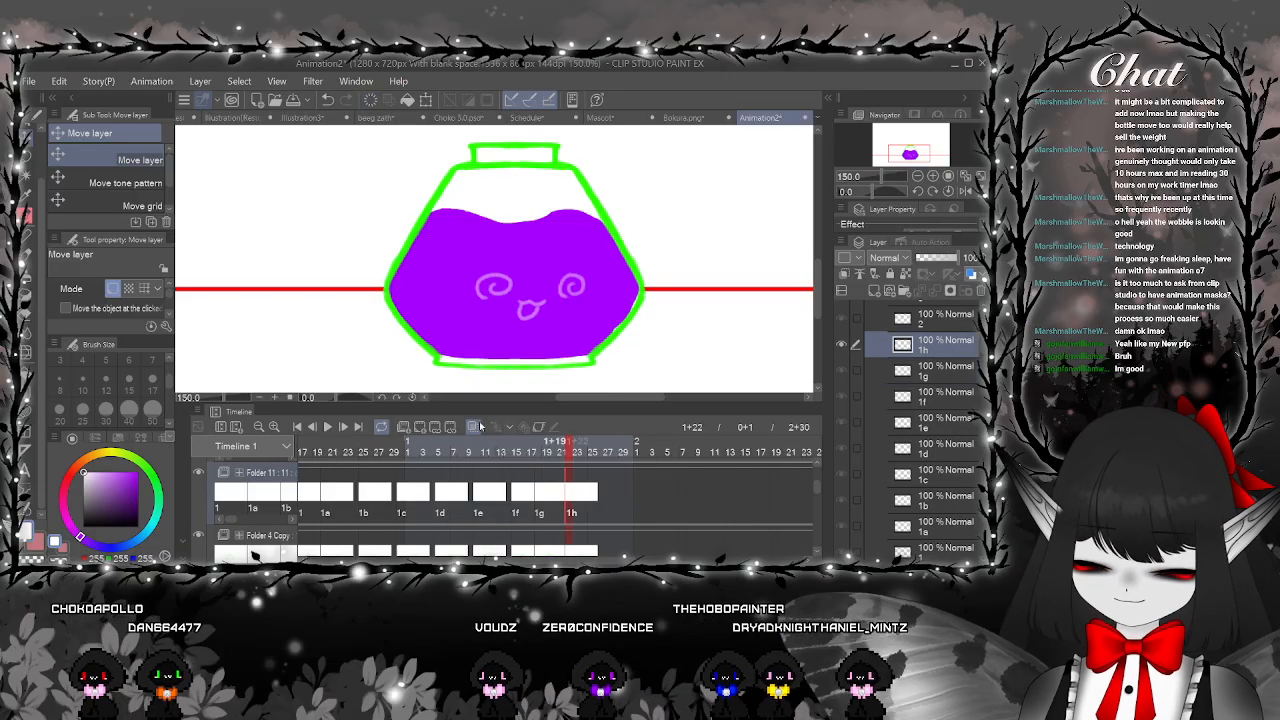
{"action": "key", "text": "p"}
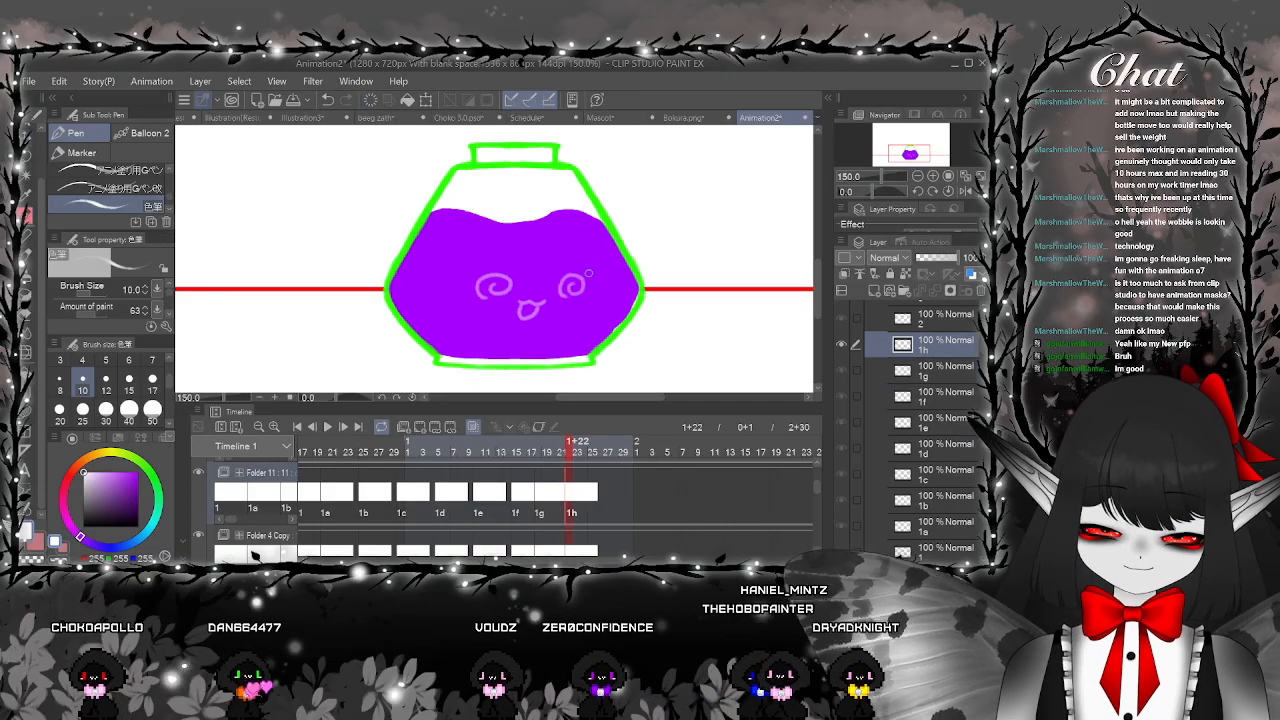
{"action": "mouse_move", "coordinate": [590, 280]}
{"action": "left_mouse_down"}
{"action": "mouse_move", "coordinate": [599, 270]}
{"action": "mouse_move", "coordinate": [581, 286]}
{"action": "left_mouse_up"}
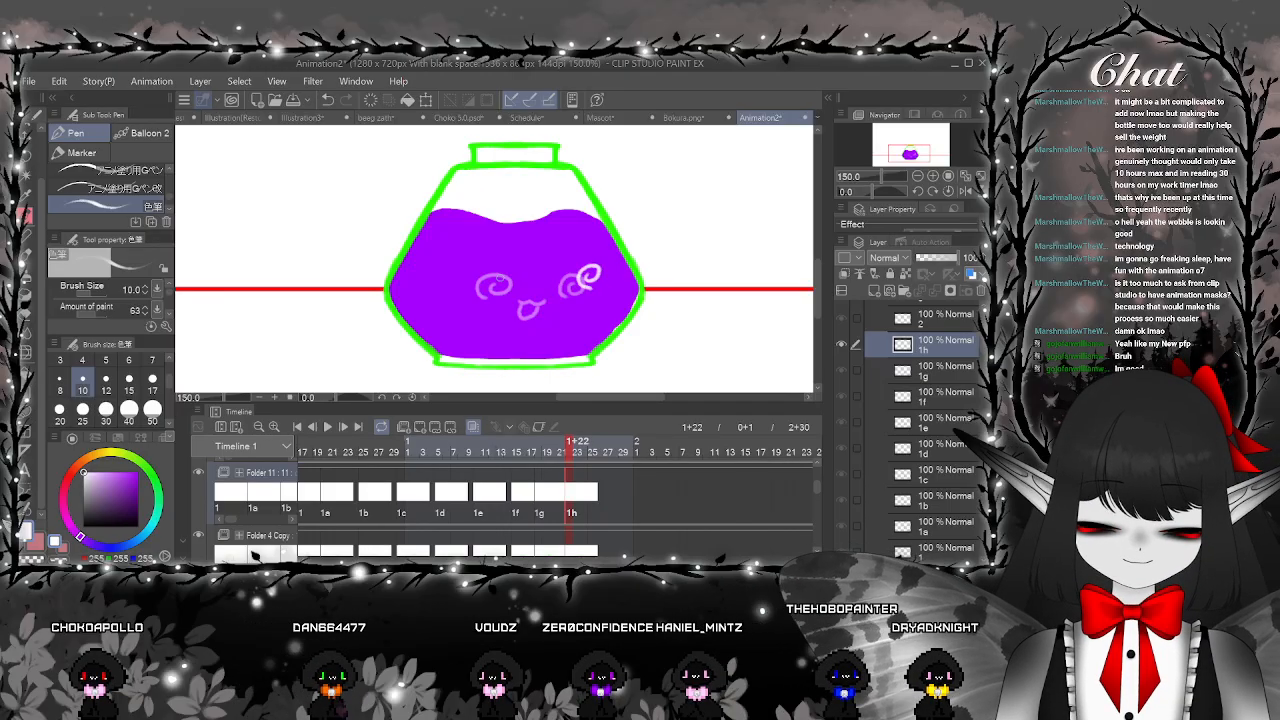
{"action": "mouse_move", "coordinate": [500, 285]}
{"action": "left_mouse_down"}
{"action": "mouse_move", "coordinate": [513, 283]}
{"action": "mouse_move", "coordinate": [488, 286]}
{"action": "left_mouse_up"}
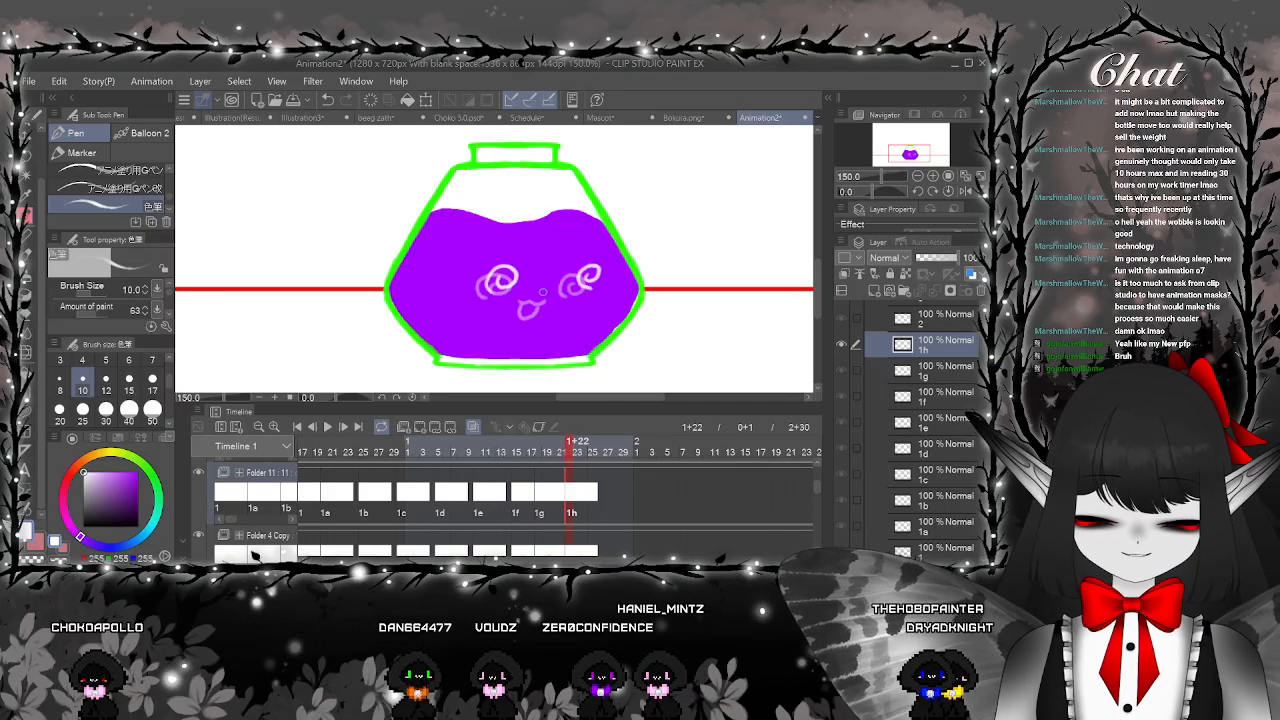
{"action": "left_click_drag", "start_coordinate": [557, 309], "coordinate": [565, 294]}
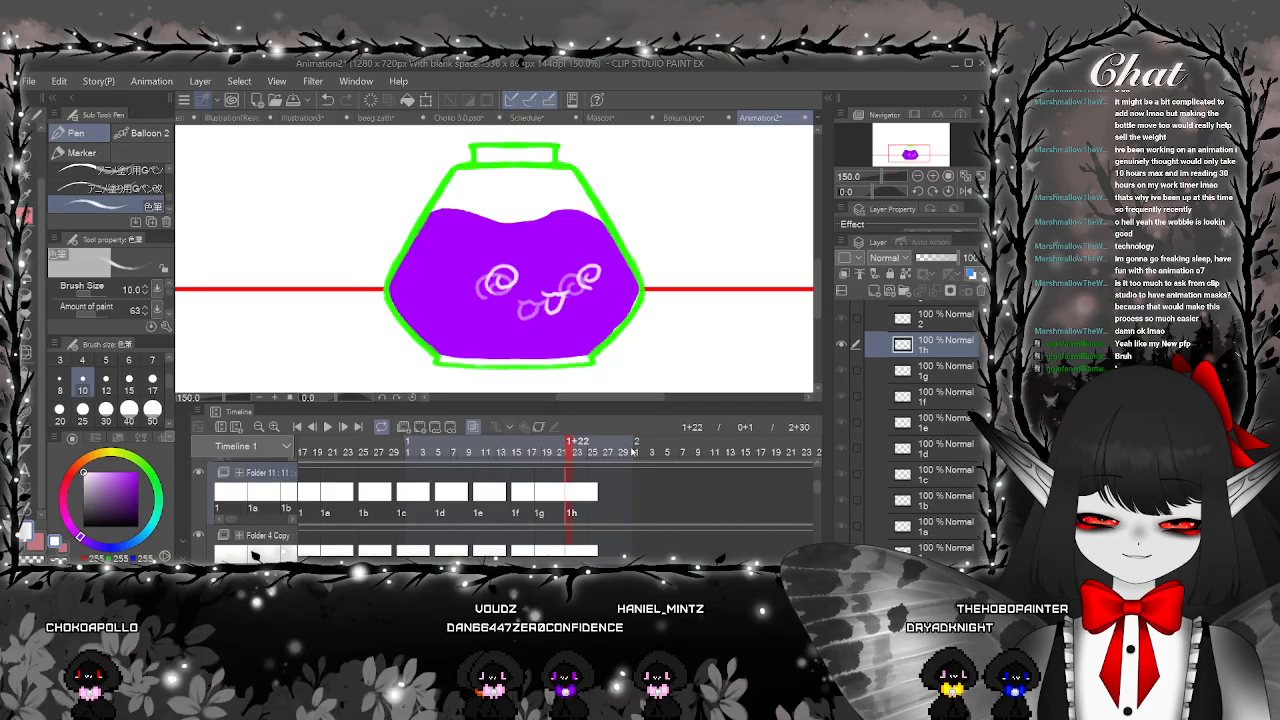
Add a new face cel at frame 1+27 and paint two swirl eyes over the previous cel's eyes
{"action": "left_click", "coordinate": [610, 491]}
{"action": "left_click", "coordinate": [422, 428]}
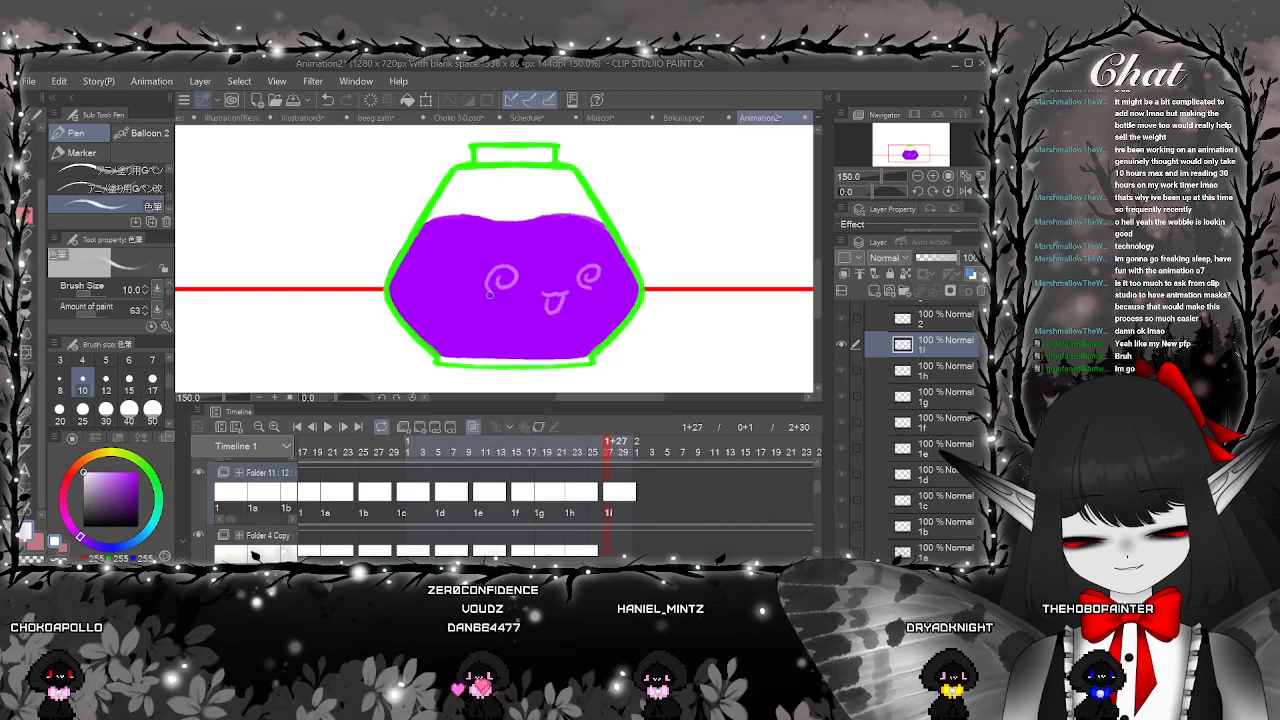
{"action": "left_click_drag", "start_coordinate": [500, 286], "coordinate": [498, 291]}
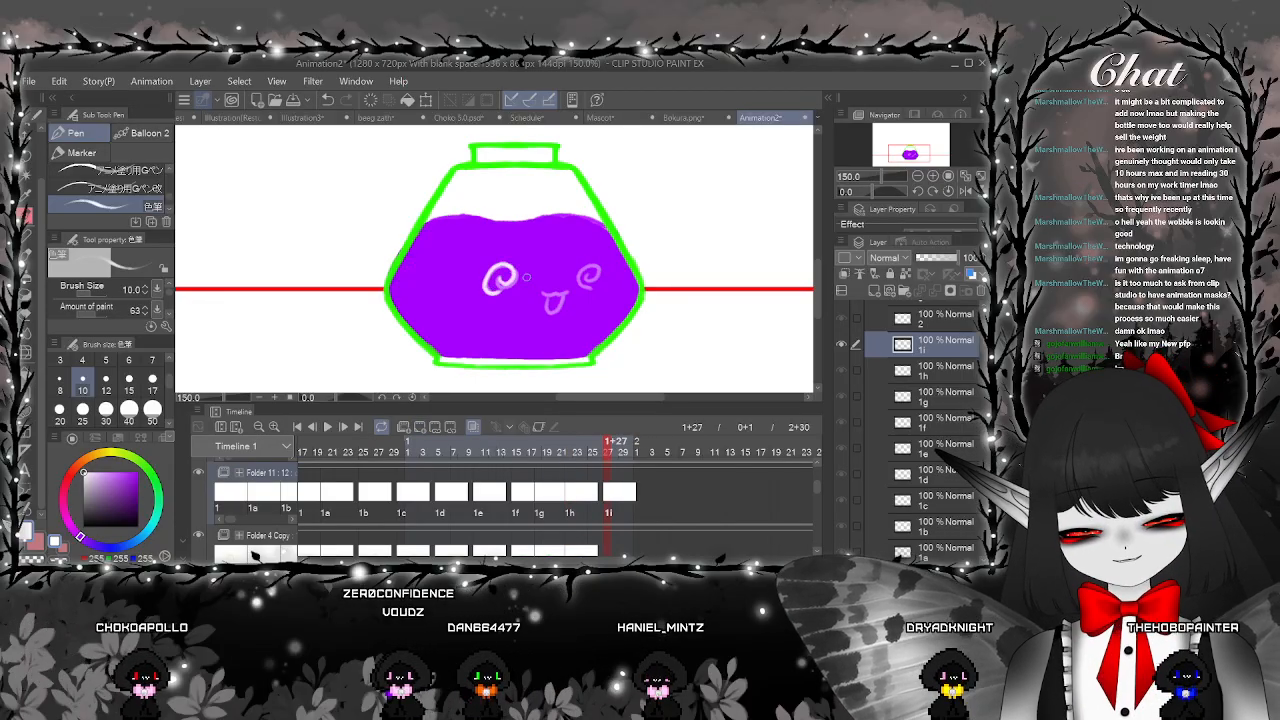
{"action": "left_click_drag", "start_coordinate": [590, 276], "coordinate": [582, 287]}
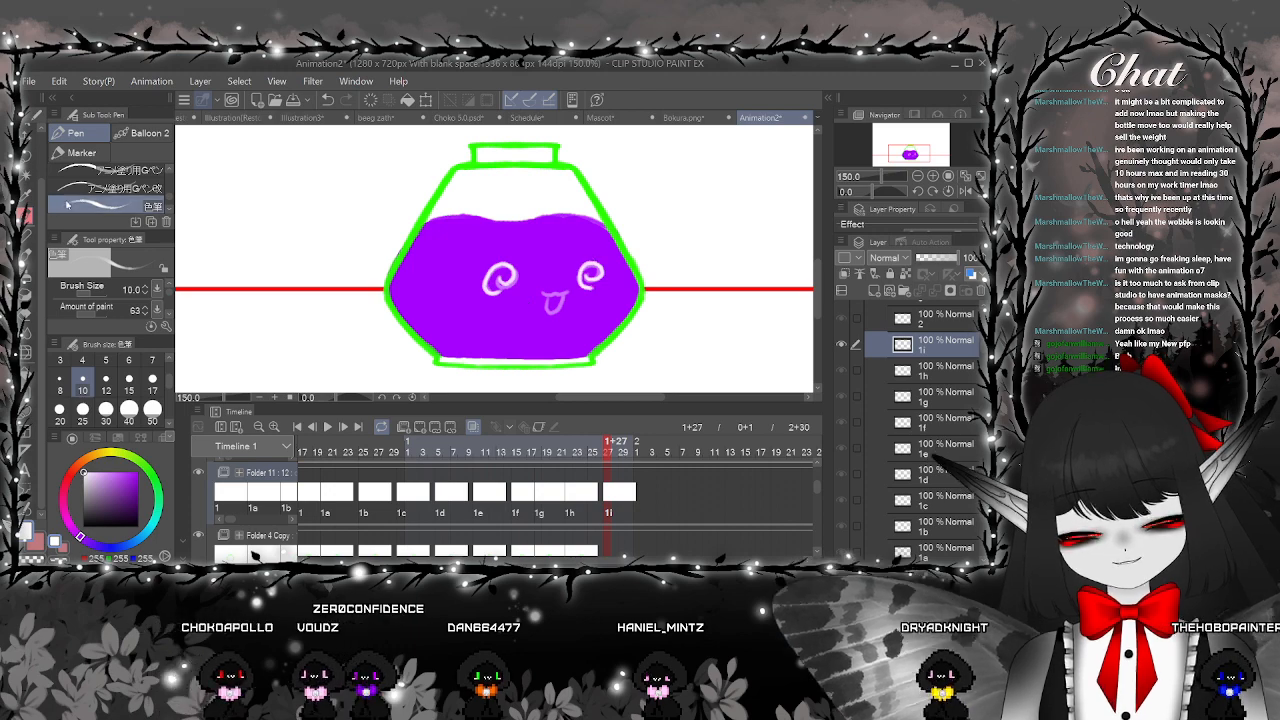
Rotate the eyes at frame 1+27 counterclockwise, shift them slightly left, and paint an open mouth between them
{"action": "key", "text": "m"}
{"action": "mouse_move", "coordinate": [612, 224]}
{"action": "left_mouse_down"}
{"action": "mouse_move", "coordinate": [642, 262]}
{"action": "mouse_move", "coordinate": [646, 214]}
{"action": "mouse_move", "coordinate": [600, 240]}
{"action": "mouse_move", "coordinate": [641, 222]}
{"action": "left_mouse_up"}
{"action": "key", "text": "ctrl+t"}
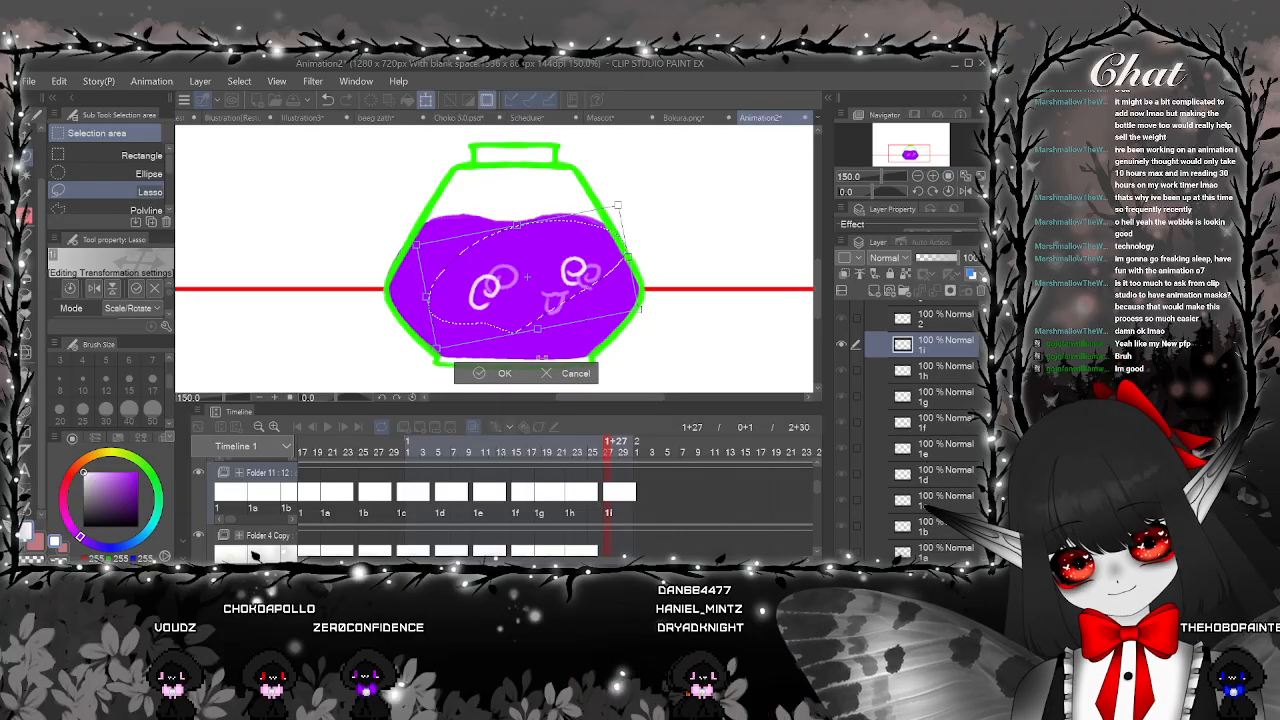
{"action": "left_click", "coordinate": [476, 374]}
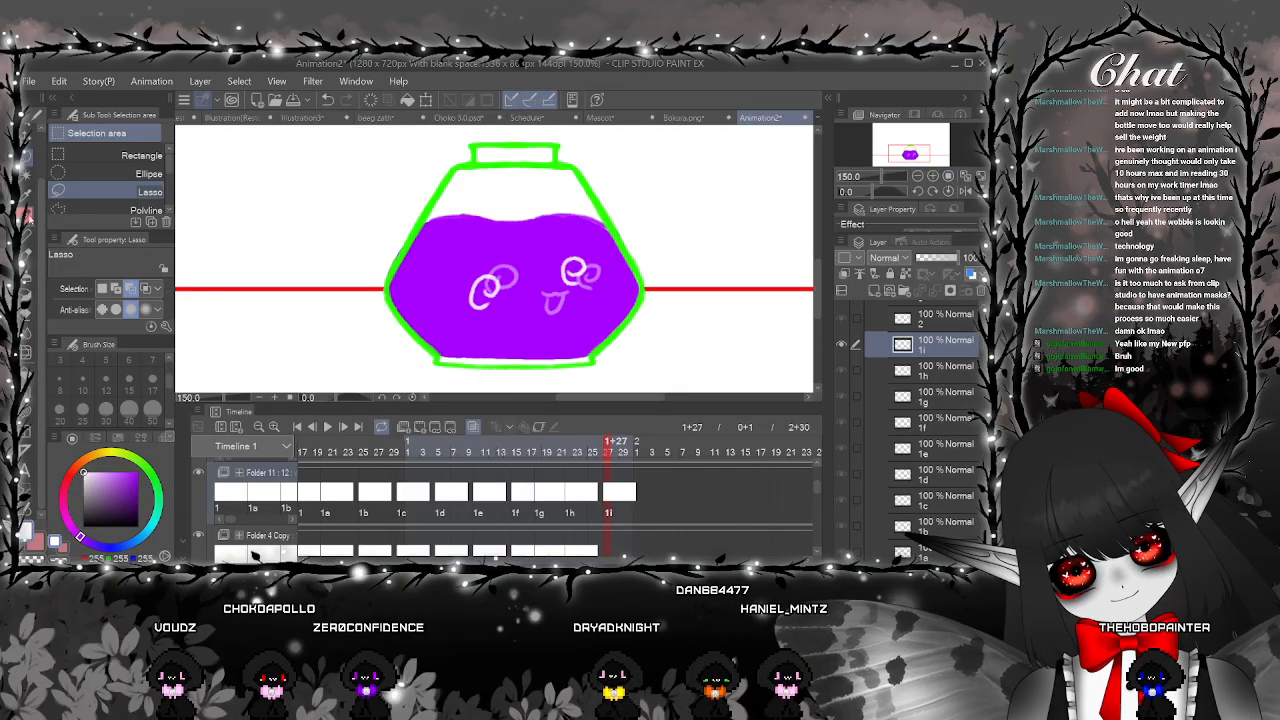
{"action": "key", "text": "p"}
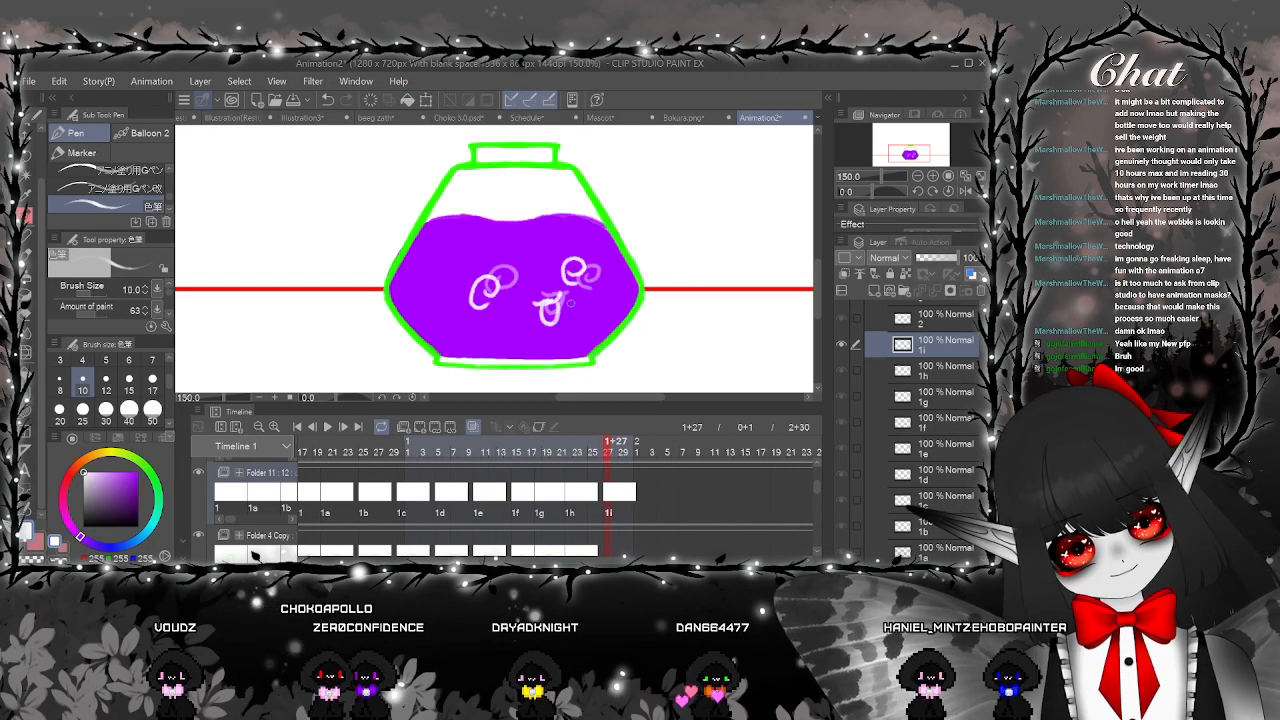
Add a face cel at frame 2+5 and paint swirl eyes and an open mouth lower and further left than the previous face
{"action": "left_click", "coordinate": [669, 494]}
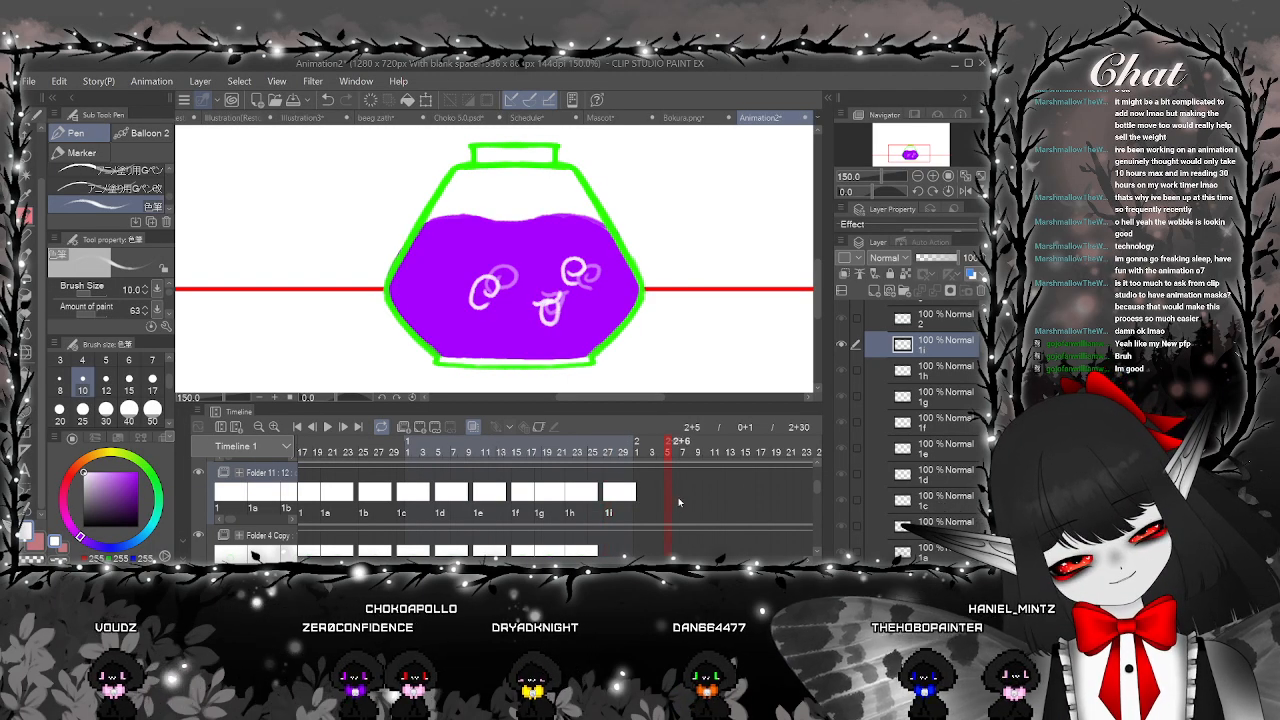
{"action": "left_click", "coordinate": [420, 428]}
{"action": "mouse_move", "coordinate": [467, 318]}
{"action": "left_mouse_down"}
{"action": "mouse_move", "coordinate": [463, 303]}
{"action": "mouse_move", "coordinate": [474, 324]}
{"action": "left_mouse_up"}
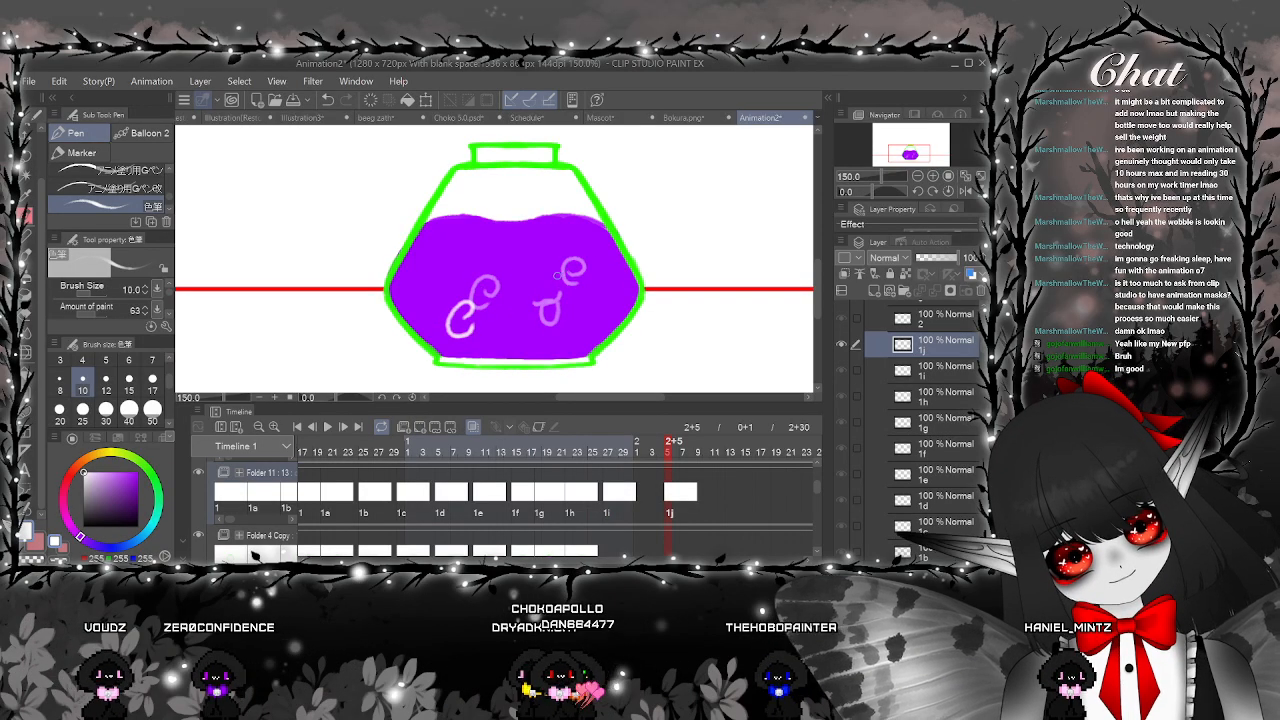
{"action": "mouse_move", "coordinate": [557, 274]}
{"action": "left_mouse_down"}
{"action": "mouse_move", "coordinate": [578, 262]}
{"action": "mouse_move", "coordinate": [532, 329]}
{"action": "mouse_move", "coordinate": [545, 314]}
{"action": "mouse_move", "coordinate": [535, 308]}
{"action": "left_mouse_up"}
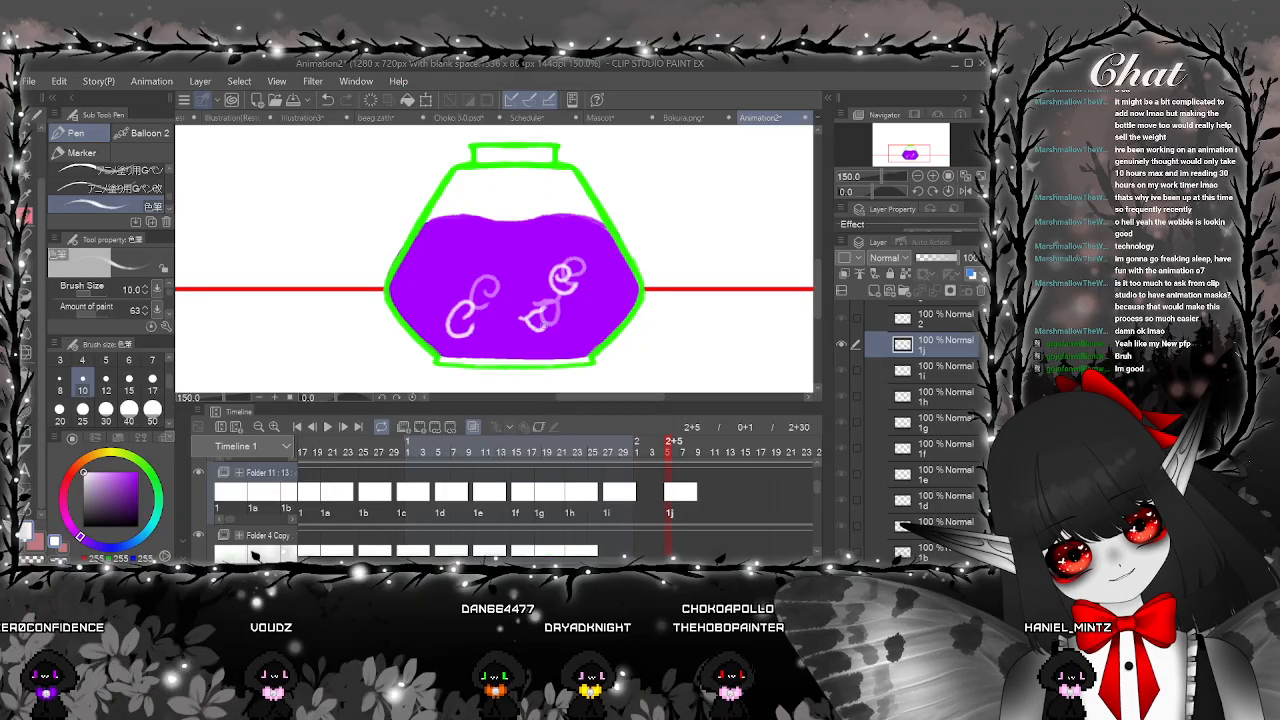
Add a face cel at frame 2+16 and paint closed eyes as short thick strokes with a small curved mouth
{"action": "scroll", "coordinate": [587, 499], "scroll_direction": "right", "scroll_amount": 3}
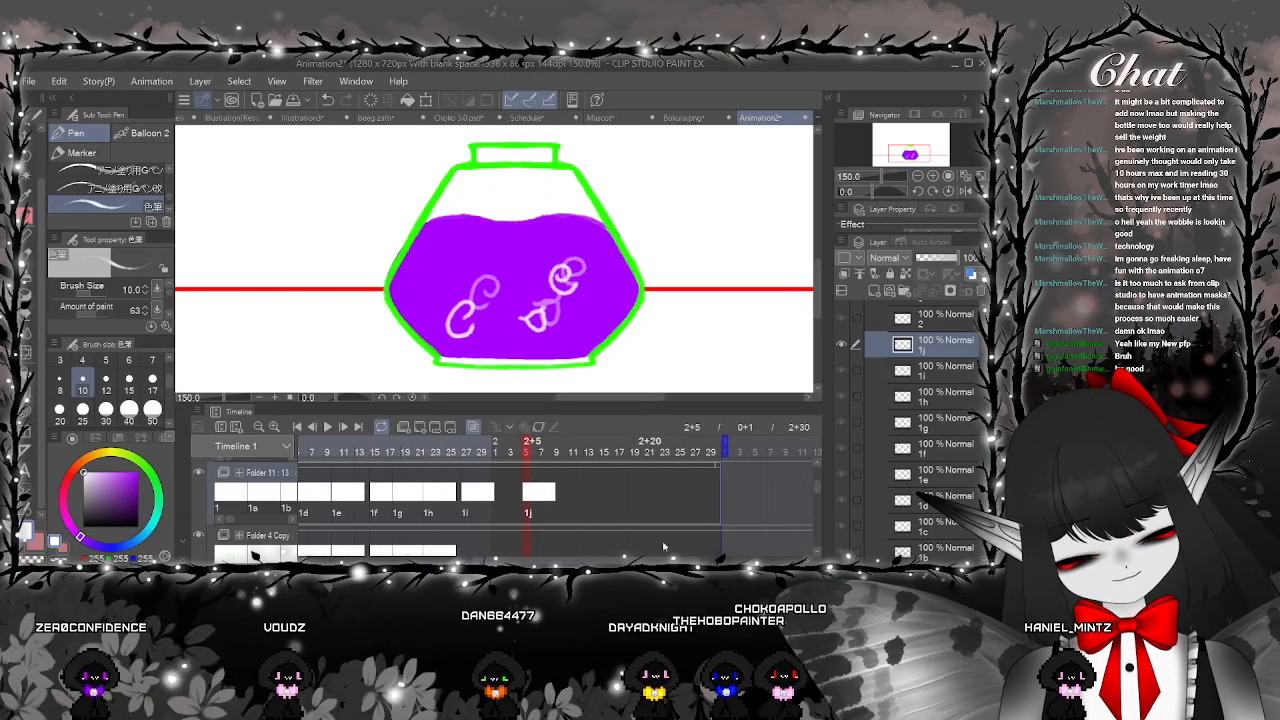
{"action": "left_click", "coordinate": [594, 498]}
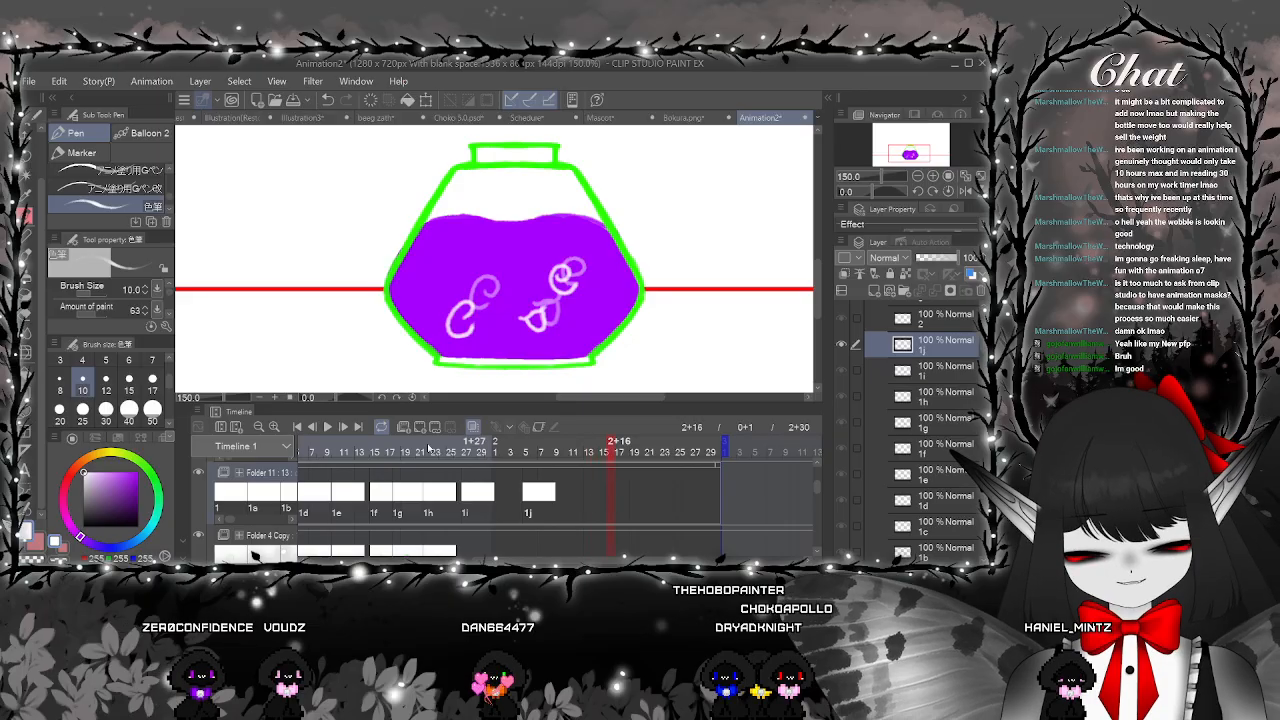
{"action": "key", "text": "ctrl+shift+n"}
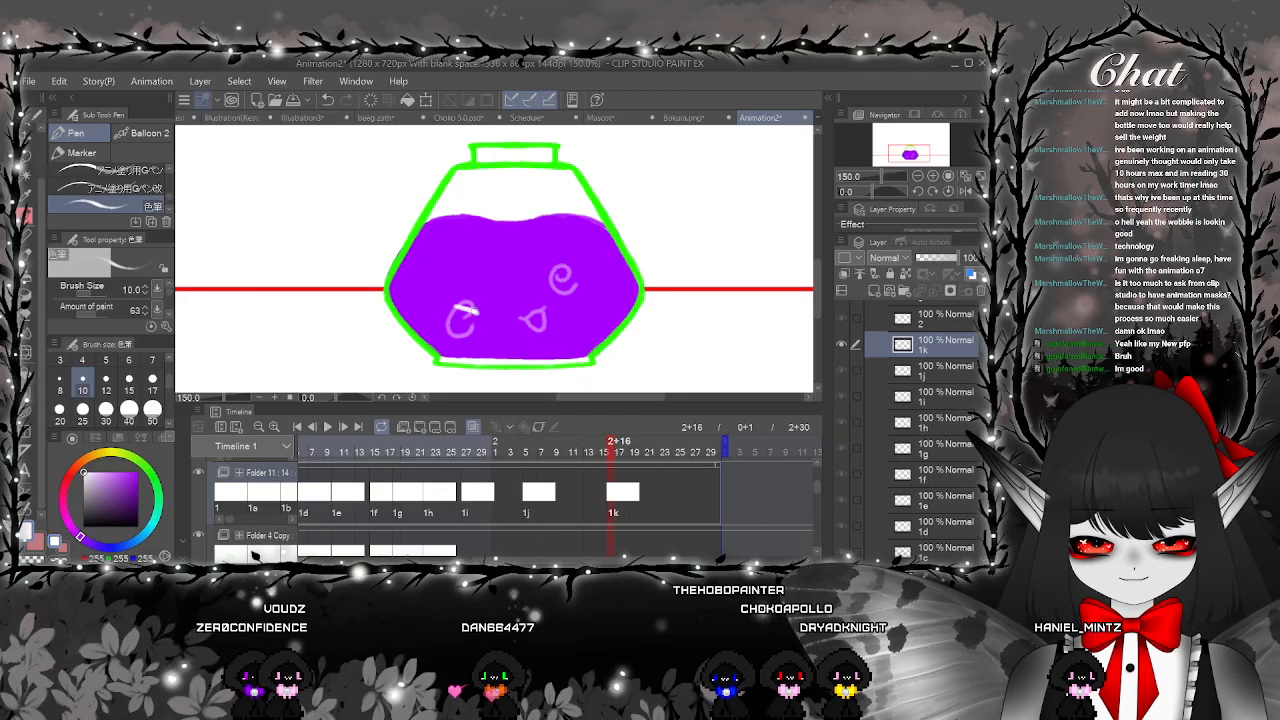
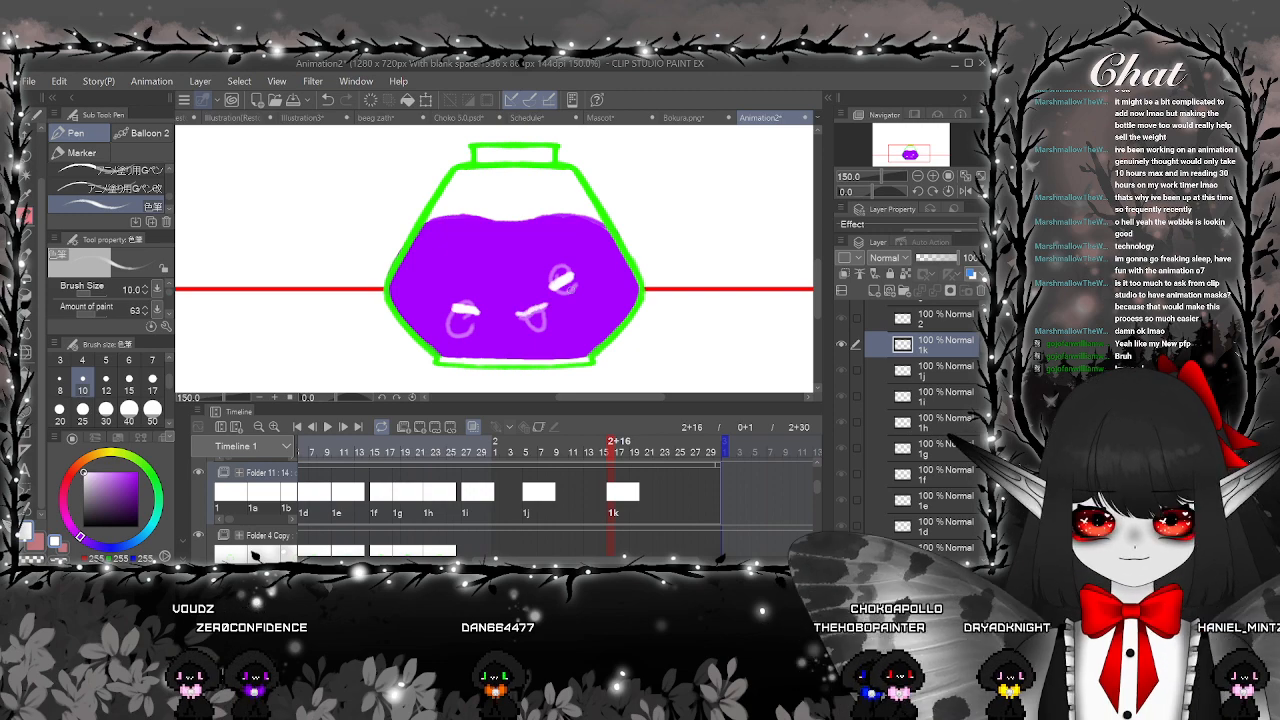
Add a face cel at frame 2+23 and paint open oval eyes, slanted eyebrows and a small frowning mouth
{"action": "left_click", "coordinate": [662, 497]}
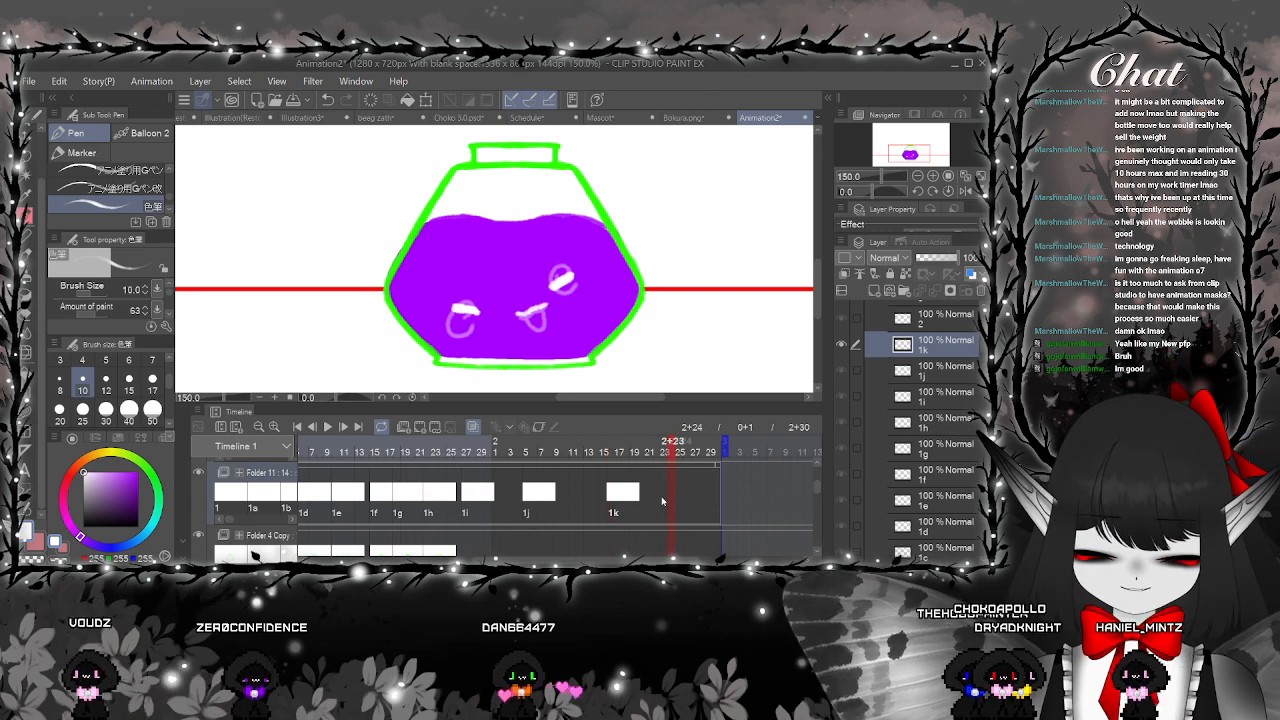
{"action": "left_click", "coordinate": [419, 427]}
{"action": "left_click_drag", "start_coordinate": [467, 279], "coordinate": [470, 297]}
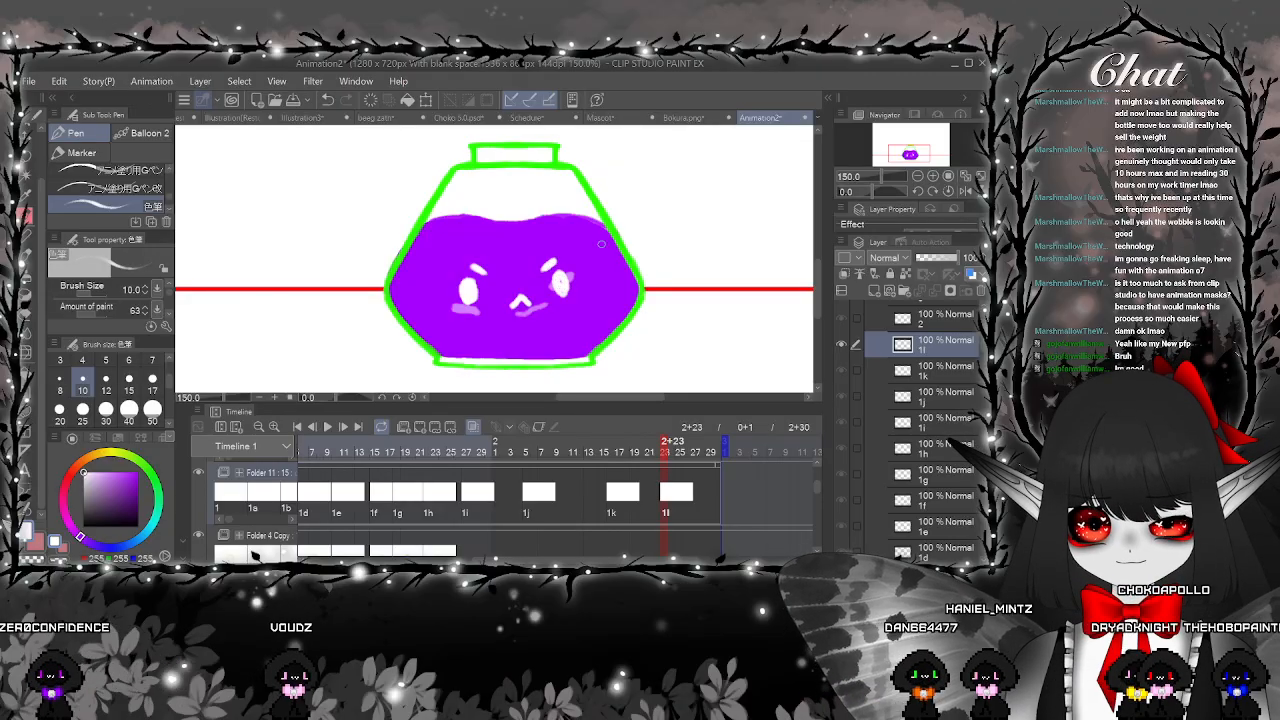
Play back the whole animation and compare the swirl-eye cels around frames 1+16 to 1+21
{"action": "left_click", "coordinate": [327, 427]}
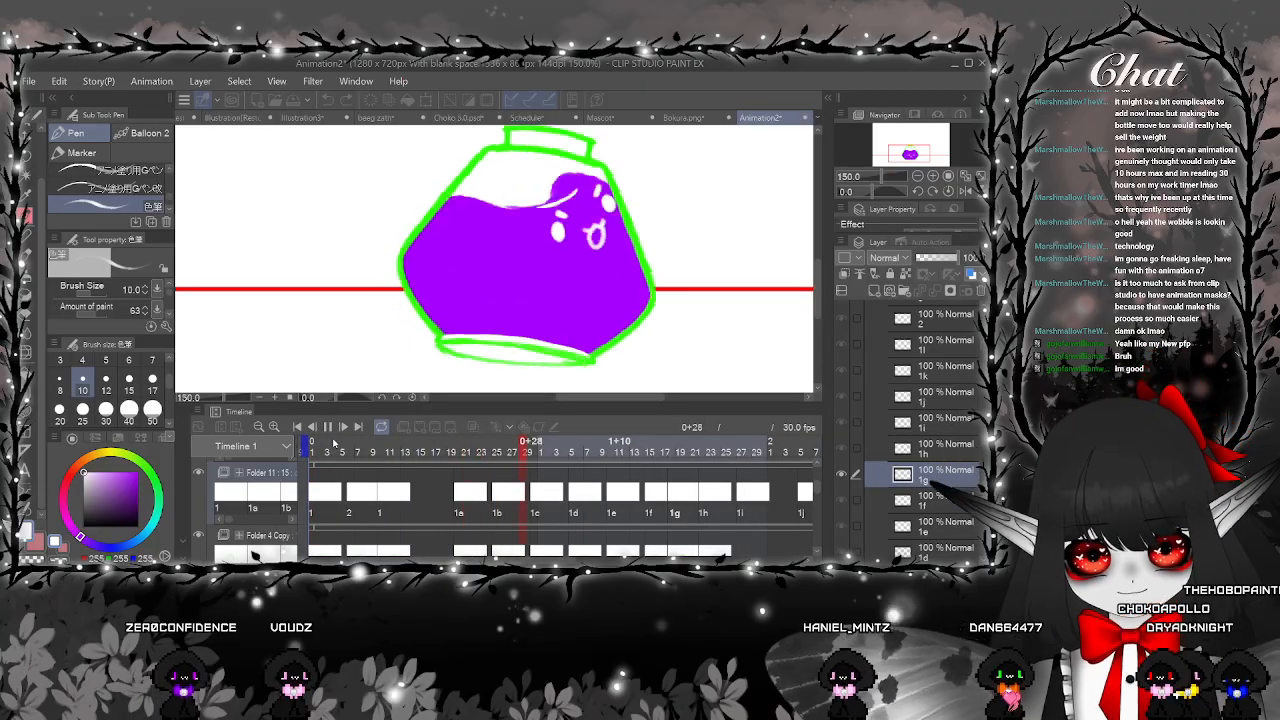
{"action": "key", "text": "ctrl+minus"}
{"action": "key", "text": "ctrl+minus"}
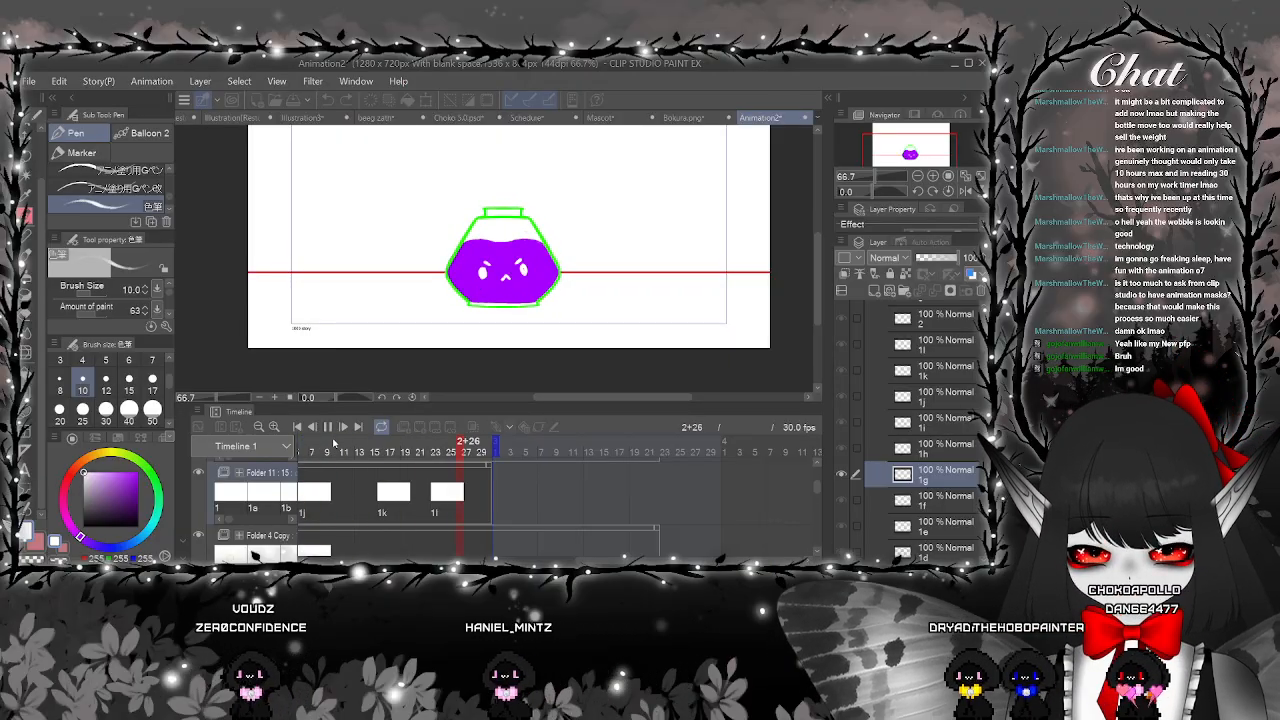
{"action": "left_click", "coordinate": [468, 489]}
{"action": "scroll", "coordinate": [484, 490], "scroll_direction": "right", "scroll_amount": 2}
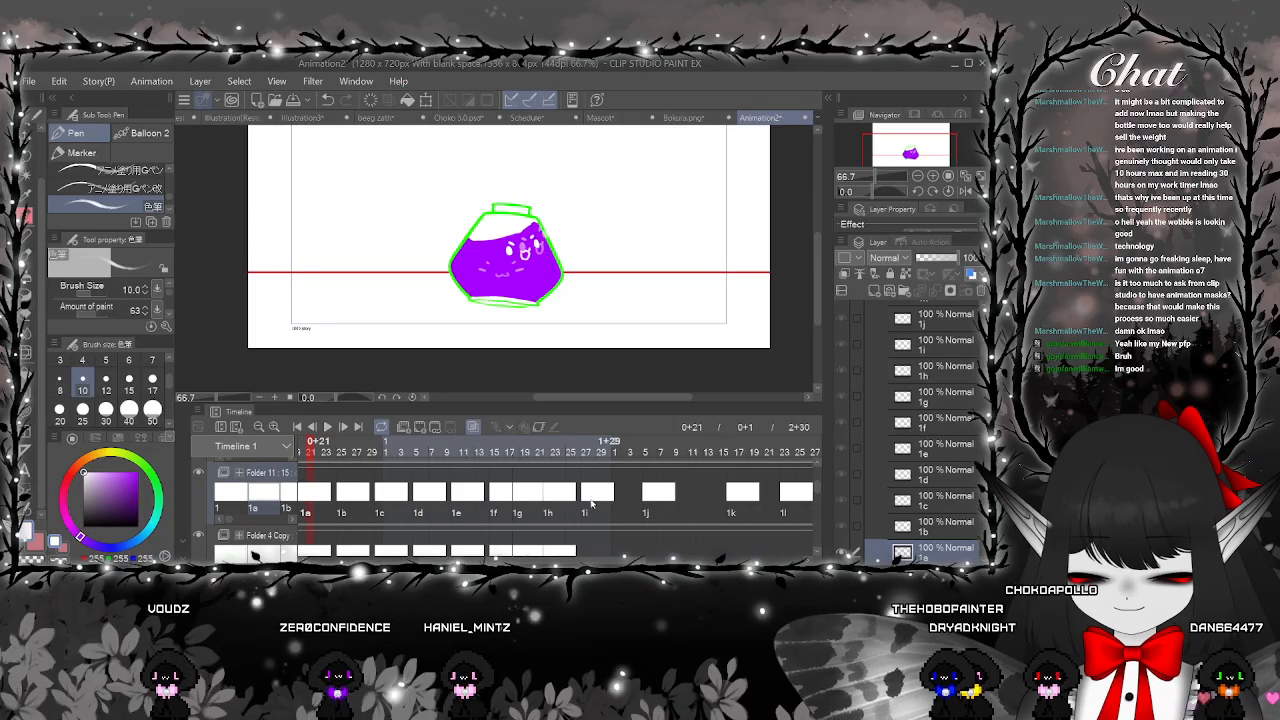
{"action": "left_click", "coordinate": [591, 497]}
{"action": "left_click", "coordinate": [524, 495]}
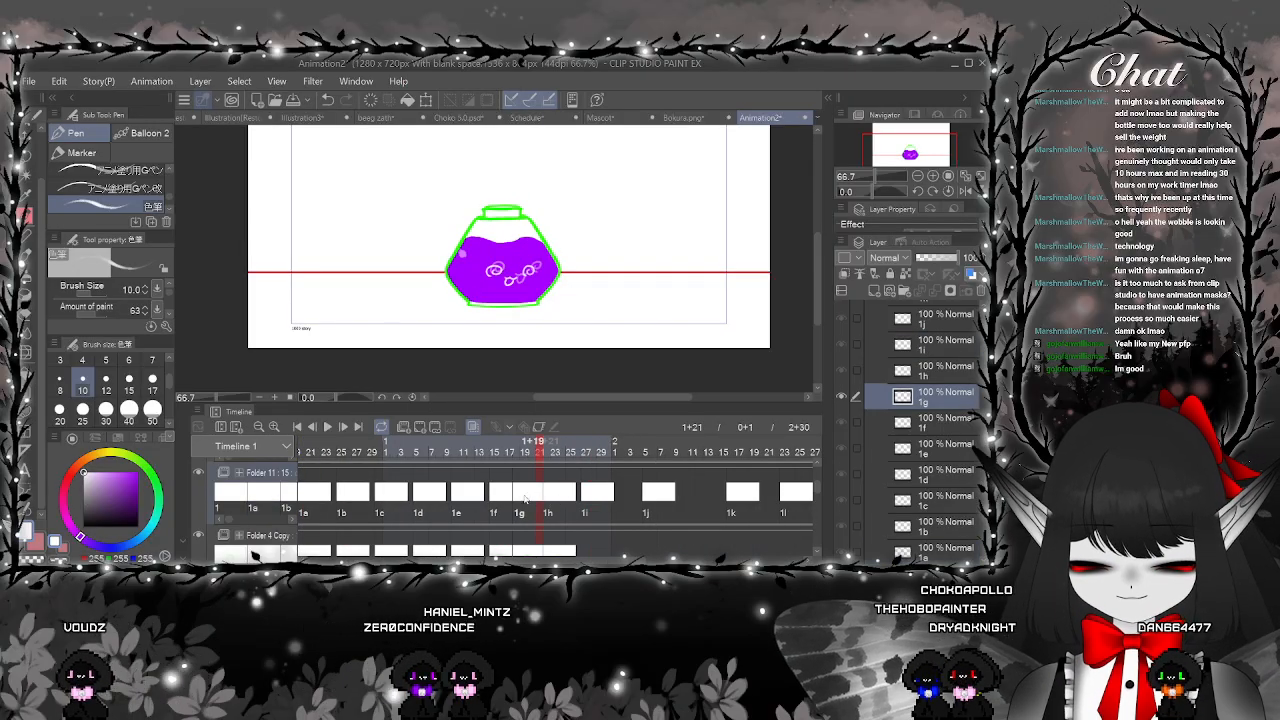
{"action": "left_click", "coordinate": [500, 497]}
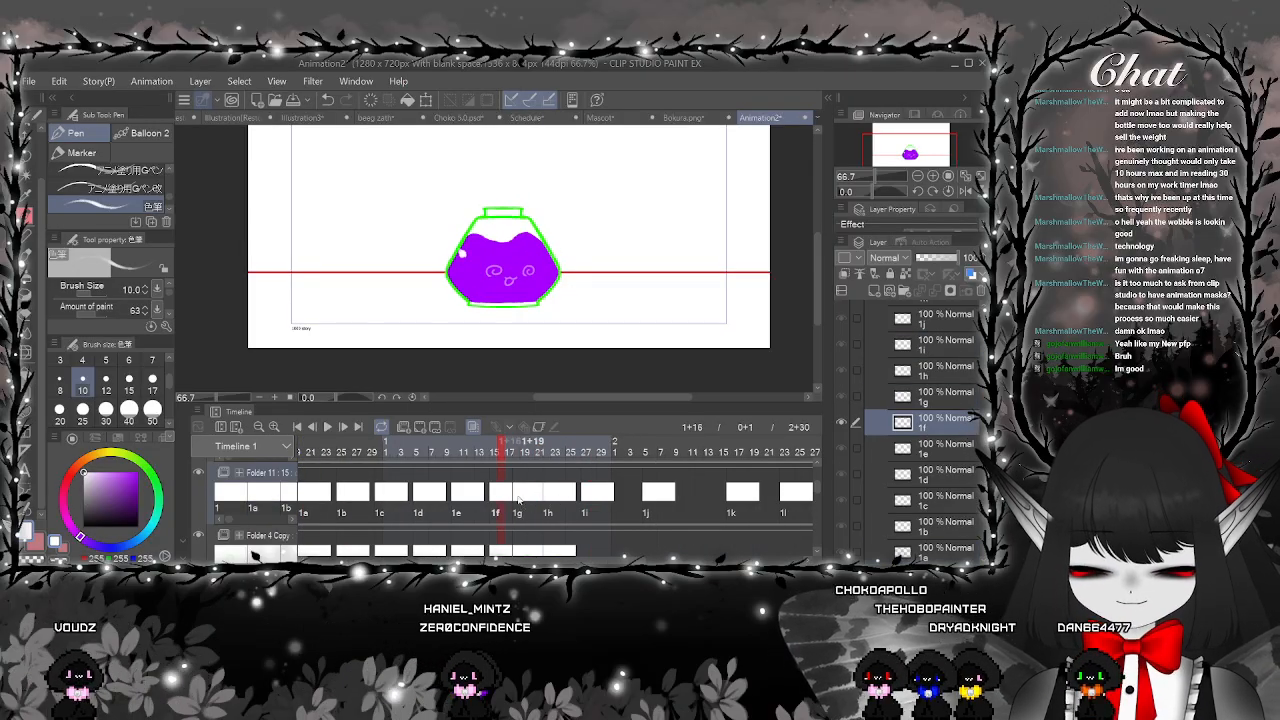
{"action": "left_click", "coordinate": [523, 499]}
Select the left swirl eye in the cel at frame 1+23 with the Lasso and rotate it counterclockwise
{"action": "key", "text": "ctrl+plus"}
{"action": "left_click", "coordinate": [556, 500]}
{"action": "key", "text": "ctrl+plus"}
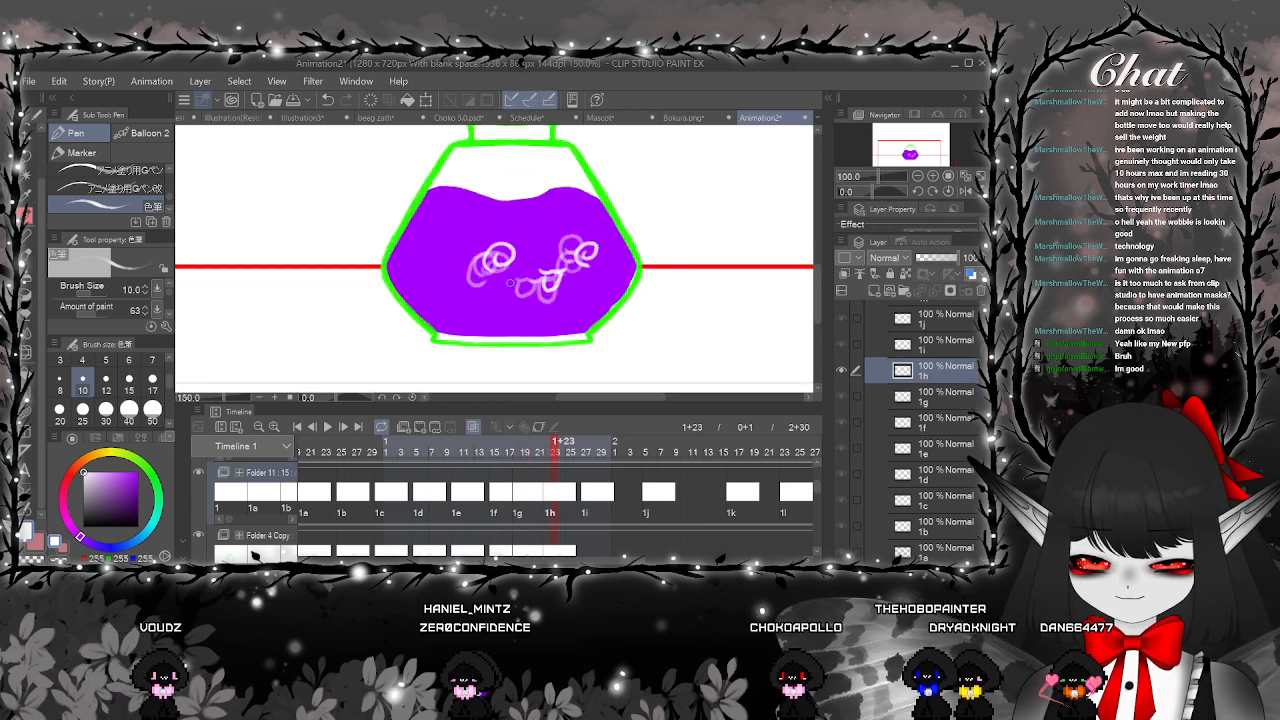
{"action": "key", "text": "ctrl+plus"}
{"action": "key", "text": "m"}
{"action": "left_click_drag", "start_coordinate": [535, 250], "coordinate": [540, 256]}
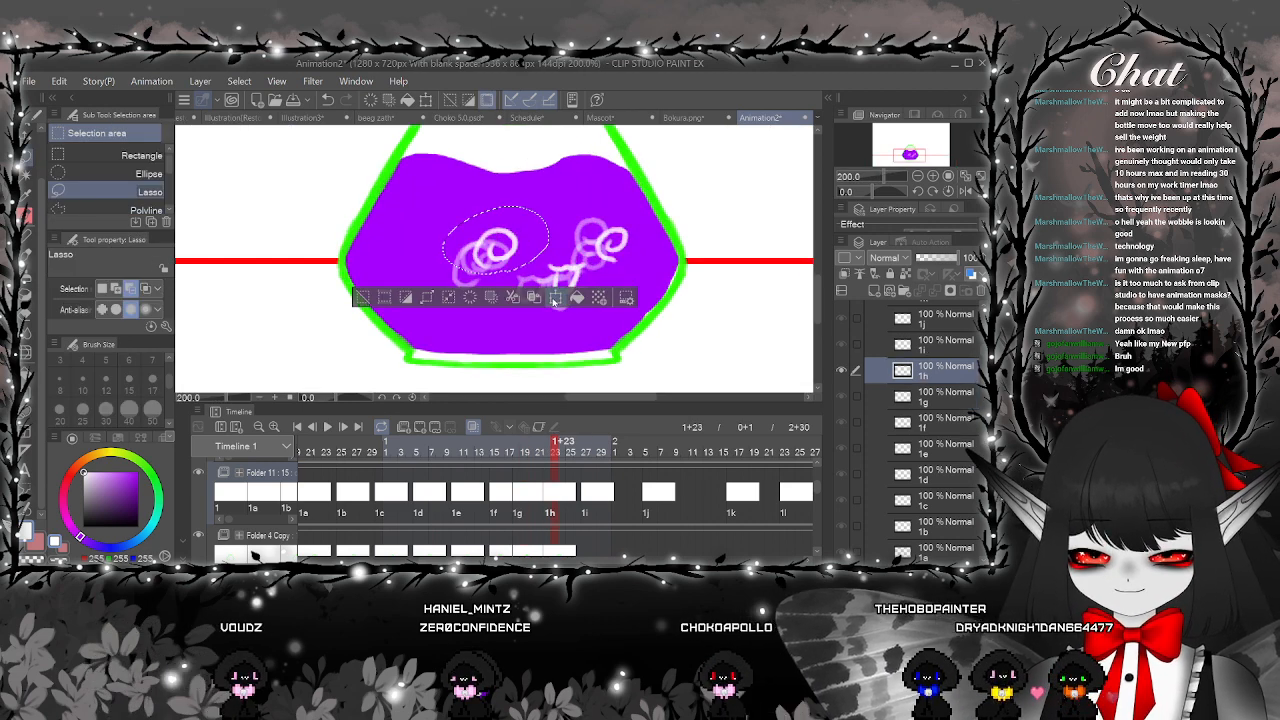
{"action": "key", "text": "ctrl+t"}
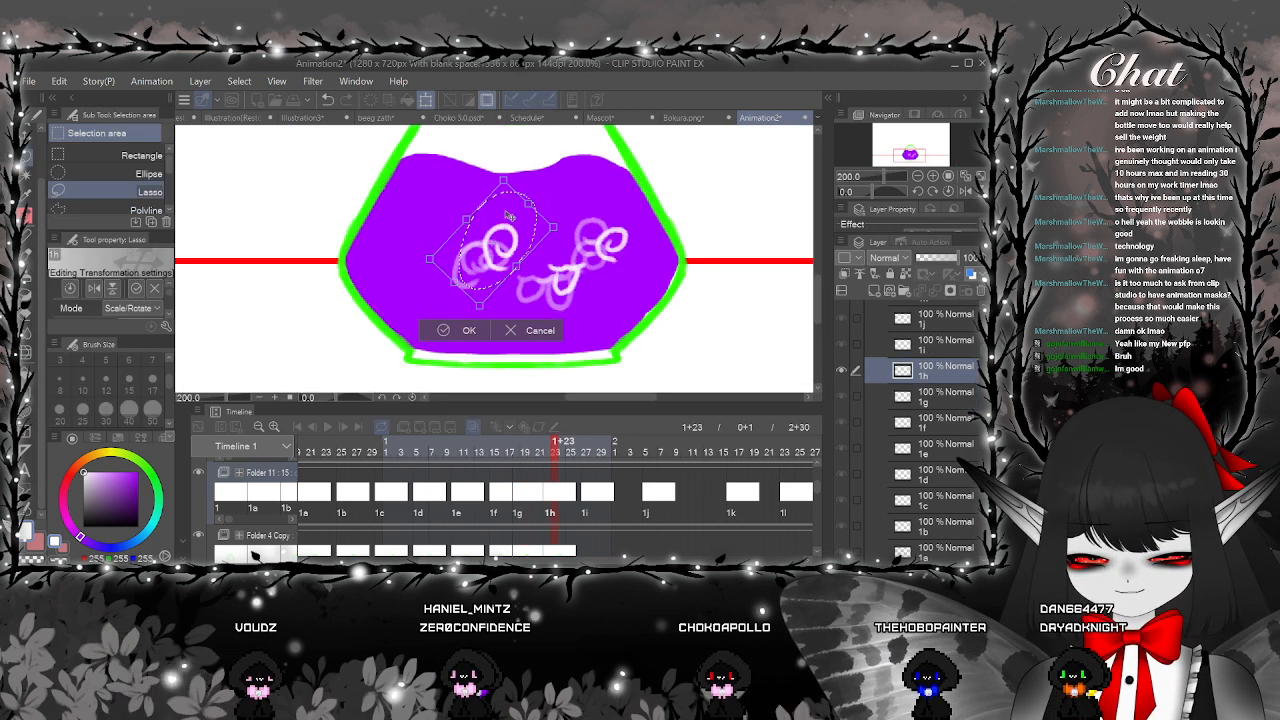
{"action": "left_click", "coordinate": [443, 329]}
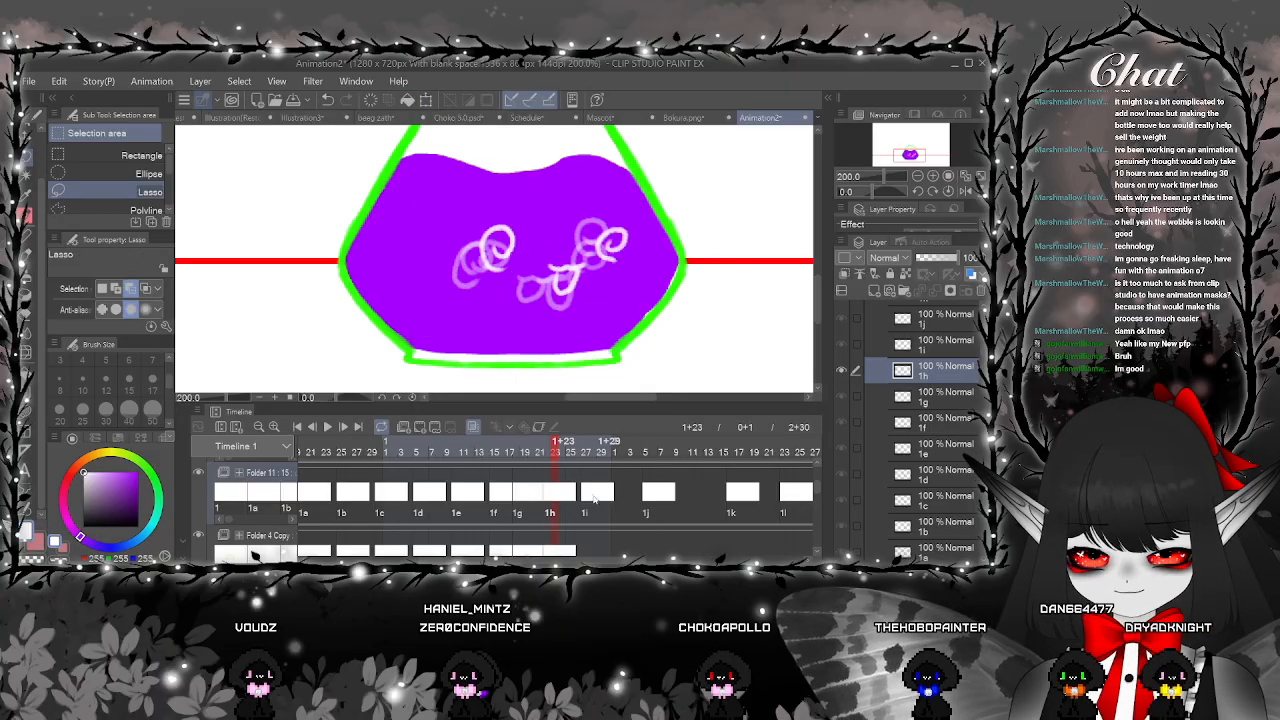
Lasso the left swirl eye at frame 1+28, rotate it so its spiral turns further, and clear the selection
{"action": "left_click", "coordinate": [594, 500]}
{"action": "mouse_move", "coordinate": [440, 235]}
{"action": "left_mouse_down"}
{"action": "mouse_move", "coordinate": [409, 346]}
{"action": "mouse_move", "coordinate": [430, 358]}
{"action": "mouse_move", "coordinate": [416, 352]}
{"action": "left_mouse_up"}
{"action": "key", "text": "ctrl+t"}
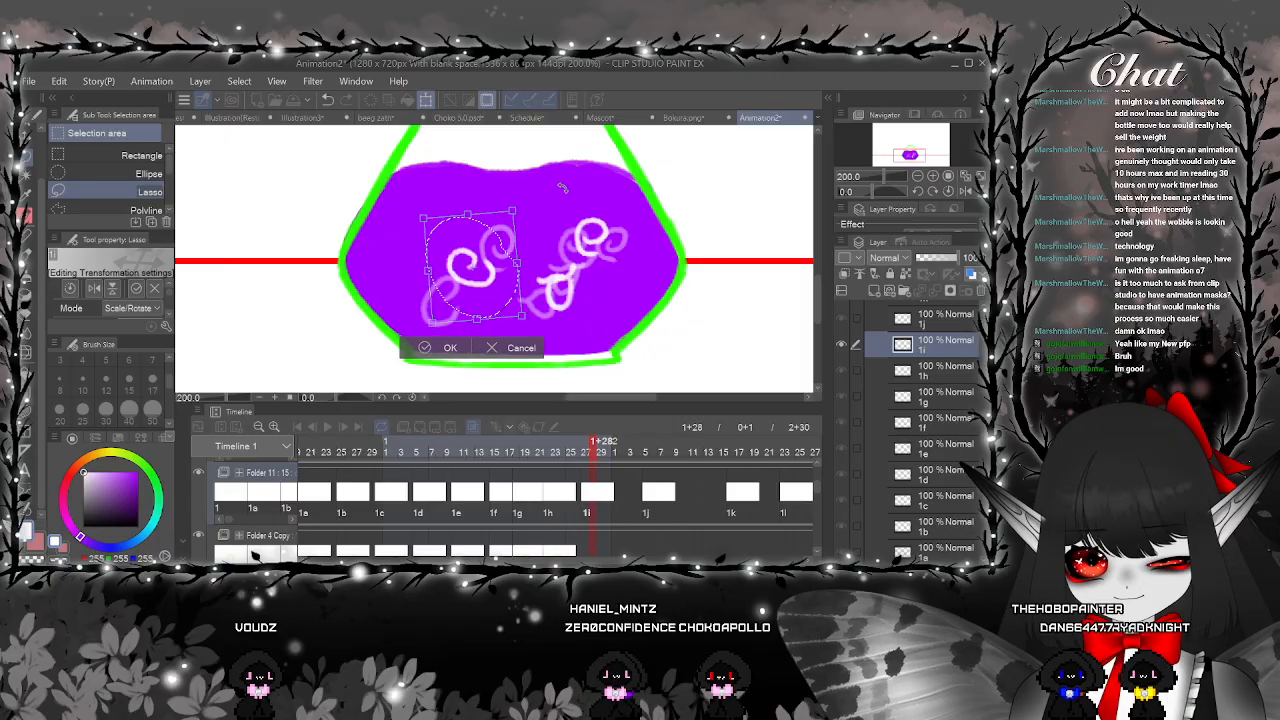
{"action": "left_click", "coordinate": [440, 348]}
{"action": "key", "text": "ctrl+d"}
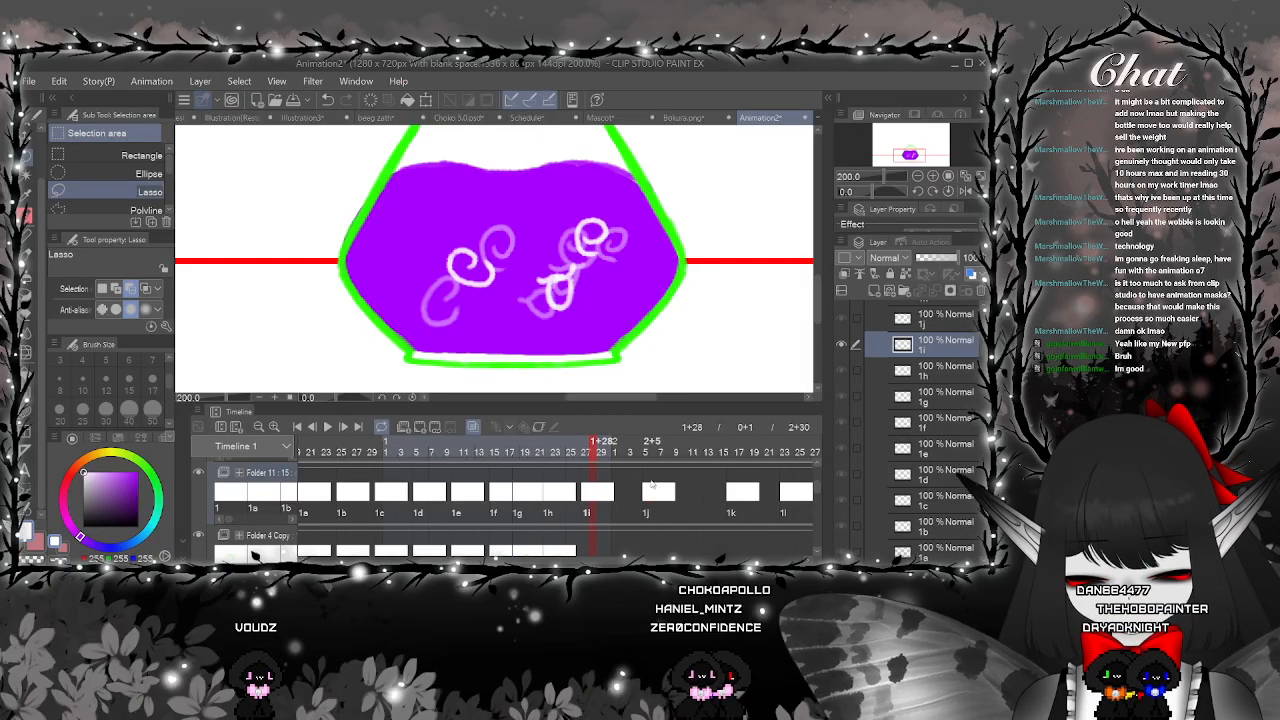
Lasso the left swirl eye at frame 2+5, rotate it to a new spiral angle, and clear the selection
{"action": "left_click", "coordinate": [652, 486]}
{"action": "left_click_drag", "start_coordinate": [475, 330], "coordinate": [456, 347]}
{"action": "left_click", "coordinate": [500, 373]}
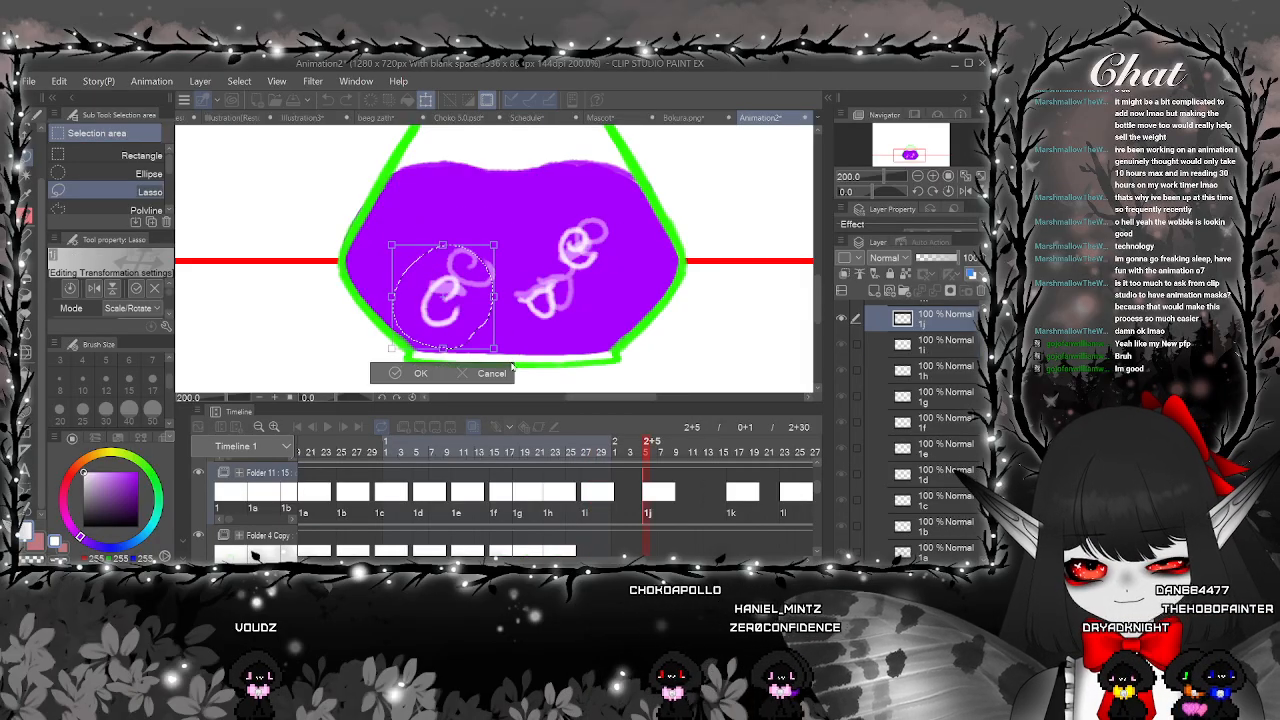
{"action": "mouse_move", "coordinate": [512, 306]}
{"action": "left_mouse_down"}
{"action": "mouse_move", "coordinate": [516, 262]}
{"action": "mouse_move", "coordinate": [475, 213]}
{"action": "mouse_move", "coordinate": [550, 204]}
{"action": "left_mouse_up"}
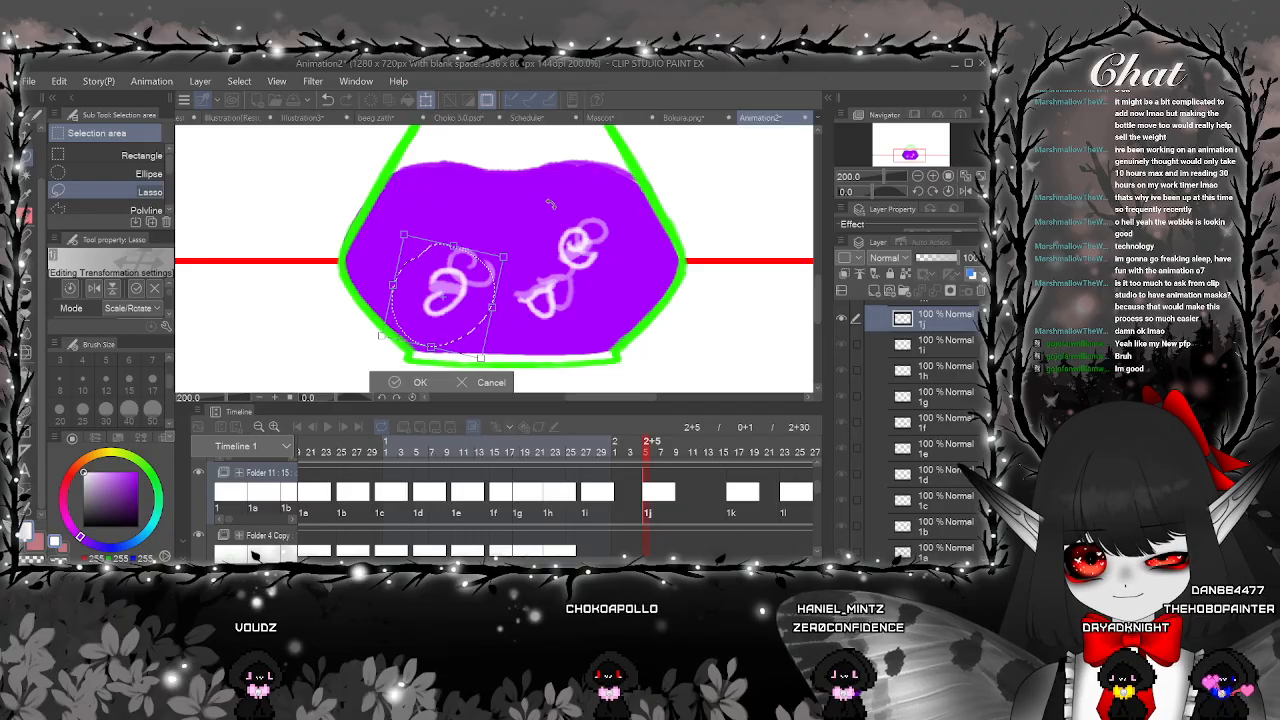
{"action": "left_click", "coordinate": [395, 384]}
{"action": "key", "text": "ctrl+d"}
Play back the animation to check the spinning eyes and examine the cel at frame 1+16
{"action": "key", "text": "ctrl+minus"}
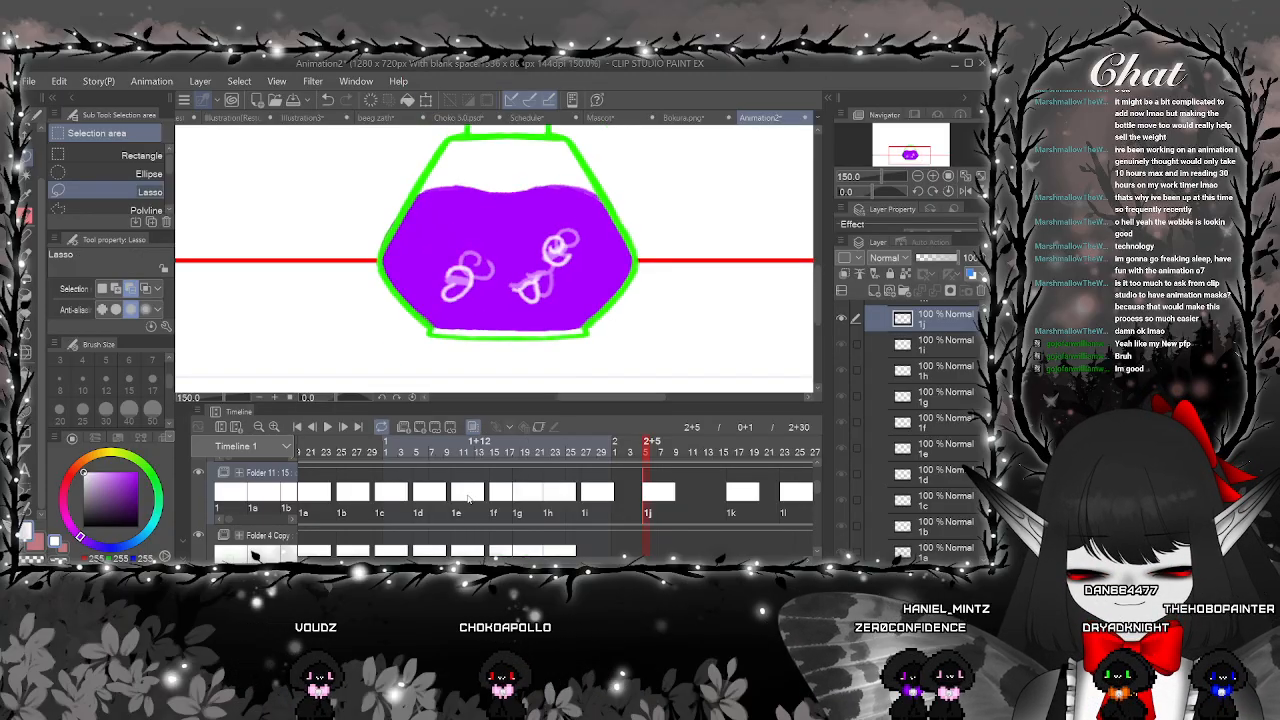
{"action": "left_click", "coordinate": [473, 452]}
{"action": "left_click", "coordinate": [331, 428]}
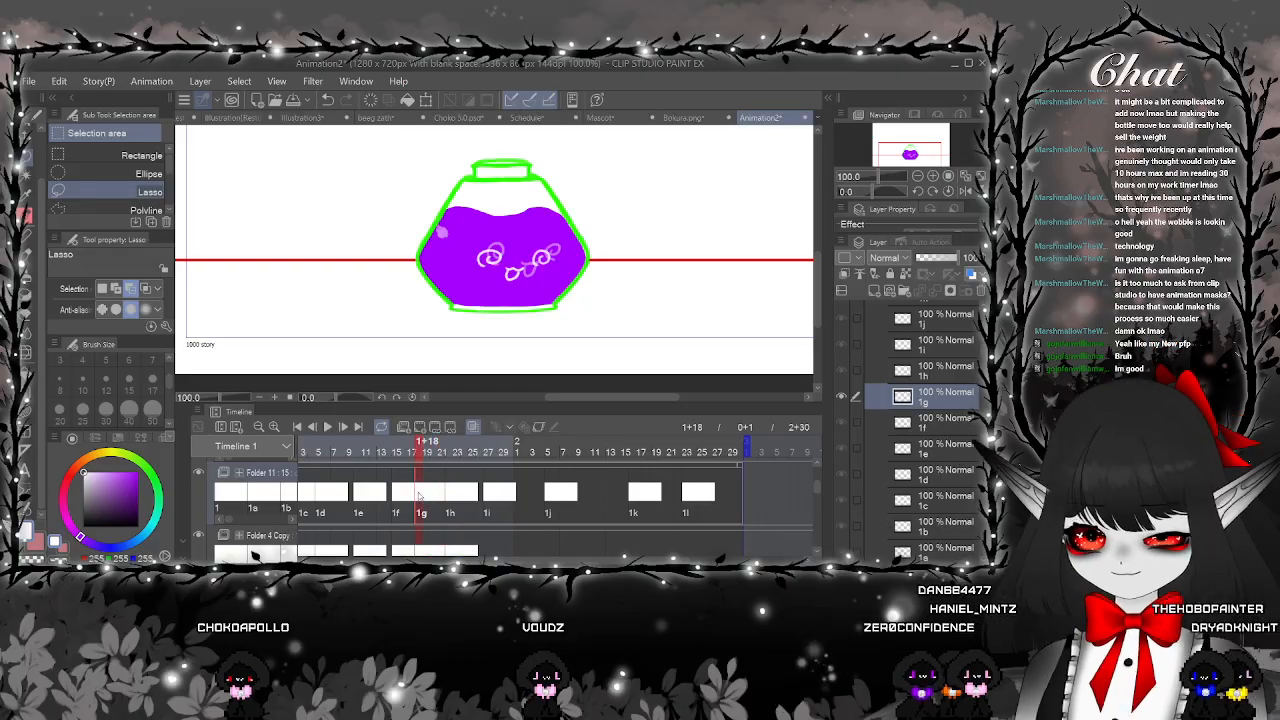
{"action": "left_click", "coordinate": [400, 494]}
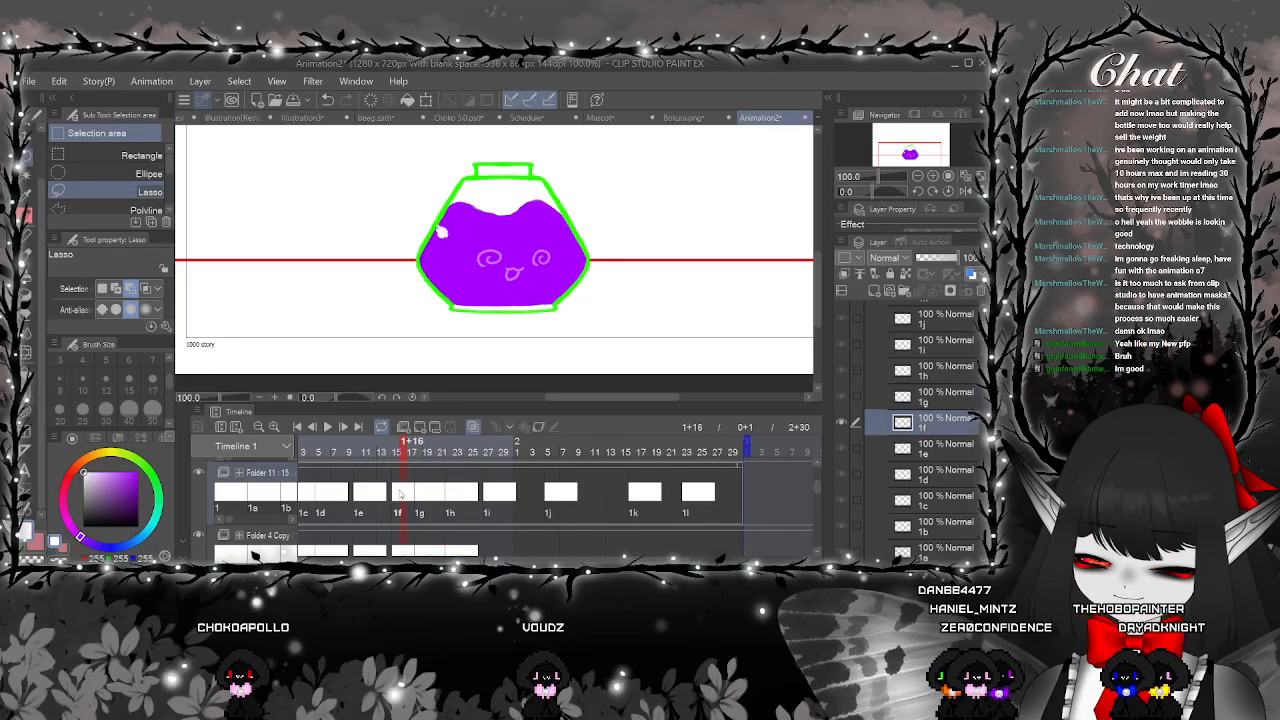
Lasso the left swirl eye in the cel at frame 1+18, rotate it to a new spiral angle, and clear the selection
{"action": "left_click", "coordinate": [421, 497]}
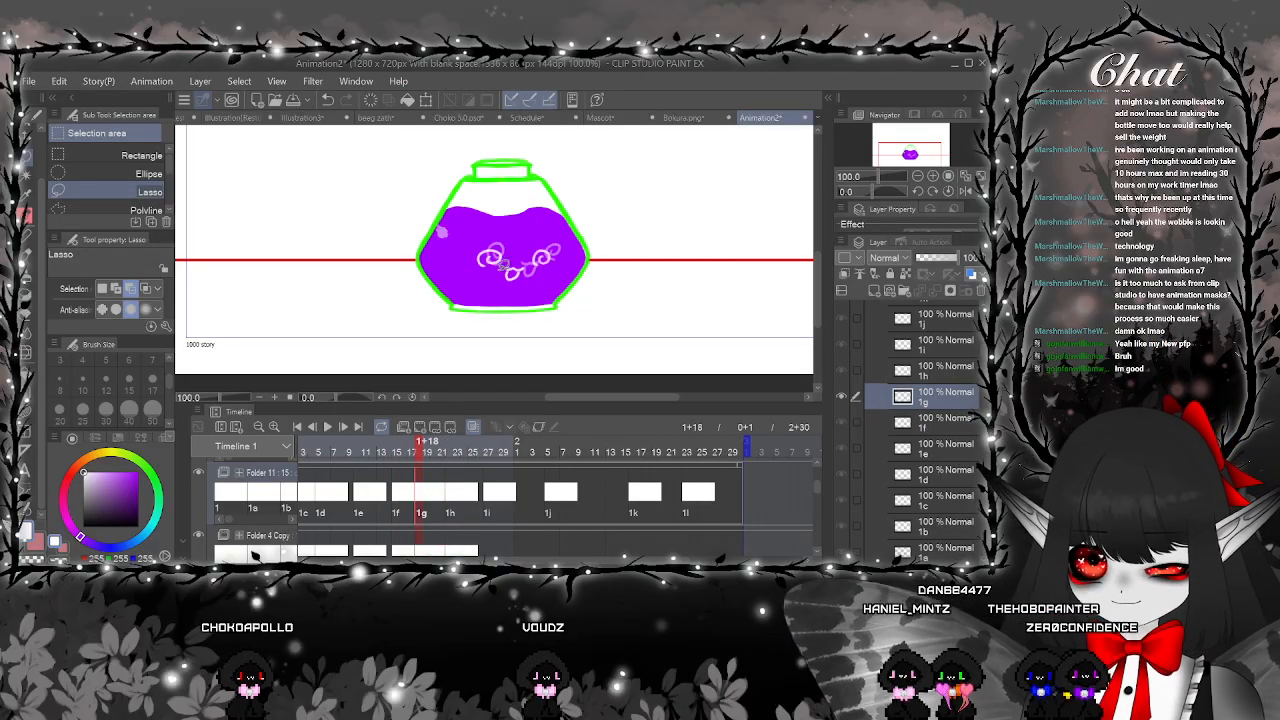
{"action": "left_click_drag", "start_coordinate": [509, 251], "coordinate": [478, 277]}
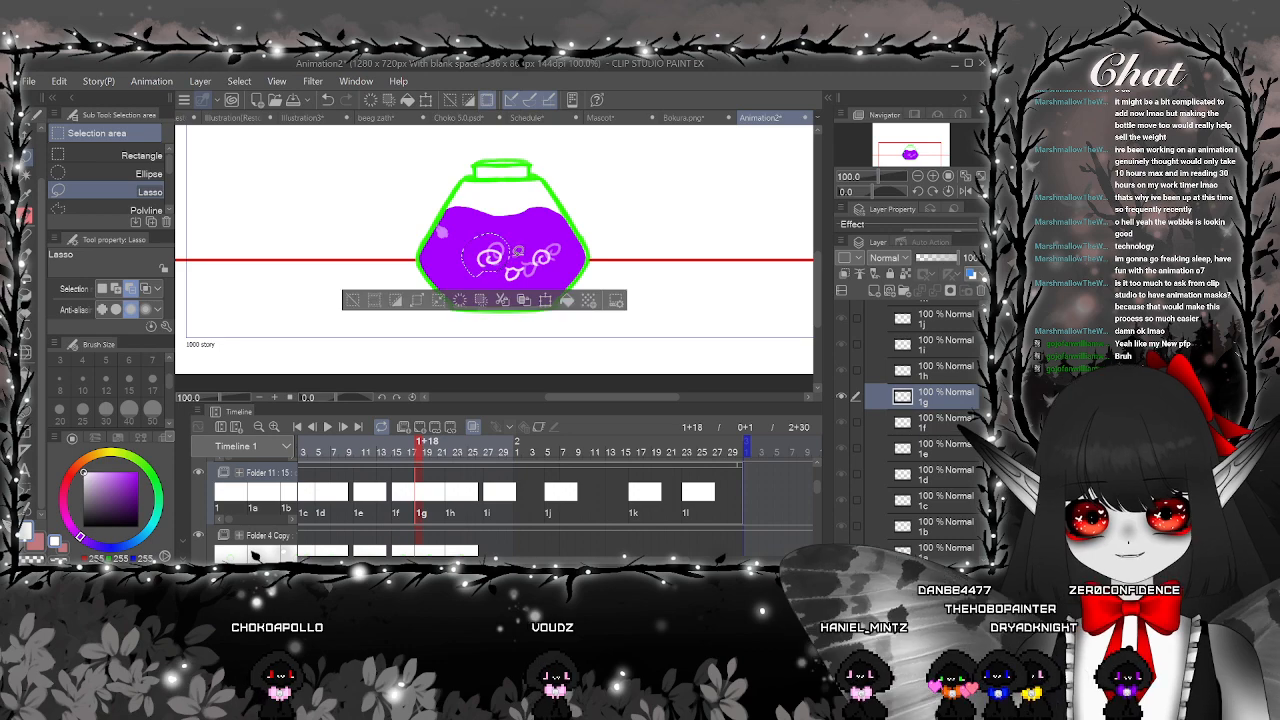
{"action": "left_click", "coordinate": [530, 302]}
{"action": "scroll", "coordinate": [564, 252], "scroll_direction": "up", "scroll_amount": 2}
{"action": "left_click_drag", "start_coordinate": [570, 250], "coordinate": [563, 205]}
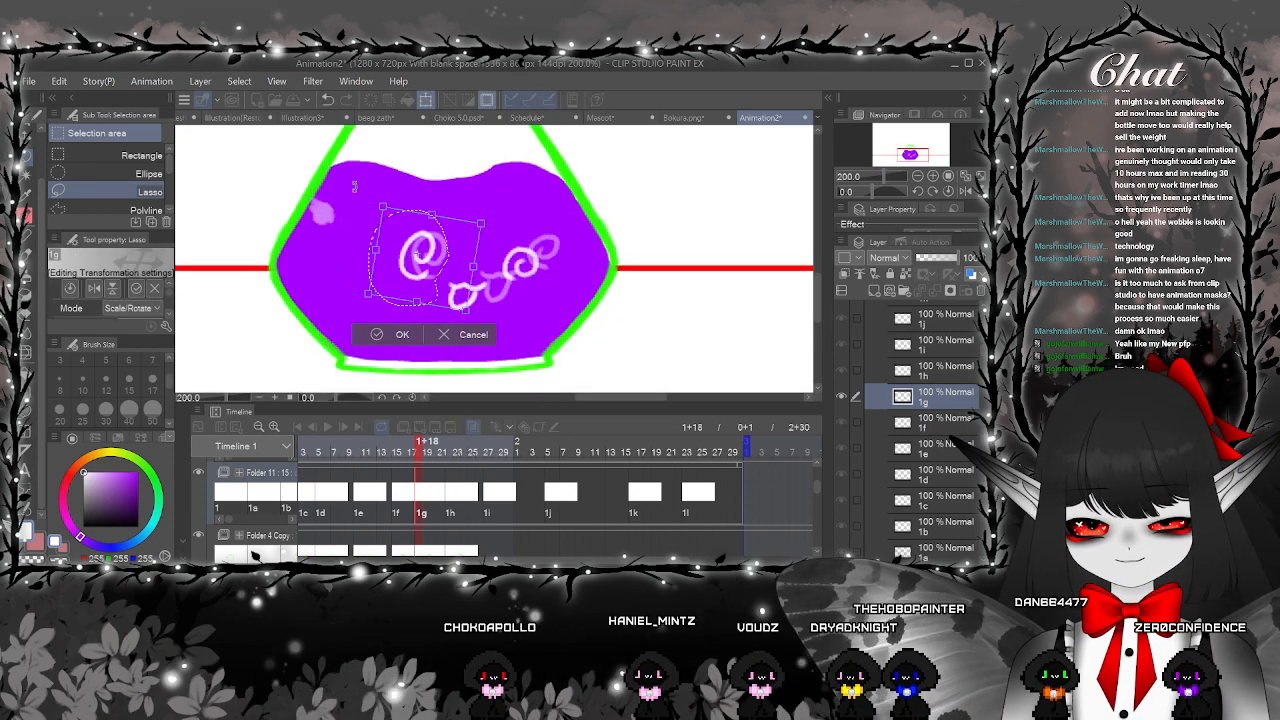
{"action": "mouse_move", "coordinate": [563, 205]}
{"action": "left_mouse_down"}
{"action": "mouse_move", "coordinate": [549, 165]}
{"action": "mouse_move", "coordinate": [485, 141]}
{"action": "left_mouse_up"}
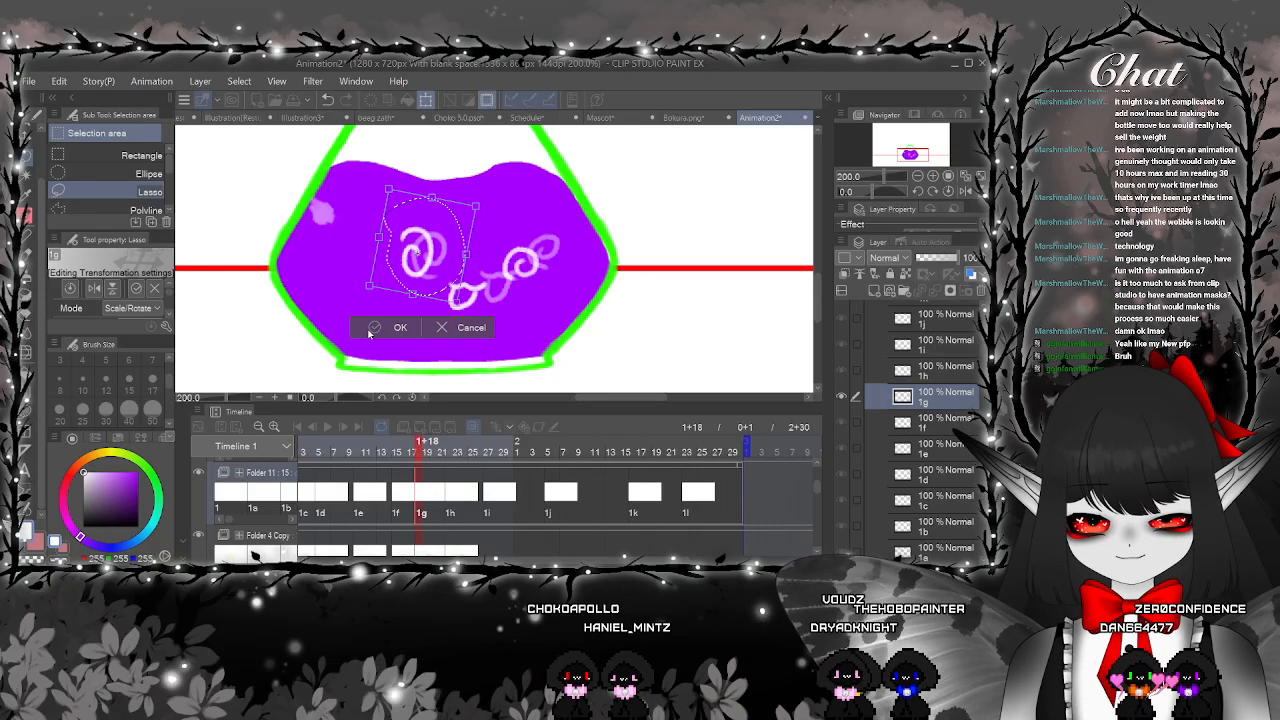
{"action": "left_click", "coordinate": [372, 329]}
{"action": "key", "text": "ctrl+d"}
Rotate the left swirl eye in the cel at frame 1+22 with a lasso selection and clear the selection
{"action": "left_click", "coordinate": [450, 496]}
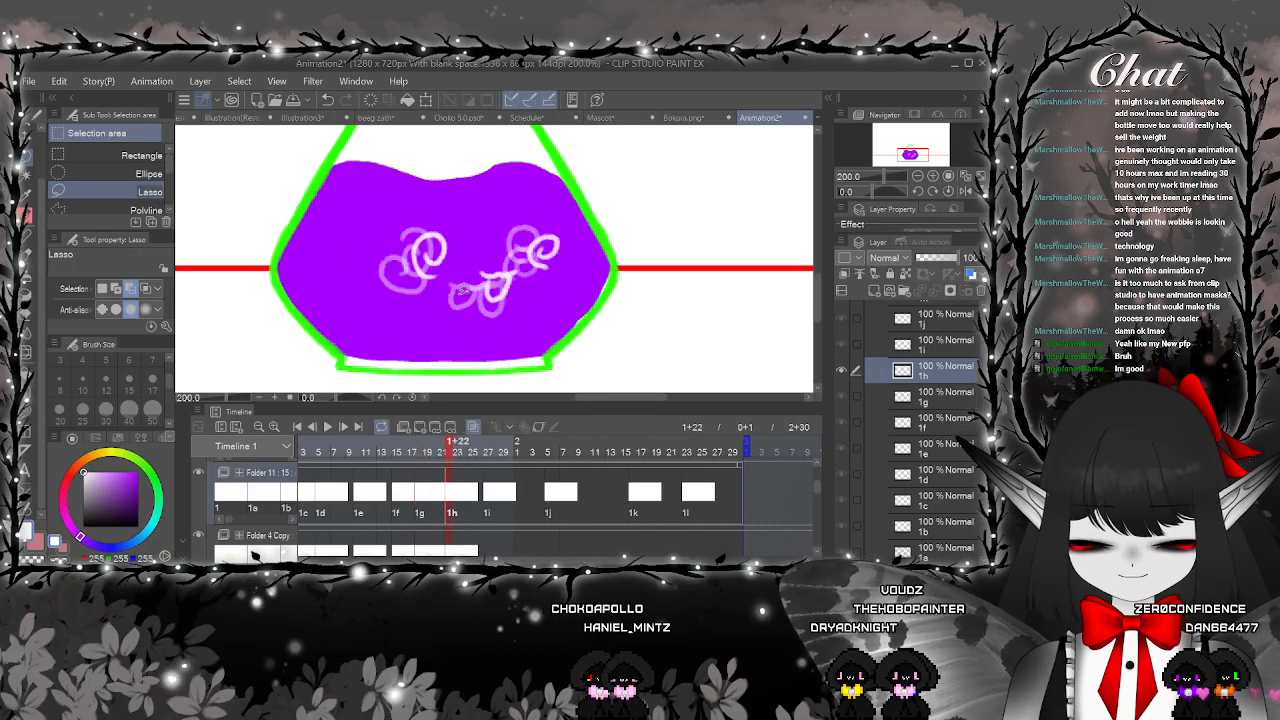
{"action": "left_click", "coordinate": [488, 337]}
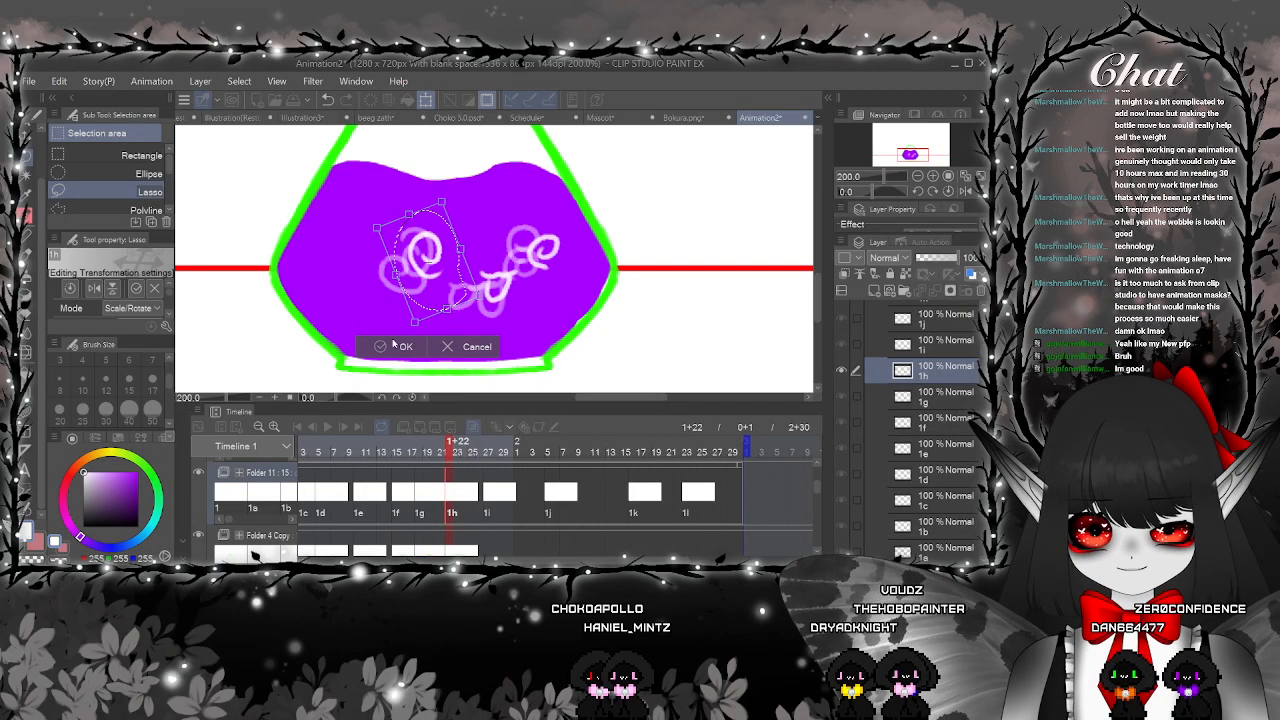
{"action": "left_click", "coordinate": [400, 346]}
{"action": "key", "text": "ctrl+d"}
Lasso the left swirl eye at frame 1+27, rotate it and adjust its position slightly, and clear the selection
{"action": "left_click", "coordinate": [495, 455]}
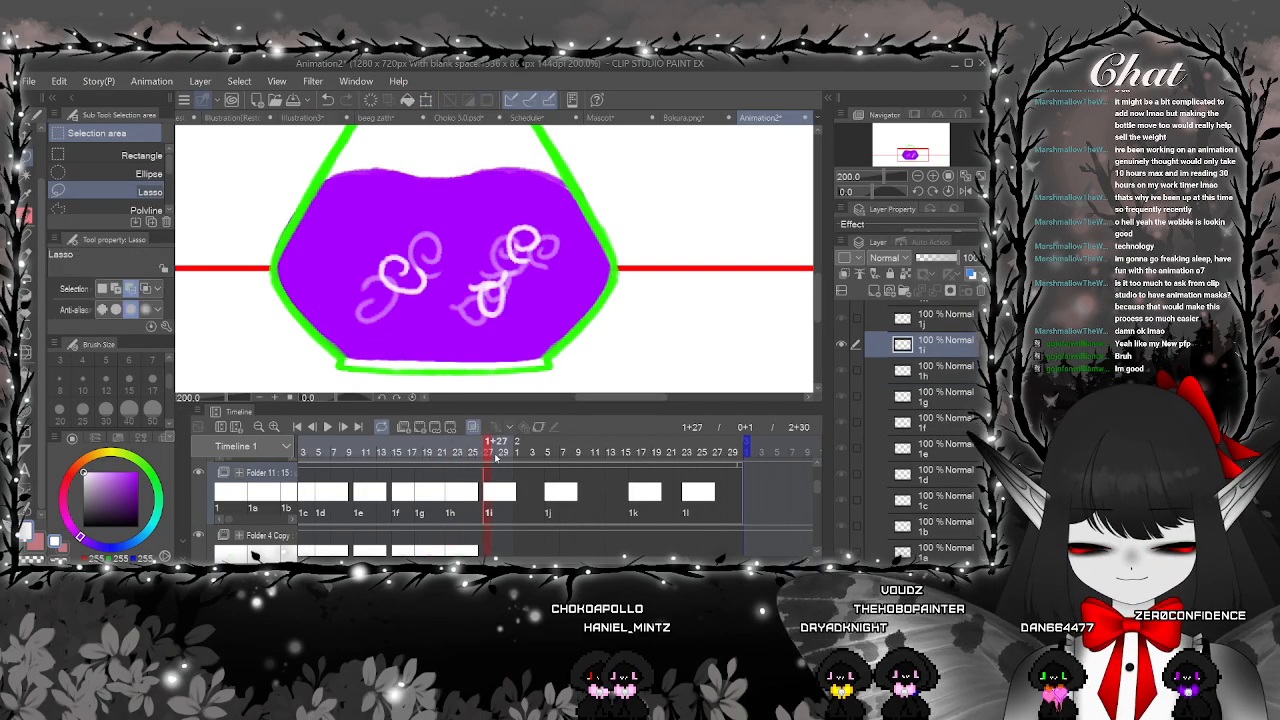
{"action": "left_click_drag", "start_coordinate": [446, 266], "coordinate": [445, 282]}
{"action": "mouse_move", "coordinate": [587, 254]}
{"action": "left_mouse_down"}
{"action": "mouse_move", "coordinate": [412, 176]}
{"action": "mouse_move", "coordinate": [461, 196]}
{"action": "left_mouse_up"}
{"action": "left_click", "coordinate": [458, 354]}
{"action": "left_click_drag", "start_coordinate": [399, 281], "coordinate": [402, 274]}
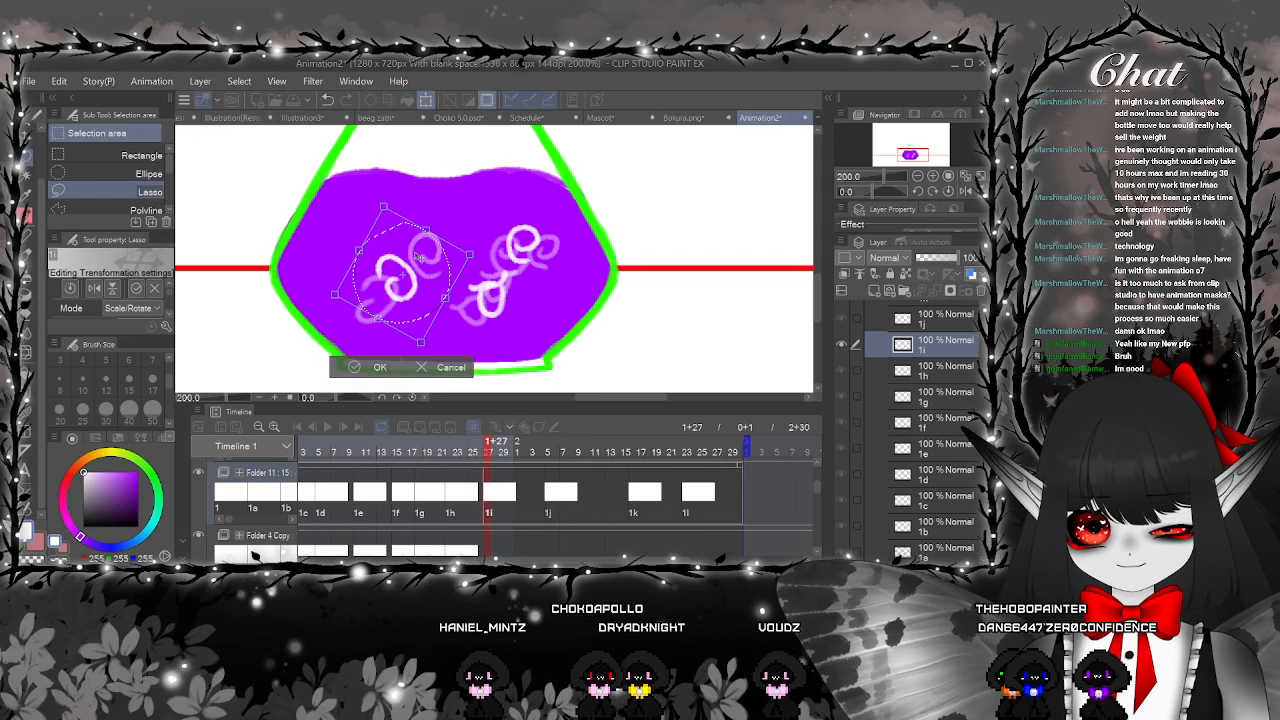
{"action": "left_click", "coordinate": [356, 368]}
{"action": "key", "text": "ctrl+d"}
Lasso the left swirl eye at frame 2+6, rotate and reposition it slightly, and clear the selection
{"action": "left_click", "coordinate": [556, 453]}
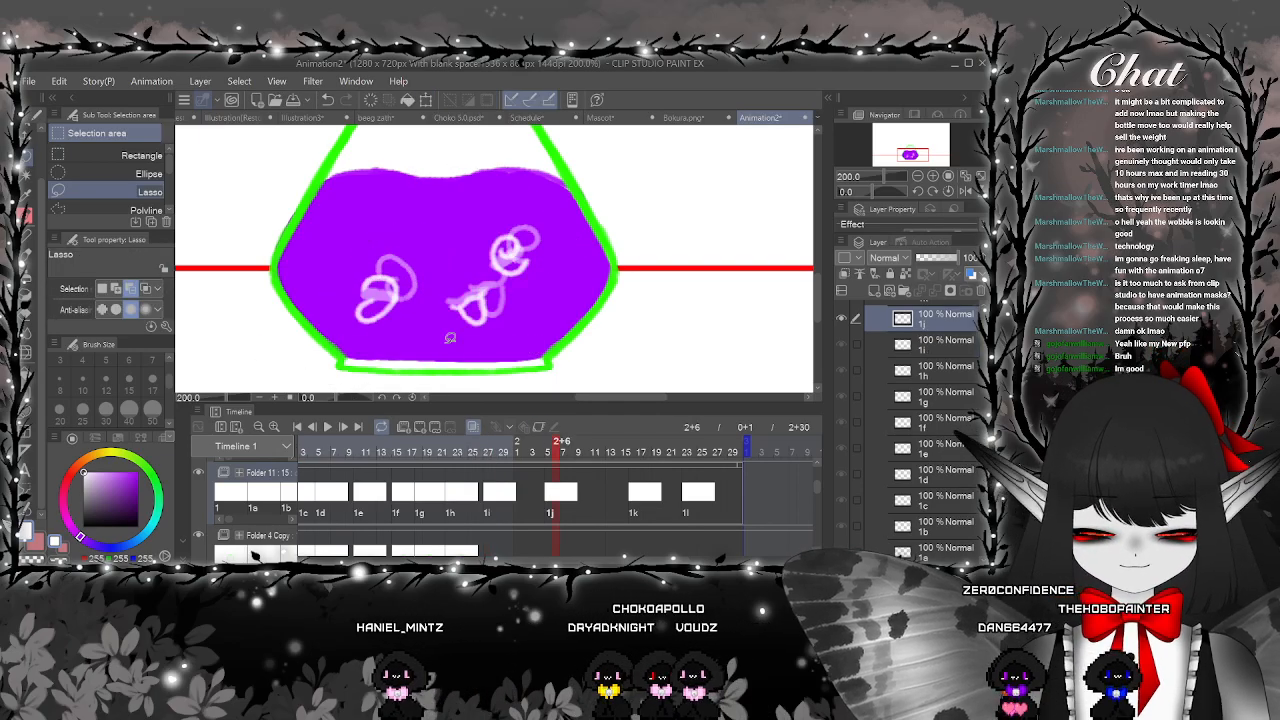
{"action": "mouse_move", "coordinate": [412, 318]}
{"action": "left_mouse_down"}
{"action": "mouse_move", "coordinate": [403, 244]}
{"action": "mouse_move", "coordinate": [412, 318]}
{"action": "left_mouse_up"}
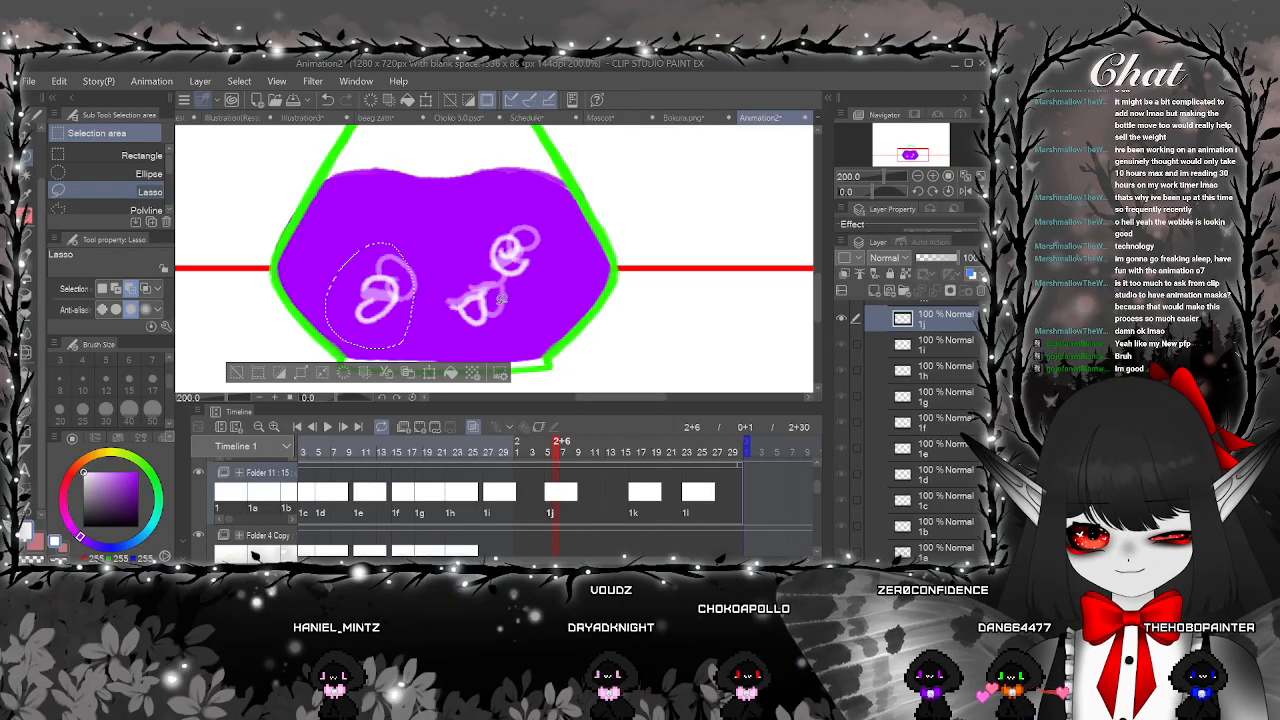
{"action": "left_click", "coordinate": [429, 373]}
{"action": "mouse_move", "coordinate": [308, 192]}
{"action": "left_mouse_down"}
{"action": "mouse_move", "coordinate": [433, 180]}
{"action": "mouse_move", "coordinate": [518, 220]}
{"action": "left_mouse_up"}
{"action": "left_click_drag", "start_coordinate": [395, 277], "coordinate": [401, 272]}
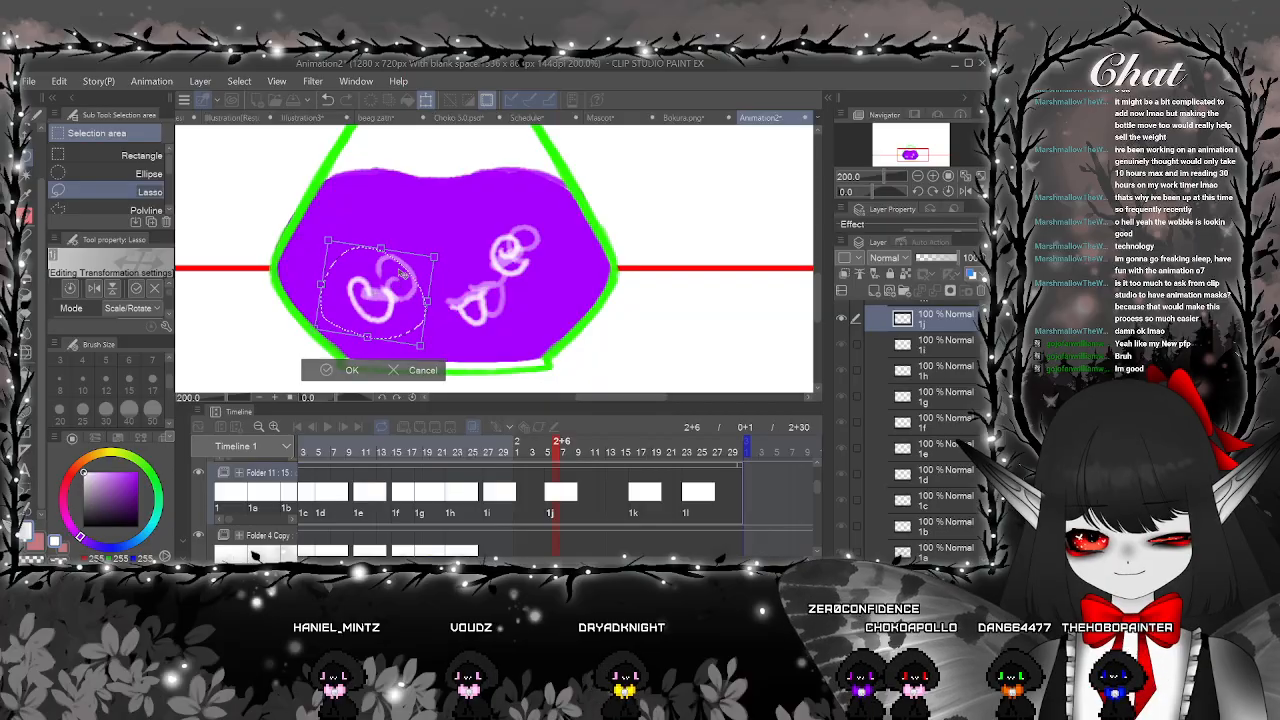
{"action": "left_click", "coordinate": [328, 374]}
{"action": "key", "text": "ctrl+d"}
Play back the animation and examine the face cels from frame 0+26 to 1+20 to check the eye spin
{"action": "left_click", "coordinate": [640, 486]}
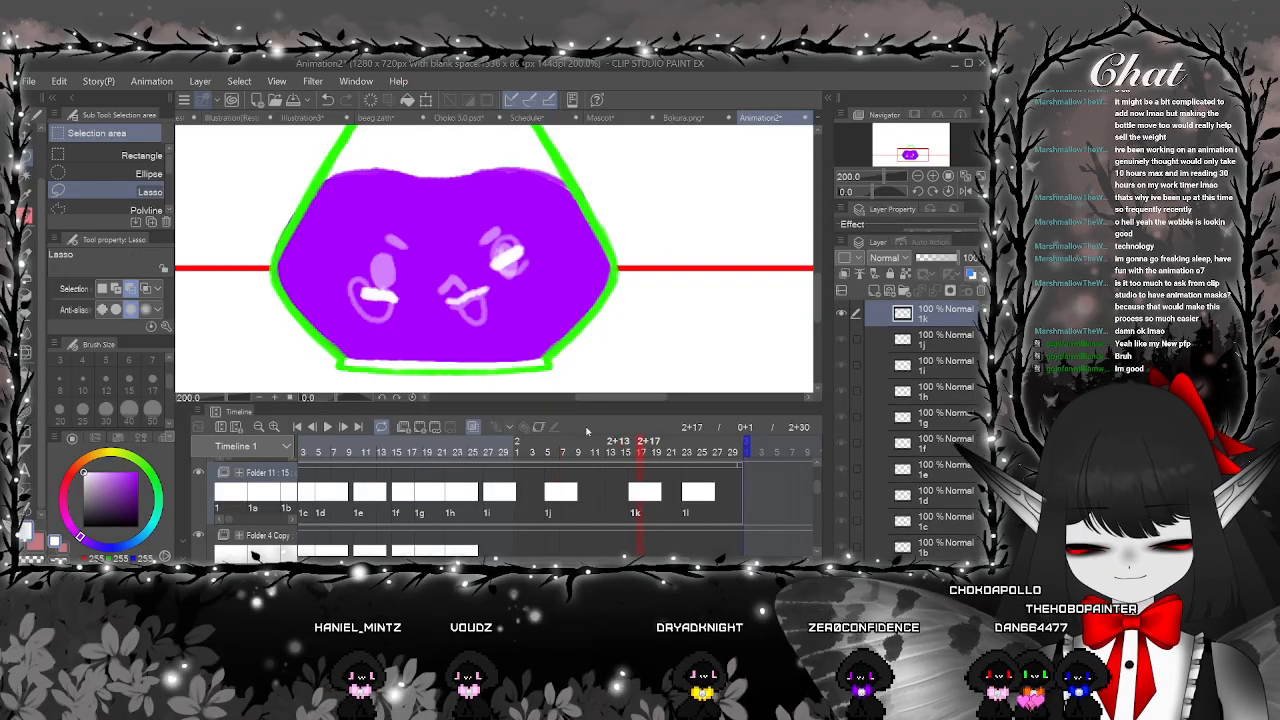
{"action": "left_click", "coordinate": [378, 497]}
{"action": "key", "text": "ctrl+minus"}
{"action": "left_click", "coordinate": [329, 428]}
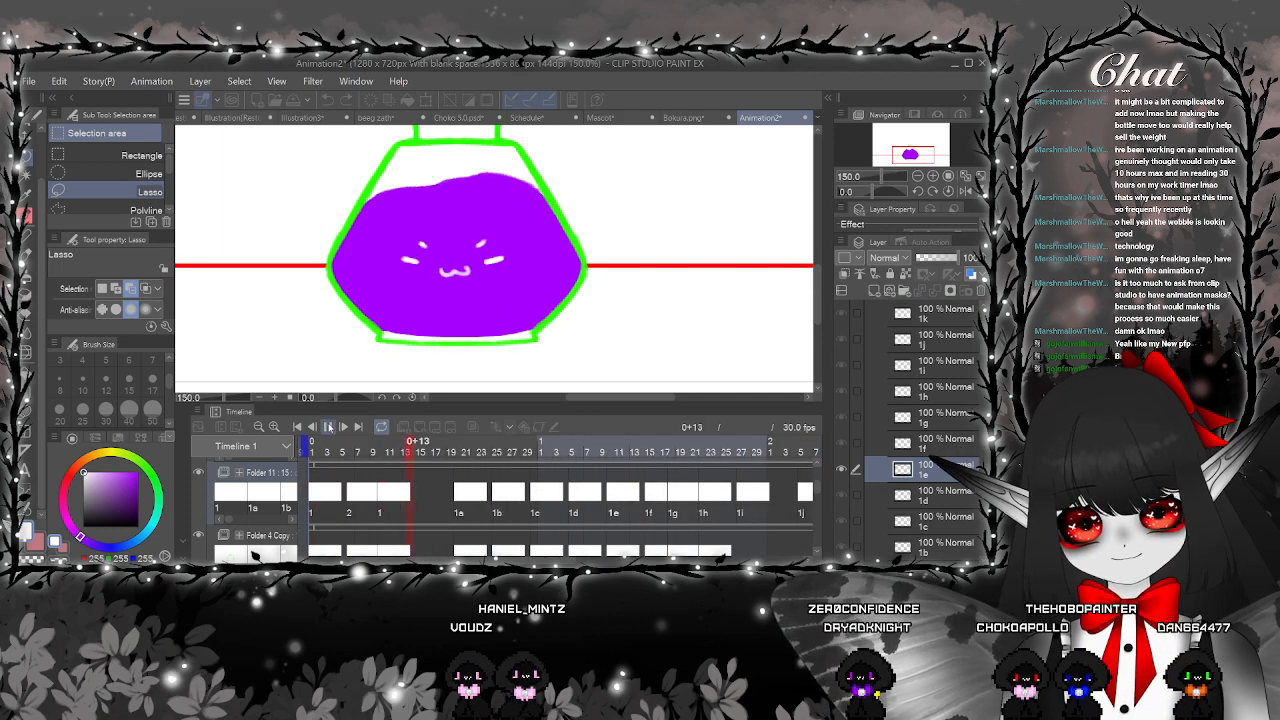
{"action": "left_click", "coordinate": [329, 428]}
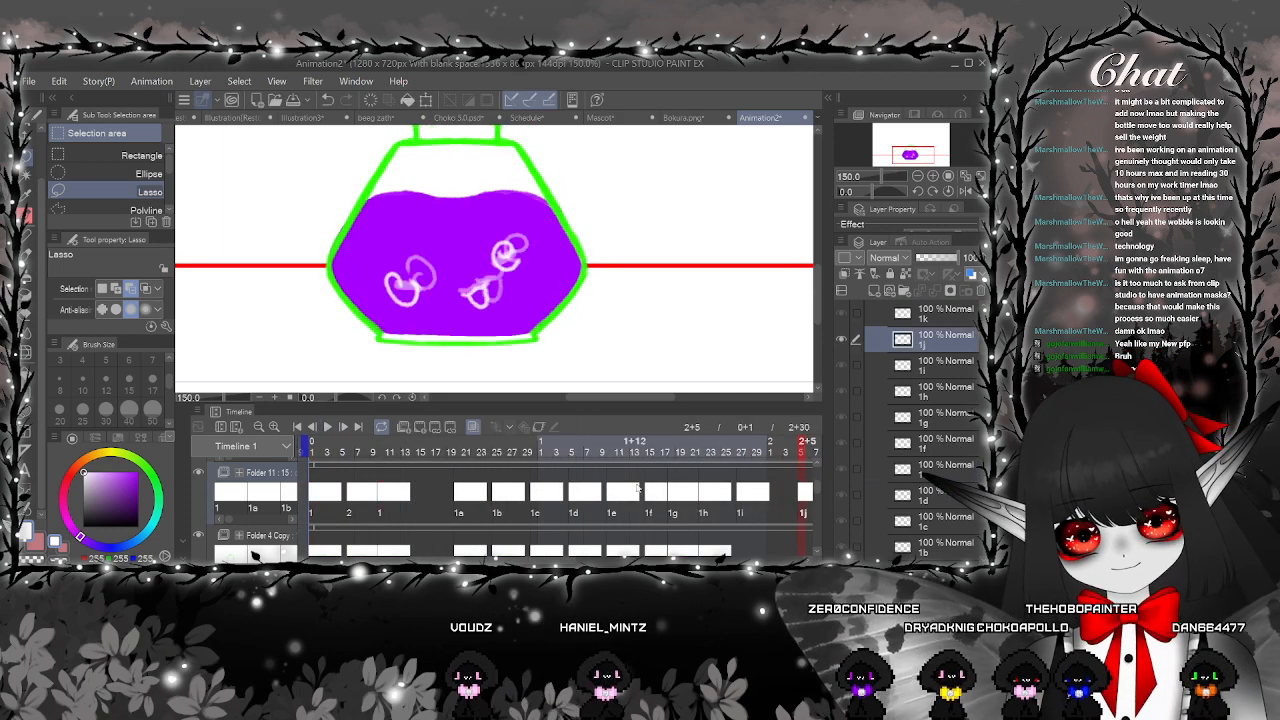
{"action": "left_click", "coordinate": [540, 500]}
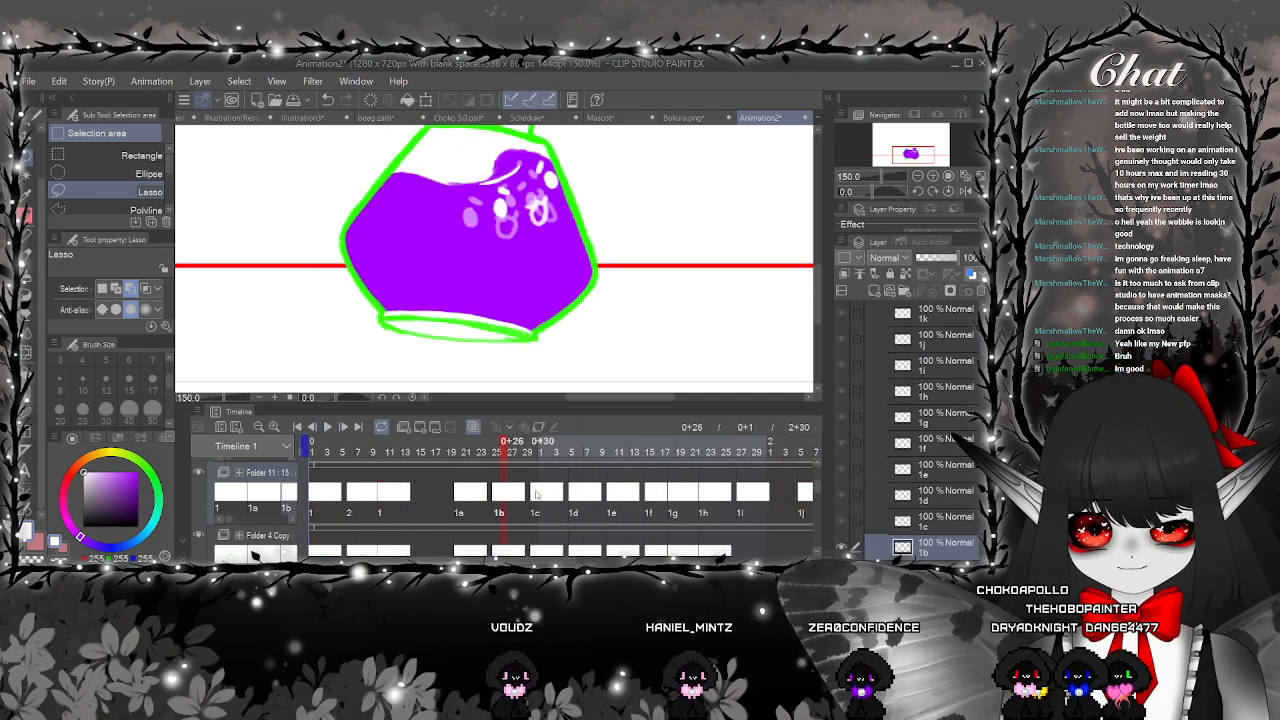
{"action": "left_click_drag", "start_coordinate": [580, 494], "coordinate": [683, 500]}
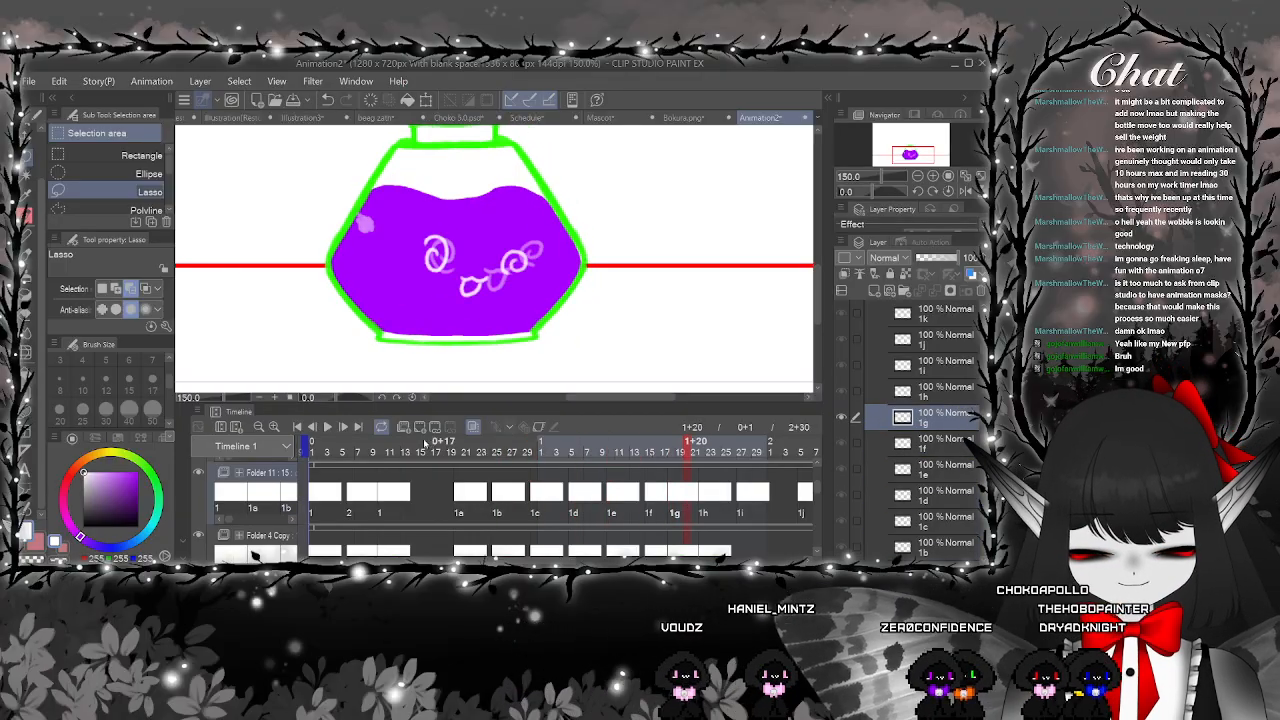
Add a new in-between cel at frame 1+20 and trace the left swirl eye of the preceding cel with the Pen
{"action": "scroll", "coordinate": [427, 370], "scroll_direction": "up", "scroll_amount": 1}
{"action": "left_click", "coordinate": [28, 218]}
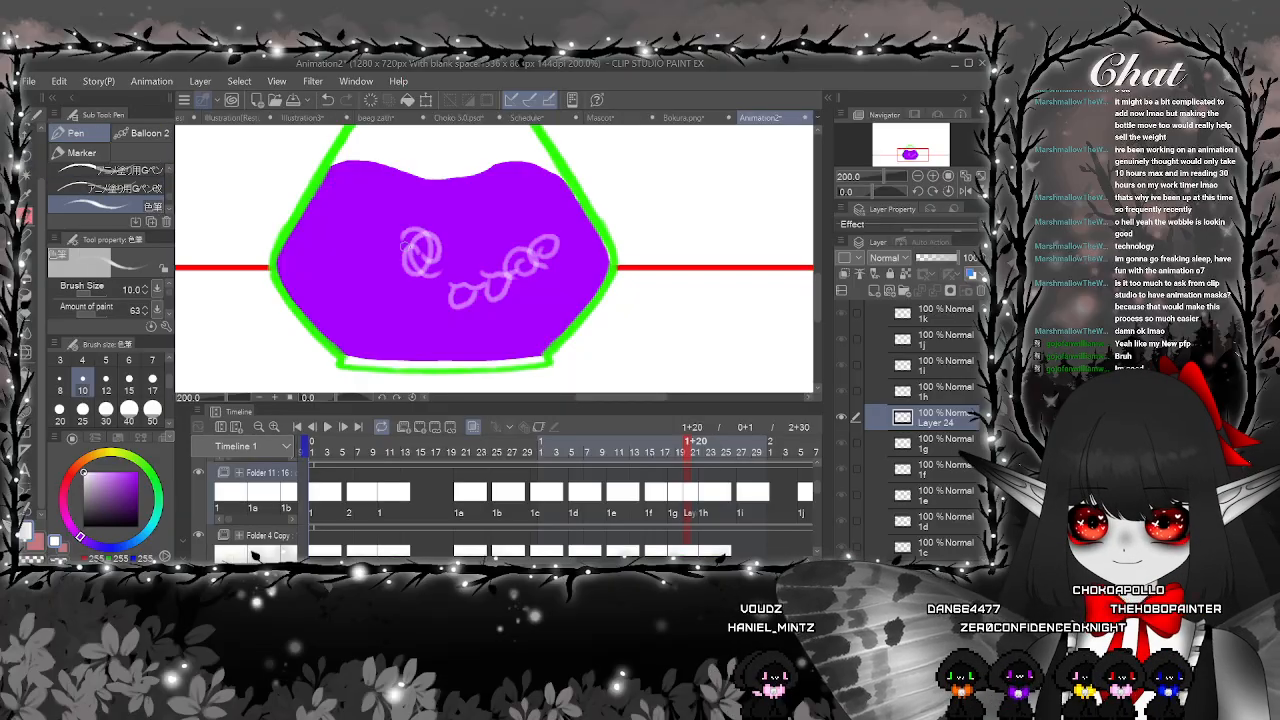
{"action": "scroll", "coordinate": [410, 260], "scroll_direction": "up", "scroll_amount": 4}
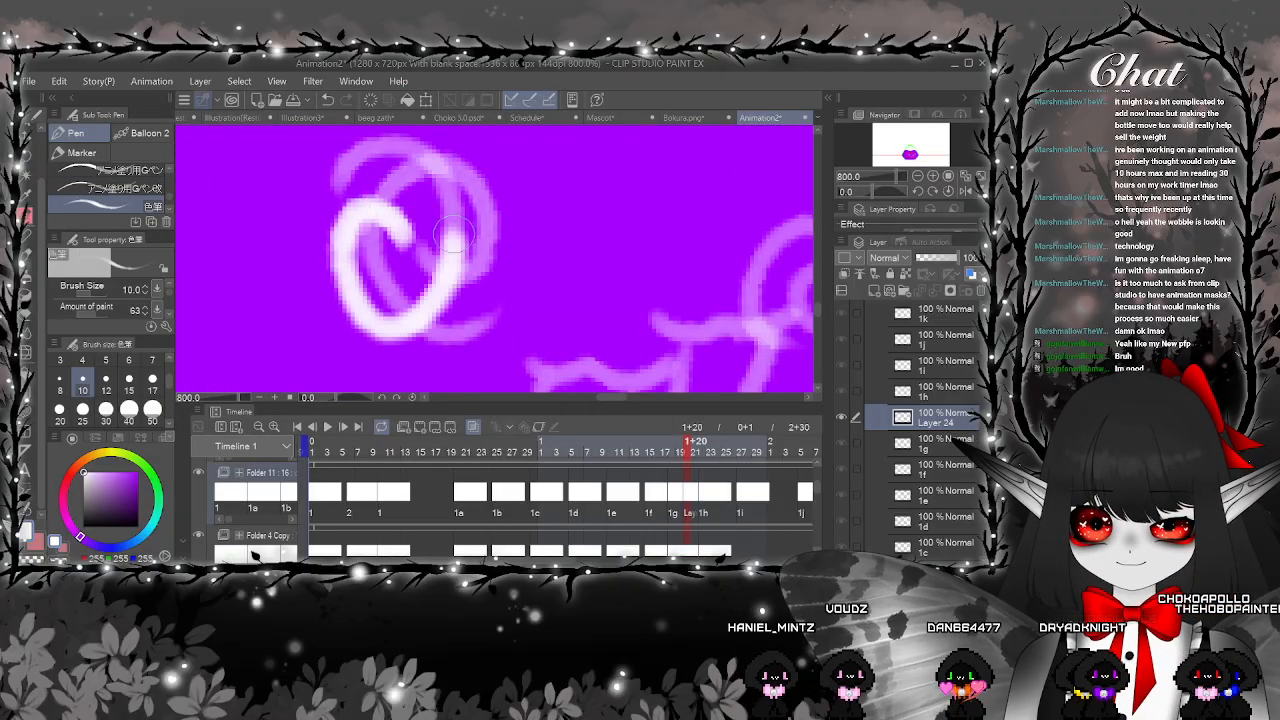
{"action": "key", "text": "ctrl+minus"}
{"action": "left_click", "coordinate": [663, 502]}
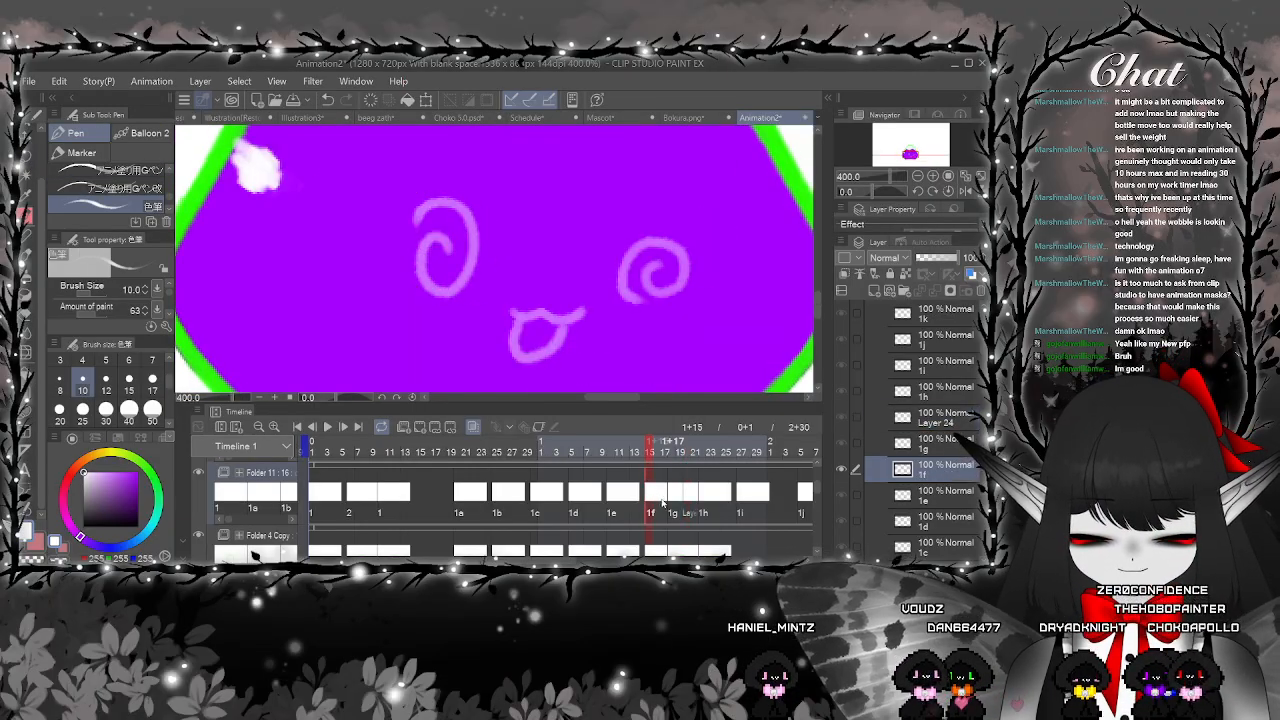
{"action": "left_click", "coordinate": [688, 502]}
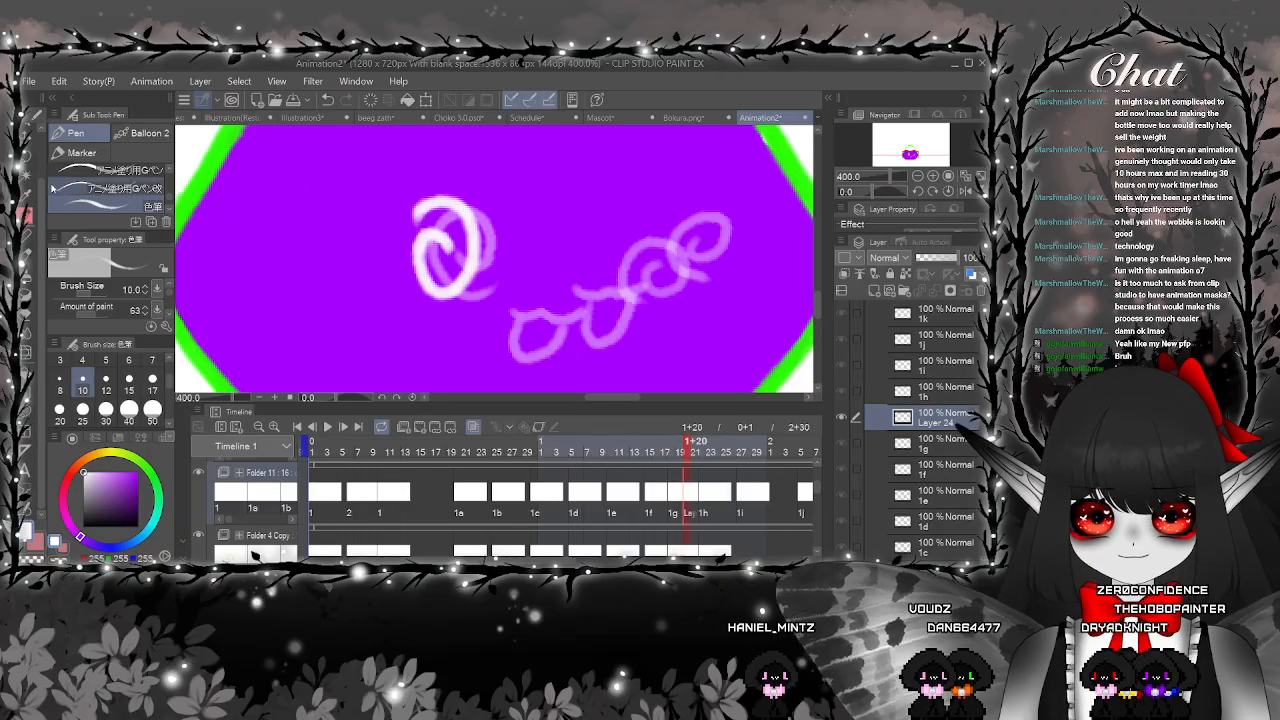
Lasso the traced swirl at frame 1+20, rotate and shift it between the neighbouring eye positions, and clear the selection
{"action": "left_click", "coordinate": [30, 157]}
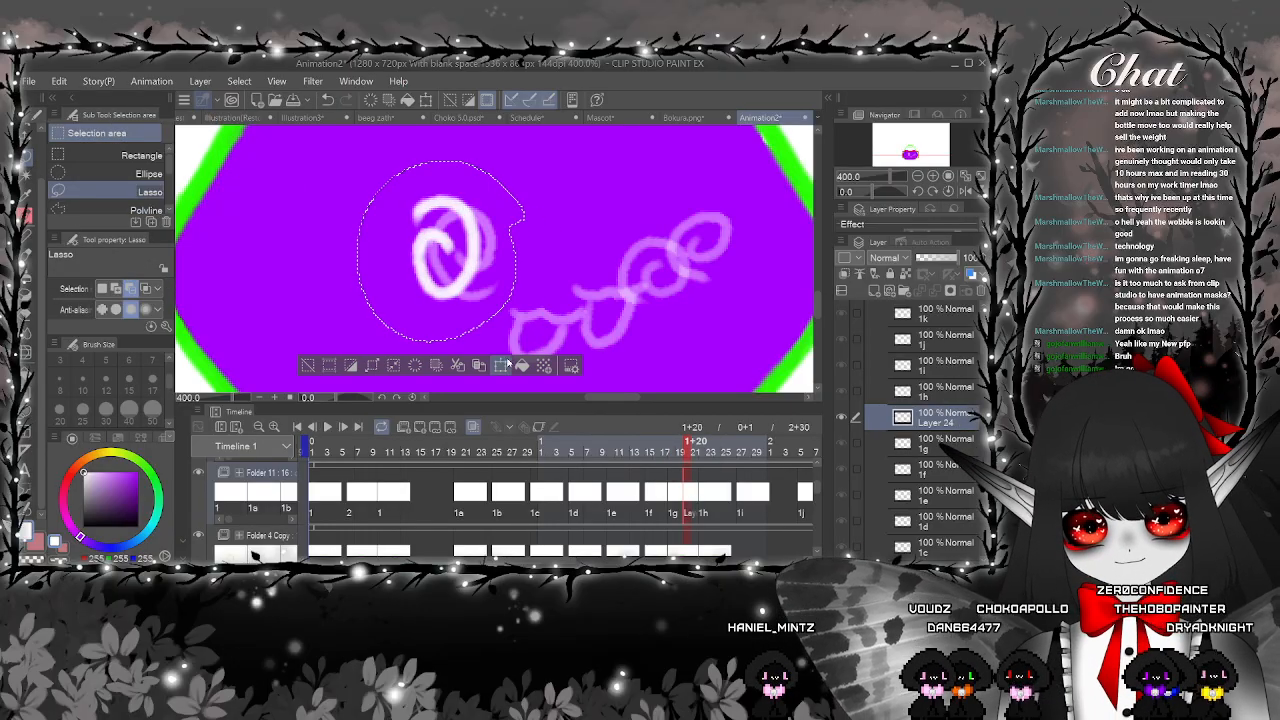
{"action": "left_click", "coordinate": [505, 365]}
{"action": "left_click_drag", "start_coordinate": [530, 165], "coordinate": [562, 248]}
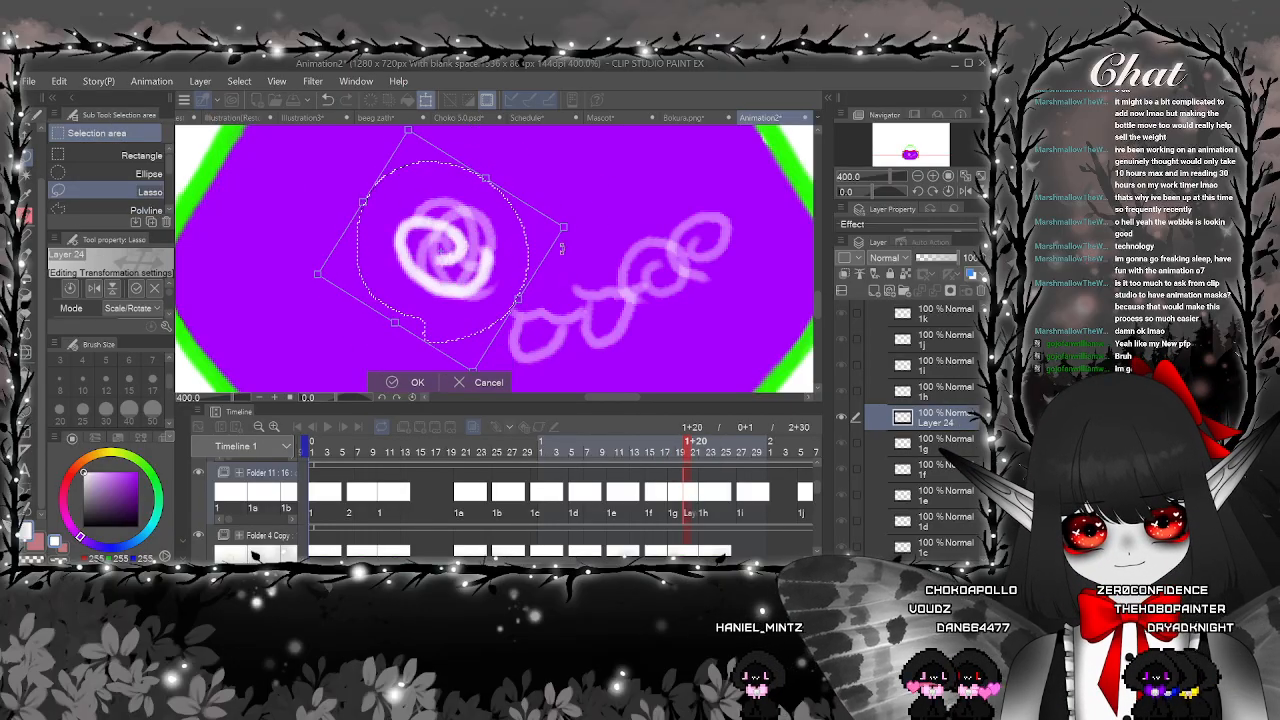
{"action": "left_click_drag", "start_coordinate": [493, 304], "coordinate": [505, 304]}
{"action": "left_click_drag", "start_coordinate": [643, 206], "coordinate": [613, 140]}
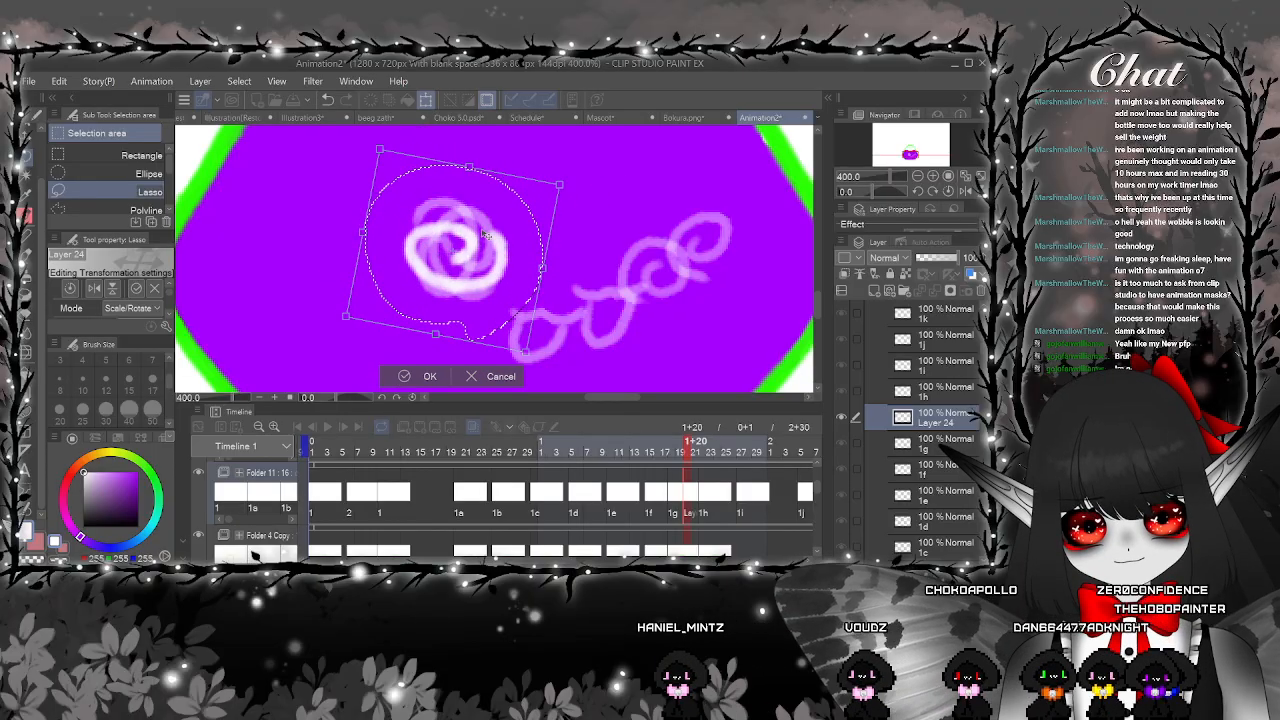
{"action": "left_click_drag", "start_coordinate": [485, 235], "coordinate": [483, 233]}
{"action": "left_click", "coordinate": [408, 374]}
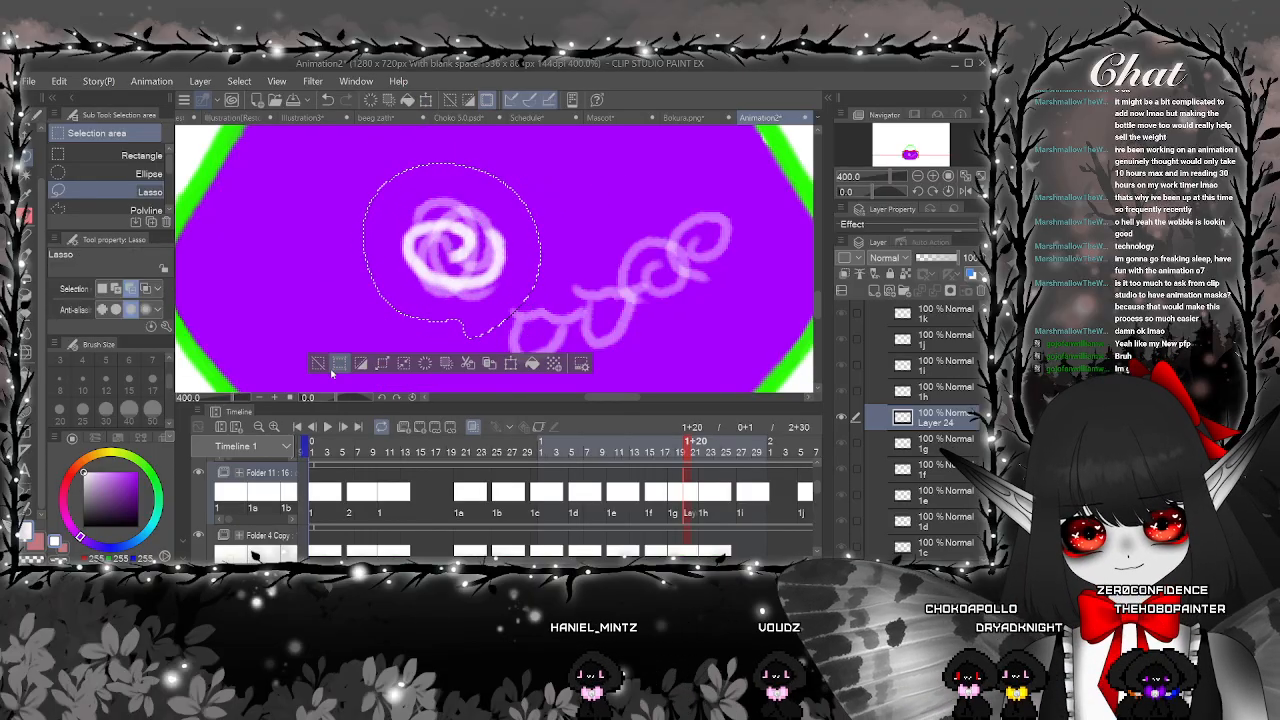
{"action": "key", "text": "ctrl+d"}
Add another in-between cel at frame 1+24 and trace the previous cel's left swirl eye with the Pen
{"action": "left_click", "coordinate": [712, 495]}
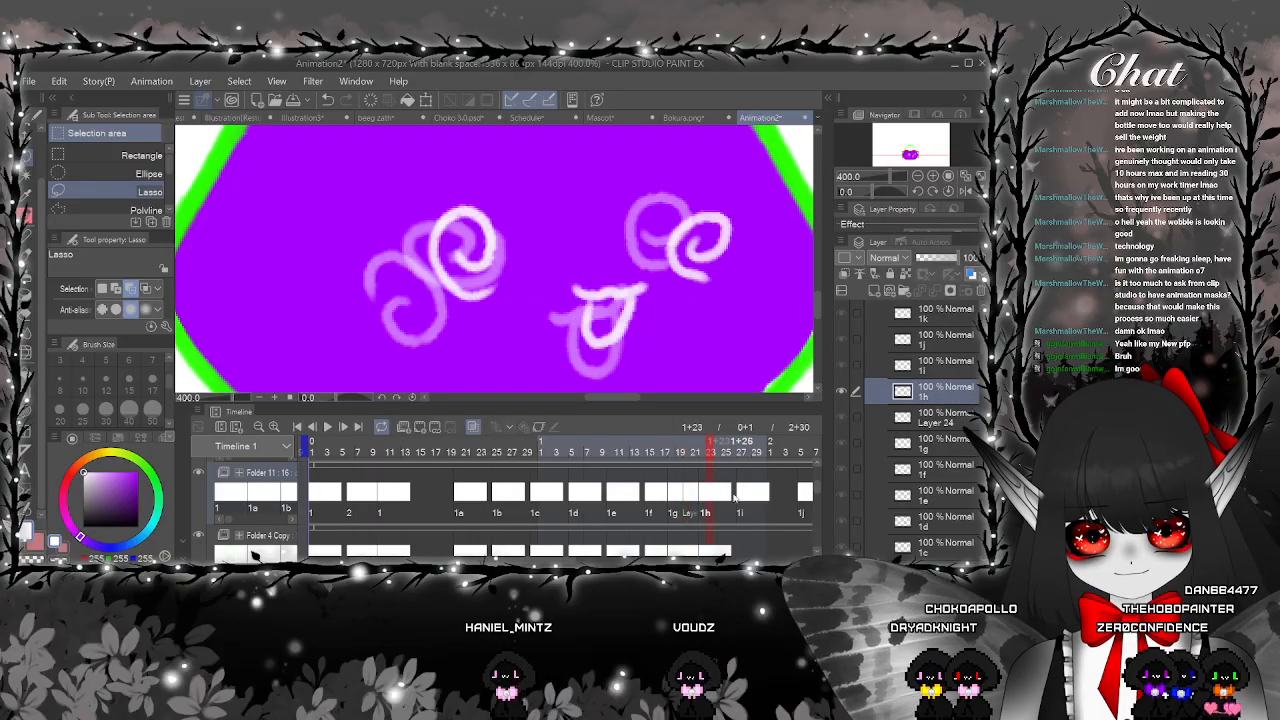
{"action": "left_click", "coordinate": [420, 427]}
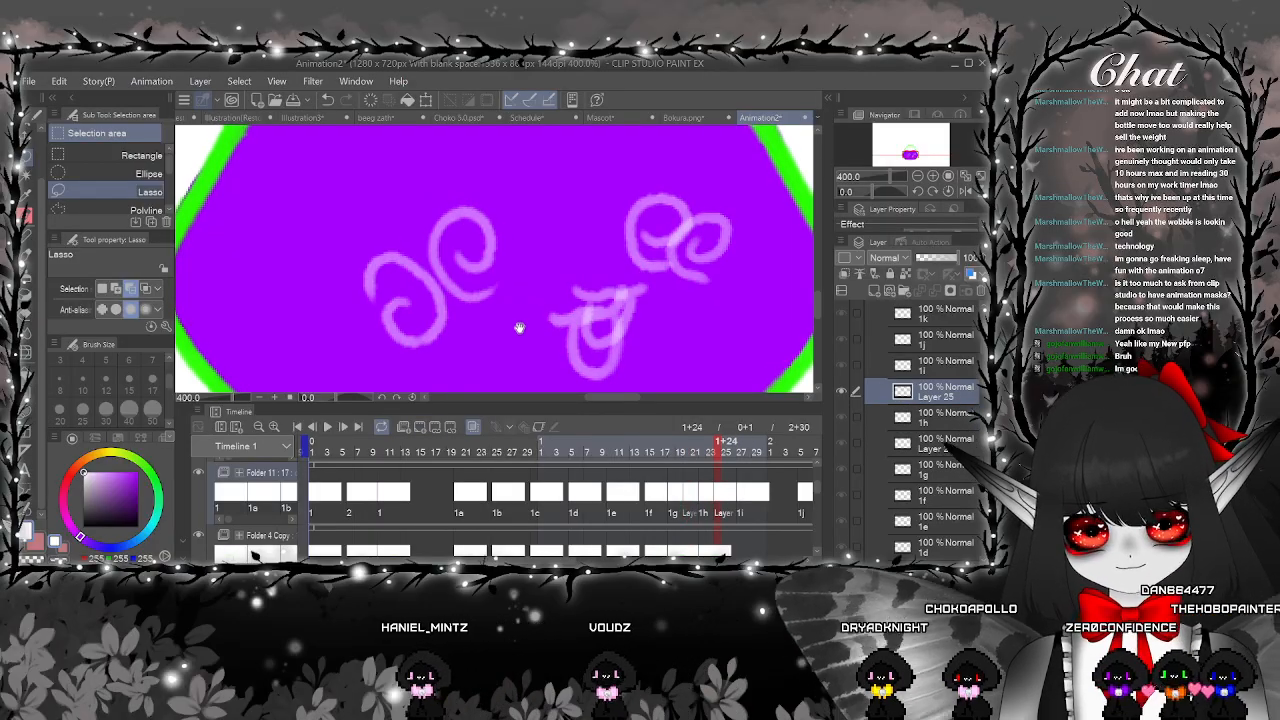
{"action": "left_click_drag", "start_coordinate": [520, 329], "coordinate": [503, 321]}
{"action": "left_click", "coordinate": [27, 212]}
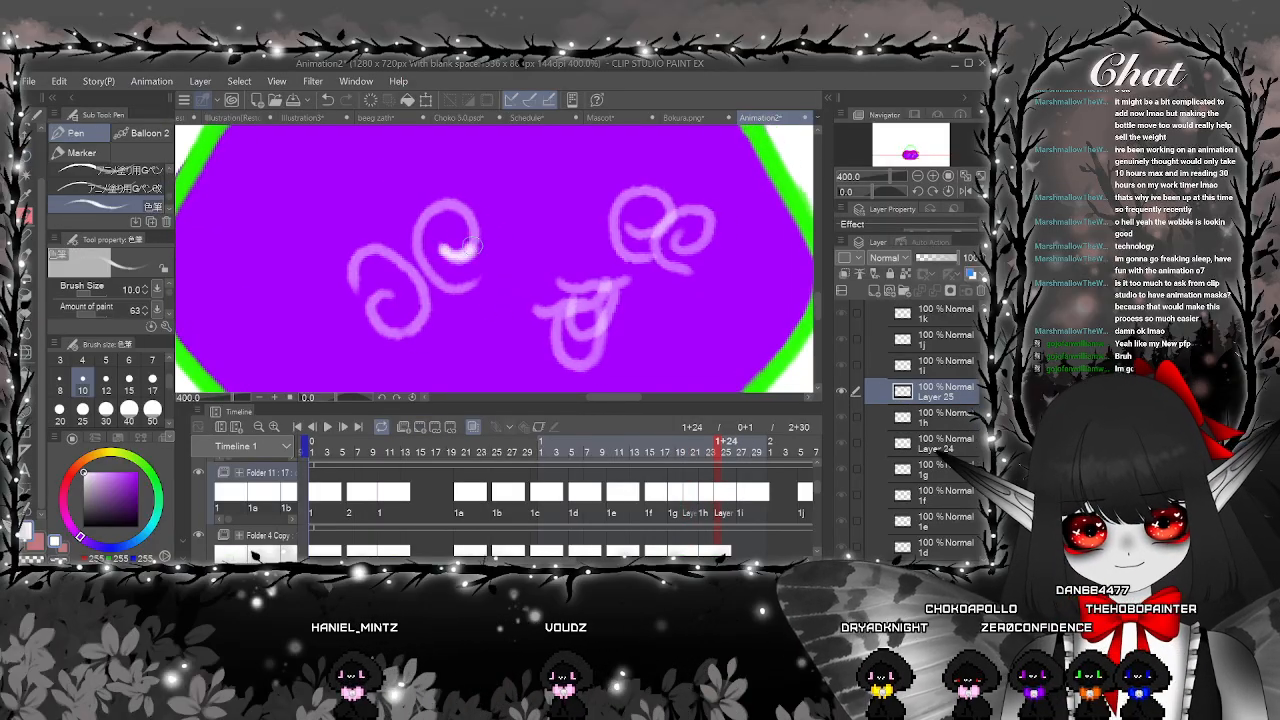
Lasso the traced swirl at frame 1+24, rotate it, move it between the neighbouring eyes, and clear the selection
{"action": "left_click", "coordinate": [27, 157]}
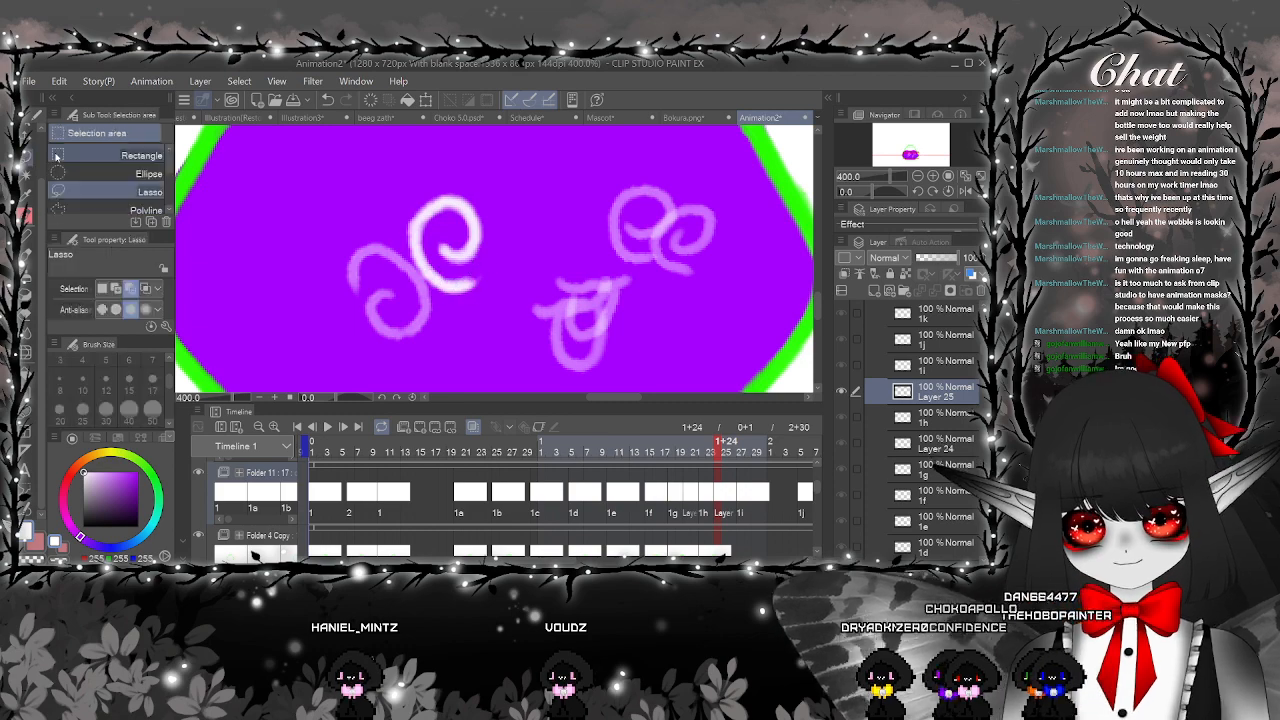
{"action": "left_click", "coordinate": [513, 354]}
{"action": "mouse_move", "coordinate": [546, 341]}
{"action": "left_mouse_down"}
{"action": "mouse_move", "coordinate": [575, 256]}
{"action": "mouse_move", "coordinate": [551, 143]}
{"action": "mouse_move", "coordinate": [577, 171]}
{"action": "mouse_move", "coordinate": [553, 145]}
{"action": "left_mouse_up"}
{"action": "mouse_move", "coordinate": [473, 234]}
{"action": "left_mouse_down"}
{"action": "mouse_move", "coordinate": [444, 242]}
{"action": "mouse_move", "coordinate": [458, 240]}
{"action": "left_mouse_up"}
{"action": "left_click", "coordinate": [376, 383]}
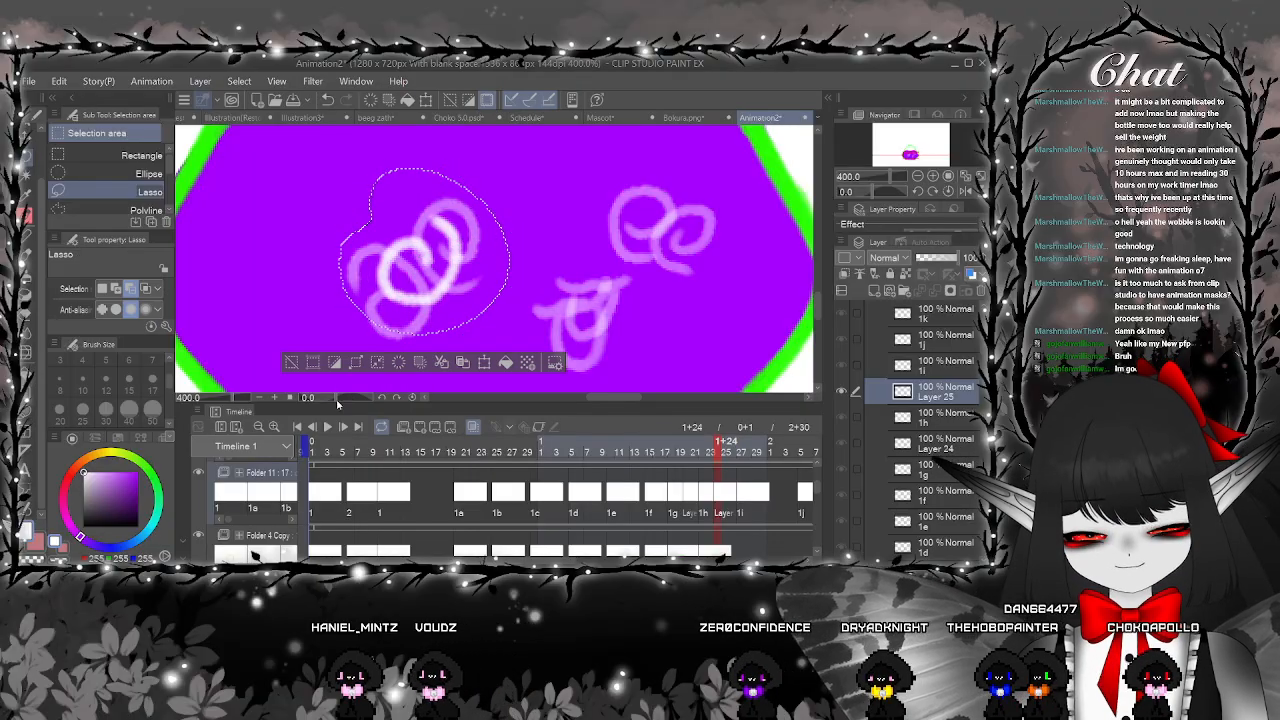
{"action": "left_click", "coordinate": [317, 349]}
Compare the left swirl eye's rotation across the cels between frames 1+18 and 1+24
{"action": "left_click", "coordinate": [659, 500]}
{"action": "left_click", "coordinate": [675, 500]}
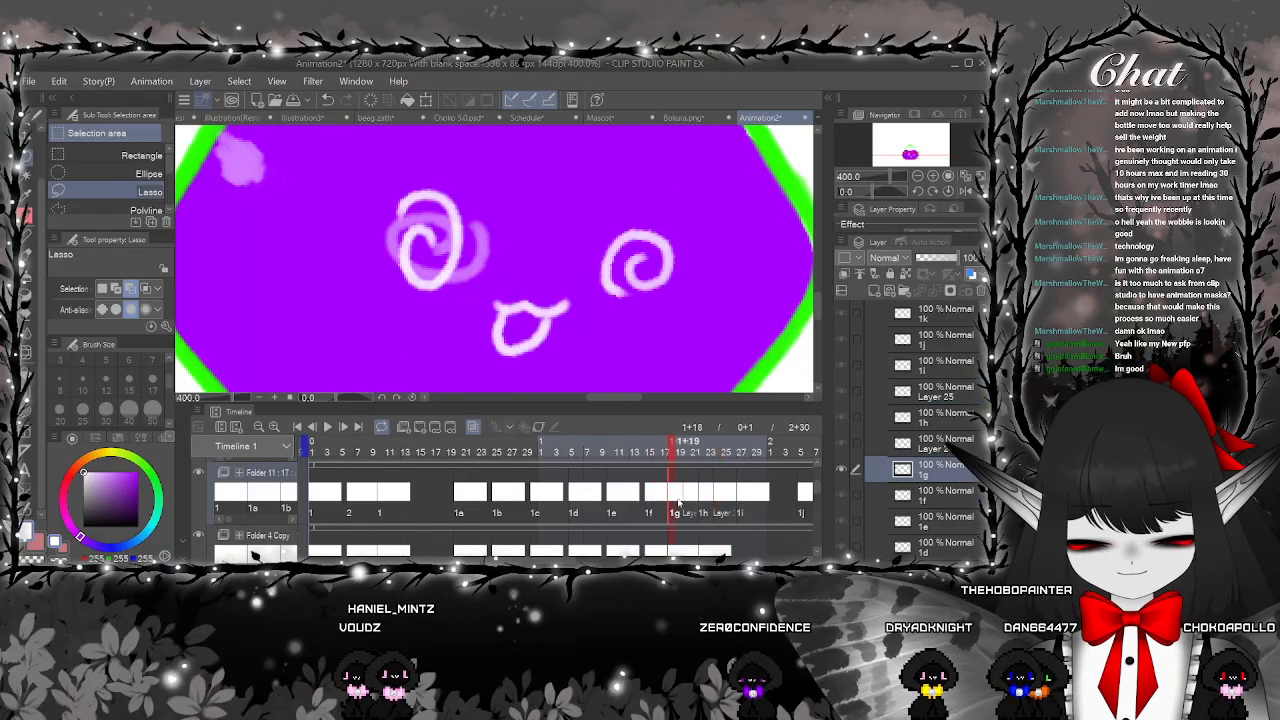
{"action": "left_click", "coordinate": [688, 500]}
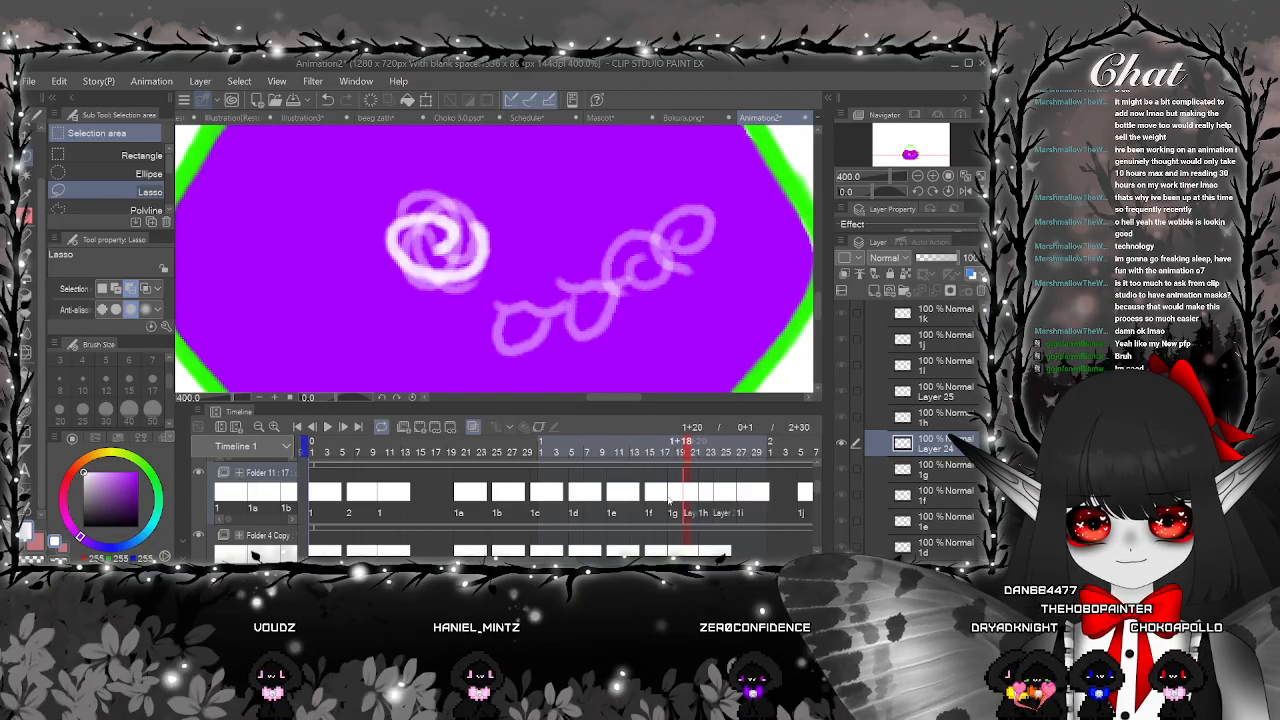
{"action": "left_click", "coordinate": [674, 500]}
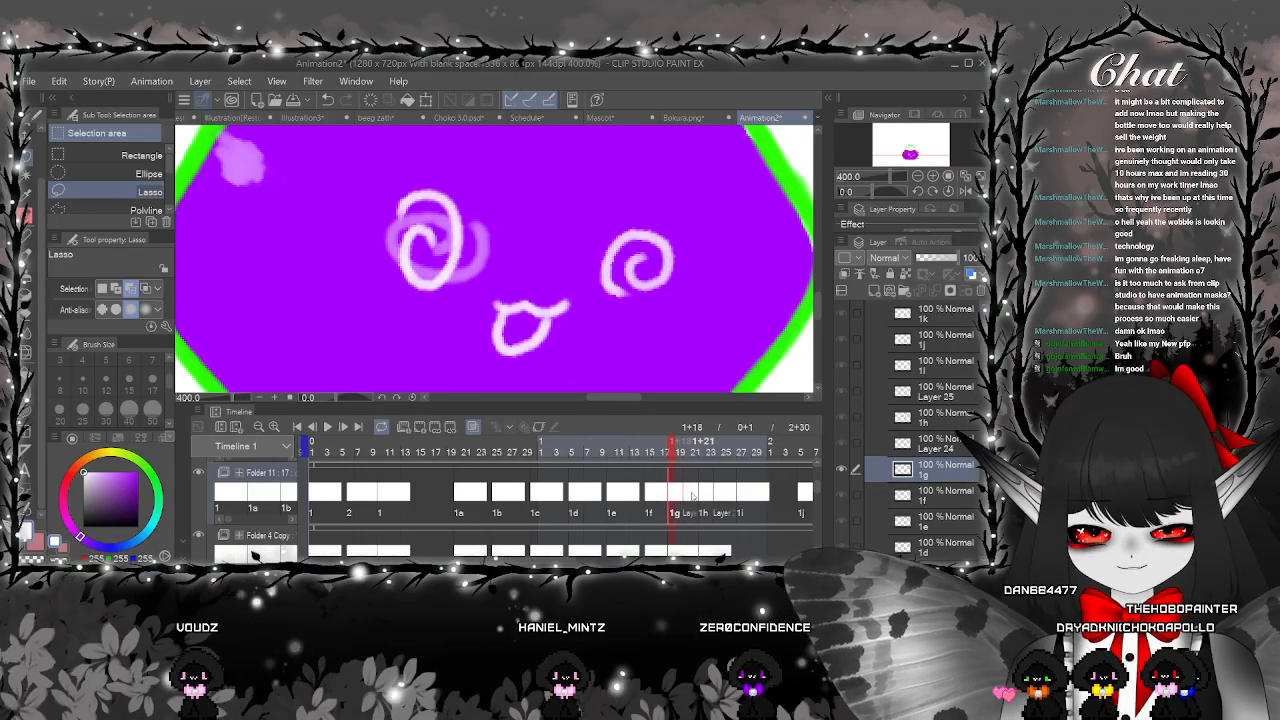
{"action": "left_click", "coordinate": [700, 498]}
{"action": "left_click", "coordinate": [713, 498]}
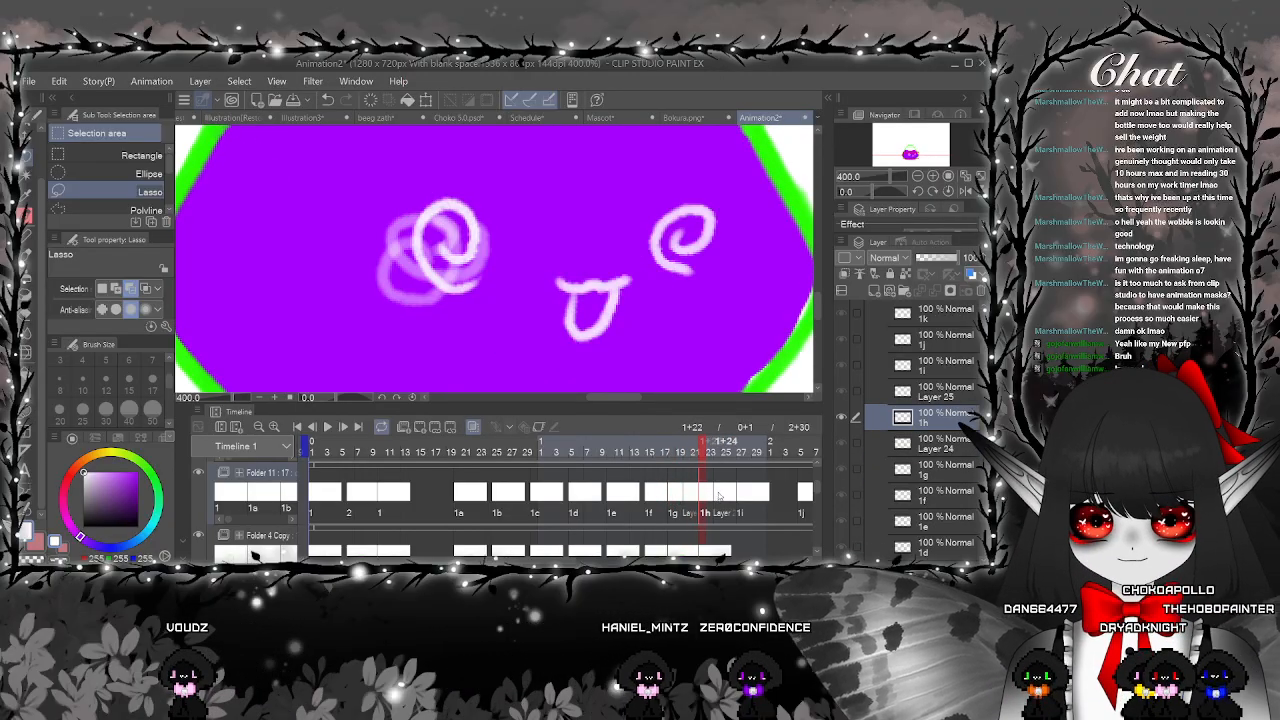
Lasso the left swirl eye at frame 1+24 again, rotate it in place, and clear the selection
{"action": "left_click", "coordinate": [717, 497]}
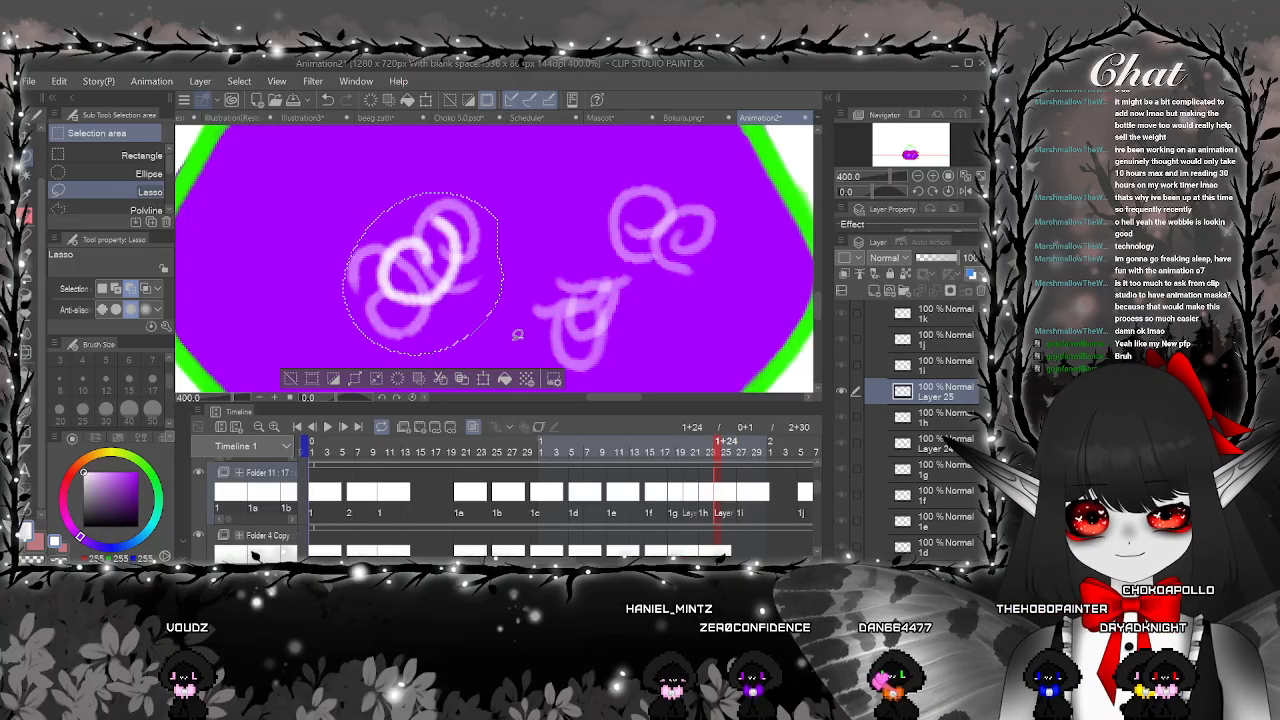
{"action": "left_click", "coordinate": [483, 379]}
{"action": "left_click_drag", "start_coordinate": [437, 283], "coordinate": [440, 261]}
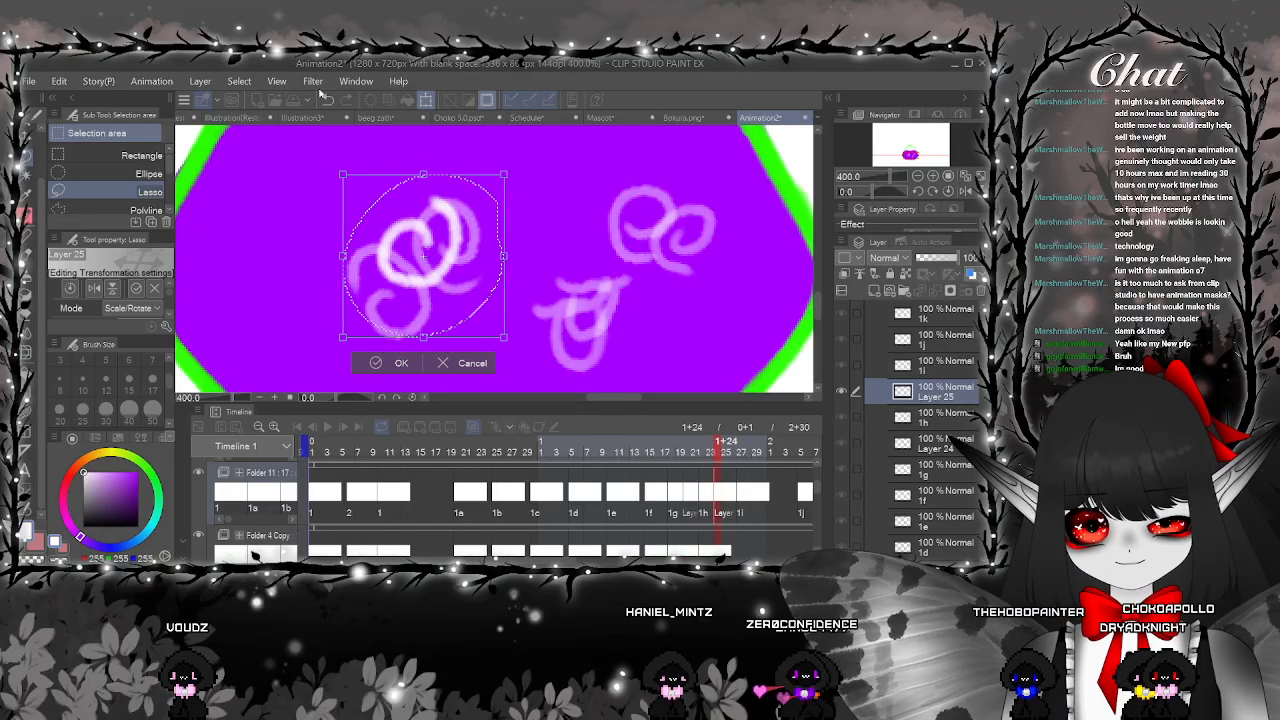
{"action": "left_click", "coordinate": [328, 100]}
{"action": "left_click", "coordinate": [329, 100]}
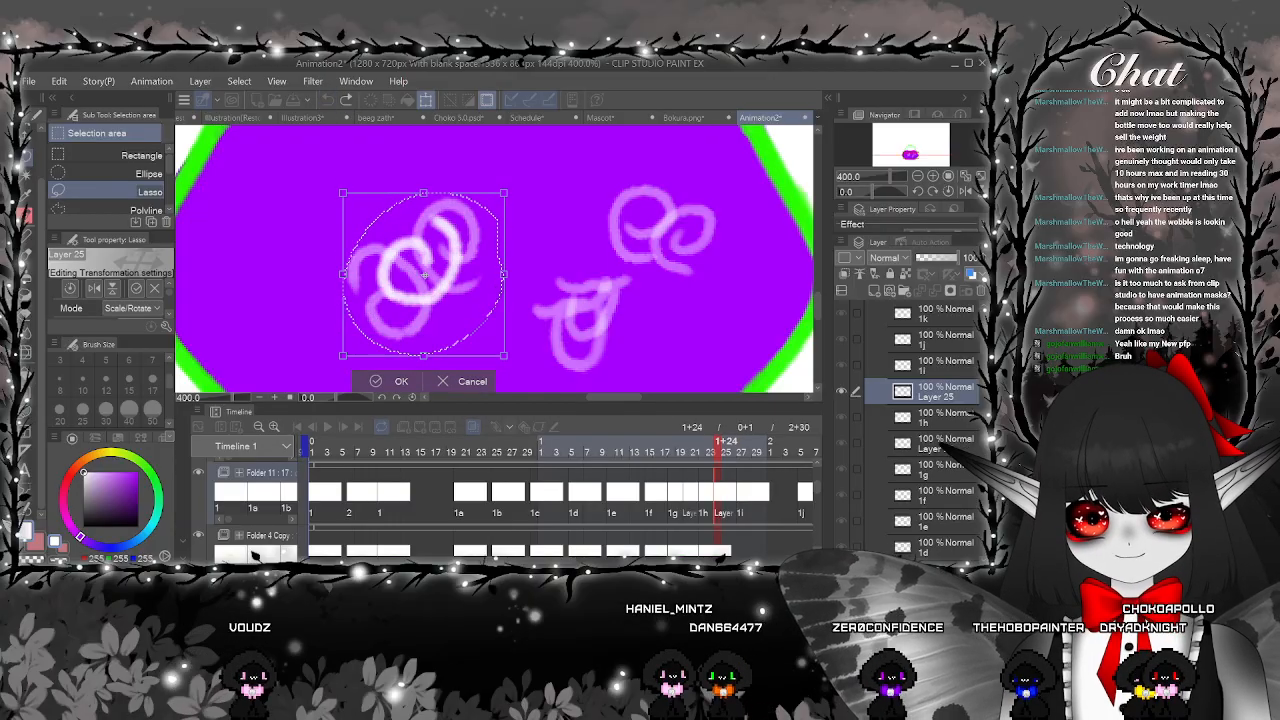
{"action": "mouse_move", "coordinate": [512, 185]}
{"action": "left_mouse_down"}
{"action": "mouse_move", "coordinate": [503, 357]}
{"action": "mouse_move", "coordinate": [328, 326]}
{"action": "mouse_move", "coordinate": [312, 285]}
{"action": "left_mouse_up"}
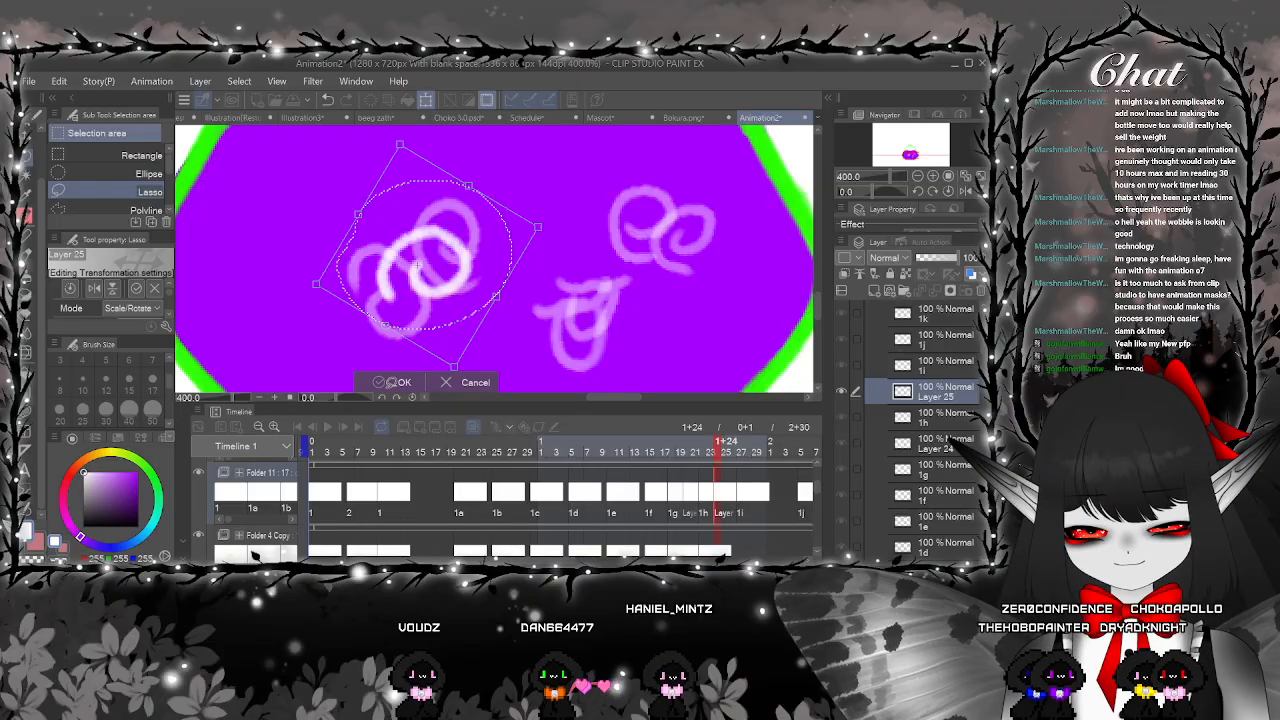
{"action": "key", "text": "Return"}
{"action": "key", "text": "ctrl+d"}
Add a new in-between cel at frame 1+30 and trace the previous cel's left swirl eye with the Pen
{"action": "left_click", "coordinate": [677, 497]}
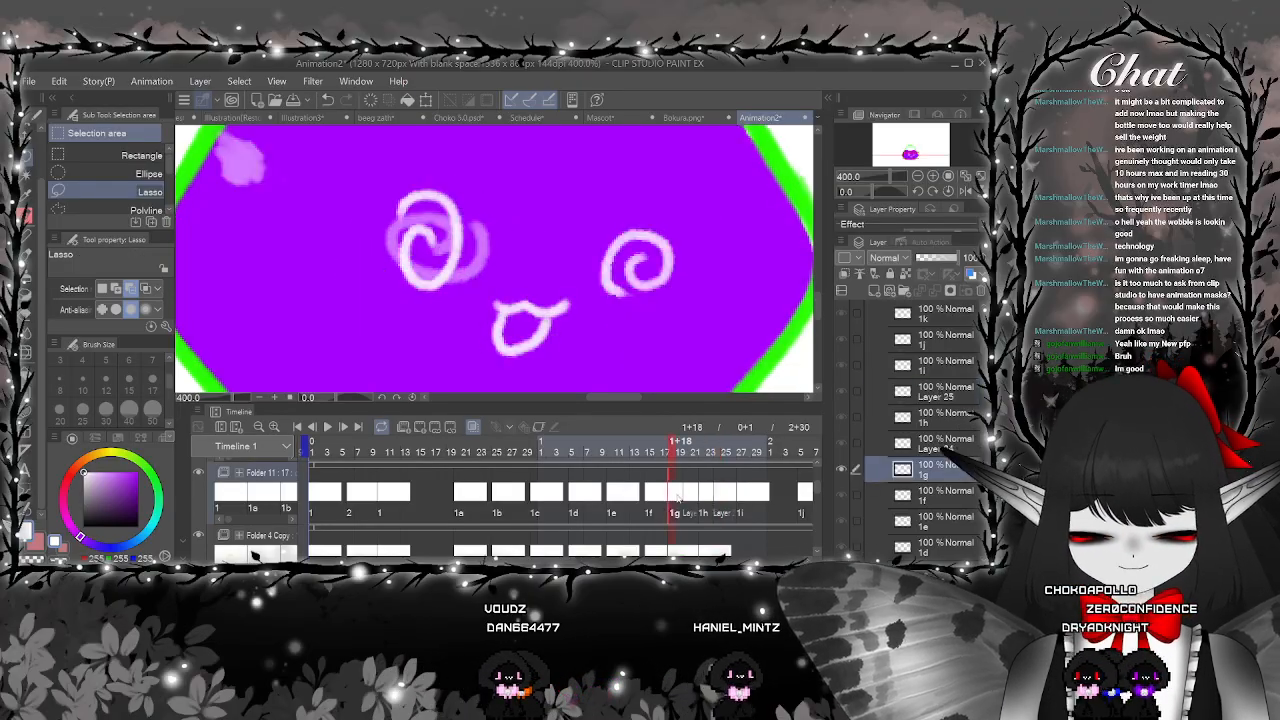
{"action": "left_click", "coordinate": [697, 497]}
{"action": "left_click", "coordinate": [718, 497]}
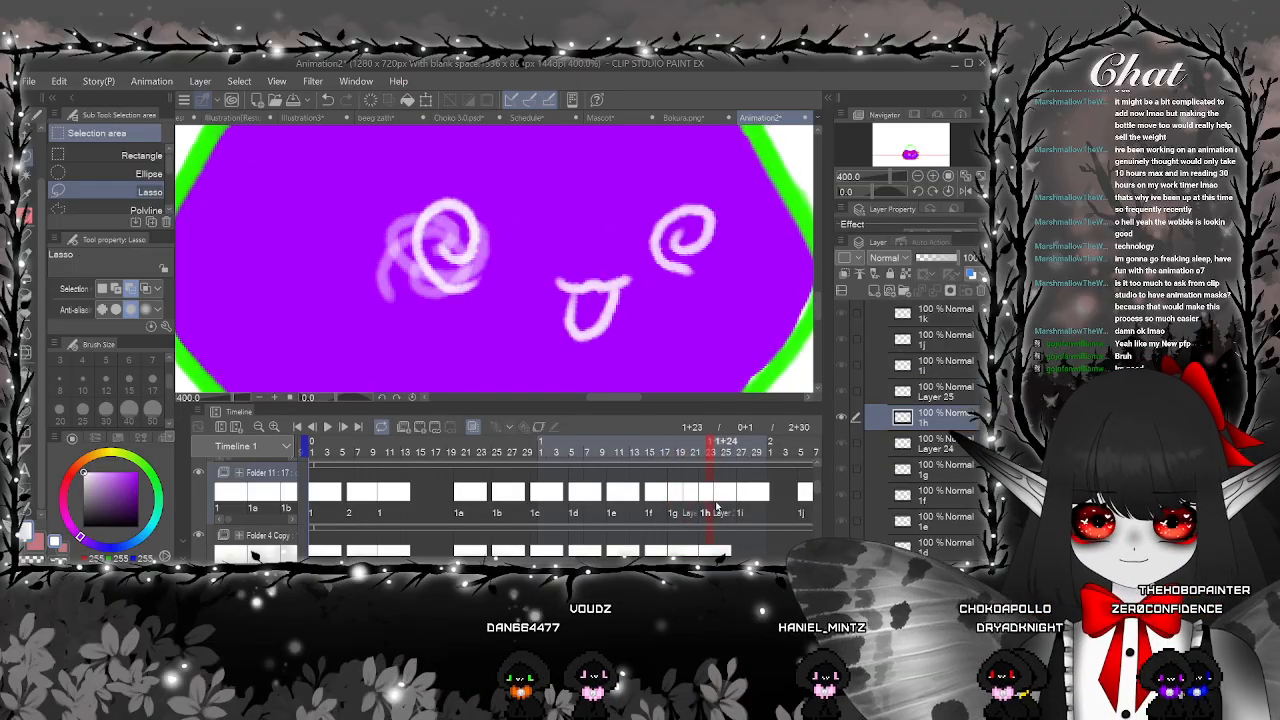
{"action": "left_click", "coordinate": [733, 500]}
{"action": "left_click", "coordinate": [741, 496]}
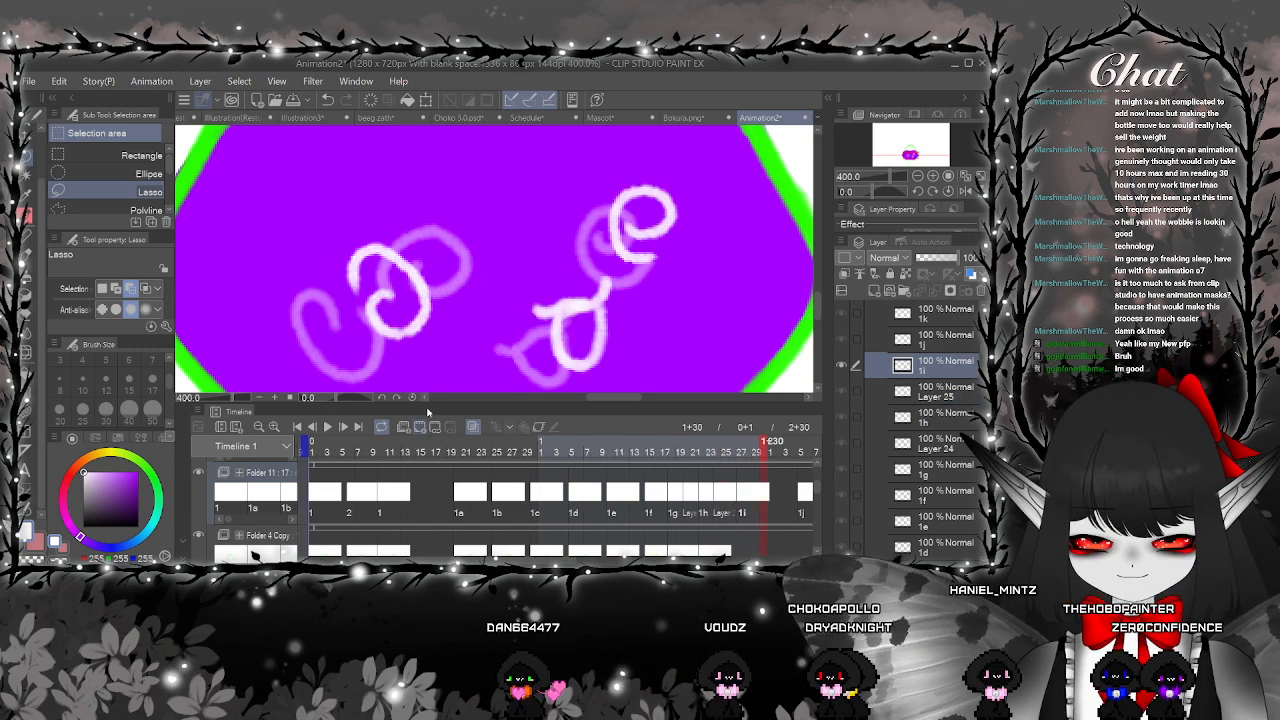
{"action": "left_click", "coordinate": [420, 426]}
{"action": "key", "text": "p"}
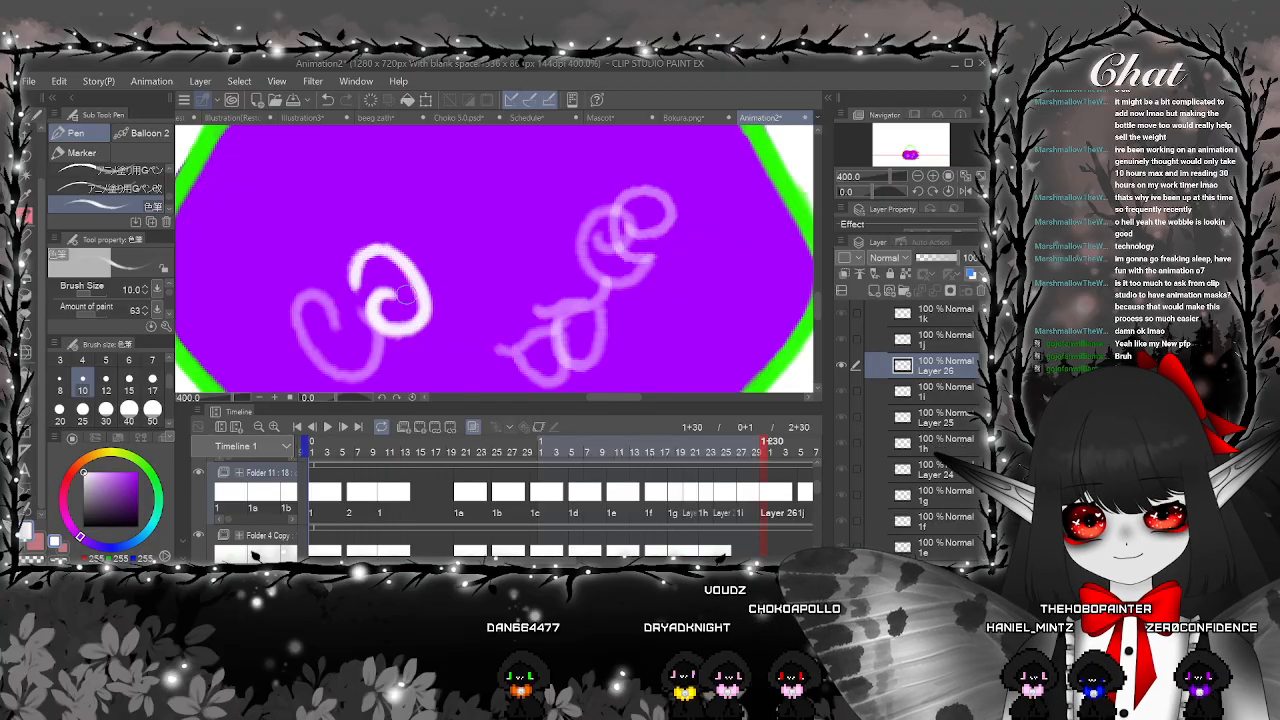
Lasso the traced swirl at frame 1+30, rotate and shift it between the neighbouring eyes, and clear the selection
{"action": "left_click", "coordinate": [30, 158]}
{"action": "left_click_drag", "start_coordinate": [418, 218], "coordinate": [412, 214]}
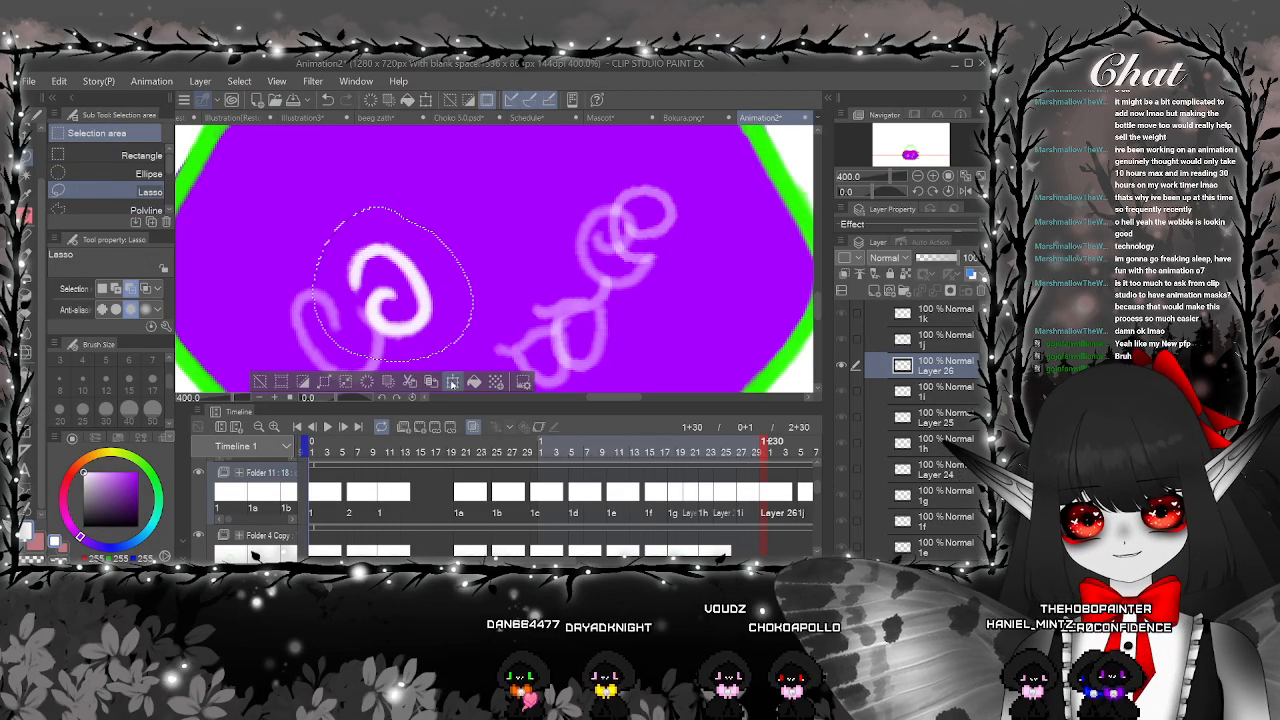
{"action": "key", "text": "ctrl+t"}
{"action": "left_click_drag", "start_coordinate": [440, 172], "coordinate": [543, 280]}
{"action": "left_click_drag", "start_coordinate": [415, 234], "coordinate": [396, 258]}
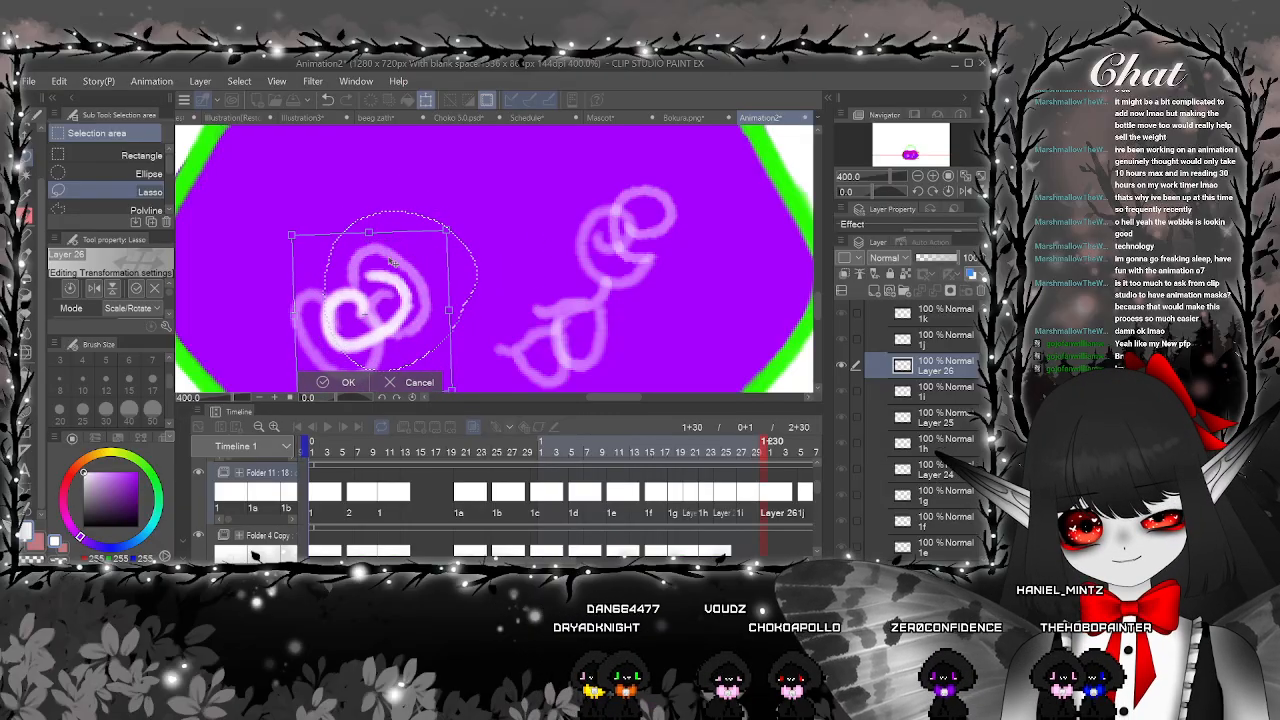
{"action": "scroll", "coordinate": [395, 257], "scroll_direction": "down", "scroll_amount": 3}
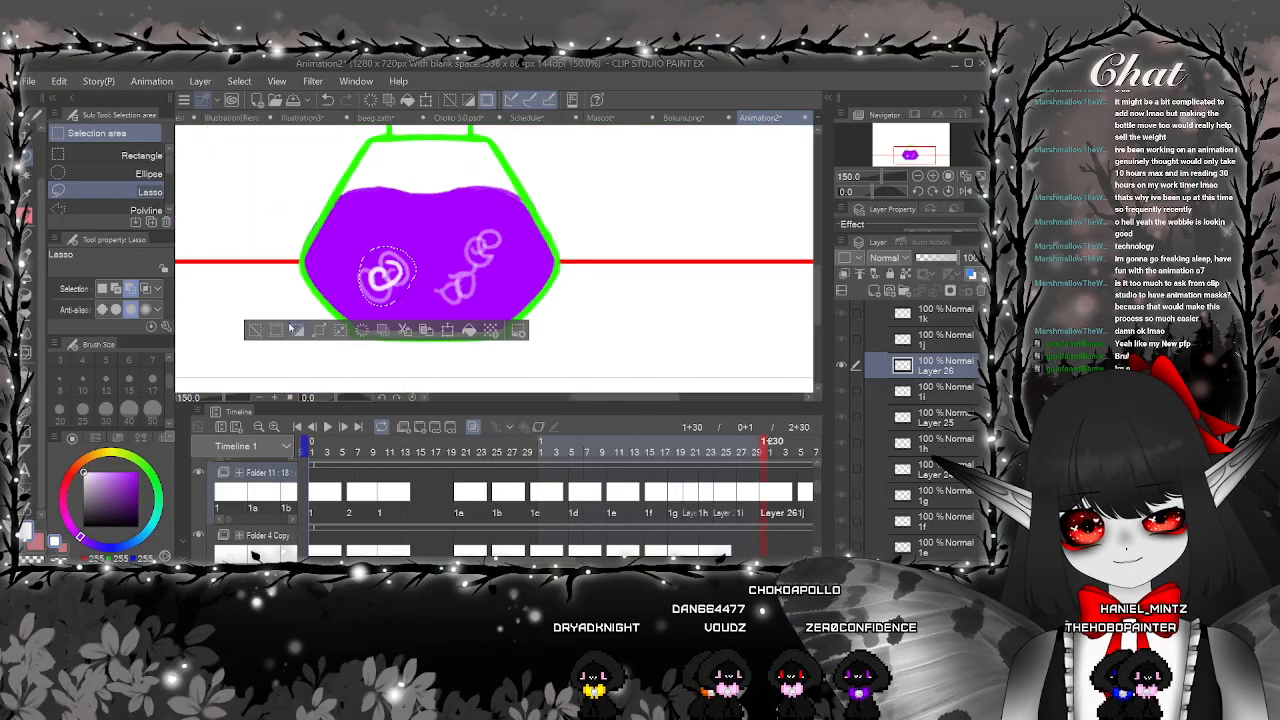
{"action": "key", "text": "Return"}
Add a new in-between cel at frame 2+8 and trace the left swirl eye of the preceding cel with the Pen
{"action": "left_click", "coordinate": [803, 493]}
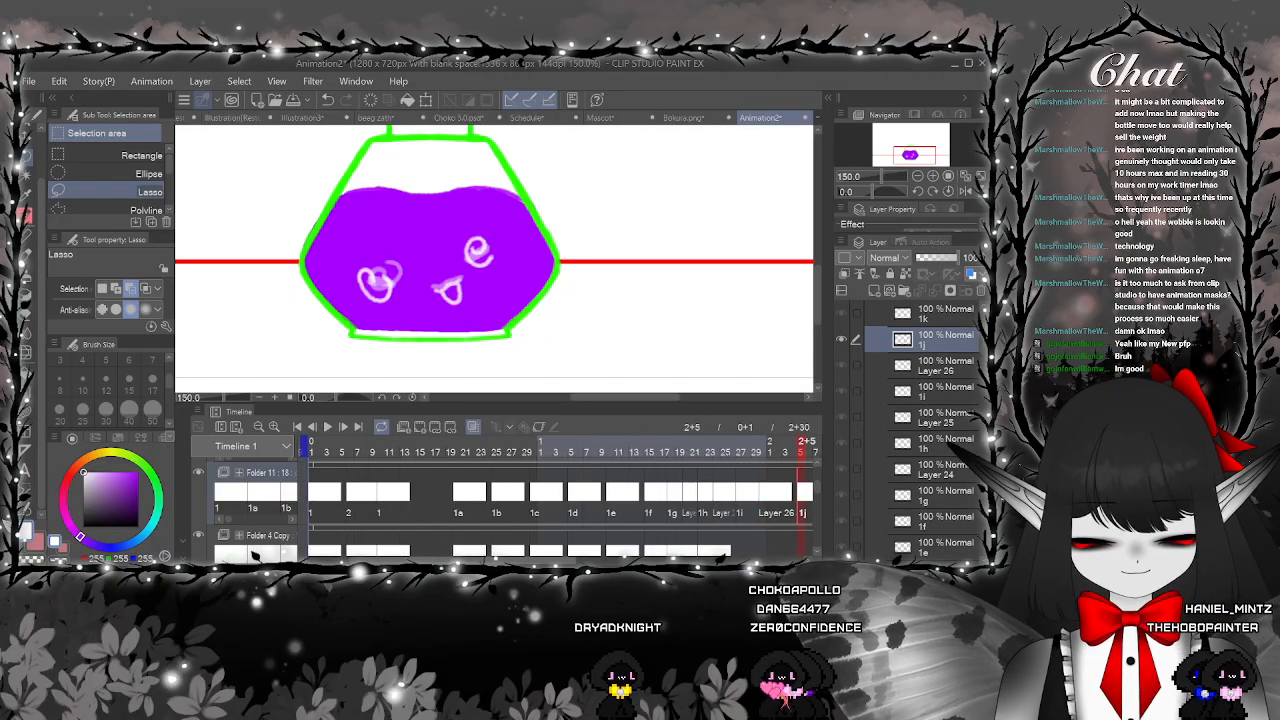
{"action": "scroll", "coordinate": [655, 522], "scroll_direction": "right", "scroll_amount": 3}
{"action": "left_click", "coordinate": [703, 500]}
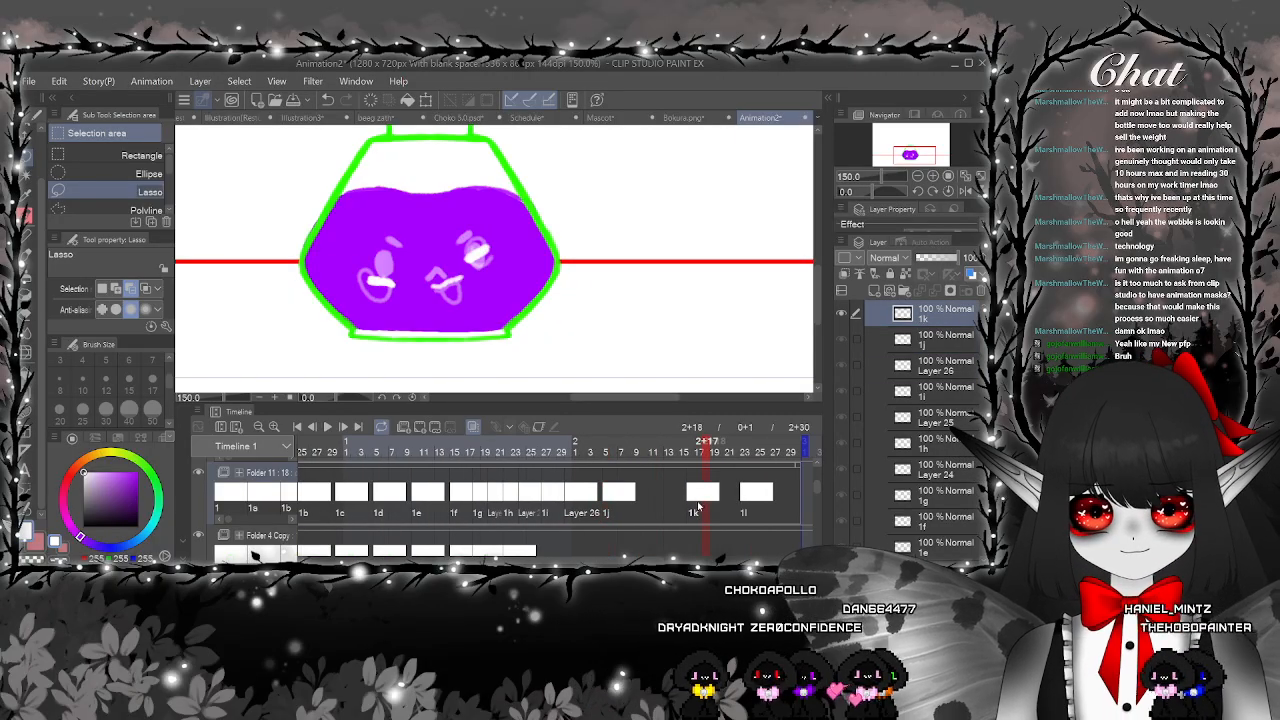
{"action": "left_click", "coordinate": [648, 500]}
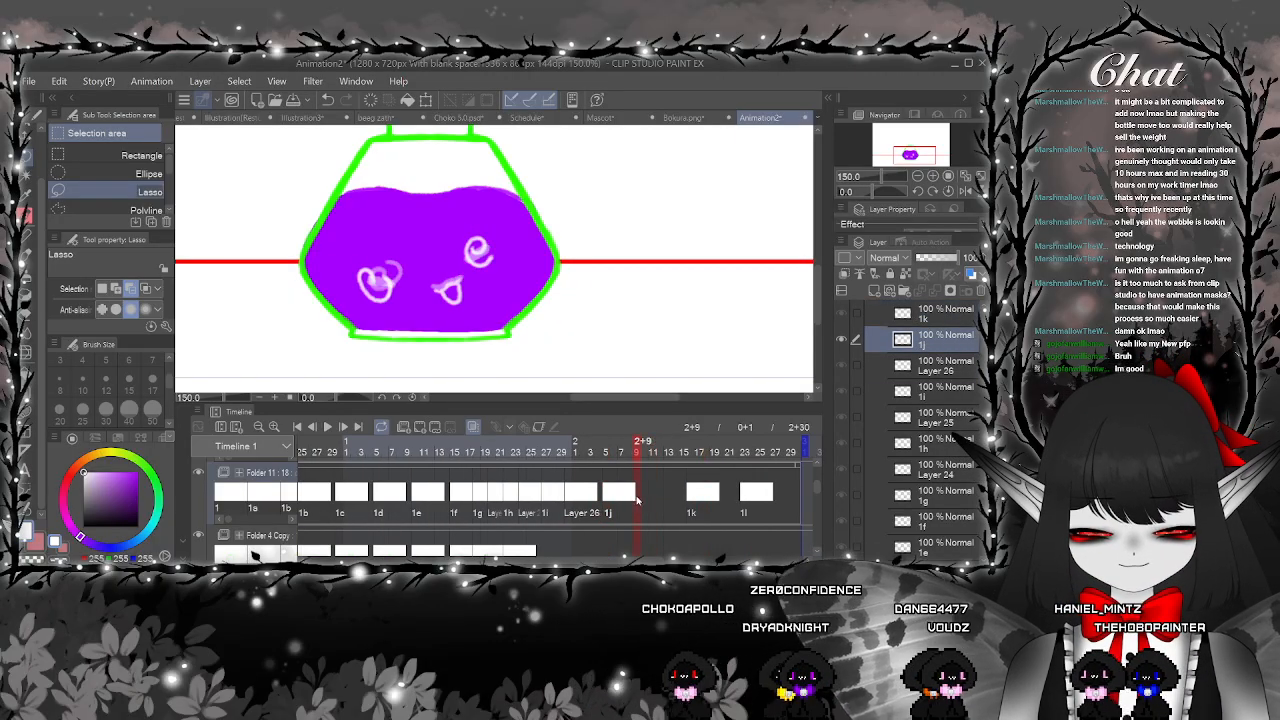
{"action": "left_click", "coordinate": [419, 427]}
{"action": "scroll", "coordinate": [383, 280], "scroll_direction": "up", "scroll_amount": 5}
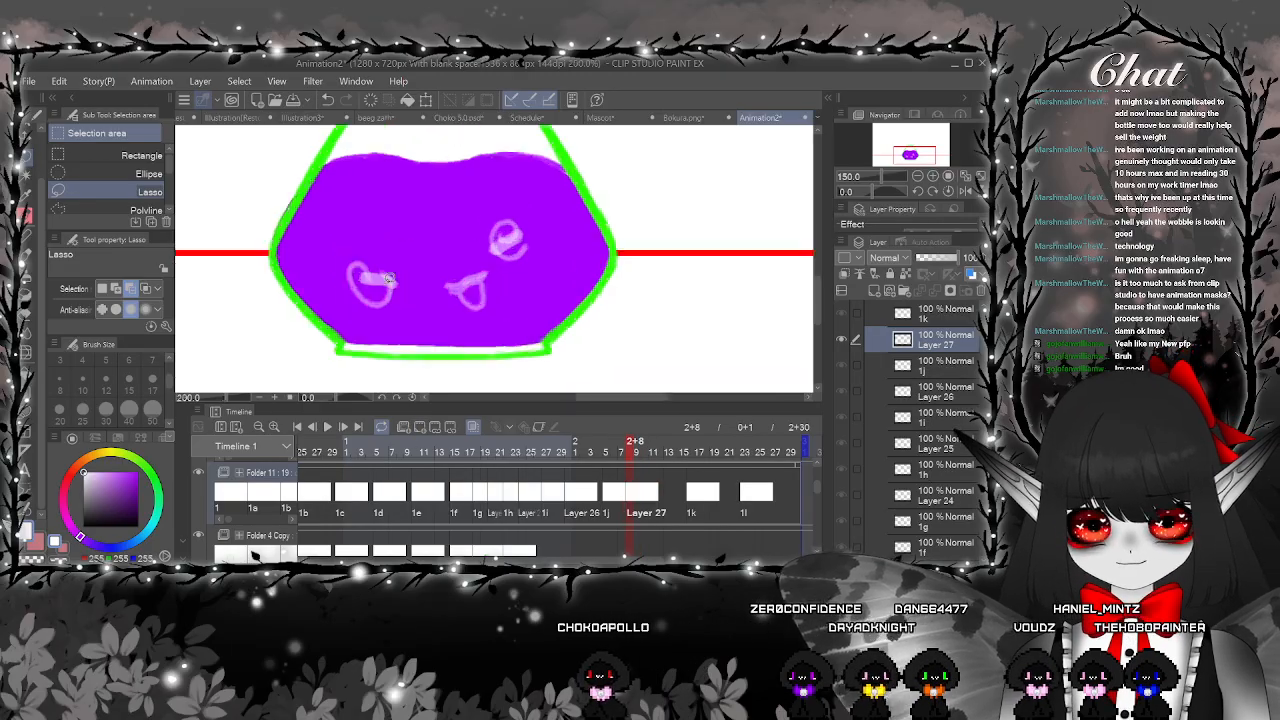
{"action": "key", "text": "p"}
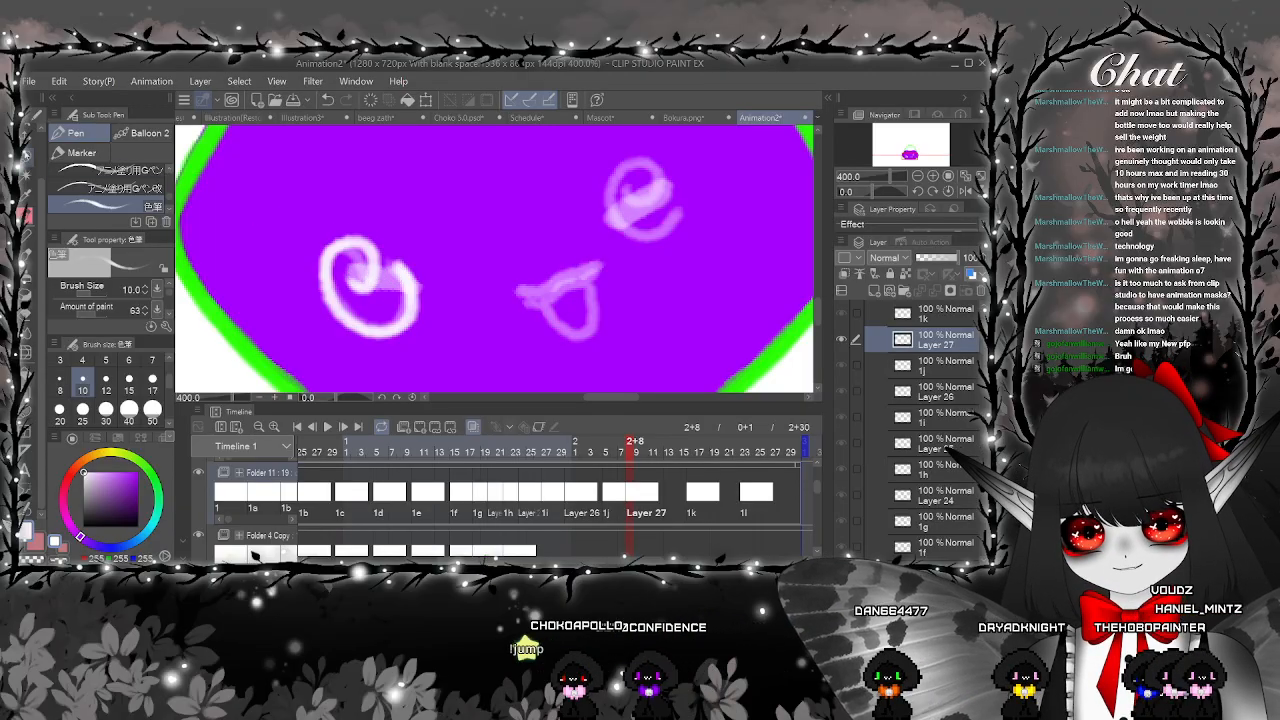
Lasso the traced left swirl at frame 2+8, rotate it in place, and clear the selection
{"action": "key", "text": "m"}
{"action": "mouse_move", "coordinate": [450, 271]}
{"action": "left_mouse_down"}
{"action": "mouse_move", "coordinate": [425, 212]}
{"action": "mouse_move", "coordinate": [486, 243]}
{"action": "mouse_move", "coordinate": [490, 292]}
{"action": "left_mouse_up"}
{"action": "key", "text": "ctrl+t"}
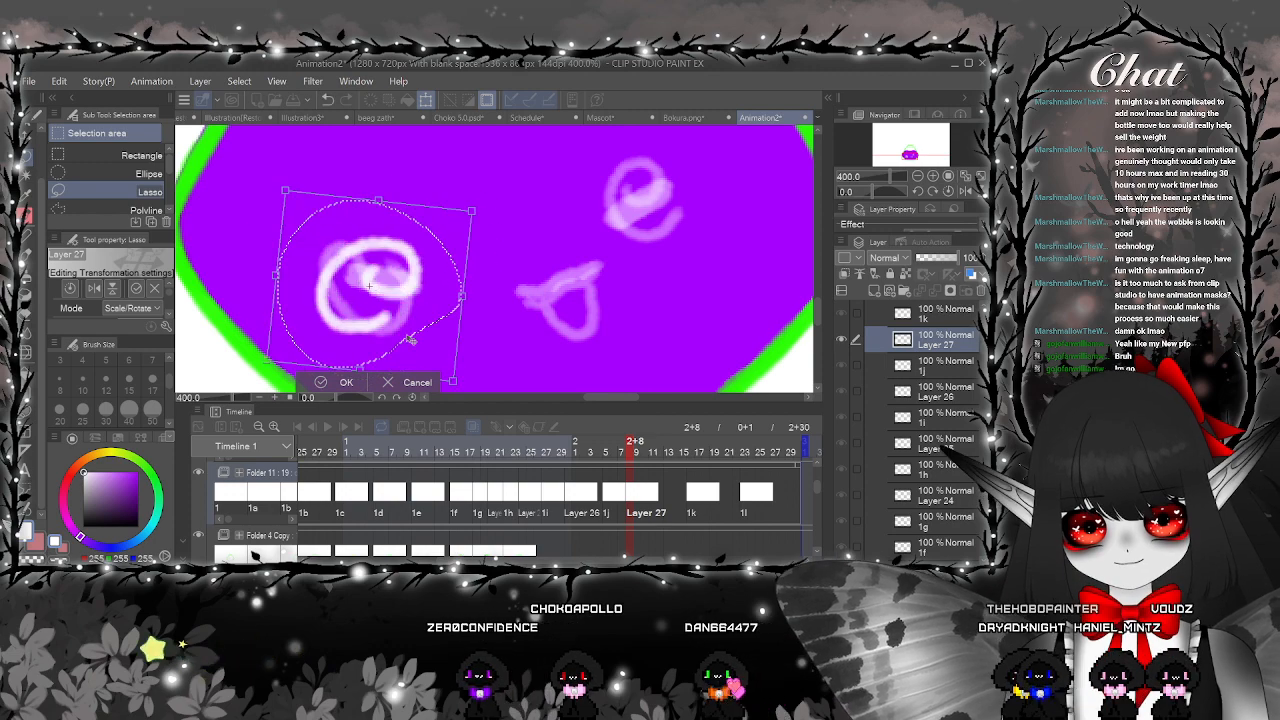
{"action": "left_click", "coordinate": [333, 381]}
{"action": "key", "text": "ctrl+d"}
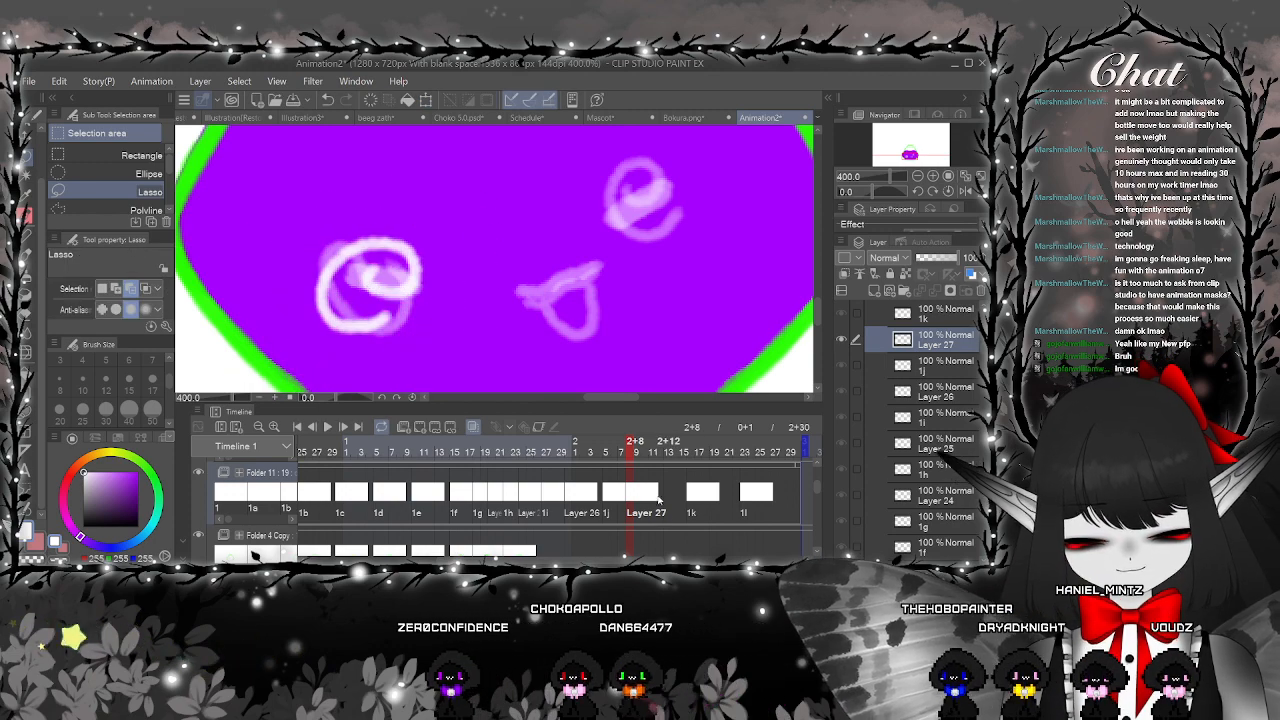
Add another in-between cel at frame 2+12 and draw a further rotated left swirl eye over the previous one
{"action": "left_click", "coordinate": [421, 427]}
{"action": "key", "text": "p"}
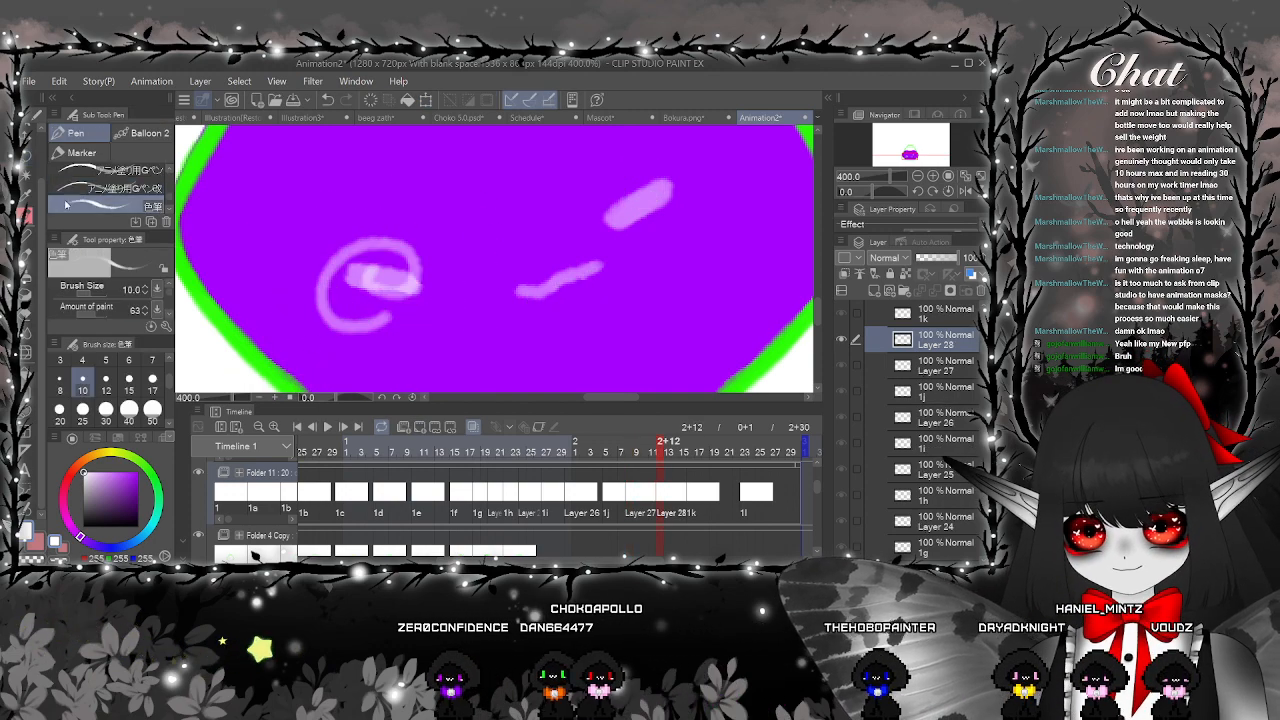
{"action": "left_click_drag", "start_coordinate": [392, 244], "coordinate": [390, 242]}
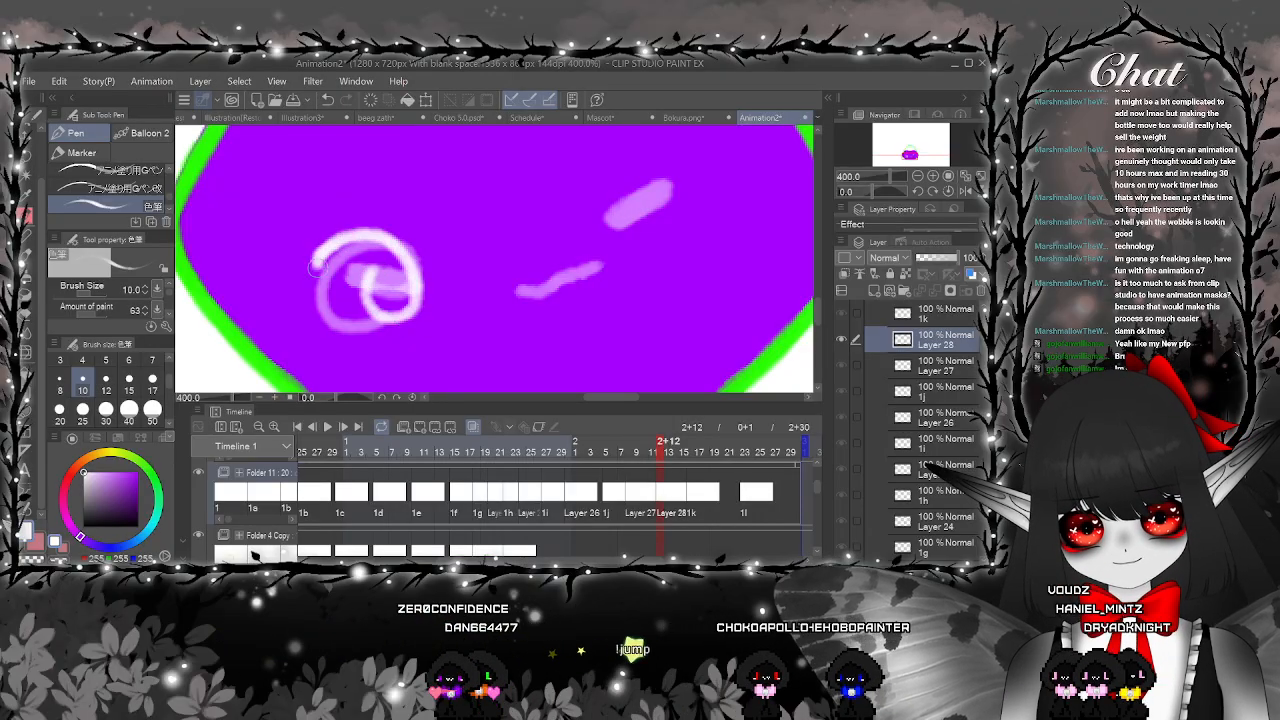
{"action": "scroll", "coordinate": [456, 275], "scroll_direction": "down", "scroll_amount": 4}
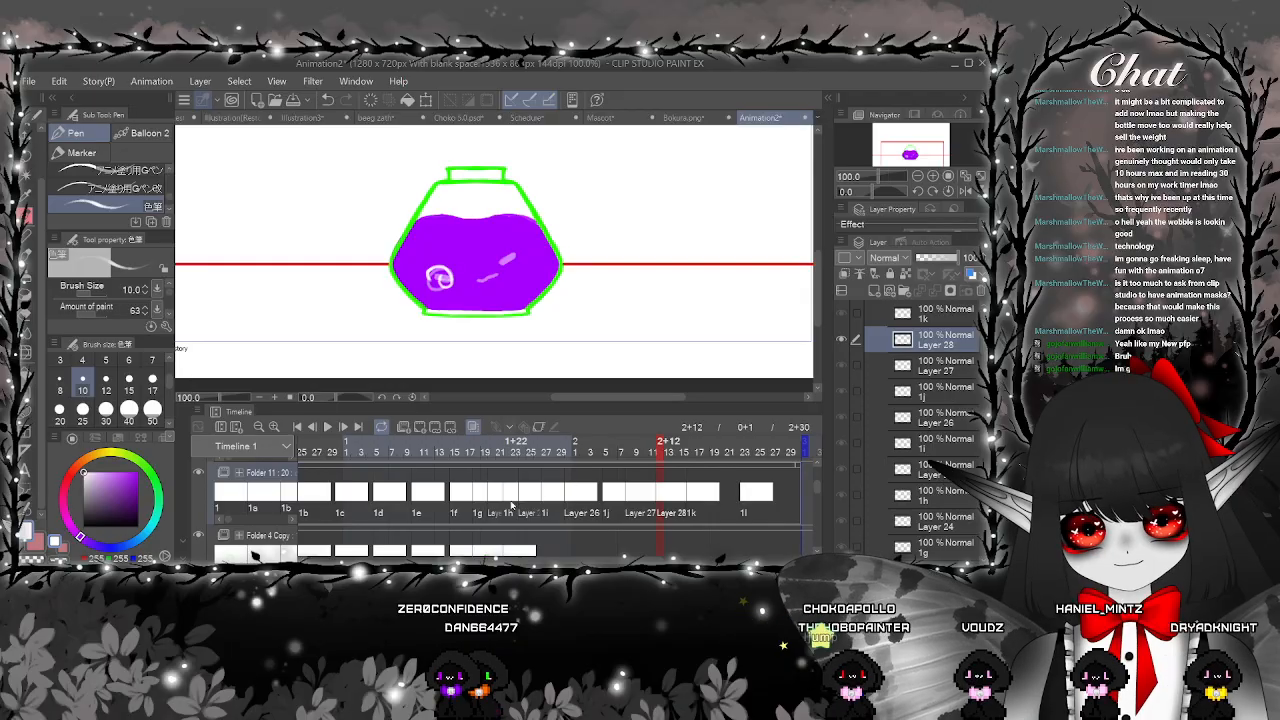
Play back the animation to check how the left swirl eye spins, and stop it
{"action": "left_click", "coordinate": [498, 508]}
{"action": "left_click", "coordinate": [327, 426]}
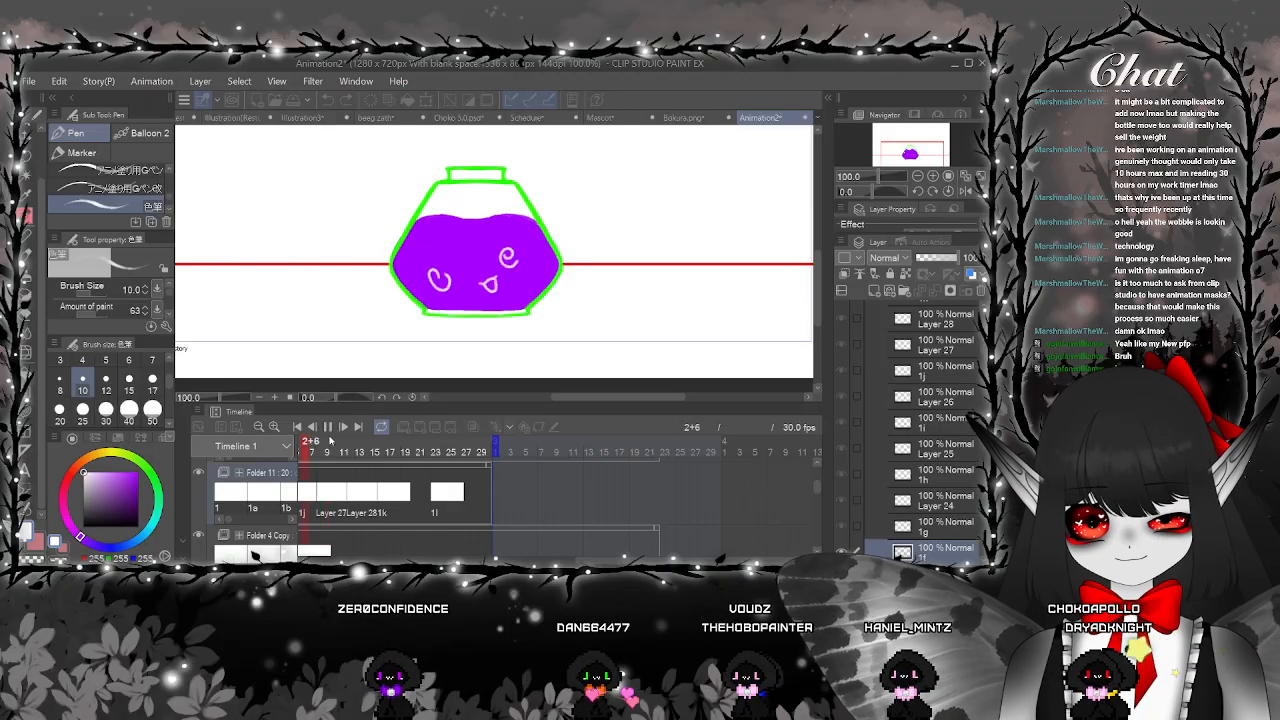
{"action": "left_click", "coordinate": [328, 428]}
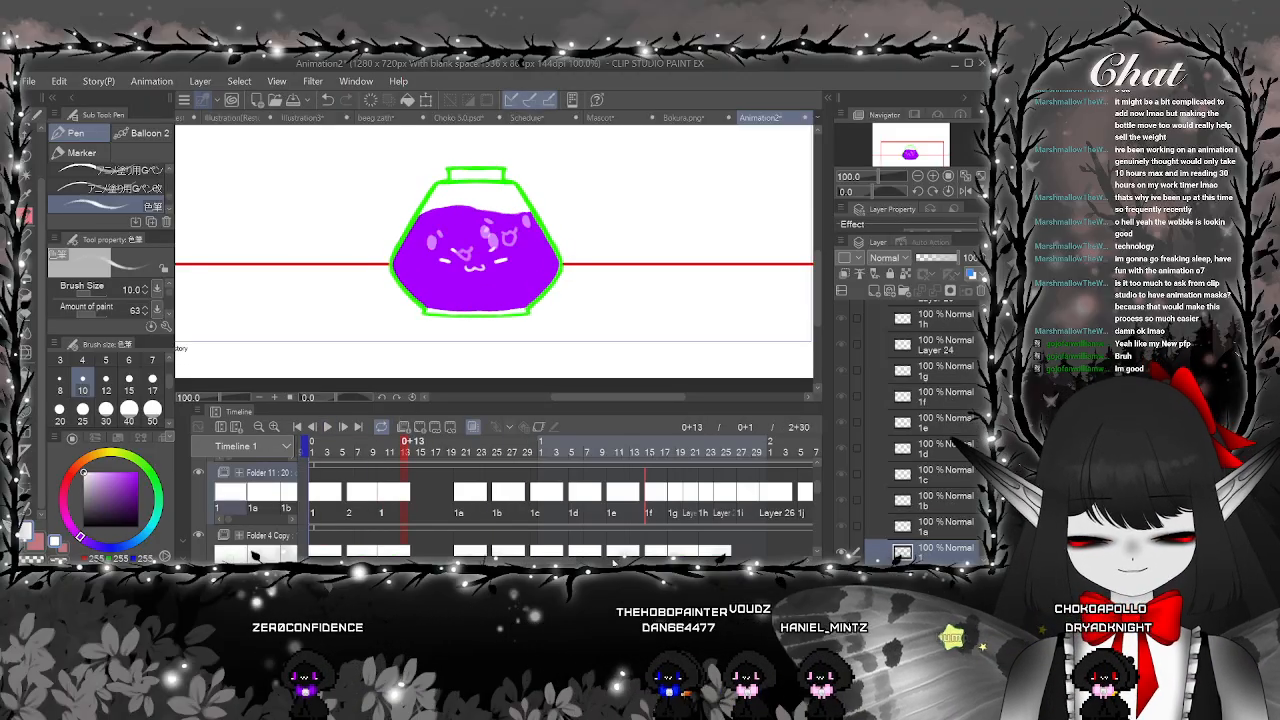
Draw the in-between mouth with the Pen on the cel at frame 1+20, midway between the neighbouring cels' mouths
{"action": "scroll", "coordinate": [630, 510], "scroll_direction": "right", "scroll_amount": 2}
{"action": "left_click", "coordinate": [616, 500]}
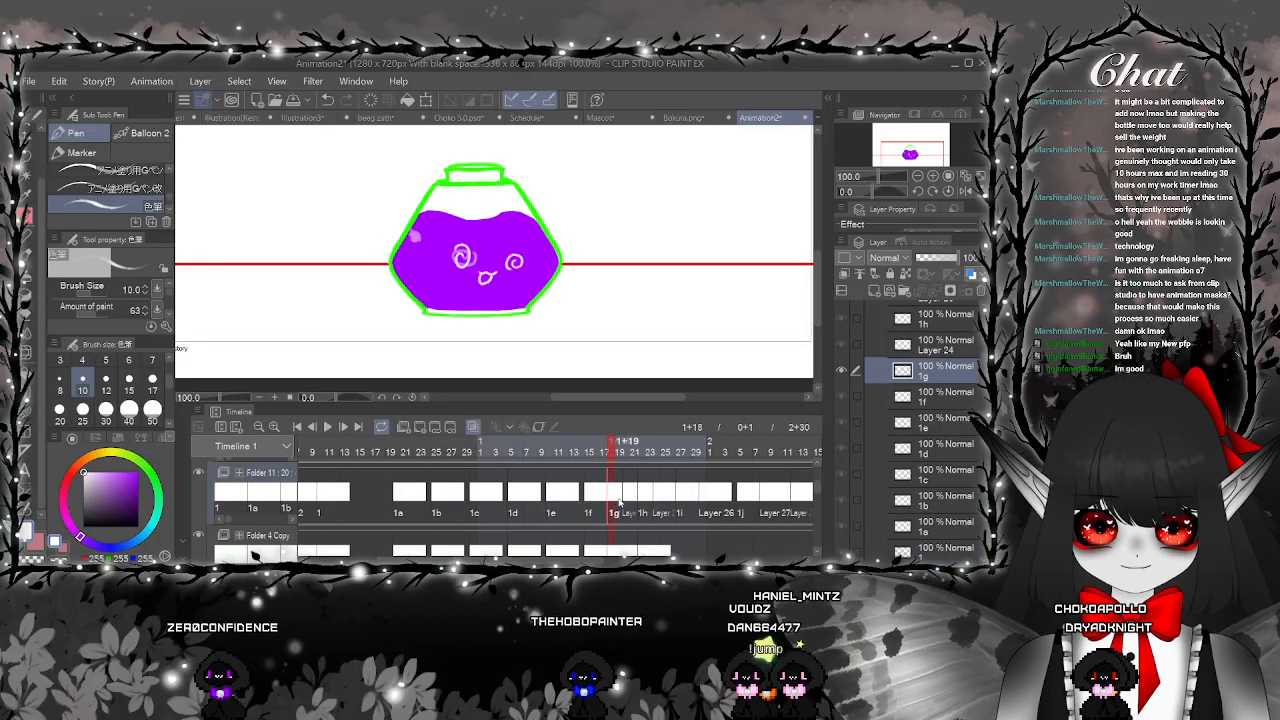
{"action": "key", "text": "ctrl+plus"}
{"action": "left_click", "coordinate": [597, 500]}
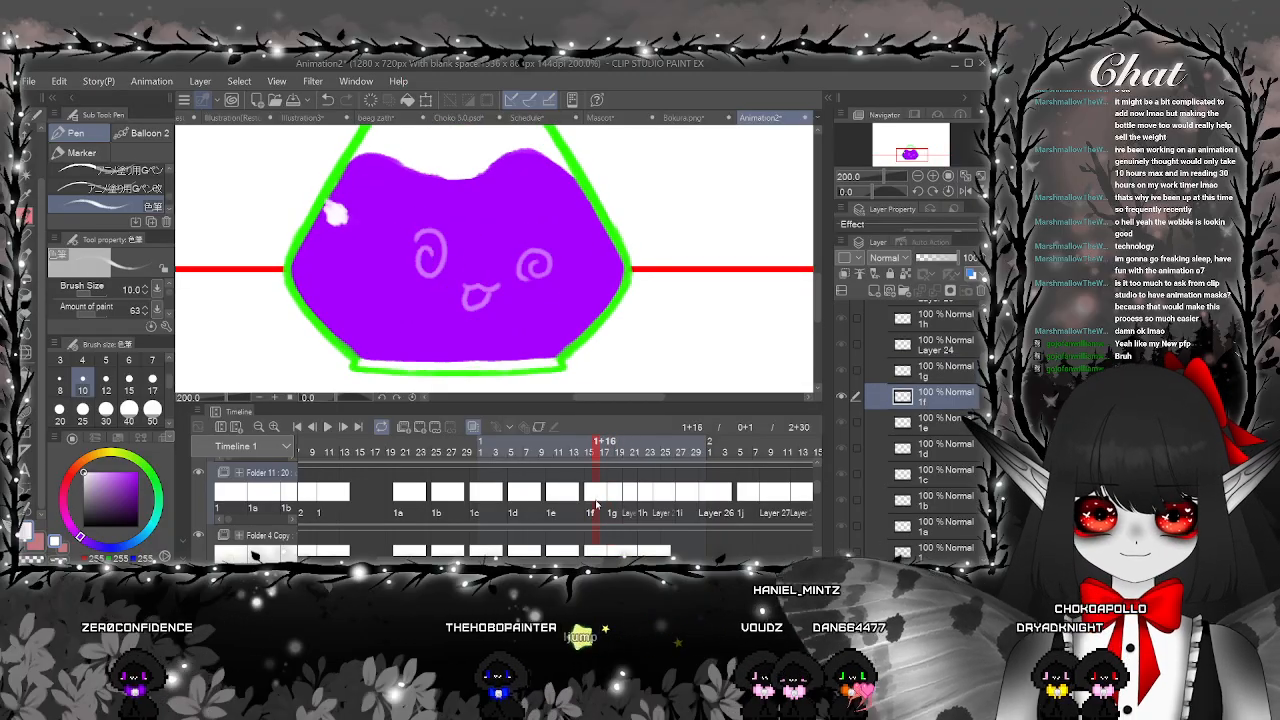
{"action": "left_click", "coordinate": [627, 500]}
{"action": "key", "text": "ctrl+plus"}
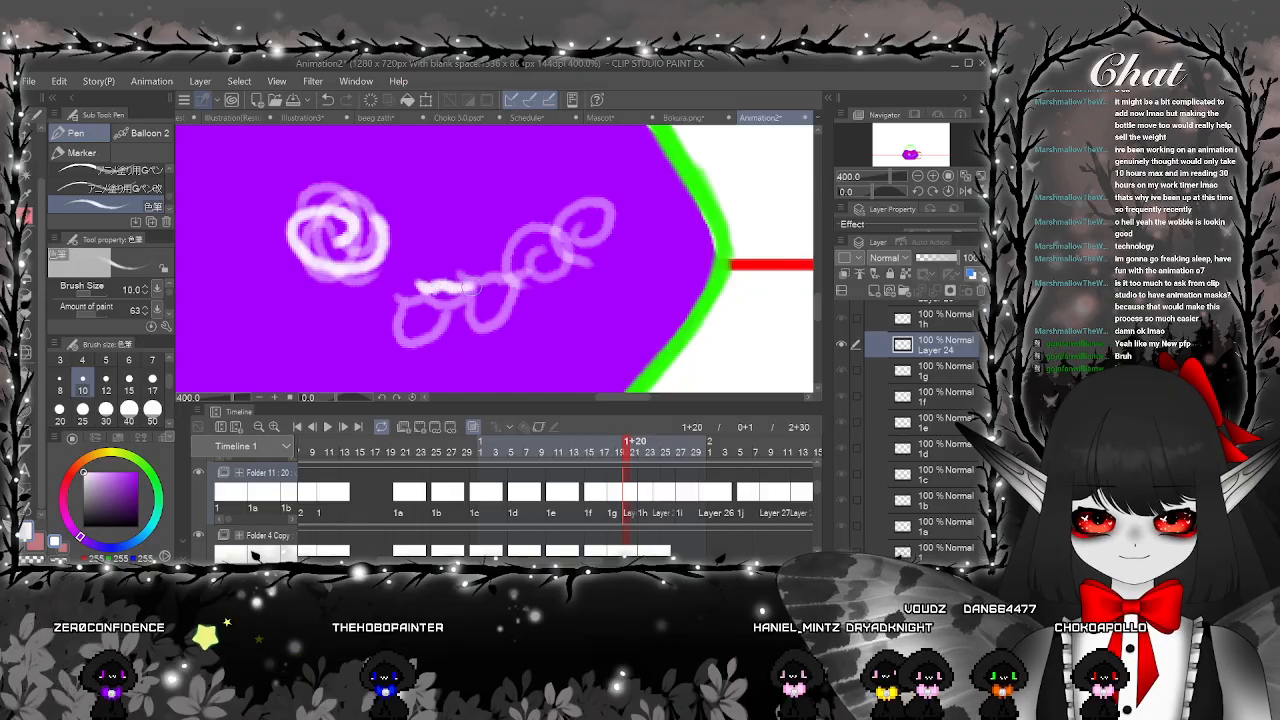
Draw the missing in-between mouths on the cels at frames 1+24 and 1+30 with the Pen
{"action": "left_click", "coordinate": [644, 500]}
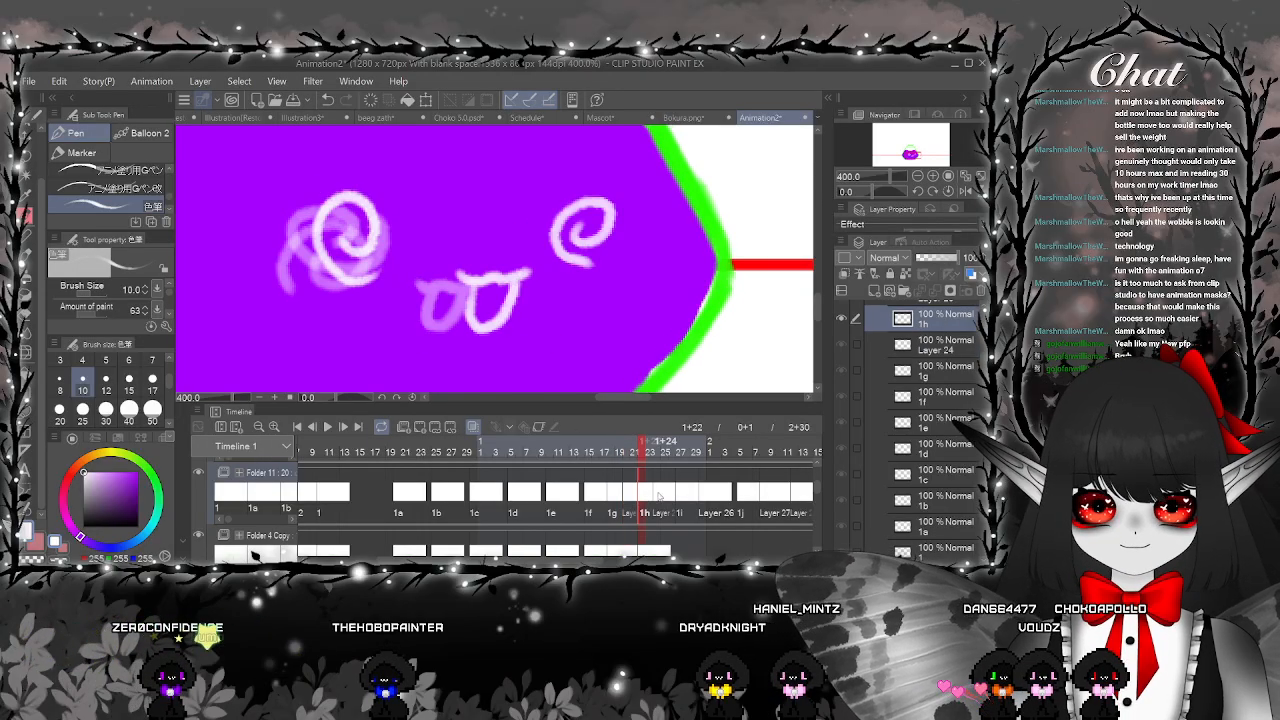
{"action": "left_click", "coordinate": [657, 497]}
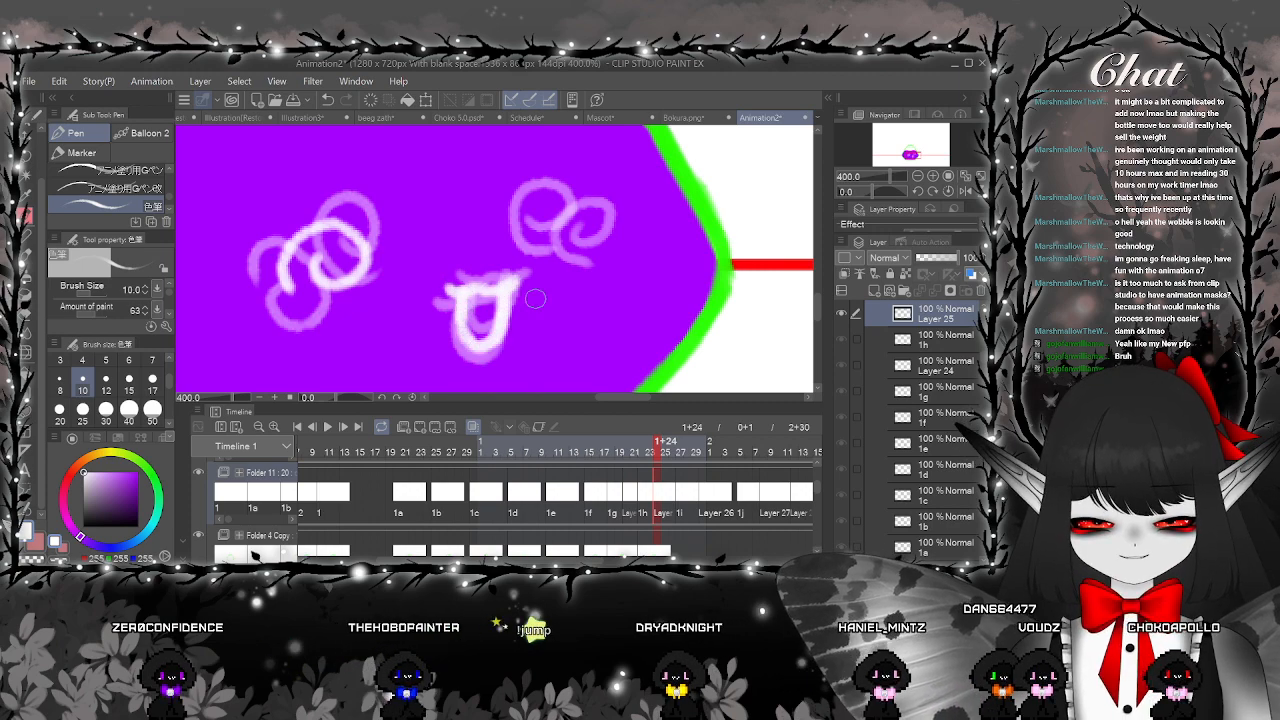
{"action": "left_click", "coordinate": [683, 497]}
{"action": "left_click", "coordinate": [707, 500]}
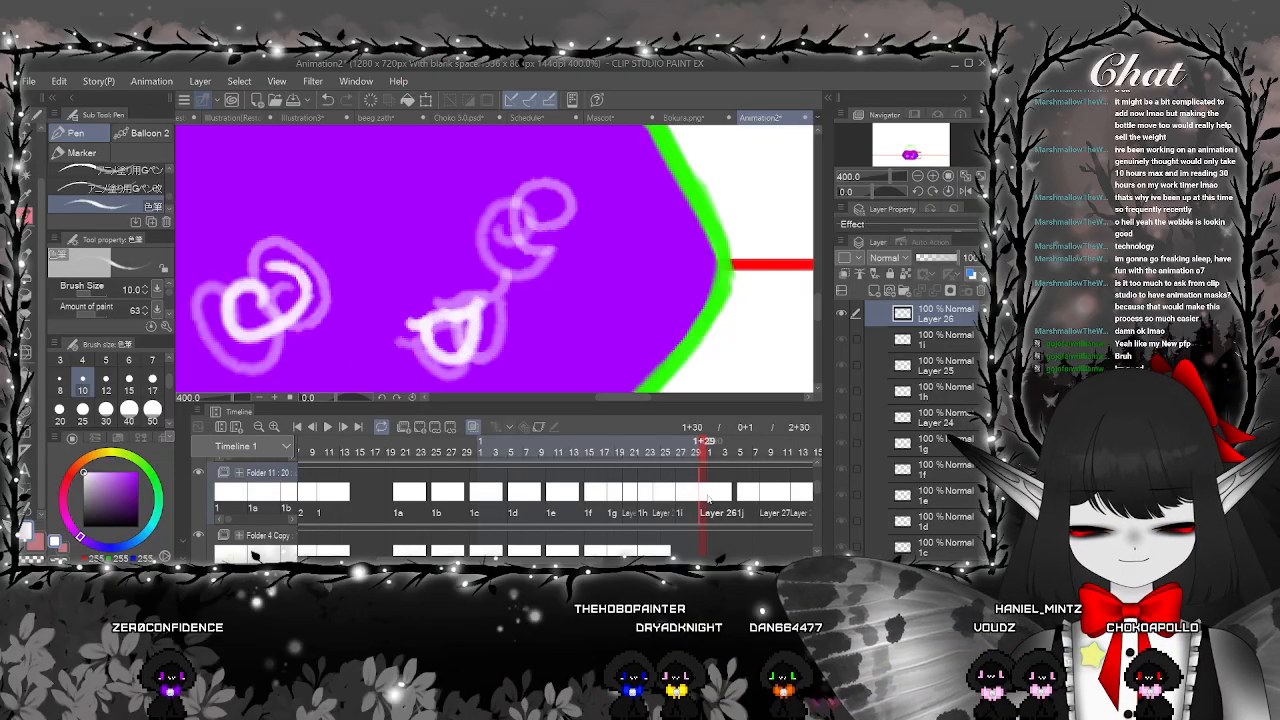
Draw the open mouth on the in-between cel at frame 2+8 with the Pen, following the preceding cel's mouth
{"action": "left_click", "coordinate": [743, 498]}
{"action": "left_click_drag", "start_coordinate": [708, 349], "coordinate": [618, 292]}
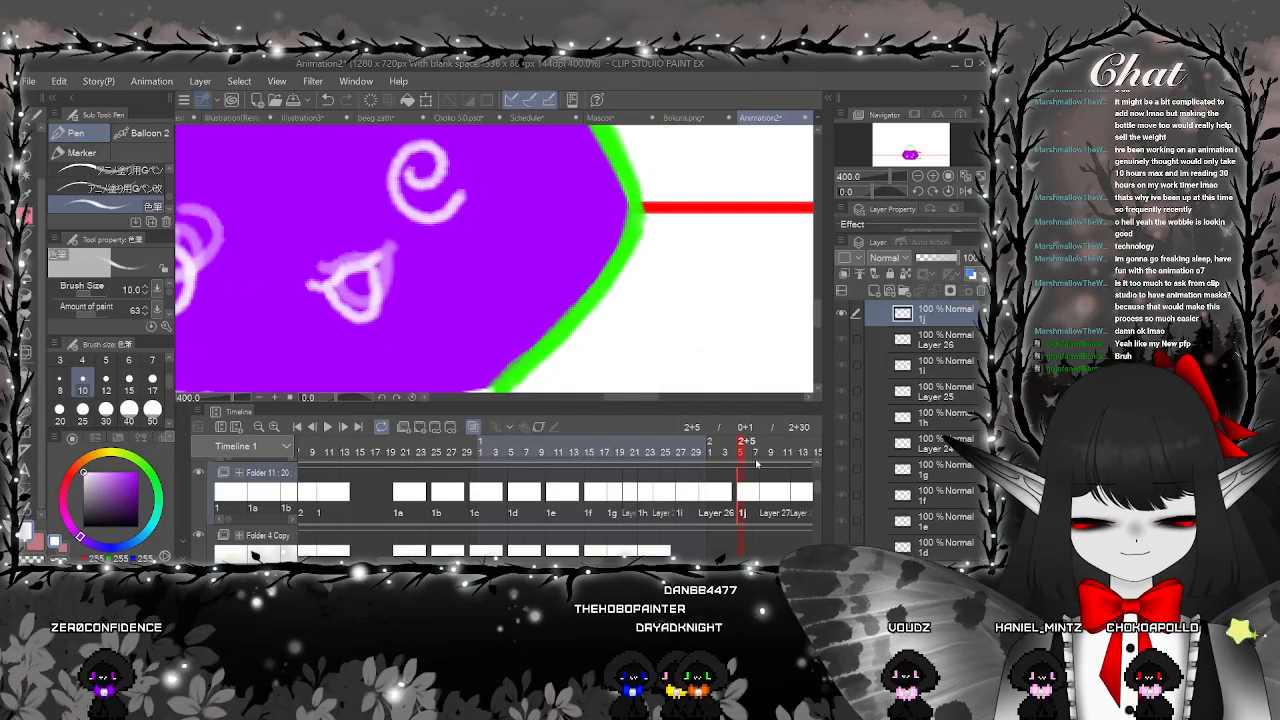
{"action": "left_click", "coordinate": [765, 492]}
{"action": "left_click_drag", "start_coordinate": [295, 293], "coordinate": [376, 251]}
{"action": "mouse_move", "coordinate": [333, 289]}
{"action": "left_mouse_down"}
{"action": "mouse_move", "coordinate": [347, 318]}
{"action": "mouse_move", "coordinate": [377, 296]}
{"action": "left_mouse_up"}
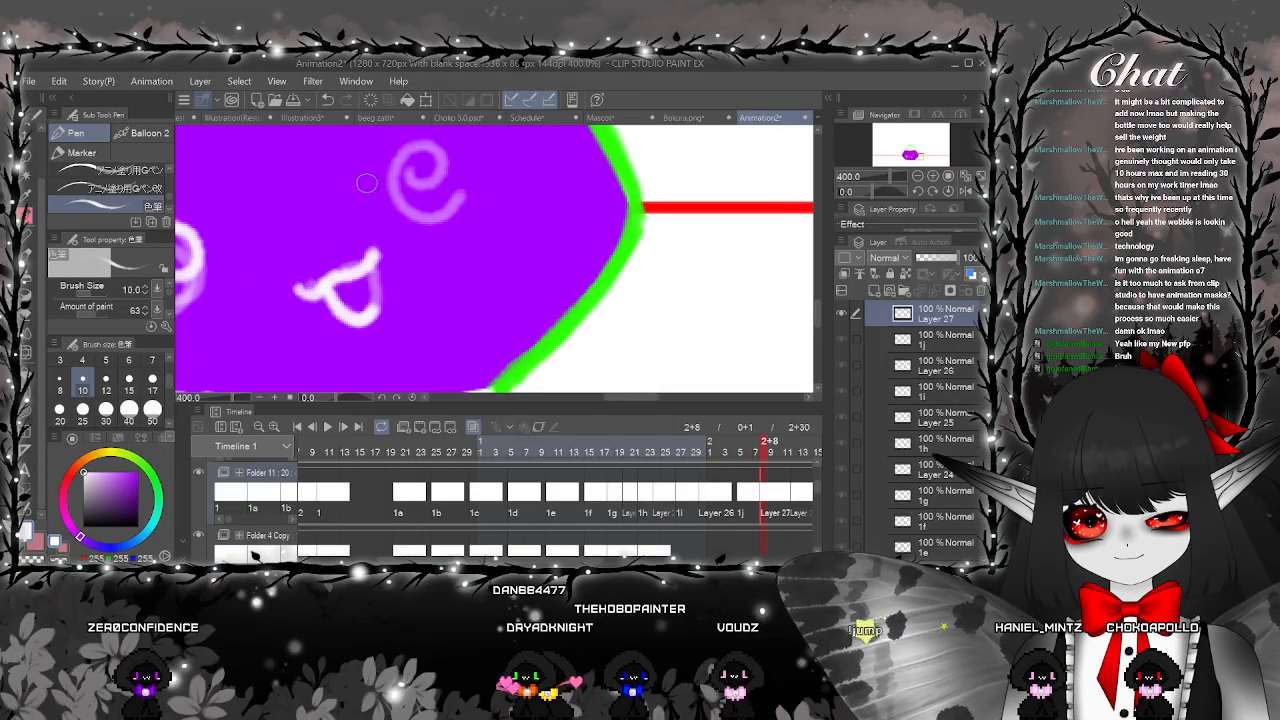
Undo the latest mouth strokes on the cel at frame 2+8 and redraw the open mouth's upper lip with the Pen
{"action": "left_click", "coordinate": [330, 101]}
{"action": "left_click", "coordinate": [330, 101]}
{"action": "mouse_move", "coordinate": [304, 281]}
{"action": "left_mouse_down"}
{"action": "mouse_move", "coordinate": [325, 285]}
{"action": "mouse_move", "coordinate": [381, 252]}
{"action": "left_mouse_up"}
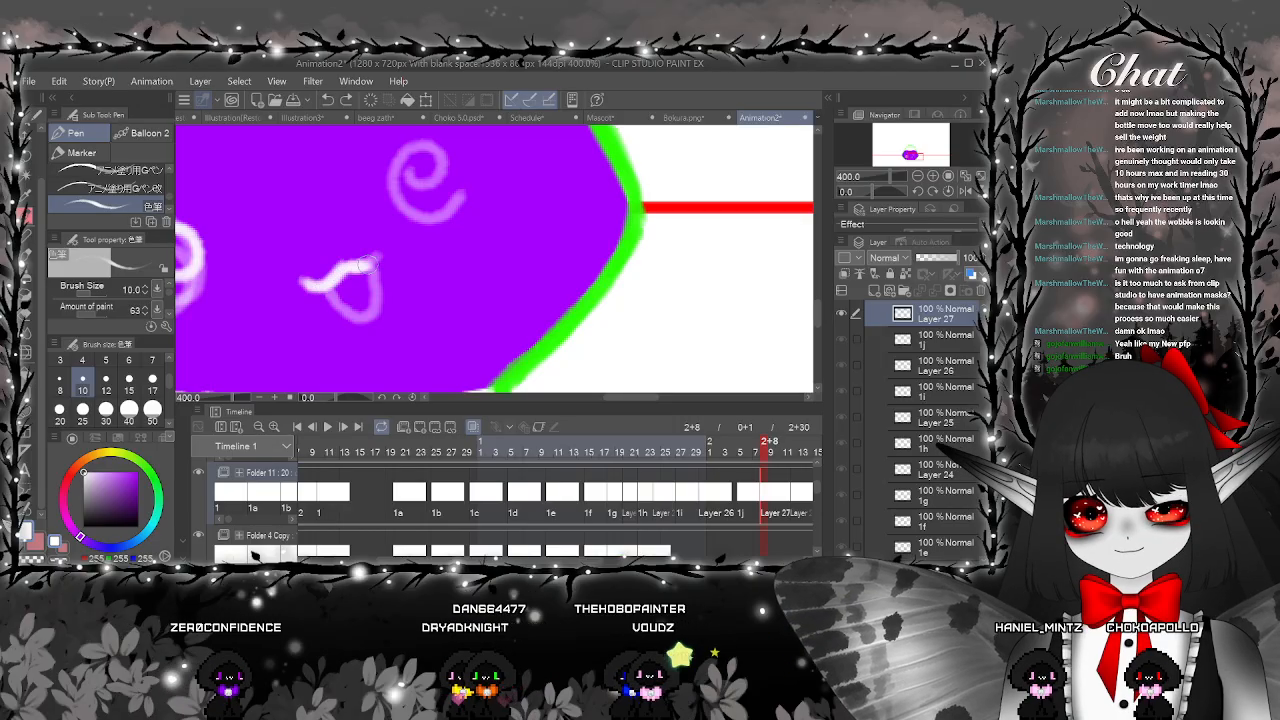
{"action": "mouse_move", "coordinate": [333, 289]}
{"action": "left_mouse_down"}
{"action": "mouse_move", "coordinate": [358, 321]}
{"action": "mouse_move", "coordinate": [377, 266]}
{"action": "left_mouse_up"}
Draw the matching open mouth with the Pen on the in-between cel at frame 2+13
{"action": "left_click", "coordinate": [772, 494]}
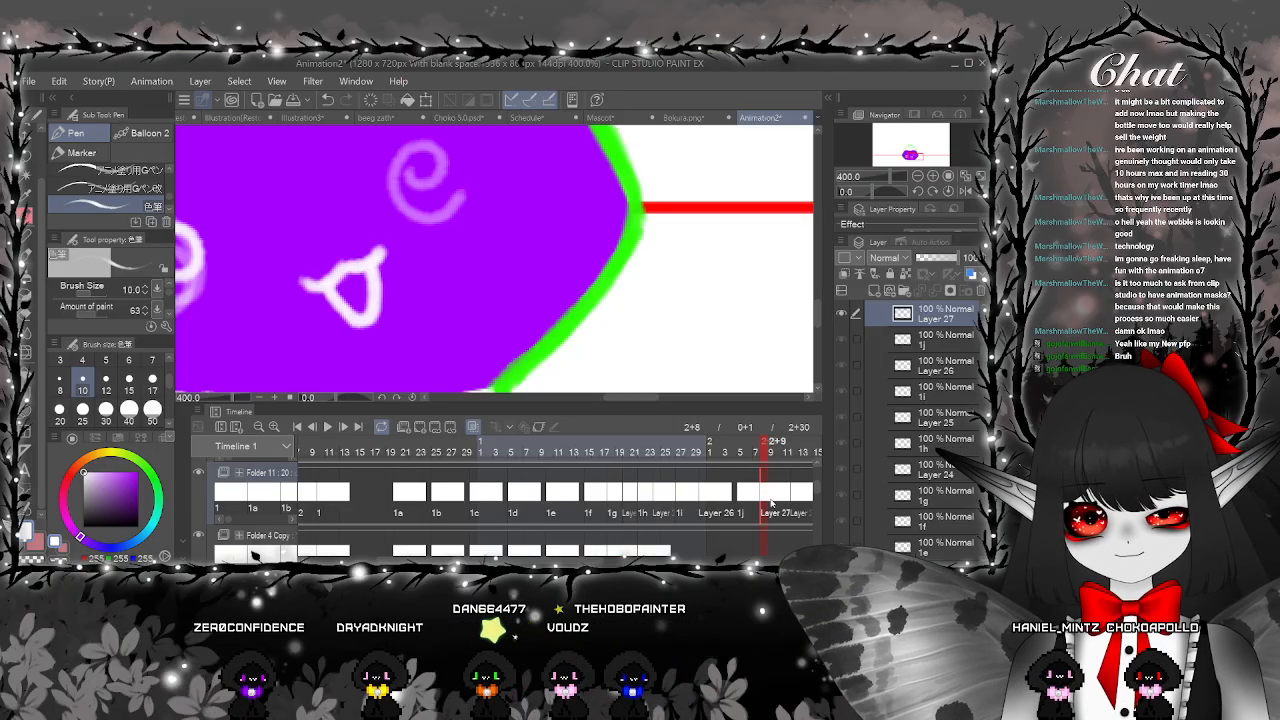
{"action": "left_click", "coordinate": [803, 494]}
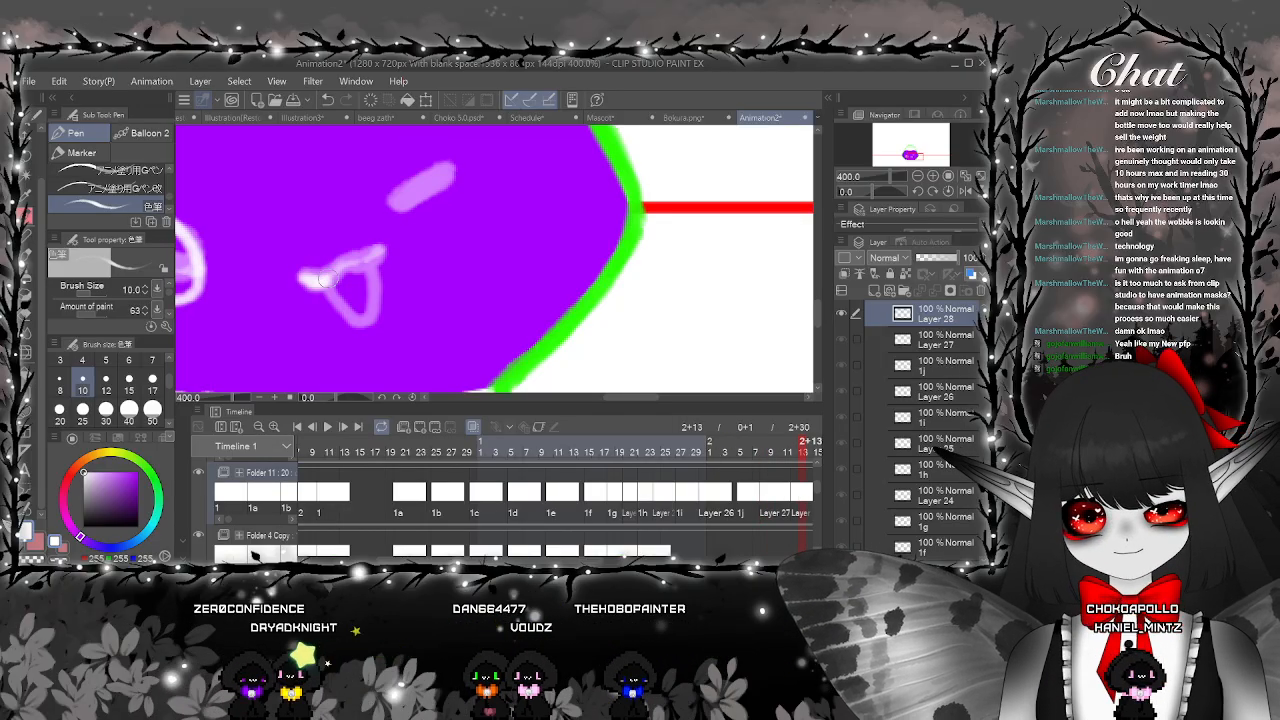
{"action": "left_click_drag", "start_coordinate": [302, 282], "coordinate": [383, 250]}
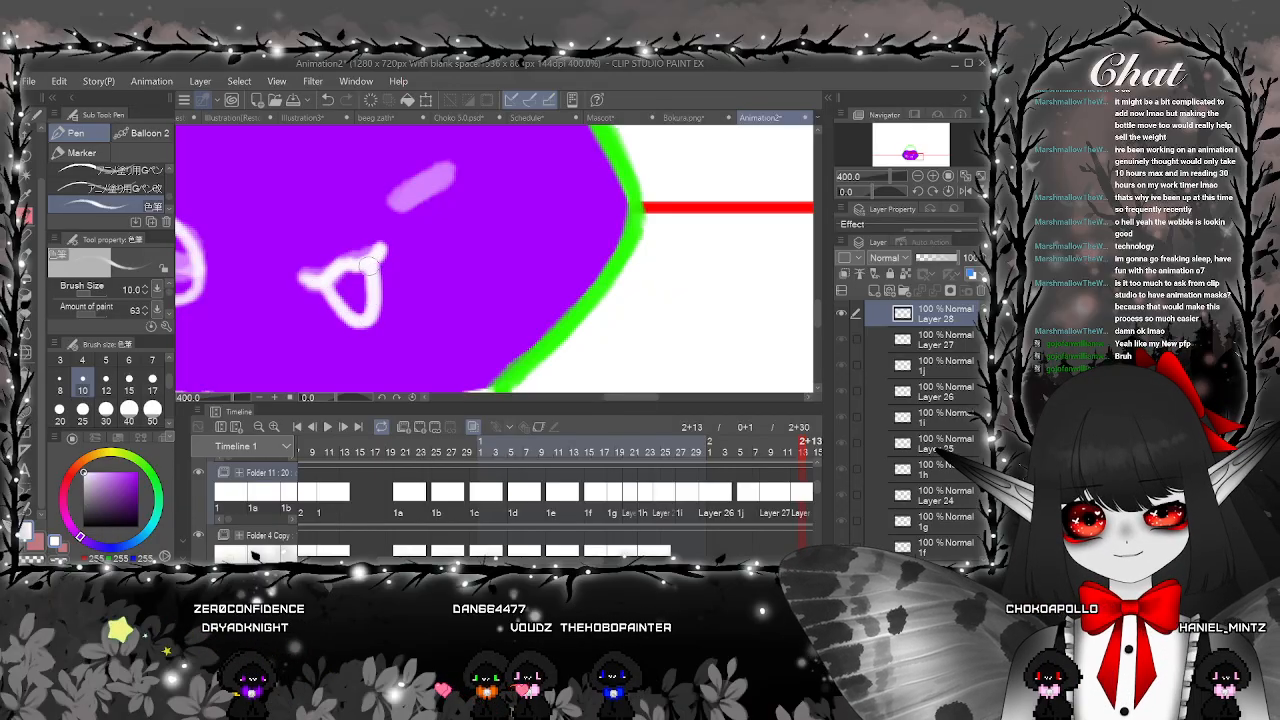
Play back the animation, stop it, and compare the swirl eyes on the cels between frames 1+15 and 1+22
{"action": "key", "text": "ctrl+alt+0"}
{"action": "left_click", "coordinate": [327, 426]}
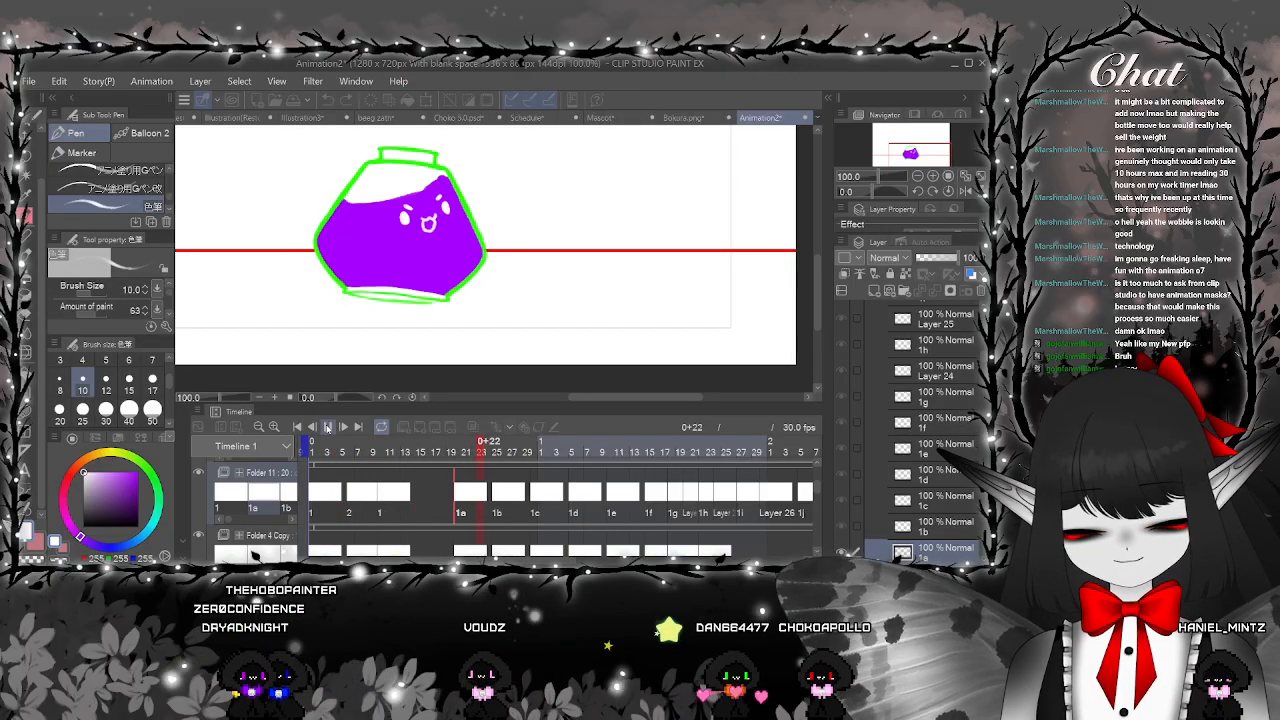
{"action": "left_click", "coordinate": [575, 500]}
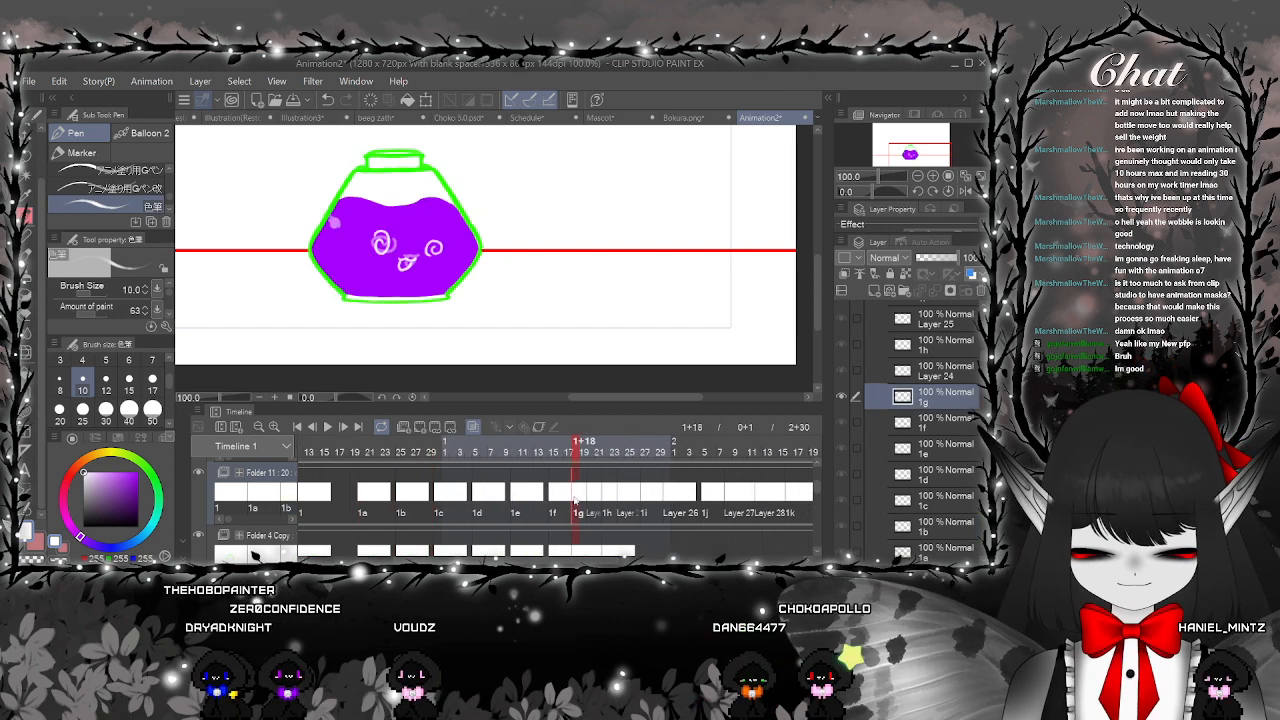
{"action": "key", "text": "ctrl+plus"}
{"action": "key", "text": "ctrl+plus"}
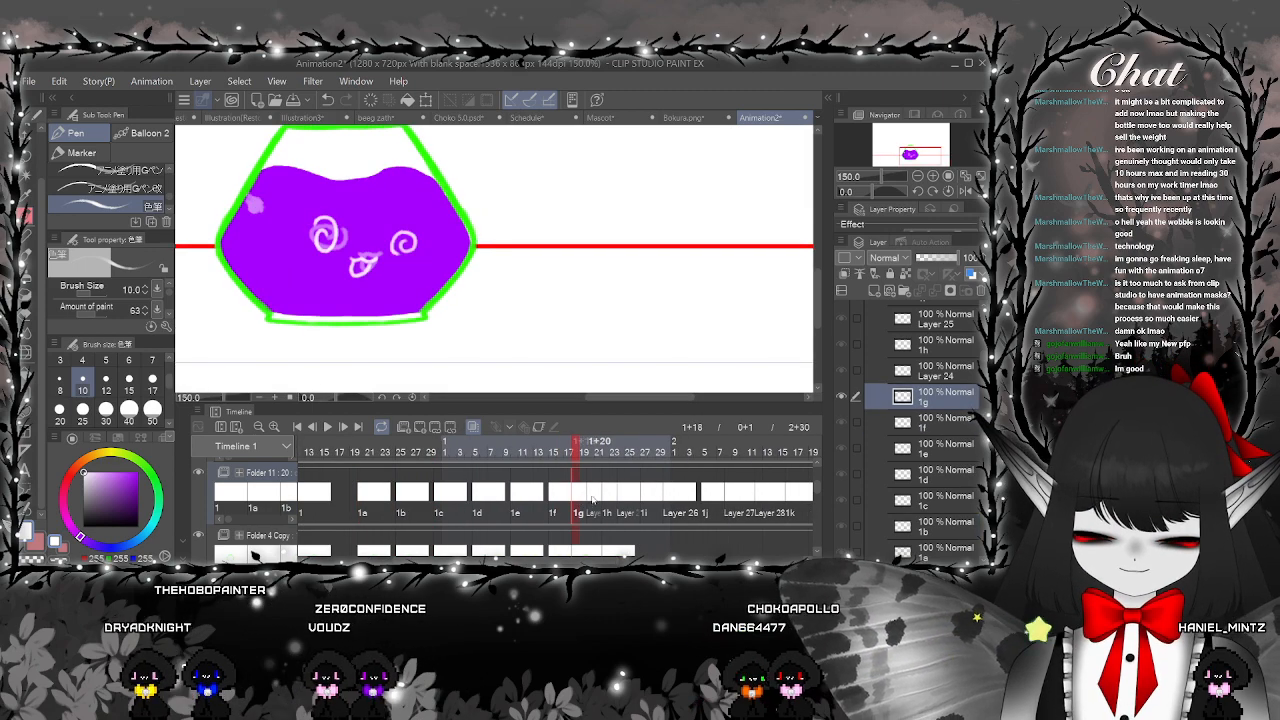
{"action": "left_click", "coordinate": [593, 497]}
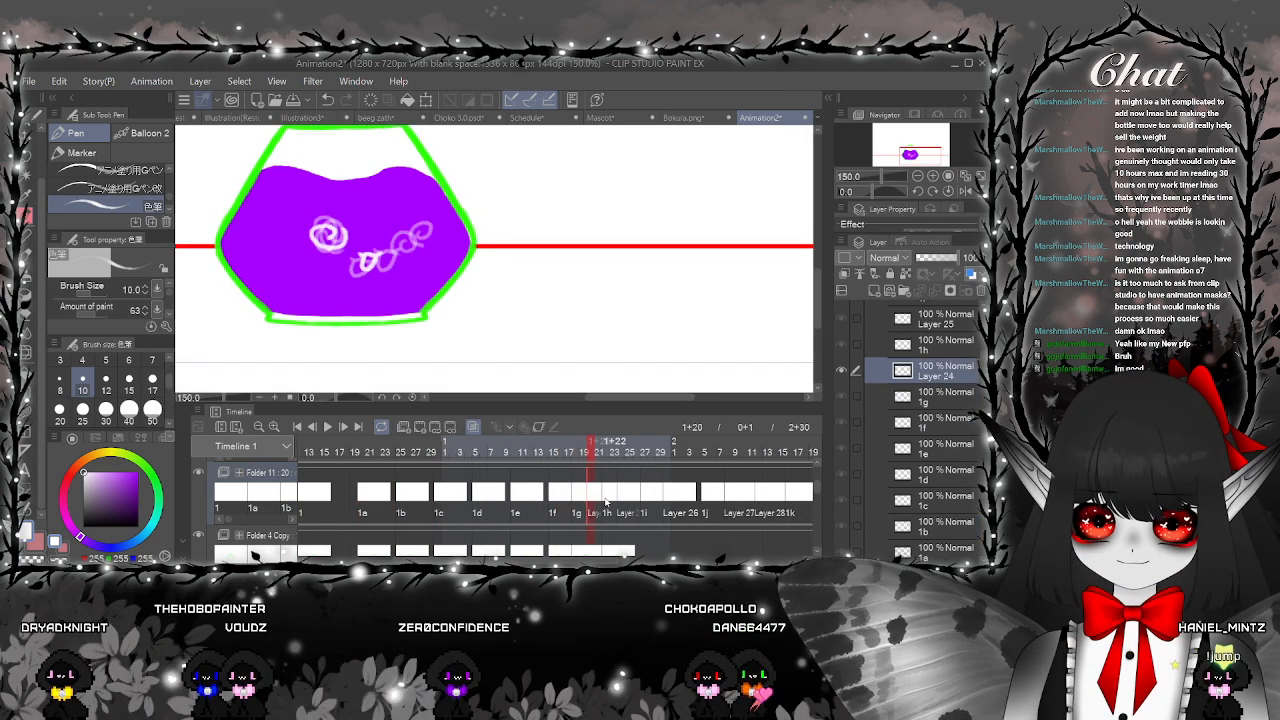
{"action": "left_click", "coordinate": [607, 502]}
{"action": "left_click", "coordinate": [556, 501]}
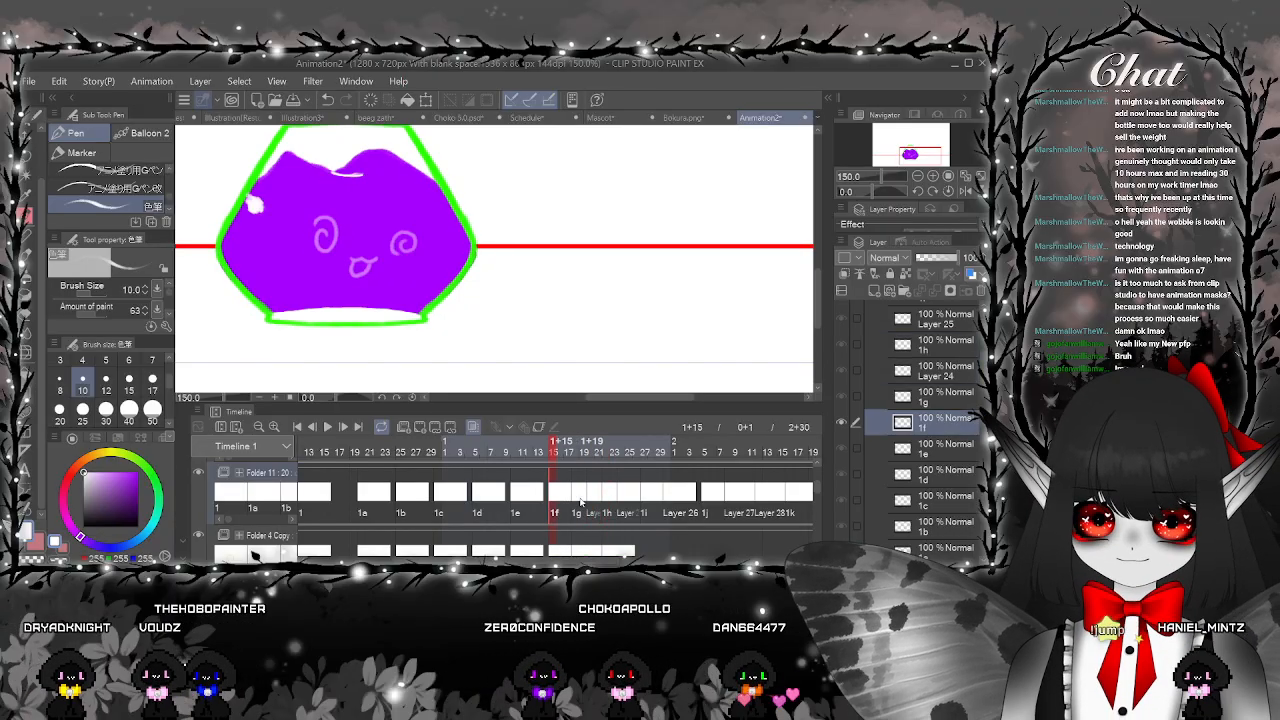
Draw the missing right swirl eye on the cel at frame 1+20, and lasso, rotate and move it between the neighbouring cels' eyes
{"action": "left_click", "coordinate": [589, 500]}
{"action": "key", "text": "ctrl+plus"}
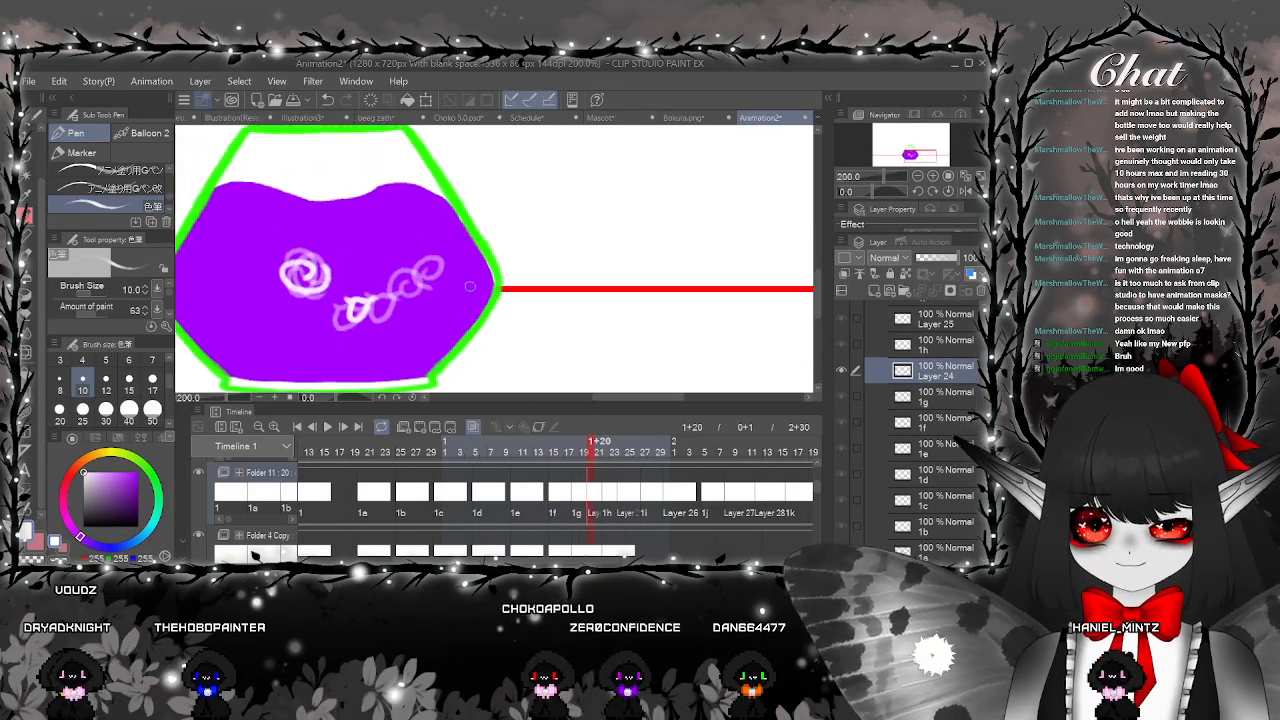
{"action": "scroll", "coordinate": [470, 287], "scroll_direction": "up", "scroll_amount": 4}
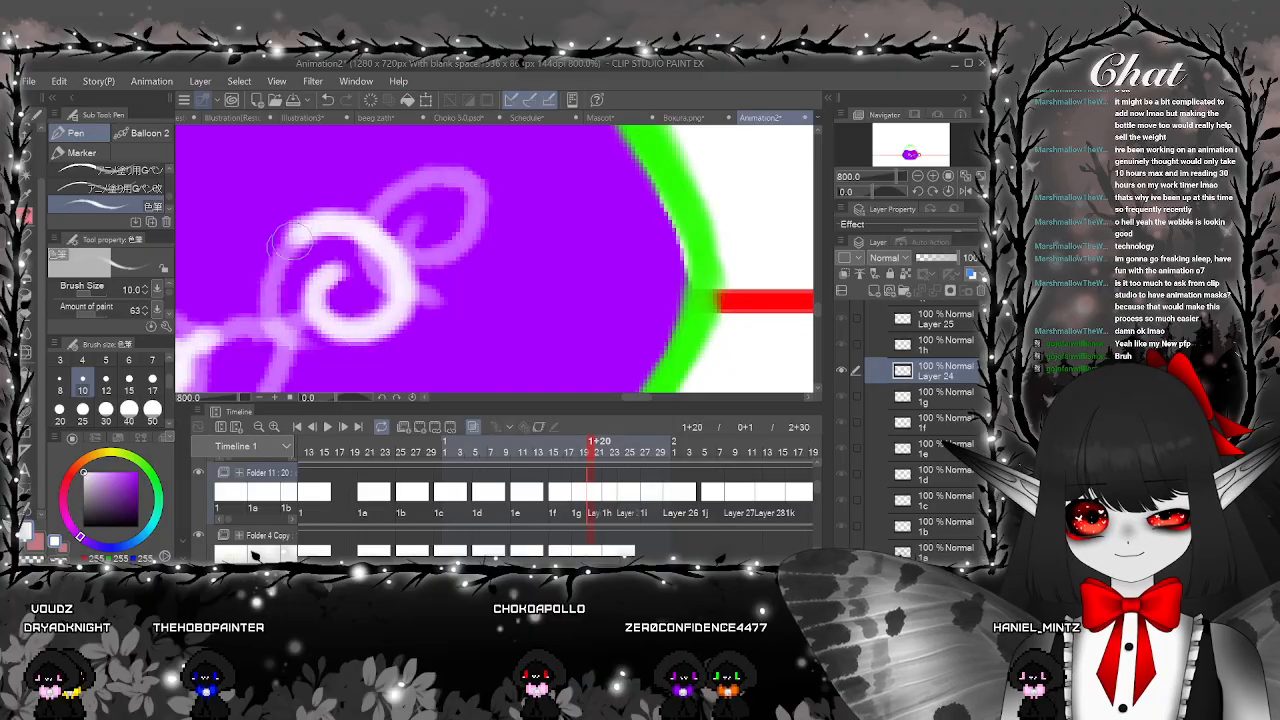
{"action": "key", "text": "m"}
{"action": "left_click_drag", "start_coordinate": [262, 203], "coordinate": [488, 250]}
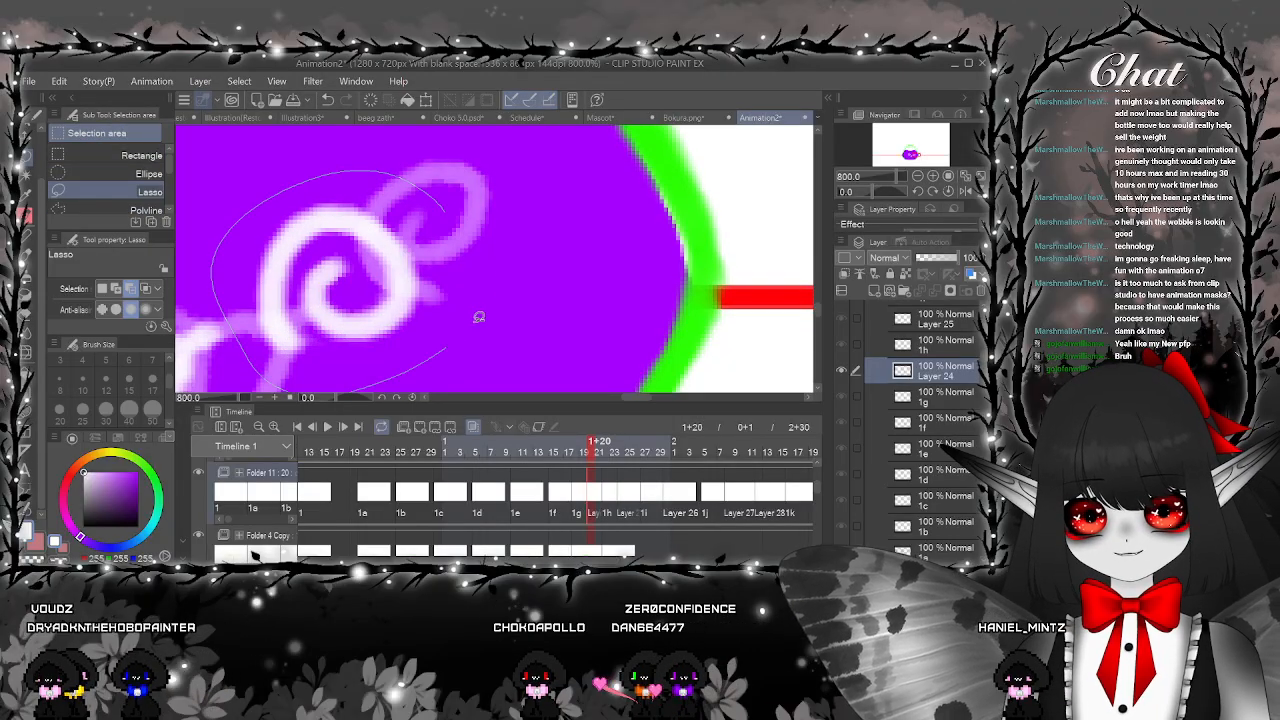
{"action": "key", "text": "ctrl+t"}
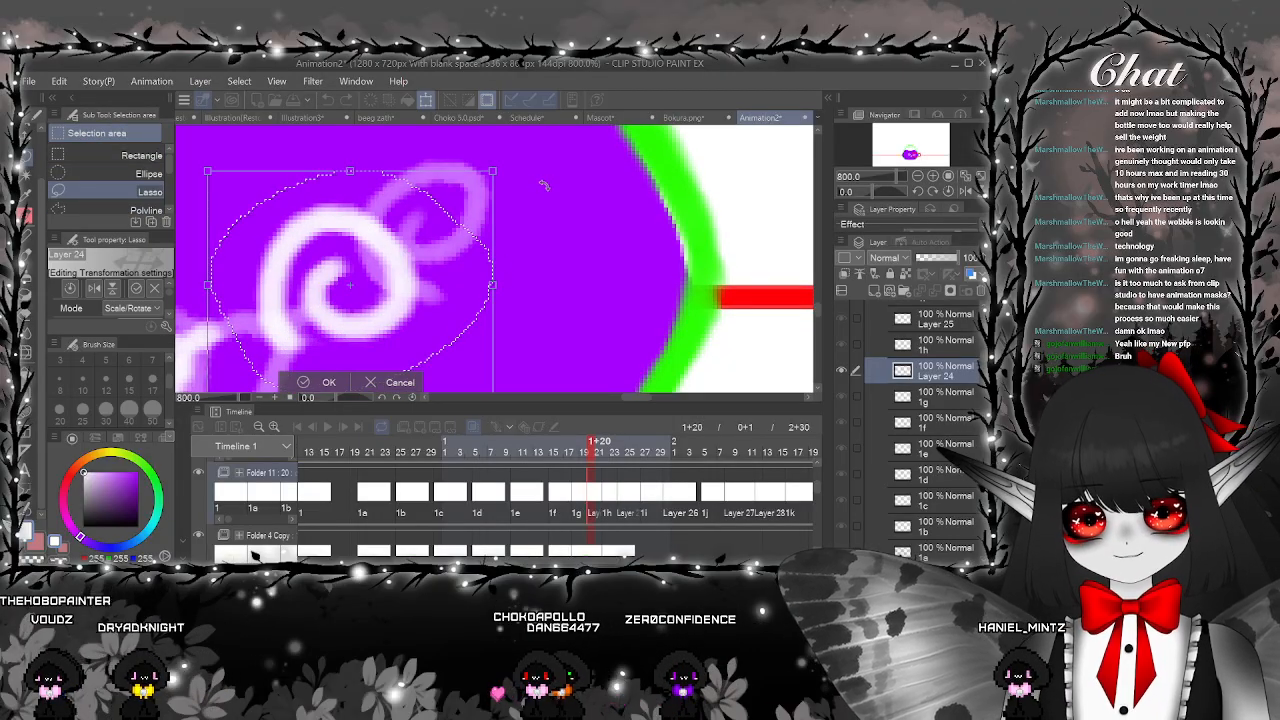
{"action": "mouse_move", "coordinate": [499, 259]}
{"action": "left_mouse_down"}
{"action": "mouse_move", "coordinate": [524, 167]}
{"action": "mouse_move", "coordinate": [508, 352]}
{"action": "left_mouse_up"}
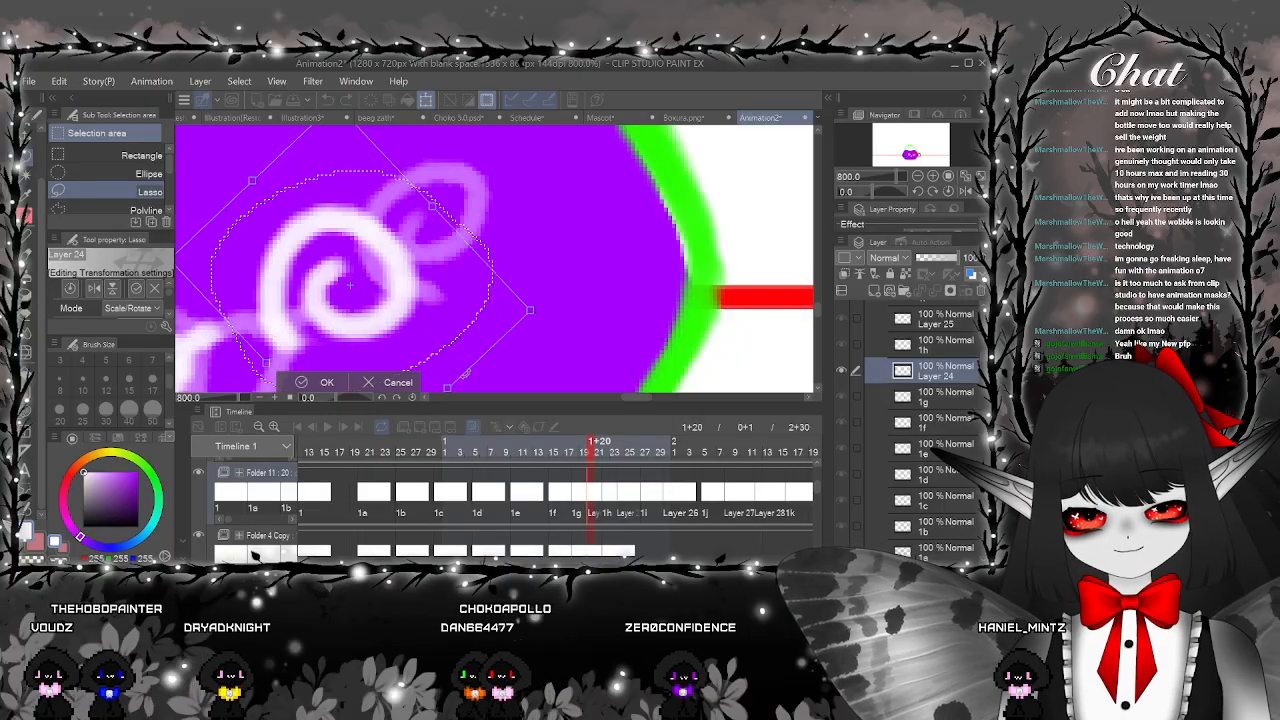
{"action": "mouse_move", "coordinate": [556, 196]}
{"action": "left_mouse_down"}
{"action": "mouse_move", "coordinate": [566, 257]}
{"action": "mouse_move", "coordinate": [538, 300]}
{"action": "left_mouse_up"}
{"action": "left_click_drag", "start_coordinate": [440, 254], "coordinate": [496, 208]}
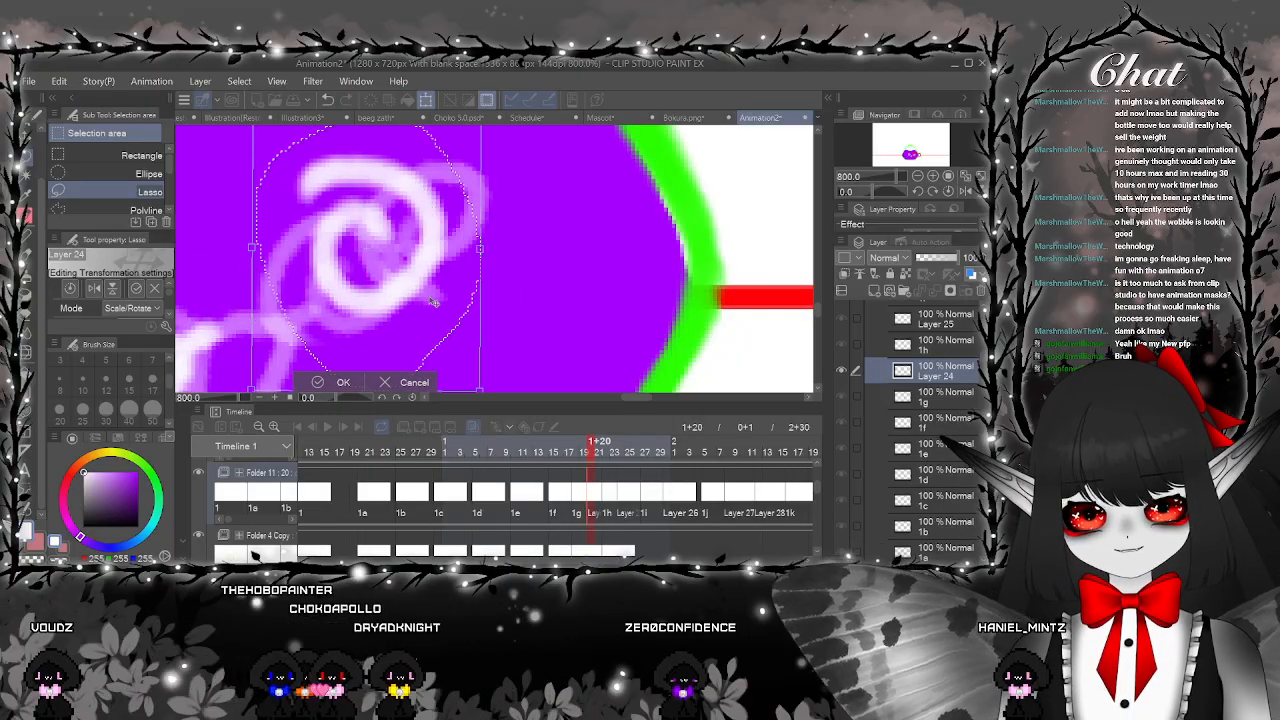
{"action": "scroll", "coordinate": [424, 316], "scroll_direction": "down", "scroll_amount": 3}
{"action": "left_click", "coordinate": [356, 360]}
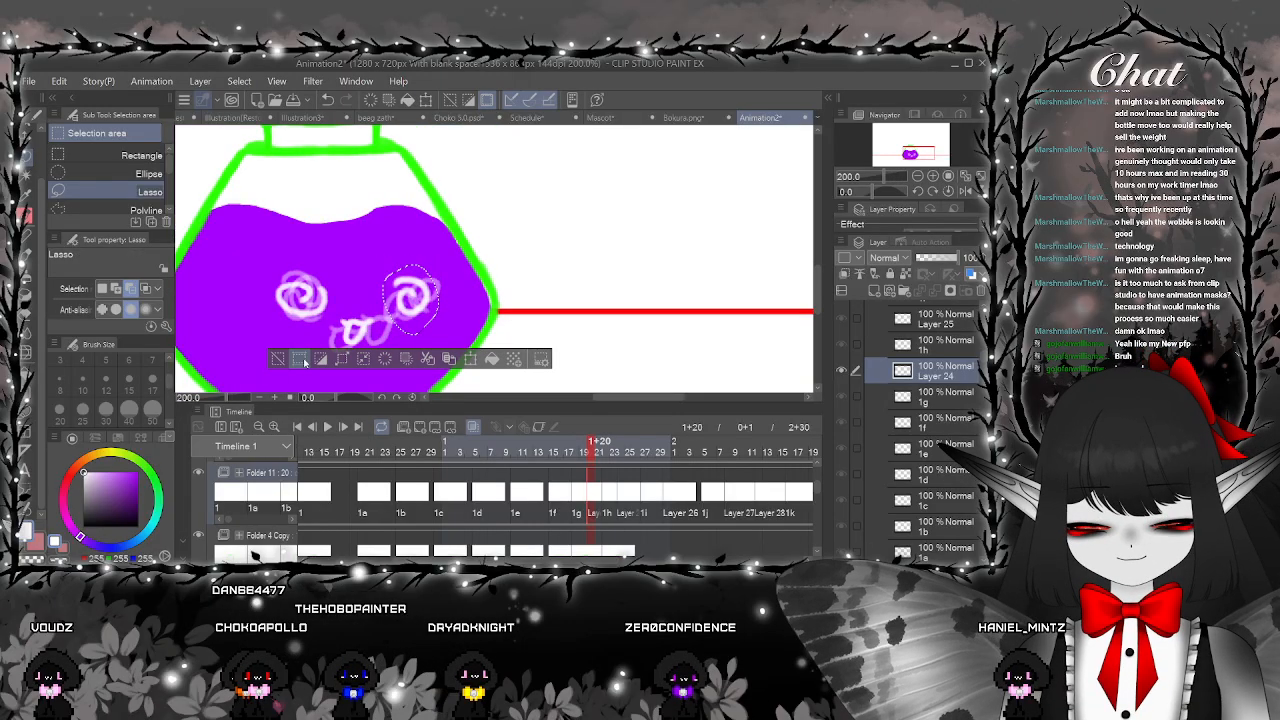
Compare the right swirl eye's rotation across the cels between frames 1+16 and 1+25
{"action": "left_click", "coordinate": [605, 500]}
{"action": "left_click", "coordinate": [631, 503]}
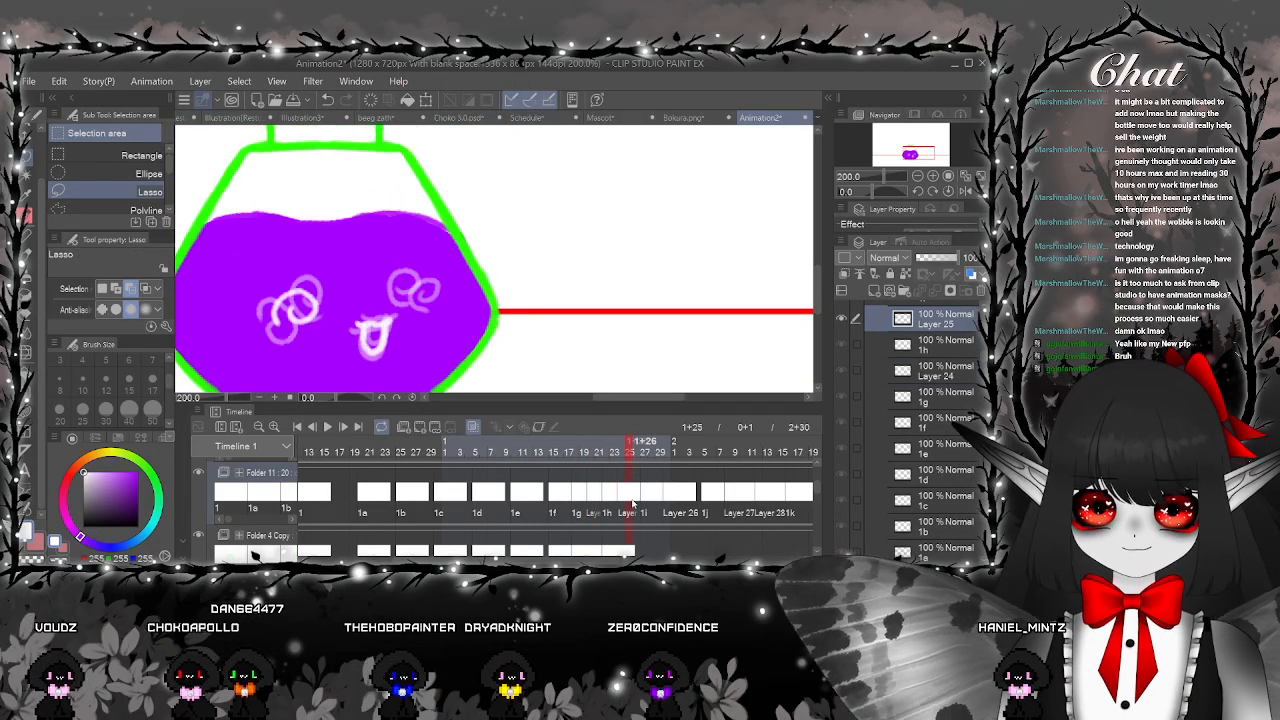
{"action": "scroll", "coordinate": [365, 385], "scroll_direction": "up", "scroll_amount": 2}
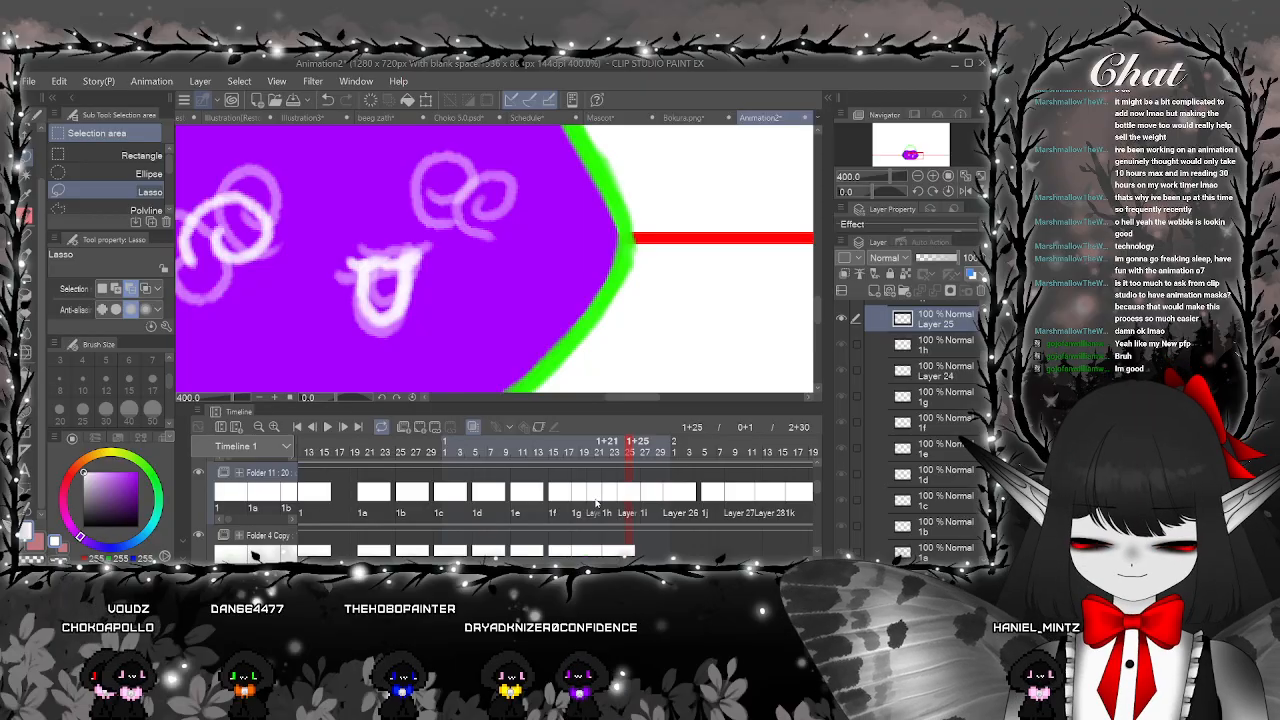
{"action": "left_click", "coordinate": [563, 500]}
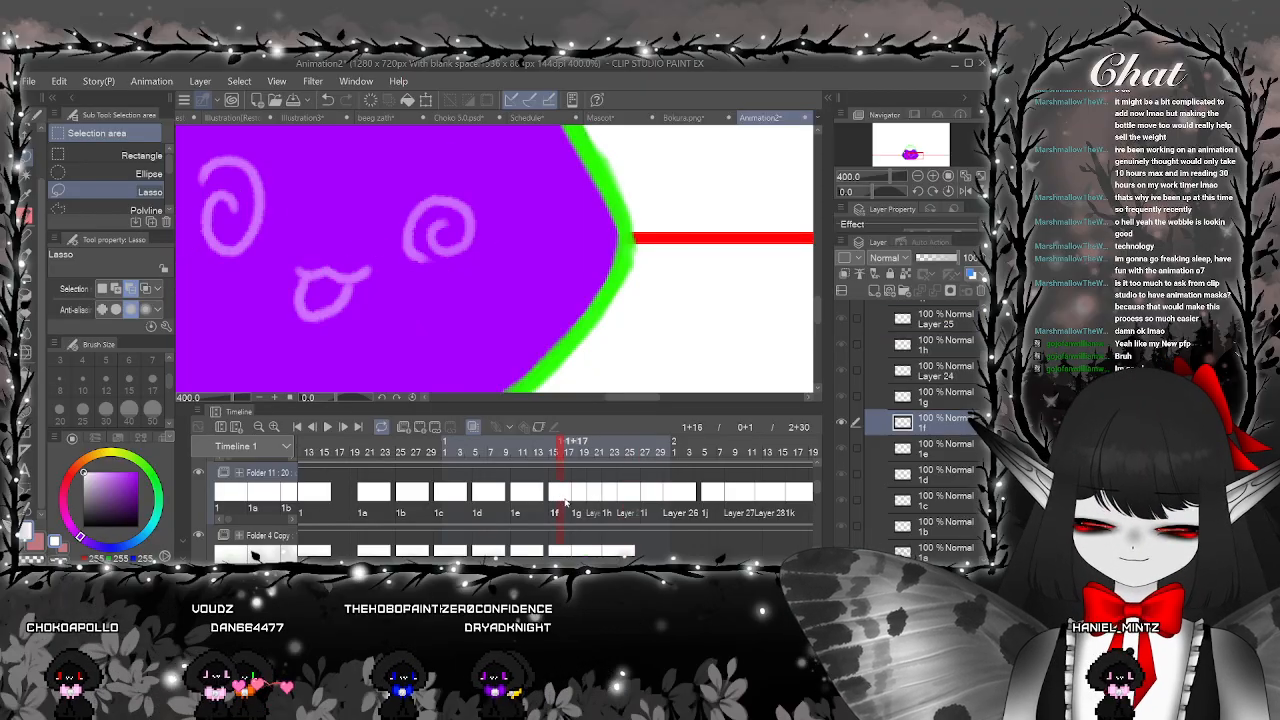
{"action": "left_click", "coordinate": [577, 503]}
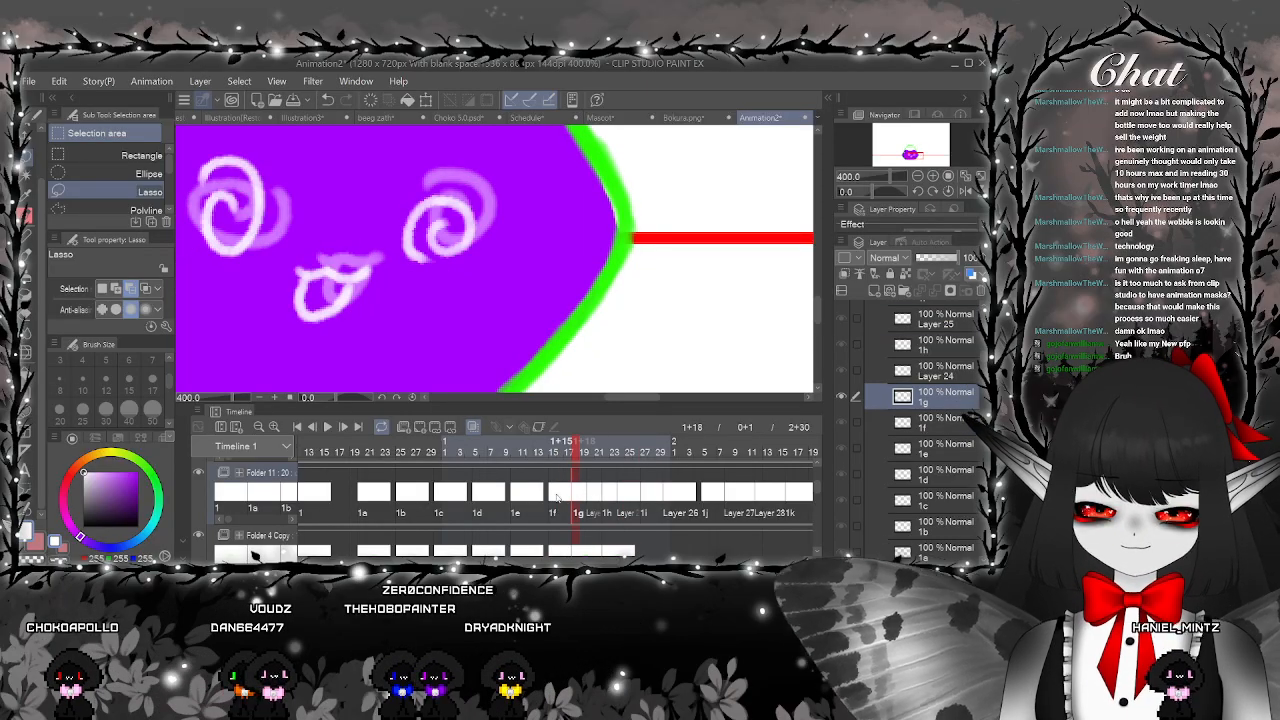
{"action": "left_click", "coordinate": [593, 500]}
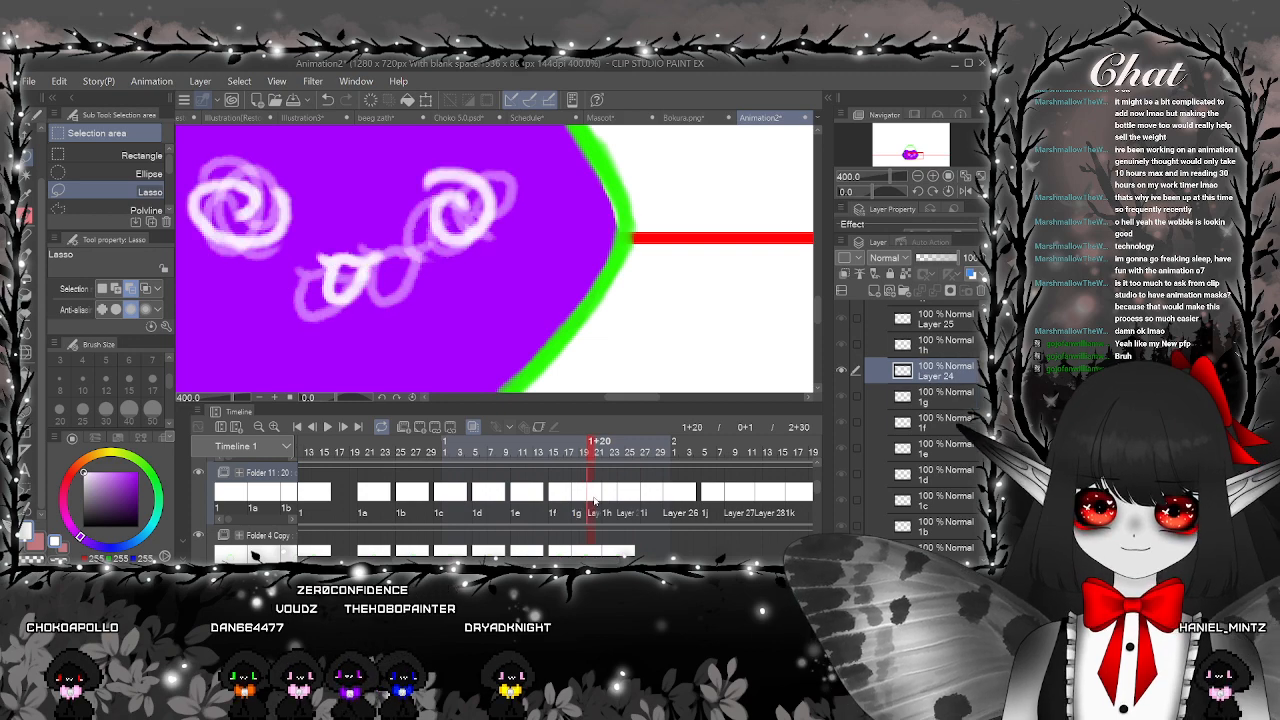
{"action": "left_click", "coordinate": [606, 502]}
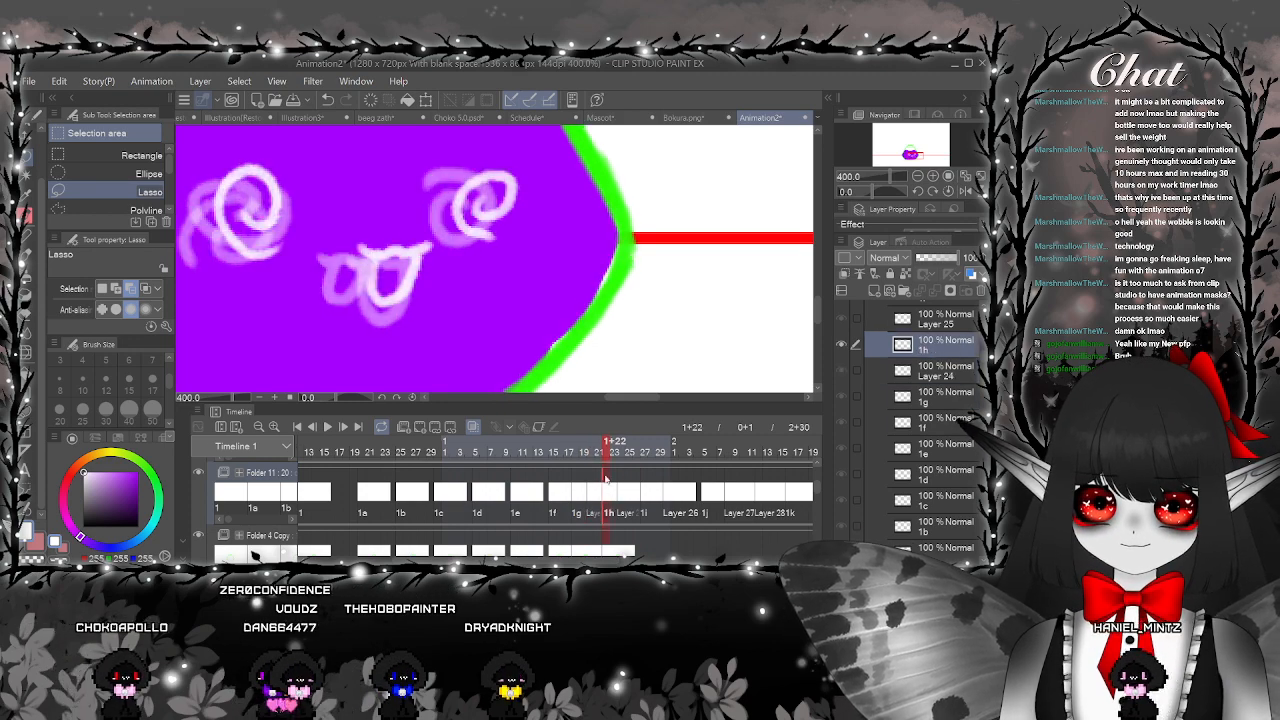
Try to rotate the lassoed right swirl eye clockwise on the cel at frame 1+22
{"action": "mouse_move", "coordinate": [531, 194]}
{"action": "left_mouse_down"}
{"action": "mouse_move", "coordinate": [508, 245]}
{"action": "mouse_move", "coordinate": [526, 212]}
{"action": "left_mouse_up"}
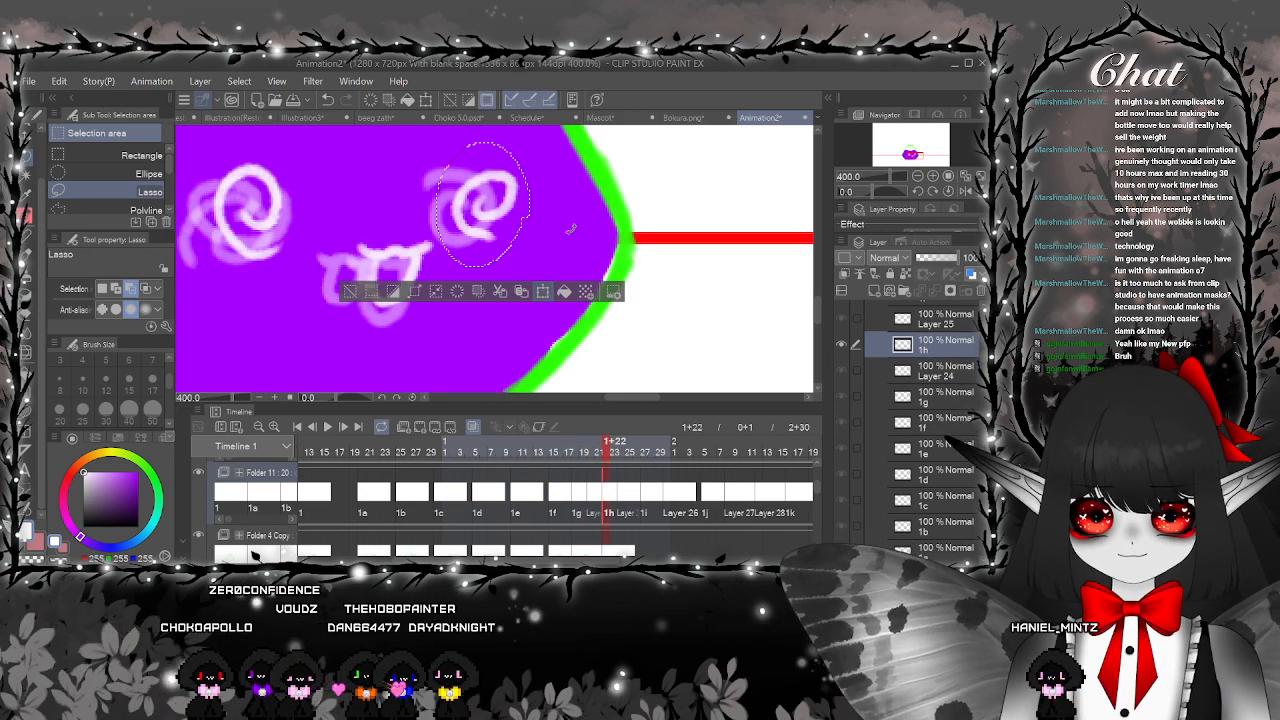
{"action": "key", "text": "ctrl+t"}
{"action": "mouse_move", "coordinate": [524, 134]}
{"action": "left_mouse_down"}
{"action": "mouse_move", "coordinate": [566, 172]}
{"action": "mouse_move", "coordinate": [574, 234]}
{"action": "mouse_move", "coordinate": [567, 226]}
{"action": "left_mouse_up"}
{"action": "scroll", "coordinate": [567, 226], "scroll_direction": "down", "scroll_amount": 2}
{"action": "scroll", "coordinate": [568, 226], "scroll_direction": "down", "scroll_amount": 1}
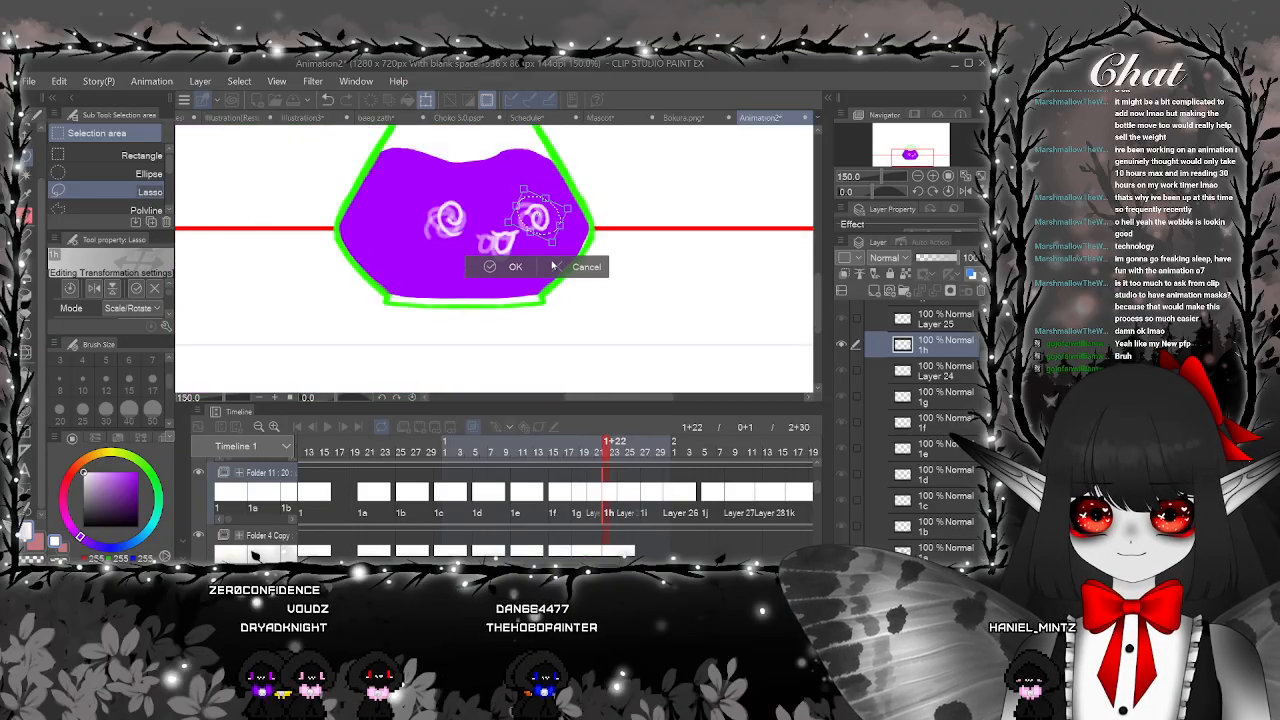
{"action": "key", "text": "Return"}
{"action": "key", "text": "ctrl+d"}
Compare the right swirl eye with the neighbouring cels, try transforming it on the cel at frame 1+20, and remove it from that cel
{"action": "left_click", "coordinate": [592, 495]}
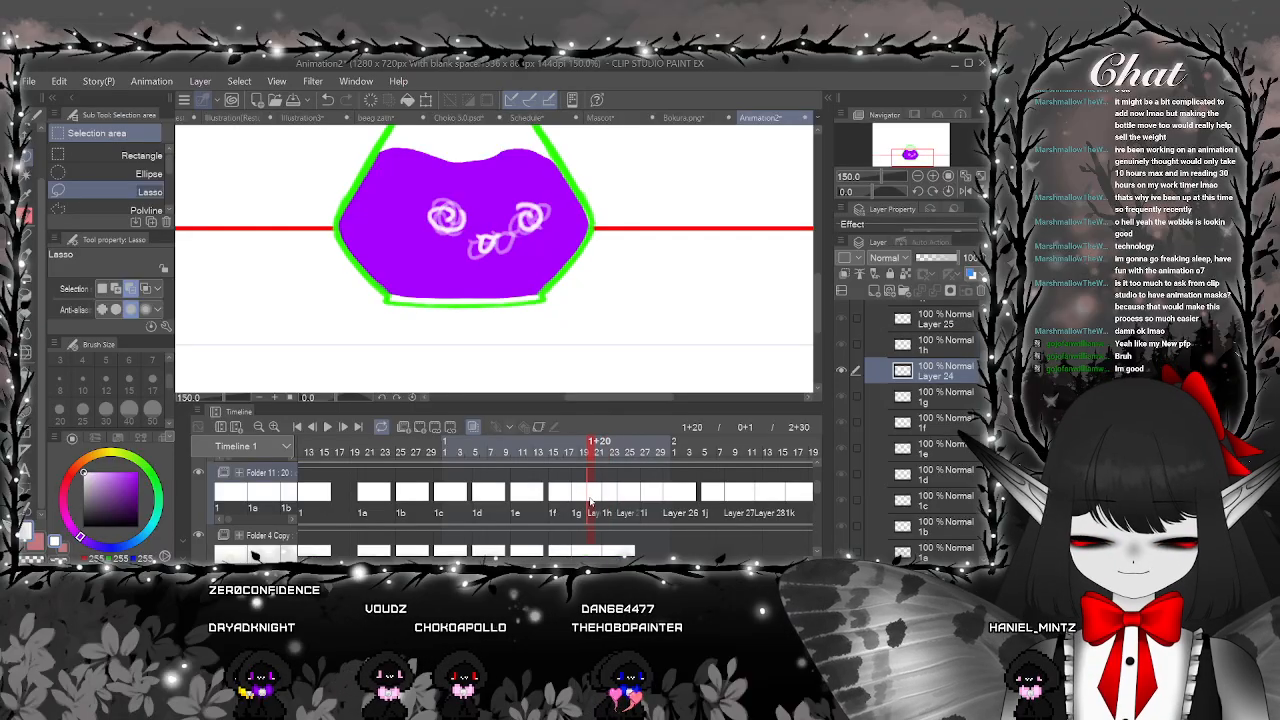
{"action": "left_click", "coordinate": [555, 499]}
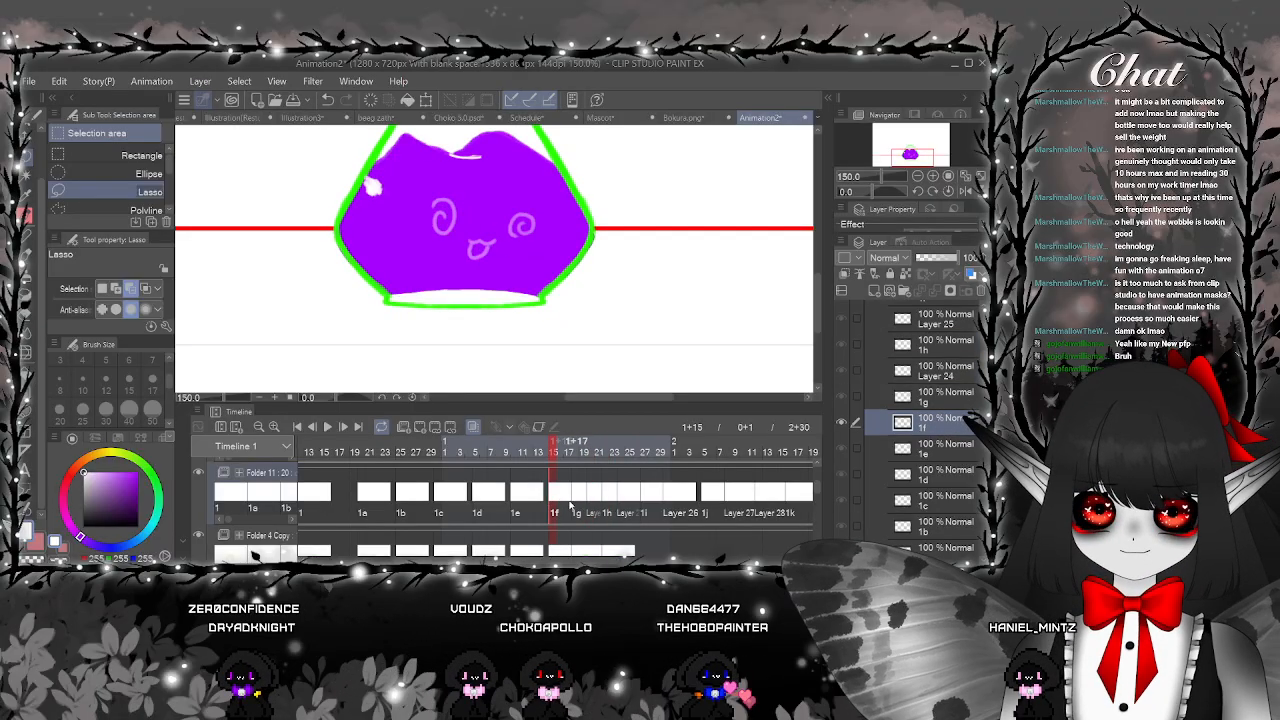
{"action": "left_click", "coordinate": [577, 500]}
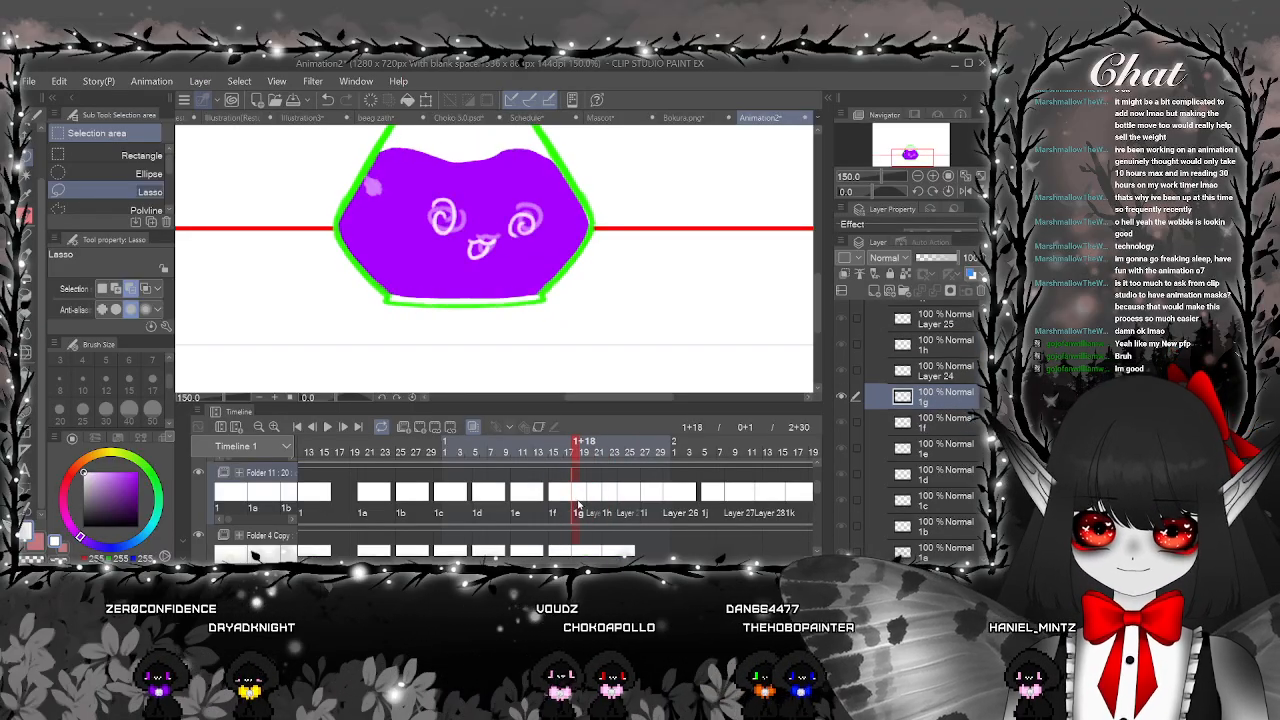
{"action": "left_click", "coordinate": [592, 499]}
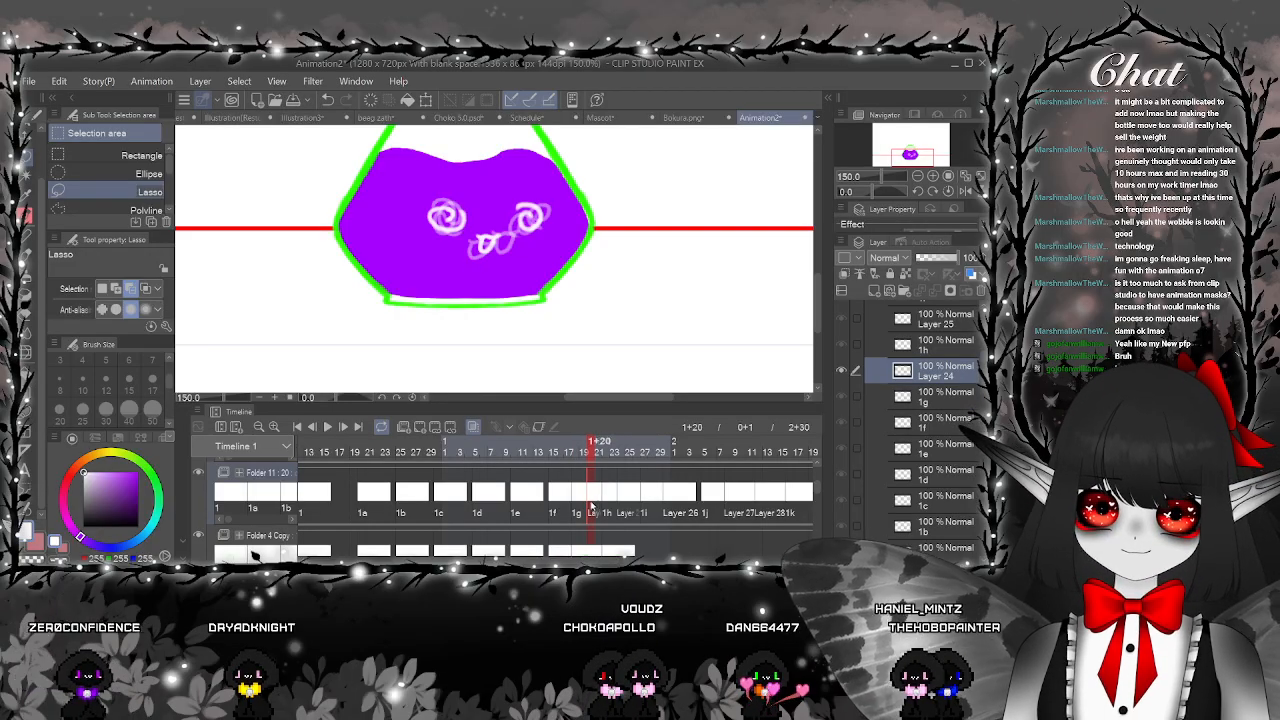
{"action": "left_click", "coordinate": [579, 500]}
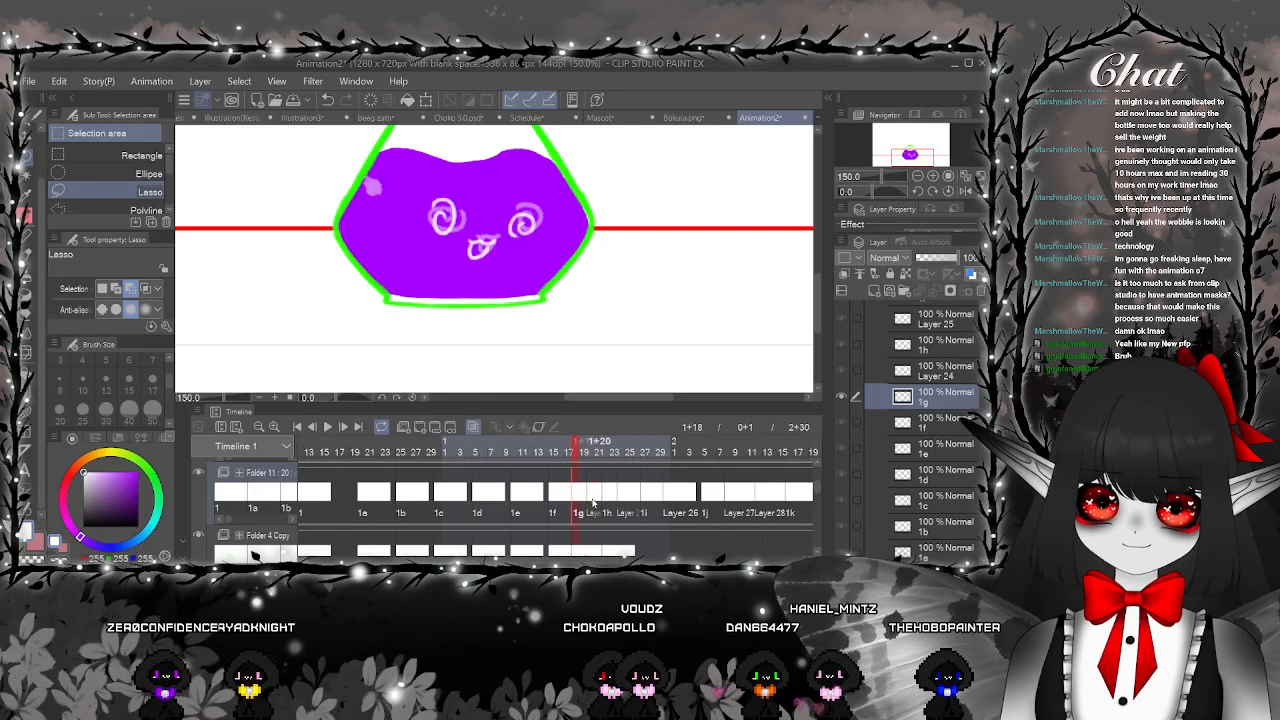
{"action": "left_click", "coordinate": [593, 500]}
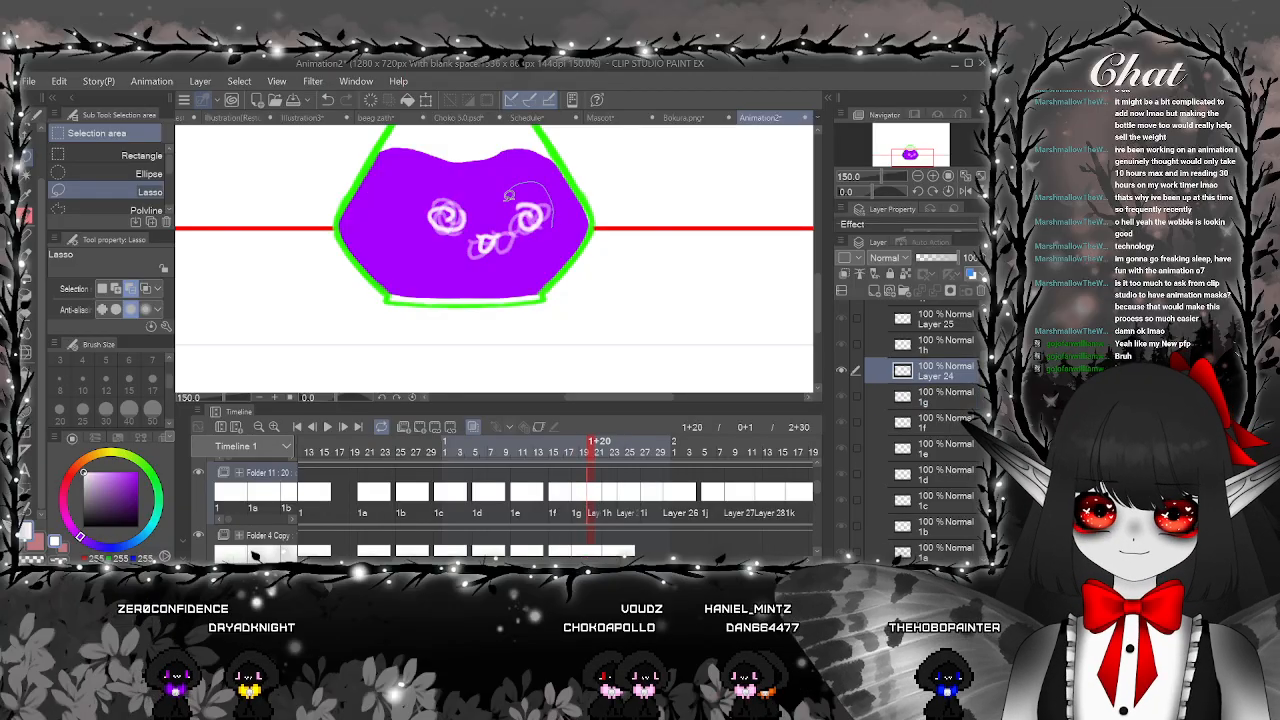
{"action": "left_click", "coordinate": [586, 264]}
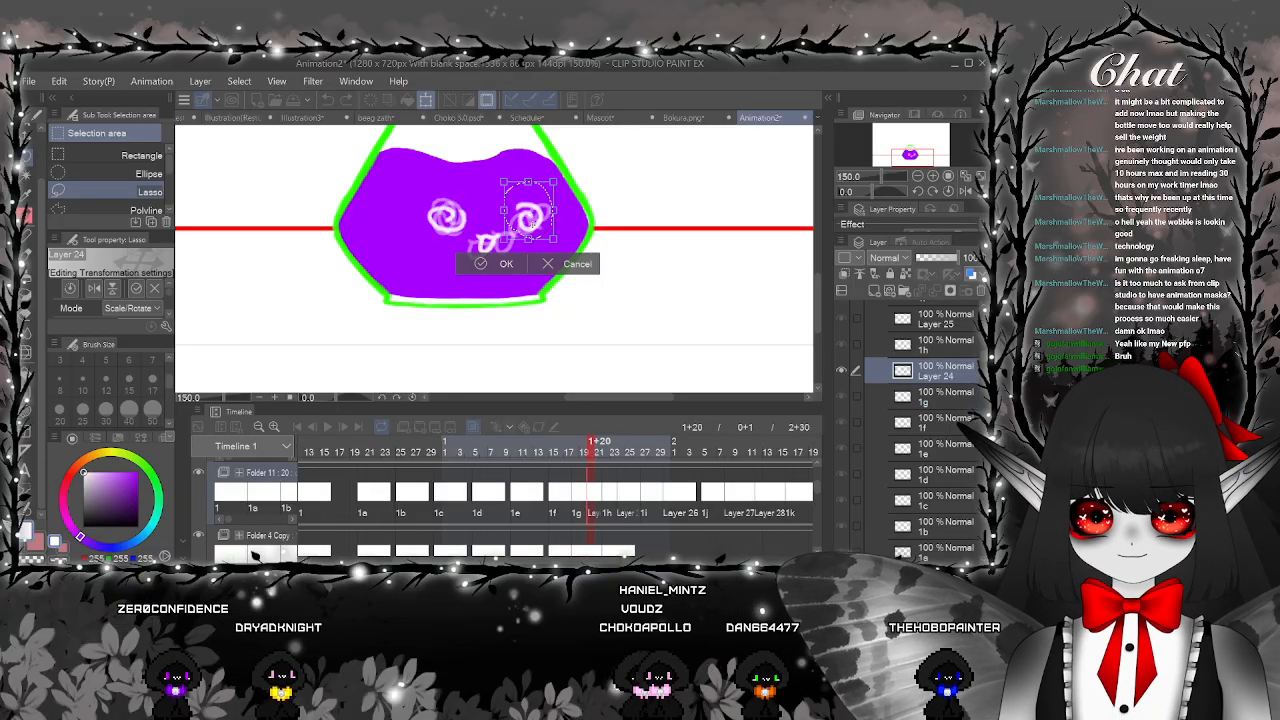
{"action": "mouse_move", "coordinate": [530, 229]}
{"action": "left_mouse_down"}
{"action": "mouse_move", "coordinate": [598, 226]}
{"action": "mouse_move", "coordinate": [544, 217]}
{"action": "mouse_move", "coordinate": [495, 168]}
{"action": "mouse_move", "coordinate": [484, 189]}
{"action": "mouse_move", "coordinate": [508, 178]}
{"action": "mouse_move", "coordinate": [541, 207]}
{"action": "mouse_move", "coordinate": [530, 208]}
{"action": "left_mouse_up"}
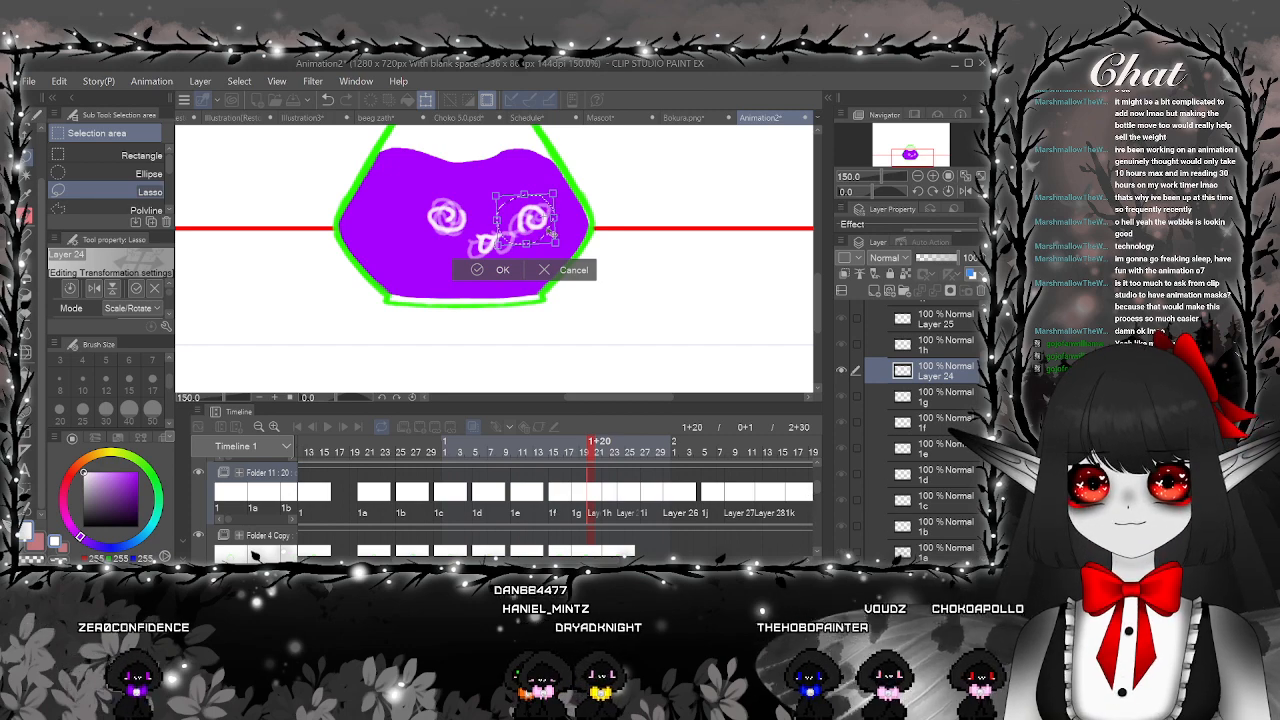
{"action": "left_click", "coordinate": [547, 270]}
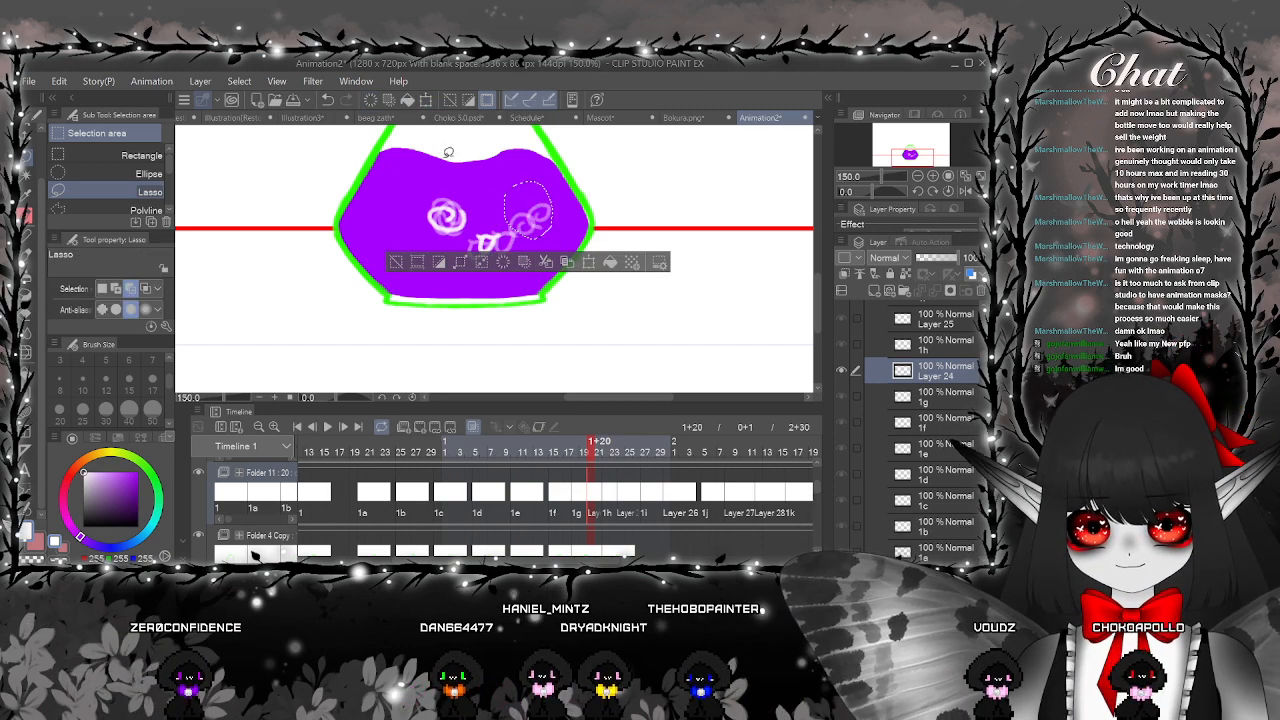
{"action": "left_click", "coordinate": [577, 500]}
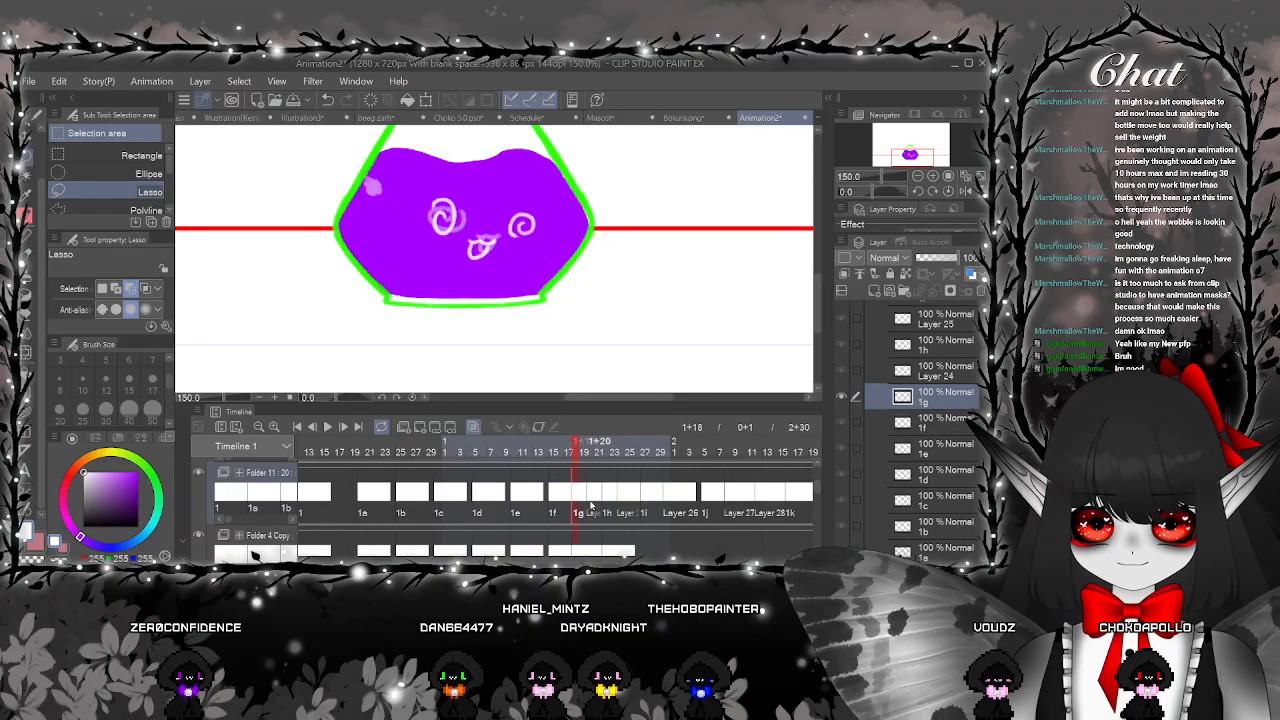
{"action": "left_click", "coordinate": [604, 500]}
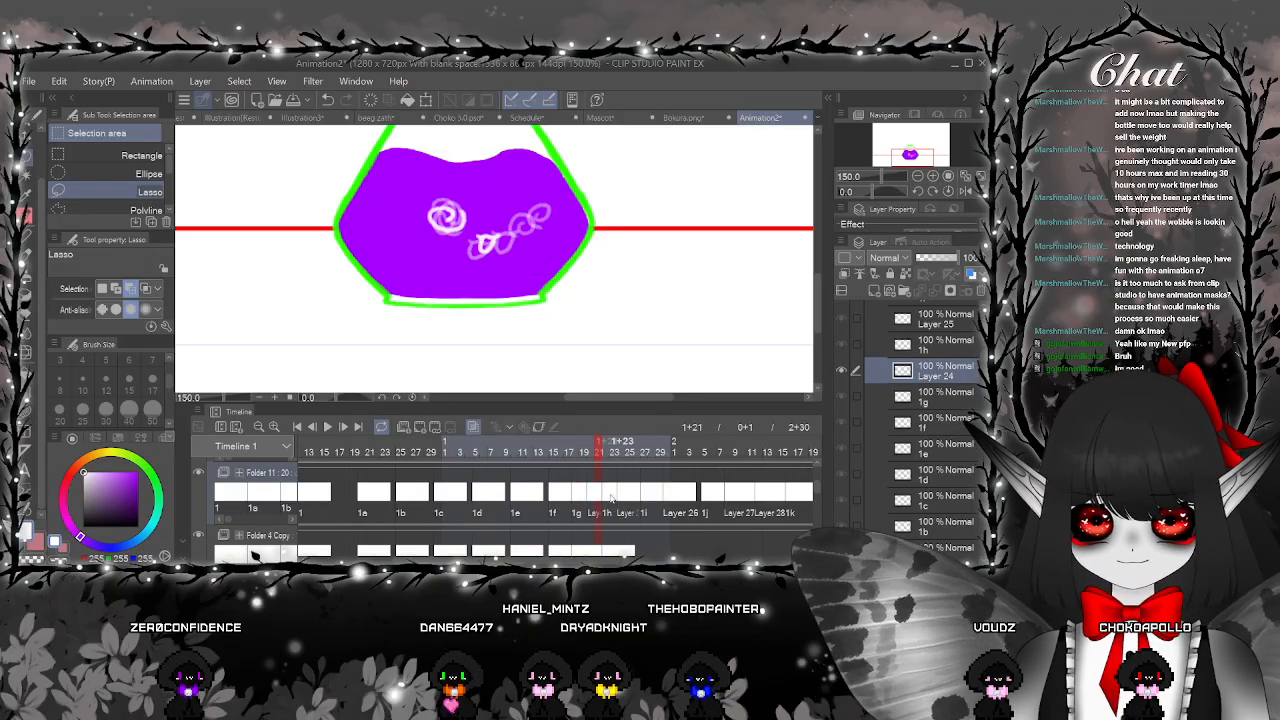
Check the neighbouring cels, and lasso and slightly rotate the right swirl eye on the cel at frame 1+18
{"action": "left_click_drag", "start_coordinate": [612, 498], "coordinate": [581, 499]}
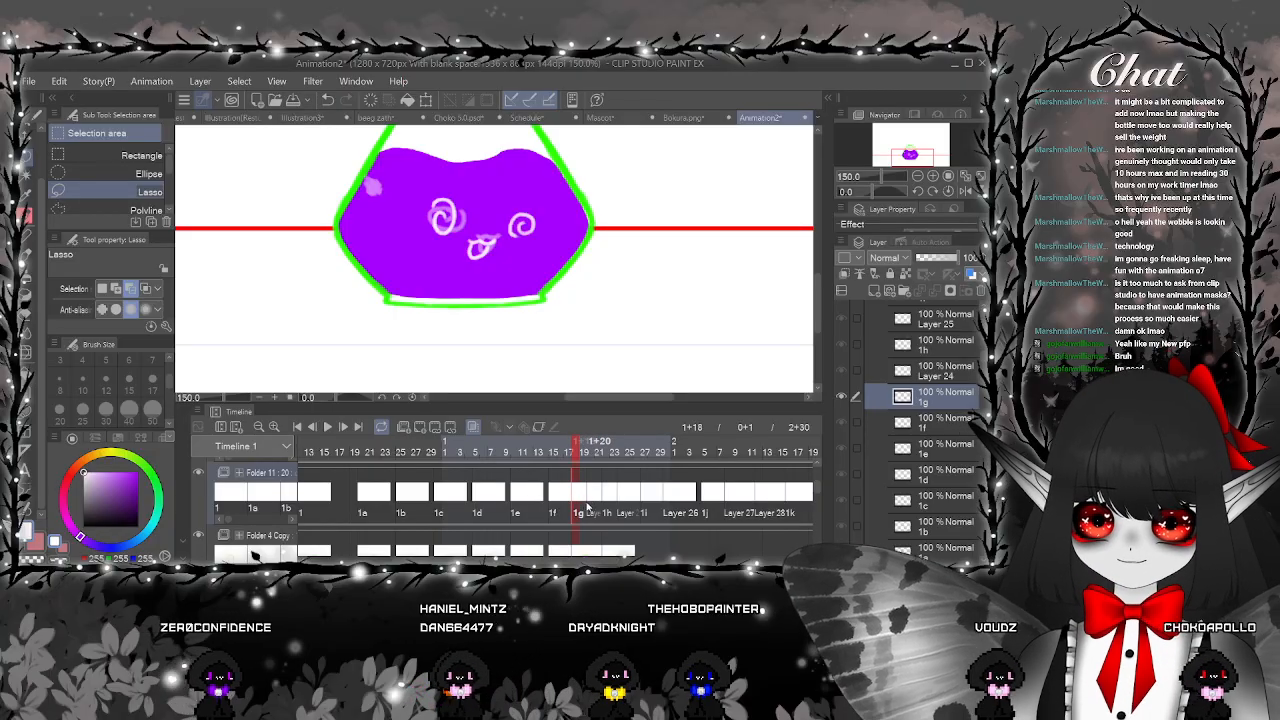
{"action": "left_click", "coordinate": [563, 500]}
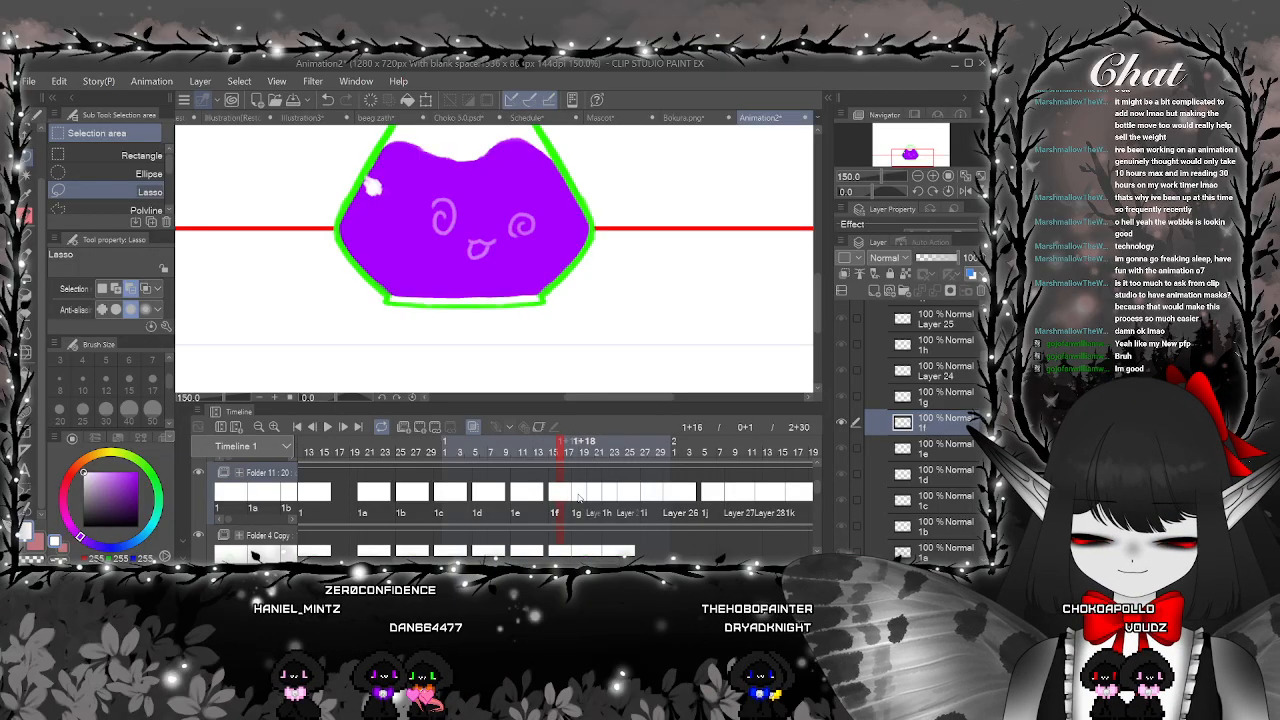
{"action": "left_click", "coordinate": [576, 496]}
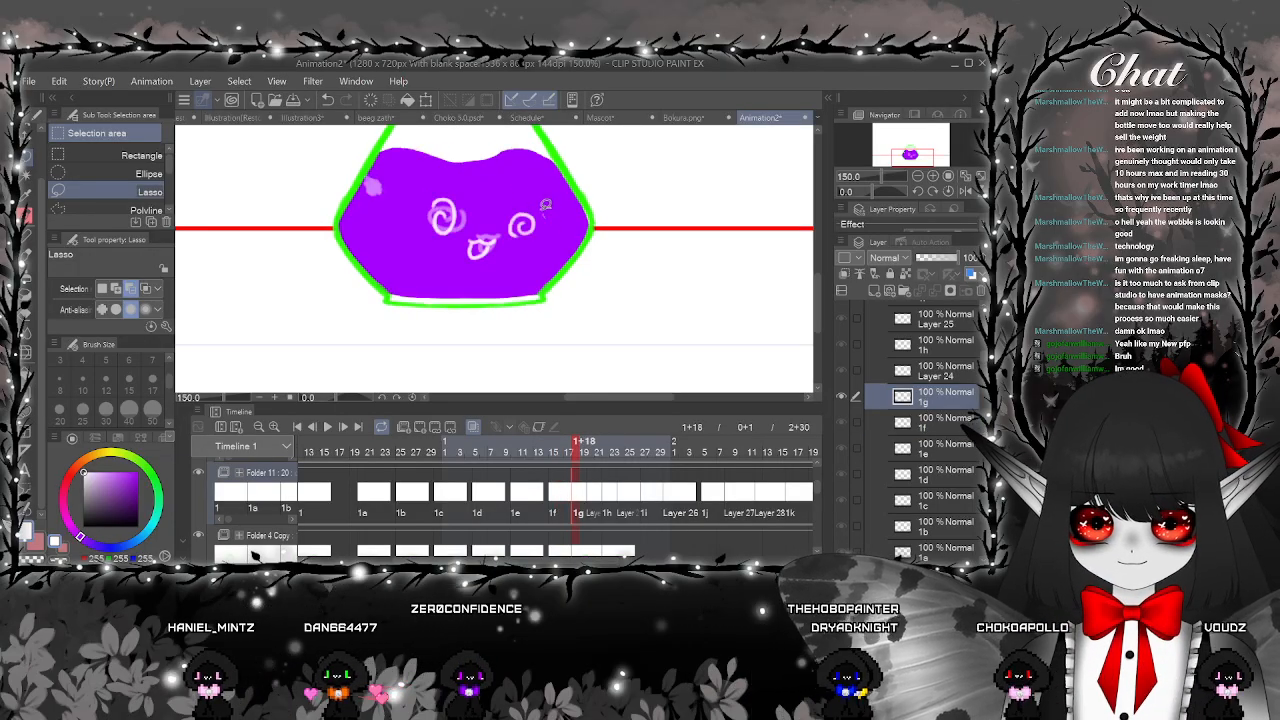
{"action": "mouse_move", "coordinate": [520, 197]}
{"action": "left_mouse_down"}
{"action": "mouse_move", "coordinate": [500, 228]}
{"action": "mouse_move", "coordinate": [540, 205]}
{"action": "left_mouse_up"}
{"action": "key", "text": "ctrl+t"}
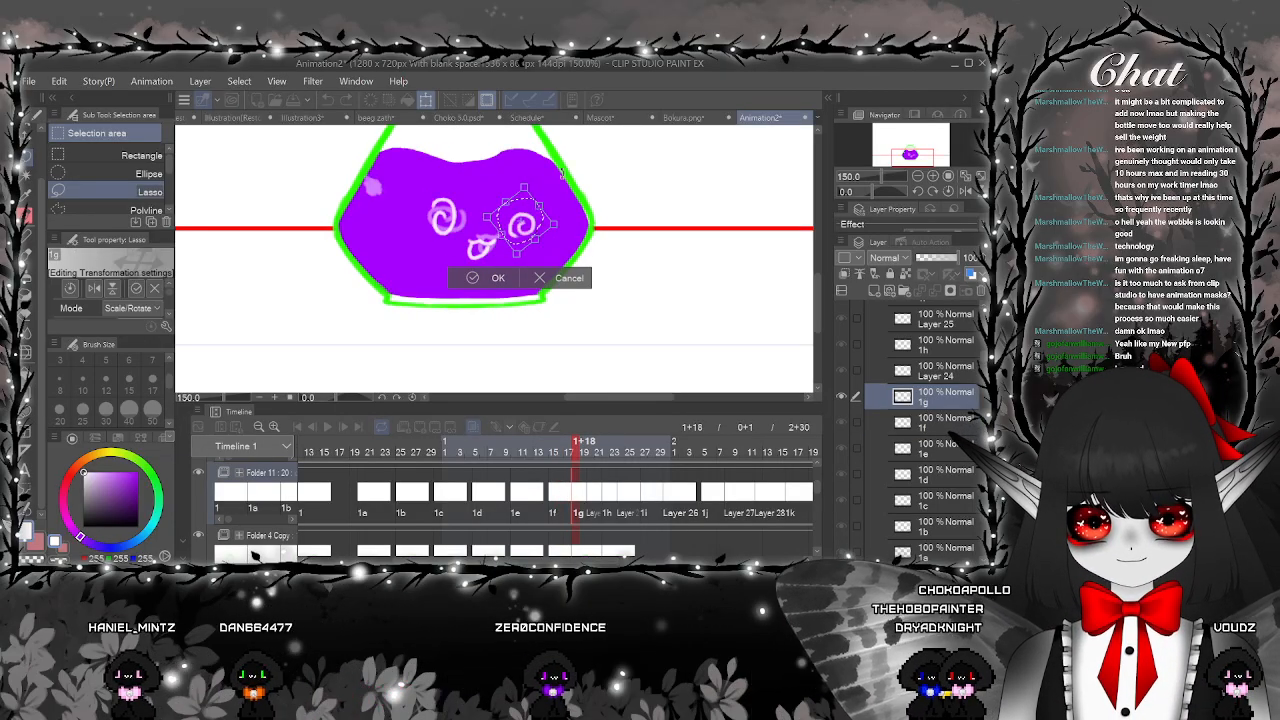
{"action": "left_click", "coordinate": [482, 283]}
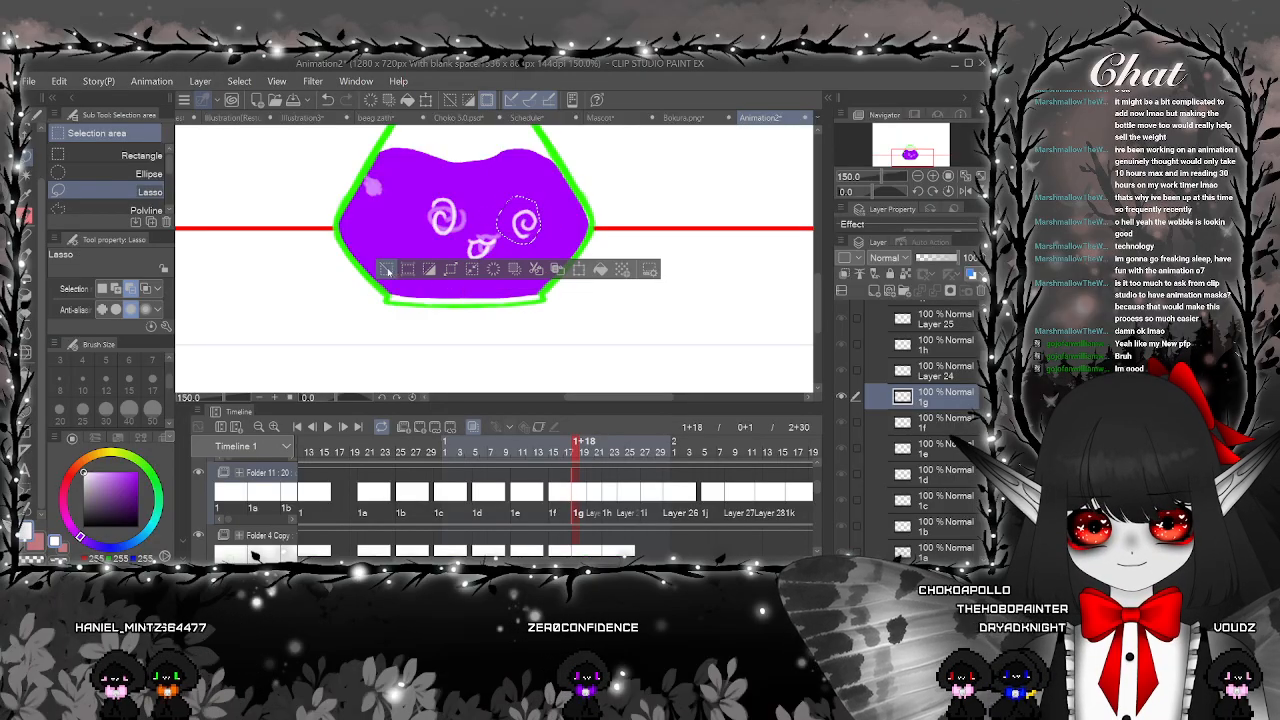
{"action": "left_click", "coordinate": [648, 371]}
Lasso the right swirl eye on the cel at frame 1+22, and rotate and nudge it slightly
{"action": "left_click", "coordinate": [603, 500]}
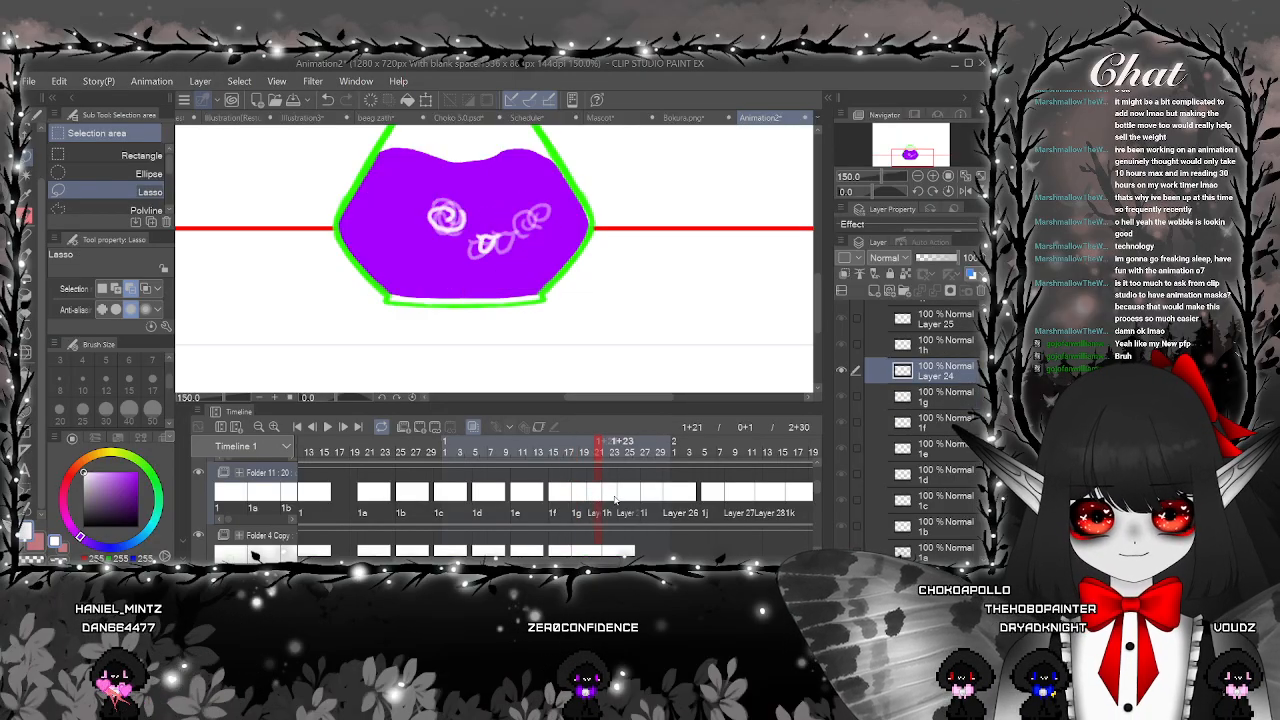
{"action": "left_click", "coordinate": [605, 473]}
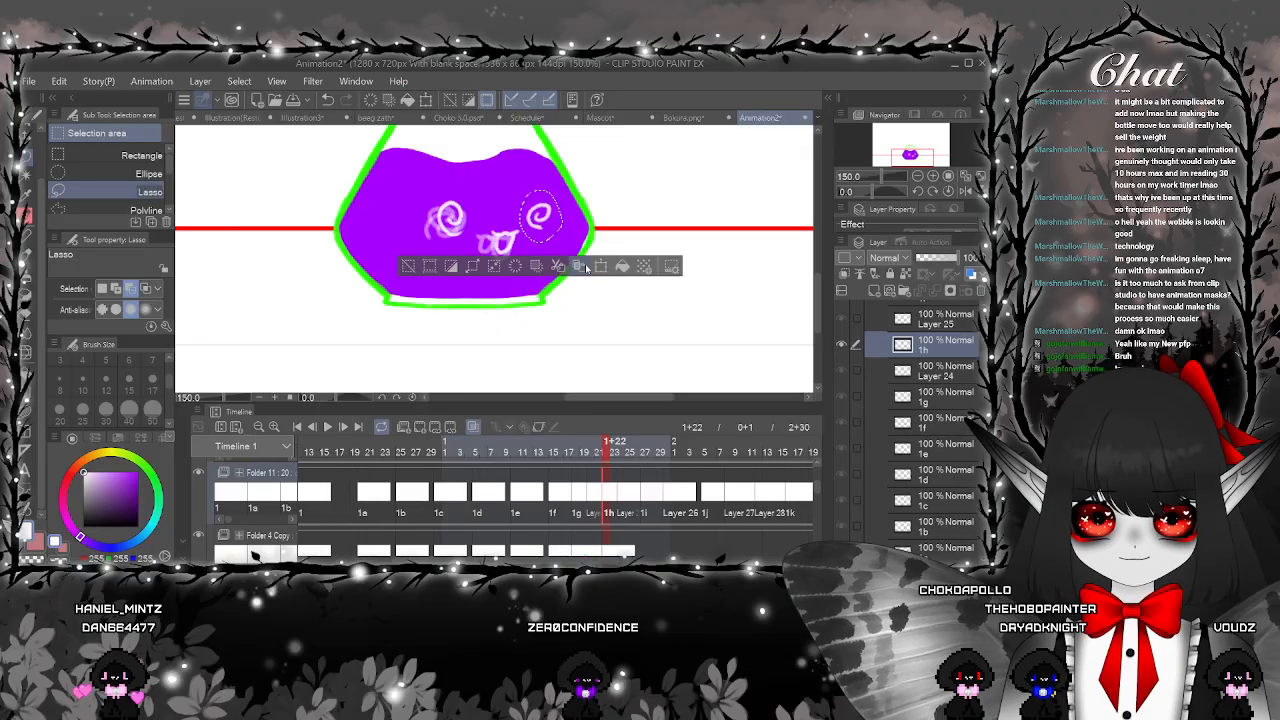
{"action": "key", "text": "ctrl+t"}
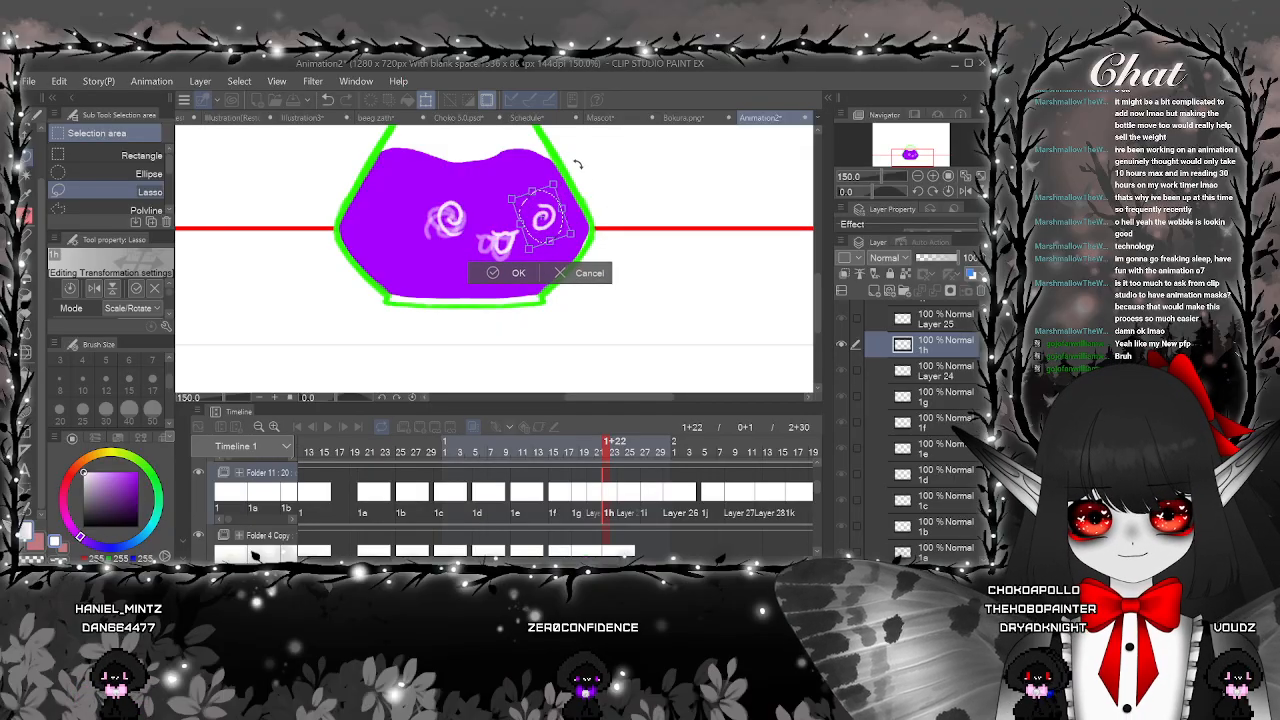
{"action": "left_click", "coordinate": [491, 273]}
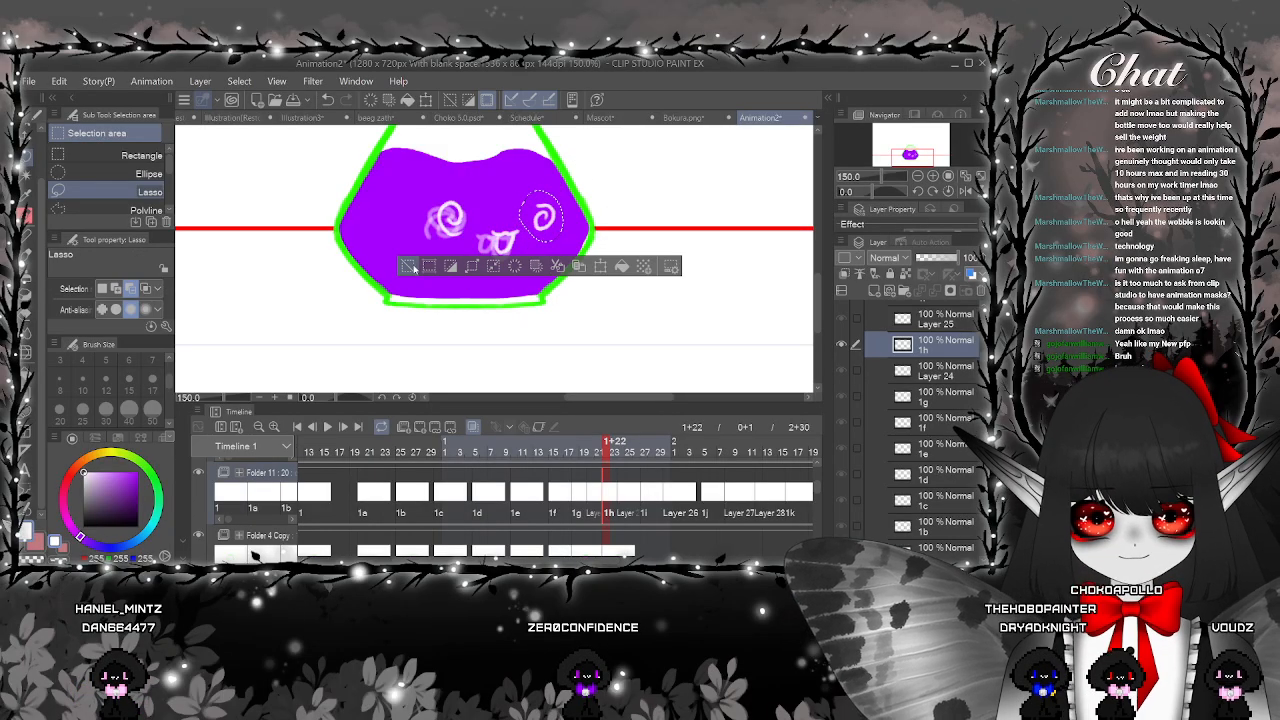
Lasso the right swirl eye on the cel at frame 2+6, rotate it, and move it slightly toward the other eye
{"action": "left_click", "coordinate": [622, 495]}
{"action": "left_click", "coordinate": [646, 494]}
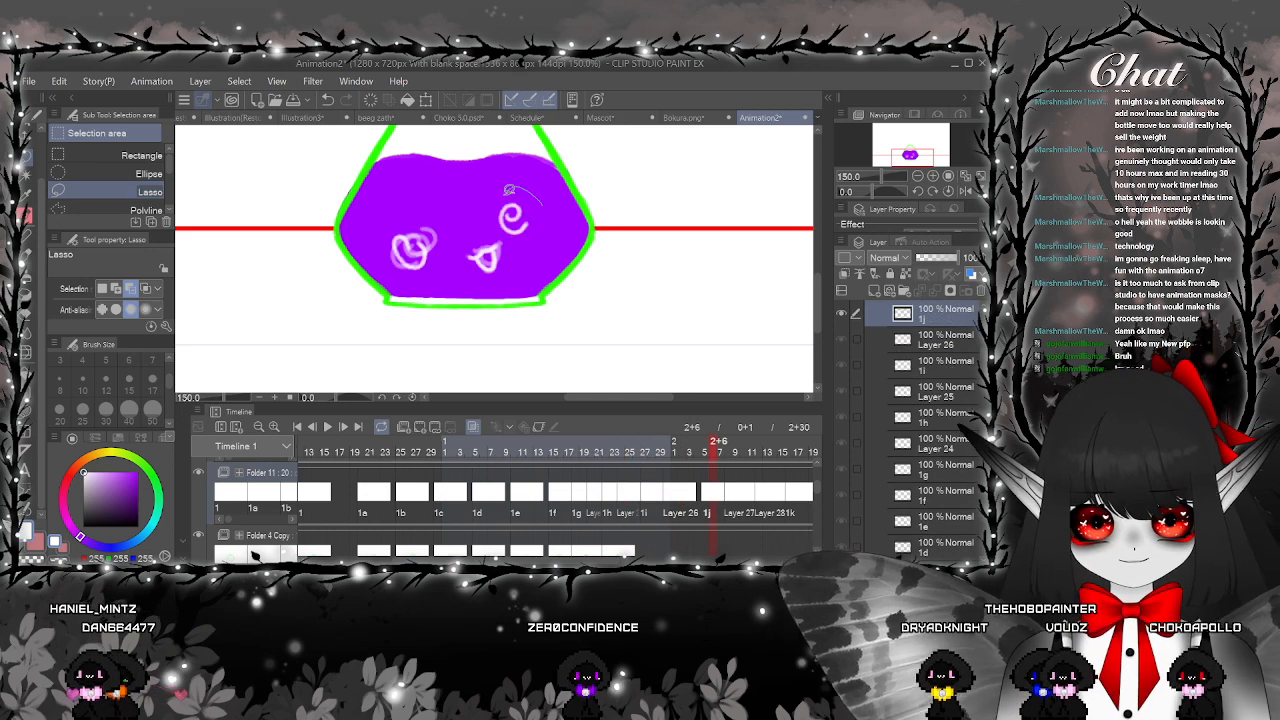
{"action": "left_click_drag", "start_coordinate": [541, 233], "coordinate": [538, 228]}
{"action": "key", "text": "ctrl+t"}
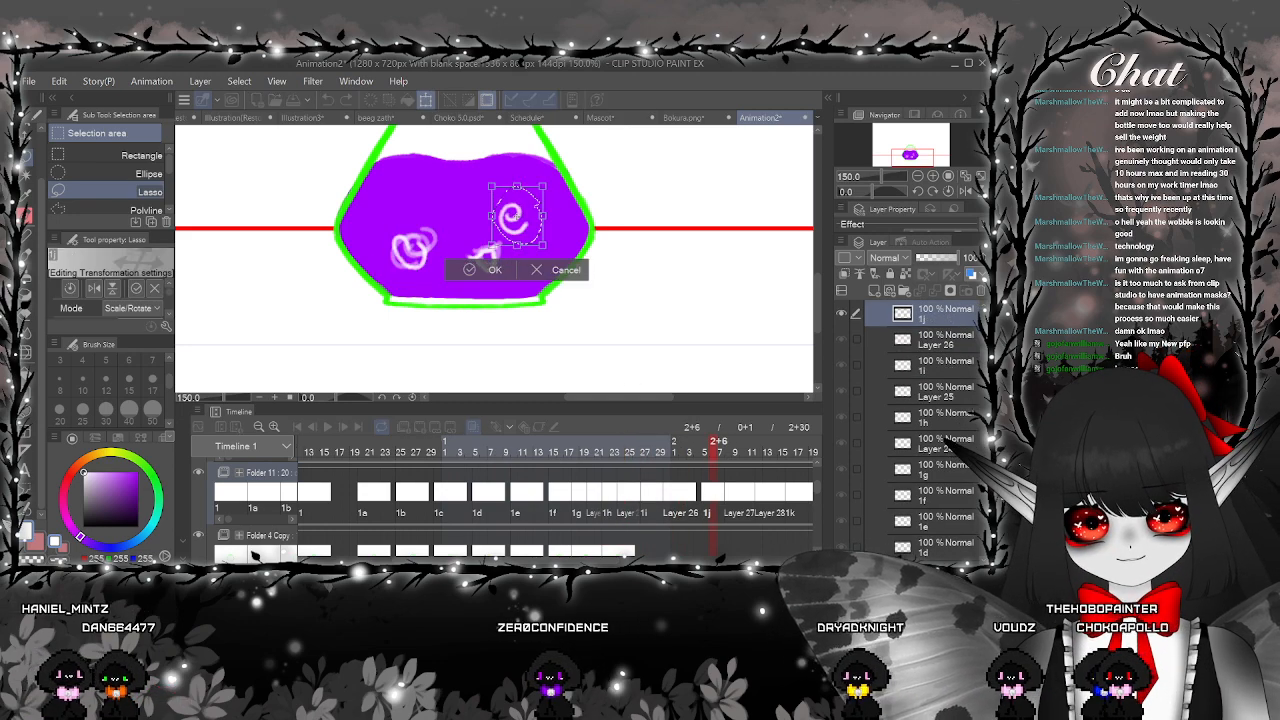
{"action": "left_click_drag", "start_coordinate": [597, 169], "coordinate": [586, 153]}
{"action": "left_click_drag", "start_coordinate": [516, 212], "coordinate": [506, 216]}
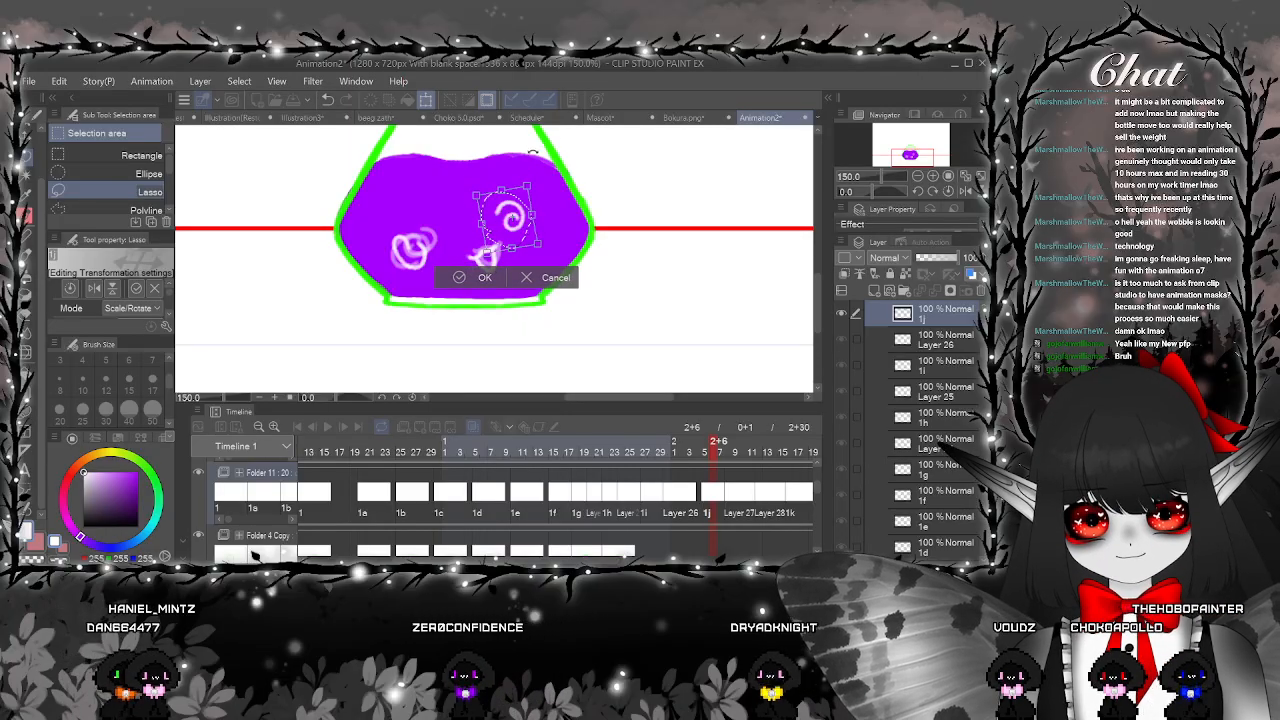
{"action": "left_click", "coordinate": [458, 279]}
{"action": "left_click", "coordinate": [453, 275]}
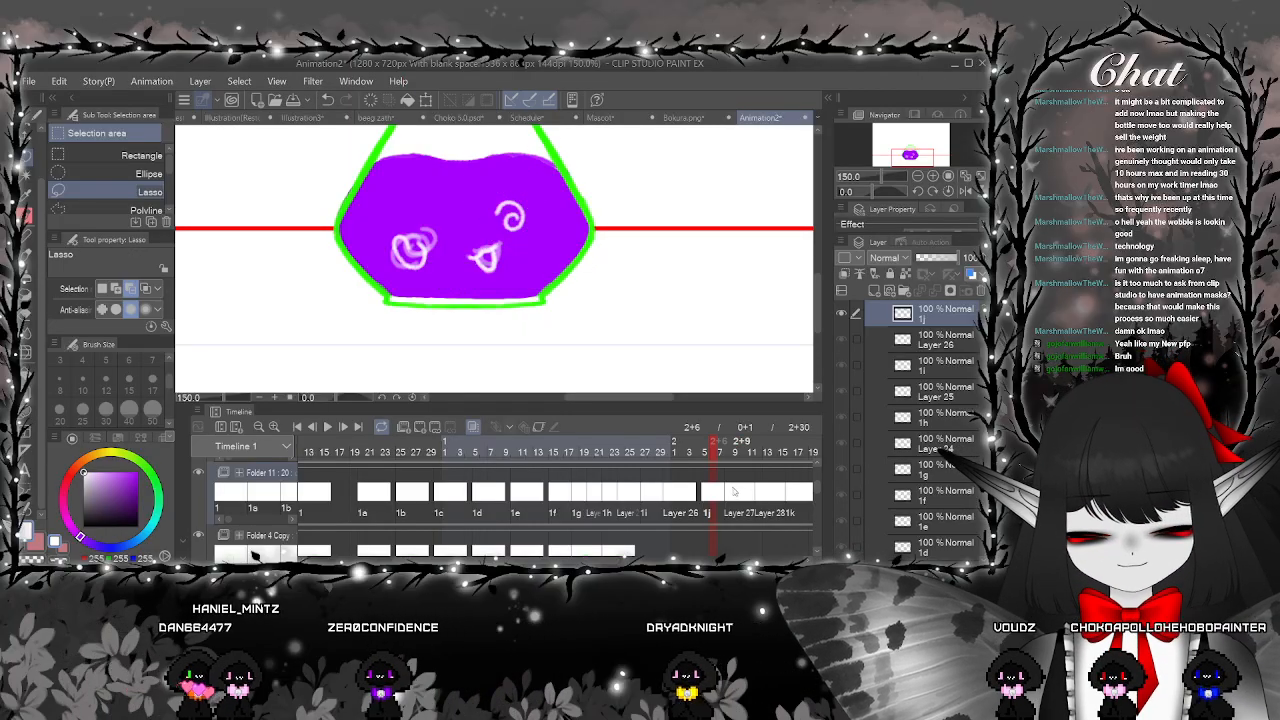
Check the neighbouring cels and draw the right swirl eye on the cel at frame 1+20 with the pen at size 10
{"action": "left_click", "coordinate": [738, 493]}
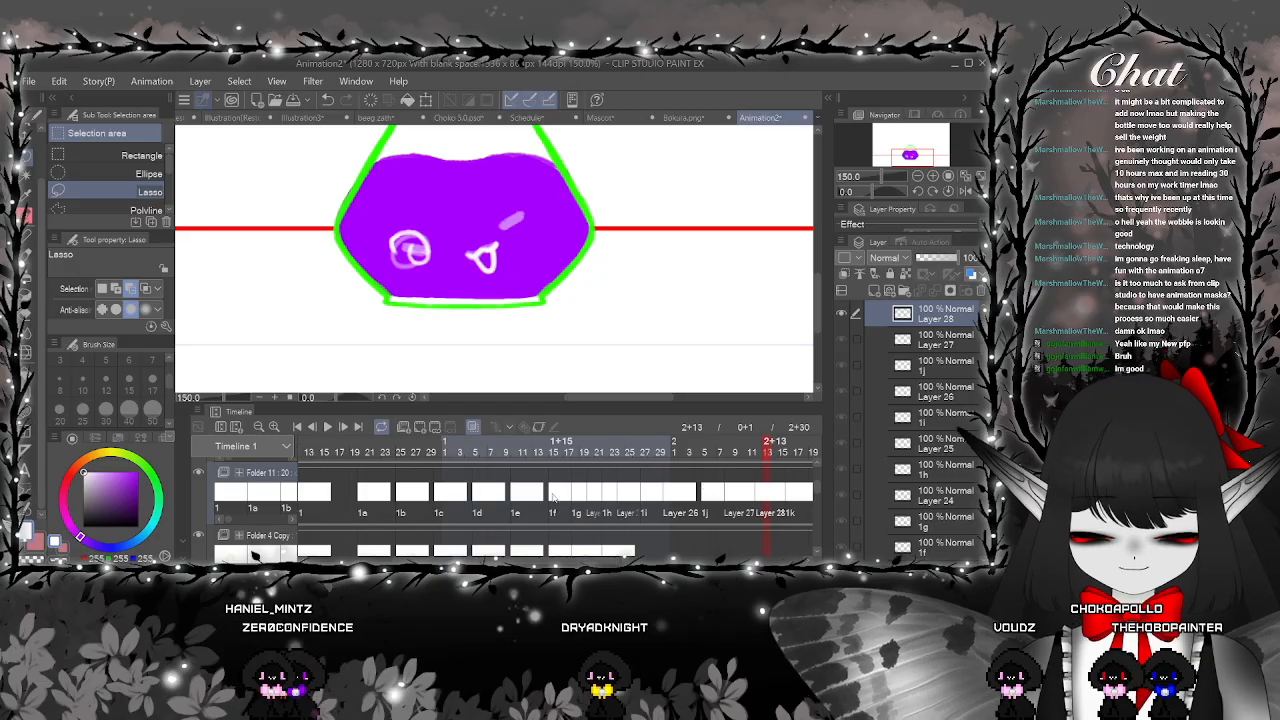
{"action": "left_click", "coordinate": [557, 495]}
{"action": "left_click", "coordinate": [577, 494]}
{"action": "key", "text": "ctrl+plus"}
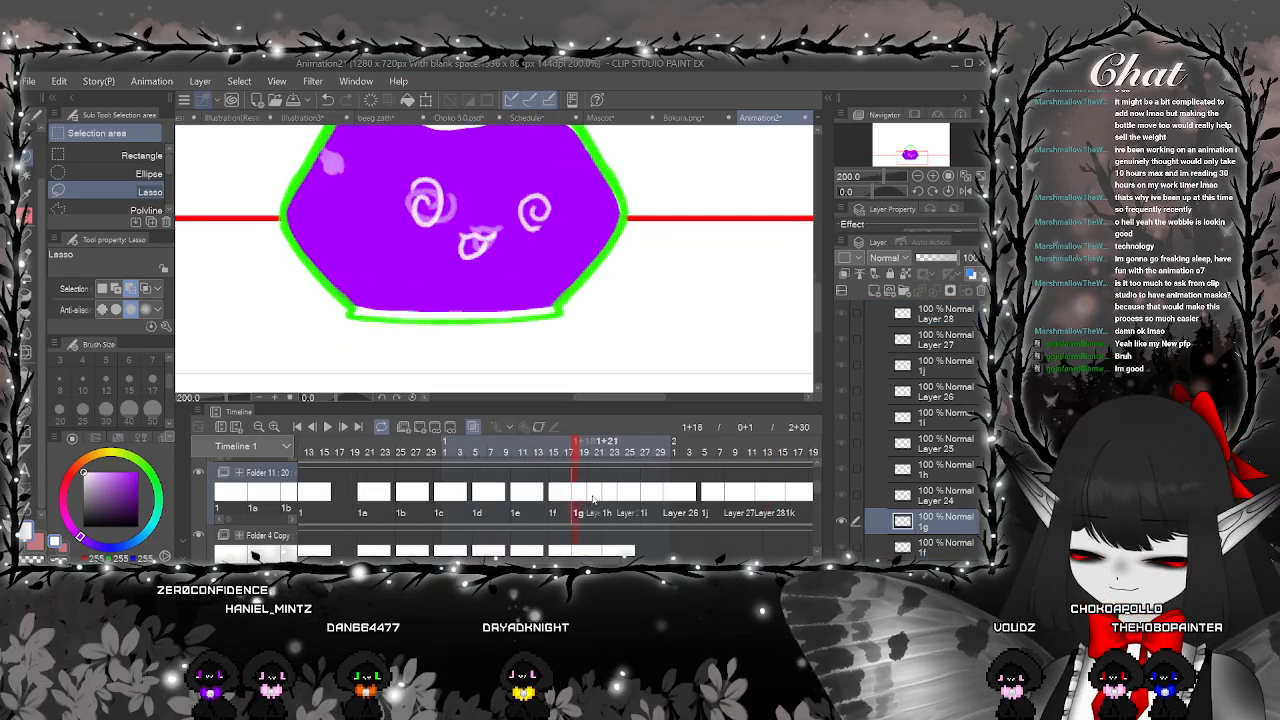
{"action": "left_click", "coordinate": [592, 494]}
{"action": "key", "text": "p"}
{"action": "scroll", "coordinate": [540, 200], "scroll_direction": "up", "scroll_amount": 2}
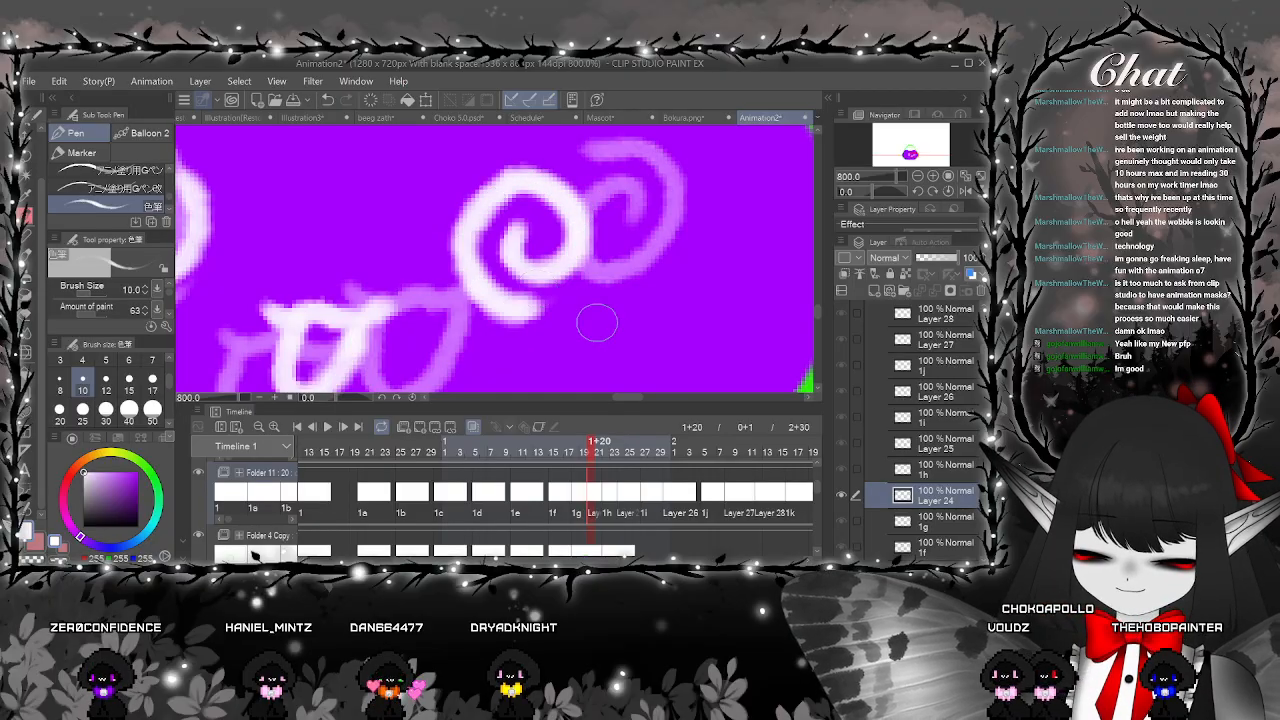
Lasso the new right swirl eye at frame 1+20, rotate it counterclockwise, and move it toward the bottle's outer edge
{"action": "scroll", "coordinate": [622, 366], "scroll_direction": "down", "scroll_amount": 2}
{"action": "key", "text": "m"}
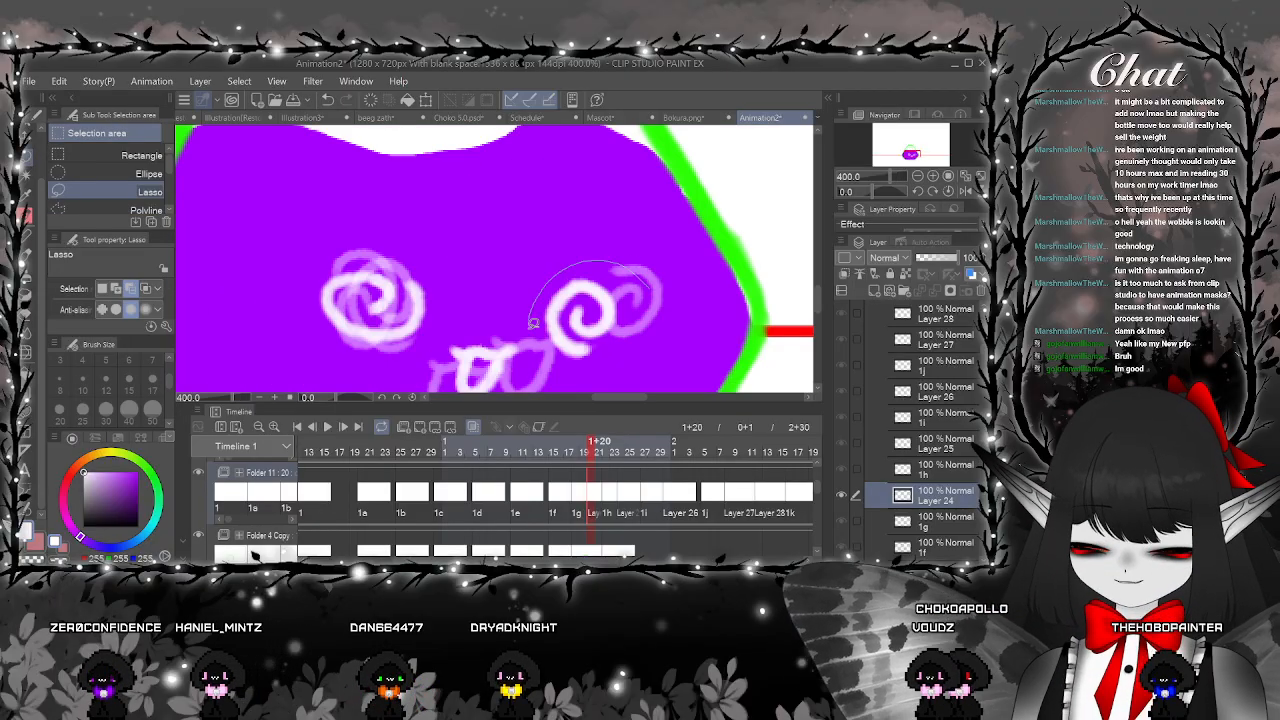
{"action": "left_click_drag", "start_coordinate": [533, 323], "coordinate": [643, 296]}
{"action": "key", "text": "ctrl+t"}
{"action": "mouse_move", "coordinate": [716, 272]}
{"action": "left_mouse_down"}
{"action": "mouse_move", "coordinate": [679, 260]}
{"action": "mouse_move", "coordinate": [673, 222]}
{"action": "left_mouse_up"}
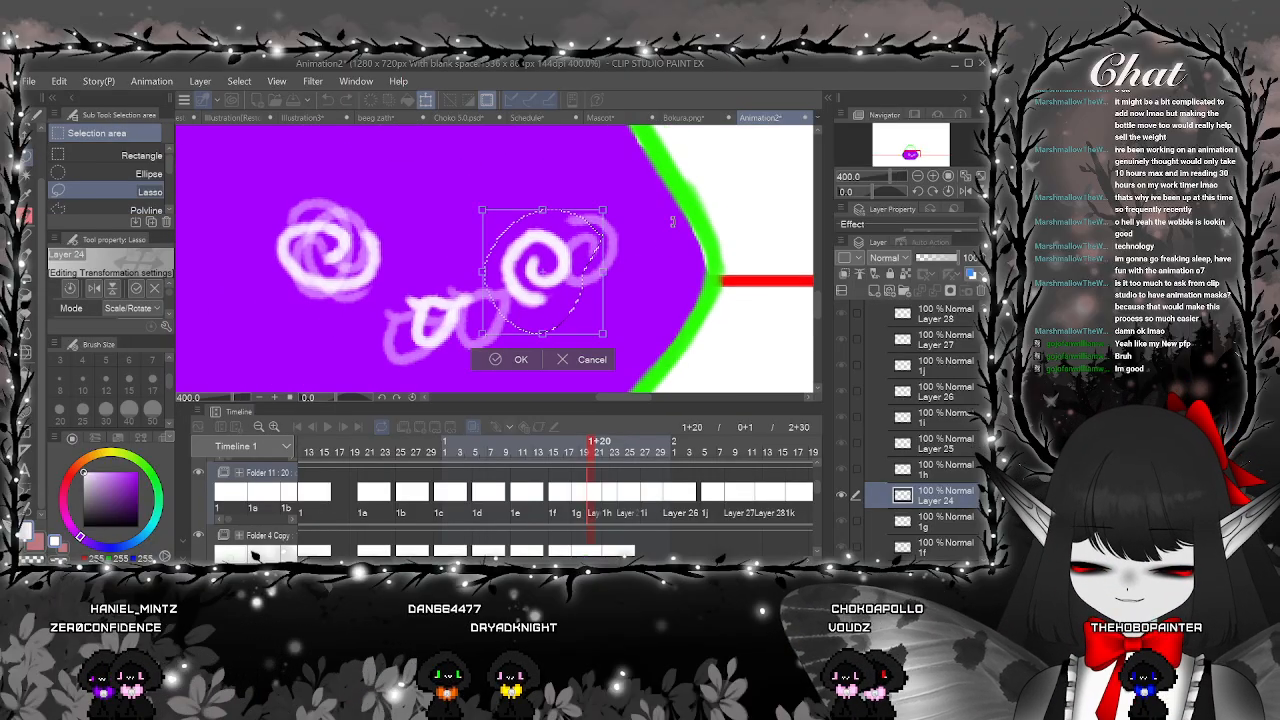
{"action": "left_click_drag", "start_coordinate": [627, 346], "coordinate": [660, 277]}
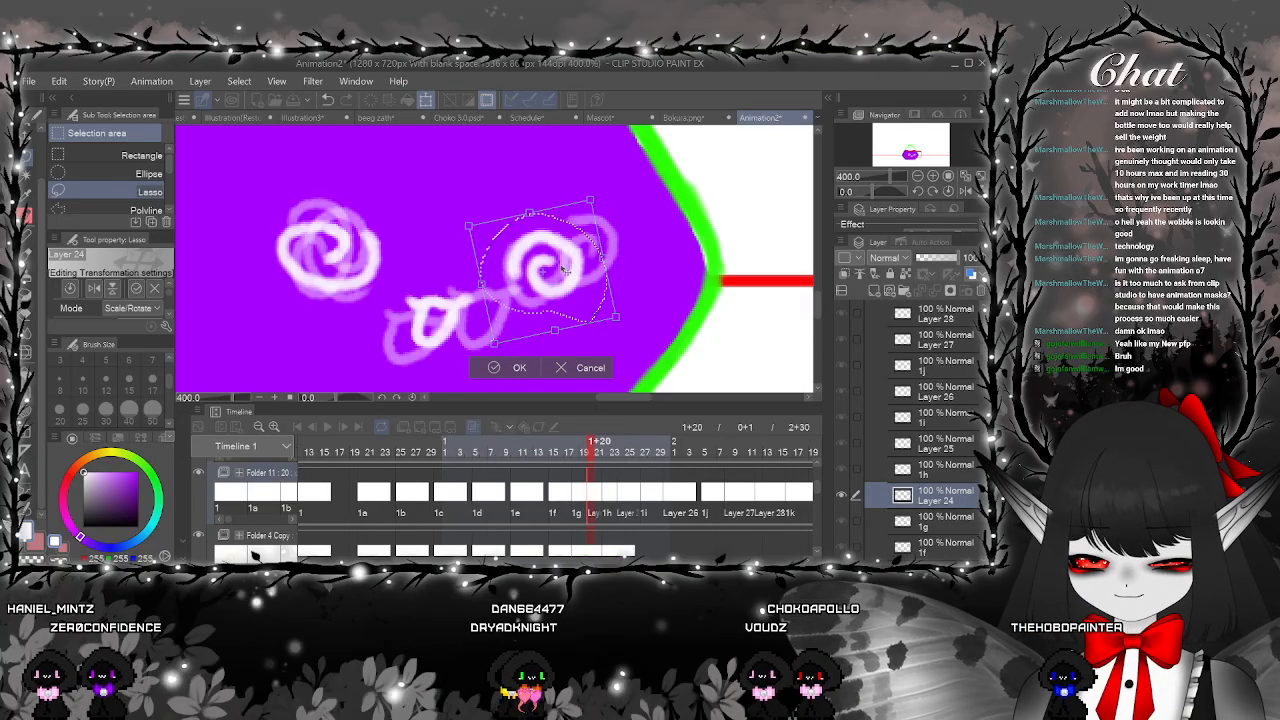
{"action": "left_click_drag", "start_coordinate": [576, 265], "coordinate": [592, 257]}
{"action": "scroll", "coordinate": [580, 281], "scroll_direction": "down", "scroll_amount": 2}
{"action": "left_click", "coordinate": [536, 331]}
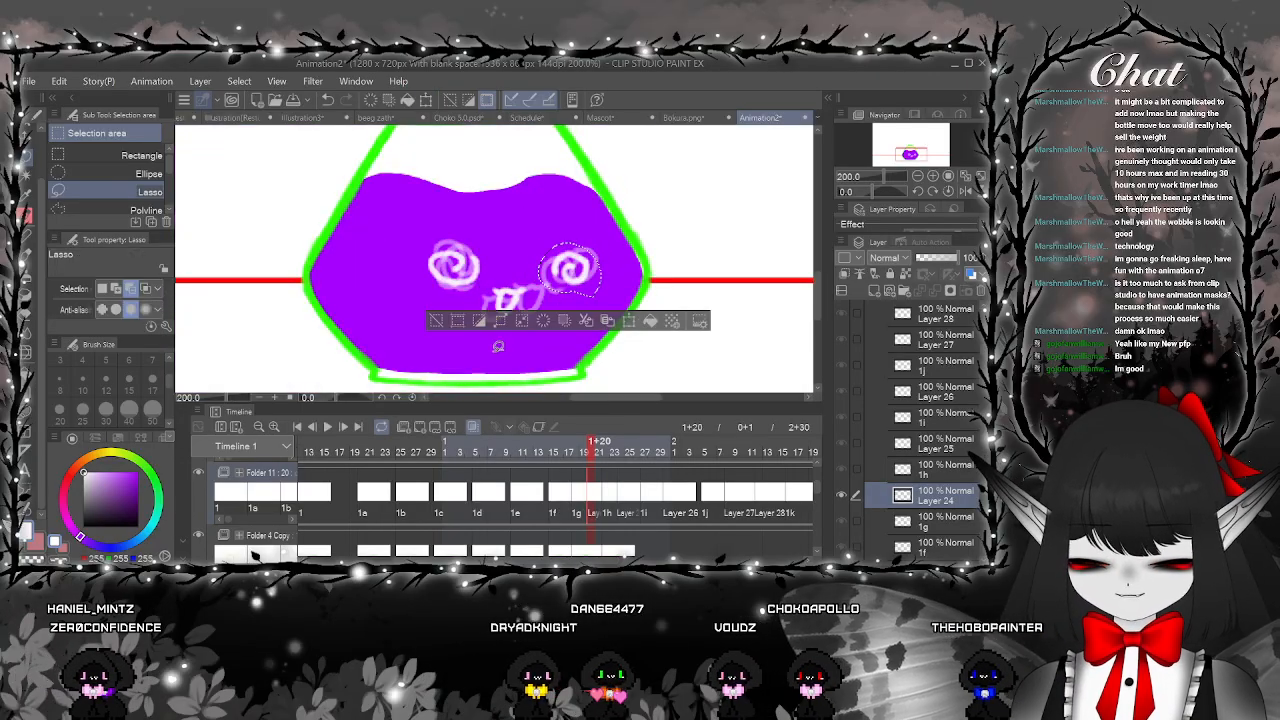
{"action": "left_click", "coordinate": [438, 320]}
Draw the missing right swirl eye on the cel at frame 1+25 by tracing the previous cel's eye
{"action": "left_click", "coordinate": [613, 490]}
{"action": "scroll", "coordinate": [592, 271], "scroll_direction": "up", "scroll_amount": 2}
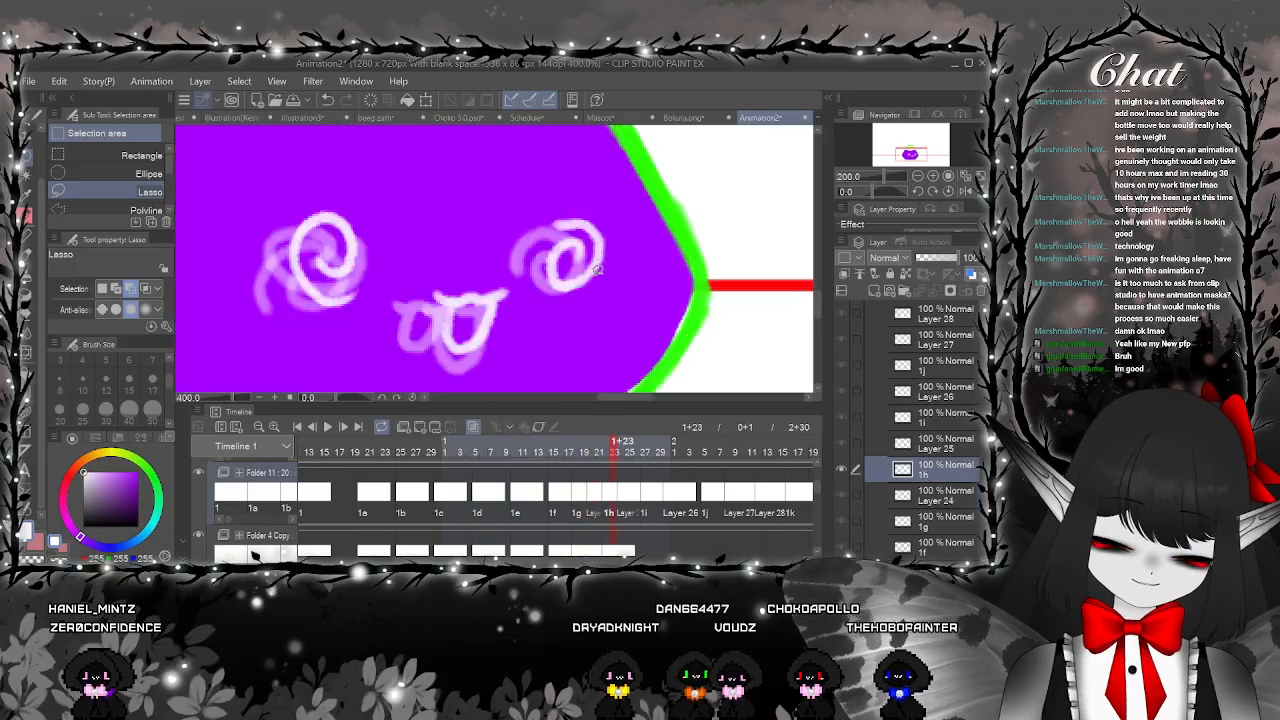
{"action": "left_click", "coordinate": [630, 491]}
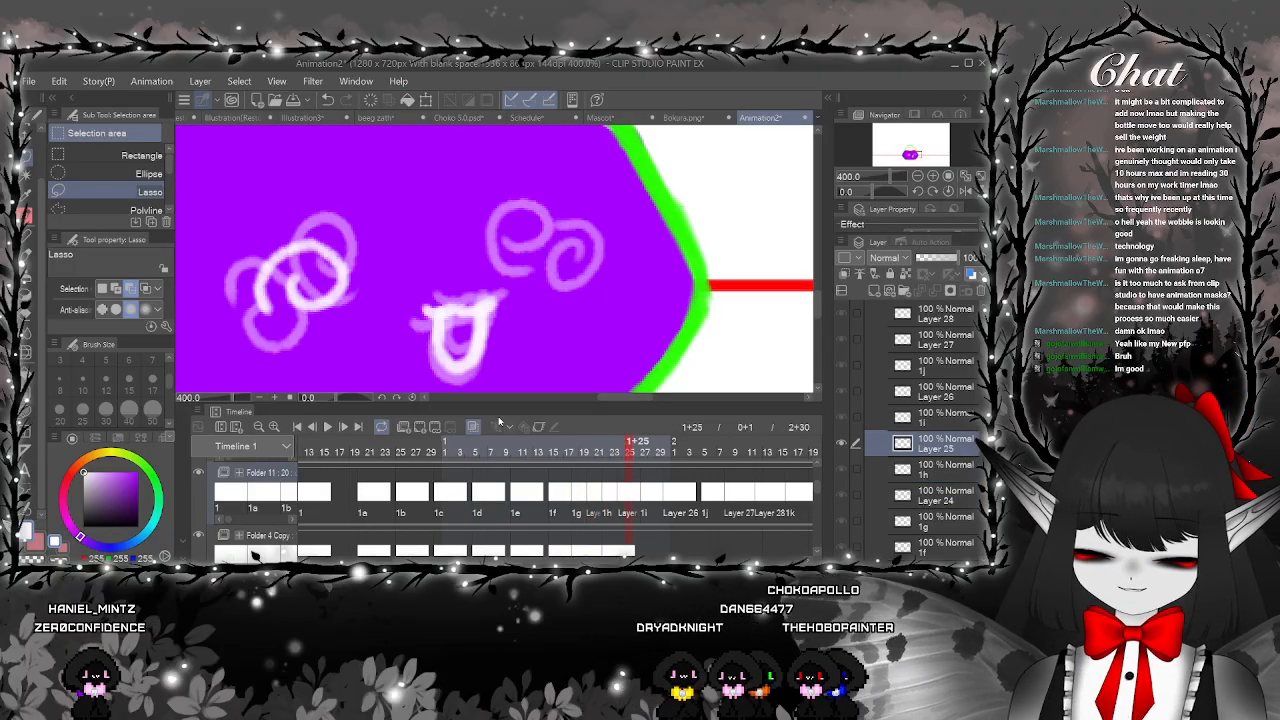
{"action": "left_click", "coordinate": [26, 212]}
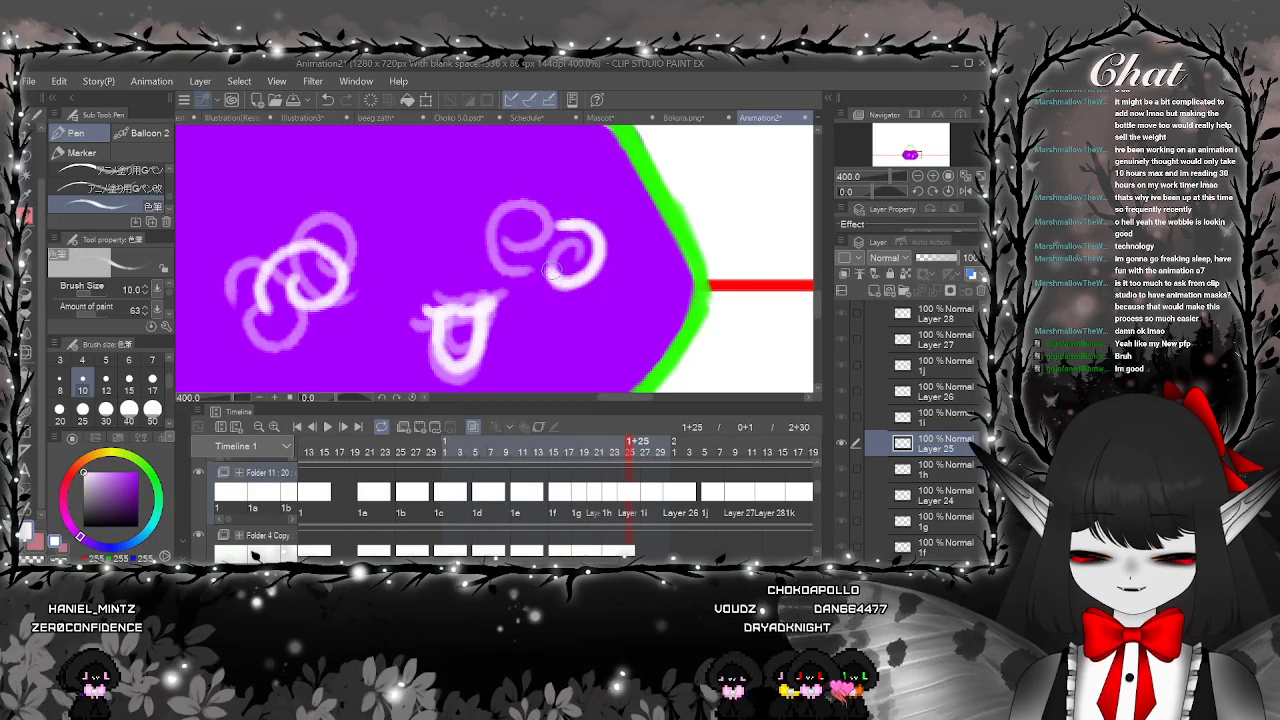
Lasso the right swirl eye at frame 1+25, and rotate and move it between the neighbouring cels' eyes
{"action": "left_click", "coordinate": [28, 160]}
{"action": "mouse_move", "coordinate": [545, 191]}
{"action": "left_mouse_down"}
{"action": "mouse_move", "coordinate": [594, 308]}
{"action": "mouse_move", "coordinate": [520, 214]}
{"action": "left_mouse_up"}
{"action": "left_click", "coordinate": [645, 340]}
{"action": "left_click_drag", "start_coordinate": [585, 248], "coordinate": [552, 236]}
{"action": "left_click_drag", "start_coordinate": [644, 167], "coordinate": [634, 323]}
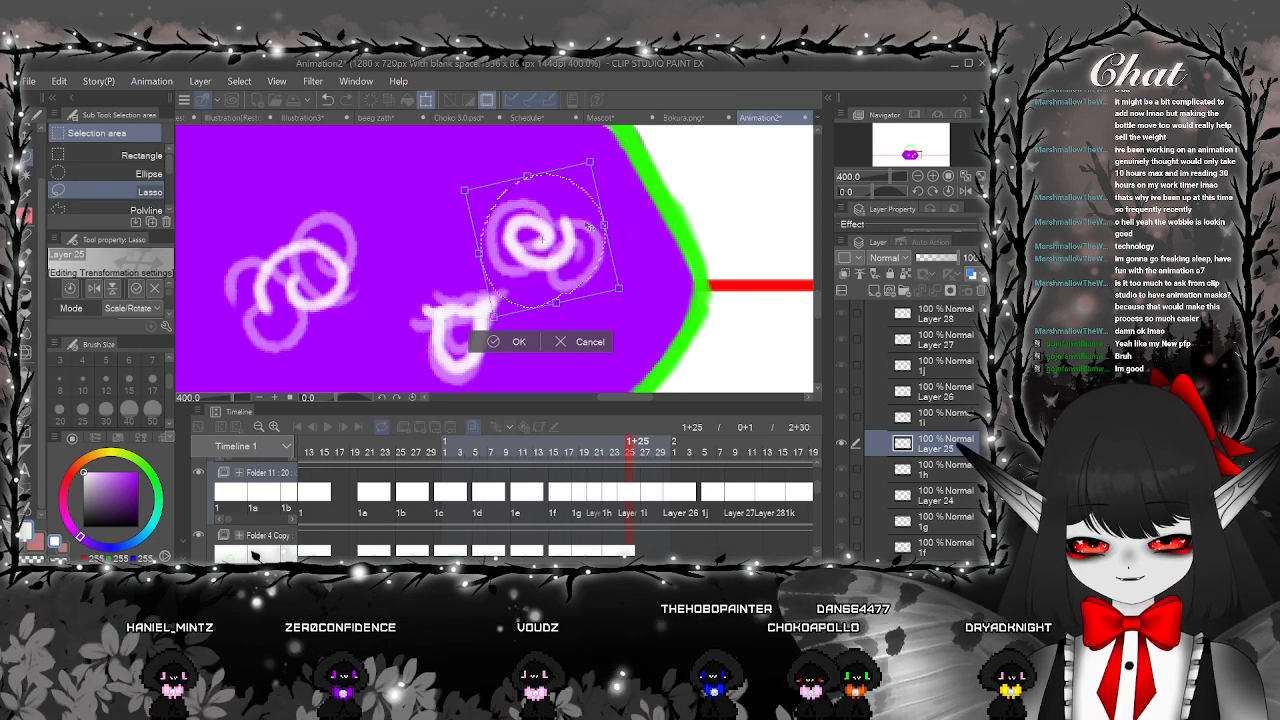
{"action": "left_click_drag", "start_coordinate": [566, 219], "coordinate": [568, 223]}
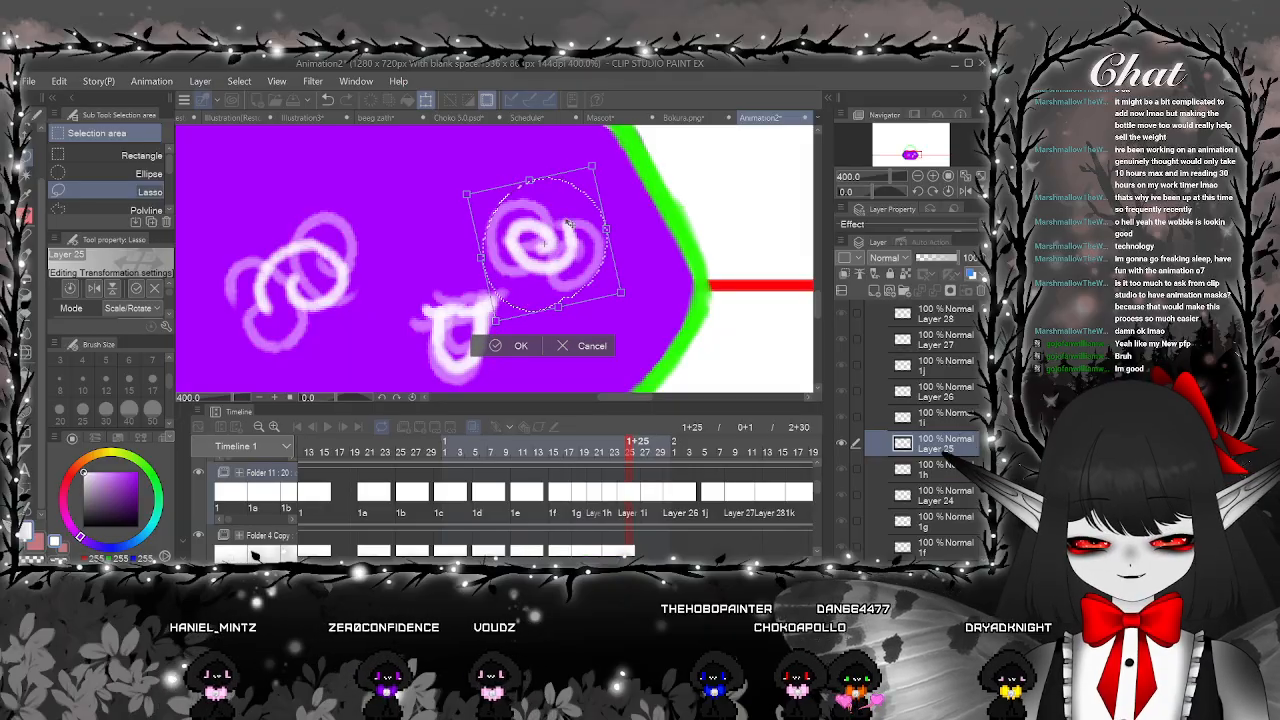
{"action": "left_click", "coordinate": [495, 347]}
{"action": "left_click", "coordinate": [462, 320]}
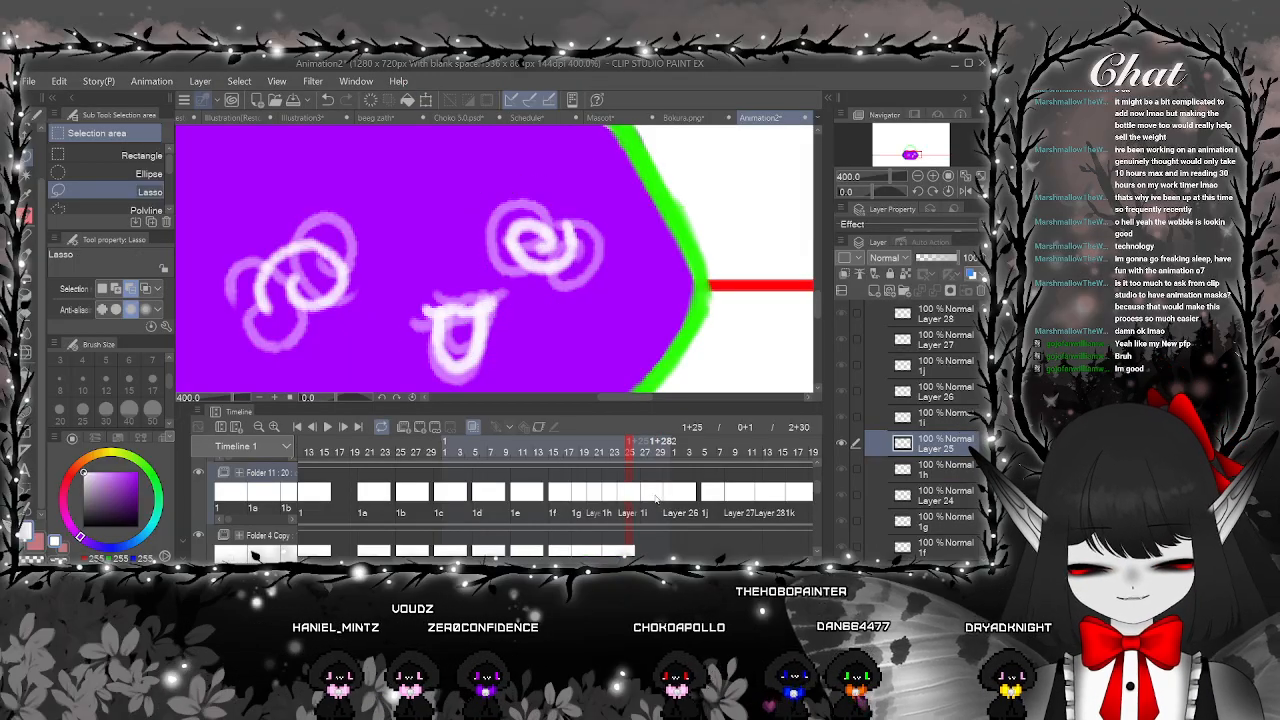
Draw the missing right swirl eye on the cel at frame 1+30 over the previous cel's eye
{"action": "left_click", "coordinate": [652, 493]}
{"action": "left_click", "coordinate": [678, 498]}
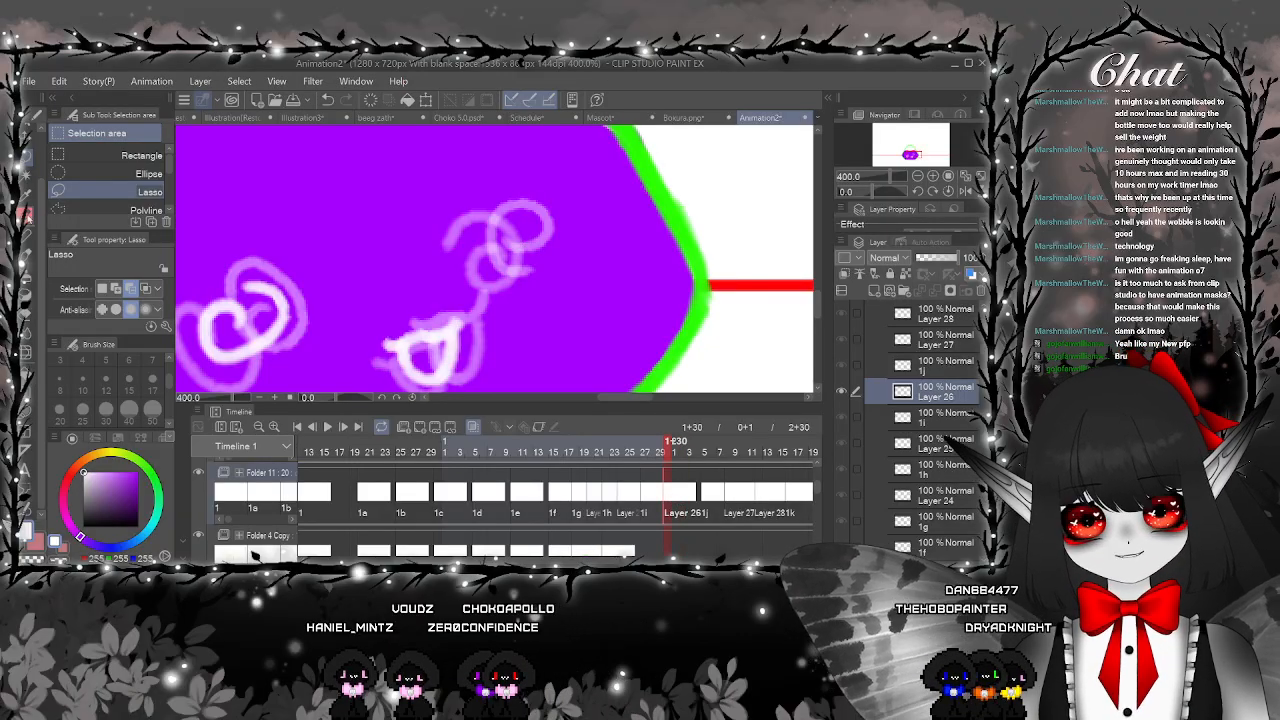
{"action": "key", "text": "p"}
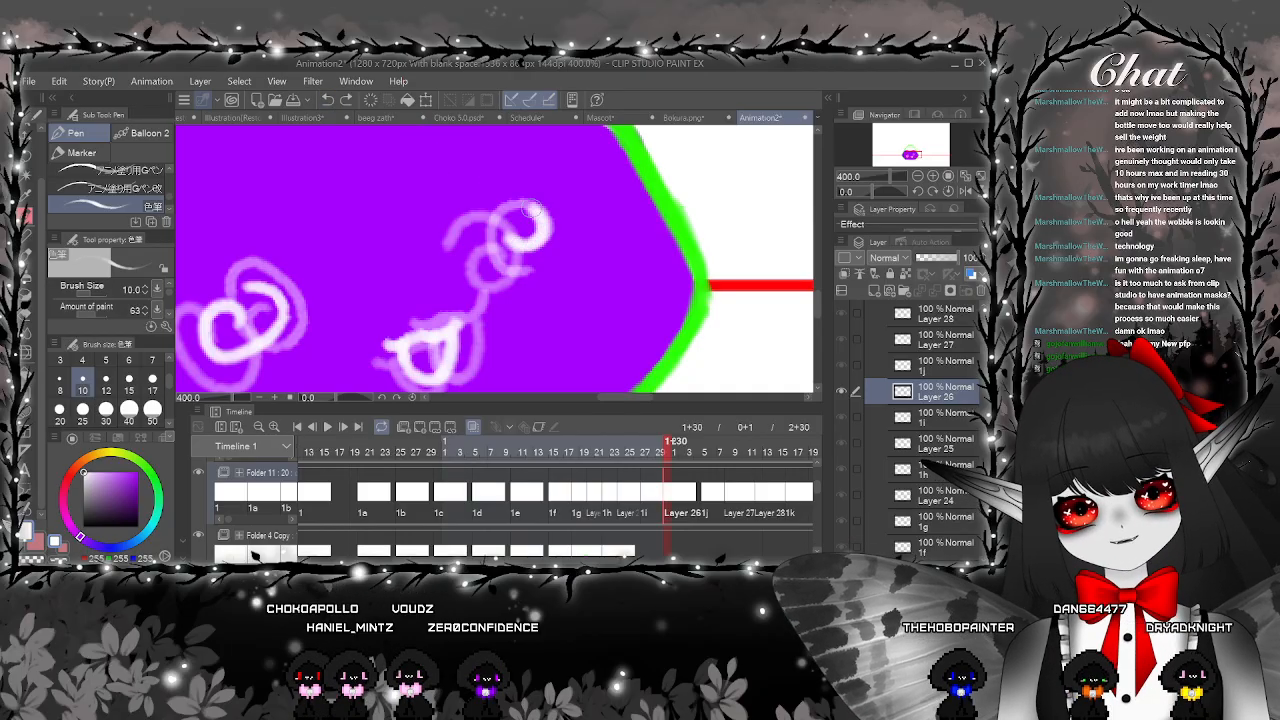
Lasso the right swirl eye at frame 1+30, and rotate and move it between the neighbouring cels' eyes
{"action": "left_click", "coordinate": [28, 158]}
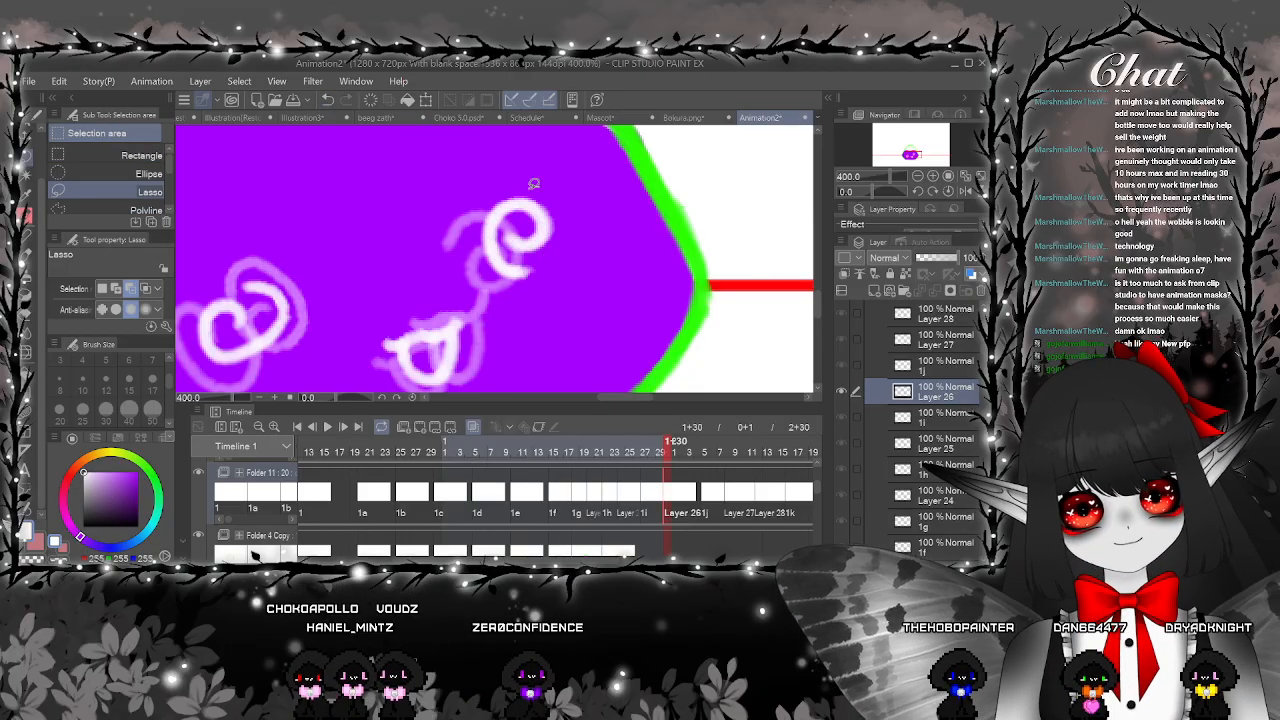
{"action": "mouse_move", "coordinate": [570, 272]}
{"action": "left_mouse_down"}
{"action": "mouse_move", "coordinate": [509, 171]}
{"action": "mouse_move", "coordinate": [568, 278]}
{"action": "left_mouse_up"}
{"action": "left_click", "coordinate": [576, 332]}
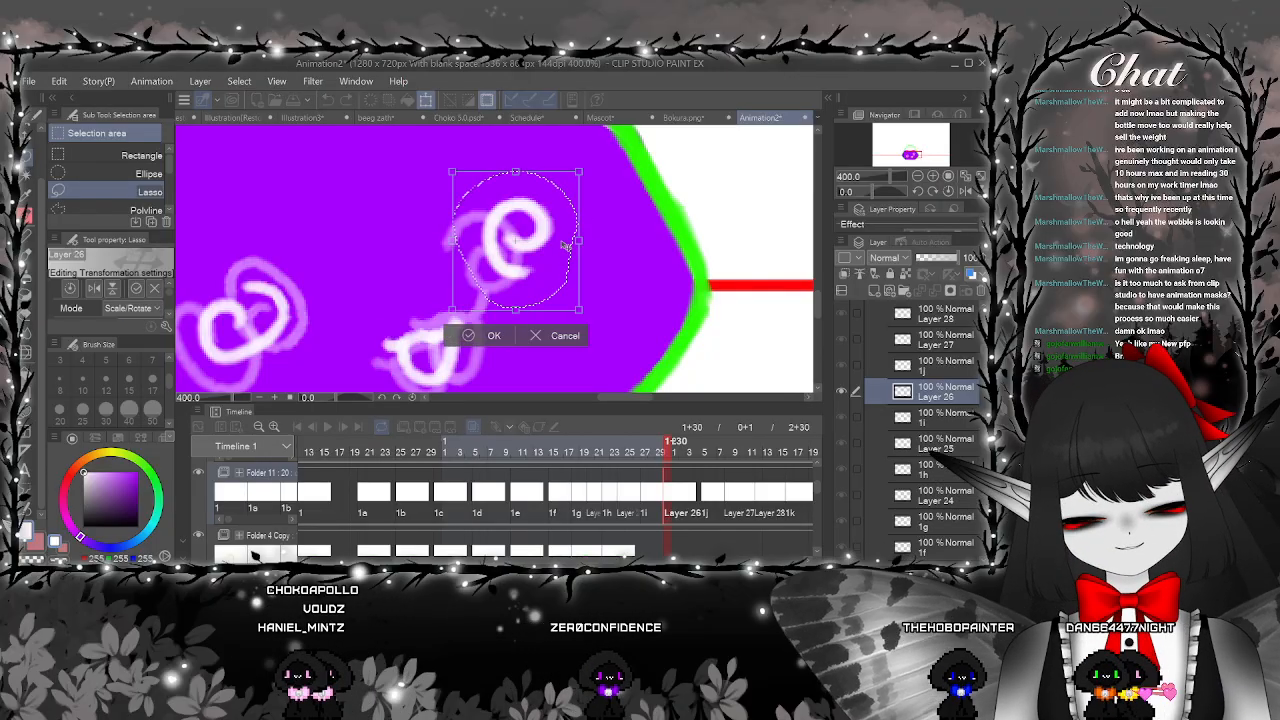
{"action": "mouse_move", "coordinate": [612, 237]}
{"action": "left_mouse_down"}
{"action": "mouse_move", "coordinate": [616, 204]}
{"action": "mouse_move", "coordinate": [621, 223]}
{"action": "left_mouse_up"}
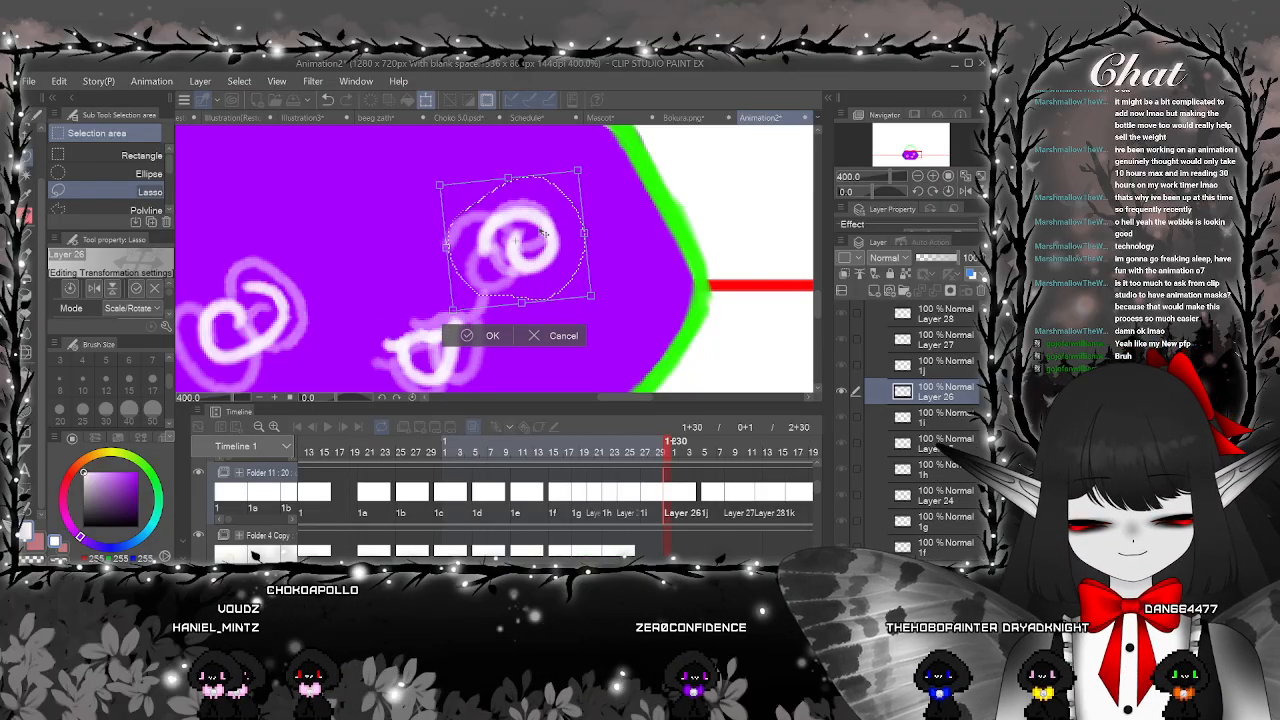
{"action": "left_click_drag", "start_coordinate": [535, 245], "coordinate": [519, 251]}
{"action": "left_click", "coordinate": [470, 342]}
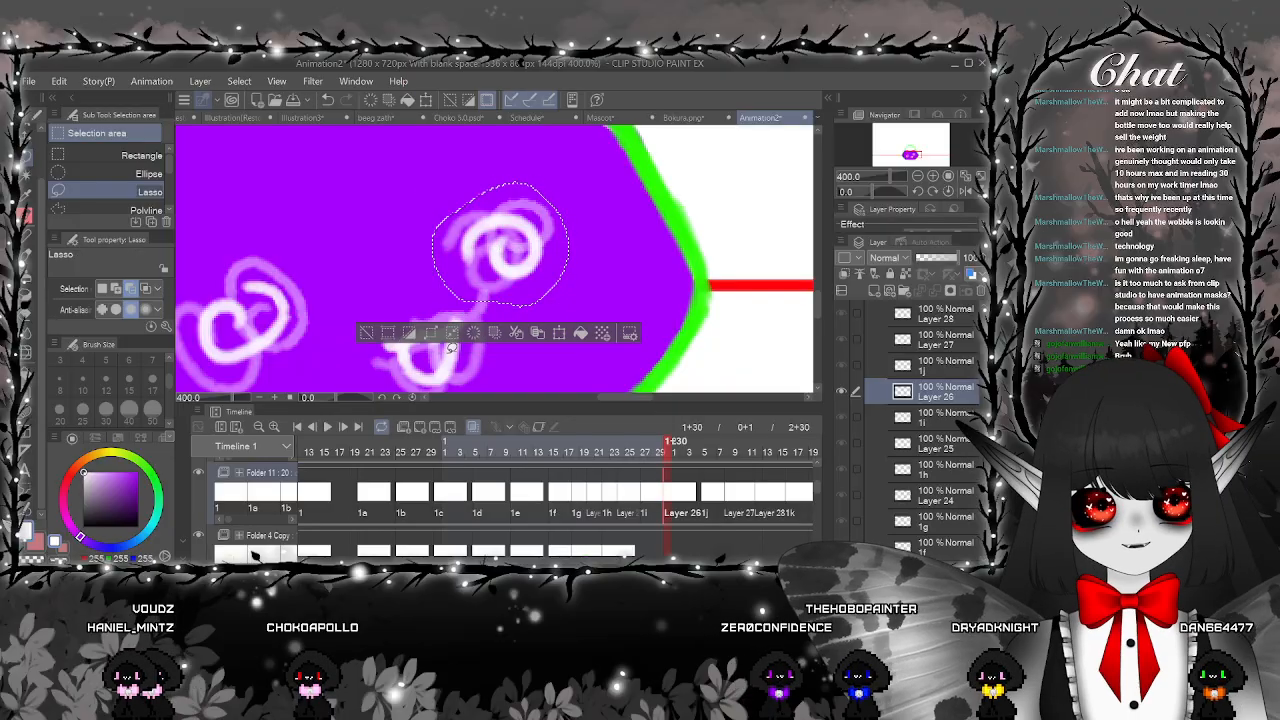
Trace the previous cel's right swirl eye onto the cel at frame 2+8
{"action": "left_click", "coordinate": [712, 497]}
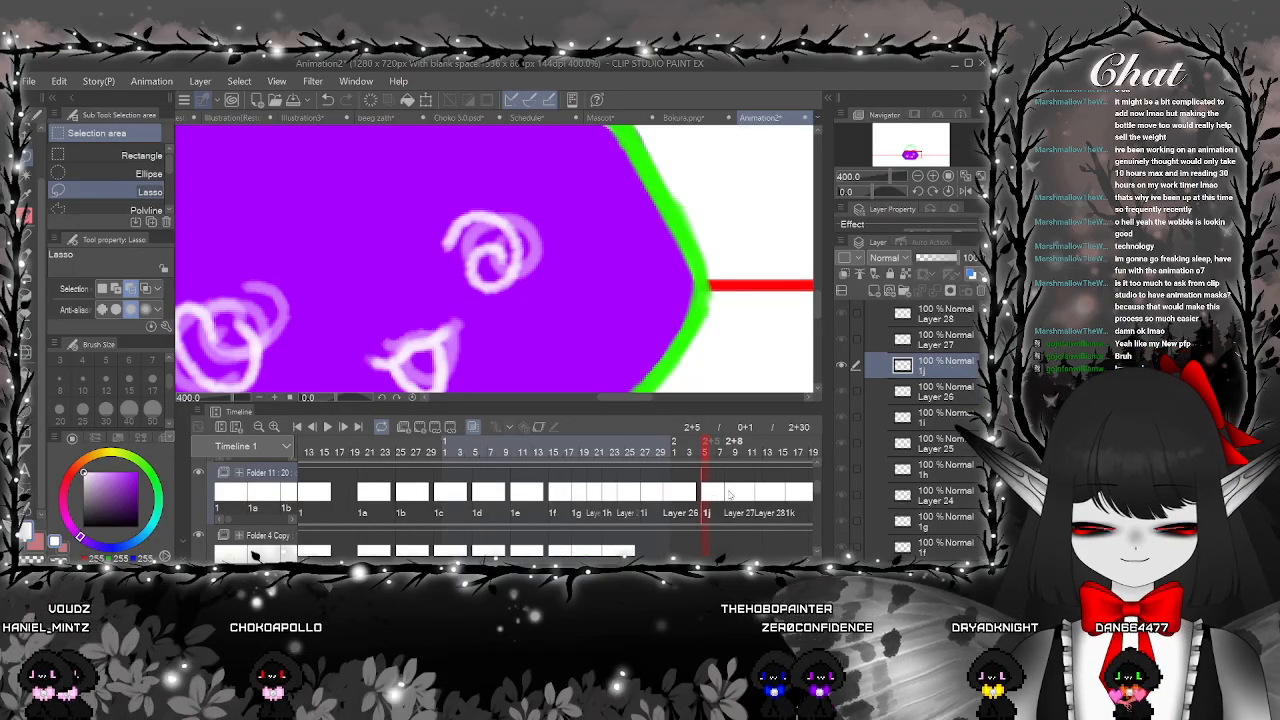
{"action": "left_click", "coordinate": [730, 492]}
{"action": "key", "text": "p"}
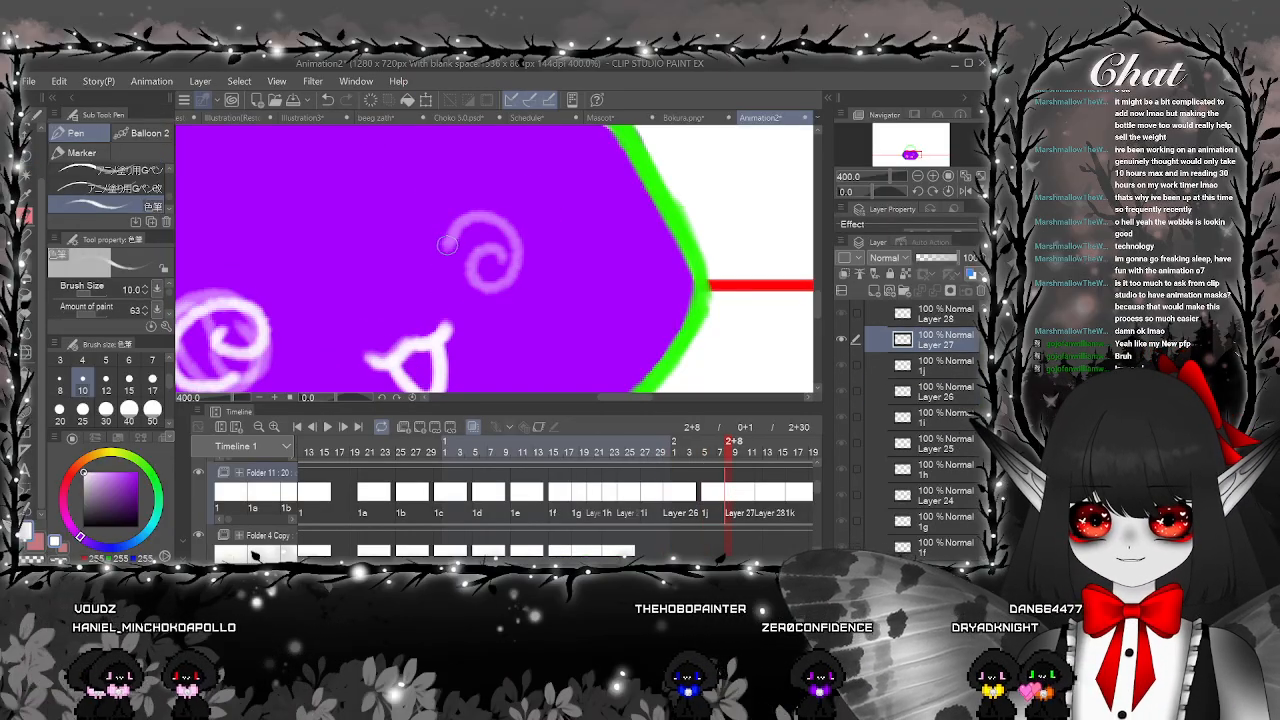
{"action": "mouse_move", "coordinate": [448, 243]}
{"action": "left_mouse_down"}
{"action": "mouse_move", "coordinate": [496, 218]}
{"action": "mouse_move", "coordinate": [512, 252]}
{"action": "mouse_move", "coordinate": [499, 287]}
{"action": "mouse_move", "coordinate": [486, 253]}
{"action": "left_mouse_up"}
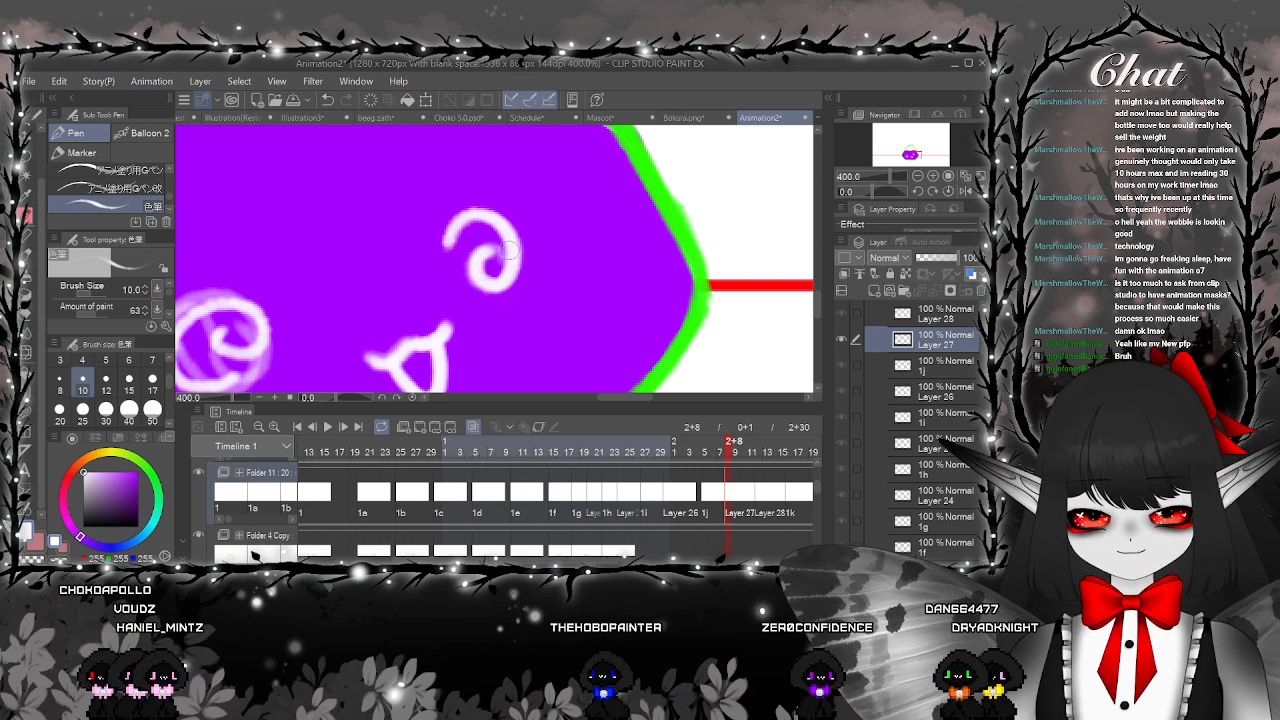
Lasso the right swirl eye at frame 2+8, and rotate and move it between the neighbouring cels' eyes
{"action": "key", "text": "m"}
{"action": "mouse_move", "coordinate": [474, 171]}
{"action": "left_mouse_down"}
{"action": "mouse_move", "coordinate": [449, 286]}
{"action": "mouse_move", "coordinate": [530, 200]}
{"action": "left_mouse_up"}
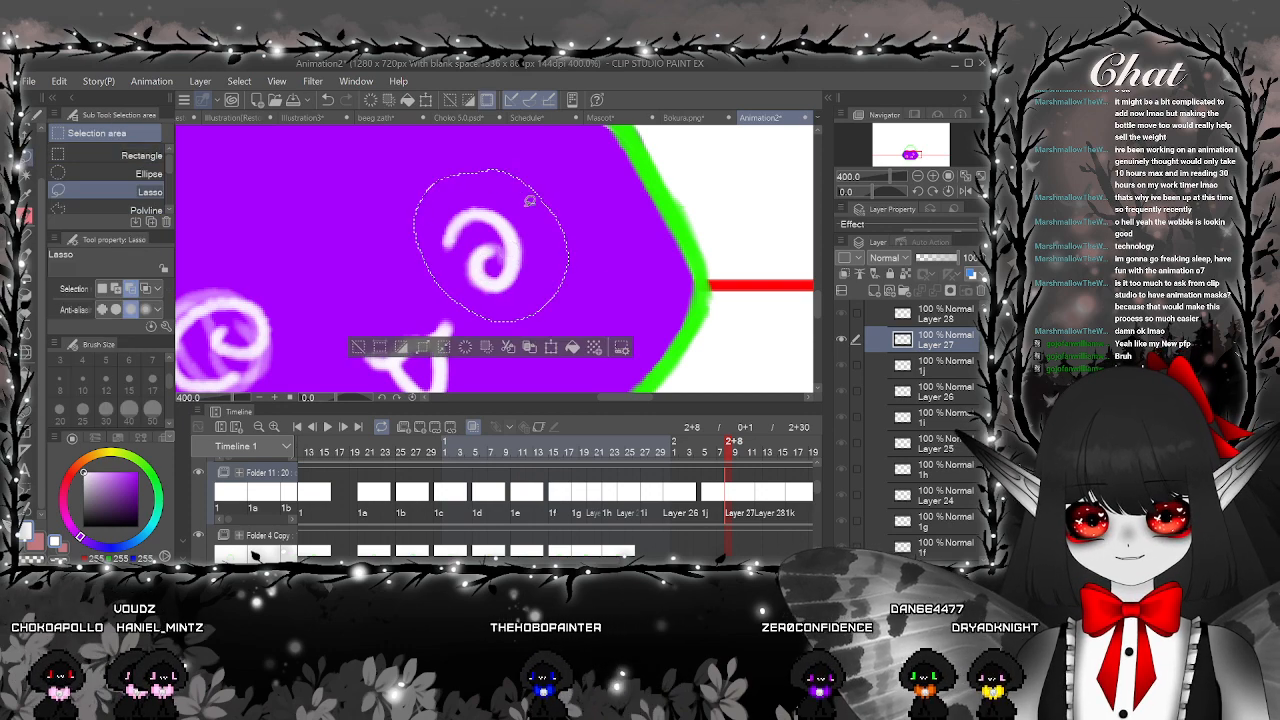
{"action": "left_click", "coordinate": [555, 349]}
{"action": "mouse_move", "coordinate": [588, 165]}
{"action": "left_mouse_down"}
{"action": "mouse_move", "coordinate": [627, 266]}
{"action": "mouse_move", "coordinate": [617, 287]}
{"action": "left_mouse_up"}
{"action": "scroll", "coordinate": [500, 230], "scroll_direction": "down", "scroll_amount": 4}
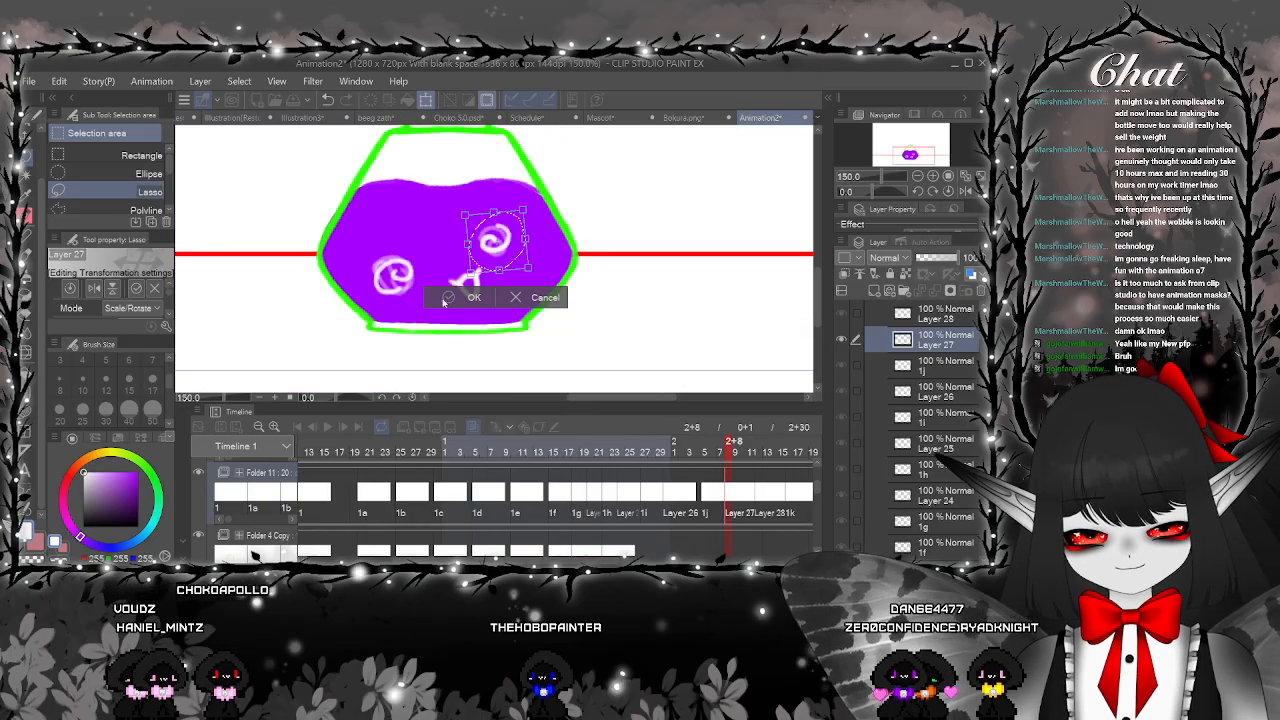
{"action": "key", "text": "Return"}
{"action": "key", "text": "ctrl+d"}
Draw the missing right swirl eye on the cel at frame 2+14 over the previous cel's eye
{"action": "left_click", "coordinate": [771, 493]}
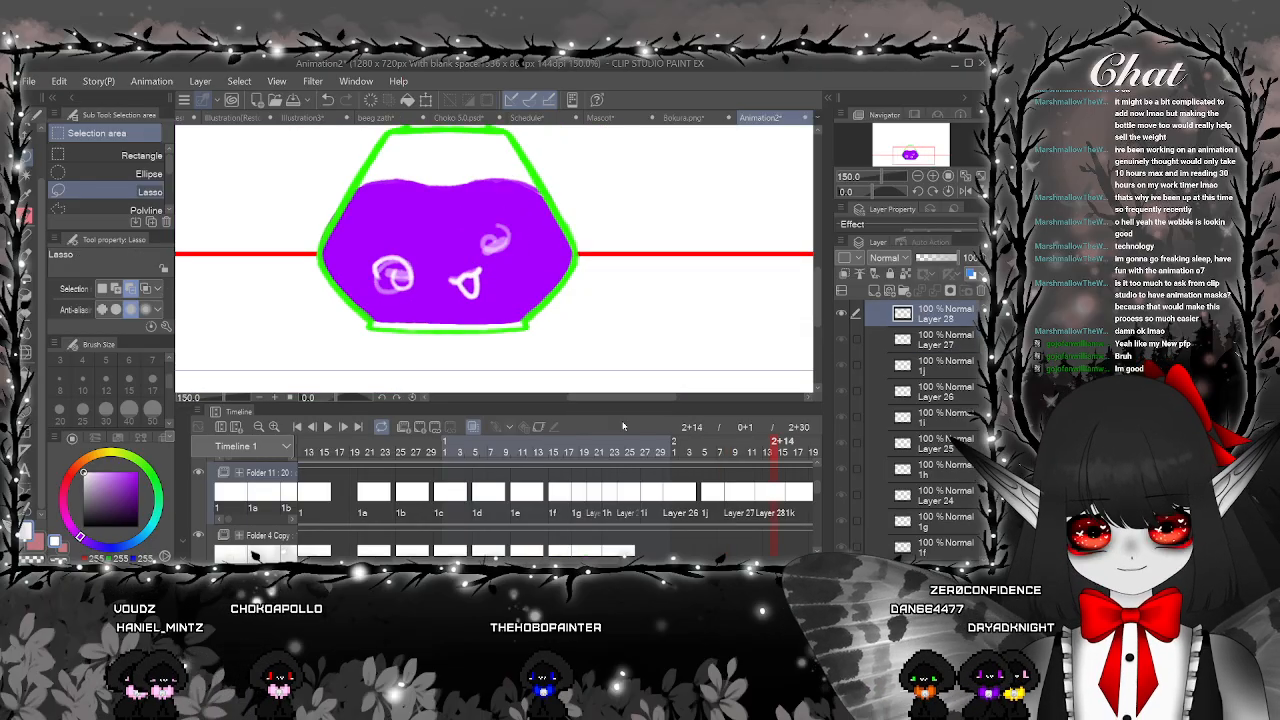
{"action": "key", "text": "p"}
{"action": "scroll", "coordinate": [488, 257], "scroll_direction": "up", "scroll_amount": 4}
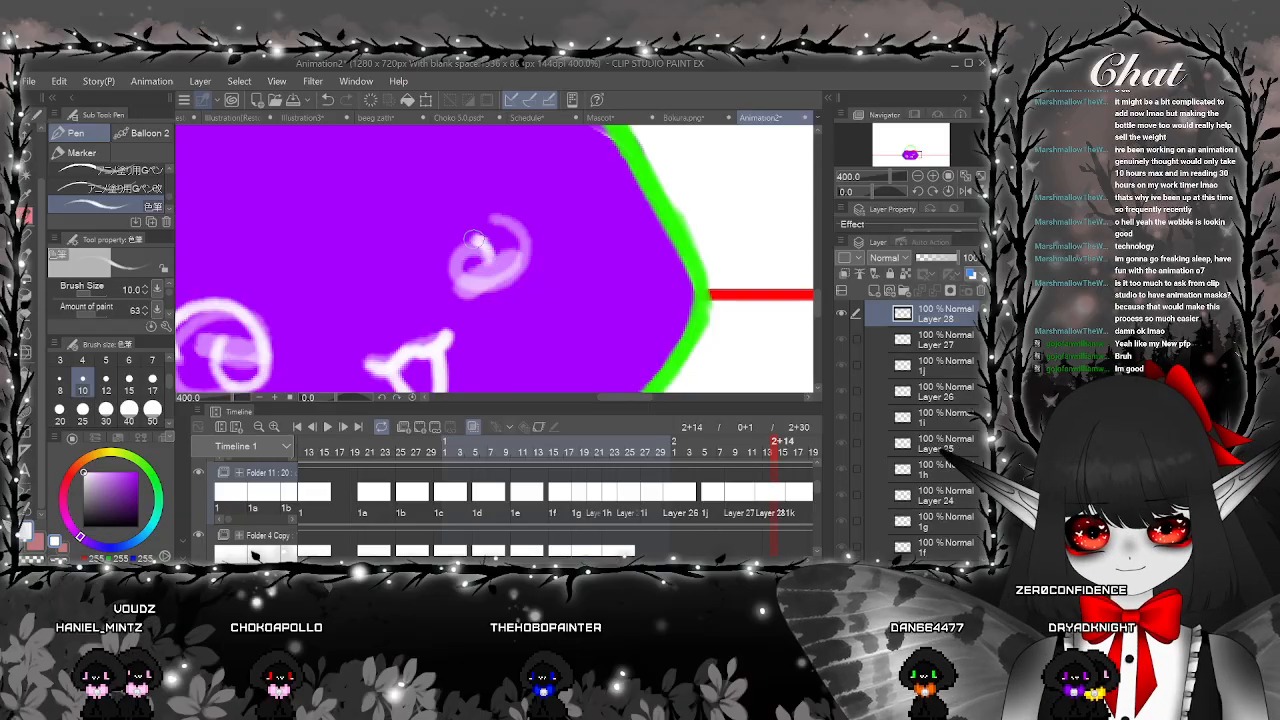
Lasso the right swirl eye at frame 2+14, and rotate and move it slightly toward the following pose
{"action": "left_click", "coordinate": [30, 175]}
{"action": "left_click_drag", "start_coordinate": [426, 207], "coordinate": [550, 300]}
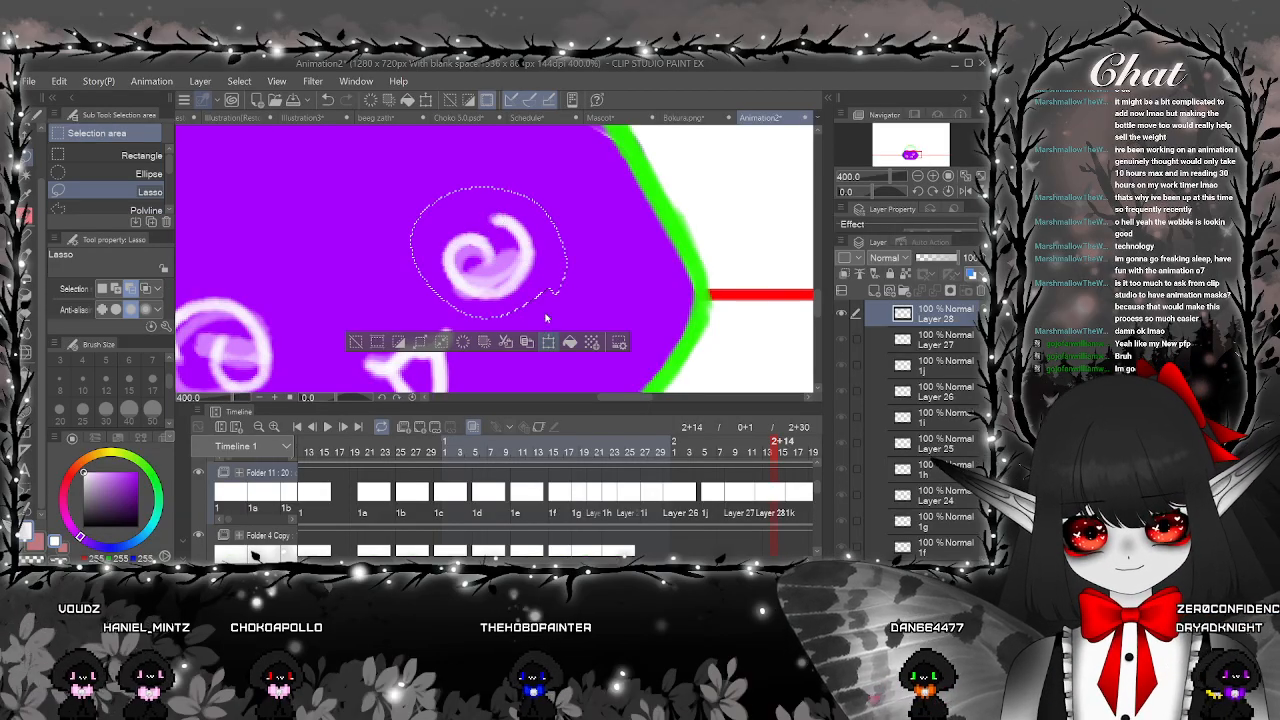
{"action": "key", "text": "ctrl+t"}
{"action": "mouse_move", "coordinate": [589, 207]}
{"action": "left_mouse_down"}
{"action": "mouse_move", "coordinate": [597, 273]}
{"action": "mouse_move", "coordinate": [608, 229]}
{"action": "mouse_move", "coordinate": [606, 266]}
{"action": "left_mouse_up"}
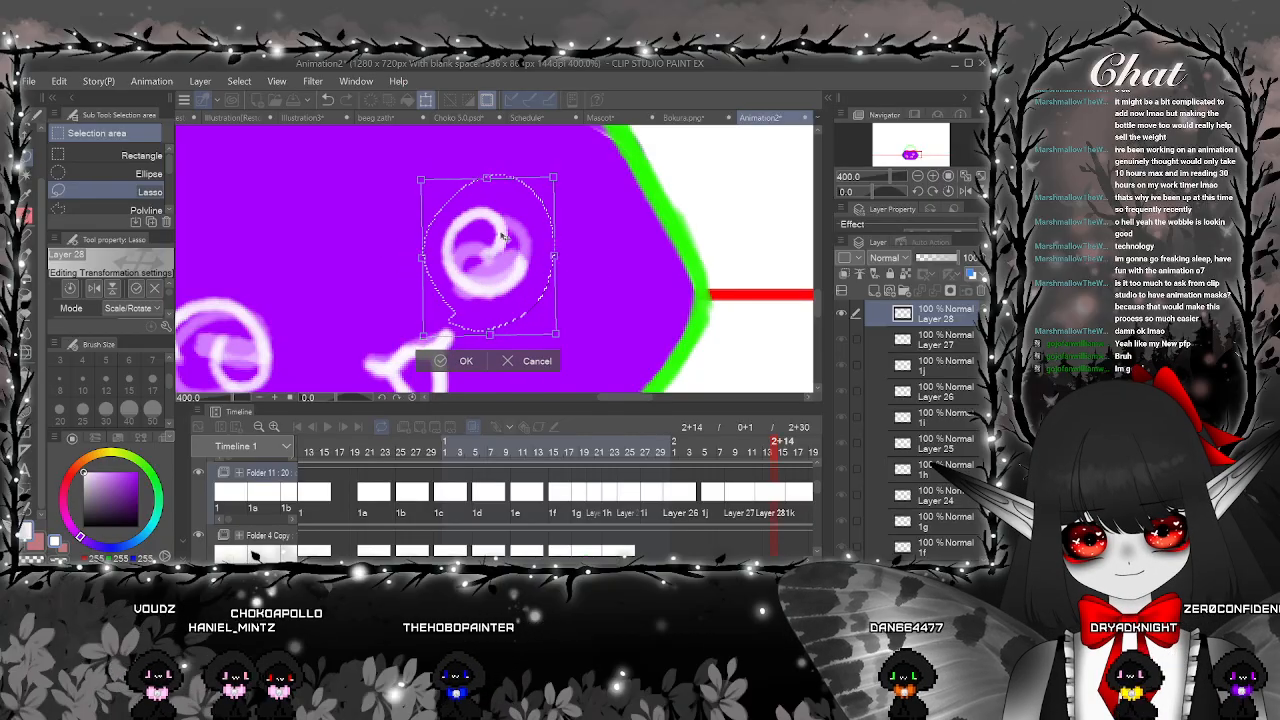
{"action": "scroll", "coordinate": [503, 250], "scroll_direction": "down", "scroll_amount": 3}
{"action": "key", "text": "Return"}
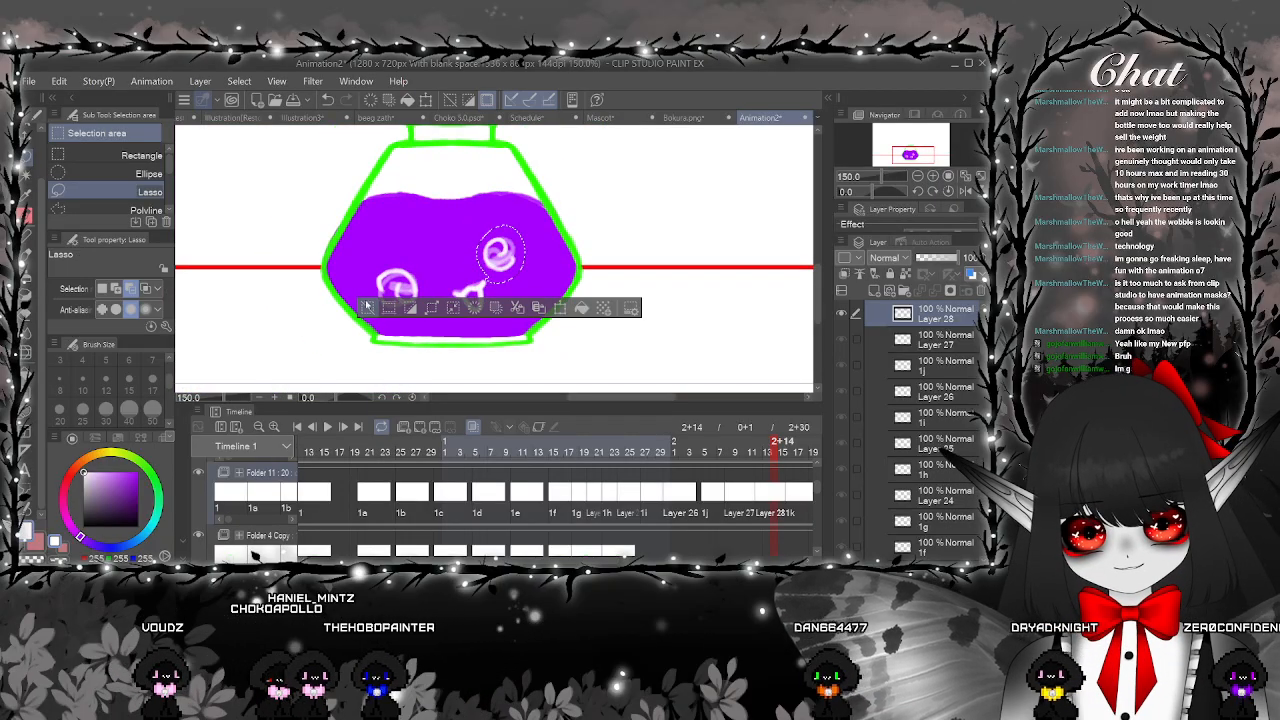
{"action": "key", "text": "ctrl+d"}
Play back the animation to check the motion of the new right swirl eyes
{"action": "left_click", "coordinate": [332, 443]}
{"action": "key", "text": "space"}
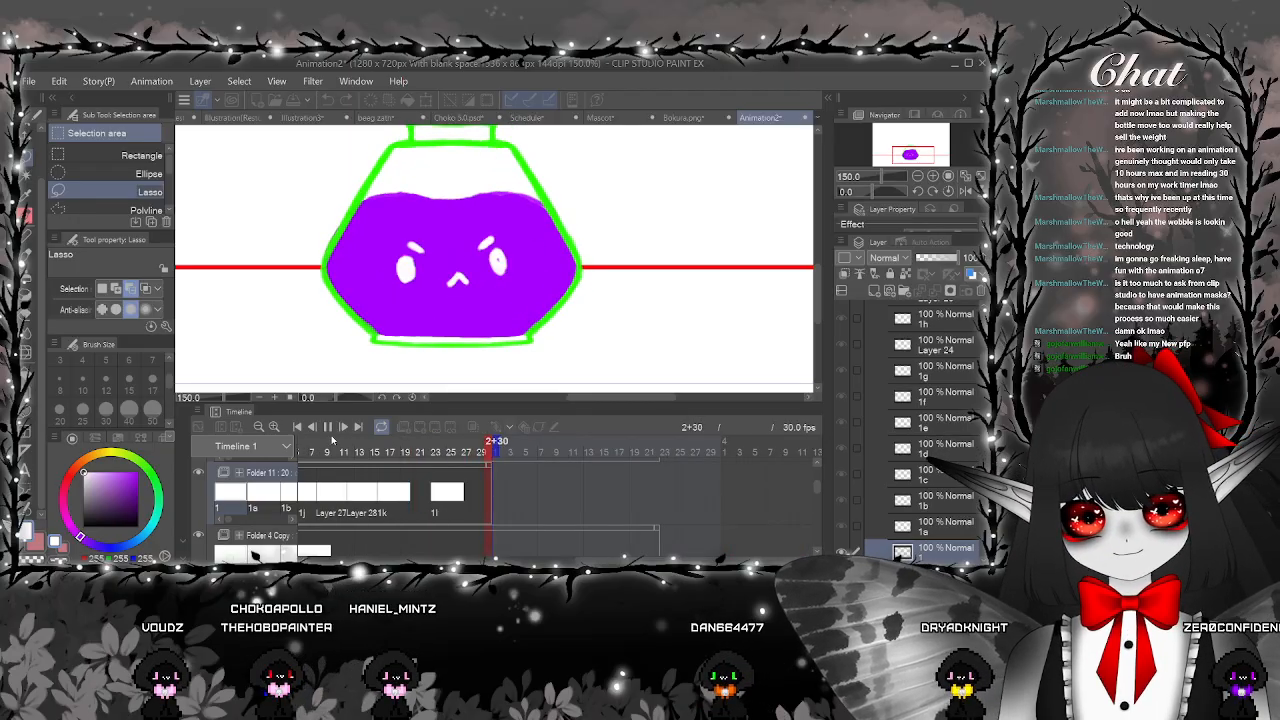
{"action": "key", "text": "ctrl+minus"}
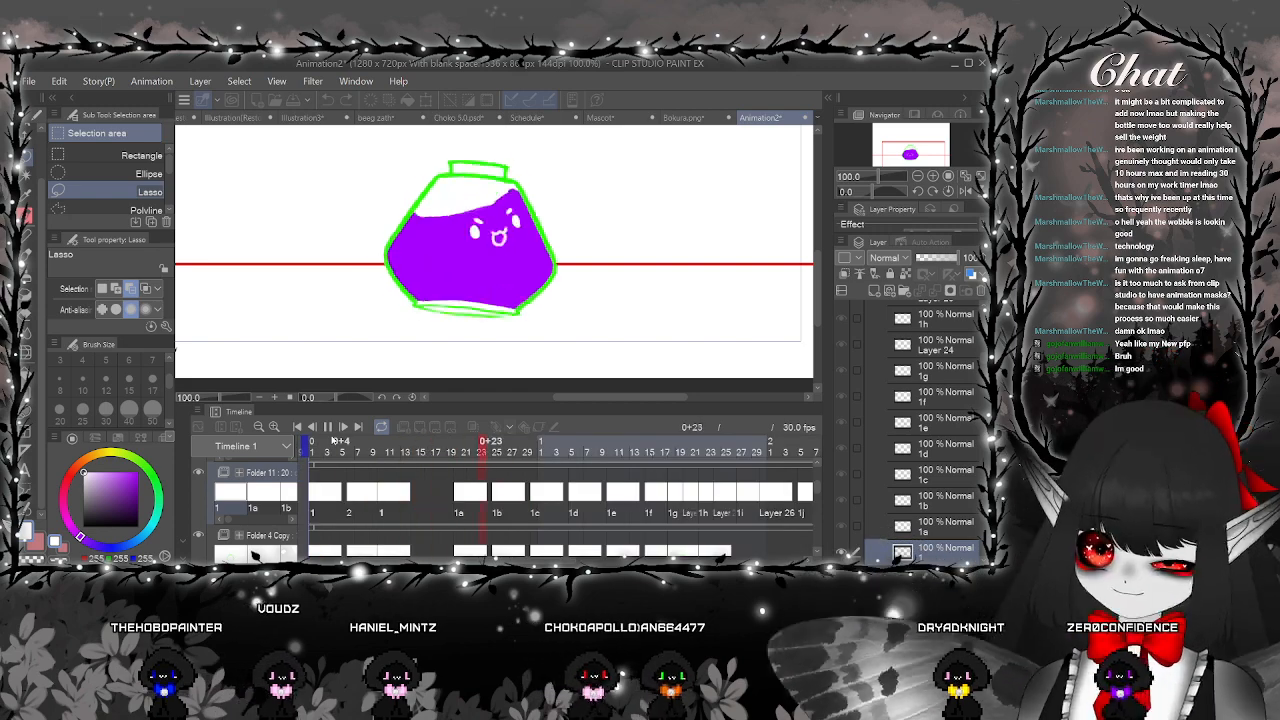
{"action": "left_click", "coordinate": [329, 429]}
Add a new animation cel at frame 2+21, in the gap before the annoyed-face cel
{"action": "left_click_drag", "start_coordinate": [445, 560], "coordinate": [610, 556]}
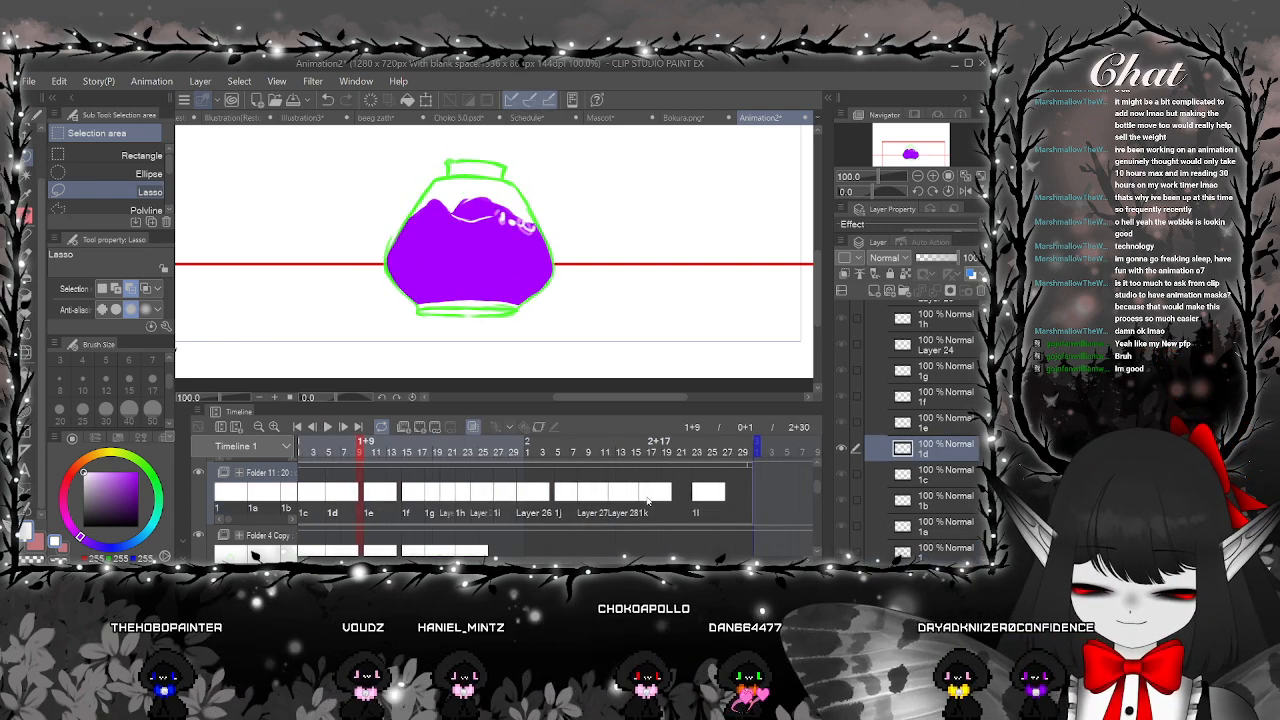
{"action": "left_click", "coordinate": [650, 502]}
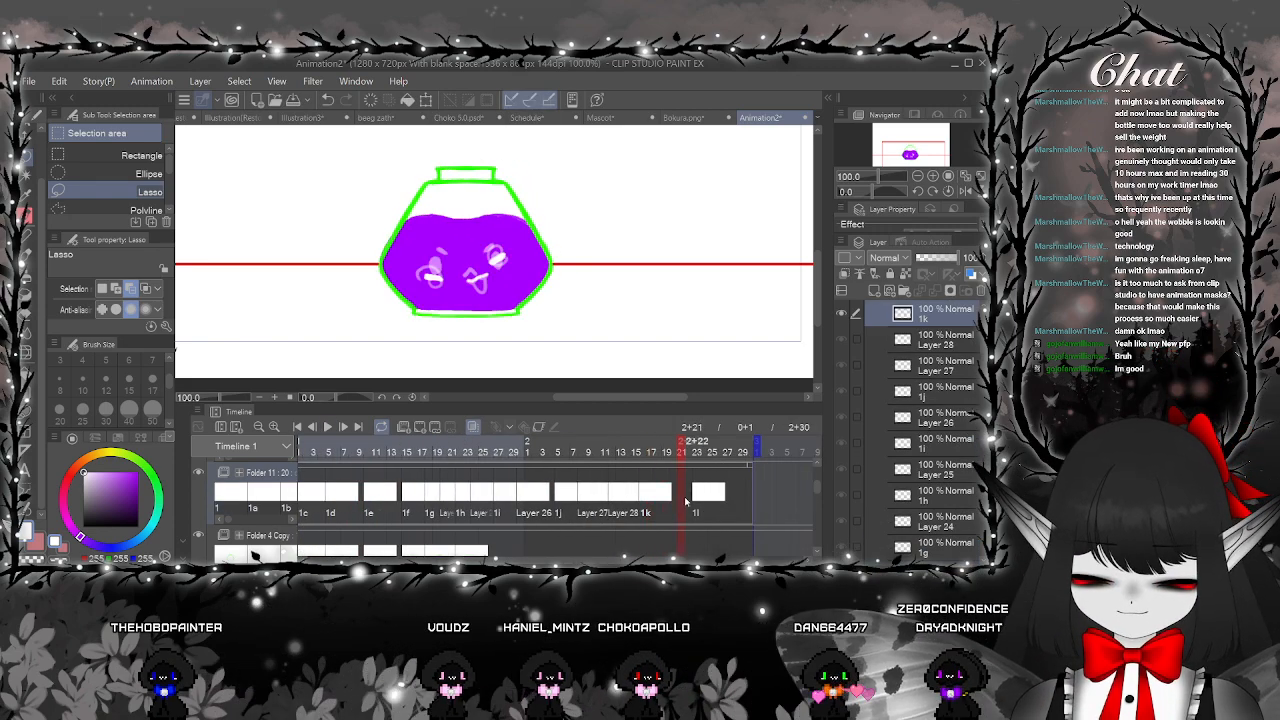
{"action": "left_click", "coordinate": [427, 429]}
{"action": "scroll", "coordinate": [460, 357], "scroll_direction": "up", "scroll_amount": 1}
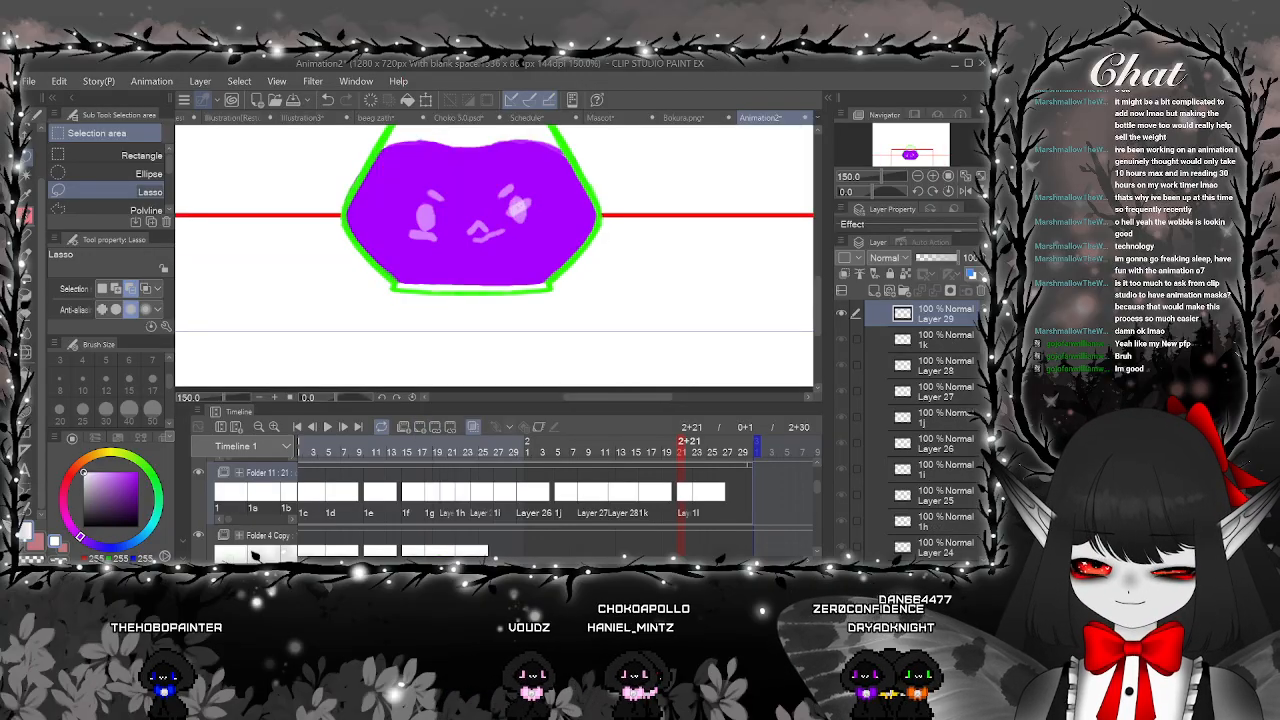
Draw the annoyed face on the cel at frame 2+21 with slanted brows, filled oval eyes and a small pointed mouth
{"action": "key", "text": "p"}
{"action": "scroll", "coordinate": [508, 193], "scroll_direction": "up", "scroll_amount": 3}
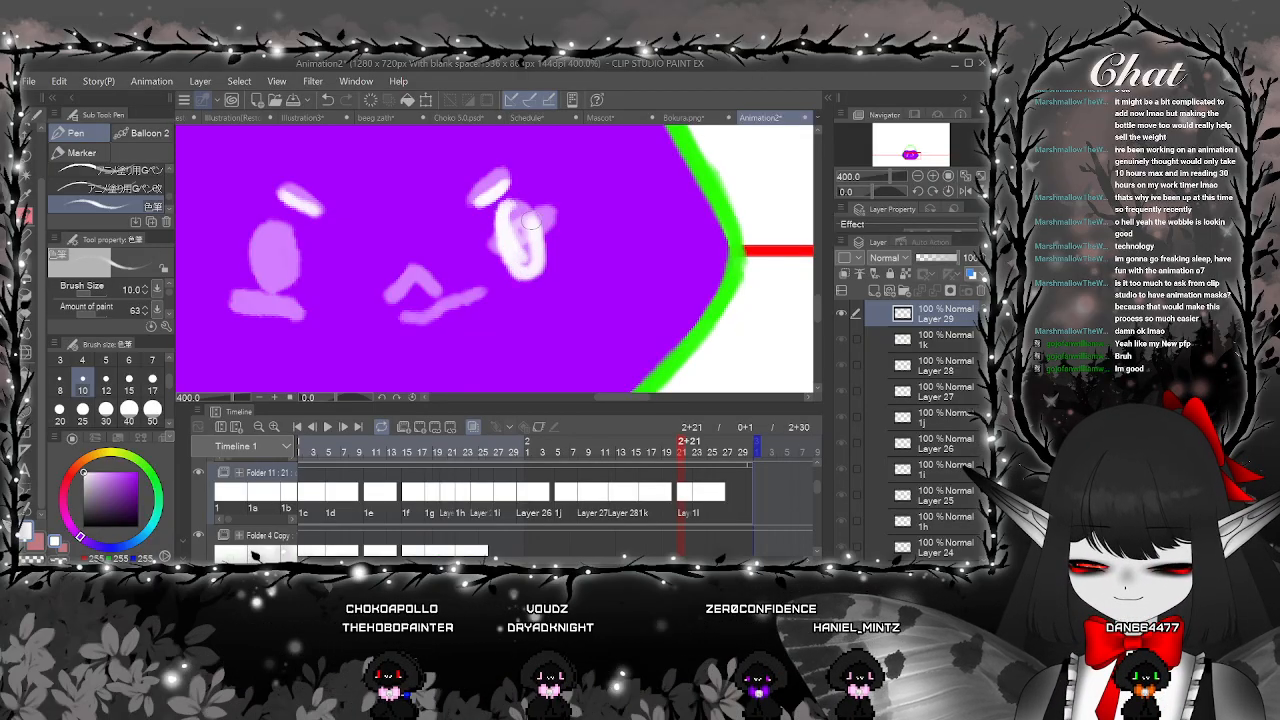
{"action": "left_click_drag", "start_coordinate": [382, 277], "coordinate": [452, 271]}
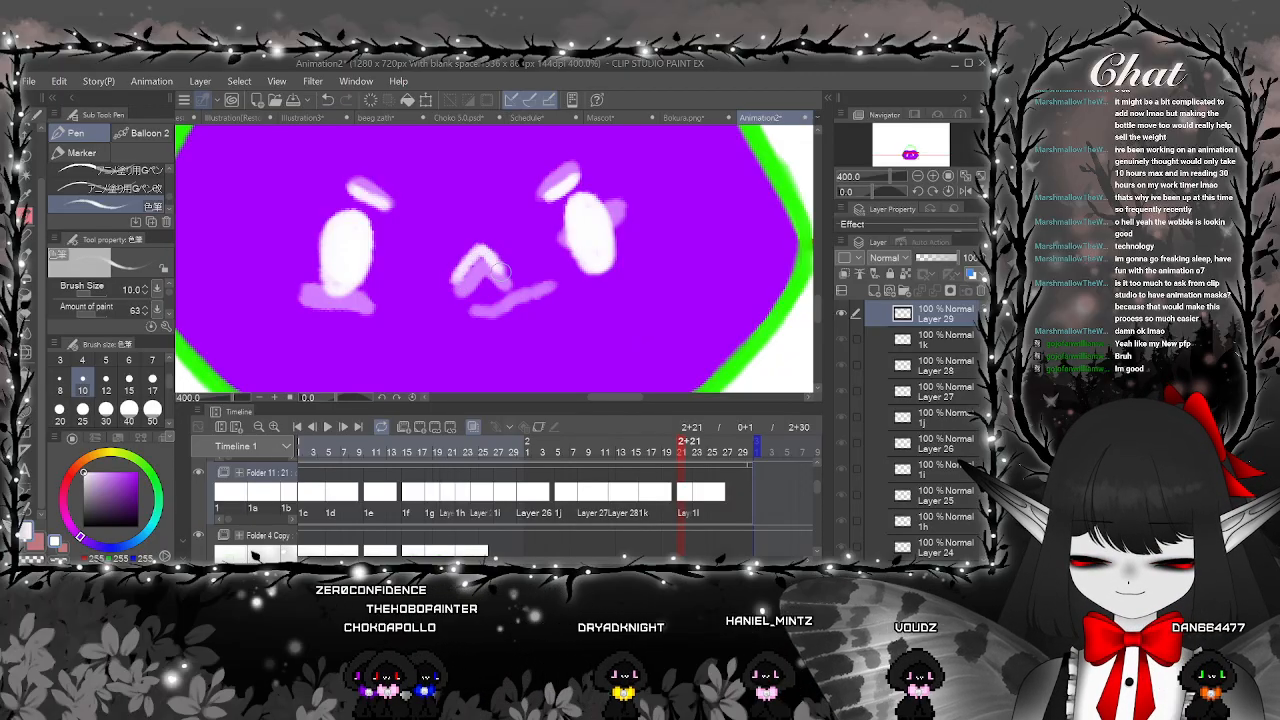
{"action": "scroll", "coordinate": [519, 263], "scroll_direction": "down", "scroll_amount": 2}
Play back the whole animation zoomed out to check the dizzy face and its recovery to the annoyed expression
{"action": "left_click", "coordinate": [697, 450]}
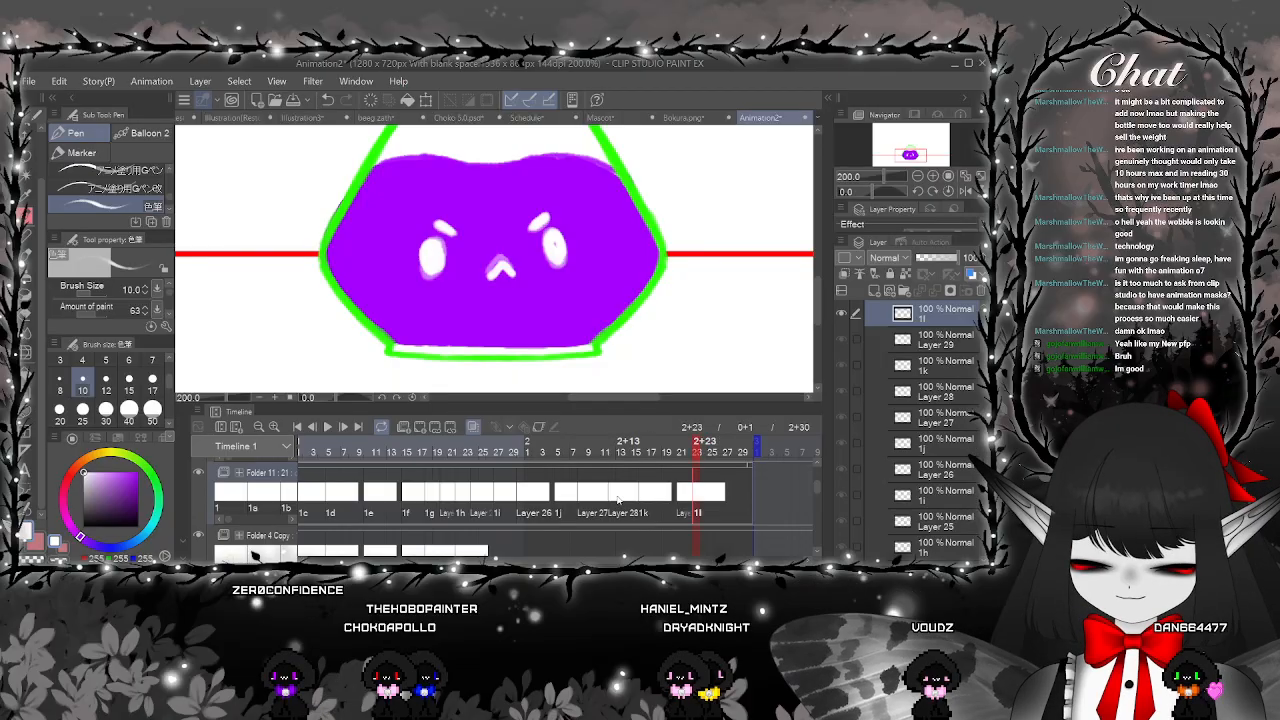
{"action": "left_click", "coordinate": [621, 450]}
{"action": "left_click", "coordinate": [328, 427]}
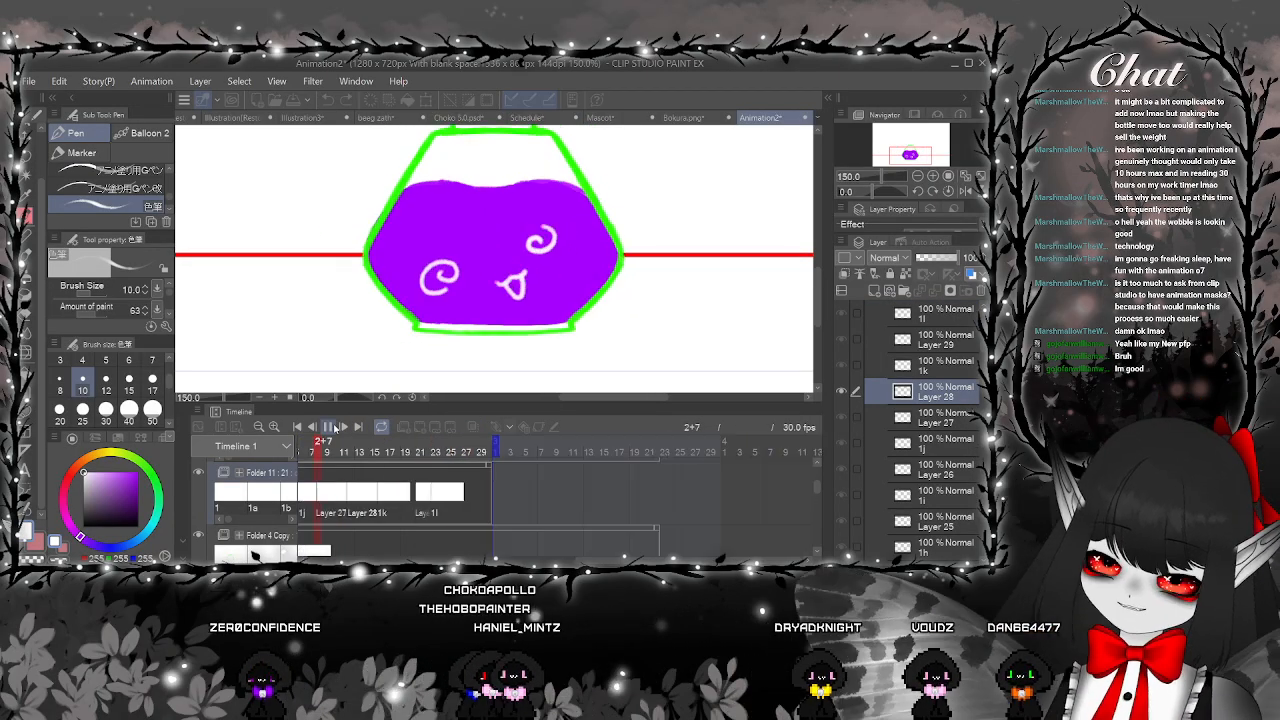
{"action": "key", "text": "ctrl+minus"}
{"action": "key", "text": "ctrl+minus"}
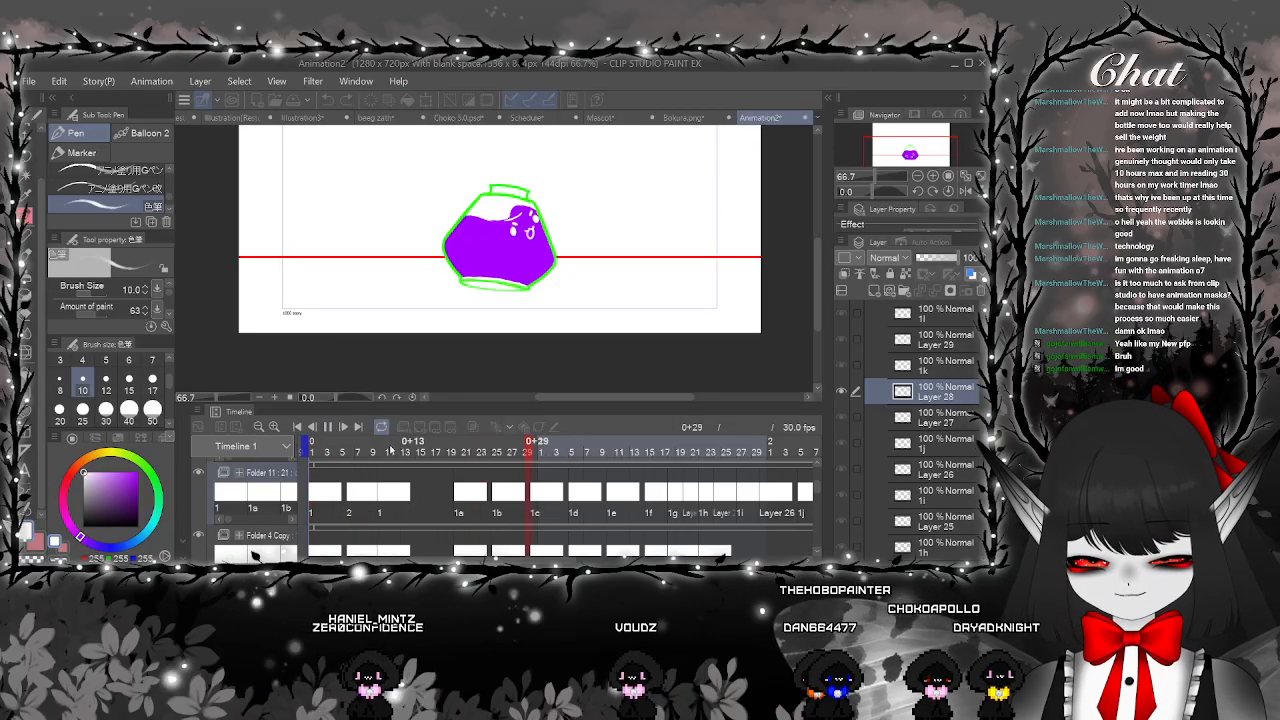
{"action": "left_click", "coordinate": [328, 428]}
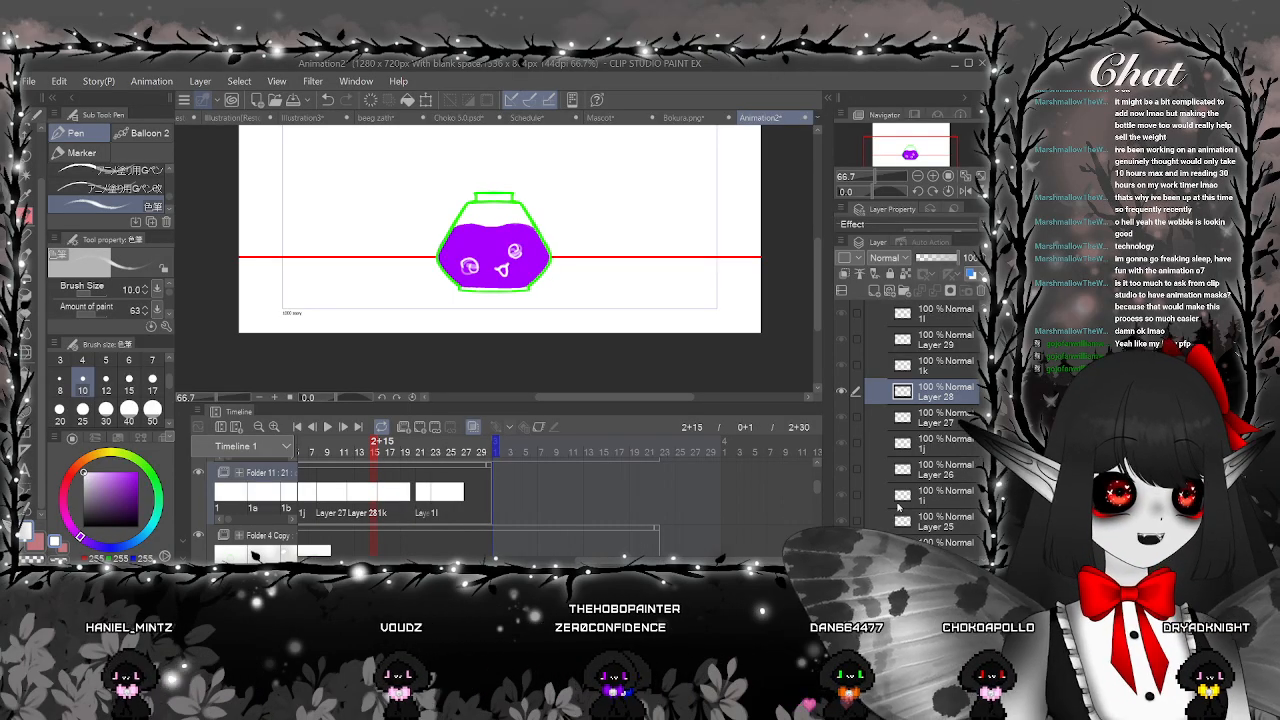
{"action": "scroll", "coordinate": [972, 419], "scroll_direction": "up", "scroll_amount": 1}
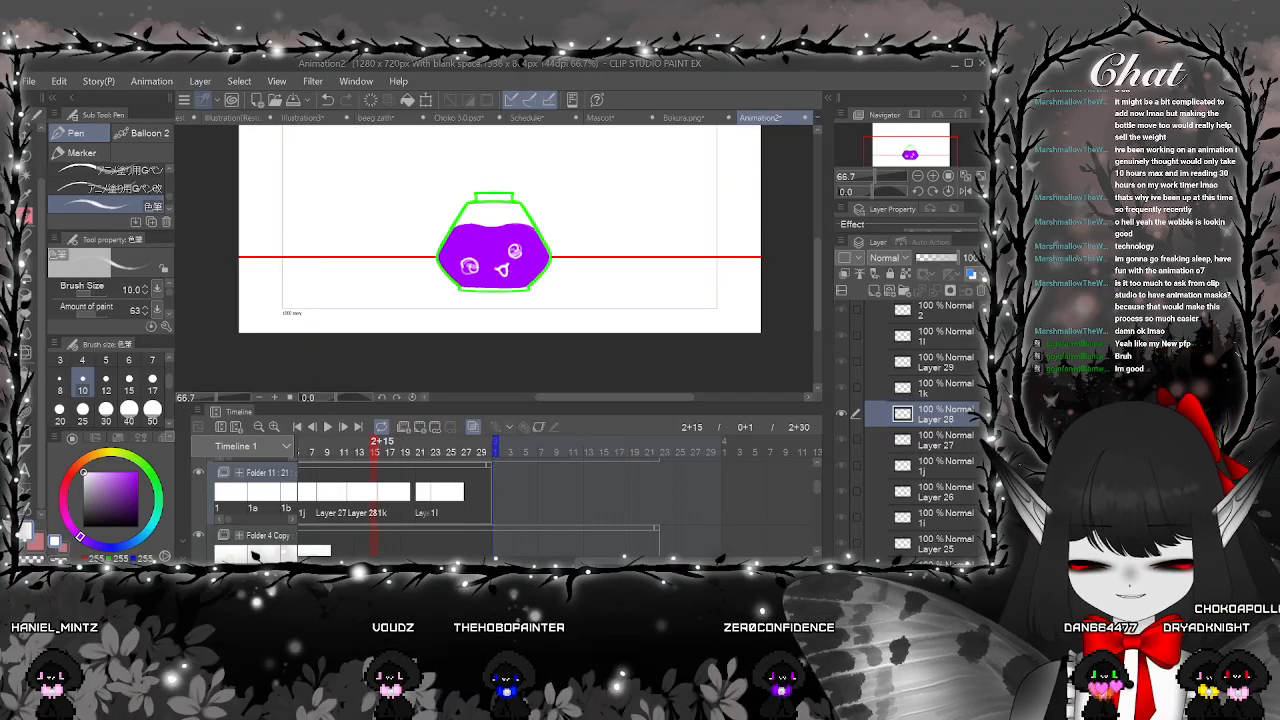
{"action": "left_click_drag", "start_coordinate": [588, 558], "coordinate": [497, 533]}
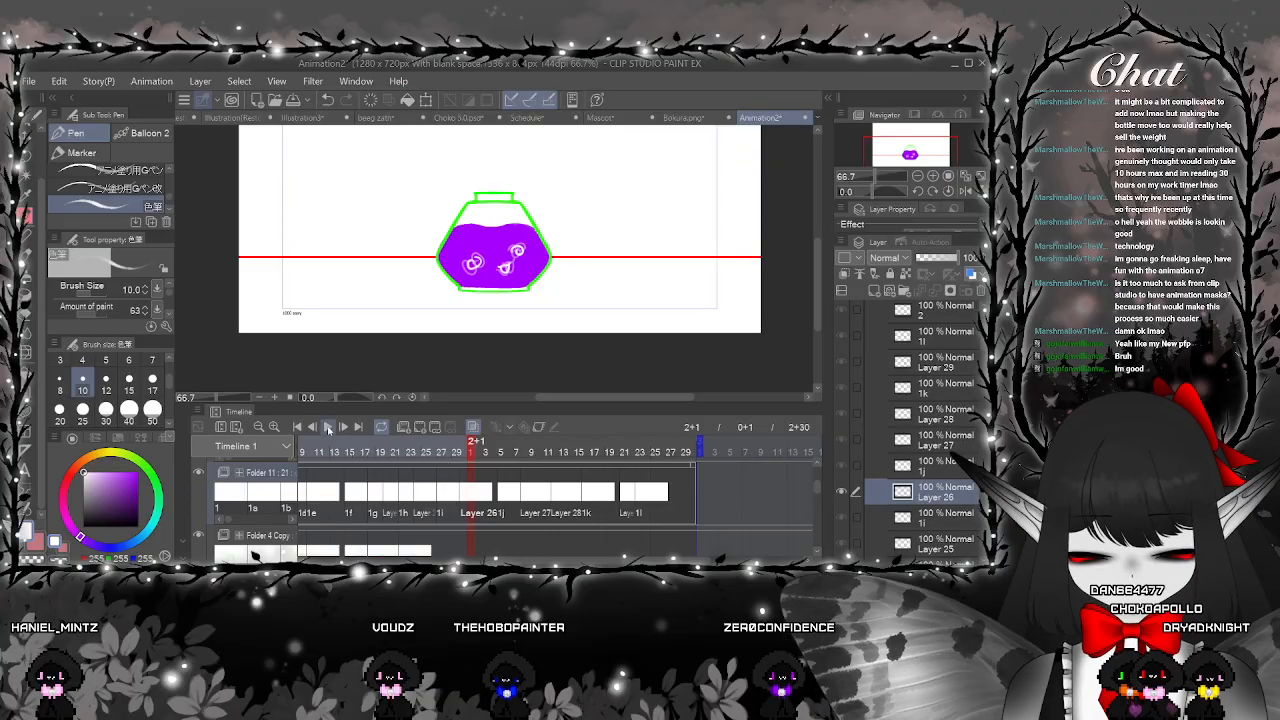
{"action": "left_click", "coordinate": [329, 427]}
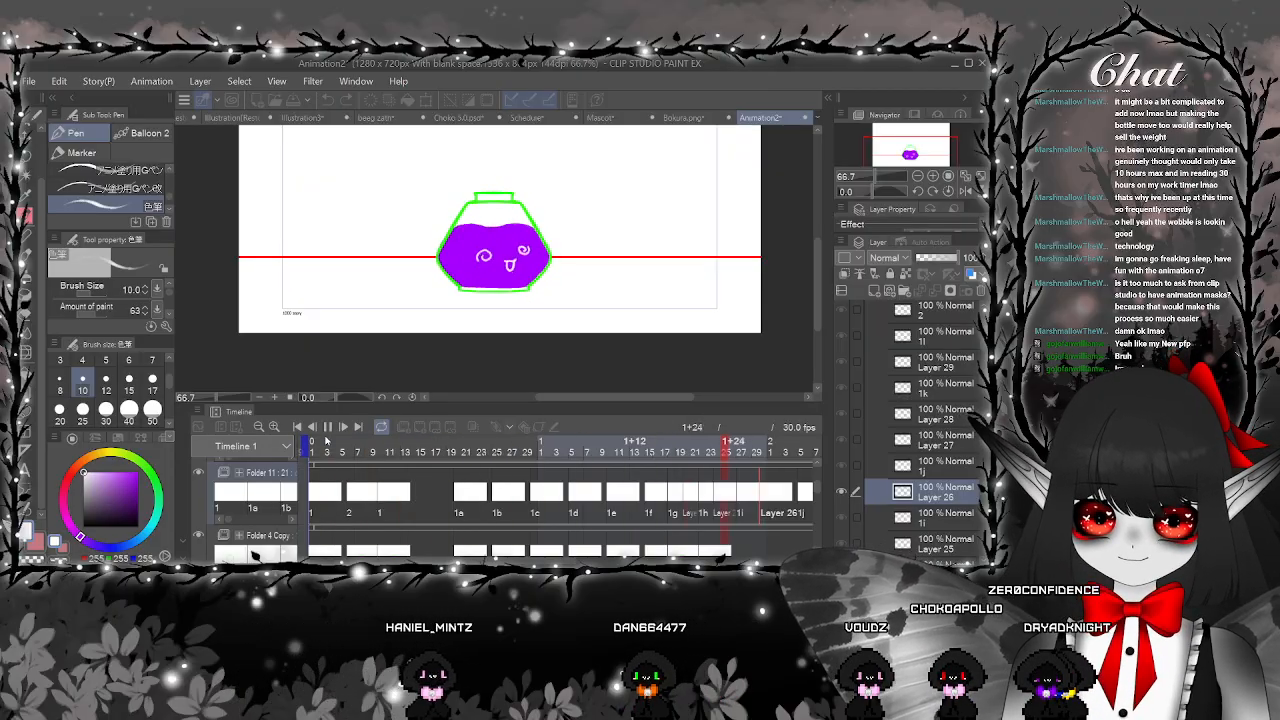
{"action": "left_click", "coordinate": [327, 426]}
Trim the slime's right eye smaller on the cel at frame 0+26 with the hard eraser
{"action": "left_click_drag", "start_coordinate": [617, 560], "coordinate": [414, 560]}
{"action": "left_click", "coordinate": [474, 498]}
{"action": "left_click", "coordinate": [443, 498]}
{"action": "left_click", "coordinate": [408, 503]}
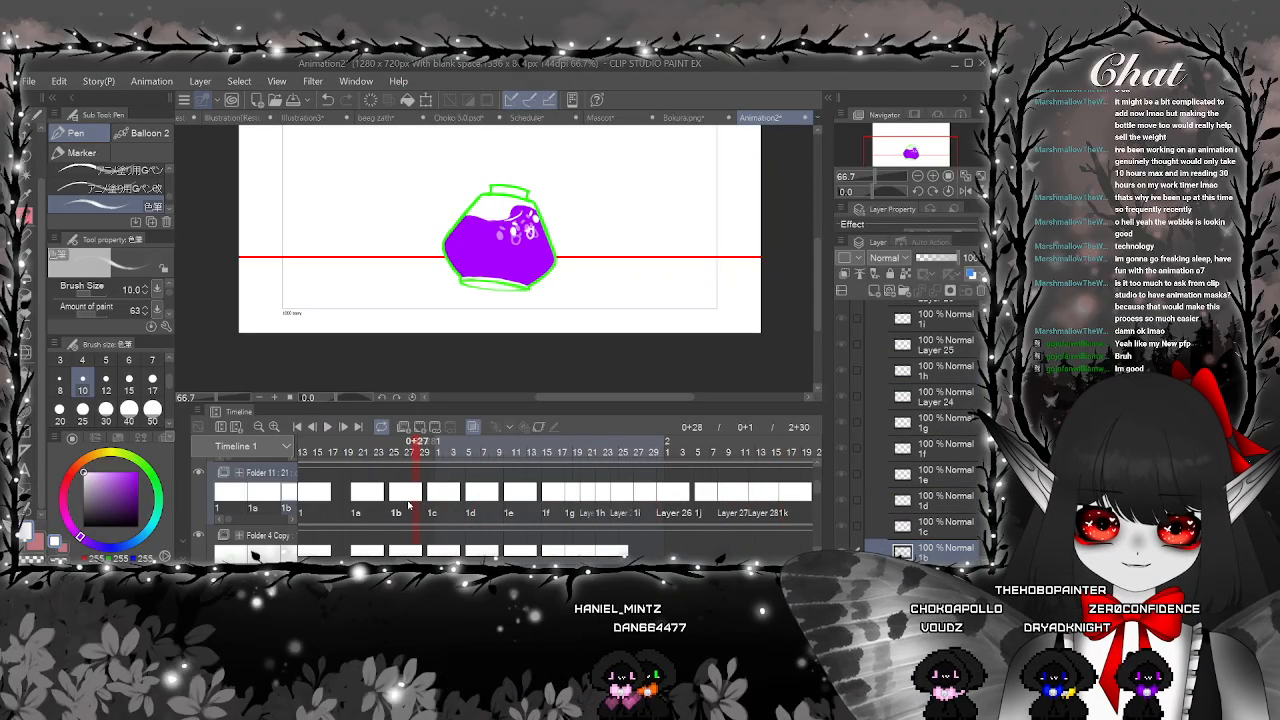
{"action": "left_click", "coordinate": [383, 500]}
{"action": "left_click", "coordinate": [397, 497]}
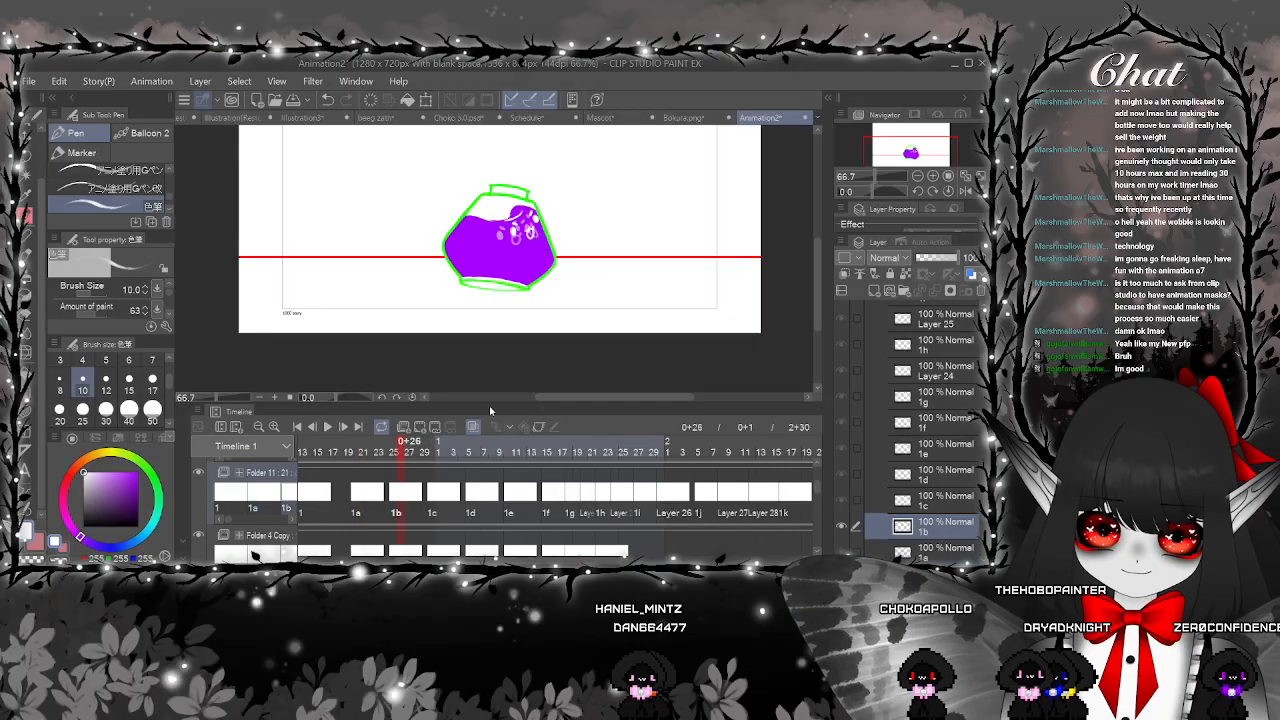
{"action": "scroll", "coordinate": [503, 243], "scroll_direction": "up", "scroll_amount": 3}
{"action": "key", "text": "e"}
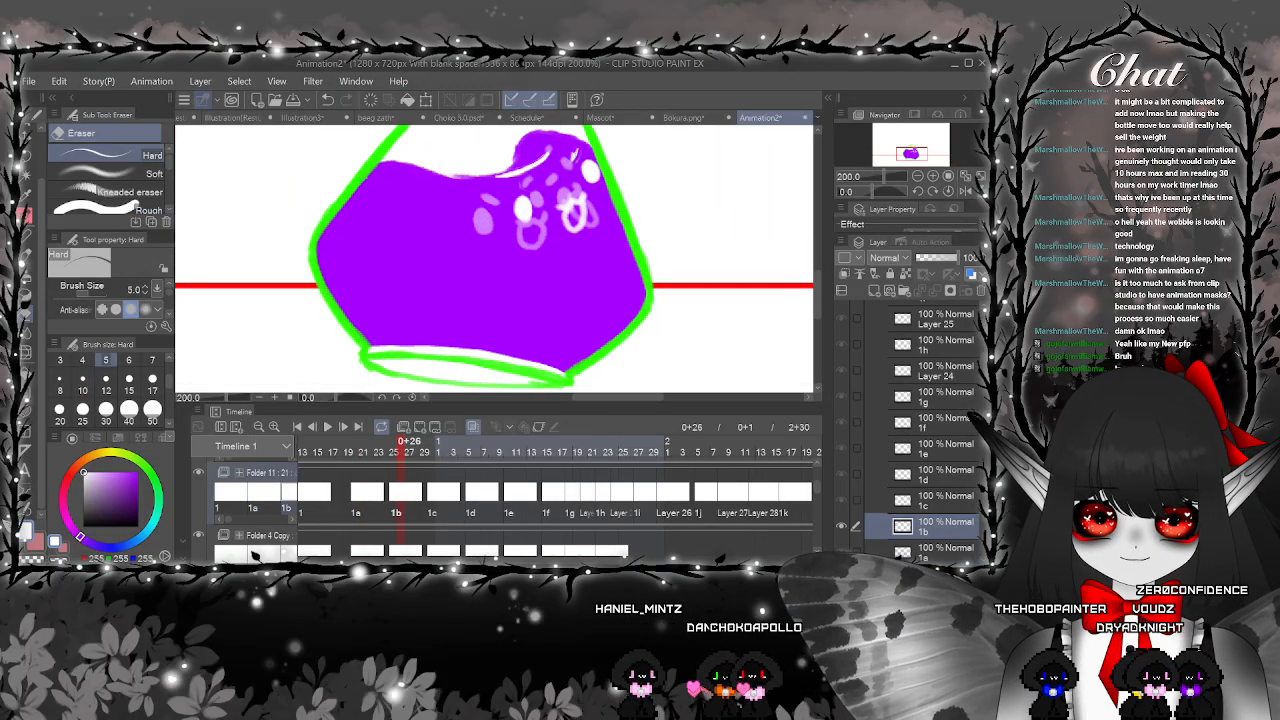
{"action": "scroll", "coordinate": [608, 182], "scroll_direction": "up", "scroll_amount": 3}
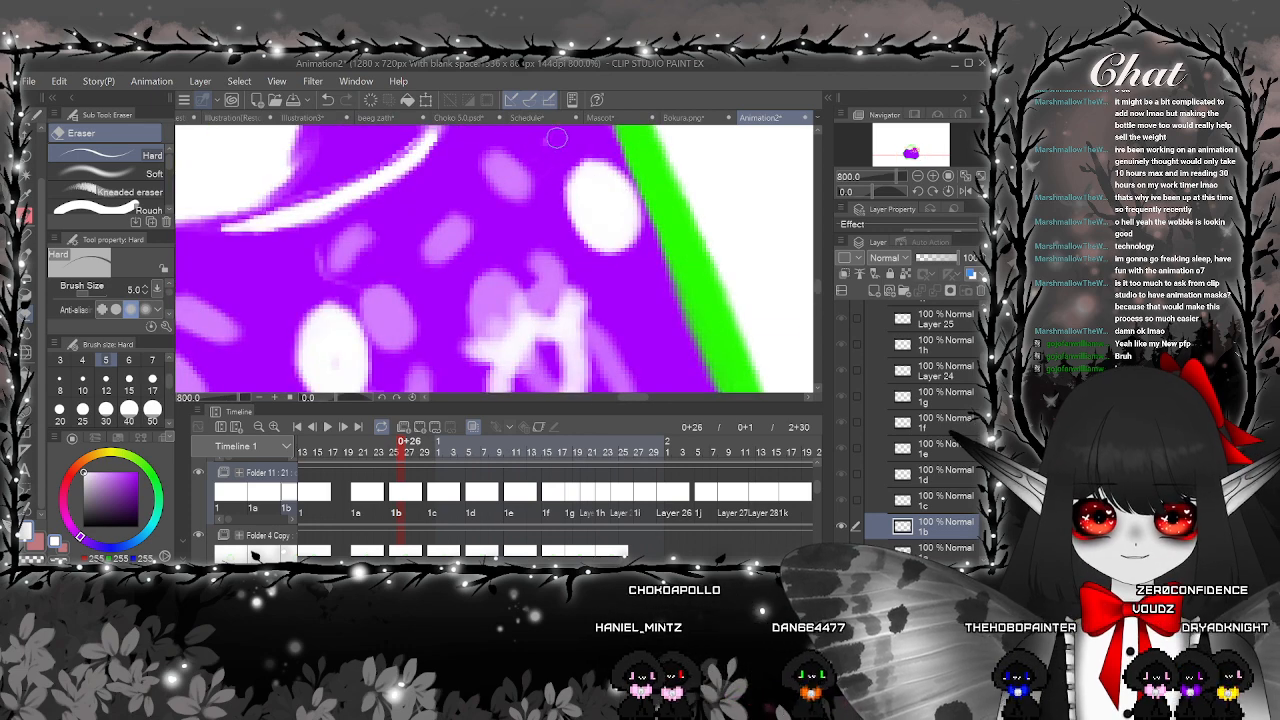
{"action": "left_click_drag", "start_coordinate": [627, 167], "coordinate": [592, 192]}
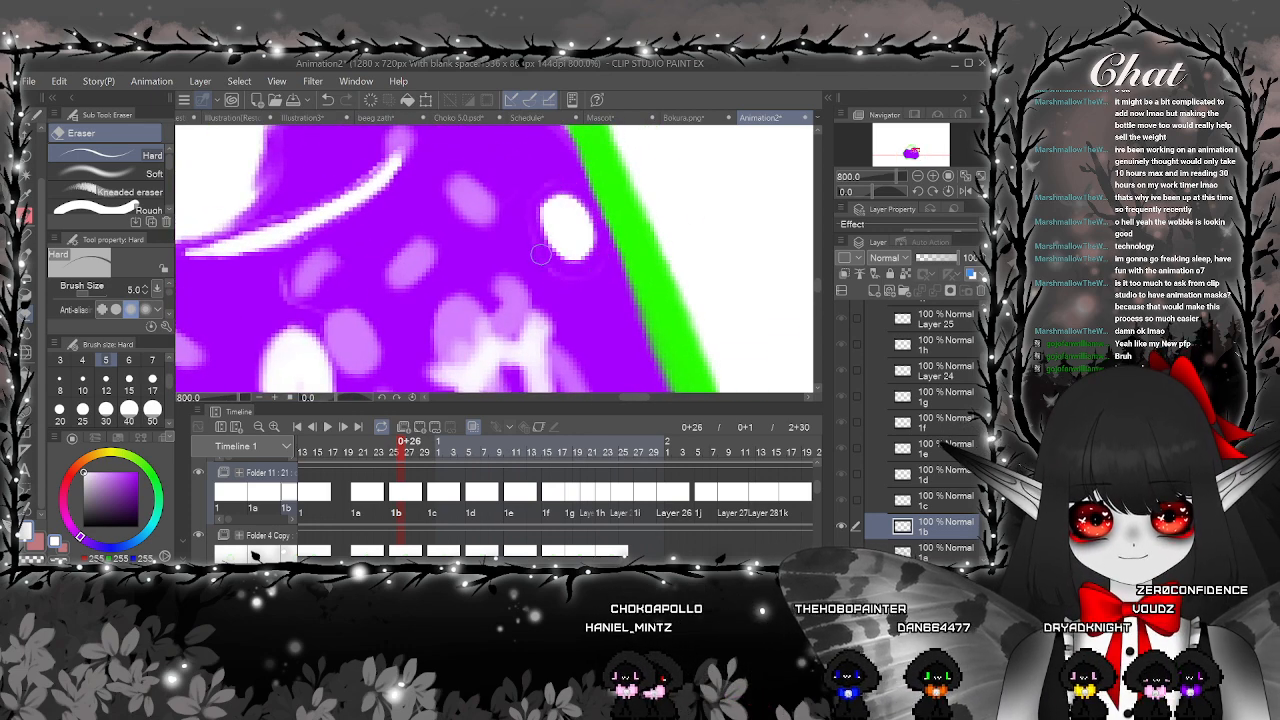
Trim the slime's left eye smaller on the cel at frame 0+26 with the hard eraser
{"action": "left_click_drag", "start_coordinate": [524, 243], "coordinate": [601, 147]}
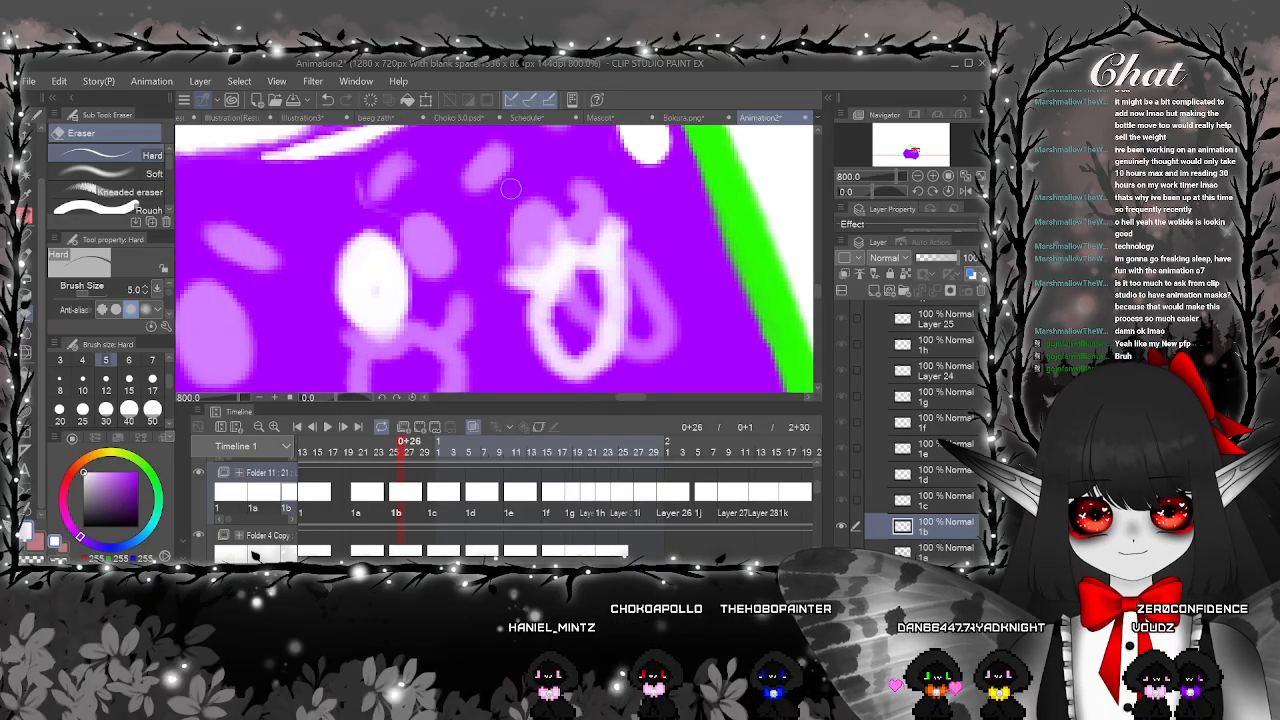
{"action": "mouse_move", "coordinate": [373, 228]}
{"action": "left_mouse_down"}
{"action": "mouse_move", "coordinate": [340, 240]}
{"action": "mouse_move", "coordinate": [337, 283]}
{"action": "mouse_move", "coordinate": [348, 316]}
{"action": "mouse_move", "coordinate": [392, 335]}
{"action": "left_mouse_up"}
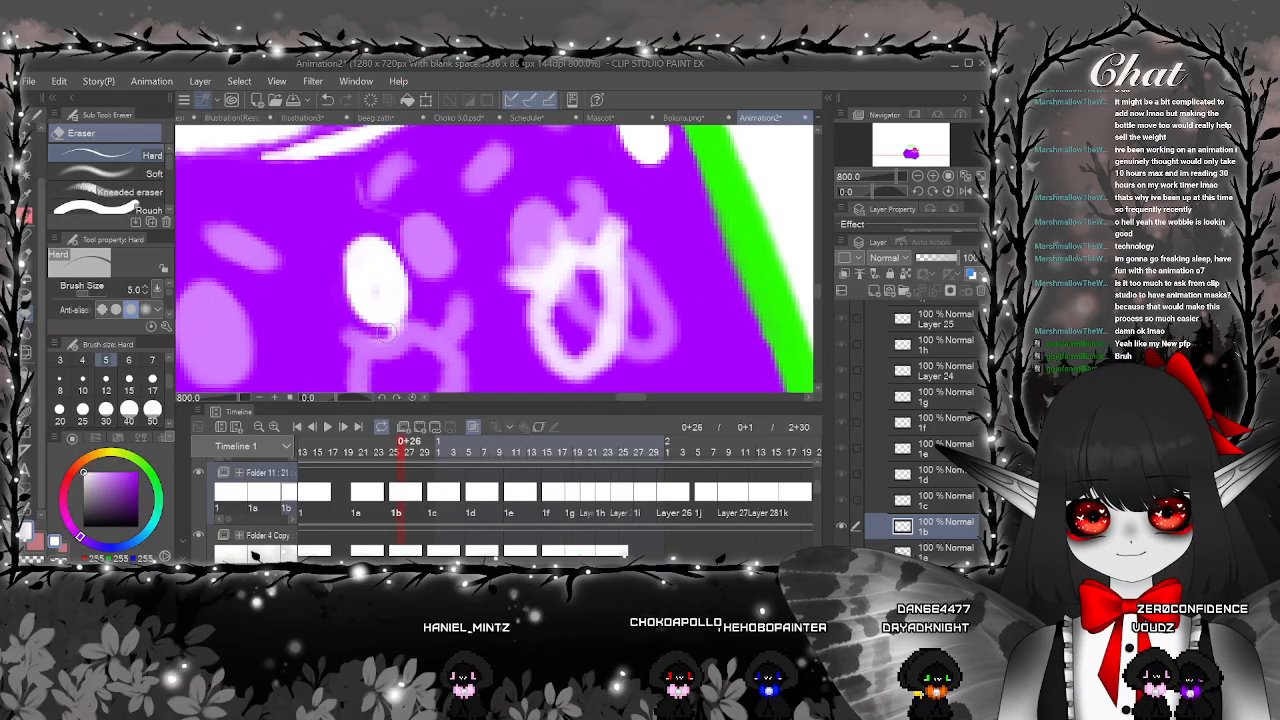
Trim the slime's eyes smaller on the cels at frames 1+1 and 1+7 with the hard eraser
{"action": "scroll", "coordinate": [403, 349], "scroll_direction": "down", "scroll_amount": 2}
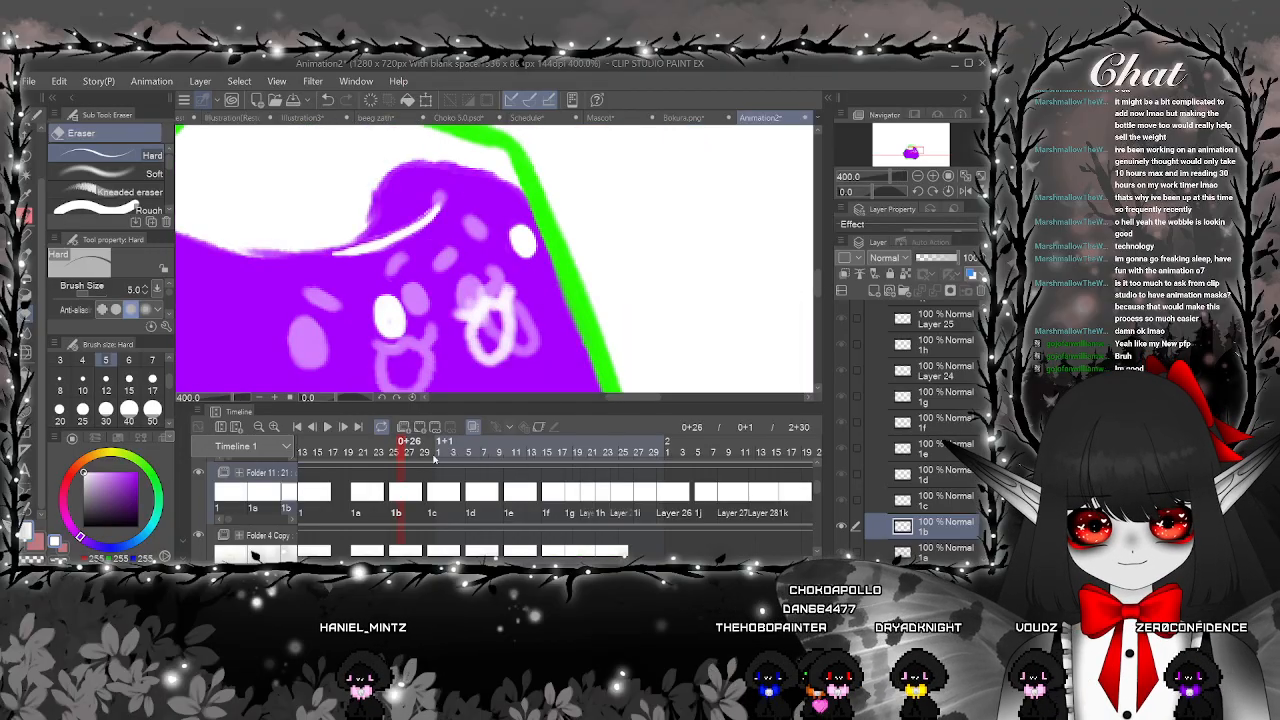
{"action": "left_click", "coordinate": [436, 494]}
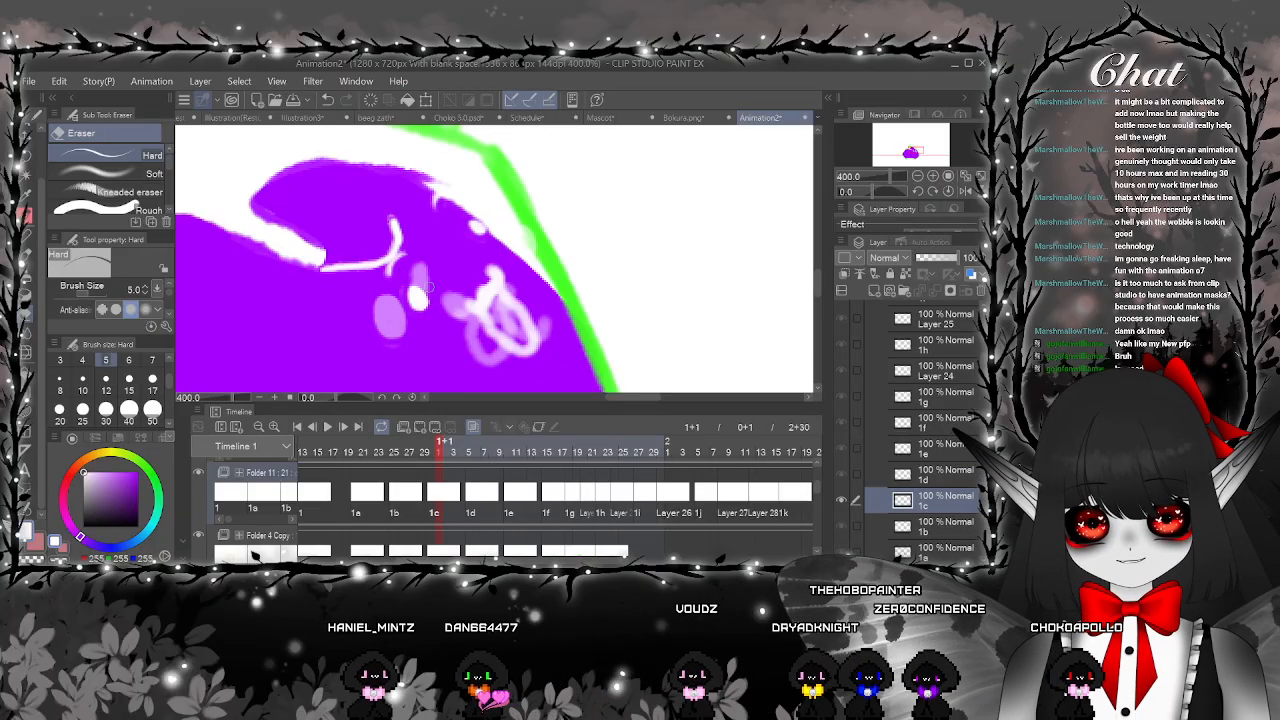
{"action": "scroll", "coordinate": [454, 275], "scroll_direction": "down", "scroll_amount": 3}
{"action": "left_click", "coordinate": [489, 492]}
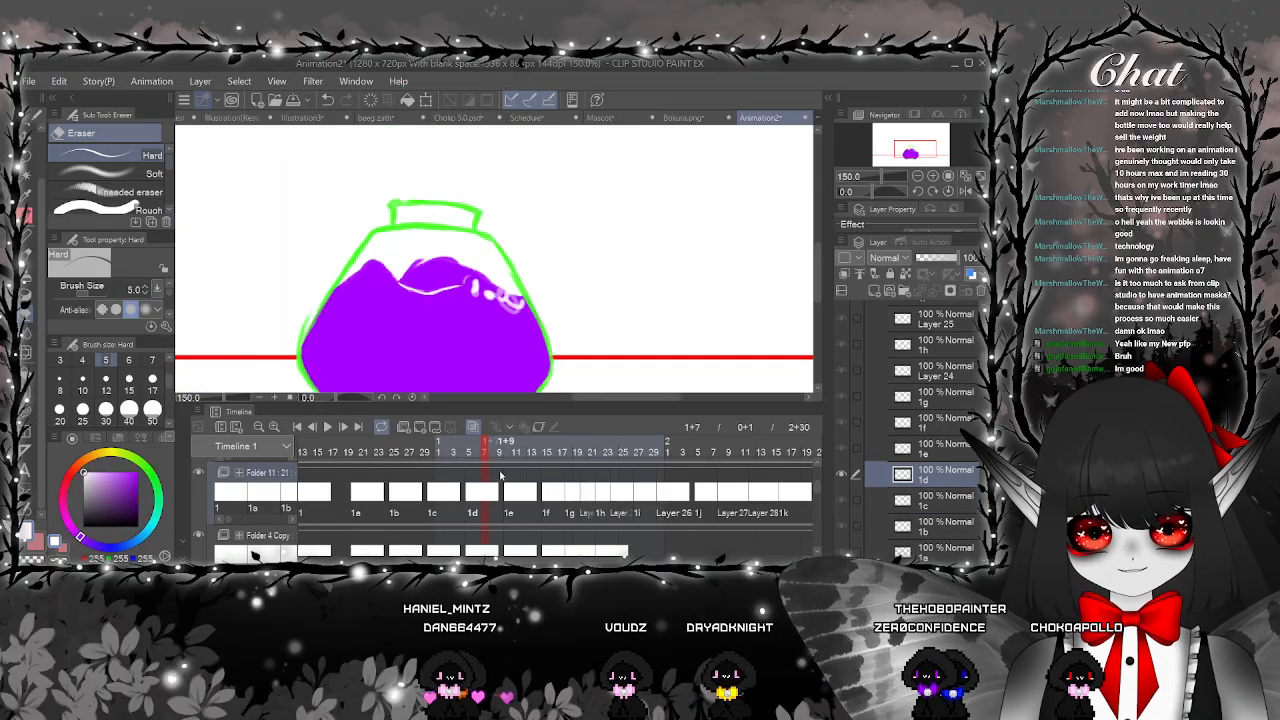
{"action": "scroll", "coordinate": [484, 319], "scroll_direction": "up", "scroll_amount": 3}
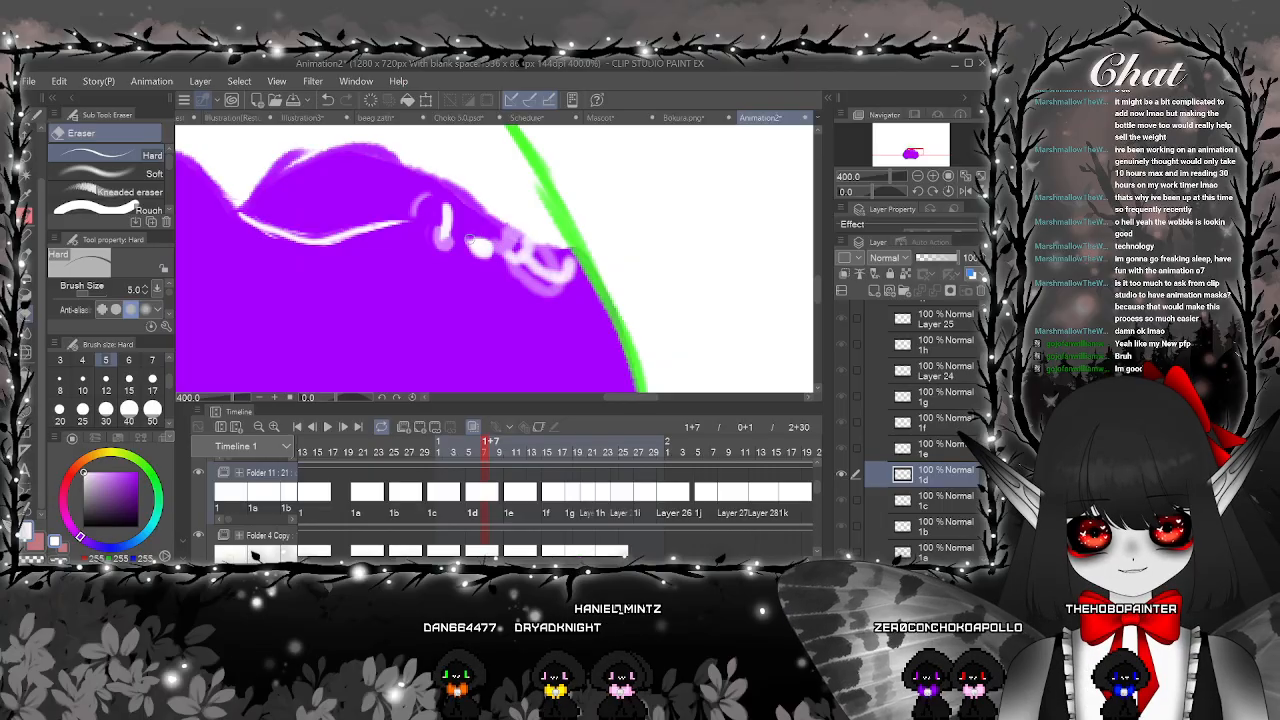
Play back the animation zoomed out to check the smaller eyes in the sloshing frames
{"action": "scroll", "coordinate": [479, 233], "scroll_direction": "down", "scroll_amount": 5}
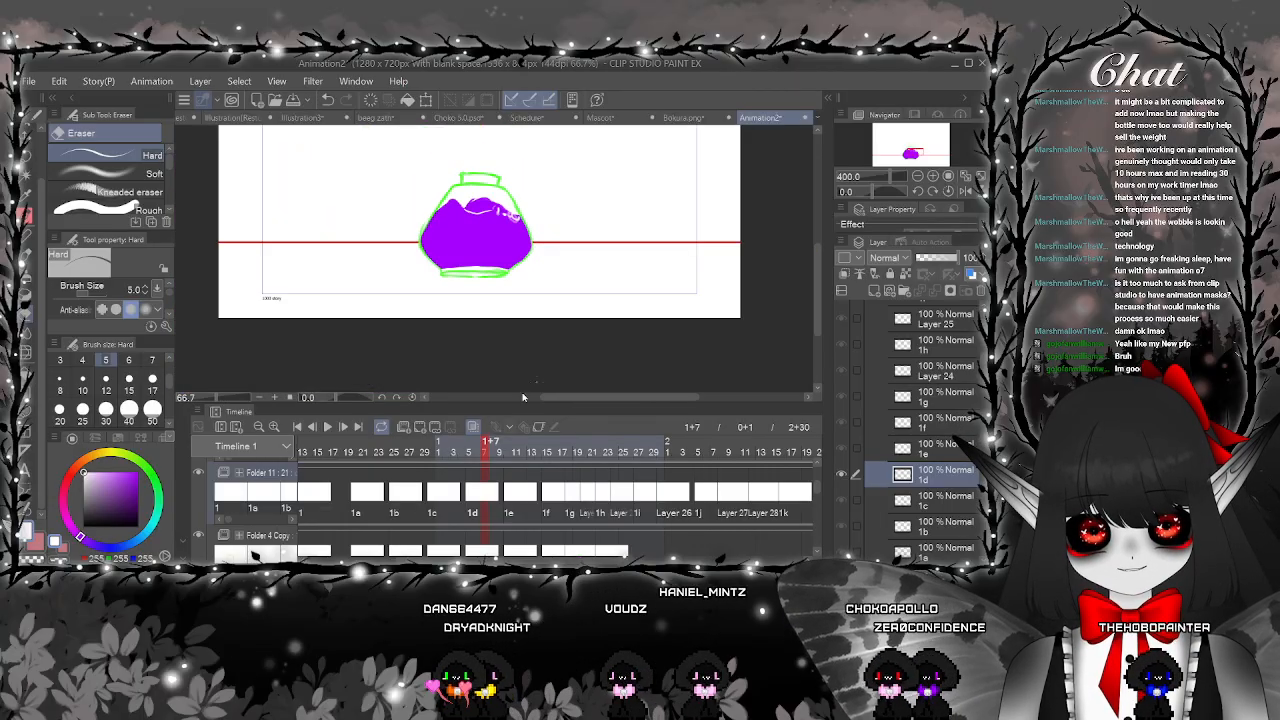
{"action": "left_click", "coordinate": [327, 426]}
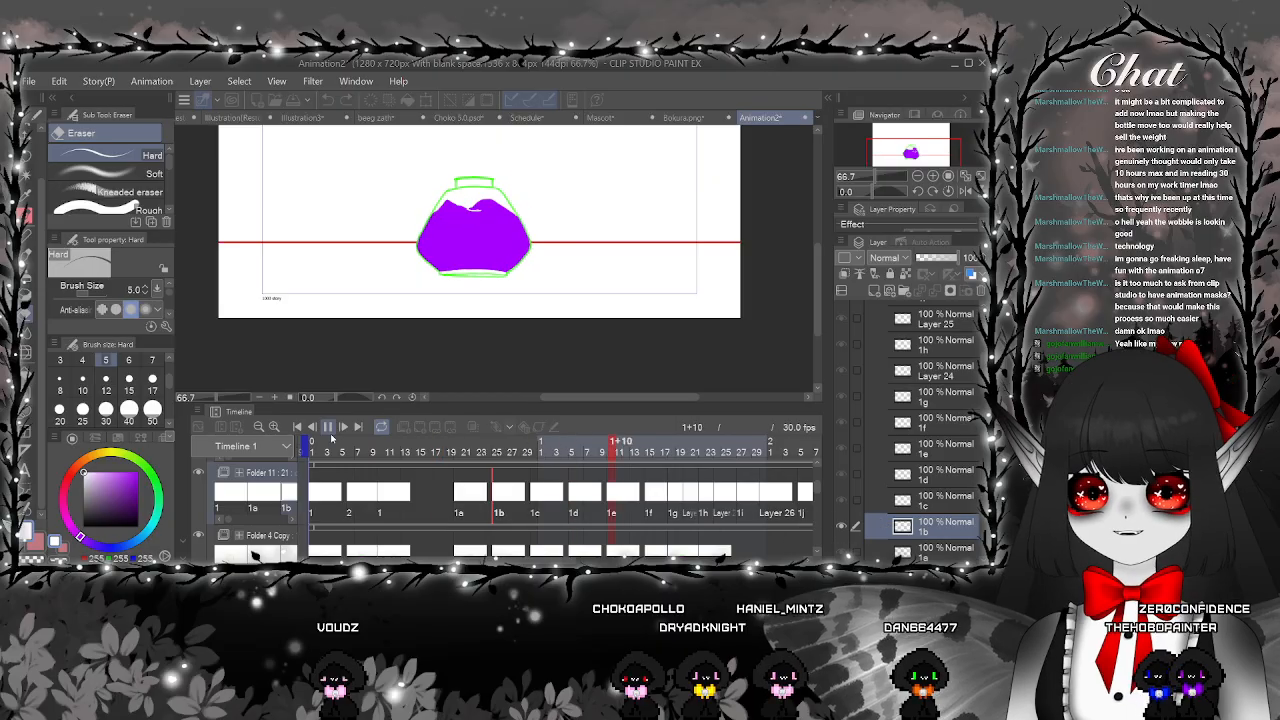
{"action": "left_click", "coordinate": [342, 429]}
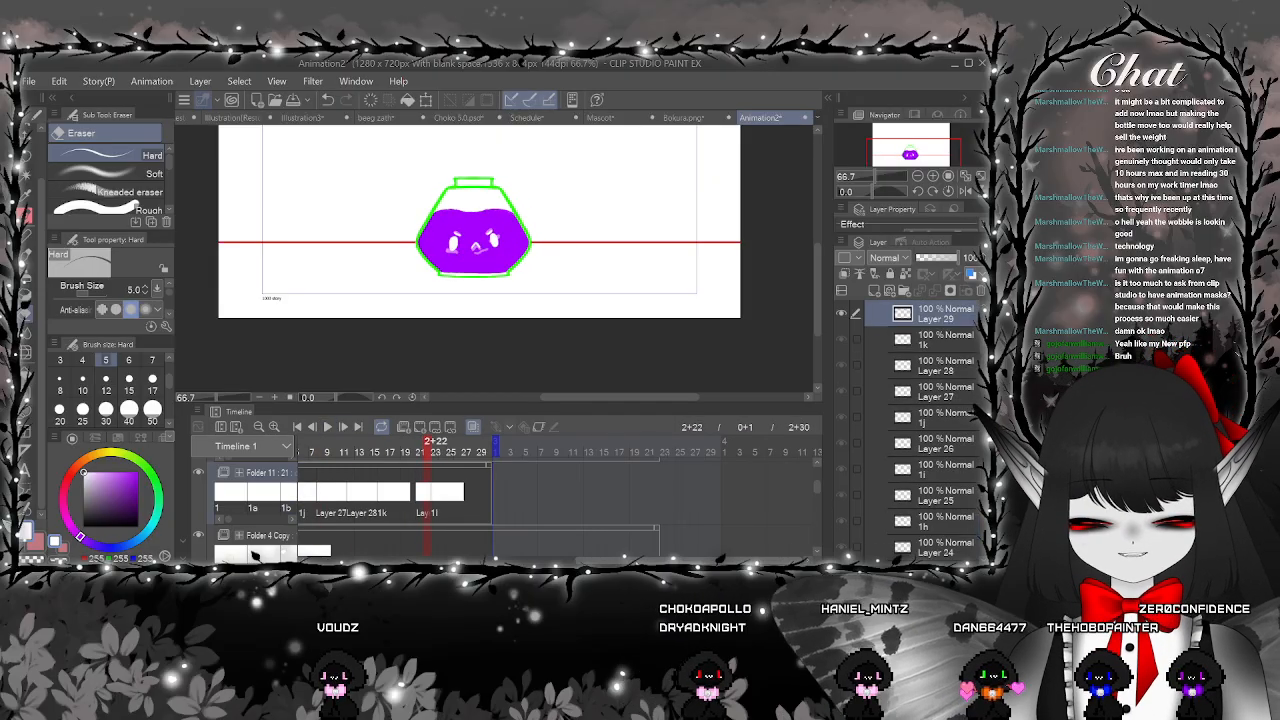
Hide and collapse folder 1 with the wobbling bottle animation and show the red bottle sketches in folder 2
{"action": "left_click_drag", "start_coordinate": [635, 563], "coordinate": [575, 563]}
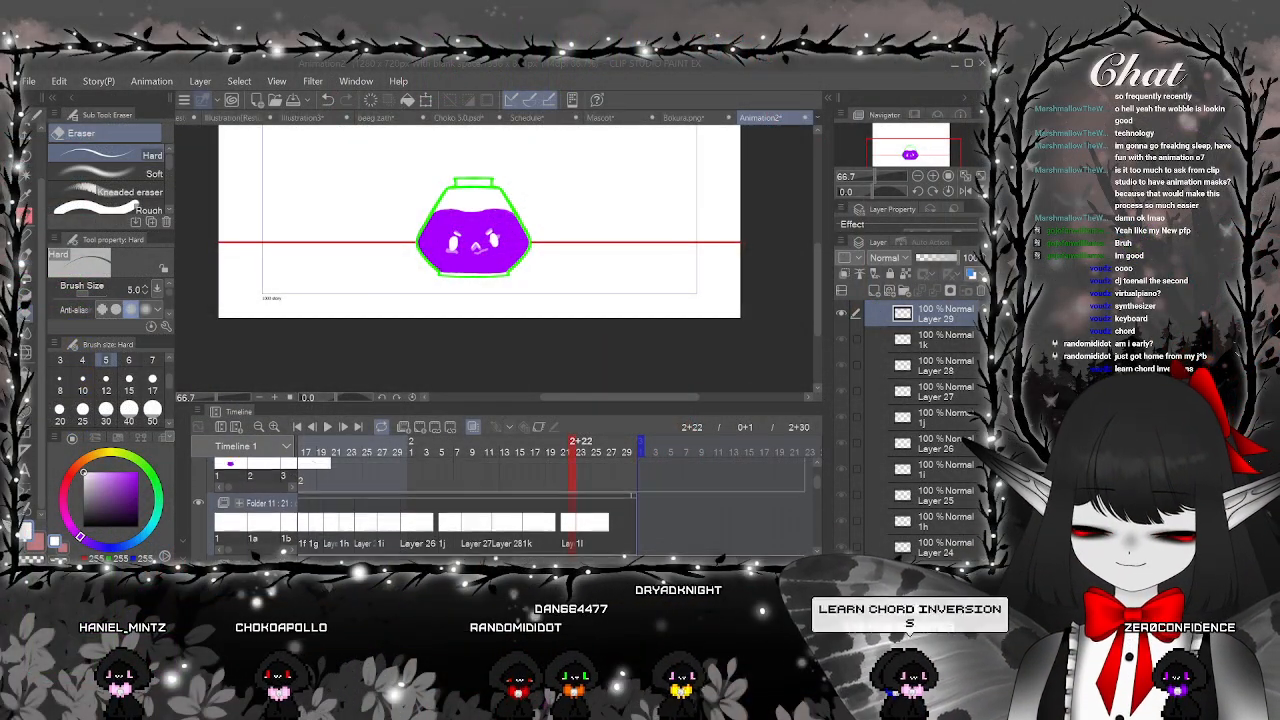
{"action": "scroll", "coordinate": [255, 556], "scroll_direction": "up", "scroll_amount": 2}
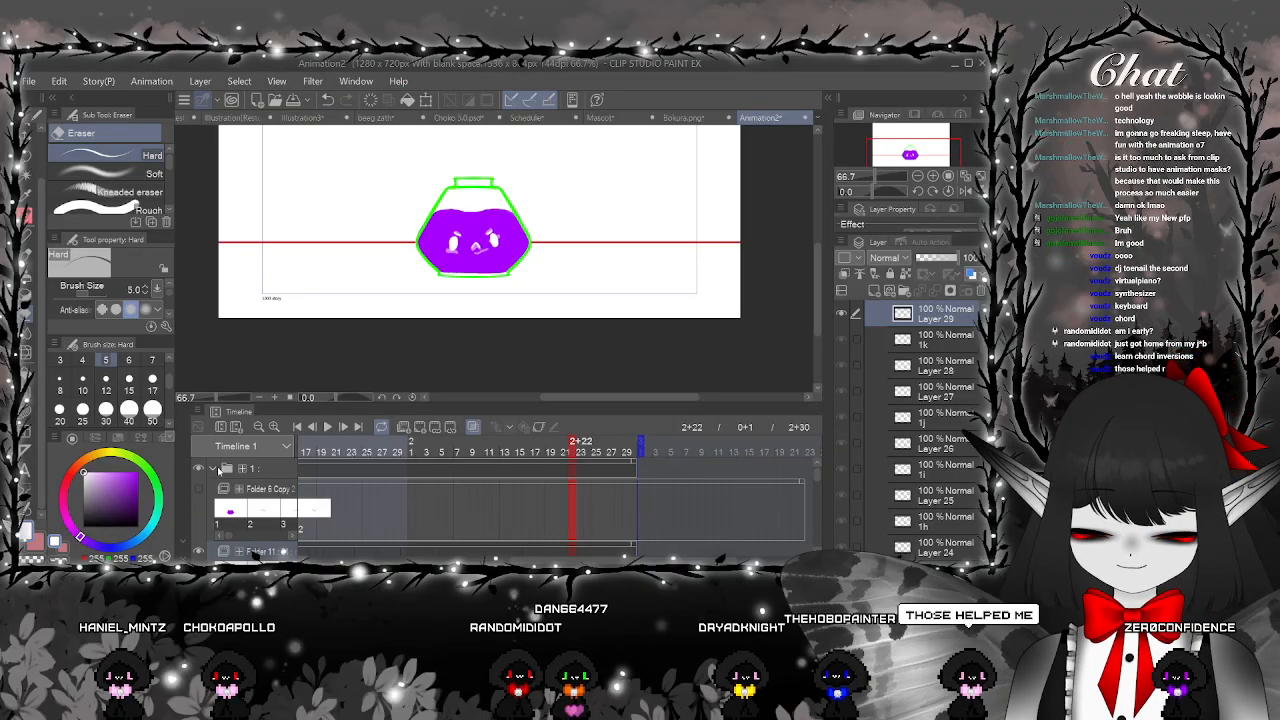
{"action": "left_click", "coordinate": [205, 468]}
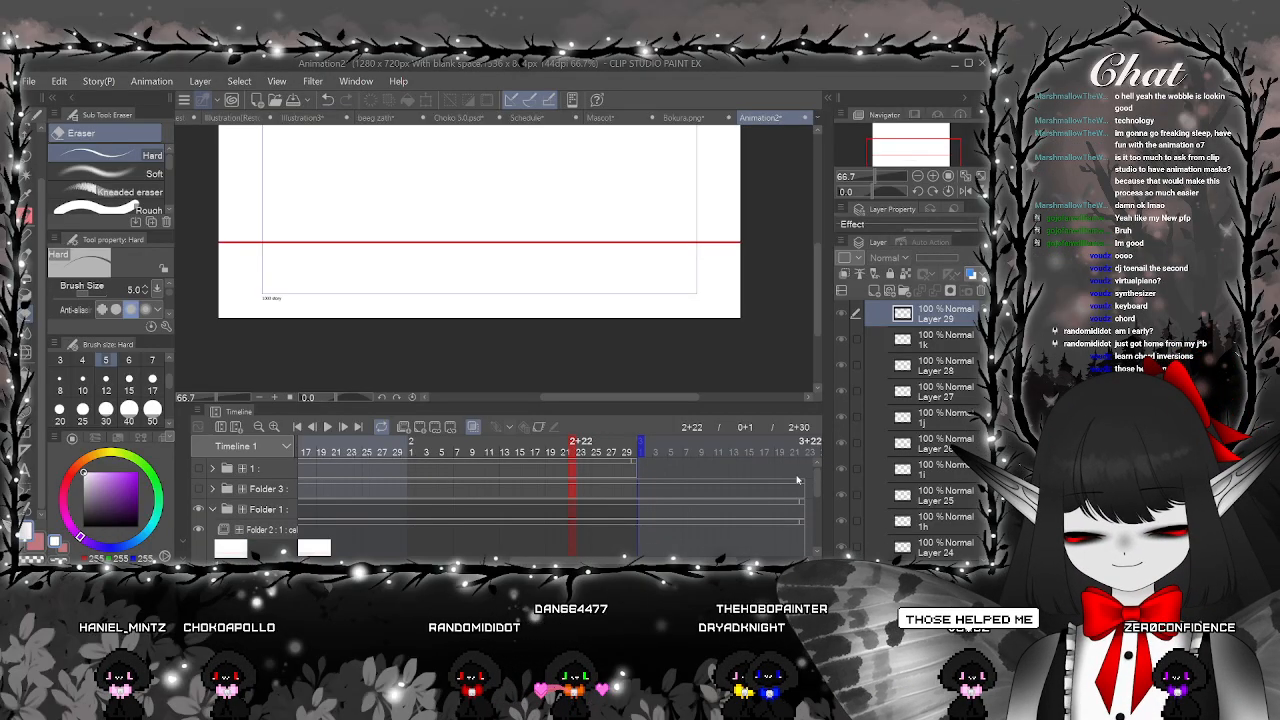
{"action": "left_click_drag", "start_coordinate": [817, 483], "coordinate": [817, 515]}
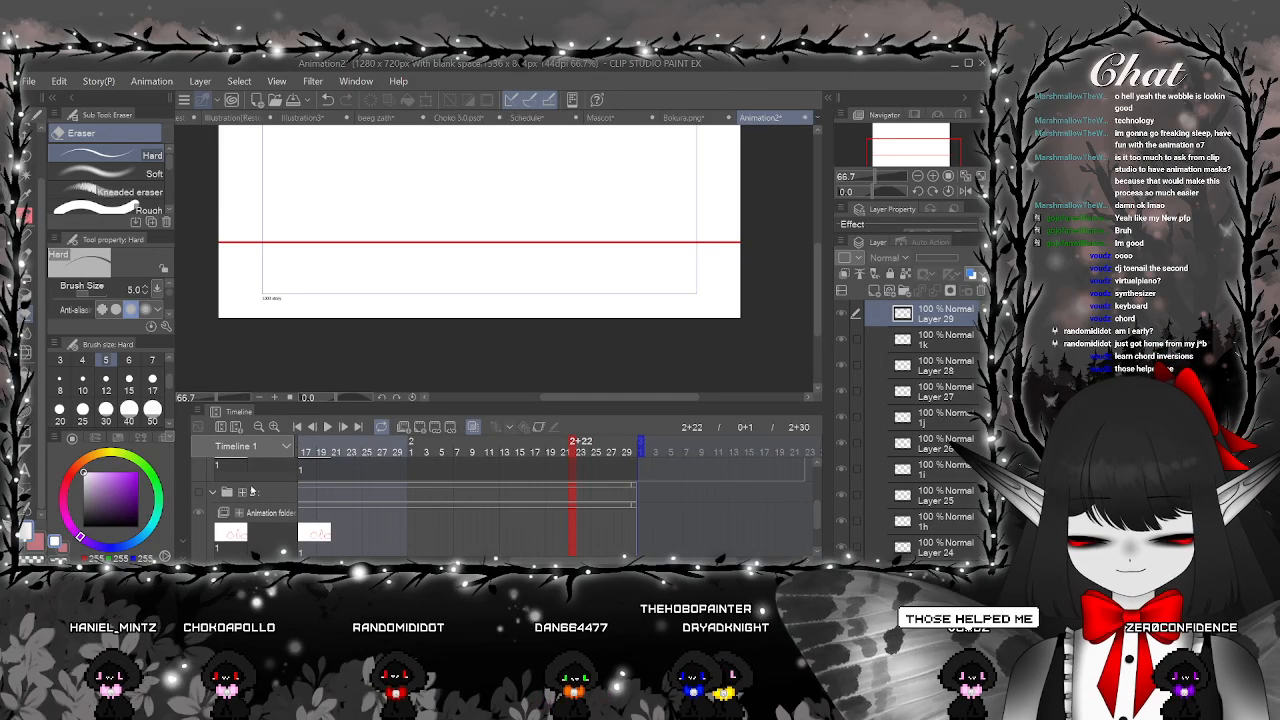
{"action": "left_click", "coordinate": [199, 492]}
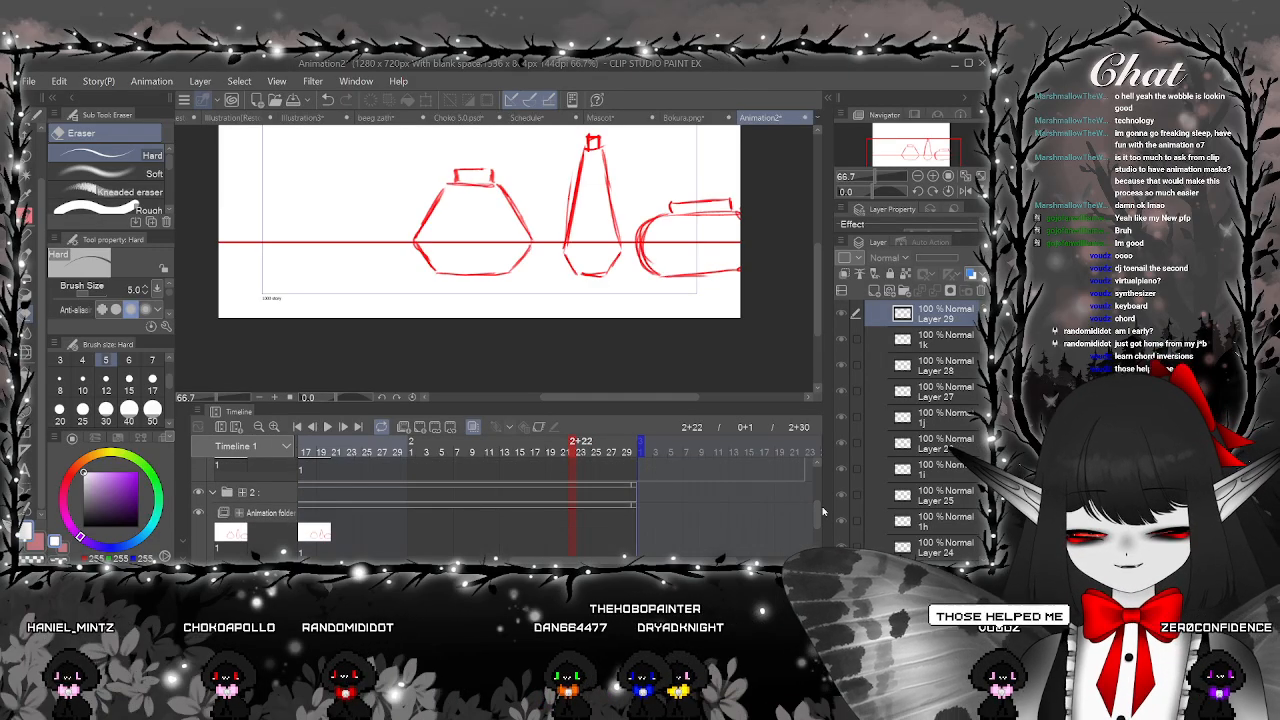
Hide the bottle sketches in folder 2 and make the expanded Folder 3 visible
{"action": "left_click_drag", "start_coordinate": [818, 511], "coordinate": [816, 488]}
{"action": "left_click", "coordinate": [199, 481]}
{"action": "left_click", "coordinate": [213, 481]}
{"action": "left_click", "coordinate": [213, 462]}
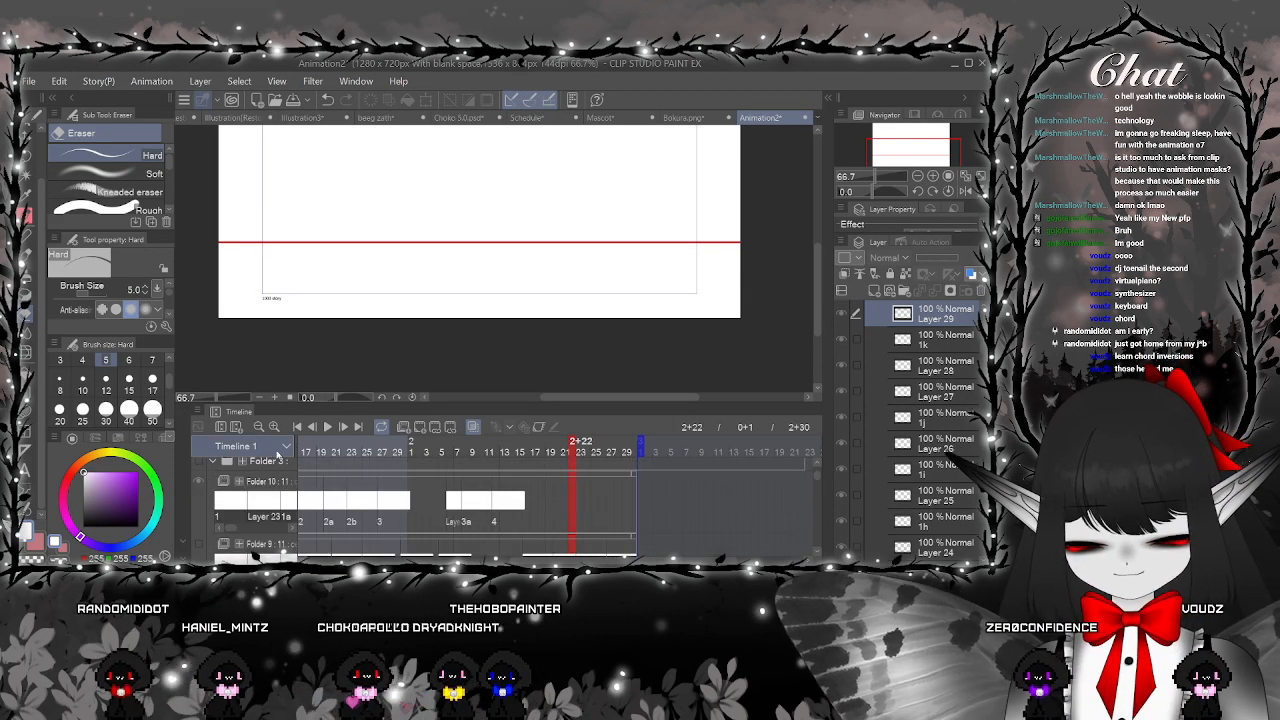
{"action": "left_click", "coordinate": [199, 462]}
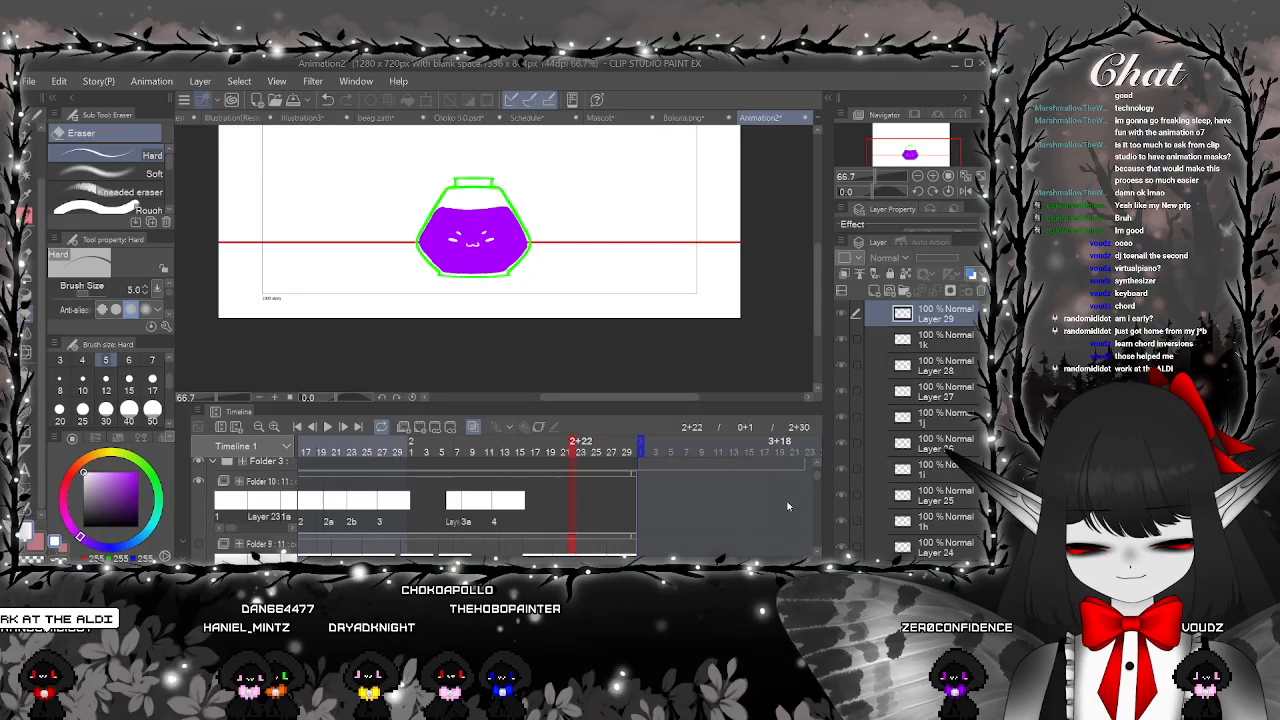
Fit the whole canvas in view and play the face animation in Folder 7 from frame 0+1 with Folder 10 hidden
{"action": "left_click_drag", "start_coordinate": [600, 561], "coordinate": [408, 561]}
{"action": "left_click", "coordinate": [404, 500]}
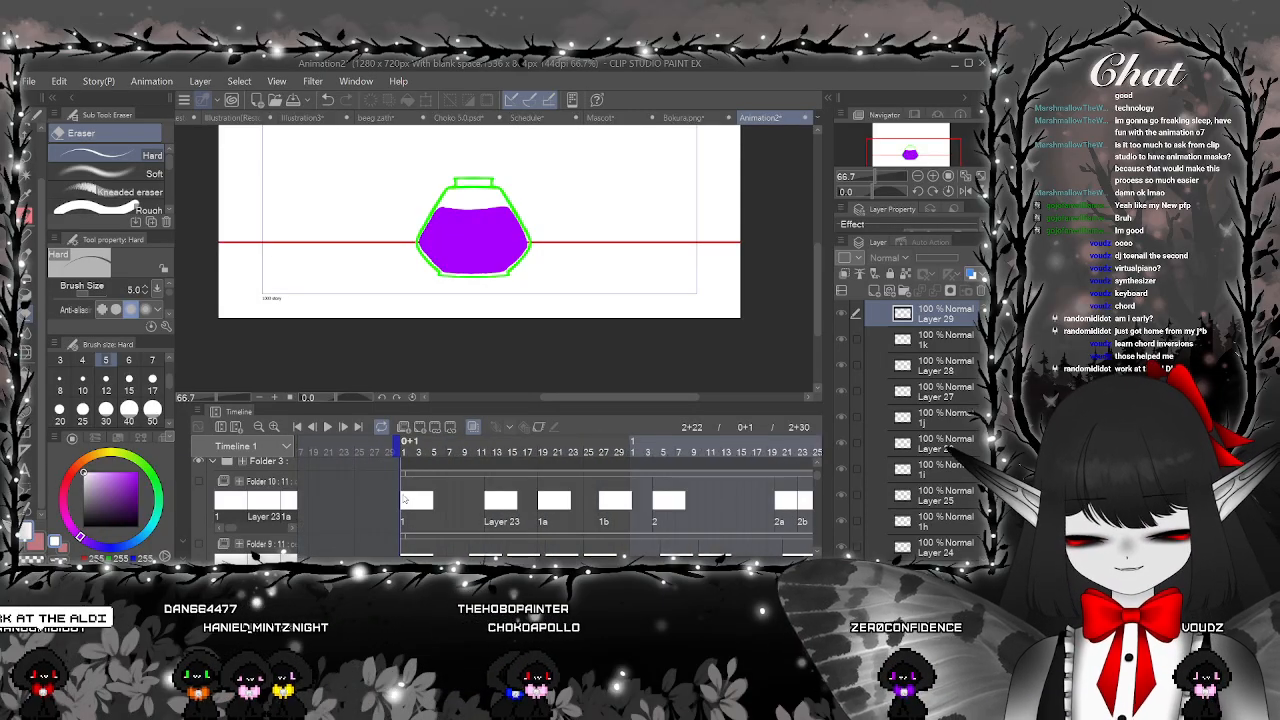
{"action": "scroll", "coordinate": [800, 505], "scroll_direction": "down", "scroll_amount": 5}
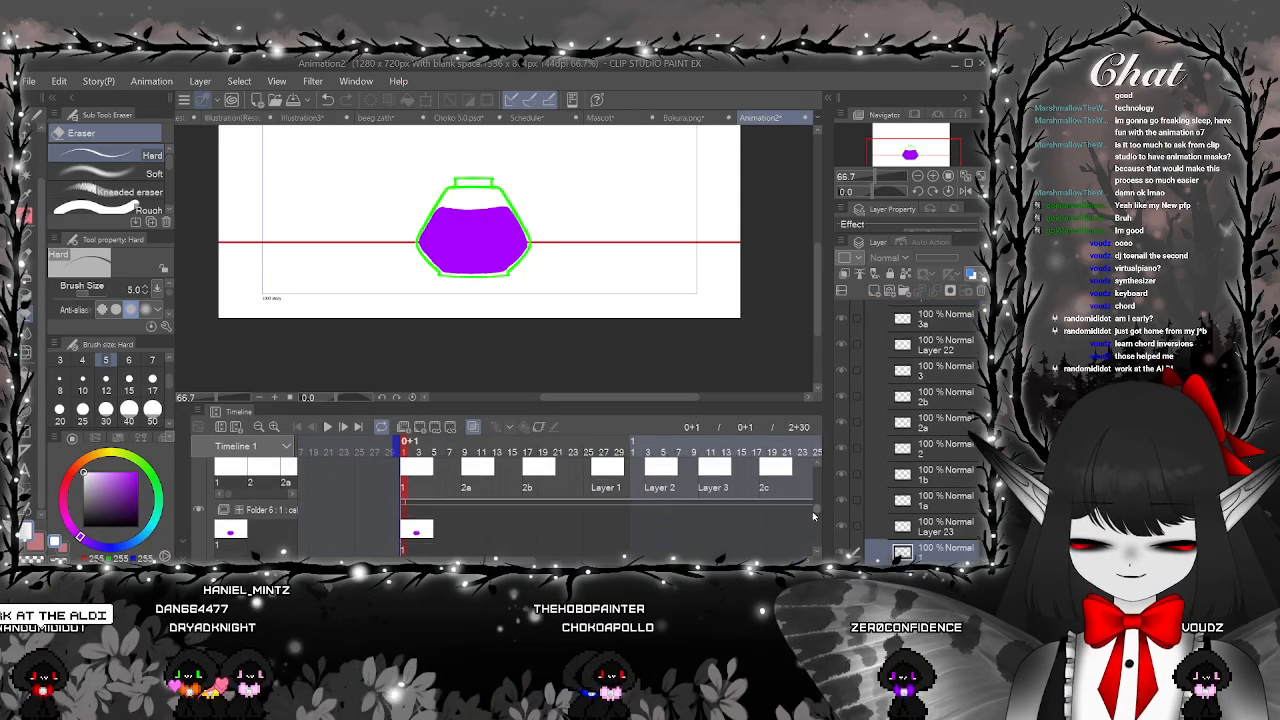
{"action": "scroll", "coordinate": [813, 514], "scroll_direction": "up", "scroll_amount": 2}
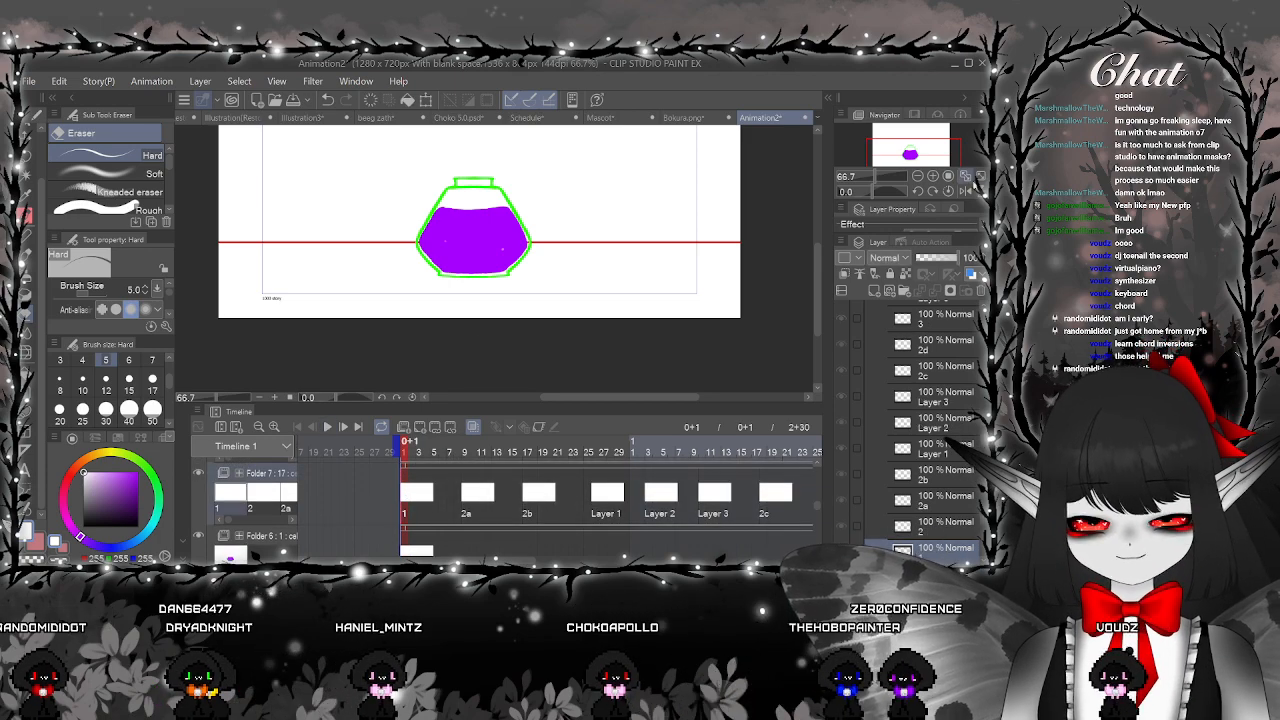
{"action": "left_click", "coordinate": [965, 176]}
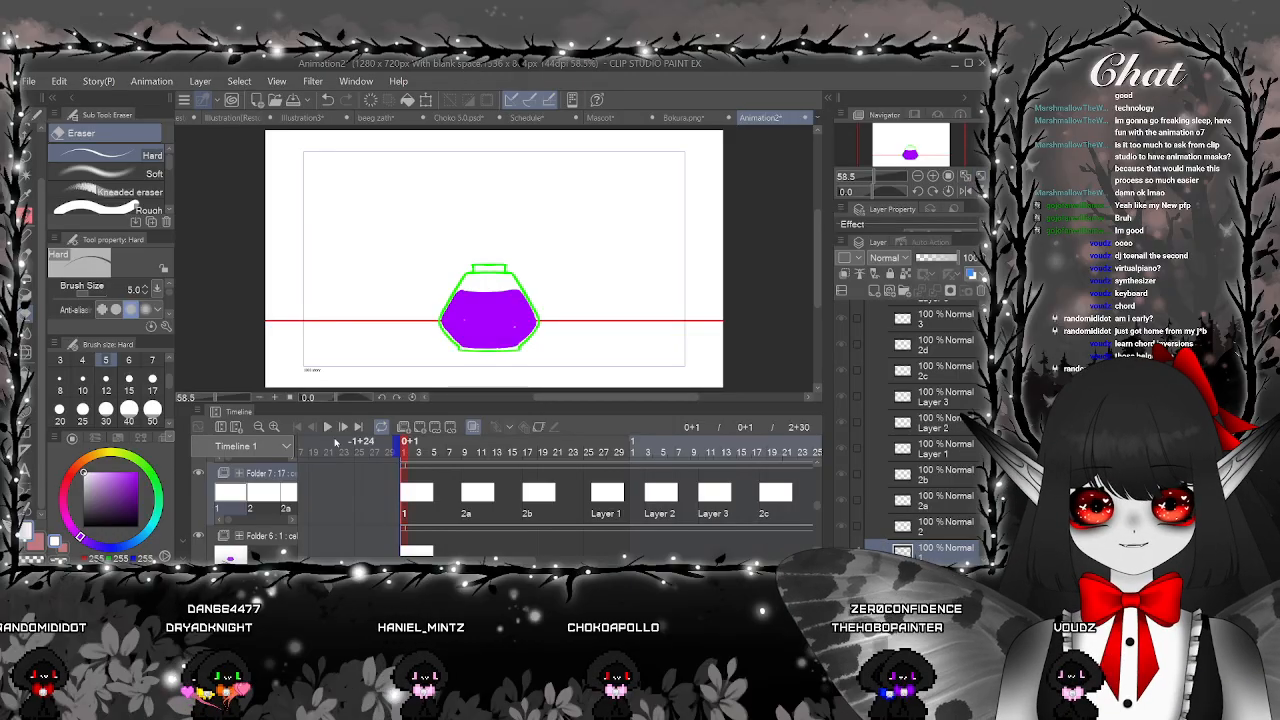
{"action": "left_click", "coordinate": [327, 426]}
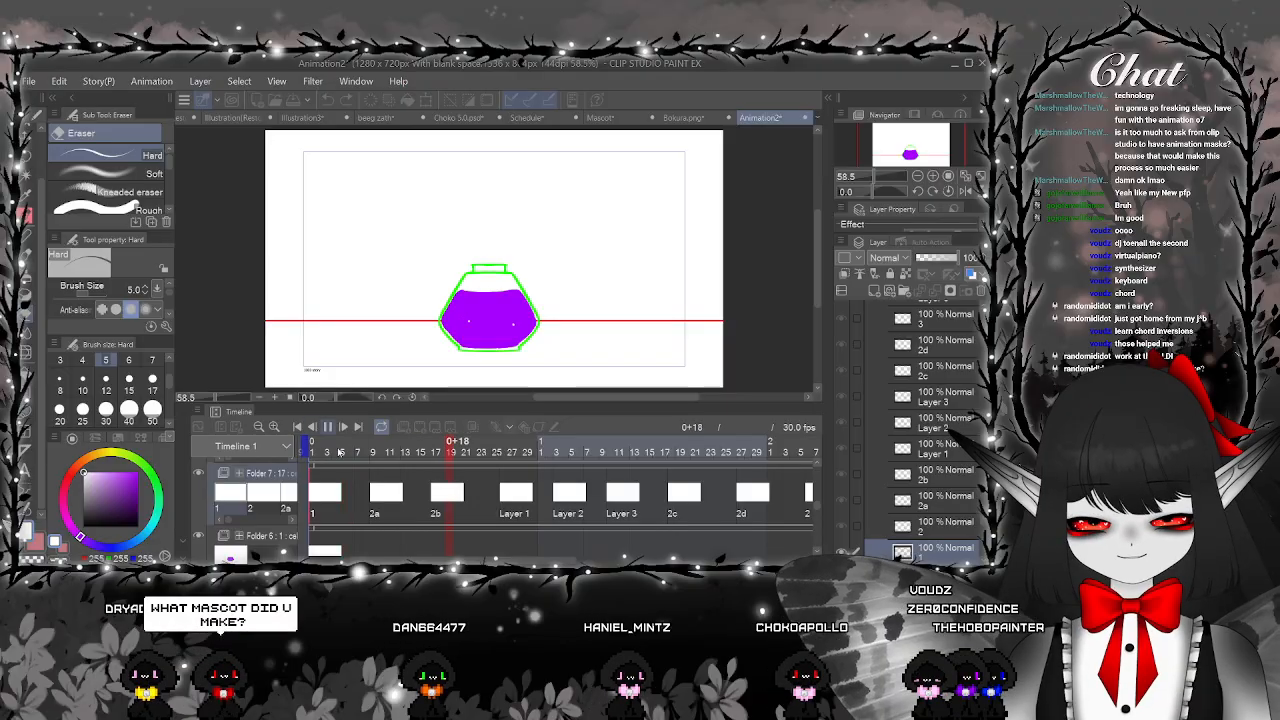
{"action": "left_click", "coordinate": [327, 427]}
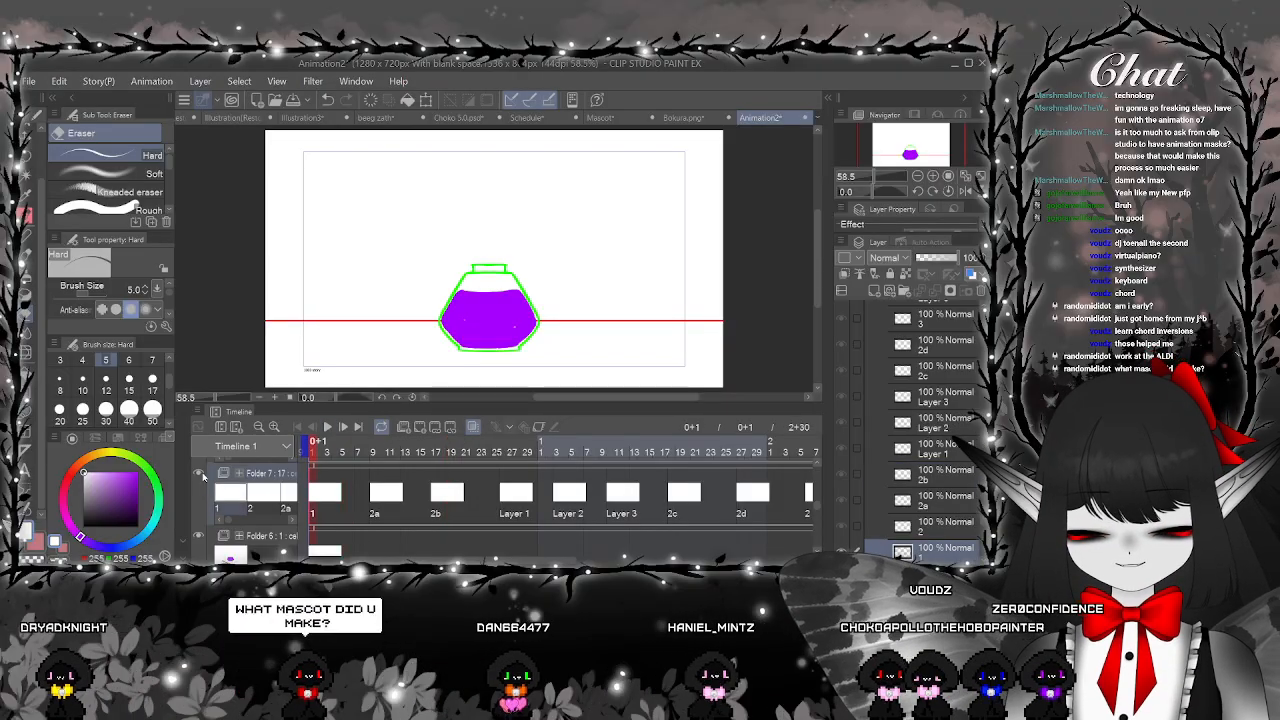
Swap the visible face animation from Folder 7 to Folder 7 Copy and play it back
{"action": "left_click_drag", "start_coordinate": [320, 508], "coordinate": [820, 502]}
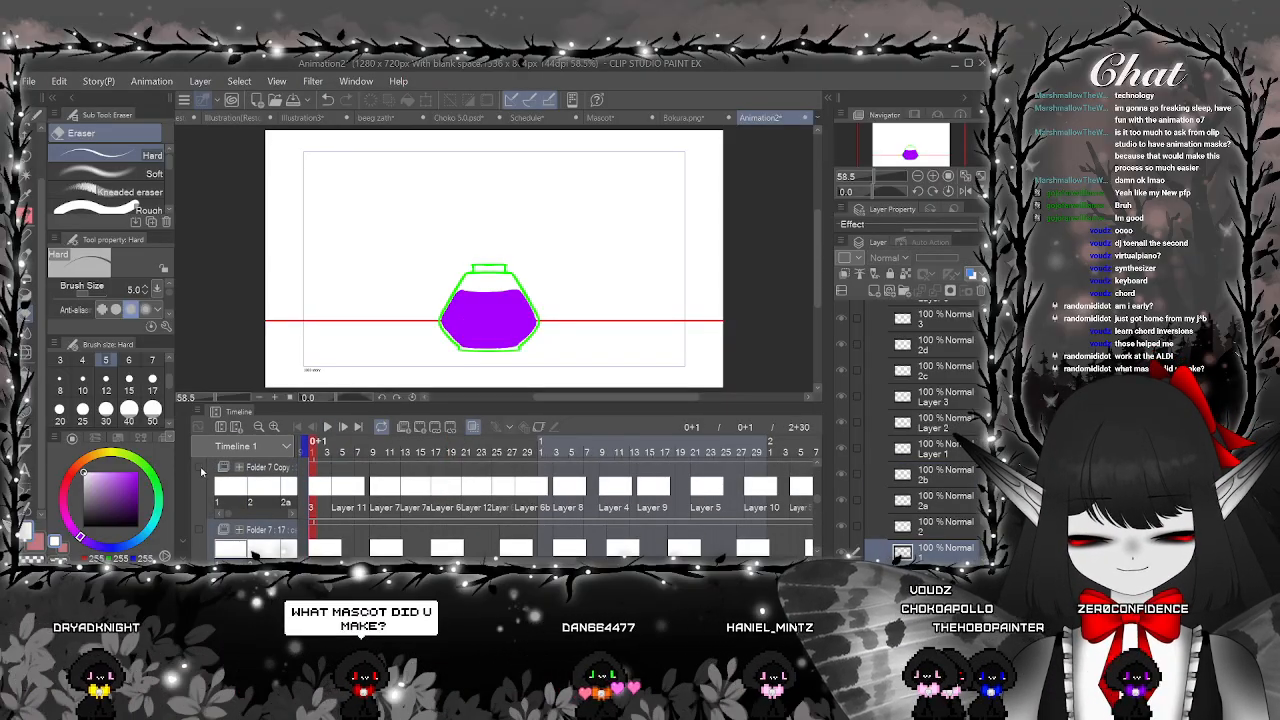
{"action": "left_click", "coordinate": [316, 482]}
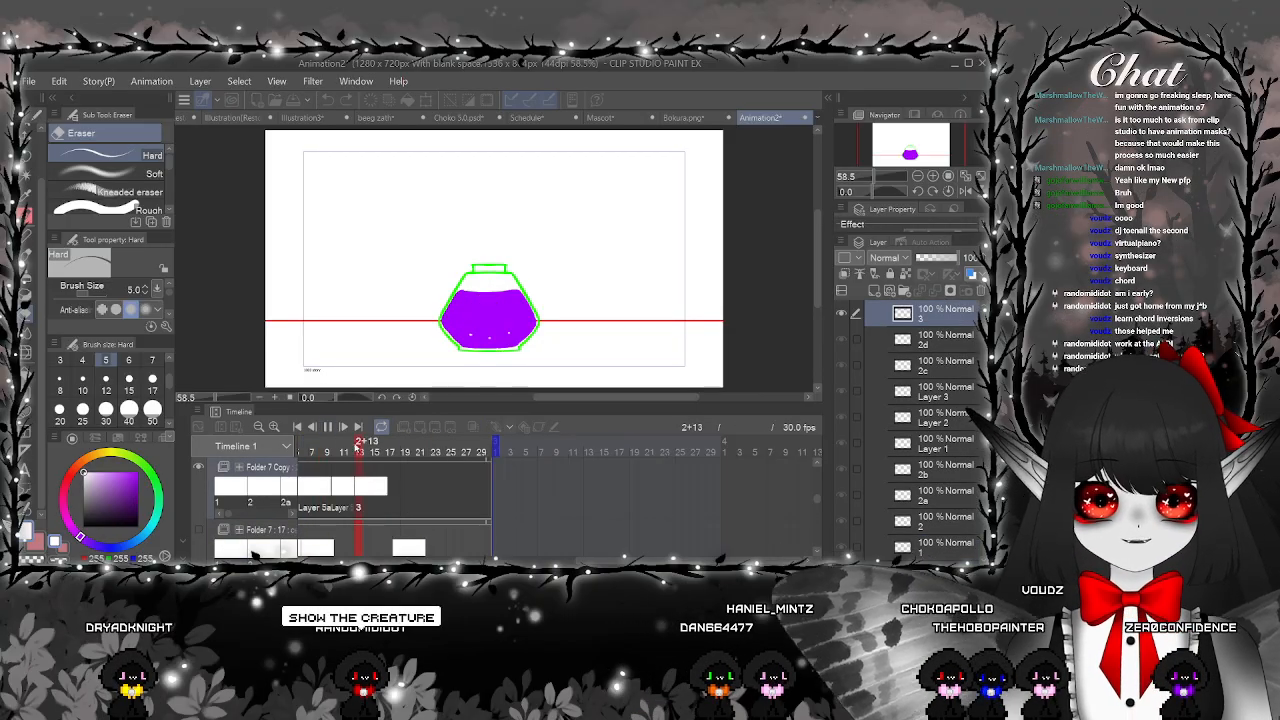
{"action": "left_click", "coordinate": [329, 428]}
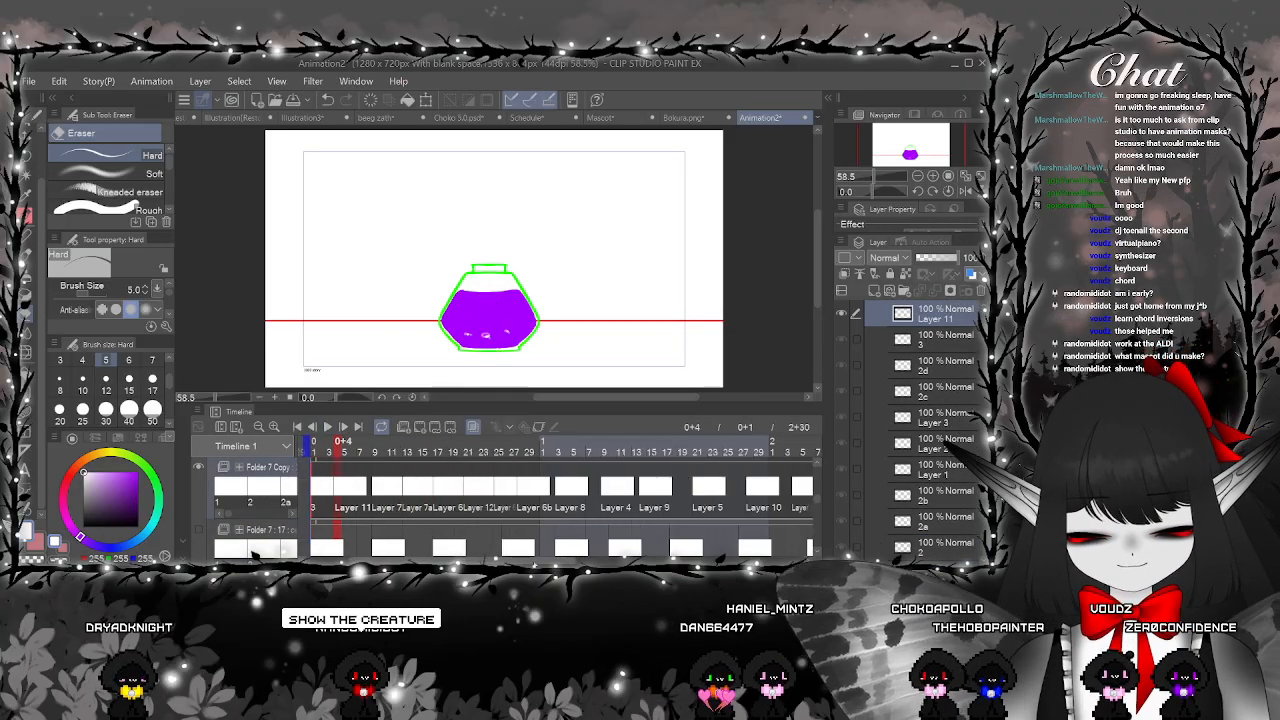
Hide Folder 7 Copy, show Folder 8 instead, and play its face animation from frame 0+1
{"action": "left_click_drag", "start_coordinate": [546, 560], "coordinate": [506, 560]}
{"action": "left_click", "coordinate": [198, 467]}
{"action": "left_click_drag", "start_coordinate": [818, 502], "coordinate": [818, 489]}
{"action": "left_click", "coordinate": [403, 487]}
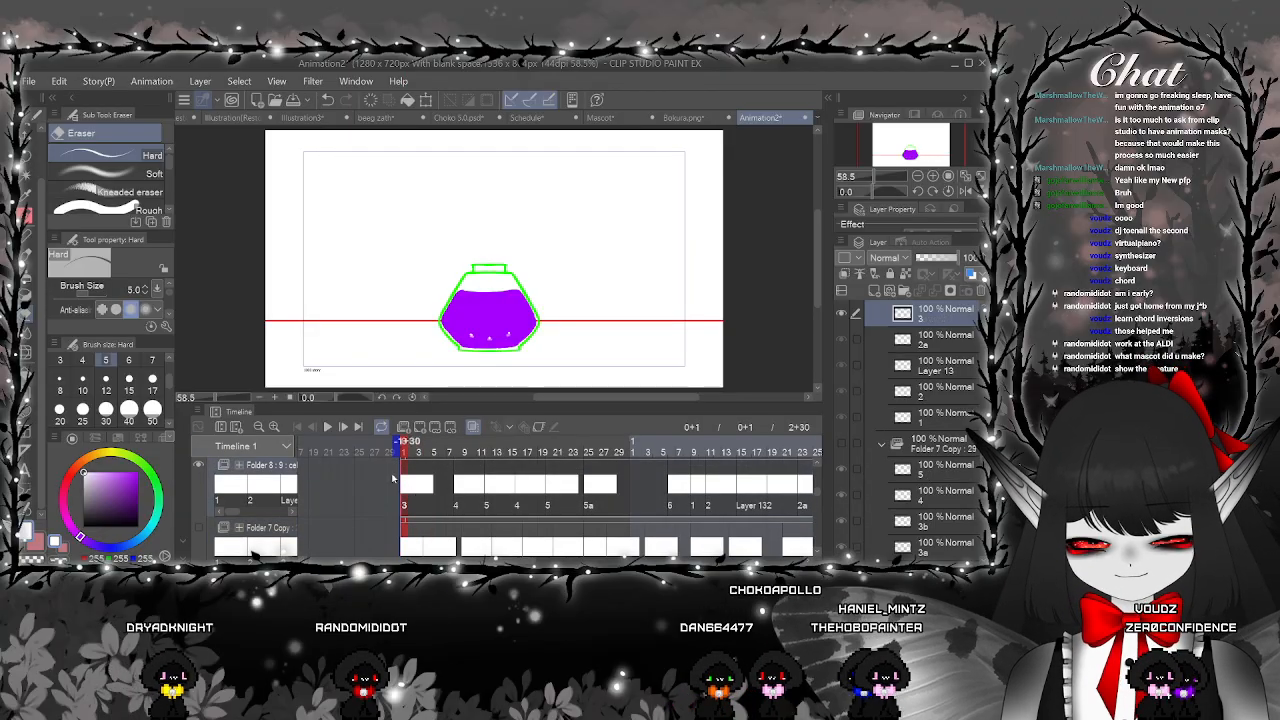
{"action": "left_click", "coordinate": [328, 427]}
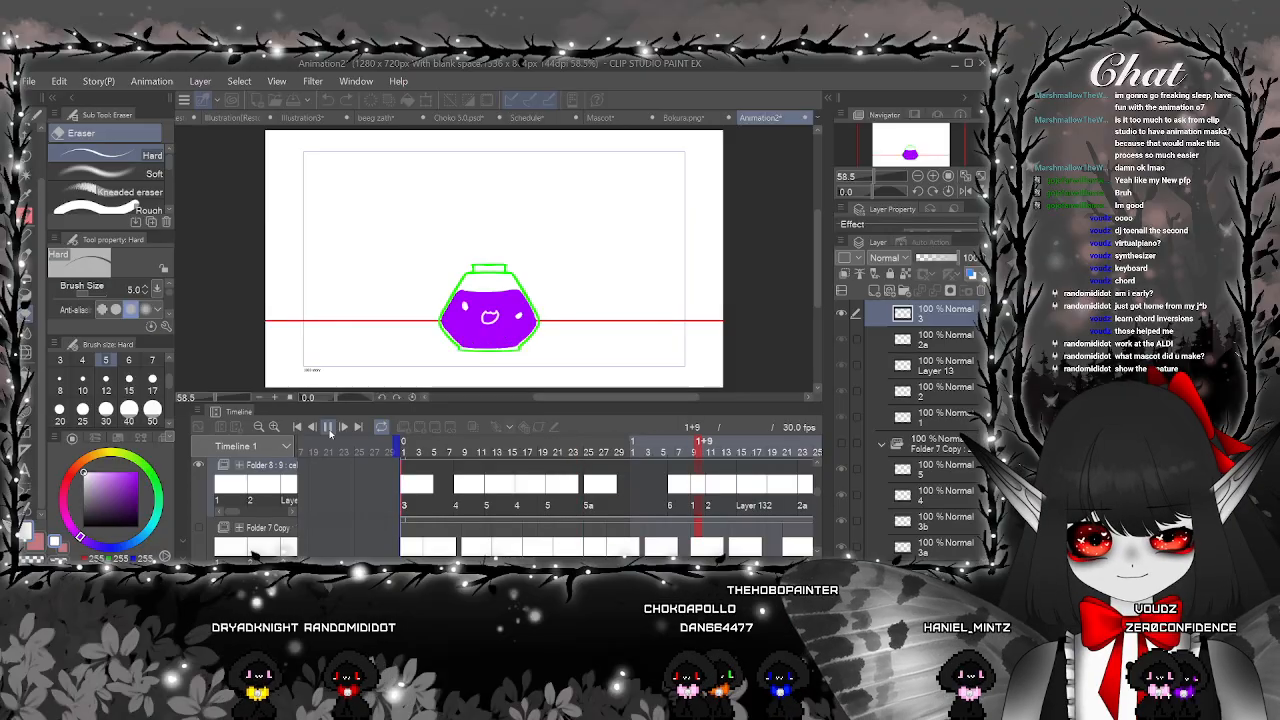
{"action": "left_click", "coordinate": [331, 428]}
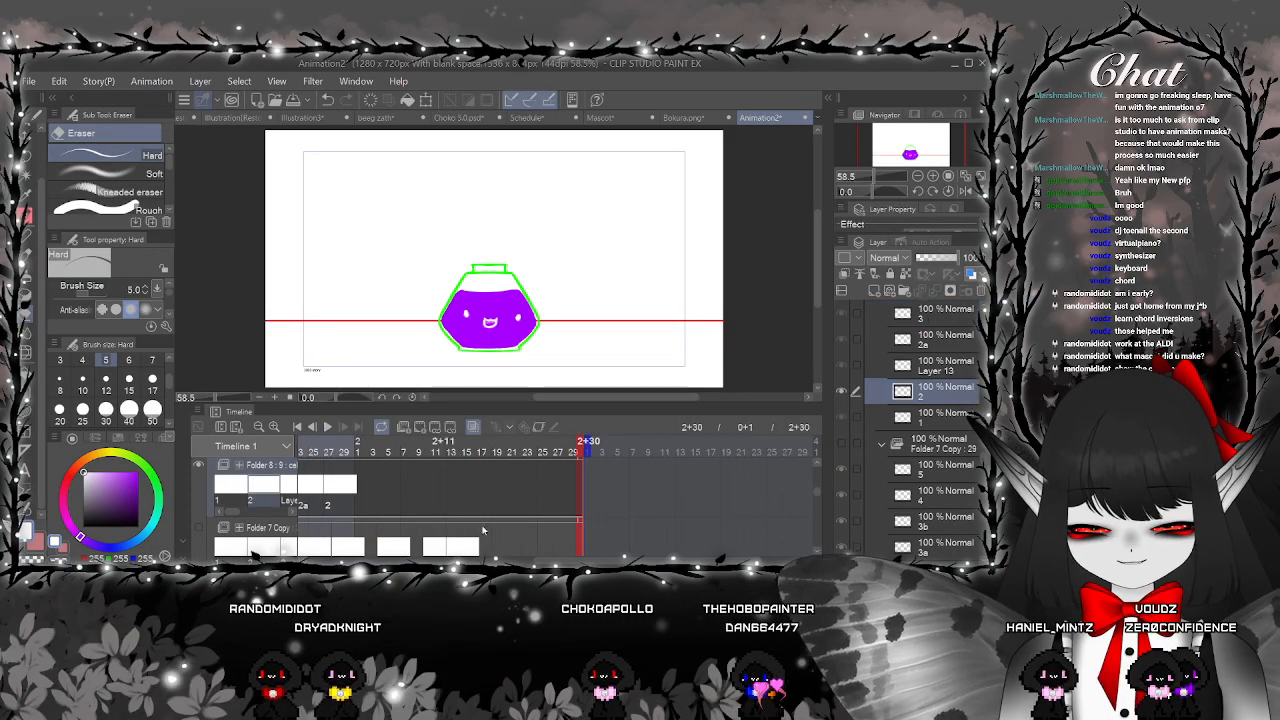
Hide Folder 8, show Folder 9 instead, and play its face animation from the first frame
{"action": "scroll", "coordinate": [402, 497], "scroll_direction": "left", "scroll_amount": 5}
{"action": "left_click", "coordinate": [402, 497]}
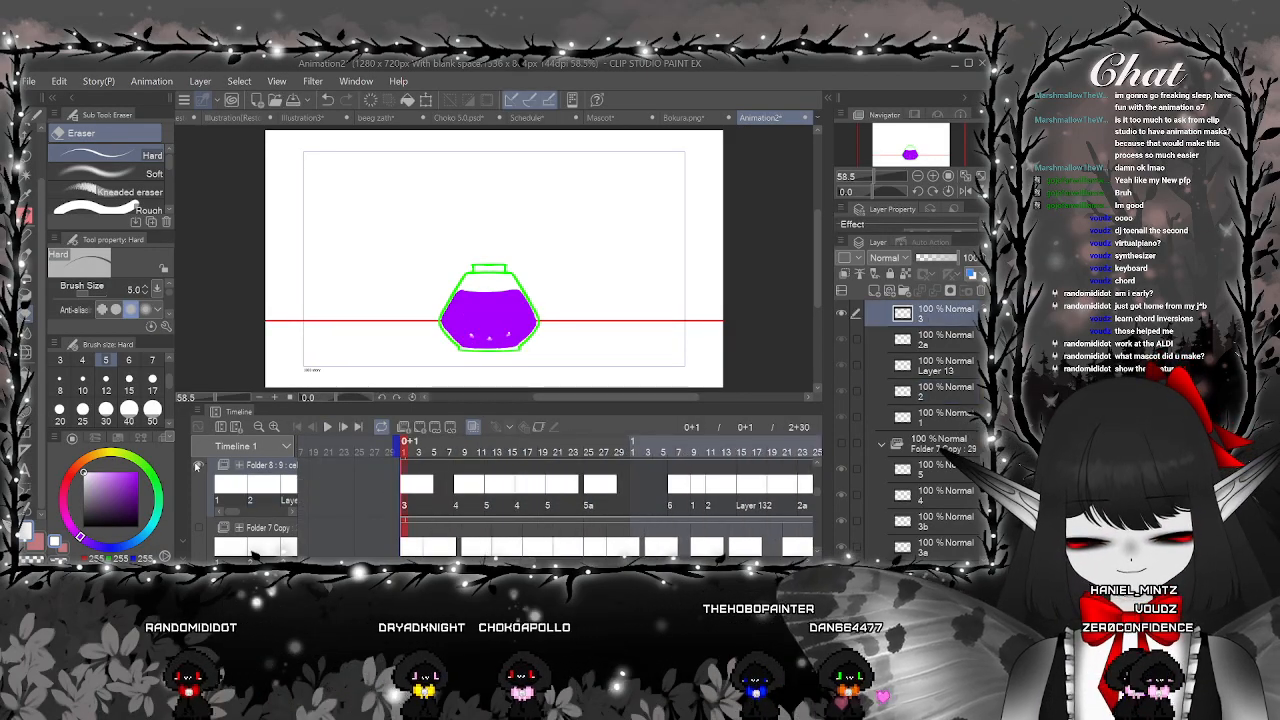
{"action": "scroll", "coordinate": [600, 500], "scroll_direction": "up", "scroll_amount": 3}
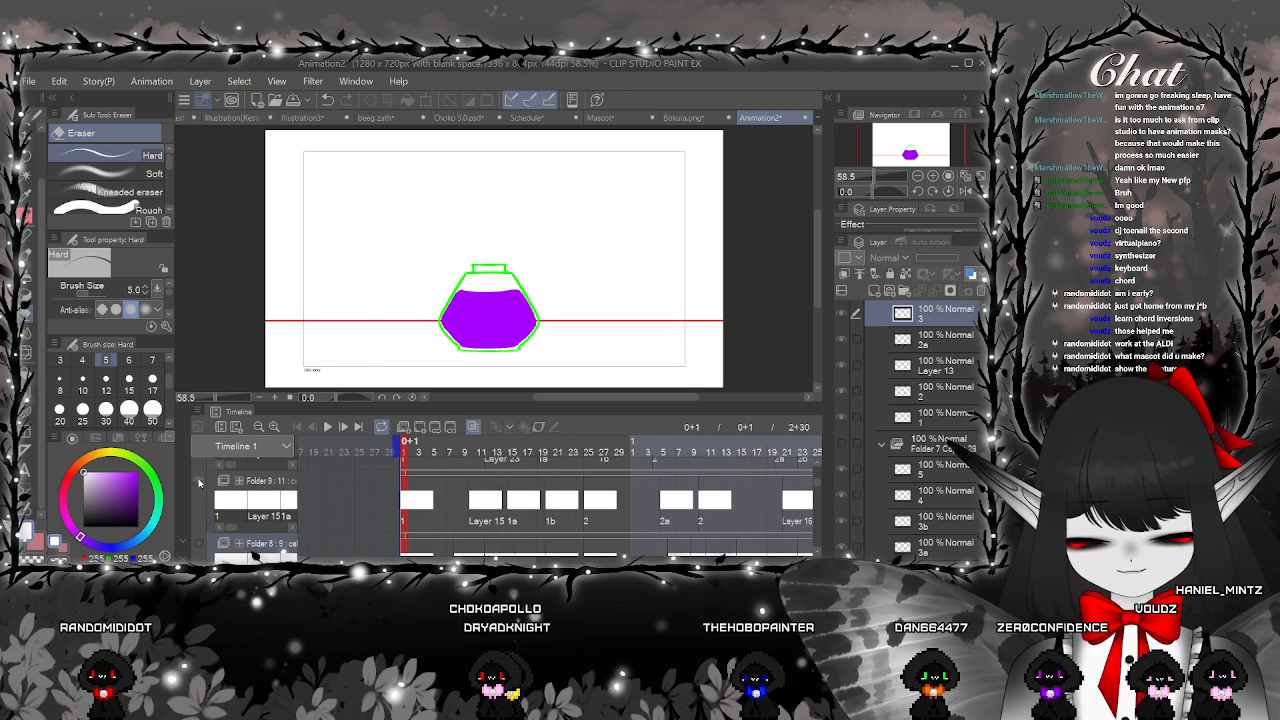
{"action": "left_click", "coordinate": [199, 482]}
{"action": "left_click", "coordinate": [391, 483]}
{"action": "left_click", "coordinate": [327, 427]}
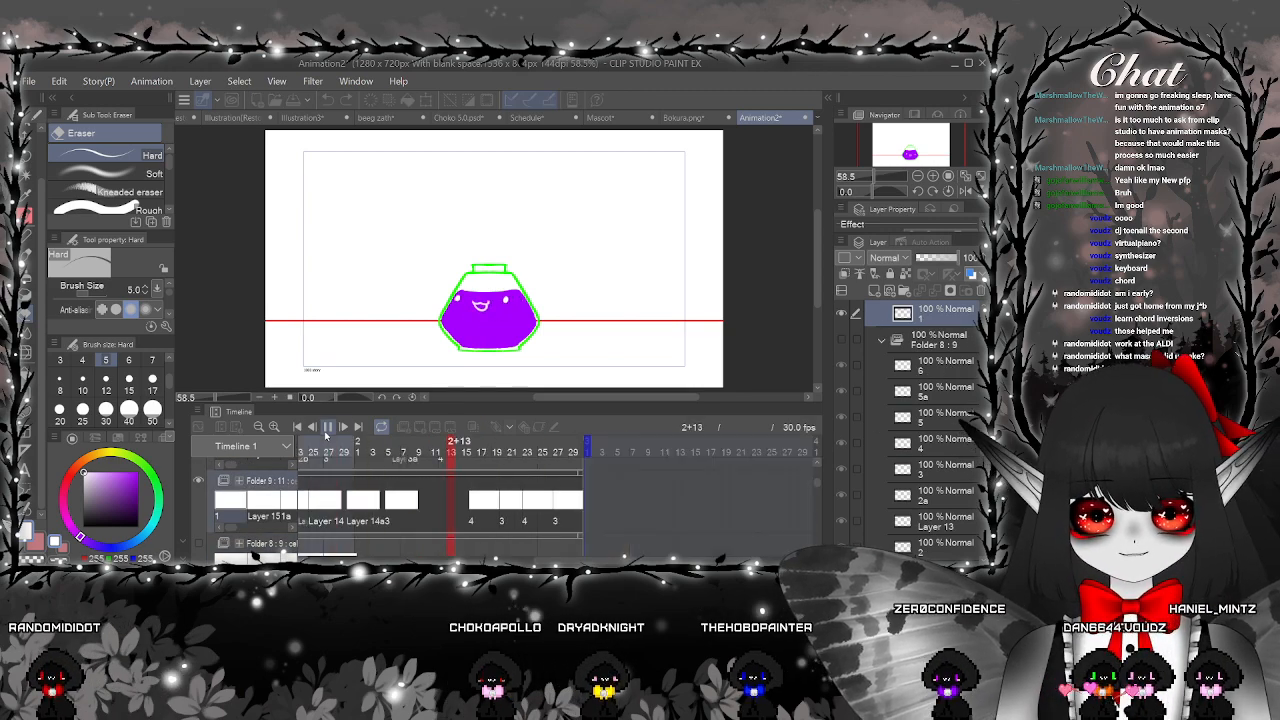
{"action": "left_click", "coordinate": [326, 429]}
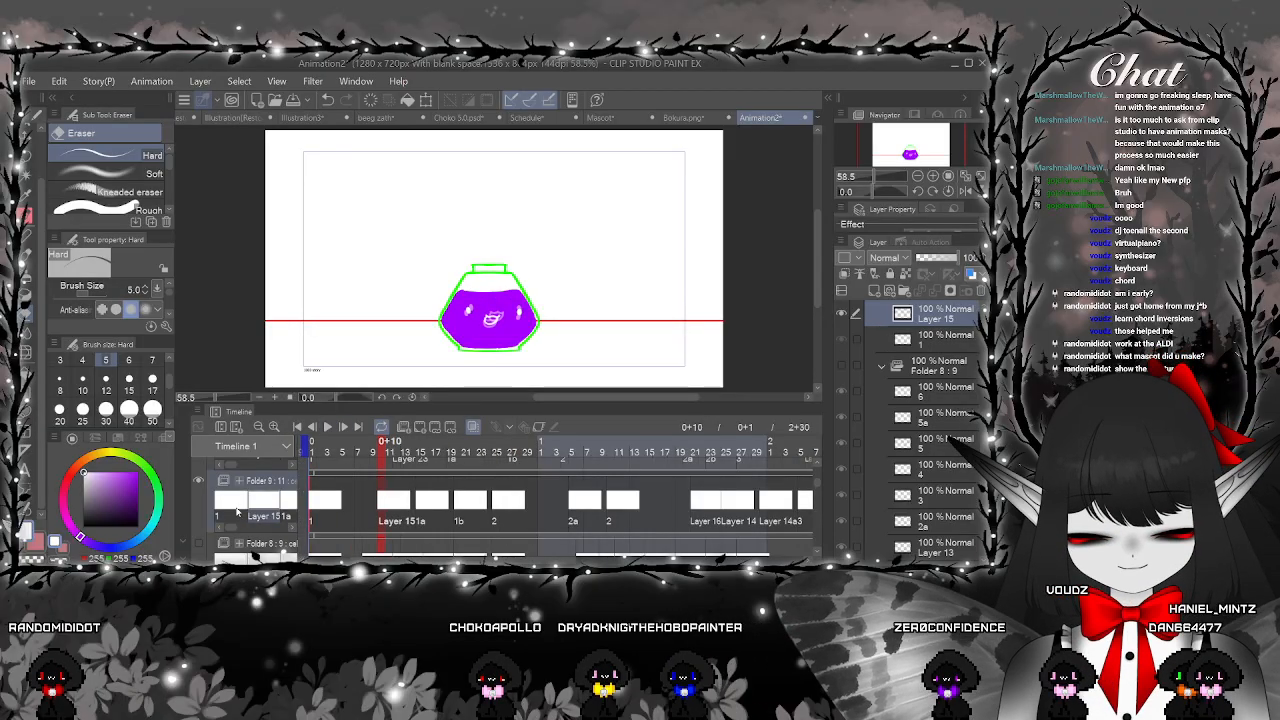
Swap the visible face animation from Folder 9 to Folder 10 and play it from the first frame
{"action": "scroll", "coordinate": [460, 500], "scroll_direction": "up", "scroll_amount": 3}
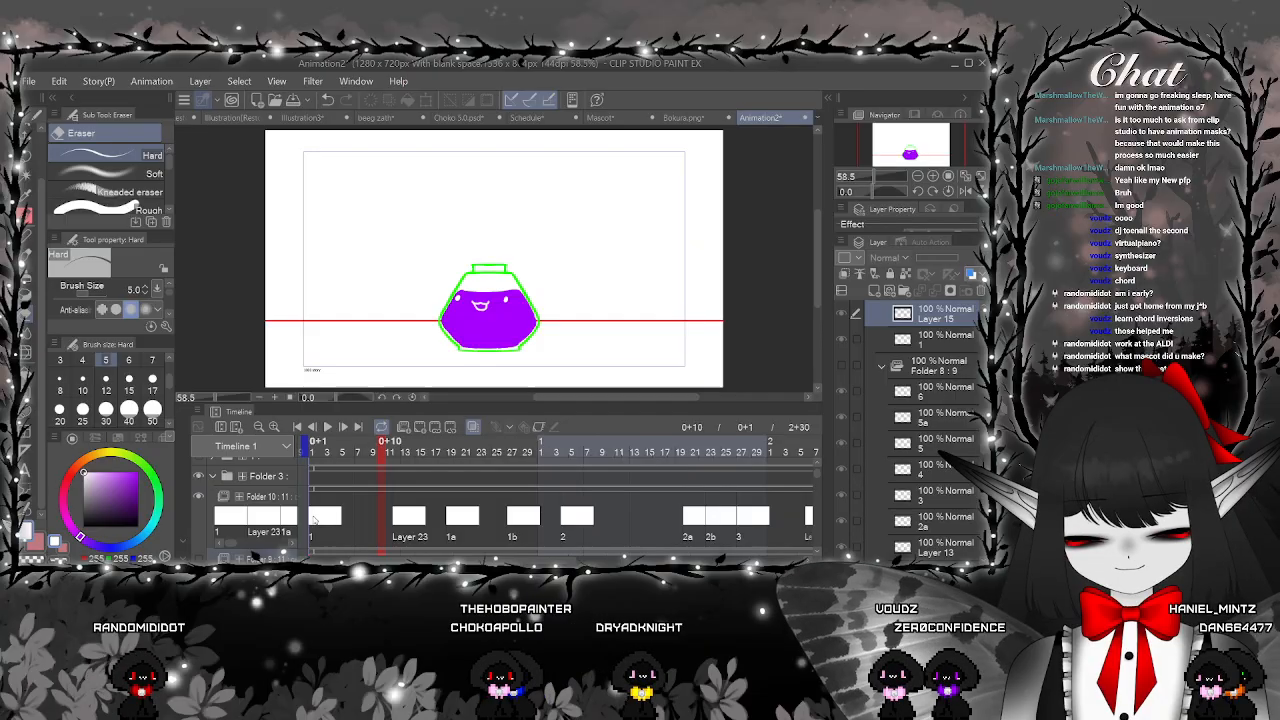
{"action": "left_click", "coordinate": [325, 524]}
{"action": "left_click", "coordinate": [327, 427]}
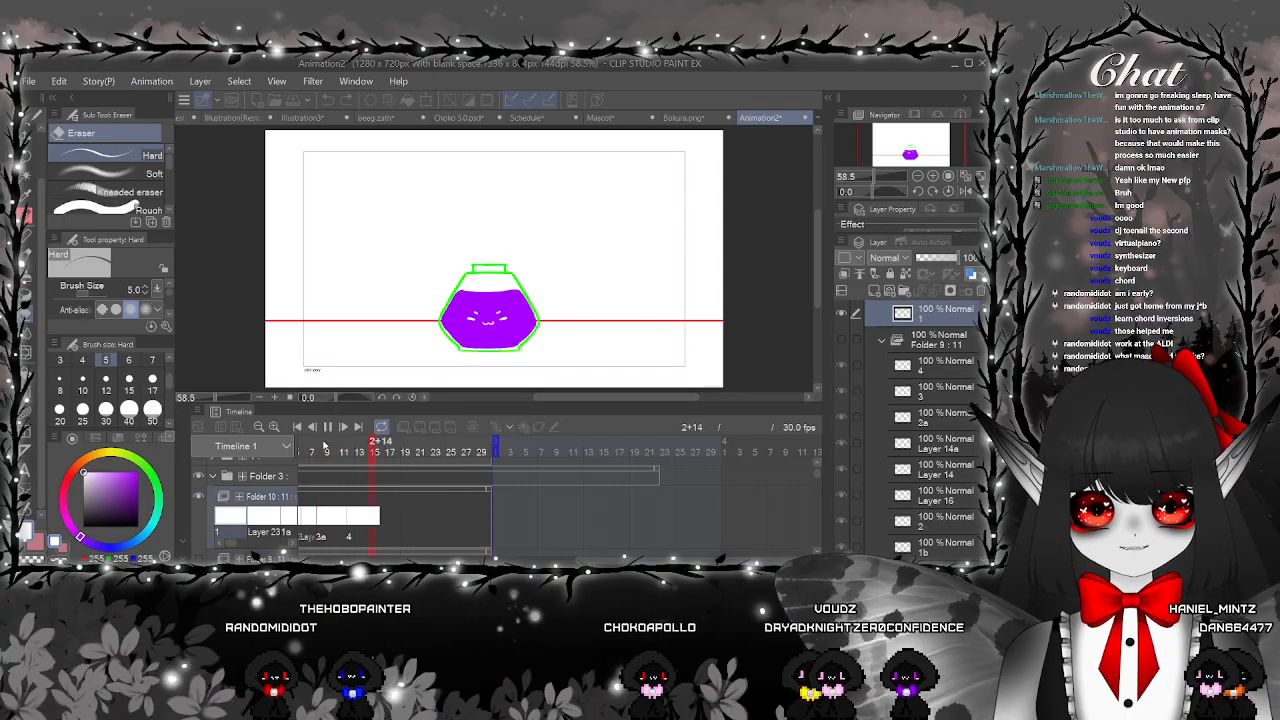
{"action": "left_click", "coordinate": [334, 428]}
Hide Folder 10, then collapse and hide its parent Folder 3
{"action": "left_click", "coordinate": [199, 496]}
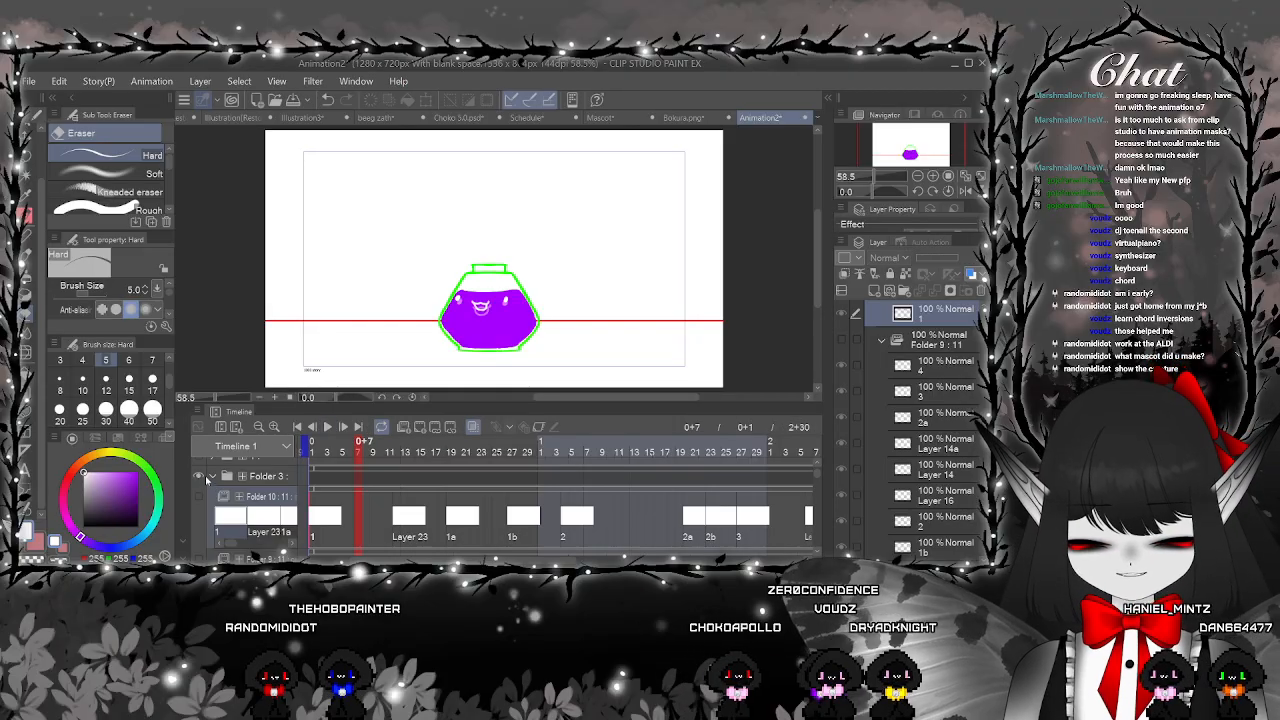
{"action": "left_click", "coordinate": [212, 477]}
{"action": "left_click", "coordinate": [212, 477]}
{"action": "left_click", "coordinate": [212, 477]}
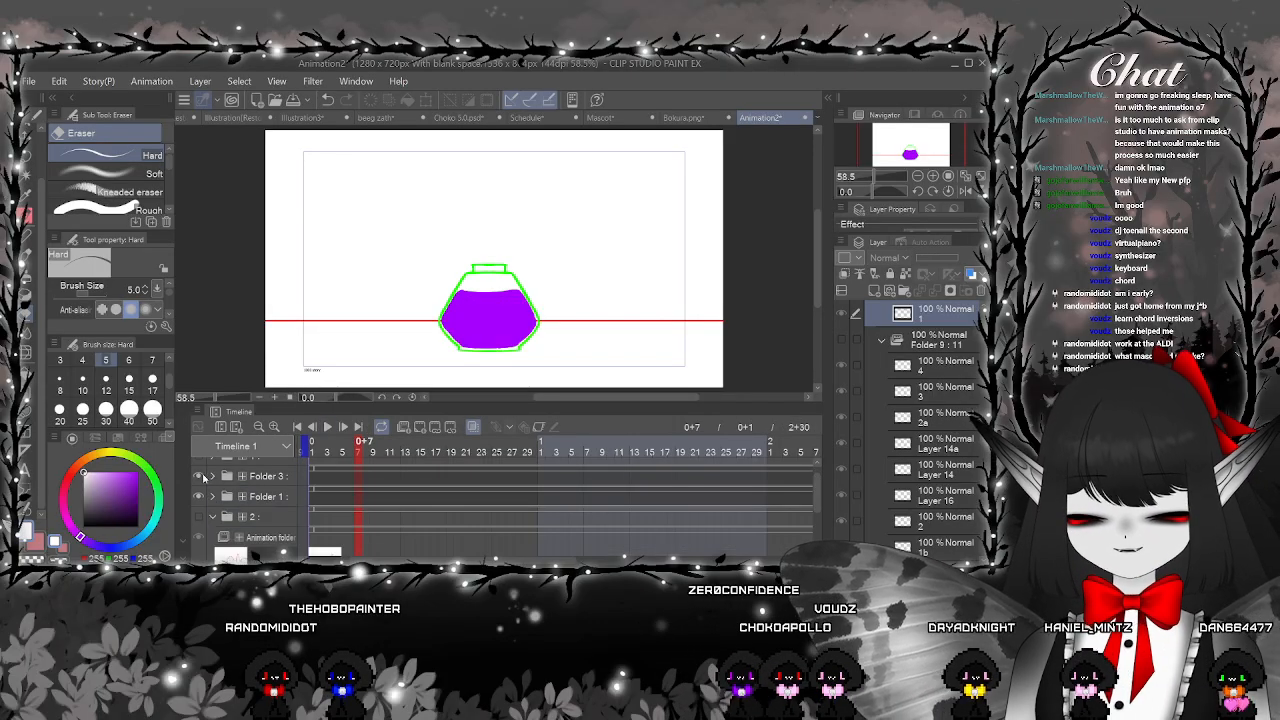
{"action": "left_click", "coordinate": [199, 477]}
{"action": "left_click_drag", "start_coordinate": [815, 493], "coordinate": [815, 478]}
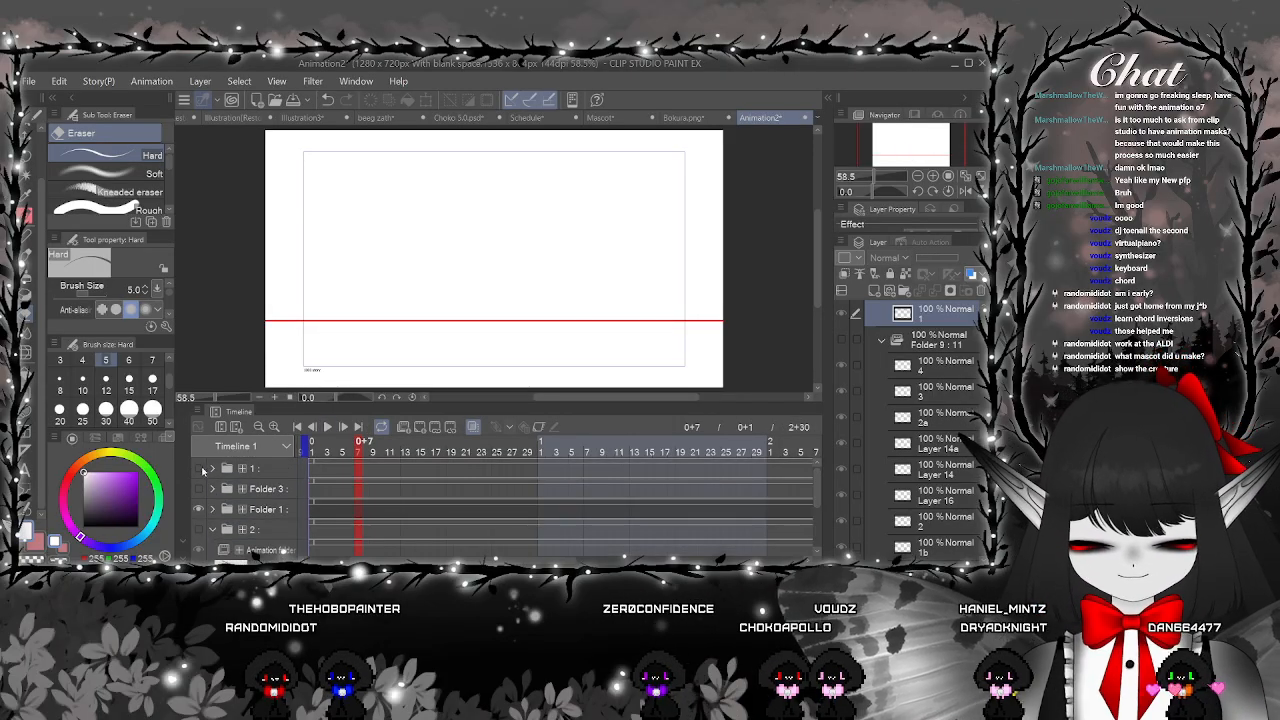
Show and expand folder 1 again and play back the wobbling bottle animation from frame 0+1
{"action": "left_click", "coordinate": [199, 468]}
{"action": "left_click", "coordinate": [212, 468]}
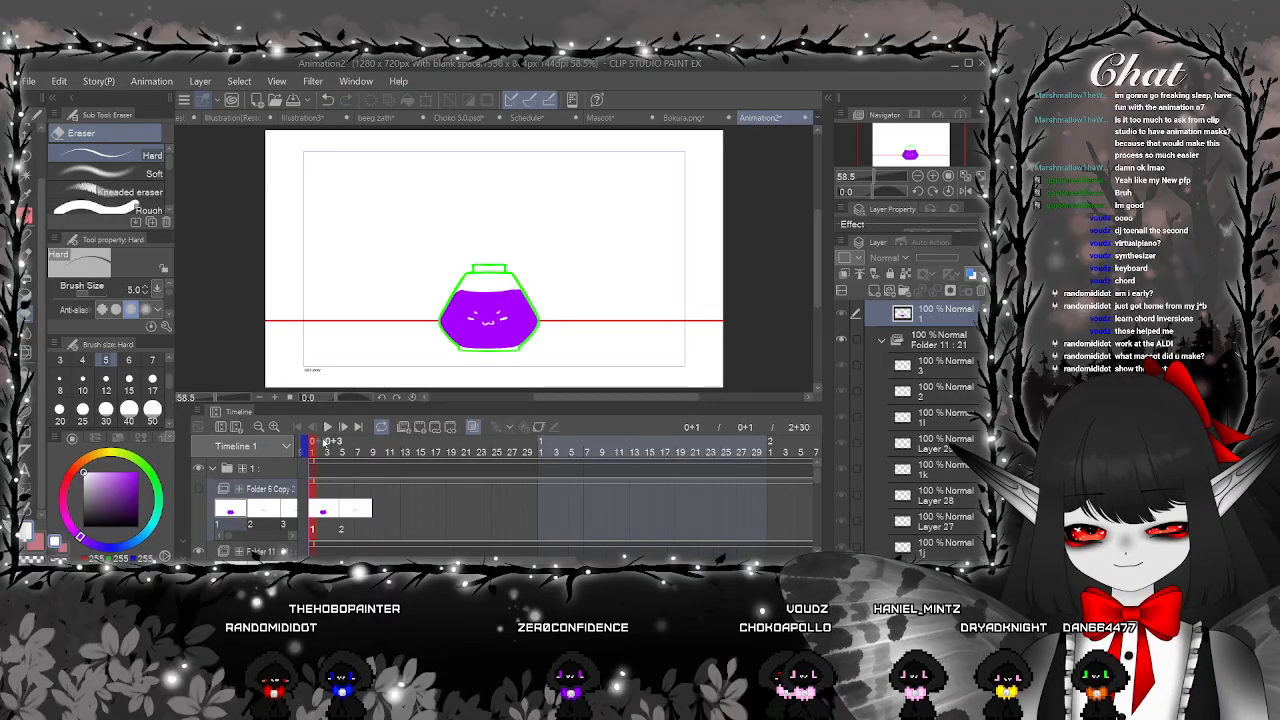
{"action": "left_click", "coordinate": [327, 427]}
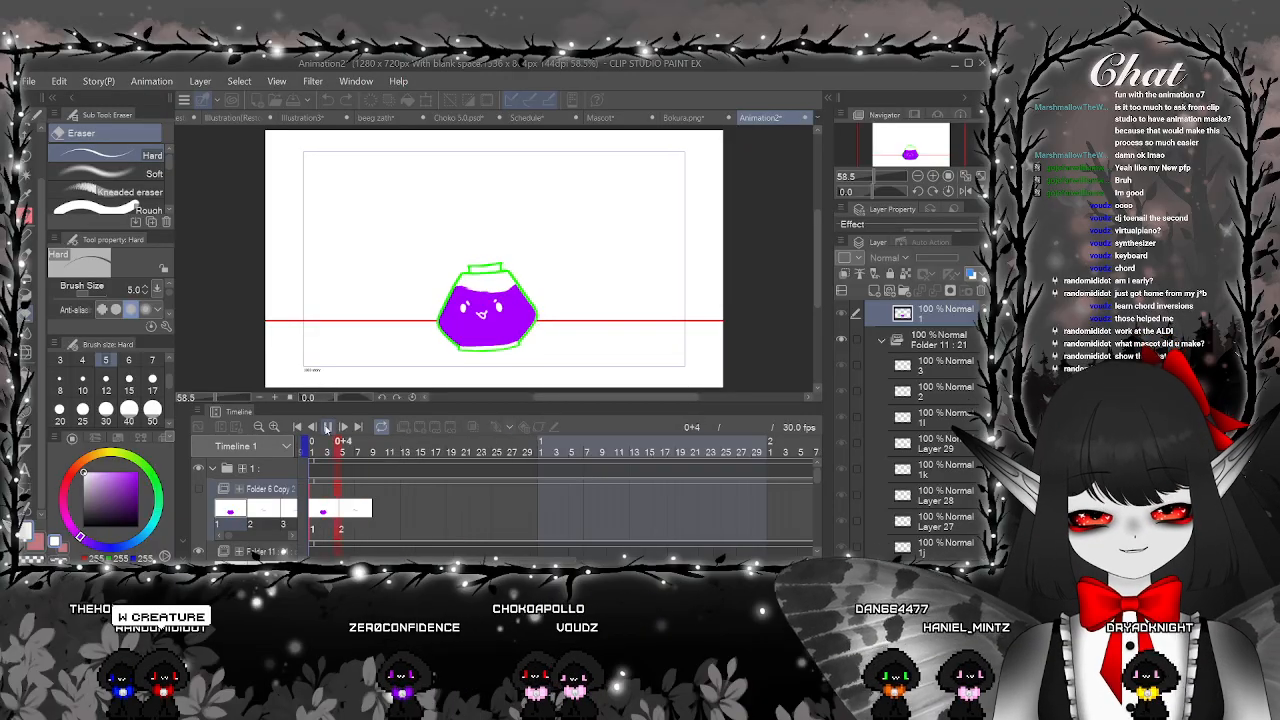
{"action": "left_click", "coordinate": [328, 427]}
Switch to the Mascot document, enlarge the canvas area, and examine the ink bottle, hand and face sketches up close
{"action": "left_click", "coordinate": [622, 118]}
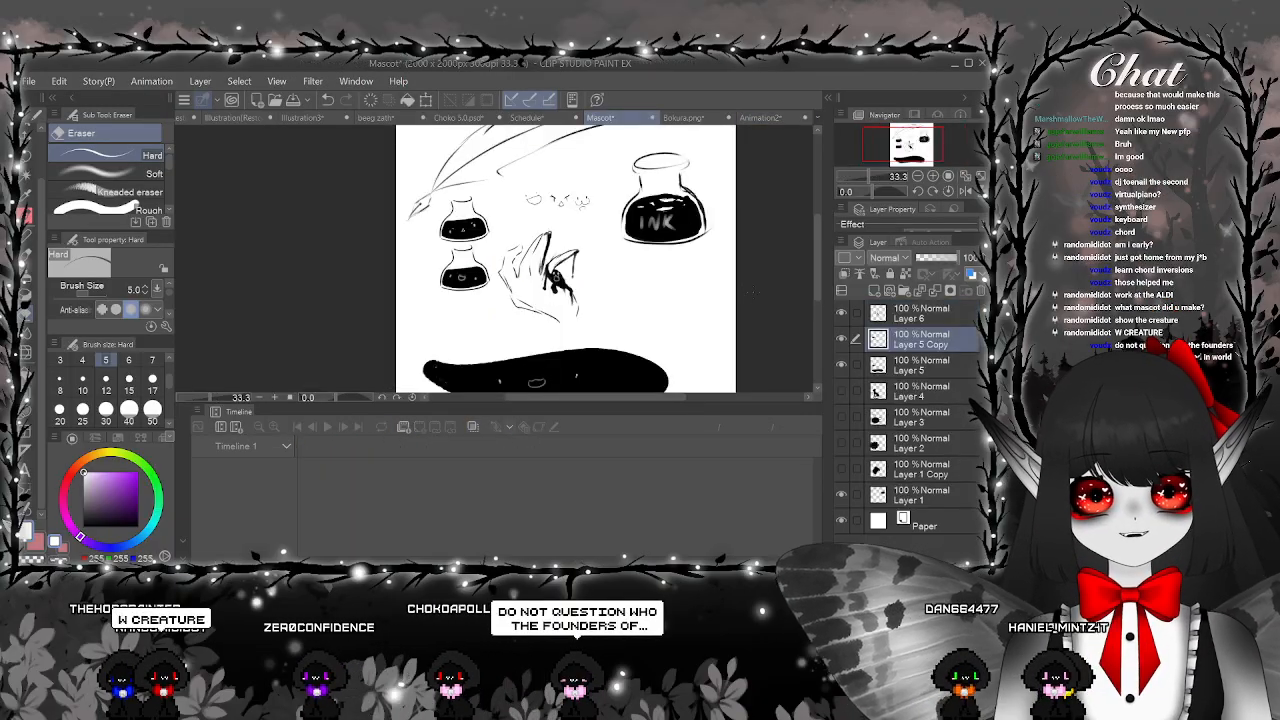
{"action": "left_click_drag", "start_coordinate": [612, 403], "coordinate": [612, 473]}
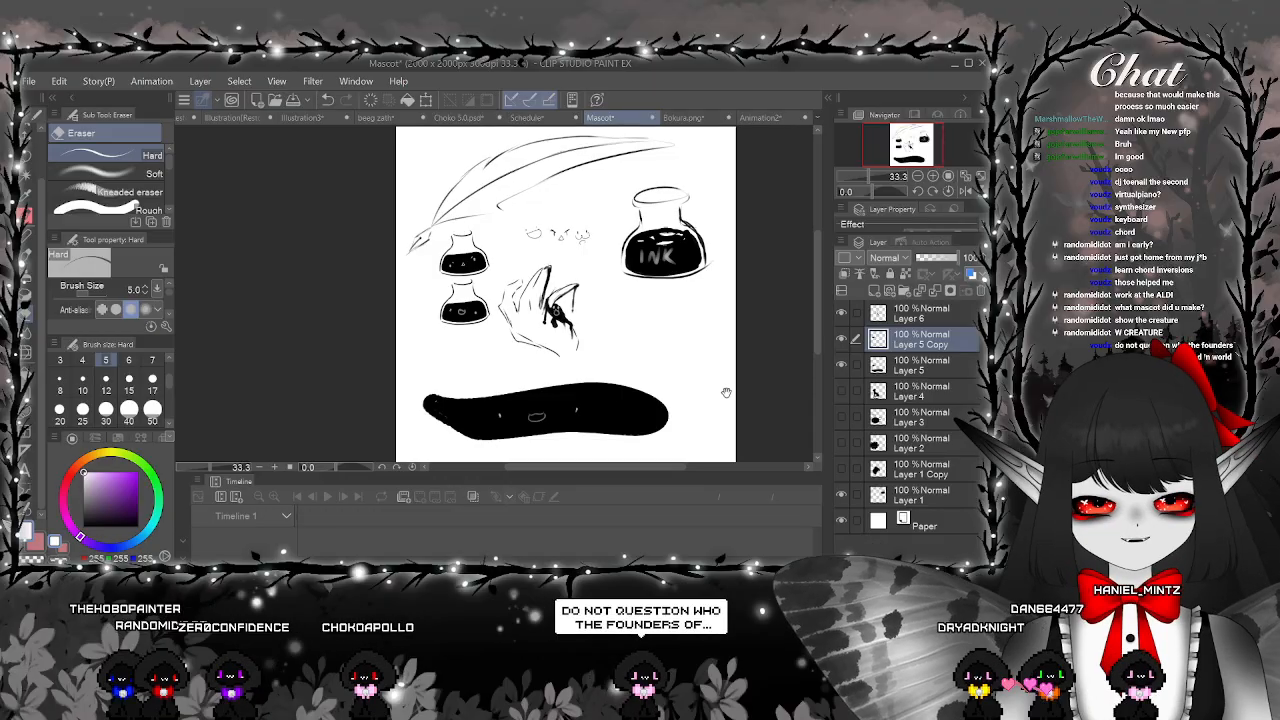
{"action": "left_click_drag", "start_coordinate": [726, 391], "coordinate": [700, 333]}
{"action": "scroll", "coordinate": [531, 345], "scroll_direction": "up", "scroll_amount": 1}
{"action": "left_click_drag", "start_coordinate": [531, 343], "coordinate": [646, 443]}
{"action": "scroll", "coordinate": [678, 340], "scroll_direction": "up", "scroll_amount": 1}
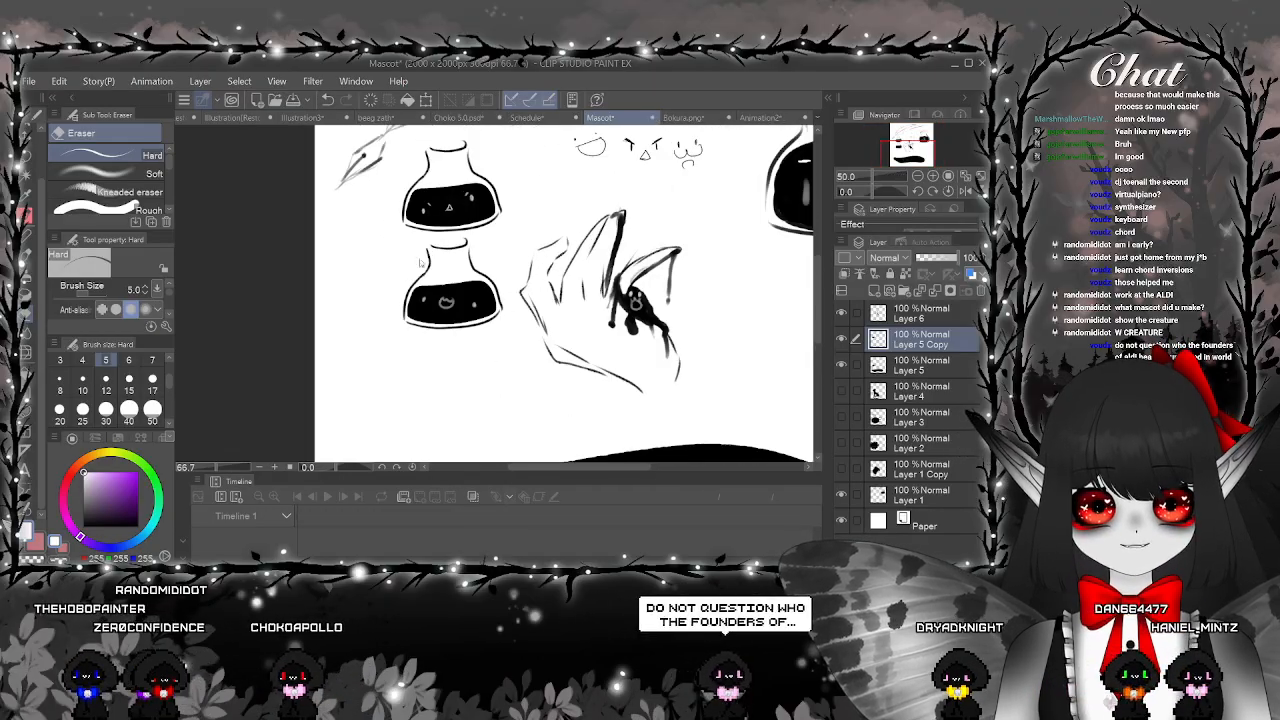
{"action": "left_click_drag", "start_coordinate": [685, 258], "coordinate": [643, 333]}
{"action": "scroll", "coordinate": [643, 333], "scroll_direction": "up", "scroll_amount": 4}
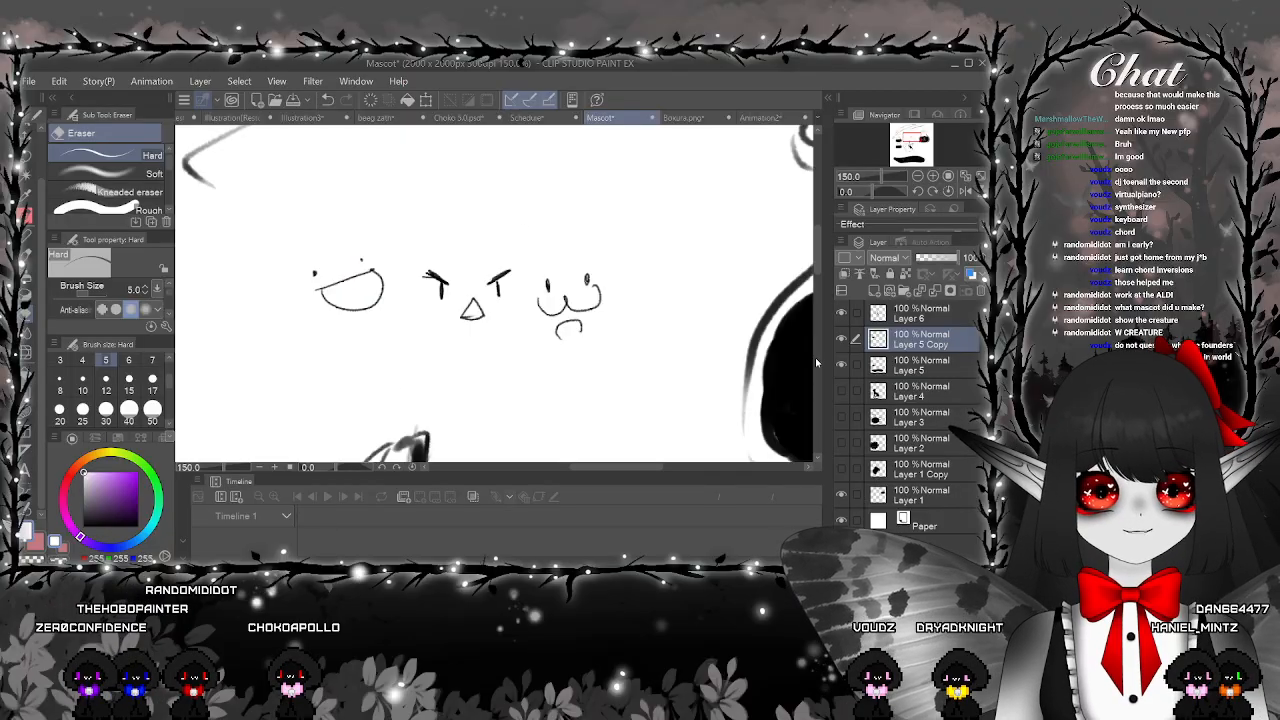
{"action": "scroll", "coordinate": [754, 414], "scroll_direction": "down", "scroll_amount": 2}
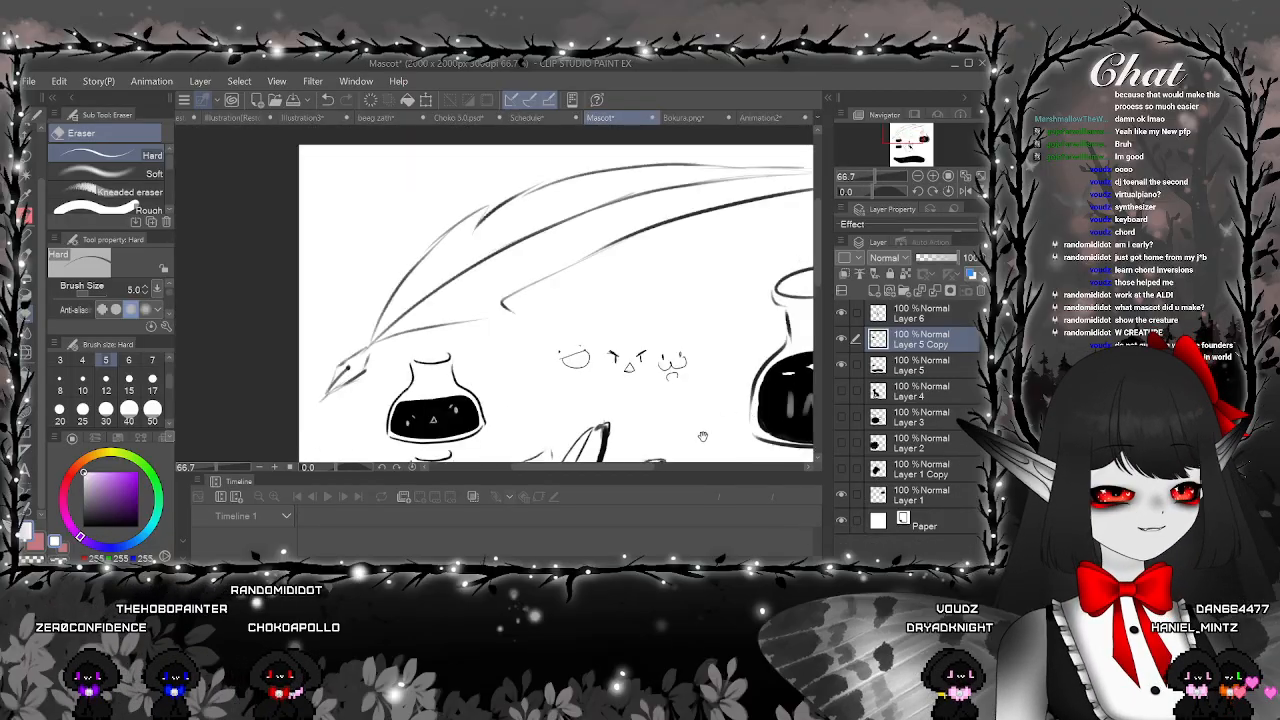
Examine the hand and creature sketch up close in the Mascot document, then fit the whole canvas in view
{"action": "mouse_move", "coordinate": [702, 441]}
{"action": "left_mouse_down"}
{"action": "mouse_move", "coordinate": [697, 226]}
{"action": "mouse_move", "coordinate": [688, 255]}
{"action": "left_mouse_up"}
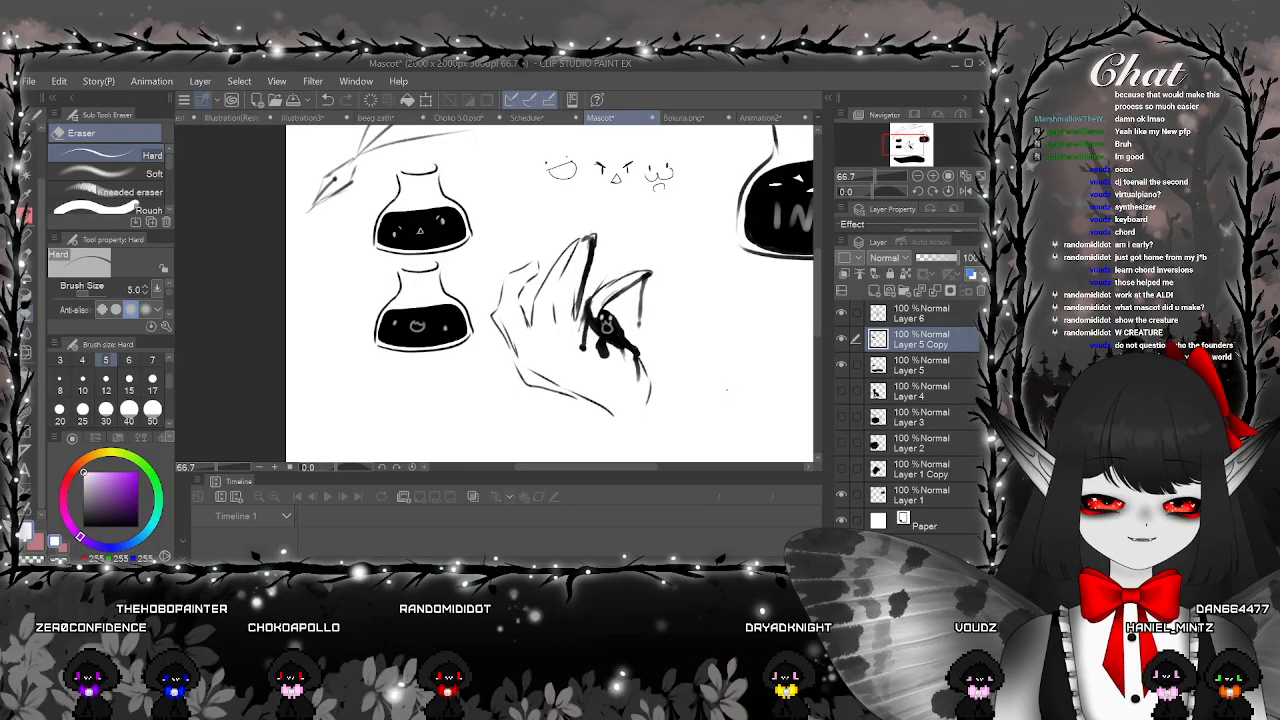
{"action": "scroll", "coordinate": [672, 344], "scroll_direction": "up", "scroll_amount": 3}
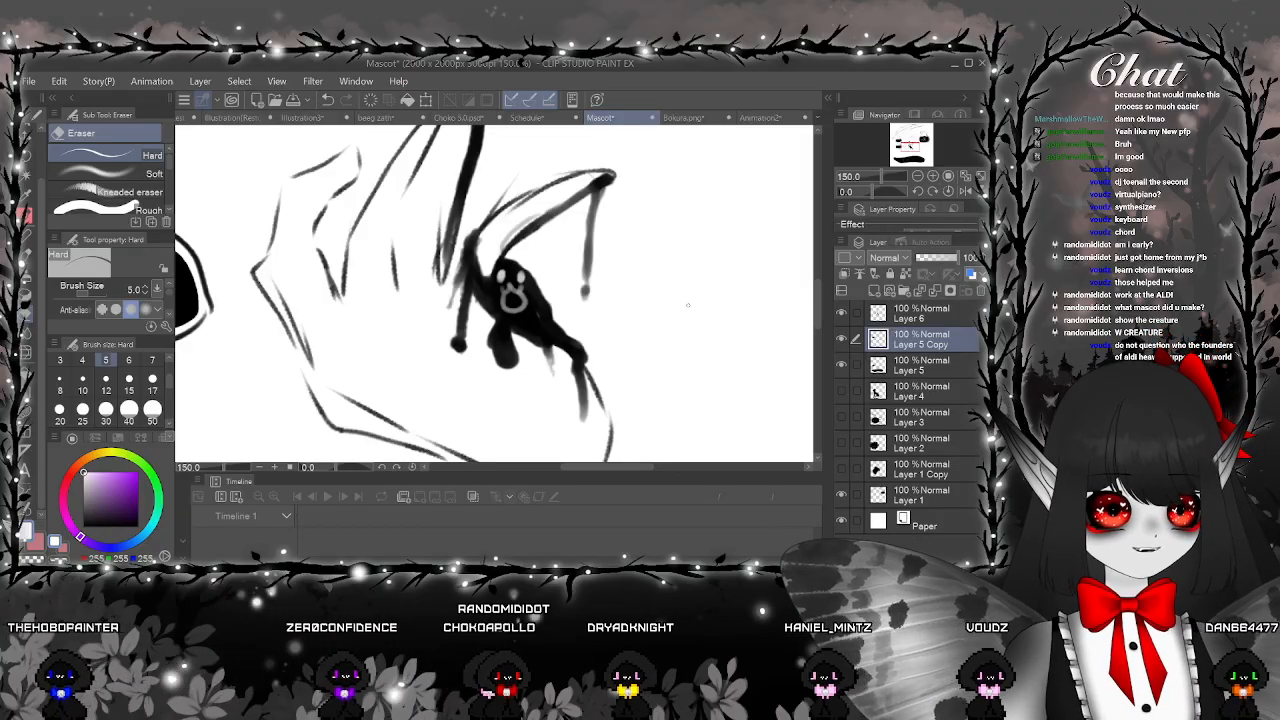
{"action": "scroll", "coordinate": [687, 304], "scroll_direction": "down", "scroll_amount": 3}
{"action": "scroll", "coordinate": [688, 309], "scroll_direction": "down", "scroll_amount": 2}
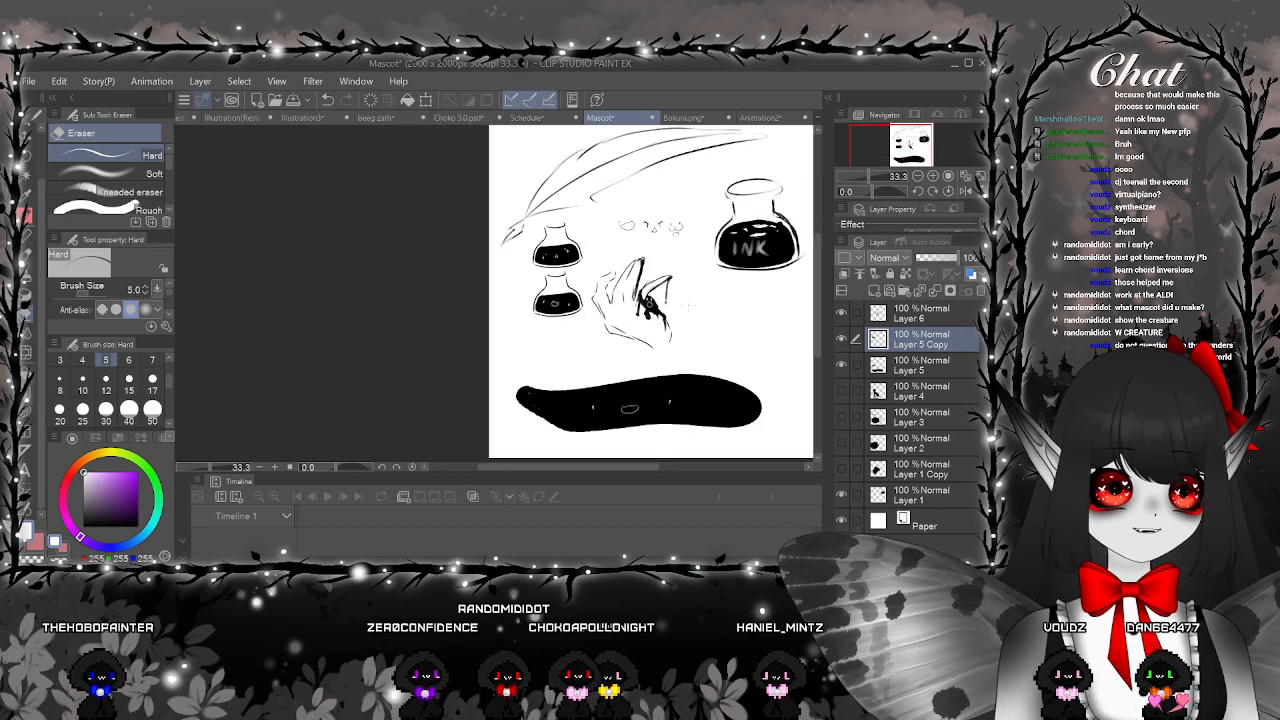
{"action": "left_click_drag", "start_coordinate": [757, 374], "coordinate": [607, 373]}
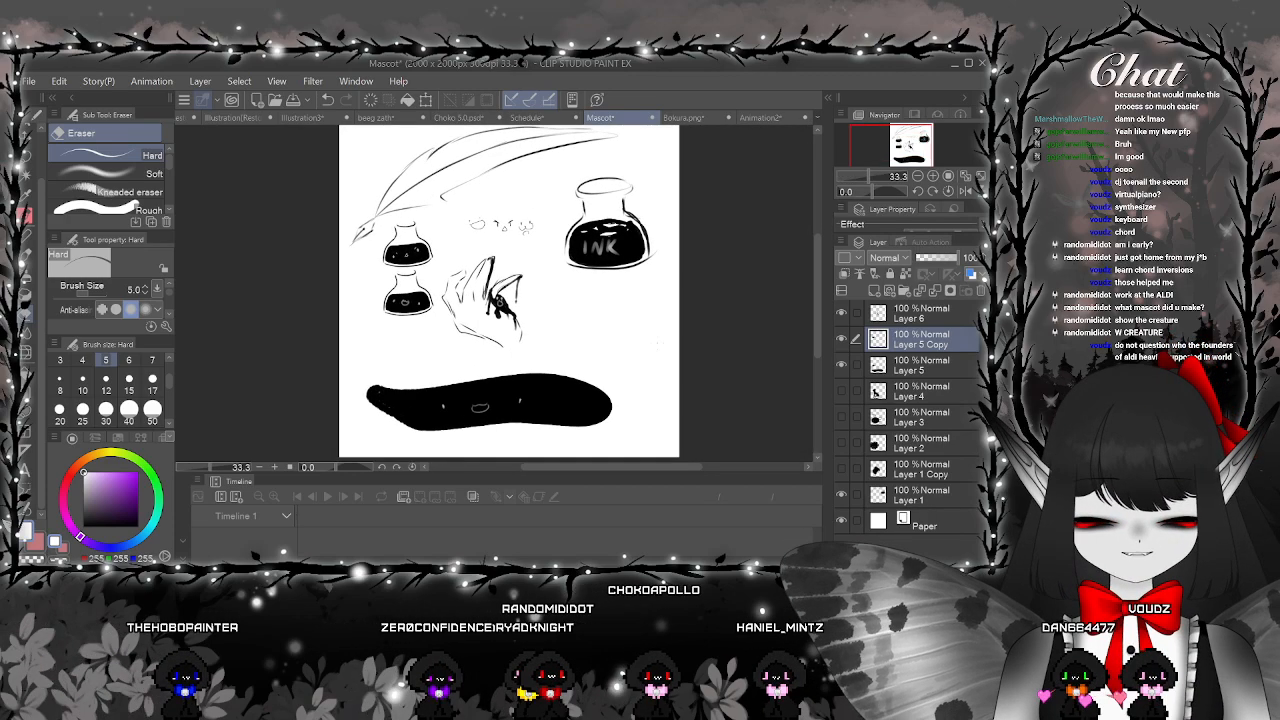
{"action": "left_click", "coordinate": [981, 177]}
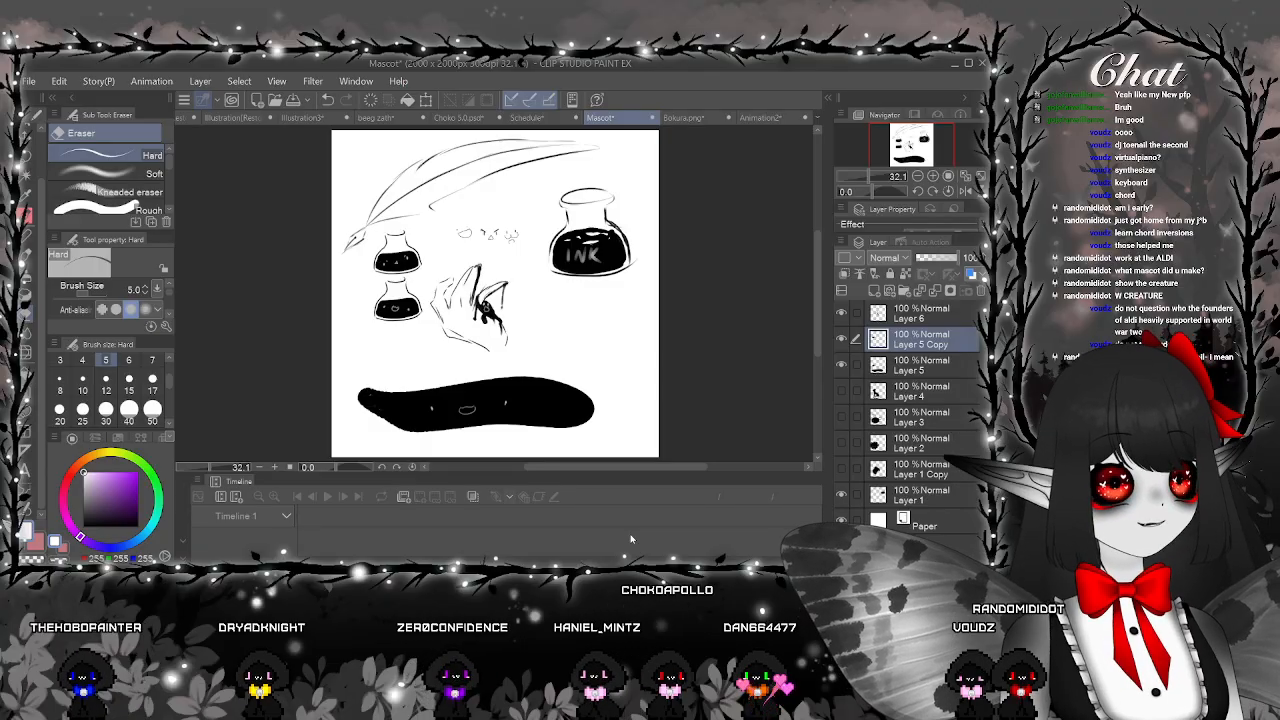
Switch to the Animation2 document, play back the wobbling bottle animation, and stop it
{"action": "left_click", "coordinate": [762, 117]}
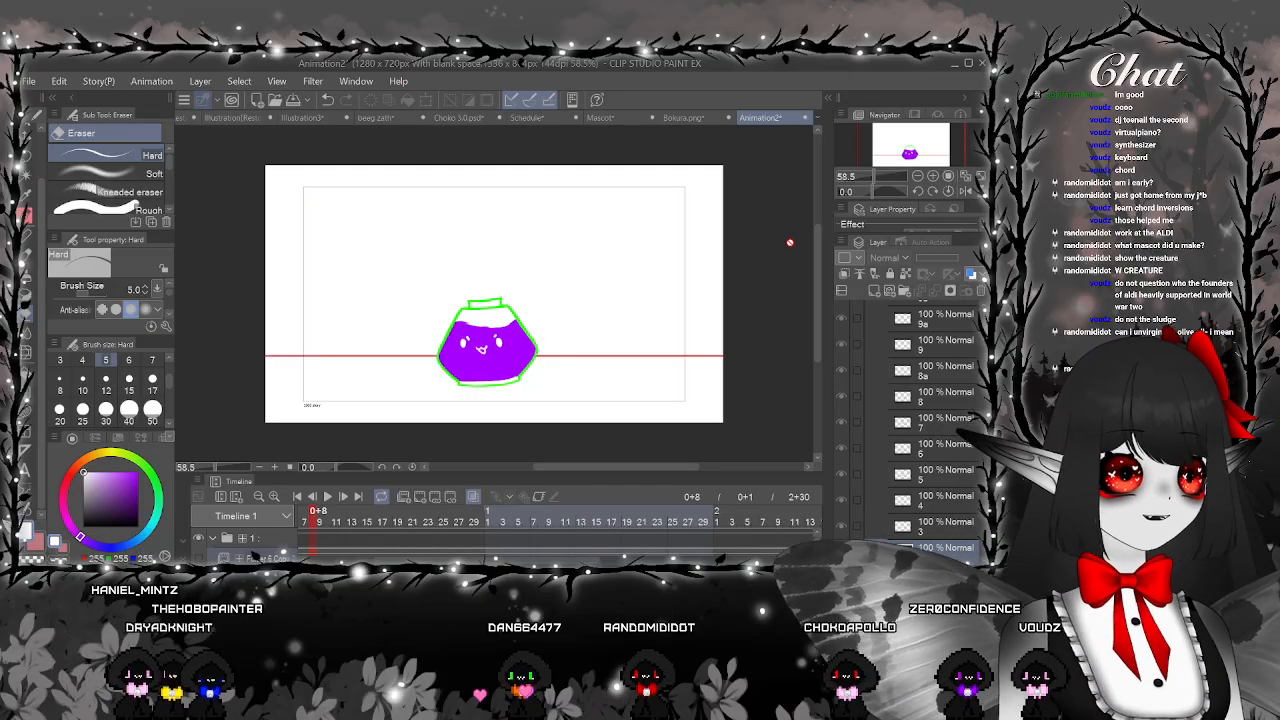
{"action": "left_click", "coordinate": [330, 496]}
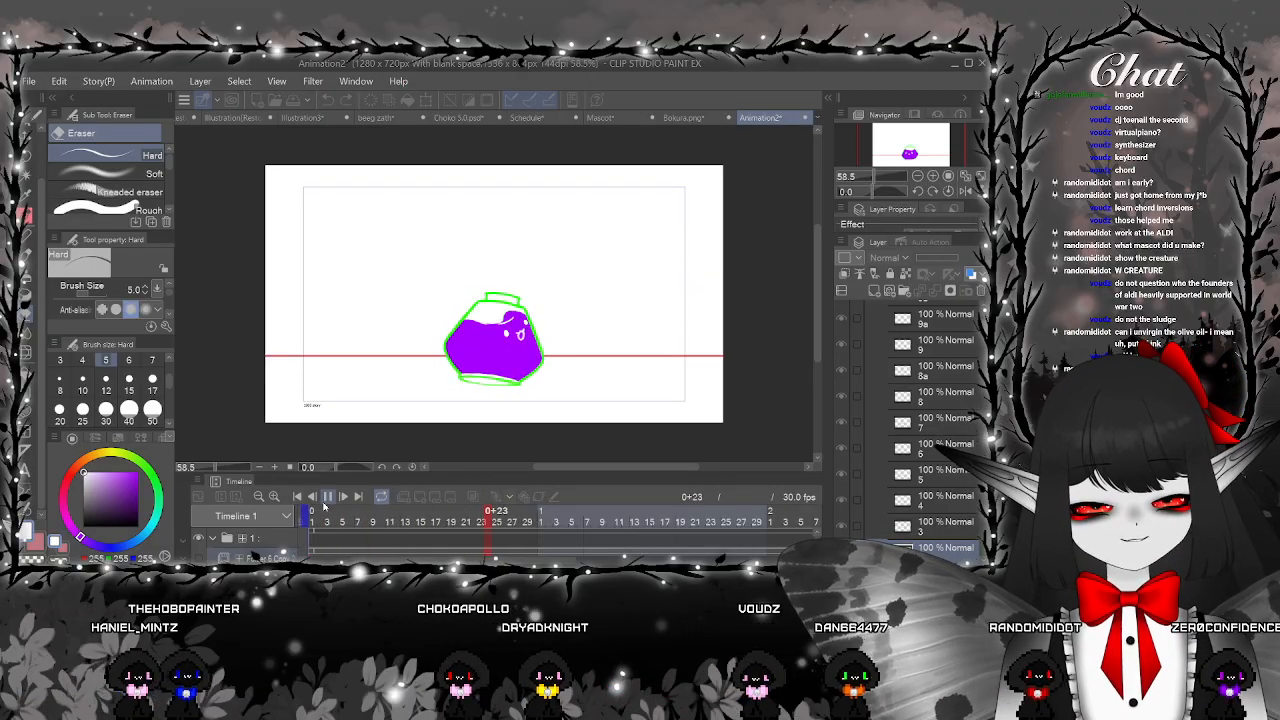
{"action": "left_click", "coordinate": [326, 499]}
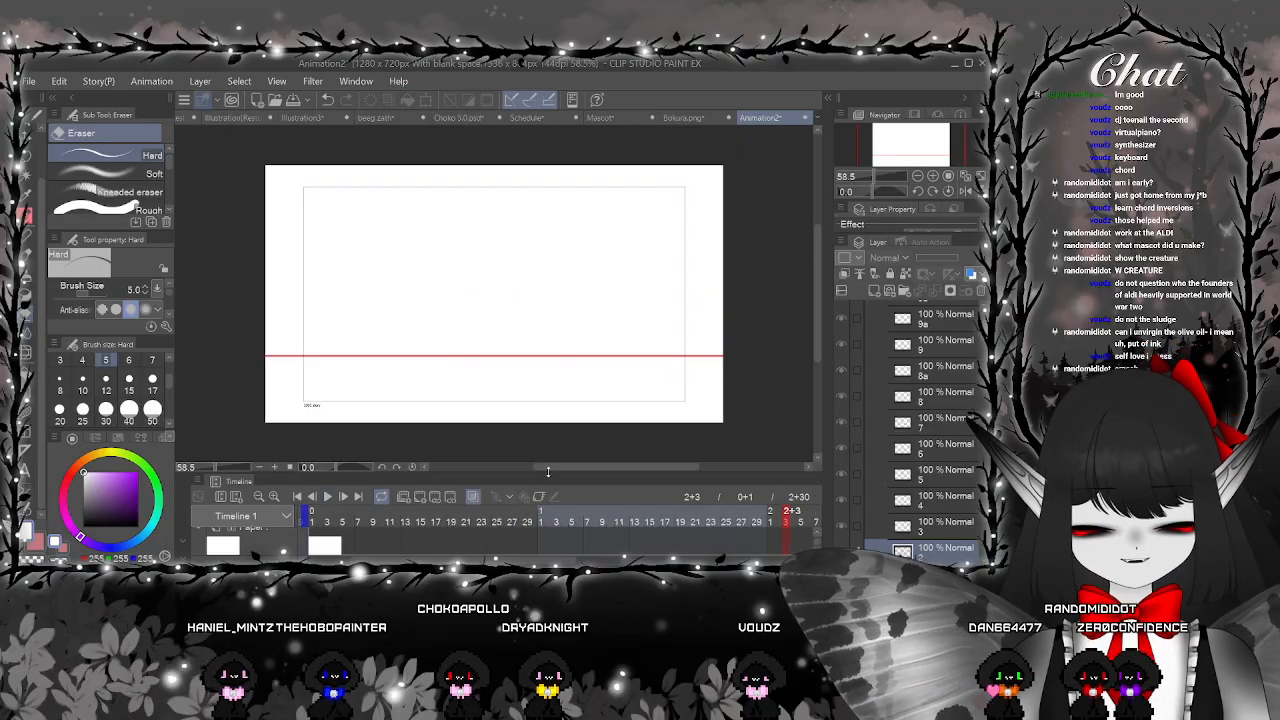
Enlarge the timeline, show and expand Folder 3, and inspect Folder 10's scowling face up close at frames 1+24 and 1+29
{"action": "left_click_drag", "start_coordinate": [551, 474], "coordinate": [551, 272]}
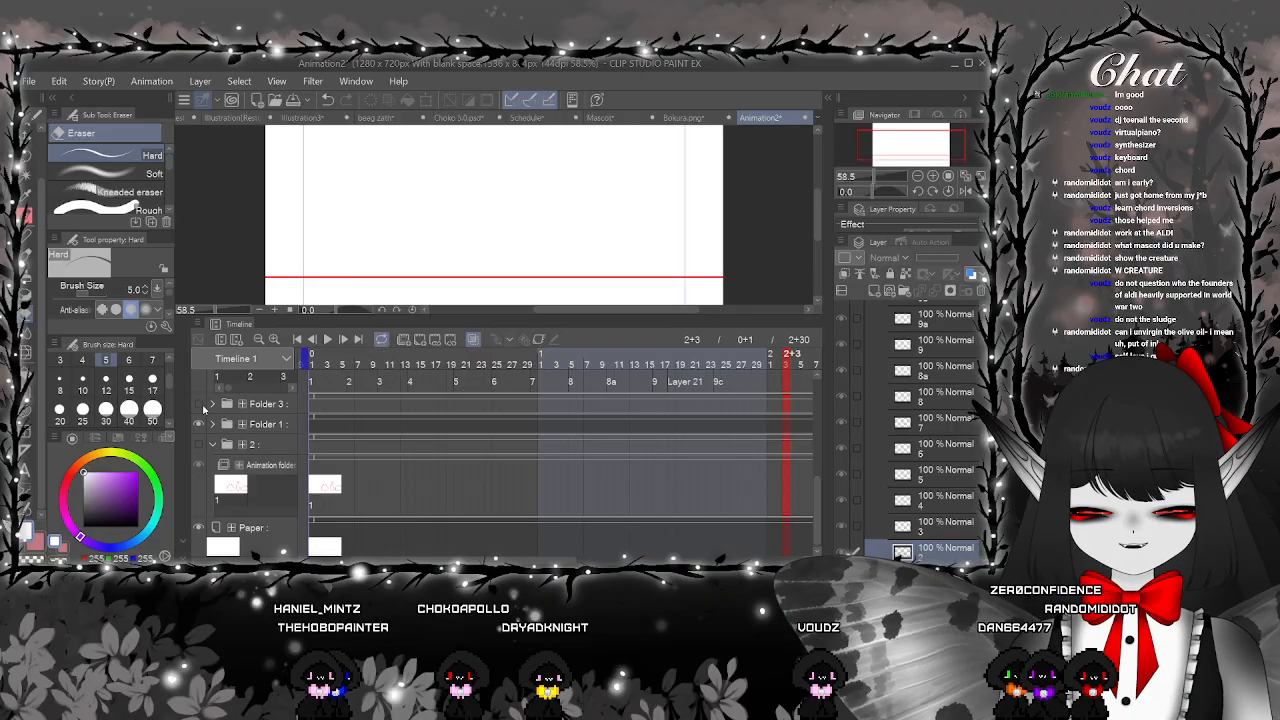
{"action": "left_click", "coordinate": [199, 404]}
{"action": "left_click", "coordinate": [212, 404]}
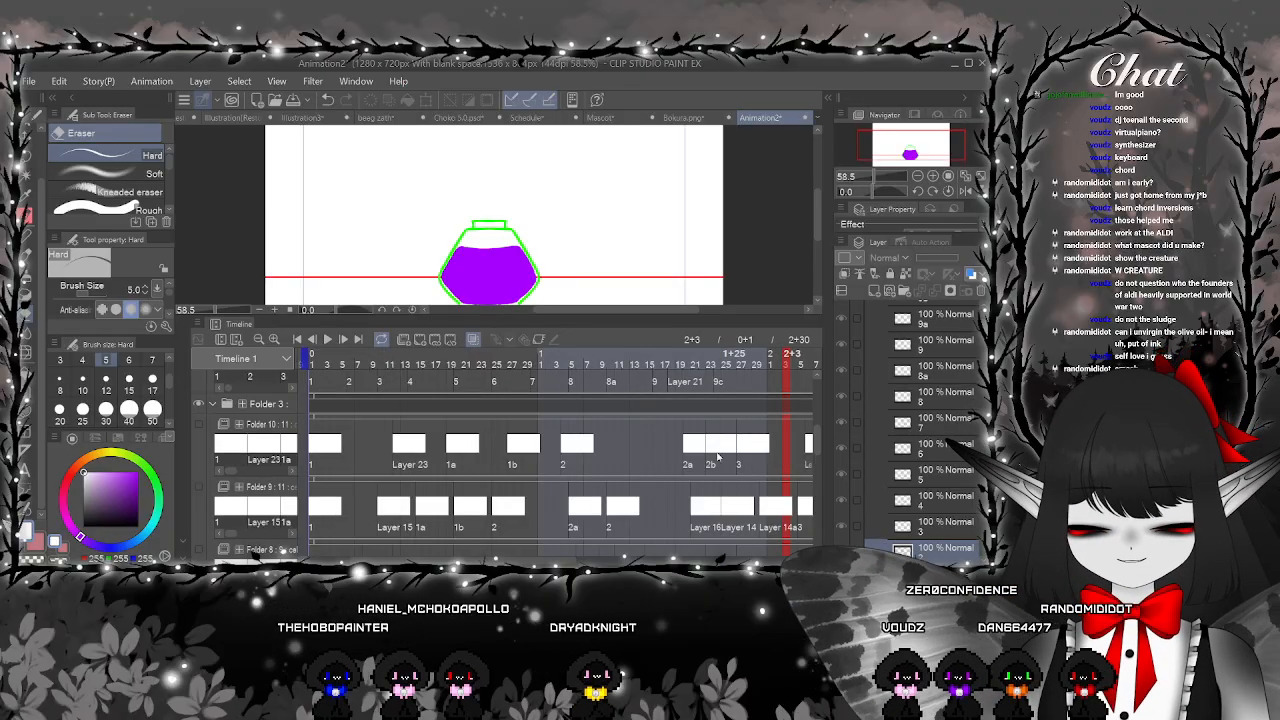
{"action": "left_click", "coordinate": [717, 457]}
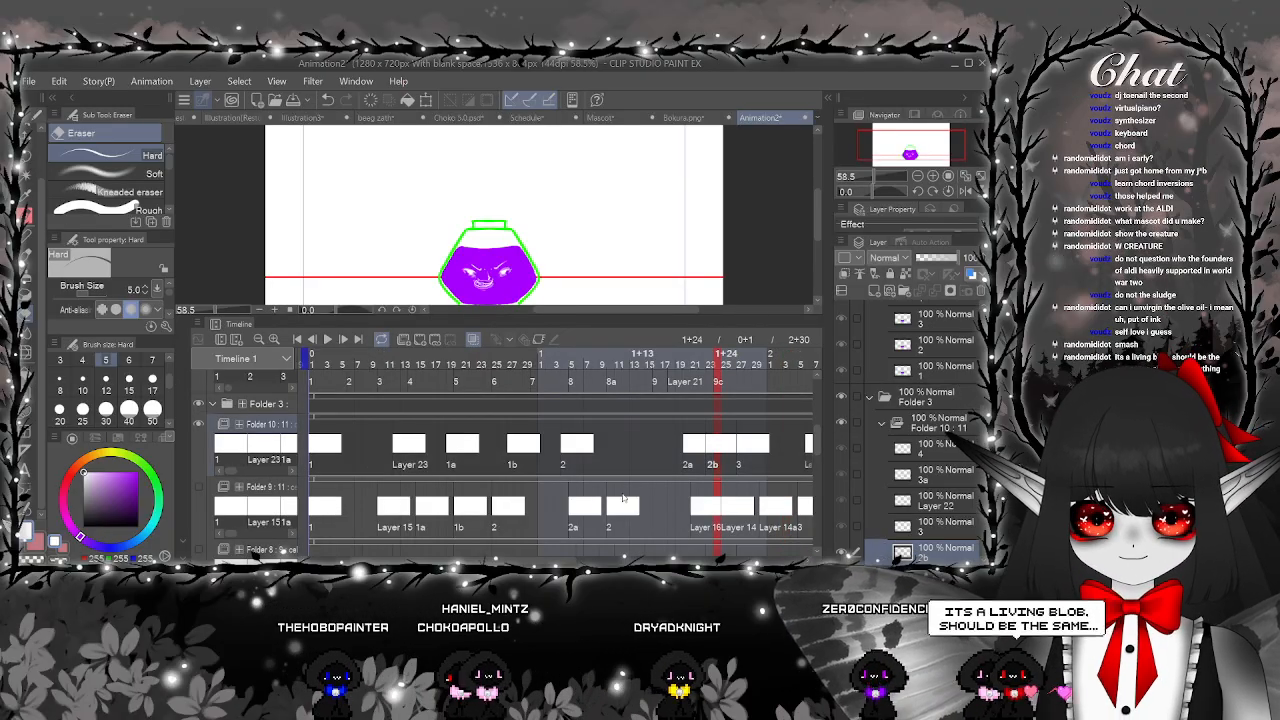
{"action": "left_click", "coordinate": [757, 453]}
{"action": "key", "text": "ctrl+plus"}
{"action": "key", "text": "ctrl+plus"}
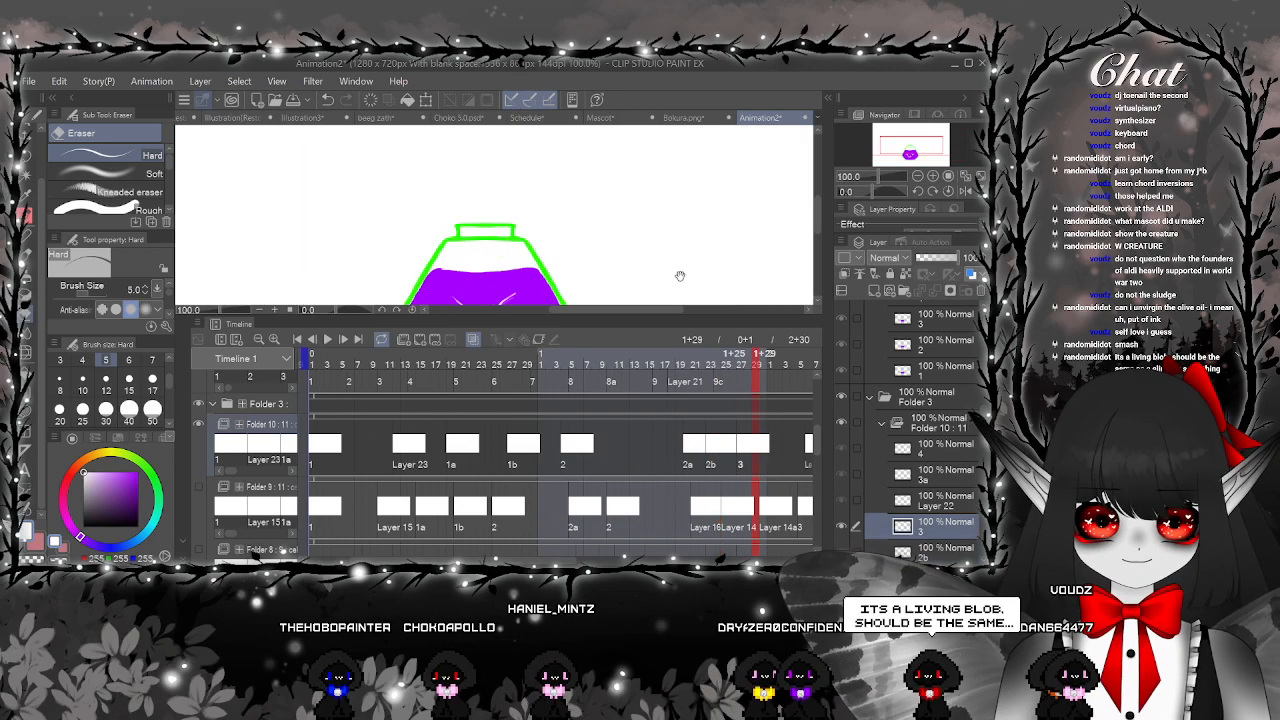
{"action": "left_click_drag", "start_coordinate": [657, 254], "coordinate": [672, 144]}
{"action": "scroll", "coordinate": [563, 205], "scroll_direction": "up", "scroll_amount": 2}
{"action": "left_click_drag", "start_coordinate": [566, 231], "coordinate": [626, 208]}
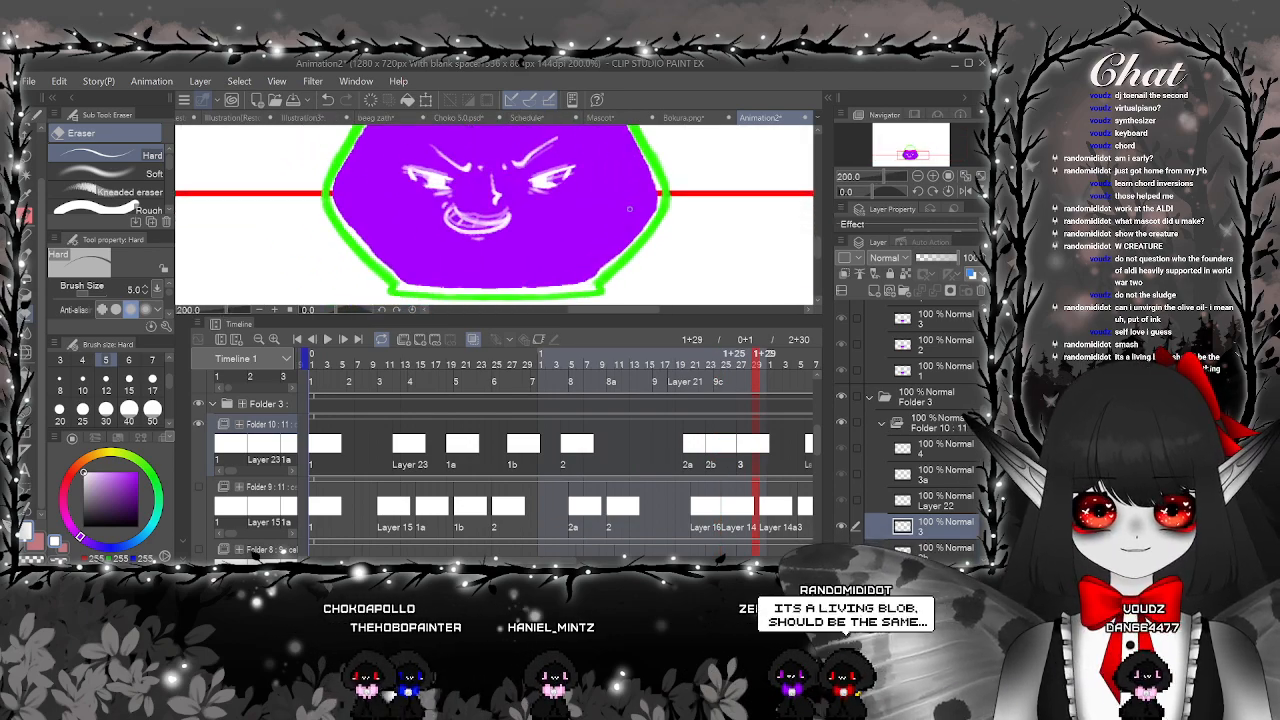
Play Folder 10's face animation with an enlarged canvas area, watch it up close, and stop at frame 1+10
{"action": "scroll", "coordinate": [601, 266], "scroll_direction": "down", "scroll_amount": 2}
{"action": "key", "text": "ctrl+minus"}
{"action": "left_click", "coordinate": [328, 340]}
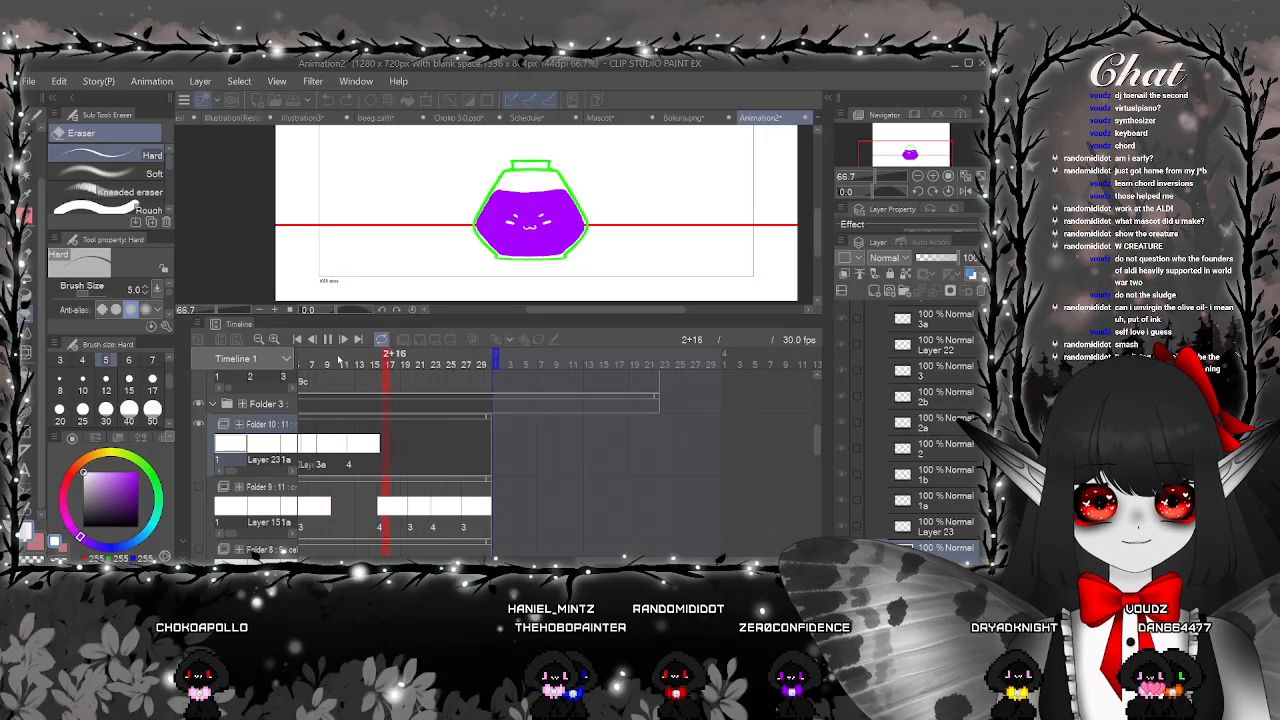
{"action": "left_click_drag", "start_coordinate": [503, 314], "coordinate": [505, 470]}
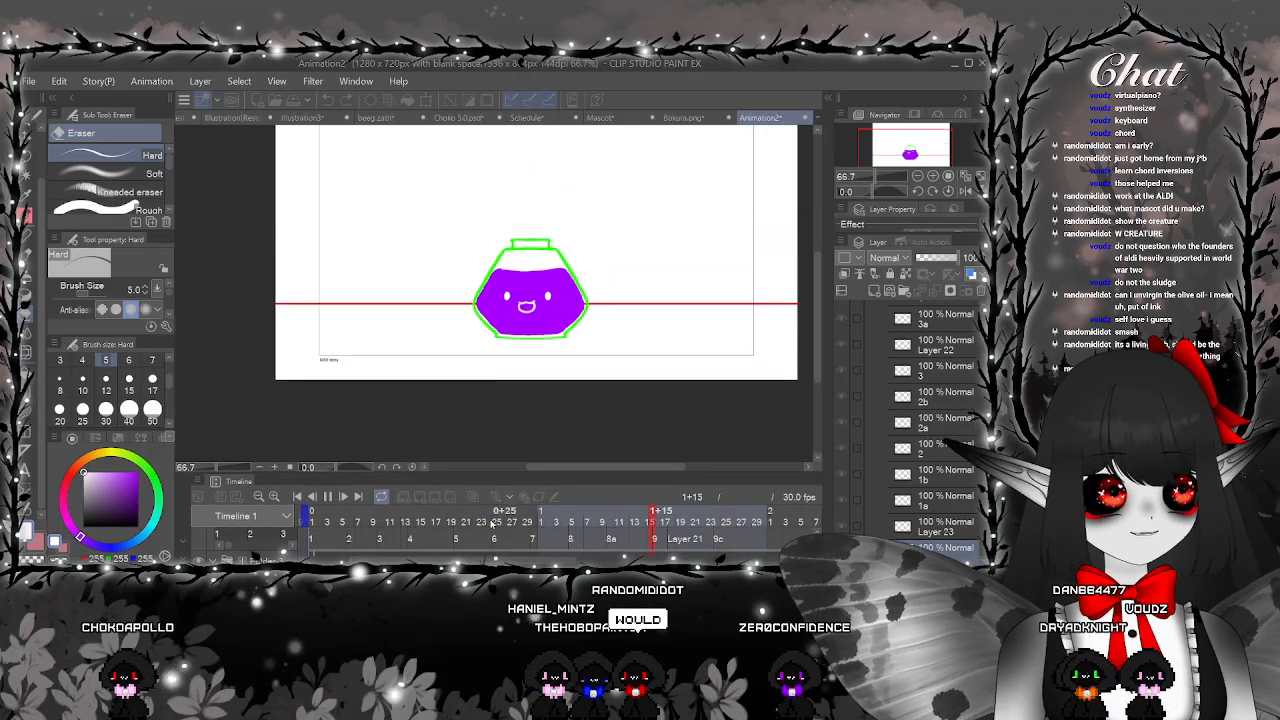
{"action": "scroll", "coordinate": [576, 318], "scroll_direction": "up", "scroll_amount": 3}
{"action": "left_click_drag", "start_coordinate": [652, 317], "coordinate": [588, 415]}
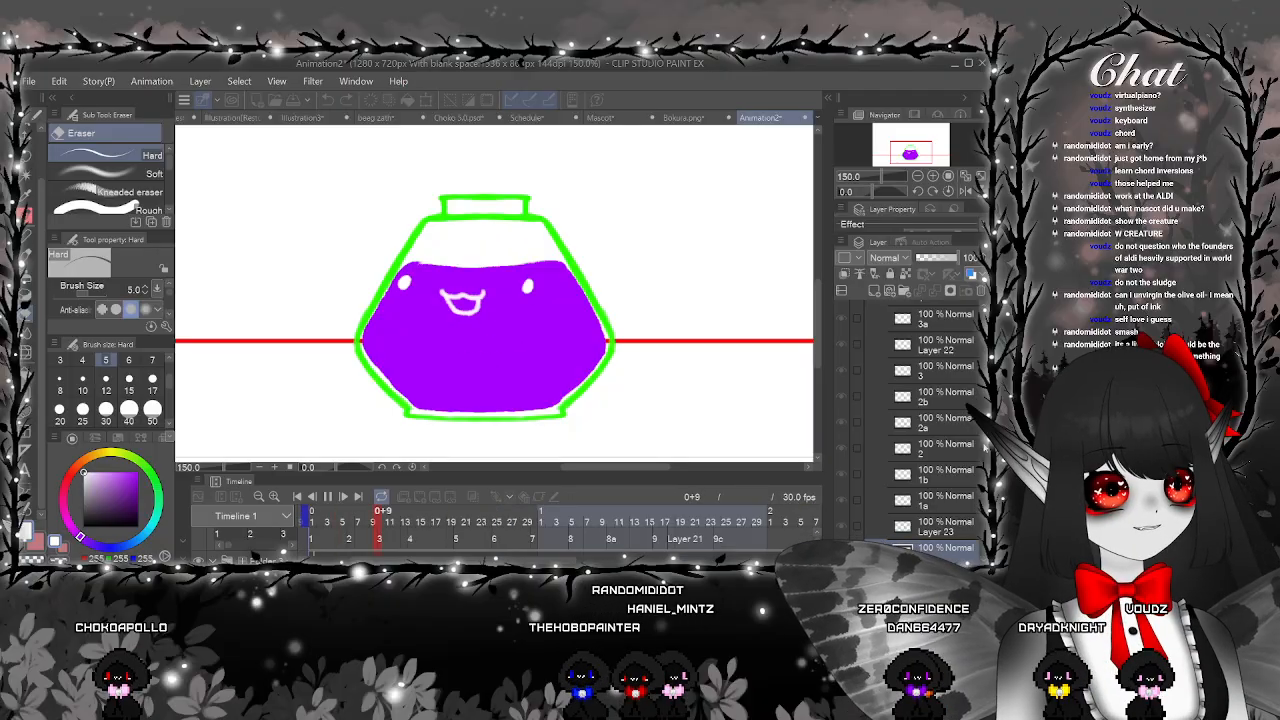
{"action": "left_click", "coordinate": [330, 497]}
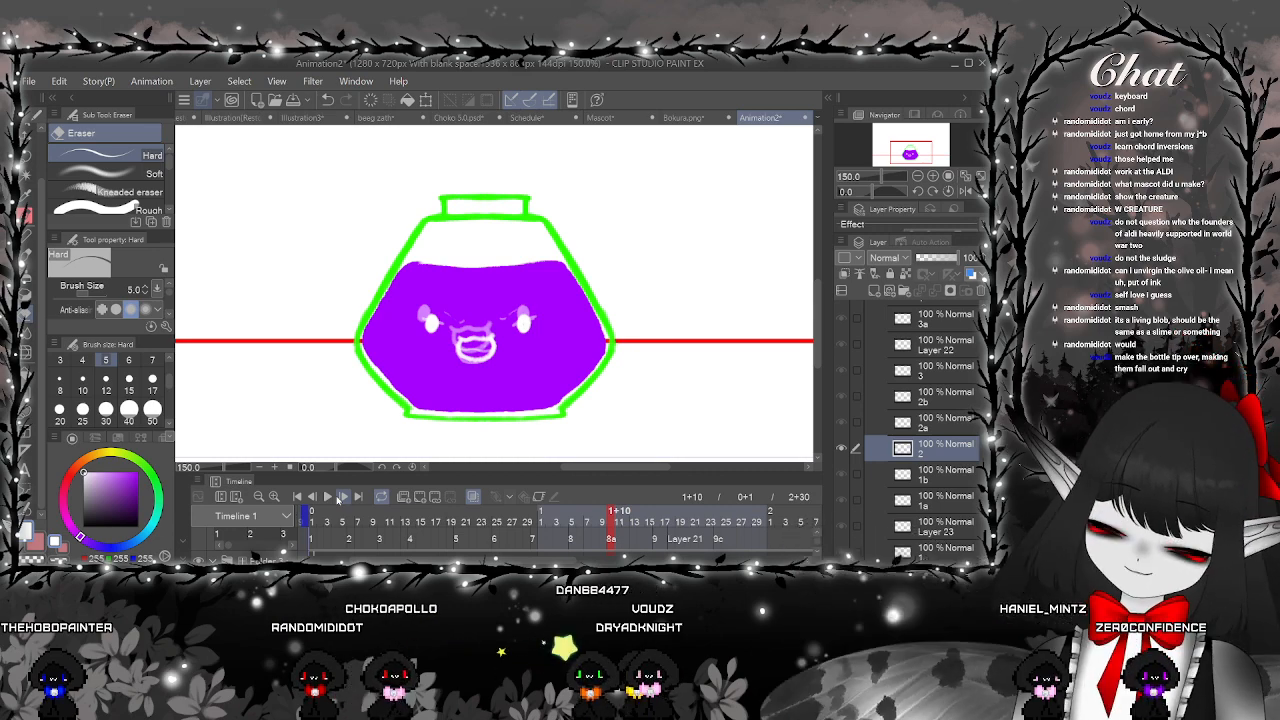
Enlarge the timeline and briefly show folder 2's red bottle sketches before hiding them again
{"action": "left_click_drag", "start_coordinate": [580, 472], "coordinate": [580, 385]}
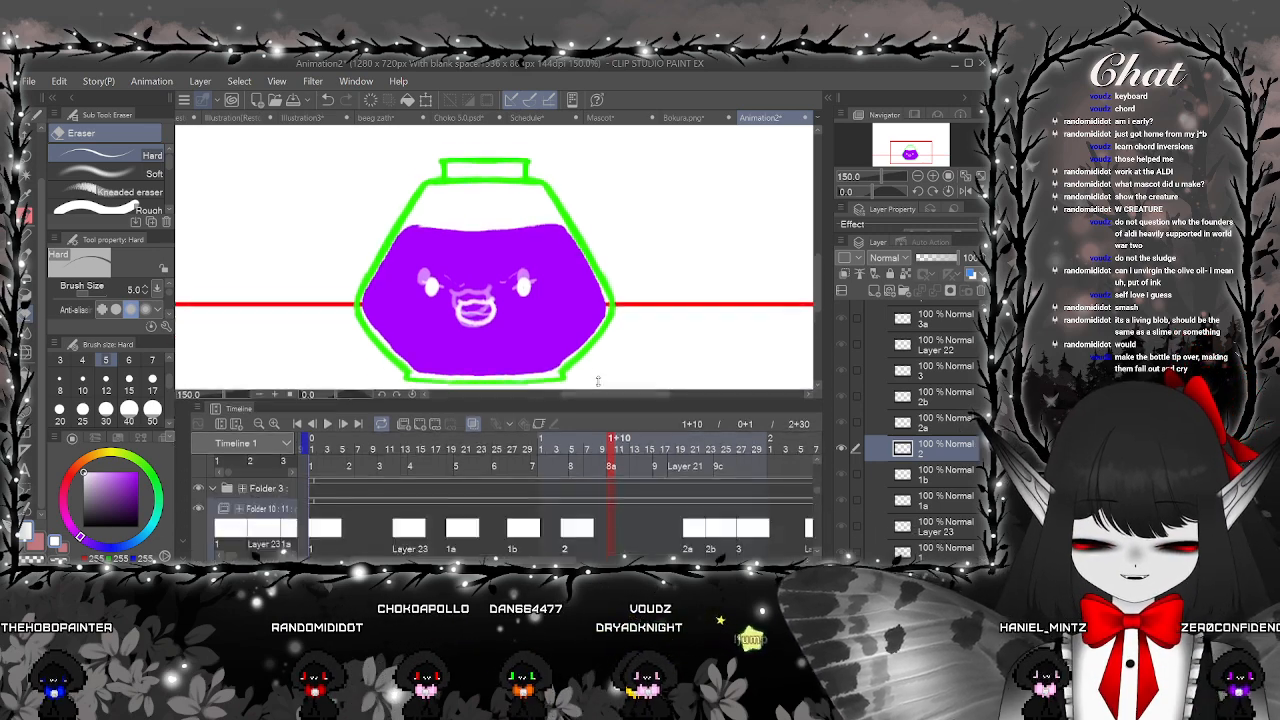
{"action": "scroll", "coordinate": [679, 285], "scroll_direction": "down", "scroll_amount": 4}
{"action": "left_click_drag", "start_coordinate": [679, 285], "coordinate": [671, 281]}
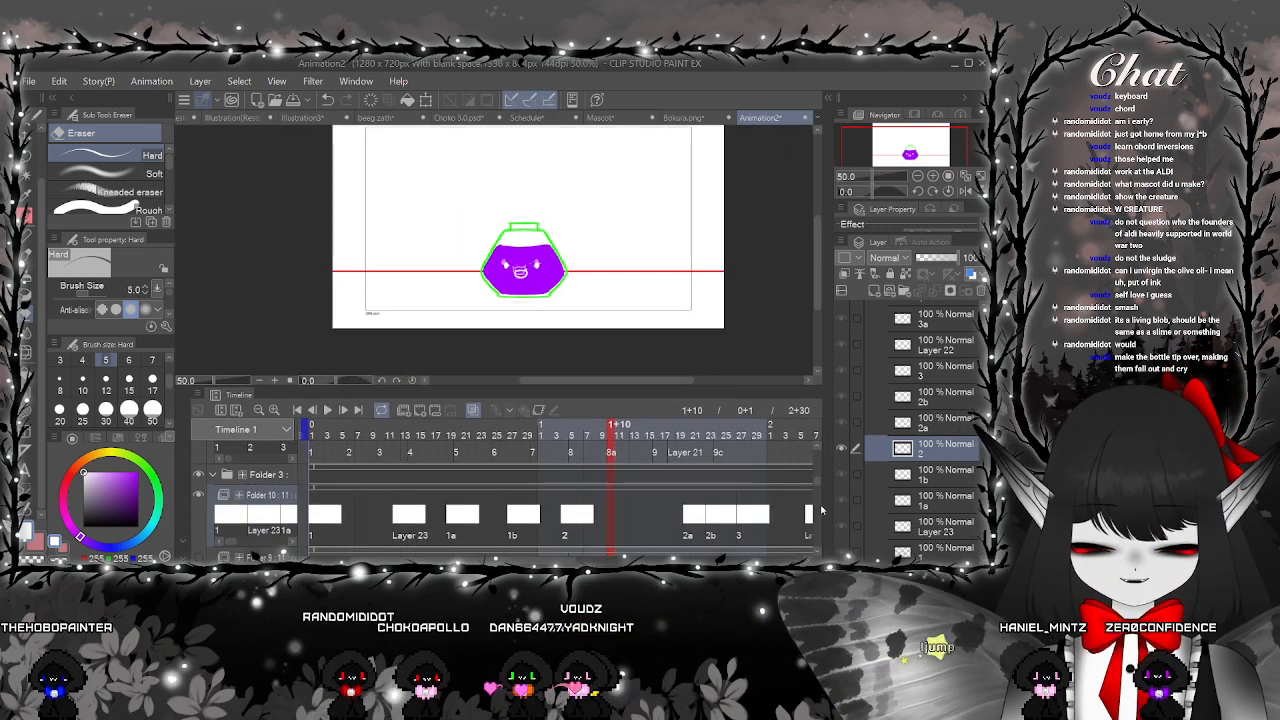
{"action": "left_click_drag", "start_coordinate": [815, 489], "coordinate": [811, 539]}
{"action": "left_click", "coordinate": [198, 512]}
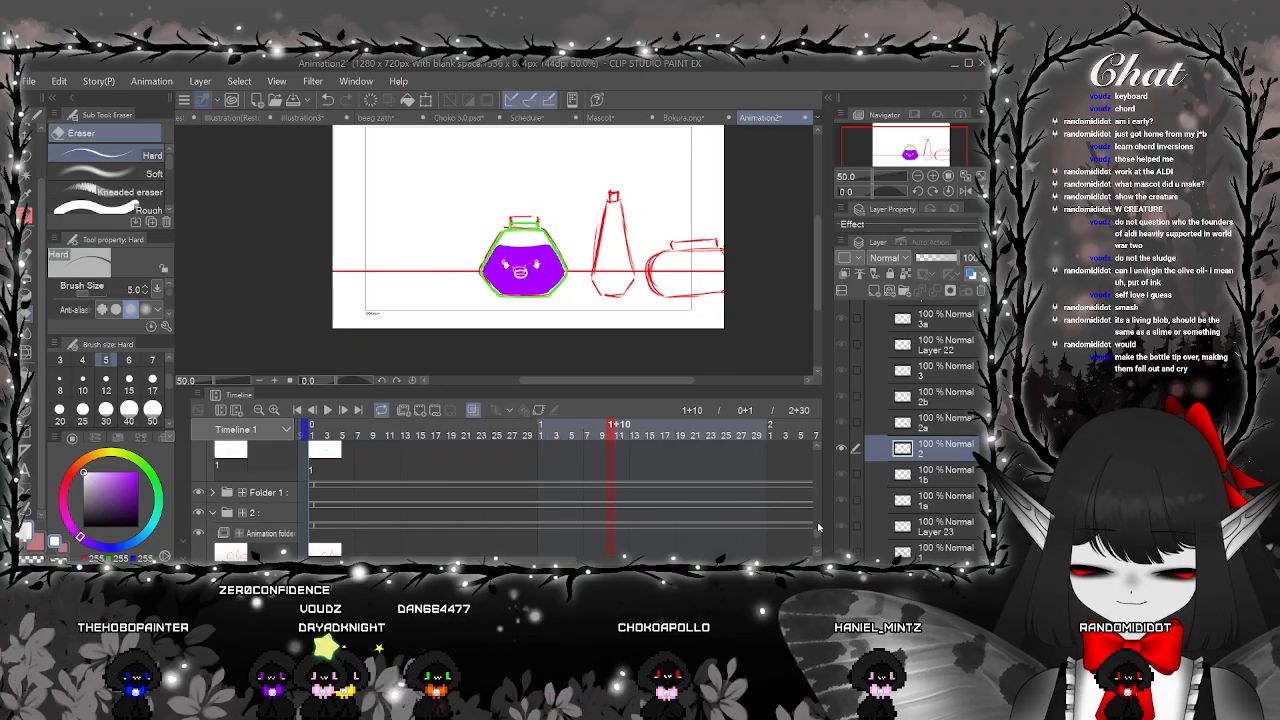
{"action": "scroll", "coordinate": [818, 527], "scroll_direction": "down", "scroll_amount": 2}
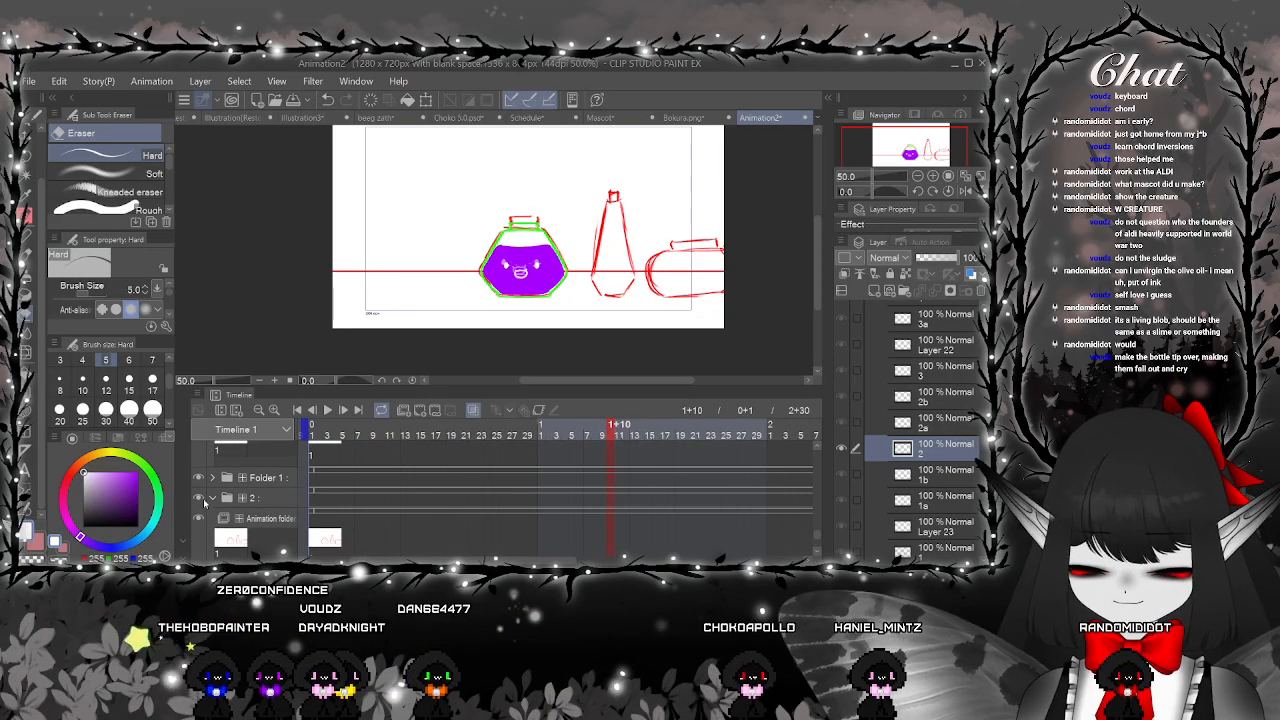
{"action": "left_click", "coordinate": [200, 498]}
{"action": "left_click", "coordinate": [200, 479]}
{"action": "left_click", "coordinate": [199, 479]}
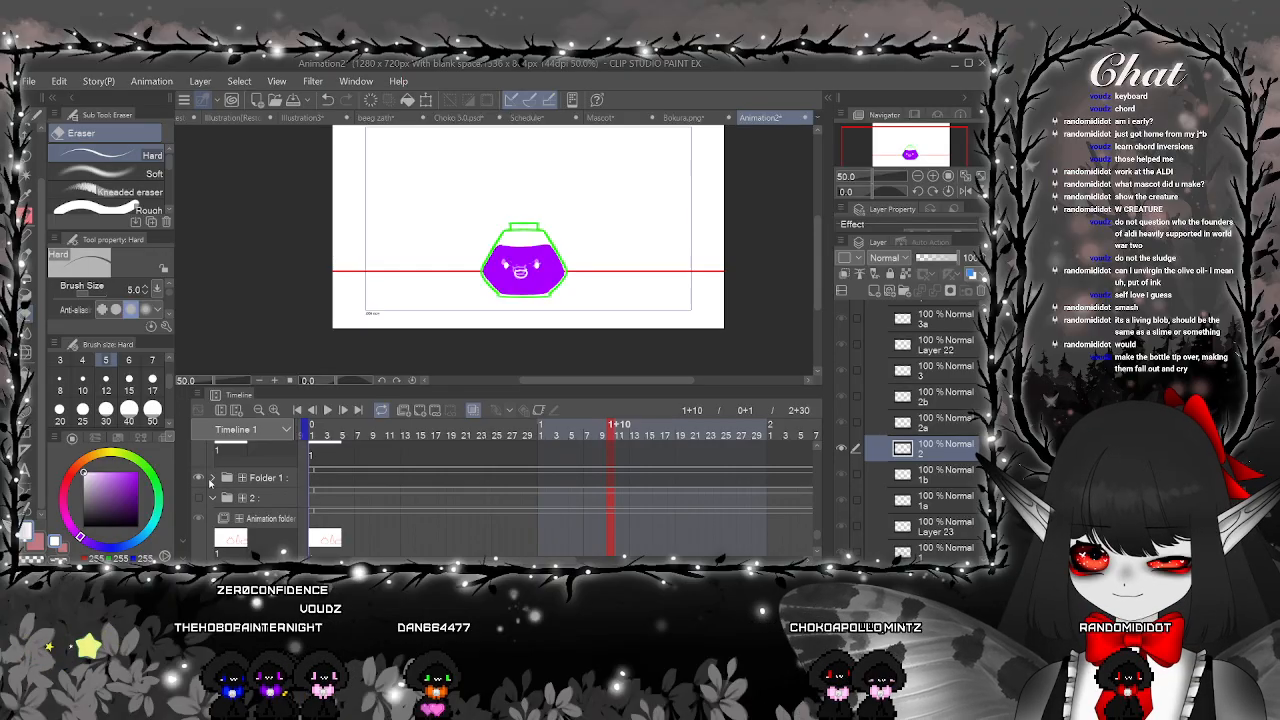
Show Folder 5's blue bottle-lid animation without the face and play it from frame 0+1 with the whole canvas in view
{"action": "scroll", "coordinate": [818, 538], "scroll_direction": "up", "scroll_amount": 5}
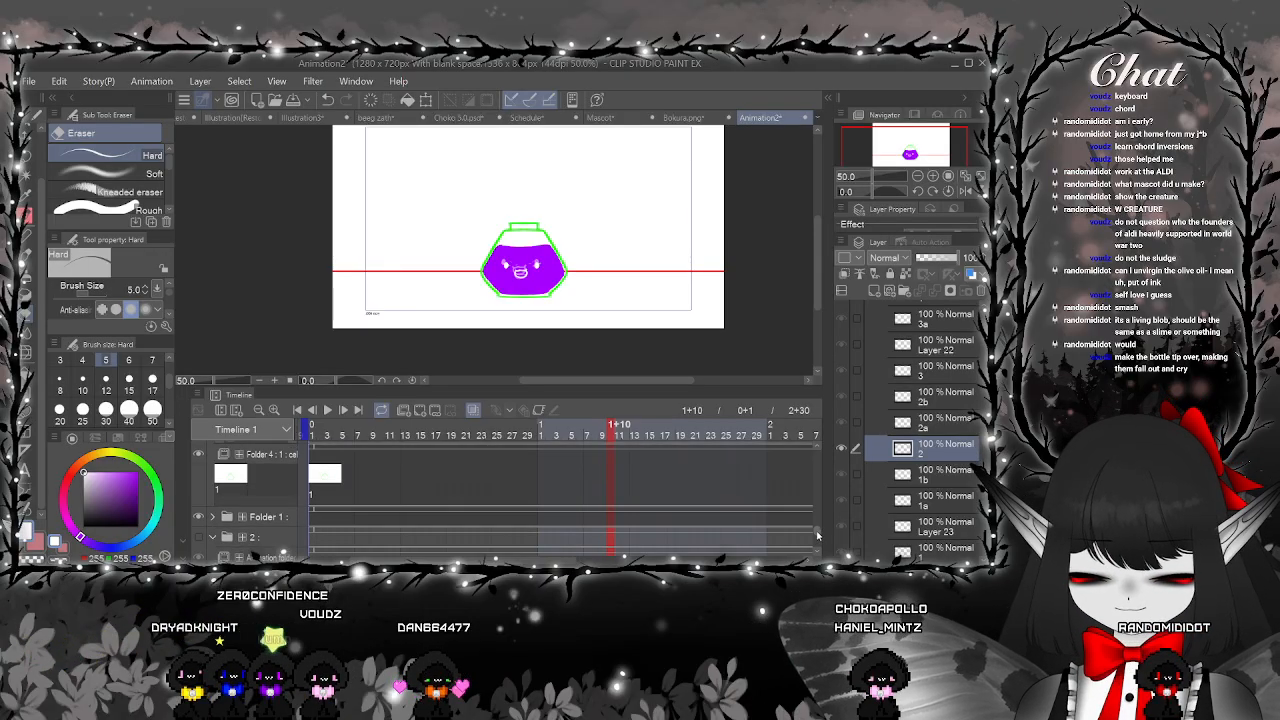
{"action": "left_click", "coordinate": [199, 489]}
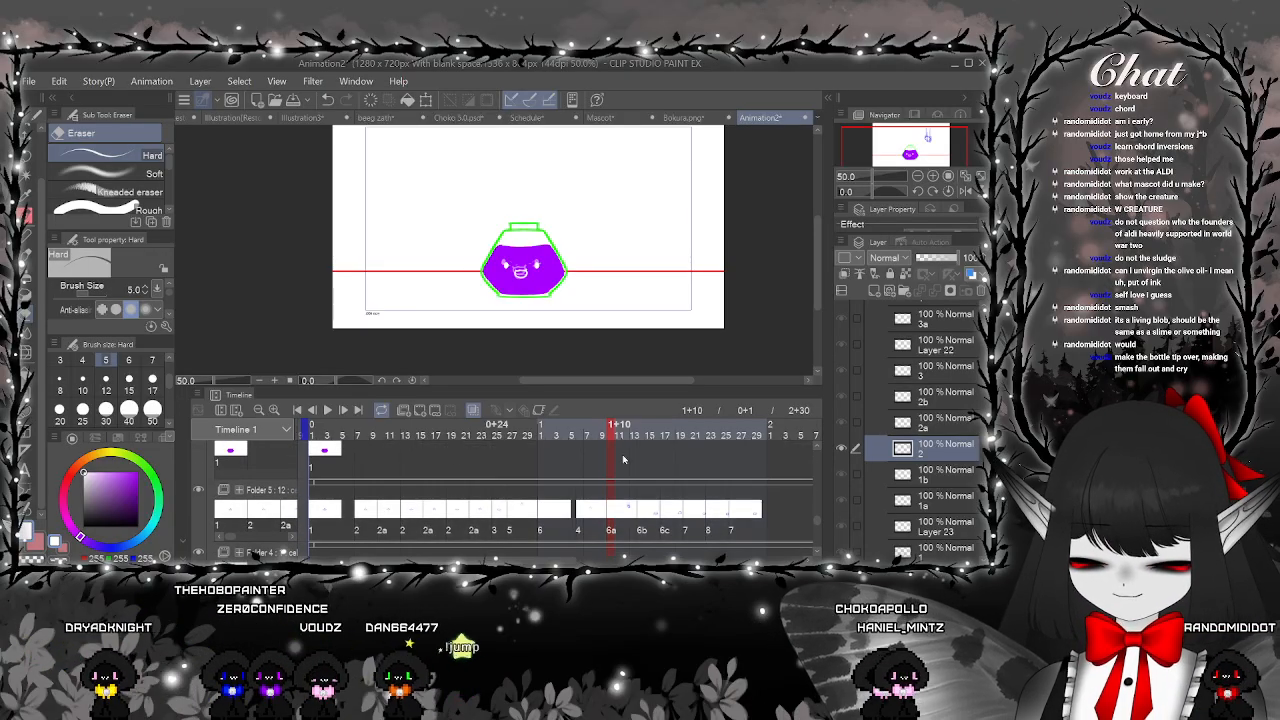
{"action": "mouse_move", "coordinate": [818, 525]}
{"action": "left_mouse_down"}
{"action": "mouse_move", "coordinate": [817, 480]}
{"action": "mouse_move", "coordinate": [816, 520]}
{"action": "left_mouse_up"}
{"action": "left_click", "coordinate": [199, 497]}
{"action": "left_click", "coordinate": [317, 502]}
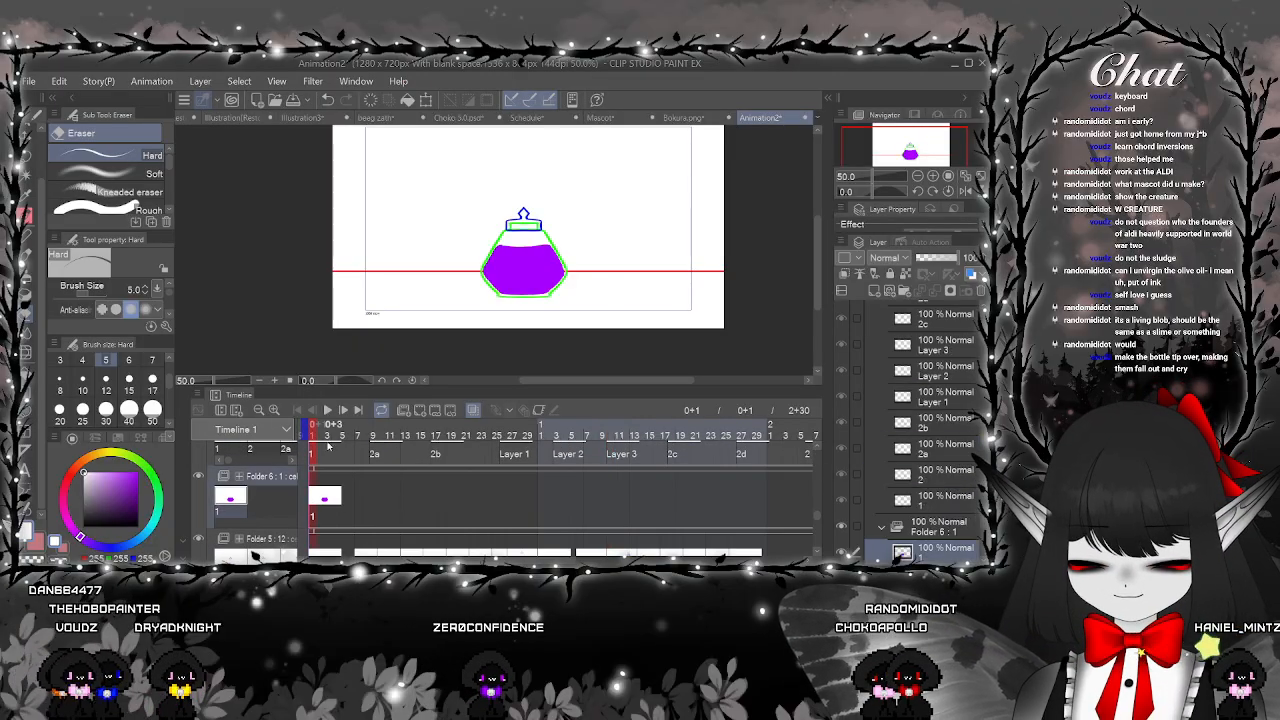
{"action": "left_click", "coordinate": [982, 179]}
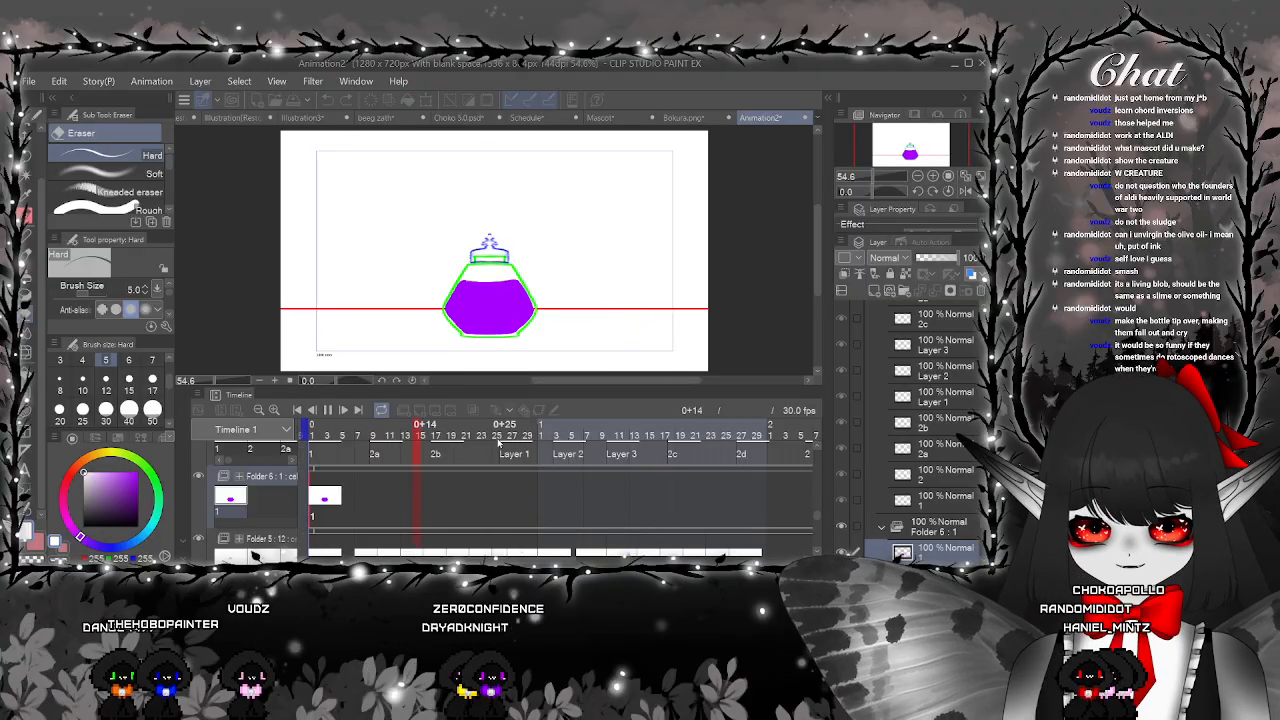
{"action": "left_click", "coordinate": [328, 410]}
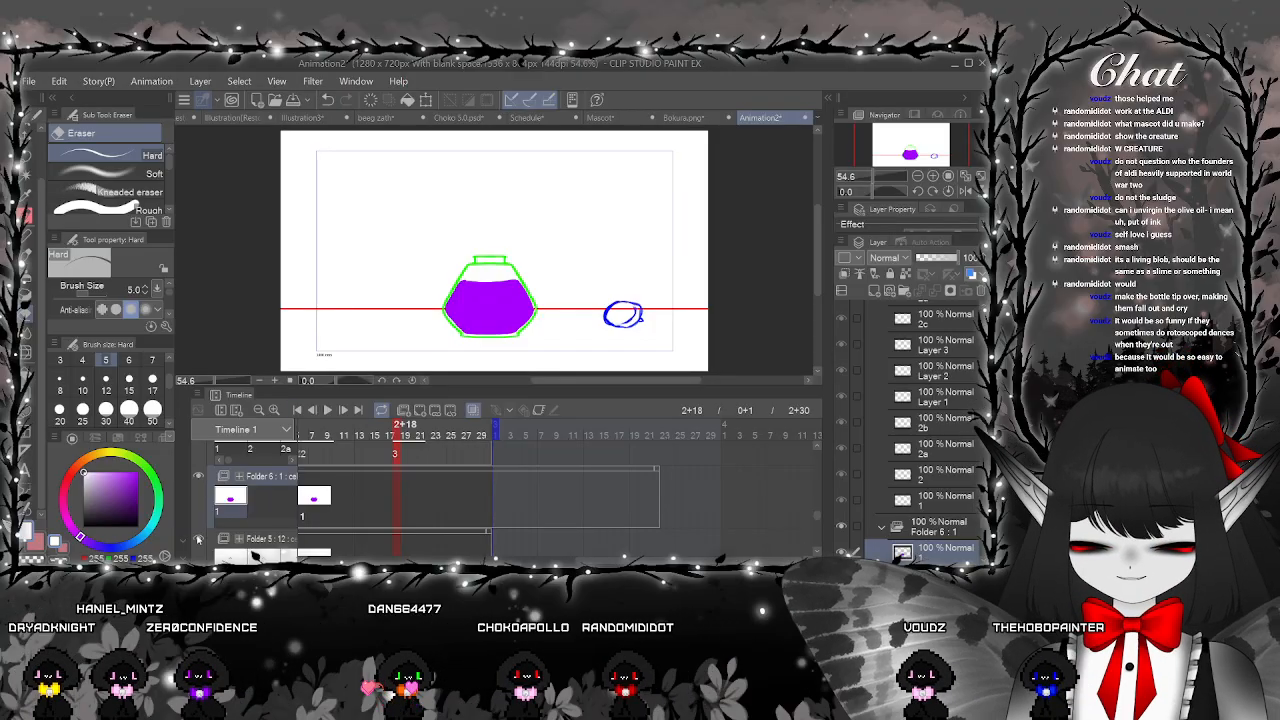
Hide Folder 5, then collapse and hide its parent Folder 3
{"action": "left_click", "coordinate": [198, 540]}
{"action": "scroll", "coordinate": [198, 540], "scroll_direction": "up", "scroll_amount": 2}
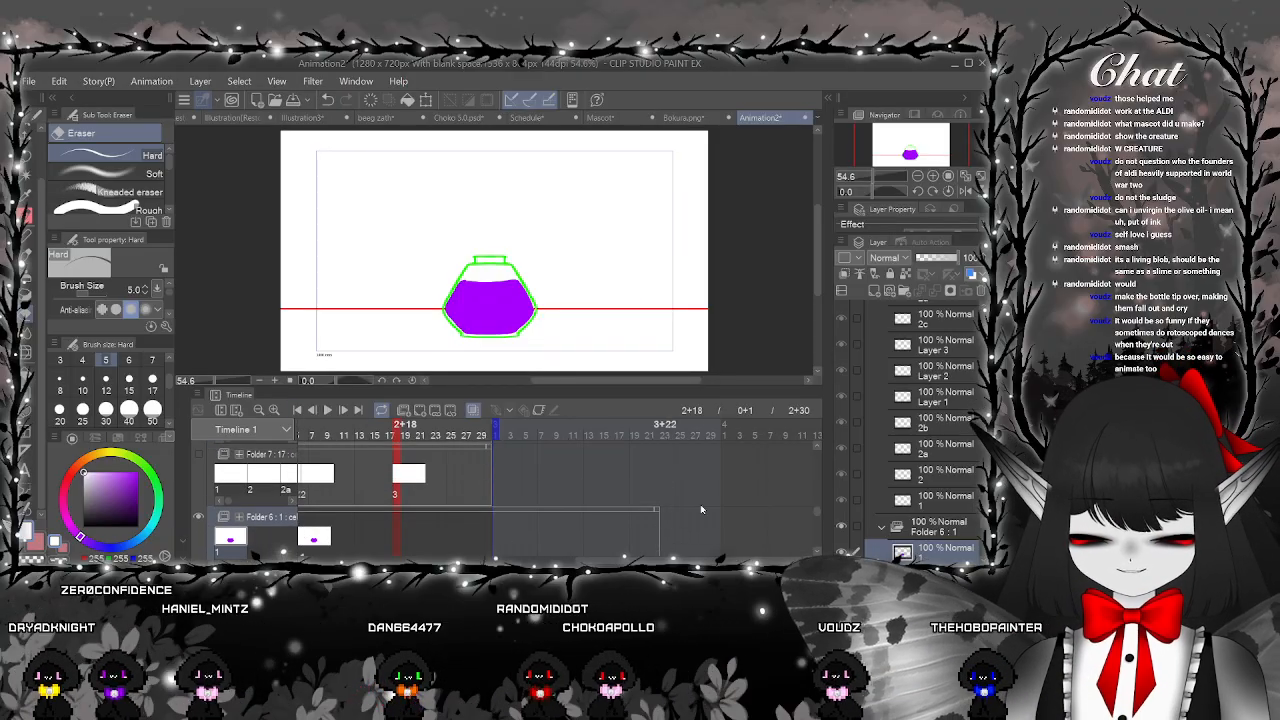
{"action": "scroll", "coordinate": [318, 508], "scroll_direction": "up", "scroll_amount": 1}
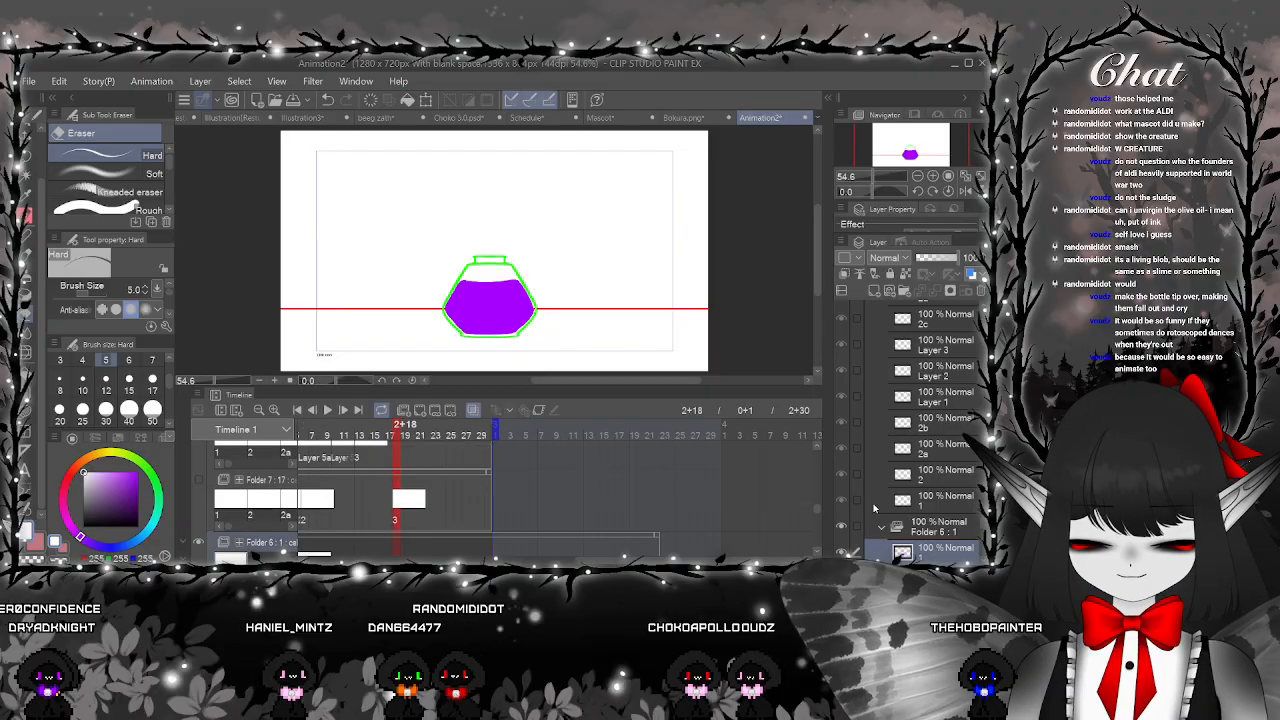
{"action": "left_click_drag", "start_coordinate": [815, 508], "coordinate": [813, 477]}
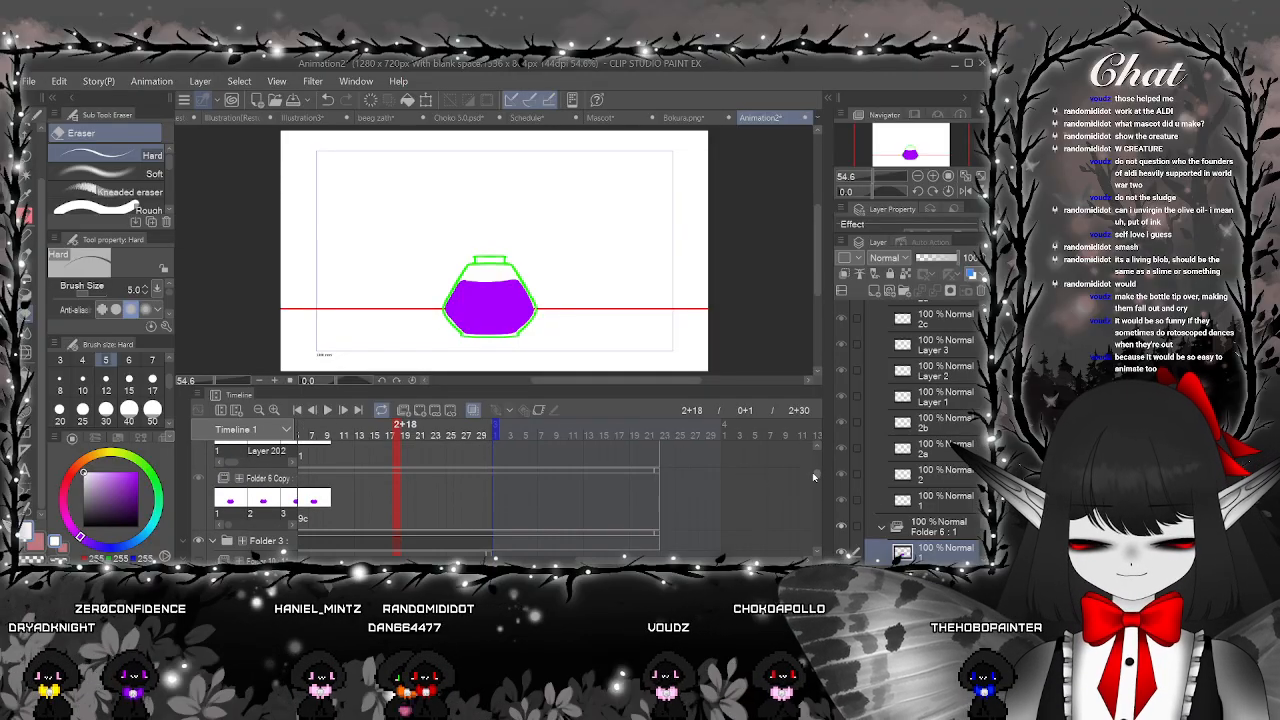
{"action": "scroll", "coordinate": [353, 513], "scroll_direction": "down", "scroll_amount": 1}
{"action": "left_click", "coordinate": [200, 531]}
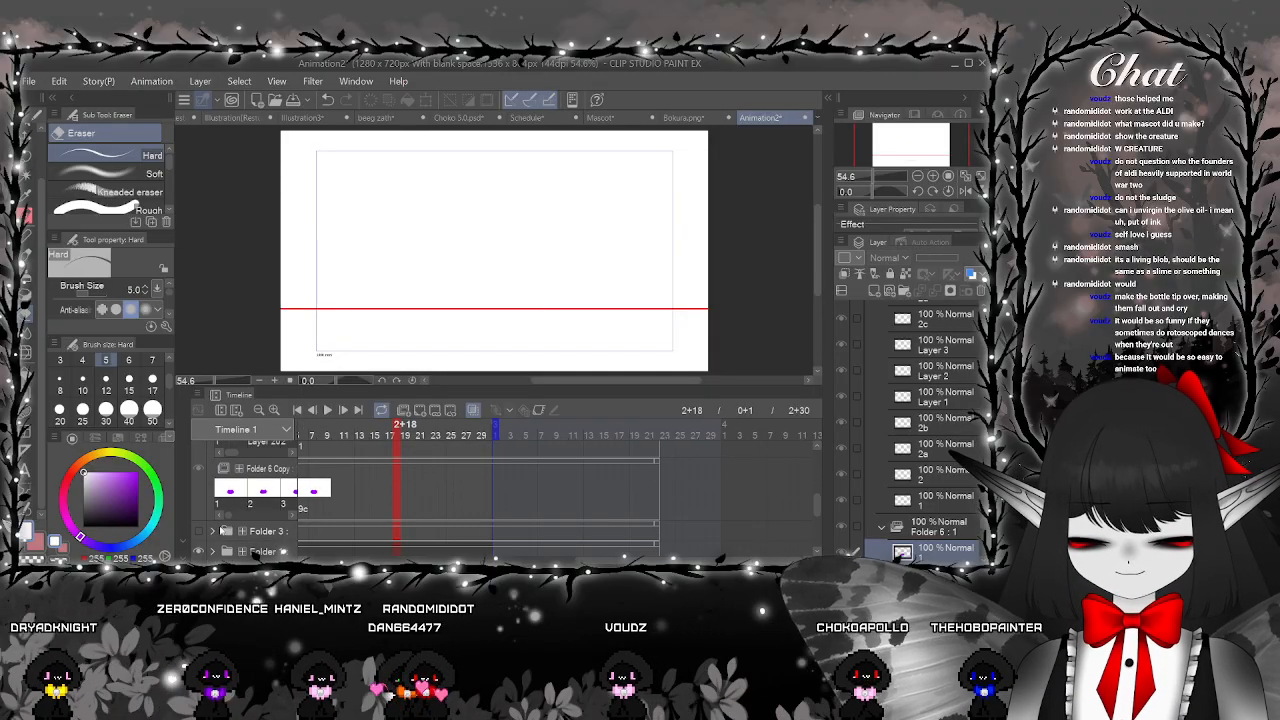
Show folder 1 again, play back its wobbling bottle animation, and stop at frame 1+14
{"action": "left_click_drag", "start_coordinate": [813, 516], "coordinate": [808, 457]}
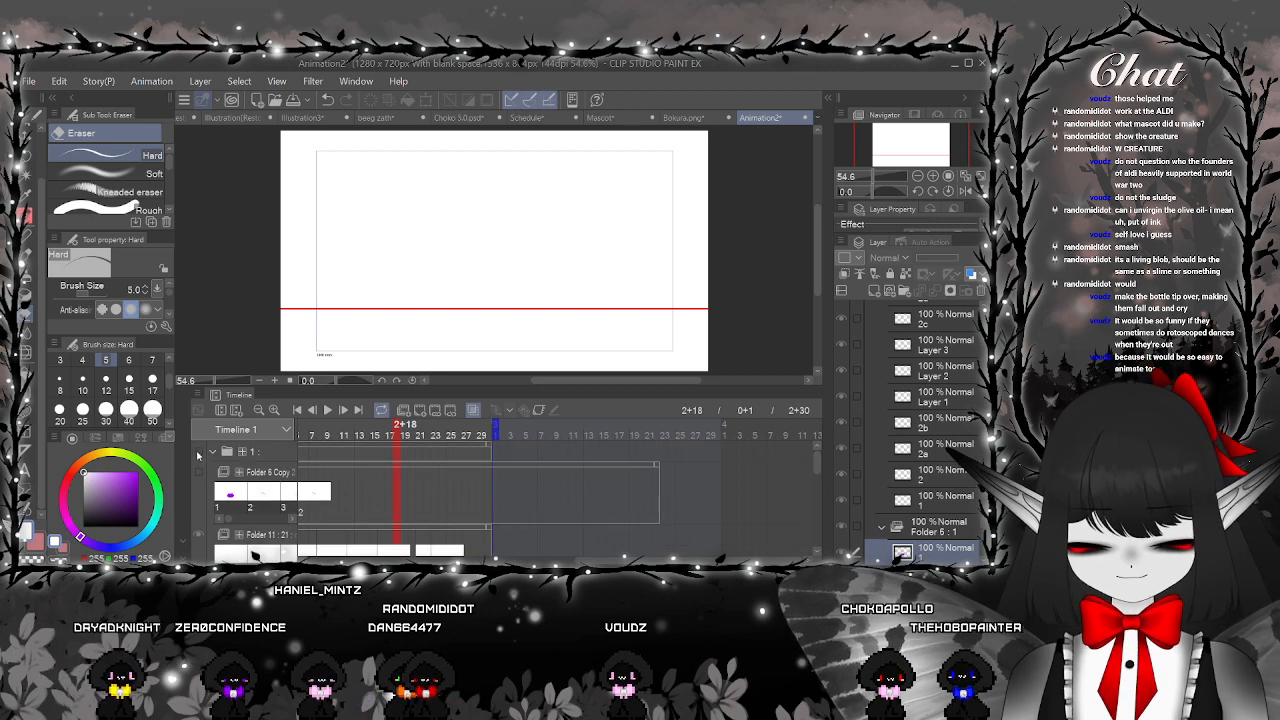
{"action": "left_click", "coordinate": [198, 453]}
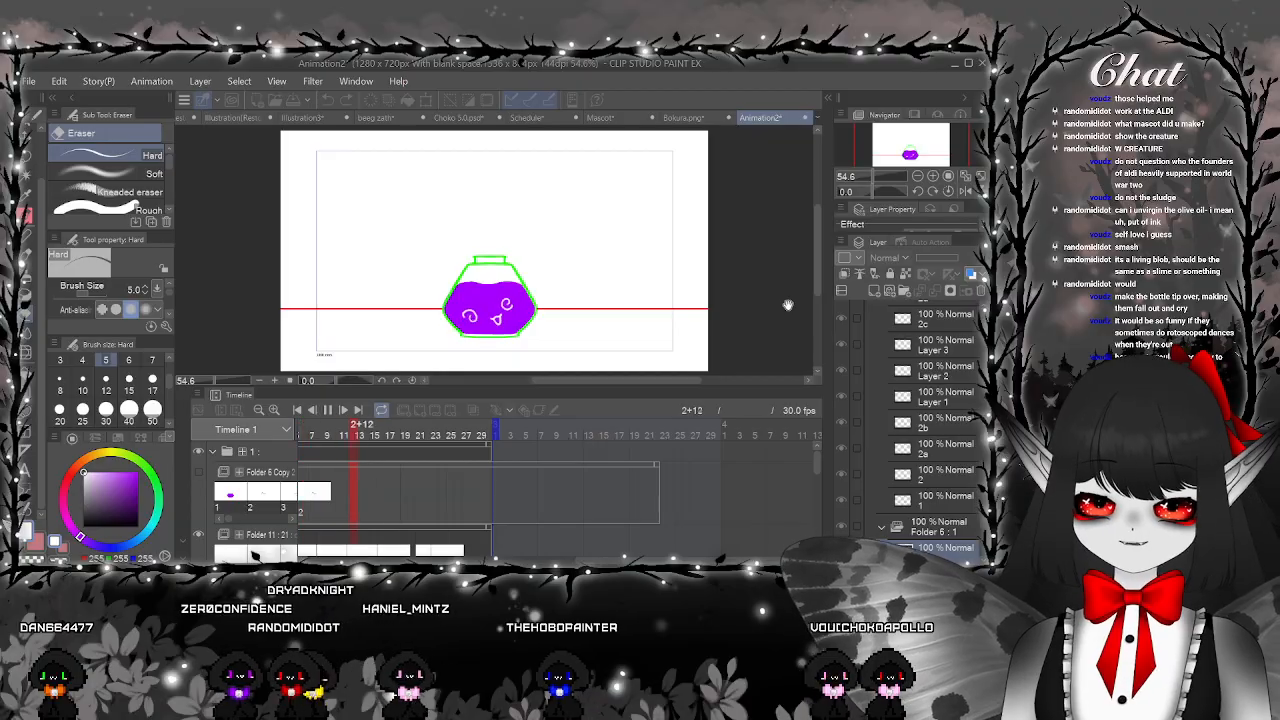
{"action": "left_click", "coordinate": [327, 410]}
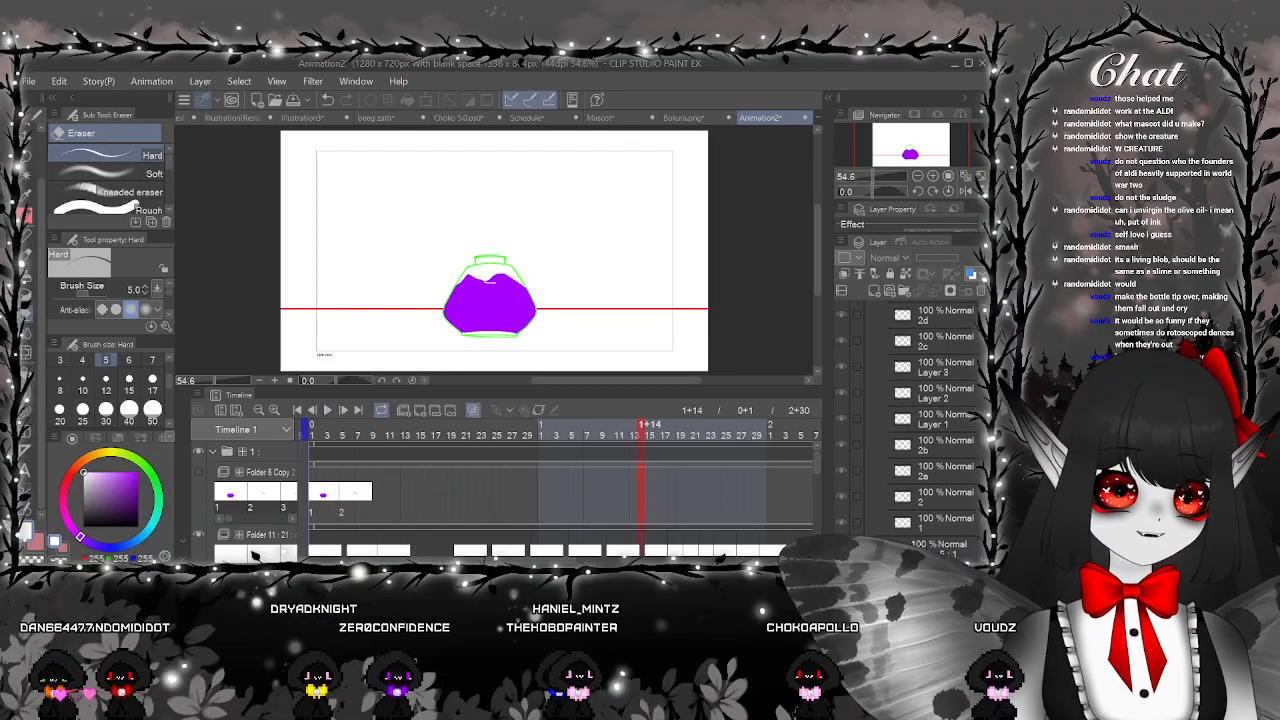